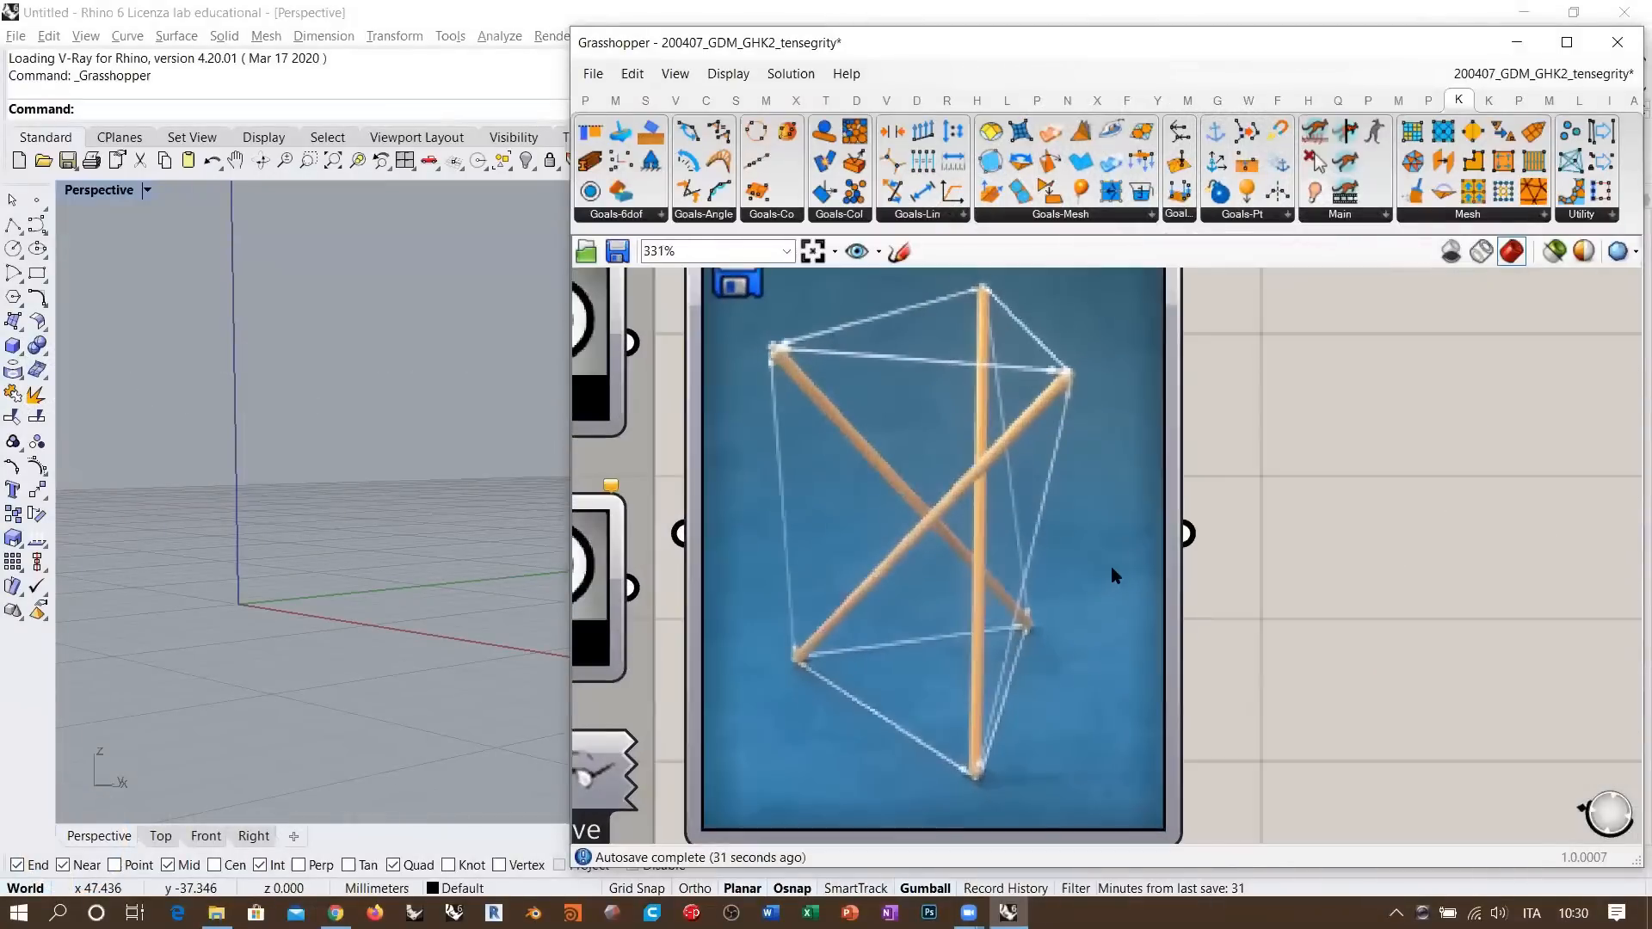
- Enable all components in the first definition group beneath the header
{"action": "scroll", "coordinate": [1394, 491], "scroll_direction": "down", "scroll_amount": 1}
{"action": "scroll", "coordinate": [1377, 468], "scroll_direction": "up", "scroll_amount": 1}
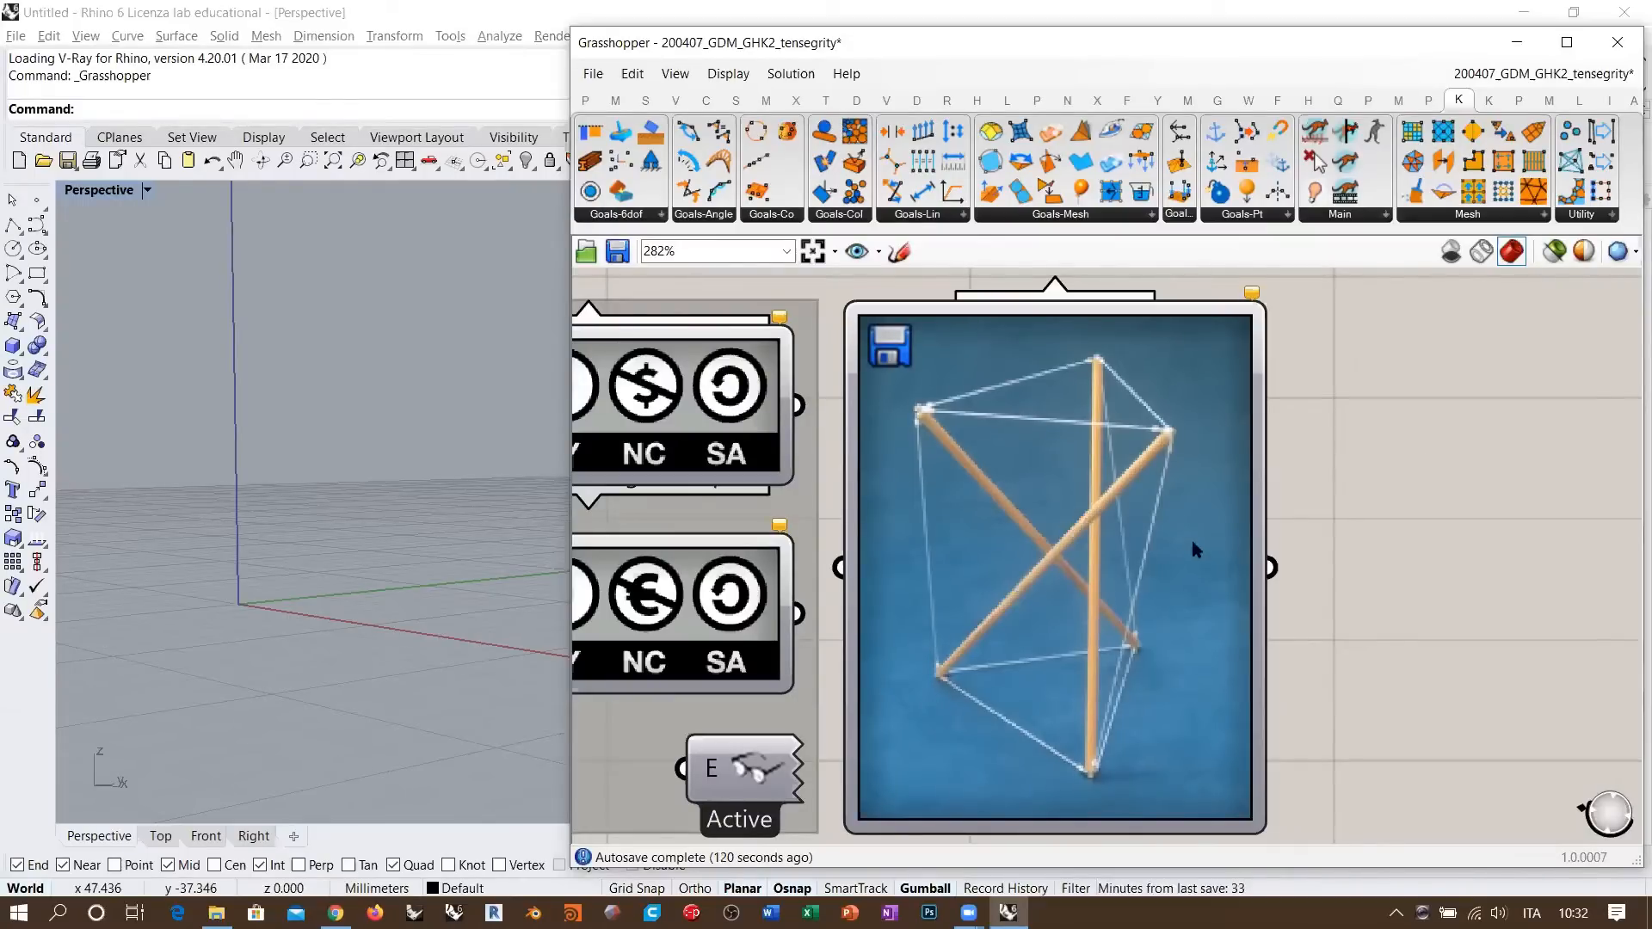
{"action": "right_click_drag", "start_coordinate": [1204, 516], "coordinate": [1238, 519]}
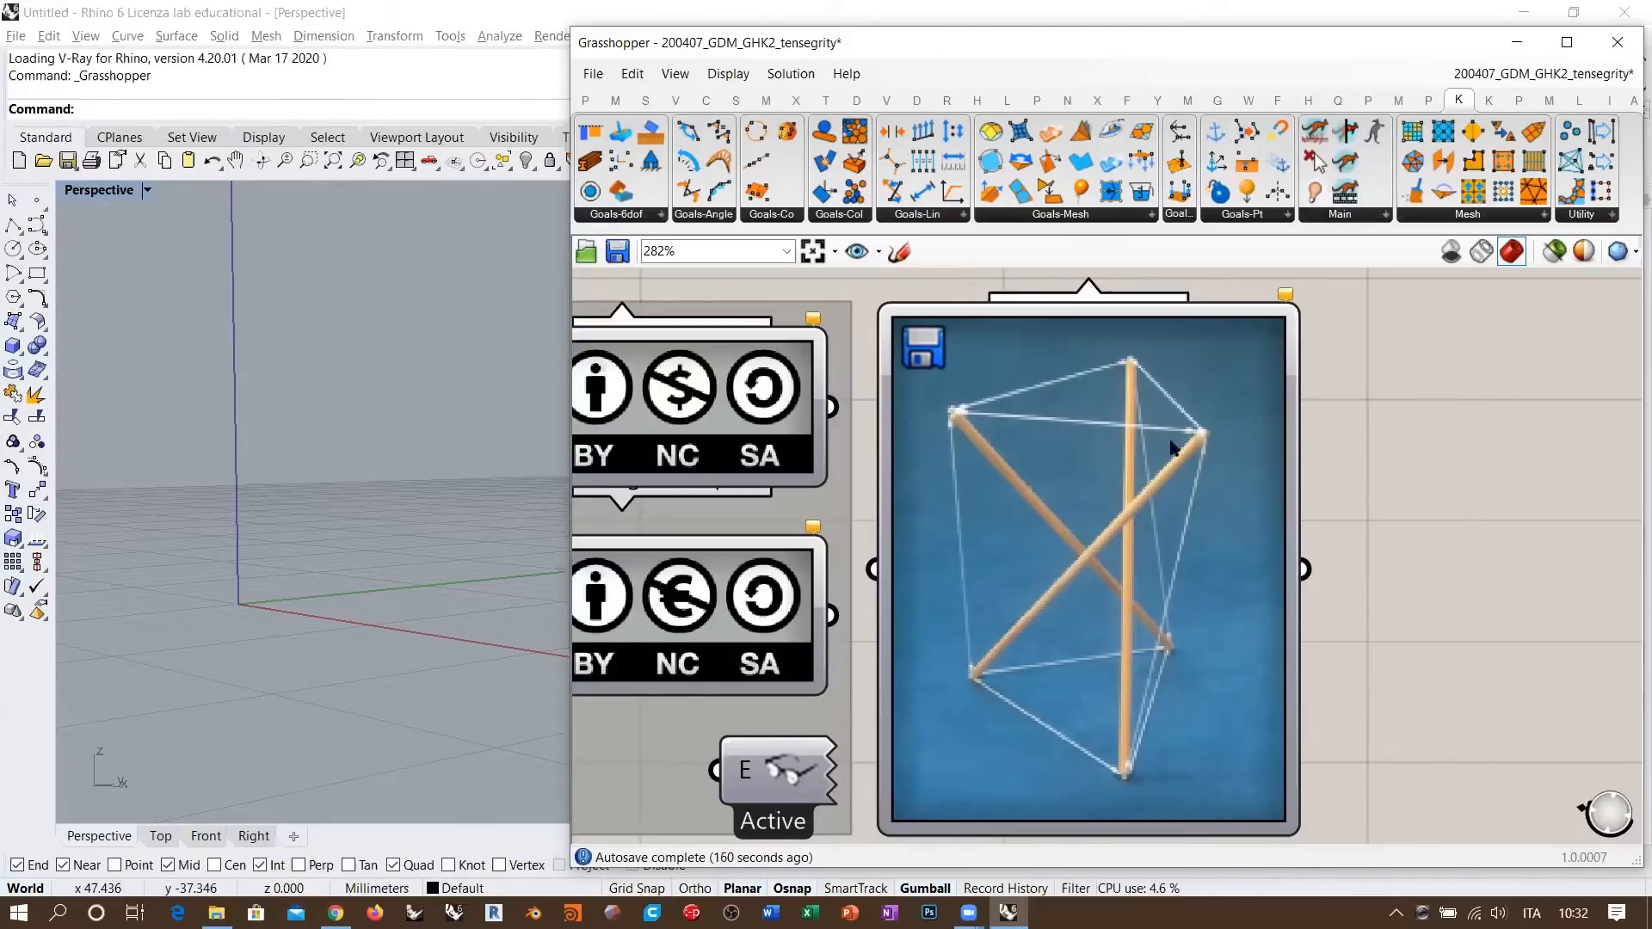
{"action": "scroll", "coordinate": [1411, 448], "scroll_direction": "down", "scroll_amount": 6}
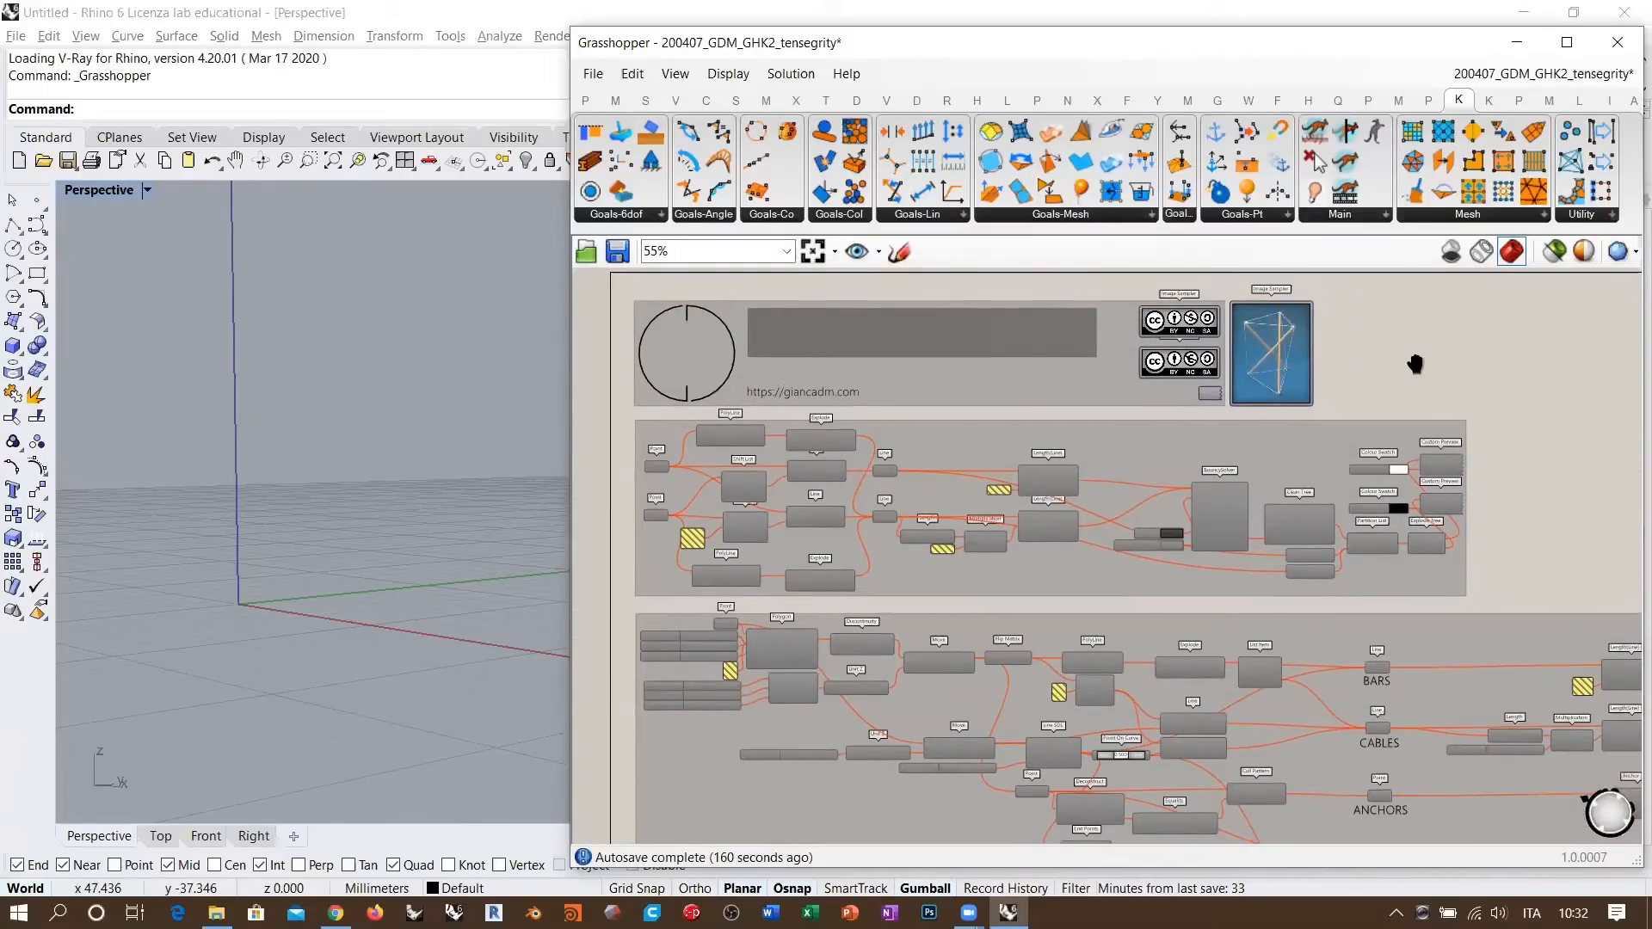
{"action": "right_click_drag", "start_coordinate": [1414, 359], "coordinate": [1398, 370]}
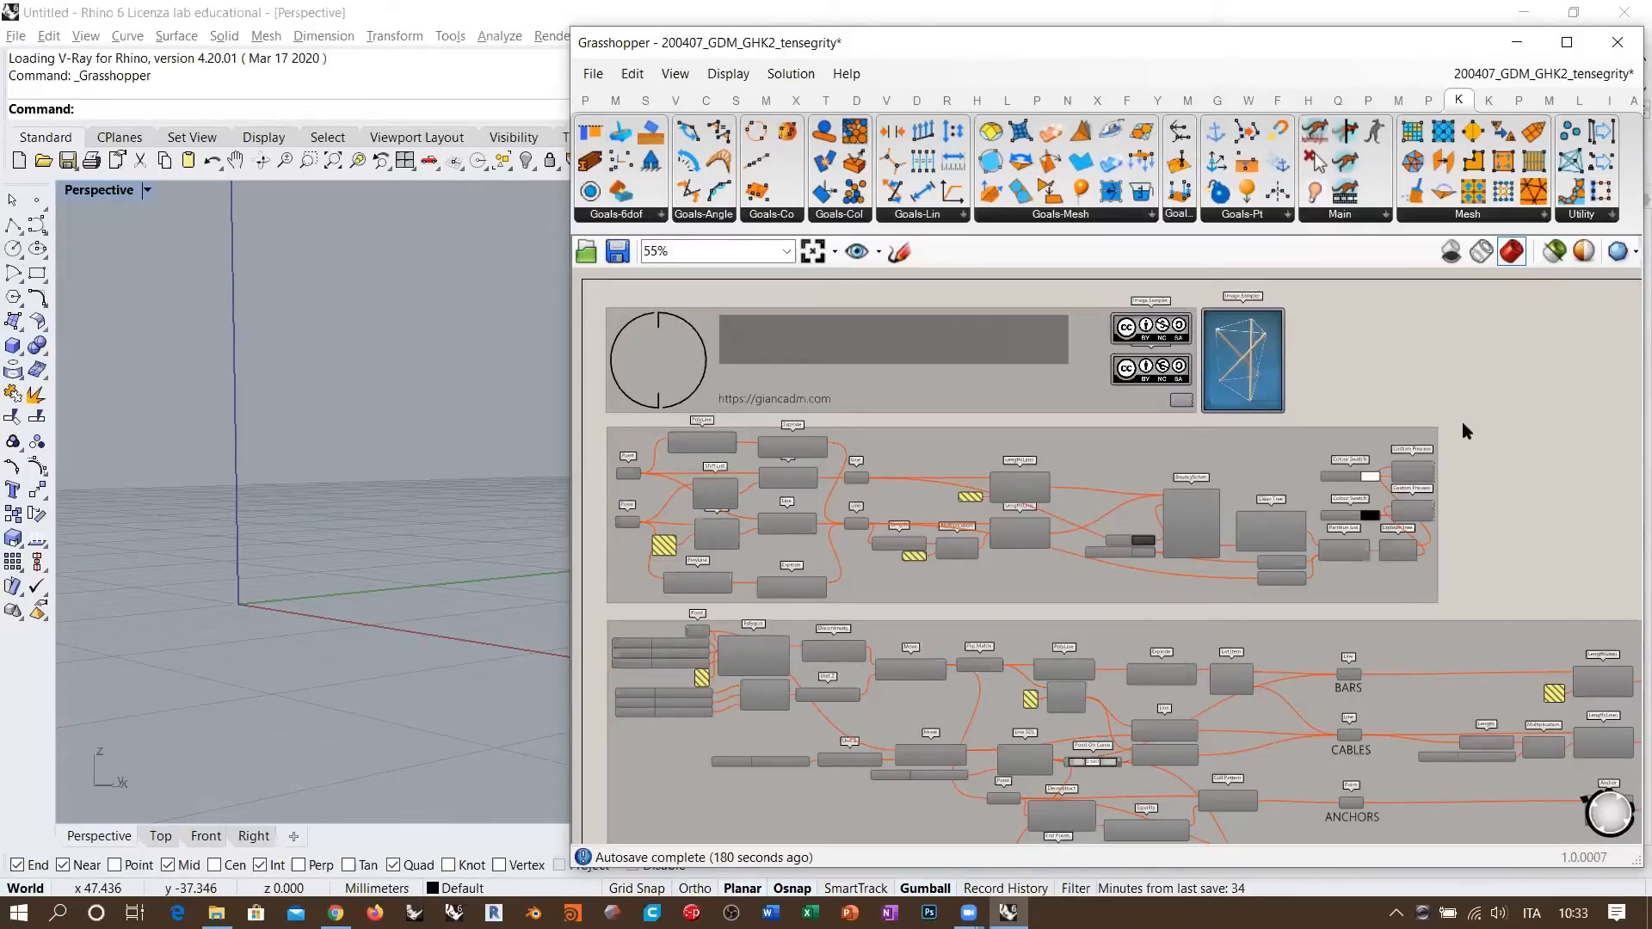
{"action": "left_click_drag", "start_coordinate": [1464, 428], "coordinate": [593, 621]}
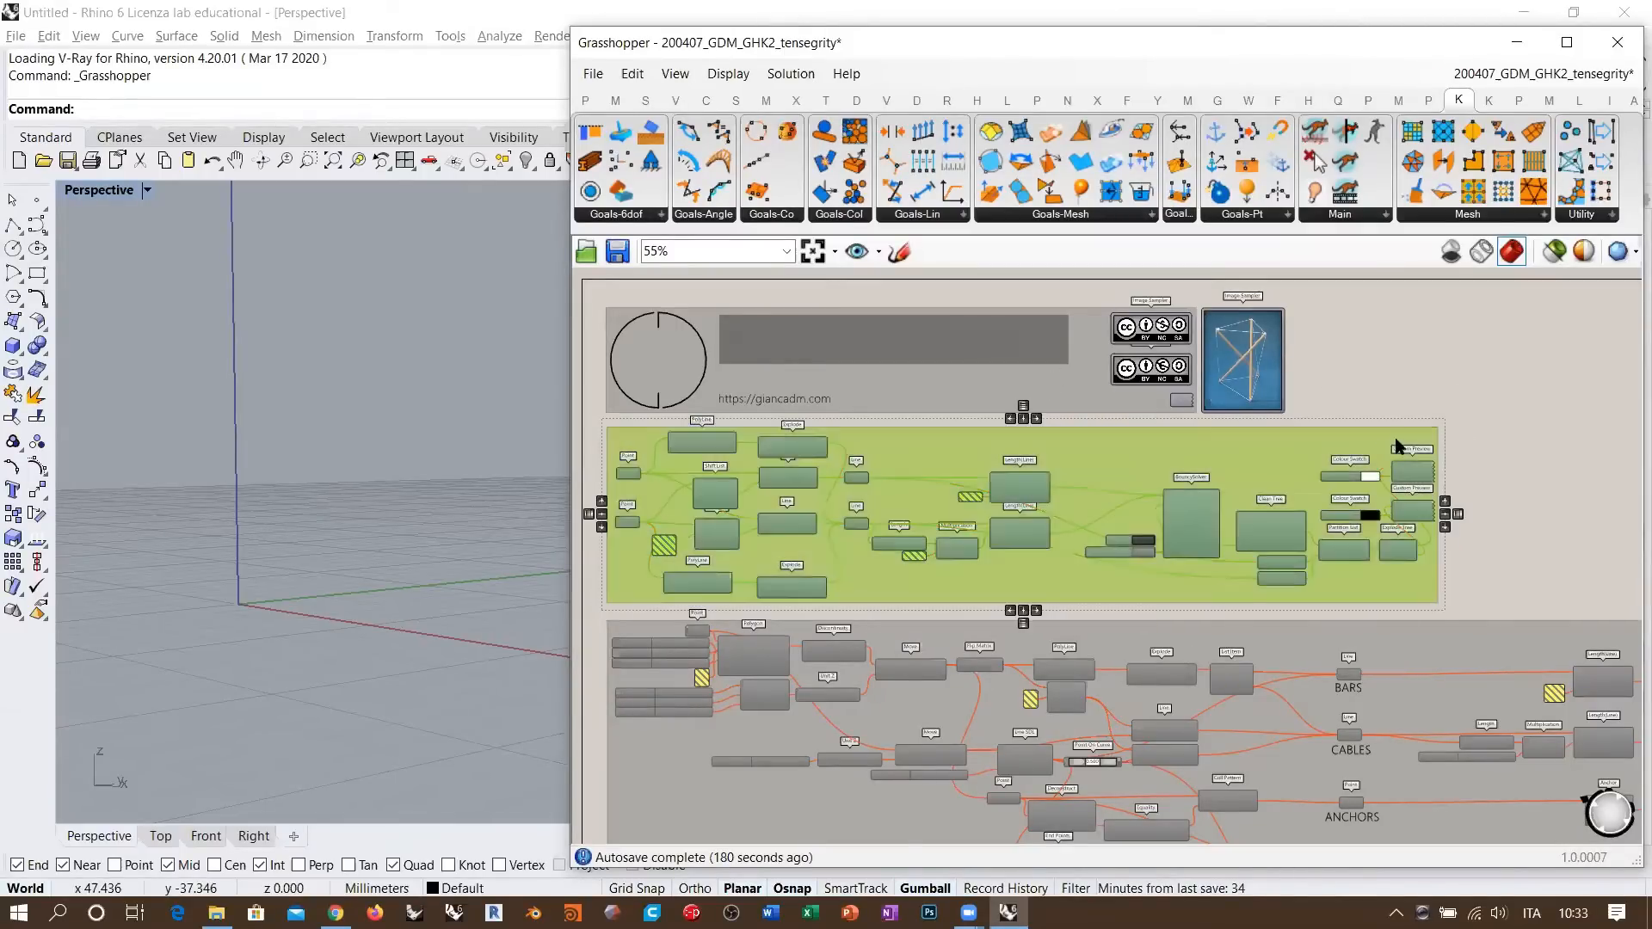
{"action": "key", "text": "ctrl+e"}
{"action": "left_click", "coordinate": [1411, 404]}
- Frame the tensegrity model in the Perspective view and narrow the Grasshopper window to give the viewport more room
{"action": "right_click_drag", "start_coordinate": [439, 524], "coordinate": [243, 582], "text": "shift"}
{"action": "scroll", "coordinate": [244, 582], "scroll_direction": "down", "scroll_amount": 7}
{"action": "right_click_drag", "start_coordinate": [343, 600], "coordinate": [404, 590]}
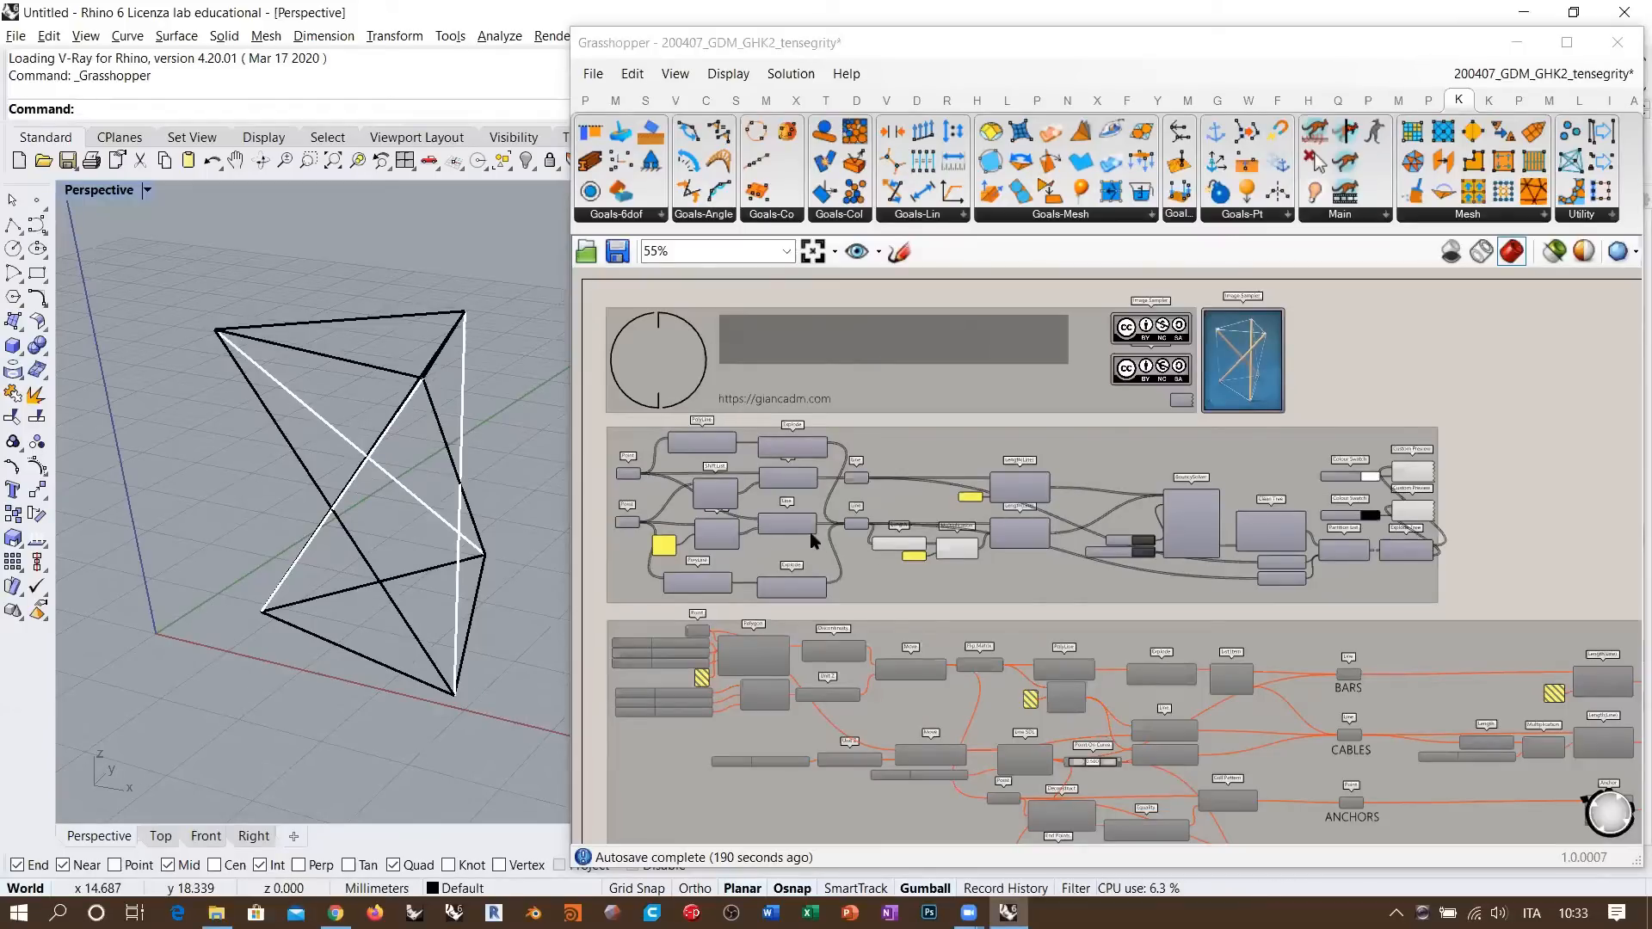
{"action": "right_click_drag", "start_coordinate": [746, 534], "coordinate": [816, 536]}
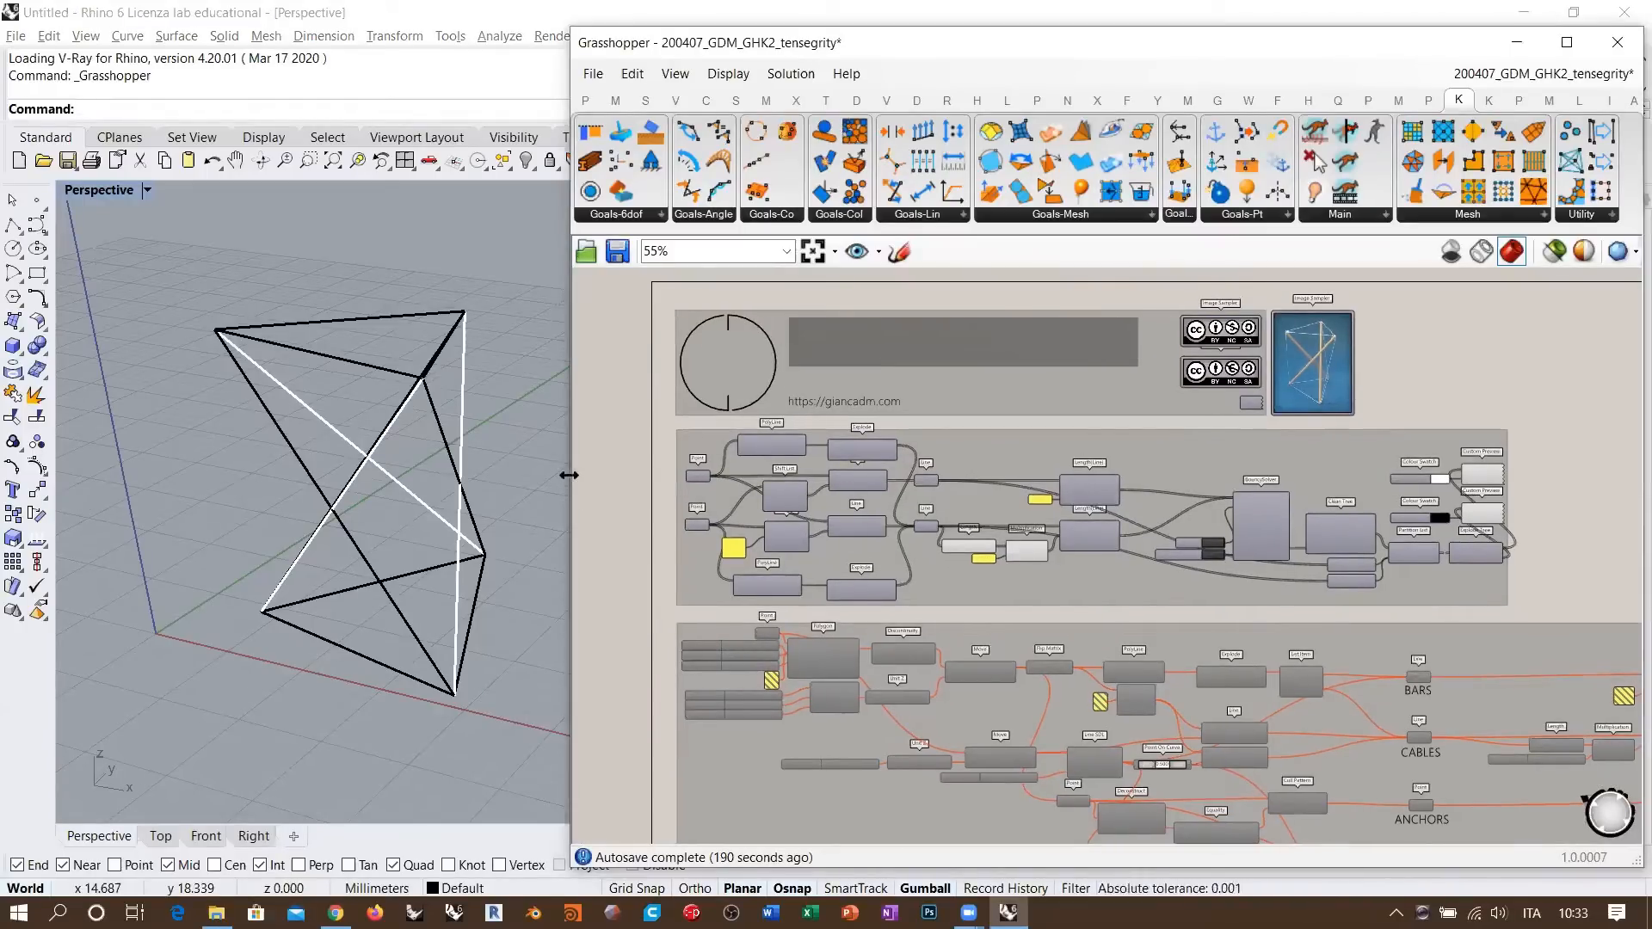
{"action": "left_click_drag", "start_coordinate": [569, 474], "coordinate": [806, 518]}
{"action": "right_click_drag", "start_coordinate": [557, 506], "coordinate": [619, 505], "text": "shift"}
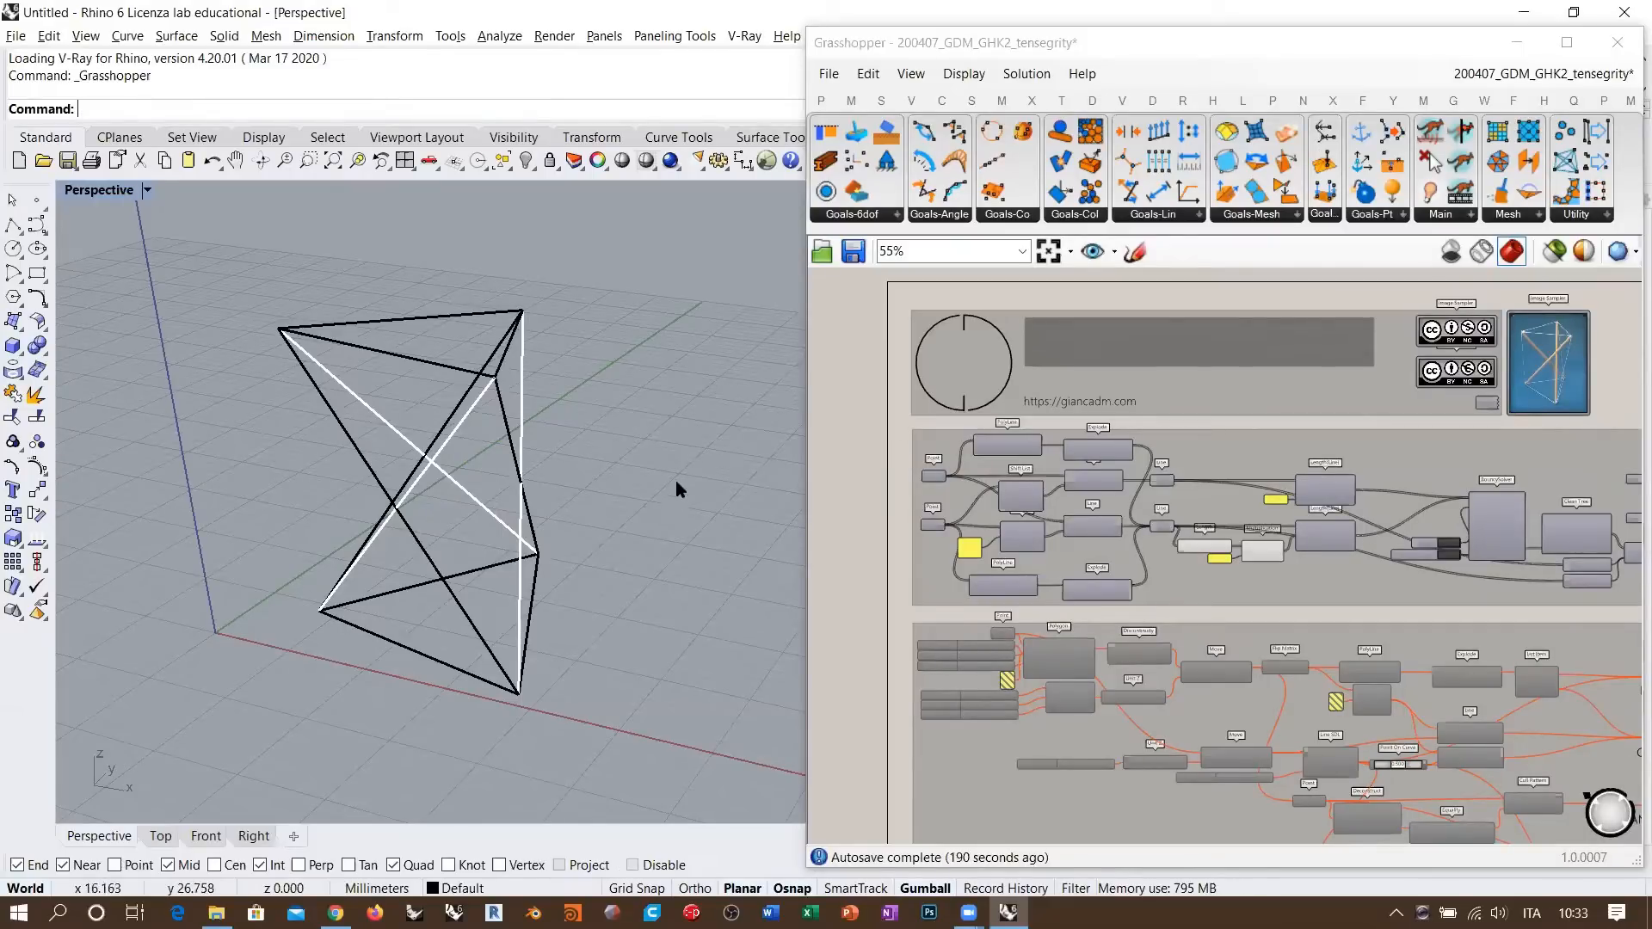
- Examine the tensegrity model from several angles and follow its definition from the Point parameters through the springs and BouncySolver to the previews
{"action": "right_click_drag", "start_coordinate": [672, 476], "coordinate": [505, 380]}
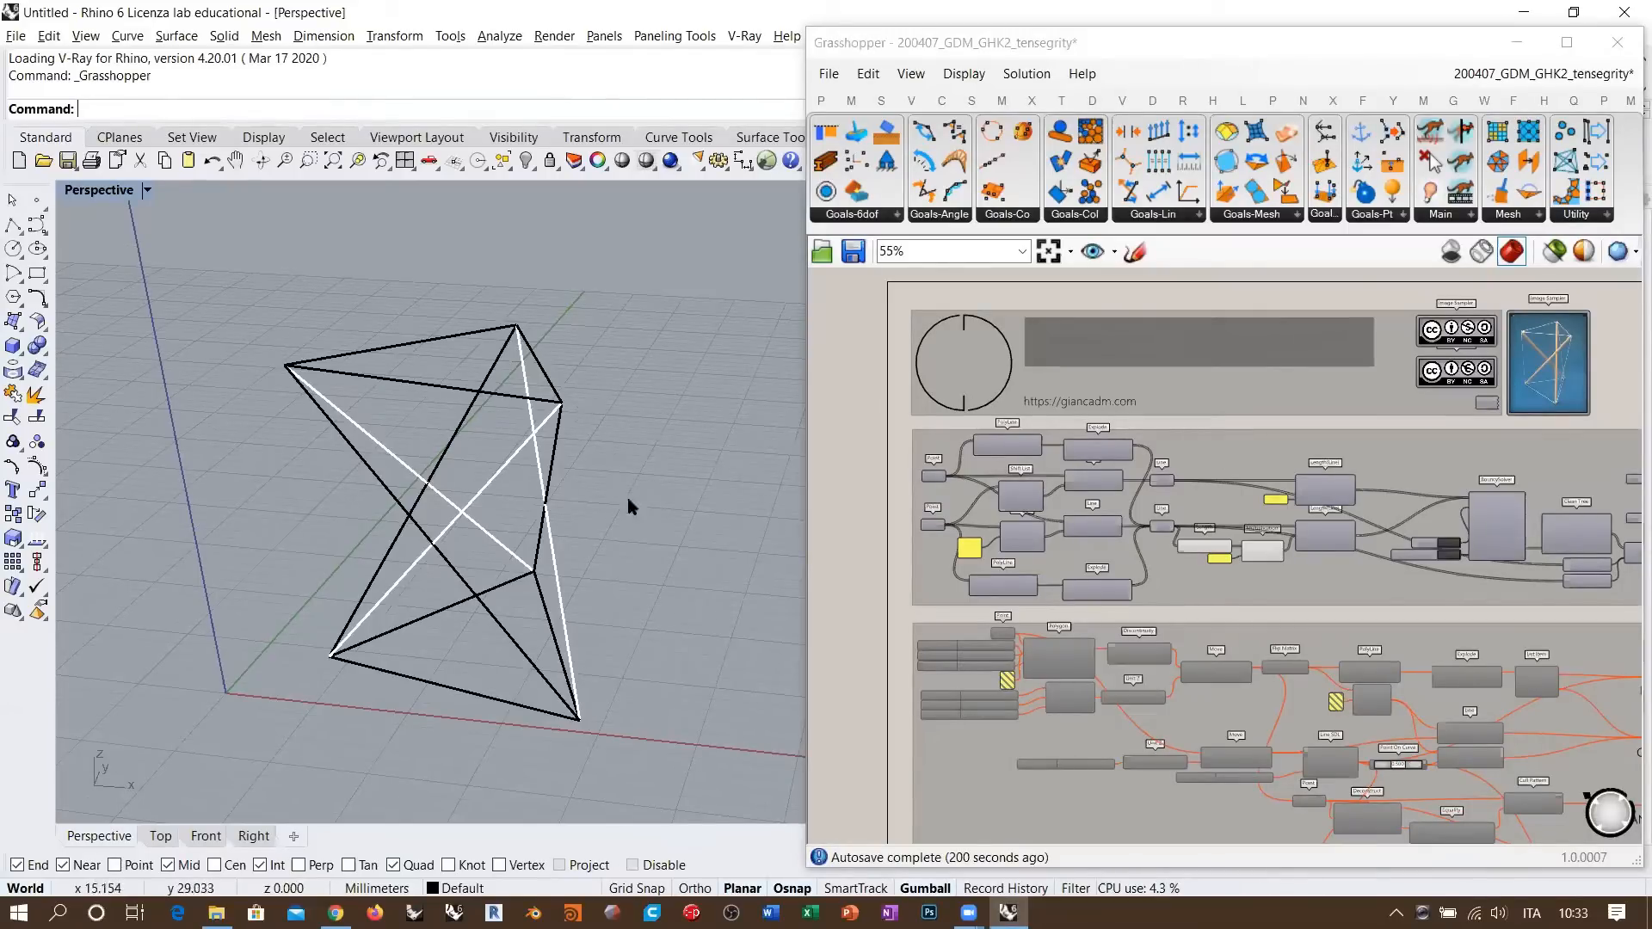
{"action": "right_click_drag", "start_coordinate": [658, 483], "coordinate": [591, 469]}
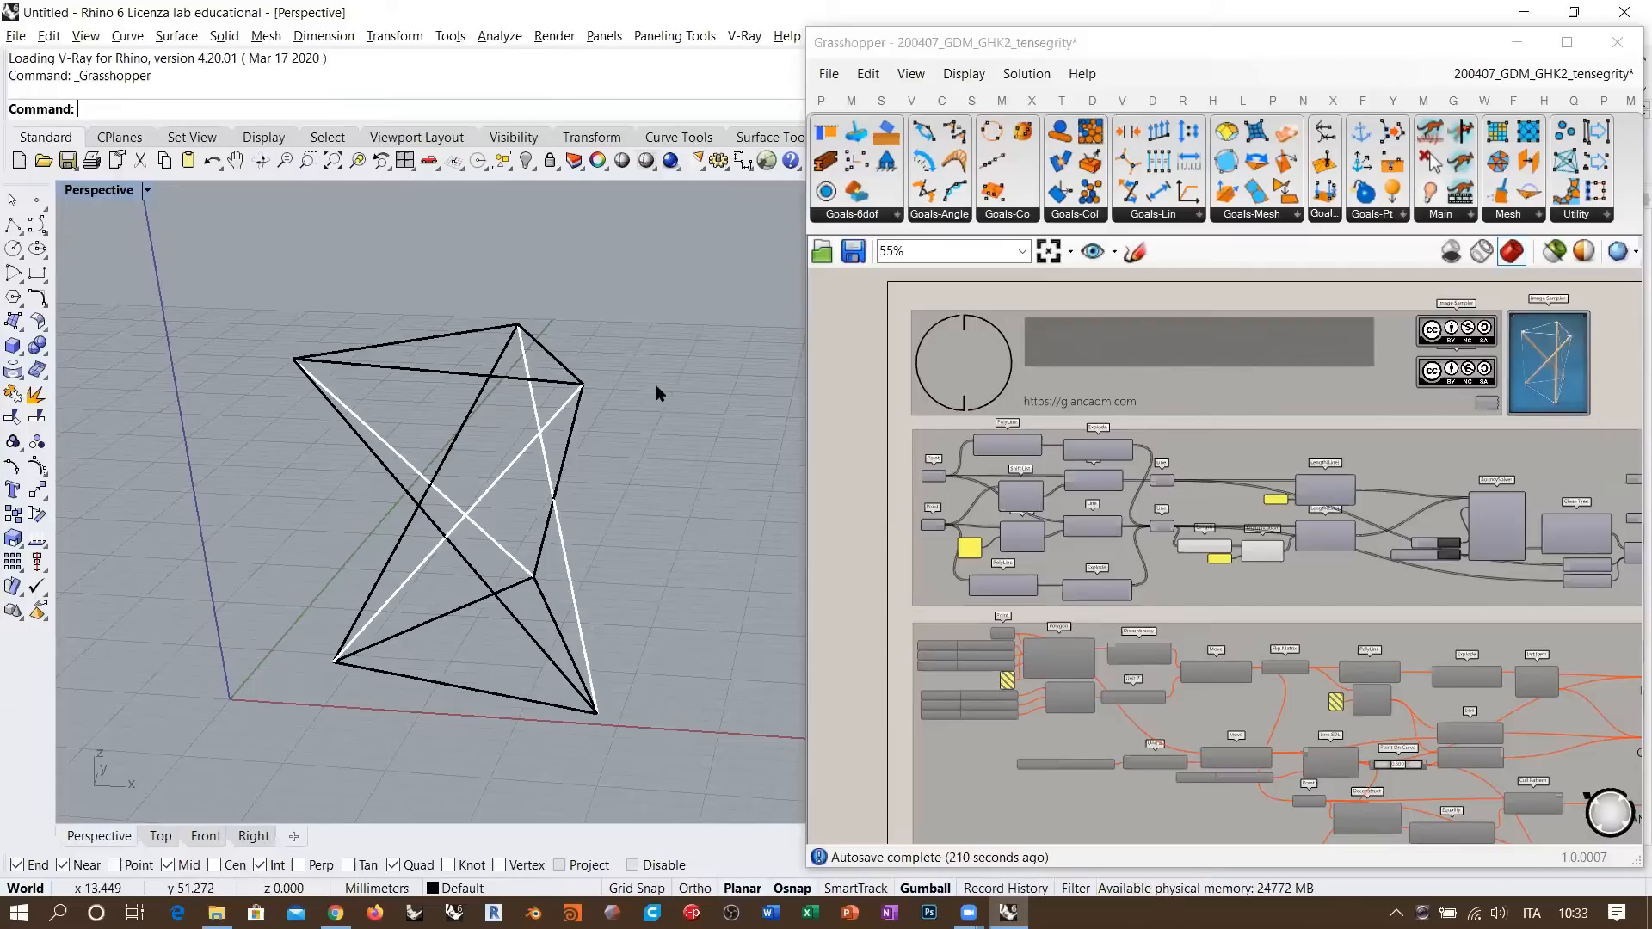
{"action": "right_click_drag", "start_coordinate": [653, 406], "coordinate": [632, 448]}
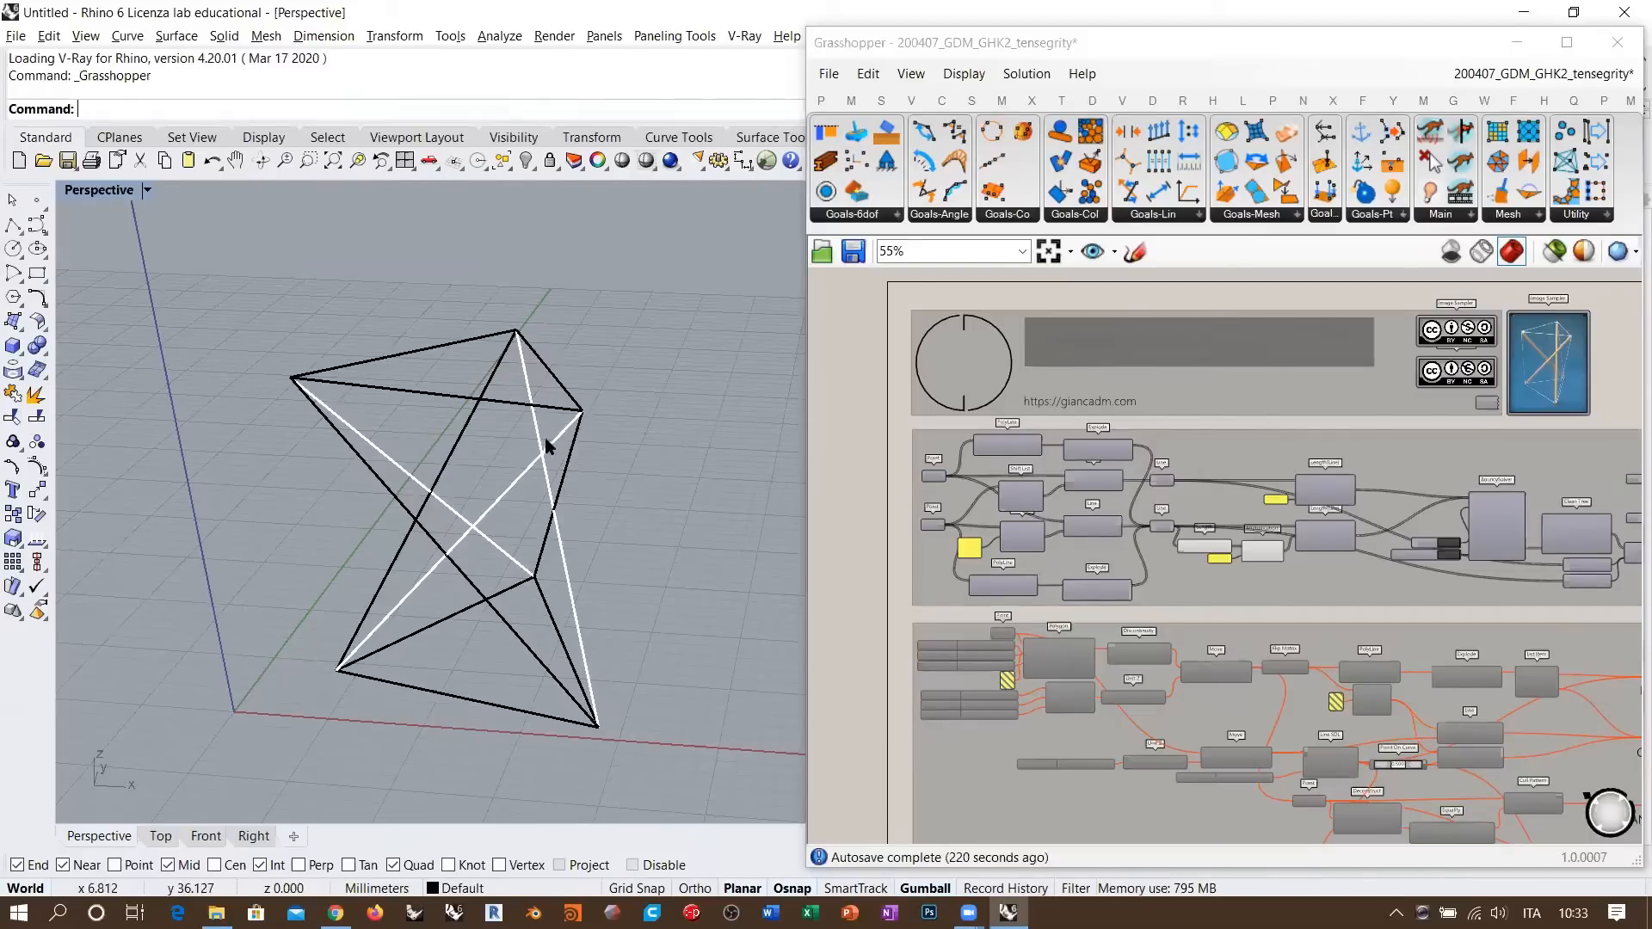
{"action": "right_click_drag", "start_coordinate": [549, 442], "coordinate": [555, 392]}
{"action": "mouse_move", "coordinate": [551, 384]}
{"action": "right_mouse_down"}
{"action": "mouse_move", "coordinate": [546, 369]}
{"action": "mouse_move", "coordinate": [555, 405]}
{"action": "right_mouse_up"}
{"action": "left_click", "coordinate": [859, 472]}
{"action": "scroll", "coordinate": [894, 475], "scroll_direction": "up", "scroll_amount": 5}
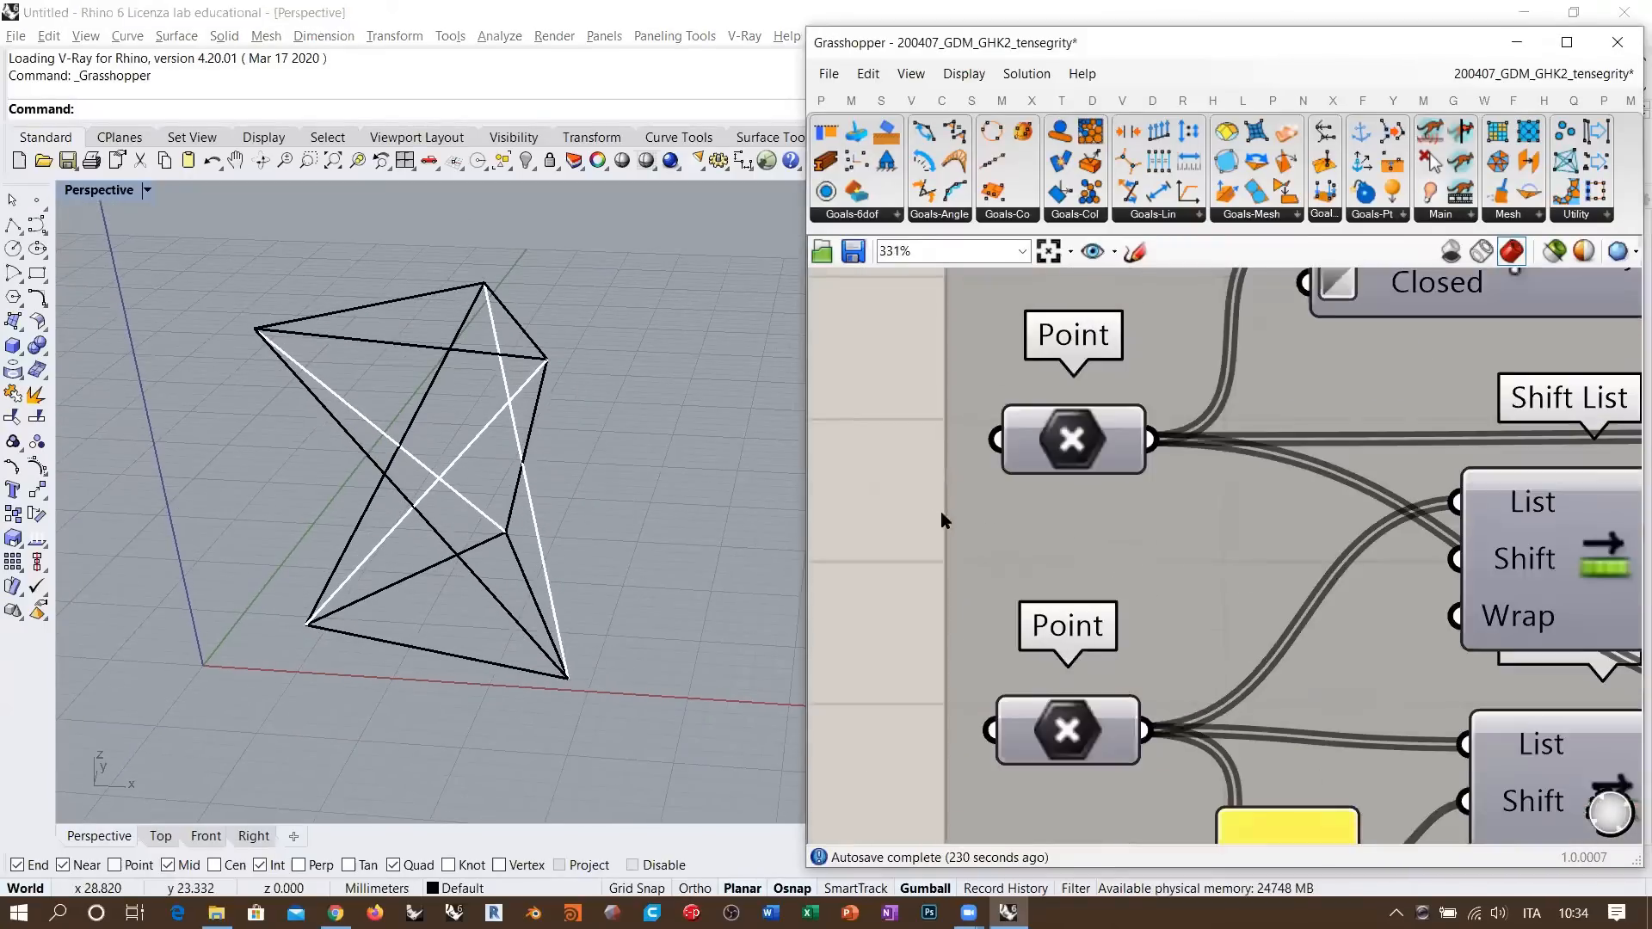
{"action": "scroll", "coordinate": [910, 480], "scroll_direction": "down", "scroll_amount": 2}
{"action": "scroll", "coordinate": [1071, 514], "scroll_direction": "down", "scroll_amount": 4}
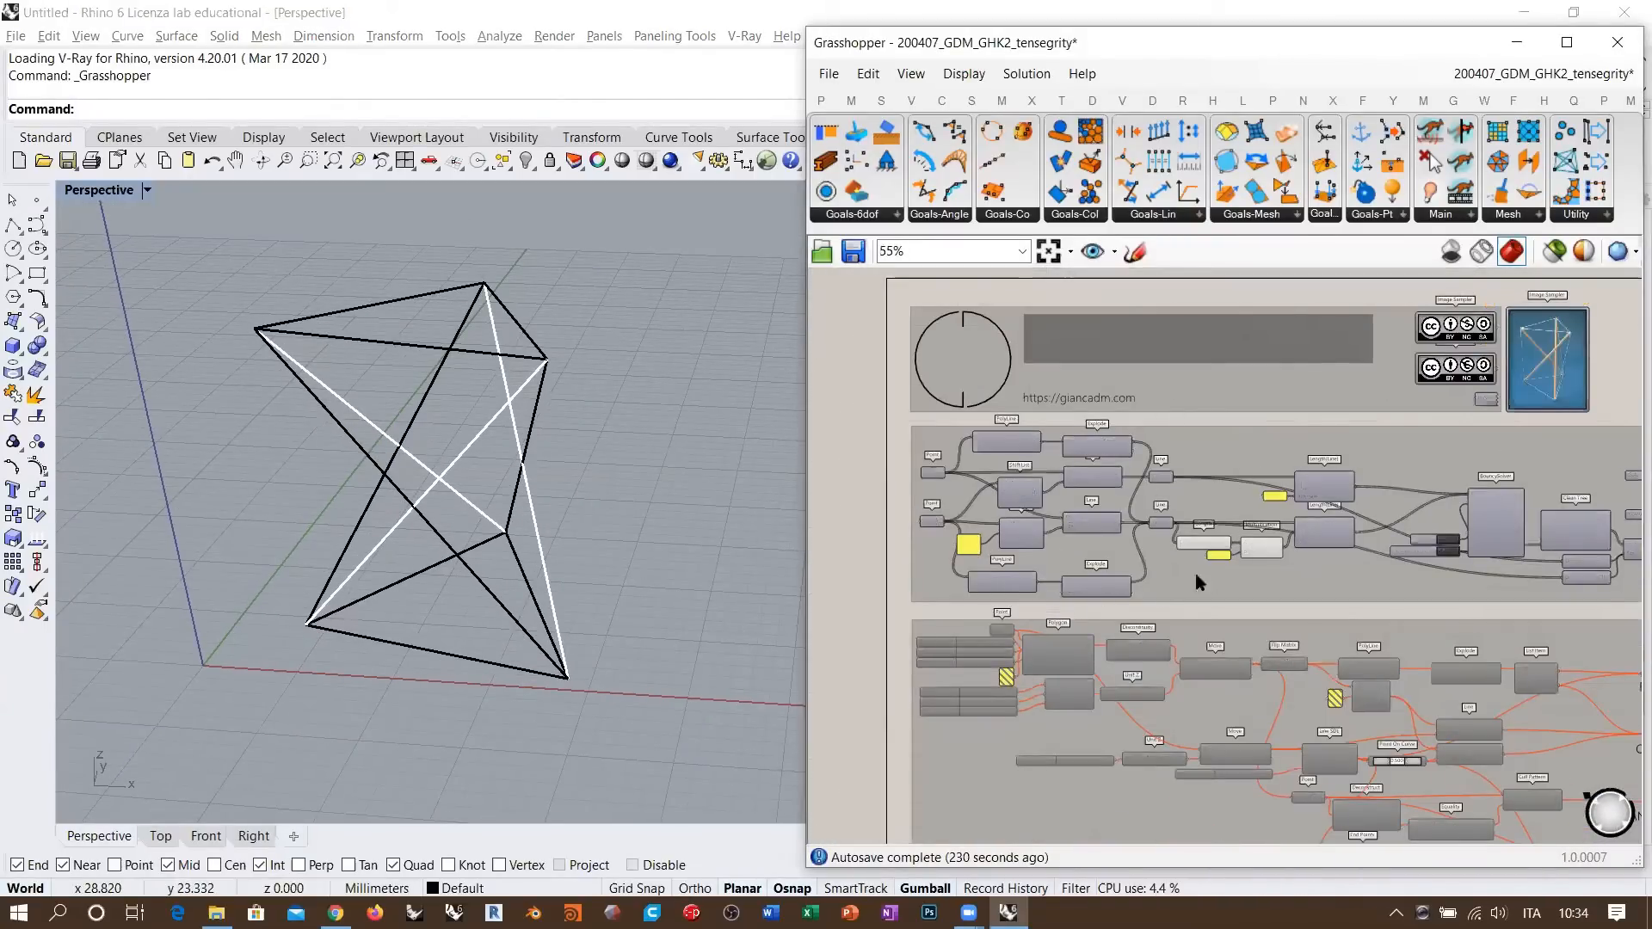
{"action": "right_click_drag", "start_coordinate": [1323, 569], "coordinate": [1049, 566]}
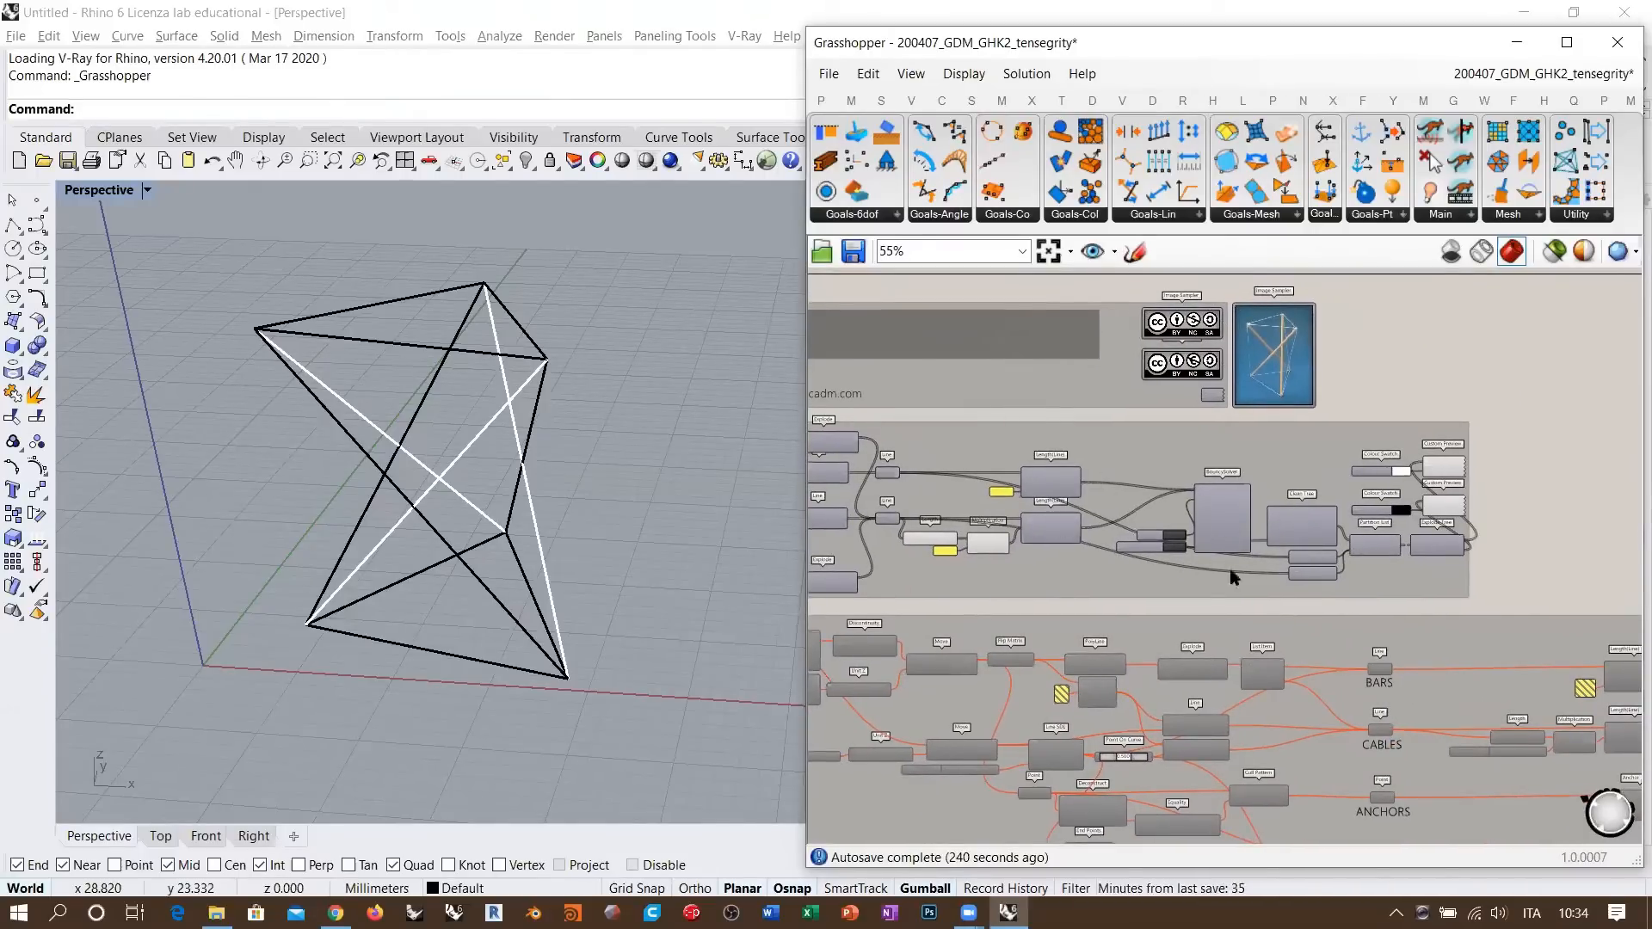
{"action": "scroll", "coordinate": [1110, 542], "scroll_direction": "up", "scroll_amount": 4}
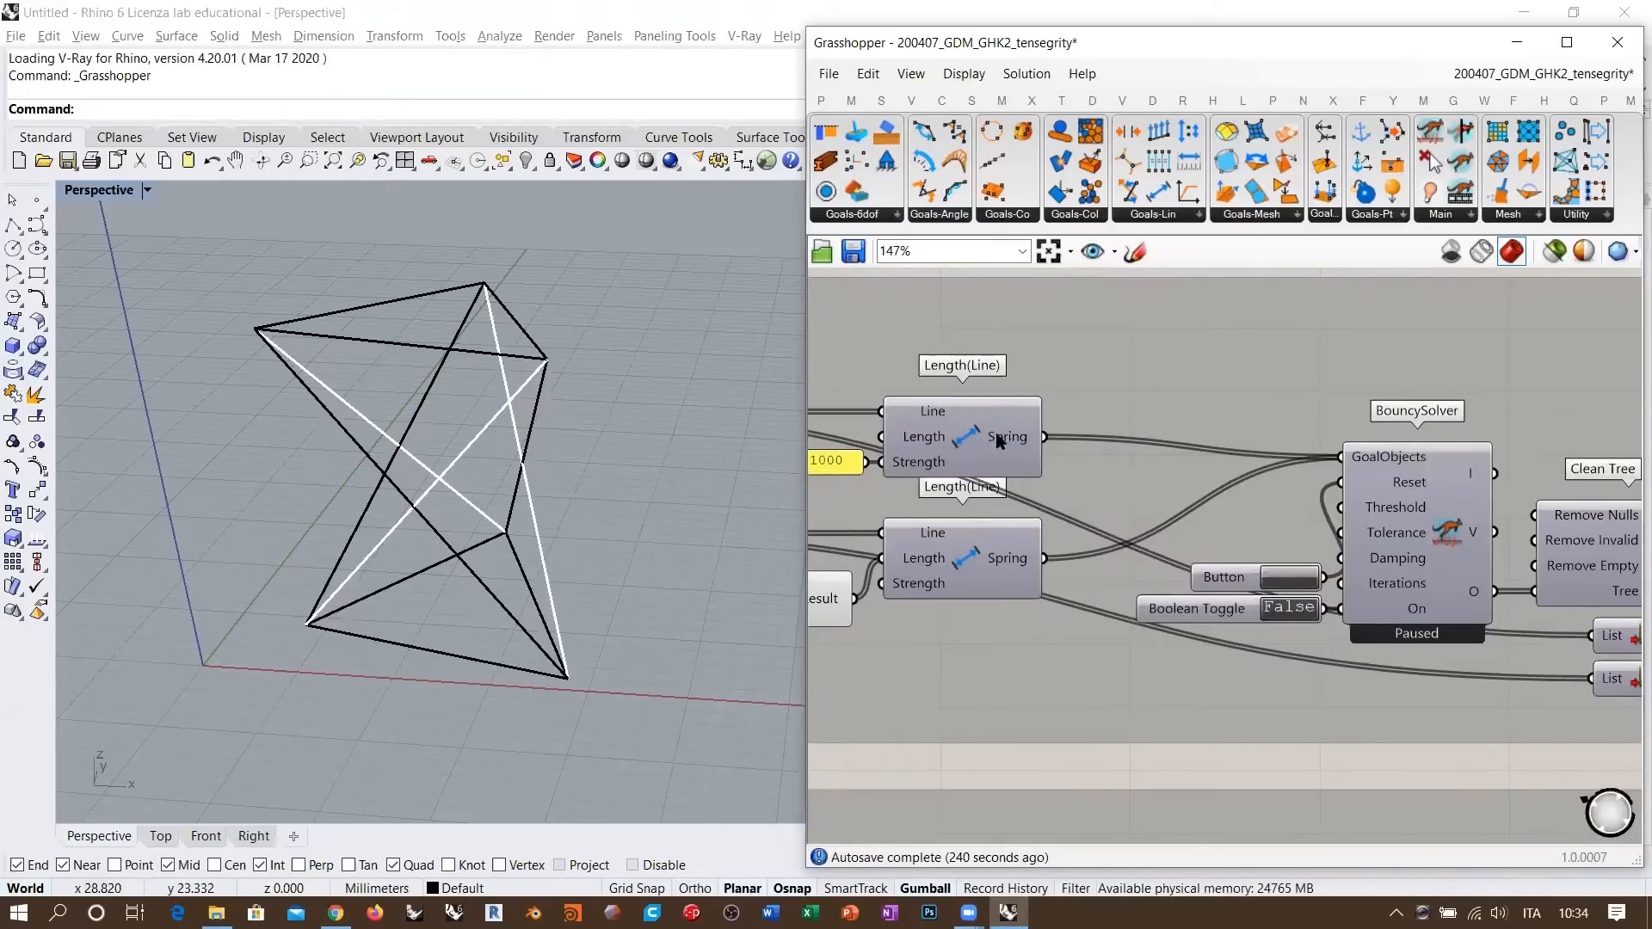
{"action": "right_click_drag", "start_coordinate": [1454, 549], "coordinate": [1264, 522]}
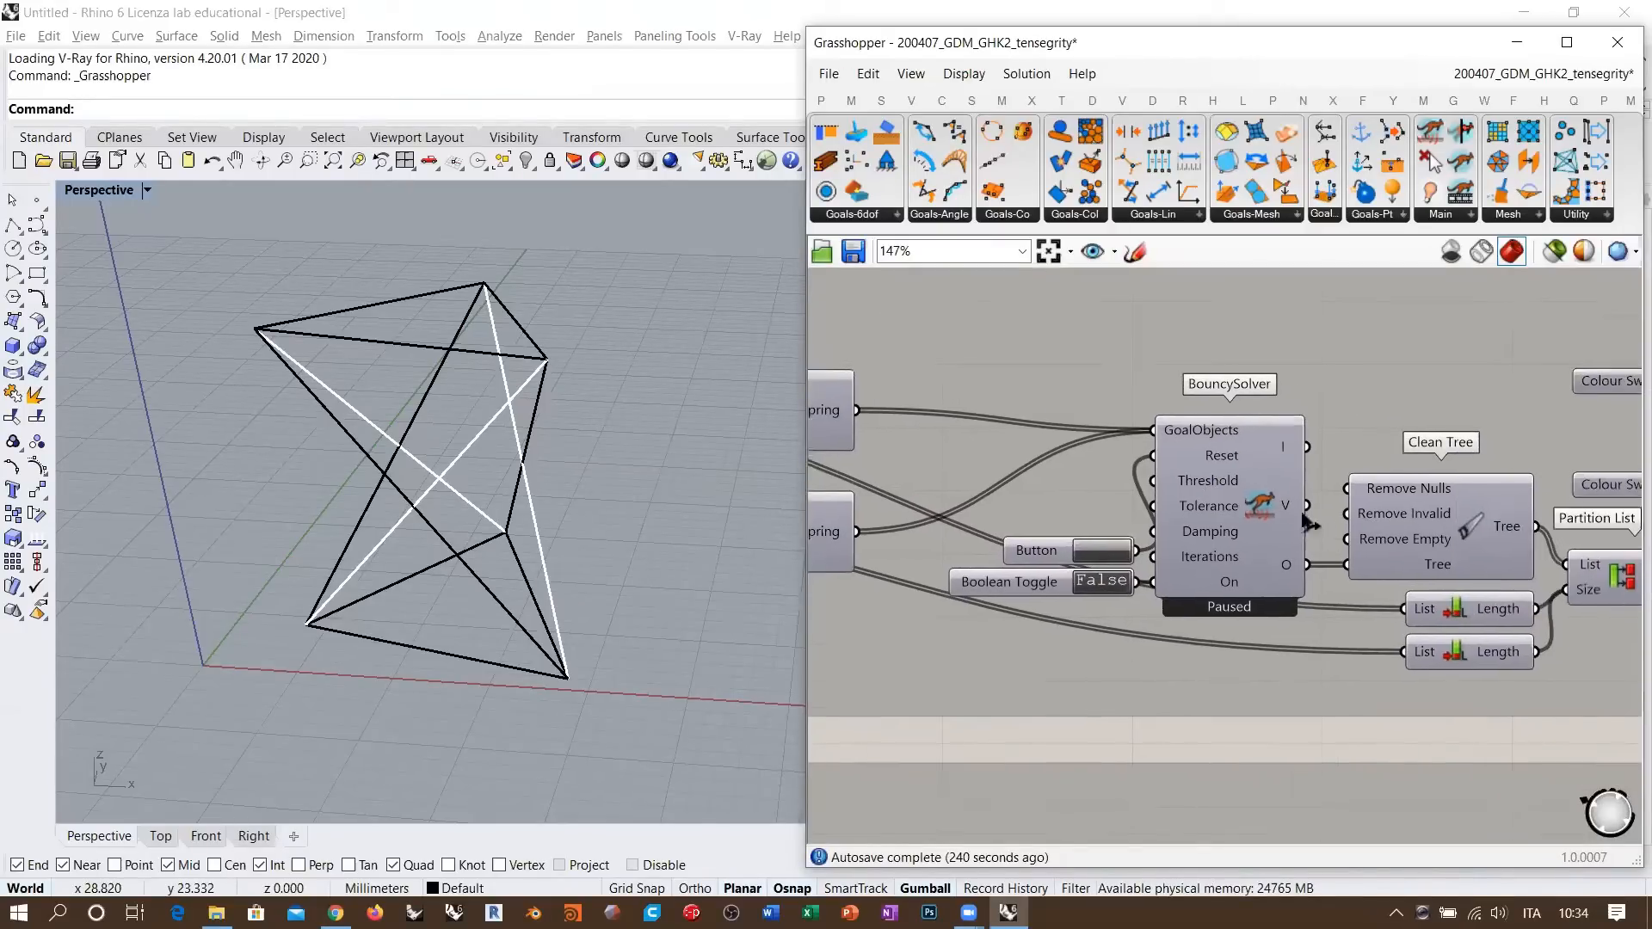
{"action": "right_click_drag", "start_coordinate": [1507, 565], "coordinate": [1006, 529]}
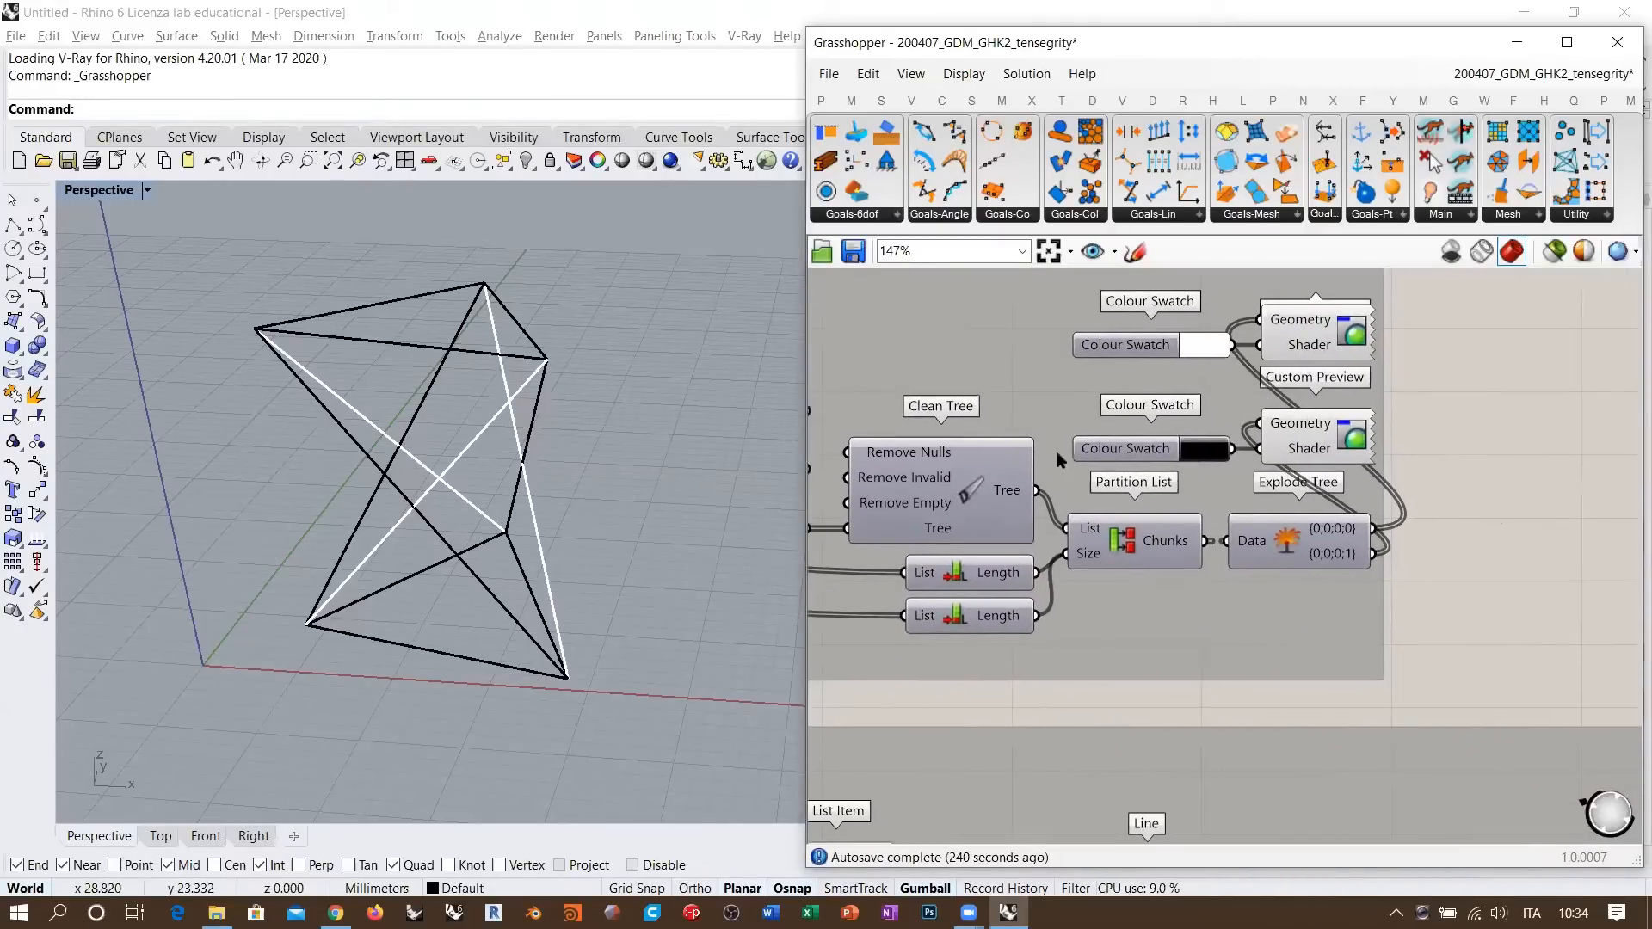
{"action": "right_click_drag", "start_coordinate": [1218, 465], "coordinate": [1300, 544]}
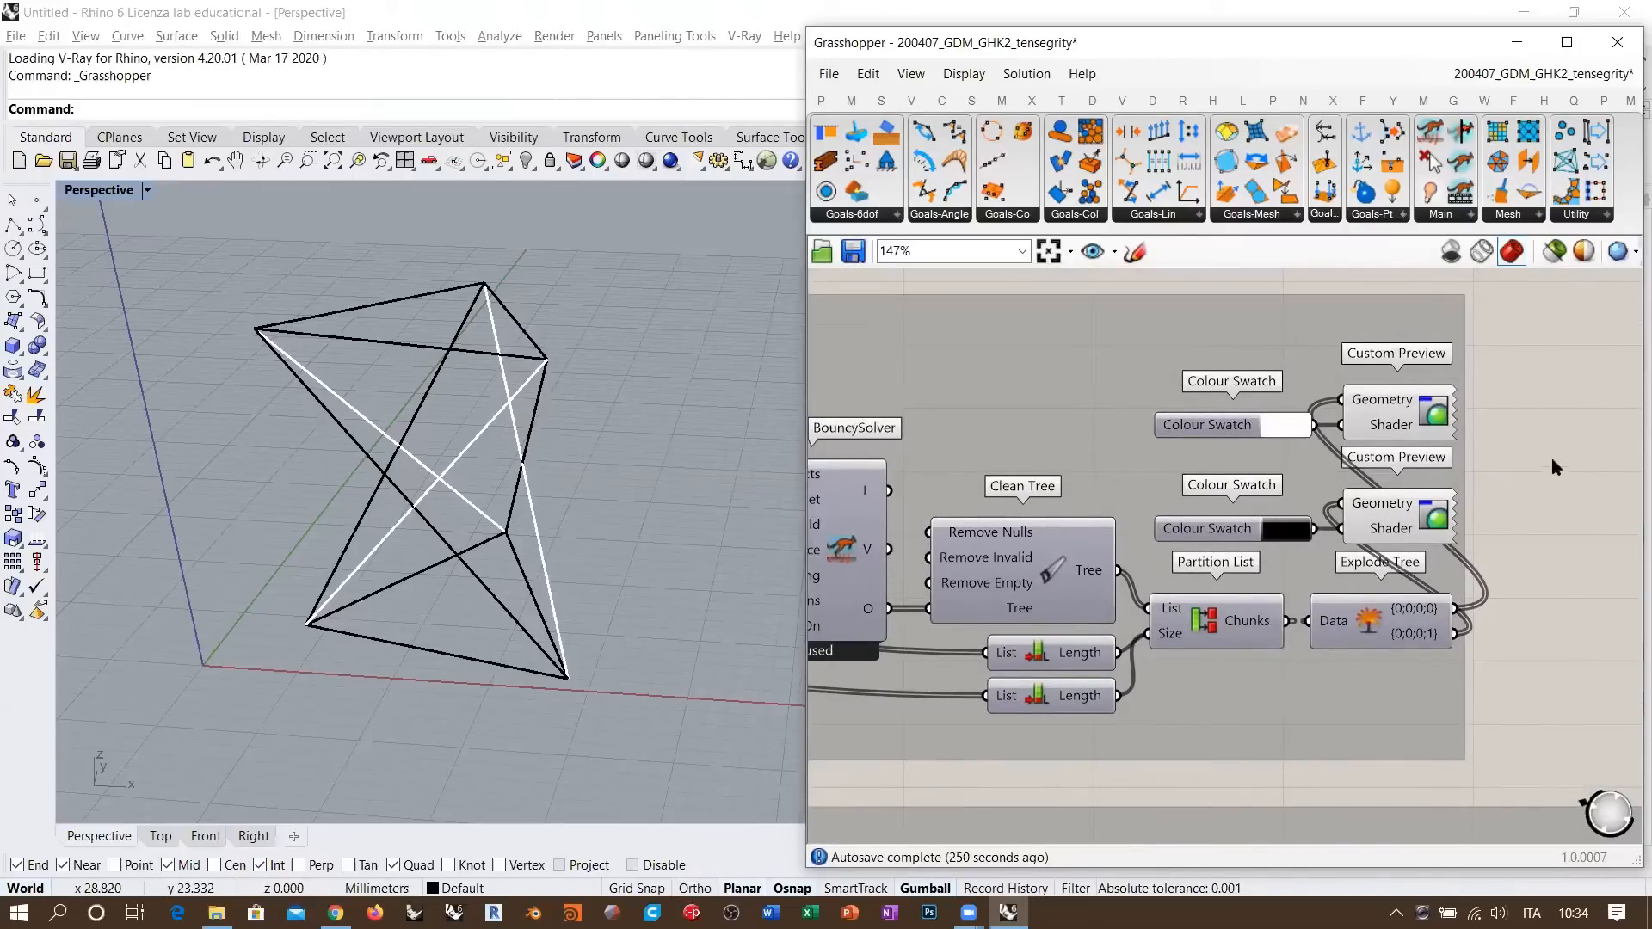
{"action": "right_click_drag", "start_coordinate": [582, 472], "coordinate": [607, 525]}
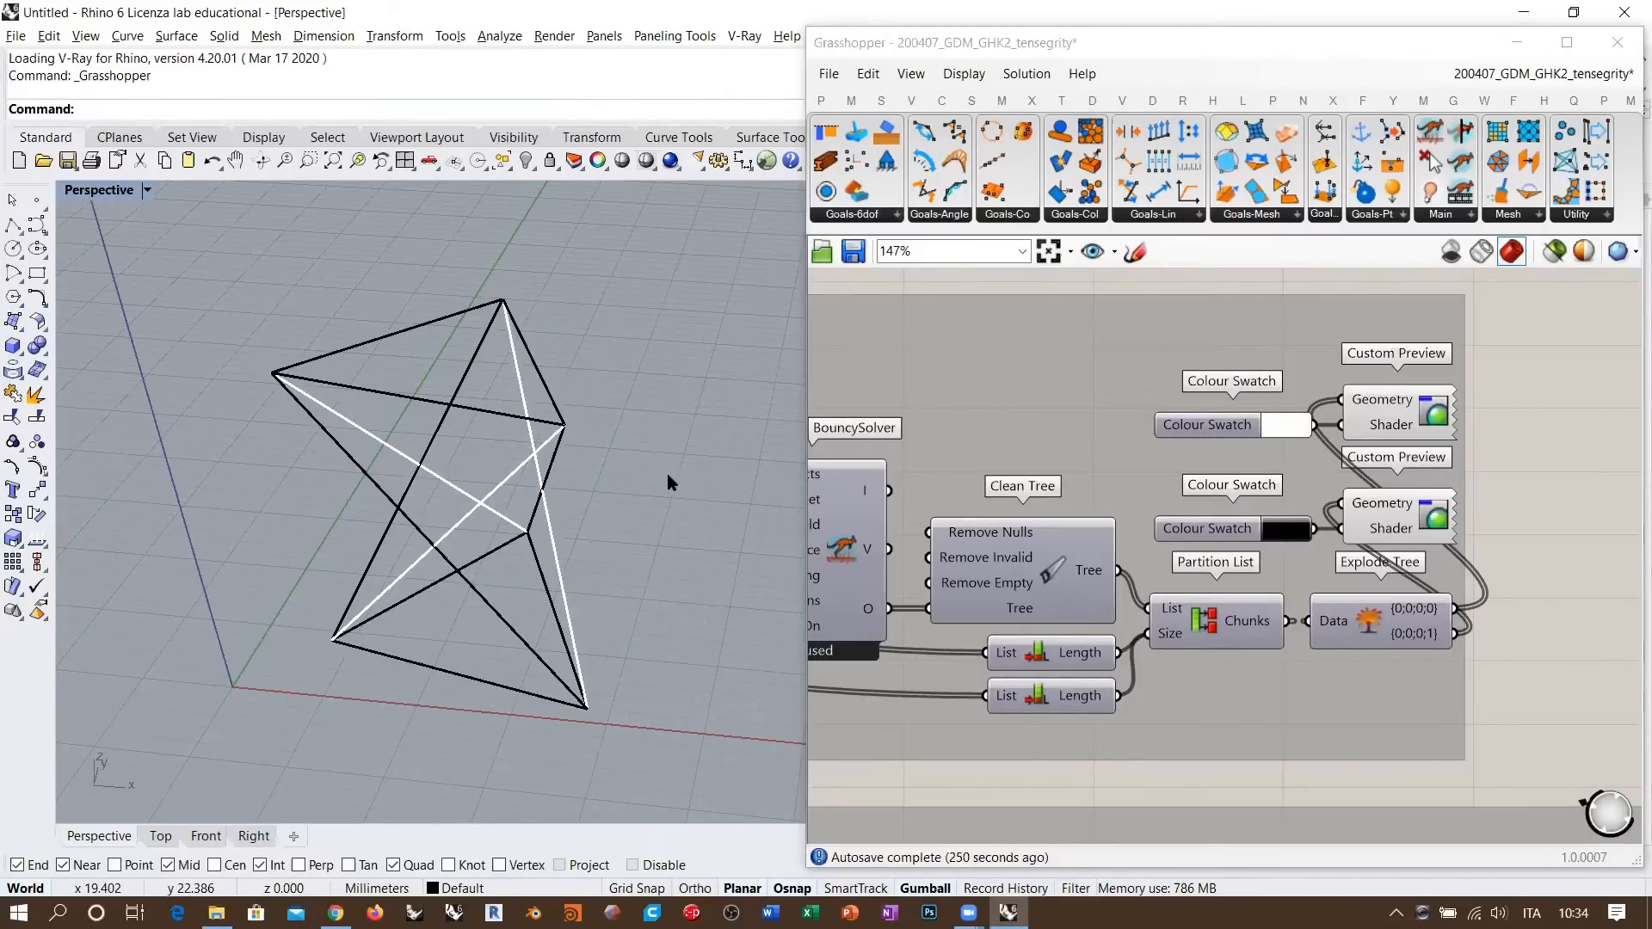
{"action": "scroll", "coordinate": [1427, 459], "scroll_direction": "down", "scroll_amount": 5}
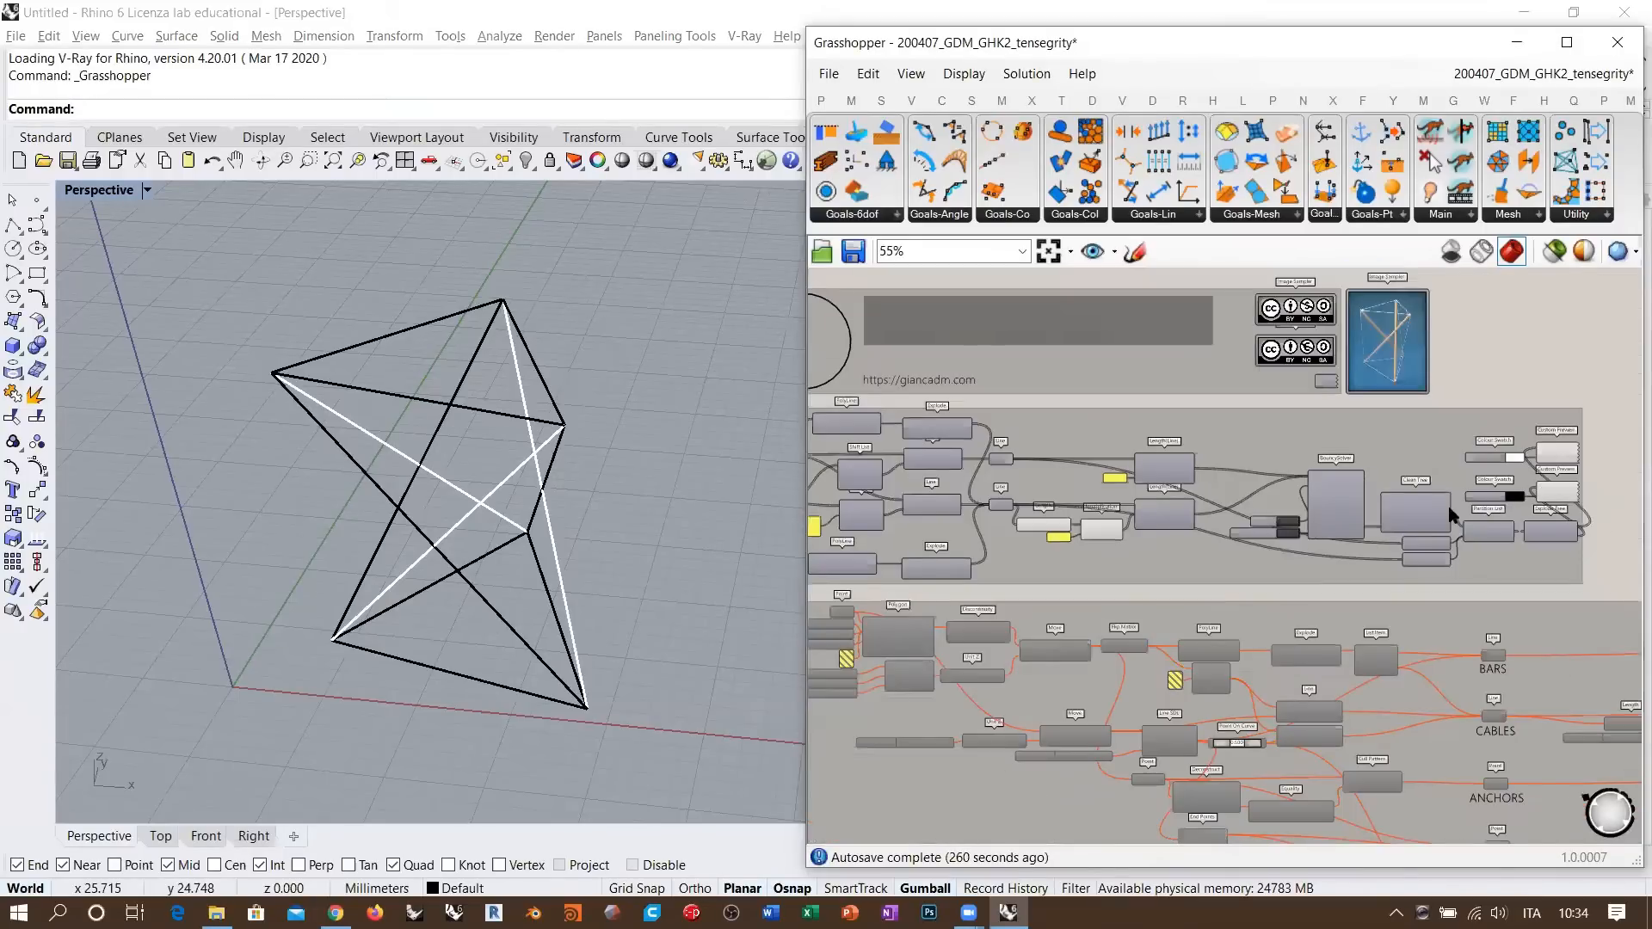
{"action": "scroll", "coordinate": [1451, 515], "scroll_direction": "down", "scroll_amount": 1}
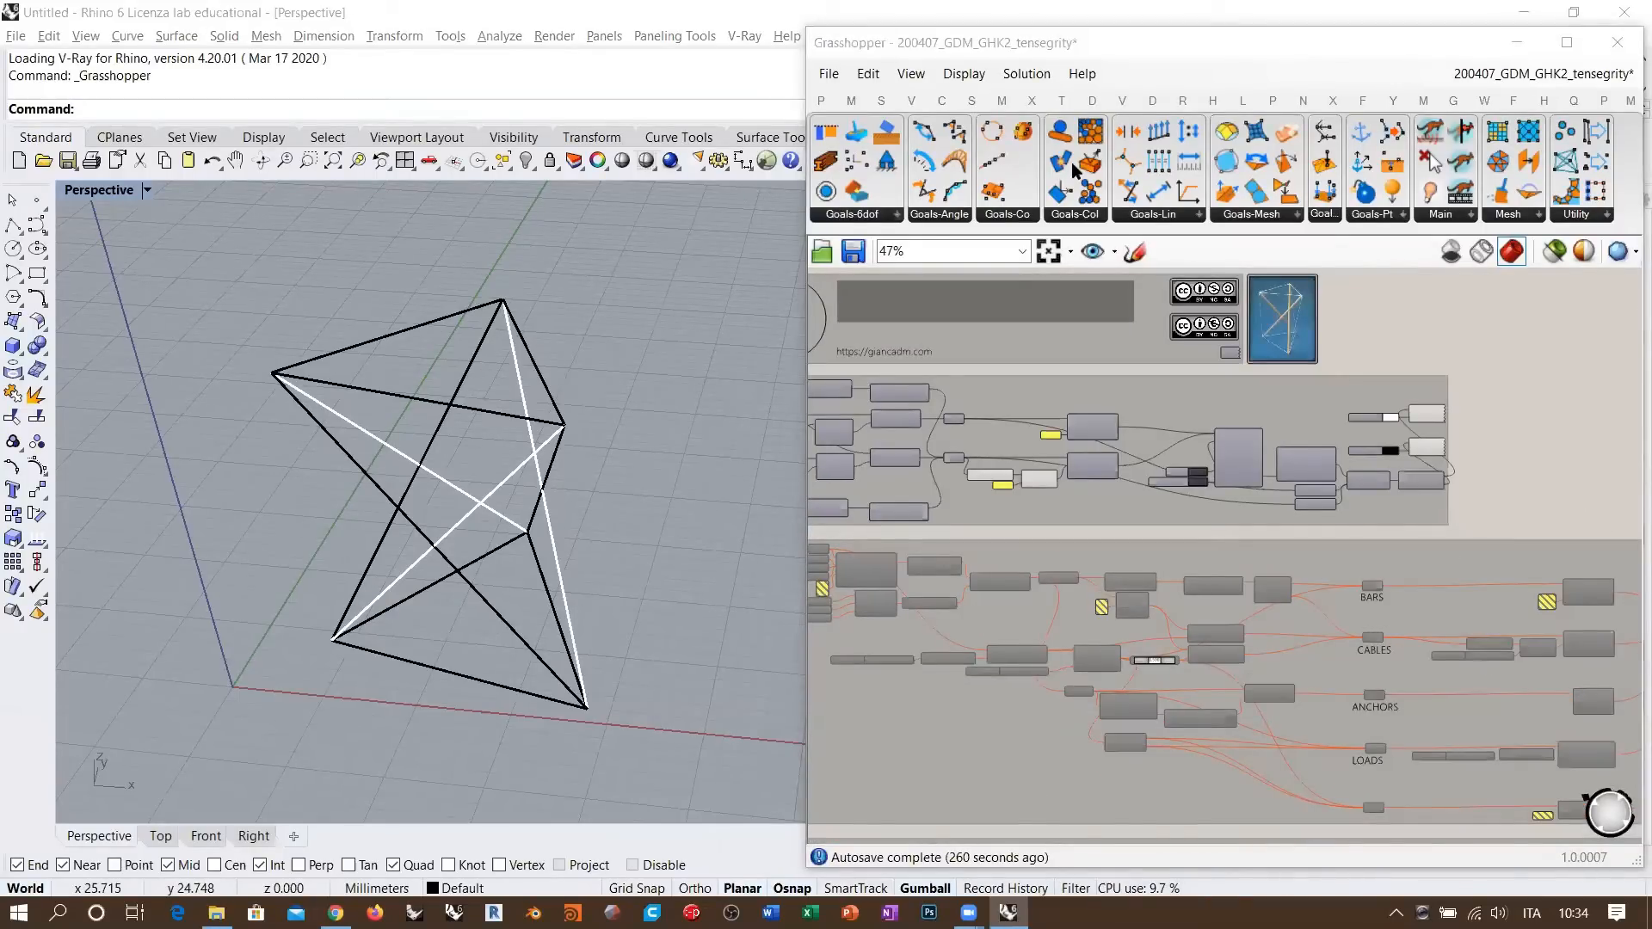
- Turn off the preview of both Custom Preview components at the end of the first group
{"action": "scroll", "coordinate": [948, 370], "scroll_direction": "up", "scroll_amount": 3}
{"action": "left_click_drag", "start_coordinate": [943, 367], "coordinate": [1352, 614]}
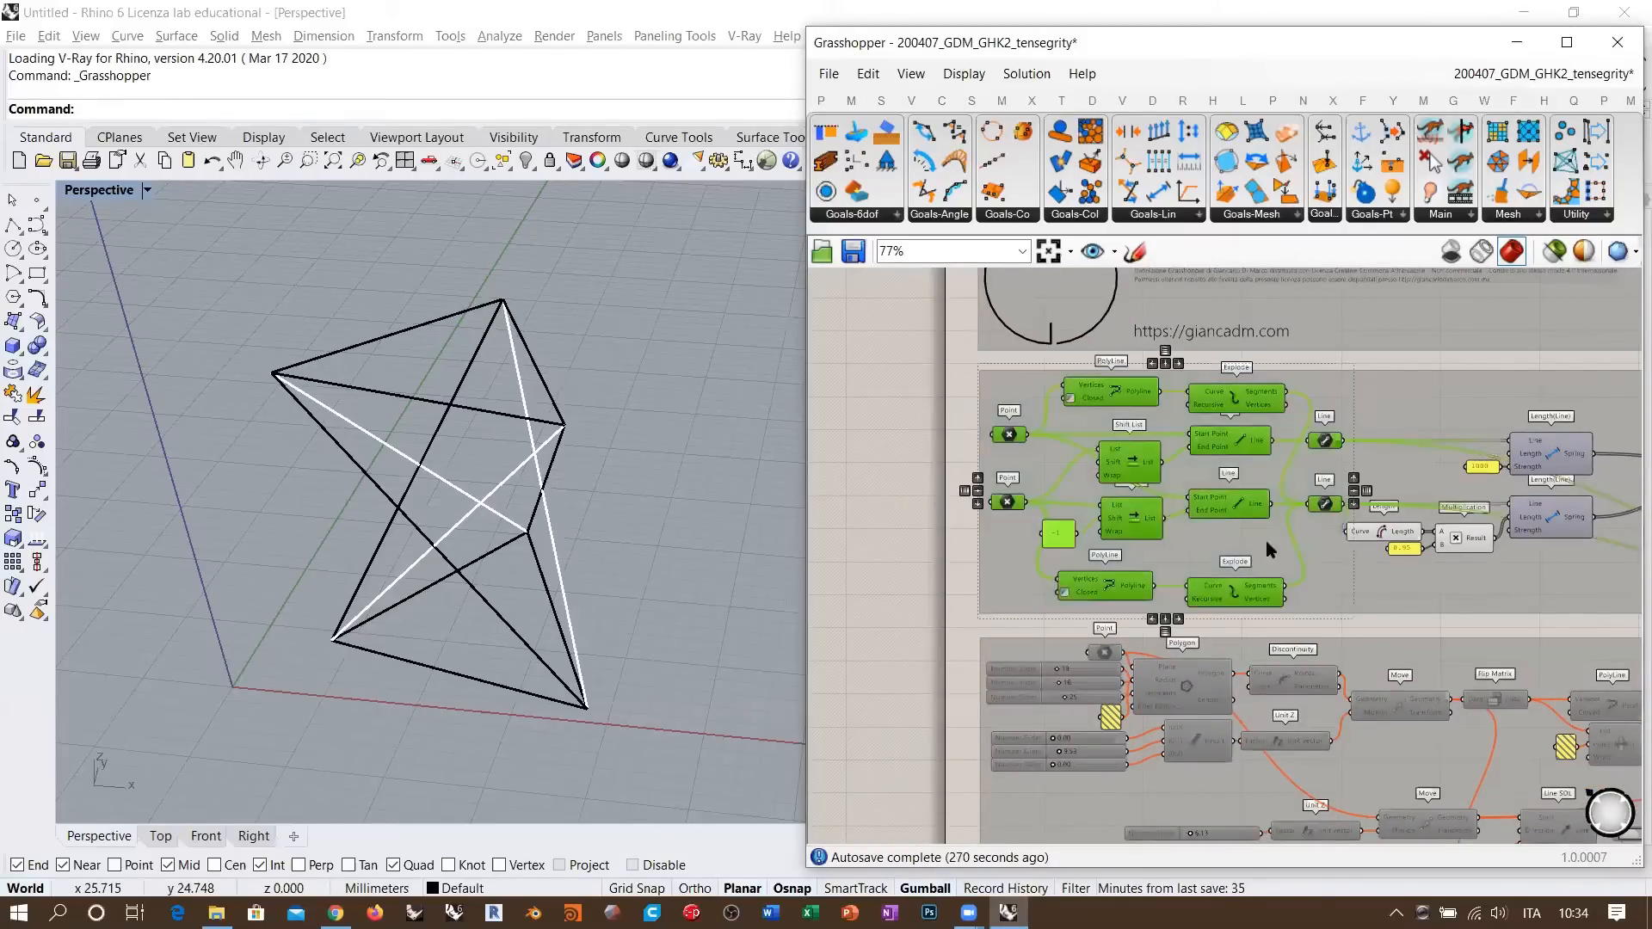
{"action": "left_click", "coordinate": [889, 447]}
{"action": "mouse_move", "coordinate": [1495, 537]}
{"action": "right_mouse_down"}
{"action": "mouse_move", "coordinate": [1040, 515]}
{"action": "mouse_move", "coordinate": [1087, 540]}
{"action": "right_mouse_up"}
{"action": "left_click", "coordinate": [1254, 410]}
{"action": "left_click", "coordinate": [1254, 463], "text": "shift"}
{"action": "key", "text": "ctrl+q"}
{"action": "left_click", "coordinate": [1406, 432]}
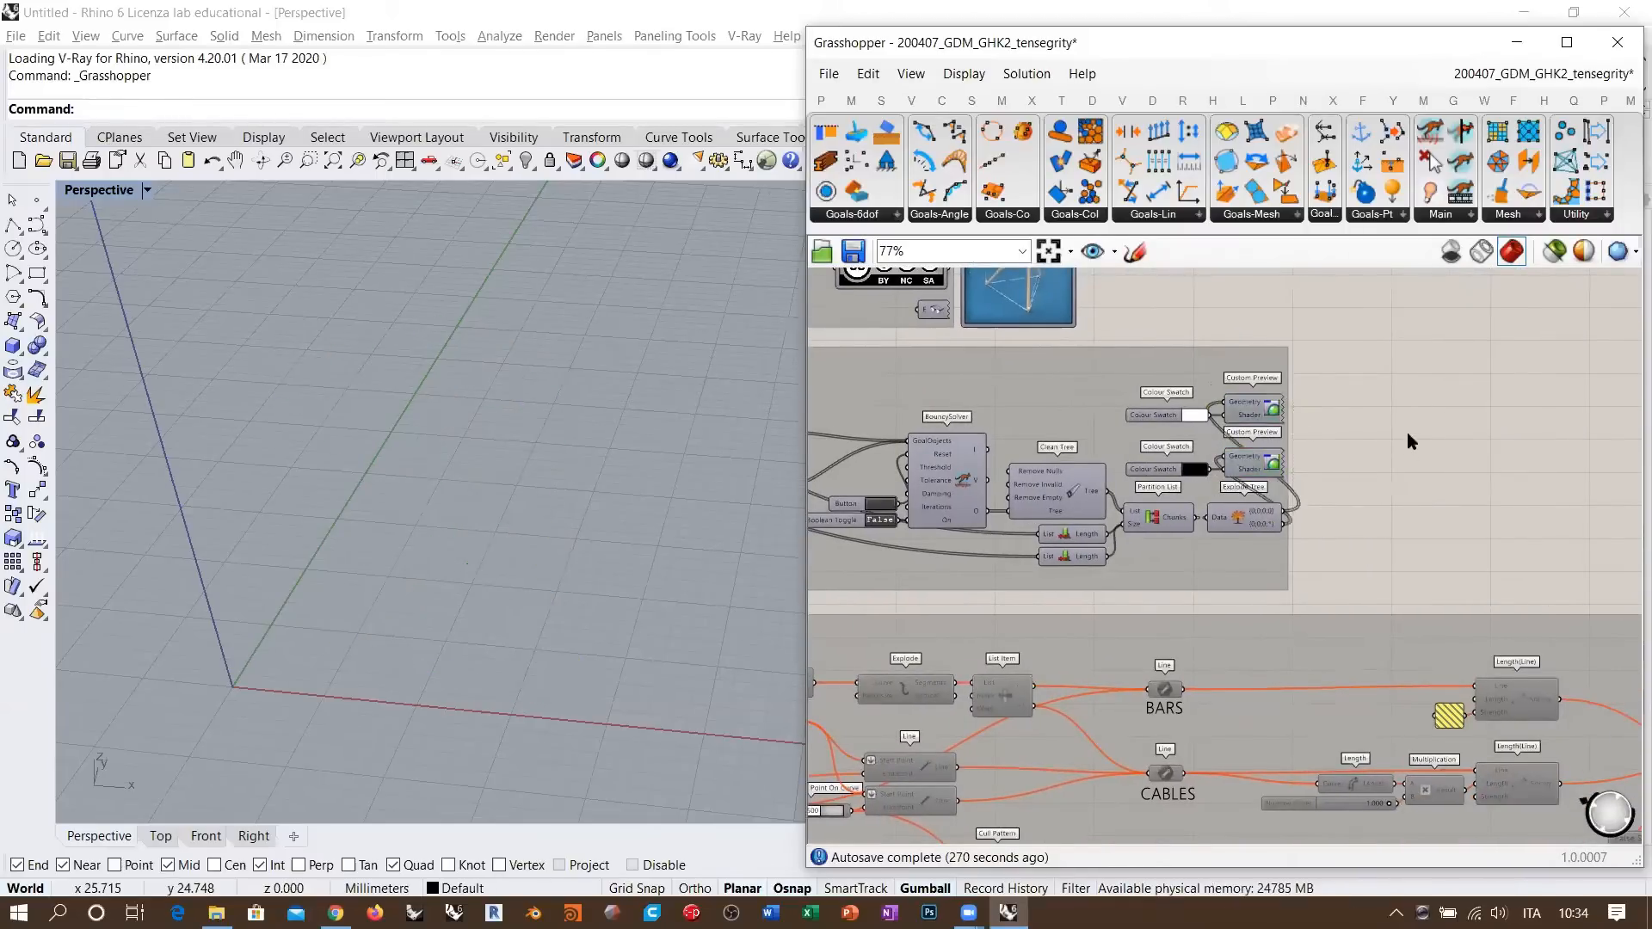
- Turn on the preview of the two Point parameters at the start of the first group and check their points in the viewport
{"action": "right_click_drag", "start_coordinate": [1411, 501], "coordinate": [1462, 507]}
{"action": "right_click_drag", "start_coordinate": [817, 495], "coordinate": [1155, 506]}
{"action": "scroll", "coordinate": [999, 465], "scroll_direction": "up", "scroll_amount": 1}
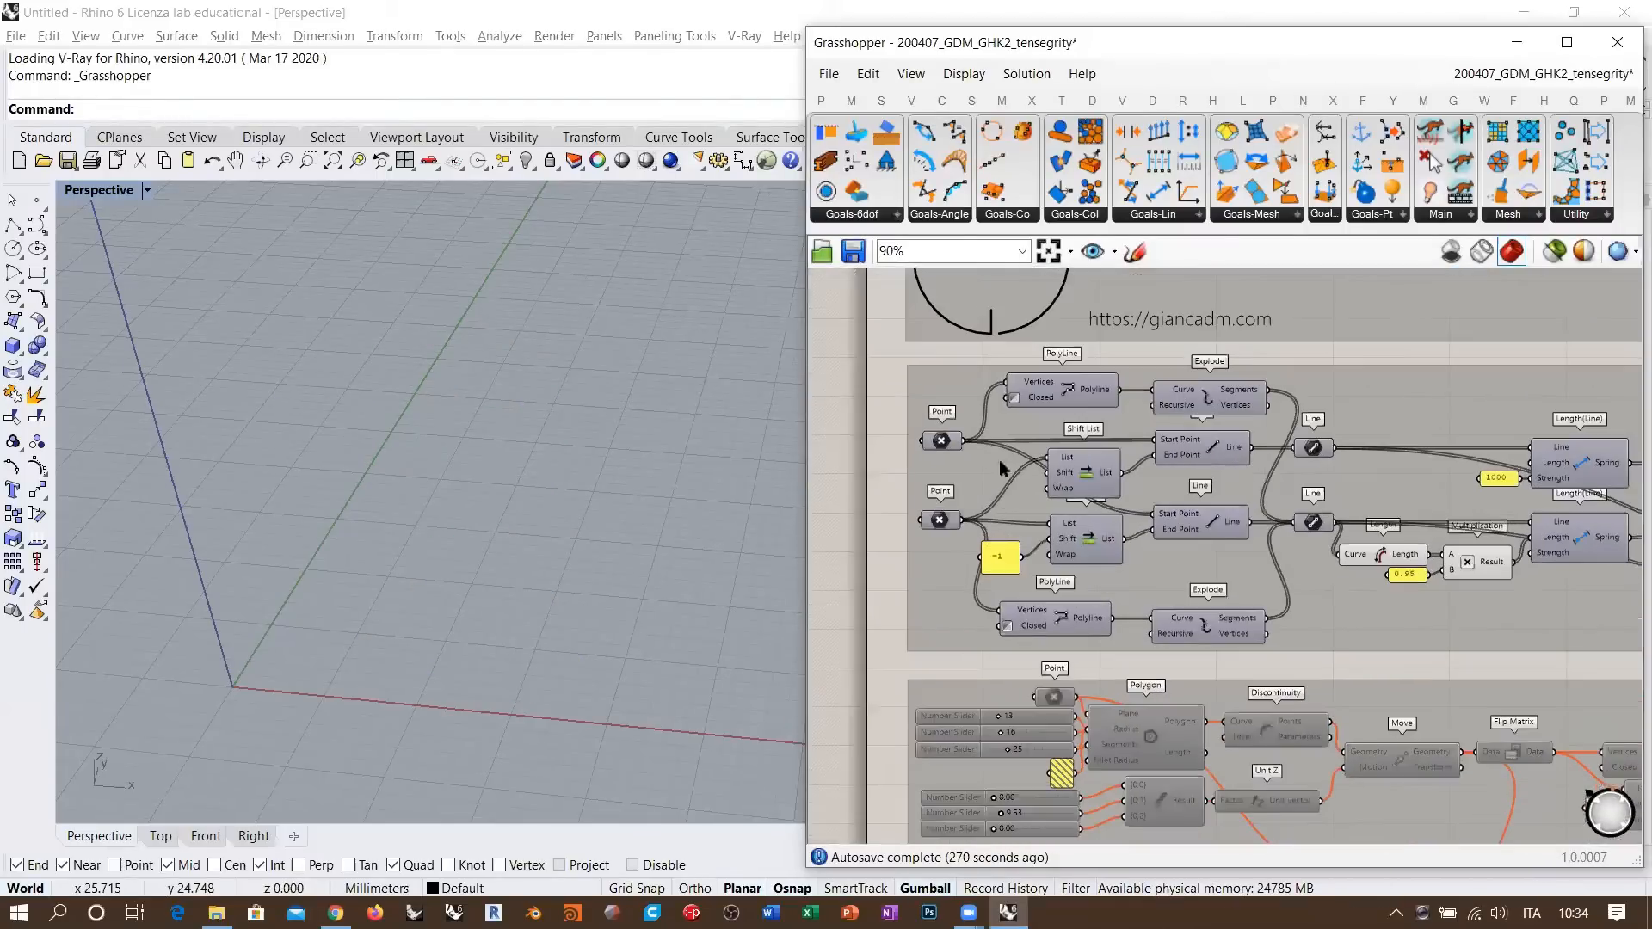
{"action": "scroll", "coordinate": [1142, 546], "scroll_direction": "up", "scroll_amount": 2}
{"action": "scroll", "coordinate": [662, 593], "scroll_direction": "up", "scroll_amount": 1}
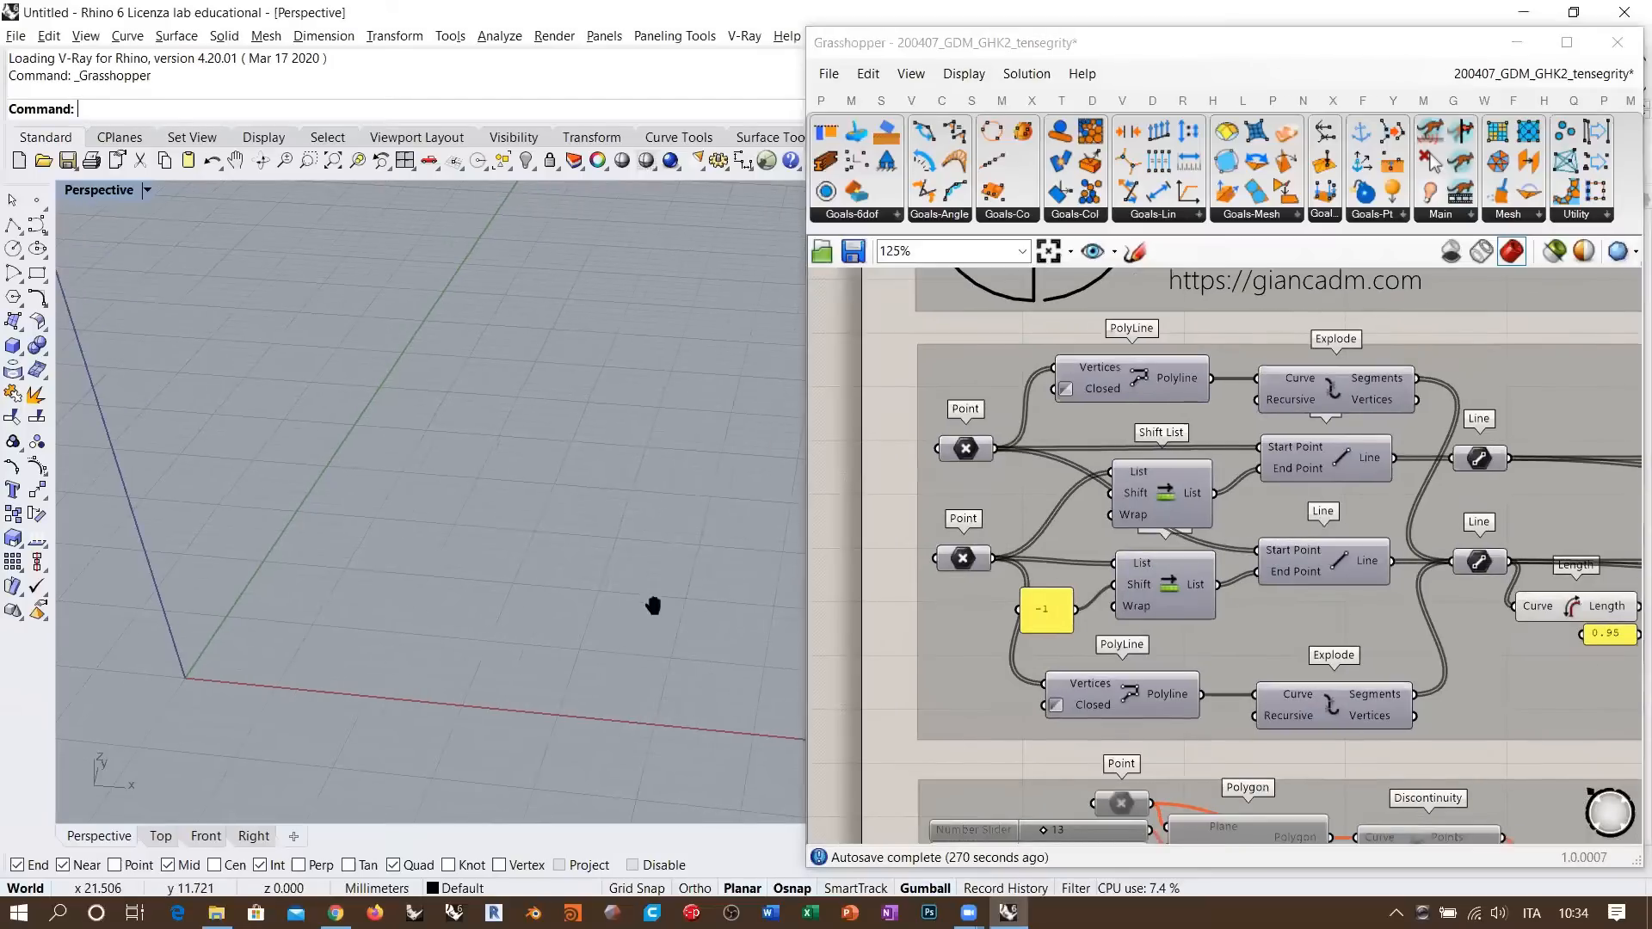
{"action": "left_click_drag", "start_coordinate": [913, 421], "coordinate": [1015, 578]}
{"action": "key", "text": "ctrl+q"}
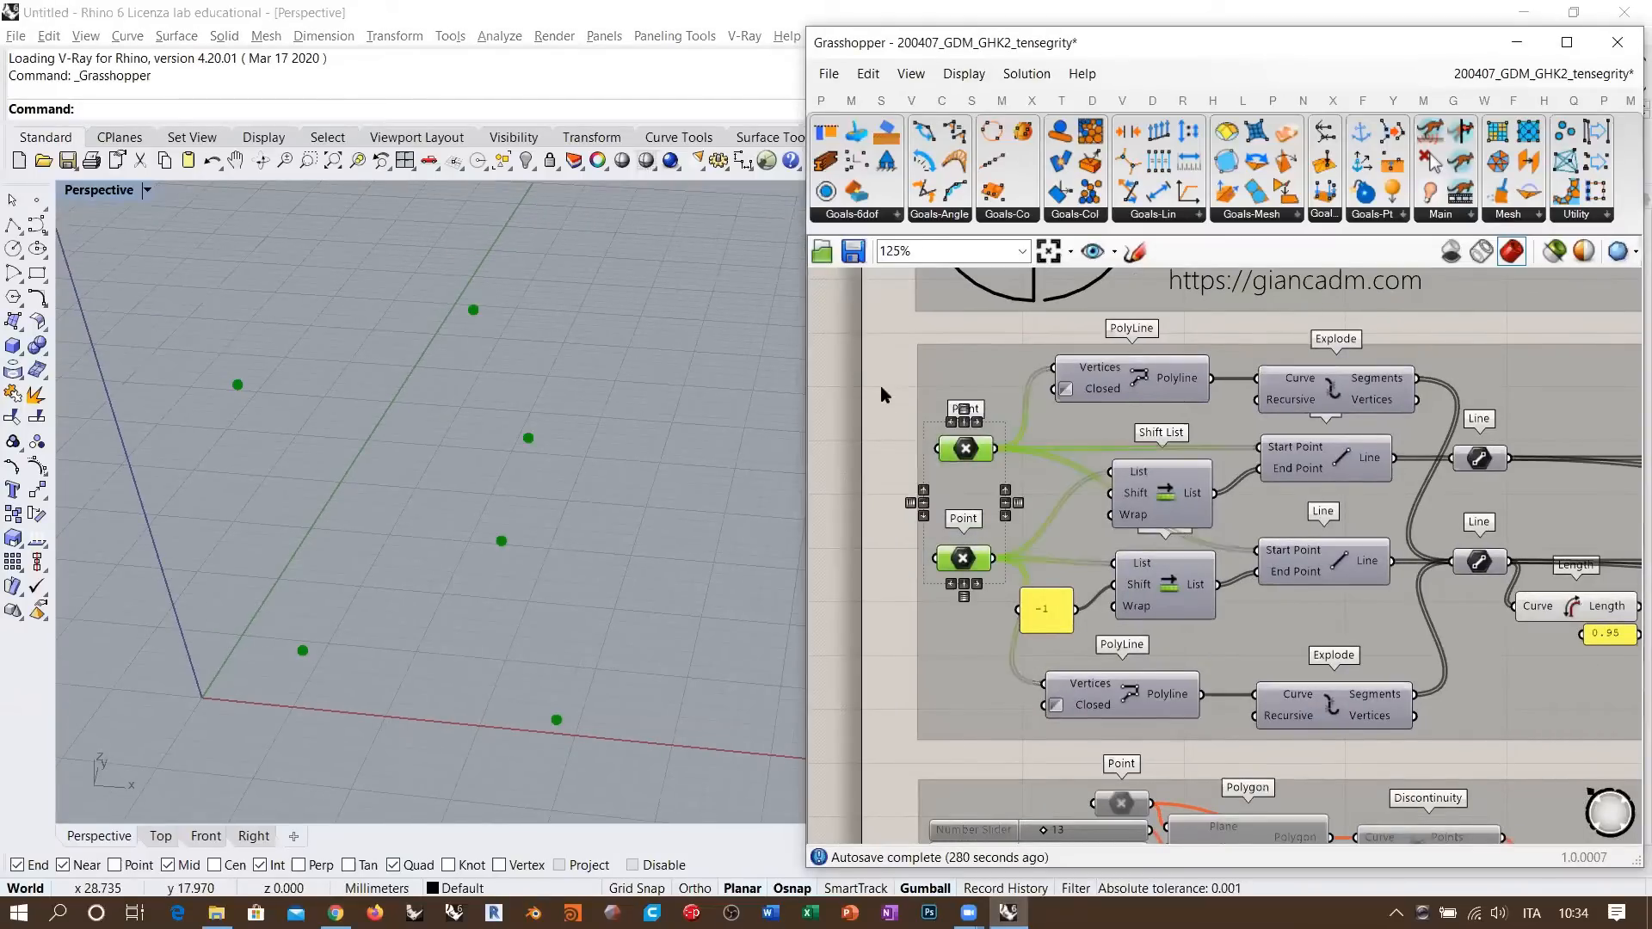
{"action": "left_click", "coordinate": [880, 386]}
{"action": "right_click_drag", "start_coordinate": [510, 568], "coordinate": [516, 524]}
{"action": "left_click_drag", "start_coordinate": [1009, 402], "coordinate": [958, 645]}
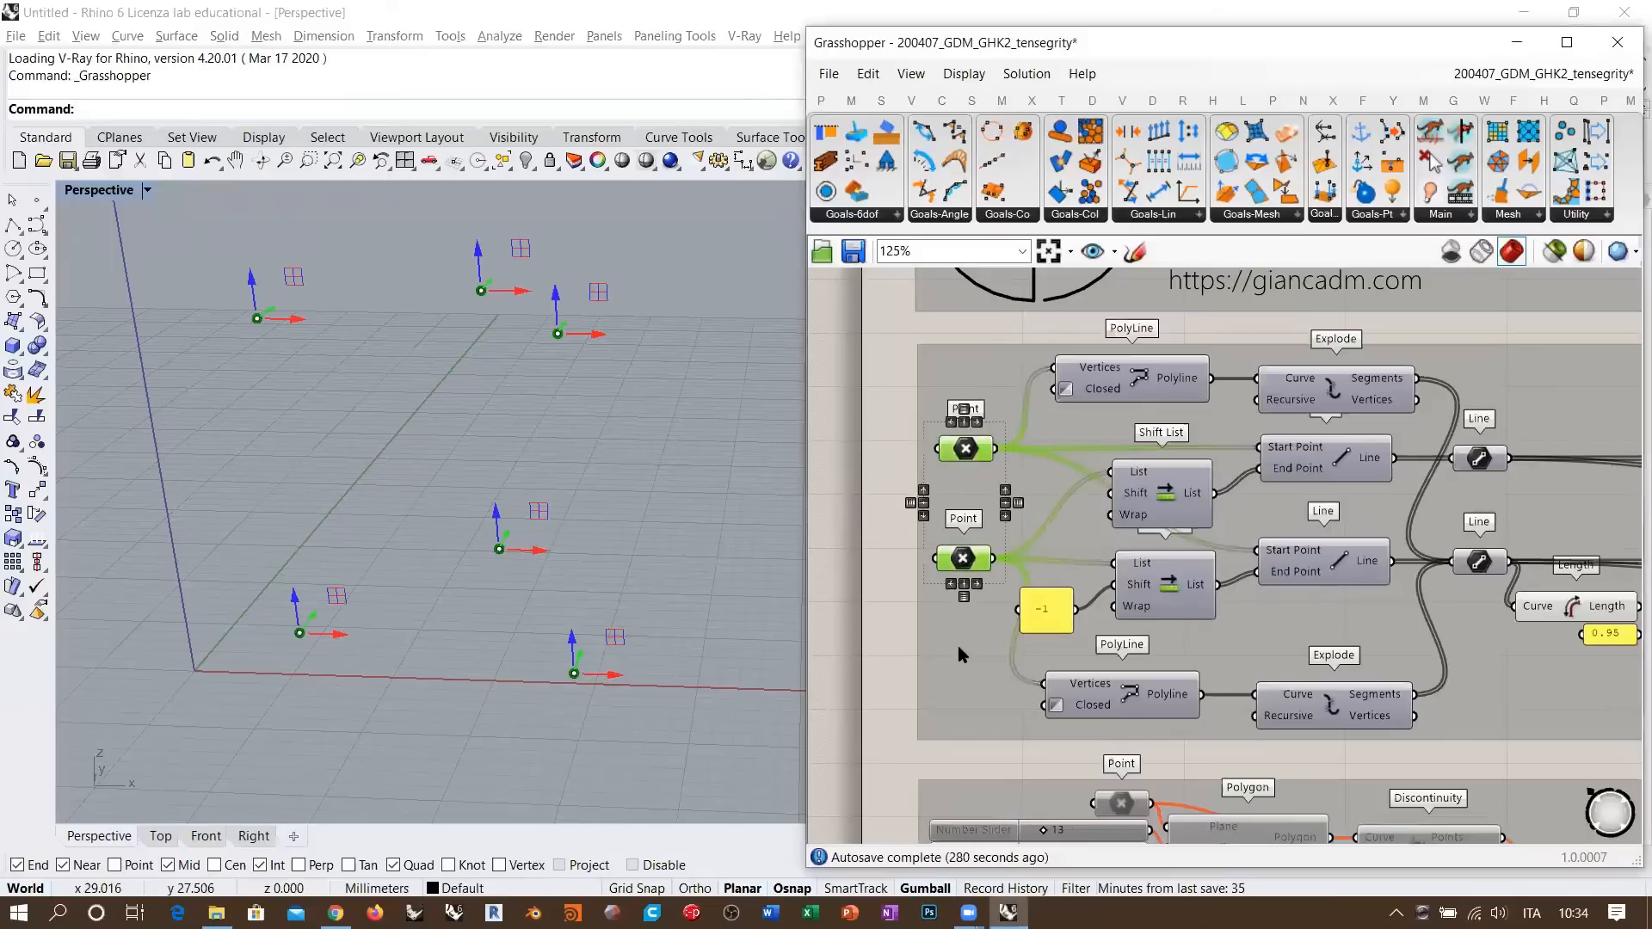
{"action": "left_click", "coordinate": [863, 436]}
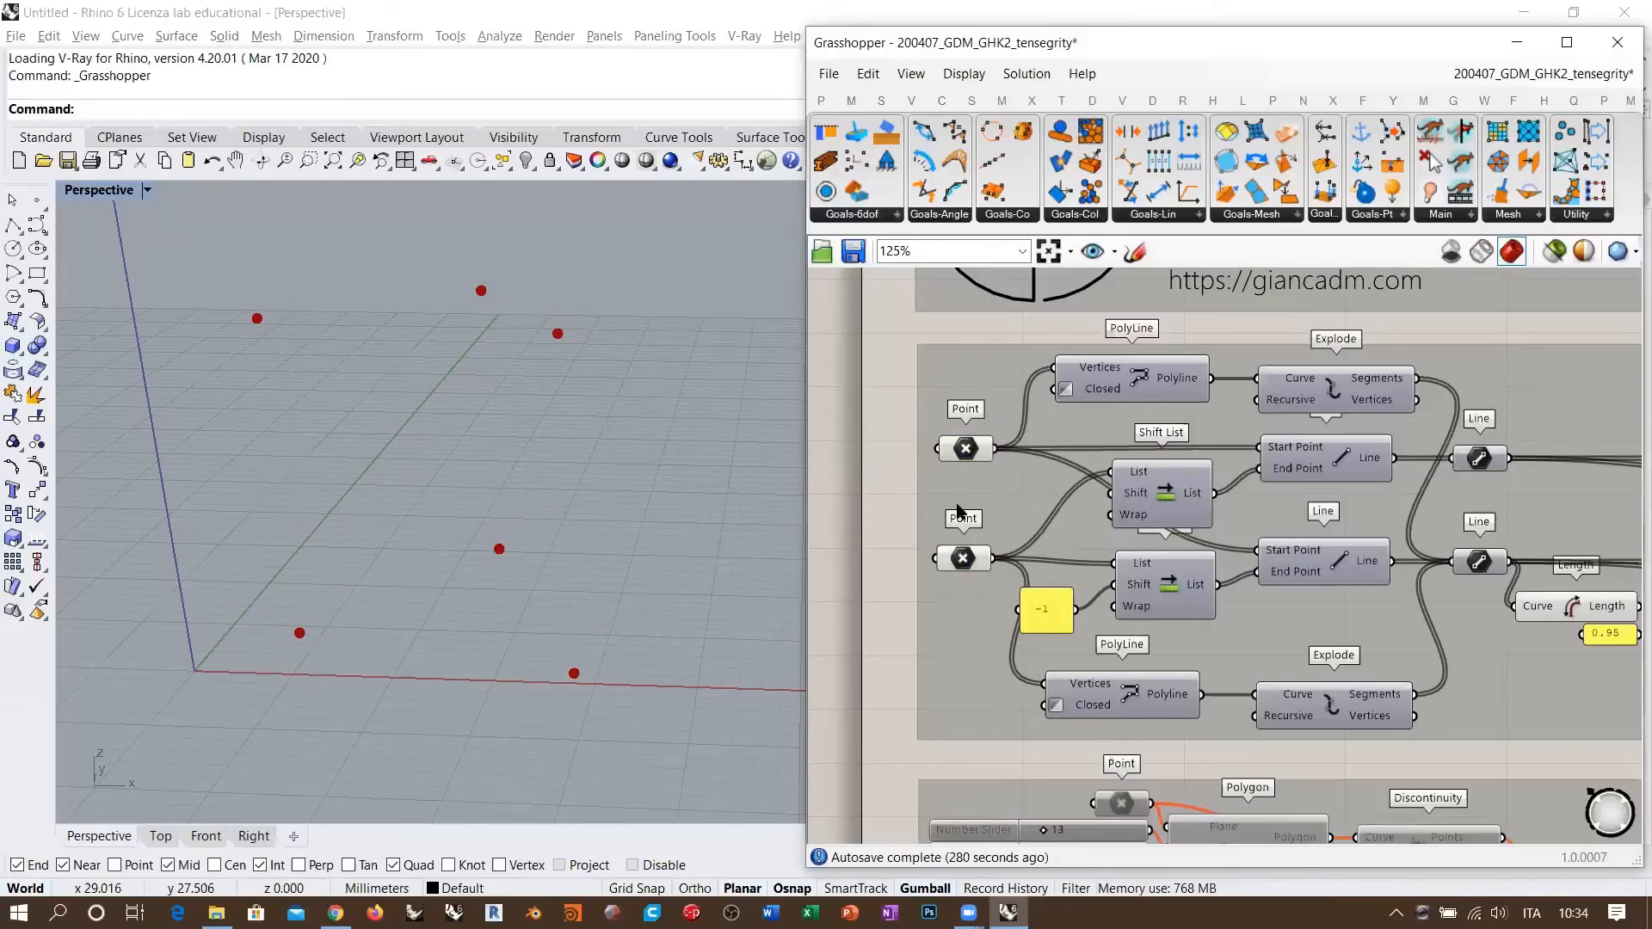
- Add a Polygon component on the empty canvas outside the existing definition groups
{"action": "right_click_drag", "start_coordinate": [594, 464], "coordinate": [568, 582]}
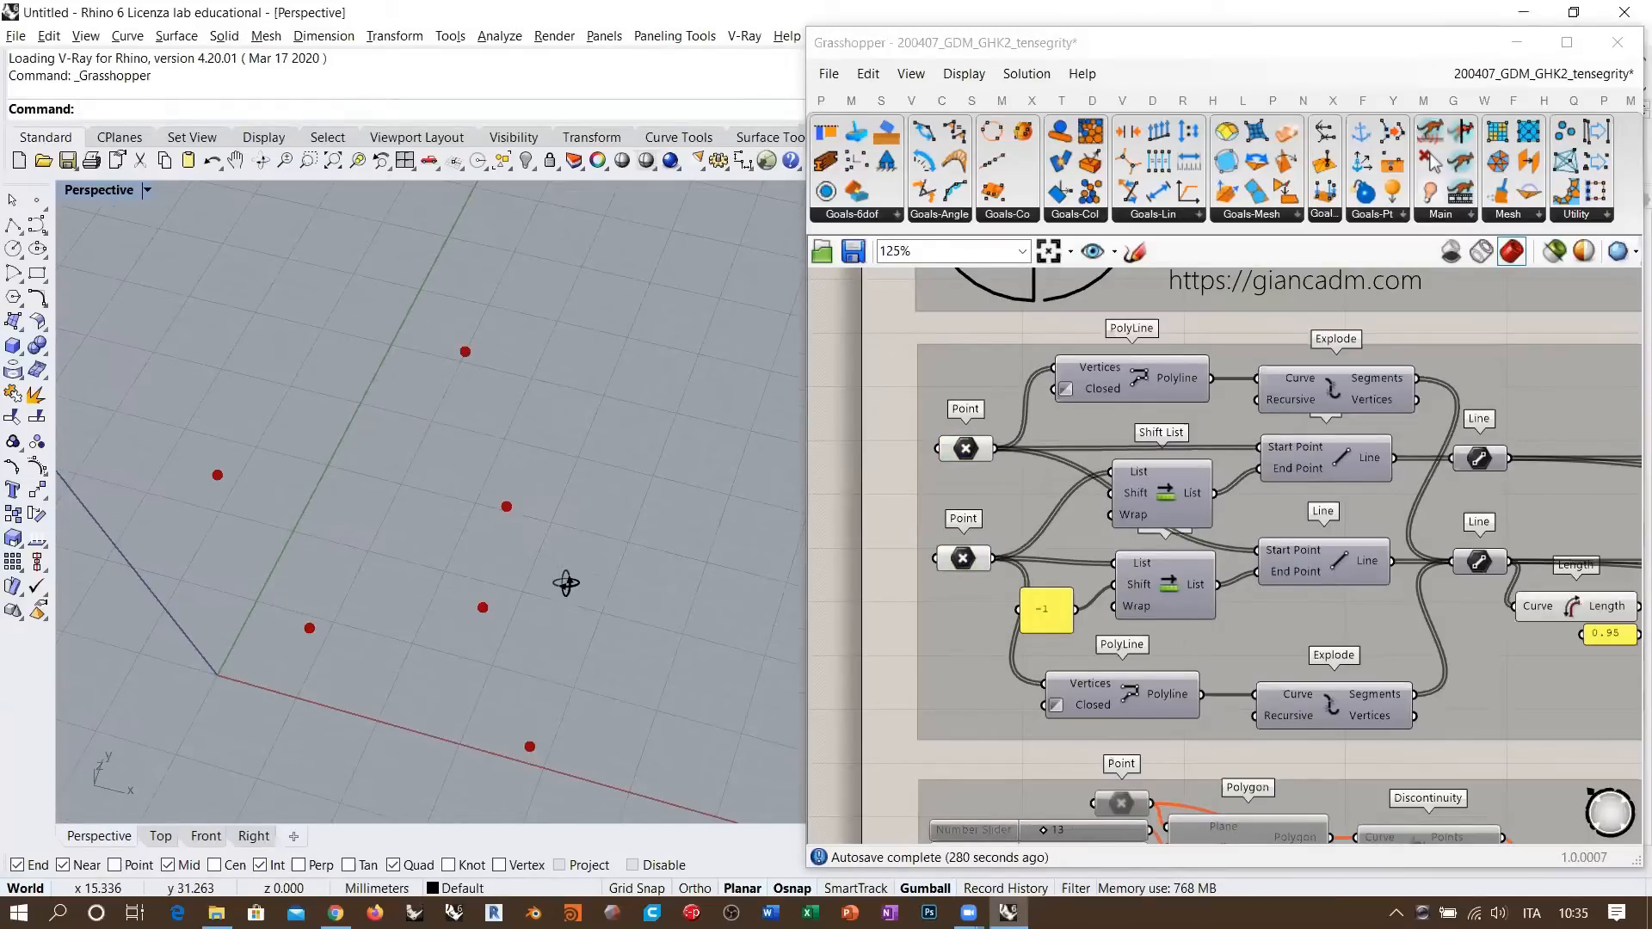
{"action": "right_click_drag", "start_coordinate": [606, 444], "coordinate": [646, 492]}
{"action": "right_click_drag", "start_coordinate": [1032, 495], "coordinate": [1515, 501]}
{"action": "double_click", "coordinate": [1163, 480]}
{"action": "type", "text": "poly"}
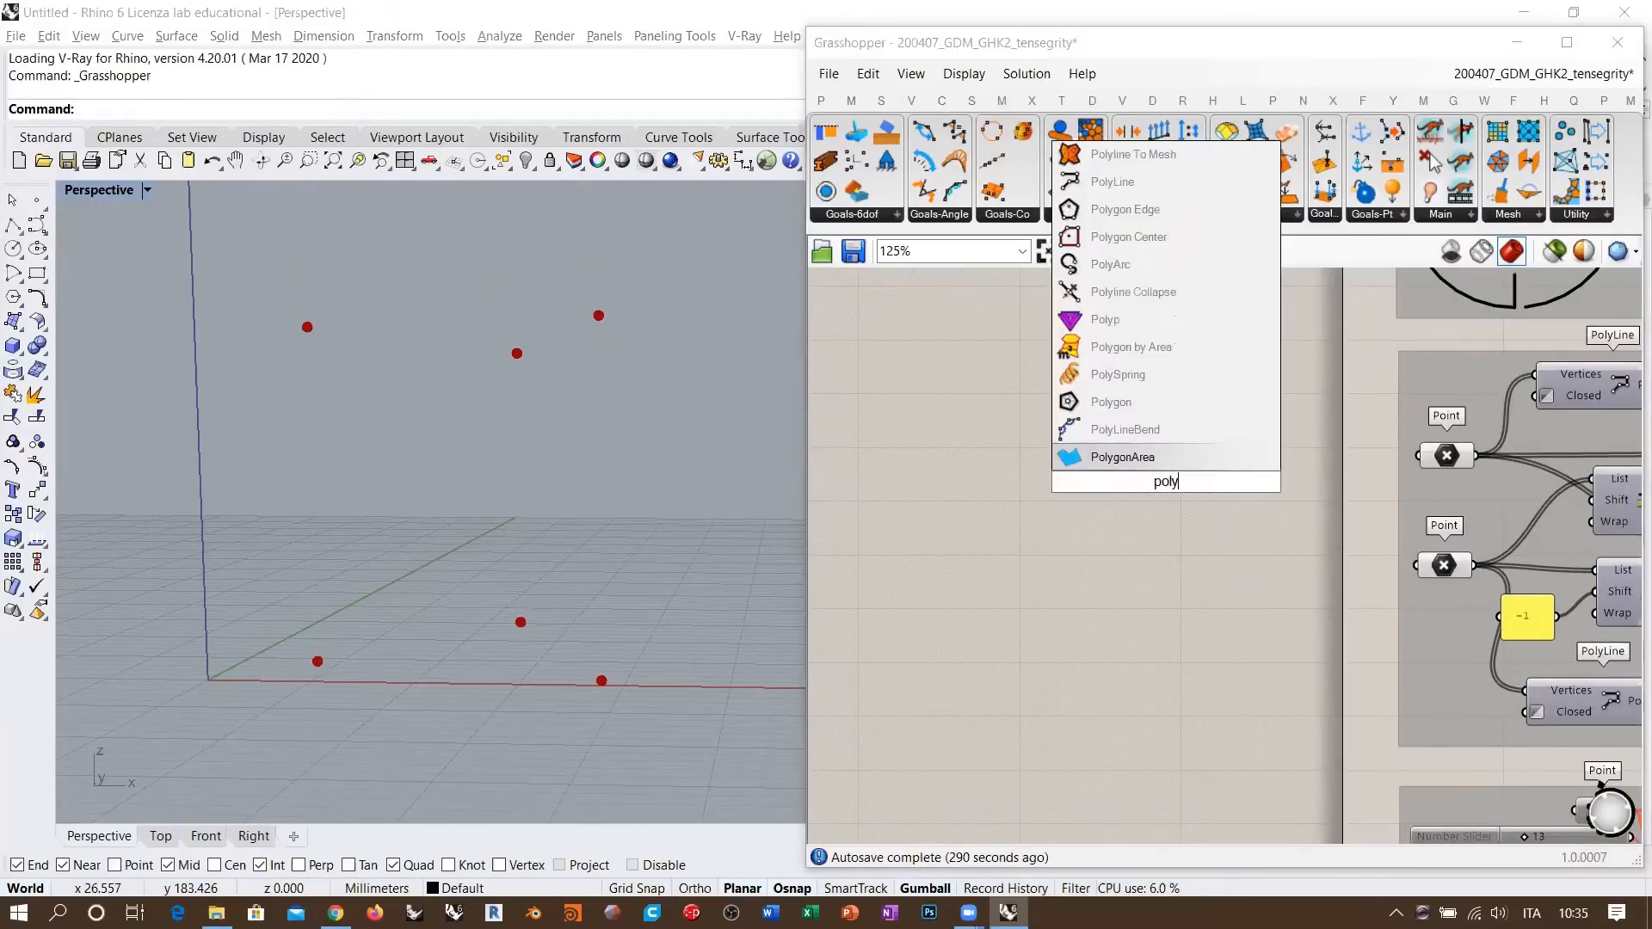
{"action": "key", "text": "Up"}
{"action": "key", "text": "Up"}
{"action": "key", "text": "Return"}
- Add a panel containing 3 and connect it to the Polygon component's Segments input
{"action": "double_click", "coordinate": [946, 482]}
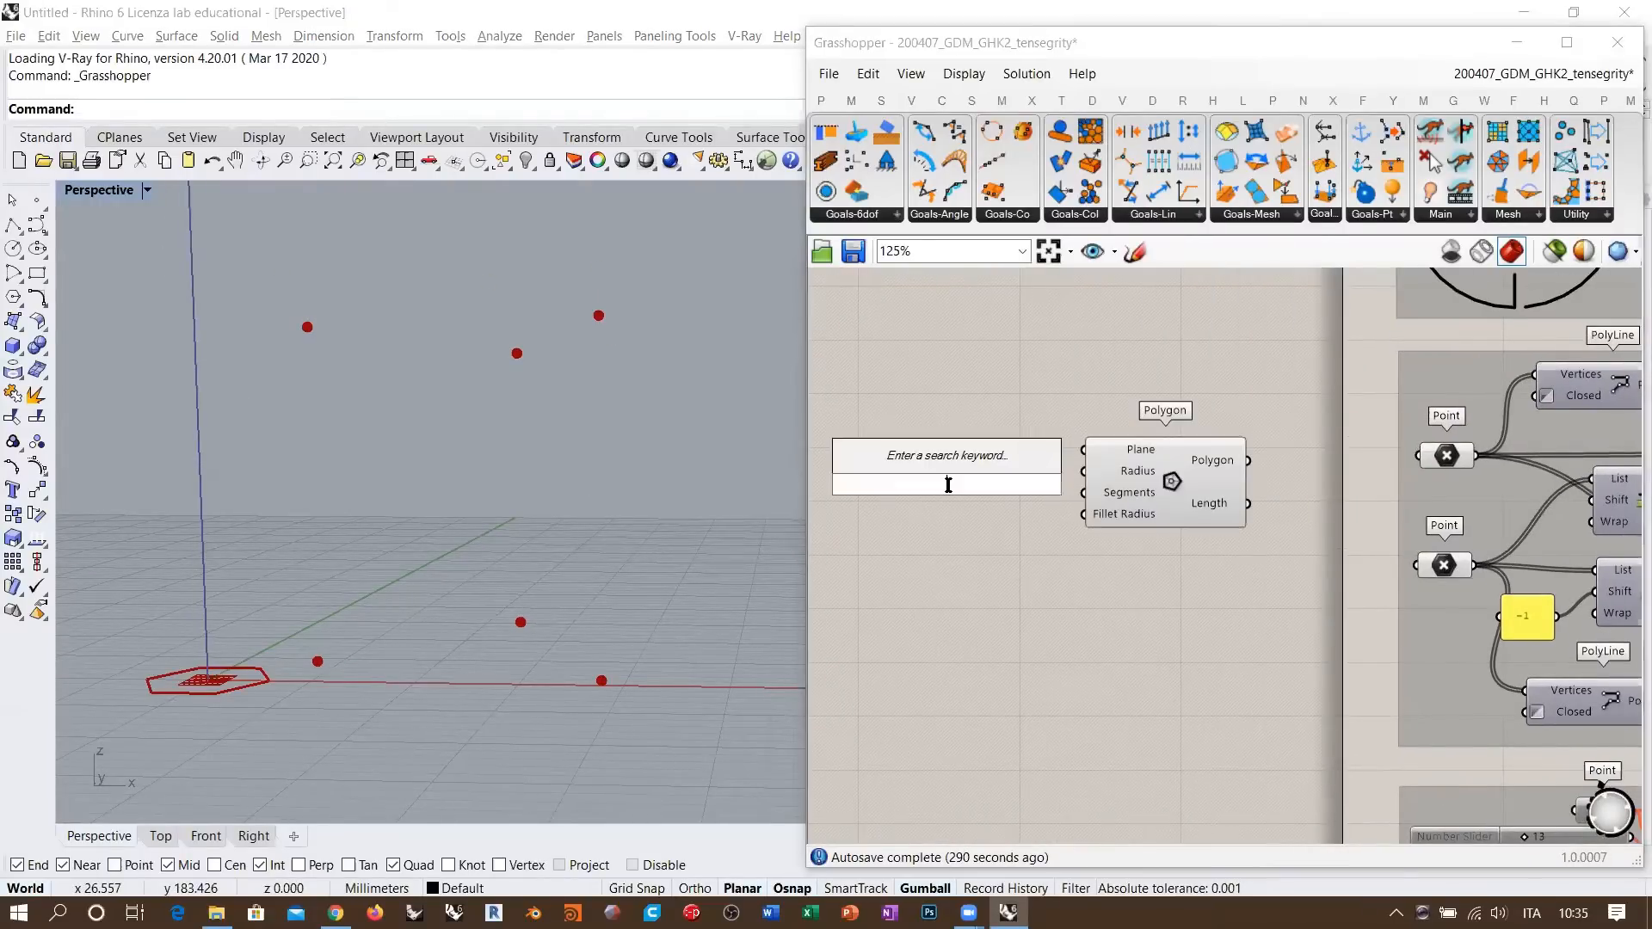
{"action": "type", "text": "\"3"}
{"action": "key", "text": "Return"}
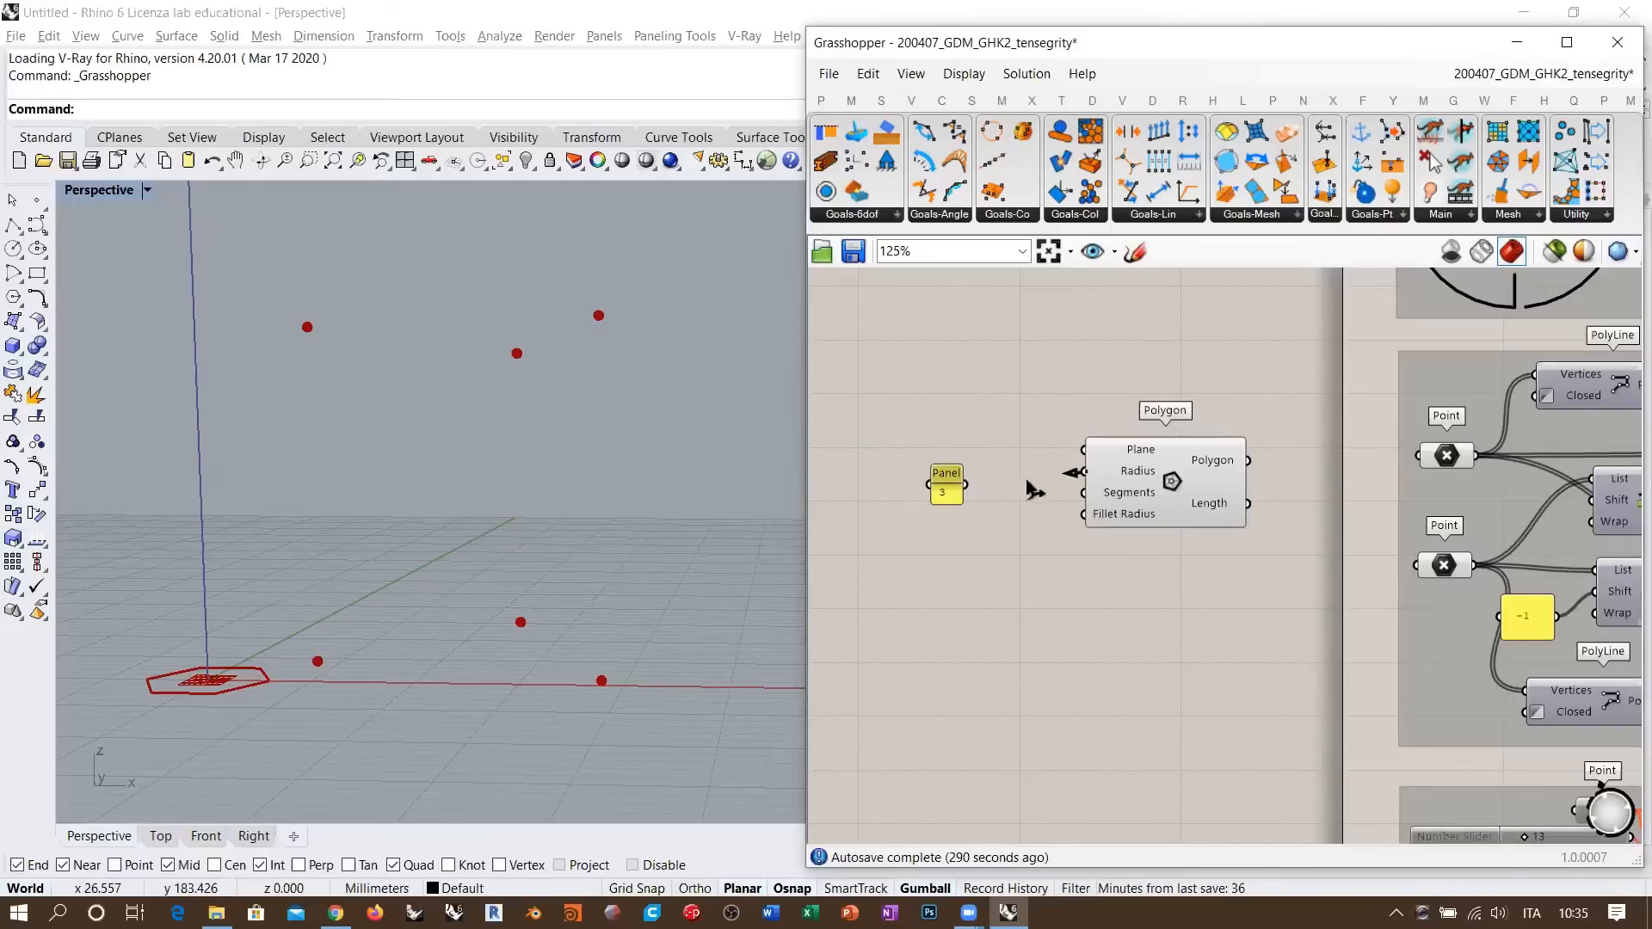
{"action": "left_click_drag", "start_coordinate": [1086, 491], "coordinate": [965, 447]}
{"action": "left_click_drag", "start_coordinate": [1159, 474], "coordinate": [1086, 429]}
- Add a Point parameter and connect it to the Polygon component's Plane input
{"action": "double_click", "coordinate": [922, 365]}
{"action": "type", "text": "poi"}
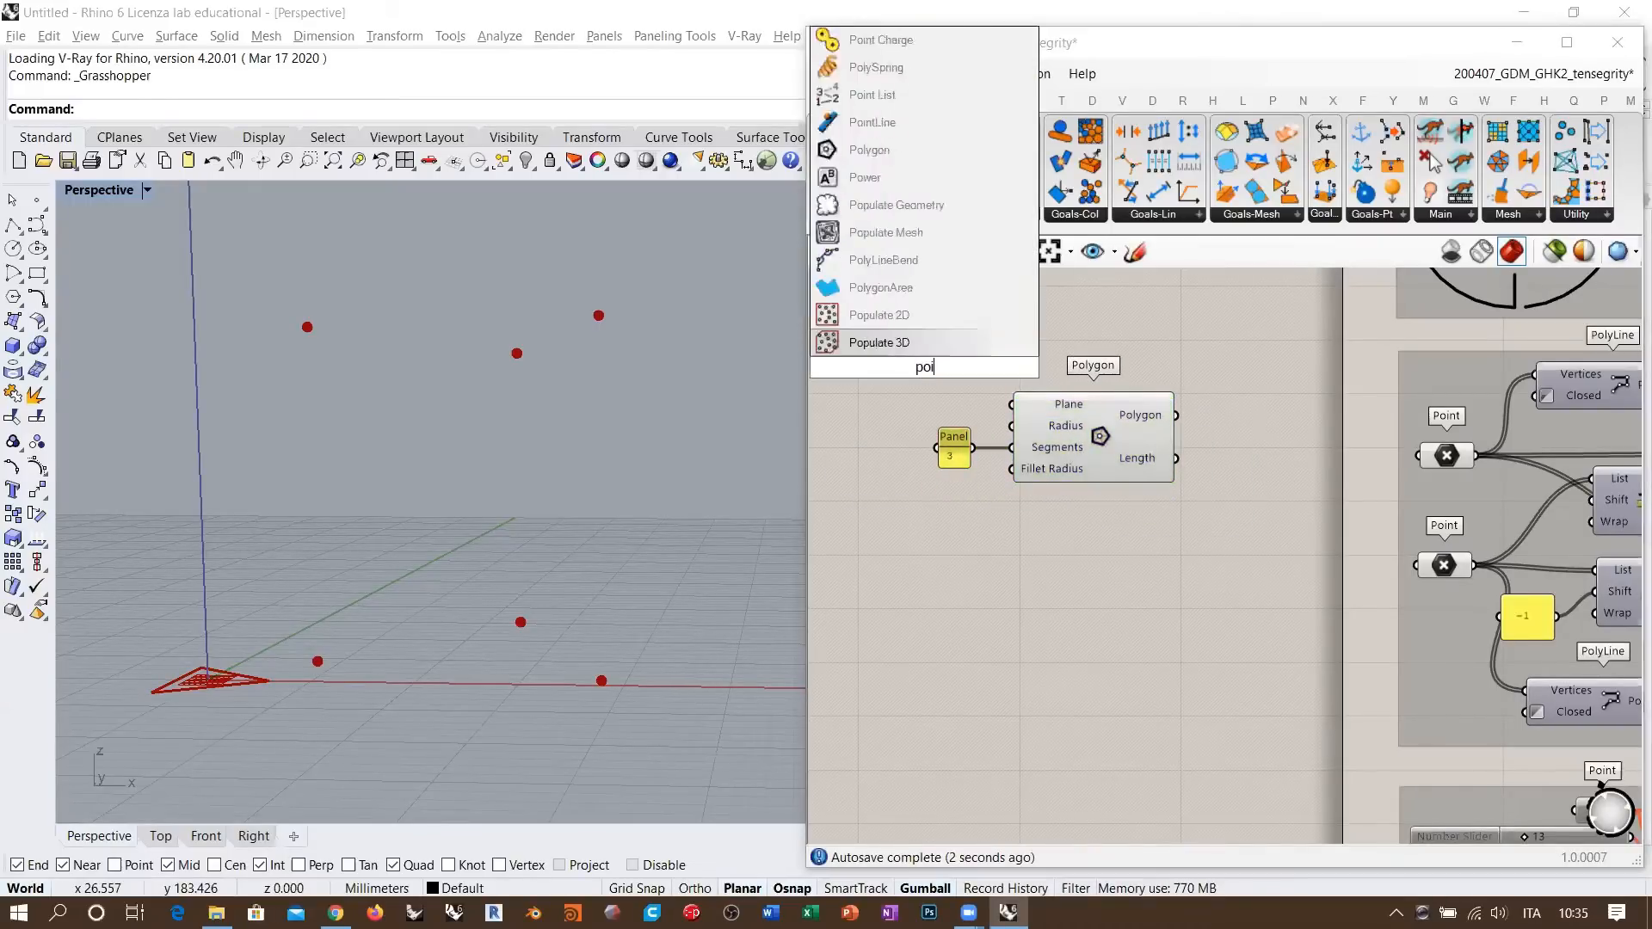
{"action": "left_click", "coordinate": [861, 67]}
{"action": "left_click_drag", "start_coordinate": [953, 367], "coordinate": [1011, 404]}
- Set the new Point parameter to a single point picked in the Perspective view, close to the green axis
{"action": "right_click_drag", "start_coordinate": [473, 462], "coordinate": [422, 535]}
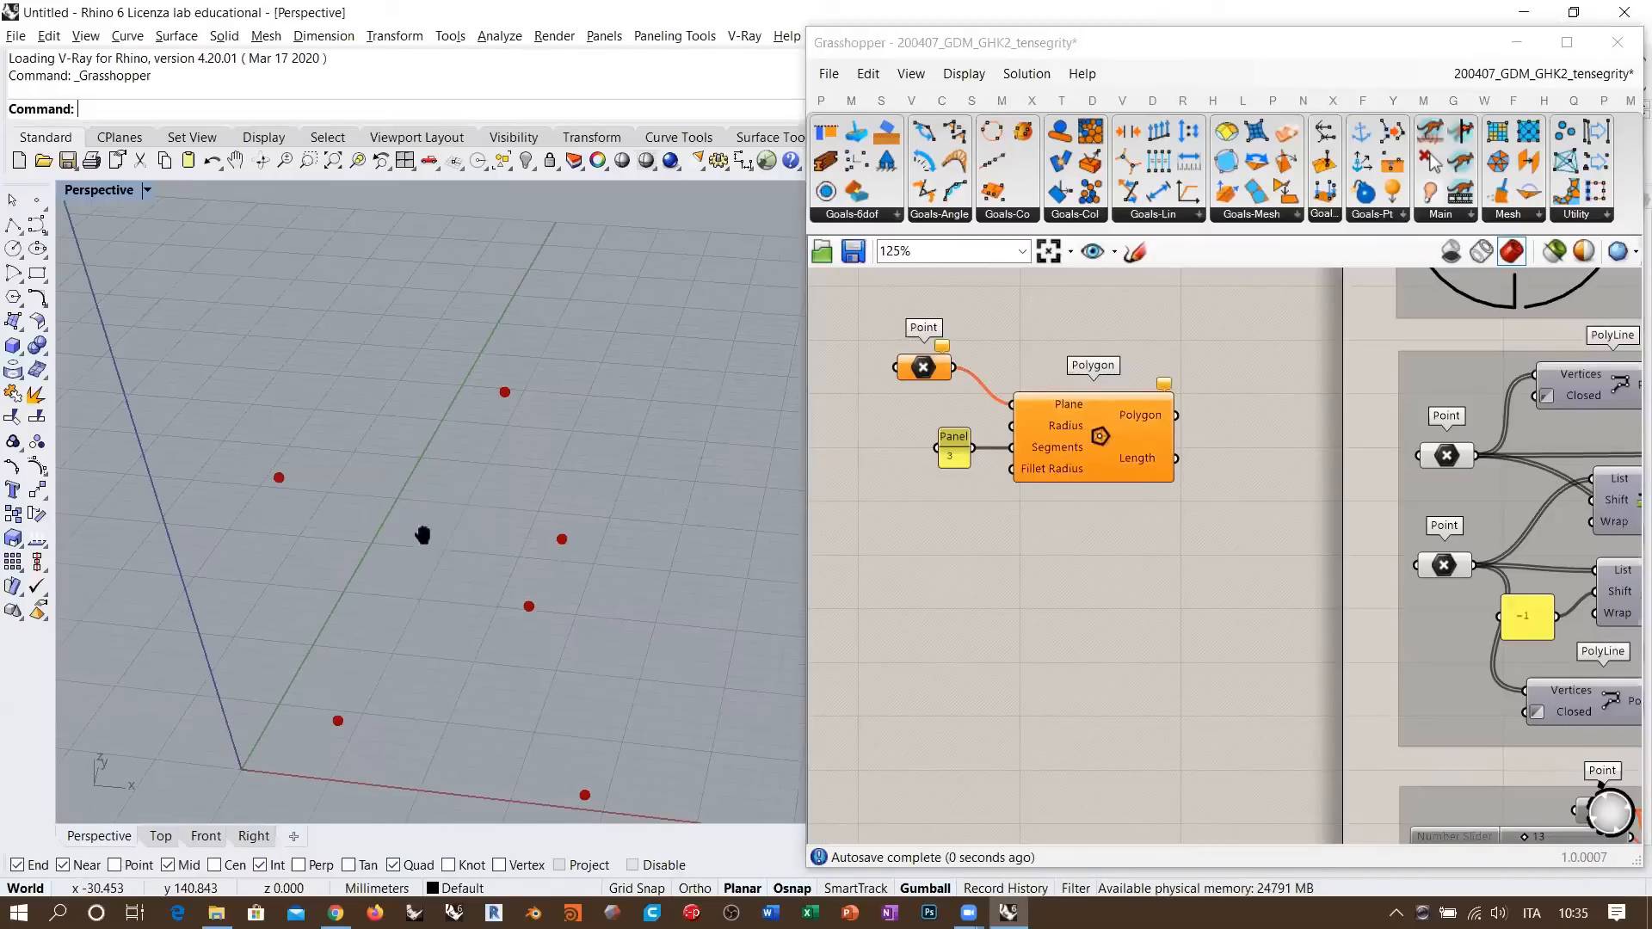
{"action": "right_click", "coordinate": [923, 367]}
{"action": "left_click", "coordinate": [1032, 668]}
{"action": "left_click", "coordinate": [337, 483]}
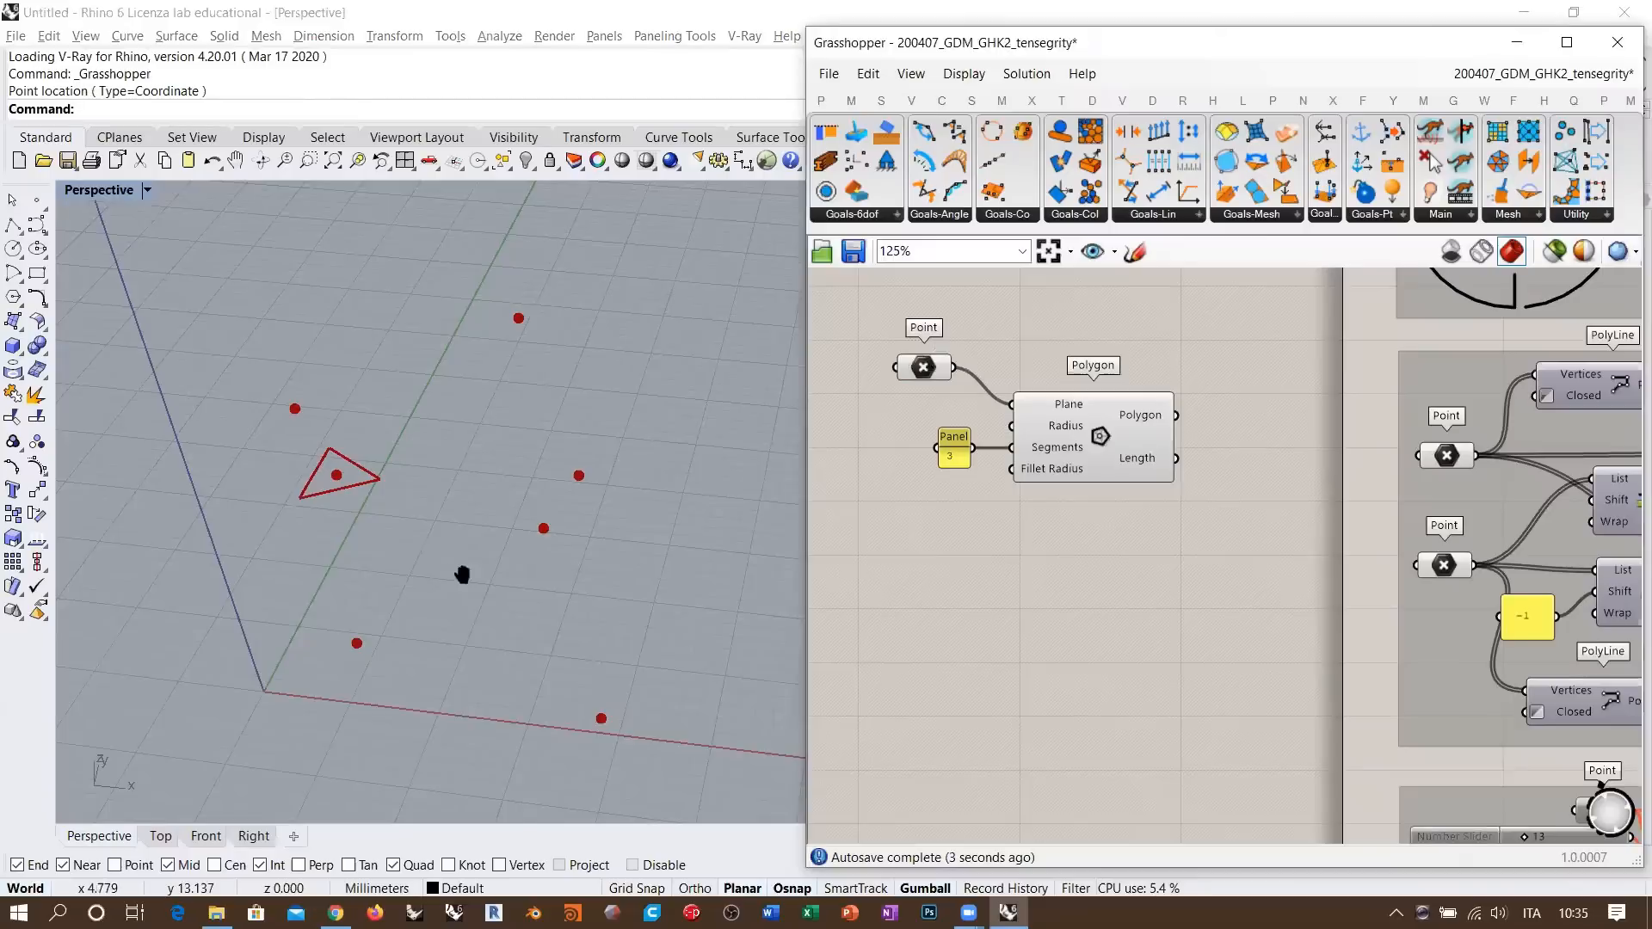
- Add a number slider, connect it to the Polygon component's Radius input and set it to 17.68
{"action": "scroll", "coordinate": [1045, 487], "scroll_direction": "up", "scroll_amount": 3}
{"action": "double_click", "coordinate": [1045, 487]}
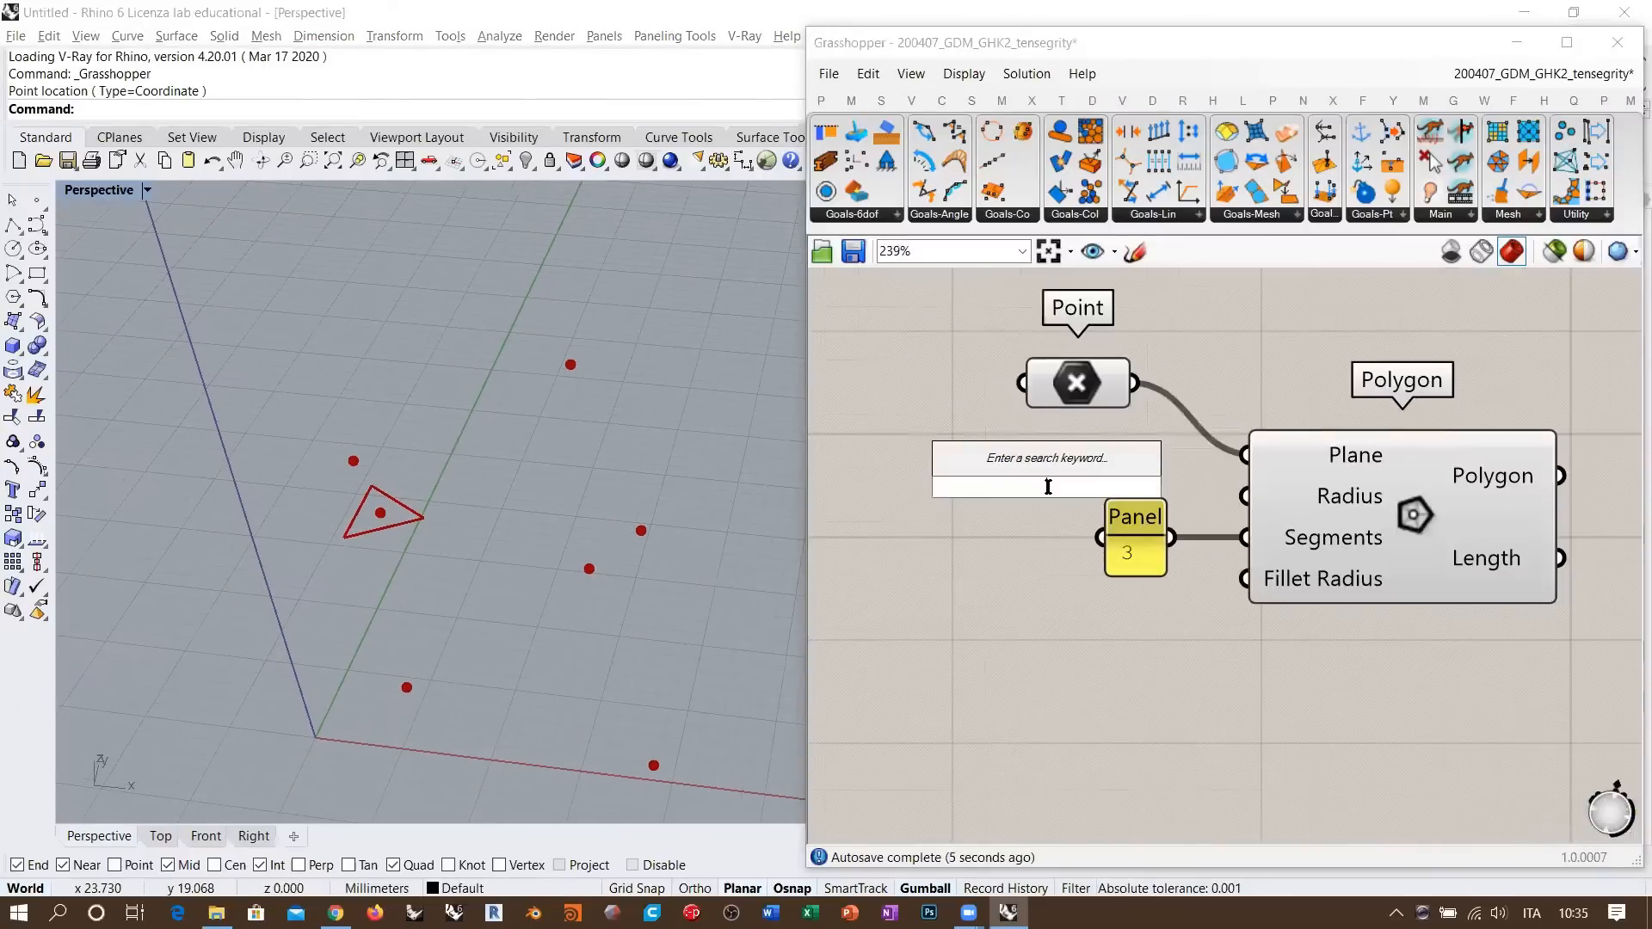
{"action": "type", "text": "11"}
{"action": "key", "text": "Return"}
{"action": "left_click_drag", "start_coordinate": [1181, 478], "coordinate": [1243, 496]}
{"action": "right_click_drag", "start_coordinate": [516, 471], "coordinate": [531, 438]}
{"action": "mouse_move", "coordinate": [944, 469]}
{"action": "left_mouse_down"}
{"action": "mouse_move", "coordinate": [986, 465]}
{"action": "mouse_move", "coordinate": [961, 465]}
{"action": "left_mouse_up"}
- Arrange the Point parameter, radius slider and segments panel in a compact stack beside the Polygon component's inputs
{"action": "scroll", "coordinate": [964, 482], "scroll_direction": "down", "scroll_amount": 3}
{"action": "left_click_drag", "start_coordinate": [1000, 521], "coordinate": [896, 549]}
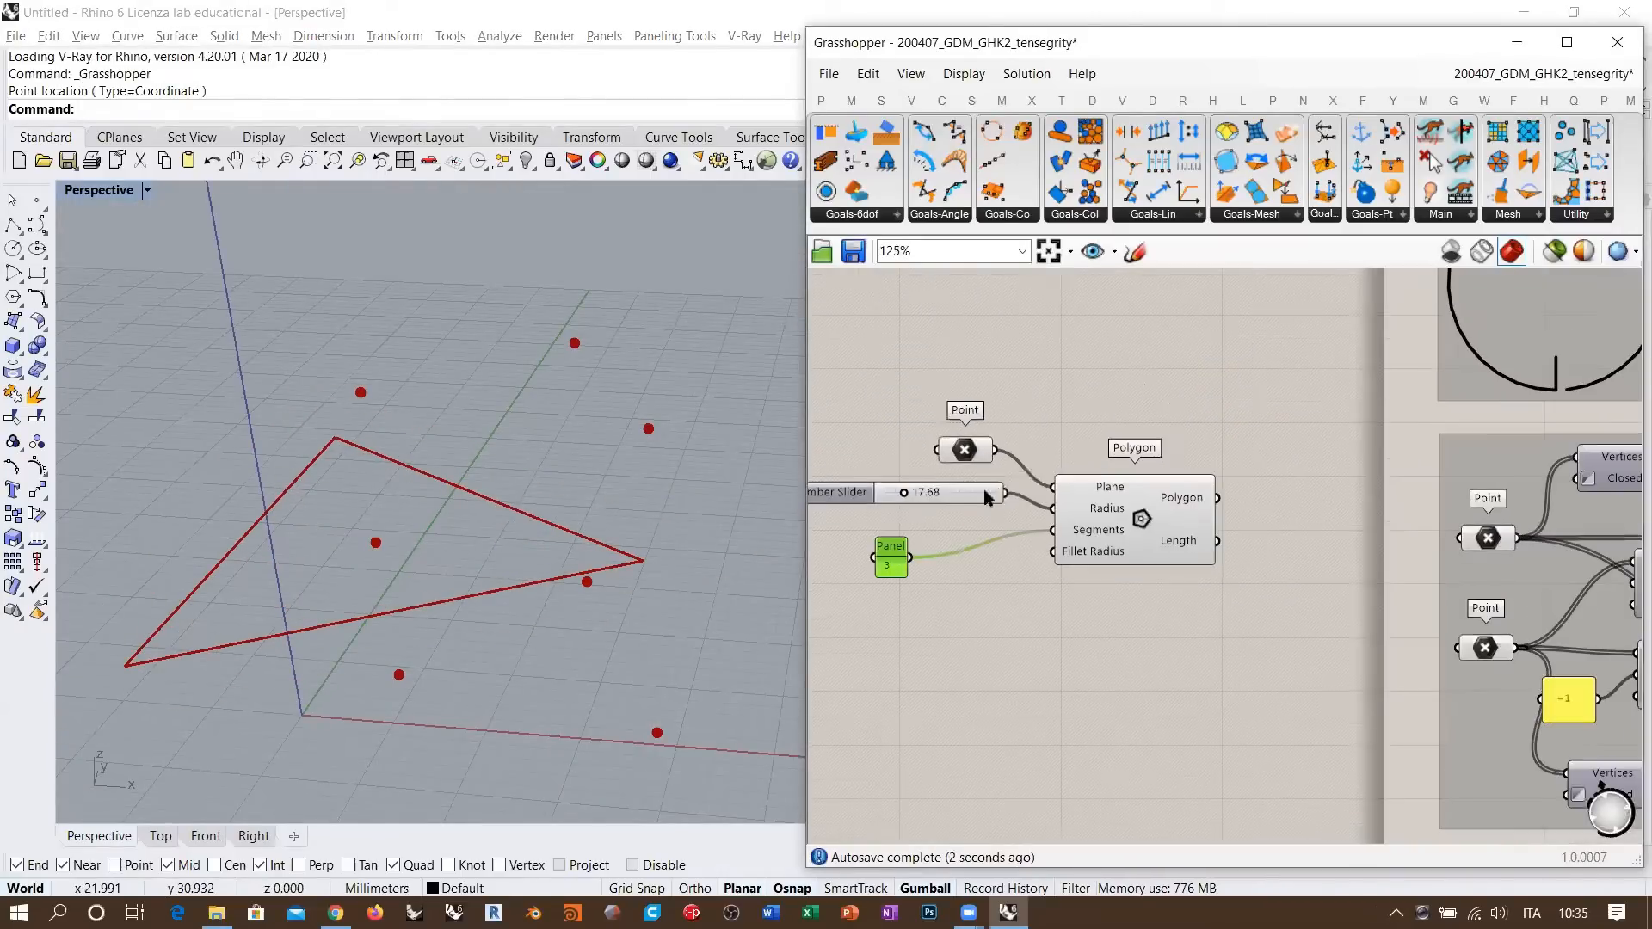
{"action": "left_click_drag", "start_coordinate": [984, 493], "coordinate": [877, 511]}
{"action": "left_click_drag", "start_coordinate": [965, 448], "coordinate": [859, 452]}
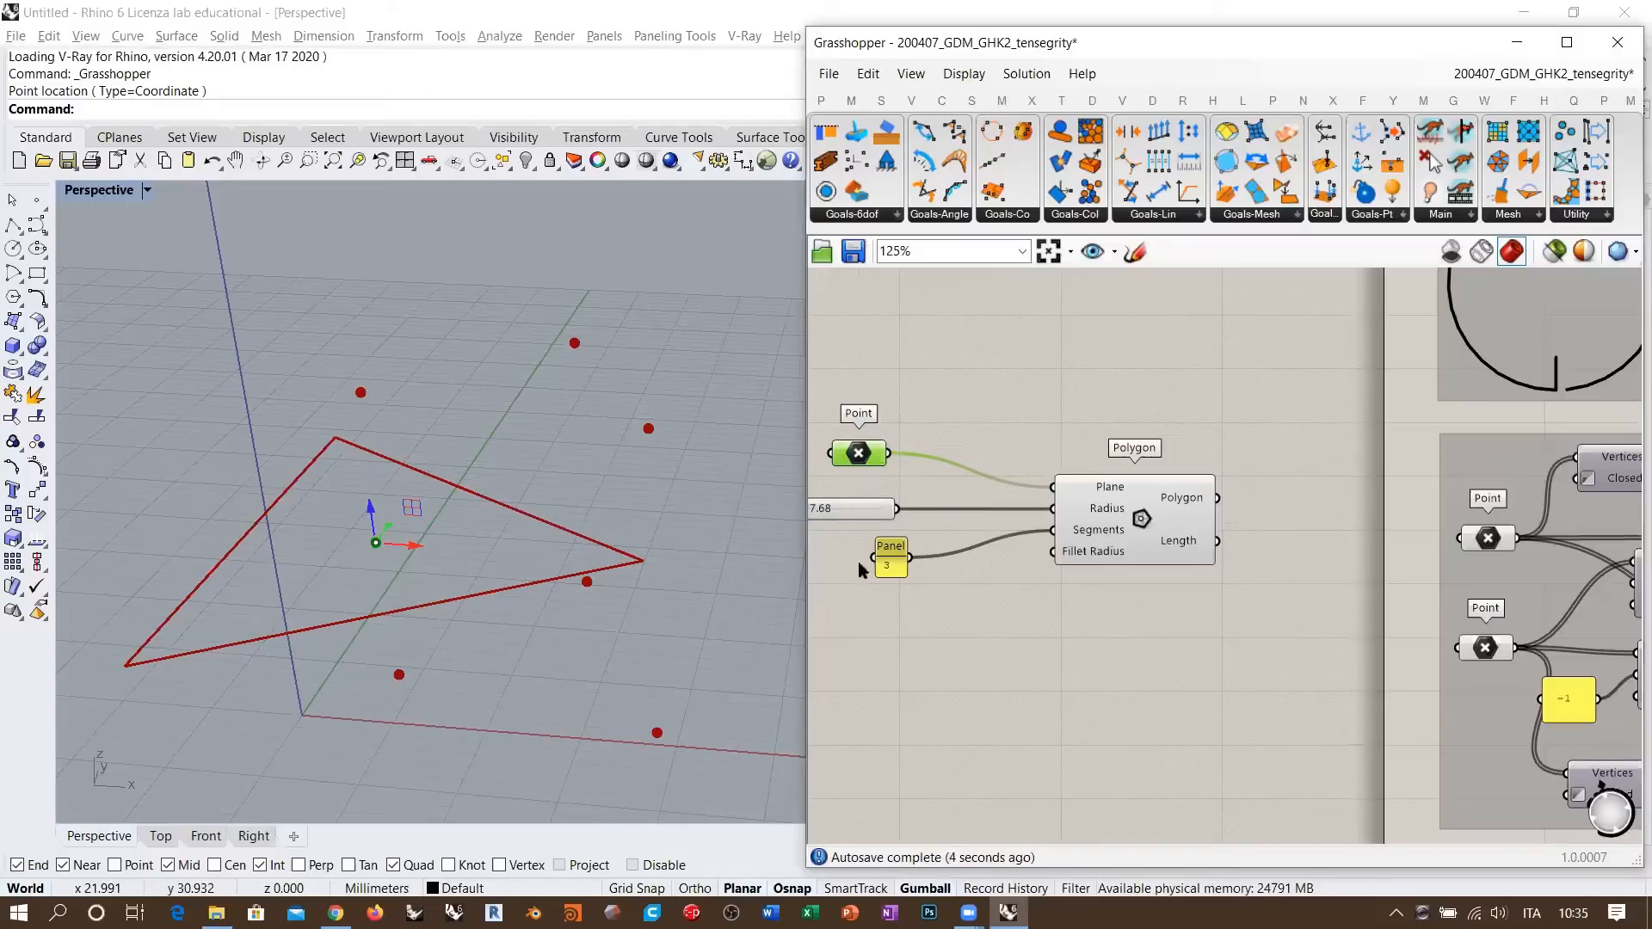
{"action": "left_click_drag", "start_coordinate": [897, 555], "coordinate": [867, 555]}
{"action": "right_click_drag", "start_coordinate": [867, 555], "coordinate": [1006, 549]}
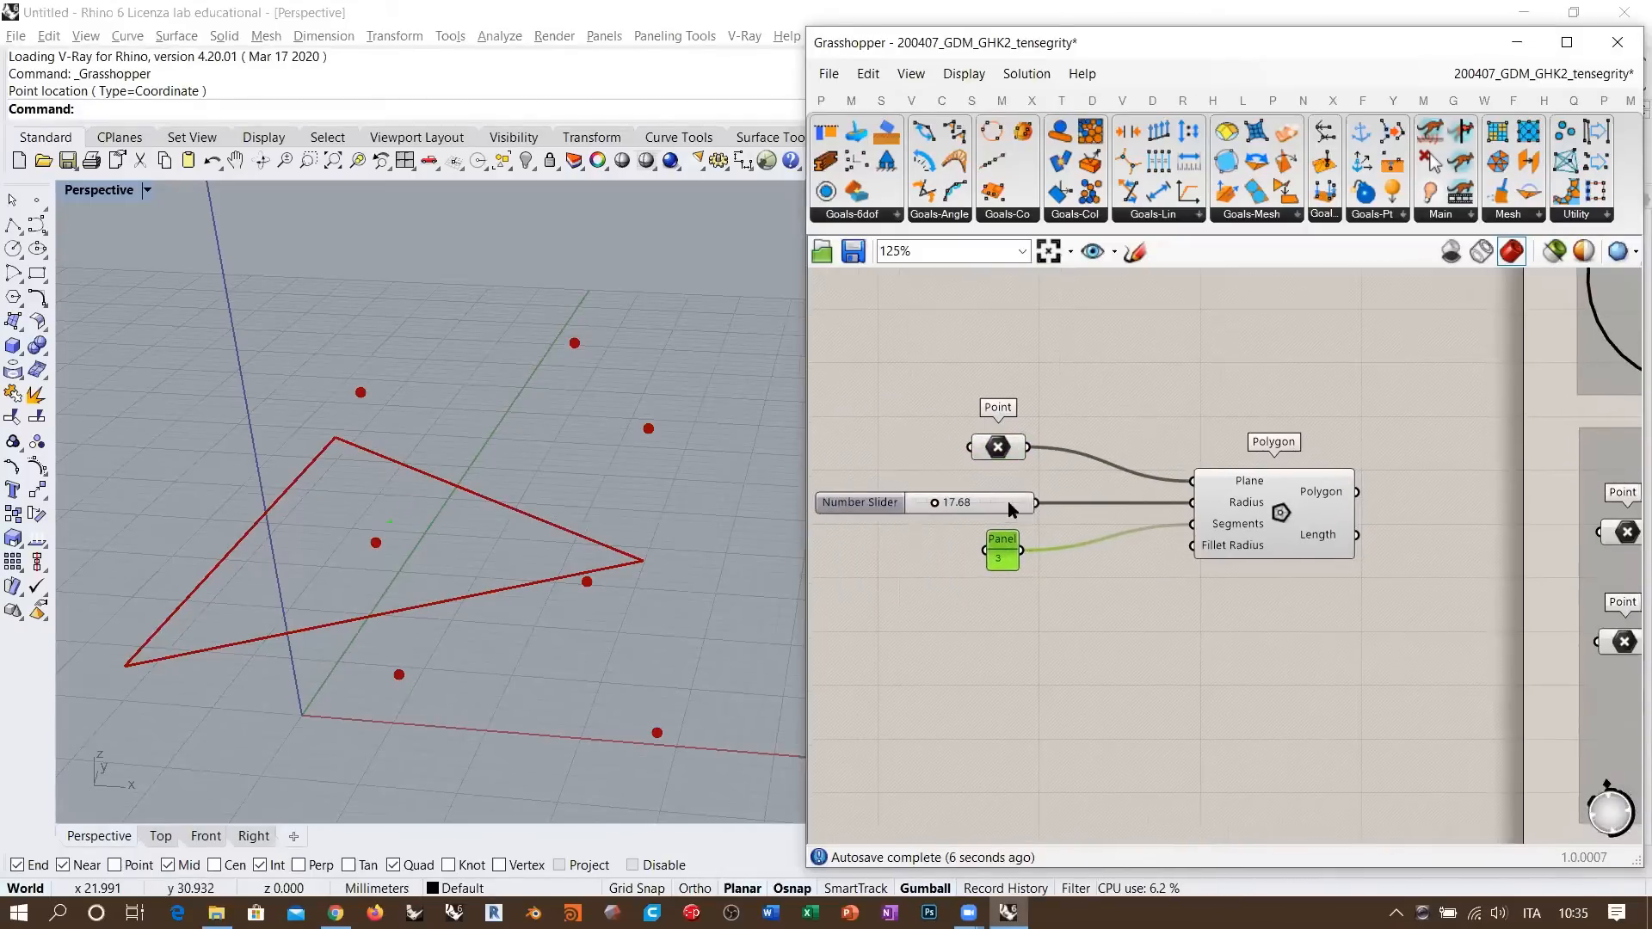
{"action": "left_click_drag", "start_coordinate": [987, 501], "coordinate": [979, 480]}
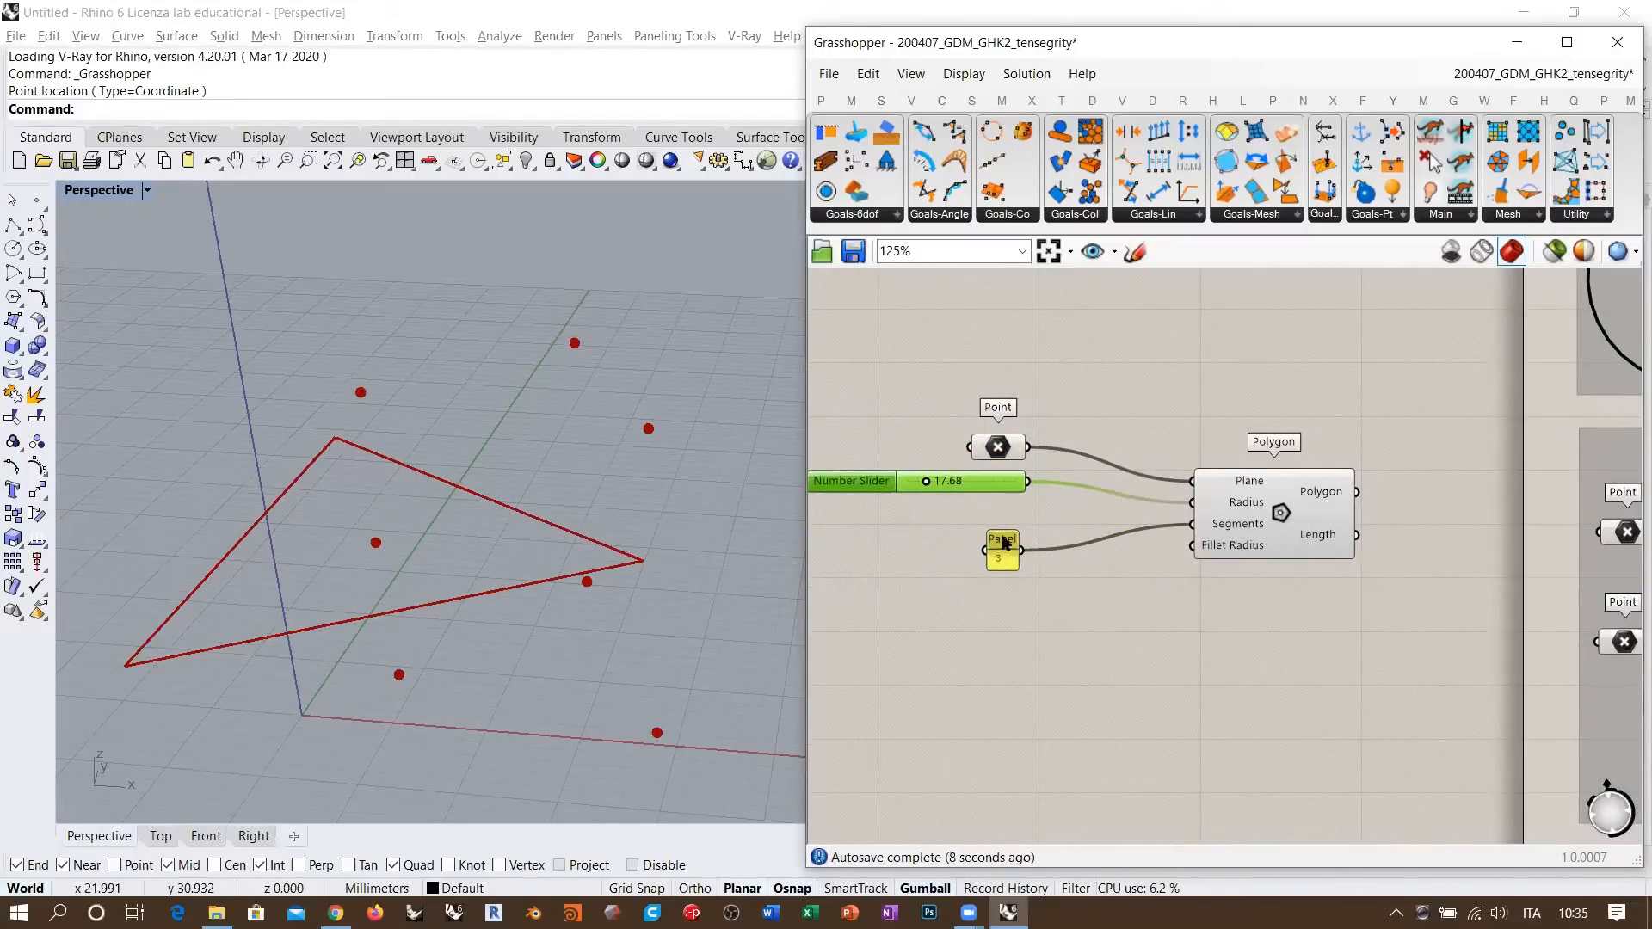
{"action": "left_click_drag", "start_coordinate": [1003, 544], "coordinate": [1007, 516]}
- Place the Polygon component close to its inputs and shift the new components farther from the existing definition groups
{"action": "right_click_drag", "start_coordinate": [1068, 535], "coordinate": [939, 549]}
{"action": "scroll", "coordinate": [959, 541], "scroll_direction": "down", "scroll_amount": 4}
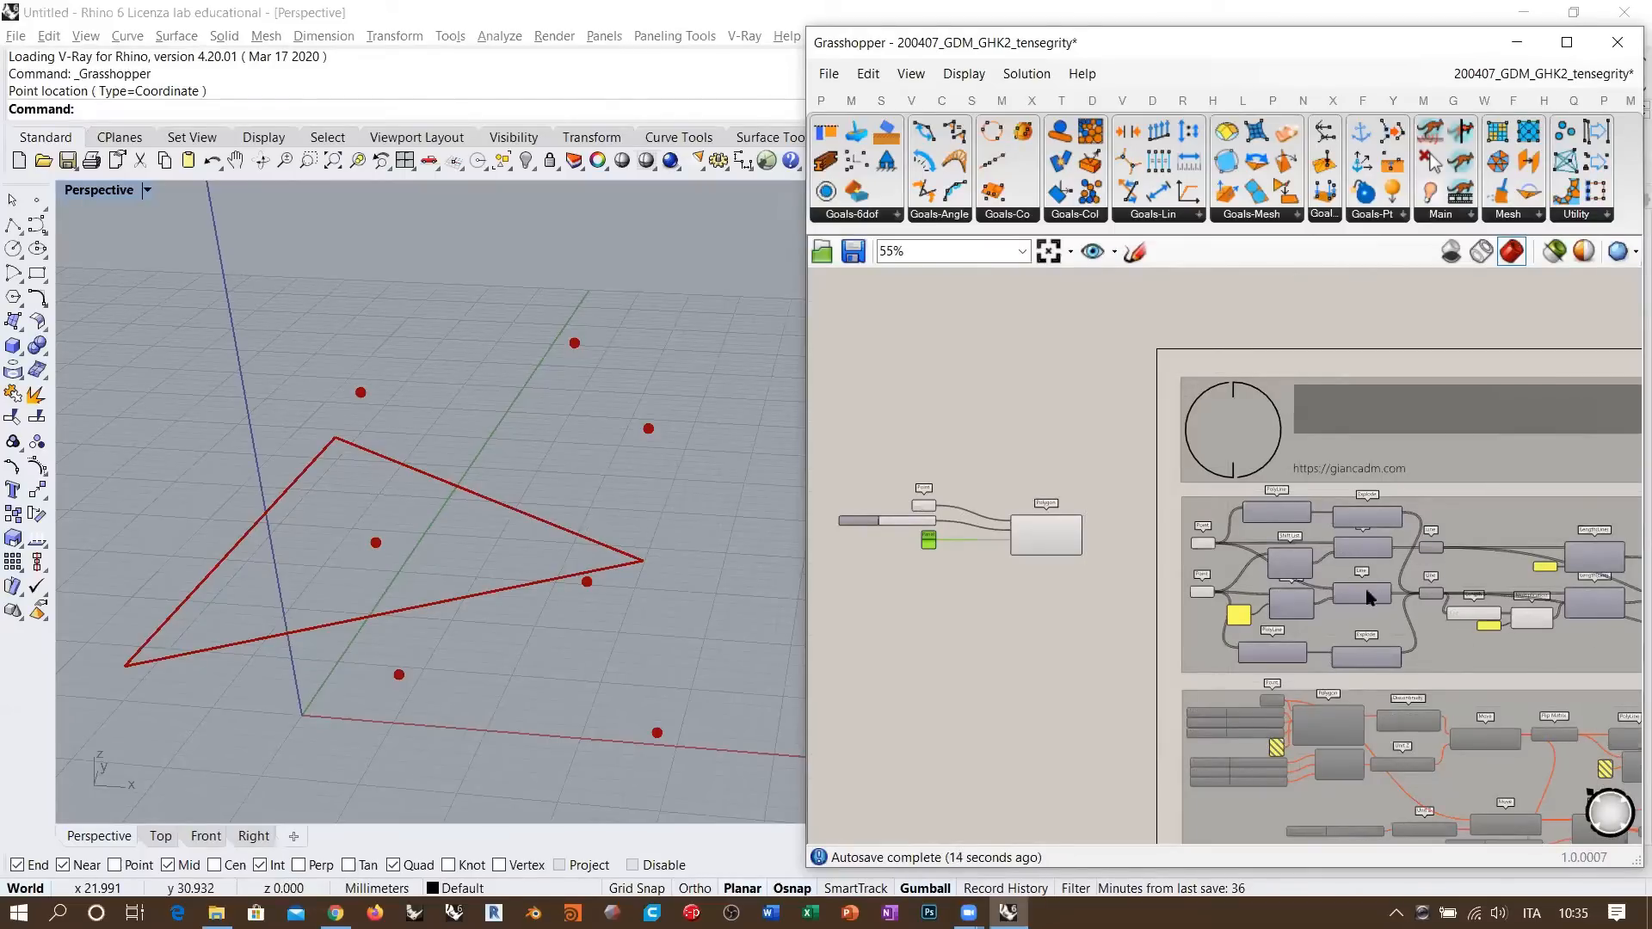
{"action": "scroll", "coordinate": [1254, 542], "scroll_direction": "up", "scroll_amount": 4}
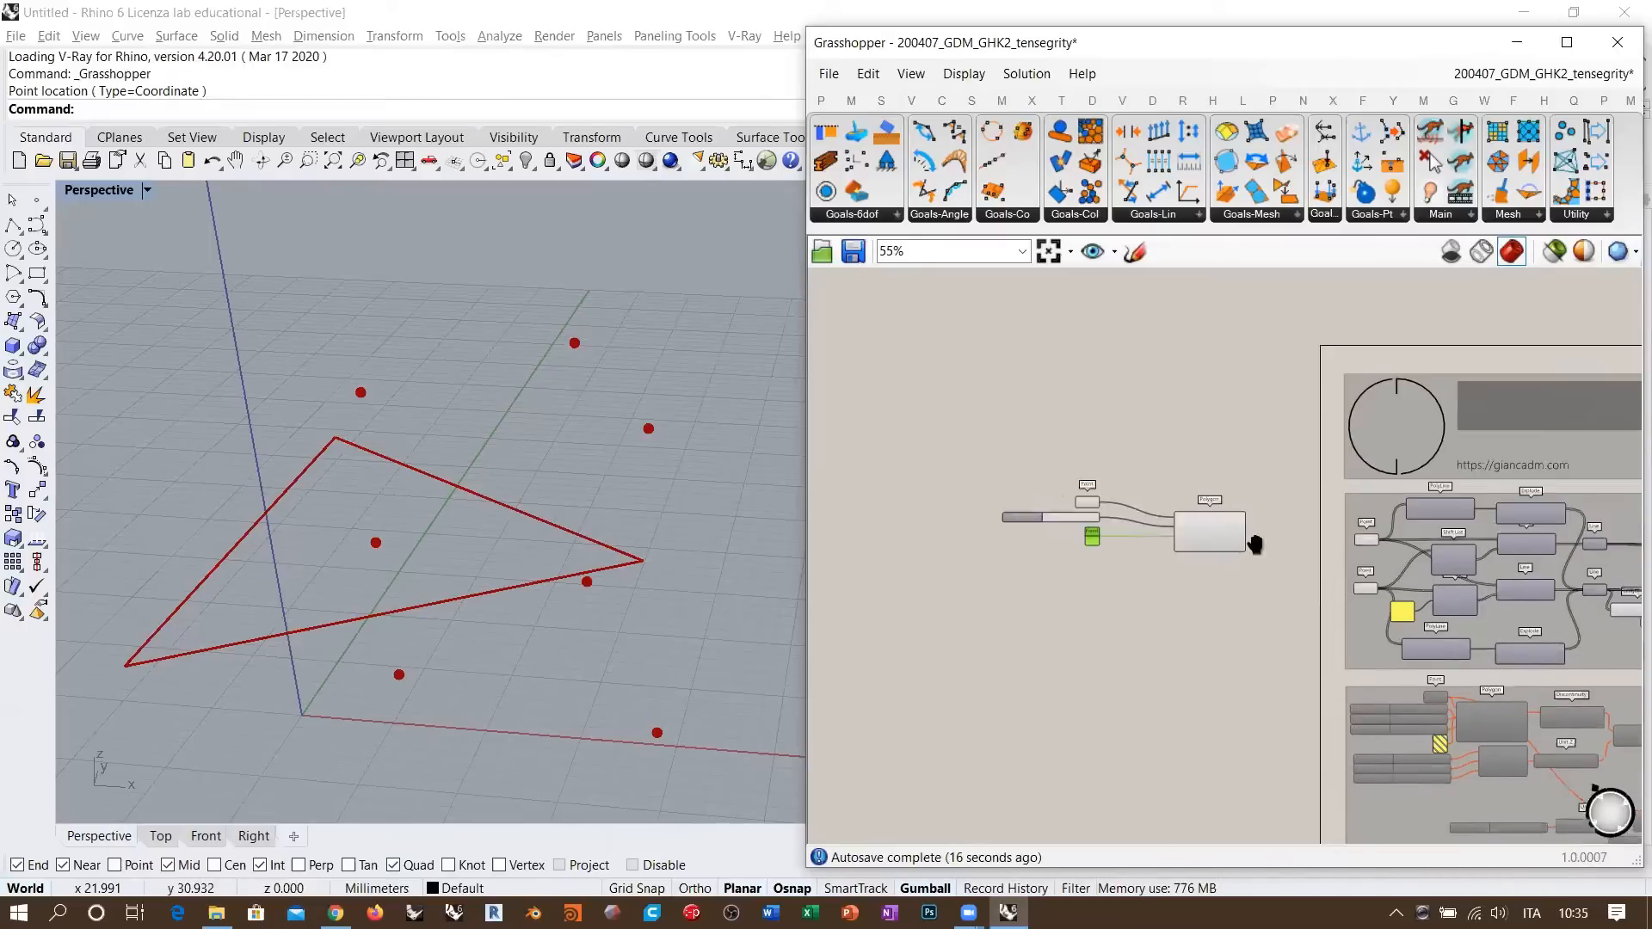
{"action": "left_click", "coordinate": [1120, 520]}
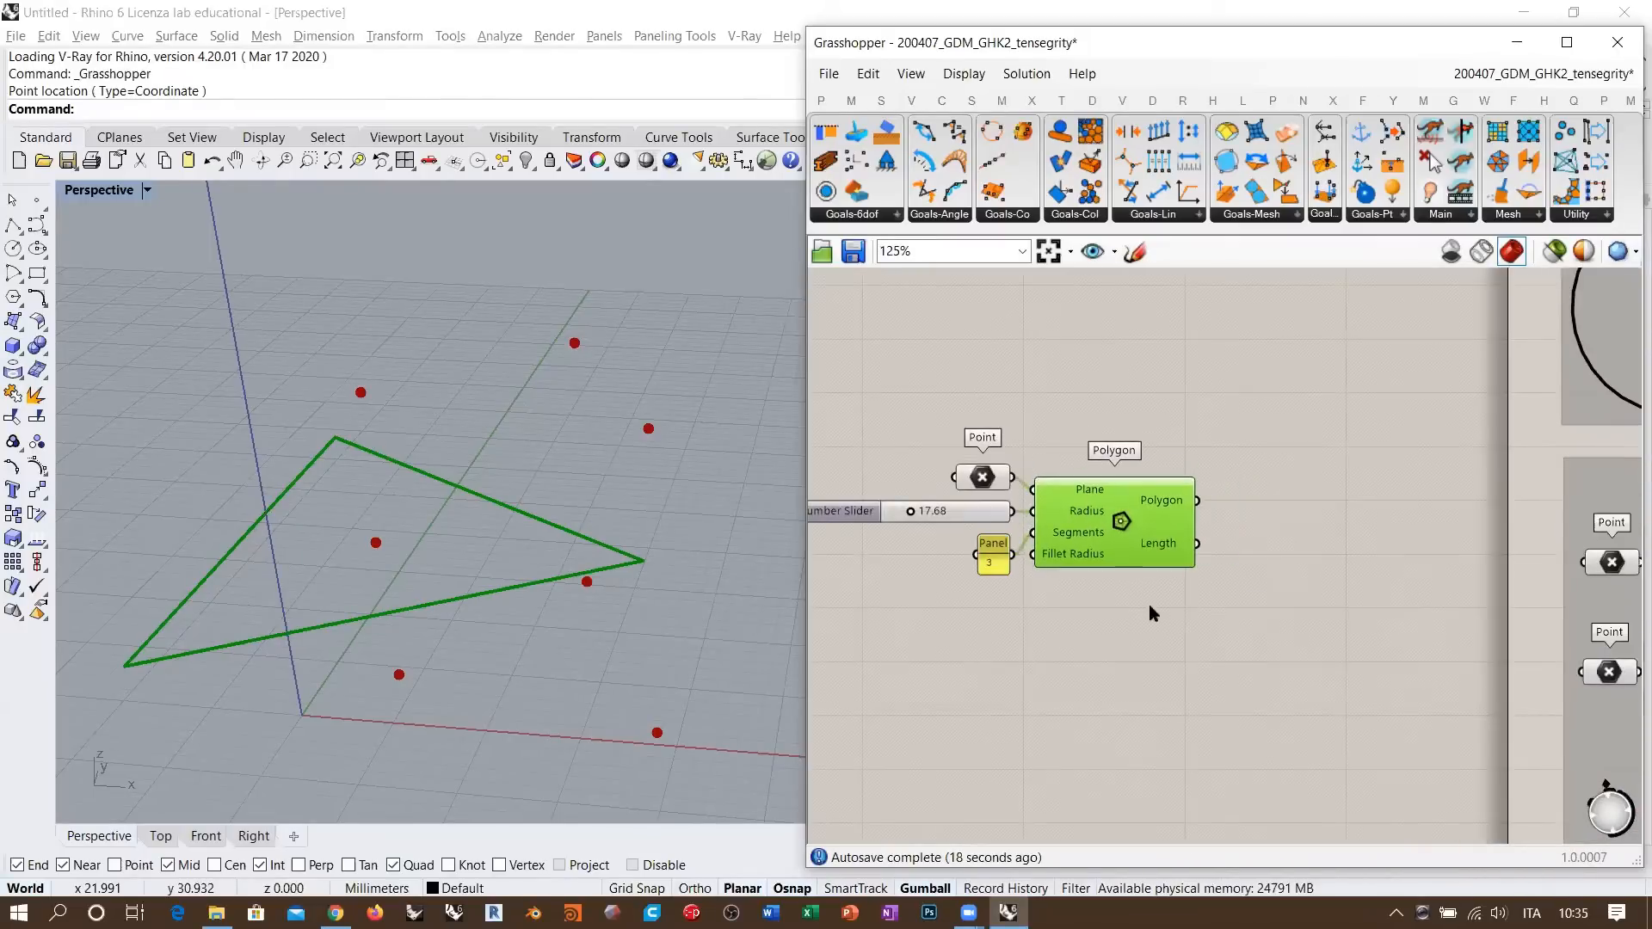
{"action": "left_click_drag", "start_coordinate": [1151, 608], "coordinate": [911, 441]}
{"action": "right_click_drag", "start_coordinate": [1074, 521], "coordinate": [1434, 483]}
{"action": "scroll", "coordinate": [1434, 484], "scroll_direction": "down", "scroll_amount": 2}
{"action": "left_click_drag", "start_coordinate": [1483, 490], "coordinate": [974, 463]}
{"action": "left_click", "coordinate": [1104, 551]}
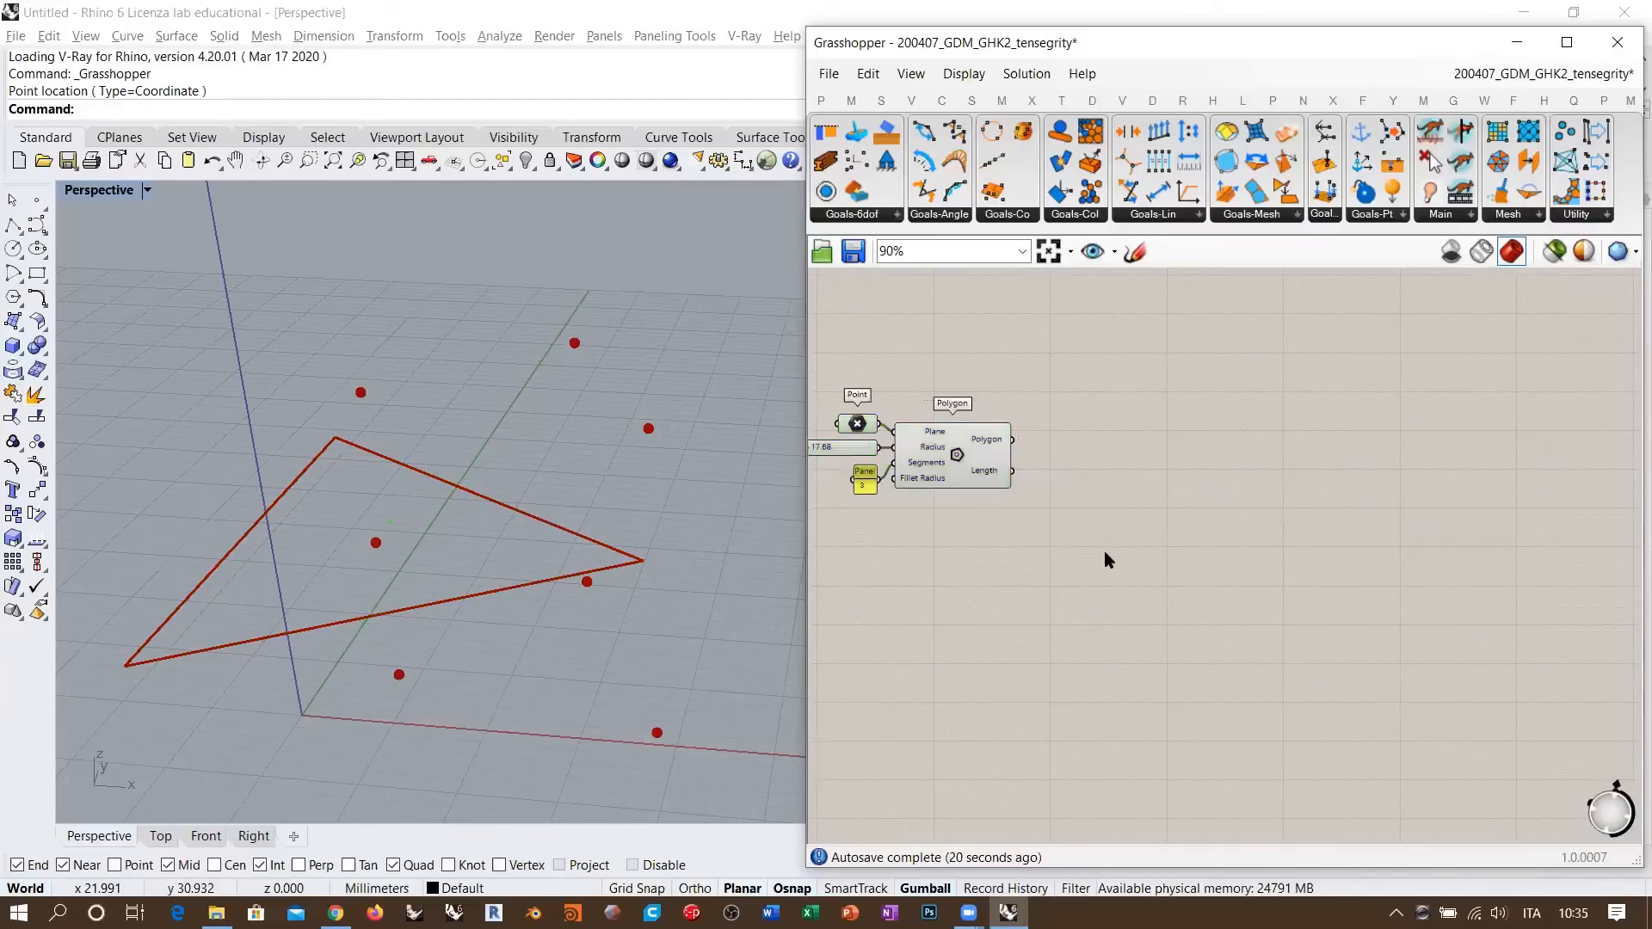
- Add a Move component and connect the Polygon output to its Geometry input
{"action": "right_click_drag", "start_coordinate": [1161, 509], "coordinate": [1248, 537]}
{"action": "right_click_drag", "start_coordinate": [511, 535], "coordinate": [511, 513]}
{"action": "double_click", "coordinate": [1190, 530]}
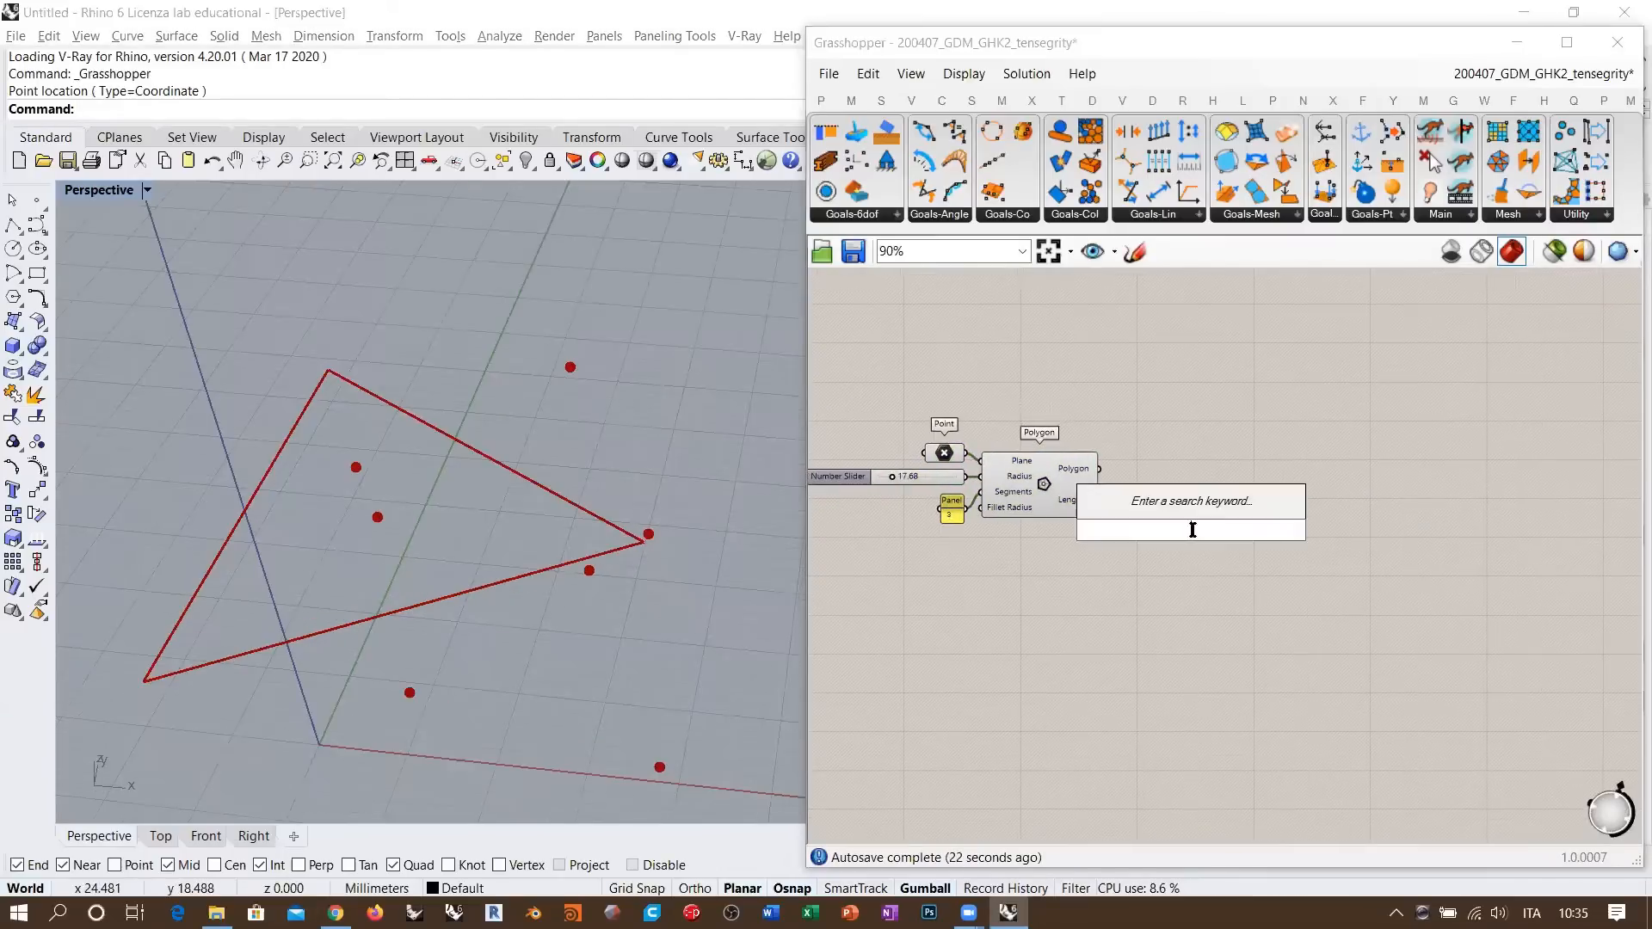
{"action": "type", "text": "mov"}
{"action": "left_click", "coordinate": [1153, 422]}
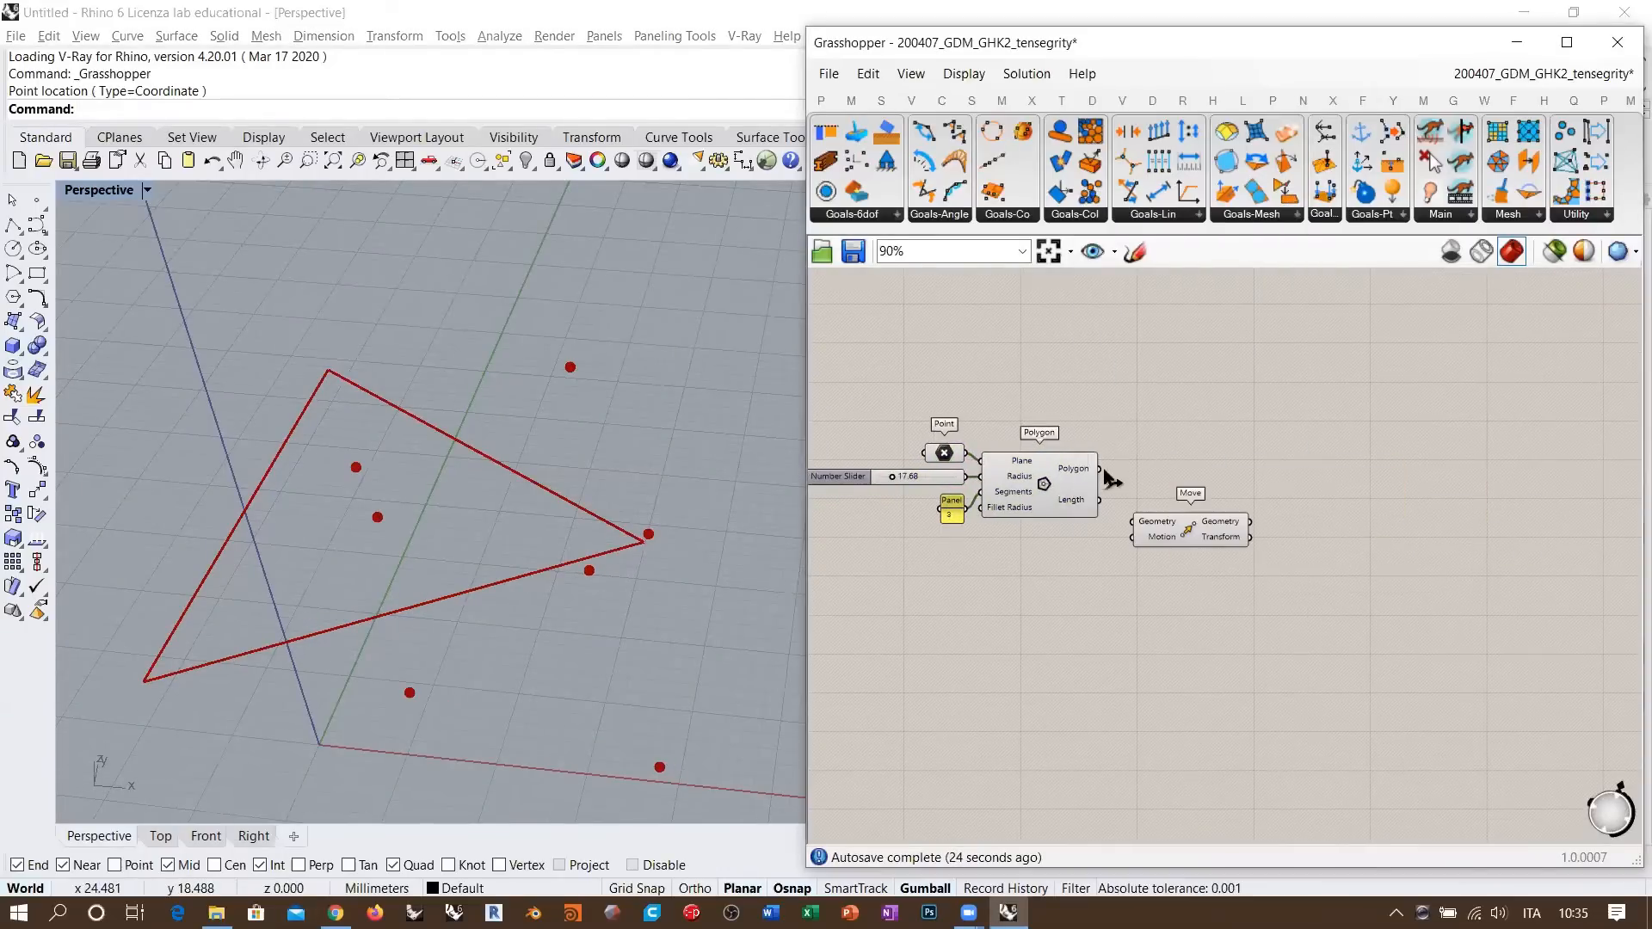
{"action": "left_click_drag", "start_coordinate": [1098, 469], "coordinate": [1138, 521]}
{"action": "left_click", "coordinate": [1159, 538]}
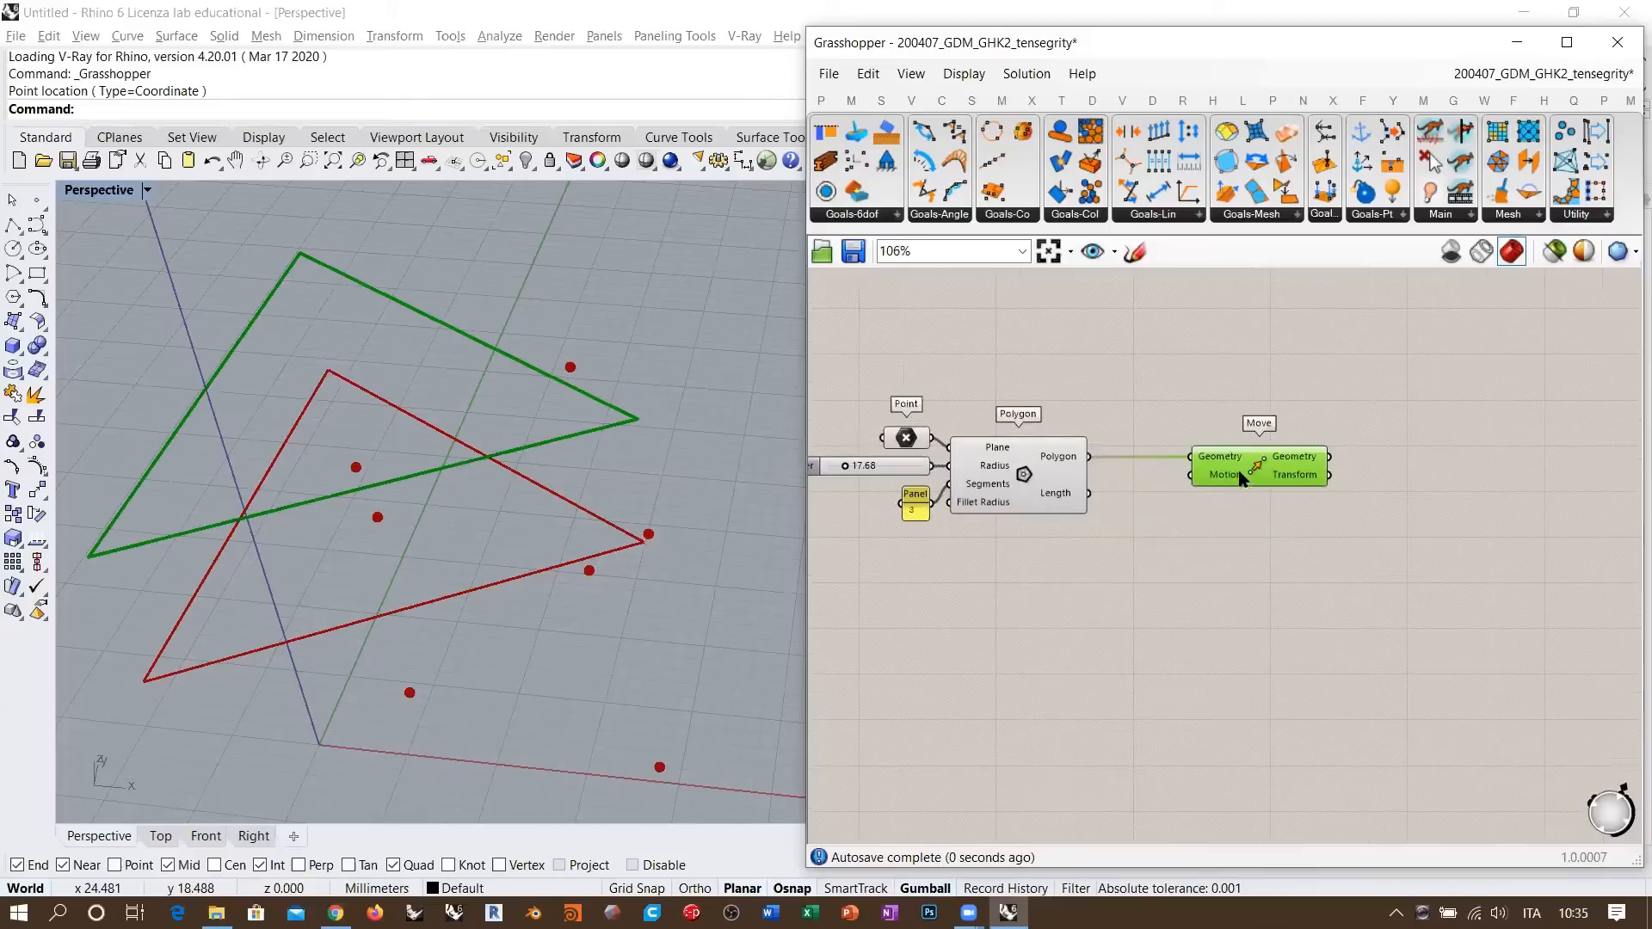
- Add a Unit Z vector component and connect it to the Move component's Motion input
{"action": "scroll", "coordinate": [1067, 577], "scroll_direction": "up", "scroll_amount": 5}
{"action": "double_click", "coordinate": [1228, 616]}
{"action": "type", "text": "z"}
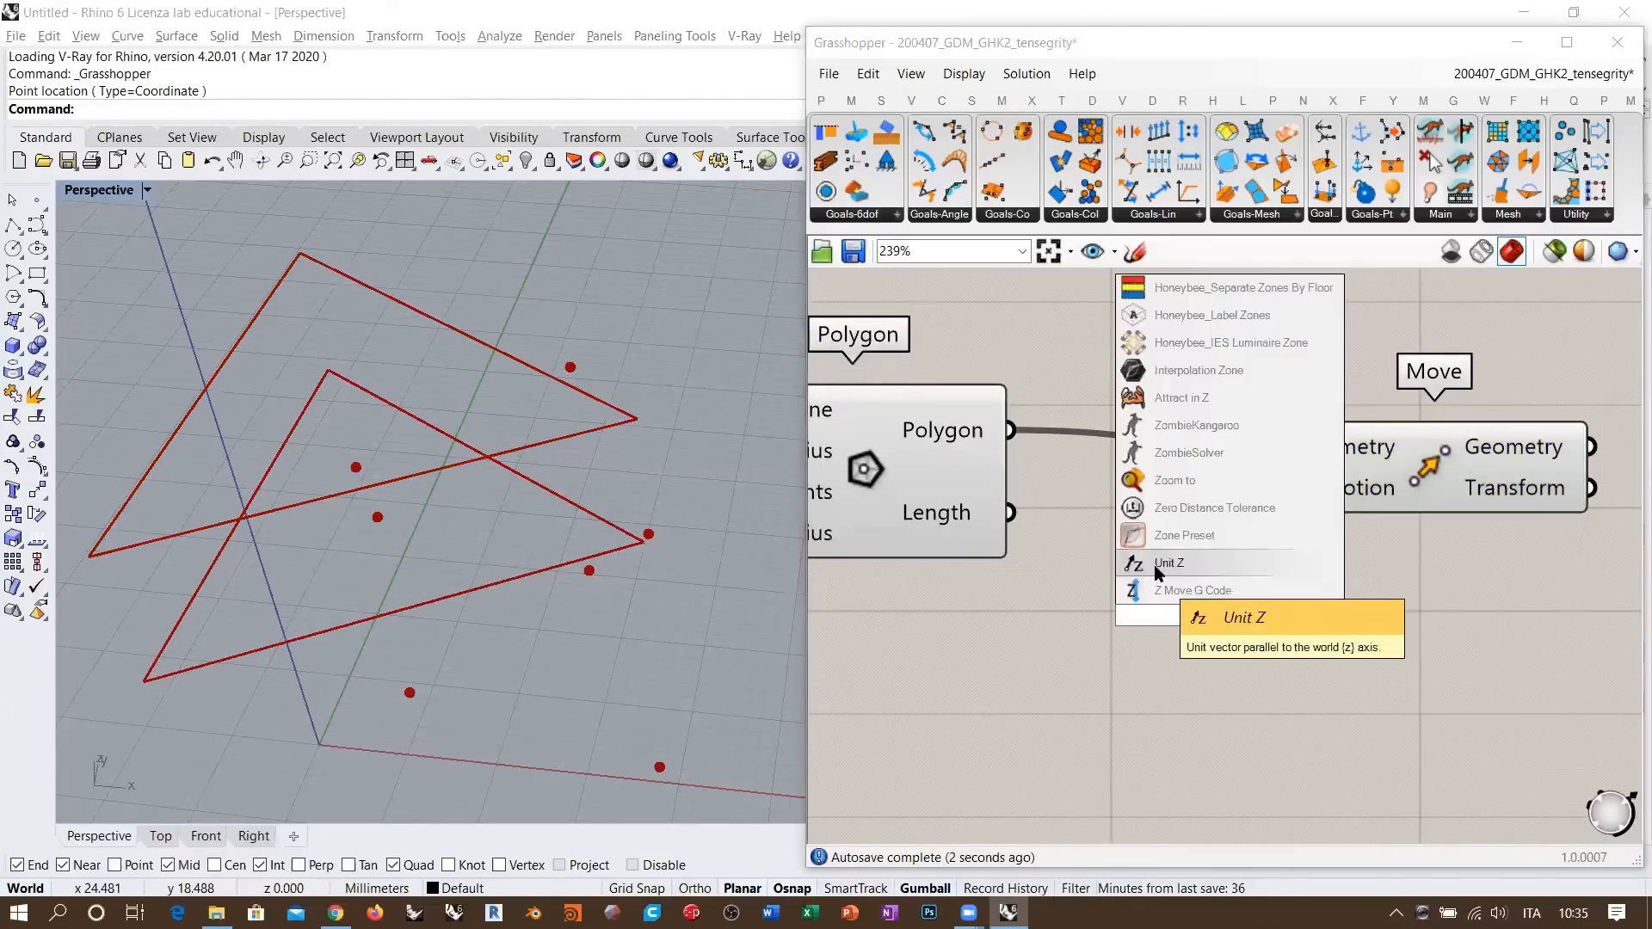
{"action": "left_click", "coordinate": [1153, 564]}
{"action": "left_click", "coordinate": [1216, 616]}
{"action": "left_click_drag", "start_coordinate": [1216, 621], "coordinate": [1121, 631]}
{"action": "left_click_drag", "start_coordinate": [1277, 626], "coordinate": [1277, 488]}
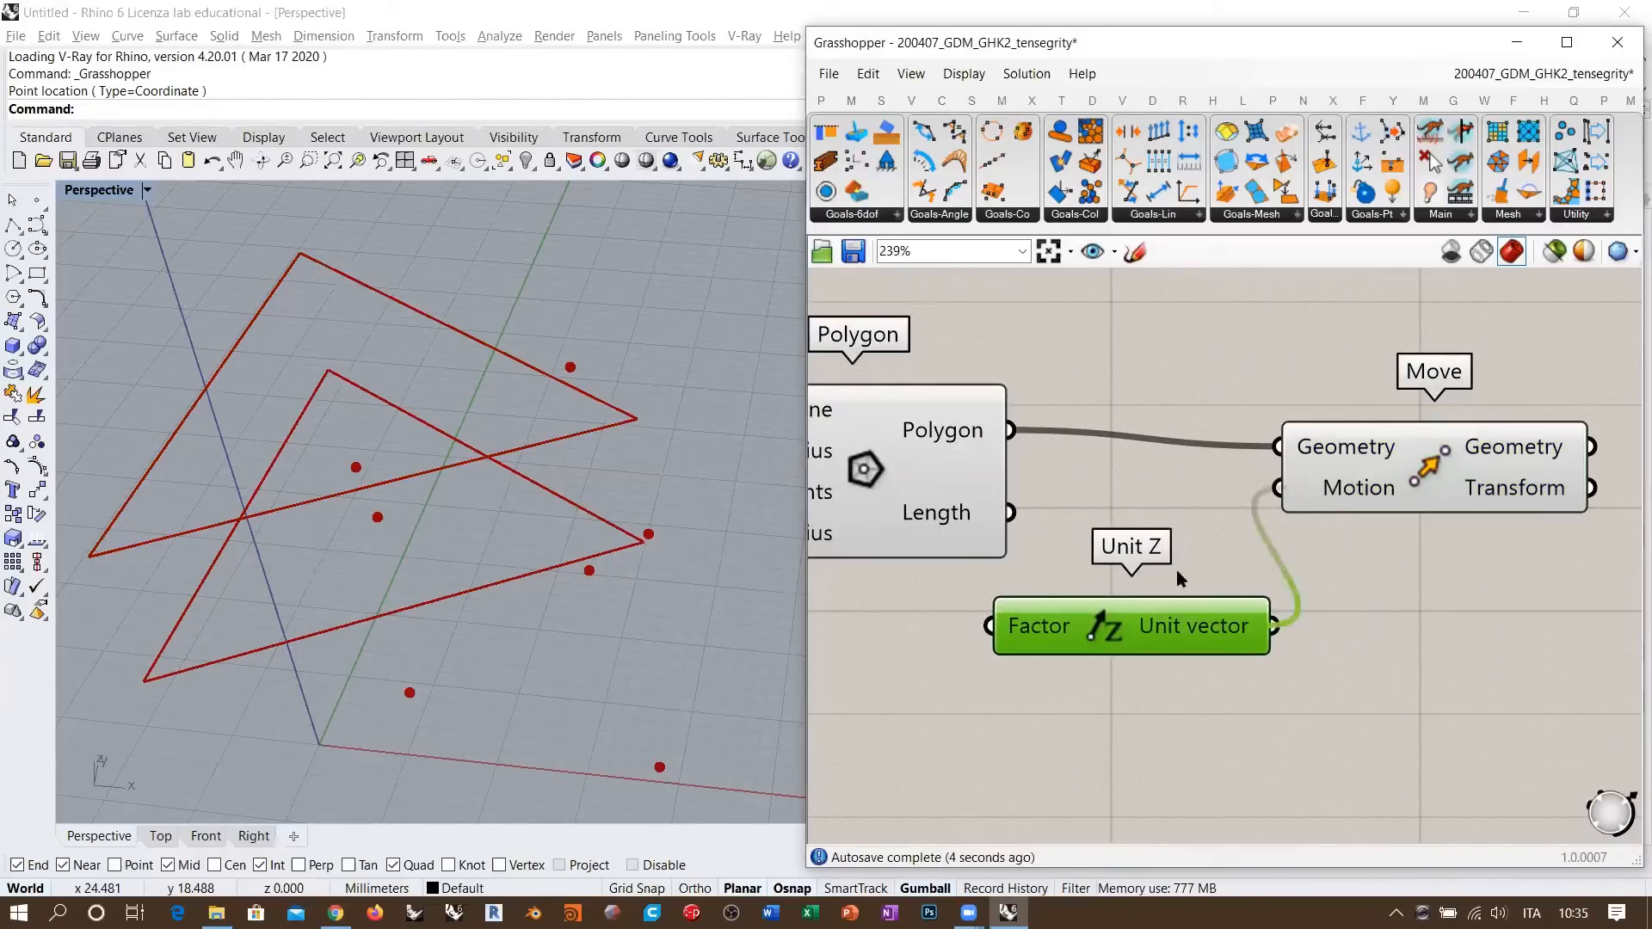
- Duplicate the number slider, feed it into the Unit Z component's Factor input and set it to 38.08
{"action": "right_click_drag", "start_coordinate": [1176, 571], "coordinate": [1381, 504]}
{"action": "scroll", "coordinate": [1394, 504], "scroll_direction": "down", "scroll_amount": 2}
{"action": "left_click_drag", "start_coordinate": [1333, 540], "coordinate": [1199, 550]}
{"action": "left_click_drag", "start_coordinate": [977, 428], "coordinate": [1135, 549], "text": "alt"}
{"action": "left_click_drag", "start_coordinate": [969, 563], "coordinate": [1002, 561]}
{"action": "right_click_drag", "start_coordinate": [574, 645], "coordinate": [593, 516]}
{"action": "left_click_drag", "start_coordinate": [1003, 564], "coordinate": [995, 564]}
{"action": "right_click_drag", "start_coordinate": [1320, 537], "coordinate": [1058, 549]}
- Position the Unit Z component directly beneath the Polygon component, with its factor slider beside it
{"action": "left_click_drag", "start_coordinate": [976, 568], "coordinate": [939, 556]}
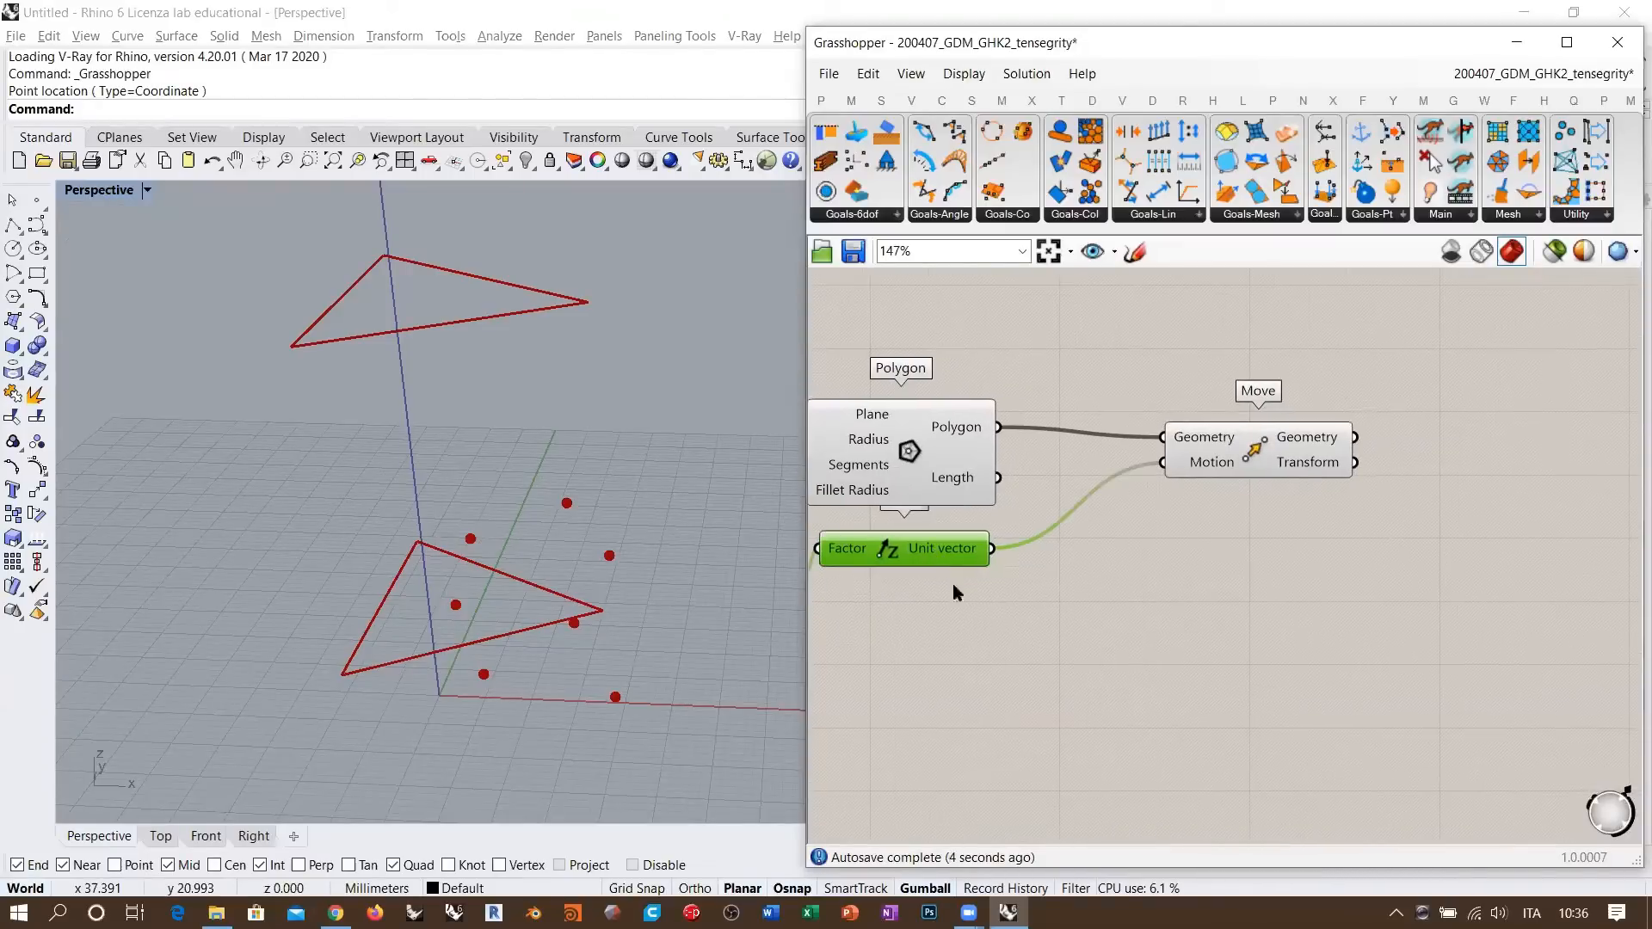
{"action": "right_click_drag", "start_coordinate": [953, 587], "coordinate": [1162, 582]}
{"action": "left_click_drag", "start_coordinate": [962, 570], "coordinate": [952, 550]}
{"action": "left_click", "coordinate": [1122, 544]}
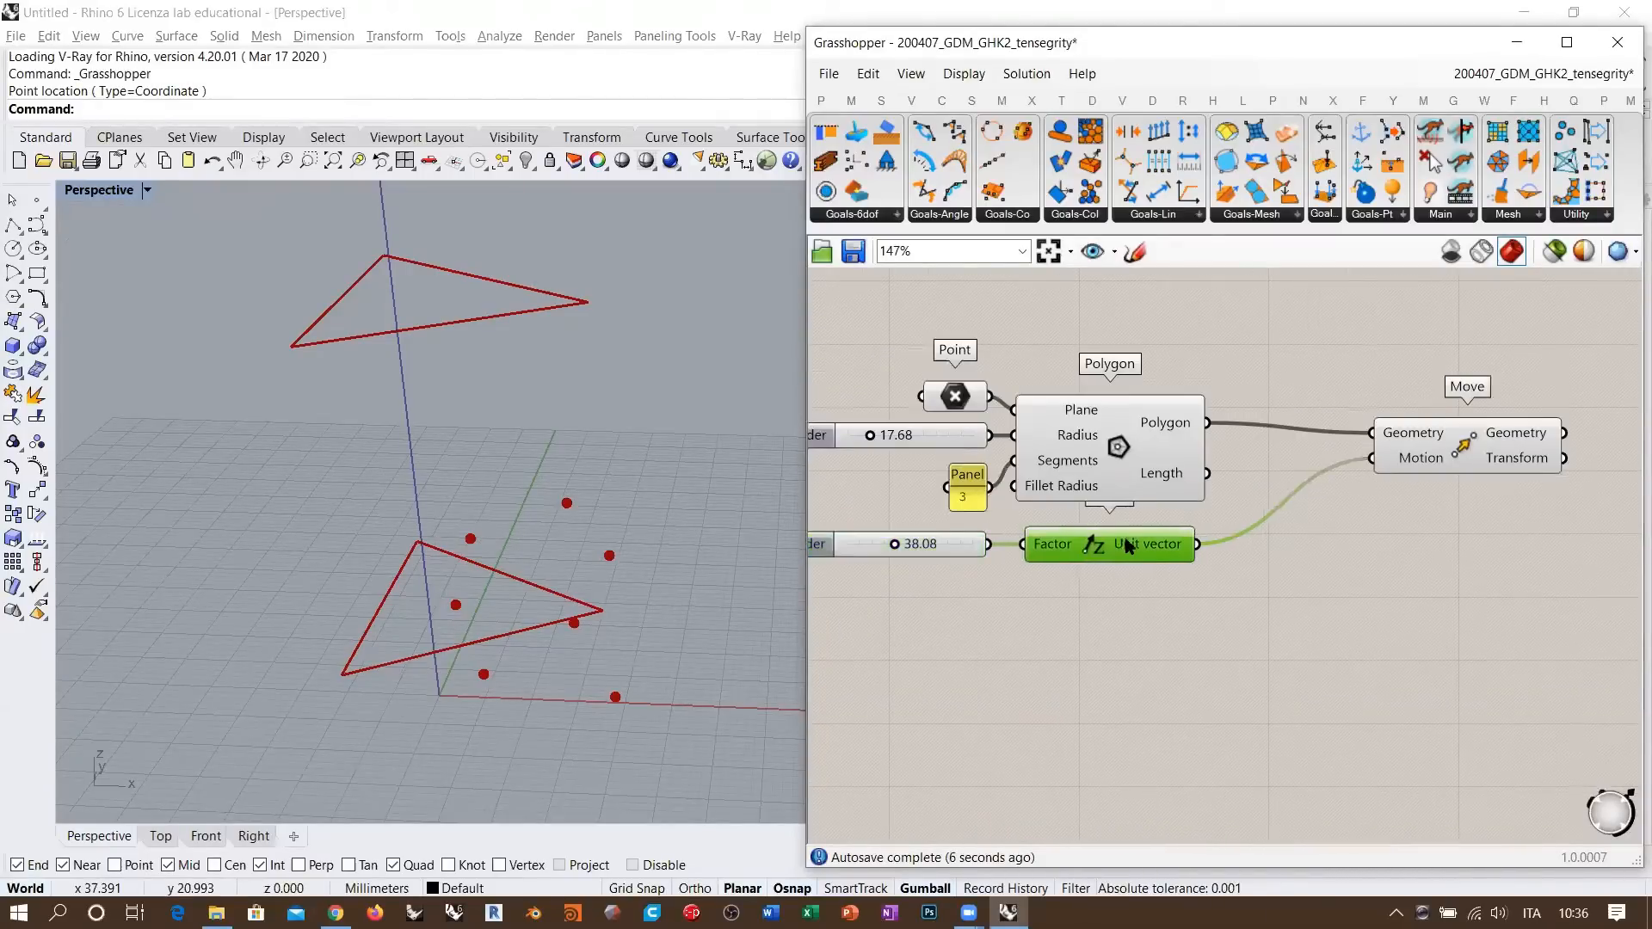
{"action": "left_click_drag", "start_coordinate": [1184, 456], "coordinate": [1180, 455]}
{"action": "left_click_drag", "start_coordinate": [1154, 547], "coordinate": [1158, 551]}
{"action": "left_click", "coordinate": [1157, 579]}
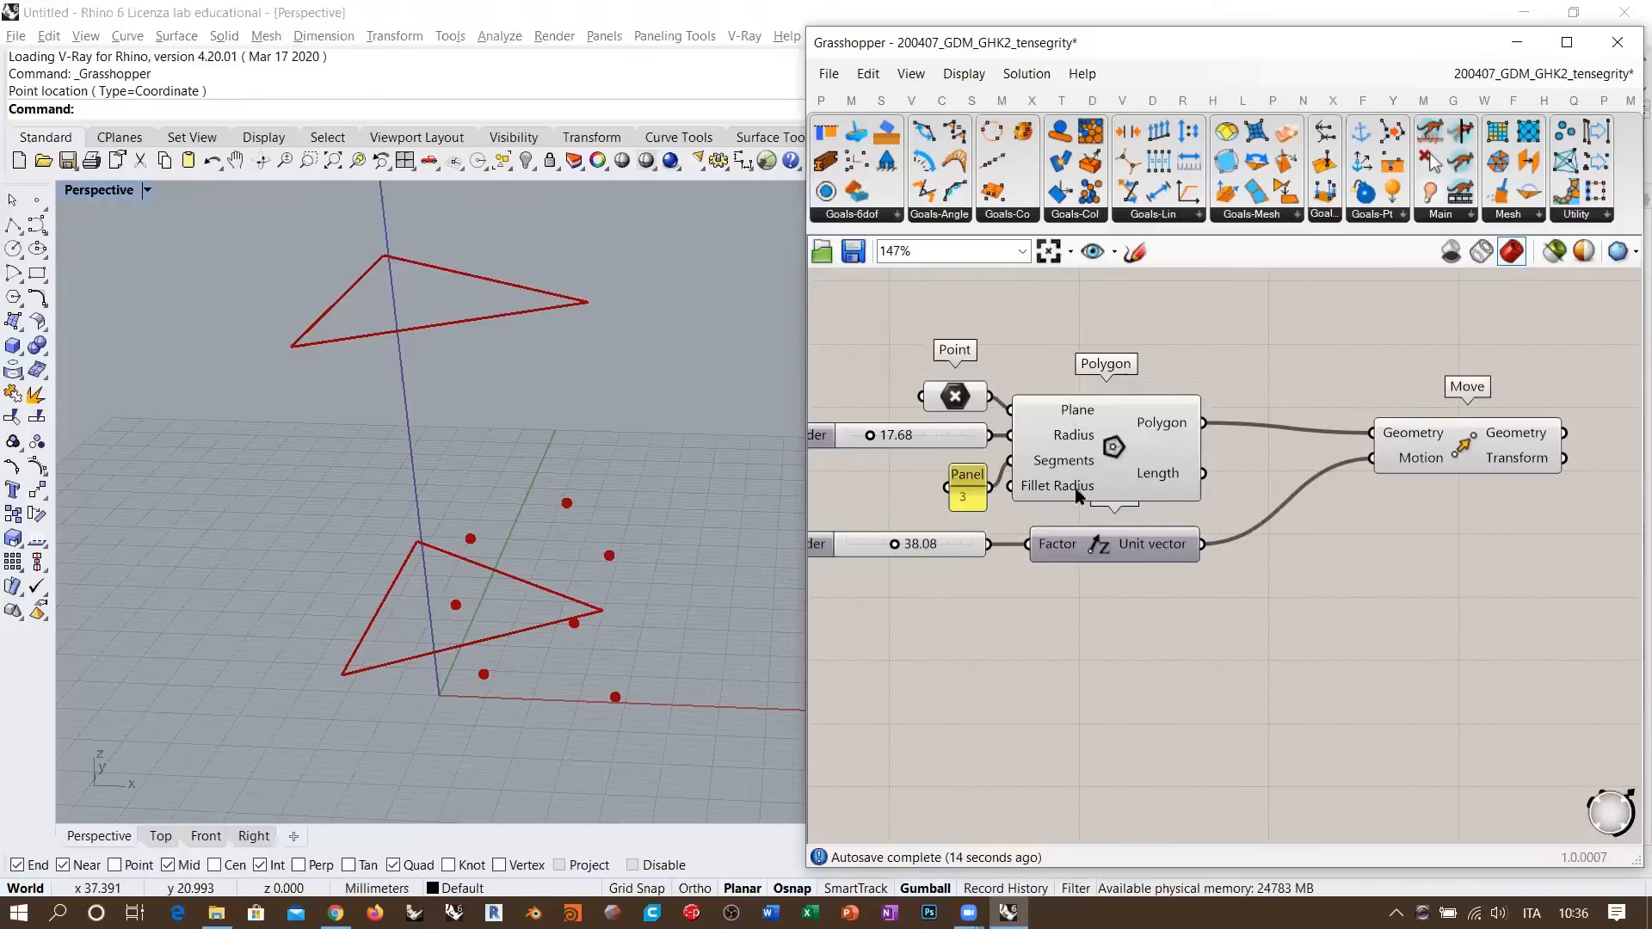
- Align the input parameters with each other and bring the Move component close to the Polygon and Unit Z components
{"action": "left_click_drag", "start_coordinate": [987, 344], "coordinate": [923, 612]}
{"action": "left_click", "coordinate": [879, 369]}
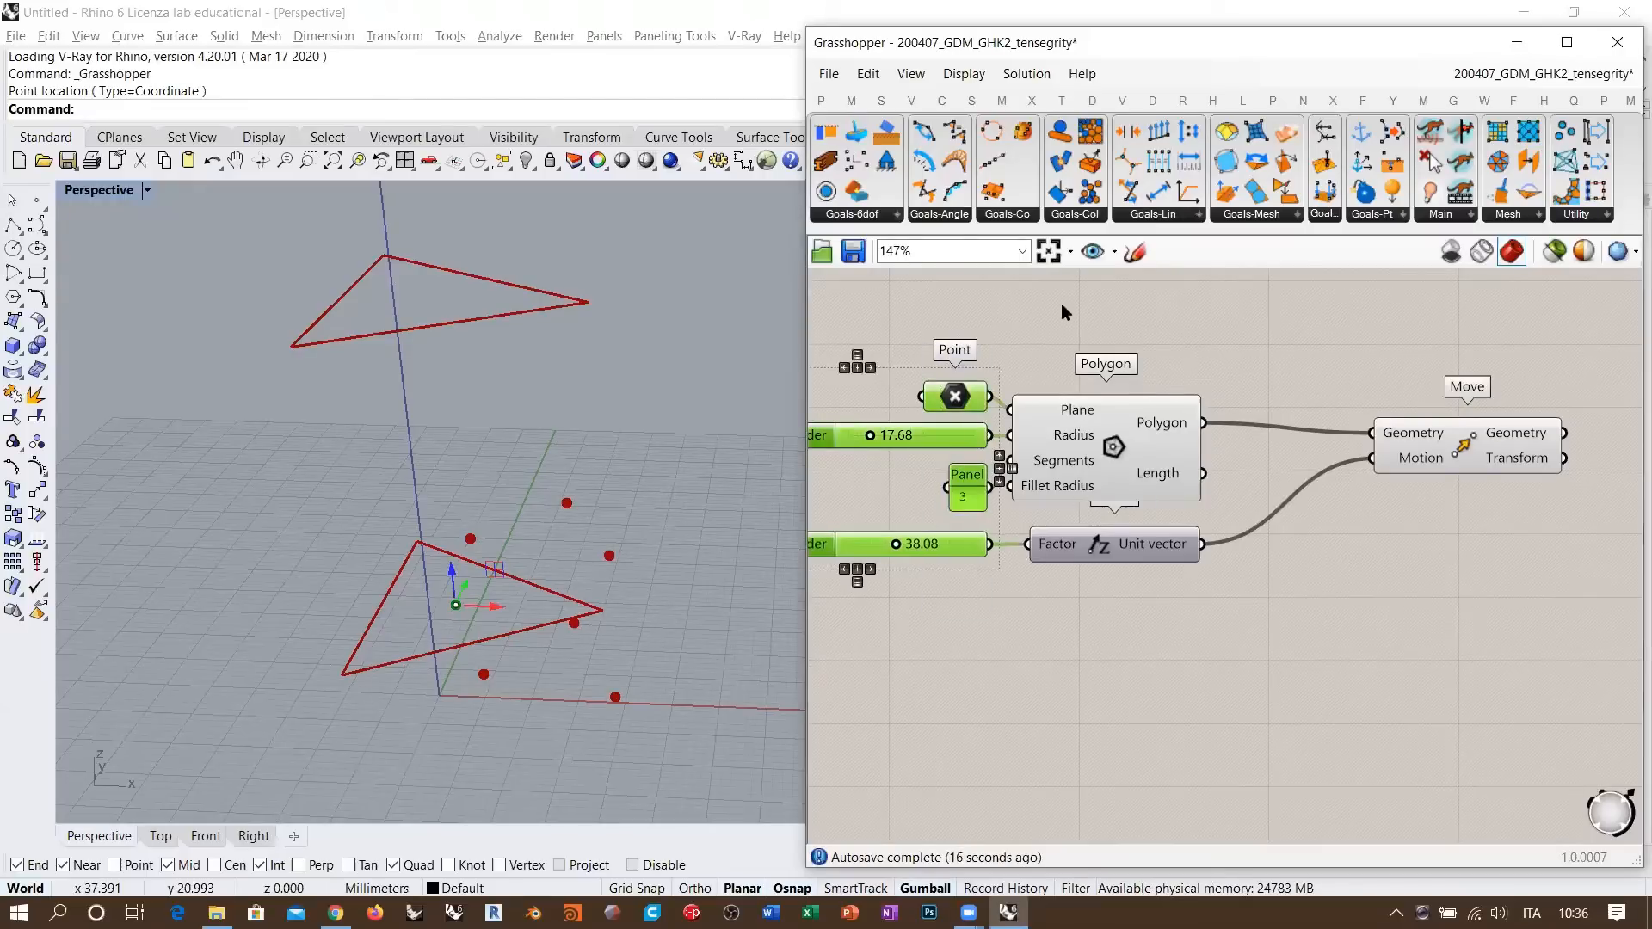
{"action": "left_click", "coordinate": [1061, 303]}
{"action": "left_click_drag", "start_coordinate": [1088, 376], "coordinate": [1086, 375]}
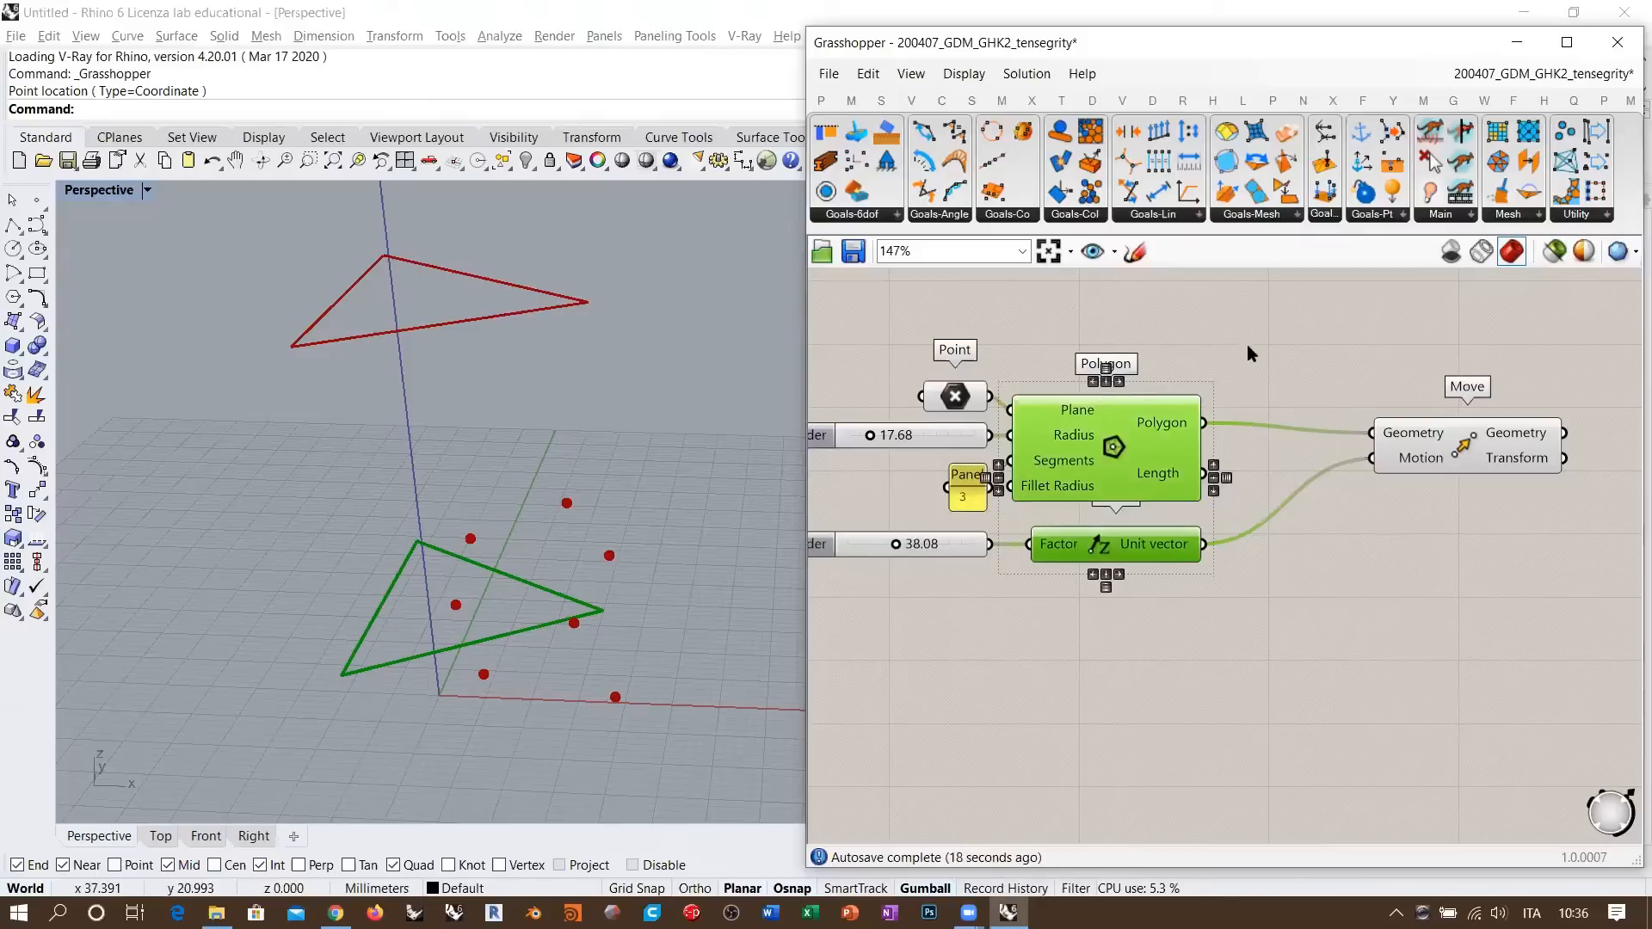
{"action": "left_click_drag", "start_coordinate": [1434, 439], "coordinate": [1296, 472]}
{"action": "left_click", "coordinate": [1359, 550]}
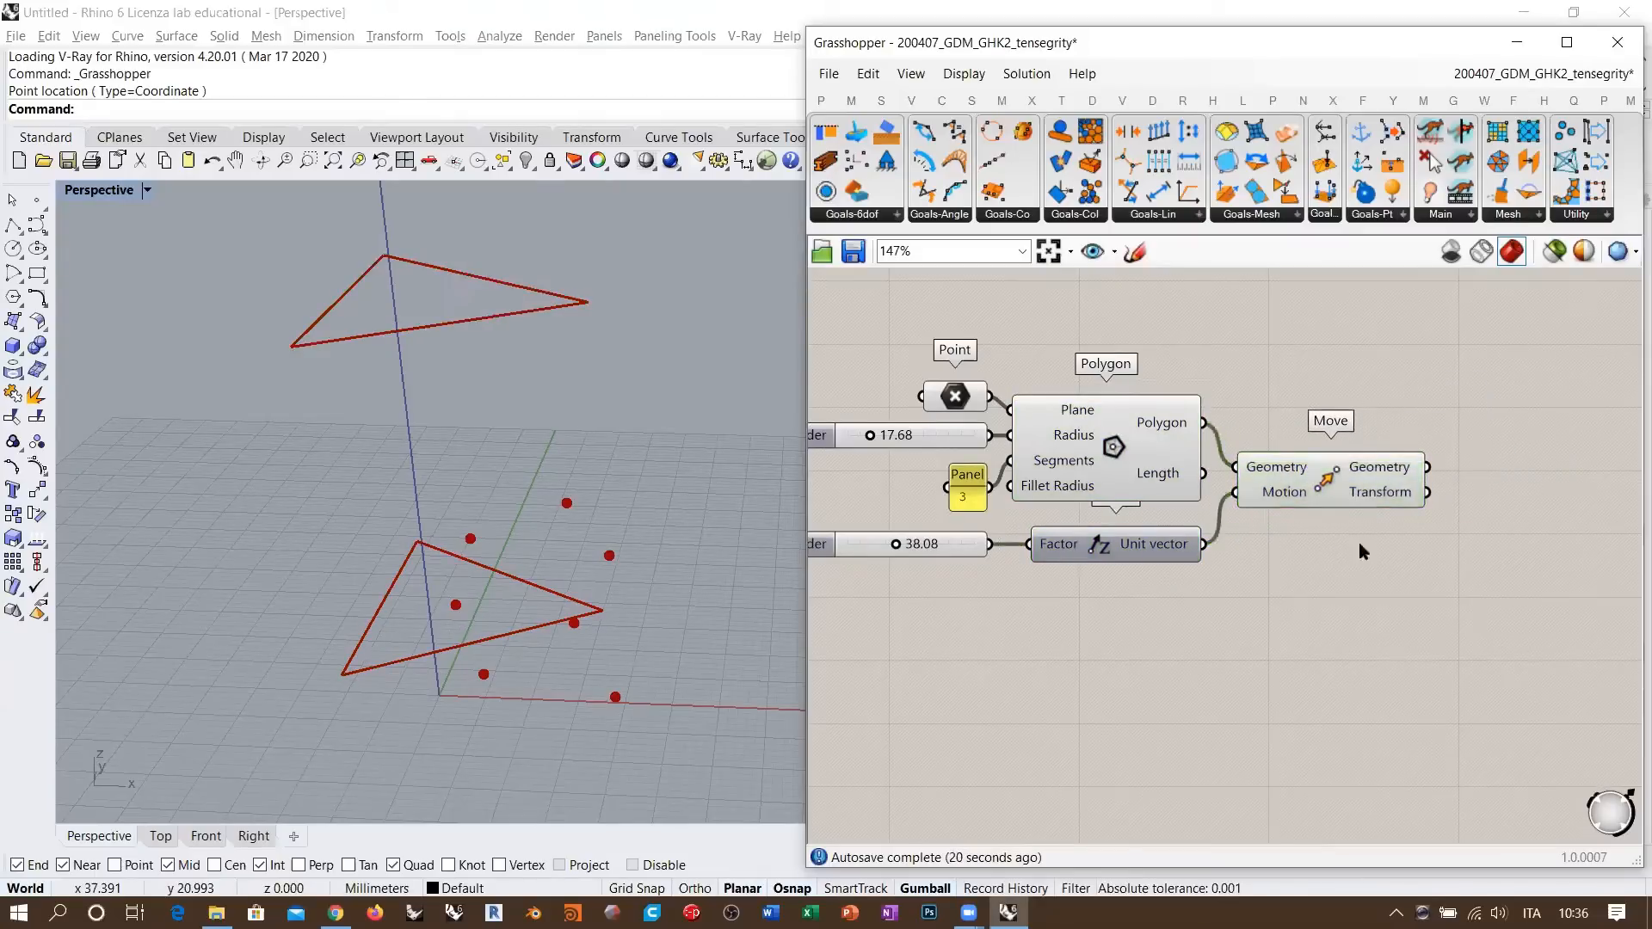
{"action": "right_click_drag", "start_coordinate": [600, 469], "coordinate": [637, 455]}
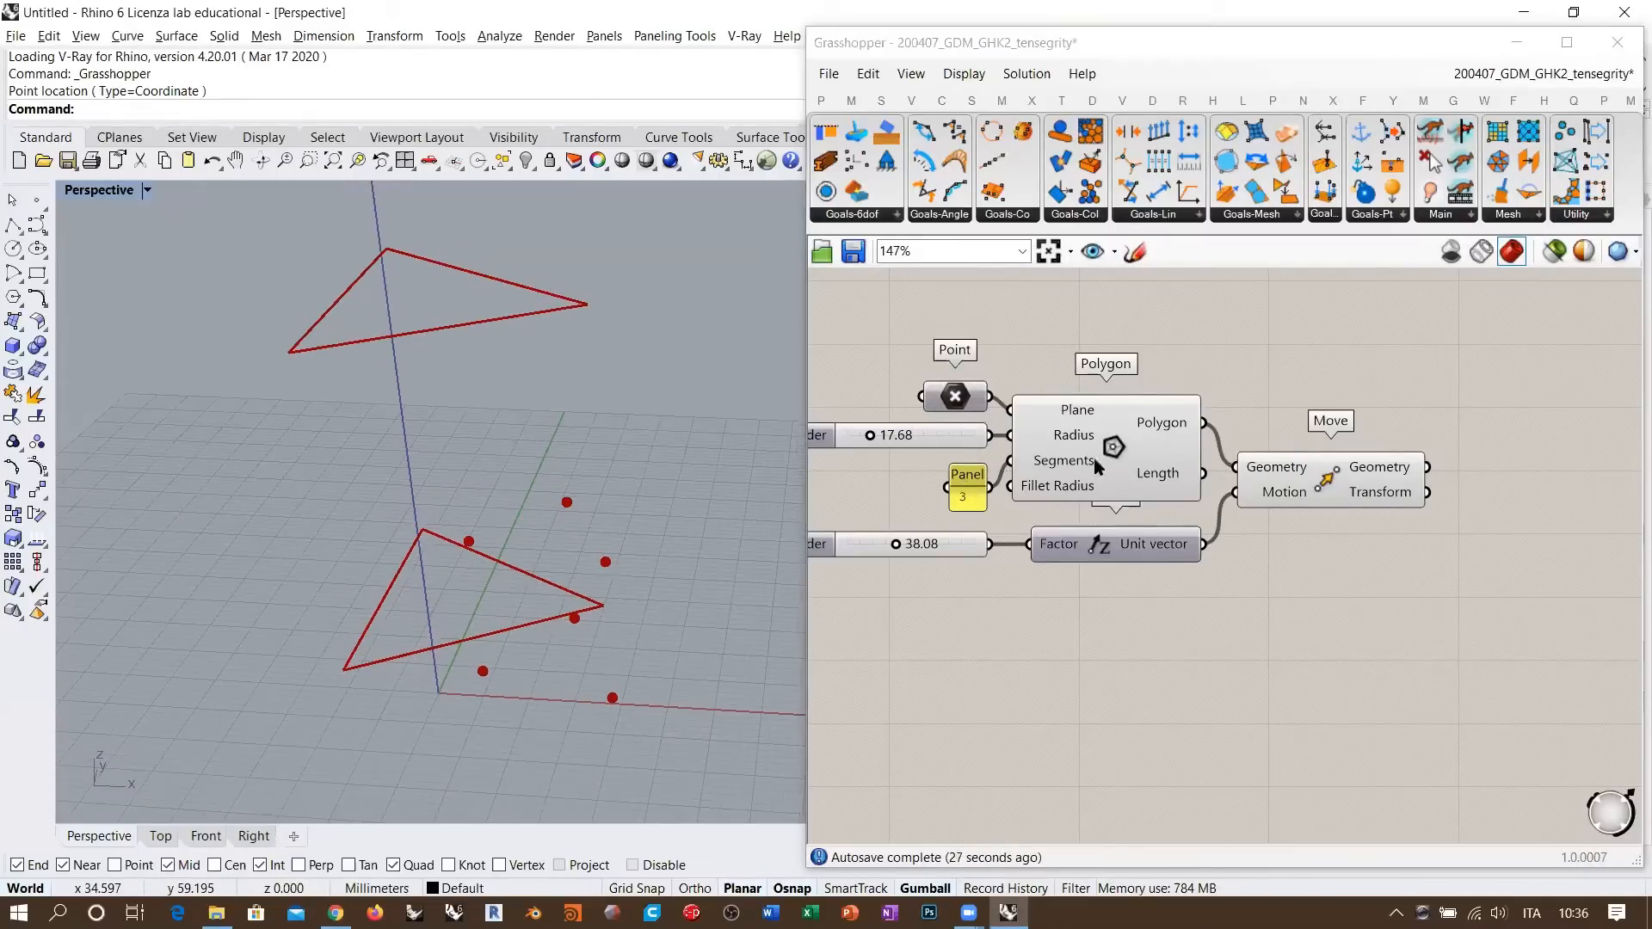
{"action": "left_click", "coordinate": [1169, 629]}
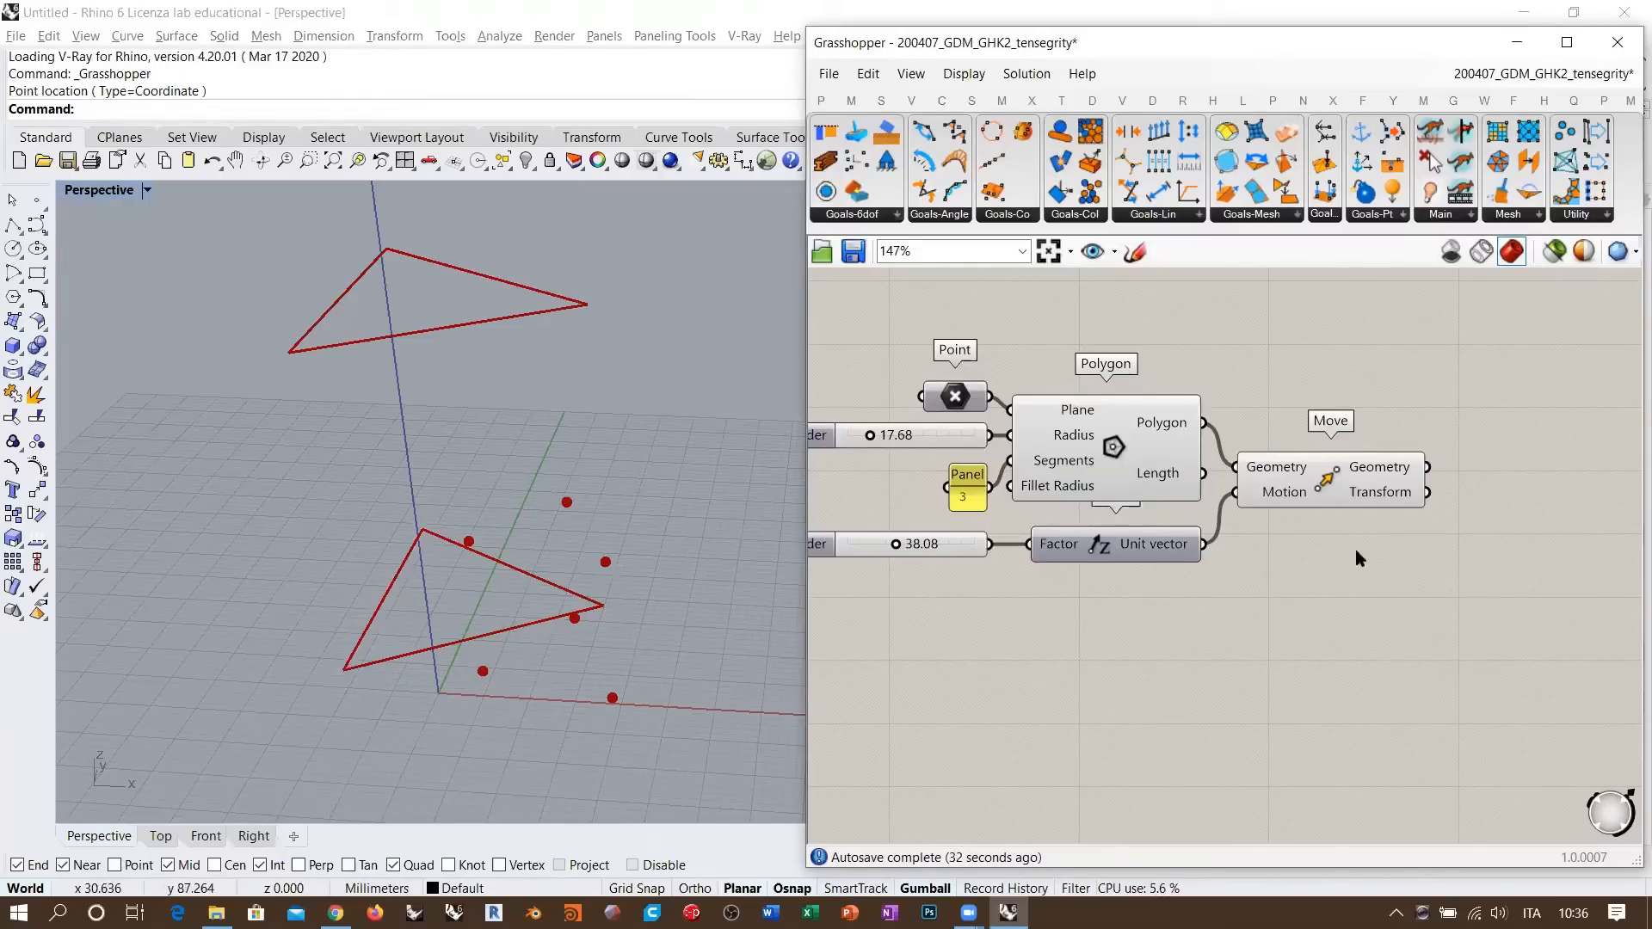
- Add a Discontinuity component beyond the Move component and connect the Polygon output to its Curve input
{"action": "right_click_drag", "start_coordinate": [1446, 544], "coordinate": [1007, 550]}
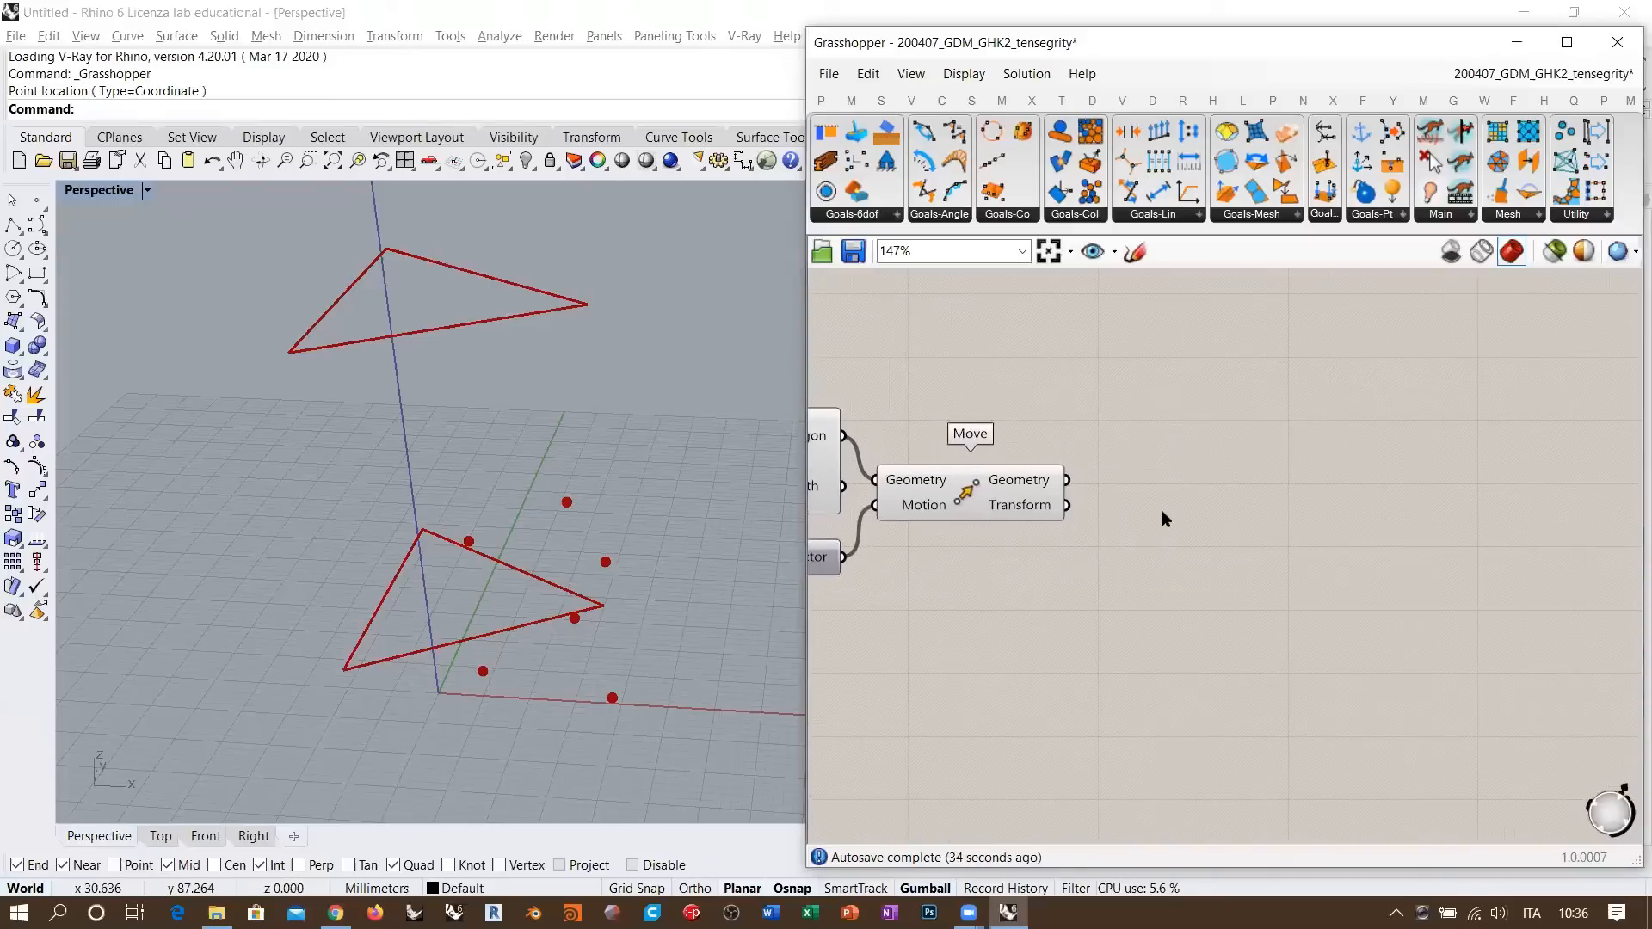
{"action": "left_click", "coordinate": [1017, 516]}
{"action": "right_click_drag", "start_coordinate": [878, 516], "coordinate": [1069, 563]}
{"action": "left_click", "coordinate": [1006, 551], "text": "shift"}
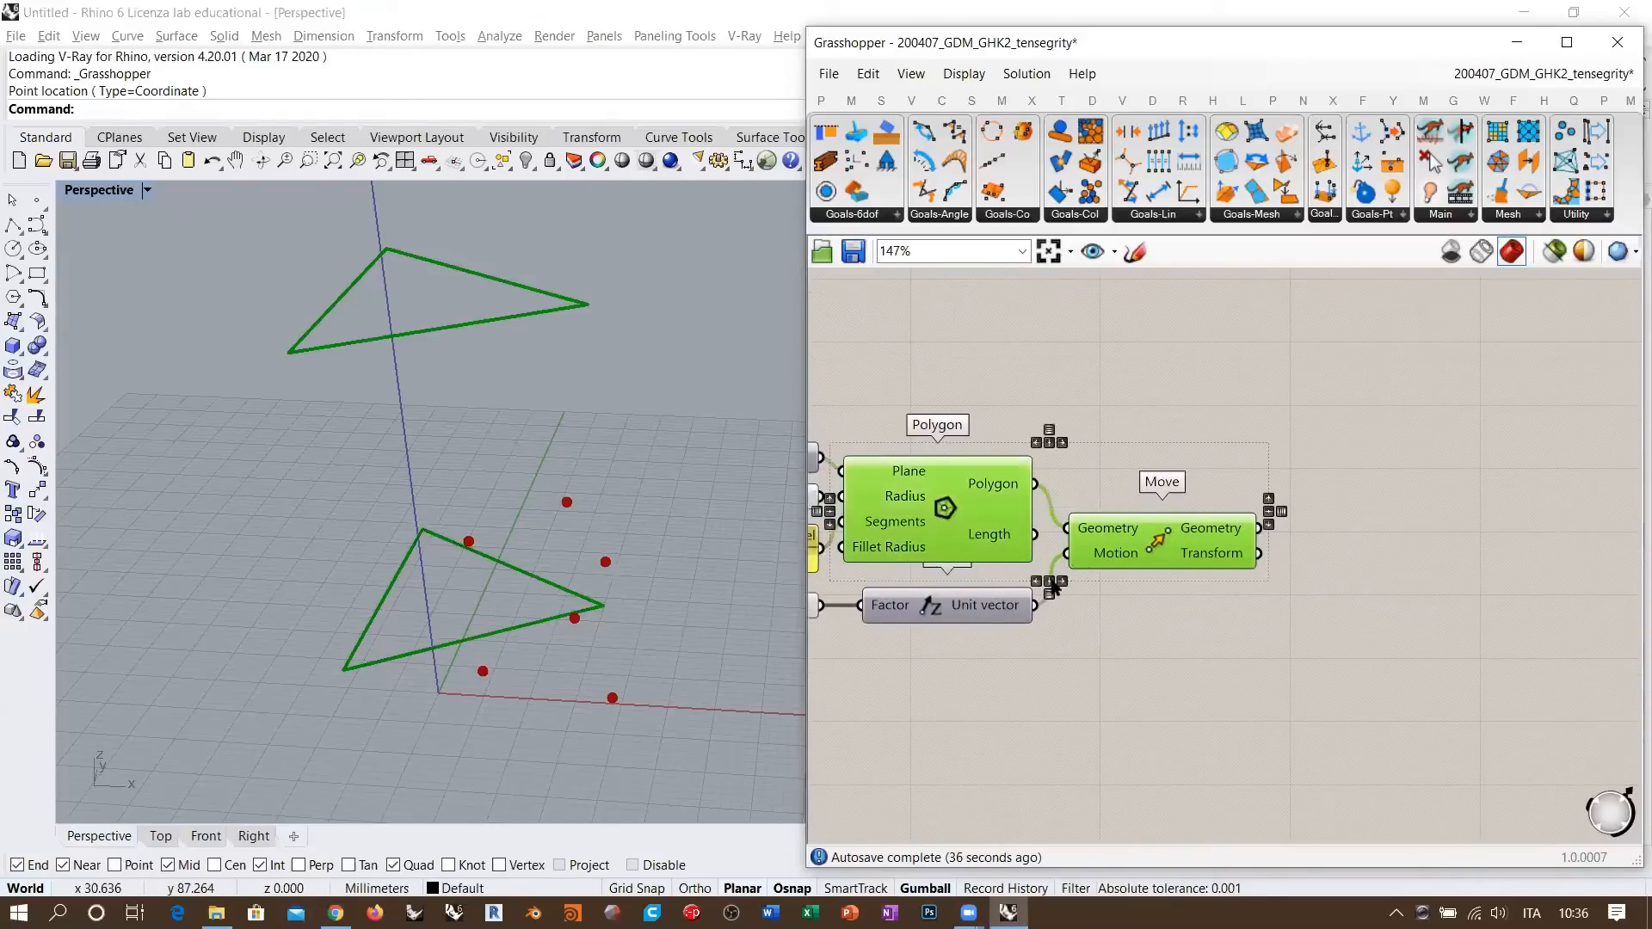
{"action": "left_click", "coordinate": [1381, 452]}
{"action": "double_click", "coordinate": [1382, 452]}
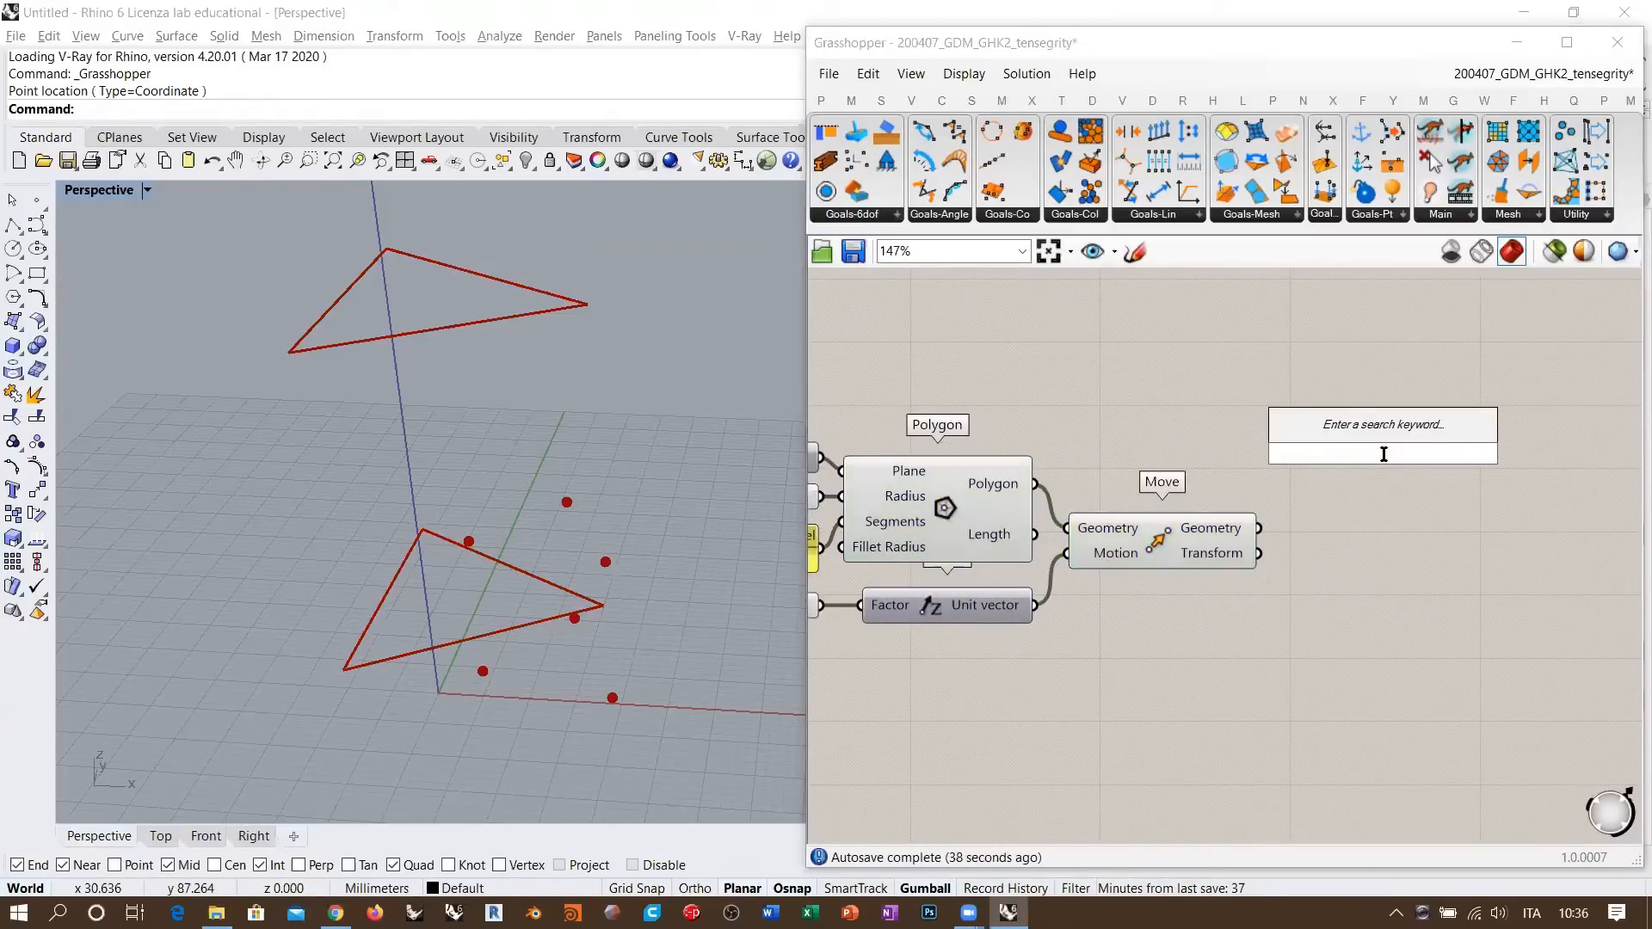
{"action": "type", "text": "disc"}
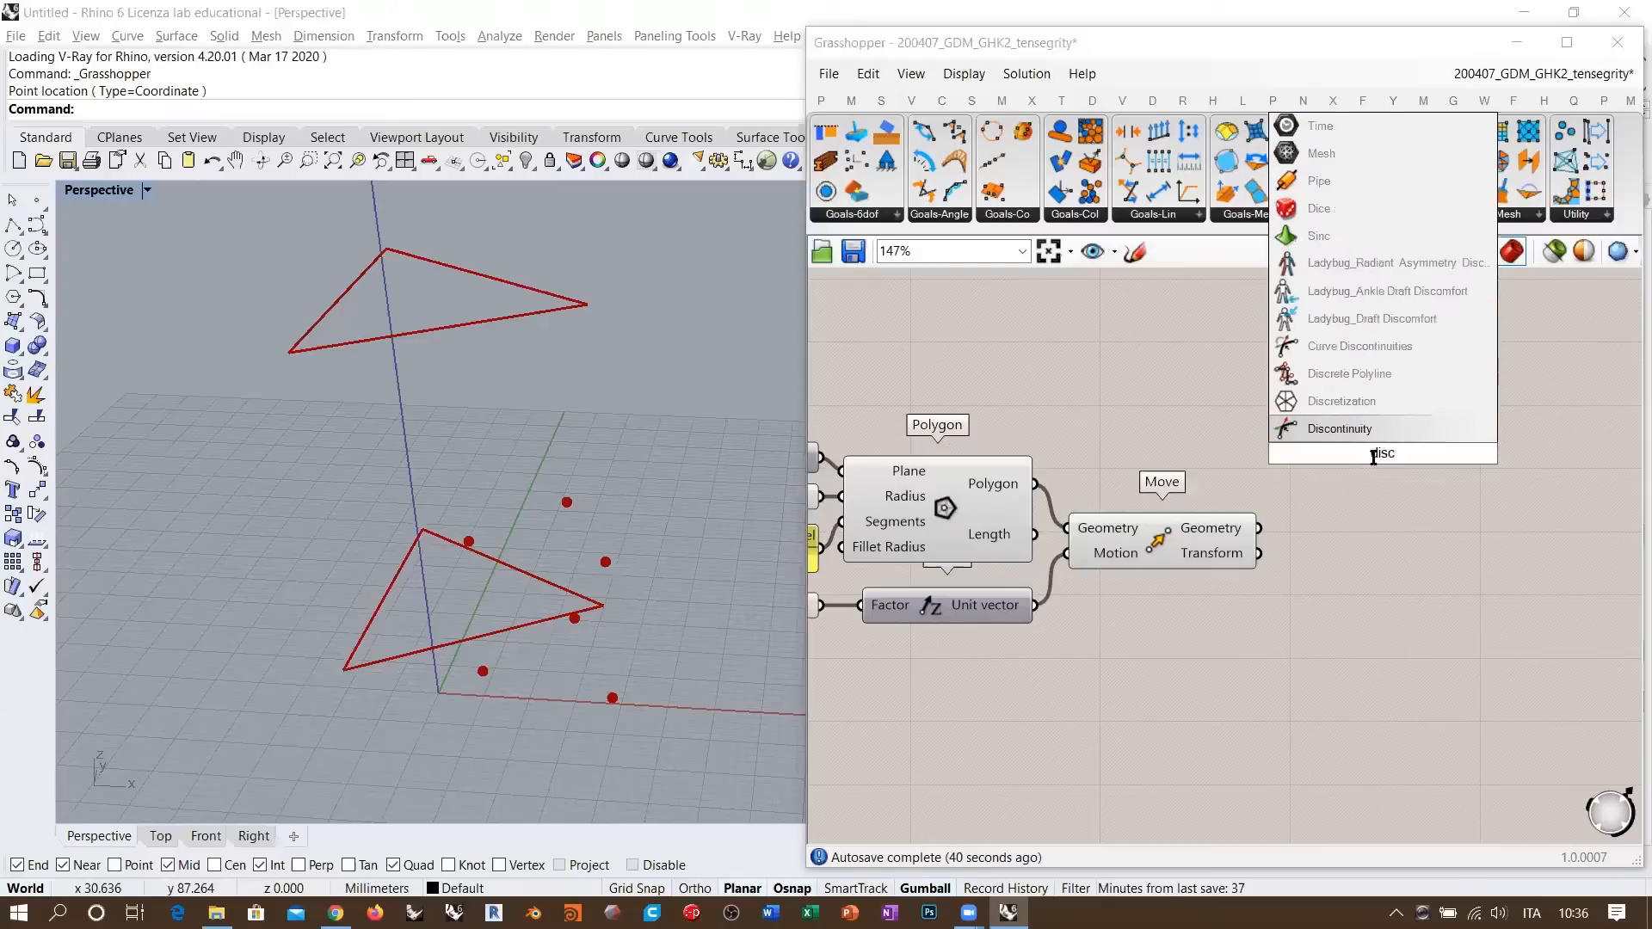
{"action": "key", "text": "Return"}
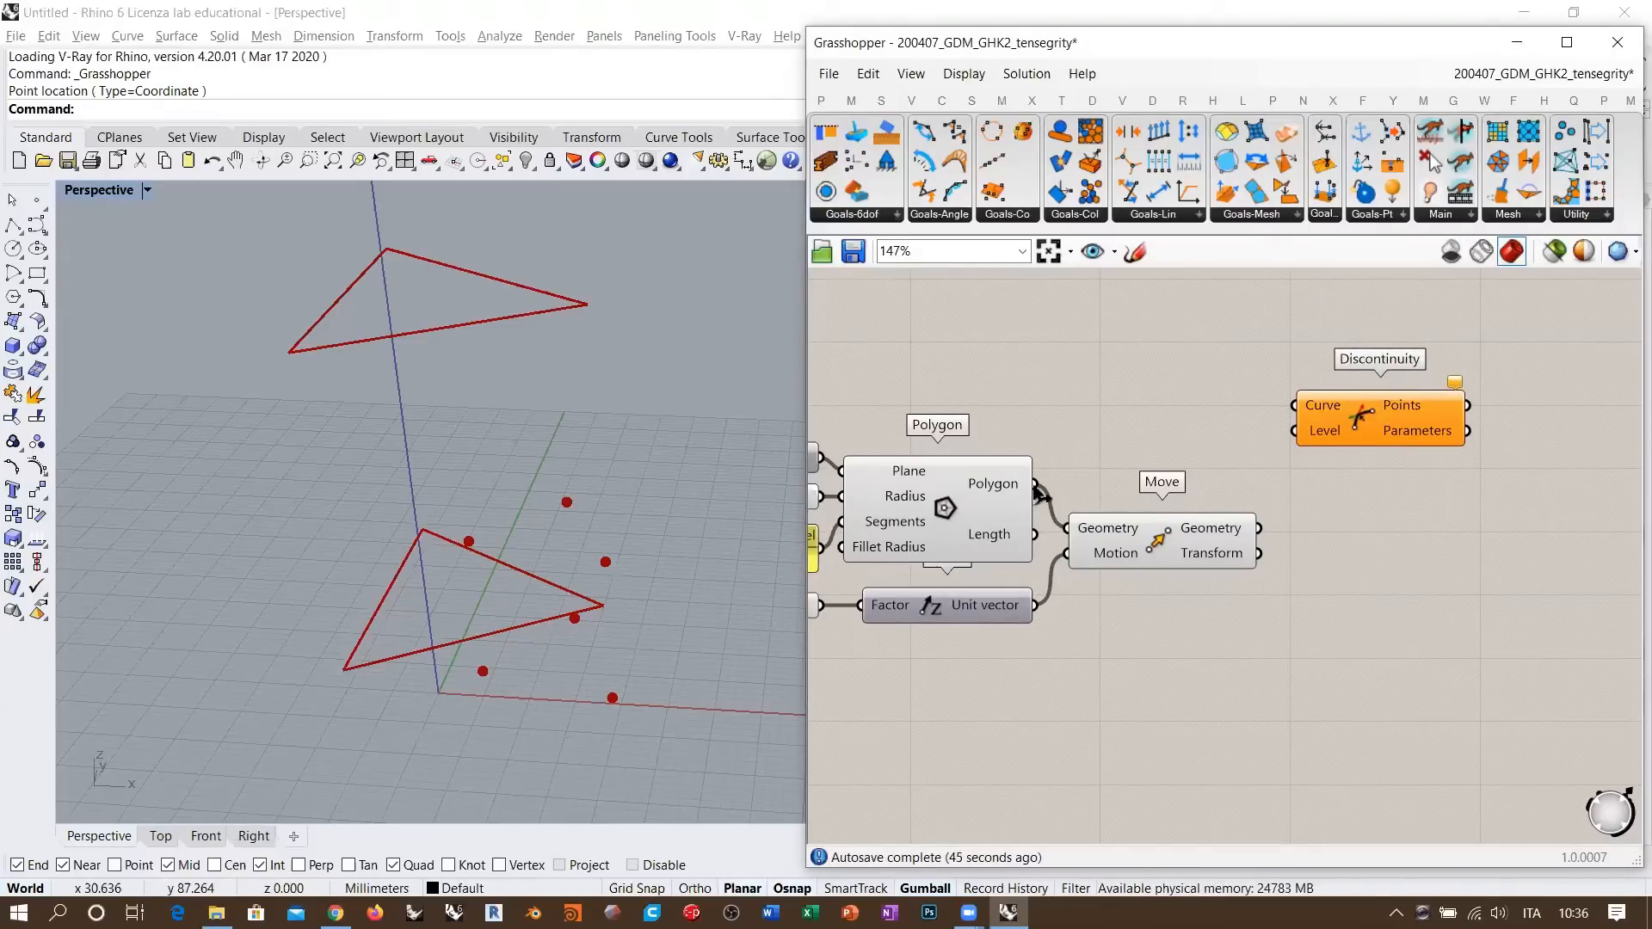
{"action": "left_click_drag", "start_coordinate": [1036, 487], "coordinate": [1290, 404]}
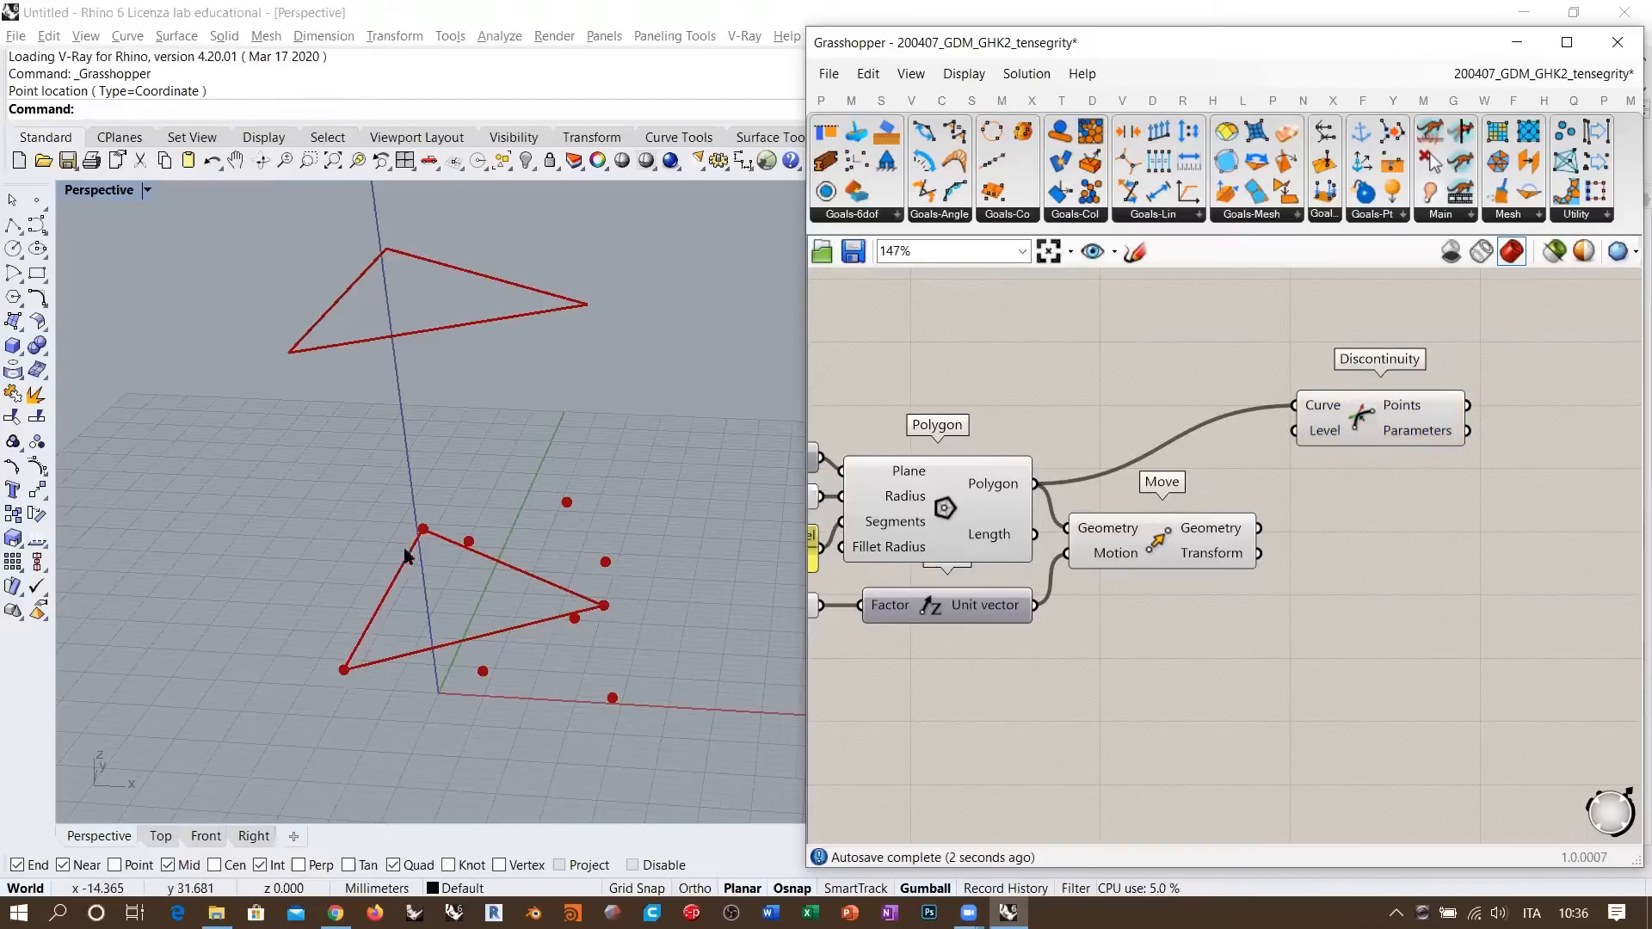
{"action": "mouse_move", "coordinate": [1380, 395]}
{"action": "left_mouse_down"}
{"action": "mouse_move", "coordinate": [1384, 428]}
{"action": "mouse_move", "coordinate": [1384, 396]}
{"action": "left_mouse_up"}
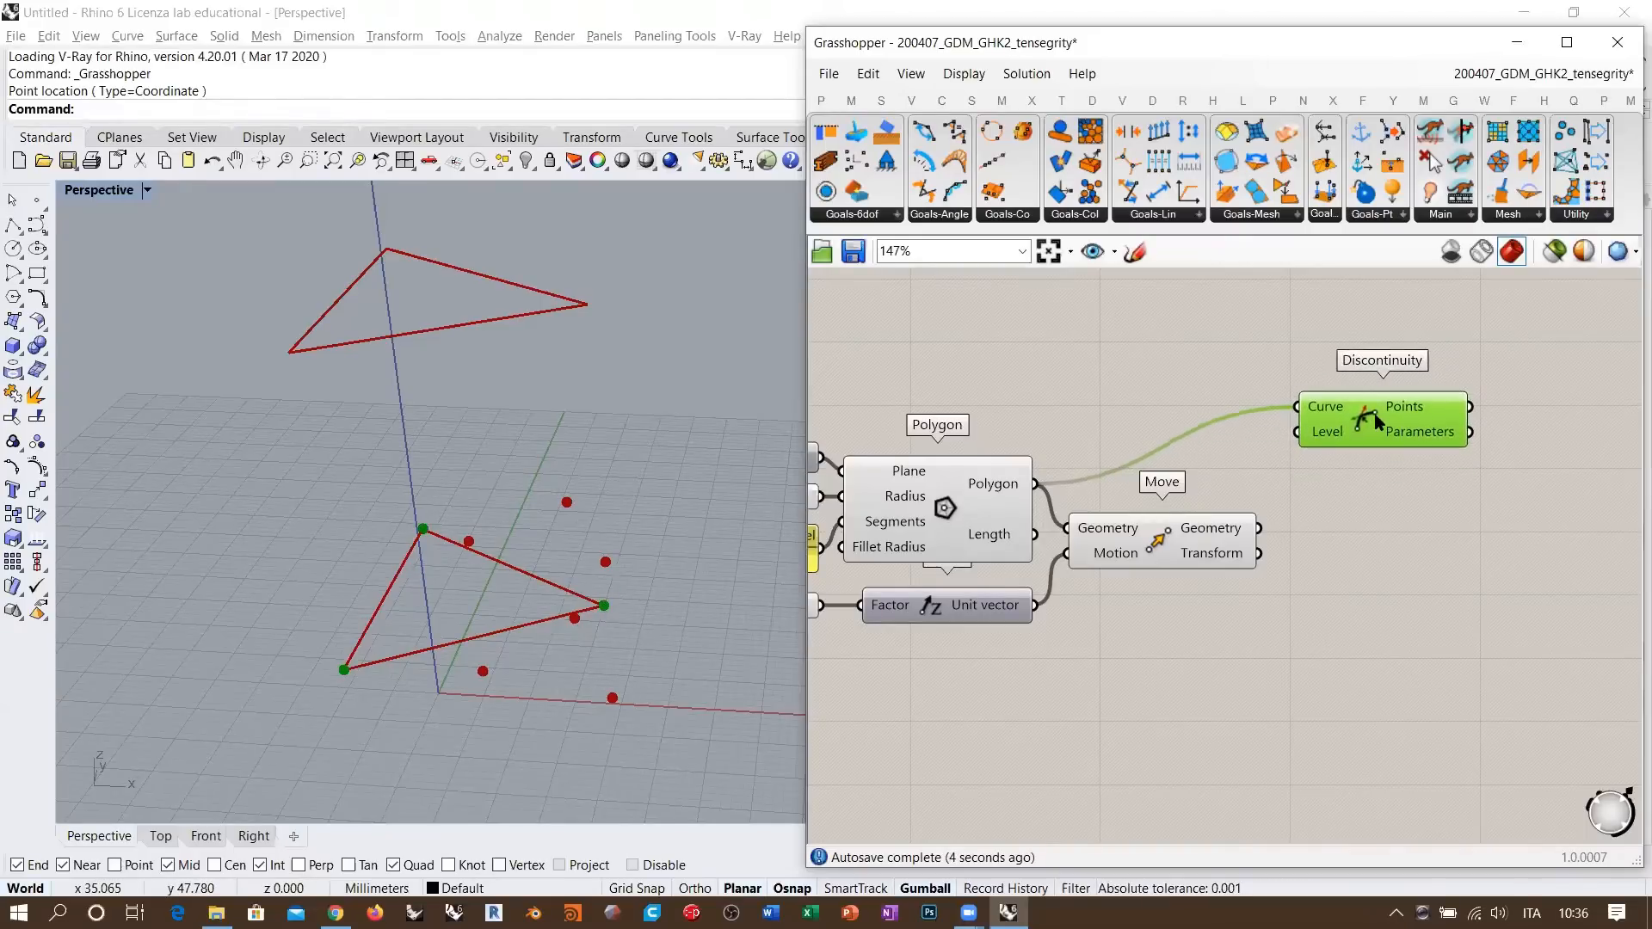
{"action": "left_click", "coordinate": [1414, 516]}
- Add an Explode component above the Move component and connect the Polygon output to its Curve input
{"action": "double_click", "coordinate": [1134, 372]}
{"action": "type", "text": "explo"}
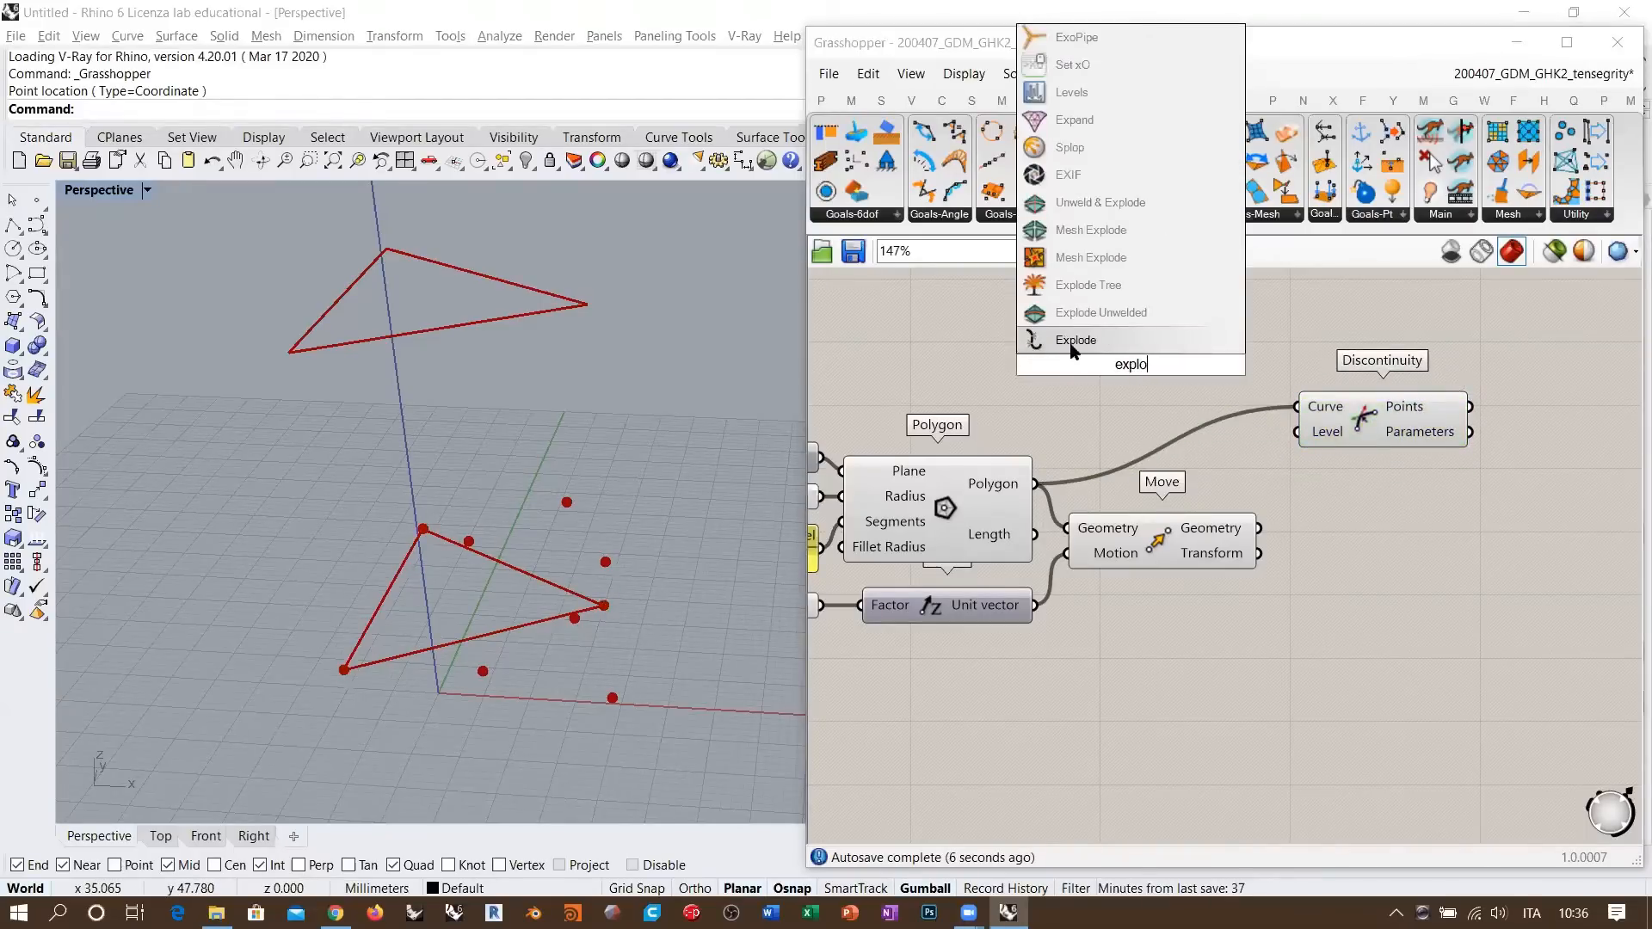
{"action": "key", "text": "Return"}
{"action": "left_click_drag", "start_coordinate": [1136, 388], "coordinate": [1163, 386]}
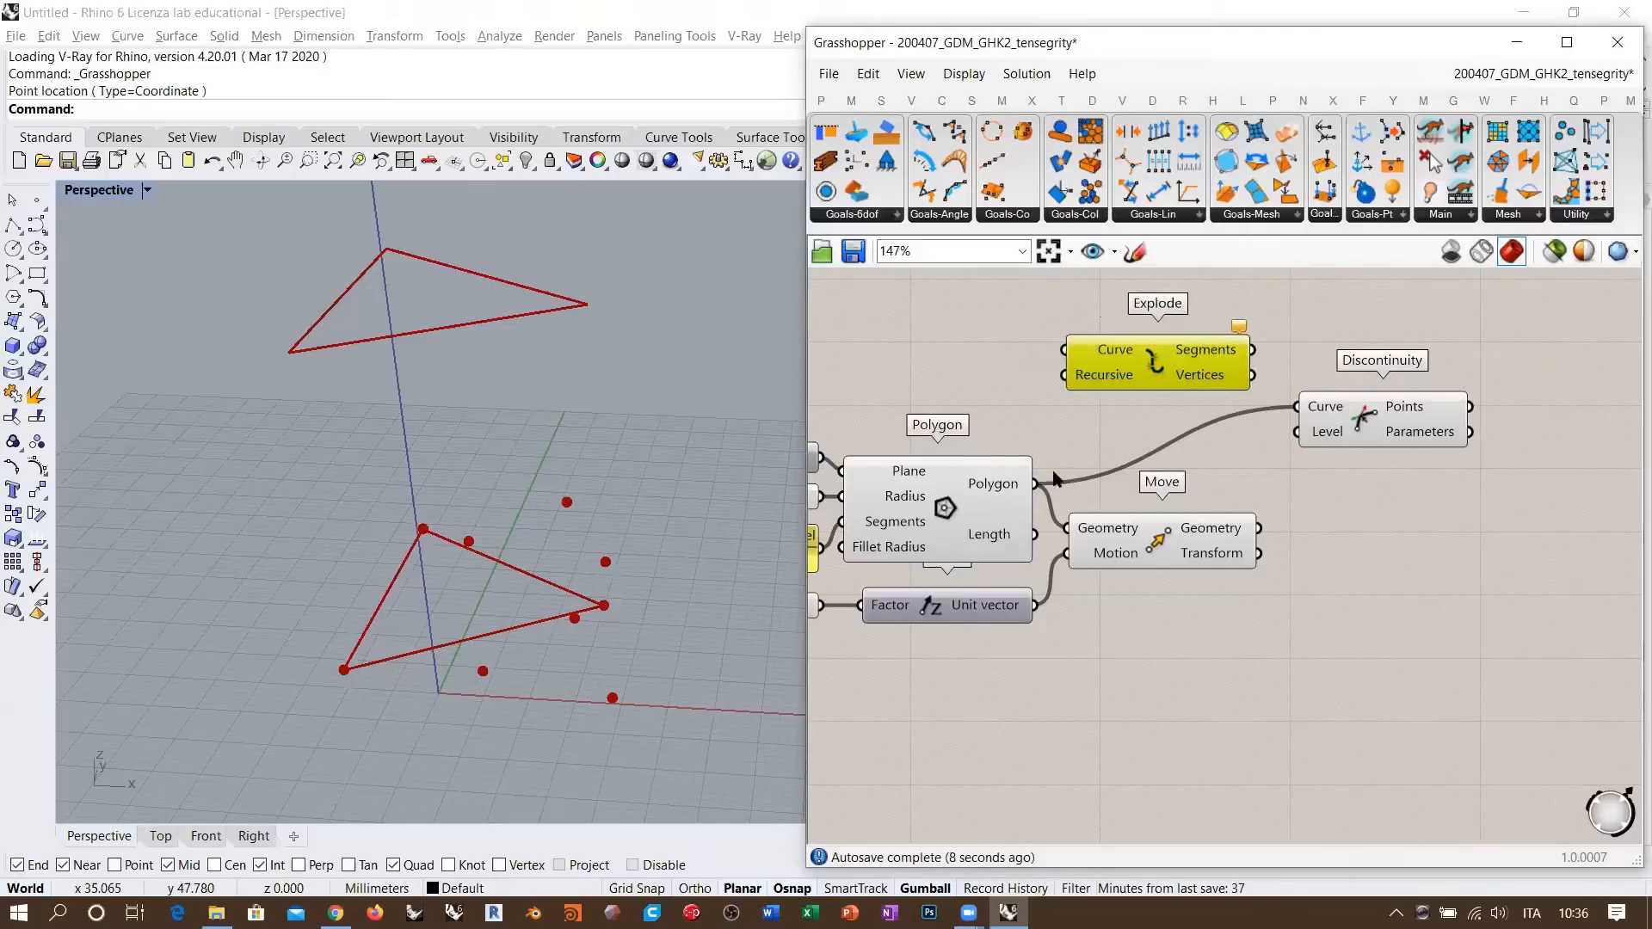
{"action": "left_click_drag", "start_coordinate": [1035, 483], "coordinate": [1064, 349]}
{"action": "right_click_drag", "start_coordinate": [508, 564], "coordinate": [520, 550]}
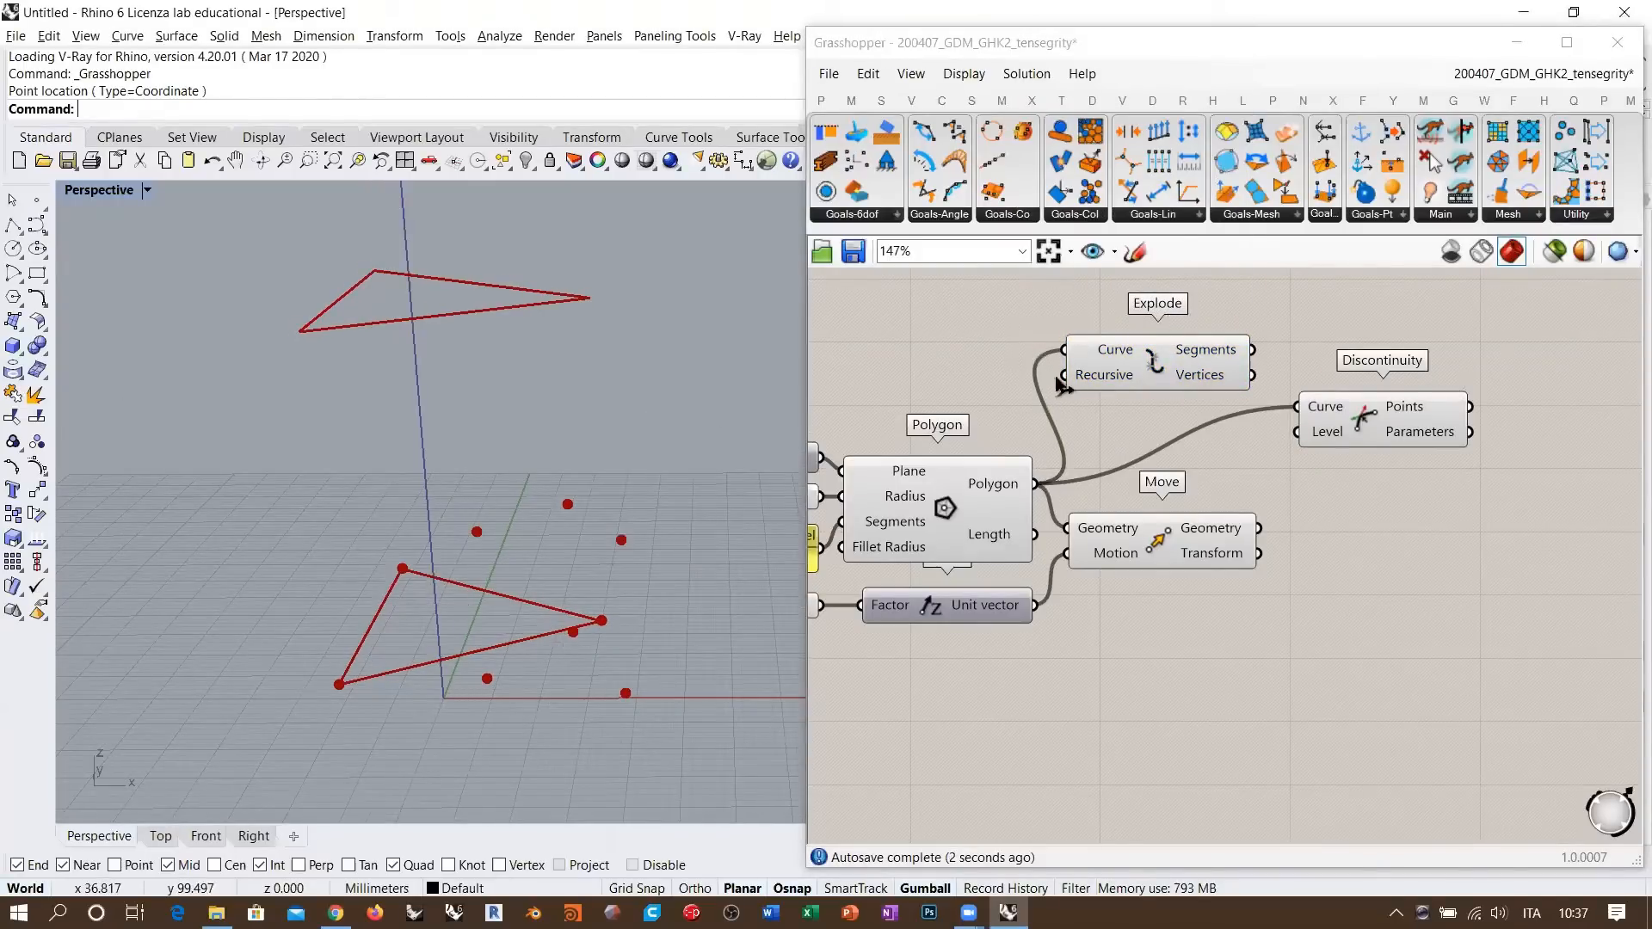
- Move the Discontinuity component nearer to Explode and inspect its Points output
{"action": "mouse_move", "coordinate": [1209, 381]}
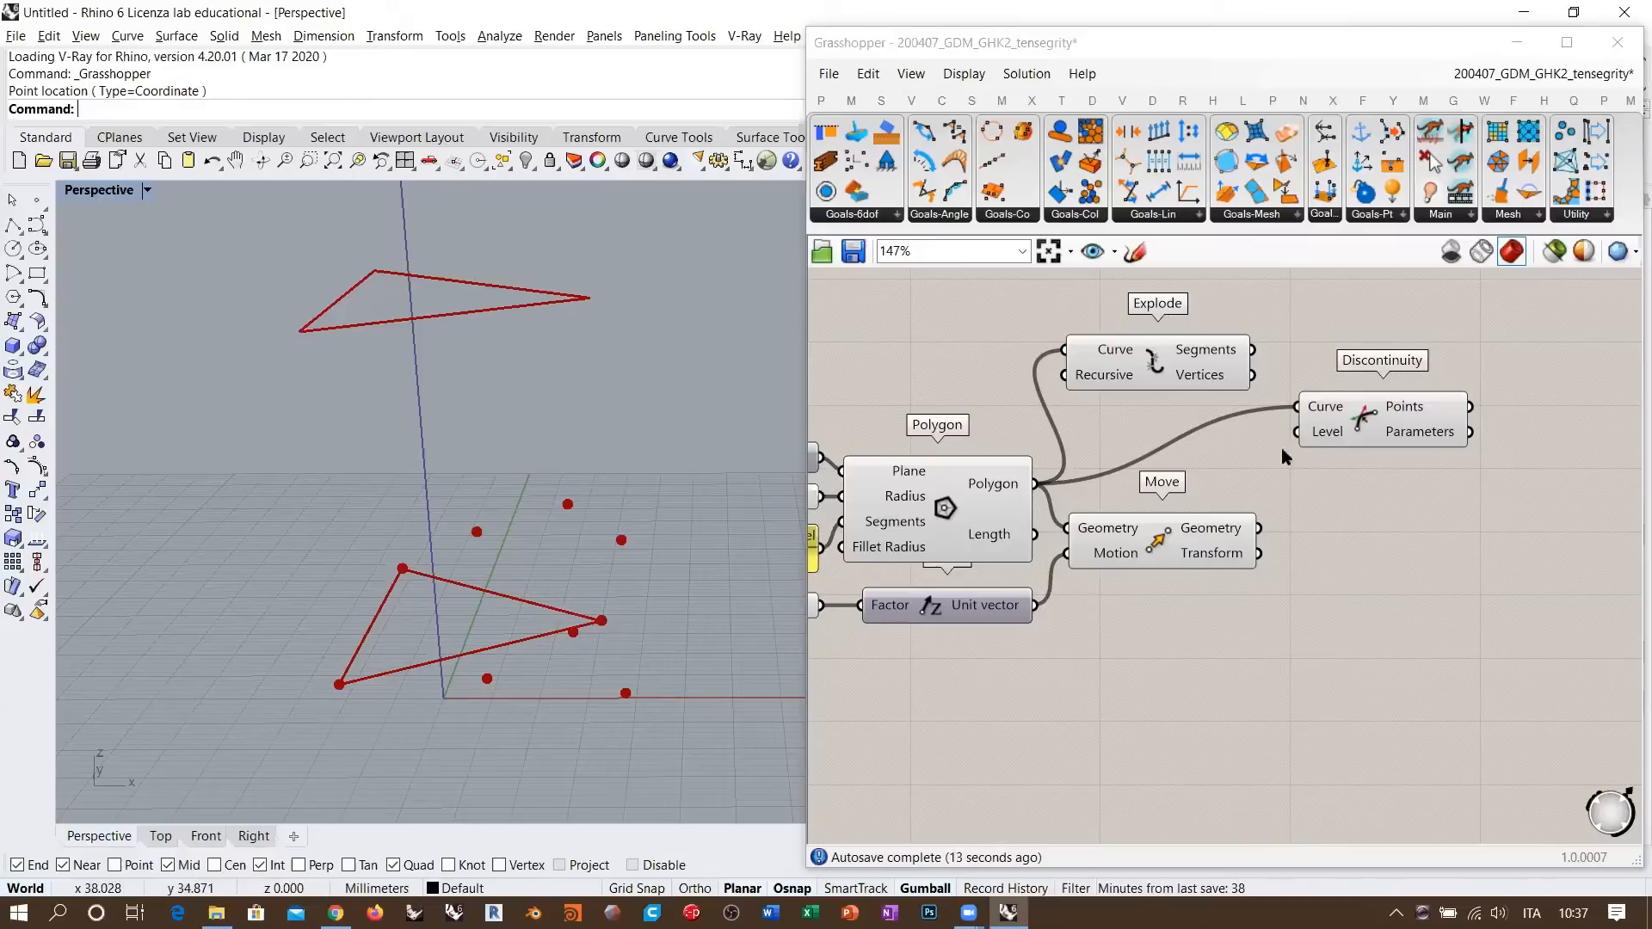
{"action": "left_click_drag", "start_coordinate": [1374, 425], "coordinate": [1344, 442]}
{"action": "left_click", "coordinate": [1383, 405]}
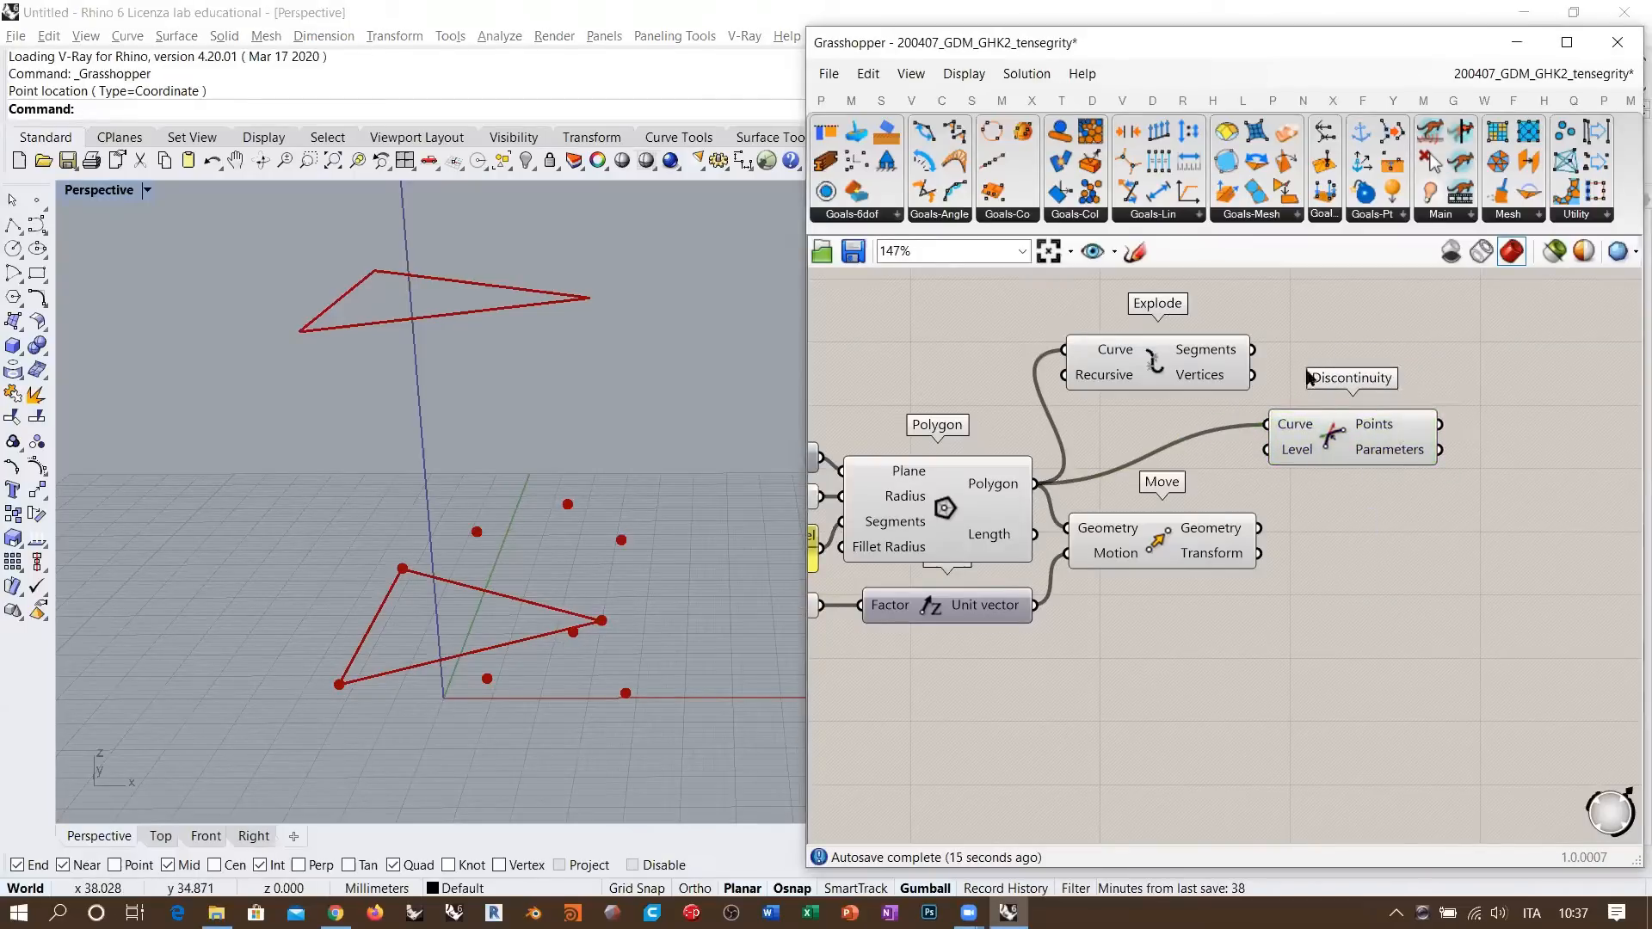
{"action": "mouse_move", "coordinate": [1373, 422]}
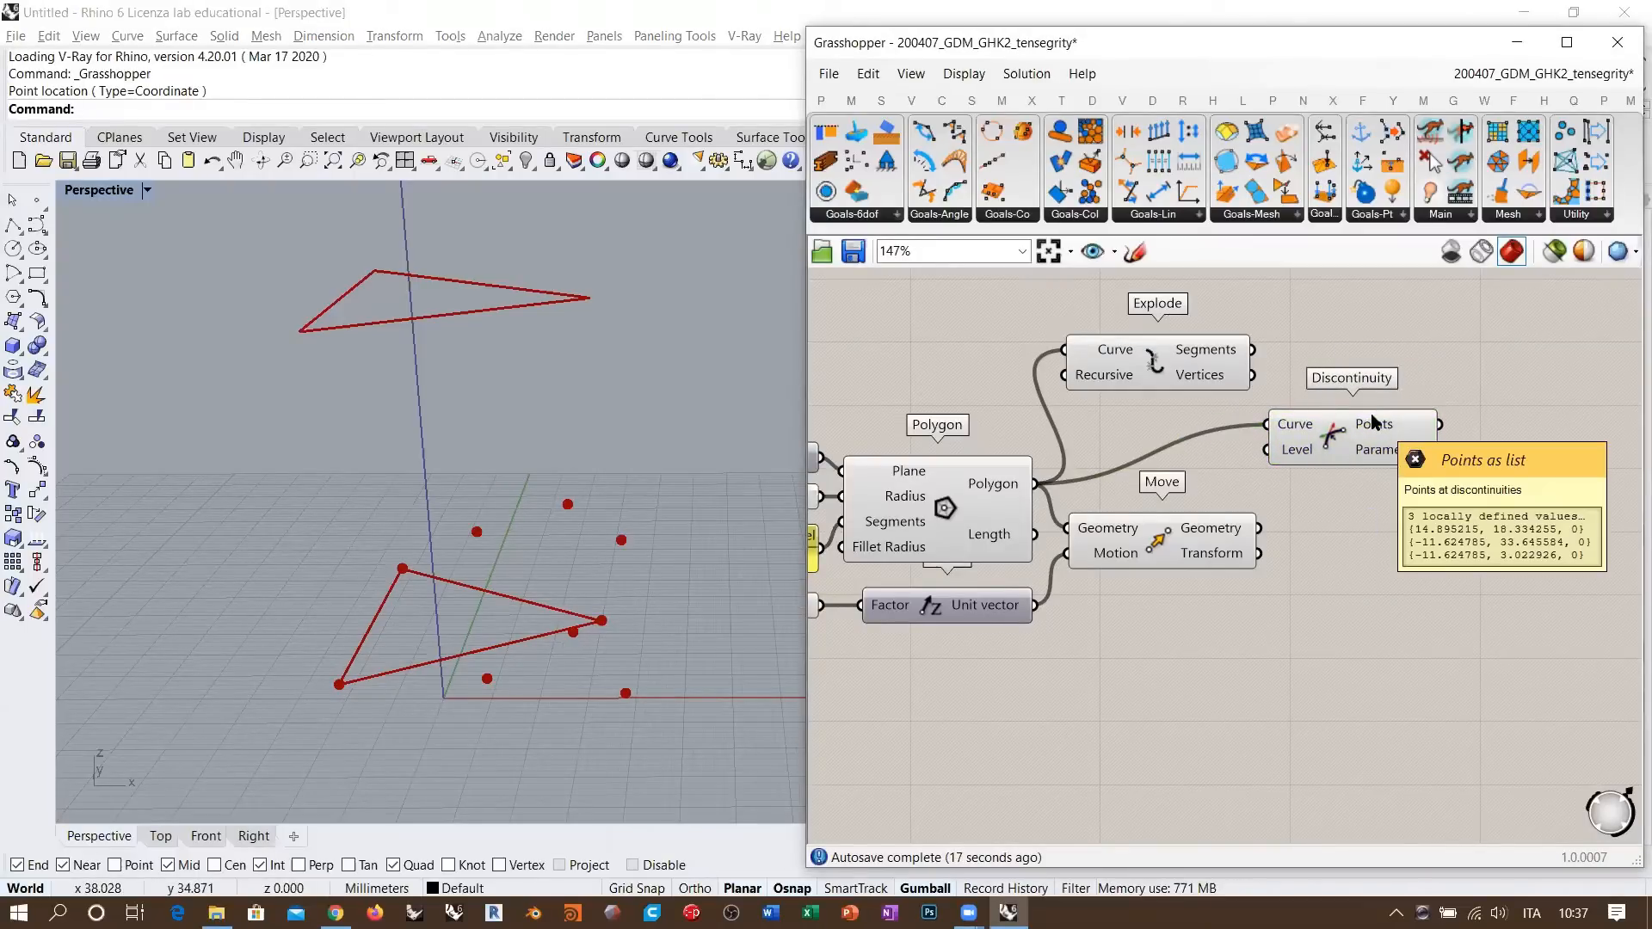
- Delete the Explode component and add Move's Geometry output to Discontinuity's Curve input alongside the polygon
{"action": "left_click", "coordinate": [1208, 383]}
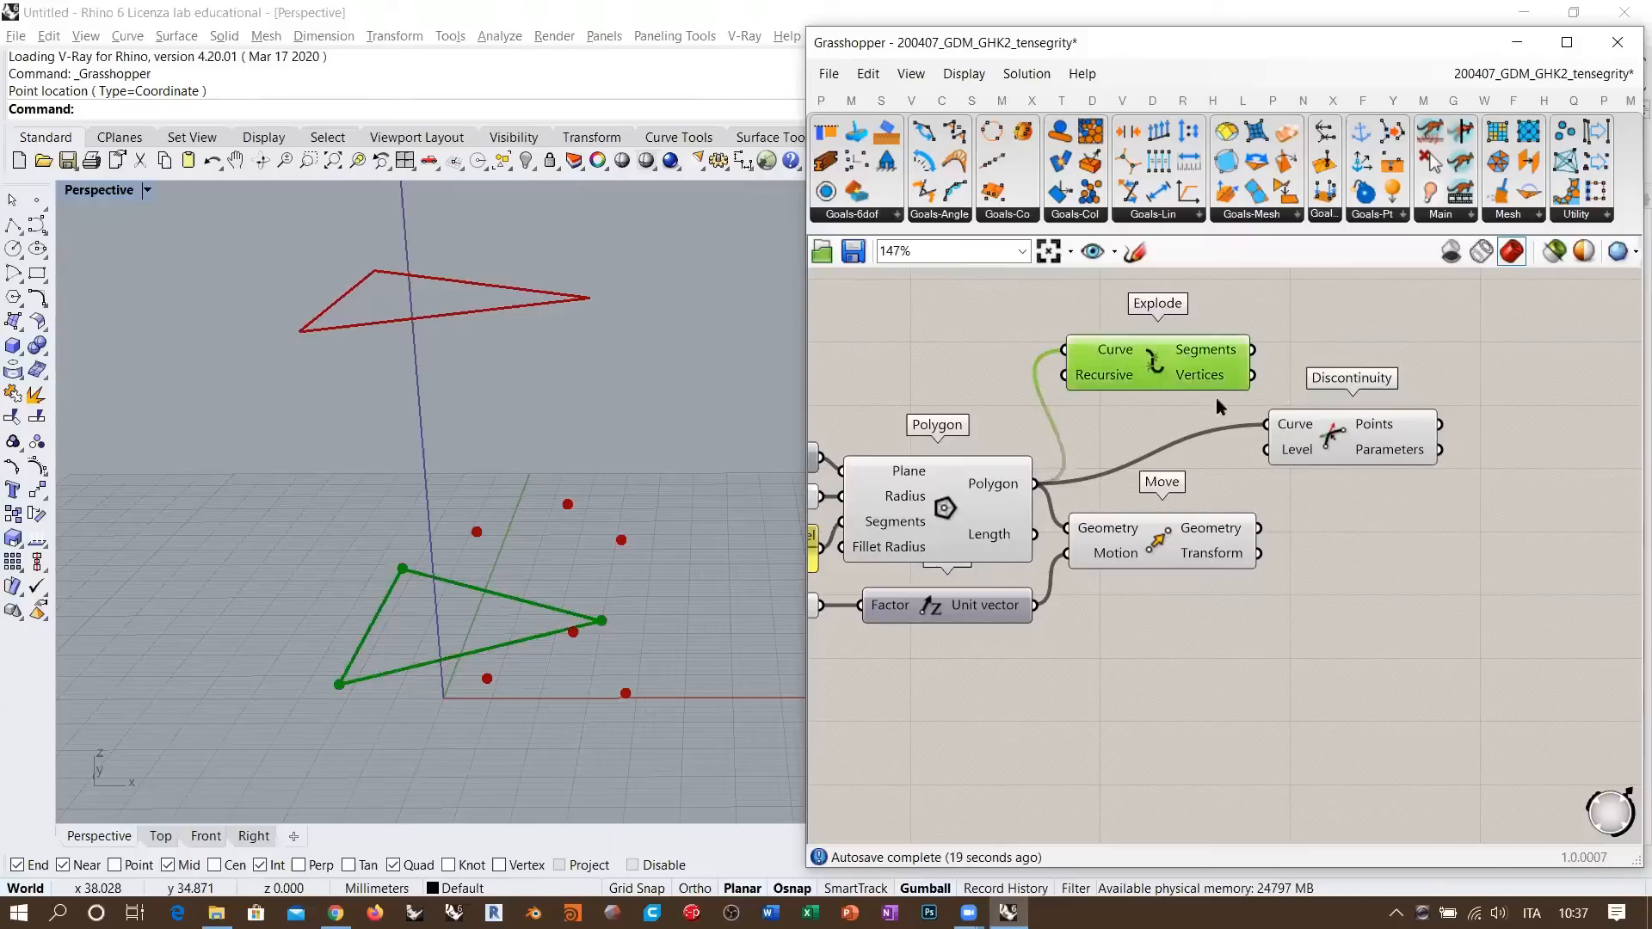
{"action": "key", "text": "Delete"}
{"action": "left_click_drag", "start_coordinate": [1258, 528], "coordinate": [1261, 419], "text": "shift"}
{"action": "left_click_drag", "start_coordinate": [1317, 433], "coordinate": [1331, 492]}
- Hide the previews of the components upstream of Discontinuity and of the tensegrity definition's two Point parameters
{"action": "key", "text": "ctrl+Left"}
{"action": "key", "text": "ctrl+q"}
{"action": "right_click_drag", "start_coordinate": [1158, 402], "coordinate": [943, 404]}
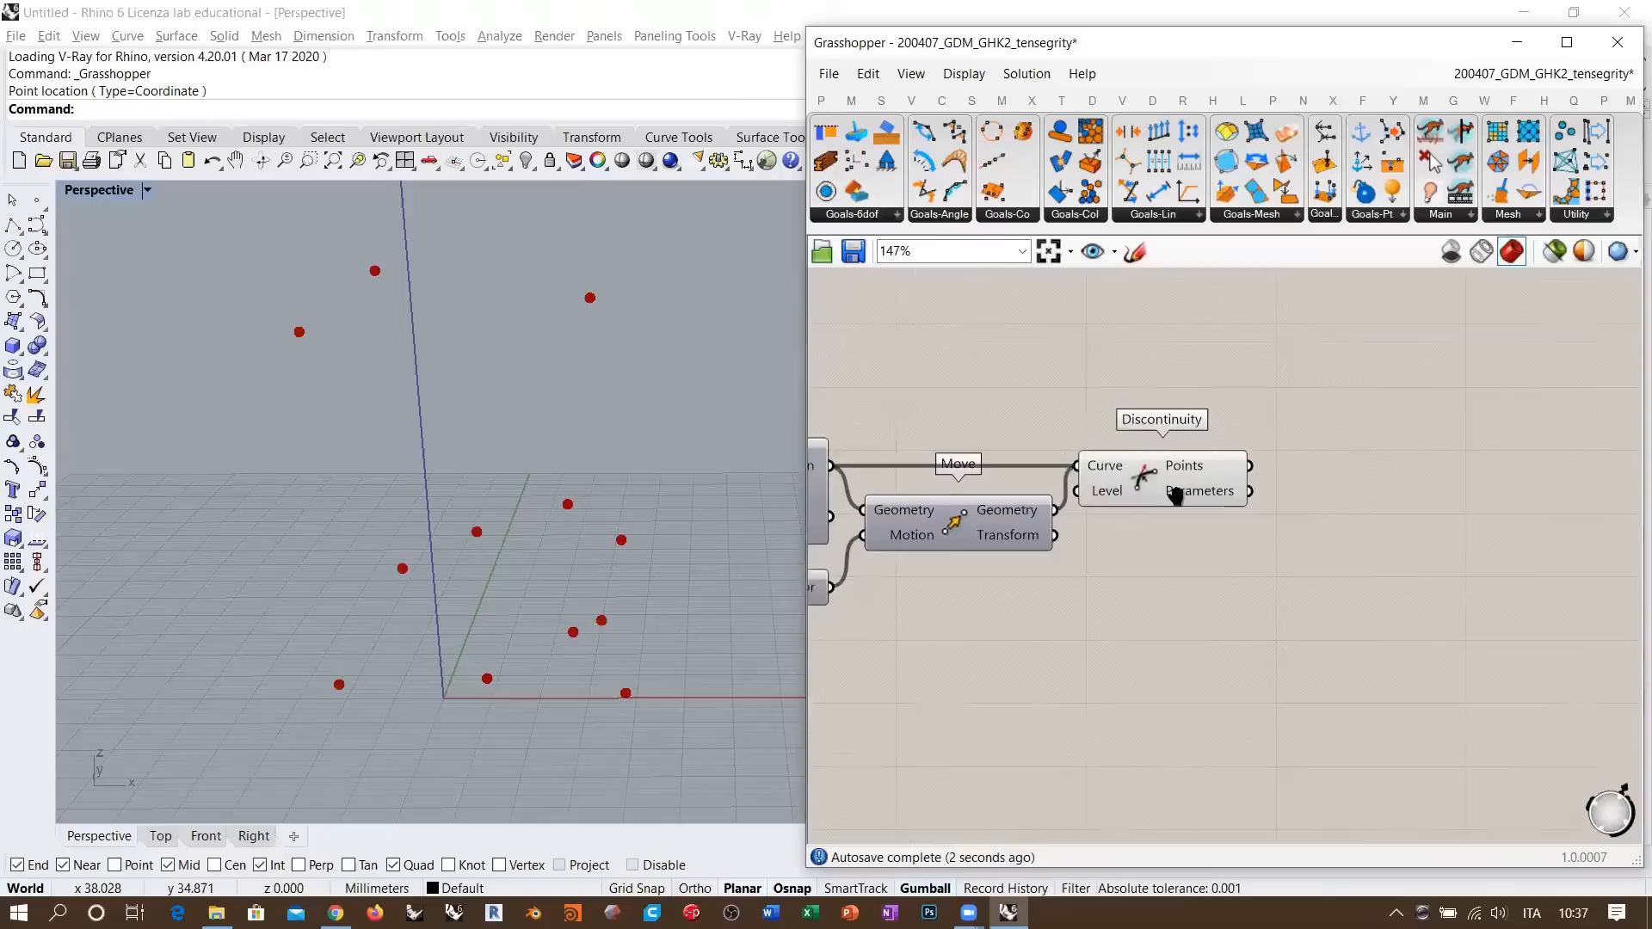
{"action": "scroll", "coordinate": [1110, 516], "scroll_direction": "down", "scroll_amount": 5}
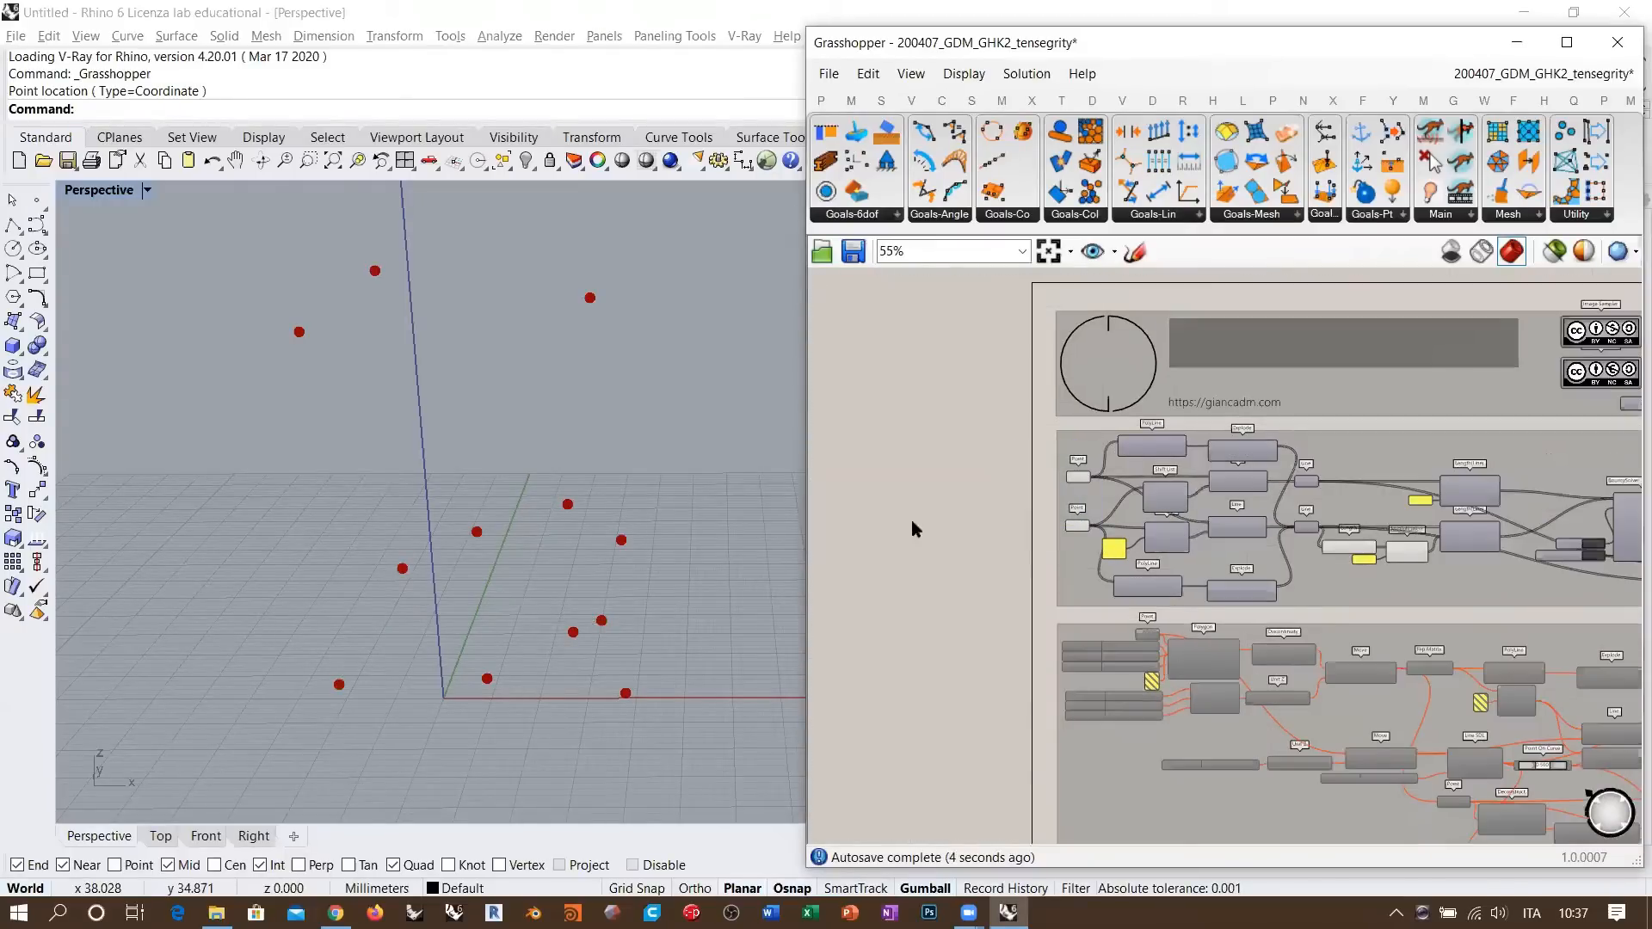
{"action": "right_click_drag", "start_coordinate": [911, 528], "coordinate": [1317, 527]}
{"action": "left_click_drag", "start_coordinate": [1406, 465], "coordinate": [1488, 573]}
{"action": "left_click", "coordinate": [1124, 516]}
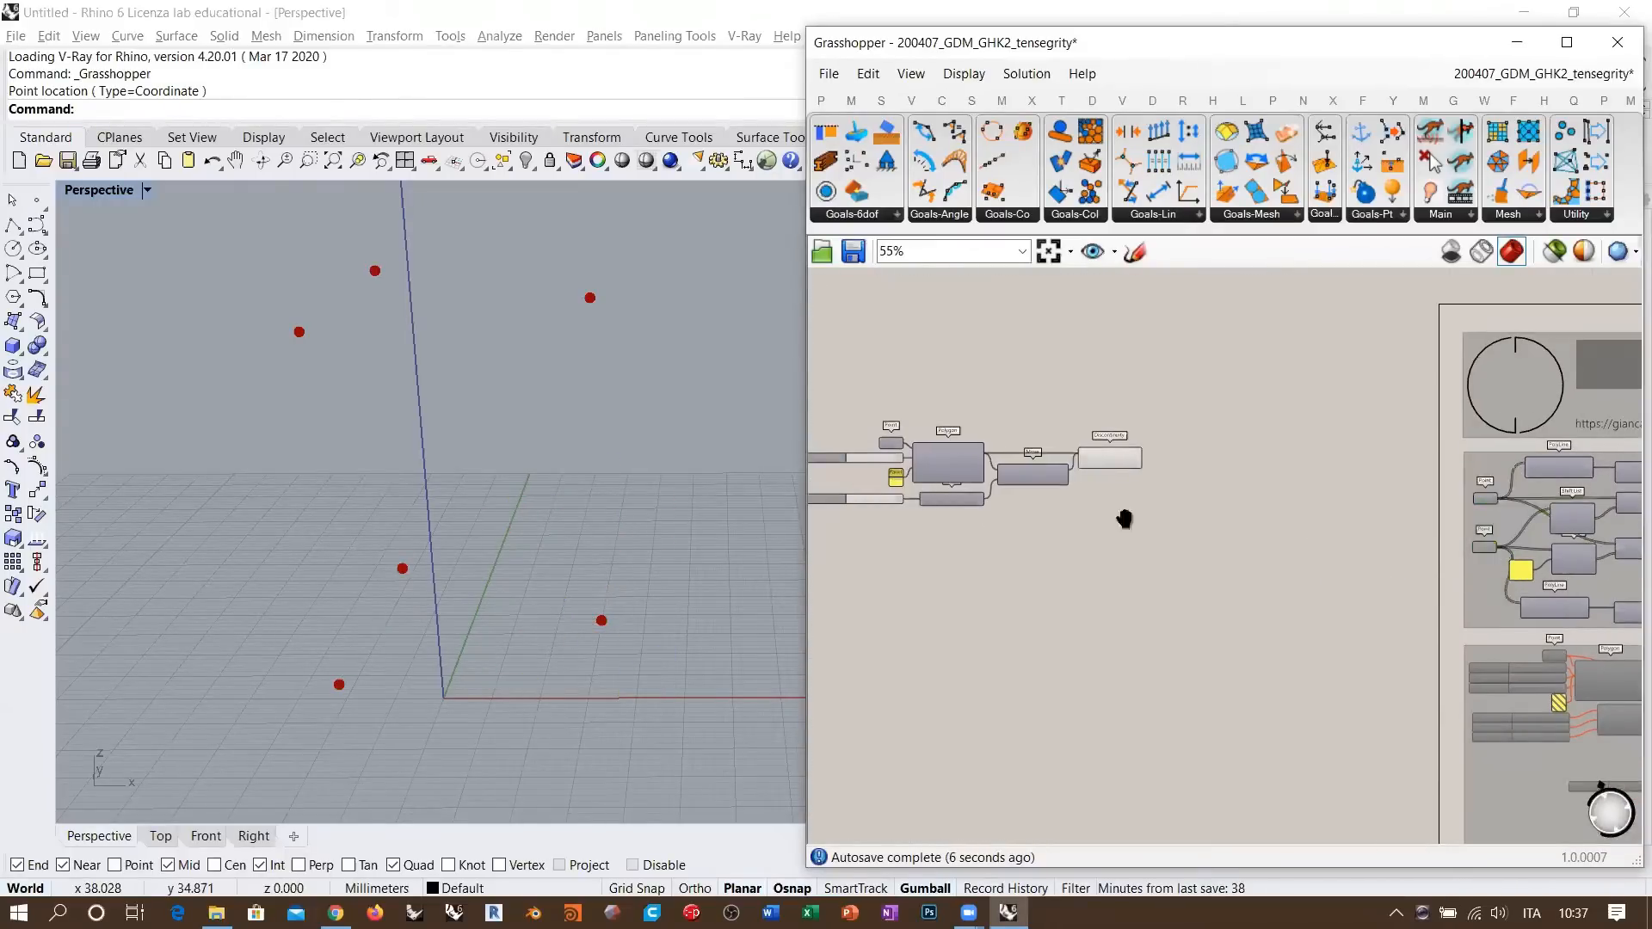
- Examine the branch structure of Discontinuity's Points output and compare it with the definition's two separate Point parameters
{"action": "scroll", "coordinate": [1204, 521], "scroll_direction": "up", "scroll_amount": 6}
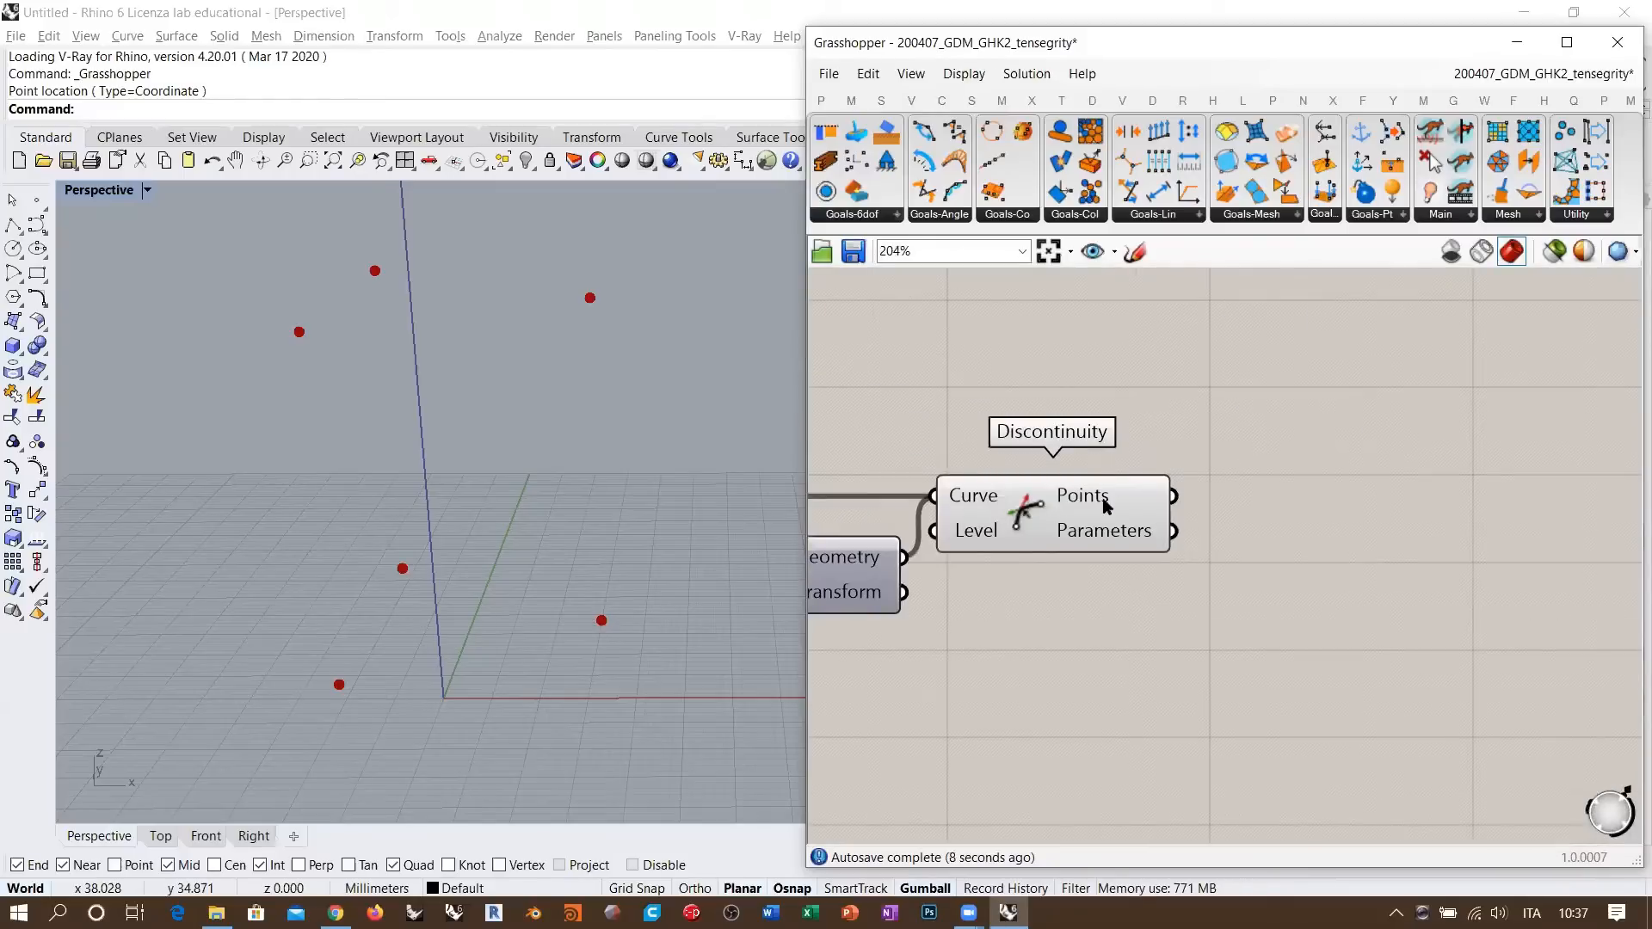
{"action": "mouse_move", "coordinate": [1107, 506]}
{"action": "scroll", "coordinate": [1108, 515], "scroll_direction": "down", "scroll_amount": 2}
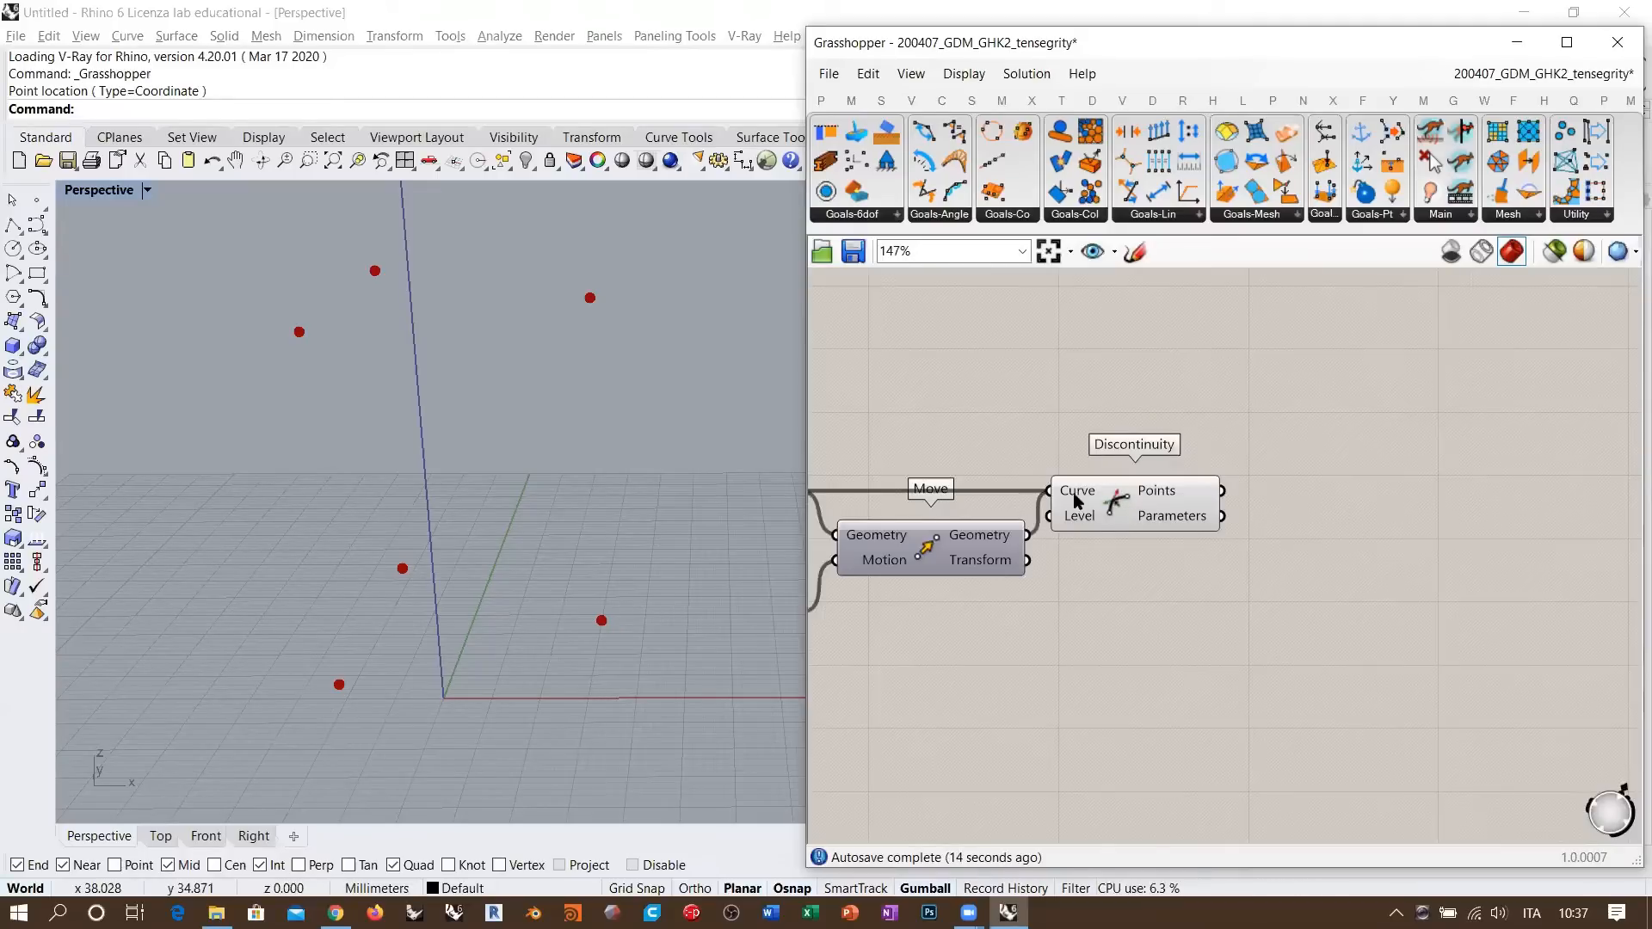
{"action": "mouse_move", "coordinate": [1167, 500]}
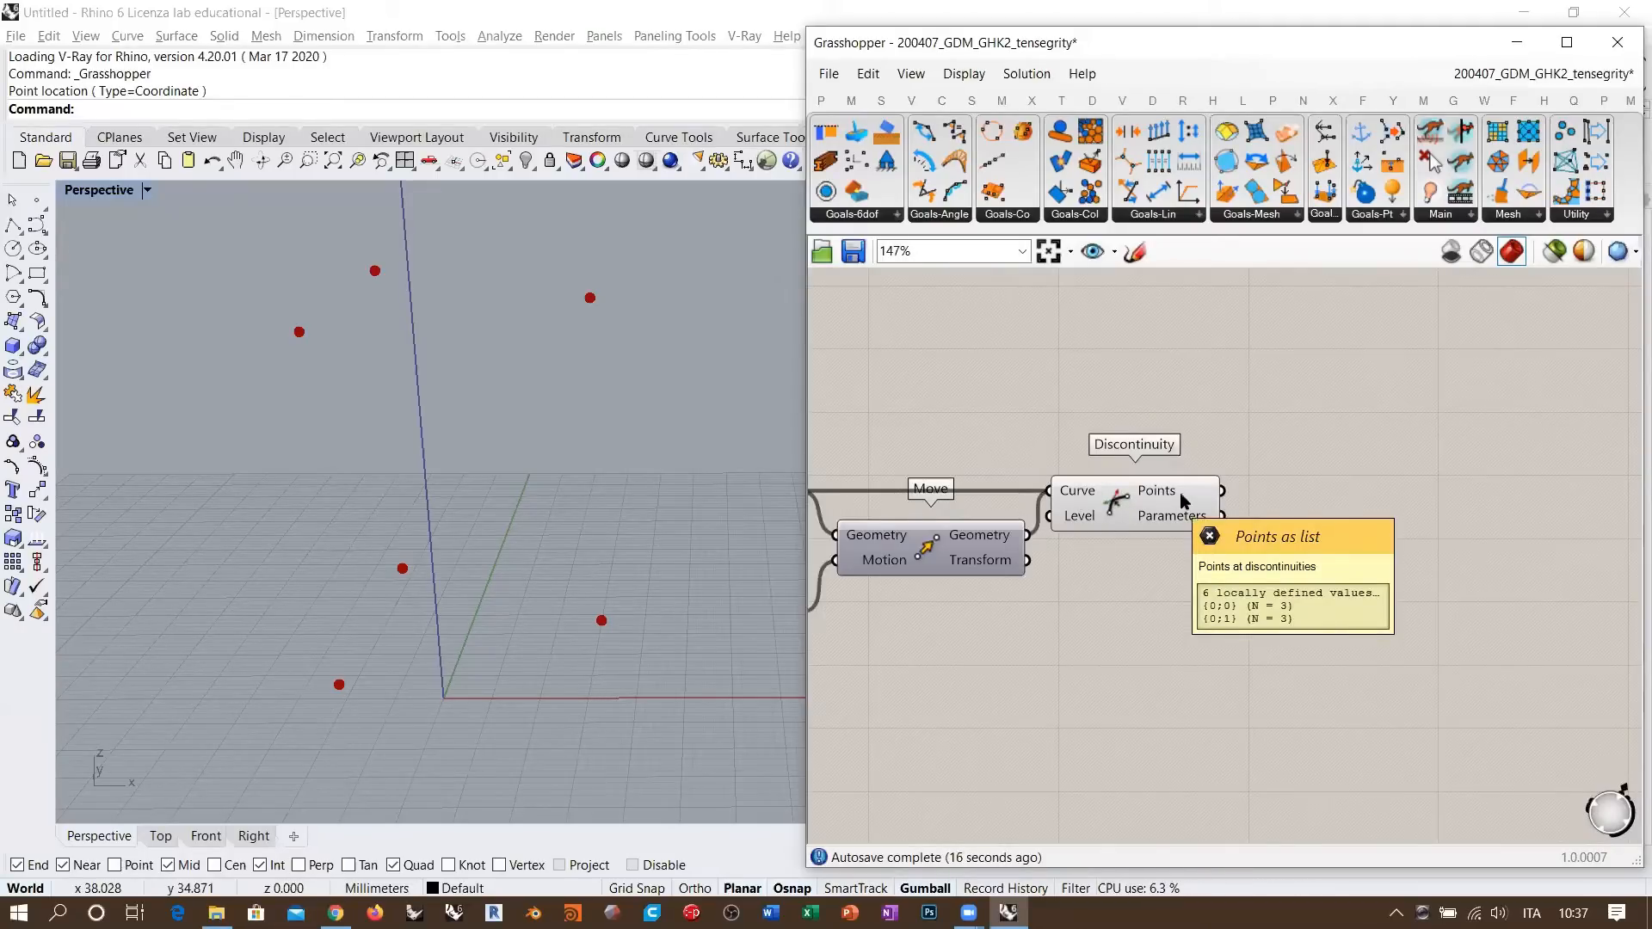
{"action": "scroll", "coordinate": [1191, 501], "scroll_direction": "down", "scroll_amount": 3}
{"action": "right_click_drag", "start_coordinate": [1230, 506], "coordinate": [1077, 482]}
{"action": "scroll", "coordinate": [1206, 490], "scroll_direction": "down", "scroll_amount": 1}
{"action": "right_click_drag", "start_coordinate": [1206, 491], "coordinate": [1067, 480]}
{"action": "left_click_drag", "start_coordinate": [1271, 473], "coordinate": [1348, 590]}
{"action": "scroll", "coordinate": [1383, 570], "scroll_direction": "up", "scroll_amount": 1}
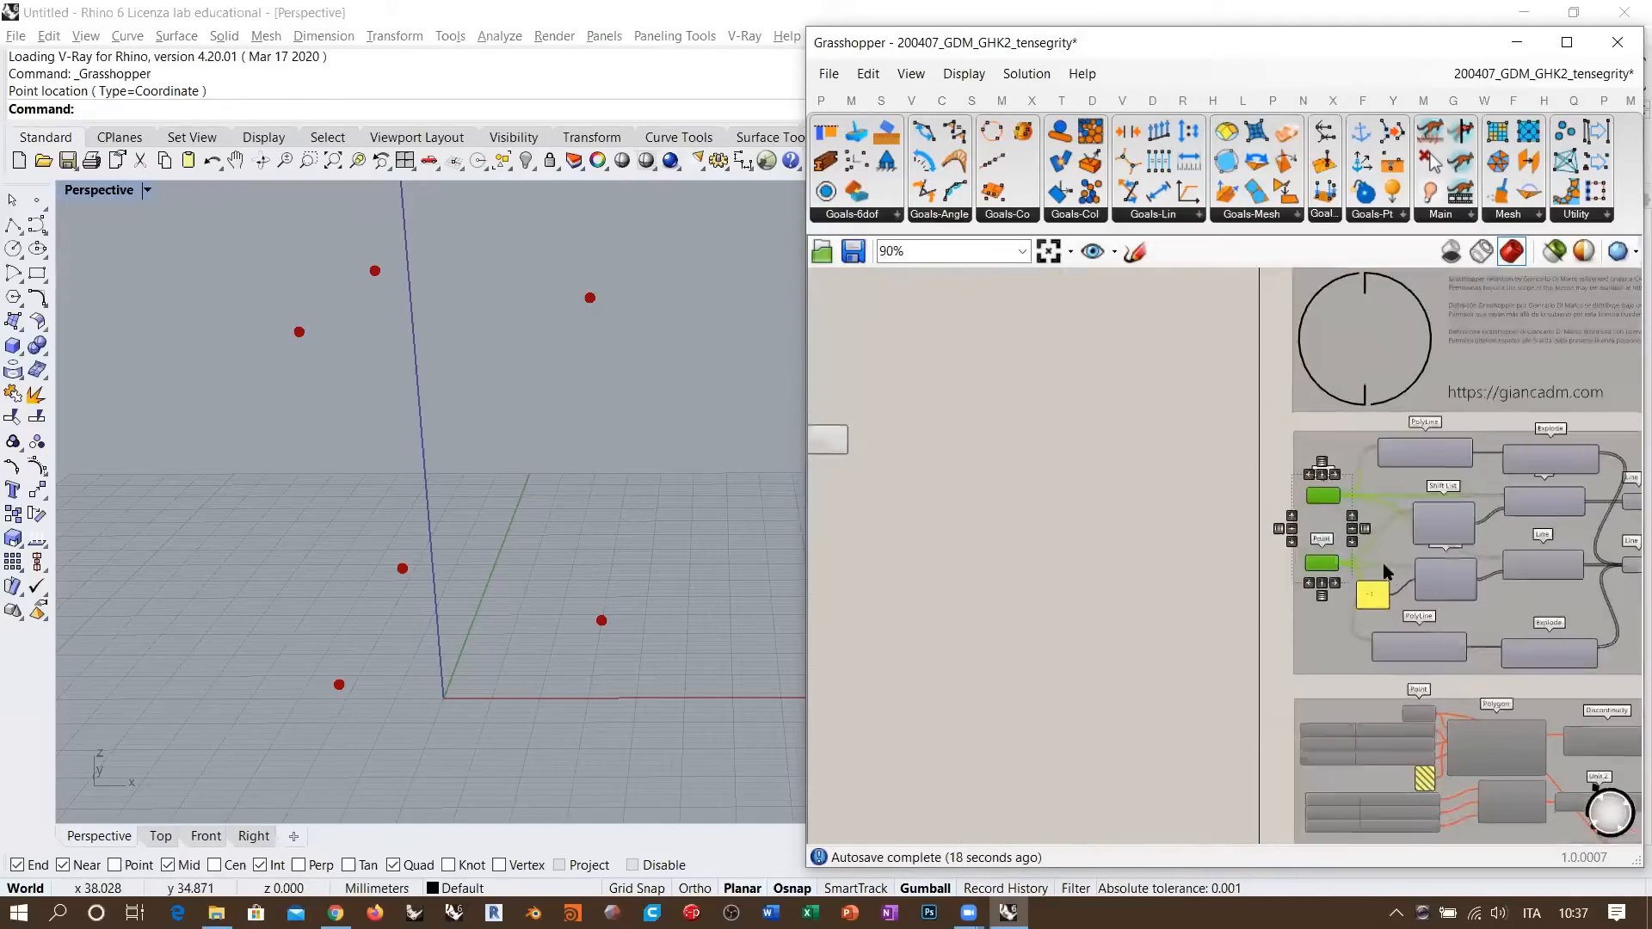
{"action": "scroll", "coordinate": [1386, 573], "scroll_direction": "up", "scroll_amount": 2}
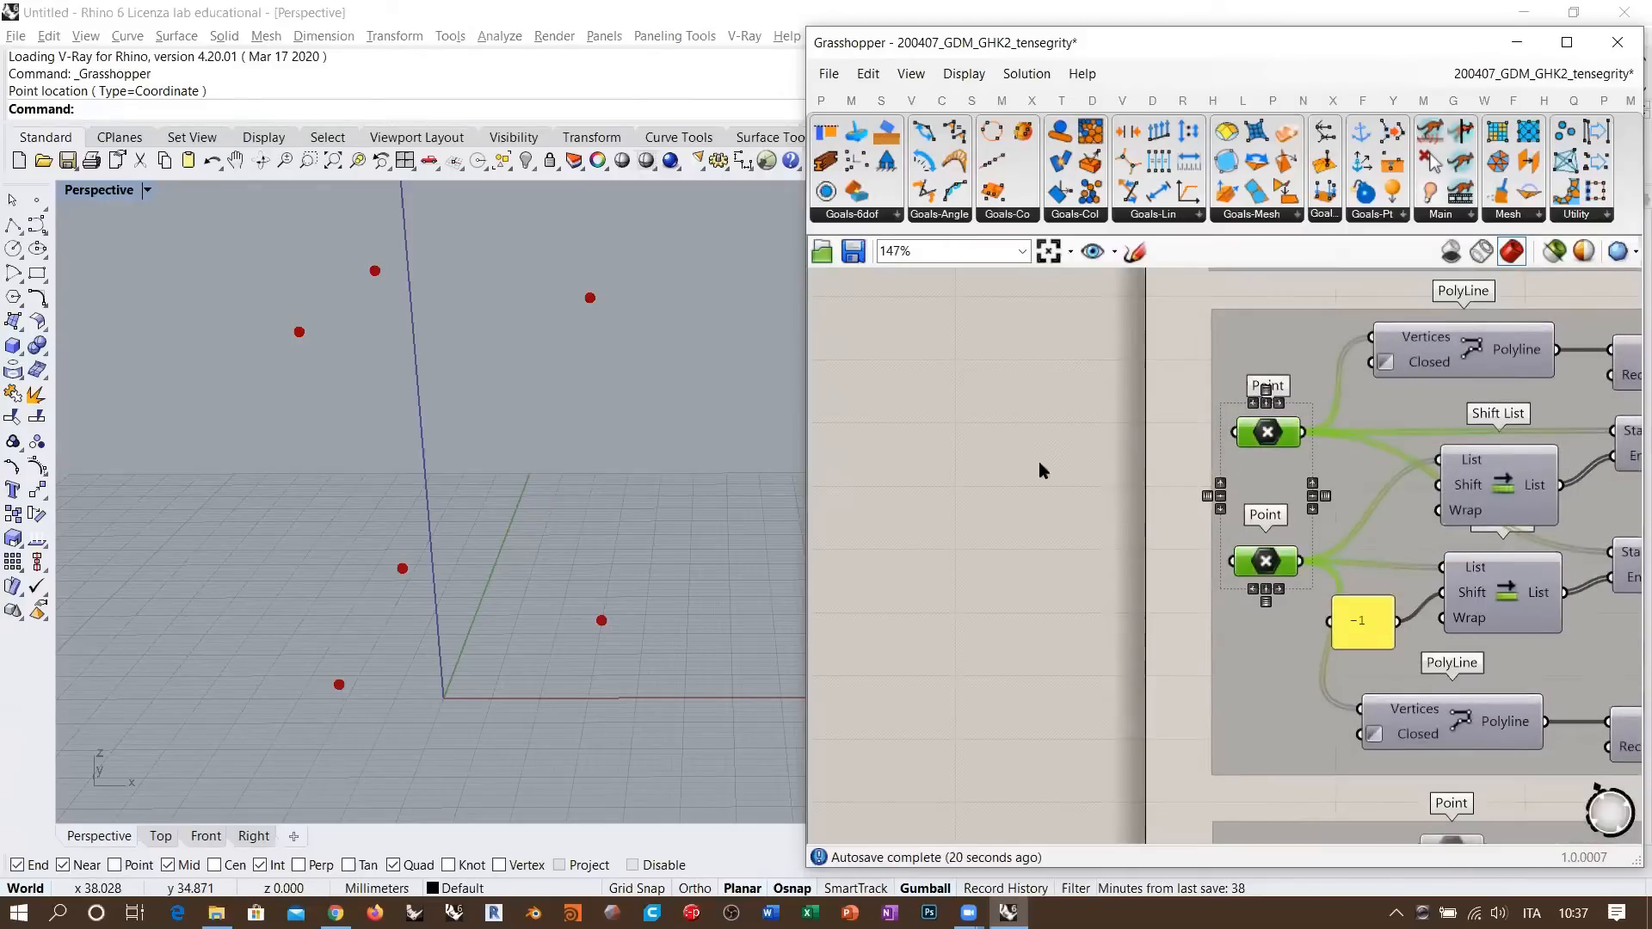
{"action": "right_click_drag", "start_coordinate": [1039, 463], "coordinate": [1198, 508]}
{"action": "scroll", "coordinate": [989, 425], "scroll_direction": "down", "scroll_amount": 3}
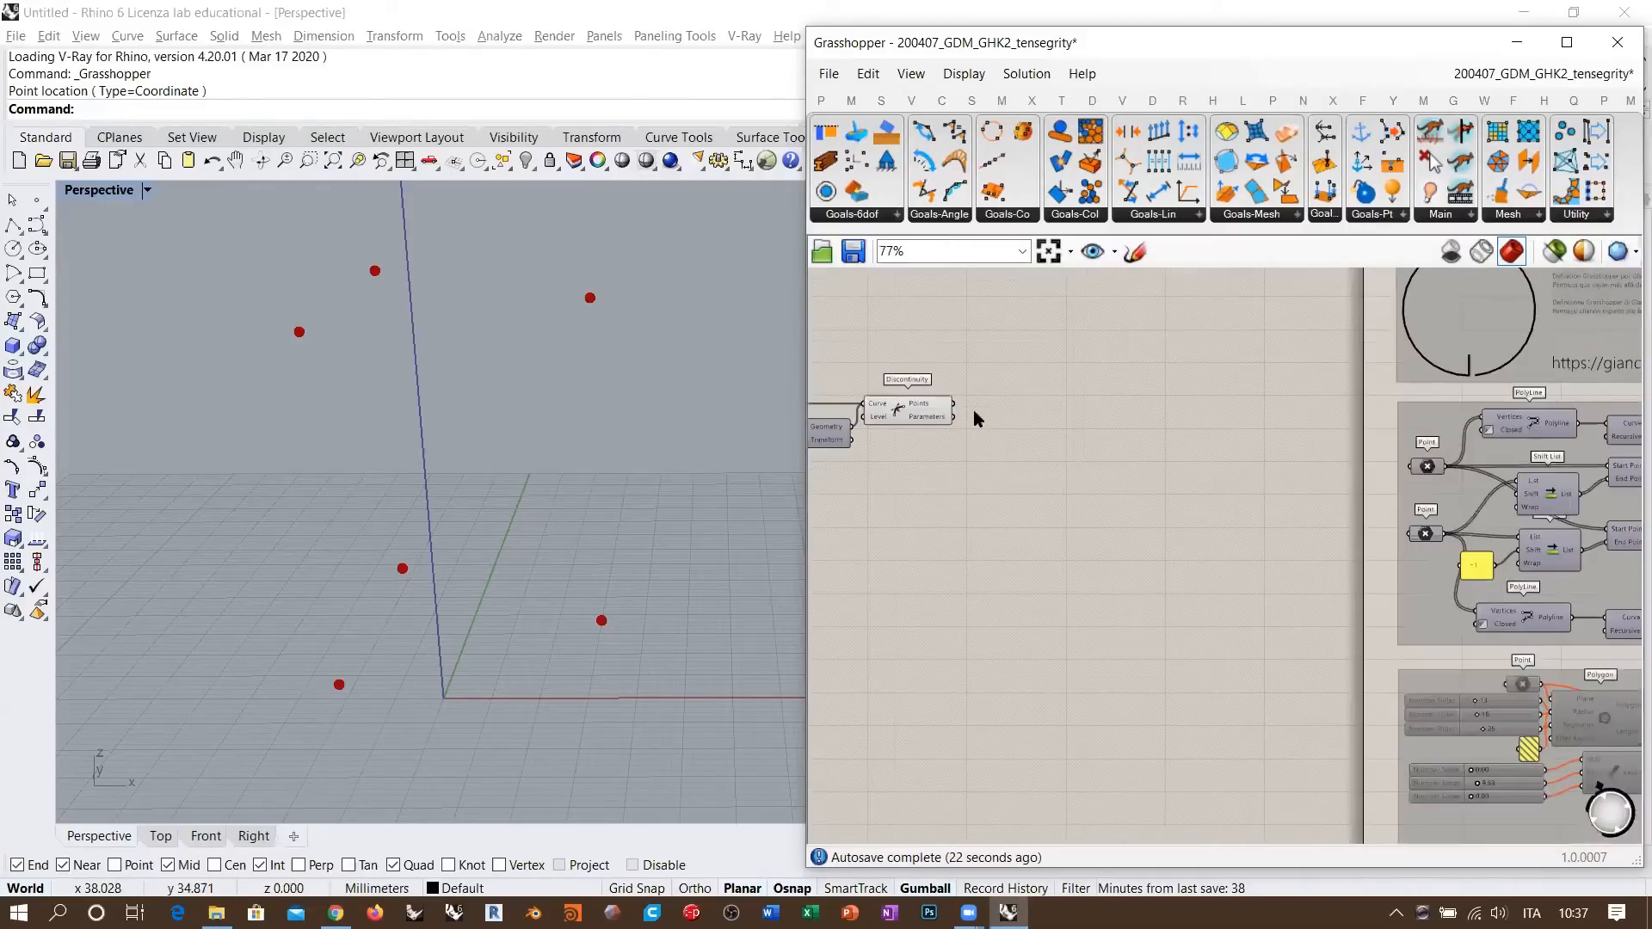
{"action": "mouse_move", "coordinate": [926, 404]}
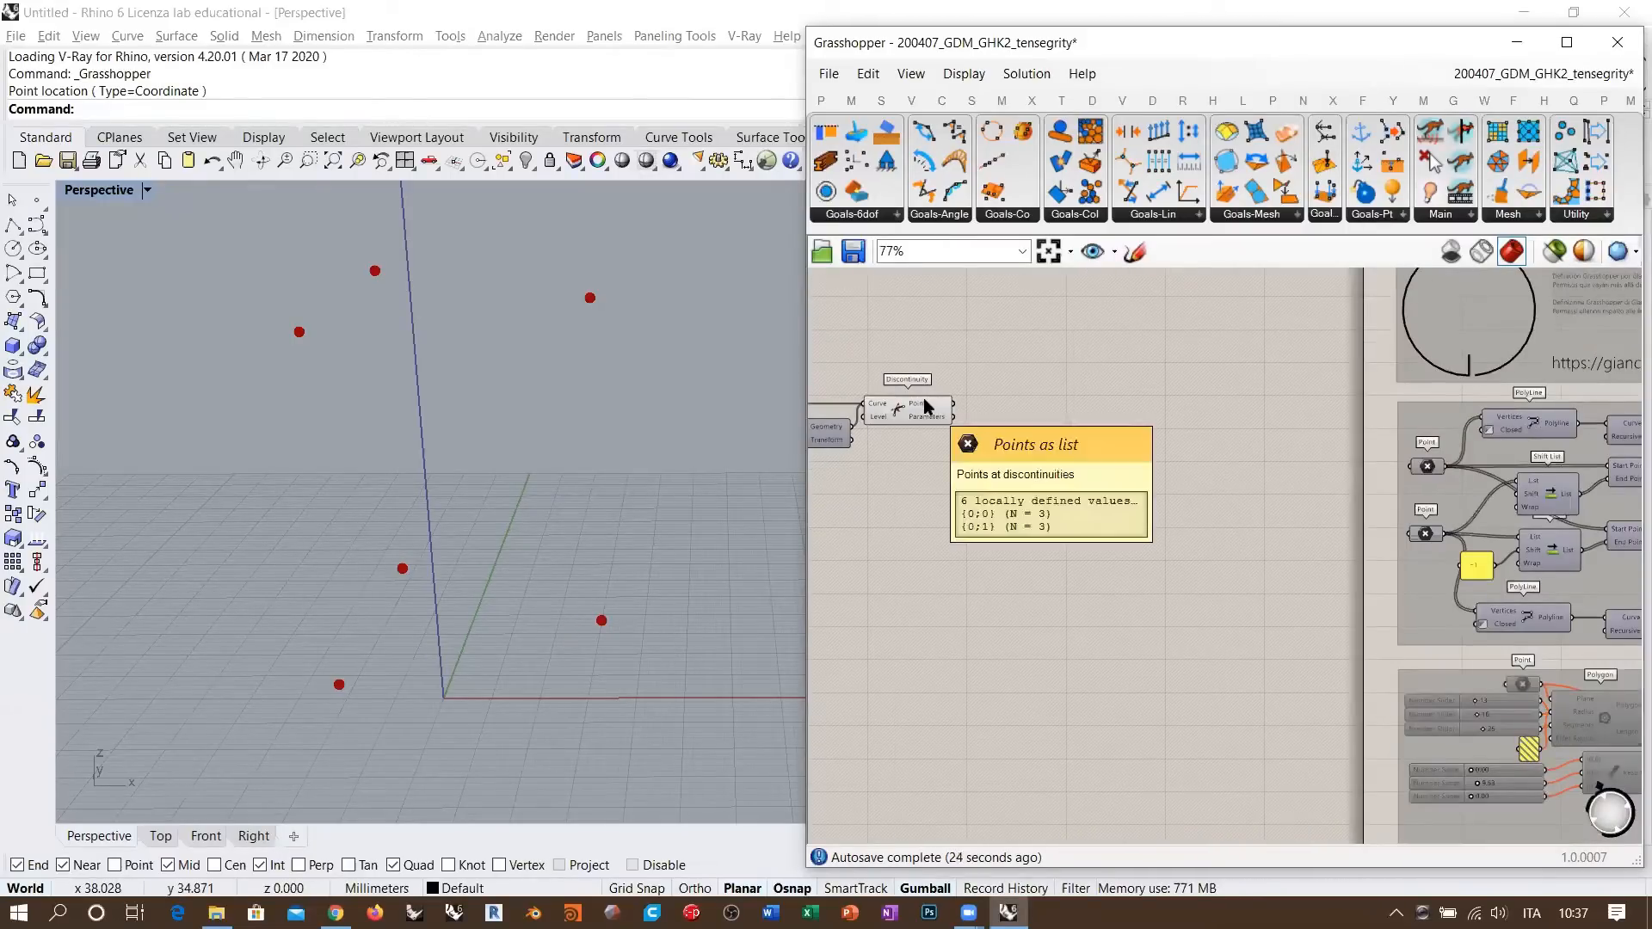
- Add an Explode Tree component before the Point parameters and connect Discontinuity's Points output to its Data input
{"action": "double_click", "coordinate": [1067, 456]}
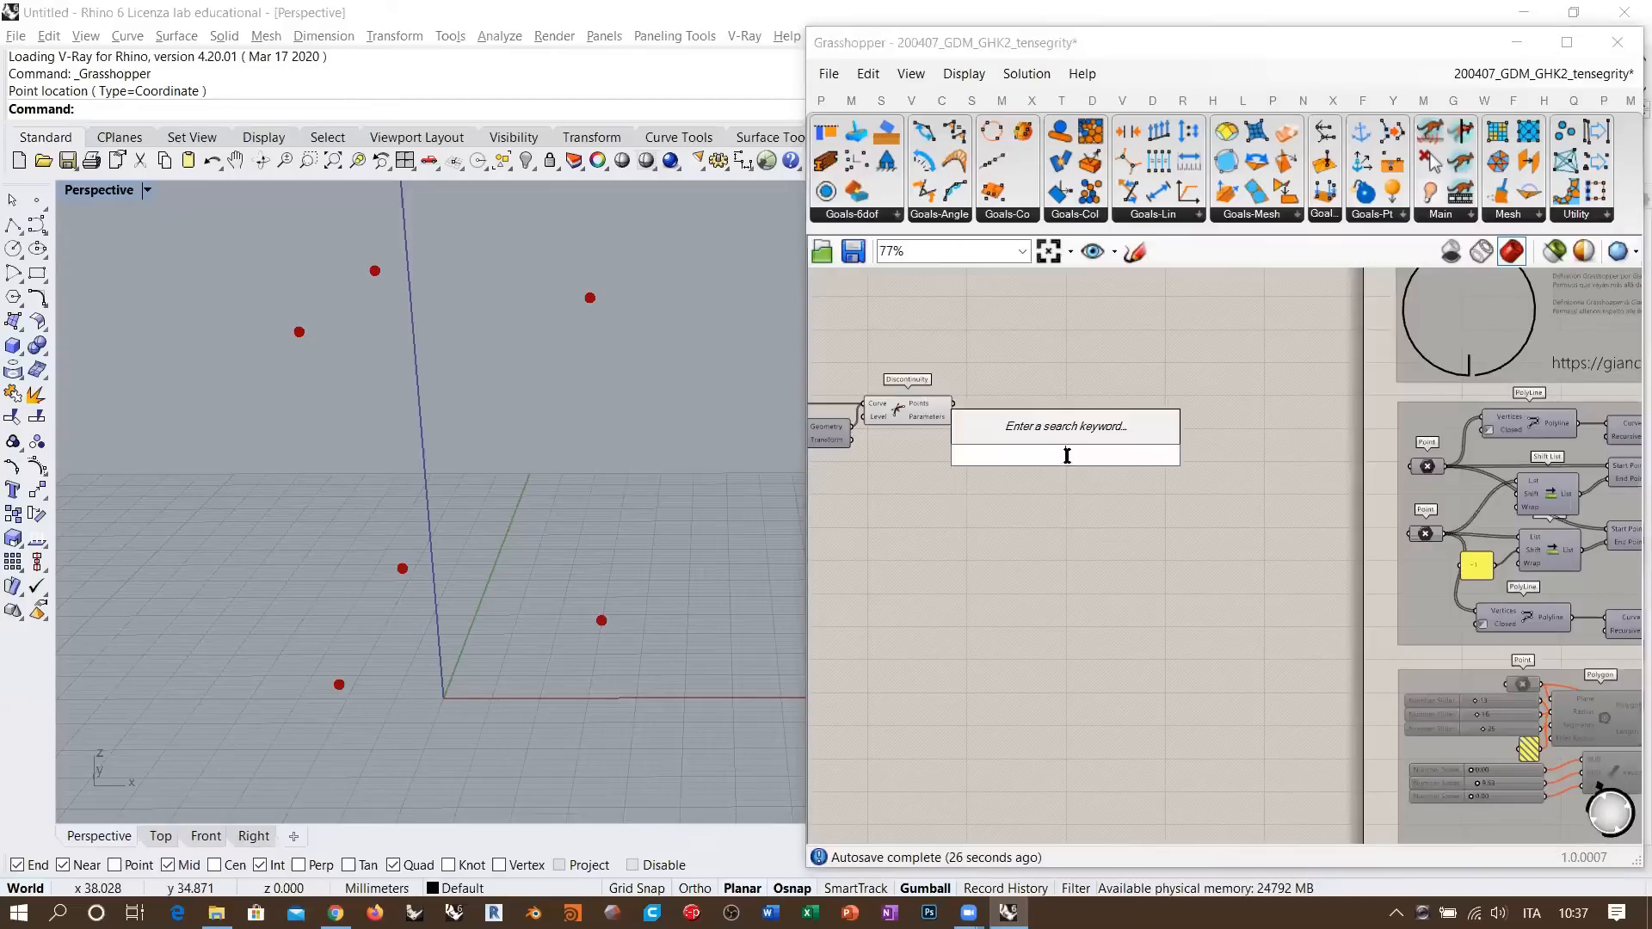
{"action": "type", "text": "explode"}
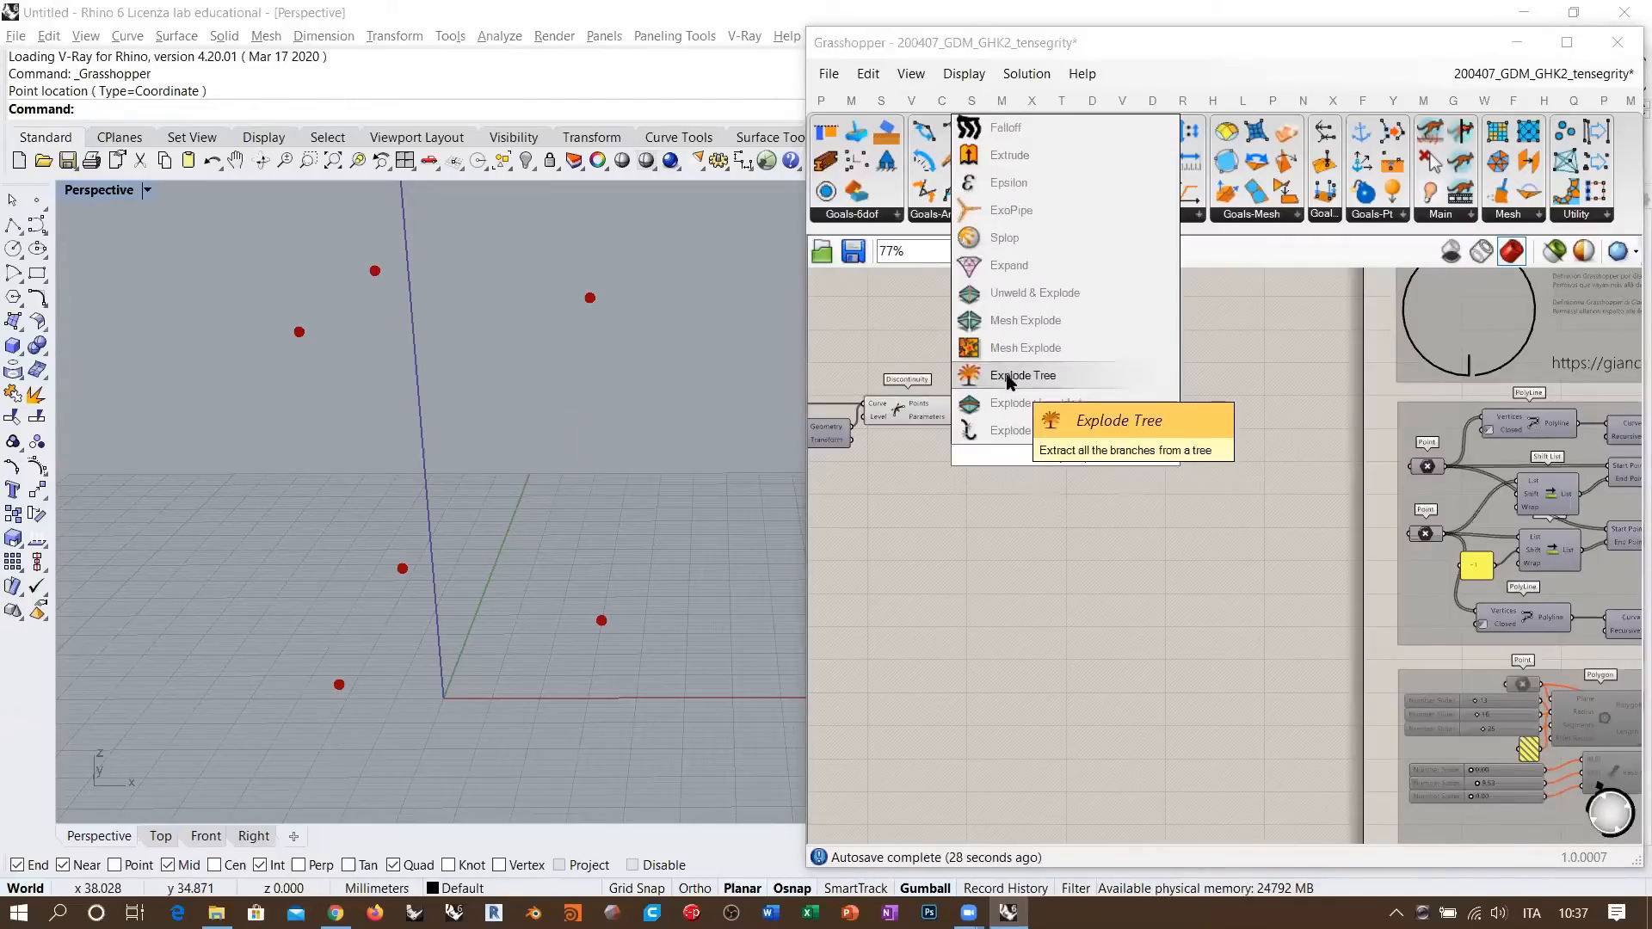
{"action": "left_click", "coordinate": [1008, 382]}
{"action": "left_click_drag", "start_coordinate": [952, 404], "coordinate": [1293, 495]}
{"action": "scroll", "coordinate": [1500, 473], "scroll_direction": "up", "scroll_amount": 5}
- Try feeding the two Explode Tree branches into the Point parameters, and undo both connections to check the originally stored points
{"action": "left_click_drag", "start_coordinate": [912, 495], "coordinate": [1258, 455]}
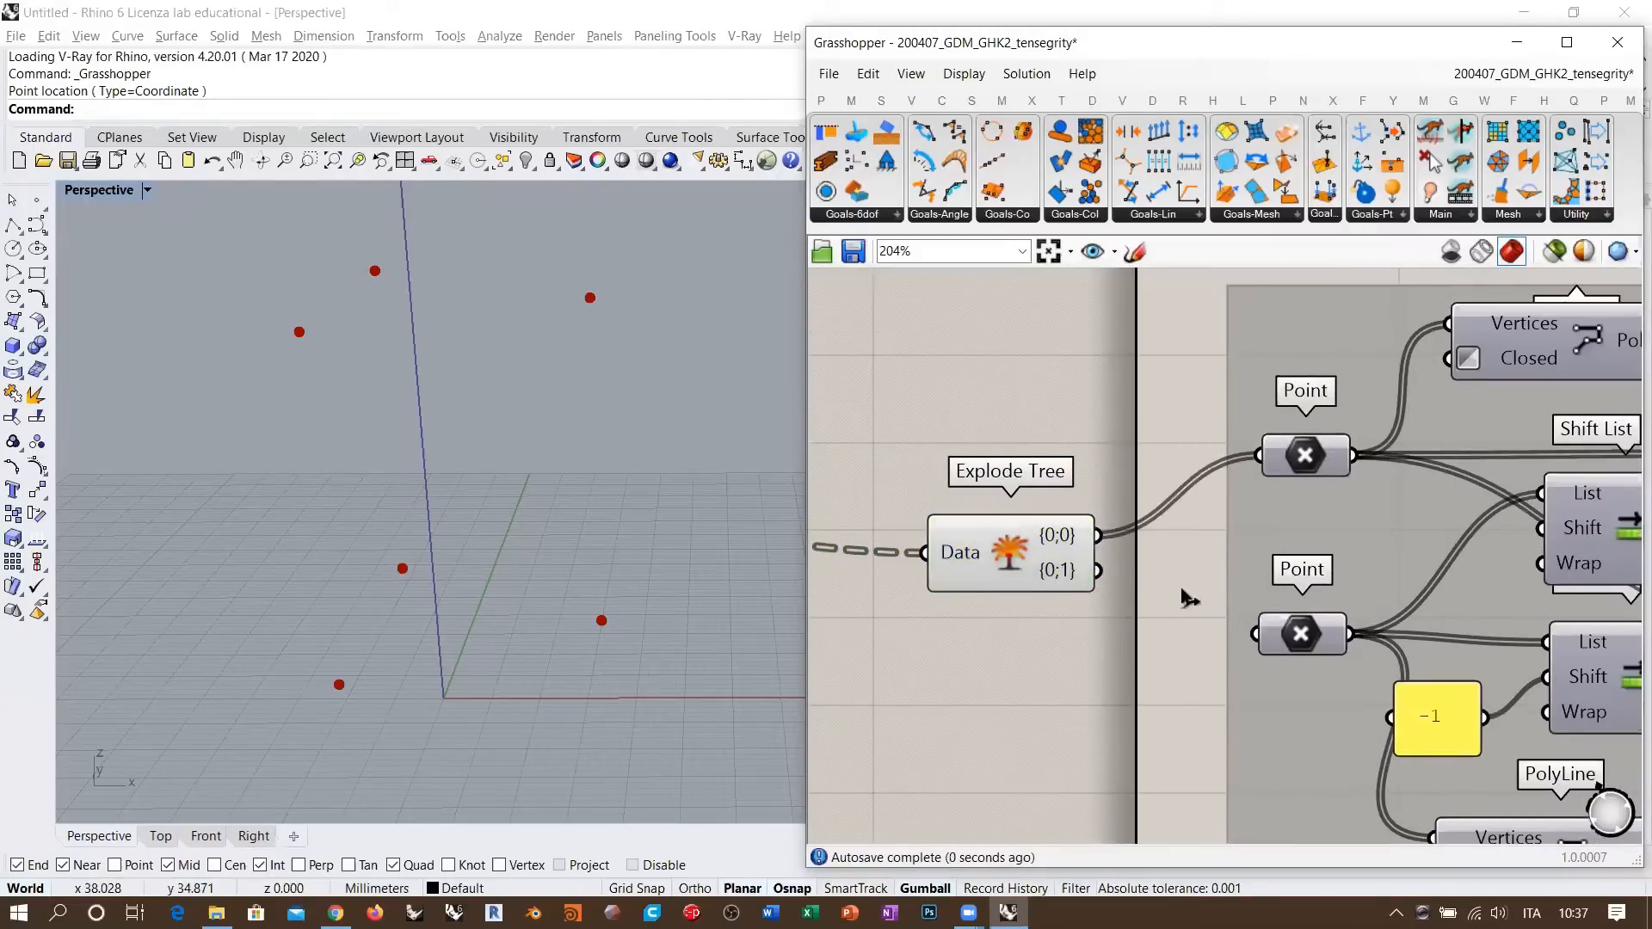
{"action": "left_click_drag", "start_coordinate": [1188, 597], "coordinate": [1255, 634]}
{"action": "left_click", "coordinate": [1302, 456]}
{"action": "left_click", "coordinate": [1132, 440]}
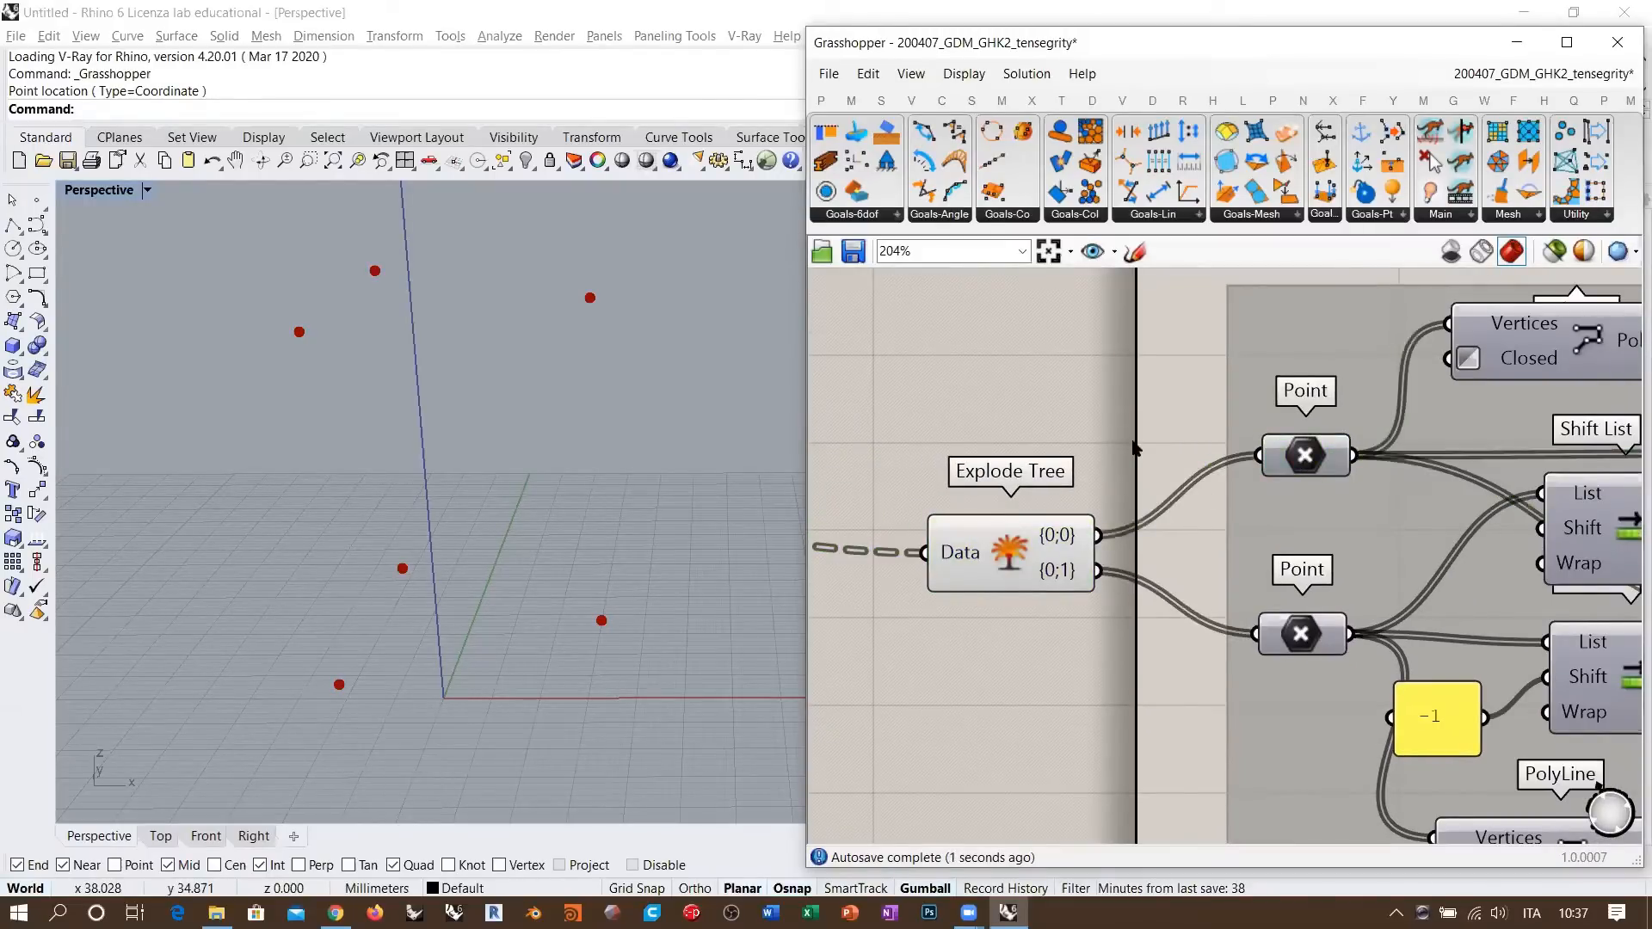
{"action": "key", "text": "ctrl+z"}
{"action": "key", "text": "ctrl+z"}
{"action": "left_click", "coordinate": [1318, 460]}
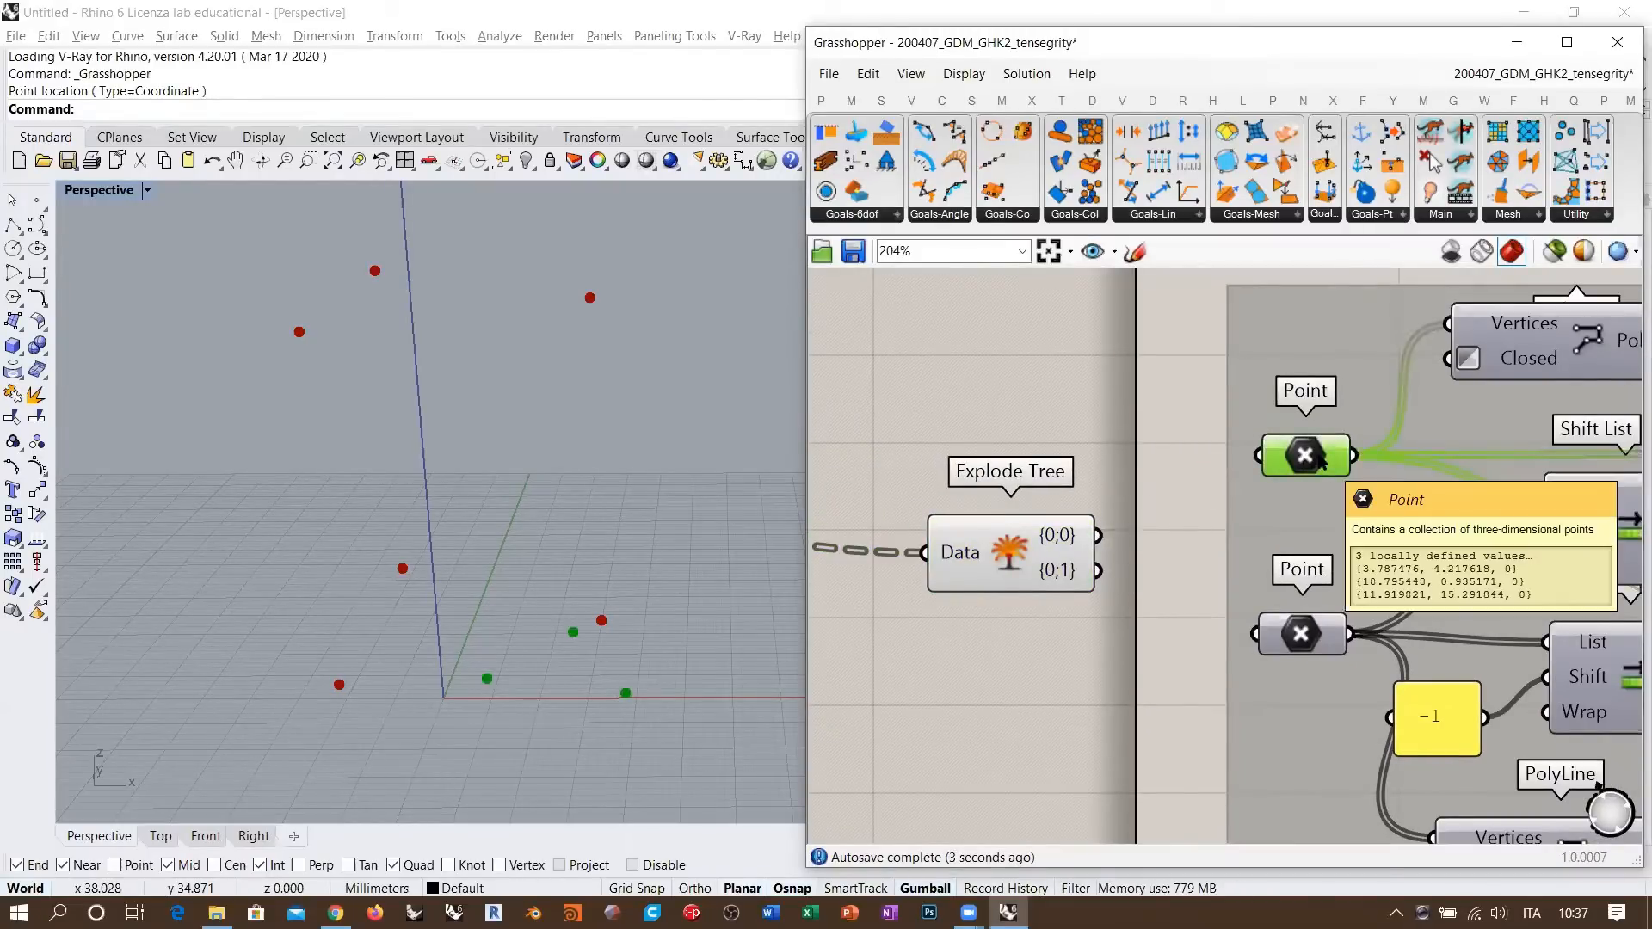
{"action": "left_click", "coordinate": [1122, 414]}
- Connect Explode Tree's {0;0} and {0;1} outputs to the upper and lower Point parameters and preview only those parameters
{"action": "left_click_drag", "start_coordinate": [1102, 535], "coordinate": [1244, 462]}
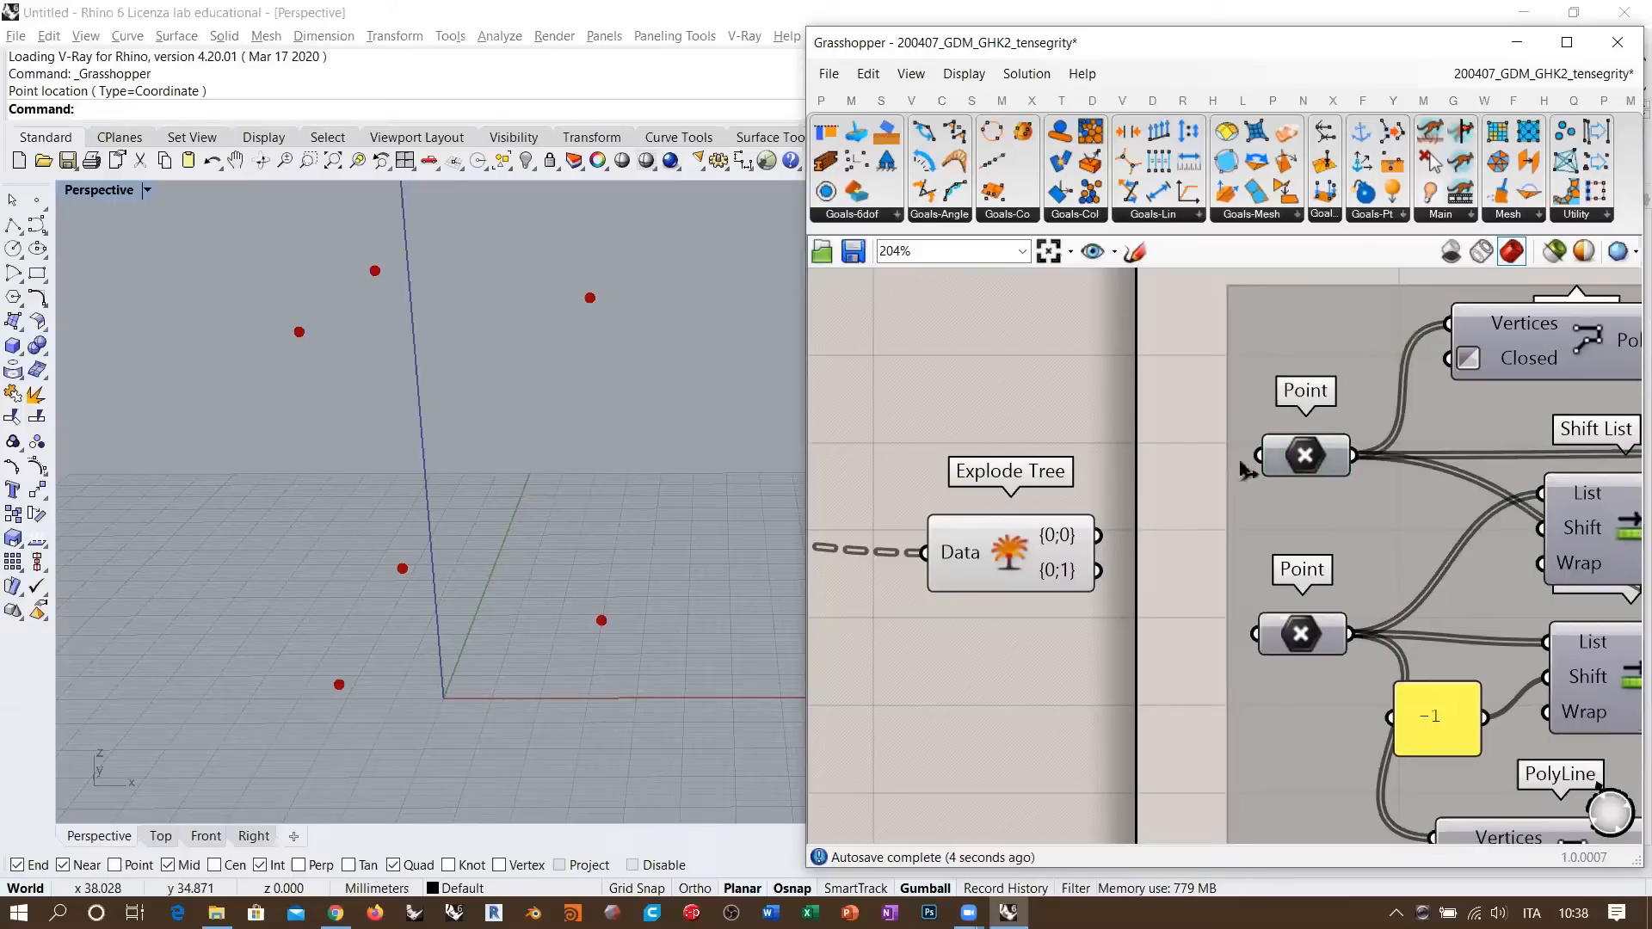
{"action": "left_click_drag", "start_coordinate": [1095, 574], "coordinate": [1252, 632]}
{"action": "left_click", "coordinate": [1090, 571]}
{"action": "right_click_drag", "start_coordinate": [1172, 612], "coordinate": [919, 597]}
{"action": "left_click_drag", "start_coordinate": [927, 388], "coordinate": [1123, 698]}
{"action": "scroll", "coordinate": [943, 423], "scroll_direction": "down", "scroll_amount": 3}
{"action": "left_click", "coordinate": [913, 385]}
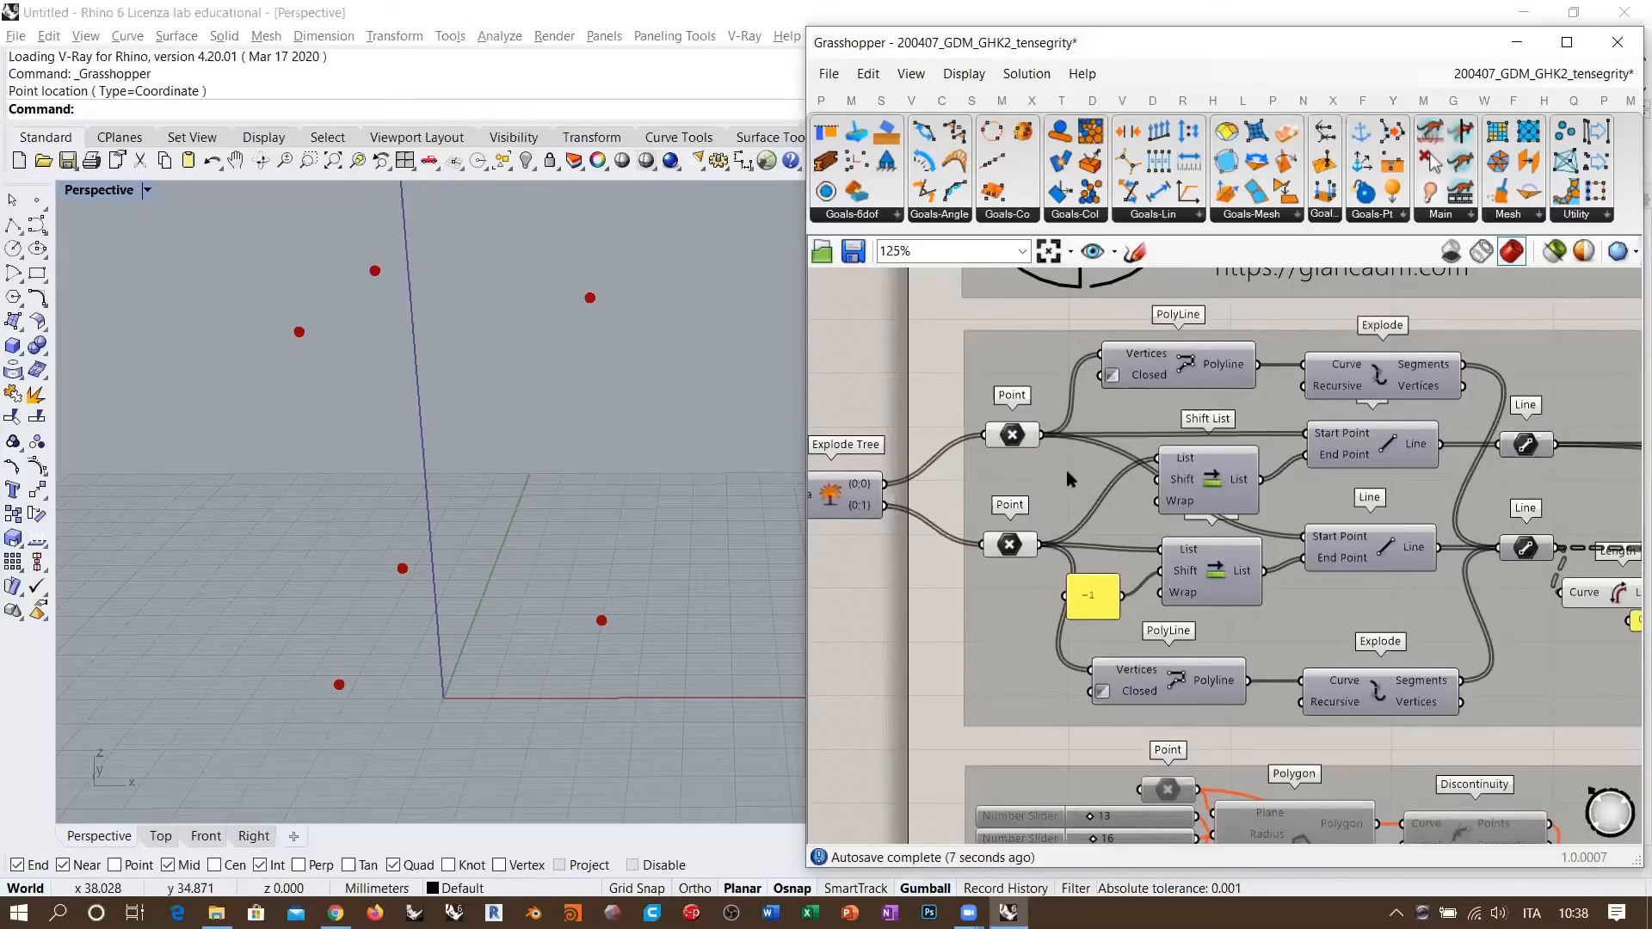
- Widen the Grasshopper window and examine the triangles drawn by the upper and lower PolyLine components
{"action": "mouse_move", "coordinate": [1001, 479]}
{"action": "right_mouse_down"}
{"action": "mouse_move", "coordinate": [1051, 487]}
{"action": "mouse_move", "coordinate": [1027, 490]}
{"action": "right_mouse_up"}
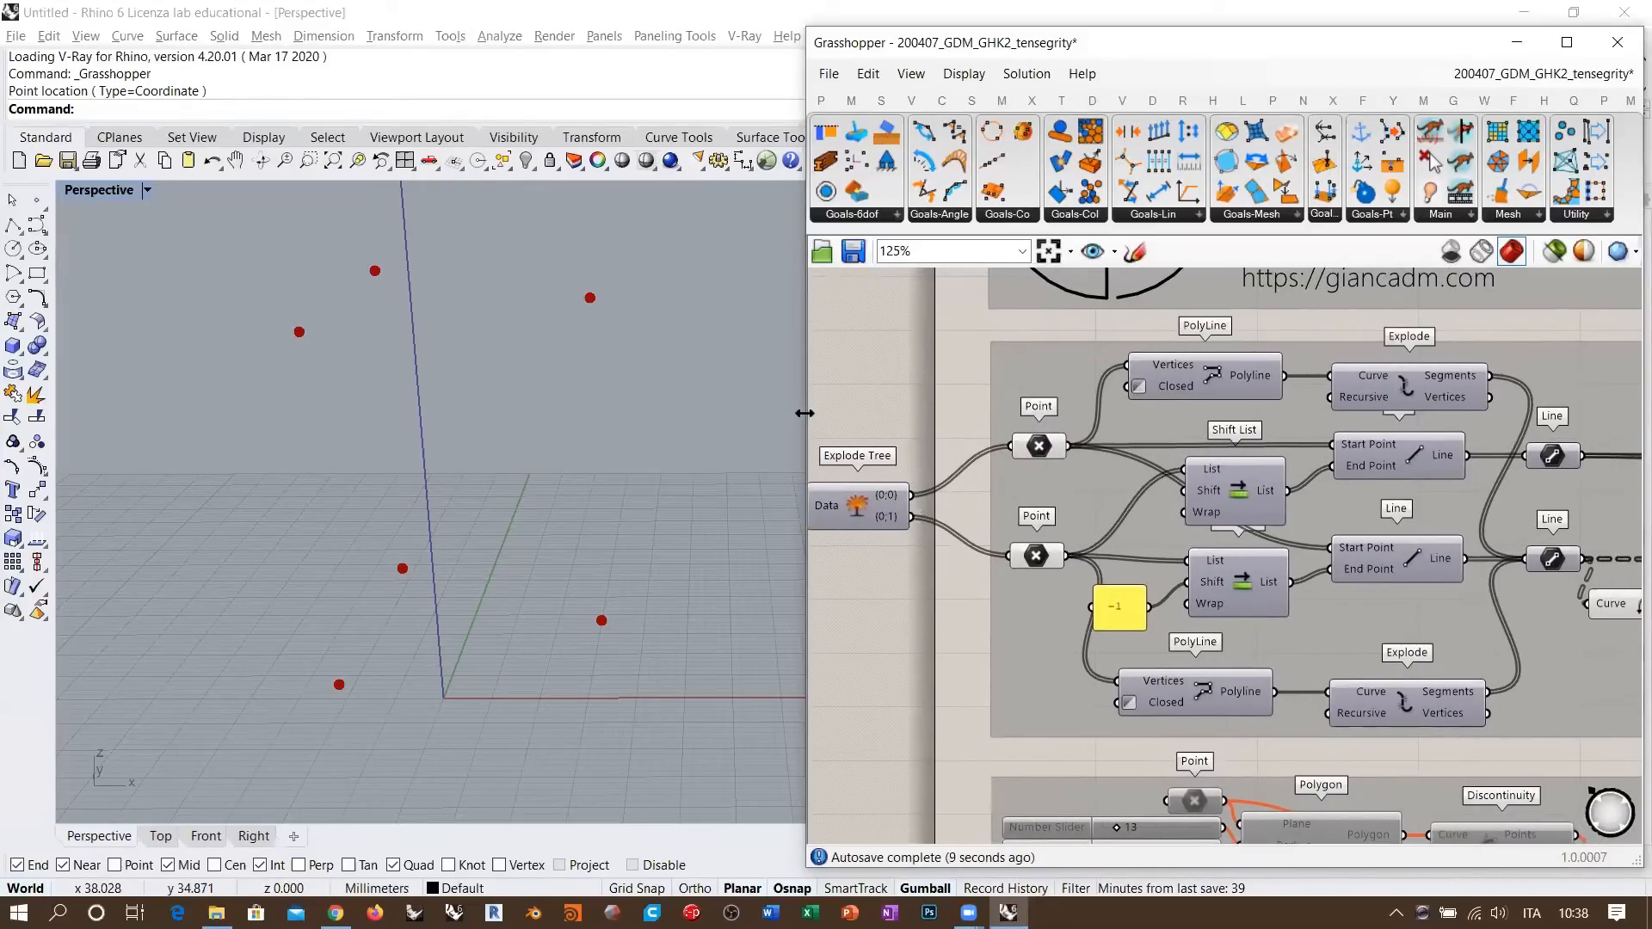
{"action": "left_click_drag", "start_coordinate": [804, 413], "coordinate": [730, 413]}
{"action": "left_click", "coordinate": [1149, 383]}
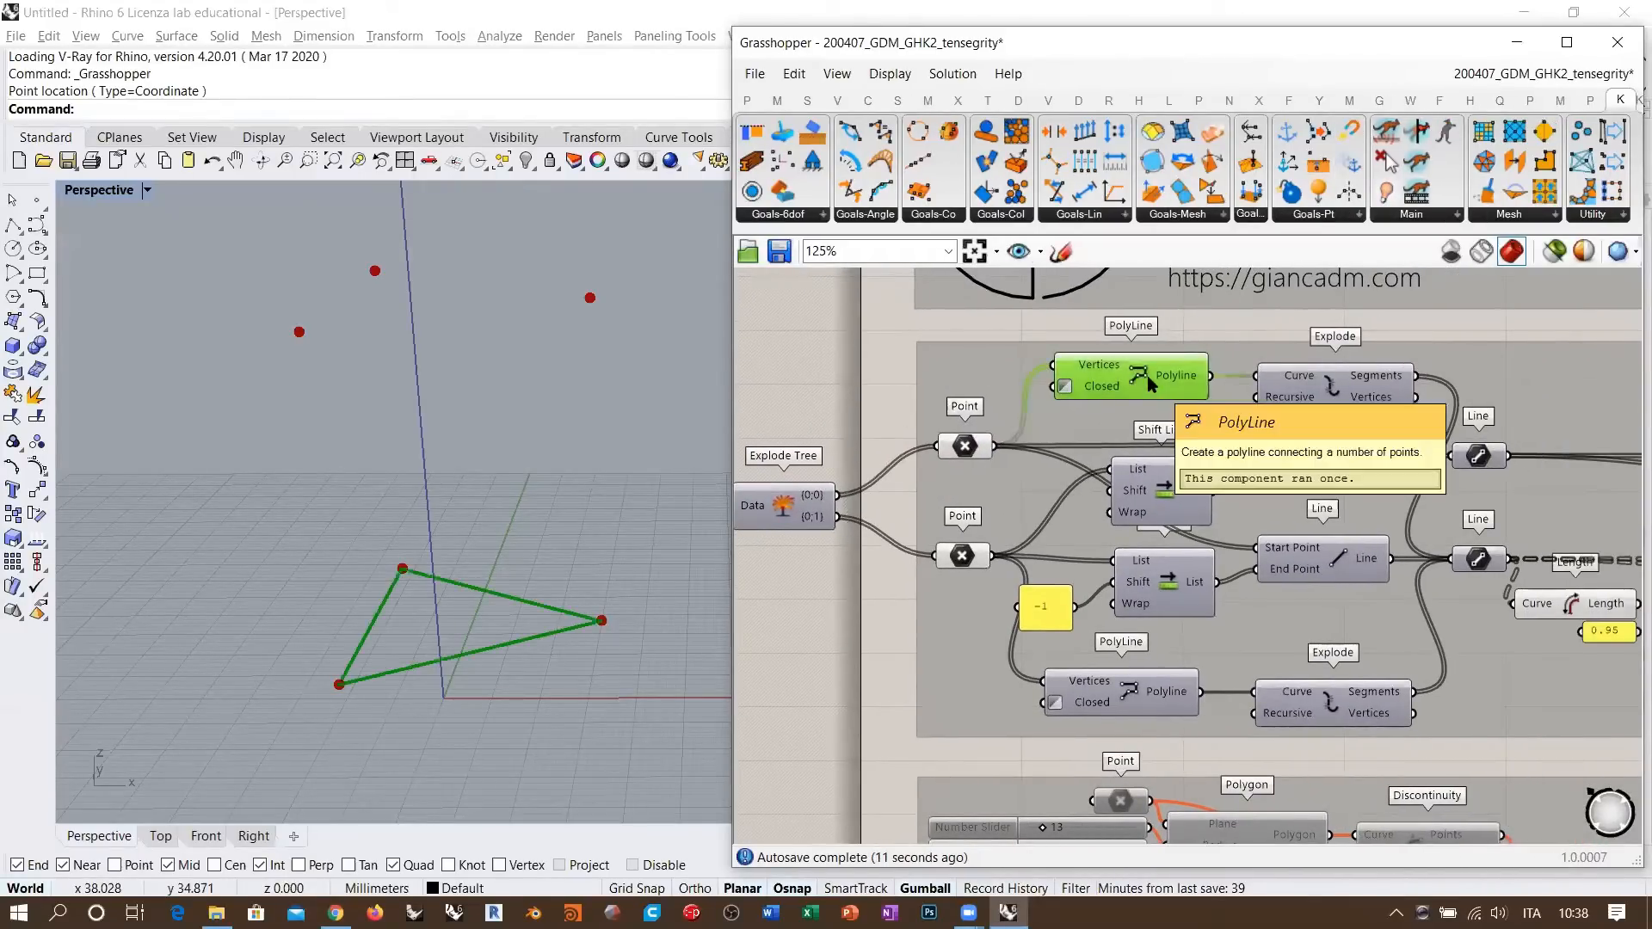
{"action": "left_click", "coordinate": [1130, 701]}
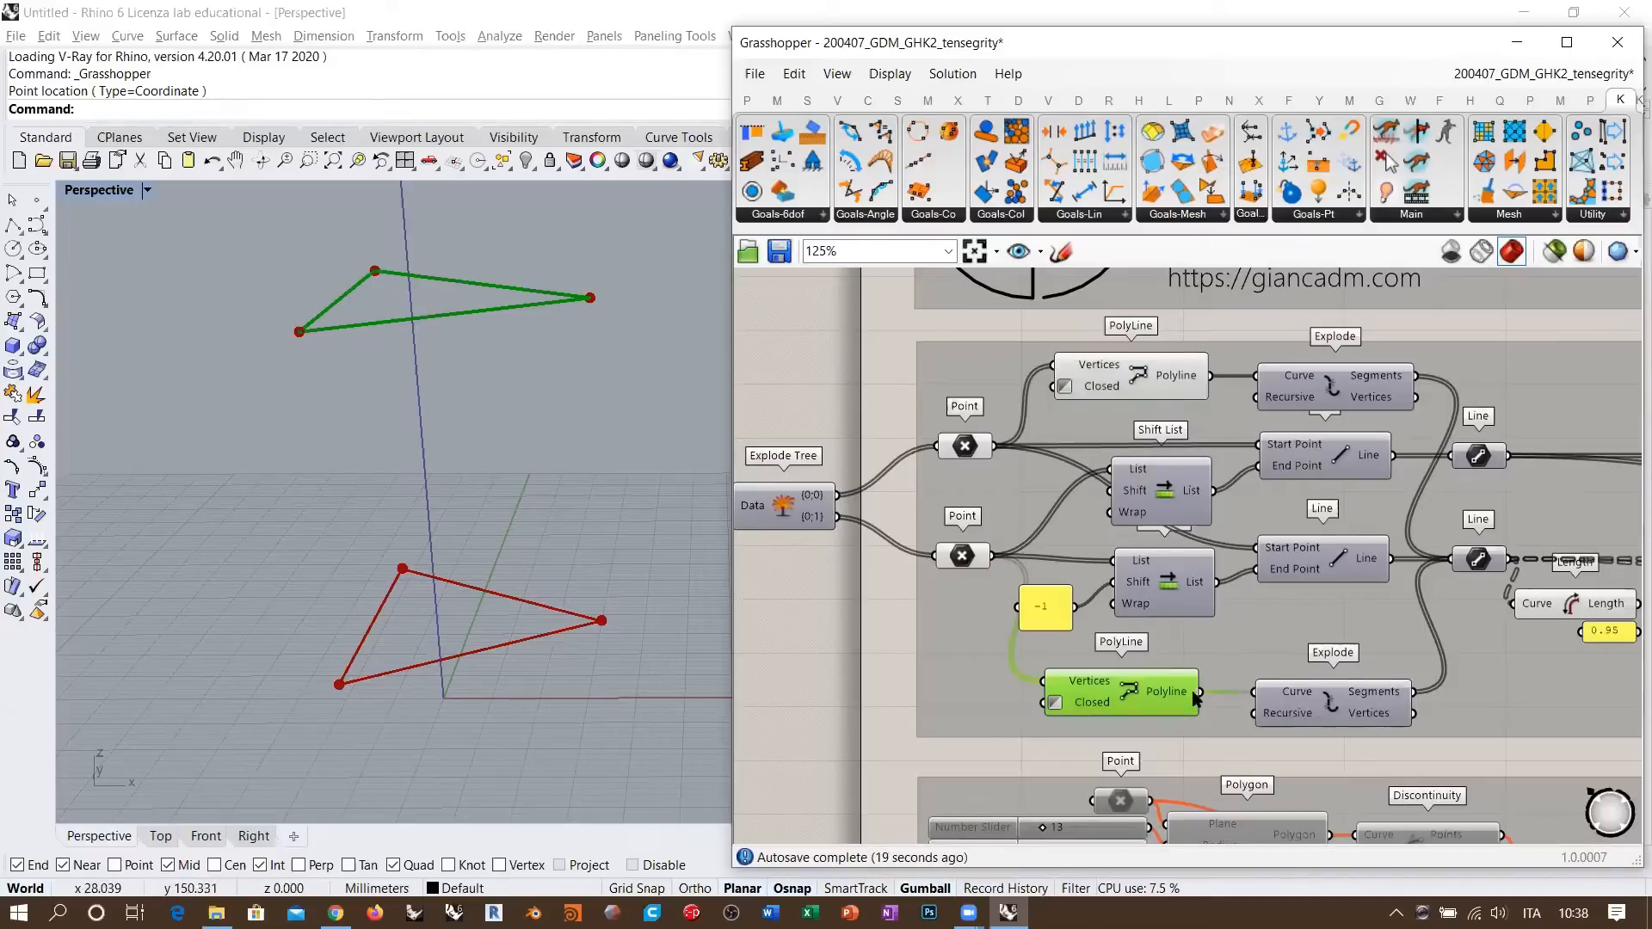
{"action": "left_click", "coordinate": [1157, 388]}
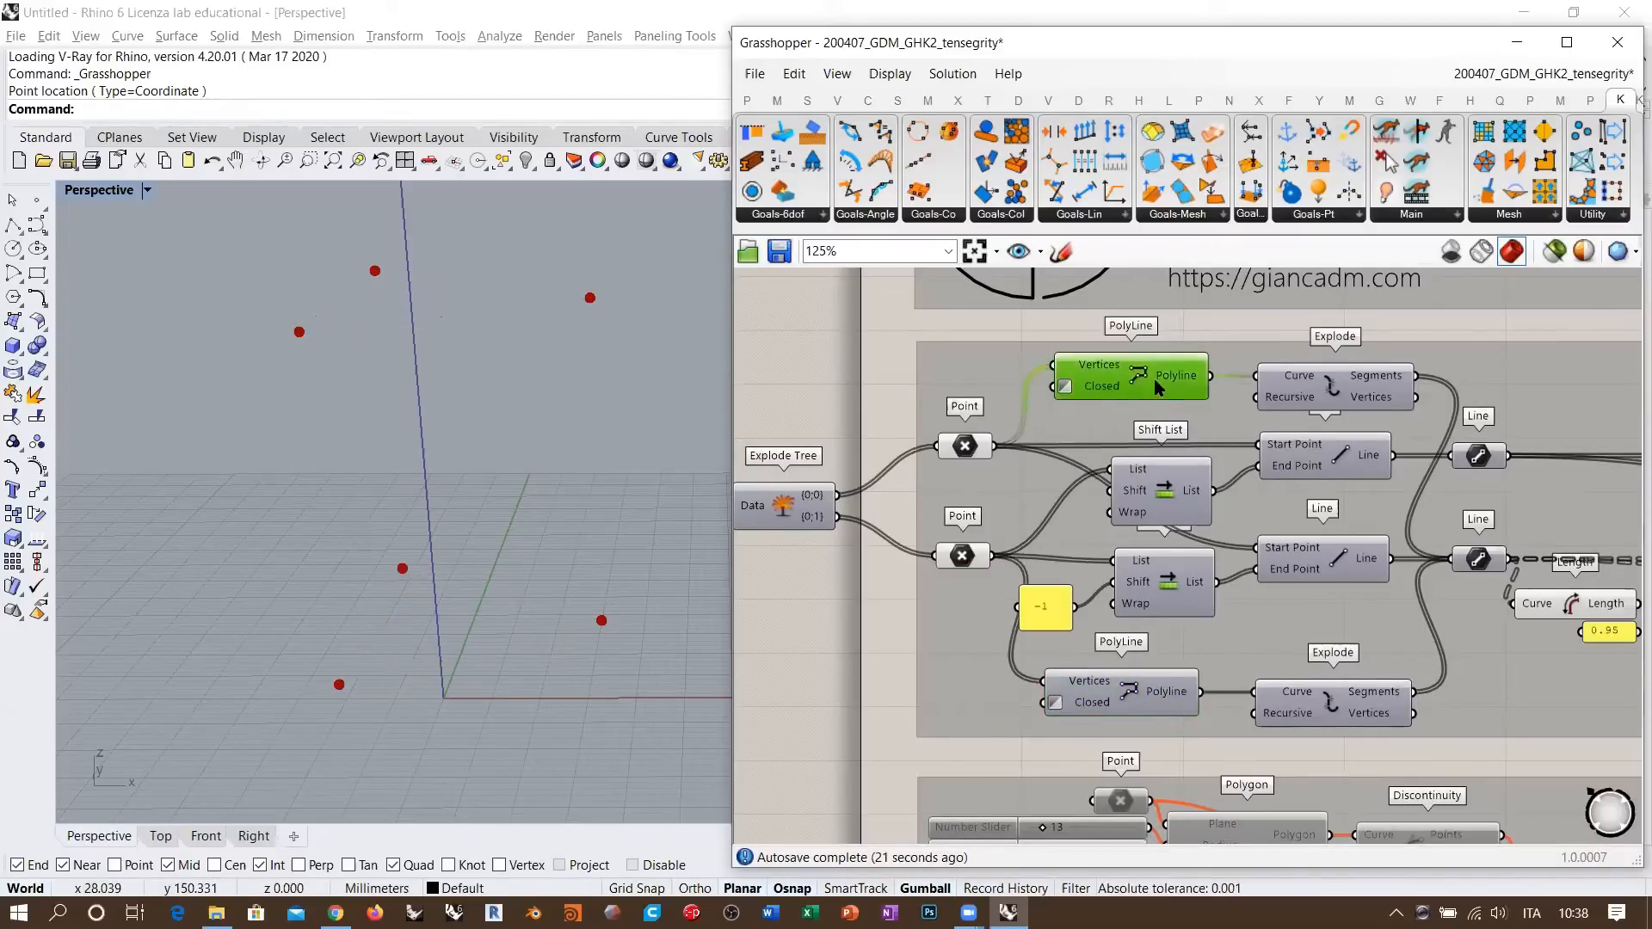
{"action": "left_click", "coordinate": [851, 357]}
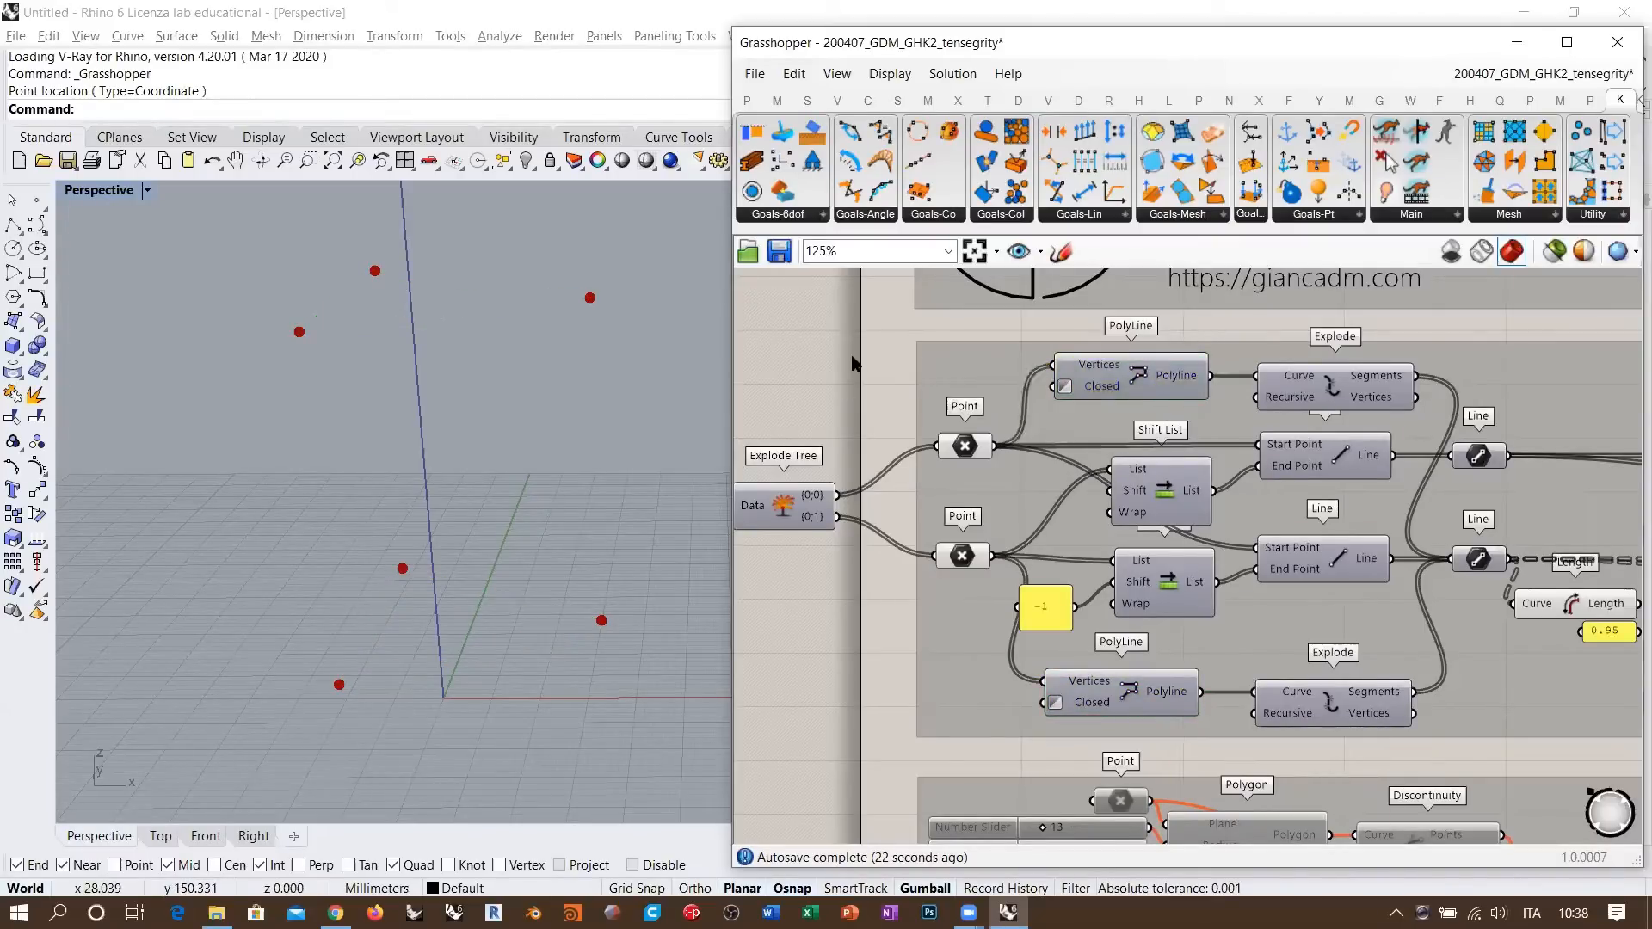
- Preview both Explode components that follow the PolyLine components and inspect their Segments outputs
{"action": "left_click", "coordinate": [1338, 396]}
{"action": "left_click", "coordinate": [1340, 710], "text": "shift"}
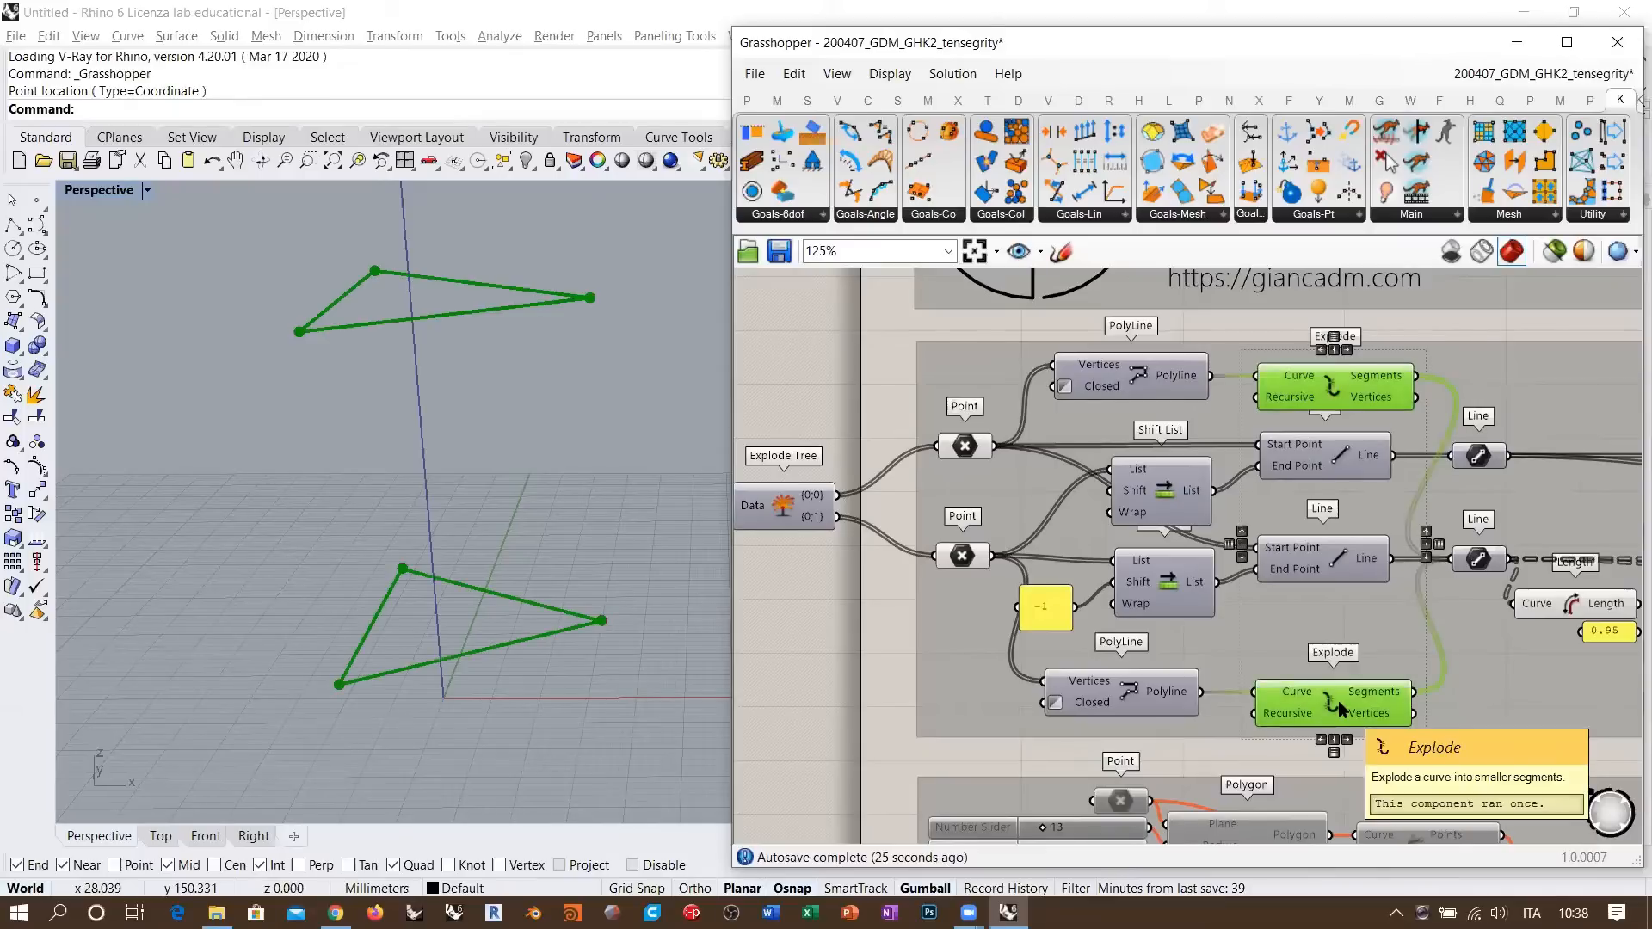
{"action": "mouse_move", "coordinate": [1379, 699]}
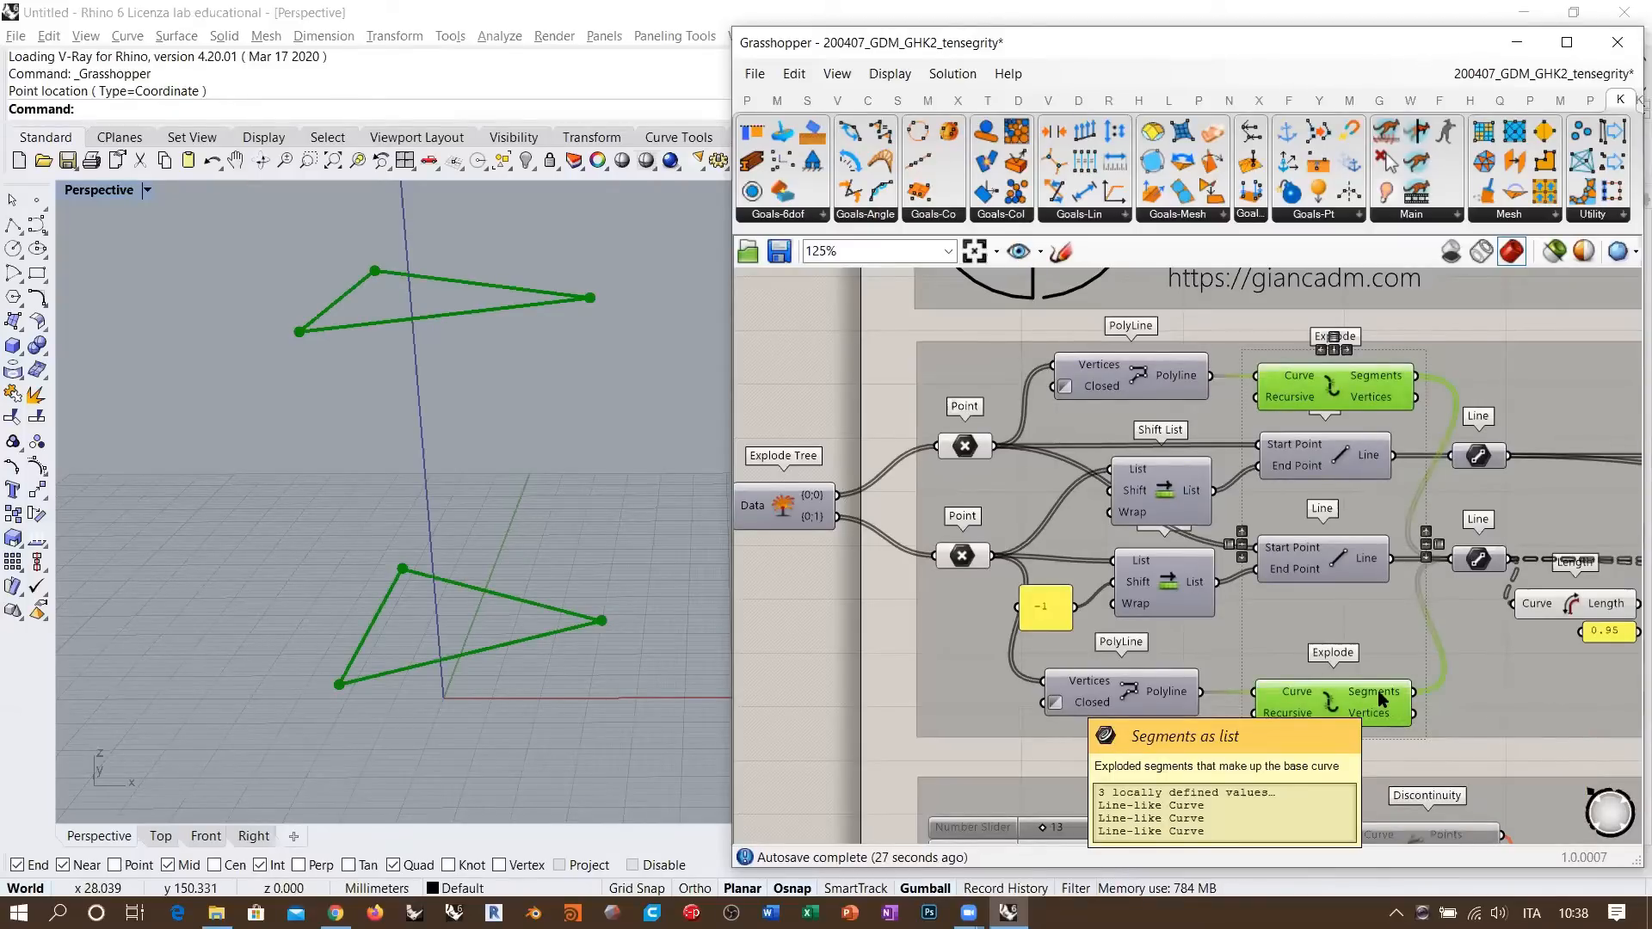
{"action": "mouse_move", "coordinate": [1379, 381]}
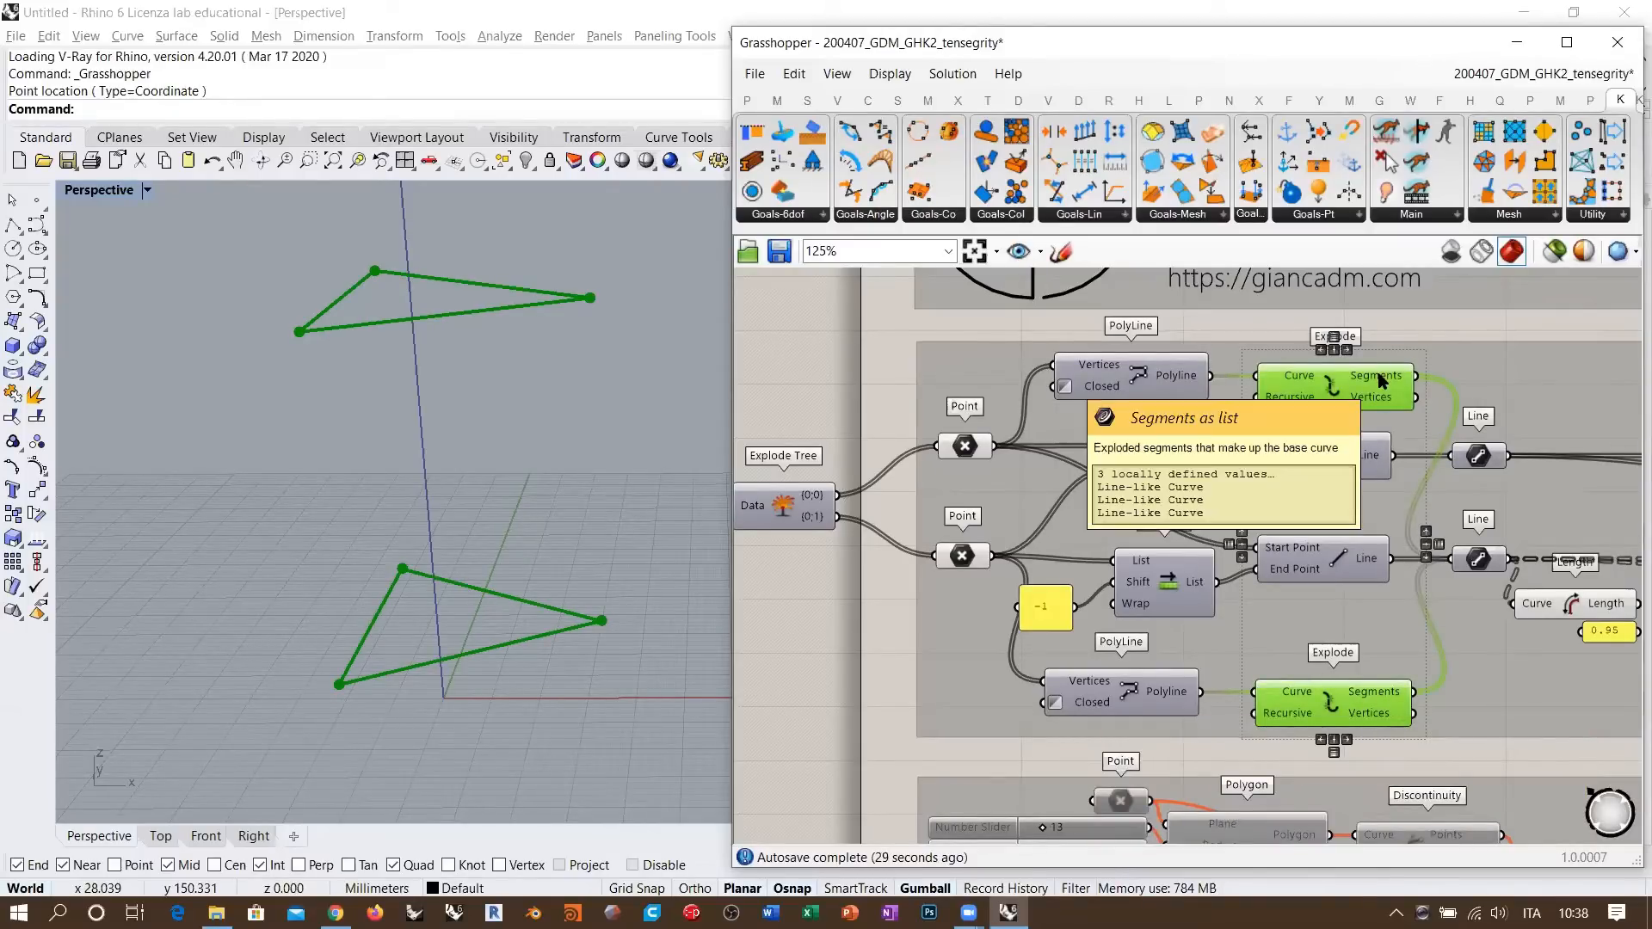
- Add another Explode component above the Discontinuity component in the new input-point definition
{"action": "right_click_drag", "start_coordinate": [959, 445], "coordinate": [1339, 476]}
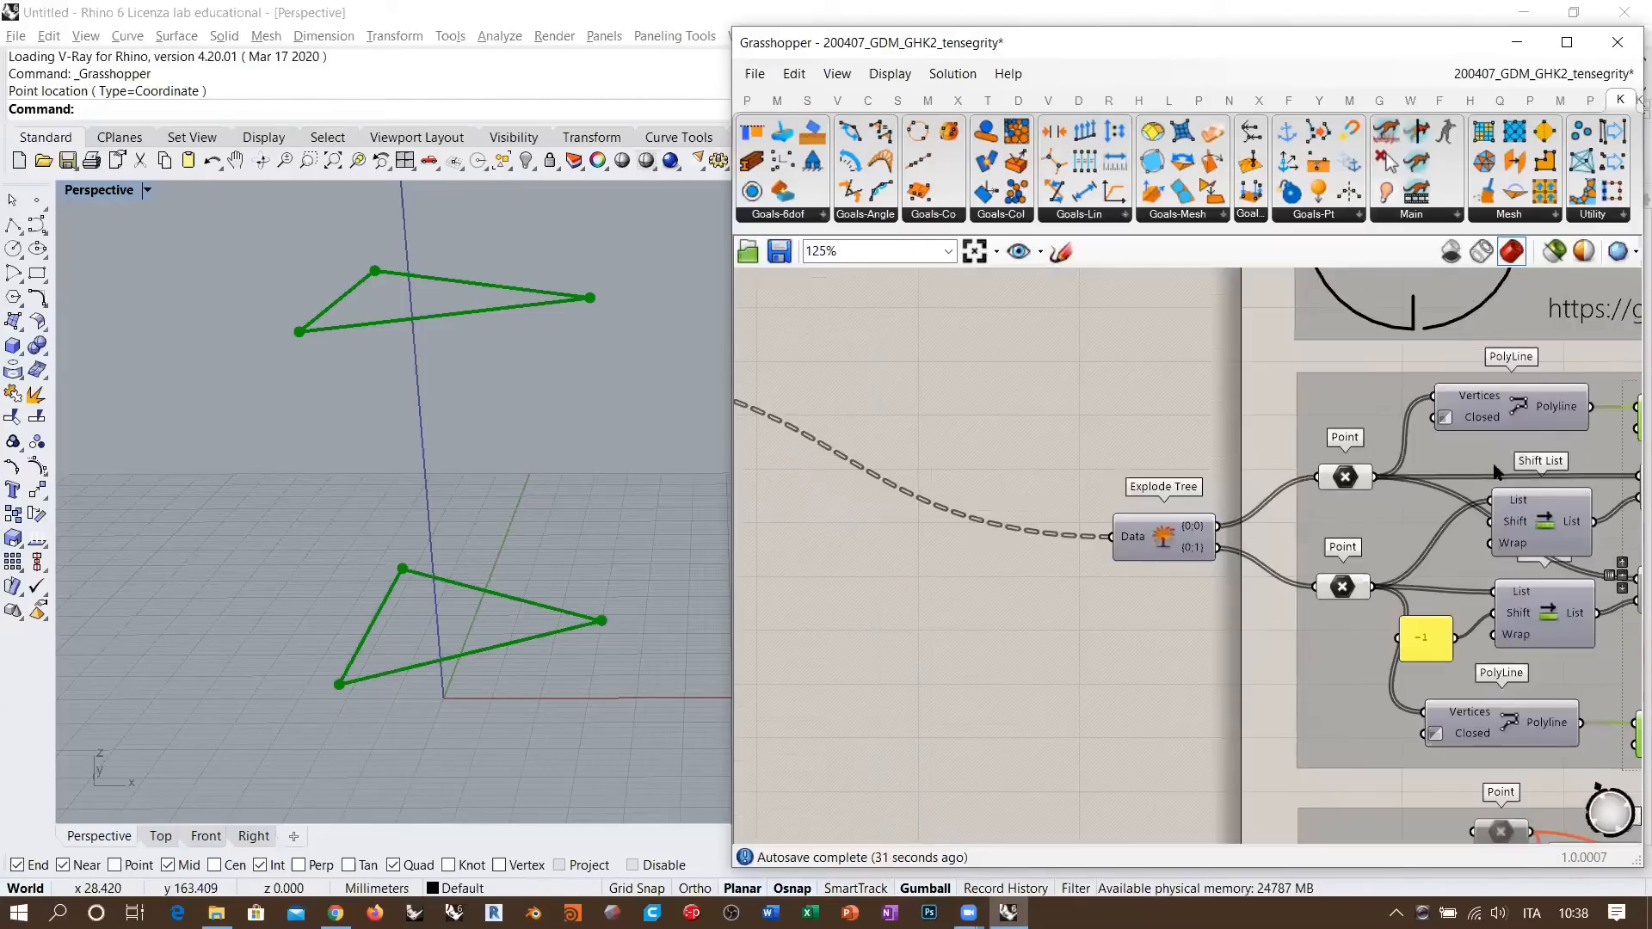
{"action": "scroll", "coordinate": [1203, 469], "scroll_direction": "down", "scroll_amount": 6}
{"action": "scroll", "coordinate": [990, 438], "scroll_direction": "up", "scroll_amount": 6}
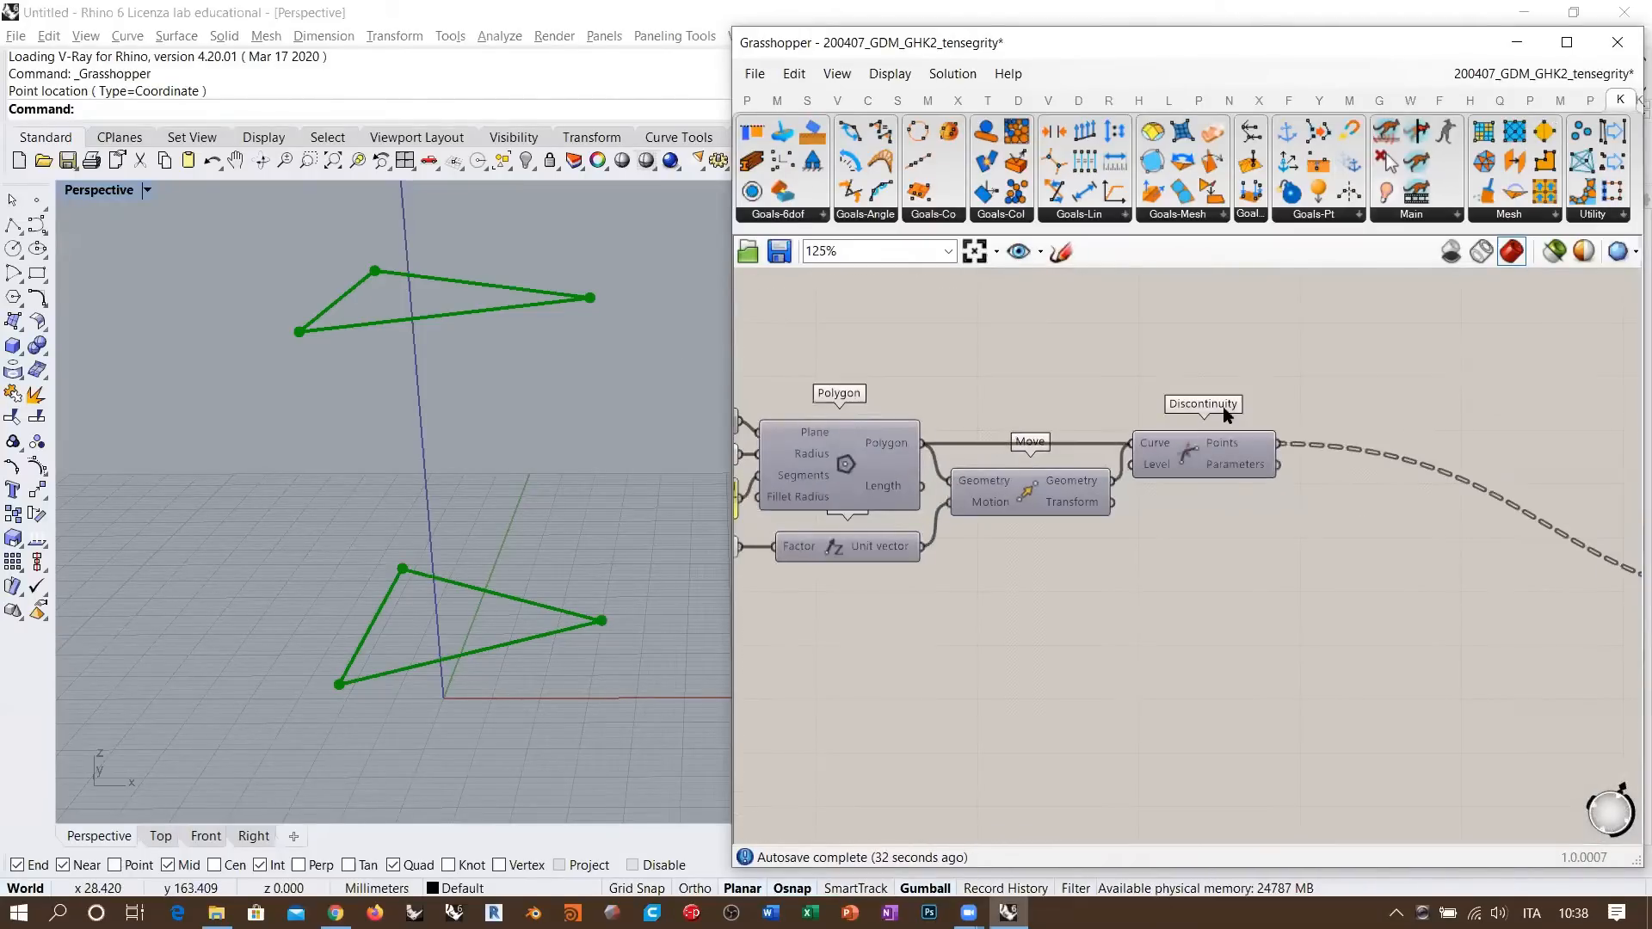
{"action": "double_click", "coordinate": [1221, 404]}
{"action": "type", "text": "explo"}
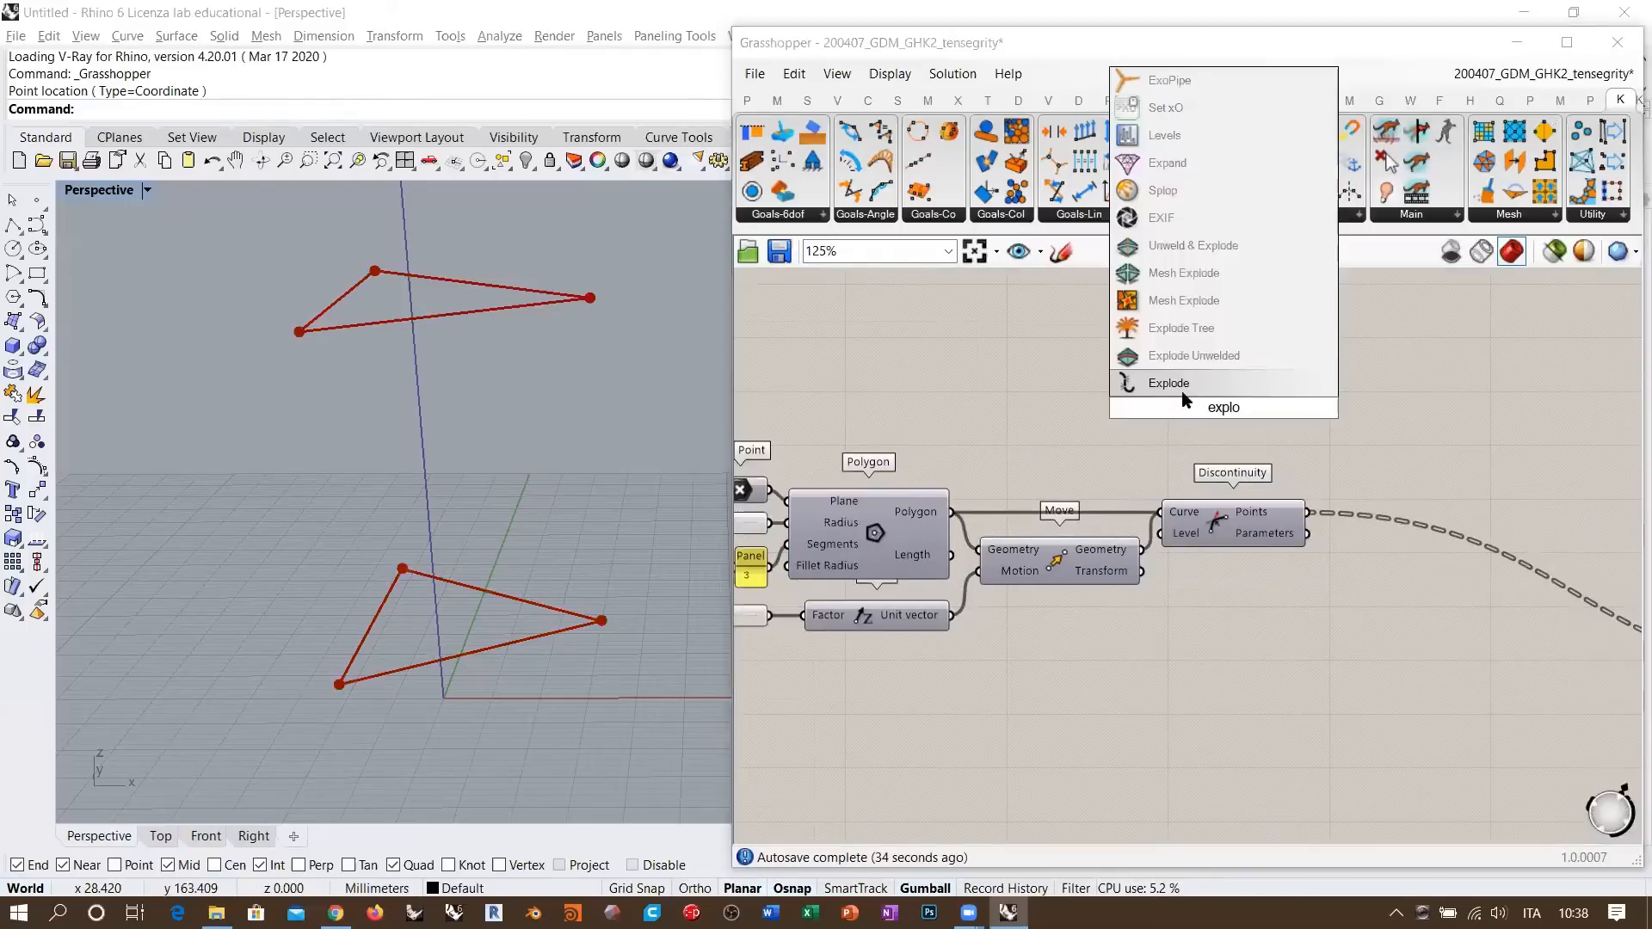
{"action": "key", "text": "Return"}
- Connect both the Polygon output and Move's Geometry output to the new Explode's Curve input and inspect its Segments output
{"action": "left_click_drag", "start_coordinate": [952, 512], "coordinate": [1144, 397]}
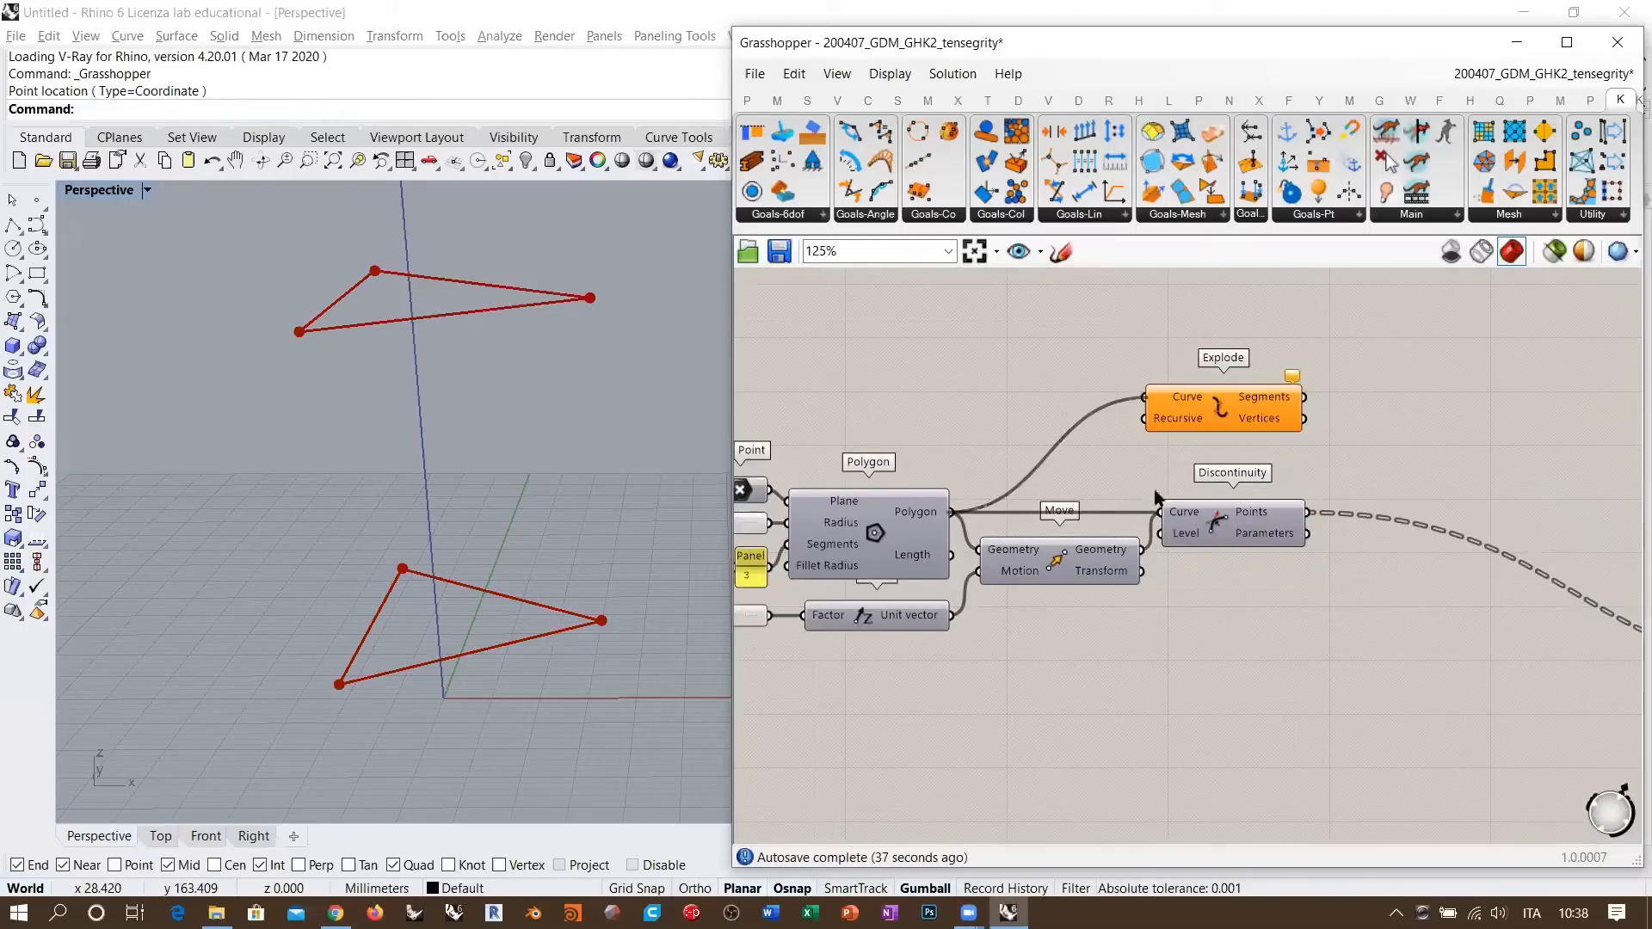
{"action": "left_click_drag", "start_coordinate": [1141, 553], "coordinate": [1212, 418], "text": "shift"}
{"action": "left_click", "coordinate": [1347, 473]}
{"action": "mouse_move", "coordinate": [1262, 397]}
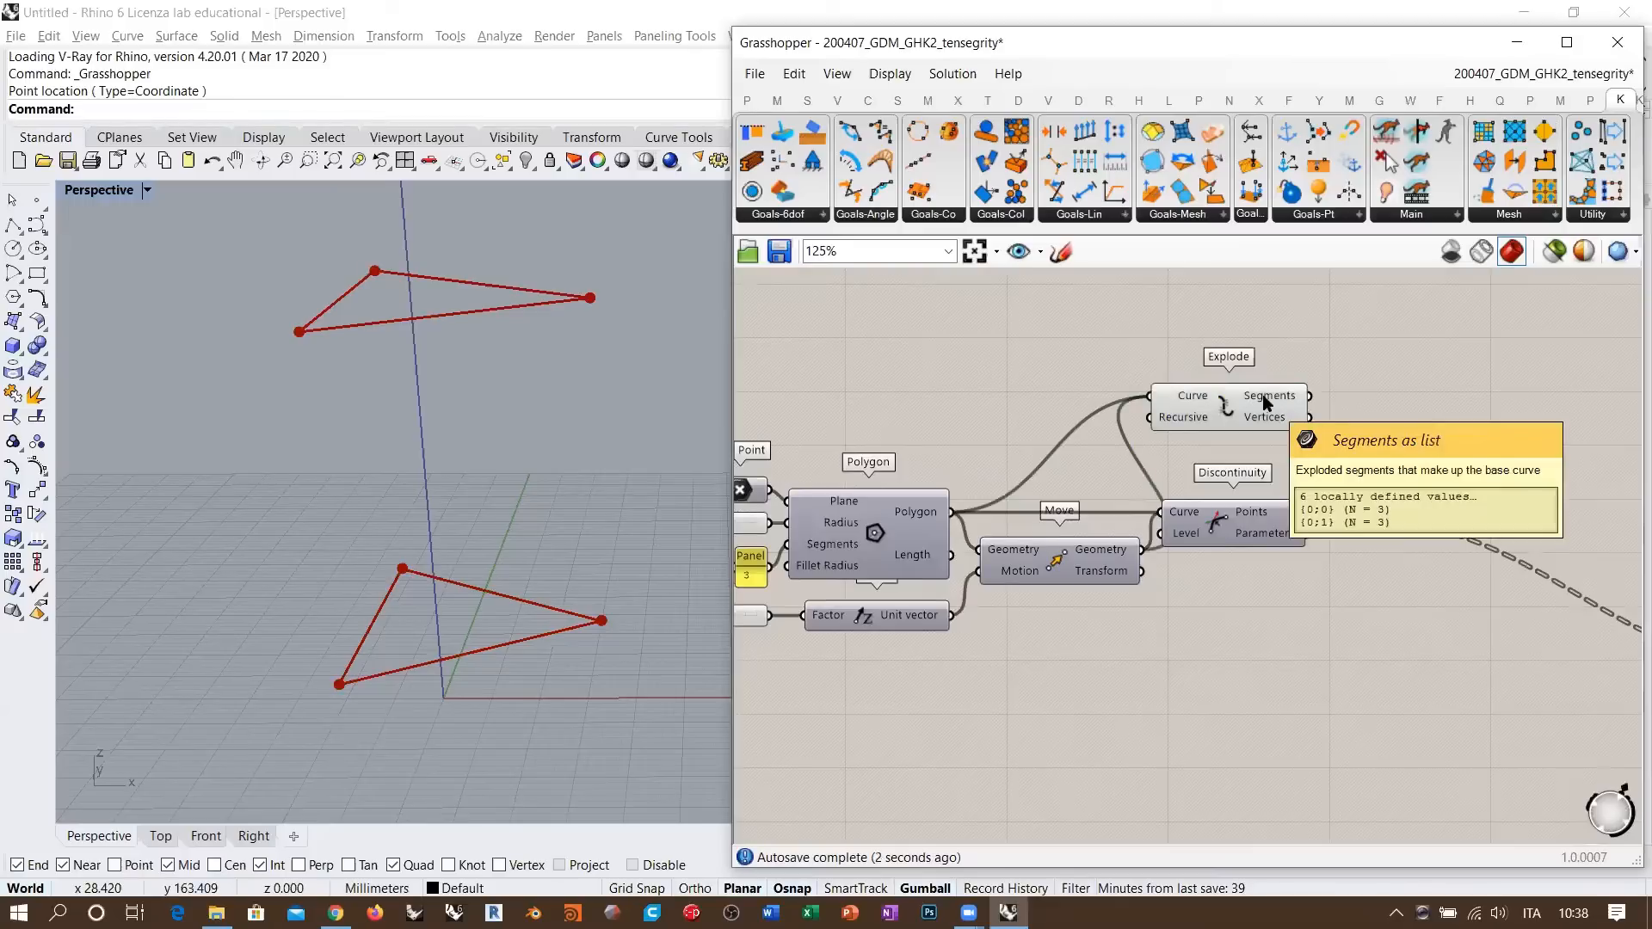
{"action": "left_click", "coordinate": [1263, 401]}
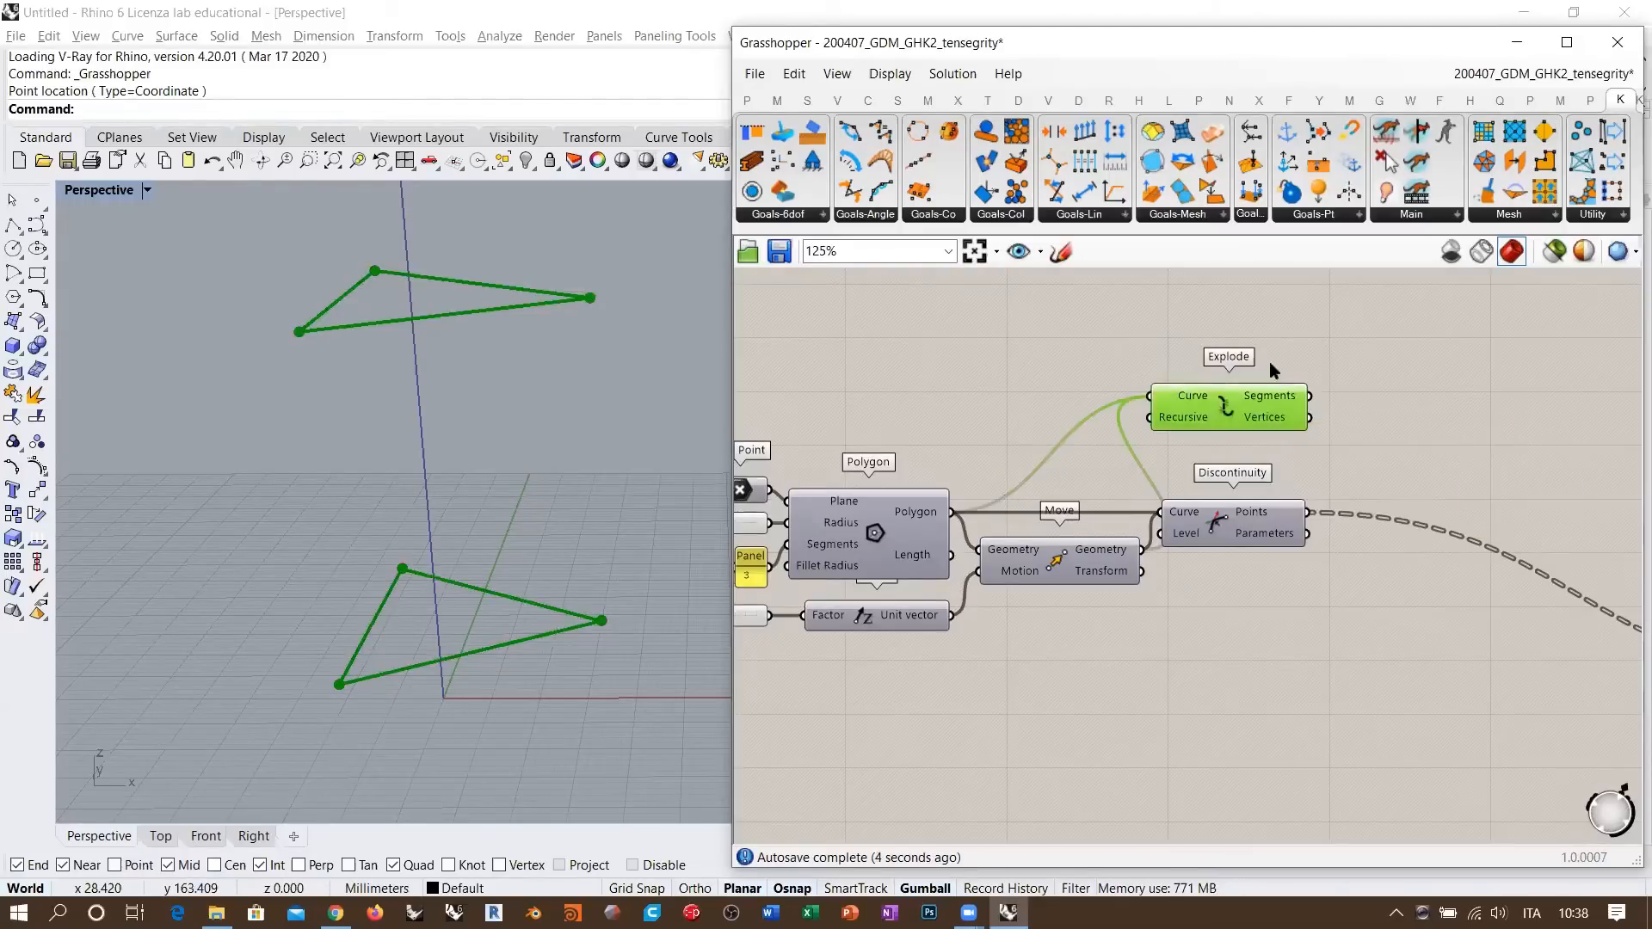
- Hide the preview of both Explode components that follow the PolyLine components in the tensegrity definition
{"action": "scroll", "coordinate": [1095, 435], "scroll_direction": "down", "scroll_amount": 5}
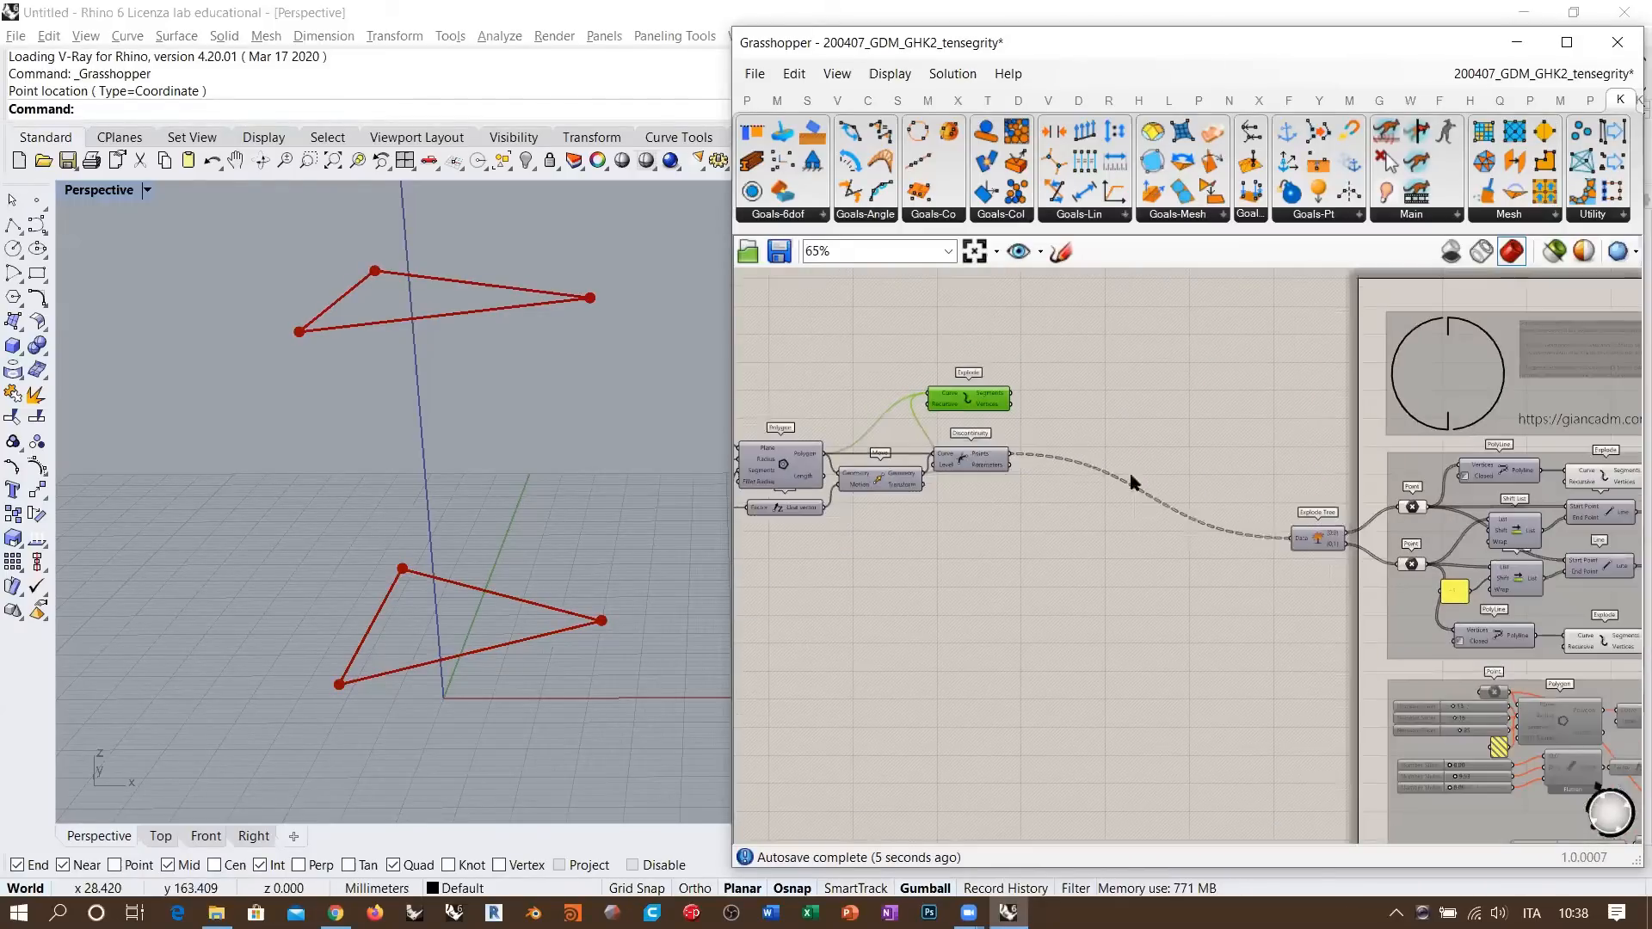
{"action": "right_click_drag", "start_coordinate": [1132, 477], "coordinate": [960, 457]}
{"action": "scroll", "coordinate": [829, 402], "scroll_direction": "up", "scroll_amount": 3}
{"action": "right_click_drag", "start_coordinate": [1319, 531], "coordinate": [1040, 472]}
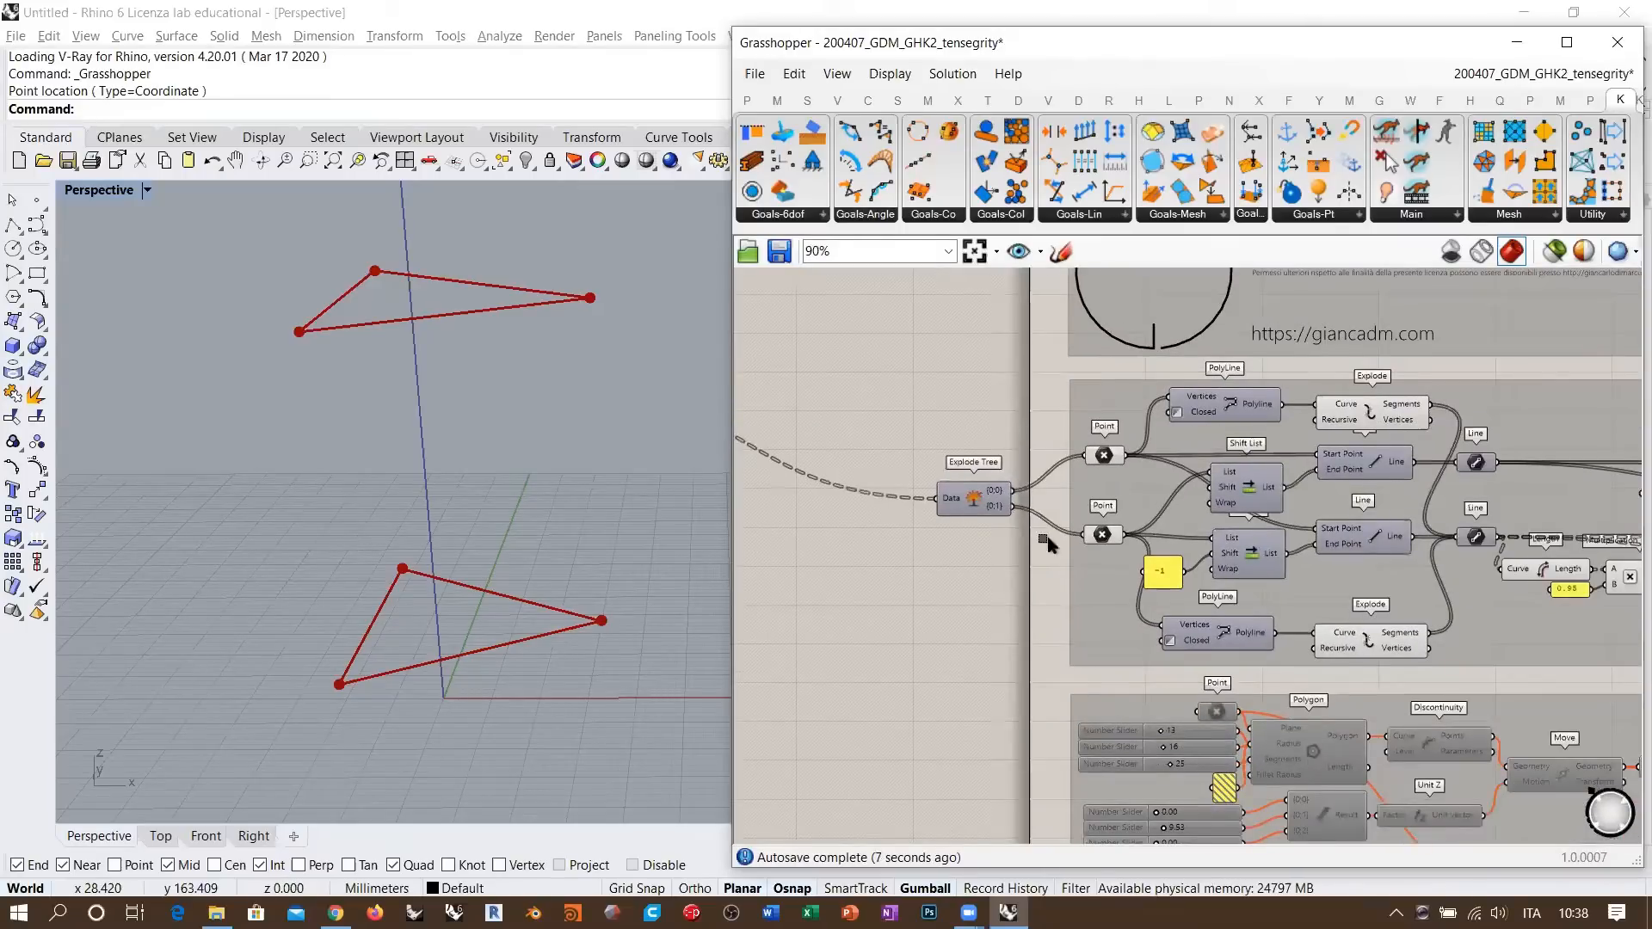
{"action": "left_click_drag", "start_coordinate": [1047, 537], "coordinate": [1140, 424]}
{"action": "right_click_drag", "start_coordinate": [1342, 421], "coordinate": [1089, 389]}
{"action": "left_click", "coordinate": [1107, 381]}
{"action": "key", "text": "ctrl+q"}
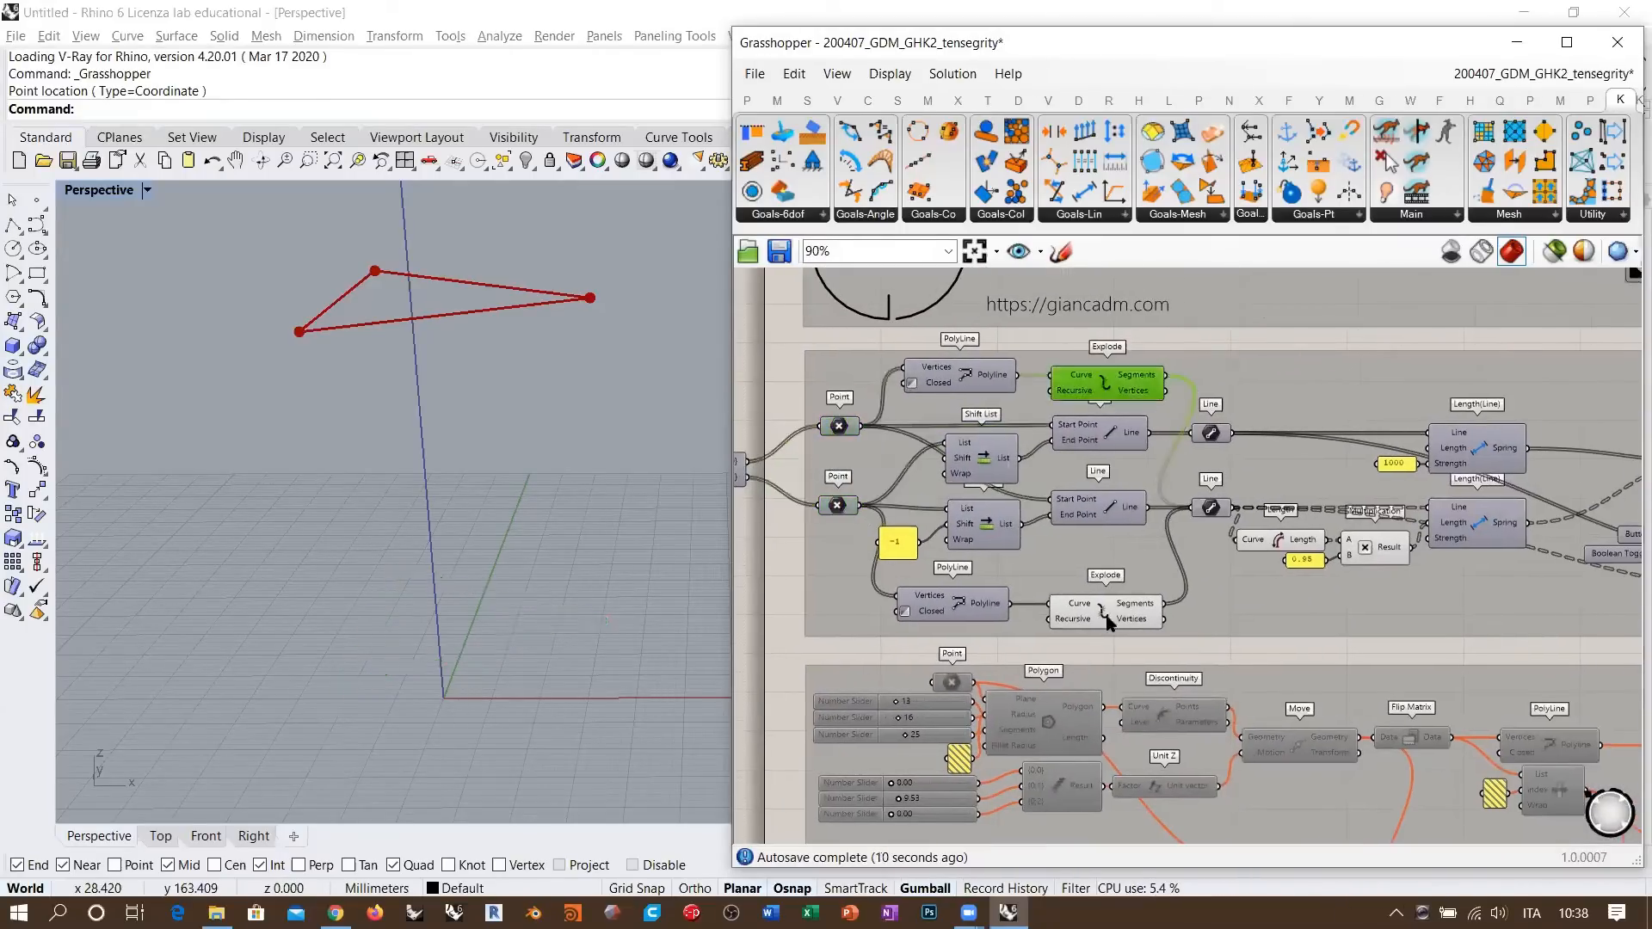
{"action": "left_click", "coordinate": [1102, 615]}
{"action": "key", "text": "ctrl+q"}
{"action": "right_click_drag", "start_coordinate": [1044, 487], "coordinate": [1190, 490]}
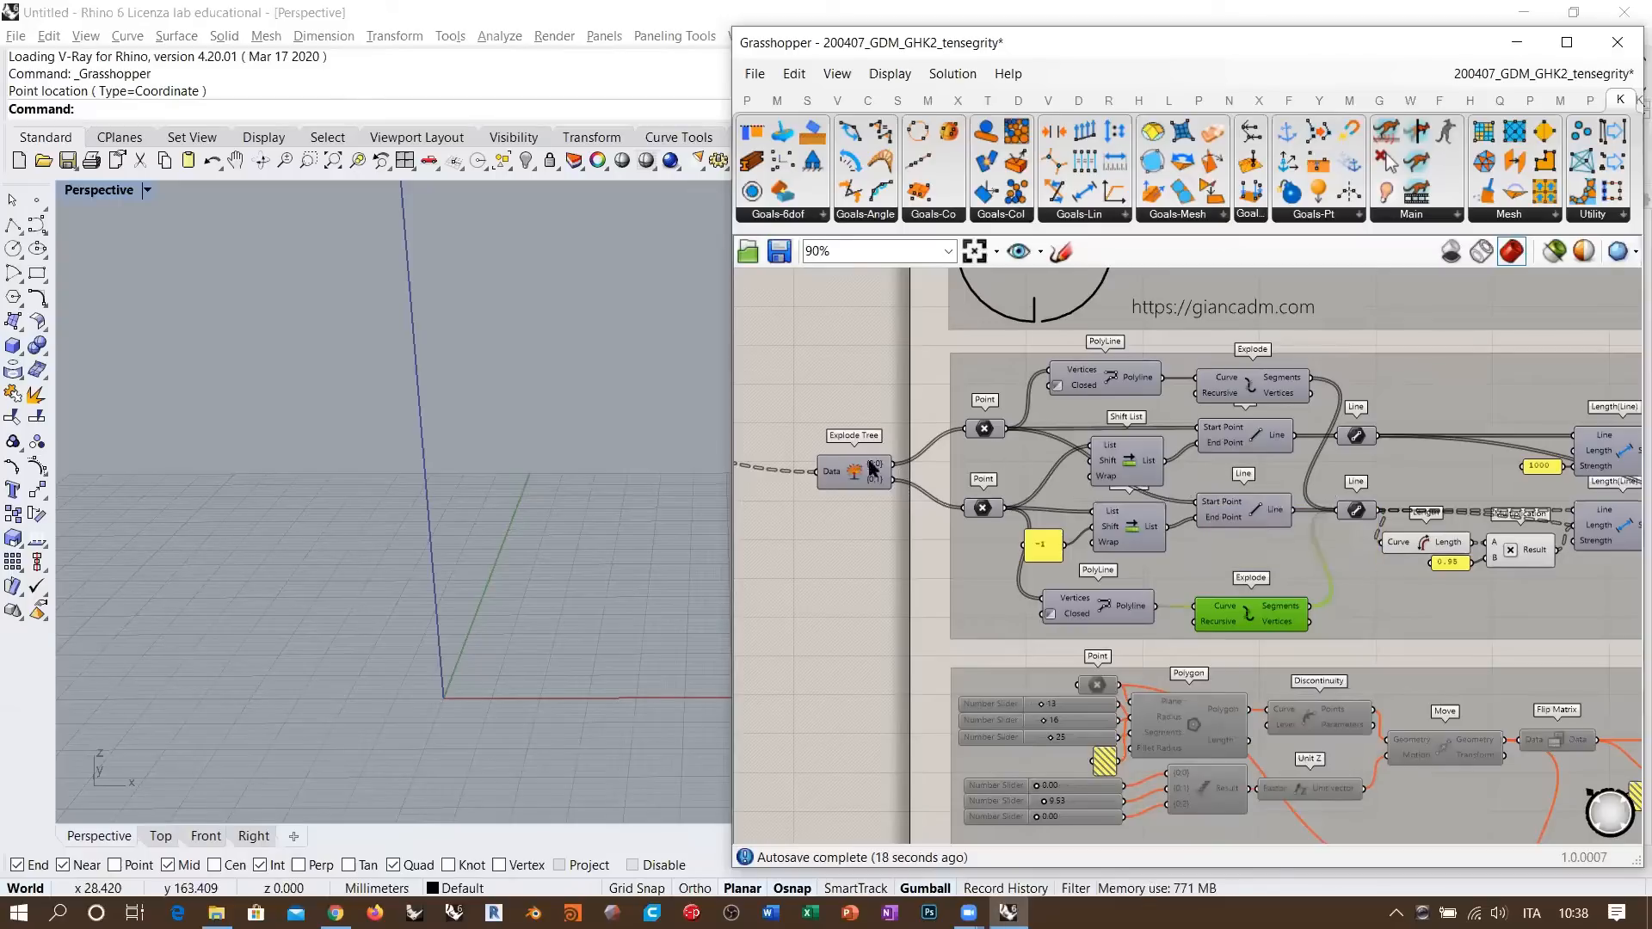
- Turn the preview of both Explode components after the PolyLine components back on
{"action": "right_click_drag", "start_coordinate": [877, 466], "coordinate": [896, 475]}
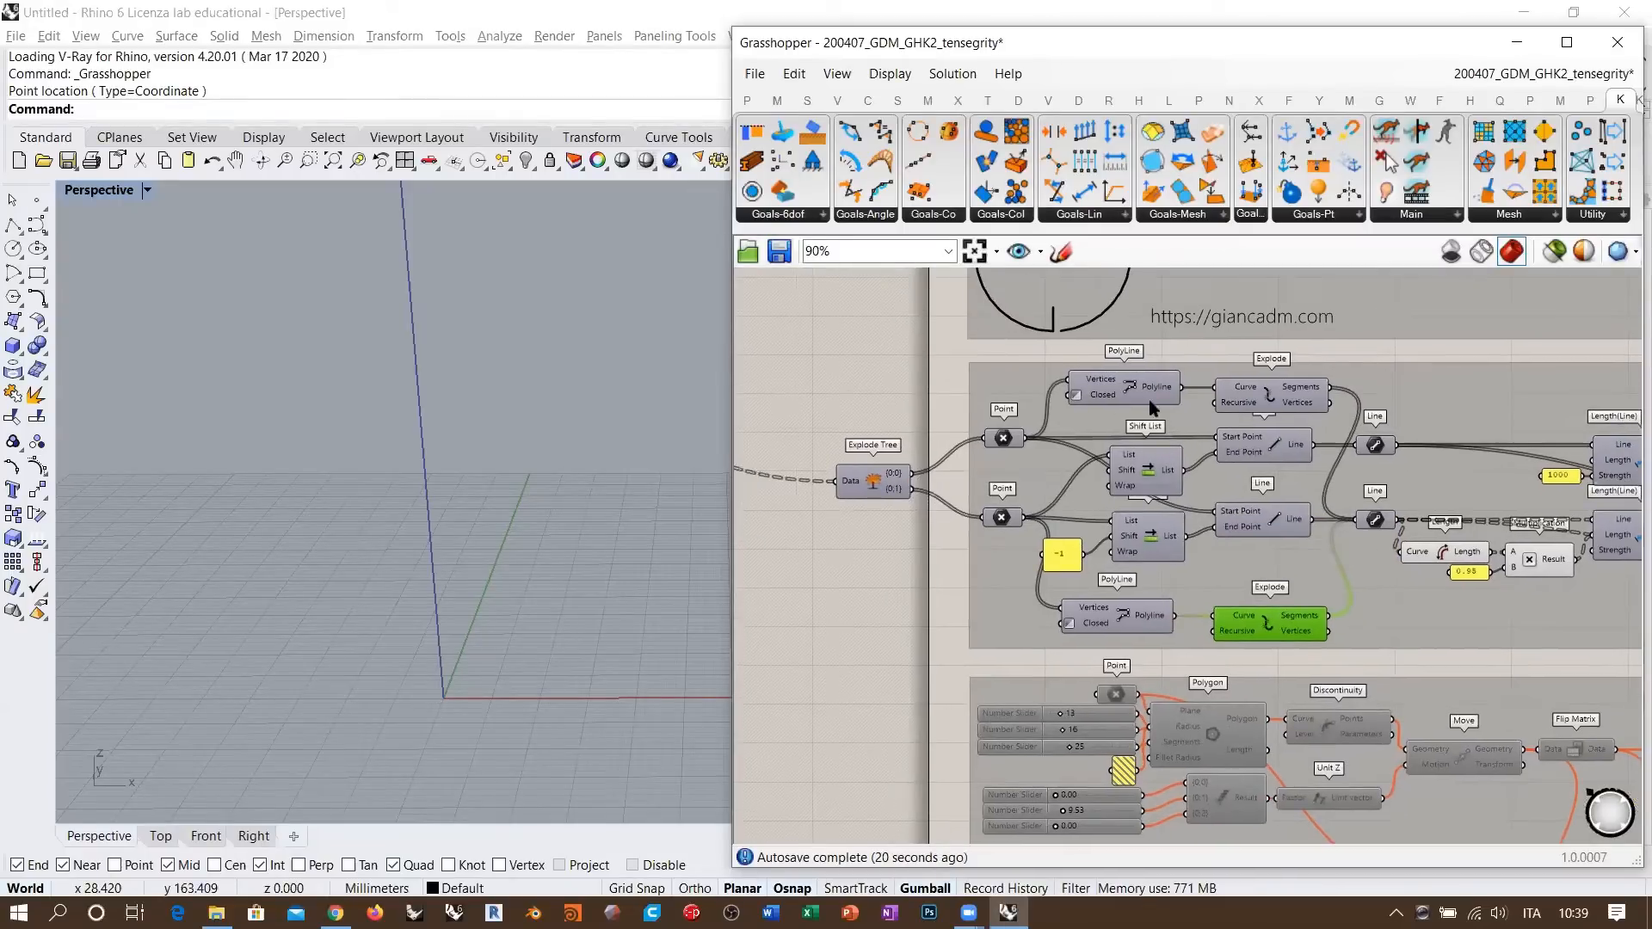
{"action": "left_click", "coordinate": [1271, 399]}
{"action": "left_click", "coordinate": [1279, 628], "text": "shift"}
{"action": "key", "text": "ctrl+q"}
{"action": "left_click", "coordinate": [931, 399]}
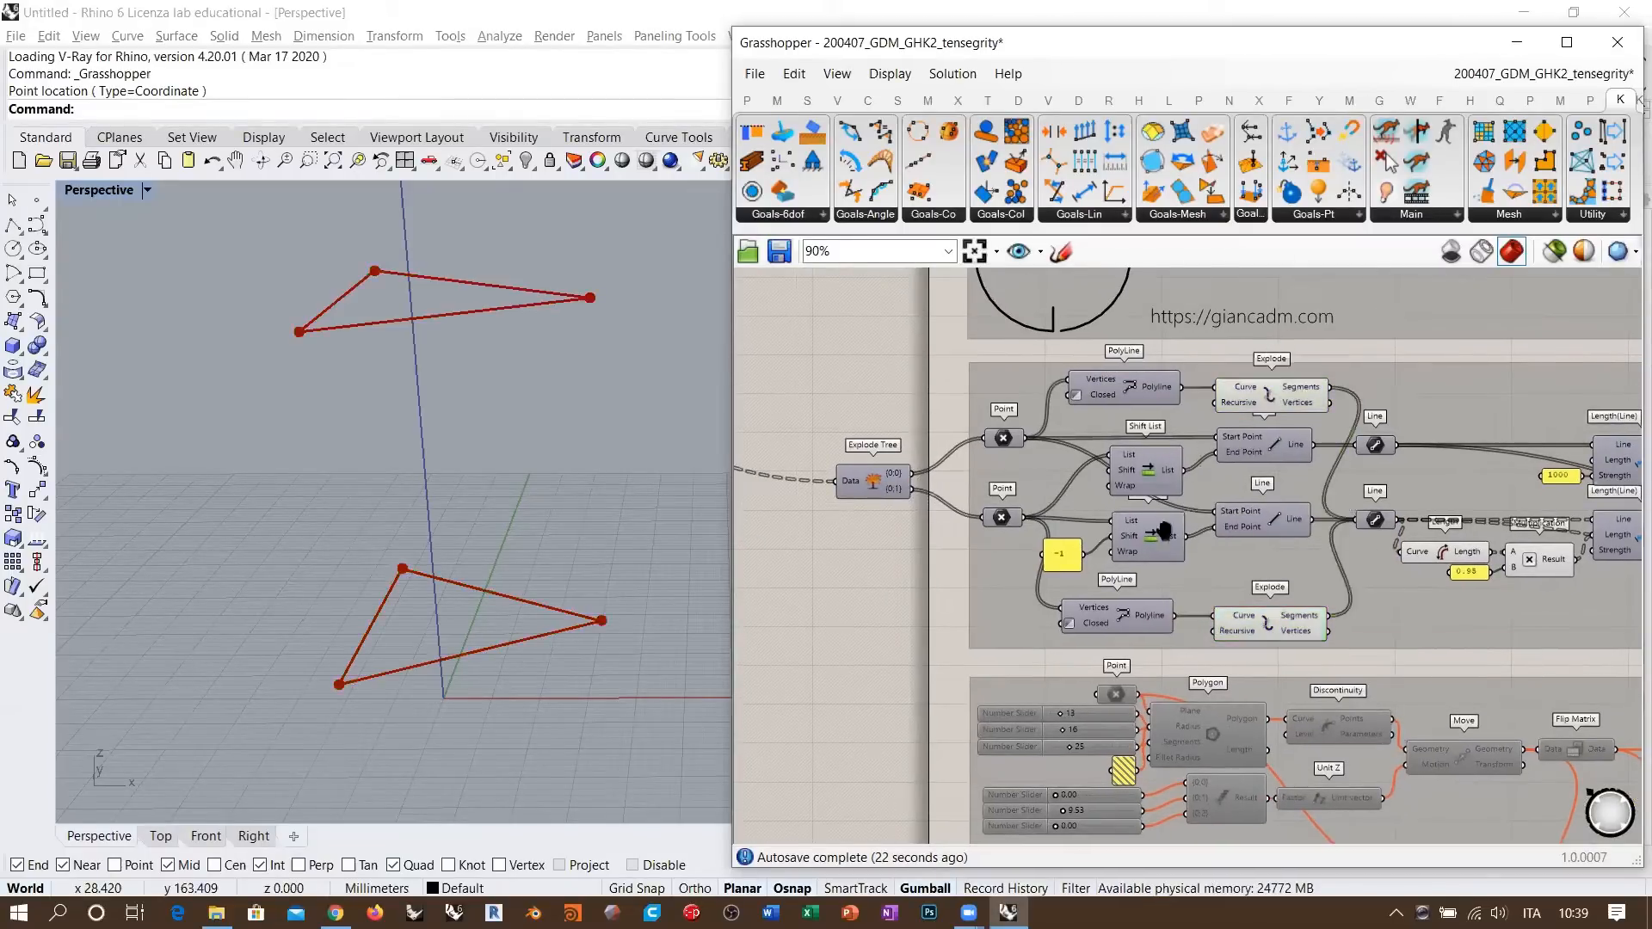
- Examine the reference photo of the tensegrity model and the group of Point, PolyLine, Shift List and Line components
{"action": "right_click_drag", "start_coordinate": [1163, 531], "coordinate": [1029, 516]}
{"action": "scroll", "coordinate": [1028, 515], "scroll_direction": "down", "scroll_amount": 3}
{"action": "right_click_drag", "start_coordinate": [1612, 369], "coordinate": [1273, 535]}
{"action": "scroll", "coordinate": [1272, 535], "scroll_direction": "up", "scroll_amount": 8}
{"action": "right_click_drag", "start_coordinate": [1031, 467], "coordinate": [1078, 479]}
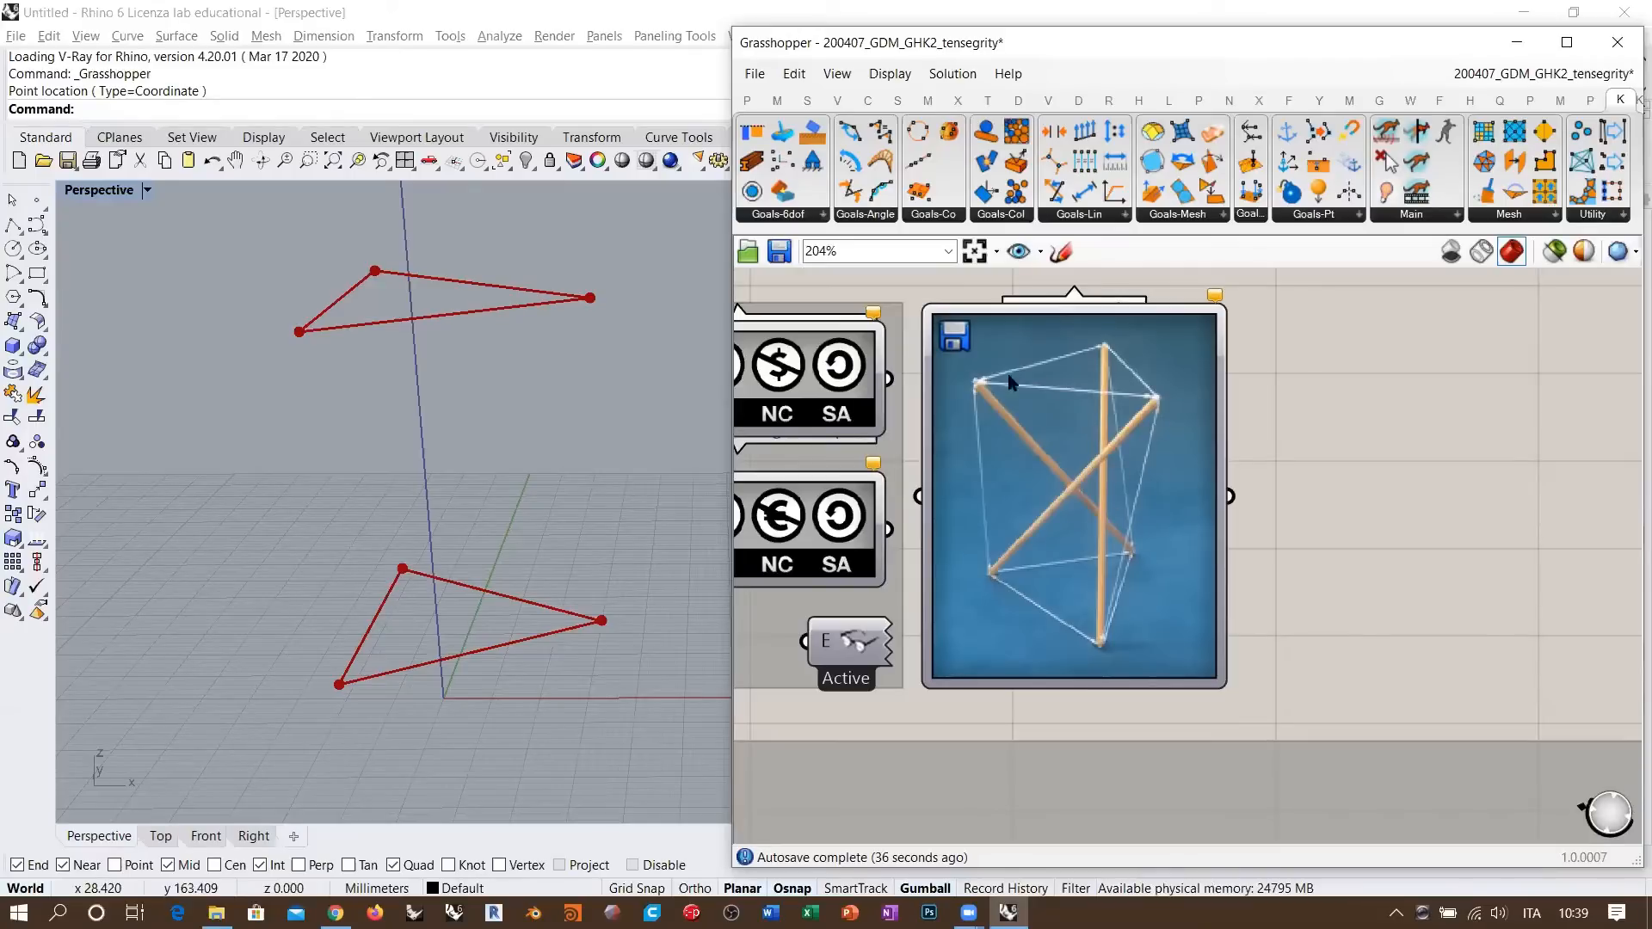
{"action": "scroll", "coordinate": [1042, 391], "scroll_direction": "up", "scroll_amount": 2}
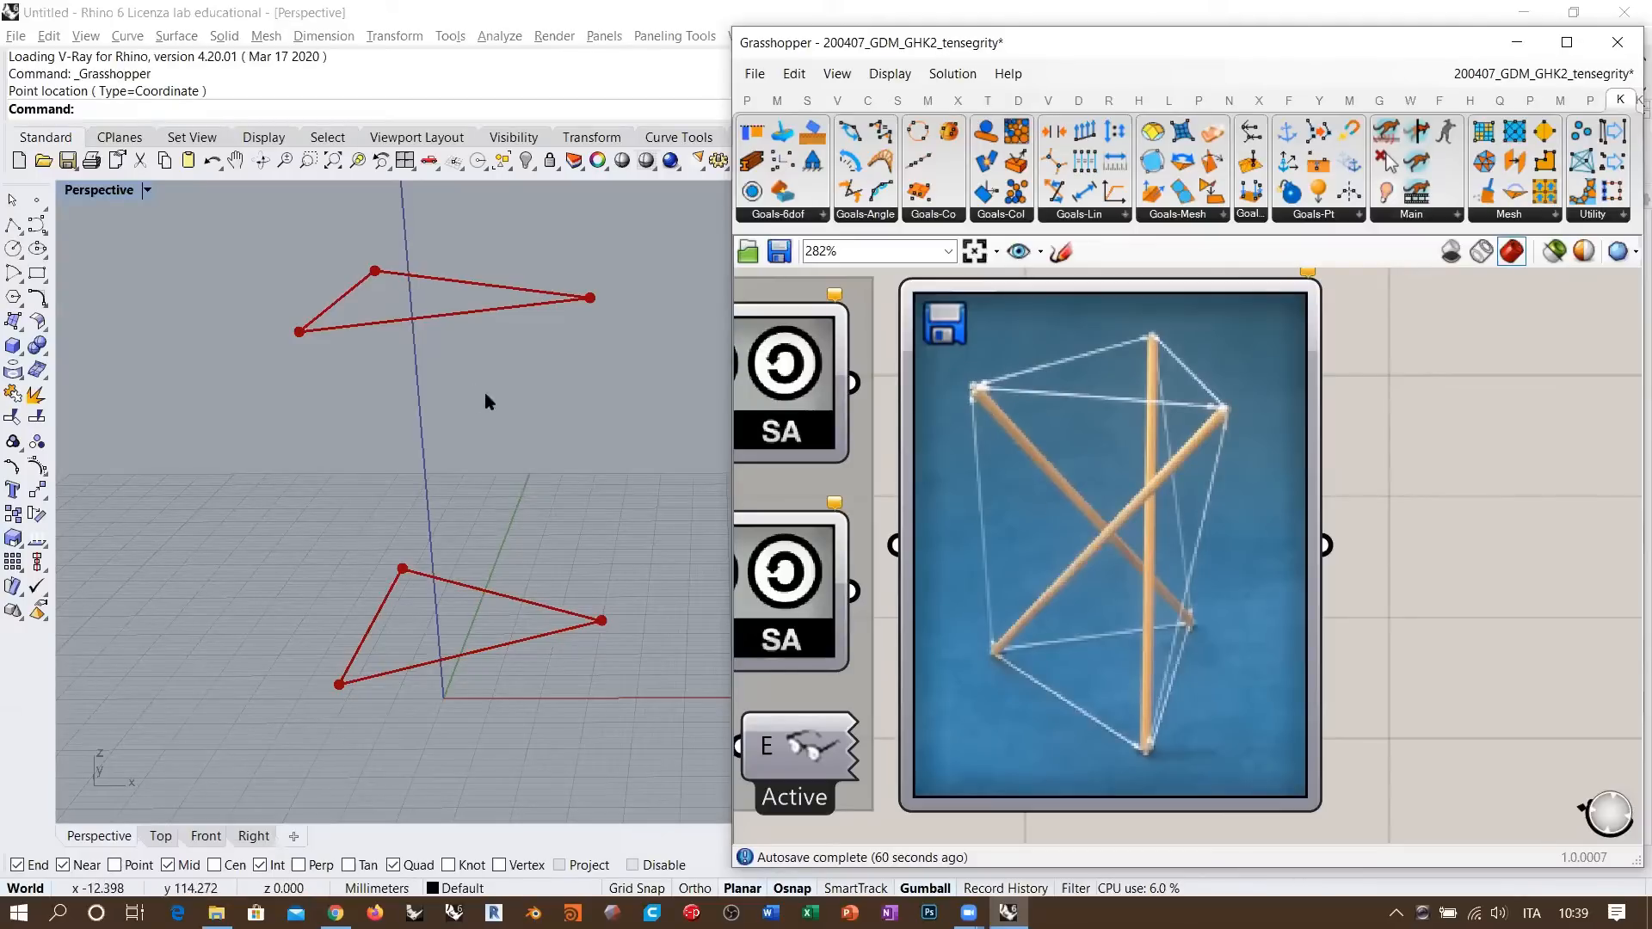
{"action": "scroll", "coordinate": [1076, 541], "scroll_direction": "down", "scroll_amount": 5}
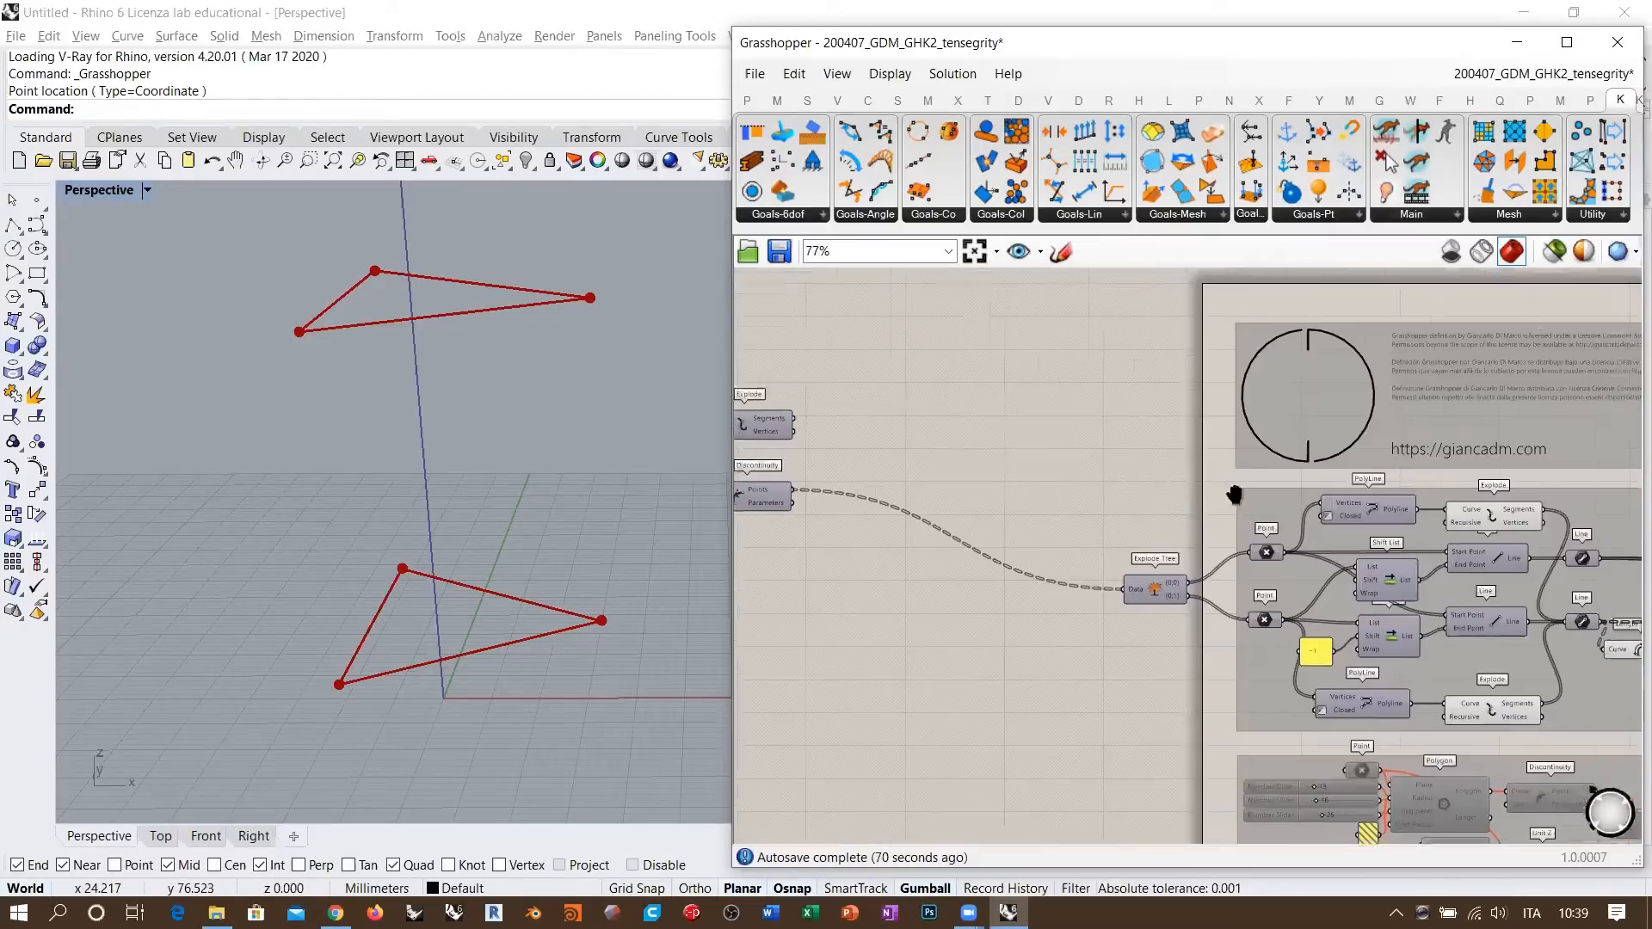
{"action": "right_click_drag", "start_coordinate": [1234, 495], "coordinate": [1265, 490]}
{"action": "scroll", "coordinate": [1411, 611], "scroll_direction": "up", "scroll_amount": 1}
{"action": "right_click_drag", "start_coordinate": [1411, 611], "coordinate": [1209, 567]}
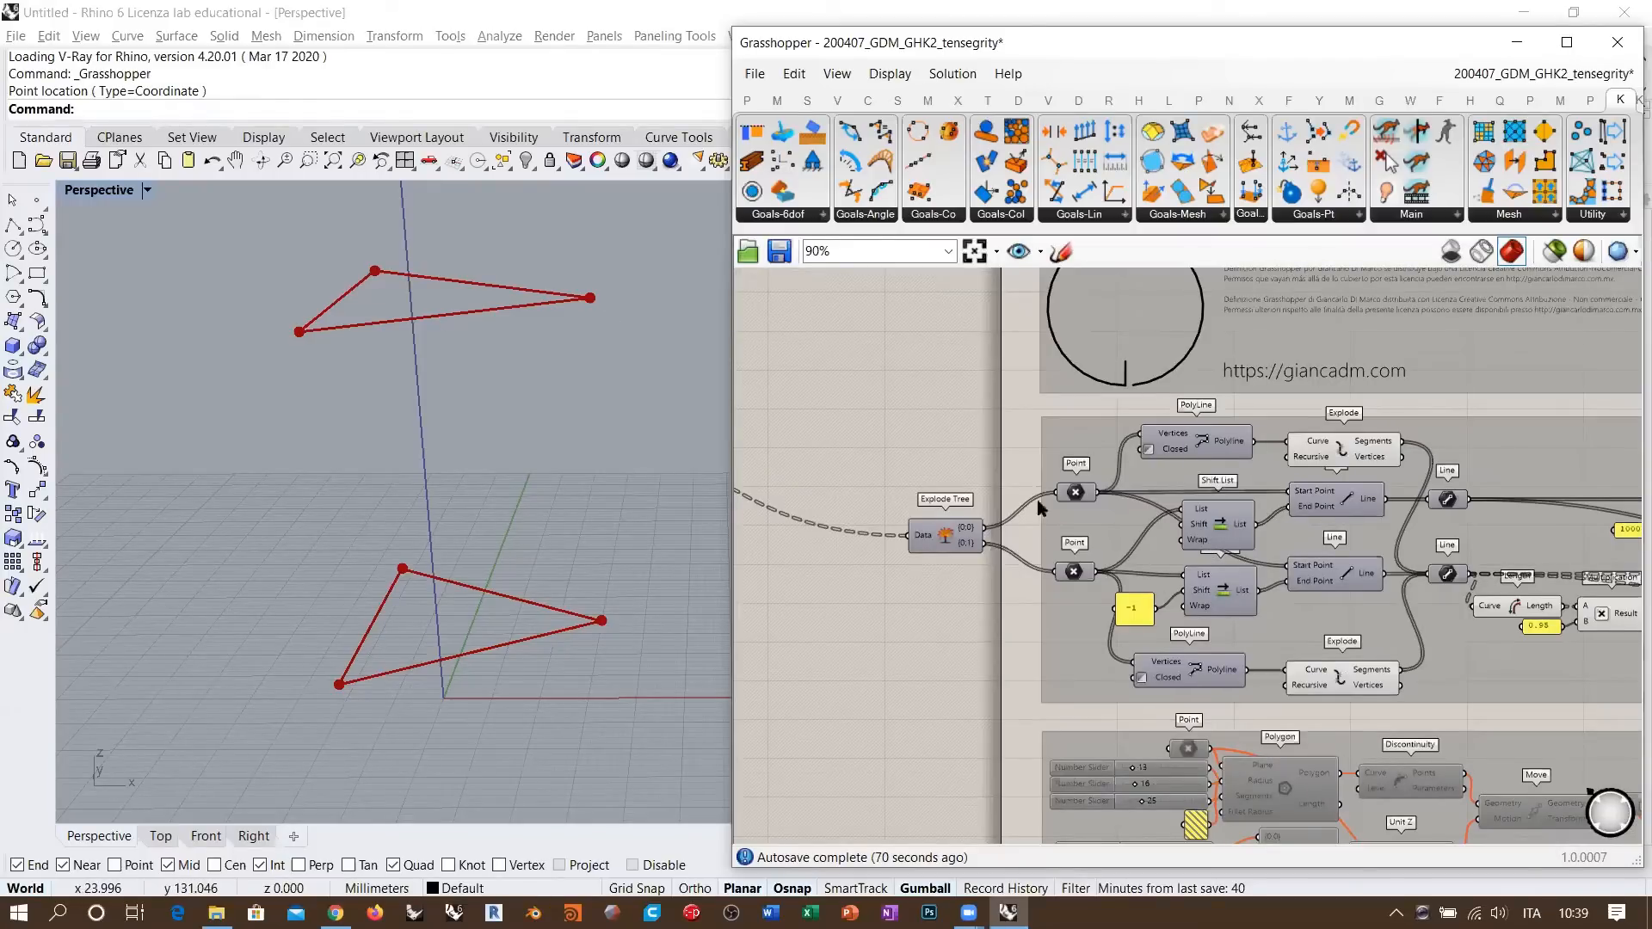
- Add a Point List component beside the Explode and Discontinuity components of the new input-point definition
{"action": "right_click_drag", "start_coordinate": [790, 477], "coordinate": [1131, 474]}
{"action": "scroll", "coordinate": [900, 456], "scroll_direction": "up", "scroll_amount": 4}
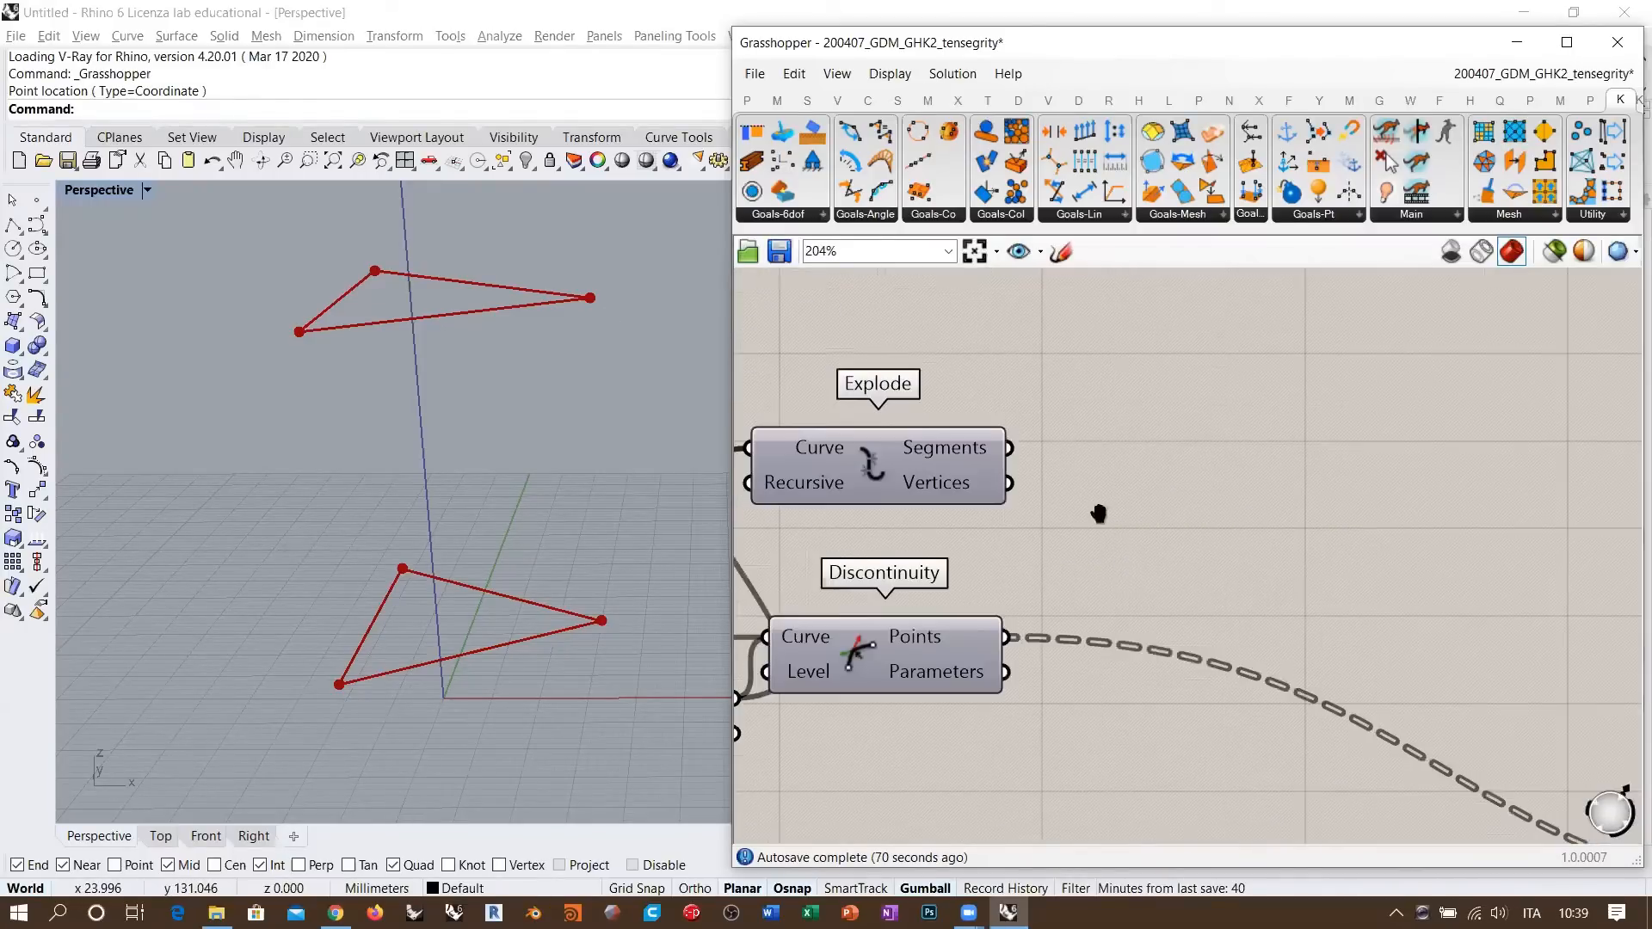
{"action": "scroll", "coordinate": [1098, 514], "scroll_direction": "down", "scroll_amount": 2}
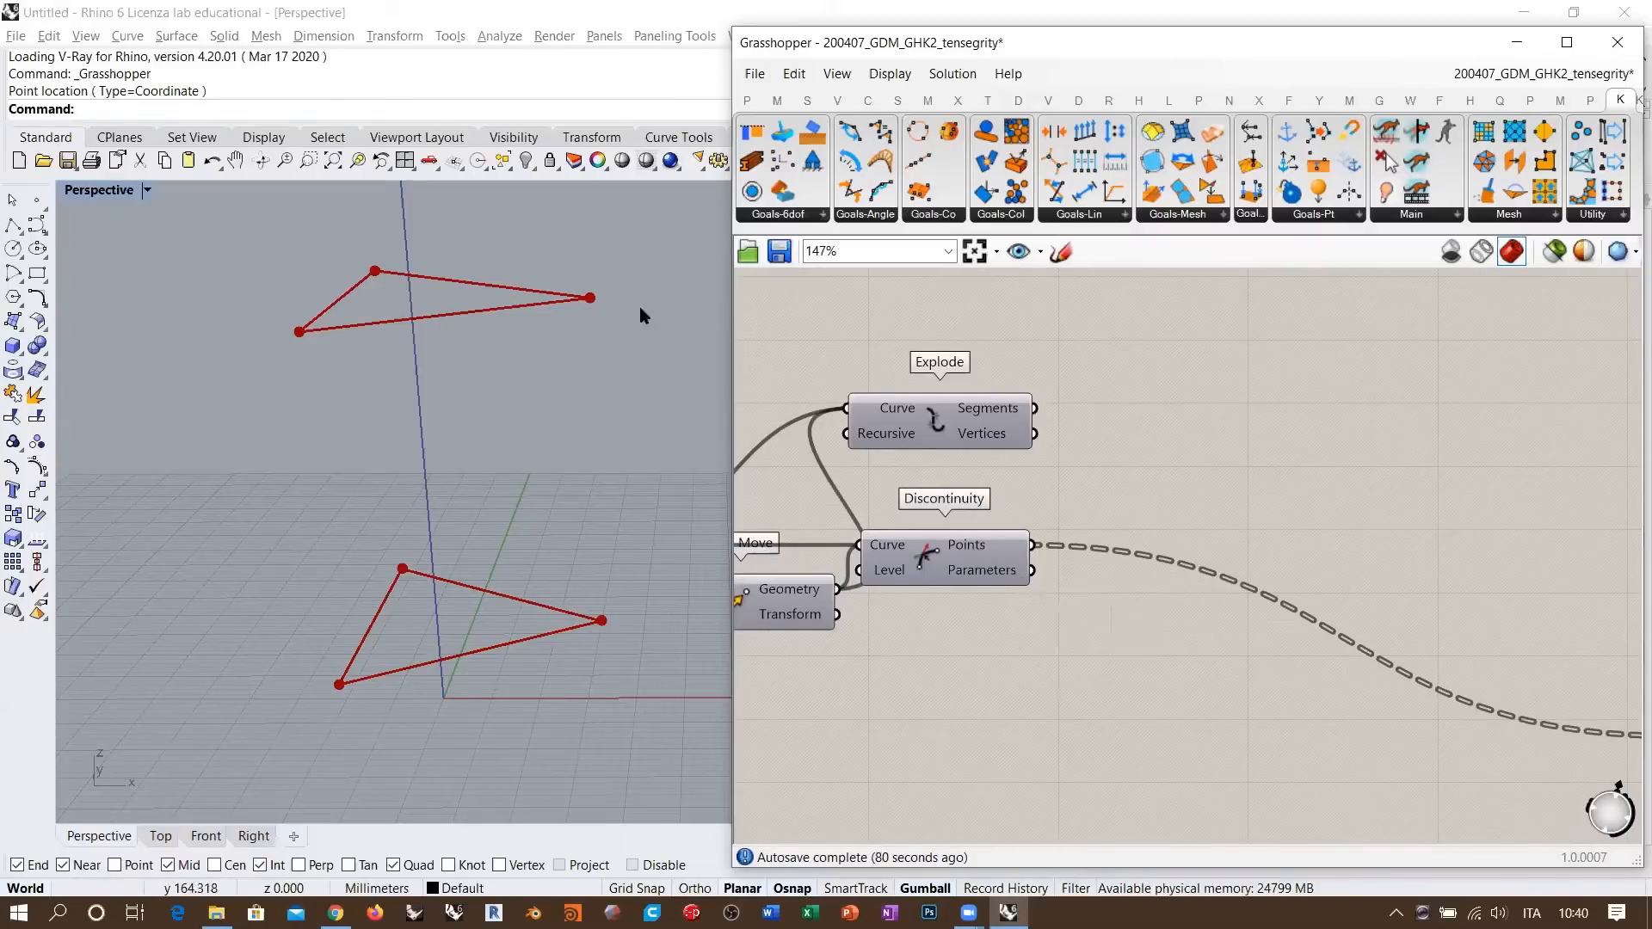
{"action": "right_click_drag", "start_coordinate": [509, 310], "coordinate": [488, 352], "text": "shift"}
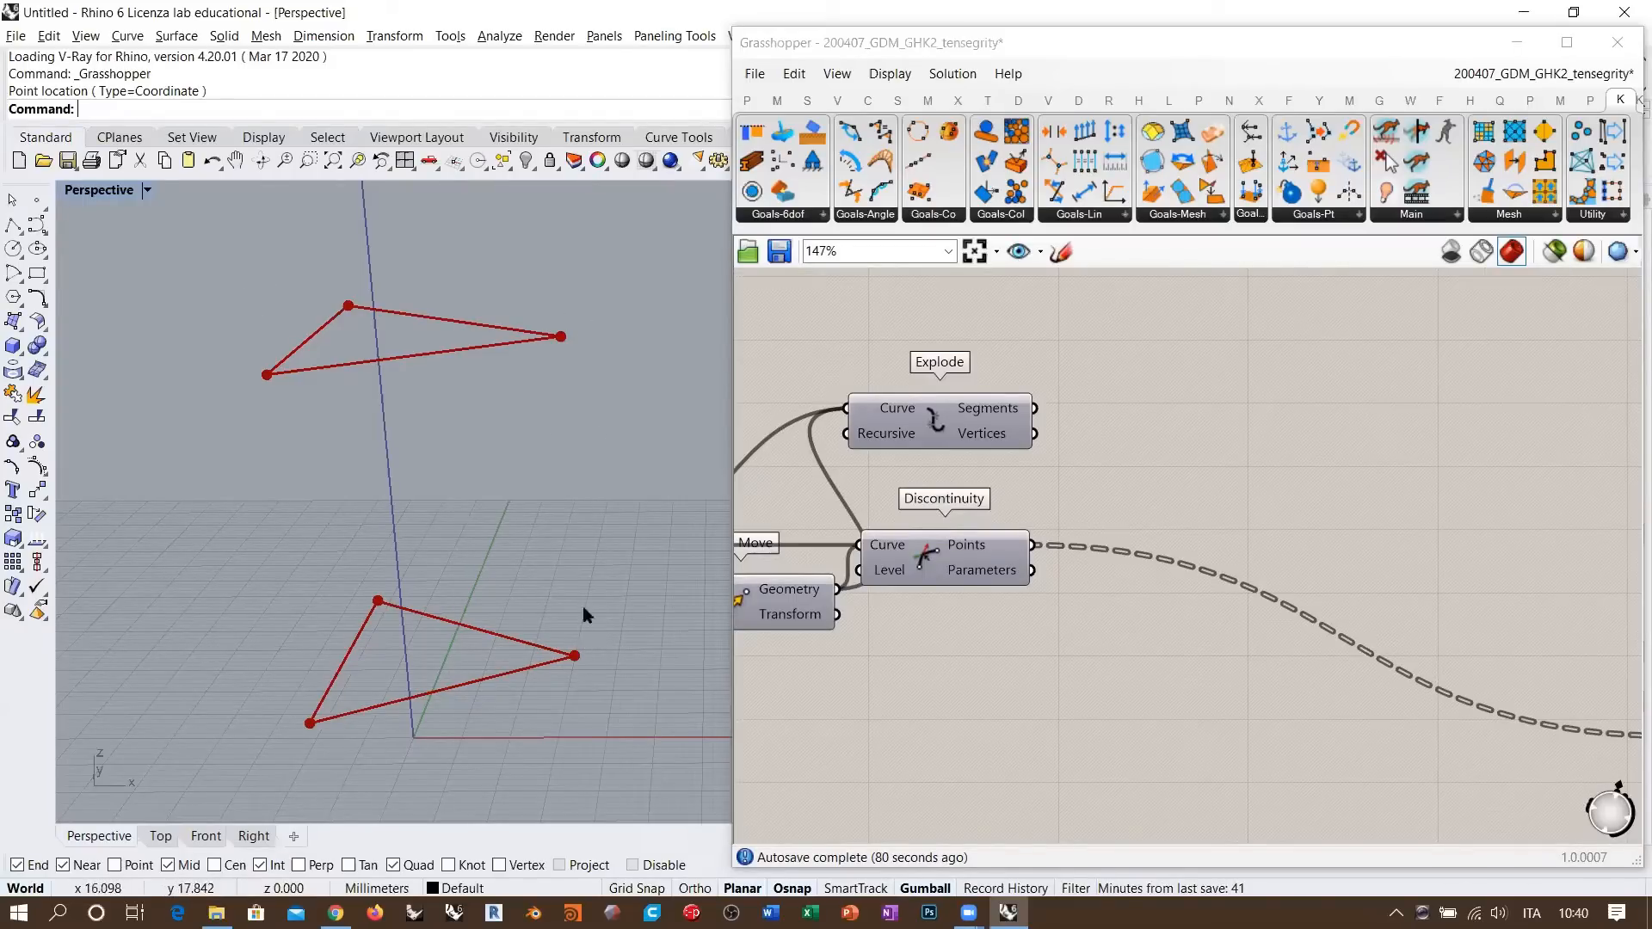
{"action": "double_click", "coordinate": [1215, 464]}
{"action": "type", "text": "point"}
{"action": "left_click", "coordinate": [1157, 351]}
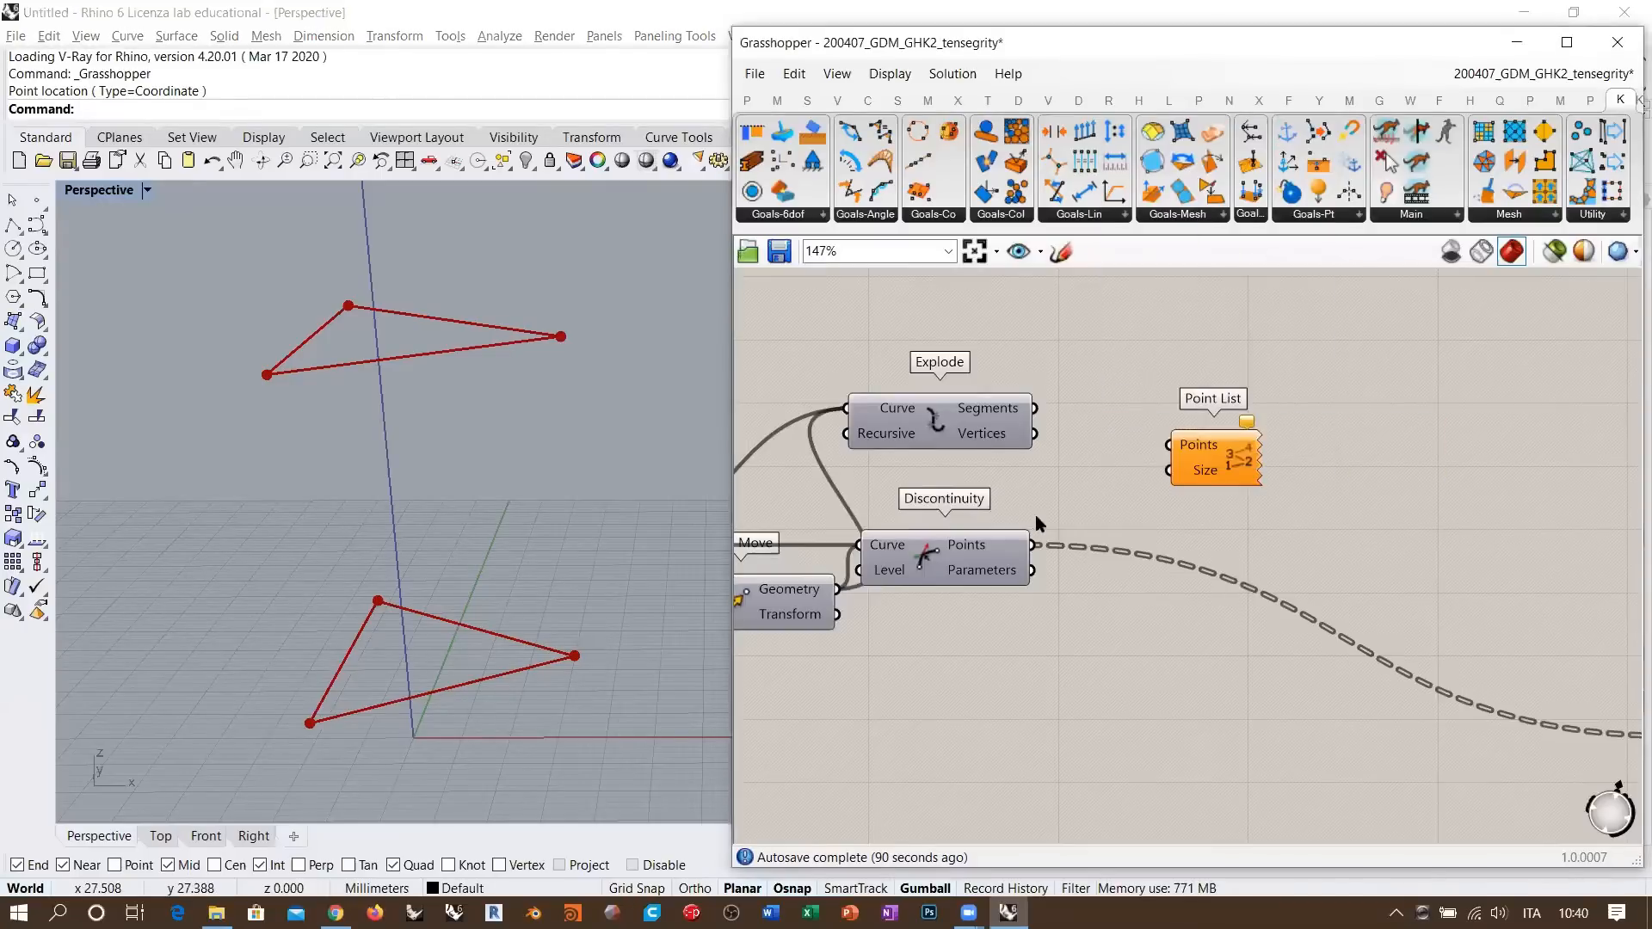
- Connect Discontinuity's Points output to Point List and drive its Size with a number slider set to 3.56
{"action": "left_click_drag", "start_coordinate": [1036, 548], "coordinate": [1117, 734]}
{"action": "double_click", "coordinate": [986, 734]}
{"action": "type", "text": "2"}
{"action": "key", "text": "Return"}
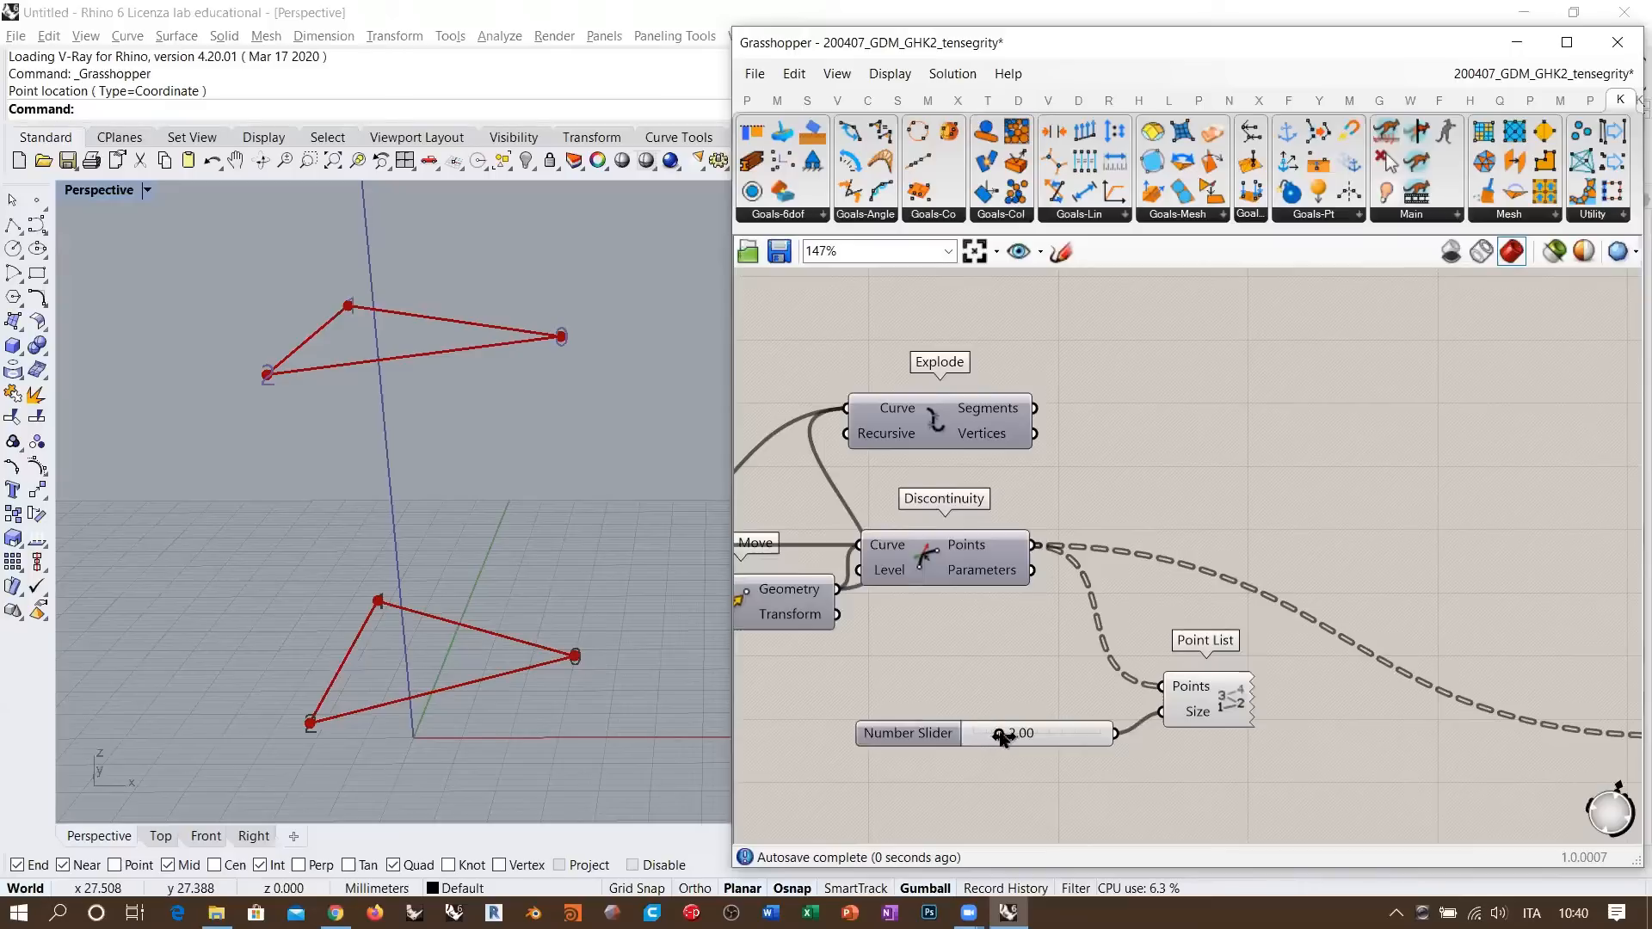
{"action": "left_click_drag", "start_coordinate": [998, 734], "coordinate": [1017, 734]}
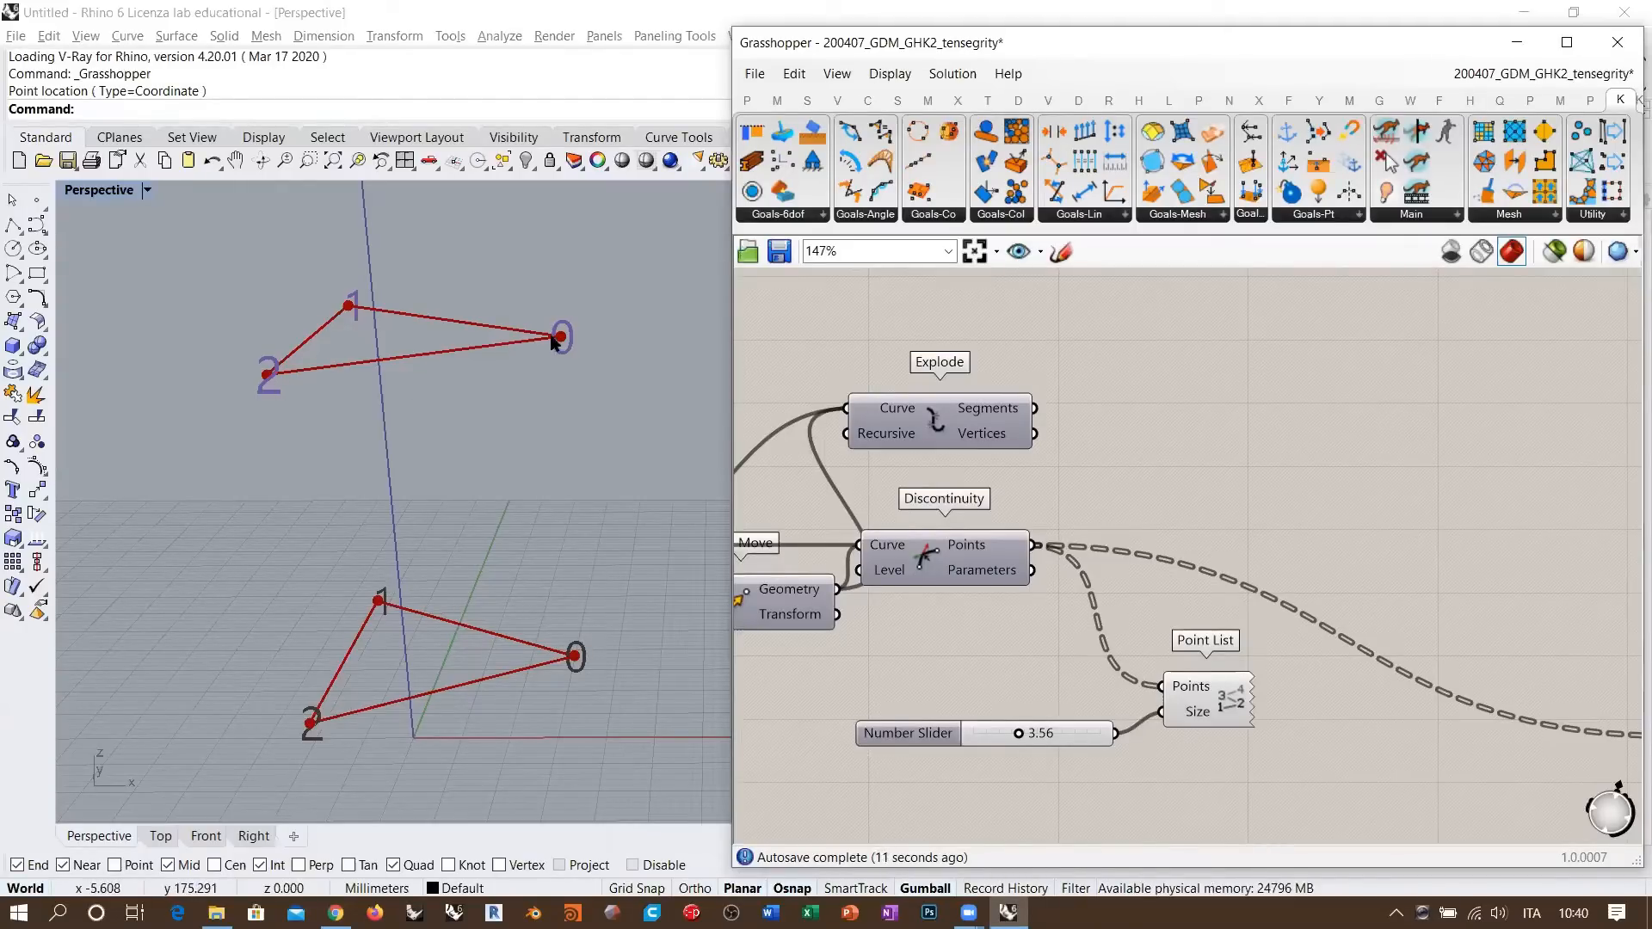
- Add a Shift List component and move Explode Tree next to the Discontinuity component
{"action": "double_click", "coordinate": [1277, 466]}
{"action": "type", "text": "shi"}
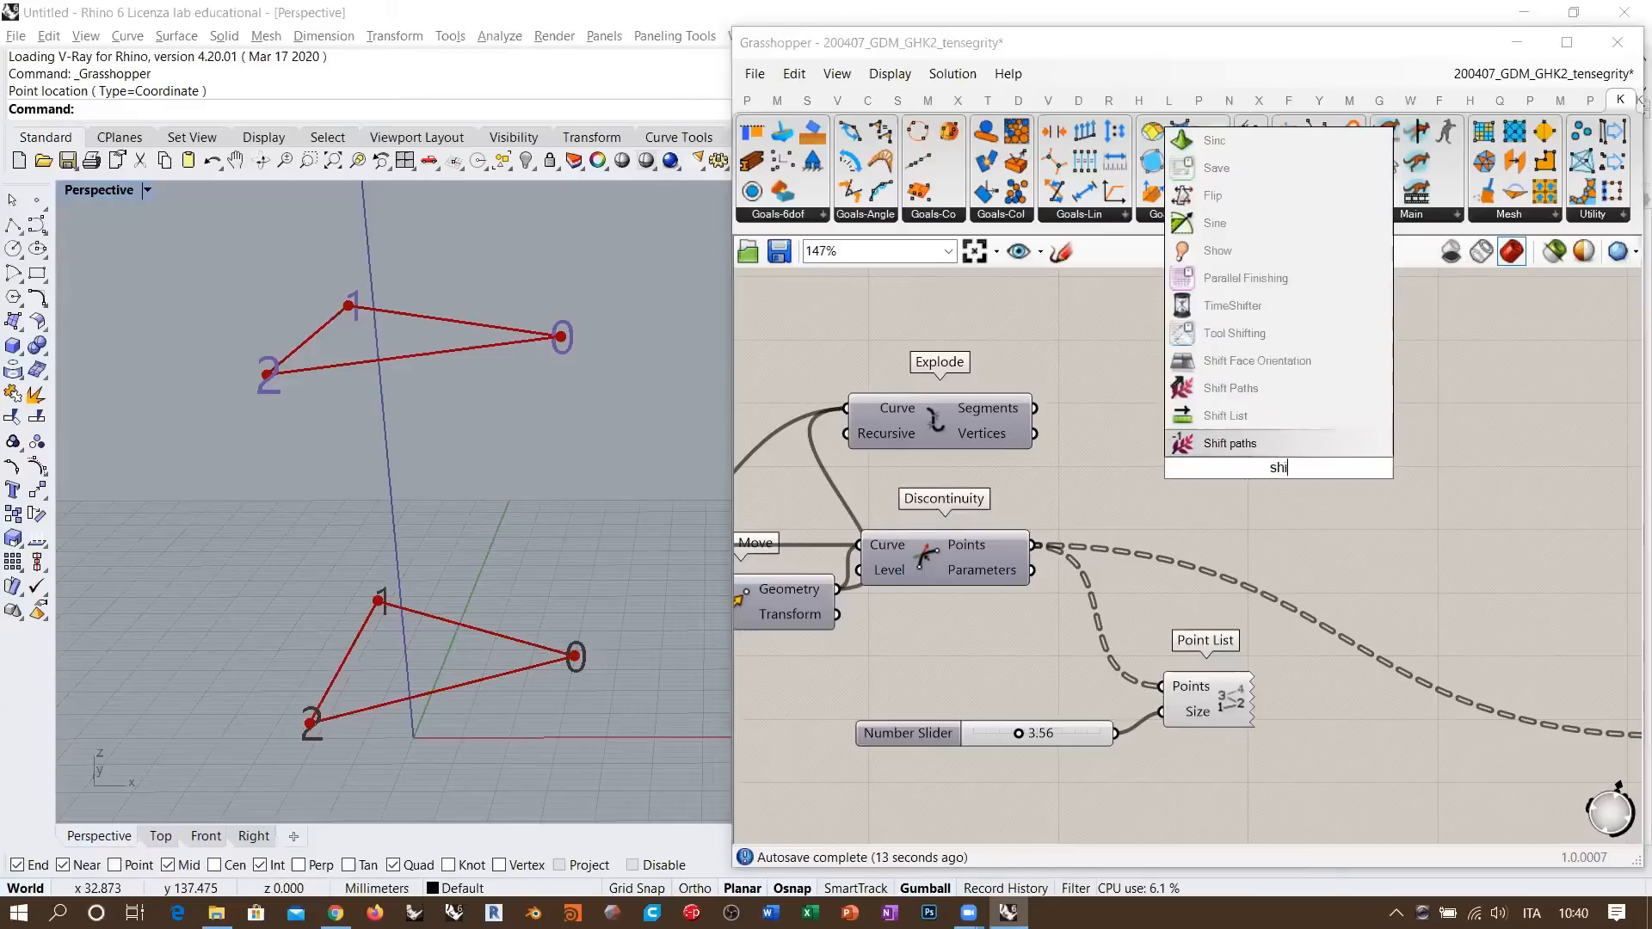
{"action": "left_click", "coordinate": [1225, 415]}
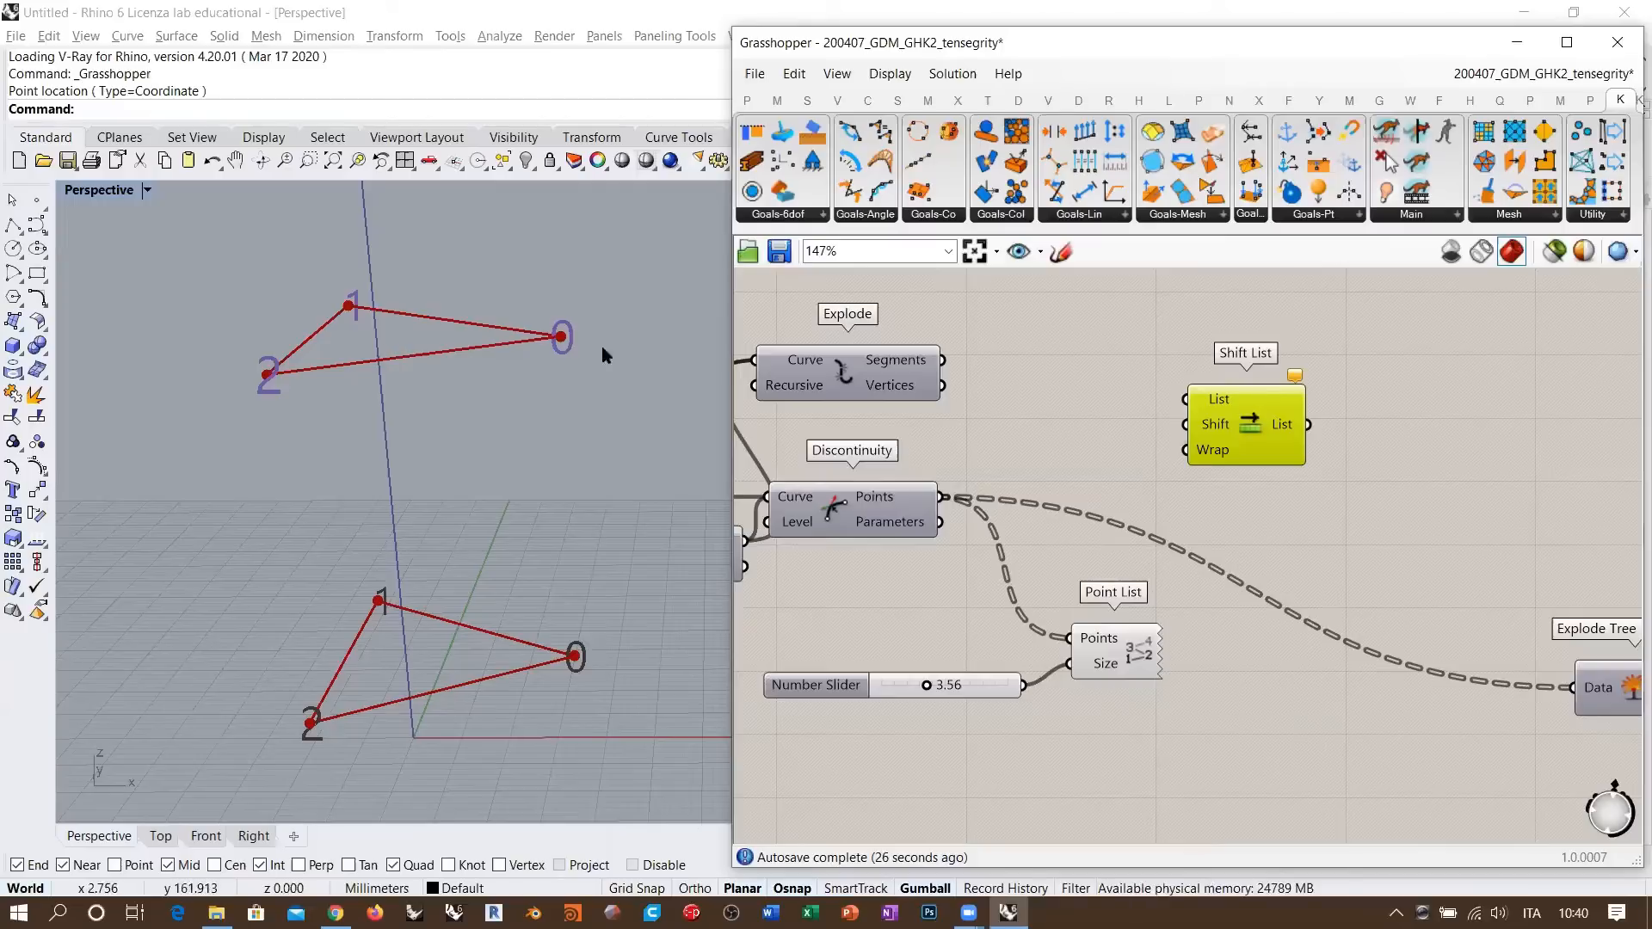
{"action": "right_click_drag", "start_coordinate": [1027, 517], "coordinate": [913, 478]}
{"action": "left_click_drag", "start_coordinate": [1533, 658], "coordinate": [967, 468]}
{"action": "left_click", "coordinate": [1128, 513]}
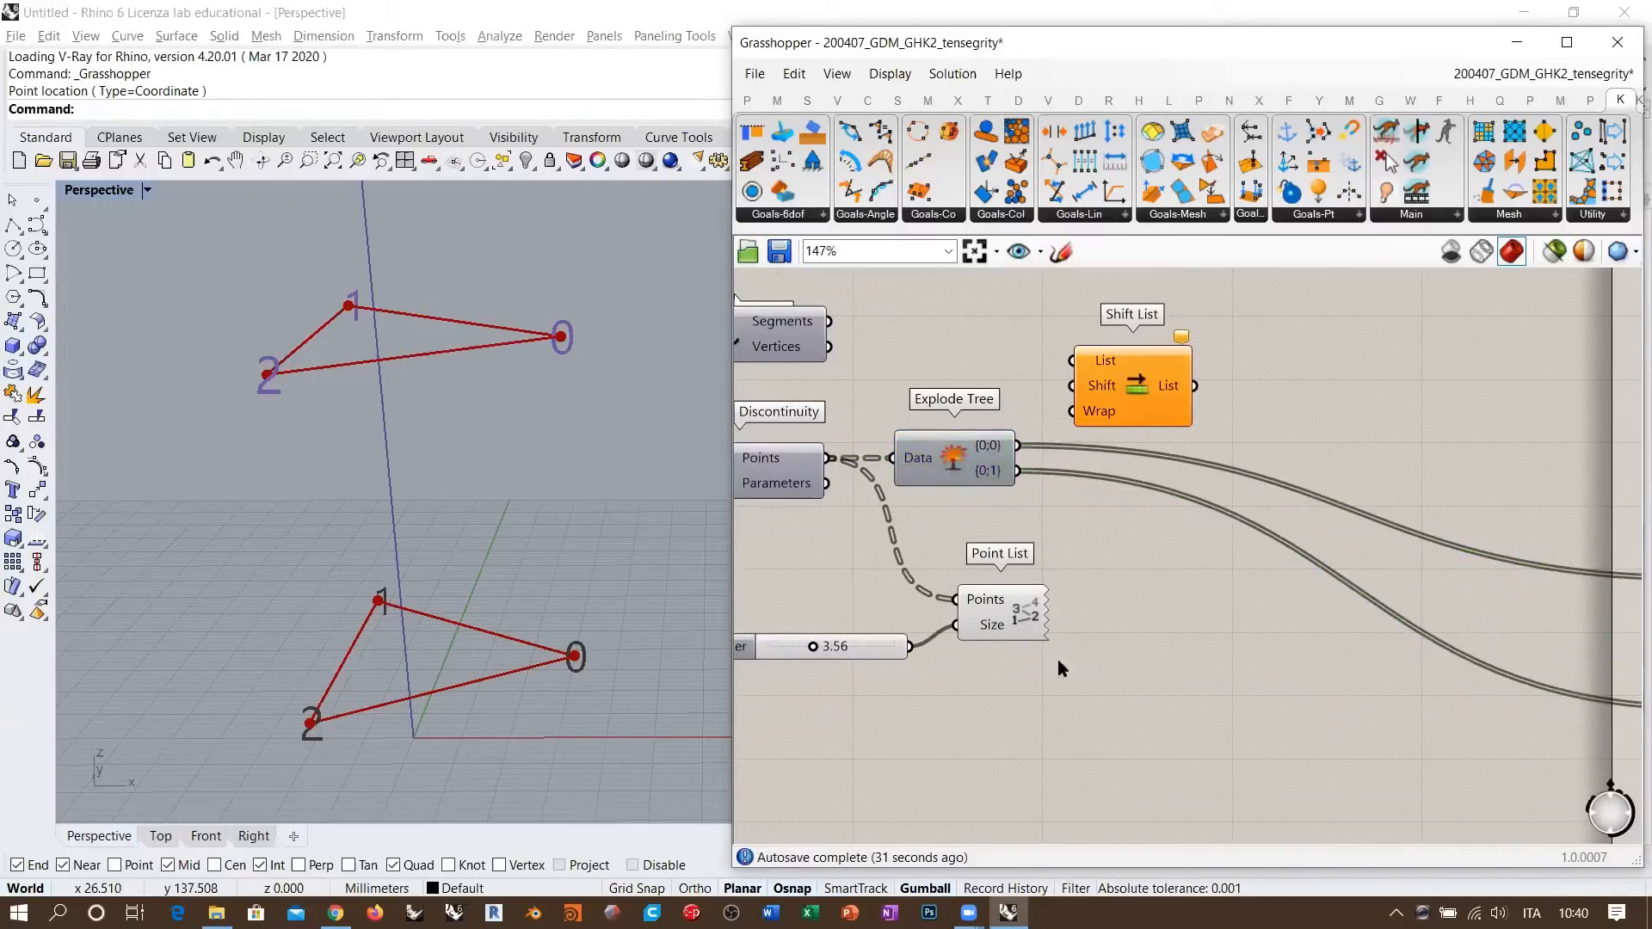
- Place Shift List just after Explode Tree and connect the {0;1} output to its List input
{"action": "left_click_drag", "start_coordinate": [1110, 418], "coordinate": [1125, 591]}
{"action": "left_click", "coordinate": [1132, 389]}
{"action": "left_click_drag", "start_coordinate": [1017, 471], "coordinate": [1099, 532]}
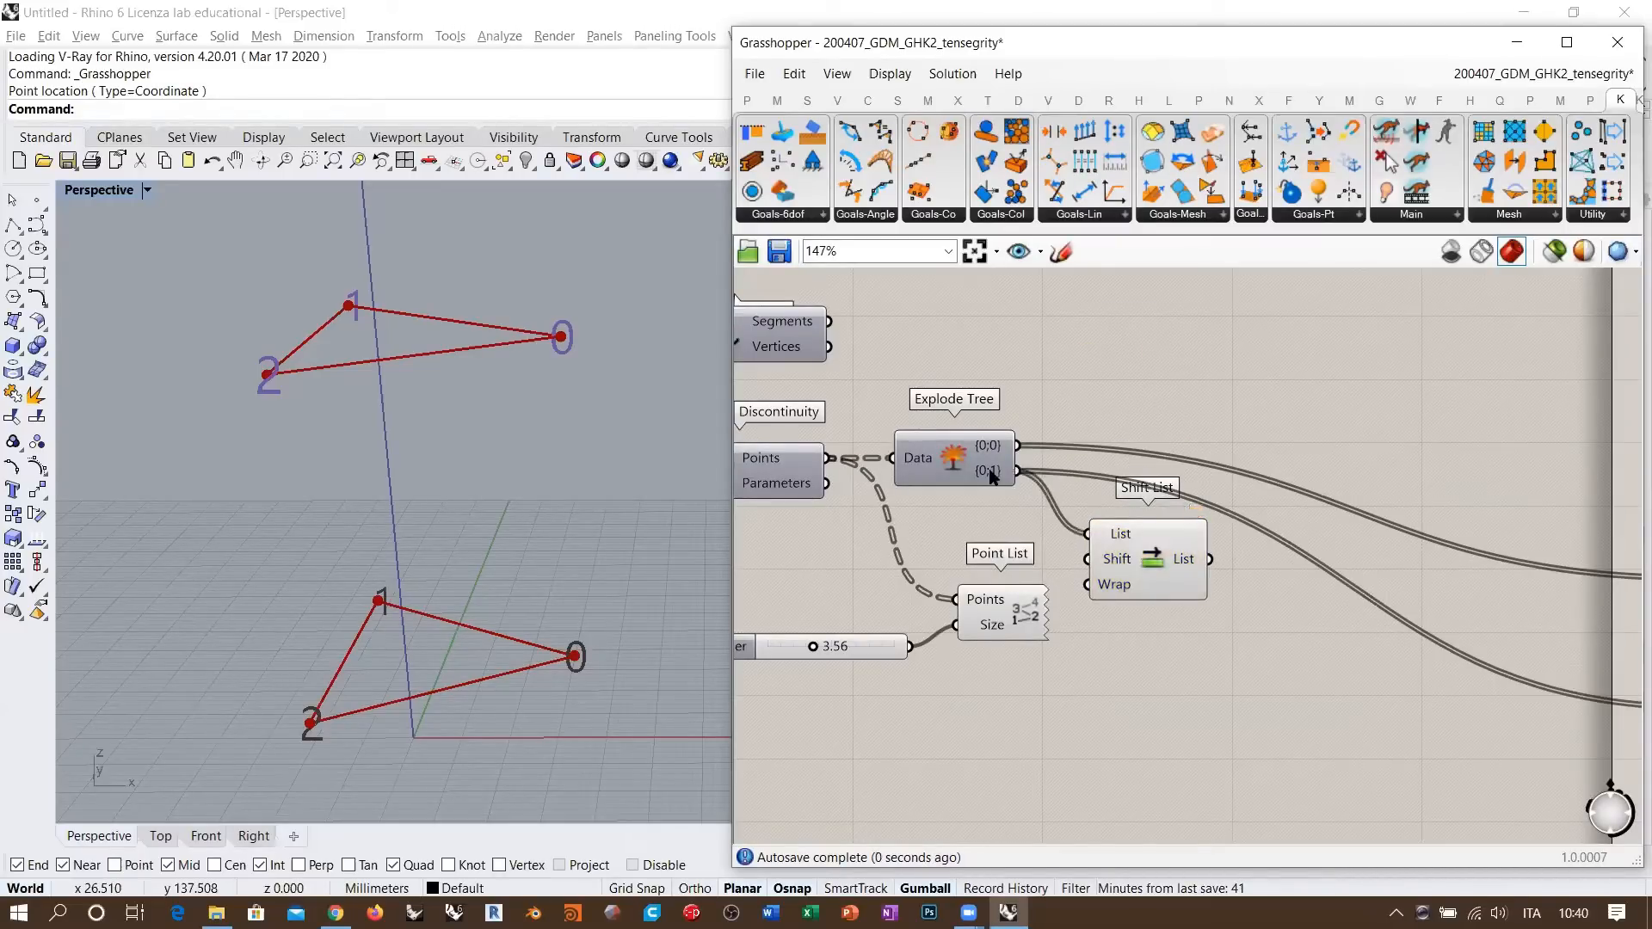
{"action": "left_click", "coordinate": [1134, 552]}
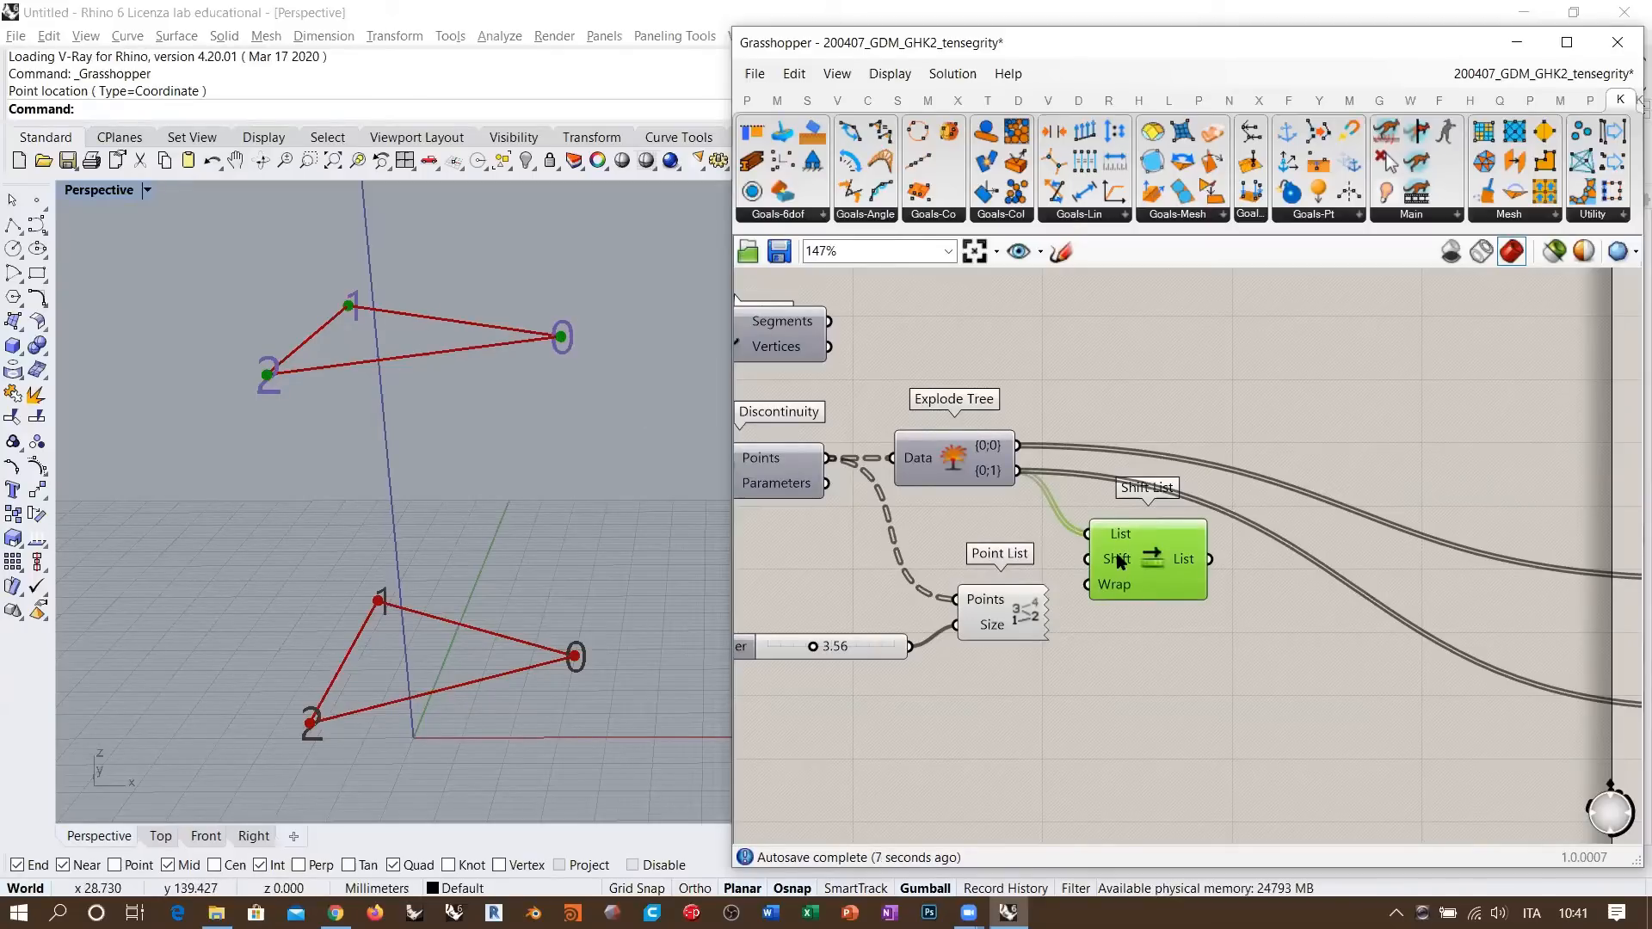
{"action": "mouse_move", "coordinate": [1121, 560]}
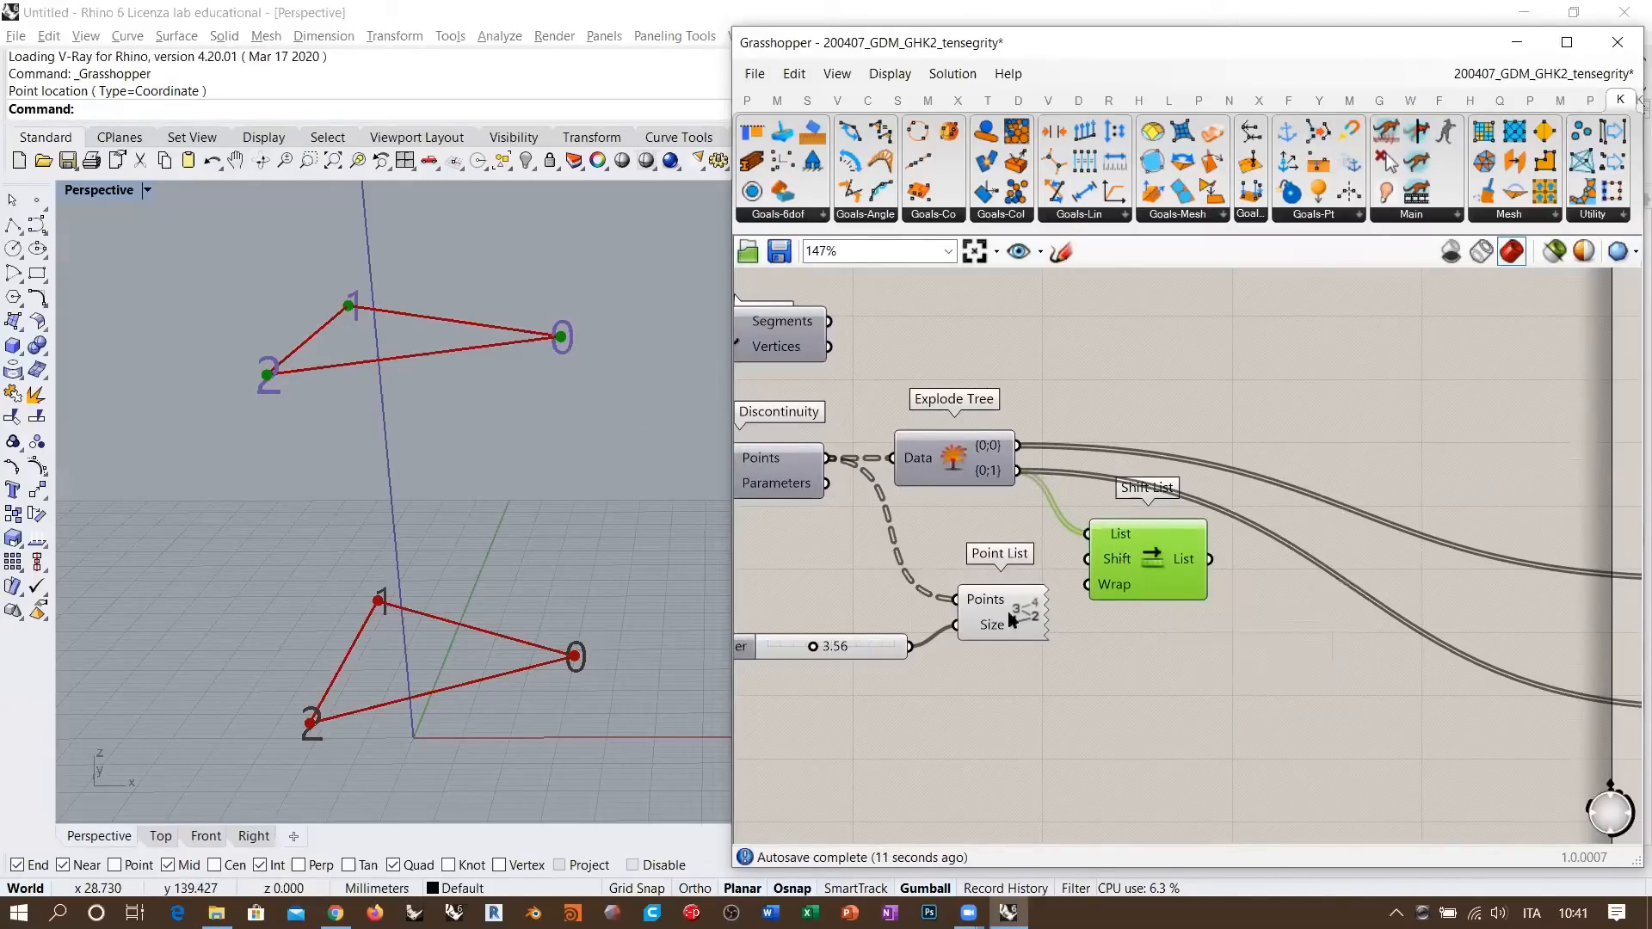
- Move Point List and its slider below Shift List and feed Point List with Shift List's output
{"action": "left_click_drag", "start_coordinate": [1004, 609], "coordinate": [1257, 691]}
{"action": "left_click_drag", "start_coordinate": [860, 644], "coordinate": [1106, 702]}
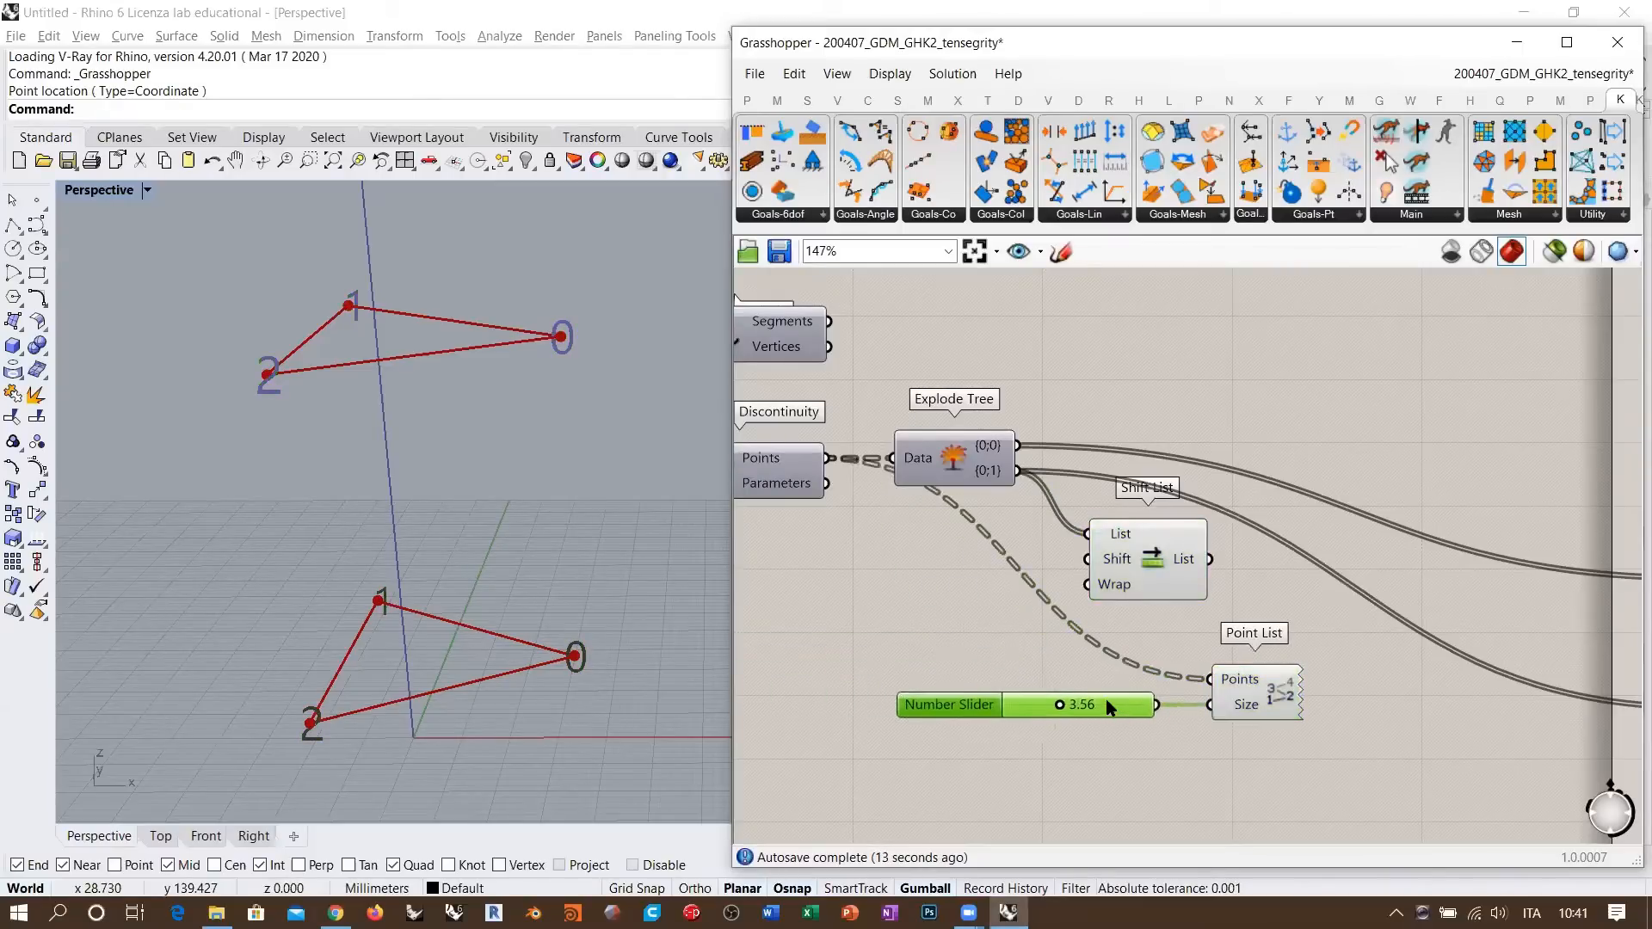
{"action": "left_click_drag", "start_coordinate": [1269, 687], "coordinate": [1300, 687]}
{"action": "left_click", "coordinate": [1230, 563]}
{"action": "left_click_drag", "start_coordinate": [1209, 559], "coordinate": [1250, 677]}
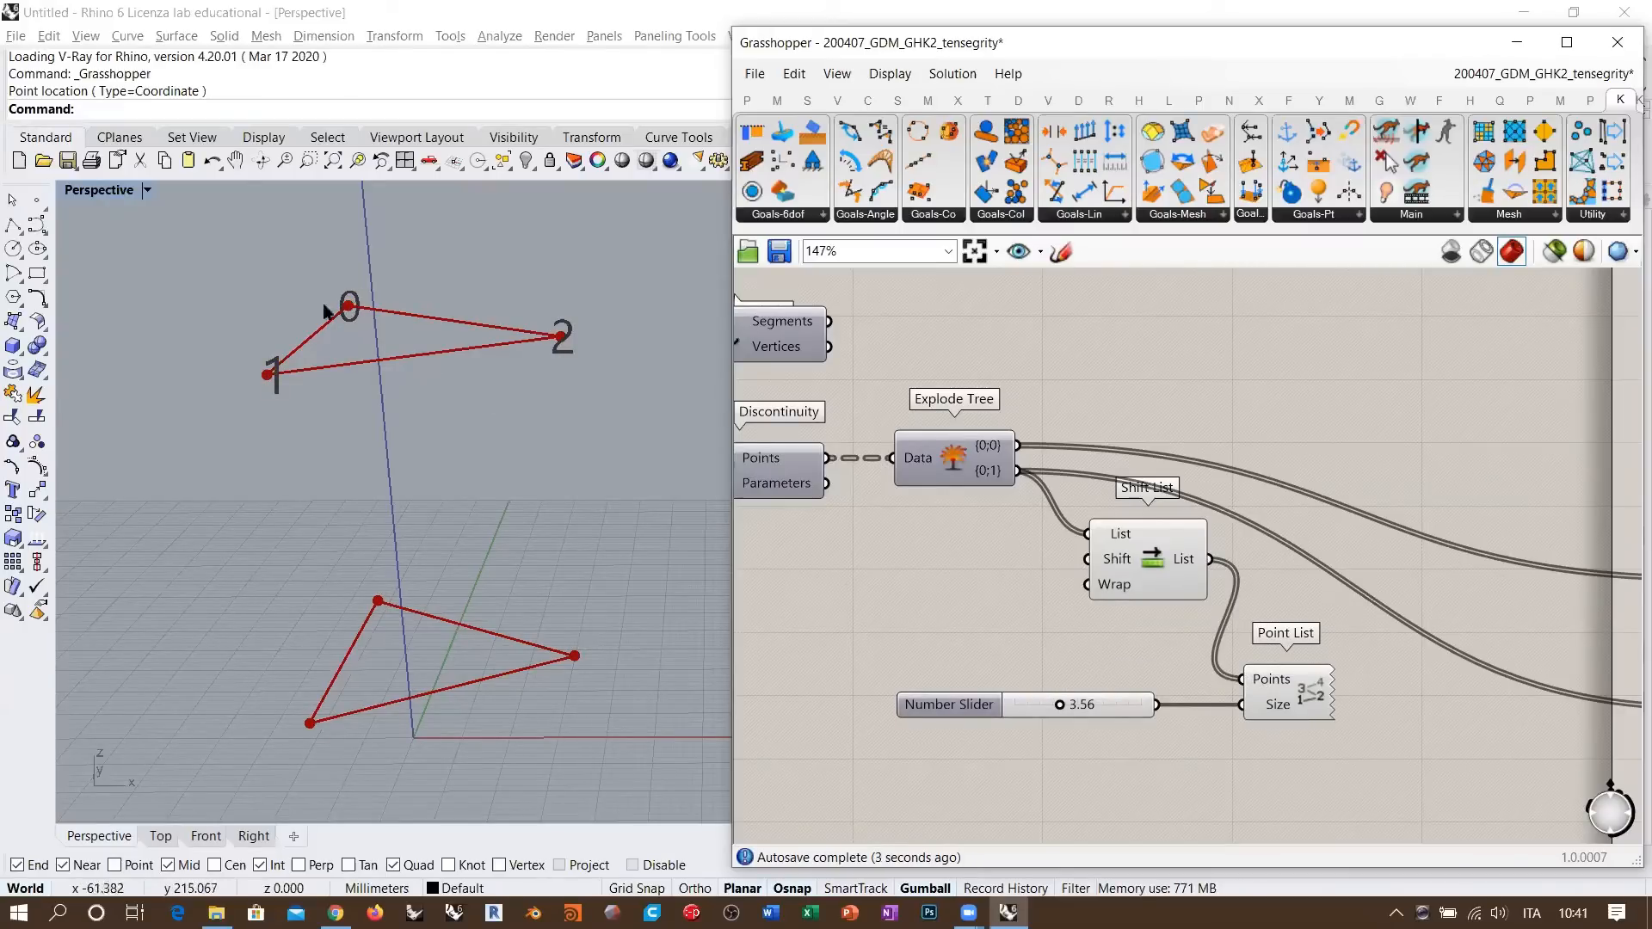
- Add a Line component with Explode Tree's {0;0} output as Start Point and Shift List's output as End Point
{"action": "double_click", "coordinate": [1258, 374]}
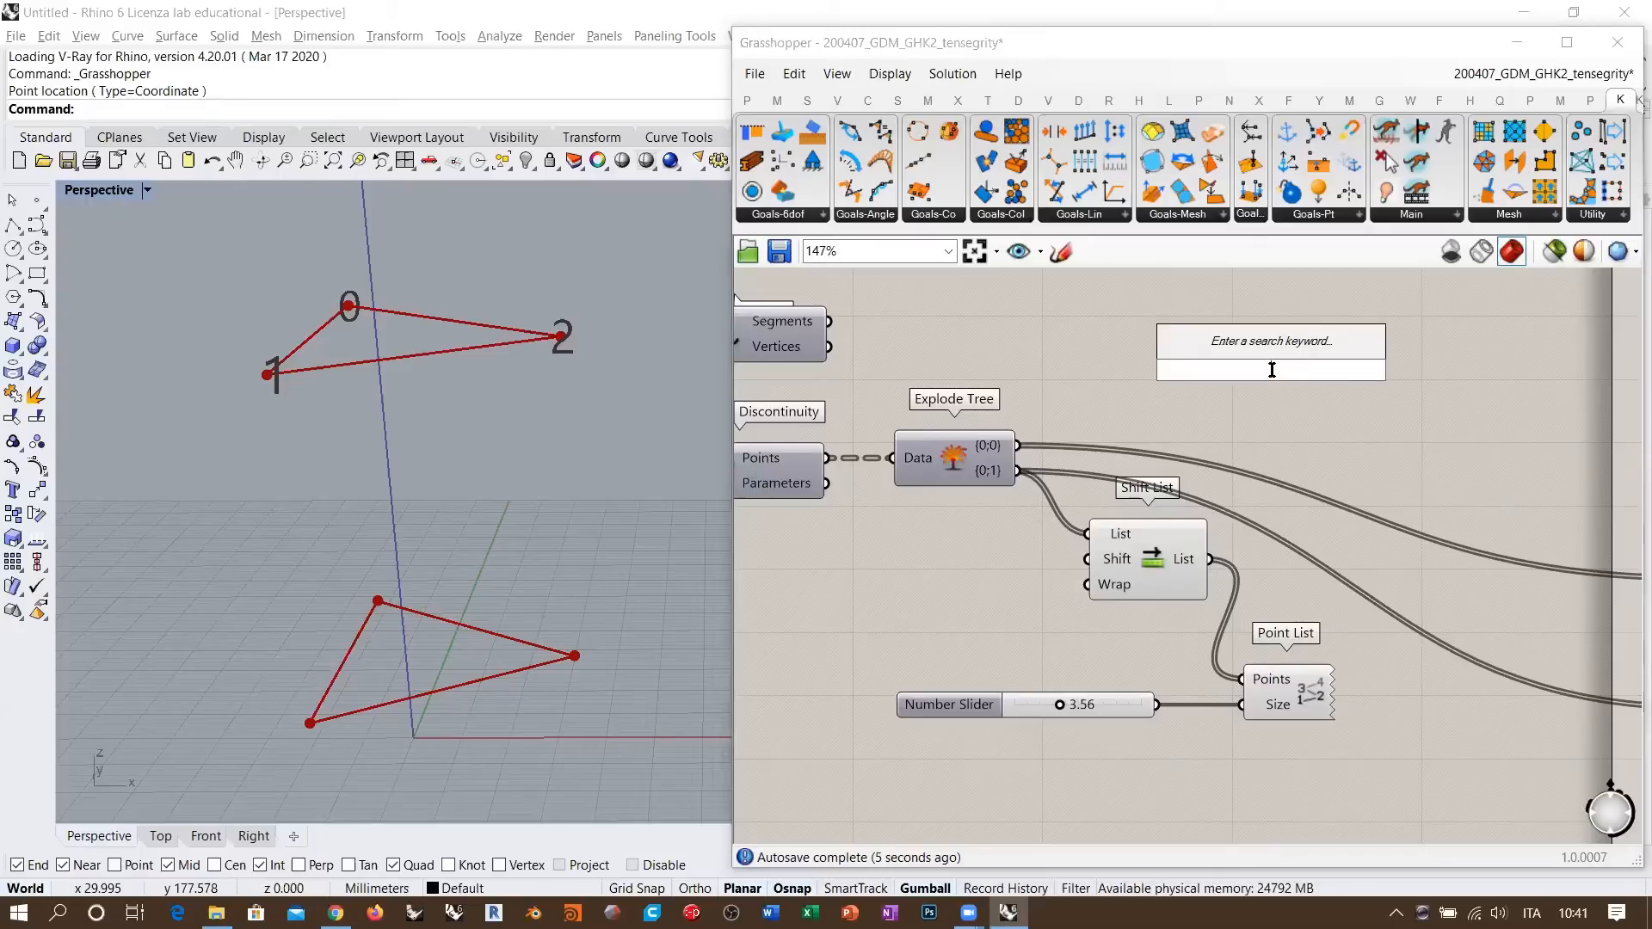
{"action": "type", "text": "line"}
{"action": "left_click", "coordinate": [1224, 342]}
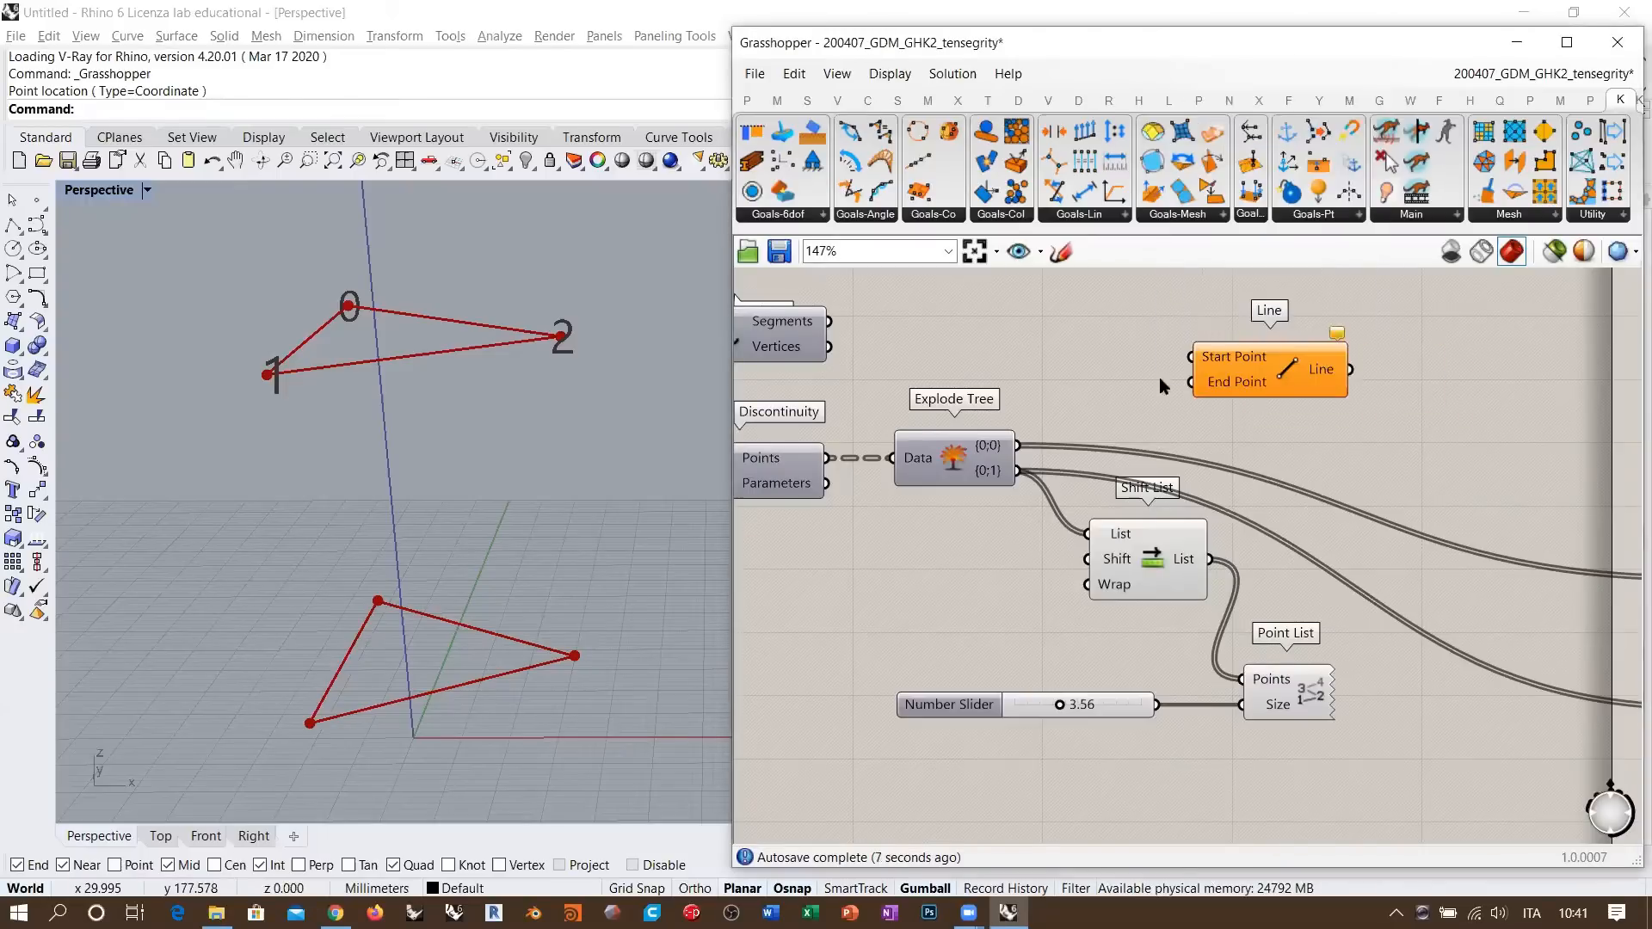
{"action": "left_click_drag", "start_coordinate": [1018, 445], "coordinate": [1190, 356]}
{"action": "left_click_drag", "start_coordinate": [1194, 566], "coordinate": [1191, 381]}
{"action": "left_click", "coordinate": [1299, 447]}
{"action": "mouse_move", "coordinate": [413, 469]}
{"action": "right_mouse_down"}
{"action": "mouse_move", "coordinate": [372, 505]}
{"action": "mouse_move", "coordinate": [375, 408]}
{"action": "mouse_move", "coordinate": [586, 385]}
{"action": "mouse_move", "coordinate": [409, 515]}
{"action": "mouse_move", "coordinate": [427, 475]}
{"action": "right_mouse_up"}
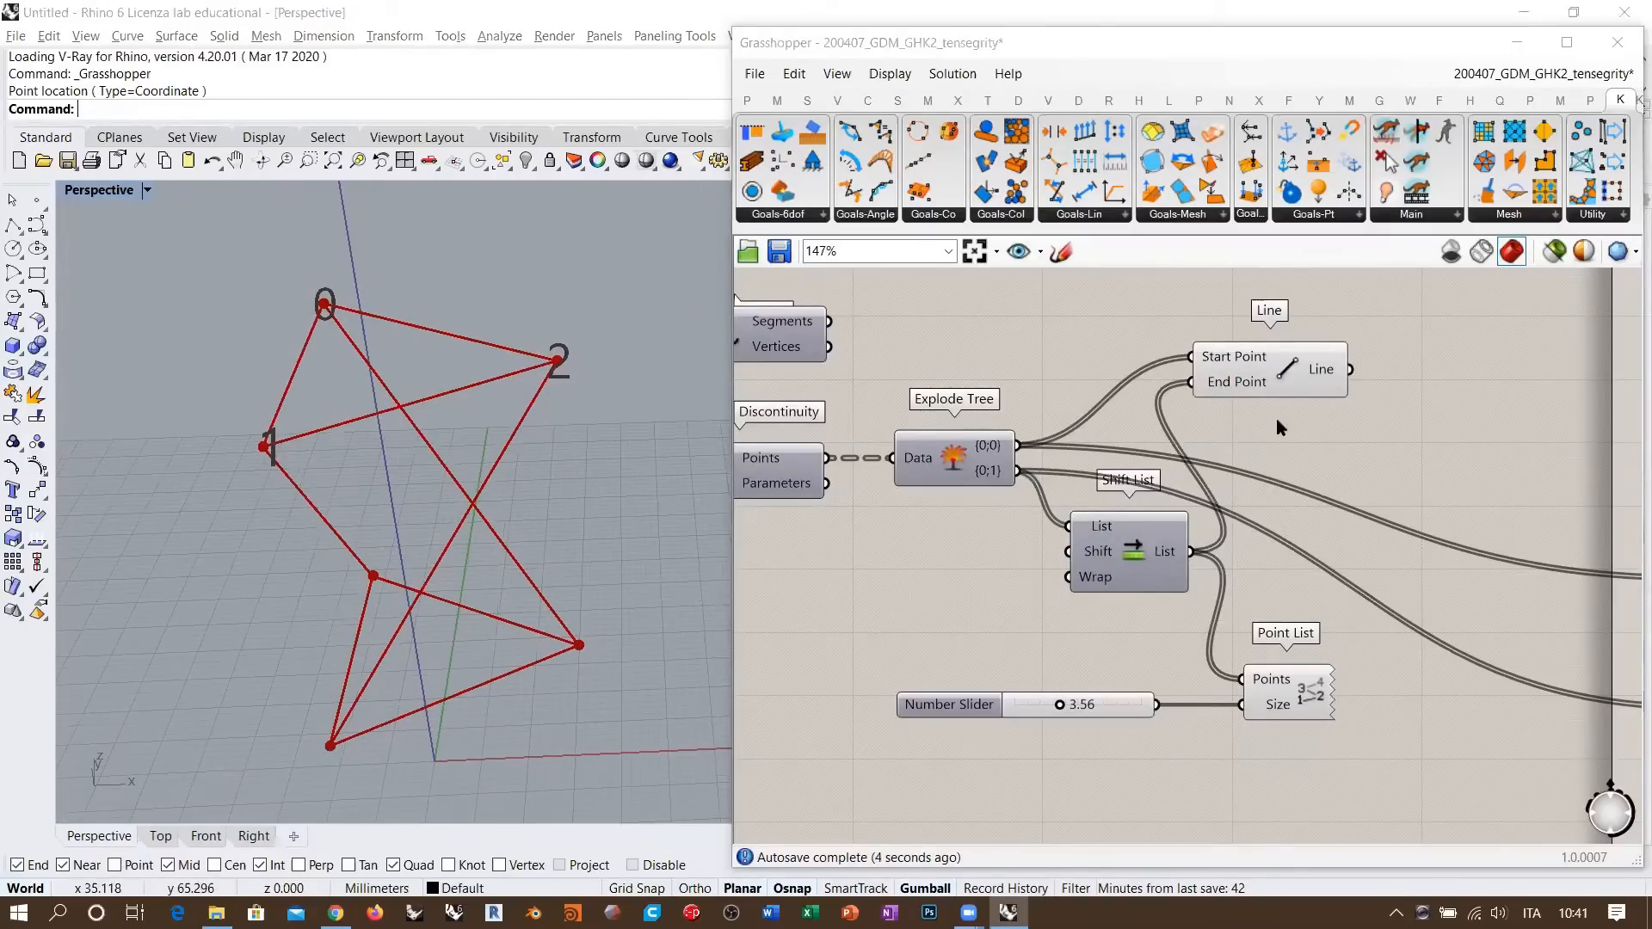
- Arrange the Shift List and Line components in a row beside Explode Tree
{"action": "left_click_drag", "start_coordinate": [1273, 378], "coordinate": [1311, 468]}
{"action": "left_click", "coordinate": [1121, 392]}
{"action": "left_click_drag", "start_coordinate": [1128, 551], "coordinate": [1118, 495]}
{"action": "left_click", "coordinate": [1174, 349]}
{"action": "left_click_drag", "start_coordinate": [1287, 454], "coordinate": [1269, 453]}
{"action": "left_click", "coordinate": [1221, 352]}
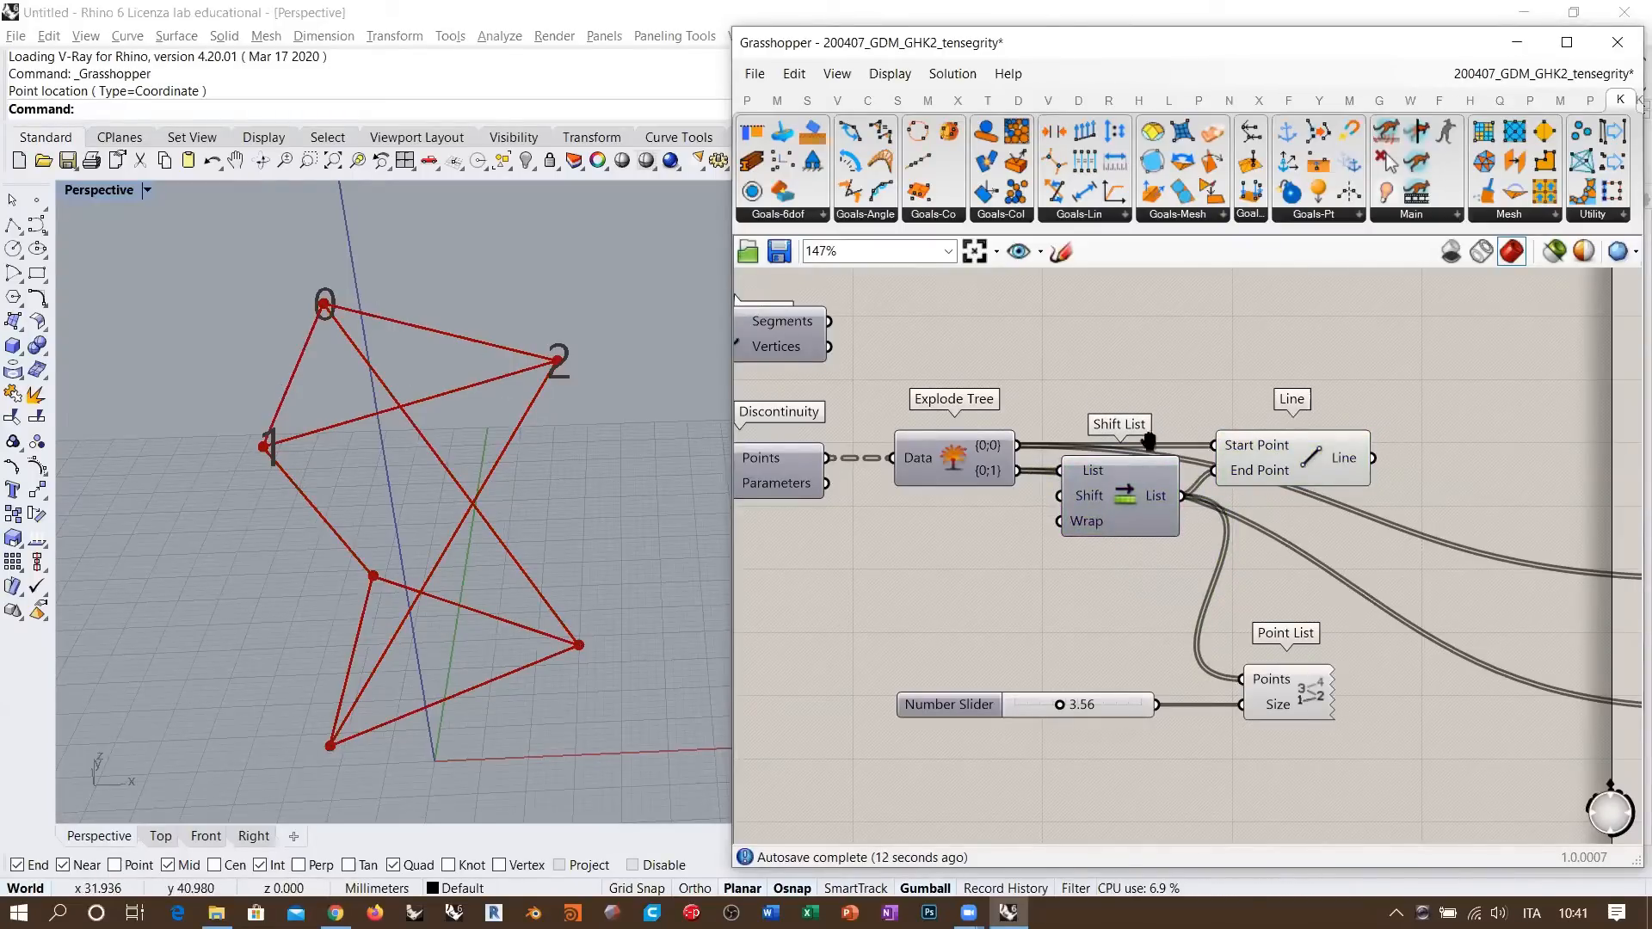
- Delete the Point List component together with its number slider
{"action": "scroll", "coordinate": [1244, 587], "scroll_direction": "down", "scroll_amount": 1}
{"action": "right_click_drag", "start_coordinate": [1244, 587], "coordinate": [1154, 504]}
{"action": "left_click_drag", "start_coordinate": [1228, 658], "coordinate": [945, 558]}
{"action": "key", "text": "Delete"}
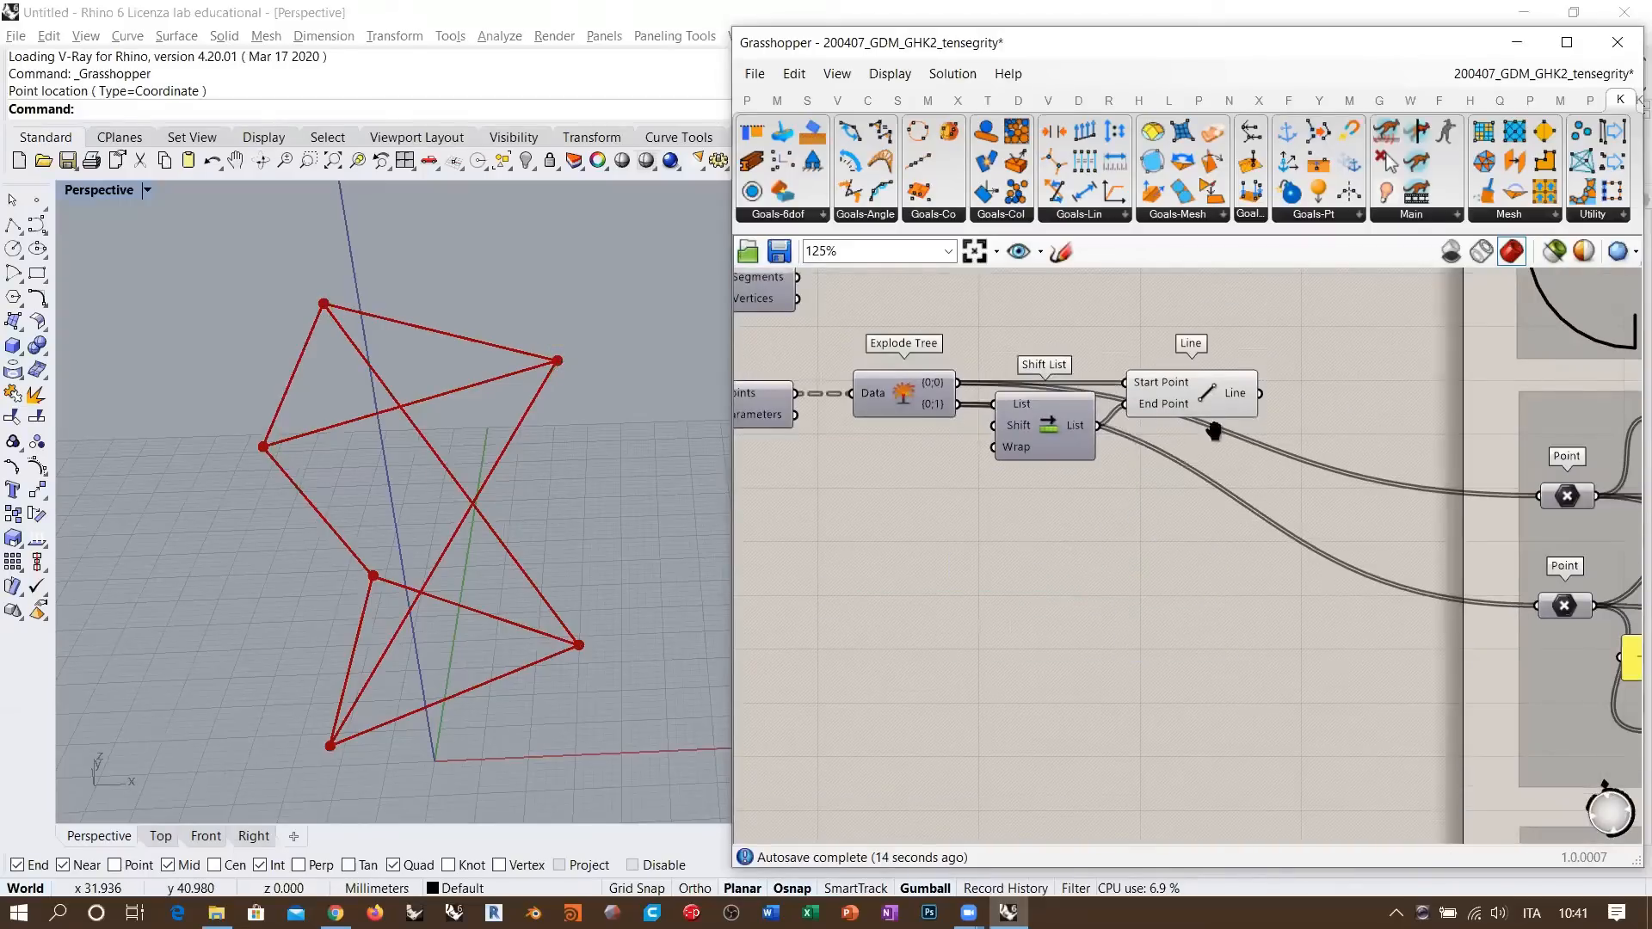
- Highlight the new Line component's lines in the viewport and compare them with the members in the tensegrity photo
{"action": "right_click_drag", "start_coordinate": [1221, 418], "coordinate": [1053, 427]}
{"action": "left_click", "coordinate": [1044, 404]}
{"action": "right_click_drag", "start_coordinate": [534, 524], "coordinate": [501, 487]}
{"action": "right_click_drag", "start_coordinate": [1518, 405], "coordinate": [1199, 531]}
{"action": "right_click_drag", "start_coordinate": [1462, 377], "coordinate": [991, 626]}
{"action": "right_click_drag", "start_coordinate": [1489, 627], "coordinate": [985, 399]}
{"action": "scroll", "coordinate": [1131, 669], "scroll_direction": "up", "scroll_amount": 5}
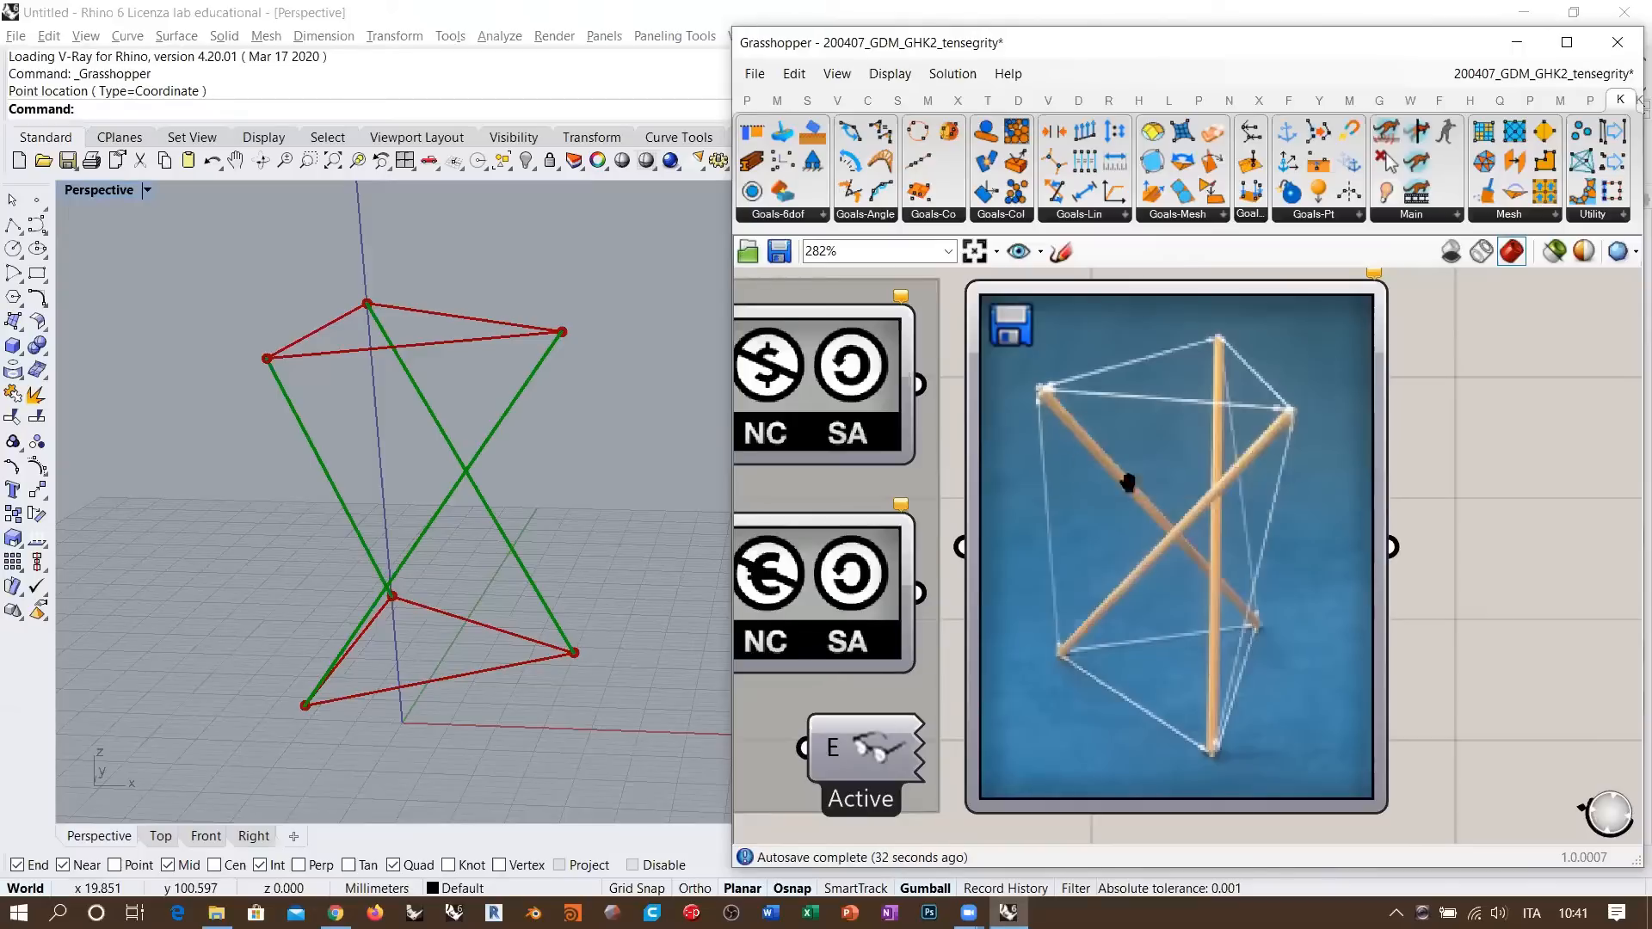
{"action": "scroll", "coordinate": [1127, 483], "scroll_direction": "down", "scroll_amount": 5}
- Duplicate the Line component above the first and connect Explode Tree's {0;0} and {0;1} outputs to its Start and End Points
{"action": "scroll", "coordinate": [1067, 520], "scroll_direction": "up", "scroll_amount": 4}
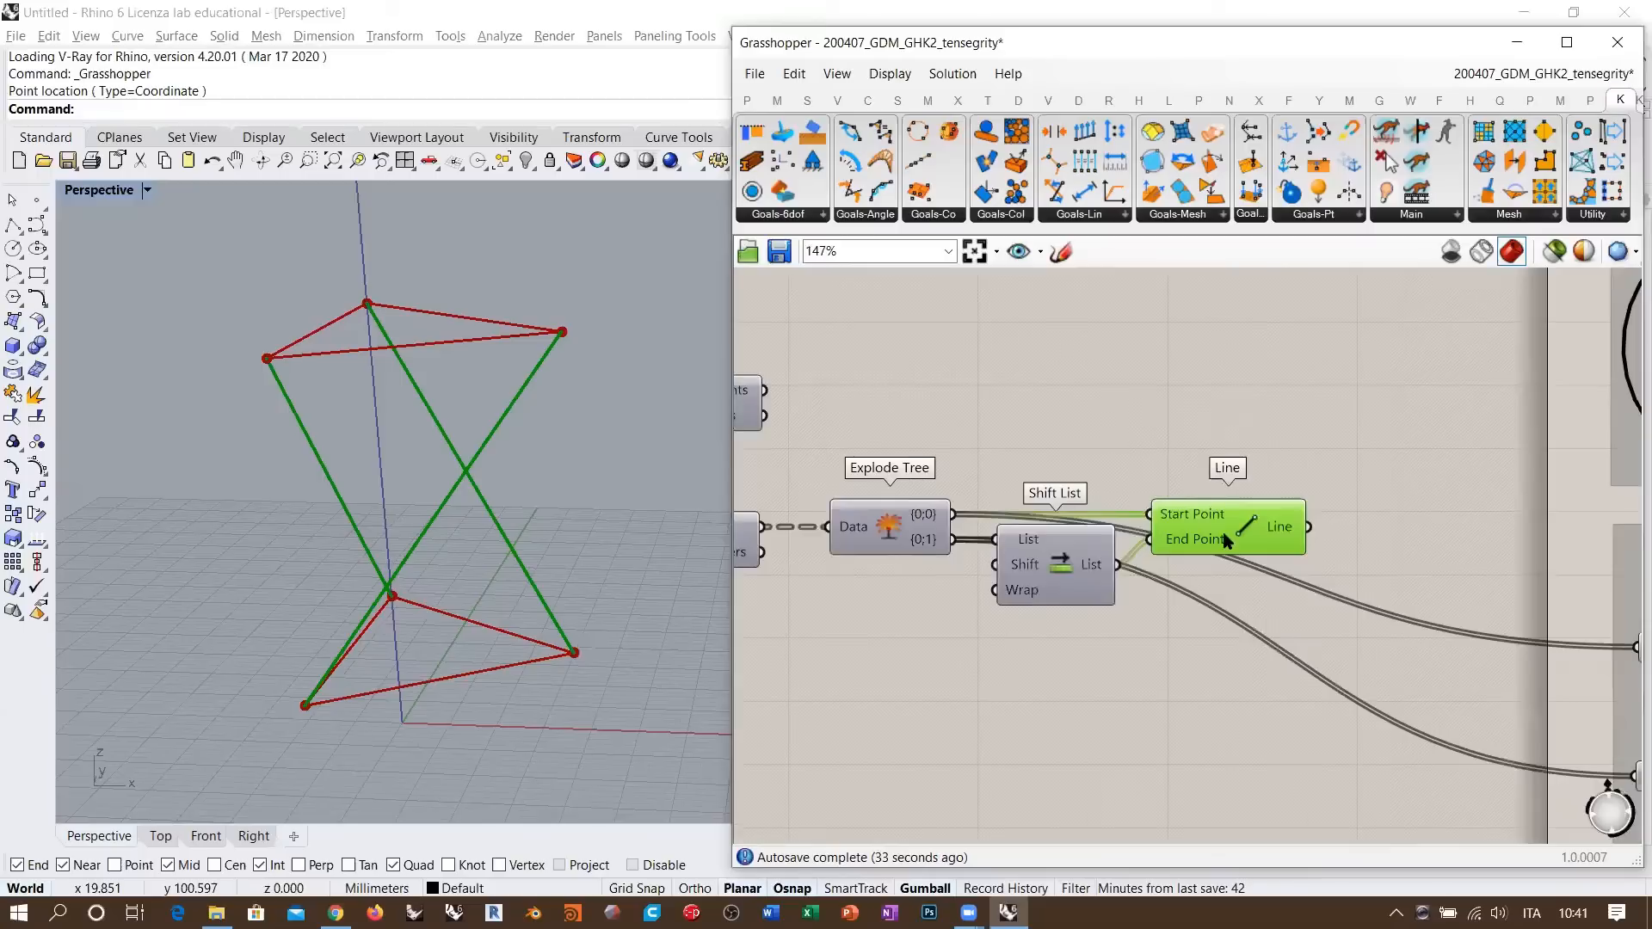
{"action": "left_click_drag", "start_coordinate": [1226, 540], "coordinate": [951, 540], "text": "alt"}
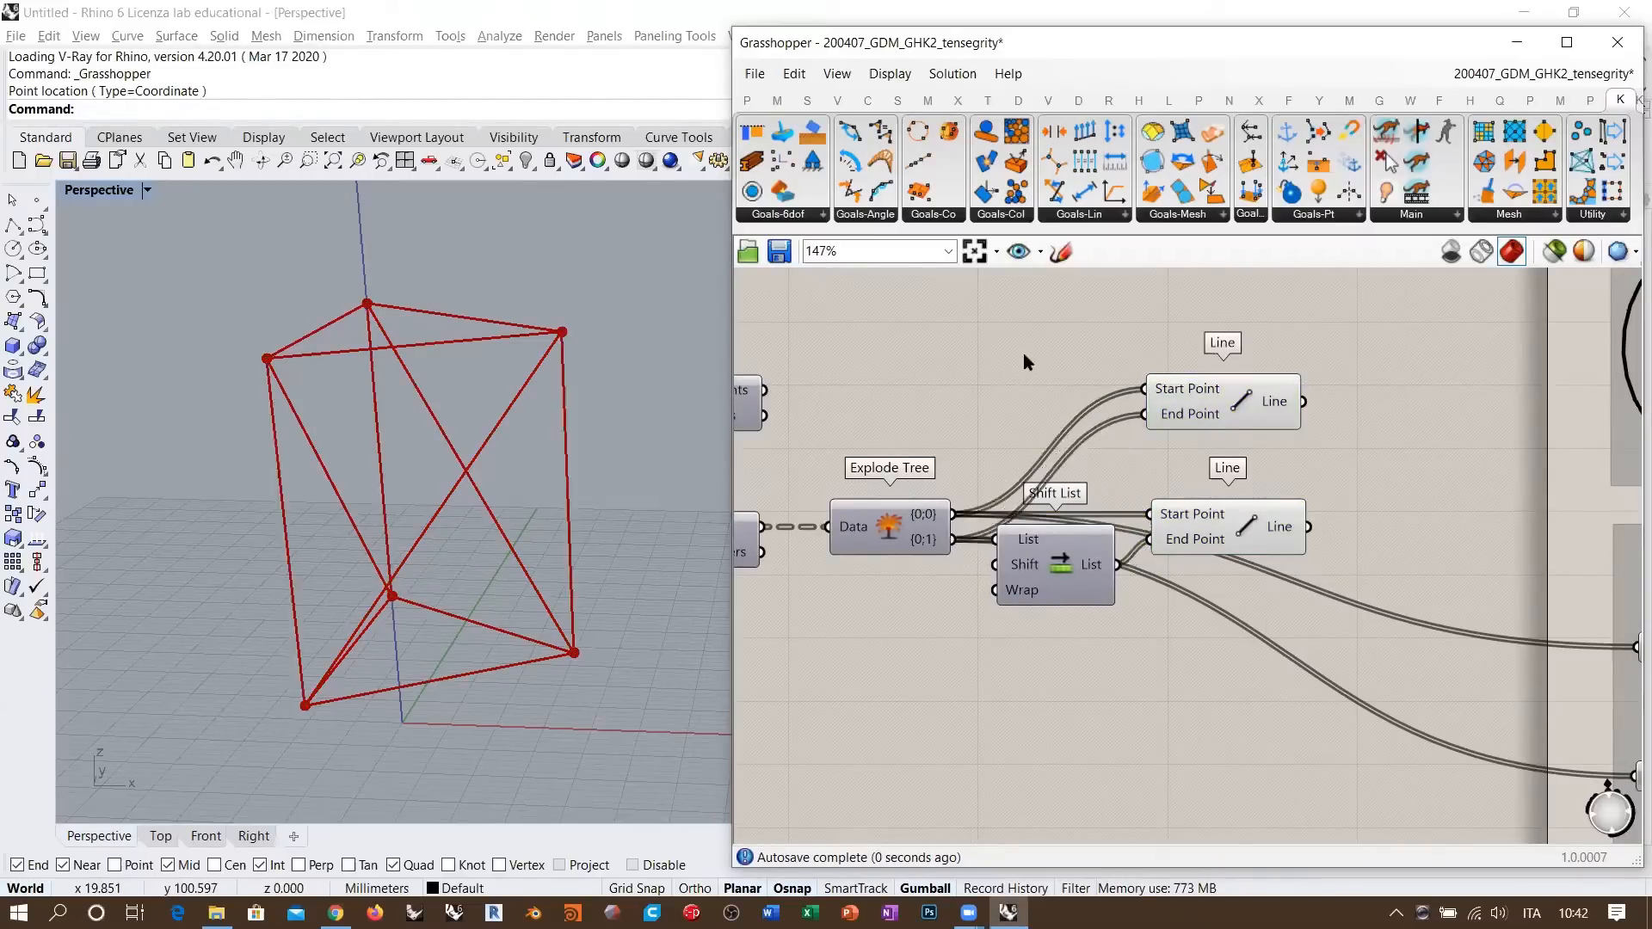
{"action": "right_click_drag", "start_coordinate": [499, 421], "coordinate": [520, 462]}
{"action": "right_click_drag", "start_coordinate": [1161, 516], "coordinate": [1257, 516]}
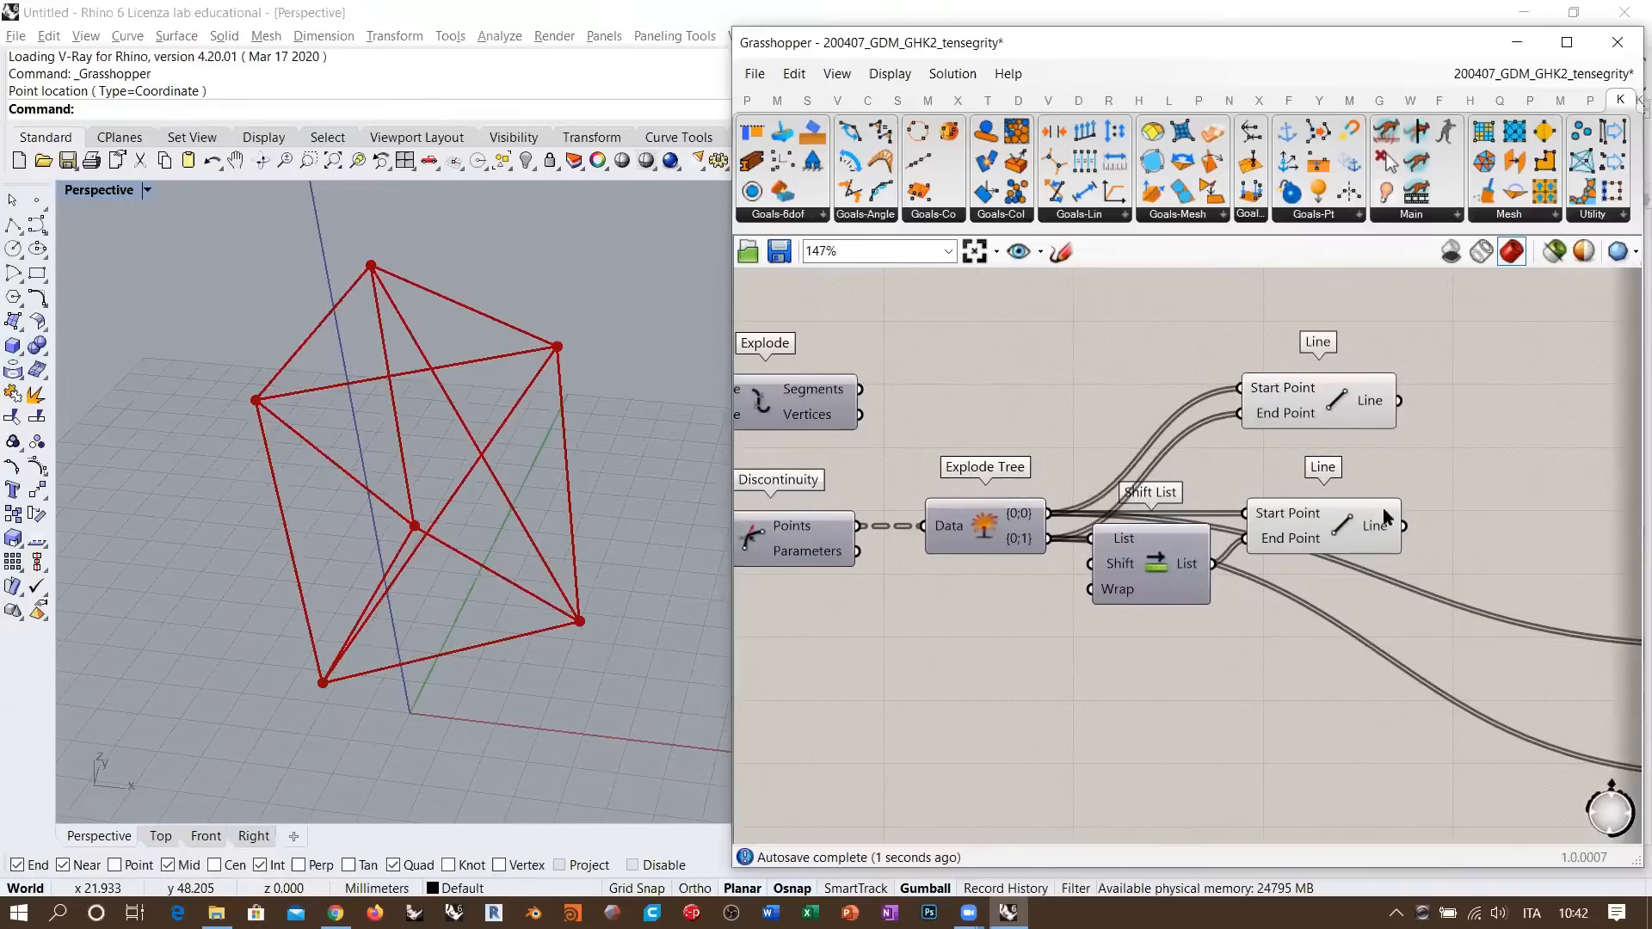
- Disconnect the Explode Tree inputs from both Point parameters of the original definition
{"action": "scroll", "coordinate": [1403, 413], "scroll_direction": "down", "scroll_amount": 2}
{"action": "right_click_drag", "start_coordinate": [1560, 590], "coordinate": [1042, 448]}
{"action": "scroll", "coordinate": [1161, 439], "scroll_direction": "up", "scroll_amount": 1}
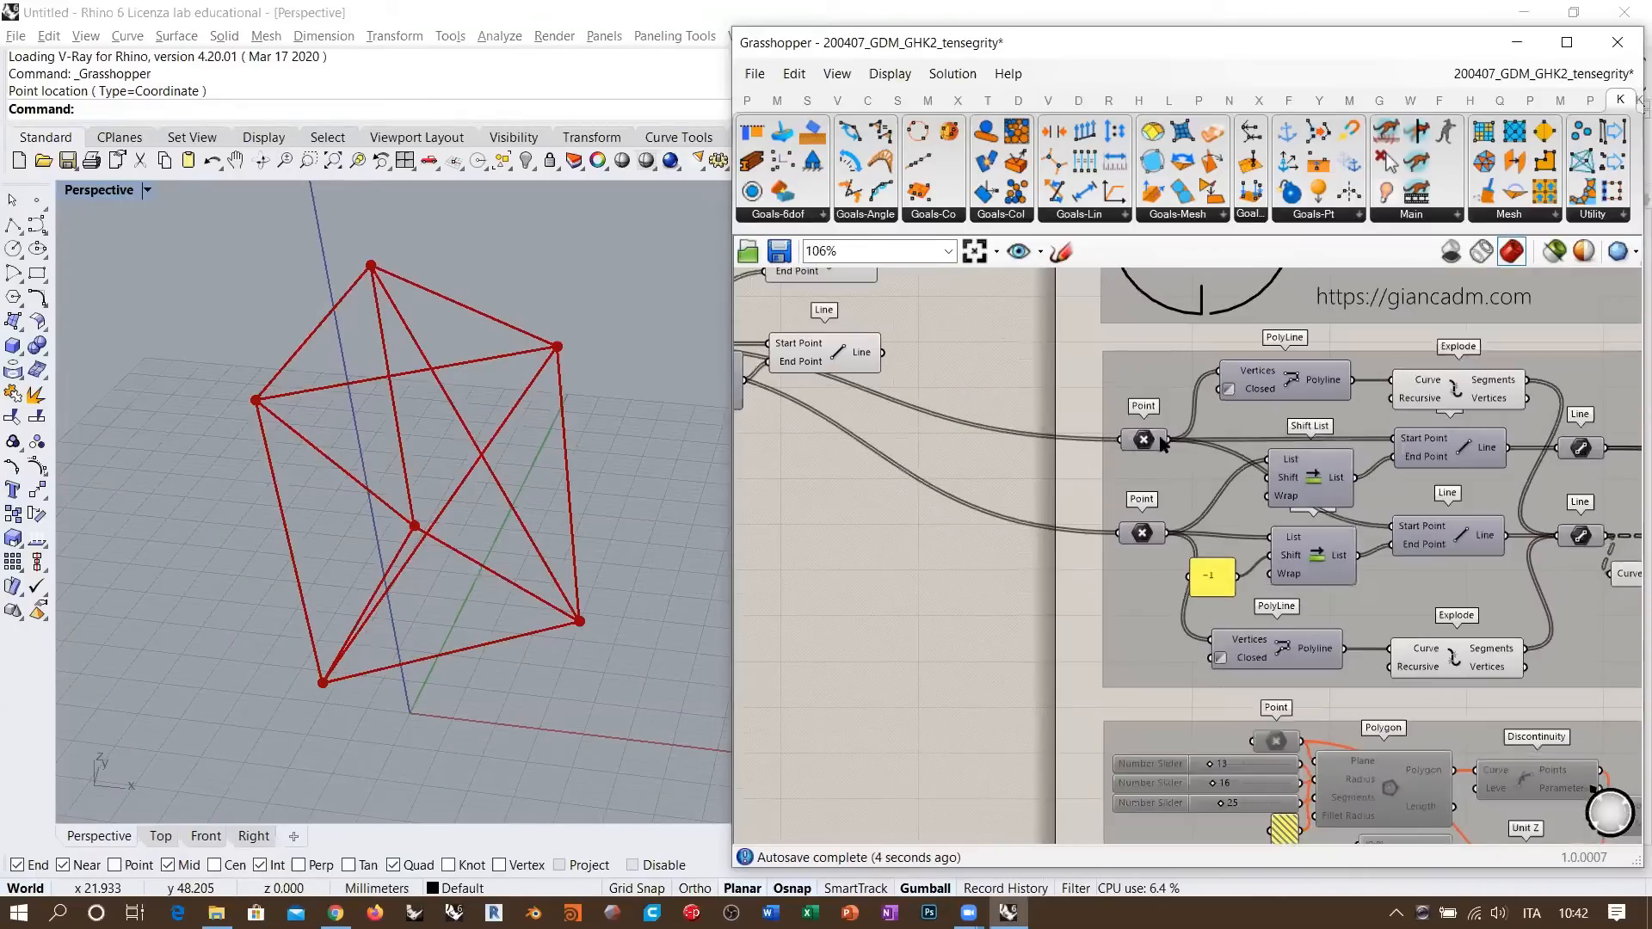
{"action": "scroll", "coordinate": [1150, 440], "scroll_direction": "up", "scroll_amount": 1}
{"action": "right_click", "coordinate": [1148, 438]}
{"action": "mouse_move", "coordinate": [1214, 561]}
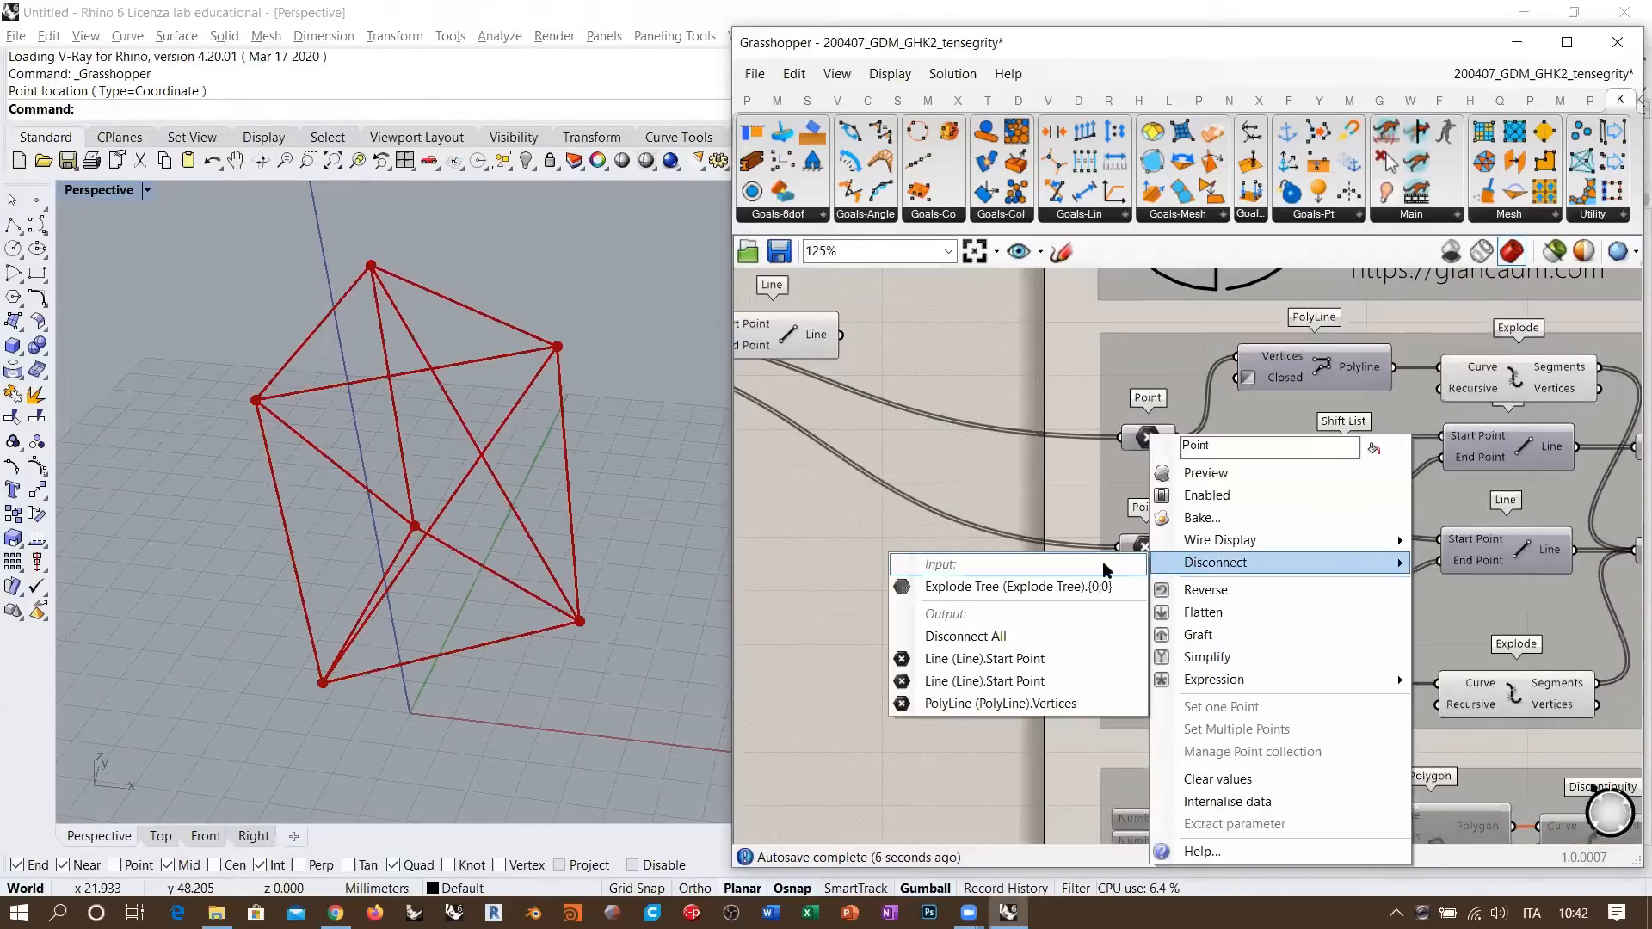
{"action": "left_click", "coordinate": [1086, 587]}
{"action": "right_click", "coordinate": [1137, 547]}
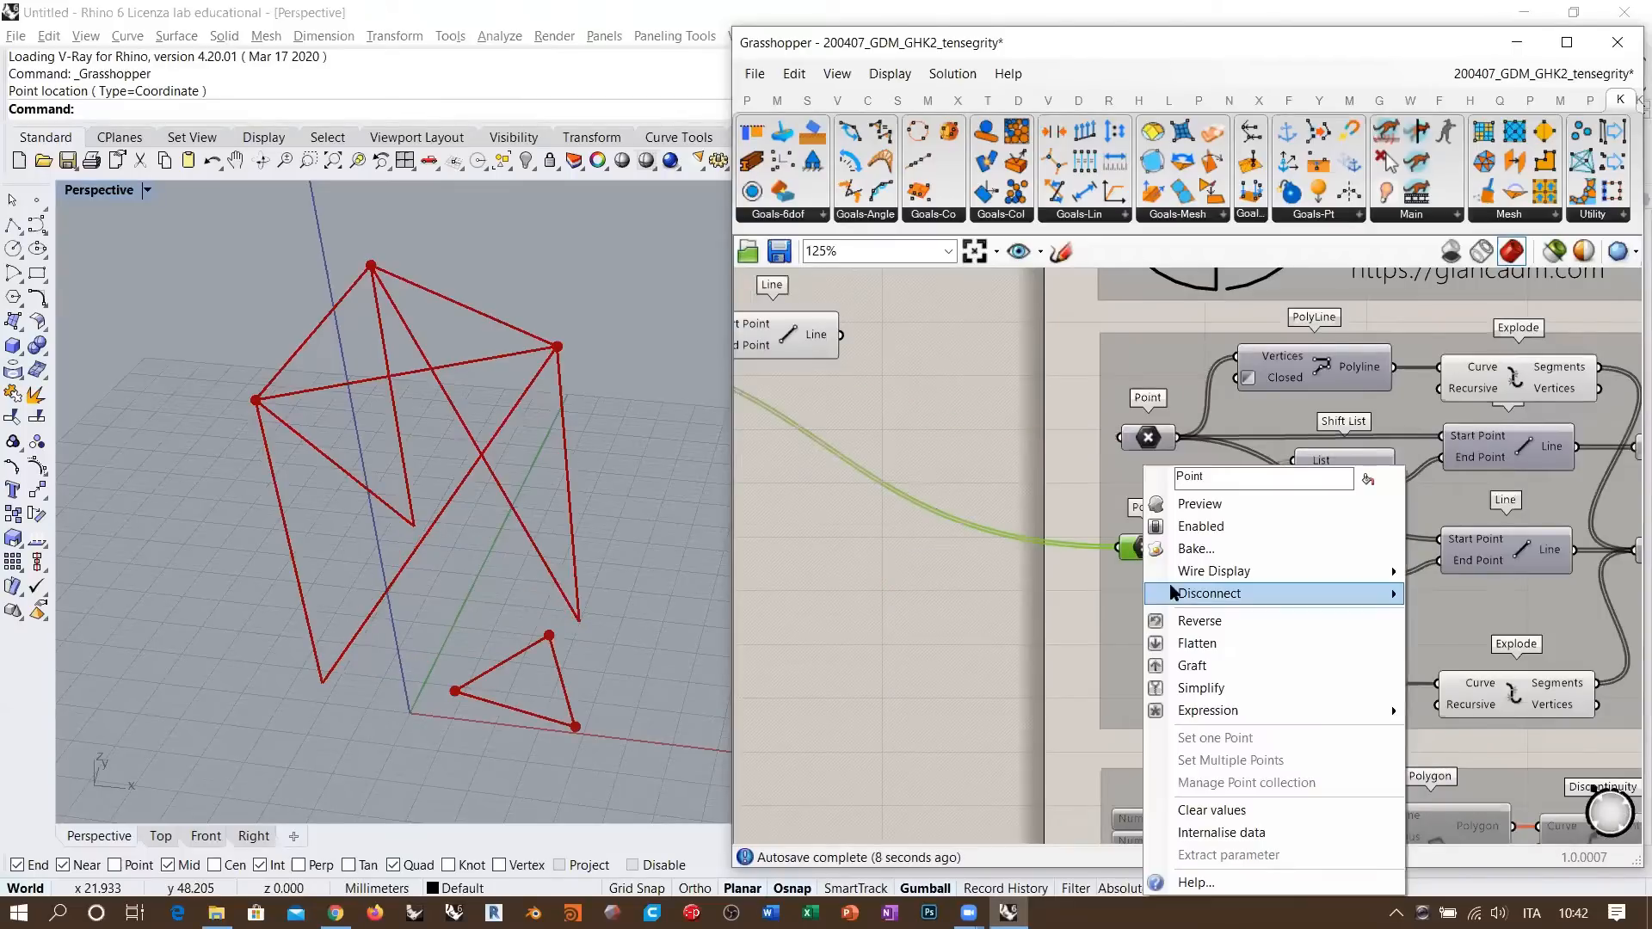
{"action": "mouse_move", "coordinate": [1209, 594]}
{"action": "left_click", "coordinate": [1082, 617]}
- Hide the preview of both Explode components in the original definition
{"action": "scroll", "coordinate": [1162, 438], "scroll_direction": "down", "scroll_amount": 2}
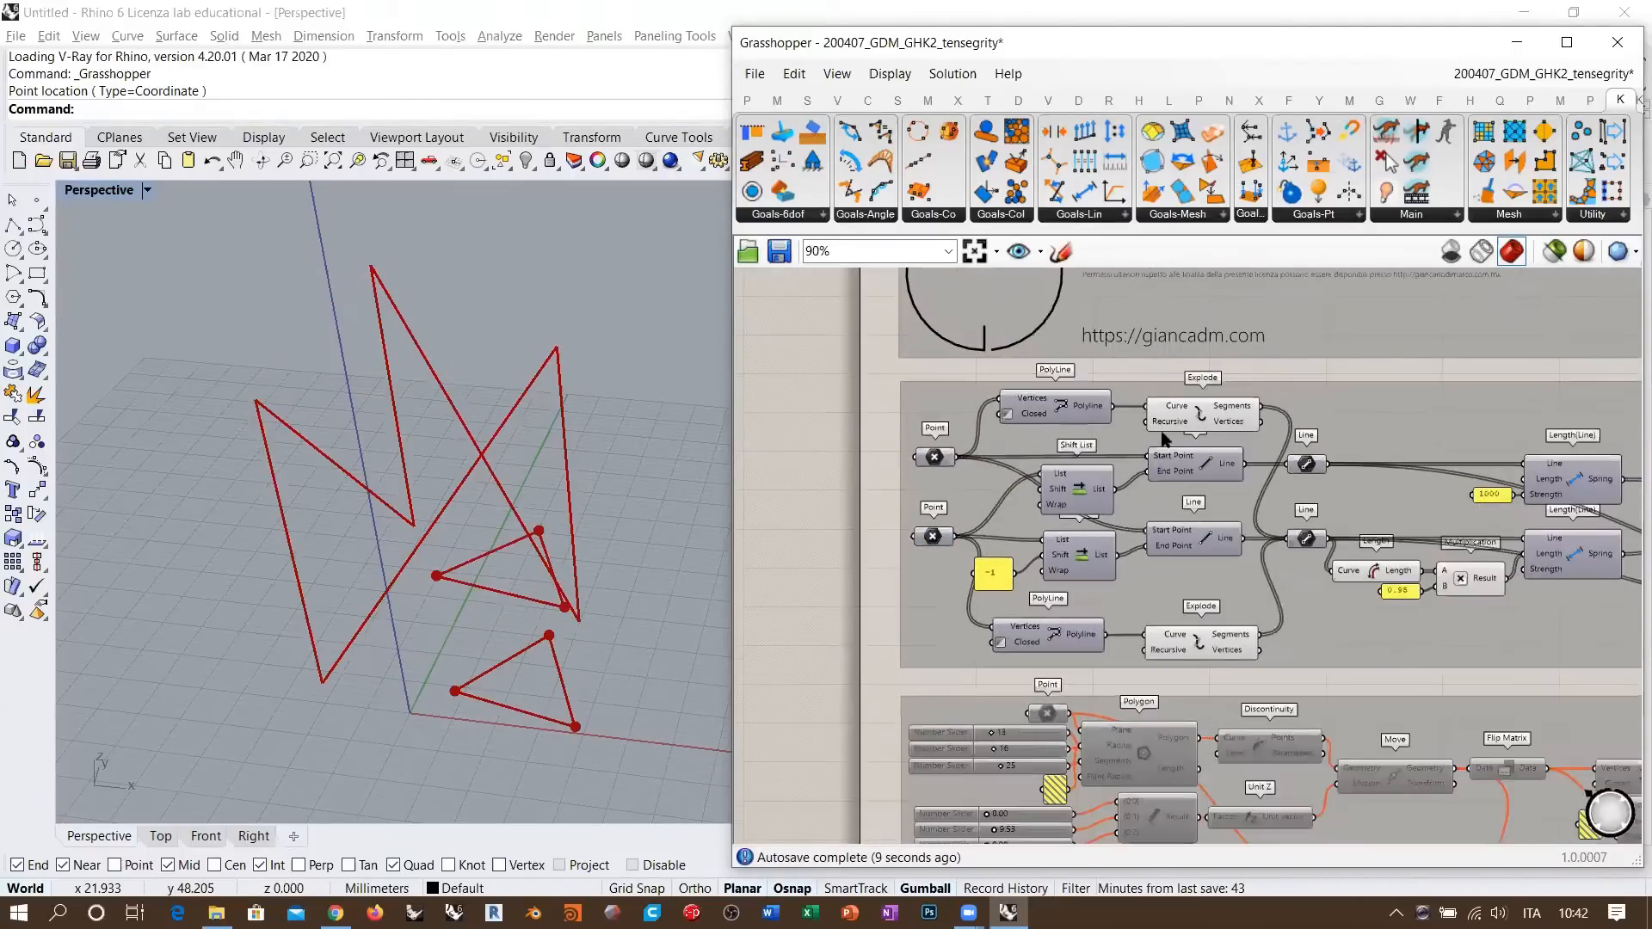
{"action": "left_click", "coordinate": [1207, 421]}
{"action": "left_click", "coordinate": [1204, 643], "text": "shift"}
{"action": "key", "text": "ctrl+q"}
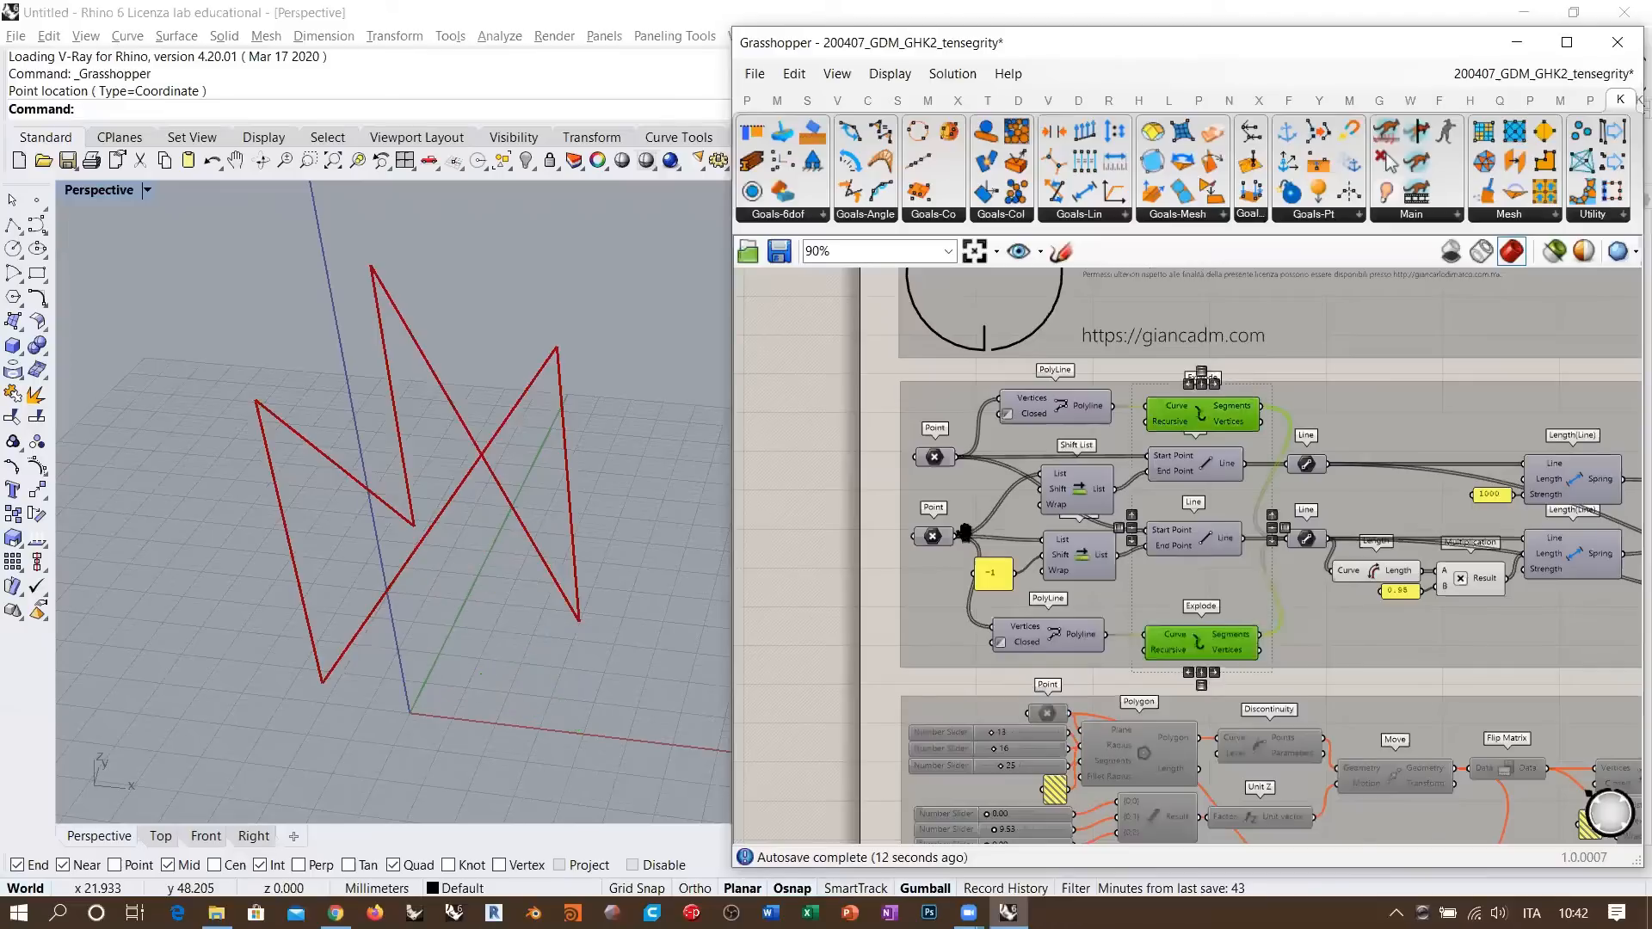
- Turn on the preview of the Explode component fed by the two polygons in the rebuilt definition
{"action": "right_click_drag", "start_coordinate": [751, 518], "coordinate": [1148, 524]}
{"action": "scroll", "coordinate": [1388, 397], "scroll_direction": "down", "scroll_amount": 2}
{"action": "right_click_drag", "start_coordinate": [1224, 312], "coordinate": [1460, 397]}
{"action": "left_click_drag", "start_coordinate": [1461, 356], "coordinate": [736, 599]}
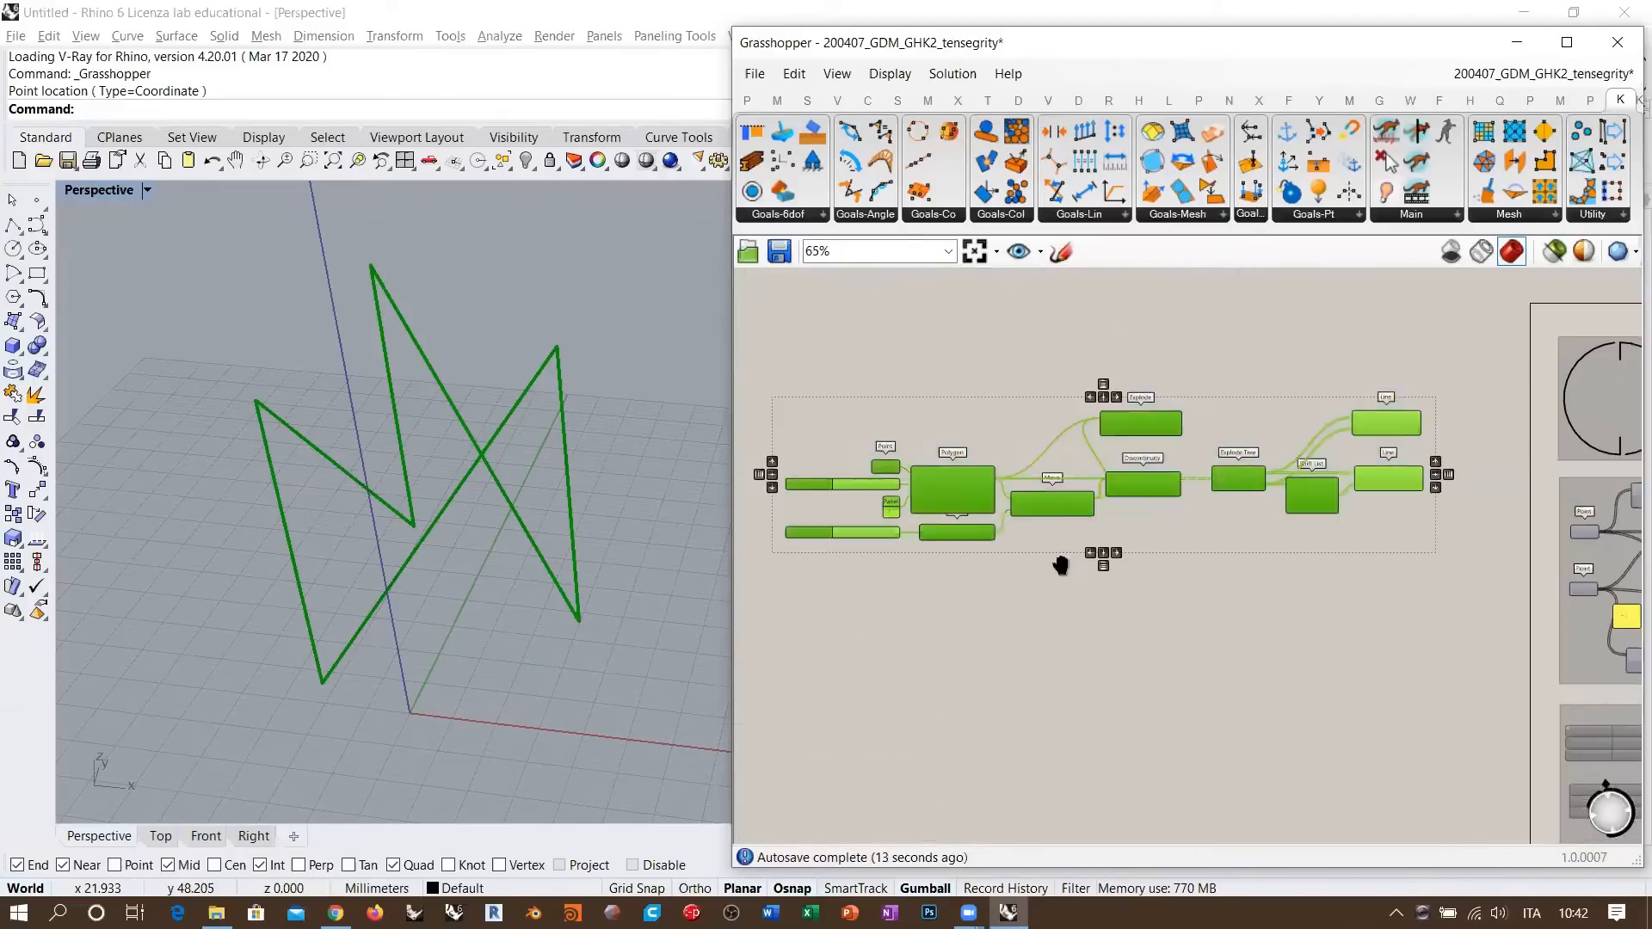
{"action": "right_click_drag", "start_coordinate": [1063, 564], "coordinate": [1214, 538]}
{"action": "left_click_drag", "start_coordinate": [1269, 463], "coordinate": [970, 513]}
{"action": "left_click", "coordinate": [1015, 474]}
{"action": "scroll", "coordinate": [1003, 468], "scroll_direction": "up", "scroll_amount": 3}
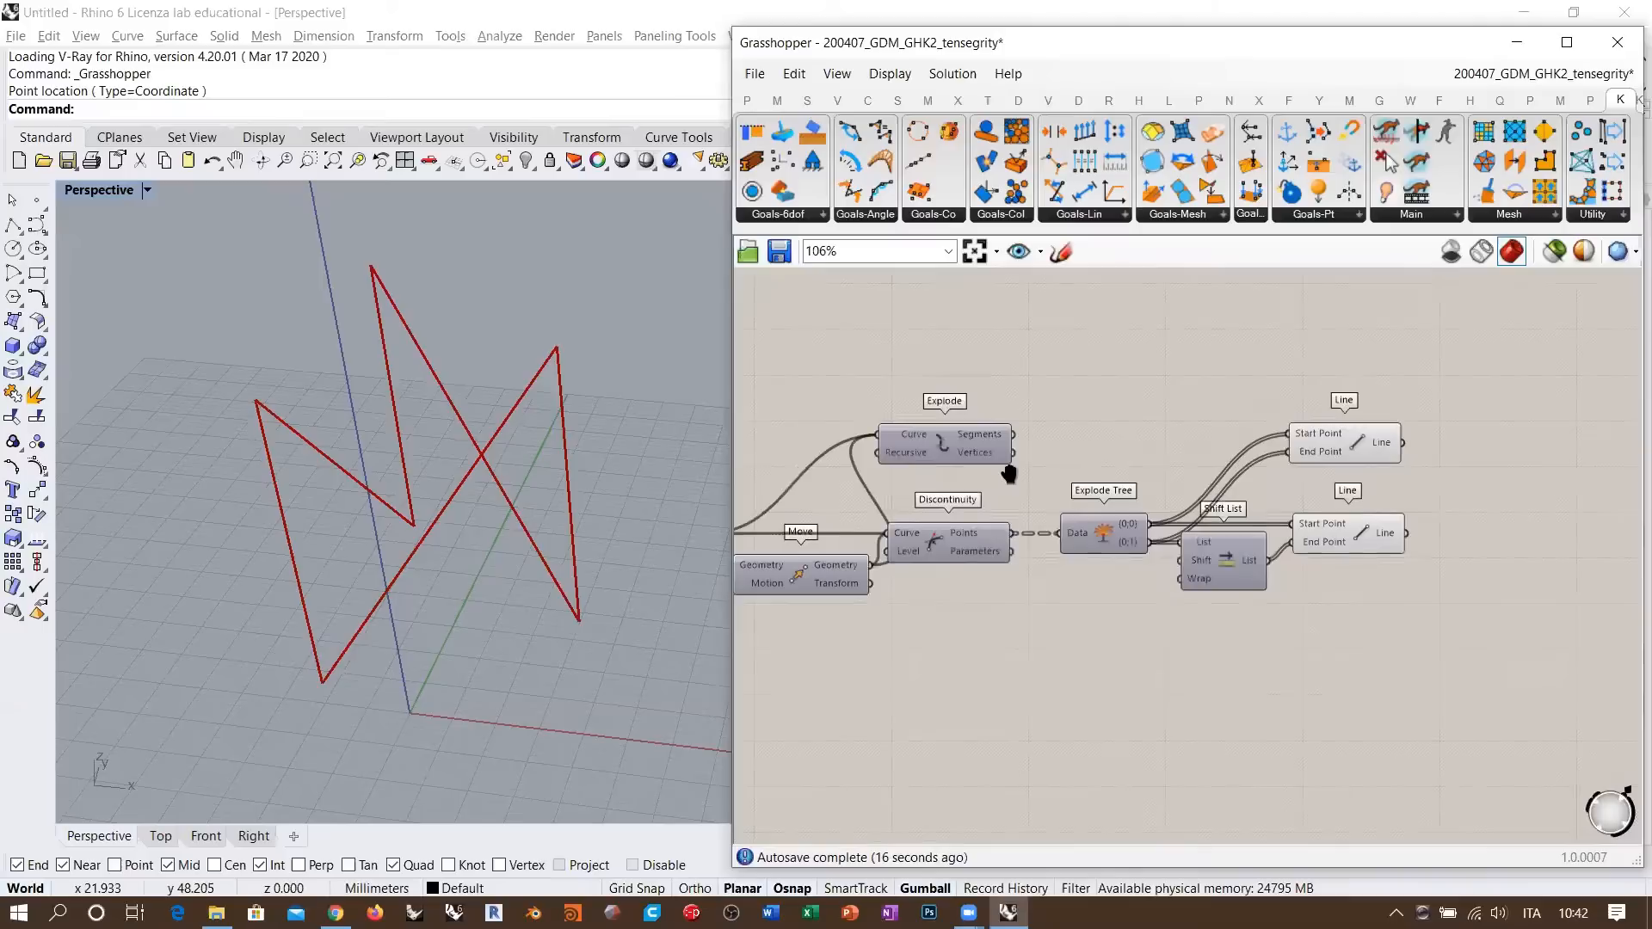
{"action": "right_click_drag", "start_coordinate": [1070, 336], "coordinate": [1124, 319]}
{"action": "left_click", "coordinate": [998, 427]}
{"action": "key", "text": "ctrl+q"}
- Move the Explode component above the two Line components and highlight the lower Line's struts in the viewport
{"action": "left_click", "coordinate": [972, 353]}
{"action": "mouse_move", "coordinate": [398, 449]}
{"action": "right_mouse_down"}
{"action": "mouse_move", "coordinate": [424, 431]}
{"action": "mouse_move", "coordinate": [418, 446]}
{"action": "right_mouse_up"}
{"action": "left_click_drag", "start_coordinate": [995, 428], "coordinate": [1489, 453]}
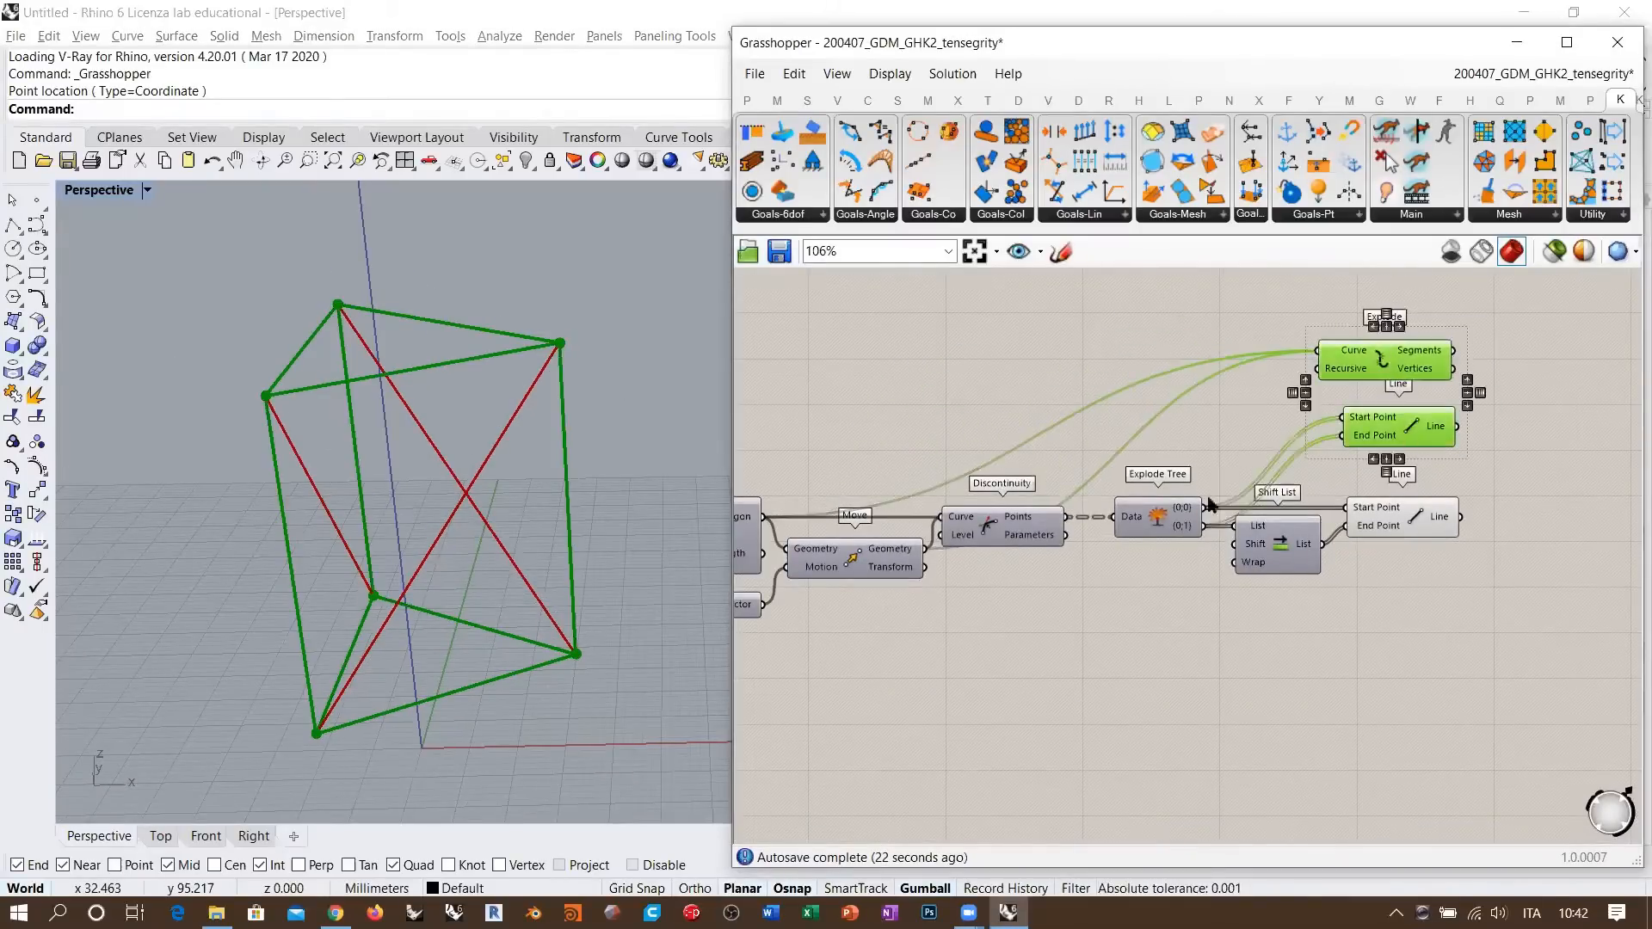
{"action": "left_click", "coordinate": [1415, 520]}
{"action": "right_click_drag", "start_coordinate": [1468, 390], "coordinate": [1101, 477]}
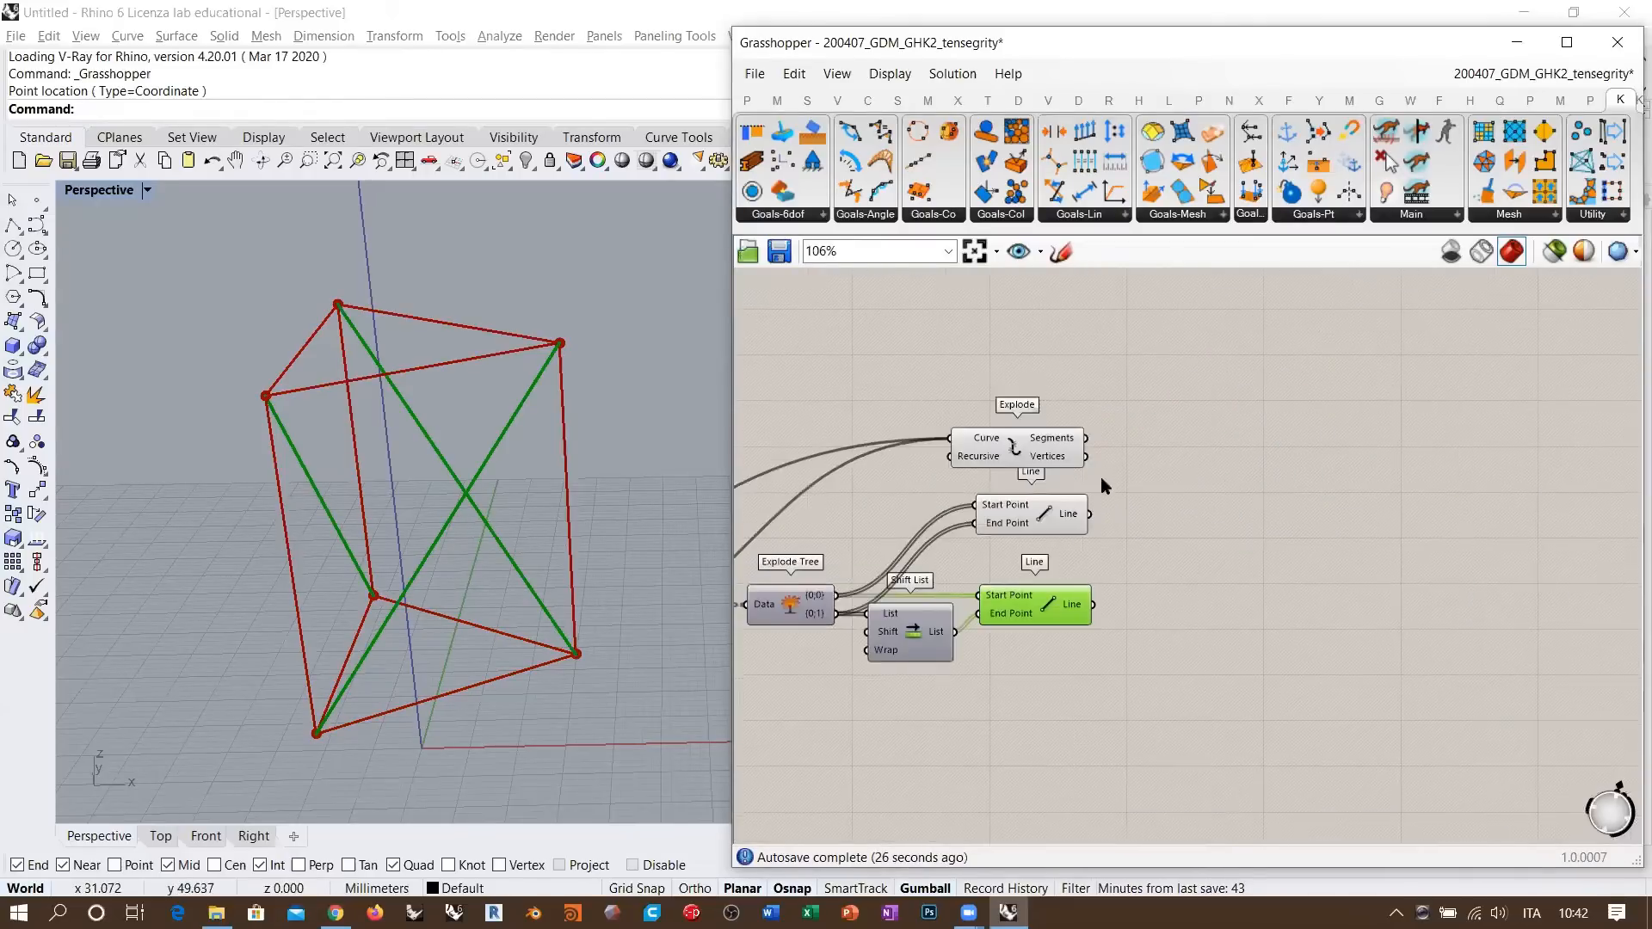
- Align the Explode component and the two Line components along their right edges
{"action": "right_click_drag", "start_coordinate": [949, 478], "coordinate": [856, 493]}
{"action": "left_click_drag", "start_coordinate": [1029, 399], "coordinate": [928, 673]}
{"action": "left_click", "coordinate": [943, 432]}
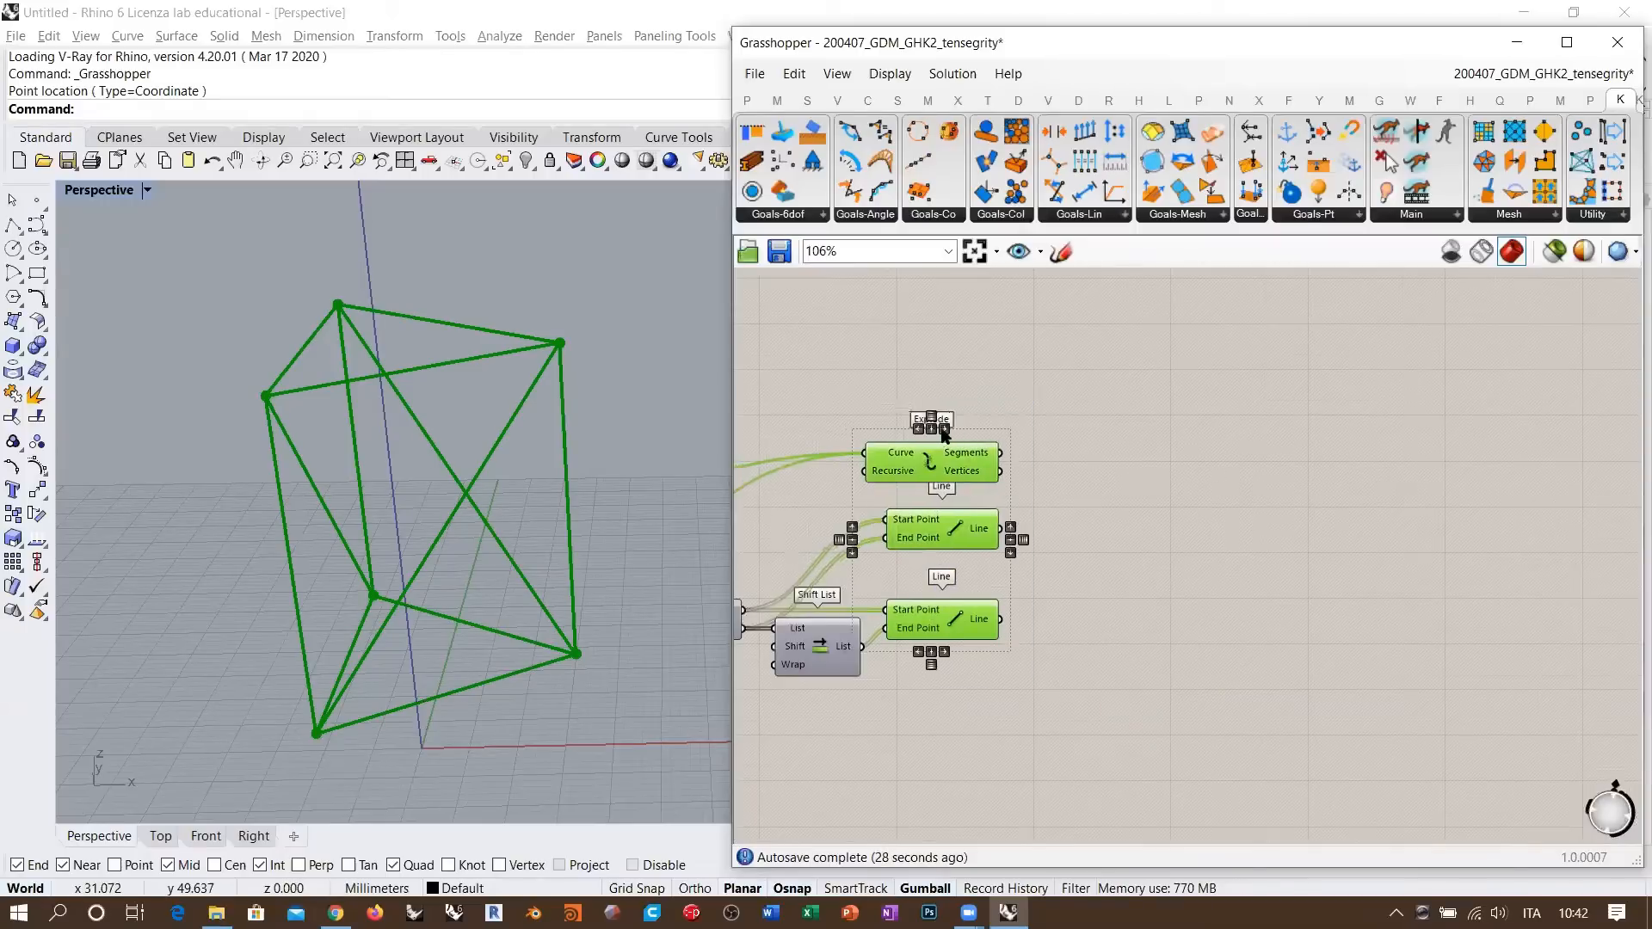
{"action": "left_click", "coordinate": [1128, 513]}
- Add a Line parameter and feed it both the Explode Segments and the upper Line component's output
{"action": "double_click", "coordinate": [1137, 499]}
{"action": "type", "text": "line"}
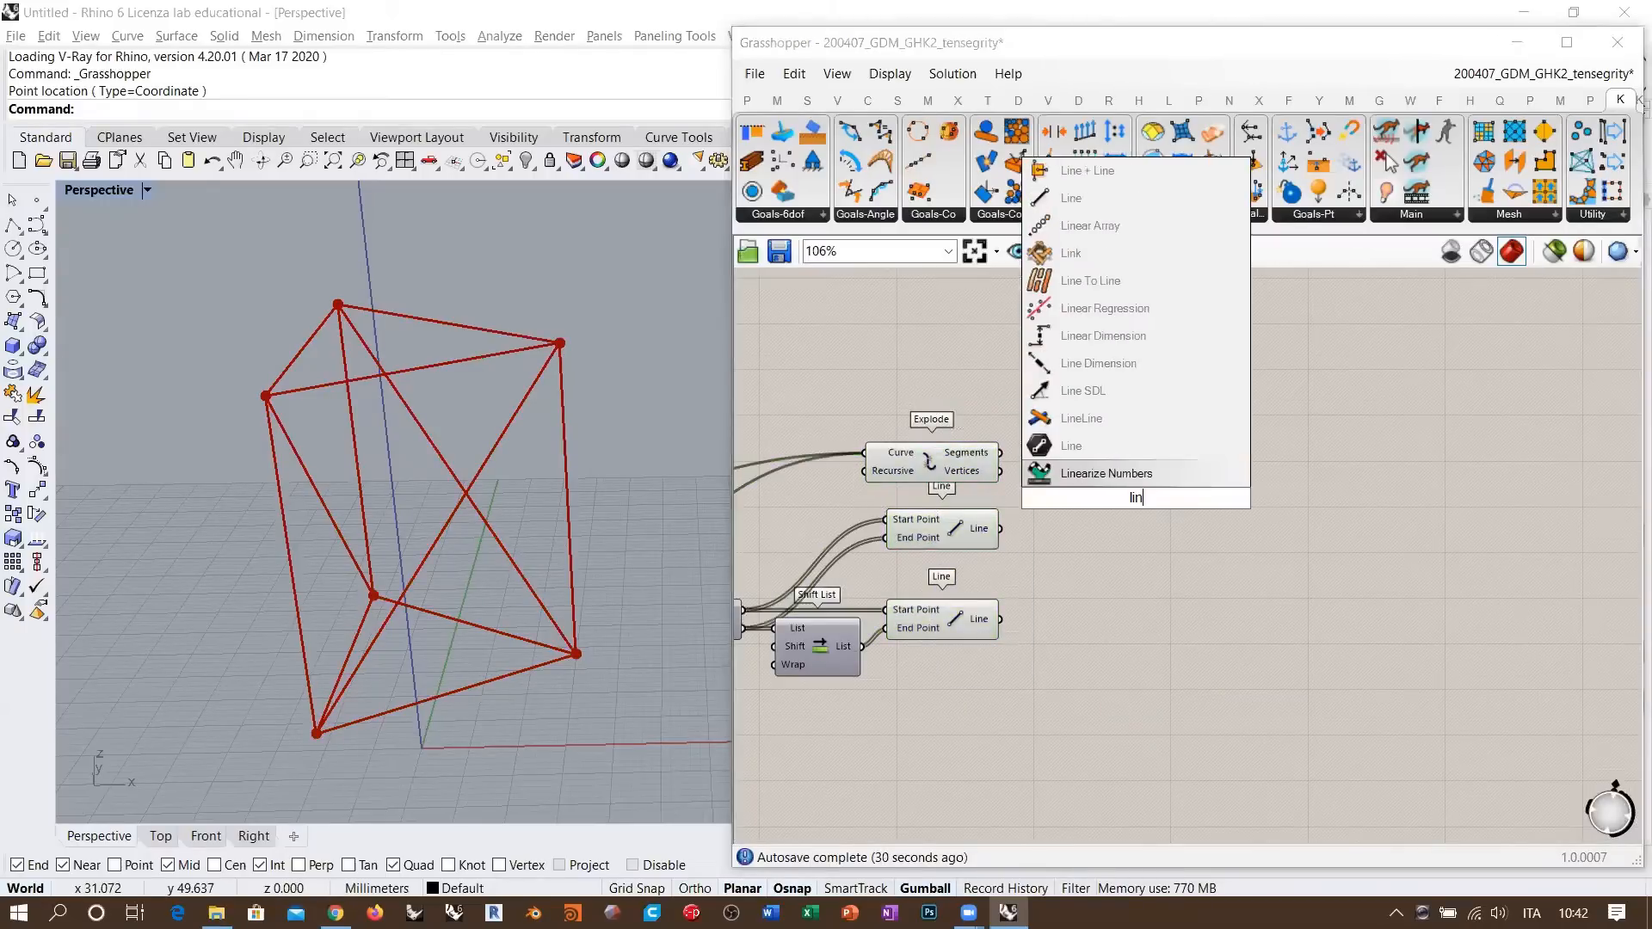
{"action": "left_click", "coordinate": [1085, 477]}
{"action": "scroll", "coordinate": [1057, 524], "scroll_direction": "up", "scroll_amount": 4}
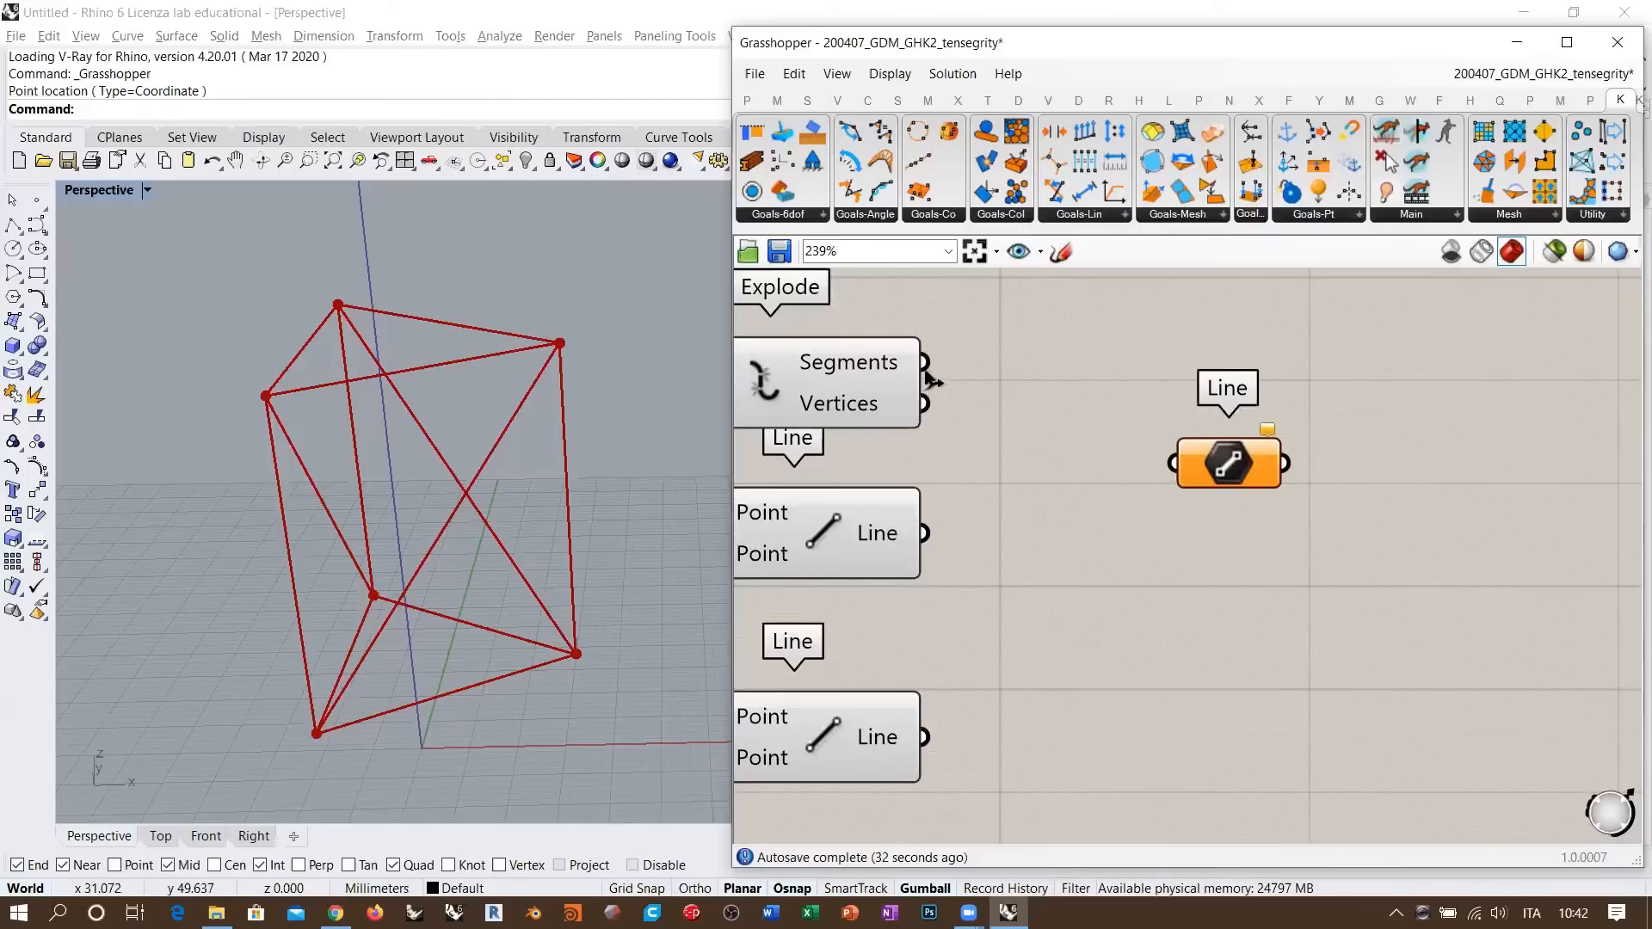
{"action": "left_click_drag", "start_coordinate": [931, 379], "coordinate": [1175, 462]}
{"action": "left_click_drag", "start_coordinate": [926, 533], "coordinate": [1098, 461], "text": "shift"}
- Hide the preview of Explode and the upper Line component, and highlight the Line parameter's collected edges
{"action": "left_click_drag", "start_coordinate": [948, 297], "coordinate": [813, 559]}
{"action": "key", "text": "ctrl+q"}
{"action": "left_click", "coordinate": [1170, 589]}
{"action": "left_click", "coordinate": [1144, 454]}
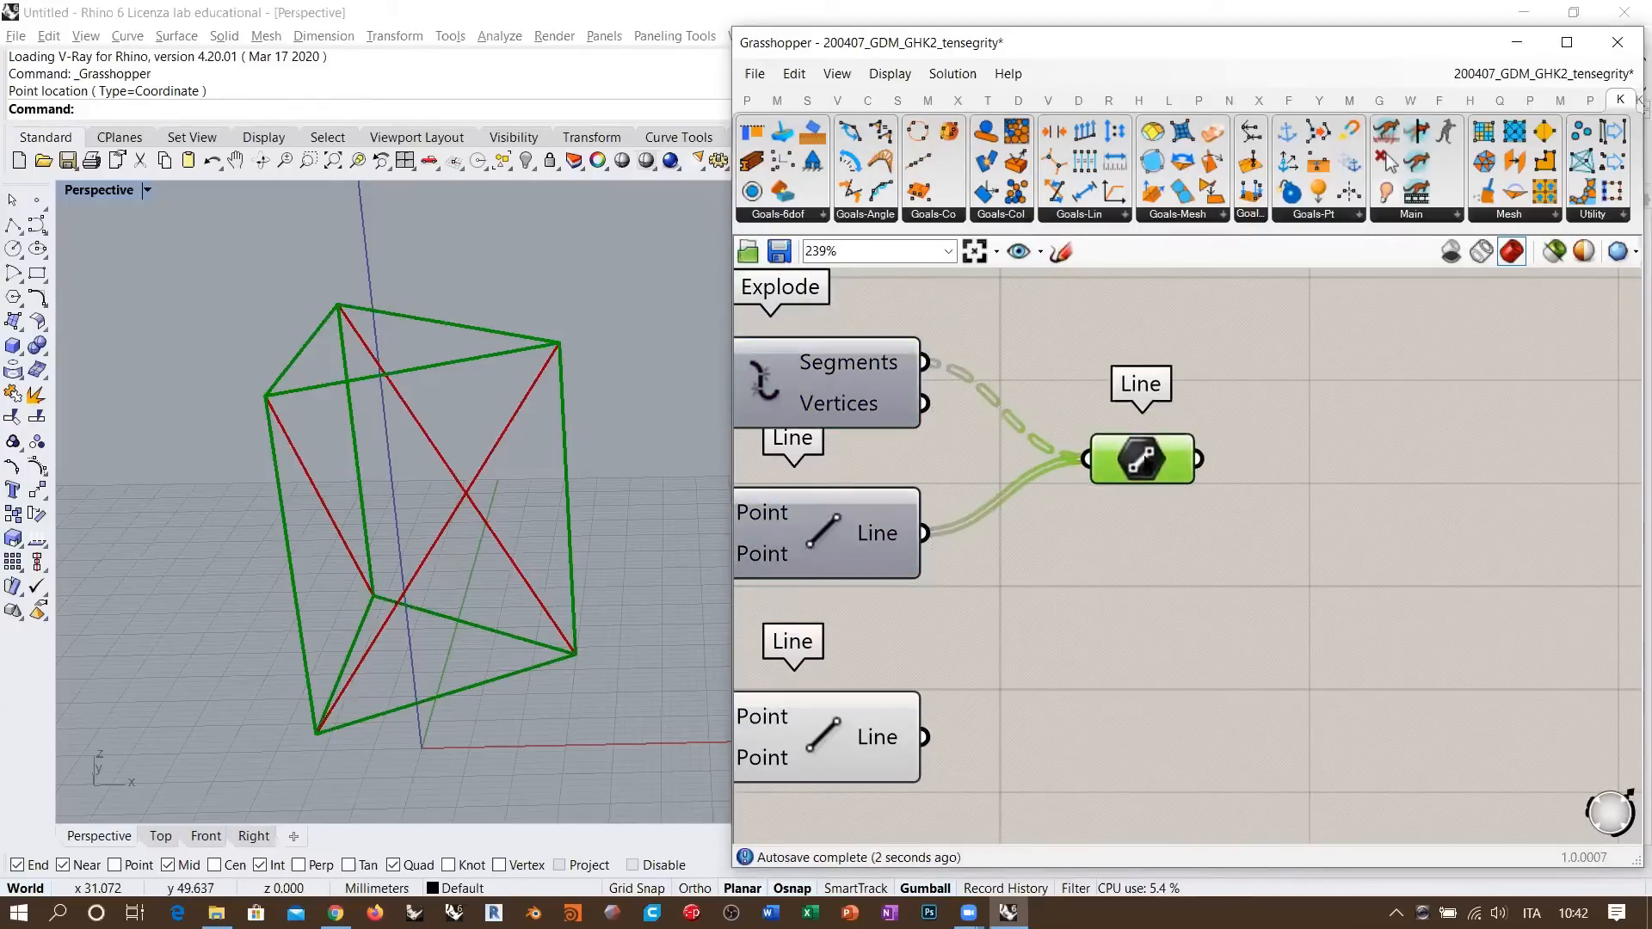
{"action": "left_click_drag", "start_coordinate": [1144, 454], "coordinate": [1149, 451]}
{"action": "right_click_drag", "start_coordinate": [1147, 470], "coordinate": [1249, 426]}
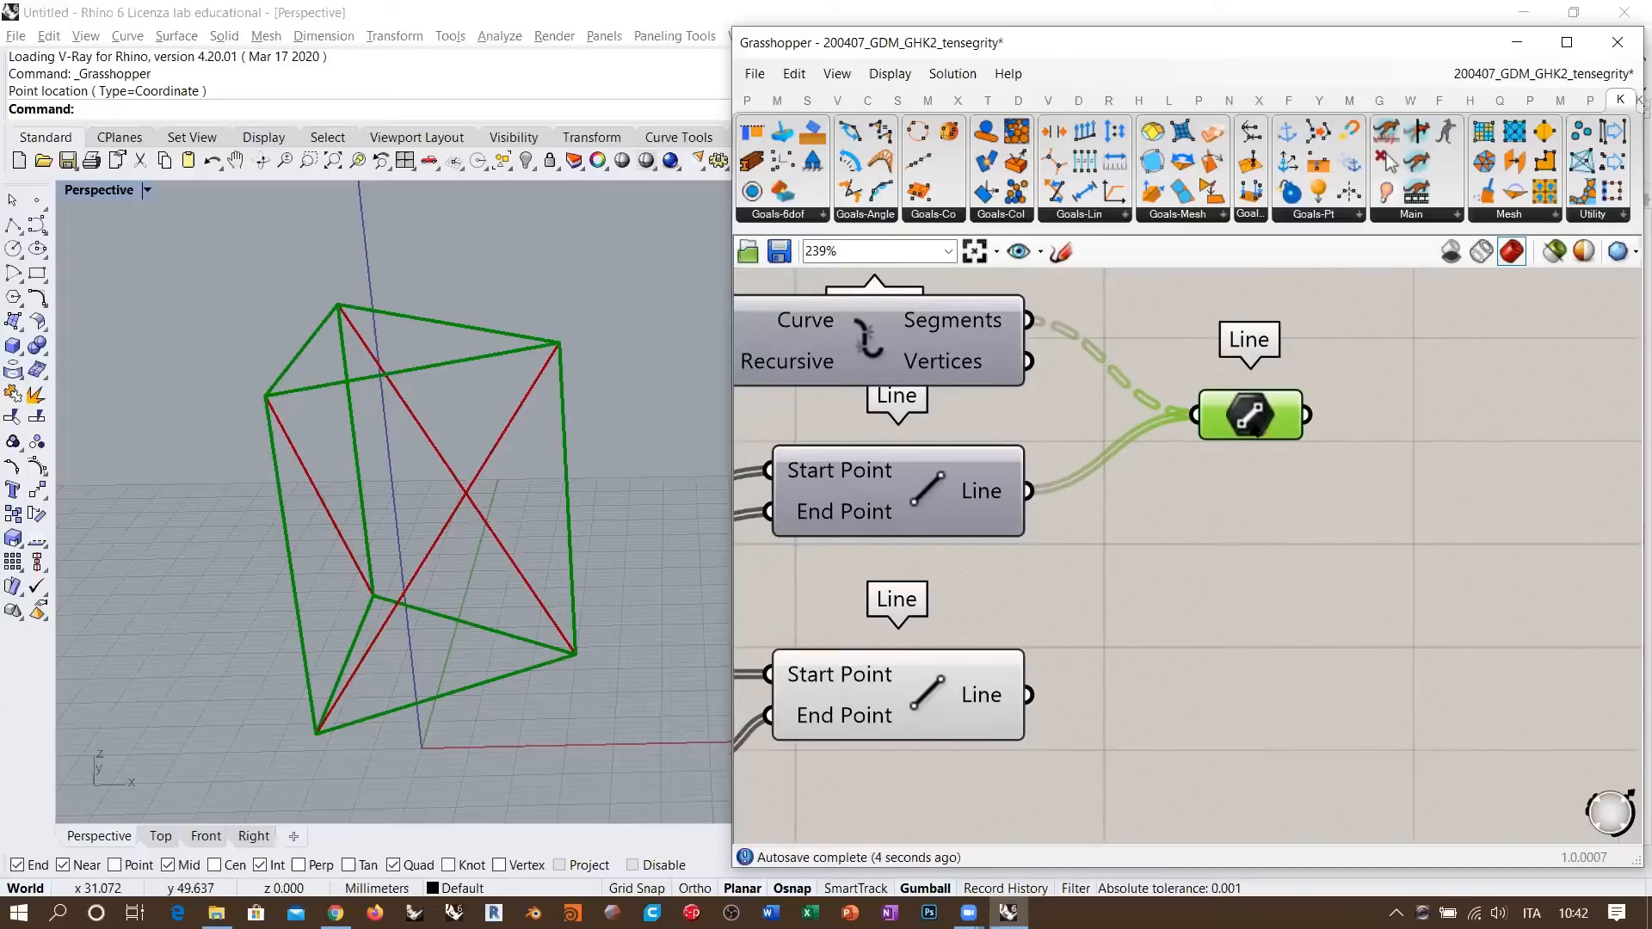
- Duplicate the Line parameter below the first and connect the lower Line component's output to it
{"action": "left_click_drag", "start_coordinate": [1247, 425], "coordinate": [1256, 691], "text": "alt"}
{"action": "left_click", "coordinate": [1077, 701]}
{"action": "left_click_drag", "start_coordinate": [1031, 696], "coordinate": [1210, 684]}
{"action": "left_click_drag", "start_coordinate": [1257, 686], "coordinate": [1247, 689]}
- Hide the lower Line component's preview and line up the two Line parameters vertically
{"action": "left_click", "coordinate": [998, 667]}
{"action": "key", "text": "ctrl+q"}
{"action": "left_click", "coordinate": [1128, 559]}
{"action": "left_click", "coordinate": [1309, 530]}
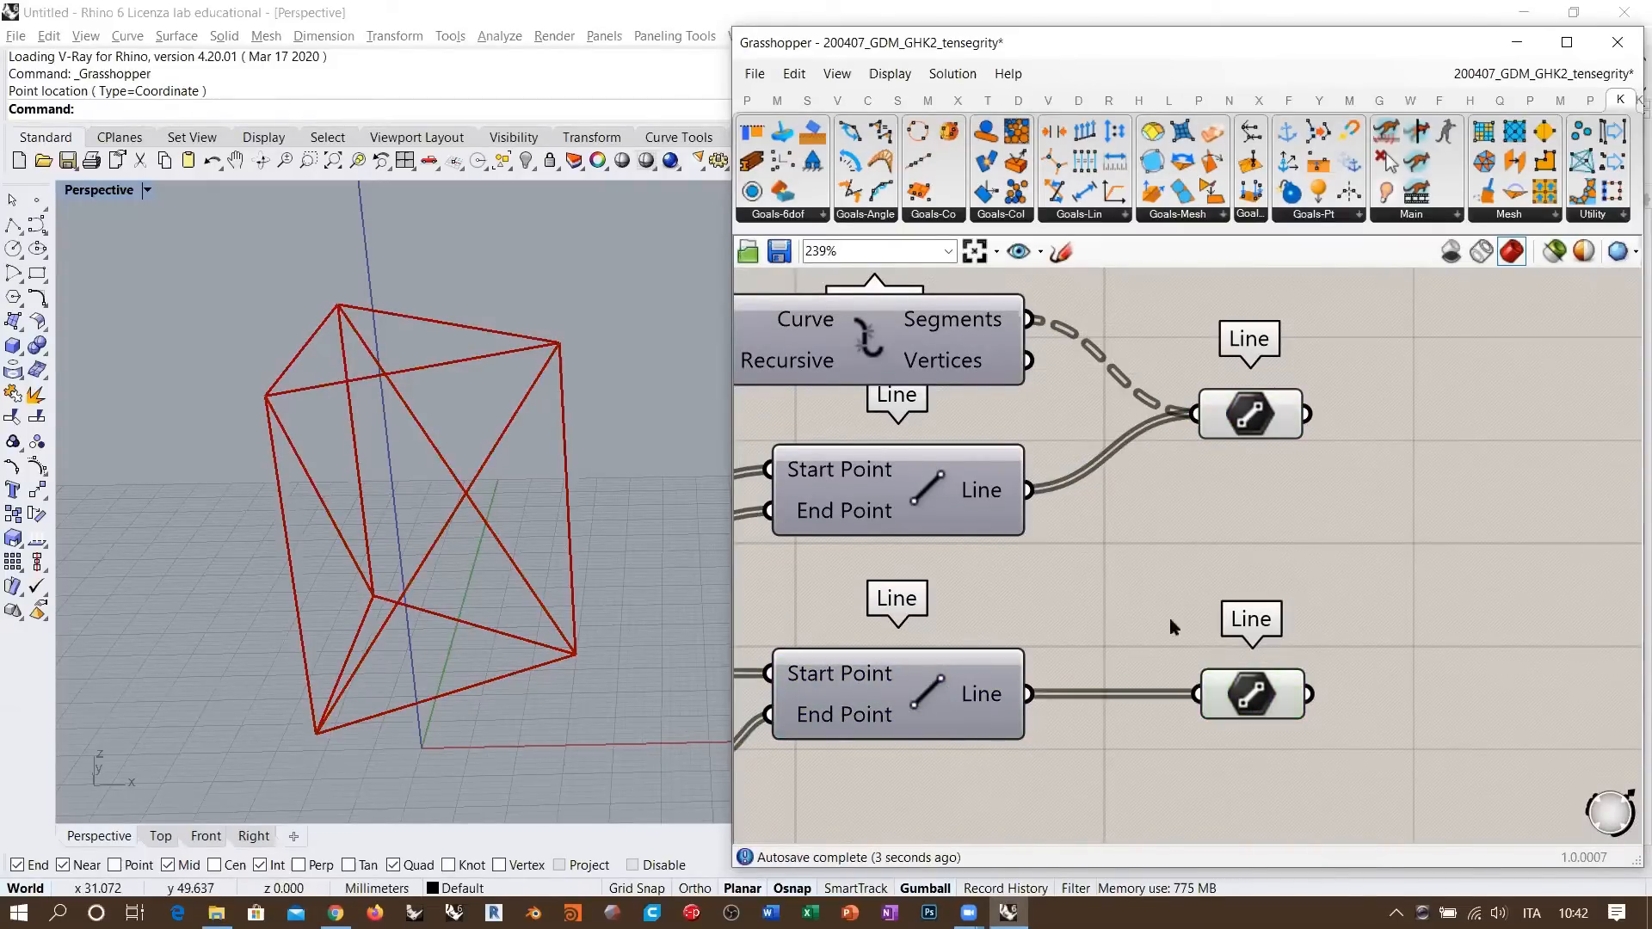
{"action": "right_click_drag", "start_coordinate": [1186, 679], "coordinate": [952, 667]}
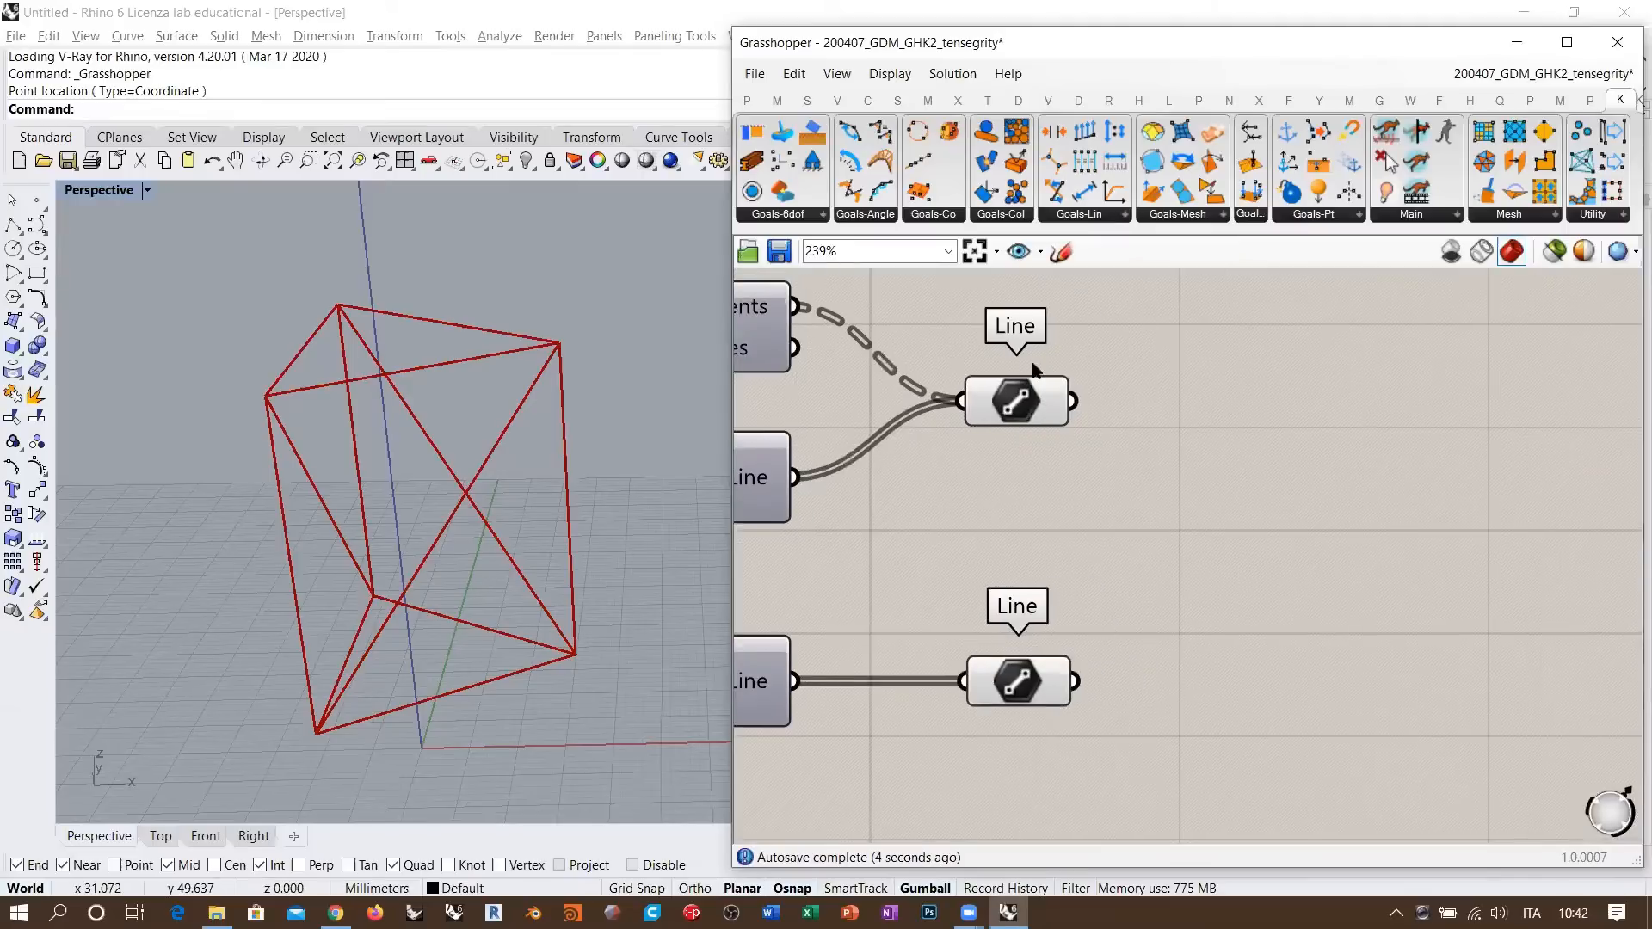
{"action": "left_click_drag", "start_coordinate": [1016, 414], "coordinate": [1018, 414]}
{"action": "left_click", "coordinate": [1148, 465]}
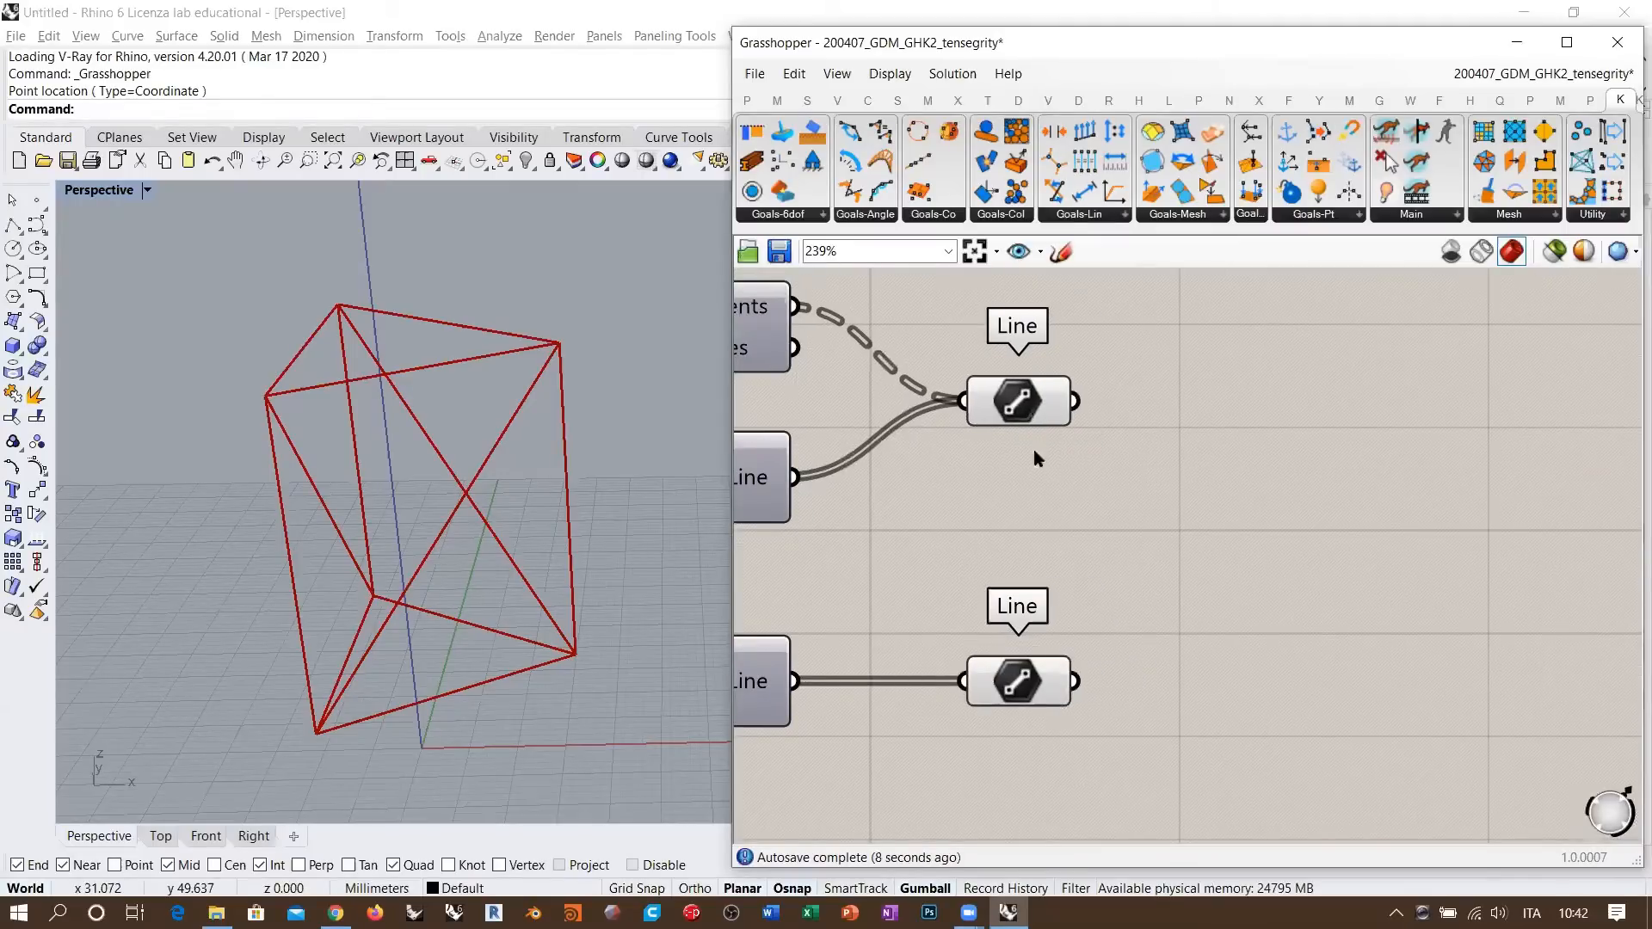
- Add a Kangaroo Length(Line) goal beside the Line parameters and duplicate it below the first
{"action": "scroll", "coordinate": [1034, 458], "scroll_direction": "down", "scroll_amount": 3}
{"action": "left_click", "coordinate": [399, 416]}
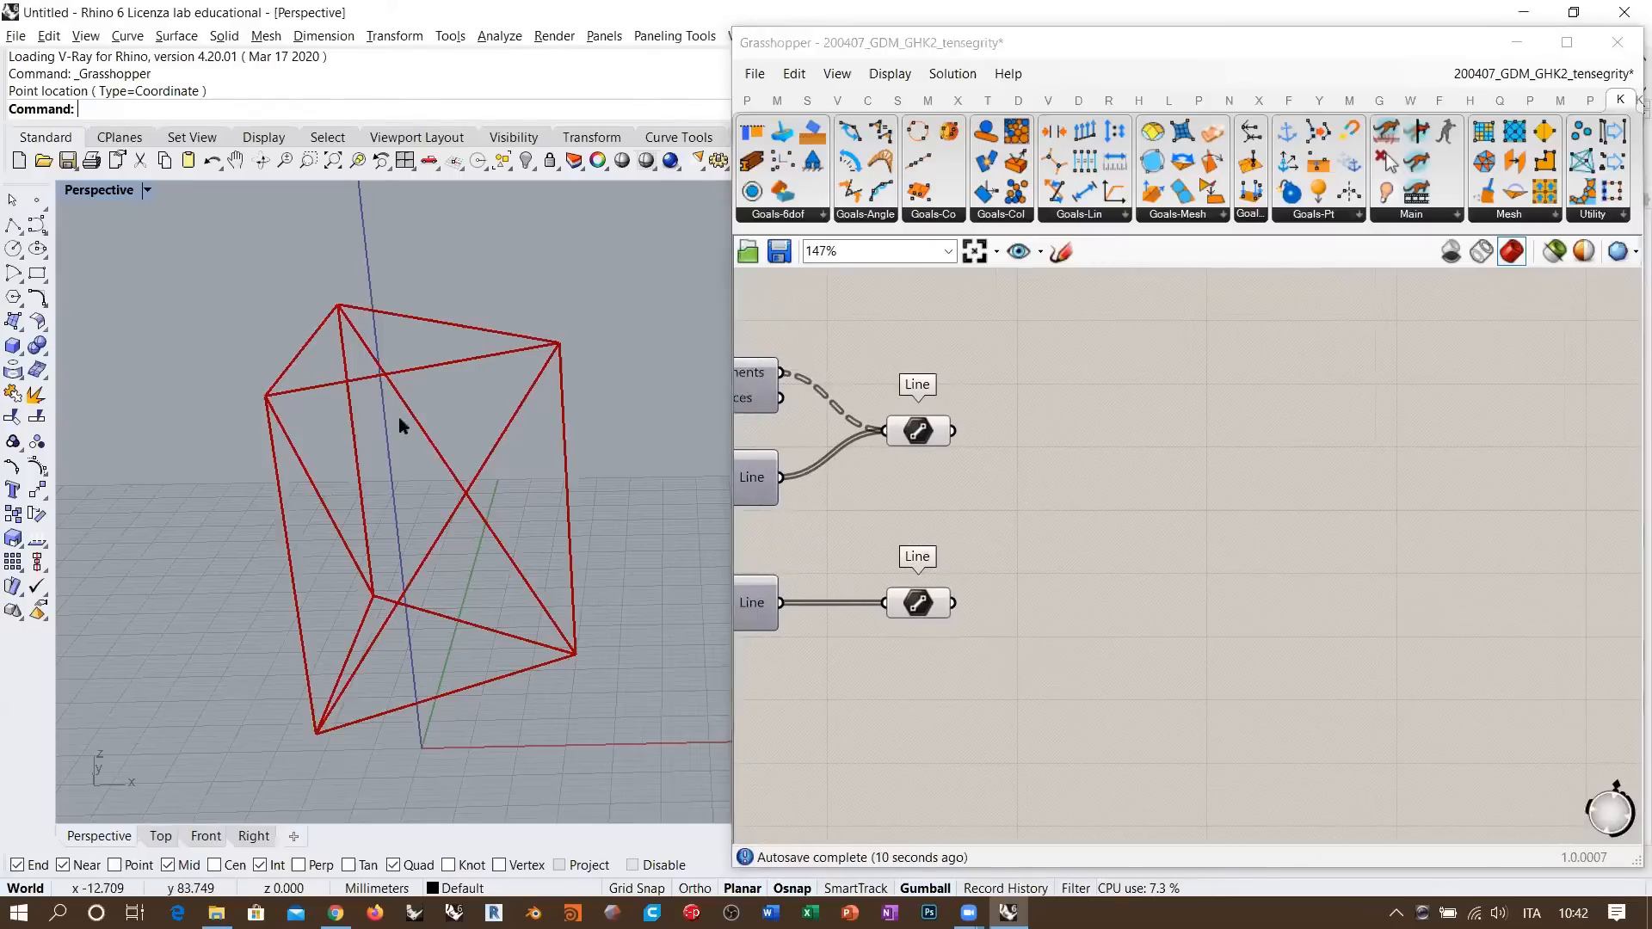
{"action": "right_click_drag", "start_coordinate": [417, 442], "coordinate": [534, 468]}
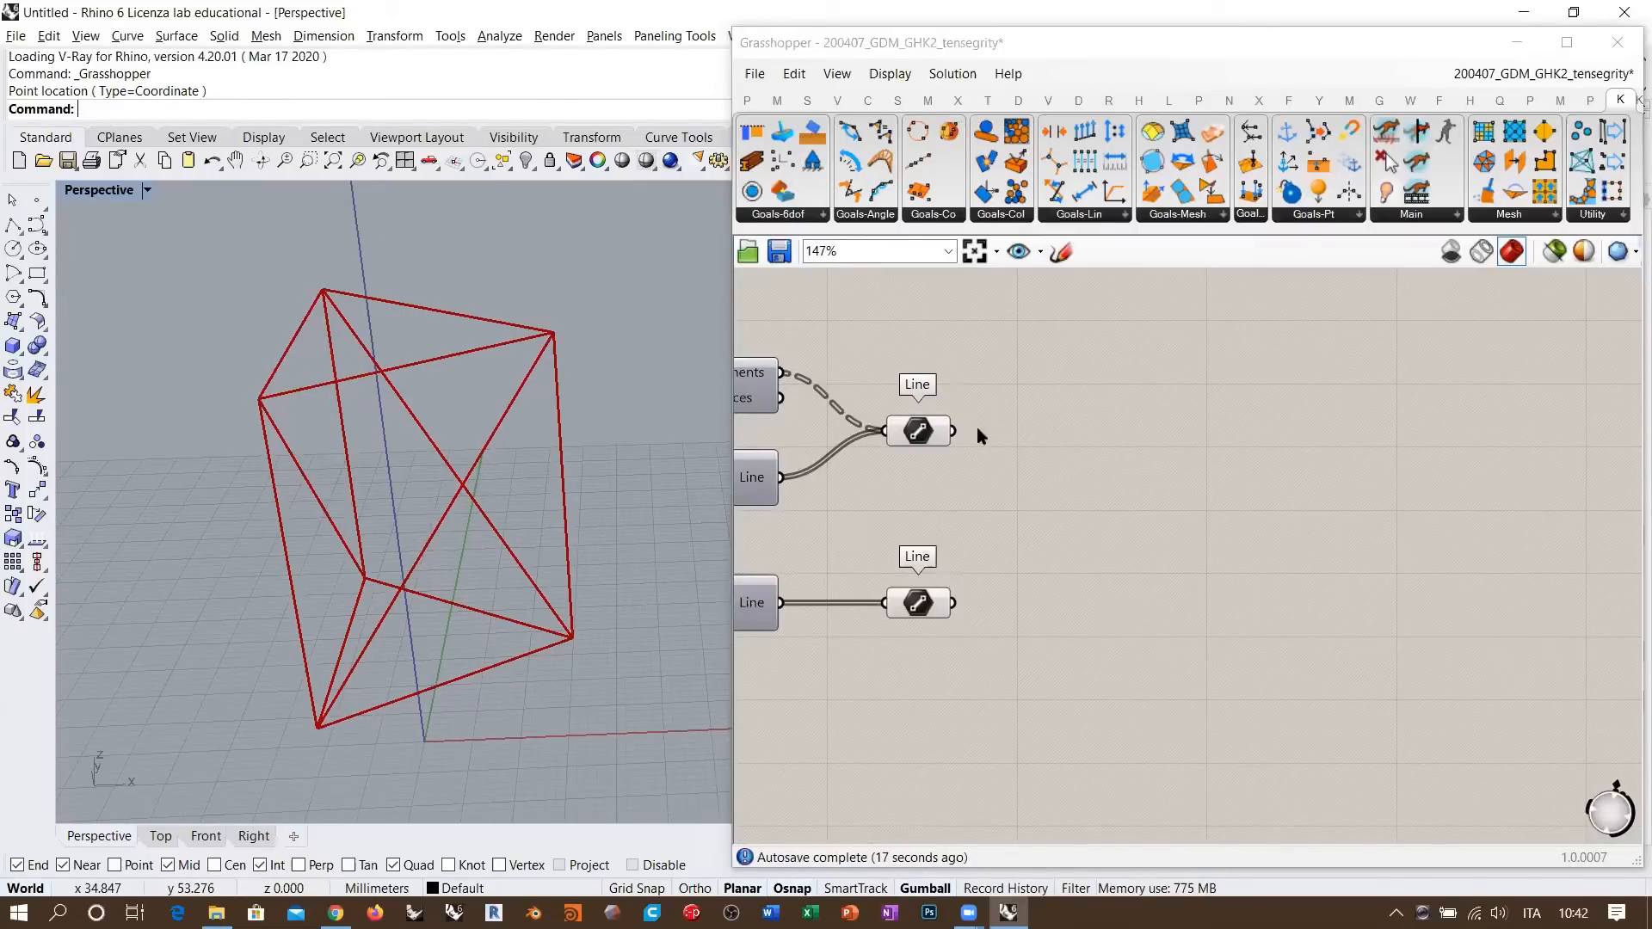
{"action": "left_click", "coordinate": [1092, 217]}
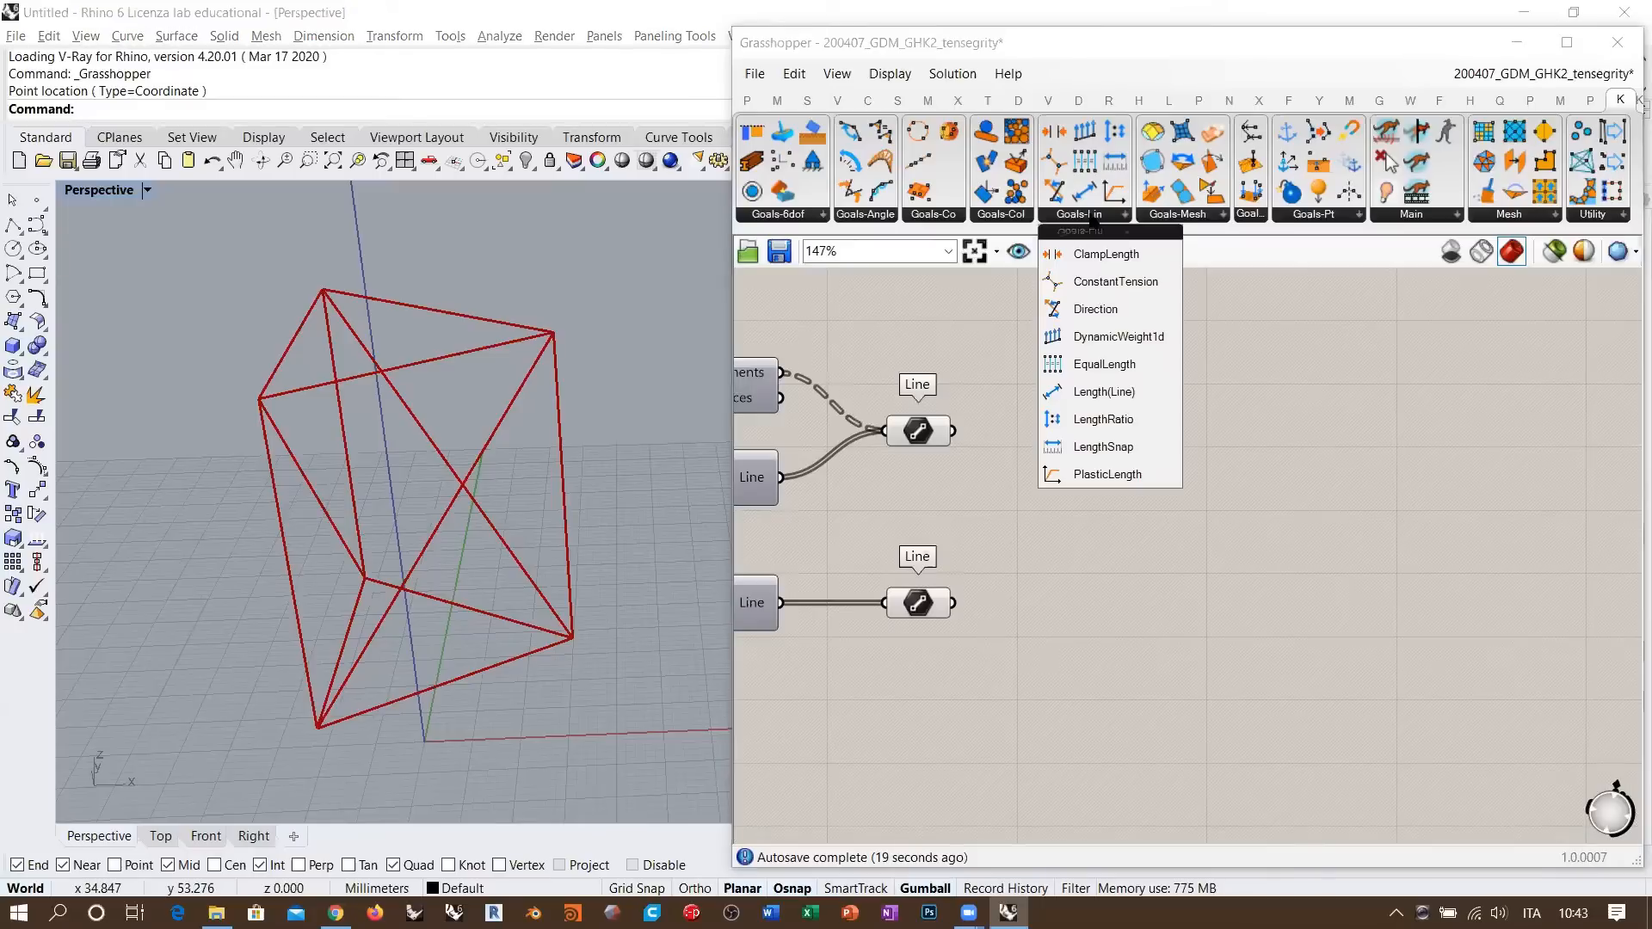
{"action": "left_click", "coordinate": [1106, 389]}
{"action": "left_click", "coordinate": [1203, 461]}
{"action": "left_click_drag", "start_coordinate": [1203, 459], "coordinate": [1273, 458]}
{"action": "left_click_drag", "start_coordinate": [1273, 458], "coordinate": [1289, 667], "text": "alt"}
{"action": "left_click_drag", "start_coordinate": [1142, 546], "coordinate": [1151, 540]}
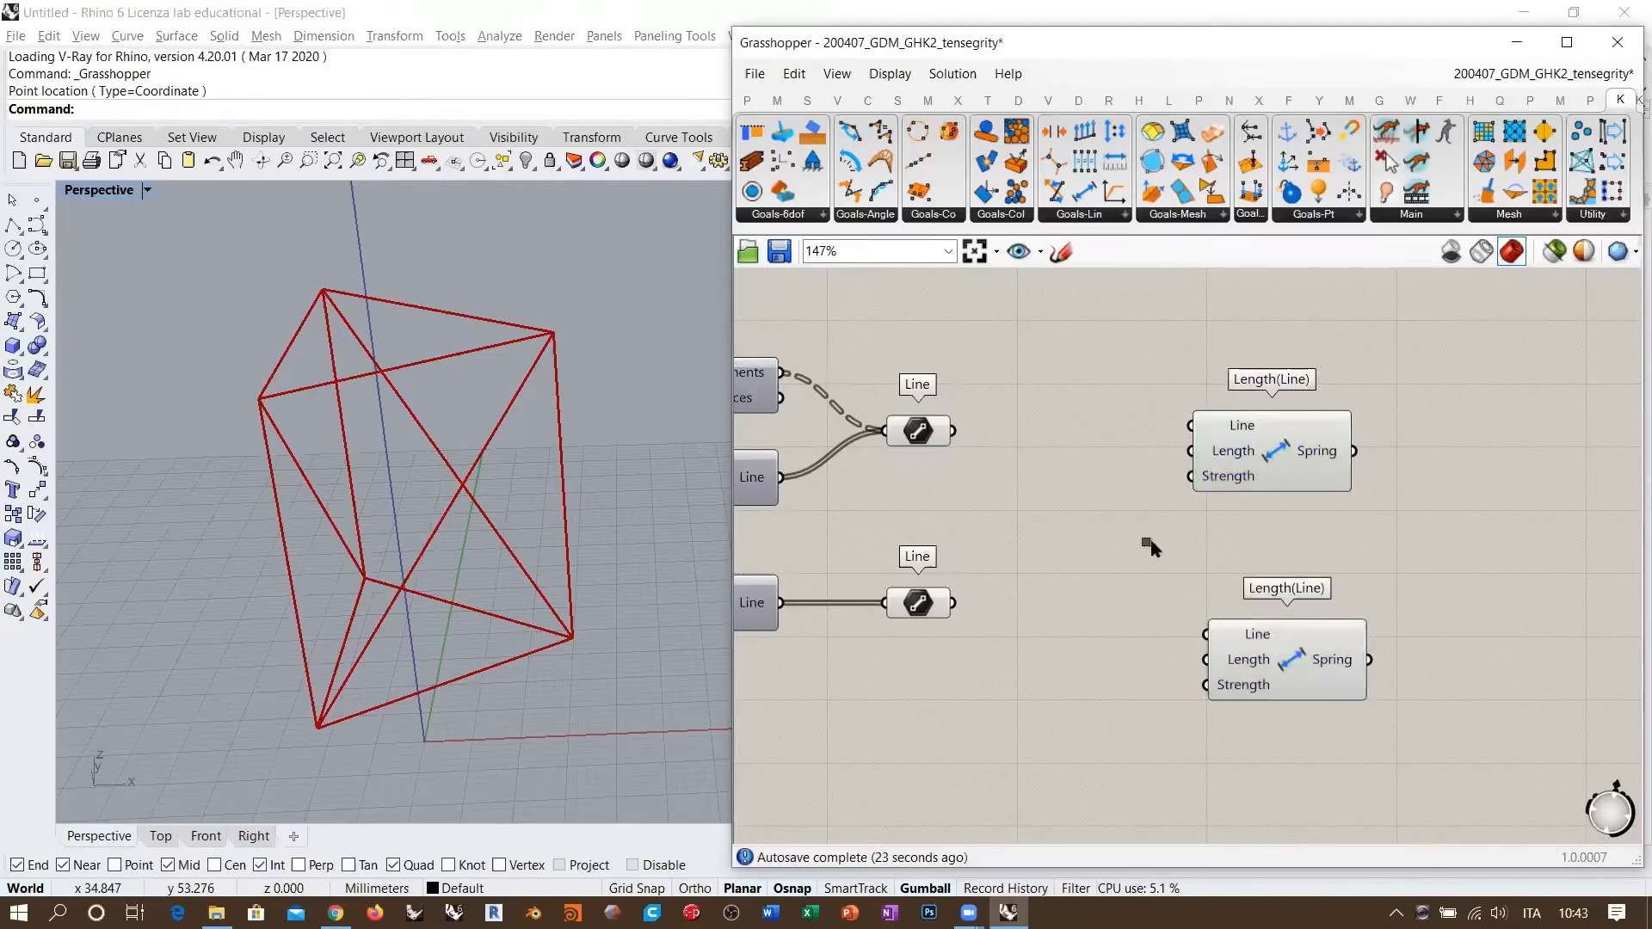
{"action": "left_click_drag", "start_coordinate": [1275, 650], "coordinate": [1255, 631]}
{"action": "left_click", "coordinate": [1367, 534]}
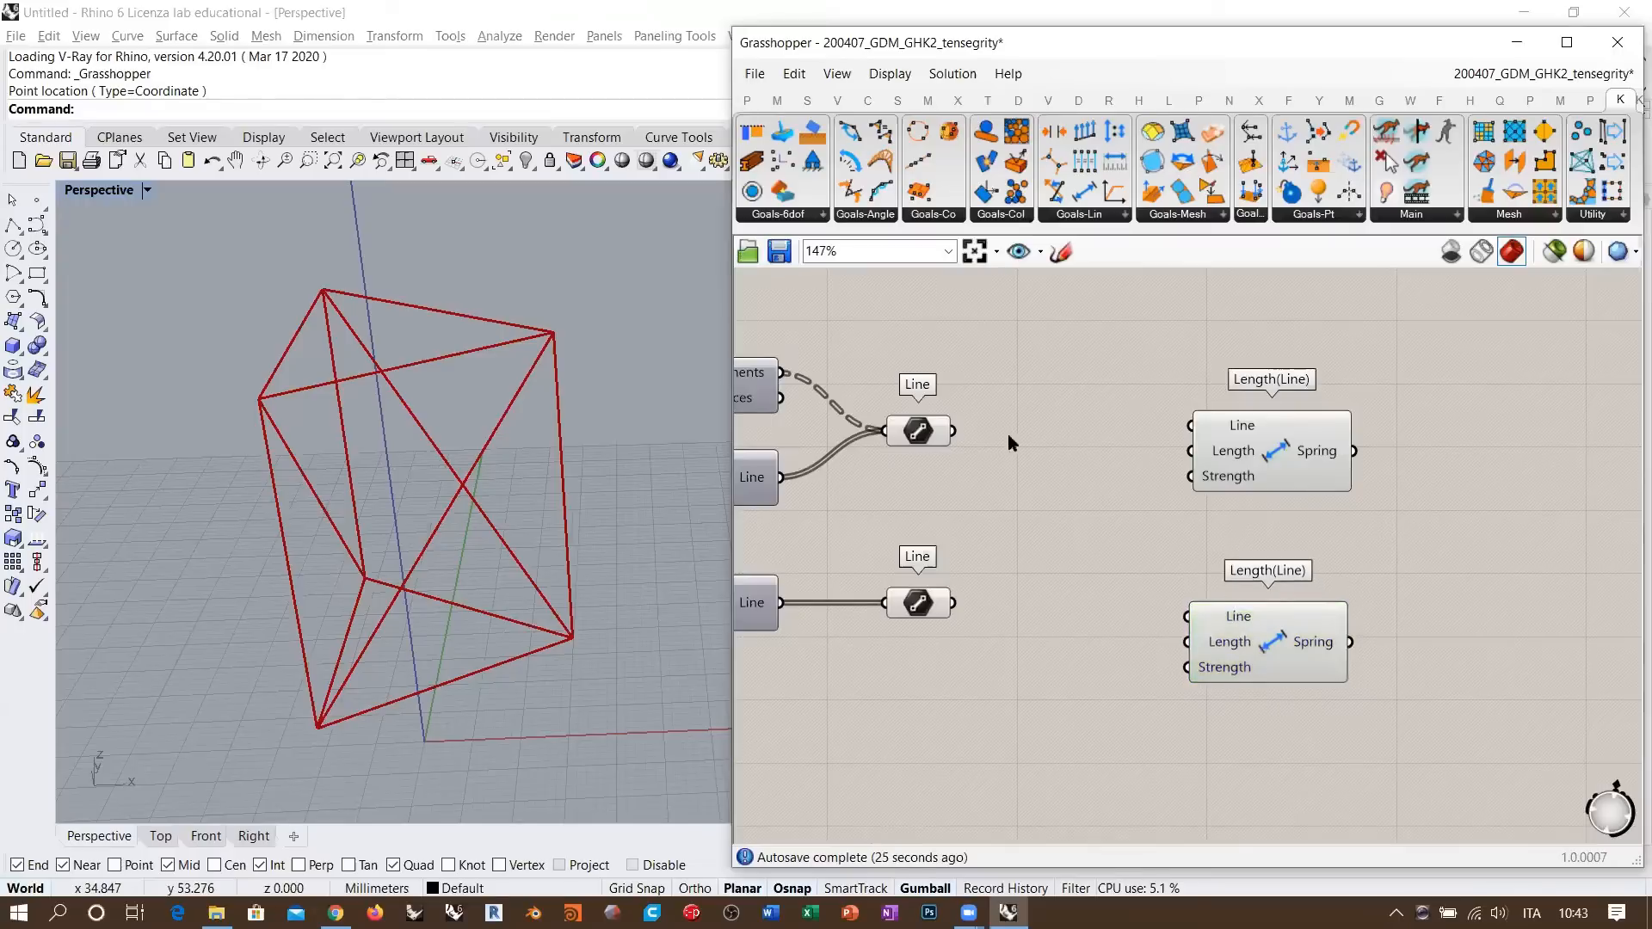
- Connect each Line parameter to the Line input of its own Length(Line) goal and straighten the wires
{"action": "left_click_drag", "start_coordinate": [1008, 435], "coordinate": [903, 694]}
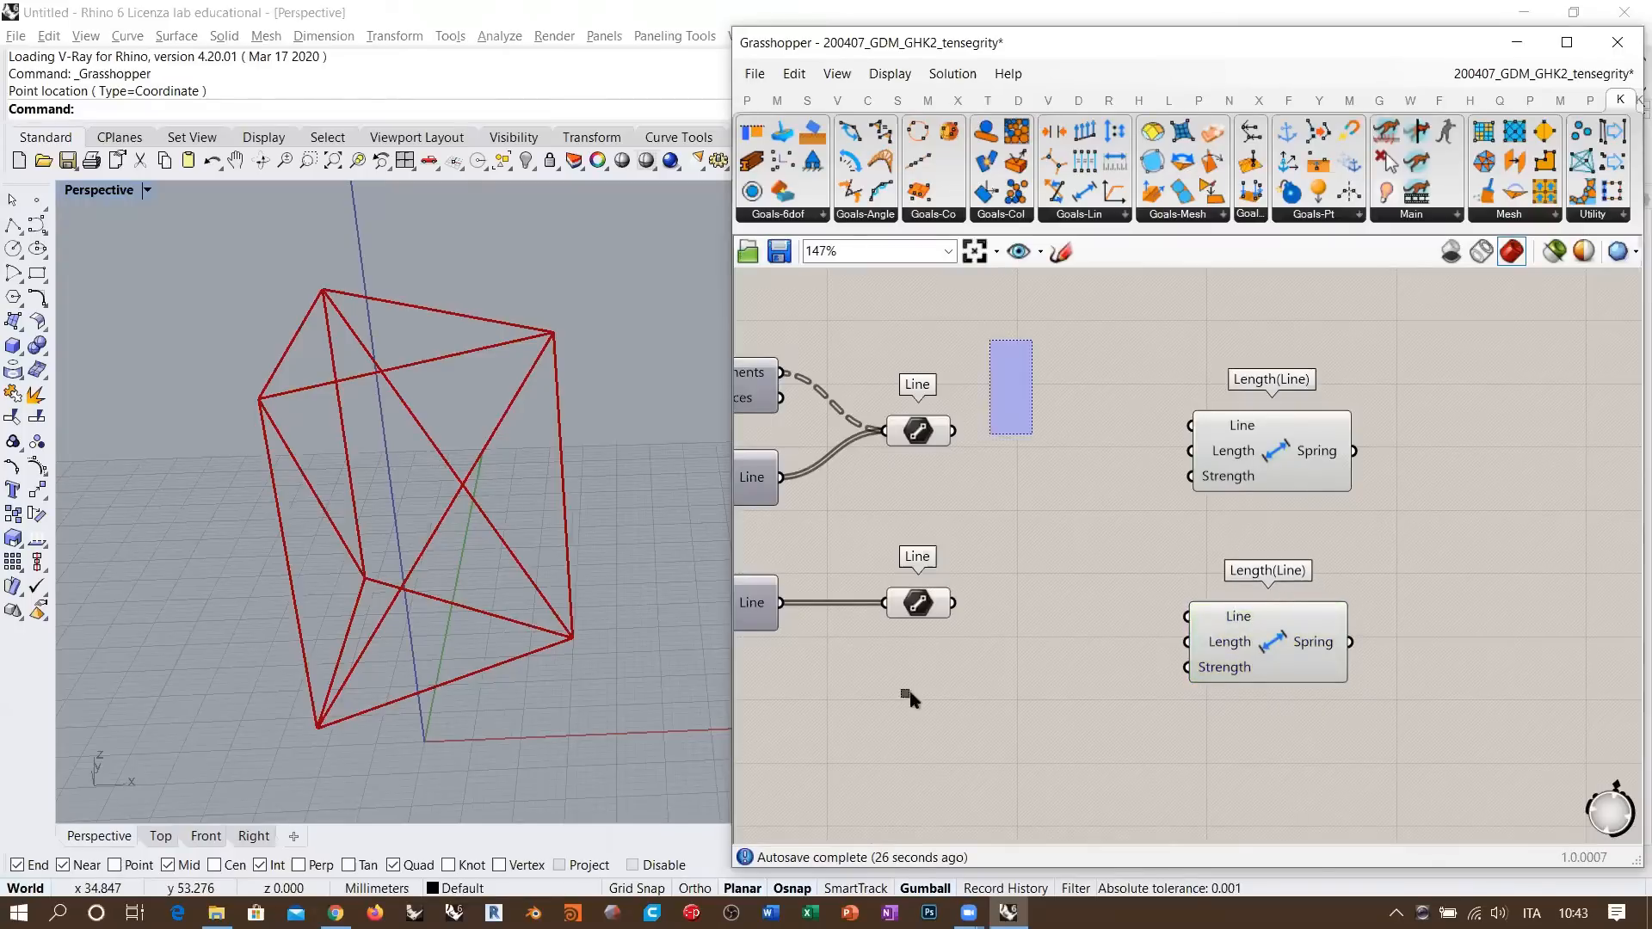
{"action": "left_click", "coordinate": [1050, 429]}
{"action": "left_click", "coordinate": [925, 428]}
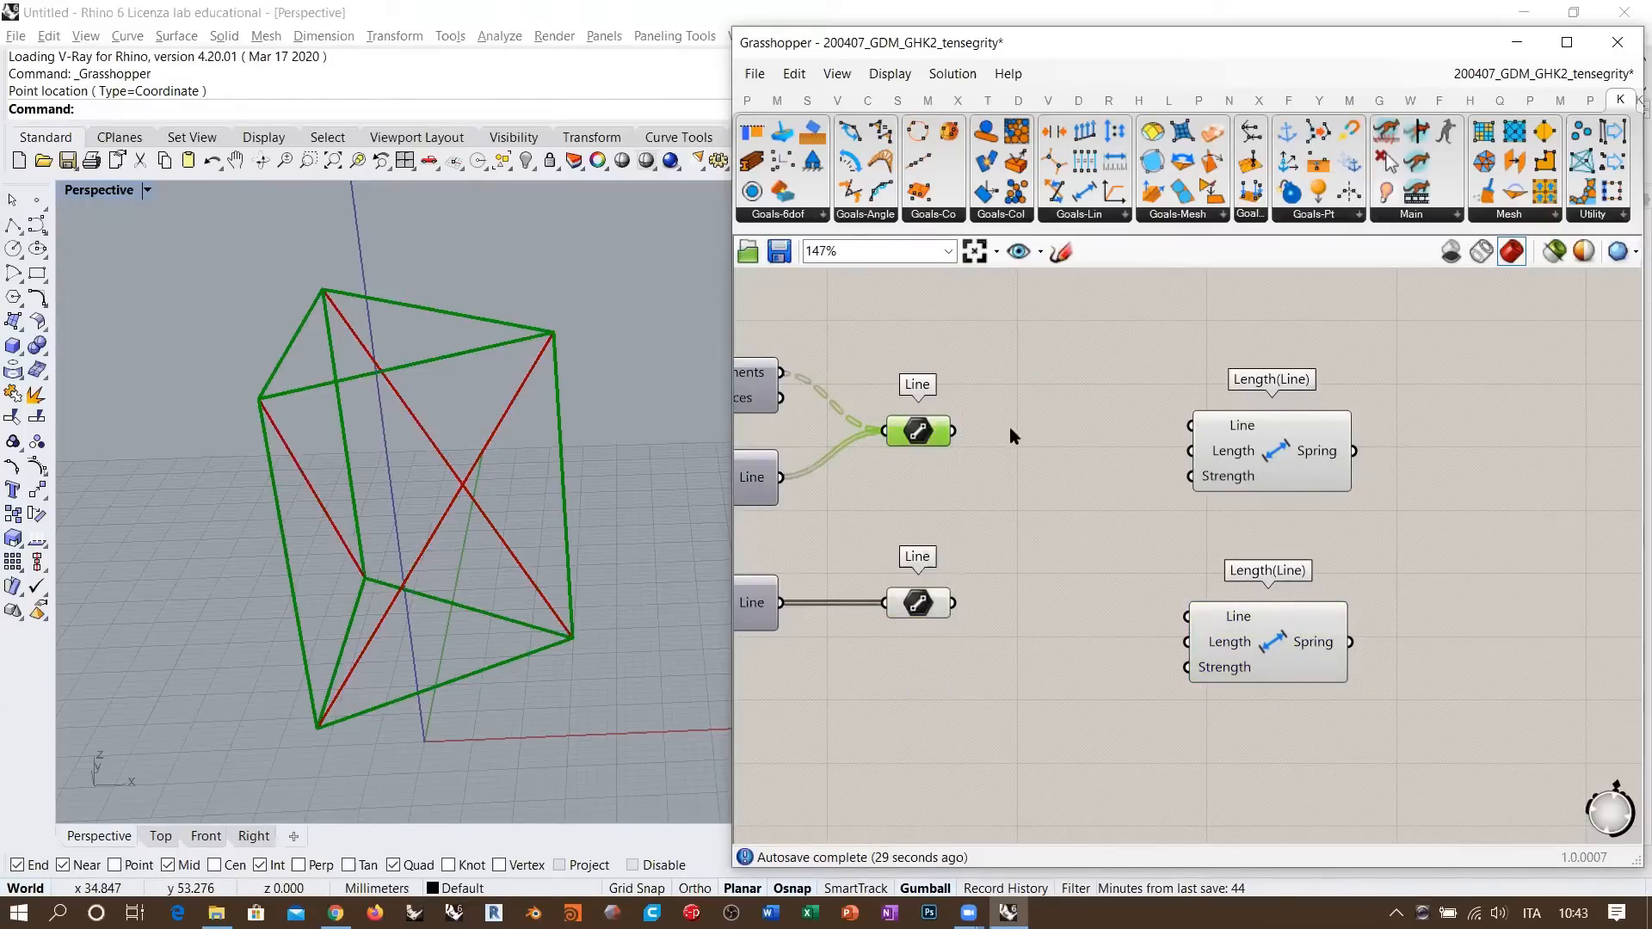
{"action": "left_click_drag", "start_coordinate": [958, 434], "coordinate": [1287, 443]}
{"action": "left_click", "coordinate": [1073, 558]}
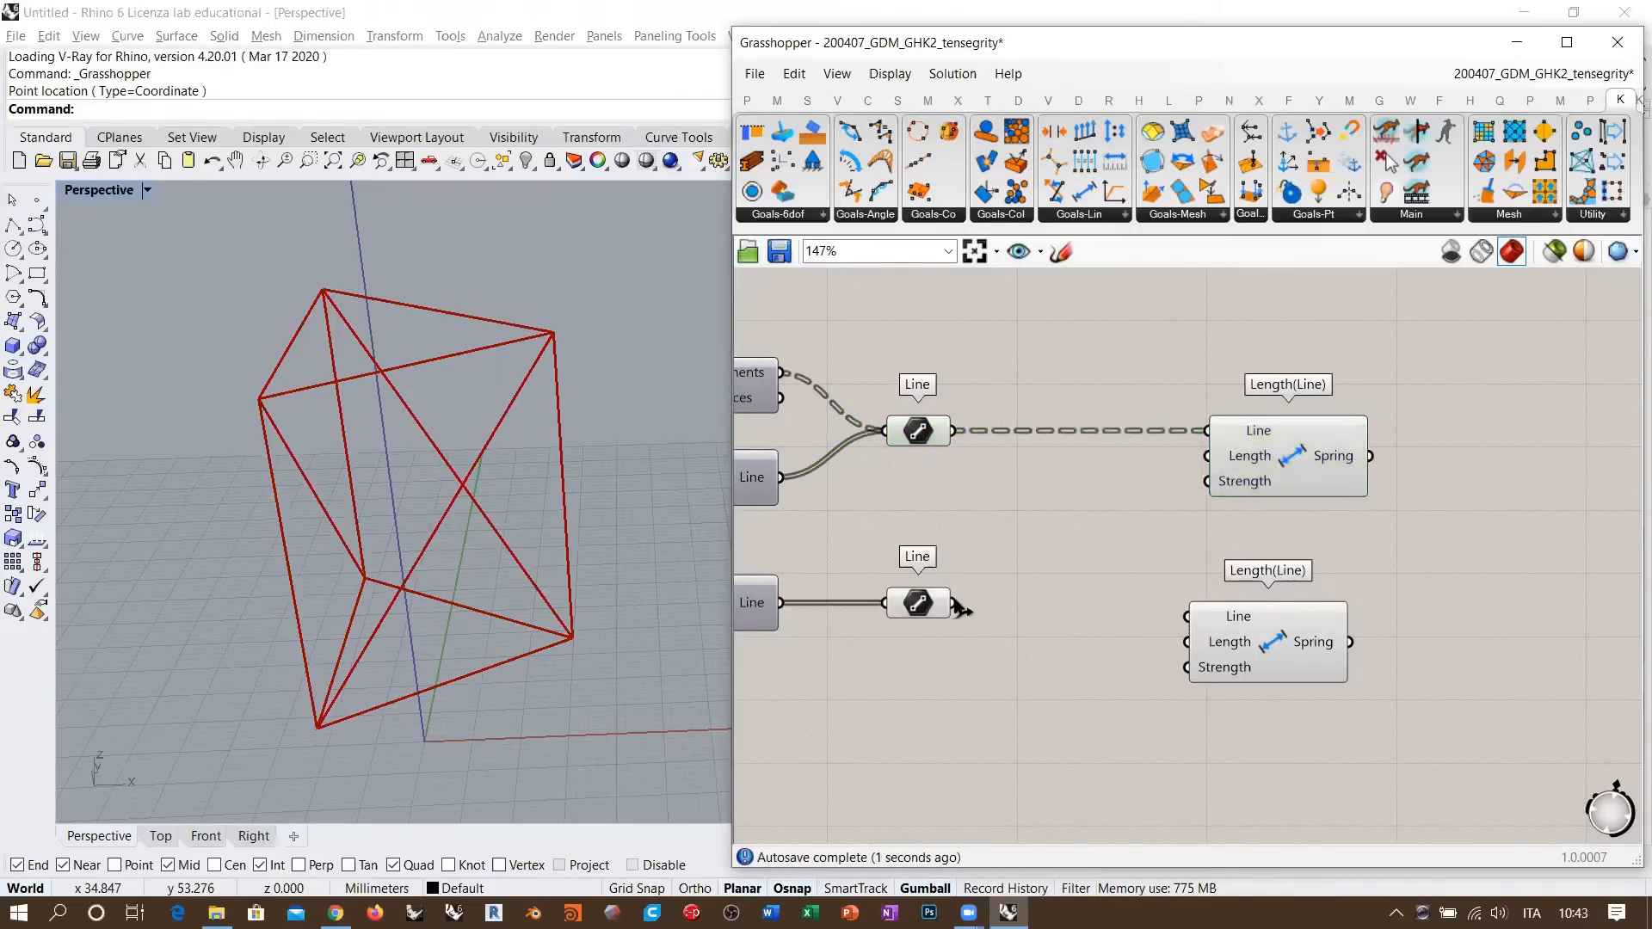
{"action": "left_click_drag", "start_coordinate": [959, 609], "coordinate": [1282, 635]}
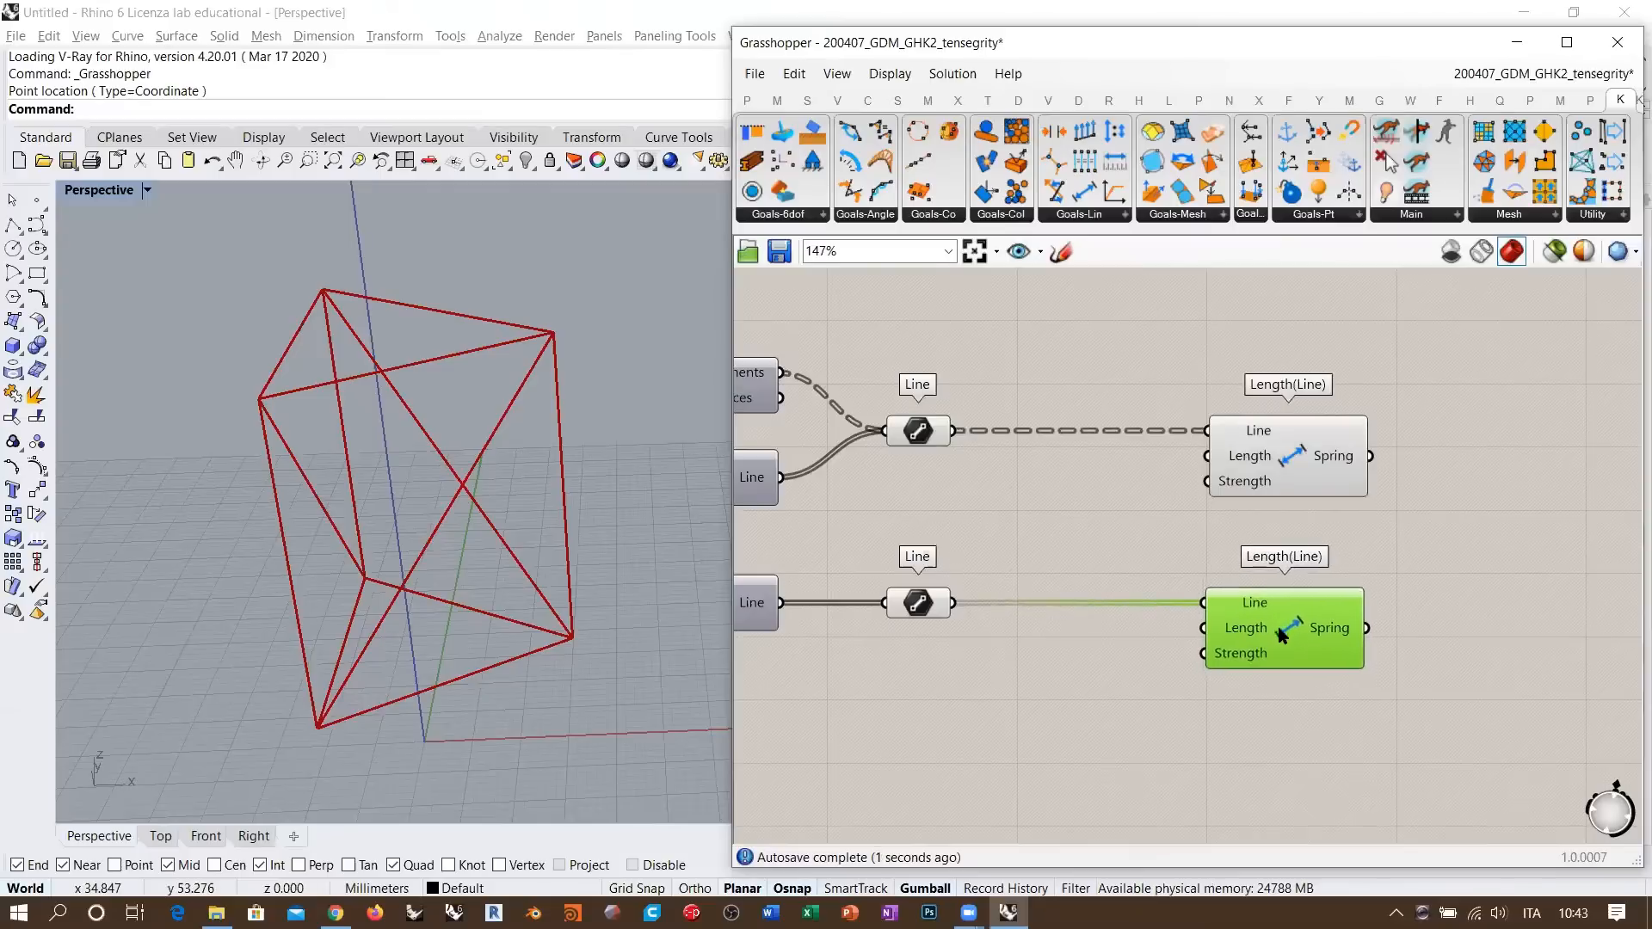
- Examine the struts in the lower Line parameter and the Length and Strength inputs of its Length(Line) goal
{"action": "left_click", "coordinate": [1118, 521]}
{"action": "right_click_drag", "start_coordinate": [1118, 521], "coordinate": [1206, 488]}
{"action": "left_click", "coordinate": [1005, 563]}
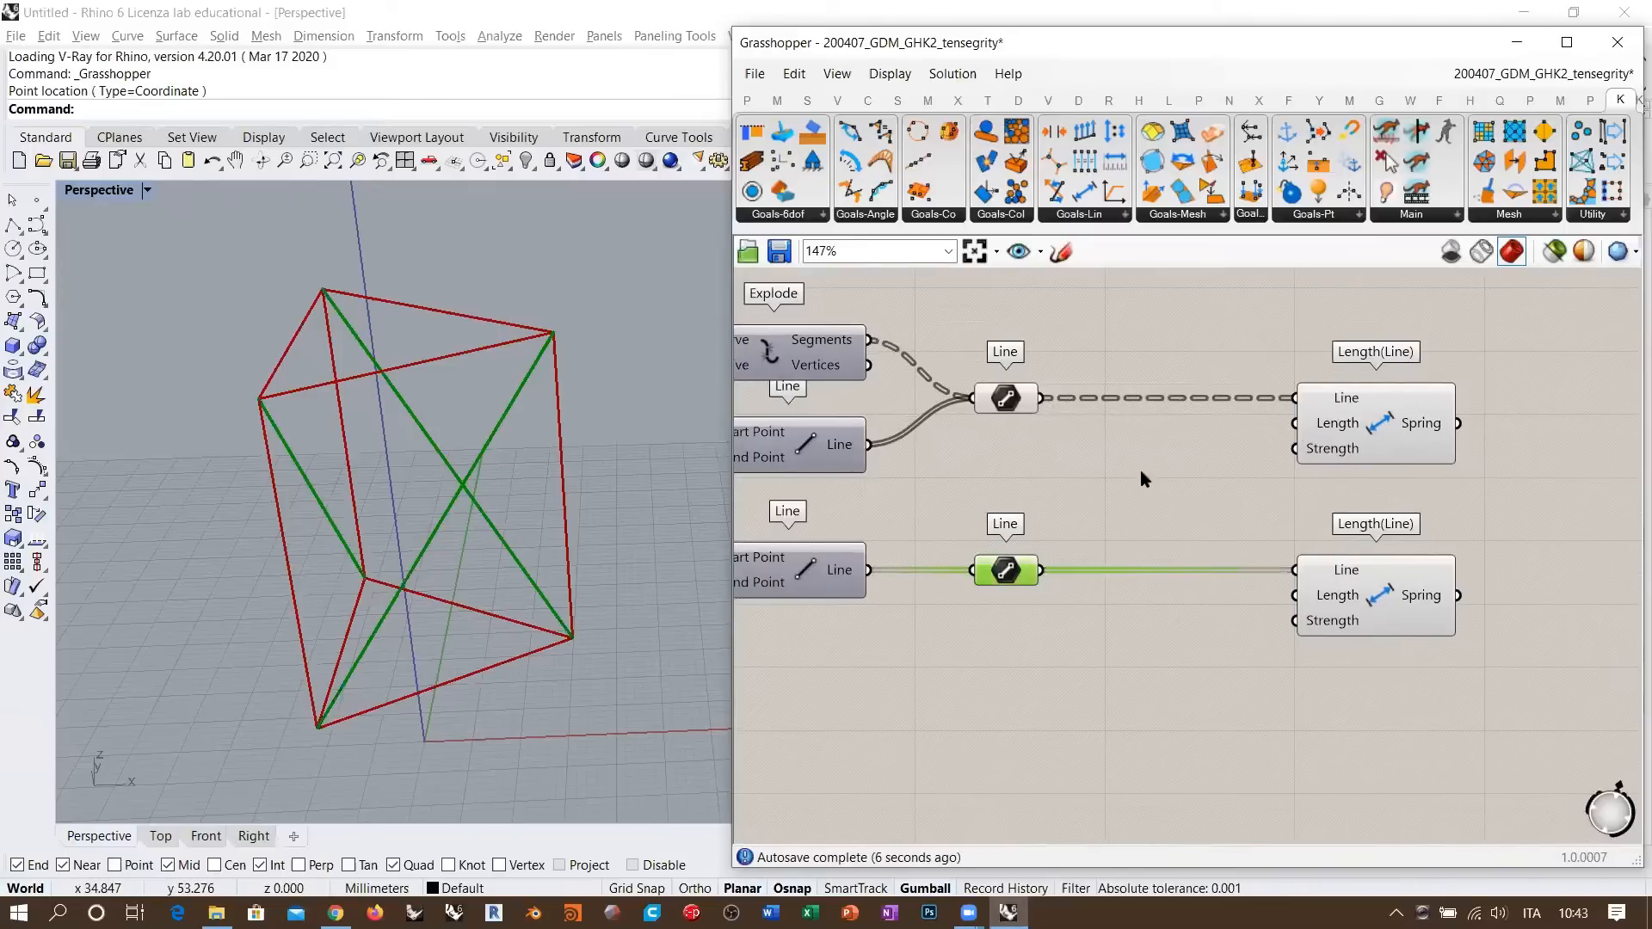
{"action": "left_click", "coordinate": [1144, 477]}
{"action": "left_click", "coordinate": [1372, 607]}
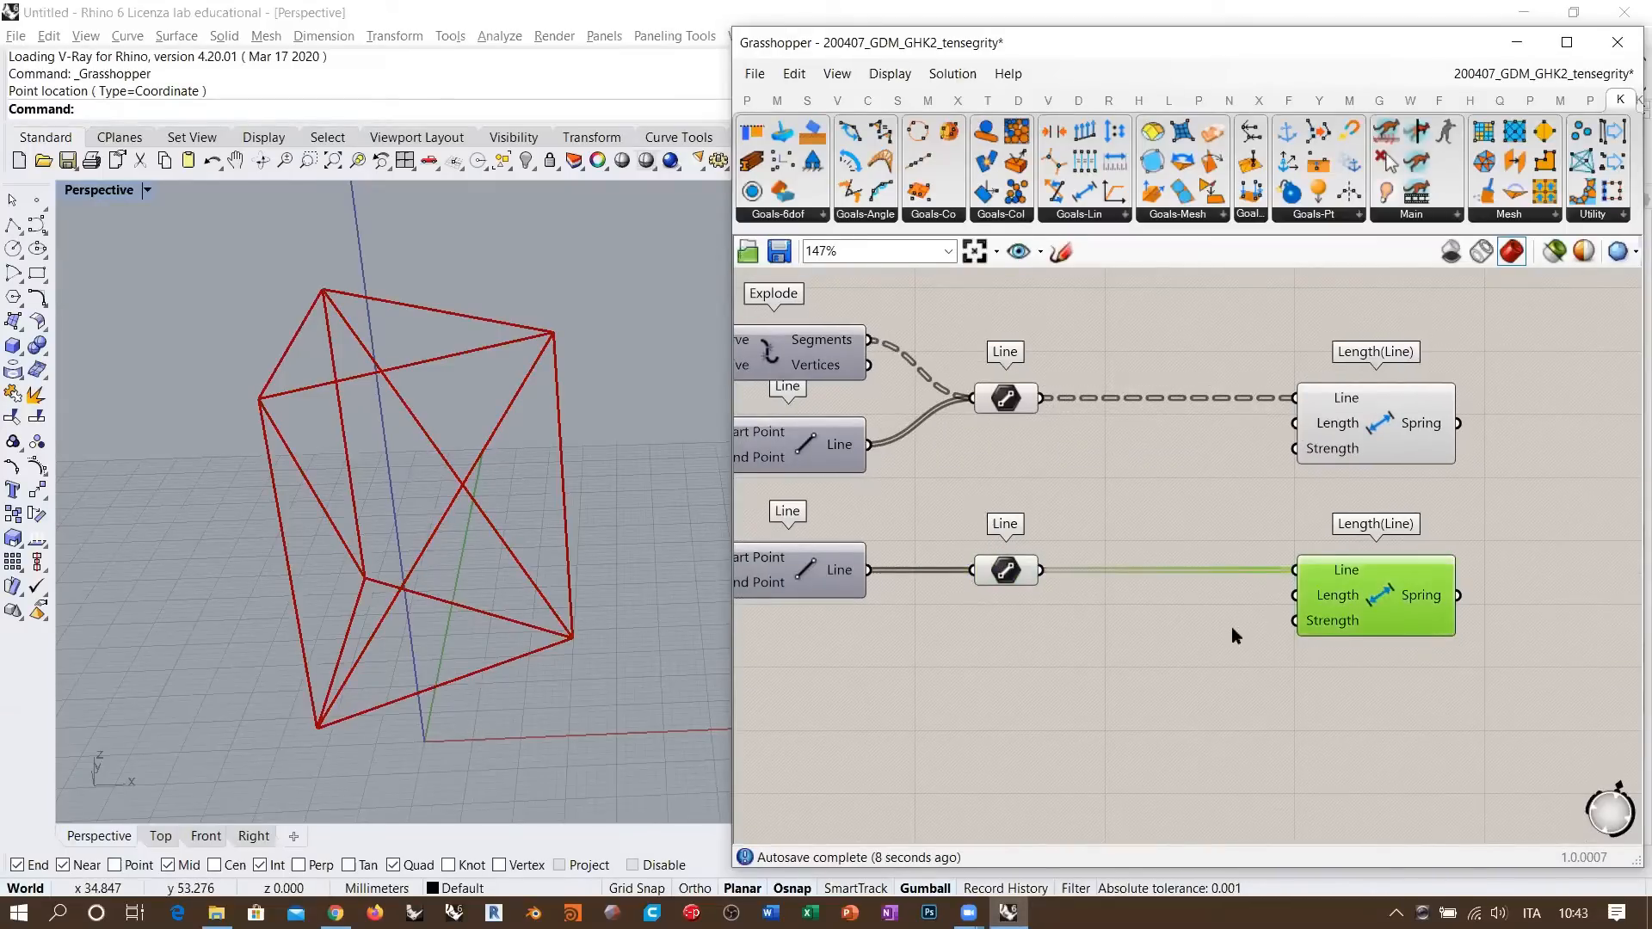
{"action": "scroll", "coordinate": [1395, 600], "scroll_direction": "up", "scroll_amount": 3}
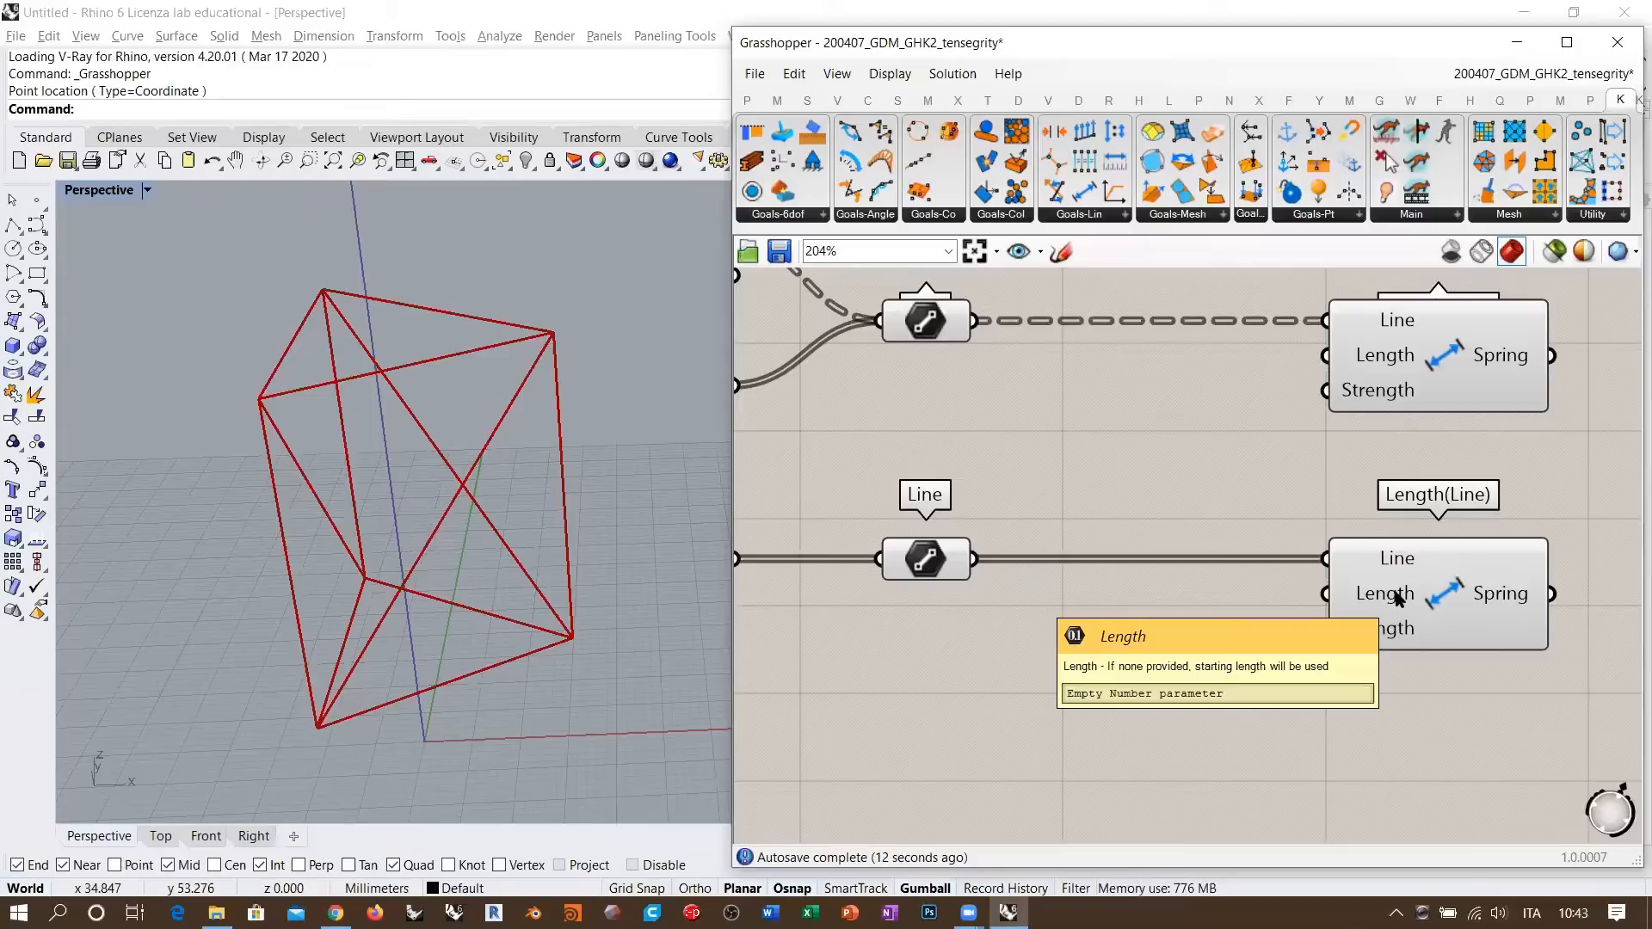
{"action": "mouse_move", "coordinate": [926, 561]}
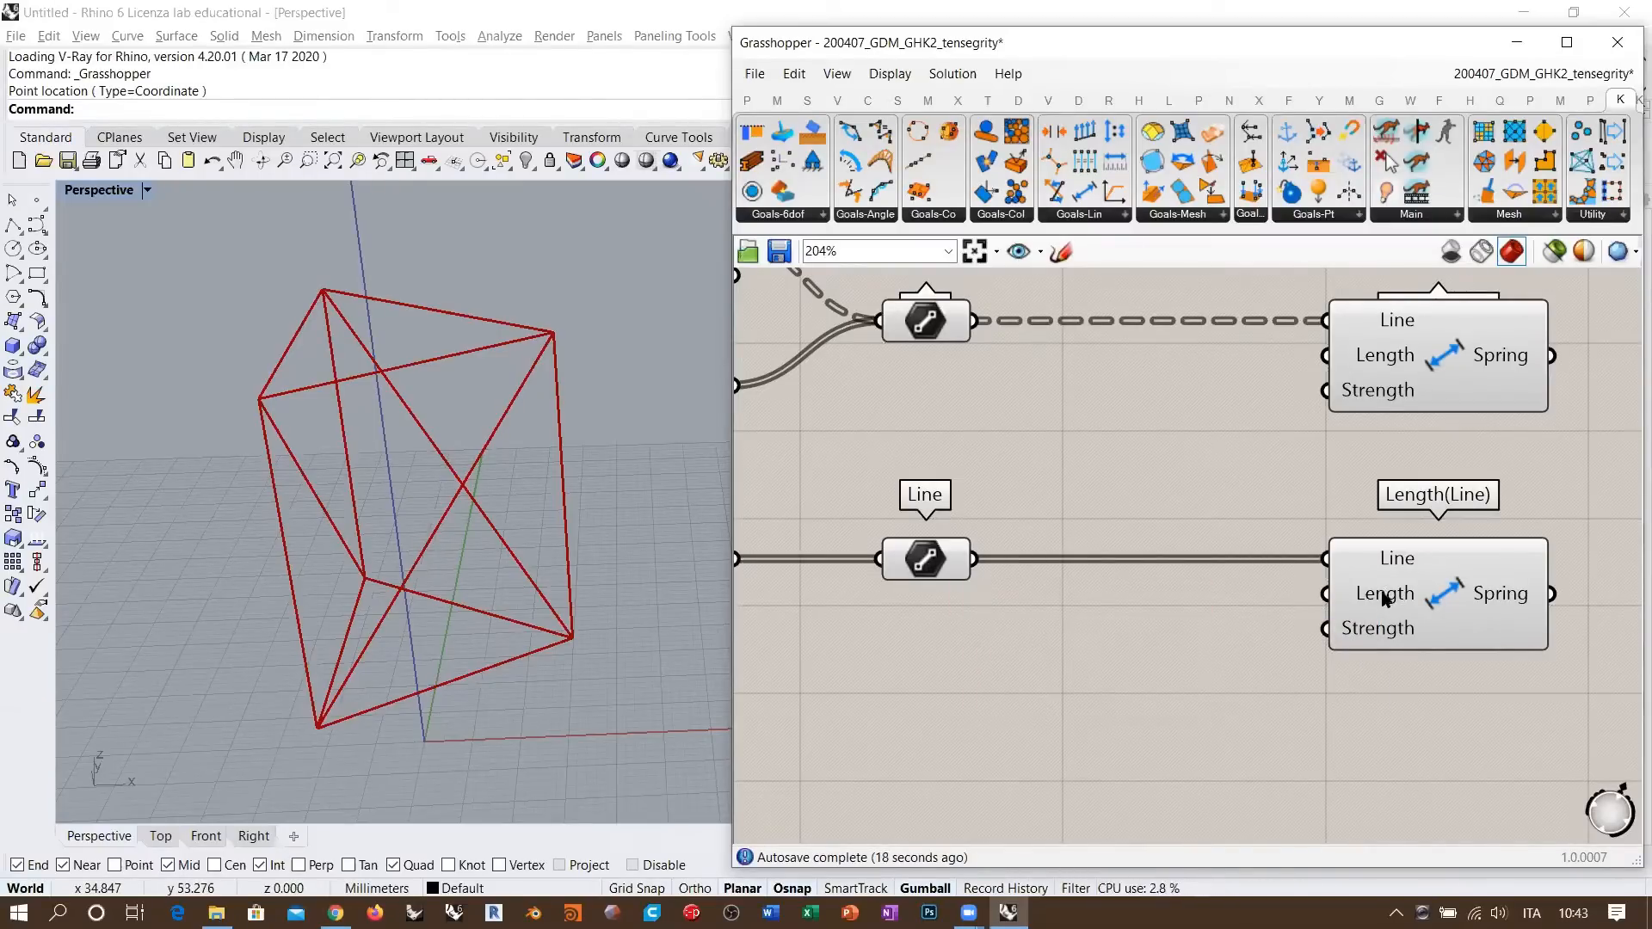
{"action": "mouse_move", "coordinate": [1384, 599]}
{"action": "left_click", "coordinate": [1458, 600]}
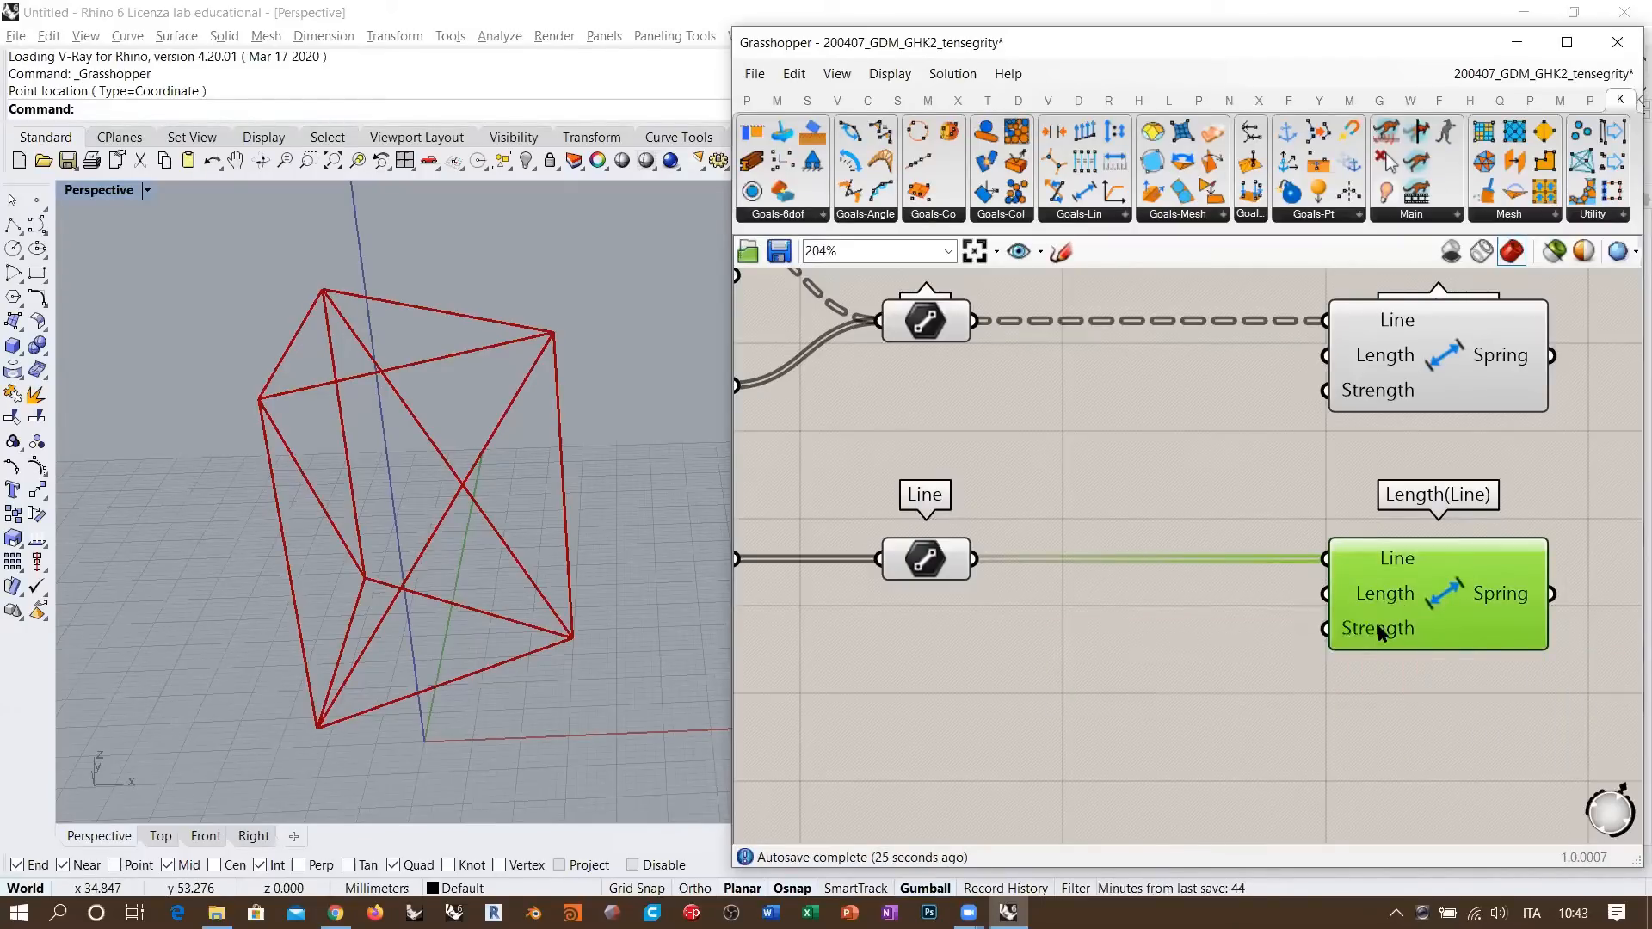
{"action": "mouse_move", "coordinate": [1378, 632]}
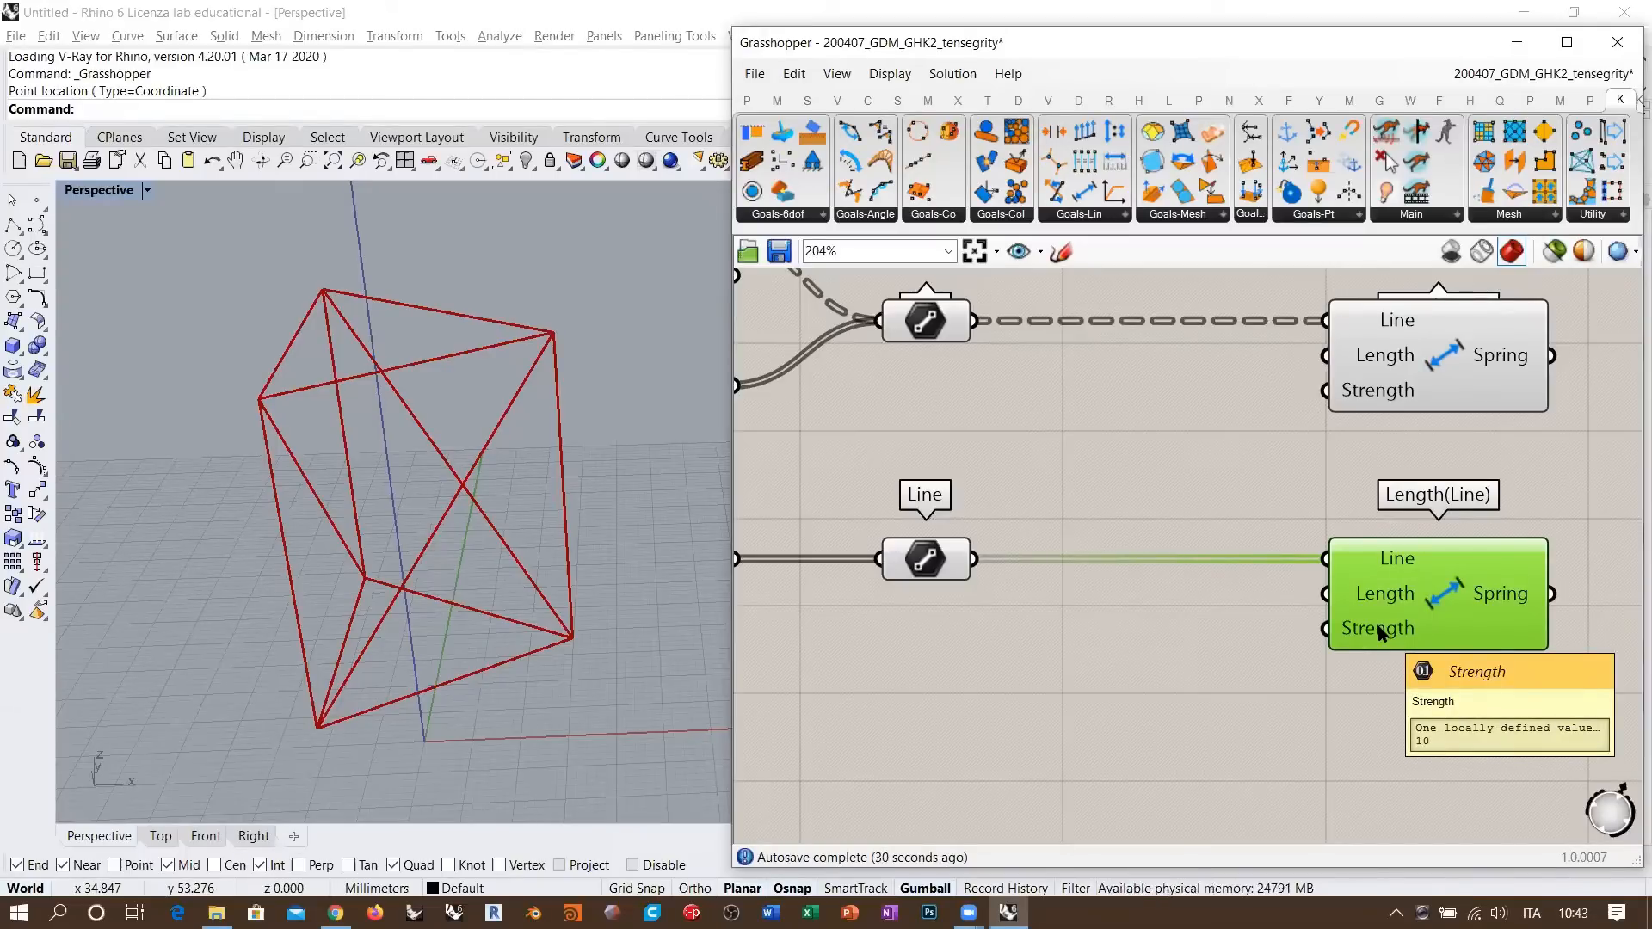
- Add a number slider with the value 101 and connect it to the lower Length(Line) goal's Strength input
{"action": "double_click", "coordinate": [1194, 664]}
{"action": "type", "text": "101"}
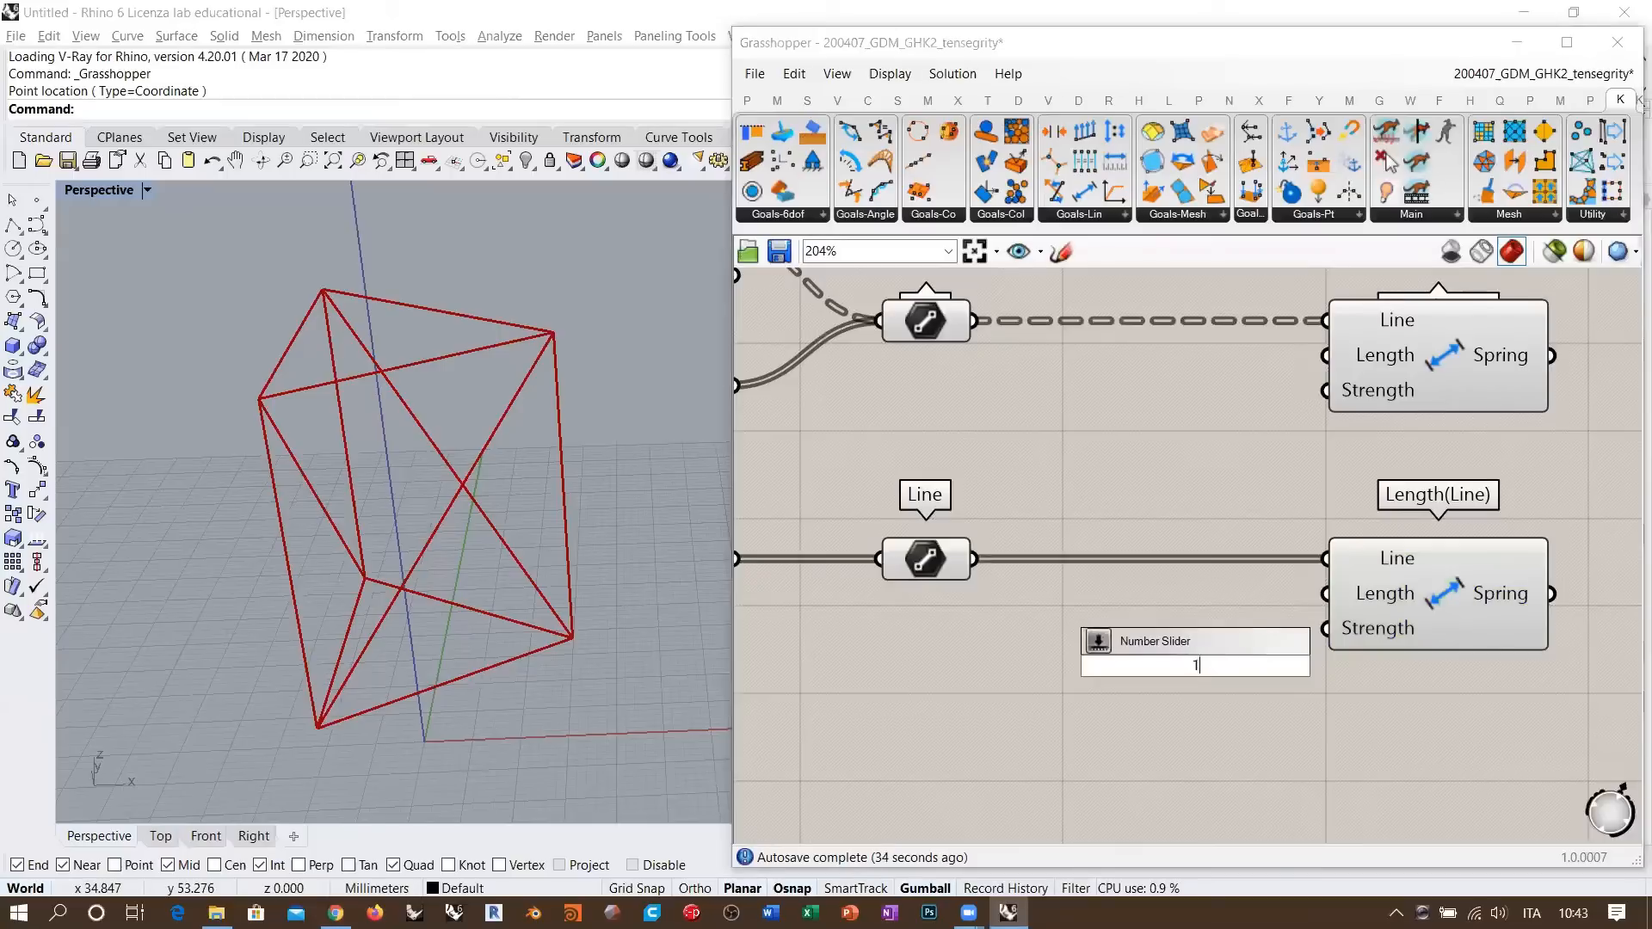
{"action": "key", "text": "Return"}
{"action": "mouse_move", "coordinate": [1241, 646]}
{"action": "left_mouse_down"}
{"action": "mouse_move", "coordinate": [1212, 629]}
{"action": "mouse_move", "coordinate": [1326, 629]}
{"action": "mouse_move", "coordinate": [1235, 622]}
{"action": "left_mouse_up"}
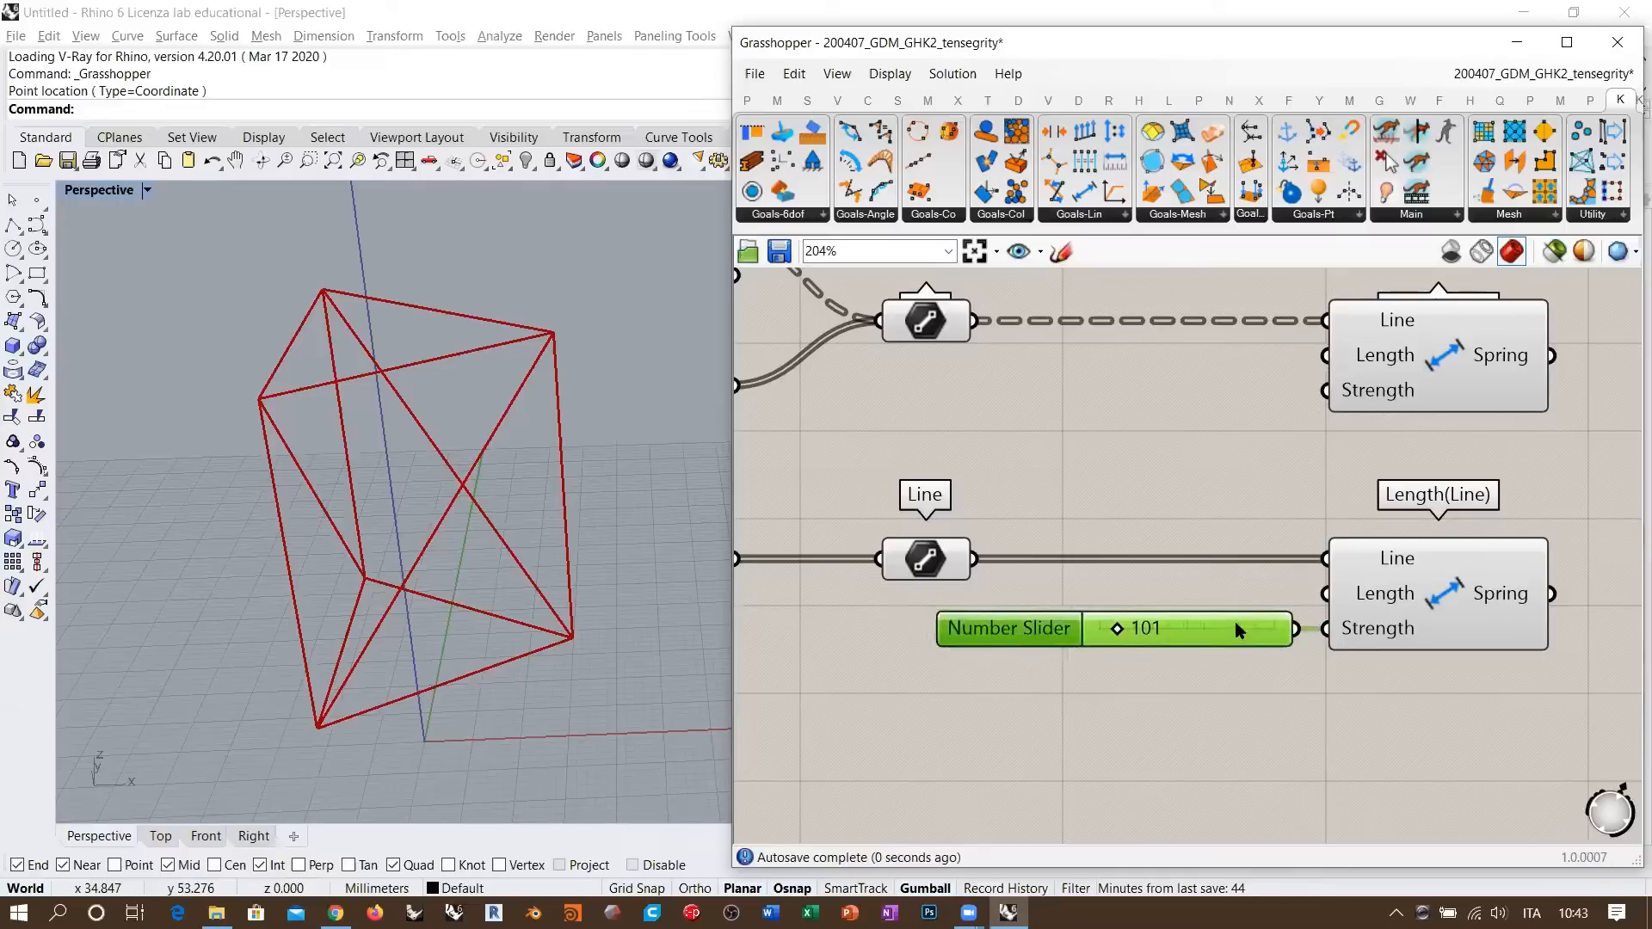
{"action": "left_click", "coordinate": [1163, 655]}
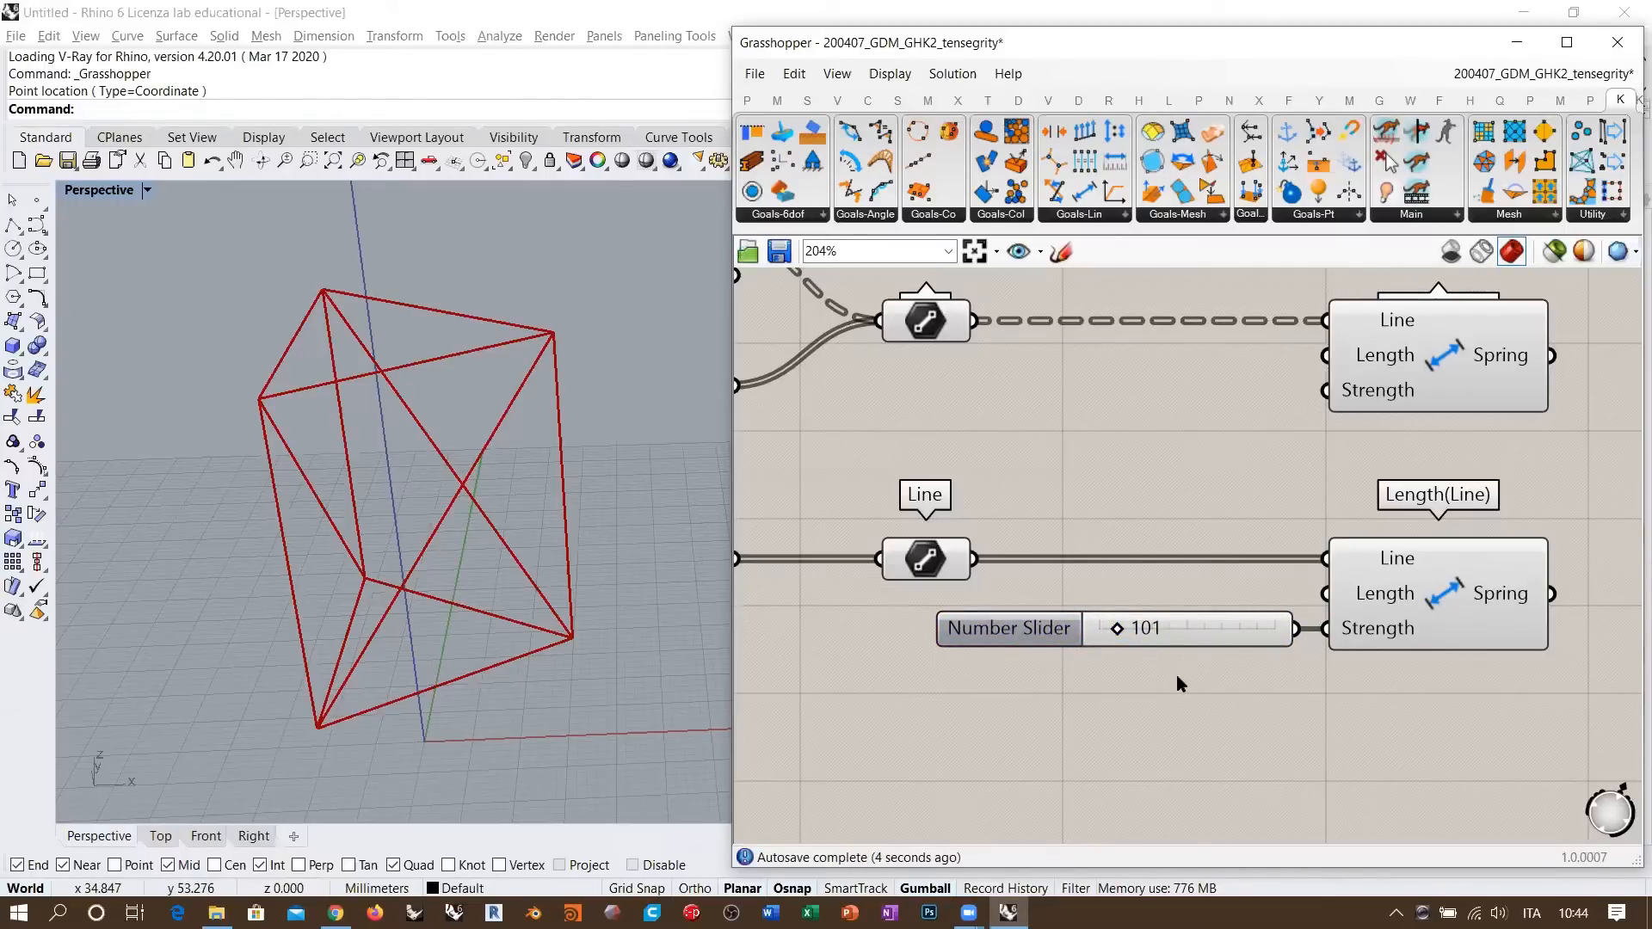
- Move both Length(Line) goals and the Strength slider farther from the Line parameters to make room between them
{"action": "right_click_drag", "start_coordinate": [1469, 507], "coordinate": [1440, 596]}
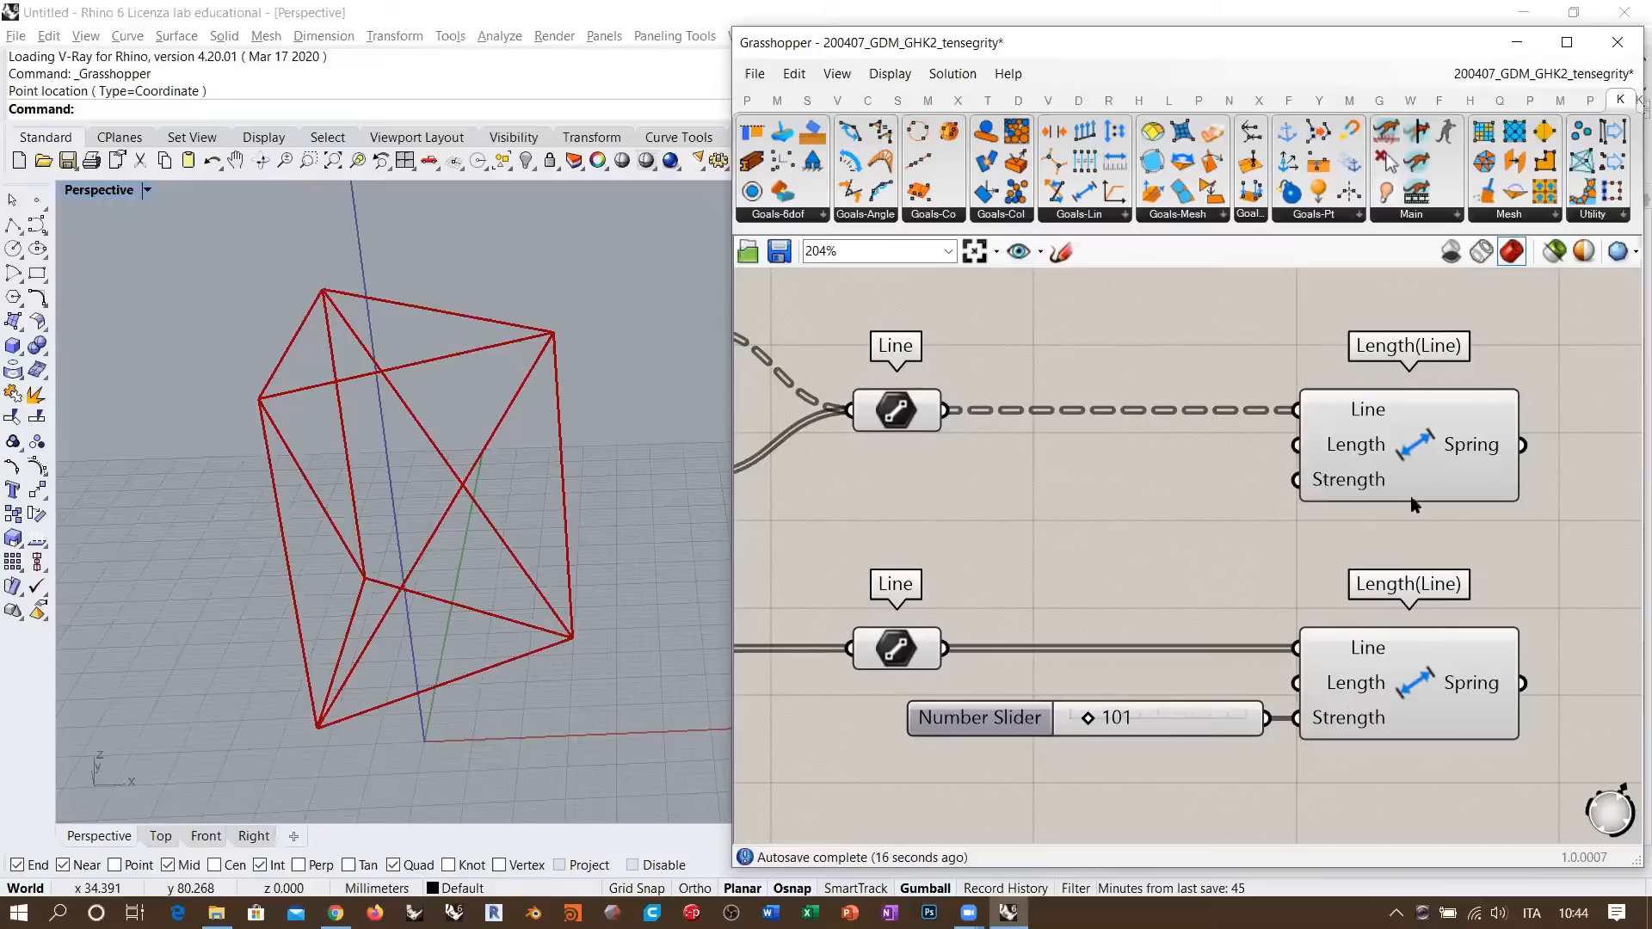
{"action": "right_click_drag", "start_coordinate": [1411, 497], "coordinate": [1269, 503]}
{"action": "scroll", "coordinate": [1270, 503], "scroll_direction": "down", "scroll_amount": 2}
{"action": "left_click_drag", "start_coordinate": [1314, 427], "coordinate": [1036, 778]}
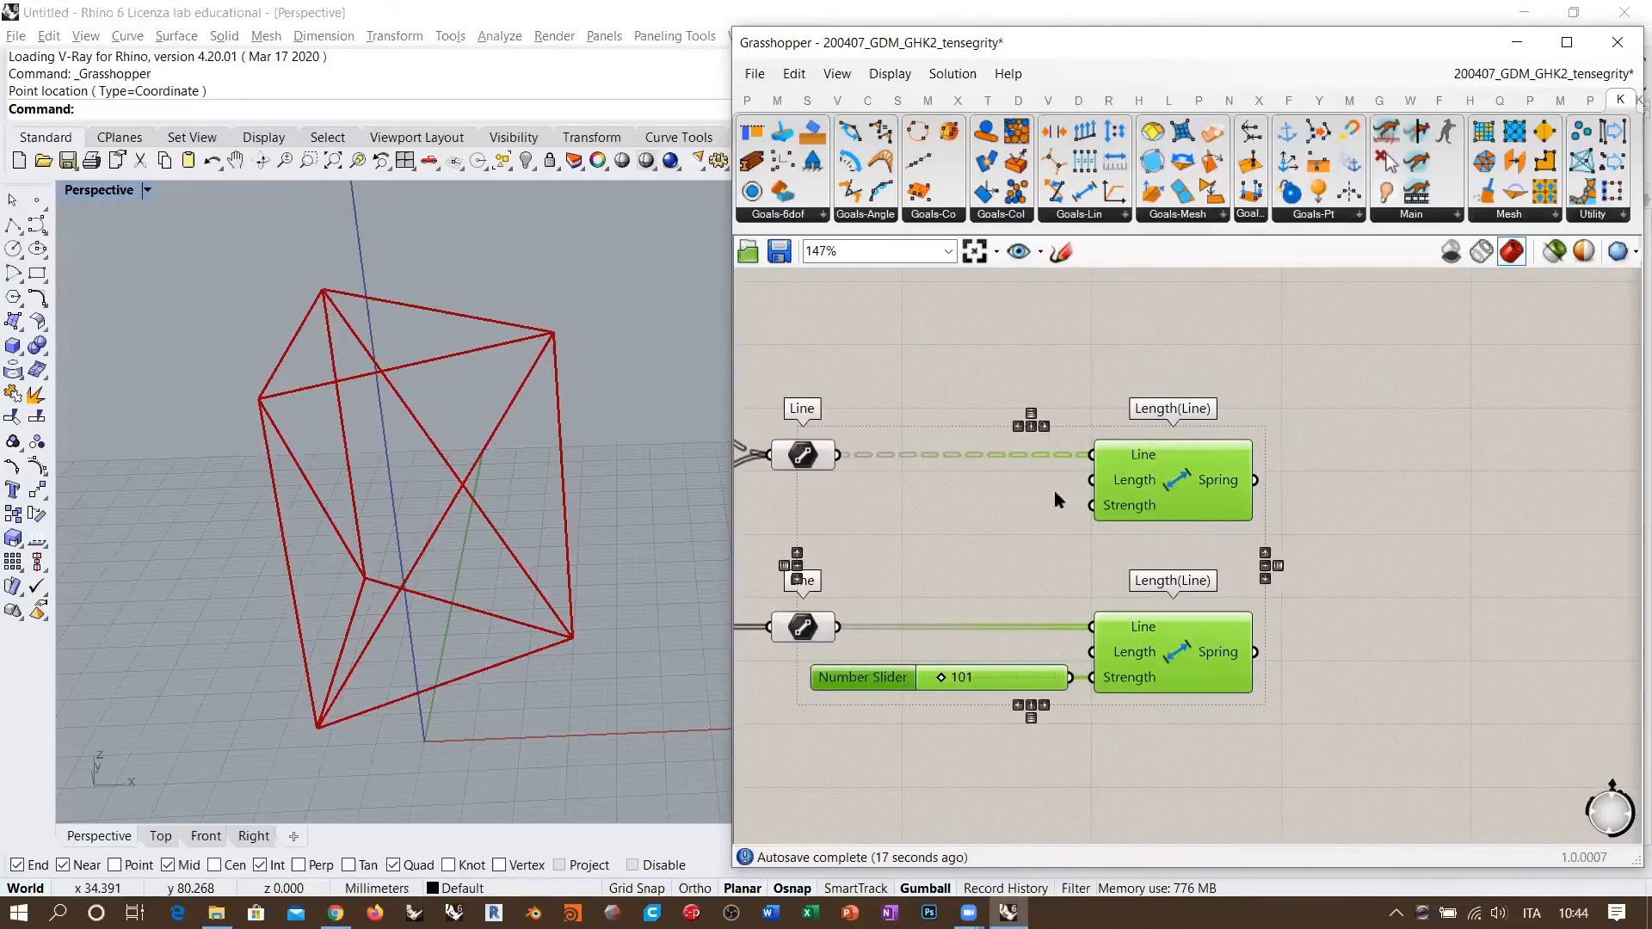
- Add a curve Length component and connect the upper Line parameter to its Curve input
{"action": "double_click", "coordinate": [1029, 496]}
{"action": "type", "text": "length"}
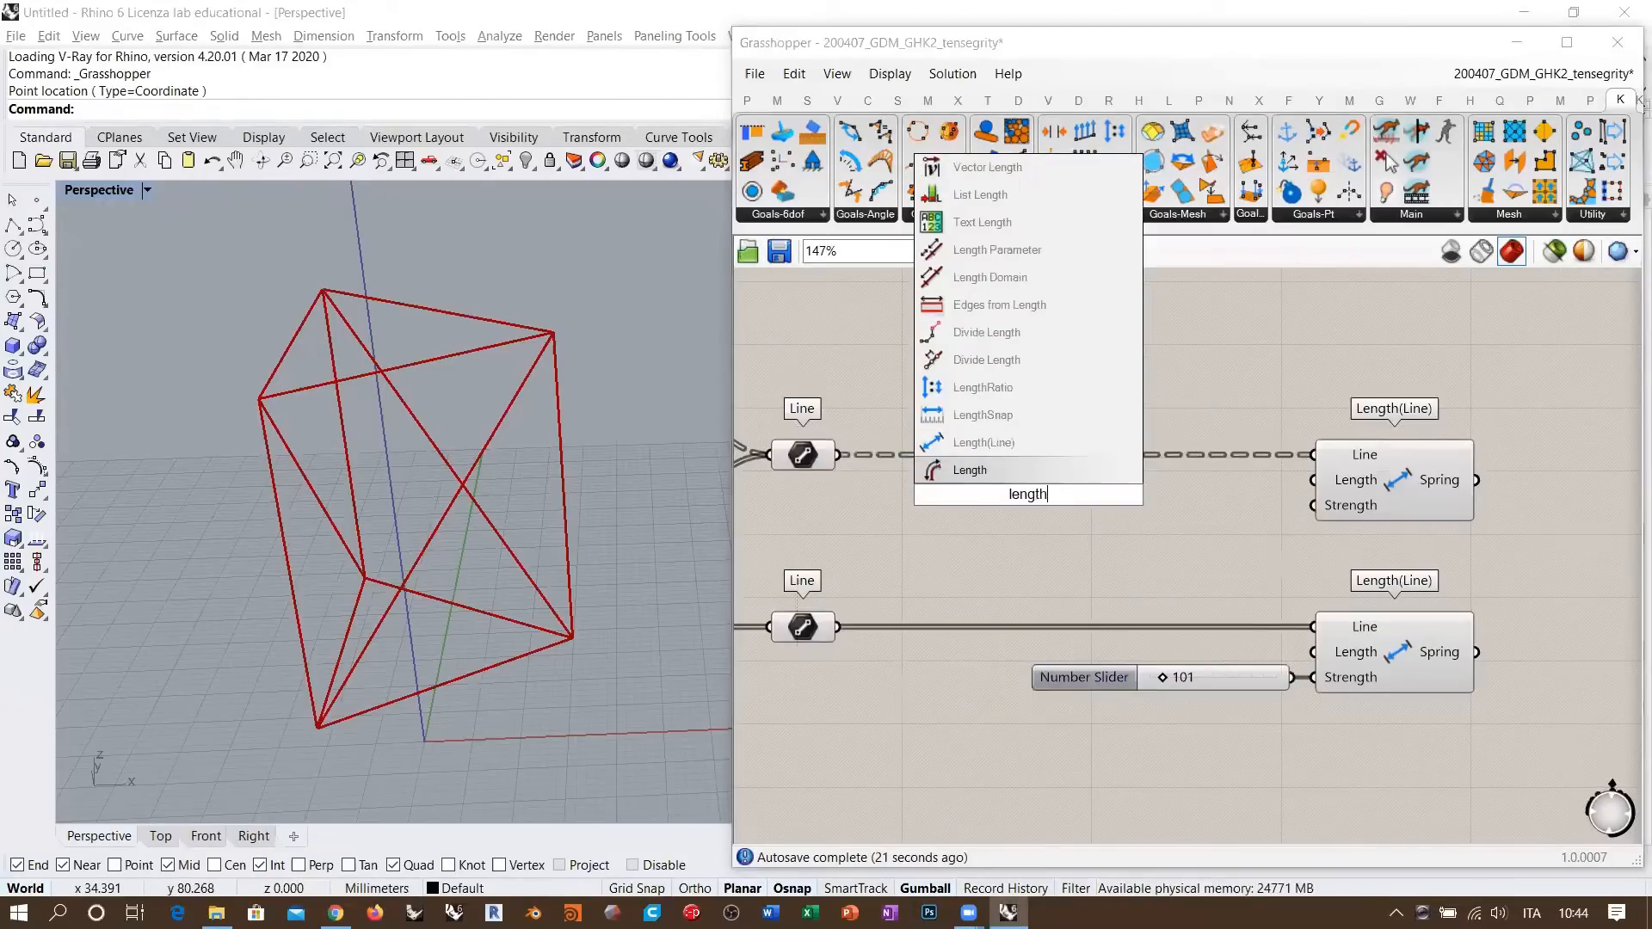
{"action": "left_click", "coordinate": [968, 469]}
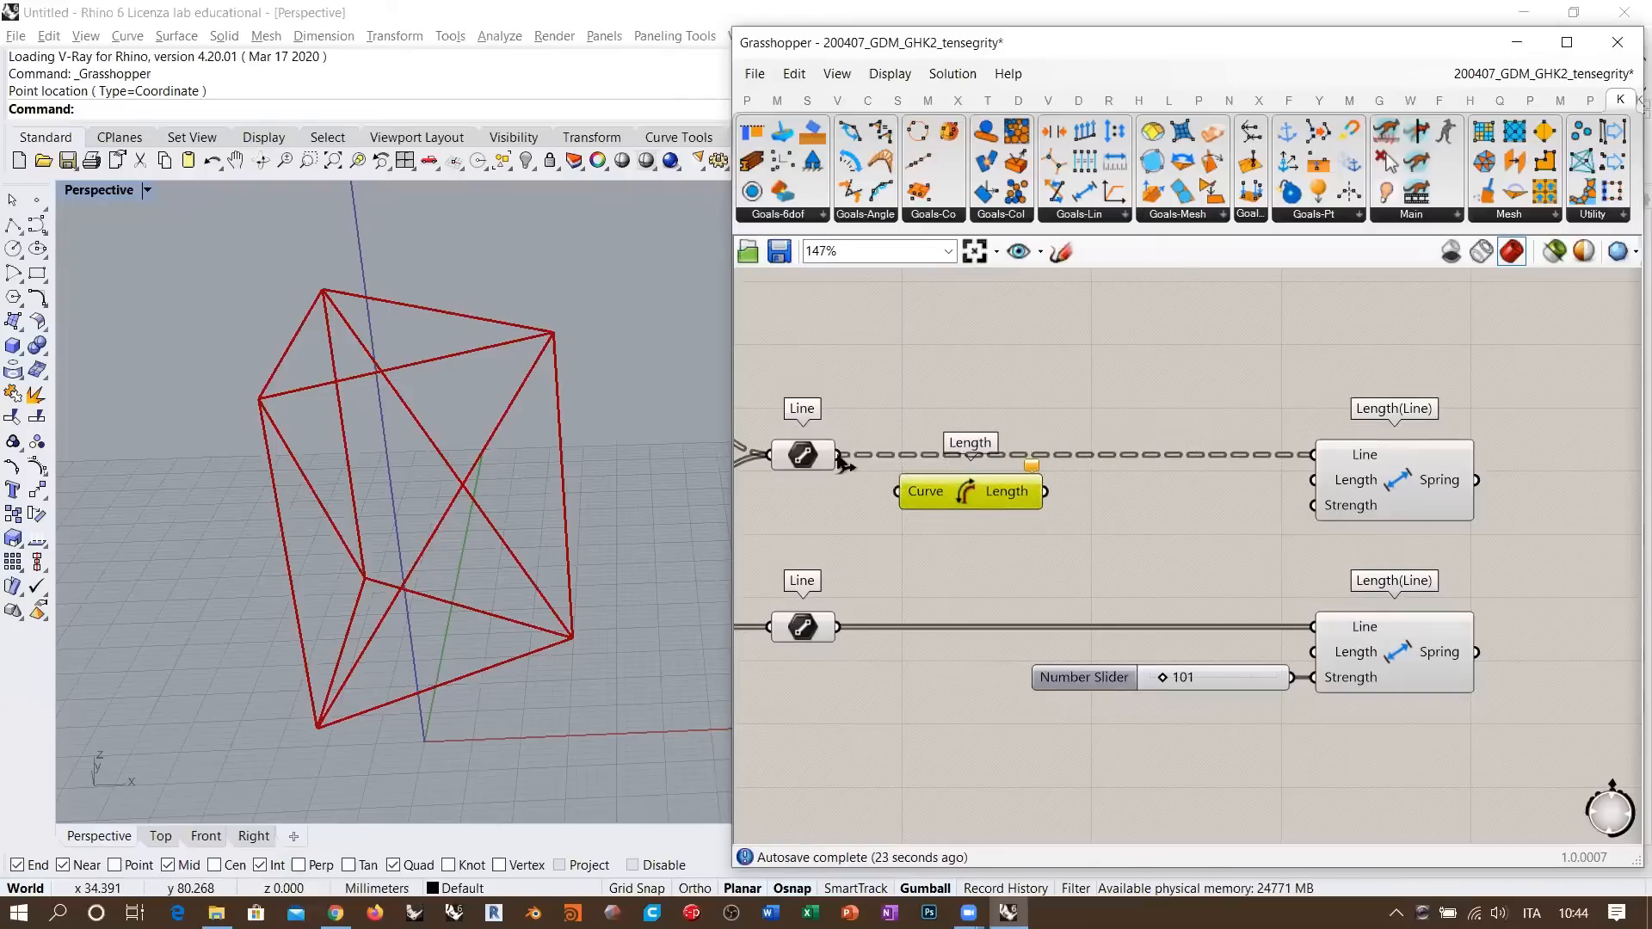
{"action": "left_click_drag", "start_coordinate": [838, 455], "coordinate": [971, 477]}
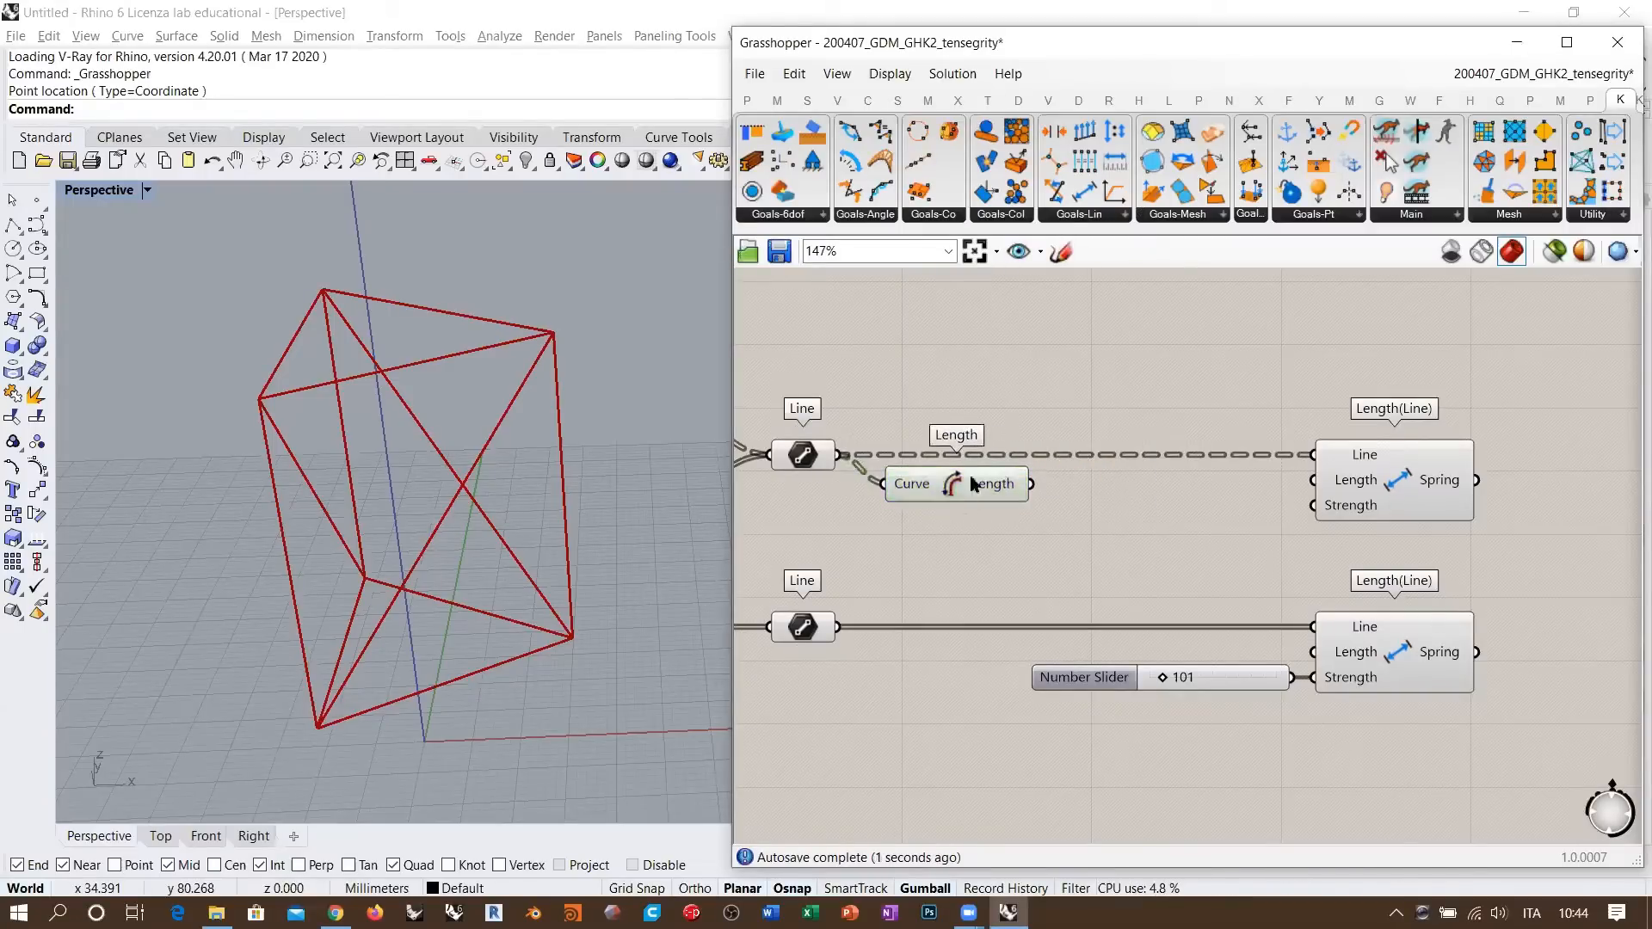
{"action": "left_click", "coordinate": [807, 457]}
{"action": "left_click", "coordinate": [898, 514]}
- Add a Multiplication component and connect the Length output to its A input
{"action": "double_click", "coordinate": [1140, 501]}
{"action": "type", "text": "*"}
{"action": "key", "text": "Return"}
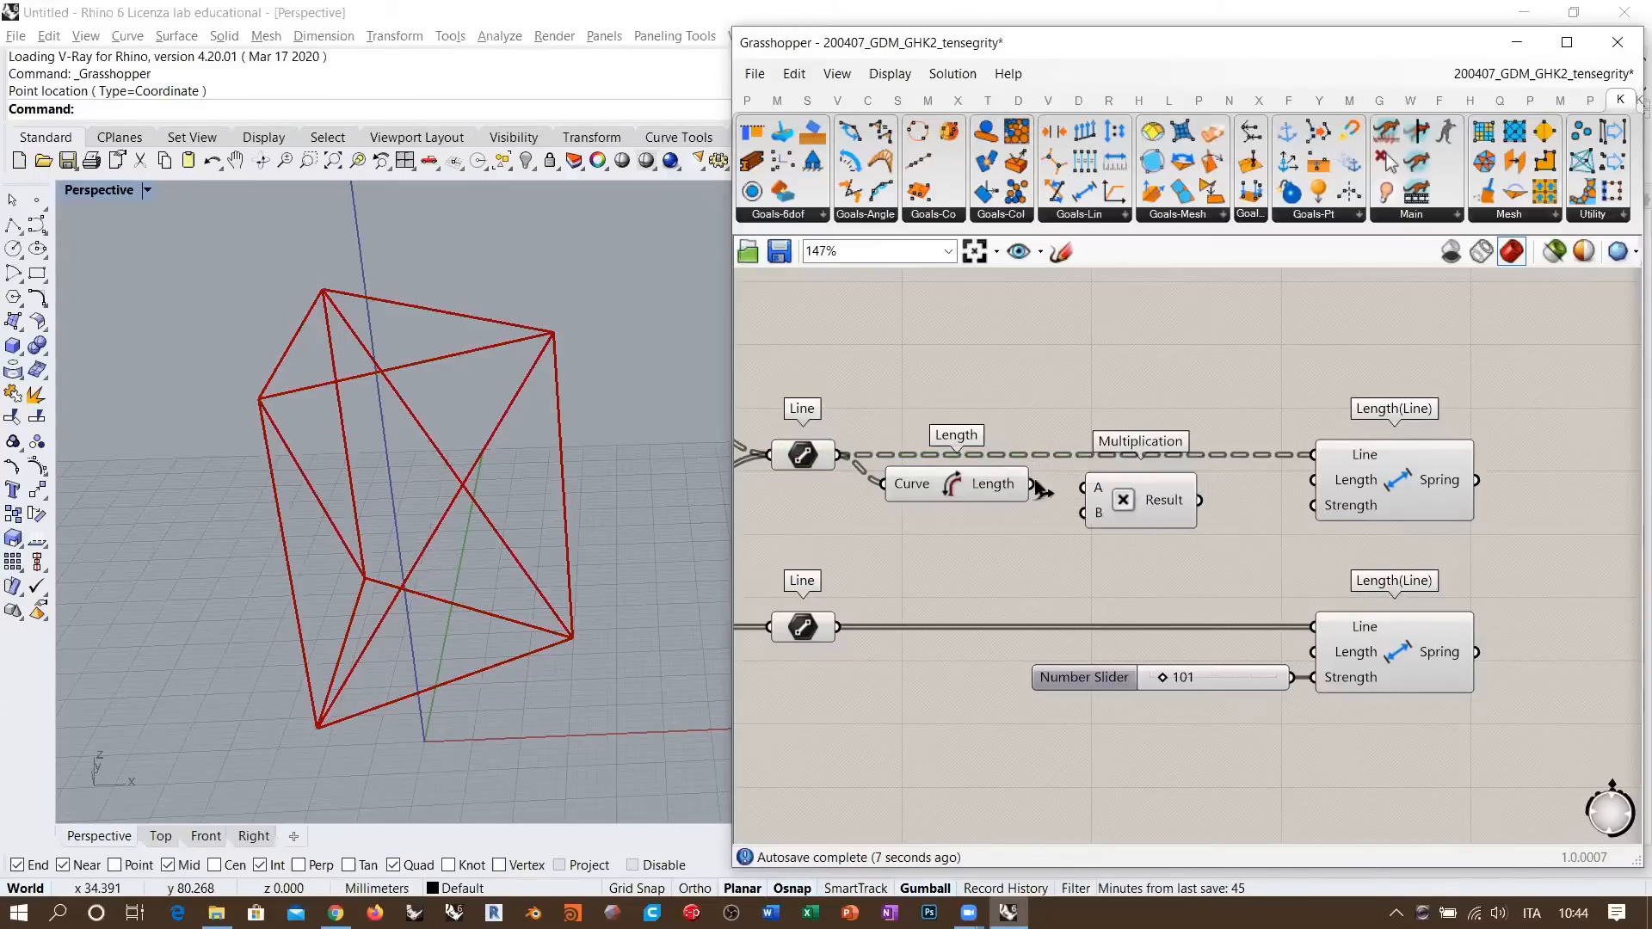
{"action": "left_click_drag", "start_coordinate": [1032, 484], "coordinate": [1126, 494]}
- Add a two-decimal number slider from 0.00 to 1 with the value 1.00 and connect it to Multiplication's B input
{"action": "double_click", "coordinate": [988, 547]}
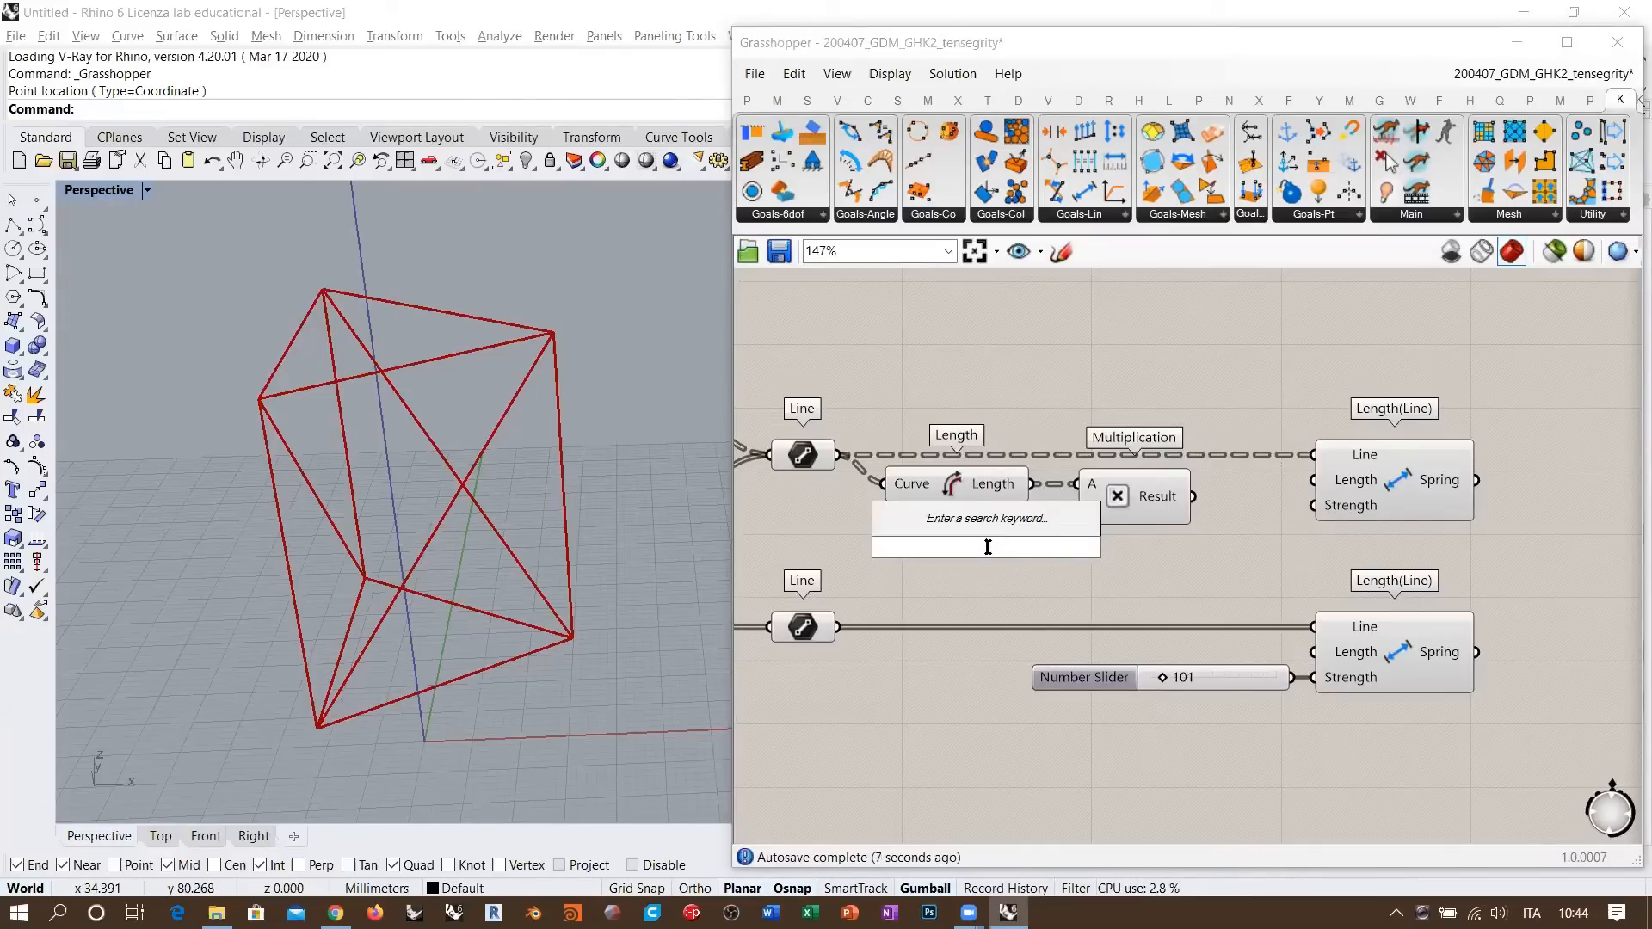
{"action": "type", "text": "0.00"}
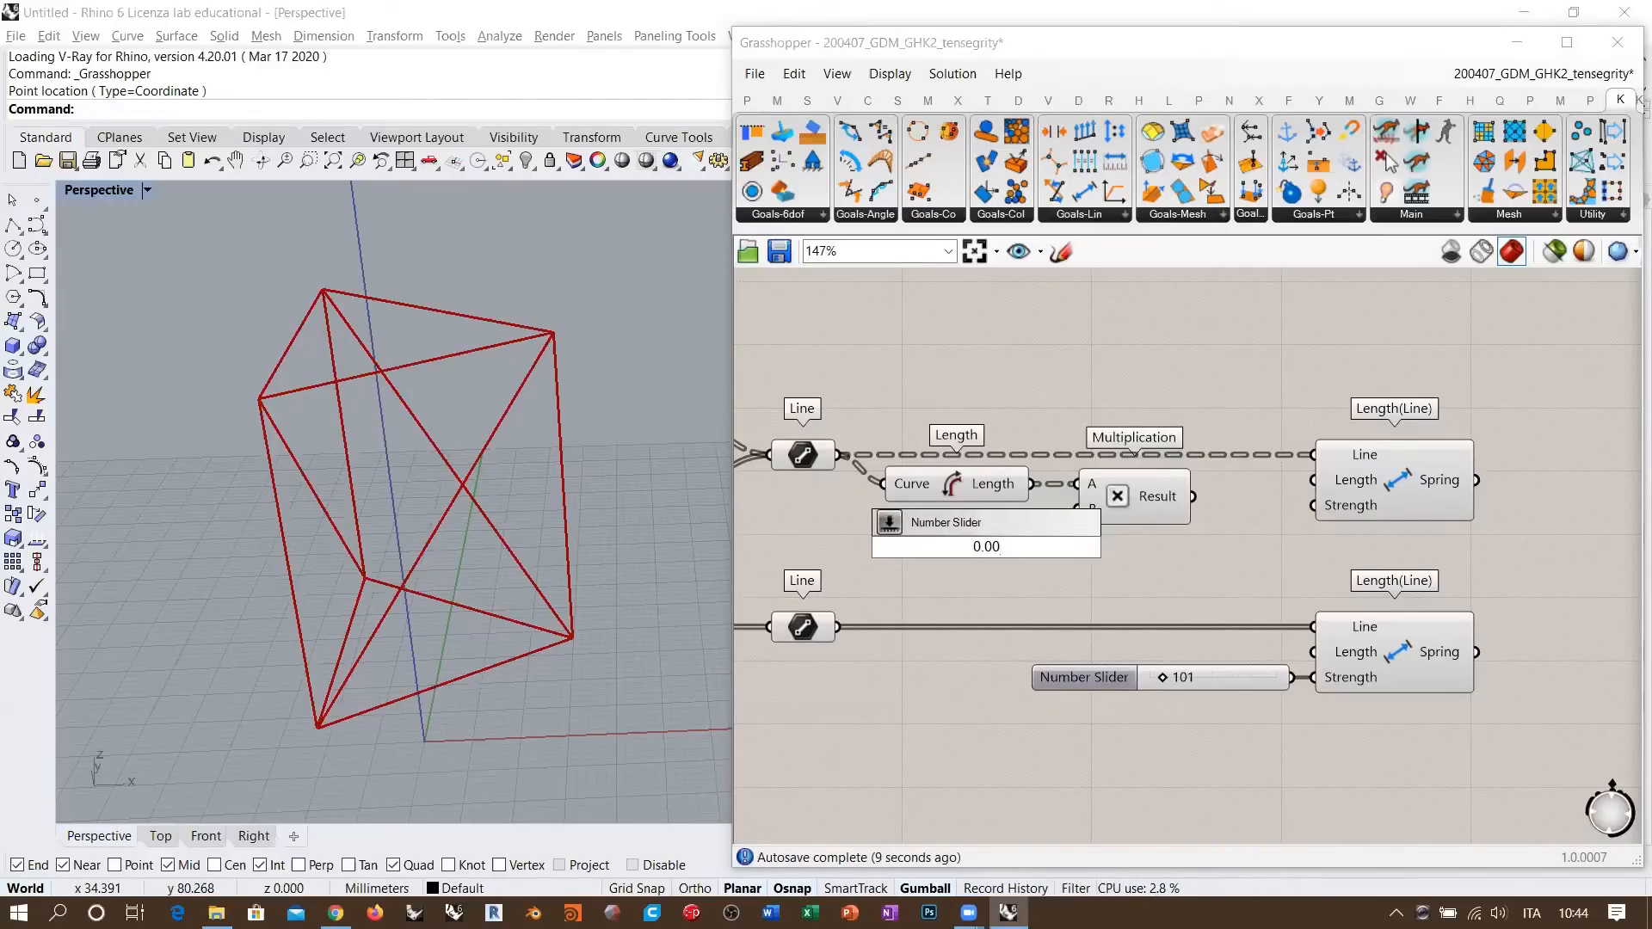
{"action": "type", "text": "<1<1"}
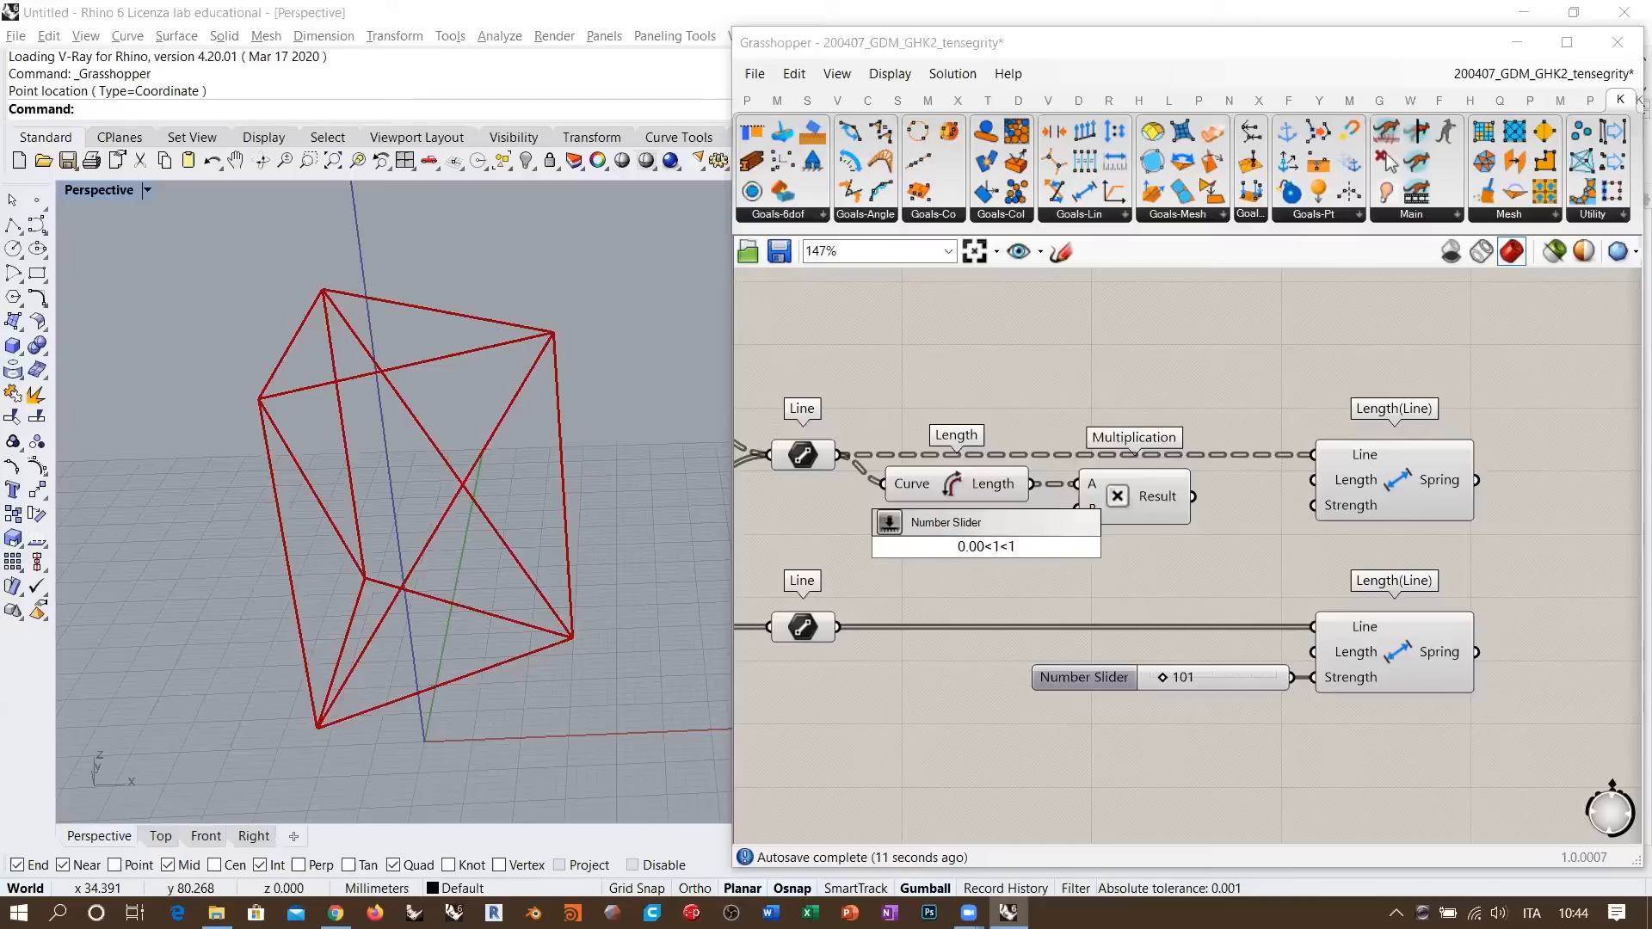
{"action": "key", "text": "Return"}
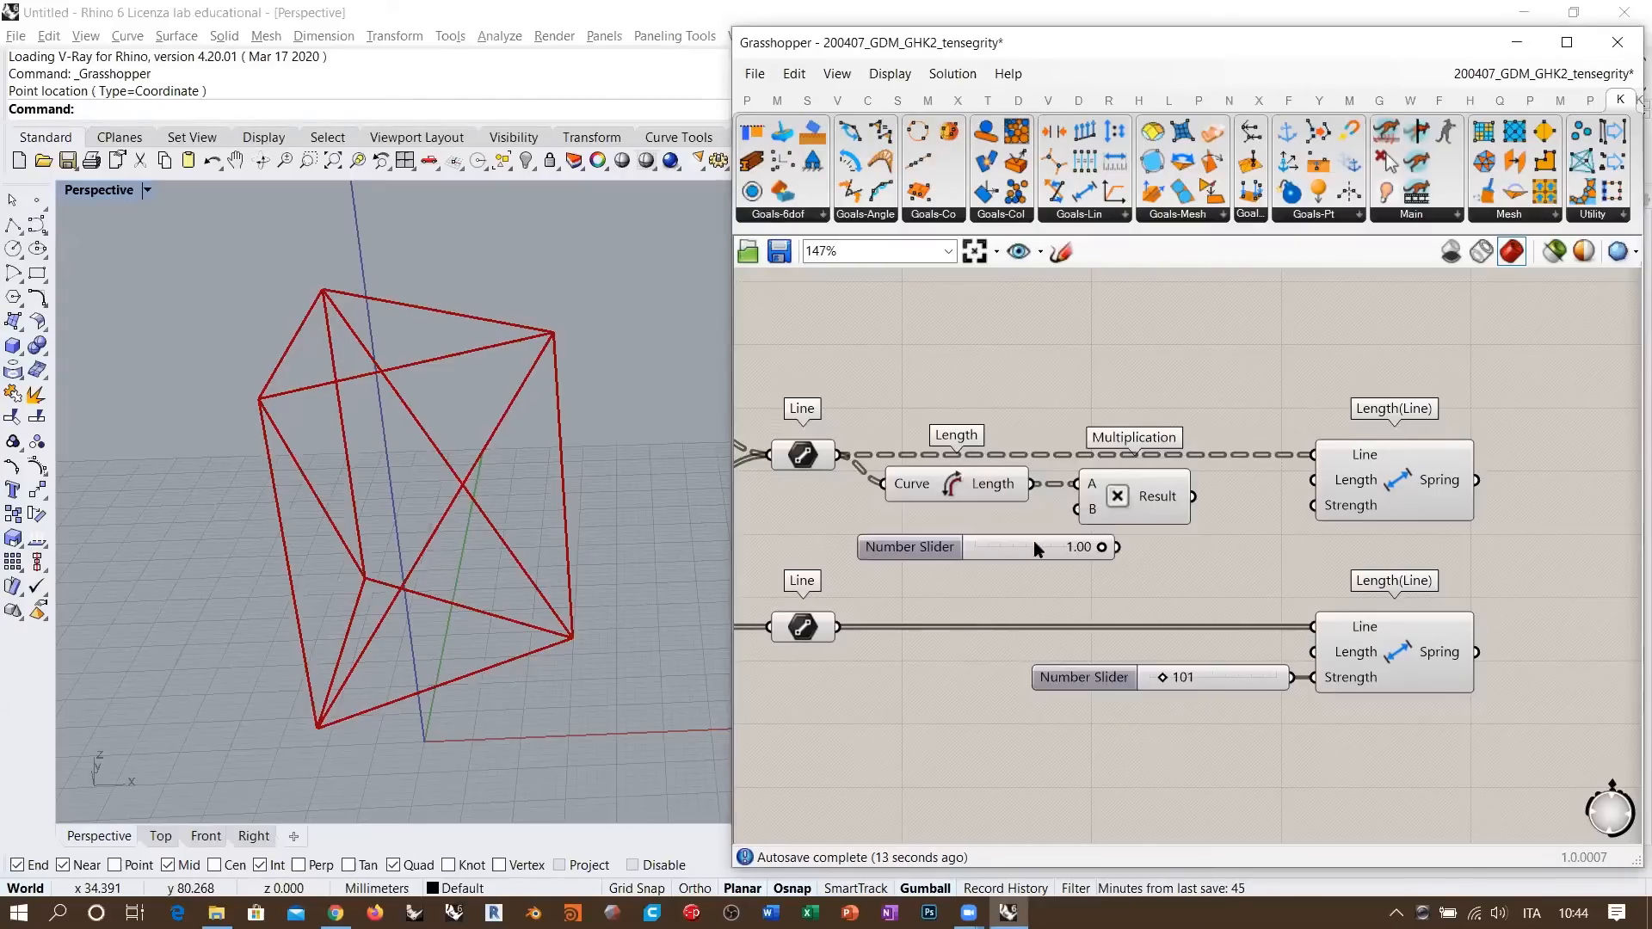
{"action": "left_click", "coordinate": [994, 521]}
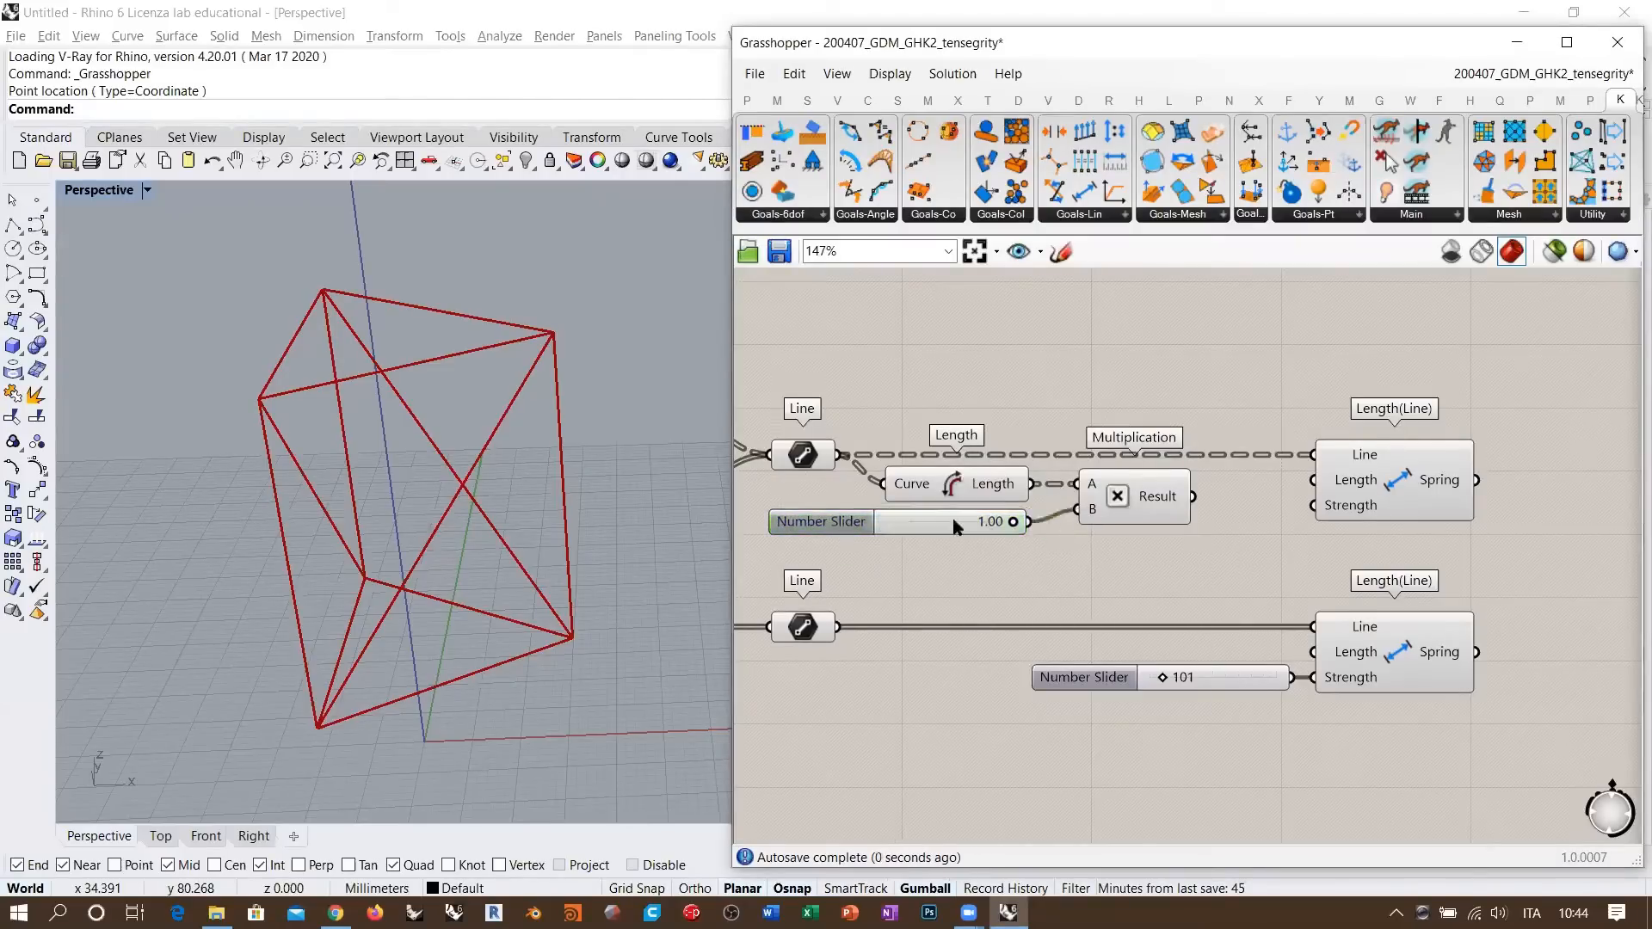
{"action": "left_click_drag", "start_coordinate": [1028, 521], "coordinate": [1076, 510]}
{"action": "left_click_drag", "start_coordinate": [956, 527], "coordinate": [960, 525]}
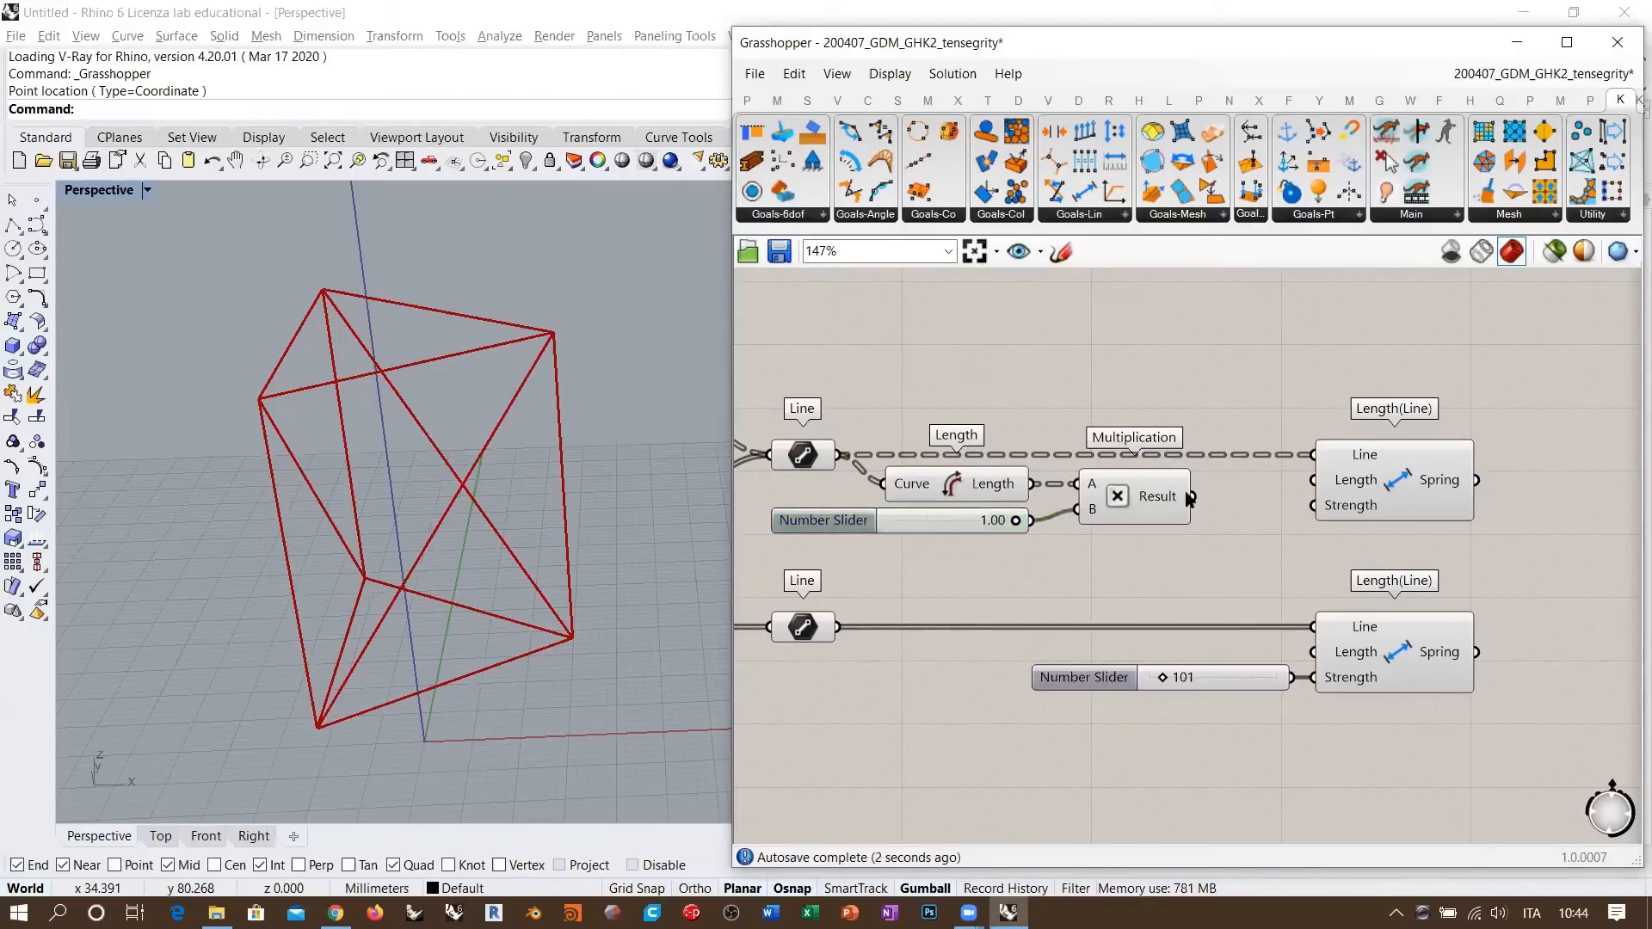
- Connect the Multiplication result to the upper Length(Line) goal's Length input and shift both goals and the Strength slider closer
{"action": "left_click_drag", "start_coordinate": [1193, 496], "coordinate": [1313, 480]}
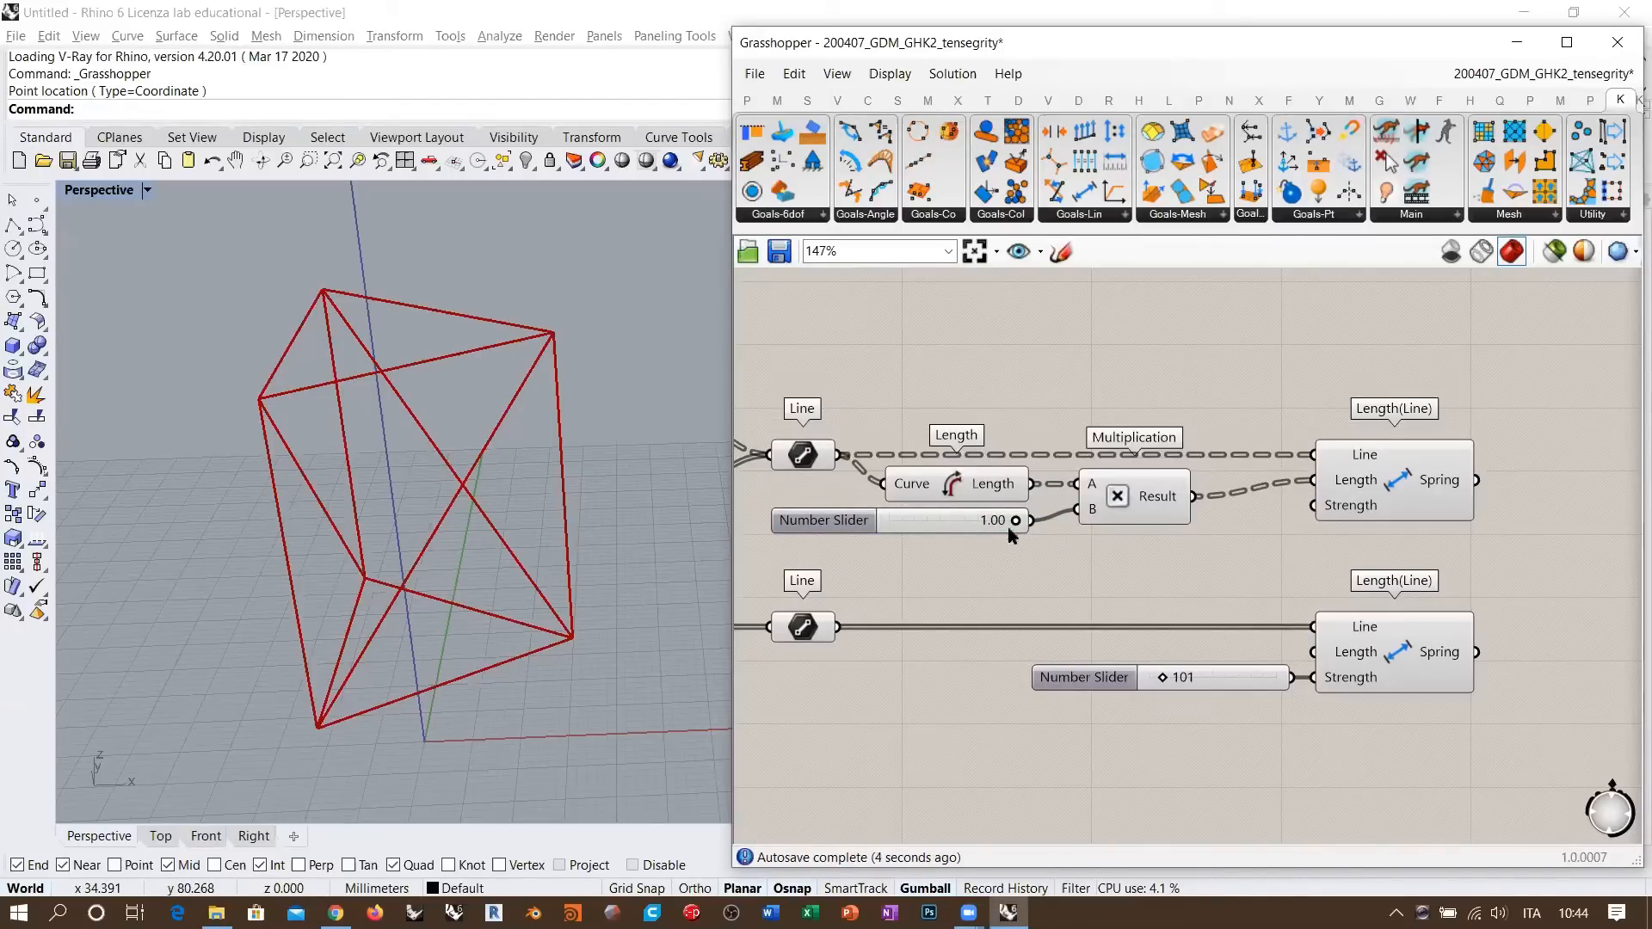
{"action": "left_click_drag", "start_coordinate": [1504, 394], "coordinate": [1331, 655]}
{"action": "left_click", "coordinate": [1463, 589]}
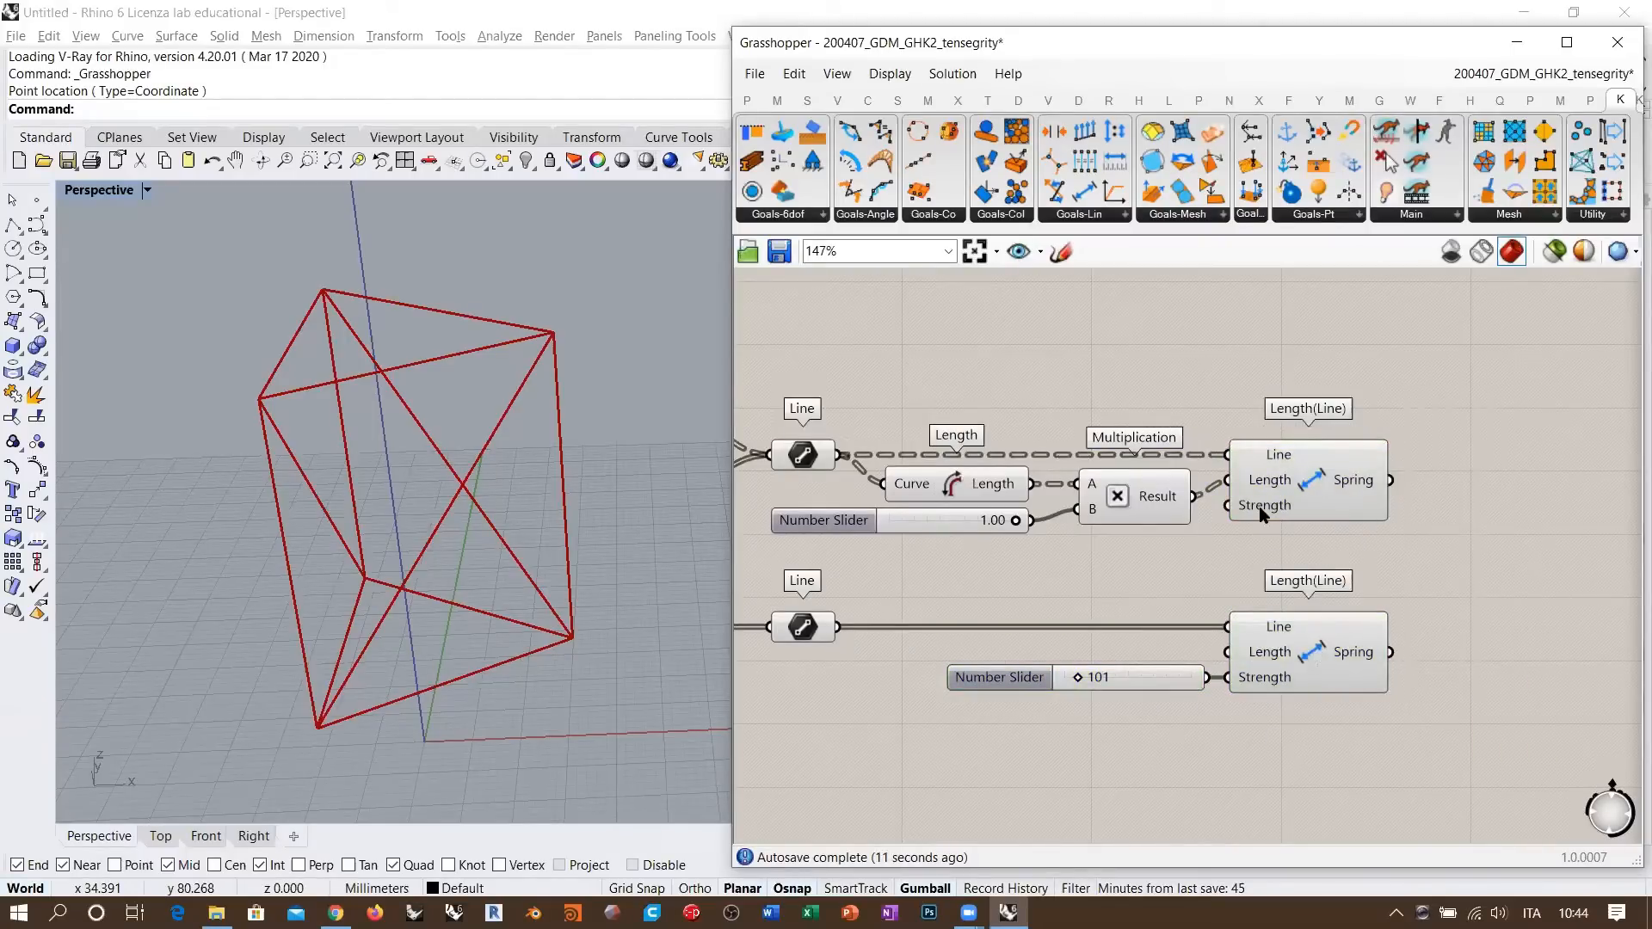
- Add a Kangaroo BouncySolver component on the free canvas beyond the two Length(Line) goals
{"action": "mouse_move", "coordinate": [1260, 514]}
{"action": "scroll", "coordinate": [1215, 492], "scroll_direction": "down", "scroll_amount": 1}
{"action": "right_click_drag", "start_coordinate": [1216, 492], "coordinate": [1421, 476]}
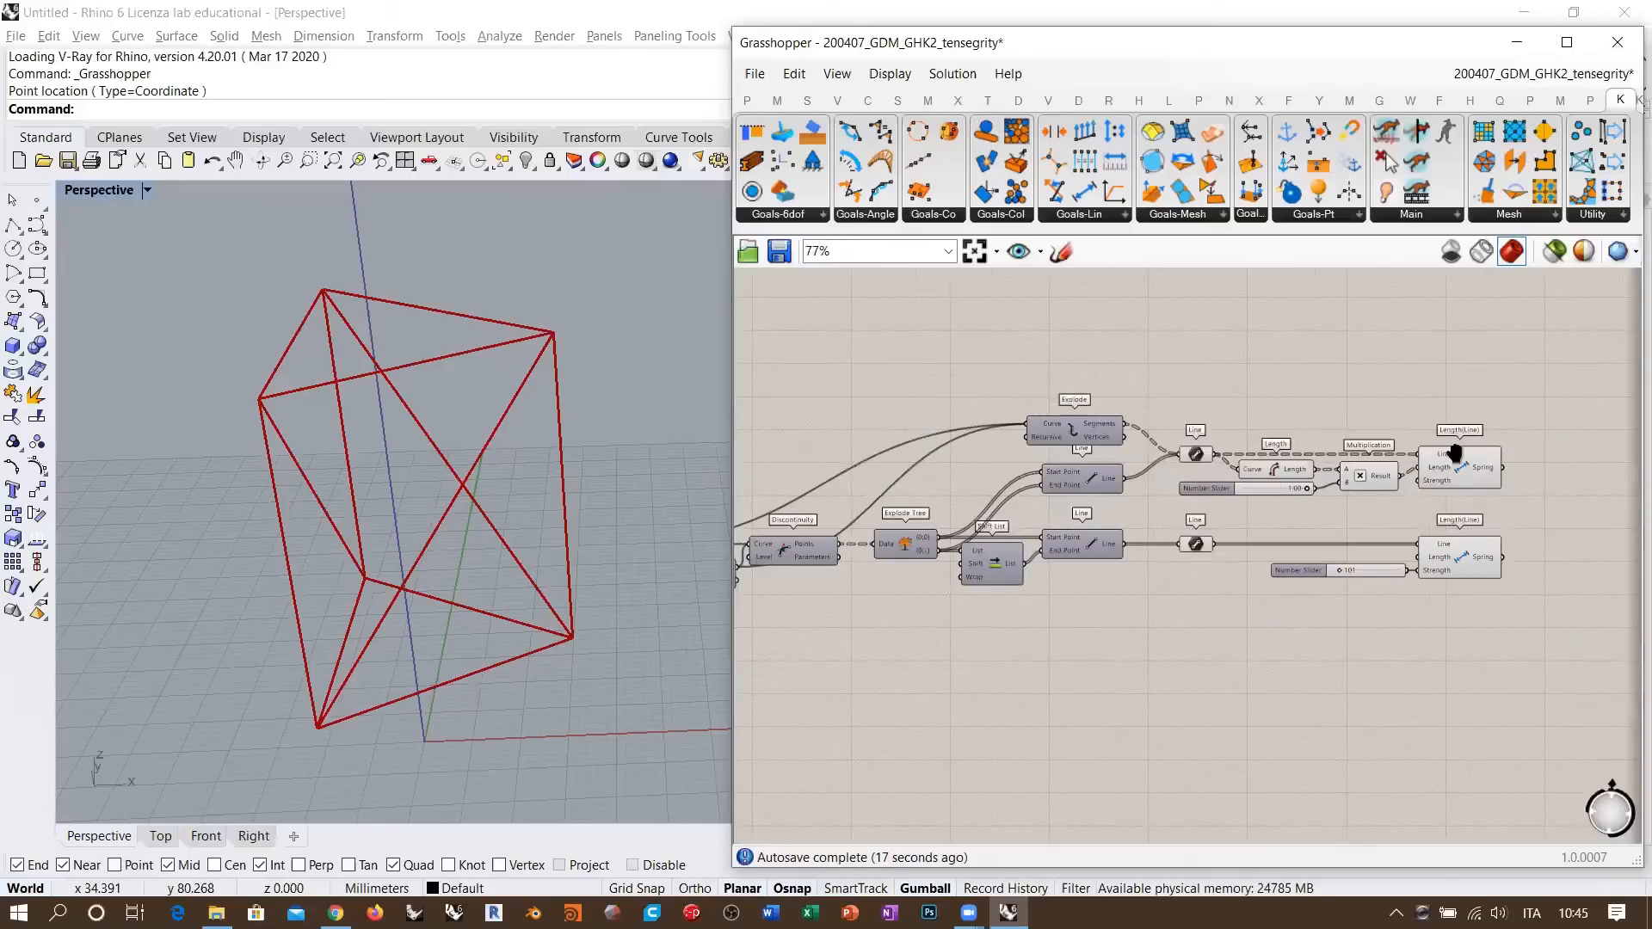
{"action": "scroll", "coordinate": [1453, 450], "scroll_direction": "down", "scroll_amount": 5}
{"action": "left_click_drag", "start_coordinate": [1515, 405], "coordinate": [830, 617]}
{"action": "right_click_drag", "start_coordinate": [1279, 472], "coordinate": [1307, 422]}
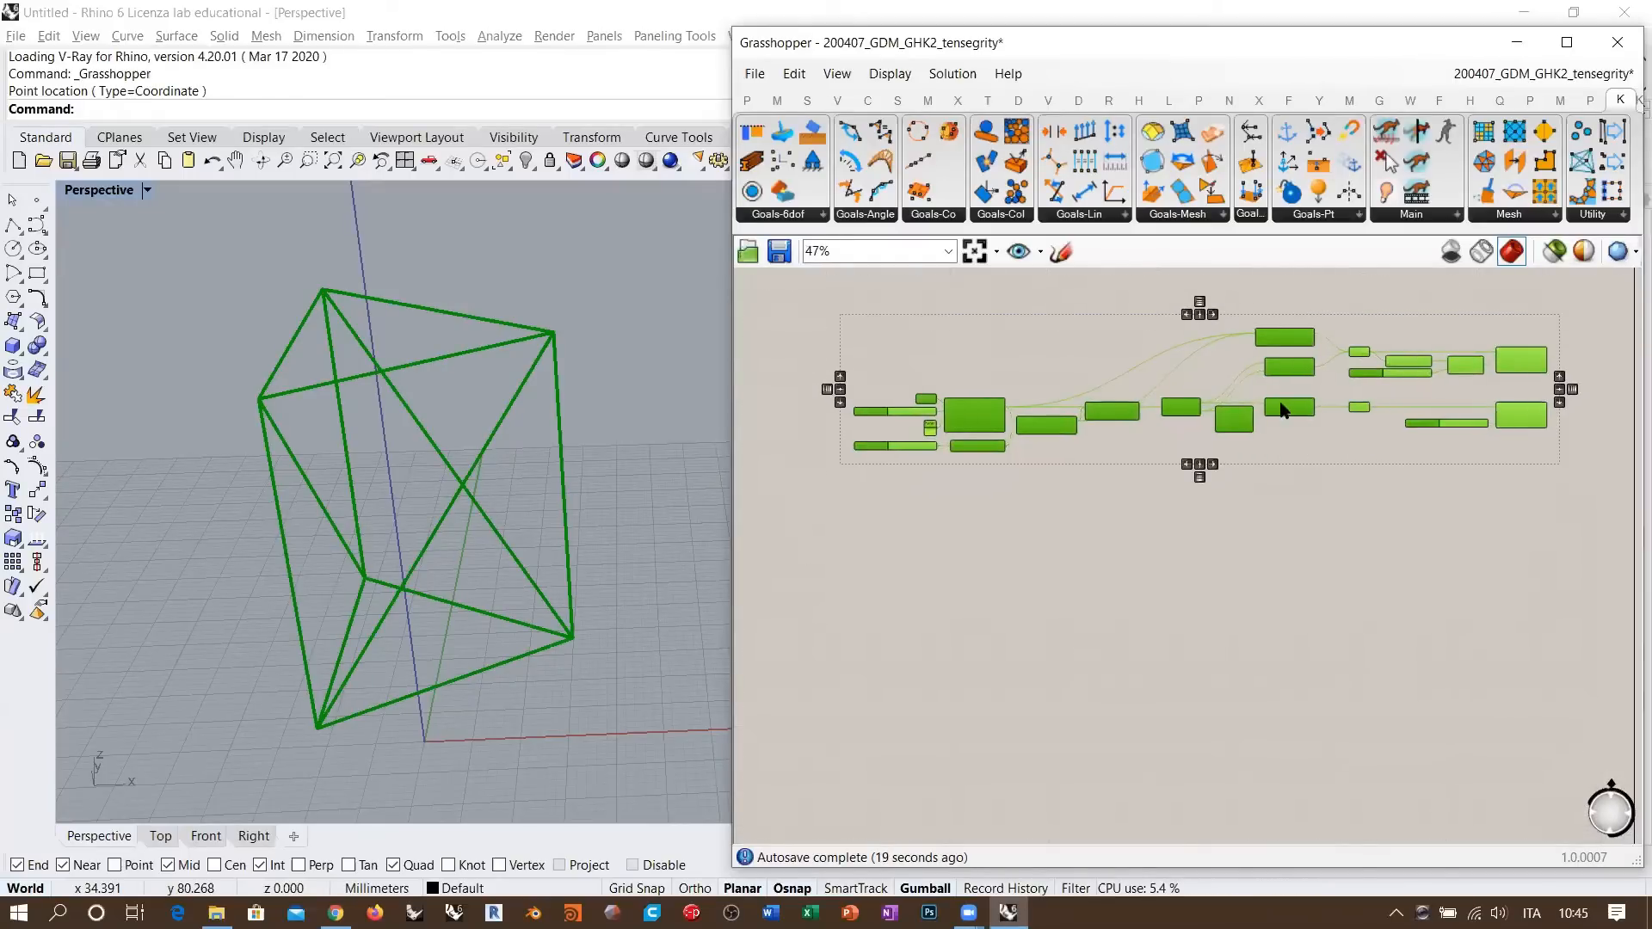
{"action": "left_click_drag", "start_coordinate": [1284, 406], "coordinate": [846, 444]}
{"action": "left_click", "coordinate": [1236, 482]}
{"action": "scroll", "coordinate": [1124, 419], "scroll_direction": "up", "scroll_amount": 5}
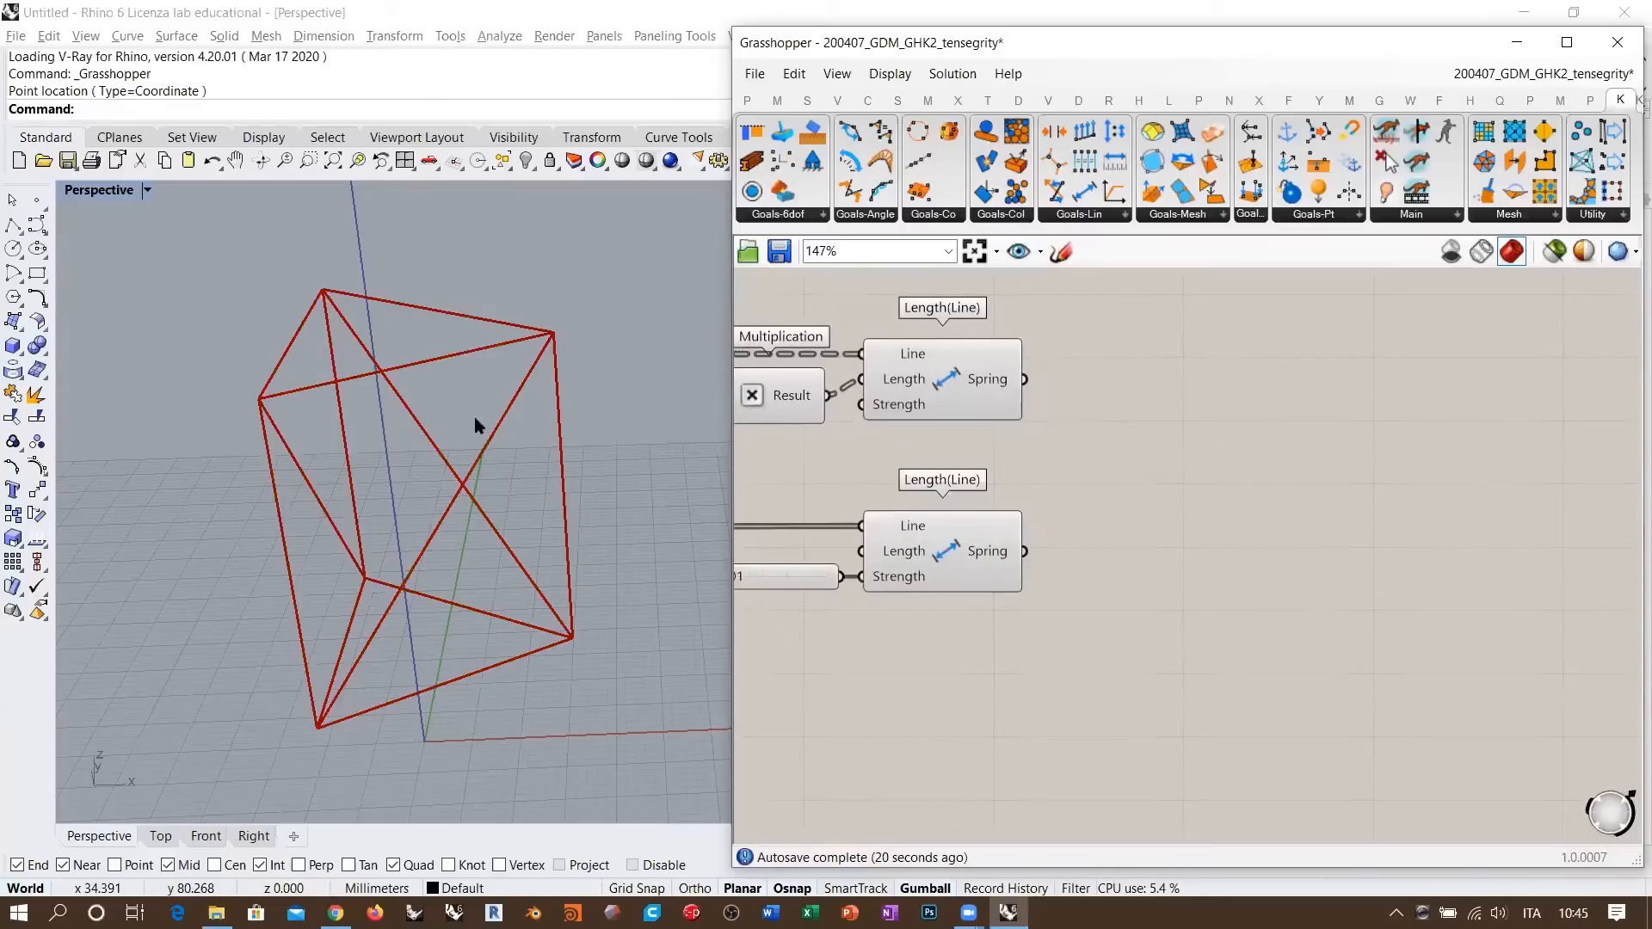
{"action": "left_click", "coordinate": [1385, 133]}
{"action": "left_click", "coordinate": [1354, 632]}
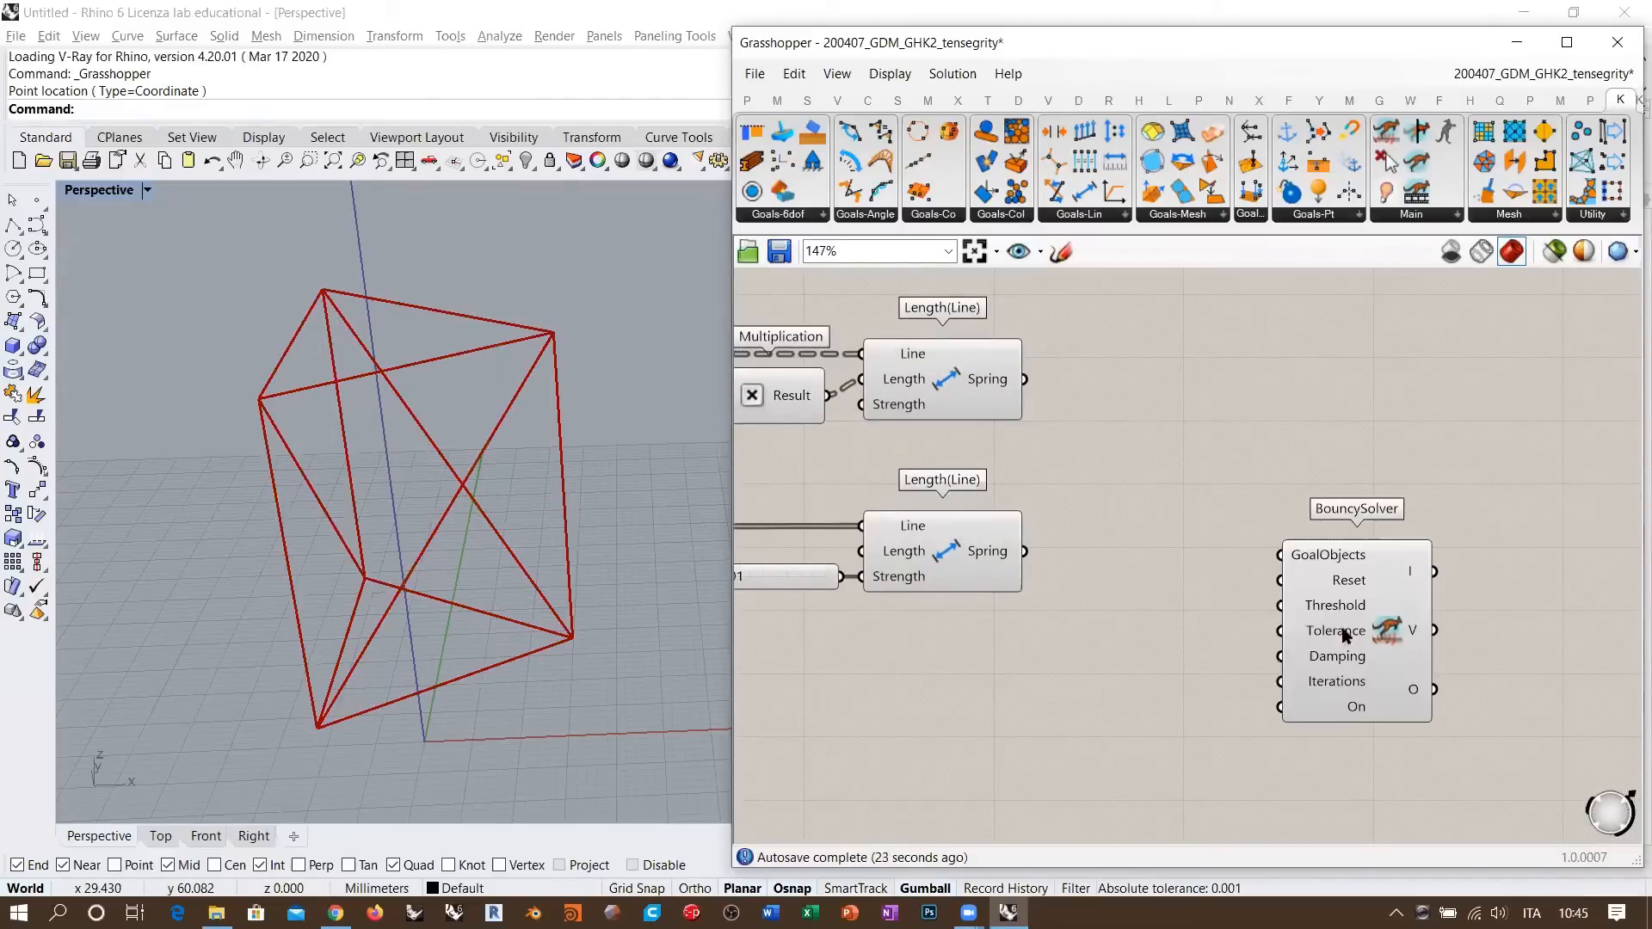
{"action": "left_click_drag", "start_coordinate": [1354, 633], "coordinate": [1405, 578]}
- Add a Boolean Toggle and connect it to the BouncySolver's On input
{"action": "double_click", "coordinate": [1190, 683]}
{"action": "type", "text": "togg"}
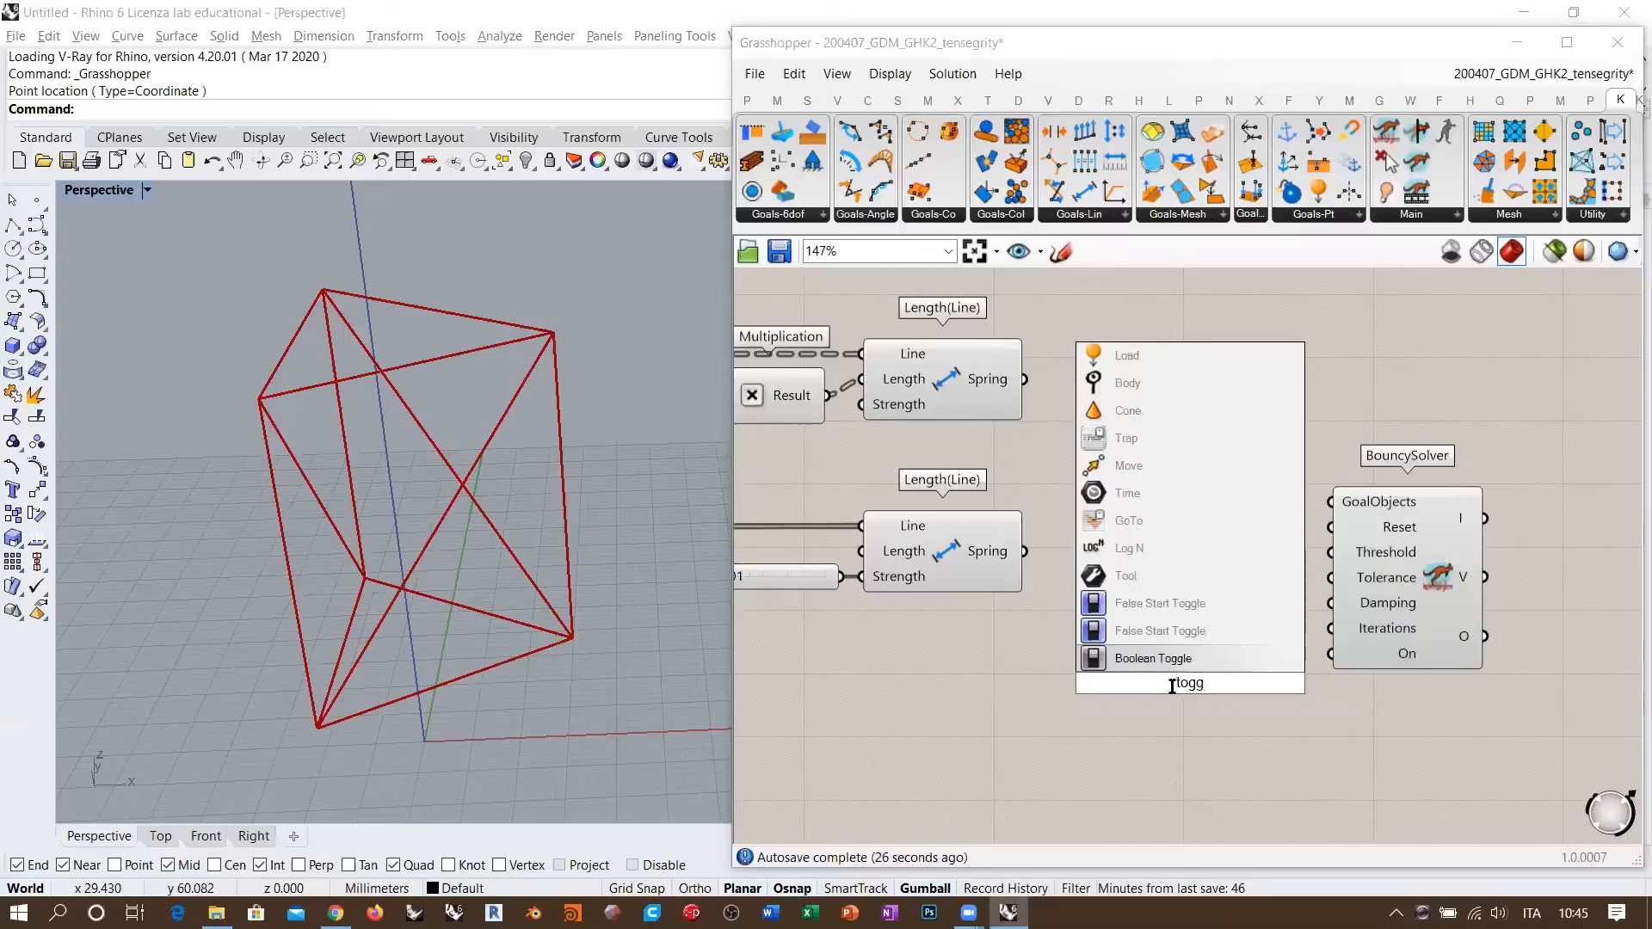
{"action": "key", "text": "Return"}
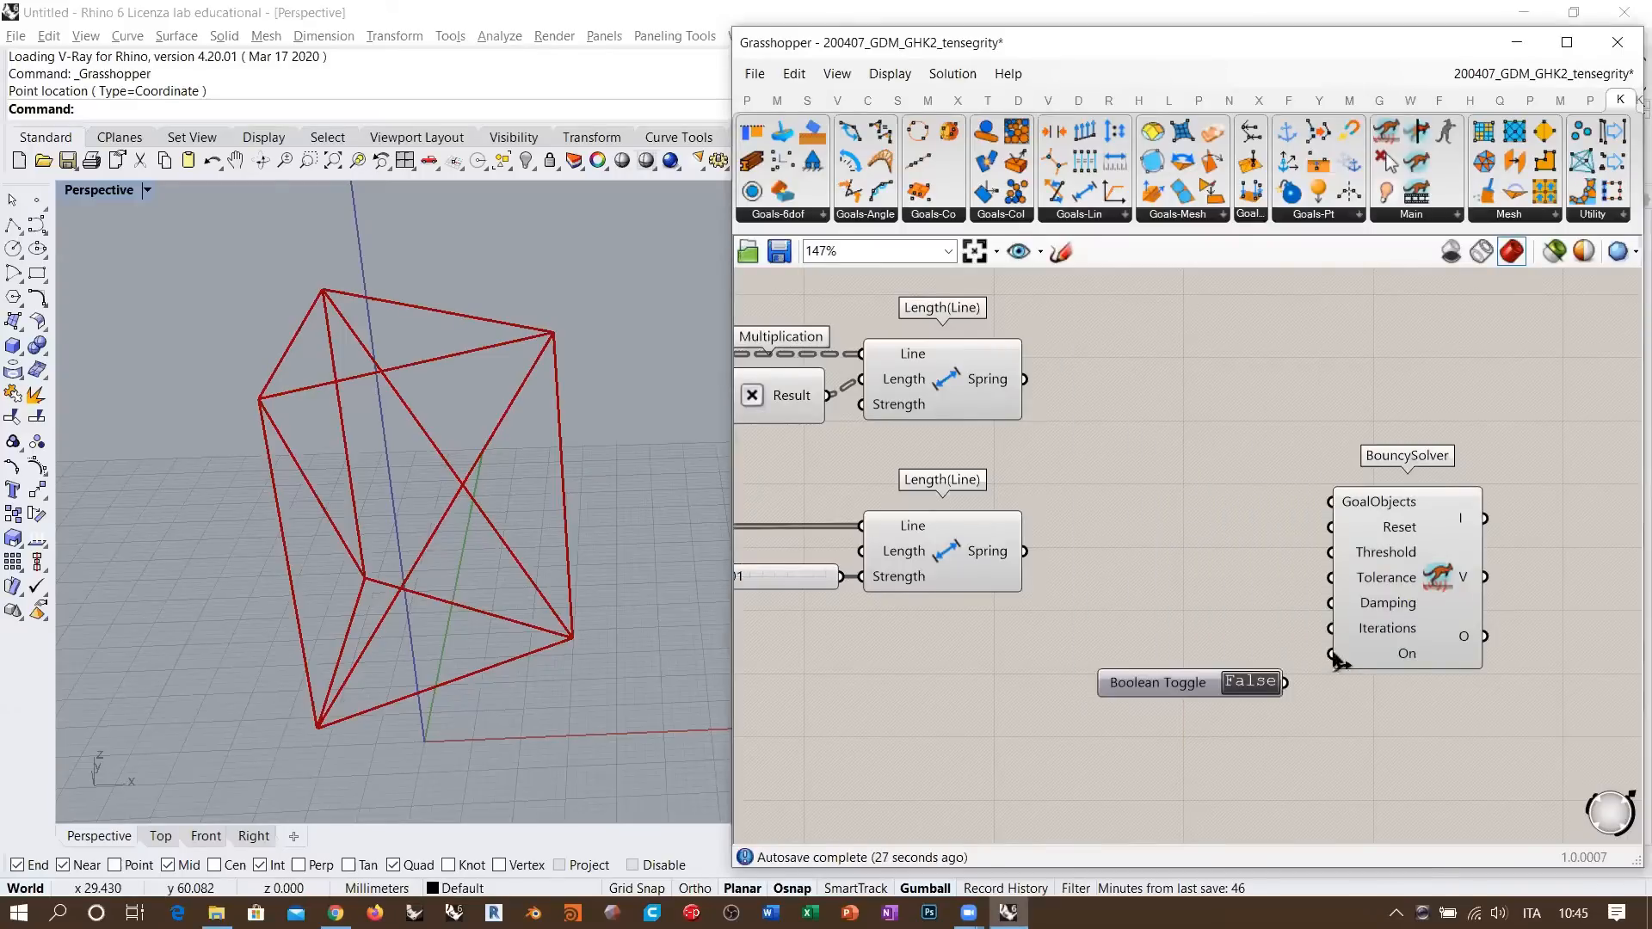
{"action": "left_click_drag", "start_coordinate": [1334, 655], "coordinate": [1284, 682]}
- Add a Button above the Boolean Toggle and connect it to the BouncySolver's Reset input
{"action": "double_click", "coordinate": [1219, 597]}
{"action": "type", "text": "butt"}
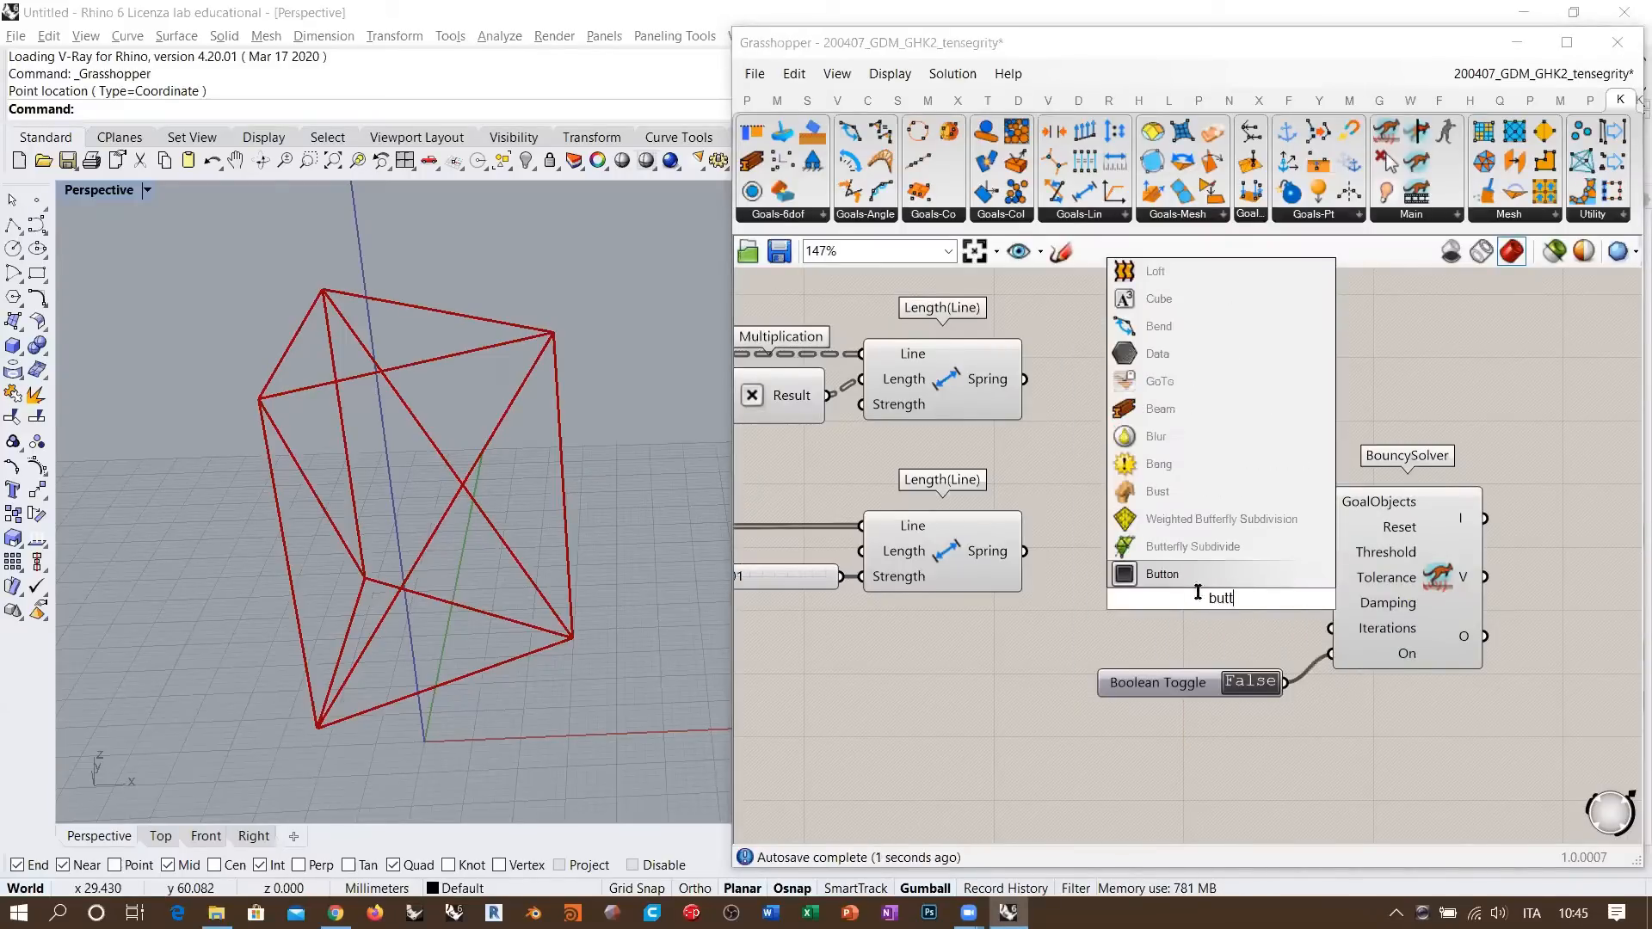
{"action": "key", "text": "Return"}
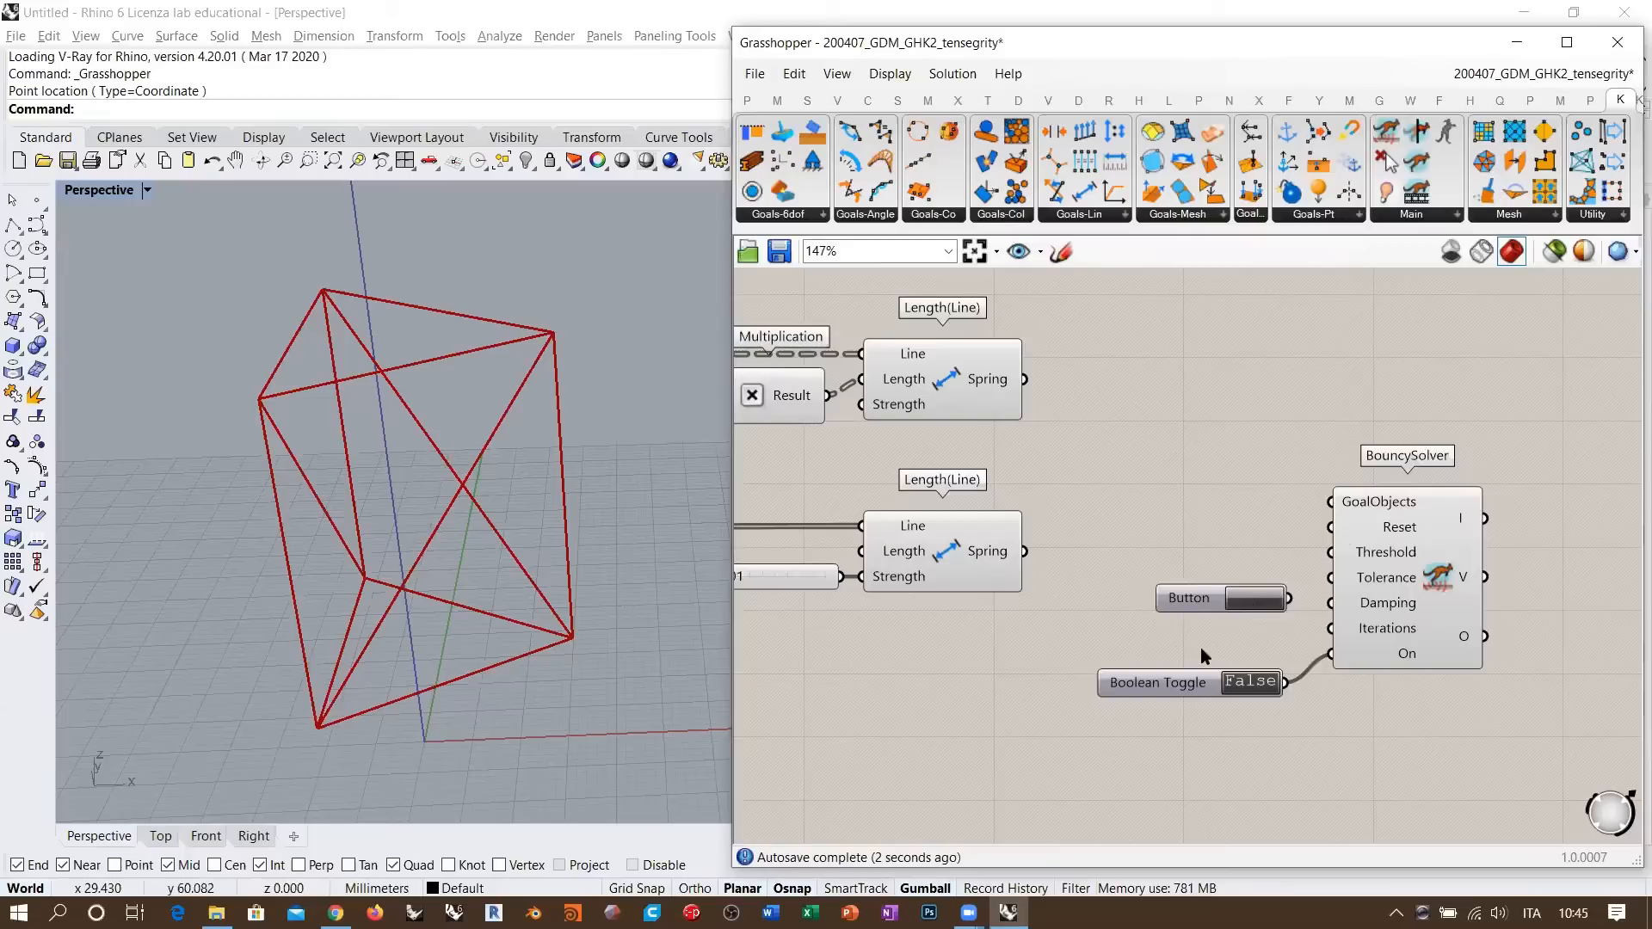
{"action": "left_click_drag", "start_coordinate": [1218, 603], "coordinate": [1216, 655]}
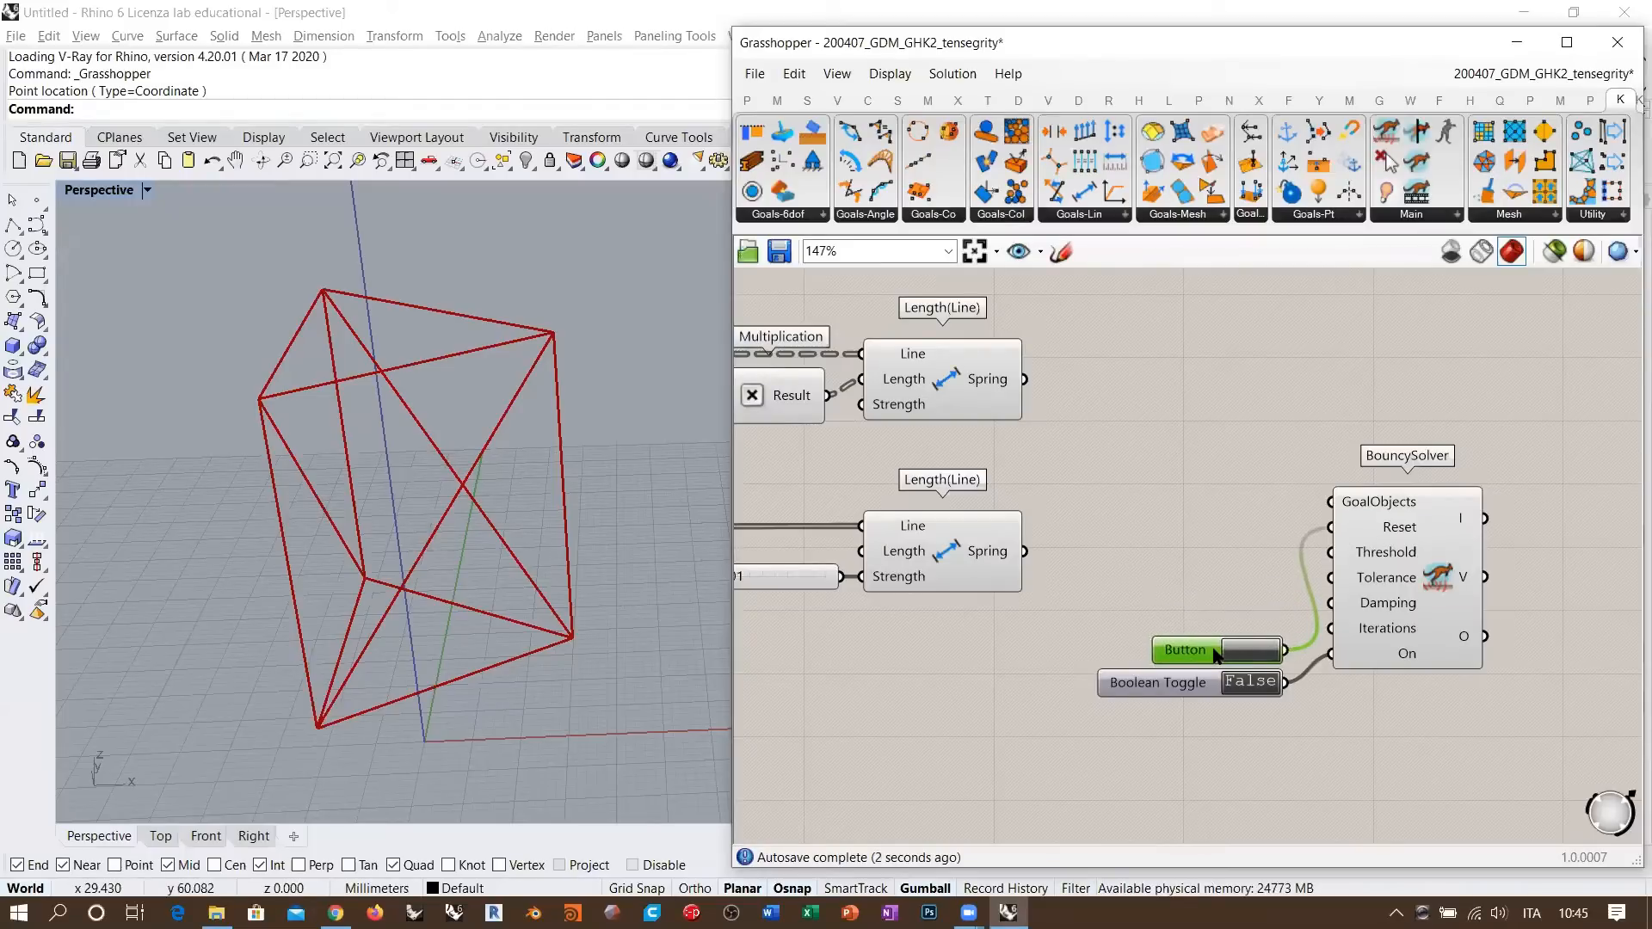
{"action": "left_click", "coordinate": [1215, 590]}
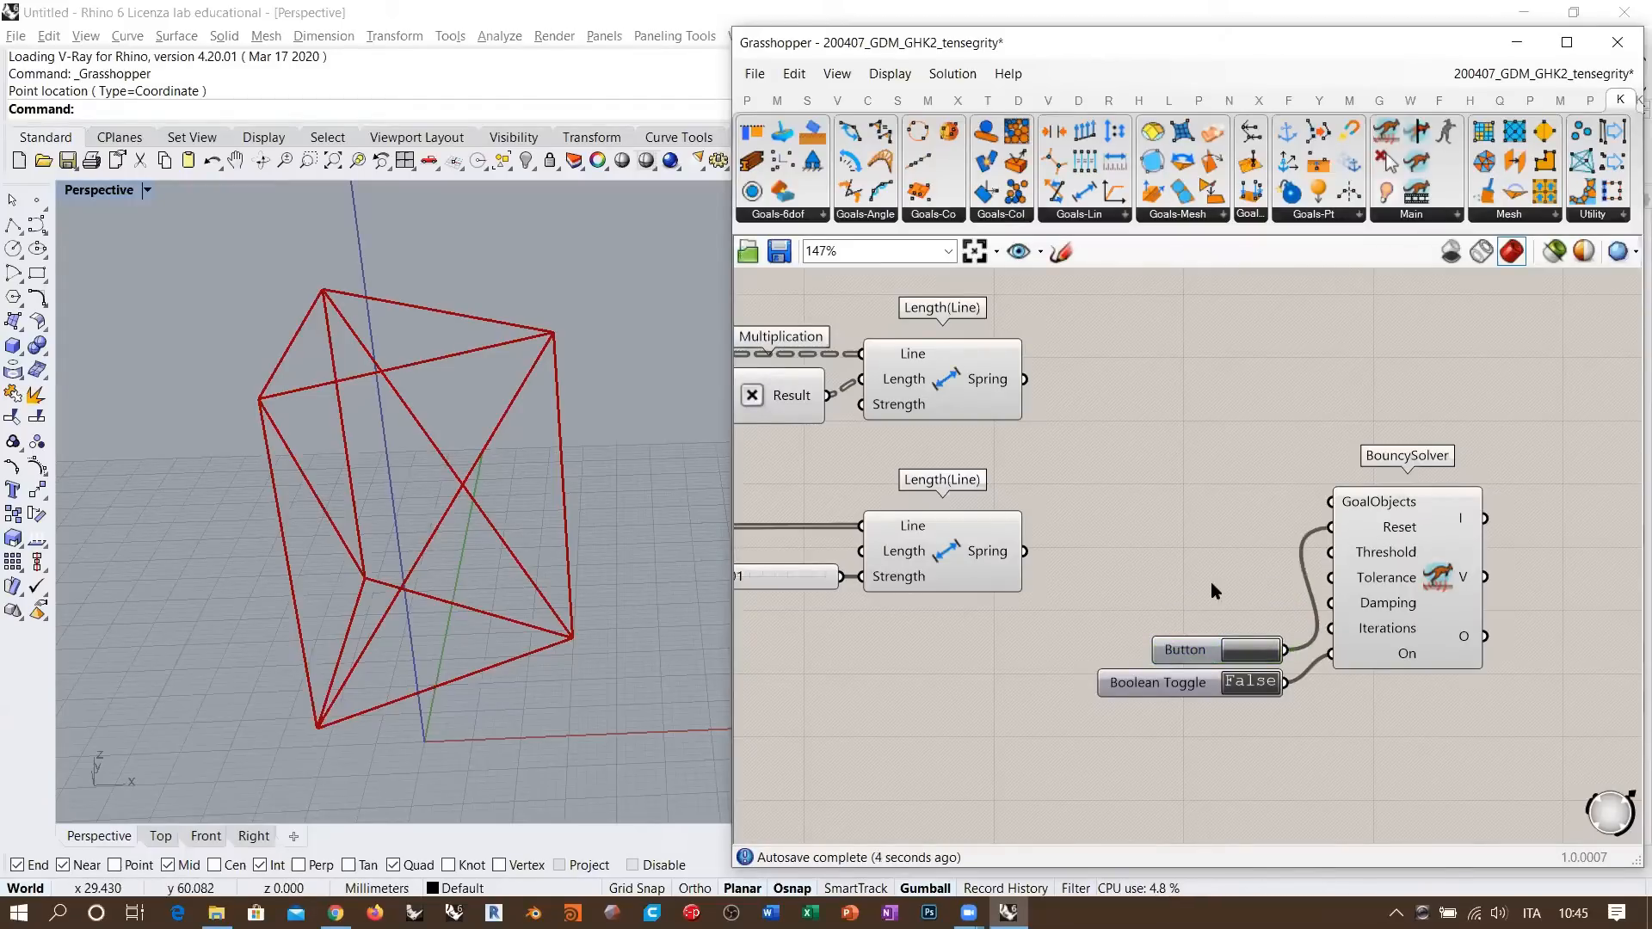
- Examine the length multiplier slider and how it feeds the upper Length(Line) goal
{"action": "right_click_drag", "start_coordinate": [1039, 487], "coordinate": [1411, 513]}
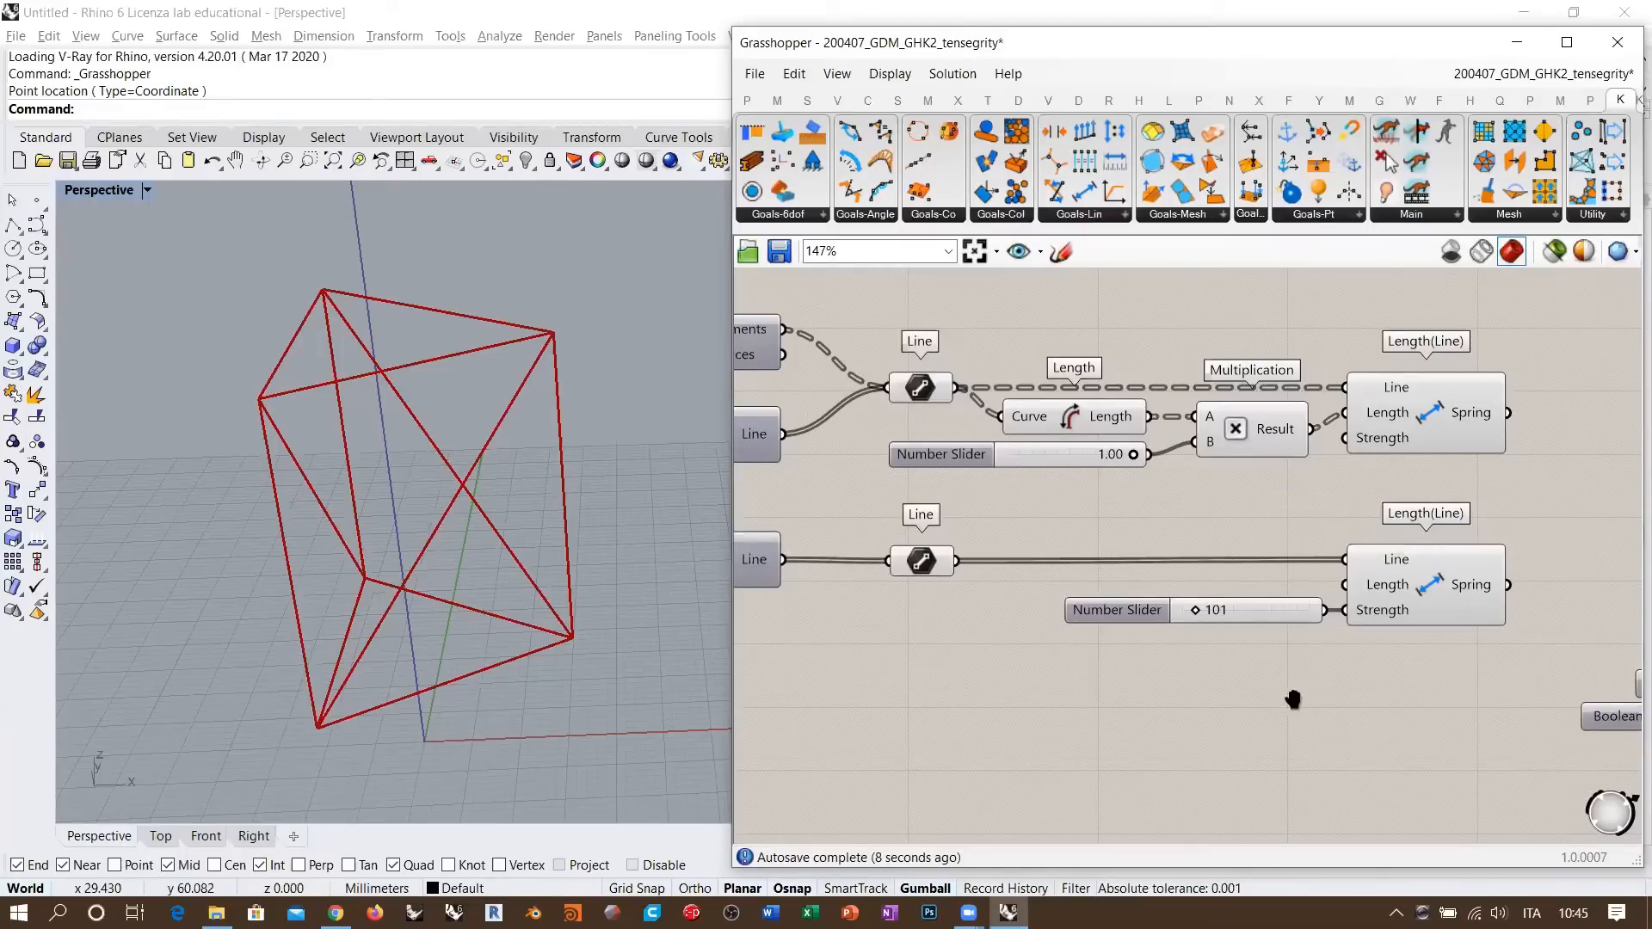
{"action": "right_click_drag", "start_coordinate": [1293, 699], "coordinate": [1281, 680]}
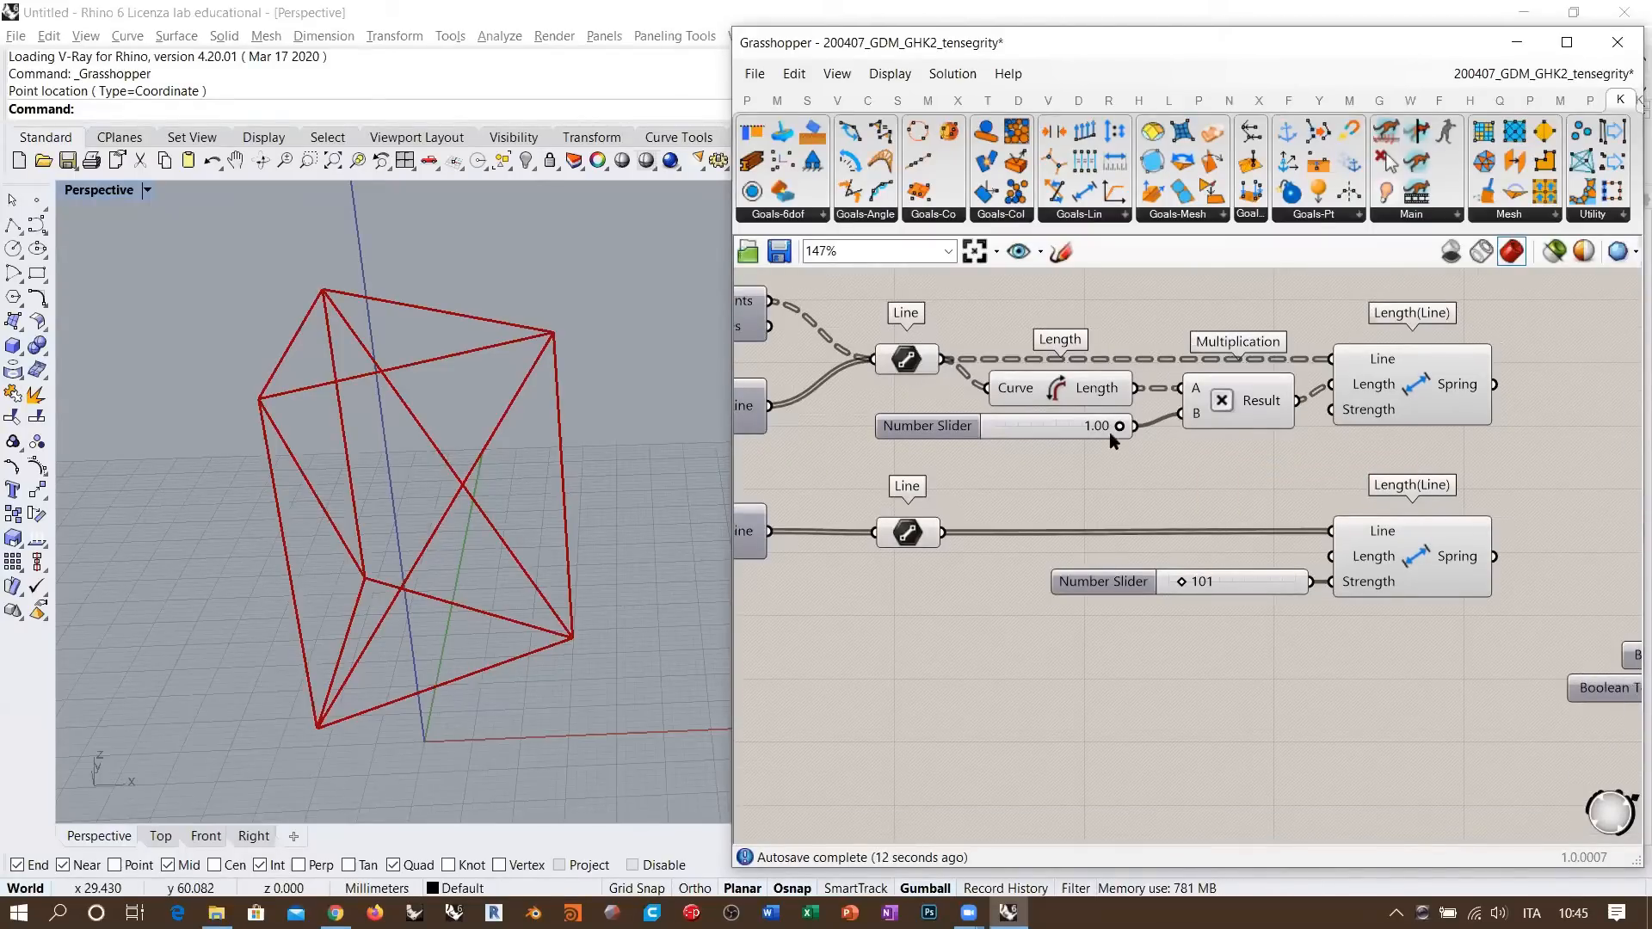
{"action": "left_click_drag", "start_coordinate": [1119, 425], "coordinate": [1253, 440]}
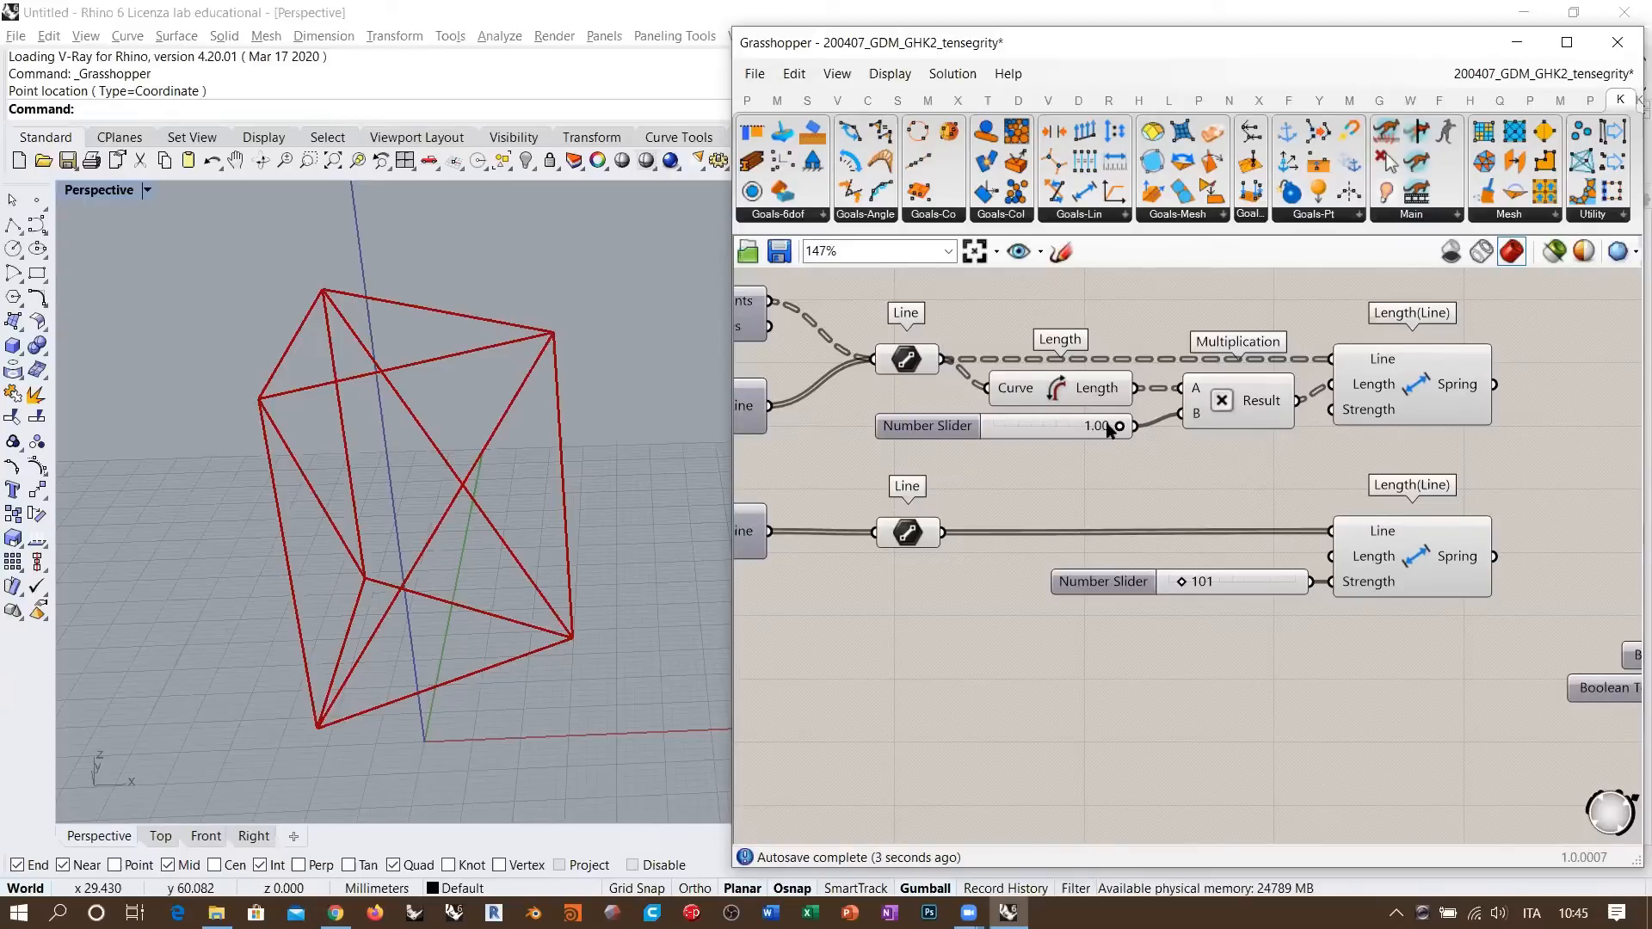
{"action": "left_click_drag", "start_coordinate": [1119, 426], "coordinate": [1202, 473]}
{"action": "right_click_drag", "start_coordinate": [1409, 483], "coordinate": [983, 495]}
{"action": "right_click_drag", "start_coordinate": [1252, 482], "coordinate": [1226, 480]}
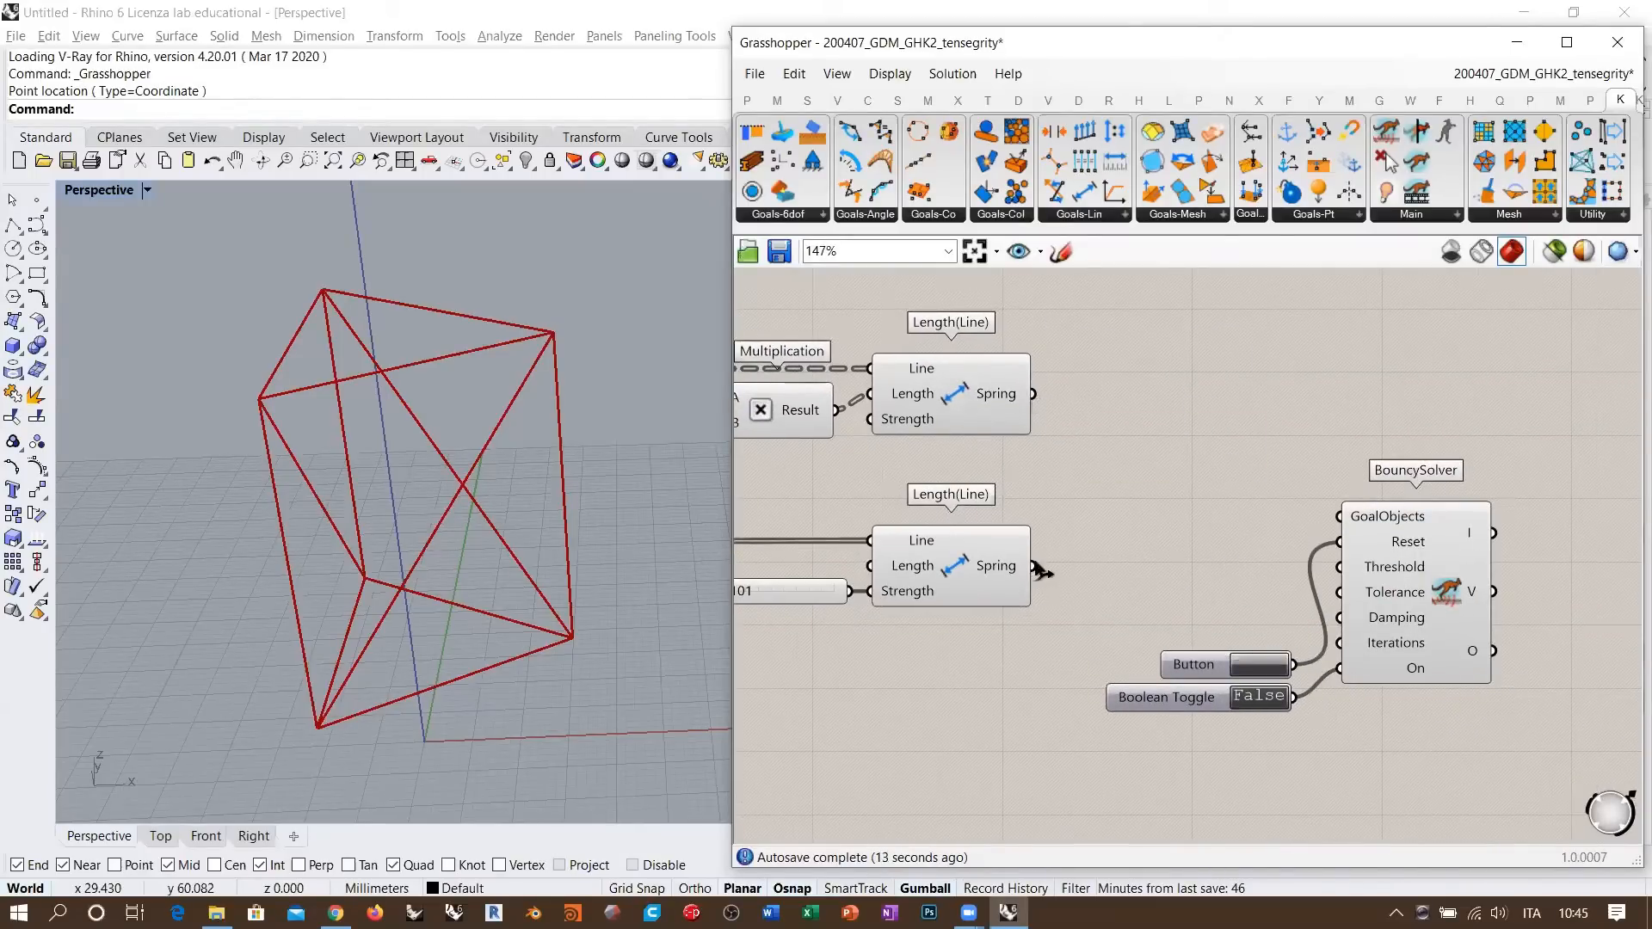
- Turn off the preview of the Explode, Line and Length(Line) components and the others between them
{"action": "scroll", "coordinate": [1065, 431], "scroll_direction": "down", "scroll_amount": 3}
{"action": "left_click_drag", "start_coordinate": [1345, 637], "coordinate": [852, 392]}
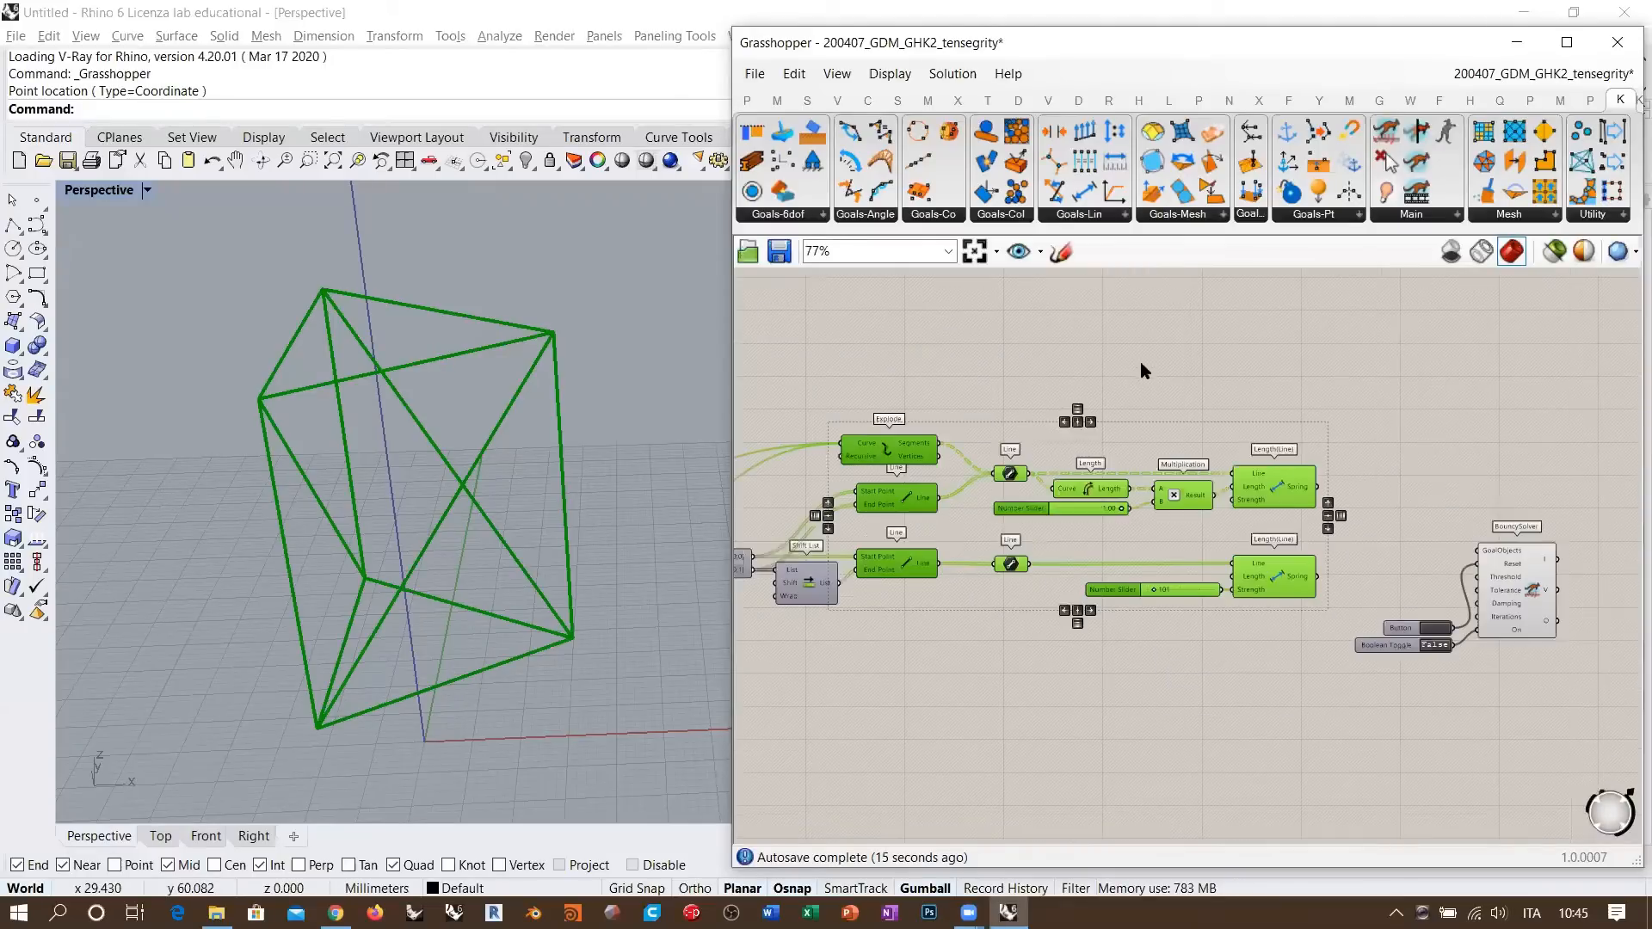
{"action": "key", "text": "ctrl+q"}
{"action": "left_click", "coordinate": [1310, 349]}
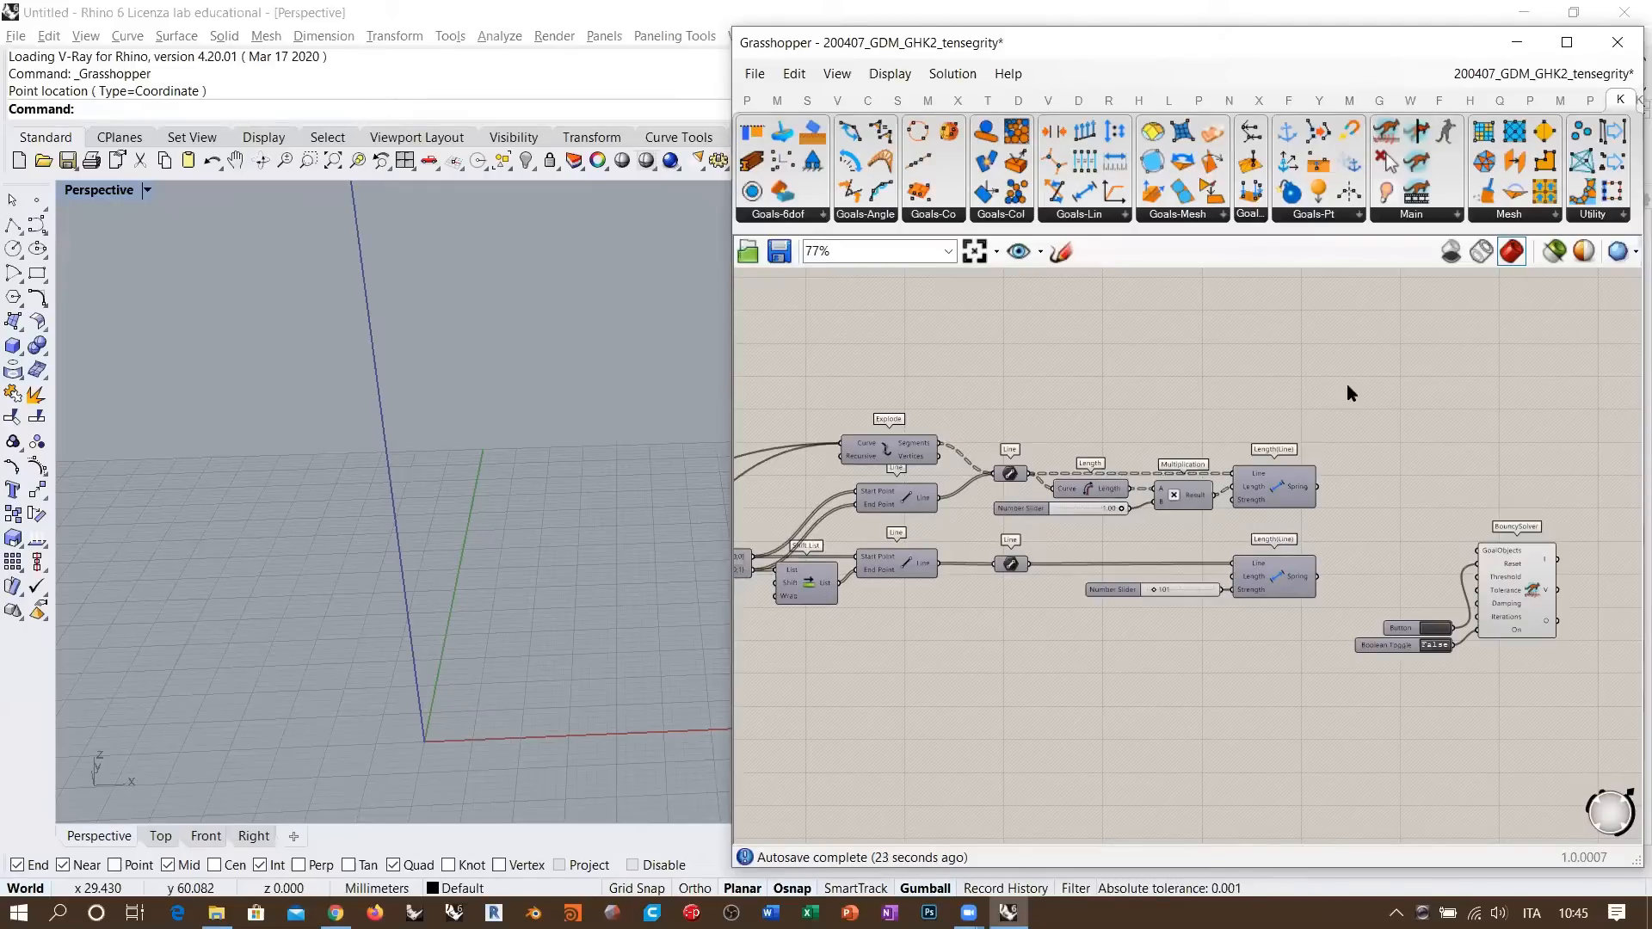
- Start a freehand canvas sketch on an empty area and draw a long horizontal beam rectangle with a thick centre line inside
{"action": "right_click_drag", "start_coordinate": [1174, 550], "coordinate": [1284, 303]}
{"action": "scroll", "coordinate": [1204, 418], "scroll_direction": "up", "scroll_amount": 3}
{"action": "scroll", "coordinate": [1298, 405], "scroll_direction": "up", "scroll_amount": 2}
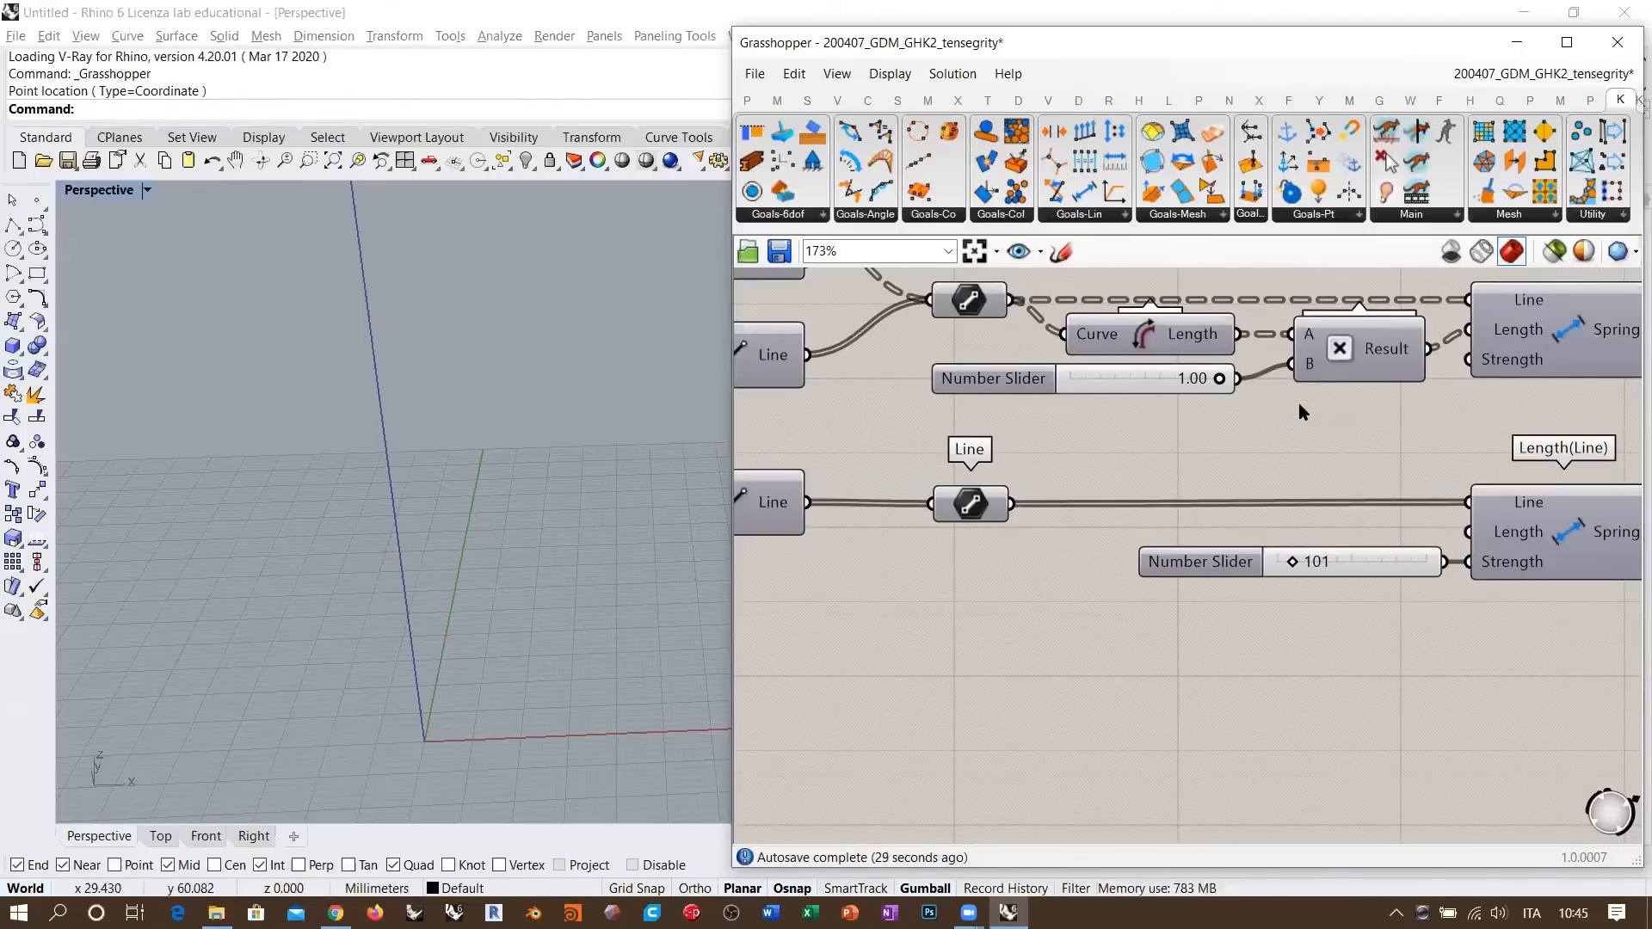
{"action": "mouse_move", "coordinate": [1165, 560]}
{"action": "right_mouse_down"}
{"action": "mouse_move", "coordinate": [1182, 396]}
{"action": "mouse_move", "coordinate": [1113, 284]}
{"action": "mouse_move", "coordinate": [1069, 251]}
{"action": "right_mouse_up"}
{"action": "left_click", "coordinate": [1070, 252]}
{"action": "mouse_move", "coordinate": [851, 430]}
{"action": "left_mouse_down"}
{"action": "mouse_move", "coordinate": [849, 537]}
{"action": "mouse_move", "coordinate": [1504, 553]}
{"action": "left_mouse_up"}
{"action": "left_click_drag", "start_coordinate": [854, 422], "coordinate": [861, 422]}
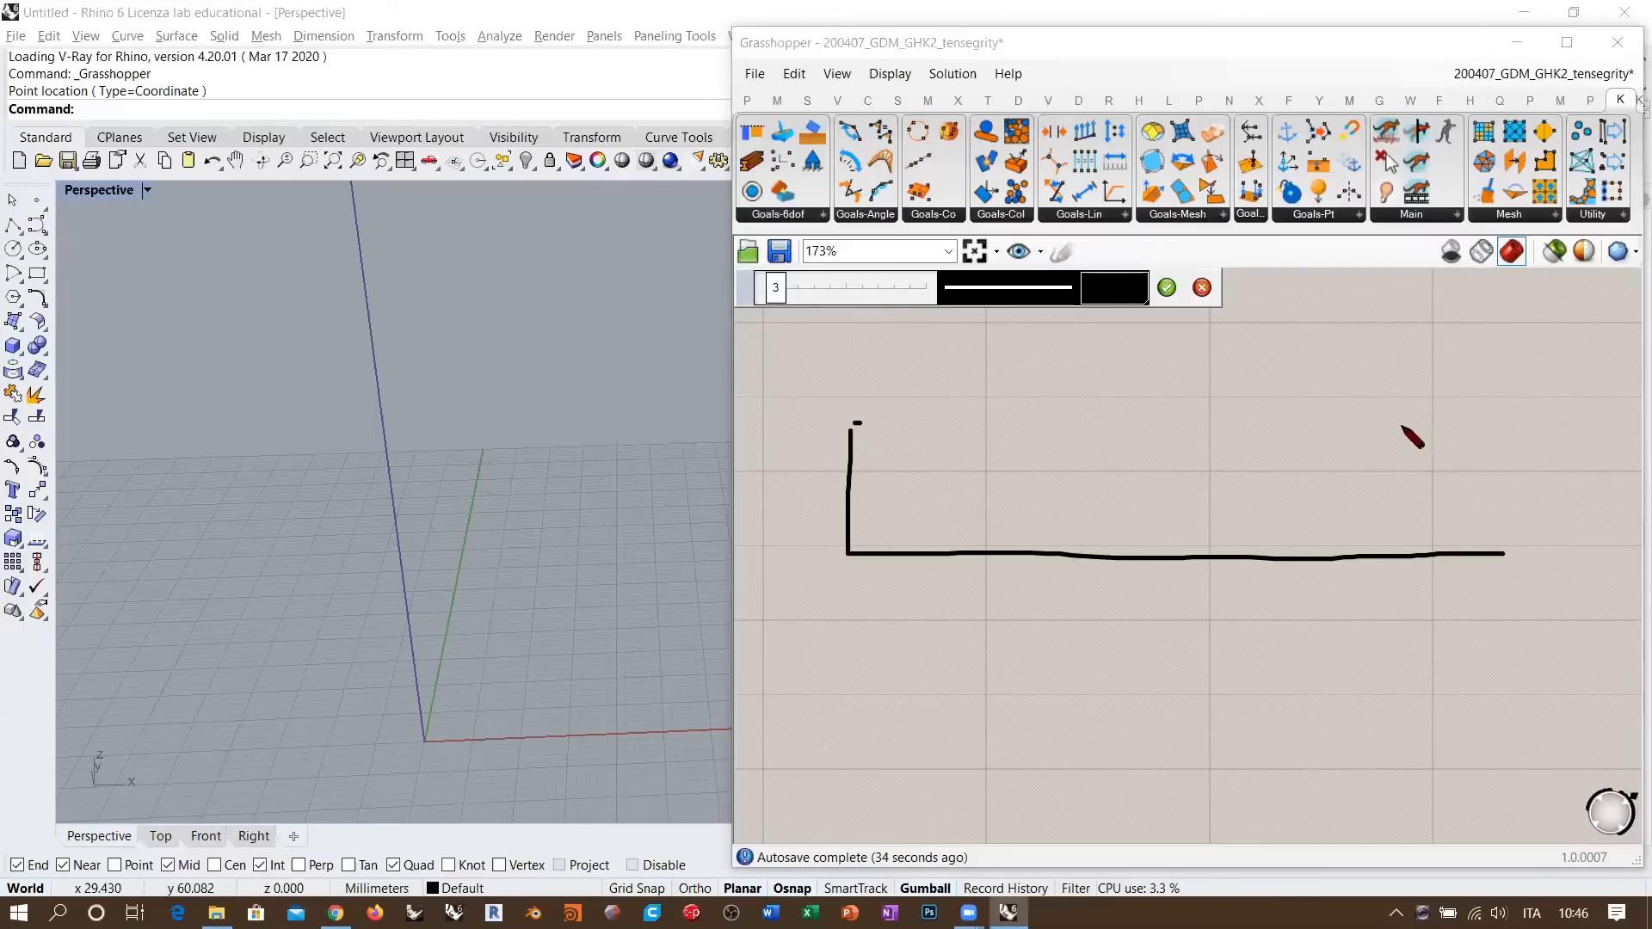
{"action": "left_click_drag", "start_coordinate": [1505, 555], "coordinate": [854, 422]}
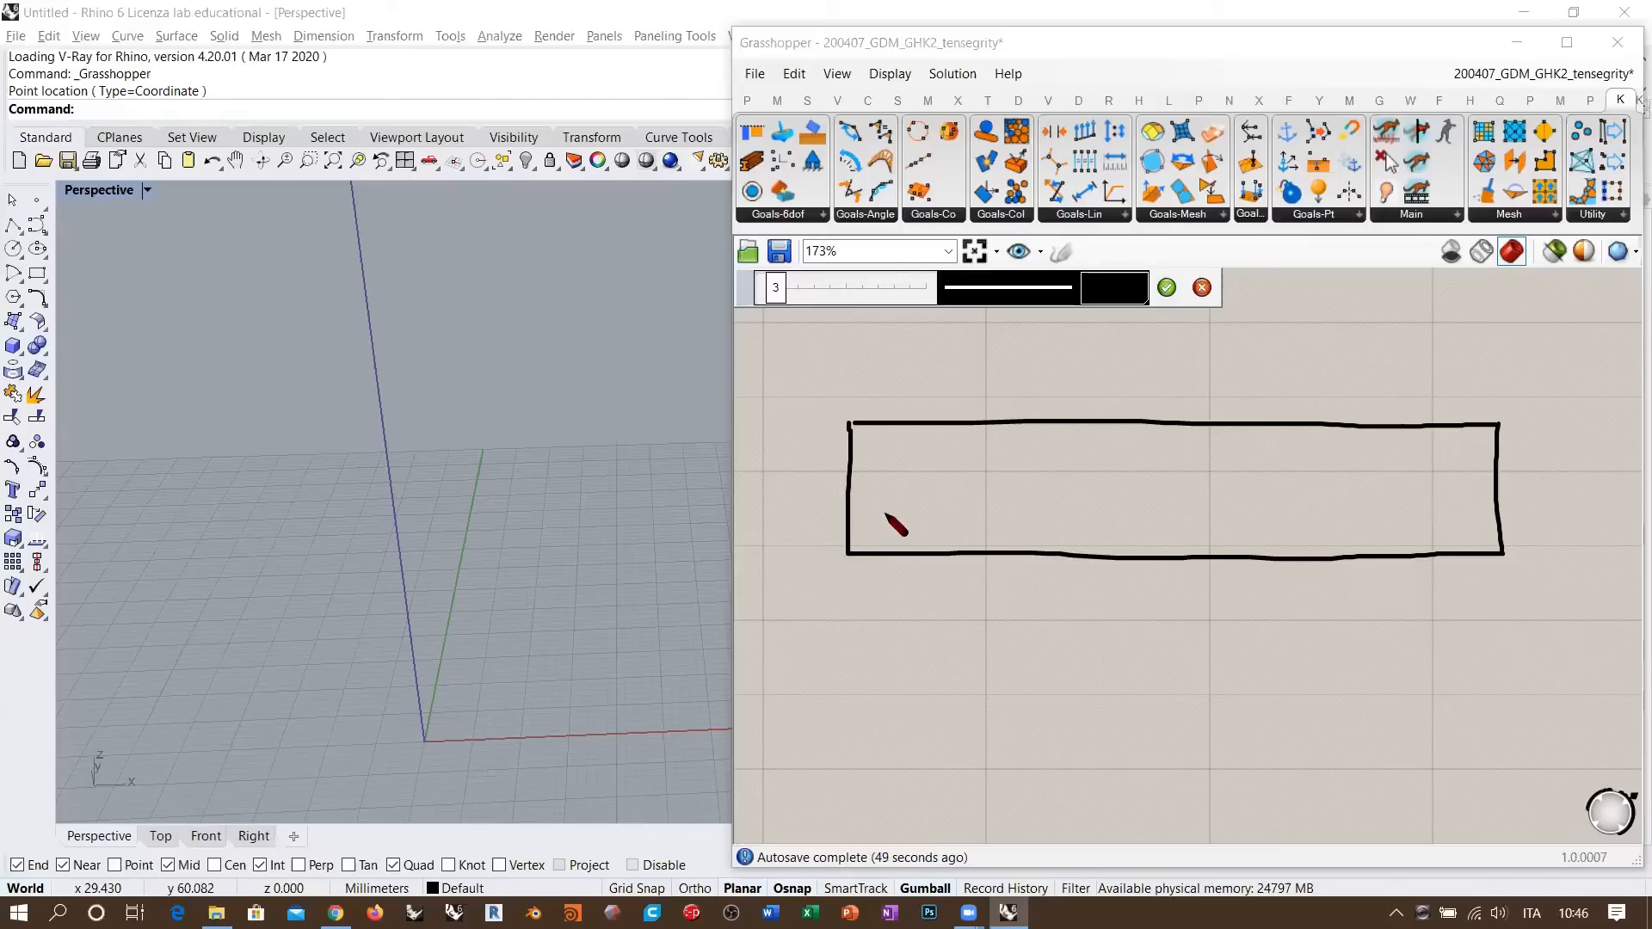
{"action": "left_click_drag", "start_coordinate": [869, 483], "coordinate": [1471, 490]}
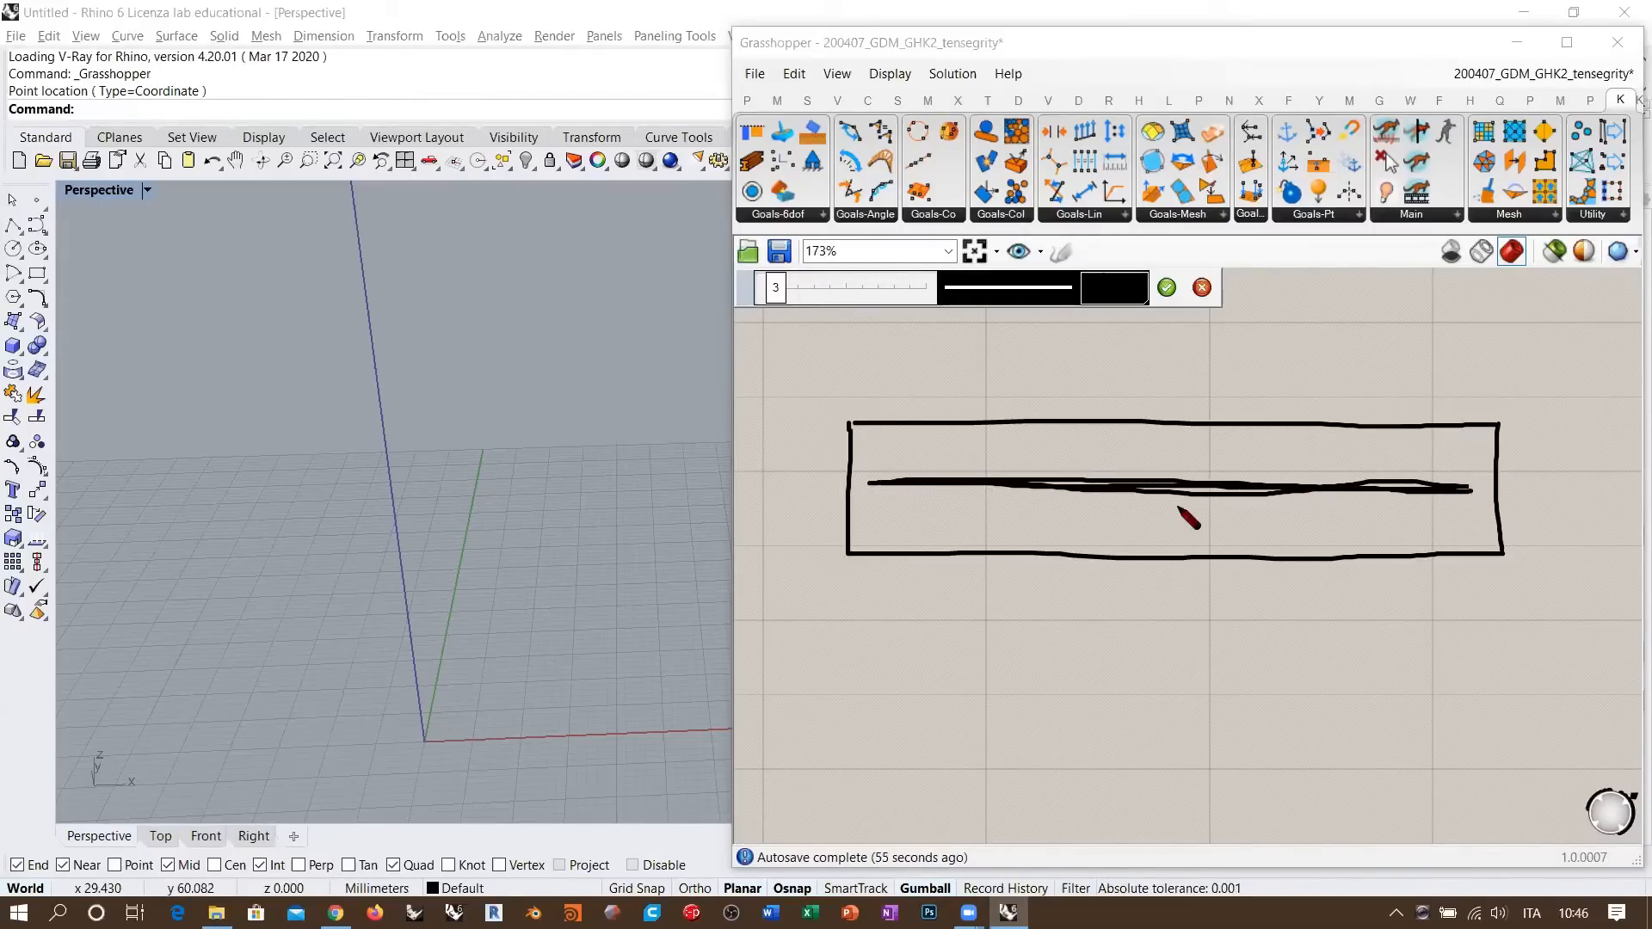
- Sketch a distributed load above the beam as a baseline with vertical strokes, and thicken the beam's centre line
{"action": "mouse_move", "coordinate": [906, 337]}
{"action": "left_mouse_down"}
{"action": "mouse_move", "coordinate": [1035, 398]}
{"action": "mouse_move", "coordinate": [1430, 333]}
{"action": "left_mouse_up"}
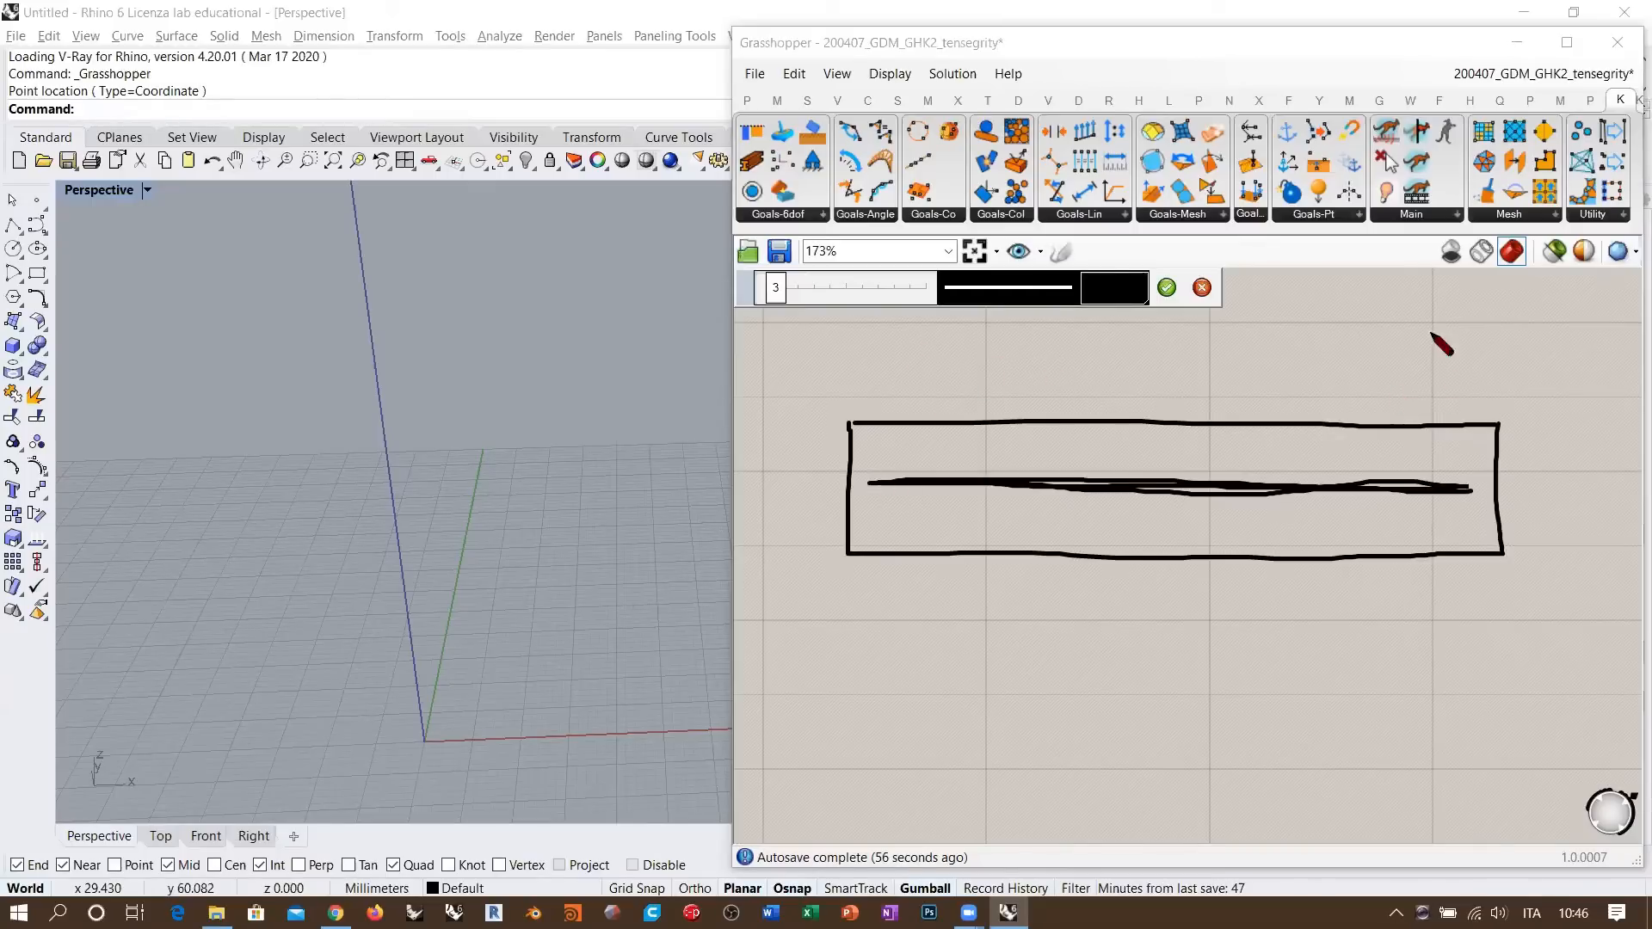
{"action": "left_click_drag", "start_coordinate": [970, 344], "coordinate": [969, 376]}
{"action": "left_click_drag", "start_coordinate": [1070, 327], "coordinate": [1069, 388]}
{"action": "left_click_drag", "start_coordinate": [1126, 345], "coordinate": [1129, 388]}
{"action": "left_click_drag", "start_coordinate": [1222, 343], "coordinate": [1220, 392]}
{"action": "mouse_move", "coordinate": [1274, 334]}
{"action": "left_mouse_down"}
{"action": "mouse_move", "coordinate": [1274, 384]}
{"action": "mouse_move", "coordinate": [1341, 385]}
{"action": "left_mouse_up"}
{"action": "left_click_drag", "start_coordinate": [1415, 345], "coordinate": [1416, 378]}
{"action": "left_click_drag", "start_coordinate": [890, 490], "coordinate": [1471, 491]}
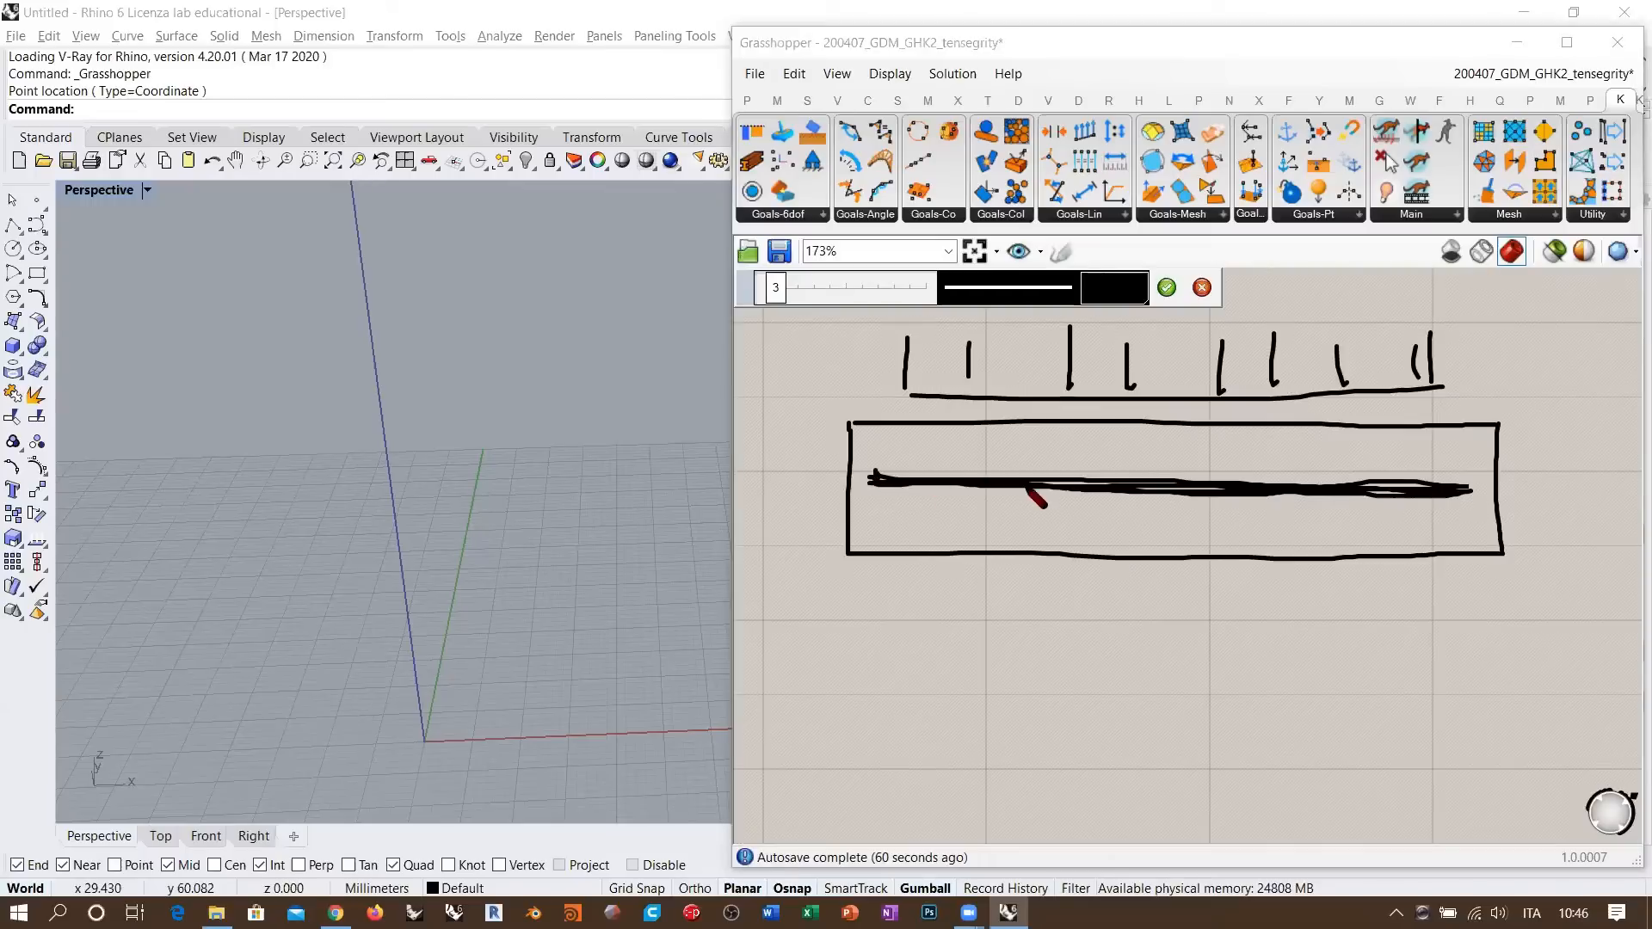
- Sketch a dashed sagging curve below the beam's centre line and fill it with vertical strokes from the line to the curve
{"action": "mouse_move", "coordinate": [870, 499]}
{"action": "left_mouse_down"}
{"action": "mouse_move", "coordinate": [1066, 572]}
{"action": "mouse_move", "coordinate": [1284, 572]}
{"action": "mouse_move", "coordinate": [1431, 514]}
{"action": "left_mouse_up"}
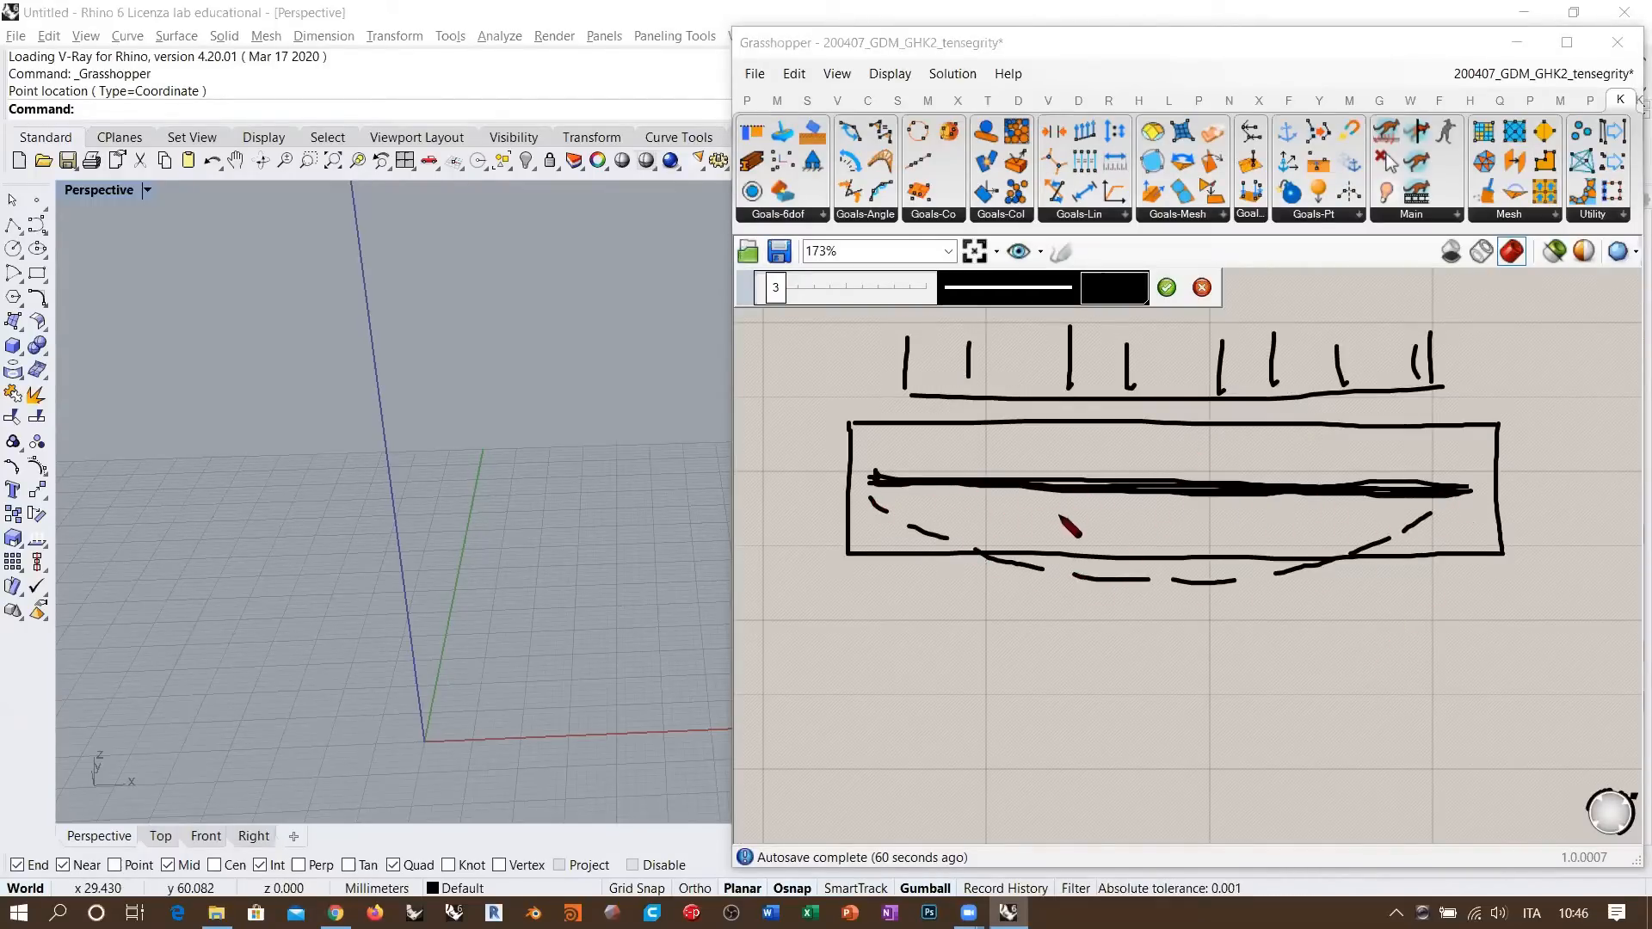
{"action": "left_click_drag", "start_coordinate": [894, 486], "coordinate": [892, 512]}
{"action": "left_click_drag", "start_coordinate": [926, 491], "coordinate": [927, 522]}
{"action": "mouse_move", "coordinate": [959, 488]}
{"action": "left_mouse_down"}
{"action": "mouse_move", "coordinate": [961, 540]}
{"action": "mouse_move", "coordinate": [996, 543]}
{"action": "left_mouse_up"}
{"action": "left_click_drag", "start_coordinate": [1044, 491], "coordinate": [1045, 567]}
{"action": "left_click_drag", "start_coordinate": [1095, 492], "coordinate": [1098, 561]}
{"action": "left_click_drag", "start_coordinate": [1150, 495], "coordinate": [1150, 557]}
{"action": "left_click_drag", "start_coordinate": [1213, 493], "coordinate": [1217, 581]}
{"action": "left_click_drag", "start_coordinate": [1271, 501], "coordinate": [1278, 566]}
{"action": "left_click_drag", "start_coordinate": [1329, 495], "coordinate": [1330, 555]}
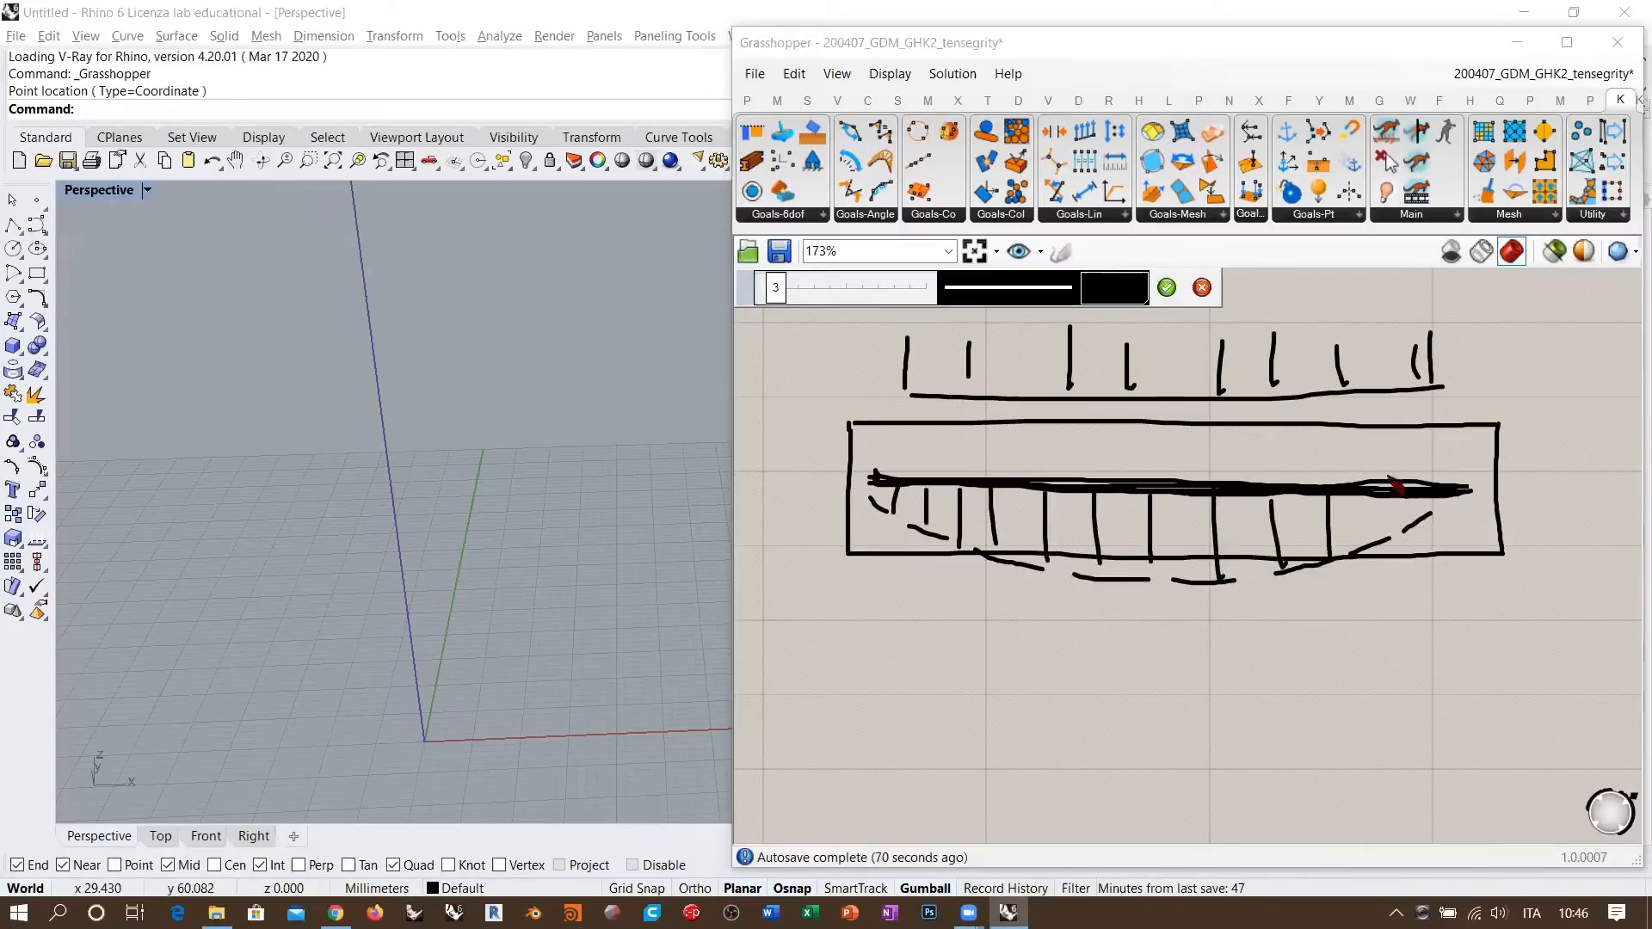
{"action": "left_click_drag", "start_coordinate": [1389, 486], "coordinate": [1391, 516]}
{"action": "left_click_drag", "start_coordinate": [1446, 495], "coordinate": [1447, 521]}
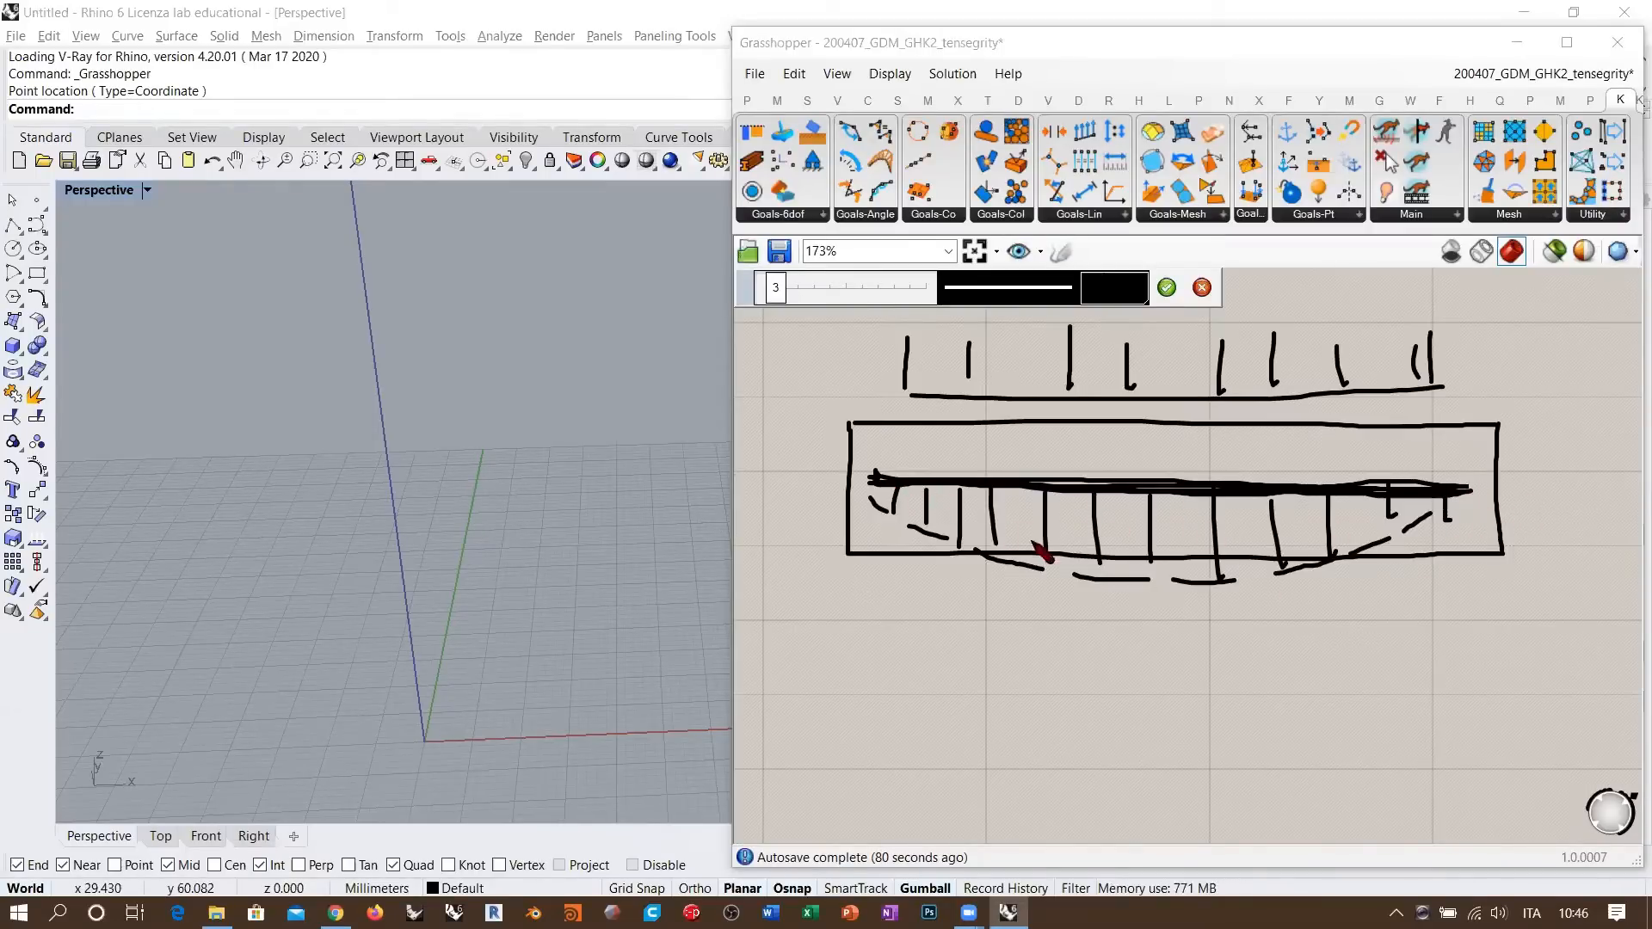
- Mark short strokes along the inside of the beam's upper edge and along its lower edge
{"action": "left_click_drag", "start_coordinate": [891, 433], "coordinate": [879, 449]}
{"action": "left_click_drag", "start_coordinate": [952, 437], "coordinate": [938, 462]}
{"action": "left_click", "coordinate": [1045, 439]}
{"action": "left_click_drag", "start_coordinate": [1139, 422], "coordinate": [1126, 446]}
{"action": "left_click_drag", "start_coordinate": [1219, 438], "coordinate": [1206, 456]}
{"action": "left_click_drag", "start_coordinate": [1314, 445], "coordinate": [1310, 455]}
{"action": "left_click_drag", "start_coordinate": [1418, 437], "coordinate": [1415, 461]}
{"action": "left_click_drag", "start_coordinate": [1504, 528], "coordinate": [1480, 551]}
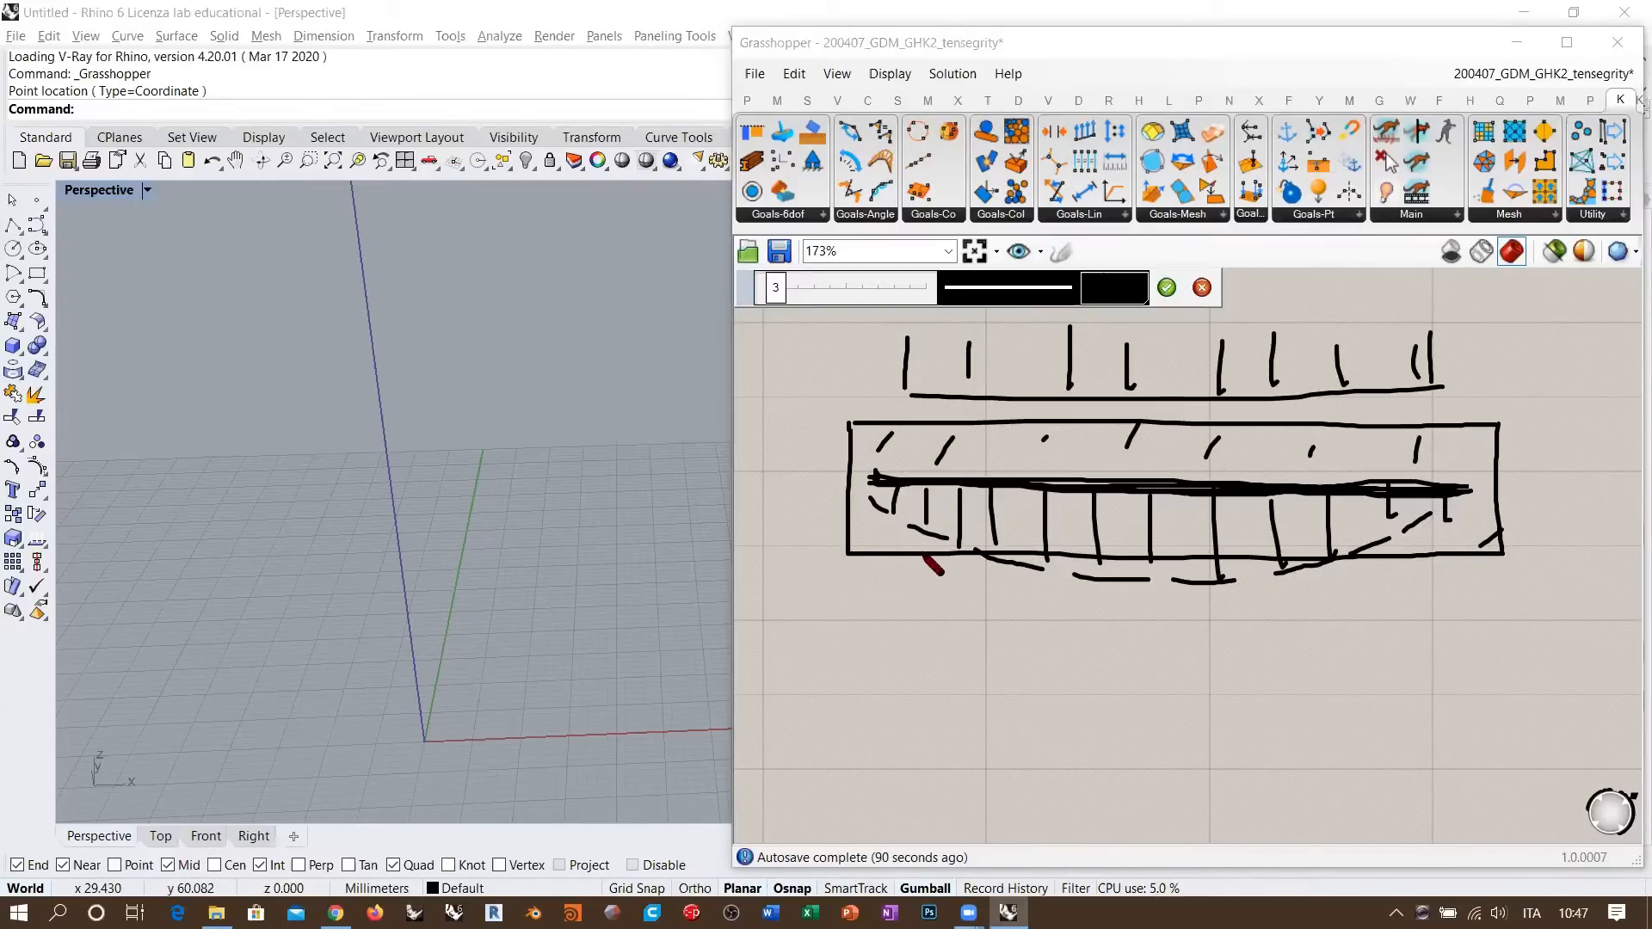
{"action": "left_click_drag", "start_coordinate": [923, 529], "coordinate": [907, 557]}
{"action": "left_click_drag", "start_coordinate": [999, 518], "coordinate": [986, 561]}
{"action": "mouse_move", "coordinate": [1027, 527]}
{"action": "left_mouse_down"}
{"action": "mouse_move", "coordinate": [1025, 545]}
{"action": "mouse_move", "coordinate": [1072, 553]}
{"action": "left_mouse_up"}
{"action": "mouse_move", "coordinate": [1122, 540]}
{"action": "left_mouse_down"}
{"action": "mouse_move", "coordinate": [1122, 557]}
{"action": "mouse_move", "coordinate": [1160, 558]}
{"action": "left_mouse_up"}
{"action": "mouse_move", "coordinate": [1203, 530]}
{"action": "left_mouse_down"}
{"action": "mouse_move", "coordinate": [1203, 557]}
{"action": "mouse_move", "coordinate": [1262, 563]}
{"action": "left_mouse_up"}
{"action": "mouse_move", "coordinate": [1291, 537]}
{"action": "left_mouse_down"}
{"action": "mouse_move", "coordinate": [1293, 555]}
{"action": "mouse_move", "coordinate": [1330, 556]}
{"action": "left_mouse_up"}
{"action": "mouse_move", "coordinate": [1354, 534]}
{"action": "left_mouse_down"}
{"action": "mouse_move", "coordinate": [1361, 553]}
{"action": "mouse_move", "coordinate": [1400, 545]}
{"action": "left_mouse_up"}
{"action": "left_click_drag", "start_coordinate": [1435, 533], "coordinate": [1451, 557]}
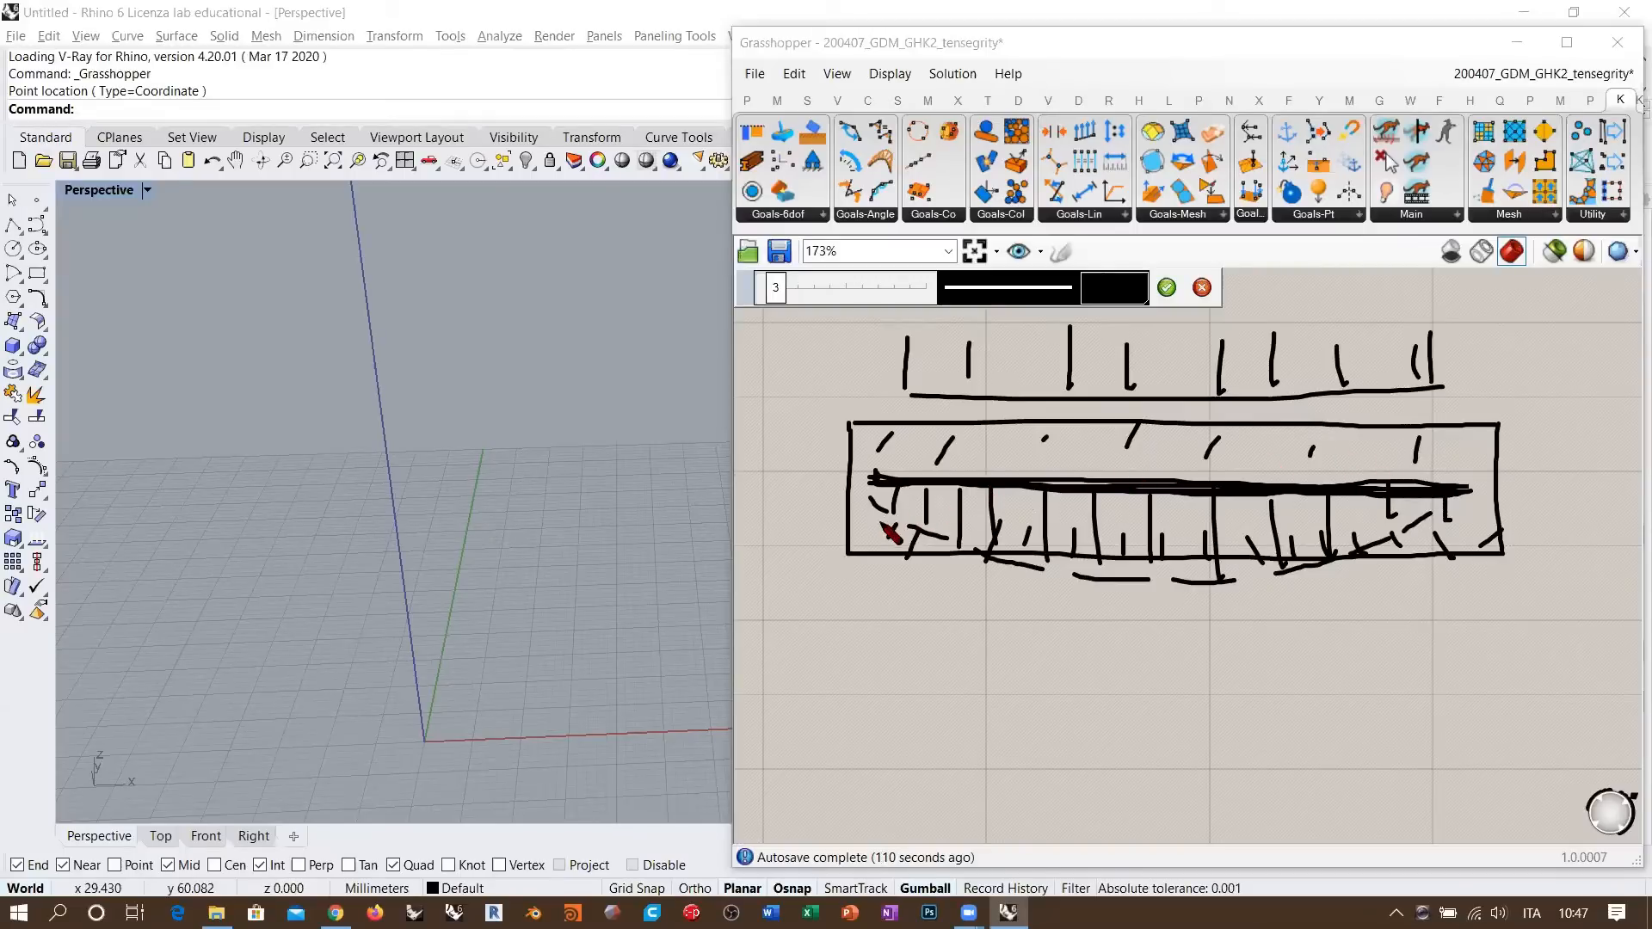
- Sketch a thick arch spanning the beam between its lower ends and a dashed line along the beam's upper part
{"action": "mouse_move", "coordinate": [890, 516]}
{"action": "left_mouse_down"}
{"action": "mouse_move", "coordinate": [1071, 454]}
{"action": "mouse_move", "coordinate": [1177, 447]}
{"action": "mouse_move", "coordinate": [1456, 516]}
{"action": "mouse_move", "coordinate": [1252, 460]}
{"action": "mouse_move", "coordinate": [899, 525]}
{"action": "mouse_move", "coordinate": [1076, 473]}
{"action": "mouse_move", "coordinate": [1275, 466]}
{"action": "mouse_move", "coordinate": [1450, 534]}
{"action": "mouse_move", "coordinate": [1363, 496]}
{"action": "mouse_move", "coordinate": [1071, 434]}
{"action": "left_mouse_up"}
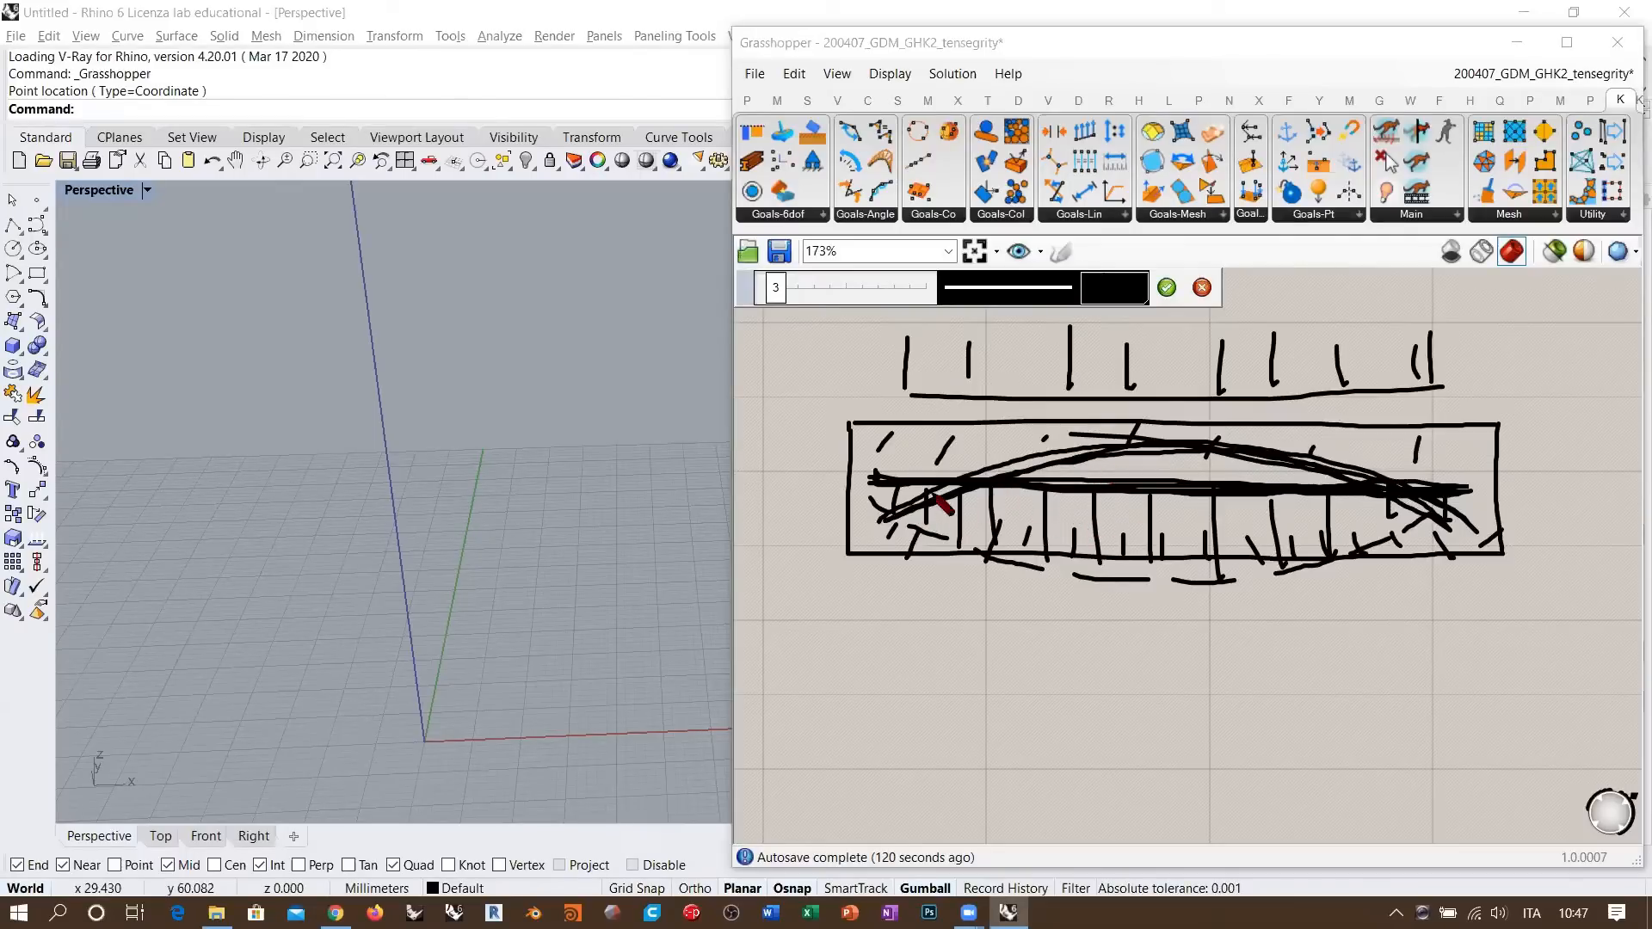
{"action": "mouse_move", "coordinate": [886, 462]}
{"action": "left_mouse_down"}
{"action": "mouse_move", "coordinate": [946, 456]}
{"action": "mouse_move", "coordinate": [886, 448]}
{"action": "mouse_move", "coordinate": [1334, 439]}
{"action": "left_mouse_up"}
{"action": "left_click_drag", "start_coordinate": [1368, 437], "coordinate": [1432, 440]}
{"action": "left_click_drag", "start_coordinate": [1449, 441], "coordinate": [1465, 441]}
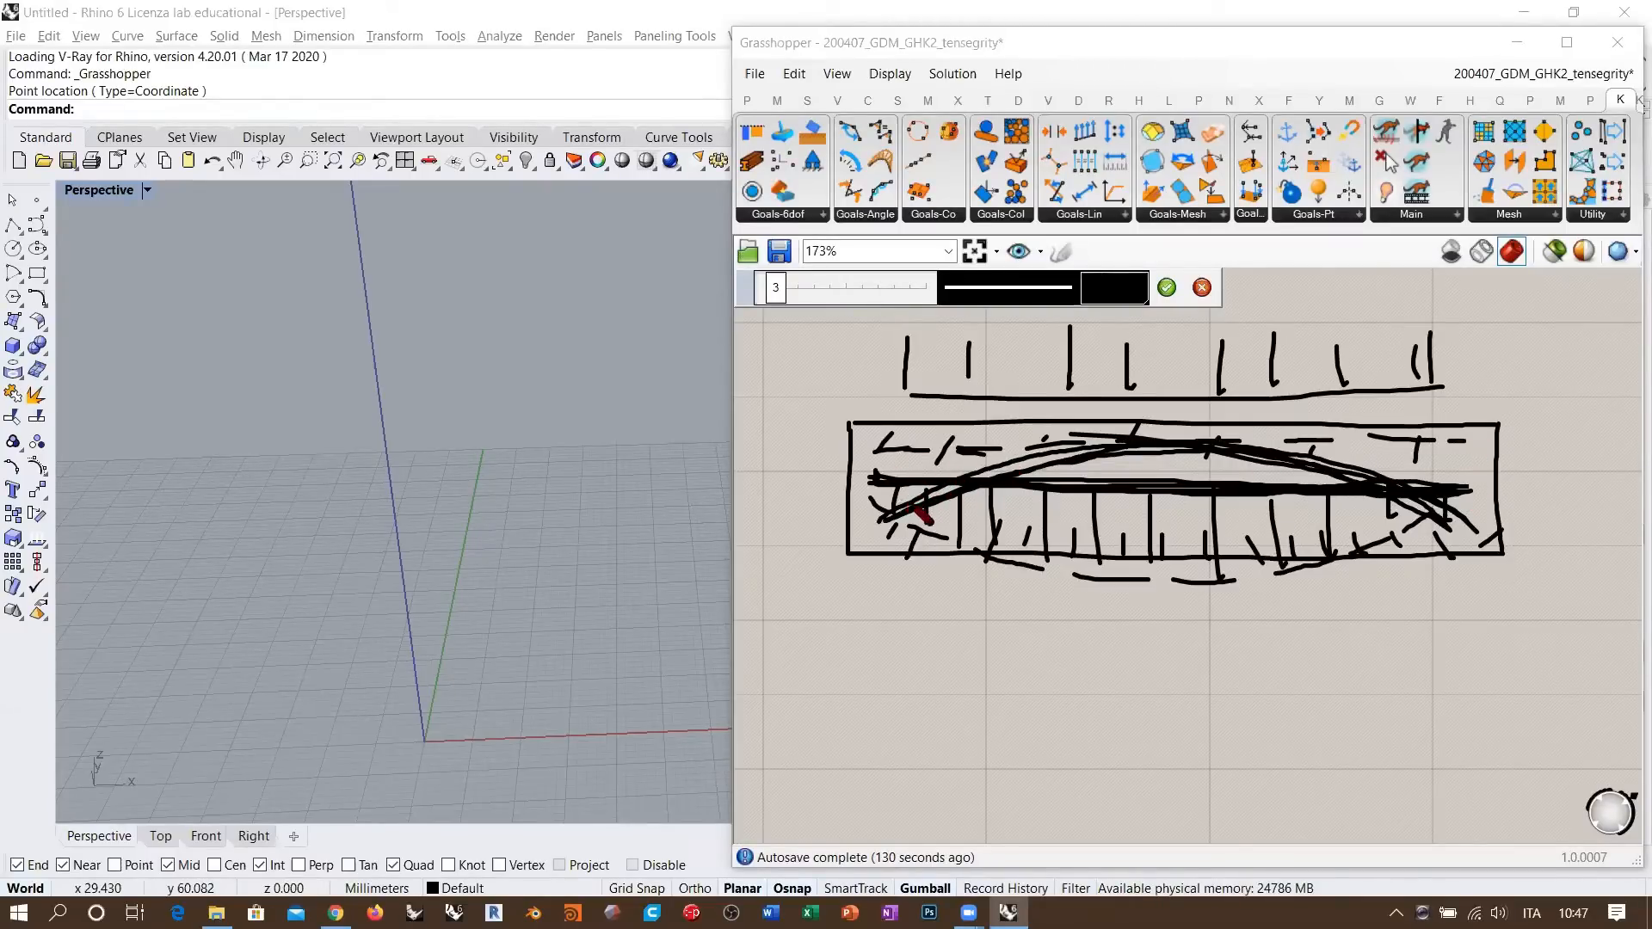
- Add strokes running from above the beam's upper edge to the arch, spread along the whole span
{"action": "left_click_drag", "start_coordinate": [860, 401], "coordinate": [907, 499]}
{"action": "left_click_drag", "start_coordinate": [910, 409], "coordinate": [935, 476]}
{"action": "left_click_drag", "start_coordinate": [967, 404], "coordinate": [974, 467]}
{"action": "left_click_drag", "start_coordinate": [1019, 400], "coordinate": [1018, 454]}
{"action": "left_click_drag", "start_coordinate": [1072, 387], "coordinate": [1072, 443]}
{"action": "mouse_move", "coordinate": [1159, 400]}
{"action": "left_mouse_down"}
{"action": "mouse_move", "coordinate": [1159, 451]}
{"action": "mouse_move", "coordinate": [1235, 402]}
{"action": "left_mouse_up"}
{"action": "left_click_drag", "start_coordinate": [1286, 453], "coordinate": [1303, 408]}
{"action": "left_click_drag", "start_coordinate": [1353, 478], "coordinate": [1369, 428]}
{"action": "left_click_drag", "start_coordinate": [1443, 517], "coordinate": [1460, 481]}
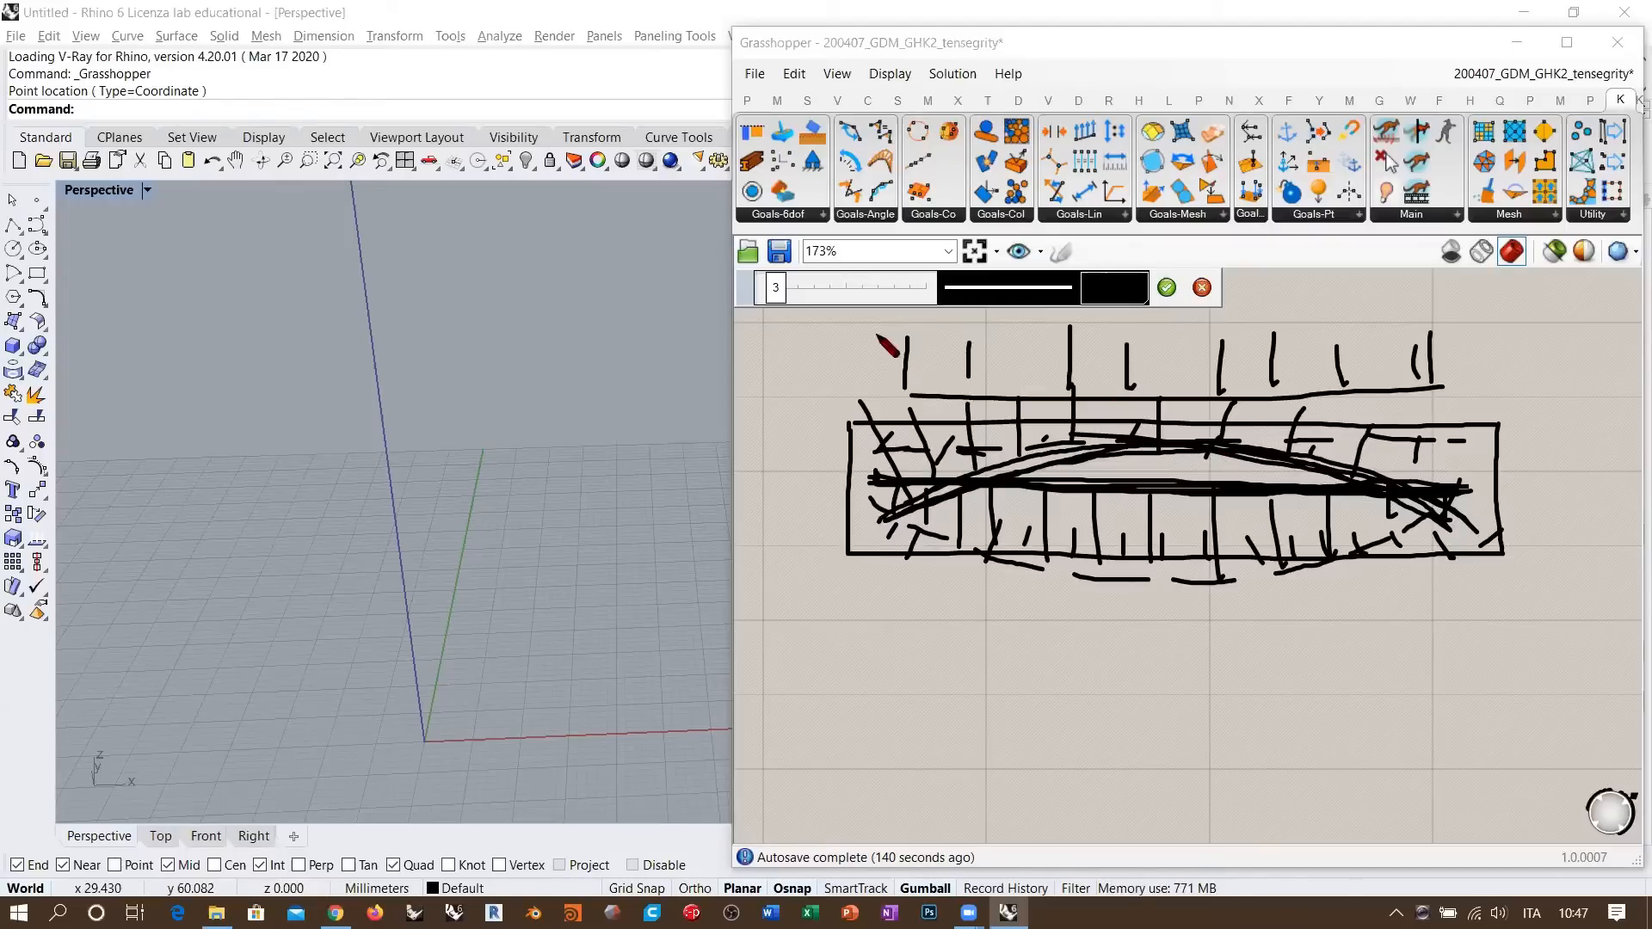
- Retrace the load outline above the beam, the beam rectangle and its centre line with heavier strokes
{"action": "mouse_move", "coordinate": [916, 325]}
{"action": "left_mouse_down"}
{"action": "mouse_move", "coordinate": [1183, 393]}
{"action": "mouse_move", "coordinate": [1424, 402]}
{"action": "left_mouse_up"}
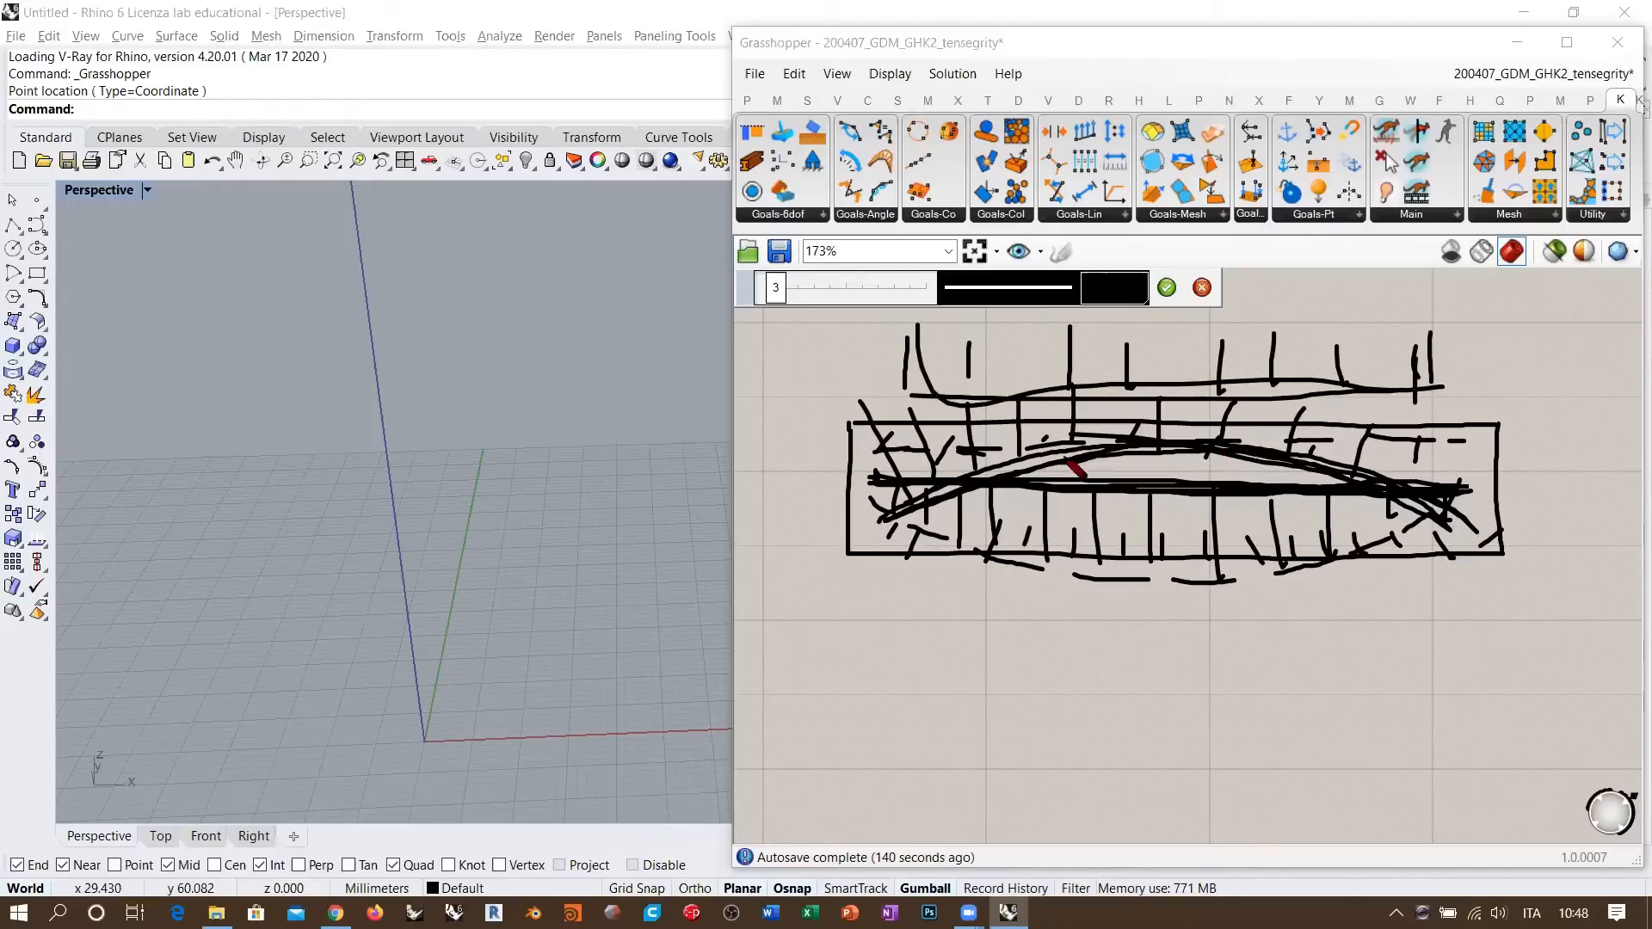
{"action": "mouse_move", "coordinate": [915, 332]}
{"action": "left_mouse_down"}
{"action": "mouse_move", "coordinate": [1412, 379]}
{"action": "mouse_move", "coordinate": [1415, 334]}
{"action": "left_mouse_up"}
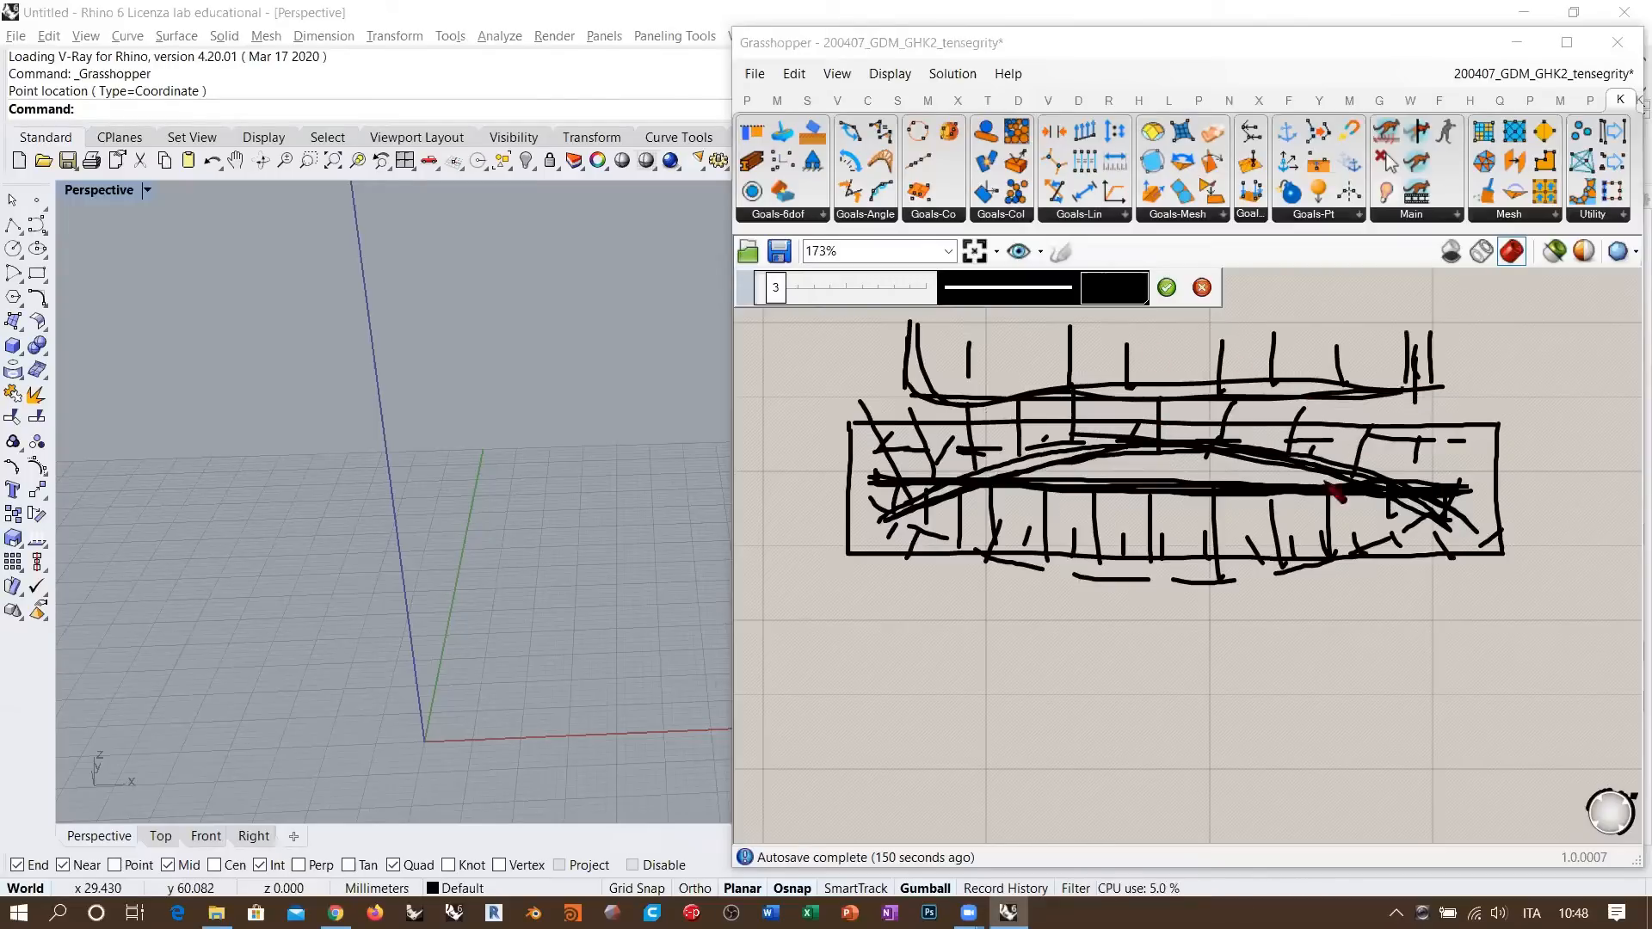
{"action": "mouse_move", "coordinate": [848, 425]}
{"action": "left_mouse_down"}
{"action": "mouse_move", "coordinate": [1462, 428]}
{"action": "mouse_move", "coordinate": [1499, 546]}
{"action": "mouse_move", "coordinate": [860, 557]}
{"action": "mouse_move", "coordinate": [856, 430]}
{"action": "left_mouse_up"}
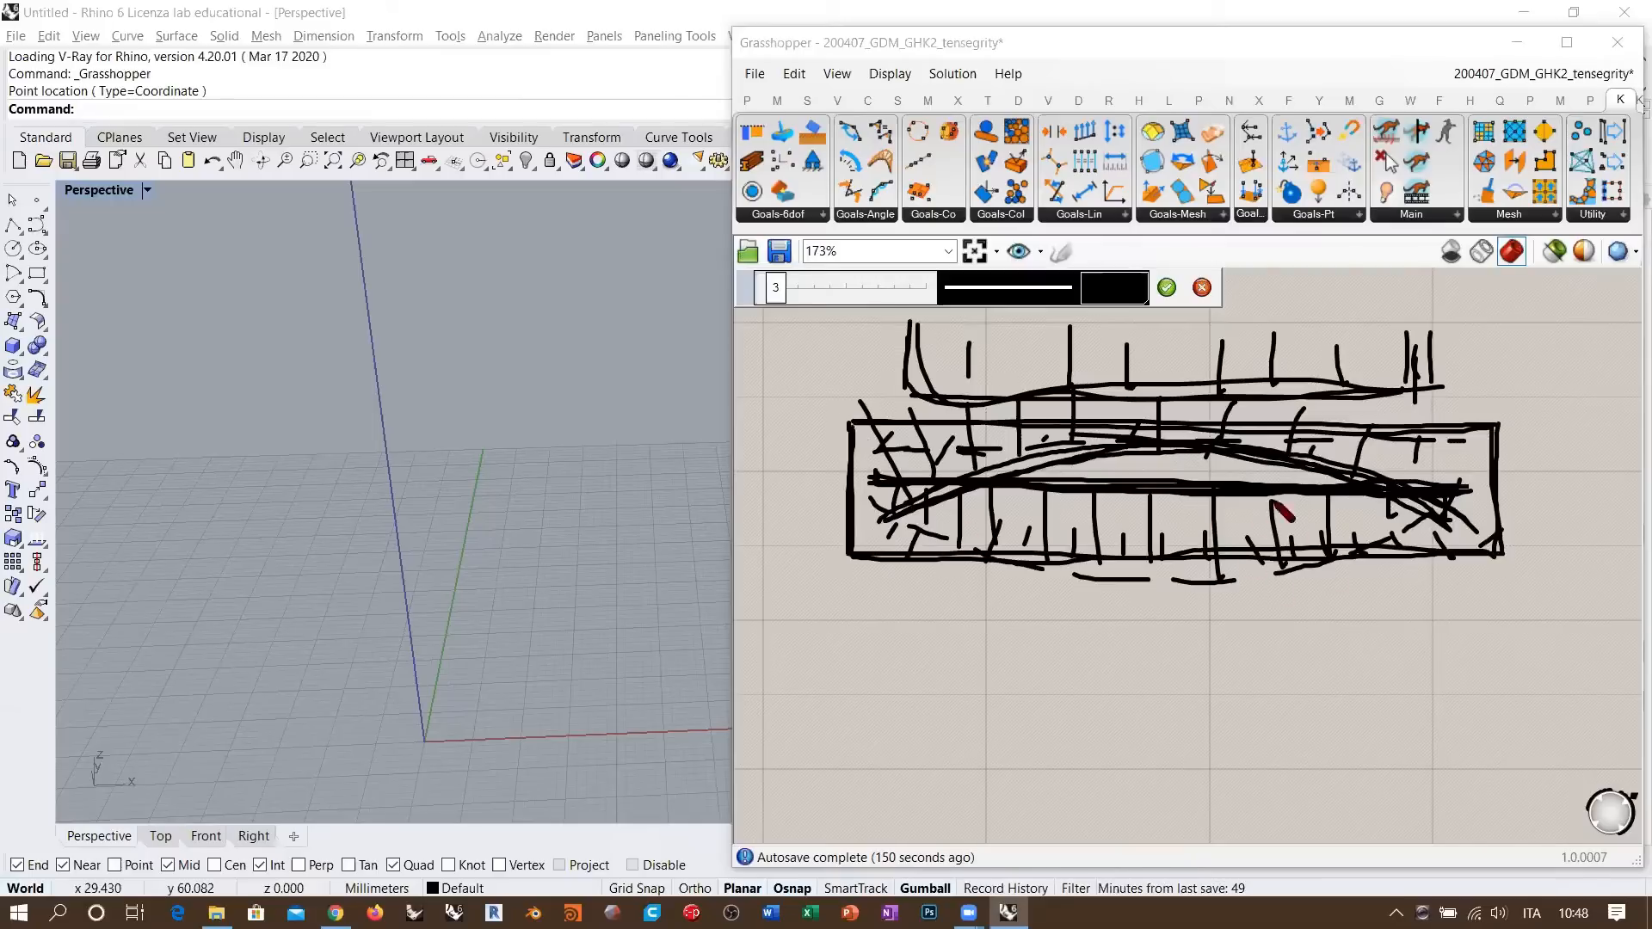
{"action": "left_click_drag", "start_coordinate": [890, 493], "coordinate": [1466, 493]}
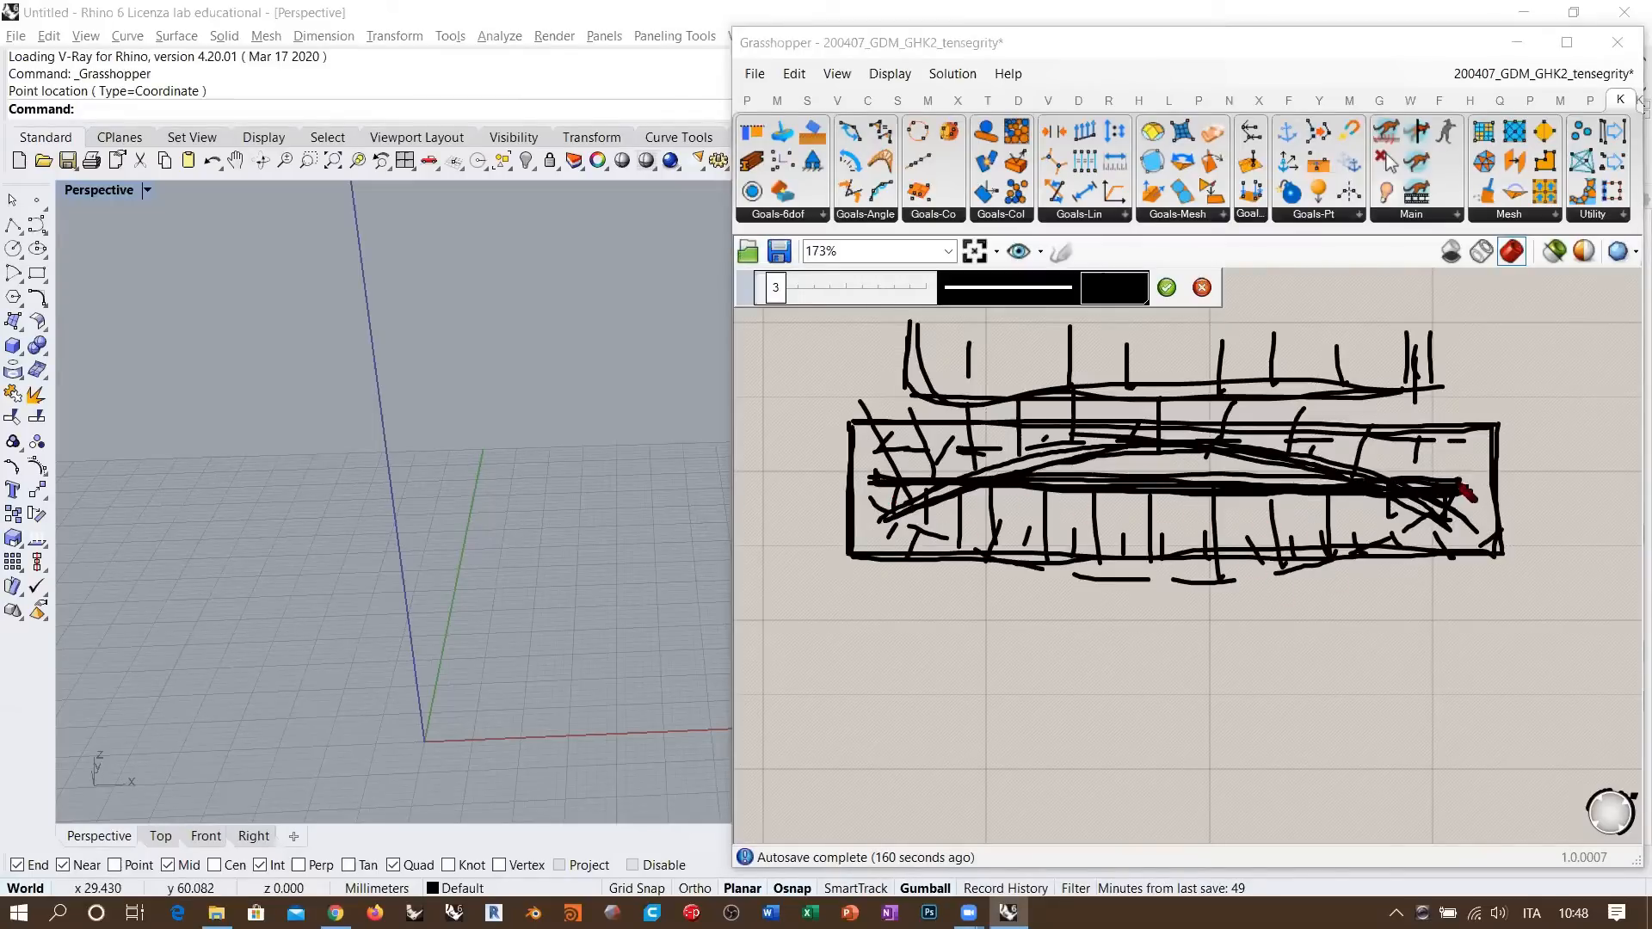
{"action": "left_click_drag", "start_coordinate": [1093, 491], "coordinate": [876, 483]}
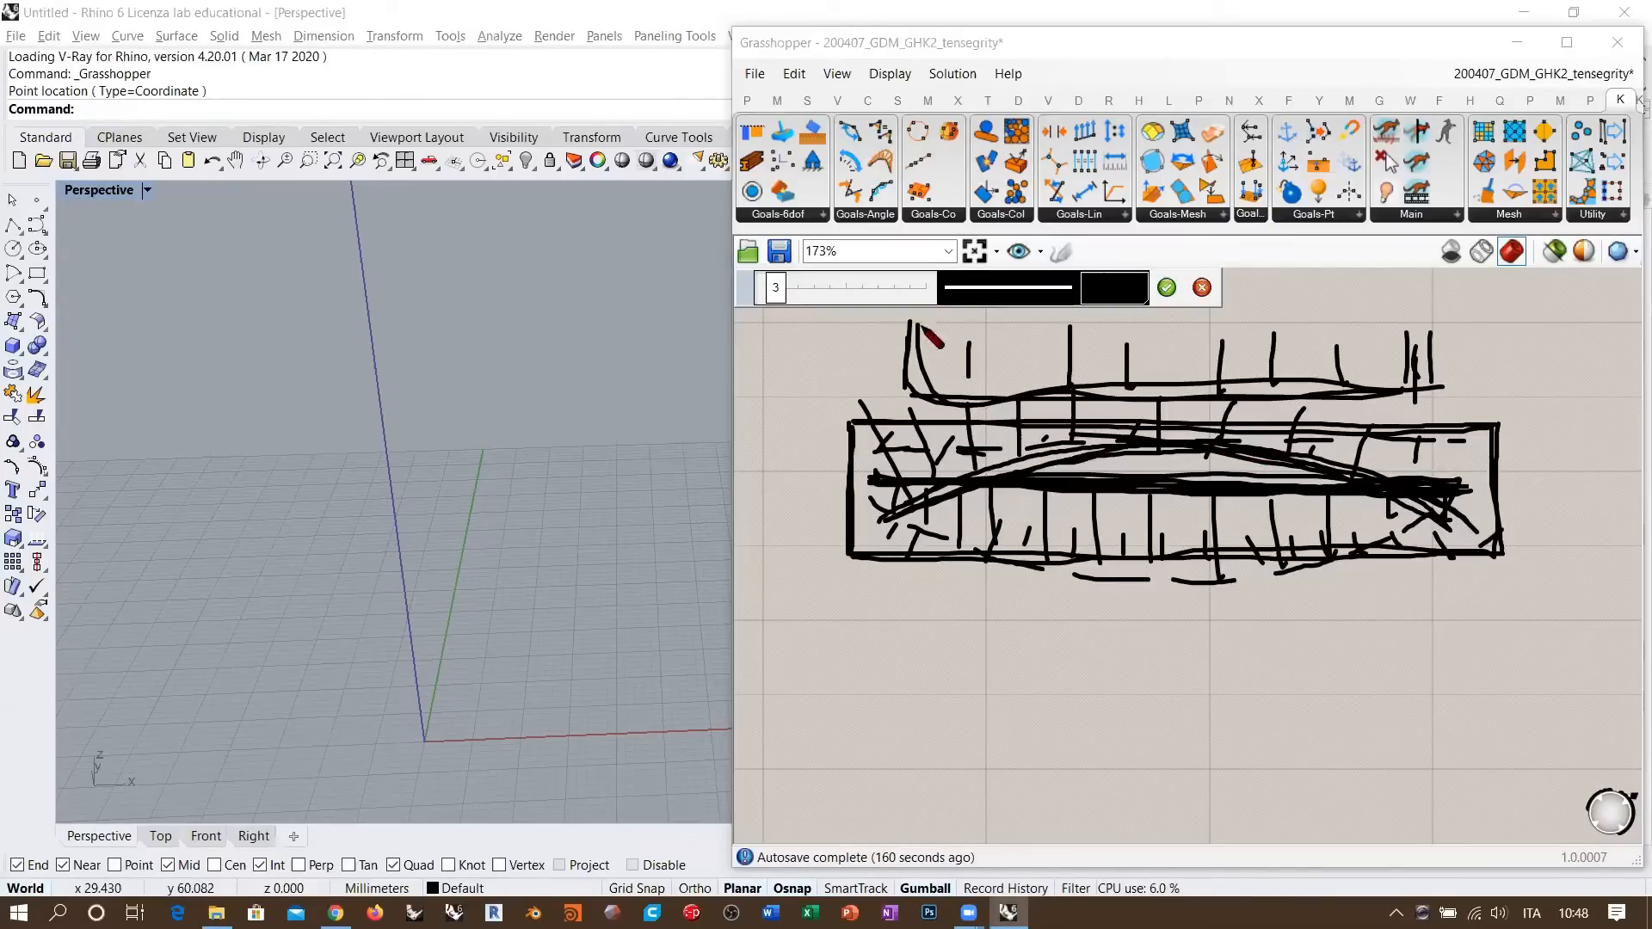
- Retrace the load outline and the beam's inner border, add a vertical leader down to a C-shaped symbol, and accept the sketch
{"action": "left_click_drag", "start_coordinate": [908, 343], "coordinate": [908, 385]}
{"action": "left_click_drag", "start_coordinate": [1015, 398], "coordinate": [1429, 383]}
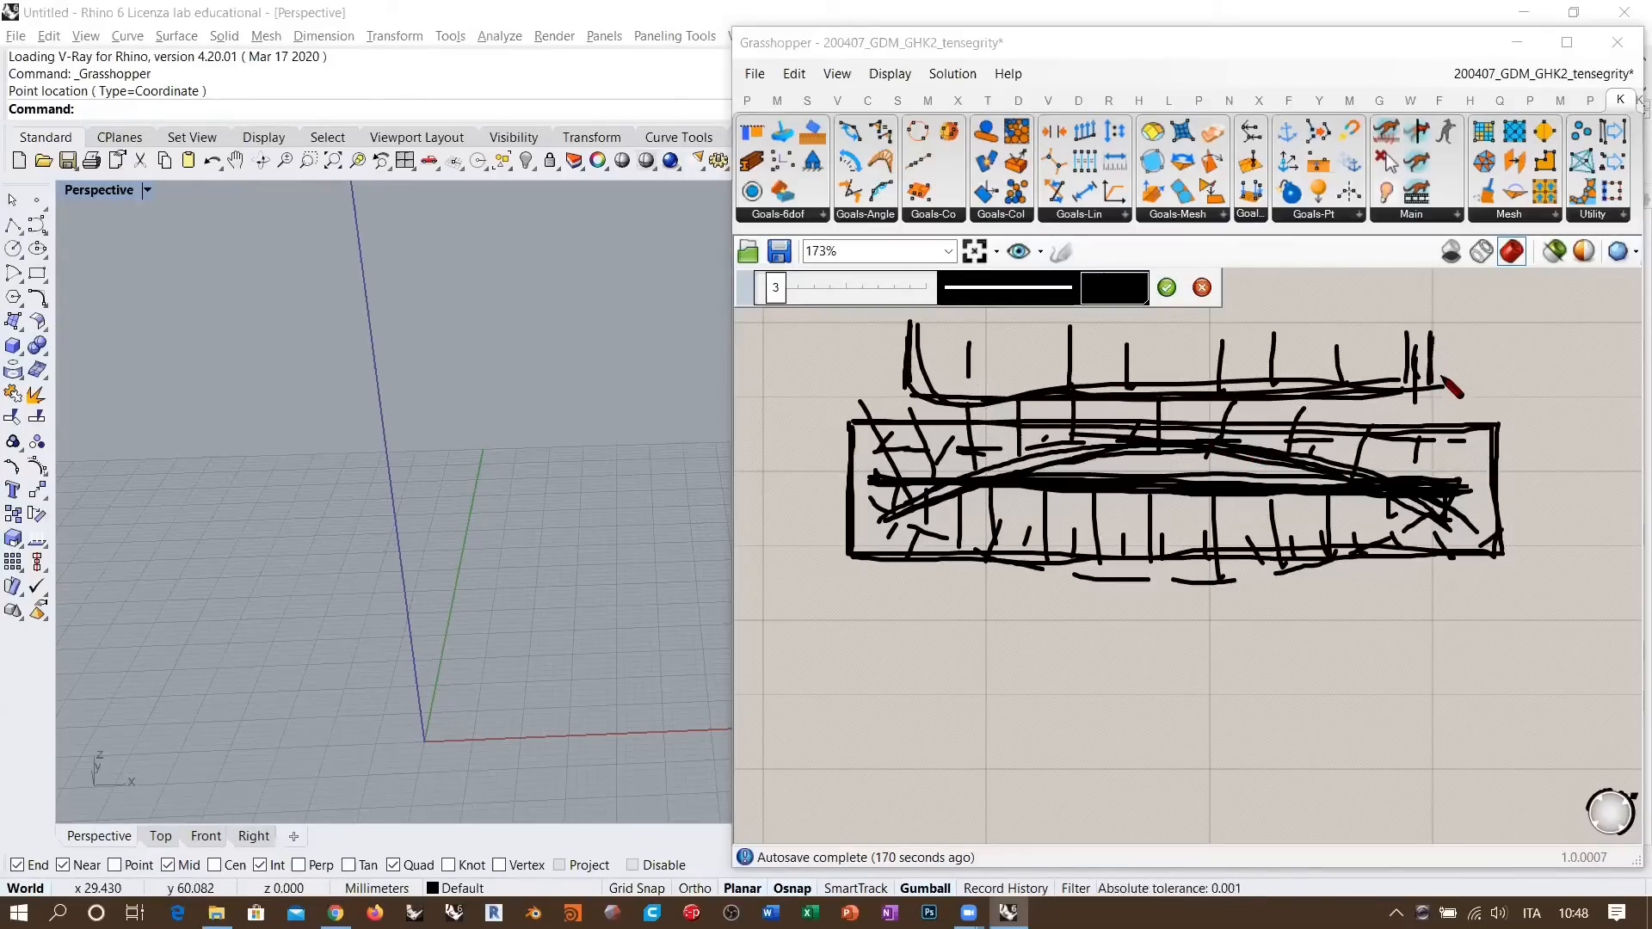
{"action": "mouse_move", "coordinate": [1503, 440]}
{"action": "left_mouse_down"}
{"action": "mouse_move", "coordinate": [862, 431]}
{"action": "mouse_move", "coordinate": [874, 552]}
{"action": "mouse_move", "coordinate": [1467, 565]}
{"action": "mouse_move", "coordinate": [1492, 427]}
{"action": "left_mouse_up"}
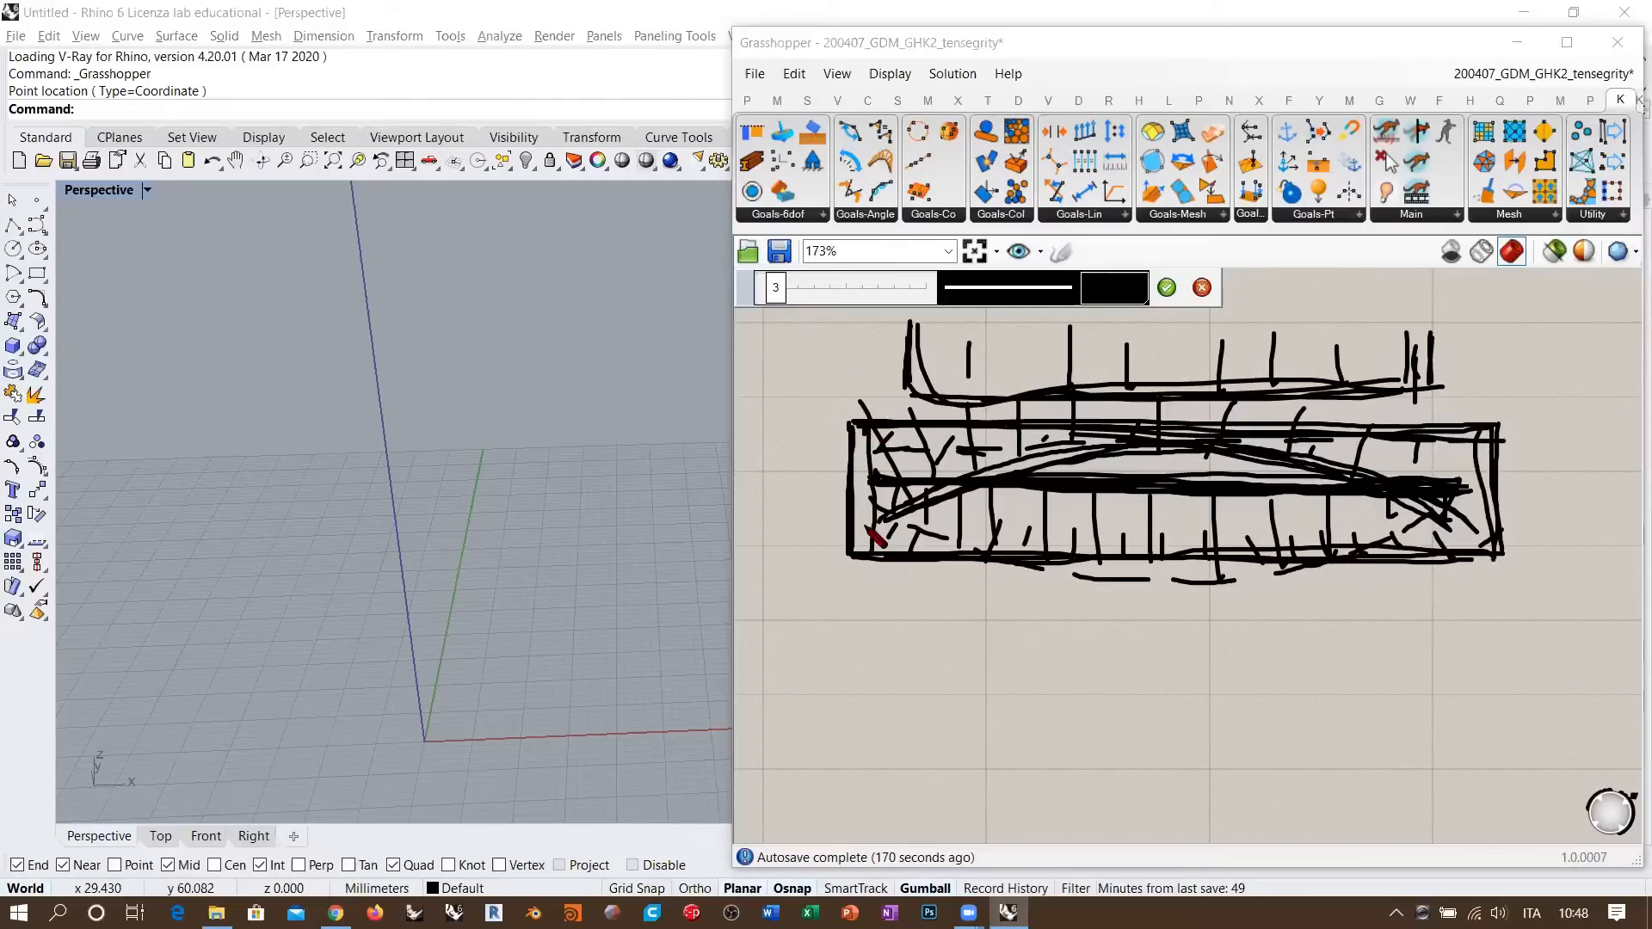
{"action": "left_click_drag", "start_coordinate": [875, 537], "coordinate": [864, 436]}
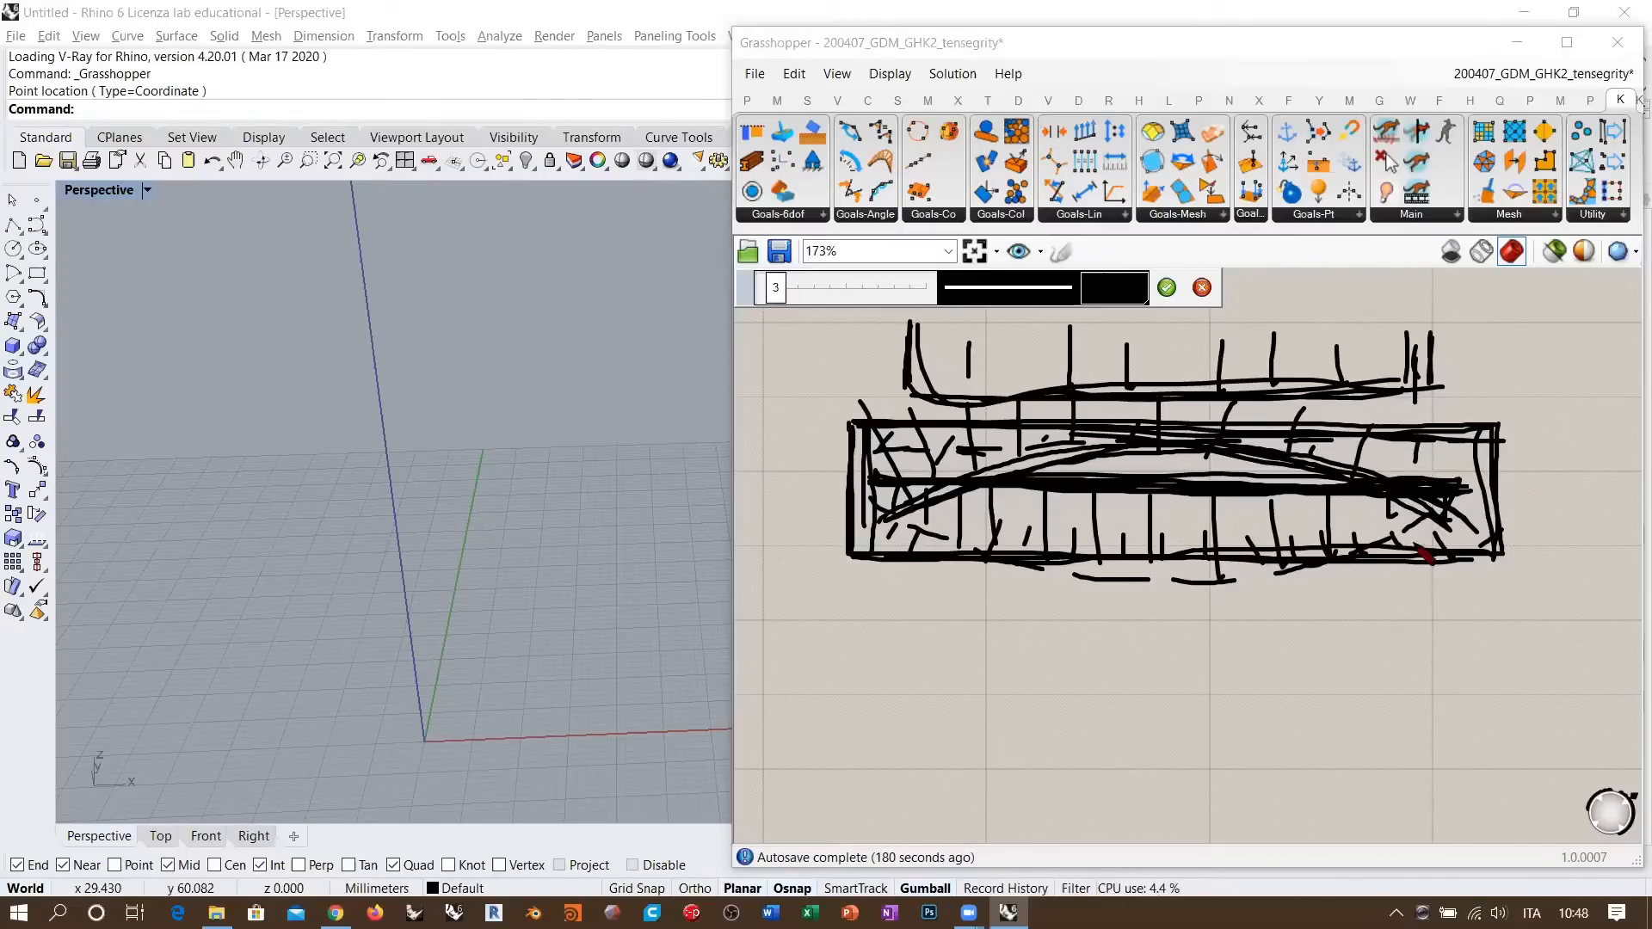
{"action": "left_click_drag", "start_coordinate": [1418, 560], "coordinate": [1419, 762]}
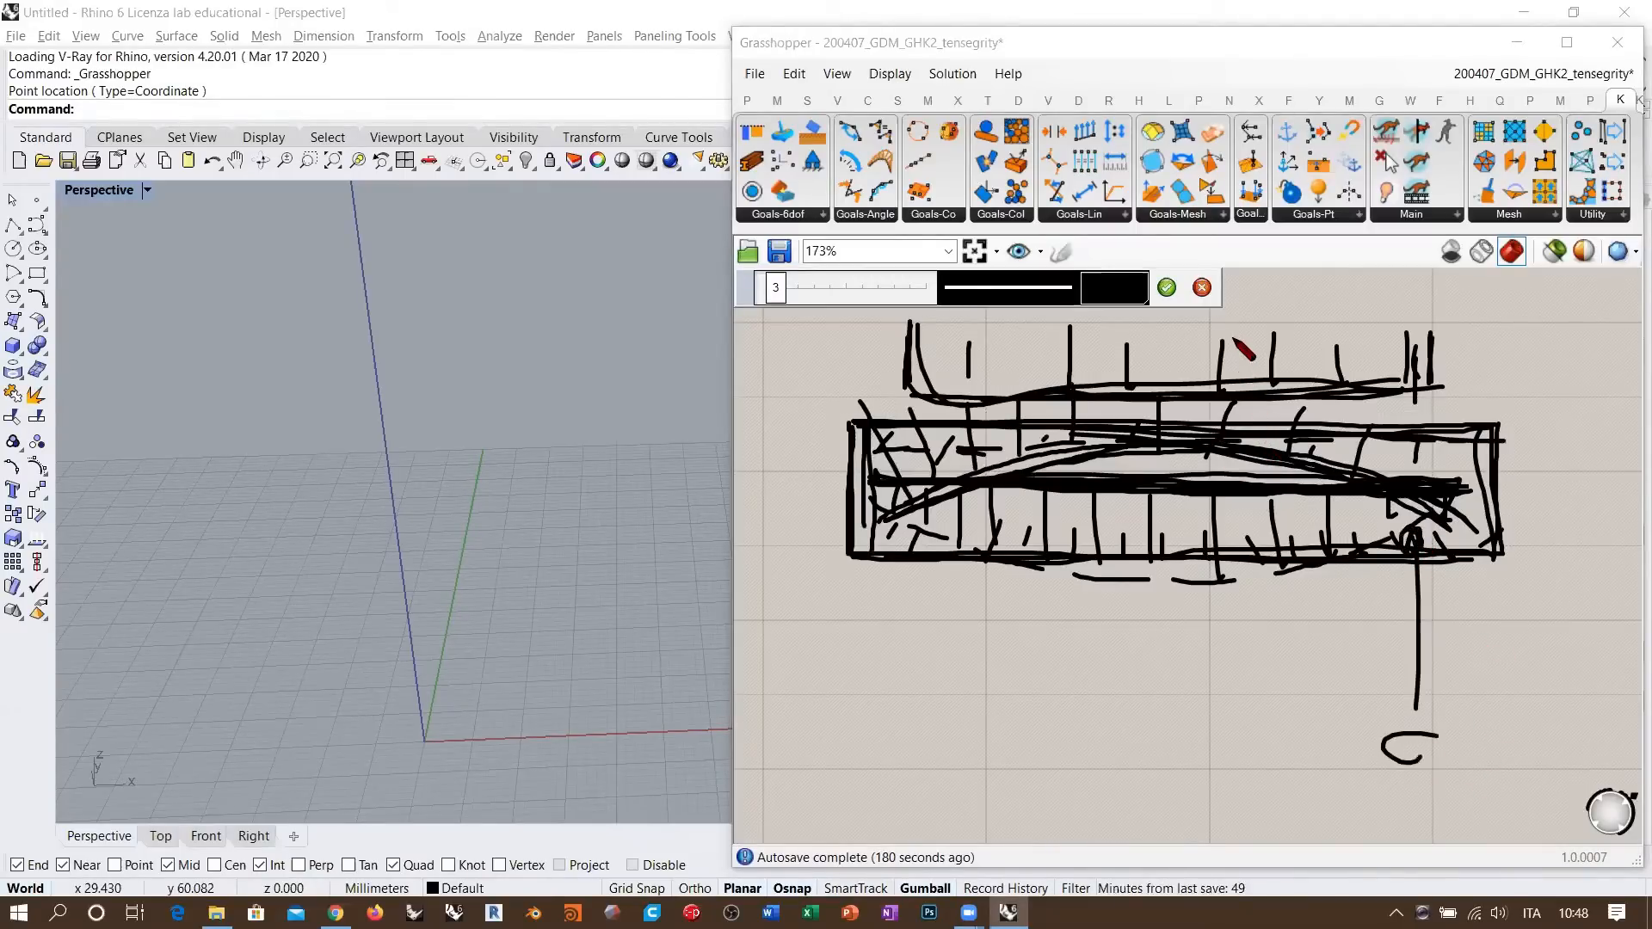
{"action": "left_click", "coordinate": [1167, 289]}
- Examine the length multiplier and the two Length(Line) goals, briefly previewing the upper Line component's cables in the viewport
{"action": "right_click_drag", "start_coordinate": [1167, 518], "coordinate": [1061, 585]}
{"action": "scroll", "coordinate": [1128, 434], "scroll_direction": "down", "scroll_amount": 4}
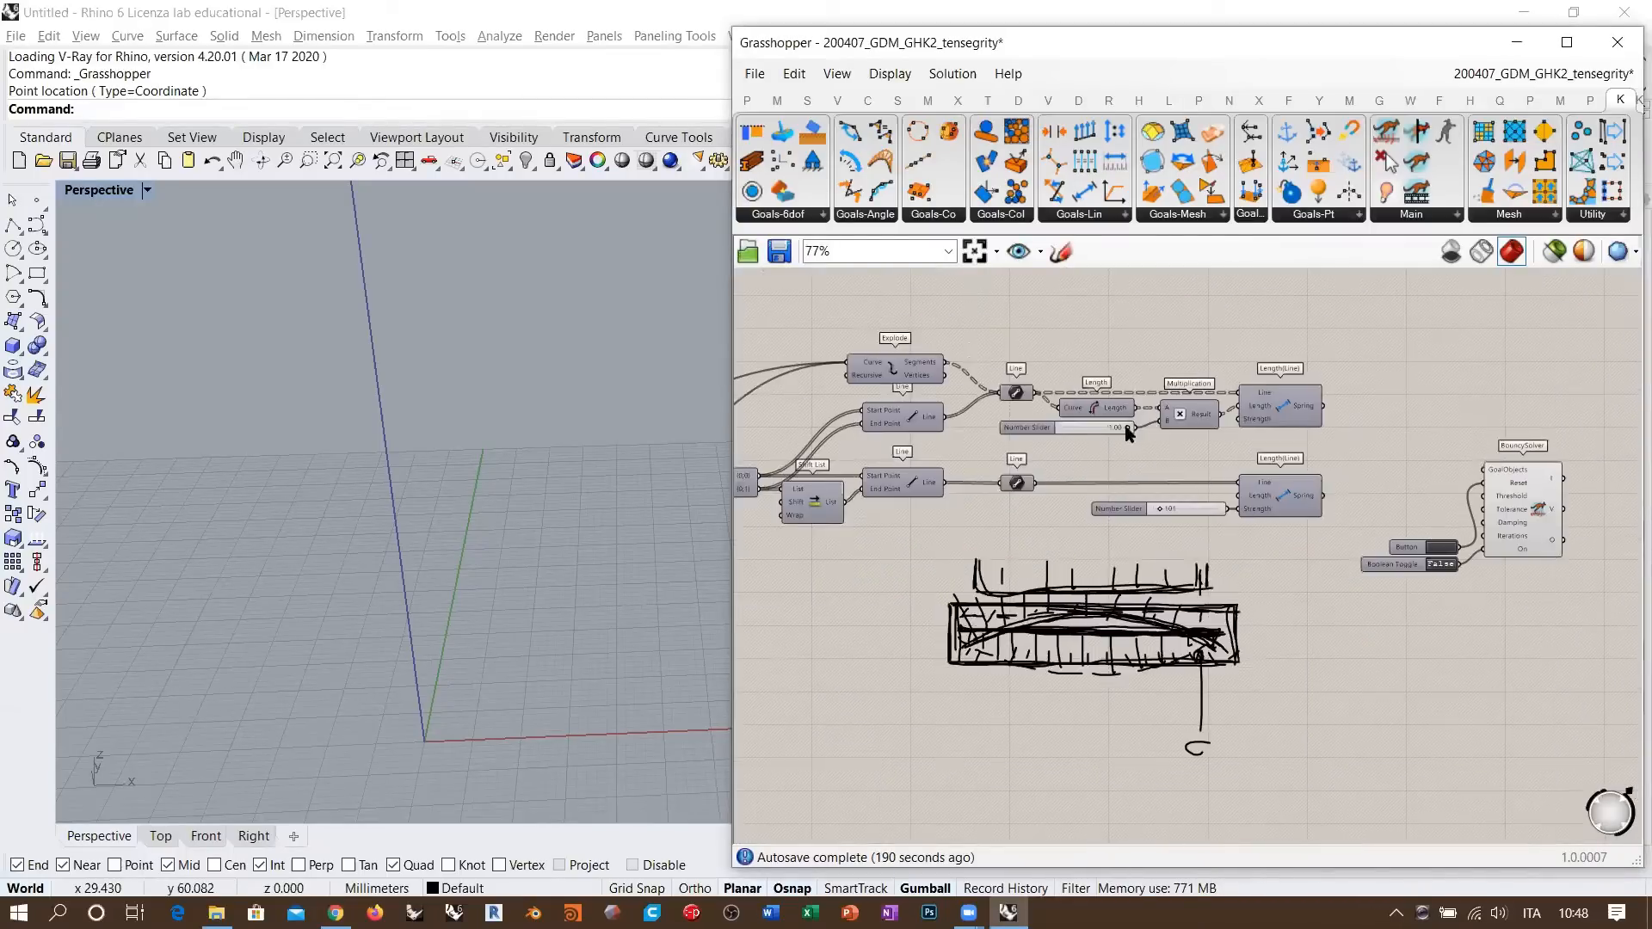
{"action": "scroll", "coordinate": [1201, 493], "scroll_direction": "up", "scroll_amount": 6}
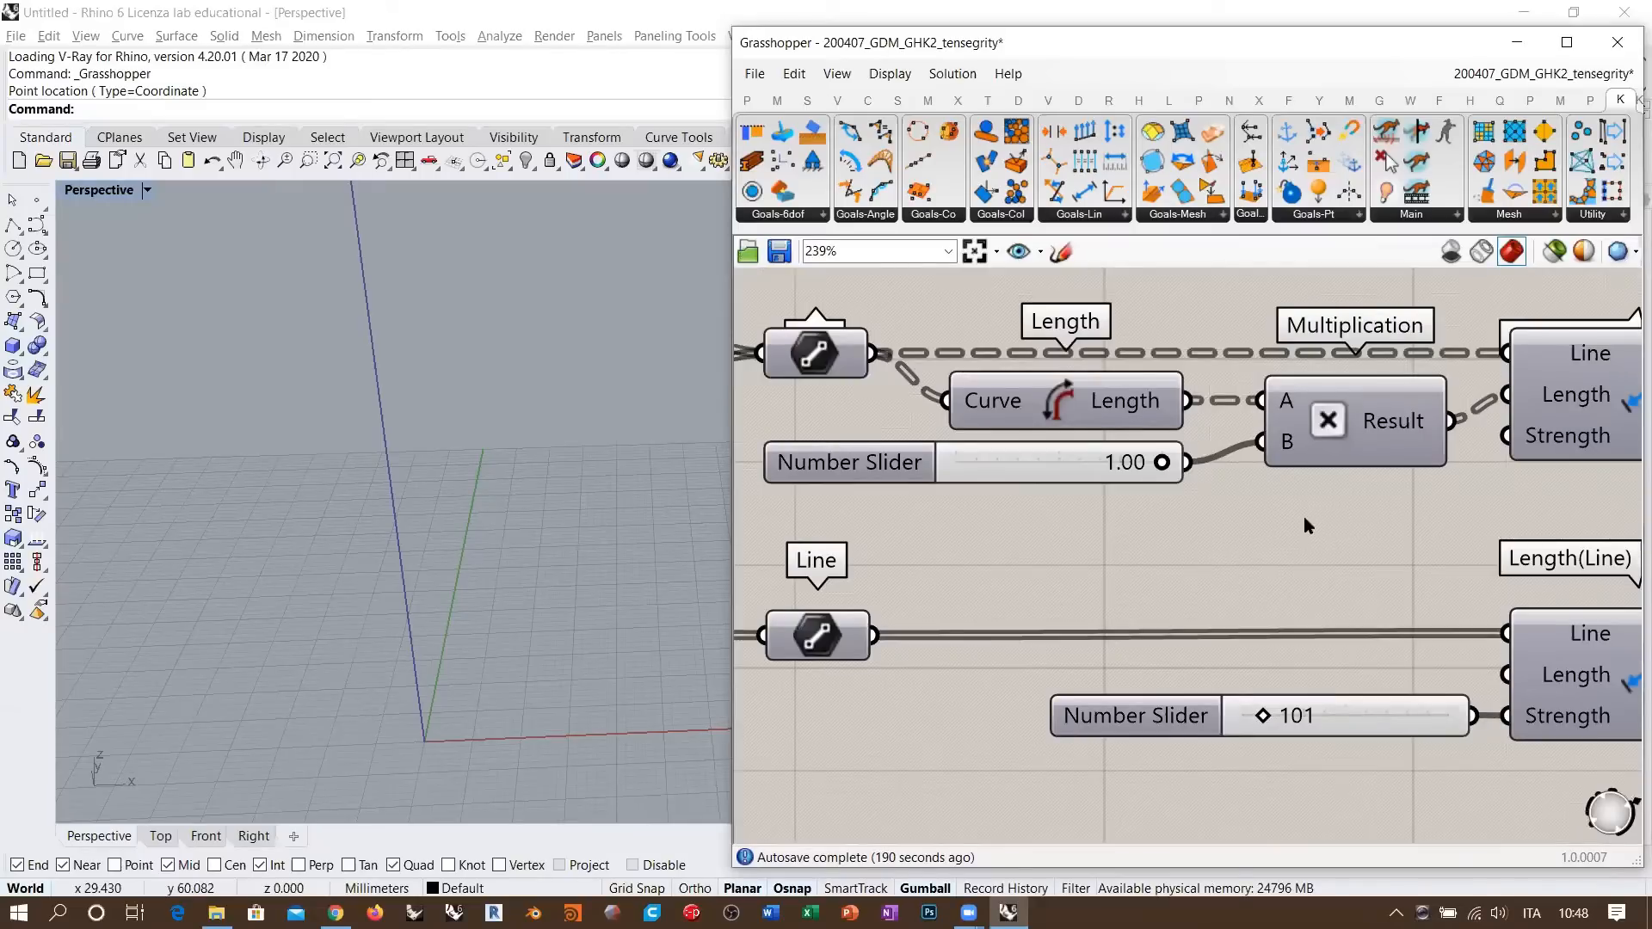
{"action": "scroll", "coordinate": [1256, 518], "scroll_direction": "down", "scroll_amount": 1}
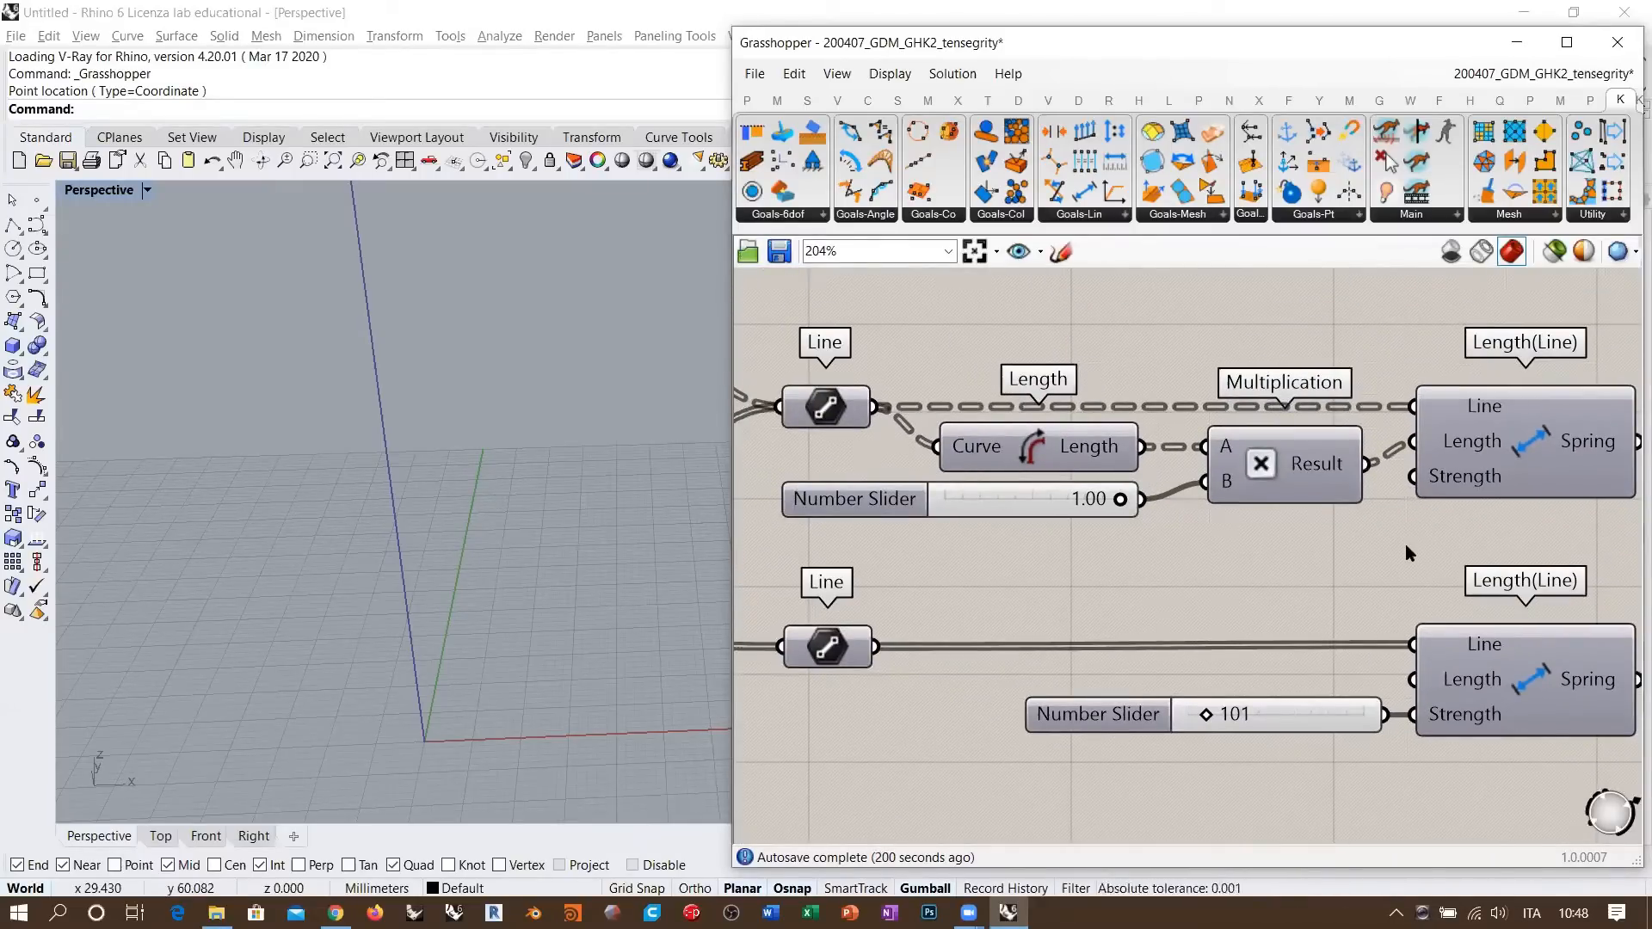
{"action": "right_click_drag", "start_coordinate": [1443, 541], "coordinate": [1256, 482]}
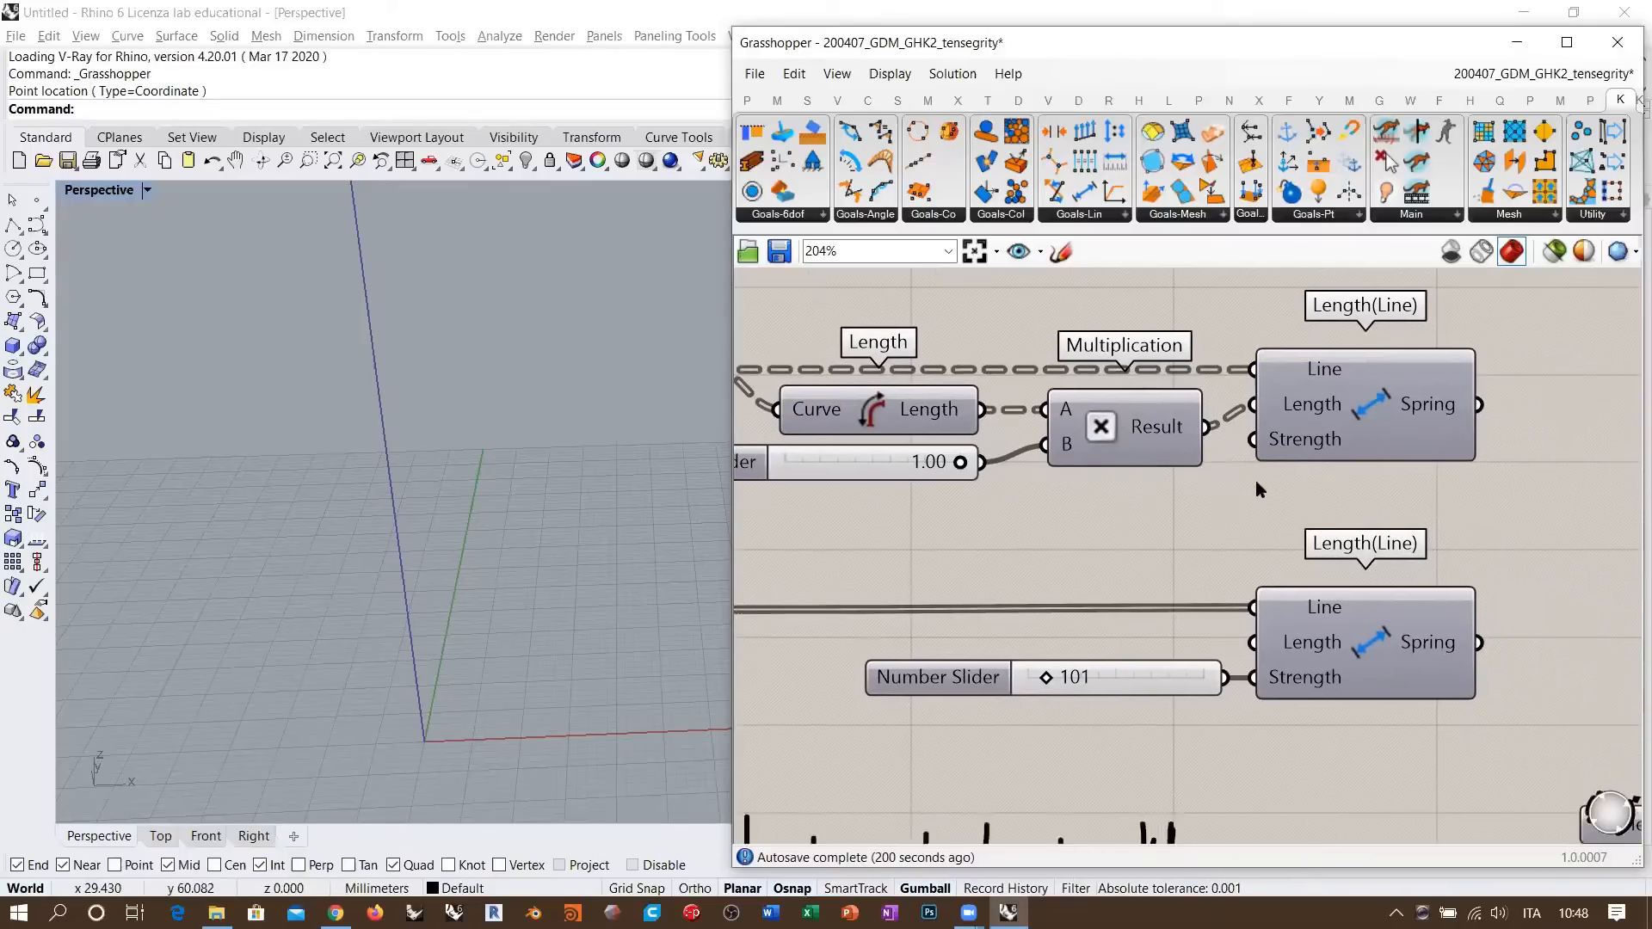
{"action": "scroll", "coordinate": [1255, 482], "scroll_direction": "down", "scroll_amount": 2}
{"action": "right_click_drag", "start_coordinate": [1536, 587], "coordinate": [1427, 550]}
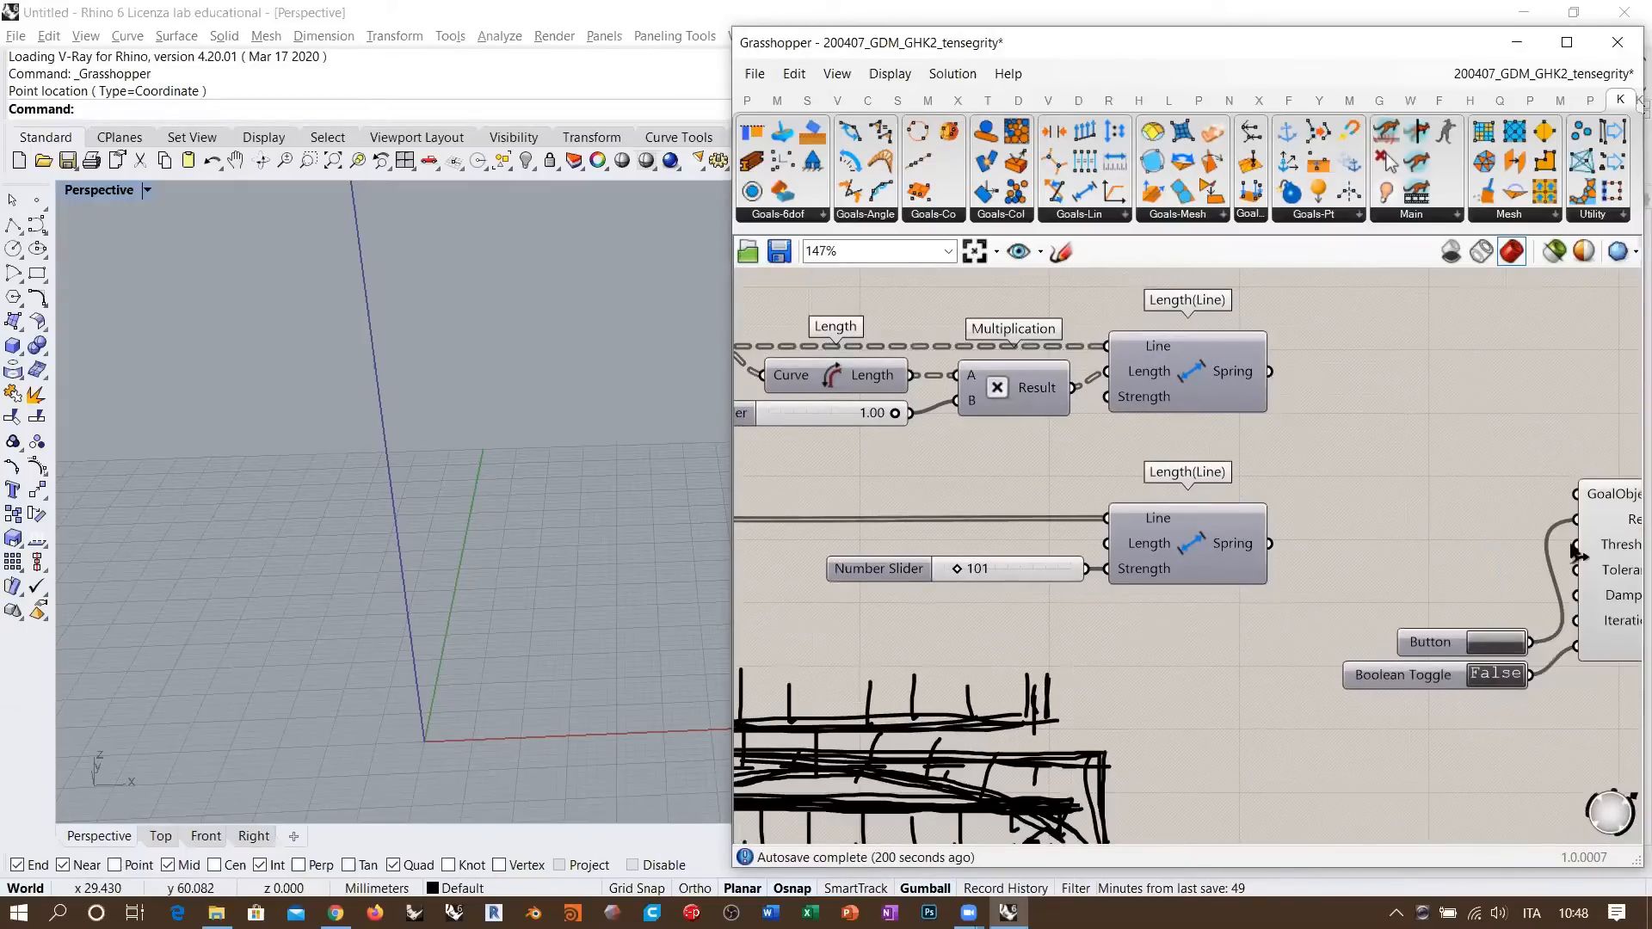
{"action": "right_click_drag", "start_coordinate": [1107, 430], "coordinate": [1335, 490]}
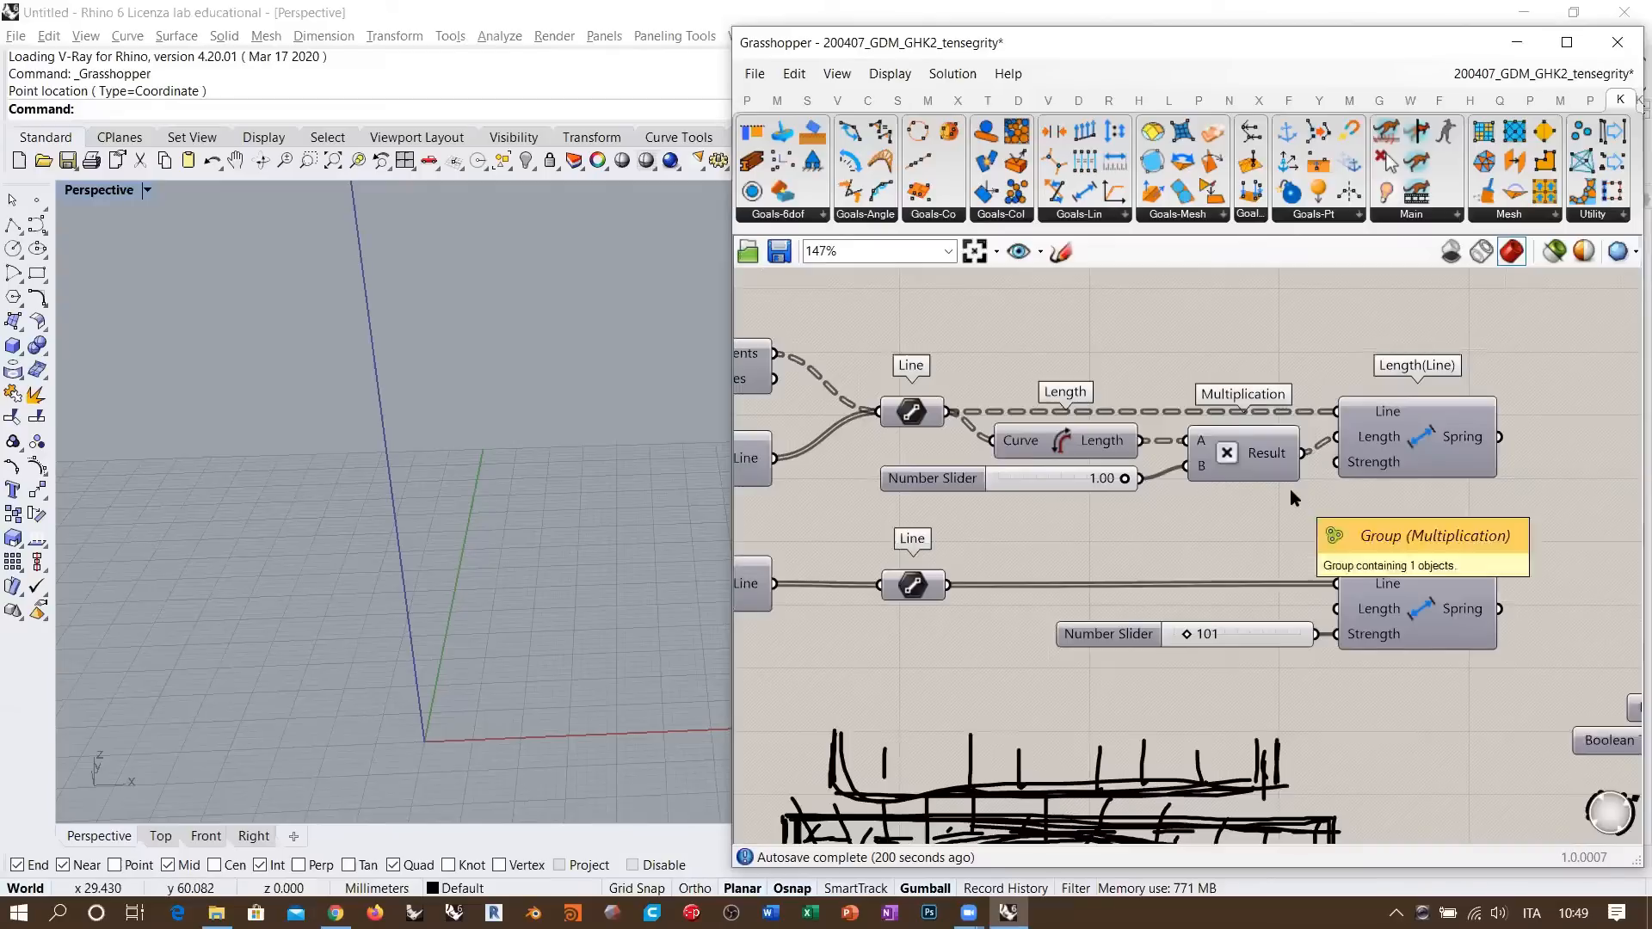
{"action": "left_click", "coordinate": [910, 420]}
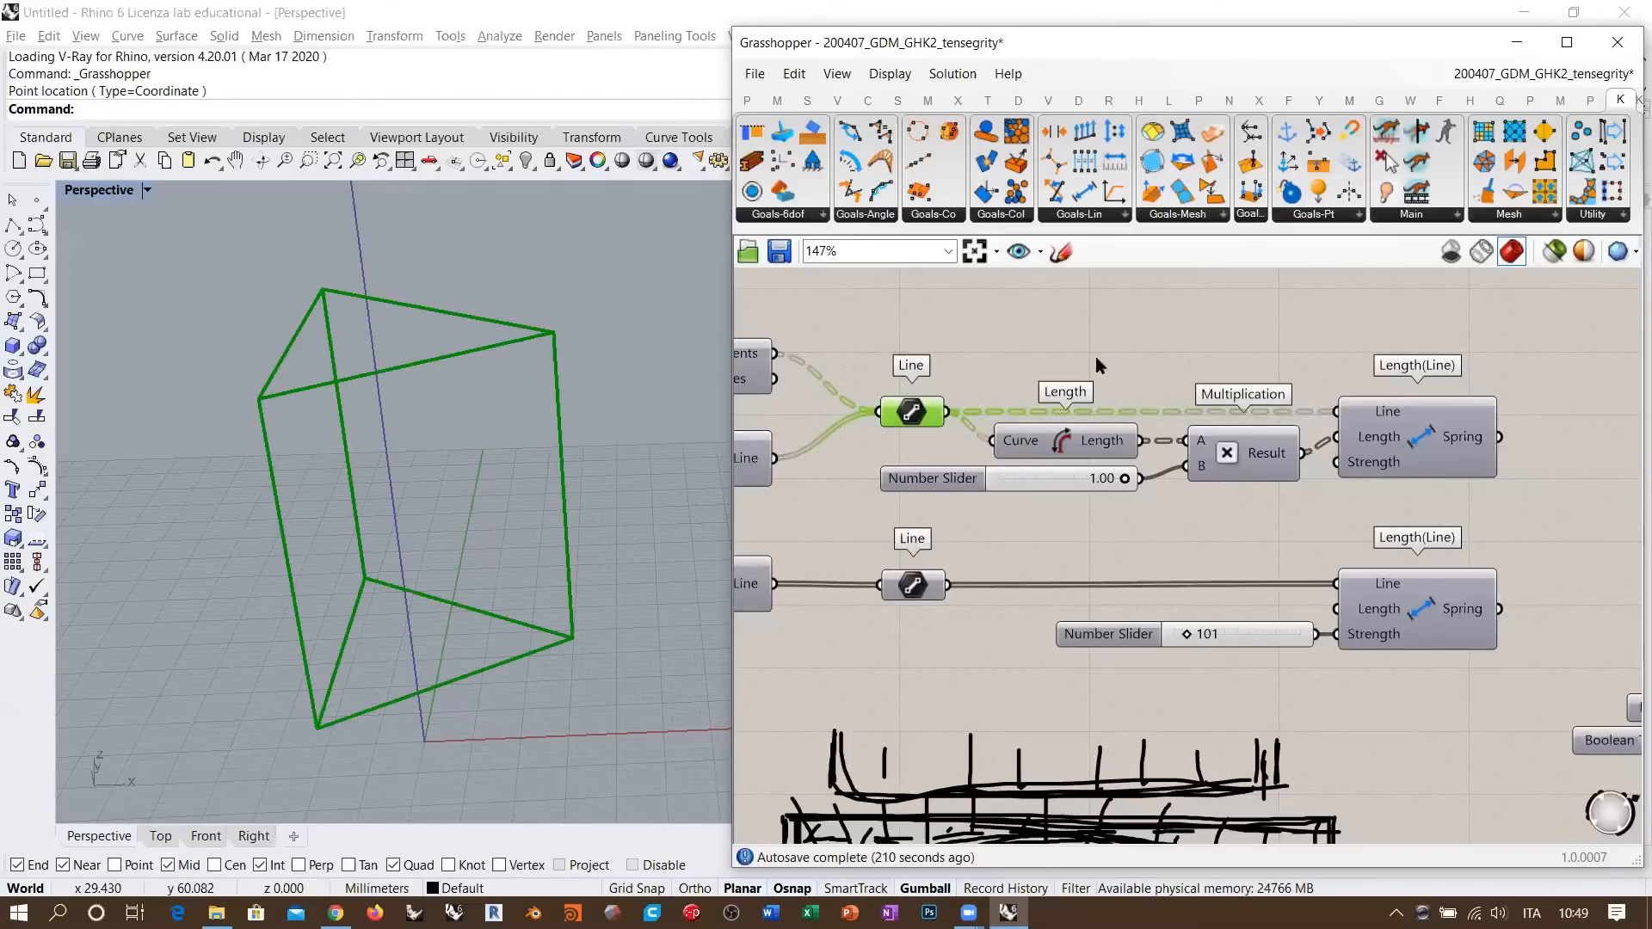
{"action": "key", "text": "ctrl+q"}
- Start another sketch below the beam and draw a line labelled 20 with a shorter line labelled 15 (R.L.) under it
{"action": "mouse_move", "coordinate": [1153, 553]}
{"action": "right_mouse_down"}
{"action": "mouse_move", "coordinate": [1110, 631]}
{"action": "mouse_move", "coordinate": [1121, 376]}
{"action": "mouse_move", "coordinate": [1172, 15]}
{"action": "right_mouse_up"}
{"action": "right_click_drag", "start_coordinate": [1154, 470], "coordinate": [1278, 356]}
{"action": "left_click", "coordinate": [1061, 250]}
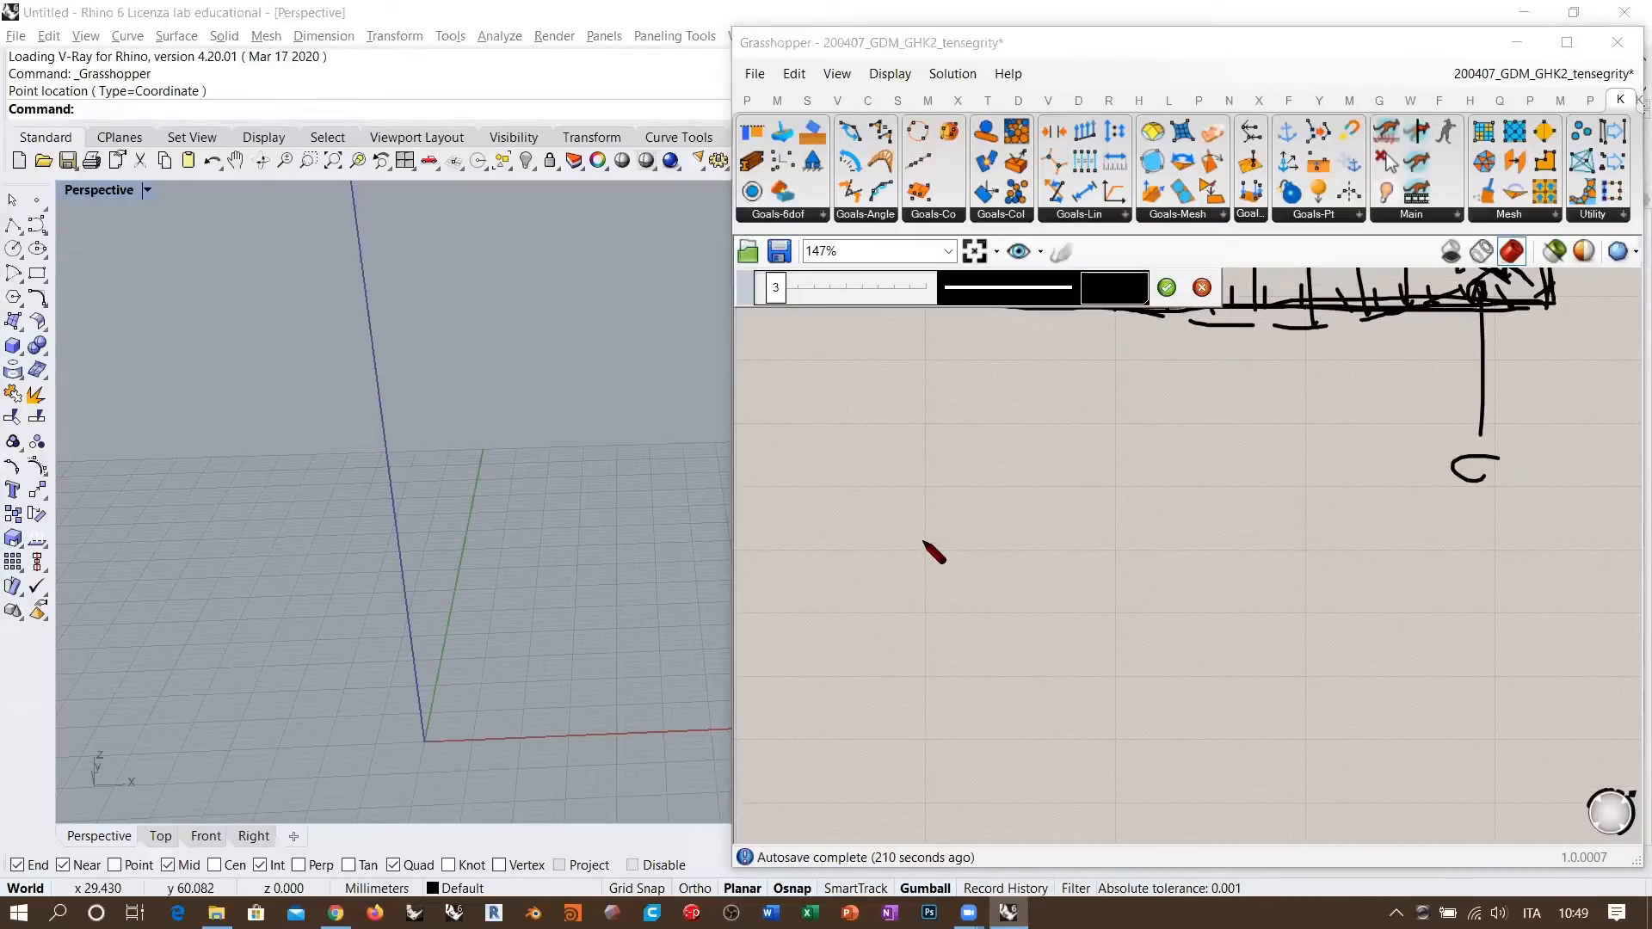
{"action": "mouse_move", "coordinate": [923, 543]}
{"action": "left_mouse_down"}
{"action": "mouse_move", "coordinate": [1385, 557]}
{"action": "mouse_move", "coordinate": [1469, 540]}
{"action": "mouse_move", "coordinate": [1467, 576]}
{"action": "mouse_move", "coordinate": [1561, 557]}
{"action": "left_mouse_up"}
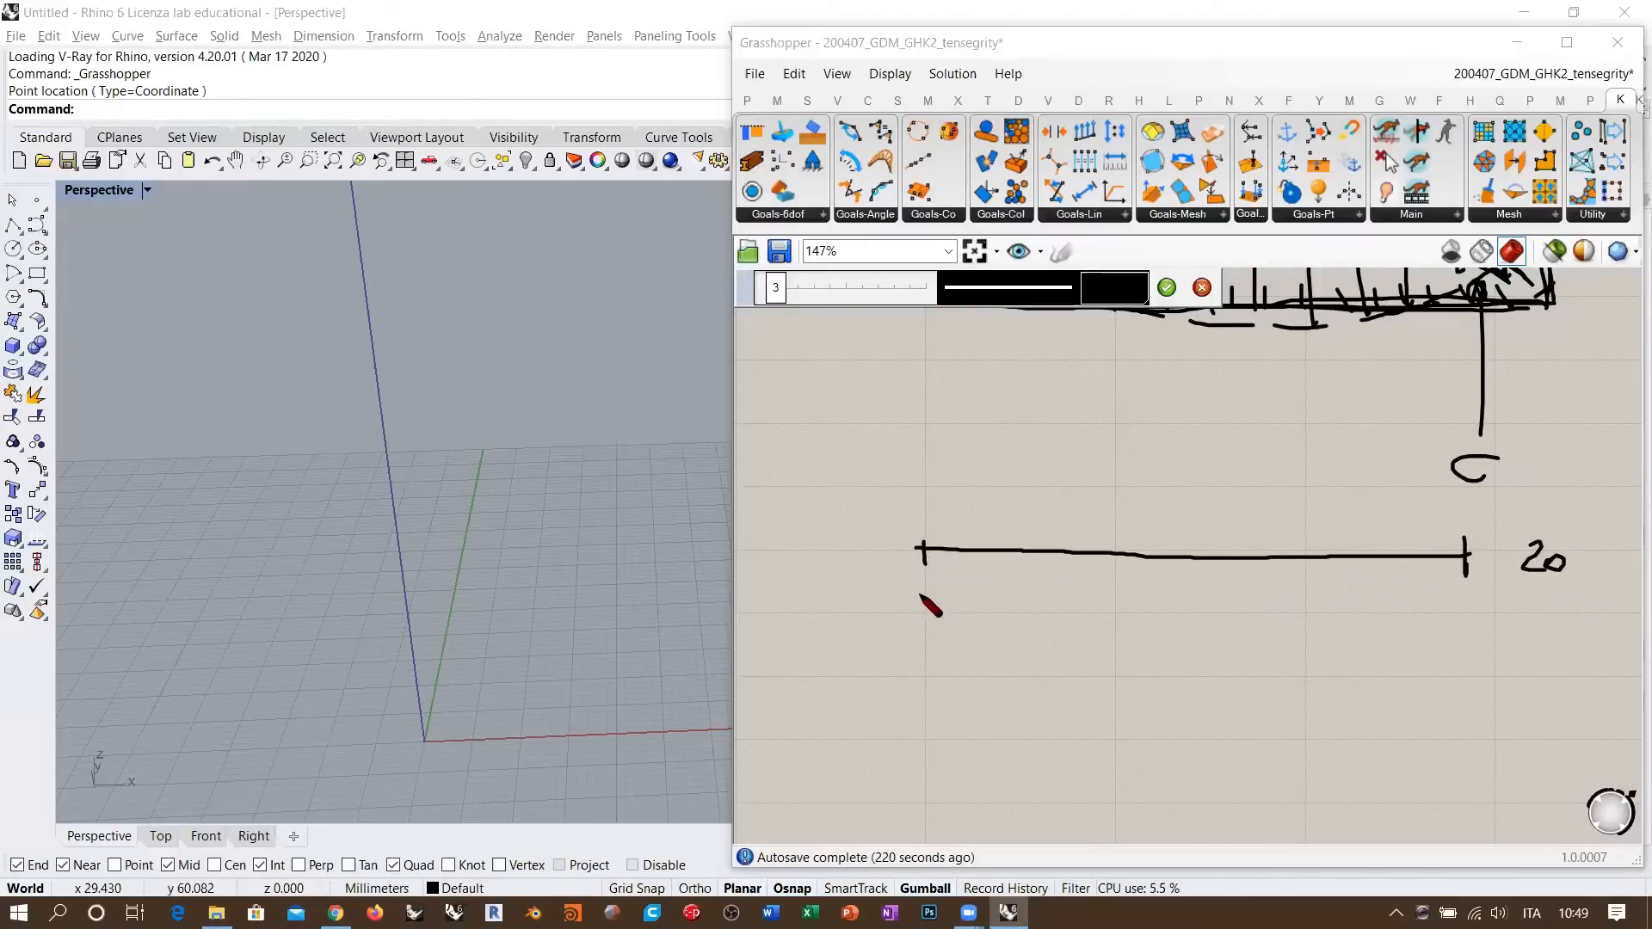
{"action": "mouse_move", "coordinate": [920, 595]}
{"action": "left_mouse_down"}
{"action": "mouse_move", "coordinate": [920, 616]}
{"action": "mouse_move", "coordinate": [1309, 627]}
{"action": "mouse_move", "coordinate": [1357, 611]}
{"action": "mouse_move", "coordinate": [1355, 639]}
{"action": "mouse_move", "coordinate": [1451, 655]}
{"action": "mouse_move", "coordinate": [1488, 640]}
{"action": "mouse_move", "coordinate": [1504, 679]}
{"action": "left_mouse_up"}
{"action": "left_click", "coordinate": [1456, 636]}
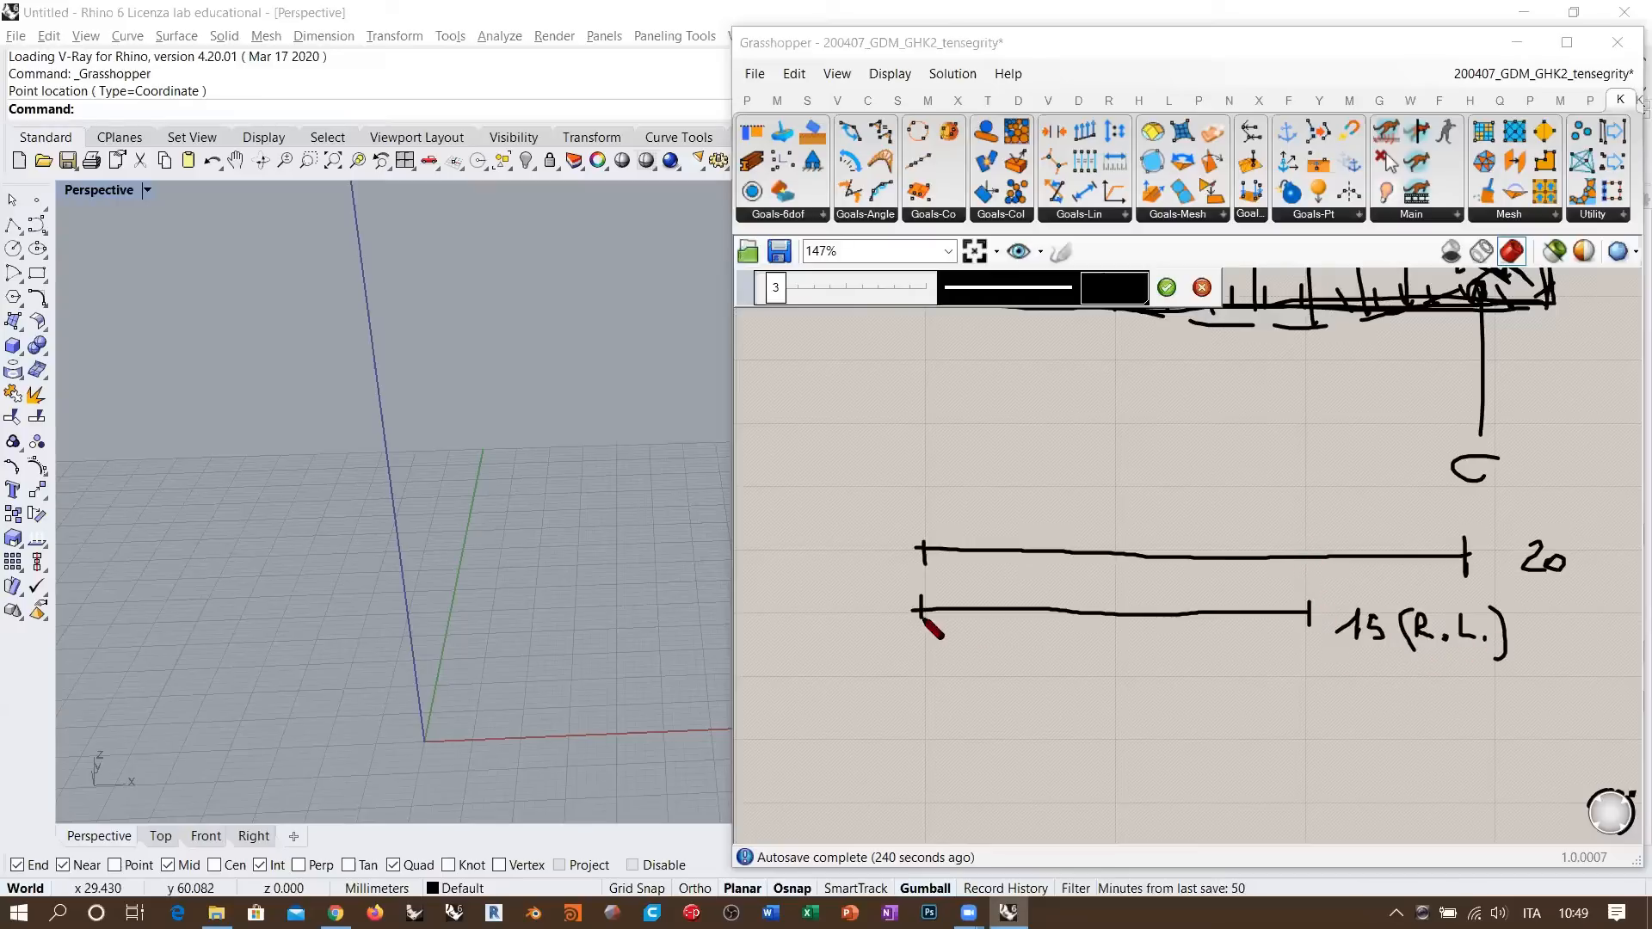
- Thicken the shorter rest-length line and underline the labels 20 and 15
{"action": "mouse_move", "coordinate": [917, 611]}
{"action": "left_mouse_down"}
{"action": "mouse_move", "coordinate": [1305, 620]}
{"action": "mouse_move", "coordinate": [936, 611]}
{"action": "left_mouse_up"}
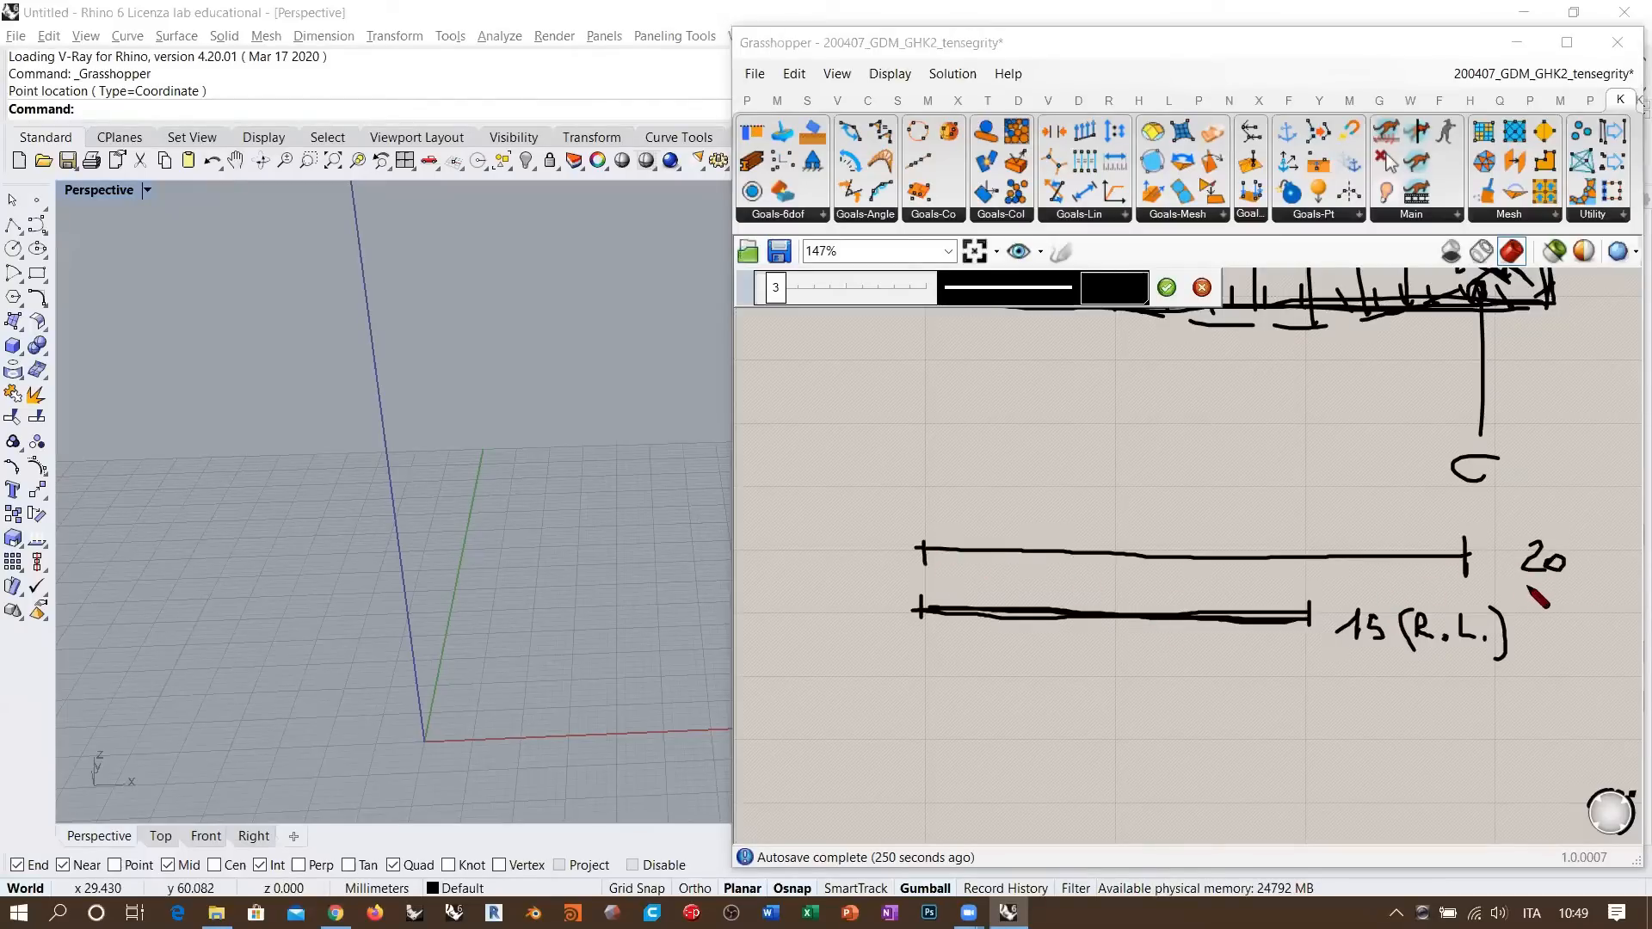
{"action": "left_click_drag", "start_coordinate": [1514, 586], "coordinate": [1574, 583]}
{"action": "left_click_drag", "start_coordinate": [1344, 655], "coordinate": [1385, 652]}
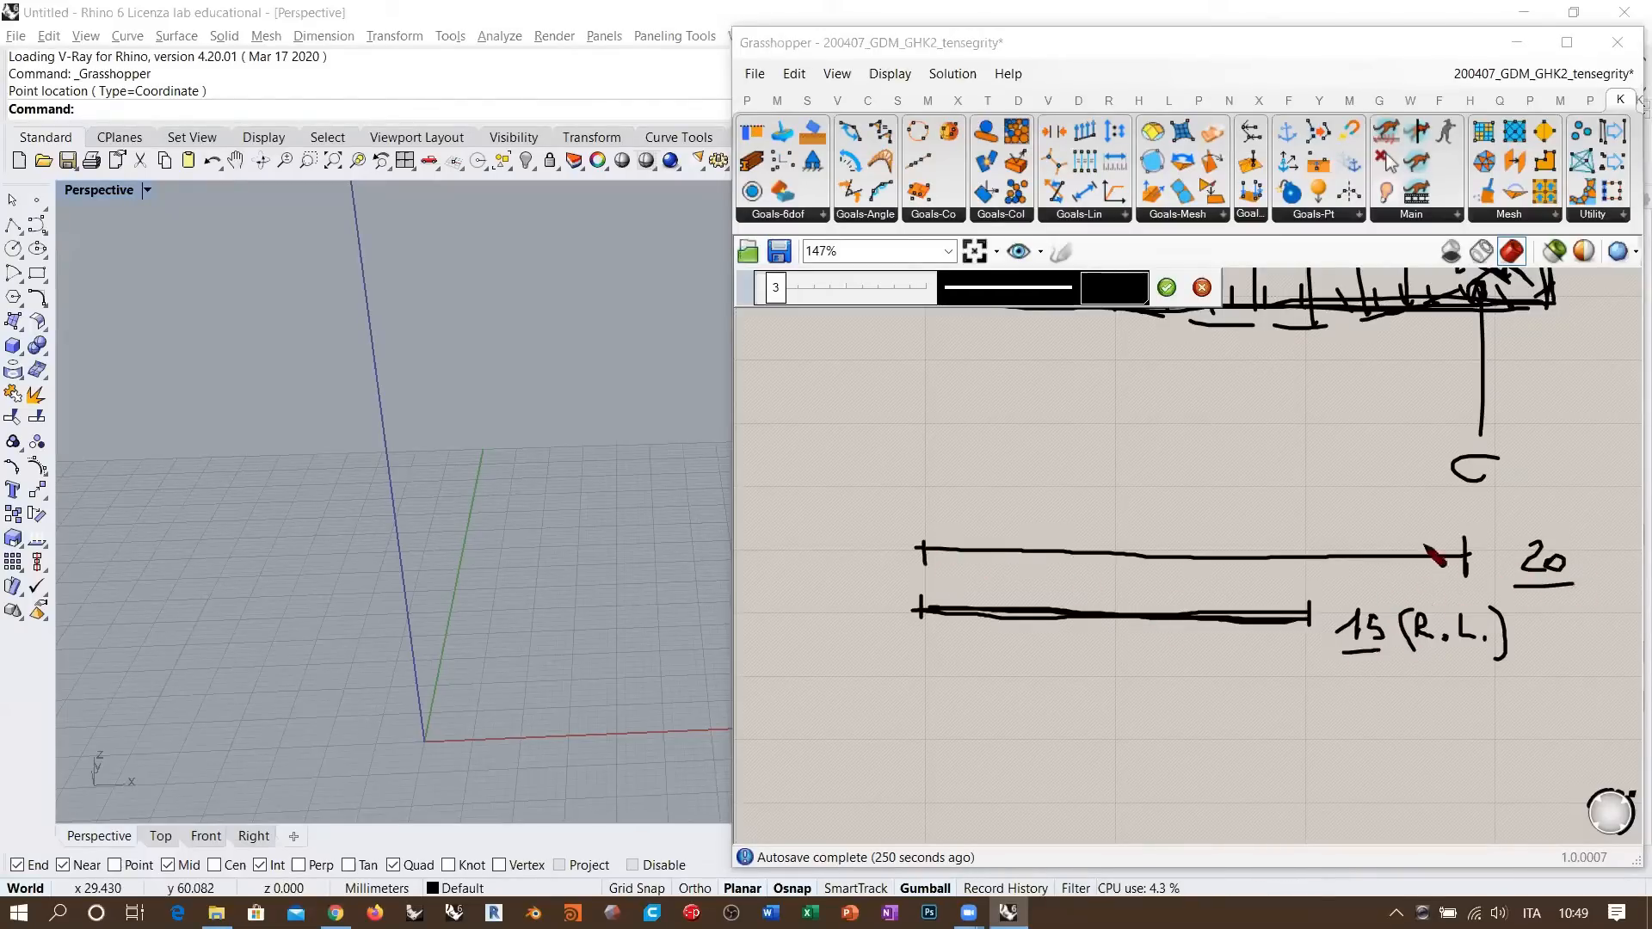
- Add an inward arrow above the end of the 20 line and a dashed vertical at the 15 mark, and accept the sketch
{"action": "mouse_move", "coordinate": [1465, 540]}
{"action": "left_mouse_down"}
{"action": "mouse_move", "coordinate": [1349, 540]}
{"action": "mouse_move", "coordinate": [1381, 550]}
{"action": "left_mouse_up"}
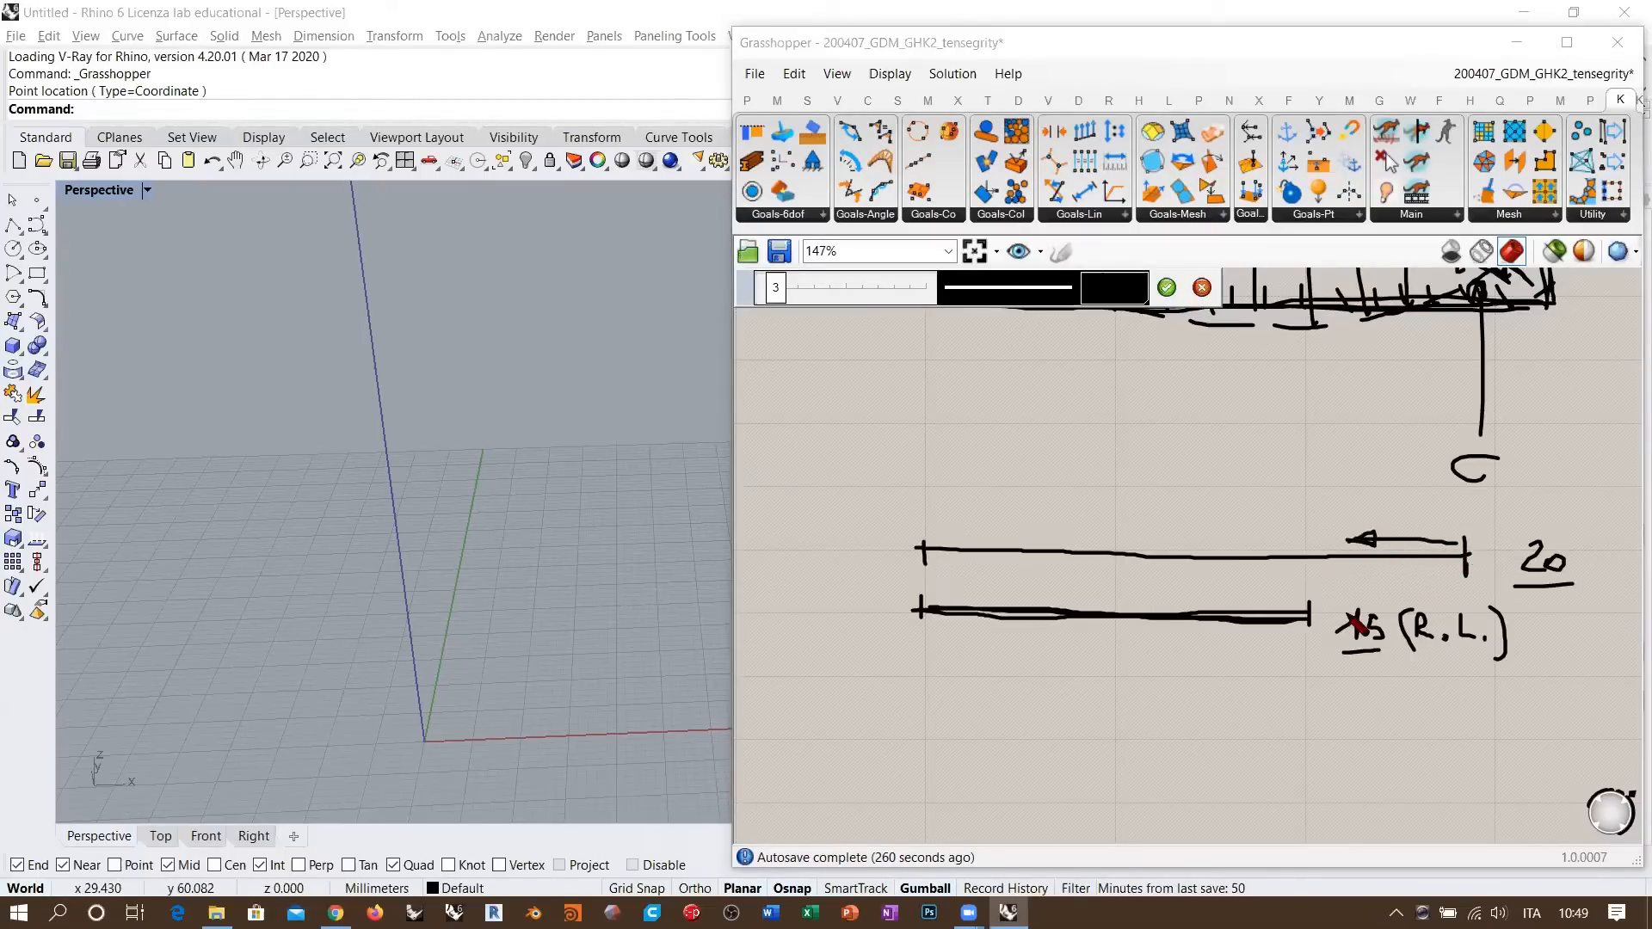
{"action": "left_click_drag", "start_coordinate": [1310, 521], "coordinate": [1312, 564]}
{"action": "left_click_drag", "start_coordinate": [1312, 574], "coordinate": [1313, 585]}
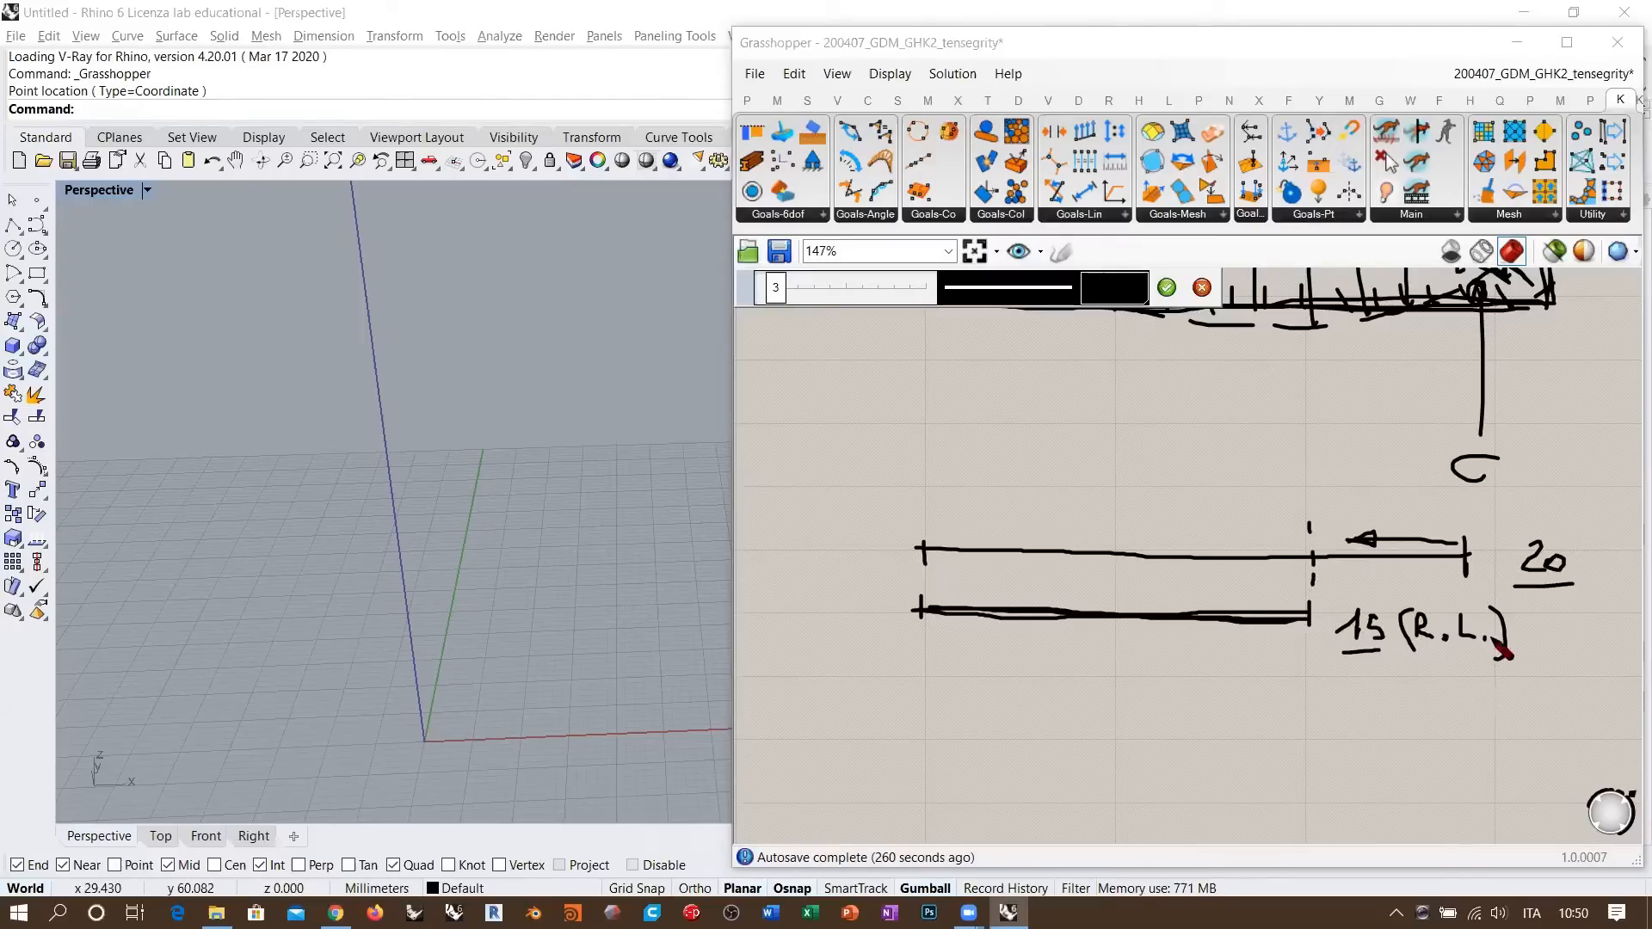
{"action": "left_click", "coordinate": [1166, 287]}
- Examine the multiplier slider that scales the curve lengths feeding the upper Length(Line) goal
{"action": "right_click_drag", "start_coordinate": [1223, 489], "coordinate": [1200, 517]}
{"action": "scroll", "coordinate": [1099, 628], "scroll_direction": "down", "scroll_amount": 3}
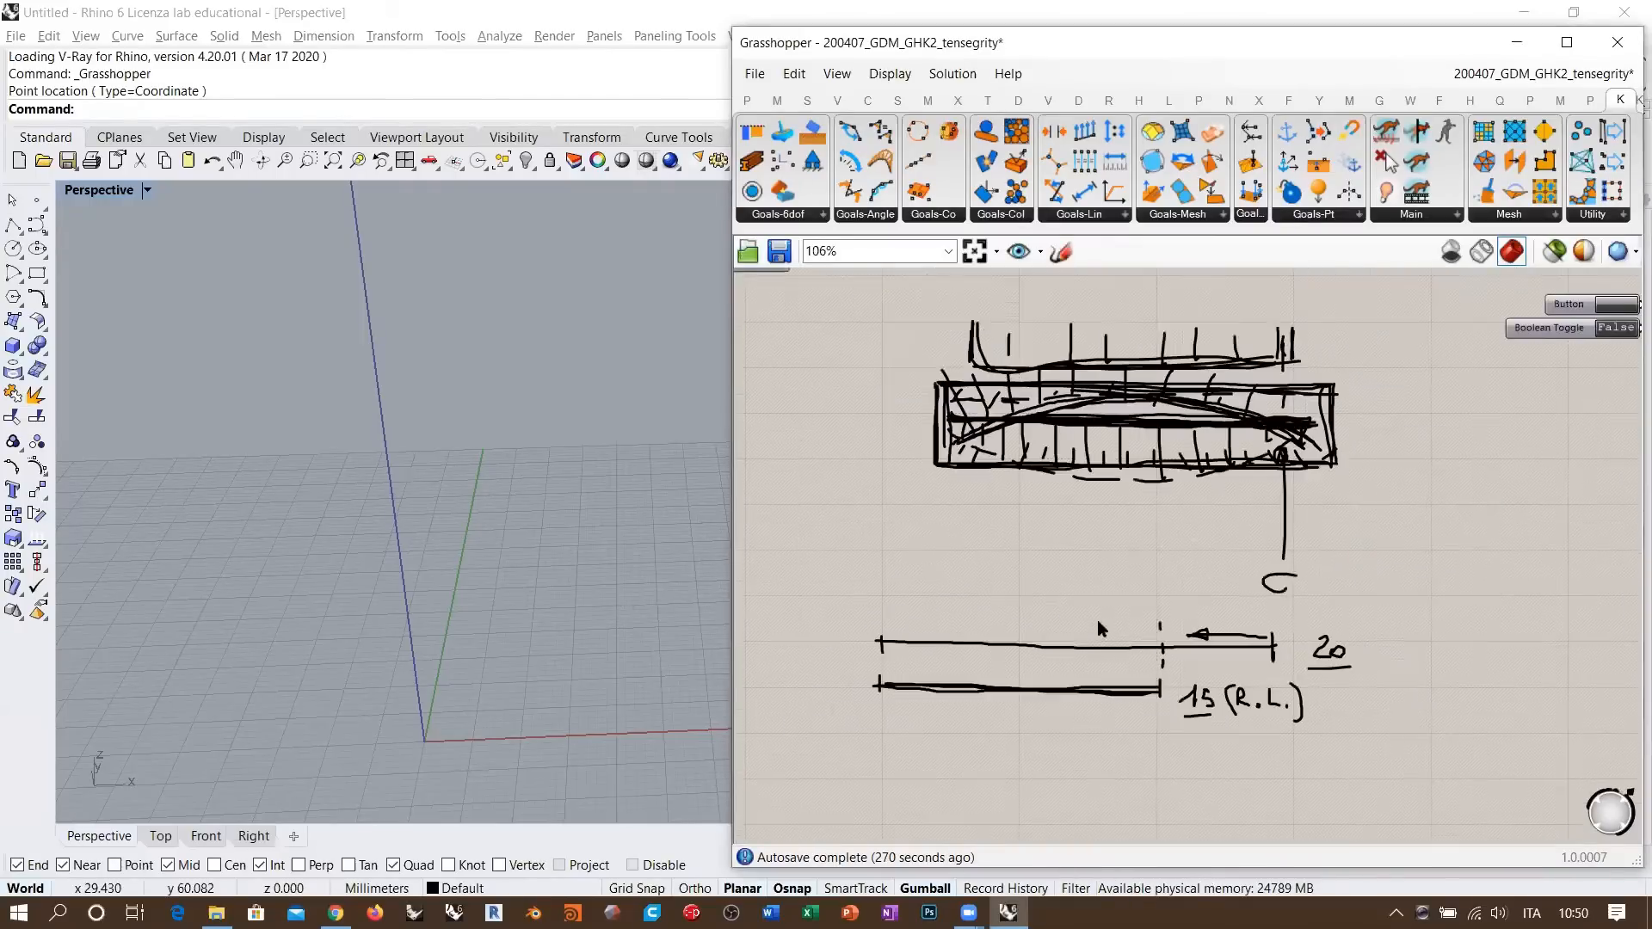
{"action": "scroll", "coordinate": [1285, 375], "scroll_direction": "down", "scroll_amount": 1}
{"action": "right_click_drag", "start_coordinate": [1279, 468], "coordinate": [1198, 752]}
{"action": "scroll", "coordinate": [1075, 445], "scroll_direction": "up", "scroll_amount": 6}
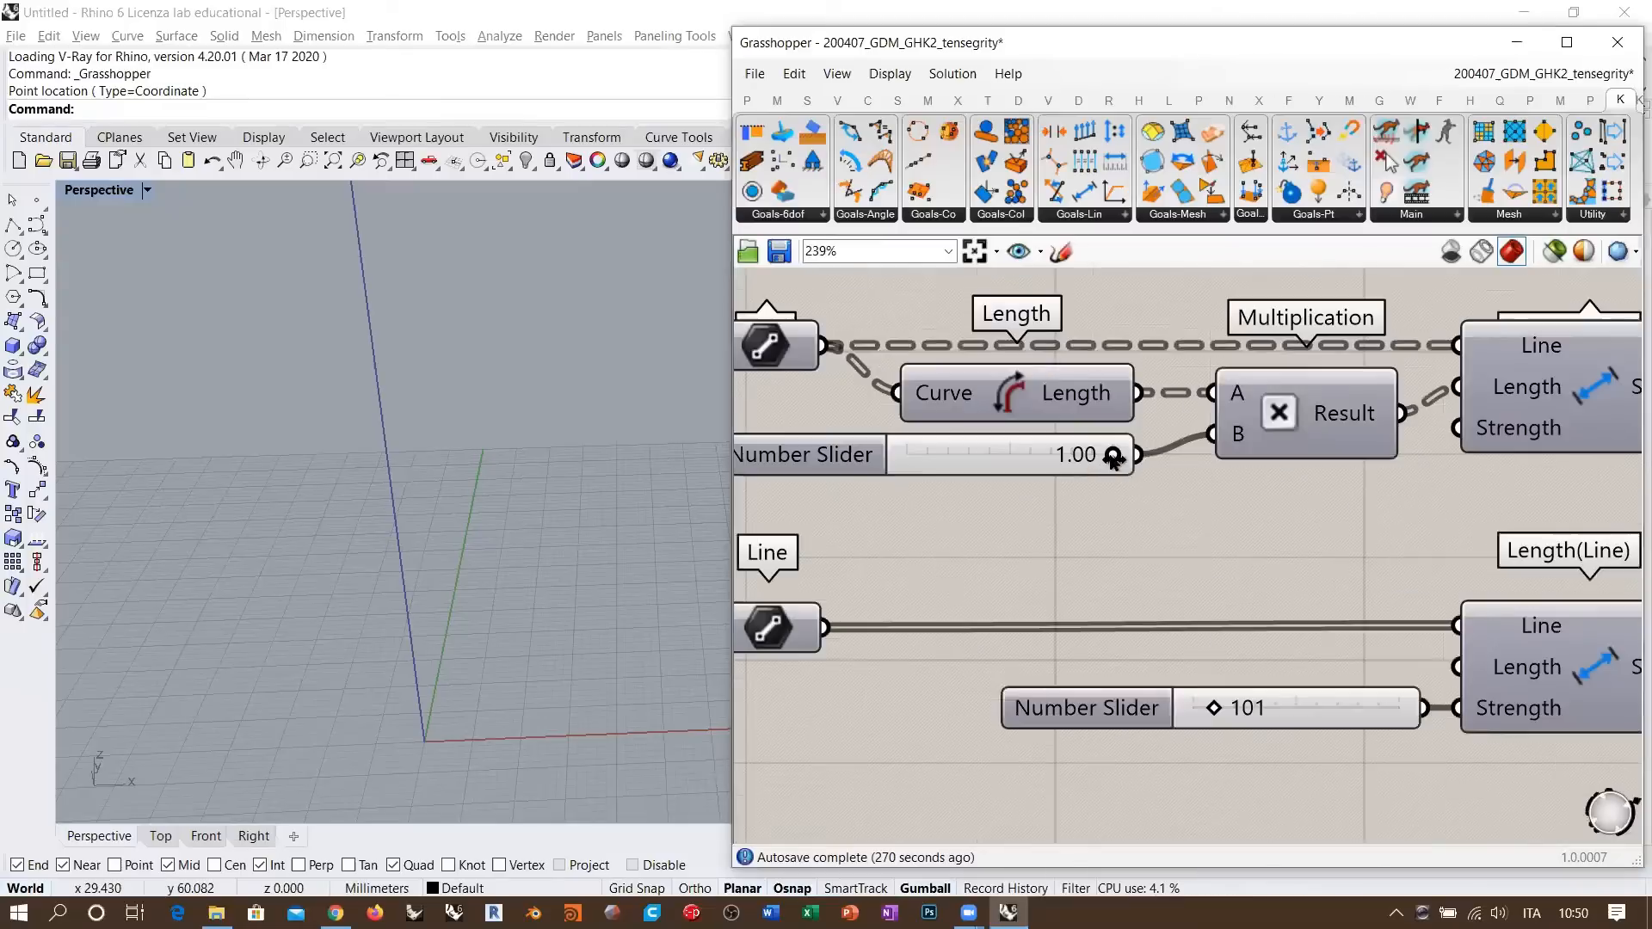
{"action": "mouse_move", "coordinate": [1115, 462]}
{"action": "left_mouse_down"}
{"action": "mouse_move", "coordinate": [1084, 464]}
{"action": "mouse_move", "coordinate": [1123, 456]}
{"action": "left_mouse_up"}
{"action": "scroll", "coordinate": [1164, 452], "scroll_direction": "down", "scroll_amount": 2}
{"action": "scroll", "coordinate": [1163, 452], "scroll_direction": "down", "scroll_amount": 2}
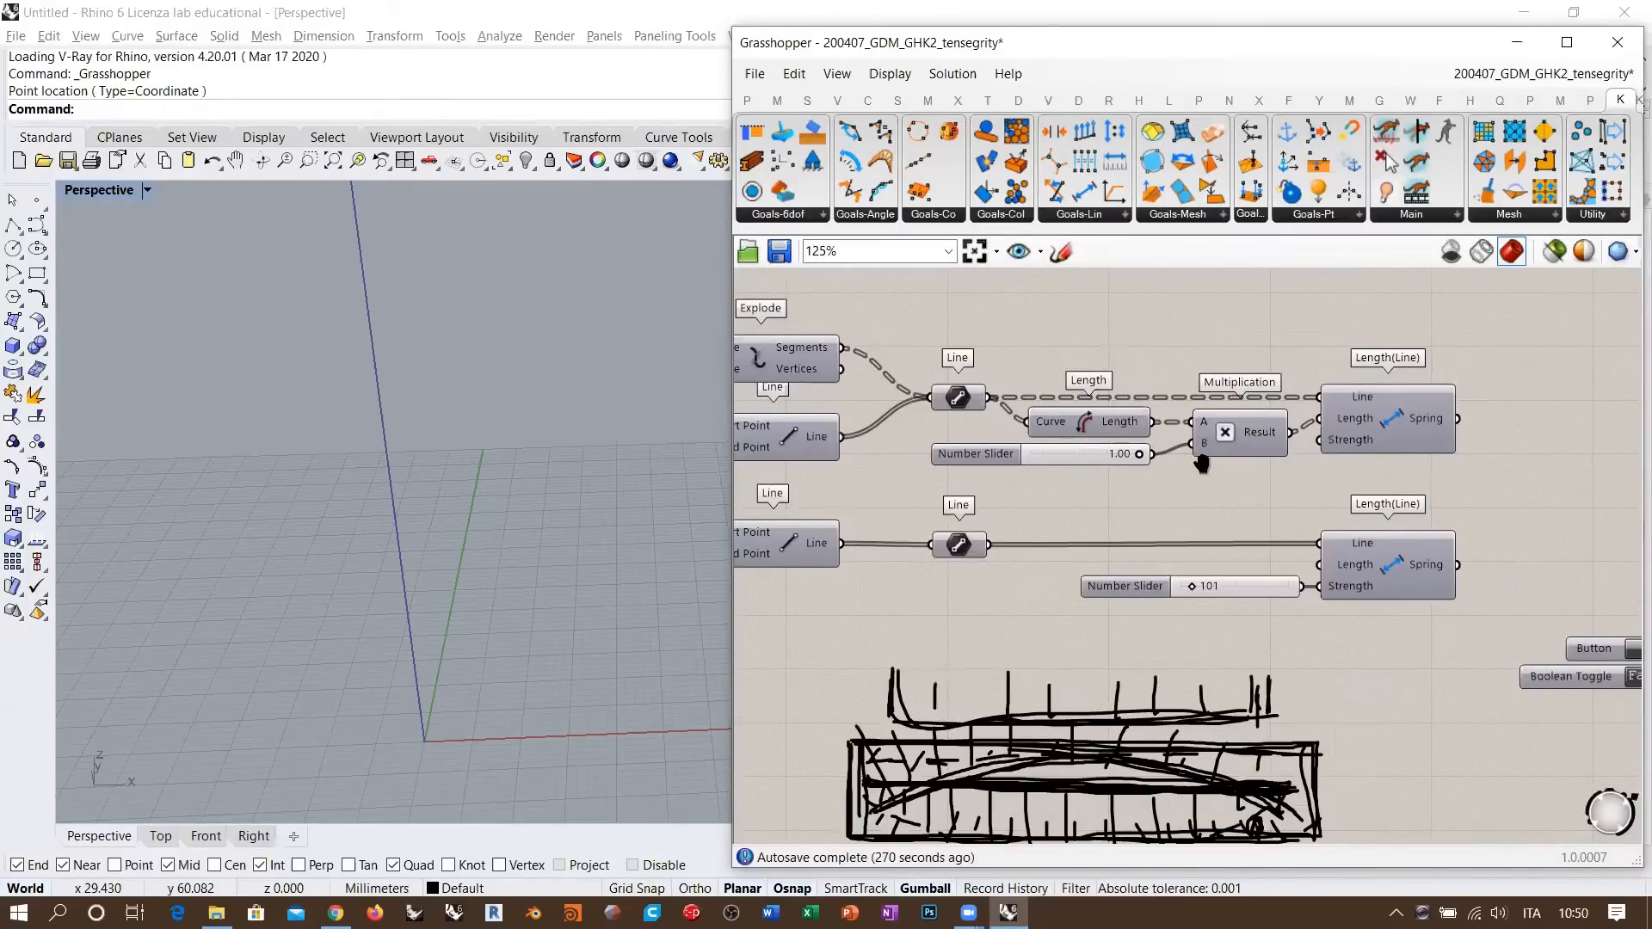
{"action": "right_click_drag", "start_coordinate": [1200, 465], "coordinate": [1215, 436]}
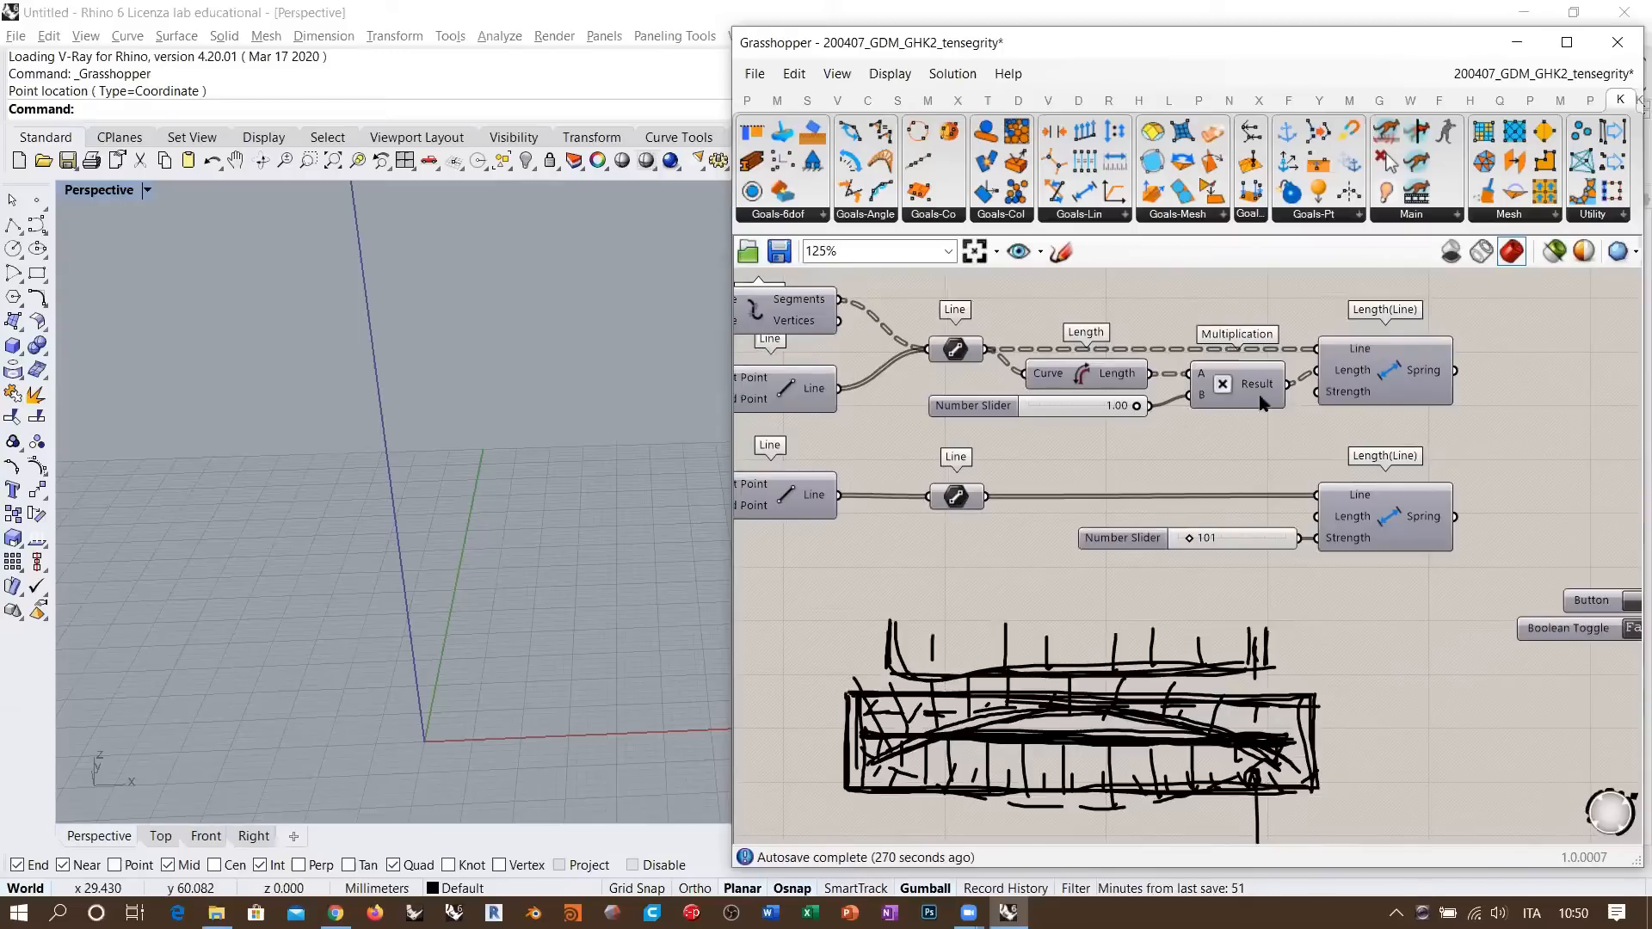
- Connect the Spring outputs of both Length(Line) goals to the BouncySolver's GoalObjects input
{"action": "right_click_drag", "start_coordinate": [1508, 509], "coordinate": [1151, 511]}
{"action": "left_click_drag", "start_coordinate": [1100, 373], "coordinate": [1360, 476]}
{"action": "left_click_drag", "start_coordinate": [1099, 518], "coordinate": [1359, 476], "text": "shift"}
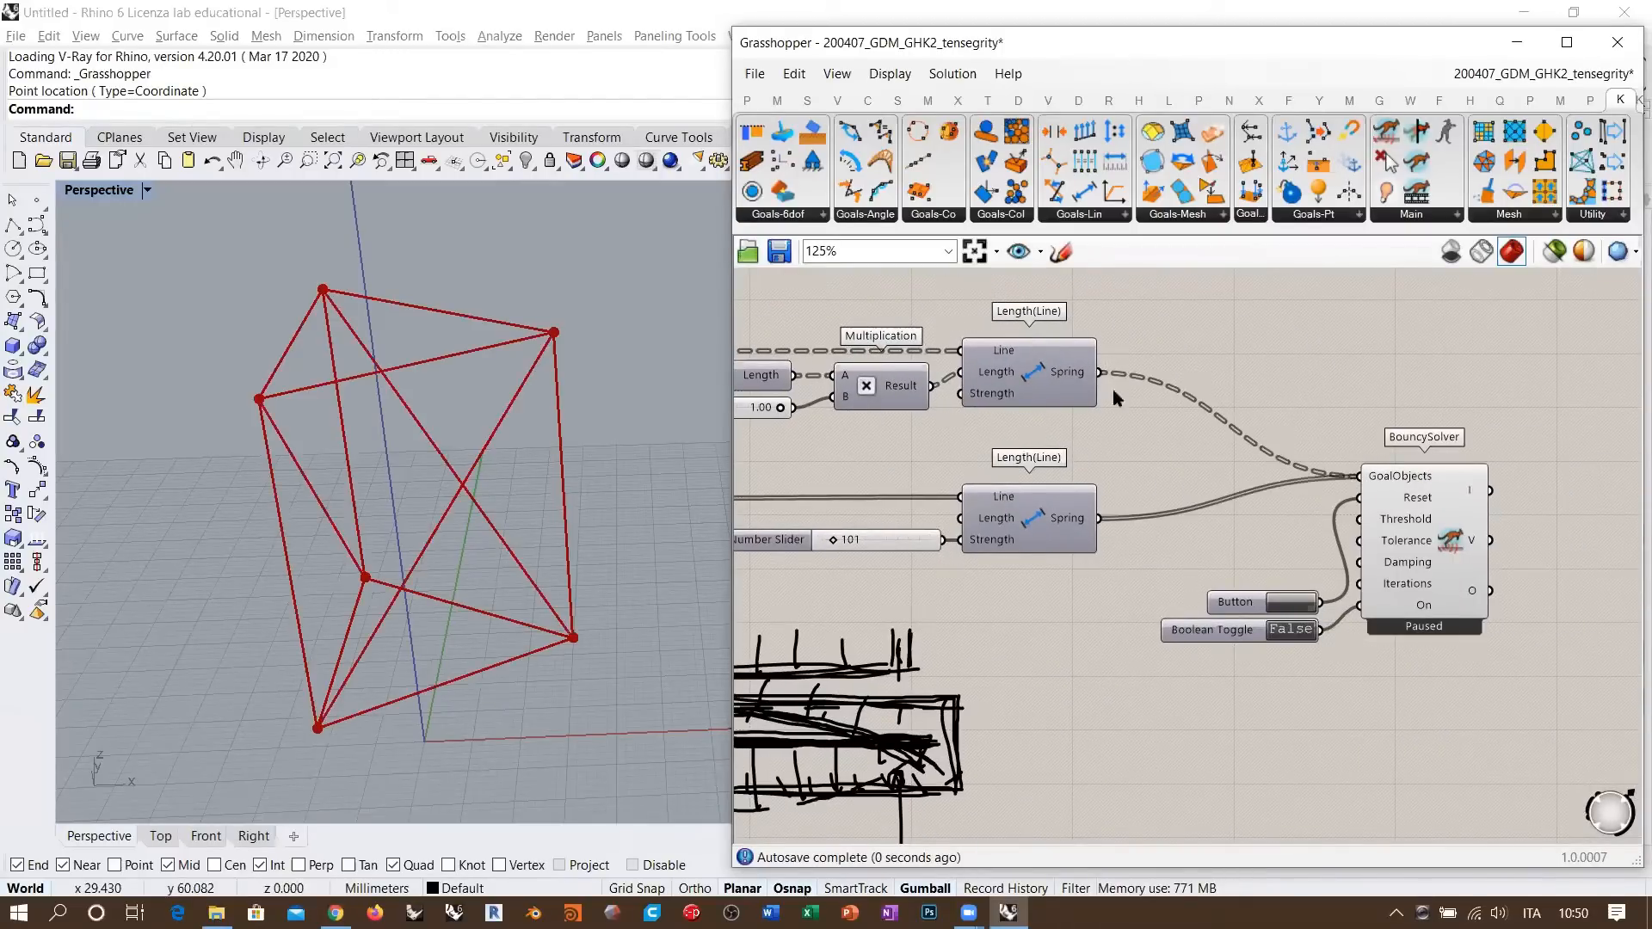
- Run the BouncySolver briefly by setting its Boolean Toggle to True, and return the toggle to False
{"action": "right_click_drag", "start_coordinate": [1012, 485], "coordinate": [1125, 476]}
{"action": "scroll", "coordinate": [1012, 456], "scroll_direction": "up", "scroll_amount": 4}
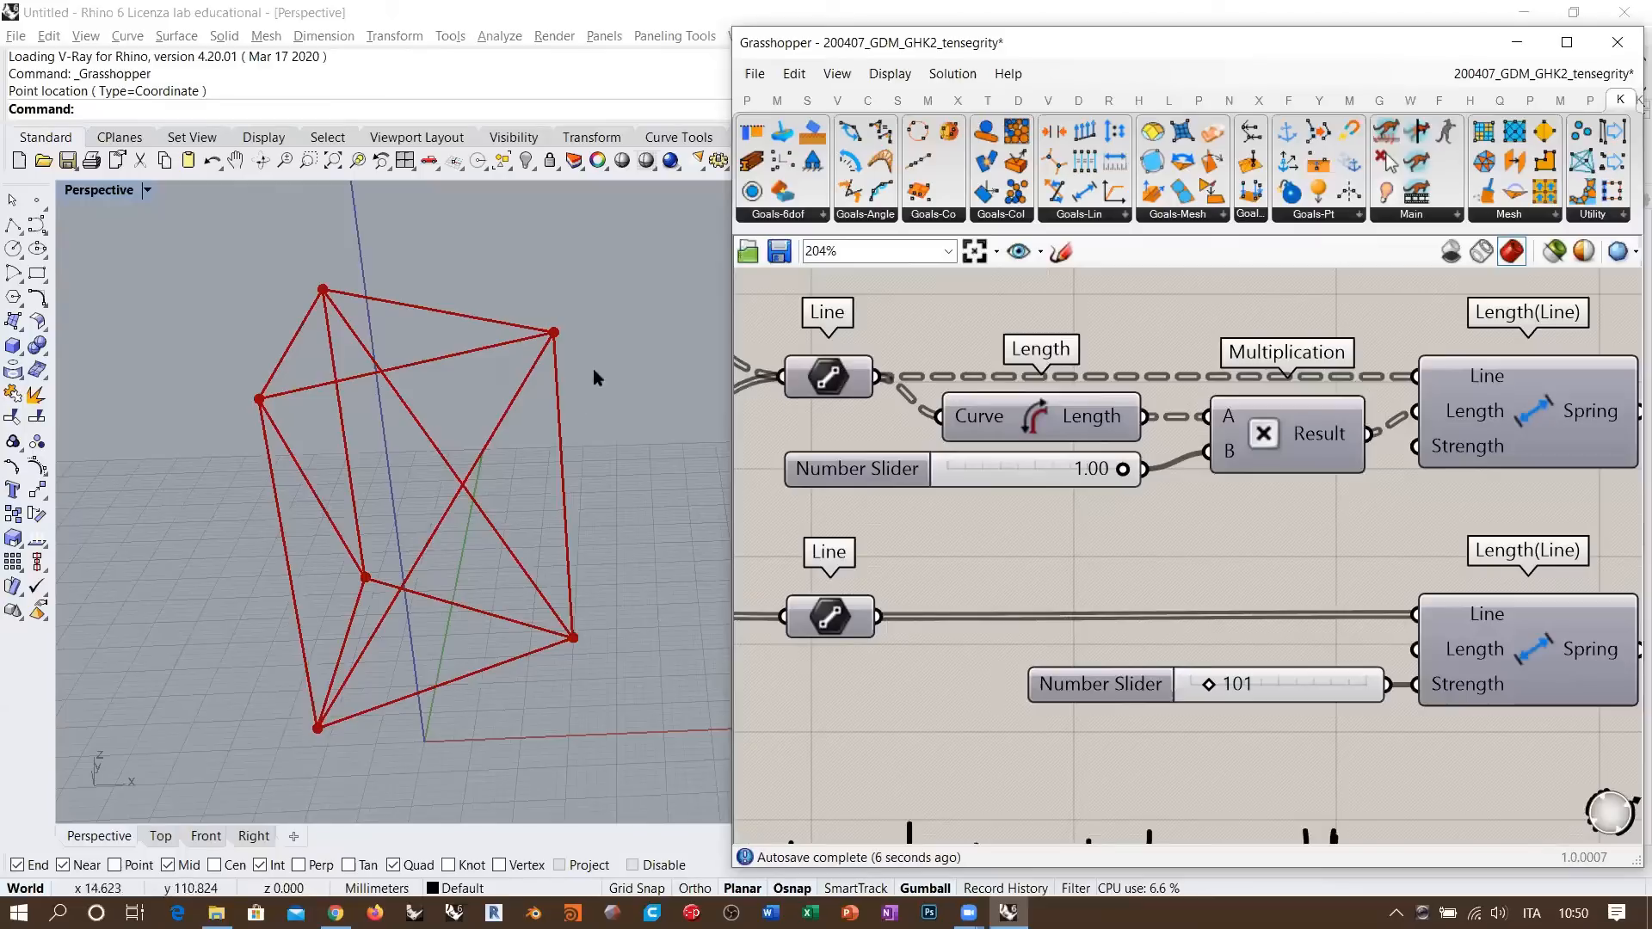
{"action": "right_click_drag", "start_coordinate": [516, 487], "coordinate": [516, 461]}
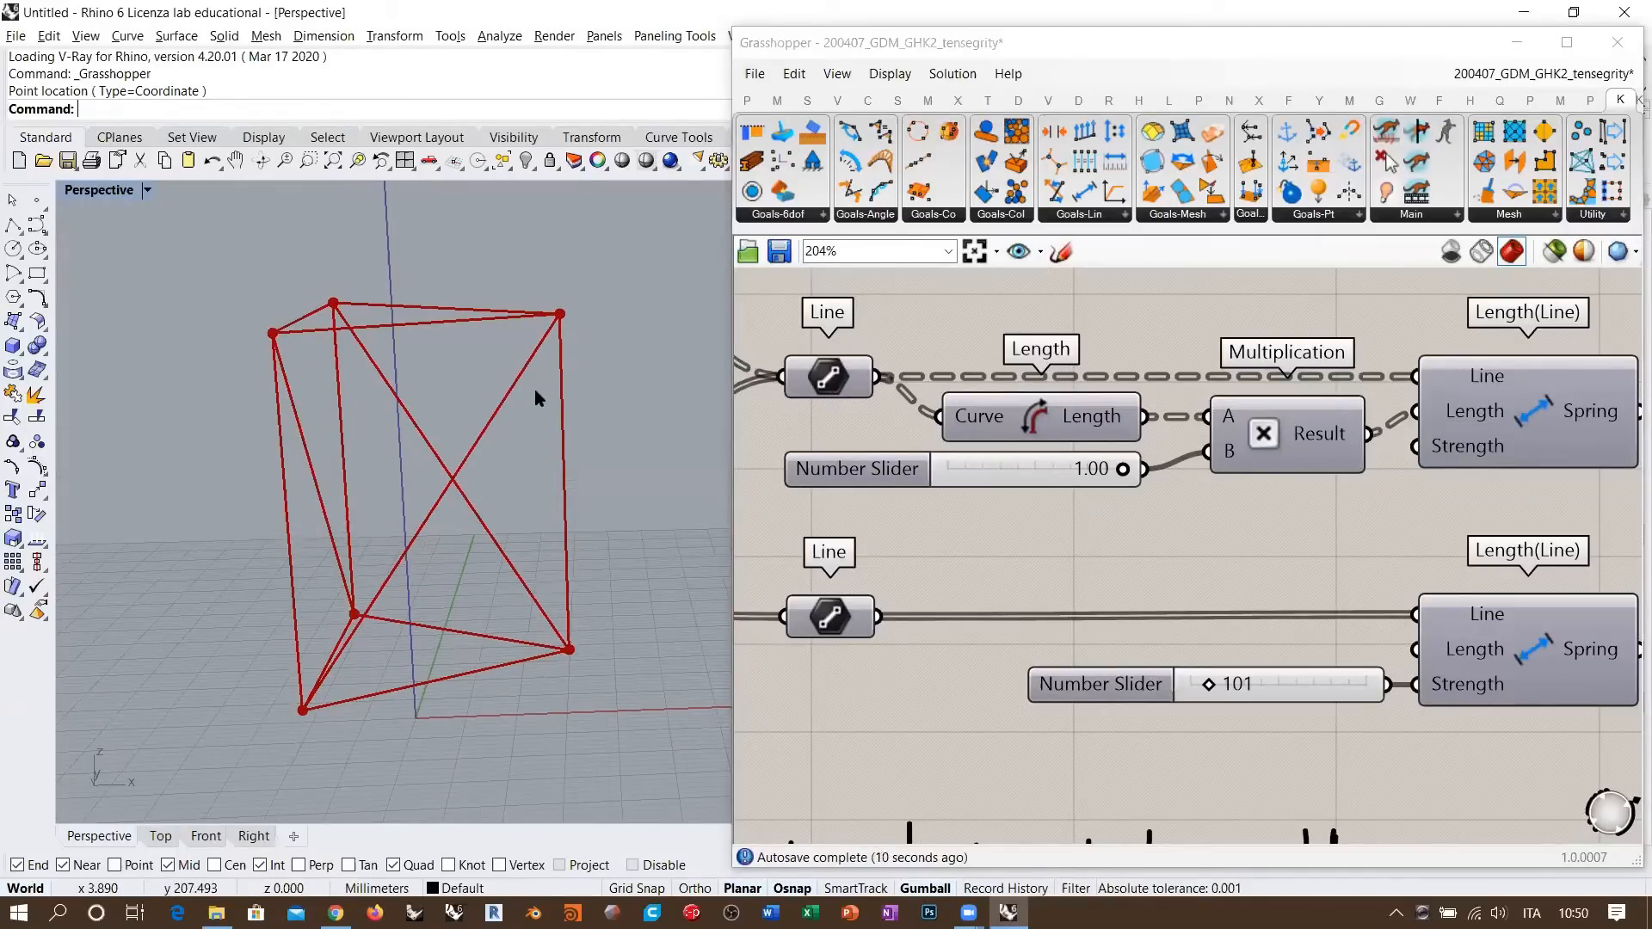
{"action": "right_click_drag", "start_coordinate": [1550, 569], "coordinate": [1129, 520]}
{"action": "scroll", "coordinate": [1154, 588], "scroll_direction": "down", "scroll_amount": 3}
{"action": "right_click_drag", "start_coordinate": [1442, 756], "coordinate": [1183, 631]}
{"action": "left_click", "coordinate": [1125, 593]}
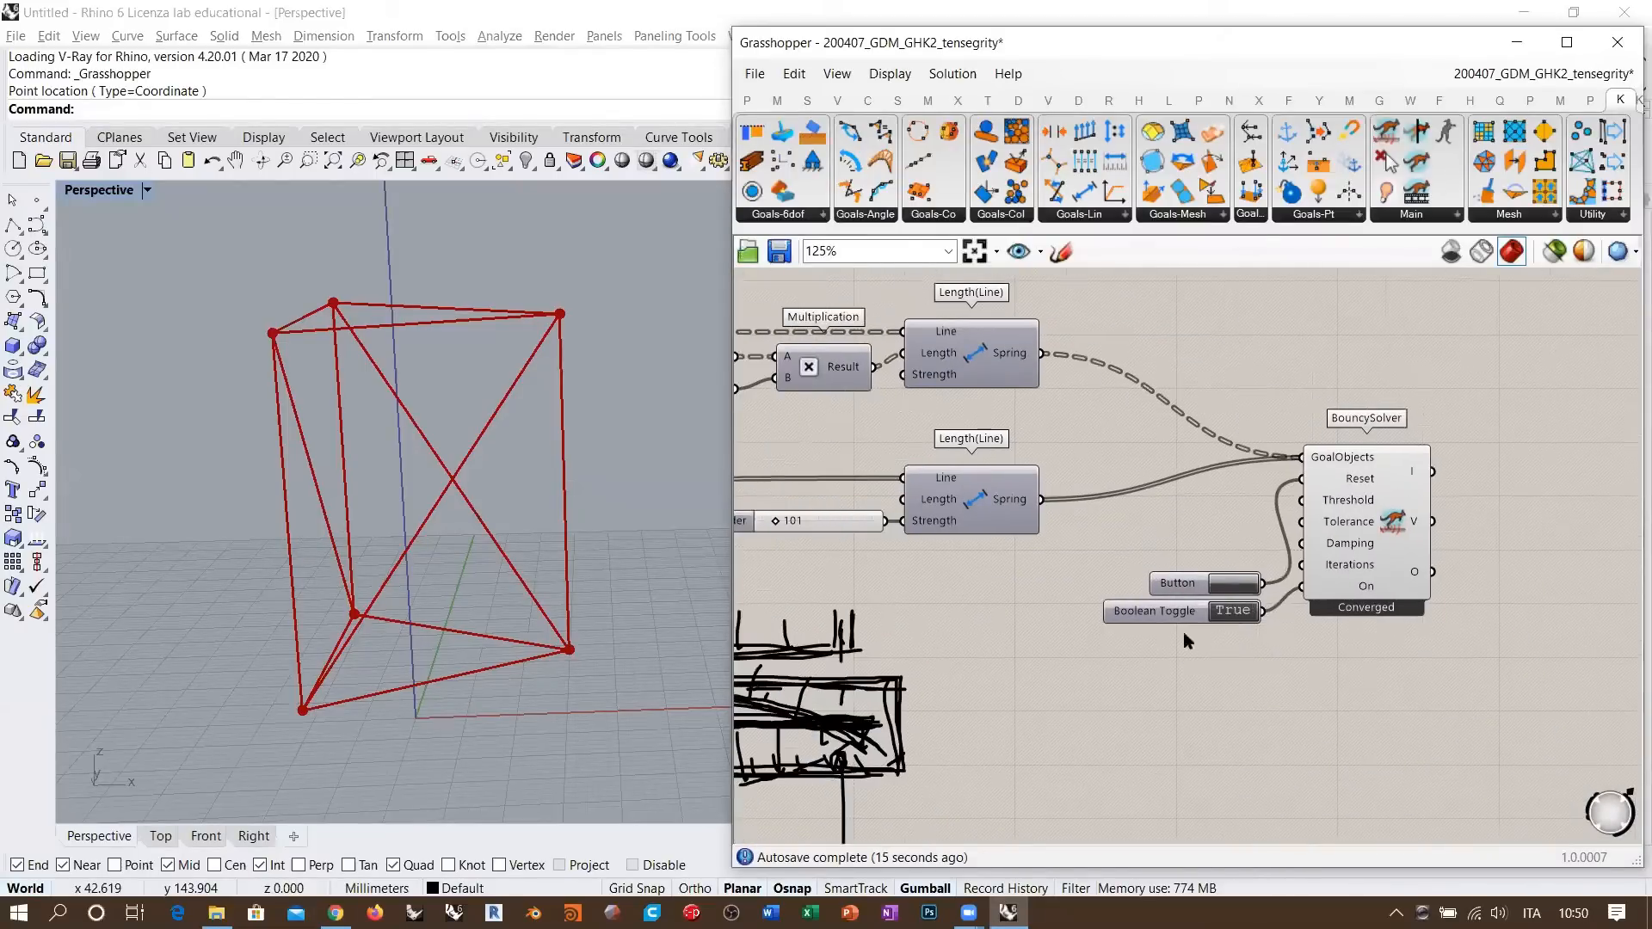
{"action": "left_click", "coordinate": [1236, 610]}
- Start a new canvas sketch at the rest-length diagram with red as the line colour
{"action": "right_click_drag", "start_coordinate": [1238, 491], "coordinate": [1365, 562]}
{"action": "right_click_drag", "start_coordinate": [895, 488], "coordinate": [1124, 564]}
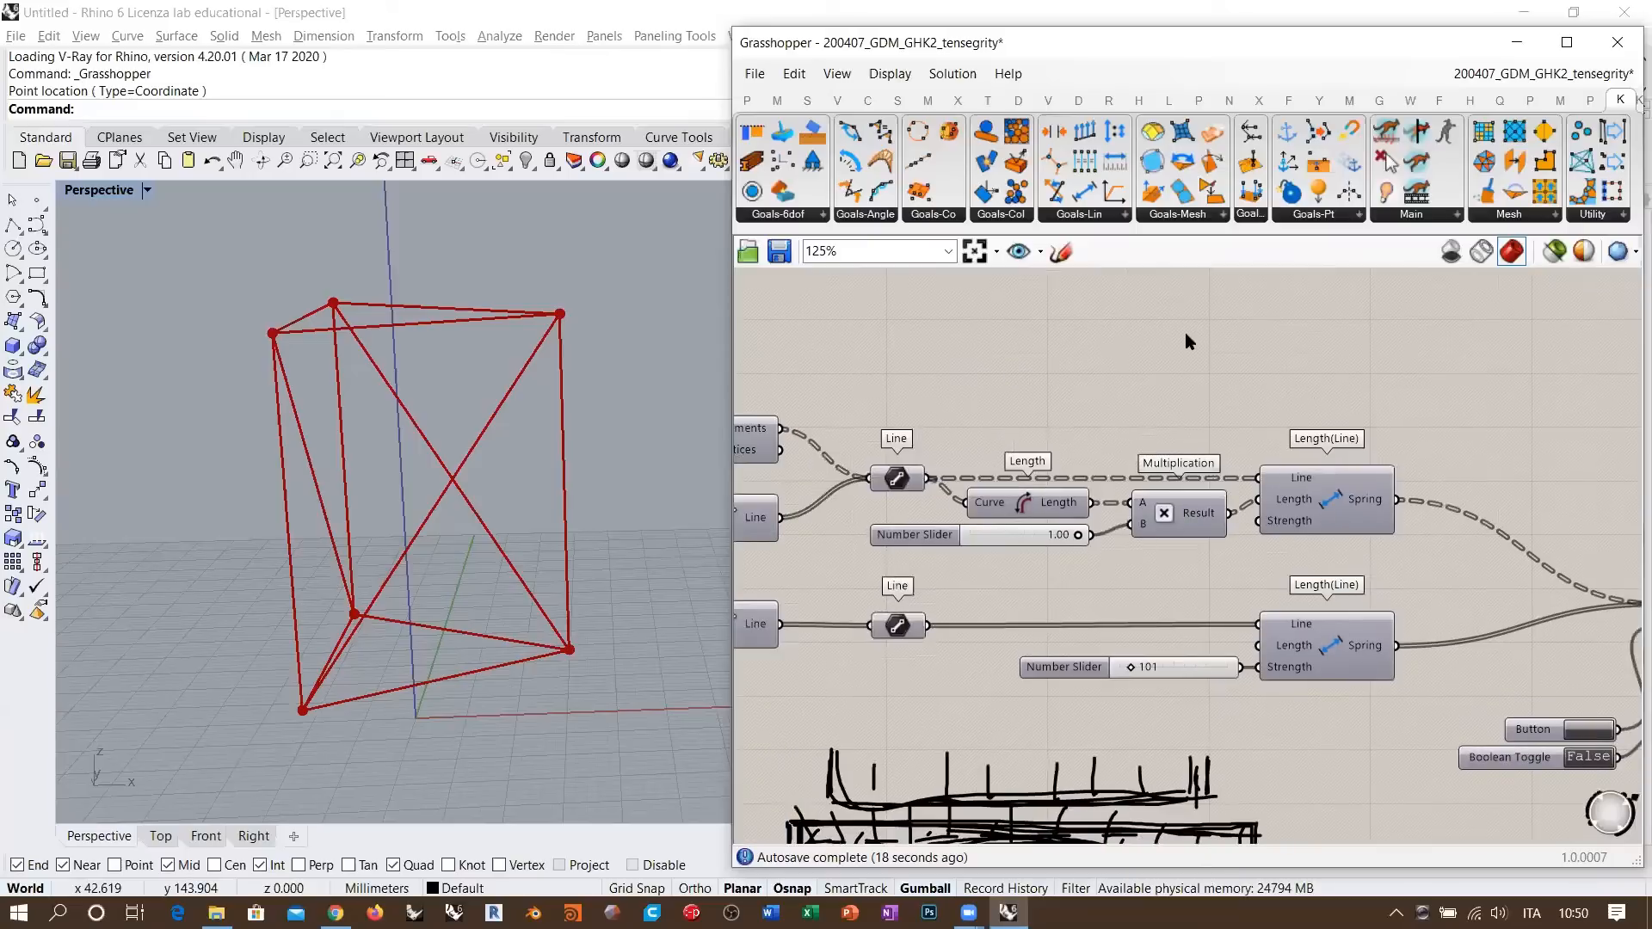
{"action": "right_click_drag", "start_coordinate": [1184, 332], "coordinate": [1200, 333]}
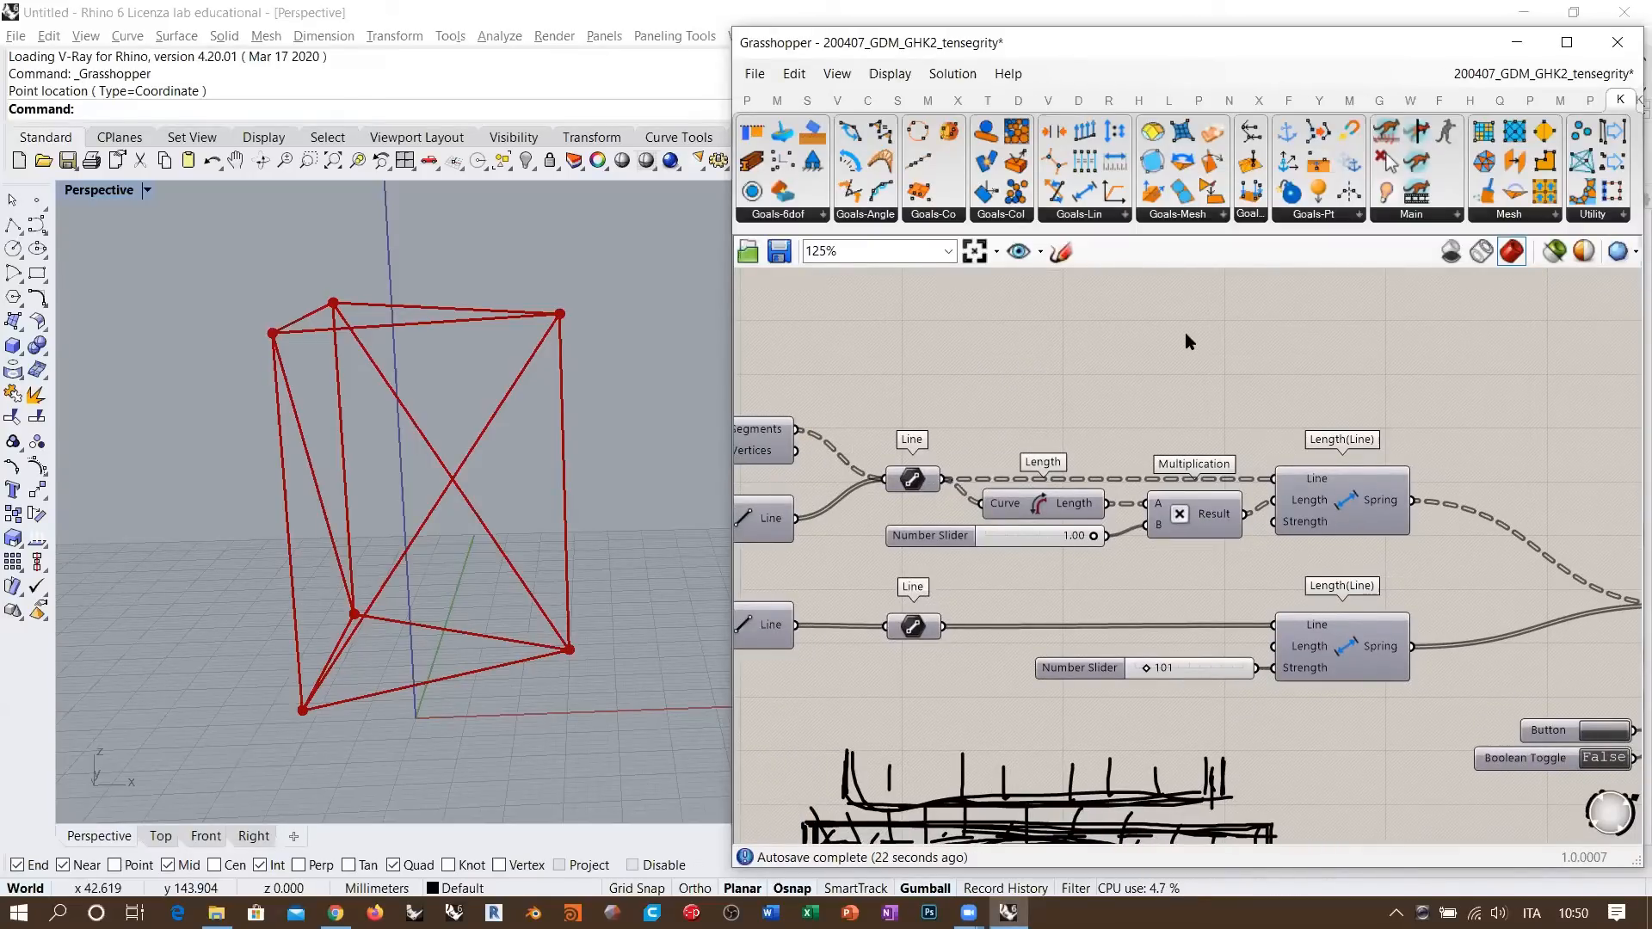
{"action": "mouse_move", "coordinate": [1157, 585]}
{"action": "right_mouse_down"}
{"action": "mouse_move", "coordinate": [1233, 390]}
{"action": "mouse_move", "coordinate": [1261, 137]}
{"action": "right_mouse_up"}
{"action": "scroll", "coordinate": [1169, 518], "scroll_direction": "up", "scroll_amount": 1}
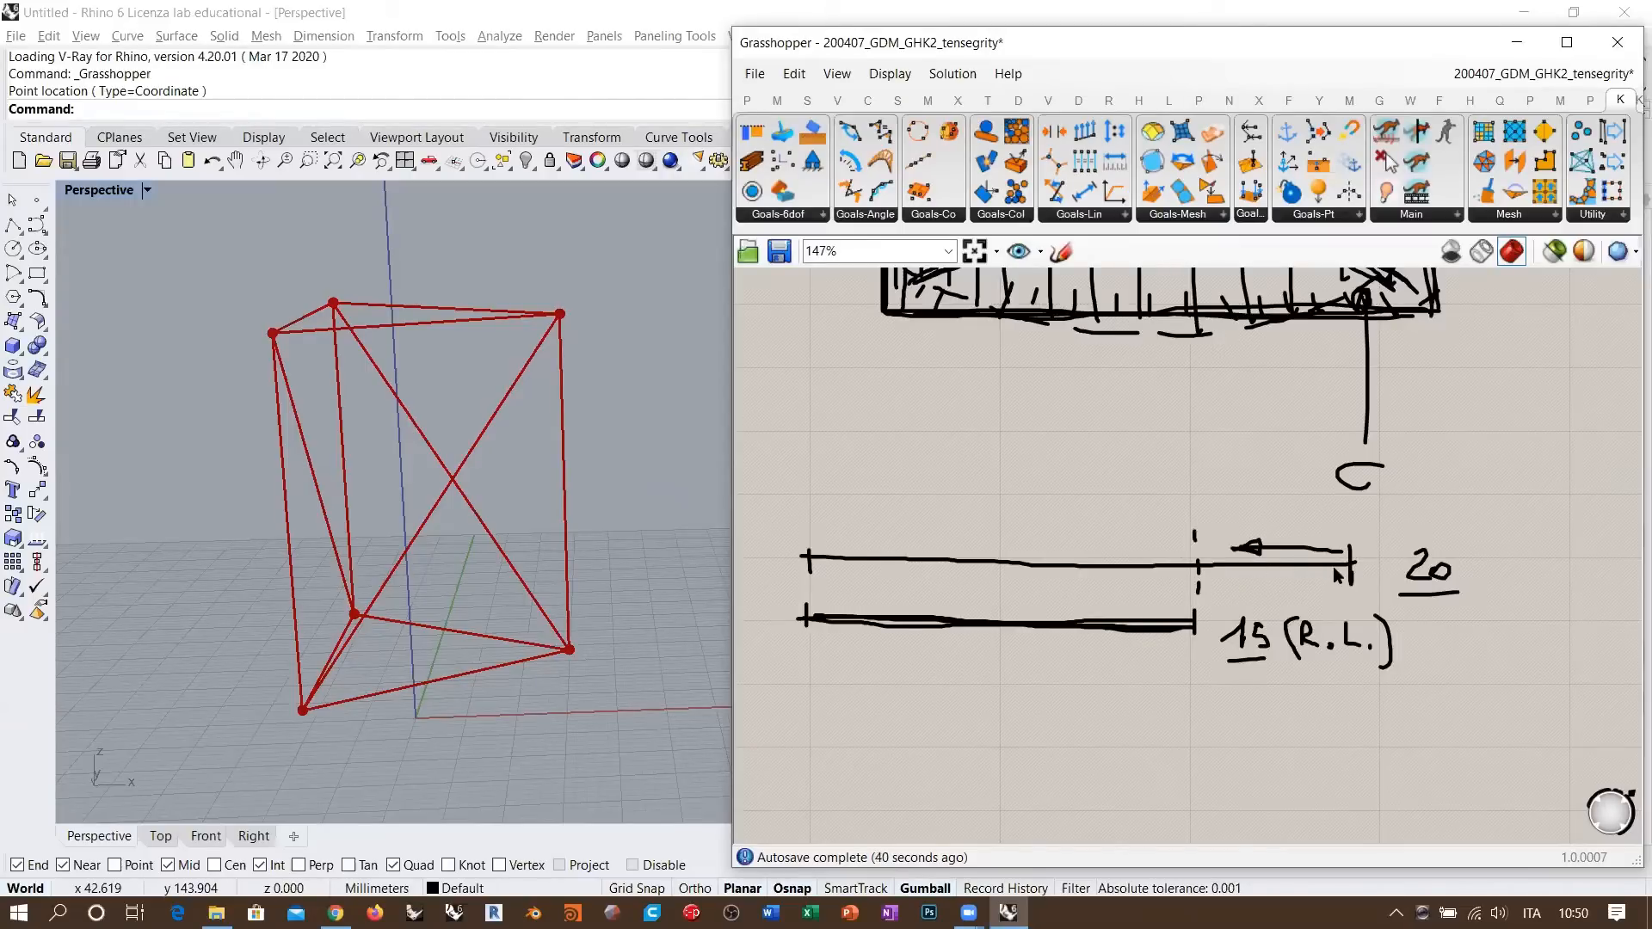
{"action": "right_click_drag", "start_coordinate": [1321, 586], "coordinate": [1253, 520]}
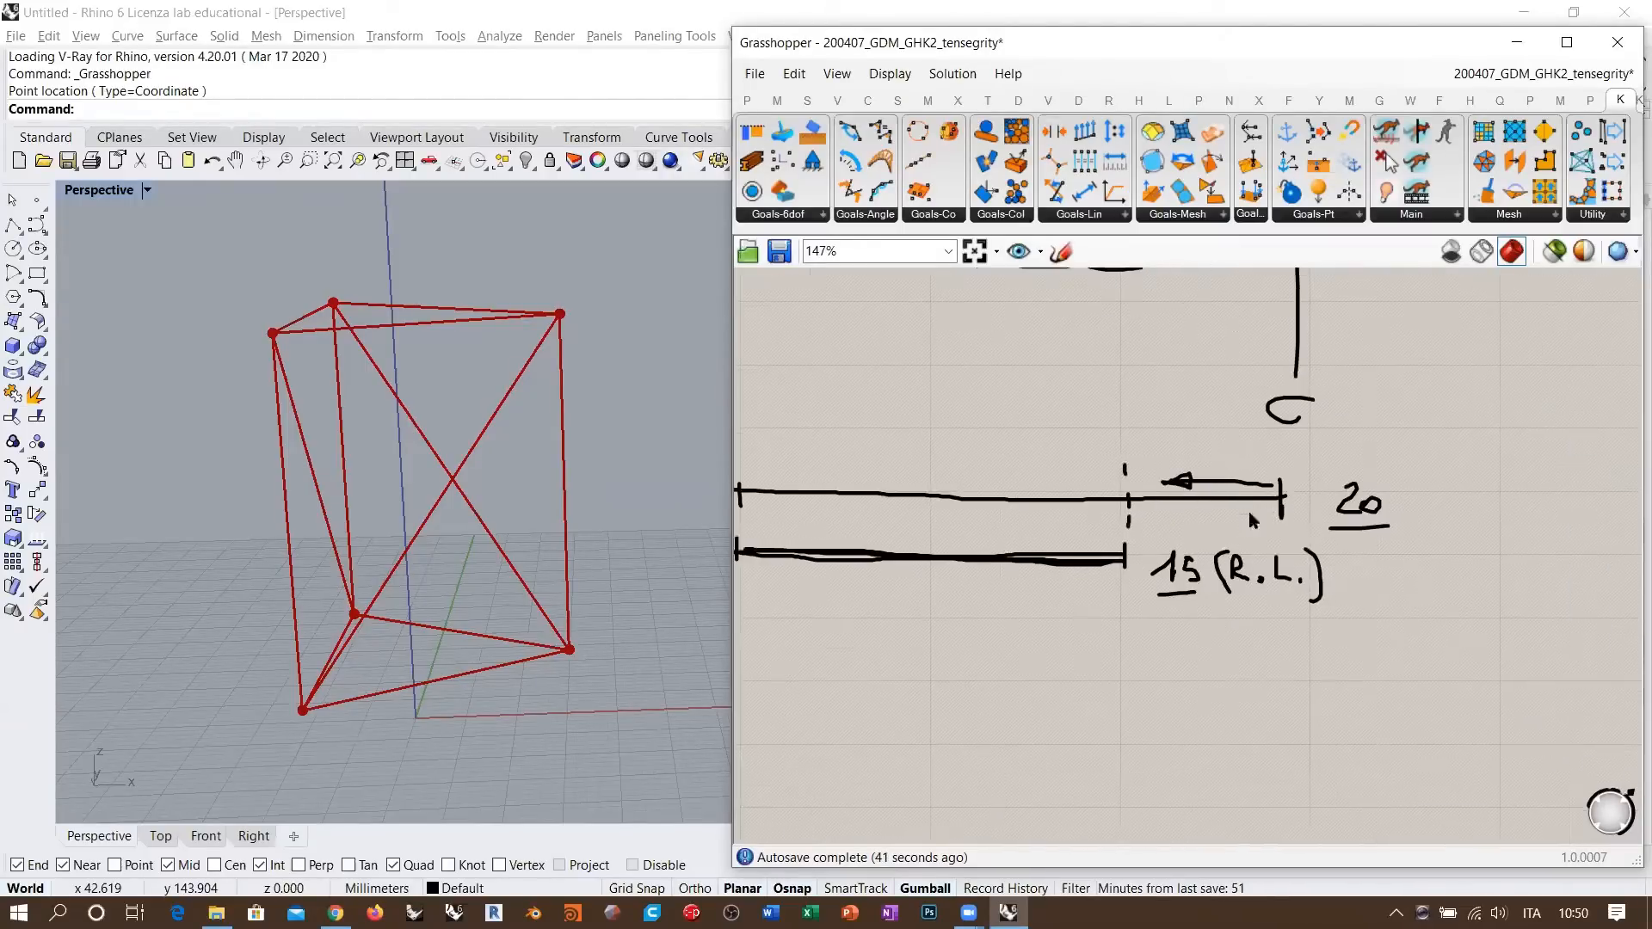
{"action": "left_click", "coordinate": [1060, 250]}
{"action": "left_click", "coordinate": [1114, 288]}
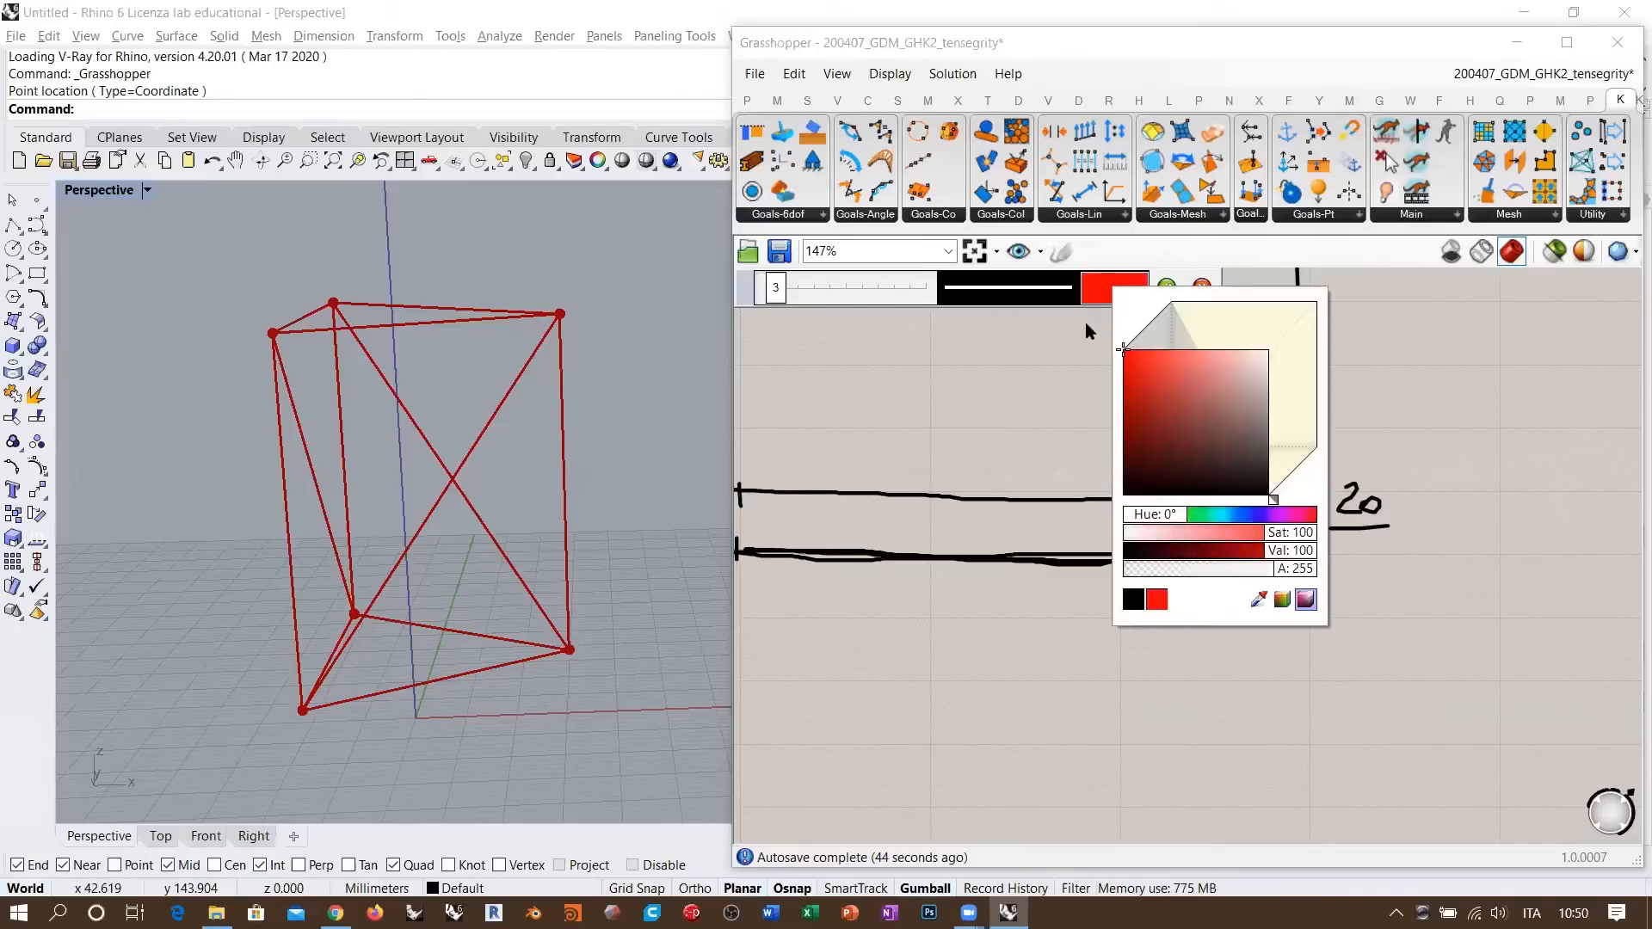
{"action": "left_click", "coordinate": [1094, 282]}
{"action": "left_click", "coordinate": [1217, 53]}
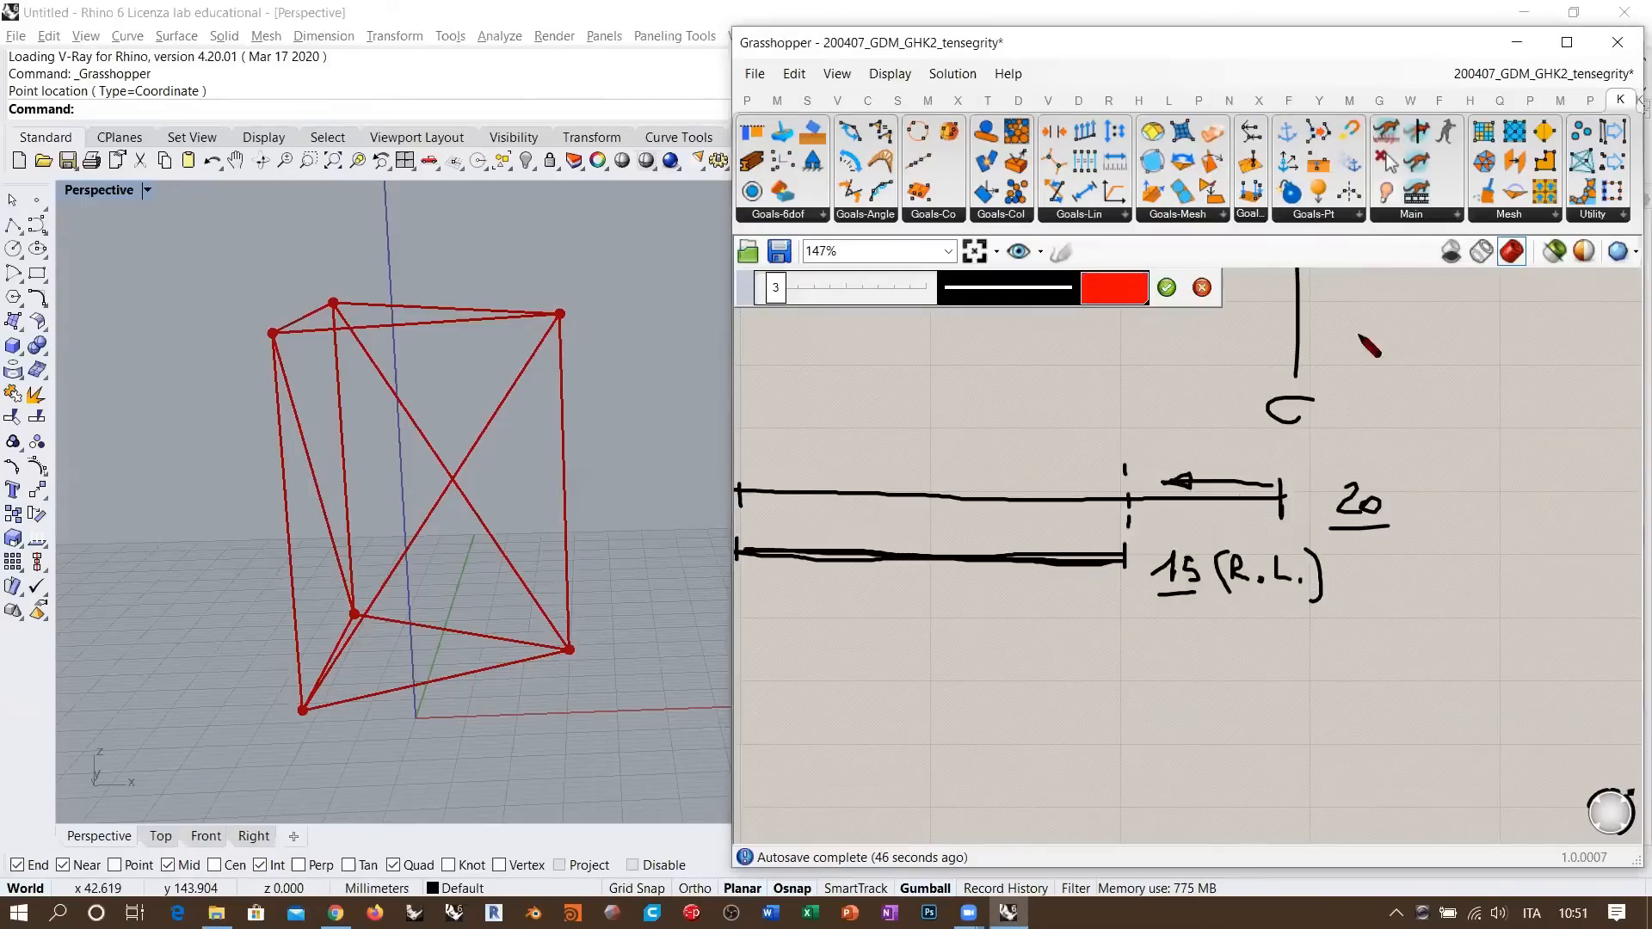
- Draw two red ticks under the 15 (R.L.) label with an arrow labelled F and a dimension line labelled ΔL below
{"action": "left_click", "coordinate": [1123, 614]}
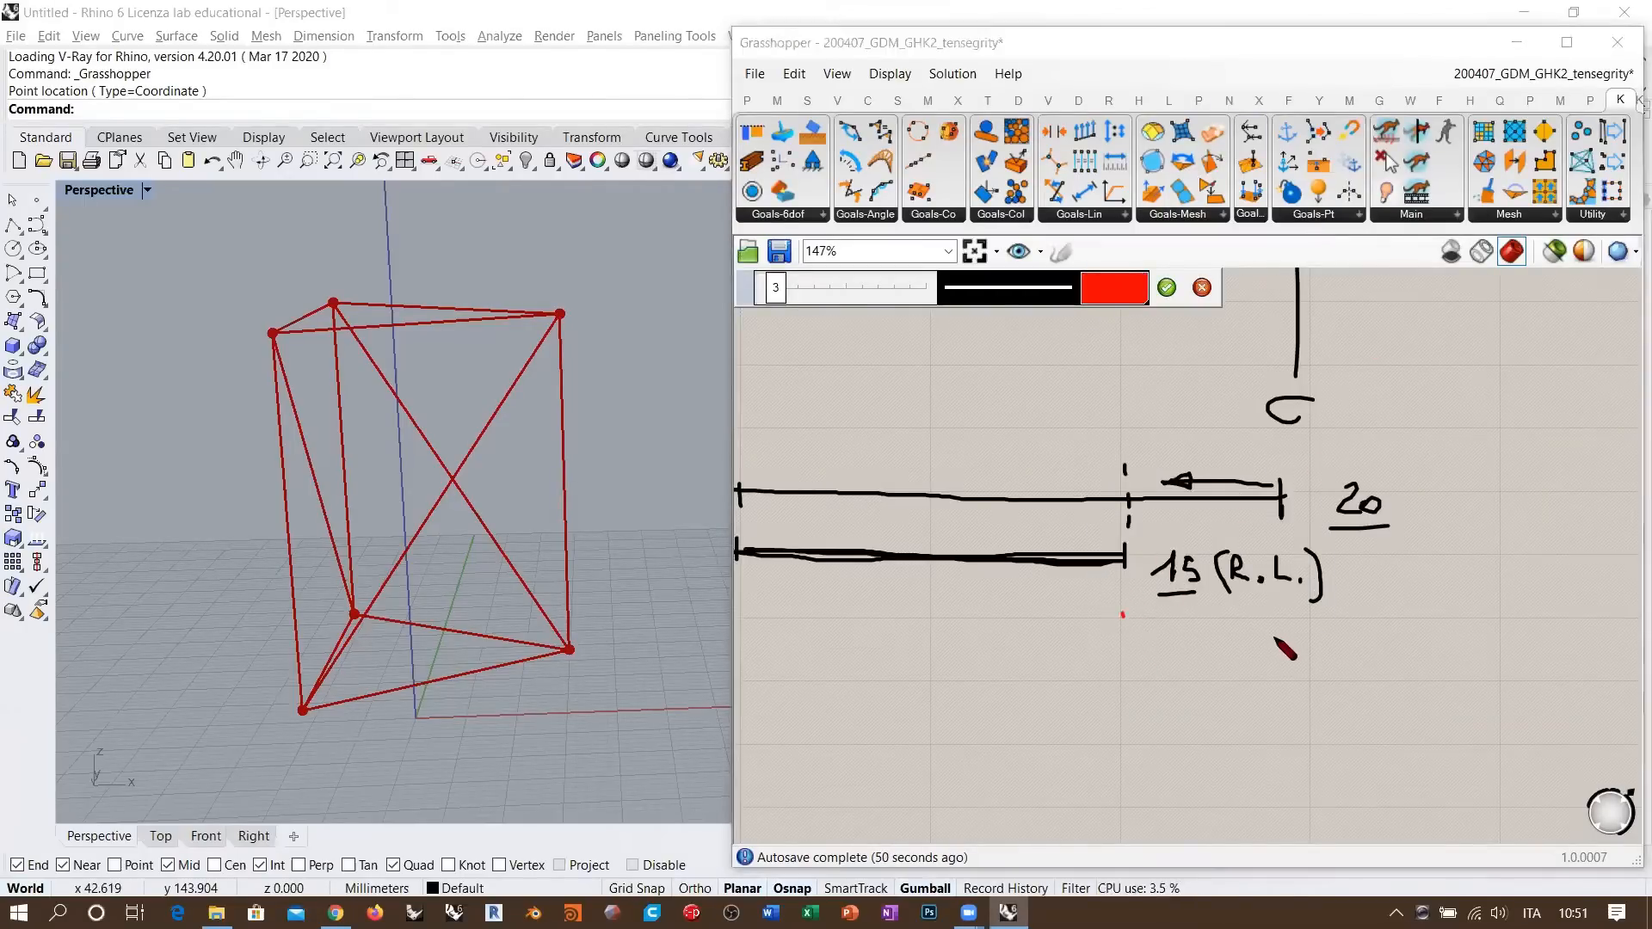
{"action": "left_click_drag", "start_coordinate": [1282, 613], "coordinate": [1282, 654]}
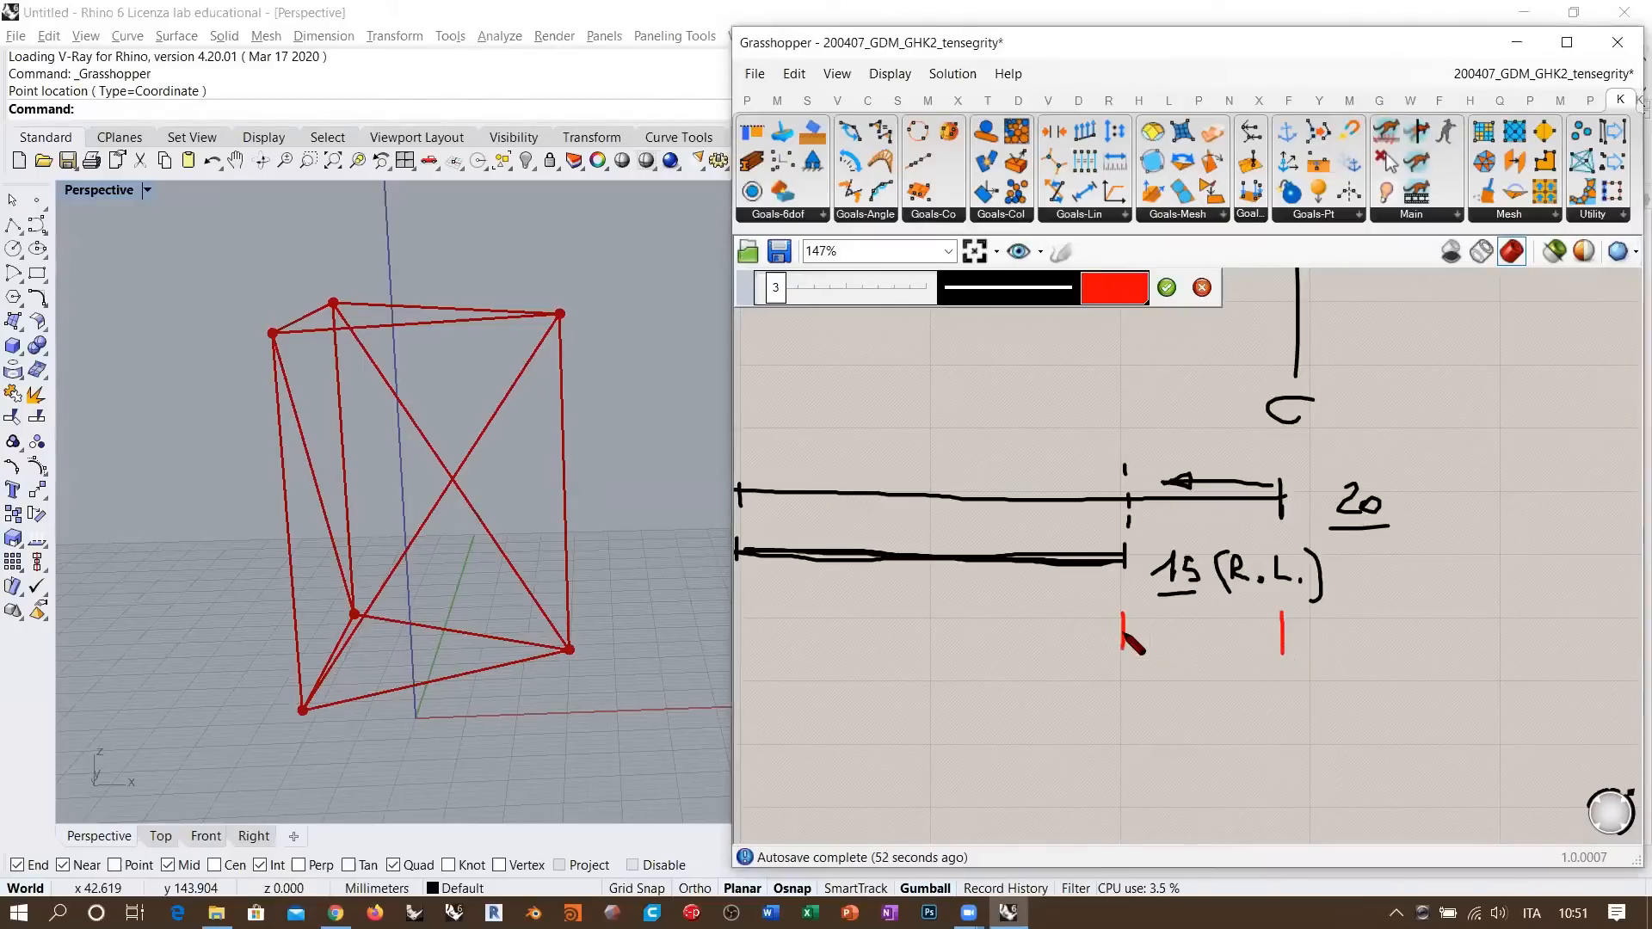
{"action": "mouse_move", "coordinate": [1123, 633]}
{"action": "left_mouse_down"}
{"action": "mouse_move", "coordinate": [1227, 633]}
{"action": "mouse_move", "coordinate": [1218, 670]}
{"action": "left_mouse_up"}
{"action": "mouse_move", "coordinate": [1201, 666]}
{"action": "left_mouse_down"}
{"action": "mouse_move", "coordinate": [1121, 727]}
{"action": "mouse_move", "coordinate": [1146, 710]}
{"action": "mouse_move", "coordinate": [1293, 708]}
{"action": "left_mouse_up"}
{"action": "left_click_drag", "start_coordinate": [1286, 686], "coordinate": [1286, 729]}
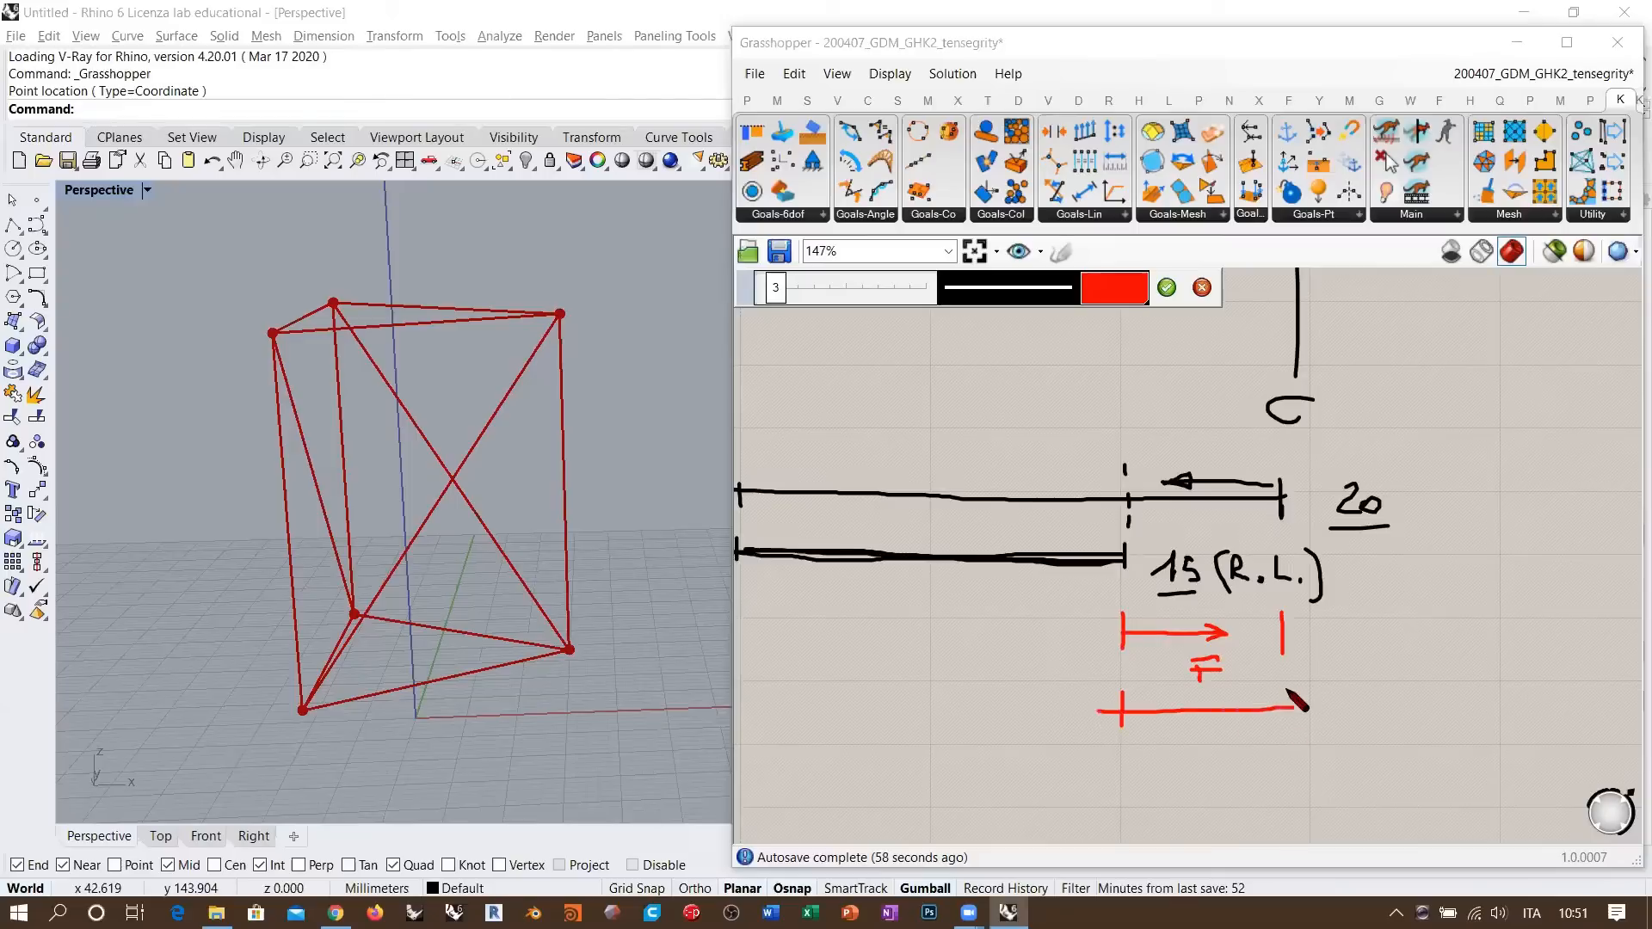
{"action": "mouse_move", "coordinate": [1171, 760]}
{"action": "left_mouse_down"}
{"action": "mouse_move", "coordinate": [1182, 745]}
{"action": "mouse_move", "coordinate": [1172, 762]}
{"action": "mouse_move", "coordinate": [1231, 764]}
{"action": "left_mouse_up"}
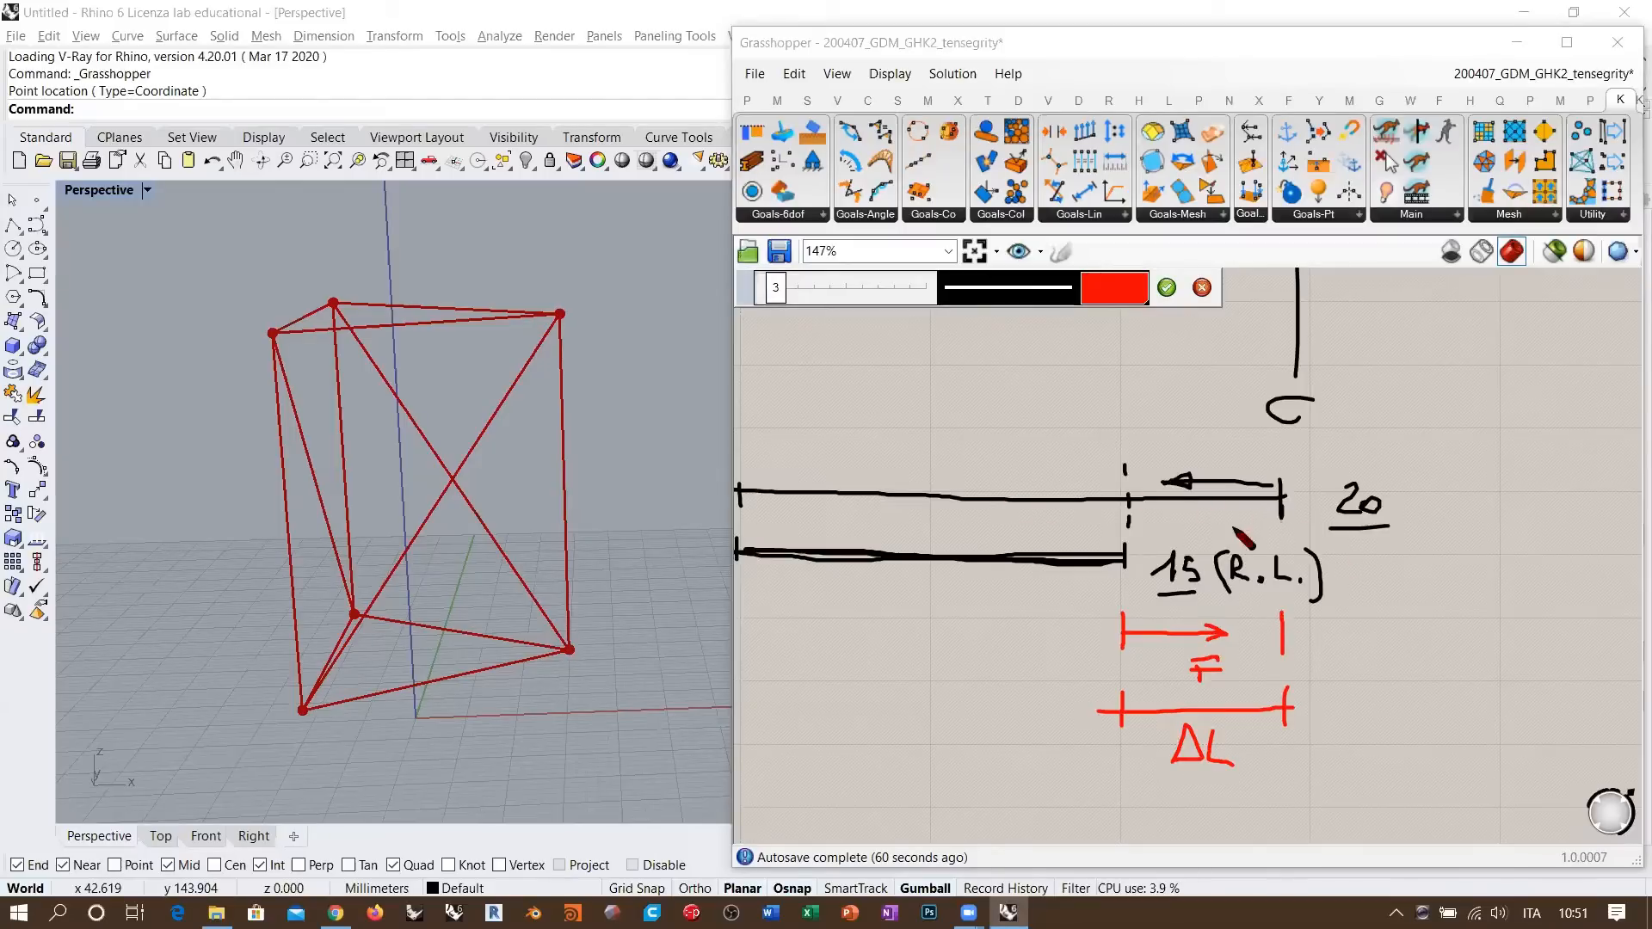
- Mark the far tick and the end of the 20 line with red crosses, add a short vertical stroke above the arrow, and accept the sketch
{"action": "mouse_move", "coordinate": [1292, 631]}
{"action": "left_mouse_down"}
{"action": "mouse_move", "coordinate": [1274, 651]}
{"action": "mouse_move", "coordinate": [1295, 652]}
{"action": "left_mouse_up"}
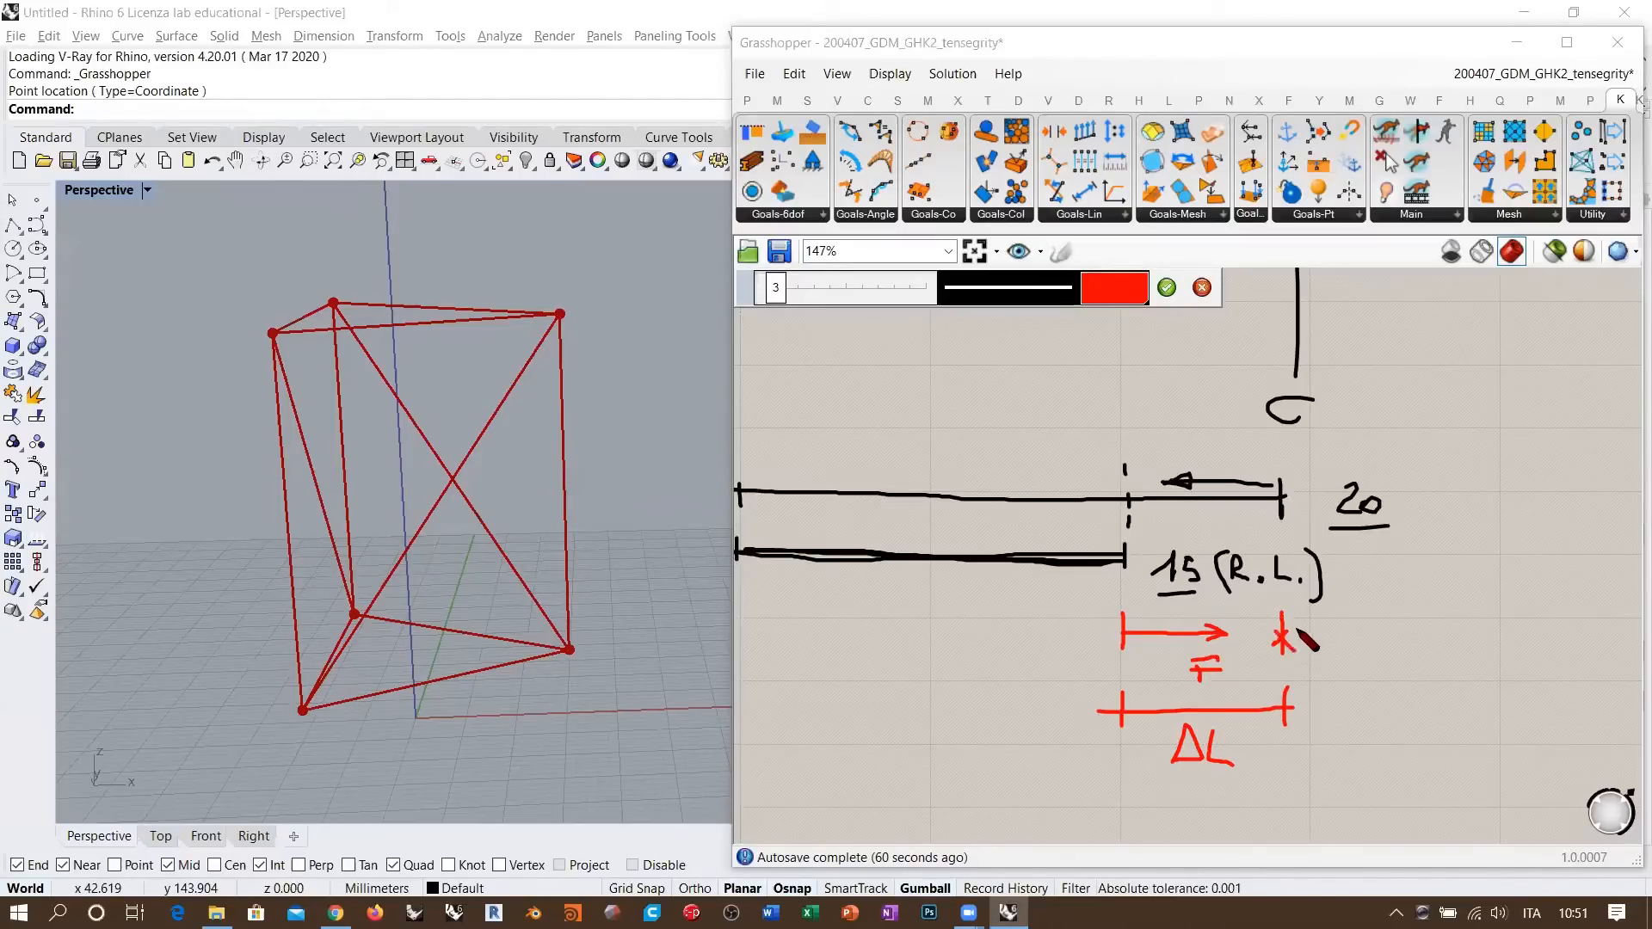
{"action": "mouse_move", "coordinate": [1232, 434]}
{"action": "left_mouse_down"}
{"action": "mouse_move", "coordinate": [1234, 471]}
{"action": "mouse_move", "coordinate": [1275, 505]}
{"action": "left_mouse_up"}
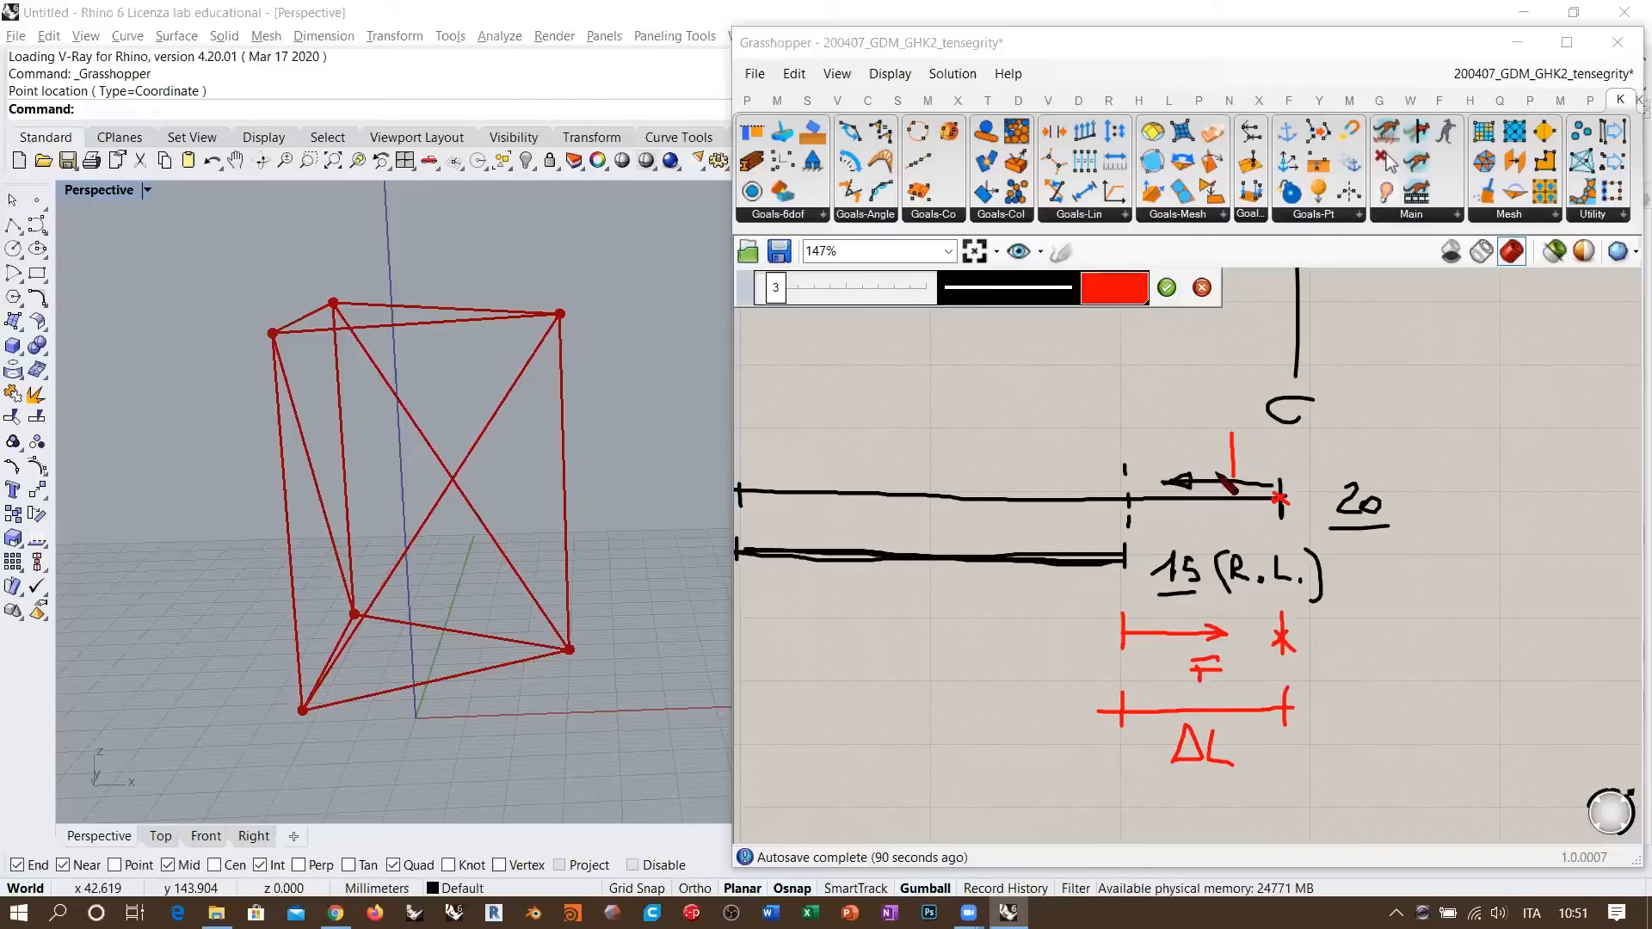
{"action": "left_click", "coordinate": [1167, 288]}
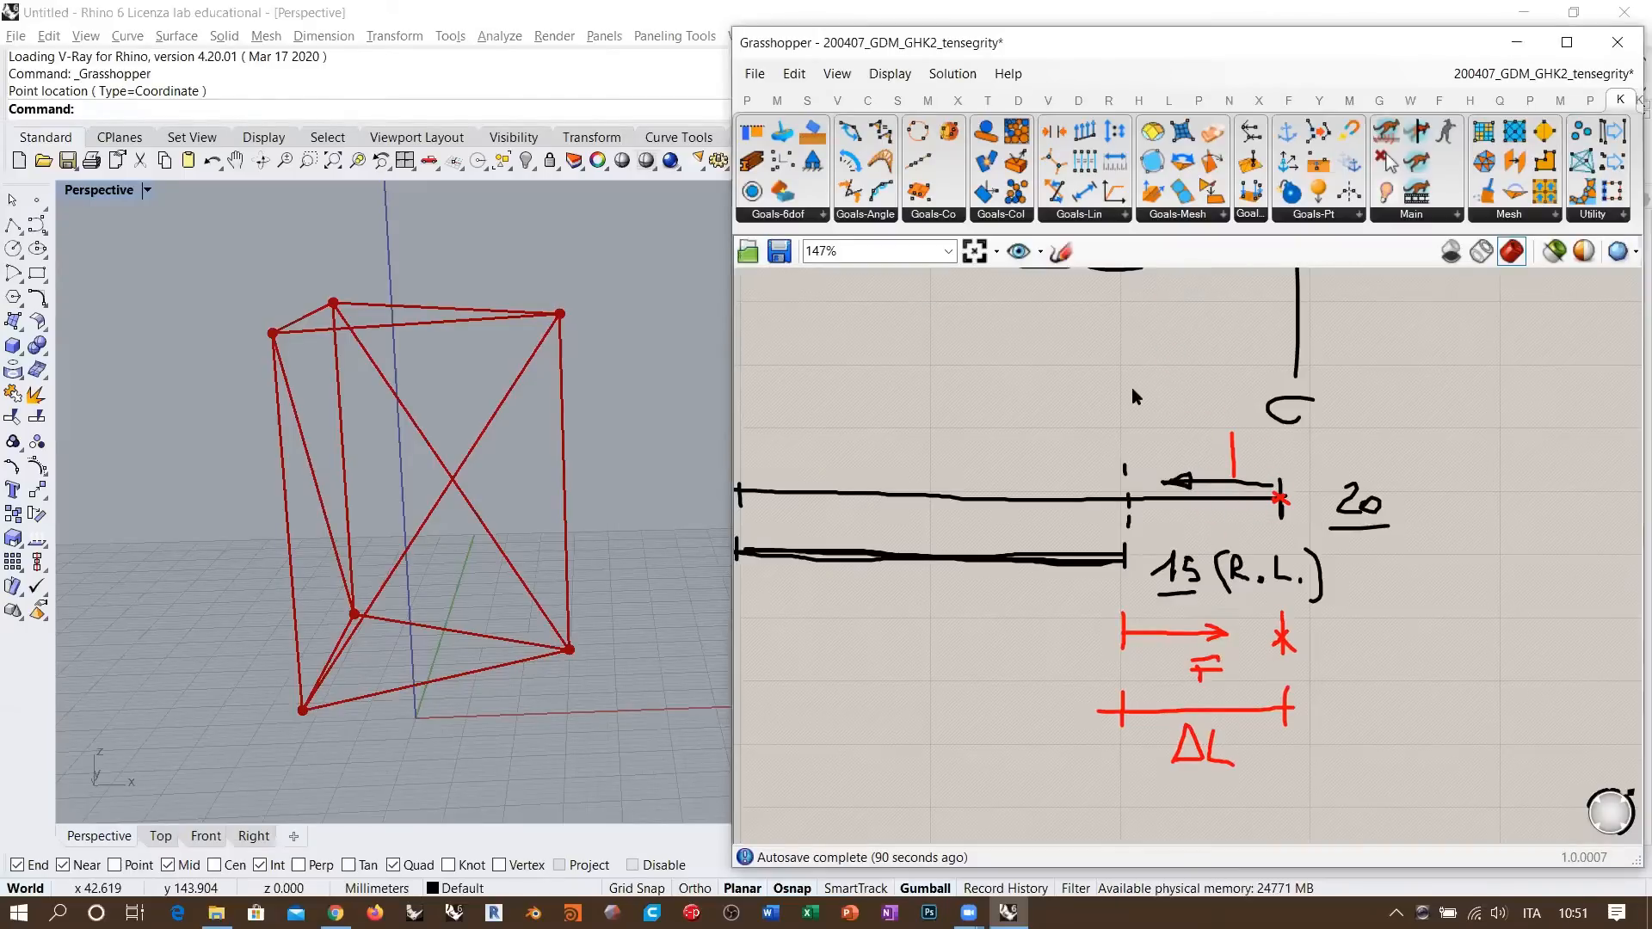
- Examine the two Length(Line) goals, the lines feeding them and the tensegrity model from several angles
{"action": "scroll", "coordinate": [1051, 621], "scroll_direction": "down", "scroll_amount": 3}
{"action": "scroll", "coordinate": [1053, 394], "scroll_direction": "up", "scroll_amount": 5}
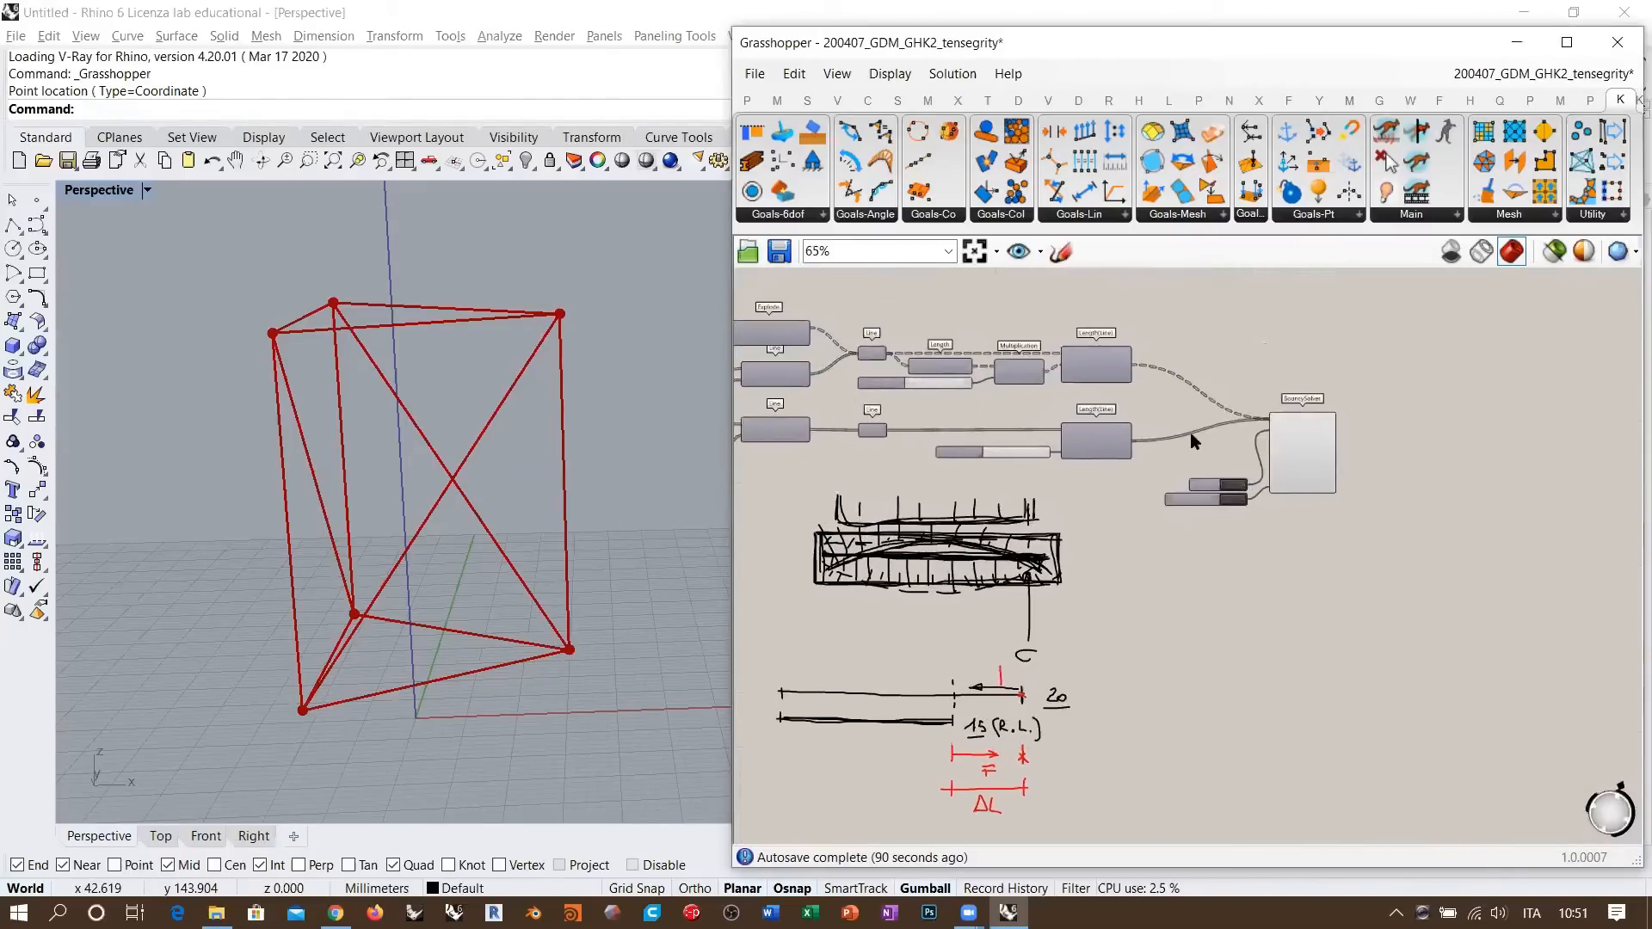
{"action": "scroll", "coordinate": [1118, 435], "scroll_direction": "up", "scroll_amount": 2}
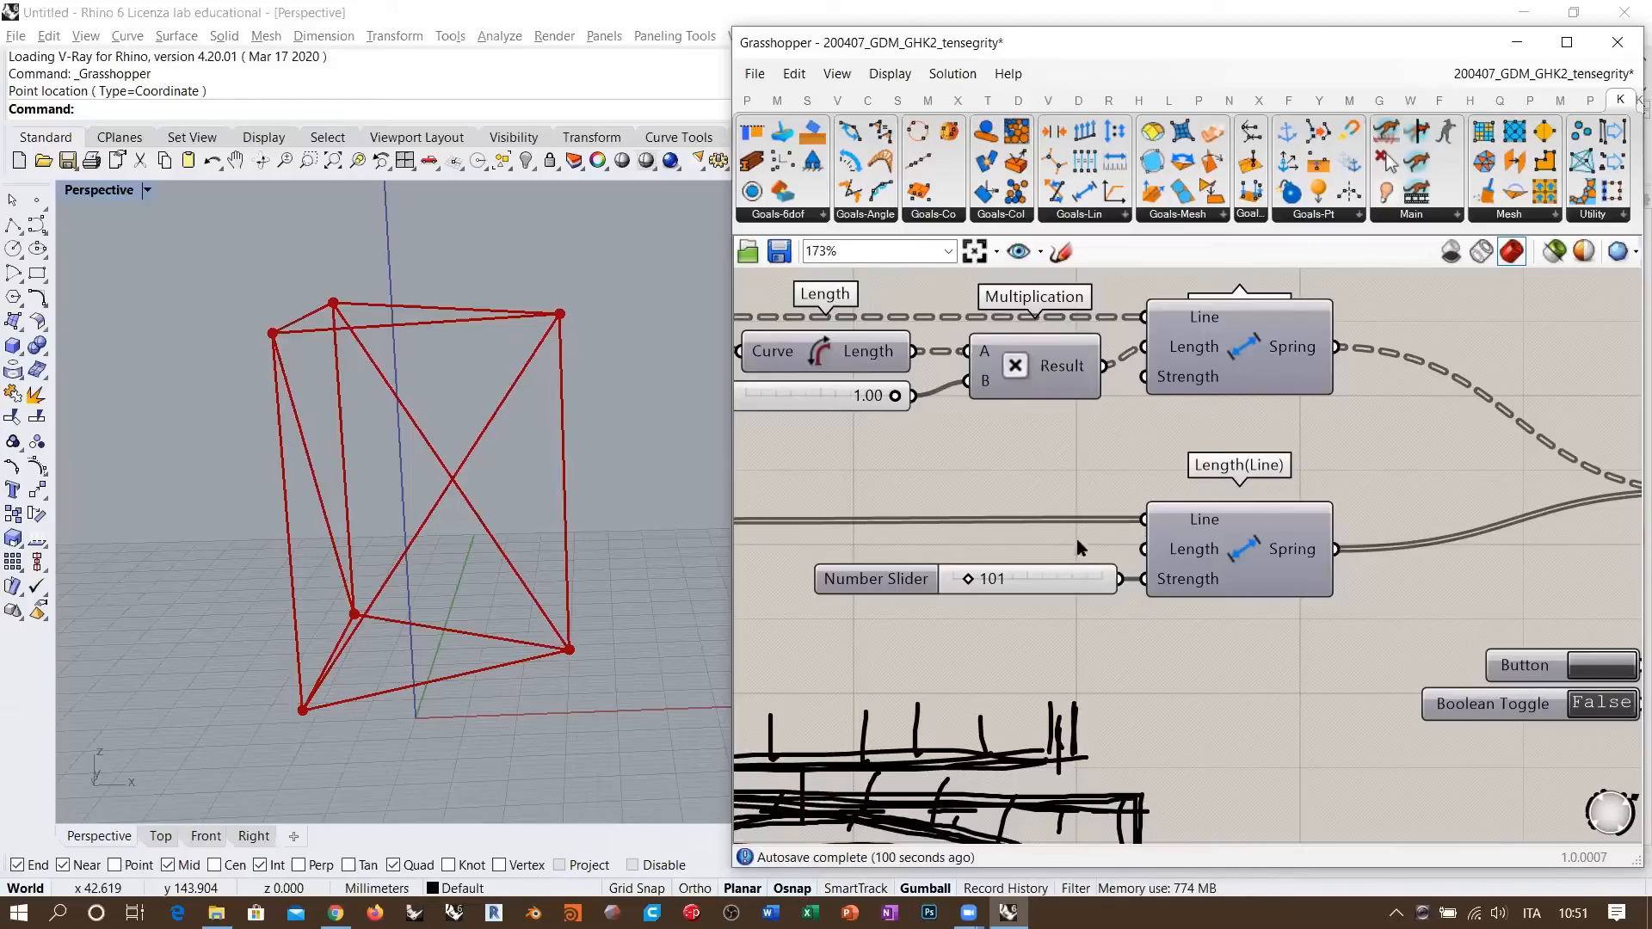
{"action": "scroll", "coordinate": [1287, 462], "scroll_direction": "down", "scroll_amount": 2}
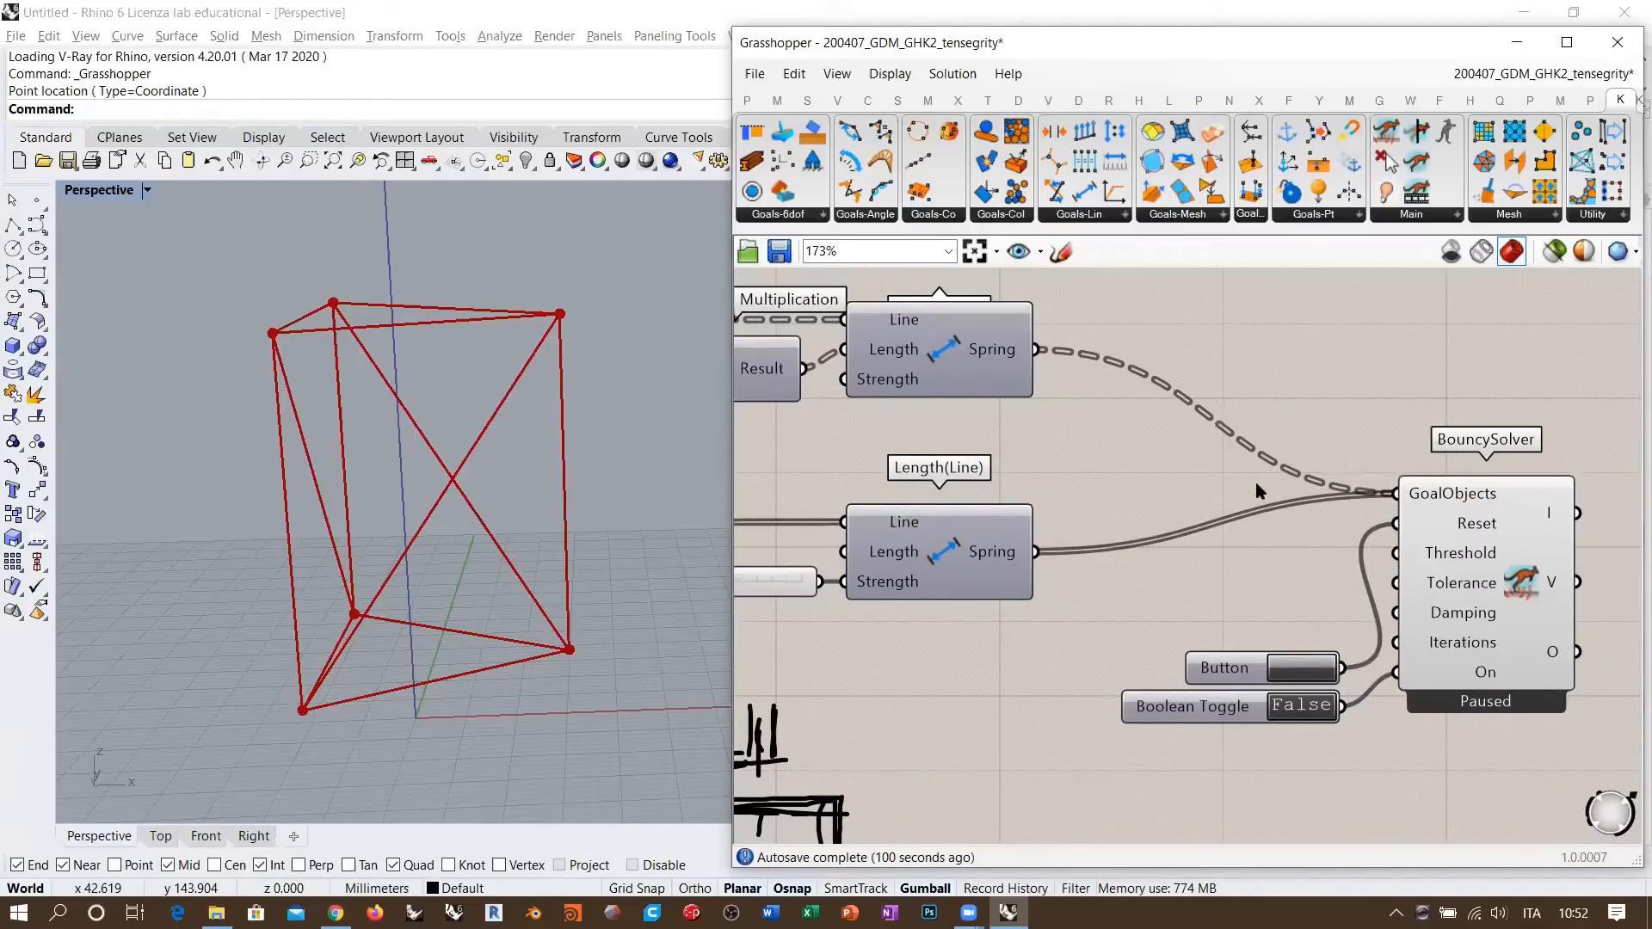
{"action": "right_click_drag", "start_coordinate": [1260, 492], "coordinate": [1457, 548]}
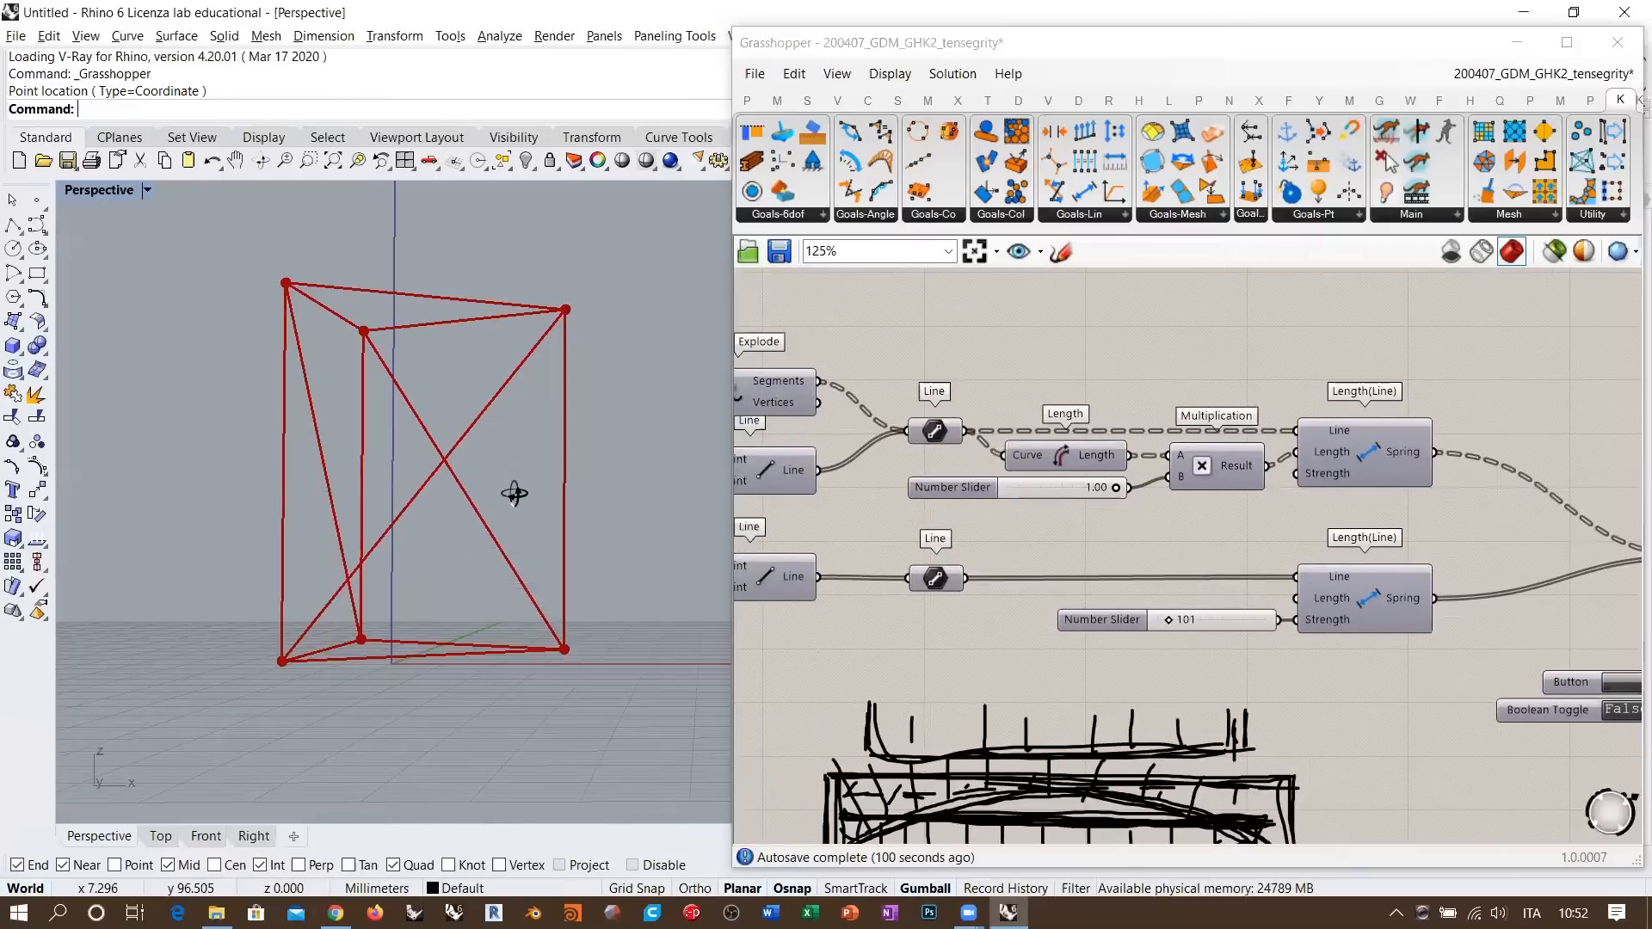
{"action": "right_click_drag", "start_coordinate": [534, 509], "coordinate": [484, 422]}
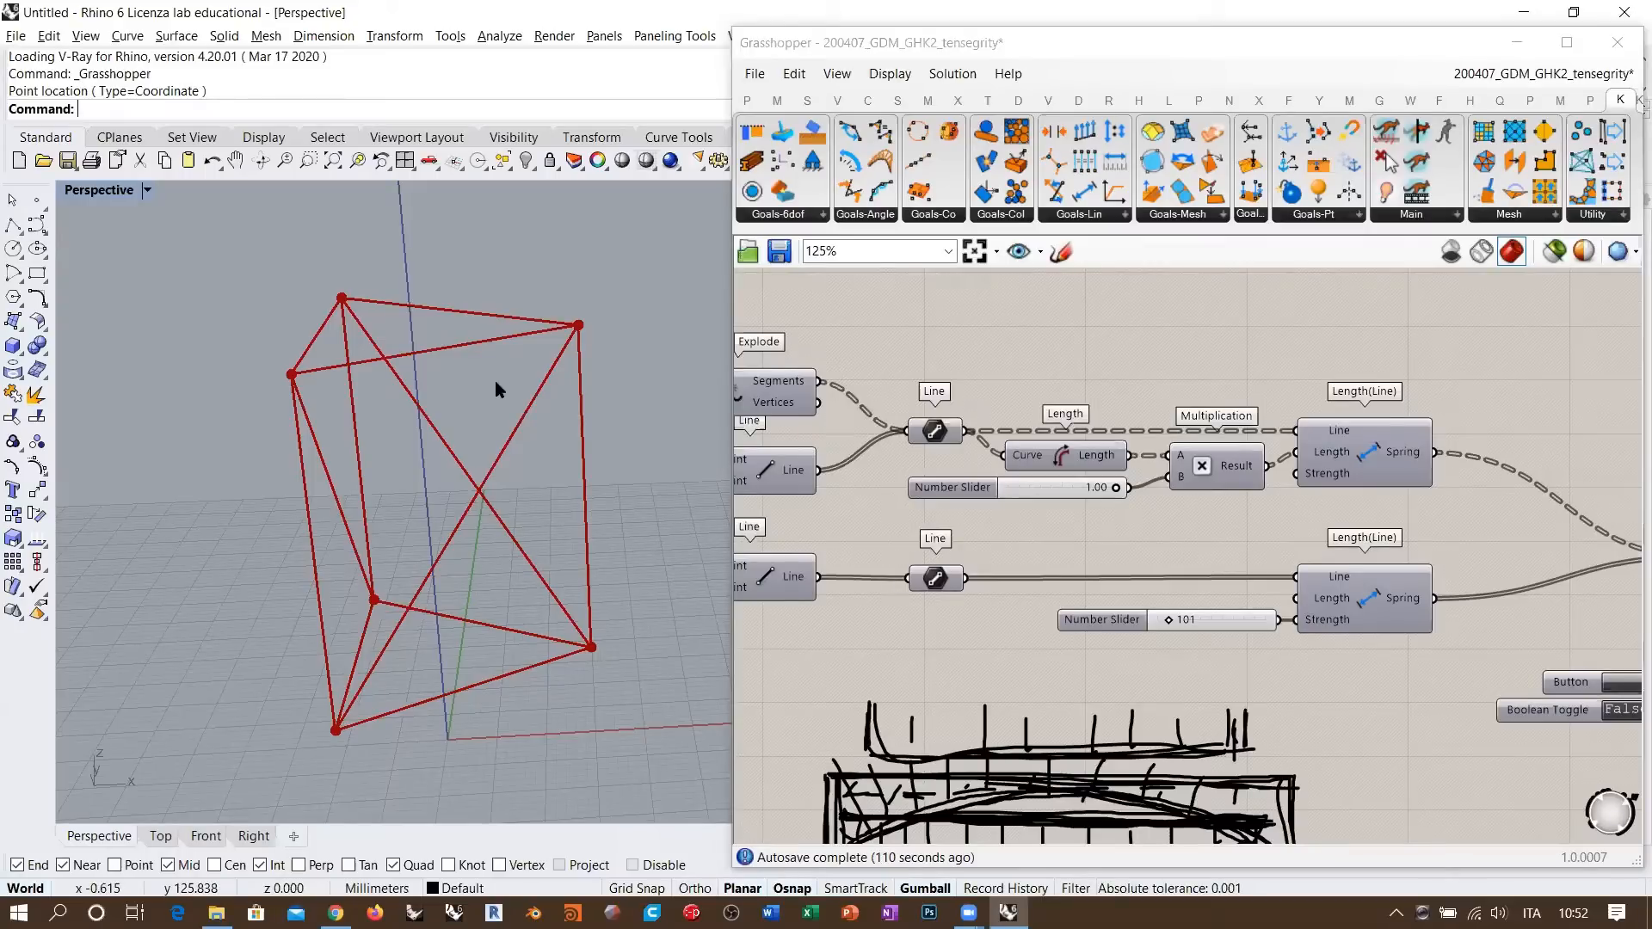
{"action": "right_click_drag", "start_coordinate": [1036, 378], "coordinate": [1198, 405]}
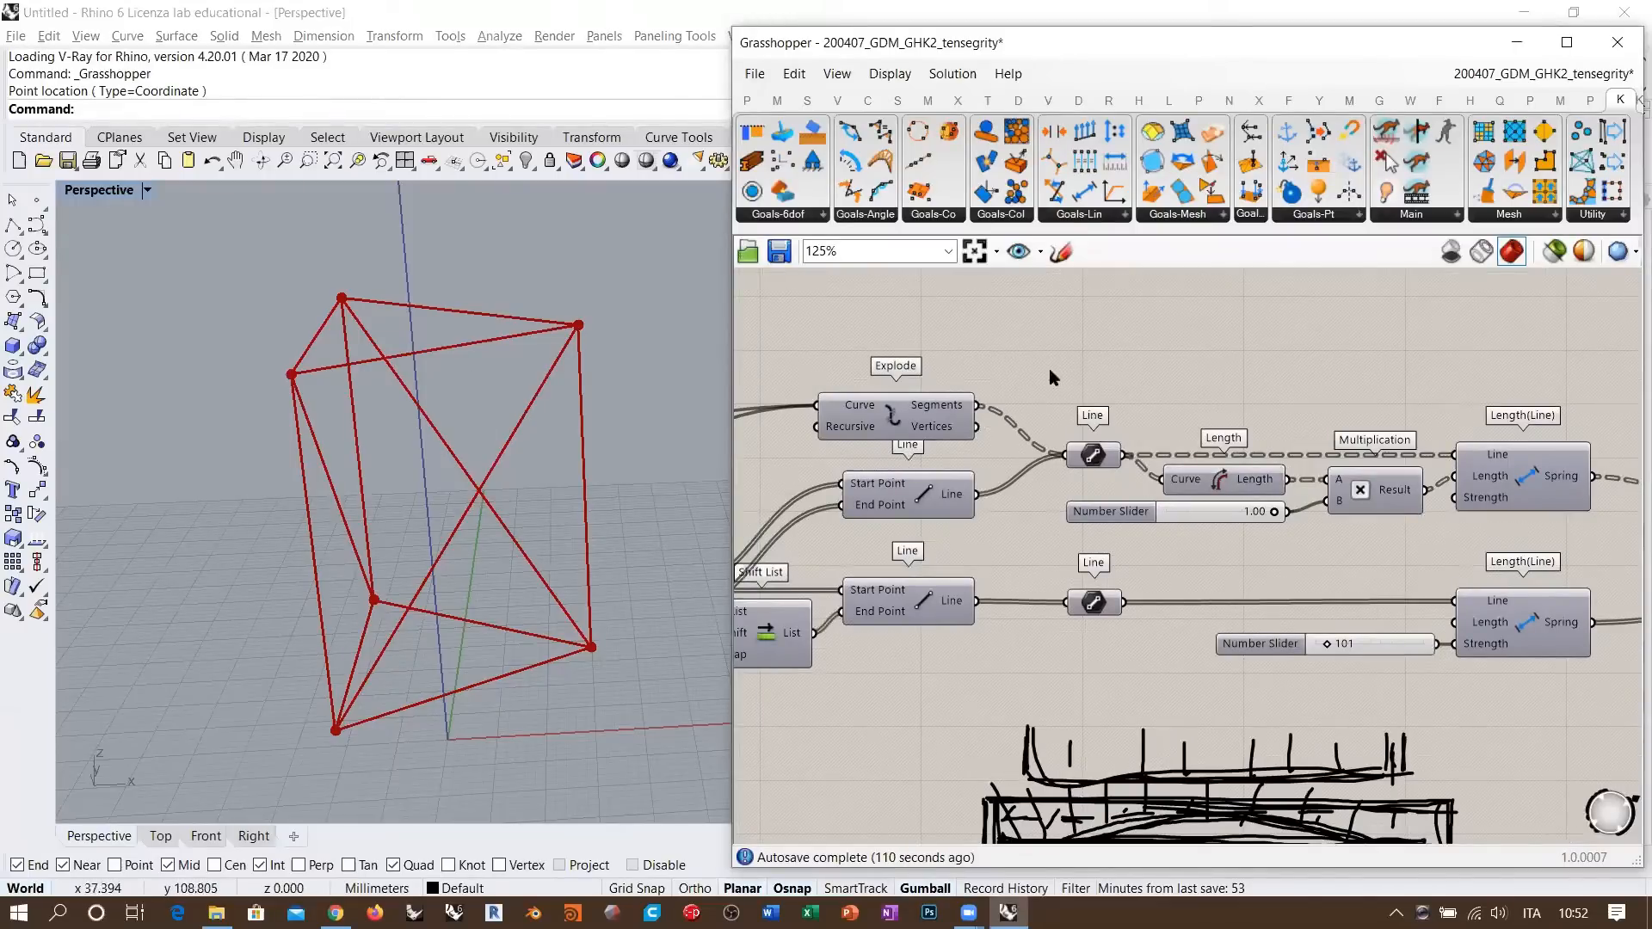
{"action": "right_click_drag", "start_coordinate": [1118, 361], "coordinate": [1180, 439]}
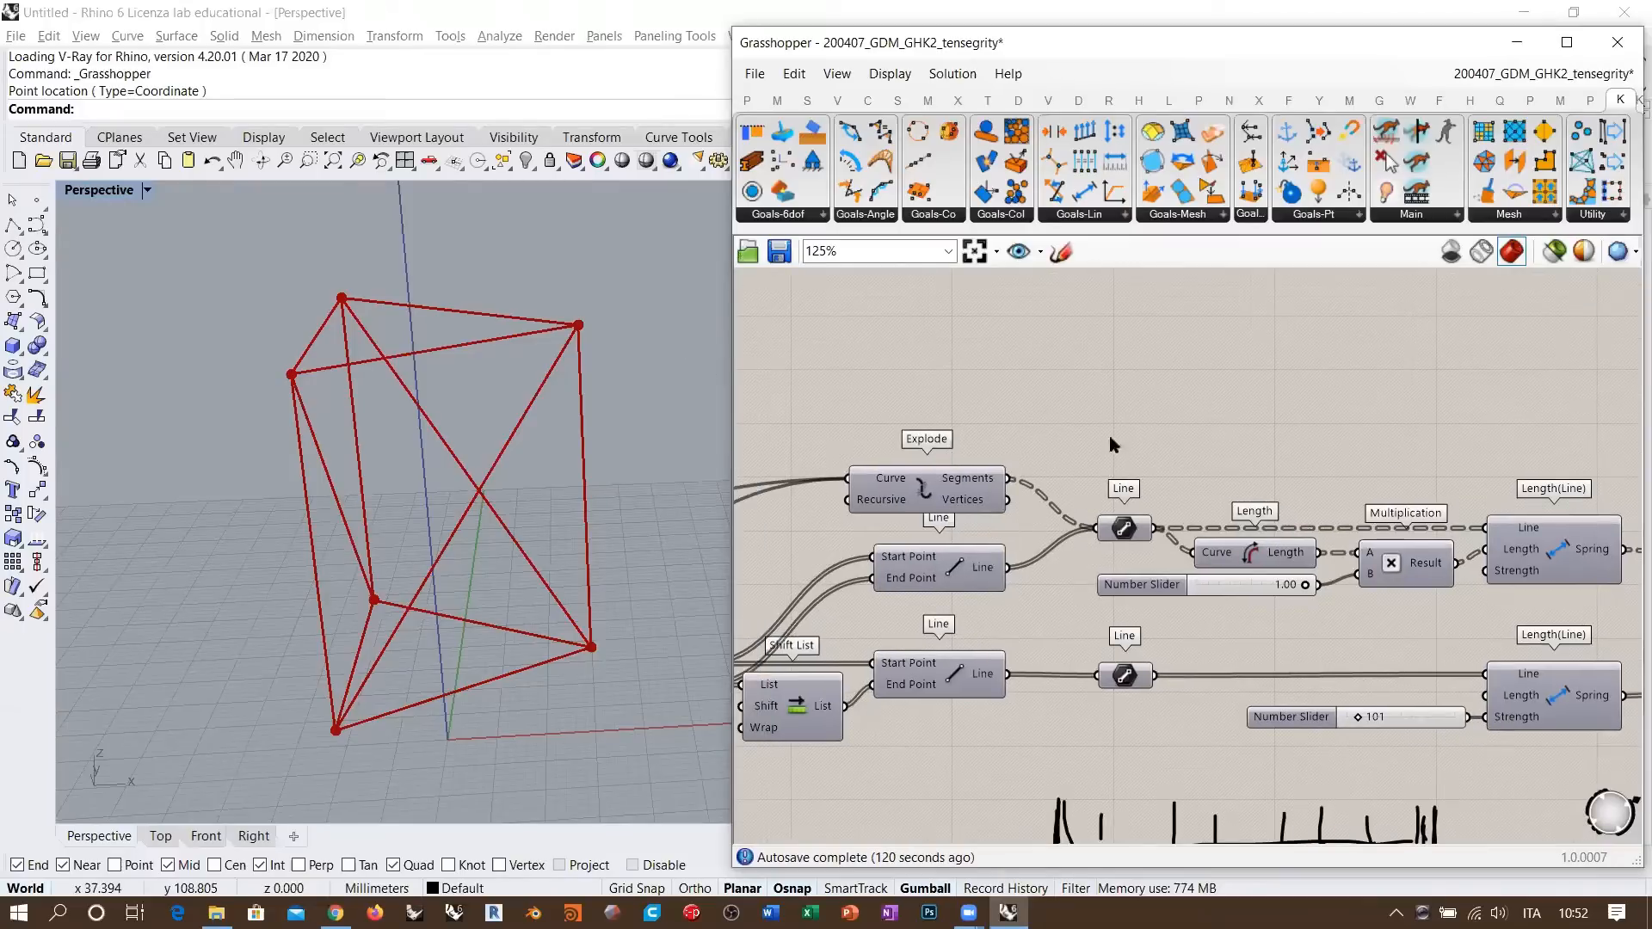
{"action": "right_click_drag", "start_coordinate": [1318, 543], "coordinate": [1142, 474]}
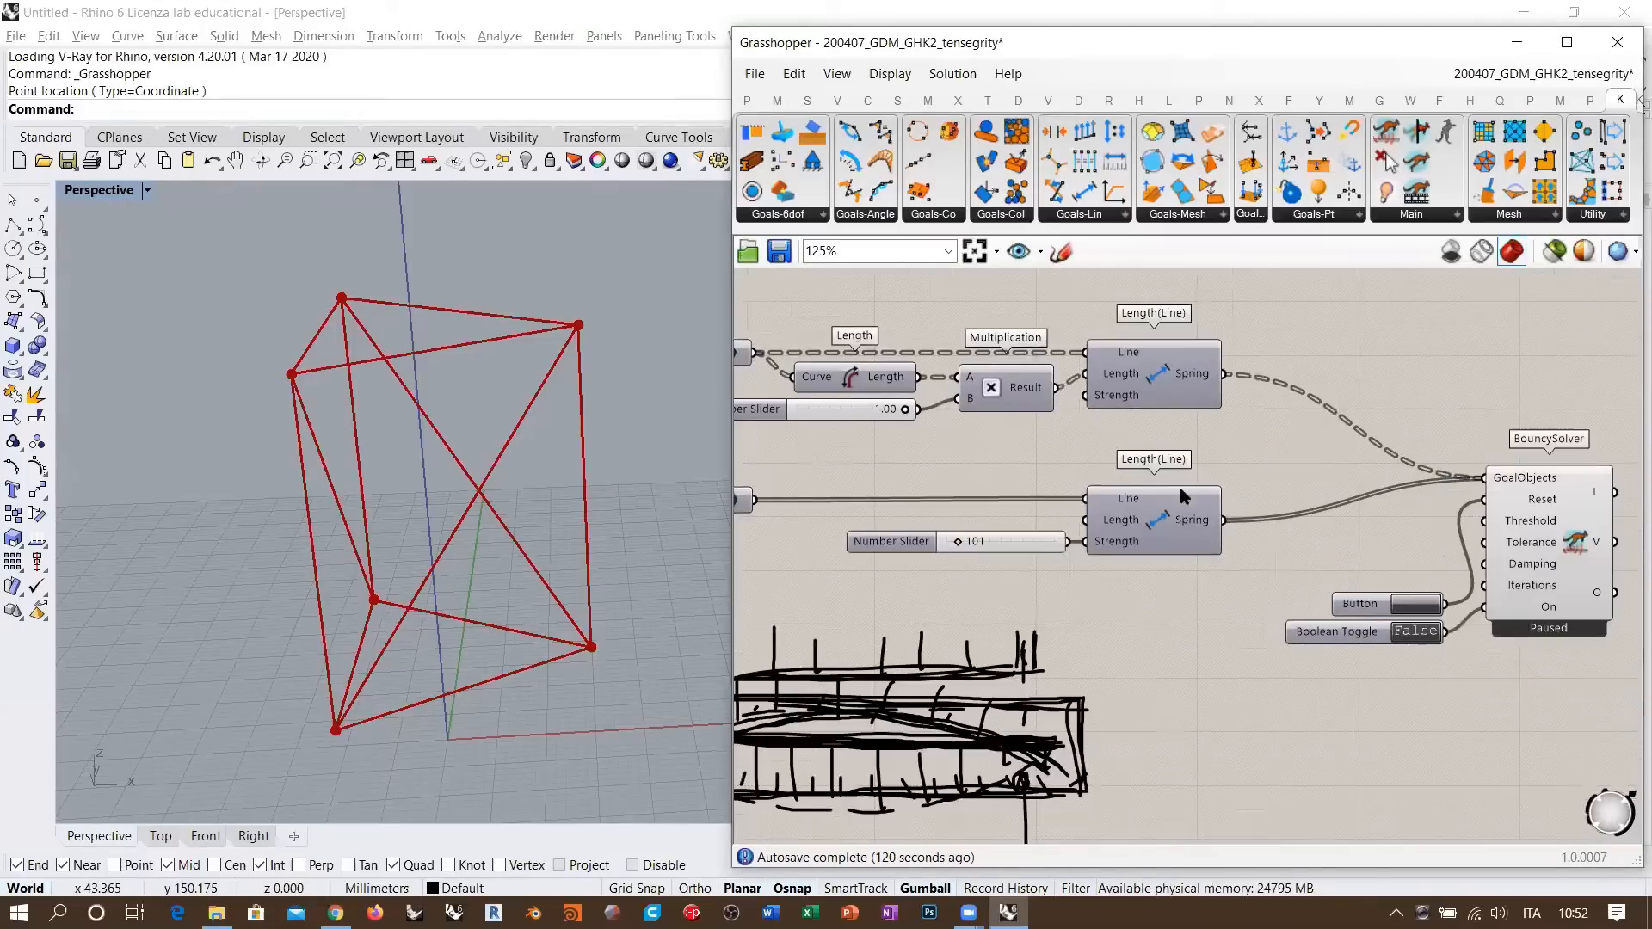
- Set the BouncySolver's Boolean Toggle to True to run the simulation
{"action": "double_click", "coordinate": [1409, 631]}
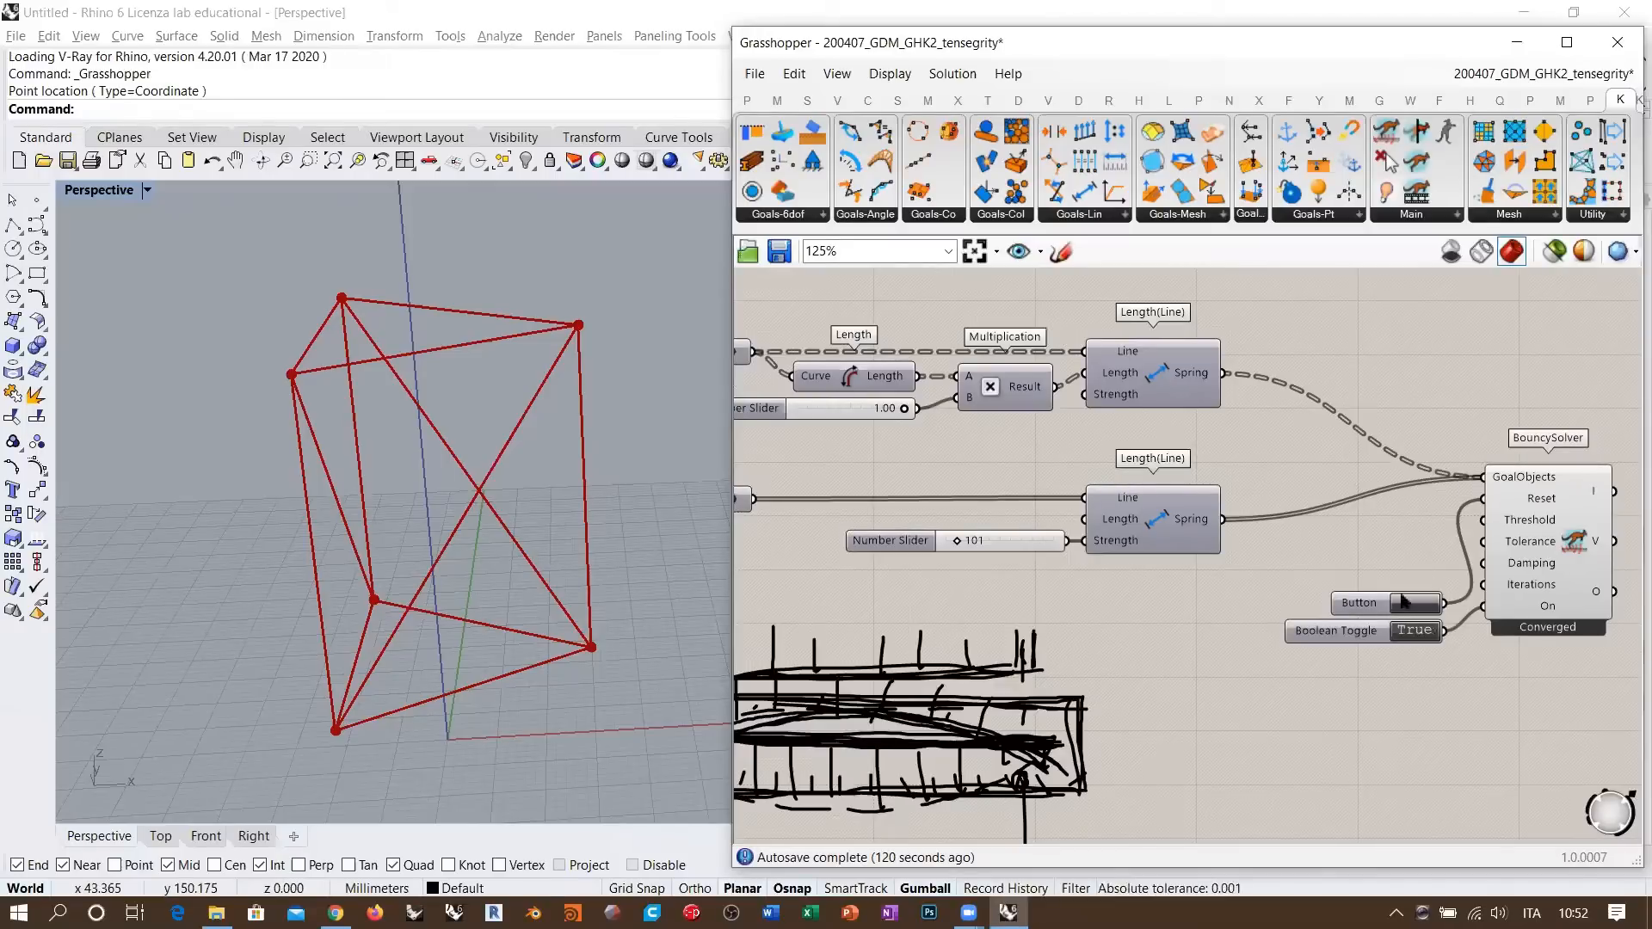
{"action": "right_click_drag", "start_coordinate": [1005, 483], "coordinate": [1125, 482]}
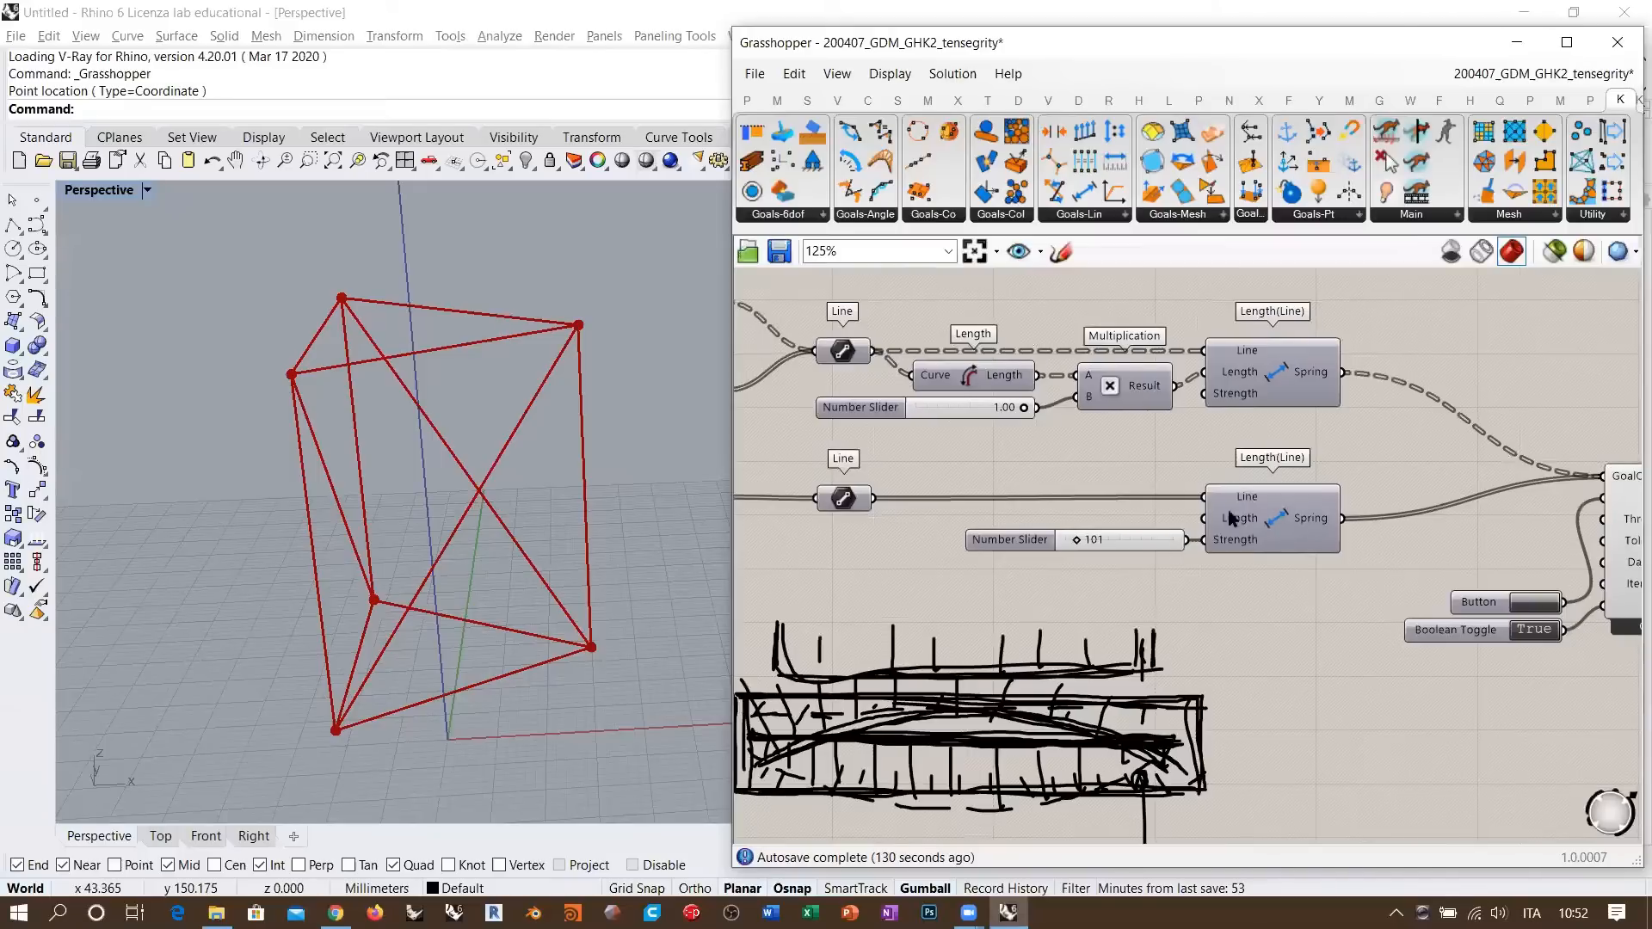
{"action": "scroll", "coordinate": [1148, 521], "scroll_direction": "up", "scroll_amount": 3}
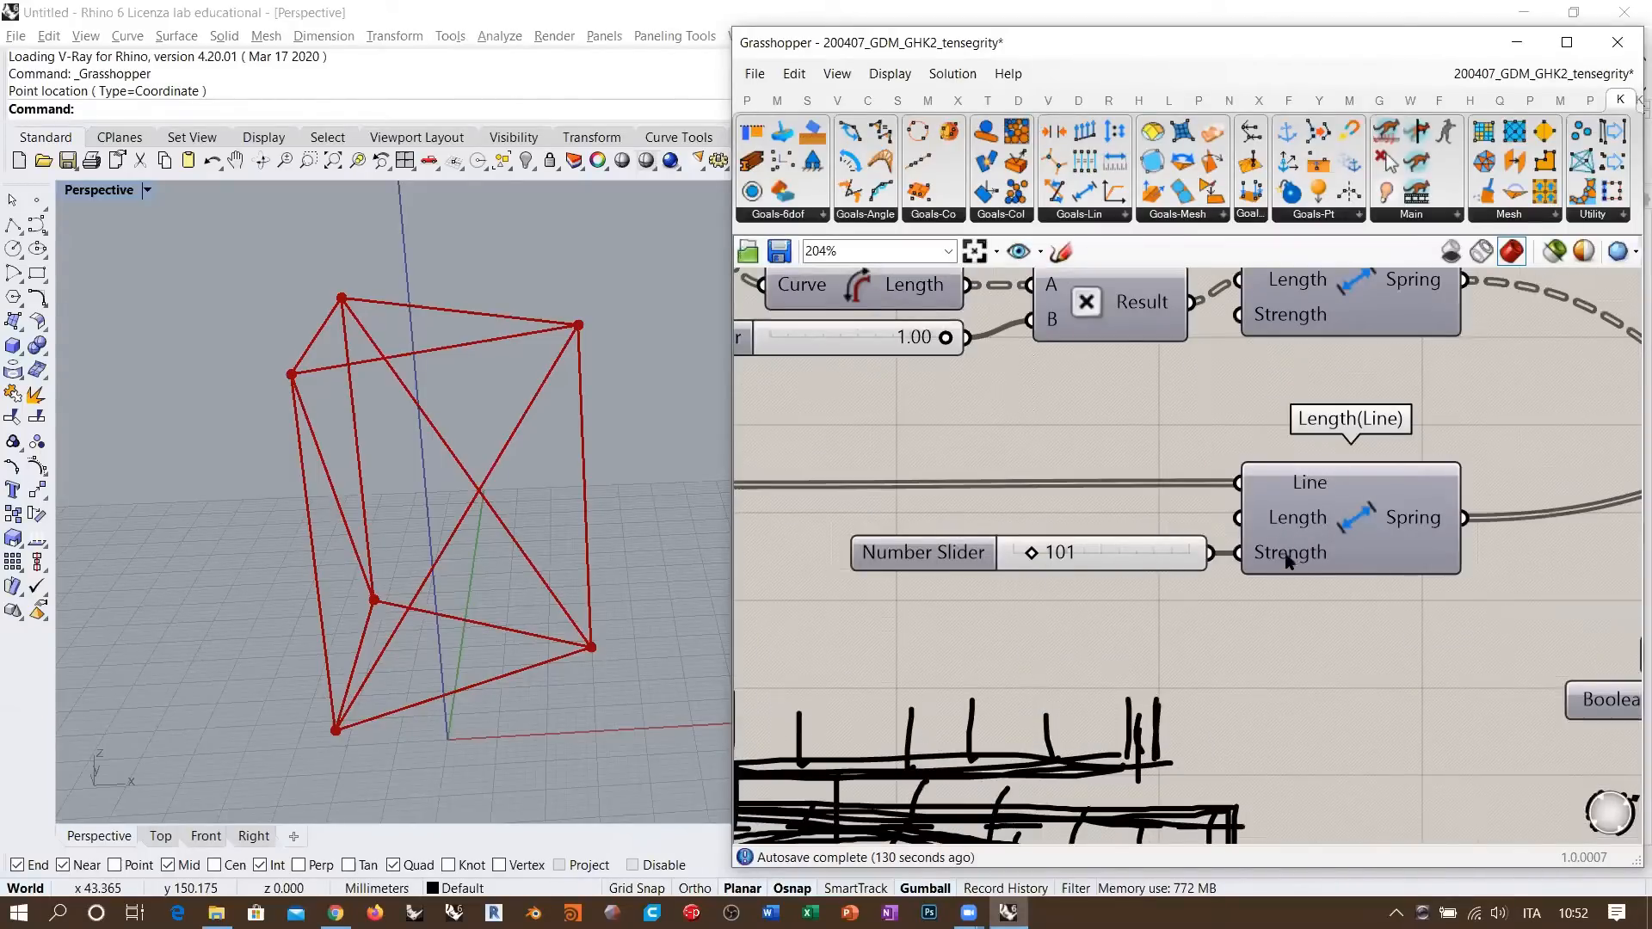
{"action": "right_click_drag", "start_coordinate": [1066, 511], "coordinate": [1205, 681]}
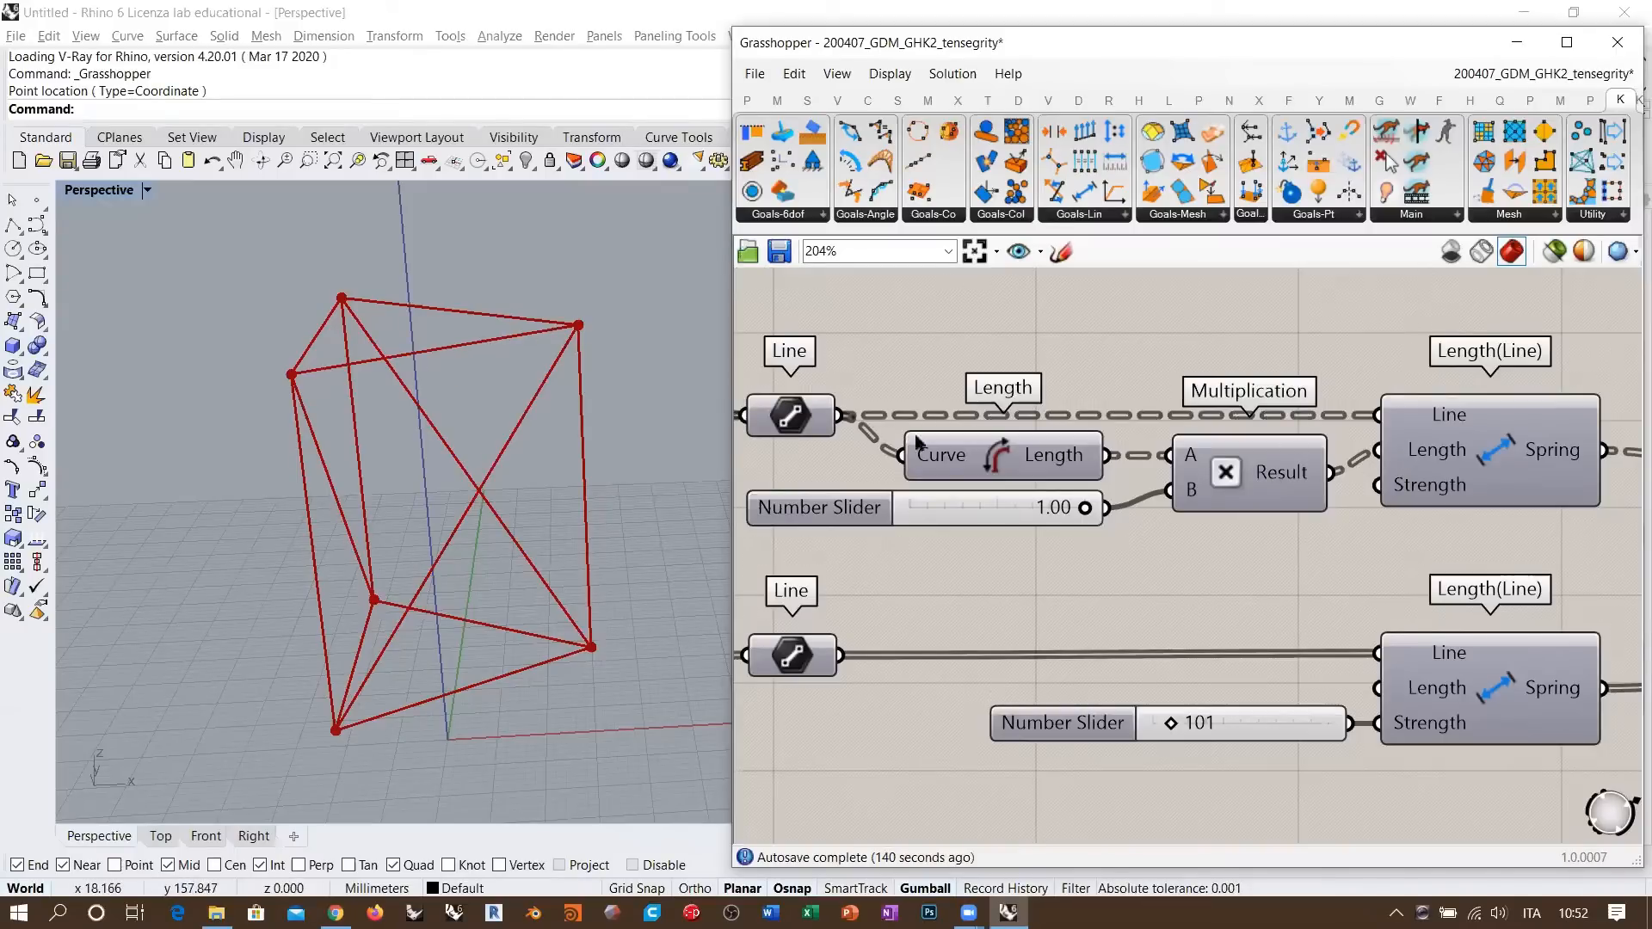
- Set the length multiplier slider for the upper Length(Line) goal to 0.97 and inspect the running tensegrity model from several angles
{"action": "left_click_drag", "start_coordinate": [1084, 508], "coordinate": [1080, 511]}
{"action": "right_click_drag", "start_coordinate": [472, 442], "coordinate": [553, 403]}
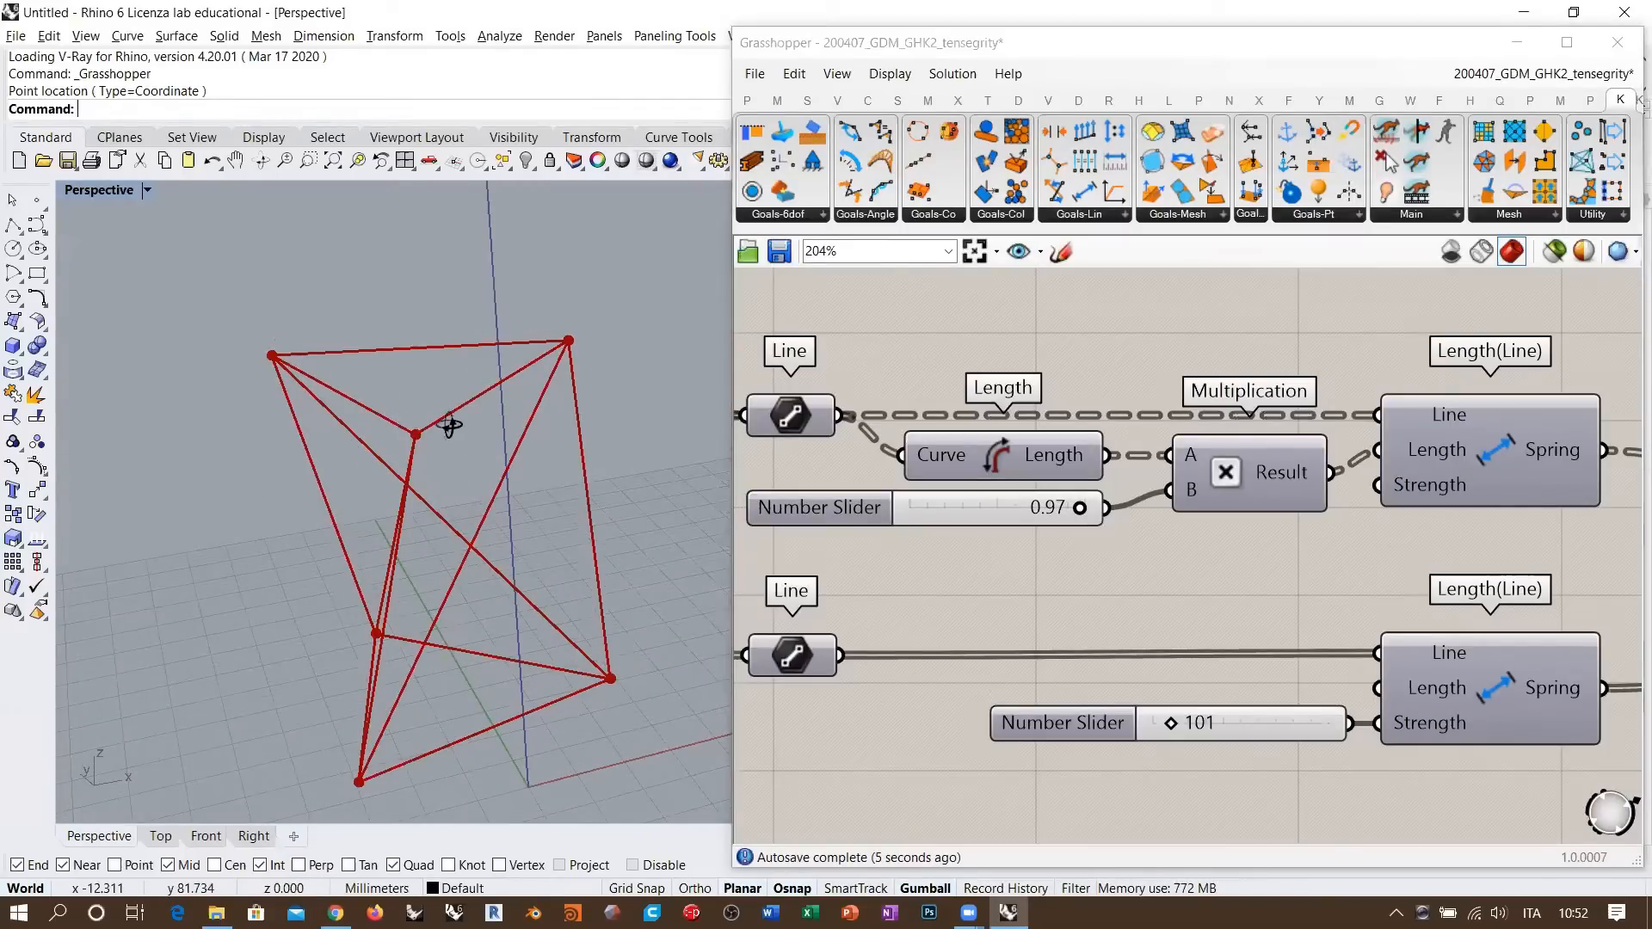
{"action": "right_click_drag", "start_coordinate": [453, 424], "coordinate": [442, 619]}
{"action": "right_click_drag", "start_coordinate": [520, 560], "coordinate": [585, 474]}
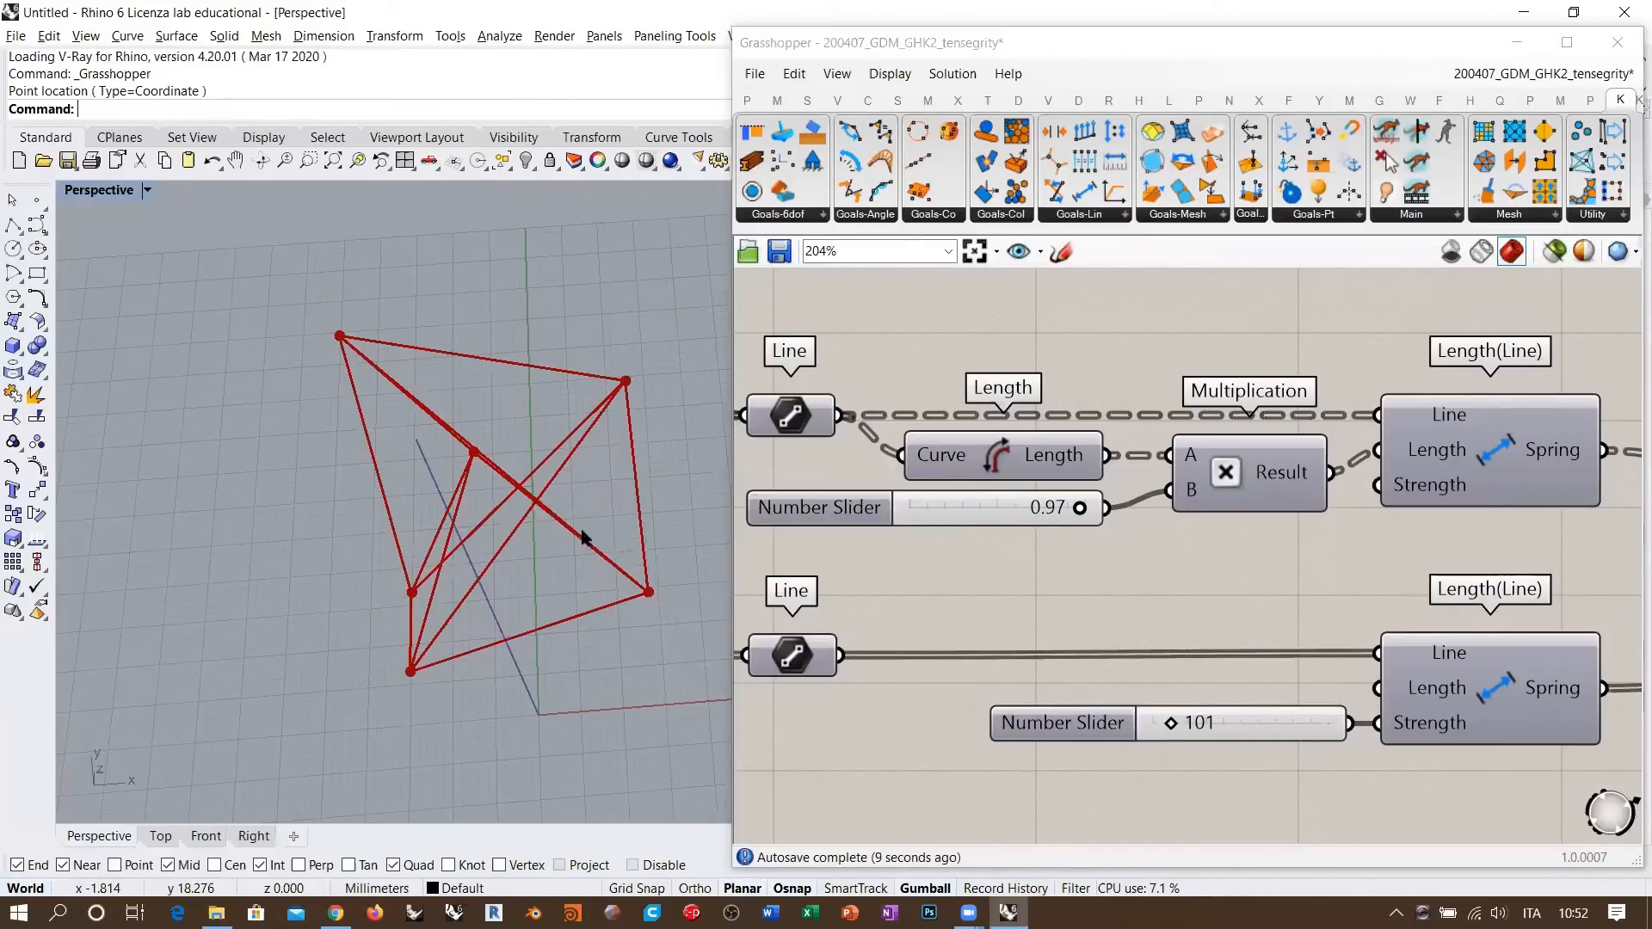
{"action": "right_click_drag", "start_coordinate": [582, 538], "coordinate": [572, 443]}
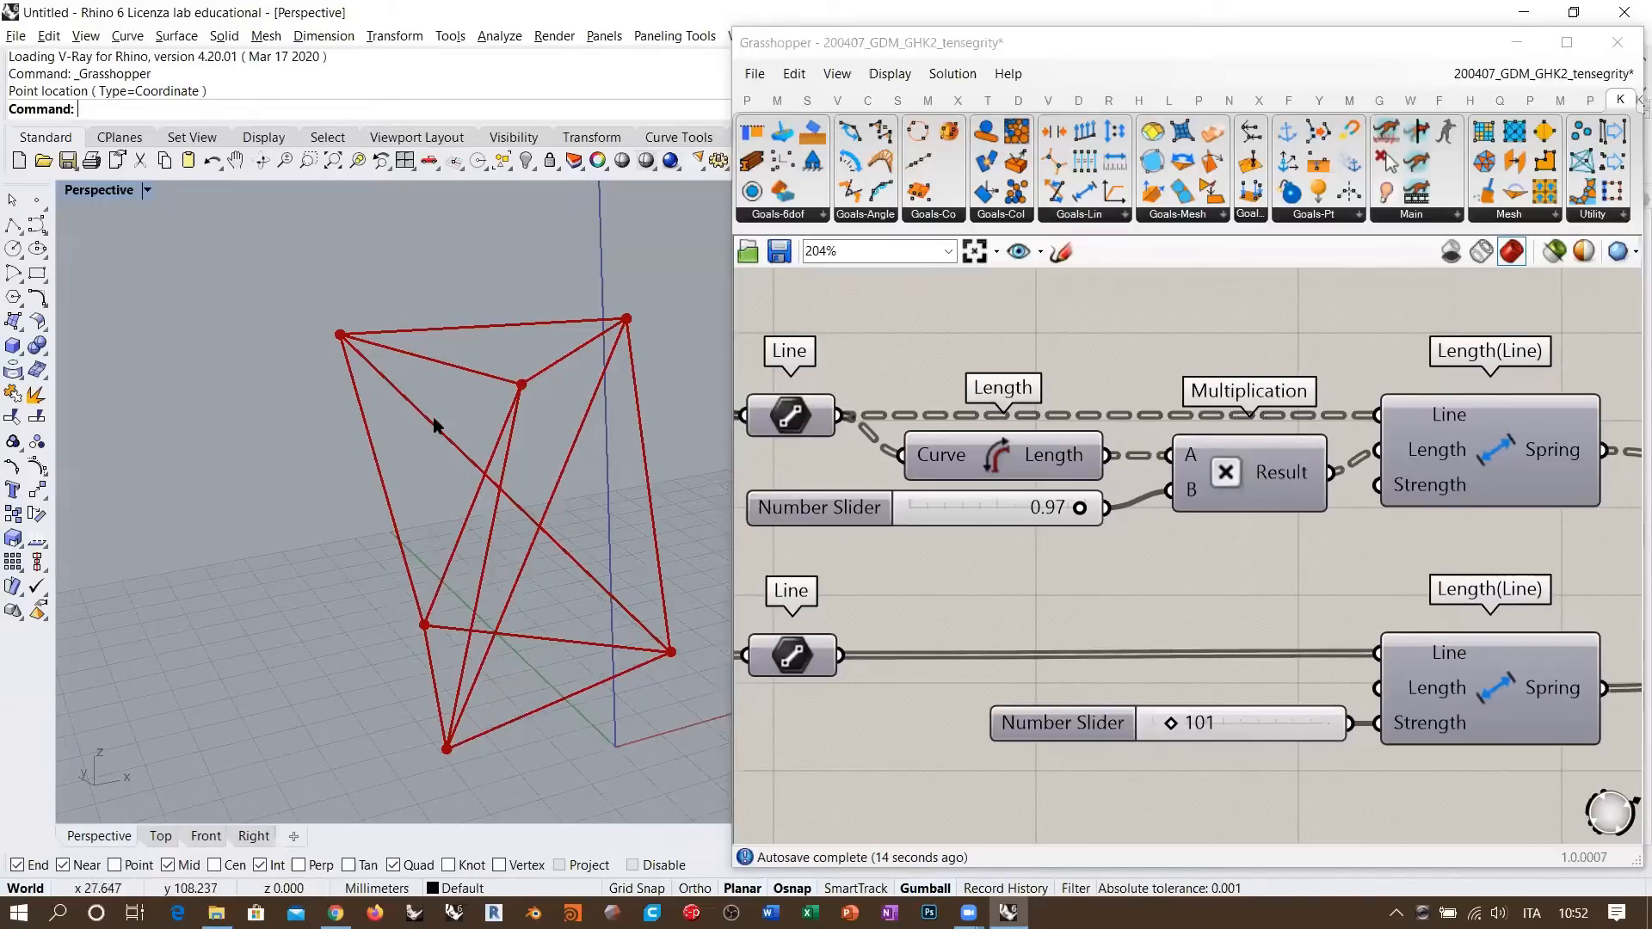
{"action": "right_click_drag", "start_coordinate": [590, 576], "coordinate": [569, 635]}
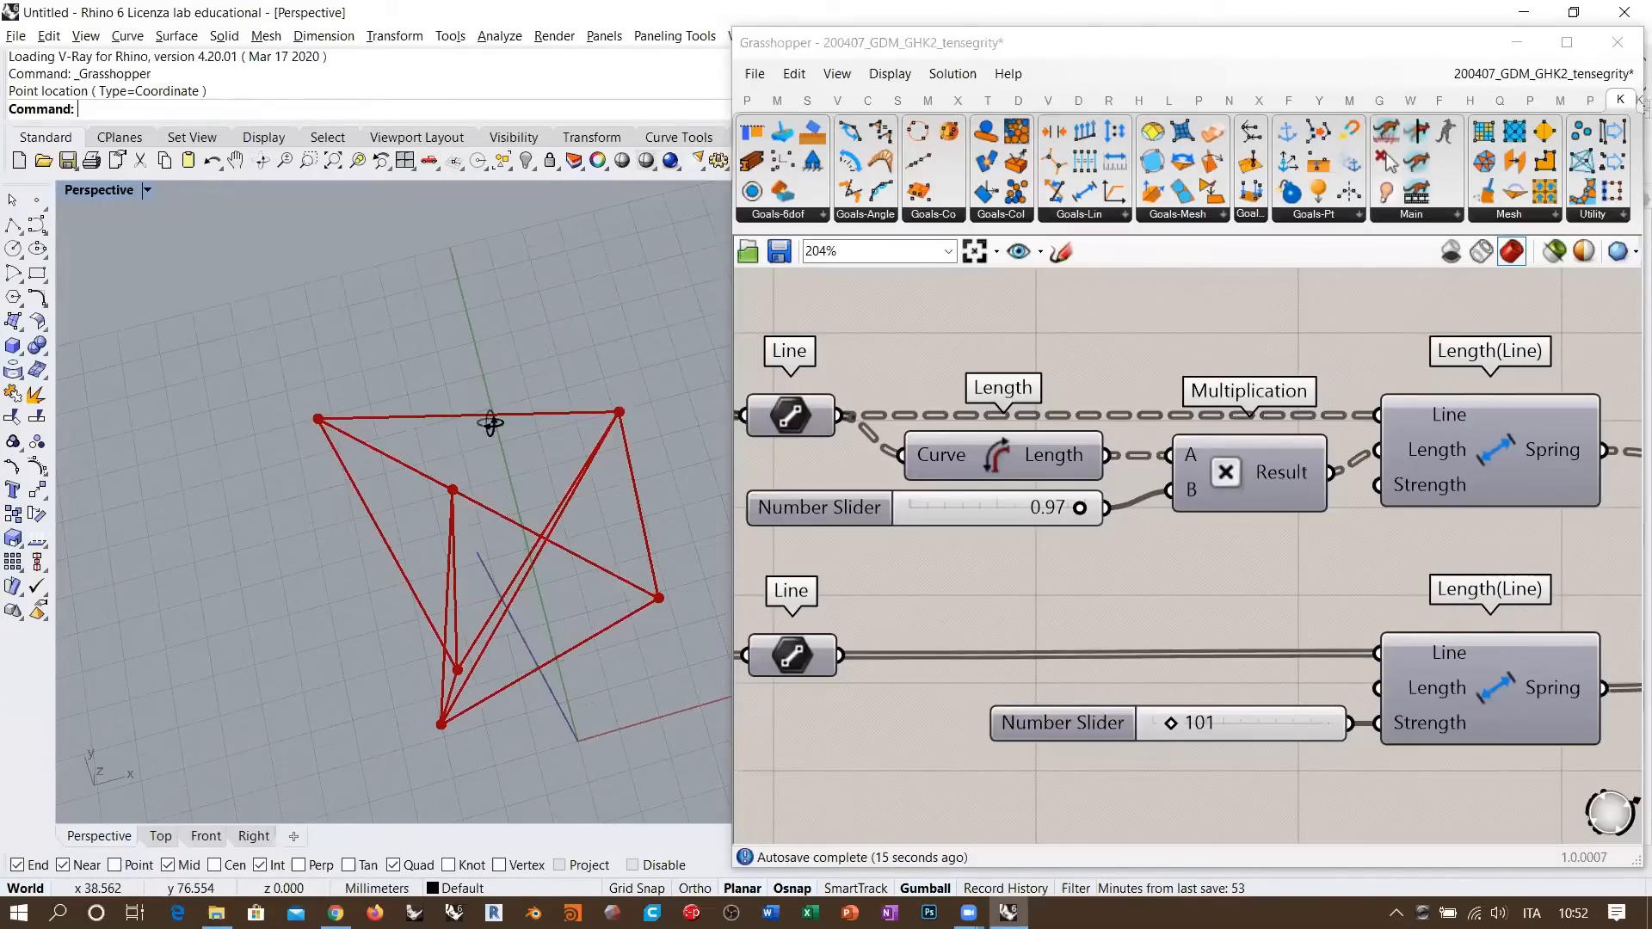
{"action": "right_click_drag", "start_coordinate": [599, 411], "coordinate": [463, 606]}
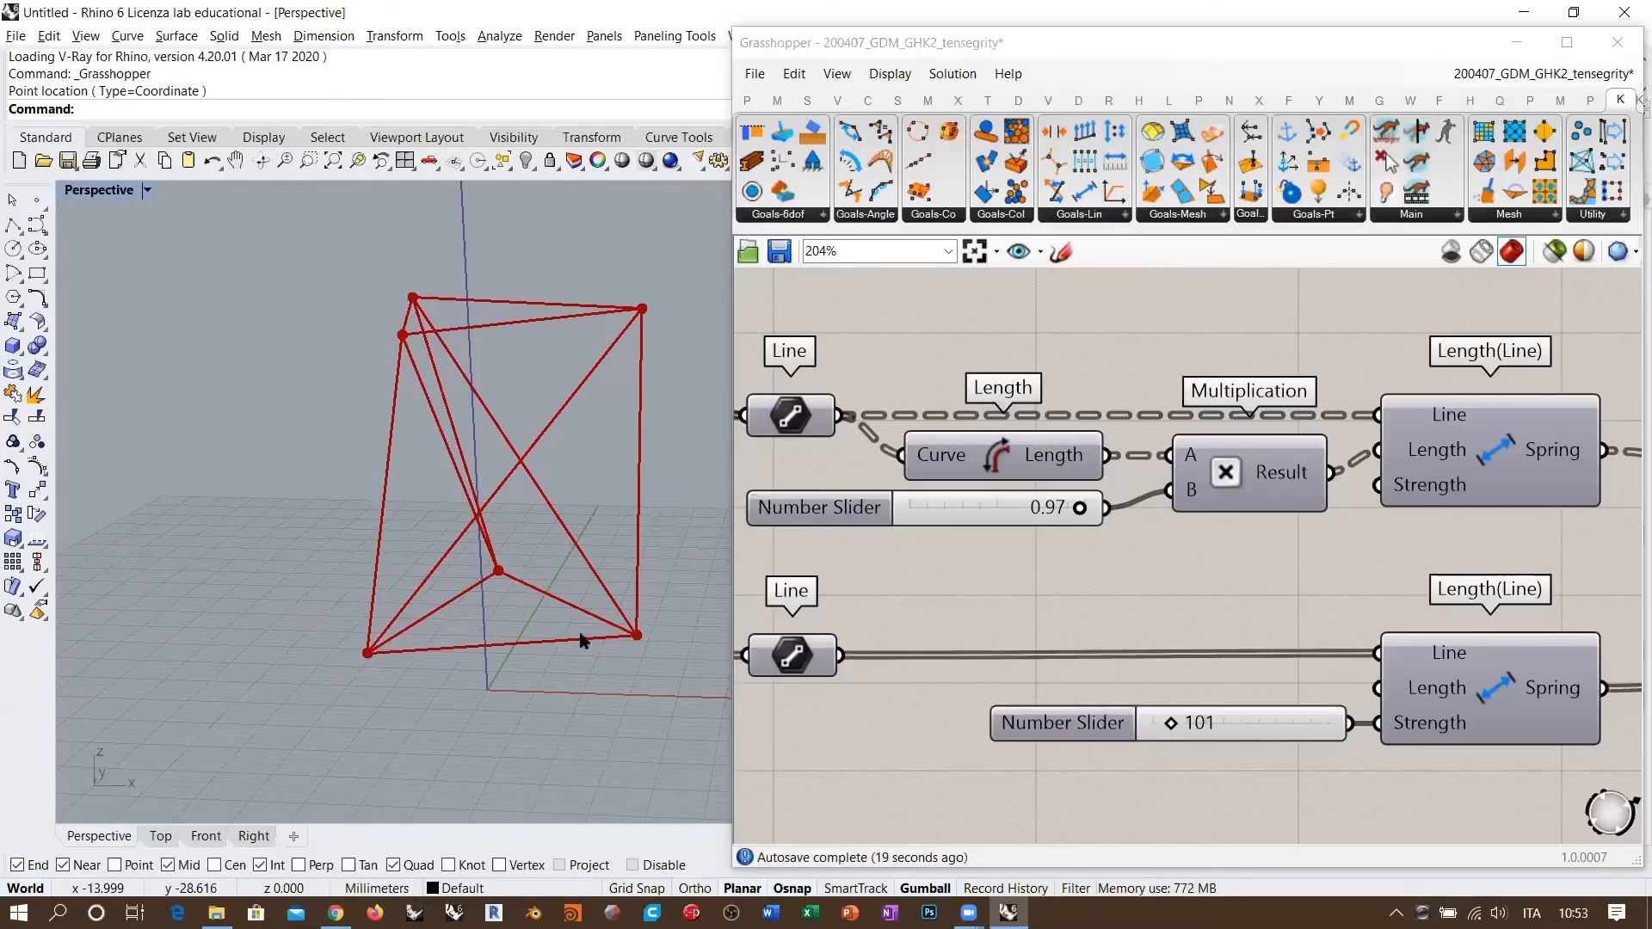
{"action": "mouse_move", "coordinate": [481, 499]}
{"action": "right_mouse_down"}
{"action": "mouse_move", "coordinate": [477, 483]}
{"action": "mouse_move", "coordinate": [471, 516]}
{"action": "right_mouse_up"}
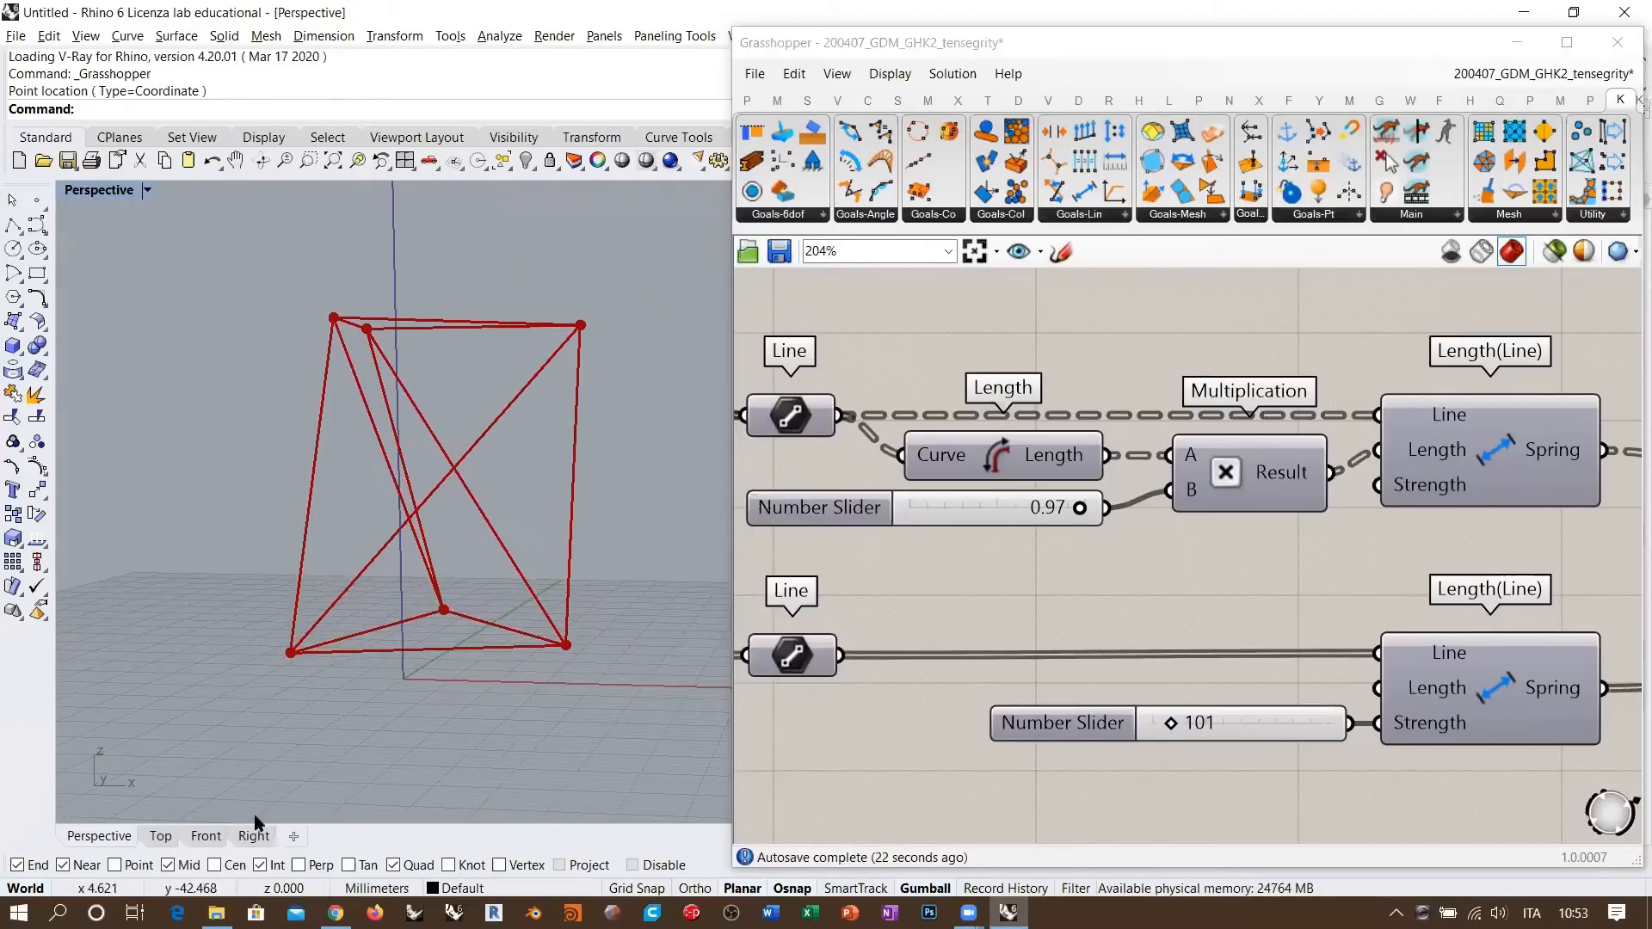
- Examine the tensegrity model in the Front view, including its lower corner node close up
{"action": "left_click", "coordinate": [207, 836]}
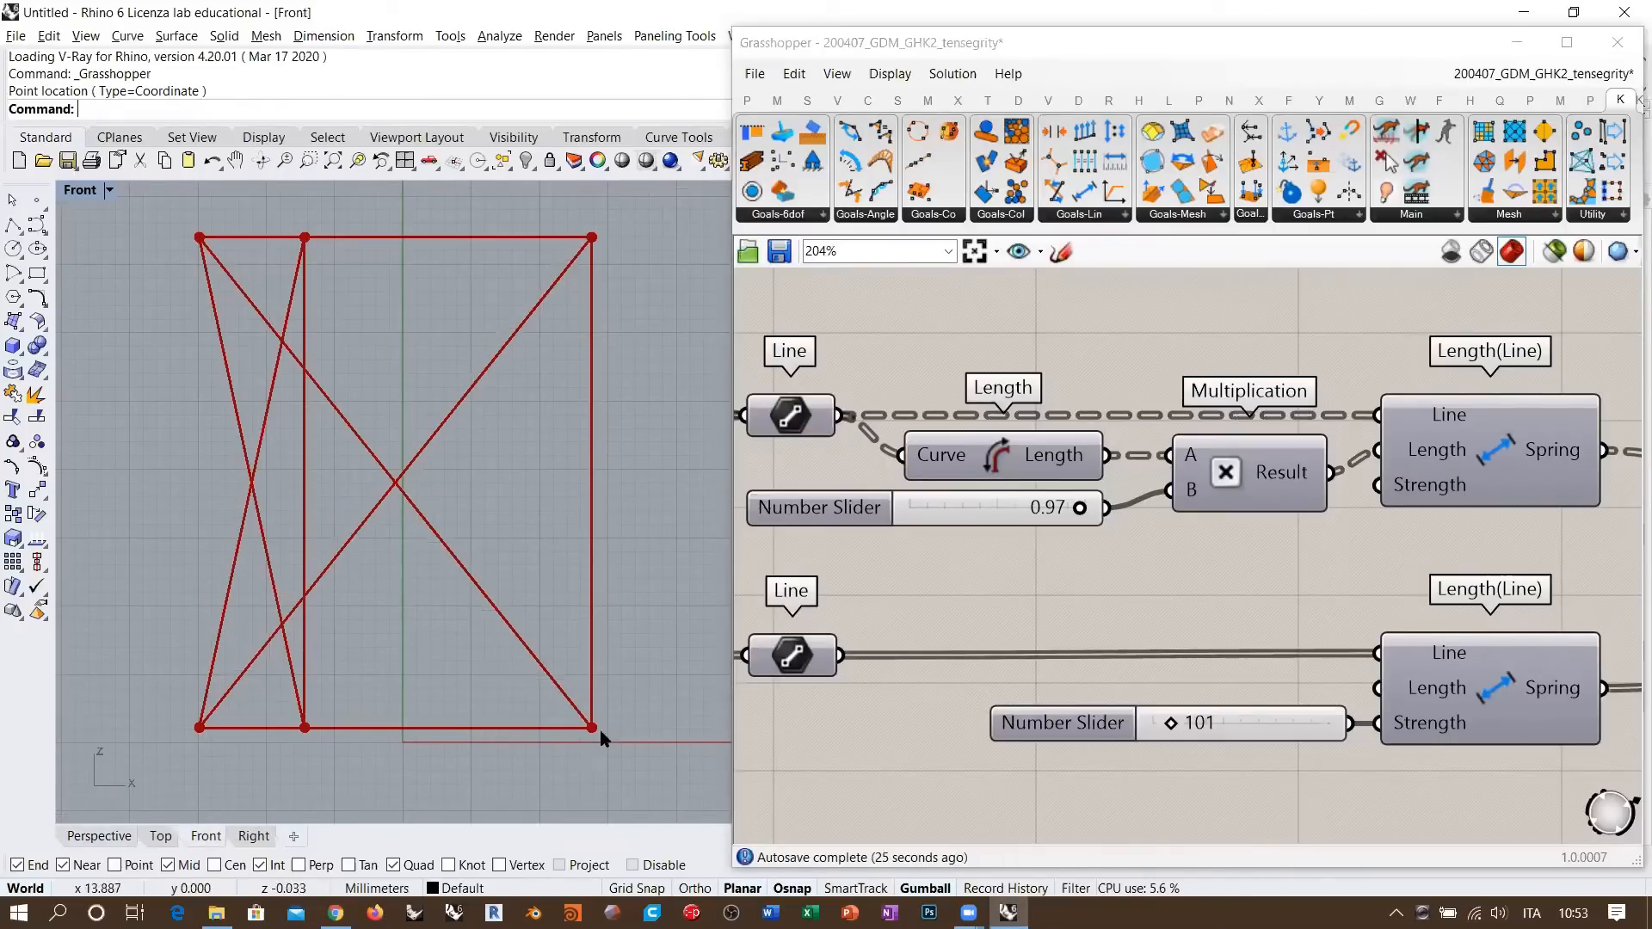
{"action": "scroll", "coordinate": [607, 735], "scroll_direction": "up", "scroll_amount": 10}
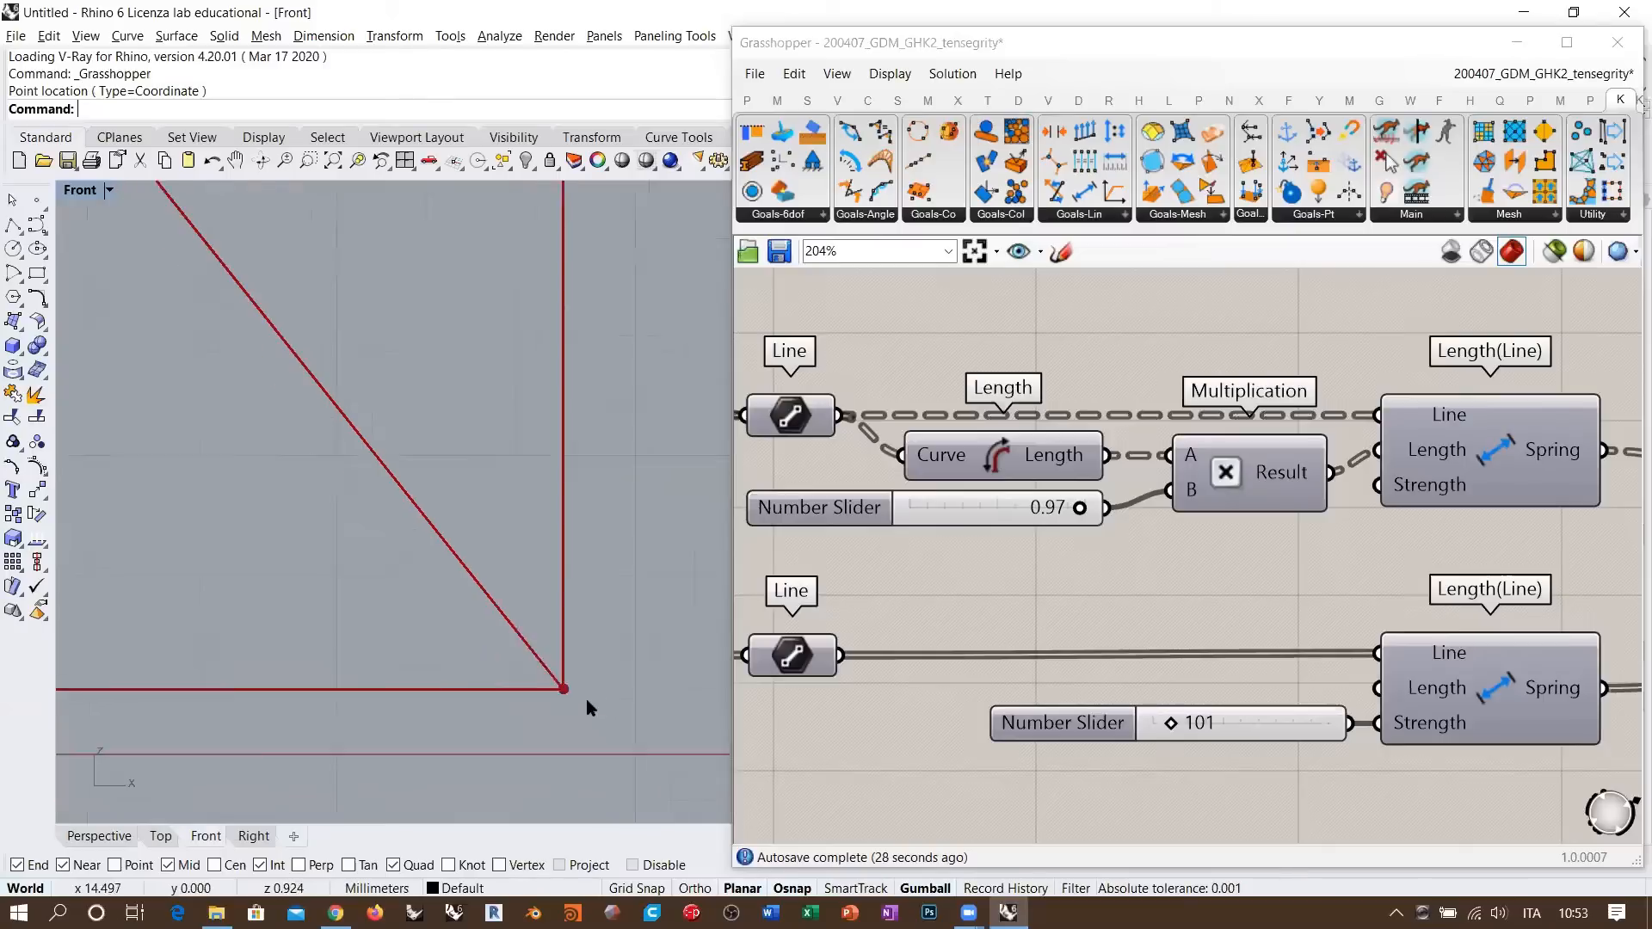
{"action": "scroll", "coordinate": [581, 702], "scroll_direction": "down", "scroll_amount": 6}
{"action": "scroll", "coordinate": [518, 560], "scroll_direction": "up", "scroll_amount": 2}
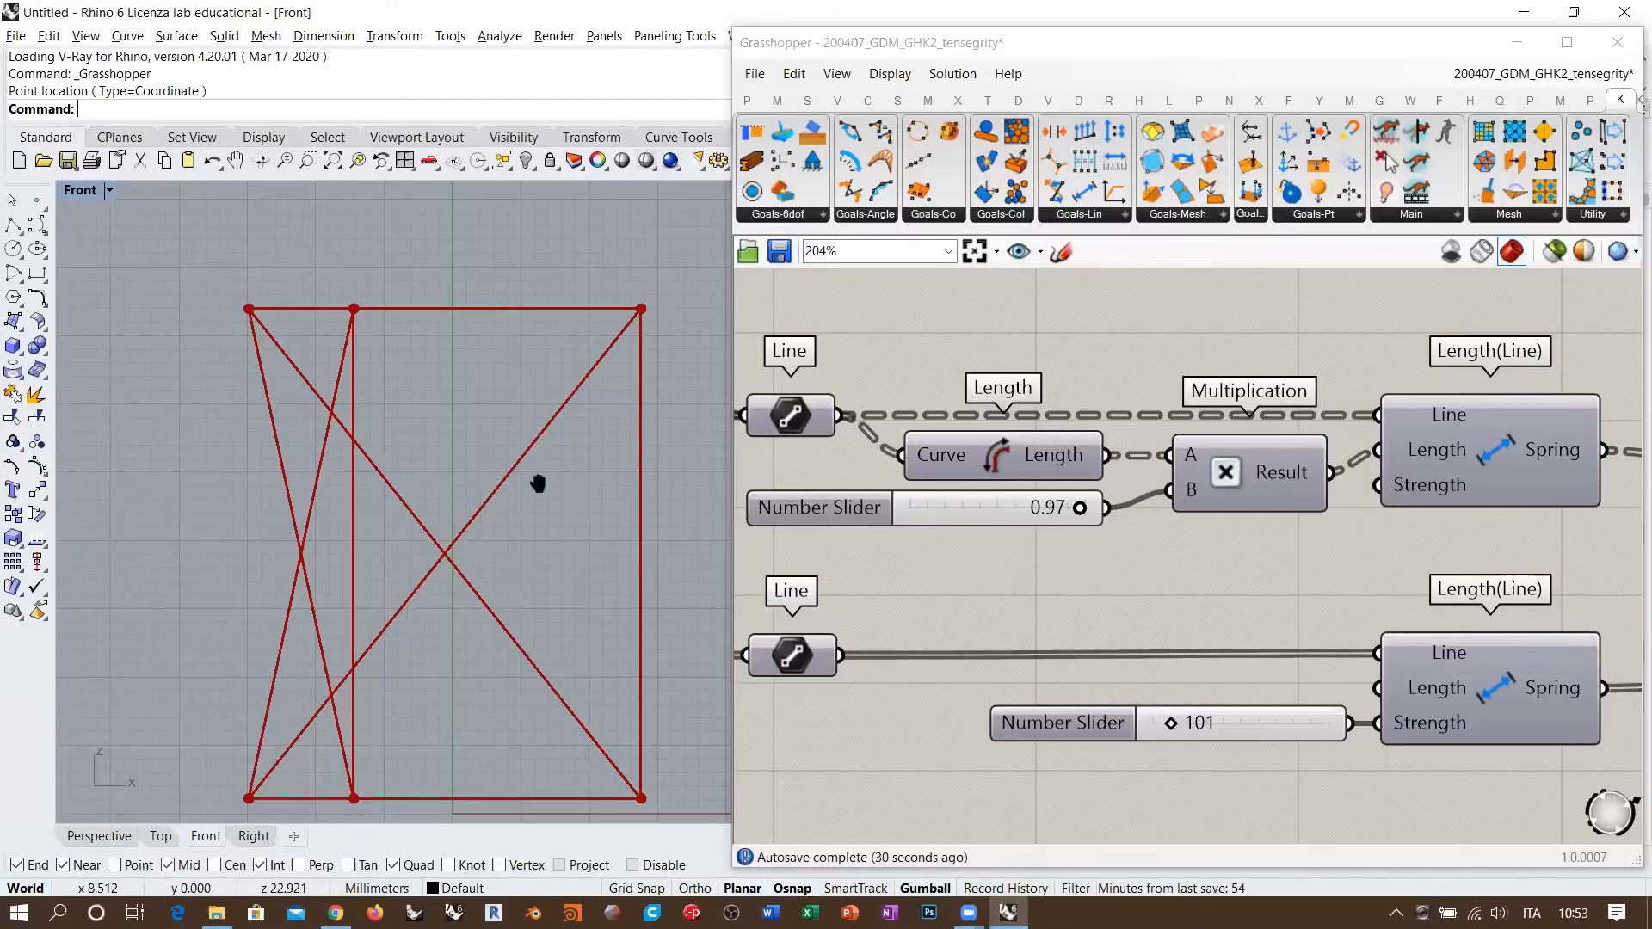
{"action": "right_click_drag", "start_coordinate": [538, 482], "coordinate": [470, 440]}
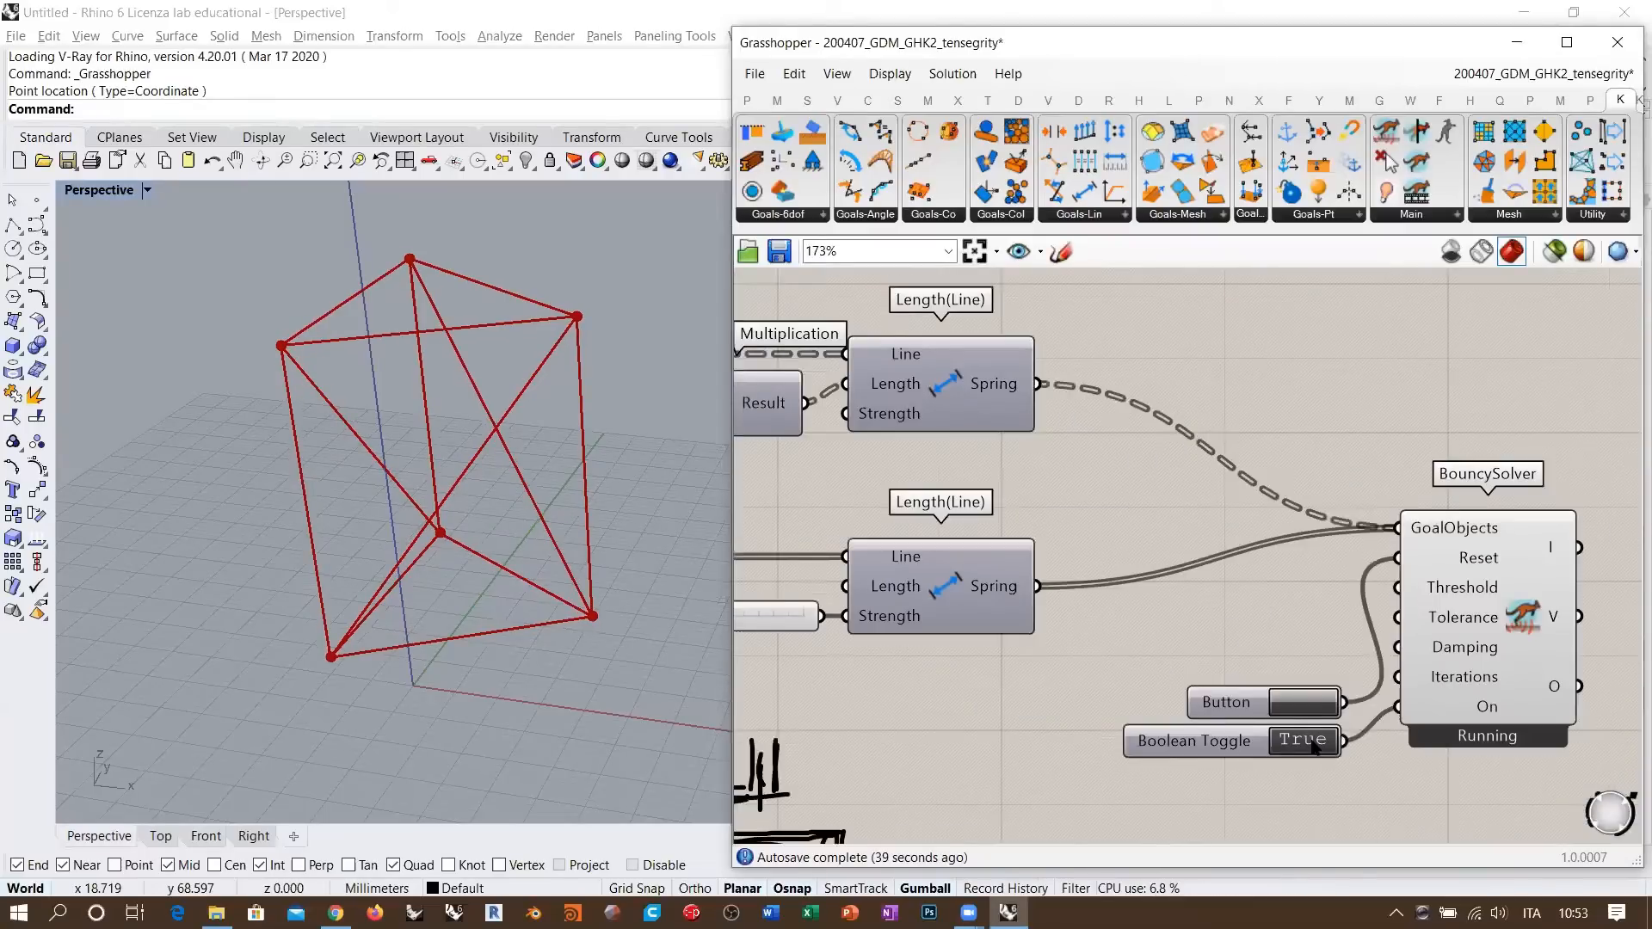
- Set the BouncySolver's Boolean Toggle to False and add Load and Anchor goals above the line components
{"action": "double_click", "coordinate": [1314, 742]}
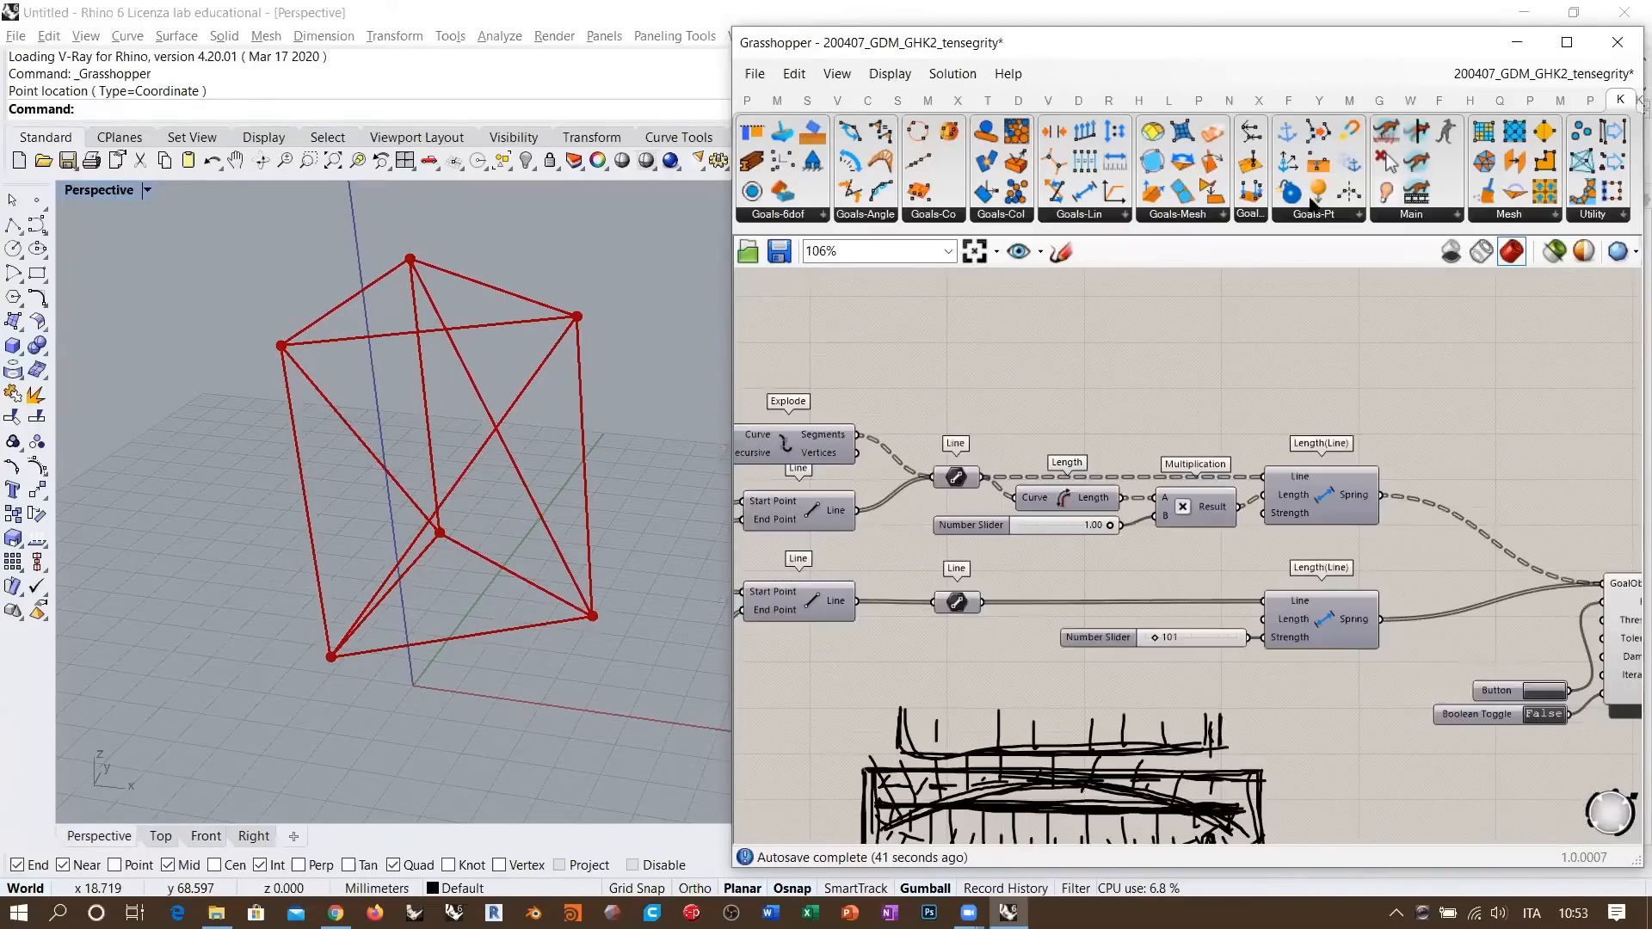
{"action": "left_click_drag", "start_coordinate": [1317, 193], "coordinate": [1309, 368]}
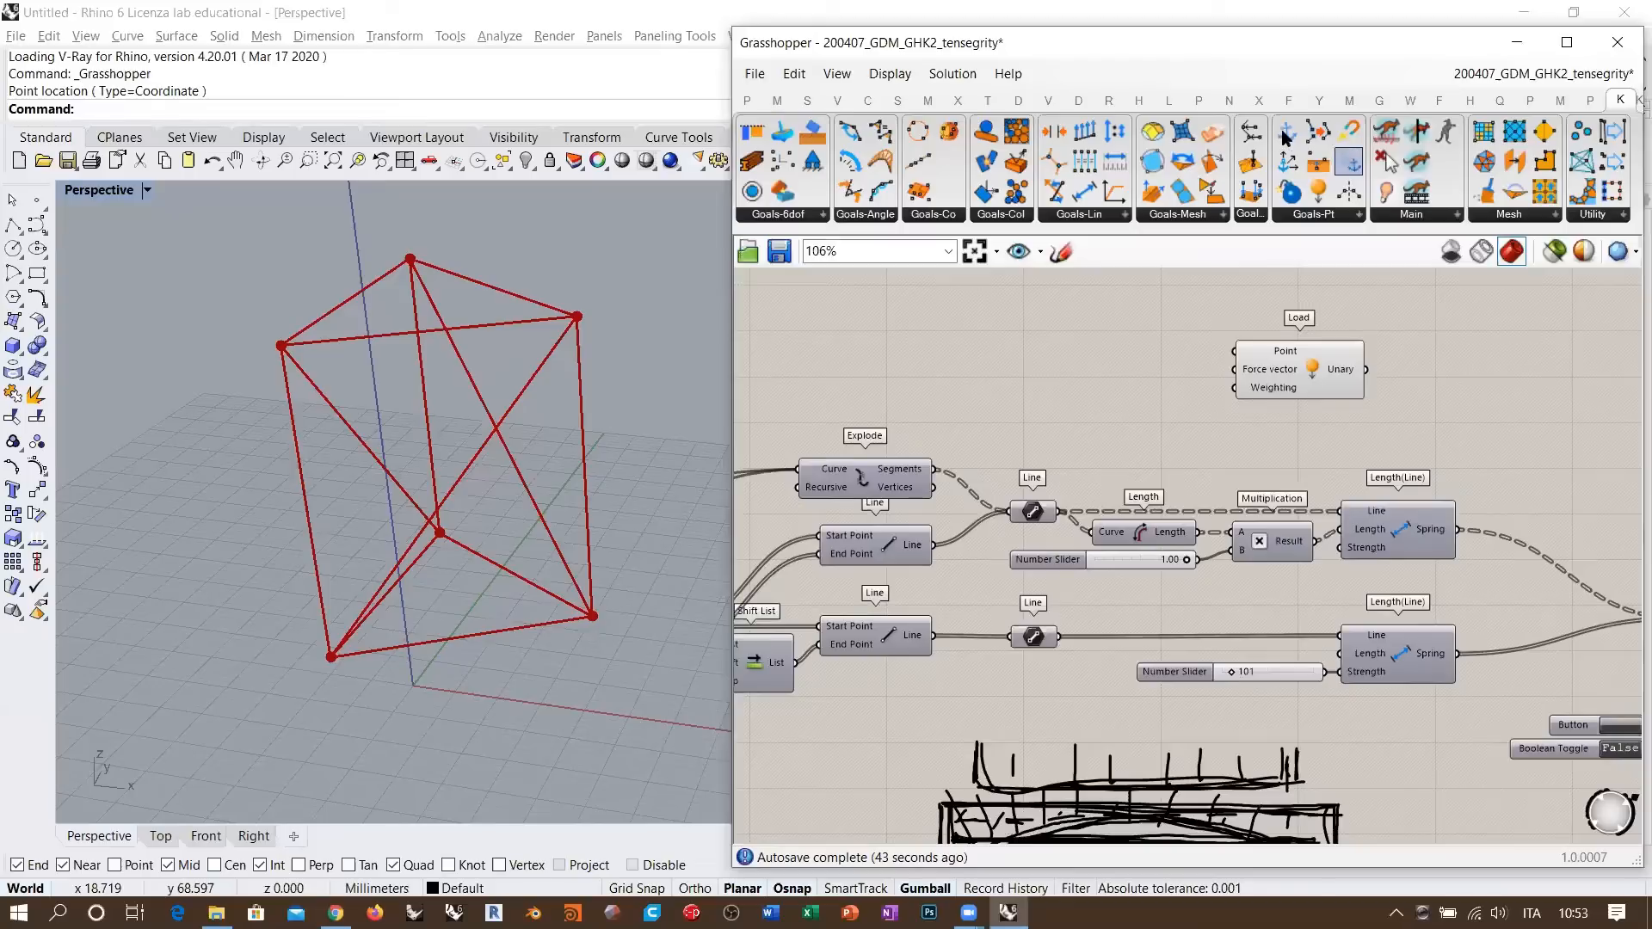
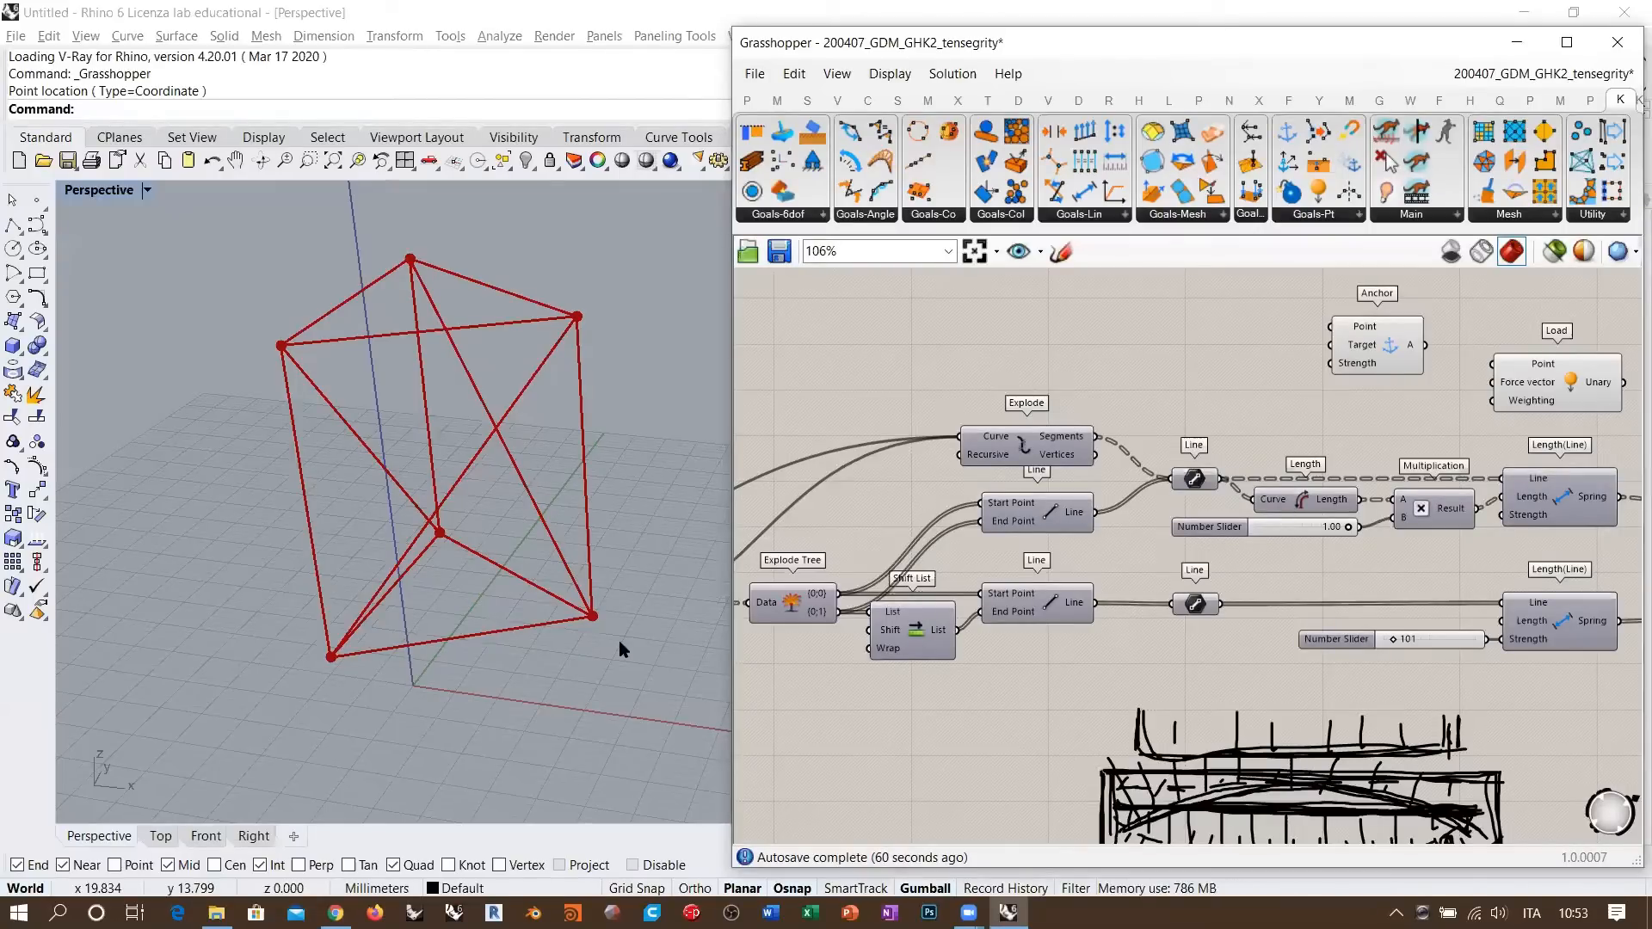
{"action": "mouse_move", "coordinate": [578, 560]}
{"action": "right_mouse_down"}
{"action": "mouse_move", "coordinate": [564, 468]}
{"action": "mouse_move", "coordinate": [586, 542]}
{"action": "right_mouse_up"}
{"action": "right_click_drag", "start_coordinate": [561, 396], "coordinate": [555, 371]}
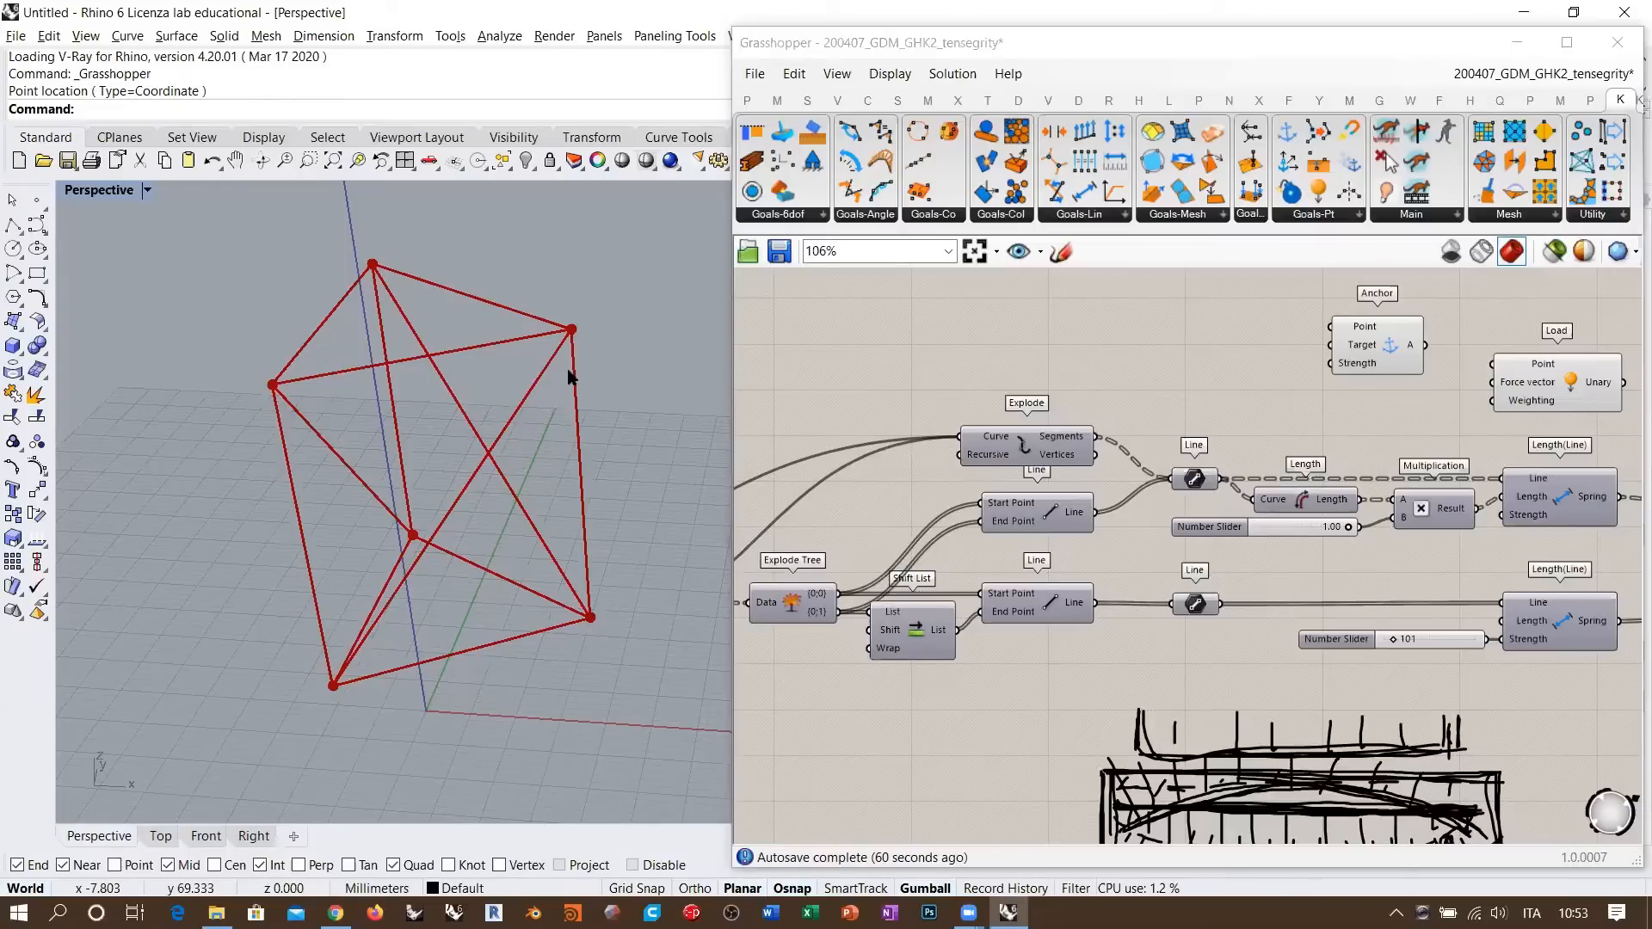
{"action": "right_click_drag", "start_coordinate": [460, 508], "coordinate": [508, 473]}
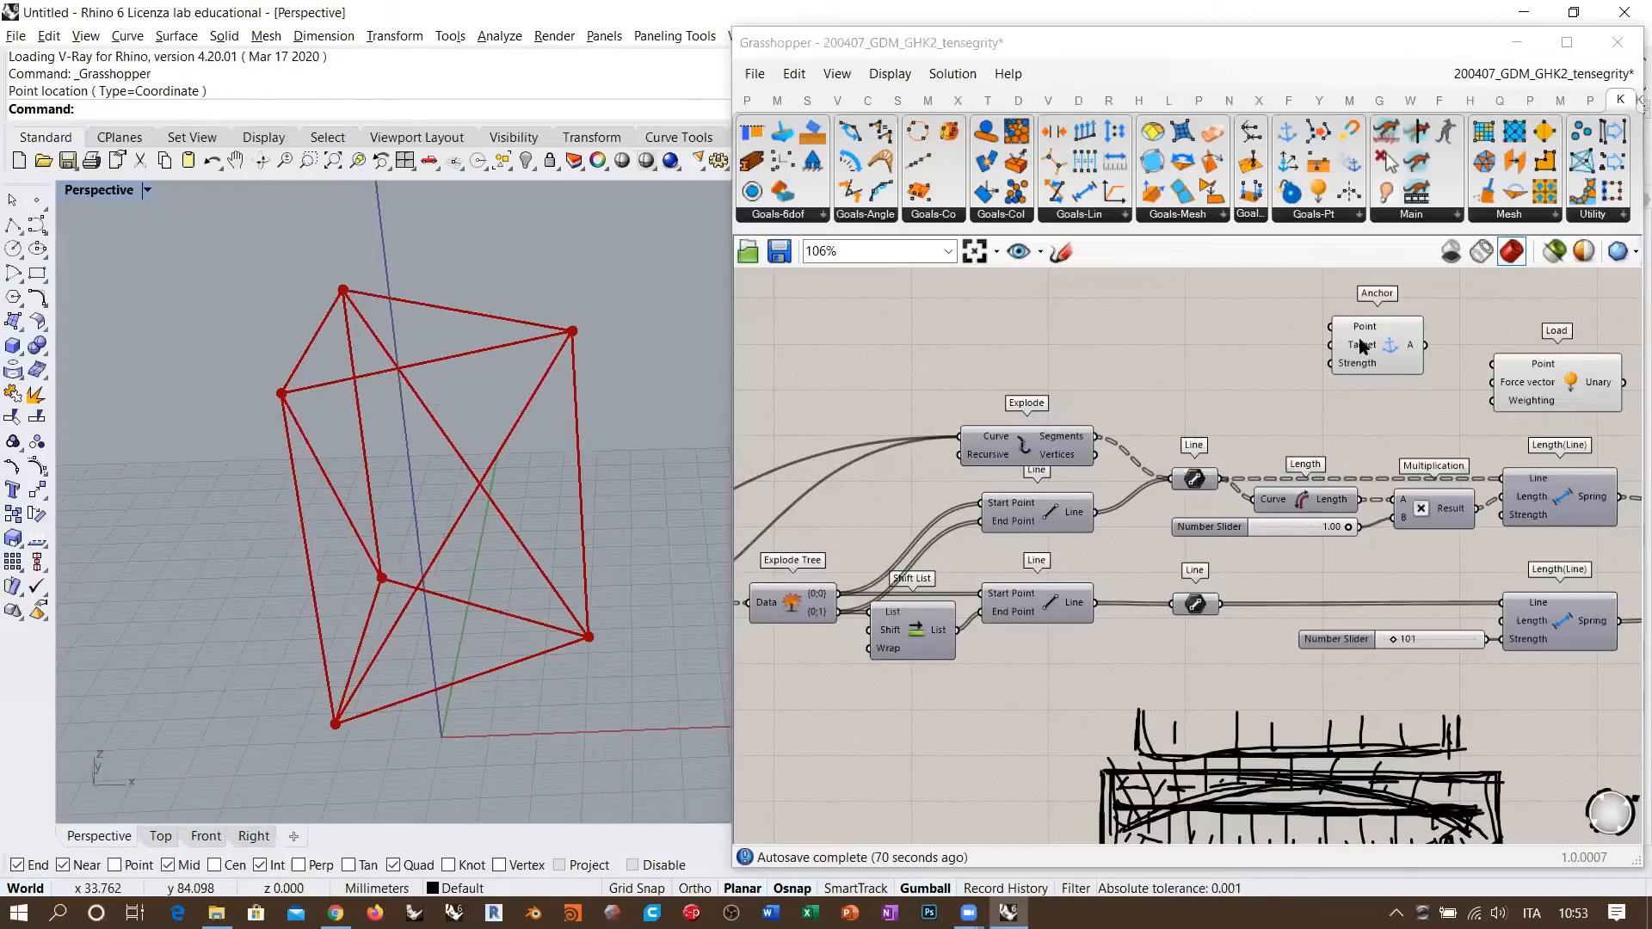
- Arrange the Anchor goal directly above the Explode component, with the Load goal stacked over it
{"action": "left_click_drag", "start_coordinate": [1361, 346], "coordinate": [1332, 333]}
{"action": "left_click", "coordinate": [1204, 337]}
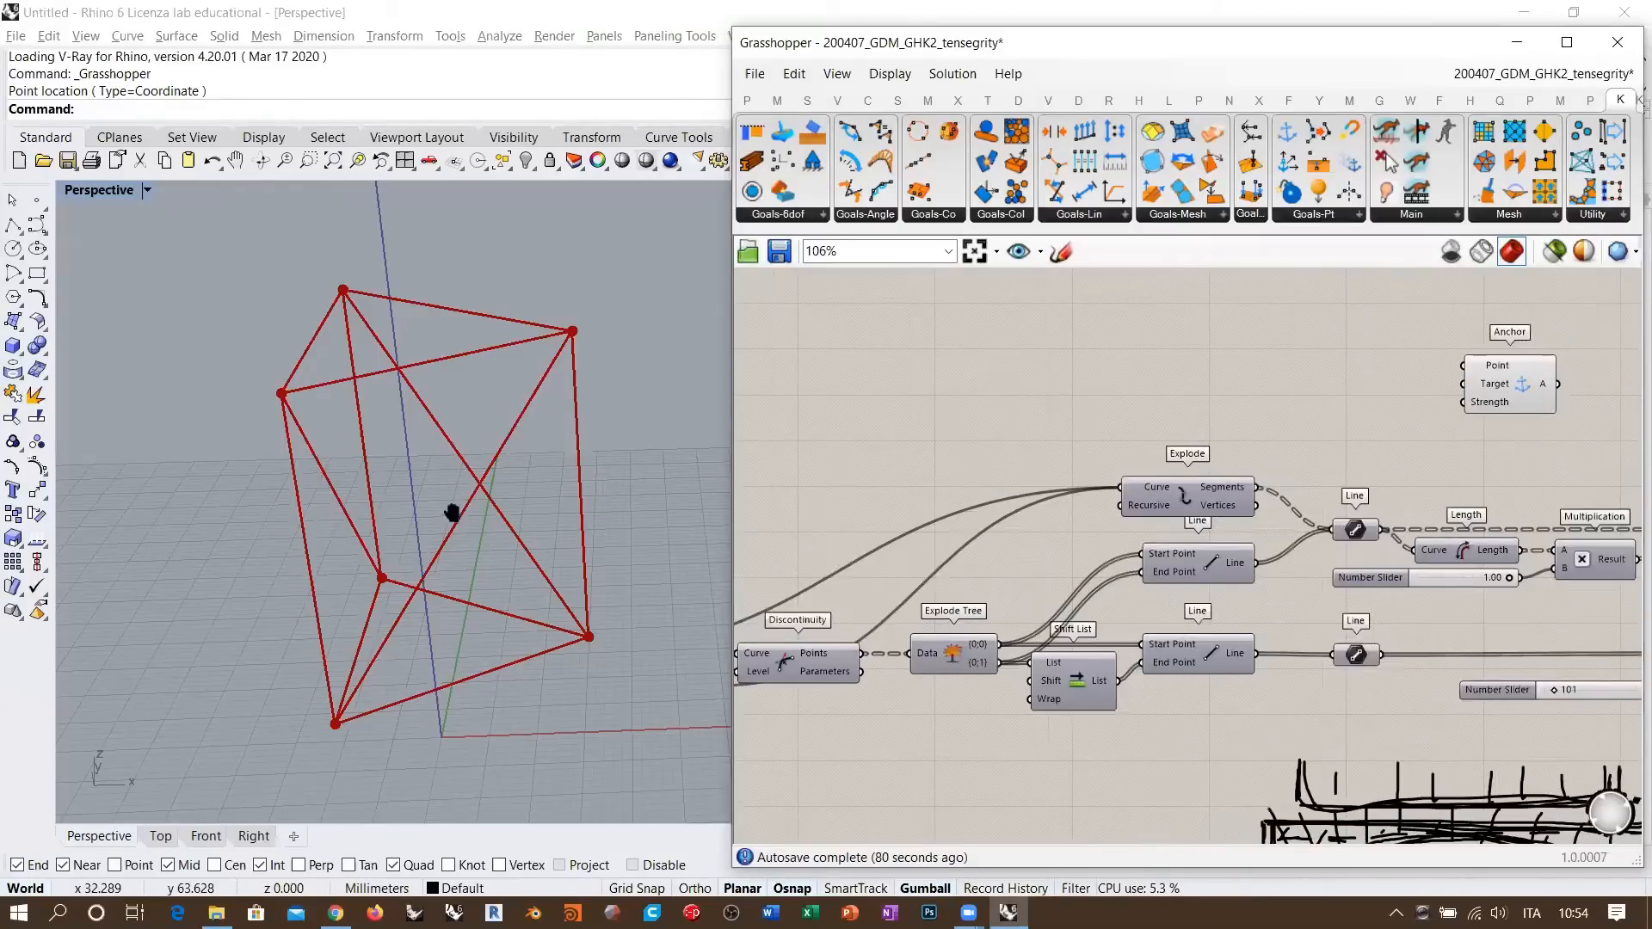
{"action": "right_click_drag", "start_coordinate": [452, 513], "coordinate": [524, 501]}
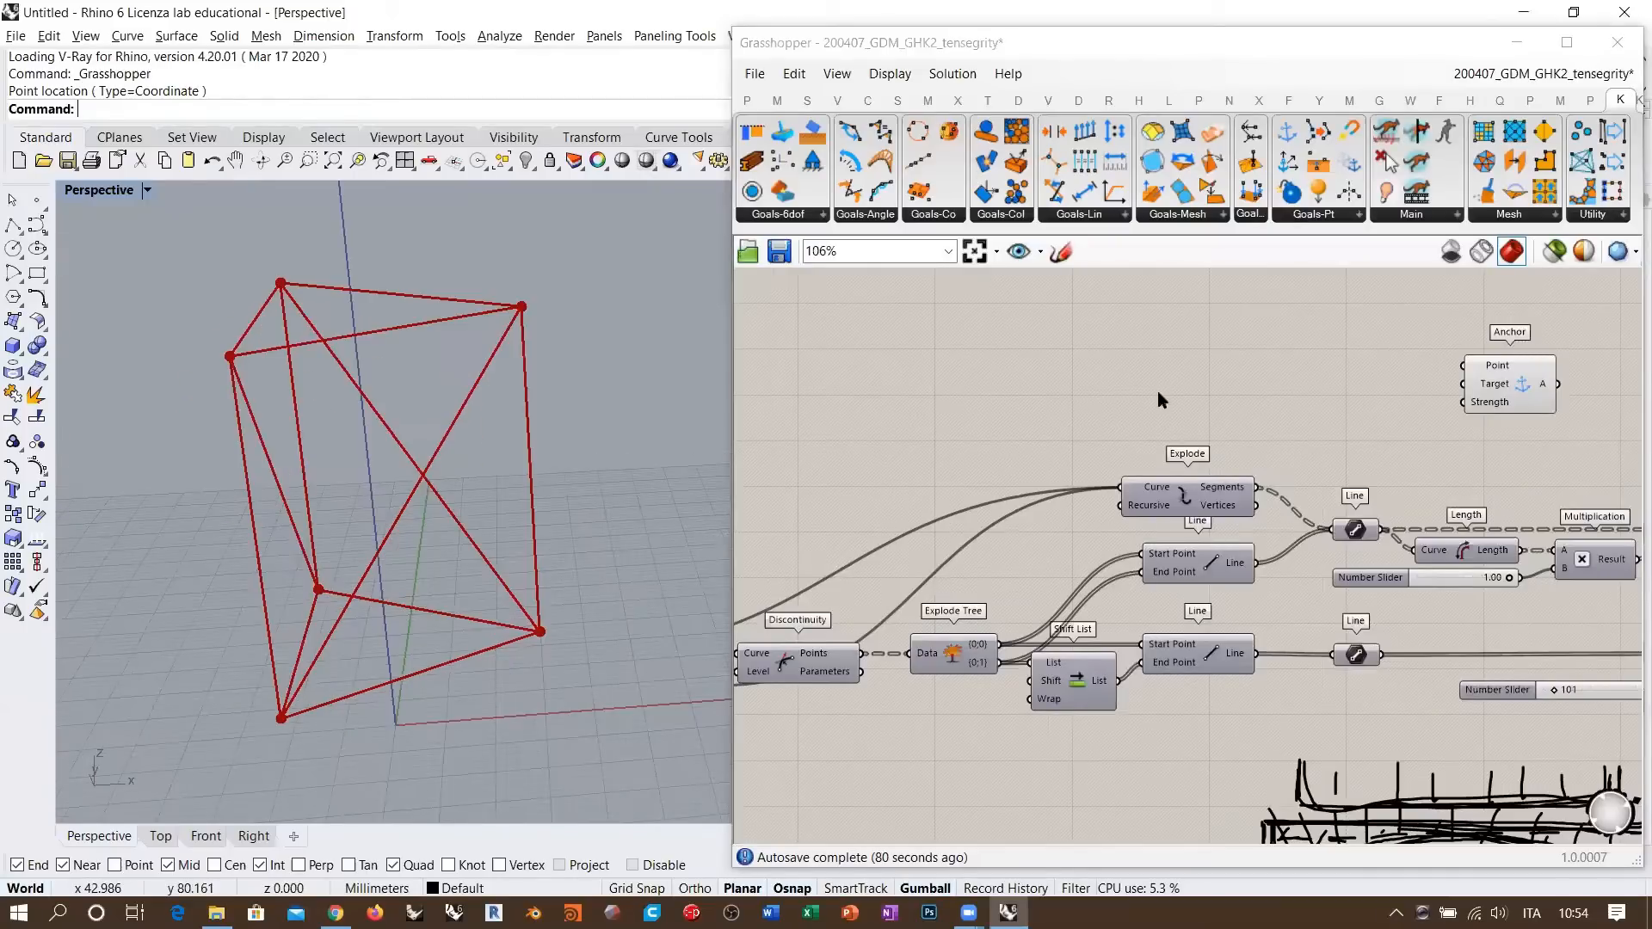
{"action": "left_click_drag", "start_coordinate": [1508, 373], "coordinate": [1120, 345]}
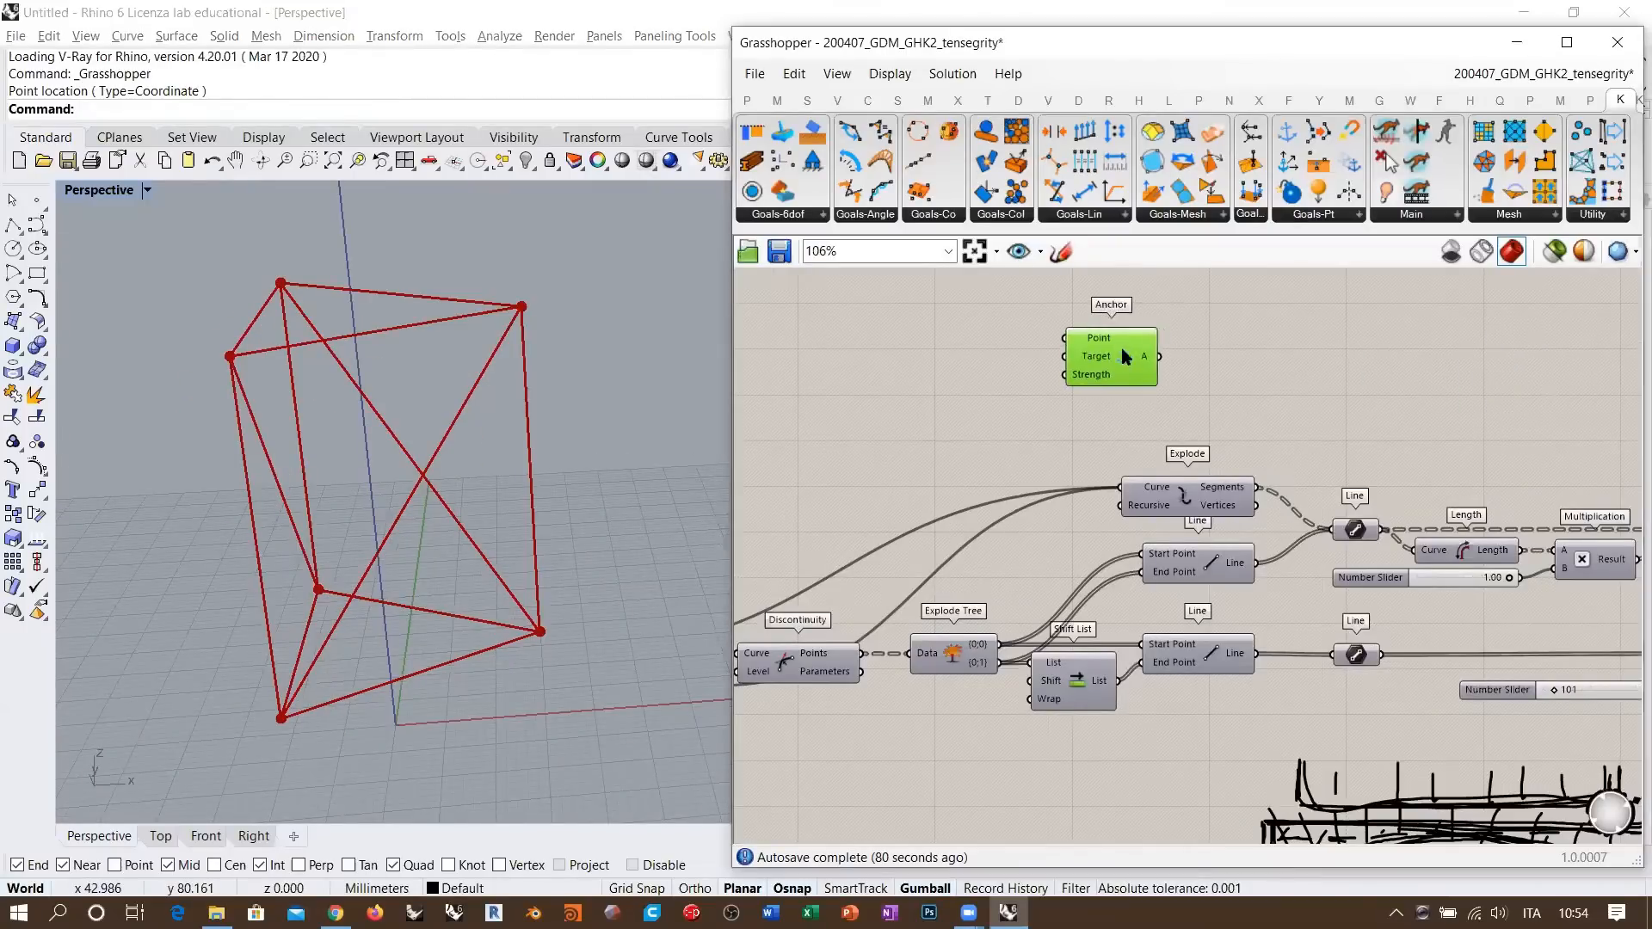
{"action": "left_click", "coordinate": [1236, 407]}
{"action": "right_click_drag", "start_coordinate": [1212, 419], "coordinate": [1415, 412]}
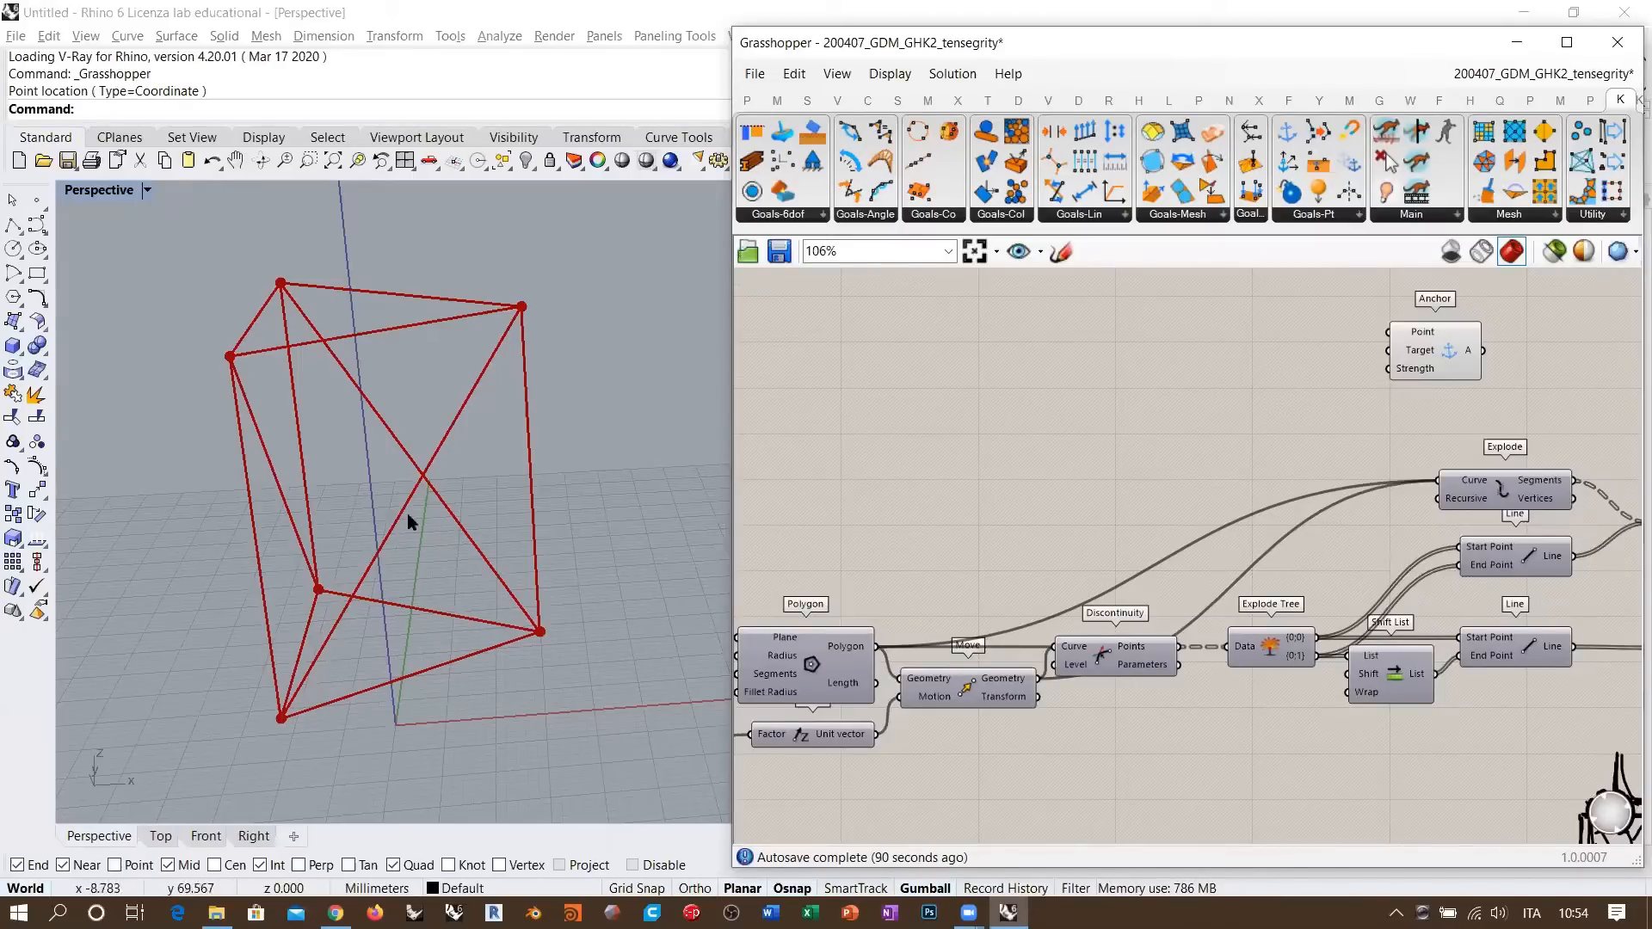
{"action": "mouse_move", "coordinate": [508, 431]}
{"action": "right_mouse_down"}
{"action": "mouse_move", "coordinate": [491, 457]}
{"action": "mouse_move", "coordinate": [502, 437]}
{"action": "mouse_move", "coordinate": [516, 458]}
{"action": "right_mouse_up"}
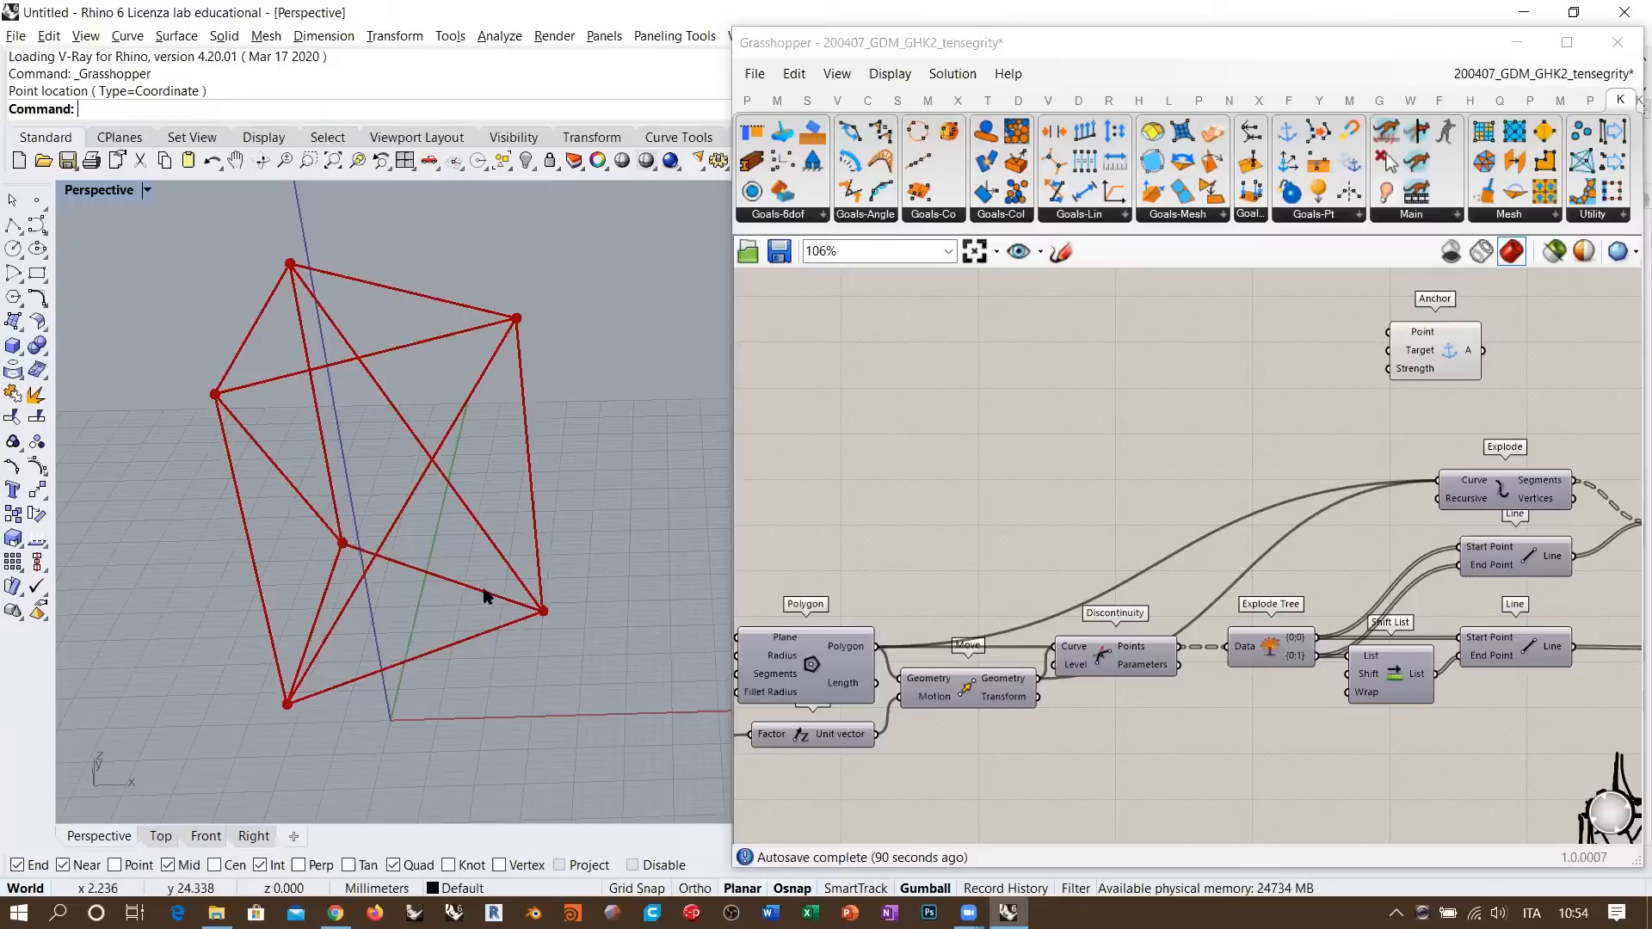
{"action": "left_click", "coordinate": [1034, 367]}
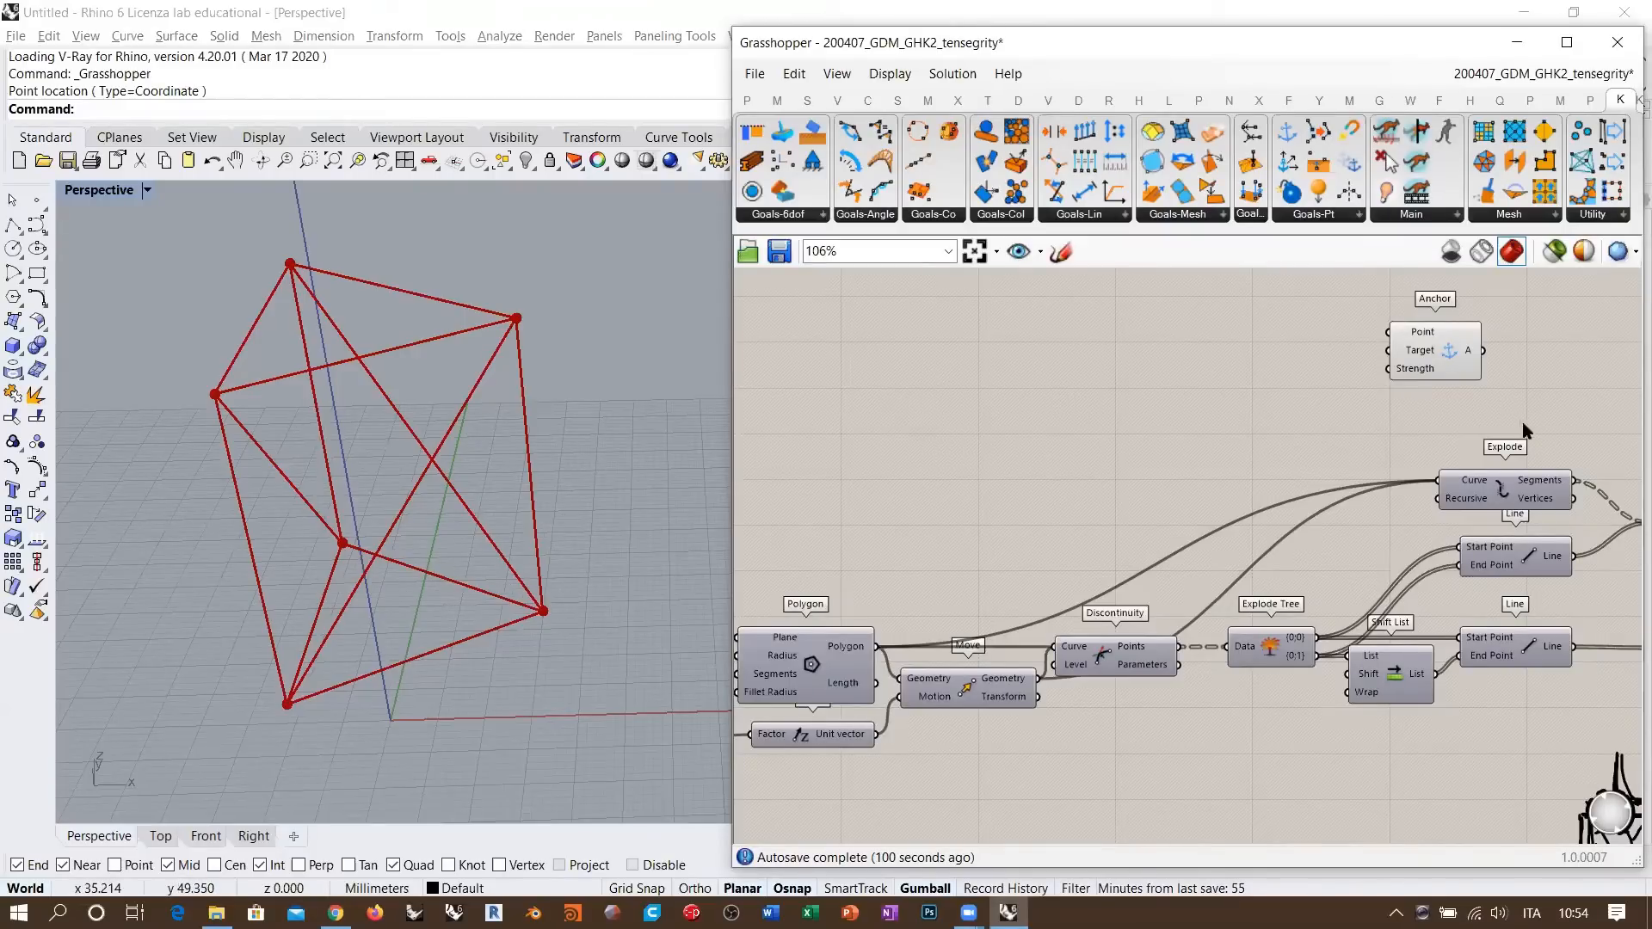
{"action": "right_click_drag", "start_coordinate": [1392, 440], "coordinate": [1121, 508]}
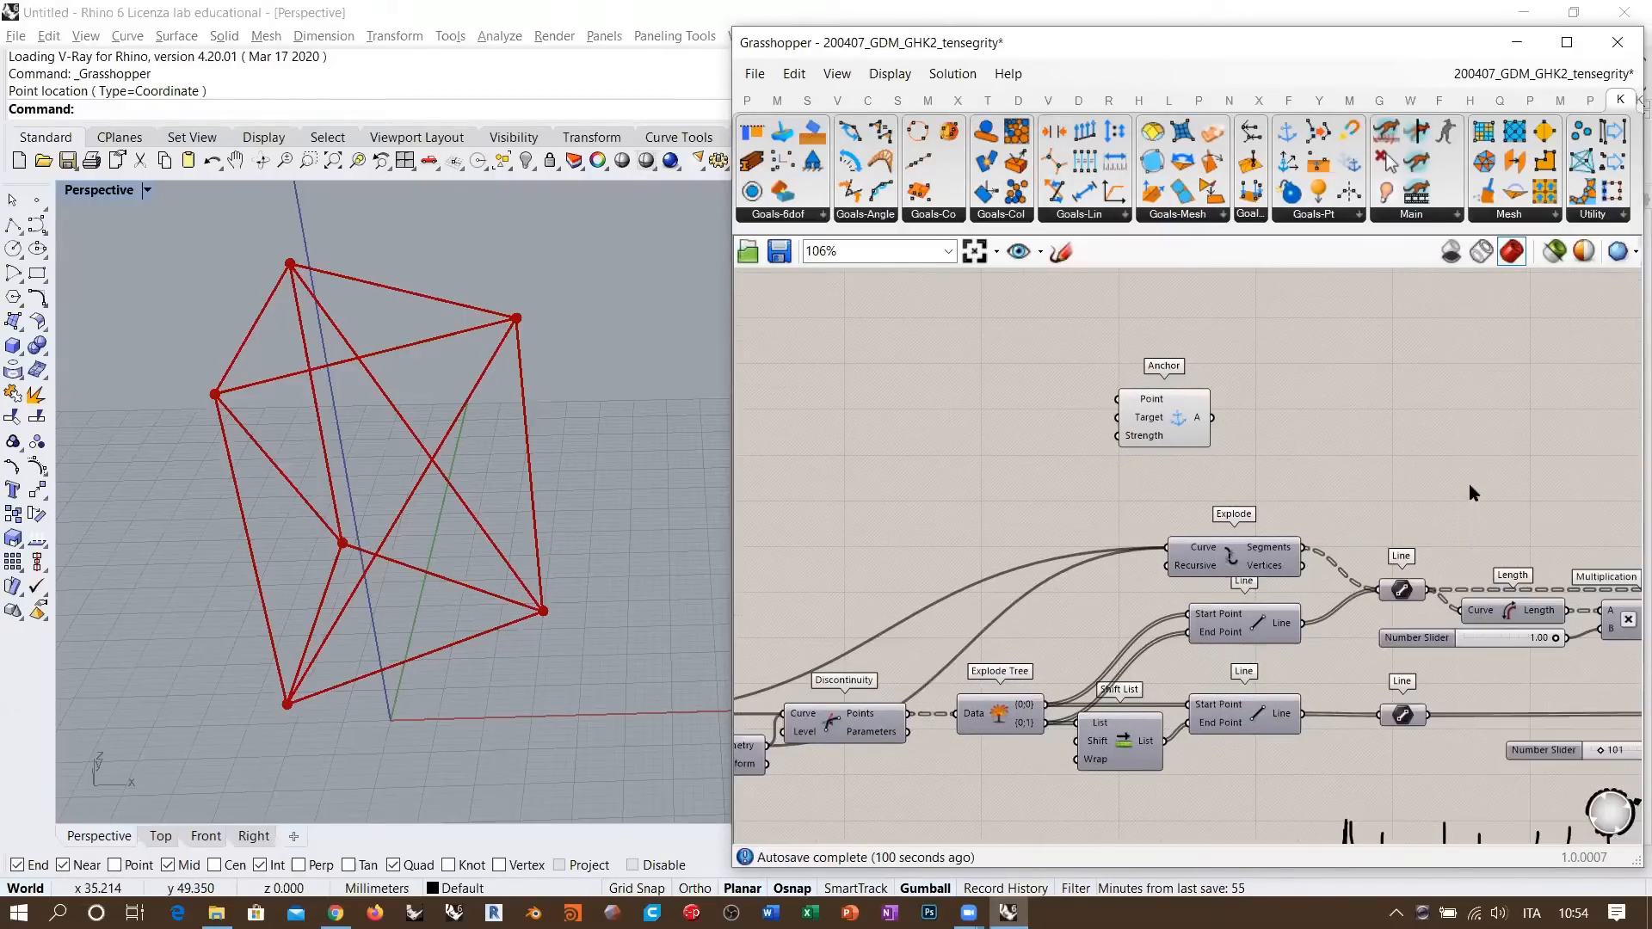
{"action": "scroll", "coordinate": [1120, 374], "scroll_direction": "down", "scroll_amount": 3}
{"action": "left_click_drag", "start_coordinate": [1037, 437], "coordinate": [1076, 435]}
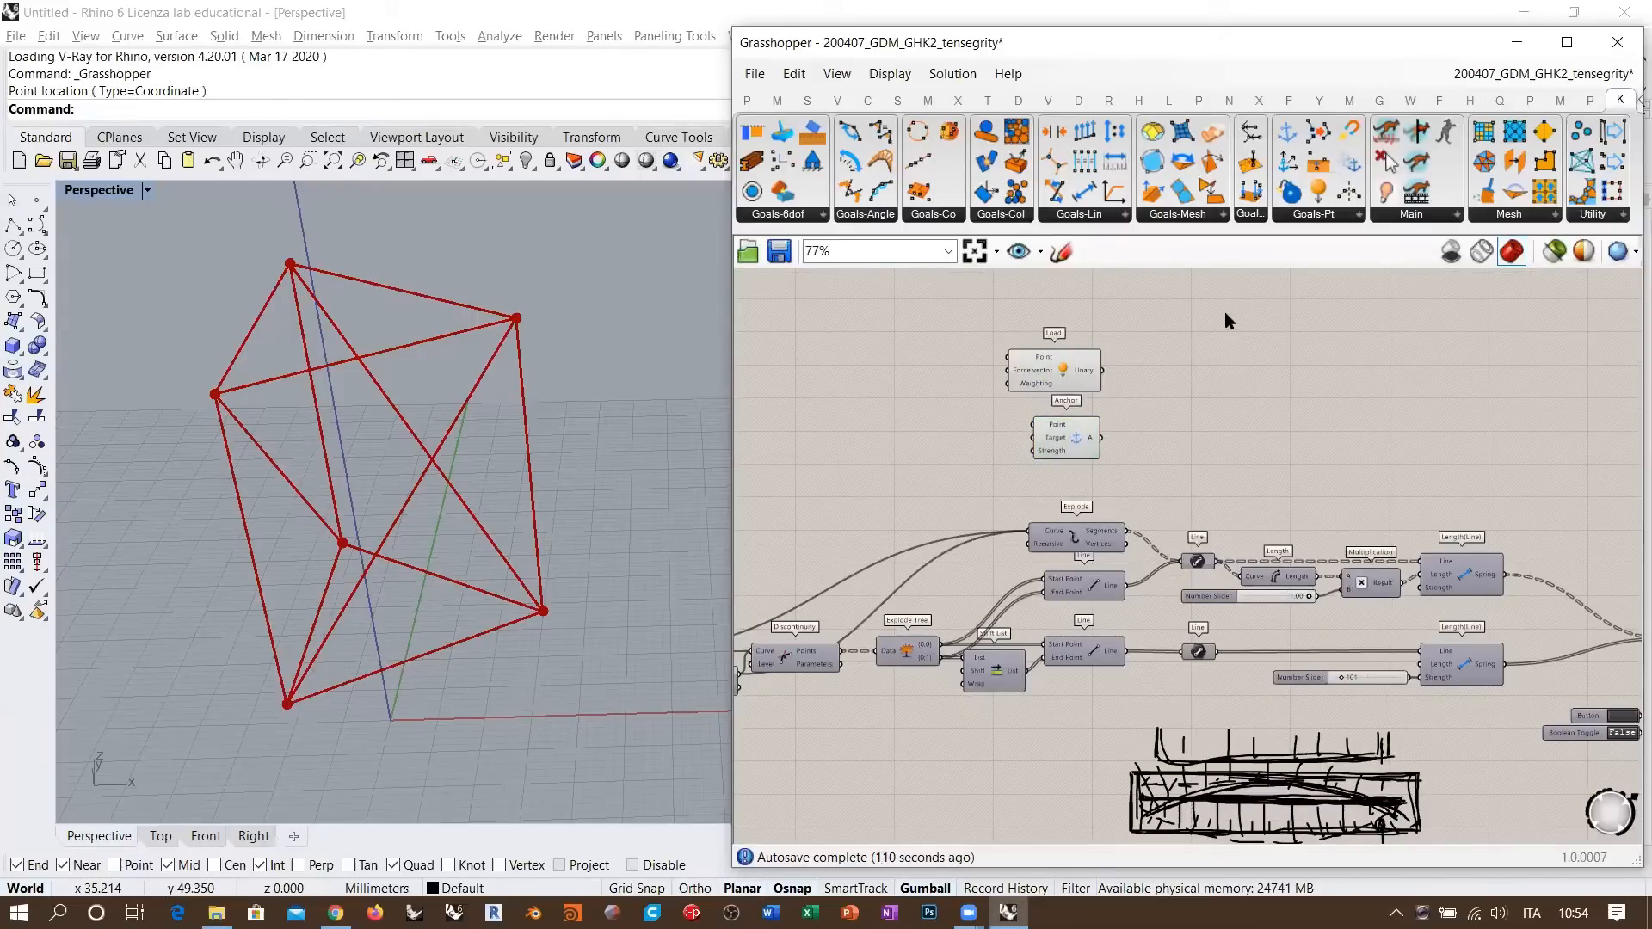
- Add a Floor goal and place it above the Load goal
{"action": "left_click_drag", "start_coordinate": [1319, 165], "coordinate": [1243, 421]}
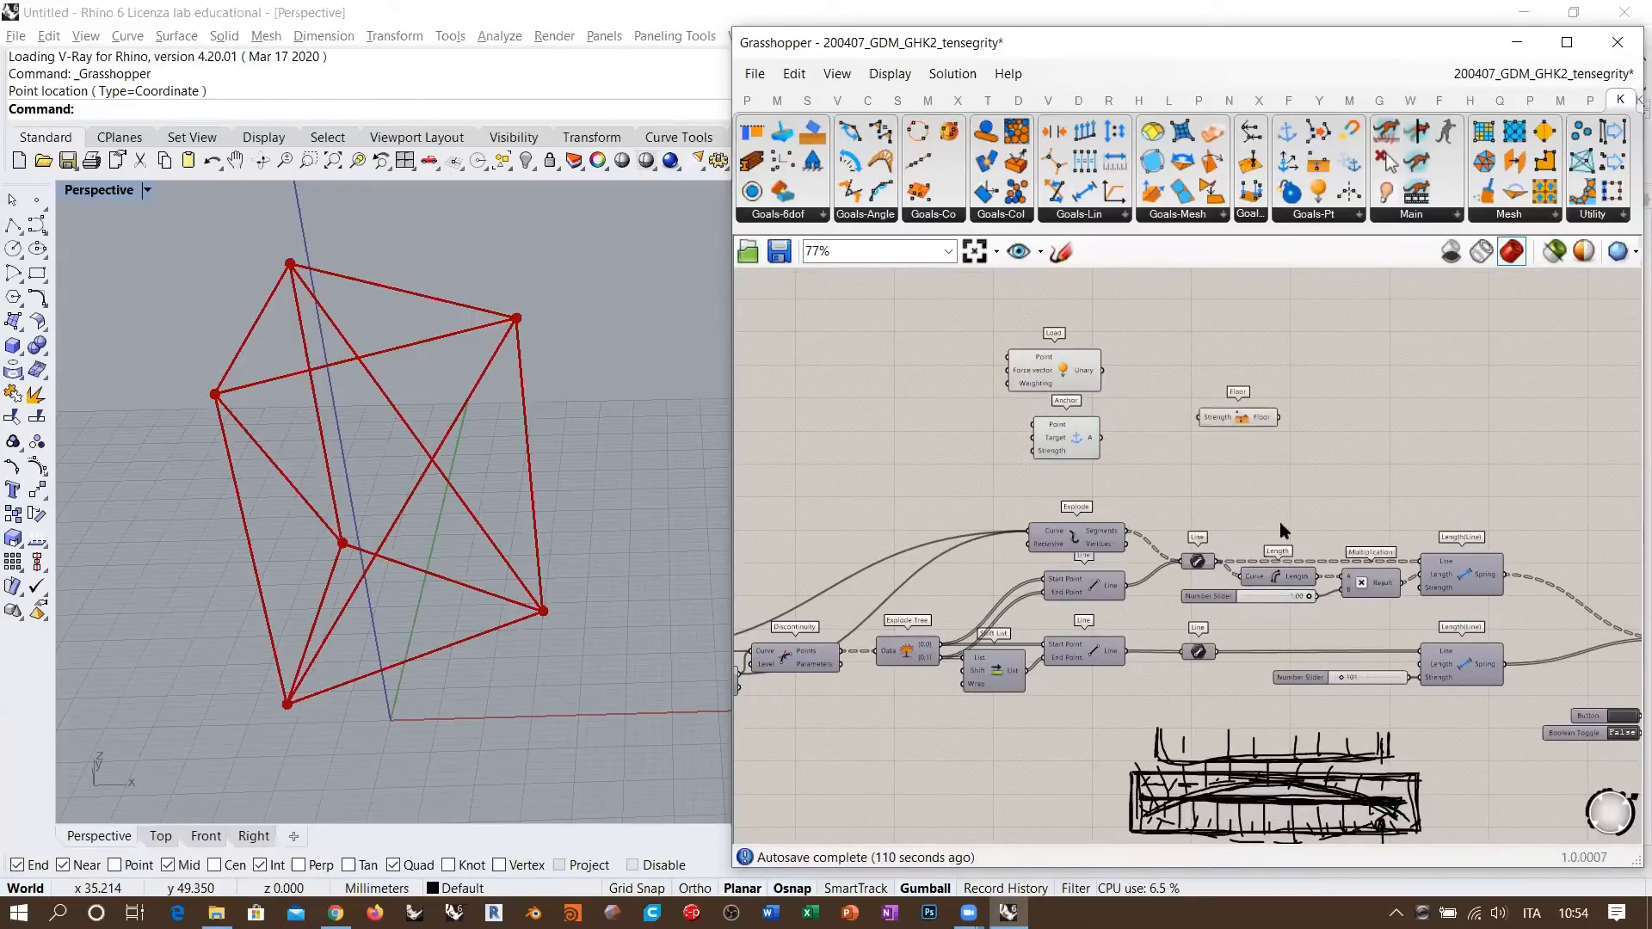
{"action": "scroll", "coordinate": [1243, 422], "scroll_direction": "up", "scroll_amount": 6}
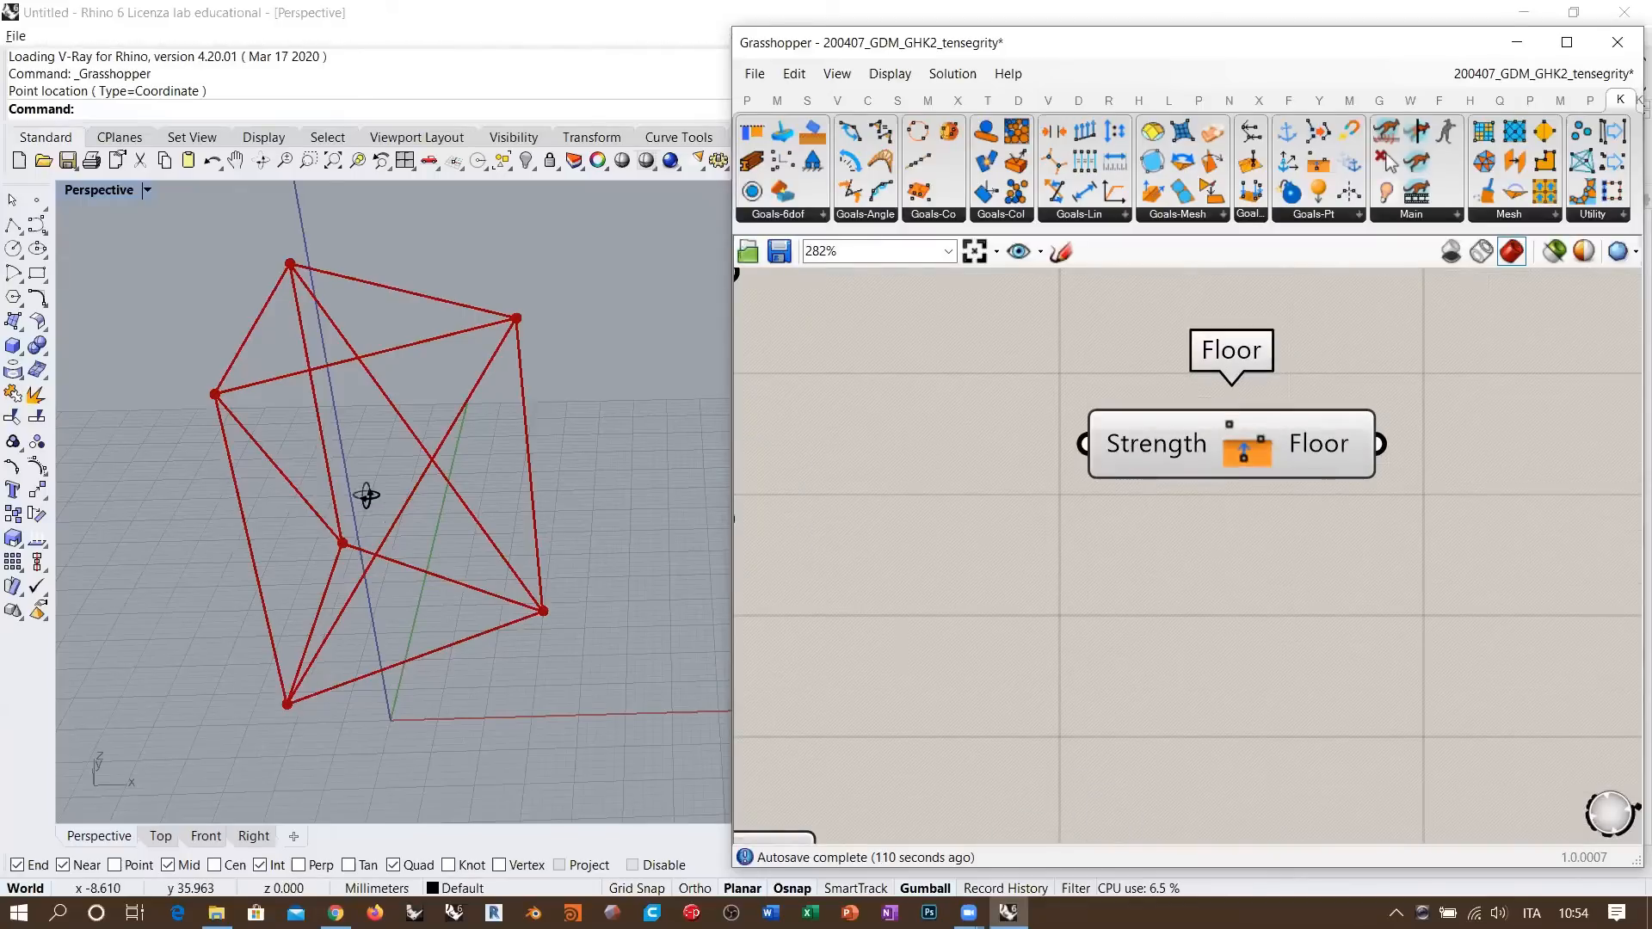
{"action": "right_click_drag", "start_coordinate": [361, 490], "coordinate": [342, 584]}
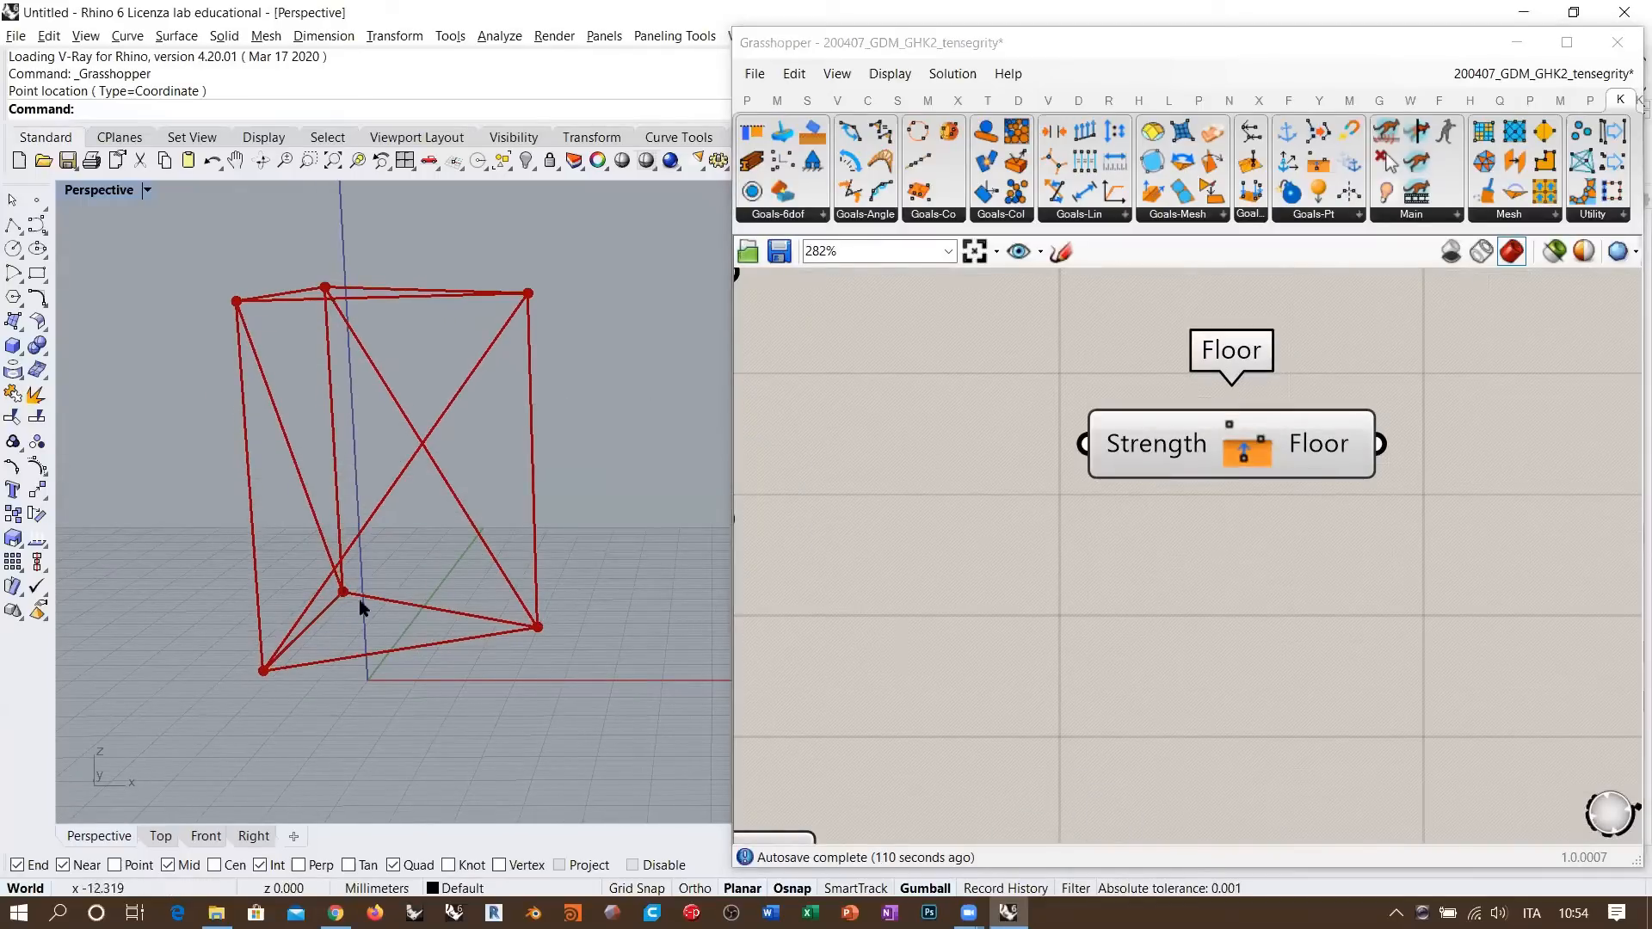
{"action": "right_click_drag", "start_coordinate": [516, 653], "coordinate": [929, 439]}
{"action": "scroll", "coordinate": [1284, 470], "scroll_direction": "down", "scroll_amount": 5}
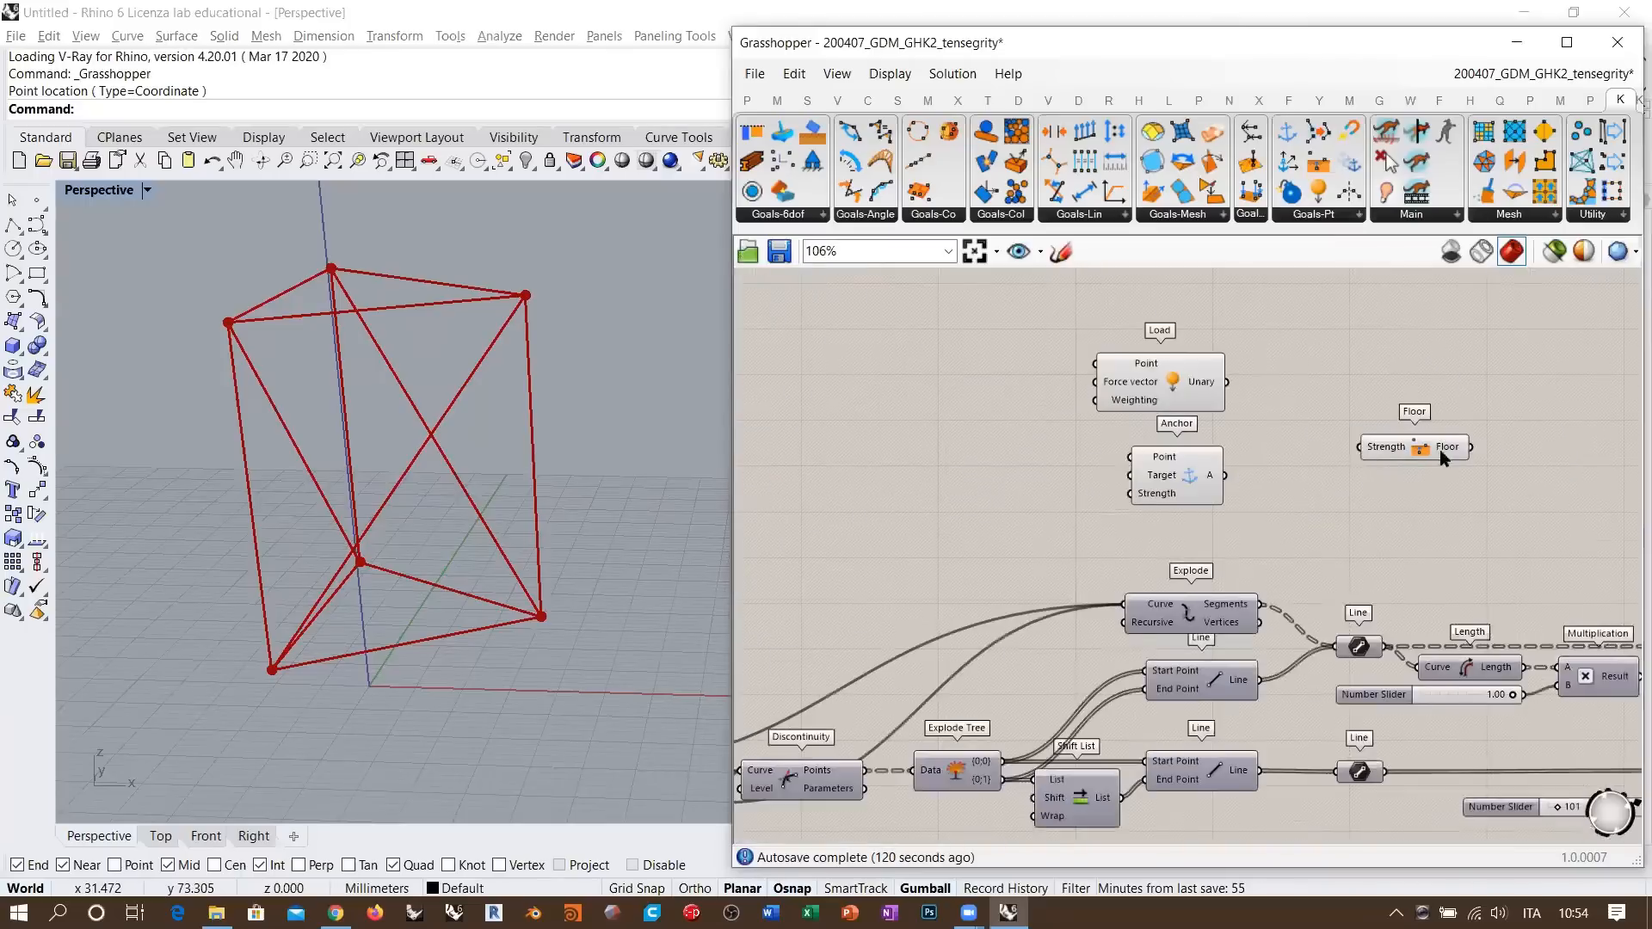
{"action": "left_click_drag", "start_coordinate": [1445, 448], "coordinate": [1202, 302]}
{"action": "left_click", "coordinate": [1304, 409]}
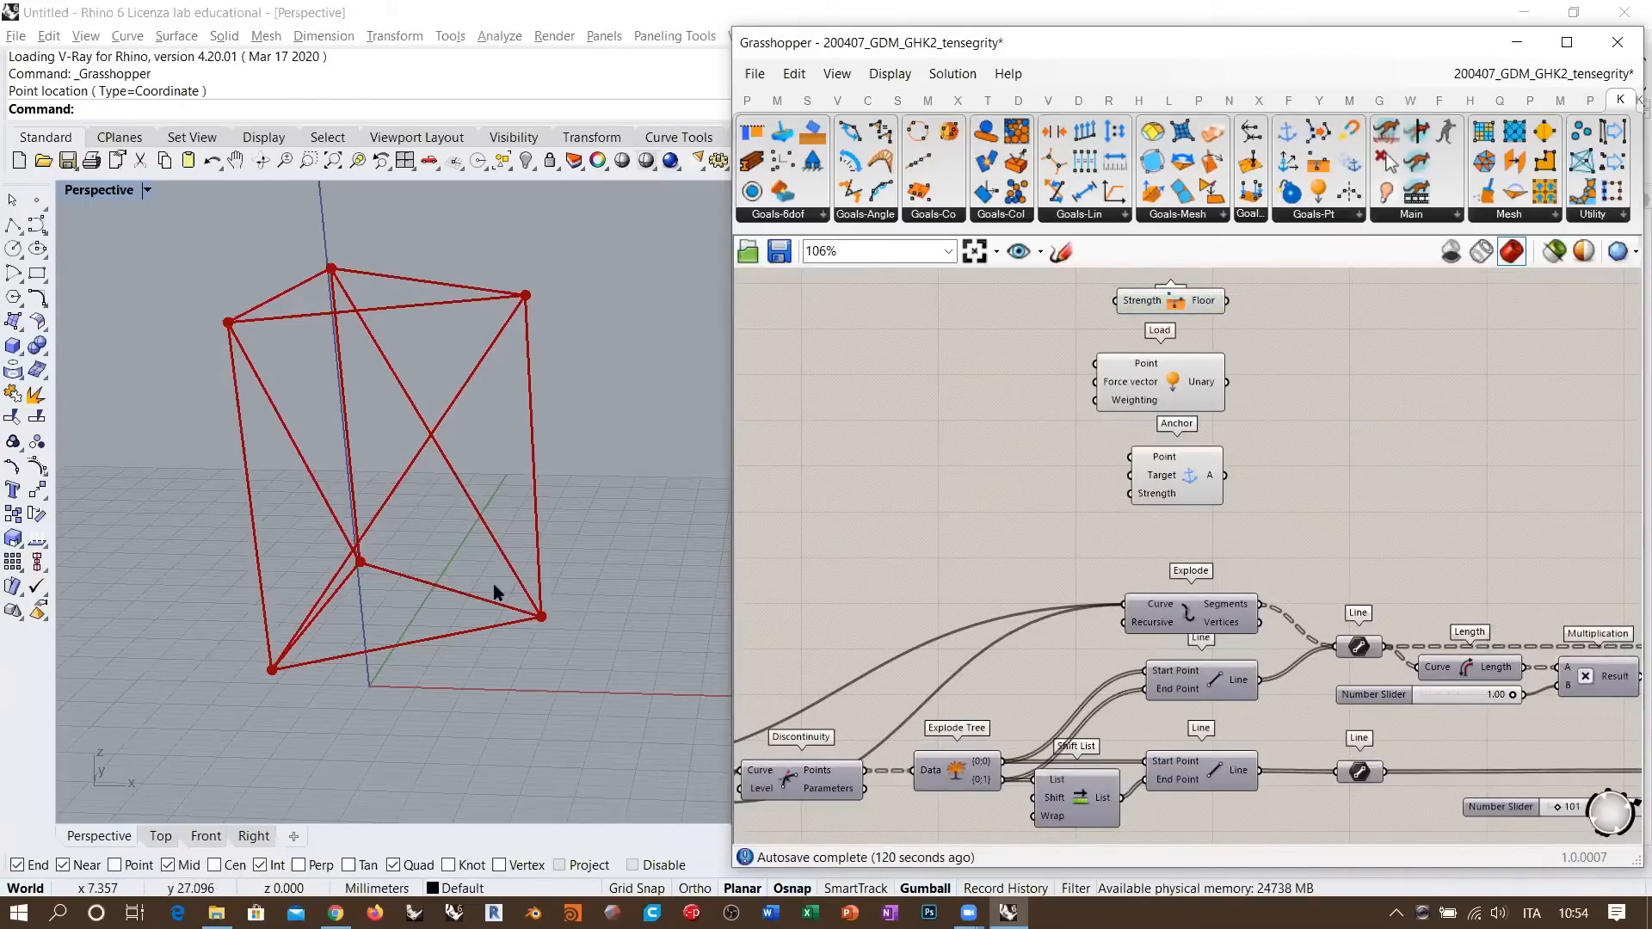
- Connect the Explode Tree's {0;0} output to the Anchor goal's Point input
{"action": "right_click_drag", "start_coordinate": [1060, 411], "coordinate": [1317, 377]}
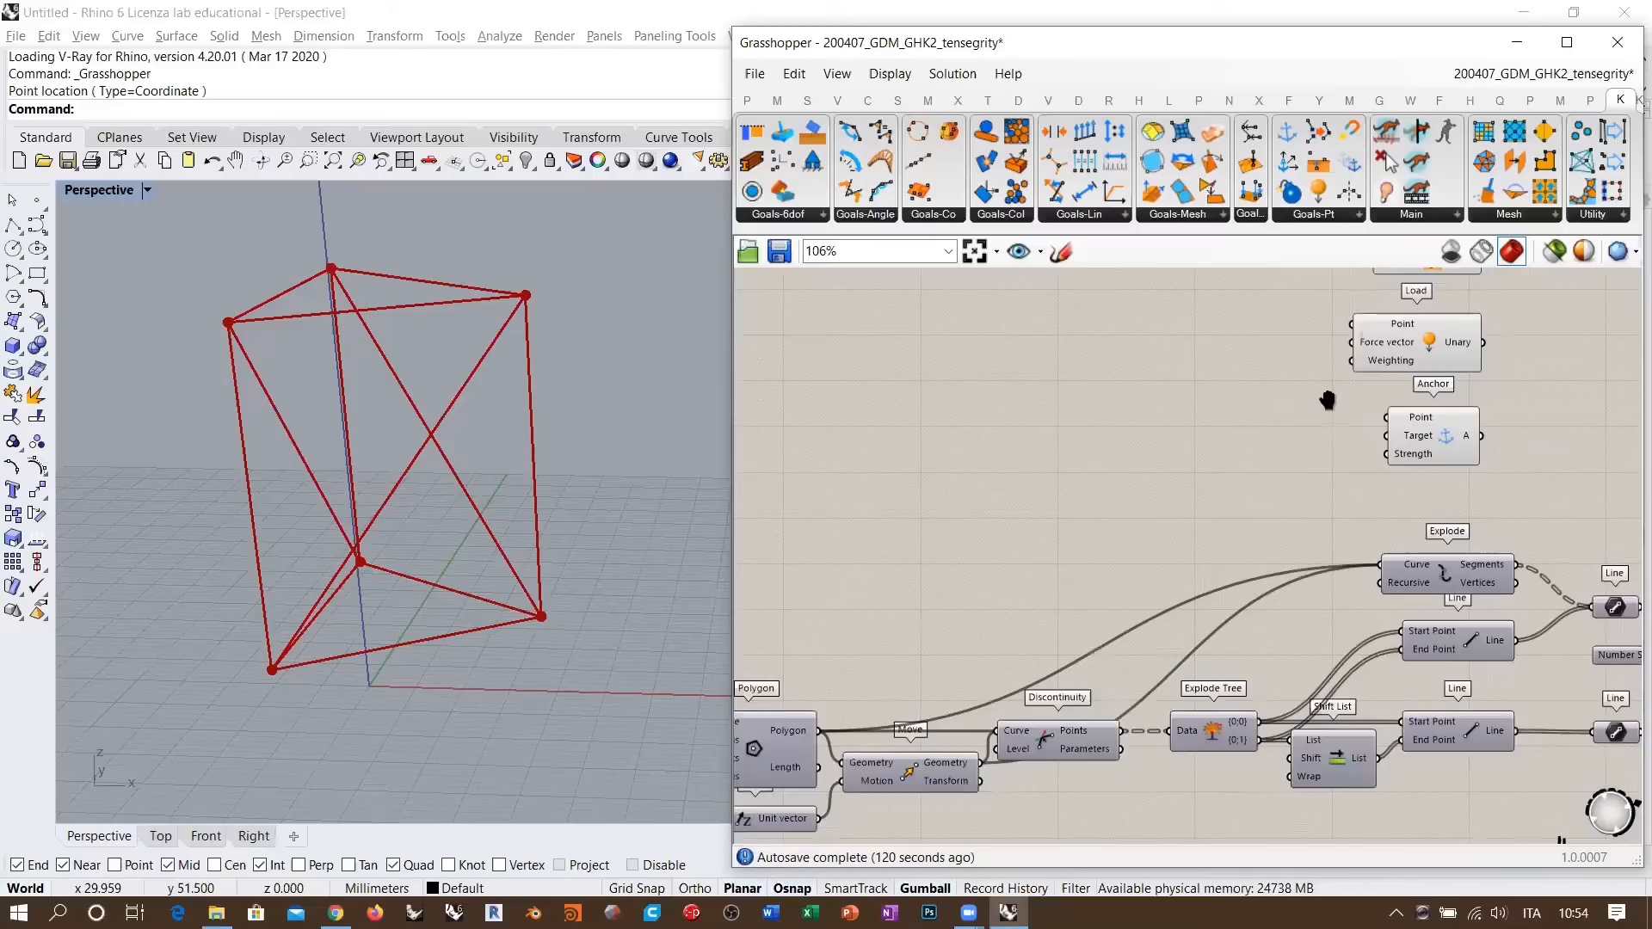
{"action": "right_click_drag", "start_coordinate": [575, 434], "coordinate": [580, 464]}
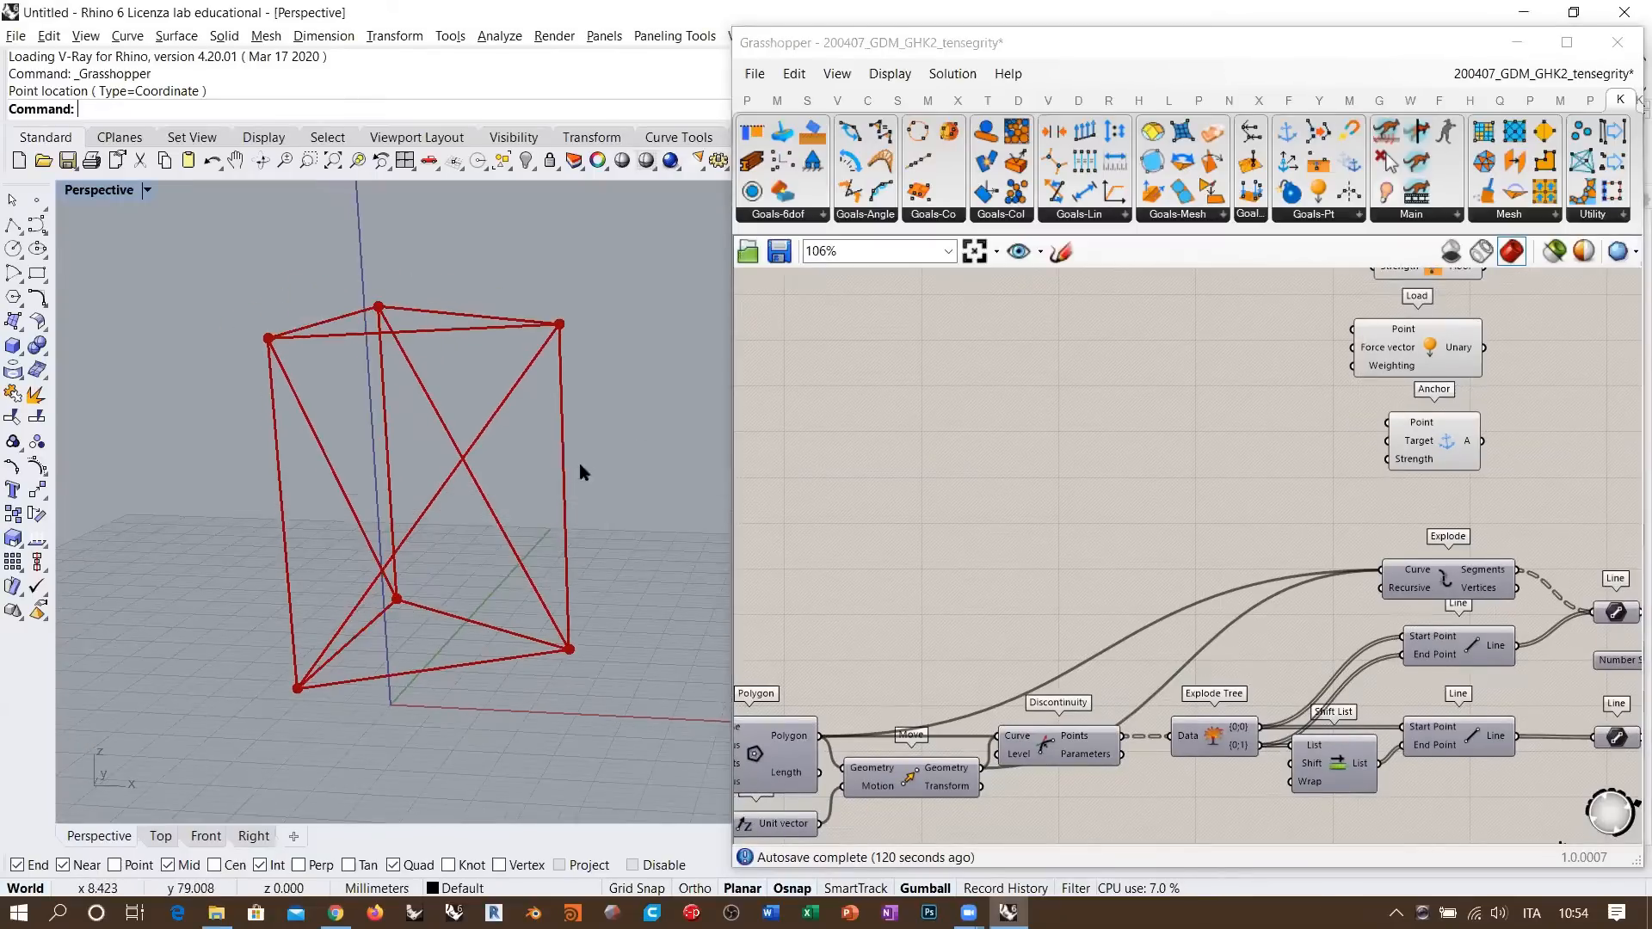
{"action": "right_click_drag", "start_coordinate": [1373, 461], "coordinate": [1425, 446]}
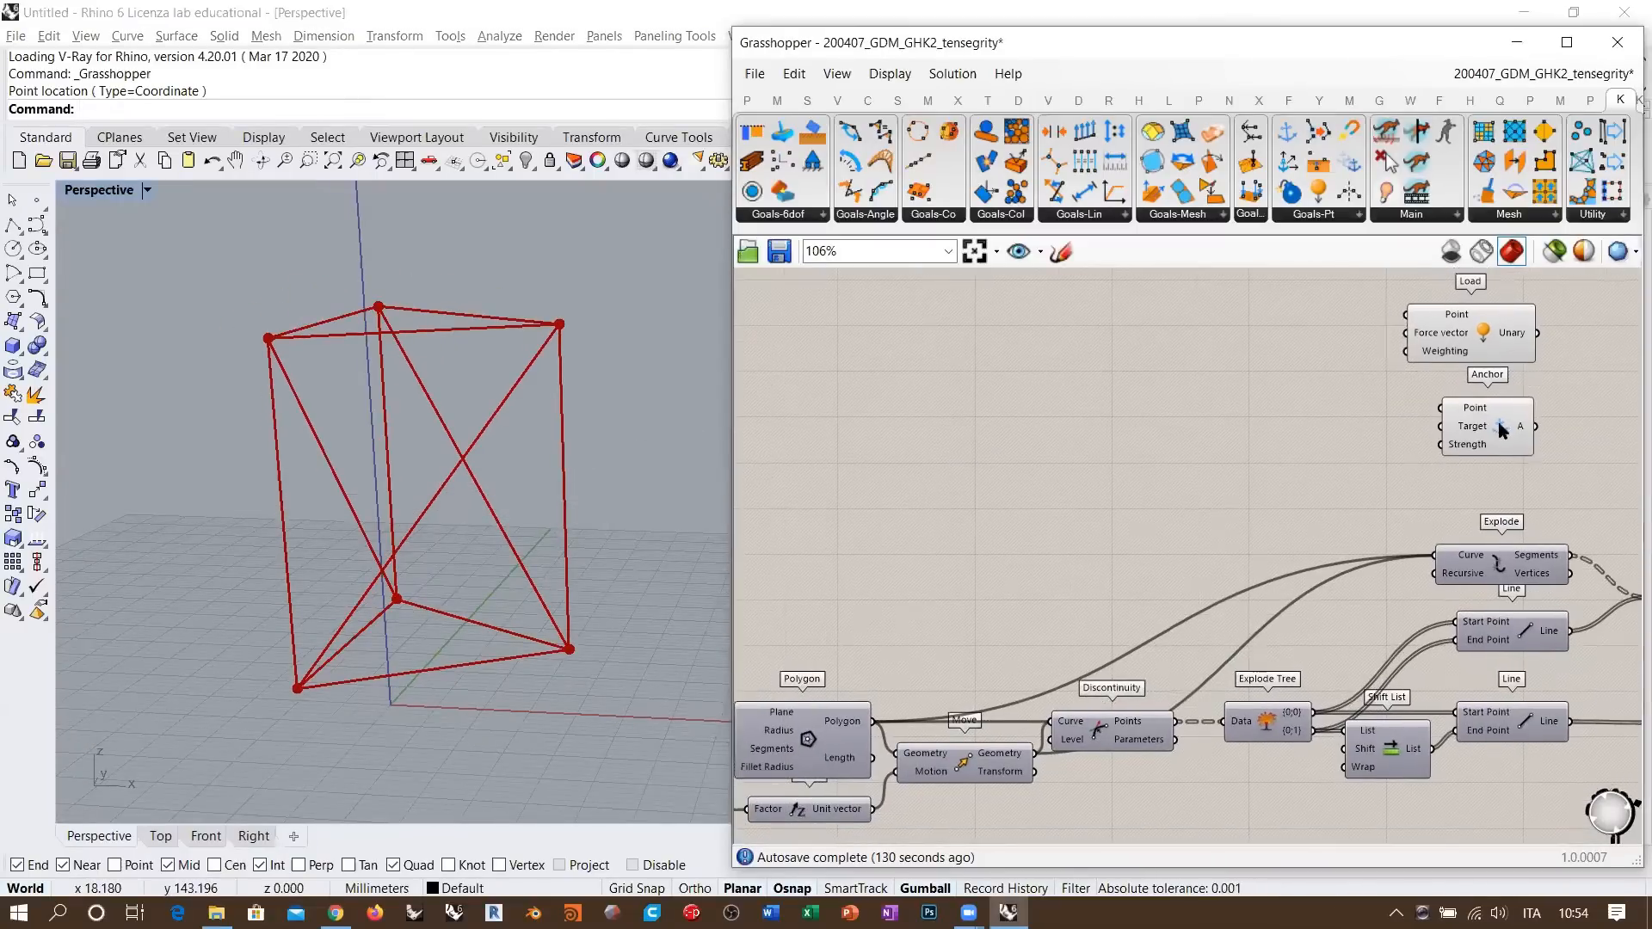
{"action": "left_click_drag", "start_coordinate": [1499, 428], "coordinate": [1479, 433]}
{"action": "right_click_drag", "start_coordinate": [1263, 662], "coordinate": [1175, 613]}
{"action": "scroll", "coordinate": [1065, 637], "scroll_direction": "up", "scroll_amount": 3}
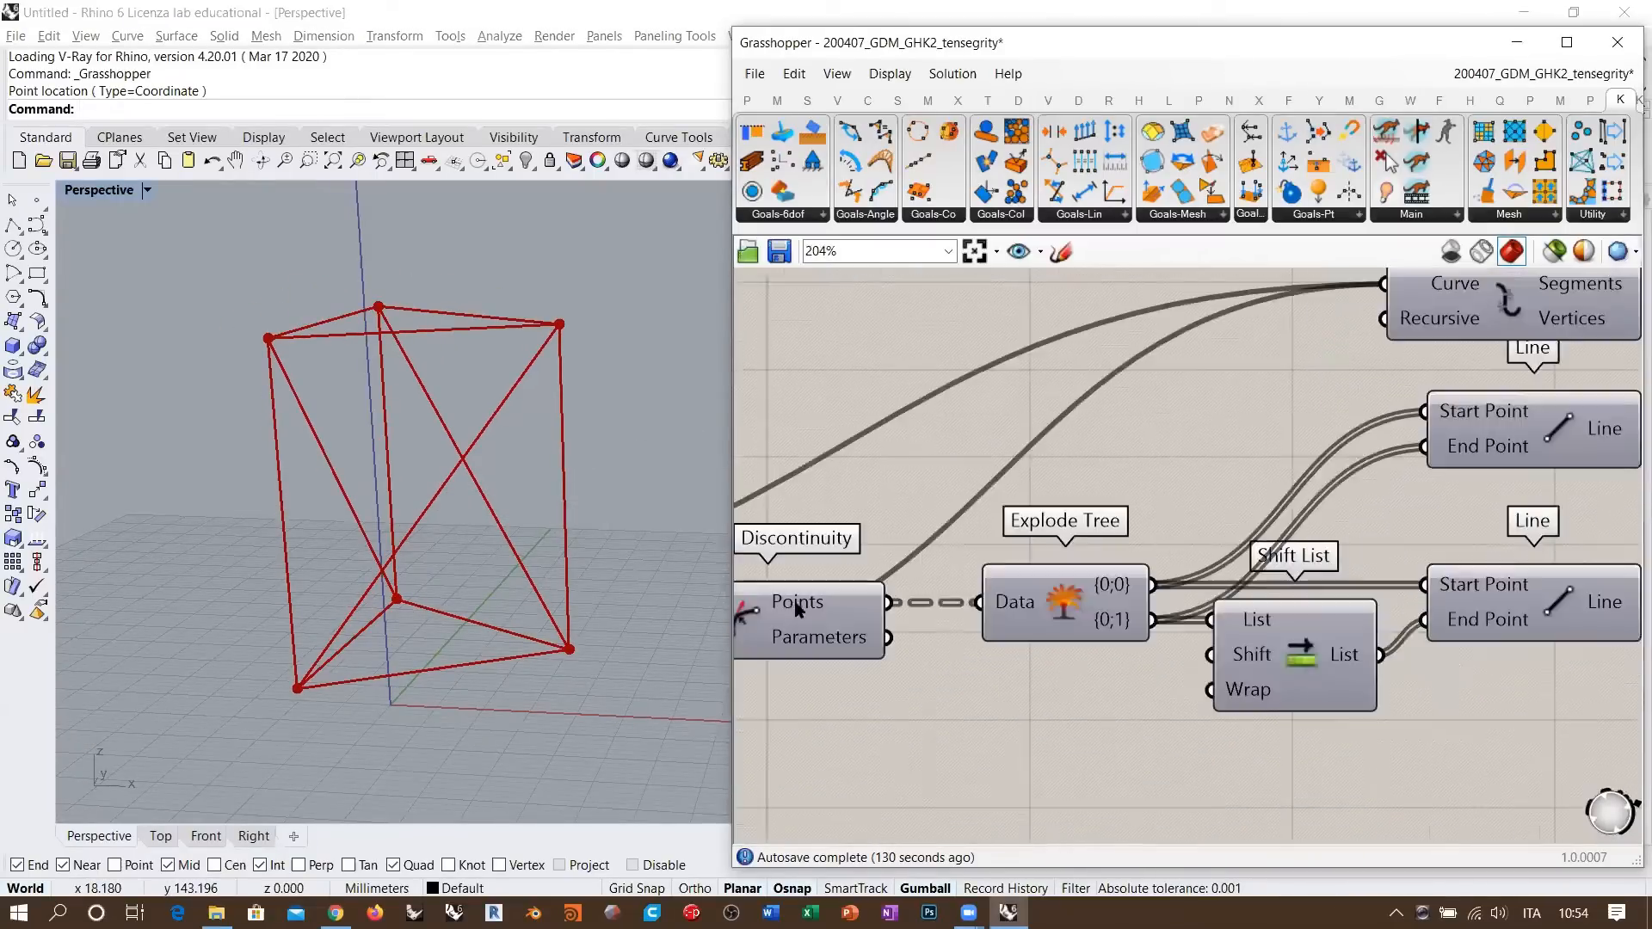
{"action": "left_click", "coordinate": [1067, 599]}
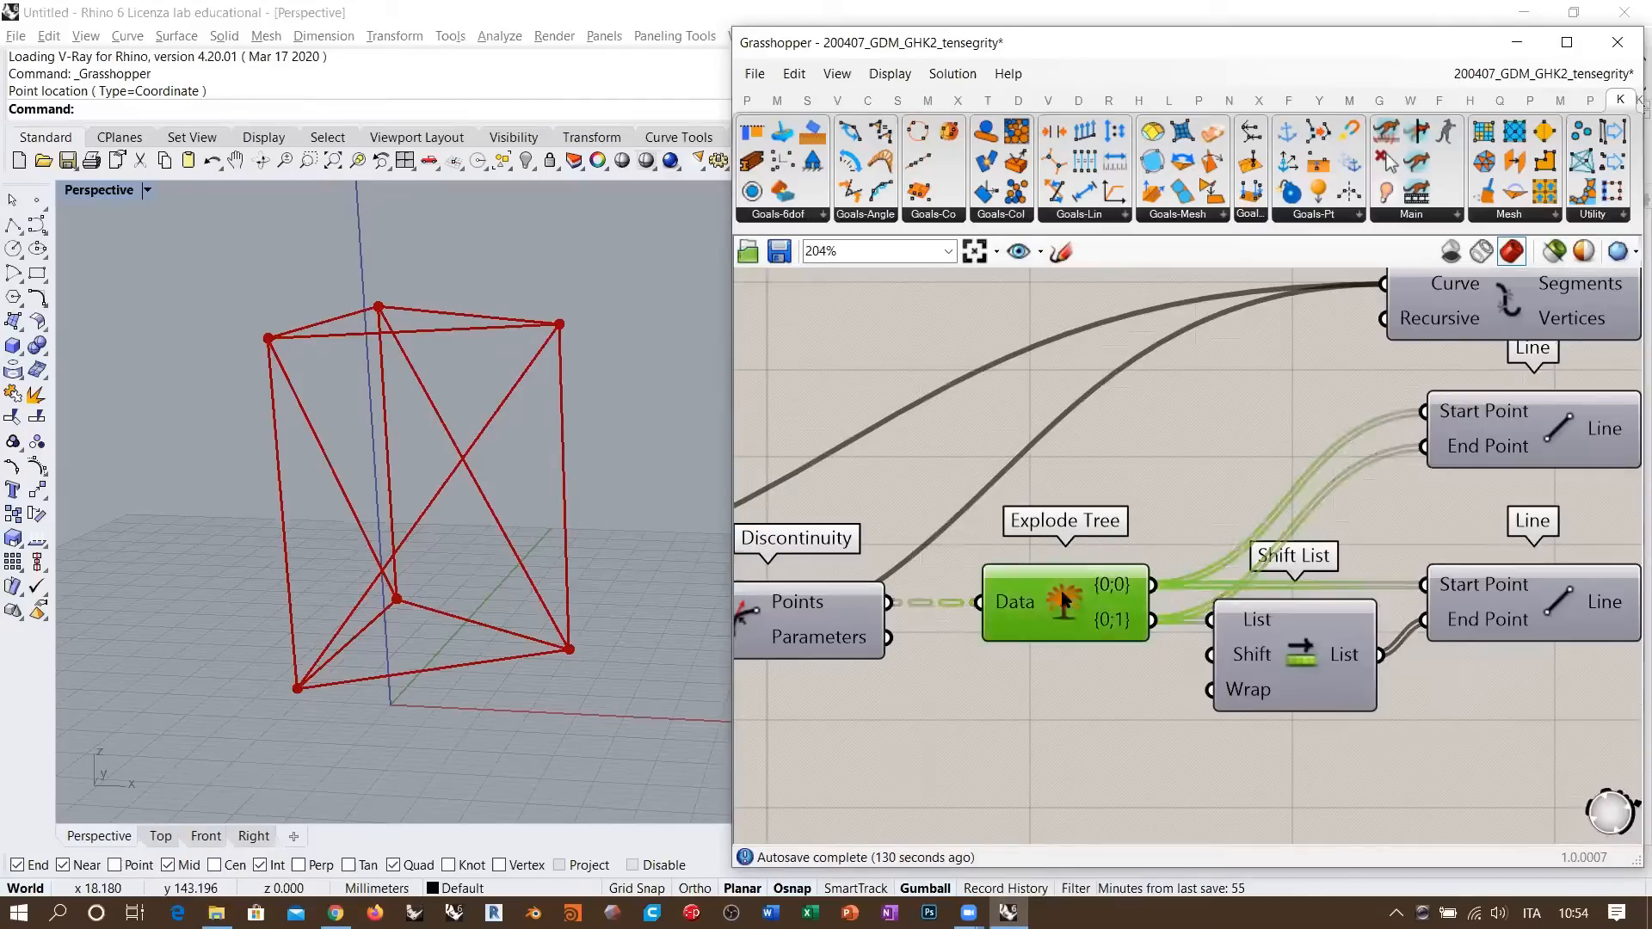
{"action": "scroll", "coordinate": [1049, 652], "scroll_direction": "down", "scroll_amount": 2}
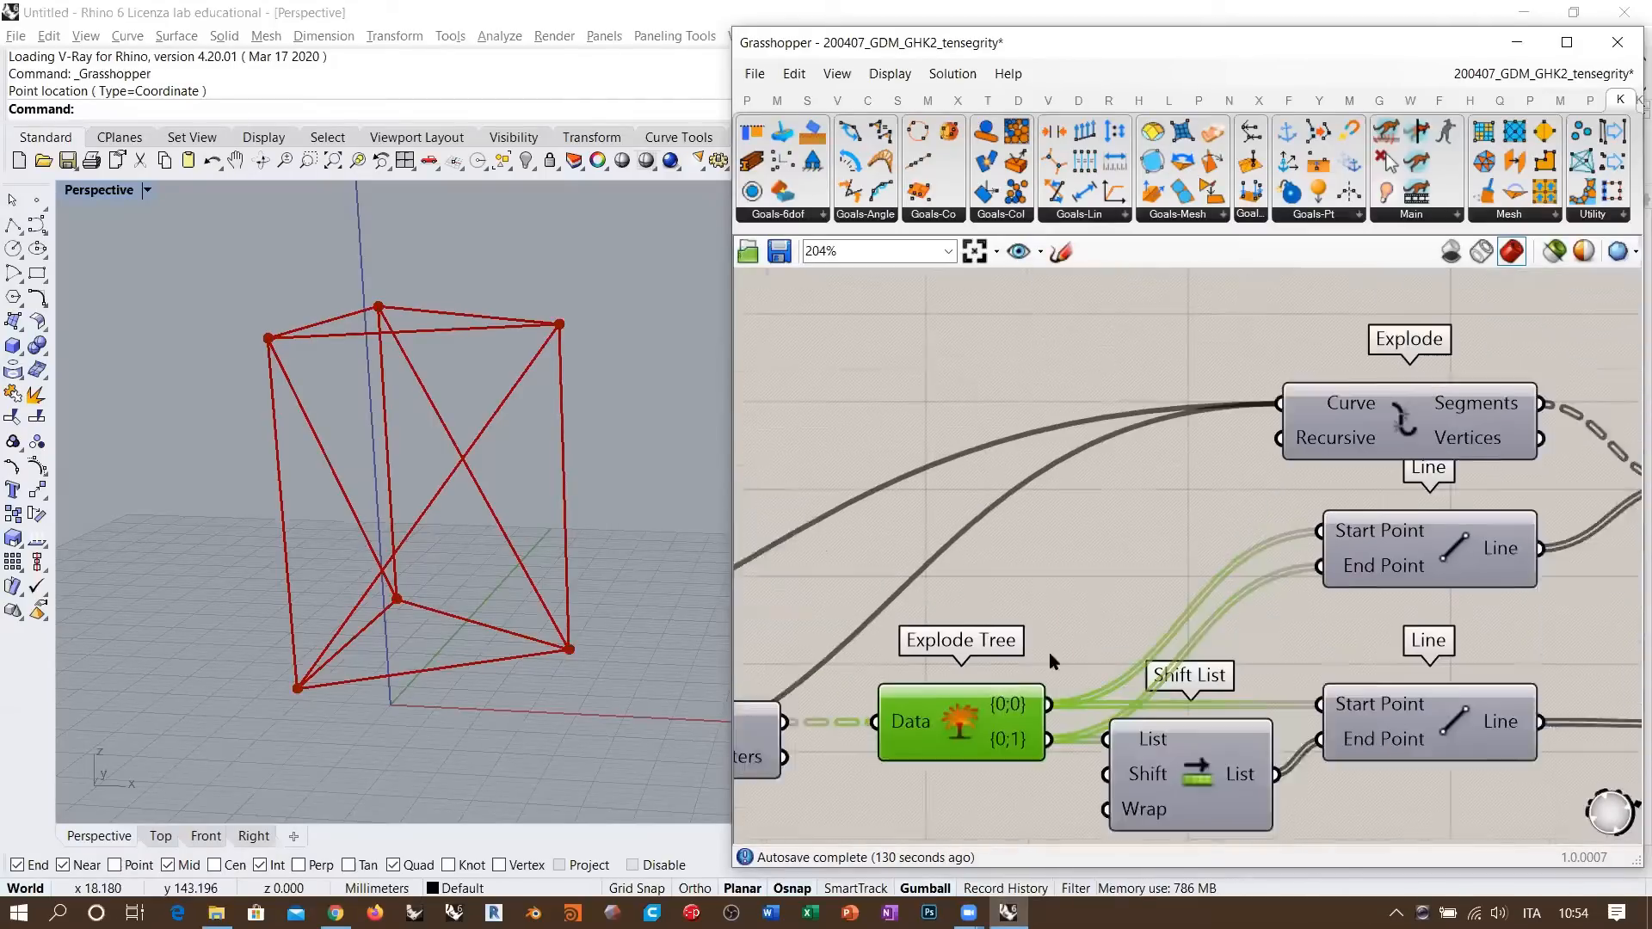
{"action": "left_click_drag", "start_coordinate": [1006, 731], "coordinate": [1163, 323]}
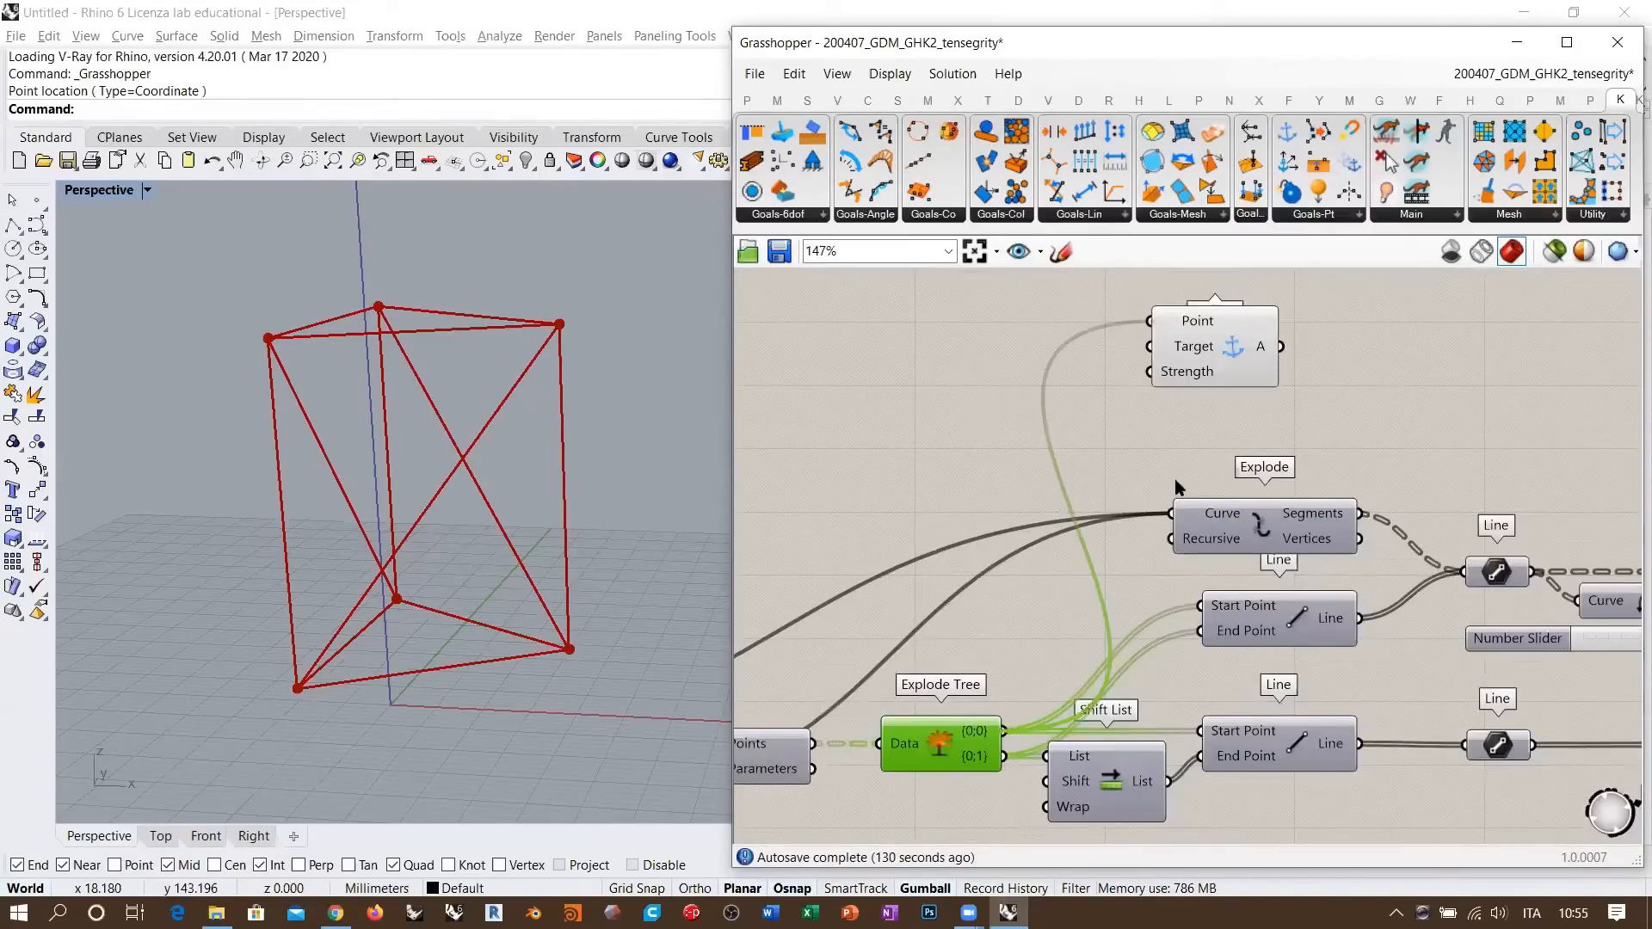
- Move the Anchor goal above the upper Length(Line) goal and connect its output to the BouncySolver's GoalObjects input
{"action": "right_click_drag", "start_coordinate": [1175, 480], "coordinate": [985, 375]}
{"action": "left_click_drag", "start_coordinate": [1033, 348], "coordinate": [1494, 408]}
{"action": "right_click_drag", "start_coordinate": [1399, 467], "coordinate": [970, 406]}
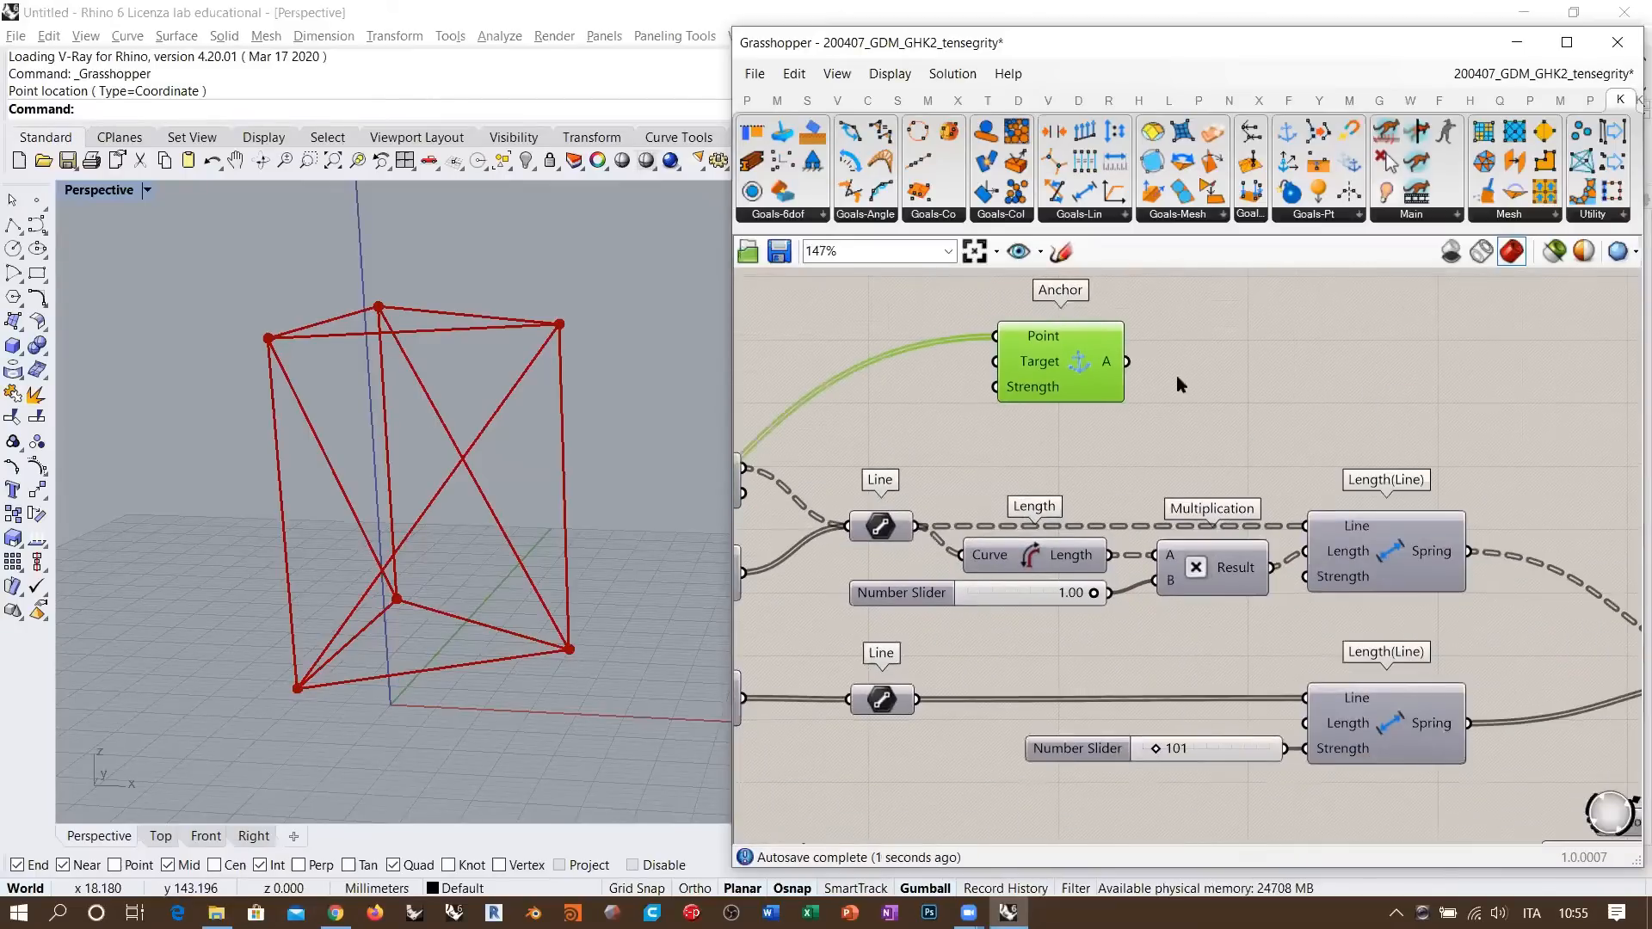
{"action": "right_click_drag", "start_coordinate": [1176, 376], "coordinate": [1030, 346]}
{"action": "left_click_drag", "start_coordinate": [910, 327], "coordinate": [1245, 379]}
{"action": "right_click_drag", "start_coordinate": [1463, 467], "coordinate": [1199, 426]}
{"action": "left_click_drag", "start_coordinate": [1051, 344], "coordinate": [1363, 602]}
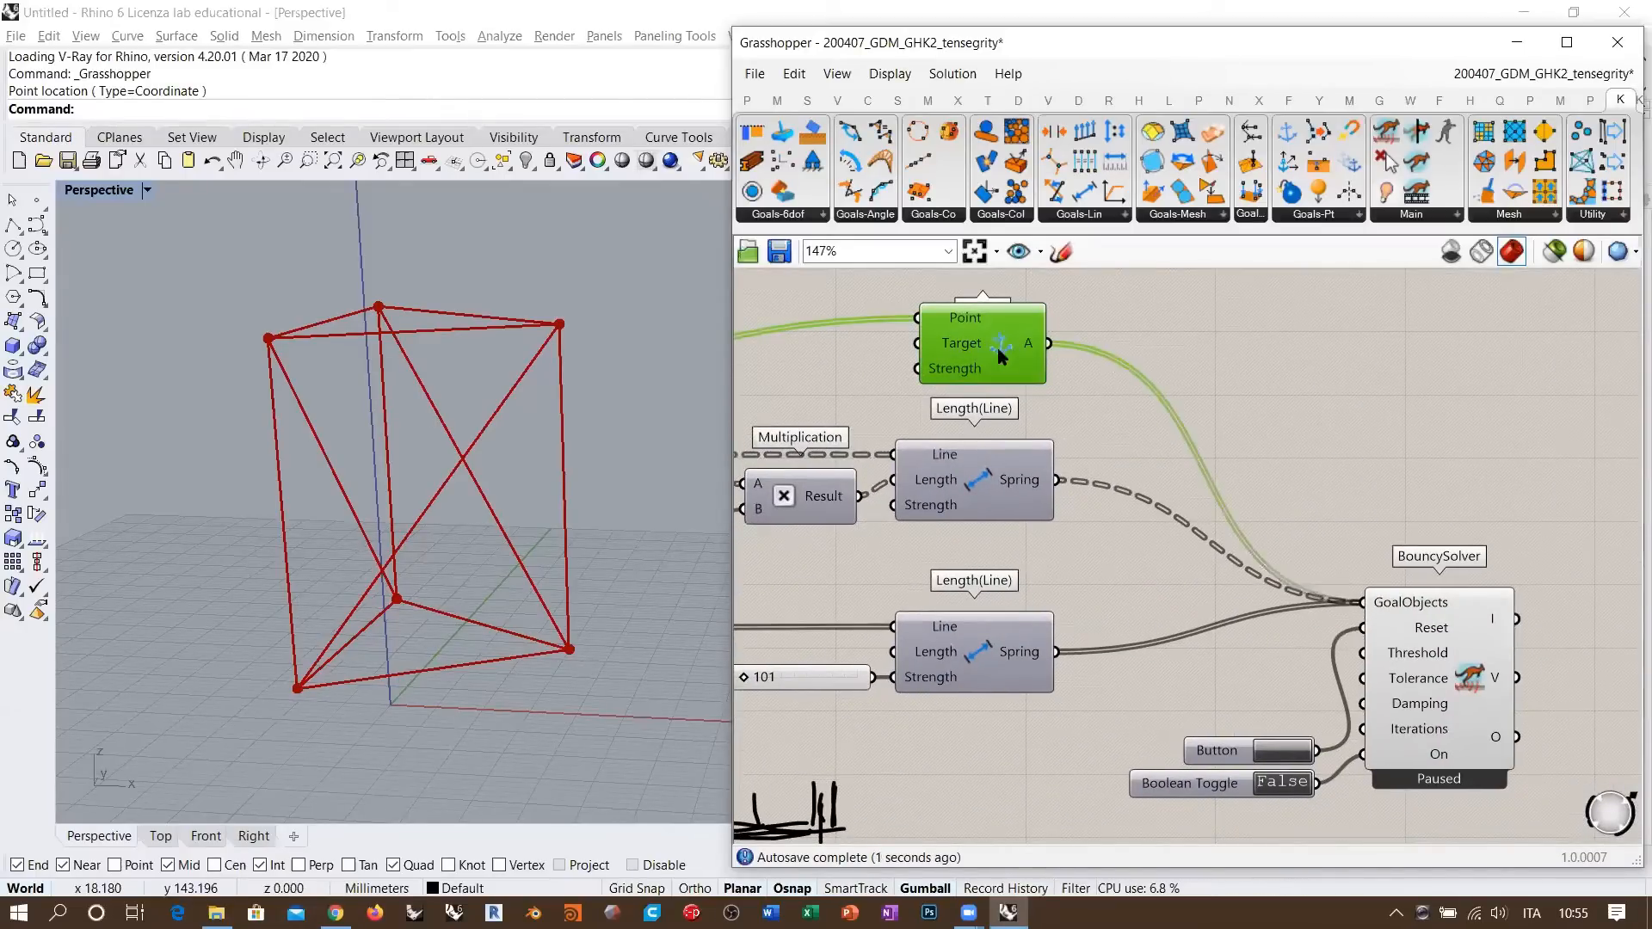
{"action": "left_click", "coordinate": [1110, 502]}
- Connect the Explode Tree's {0;1} output, which carries the structure's top points, to the Load goal's Point input
{"action": "right_click_drag", "start_coordinate": [1110, 502], "coordinate": [1436, 499]}
{"action": "scroll", "coordinate": [1436, 499], "scroll_direction": "down", "scroll_amount": 4}
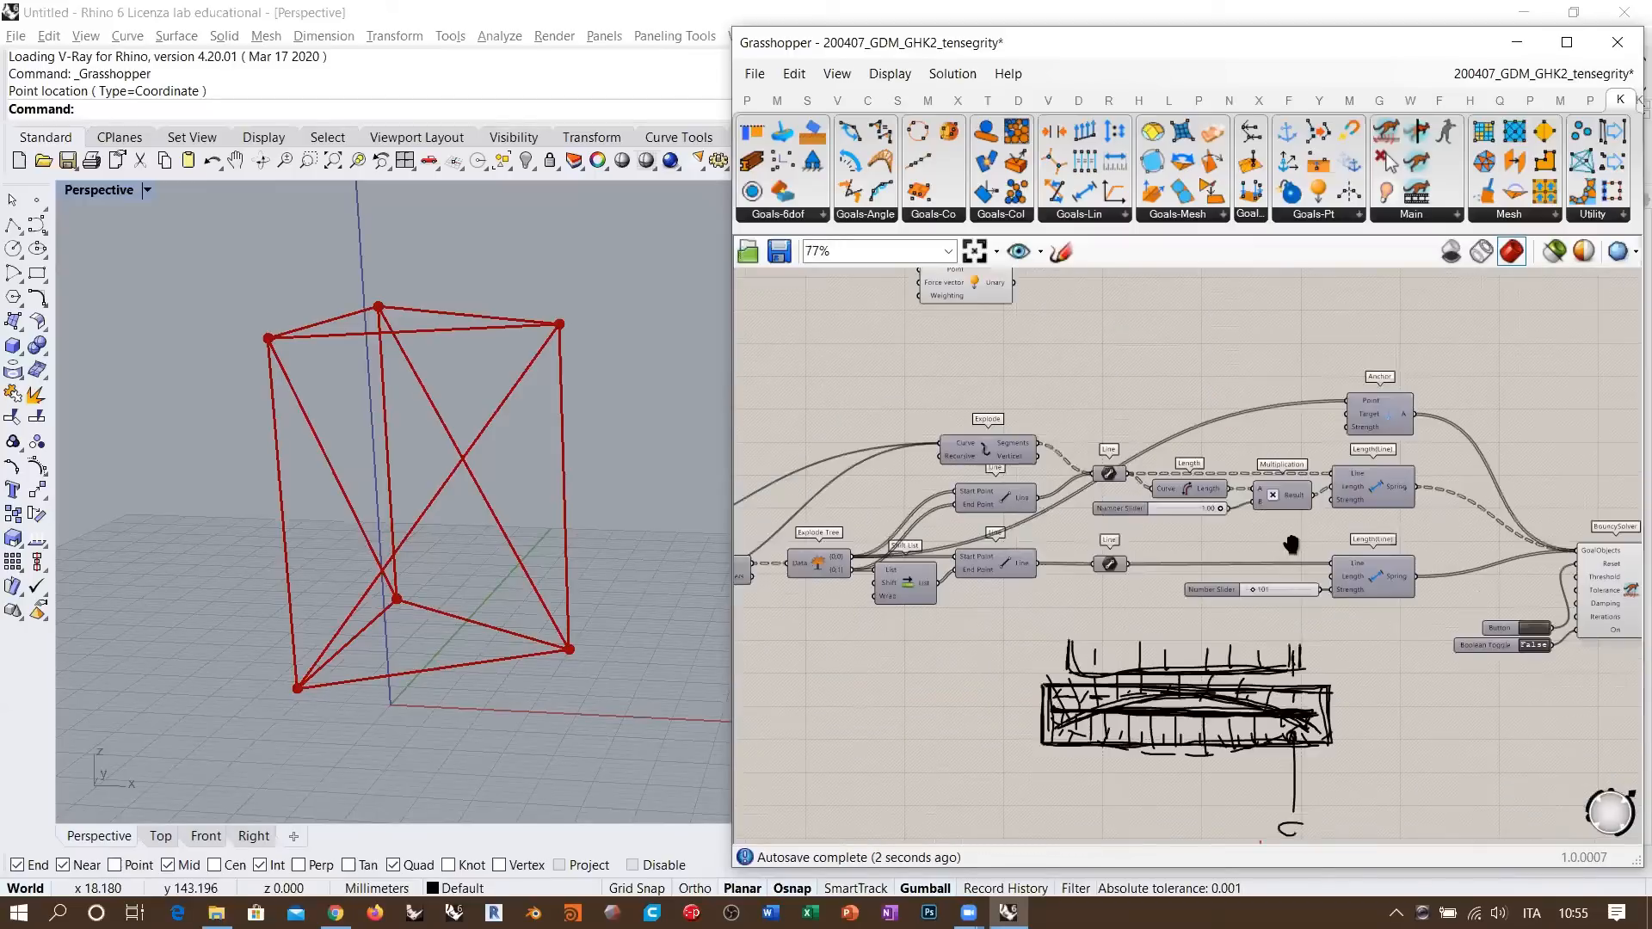
{"action": "right_click_drag", "start_coordinate": [950, 423], "coordinate": [1291, 545]}
{"action": "left_click_drag", "start_coordinate": [1309, 392], "coordinate": [1330, 431]}
{"action": "right_click_drag", "start_coordinate": [1210, 486], "coordinate": [1195, 454]}
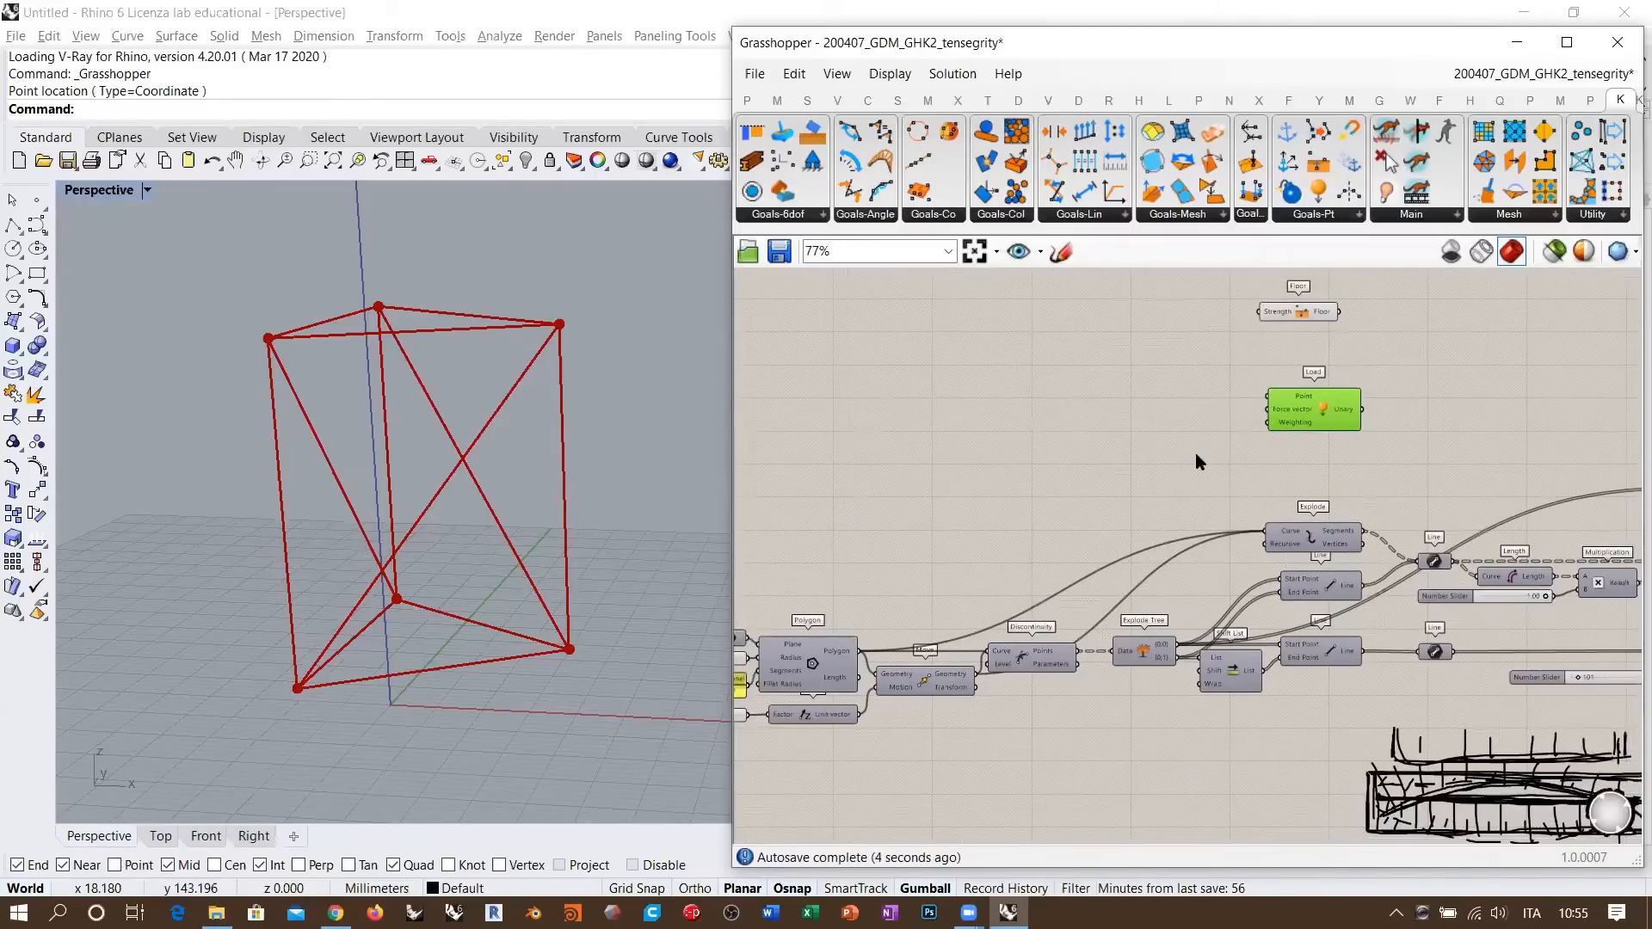
{"action": "left_click", "coordinate": [1198, 462]}
{"action": "right_click_drag", "start_coordinate": [1259, 559], "coordinate": [1123, 564]}
{"action": "scroll", "coordinate": [987, 751], "scroll_direction": "up", "scroll_amount": 3}
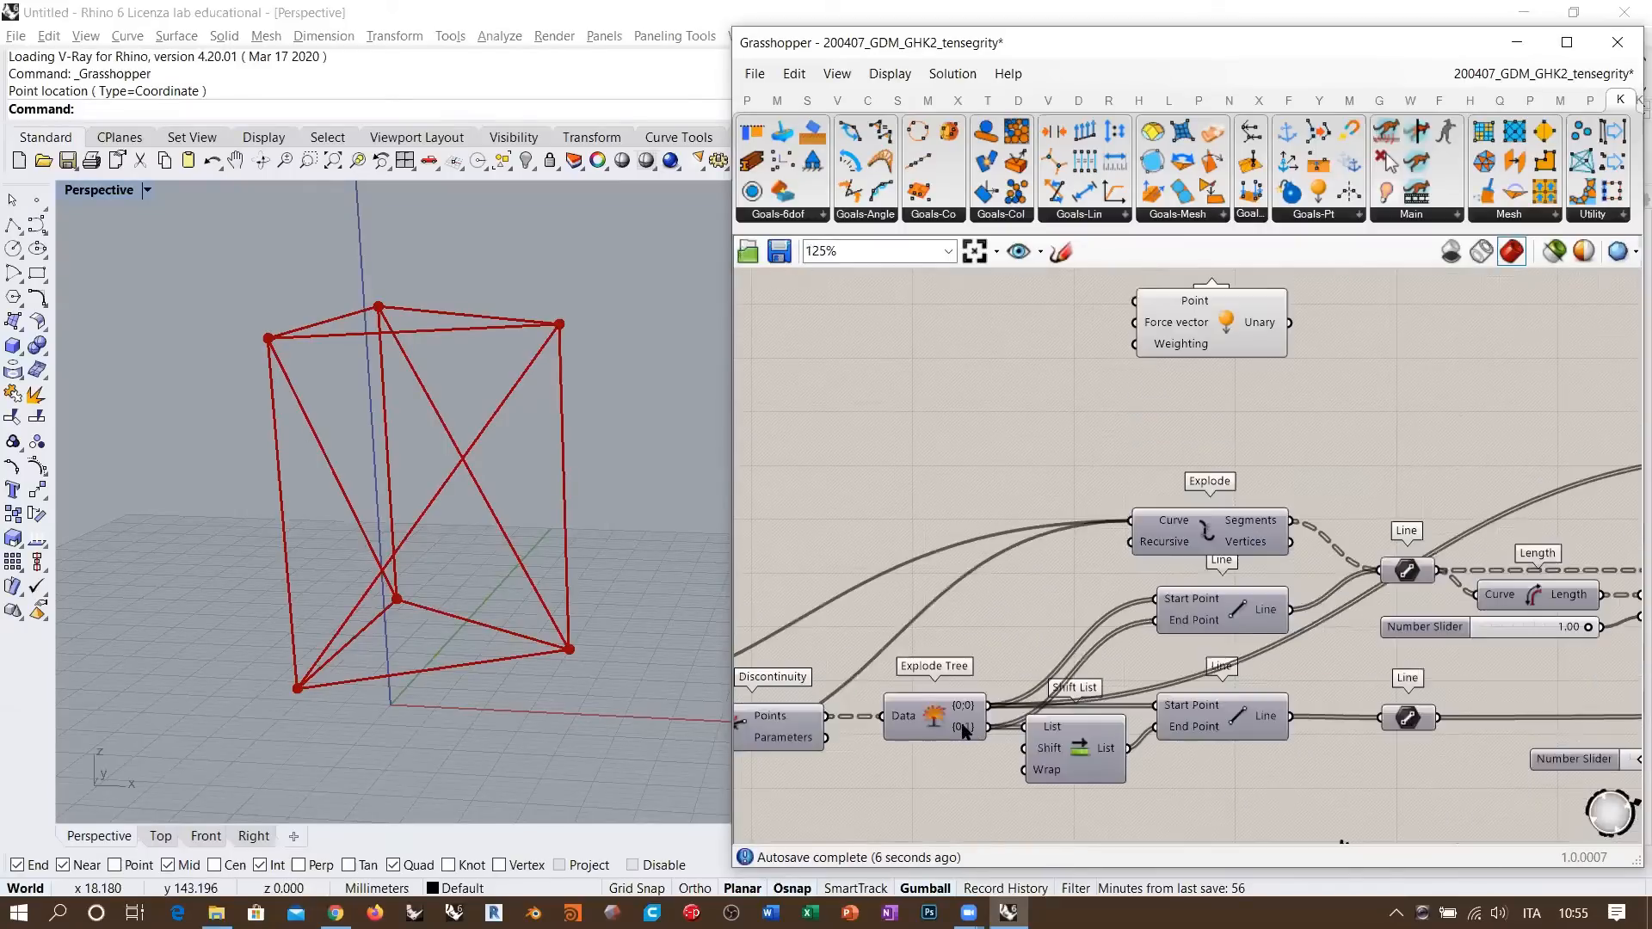
{"action": "left_click", "coordinate": [1086, 754]}
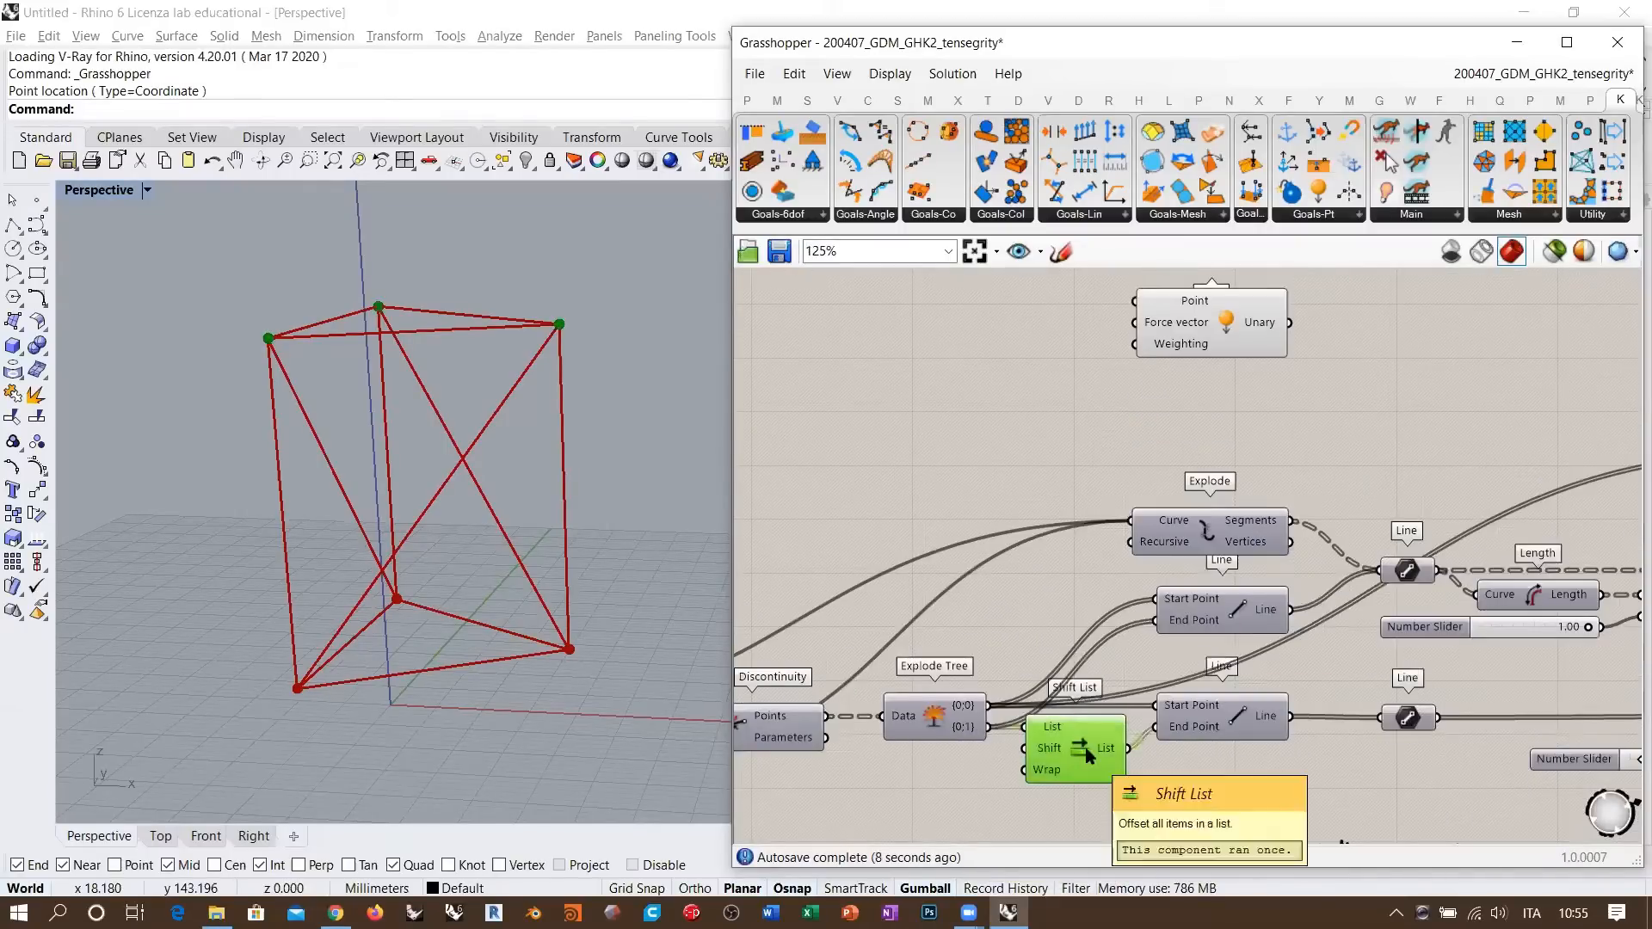
{"action": "left_click_drag", "start_coordinate": [989, 728], "coordinate": [1133, 308]}
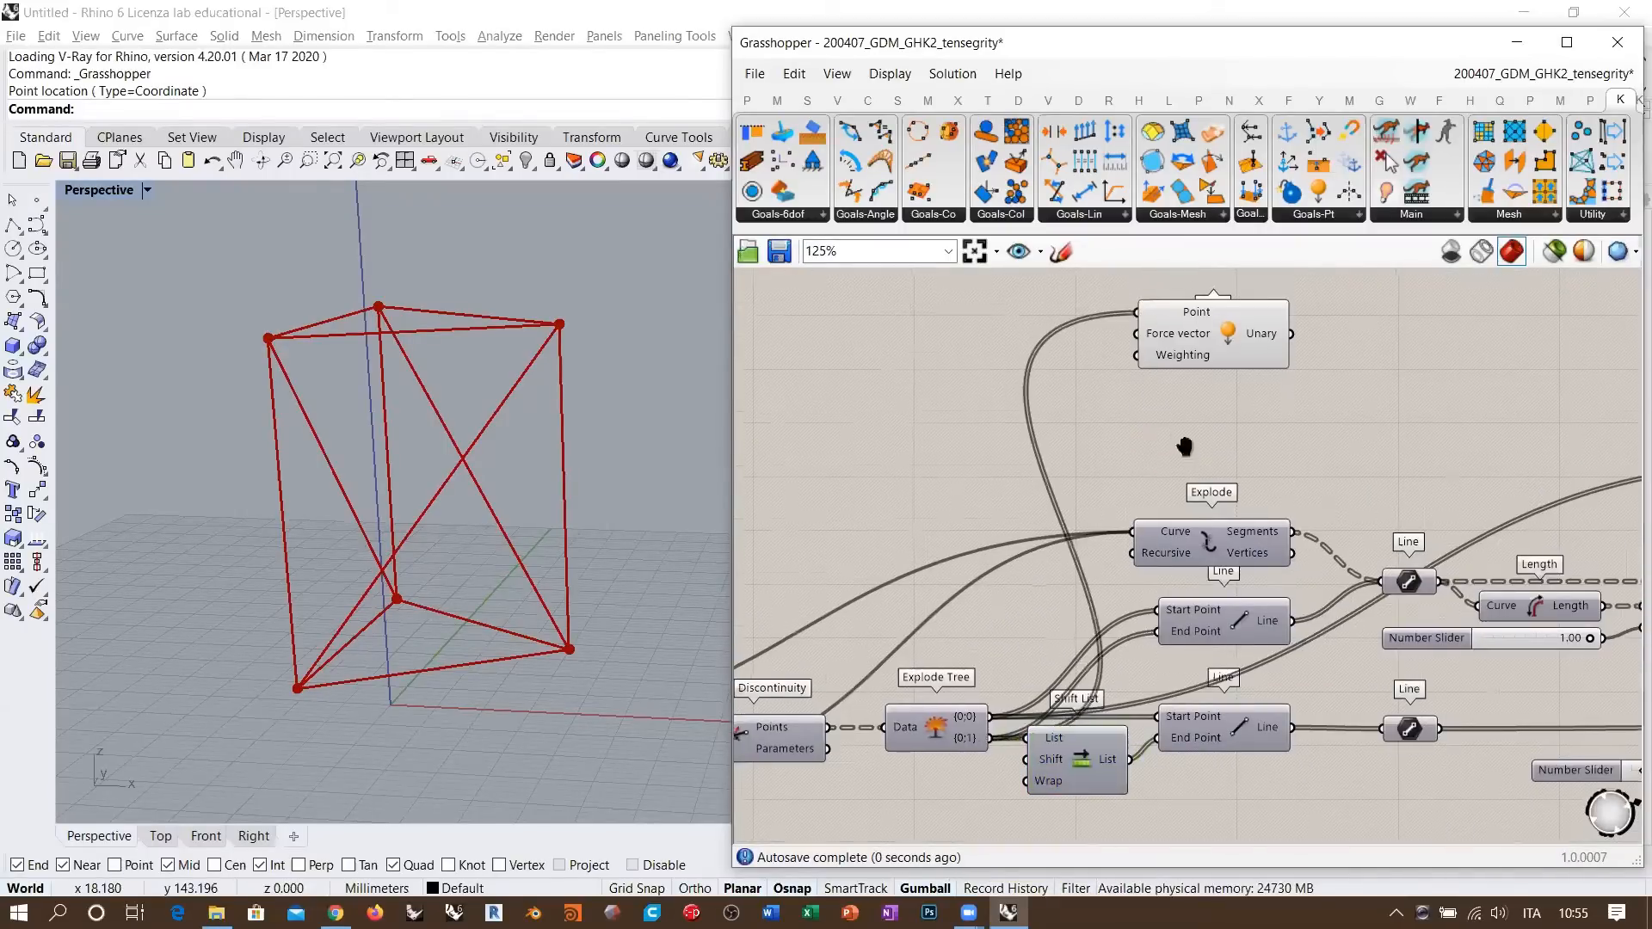
- Try to reverse the Load goal's Force vector input with the expression -x
{"action": "scroll", "coordinate": [1338, 482], "scroll_direction": "up", "scroll_amount": 2}
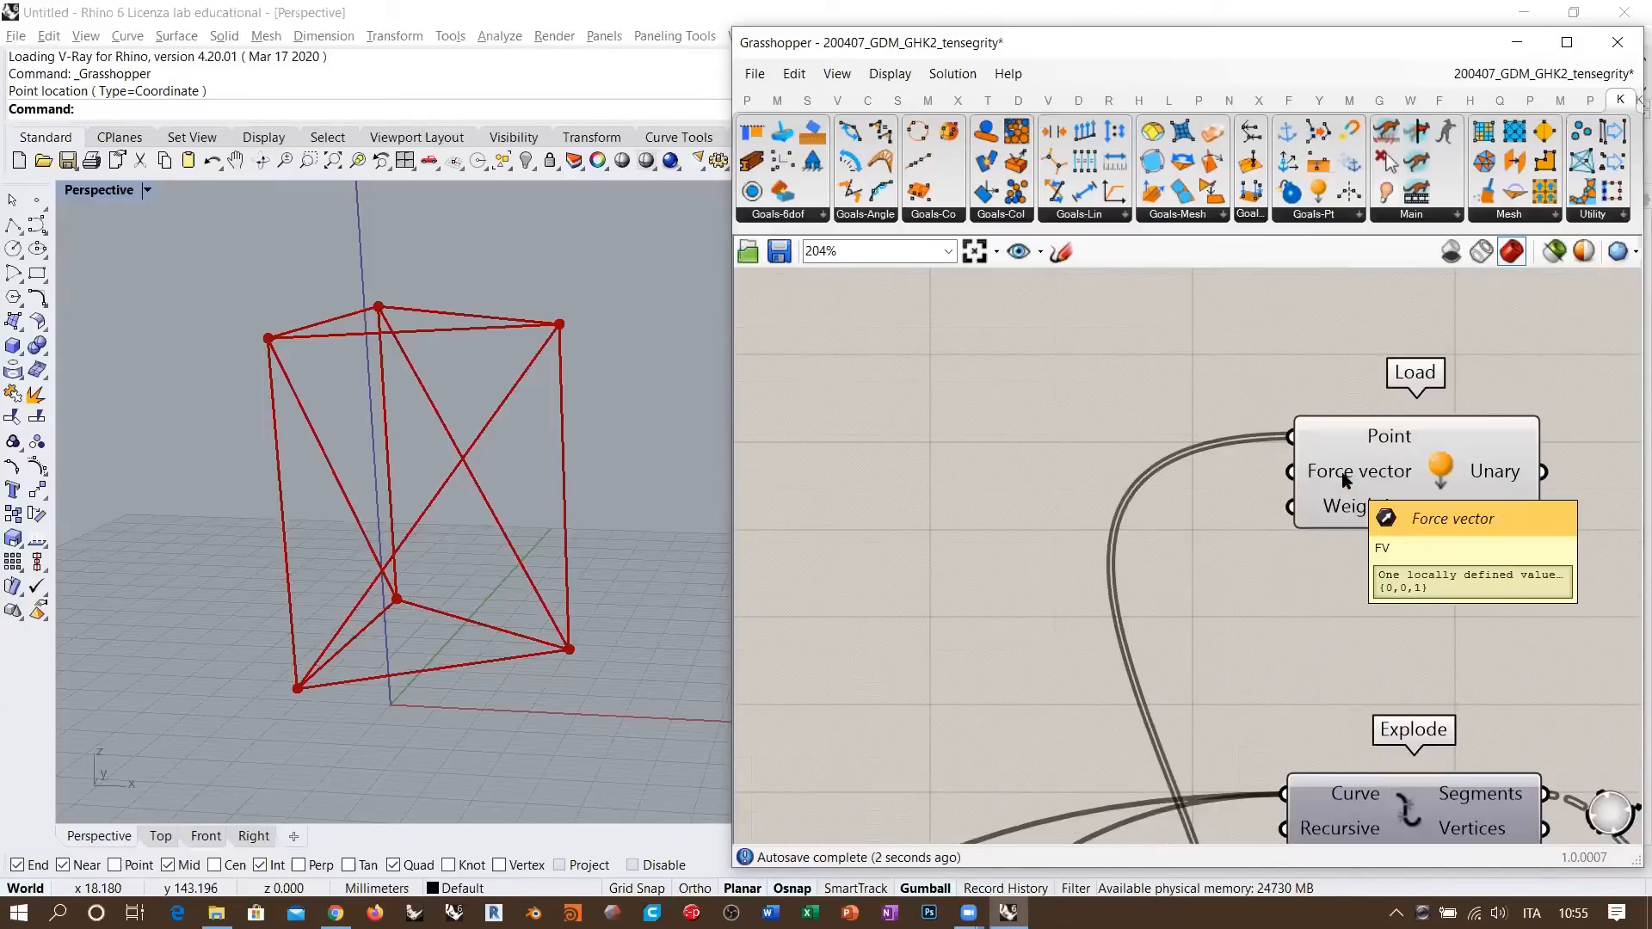
{"action": "right_click", "coordinate": [1344, 472]}
{"action": "mouse_move", "coordinate": [1545, 663]}
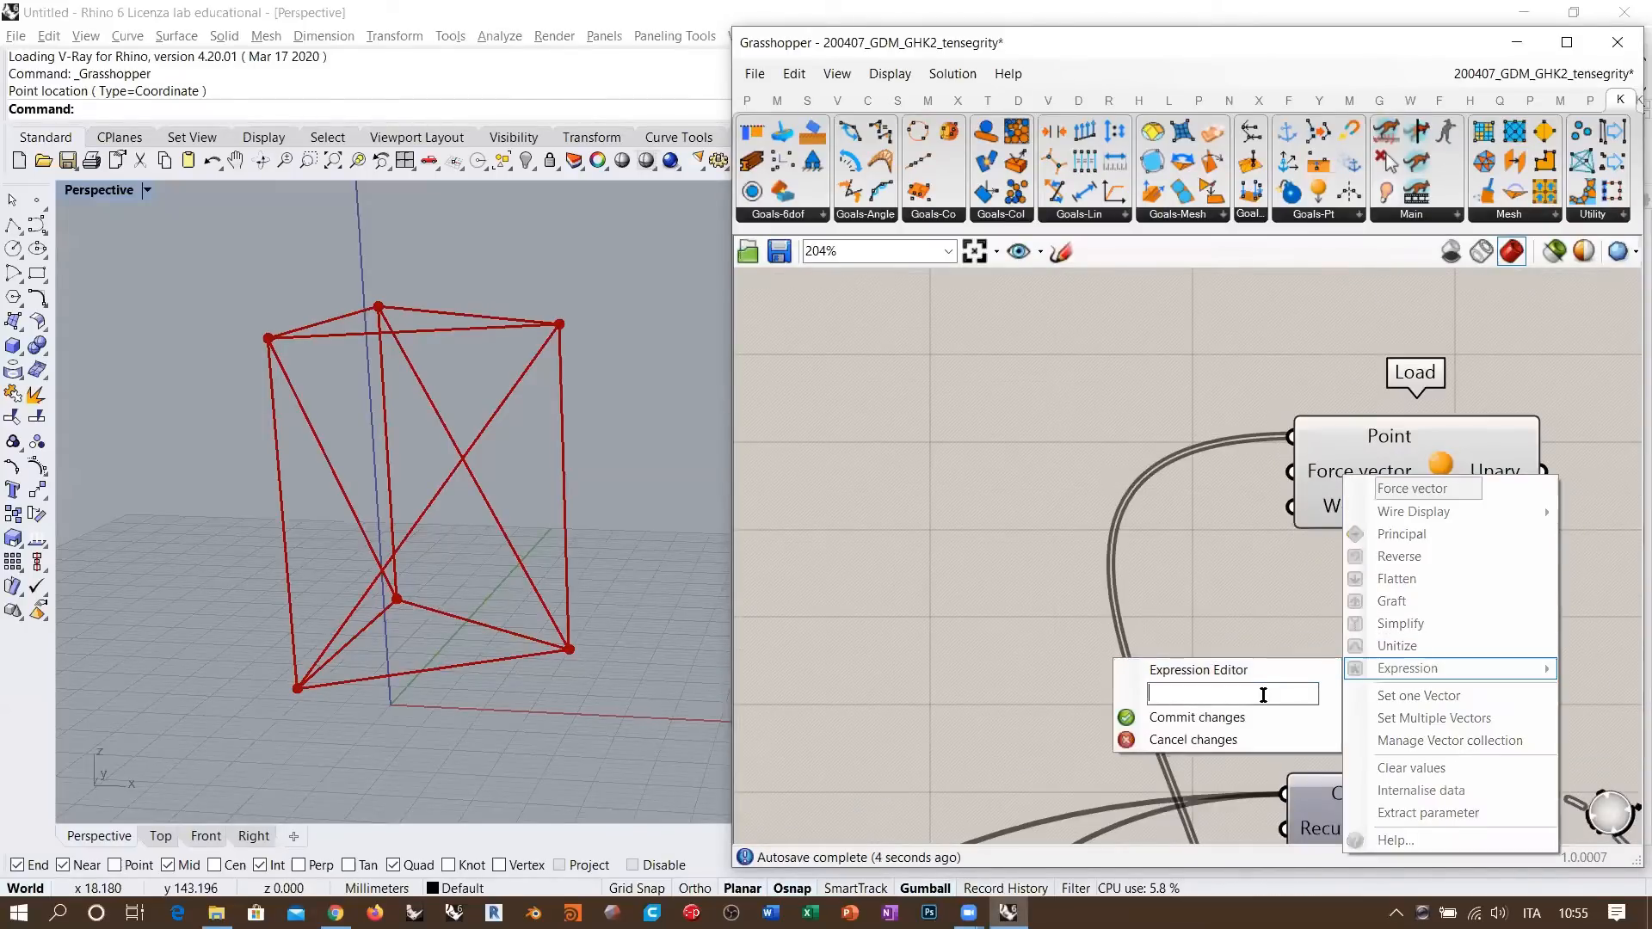
{"action": "key", "text": "Return"}
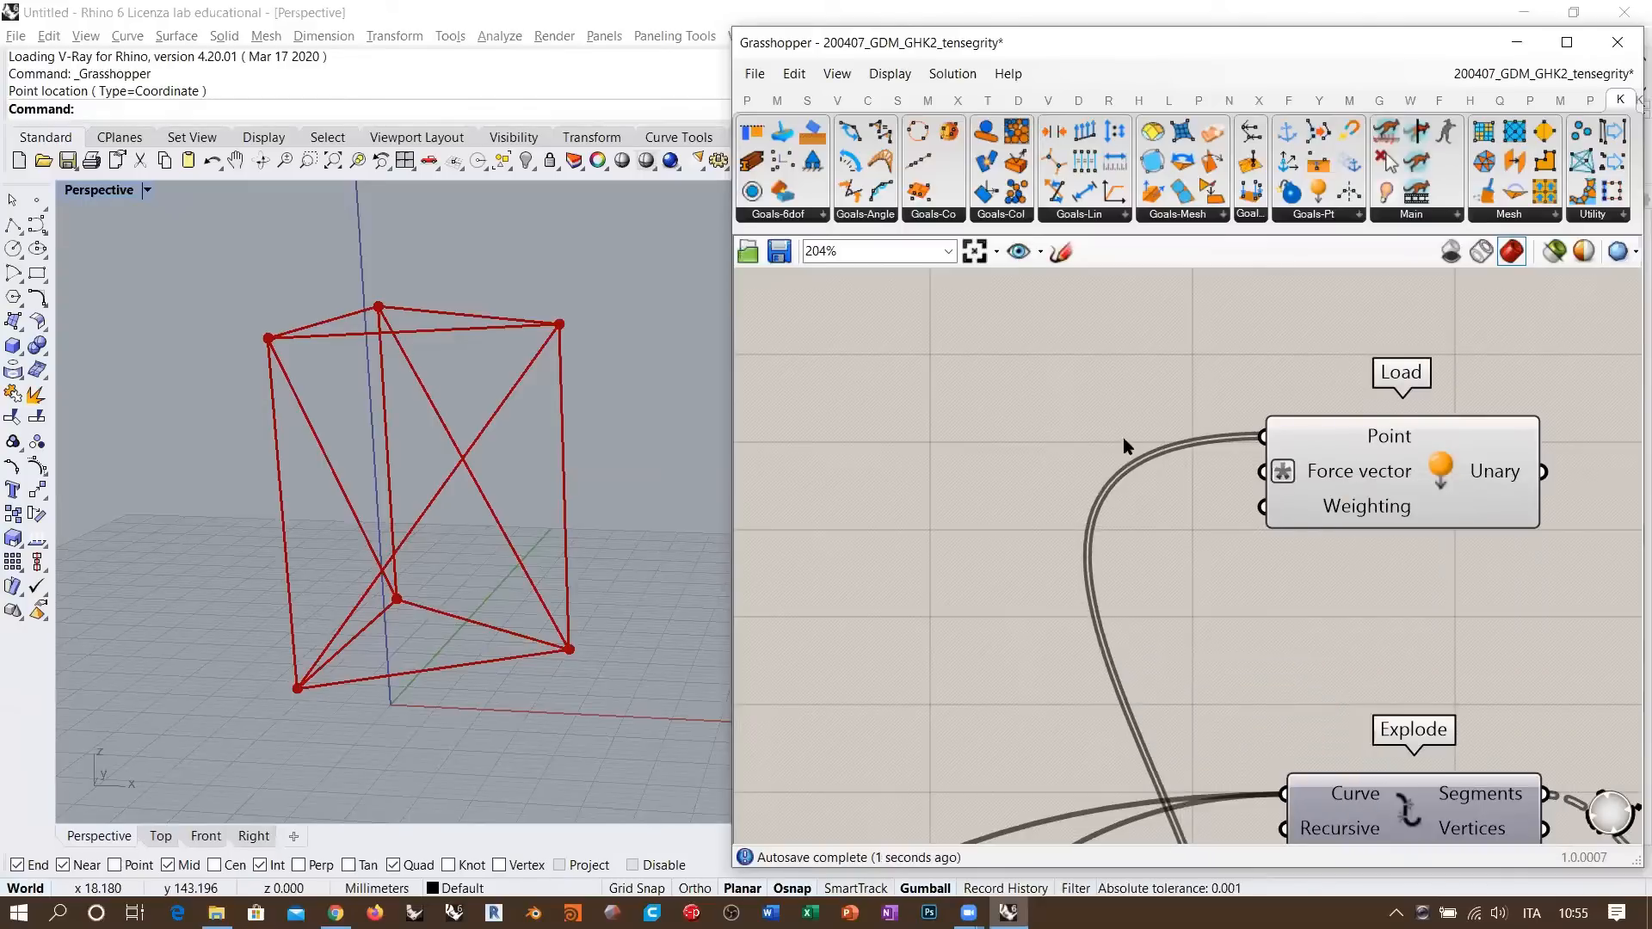
{"action": "right_click", "coordinate": [1304, 467]}
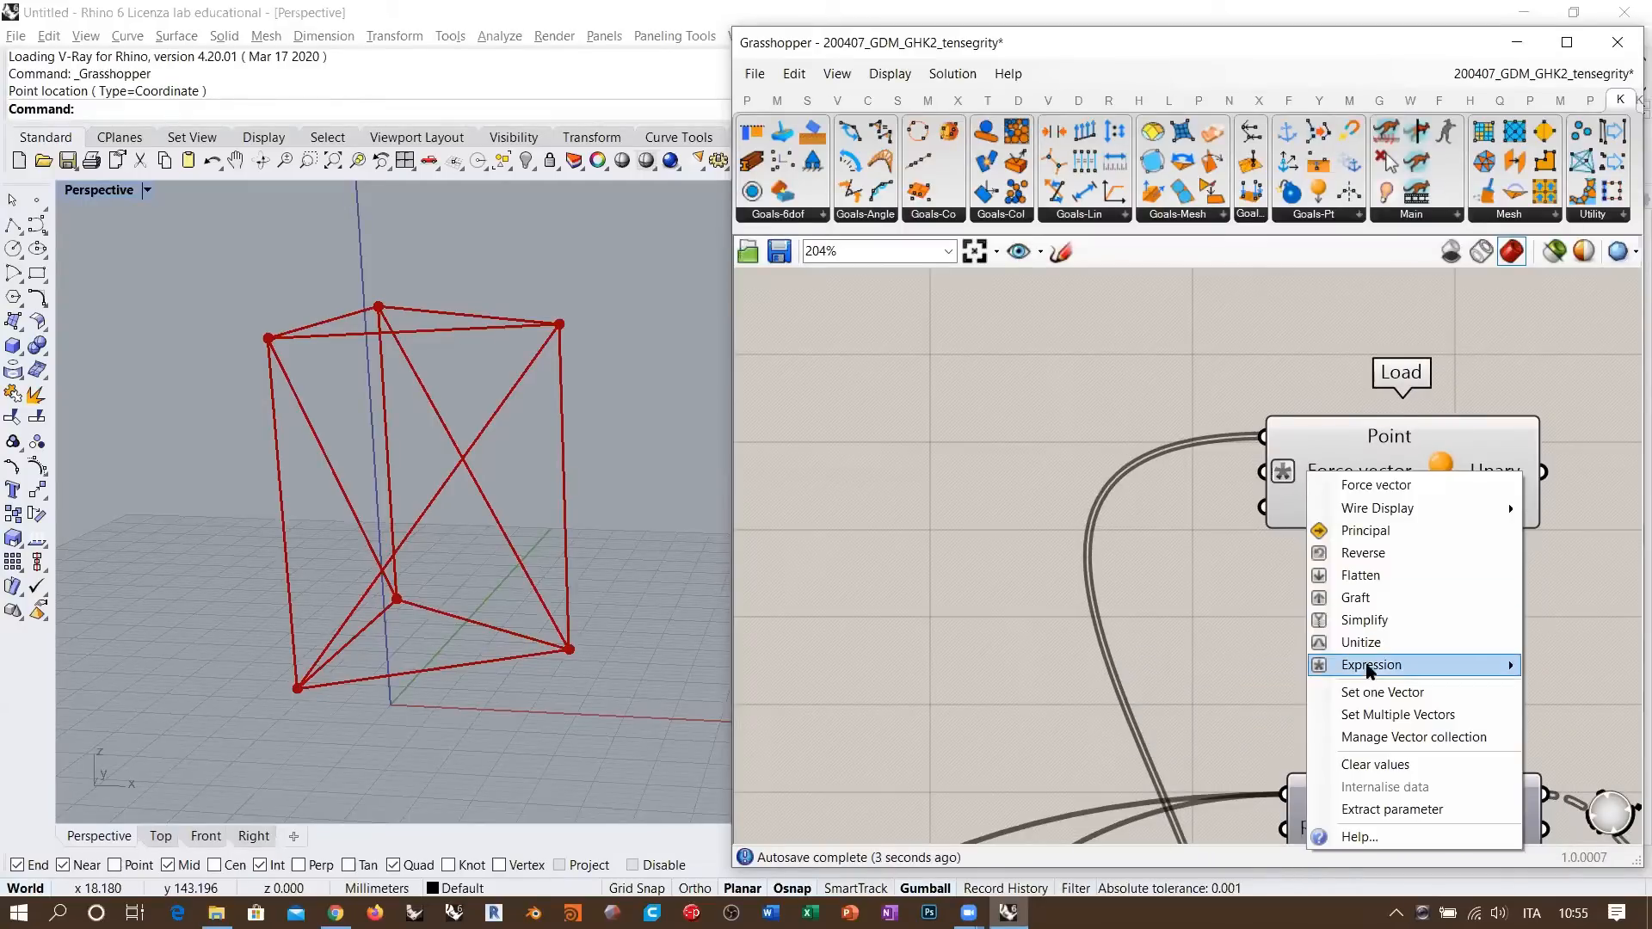
{"action": "mouse_move", "coordinate": [1462, 664]}
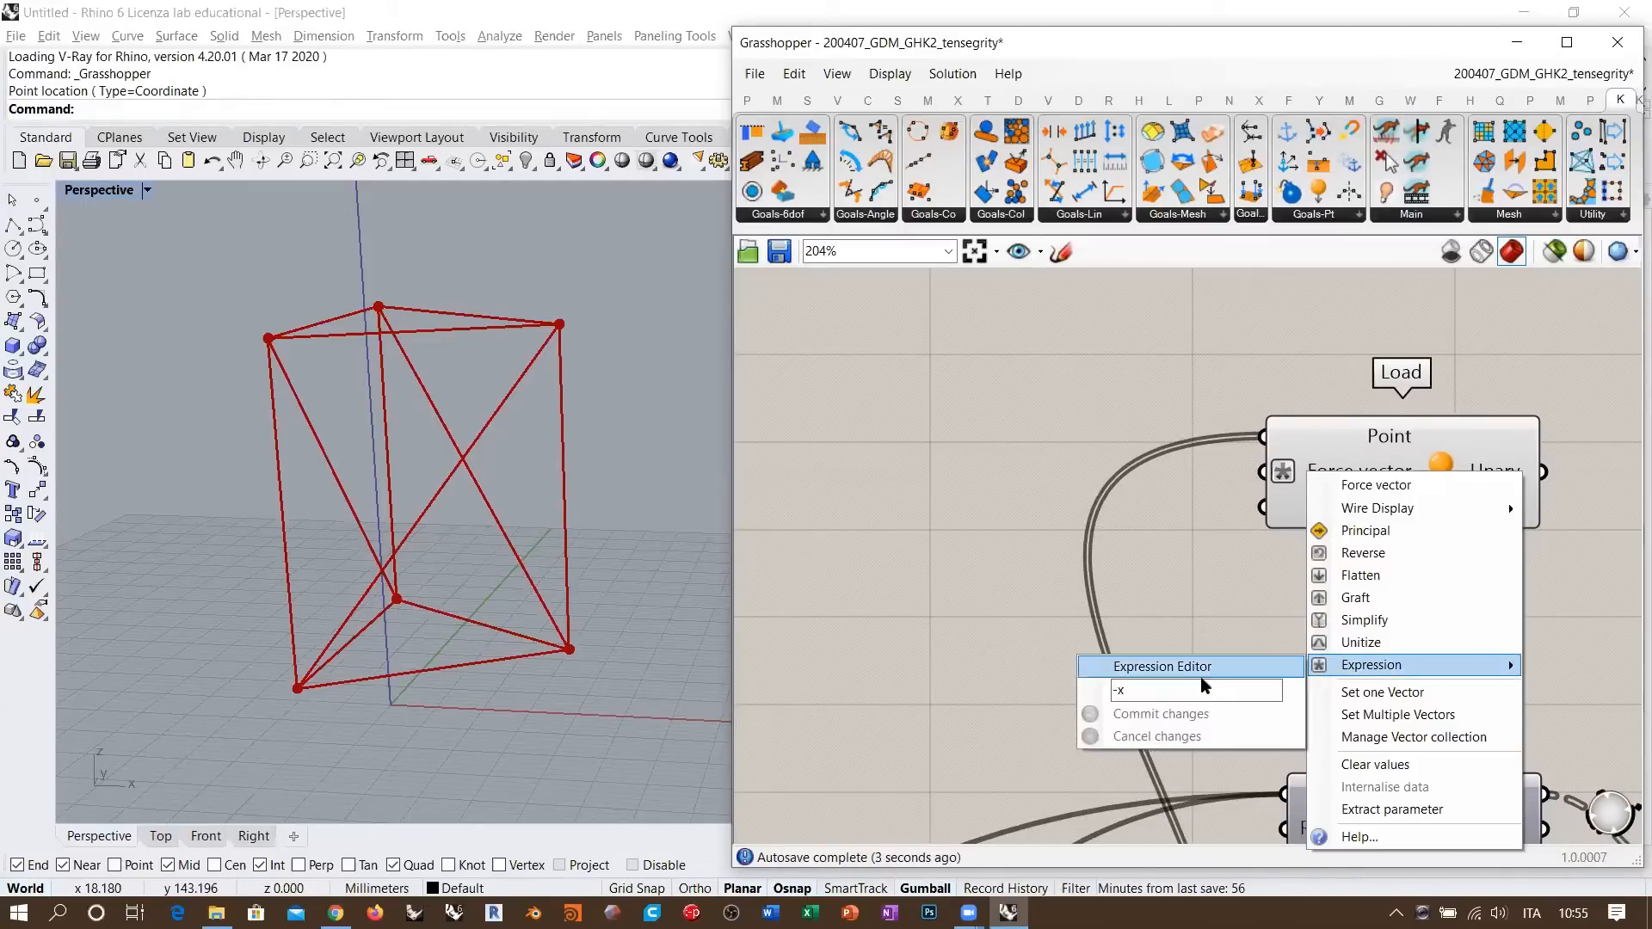
- Add a Unit Z component beside the Load goal and connect its Unit vector output to the Force vector input
{"action": "double_click", "coordinate": [1035, 454]}
{"action": "type", "text": "z"}
{"action": "left_click", "coordinate": [1009, 406]}
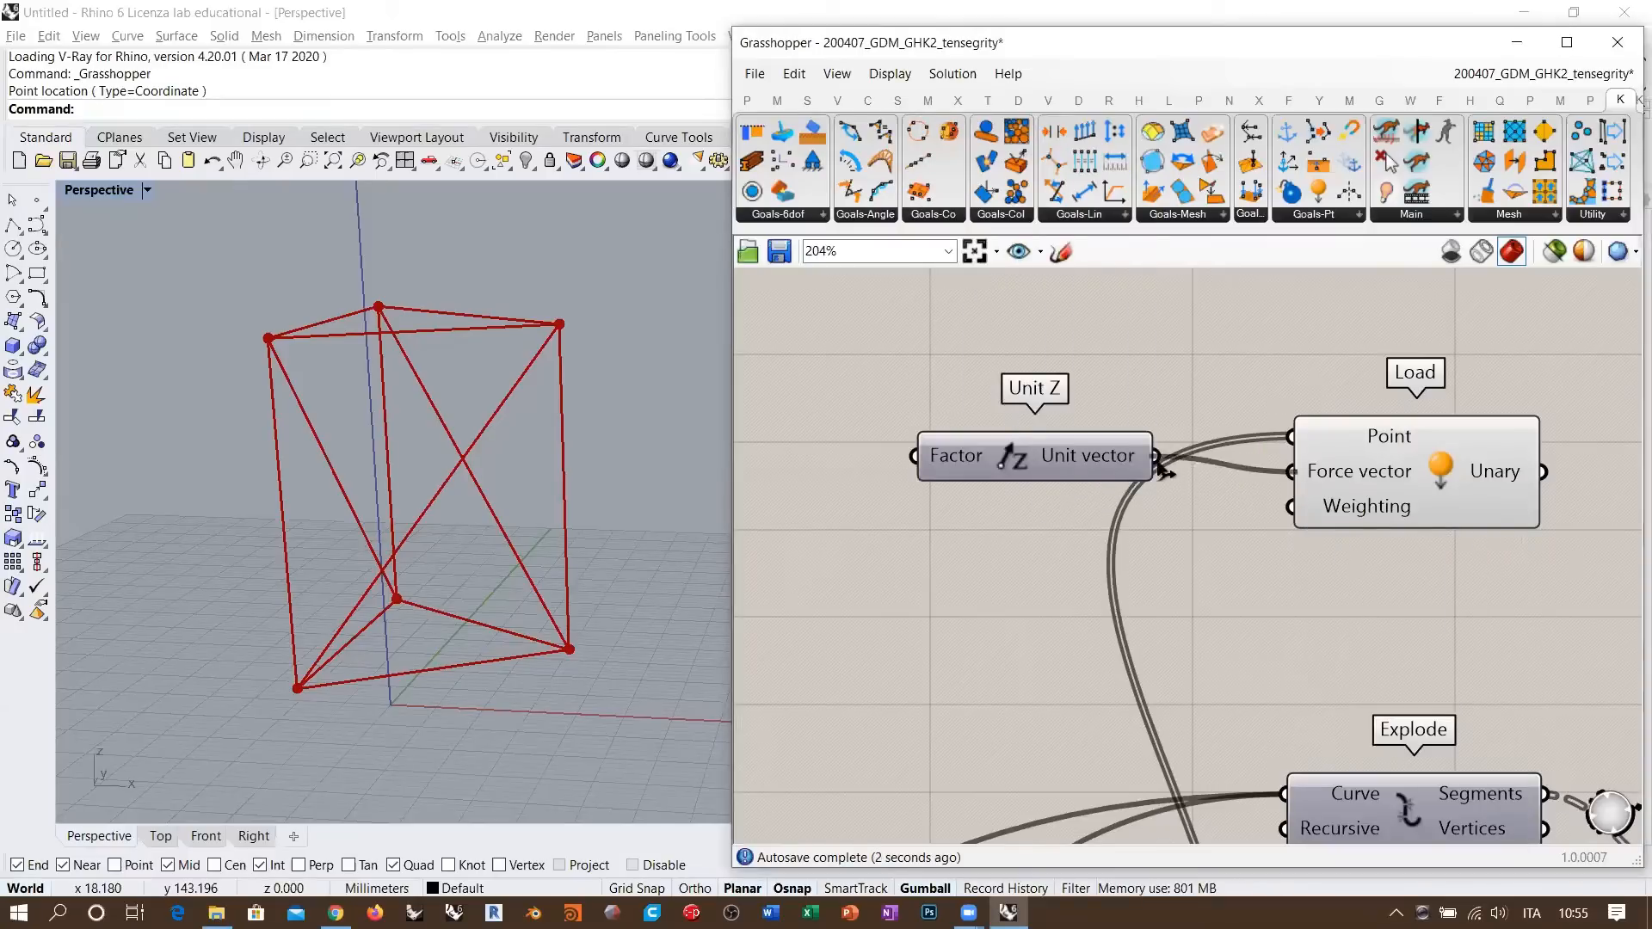
{"action": "left_click_drag", "start_coordinate": [1031, 448], "coordinate": [1138, 473]}
{"action": "right_click", "coordinate": [1055, 471]}
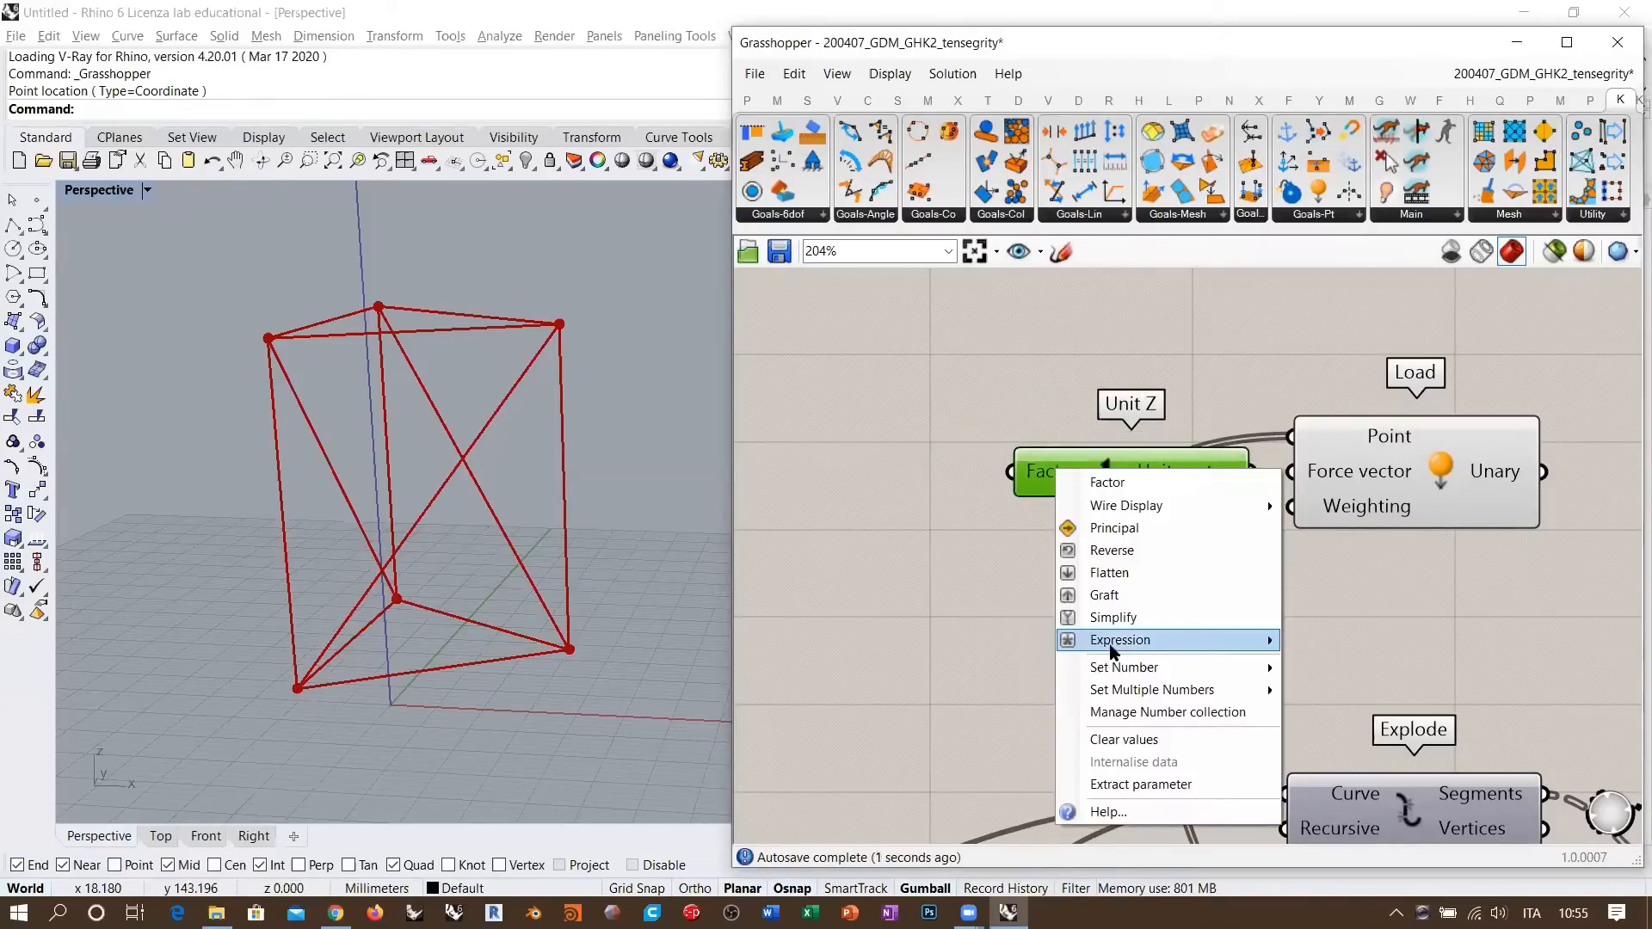
{"action": "left_click", "coordinate": [854, 523]}
- Create a number slider ranging from -10.00 to 0 and connect it to Unit Z's Factor input
{"action": "right_click_drag", "start_coordinate": [854, 523], "coordinate": [1066, 517]}
{"action": "double_click", "coordinate": [1066, 516]}
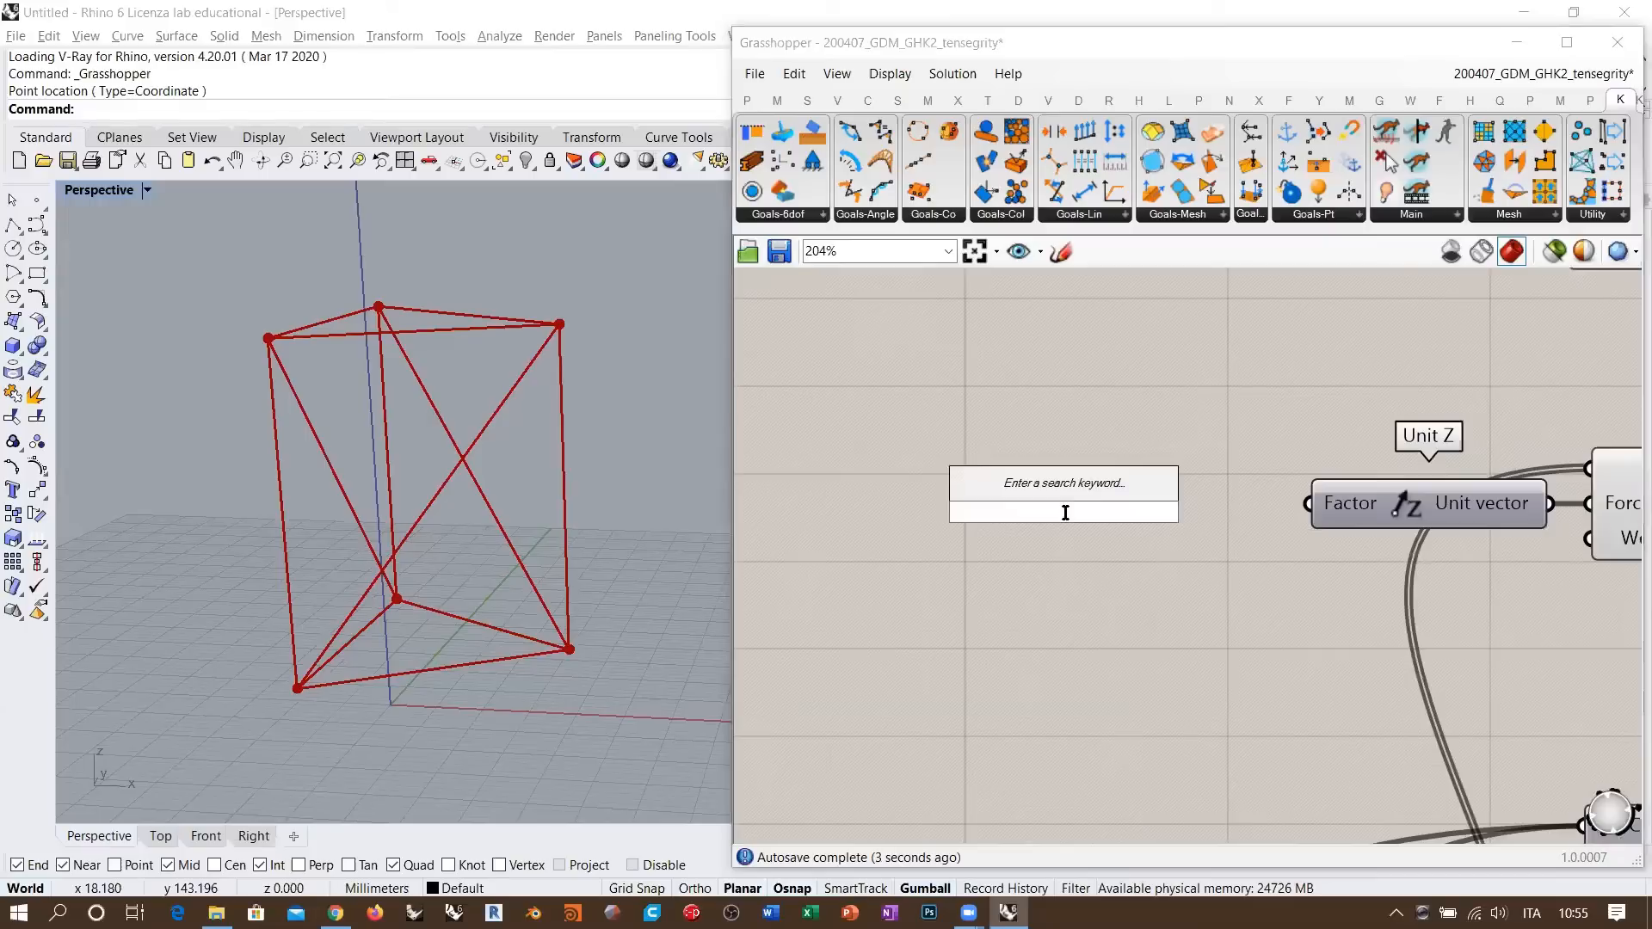
{"action": "type", "text": "-10.00<"}
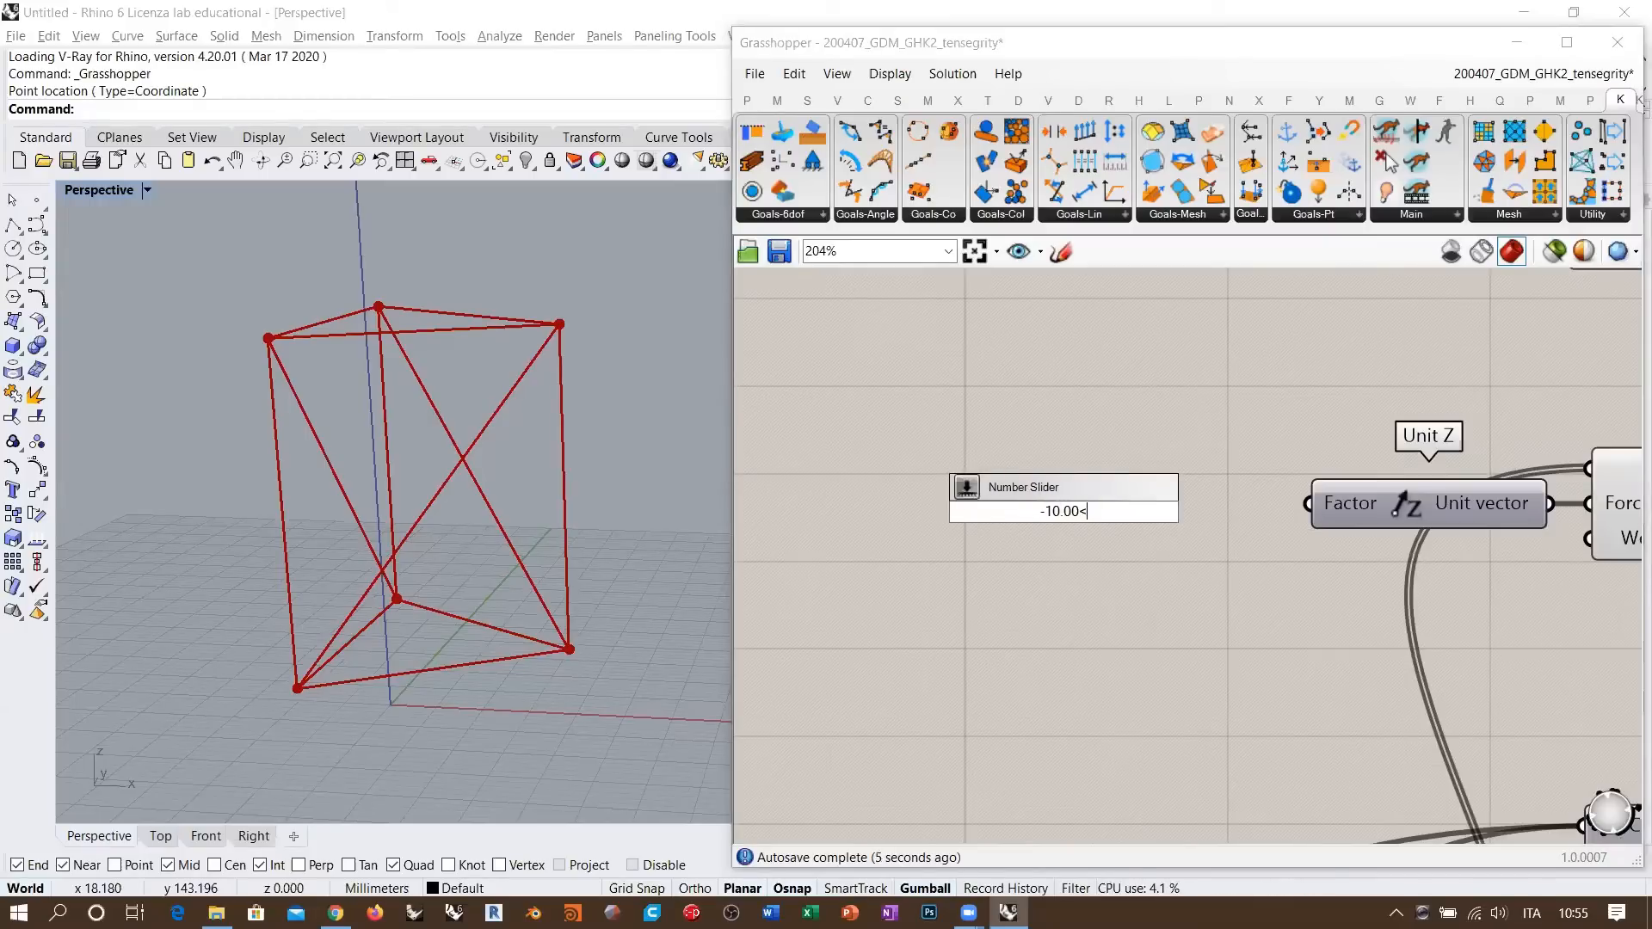
{"action": "type", "text": "0"}
{"action": "key", "text": "Return"}
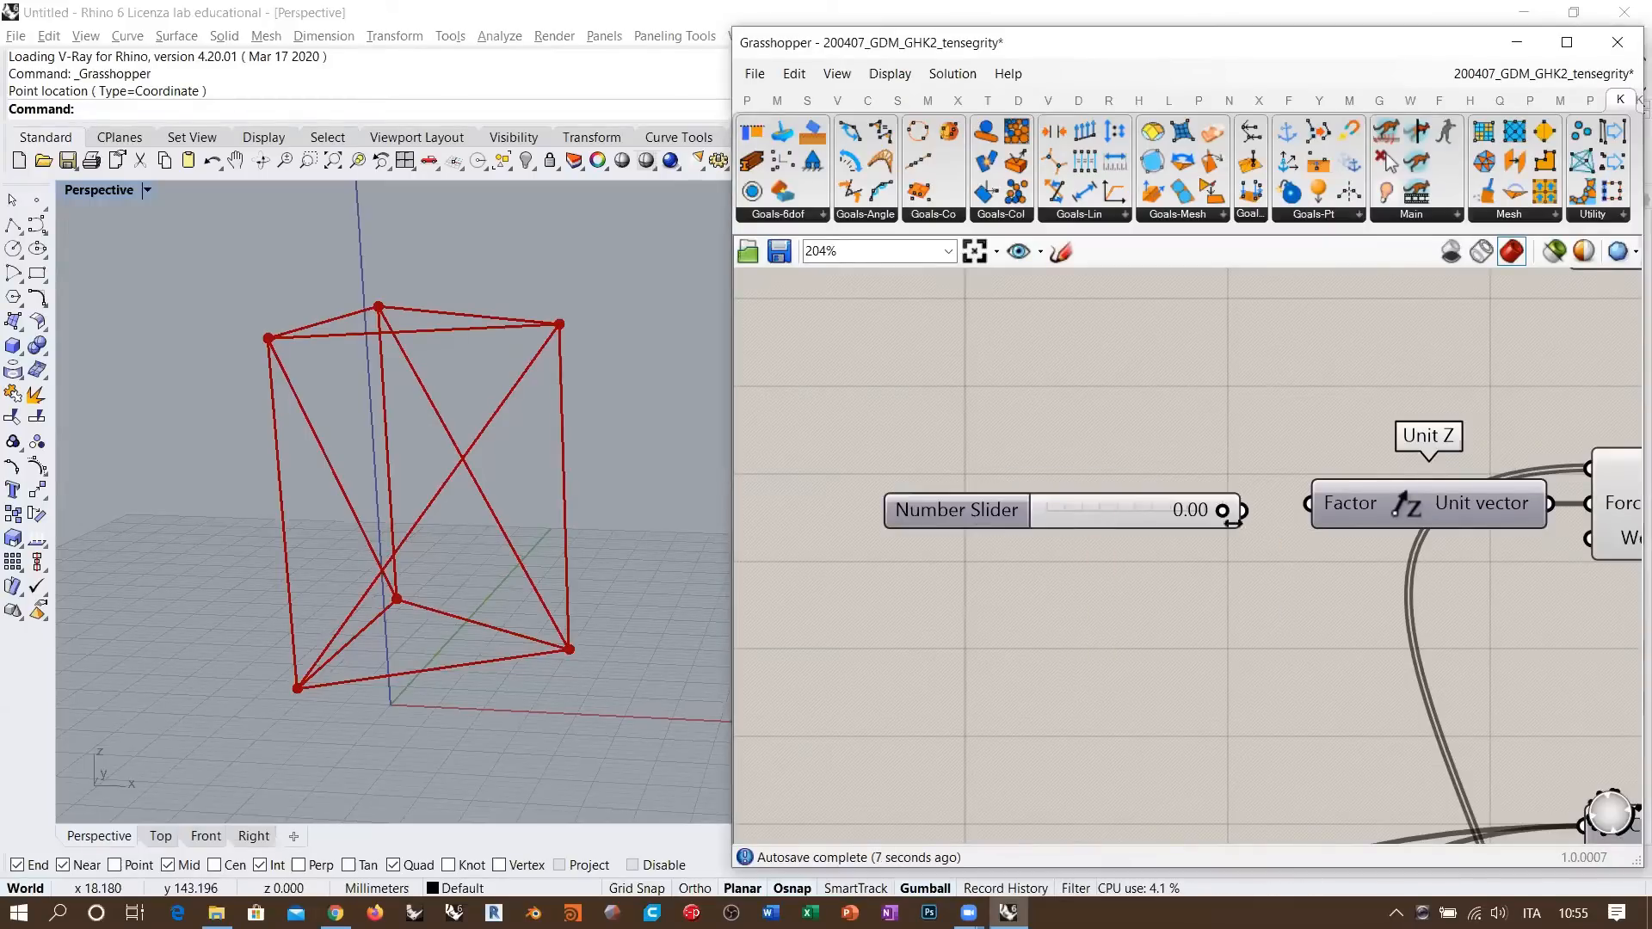
{"action": "left_click_drag", "start_coordinate": [1222, 510], "coordinate": [1308, 504]}
{"action": "left_click_drag", "start_coordinate": [1141, 517], "coordinate": [1165, 509]}
- Move the Load goal with its Unit Z component and number slider above the Anchor goal
{"action": "right_click_drag", "start_coordinate": [1142, 392], "coordinate": [1039, 373]}
{"action": "scroll", "coordinate": [1039, 373], "scroll_direction": "down", "scroll_amount": 5}
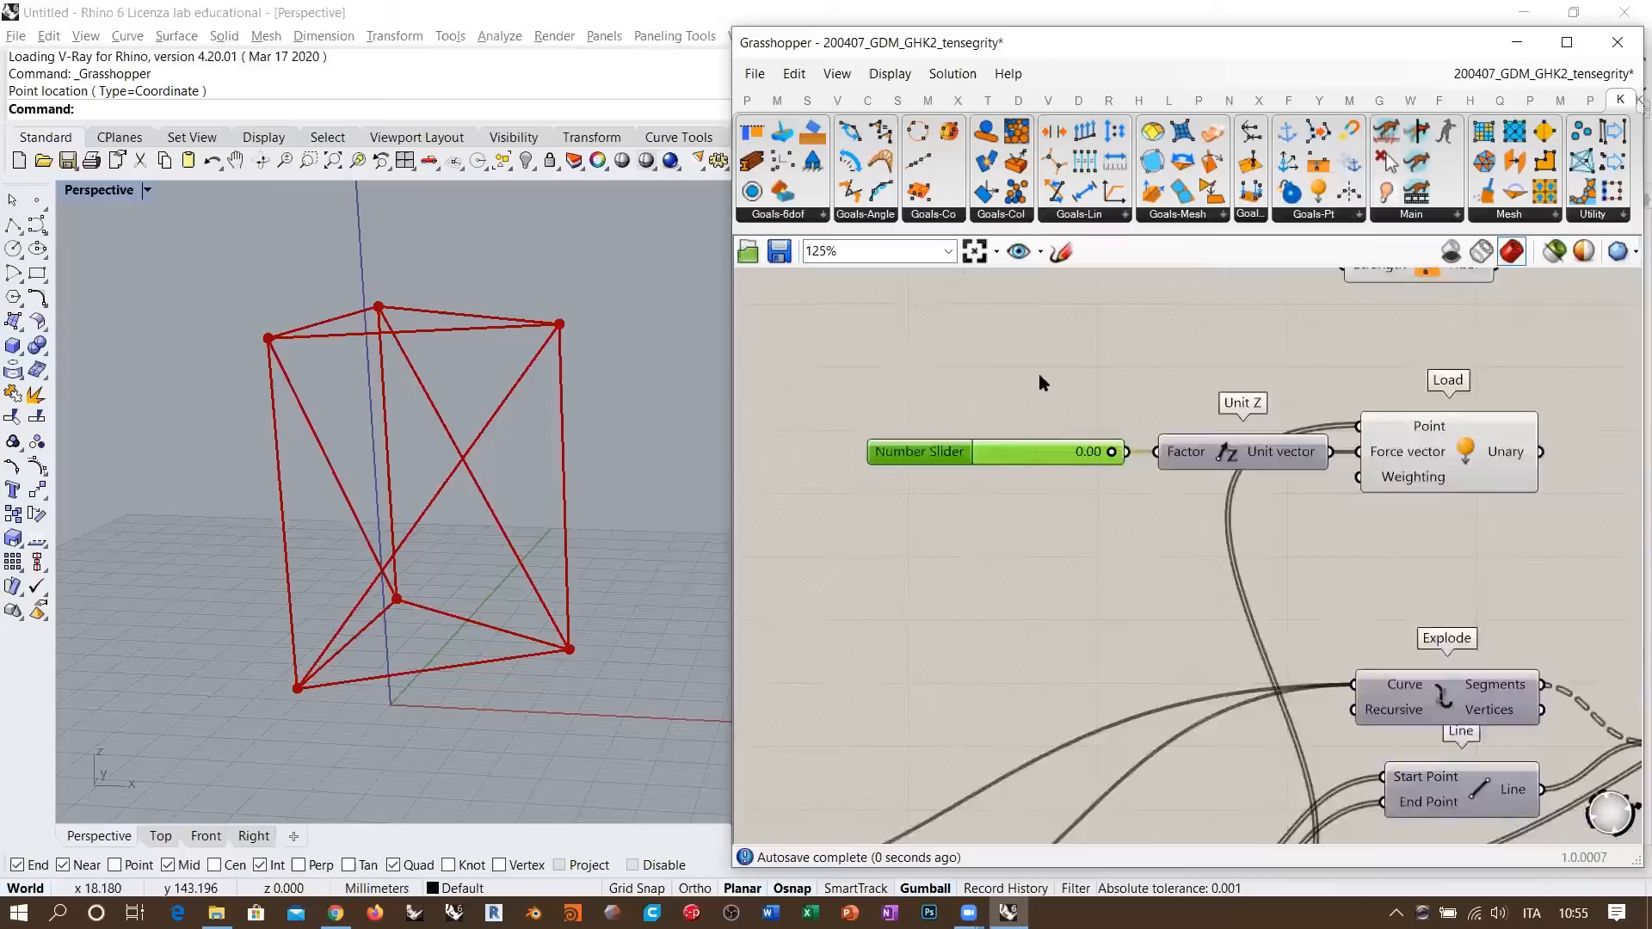
{"action": "right_click_drag", "start_coordinate": [1399, 377], "coordinate": [1225, 368]}
{"action": "left_click_drag", "start_coordinate": [1219, 368], "coordinate": [814, 438]}
{"action": "left_click_drag", "start_coordinate": [1108, 415], "coordinate": [1584, 424]}
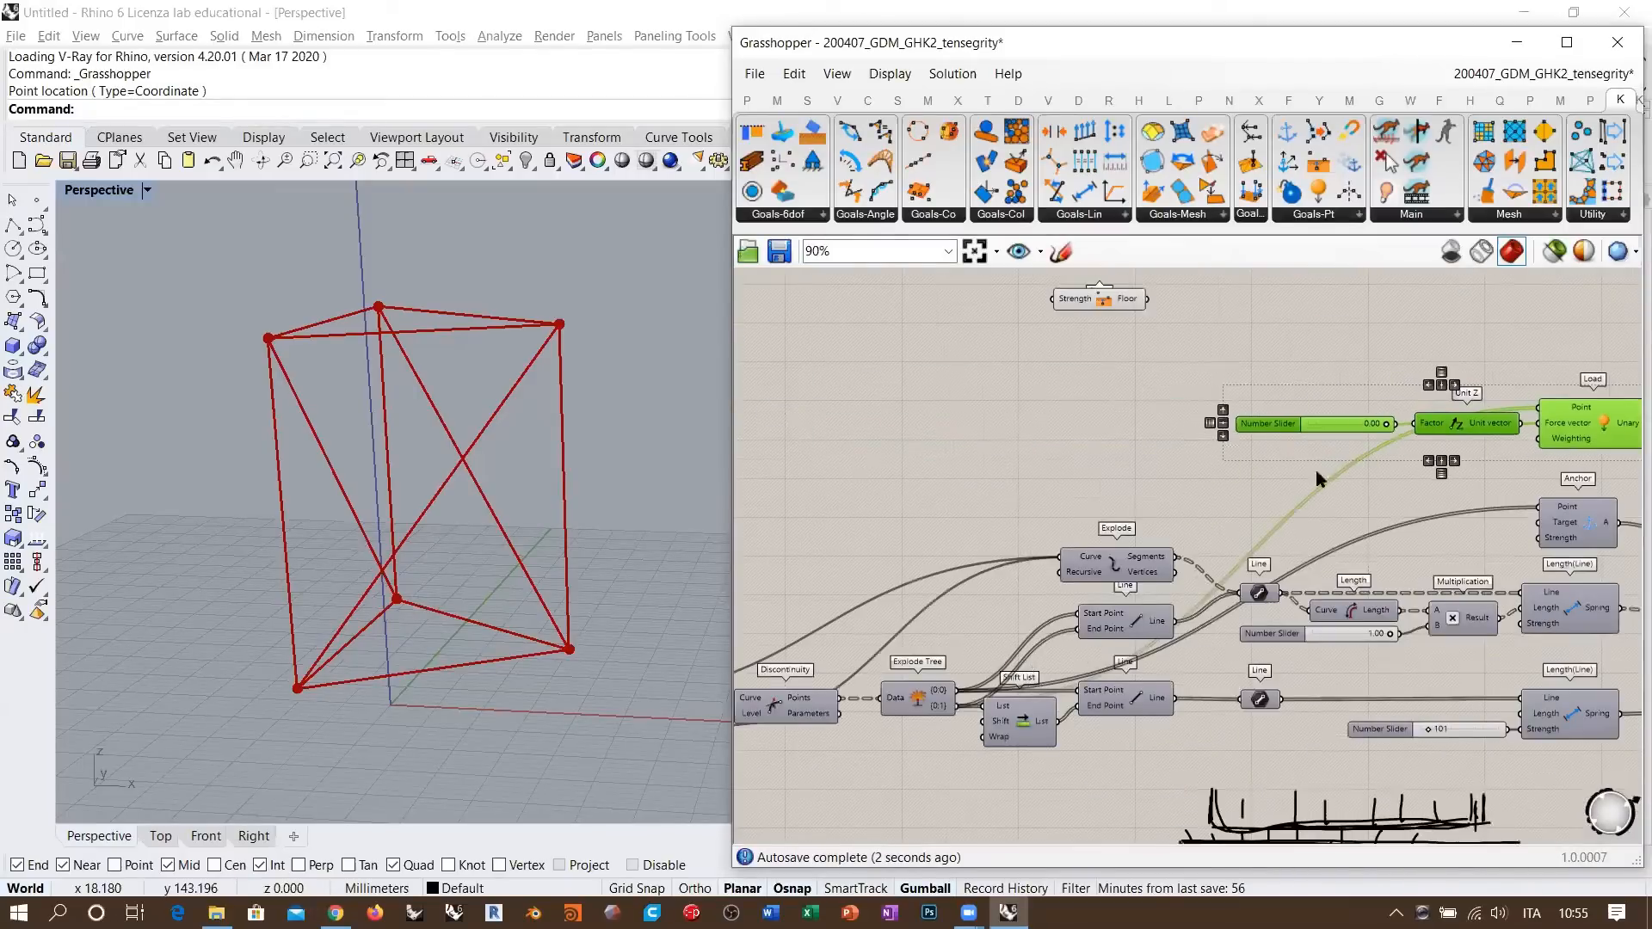
- Place the Floor goal between the Load and Anchor goals
{"action": "right_click_drag", "start_coordinate": [1314, 466], "coordinate": [1077, 473]}
{"action": "left_click_drag", "start_coordinate": [868, 301], "coordinate": [1362, 351]}
{"action": "right_click_drag", "start_coordinate": [1373, 384], "coordinate": [1360, 374]}
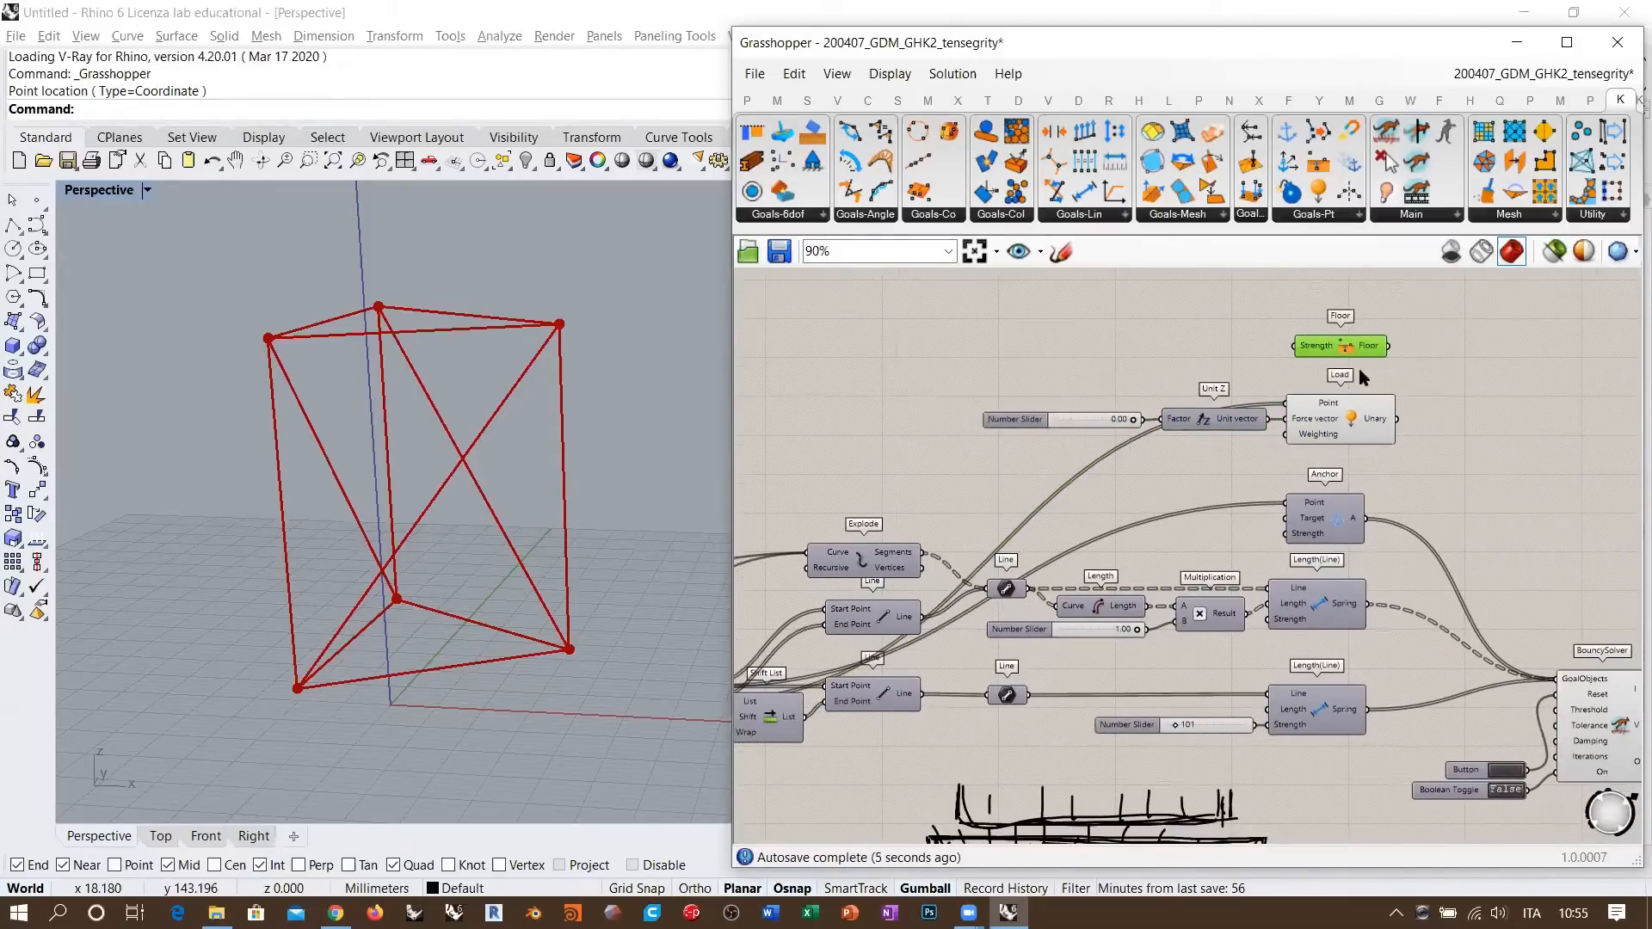
{"action": "left_click_drag", "start_coordinate": [1348, 343], "coordinate": [1326, 484]}
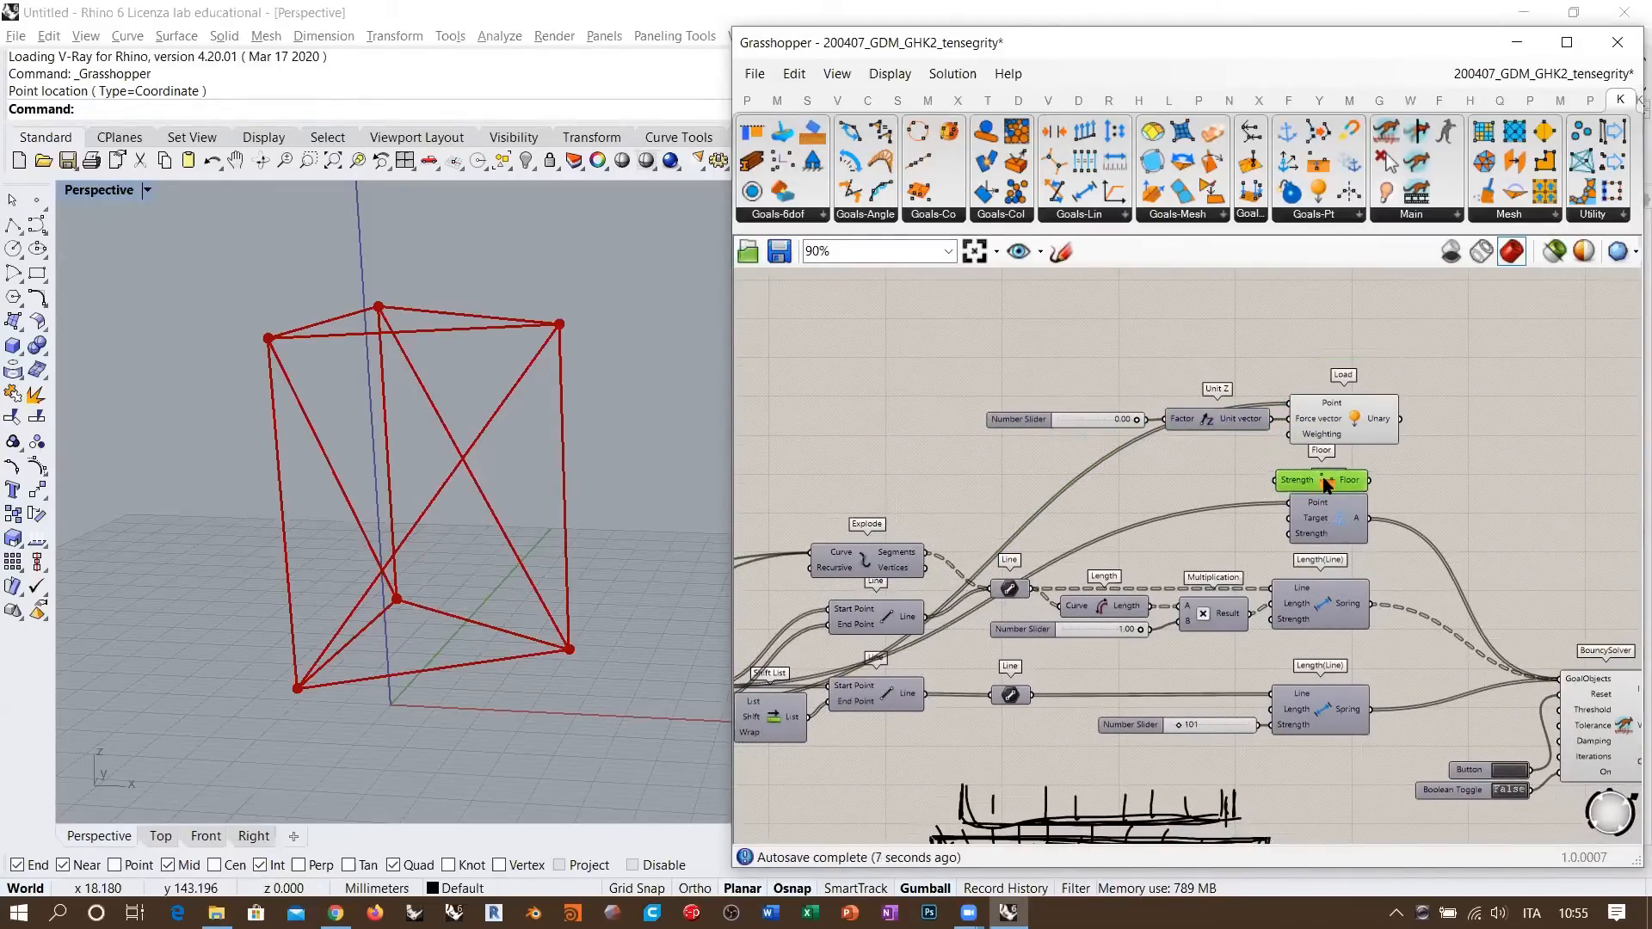
- Connect the Load goal's Unary output to the BouncySolver's GoalObjects as an additional input, and reset the solver
{"action": "mouse_move", "coordinate": [1063, 342]}
{"action": "left_mouse_down"}
{"action": "mouse_move", "coordinate": [1389, 448]}
{"action": "mouse_move", "coordinate": [1276, 430]}
{"action": "left_mouse_up"}
{"action": "right_click_drag", "start_coordinate": [1374, 426], "coordinate": [1153, 389]}
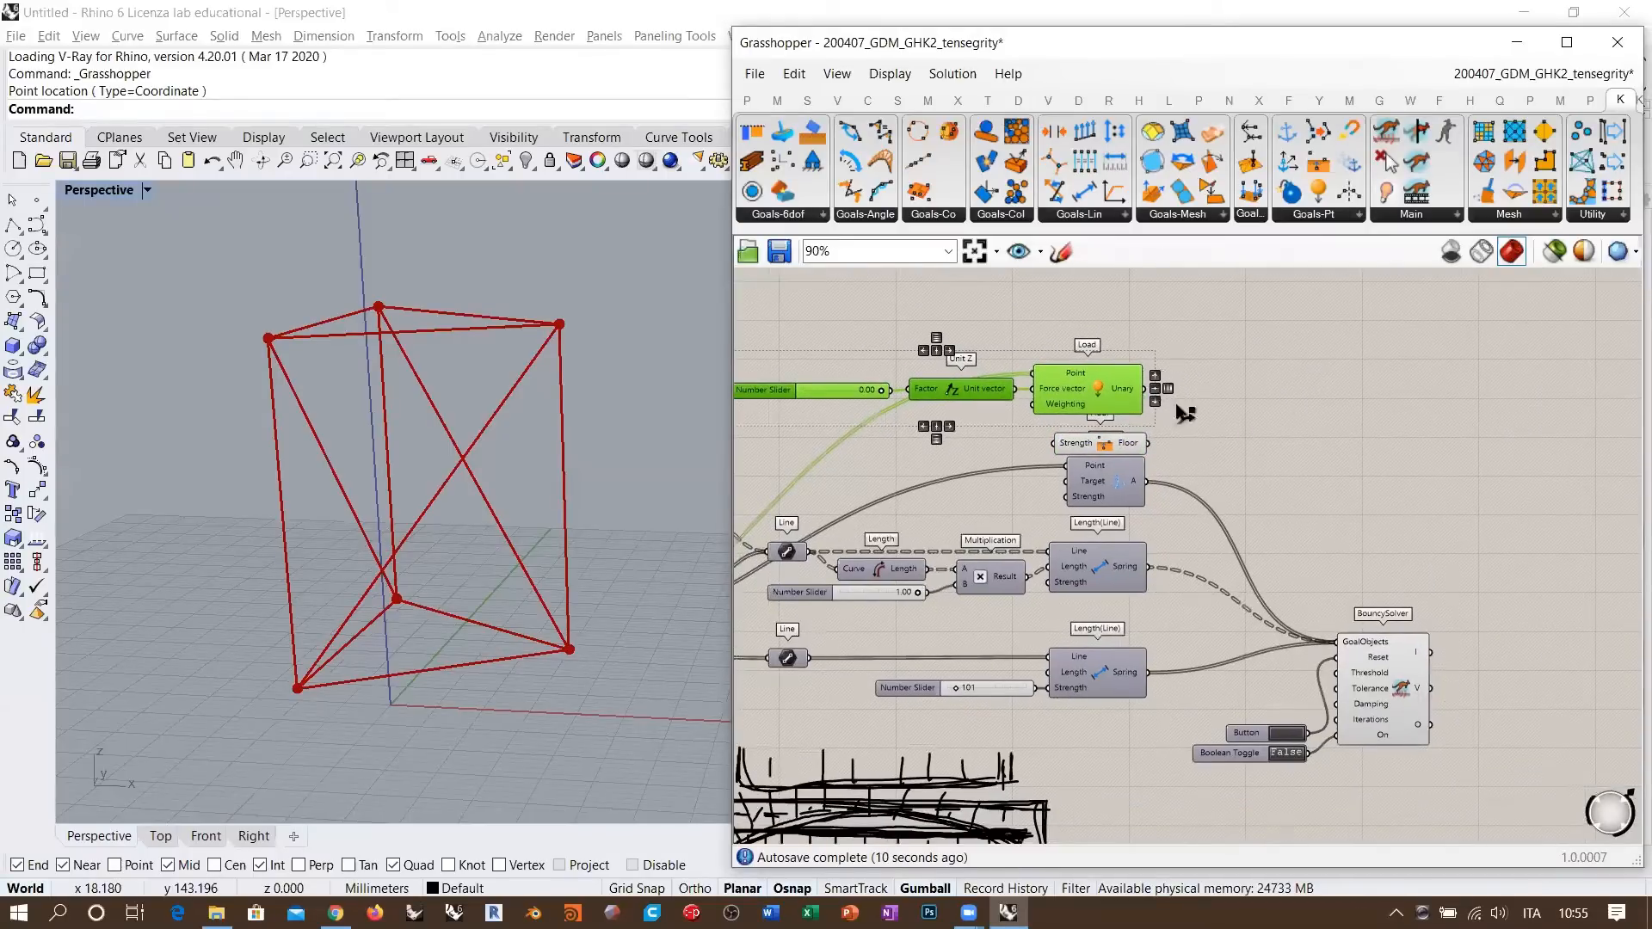
{"action": "left_click_drag", "start_coordinate": [1145, 388], "coordinate": [1334, 641], "text": "shift"}
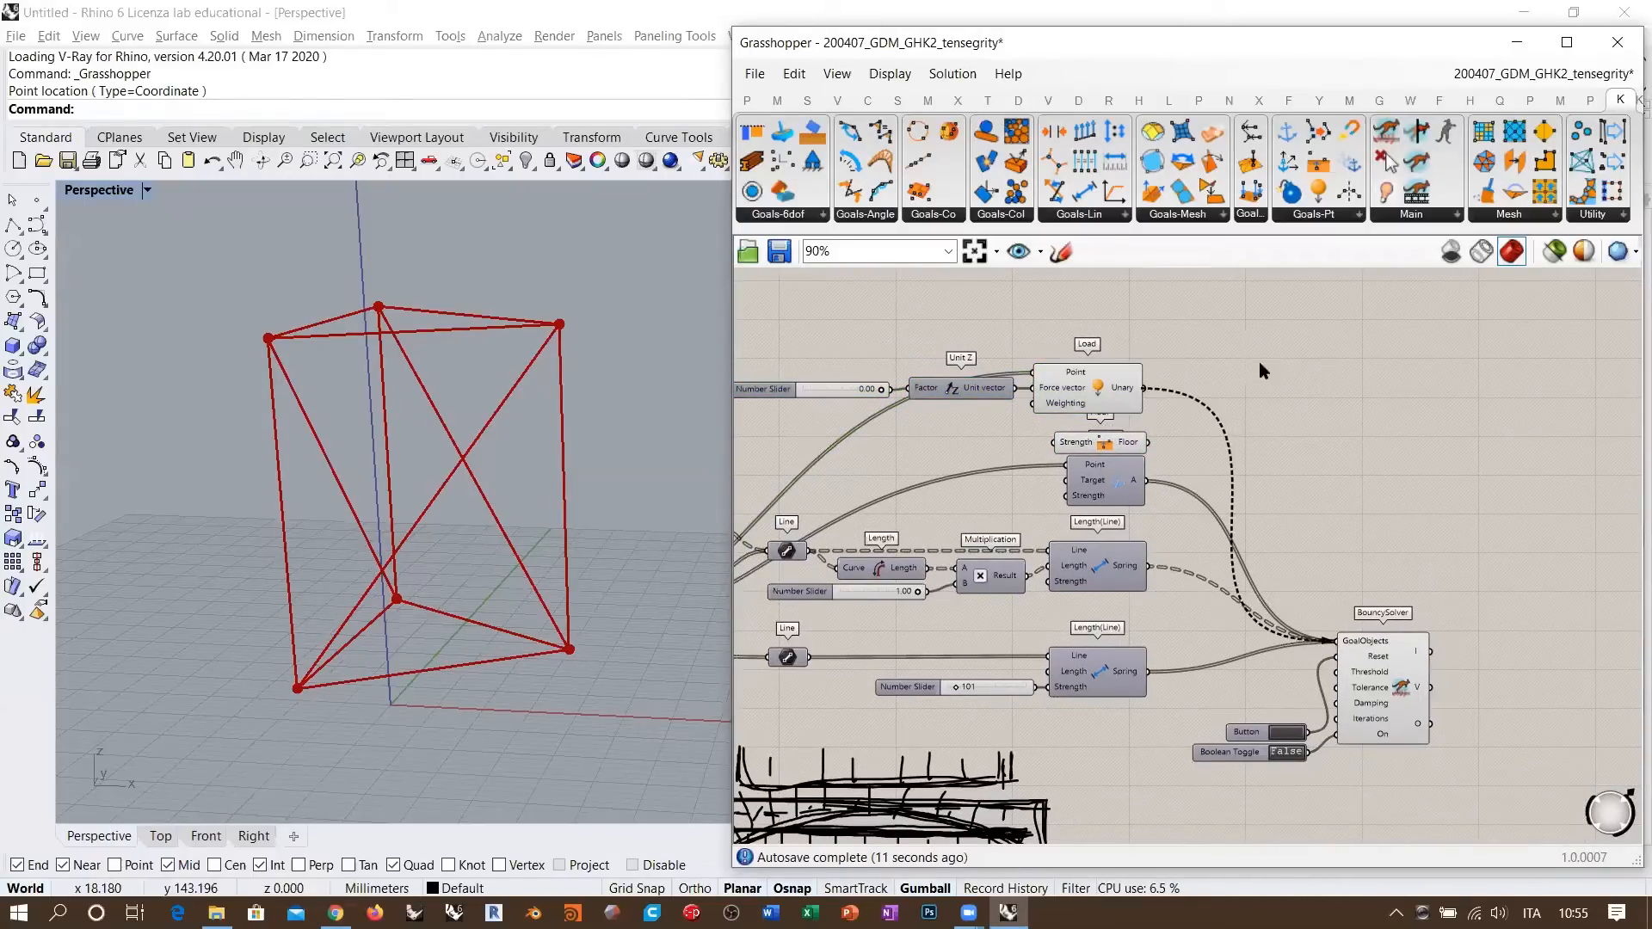
{"action": "right_click_drag", "start_coordinate": [1257, 361], "coordinate": [1419, 359]}
{"action": "scroll", "coordinate": [1445, 733], "scroll_direction": "up", "scroll_amount": 2}
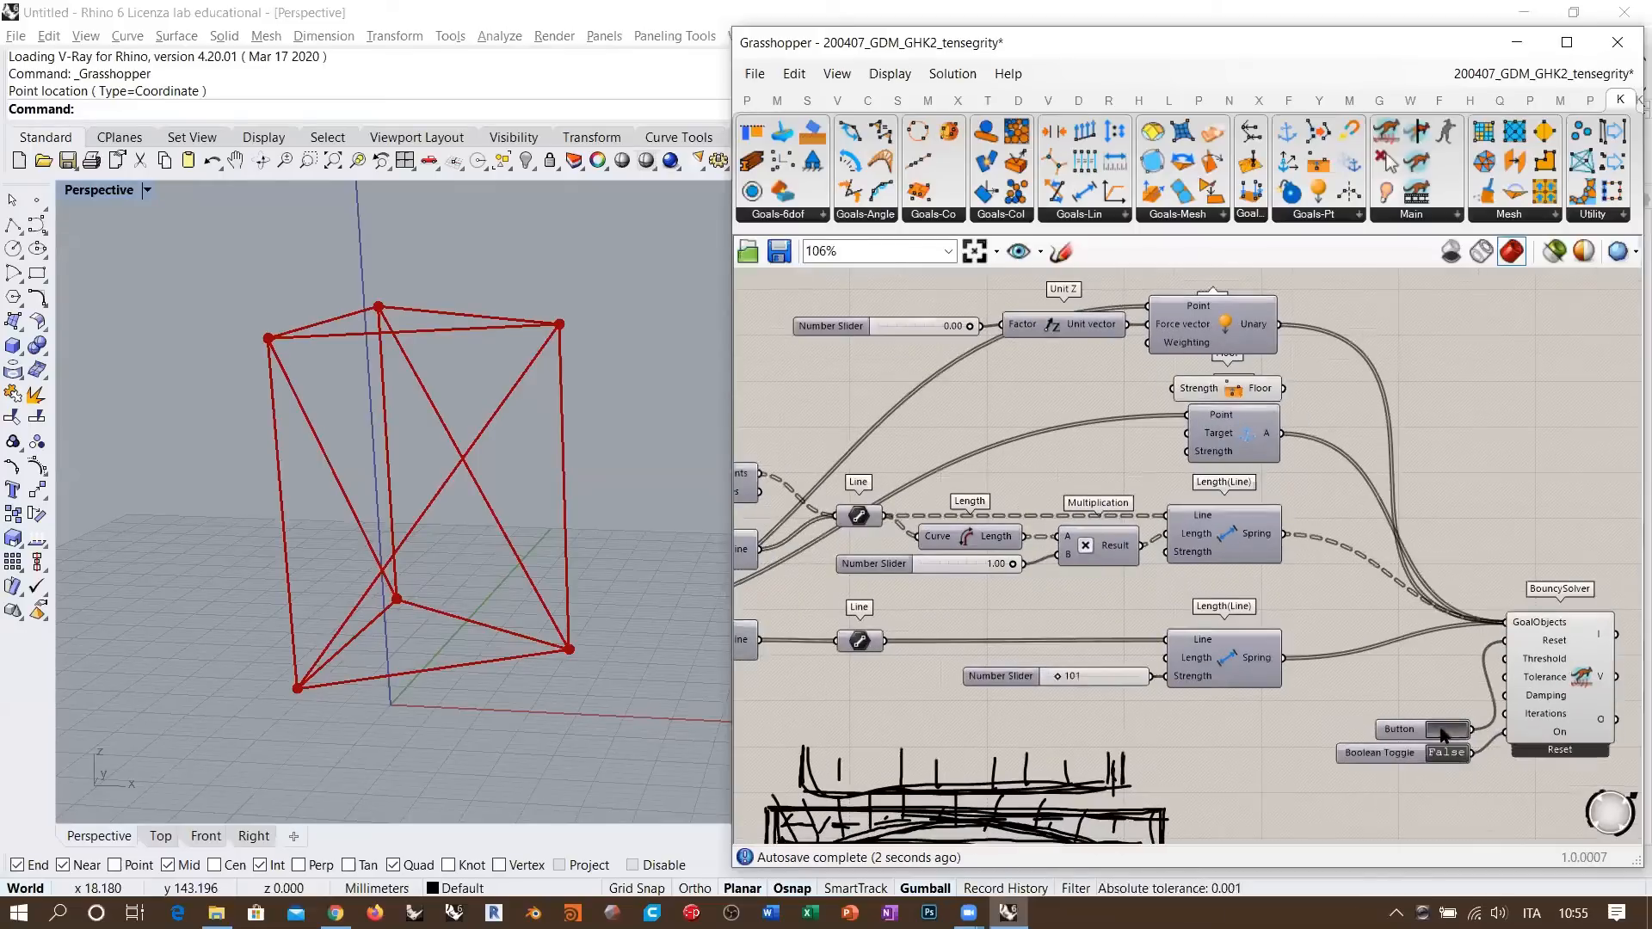
{"action": "left_click", "coordinate": [1443, 731]}
- Highlight the lines feeding the upper Length(Line) goal and examine that goal's Length and Strength inputs
{"action": "right_click_drag", "start_coordinate": [1260, 575], "coordinate": [1457, 564]}
{"action": "scroll", "coordinate": [1309, 552], "scroll_direction": "up", "scroll_amount": 3}
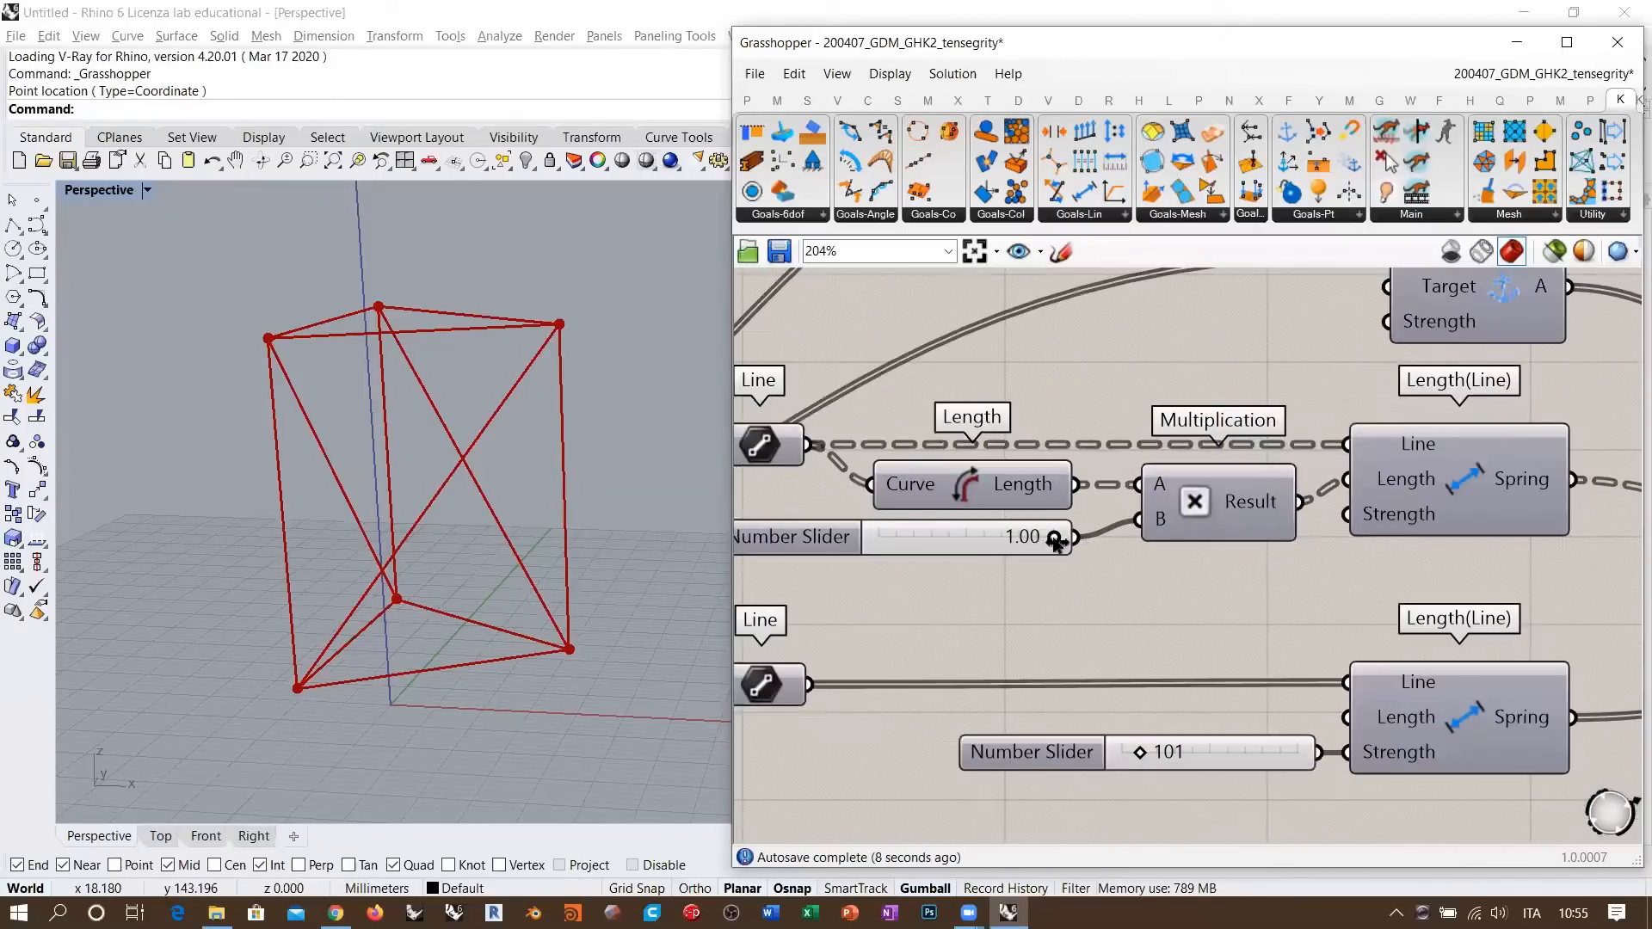
{"action": "left_click", "coordinate": [773, 446]}
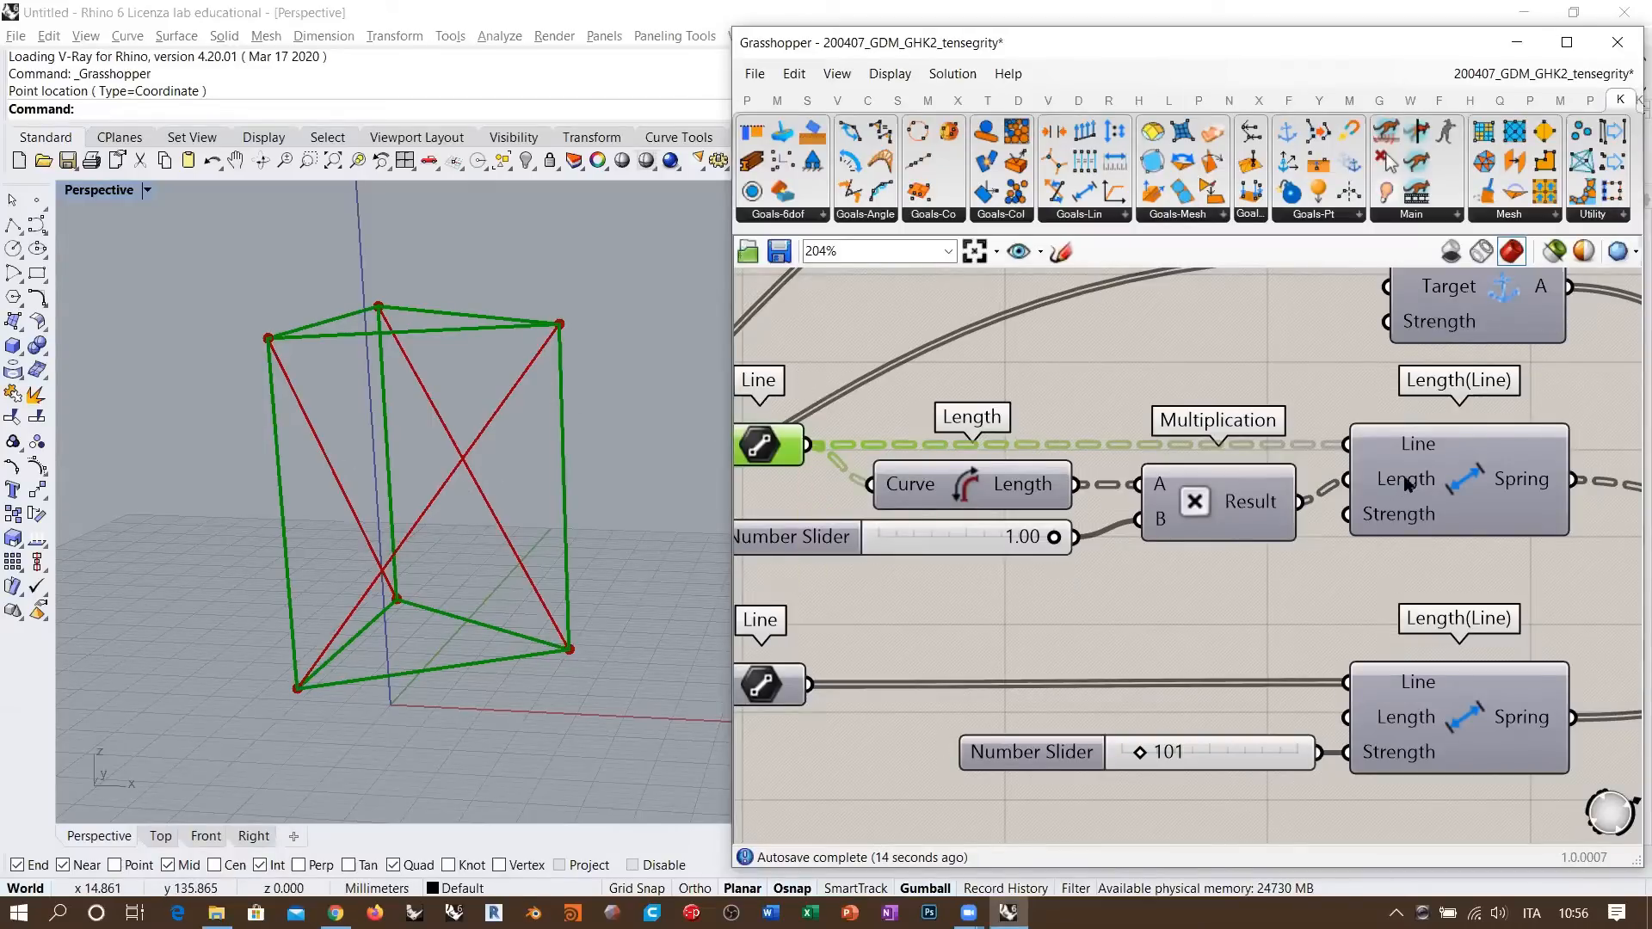
{"action": "mouse_move", "coordinate": [1406, 484]}
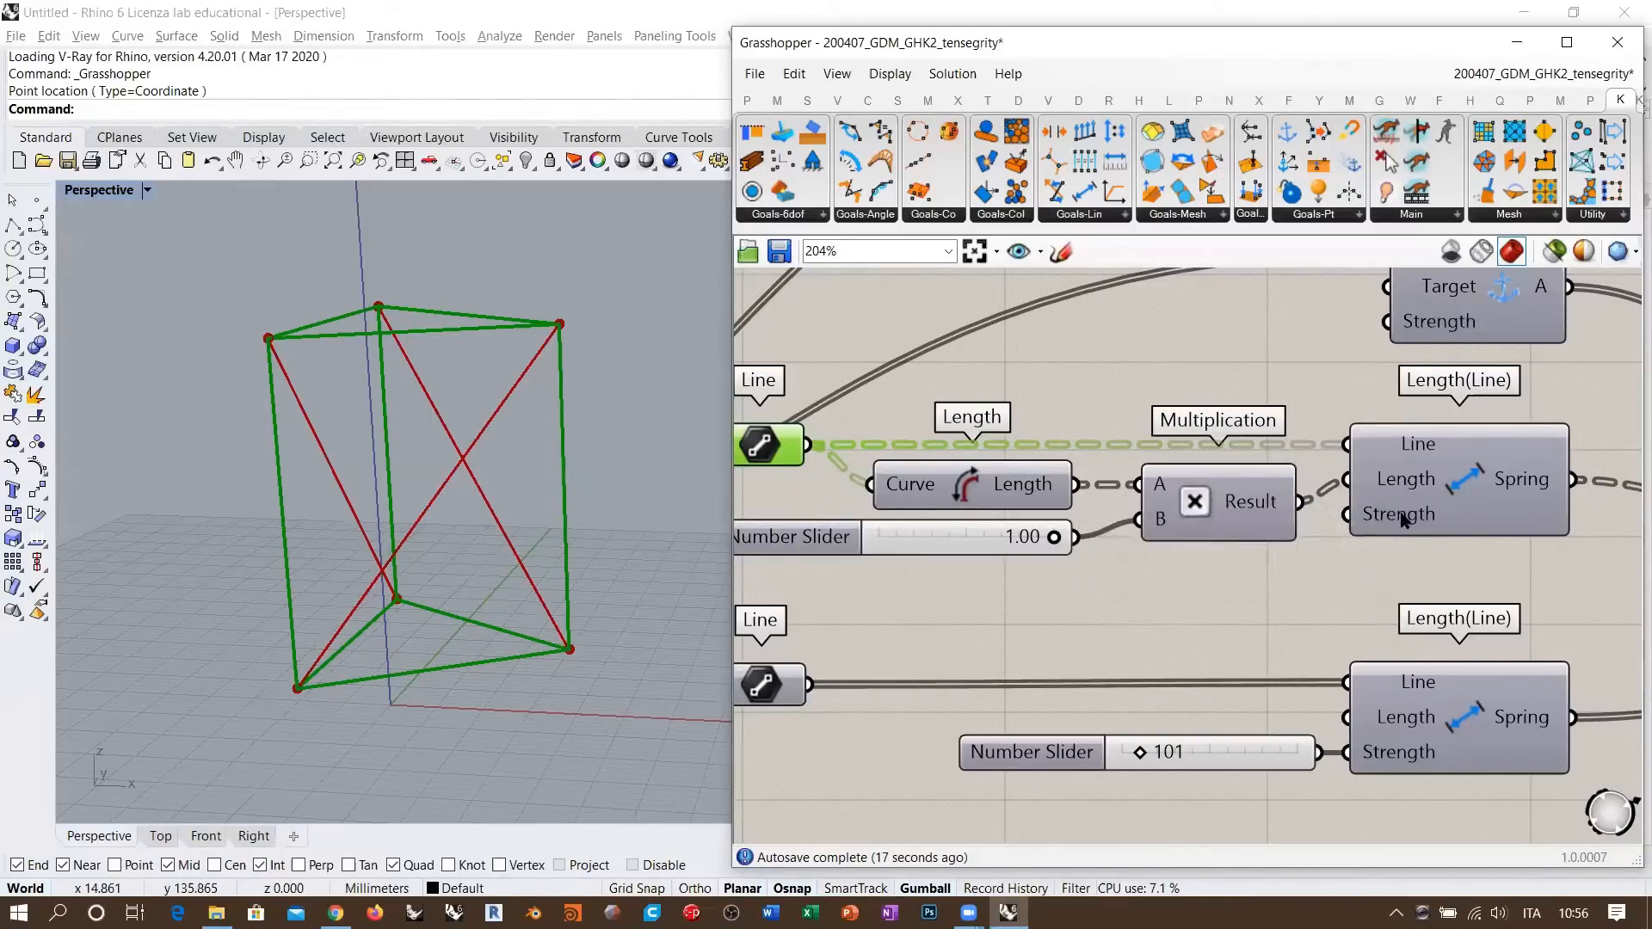
{"action": "mouse_move", "coordinate": [1400, 522]}
- Set the Unit Z Factor slider to -10.00 and examine how the structure deforms under the load
{"action": "right_click_drag", "start_coordinate": [958, 290], "coordinate": [1262, 614]}
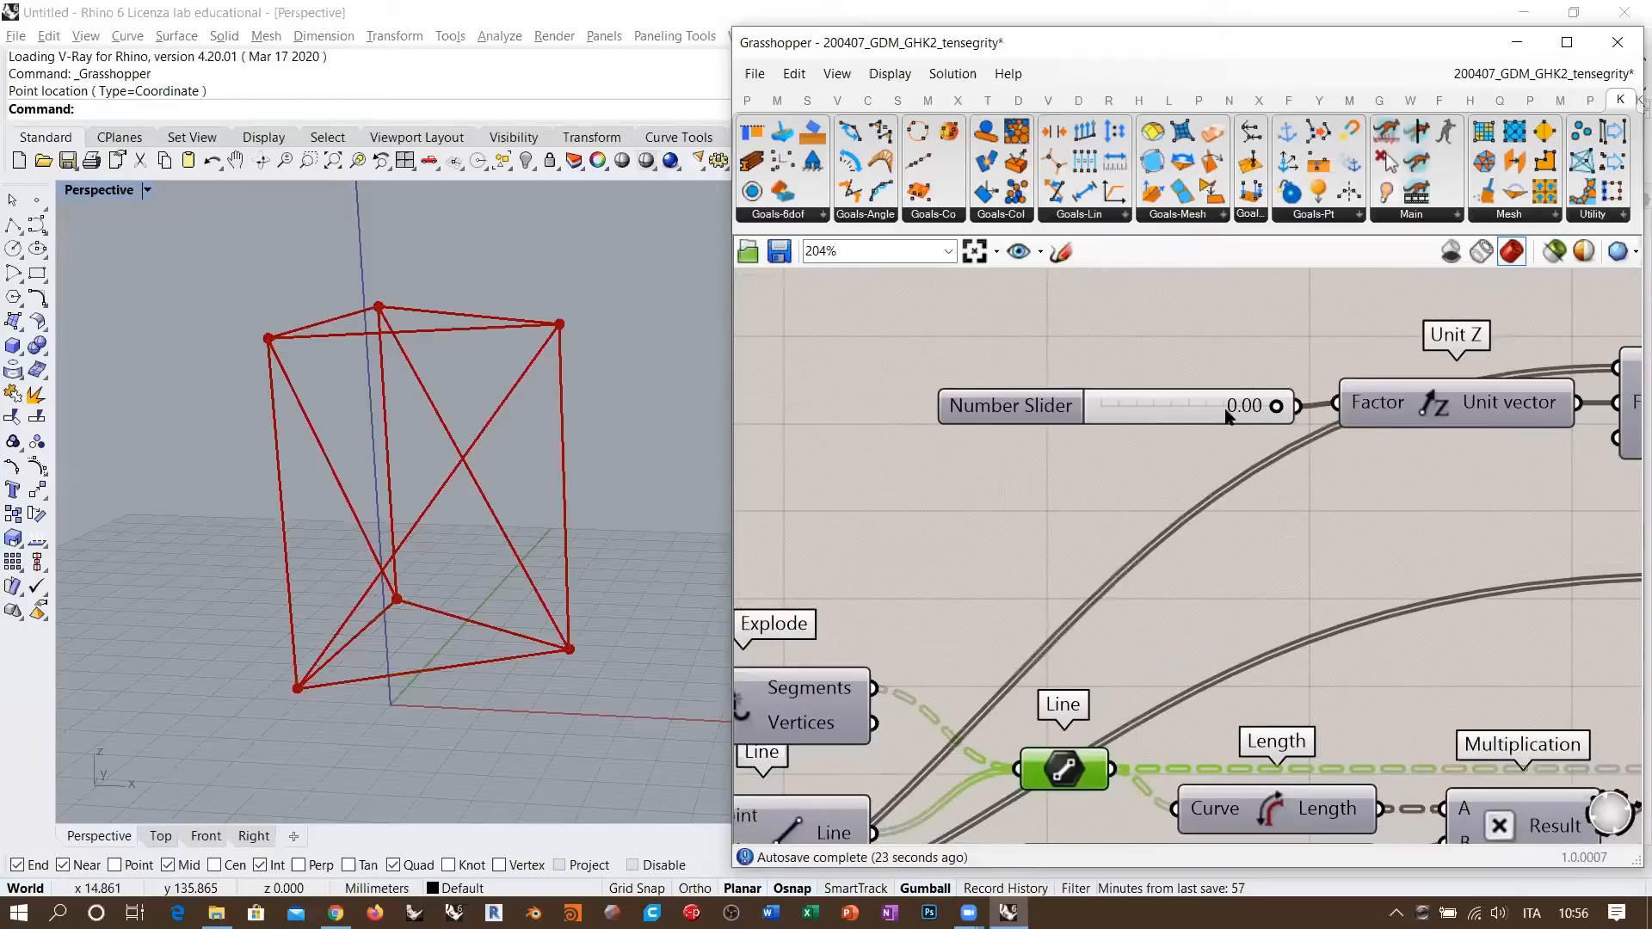
{"action": "left_click_drag", "start_coordinate": [1225, 410], "coordinate": [1075, 411]}
{"action": "right_click_drag", "start_coordinate": [479, 479], "coordinate": [559, 456]}
{"action": "right_click_drag", "start_coordinate": [497, 382], "coordinate": [580, 449]}
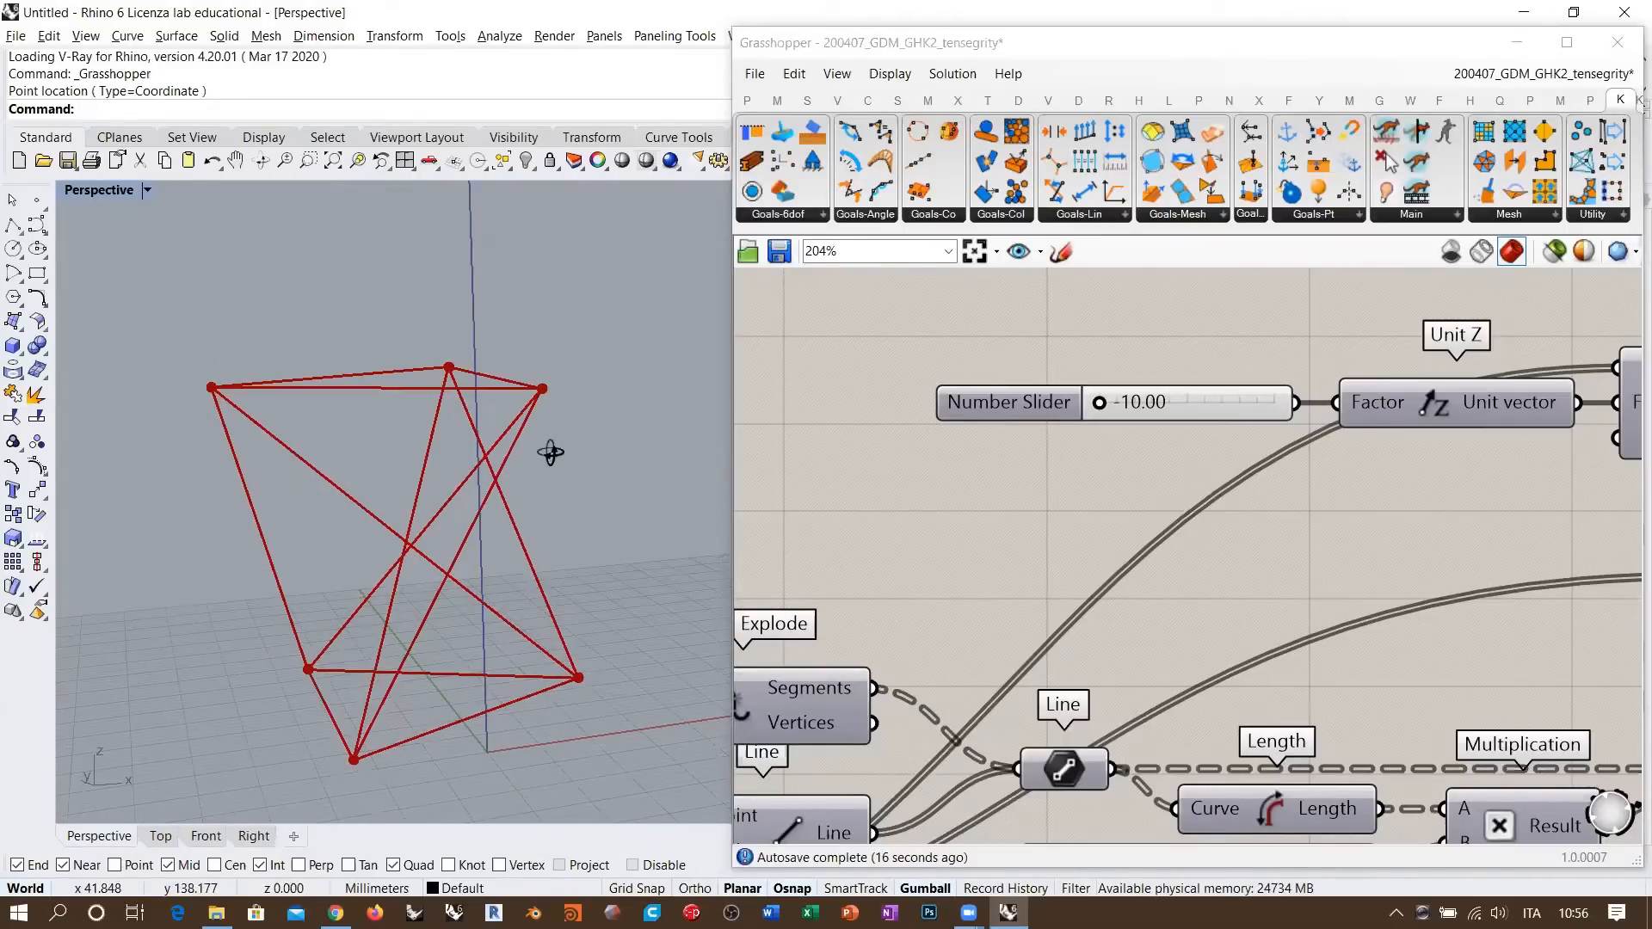
{"action": "right_click_drag", "start_coordinate": [527, 508], "coordinate": [626, 449]}
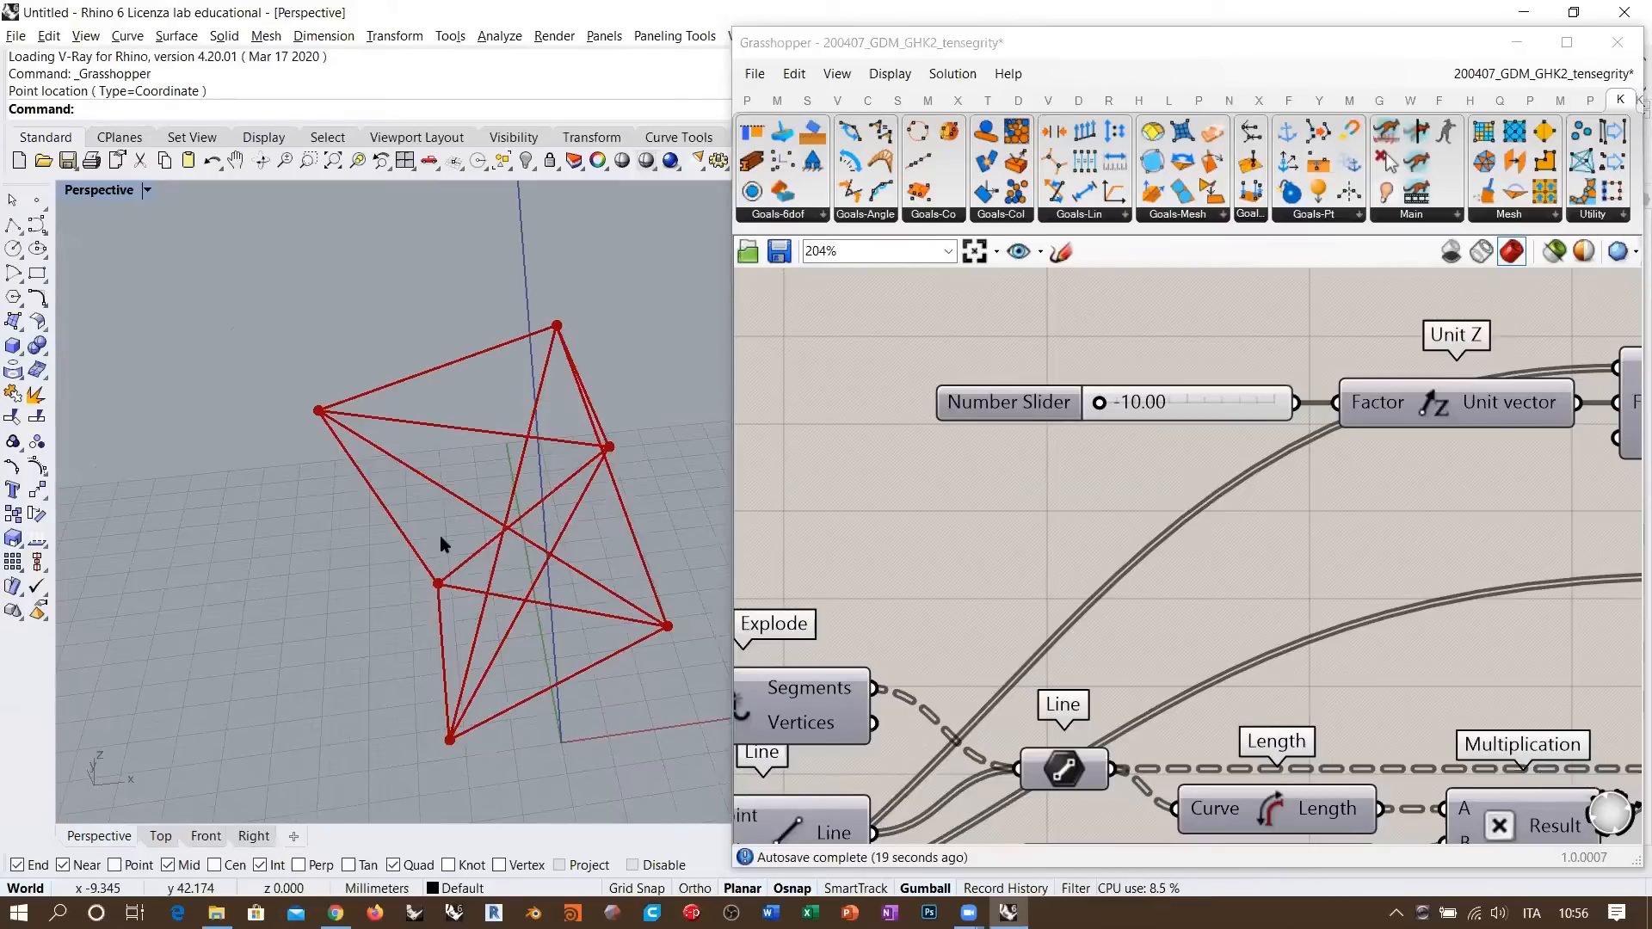
{"action": "right_click_drag", "start_coordinate": [440, 541], "coordinate": [519, 527]}
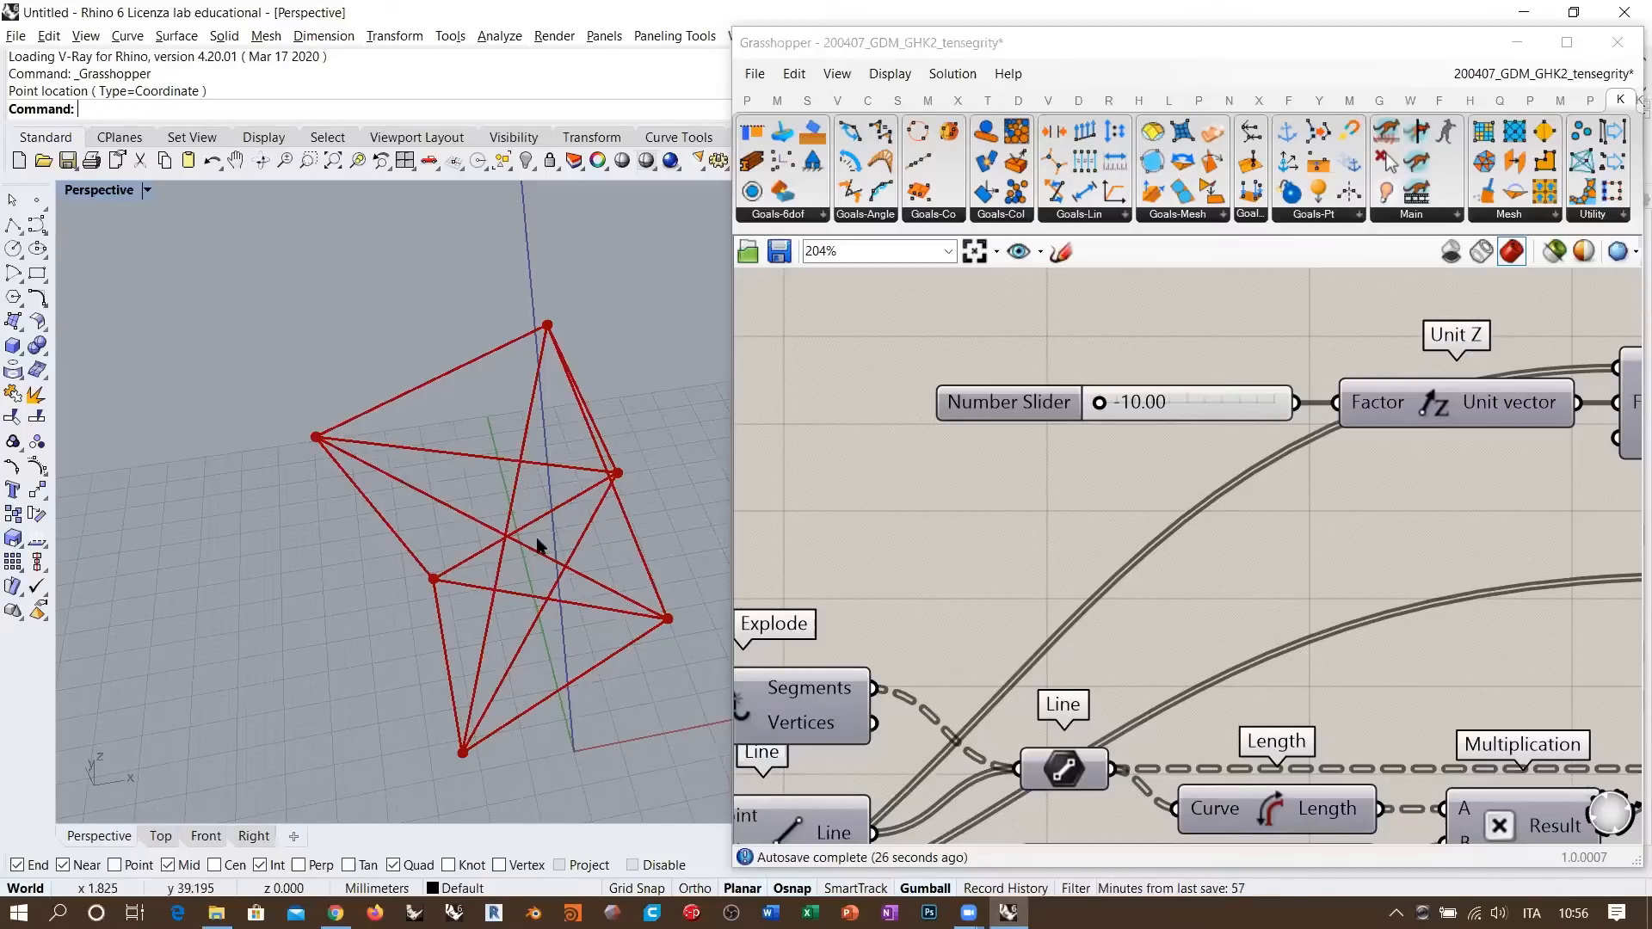
{"action": "left_click", "coordinate": [888, 363]}
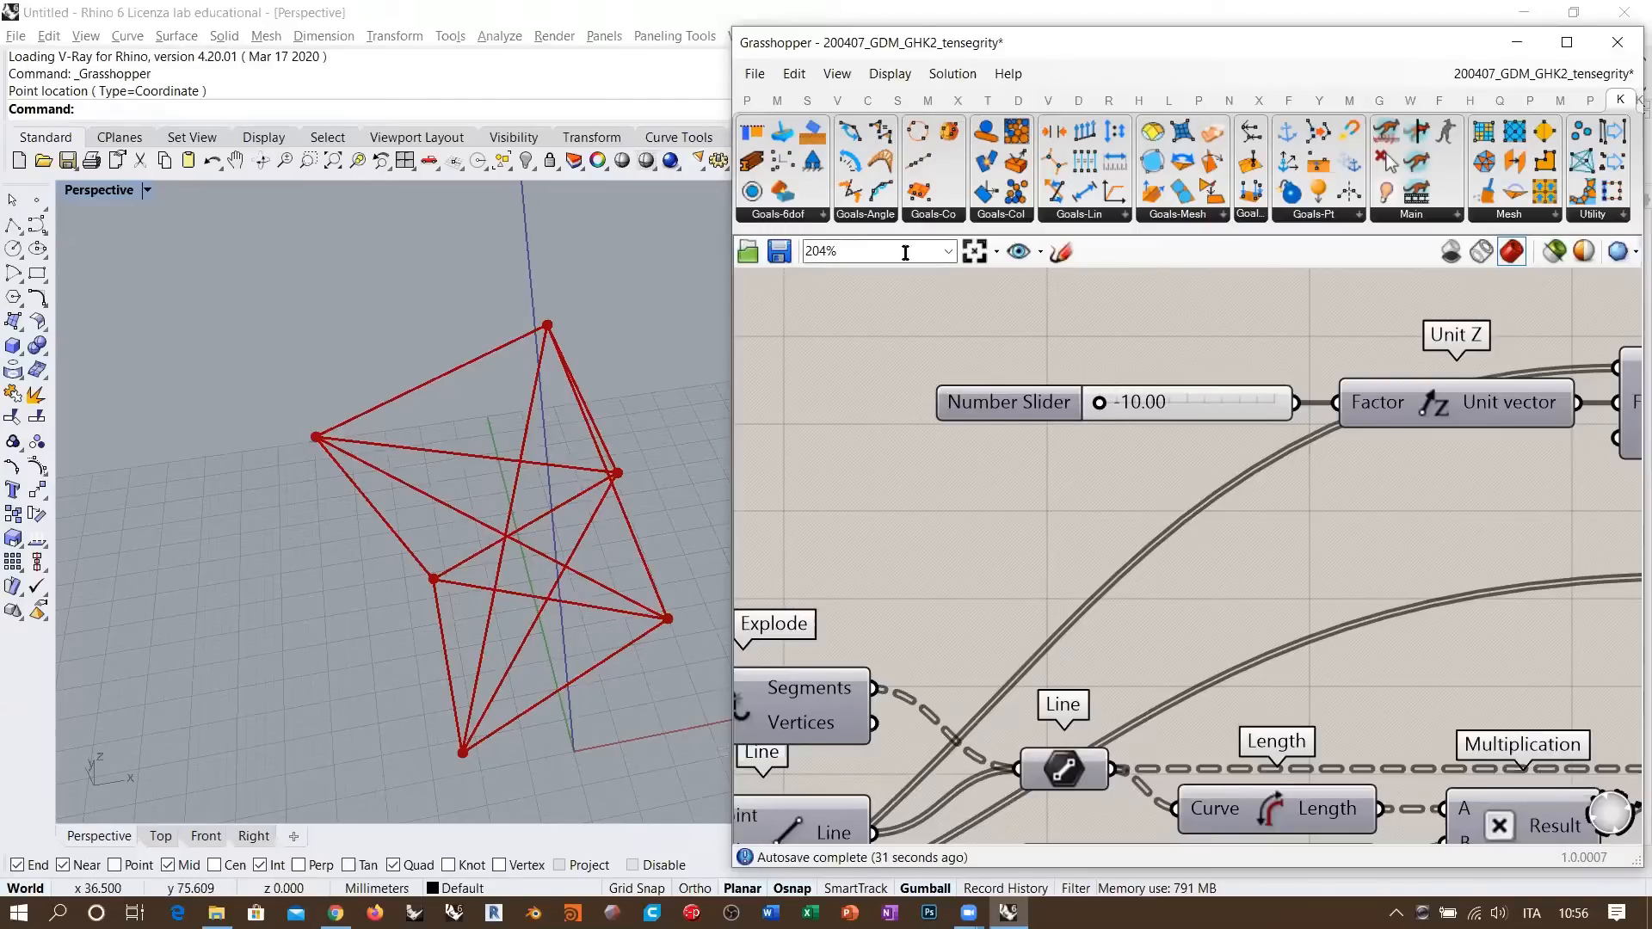
- Set the load's Unit Z factor slider to 0.00 and inspect the structure in the Perspective viewport
{"action": "right_click_drag", "start_coordinate": [578, 528], "coordinate": [550, 370]}
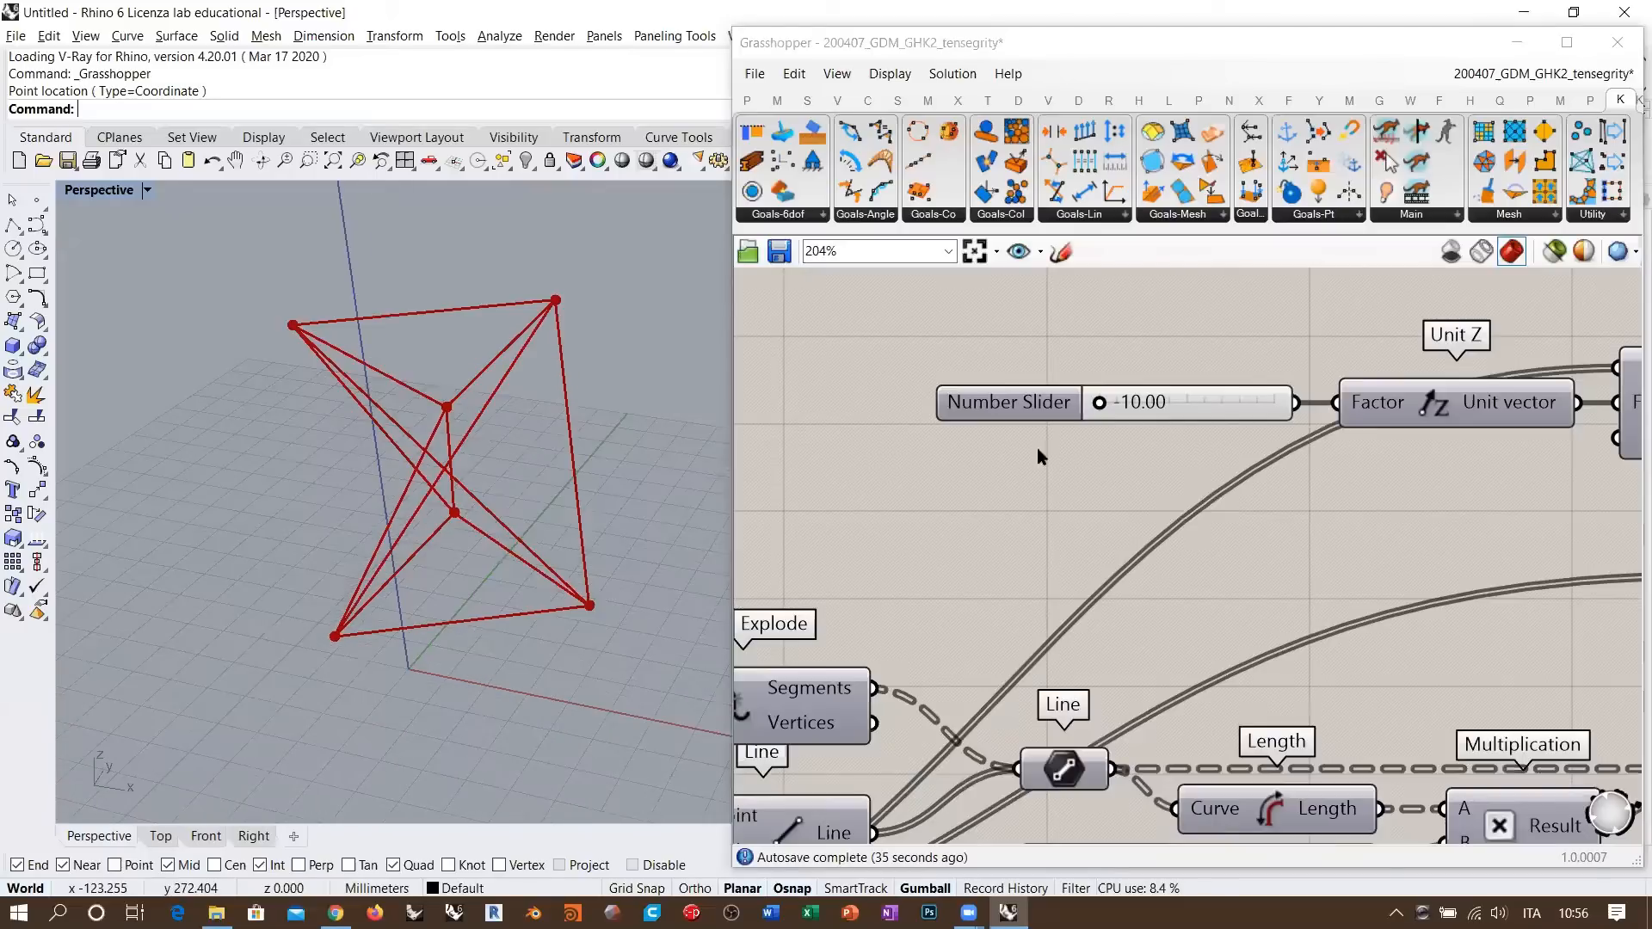
{"action": "right_click_drag", "start_coordinate": [1041, 456], "coordinate": [886, 442]}
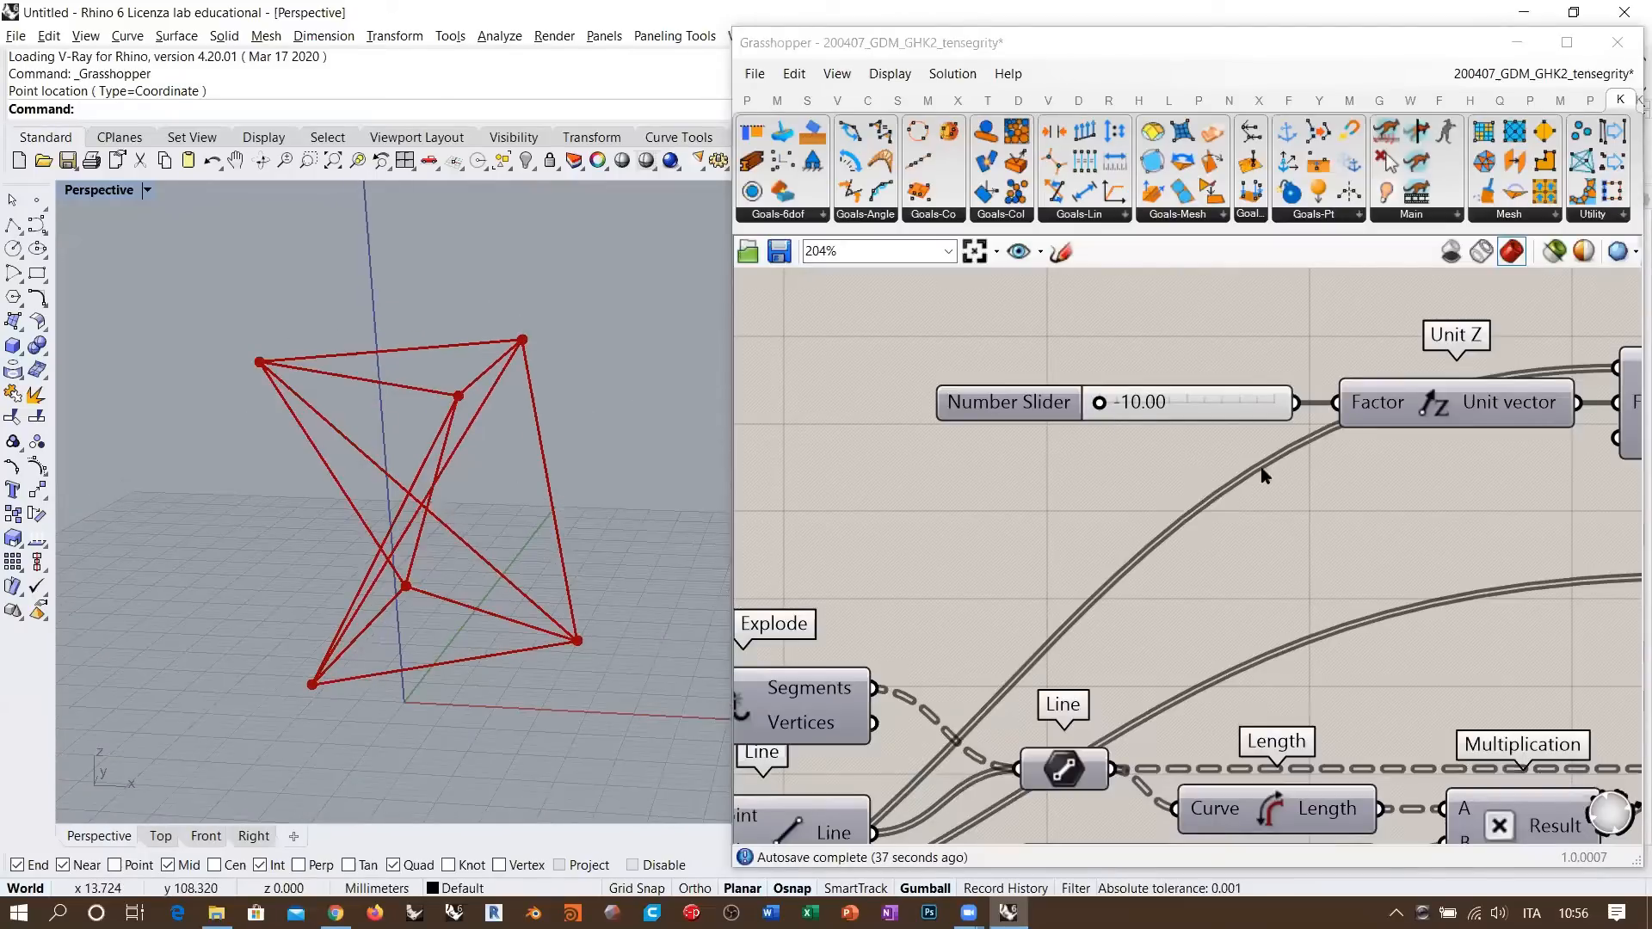
{"action": "left_click", "coordinate": [826, 406]}
{"action": "left_click_drag", "start_coordinate": [920, 398], "coordinate": [955, 398]}
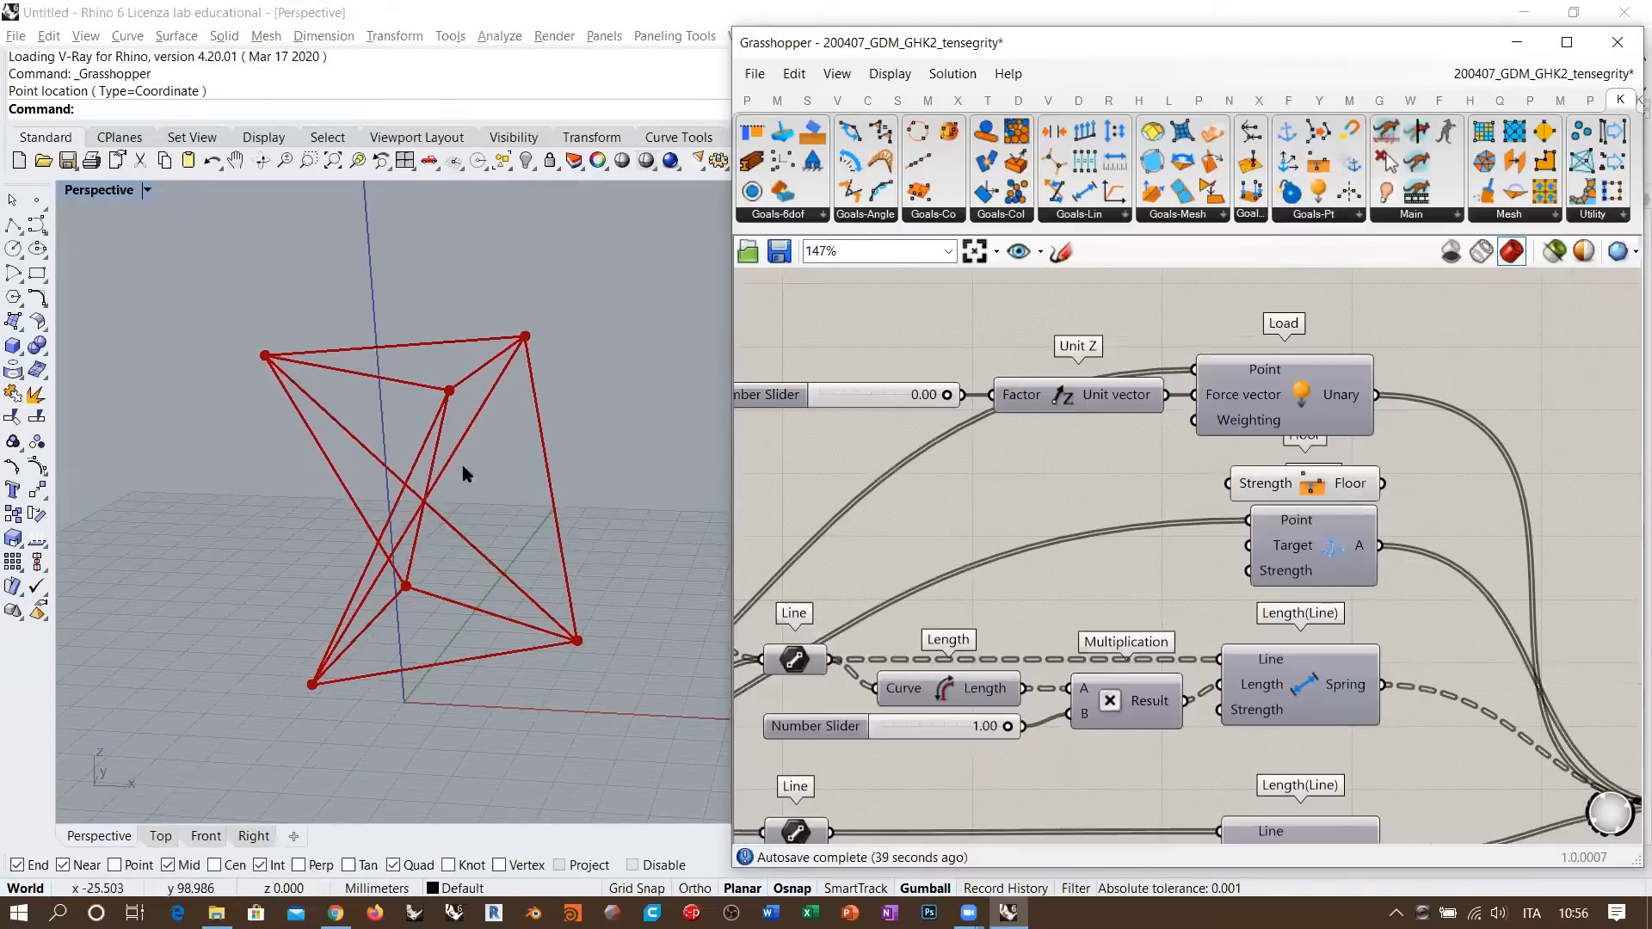
{"action": "mouse_move", "coordinate": [461, 459]}
{"action": "right_mouse_down"}
{"action": "mouse_move", "coordinate": [427, 435]}
{"action": "mouse_move", "coordinate": [442, 441]}
{"action": "right_mouse_up"}
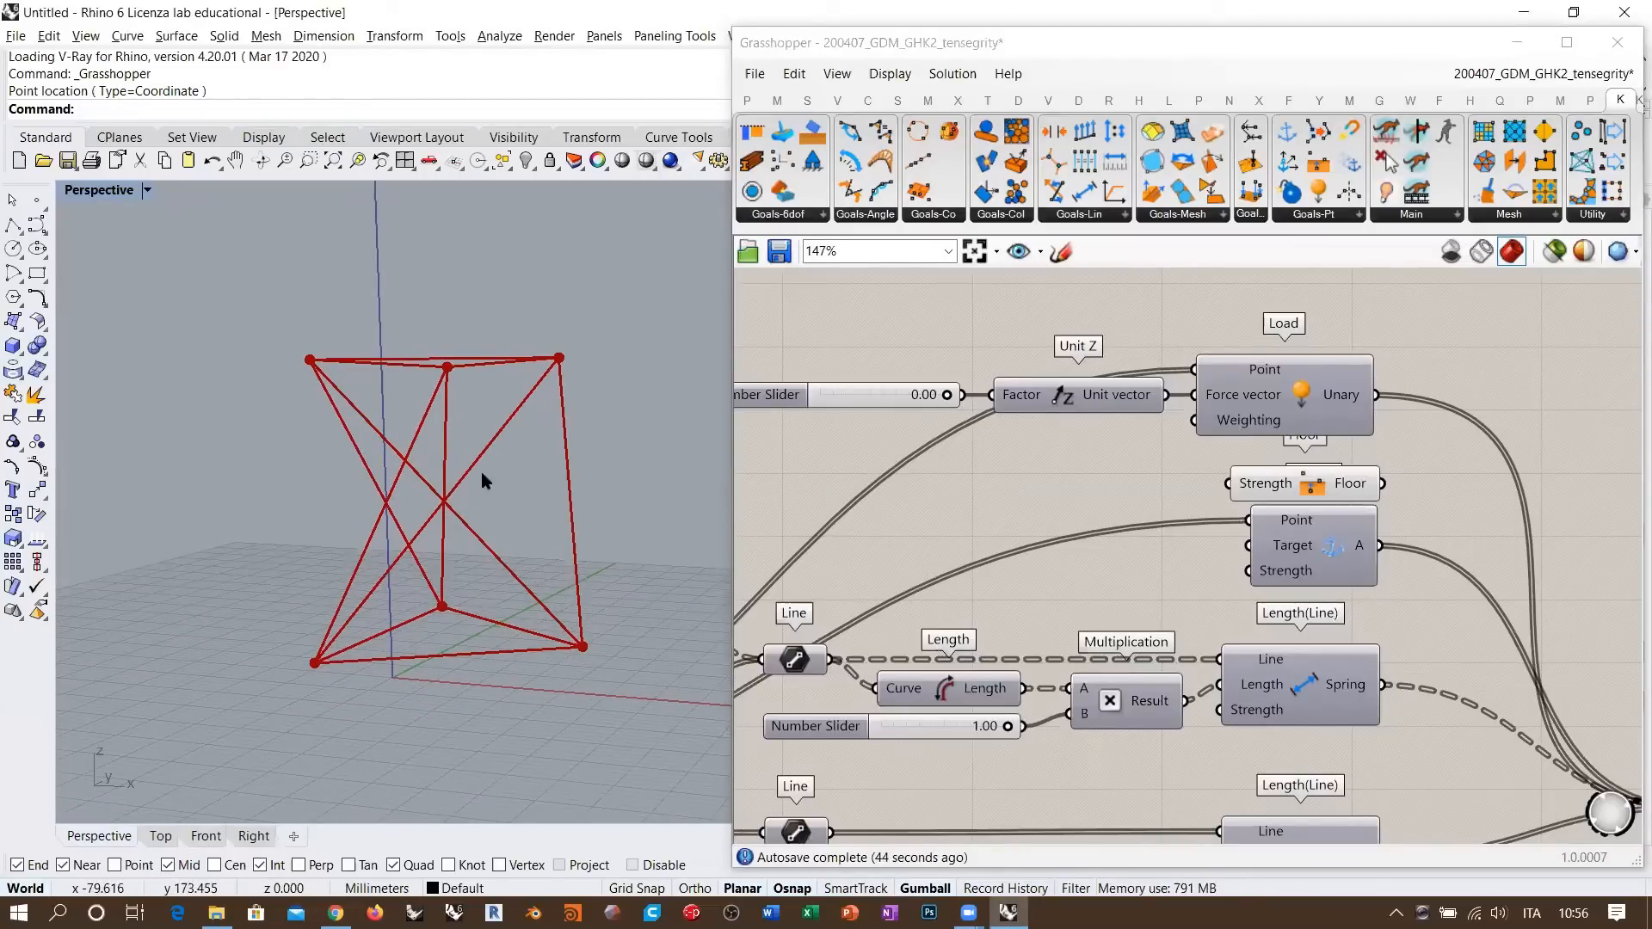
{"action": "right_click_drag", "start_coordinate": [534, 494], "coordinate": [576, 408]}
- Test a Unit Z load factor of -8.34, and return the slider to 0.00
{"action": "mouse_move", "coordinate": [1287, 612]}
{"action": "right_mouse_down"}
{"action": "mouse_move", "coordinate": [878, 374]}
{"action": "mouse_move", "coordinate": [1308, 590]}
{"action": "right_mouse_up"}
{"action": "left_click", "coordinate": [1193, 721]}
{"action": "right_click_drag", "start_coordinate": [994, 335], "coordinate": [1282, 465]}
{"action": "scroll", "coordinate": [1282, 466], "scroll_direction": "up", "scroll_amount": 3}
{"action": "left_click_drag", "start_coordinate": [1284, 465], "coordinate": [1105, 462]}
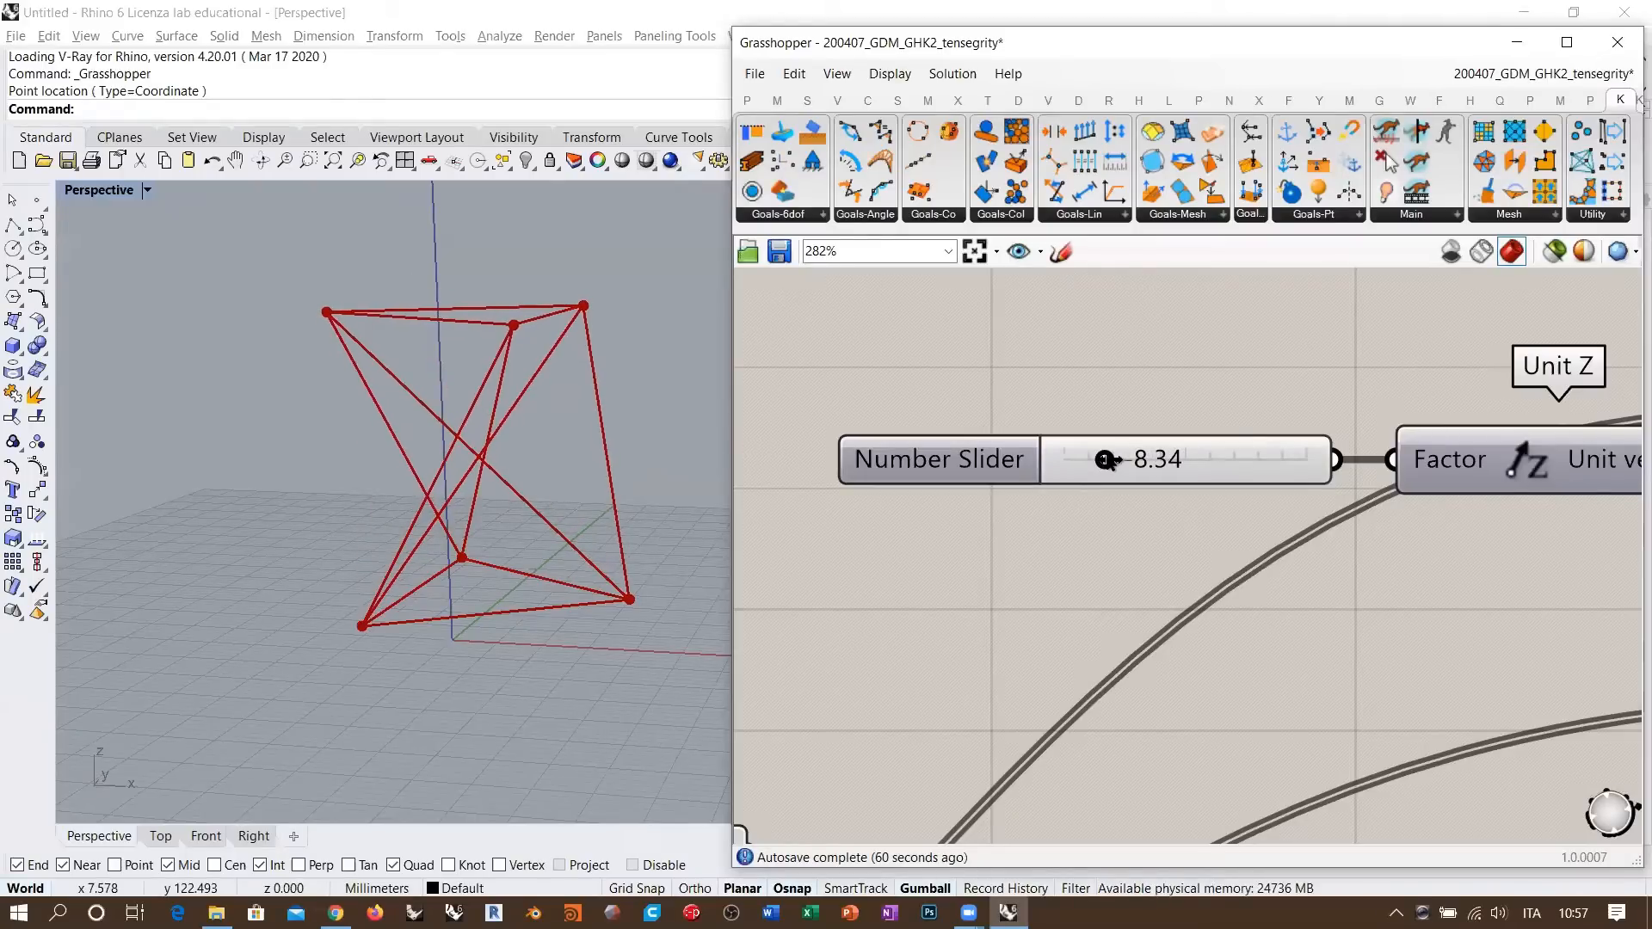
{"action": "left_click_drag", "start_coordinate": [1108, 461], "coordinate": [1316, 464]}
{"action": "right_click_drag", "start_coordinate": [1294, 492], "coordinate": [1021, 435]}
{"action": "scroll", "coordinate": [1022, 435], "scroll_direction": "down", "scroll_amount": 3}
{"action": "right_click_drag", "start_coordinate": [1161, 479], "coordinate": [865, 356]}
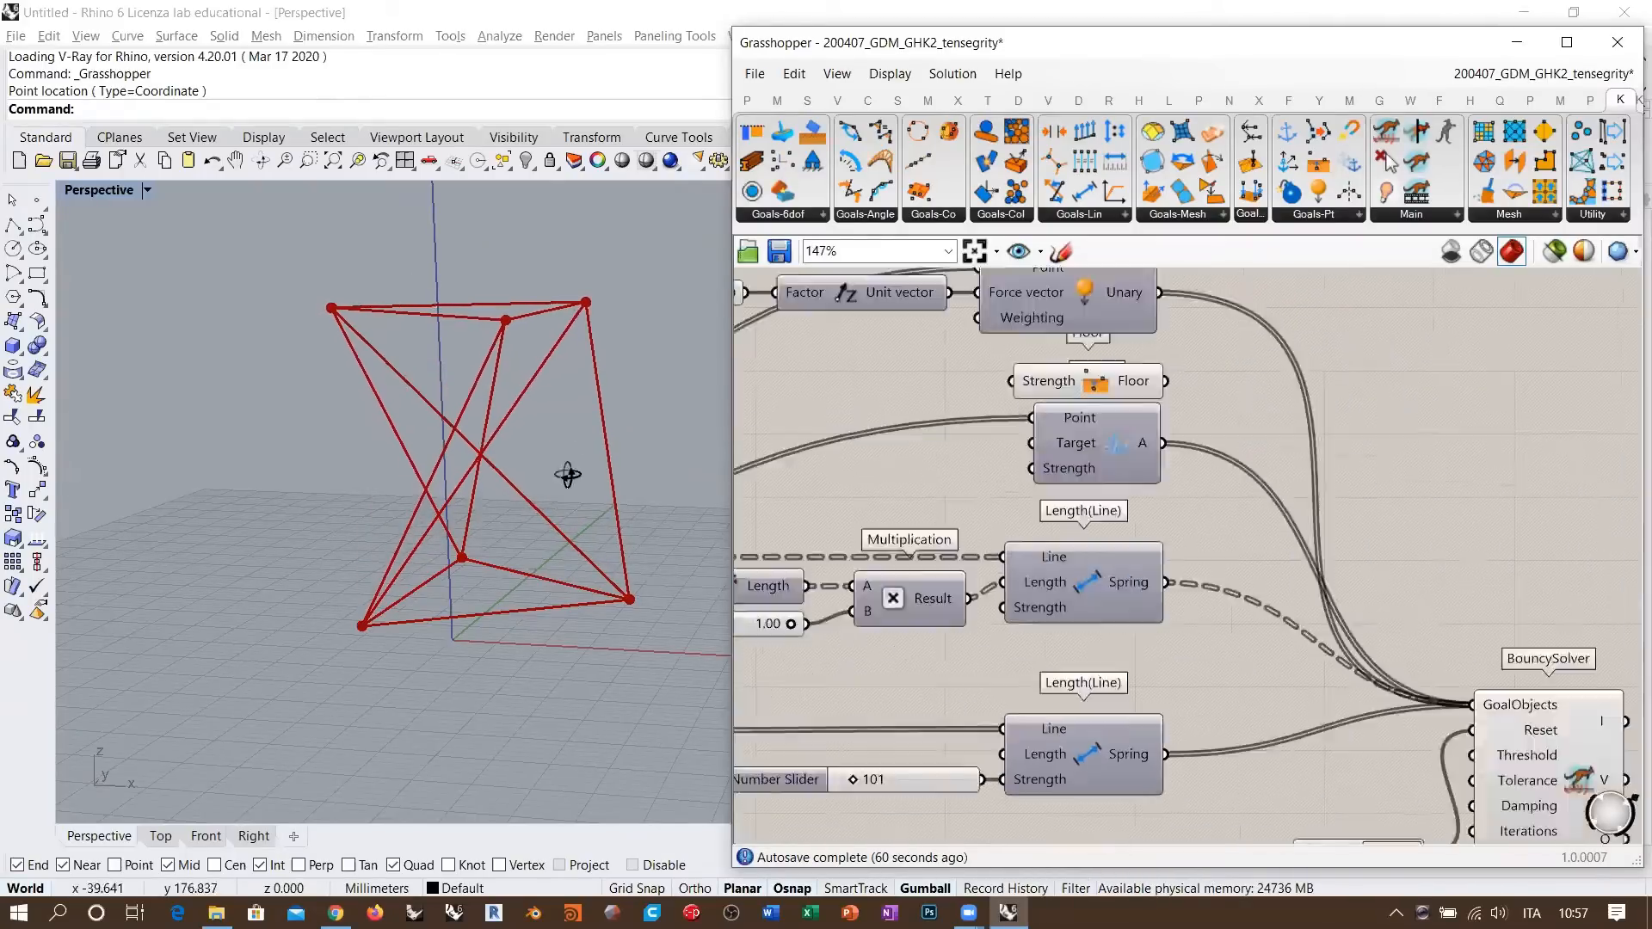
- Try a Unit Z load factor of -1.84, return it to 0.00, and inspect the structure from several angles
{"action": "right_click_drag", "start_coordinate": [567, 474], "coordinate": [600, 401]}
{"action": "right_click_drag", "start_coordinate": [685, 383], "coordinate": [688, 669]}
{"action": "right_click_drag", "start_coordinate": [905, 402], "coordinate": [1054, 476]}
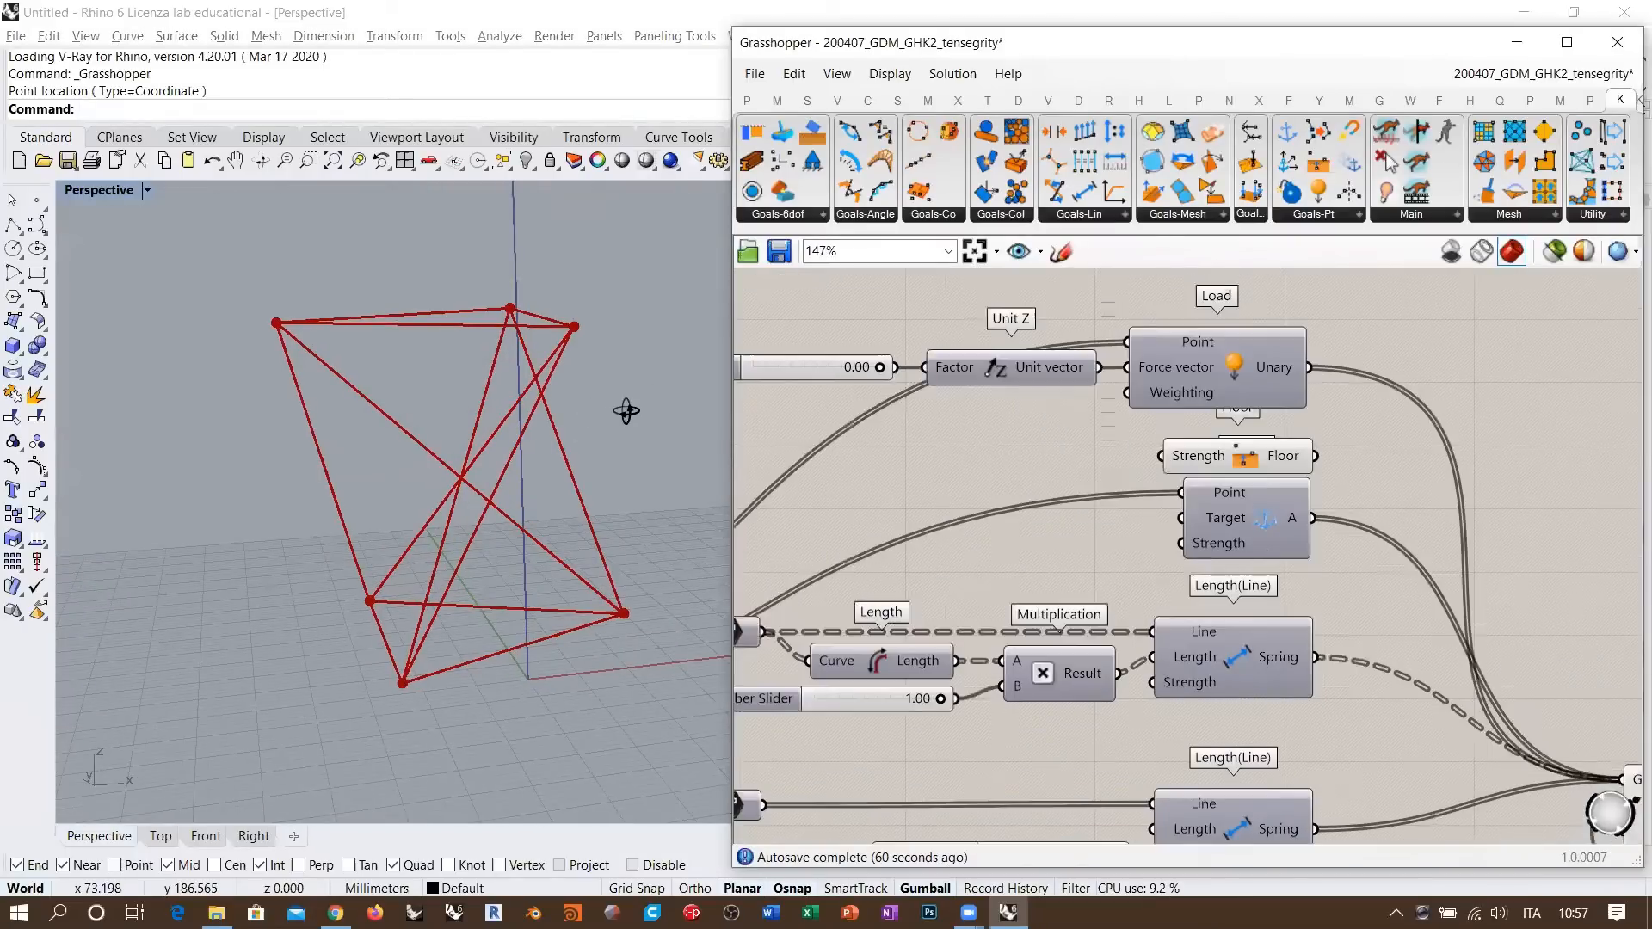
{"action": "right_click_drag", "start_coordinate": [626, 411], "coordinate": [590, 411]}
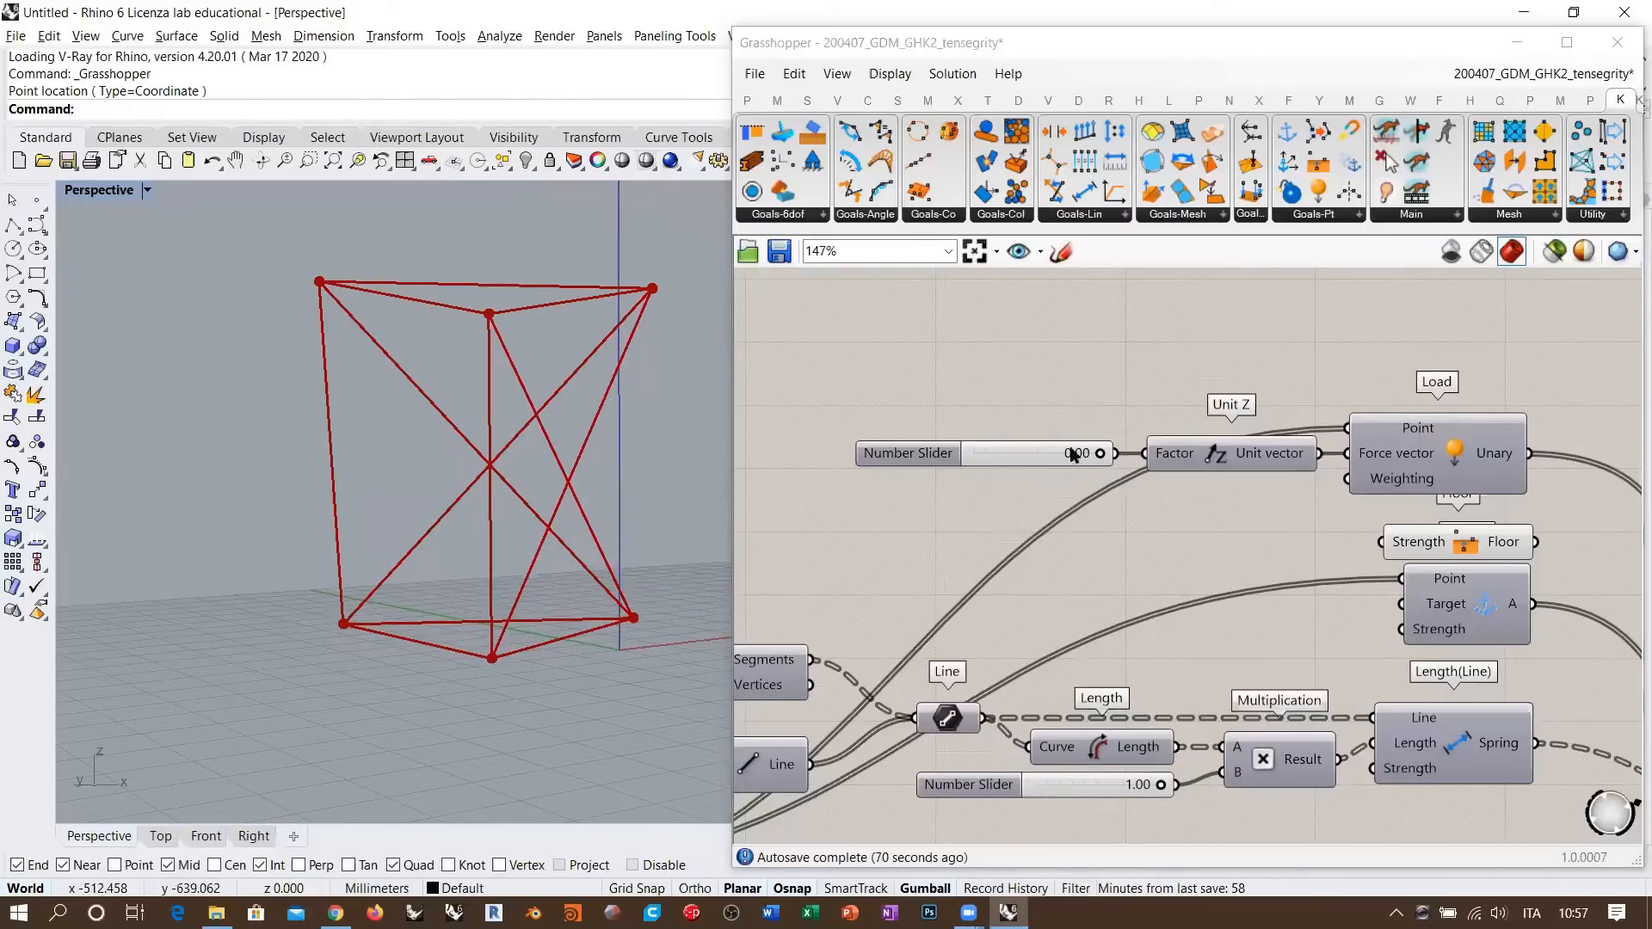
{"action": "left_click_drag", "start_coordinate": [1100, 454], "coordinate": [1078, 464]}
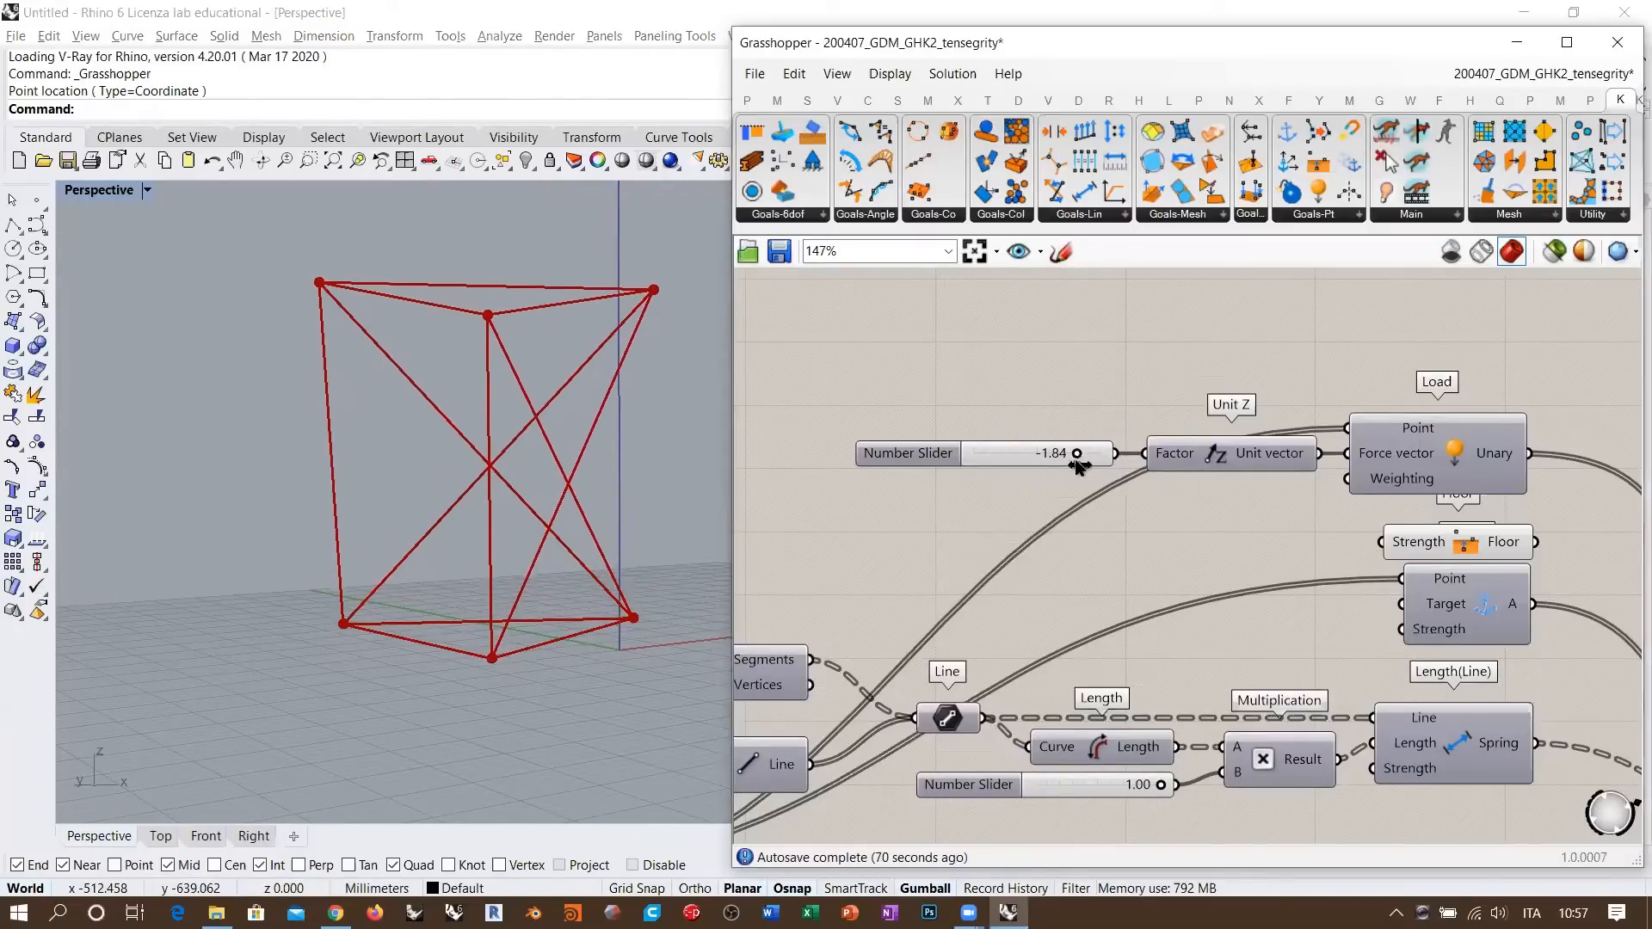
{"action": "right_click_drag", "start_coordinate": [547, 415], "coordinate": [586, 373]}
{"action": "right_click_drag", "start_coordinate": [518, 442], "coordinate": [508, 539]}
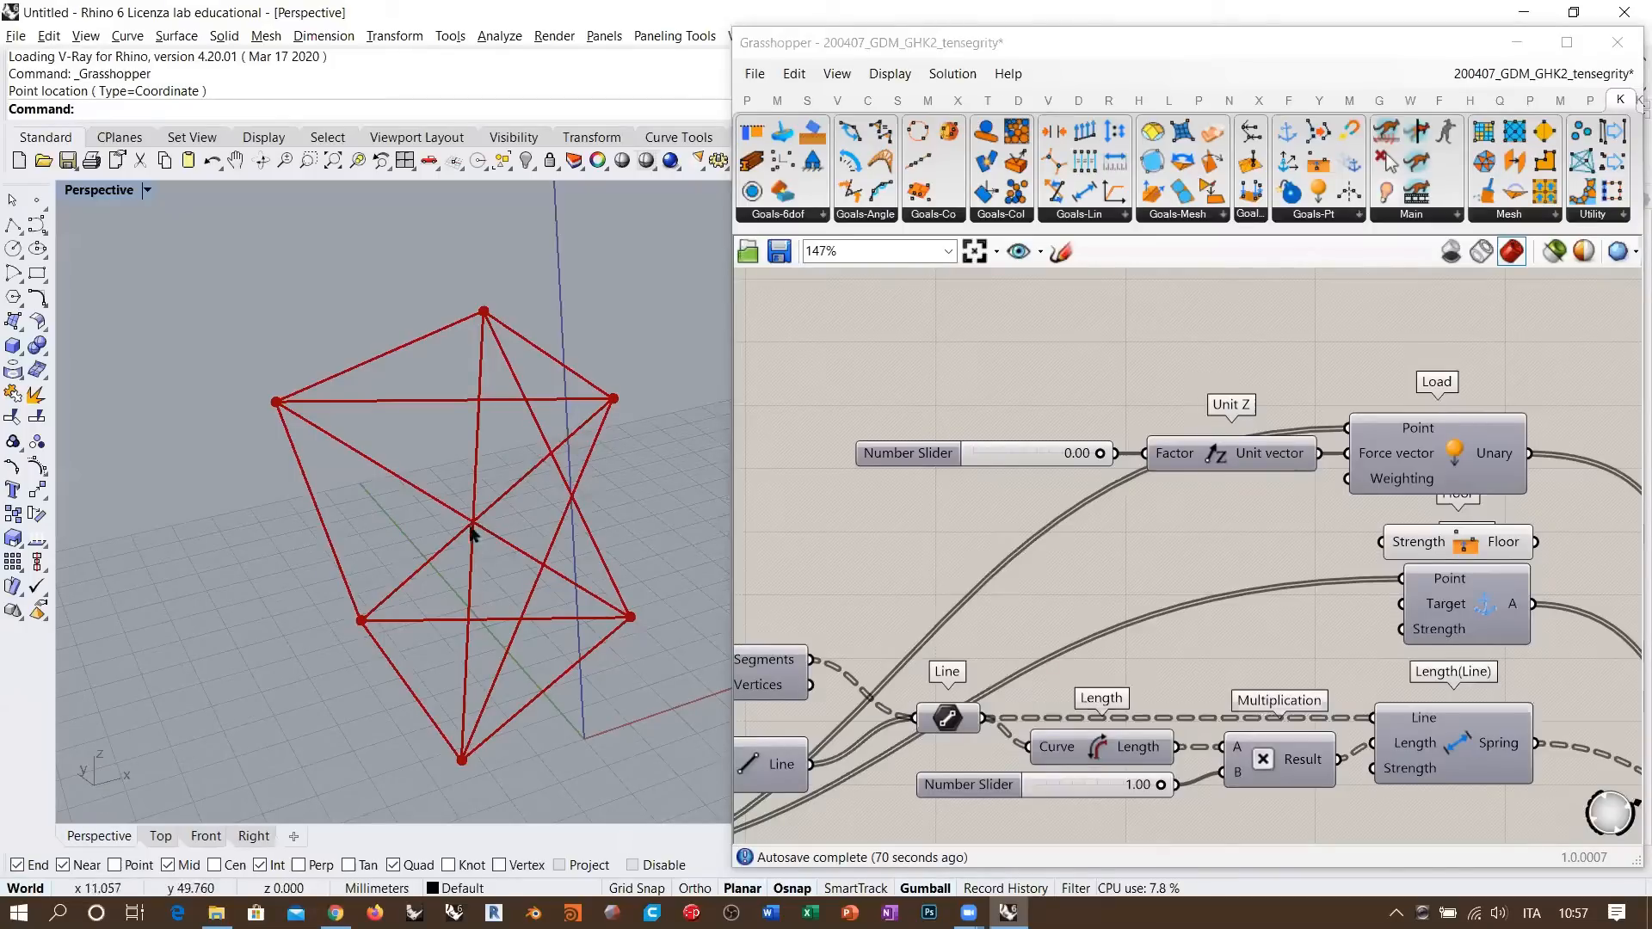
{"action": "right_click_drag", "start_coordinate": [642, 576], "coordinate": [550, 469]}
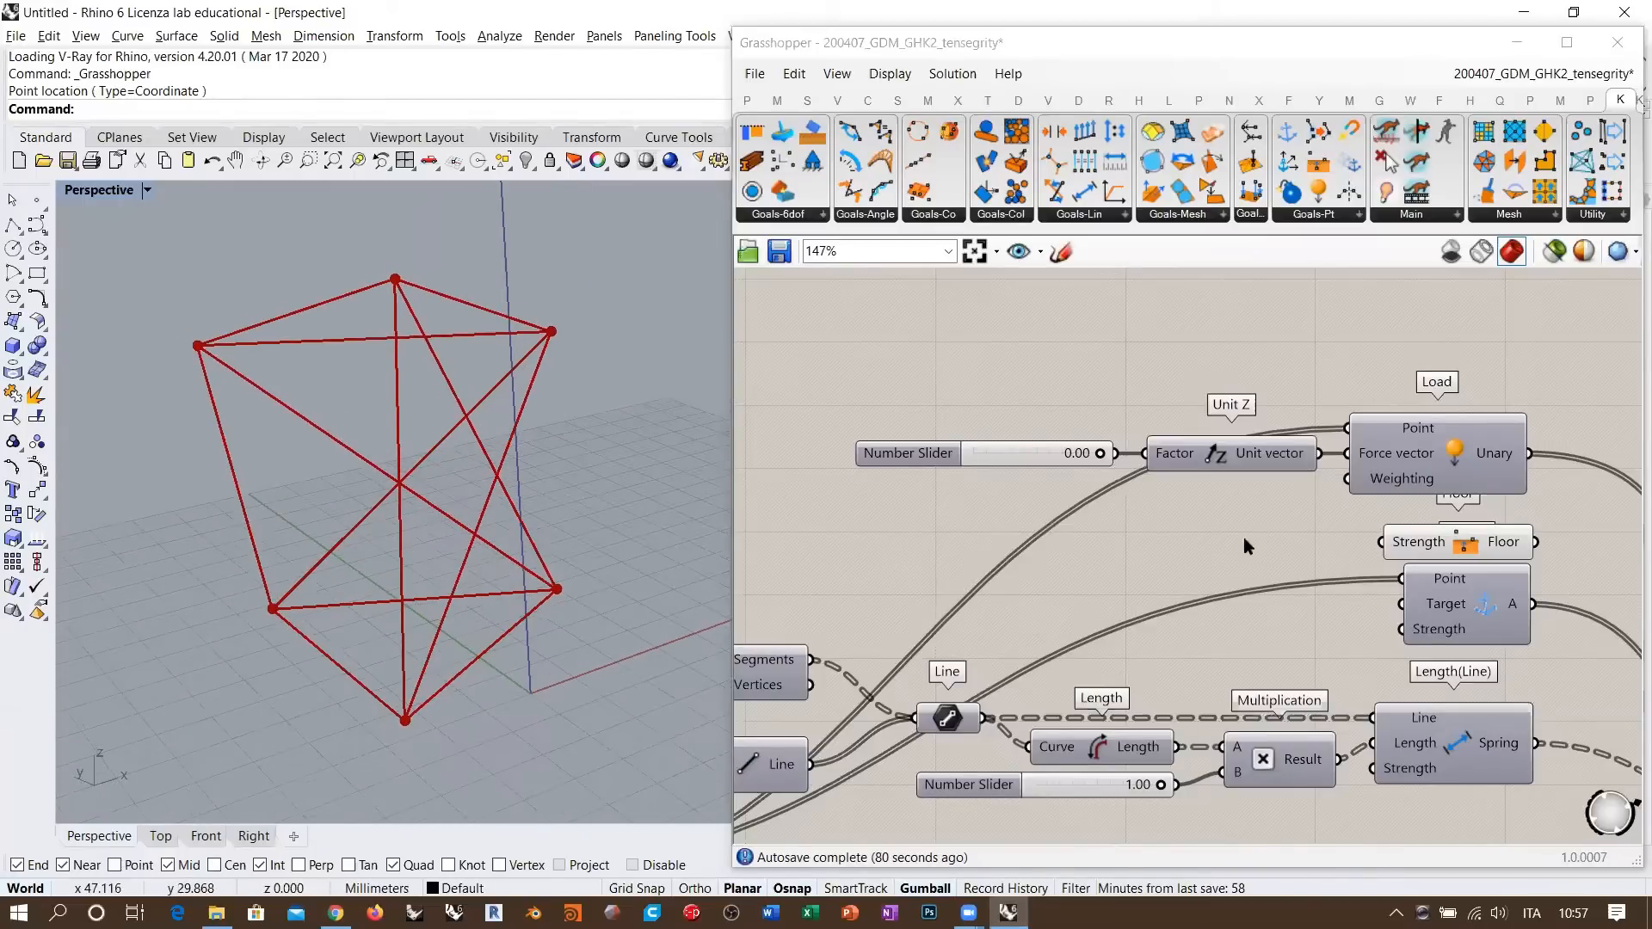
- Reset the BouncySolver simulation and review the line, length and spring components feeding its goals
{"action": "right_click_drag", "start_coordinate": [1283, 521], "coordinate": [535, 145]}
{"action": "left_click", "coordinate": [1006, 639]}
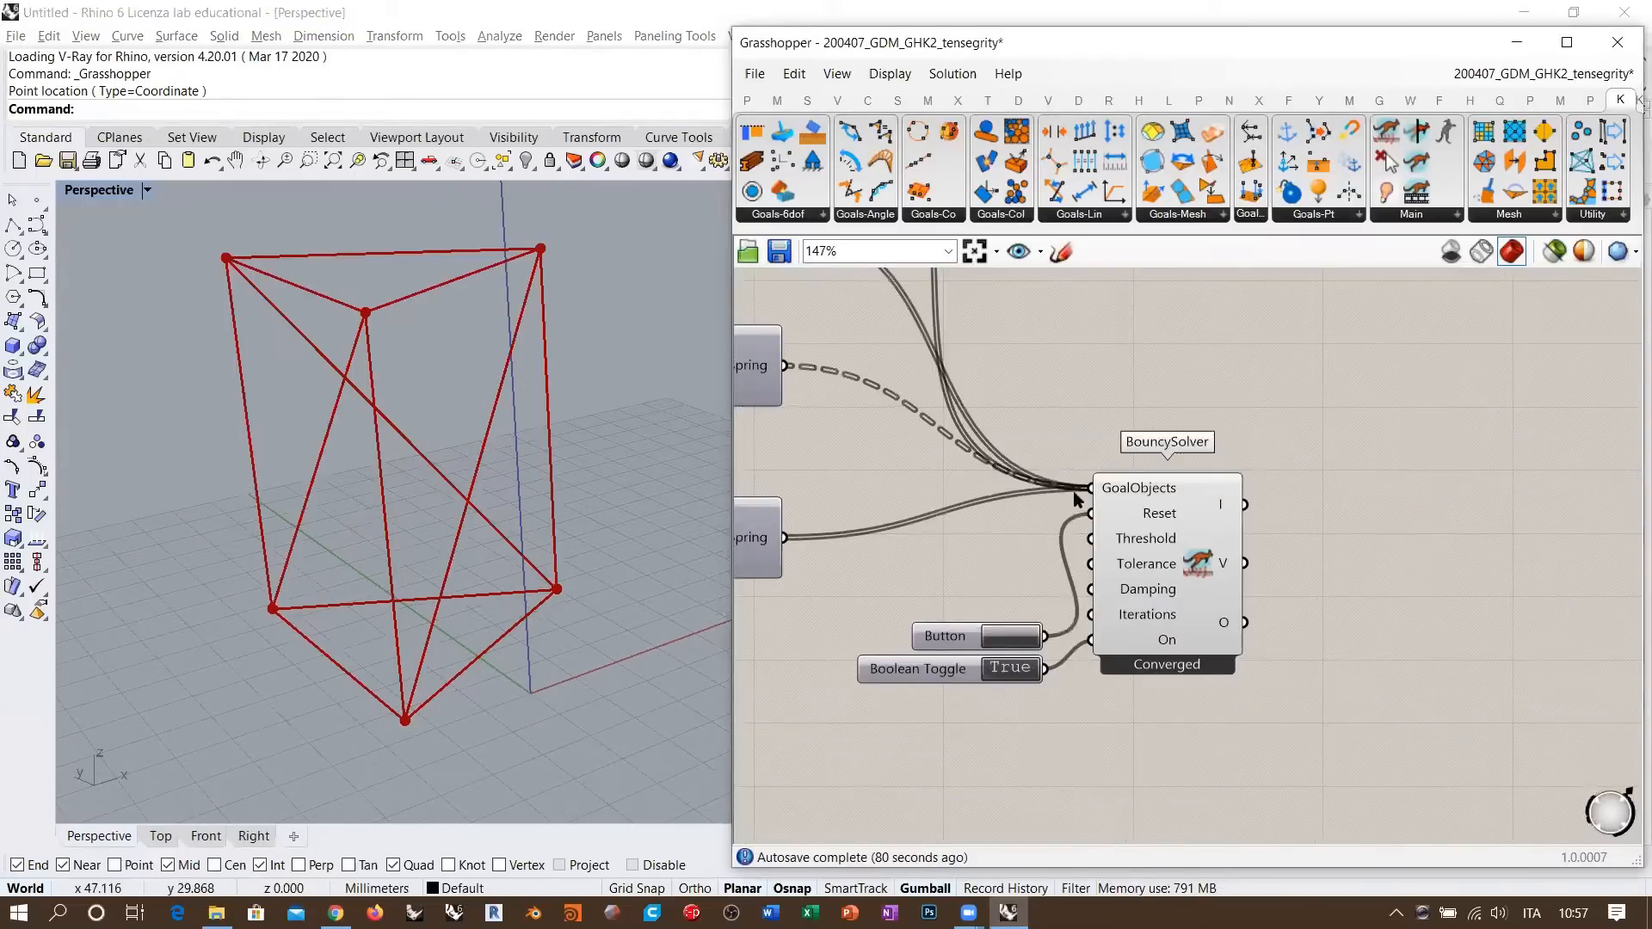
{"action": "right_click_drag", "start_coordinate": [1077, 497], "coordinate": [1287, 547]}
{"action": "right_click_drag", "start_coordinate": [834, 426], "coordinate": [1202, 520]}
{"action": "right_click_drag", "start_coordinate": [1015, 493], "coordinate": [1254, 498]}
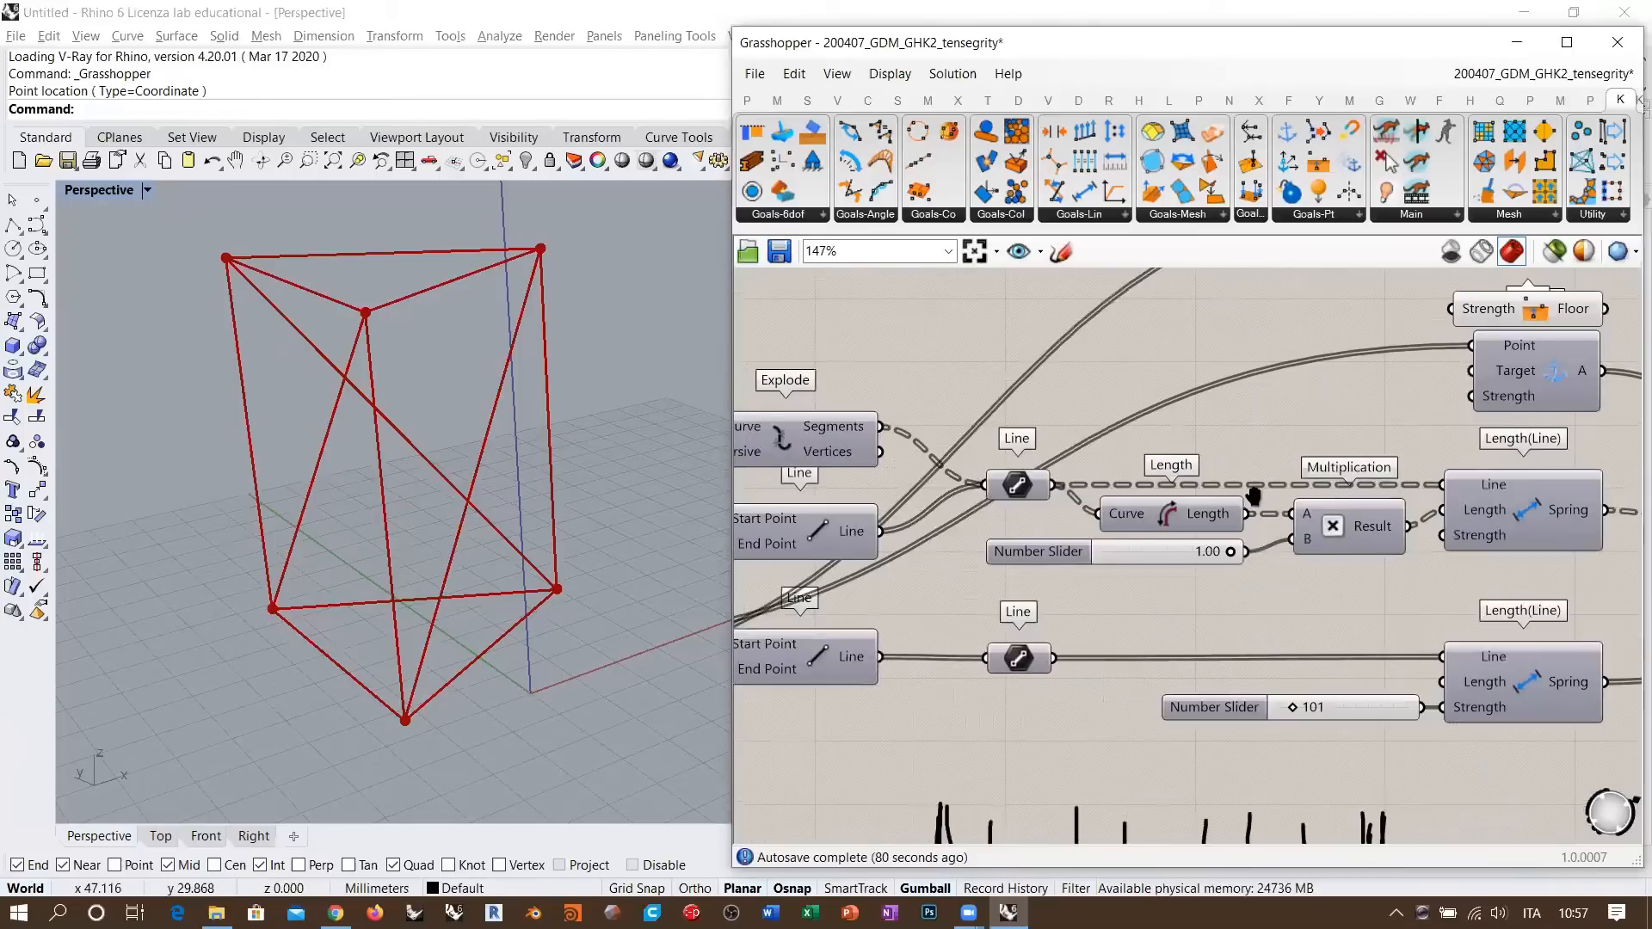
{"action": "right_click_drag", "start_coordinate": [1289, 555], "coordinate": [1360, 551]}
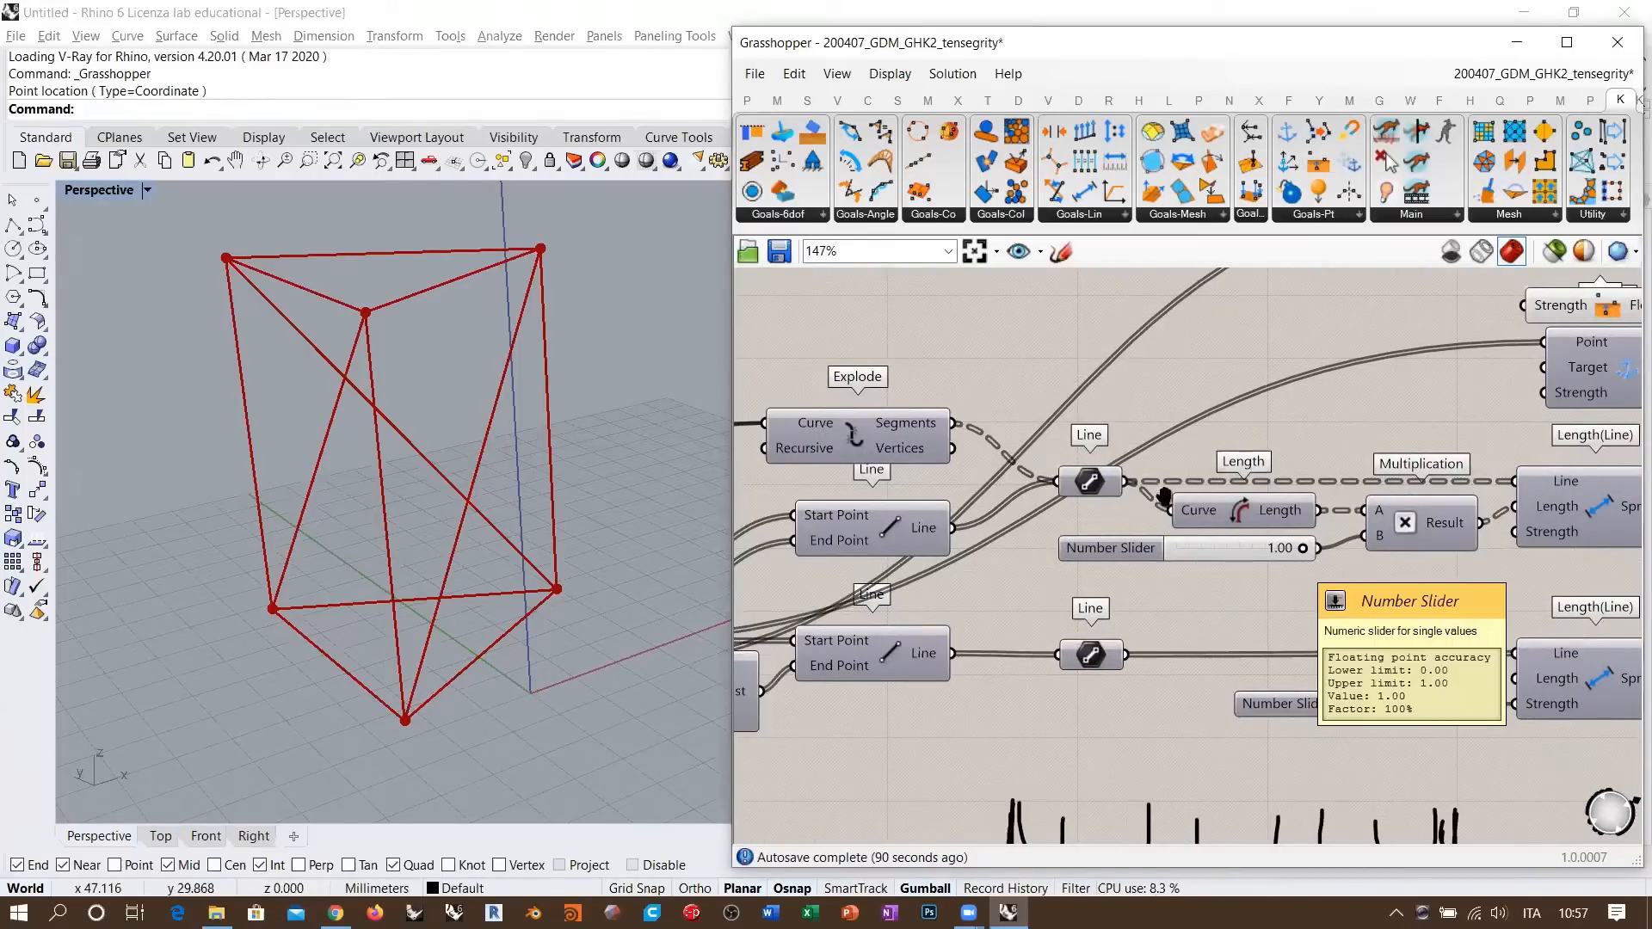
{"action": "right_click_drag", "start_coordinate": [1163, 497], "coordinate": [1190, 600]}
{"action": "right_click_drag", "start_coordinate": [1159, 459], "coordinate": [837, 376]}
{"action": "right_click_drag", "start_coordinate": [1213, 553], "coordinate": [1024, 429]}
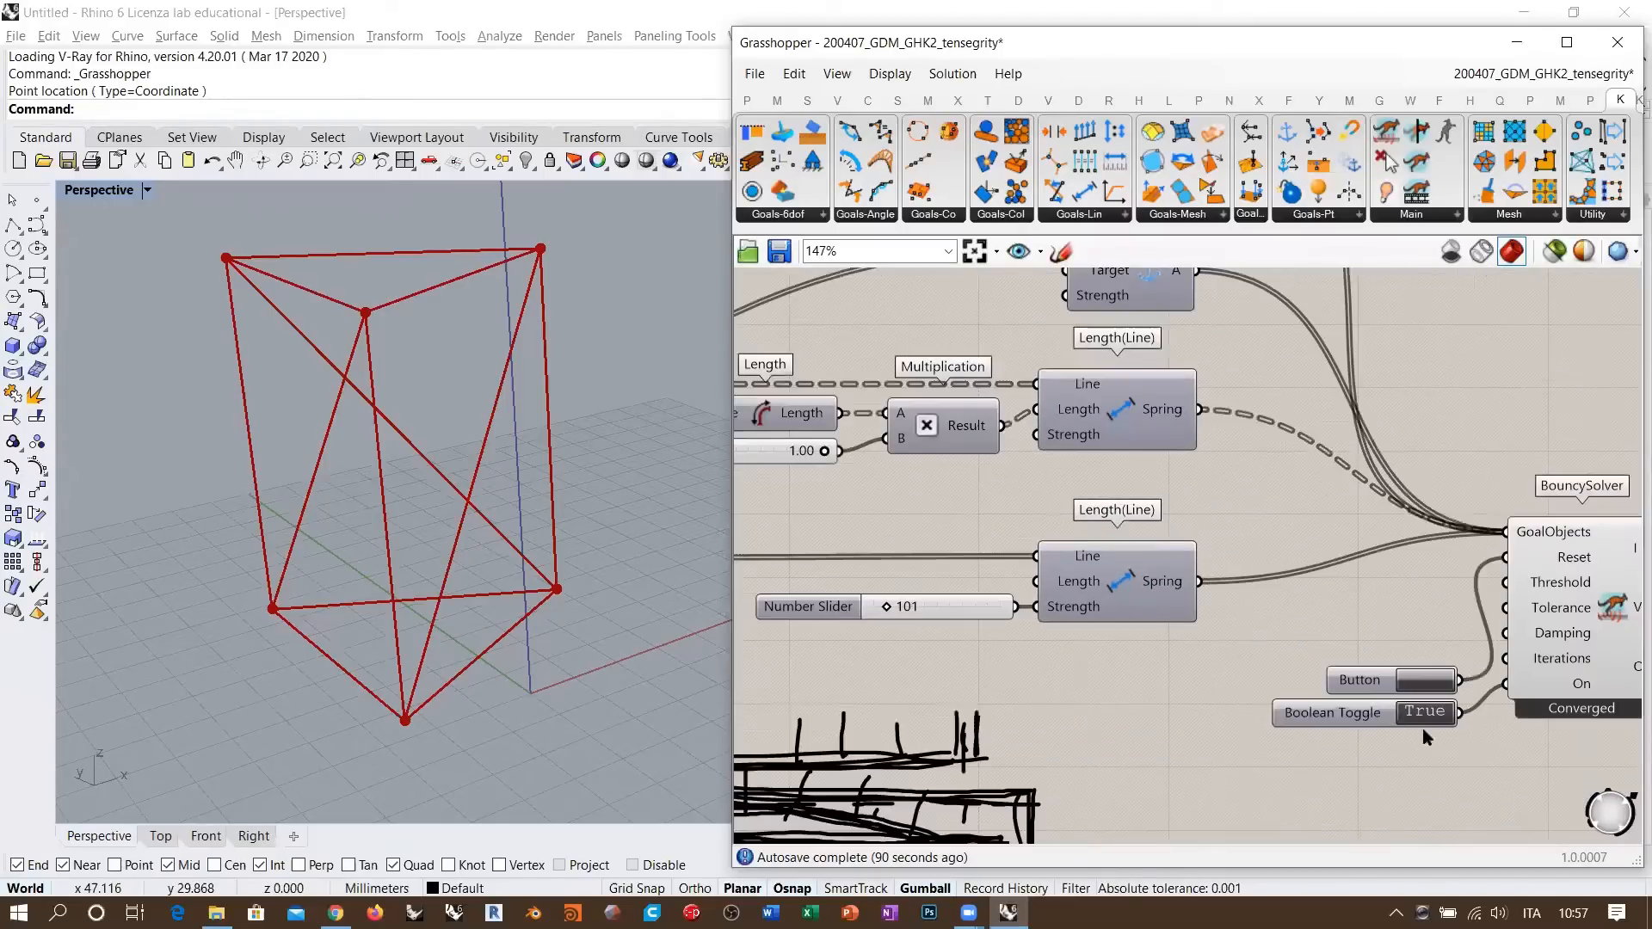
- Set the Unit Z load factor slider to -4.05 and check the structure's deformation
{"action": "right_click_drag", "start_coordinate": [891, 321], "coordinate": [1184, 507]}
{"action": "scroll", "coordinate": [997, 344], "scroll_direction": "up", "scroll_amount": 1}
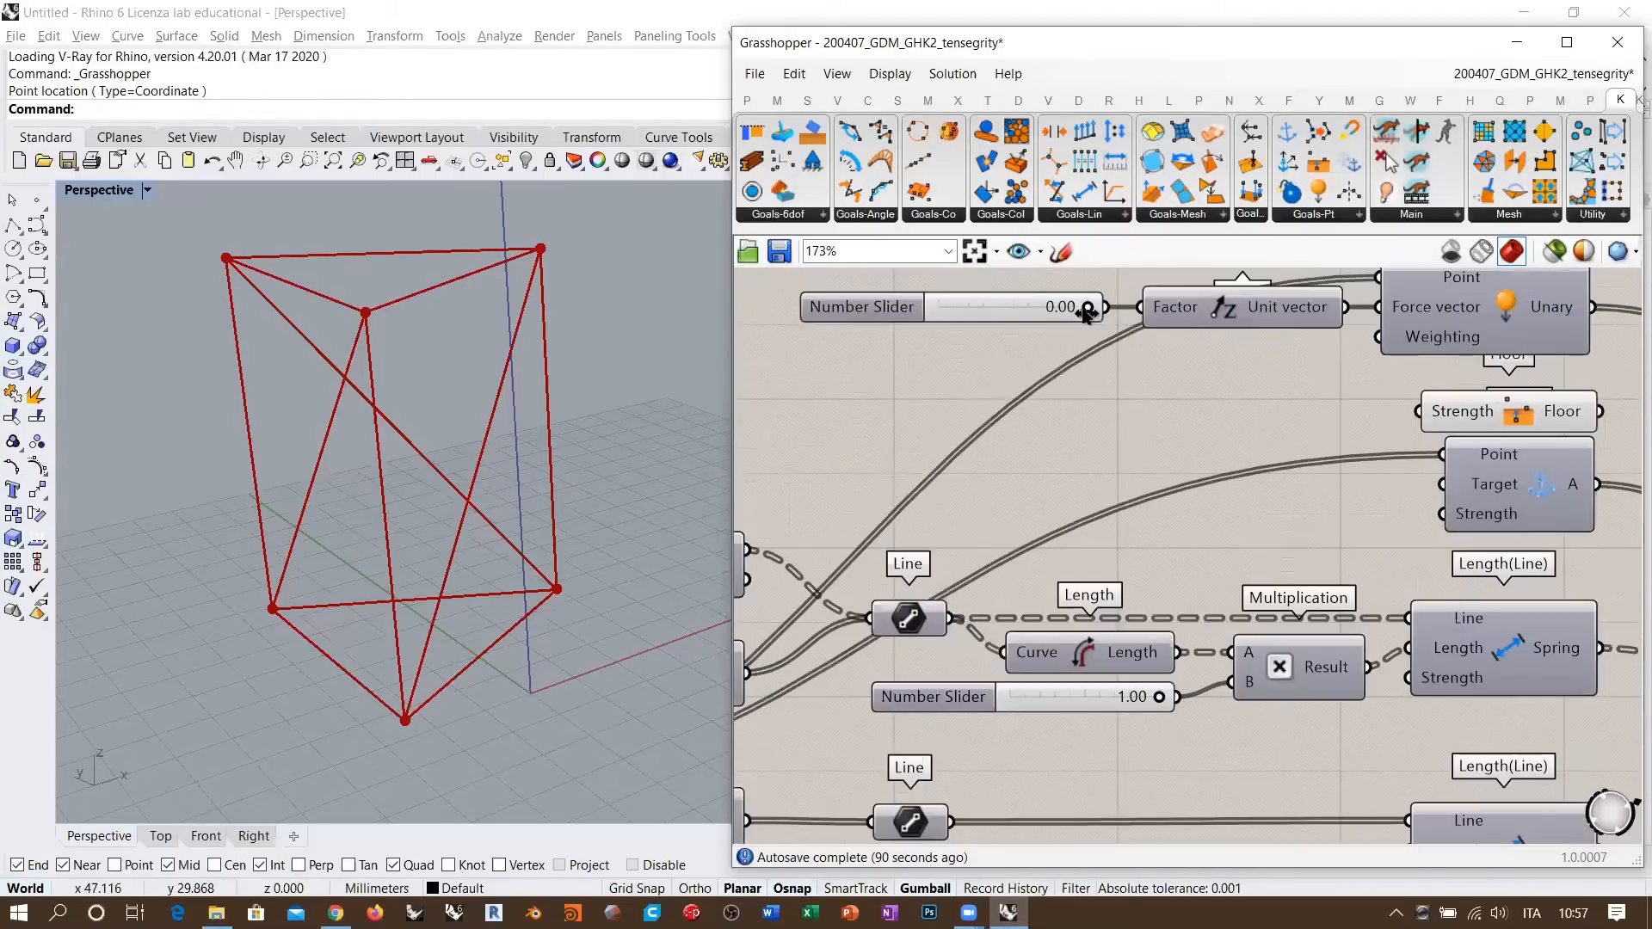
{"action": "left_click_drag", "start_coordinate": [1069, 307], "coordinate": [1027, 311]}
{"action": "right_click_drag", "start_coordinate": [434, 358], "coordinate": [567, 373]}
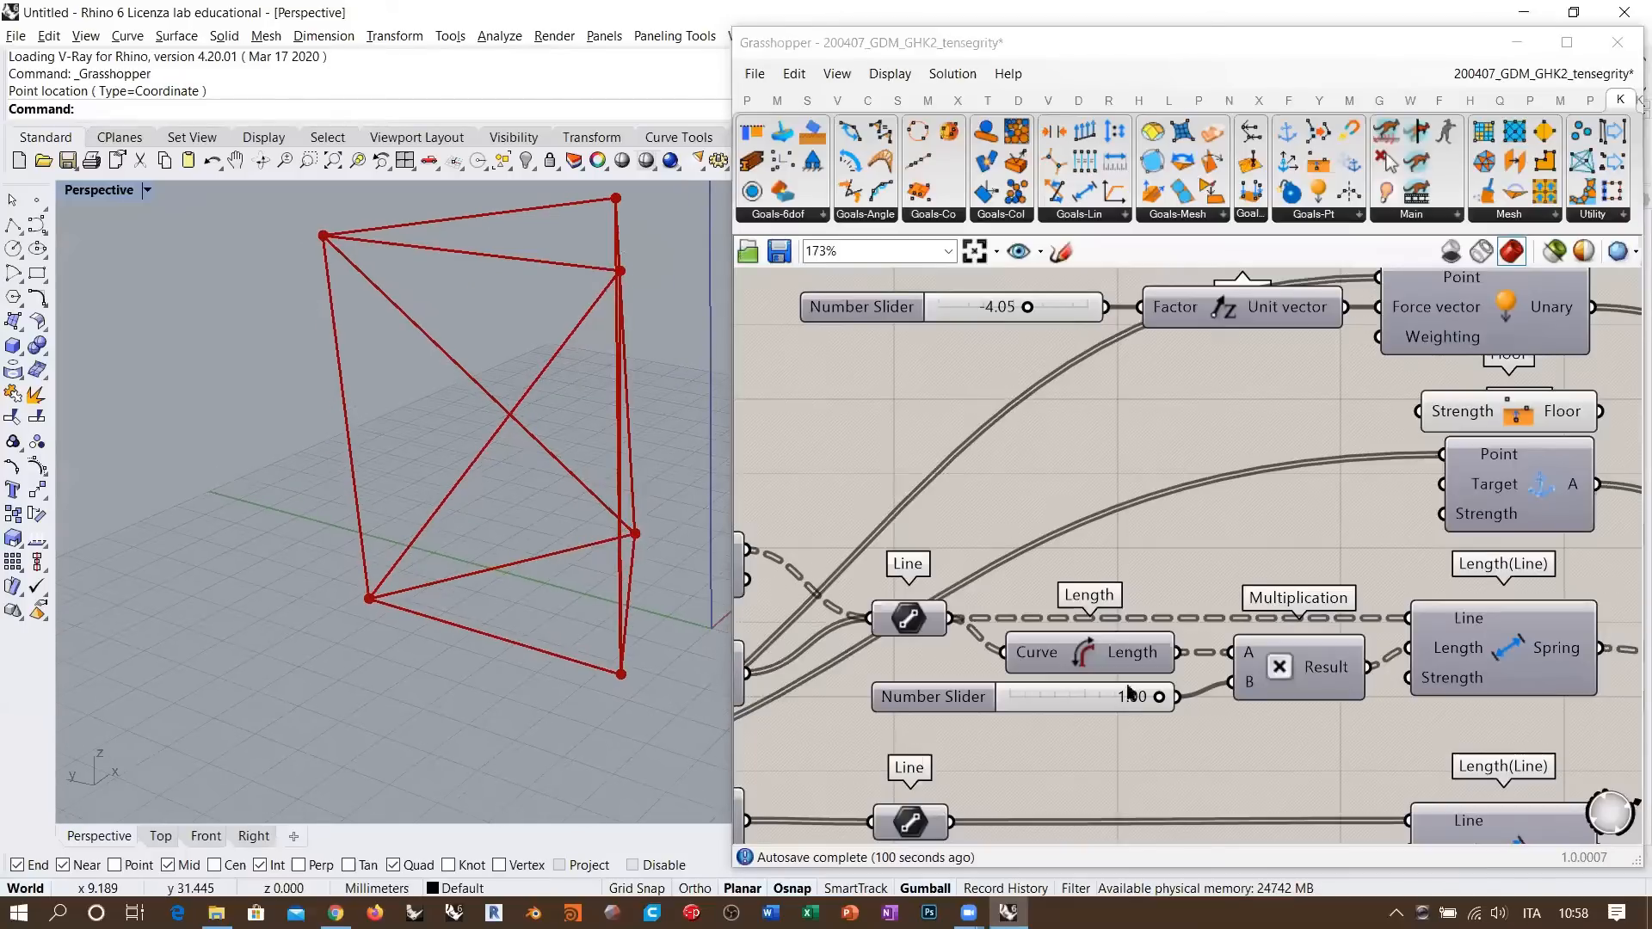
- Set the spring length multiplier slider to 0.94 and examine the shortened members from several angles
{"action": "right_click_drag", "start_coordinate": [1126, 685], "coordinate": [1158, 583]}
{"action": "scroll", "coordinate": [1147, 617], "scroll_direction": "up", "scroll_amount": 3}
{"action": "mouse_move", "coordinate": [1221, 584]}
{"action": "left_mouse_down"}
{"action": "mouse_move", "coordinate": [1189, 583]}
{"action": "mouse_move", "coordinate": [1209, 583]}
{"action": "left_mouse_up"}
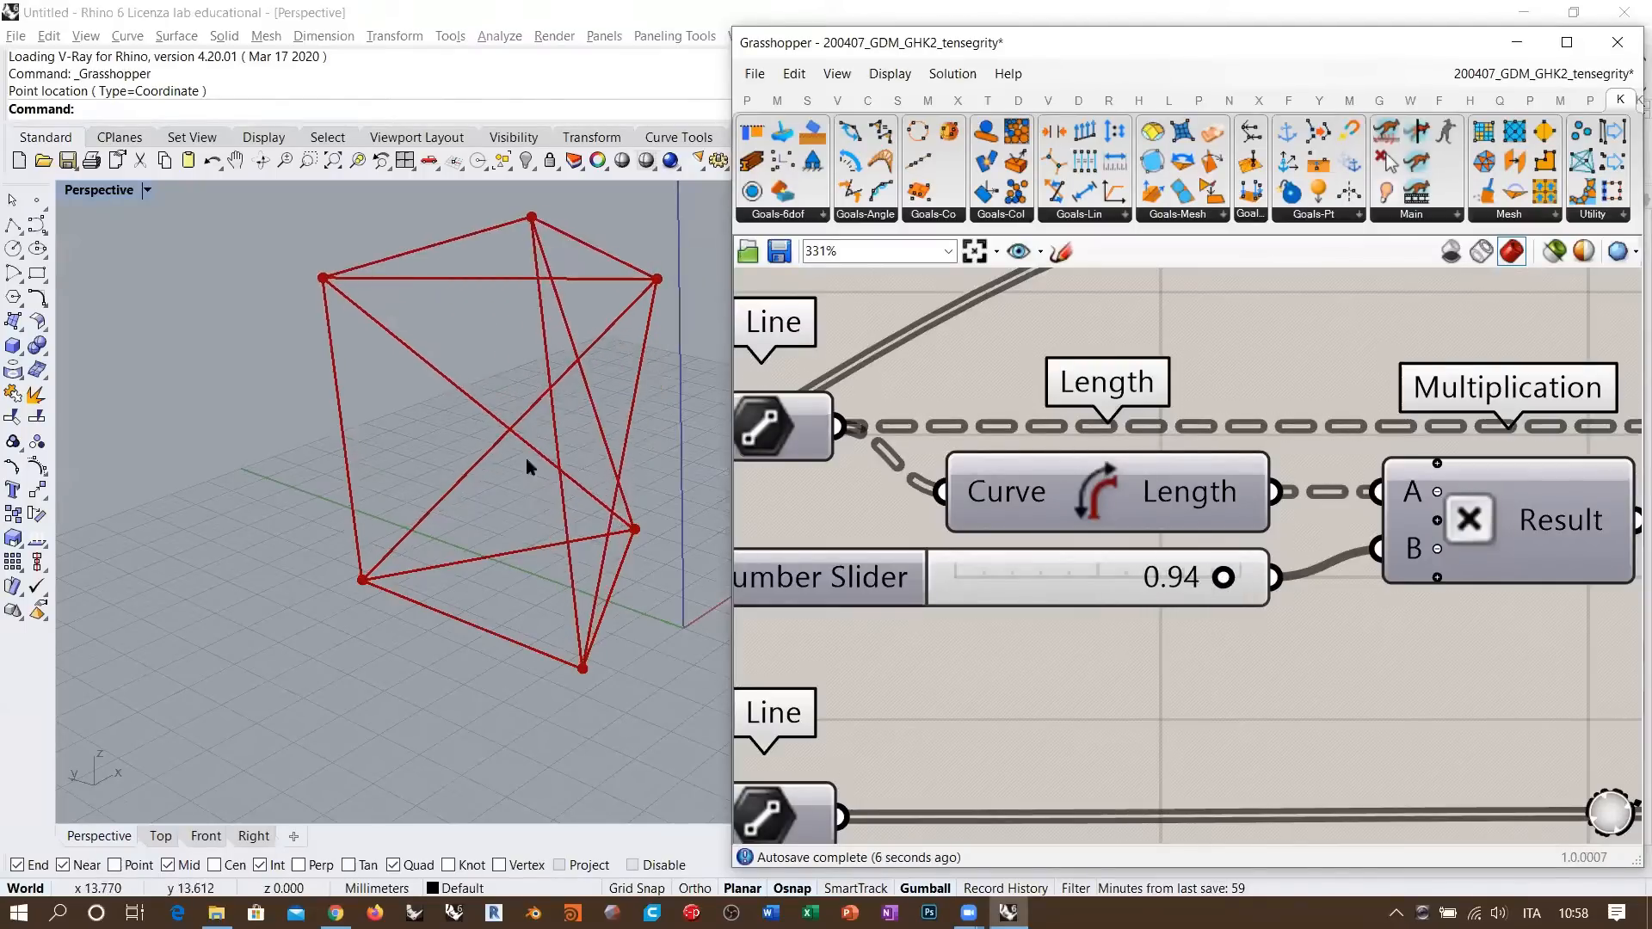
{"action": "right_click_drag", "start_coordinate": [527, 468], "coordinate": [555, 362]}
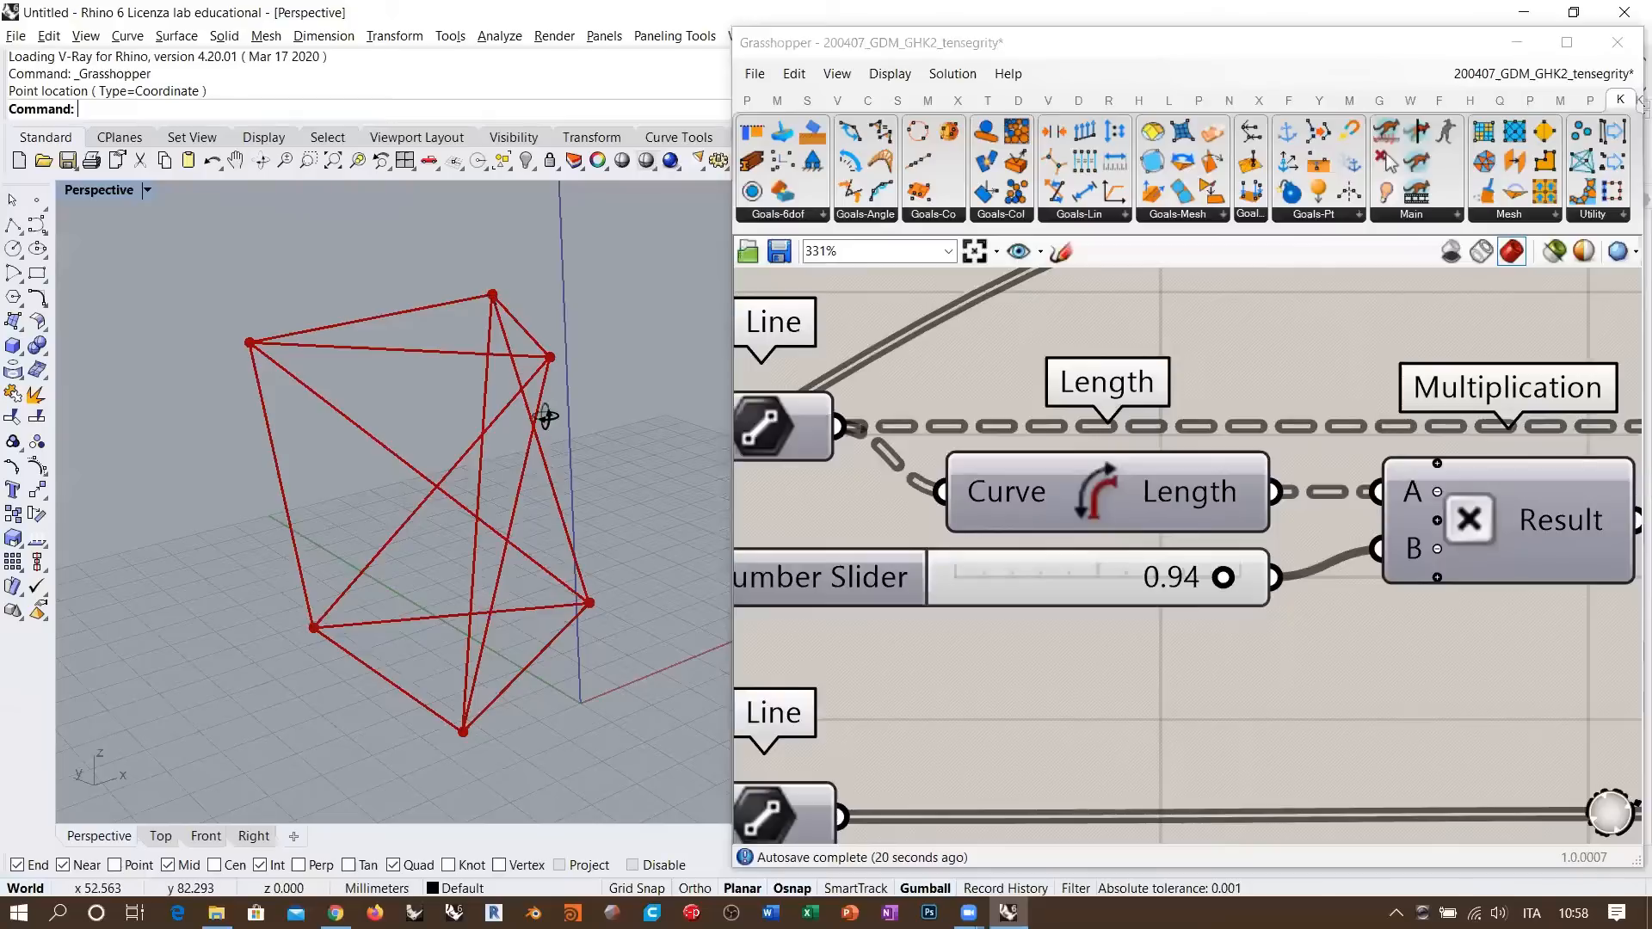
{"action": "right_click_drag", "start_coordinate": [545, 416], "coordinate": [551, 413]}
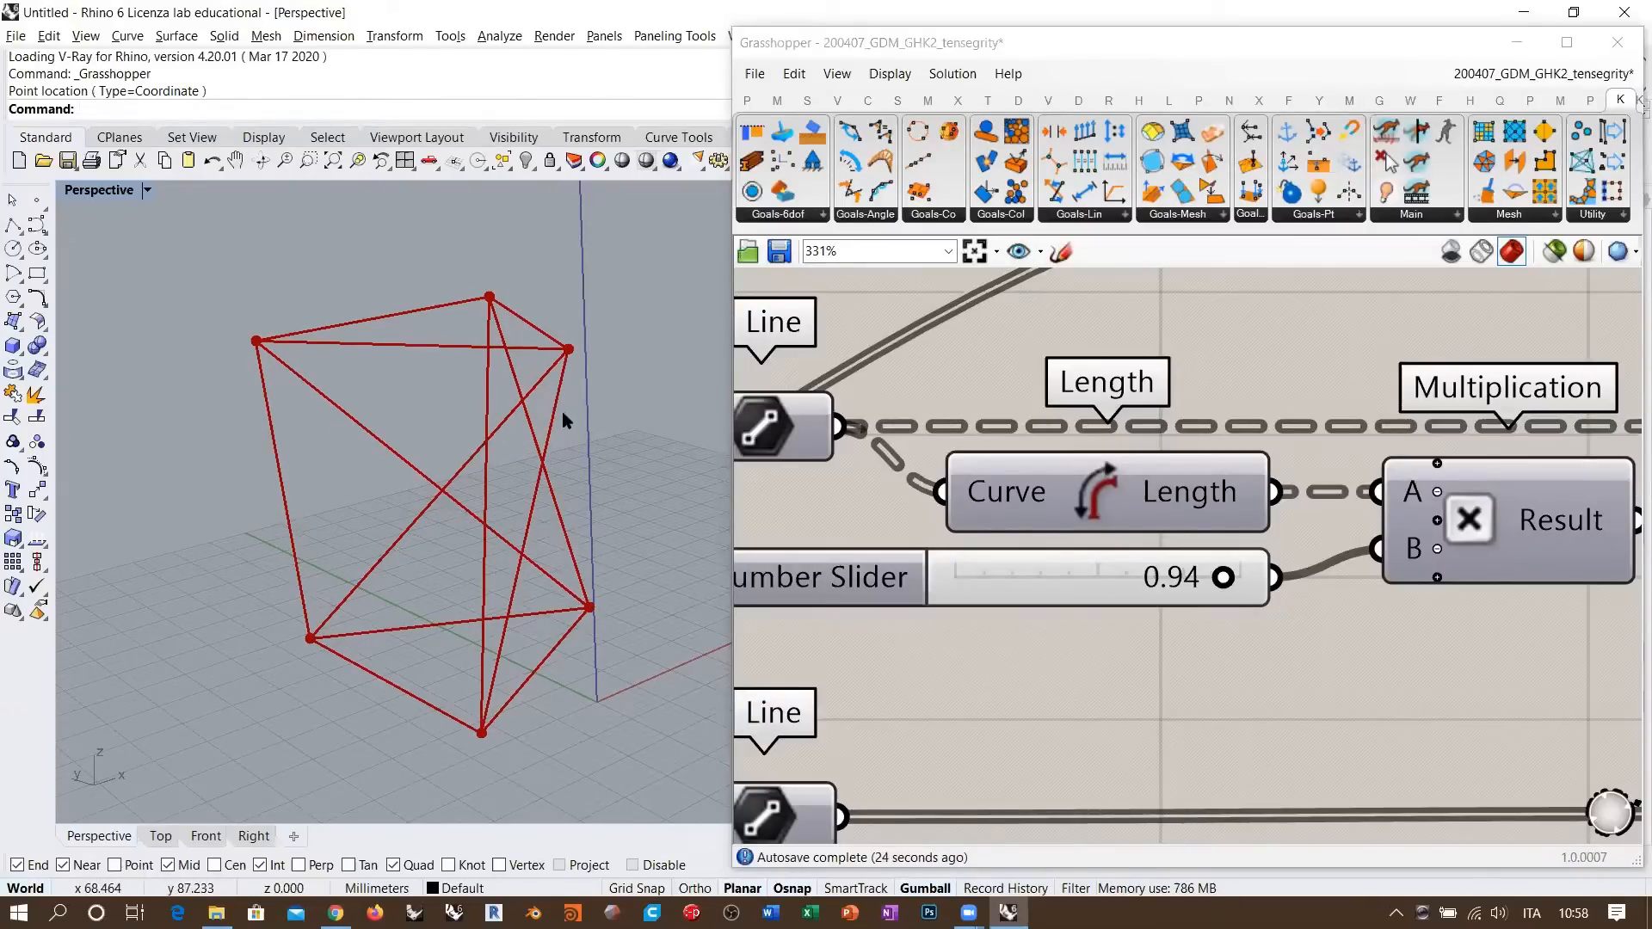
{"action": "right_click_drag", "start_coordinate": [671, 391], "coordinate": [637, 387]}
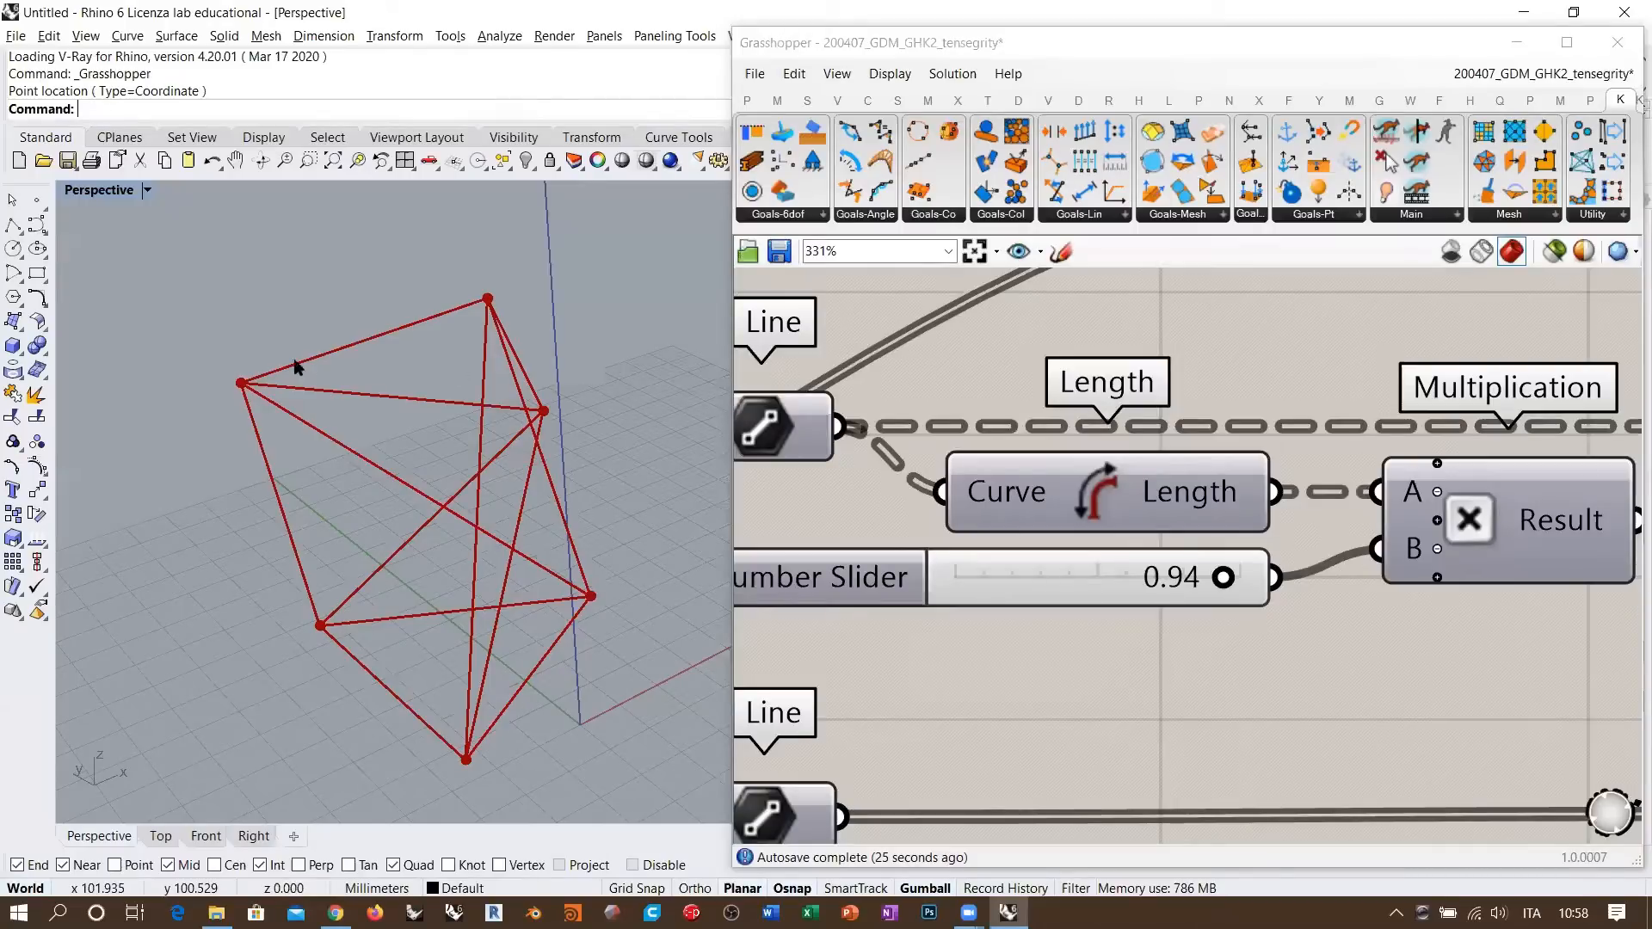
{"action": "right_click_drag", "start_coordinate": [575, 359], "coordinate": [412, 370]}
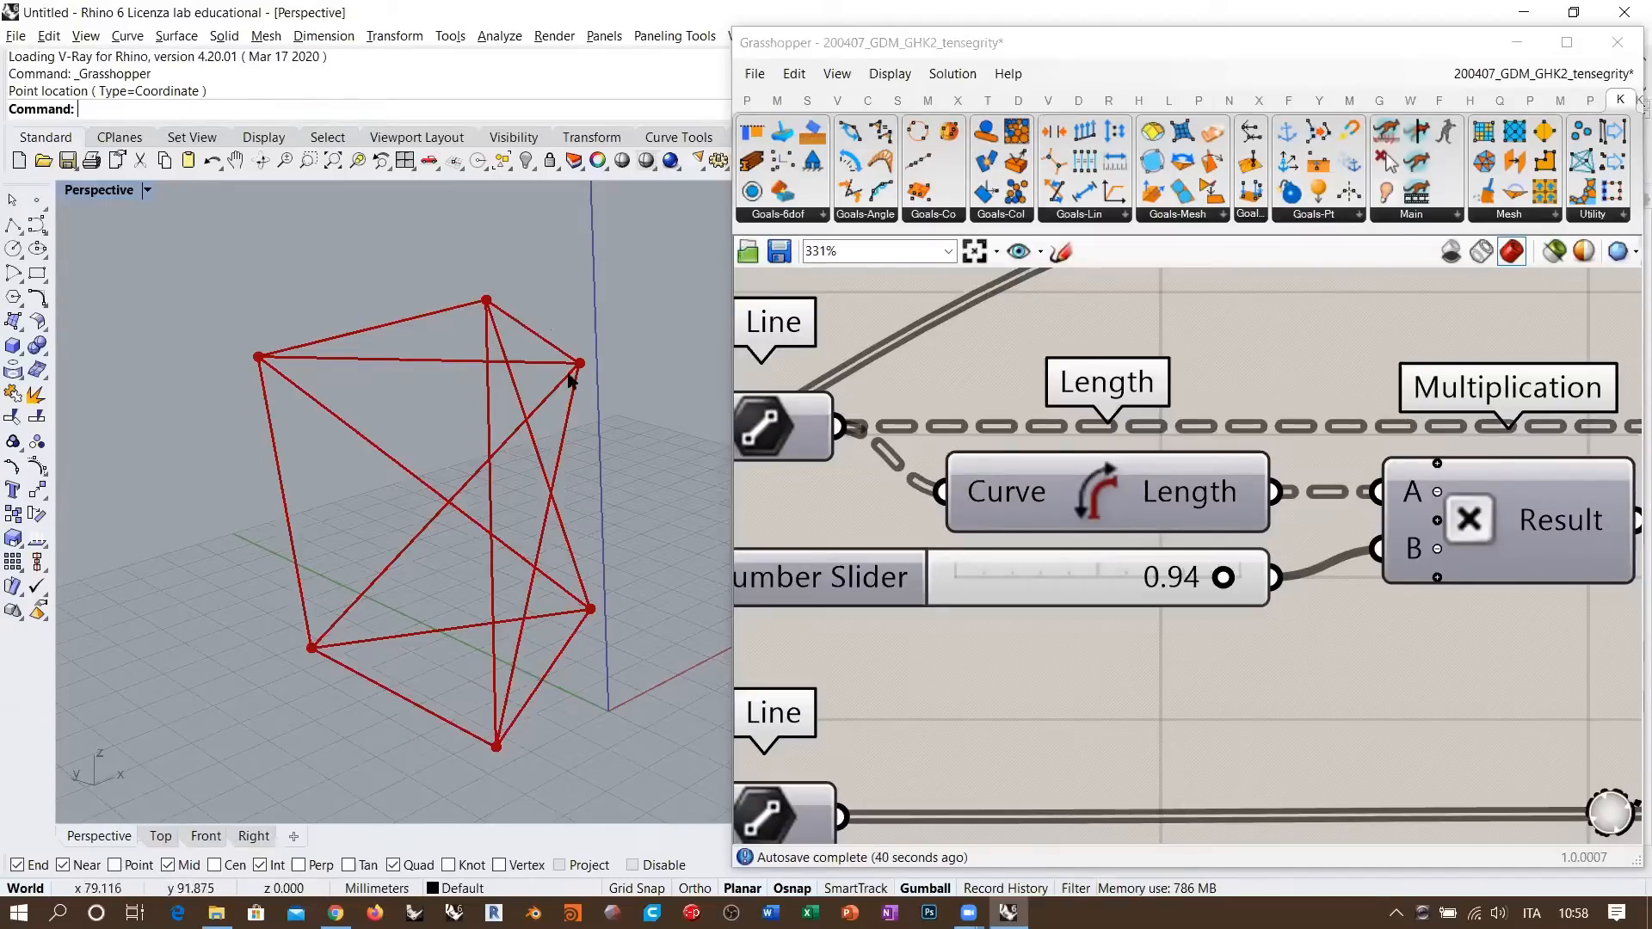
- Set the Unit Z load factor slider to -10.00 and check the loaded structure from the side
{"action": "scroll", "coordinate": [1047, 508], "scroll_direction": "down", "scroll_amount": 3}
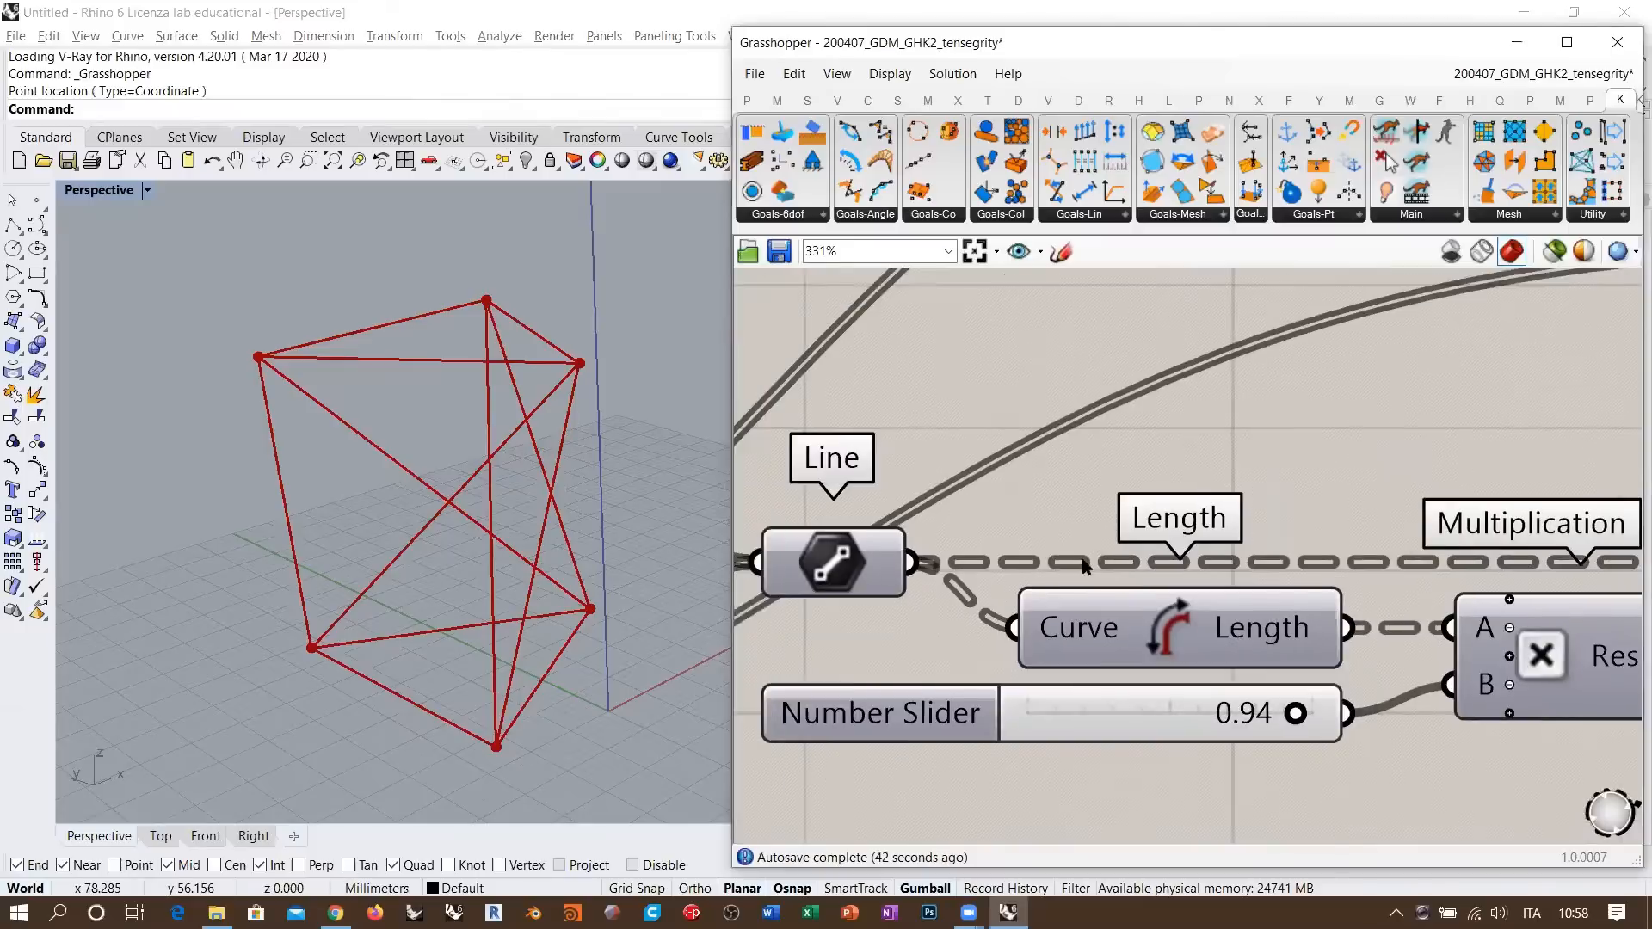
{"action": "right_click_drag", "start_coordinate": [1039, 365], "coordinate": [1047, 507]}
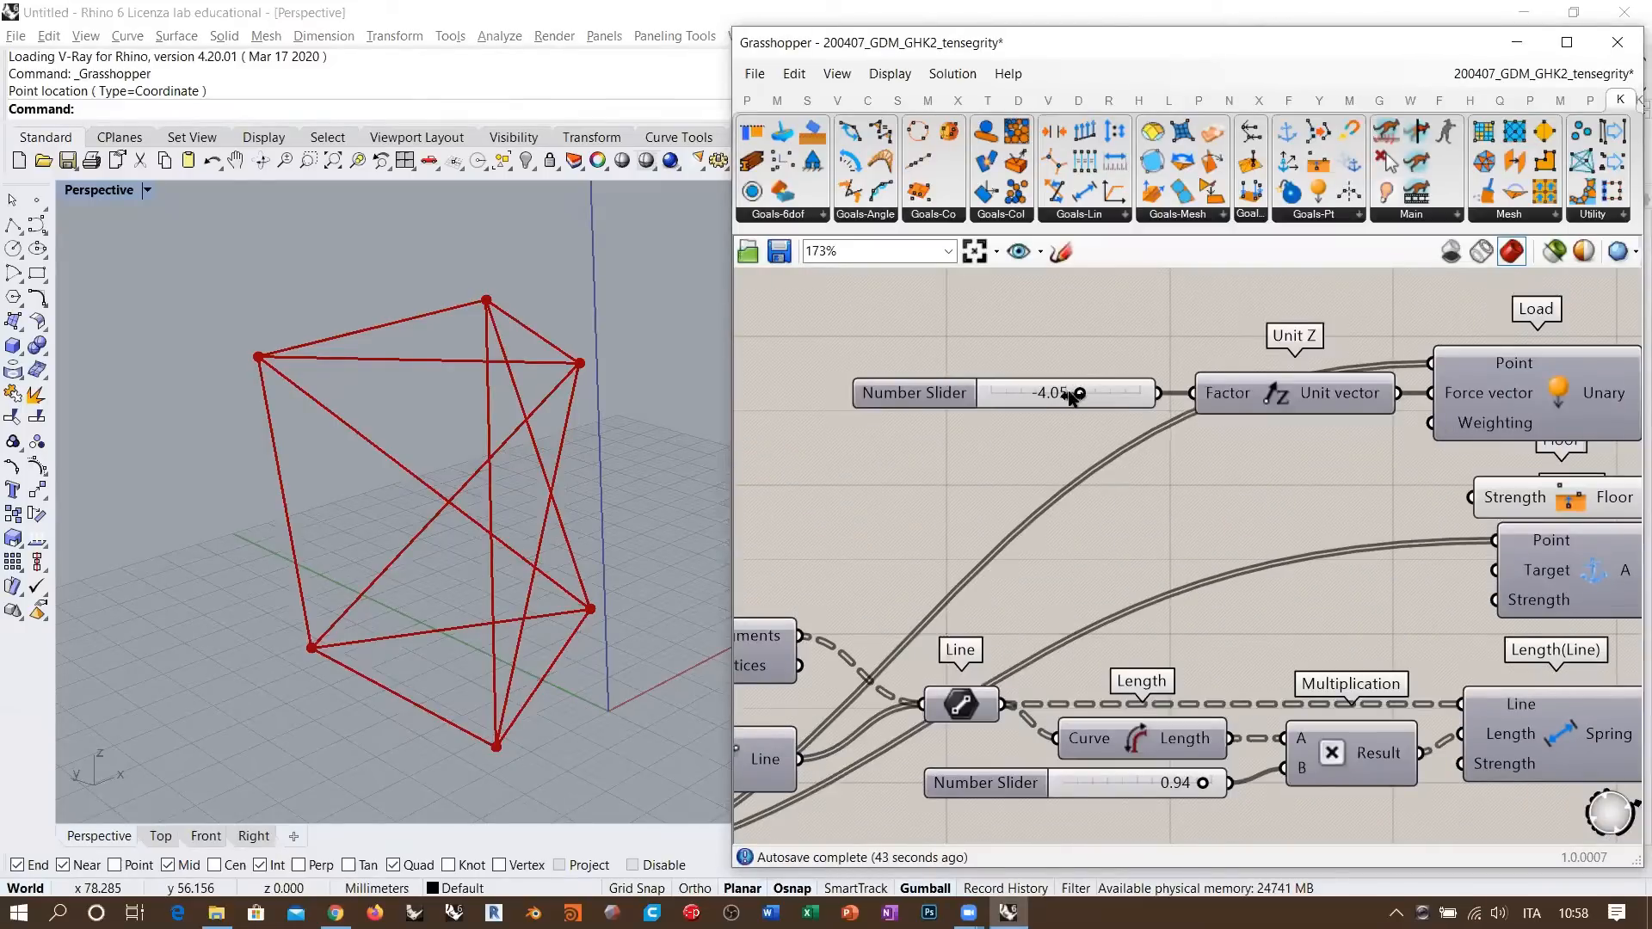
{"action": "left_click_drag", "start_coordinate": [1070, 396], "coordinate": [991, 395]}
{"action": "right_click_drag", "start_coordinate": [479, 572], "coordinate": [551, 514]}
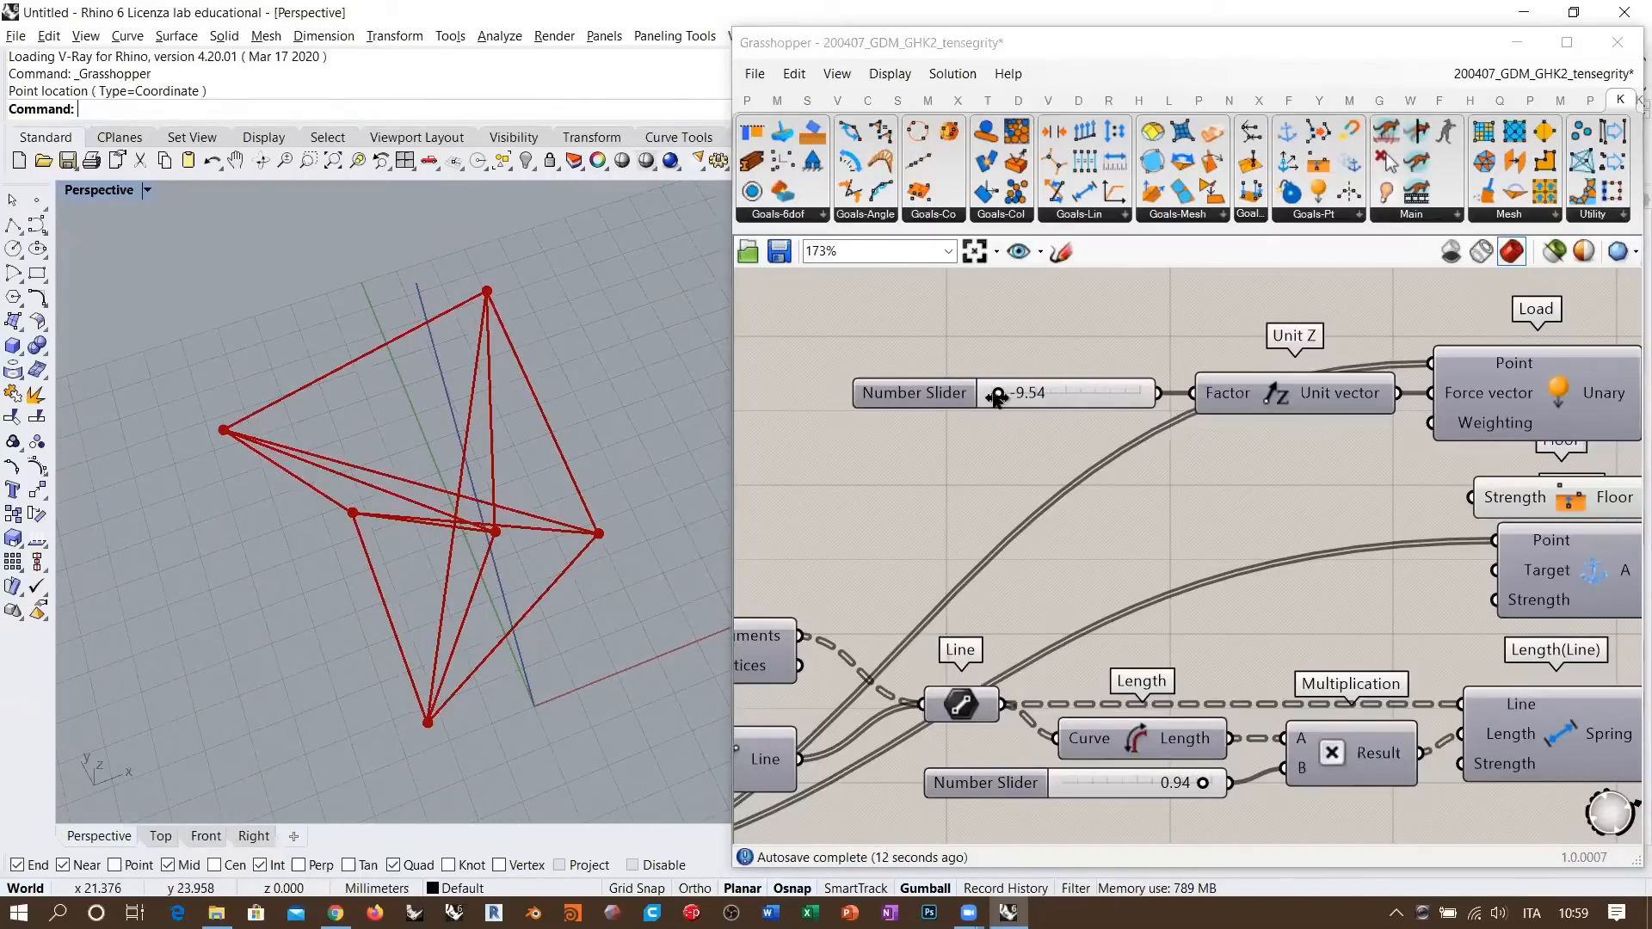
{"action": "left_click_drag", "start_coordinate": [995, 396], "coordinate": [991, 398]}
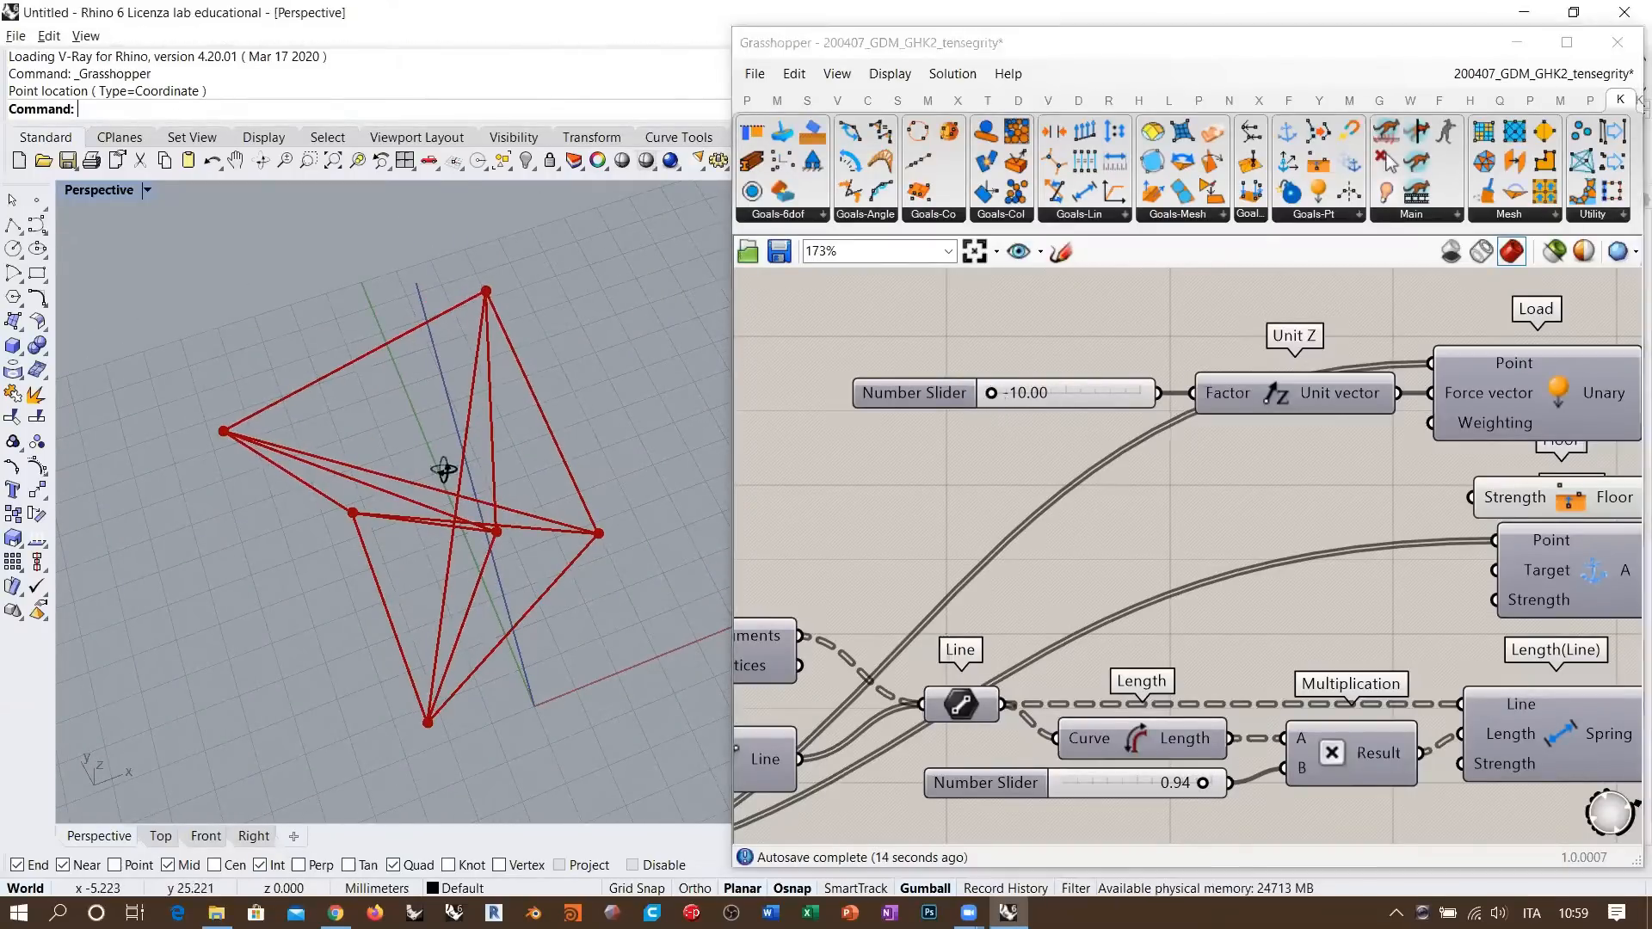
{"action": "right_click_drag", "start_coordinate": [442, 468], "coordinate": [535, 406]}
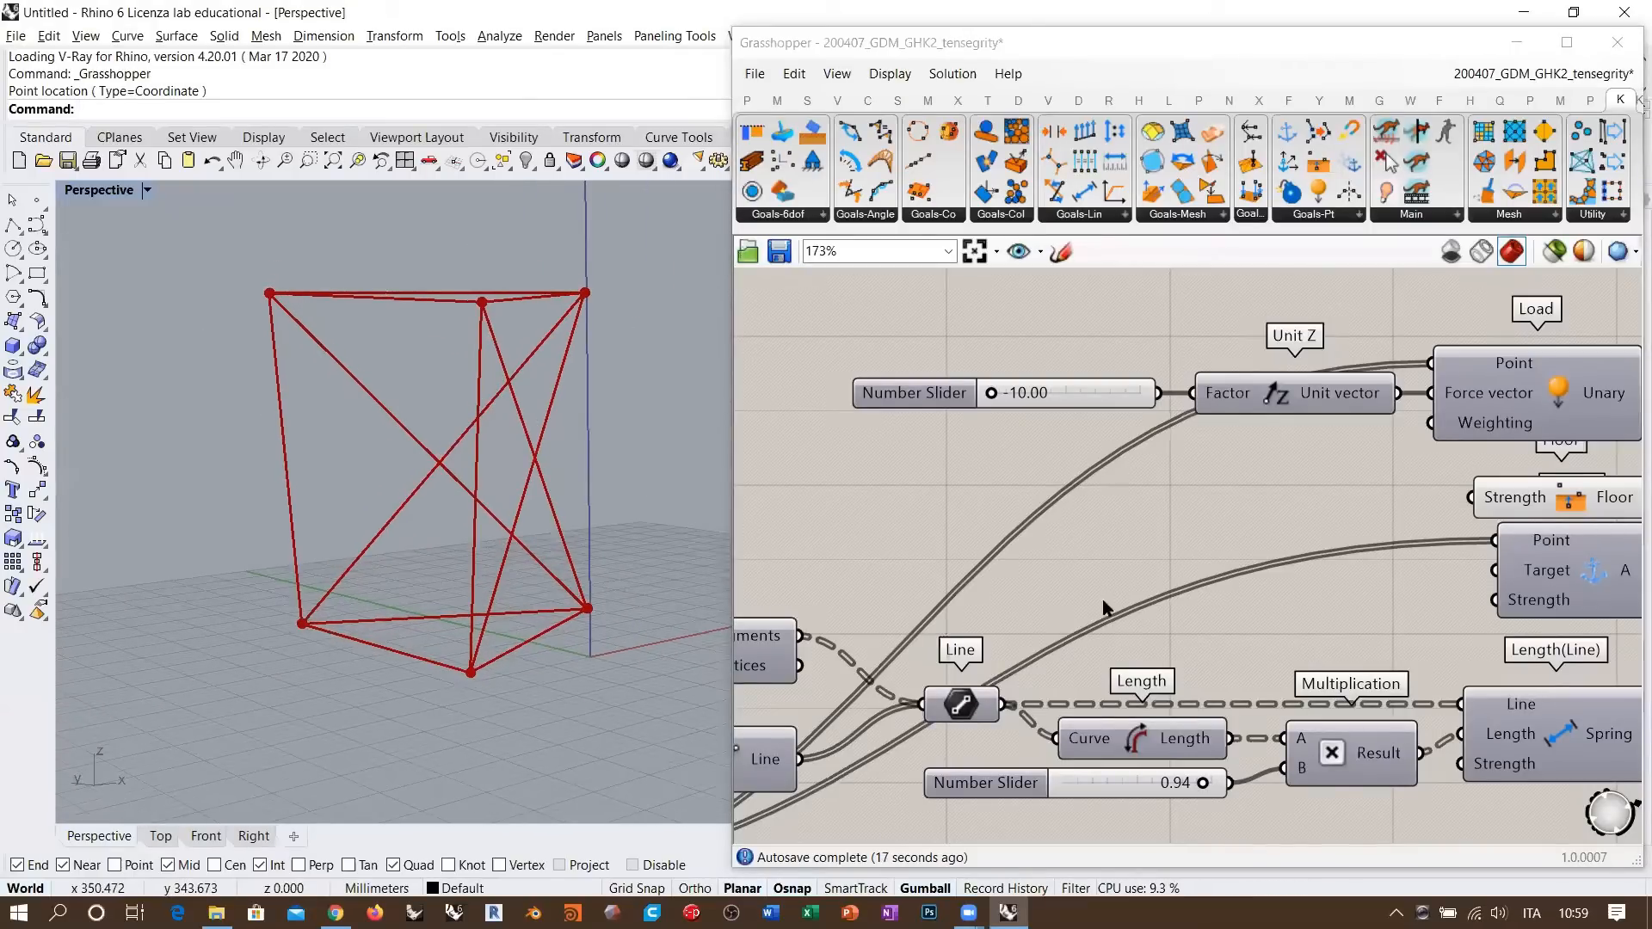
- Compare the structure under a Unit Z load factor of -0.69, and restore the slider to -10.00
{"action": "right_click_drag", "start_coordinate": [1115, 616], "coordinate": [1096, 548]}
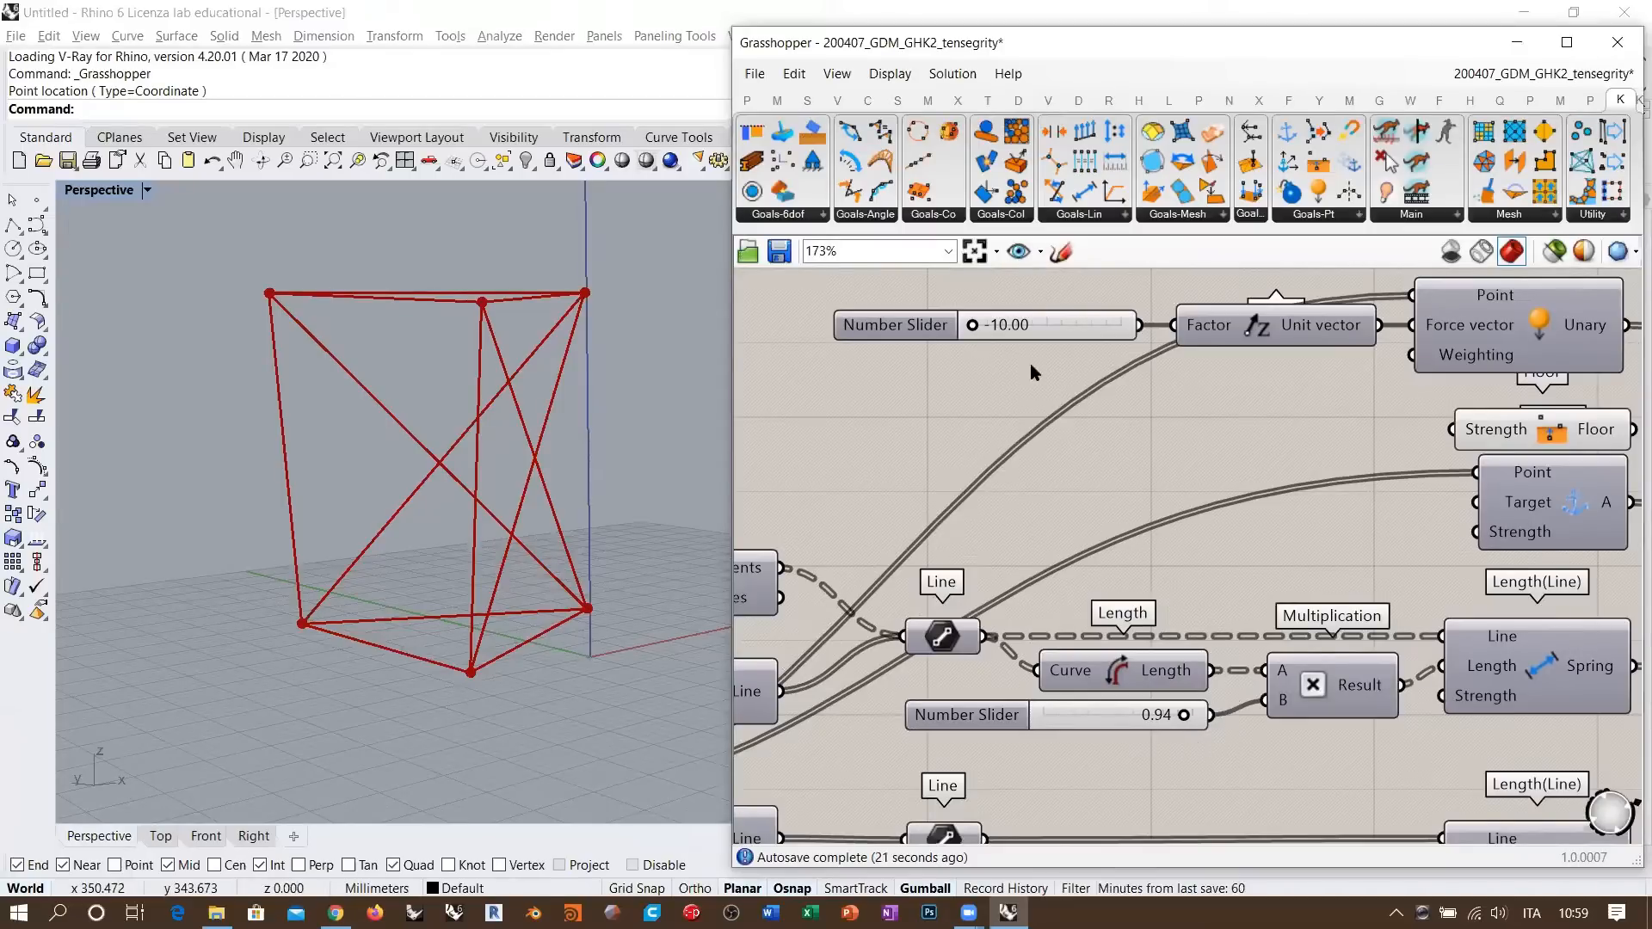
{"action": "right_click_drag", "start_coordinate": [521, 426], "coordinate": [653, 469]}
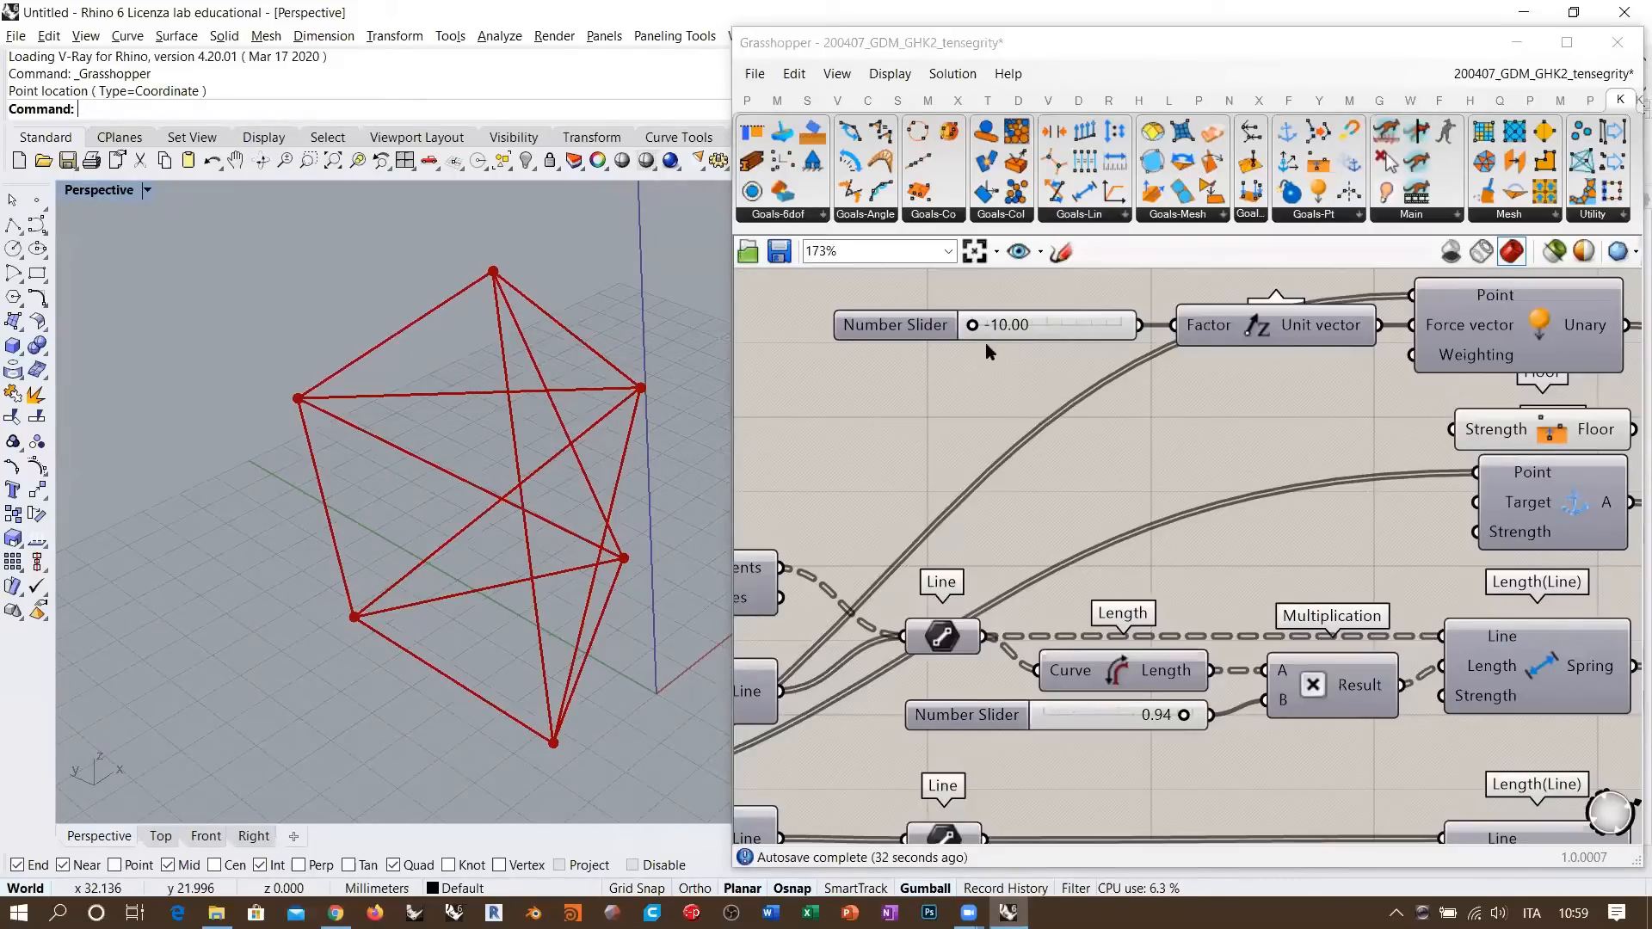
{"action": "right_click_drag", "start_coordinate": [517, 434], "coordinate": [570, 404]}
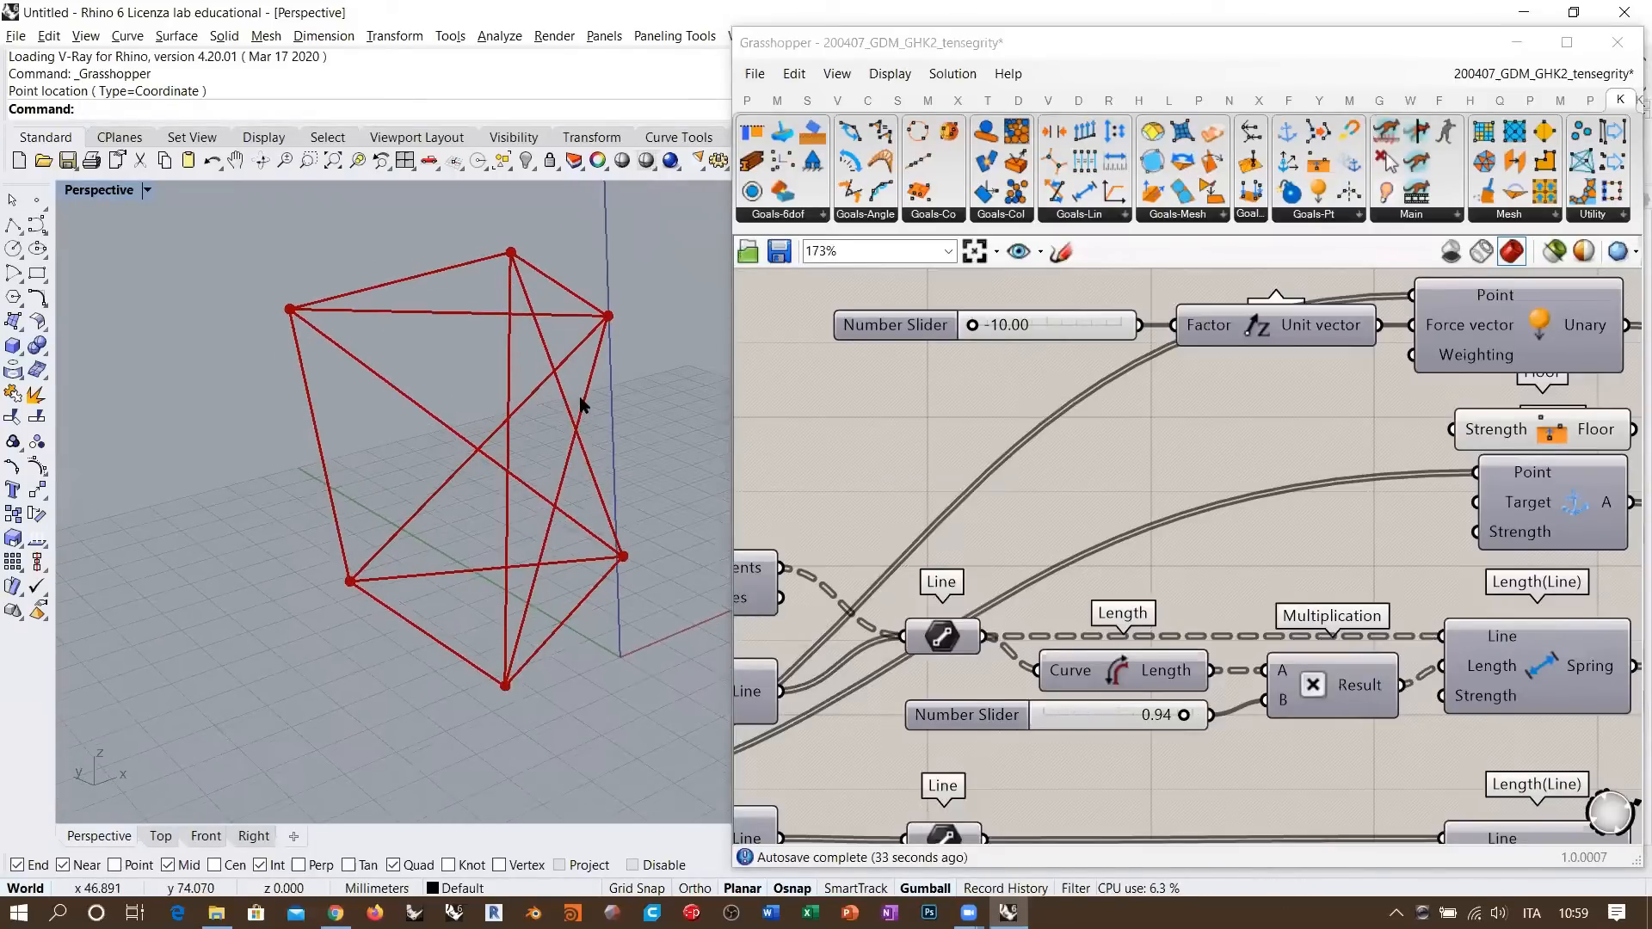
{"action": "left_click_drag", "start_coordinate": [972, 325], "coordinate": [1111, 325]}
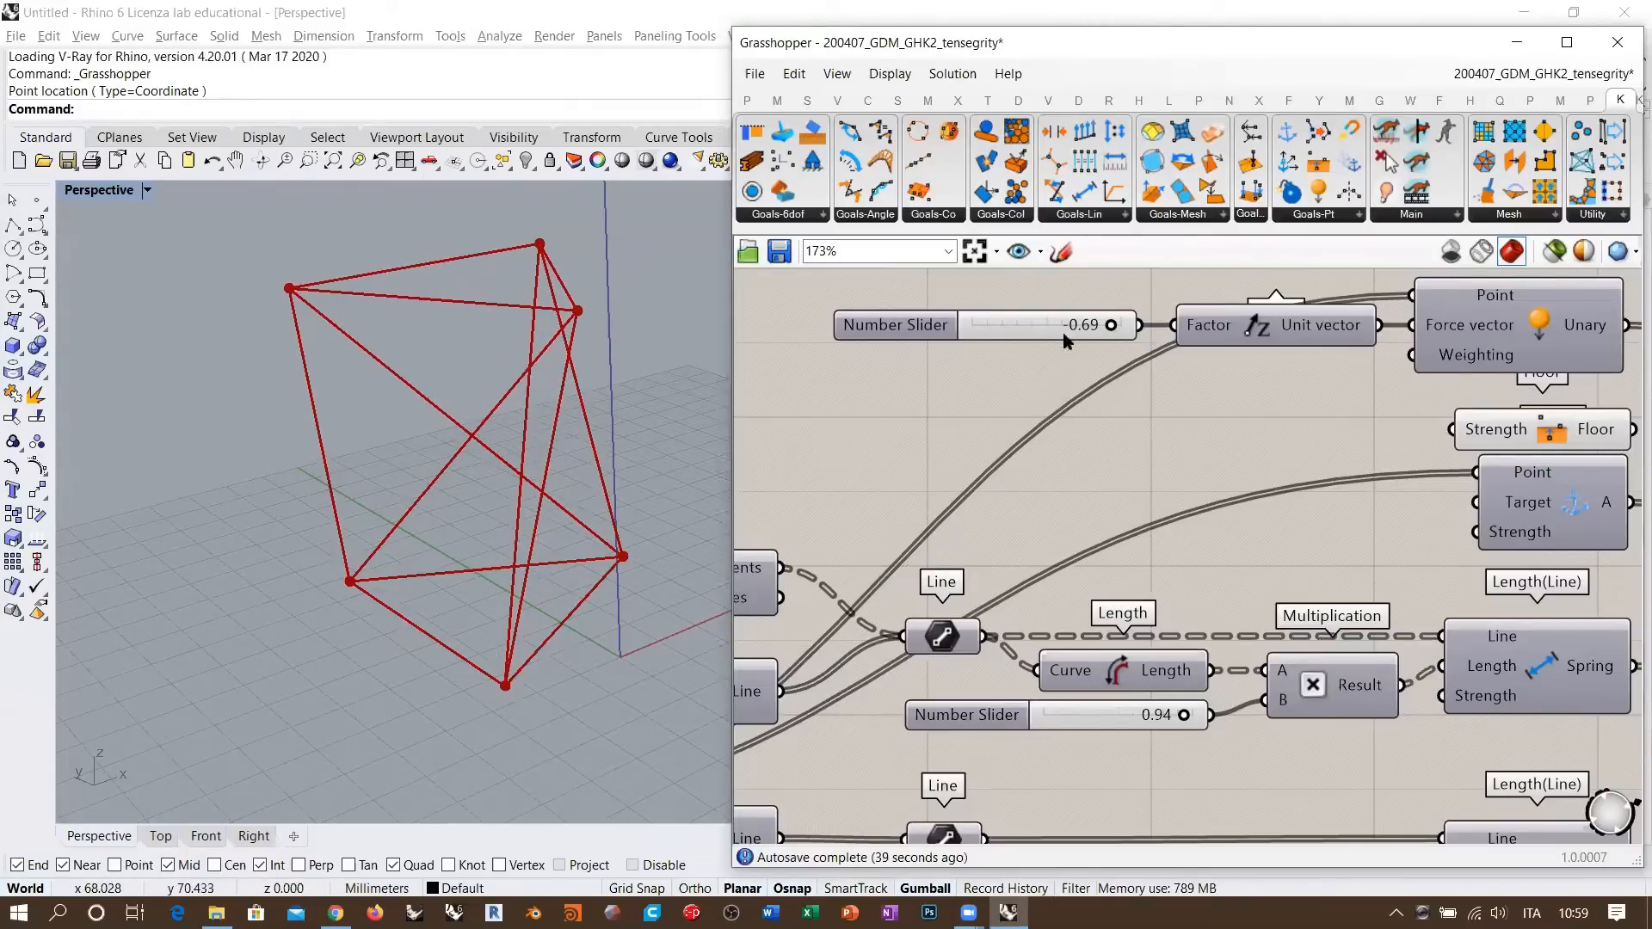
{"action": "left_click_drag", "start_coordinate": [1110, 325], "coordinate": [968, 325]}
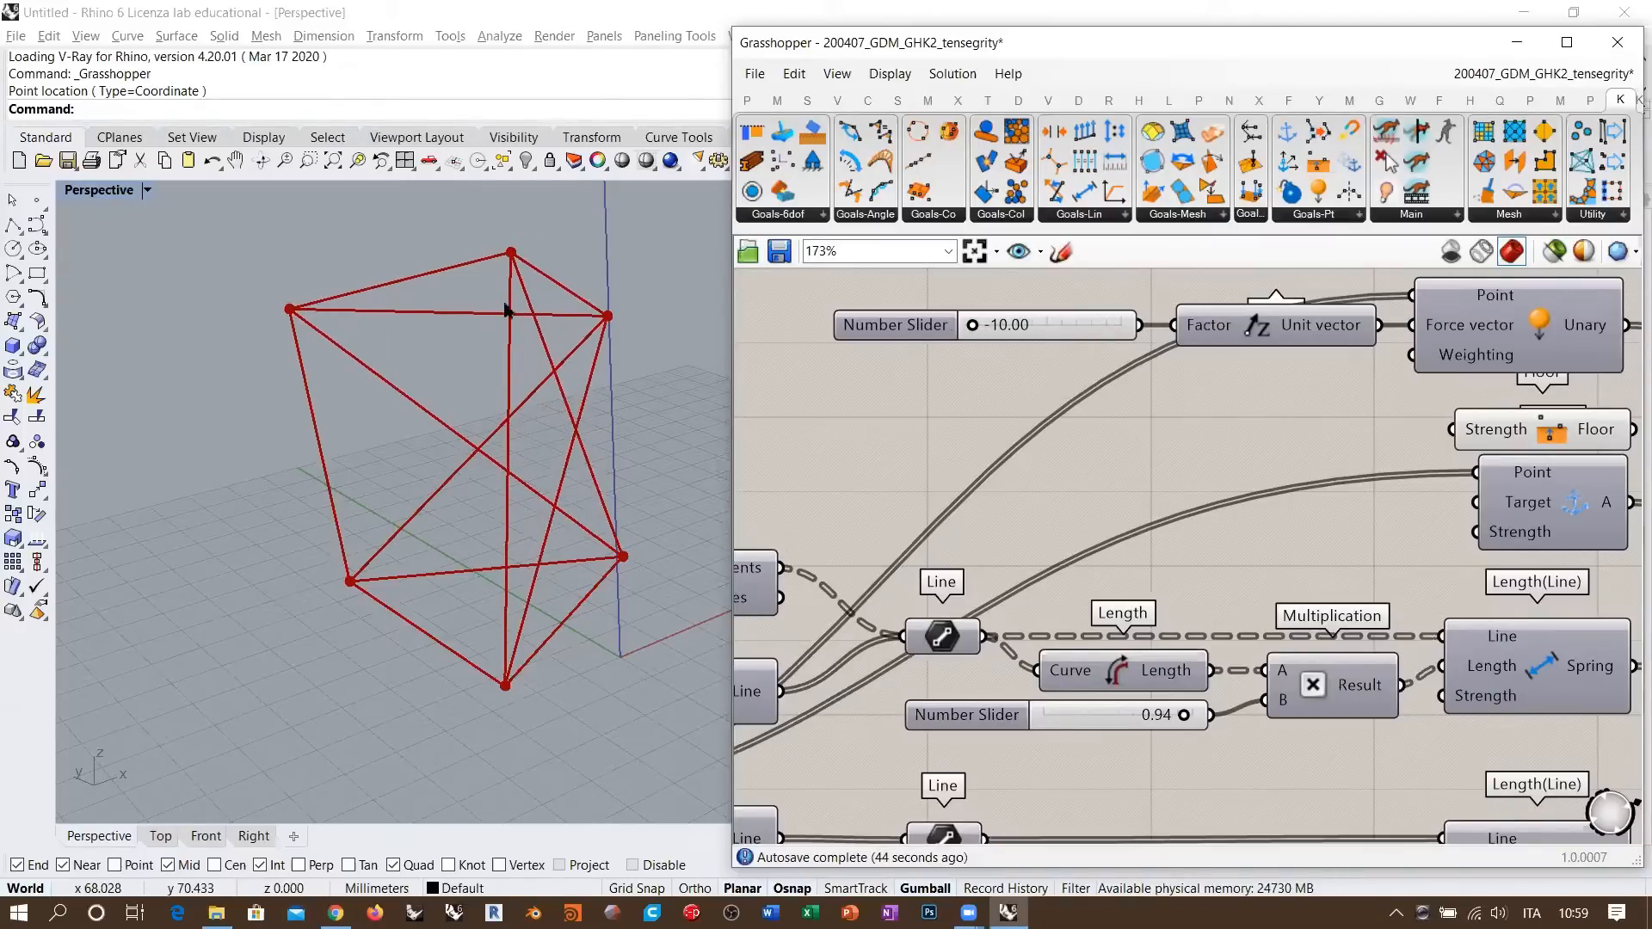
{"action": "right_click_drag", "start_coordinate": [602, 361], "coordinate": [617, 411]}
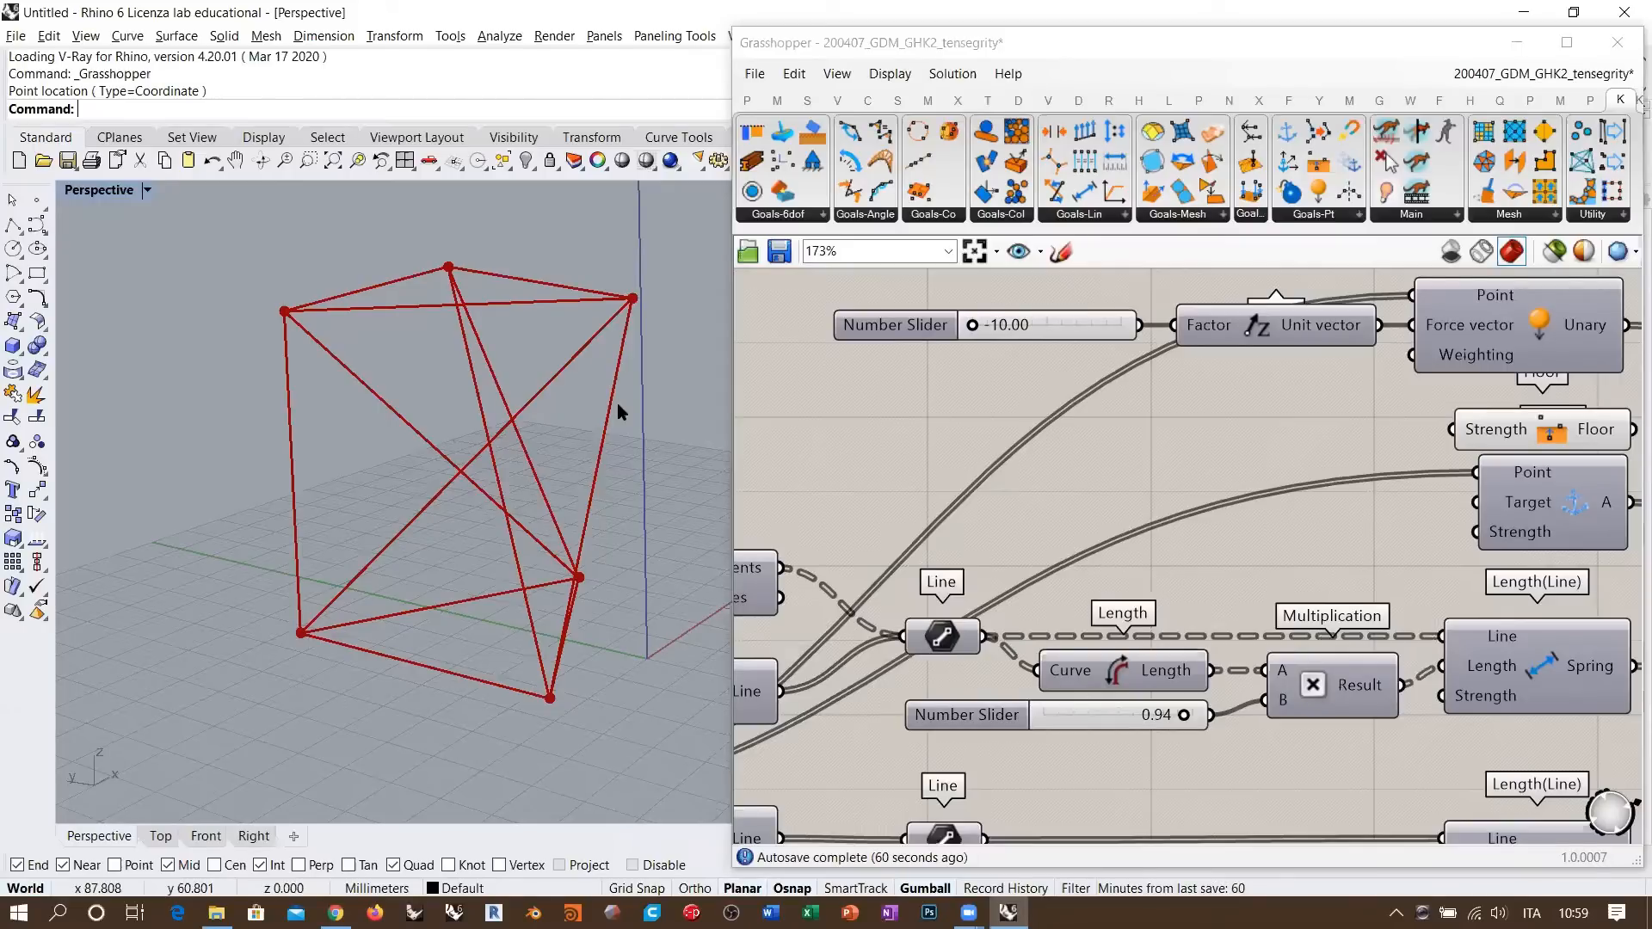
{"action": "right_click_drag", "start_coordinate": [619, 405], "coordinate": [623, 398]}
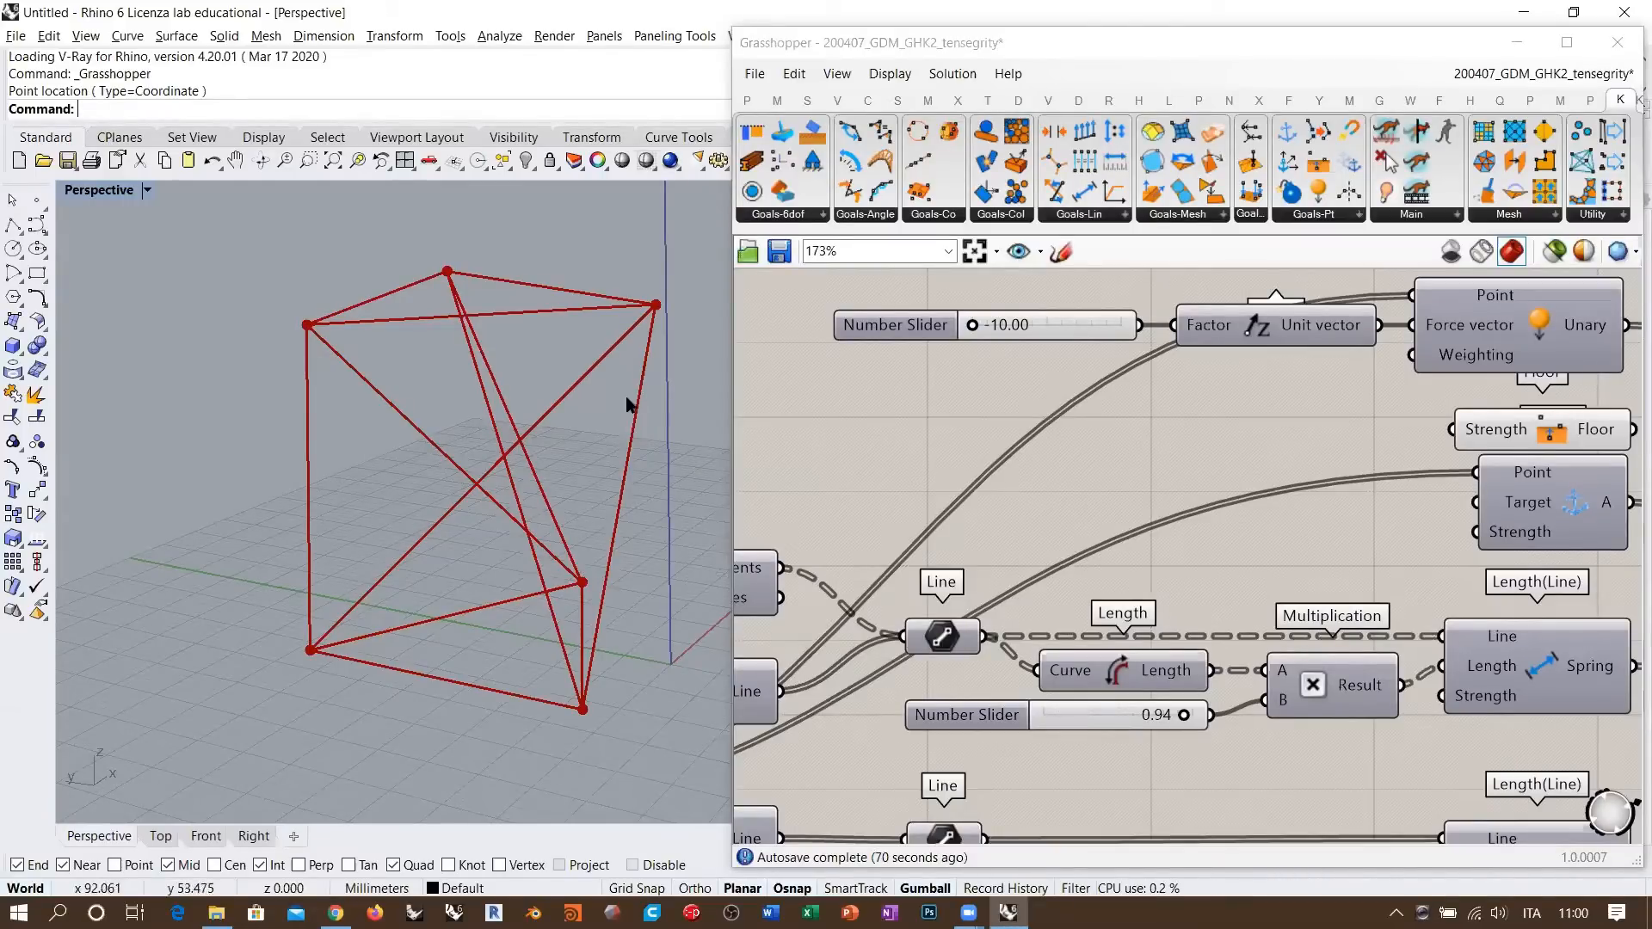
{"action": "right_click_drag", "start_coordinate": [627, 404], "coordinate": [547, 392]}
{"action": "left_click", "coordinate": [1168, 397]}
{"action": "right_click_drag", "start_coordinate": [1143, 393], "coordinate": [1111, 428]}
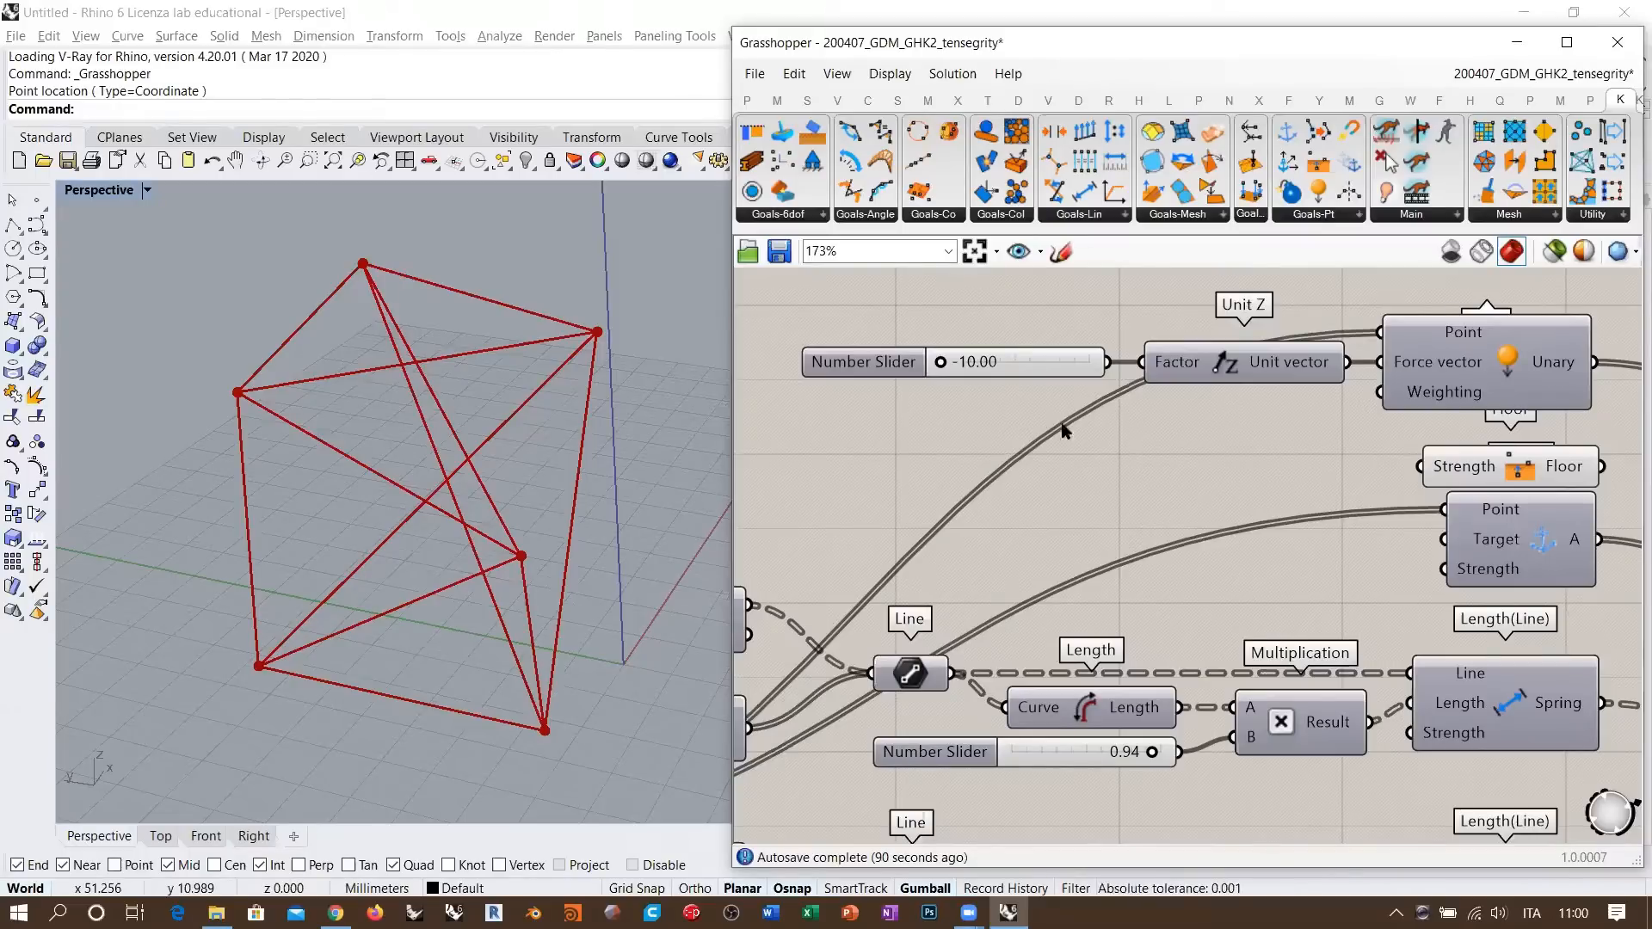
- Examine the load and spring length goals, and view the loaded tensegrity structure from several angles
{"action": "scroll", "coordinate": [1066, 431], "scroll_direction": "down", "scroll_amount": 3}
{"action": "right_click_drag", "start_coordinate": [1159, 380], "coordinate": [1136, 332]}
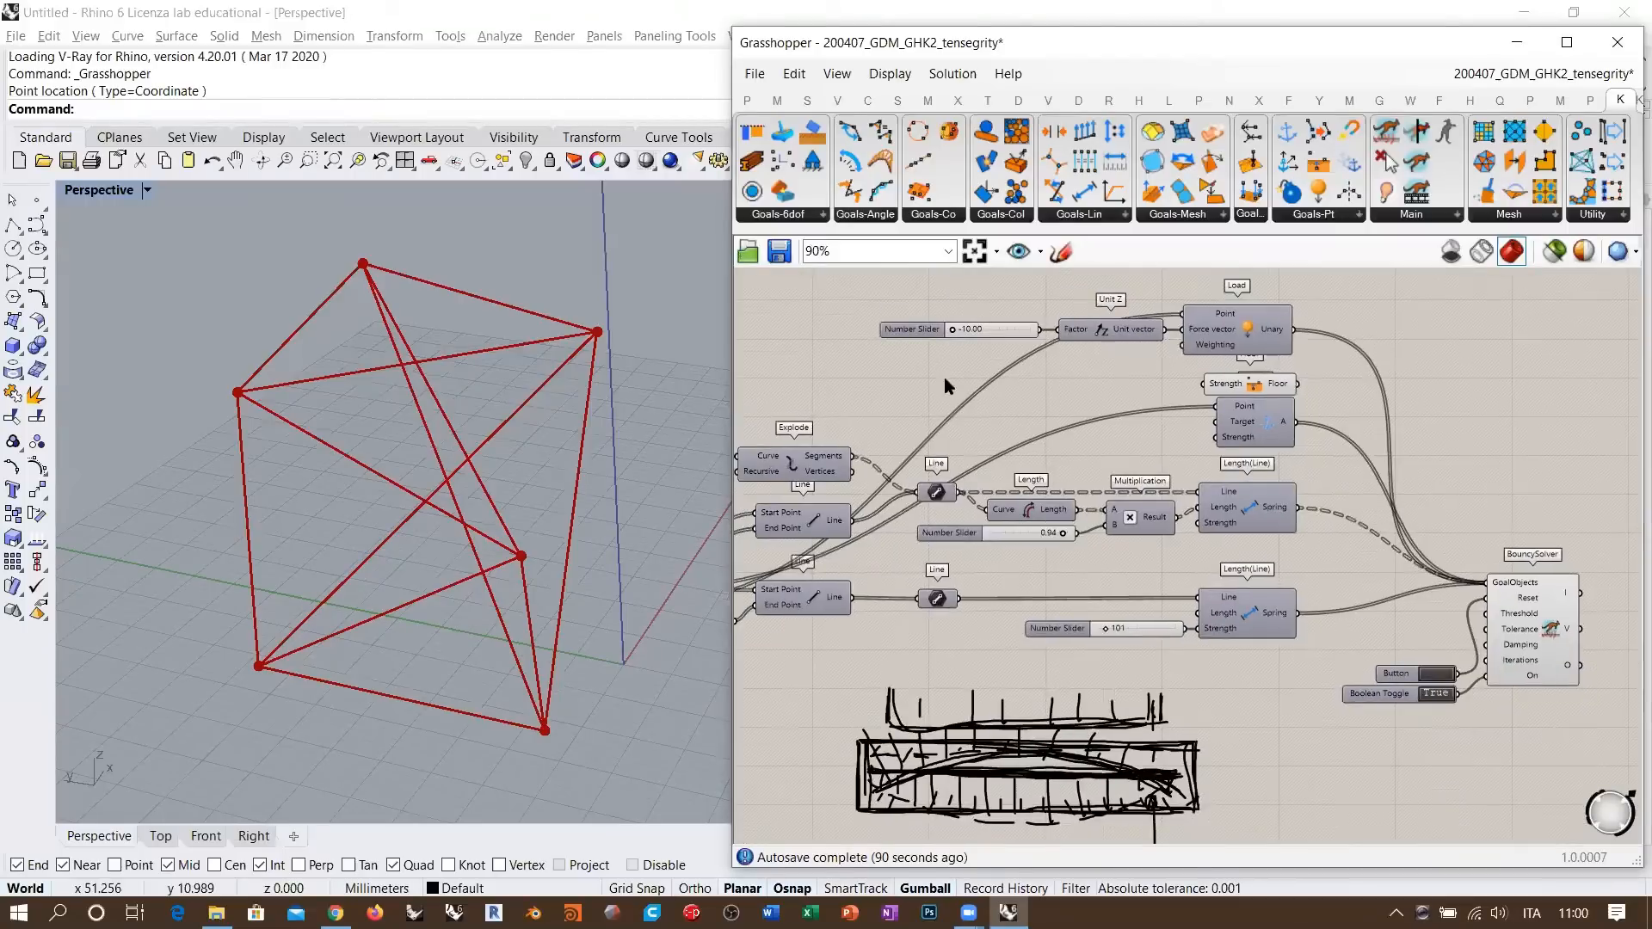
{"action": "scroll", "coordinate": [945, 380], "scroll_direction": "up", "scroll_amount": 5}
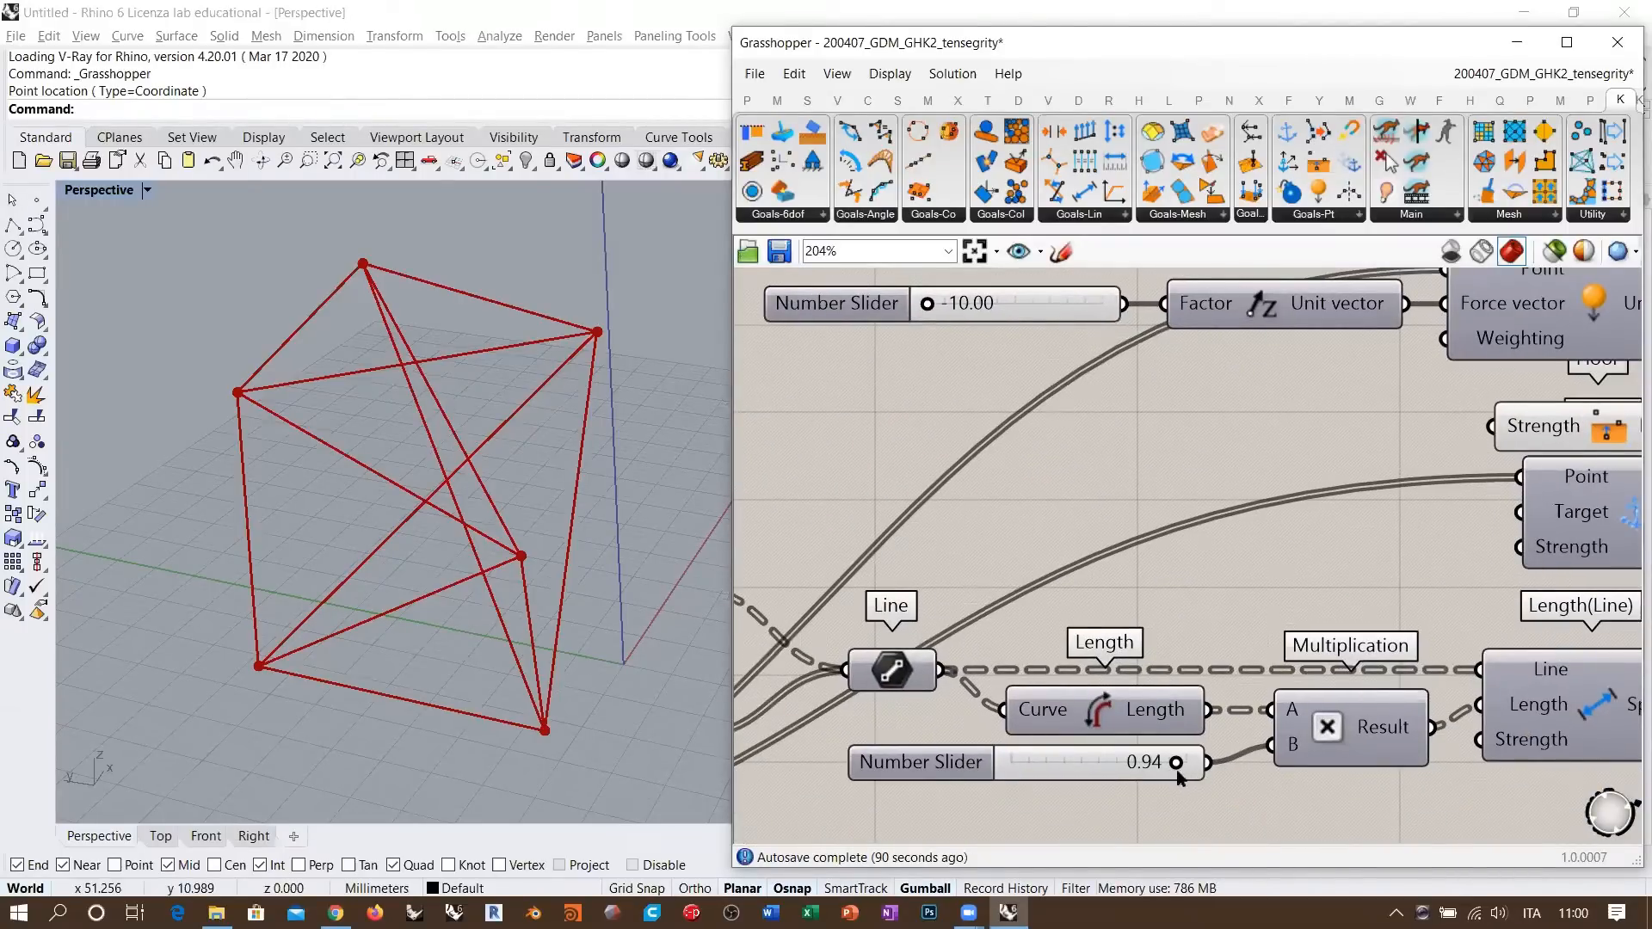
{"action": "right_click_drag", "start_coordinate": [975, 396], "coordinate": [1008, 404]}
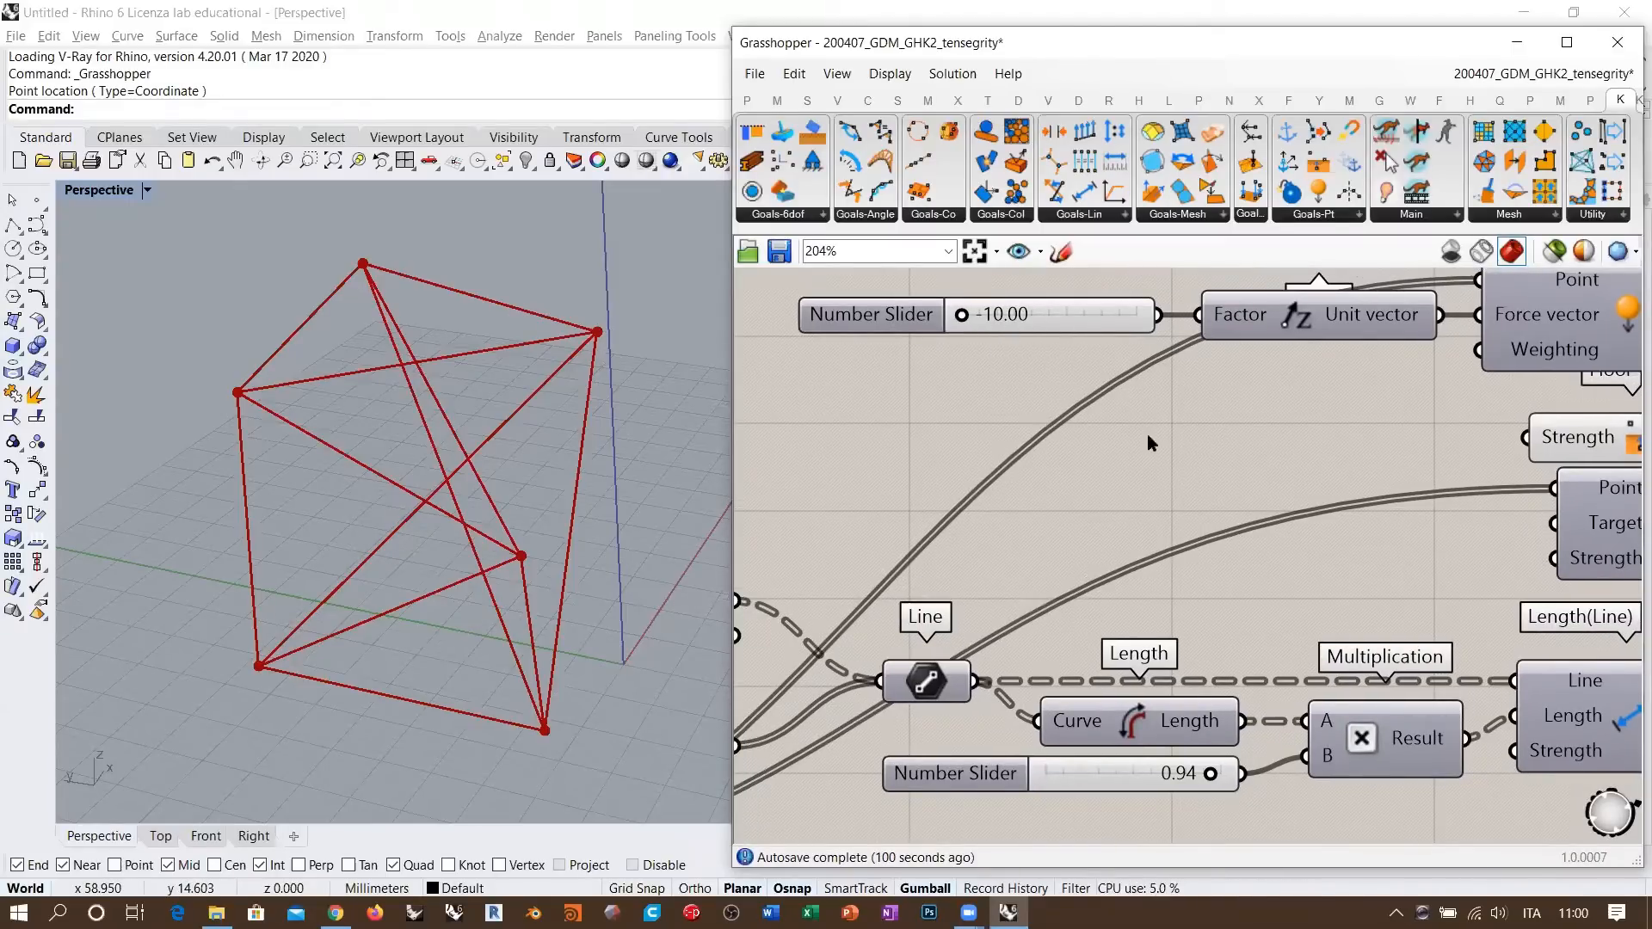
{"action": "right_click_drag", "start_coordinate": [1147, 436], "coordinate": [1064, 431]}
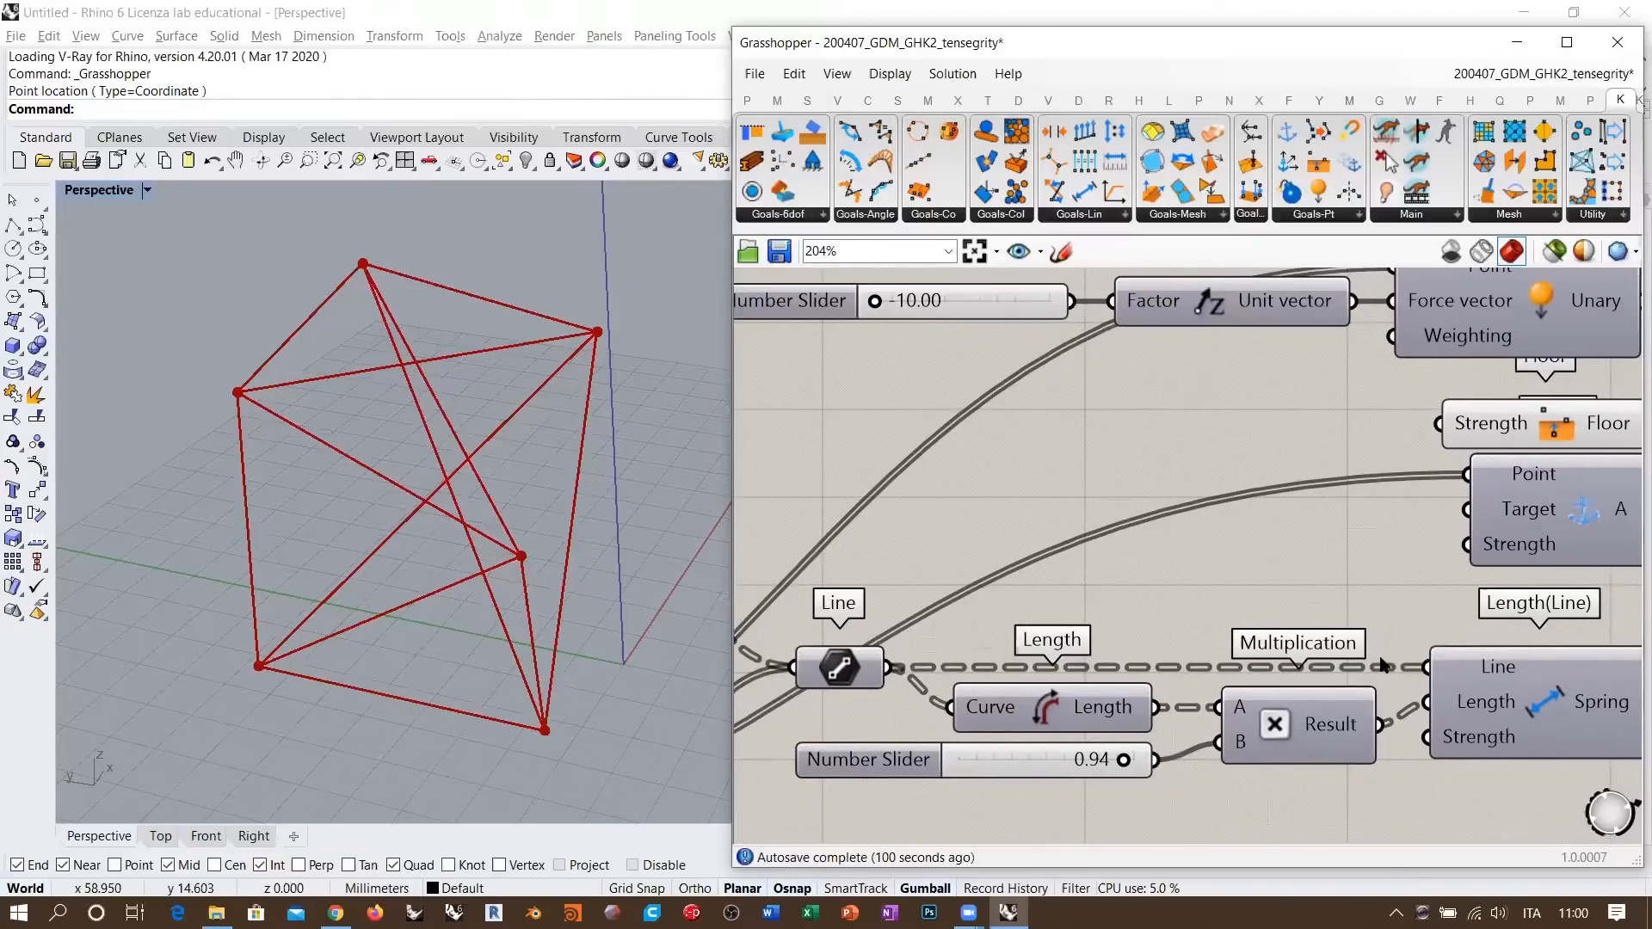
{"action": "scroll", "coordinate": [1381, 665], "scroll_direction": "down", "scroll_amount": 4}
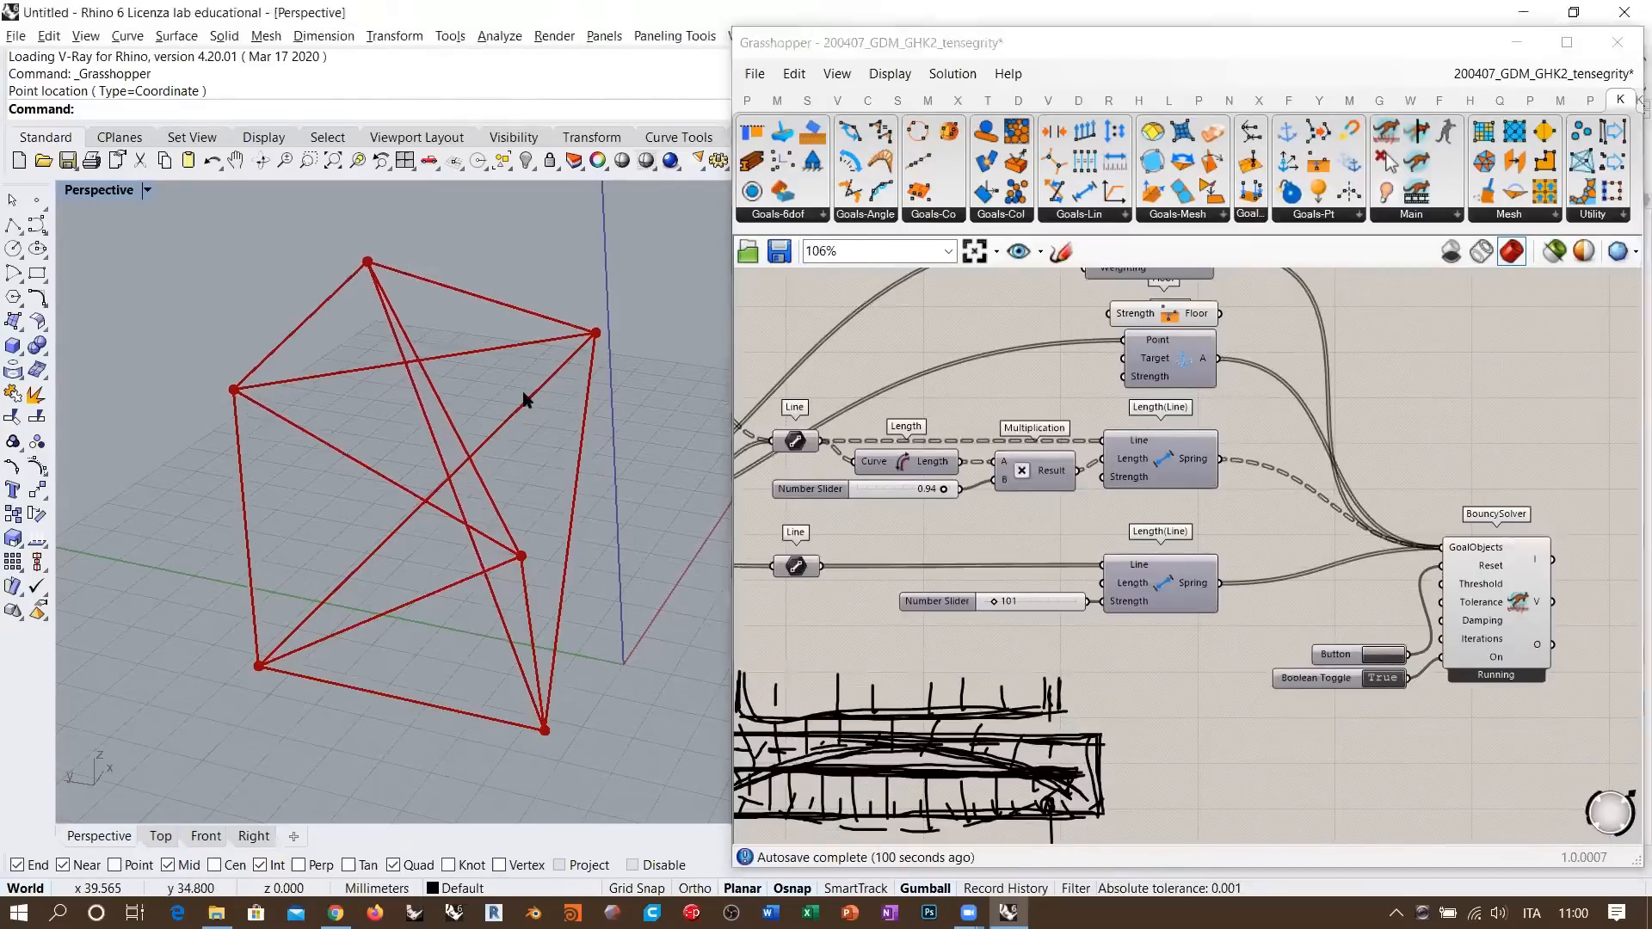
{"action": "right_click_drag", "start_coordinate": [523, 393], "coordinate": [465, 510]}
{"action": "right_click_drag", "start_coordinate": [460, 541], "coordinate": [511, 444]}
{"action": "right_click_drag", "start_coordinate": [1079, 460], "coordinate": [1221, 516]}
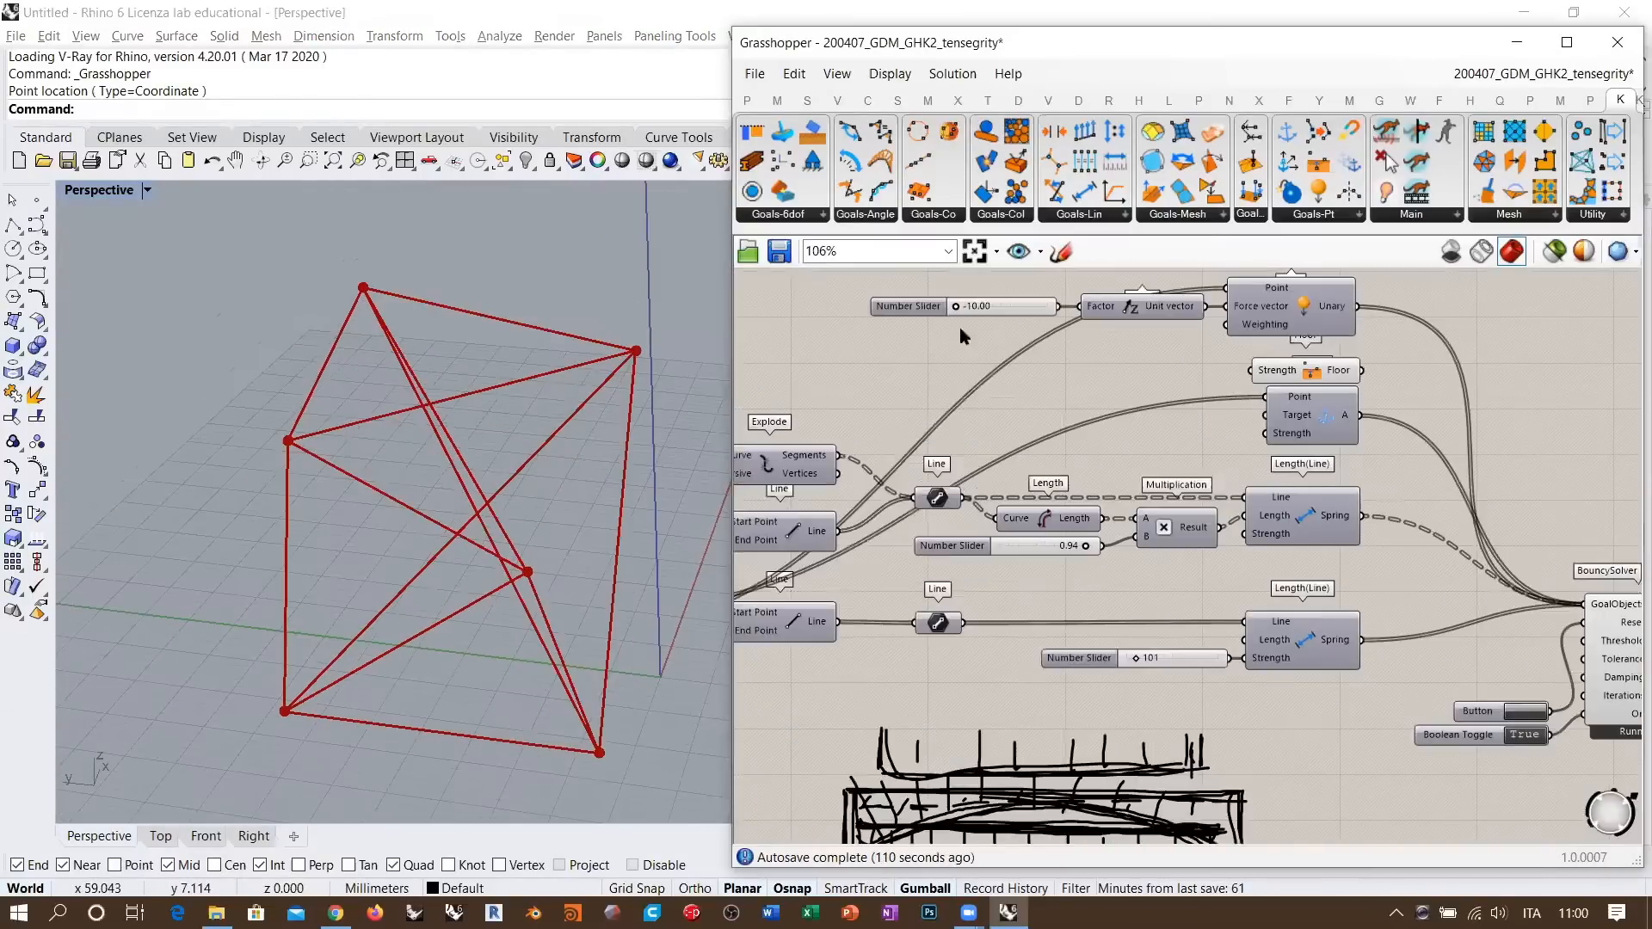
{"action": "right_click_drag", "start_coordinate": [1022, 392], "coordinate": [1049, 409]}
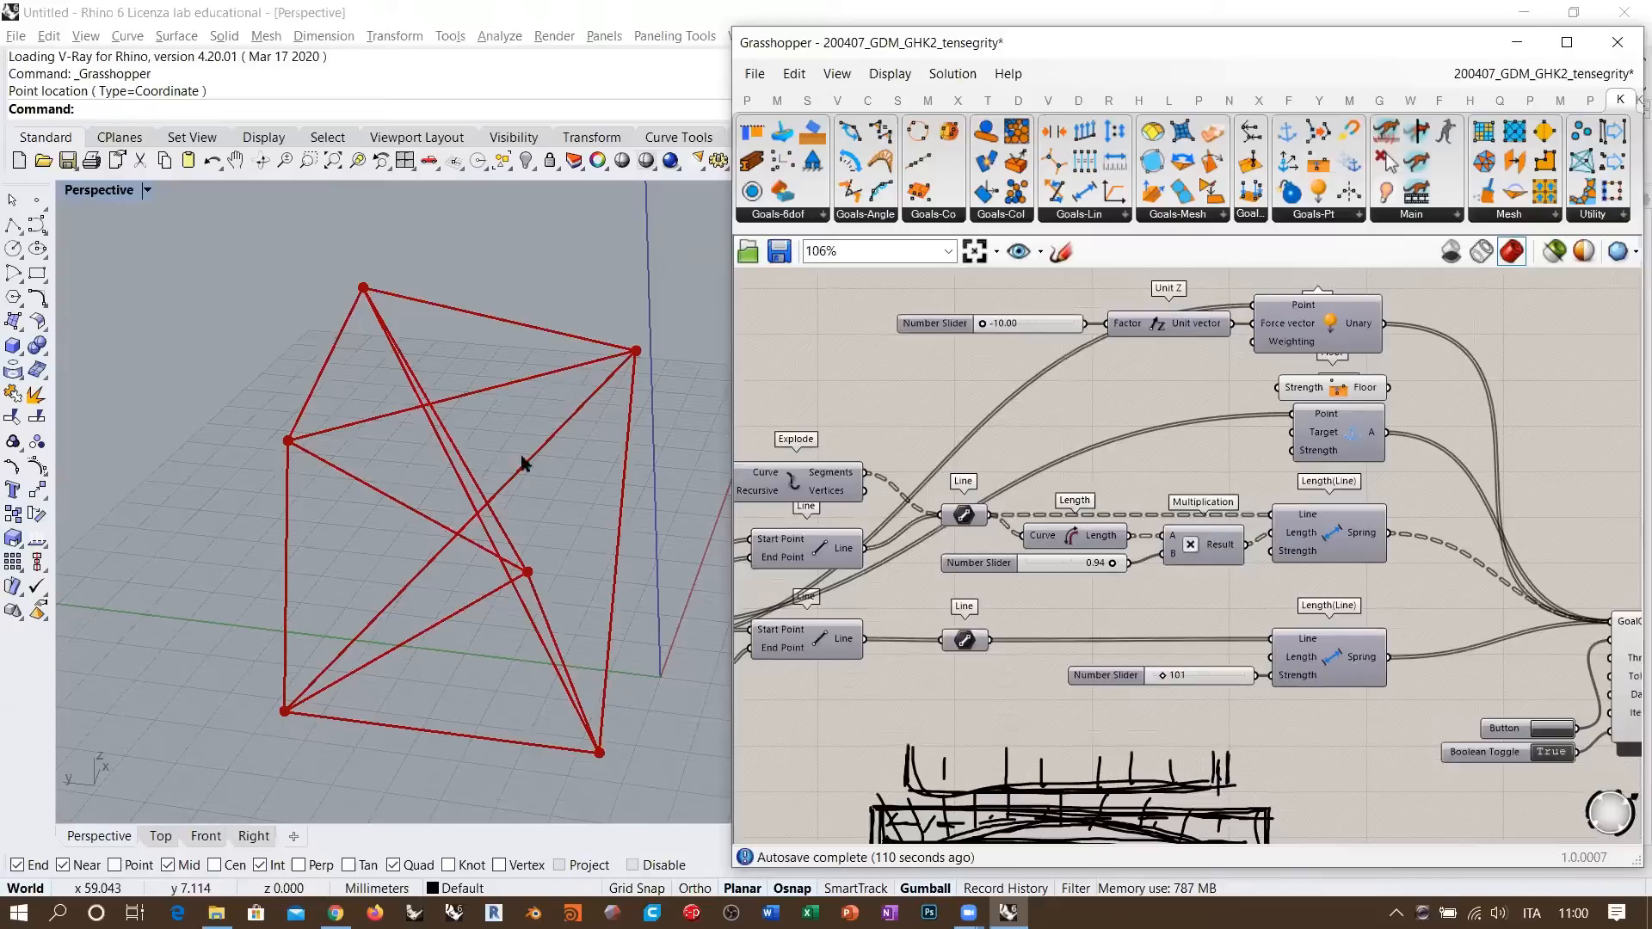
{"action": "right_click_drag", "start_coordinate": [526, 461], "coordinate": [566, 427]}
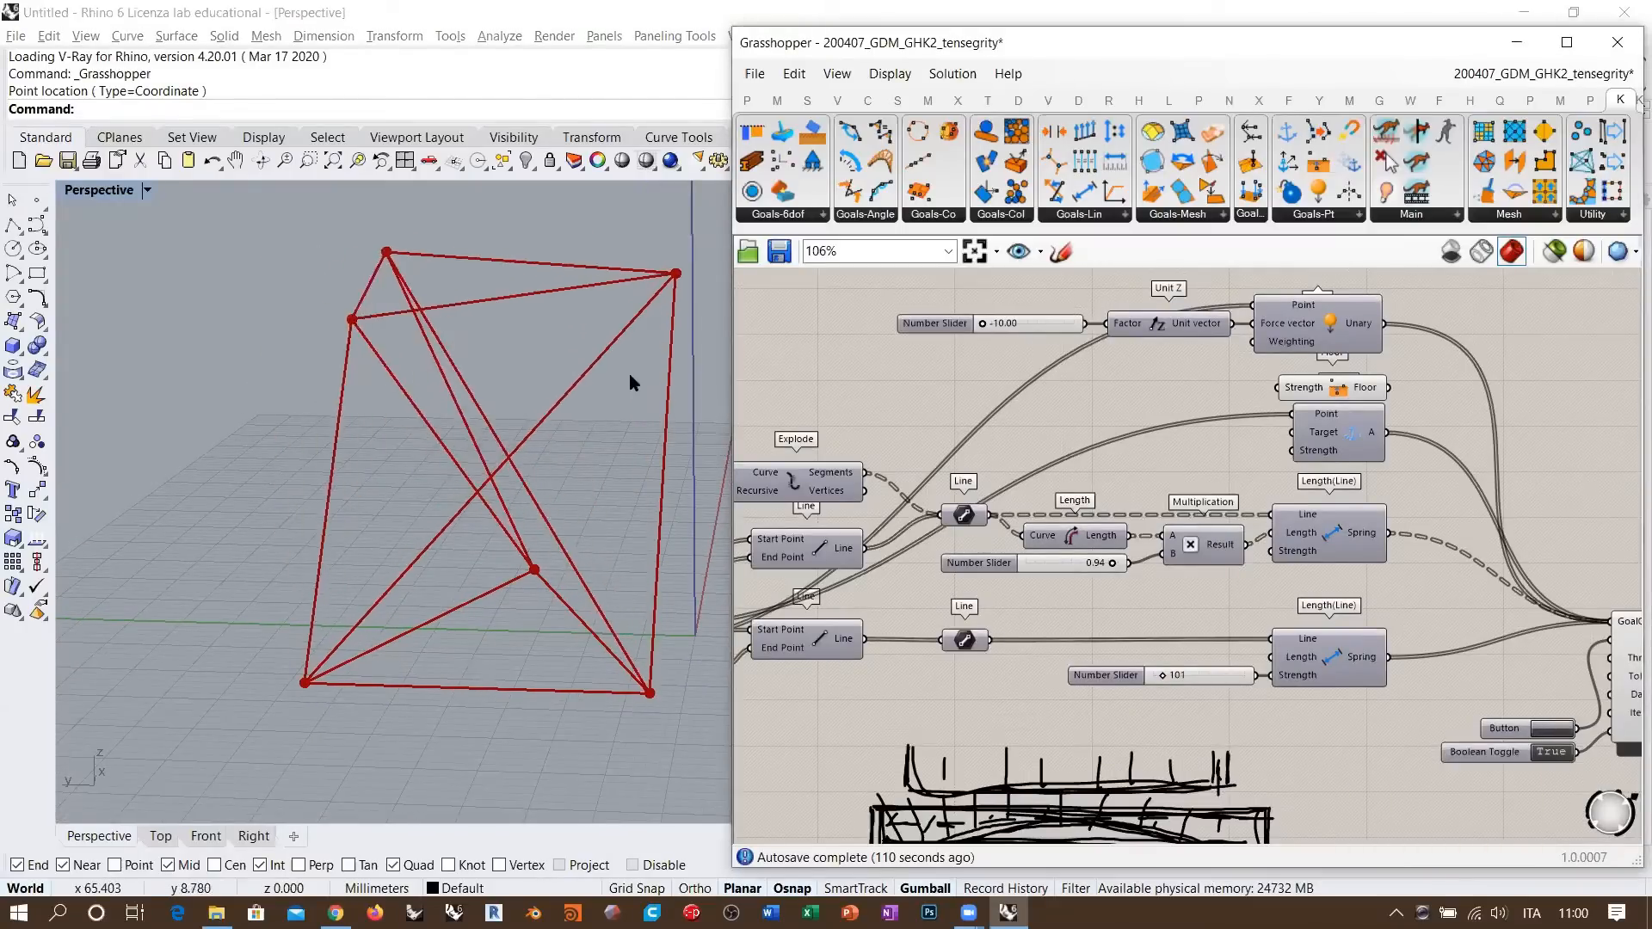
{"action": "right_click_drag", "start_coordinate": [601, 391], "coordinate": [480, 379]}
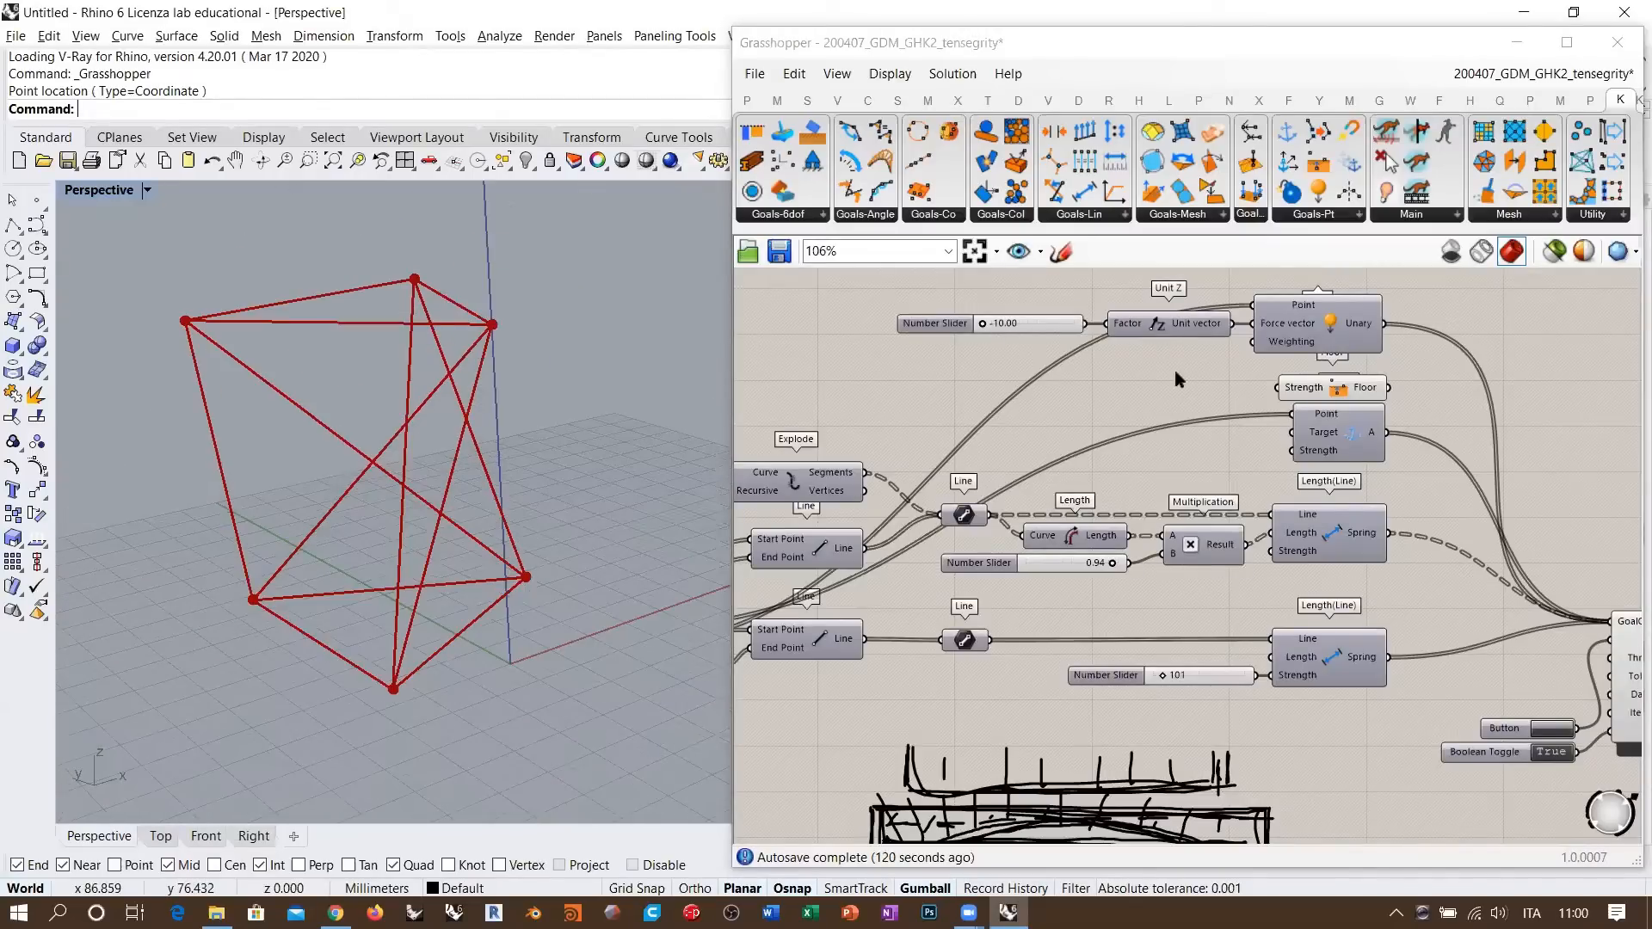
- Move the Button and Boolean Toggle into neat alignment beside the BouncySolver's Reset and On inputs
{"action": "right_click_drag", "start_coordinate": [1538, 600], "coordinate": [906, 403]}
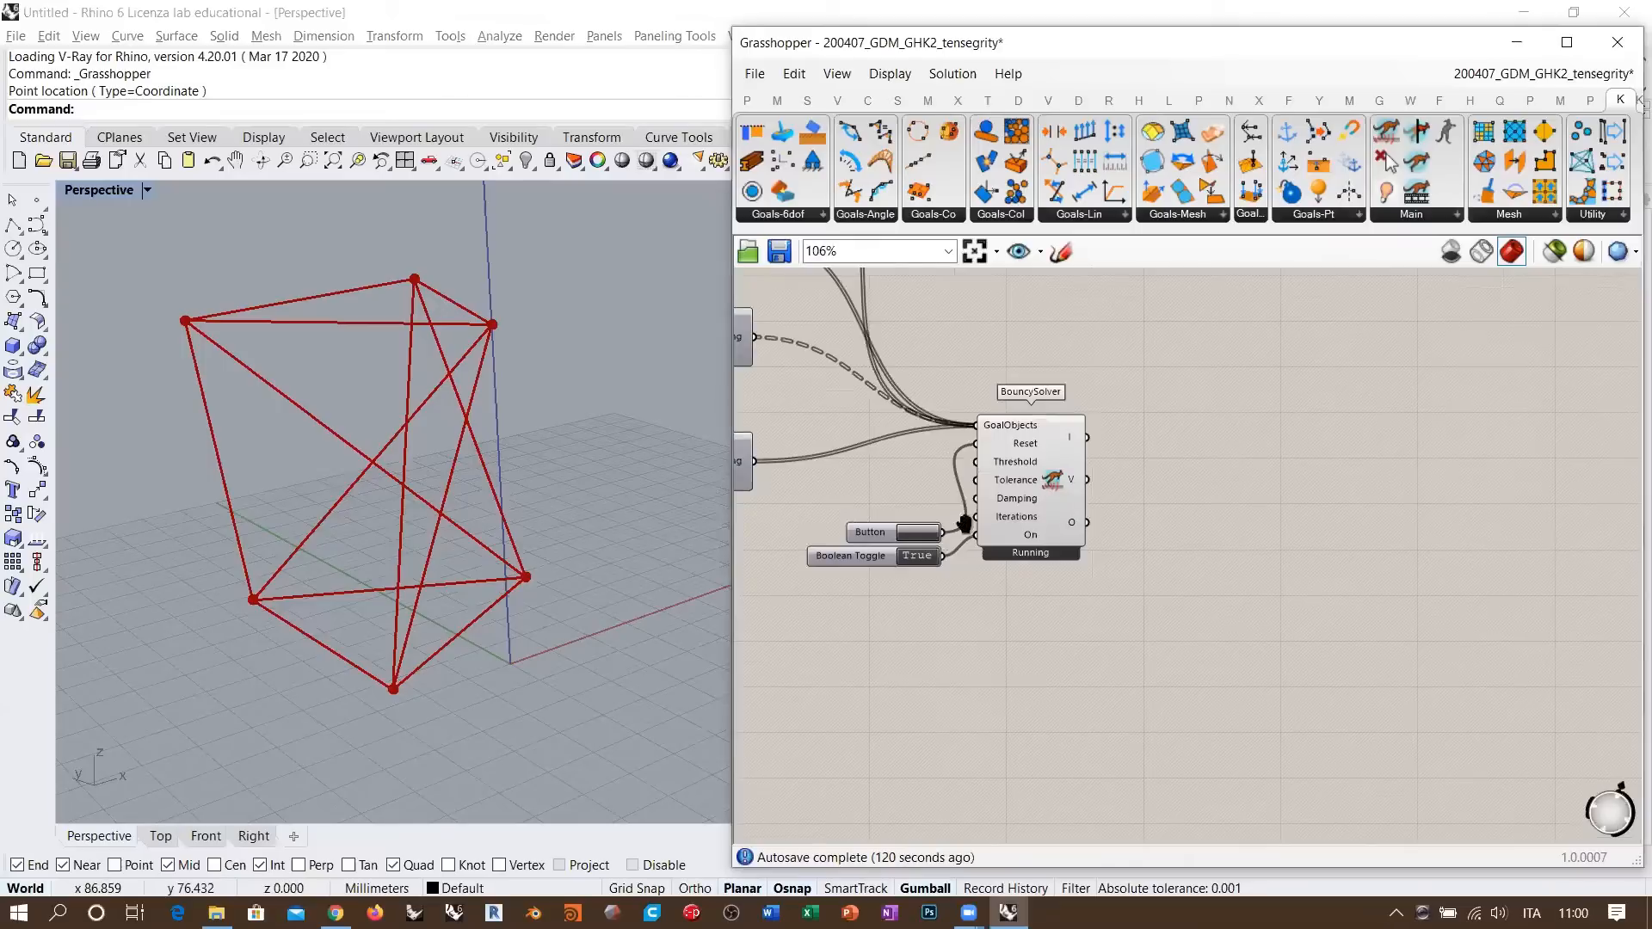
{"action": "scroll", "coordinate": [972, 545], "scroll_direction": "up", "scroll_amount": 3}
{"action": "left_click_drag", "start_coordinate": [910, 535], "coordinate": [910, 477]}
{"action": "left_click_drag", "start_coordinate": [911, 574], "coordinate": [960, 513]}
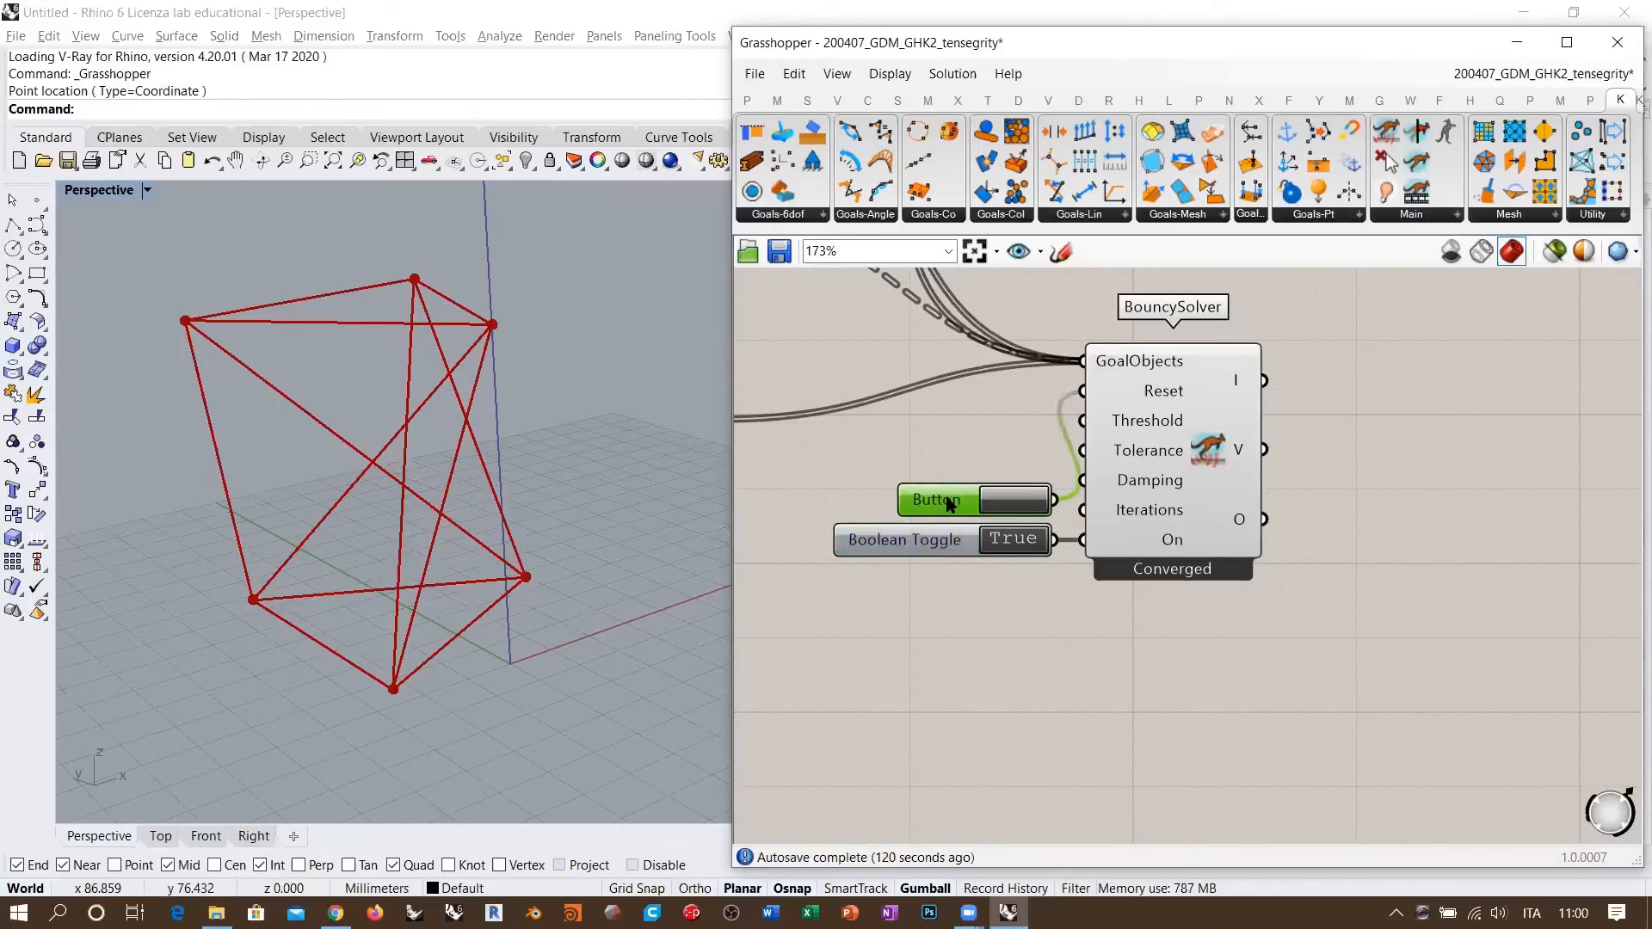
{"action": "left_click", "coordinate": [1348, 494]}
- Set the BouncySolver's Boolean Toggle to False and reset the simulation to the initial geometry
{"action": "right_click_drag", "start_coordinate": [479, 405], "coordinate": [462, 334]}
{"action": "right_click_drag", "start_coordinate": [538, 385], "coordinate": [456, 424]}
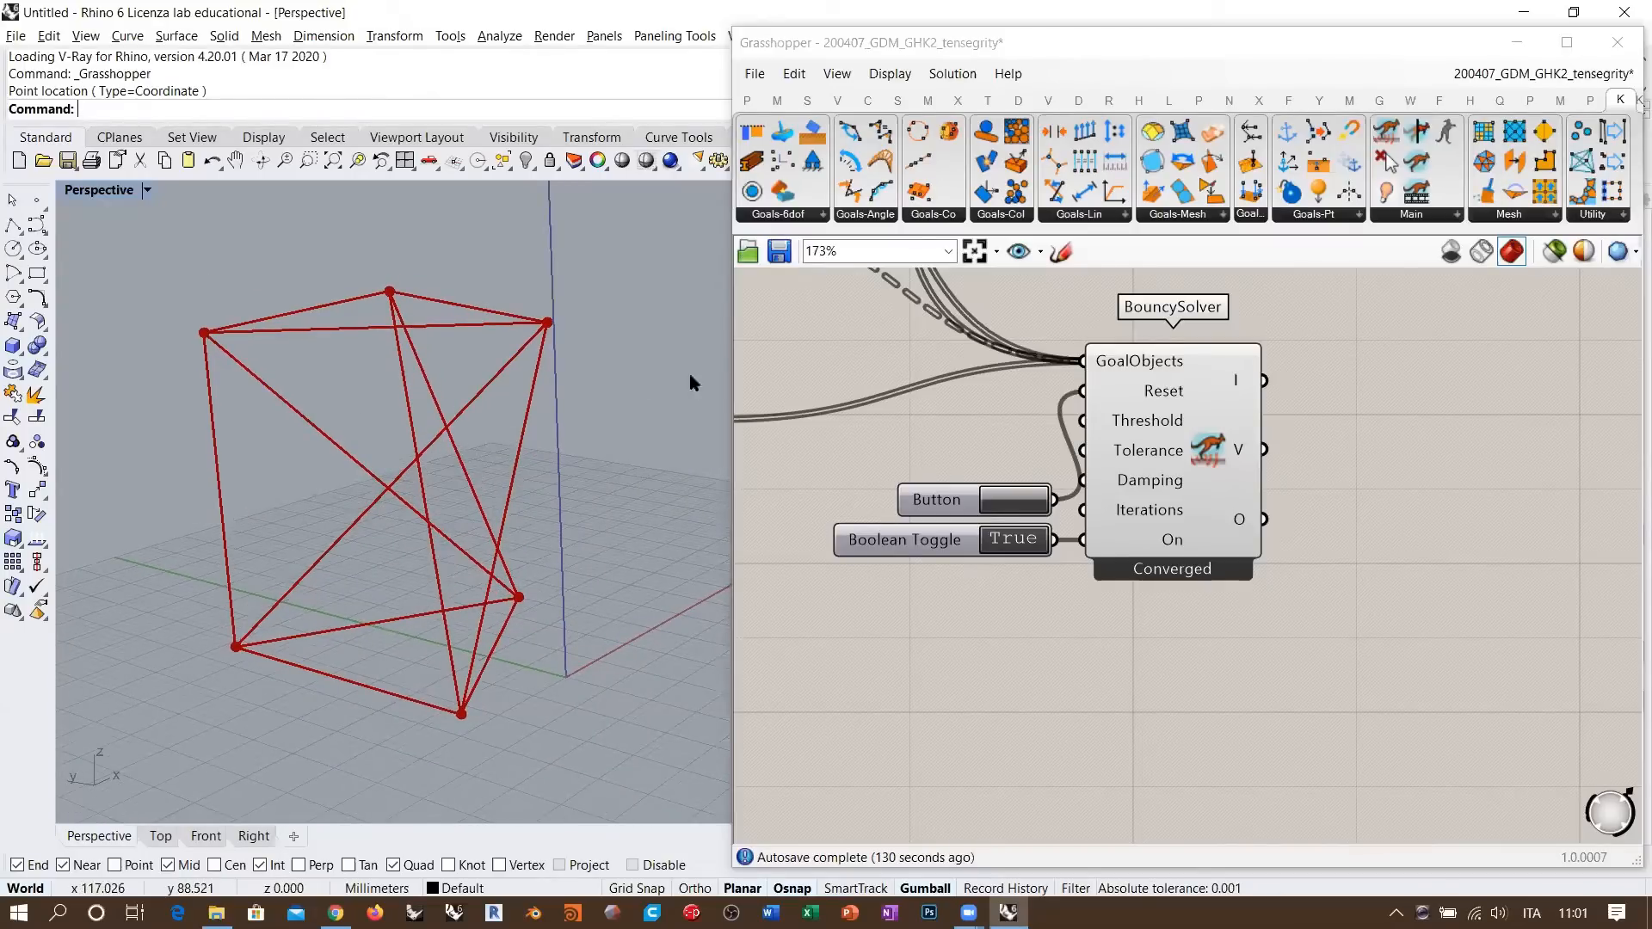
{"action": "scroll", "coordinate": [1241, 559], "scroll_direction": "down", "scroll_amount": 2}
{"action": "left_click", "coordinate": [1190, 586]}
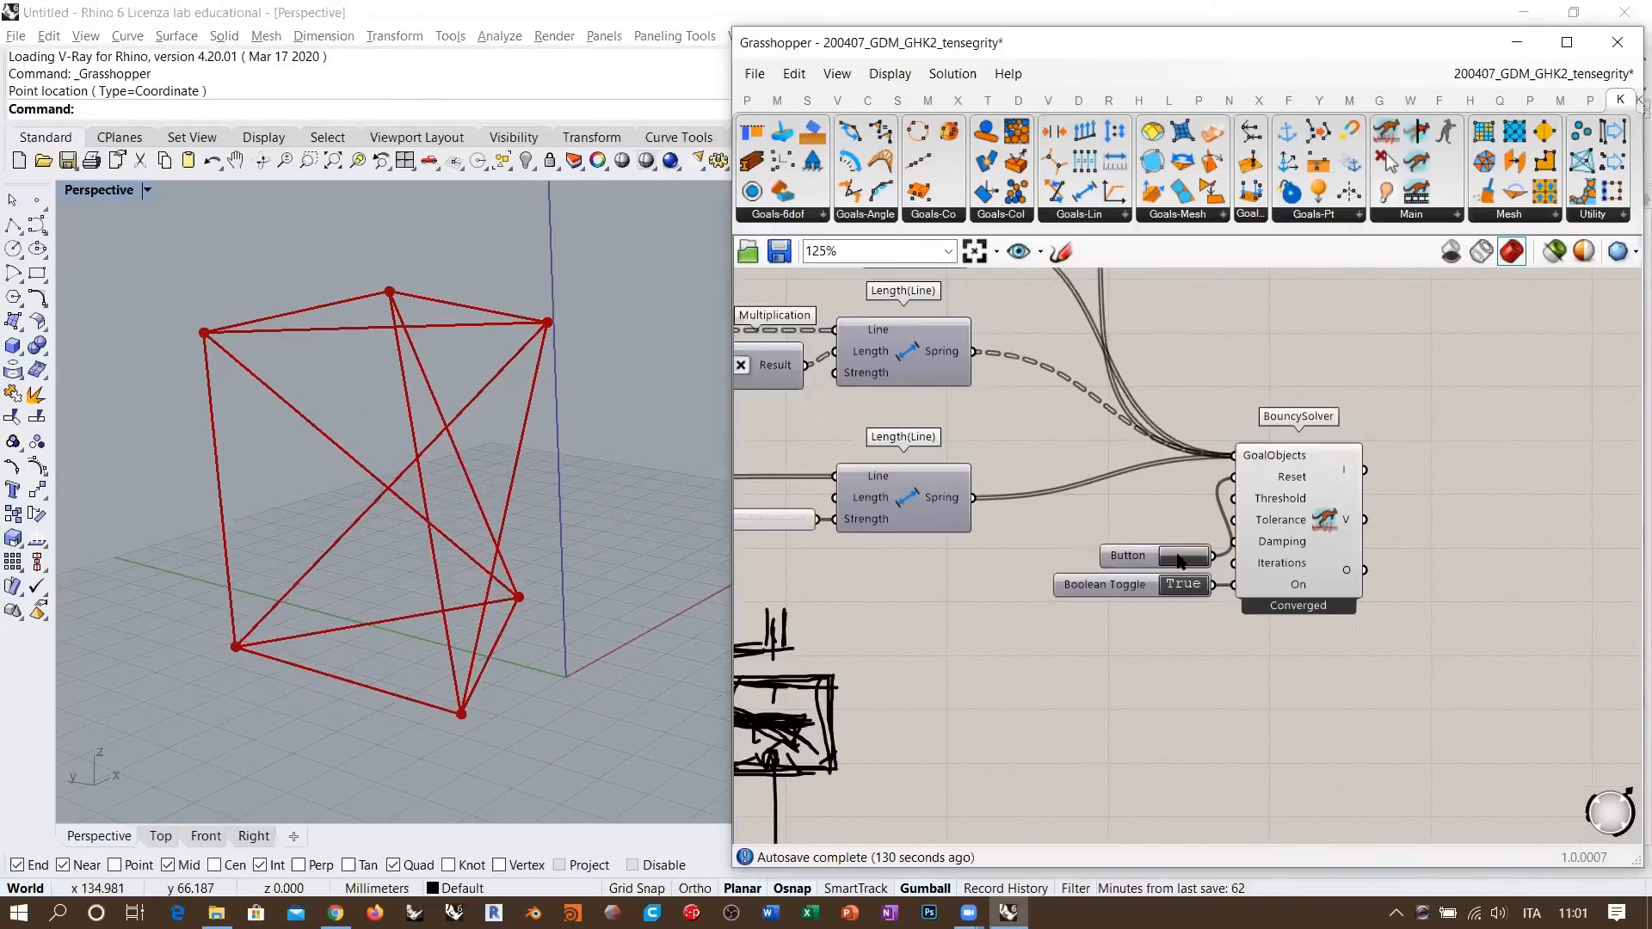
{"action": "scroll", "coordinate": [1119, 641], "scroll_direction": "down", "scroll_amount": 2}
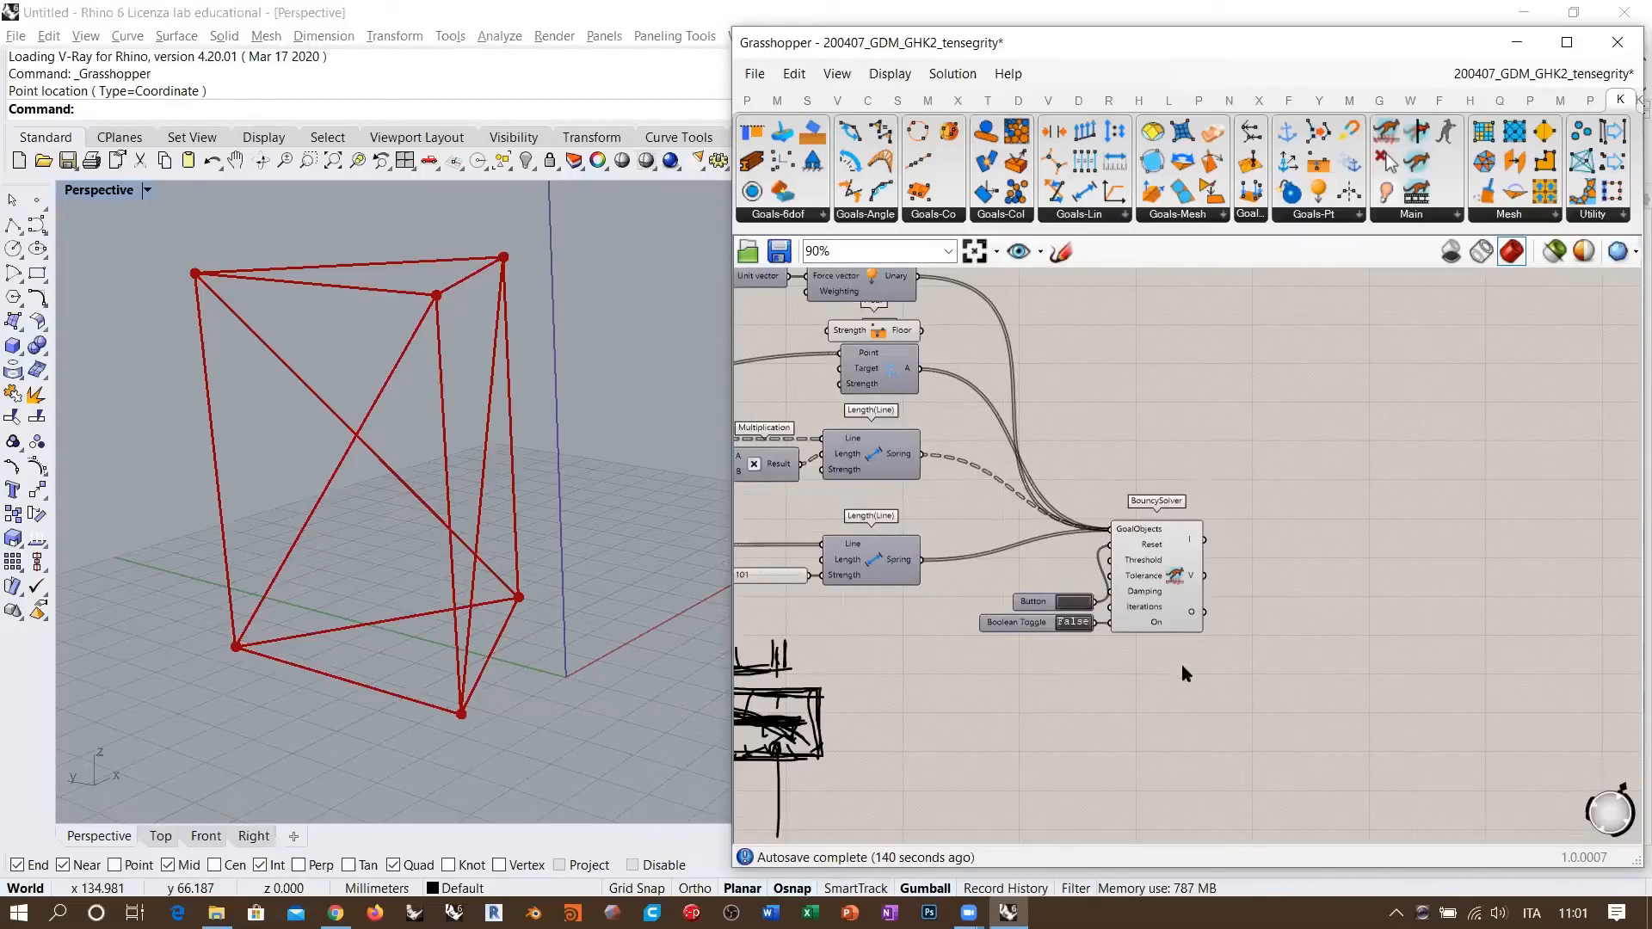
- Move the BouncySolver together with its Button and Boolean Toggle farther away from the goal components
{"action": "left_click_drag", "start_coordinate": [1180, 664], "coordinate": [1032, 531]}
{"action": "left_click_drag", "start_coordinate": [1165, 576], "coordinate": [1418, 581]}
{"action": "left_click", "coordinate": [1104, 412]}
{"action": "scroll", "coordinate": [1180, 413], "scroll_direction": "up", "scroll_amount": 1}
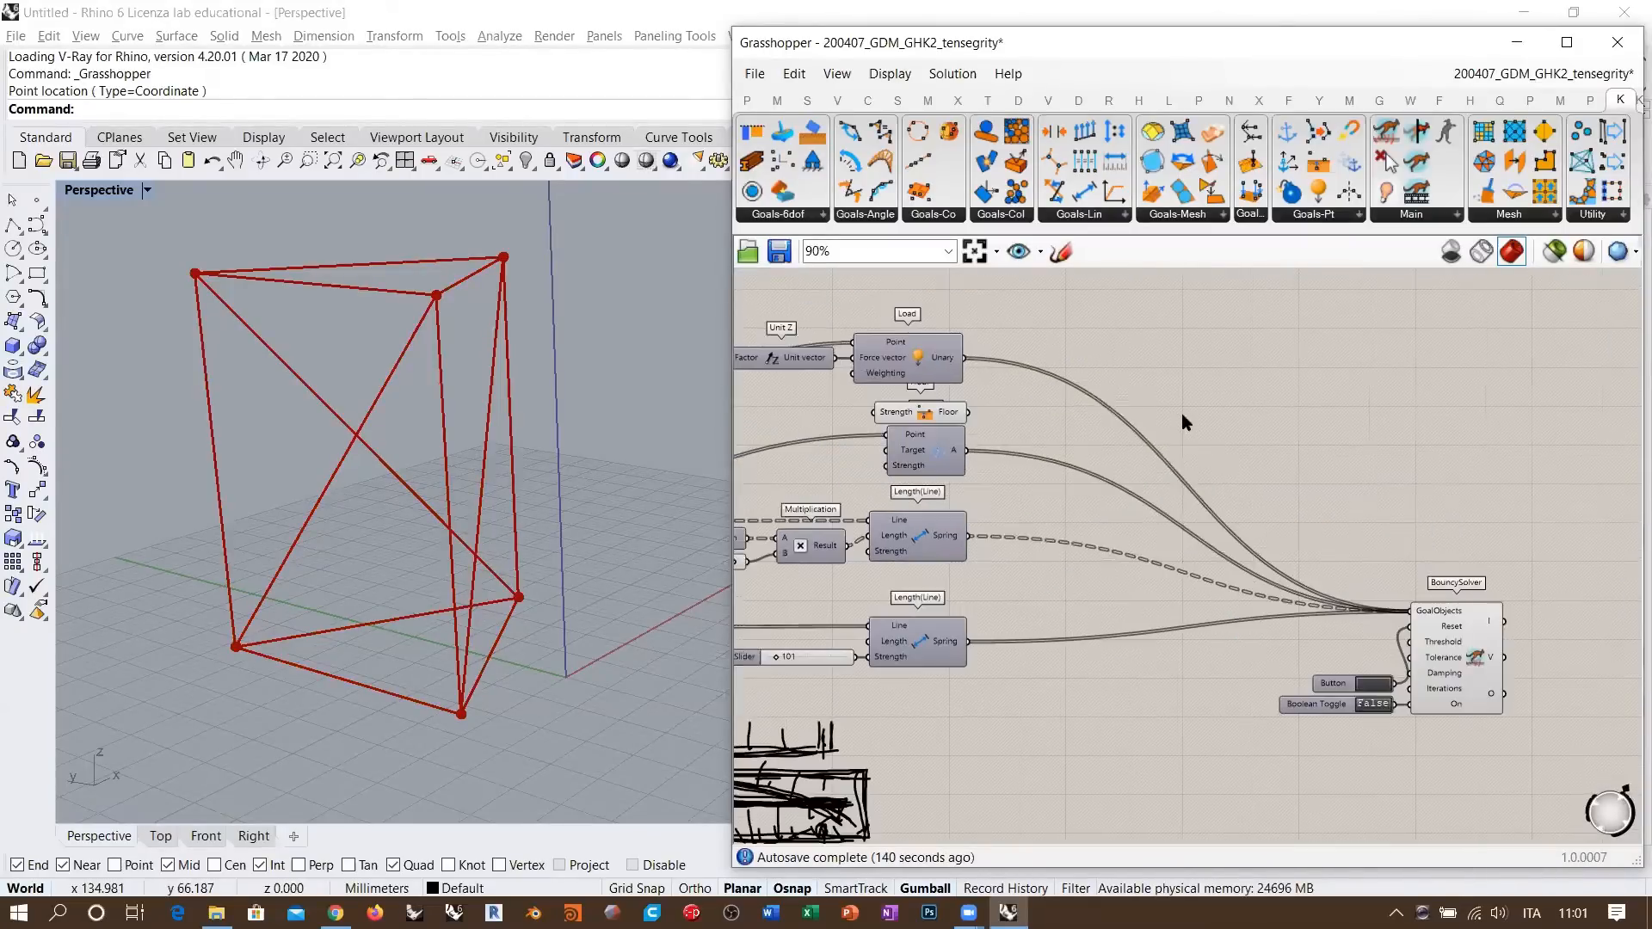
- Highlight the load, floor, anchor and spring goals, and locate the spring length multiplier slider
{"action": "scroll", "coordinate": [1208, 400], "scroll_direction": "up", "scroll_amount": 1}
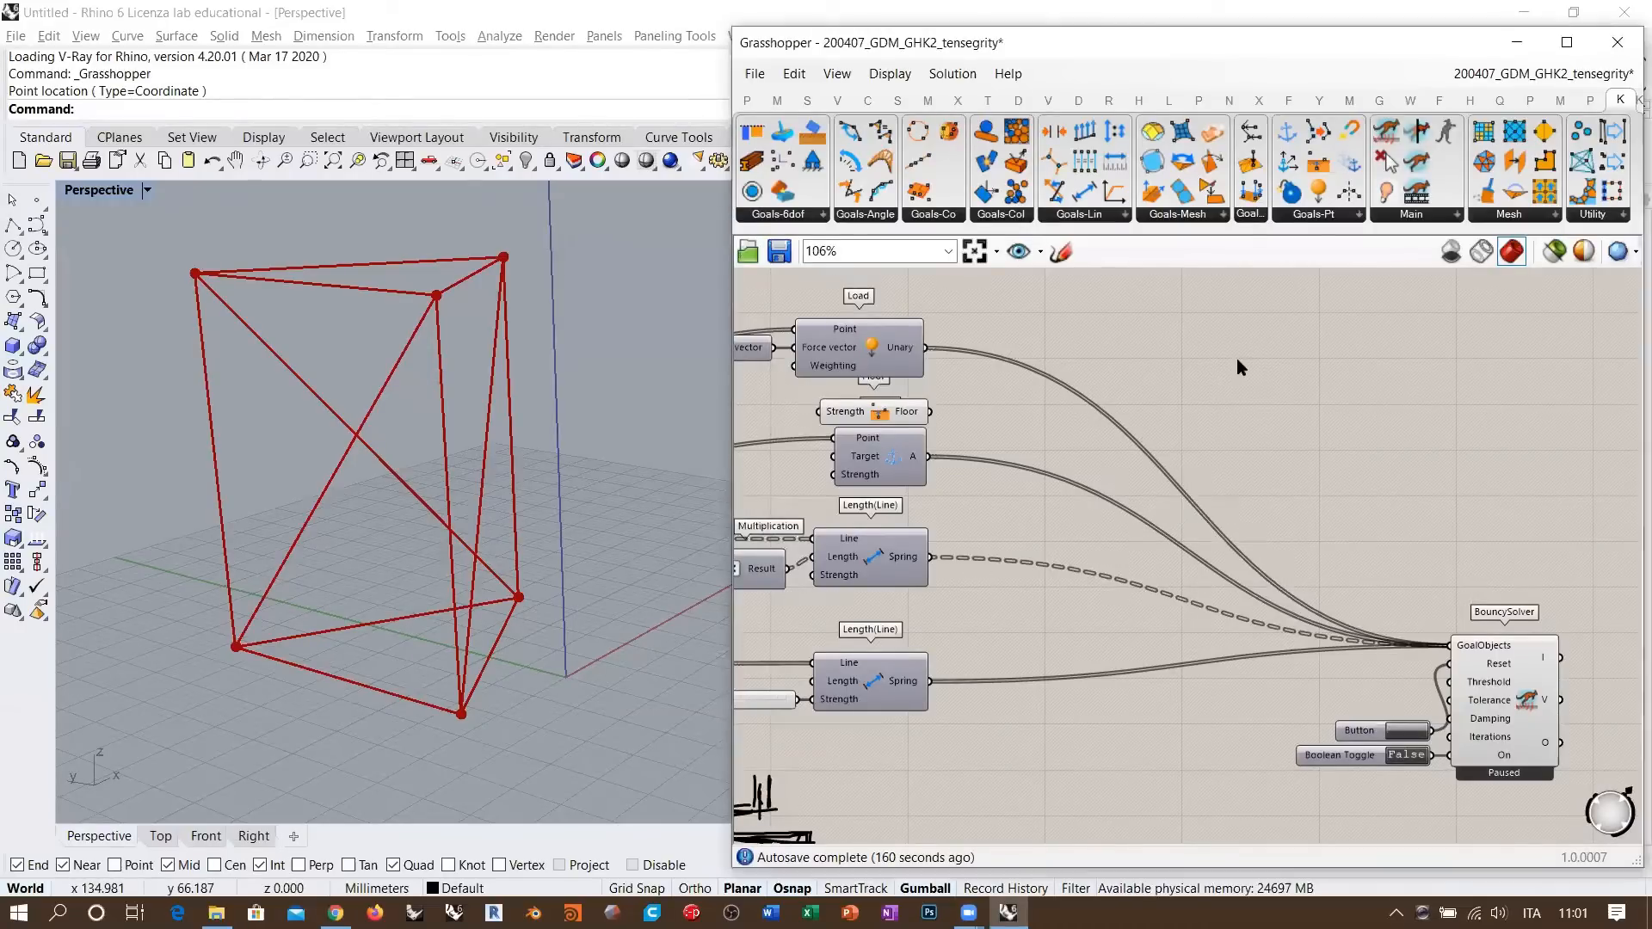
{"action": "left_click_drag", "start_coordinate": [933, 293], "coordinate": [885, 663]}
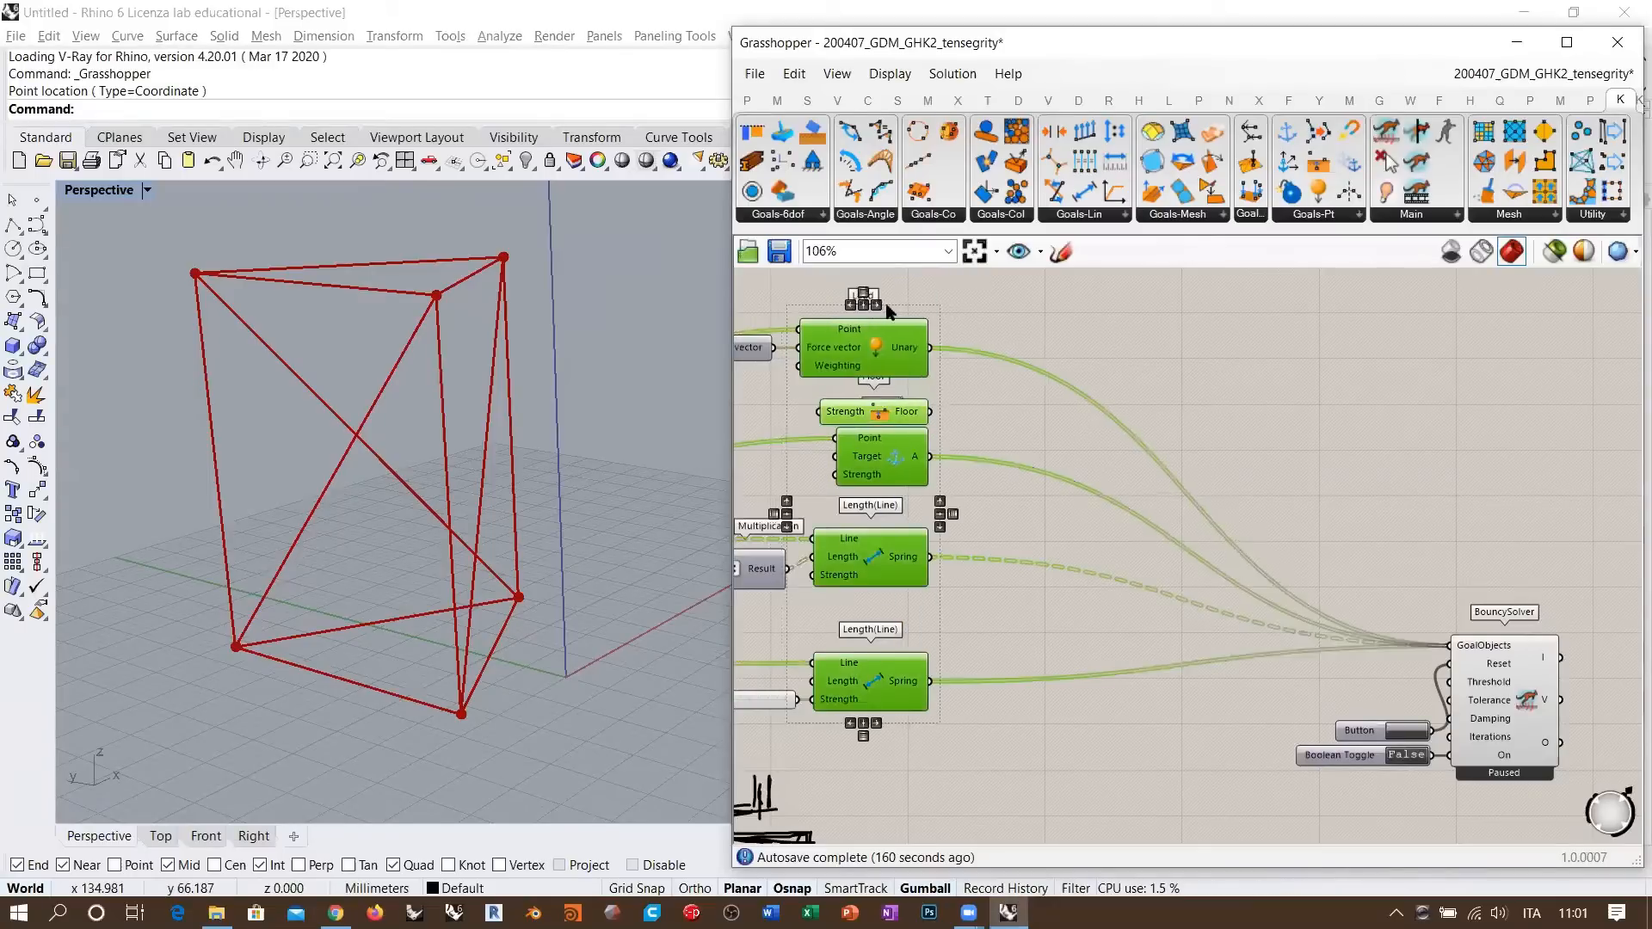
{"action": "left_click", "coordinate": [1061, 313]}
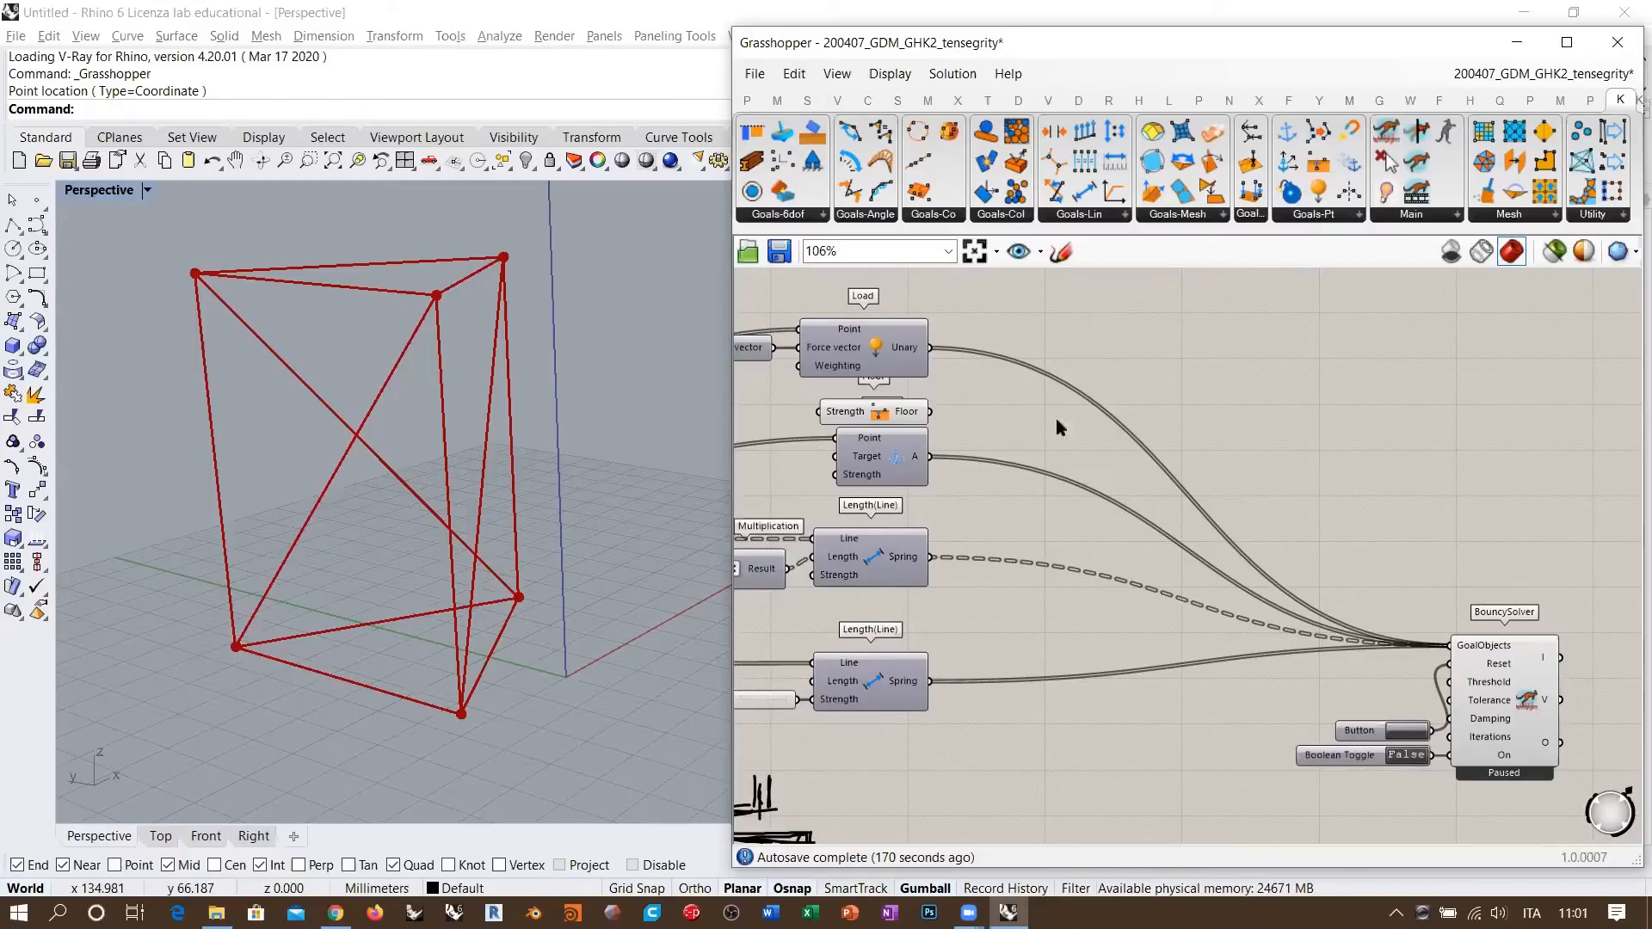
{"action": "right_click_drag", "start_coordinate": [1056, 465], "coordinate": [1475, 475]}
{"action": "right_click_drag", "start_coordinate": [1051, 551], "coordinate": [1066, 506]}
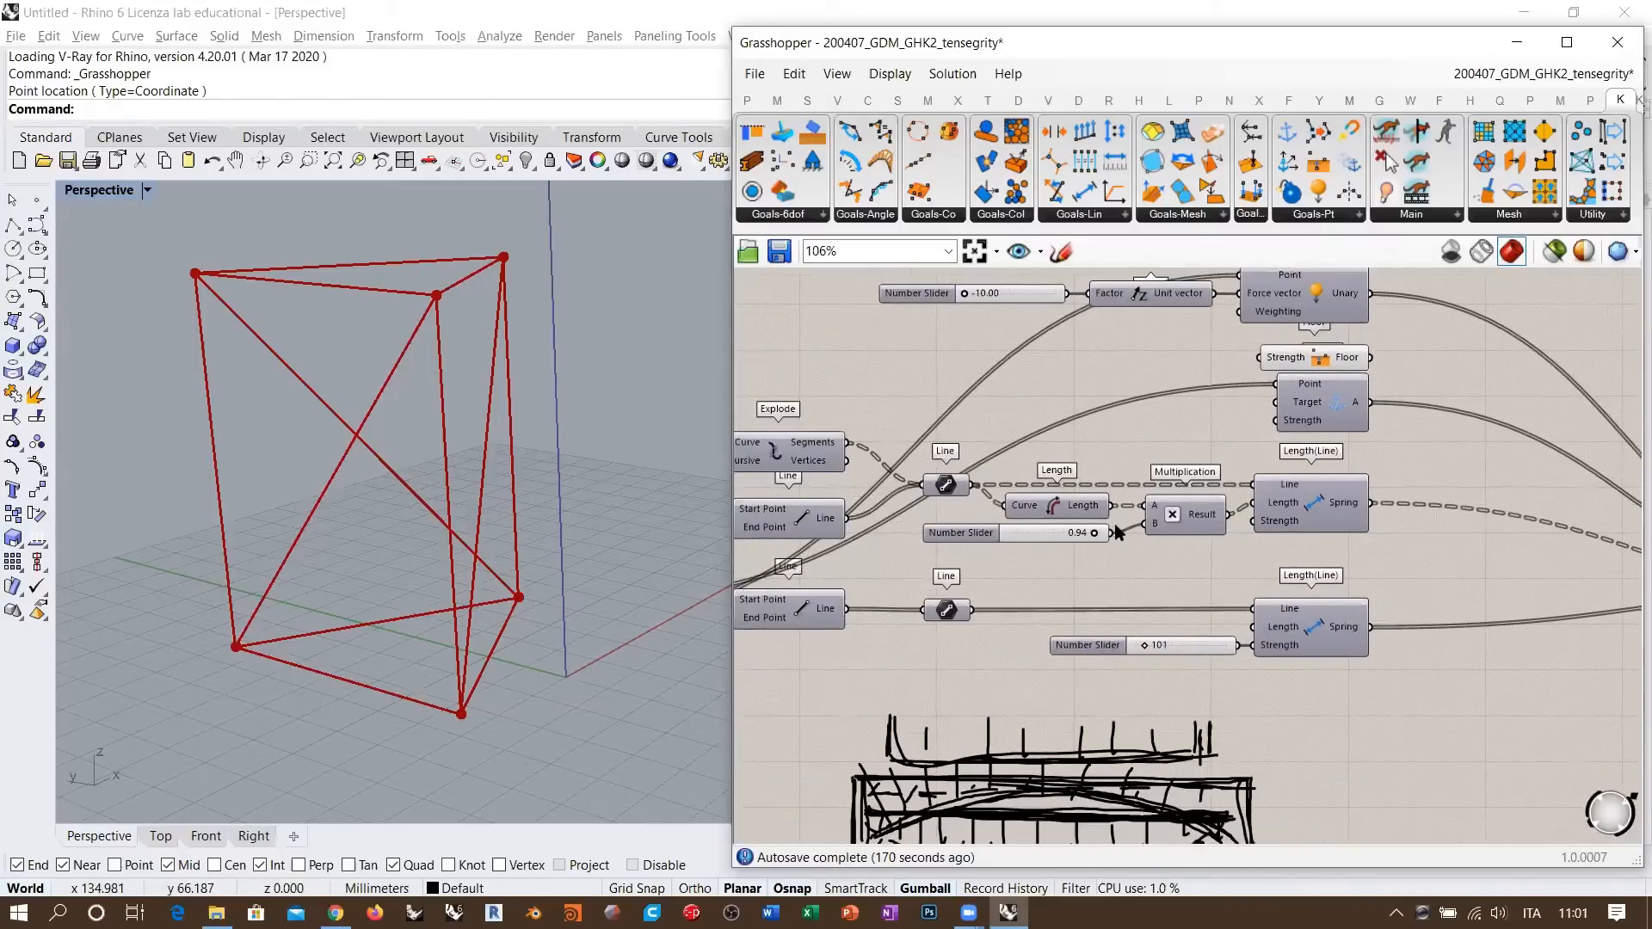
{"action": "scroll", "coordinate": [1056, 579], "scroll_direction": "up", "scroll_amount": 3}
{"action": "left_click", "coordinate": [1058, 535]}
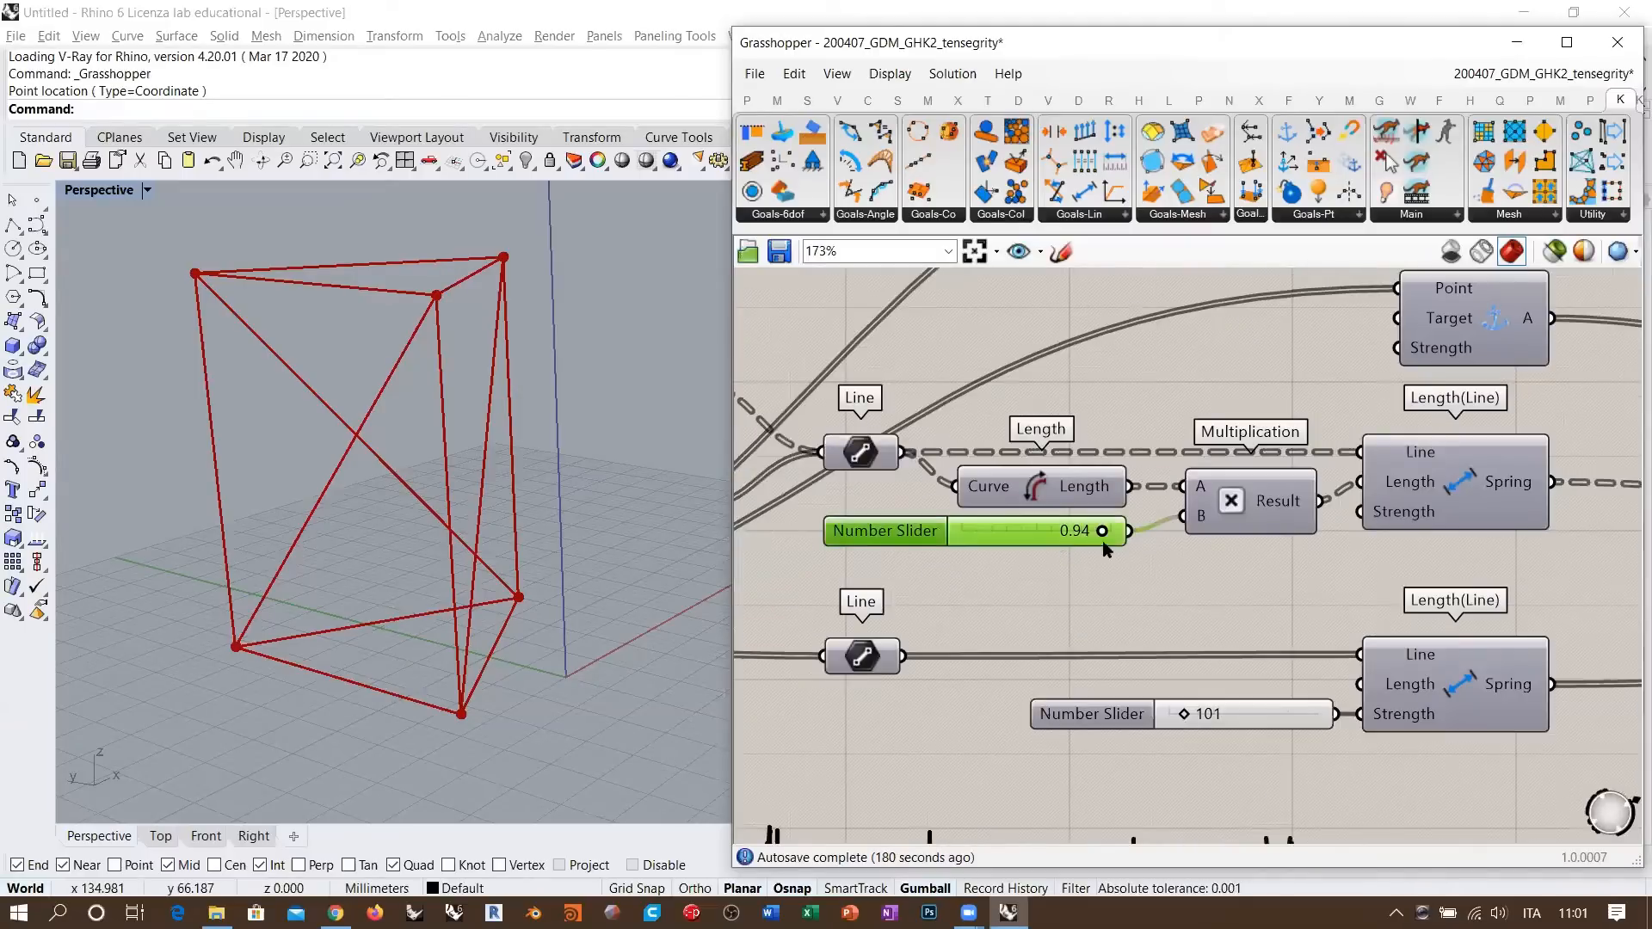
- Add a second Length component fed by the upper Line parameter, and delete it
{"action": "right_click_drag", "start_coordinate": [1120, 390], "coordinate": [1108, 426]}
{"action": "double_click", "coordinate": [1108, 426]}
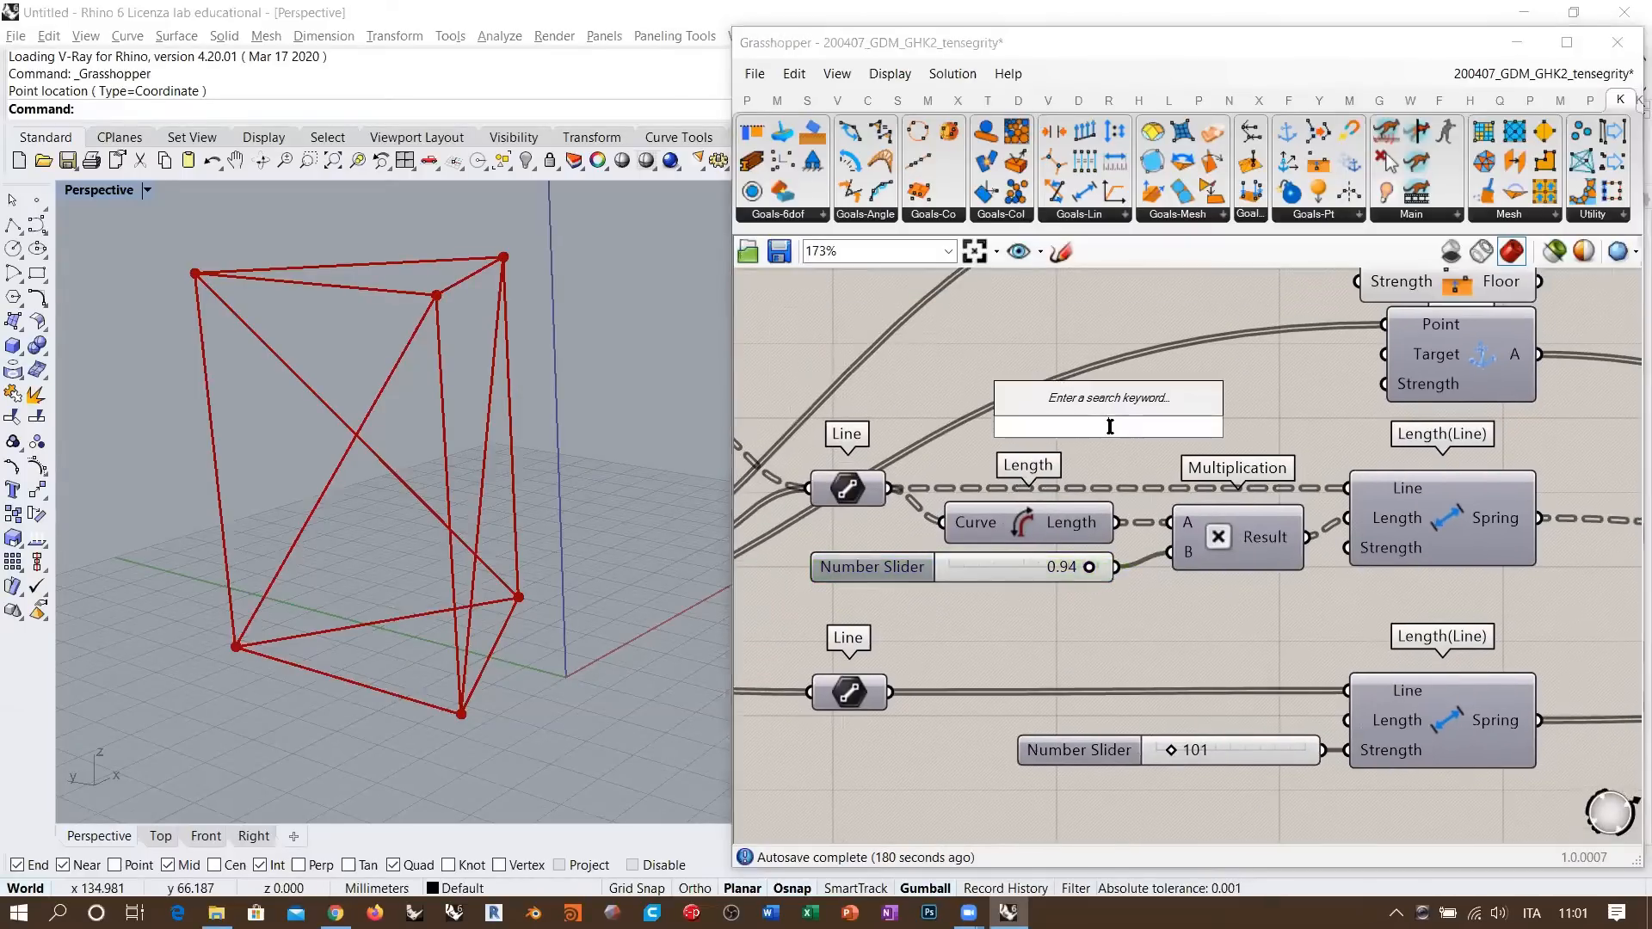
{"action": "type", "text": "length"}
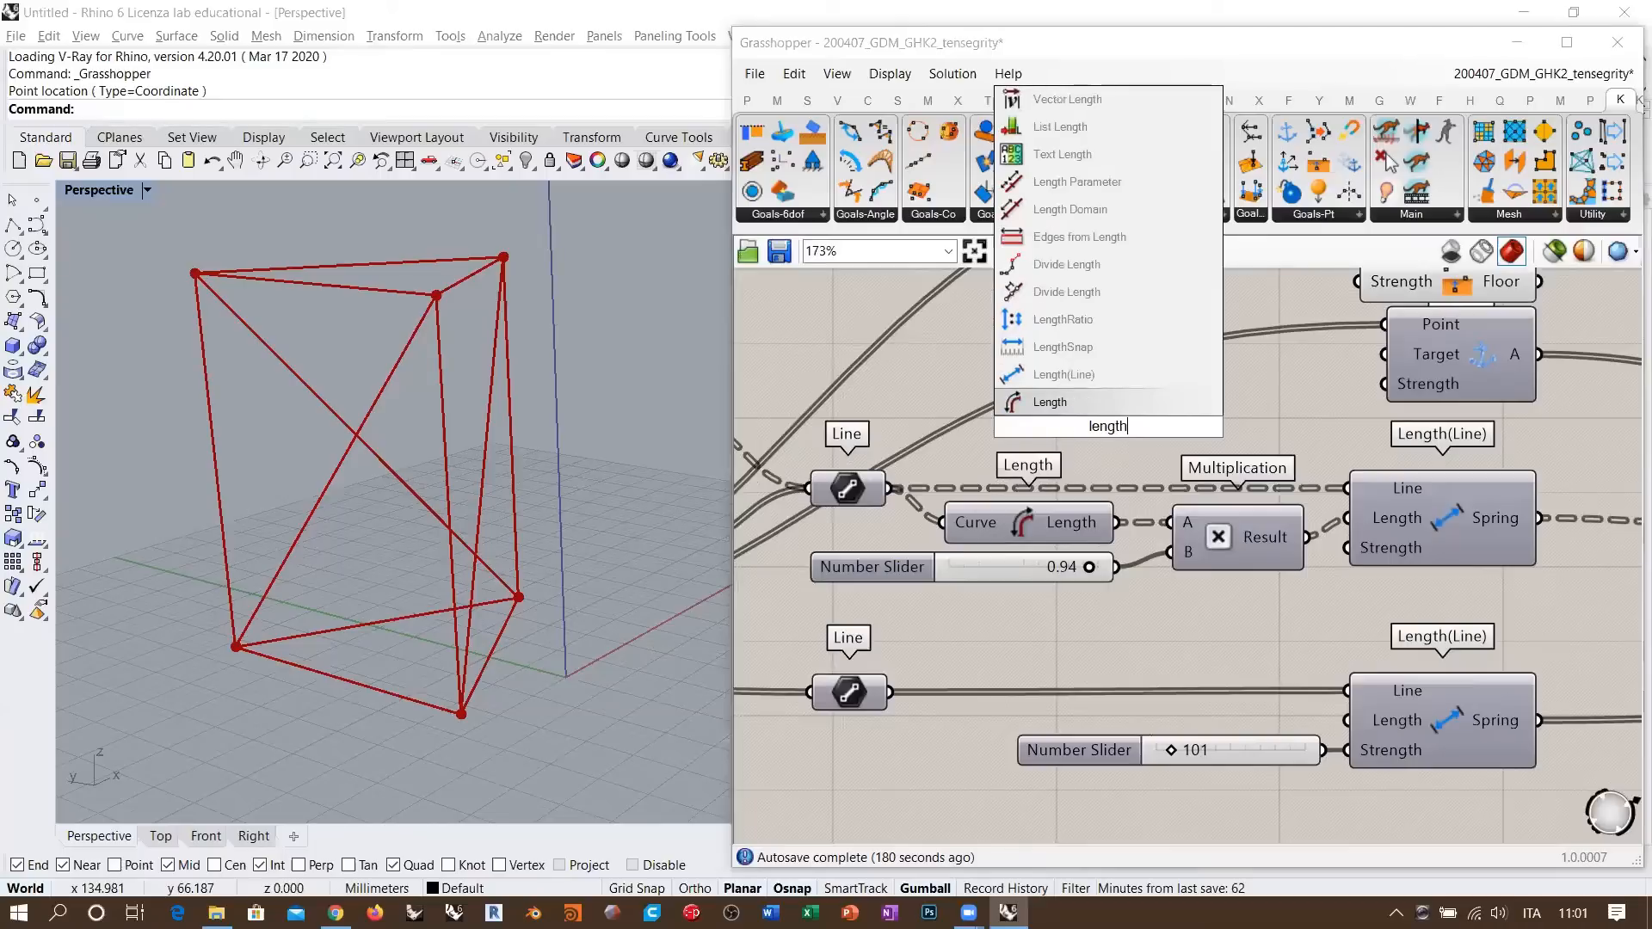
{"action": "left_click", "coordinate": [1095, 408]}
{"action": "left_click_drag", "start_coordinate": [891, 487], "coordinate": [1076, 426]}
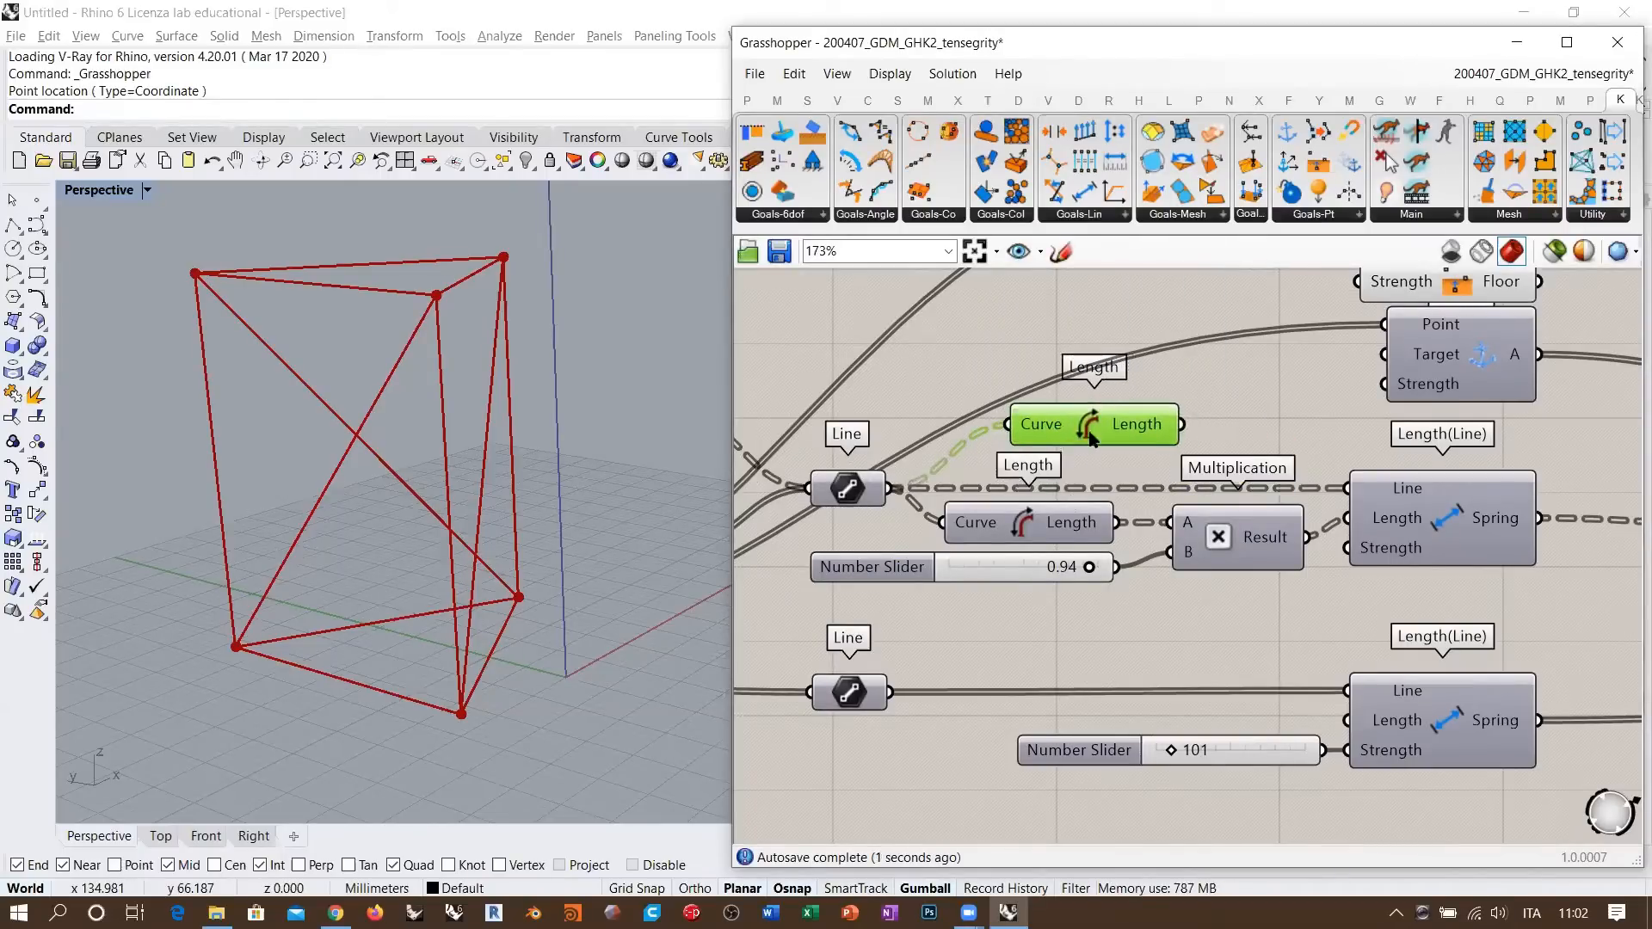
{"action": "key", "text": "Delete"}
- Add a panel near the Multiplication component and connect the Multiplication result to it
{"action": "right_click_drag", "start_coordinate": [1186, 575], "coordinate": [1169, 489]}
{"action": "left_click", "coordinate": [1149, 466]}
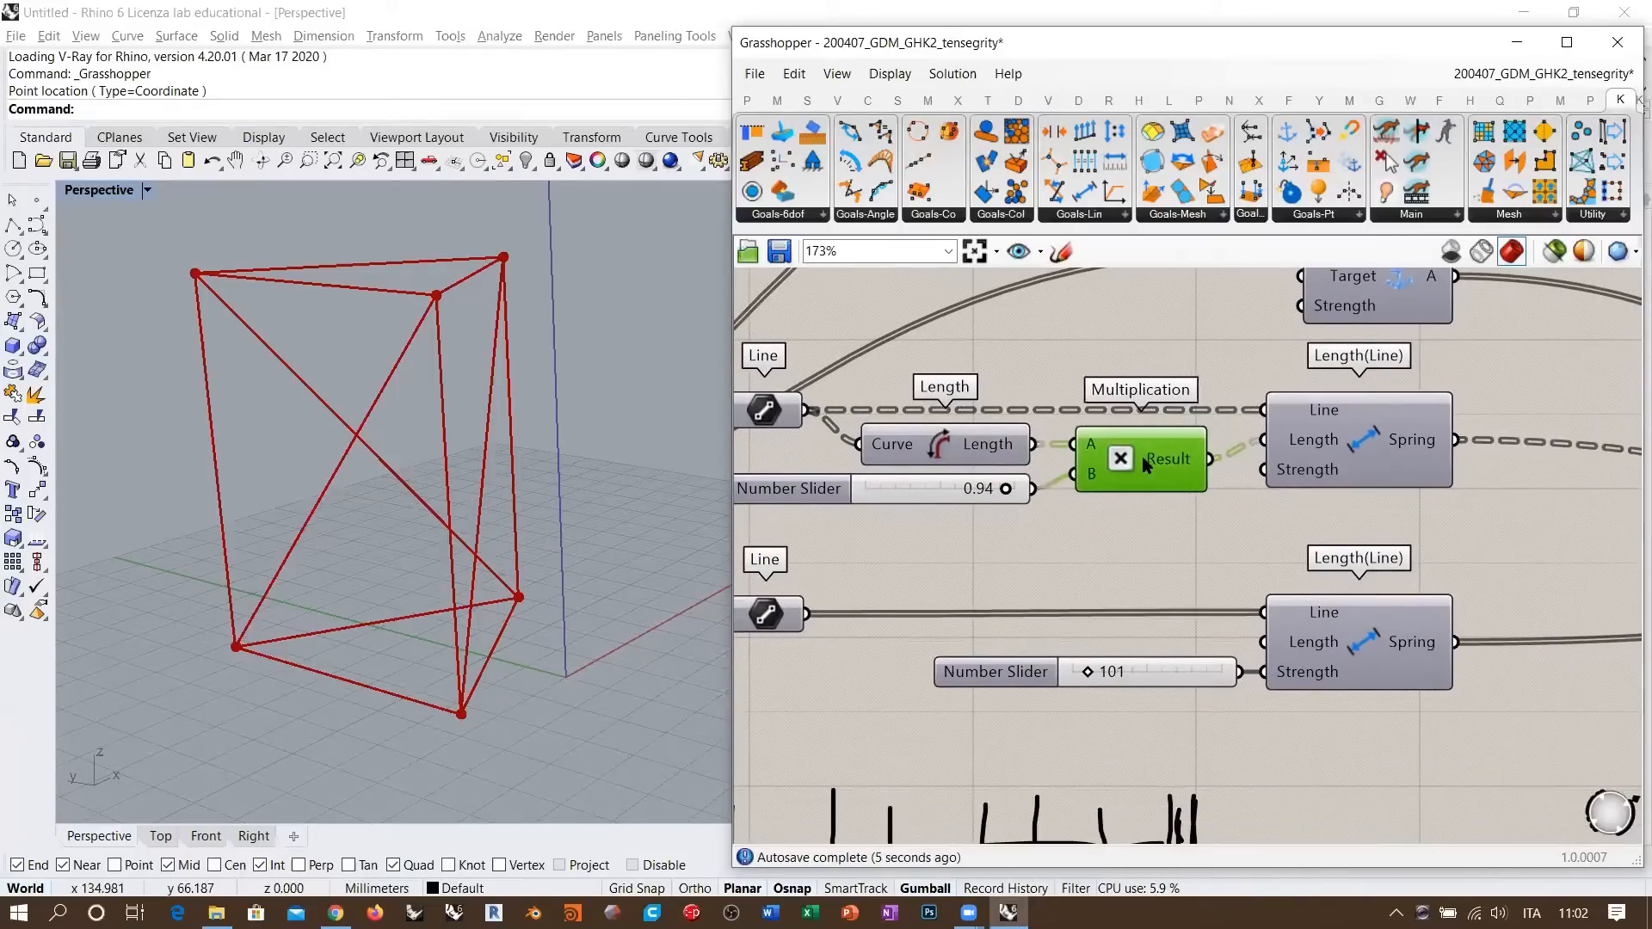
{"action": "left_click_drag", "start_coordinate": [1142, 458], "coordinate": [1139, 457]}
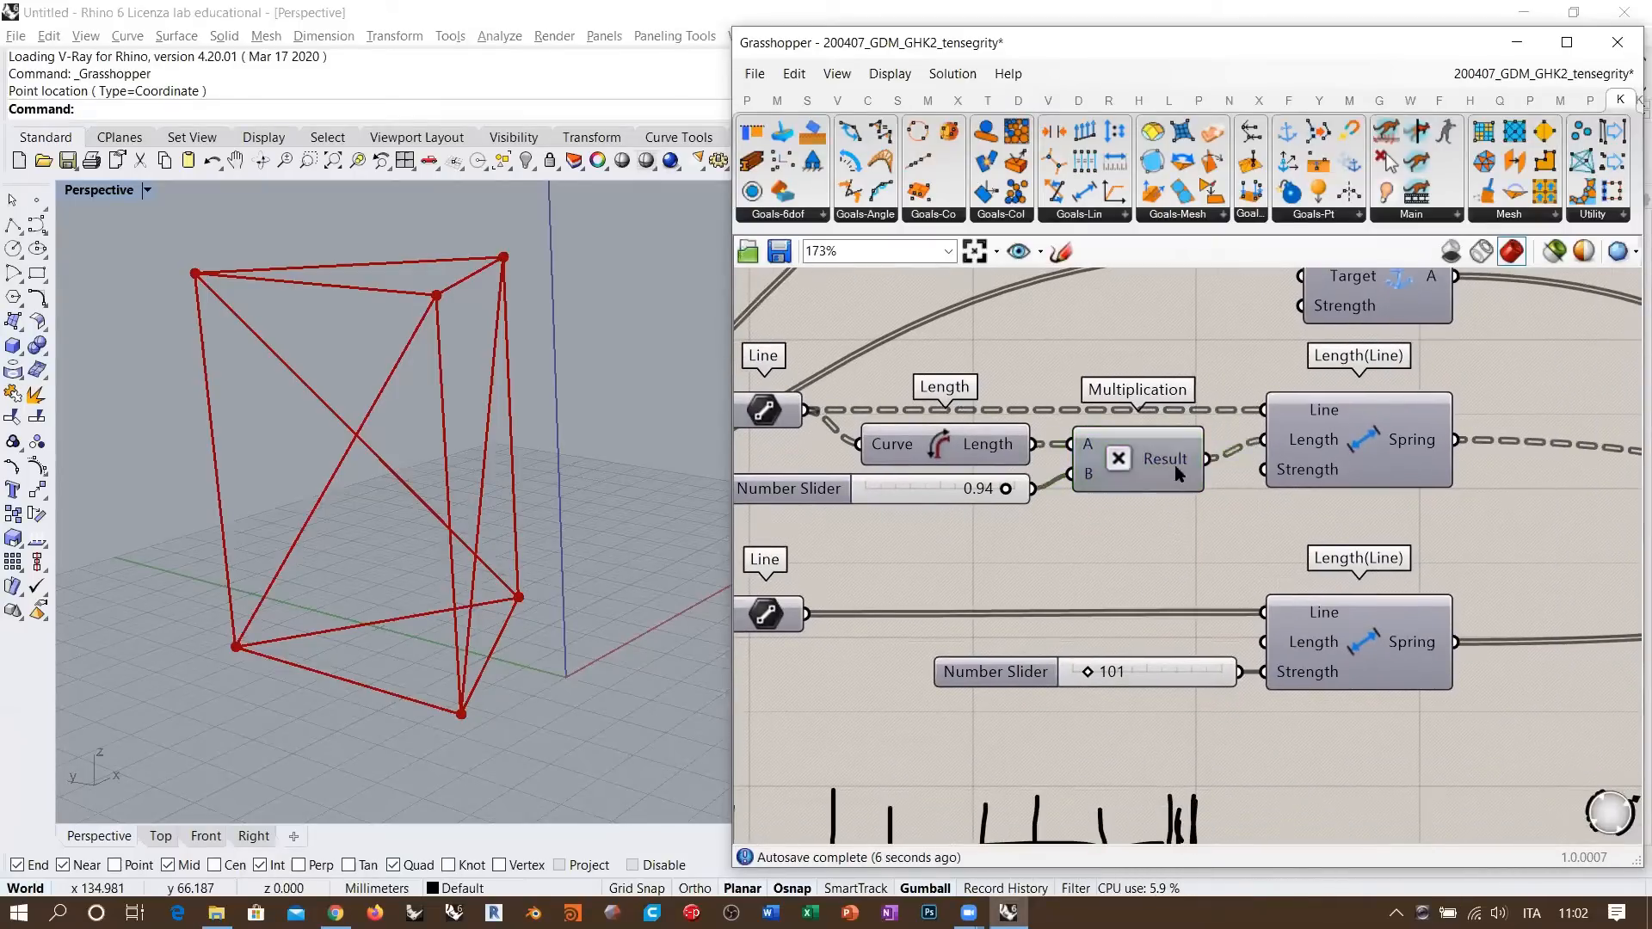
{"action": "double_click", "coordinate": [1257, 546]}
{"action": "type", "text": "//"}
{"action": "key", "text": "Return"}
{"action": "left_click_drag", "start_coordinate": [1250, 535], "coordinate": [1322, 543]}
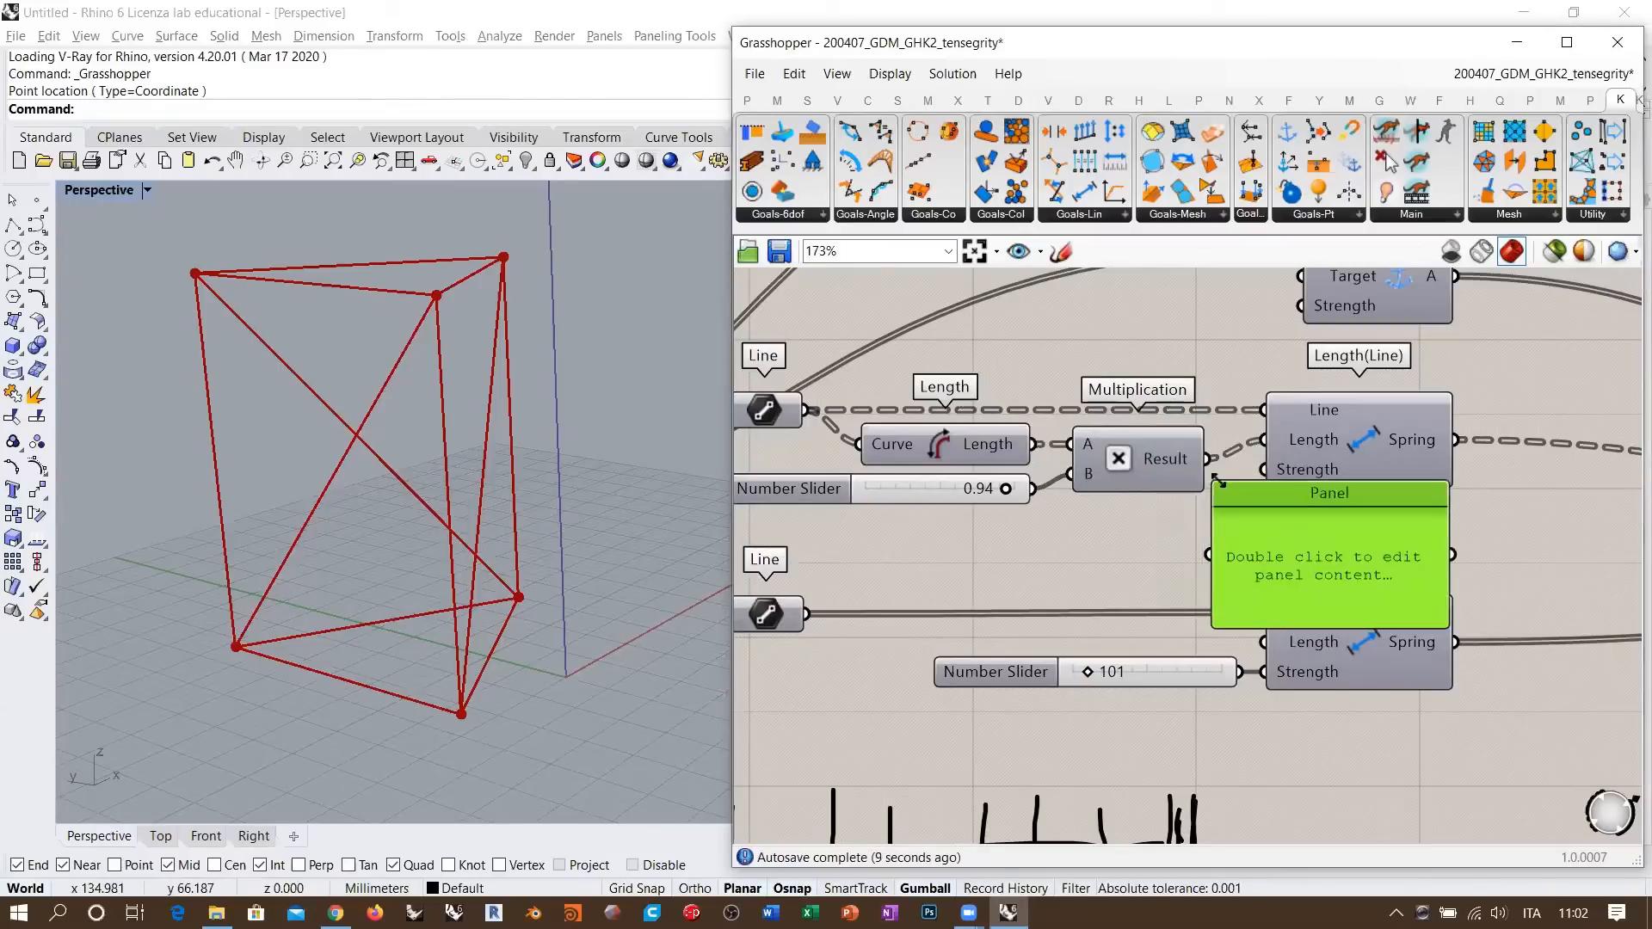
{"action": "left_click_drag", "start_coordinate": [1207, 460], "coordinate": [1208, 556]}
- Move the panel of multiplied lengths to the free area below the lower Length(Line) goal
{"action": "right_click_drag", "start_coordinate": [1150, 551], "coordinate": [1040, 524]}
{"action": "left_click_drag", "start_coordinate": [1238, 559], "coordinate": [1459, 692]}
{"action": "right_click_drag", "start_coordinate": [1503, 737], "coordinate": [1266, 592]}
{"action": "left_click_drag", "start_coordinate": [1220, 552], "coordinate": [1370, 649]}
{"action": "right_click_drag", "start_coordinate": [1345, 664], "coordinate": [1369, 654]}
{"action": "left_click", "coordinate": [1177, 539]}
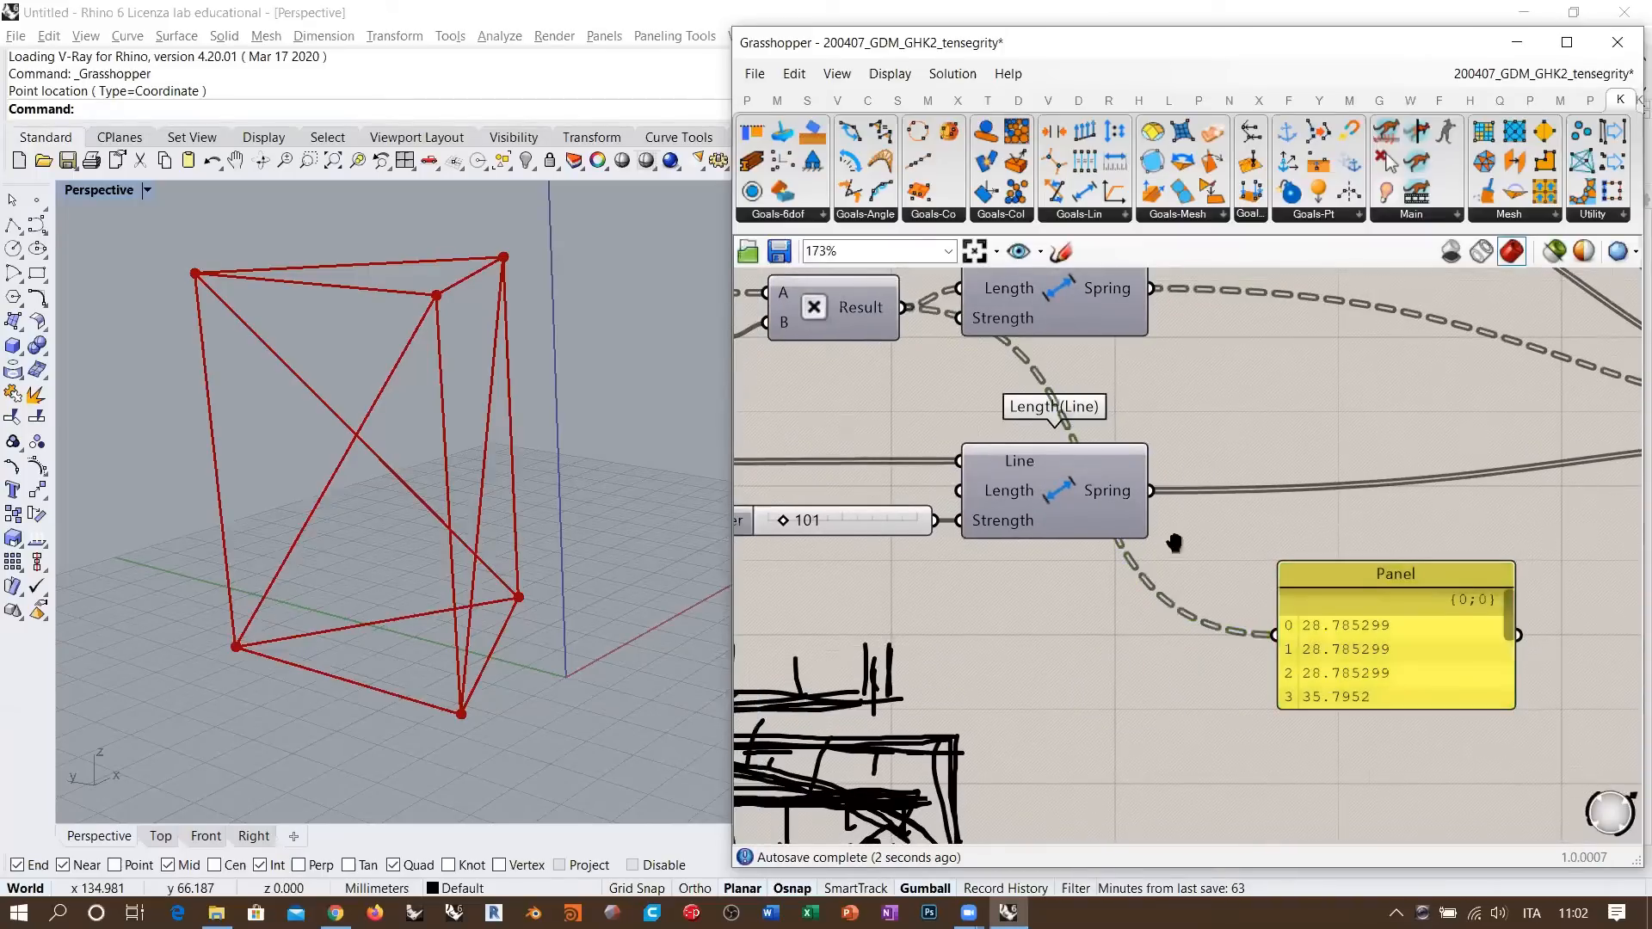
- Duplicate the panel above the first one and connect the Length component's output to the copy
{"action": "right_click_drag", "start_coordinate": [1174, 543], "coordinate": [1264, 558]}
{"action": "scroll", "coordinate": [804, 339], "scroll_direction": "down", "scroll_amount": 1}
{"action": "right_click_drag", "start_coordinate": [804, 339], "coordinate": [918, 357]}
{"action": "left_click_drag", "start_coordinate": [1434, 578], "coordinate": [1451, 431]}
{"action": "left_click_drag", "start_coordinate": [933, 334], "coordinate": [1410, 484]}
{"action": "right_click_drag", "start_coordinate": [1500, 568], "coordinate": [1209, 570]}
{"action": "scroll", "coordinate": [1211, 563], "scroll_direction": "up", "scroll_amount": 3}
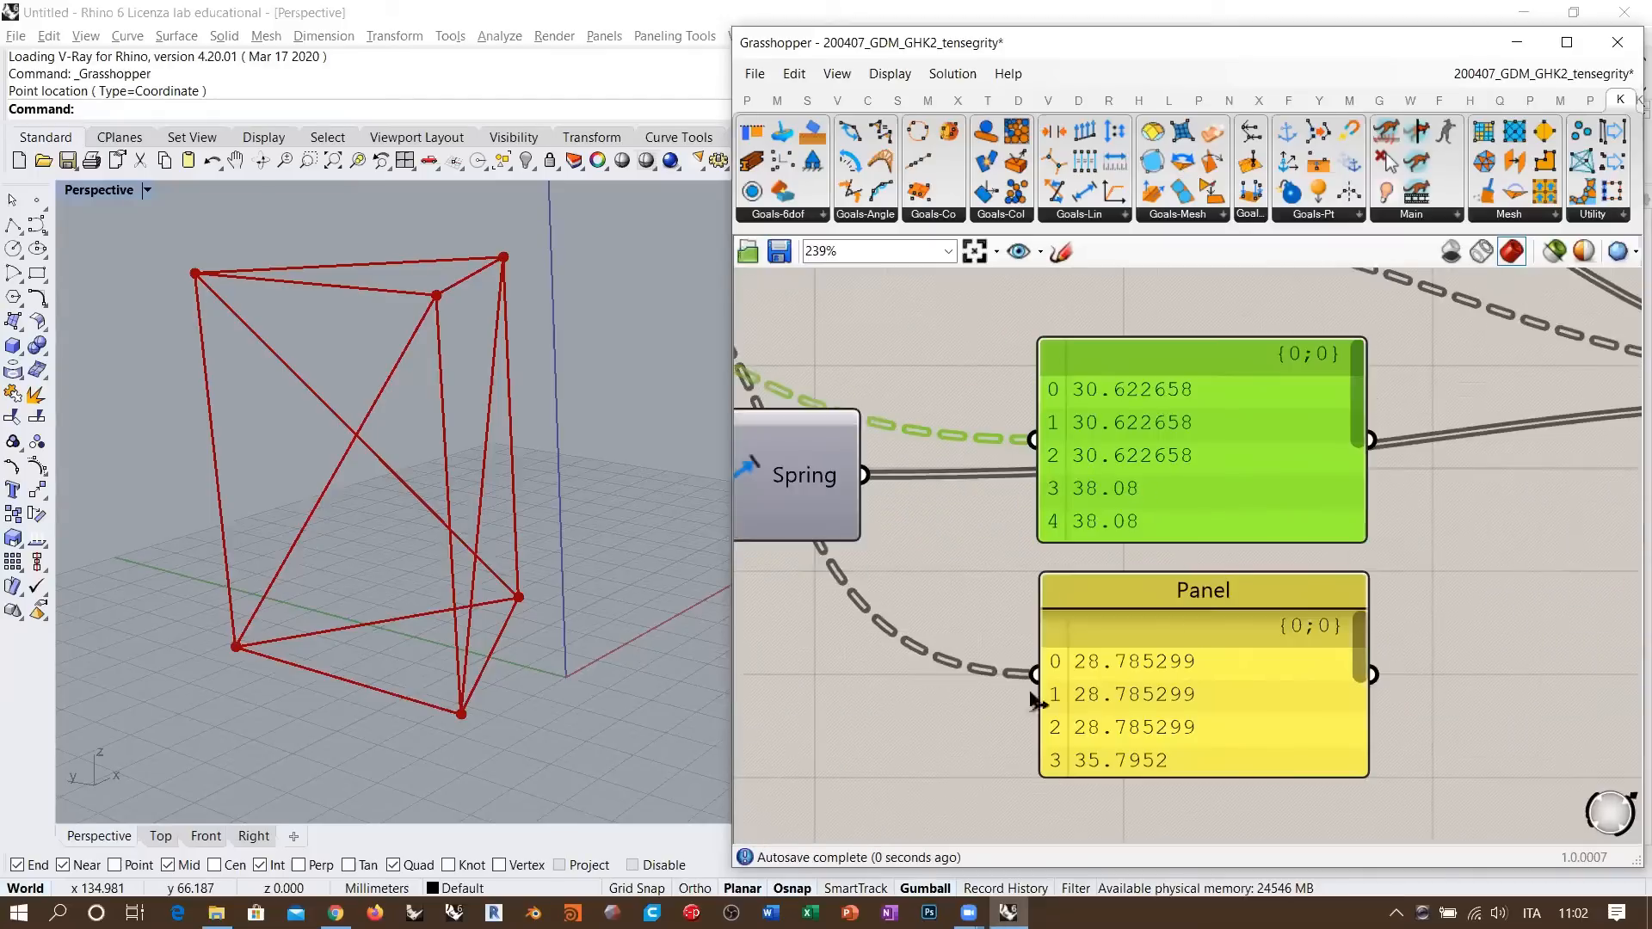
- Place the original-length and multiplied-length panels side by side and compare their values
{"action": "left_click_drag", "start_coordinate": [1218, 473], "coordinate": [908, 721]}
{"action": "left_click_drag", "start_coordinate": [1135, 670], "coordinate": [1194, 682]}
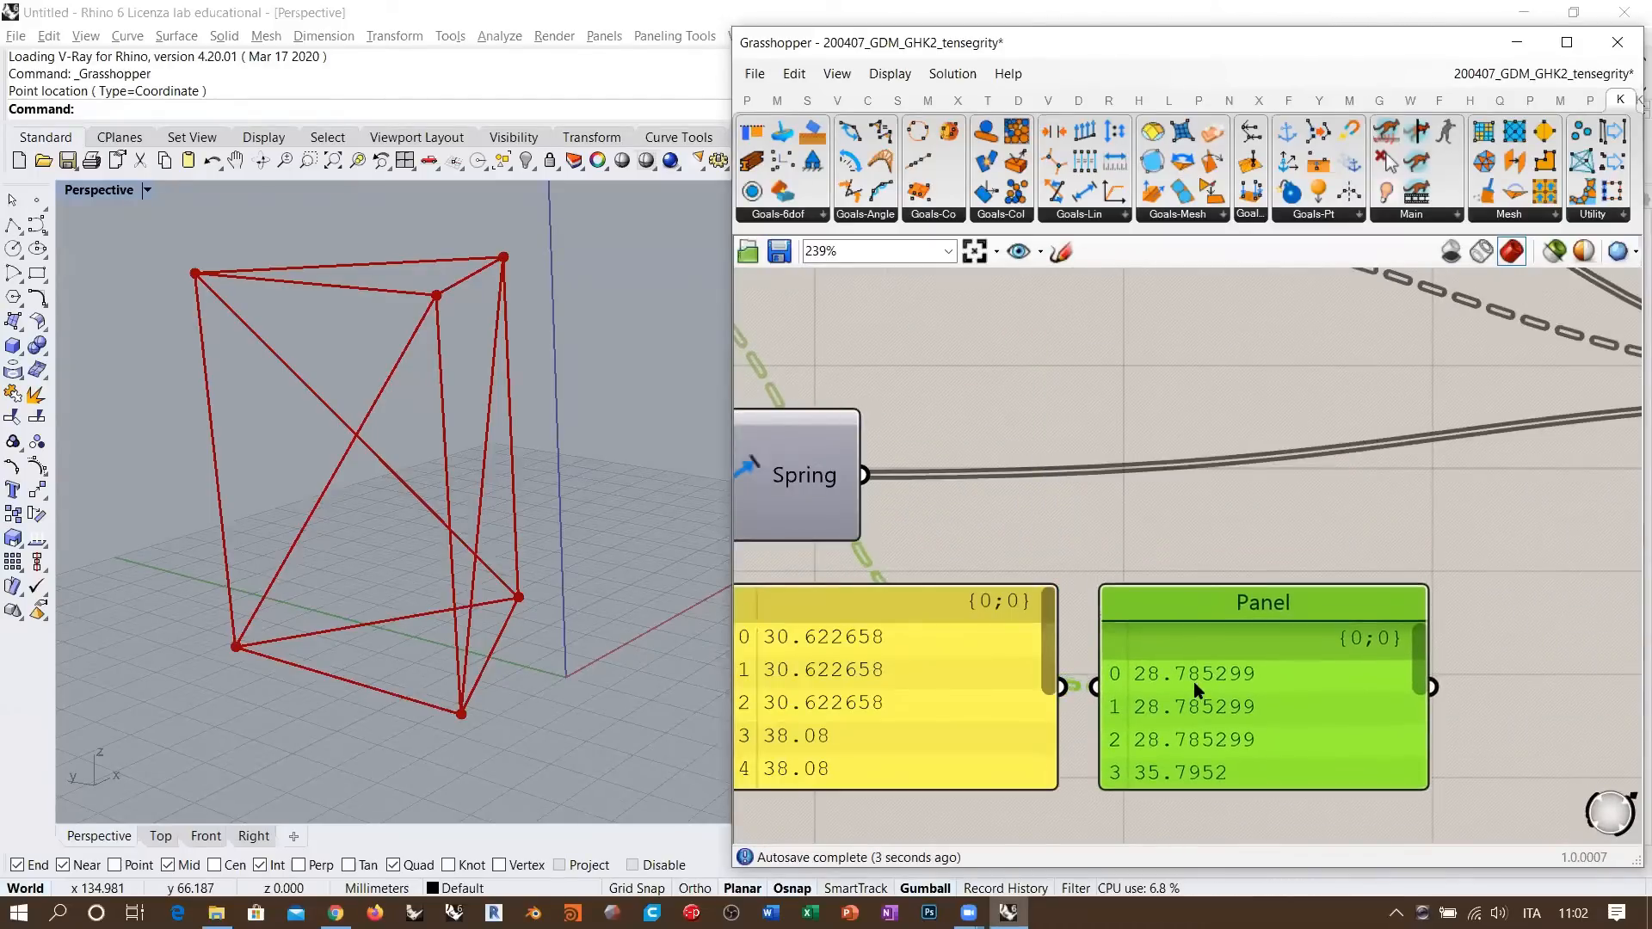
{"action": "left_click", "coordinate": [1071, 578]}
{"action": "right_click_drag", "start_coordinate": [856, 632], "coordinate": [997, 552]}
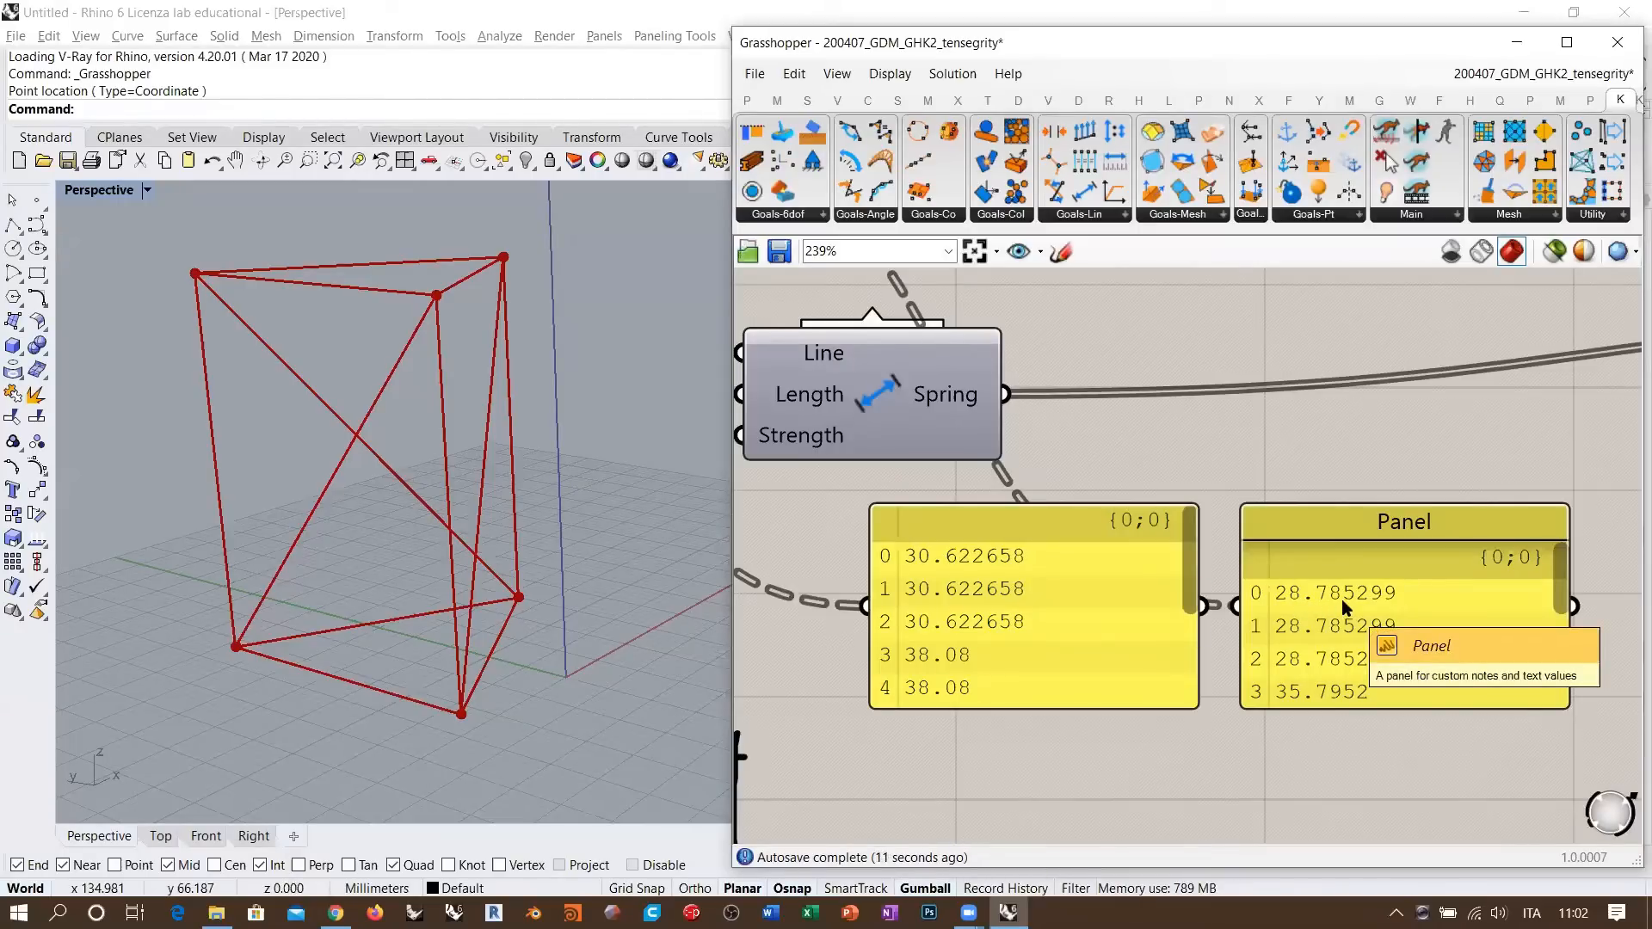
- Delete both length panels and check the reset structure
{"action": "scroll", "coordinate": [1121, 634], "scroll_direction": "down", "scroll_amount": 4}
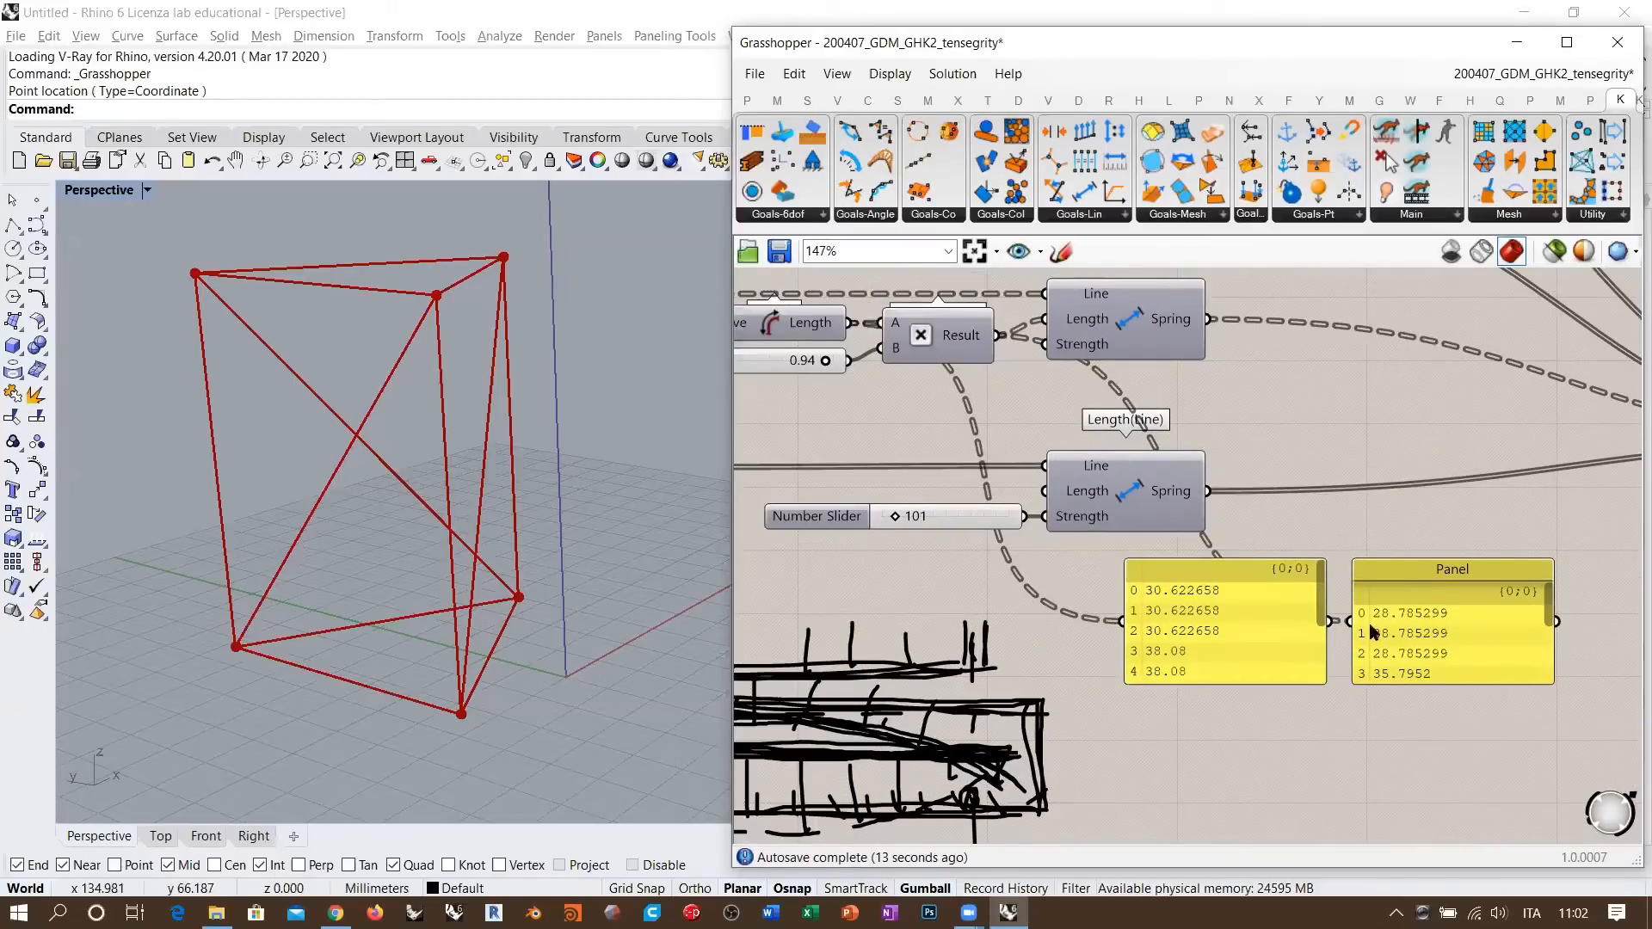
{"action": "left_click", "coordinate": [1304, 634]}
{"action": "left_click", "coordinate": [1458, 641], "text": "shift"}
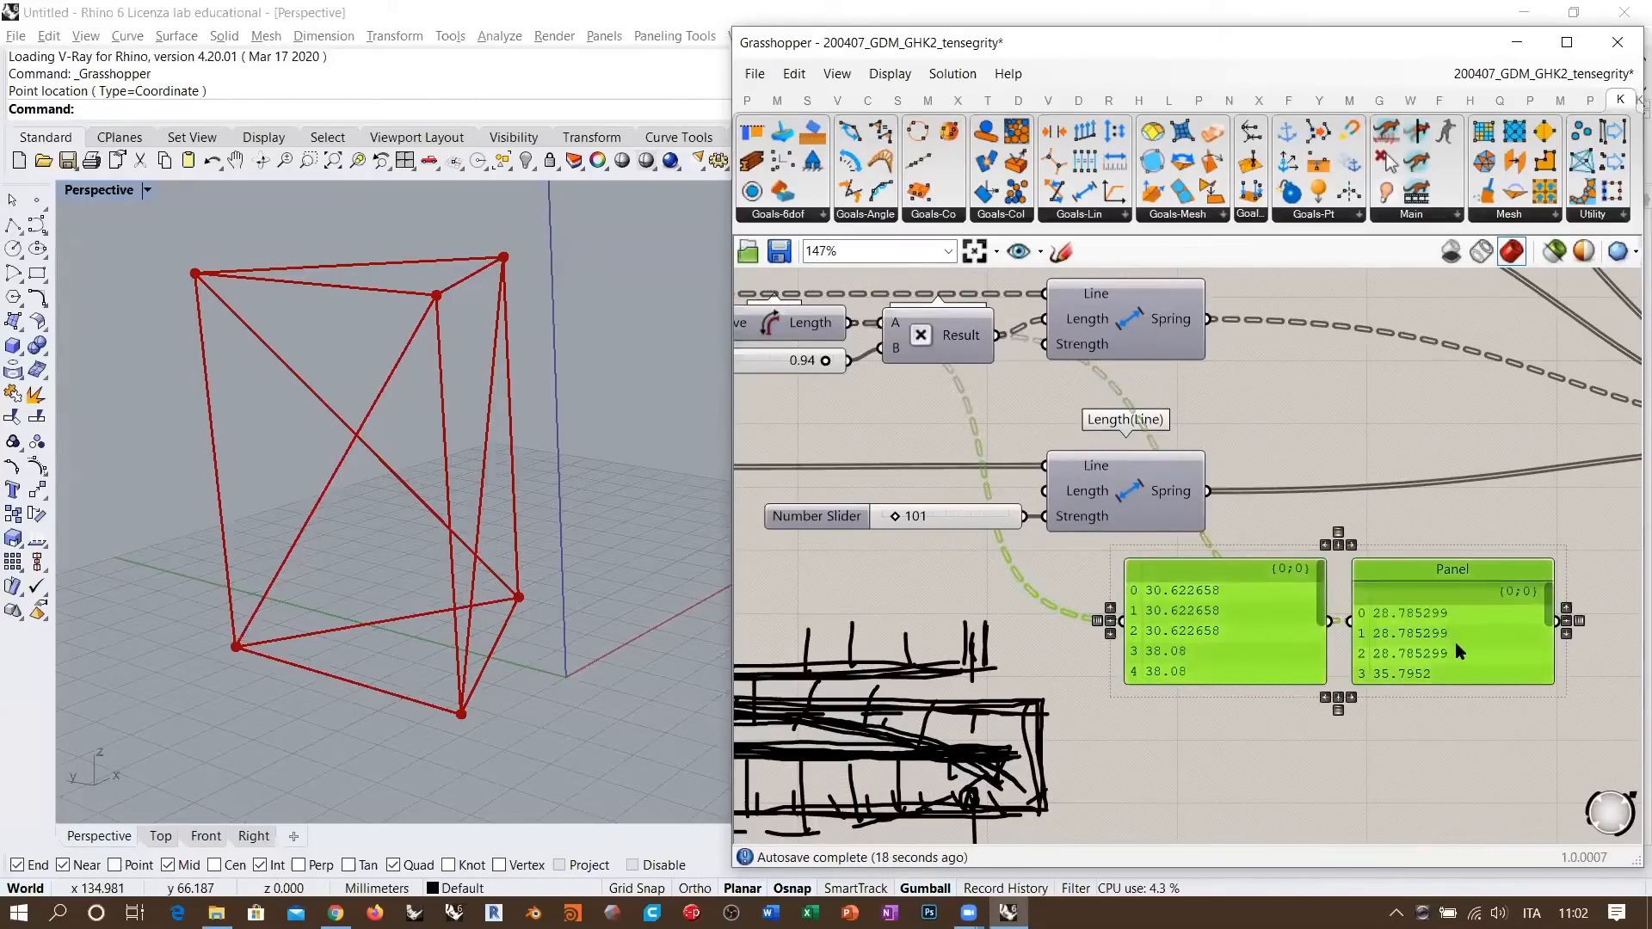
{"action": "key", "text": "Delete"}
{"action": "right_click_drag", "start_coordinate": [1057, 441], "coordinate": [1169, 488]}
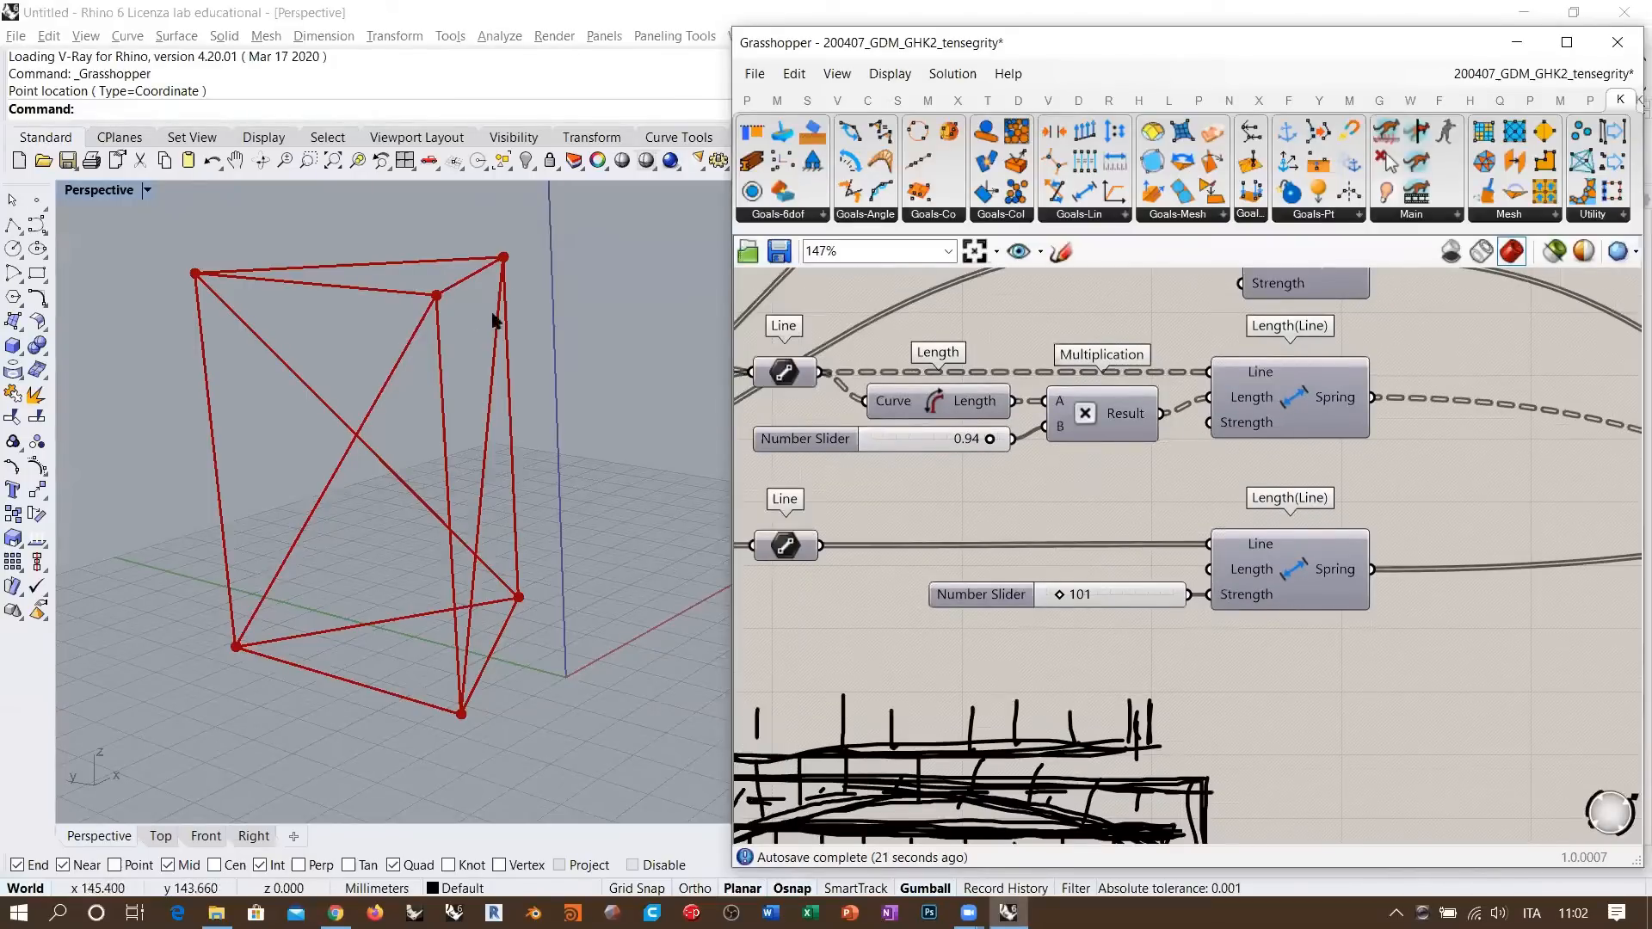
{"action": "right_click_drag", "start_coordinate": [525, 415], "coordinate": [524, 404]}
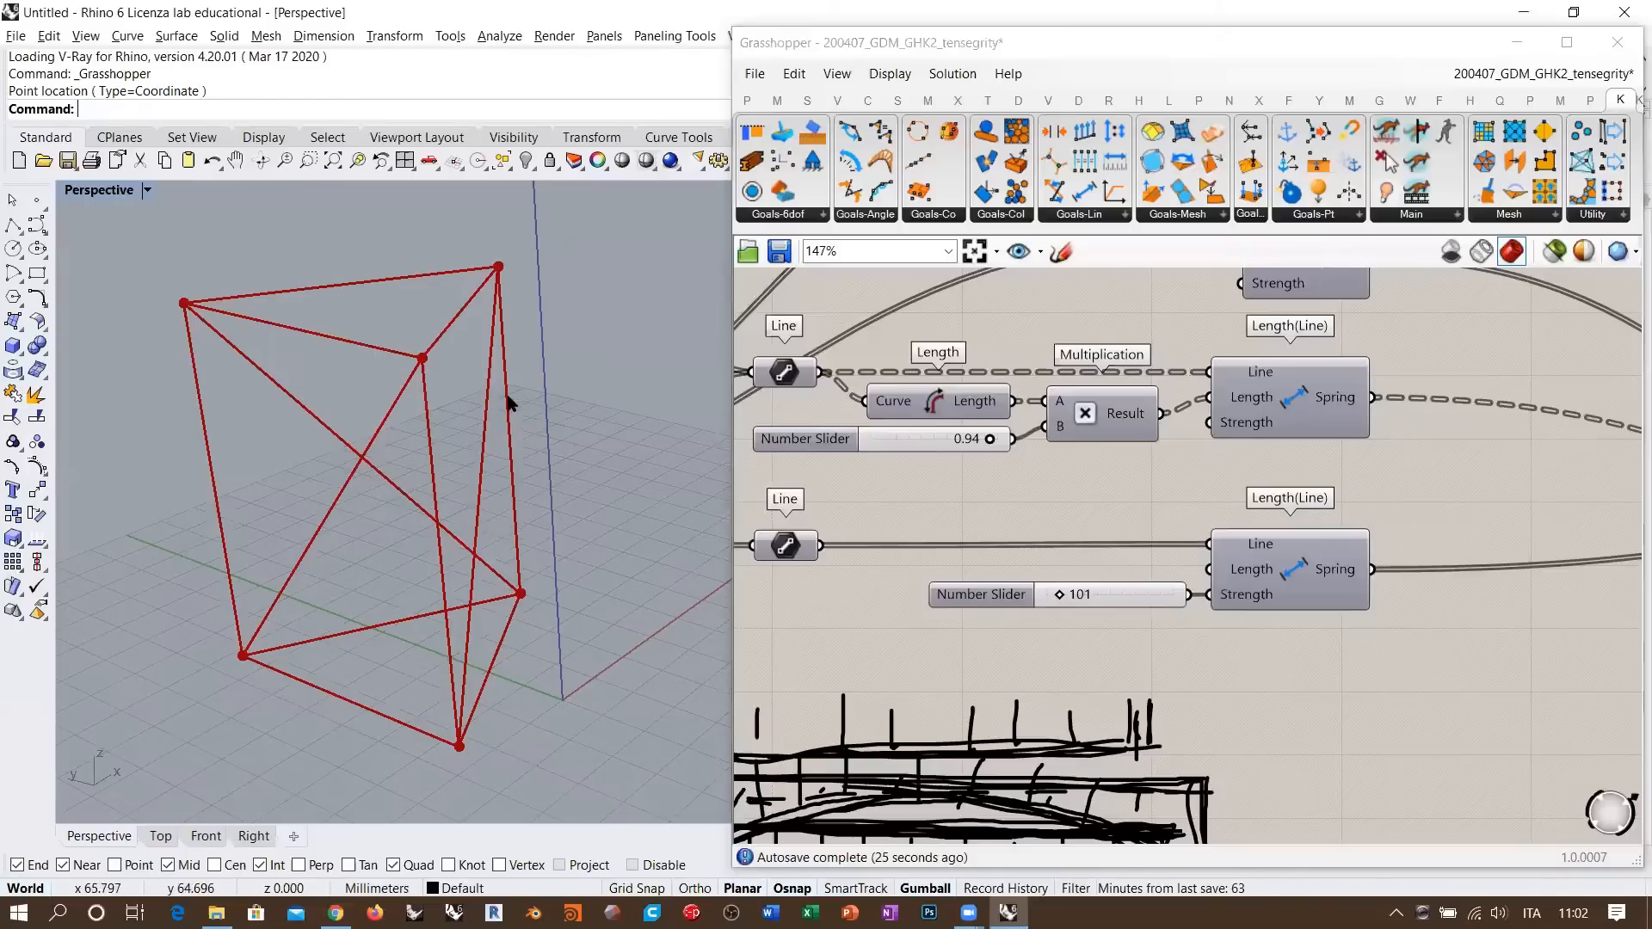
{"action": "left_click", "coordinate": [988, 491]}
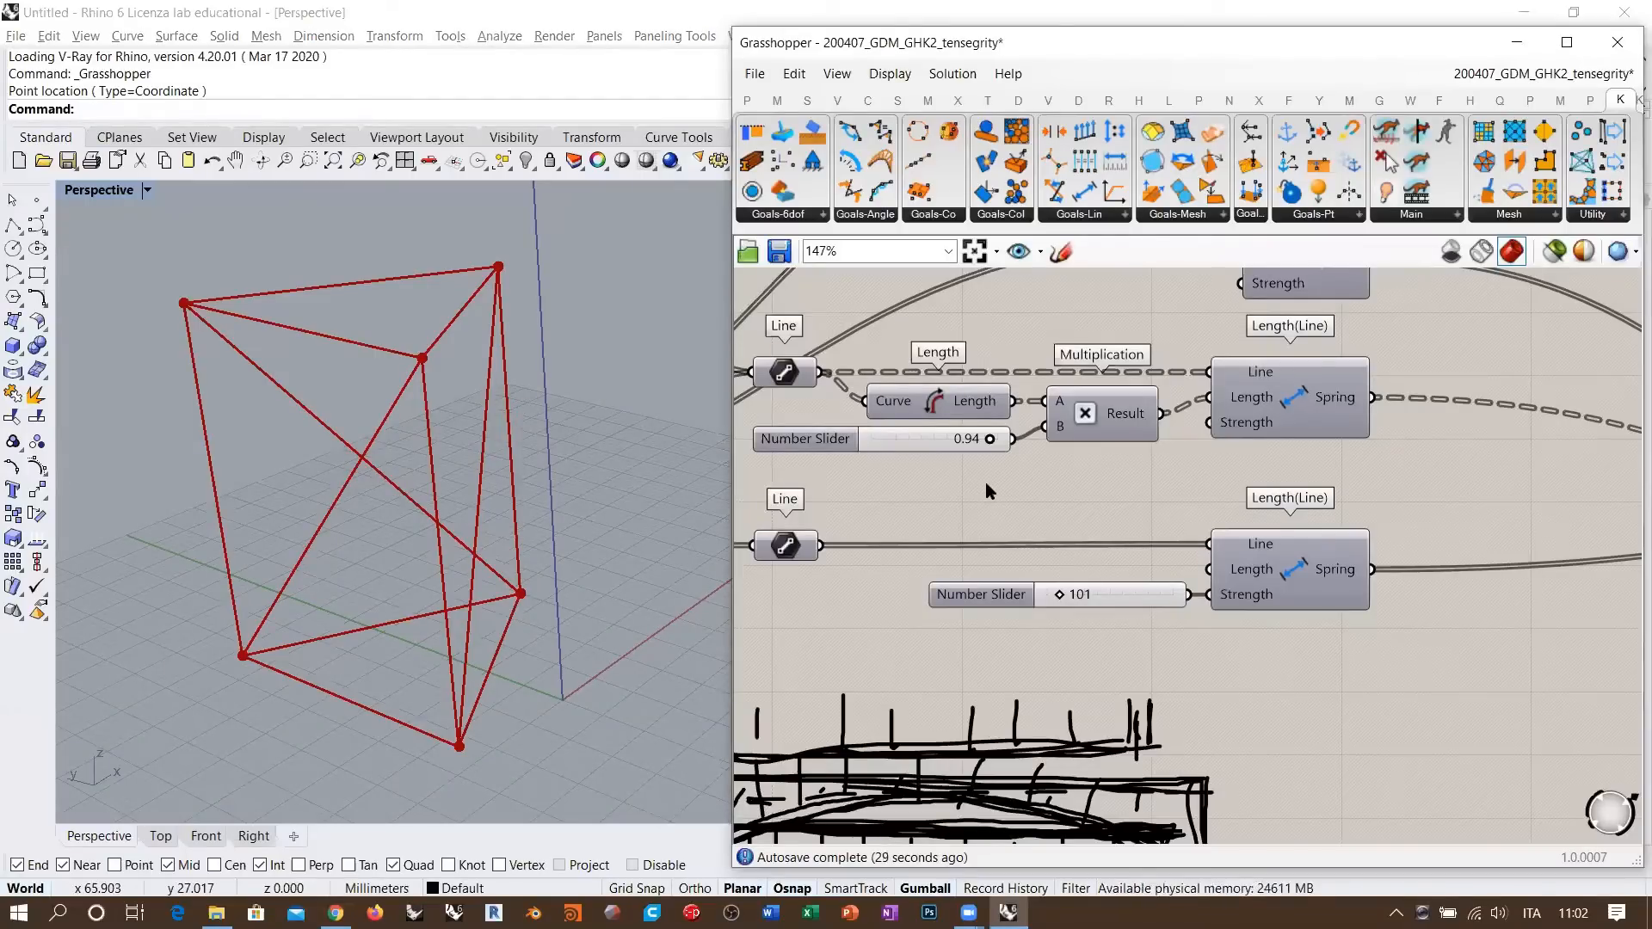
- Check the default Strength value of the upper Length(Line) goal
{"action": "right_click_drag", "start_coordinate": [669, 411], "coordinate": [638, 413]}
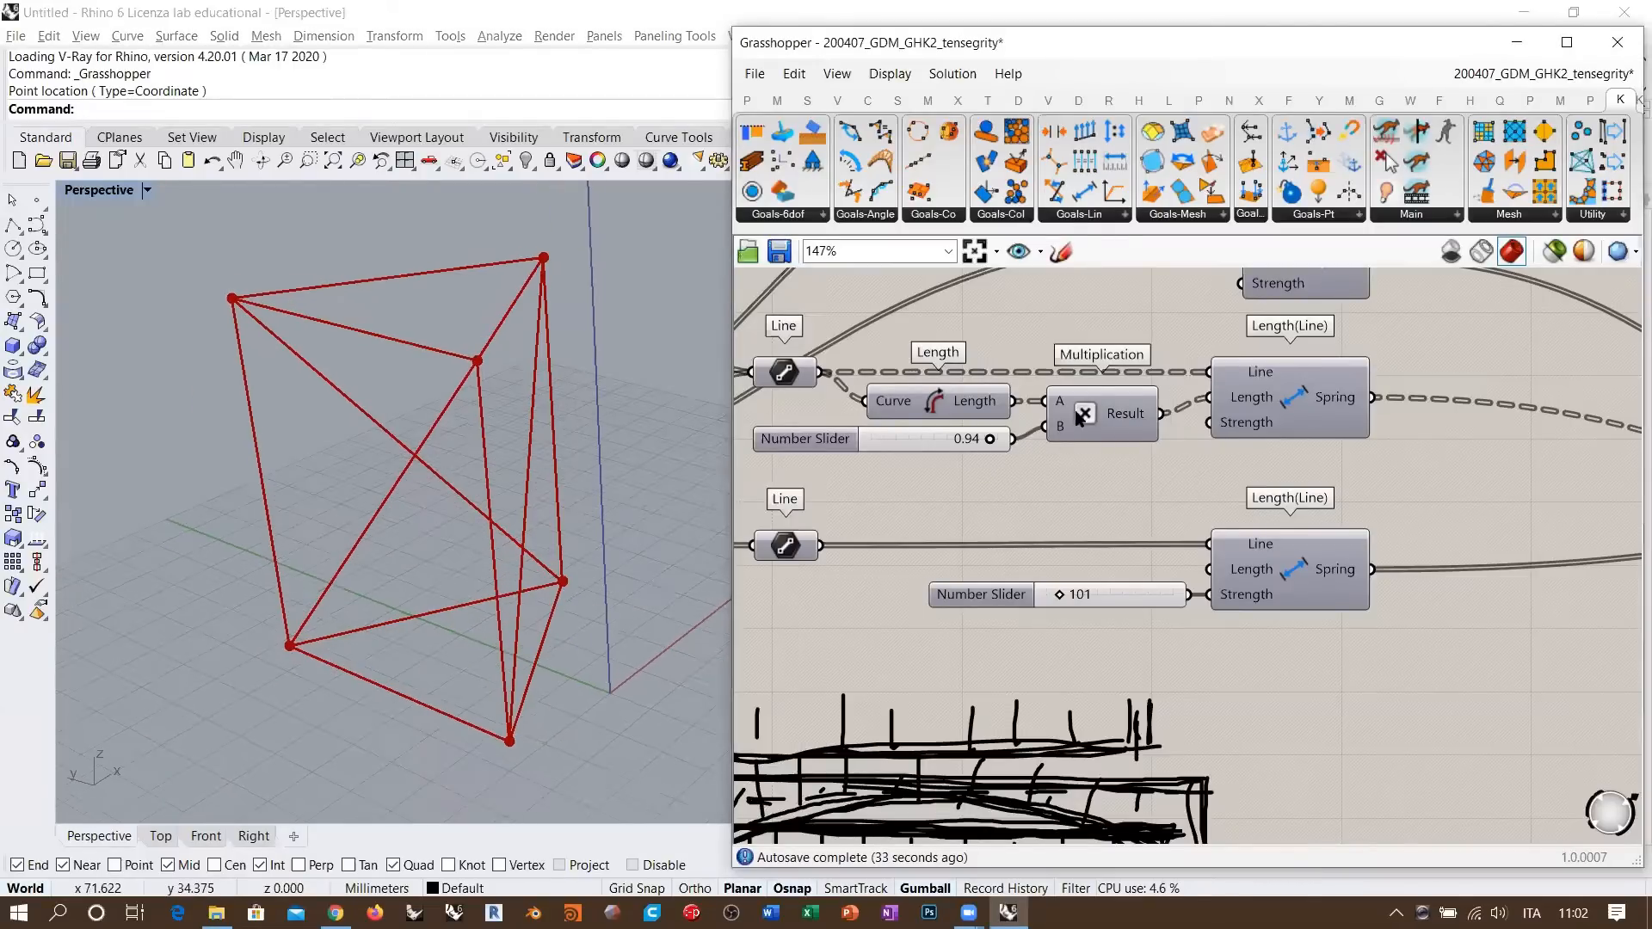
{"action": "scroll", "coordinate": [1361, 450], "scroll_direction": "up", "scroll_amount": 3}
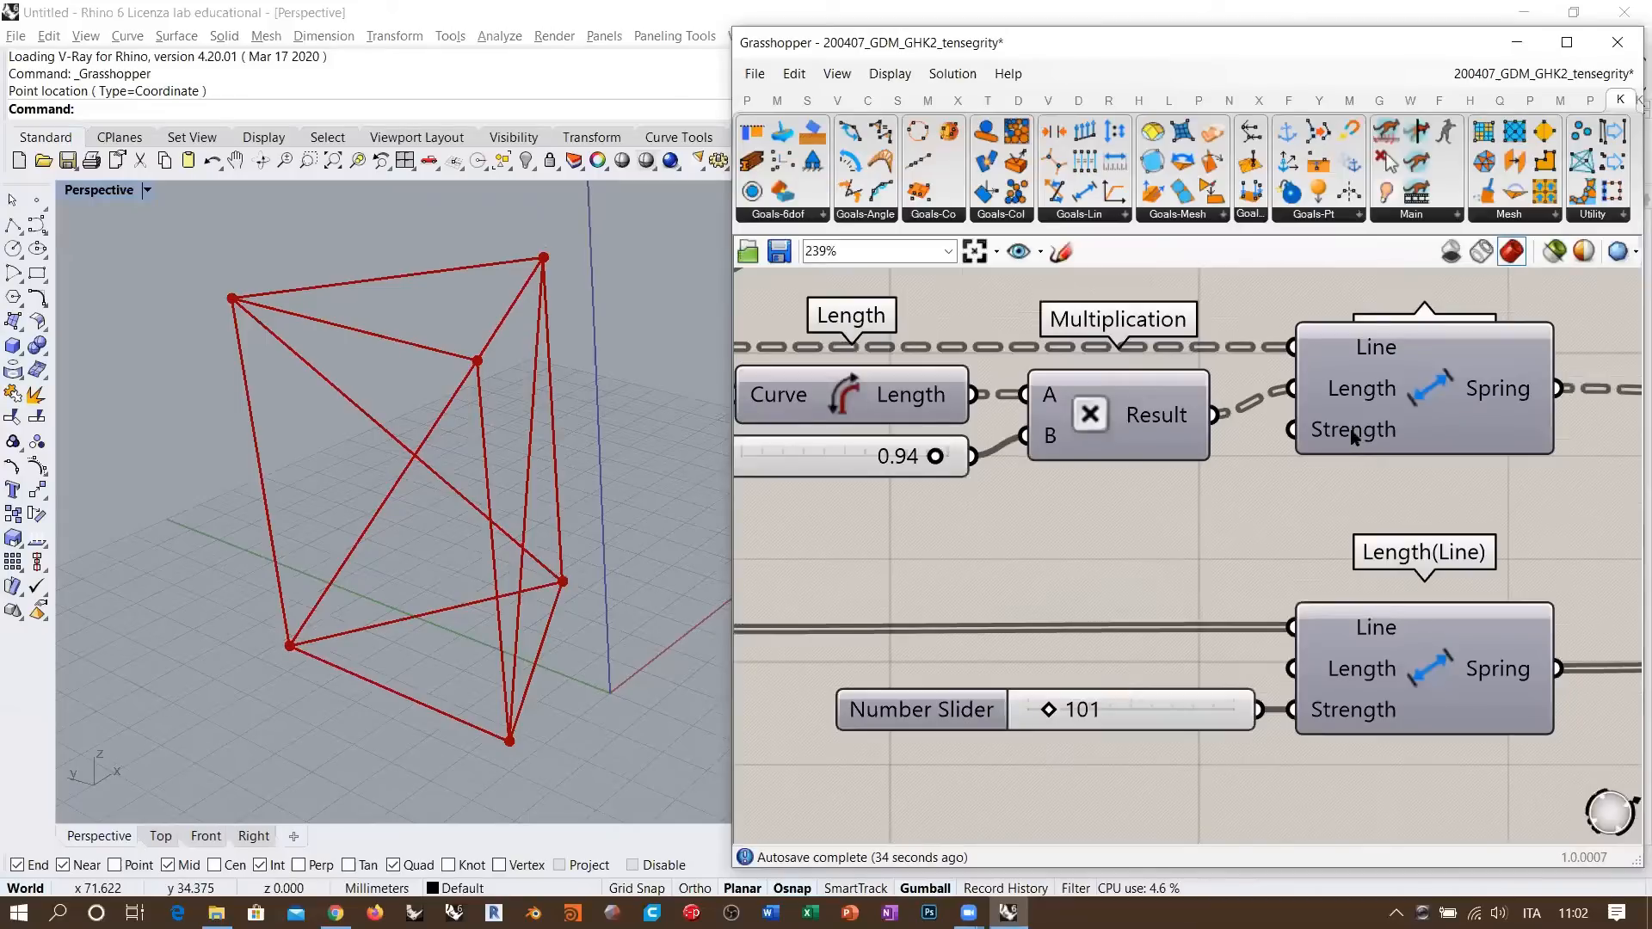
{"action": "mouse_move", "coordinate": [1352, 436]}
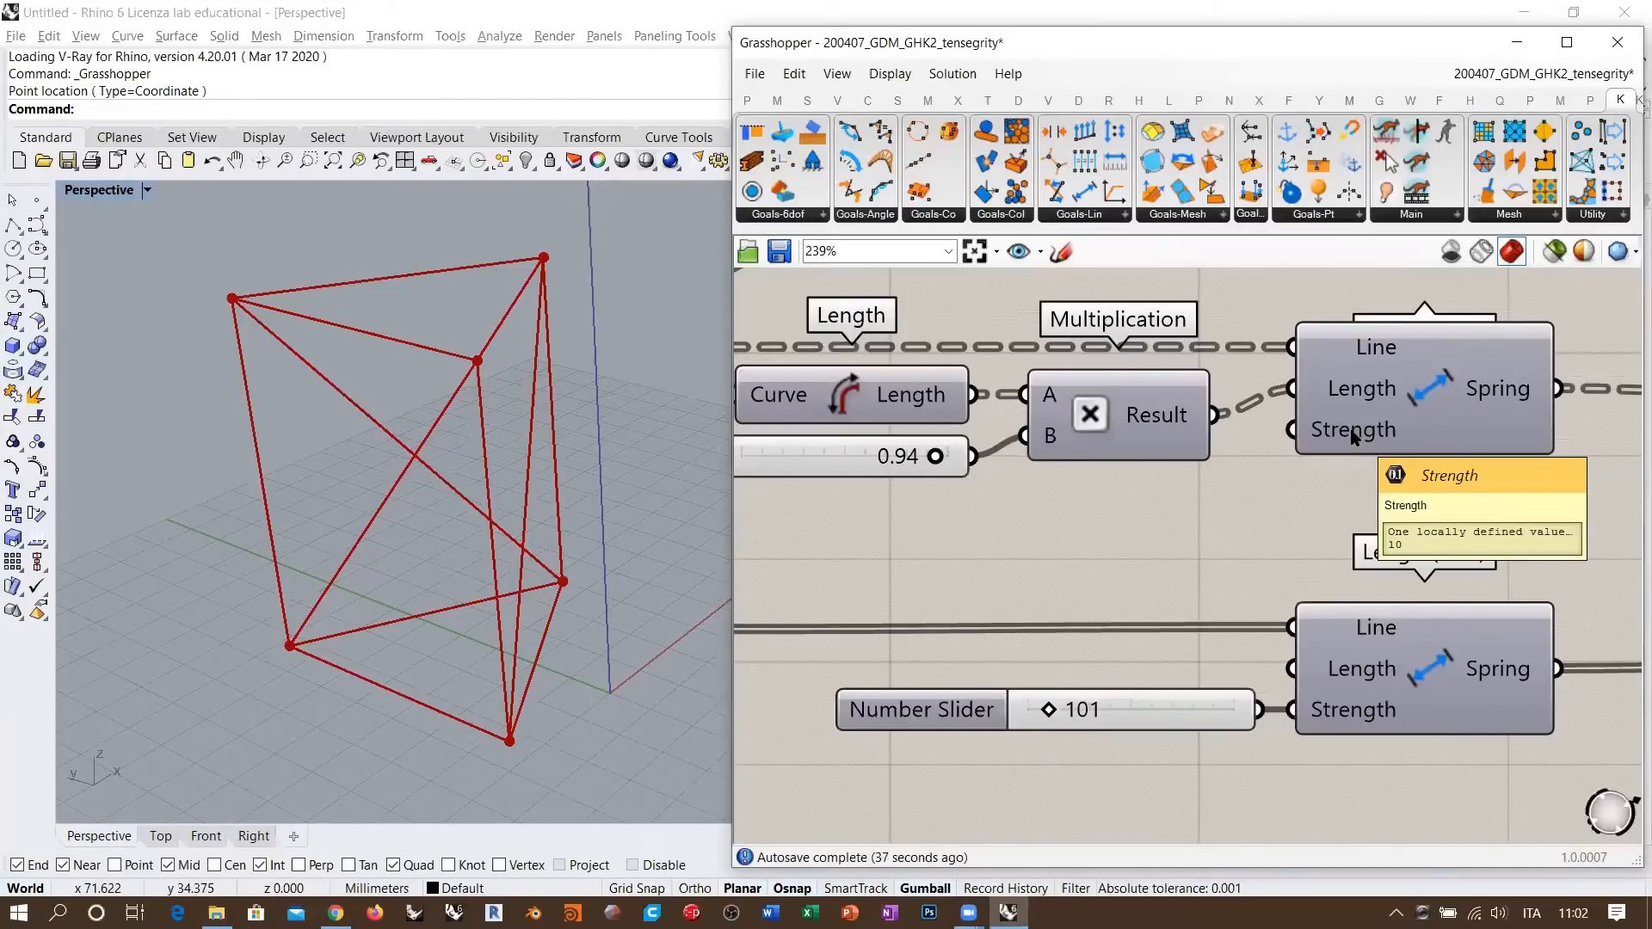
{"action": "scroll", "coordinate": [1232, 527], "scroll_direction": "down", "scroll_amount": 2}
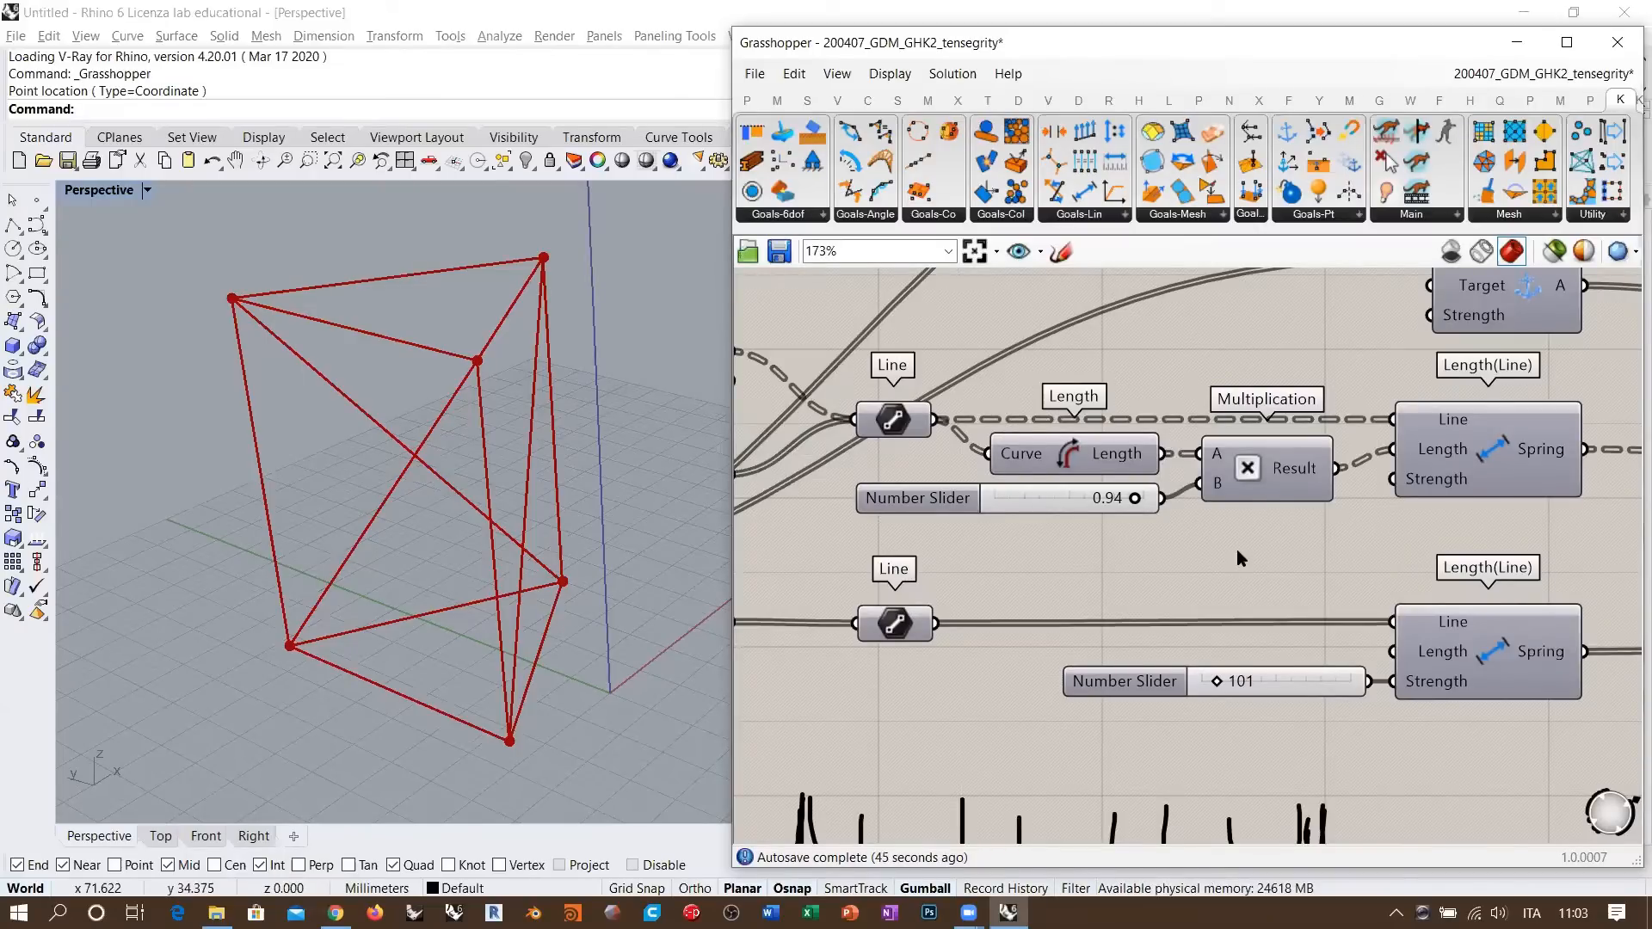
- Examine the bars and cables in the tensegrity reference photo held by the Image Sampler
{"action": "right_click_drag", "start_coordinate": [1213, 553], "coordinate": [930, 701]}
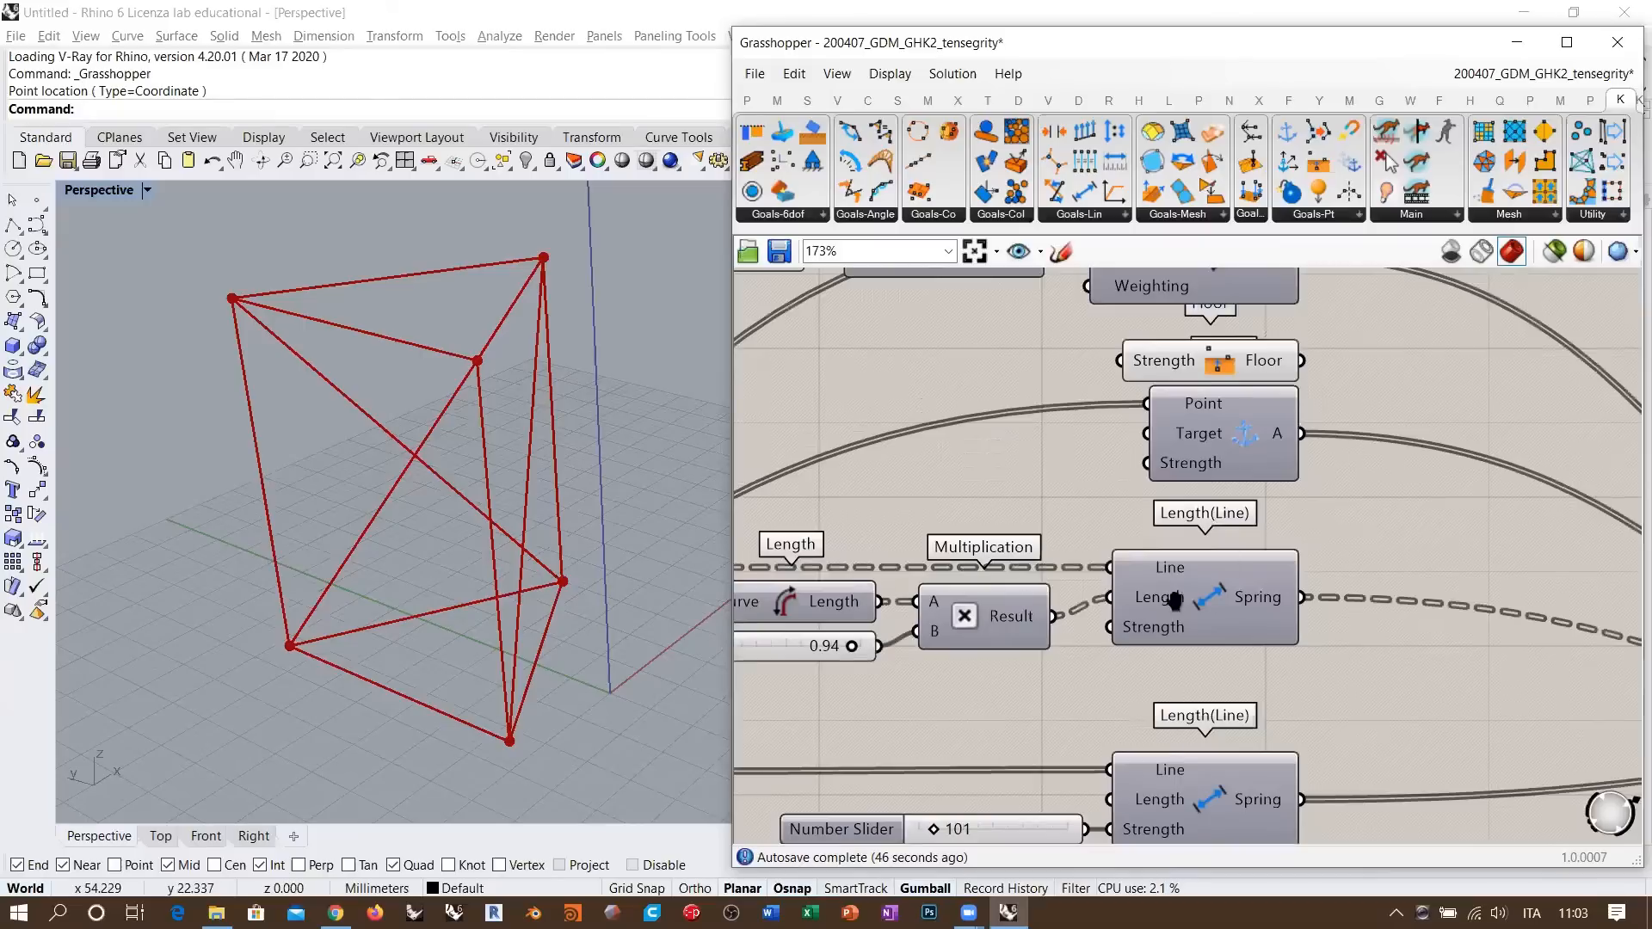
{"action": "scroll", "coordinate": [1174, 600], "scroll_direction": "down", "scroll_amount": 5}
{"action": "scroll", "coordinate": [1482, 601], "scroll_direction": "up", "scroll_amount": 2}
{"action": "scroll", "coordinate": [1200, 604], "scroll_direction": "up", "scroll_amount": 1}
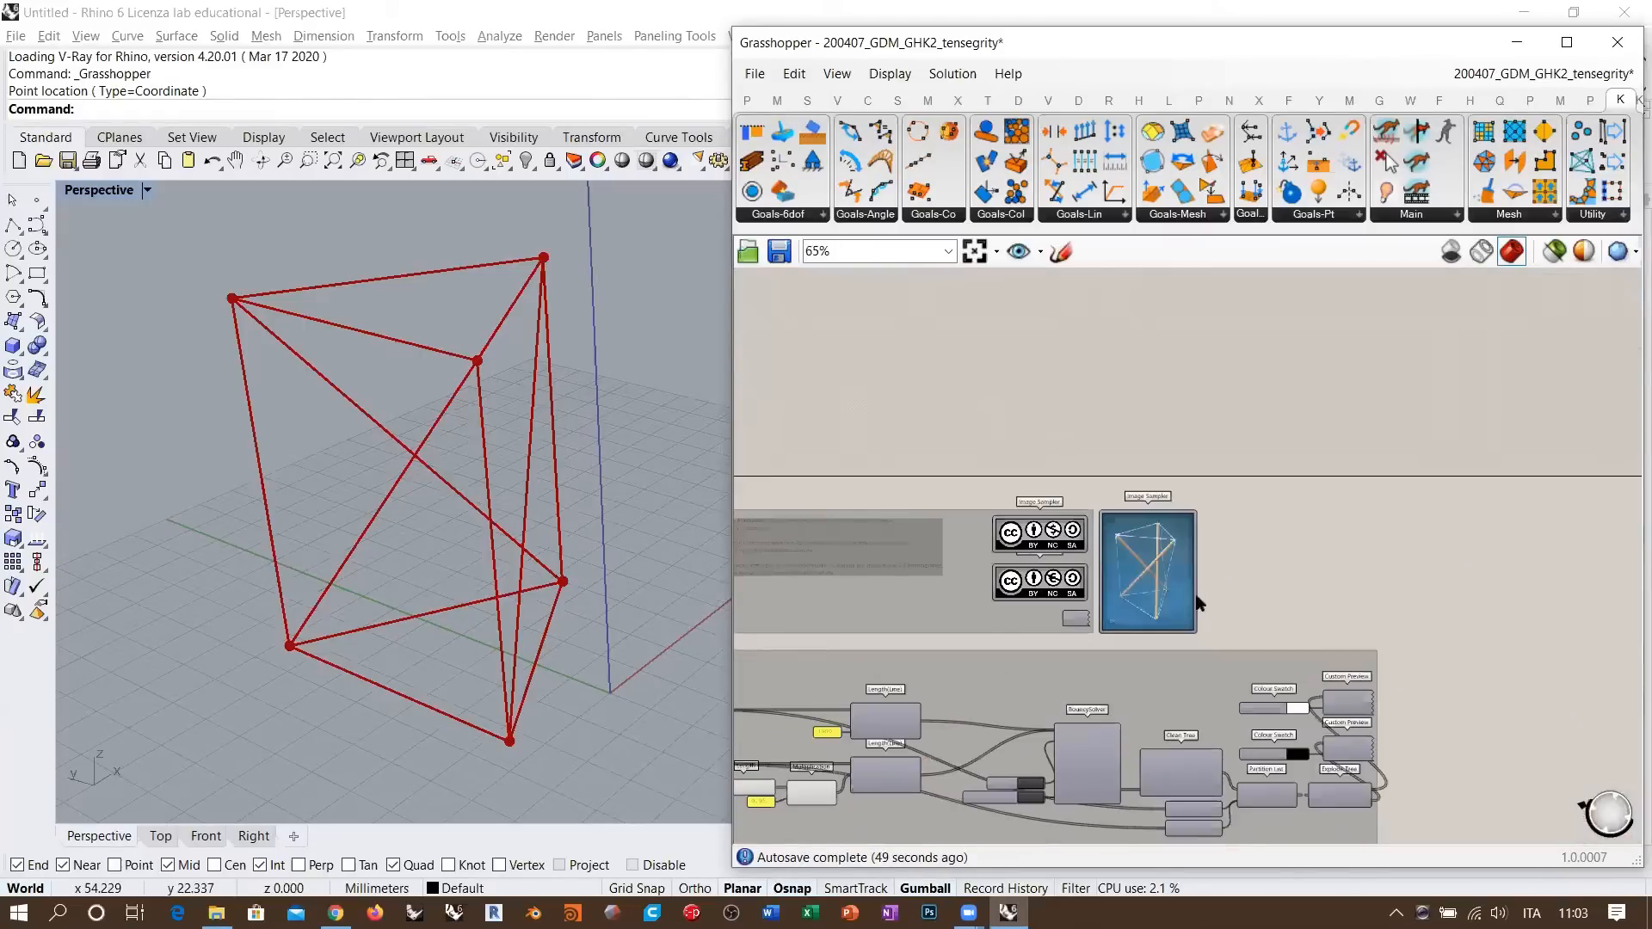
{"action": "scroll", "coordinate": [1200, 602], "scroll_direction": "up", "scroll_amount": 4}
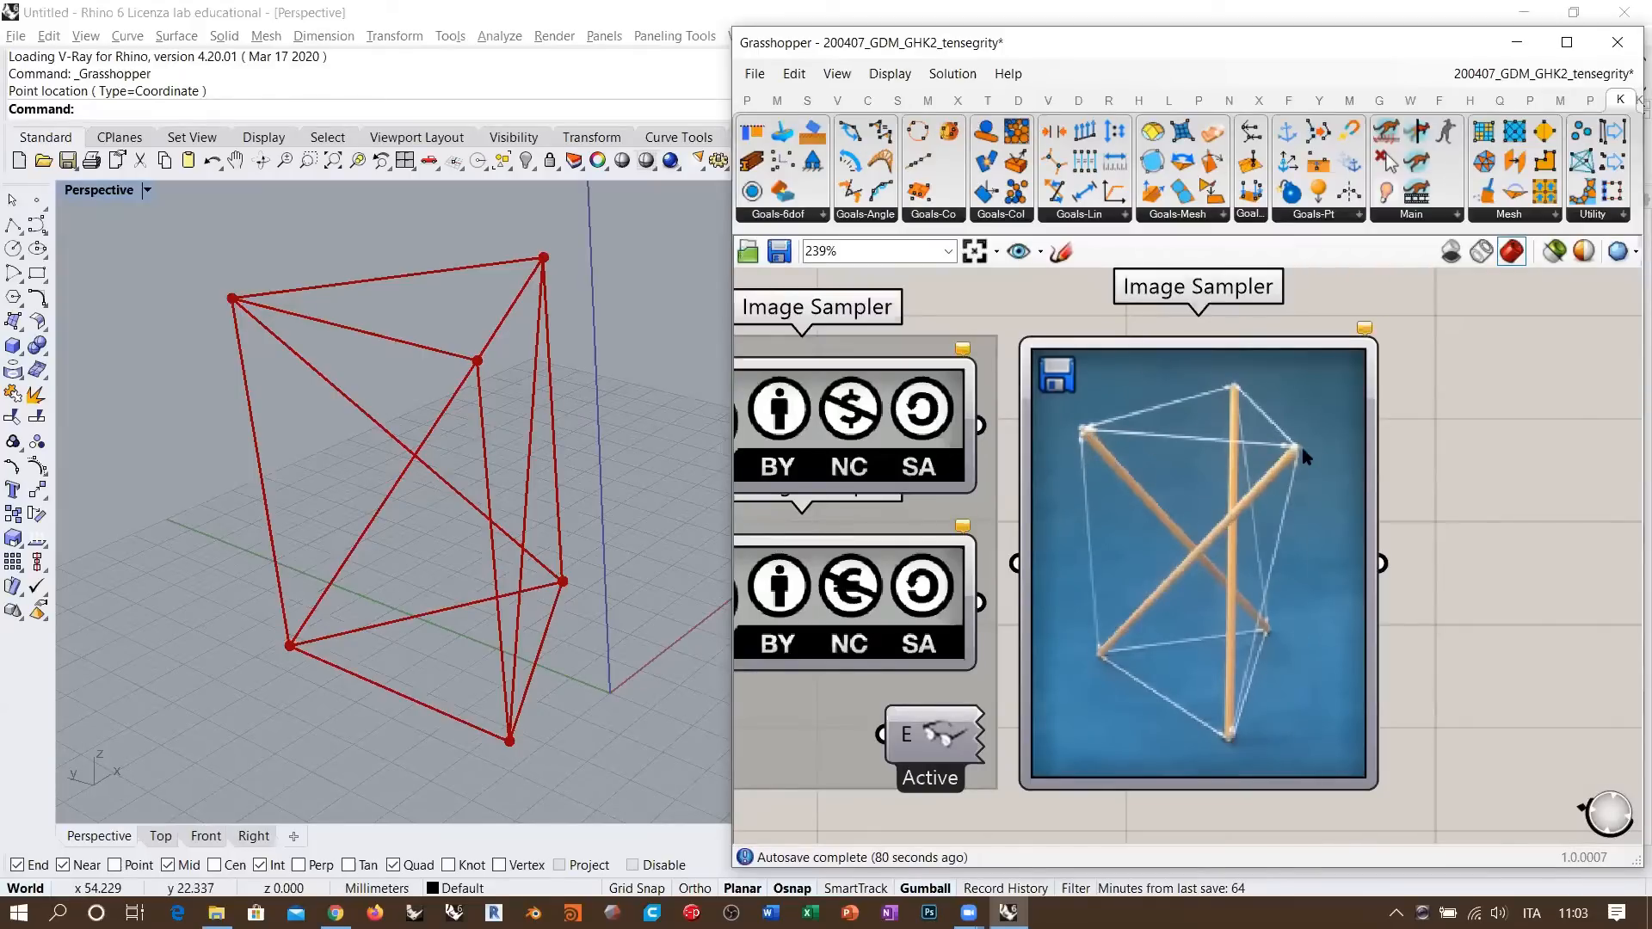
{"action": "right_click_drag", "start_coordinate": [1179, 440], "coordinate": [1039, 478]}
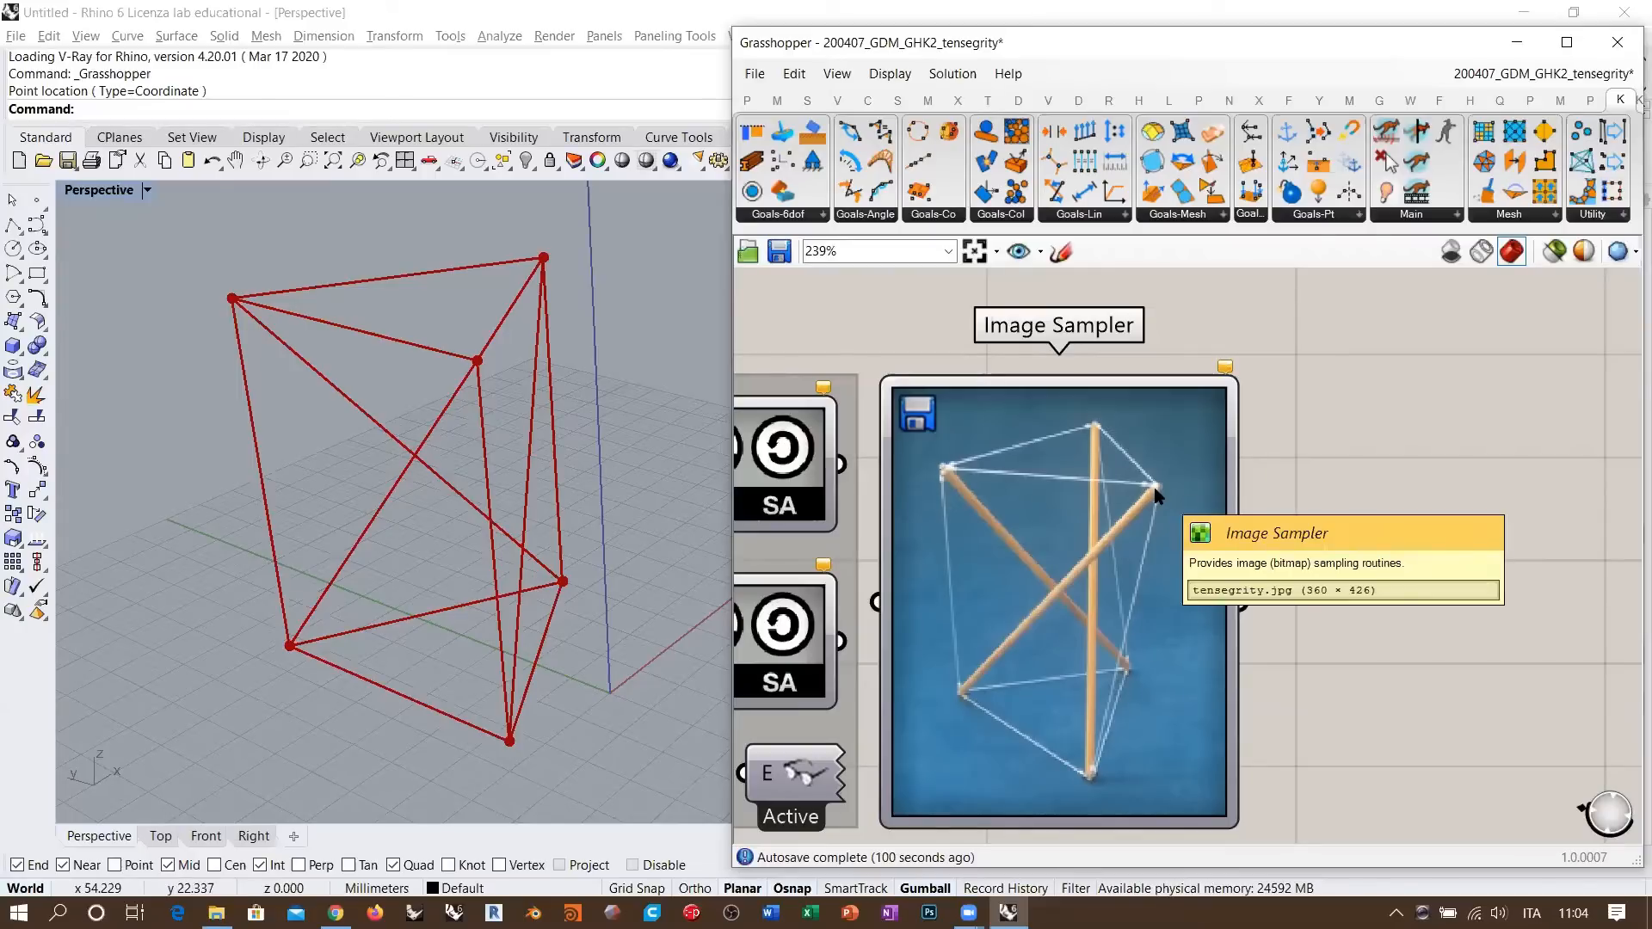
- Return to the load, anchor and spring goals and inspect the structure in the Rhino perspective view
{"action": "scroll", "coordinate": [1415, 423], "scroll_direction": "down", "scroll_amount": 5}
{"action": "scroll", "coordinate": [1344, 509], "scroll_direction": "down", "scroll_amount": 5}
{"action": "right_click_drag", "start_coordinate": [912, 563], "coordinate": [1353, 524]}
{"action": "scroll", "coordinate": [1133, 524], "scroll_direction": "up", "scroll_amount": 1}
{"action": "right_click_drag", "start_coordinate": [1028, 505], "coordinate": [1424, 540]}
{"action": "scroll", "coordinate": [1221, 530], "scroll_direction": "up", "scroll_amount": 3}
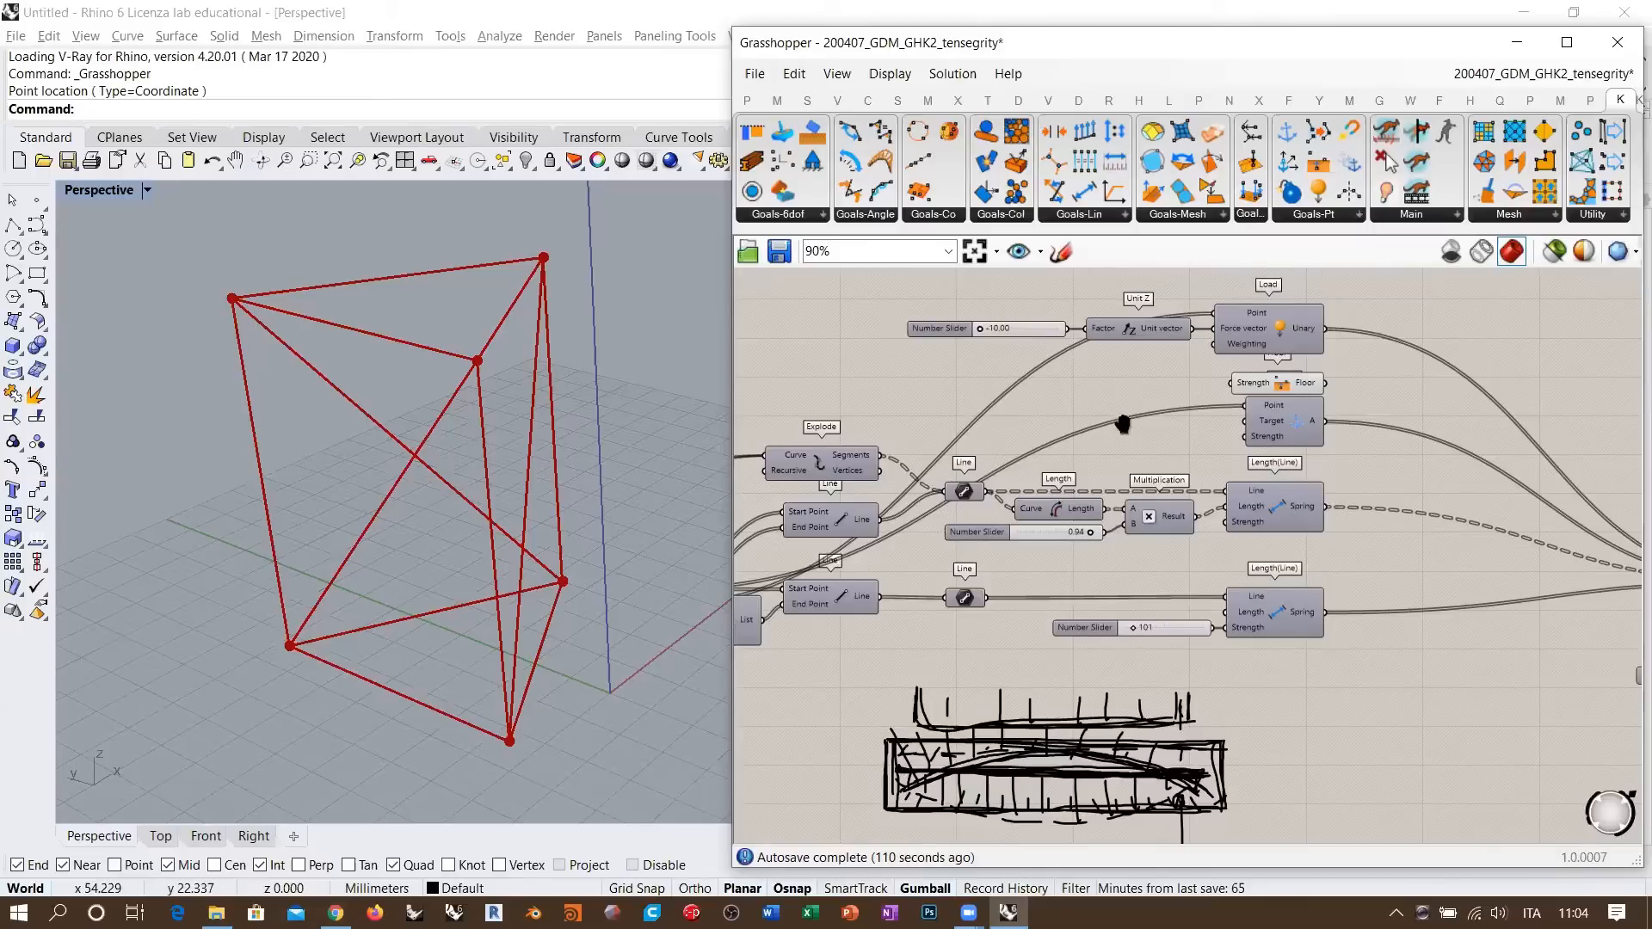
{"action": "scroll", "coordinate": [1133, 437], "scroll_direction": "up", "scroll_amount": 3}
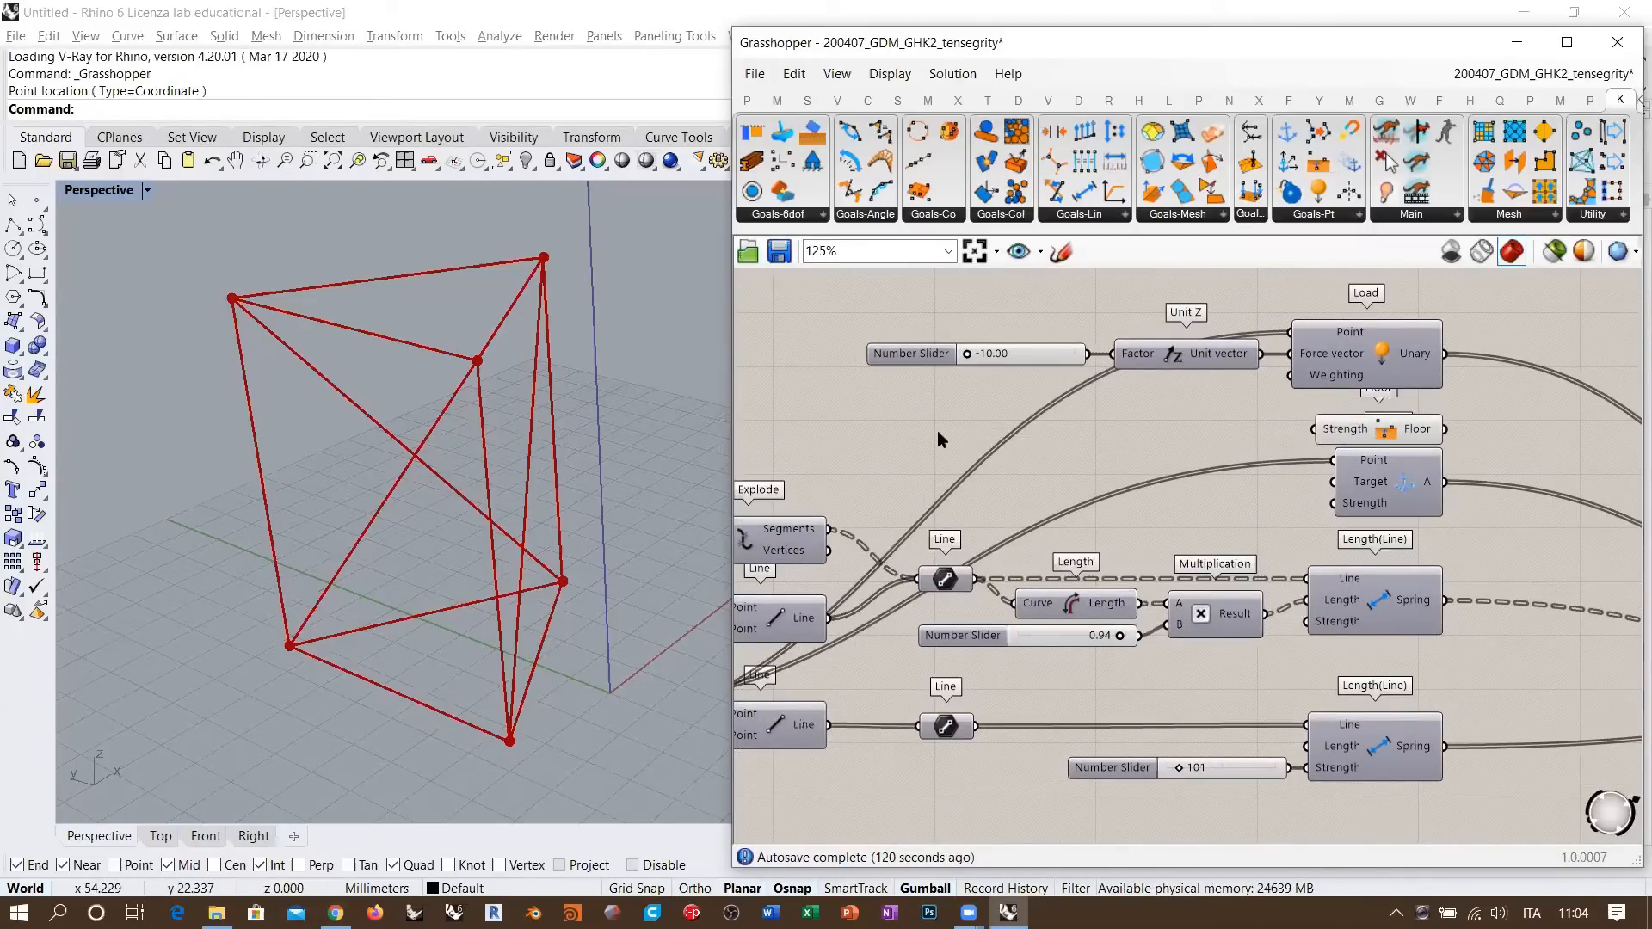
{"action": "right_click_drag", "start_coordinate": [603, 488], "coordinate": [518, 485]}
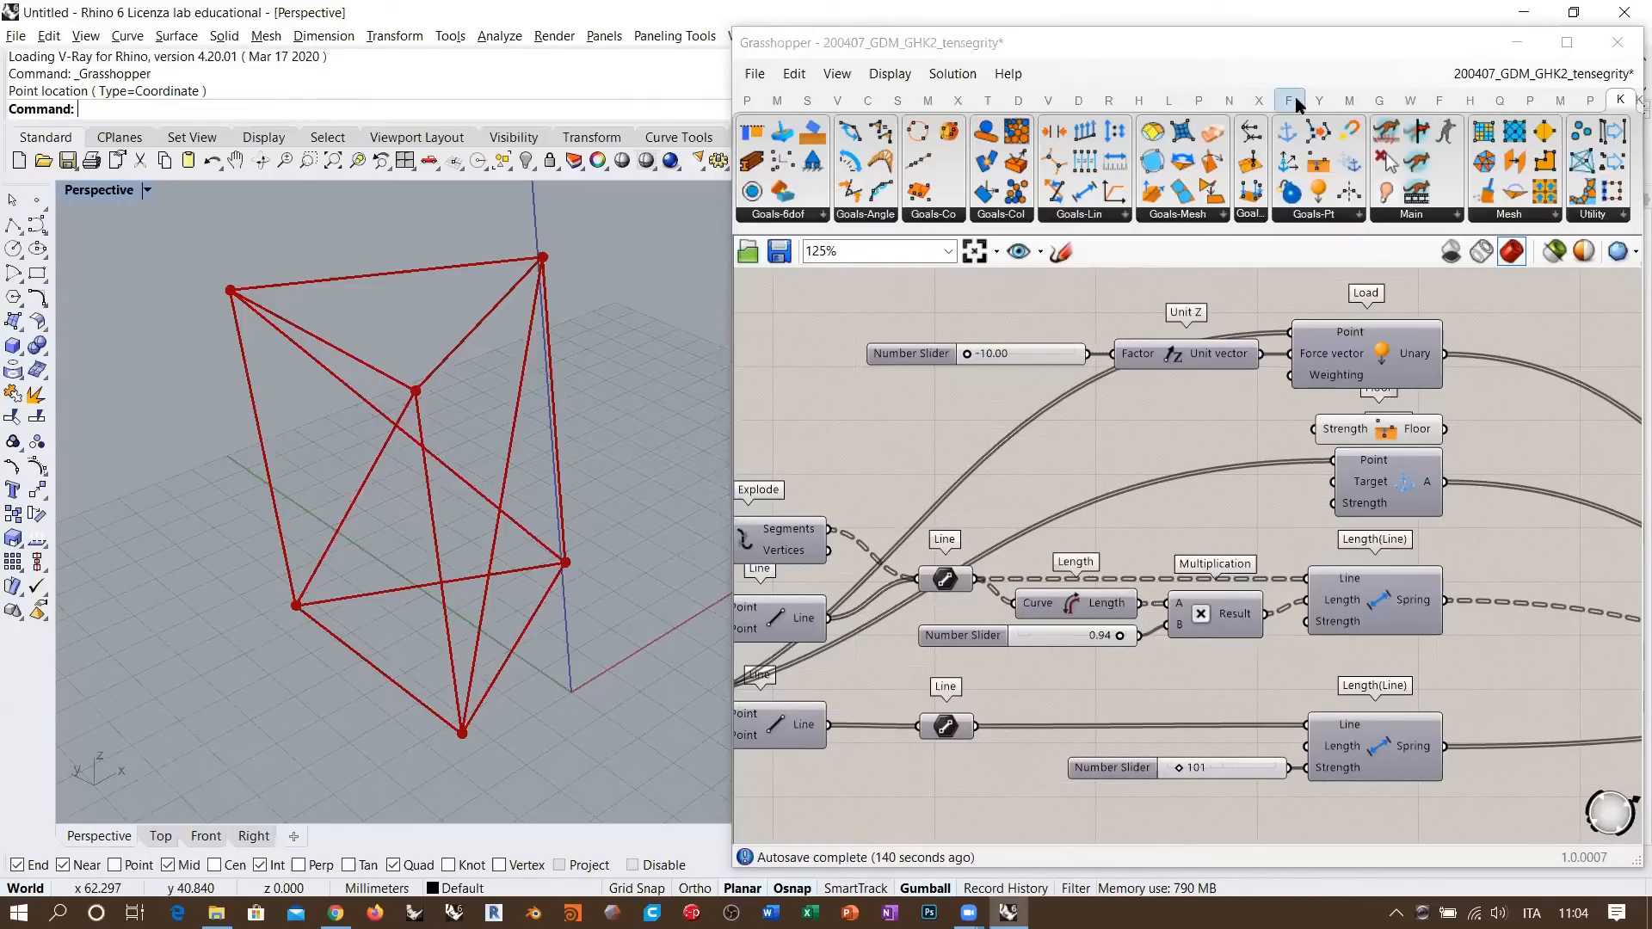
{"action": "left_click", "coordinate": [1040, 435]}
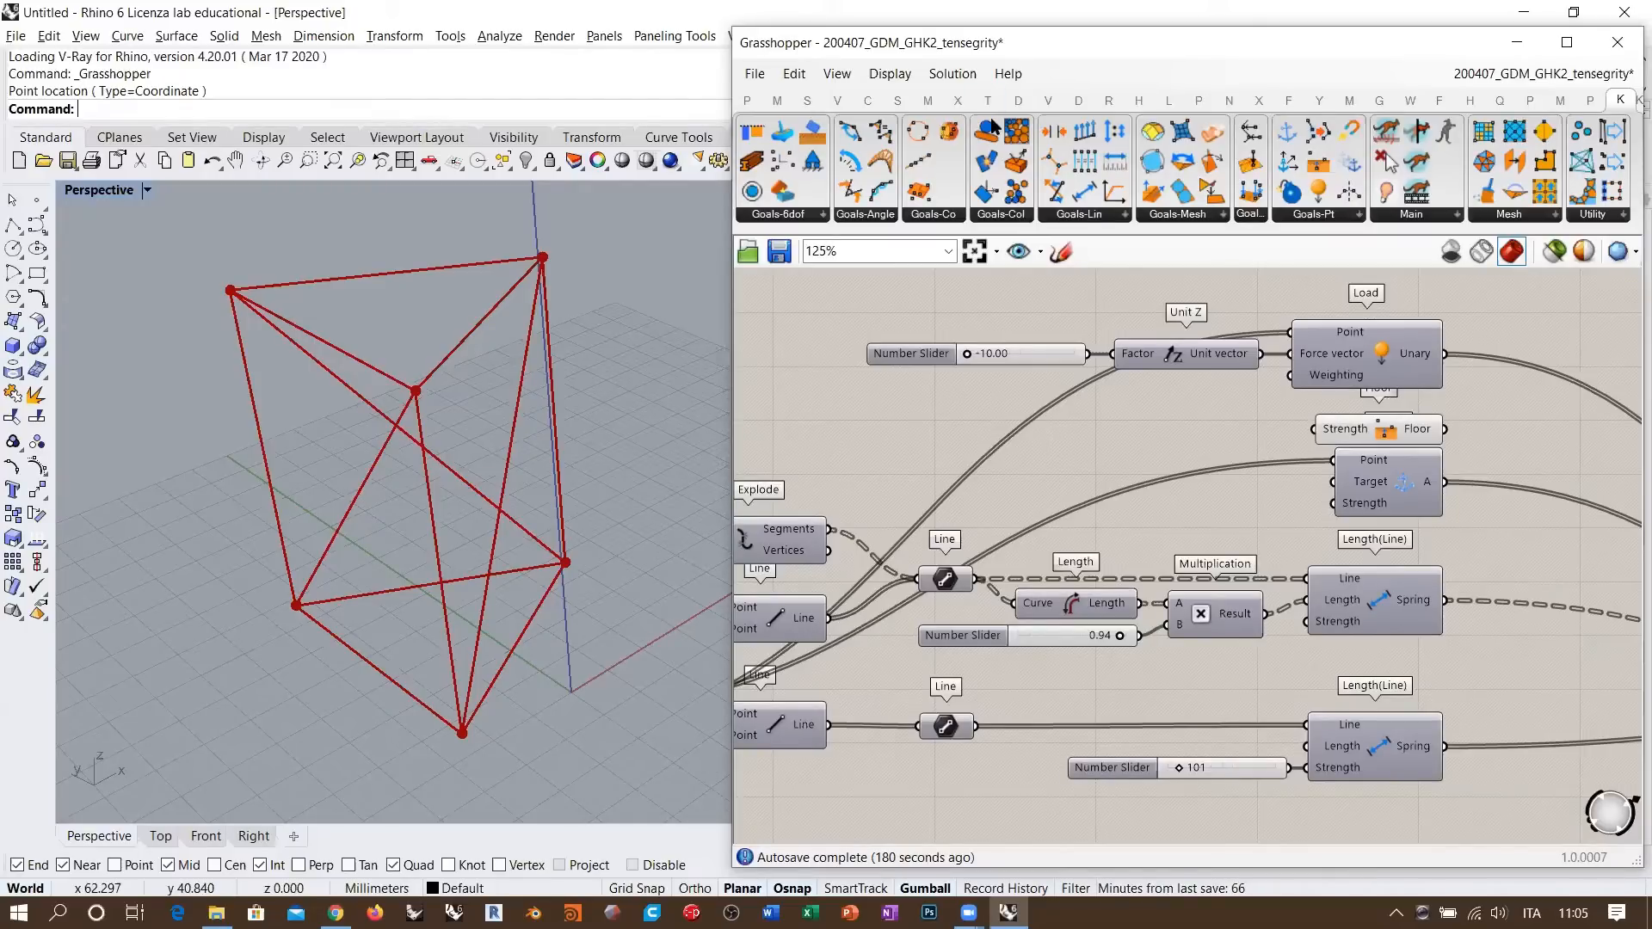
{"action": "right_click", "coordinate": [1155, 447]}
{"action": "right_click", "coordinate": [1159, 441]}
{"action": "right_click_drag", "start_coordinate": [1160, 441], "coordinate": [1160, 440]}
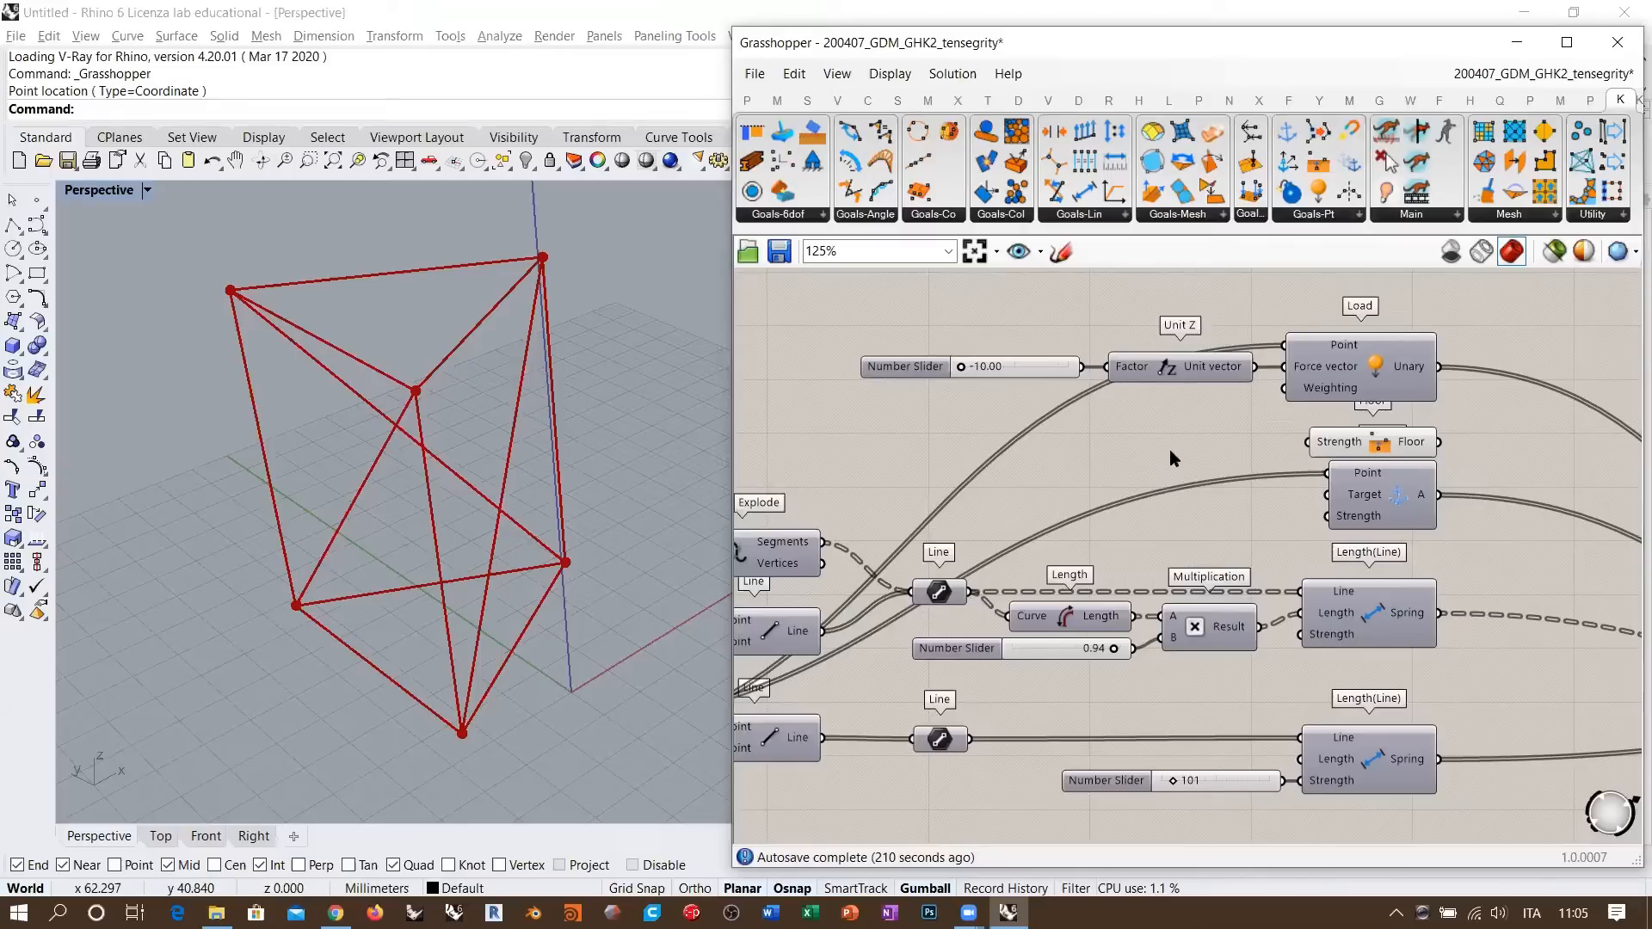
- Compare the load factor slider with the length multiplier slider and the Strength input of the upper Length(Line) goal
{"action": "left_click", "coordinate": [1026, 372]}
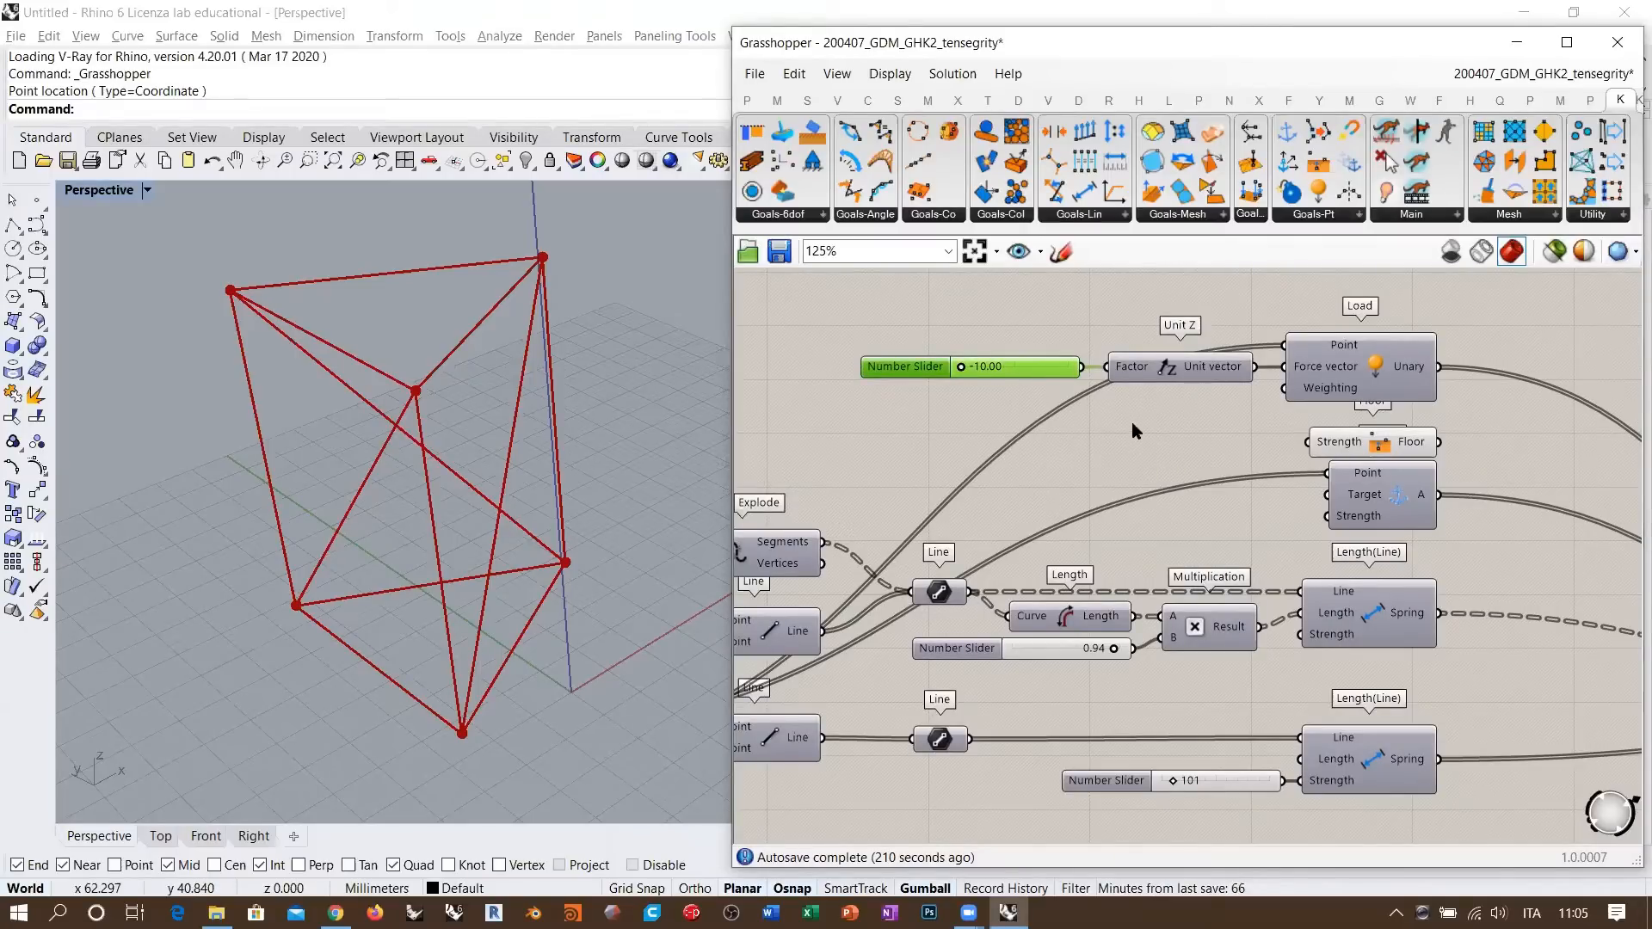
{"action": "left_click", "coordinate": [1349, 607]}
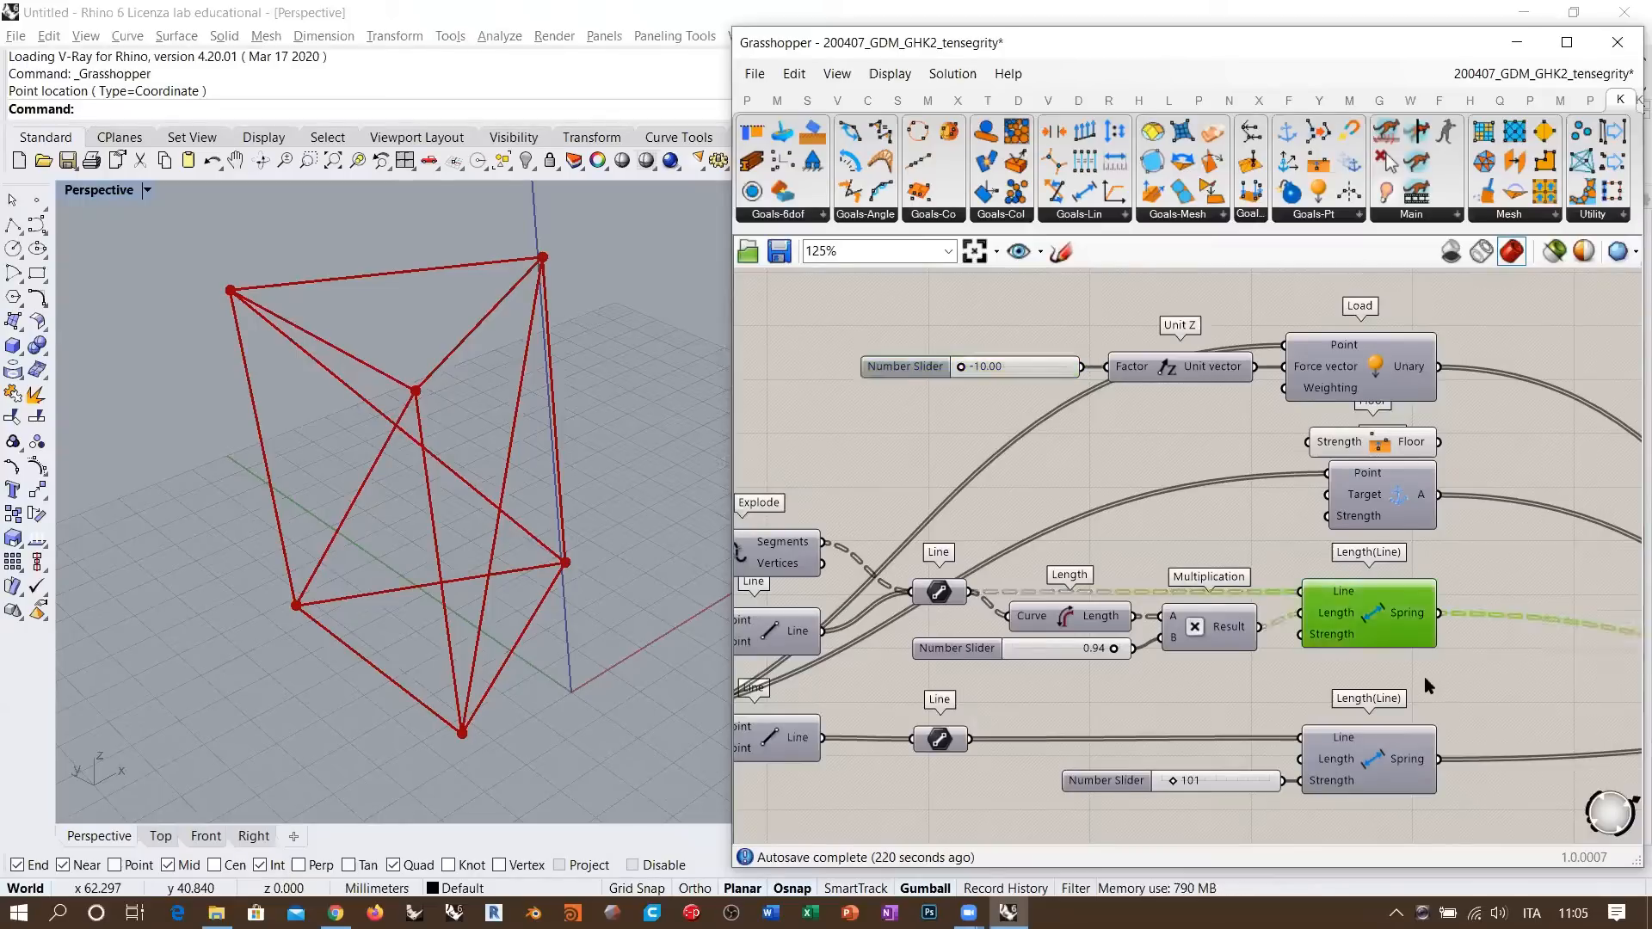
{"action": "left_click", "coordinate": [1034, 370]}
{"action": "left_click", "coordinate": [1119, 451]}
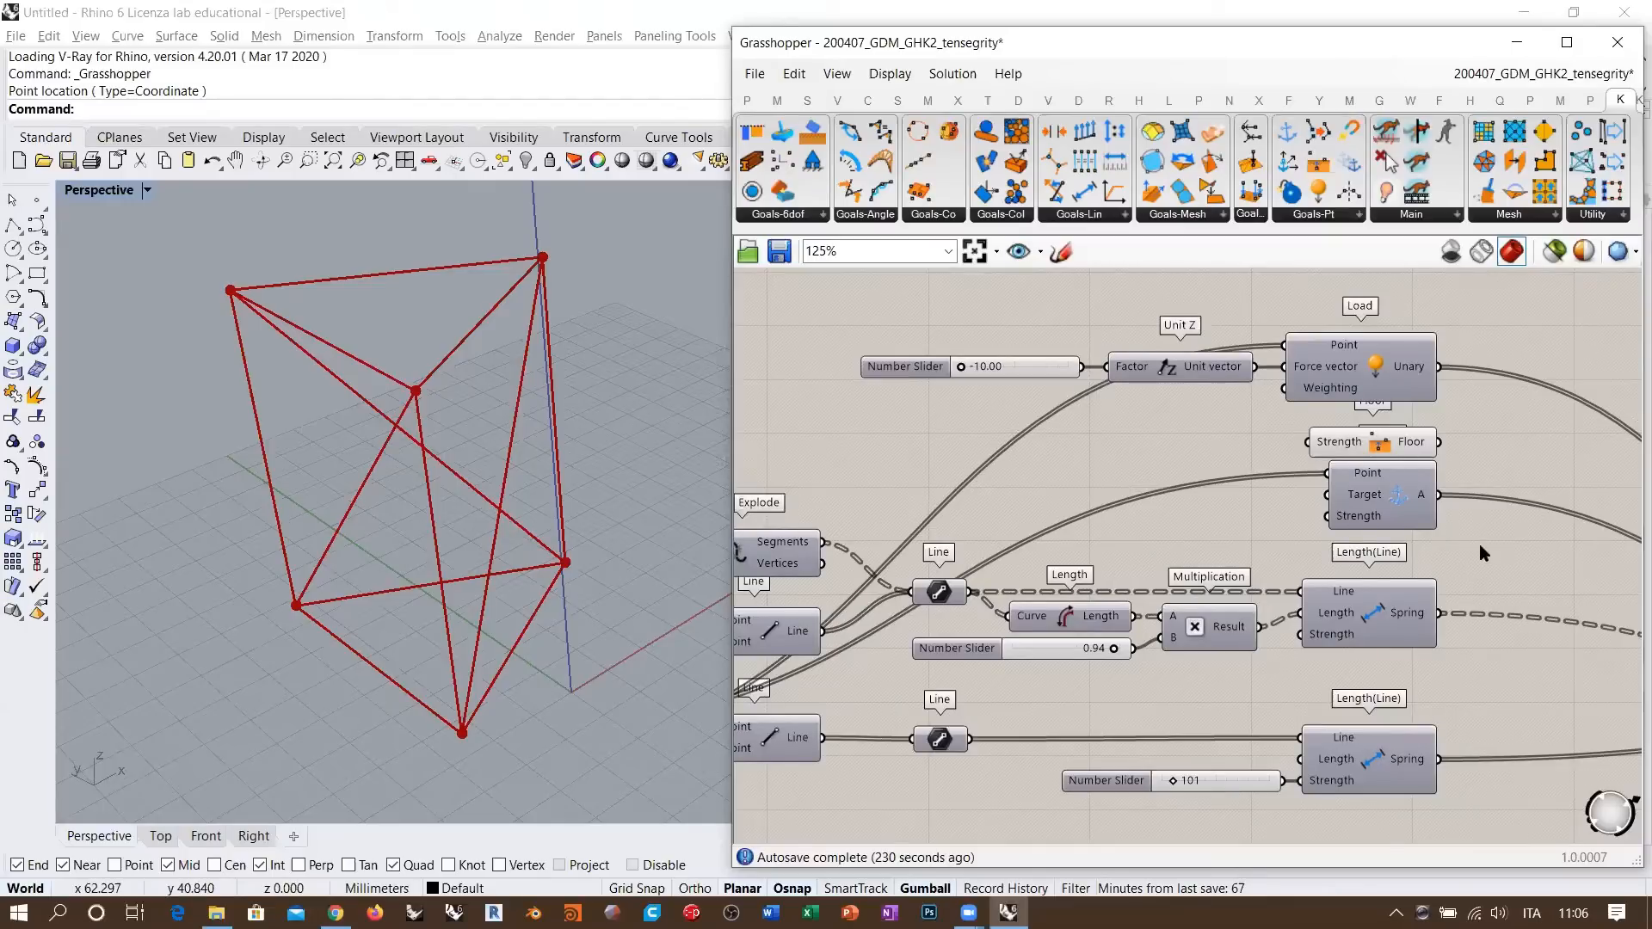
{"action": "left_click", "coordinate": [1071, 648]}
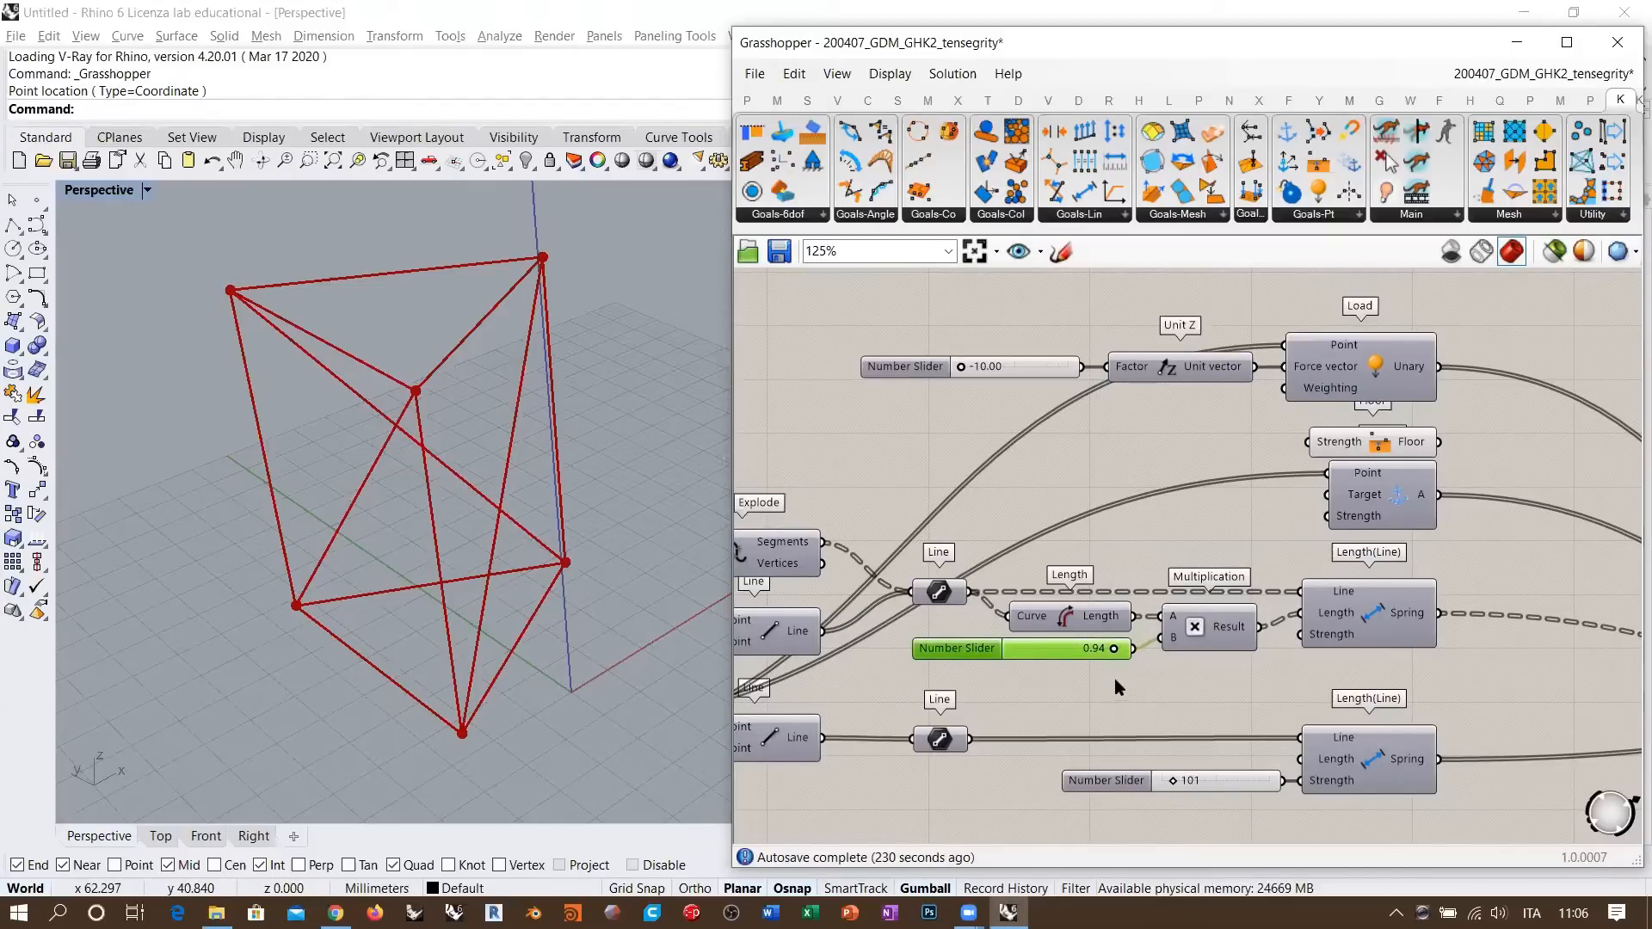
{"action": "left_click", "coordinate": [936, 413]}
{"action": "left_click", "coordinate": [913, 372]}
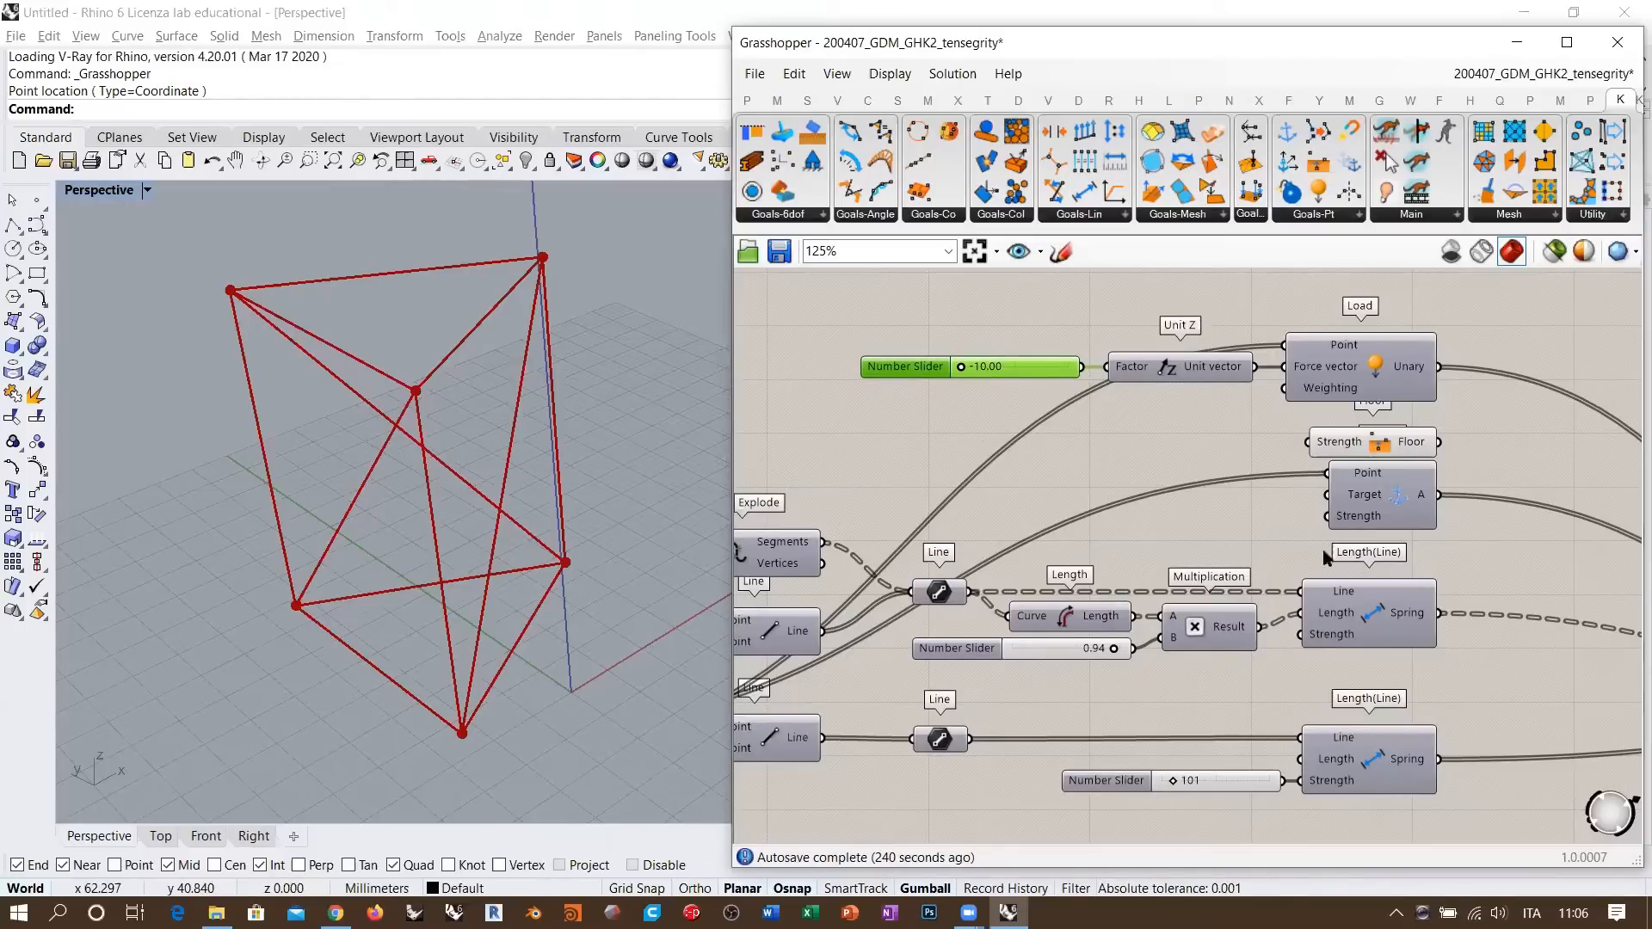
{"action": "mouse_move", "coordinate": [1322, 634]}
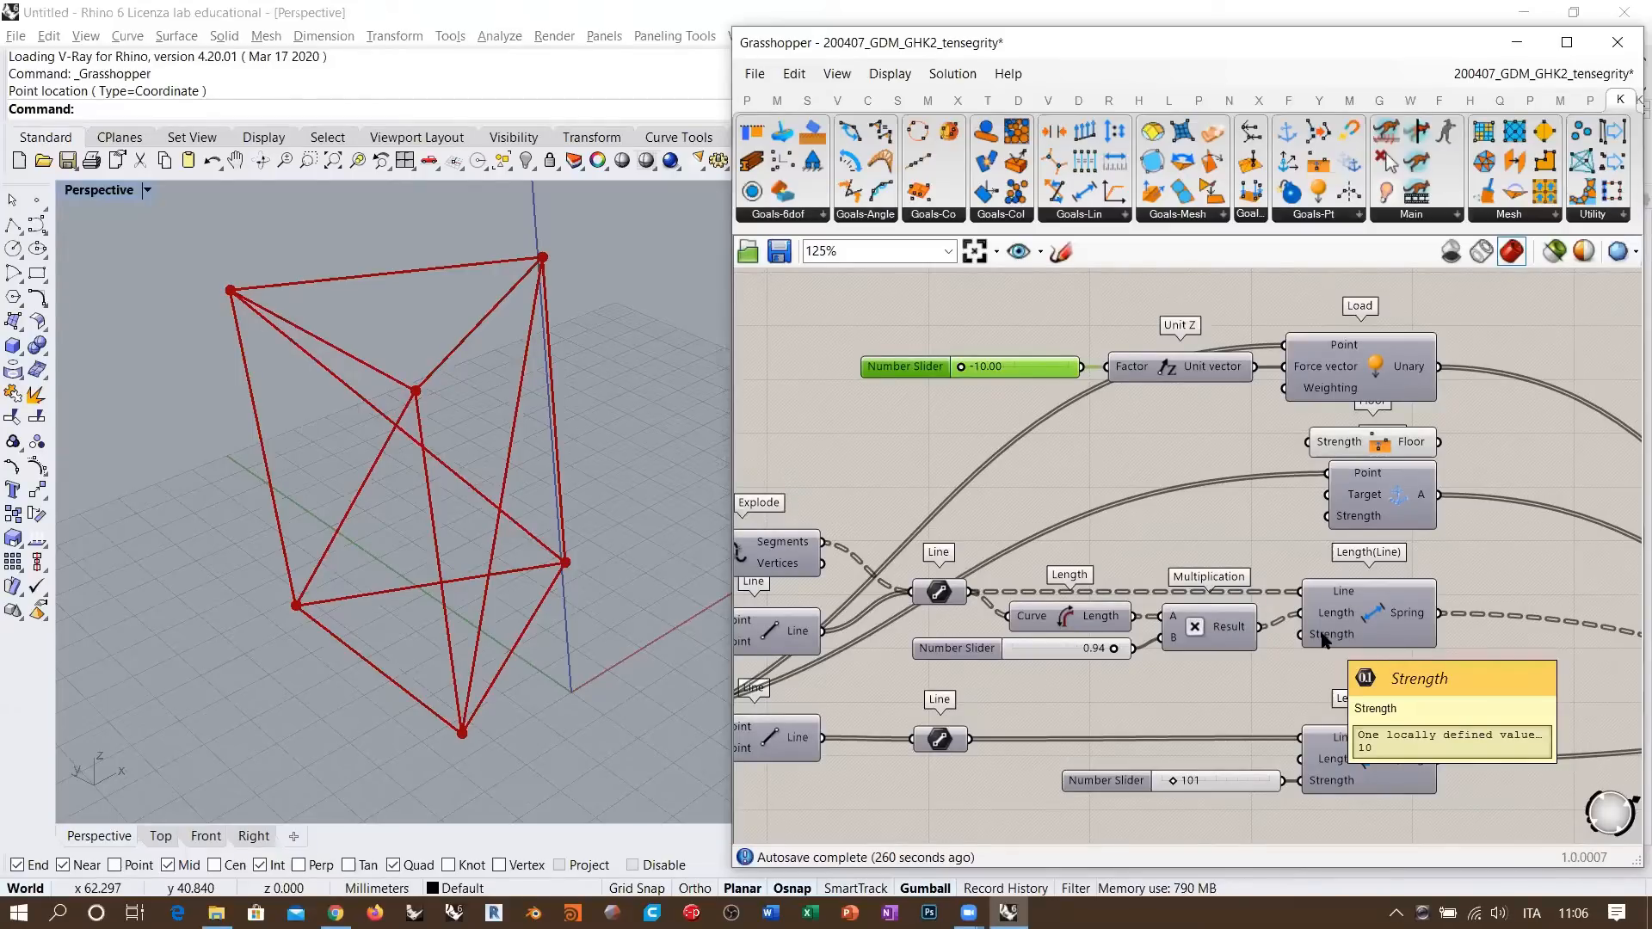
{"action": "left_click", "coordinate": [1241, 529]}
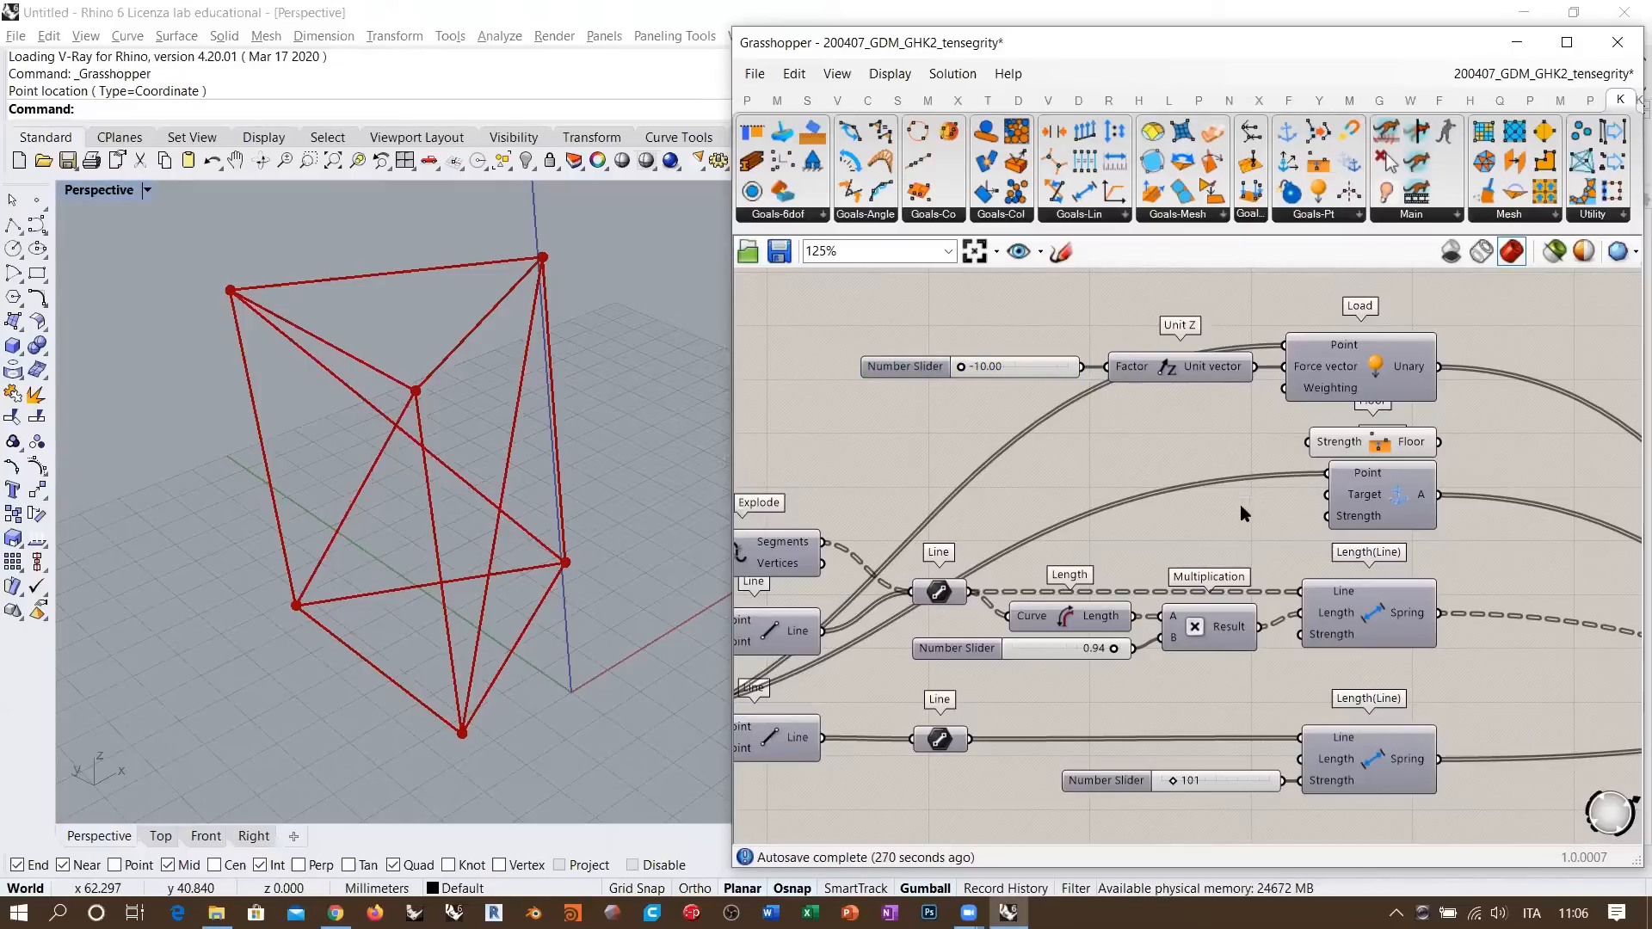
- Inspect the upper nodes of the structure from other angles in relation to the length multiplier slider
{"action": "right_click_drag", "start_coordinate": [369, 501], "coordinate": [520, 373]}
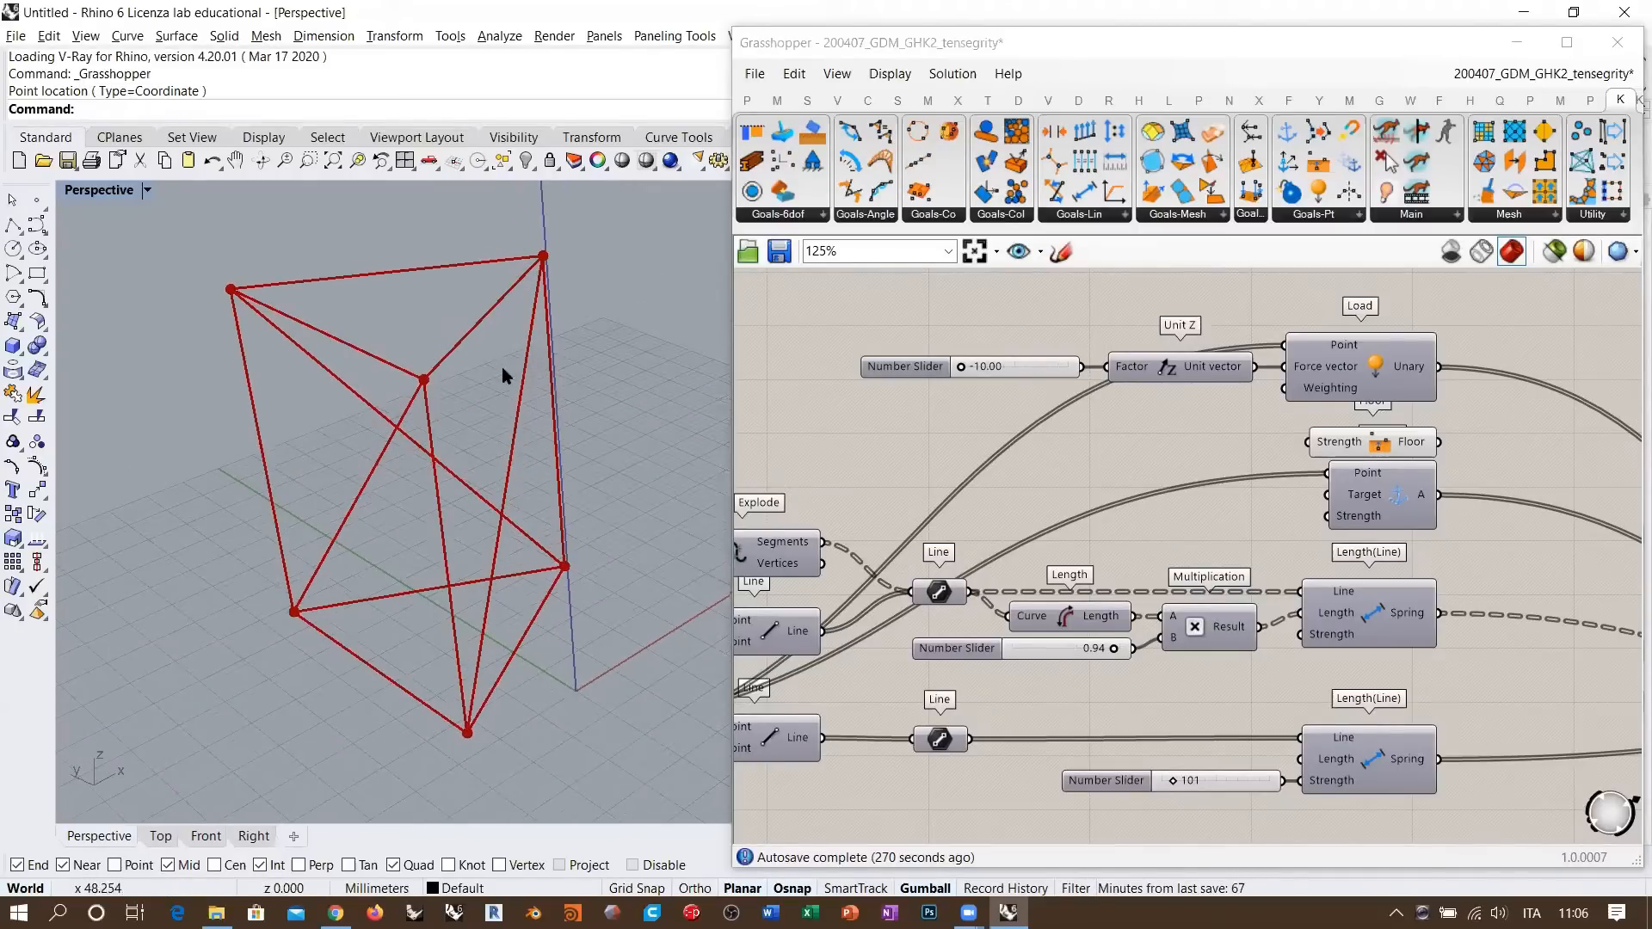
{"action": "left_click", "coordinate": [1078, 647]}
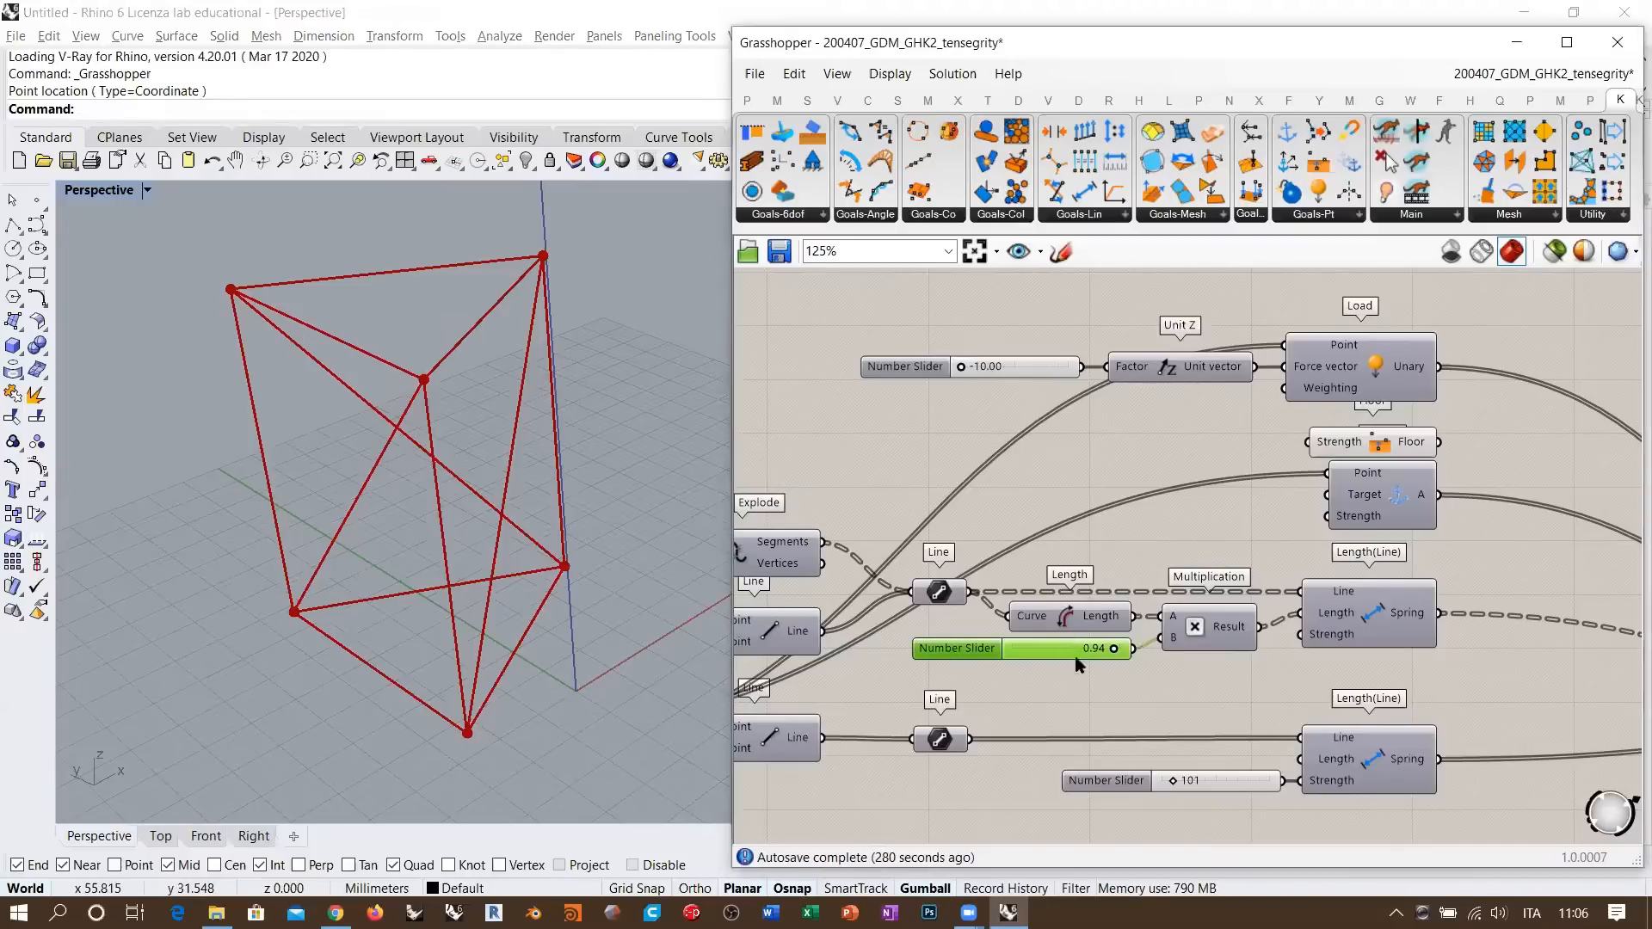
{"action": "left_click", "coordinate": [1086, 476]}
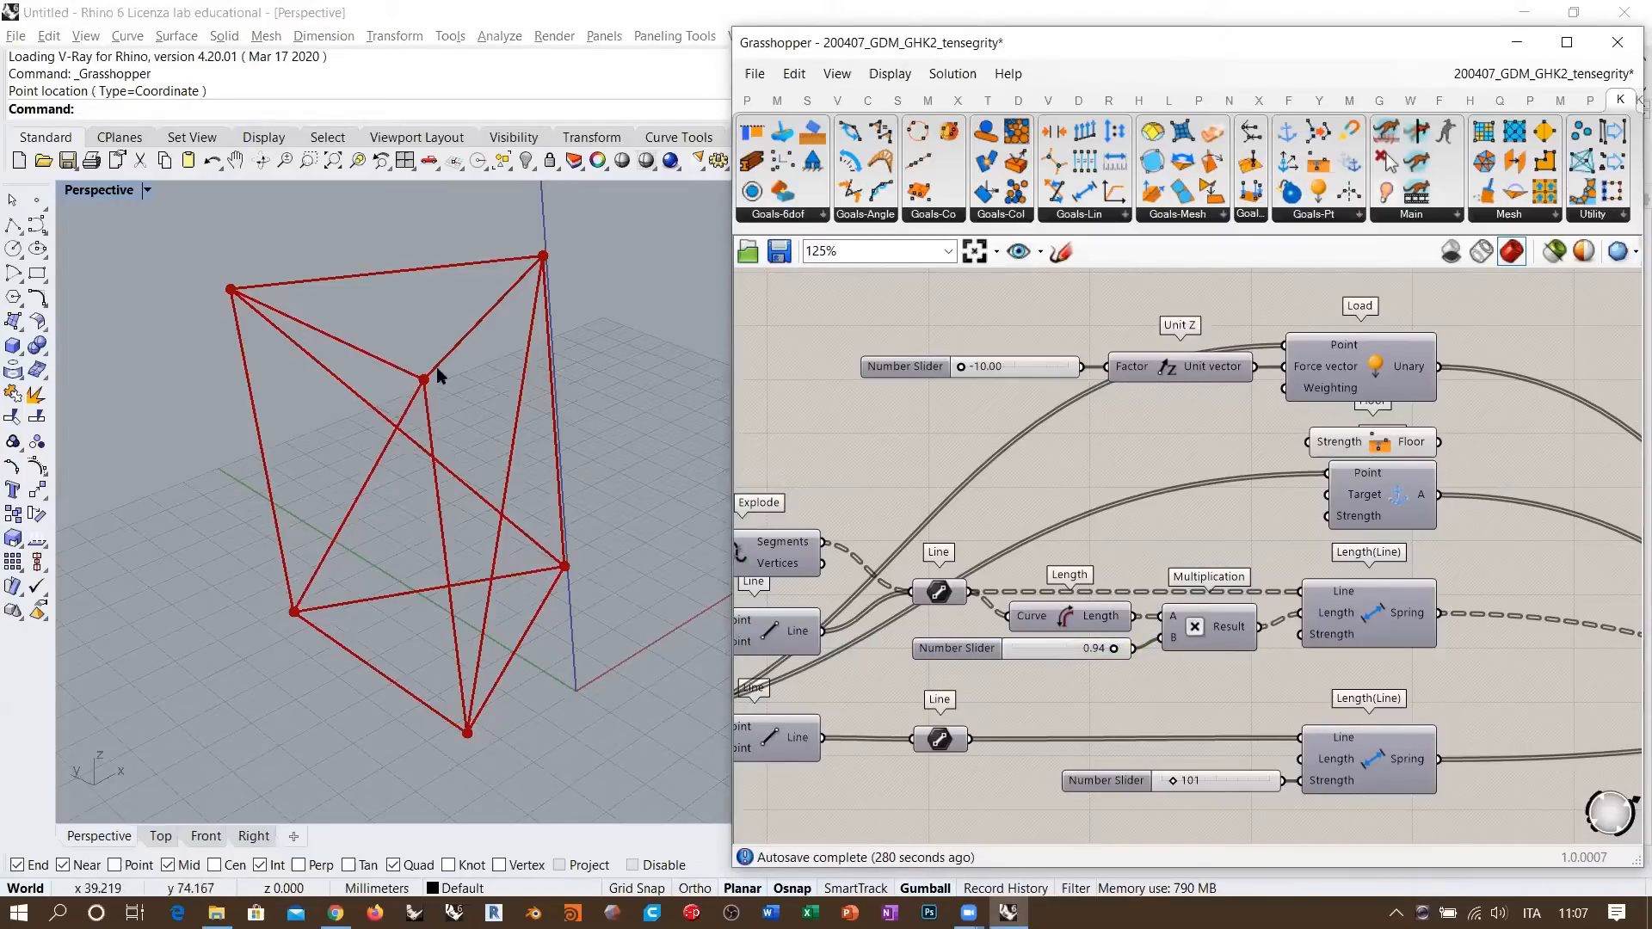
{"action": "right_click_drag", "start_coordinate": [436, 367], "coordinate": [546, 321]}
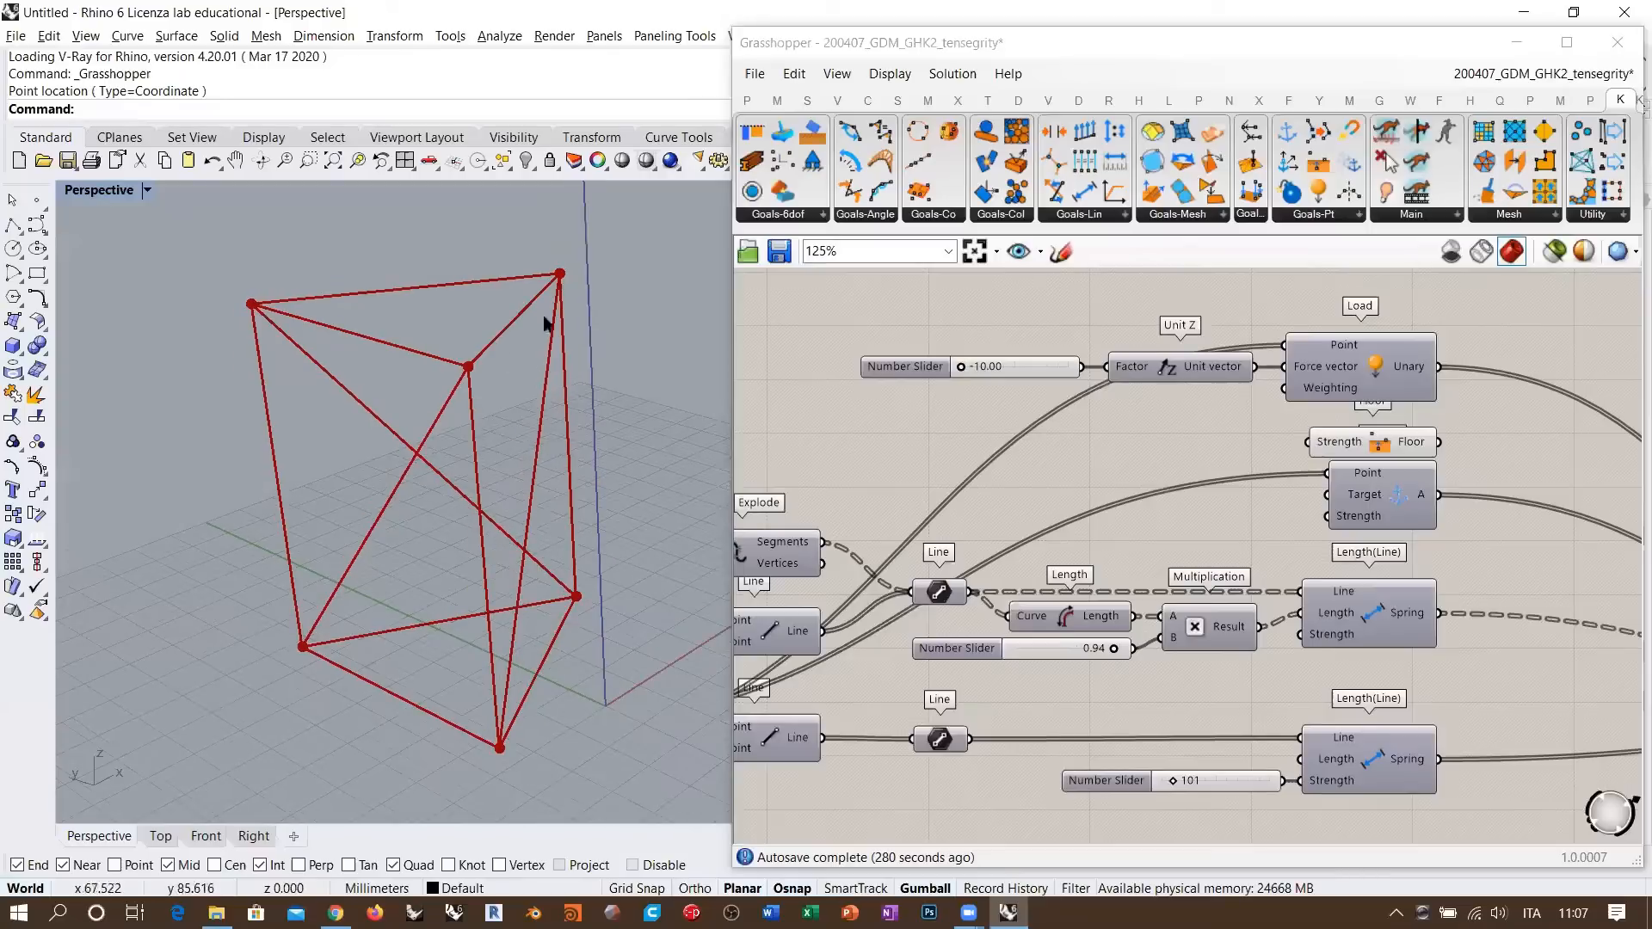
{"action": "left_click", "coordinate": [1134, 446]}
- Review how the load, anchor and Length(Line) goals feed the BouncySolver and how the spring lengths are multiplied
{"action": "scroll", "coordinate": [1134, 446], "scroll_direction": "down", "scroll_amount": 4}
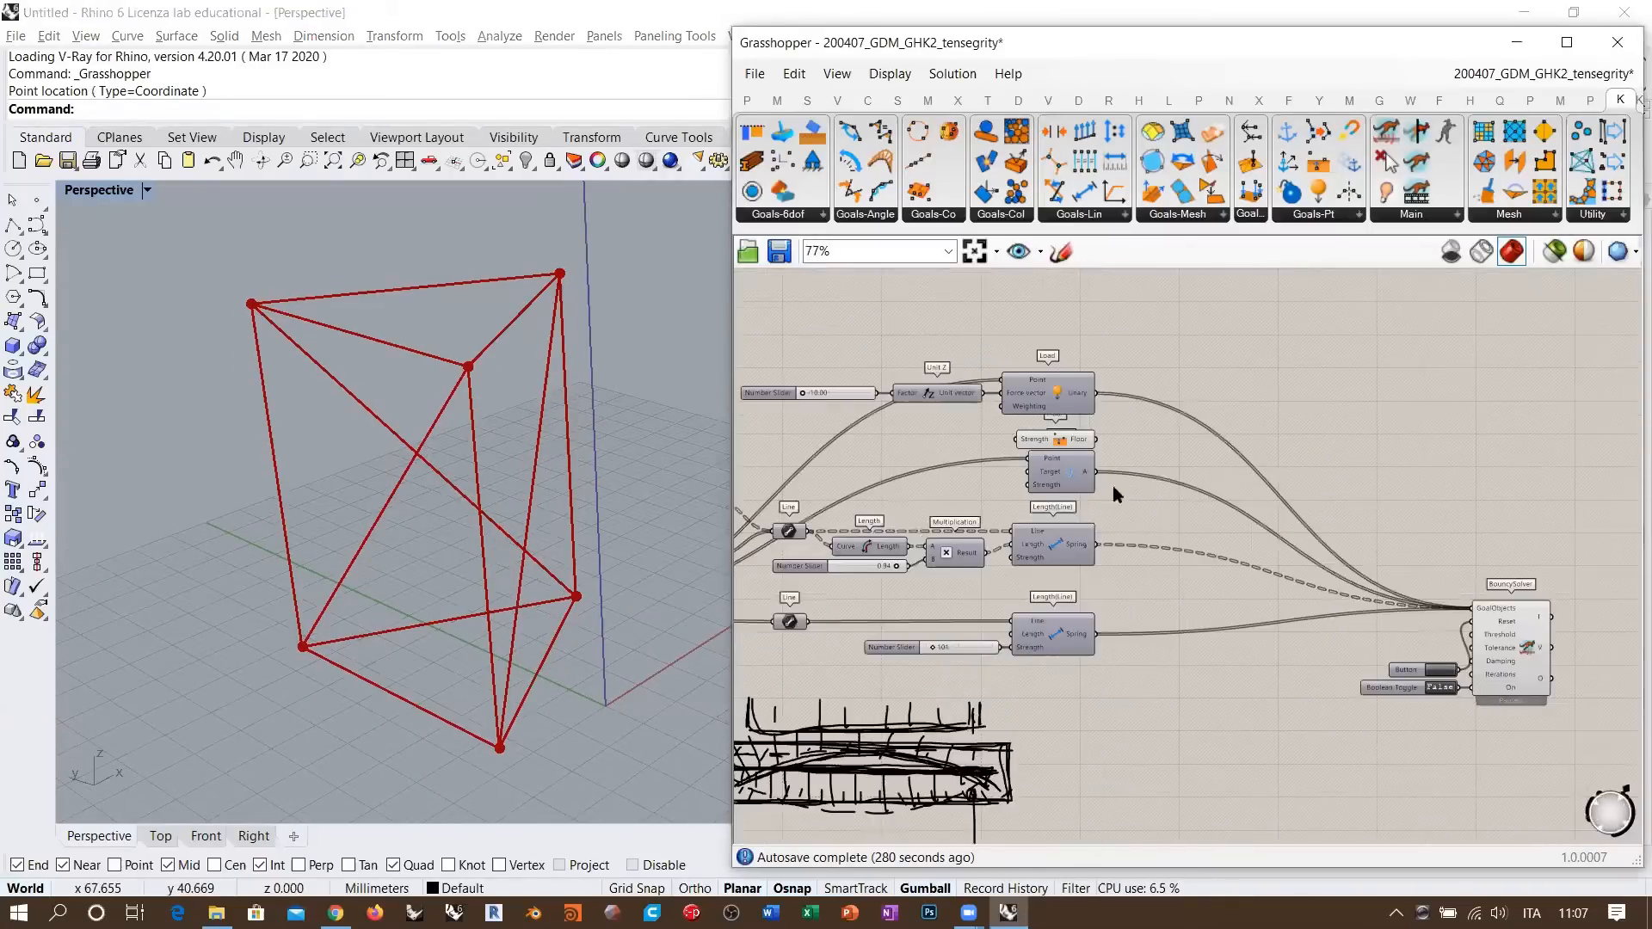
{"action": "scroll", "coordinate": [1060, 516], "scroll_direction": "up", "scroll_amount": 3}
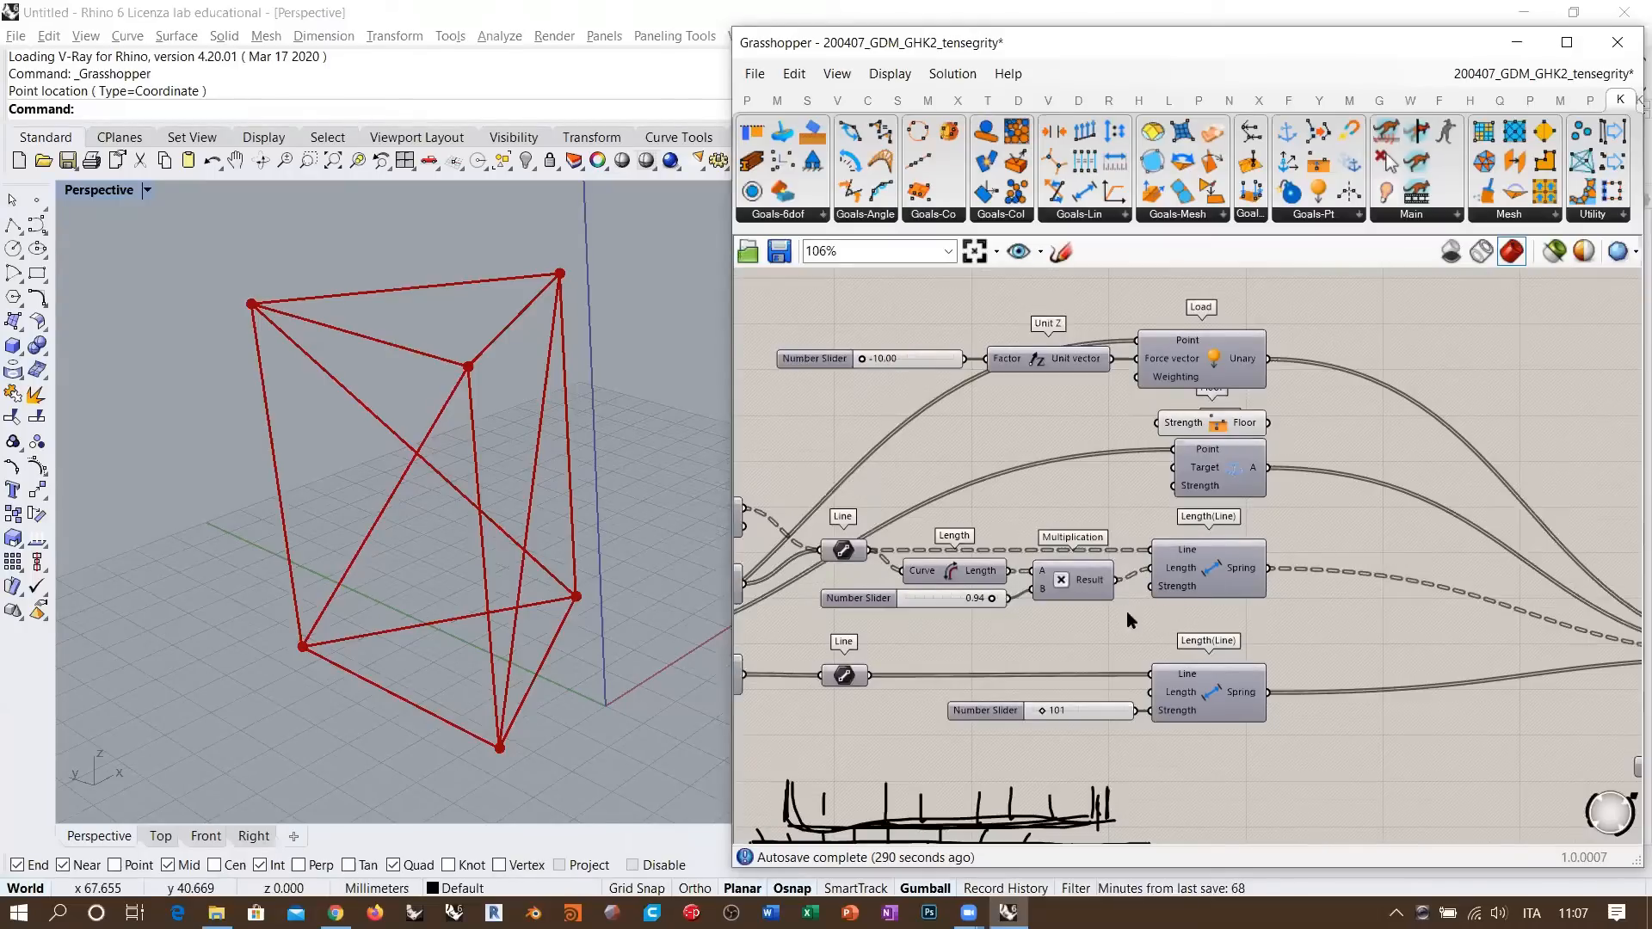
{"action": "right_click_drag", "start_coordinate": [1127, 613], "coordinate": [1202, 604]}
{"action": "scroll", "coordinate": [1212, 555], "scroll_direction": "up", "scroll_amount": 3}
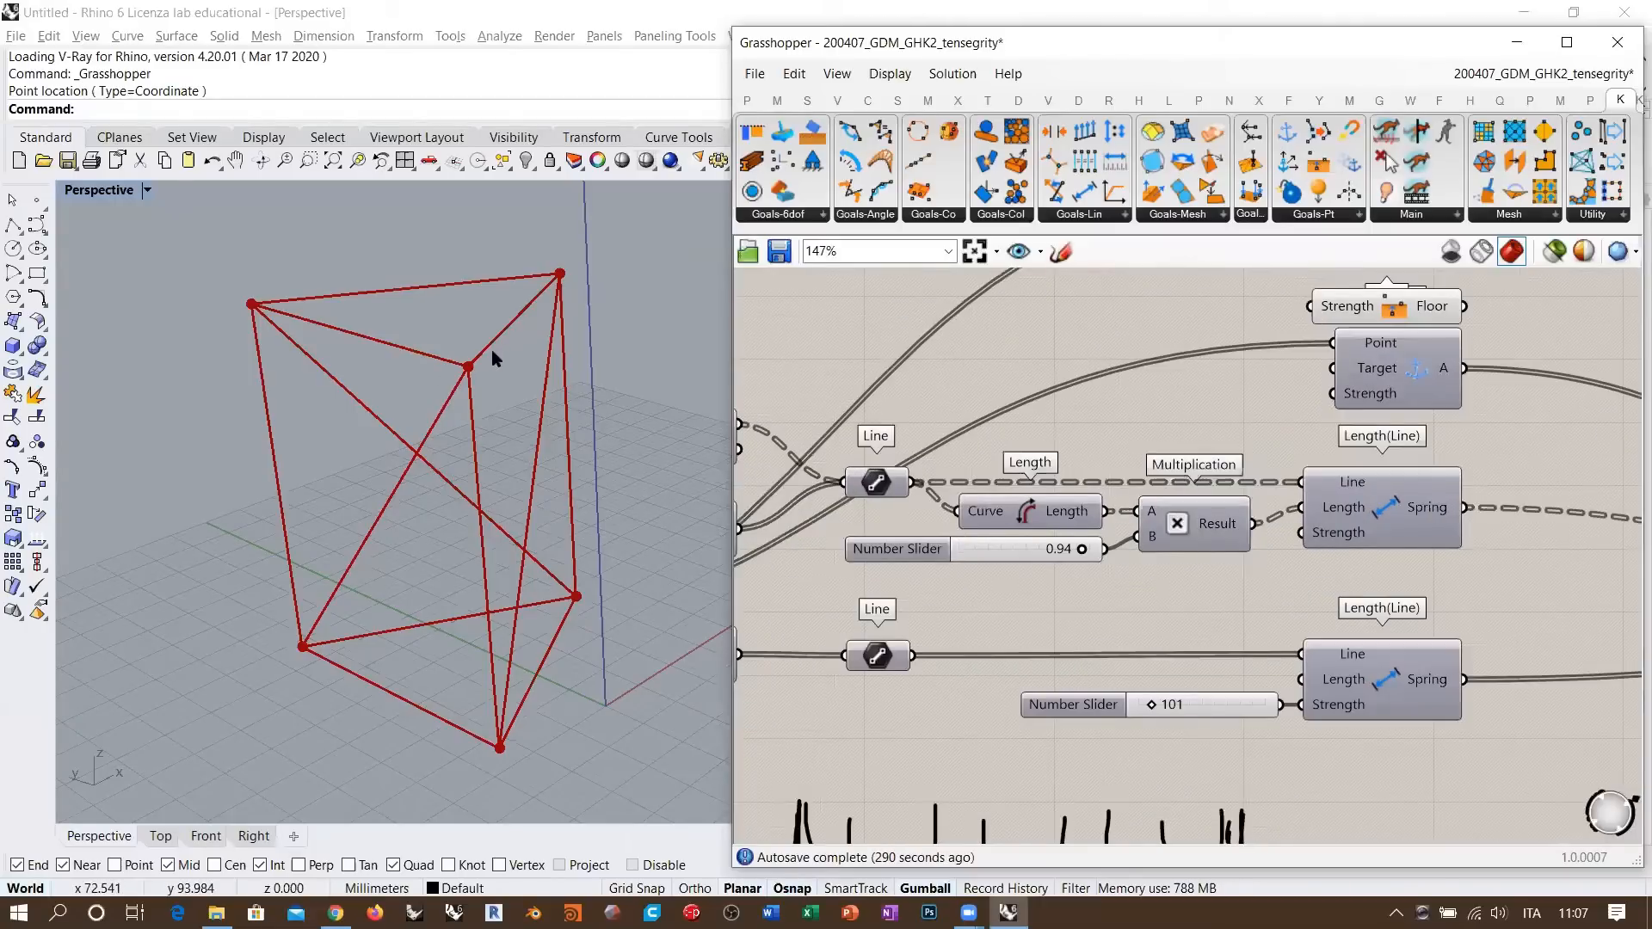
{"action": "right_click_drag", "start_coordinate": [1179, 468], "coordinate": [1215, 518]}
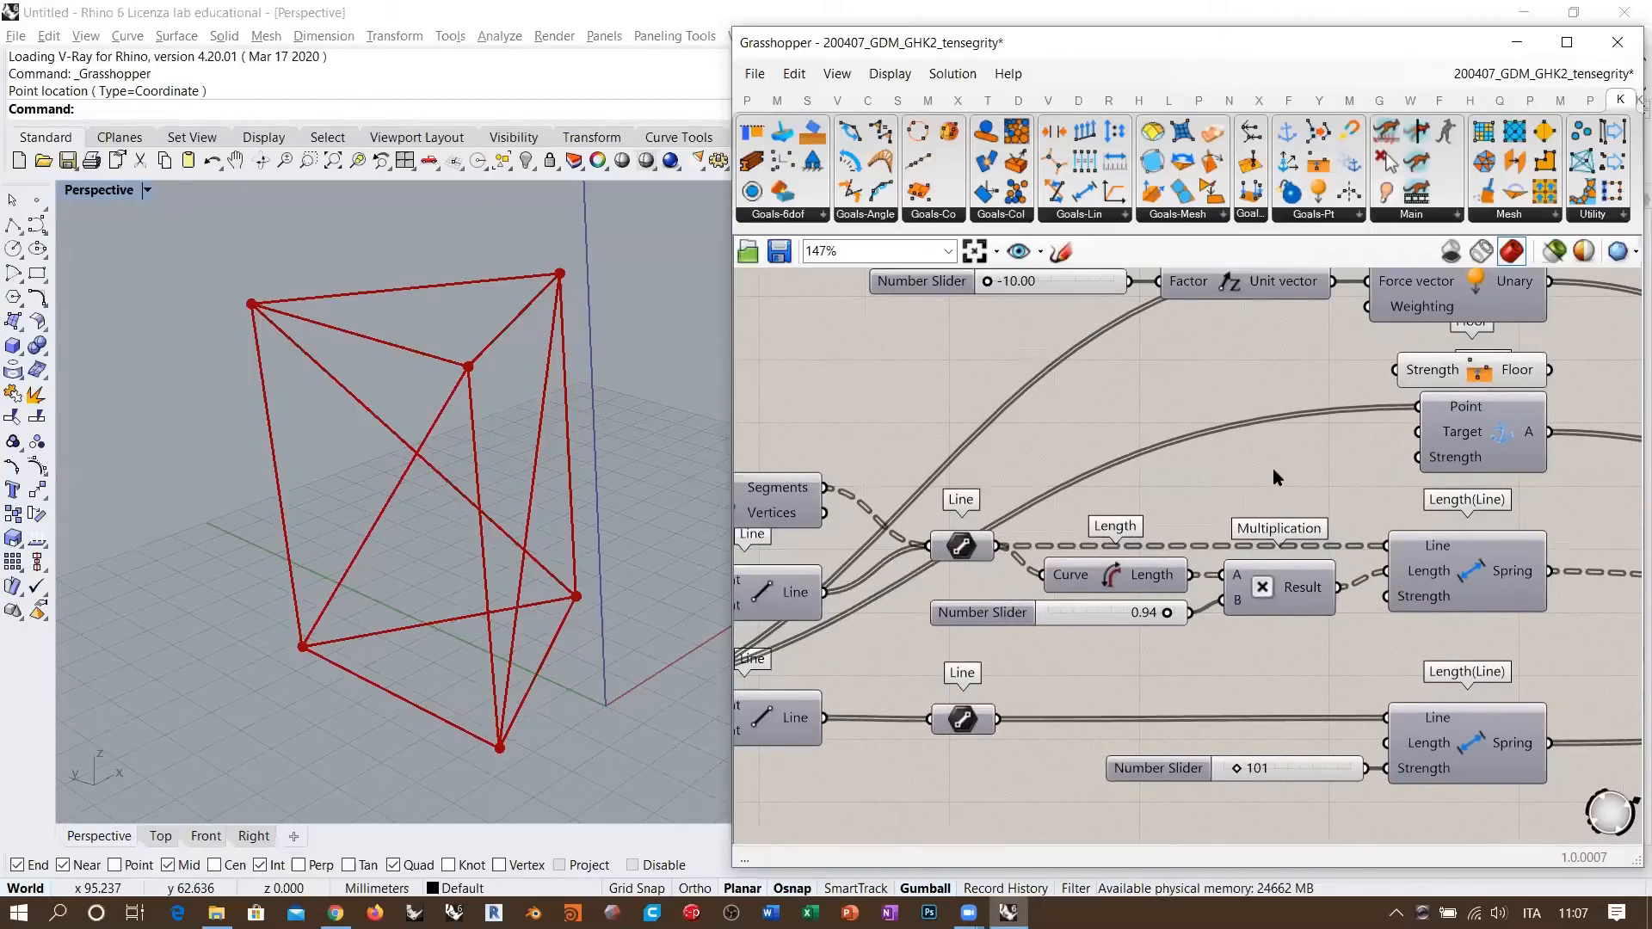
{"action": "right_click_drag", "start_coordinate": [1272, 468], "coordinate": [1212, 517]}
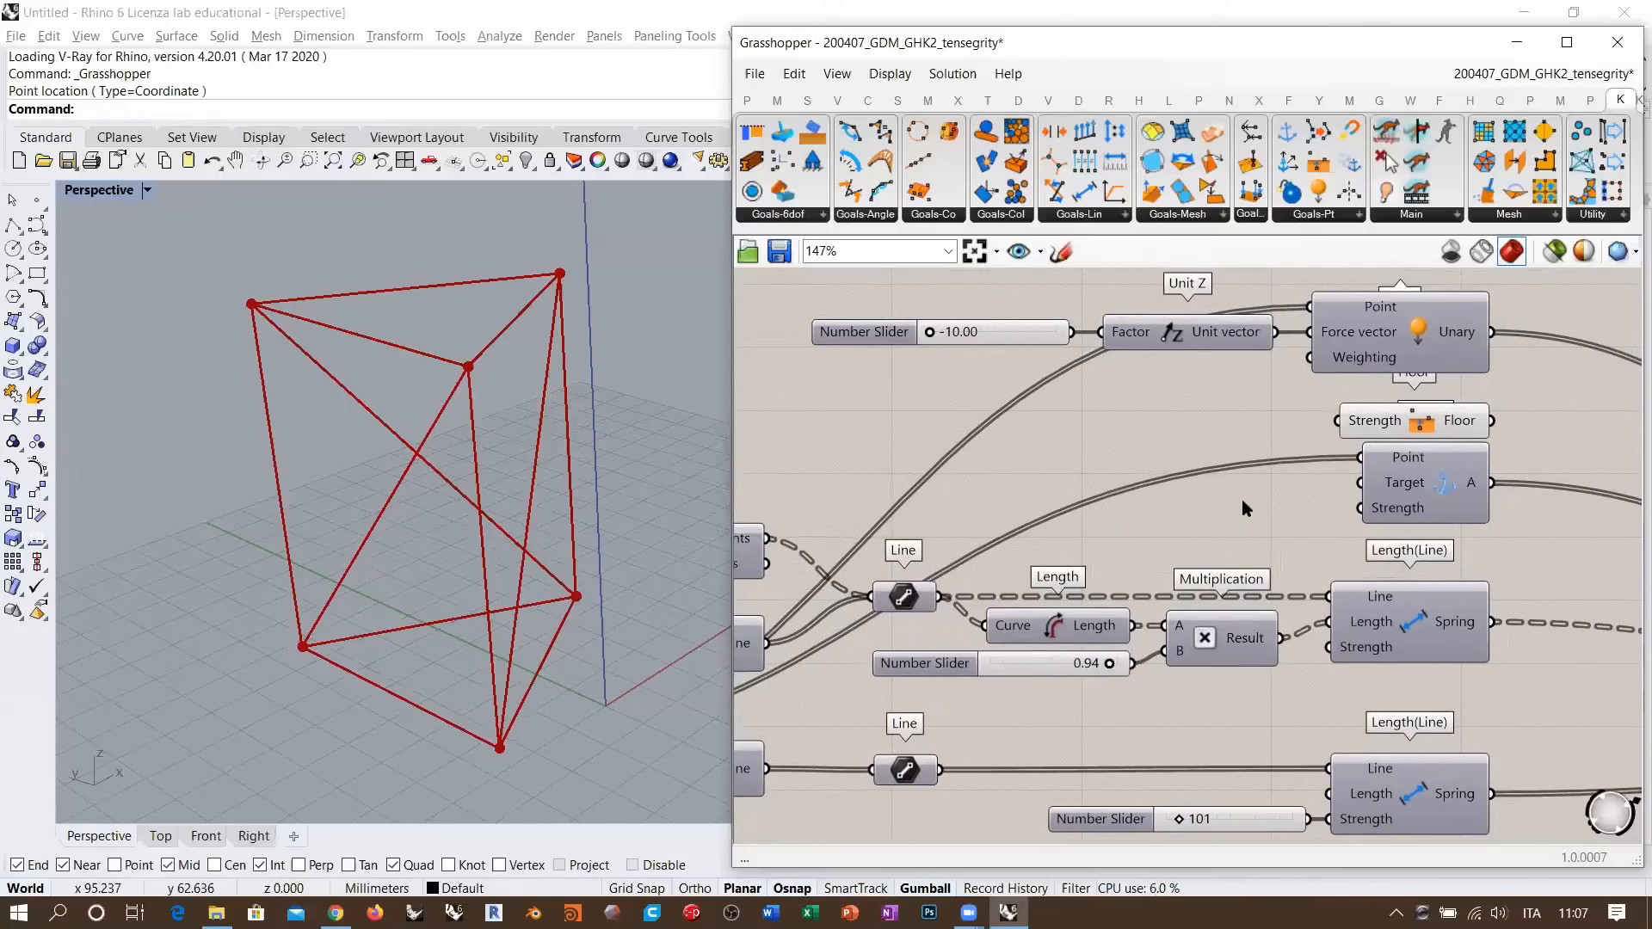
{"action": "scroll", "coordinate": [1240, 509], "scroll_direction": "down", "scroll_amount": 2}
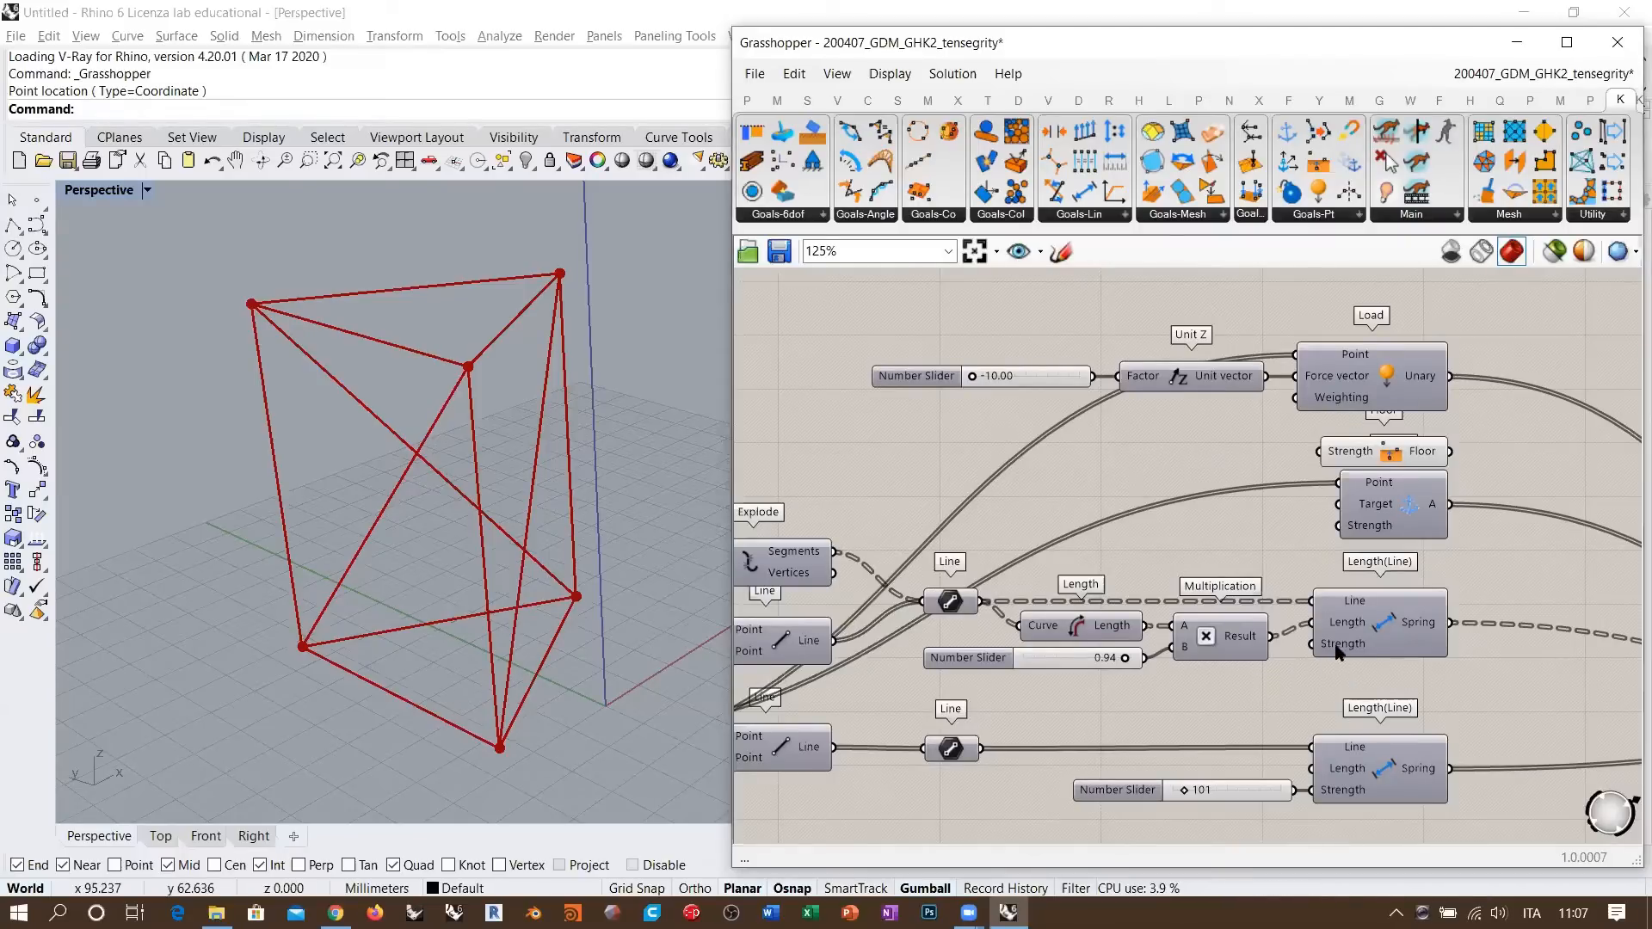
- Check the Load goal's Weighting input and factor slider, and examine the inputs of the lower Length(Line) goal
{"action": "mouse_move", "coordinate": [1338, 652]}
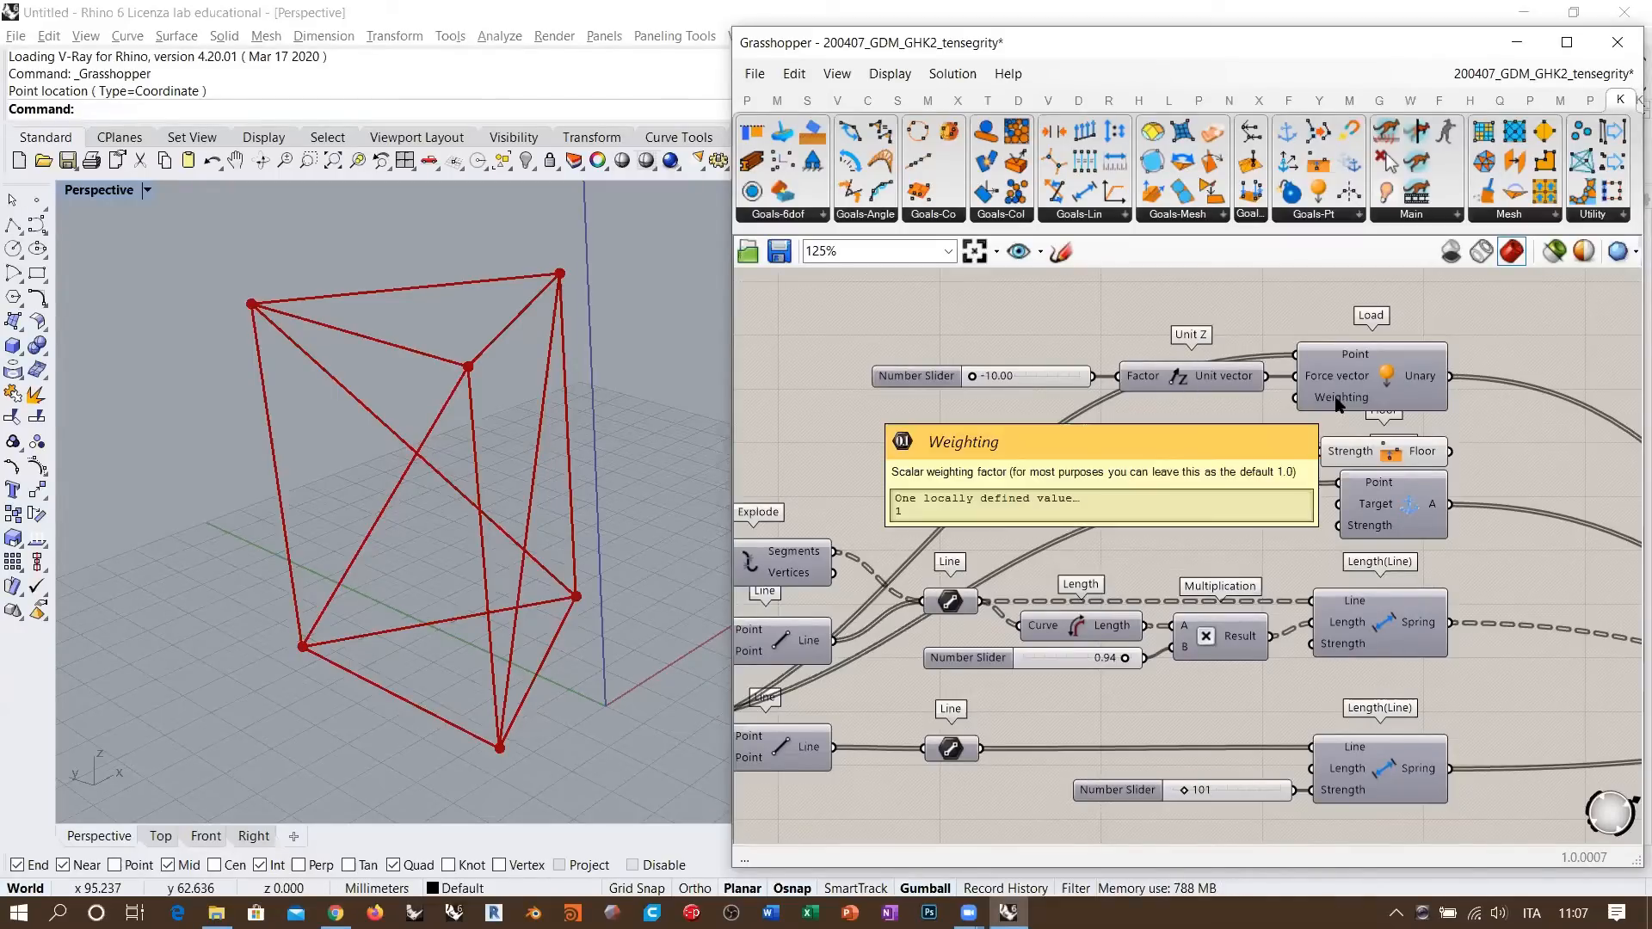
{"action": "left_click", "coordinate": [1008, 379]}
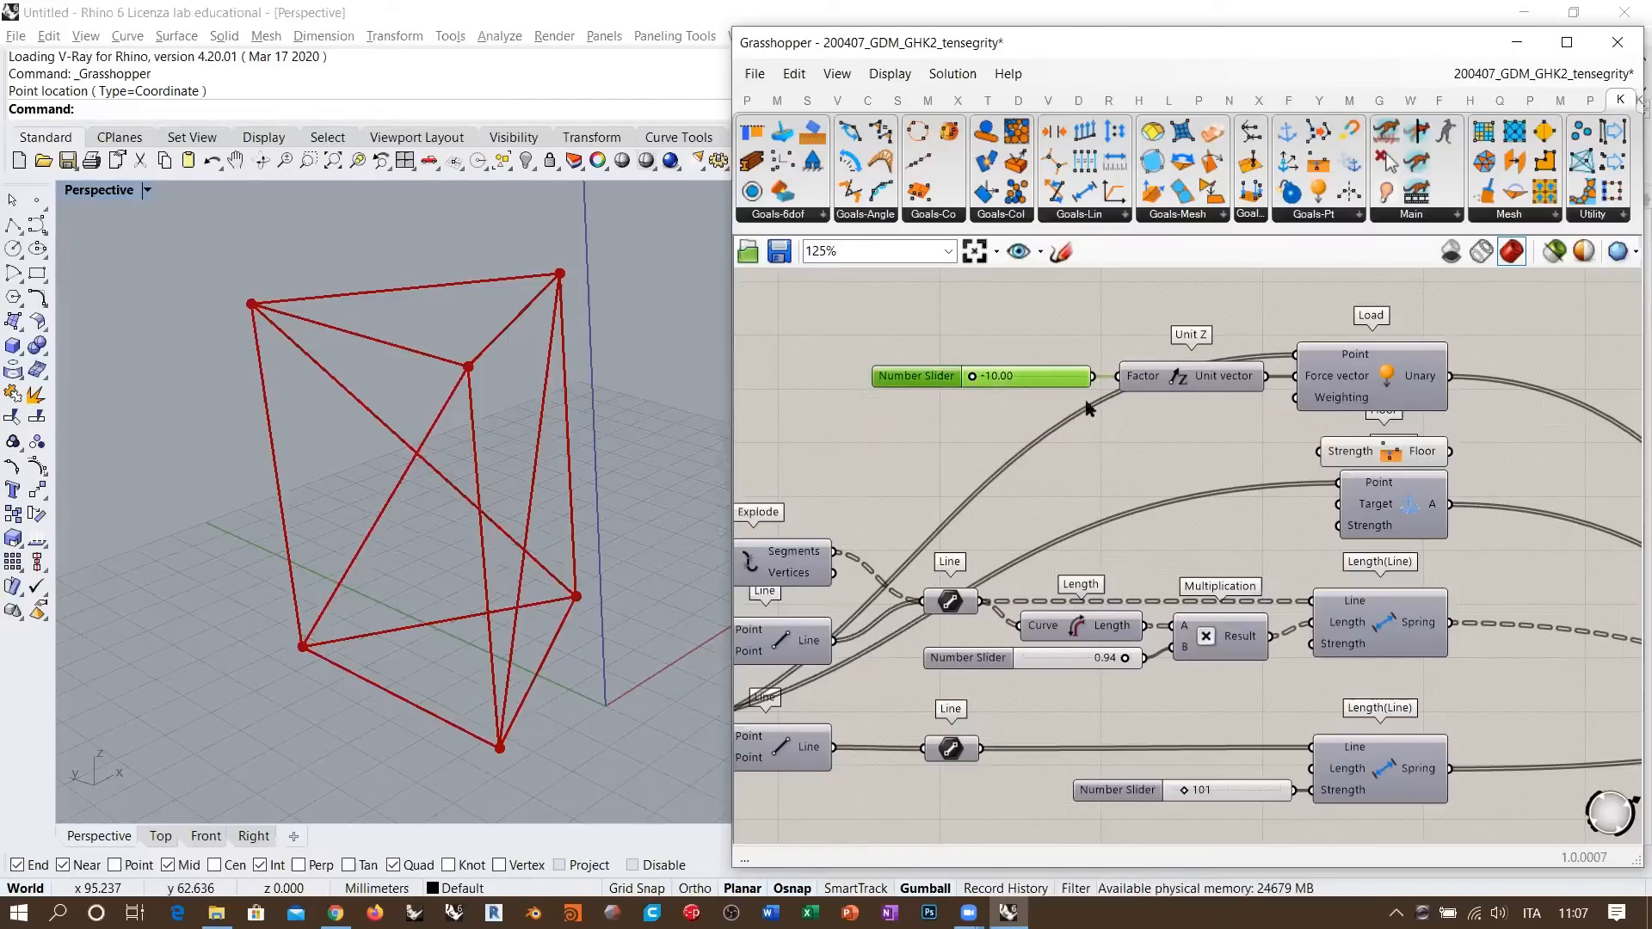
{"action": "left_click", "coordinate": [1116, 478]}
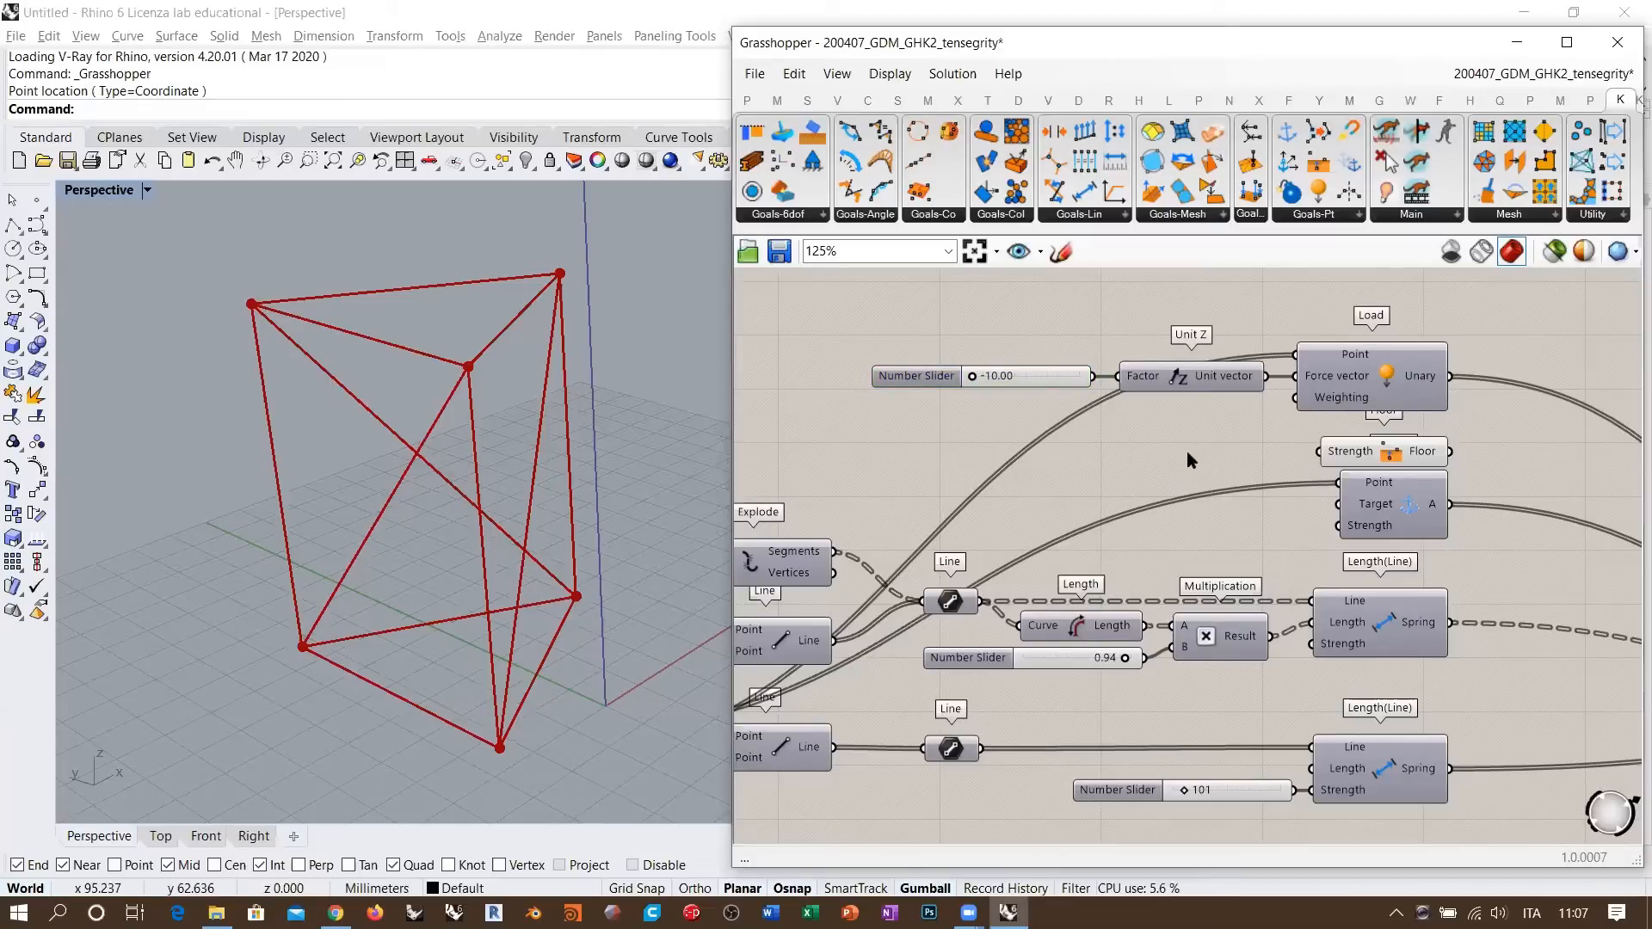
{"action": "scroll", "coordinate": [1271, 718], "scroll_direction": "up", "scroll_amount": 3}
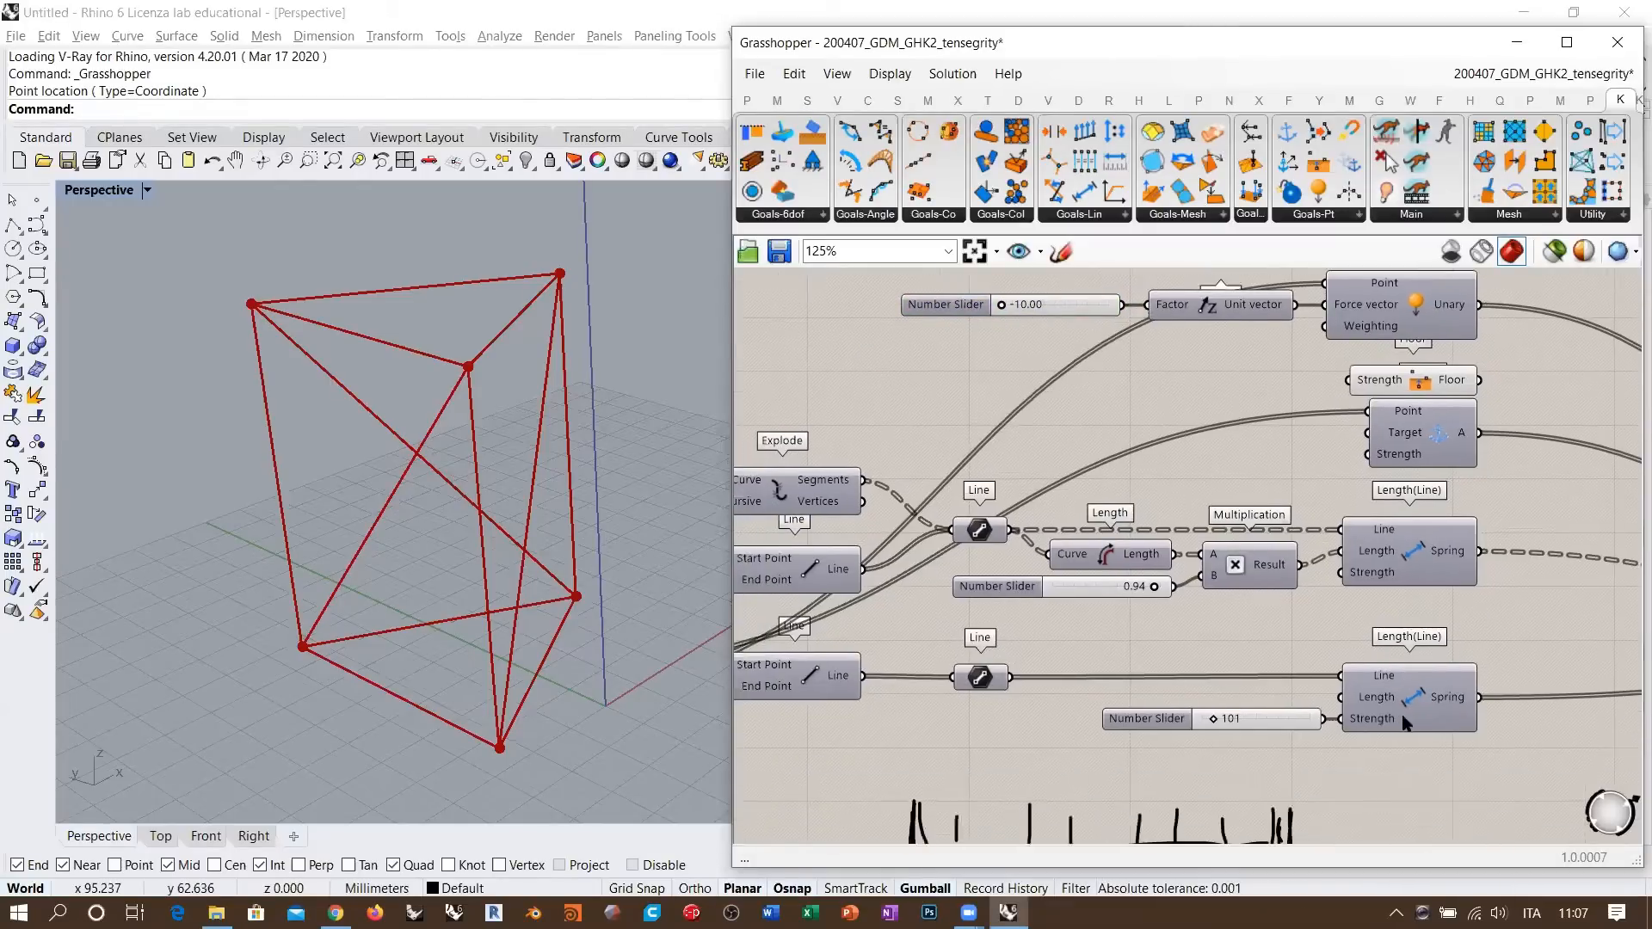
{"action": "scroll", "coordinate": [1385, 717], "scroll_direction": "up", "scroll_amount": 2}
{"action": "scroll", "coordinate": [1376, 714], "scroll_direction": "down", "scroll_amount": 2}
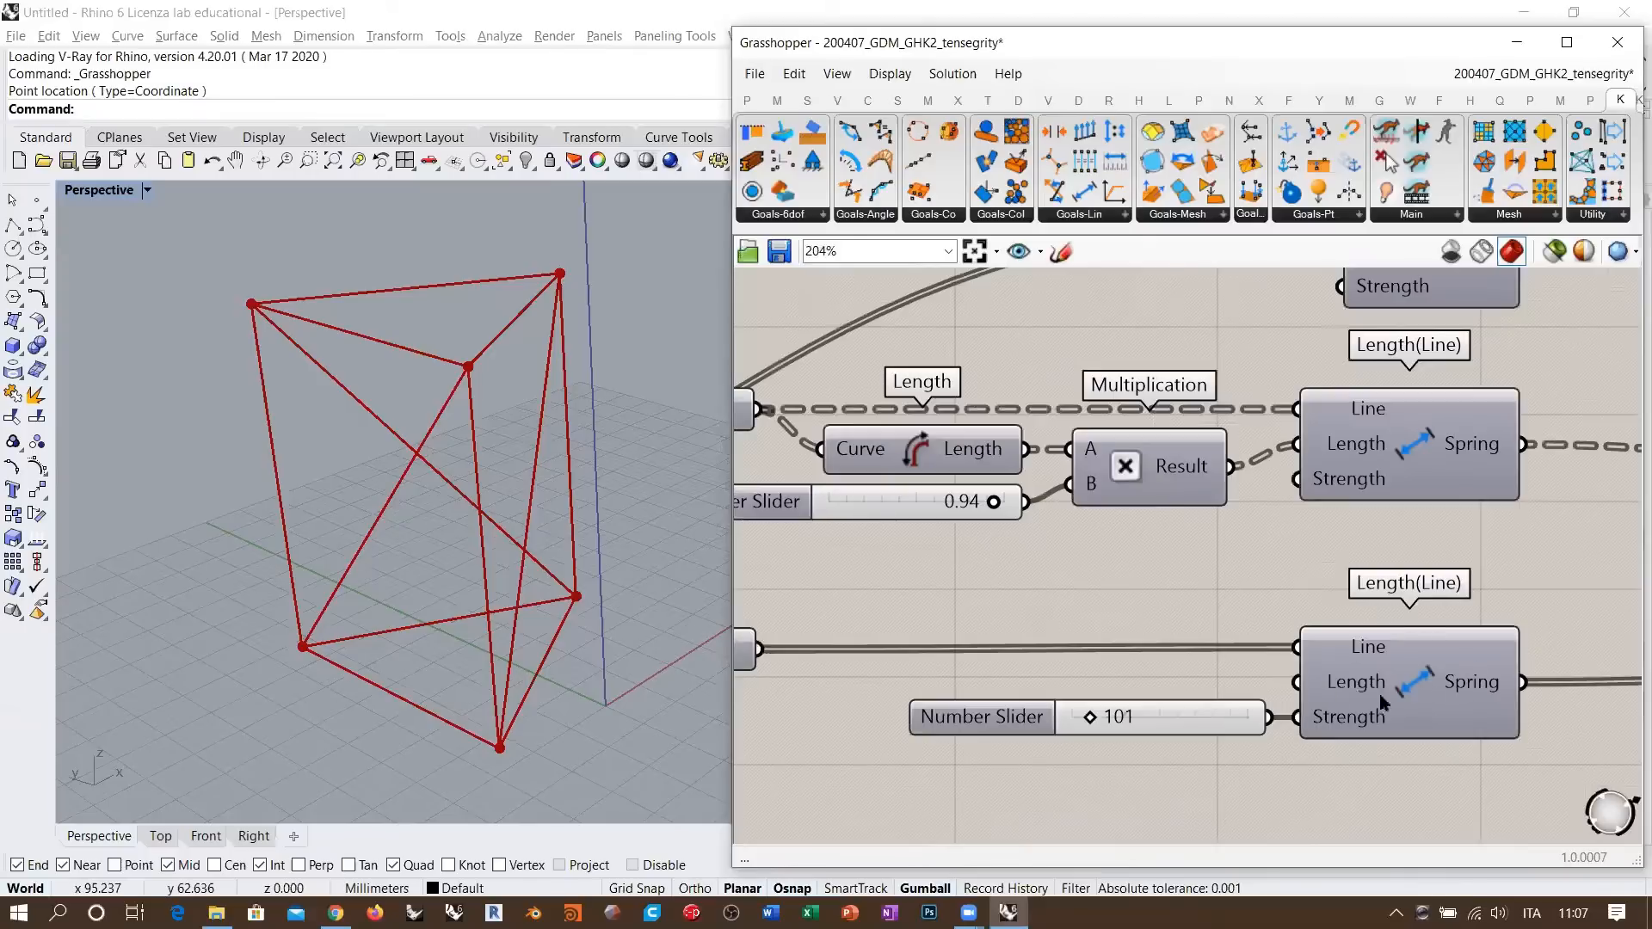
- Examine the strength slider of the lower Length(Line) goal, the anchor goal and the Load goal's factor slider
{"action": "left_click", "coordinate": [1199, 723]}
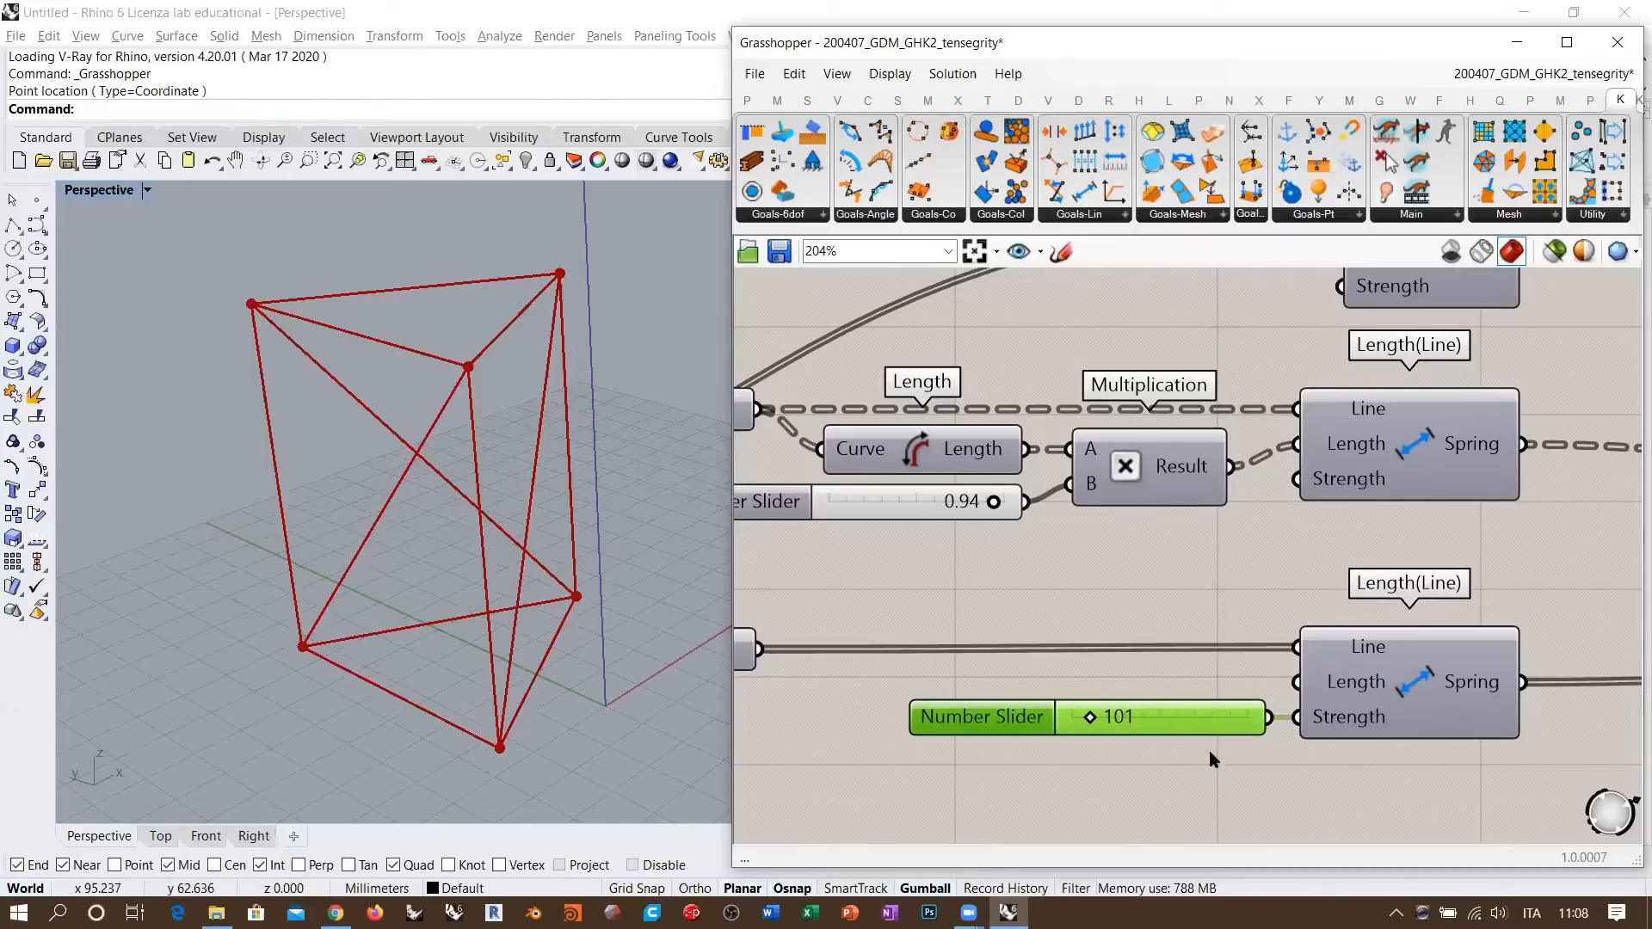
{"action": "left_click", "coordinate": [1165, 779]}
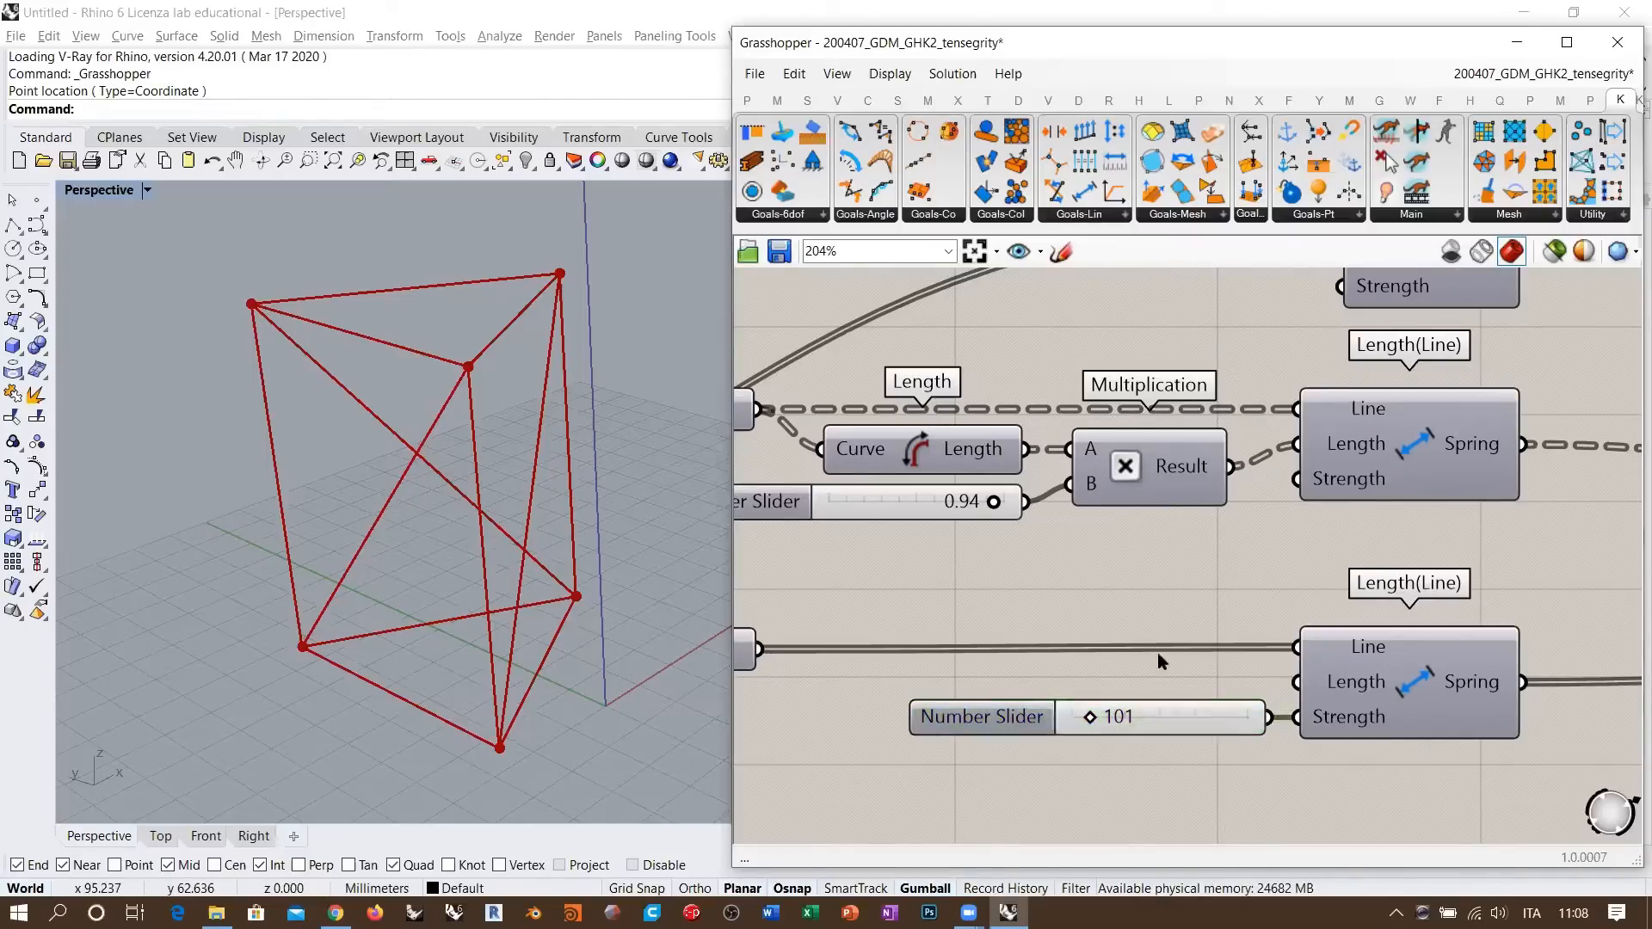
{"action": "scroll", "coordinate": [1158, 652], "scroll_direction": "down", "scroll_amount": 3}
{"action": "right_click_drag", "start_coordinate": [1282, 516], "coordinate": [1272, 588]}
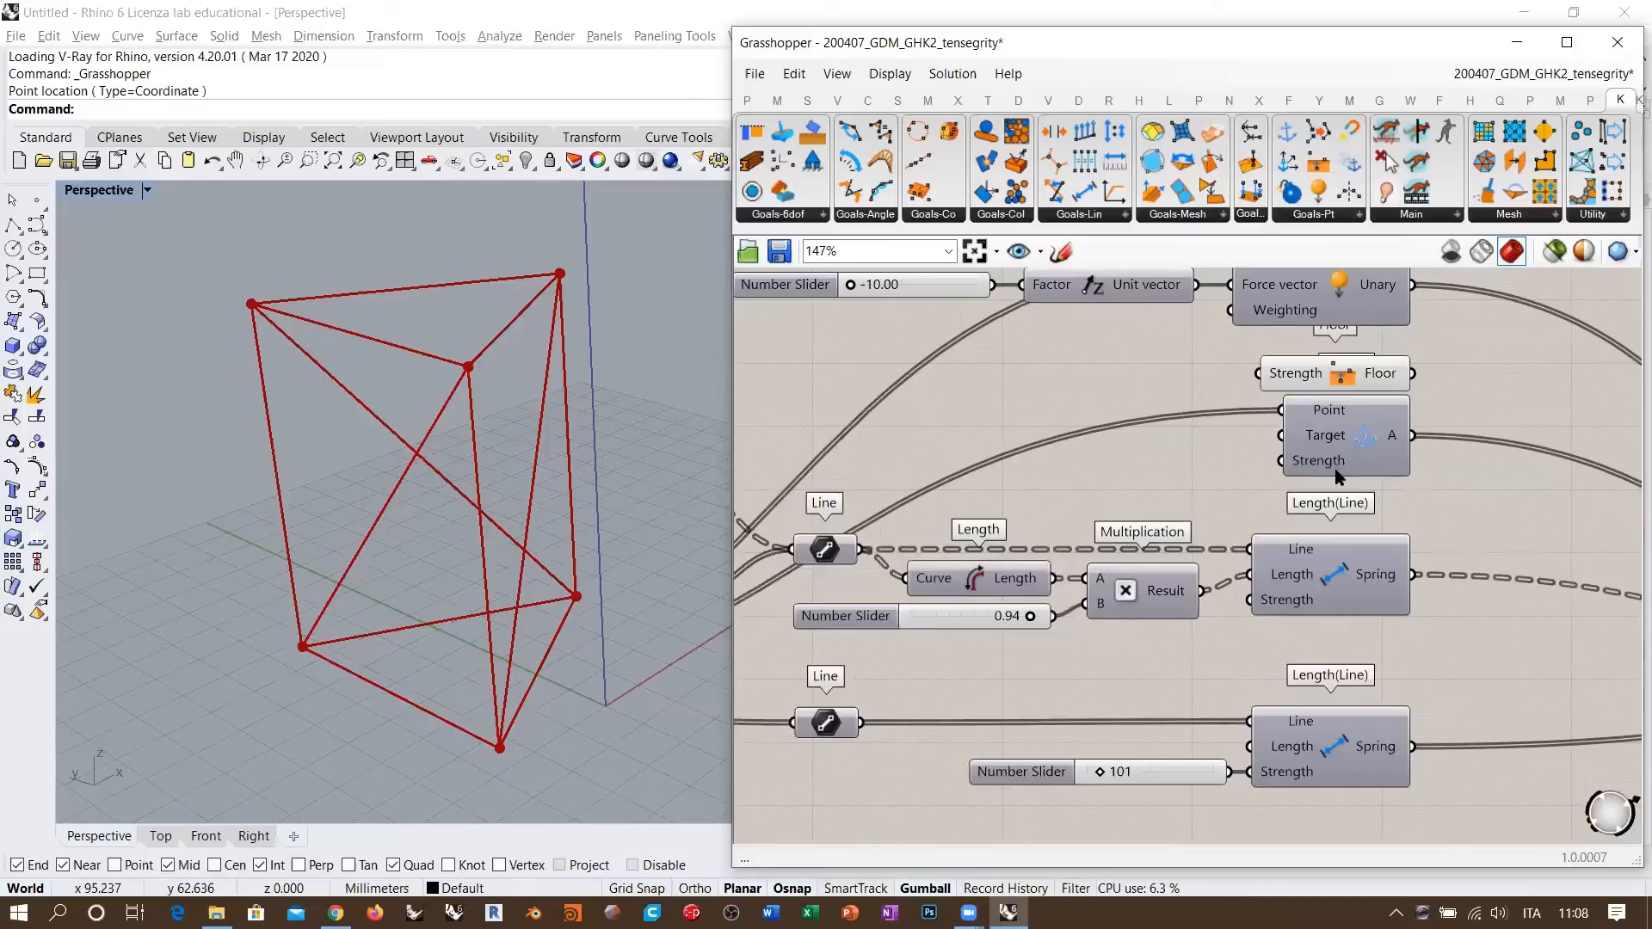
{"action": "left_click", "coordinate": [1318, 469]}
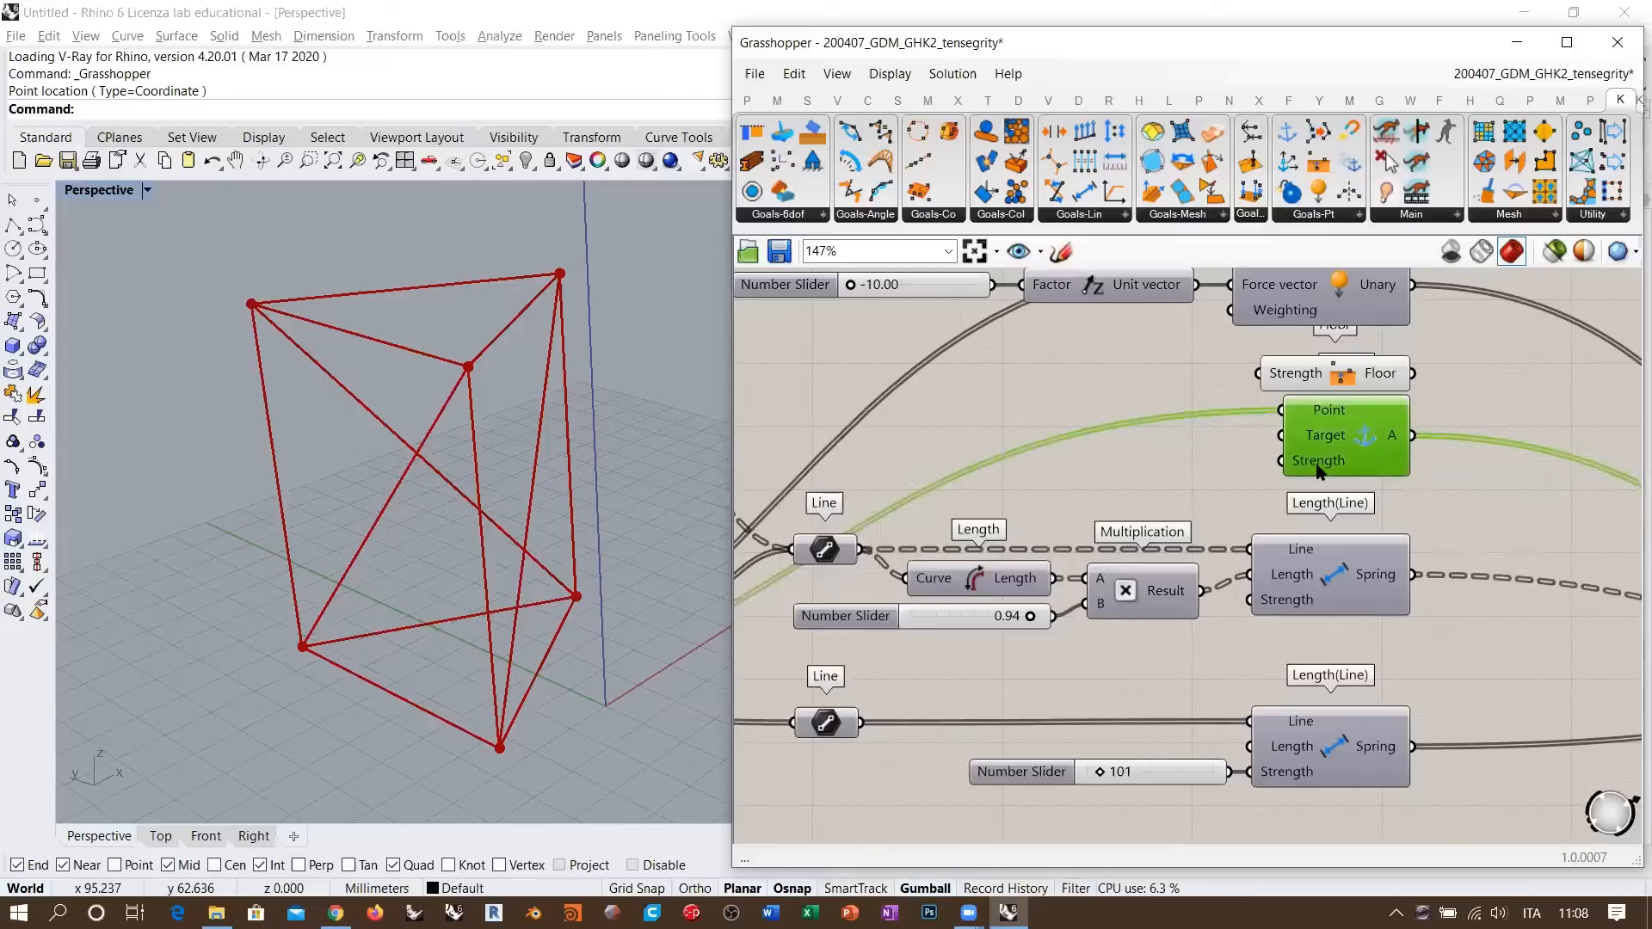
{"action": "left_click", "coordinate": [1158, 450]}
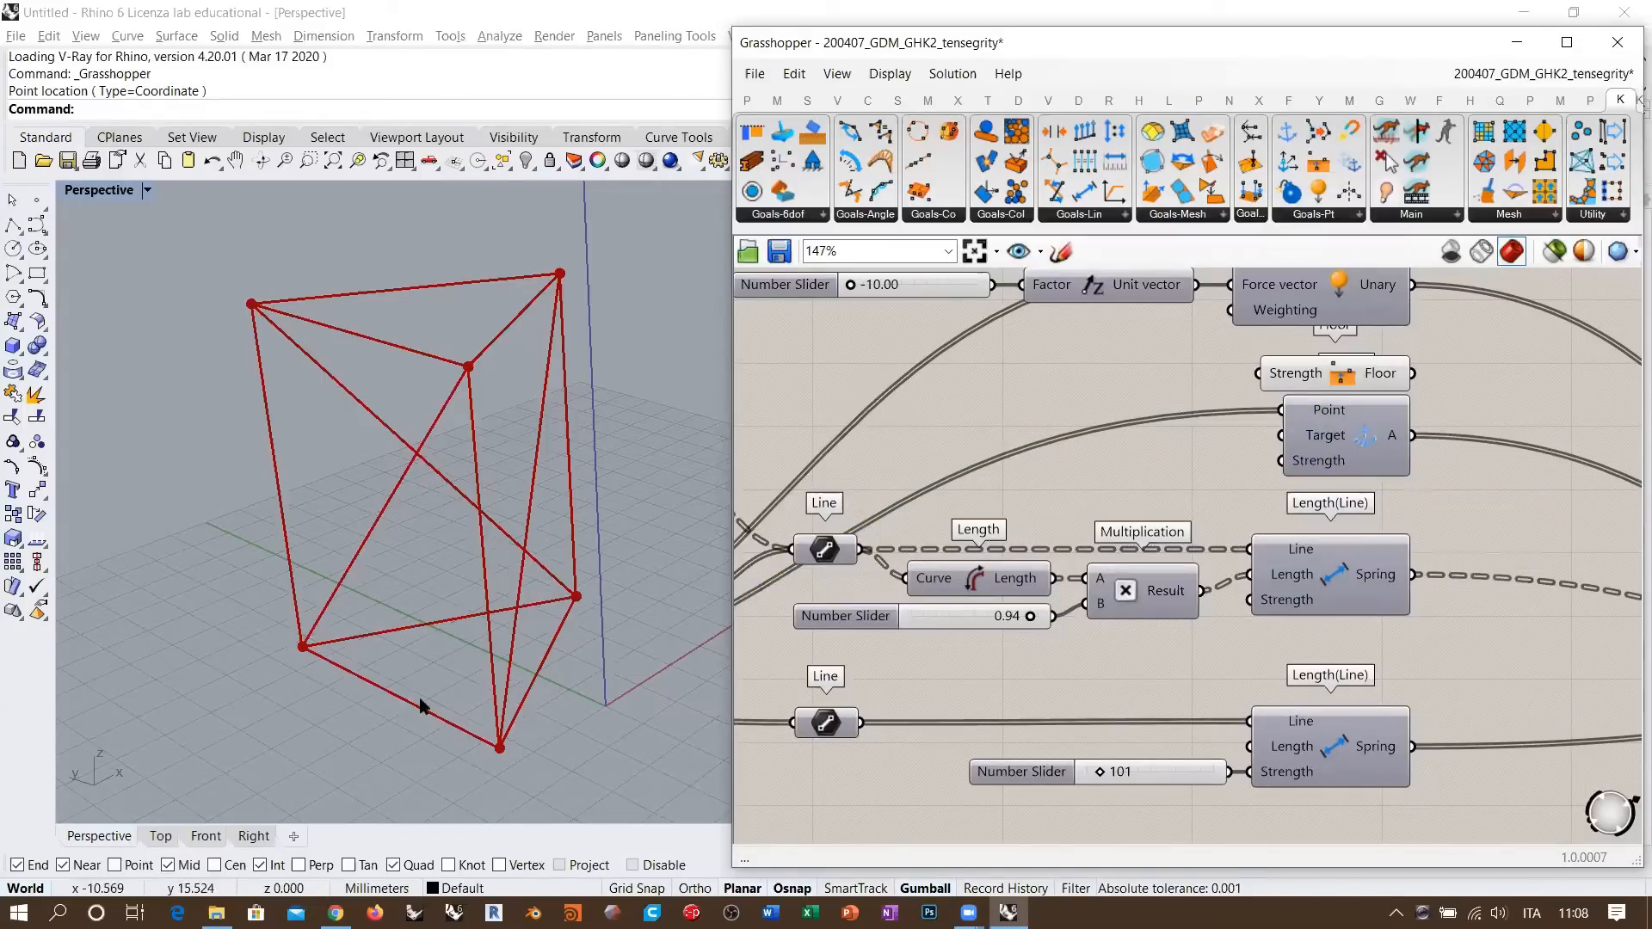
{"action": "scroll", "coordinate": [1209, 477], "scroll_direction": "down", "scroll_amount": 2}
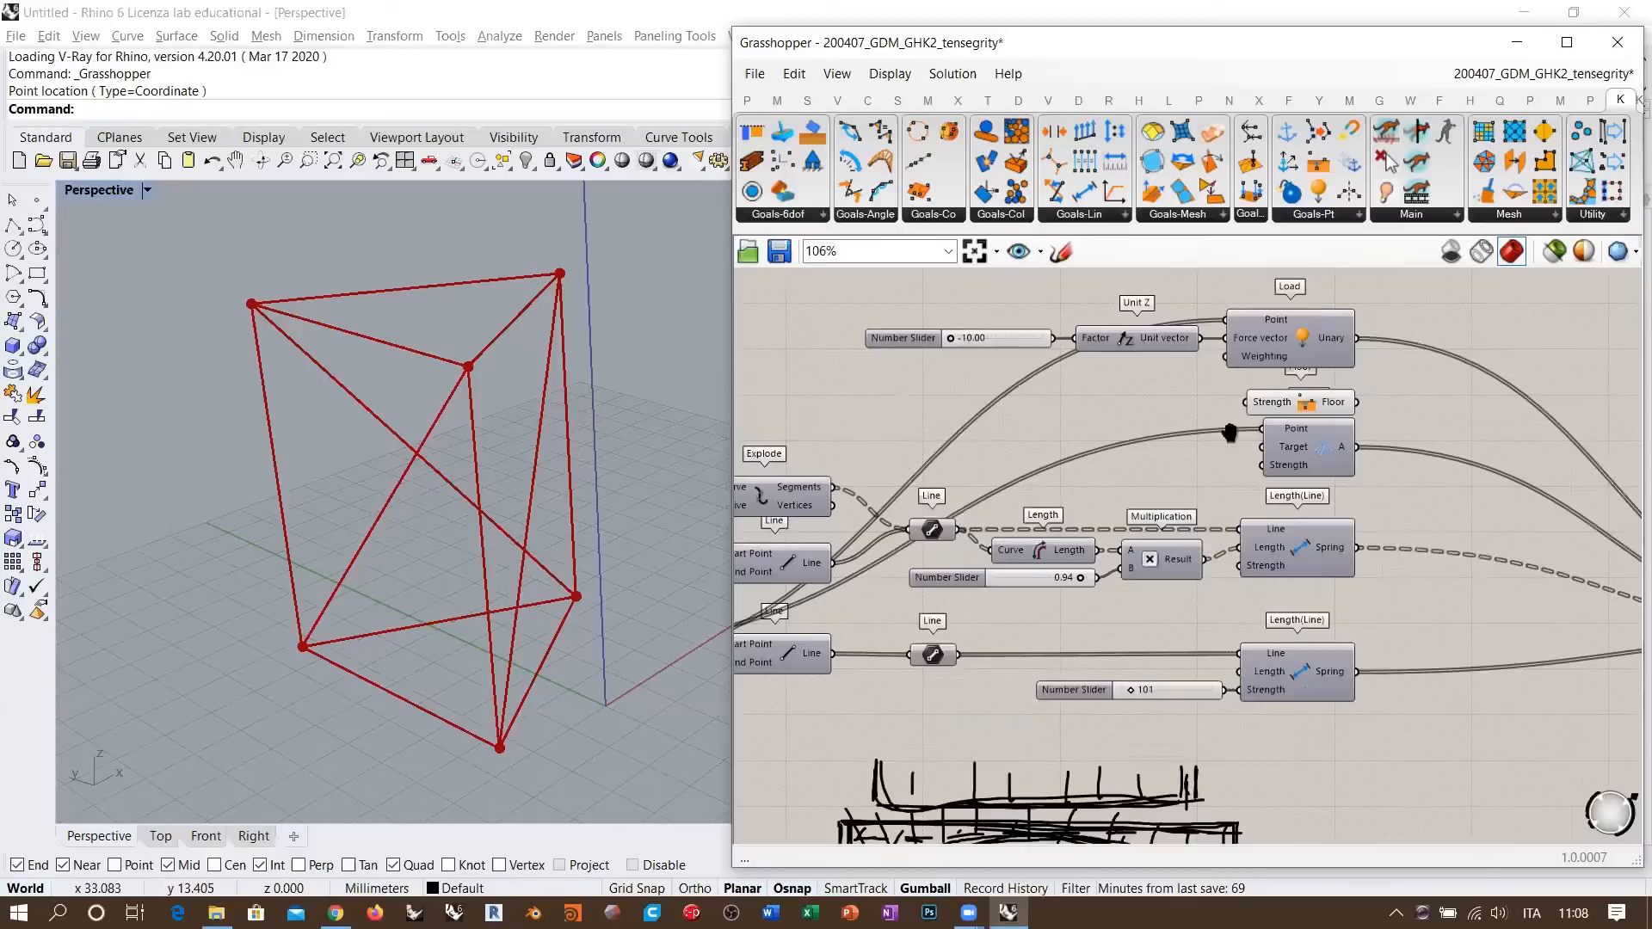
{"action": "right_click_drag", "start_coordinate": [1161, 412], "coordinate": [1126, 439]}
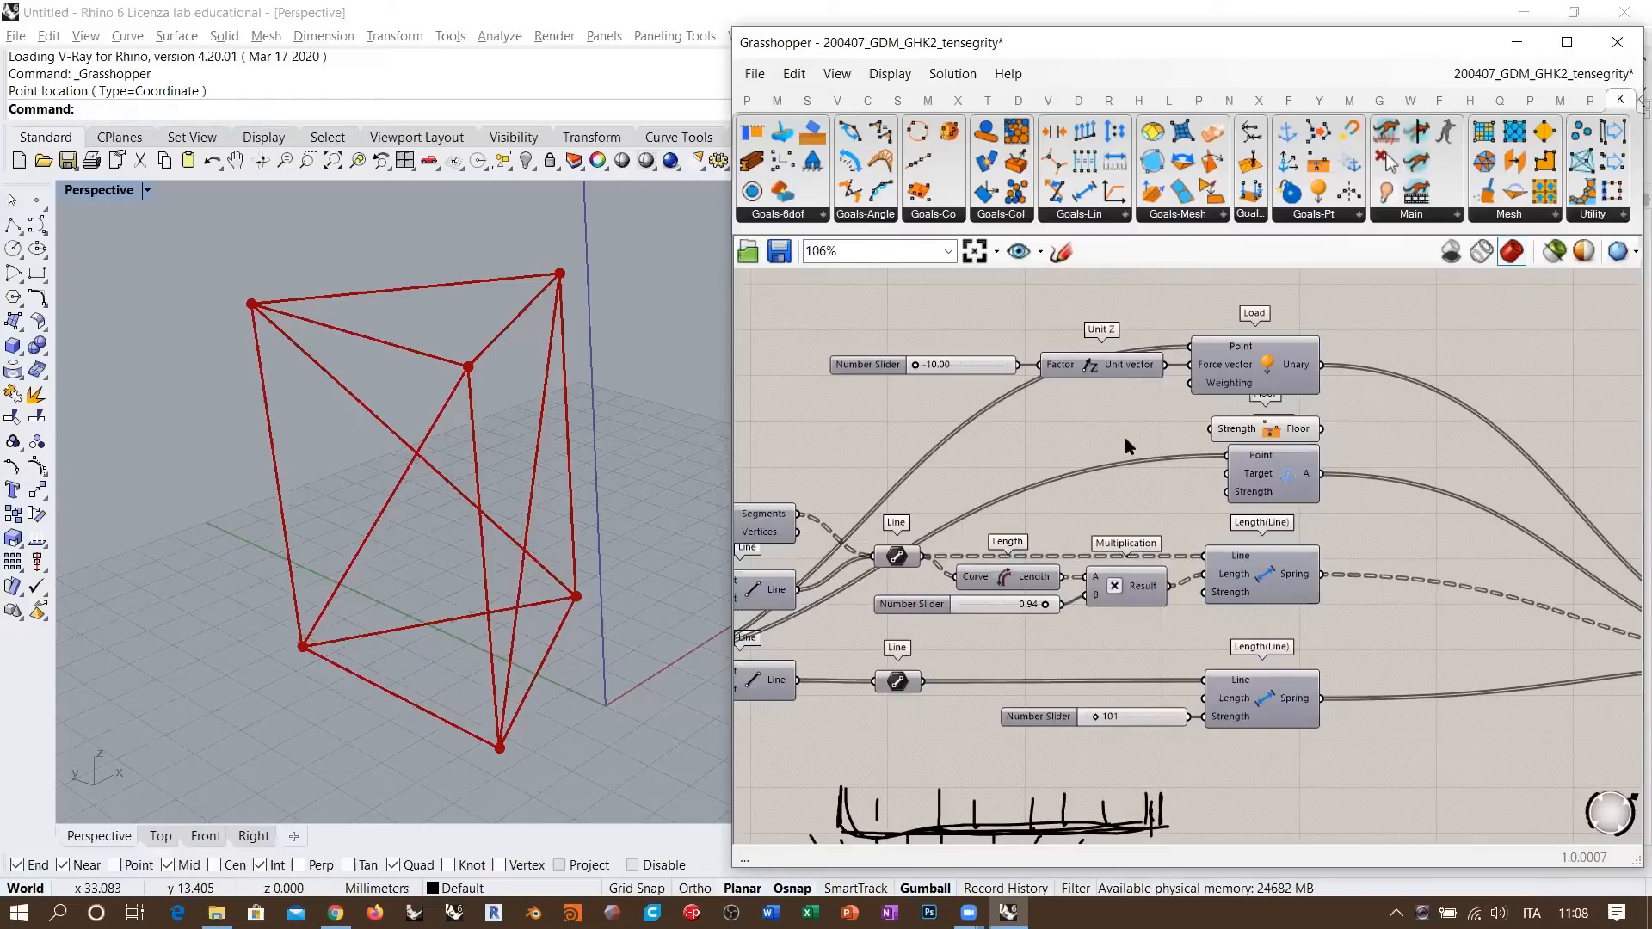
{"action": "scroll", "coordinate": [1123, 437], "scroll_direction": "up", "scroll_amount": 2}
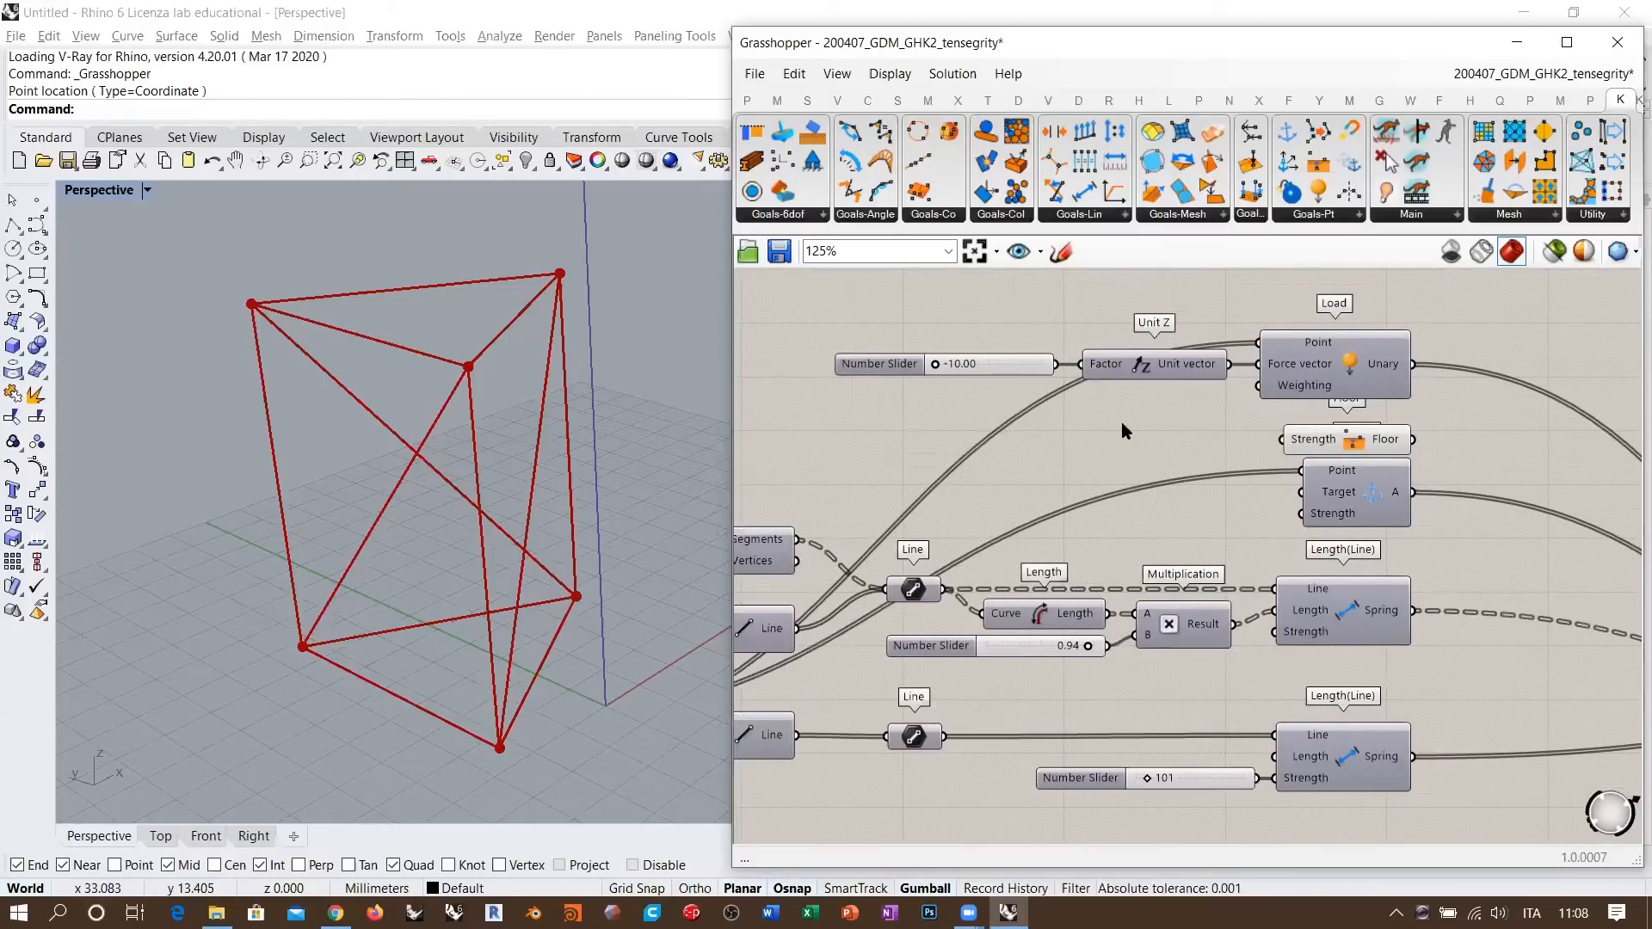
{"action": "right_click_drag", "start_coordinate": [1127, 423], "coordinate": [1157, 441]}
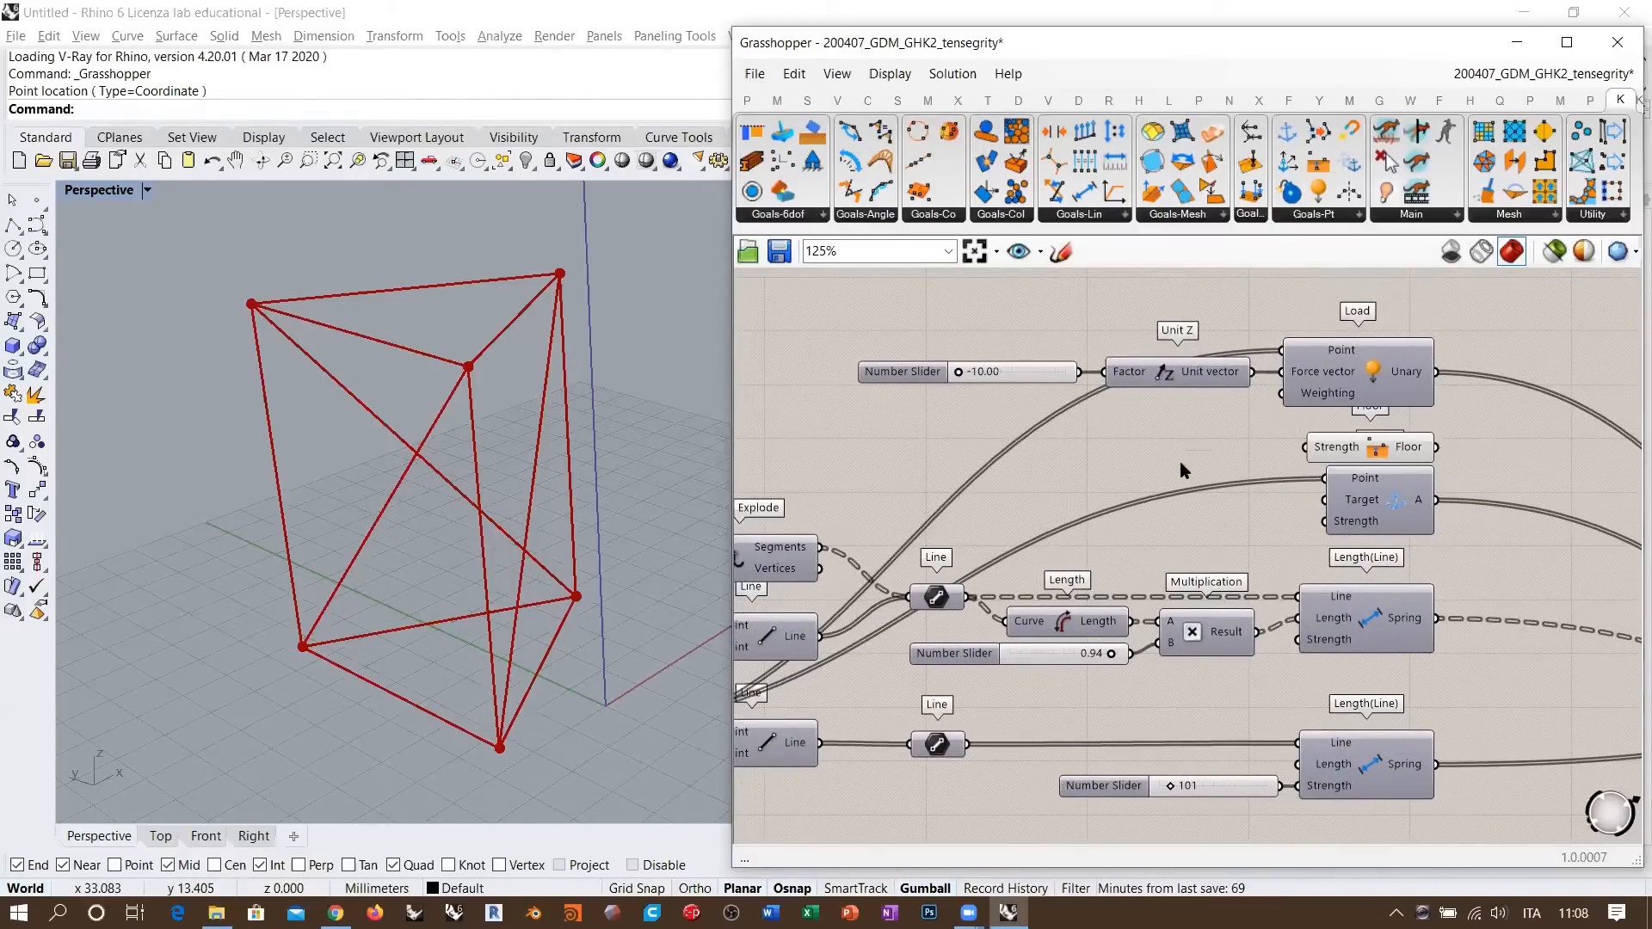
{"action": "scroll", "coordinate": [1177, 461], "scroll_direction": "up", "scroll_amount": 1}
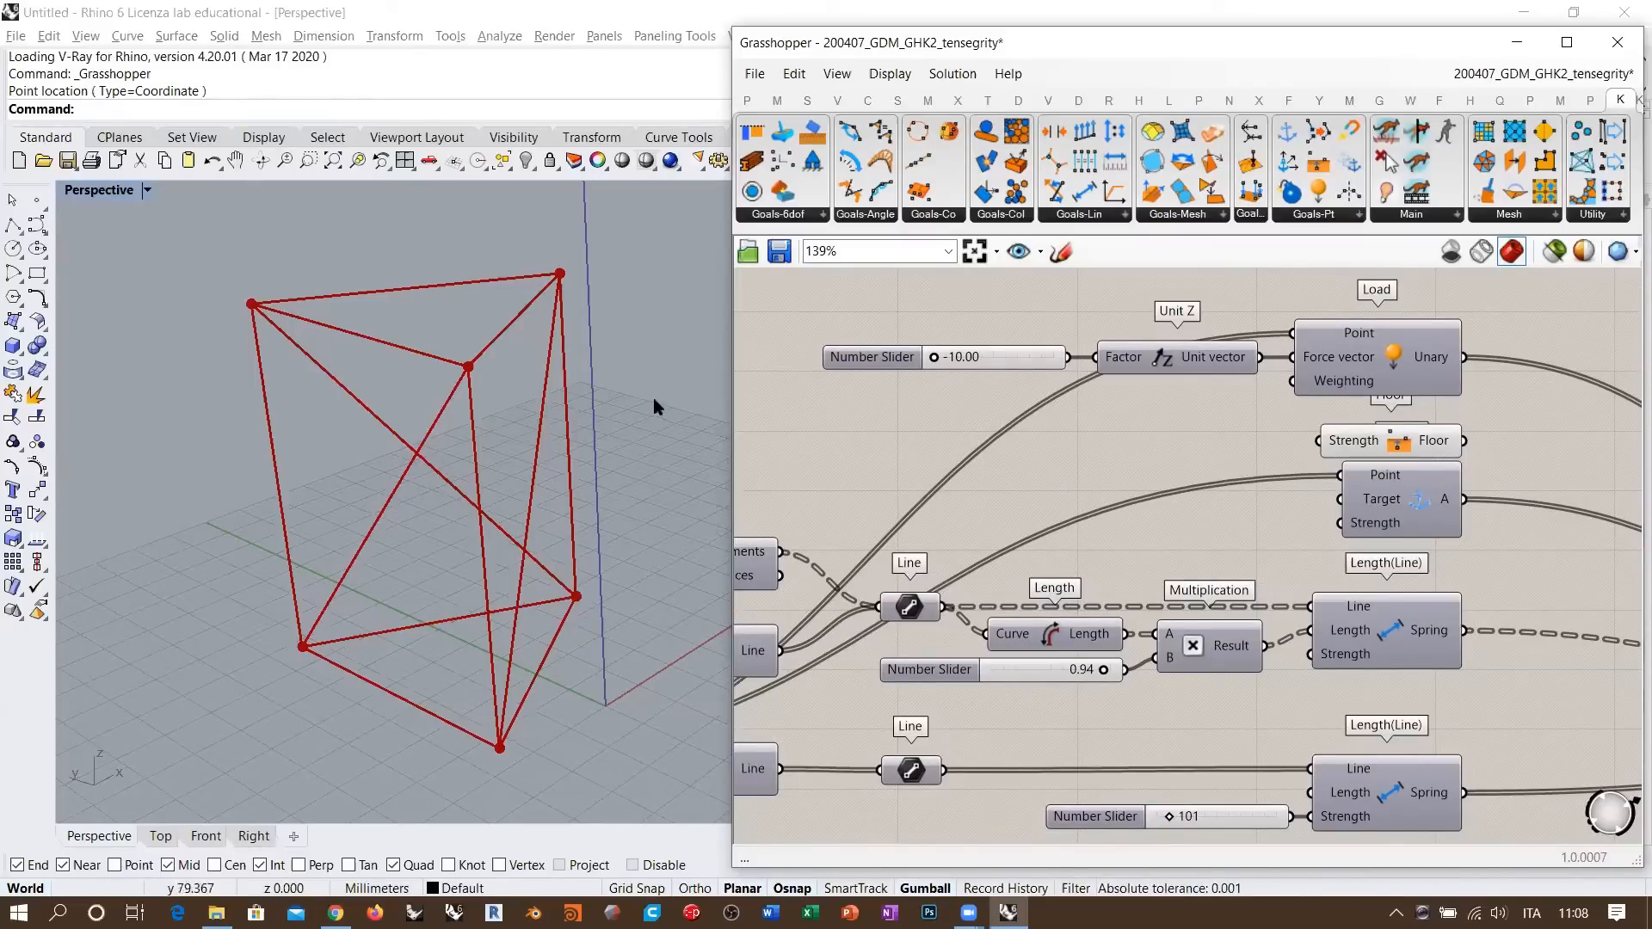
- Inspect the structure from other angles, and examine the Button and Boolean Toggle that feed the BouncySolver
{"action": "right_click_drag", "start_coordinate": [612, 439], "coordinate": [566, 459]}
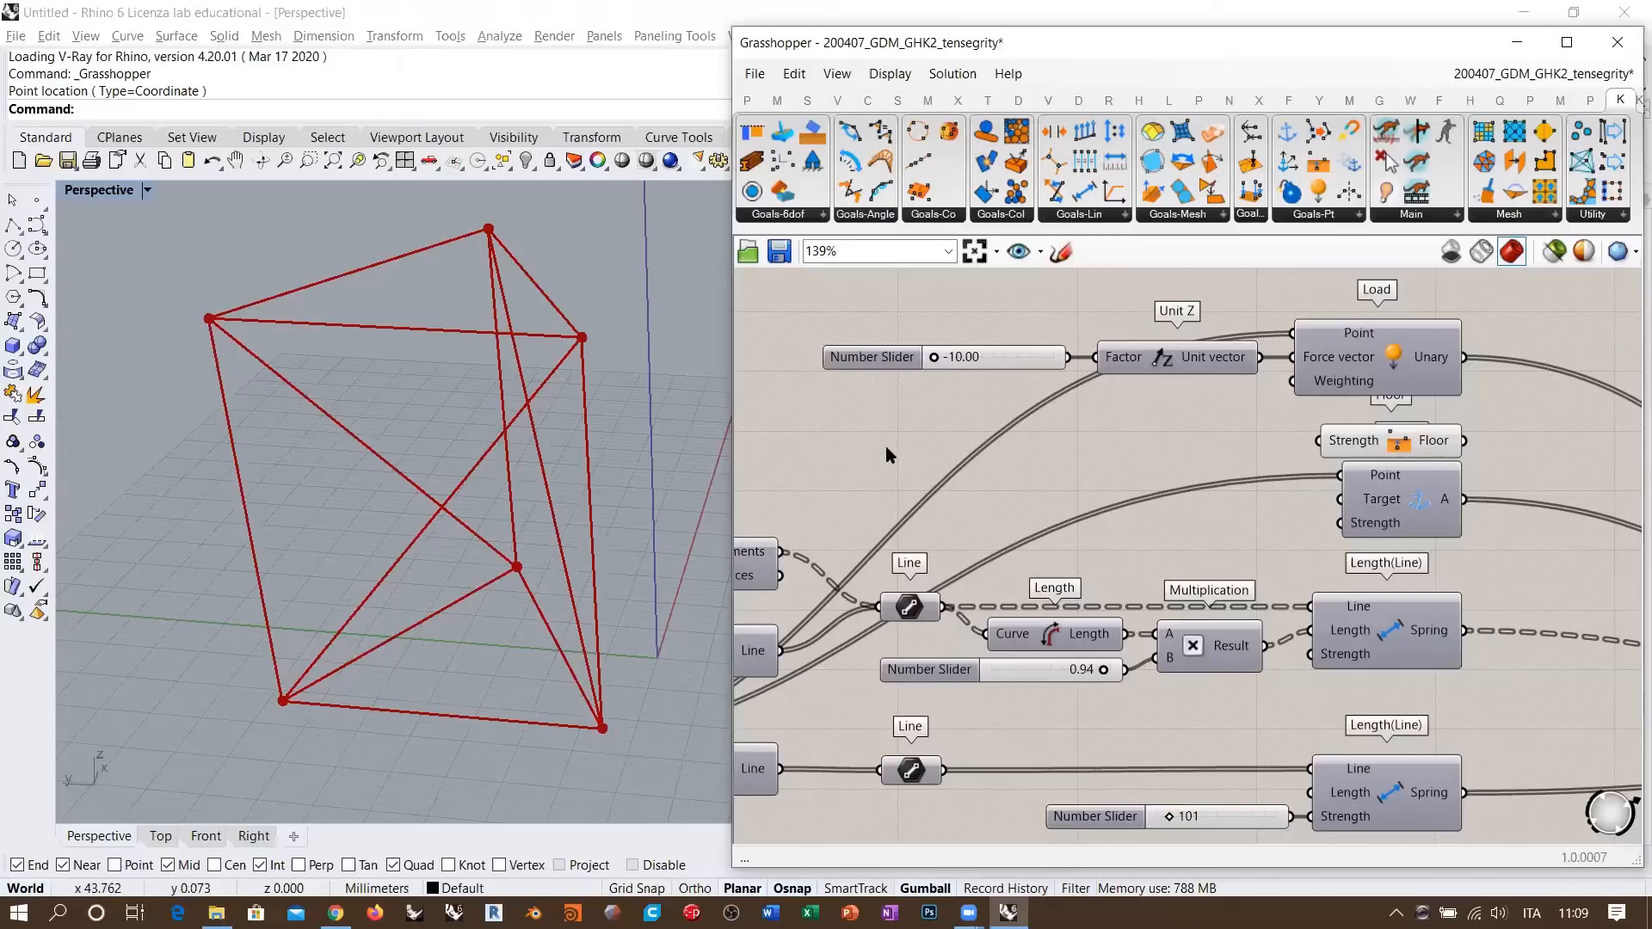
{"action": "mouse_move", "coordinate": [620, 424]}
{"action": "right_mouse_down"}
{"action": "mouse_move", "coordinate": [634, 413]}
{"action": "mouse_move", "coordinate": [601, 314]}
{"action": "mouse_move", "coordinate": [537, 437]}
{"action": "mouse_move", "coordinate": [645, 435]}
{"action": "right_mouse_up"}
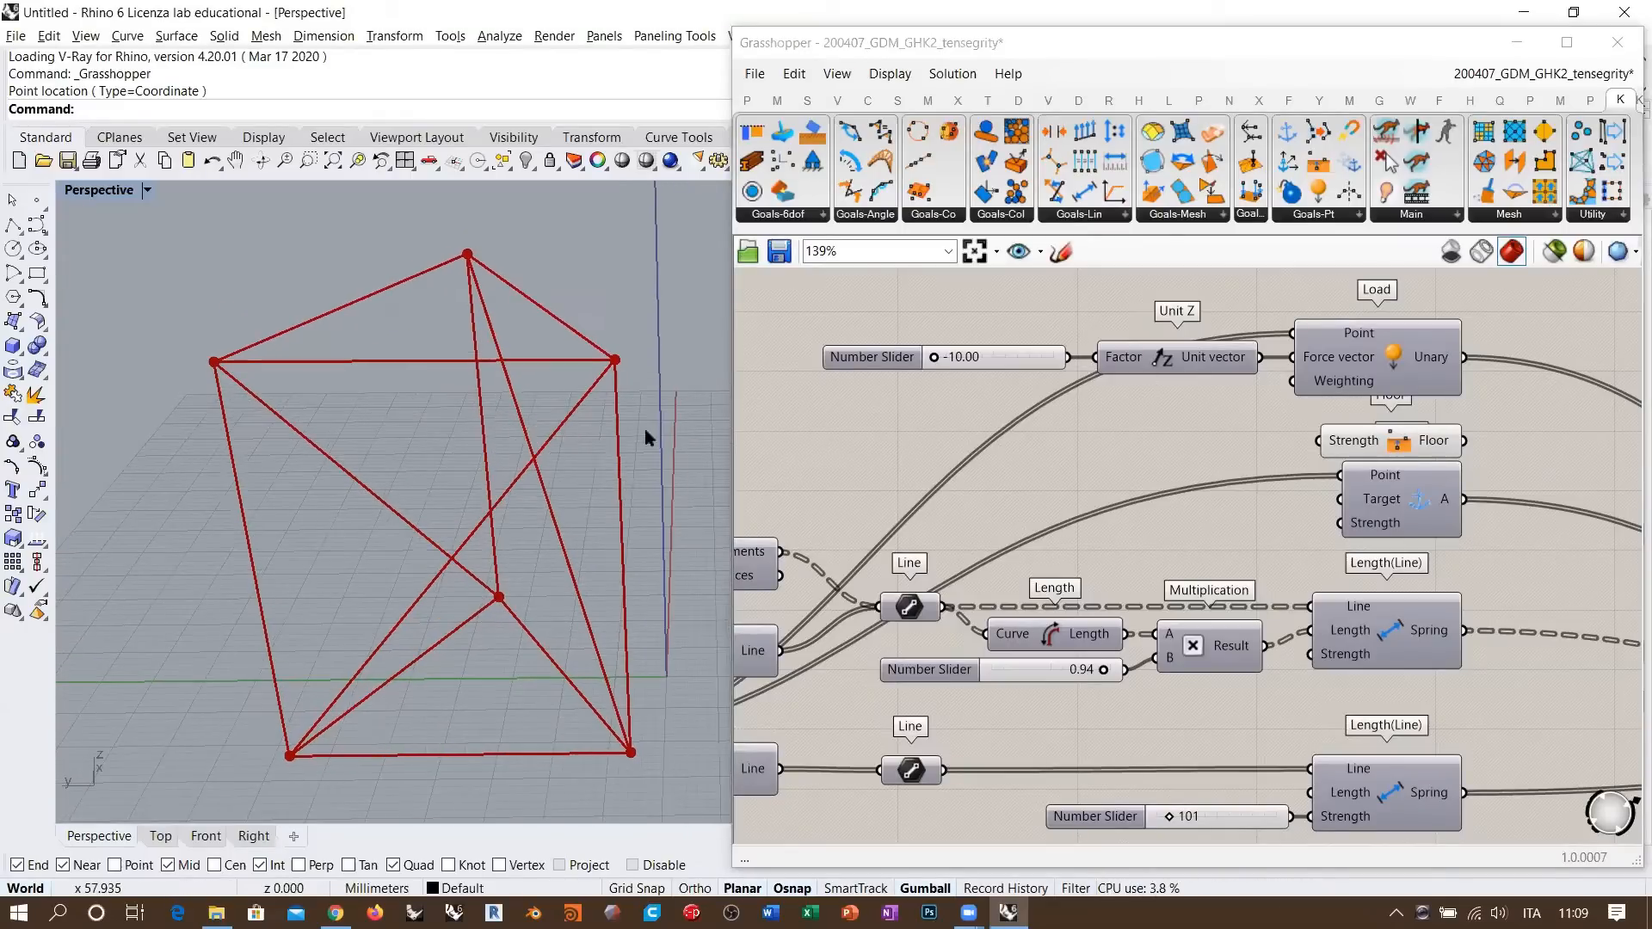
{"action": "scroll", "coordinate": [997, 427], "scroll_direction": "down", "scroll_amount": 2}
{"action": "right_click_drag", "start_coordinate": [1429, 557], "coordinate": [1105, 454]}
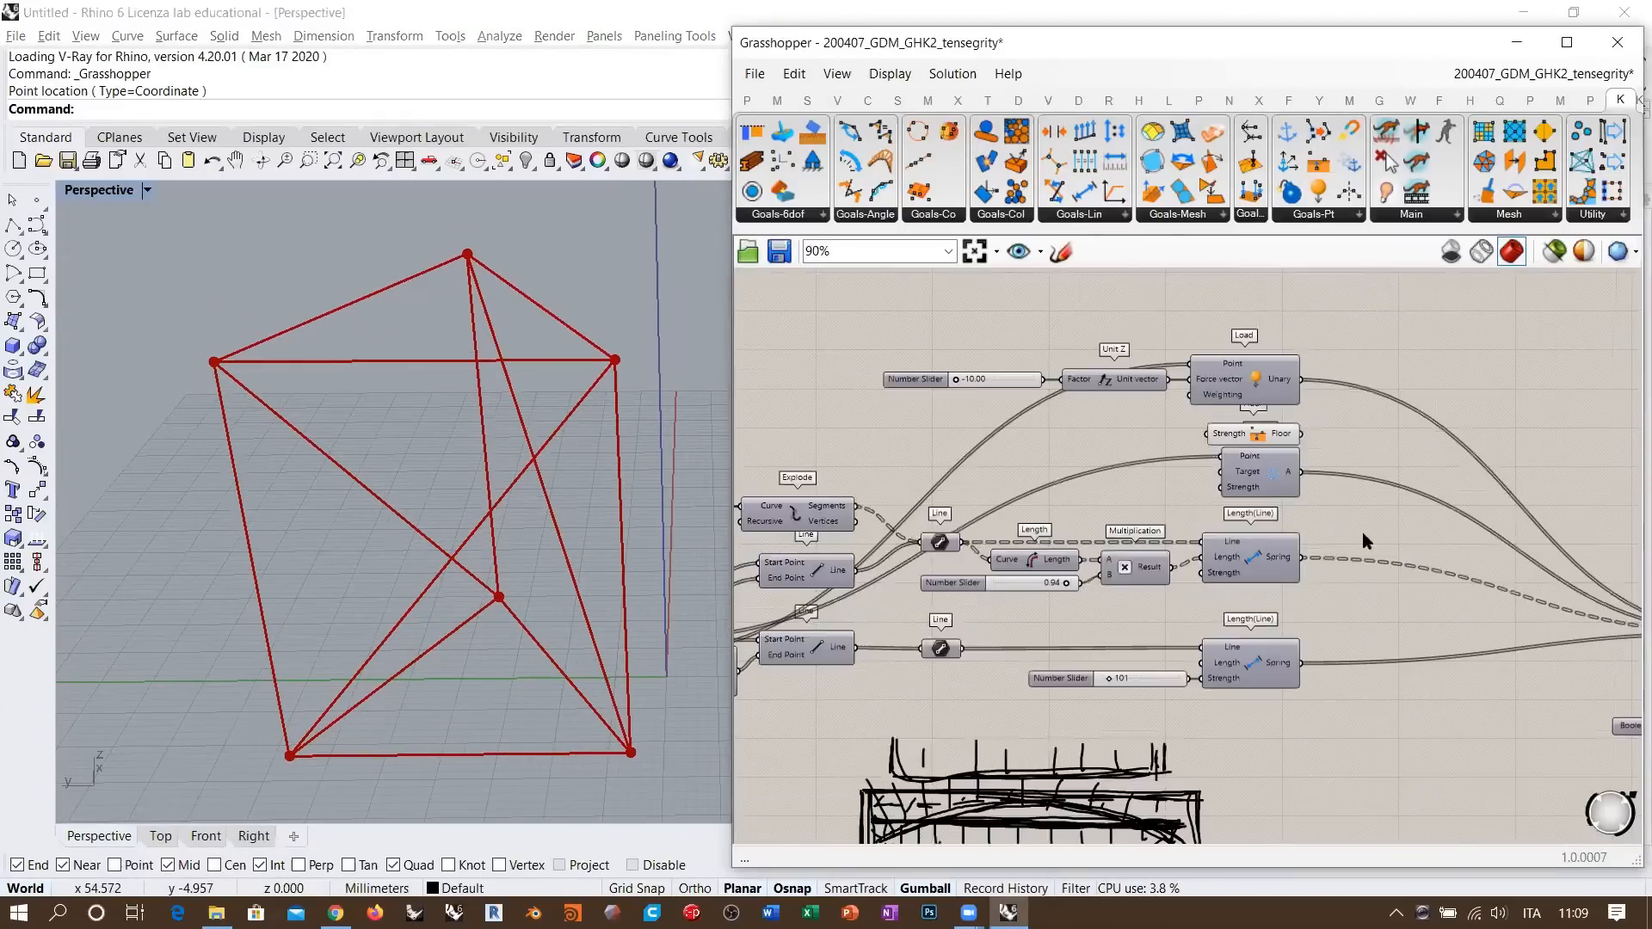
{"action": "scroll", "coordinate": [1374, 629], "scroll_direction": "up", "scroll_amount": 4}
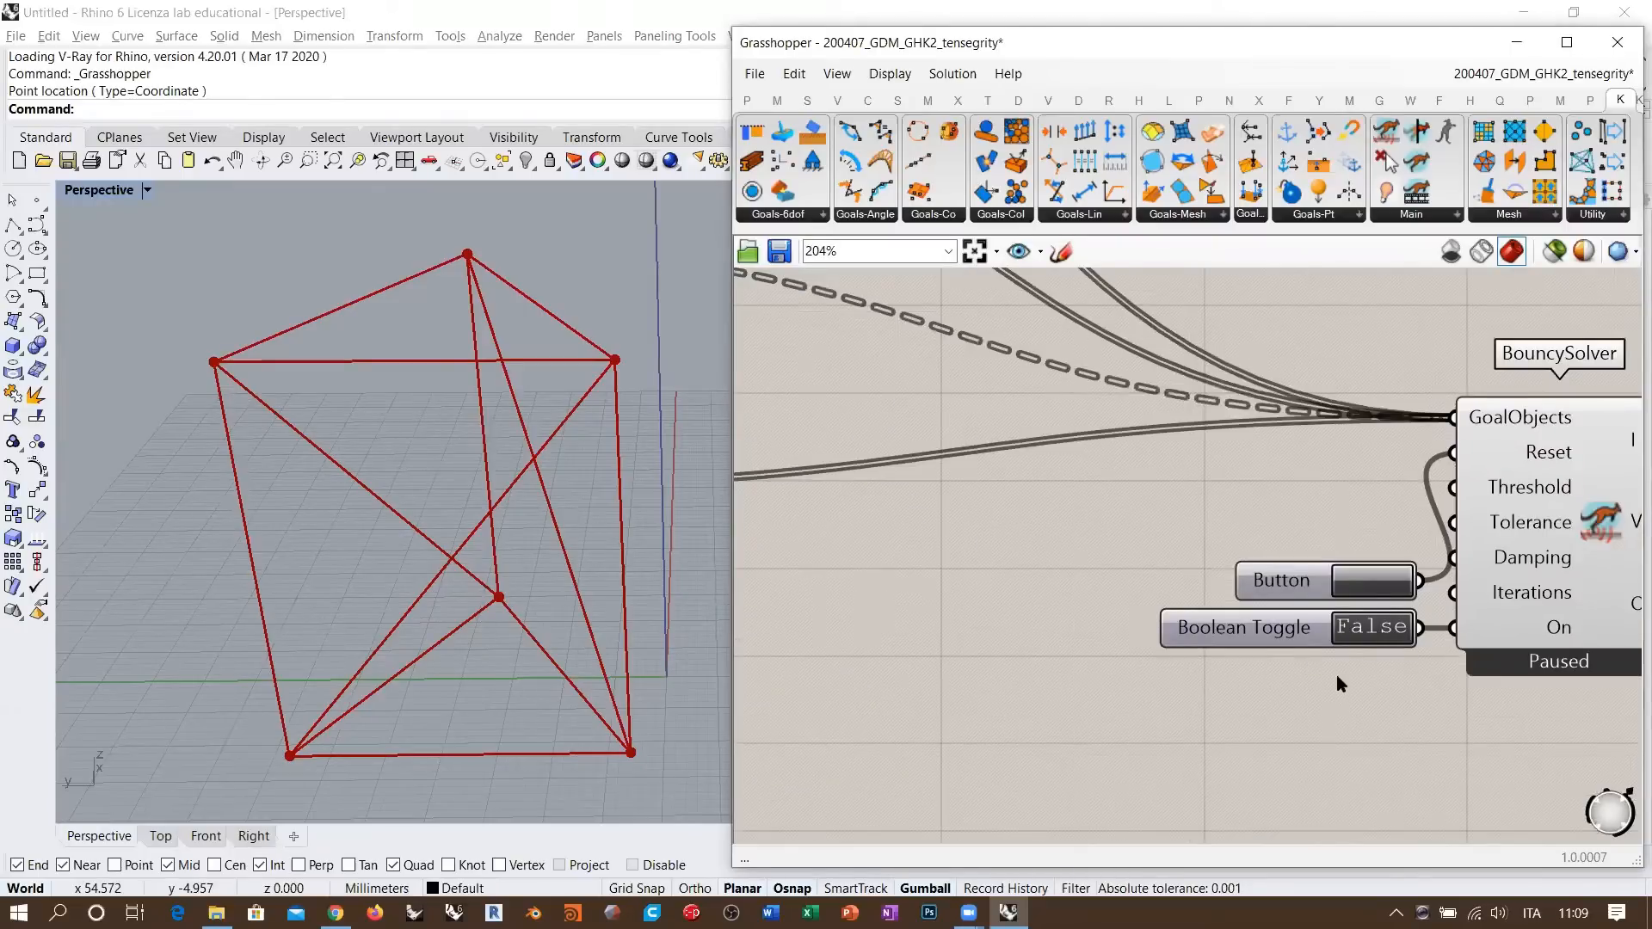
{"action": "right_click_drag", "start_coordinate": [1335, 674], "coordinate": [1235, 719]}
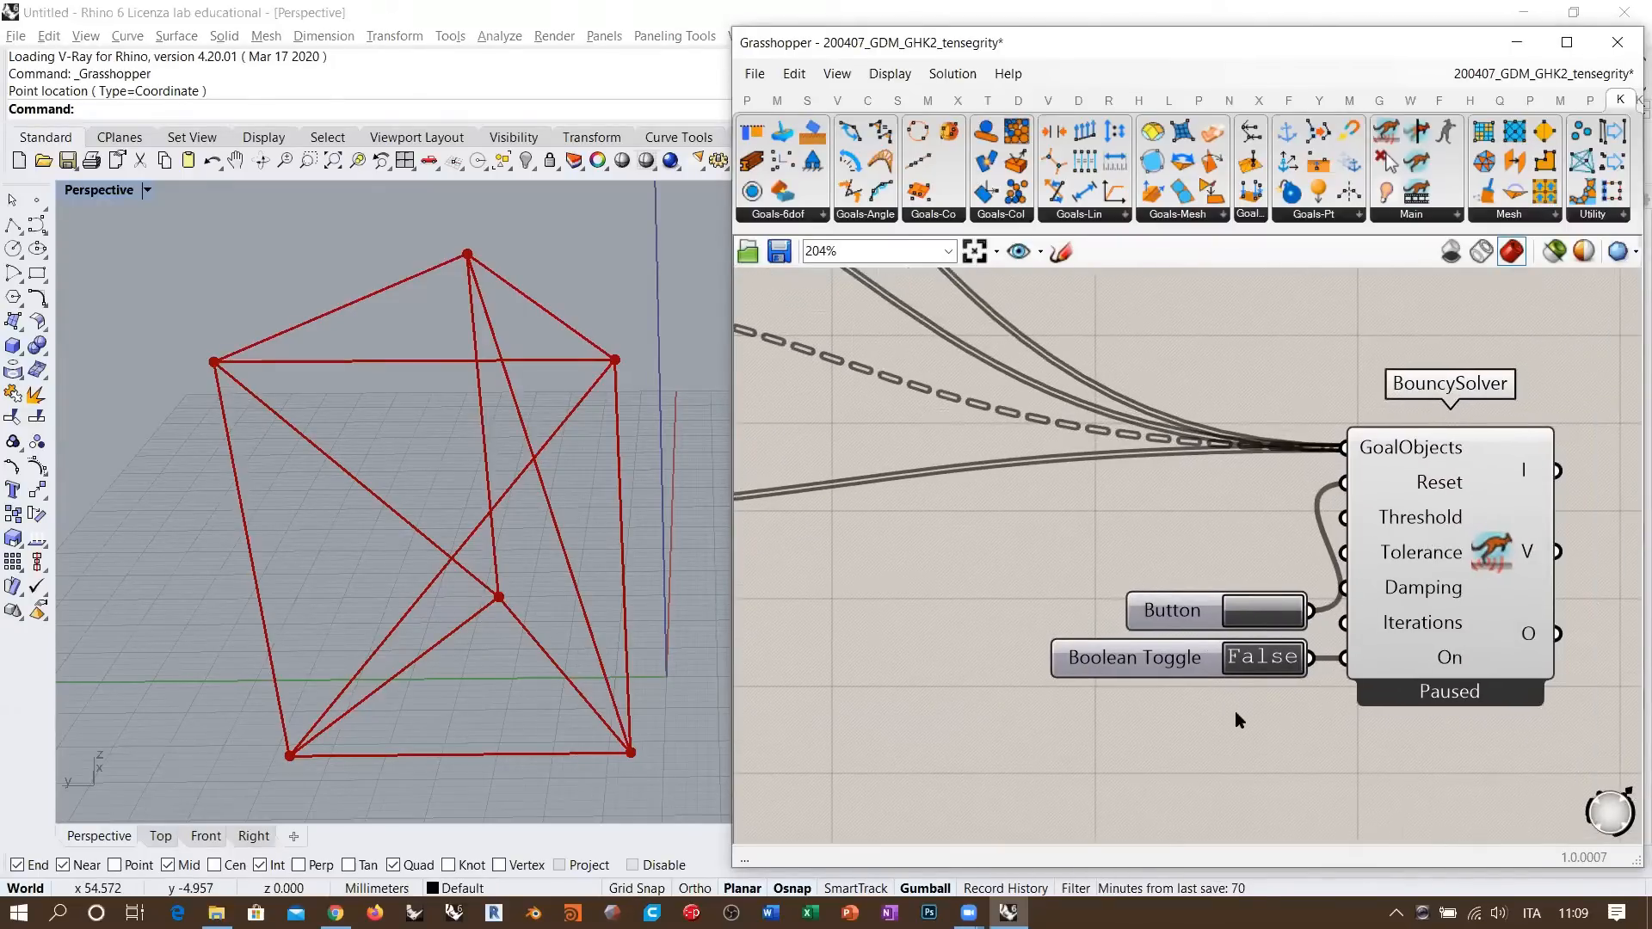
{"action": "left_click_drag", "start_coordinate": [1185, 693], "coordinate": [1097, 520]}
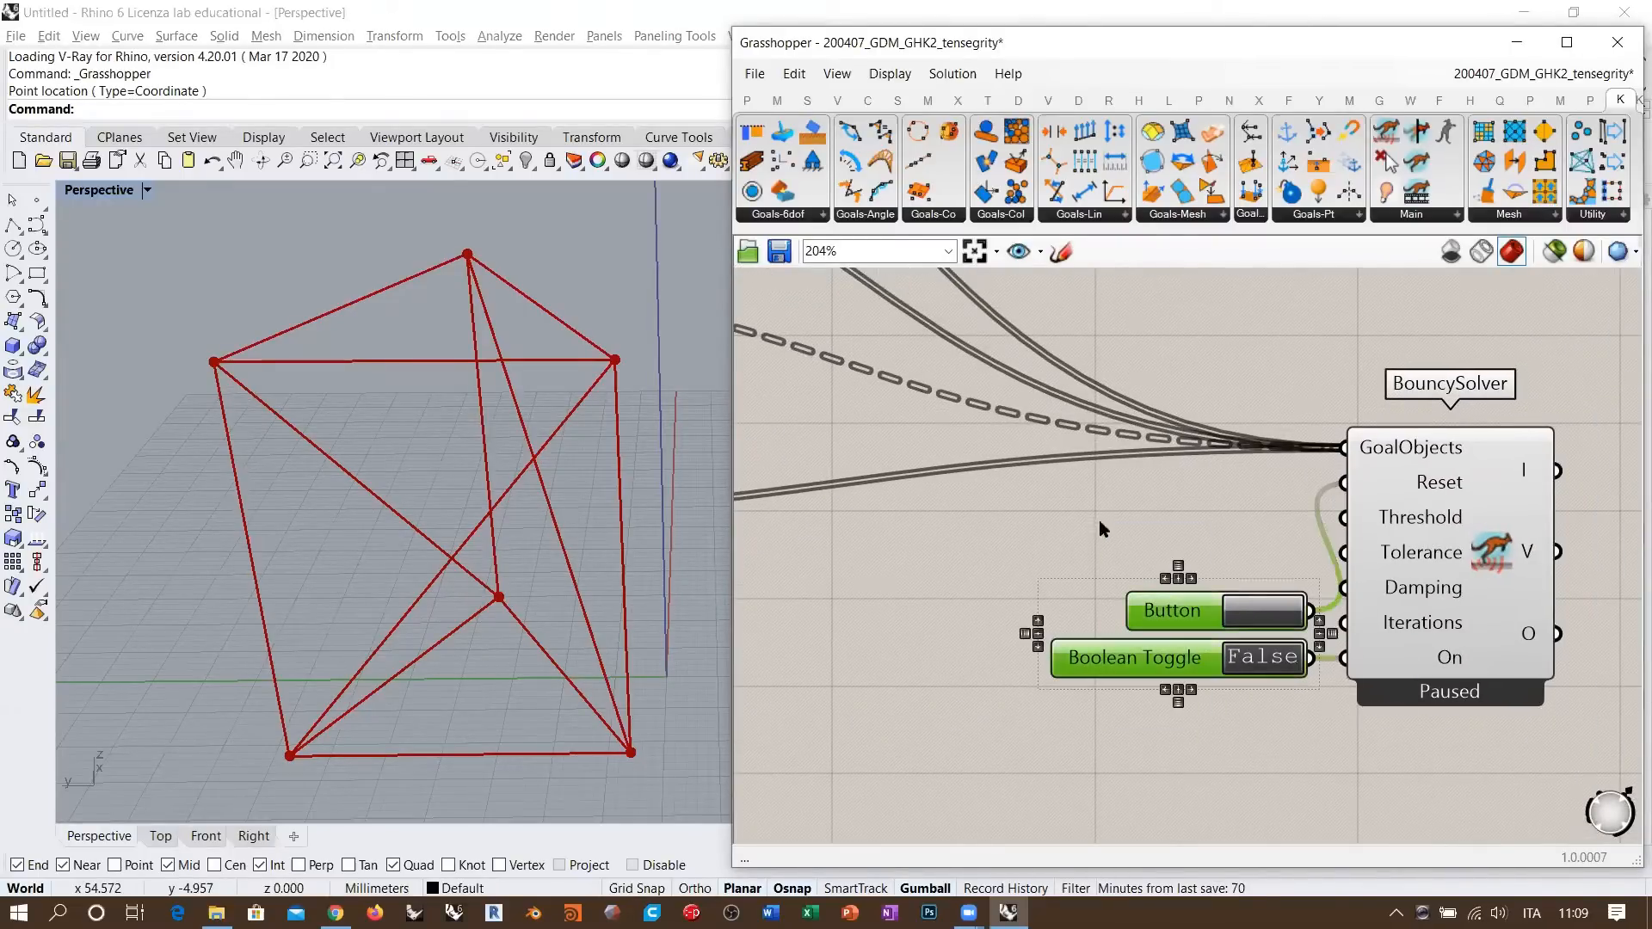
{"action": "left_click", "coordinate": [1147, 532]}
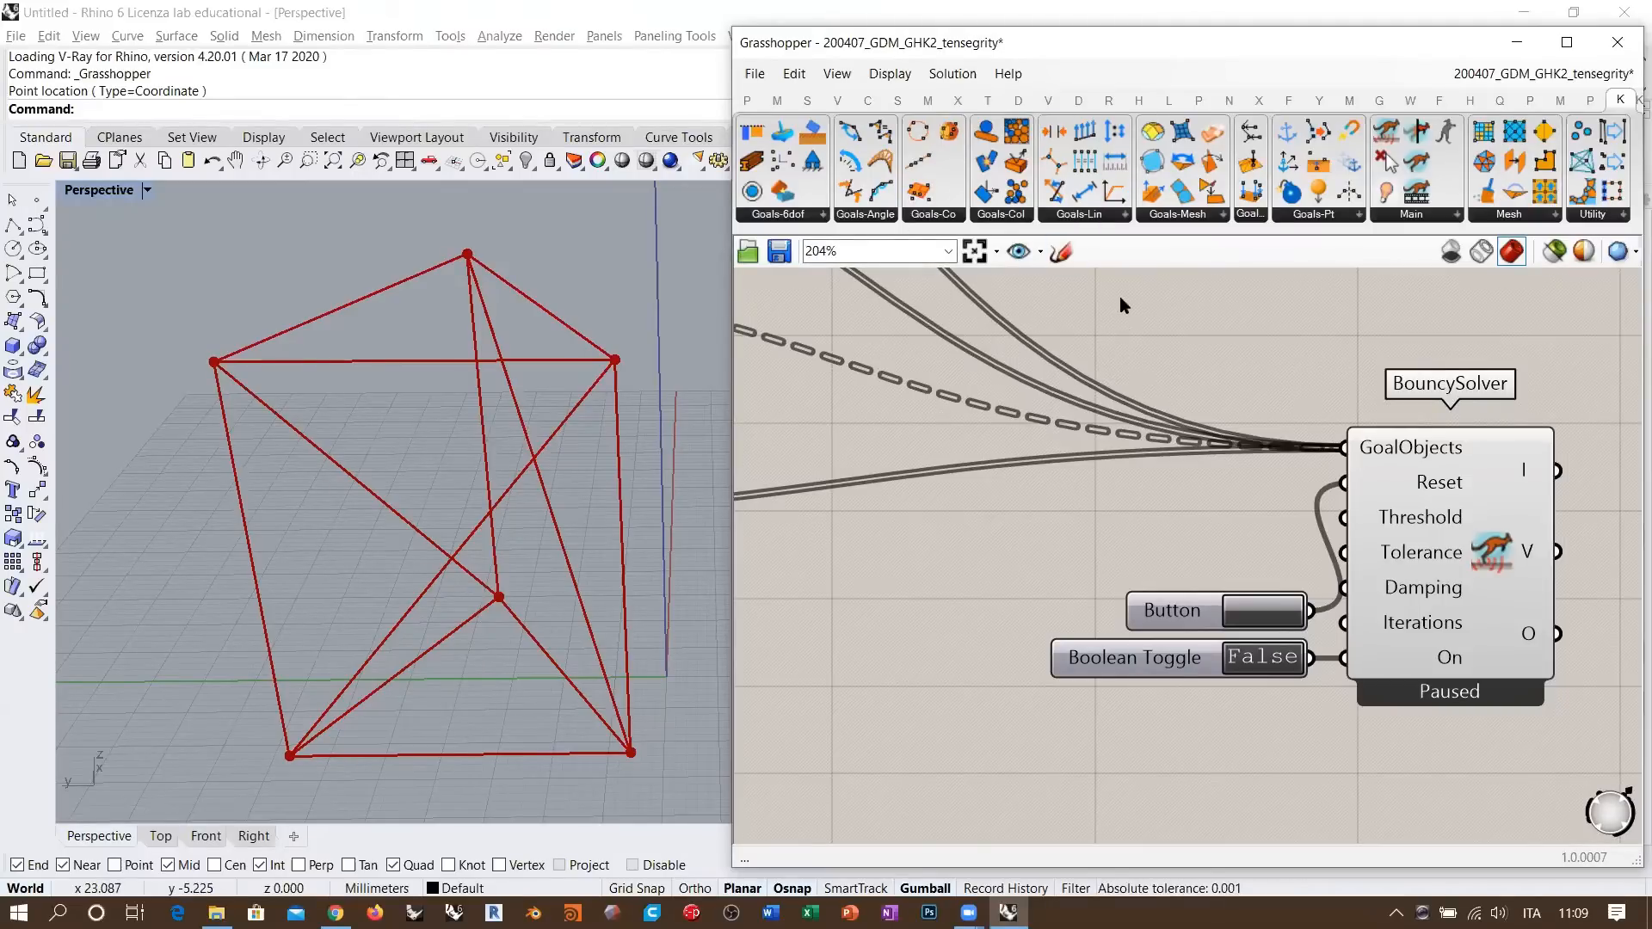
- Examine the lower Length(Line) goal with its strength slider, and trace the goals' outputs to the BouncySolver
{"action": "scroll", "coordinate": [1334, 566], "scroll_direction": "down", "scroll_amount": 3}
{"action": "scroll", "coordinate": [1335, 566], "scroll_direction": "down", "scroll_amount": 1}
{"action": "right_click_drag", "start_coordinate": [996, 535], "coordinate": [1335, 564]}
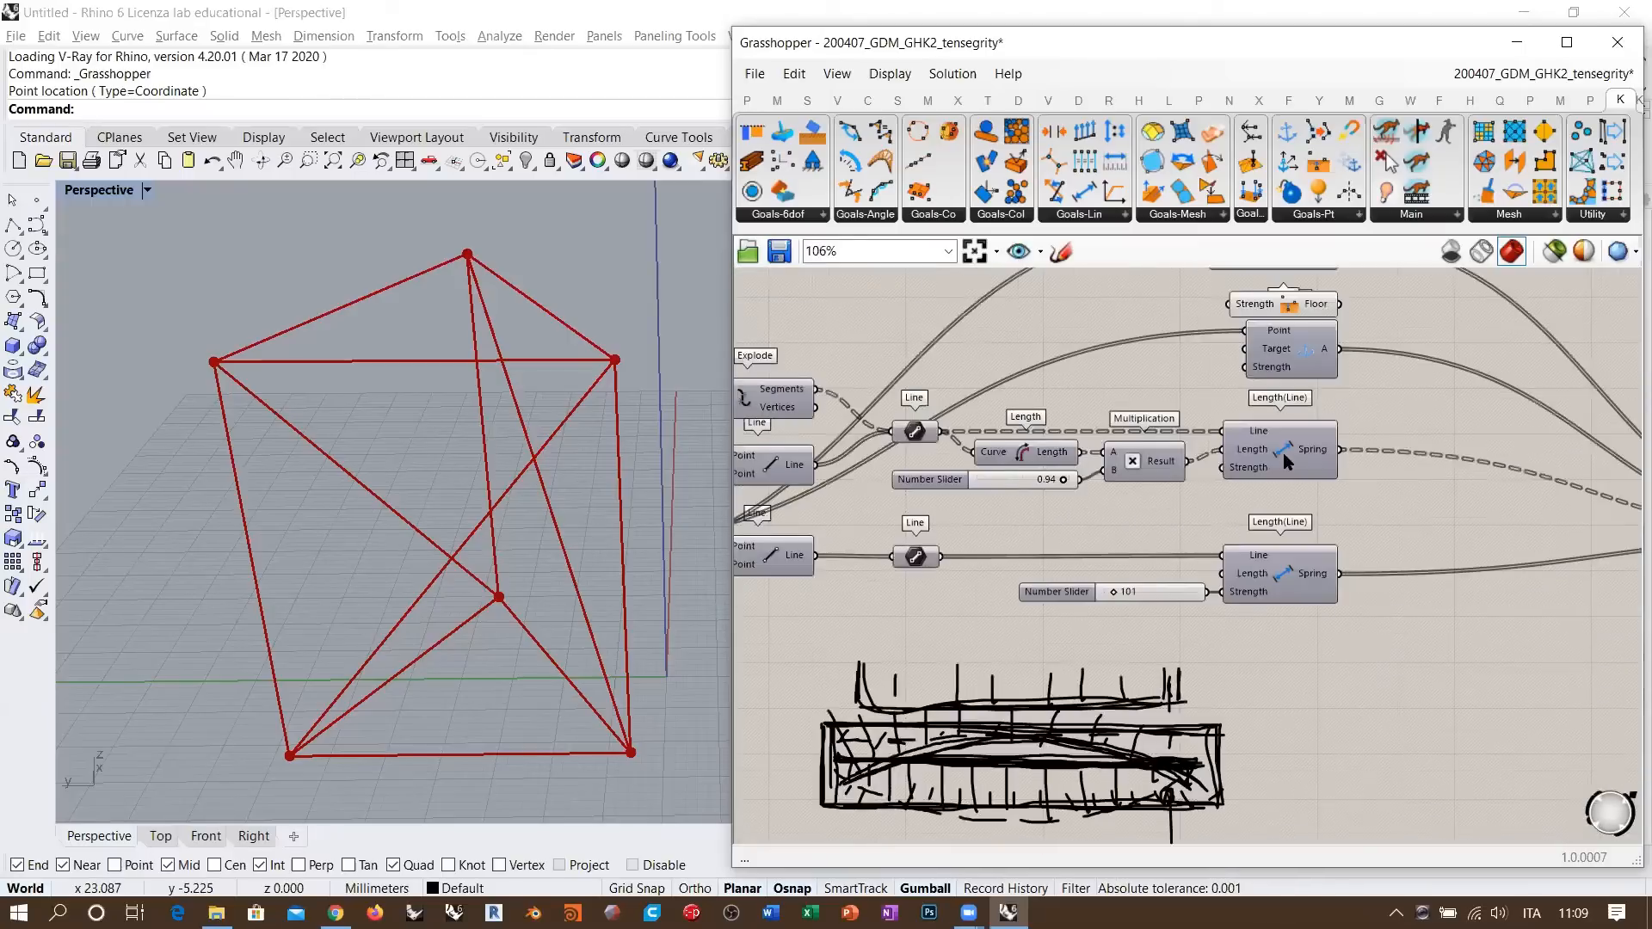
{"action": "right_click_drag", "start_coordinate": [1283, 454], "coordinate": [1329, 566]}
{"action": "scroll", "coordinate": [1329, 566], "scroll_direction": "up", "scroll_amount": 1}
{"action": "left_click_drag", "start_coordinate": [1407, 778], "coordinate": [1149, 707]}
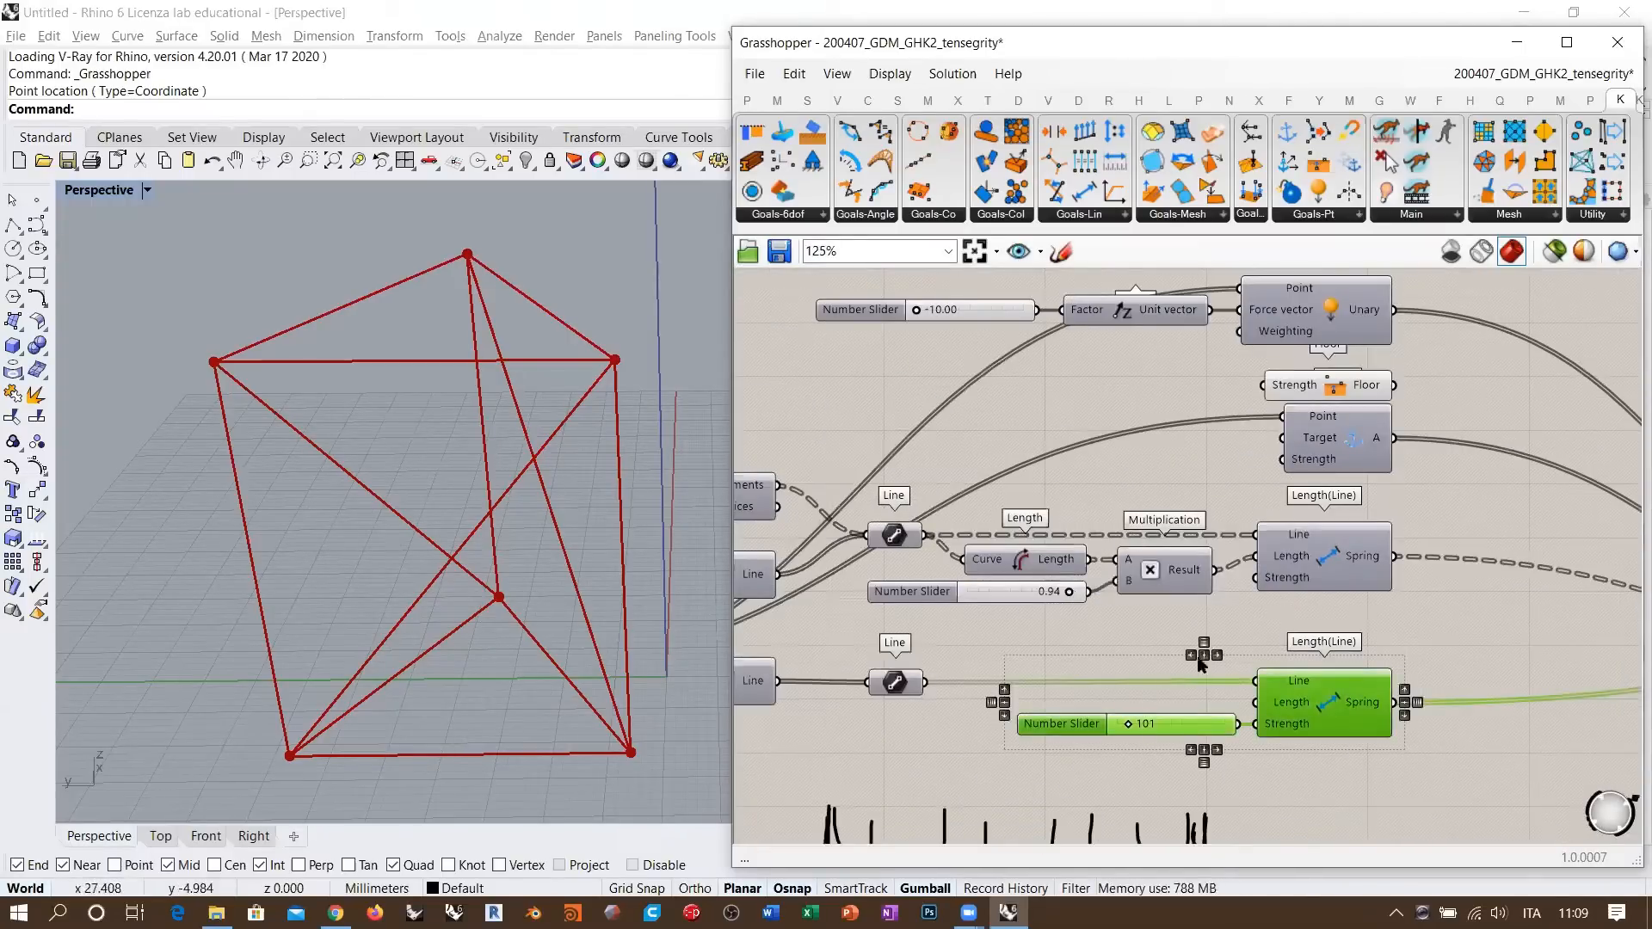
{"action": "left_click", "coordinate": [1385, 629]}
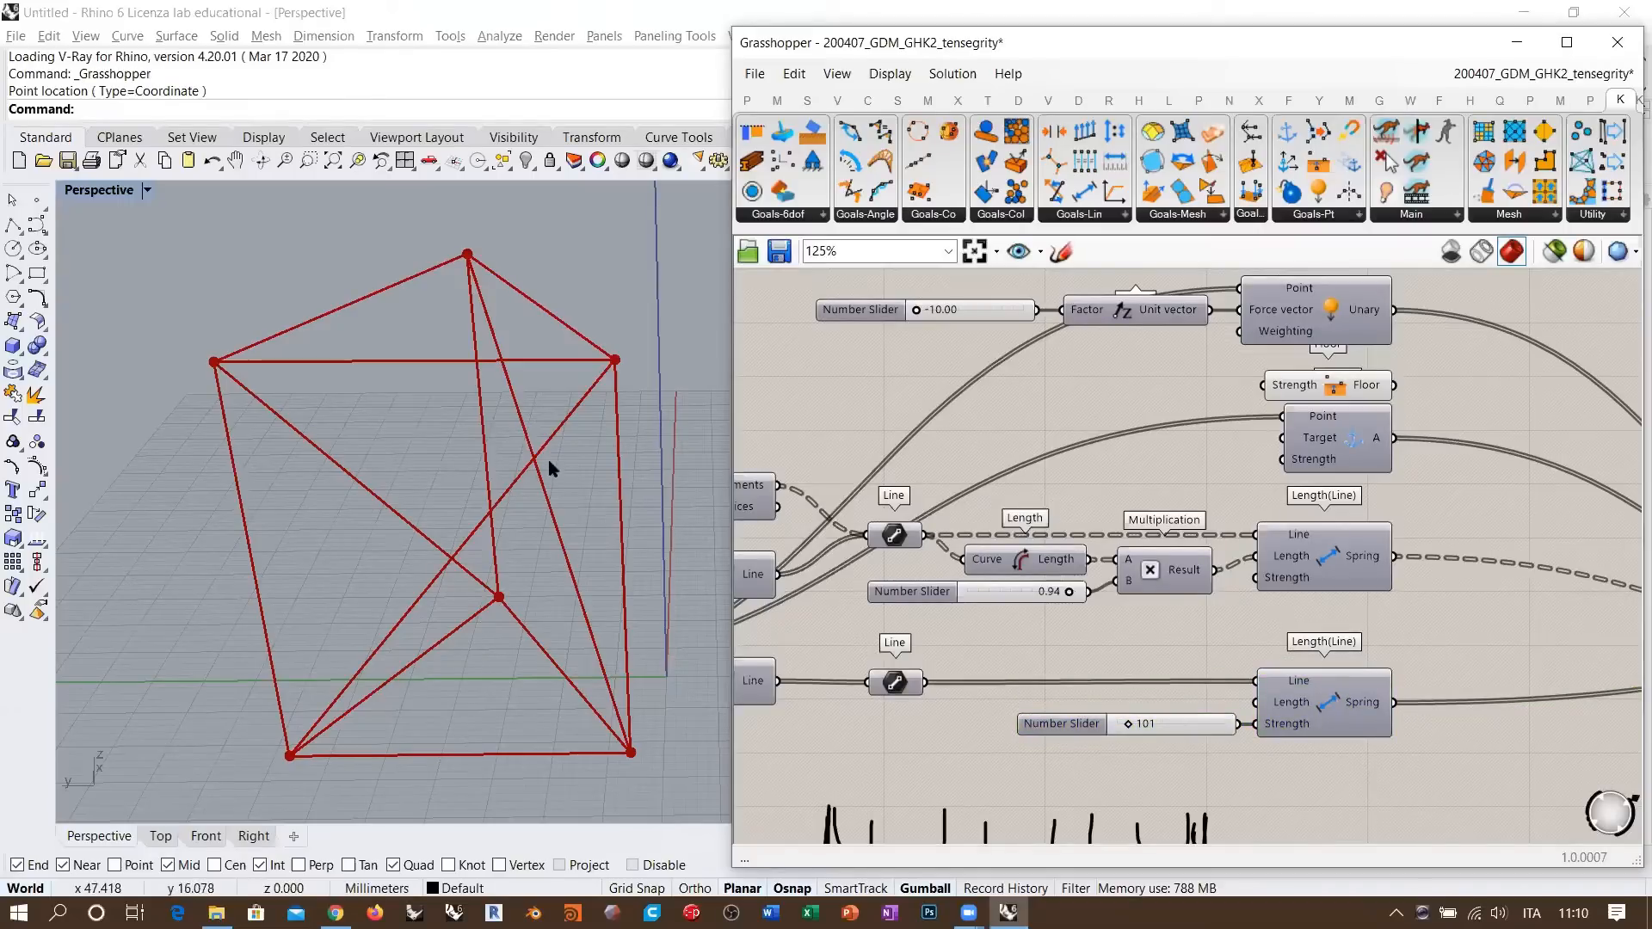
{"action": "right_click_drag", "start_coordinate": [1401, 502], "coordinate": [1239, 547]}
{"action": "right_click_drag", "start_coordinate": [1286, 463], "coordinate": [1259, 475]}
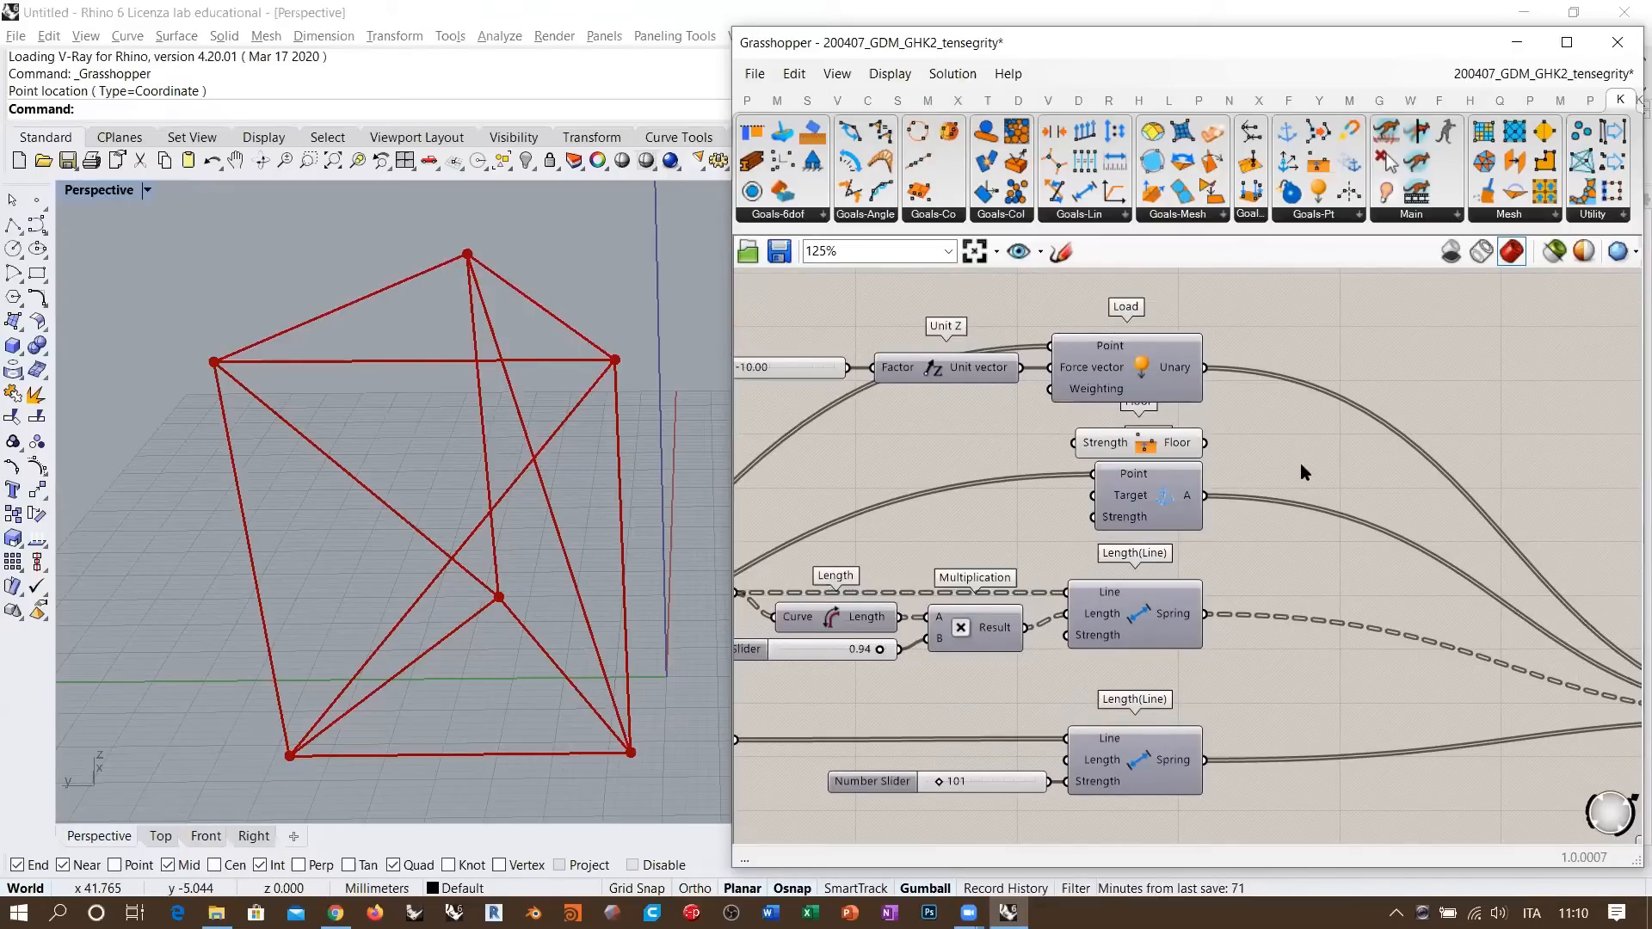
{"action": "right_click_drag", "start_coordinate": [1249, 559], "coordinate": [1406, 561]}
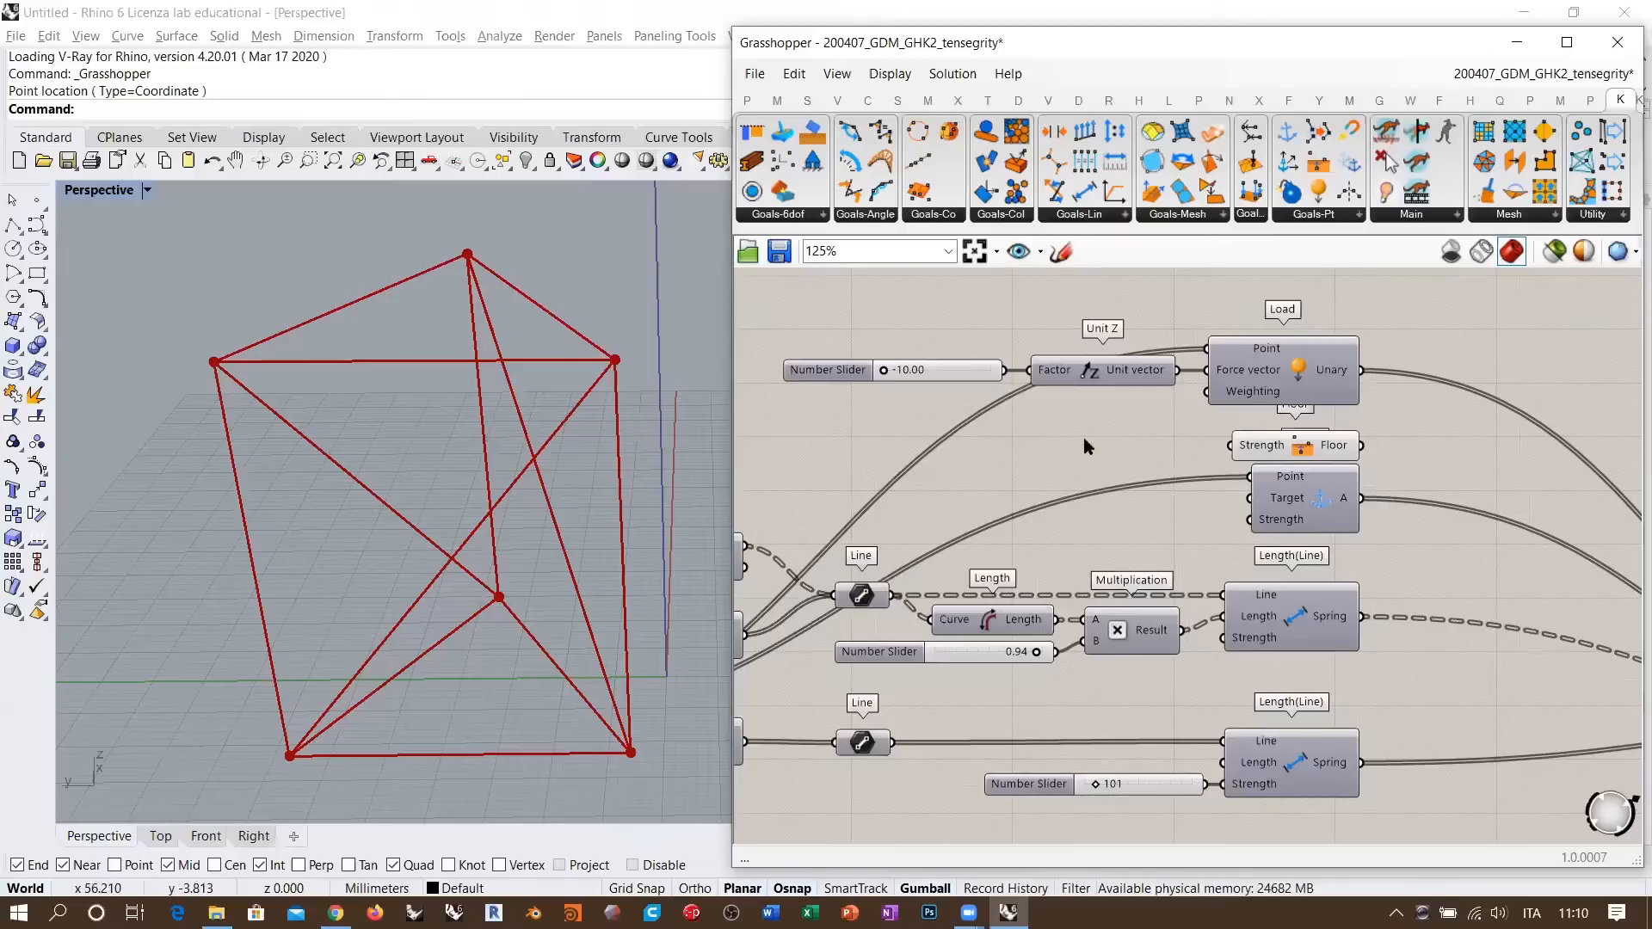
{"action": "scroll", "coordinate": [1170, 453], "scroll_direction": "down", "scroll_amount": 3}
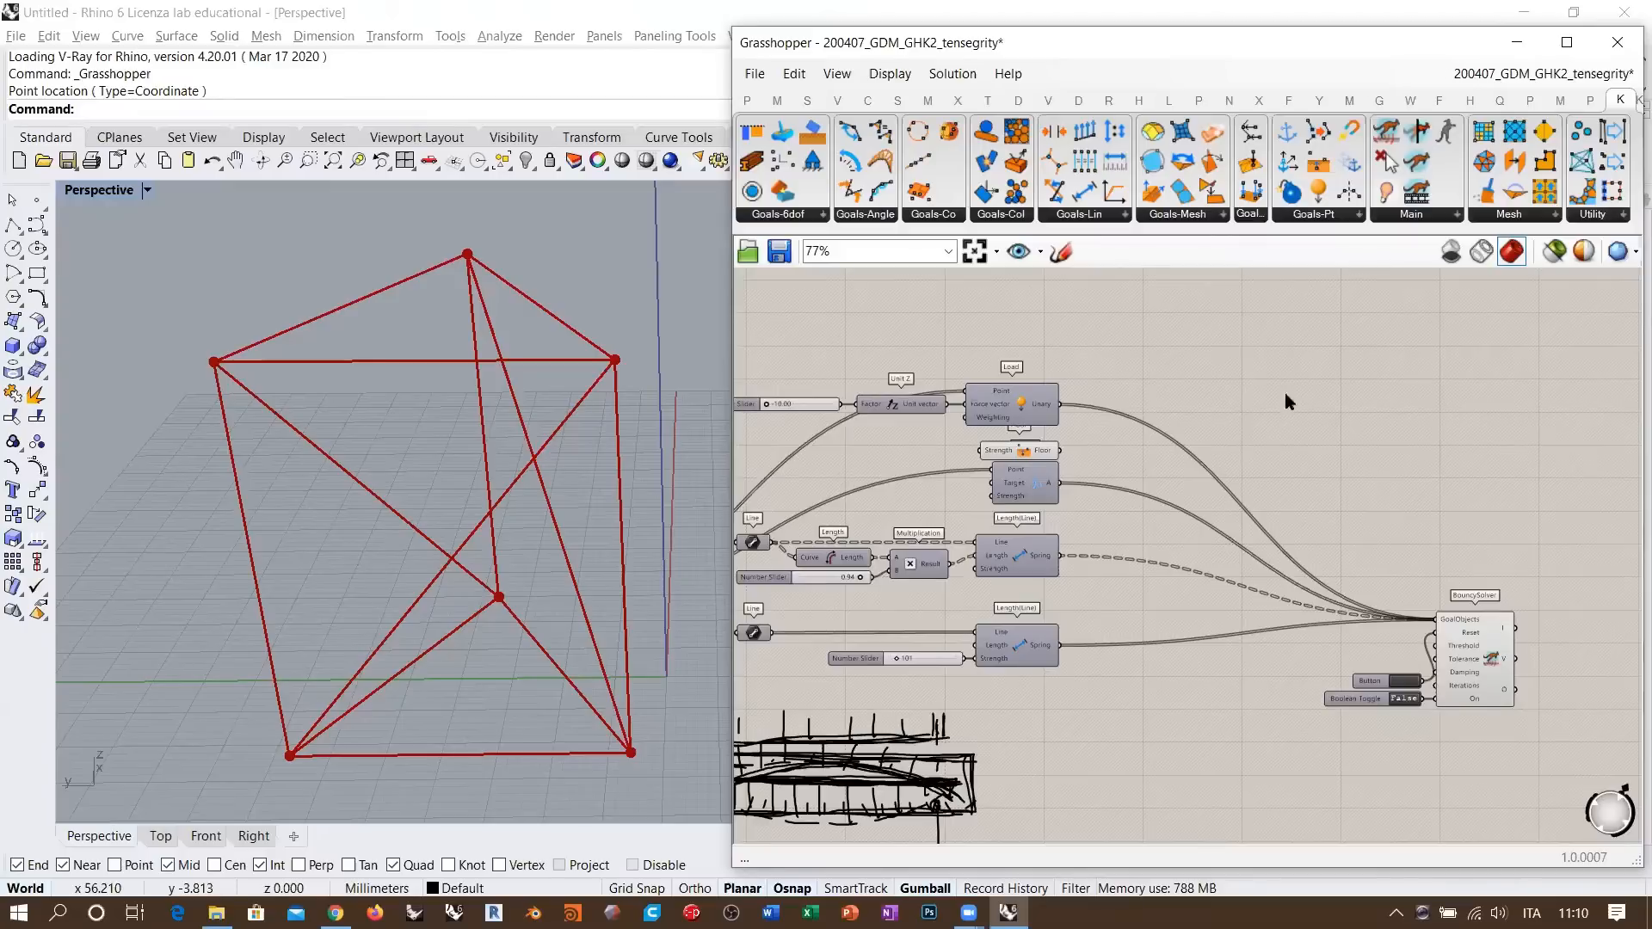
{"action": "scroll", "coordinate": [1463, 658], "scroll_direction": "up", "scroll_amount": 6}
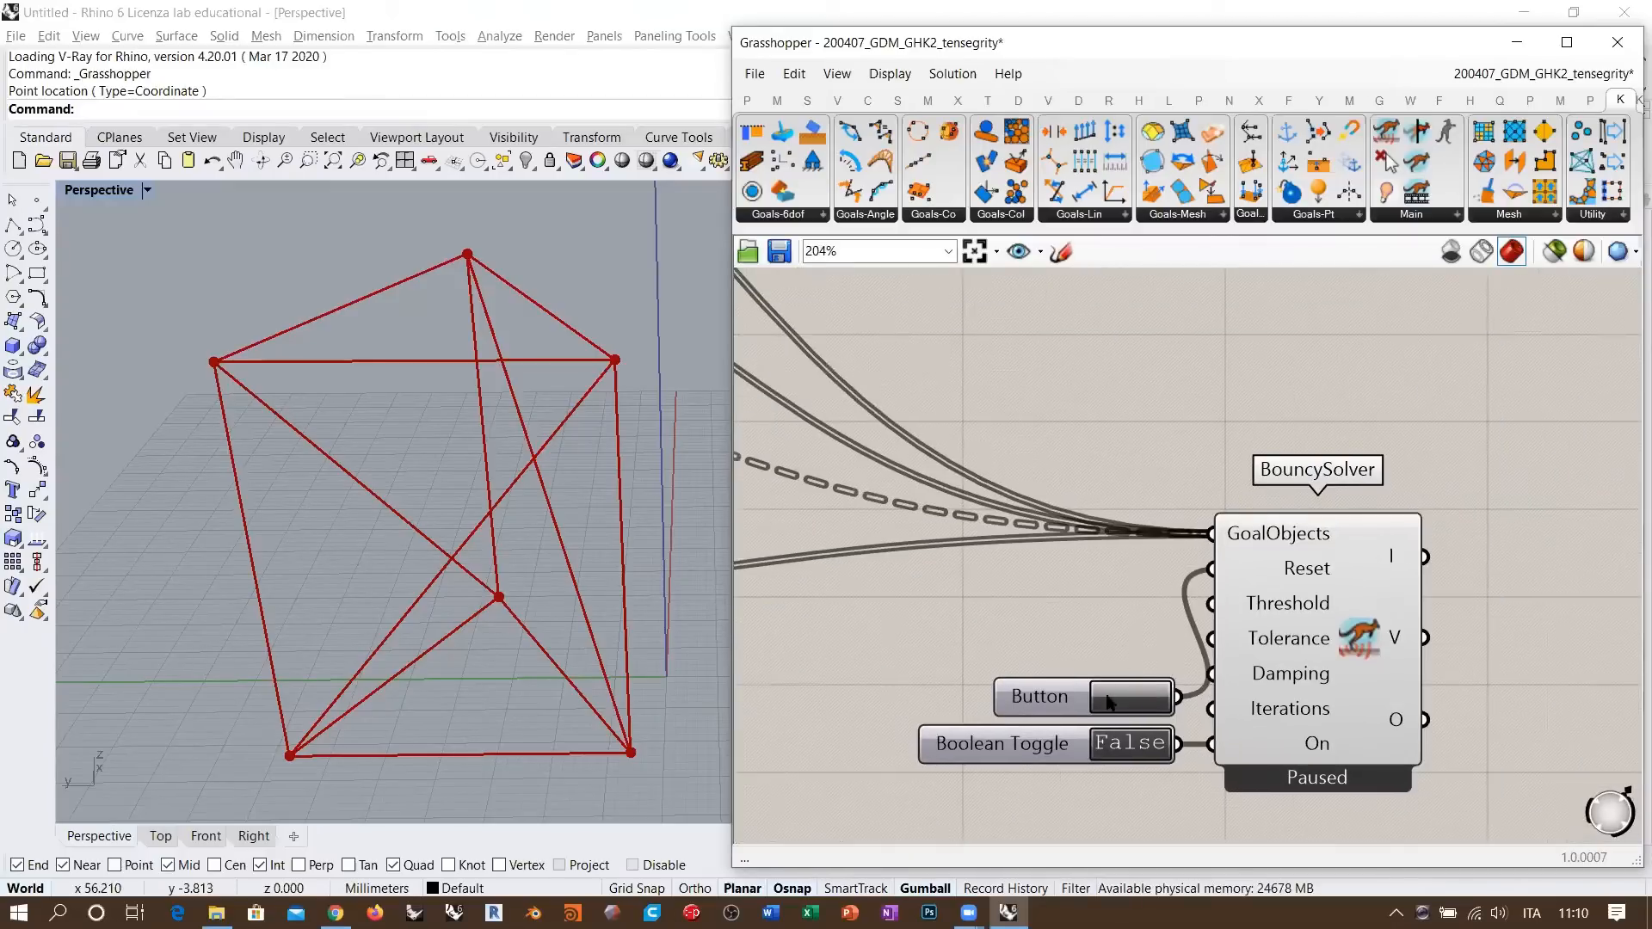
- Disconnect the anchor goal's output from the BouncySolver's GoalObjects input
{"action": "scroll", "coordinate": [1109, 701], "scroll_direction": "down", "scroll_amount": 5}
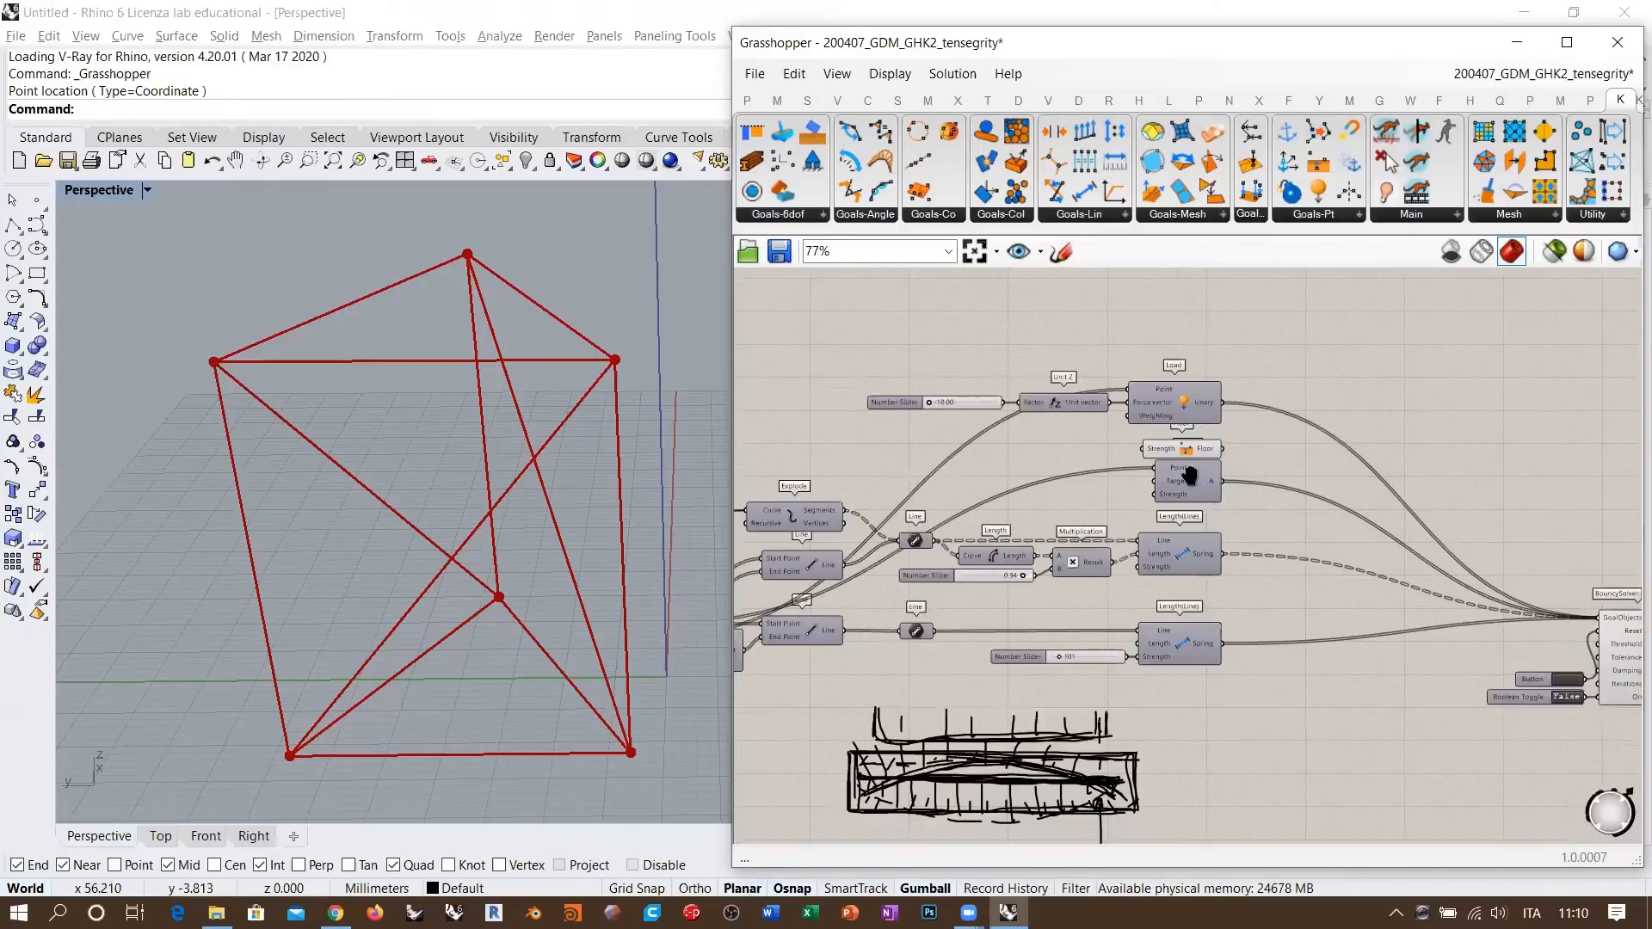
{"action": "scroll", "coordinate": [1273, 473], "scroll_direction": "up", "scroll_amount": 3}
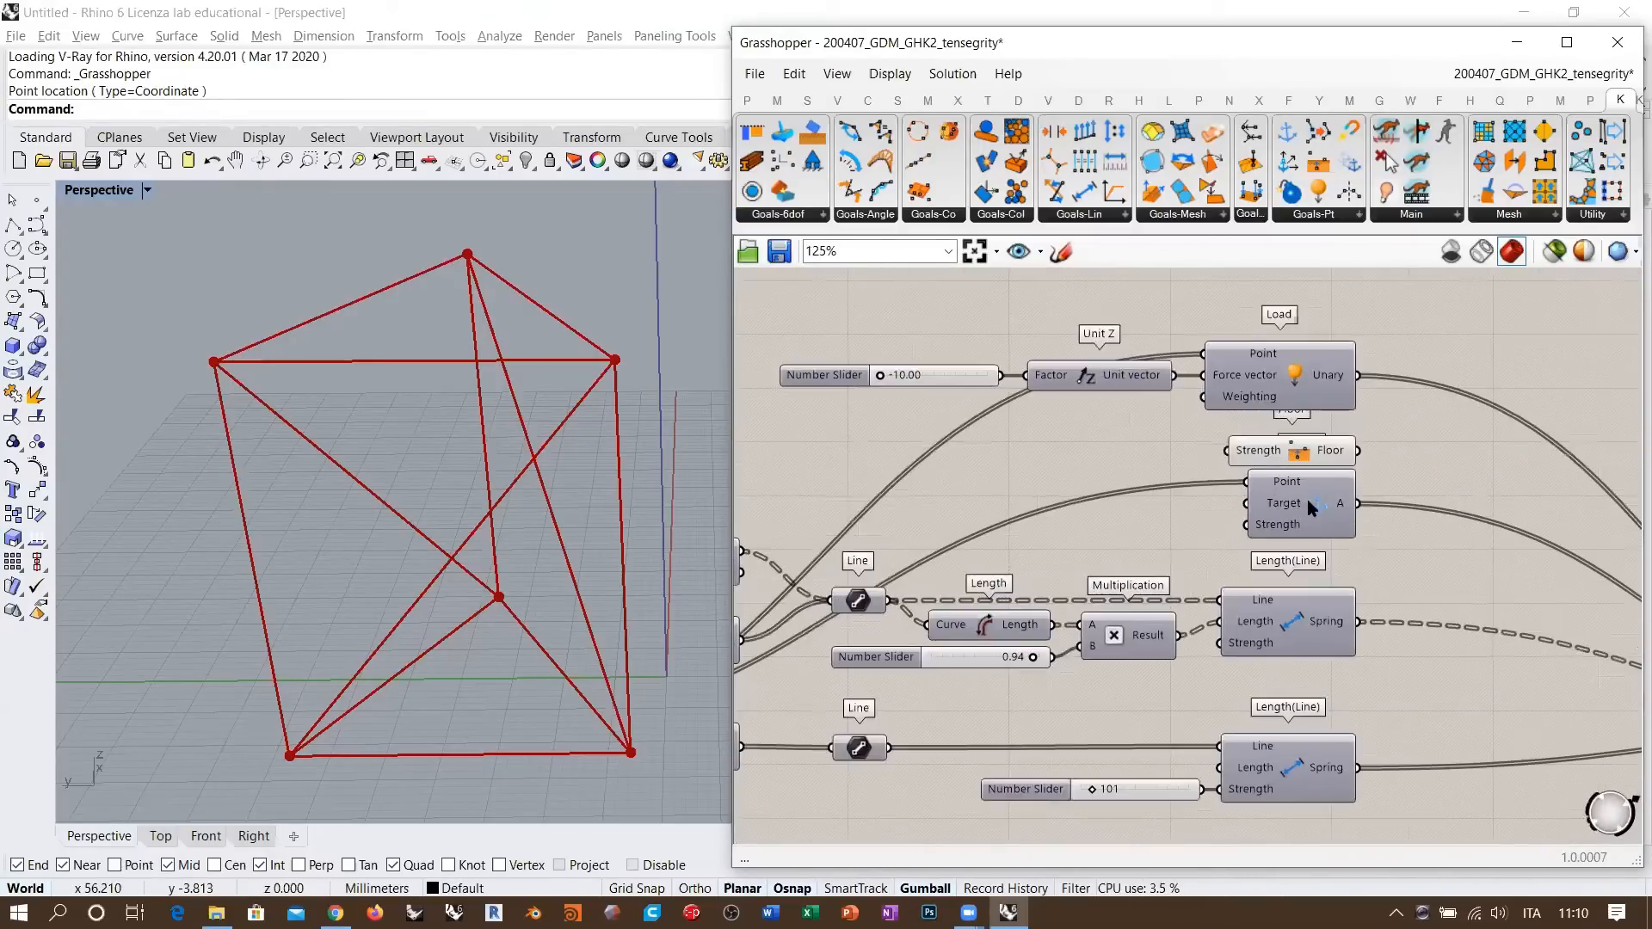
{"action": "left_click", "coordinate": [1300, 531]}
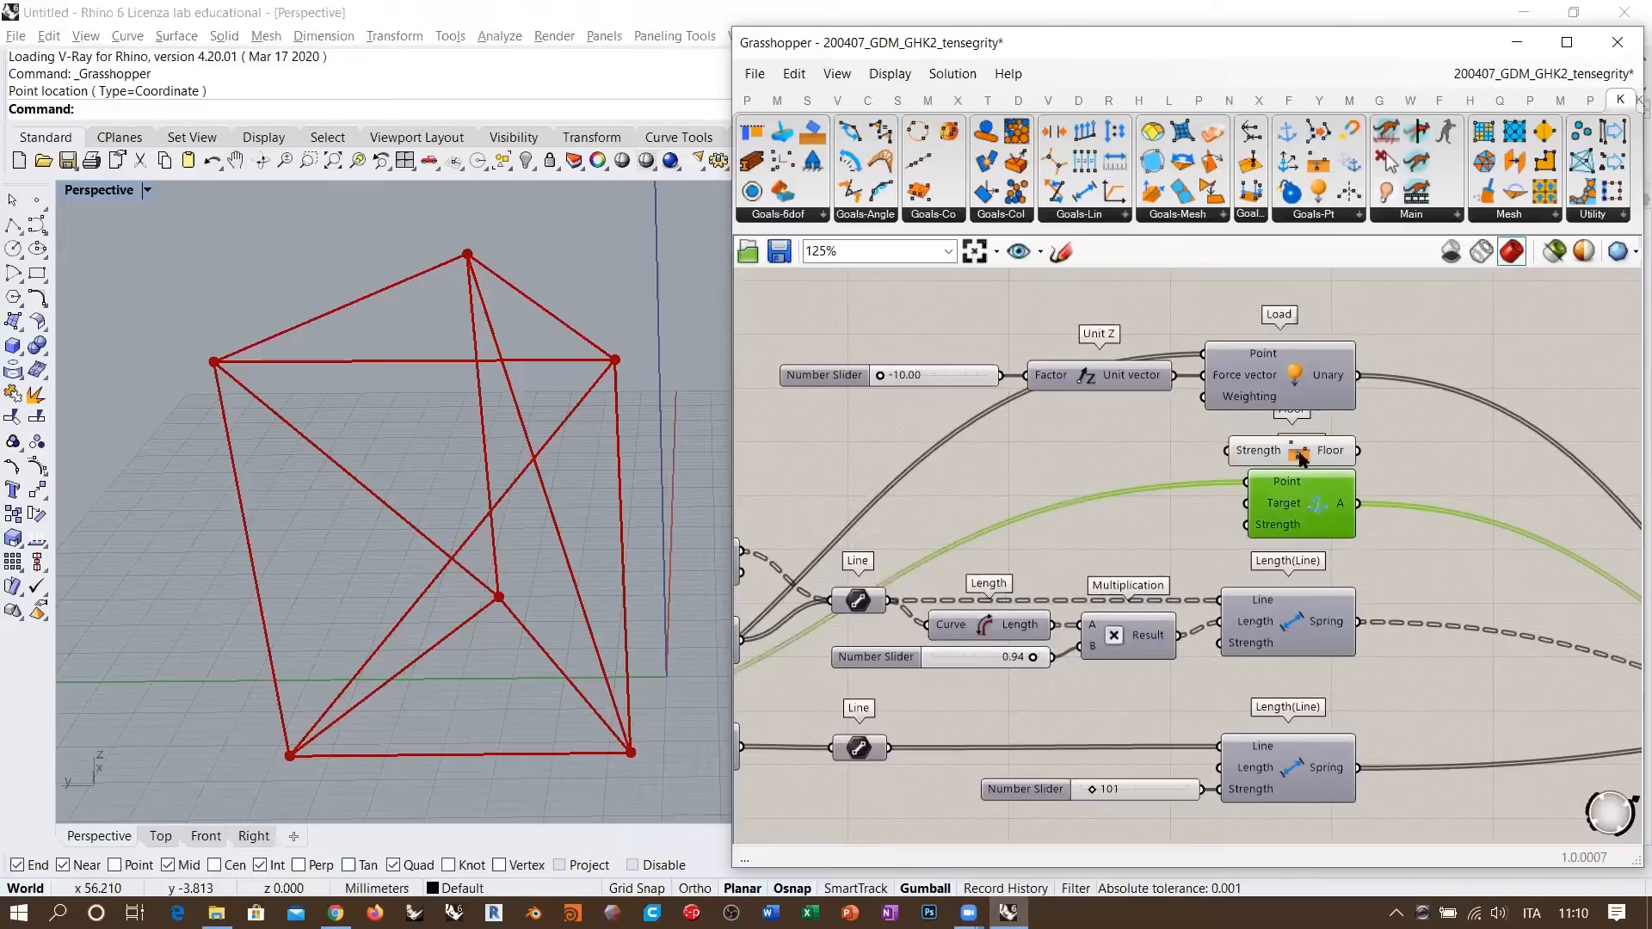
{"action": "right_click_drag", "start_coordinate": [1303, 459], "coordinate": [951, 479]}
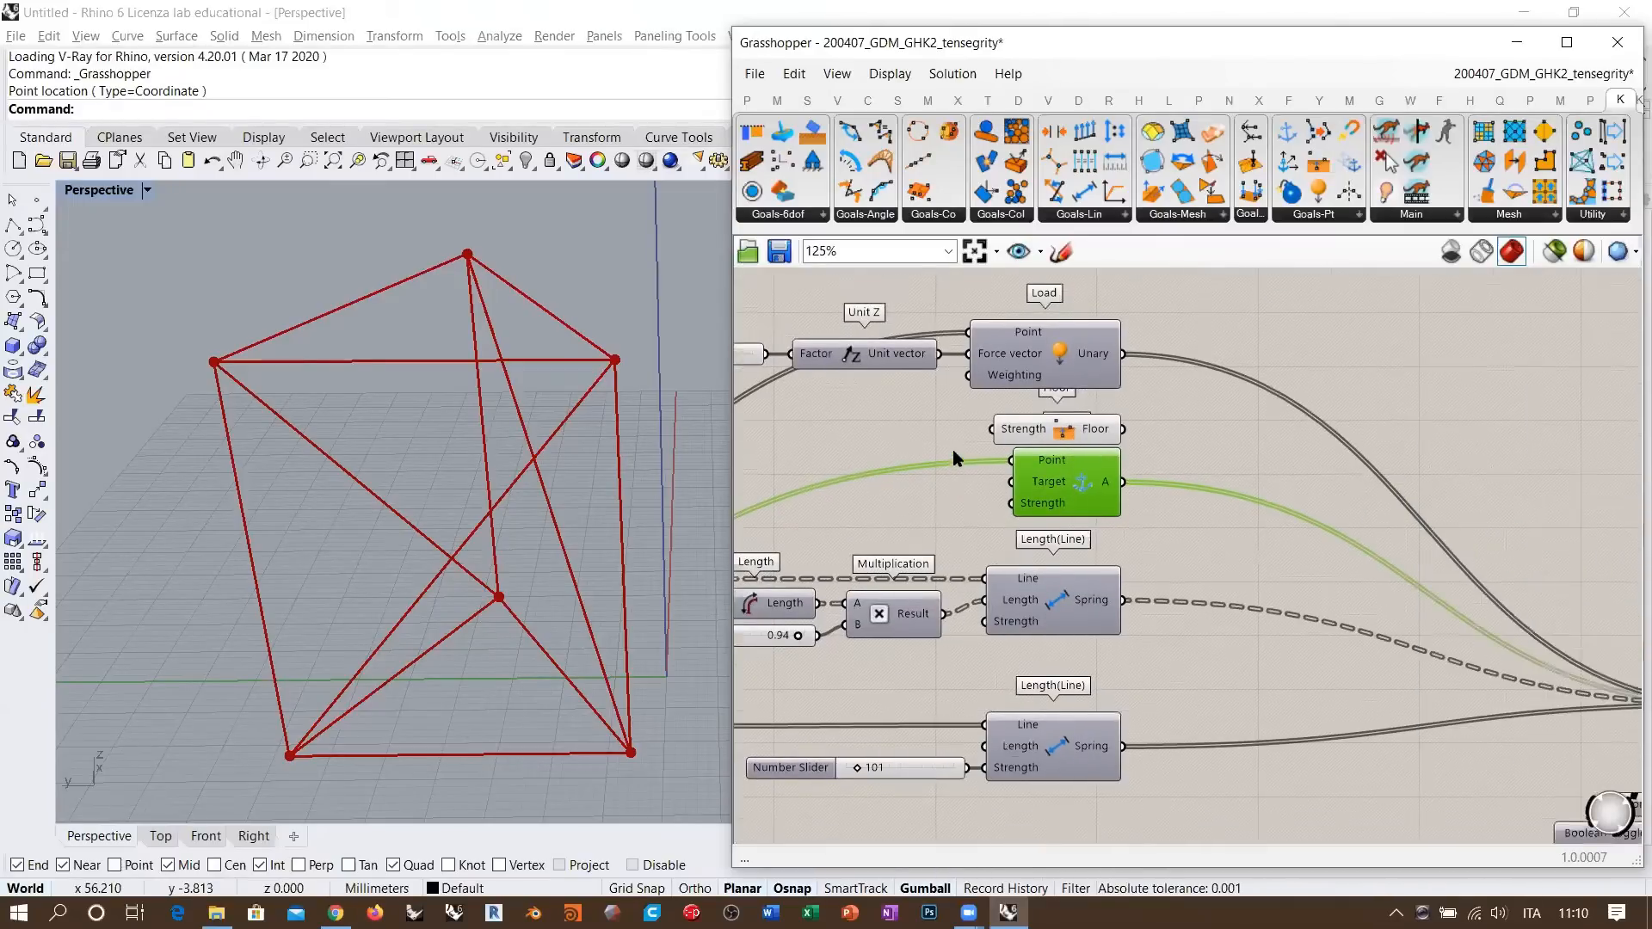
{"action": "scroll", "coordinate": [953, 449], "scroll_direction": "down", "scroll_amount": 3}
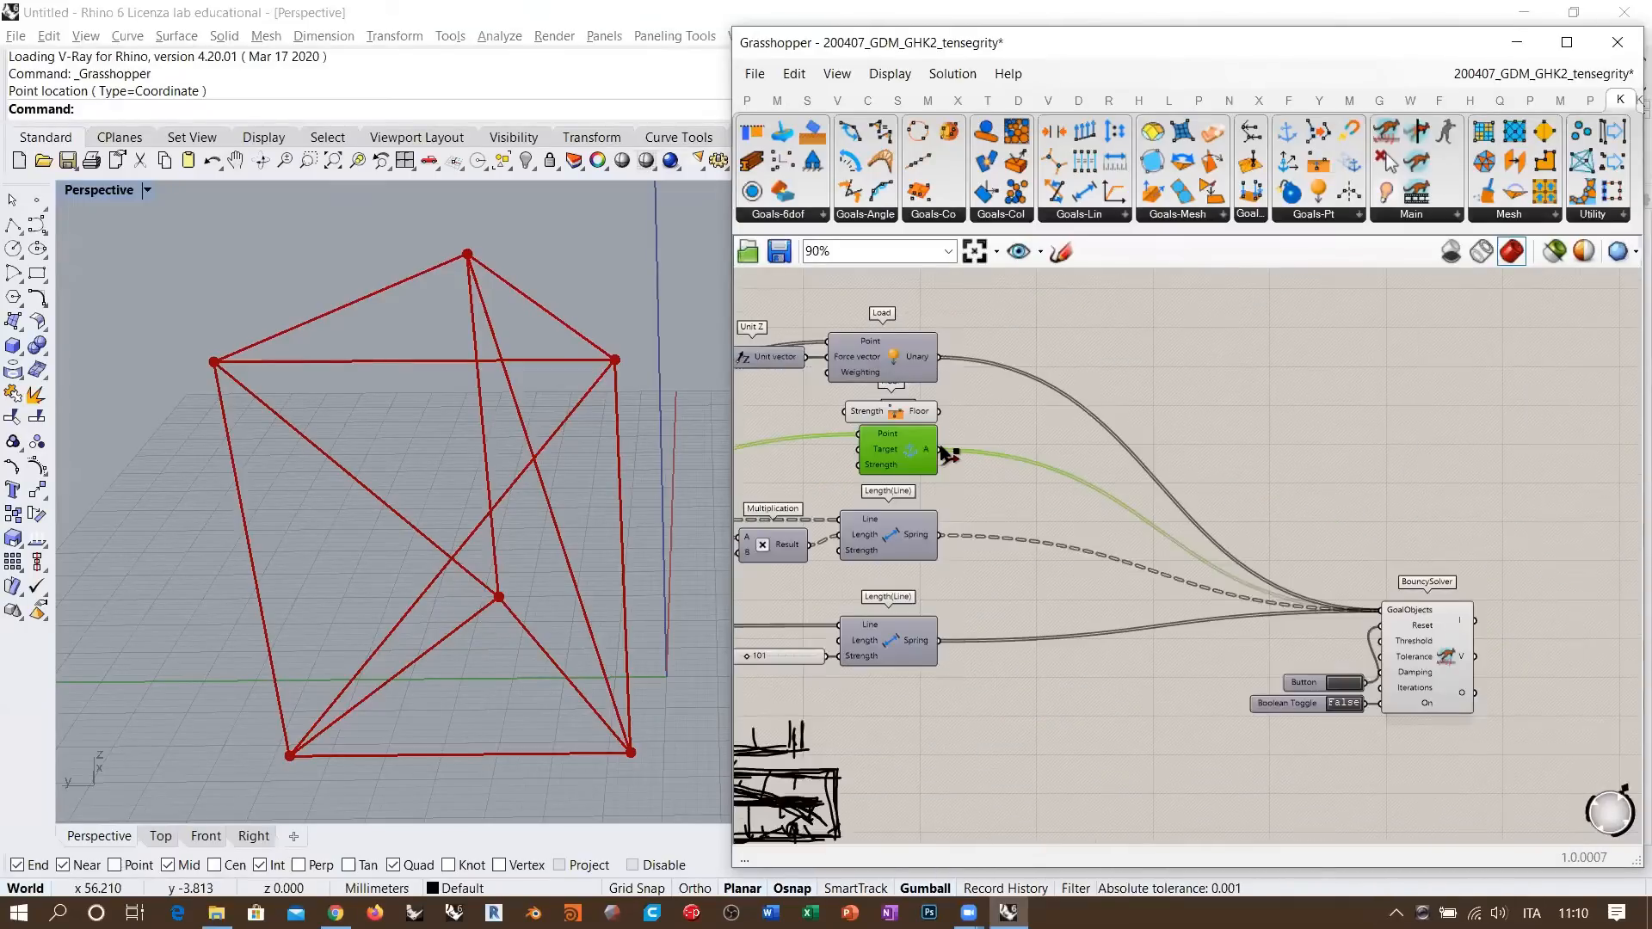
{"action": "left_click", "coordinate": [1329, 445]}
{"action": "right_click_drag", "start_coordinate": [406, 468], "coordinate": [511, 520]}
{"action": "right_click_drag", "start_coordinate": [923, 413], "coordinate": [941, 417]}
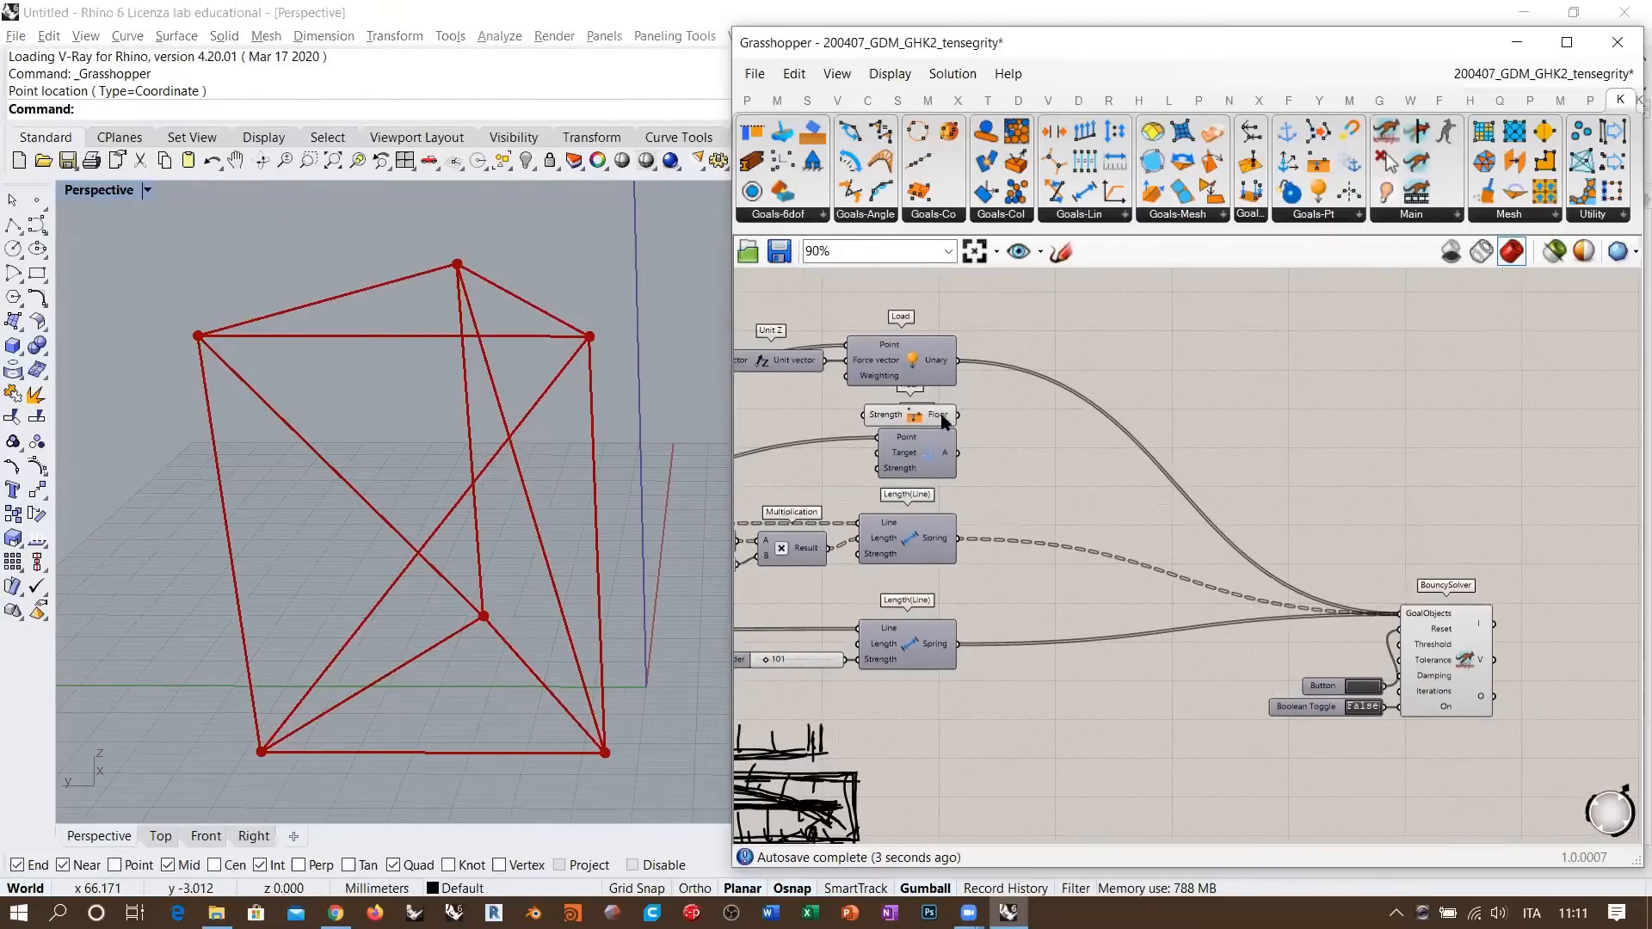
- Connect the Floor goal to the BouncySolver's GoalObjects input and check the Floor's Strength input
{"action": "left_click_drag", "start_coordinate": [943, 420], "coordinate": [1400, 613]}
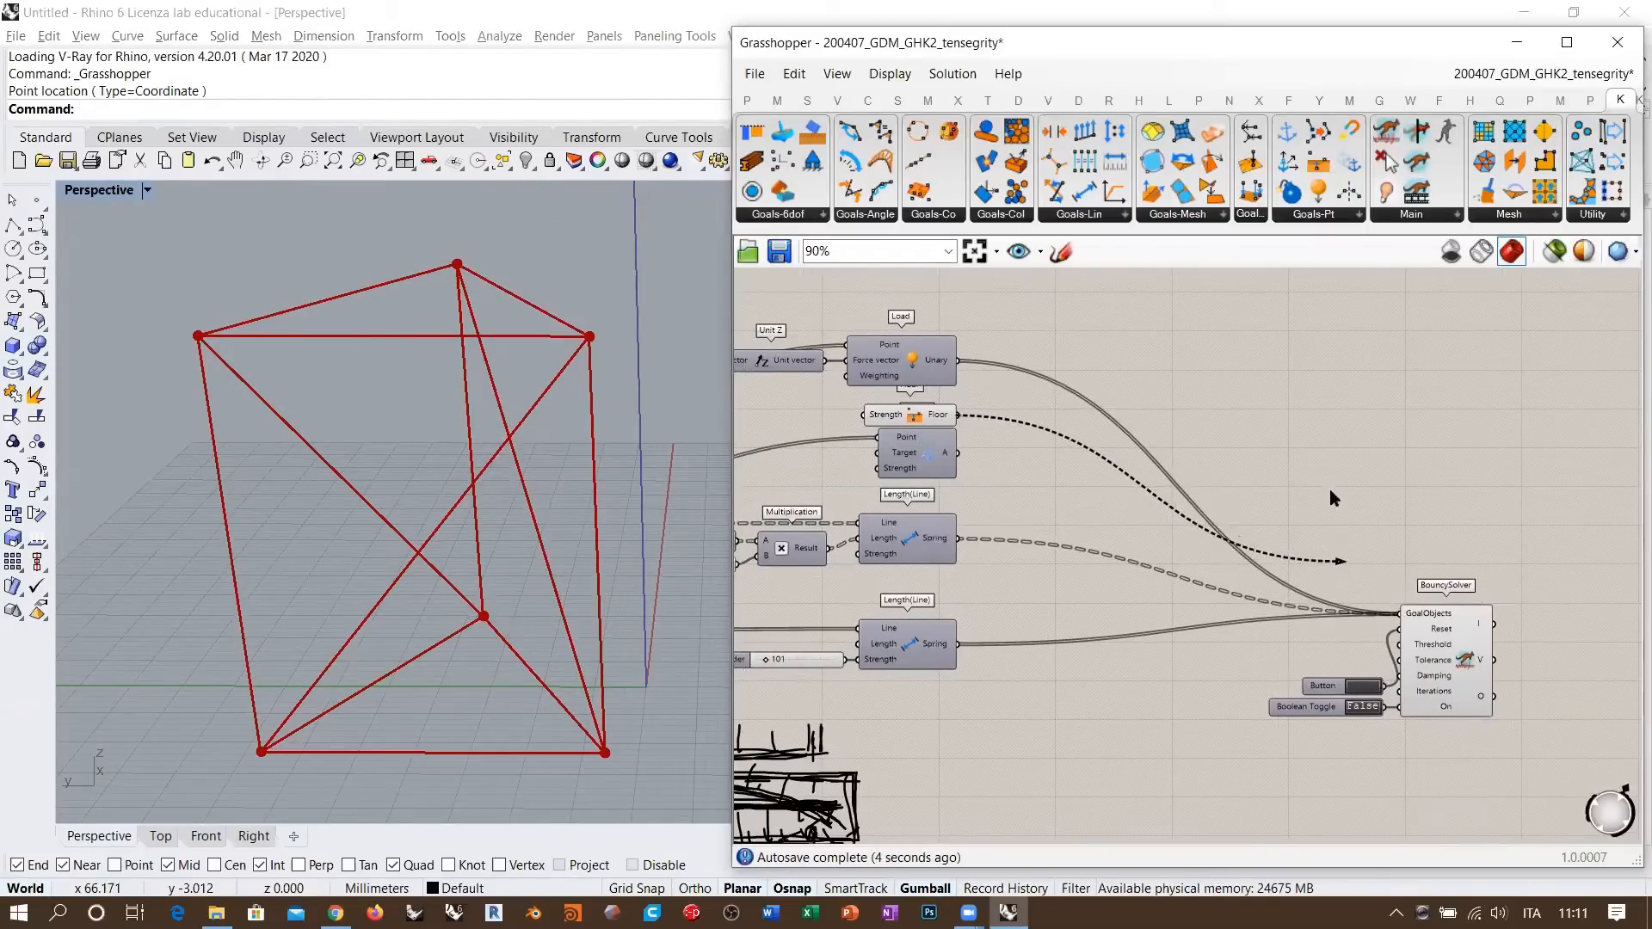
{"action": "right_click_drag", "start_coordinate": [956, 453], "coordinate": [1197, 513]}
{"action": "scroll", "coordinate": [1160, 493], "scroll_direction": "up", "scroll_amount": 3}
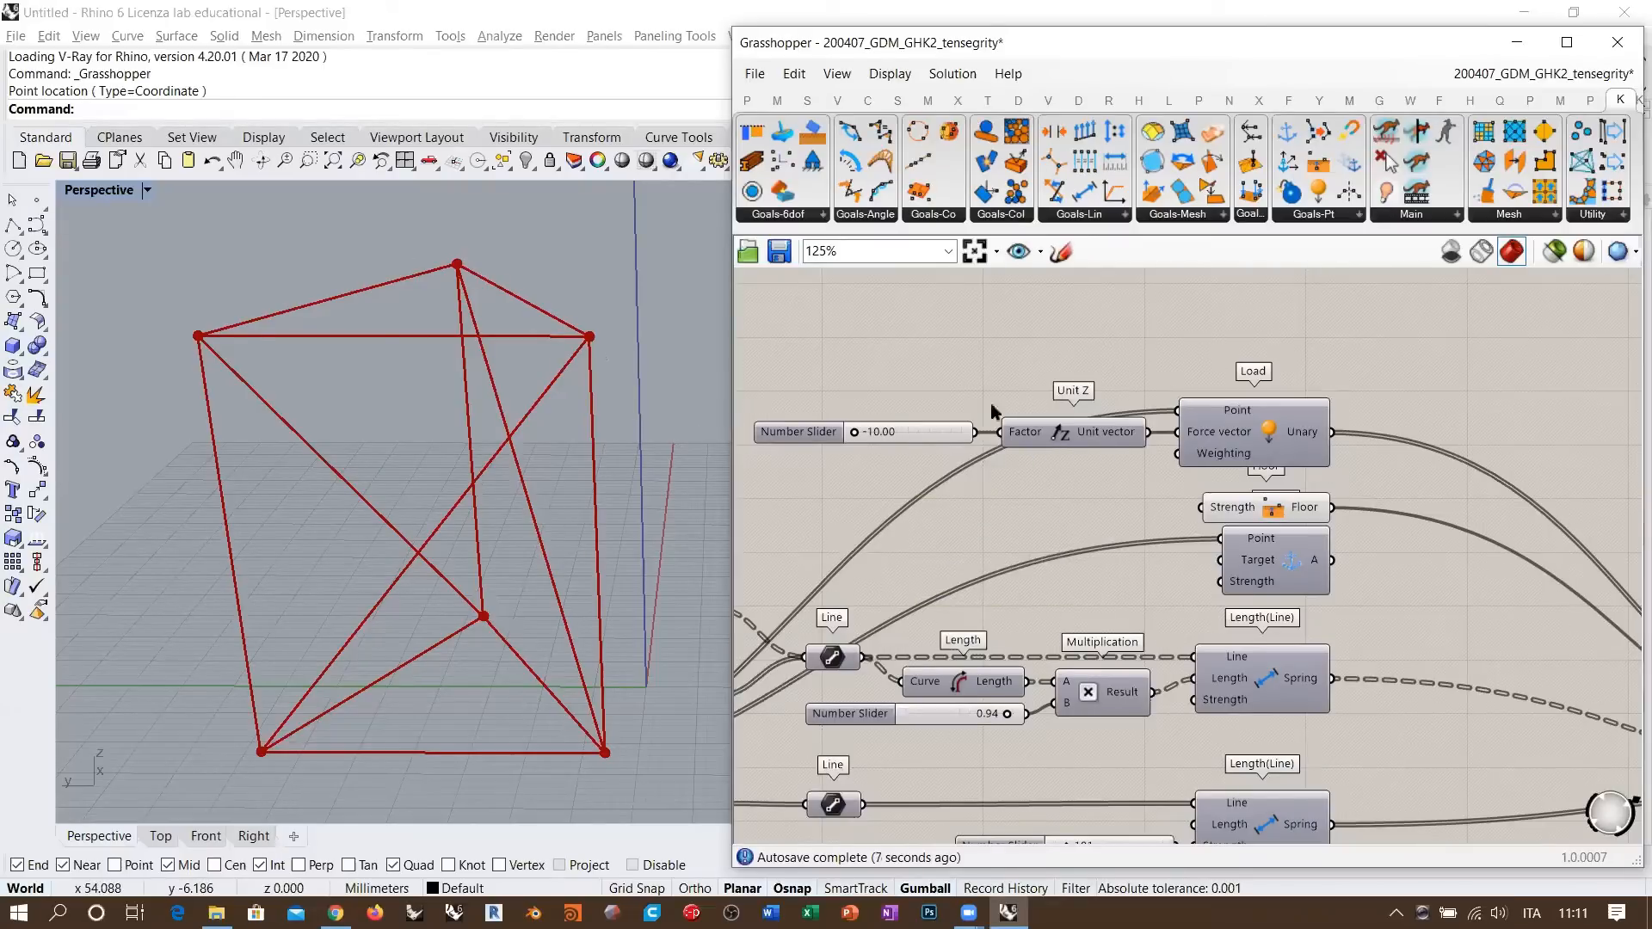
{"action": "right_click_drag", "start_coordinate": [1348, 600], "coordinate": [1225, 556]}
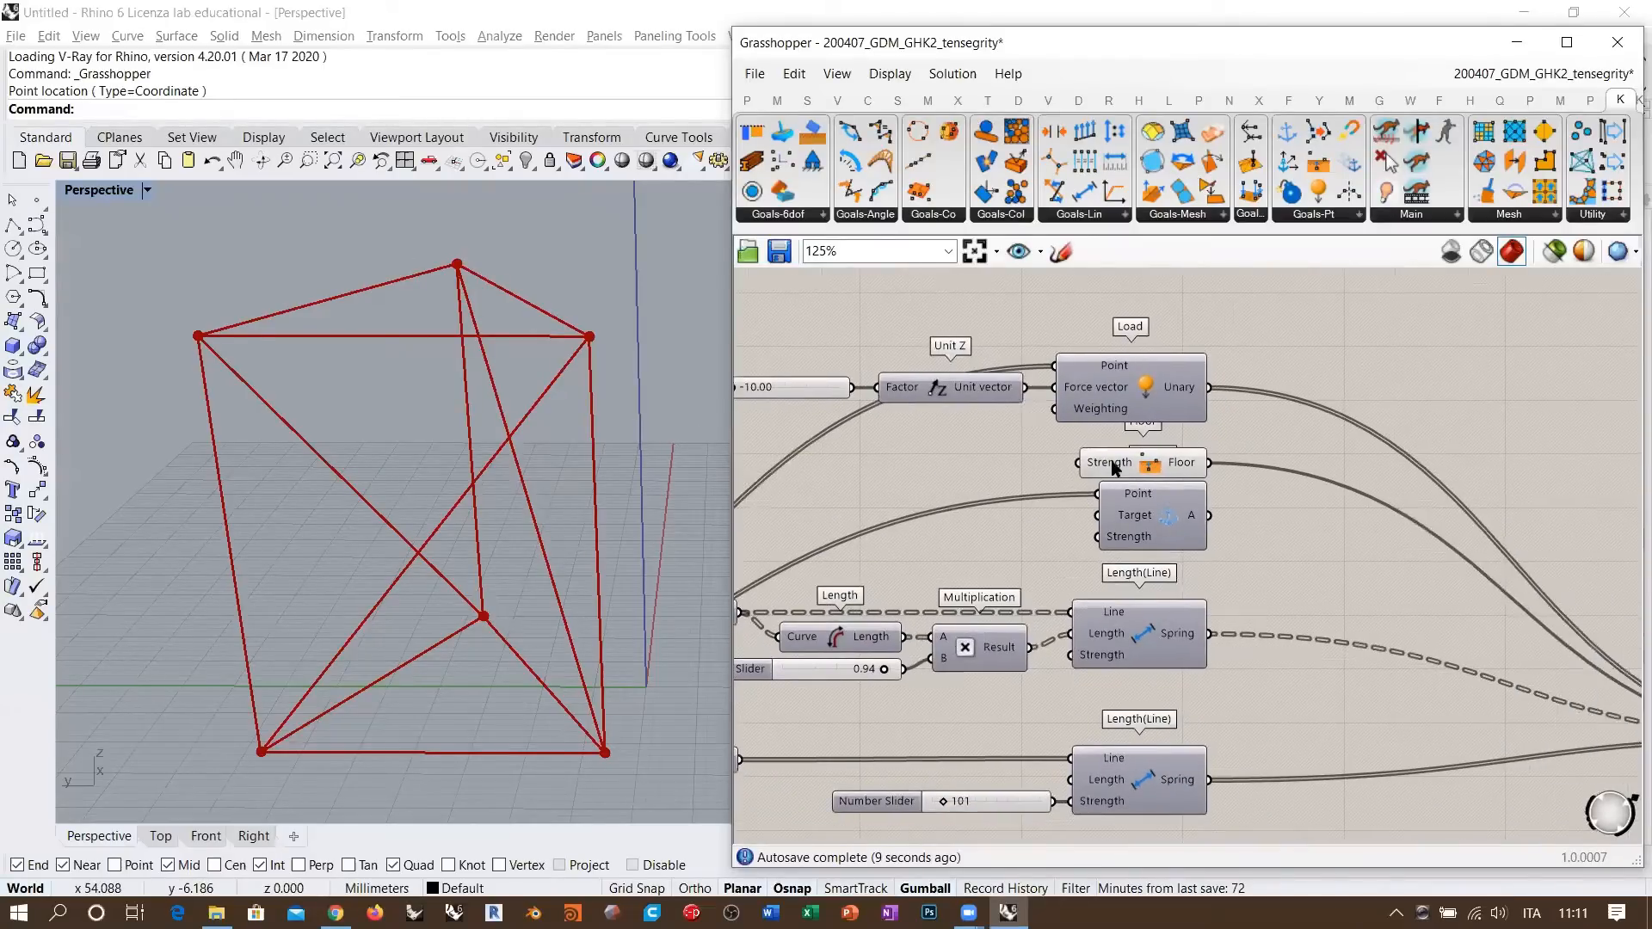
{"action": "mouse_move", "coordinate": [1111, 462]}
- Run the BouncySolver by setting its Boolean Toggle to True
{"action": "right_click_drag", "start_coordinate": [1345, 586], "coordinate": [1017, 479]}
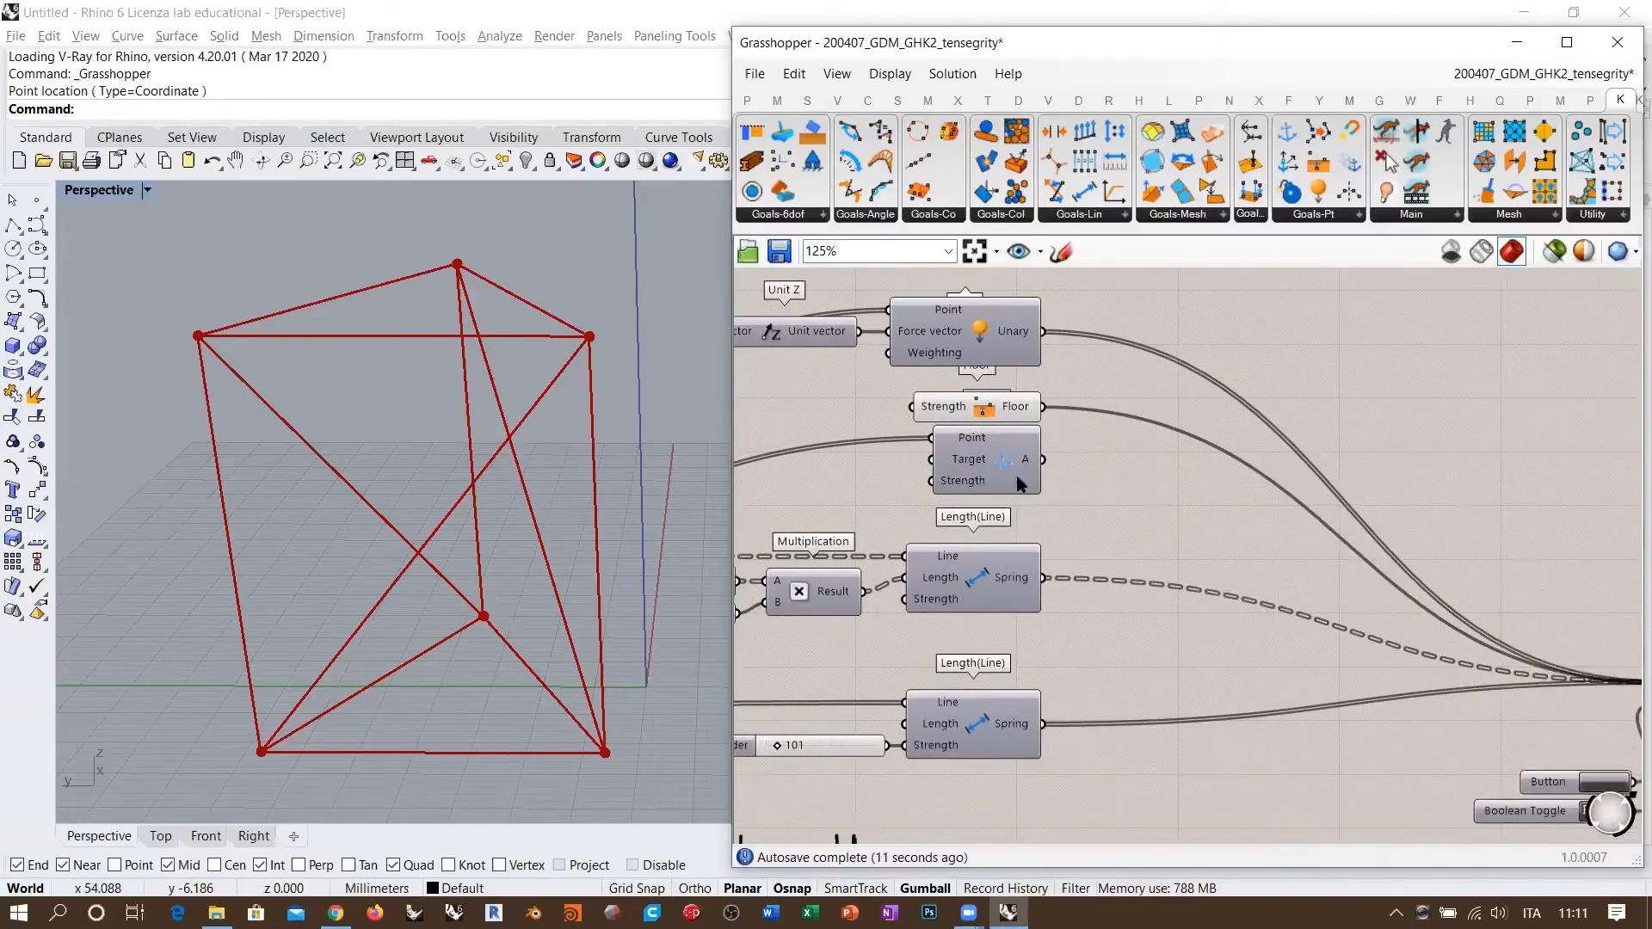
{"action": "scroll", "coordinate": [1017, 479], "scroll_direction": "down", "scroll_amount": 1}
{"action": "right_click_drag", "start_coordinate": [1320, 640], "coordinate": [1024, 516]}
{"action": "scroll", "coordinate": [1063, 568], "scroll_direction": "up", "scroll_amount": 3}
{"action": "double_click", "coordinate": [1077, 593]}
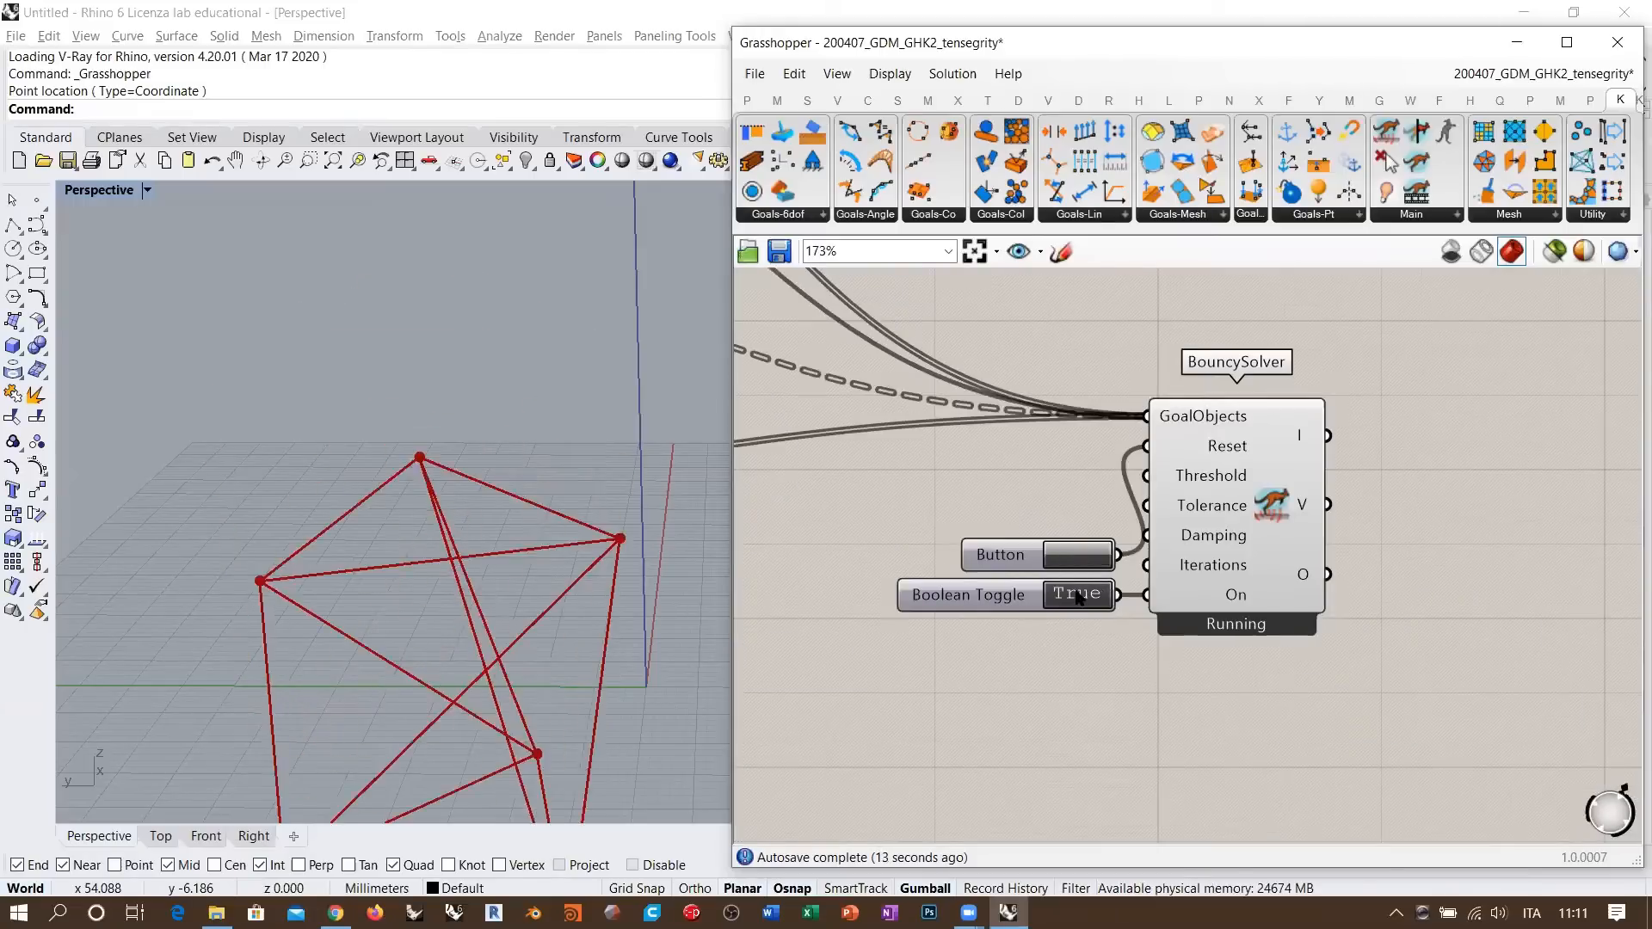
- Bring the whole tensegrity structure into view and restart the BouncySolver simulation, leaving its Boolean Toggle at True
{"action": "right_click_drag", "start_coordinate": [542, 675], "coordinate": [566, 553]}
{"action": "right_click_drag", "start_coordinate": [538, 638], "coordinate": [586, 507]}
{"action": "scroll", "coordinate": [511, 525], "scroll_direction": "down", "scroll_amount": 4}
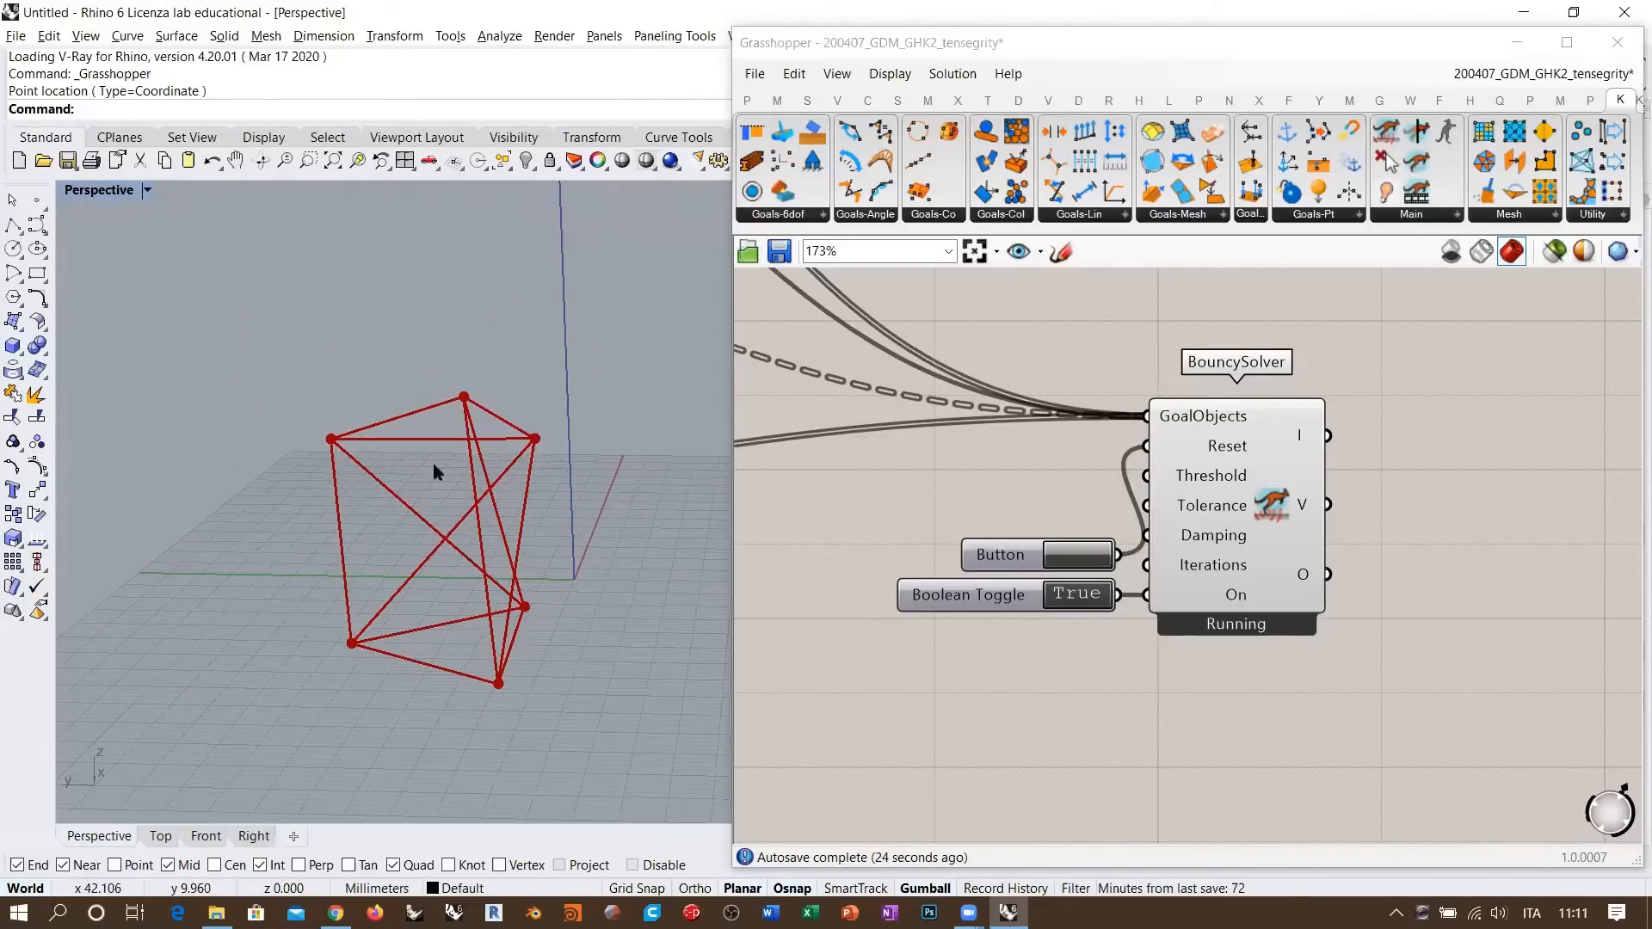
{"action": "left_click", "coordinate": [1076, 561]}
{"action": "double_click", "coordinate": [1076, 593]}
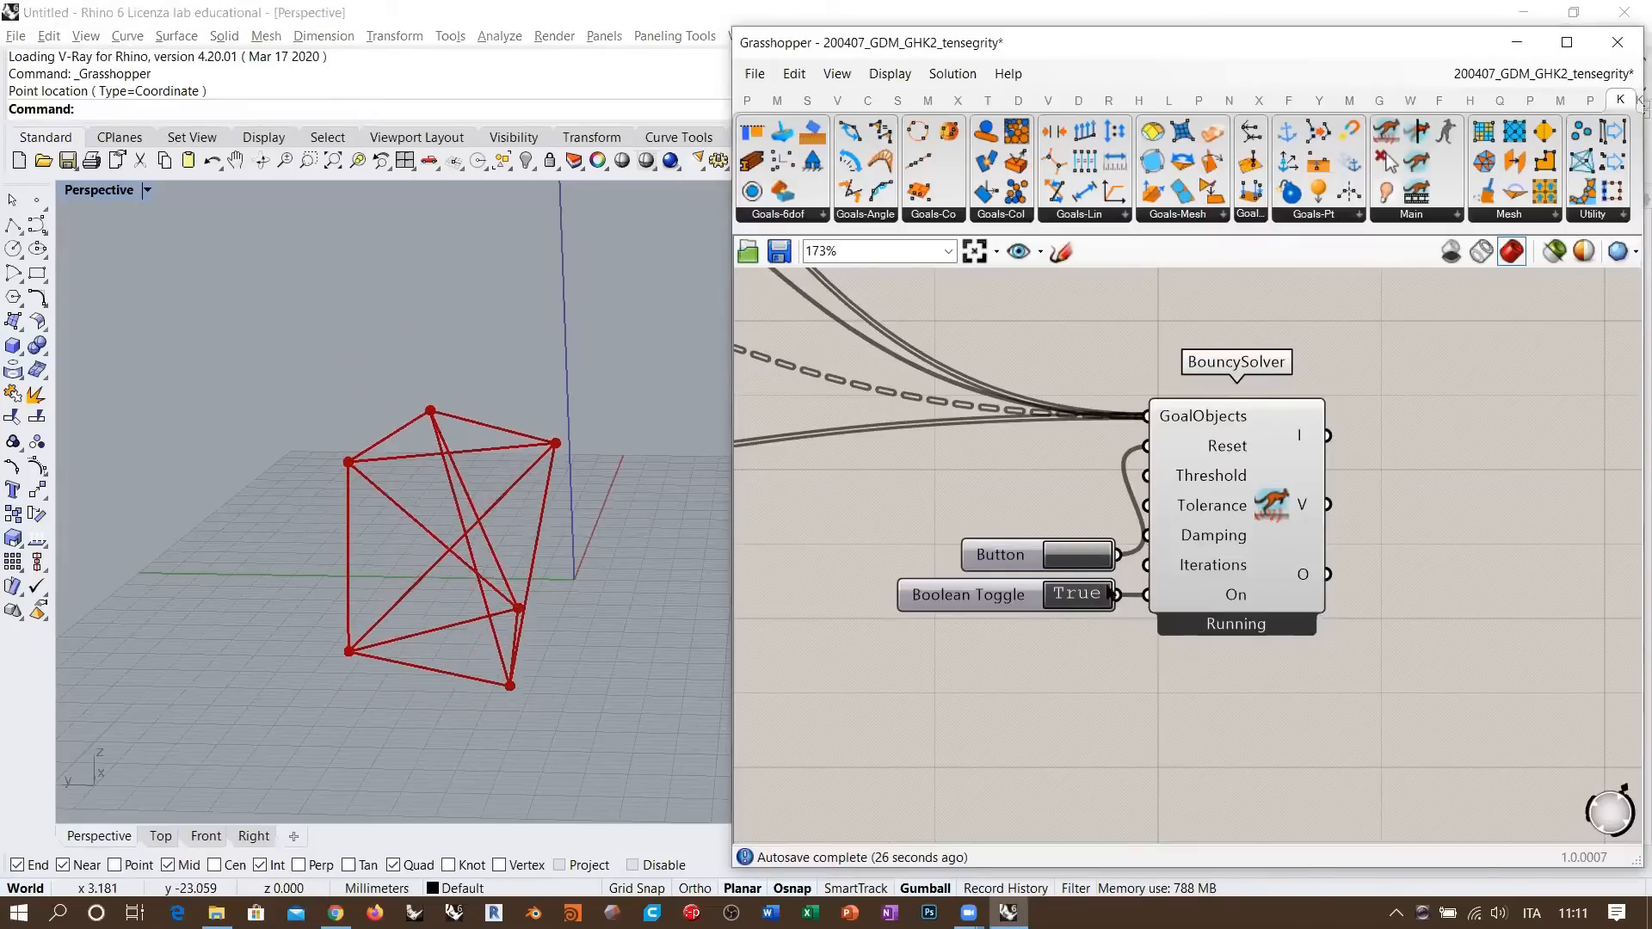
- Check the Strength inputs of the Floor and anchor goals, and add a 10000 number slider feeding the Floor's Strength
{"action": "right_click_drag", "start_coordinate": [905, 460], "coordinate": [1154, 567]}
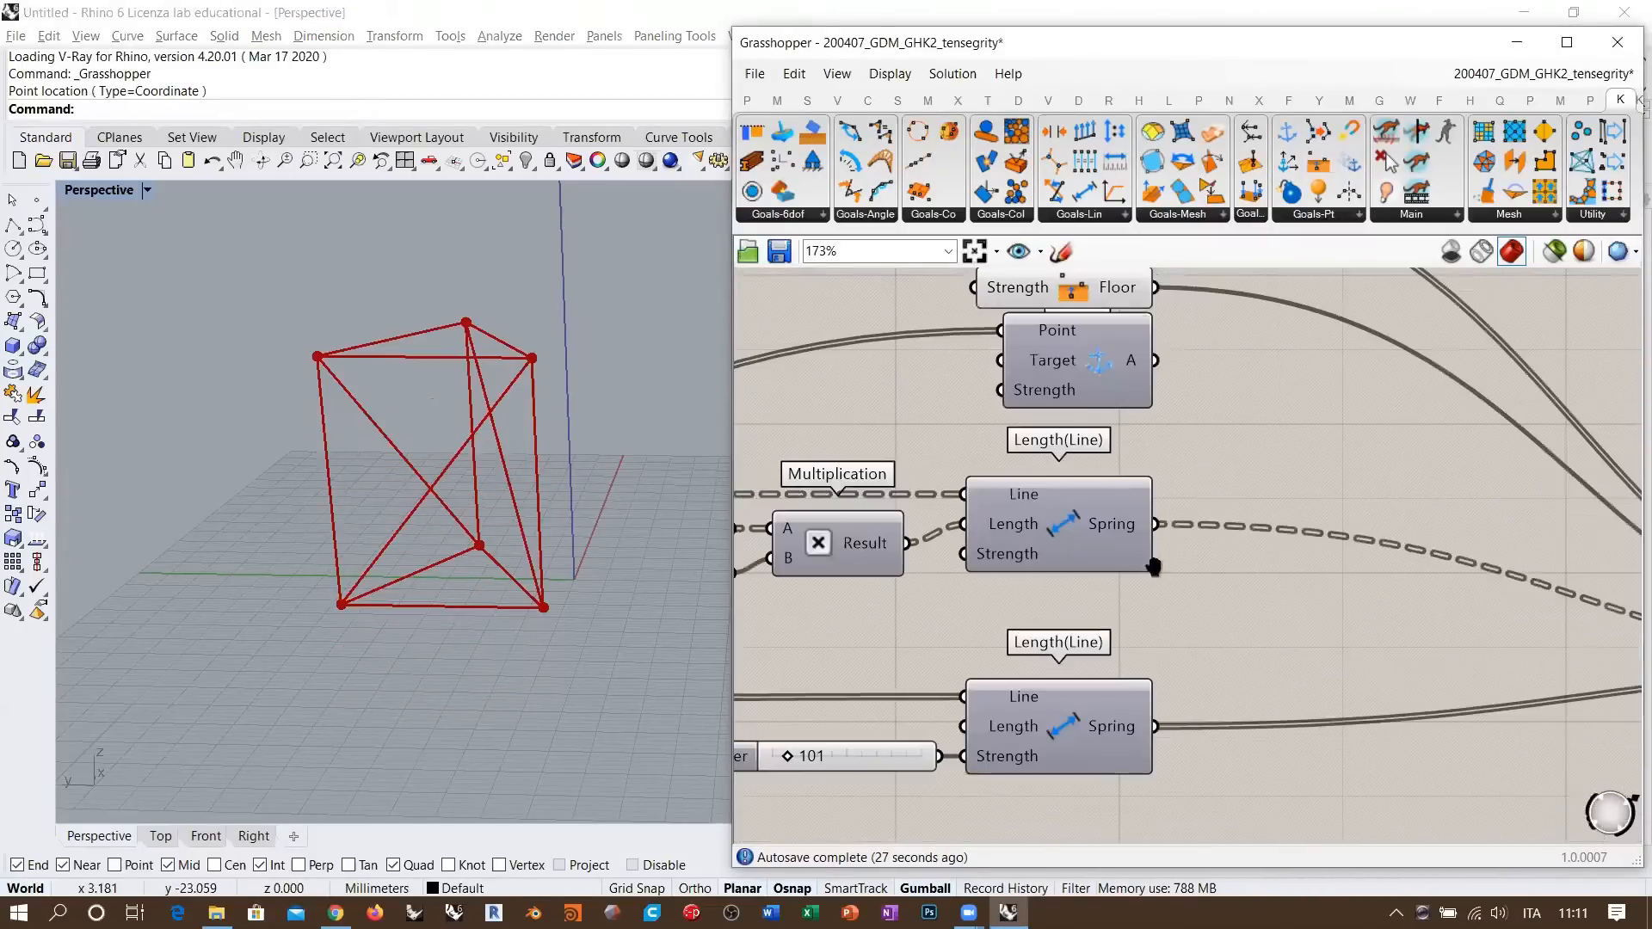
{"action": "right_click_drag", "start_coordinate": [1198, 503], "coordinate": [1521, 705]}
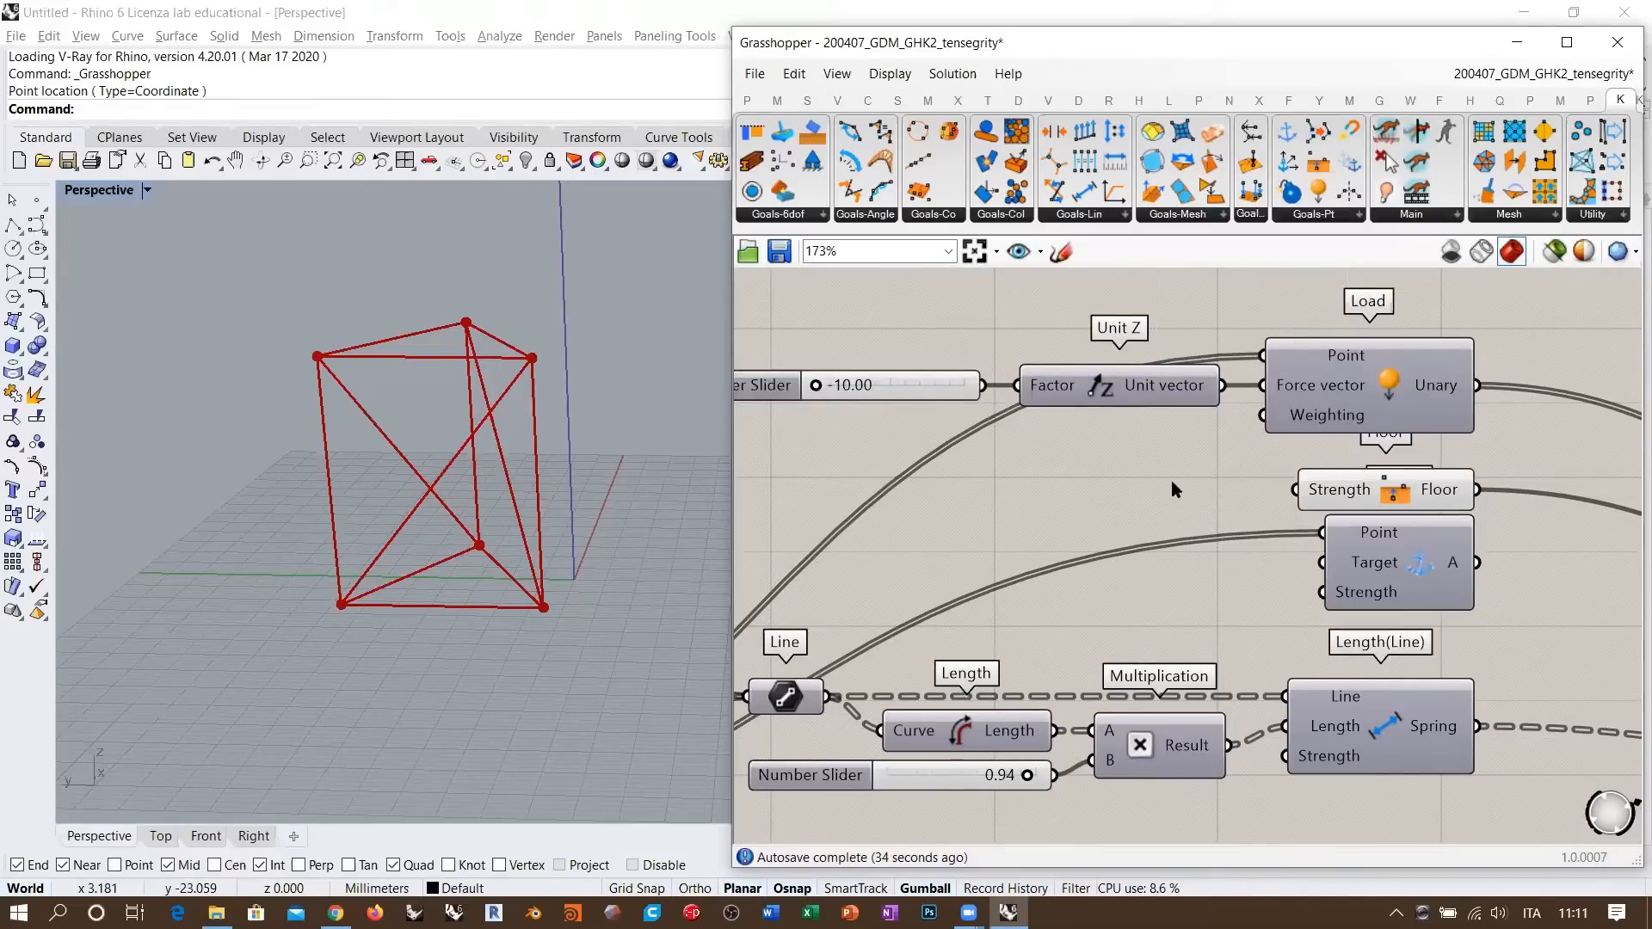
{"action": "right_click_drag", "start_coordinate": [1154, 551], "coordinate": [1189, 518]}
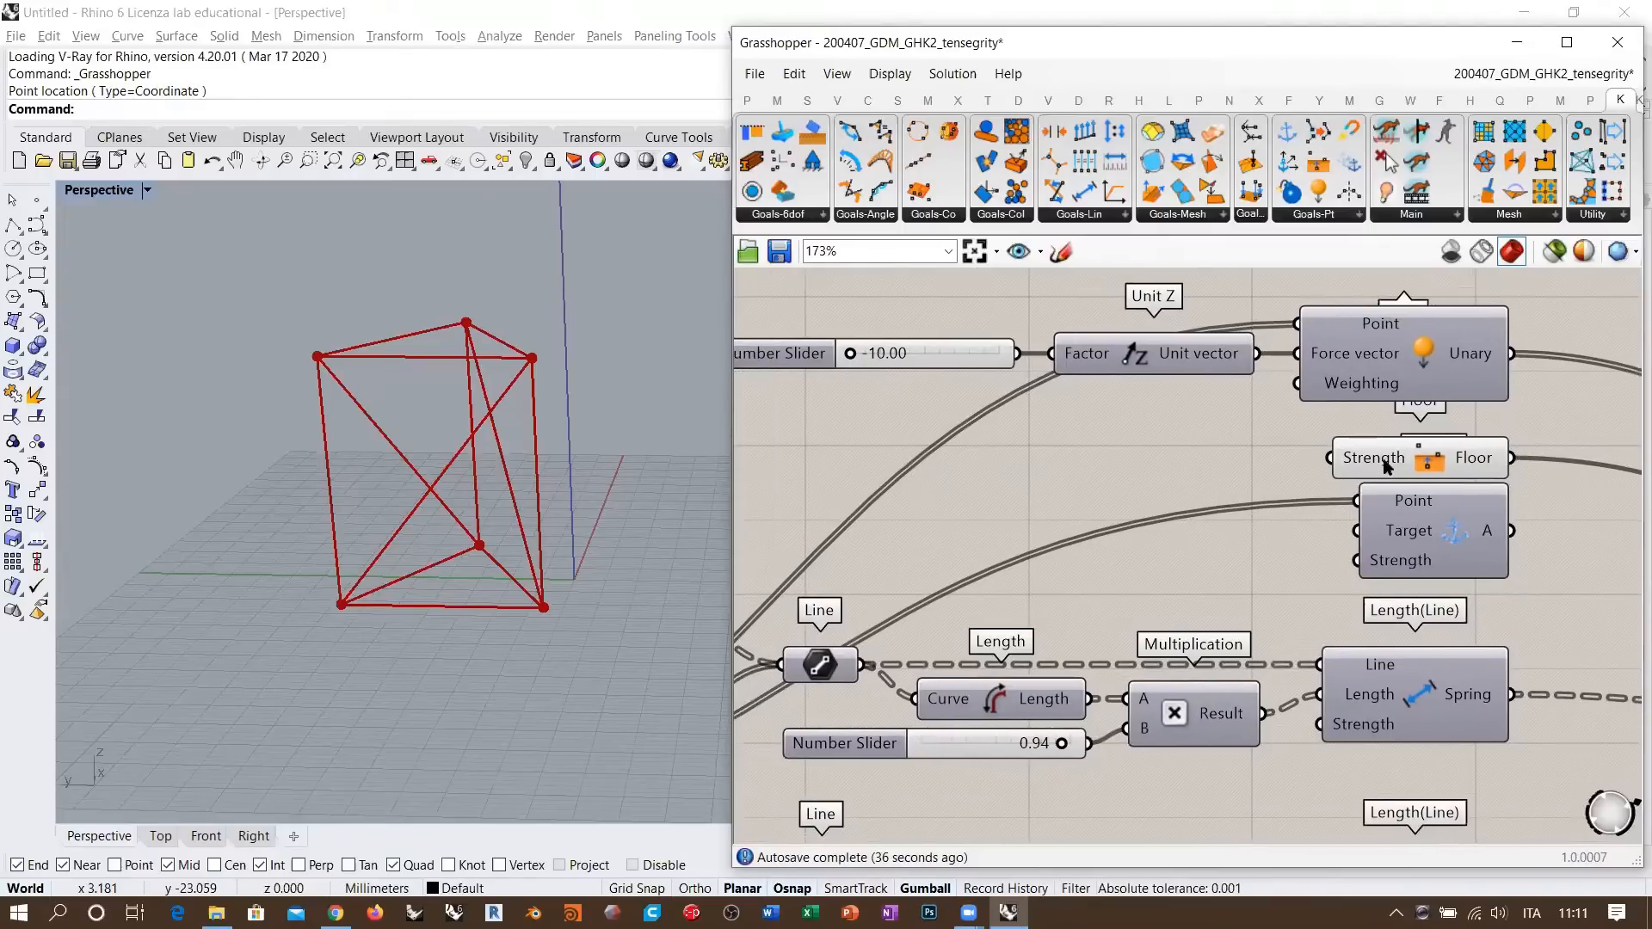
{"action": "mouse_move", "coordinate": [1376, 462]}
{"action": "mouse_move", "coordinate": [1386, 561]}
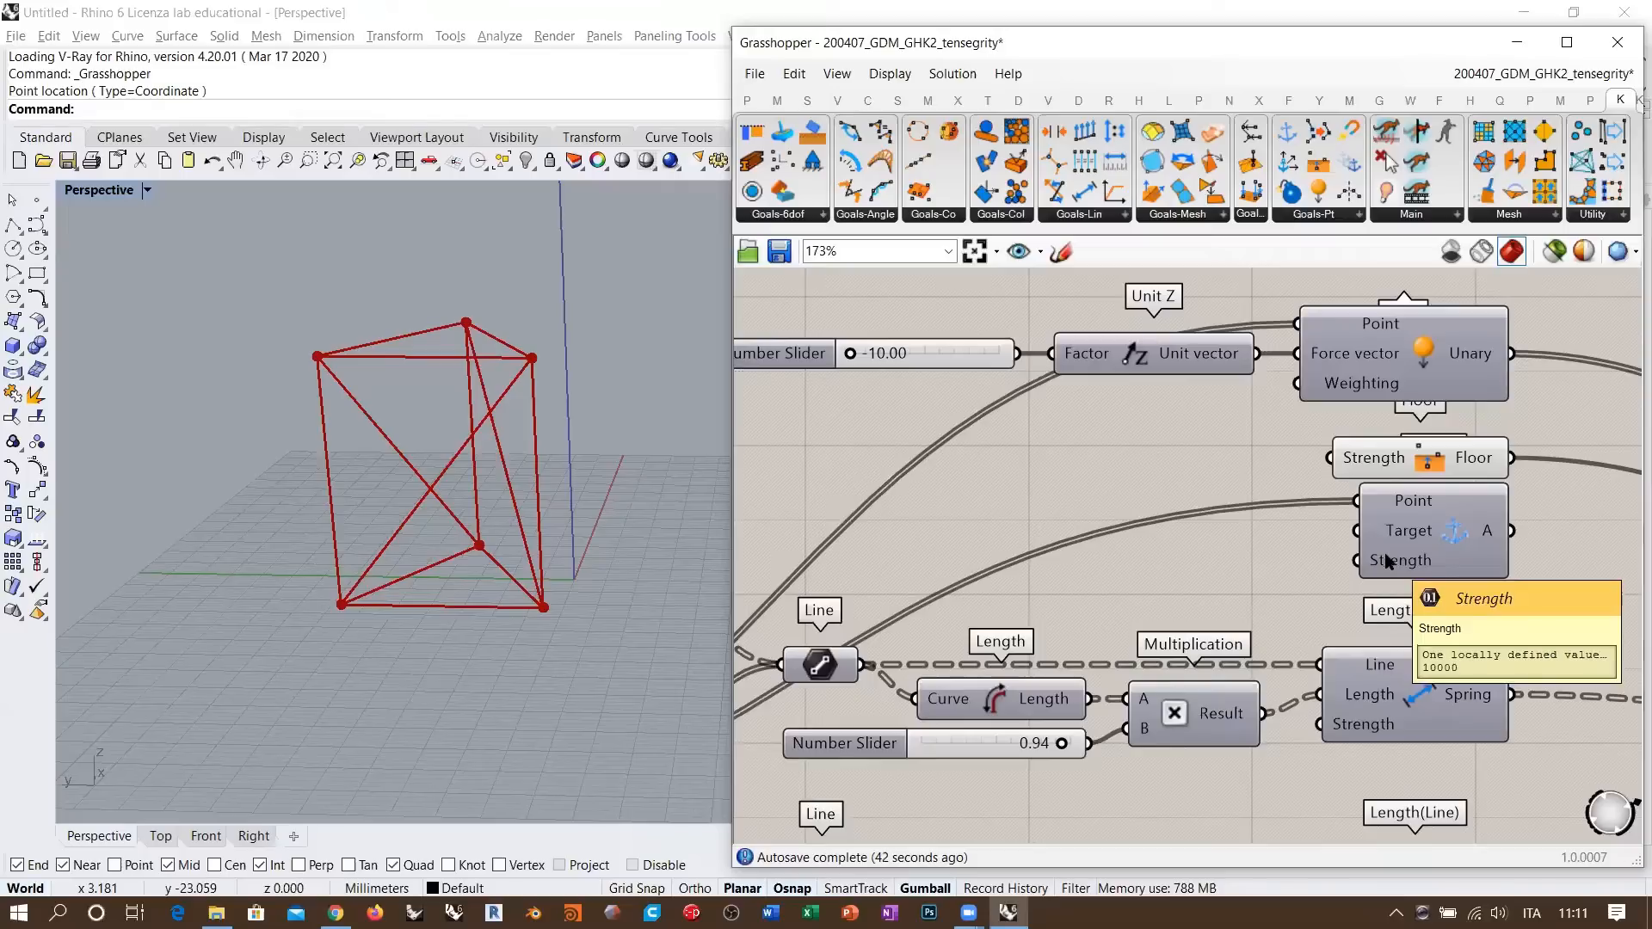
{"action": "double_click", "coordinate": [1143, 461]}
{"action": "type", "text": "10000"}
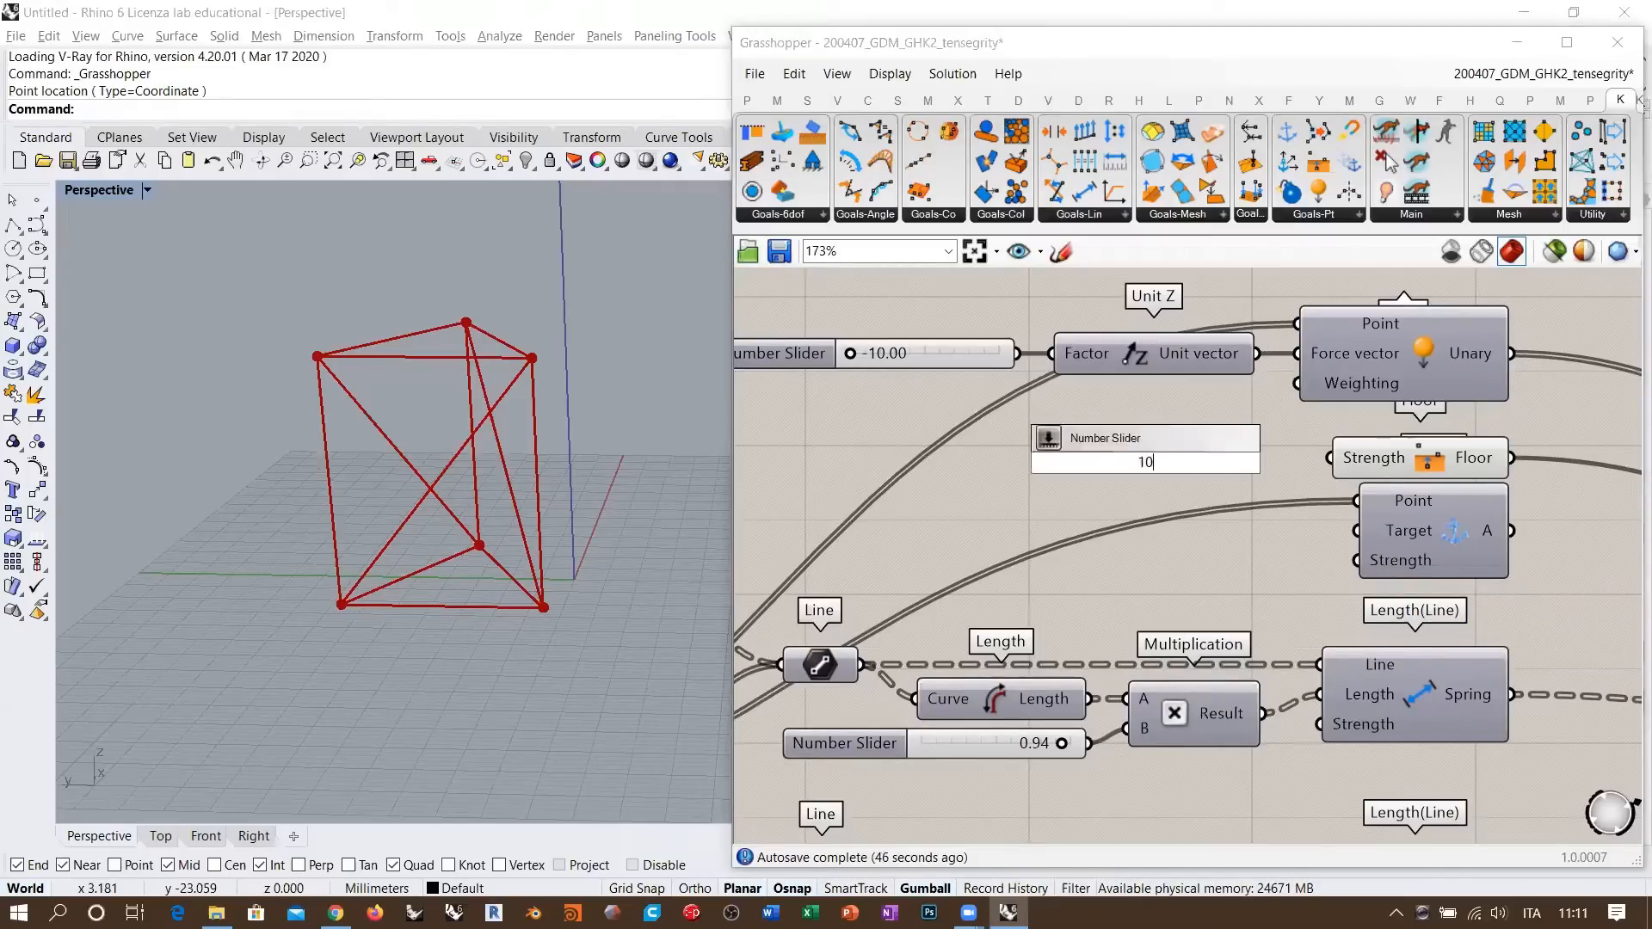
{"action": "key", "text": "Return"}
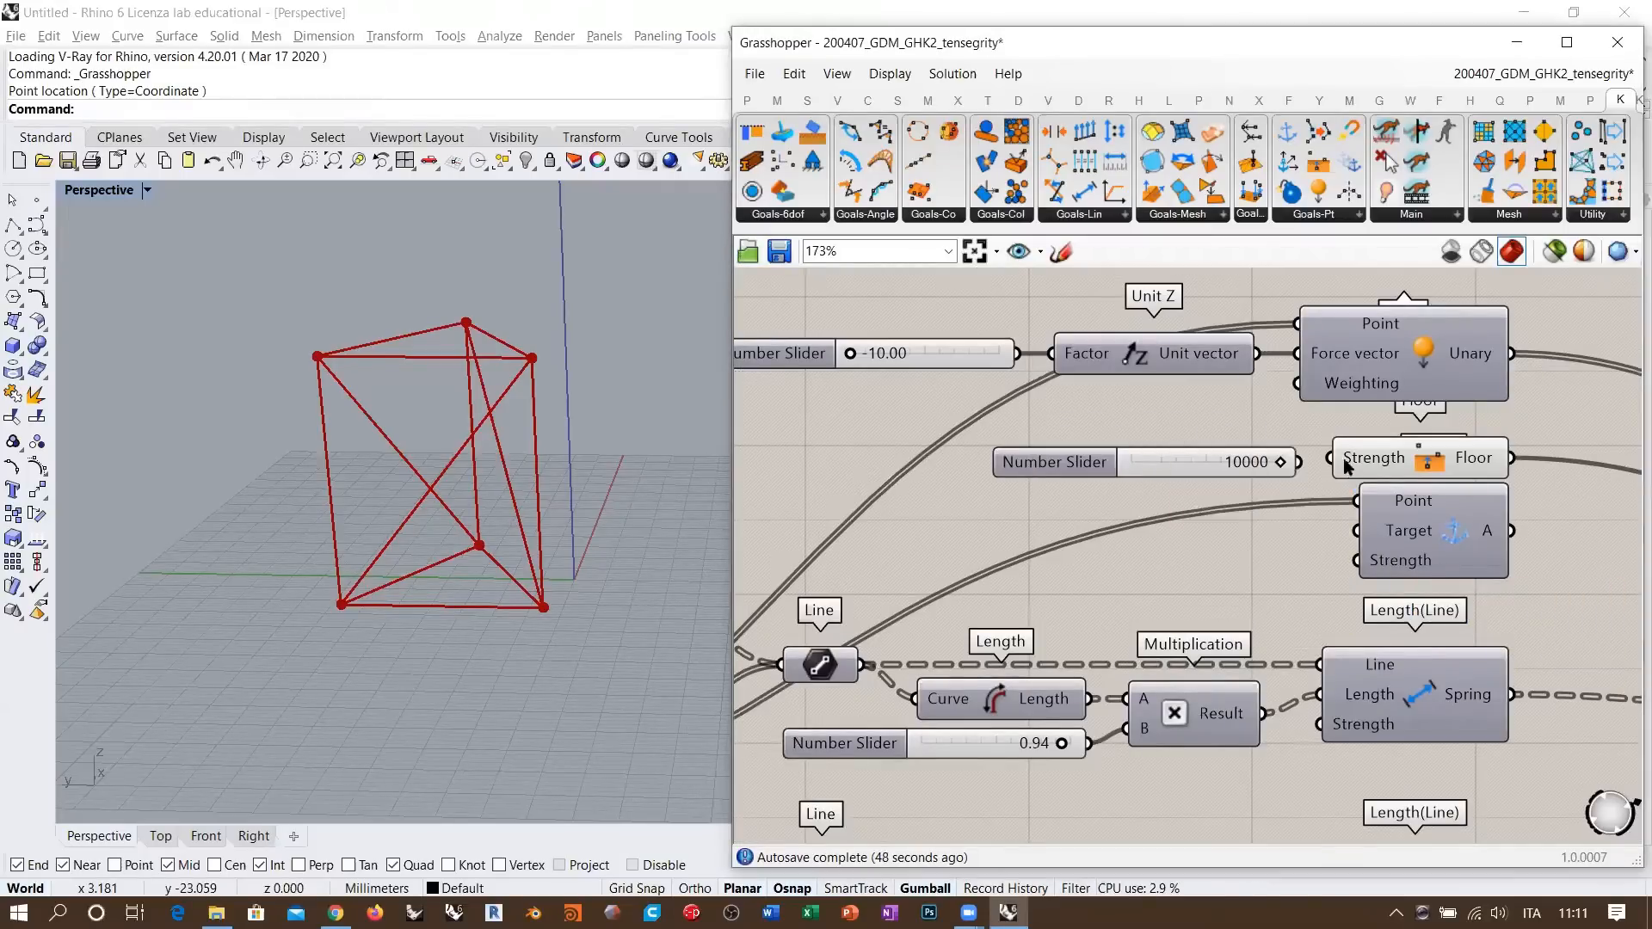
{"action": "left_click_drag", "start_coordinate": [1332, 461], "coordinate": [1217, 457]}
- Examine the structure's response to the Floor goal, comparing the solver, the anchor goal and the Floor's strength slider
{"action": "right_click_drag", "start_coordinate": [1515, 595], "coordinate": [896, 443]}
{"action": "scroll", "coordinate": [896, 443], "scroll_direction": "down", "scroll_amount": 2}
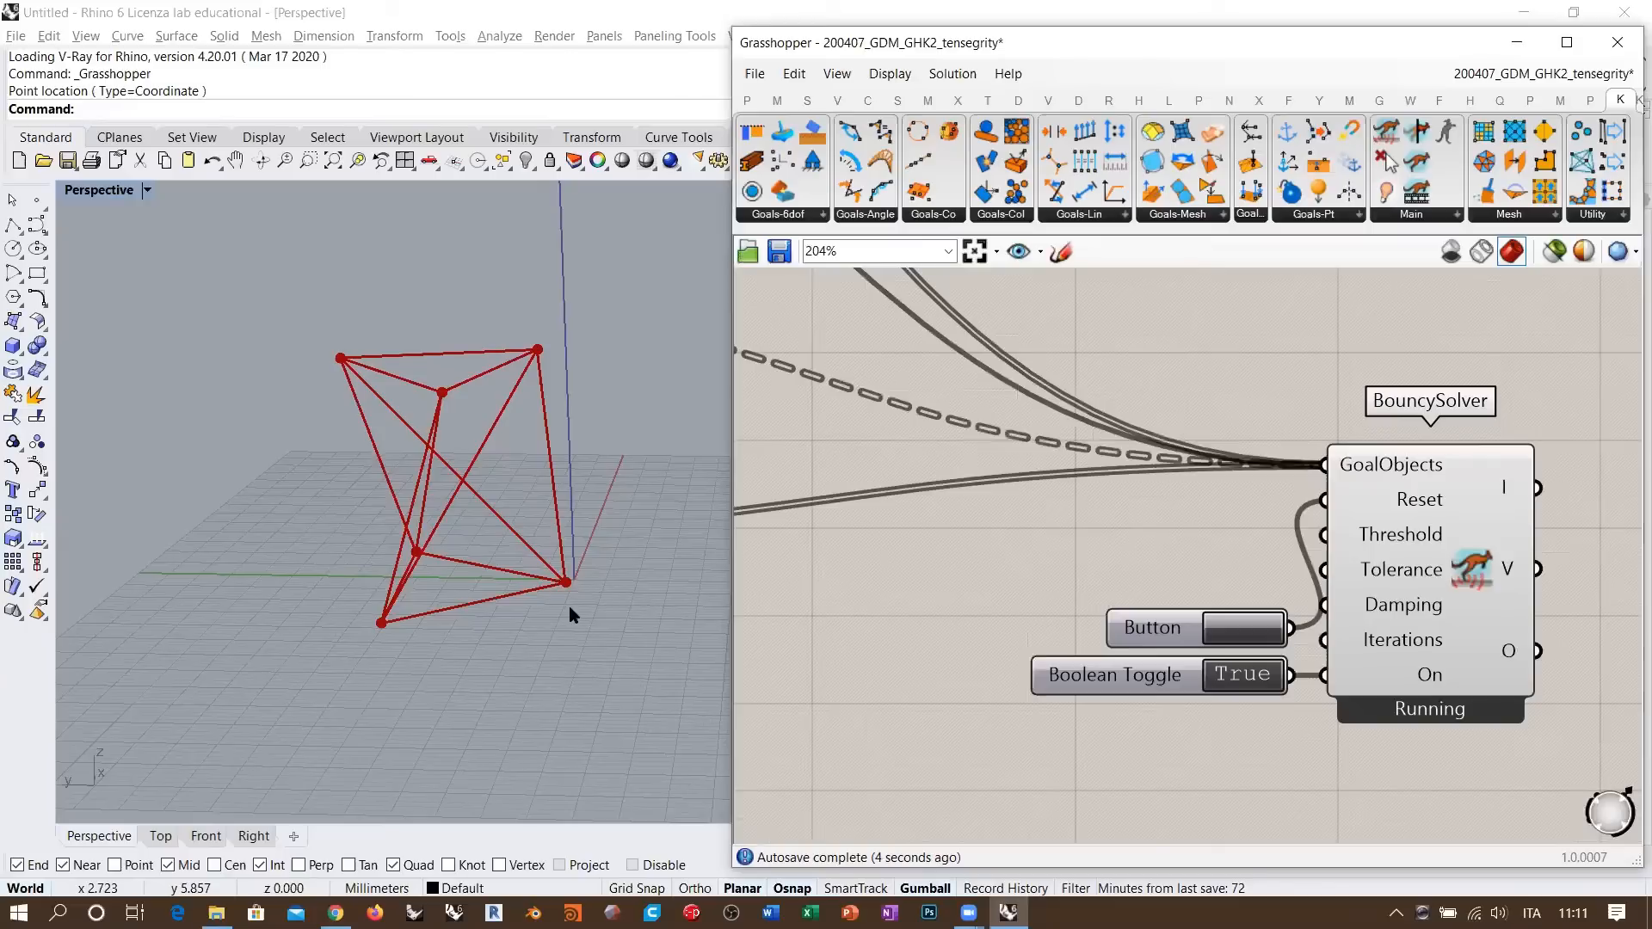
{"action": "right_click_drag", "start_coordinate": [1003, 570], "coordinate": [1504, 693]}
{"action": "right_click_drag", "start_coordinate": [774, 413], "coordinate": [1201, 527]}
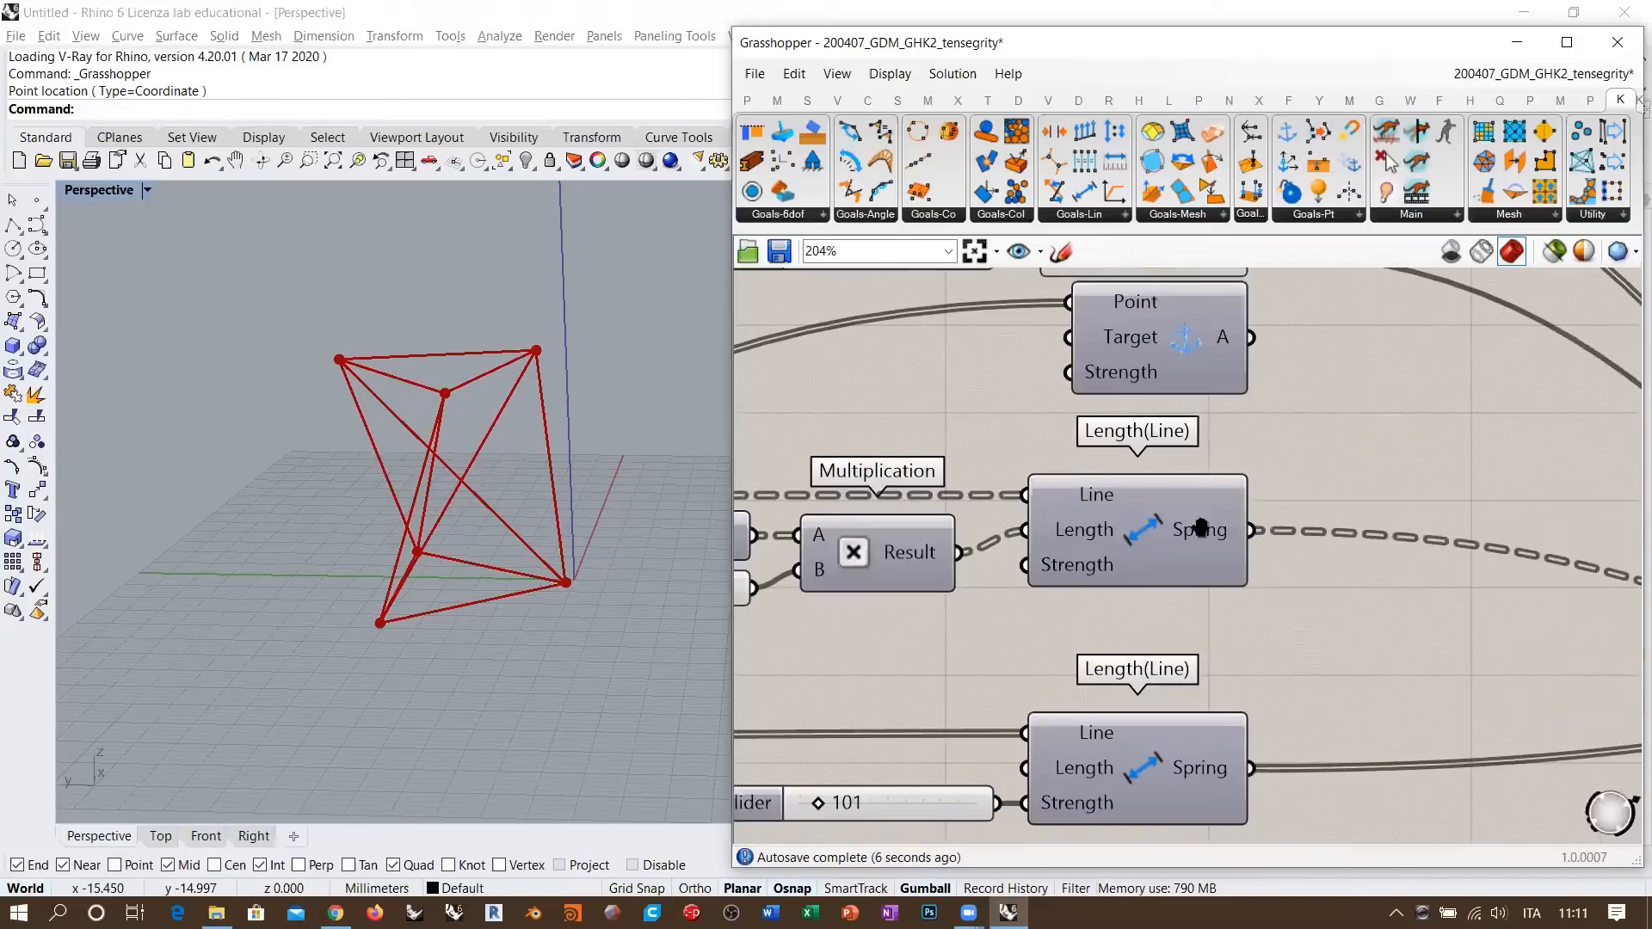
{"action": "right_click_drag", "start_coordinate": [1115, 490], "coordinate": [1416, 668]}
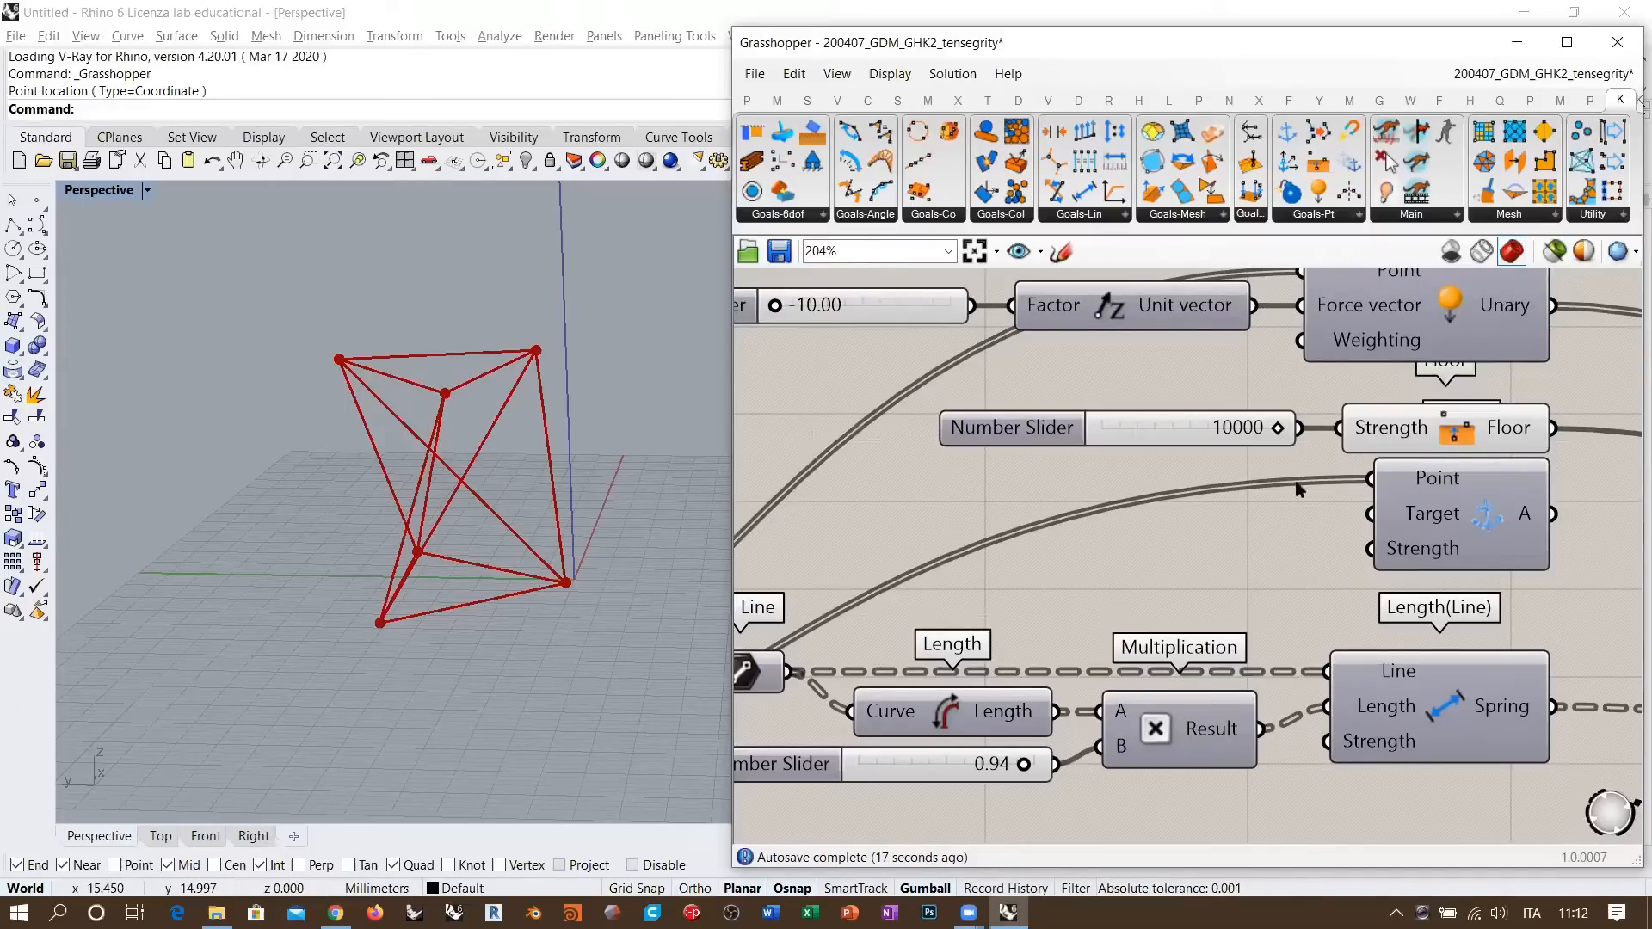
{"action": "mouse_move", "coordinate": [1423, 552]}
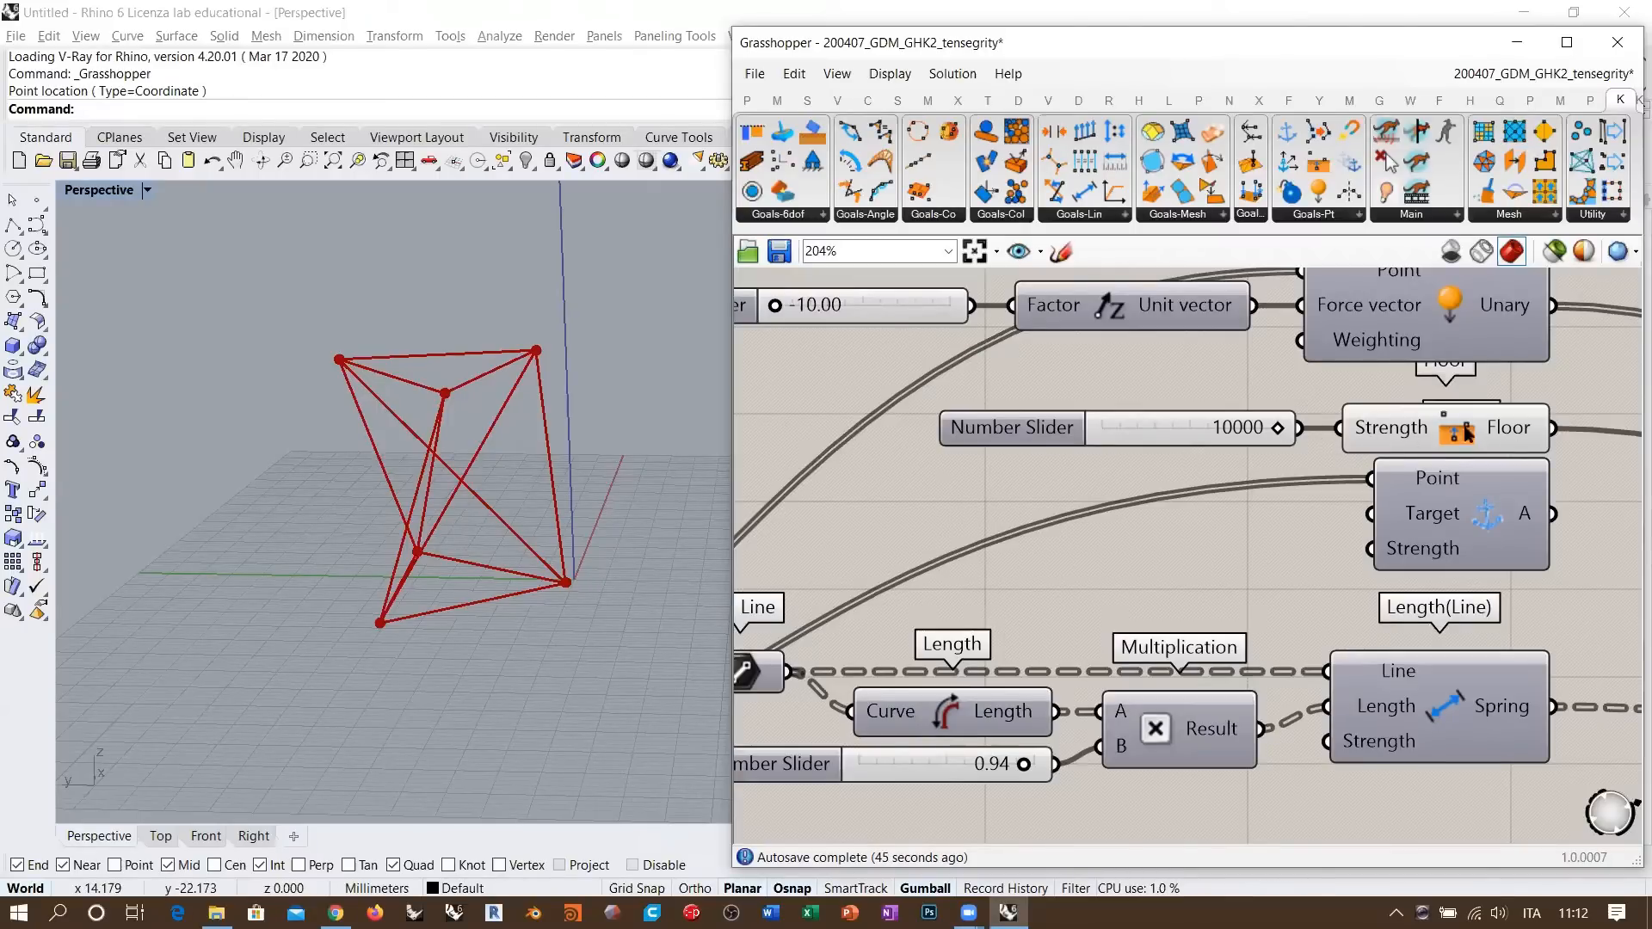
{"action": "left_click", "coordinate": [1230, 441]}
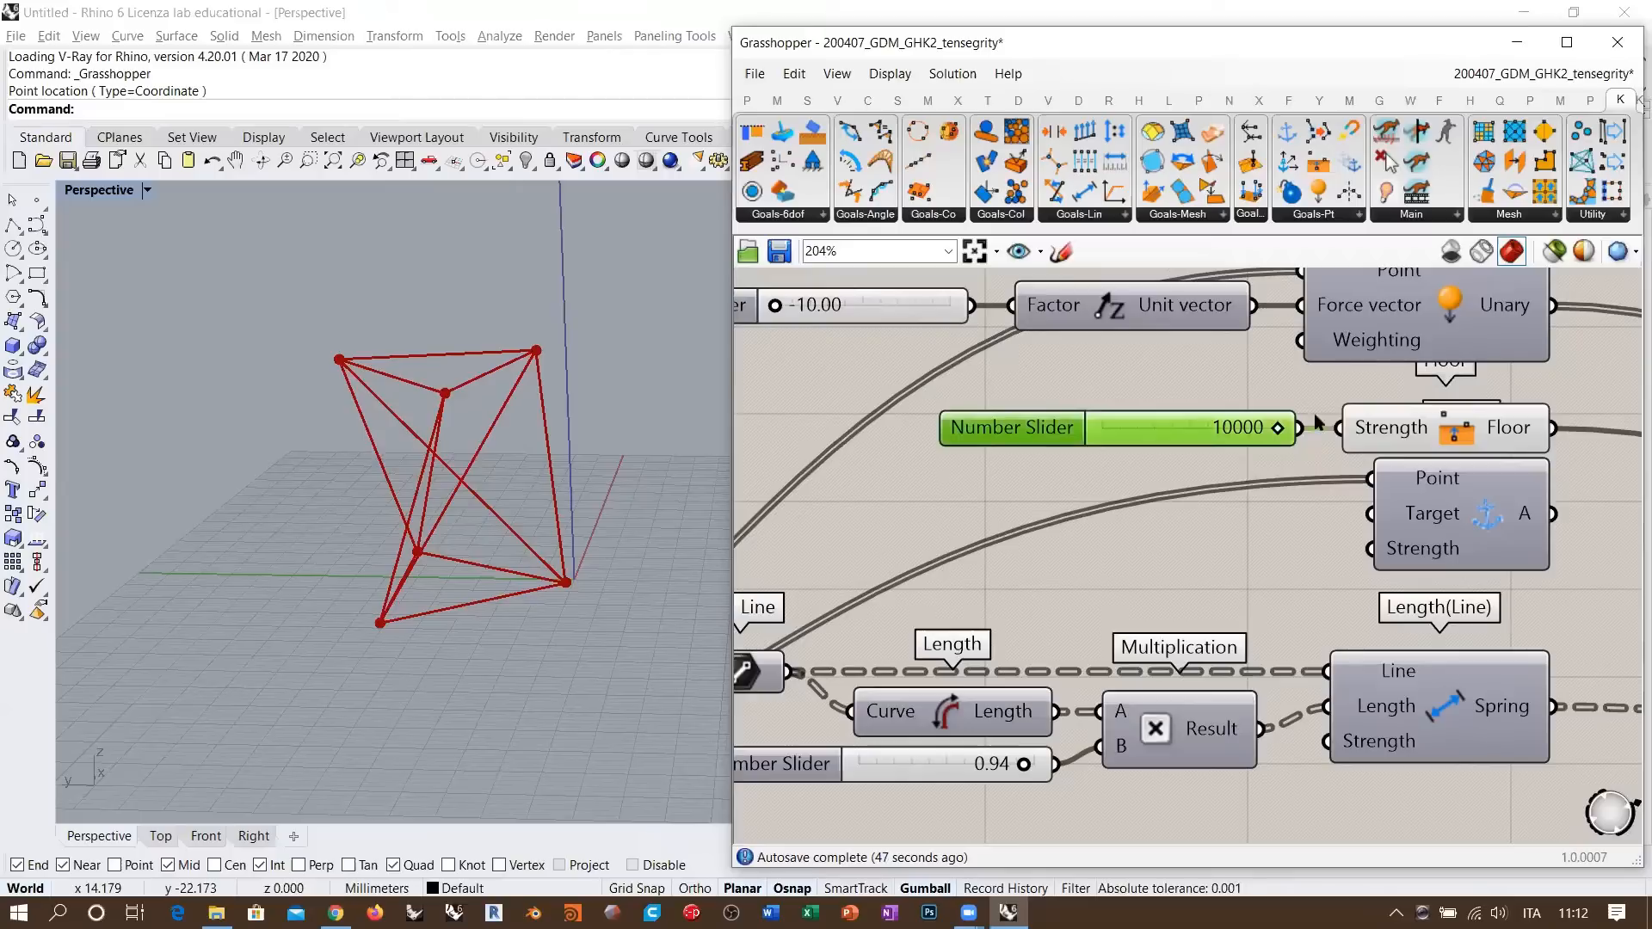
{"action": "left_click", "coordinate": [1257, 535]}
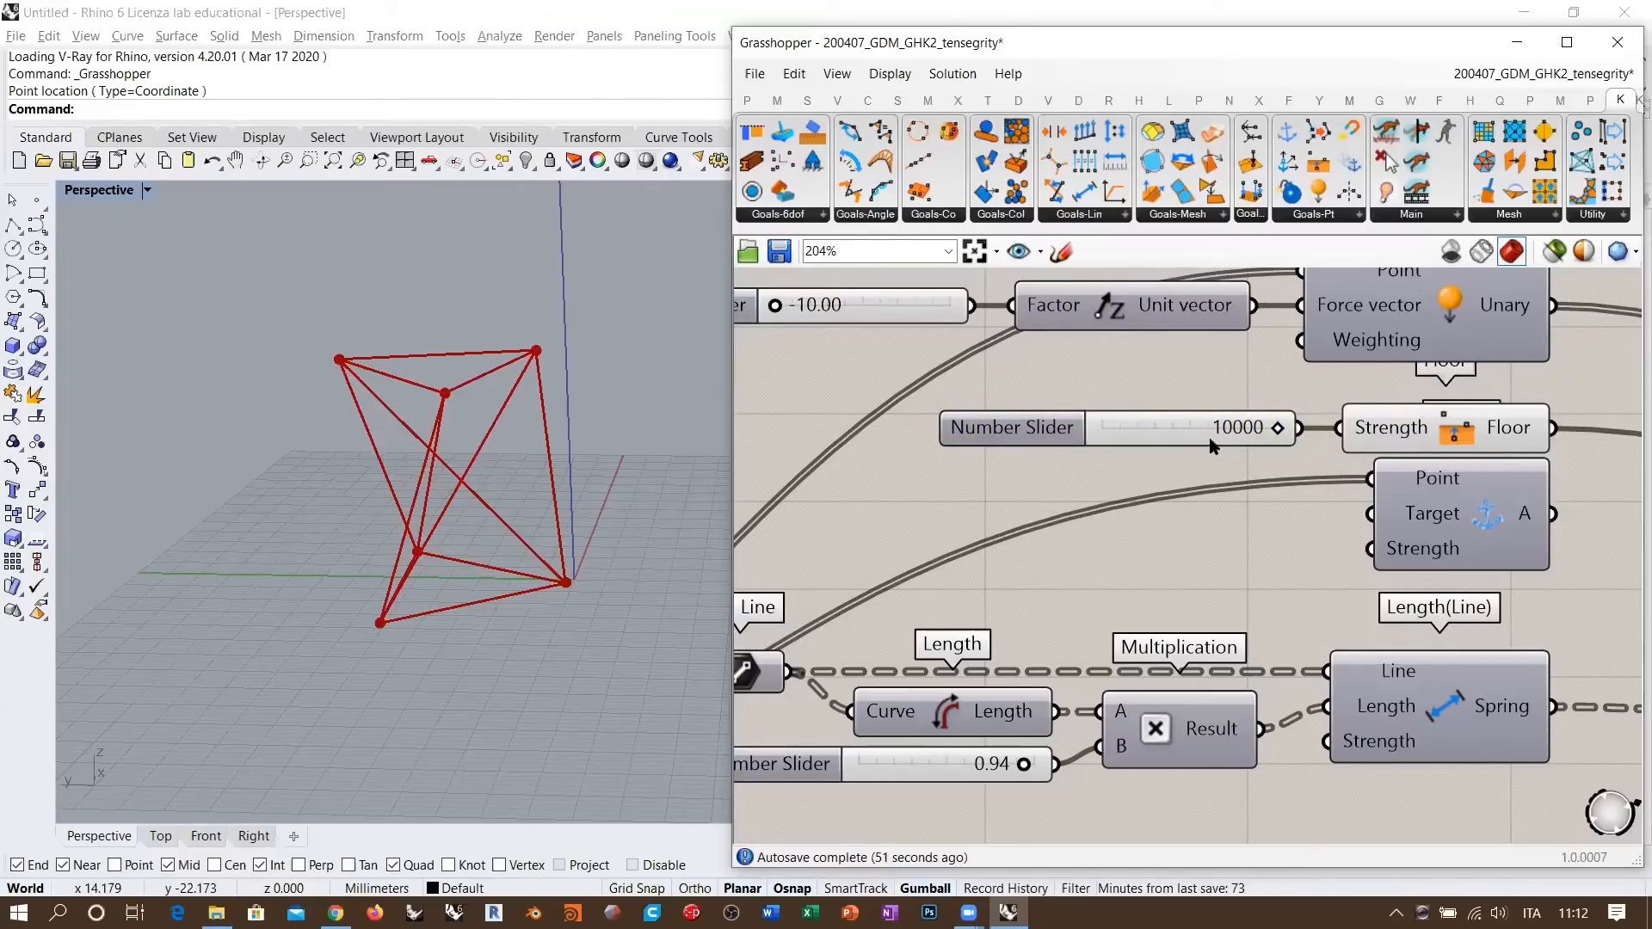
{"action": "right_click_drag", "start_coordinate": [523, 488], "coordinate": [392, 452]}
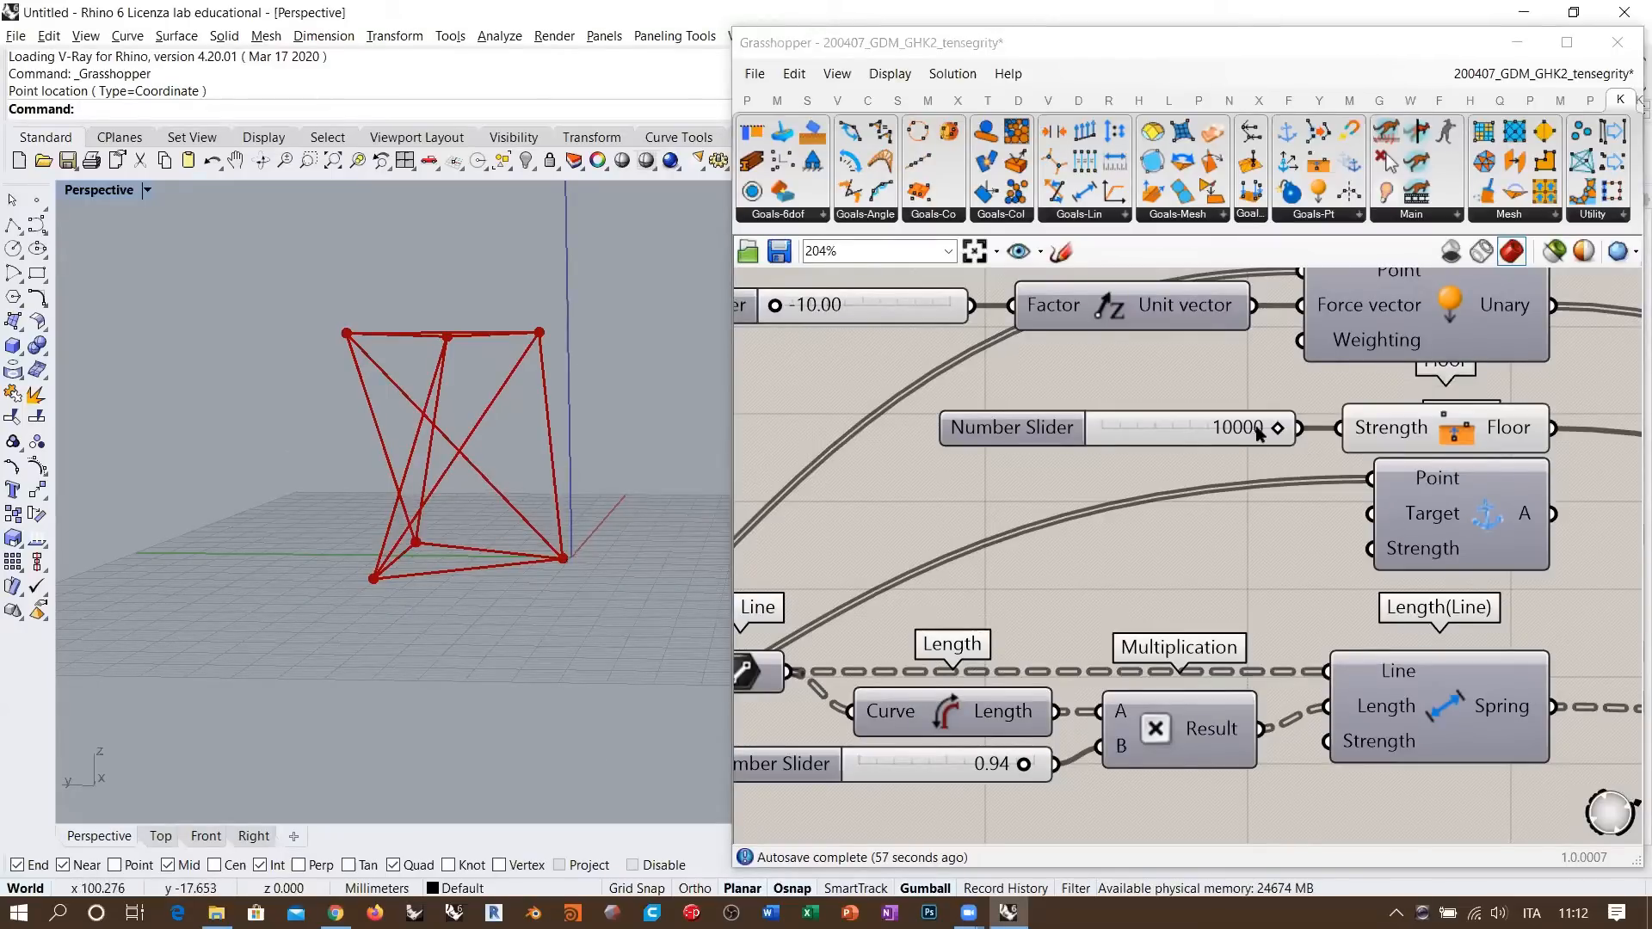
{"action": "right_click_drag", "start_coordinate": [1220, 443], "coordinate": [1305, 517]}
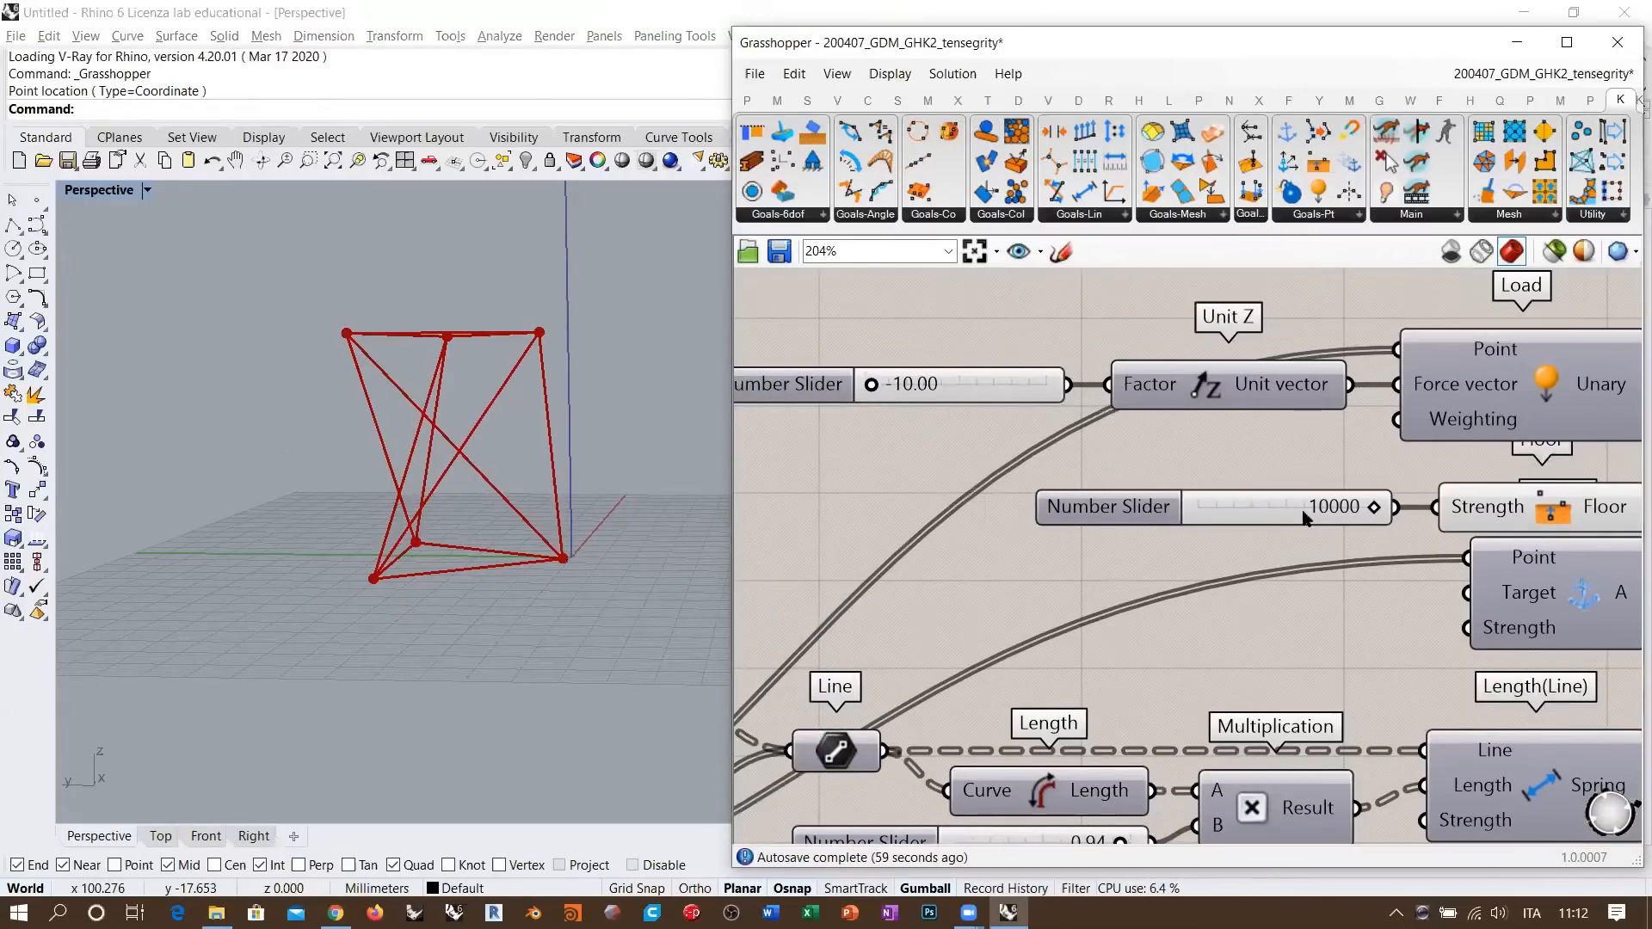
{"action": "scroll", "coordinate": [1267, 435], "scroll_direction": "down", "scroll_amount": 1}
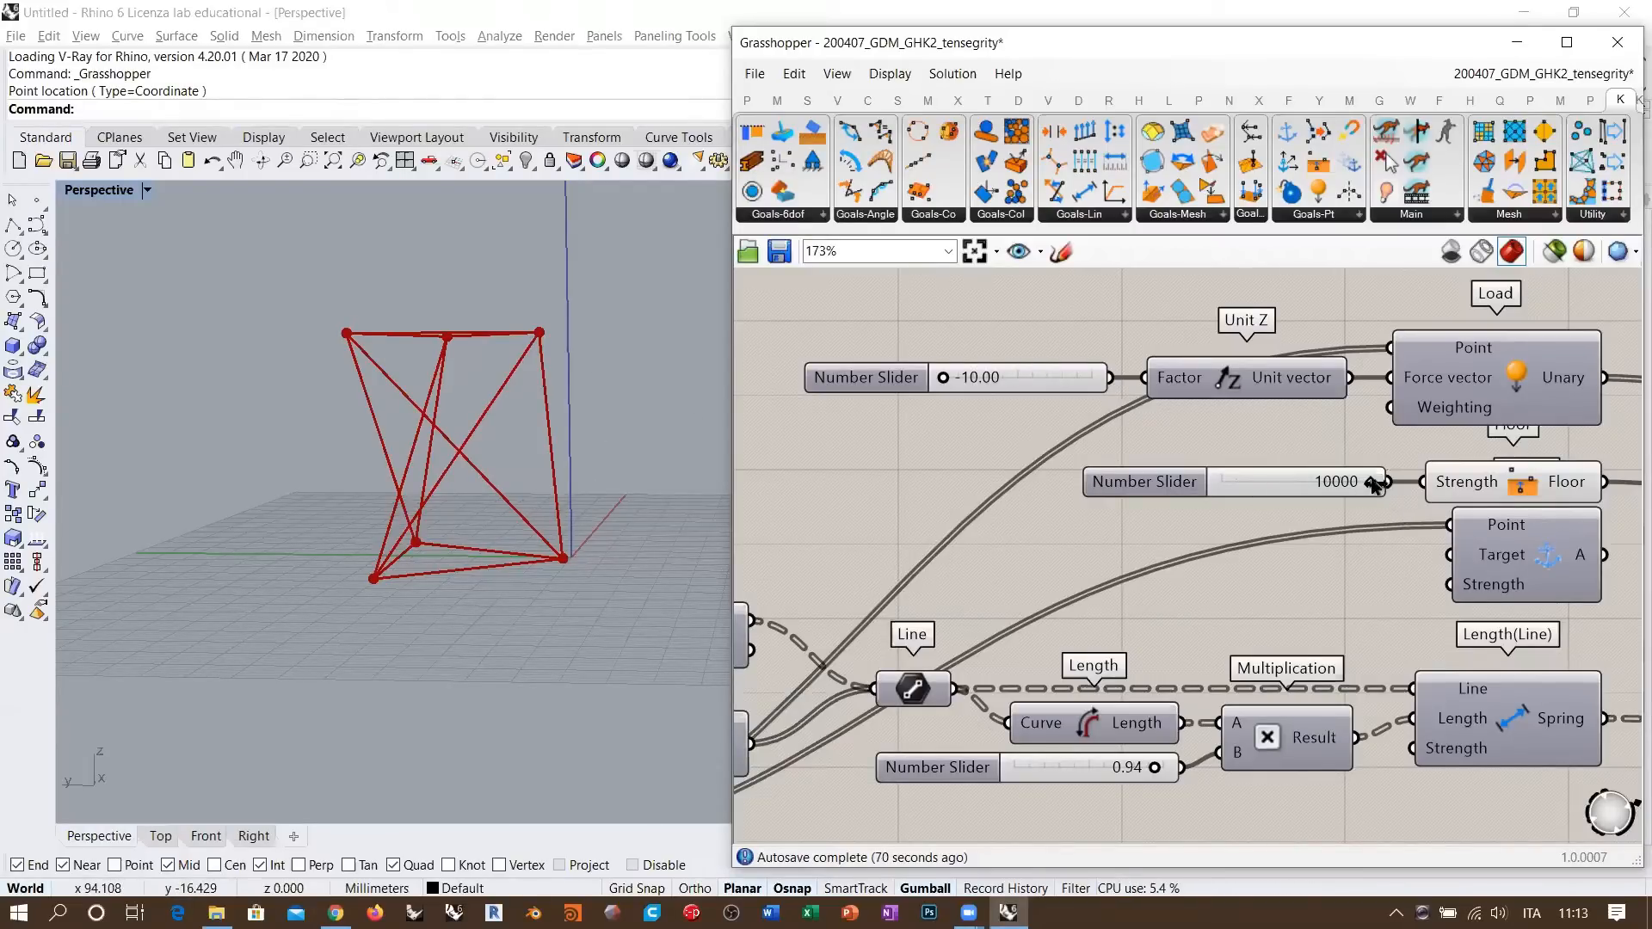
- Lower the Floor's strength to 1054 and inspect the structure's base corner against the ground line in the Front view
{"action": "left_click_drag", "start_coordinate": [1369, 482], "coordinate": [1247, 484]}
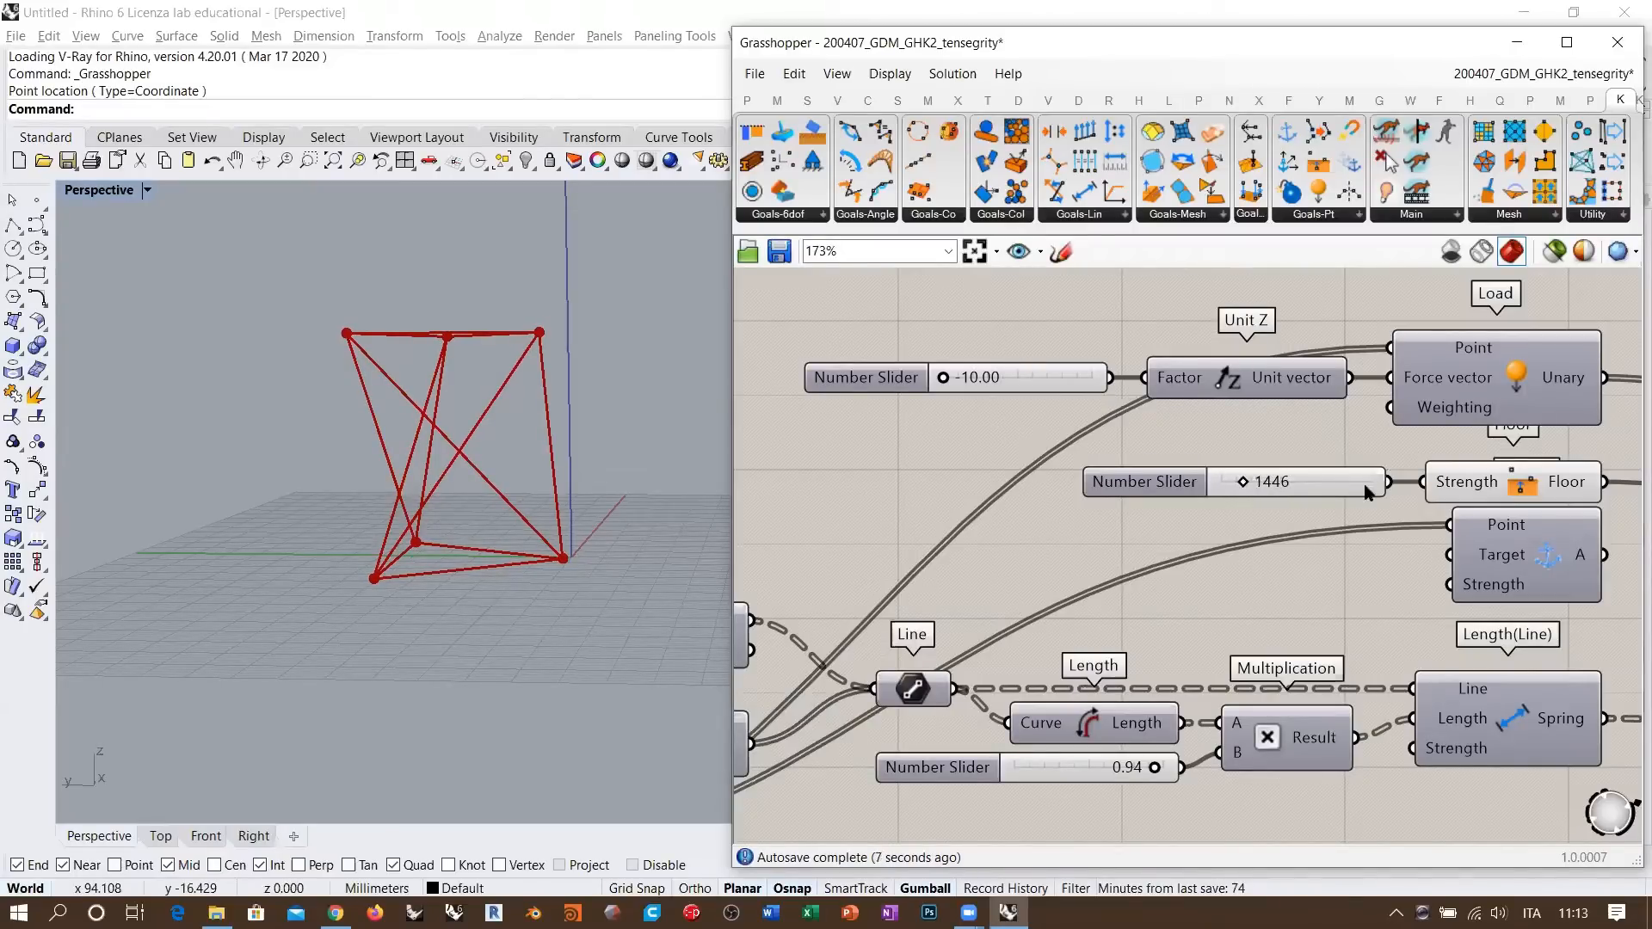
{"action": "scroll", "coordinate": [1243, 483], "scroll_direction": "up", "scroll_amount": 5}
{"action": "left_click_drag", "start_coordinate": [1243, 483], "coordinate": [1226, 483]}
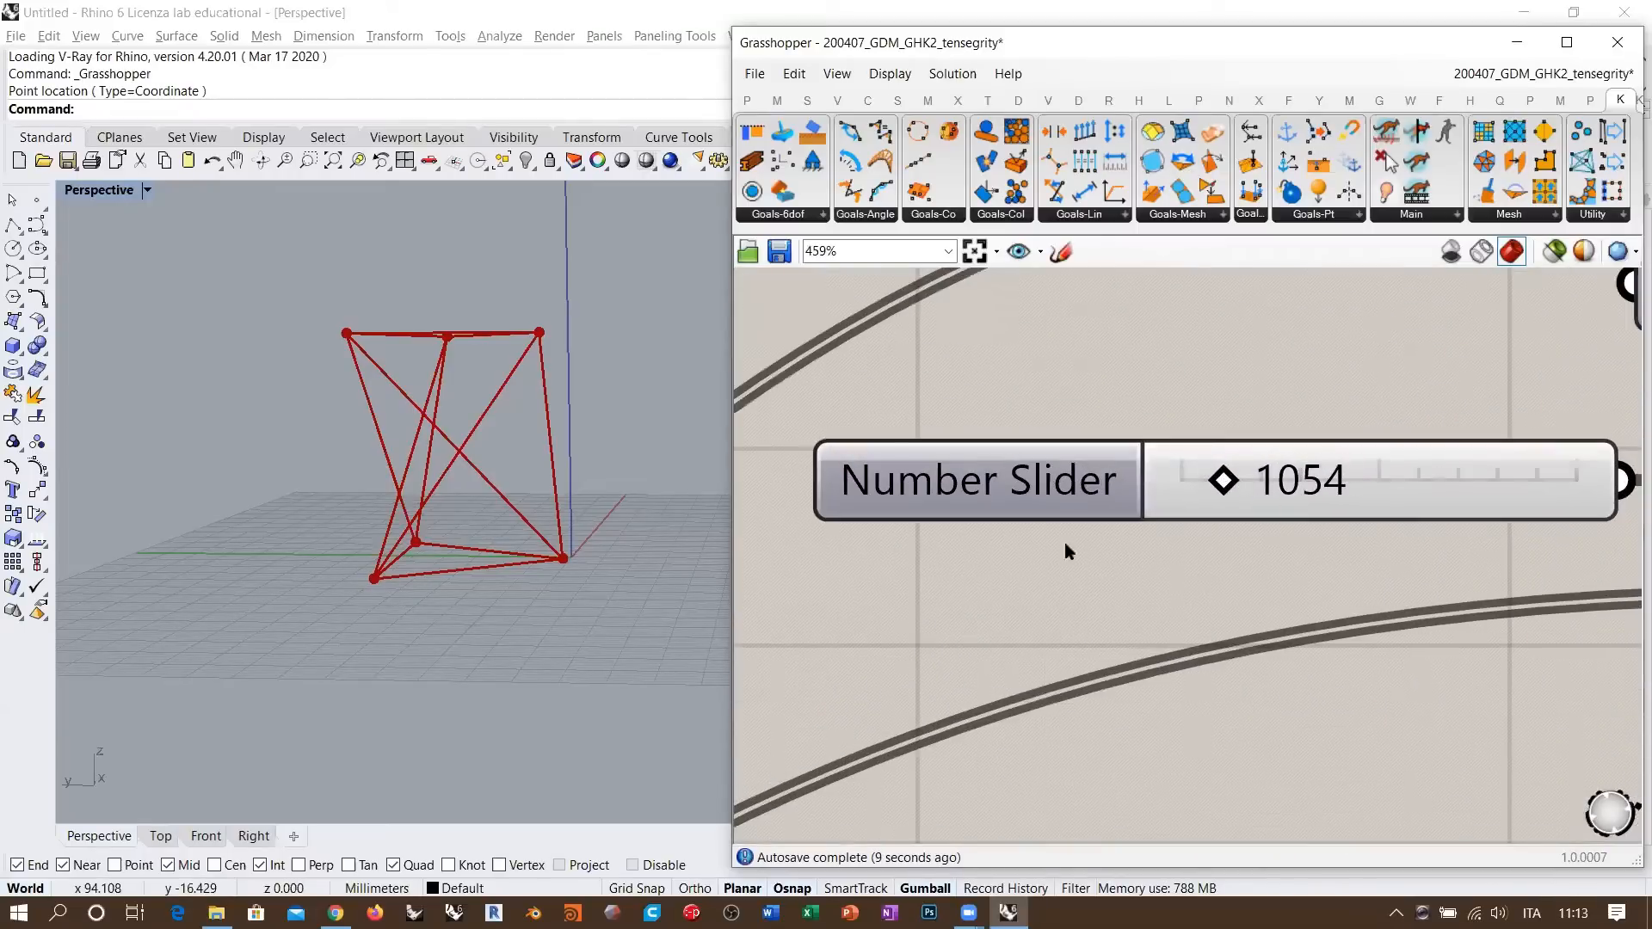
{"action": "left_click", "coordinate": [207, 836]}
{"action": "scroll", "coordinate": [531, 783], "scroll_direction": "up", "scroll_amount": 10}
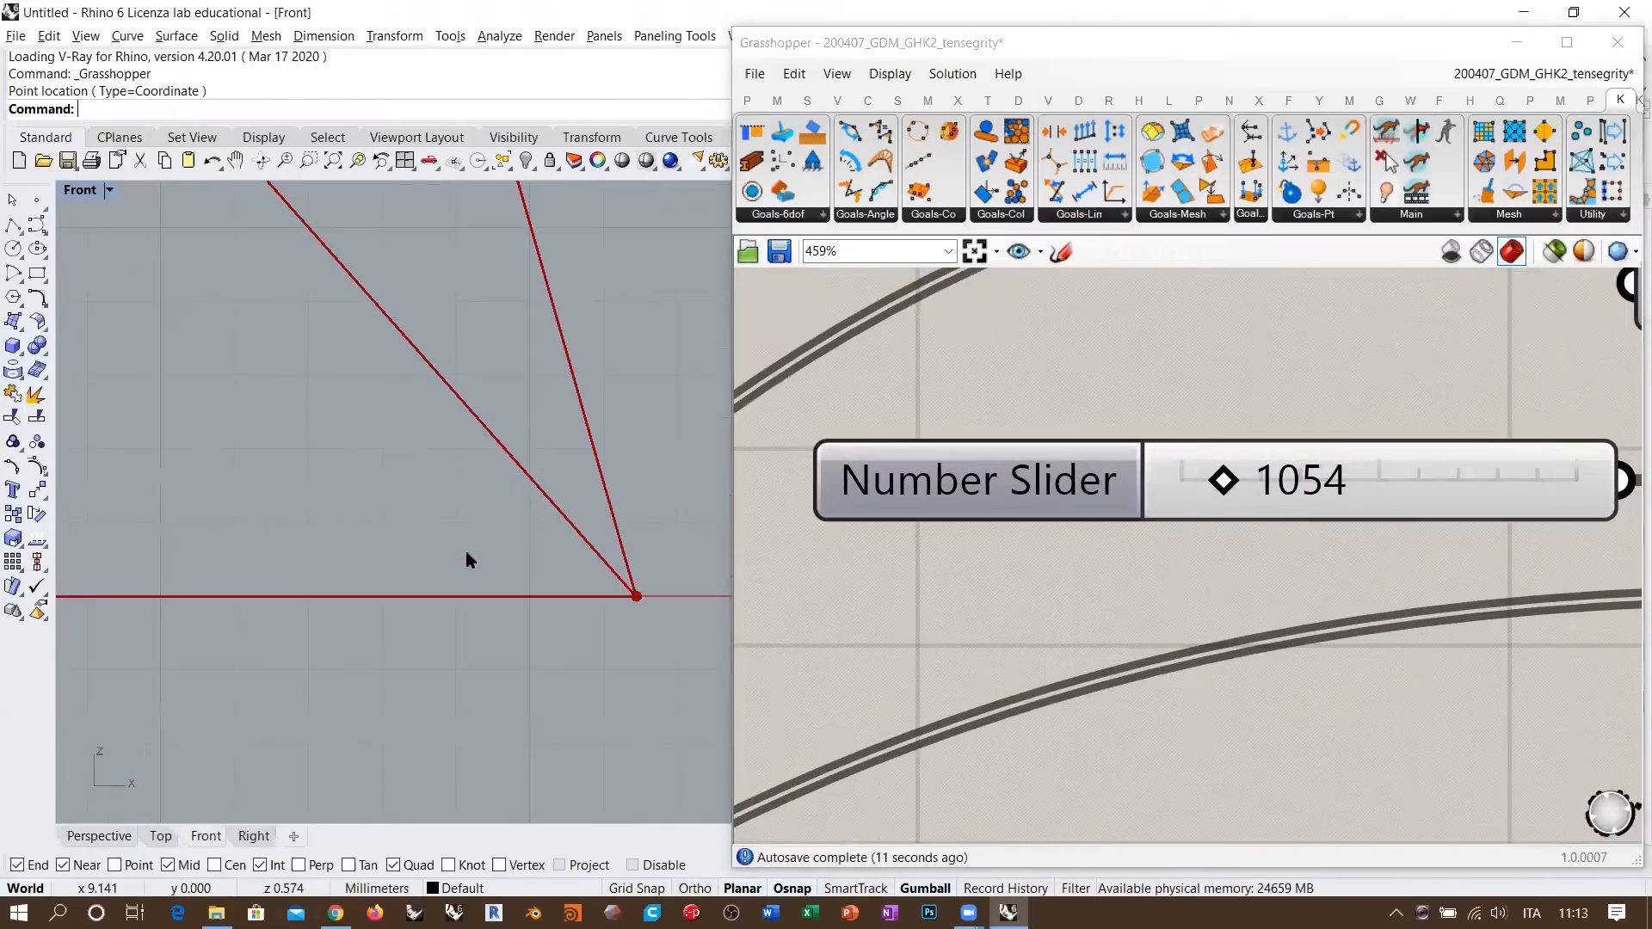
{"action": "right_click_drag", "start_coordinate": [655, 665], "coordinate": [596, 620]}
{"action": "left_click_drag", "start_coordinate": [575, 547], "coordinate": [525, 591]}
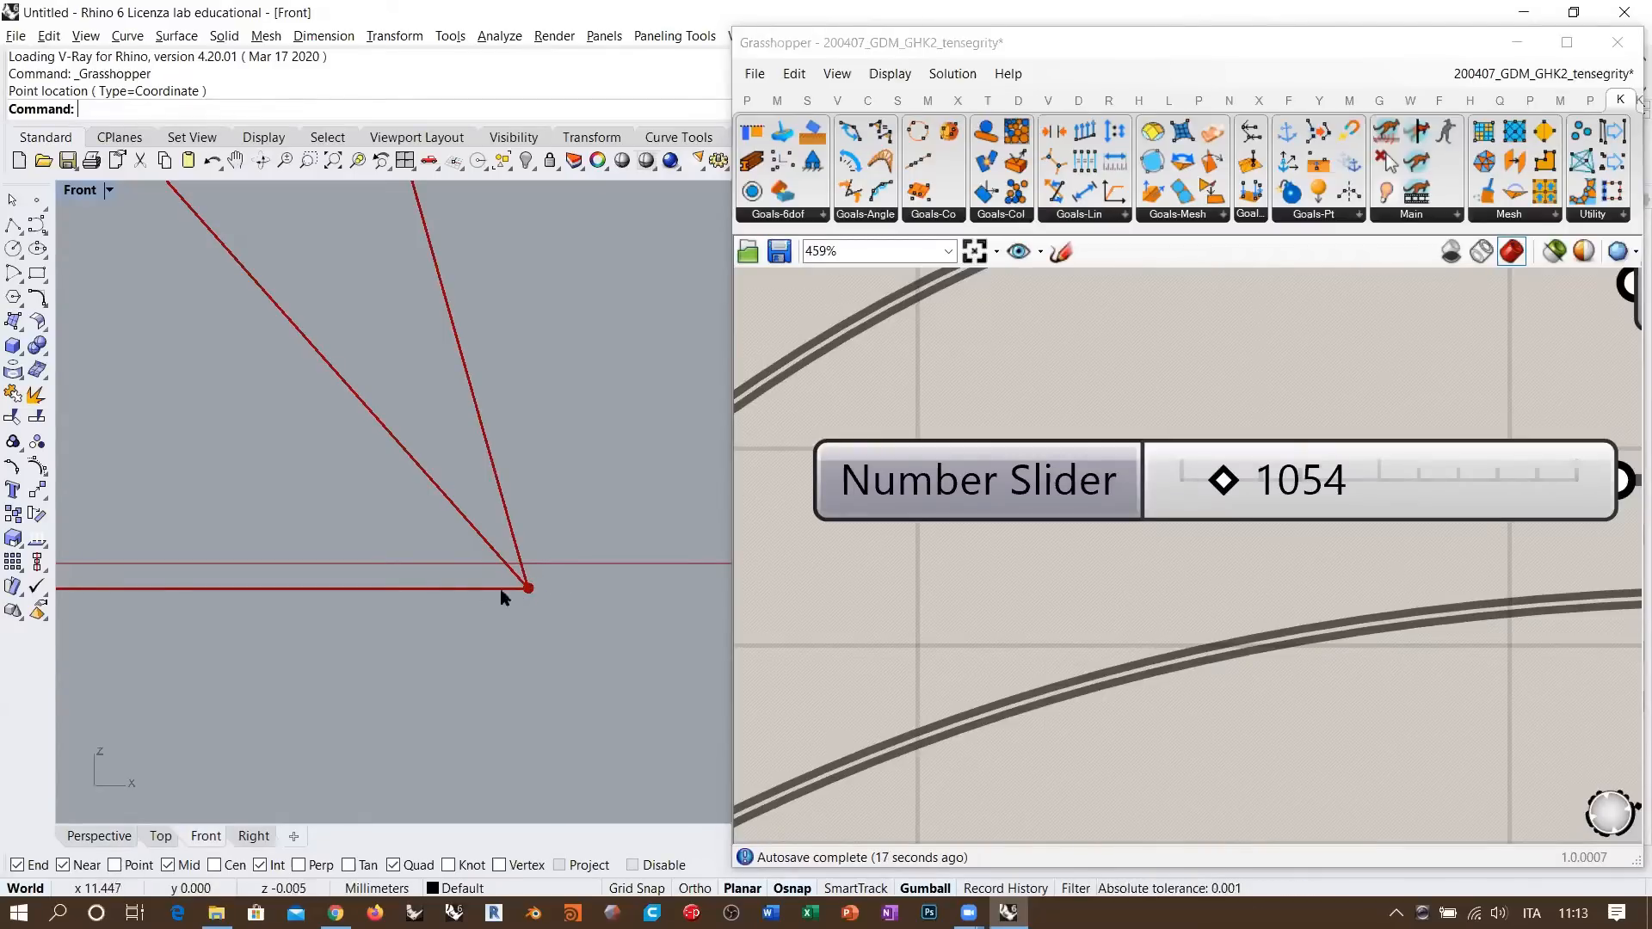
- Raise the Floor's strength to 1752 and check the base corner and the whole structure in the Front view
{"action": "mouse_move", "coordinate": [1239, 485]}
{"action": "left_mouse_down"}
{"action": "mouse_move", "coordinate": [1587, 484]}
{"action": "mouse_move", "coordinate": [1222, 492]}
{"action": "mouse_move", "coordinate": [1271, 485]}
{"action": "mouse_move", "coordinate": [1250, 485]}
{"action": "left_mouse_up"}
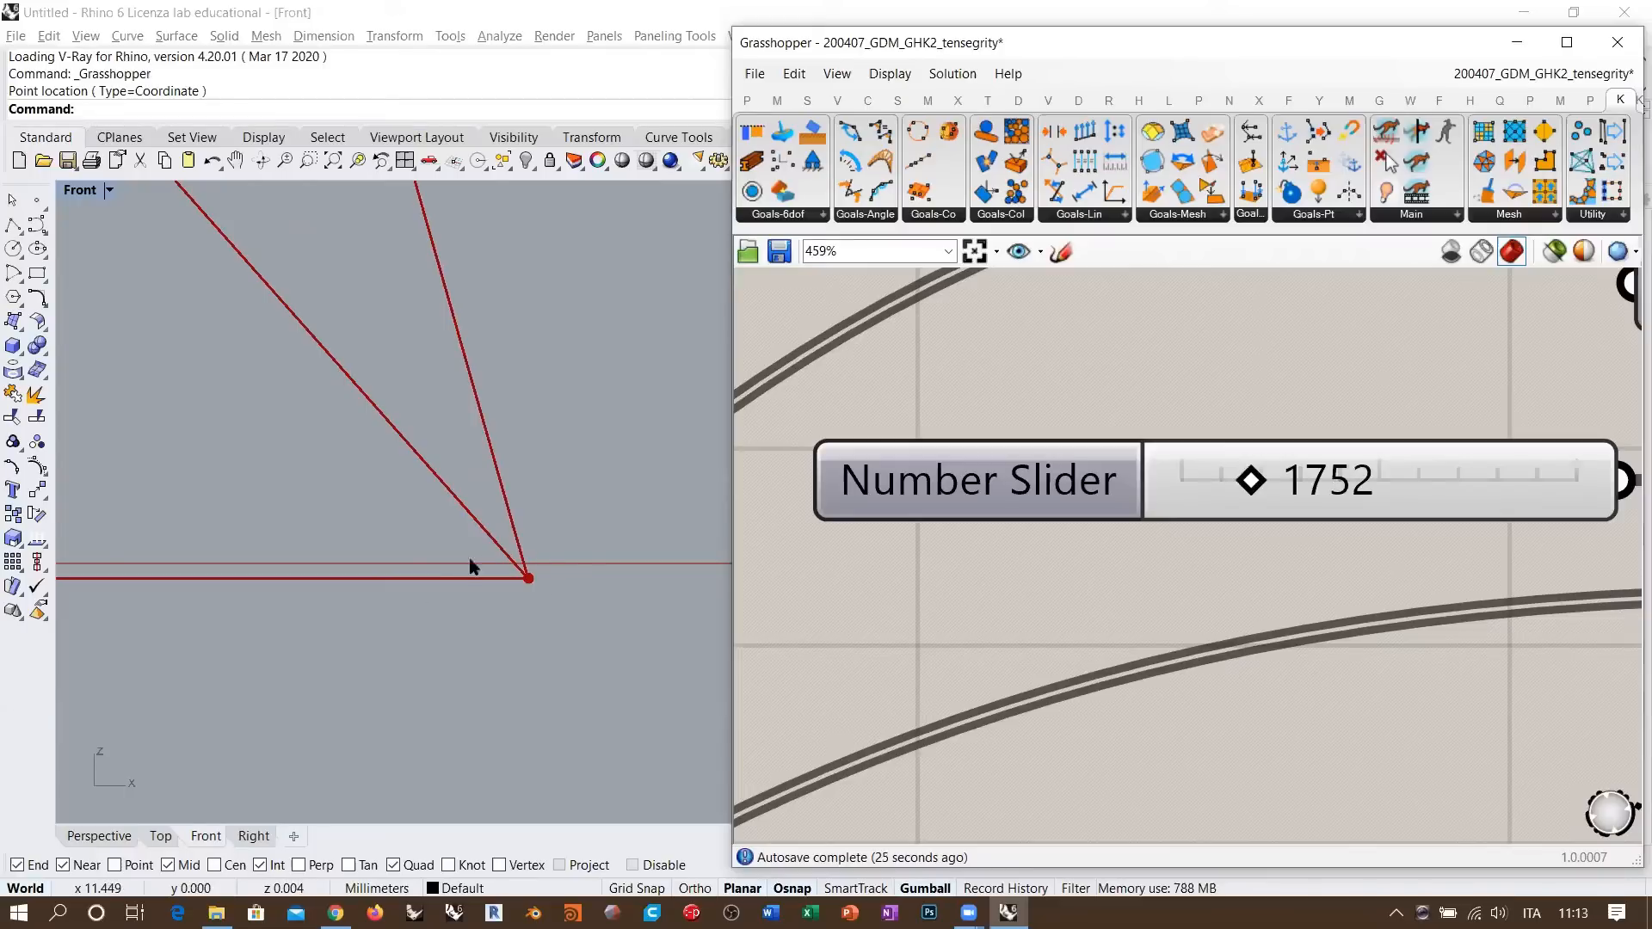
{"action": "right_click_drag", "start_coordinate": [472, 564], "coordinate": [529, 679]}
{"action": "scroll", "coordinate": [607, 658], "scroll_direction": "down", "scroll_amount": 10}
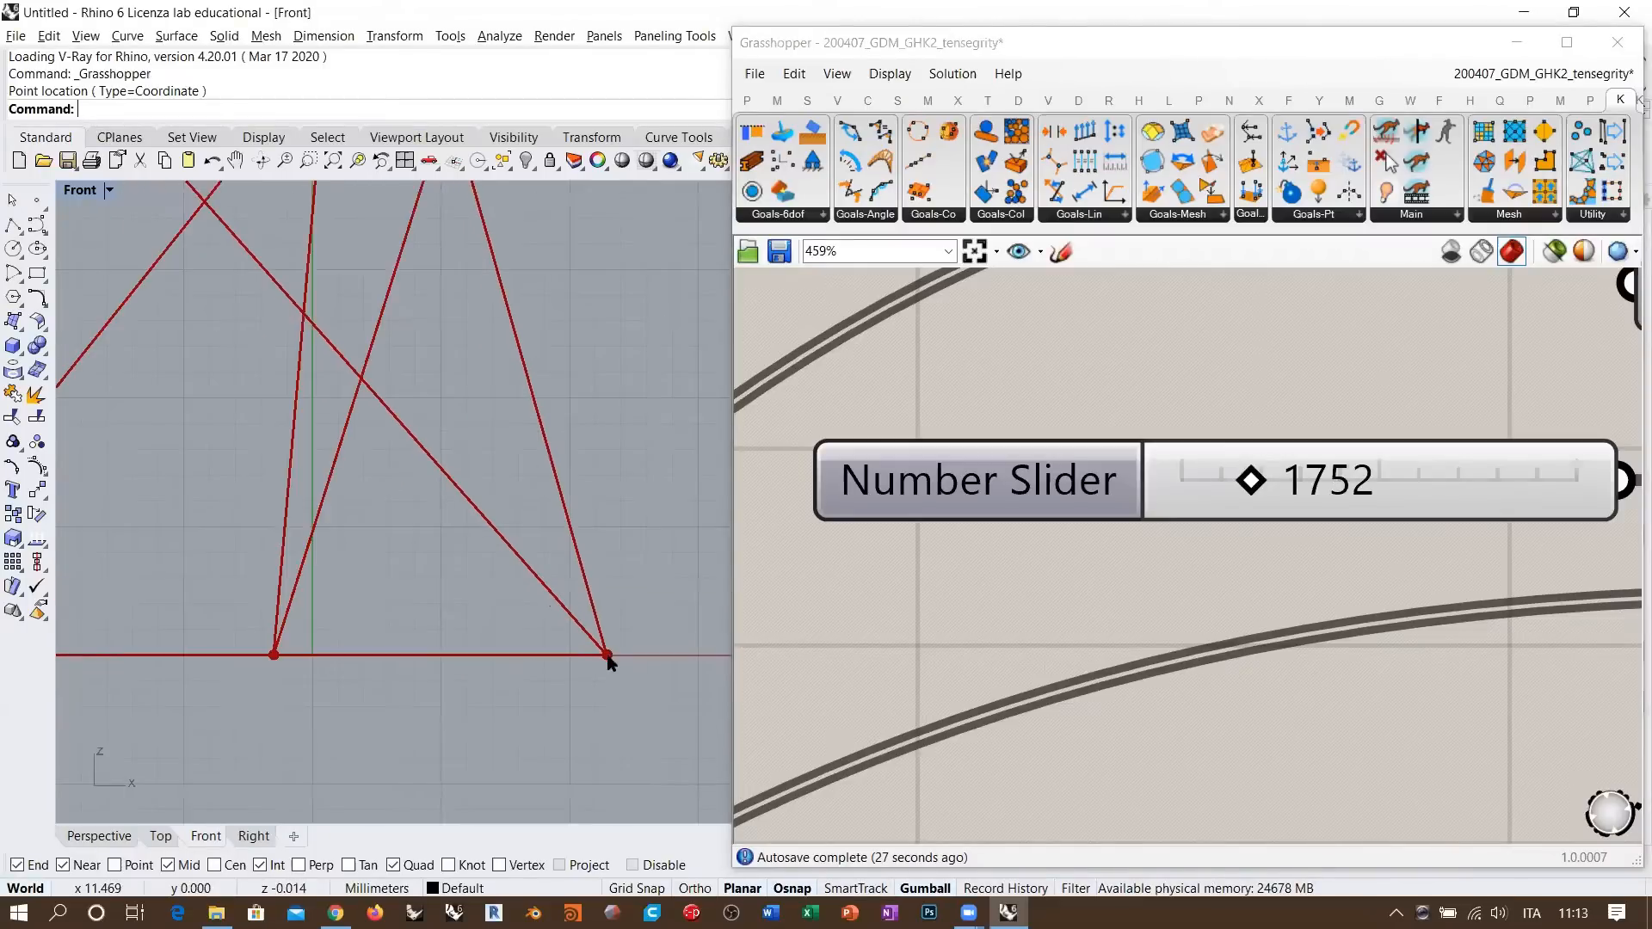
{"action": "scroll", "coordinate": [577, 658], "scroll_direction": "down", "scroll_amount": 6}
{"action": "right_click_drag", "start_coordinate": [597, 569], "coordinate": [607, 613]}
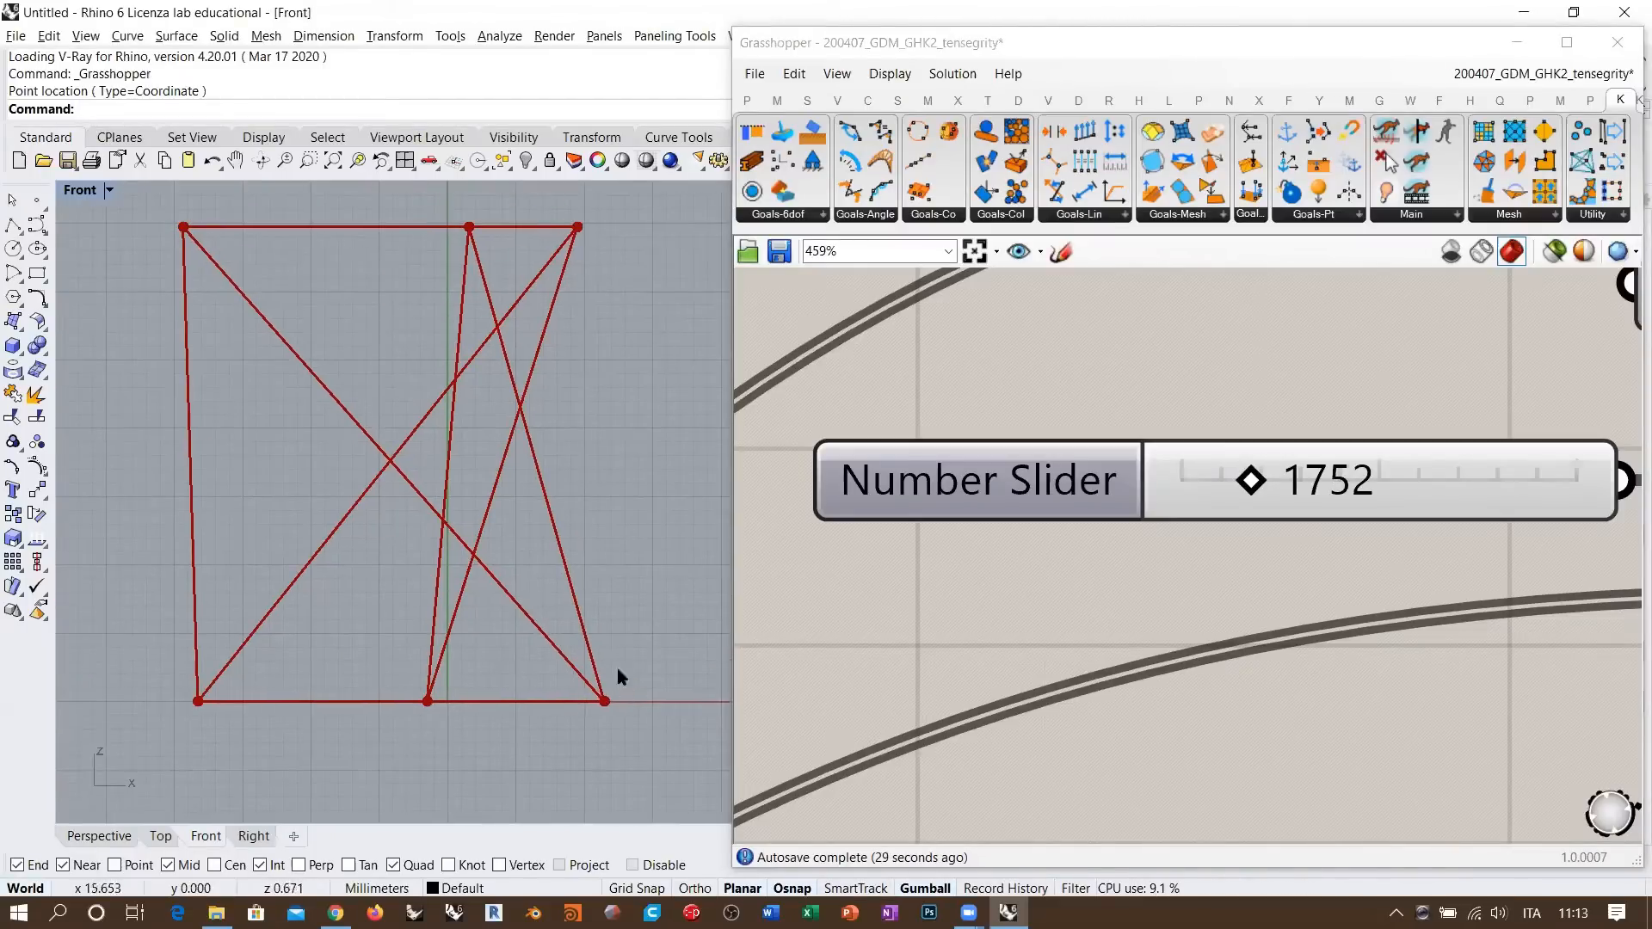
{"action": "right_click_drag", "start_coordinate": [617, 674], "coordinate": [620, 711]}
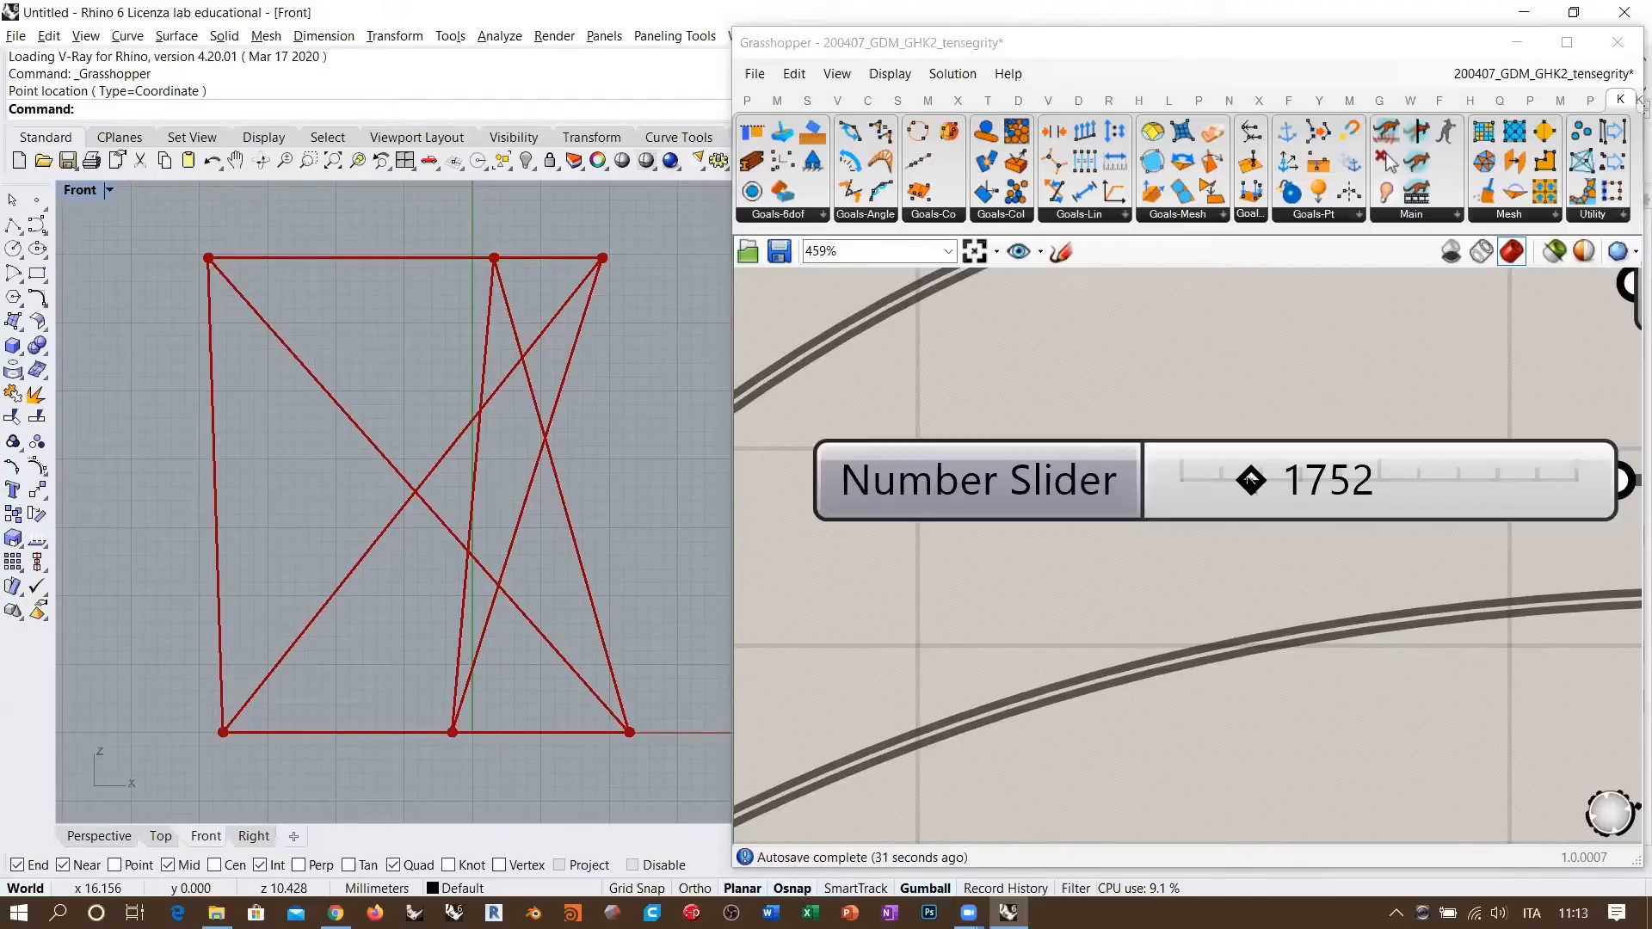
- Reduce the Floor's strength slider to 159 and further down to 101
{"action": "left_click_drag", "start_coordinate": [1249, 479], "coordinate": [1191, 479]}
{"action": "scroll", "coordinate": [1202, 482], "scroll_direction": "up", "scroll_amount": 5}
{"action": "scroll", "coordinate": [1019, 526], "scroll_direction": "down", "scroll_amount": 2}
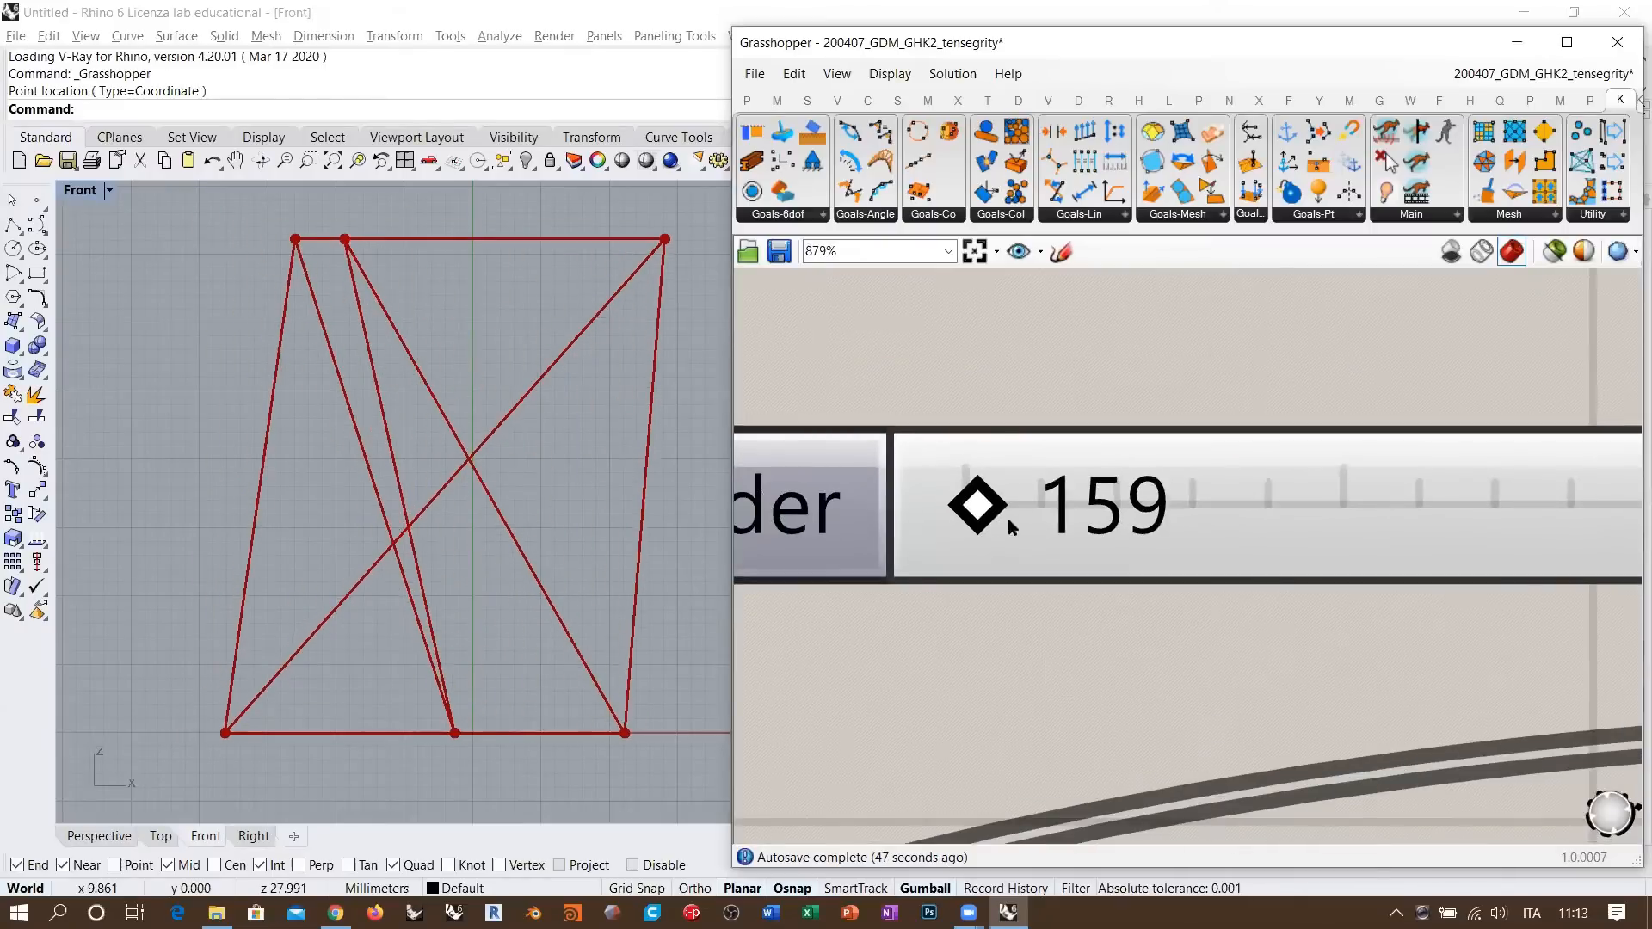
{"action": "right_click_drag", "start_coordinate": [936, 524], "coordinate": [1101, 541]}
{"action": "scroll", "coordinate": [1102, 541], "scroll_direction": "up", "scroll_amount": 6}
{"action": "left_click_drag", "start_coordinate": [1161, 505], "coordinate": [1146, 505]}
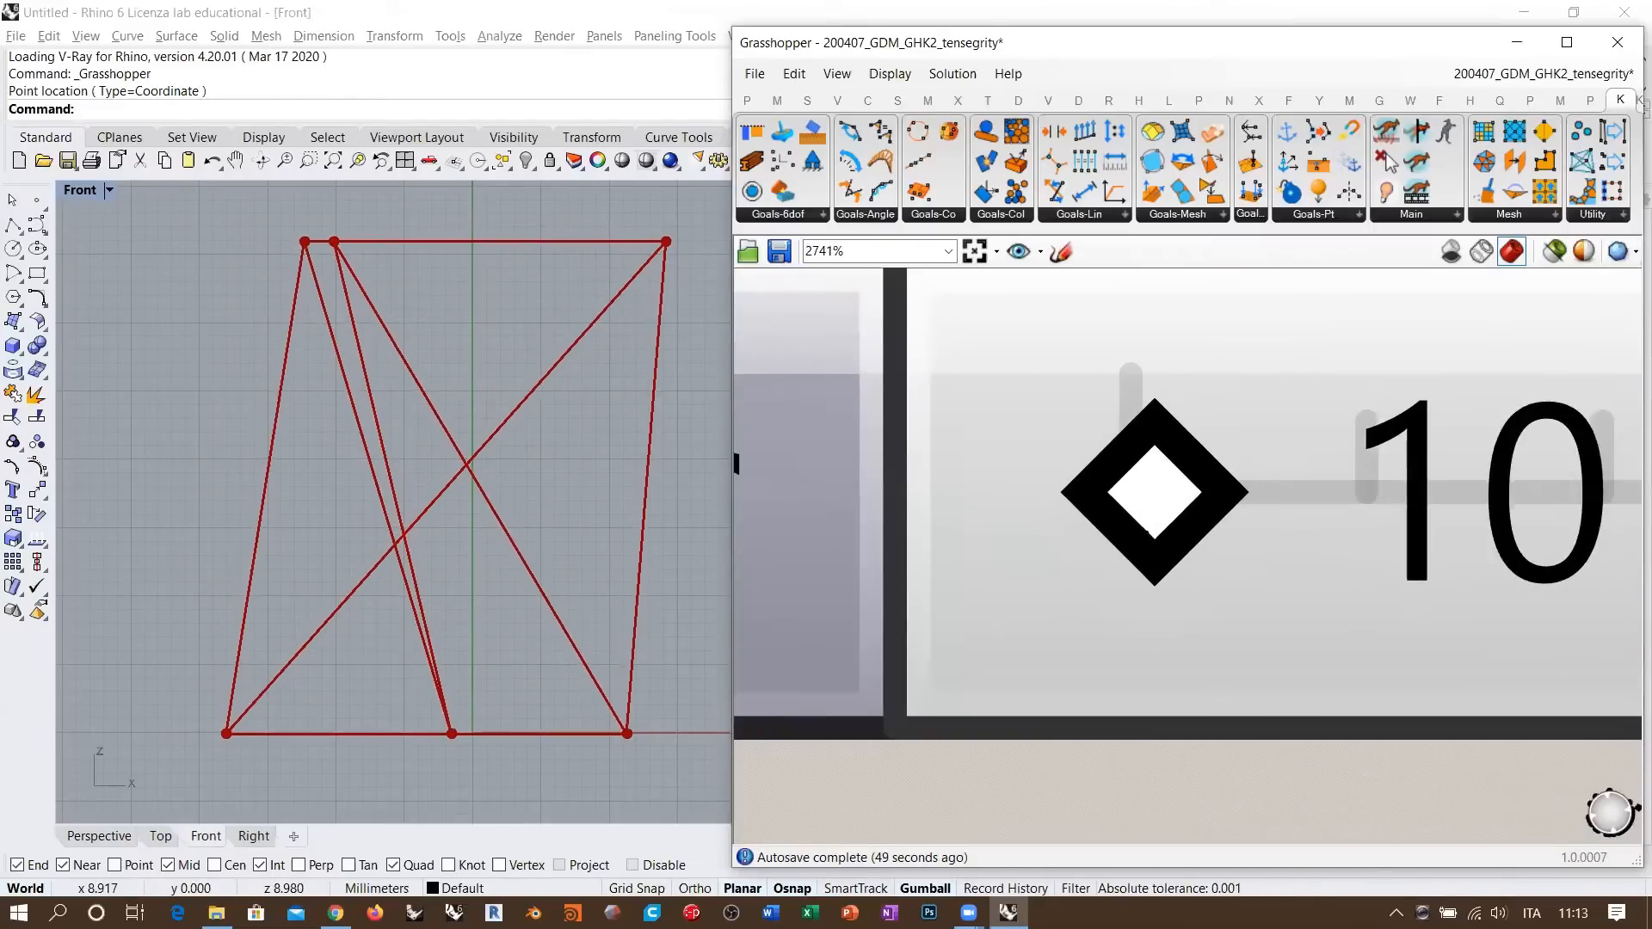
- Set the Floor strength slider's numeric domain to a minimum of 10 and a maximum of 100
{"action": "scroll", "coordinate": [991, 548], "scroll_direction": "down", "scroll_amount": 7}
{"action": "double_click", "coordinate": [849, 519]}
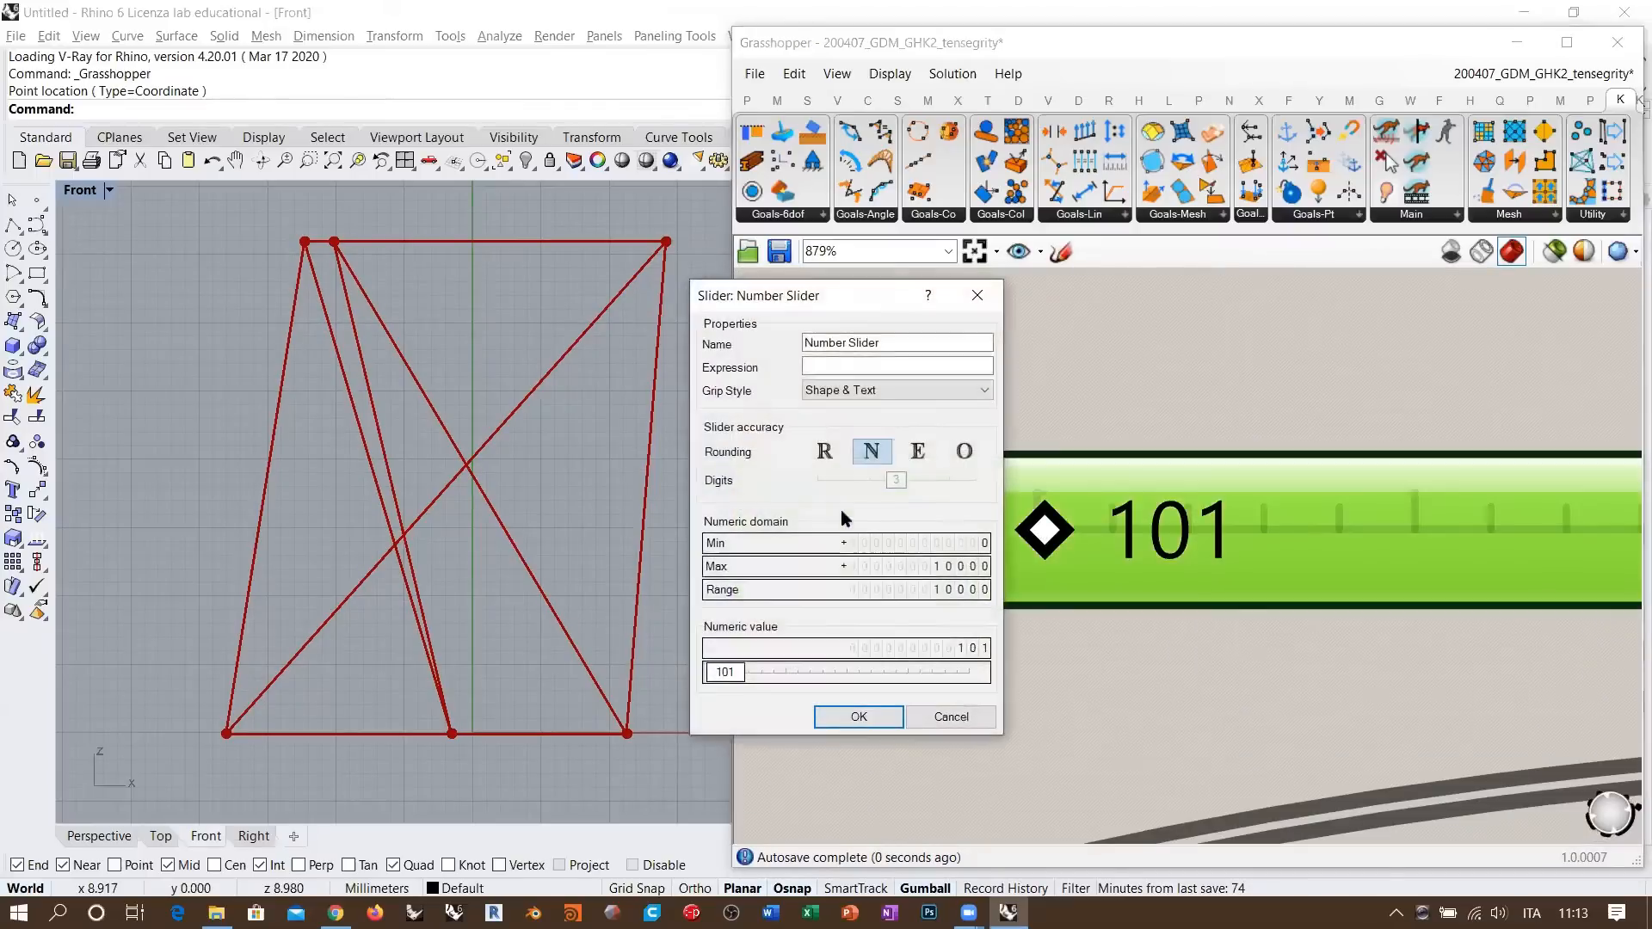
{"action": "double_click", "coordinate": [920, 551]}
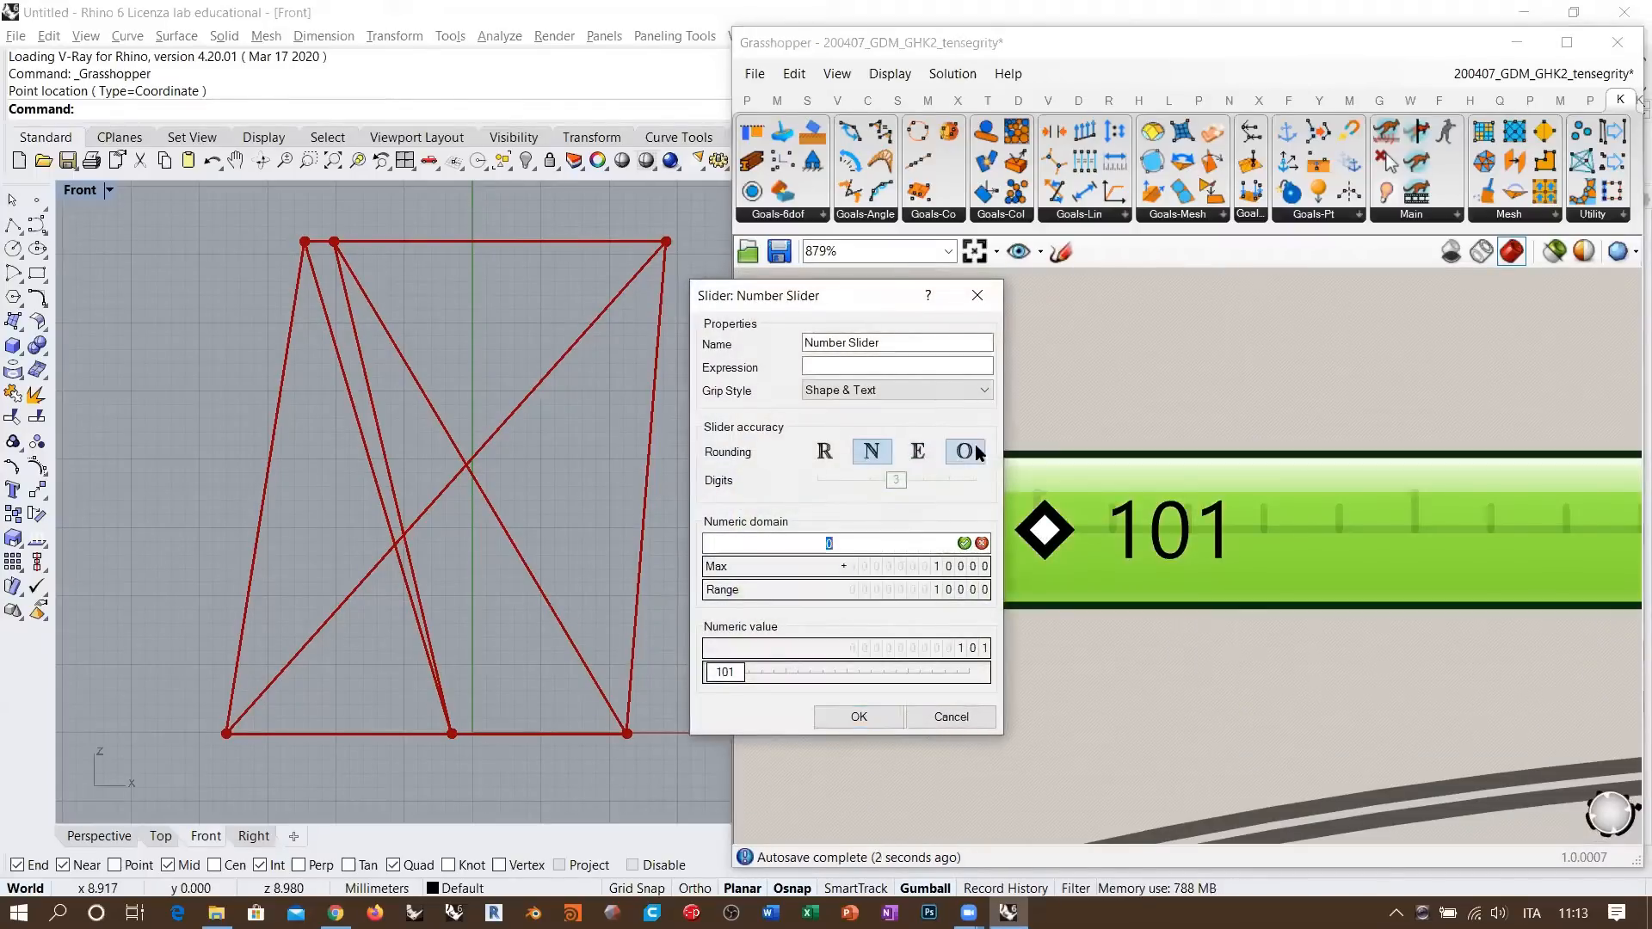
{"action": "type", "text": "10"}
{"action": "left_click", "coordinate": [964, 542]}
{"action": "double_click", "coordinate": [949, 567]}
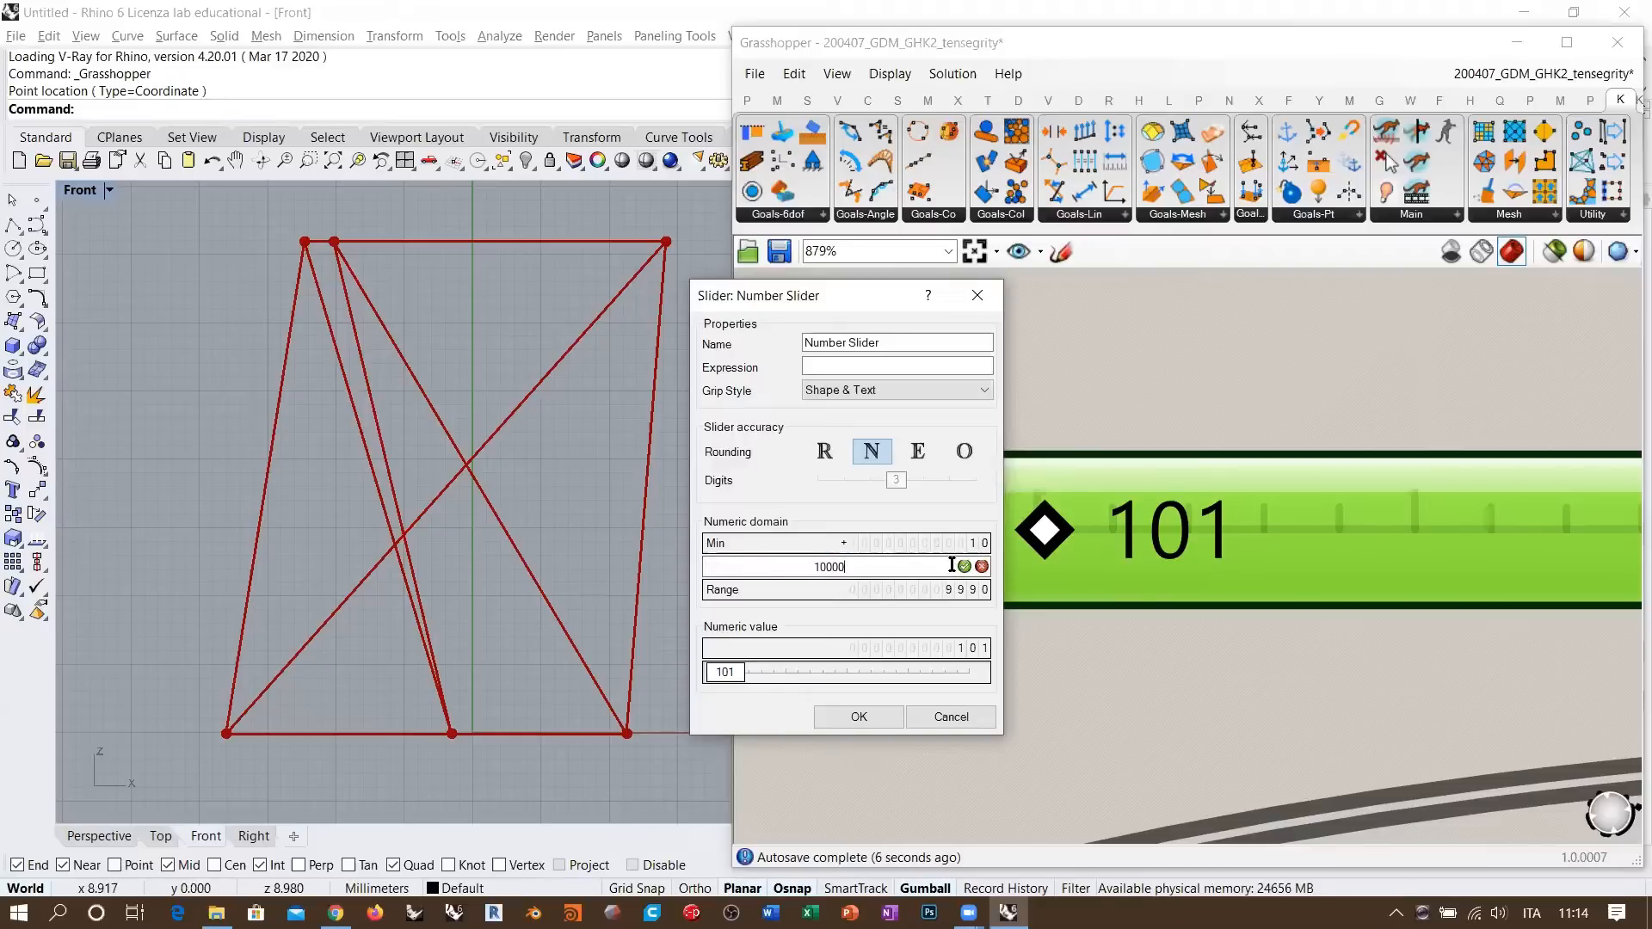
{"action": "key", "text": "BackSpace"}
{"action": "key", "text": "BackSpace"}
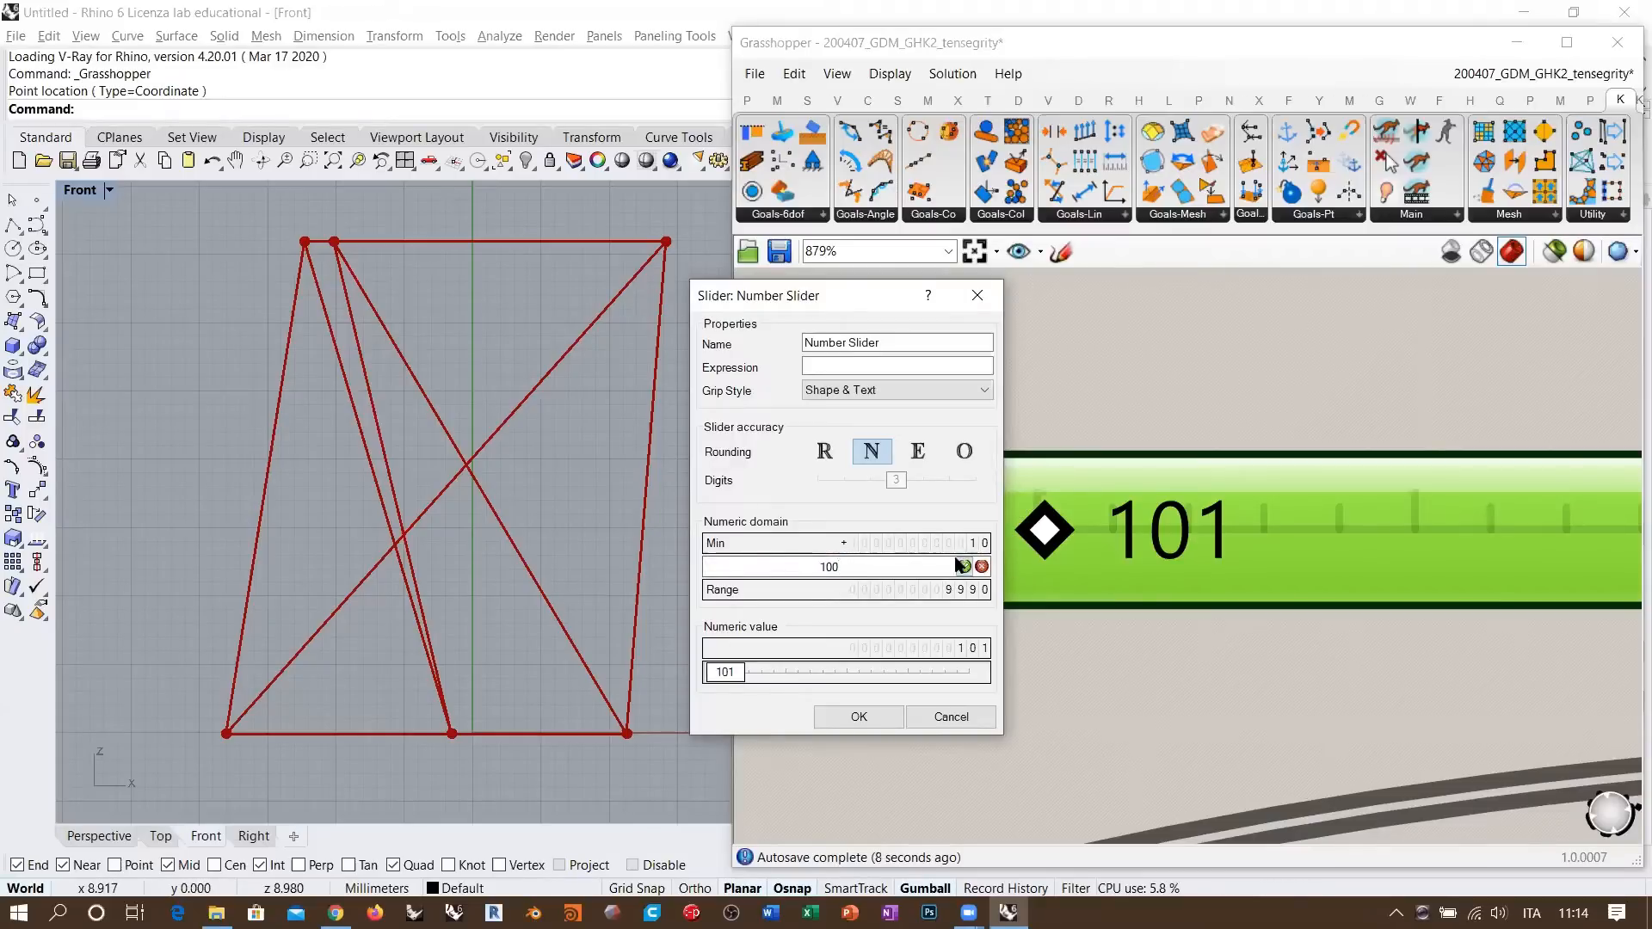
{"action": "left_click", "coordinate": [961, 565]}
{"action": "left_click", "coordinate": [858, 717]}
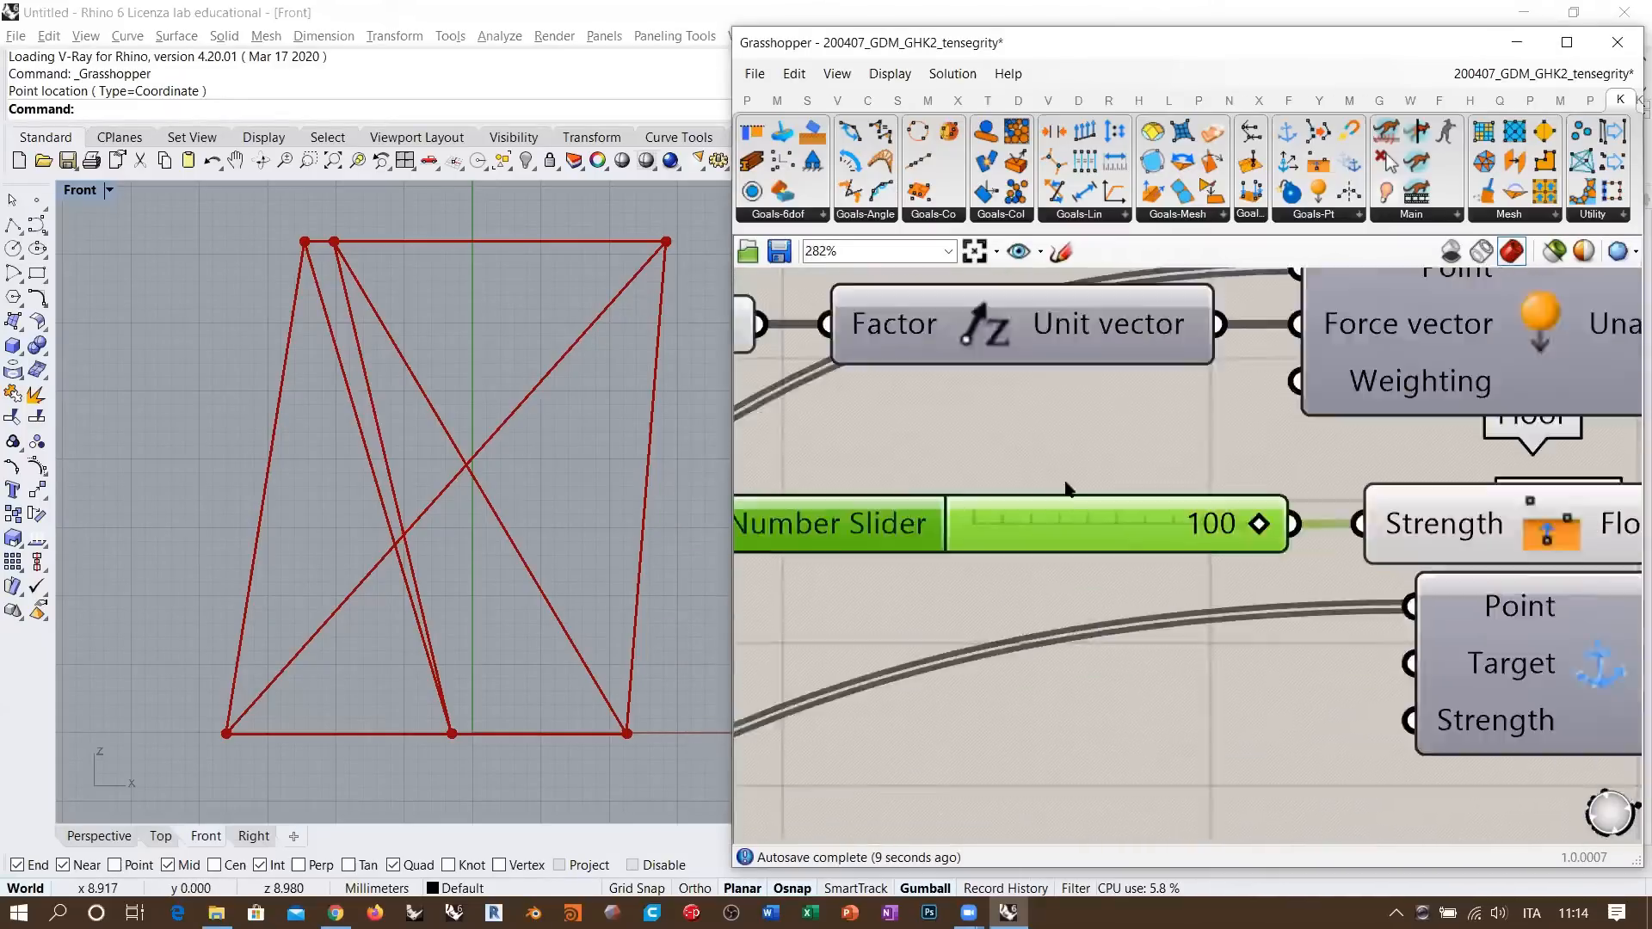
- Examine the floor-supported structure from different angles in the Perspective view, alongside the Floor goal and its strength slider
{"action": "mouse_move", "coordinate": [1286, 538]}
{"action": "left_mouse_down"}
{"action": "mouse_move", "coordinate": [1111, 555]}
{"action": "mouse_move", "coordinate": [1054, 540]}
{"action": "mouse_move", "coordinate": [1042, 550]}
{"action": "mouse_move", "coordinate": [1084, 550]}
{"action": "mouse_move", "coordinate": [1043, 557]}
{"action": "mouse_move", "coordinate": [1090, 564]}
{"action": "mouse_move", "coordinate": [1036, 565]}
{"action": "mouse_move", "coordinate": [1109, 561]}
{"action": "mouse_move", "coordinate": [1004, 565]}
{"action": "mouse_move", "coordinate": [1299, 550]}
{"action": "left_mouse_up"}
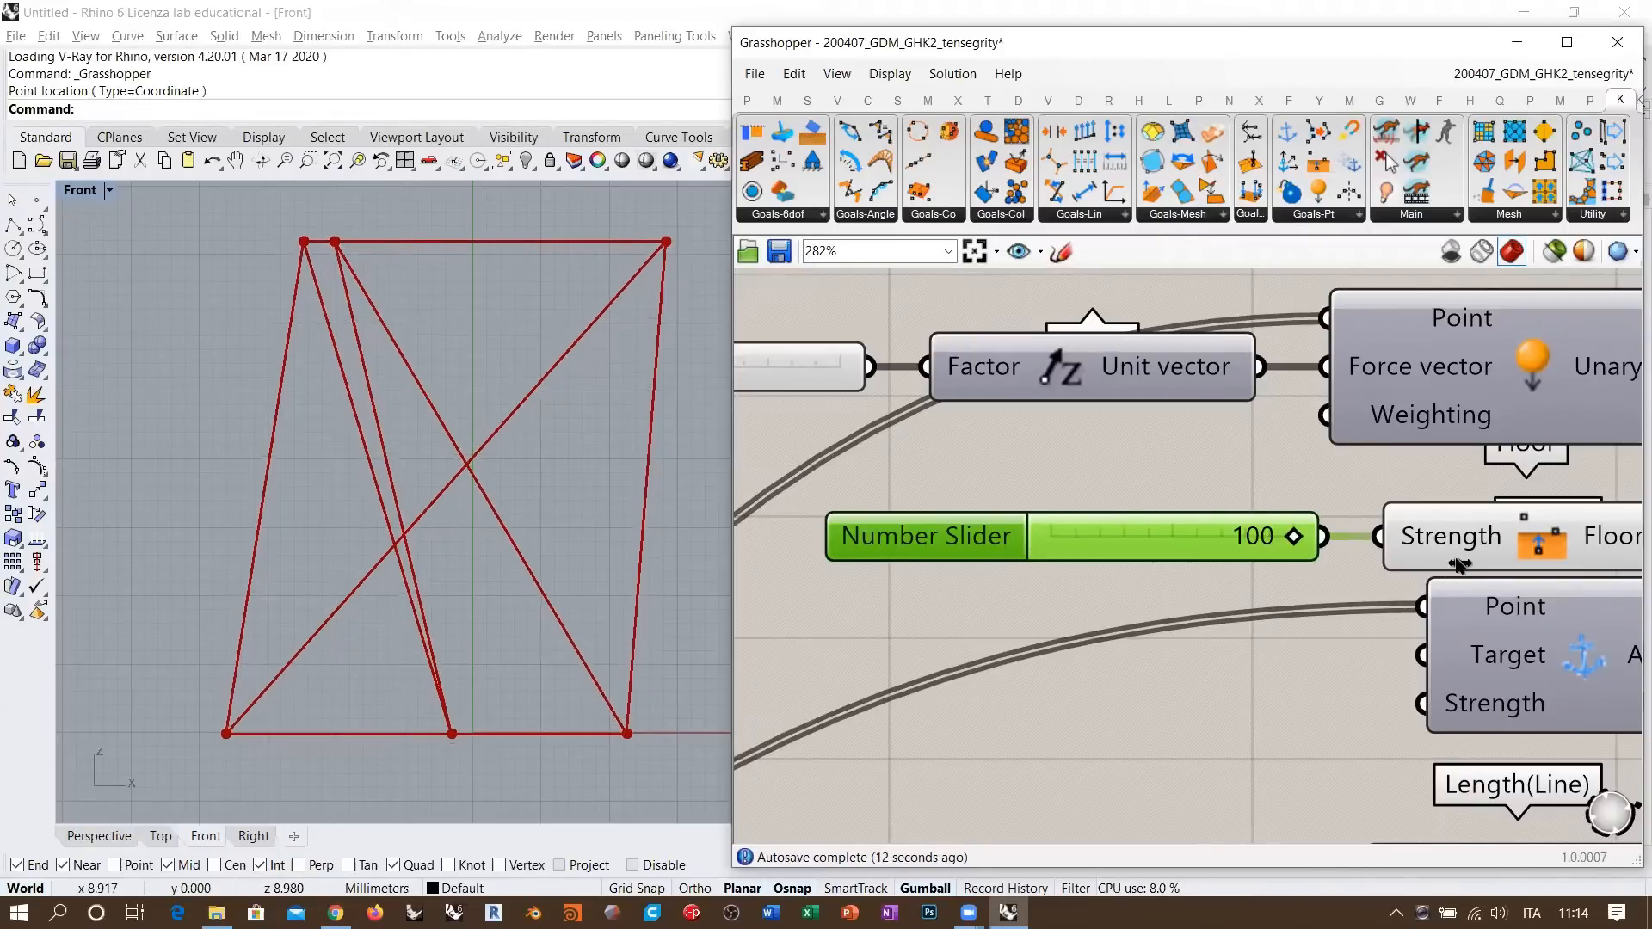
{"action": "left_click", "coordinate": [1252, 716]}
{"action": "scroll", "coordinate": [1274, 548], "scroll_direction": "down", "scroll_amount": 4}
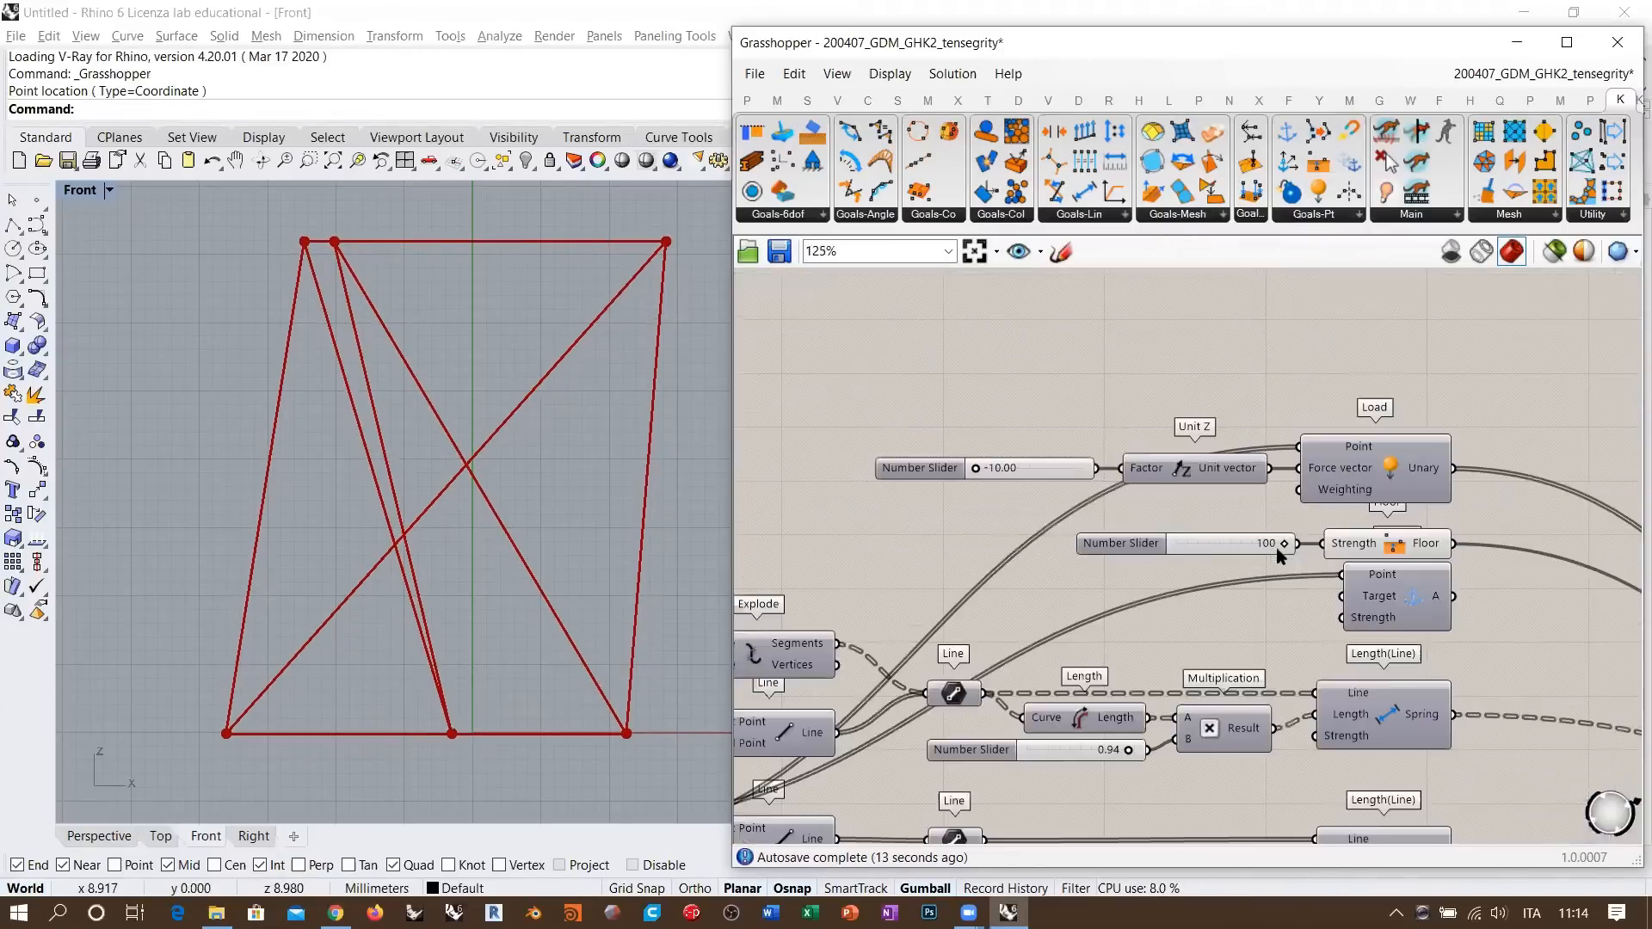
{"action": "left_click", "coordinate": [121, 836]}
{"action": "right_click_drag", "start_coordinate": [467, 547], "coordinate": [539, 487]}
{"action": "right_click_drag", "start_coordinate": [1391, 571], "coordinate": [1281, 540]}
{"action": "left_click_drag", "start_coordinate": [1282, 541], "coordinate": [1282, 549]}
{"action": "left_click", "coordinate": [1385, 563]}
{"action": "right_click_drag", "start_coordinate": [607, 466], "coordinate": [506, 409]}
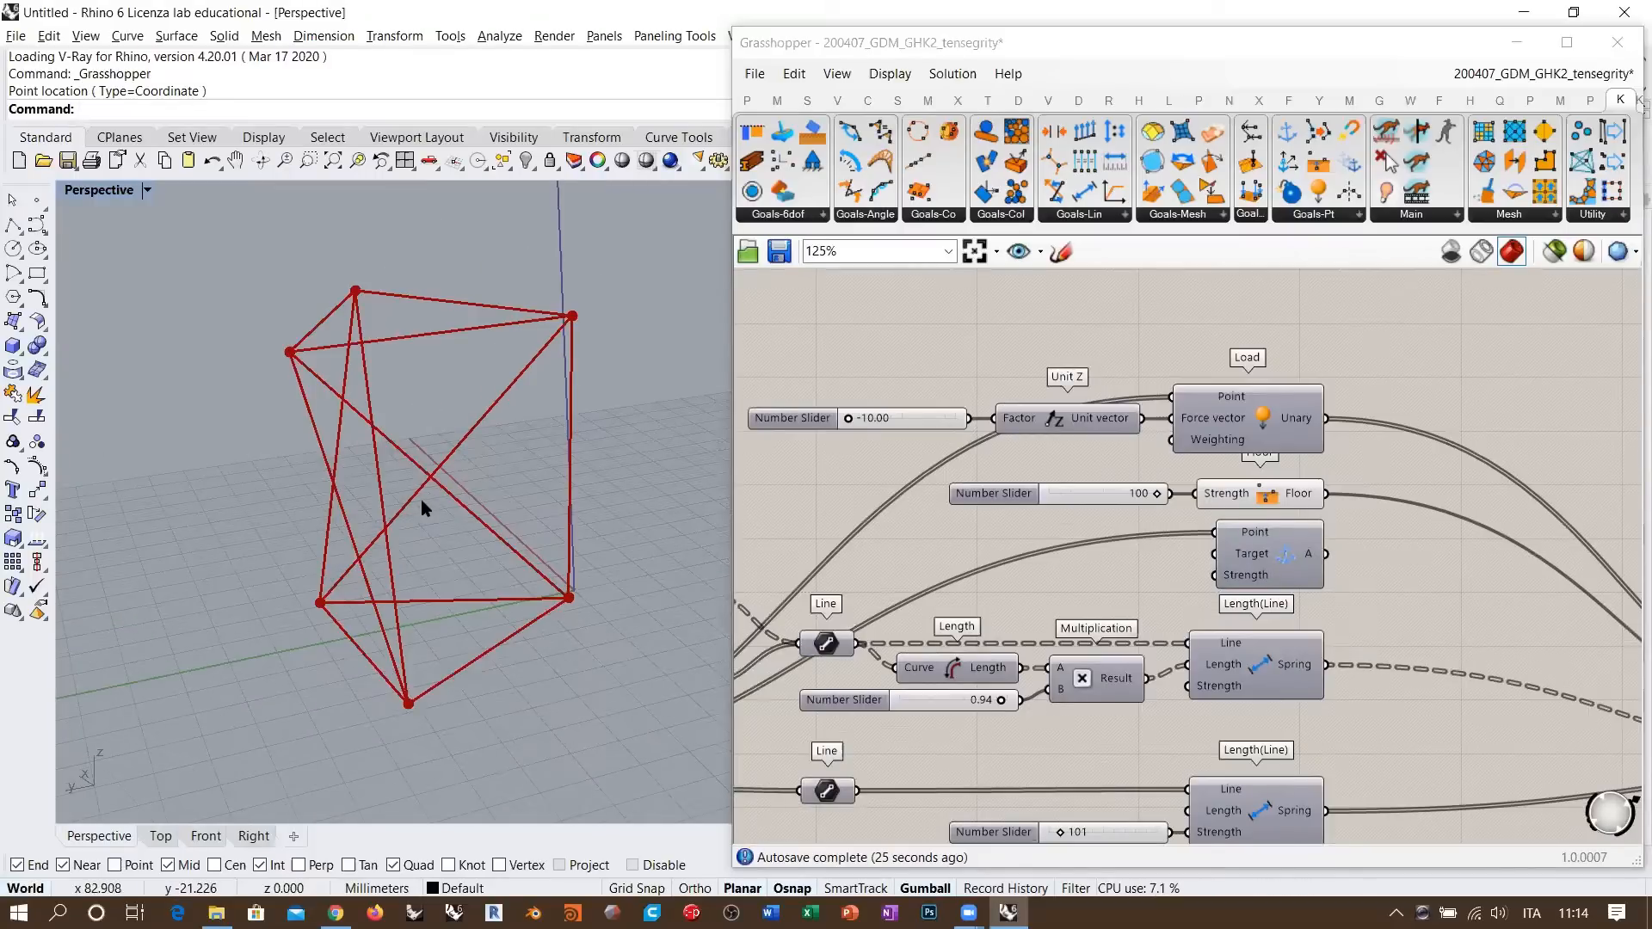
- Stop the BouncySolver by switching its Boolean toggle to False and reset the simulation to the starting geometry
{"action": "right_click_drag", "start_coordinate": [453, 493], "coordinate": [533, 514]}
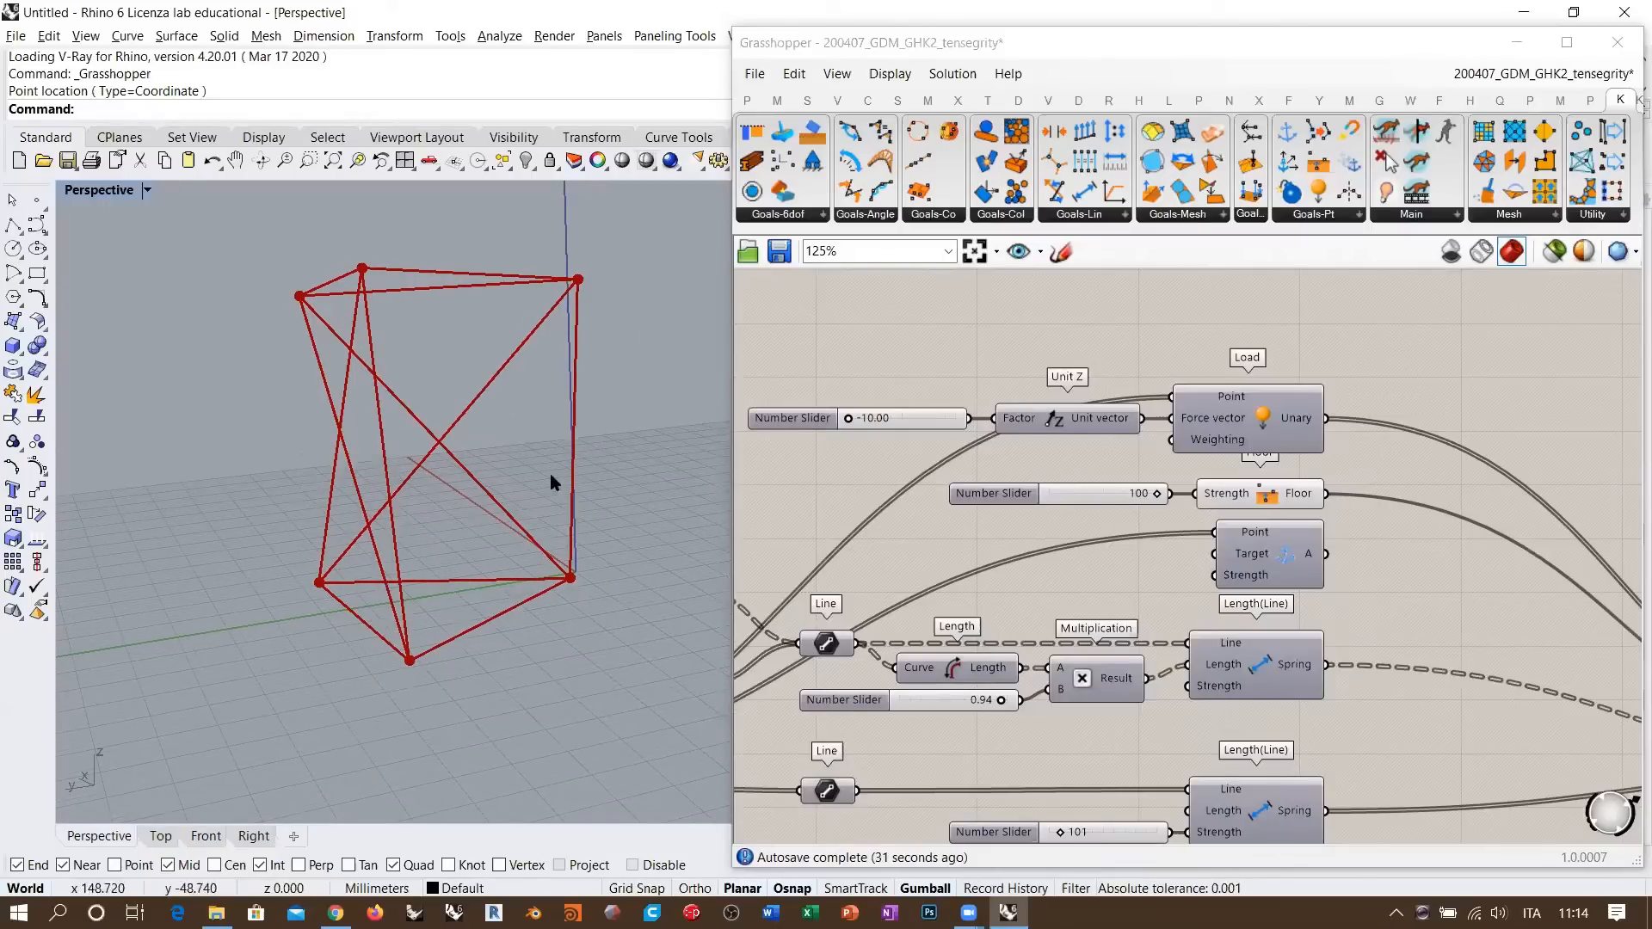
{"action": "right_click_drag", "start_coordinate": [534, 586], "coordinate": [564, 597]}
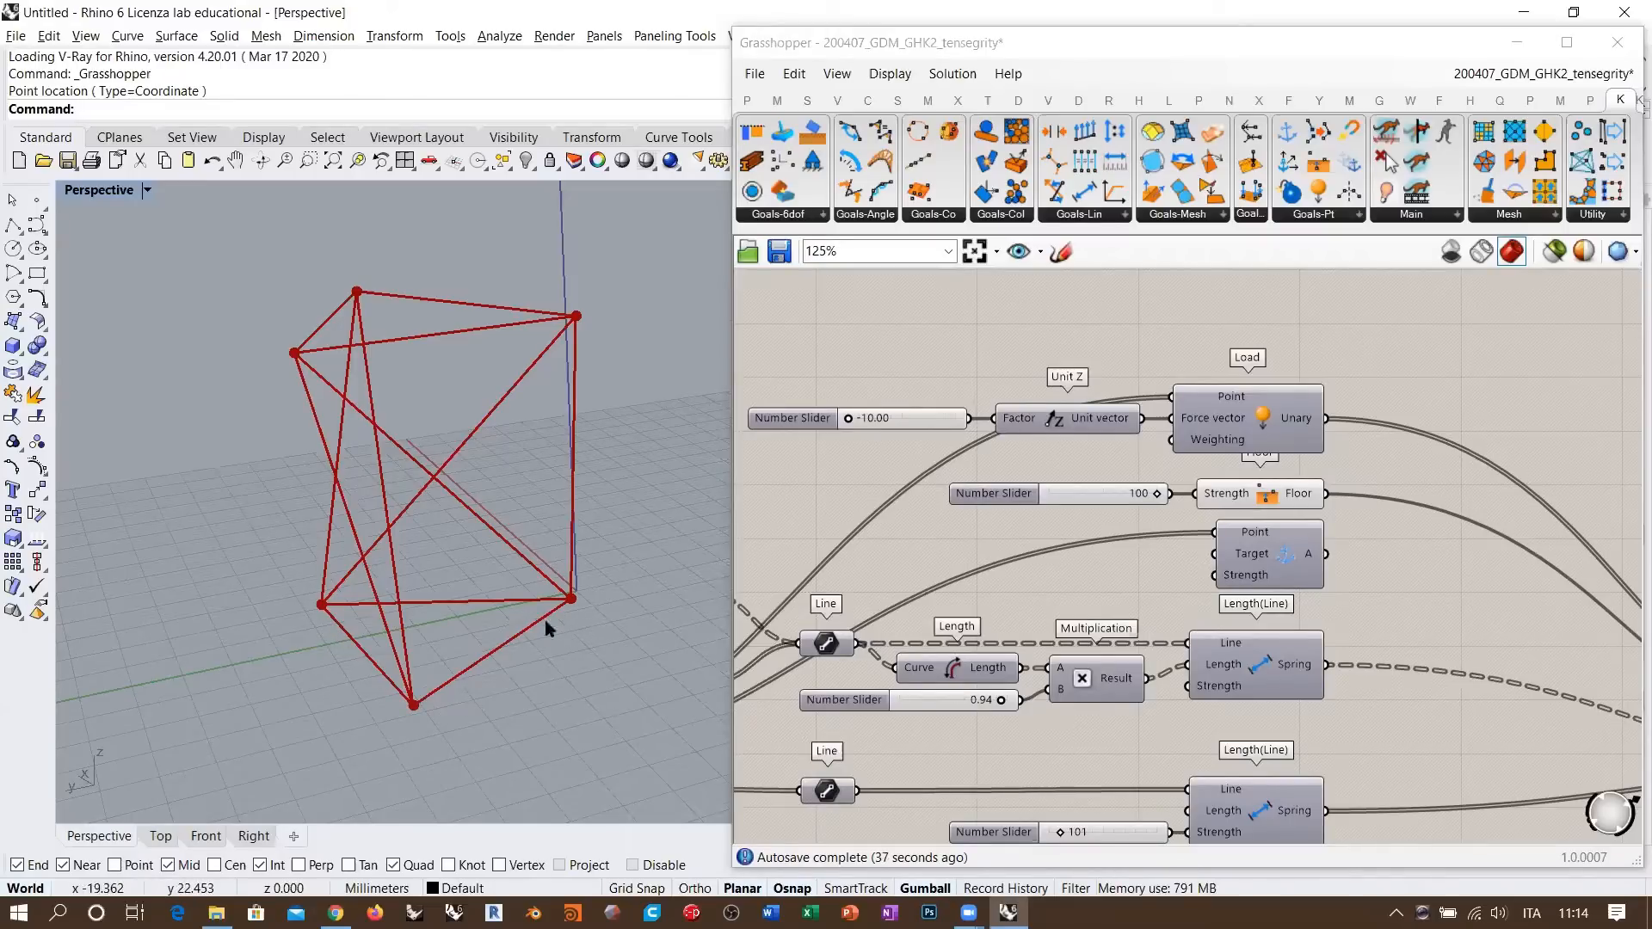
{"action": "right_click_drag", "start_coordinate": [551, 623], "coordinate": [585, 586]}
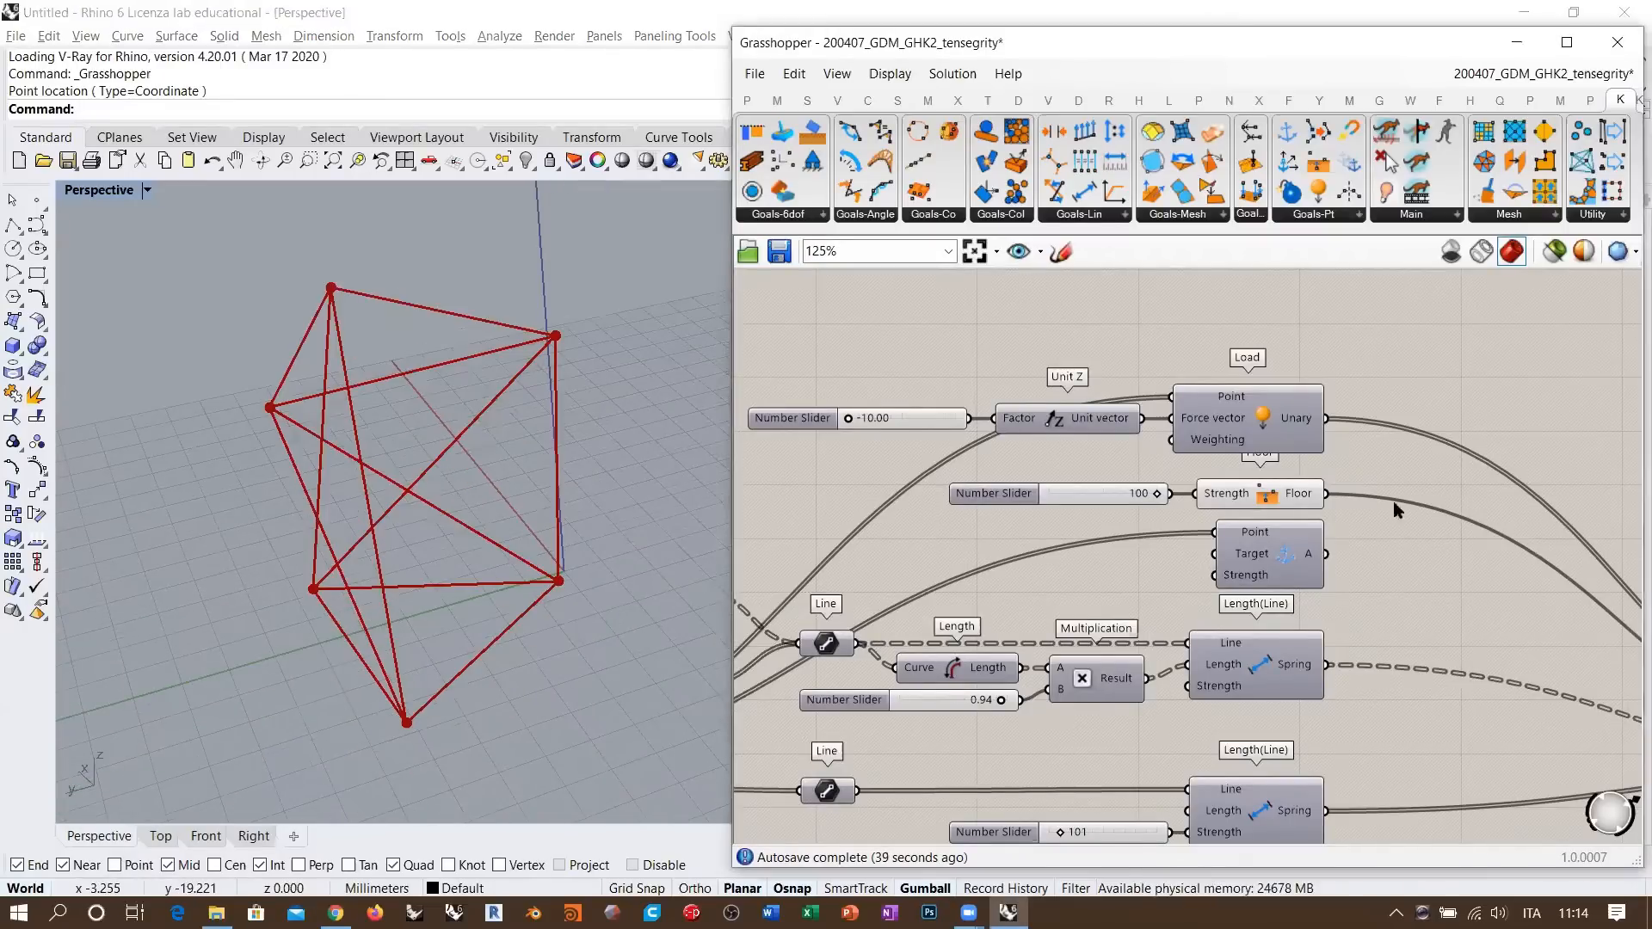
{"action": "scroll", "coordinate": [1297, 498], "scroll_direction": "down", "scroll_amount": 2}
{"action": "right_click_drag", "start_coordinate": [1297, 499], "coordinate": [1196, 465]}
{"action": "right_click_drag", "start_coordinate": [555, 457], "coordinate": [435, 446]}
{"action": "left_click", "coordinate": [1219, 521]}
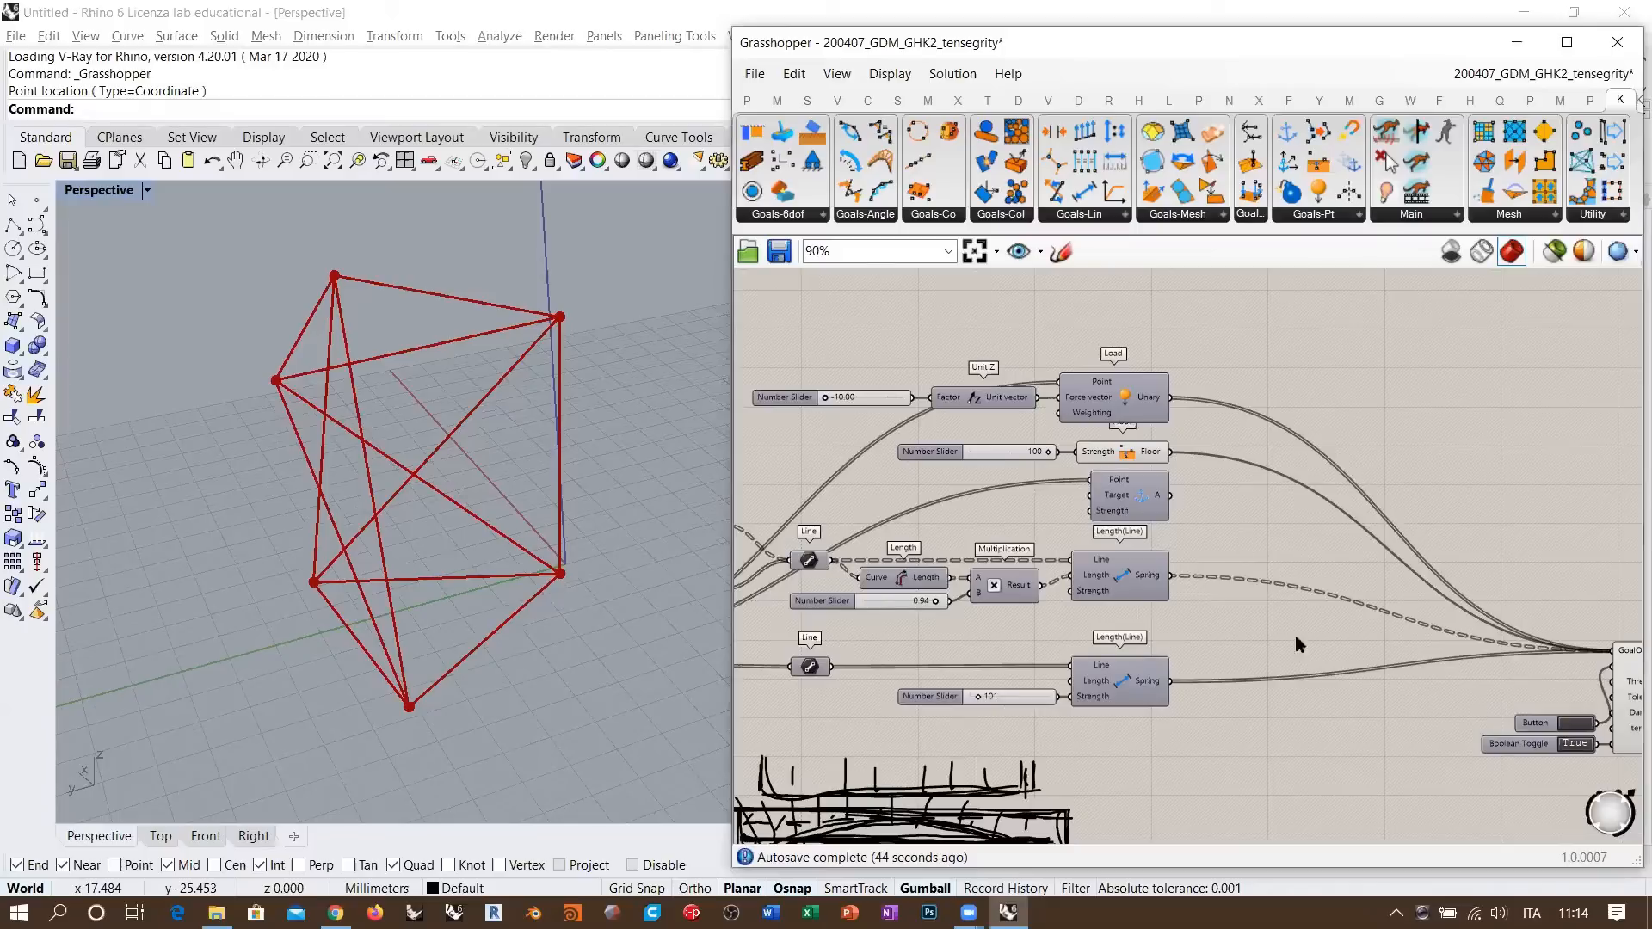
{"action": "right_click_drag", "start_coordinate": [1294, 635], "coordinate": [1106, 620]}
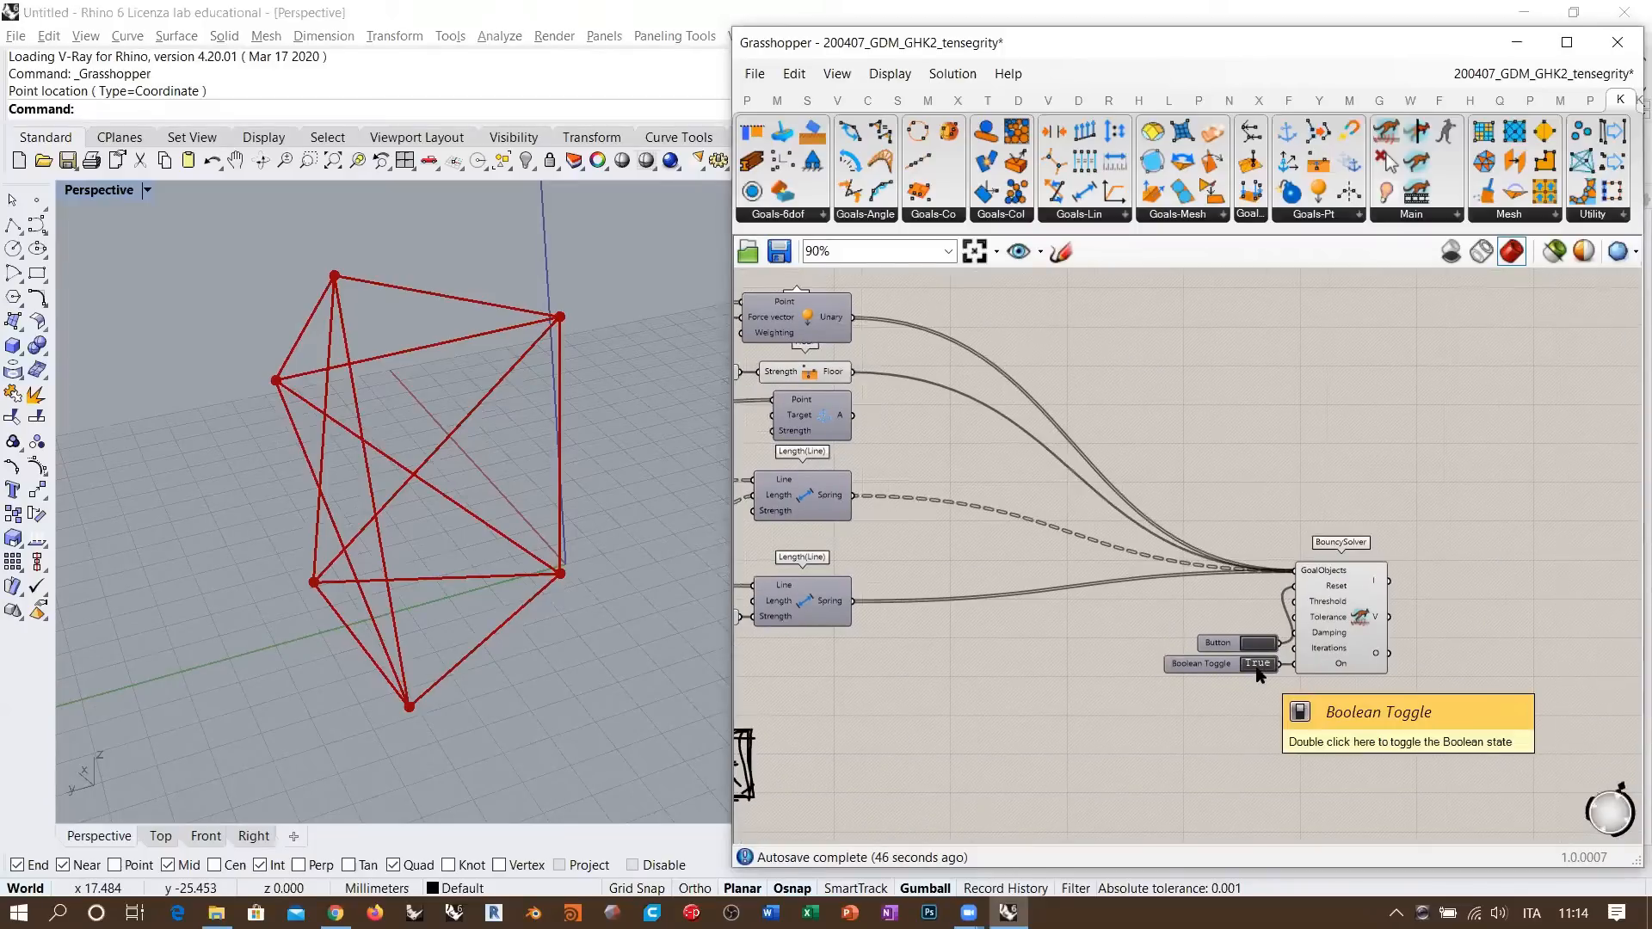
{"action": "double_click", "coordinate": [1257, 664]}
{"action": "left_click", "coordinate": [1256, 645]}
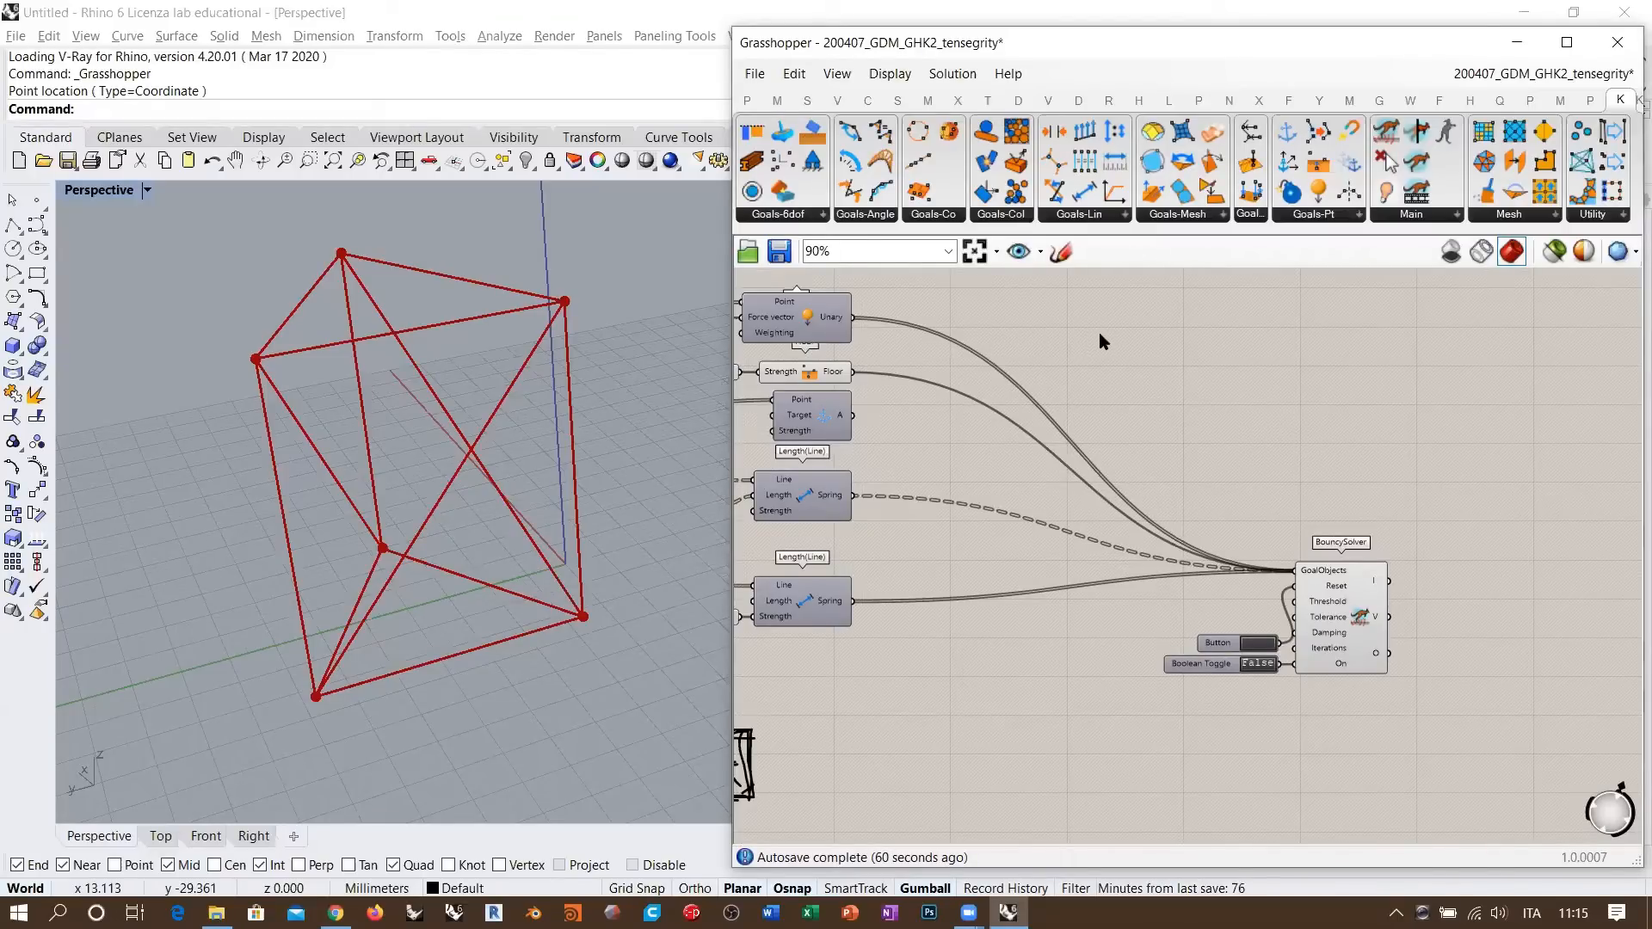
- Point out the Load goal and the two Length(Line) goals that feed the BouncySolver
{"action": "right_click_drag", "start_coordinate": [786, 339], "coordinate": [973, 411]}
{"action": "left_click", "coordinate": [991, 381]}
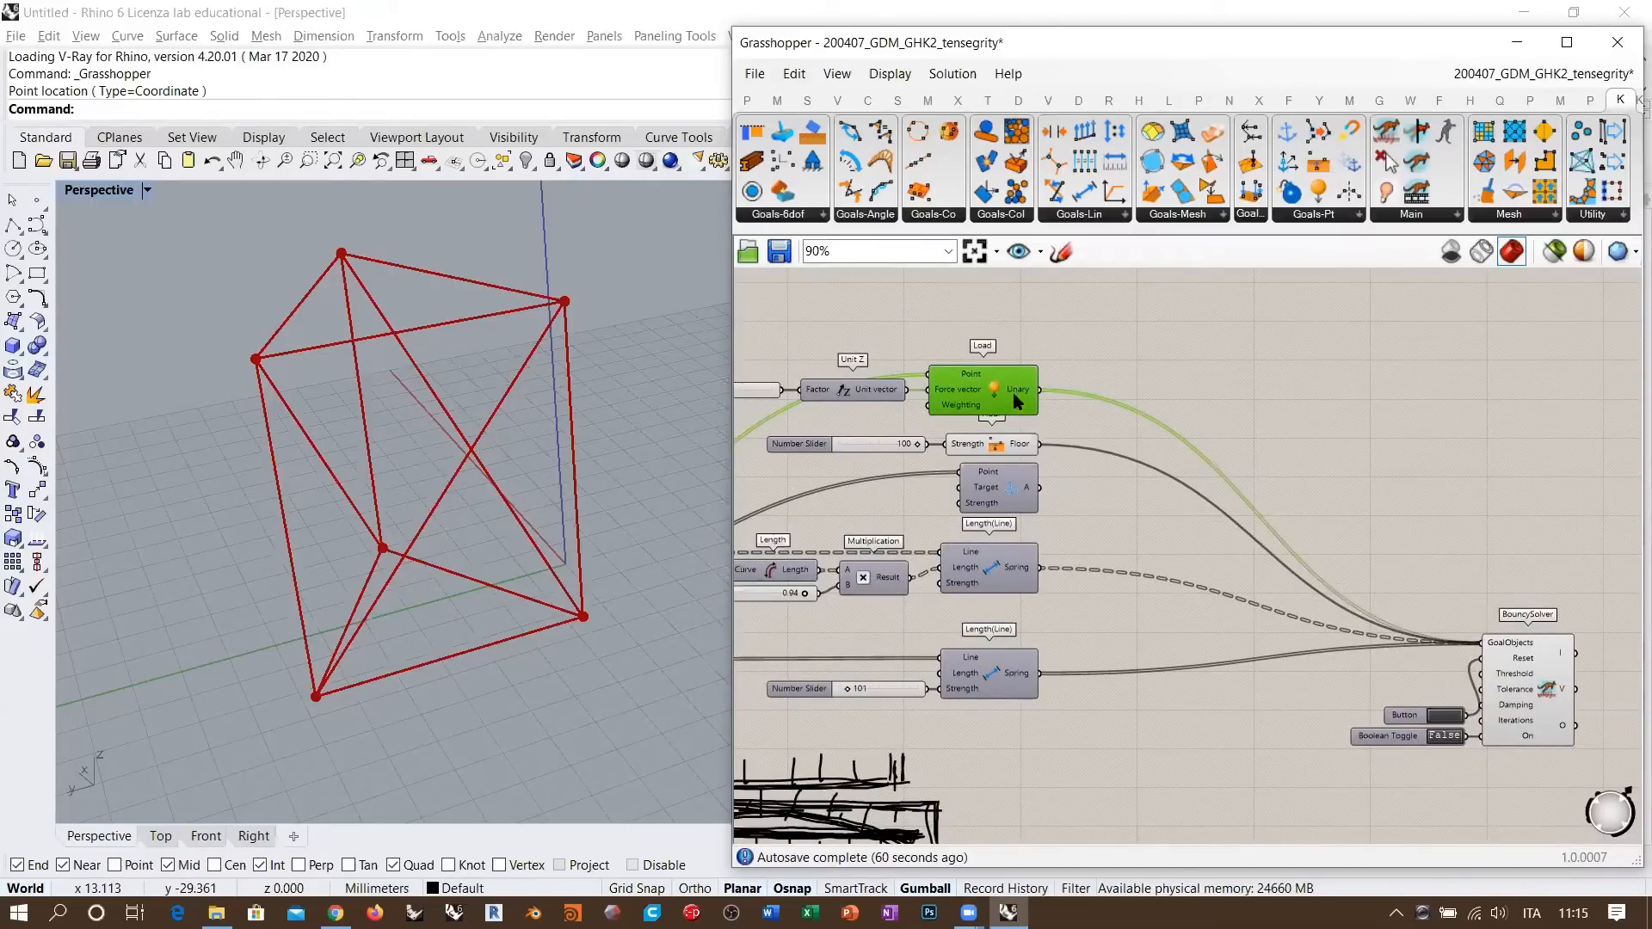
{"action": "left_click", "coordinate": [1154, 370]}
{"action": "right_click_drag", "start_coordinate": [1156, 428], "coordinate": [1108, 414]}
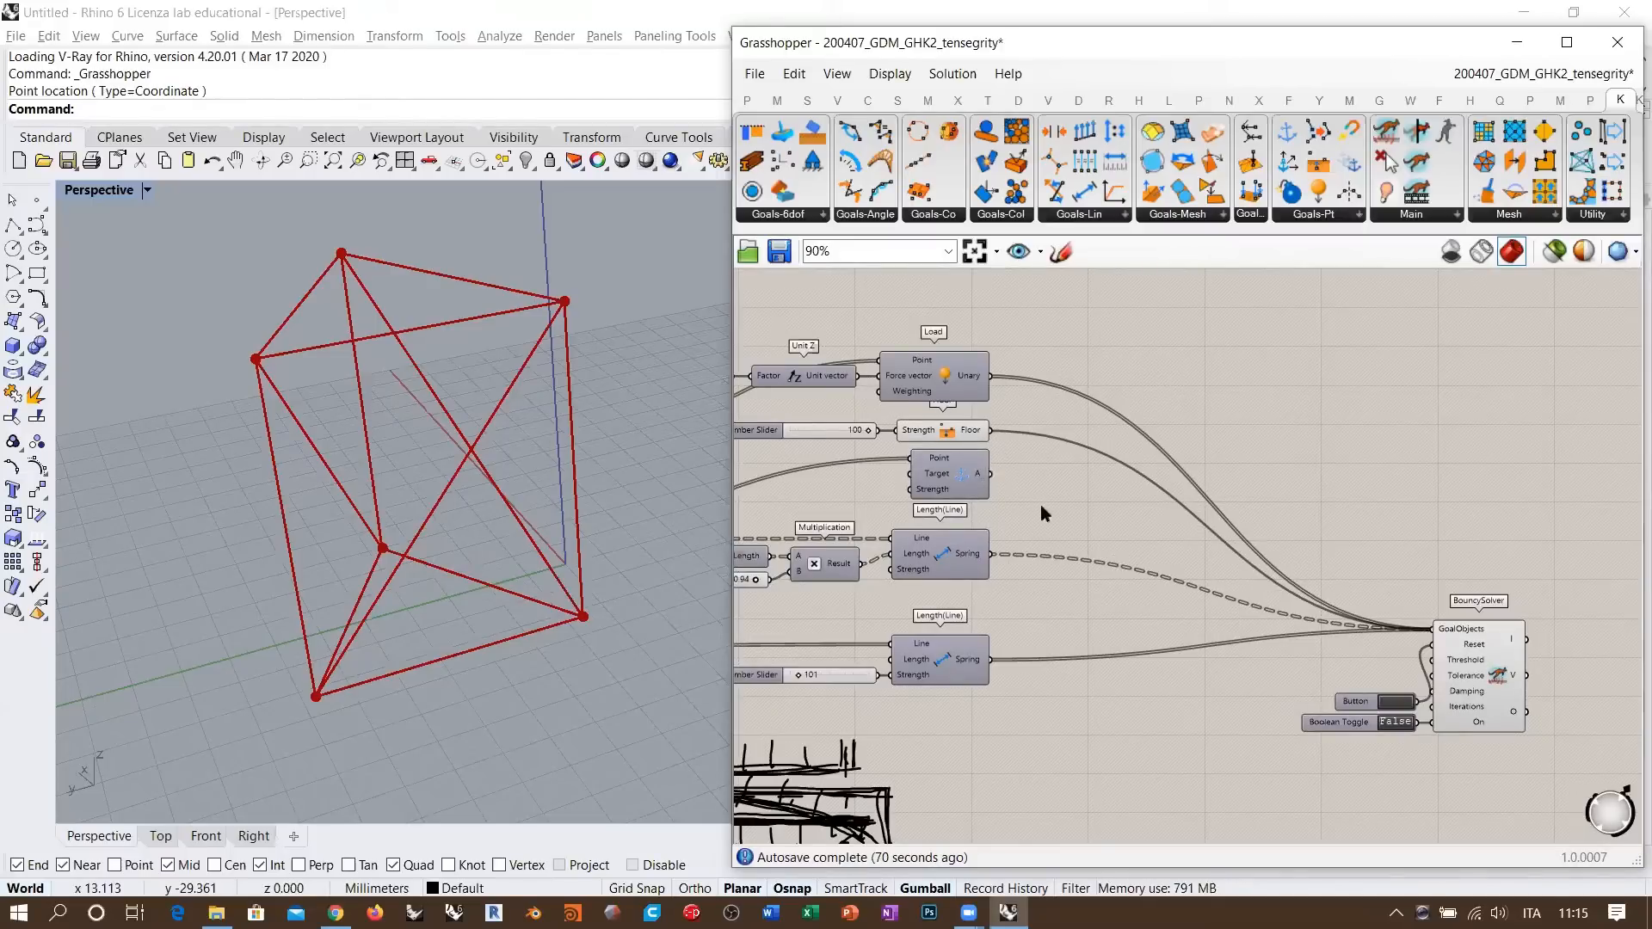
{"action": "left_click", "coordinate": [959, 555]}
{"action": "left_click", "coordinate": [950, 673], "text": "shift"}
{"action": "left_click", "coordinate": [1060, 724]}
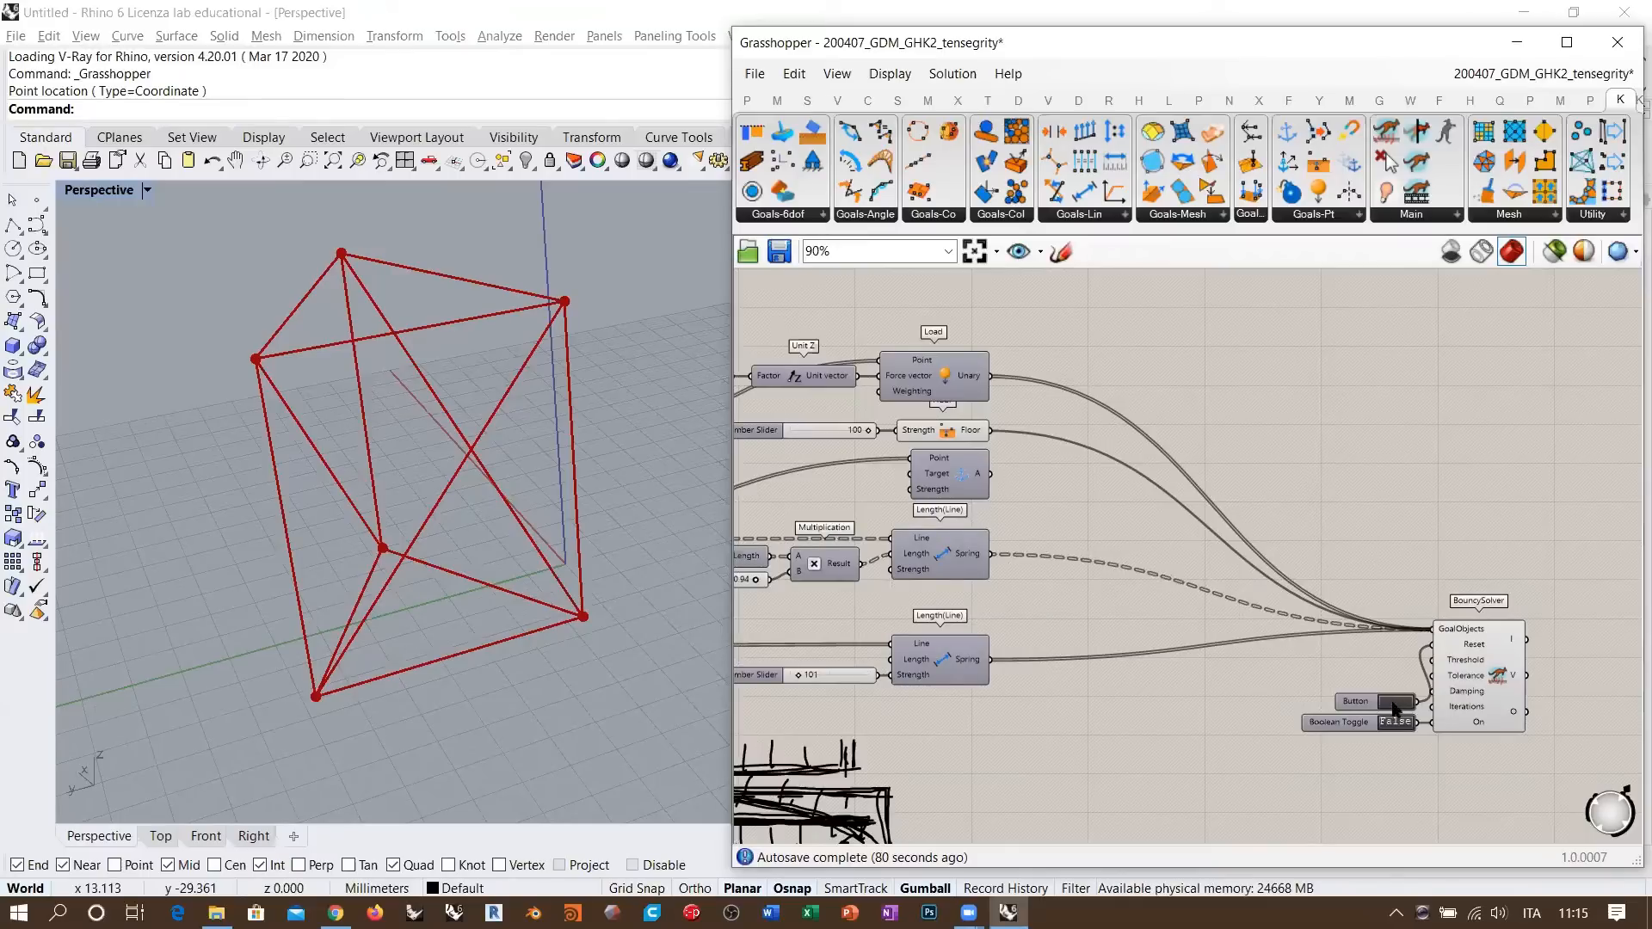
- Disconnect all goals from the BouncySolver's GoalObjects input
{"action": "scroll", "coordinate": [1517, 706], "scroll_direction": "up", "scroll_amount": 5}
{"action": "right_click", "coordinate": [1329, 531]}
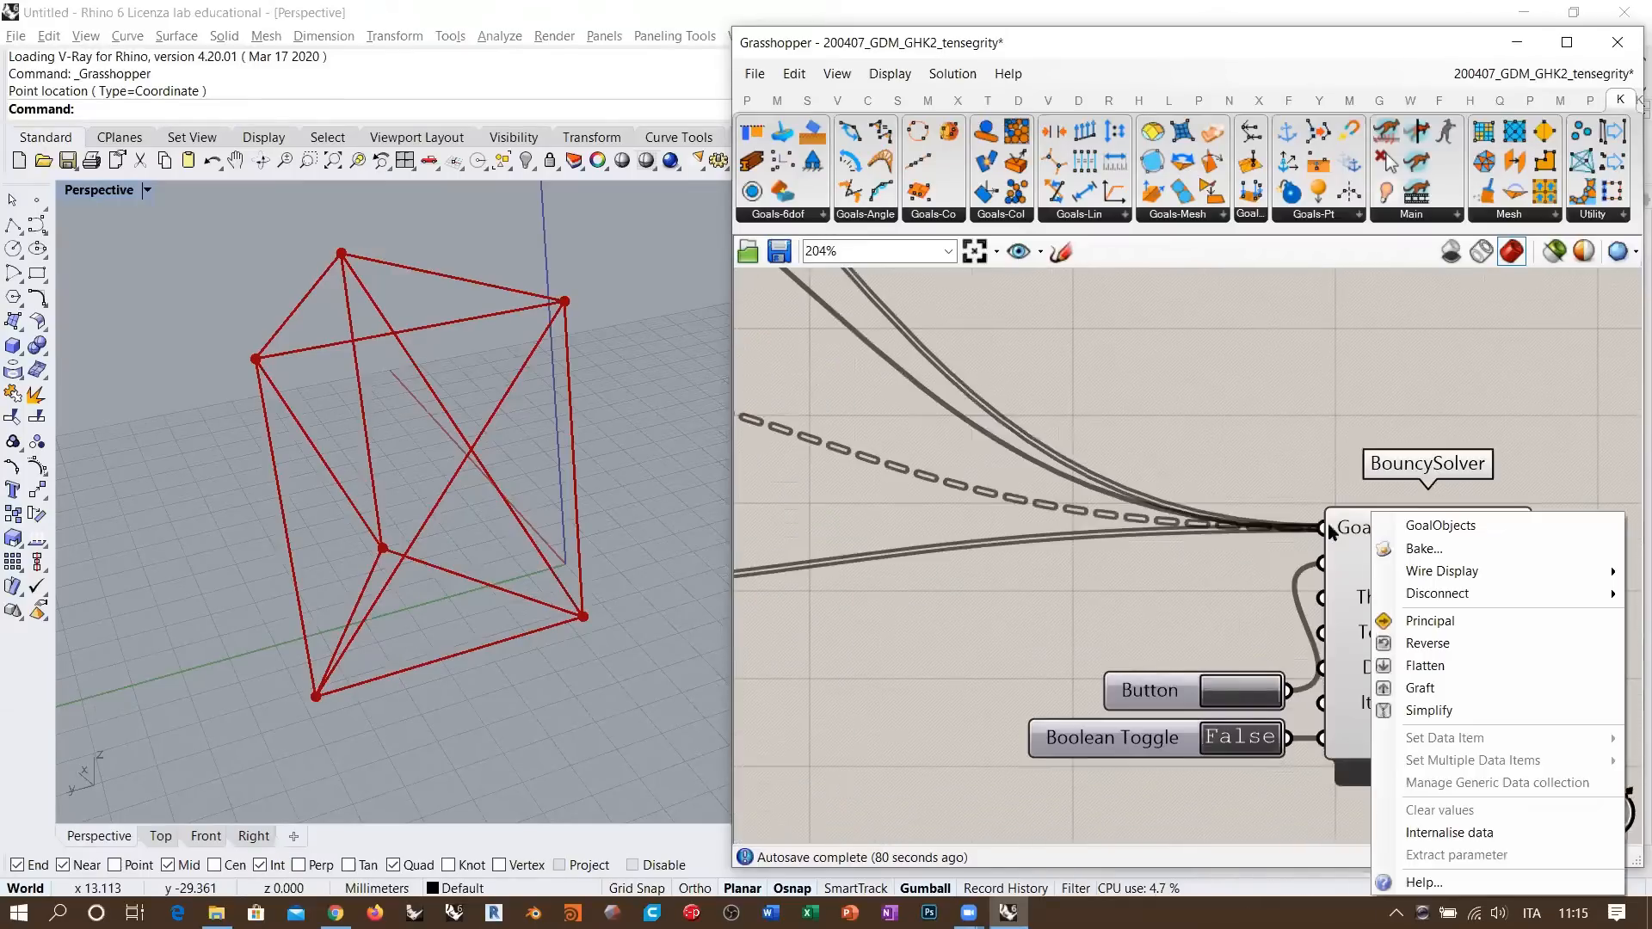
{"action": "mouse_move", "coordinate": [1410, 594]}
{"action": "left_click", "coordinate": [1298, 589]}
{"action": "scroll", "coordinate": [1325, 516], "scroll_direction": "down", "scroll_amount": 3}
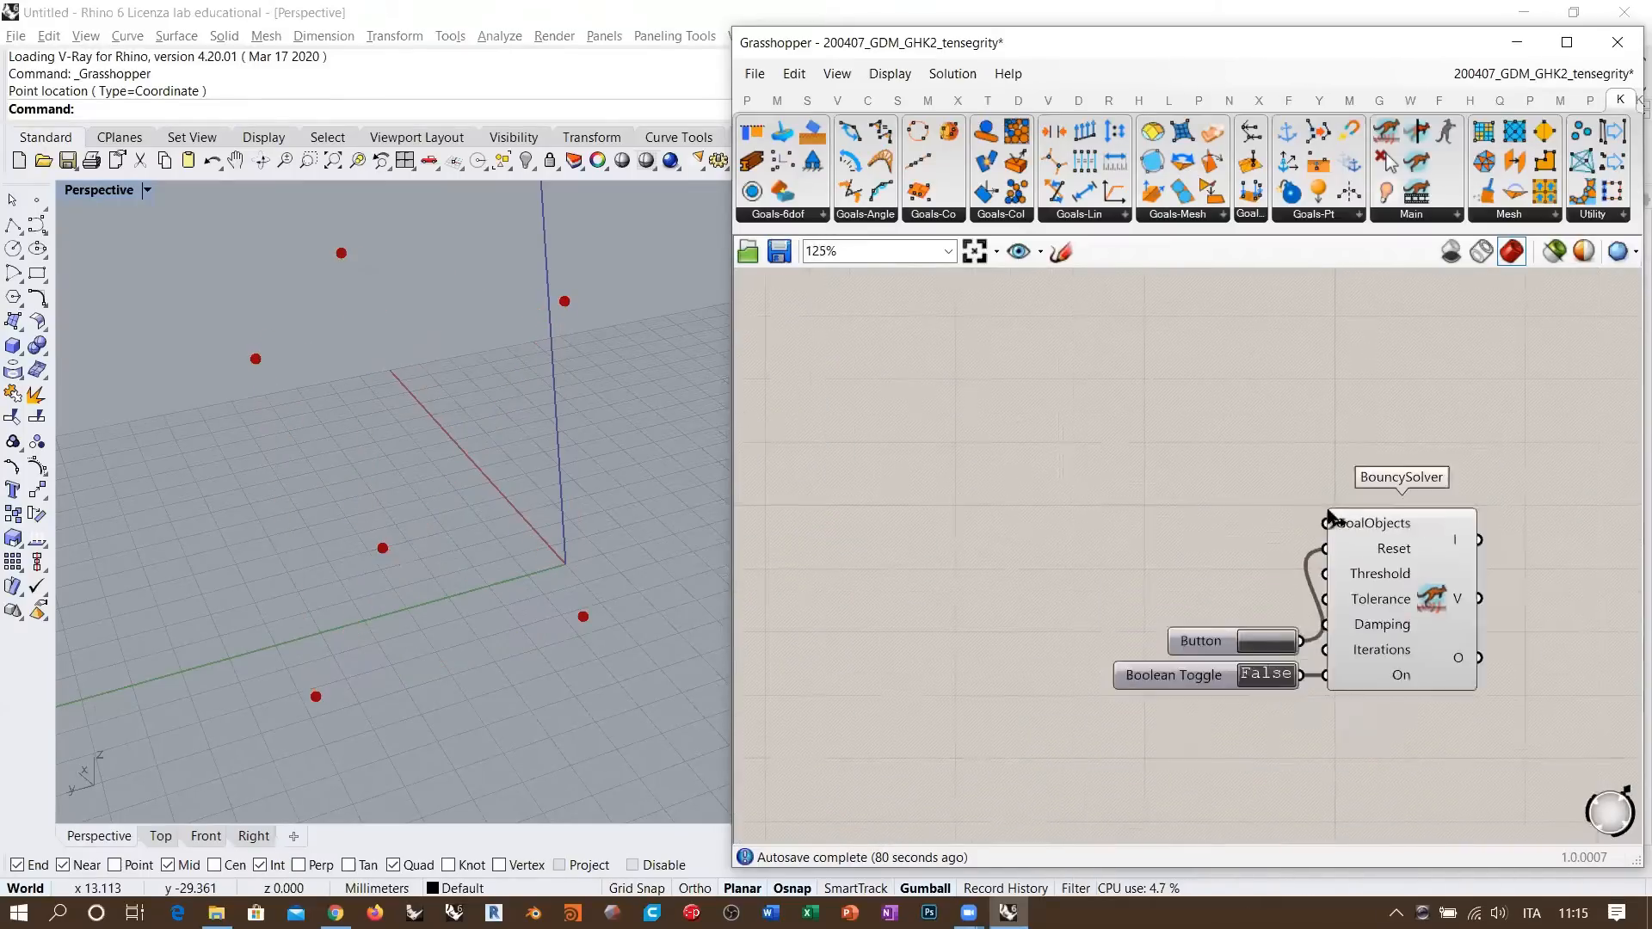
- Review the definition from the source geometry components through the goal components to the disconnected BouncySolver
{"action": "scroll", "coordinate": [1320, 582], "scroll_direction": "down", "scroll_amount": 5}
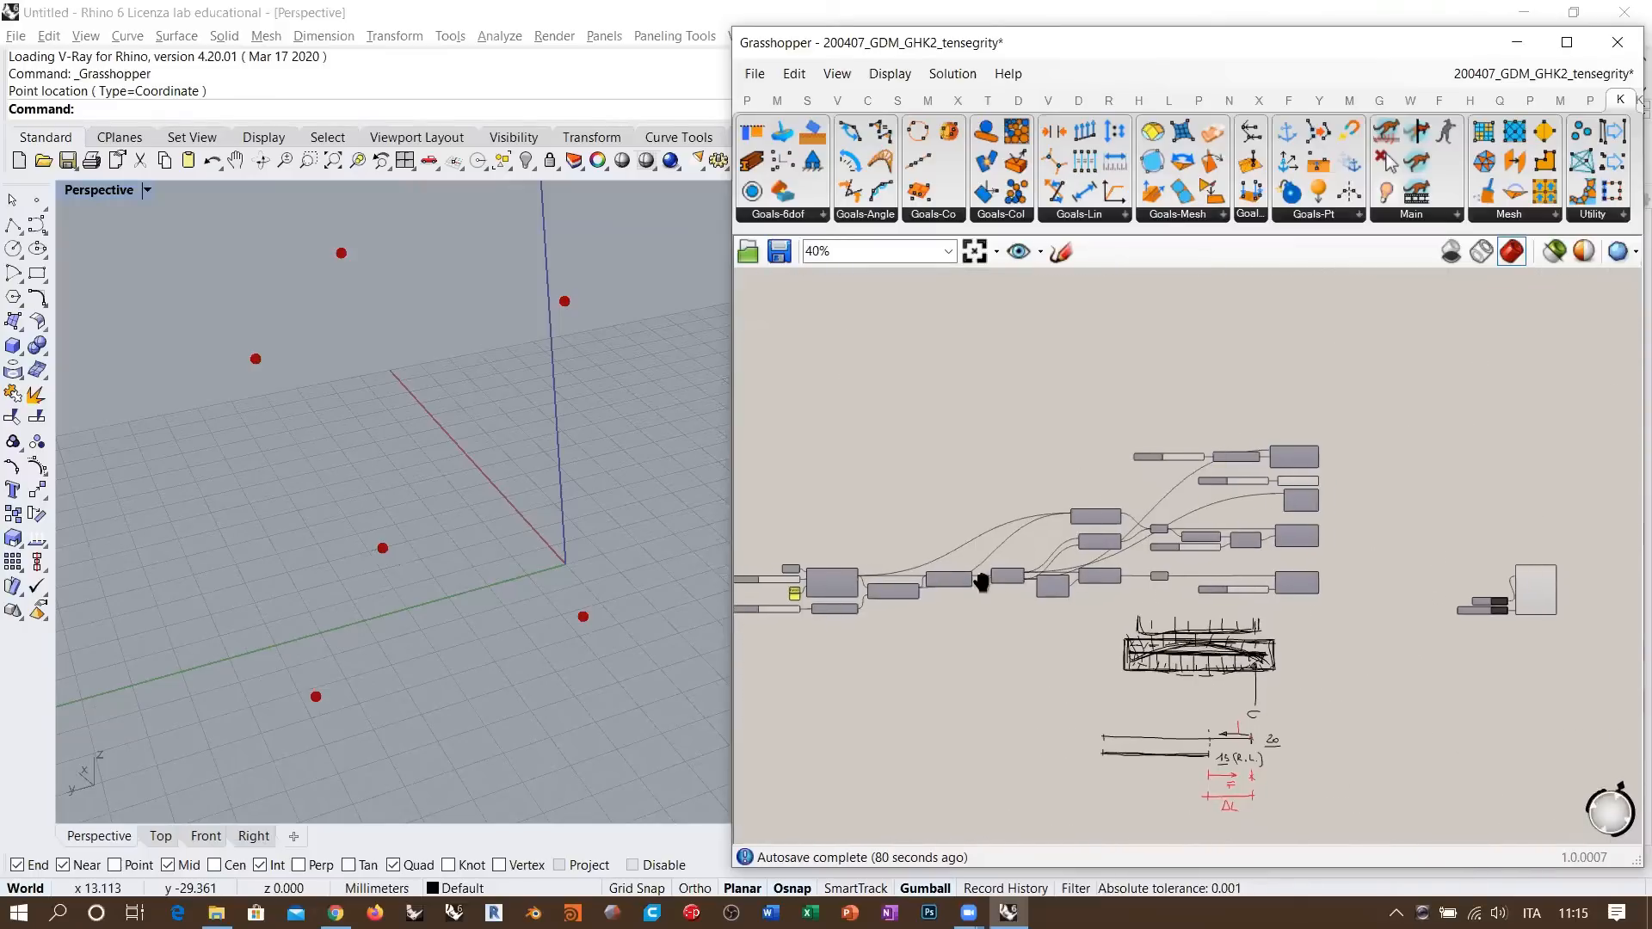
{"action": "scroll", "coordinate": [1273, 486], "scroll_direction": "up", "scroll_amount": 4}
{"action": "right_click_drag", "start_coordinate": [1024, 594], "coordinate": [1105, 499]}
{"action": "scroll", "coordinate": [1349, 553], "scroll_direction": "down", "scroll_amount": 2}
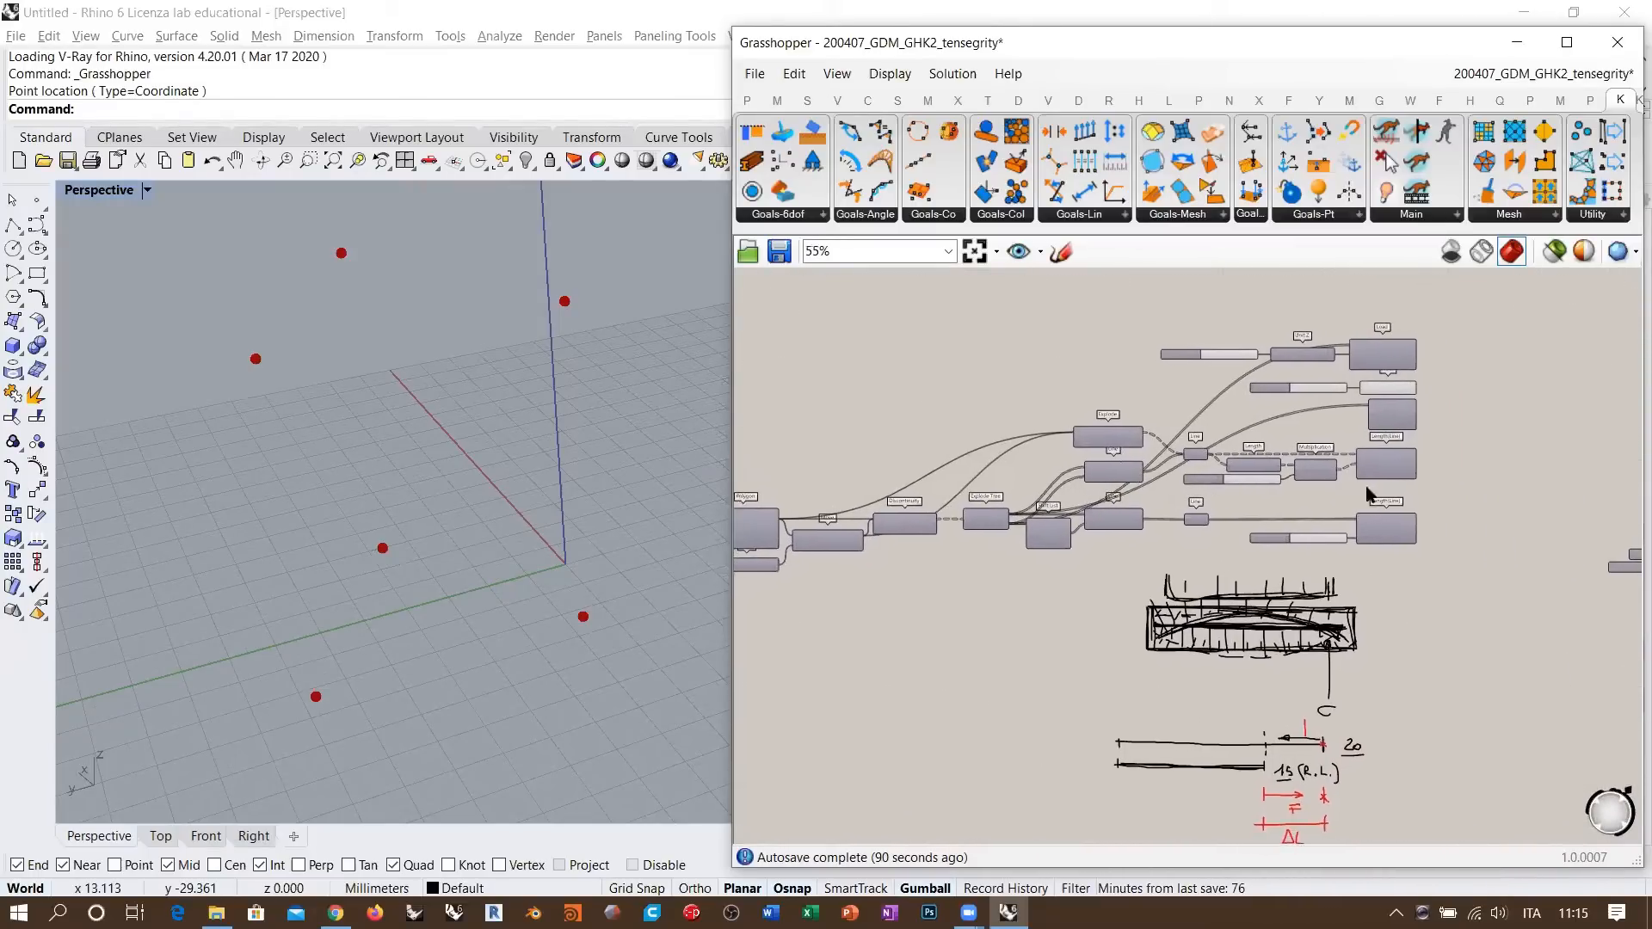
{"action": "scroll", "coordinate": [1431, 493], "scroll_direction": "up", "scroll_amount": 2}
{"action": "right_click_drag", "start_coordinate": [1430, 493], "coordinate": [1032, 499]}
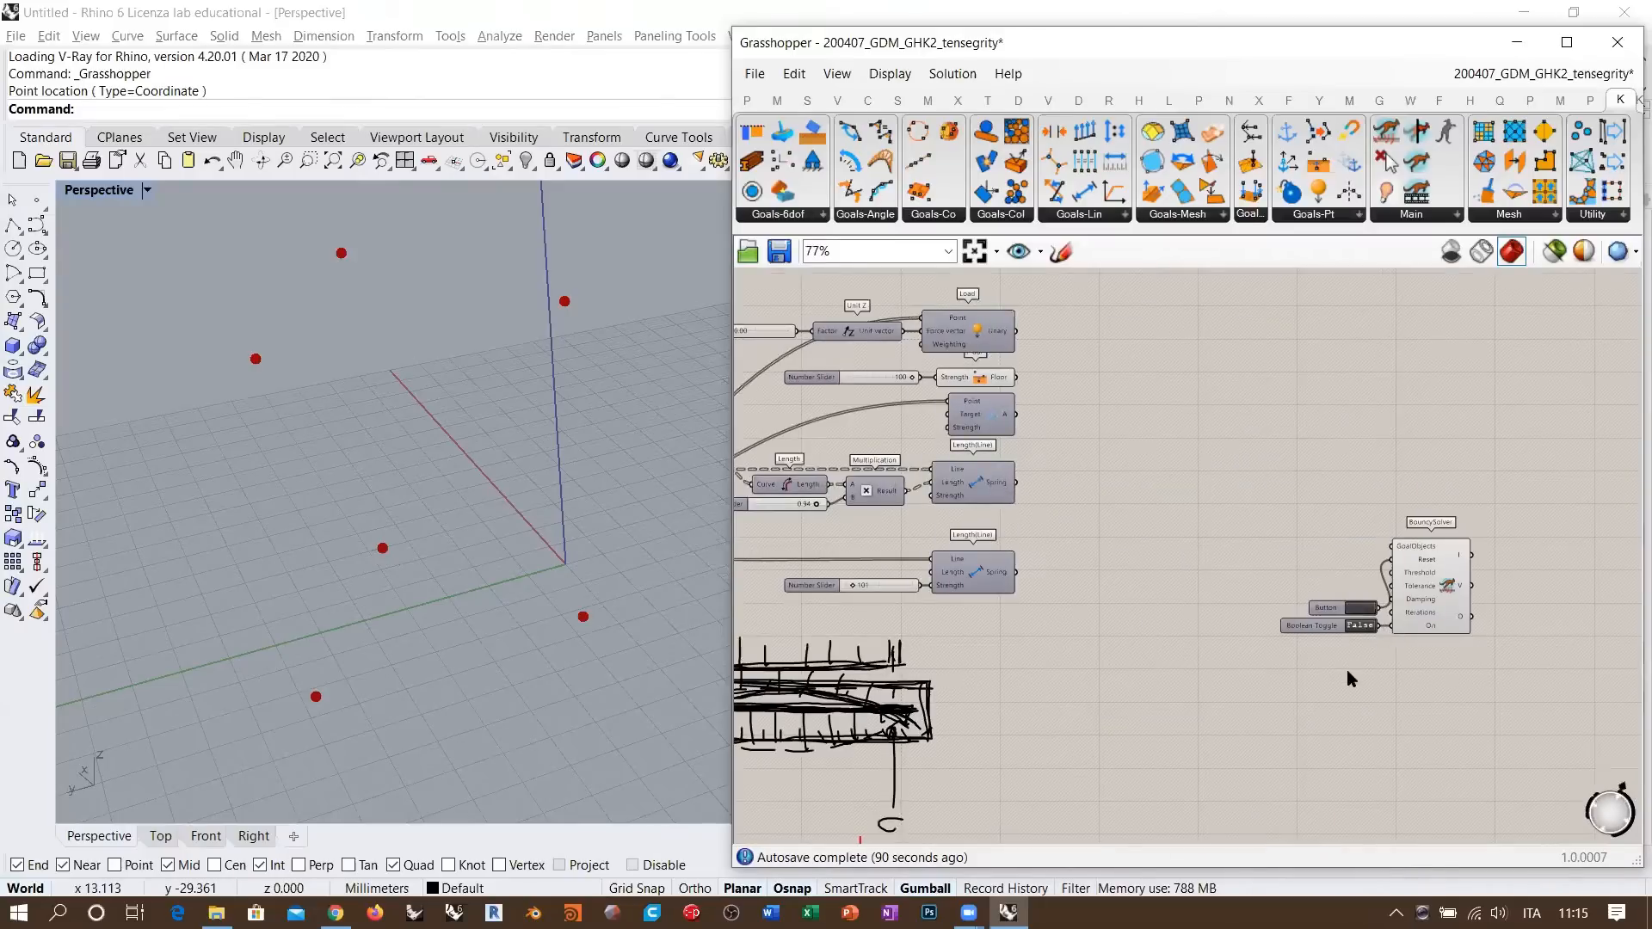
{"action": "scroll", "coordinate": [1345, 669], "scroll_direction": "up", "scroll_amount": 2}
{"action": "right_click_drag", "start_coordinate": [1133, 523], "coordinate": [1414, 587]}
{"action": "right_click_drag", "start_coordinate": [944, 464], "coordinate": [704, 486]}
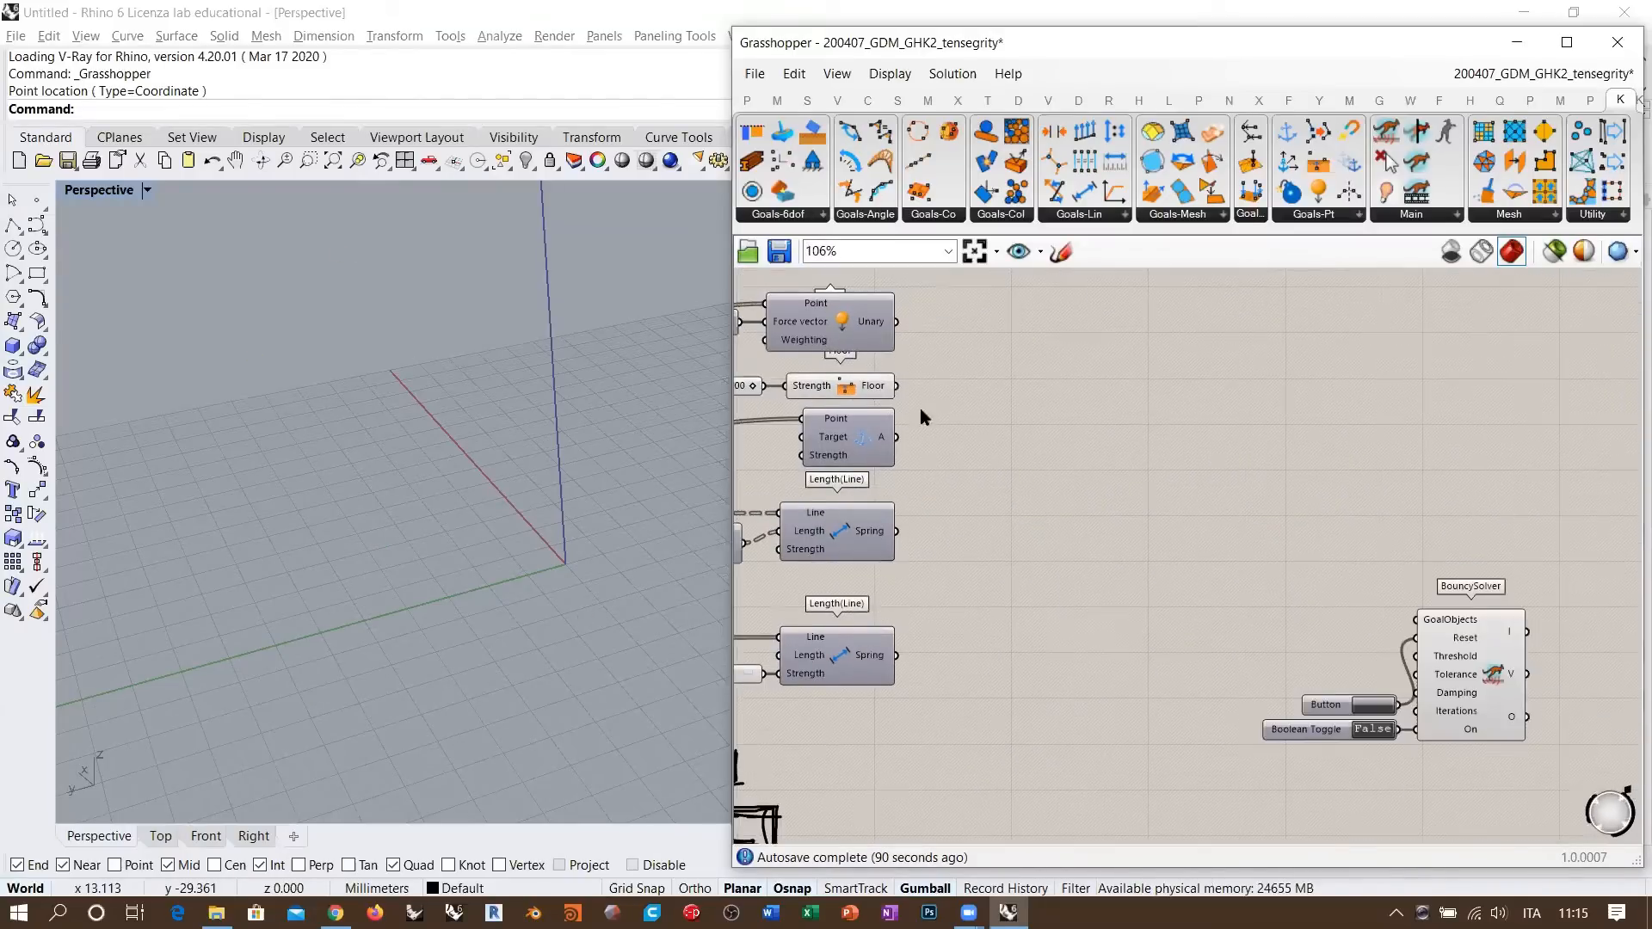
- Try the Load, Floor and Anchor goals one at a time as the BouncySolver's only GoalObjects input, removing each connection
{"action": "scroll", "coordinate": [921, 410], "scroll_direction": "down", "scroll_amount": 1}
{"action": "left_click_drag", "start_coordinate": [899, 343], "coordinate": [1344, 594]}
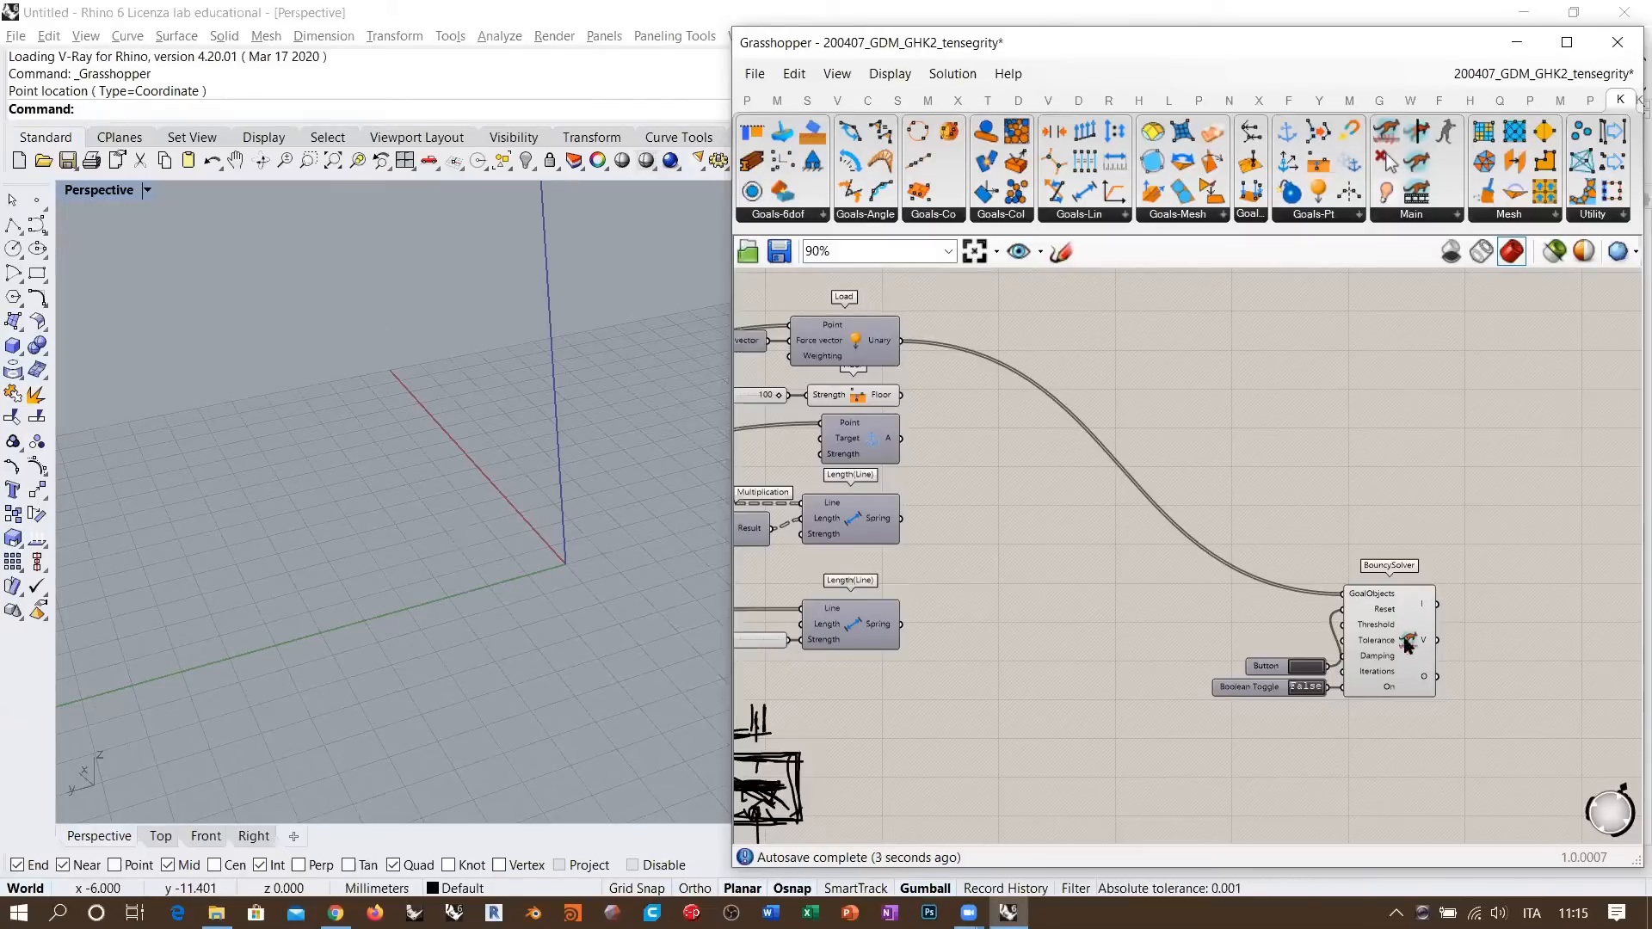
{"action": "left_click_drag", "start_coordinate": [896, 344], "coordinate": [1341, 593], "text": "ctrl"}
{"action": "left_click_drag", "start_coordinate": [900, 395], "coordinate": [1342, 595]}
{"action": "key", "text": "ctrl+z"}
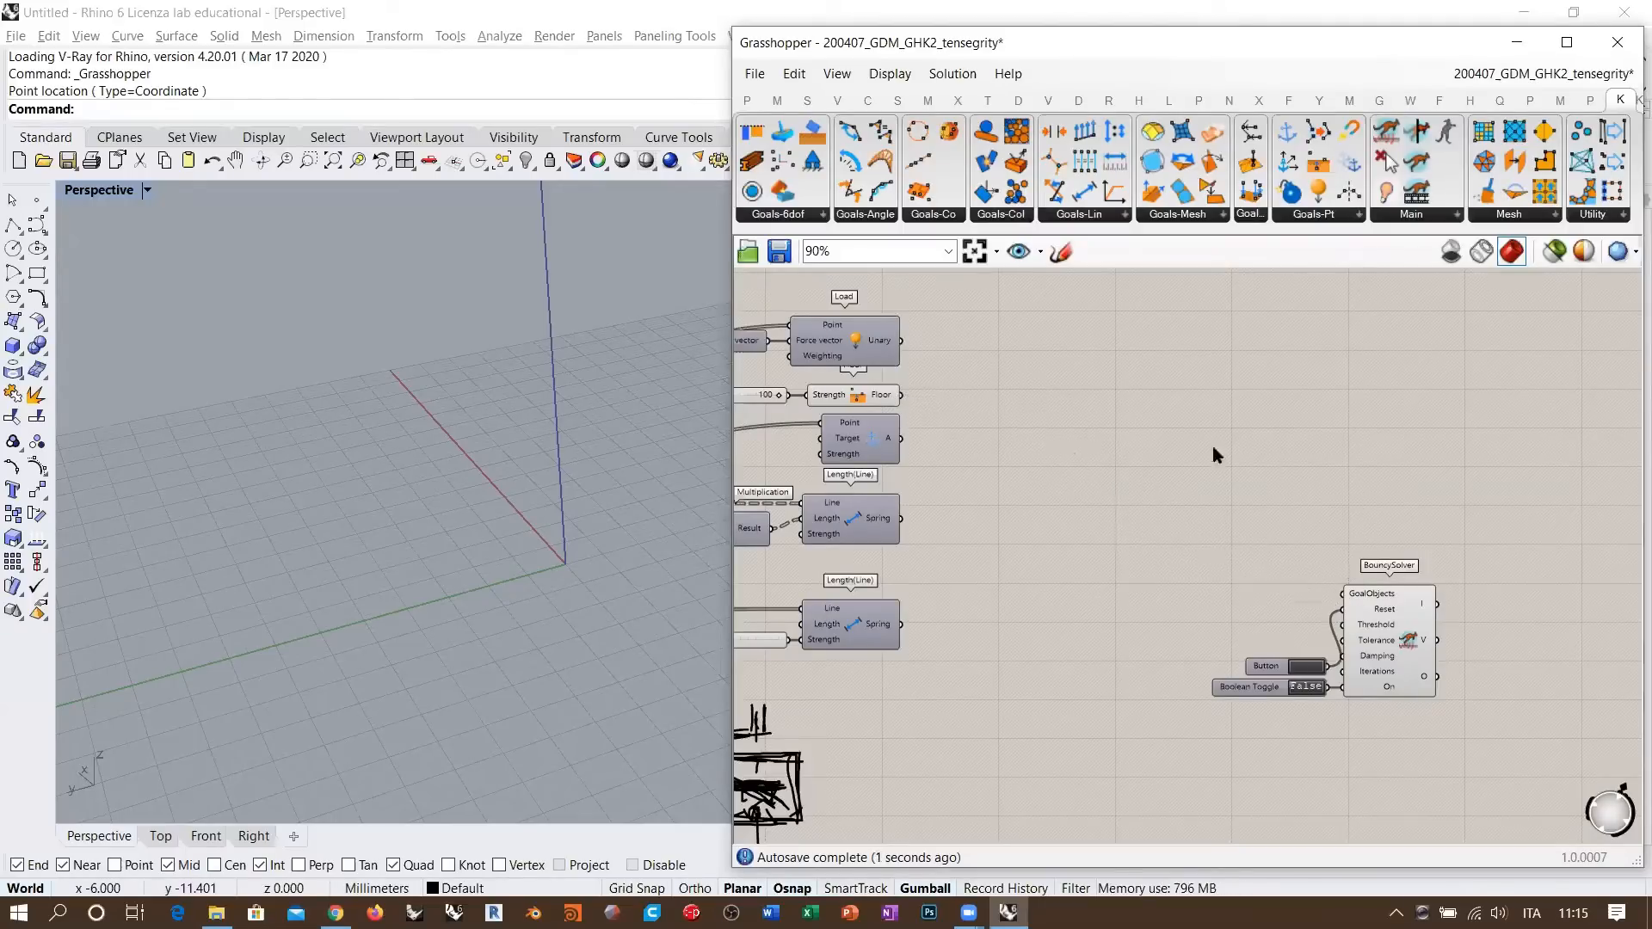
{"action": "left_click_drag", "start_coordinate": [899, 439], "coordinate": [1342, 594]}
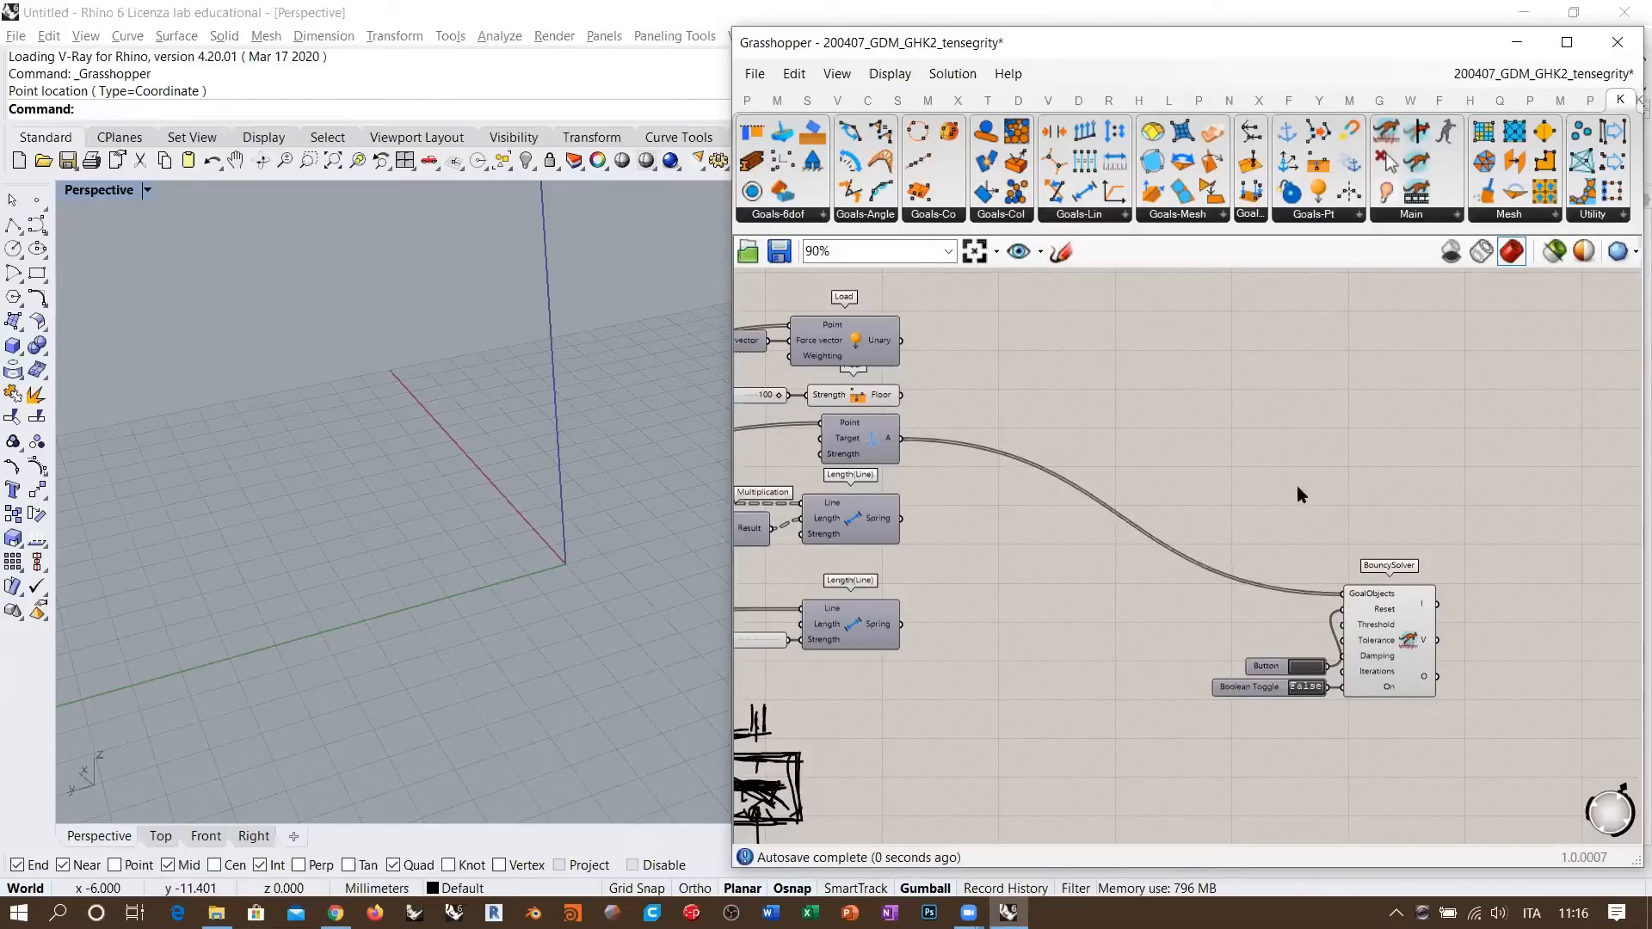
{"action": "key", "text": "ctrl+z"}
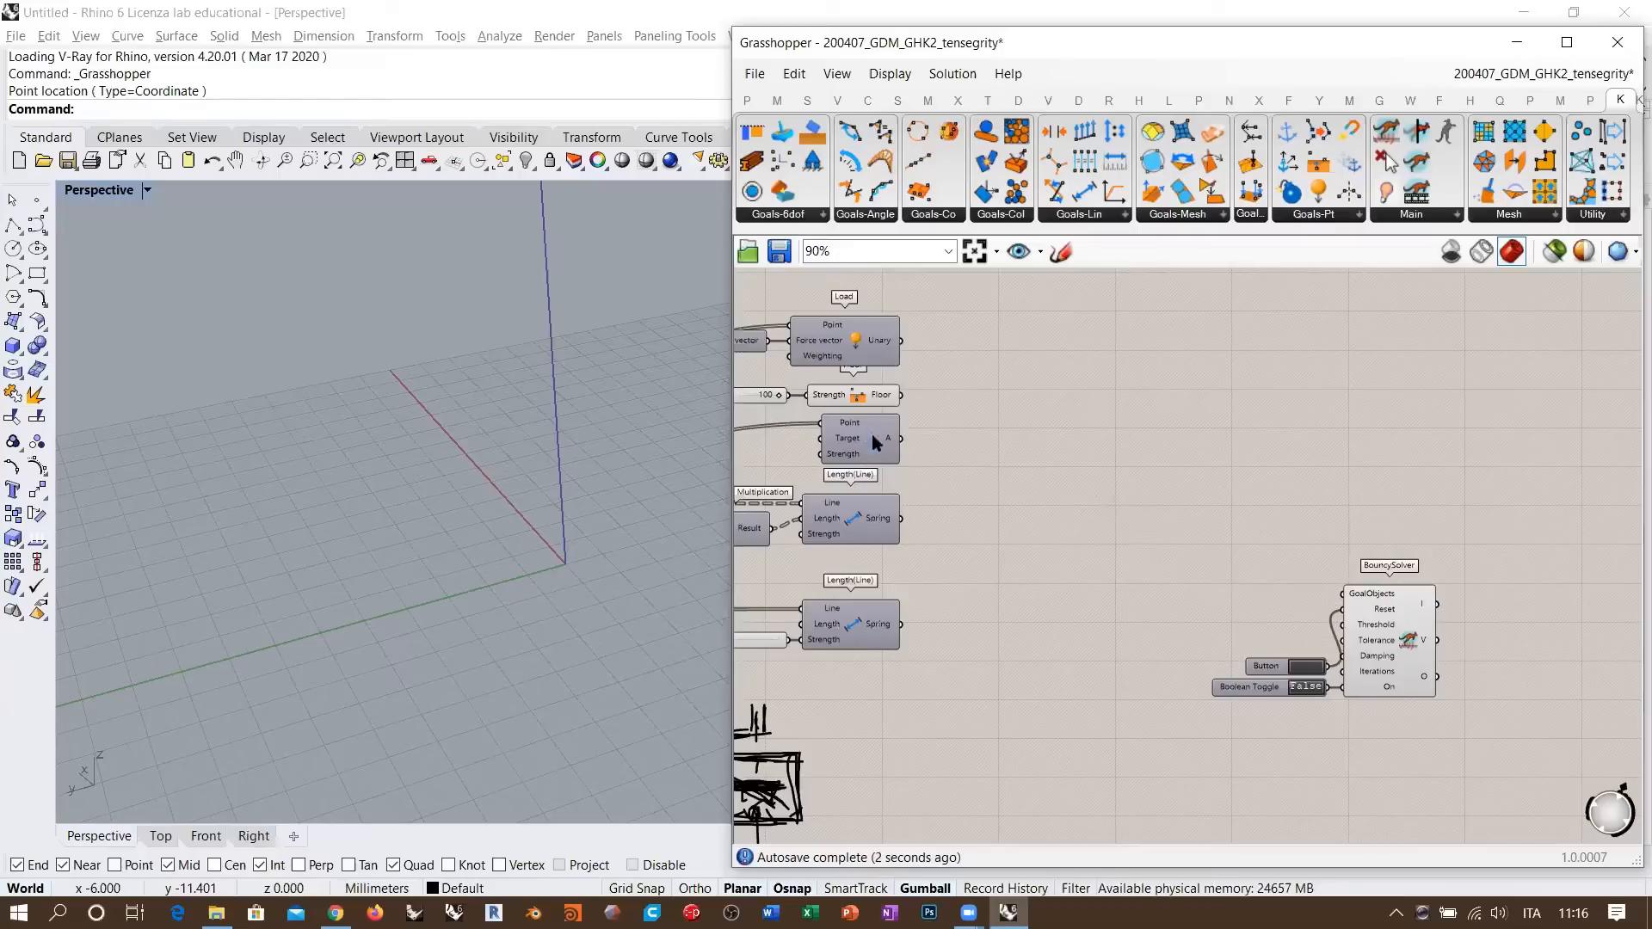
- Try the Length(Line) goal with the multiplied length as the BouncySolver's only goal, reset the simulation and disconnect it
{"action": "left_click_drag", "start_coordinate": [900, 518], "coordinate": [1342, 593]}
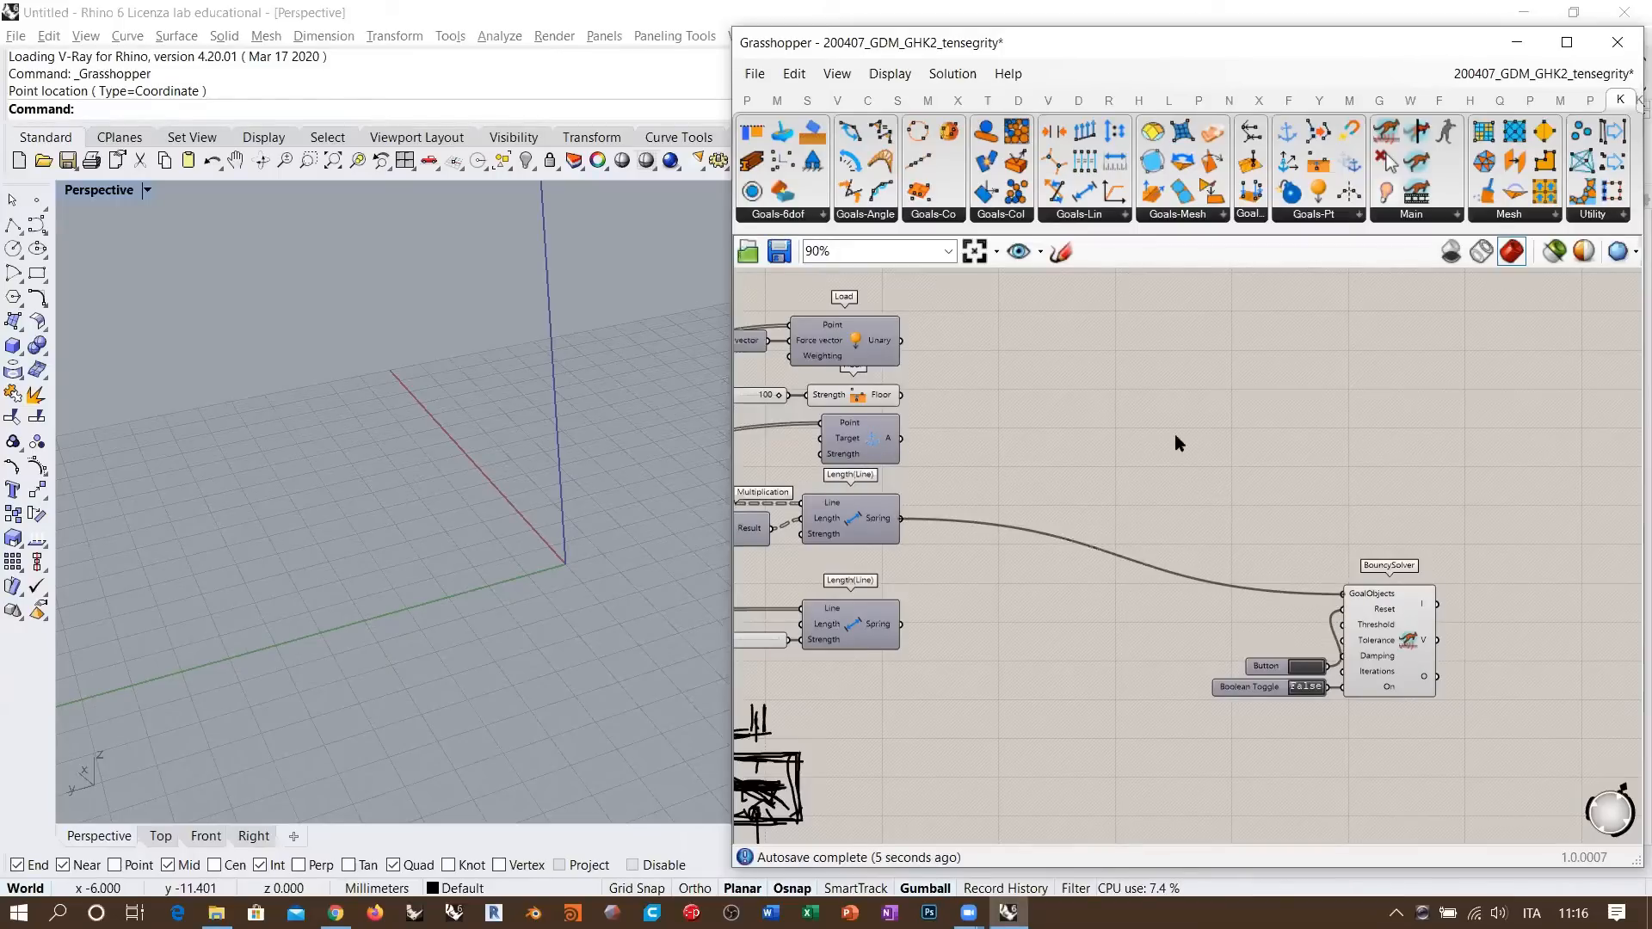
{"action": "left_click", "coordinate": [1306, 667]}
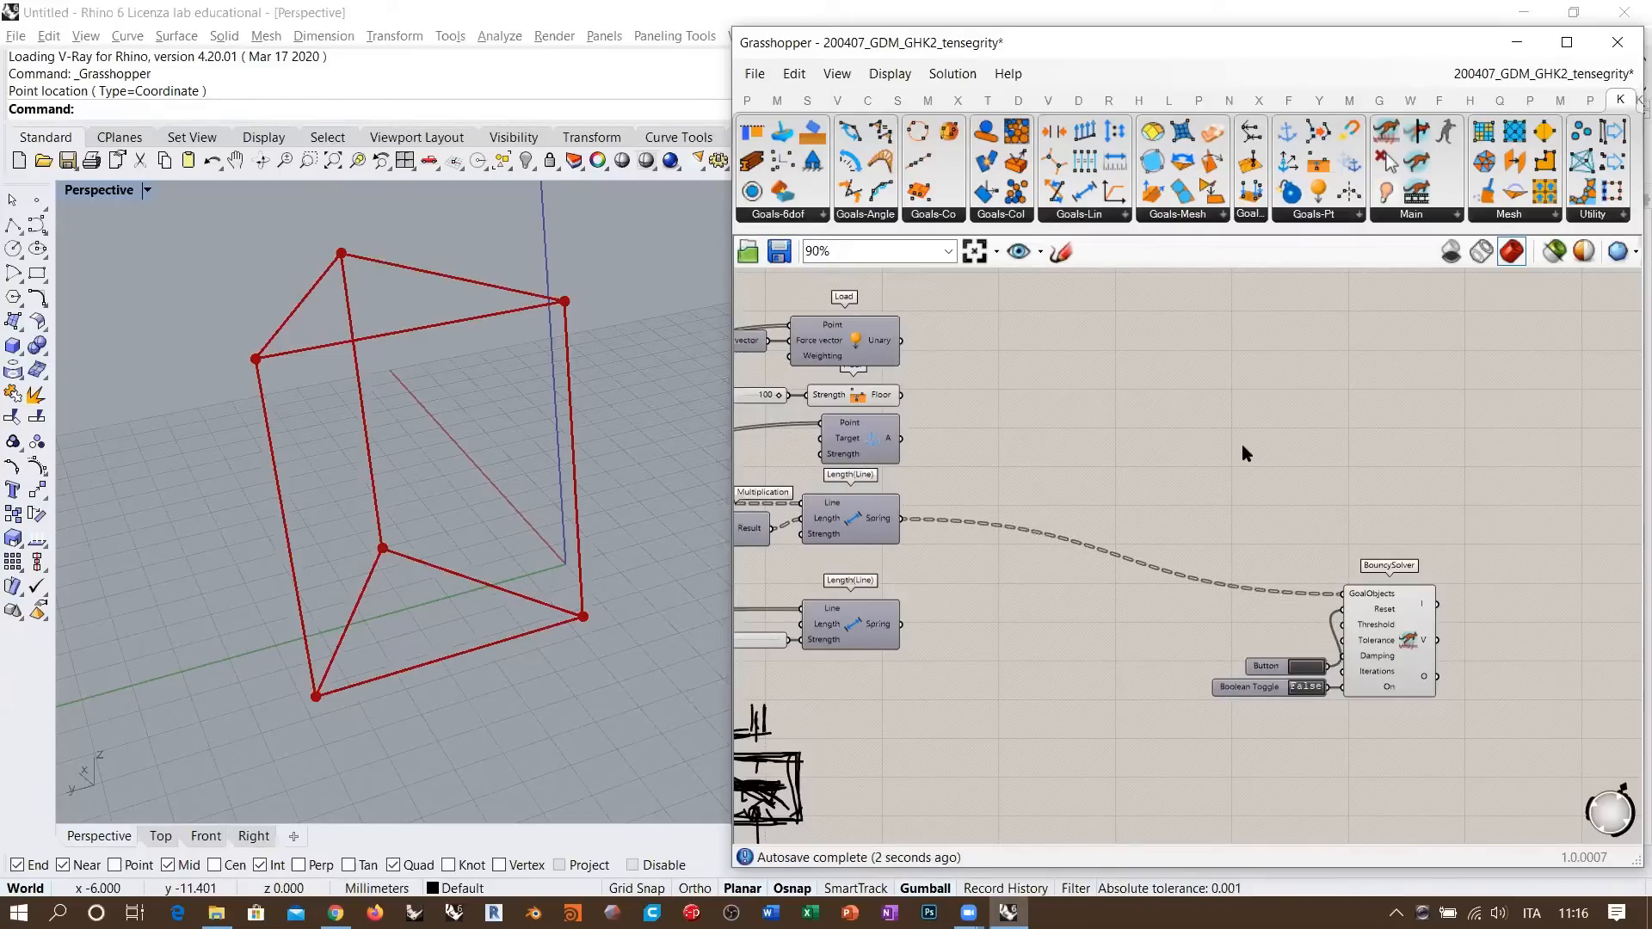
{"action": "left_click_drag", "start_coordinate": [900, 518], "coordinate": [1342, 594], "text": "ctrl"}
- Connect the Length(Line) goal with strength 101 to GoalObjects and inspect the BouncySolver's V output
{"action": "left_click_drag", "start_coordinate": [901, 623], "coordinate": [1342, 594]}
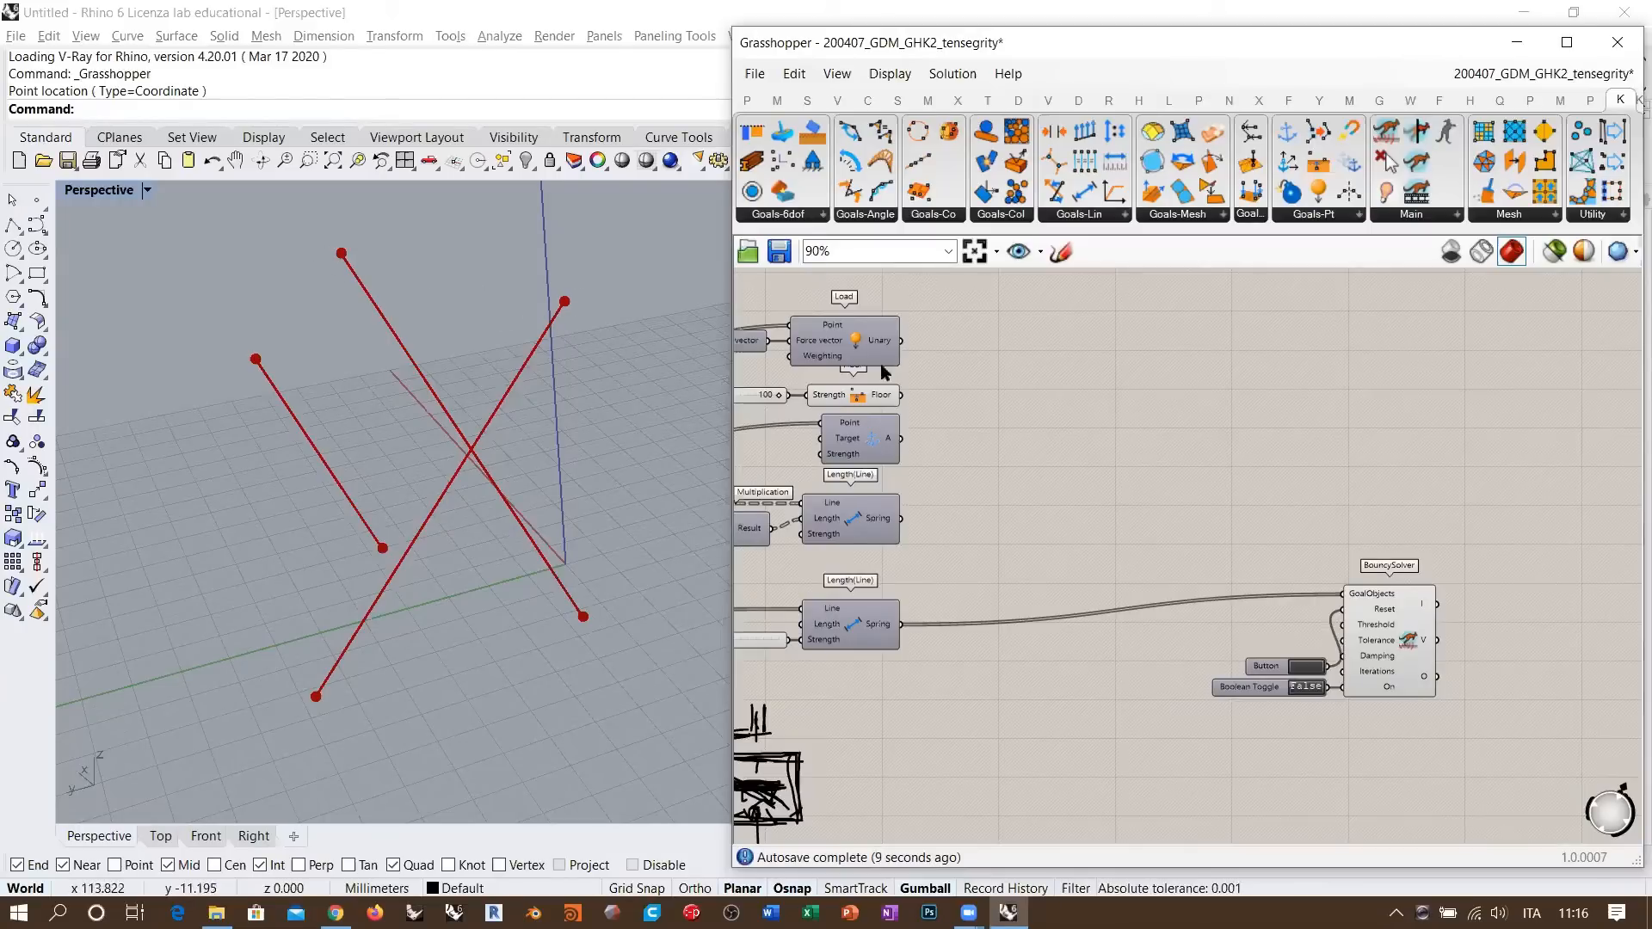
{"action": "right_click_drag", "start_coordinate": [1300, 578], "coordinate": [1024, 474]}
{"action": "scroll", "coordinate": [1076, 511], "scroll_direction": "up", "scroll_amount": 3}
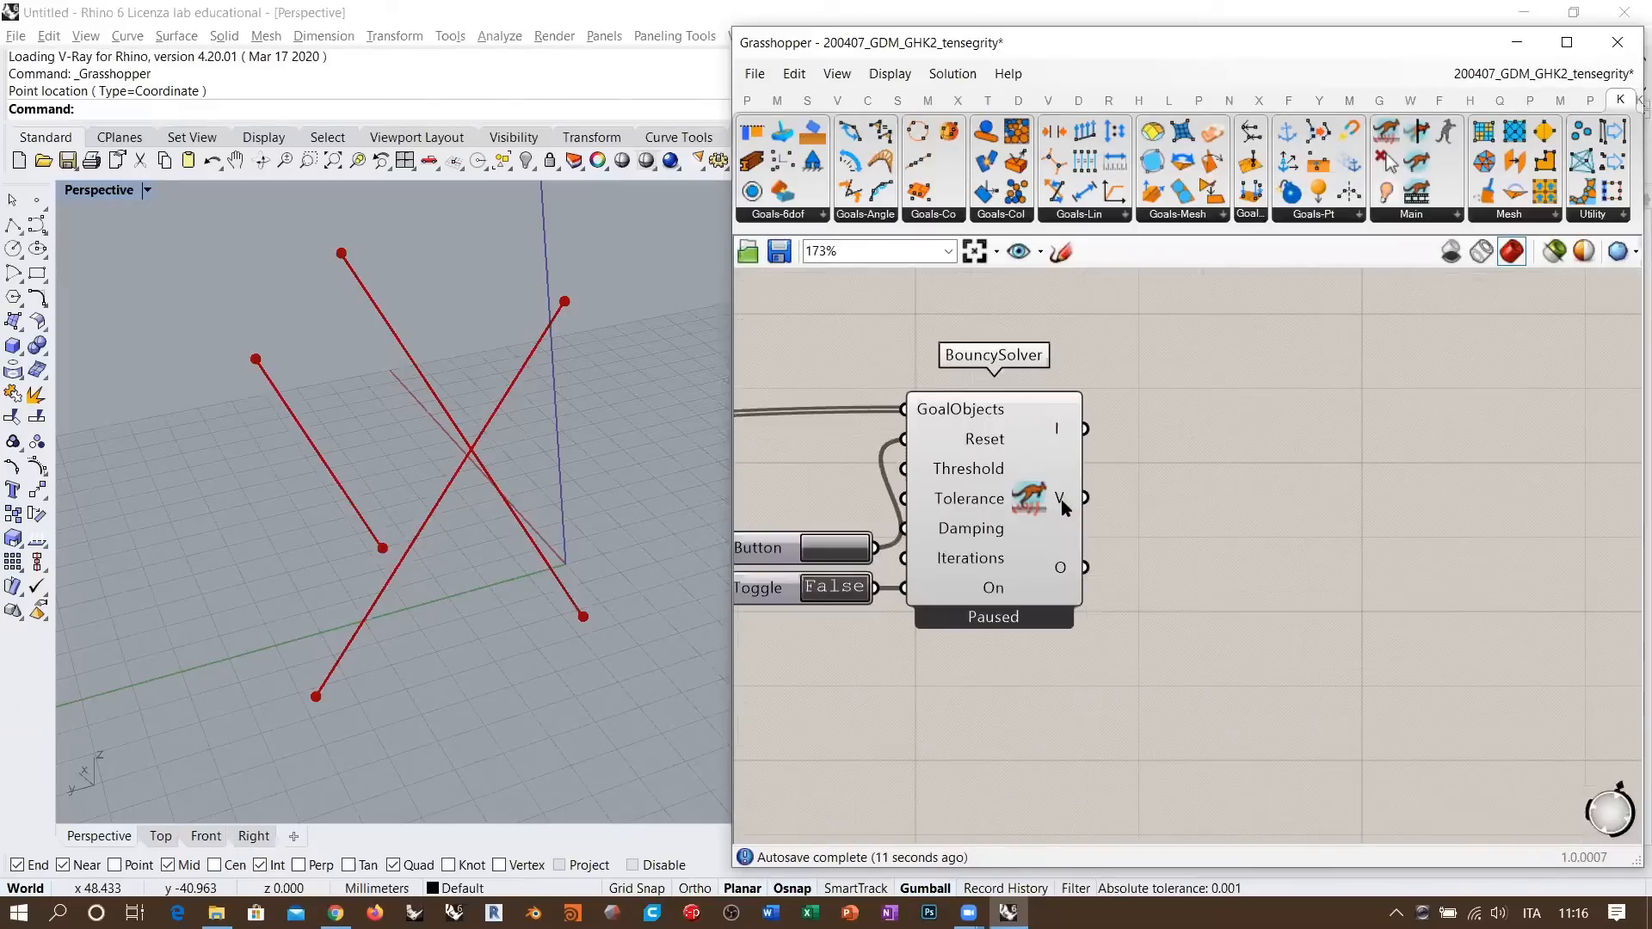
{"action": "mouse_move", "coordinate": [1060, 499]}
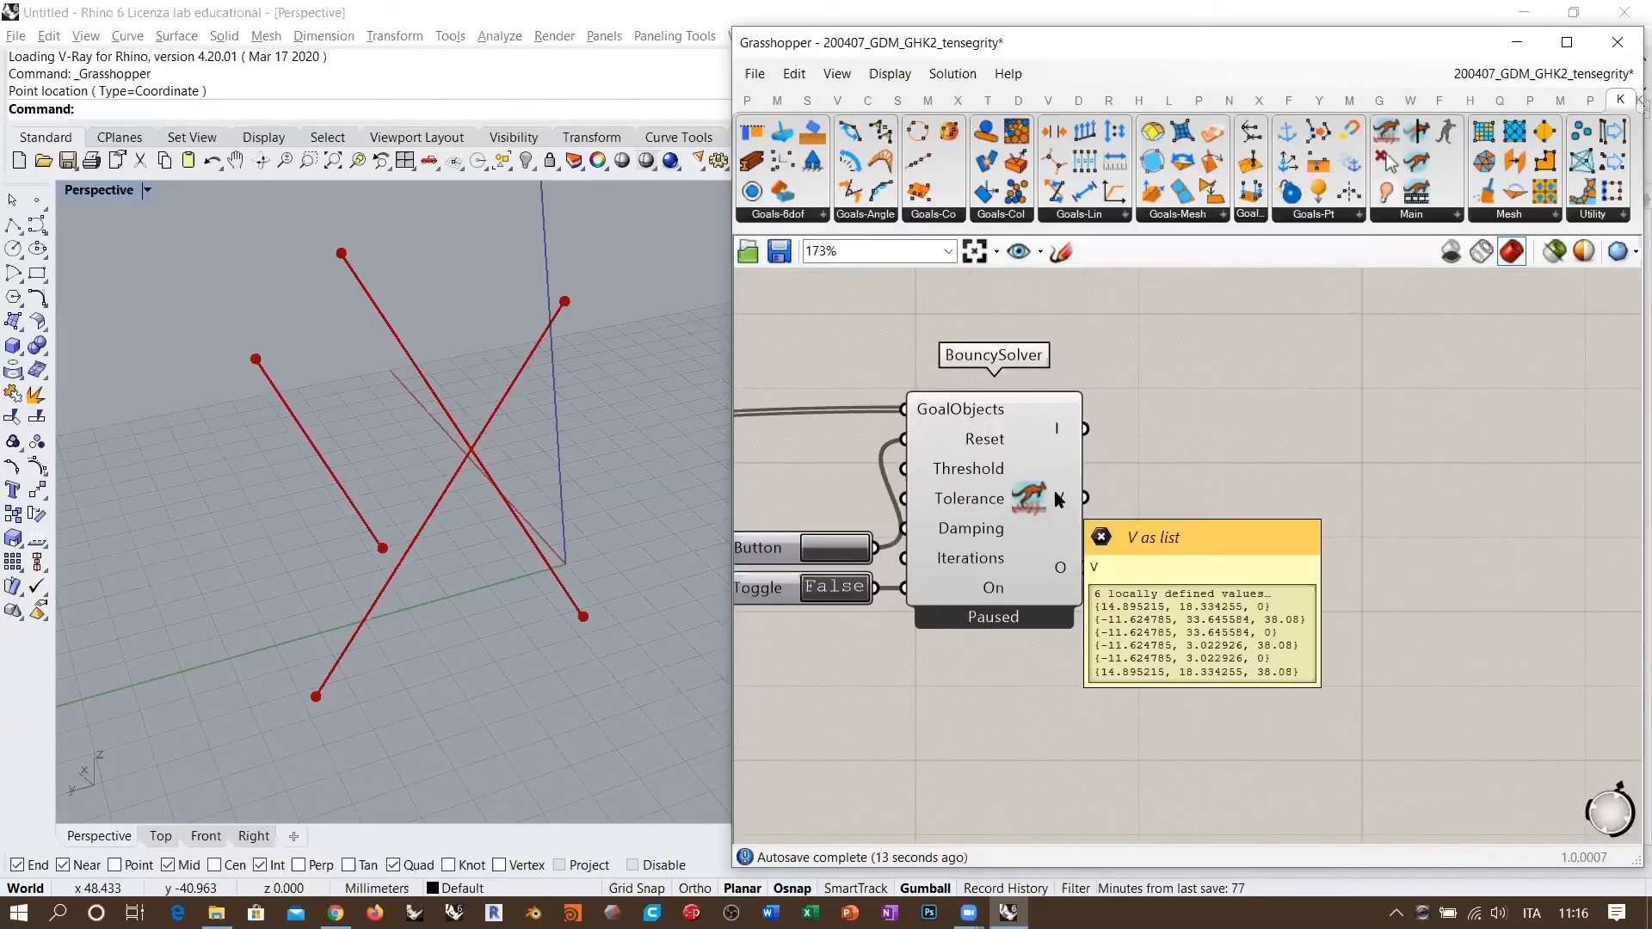
- Compare the connected Length(Line) goal with the geometry listed in the BouncySolver's O and V outputs
{"action": "right_click_drag", "start_coordinate": [972, 488], "coordinate": [1394, 535]}
{"action": "scroll", "coordinate": [1354, 527], "scroll_direction": "down", "scroll_amount": 6}
{"action": "right_click_drag", "start_coordinate": [999, 519], "coordinate": [1085, 472]}
{"action": "scroll", "coordinate": [1086, 473], "scroll_direction": "up", "scroll_amount": 5}
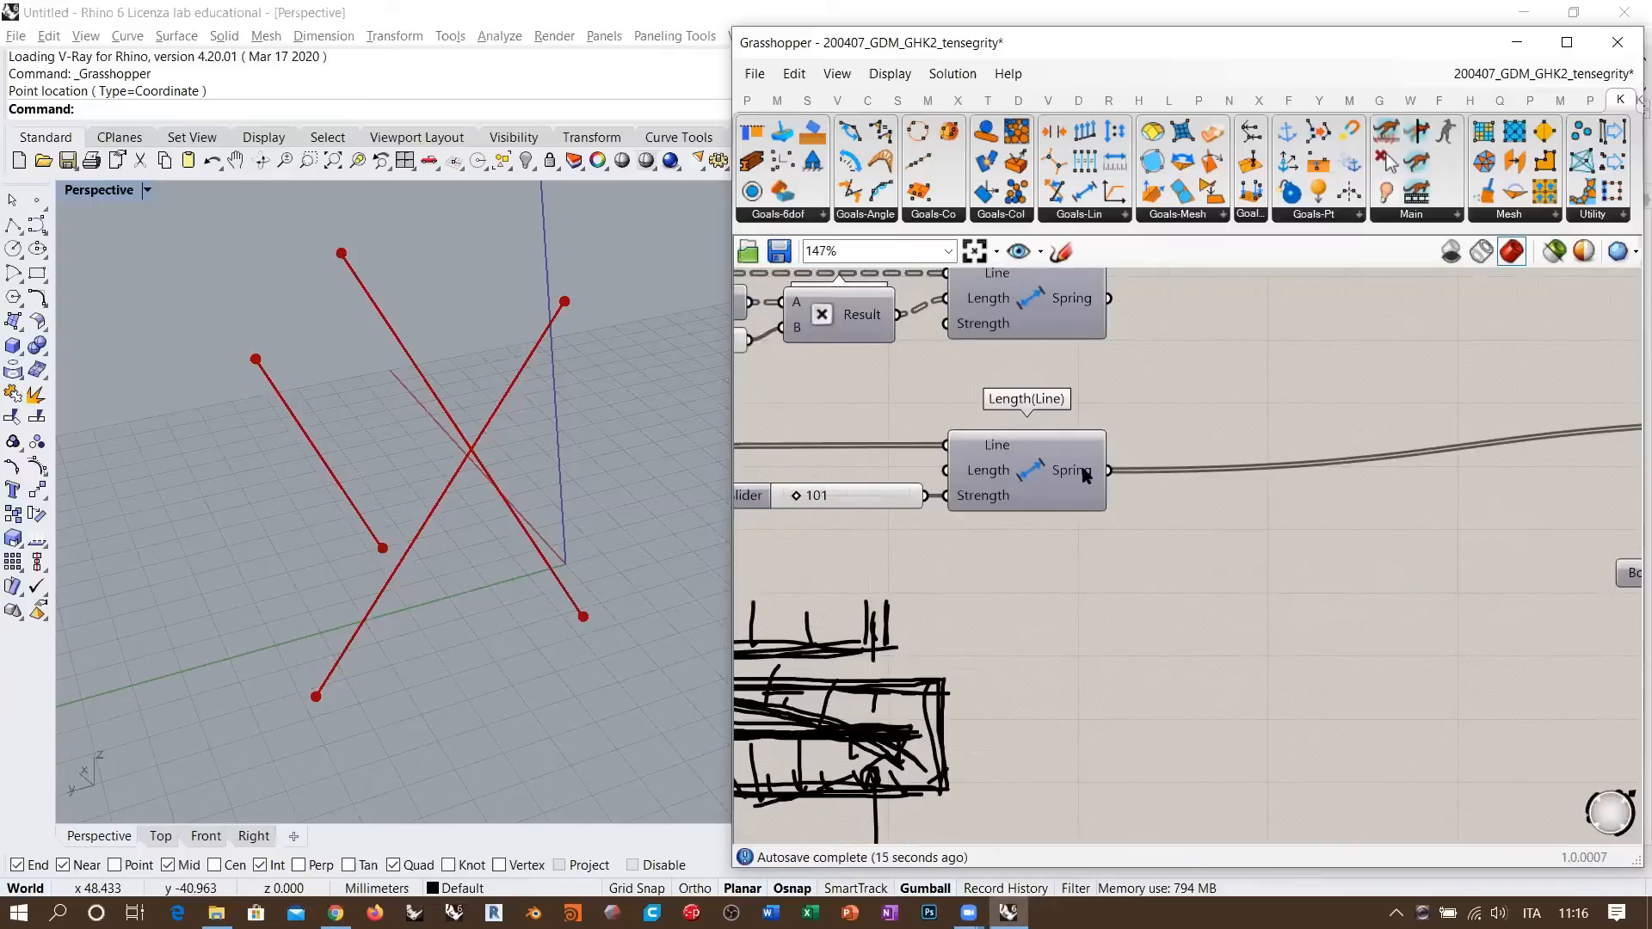
{"action": "right_click_drag", "start_coordinate": [1239, 522], "coordinate": [698, 521]}
{"action": "right_click_drag", "start_coordinate": [1205, 459], "coordinate": [1028, 486]}
{"action": "scroll", "coordinate": [1163, 452], "scroll_direction": "up", "scroll_amount": 2}
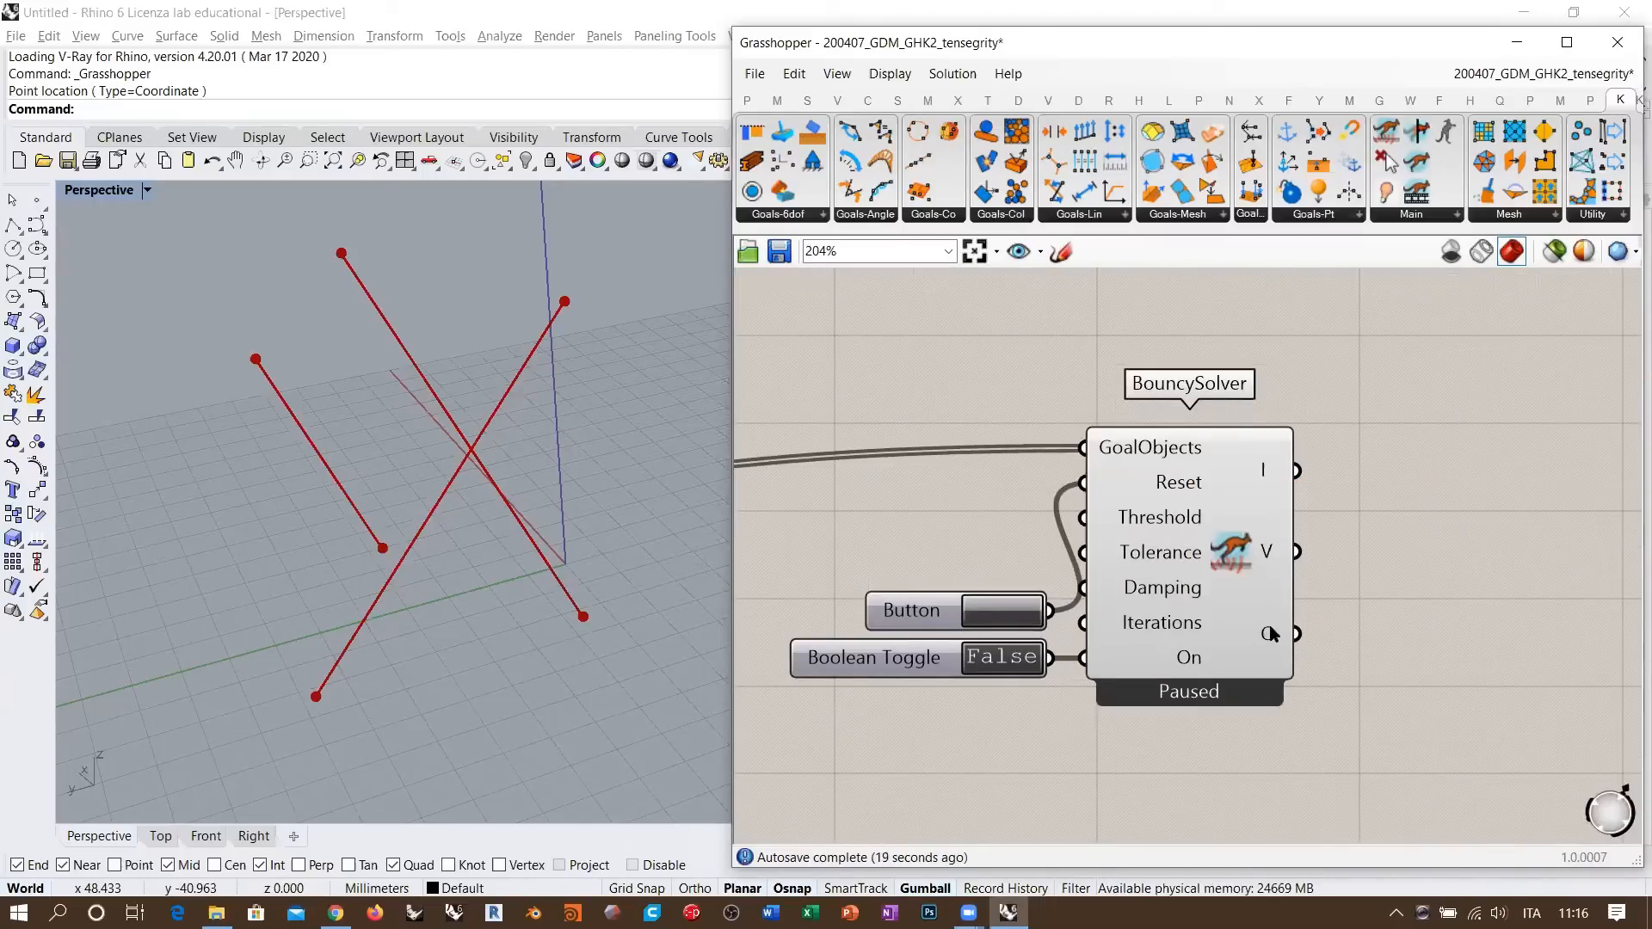
{"action": "mouse_move", "coordinate": [1271, 636]}
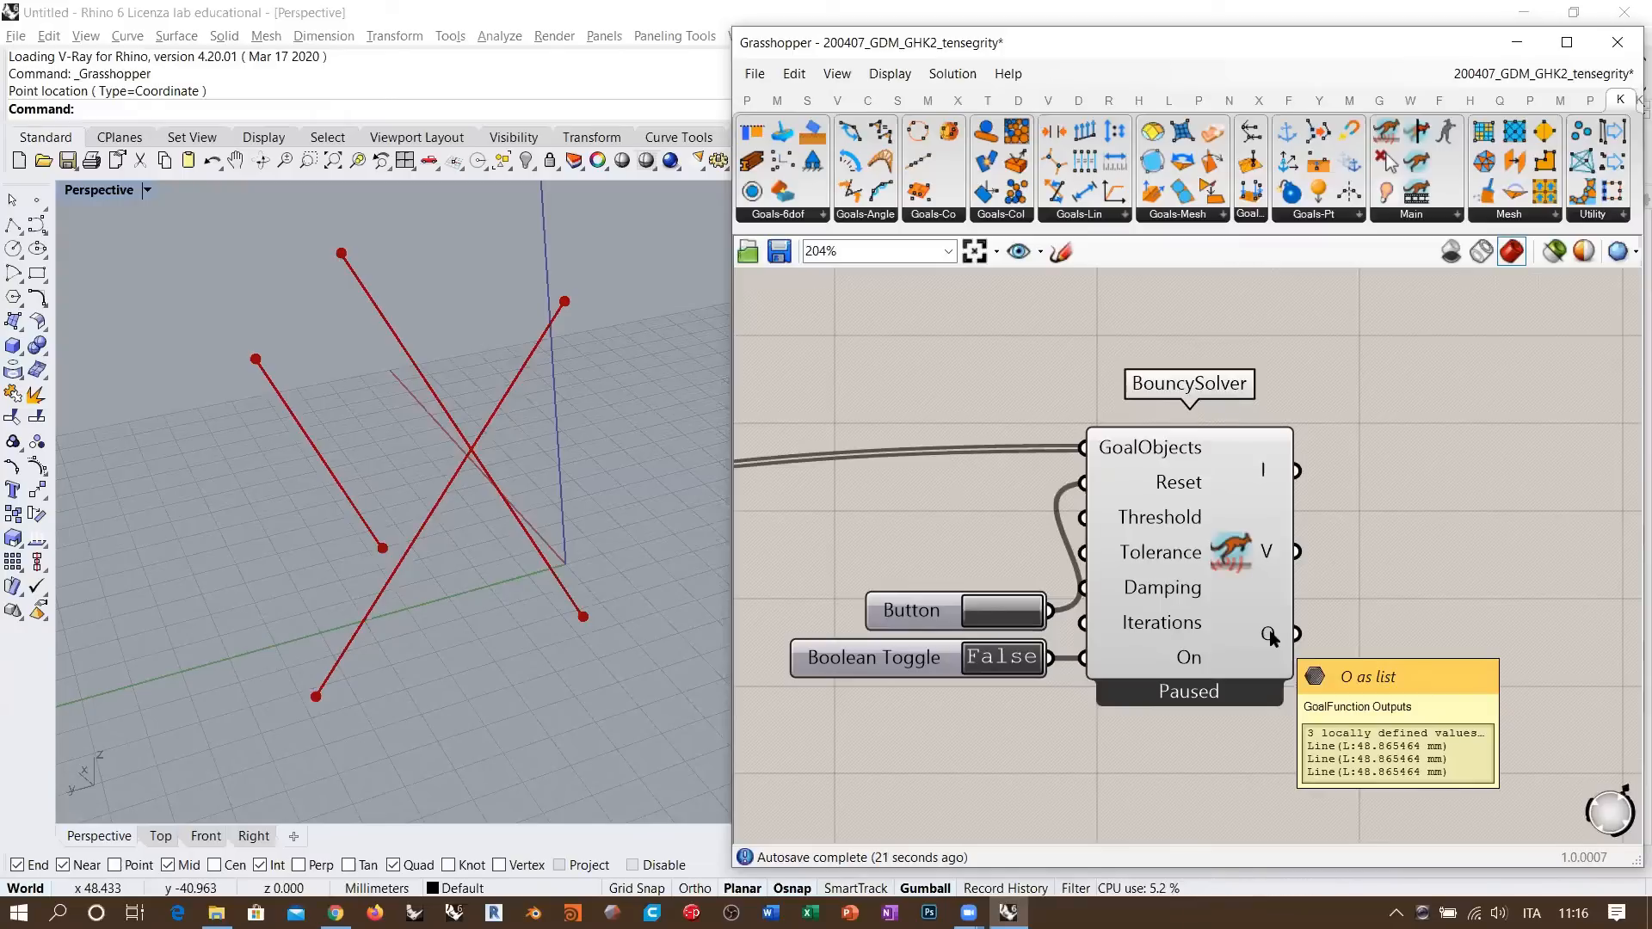
{"action": "mouse_move", "coordinate": [1269, 555]}
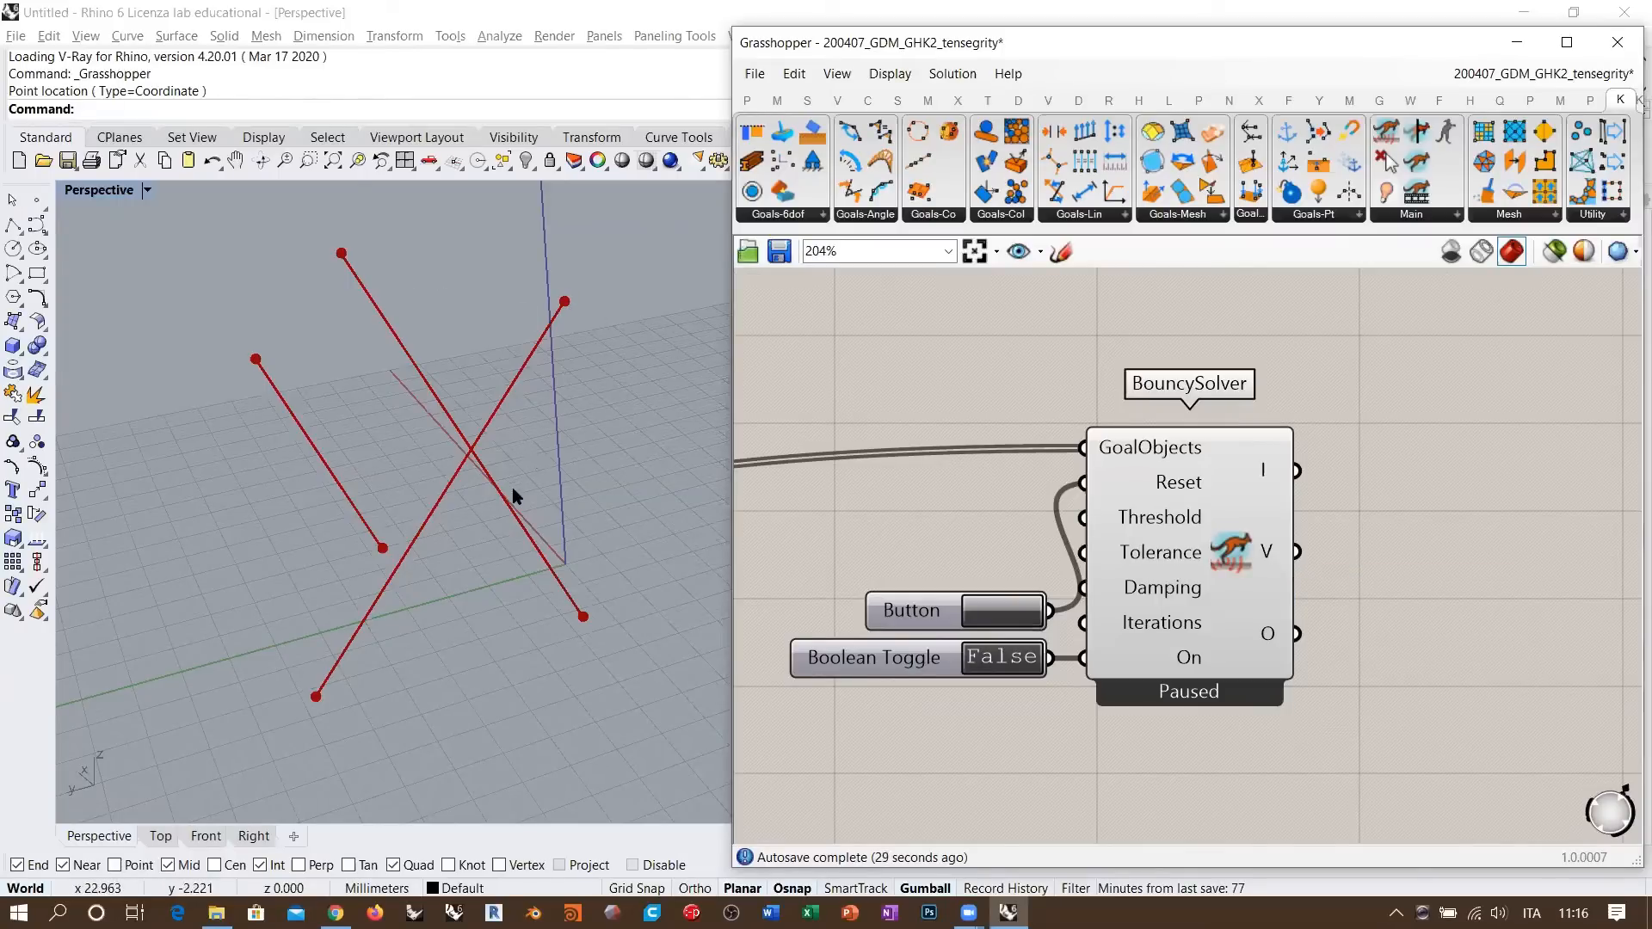
- Try adding the Anchor goal to GoalObjects alongside the Length(Line) goal and inspect the BouncySolver's O output
{"action": "scroll", "coordinate": [1090, 555], "scroll_direction": "down", "scroll_amount": 4}
{"action": "right_click_drag", "start_coordinate": [1090, 555], "coordinate": [1179, 629]}
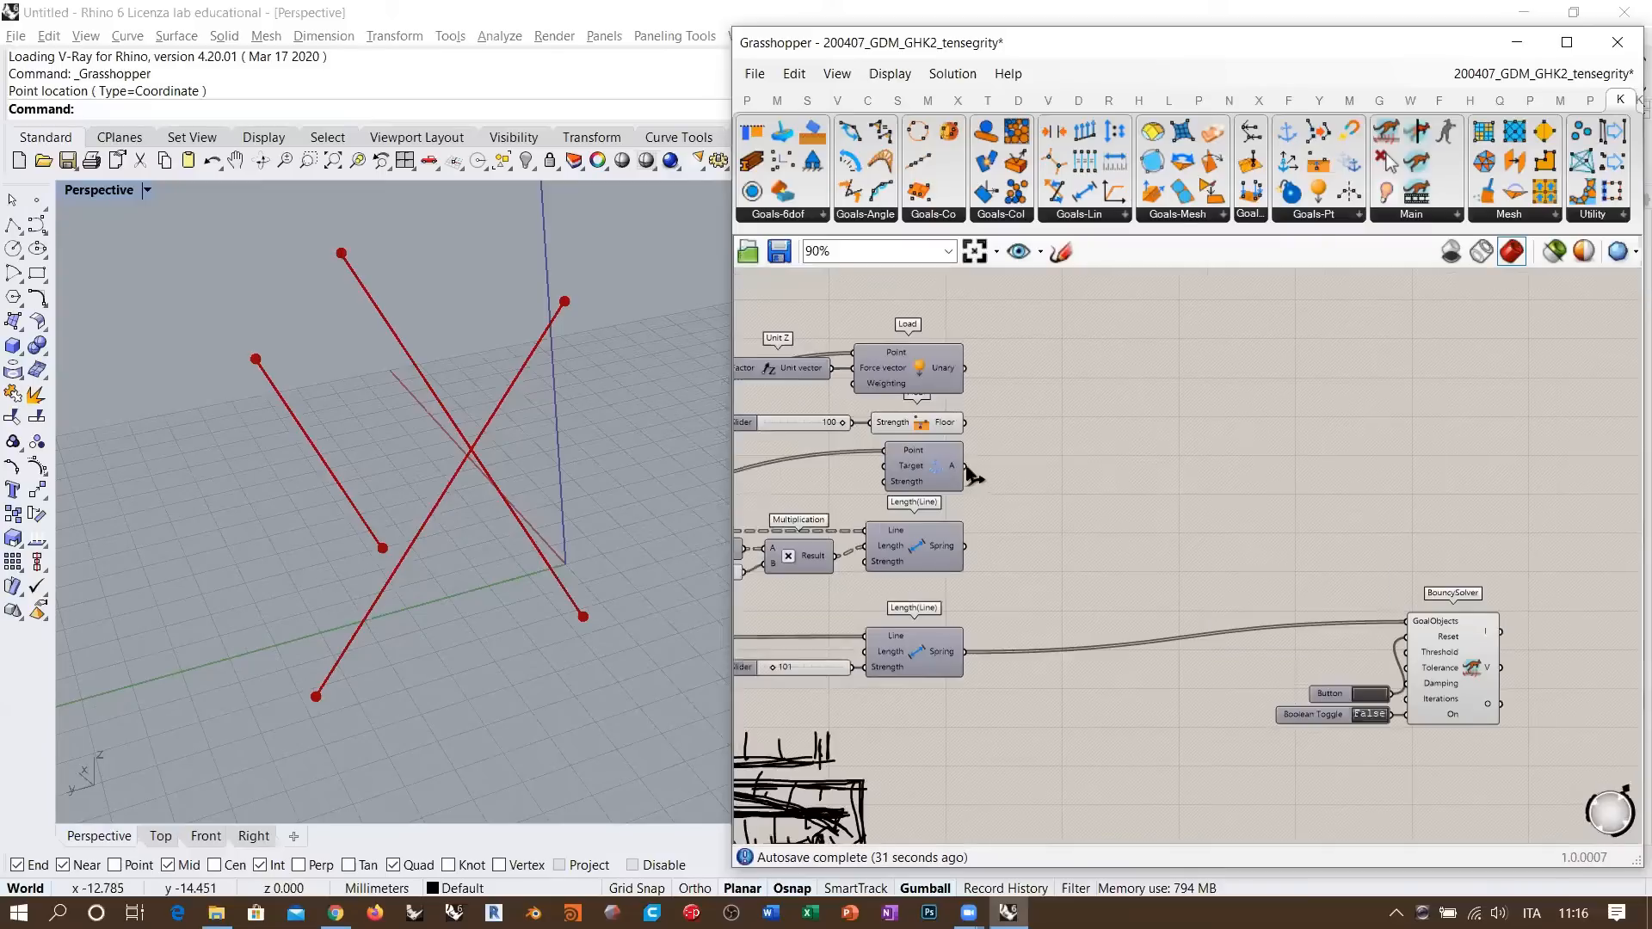
{"action": "left_click_drag", "start_coordinate": [967, 465], "coordinate": [1405, 620]}
{"action": "scroll", "coordinate": [1415, 624], "scroll_direction": "up", "scroll_amount": 3}
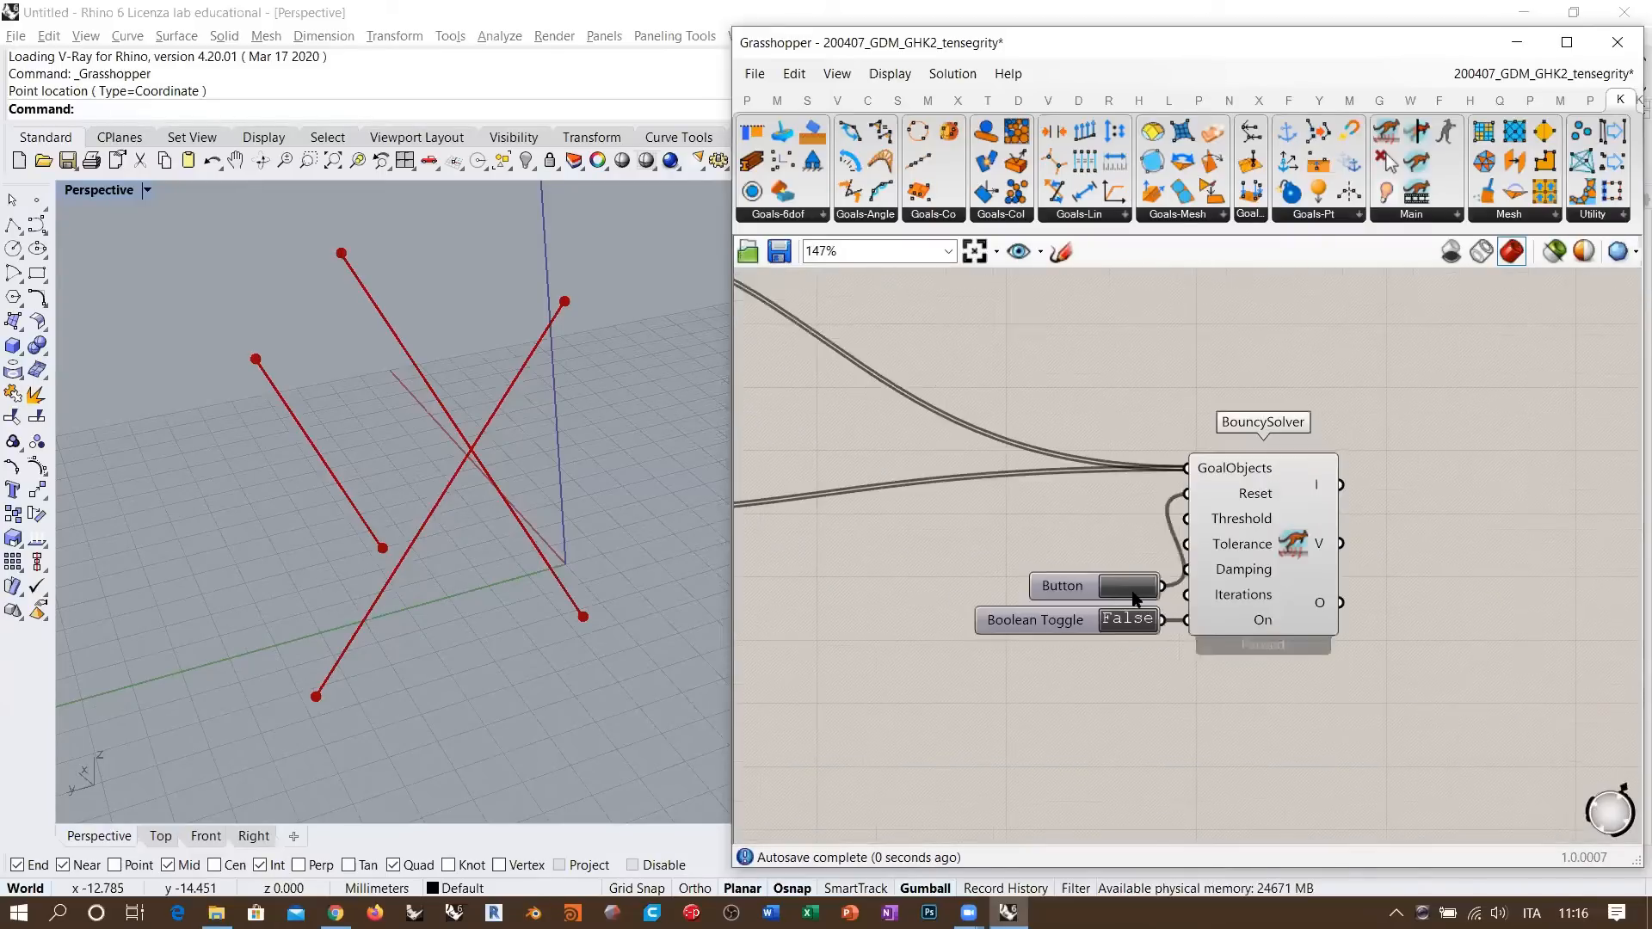
{"action": "right_click_drag", "start_coordinate": [1253, 577], "coordinate": [1136, 581]}
{"action": "mouse_move", "coordinate": [1206, 545]}
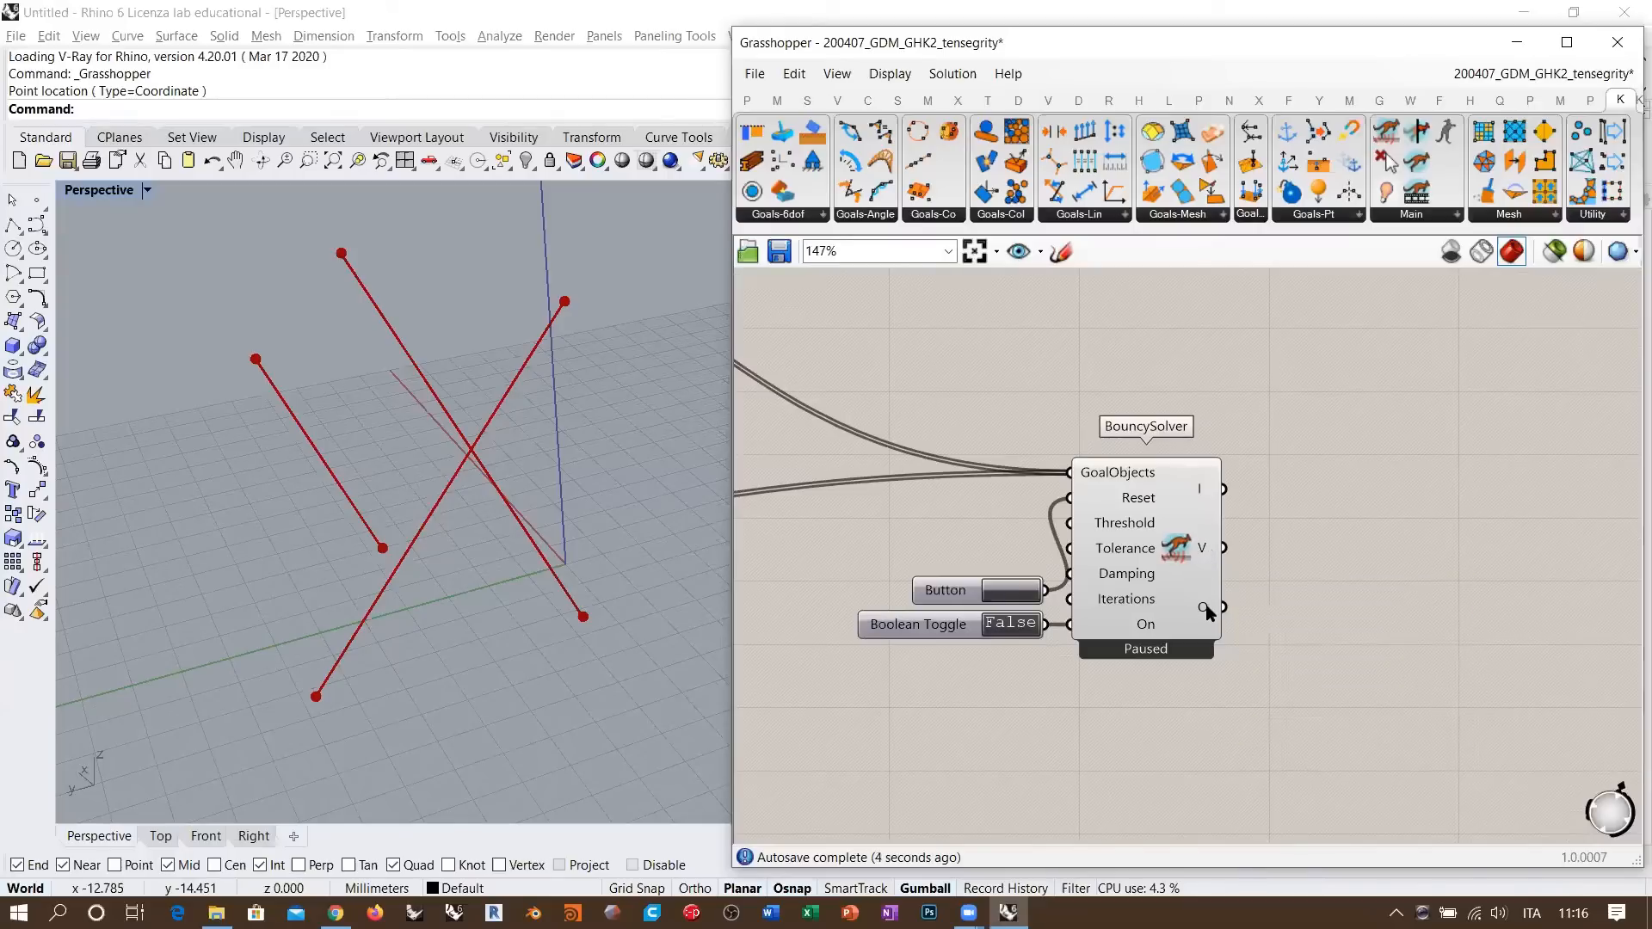
{"action": "mouse_move", "coordinate": [1201, 606]}
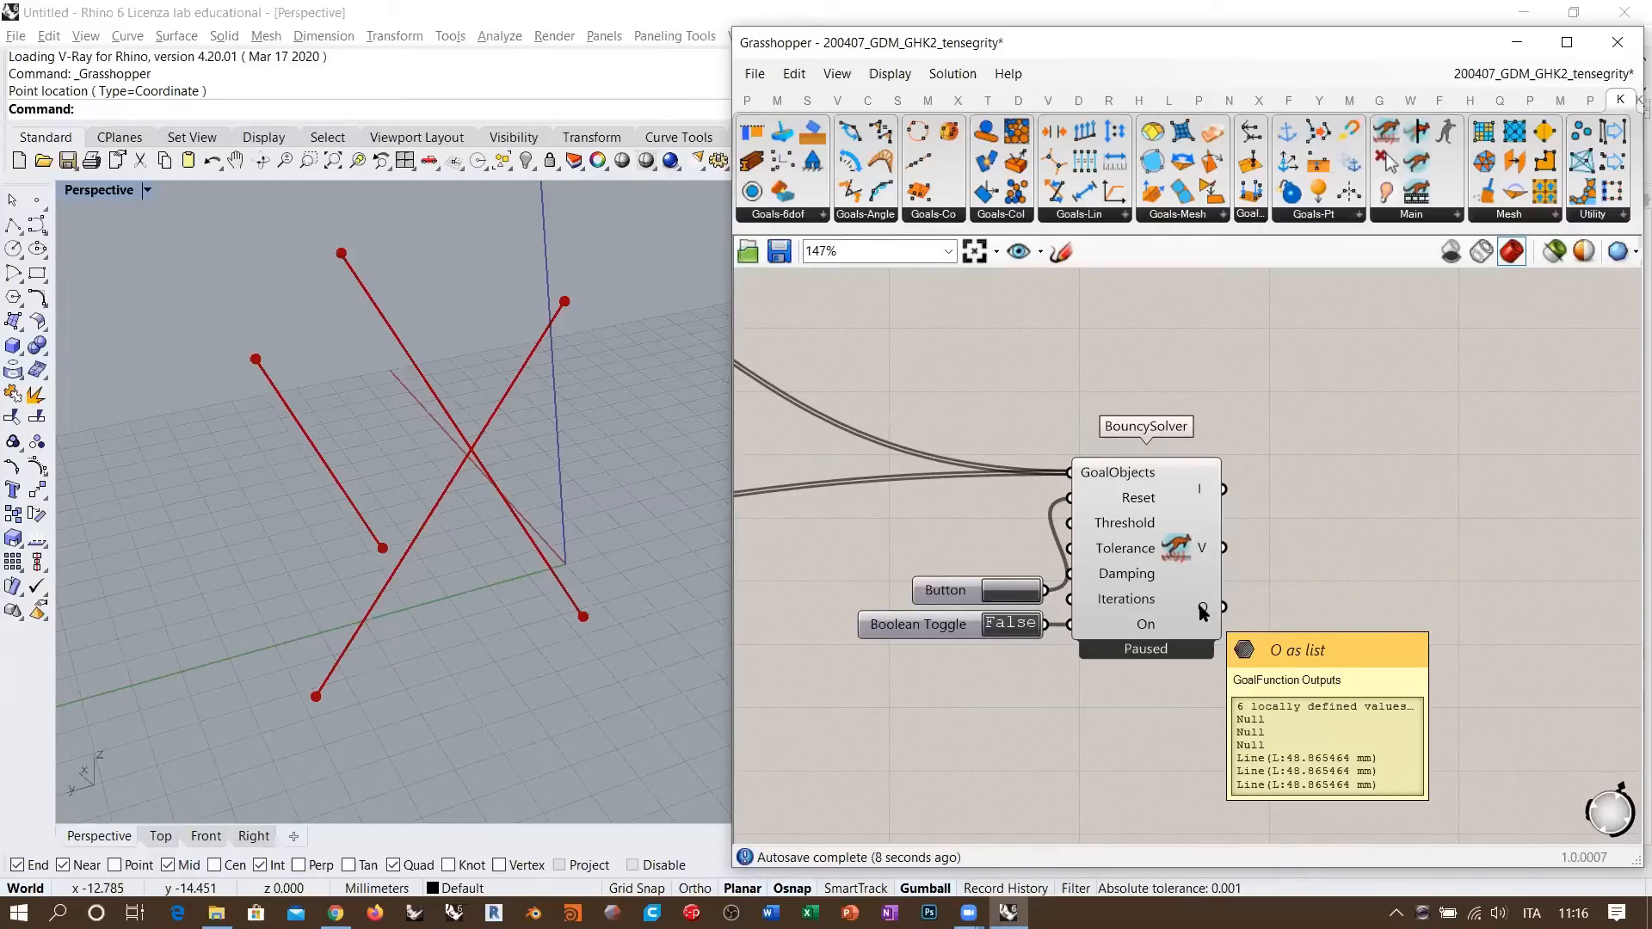
- Disconnect the Anchor goal from the BouncySolver's GoalObjects input
{"action": "right_click_drag", "start_coordinate": [944, 463], "coordinate": [1291, 571]}
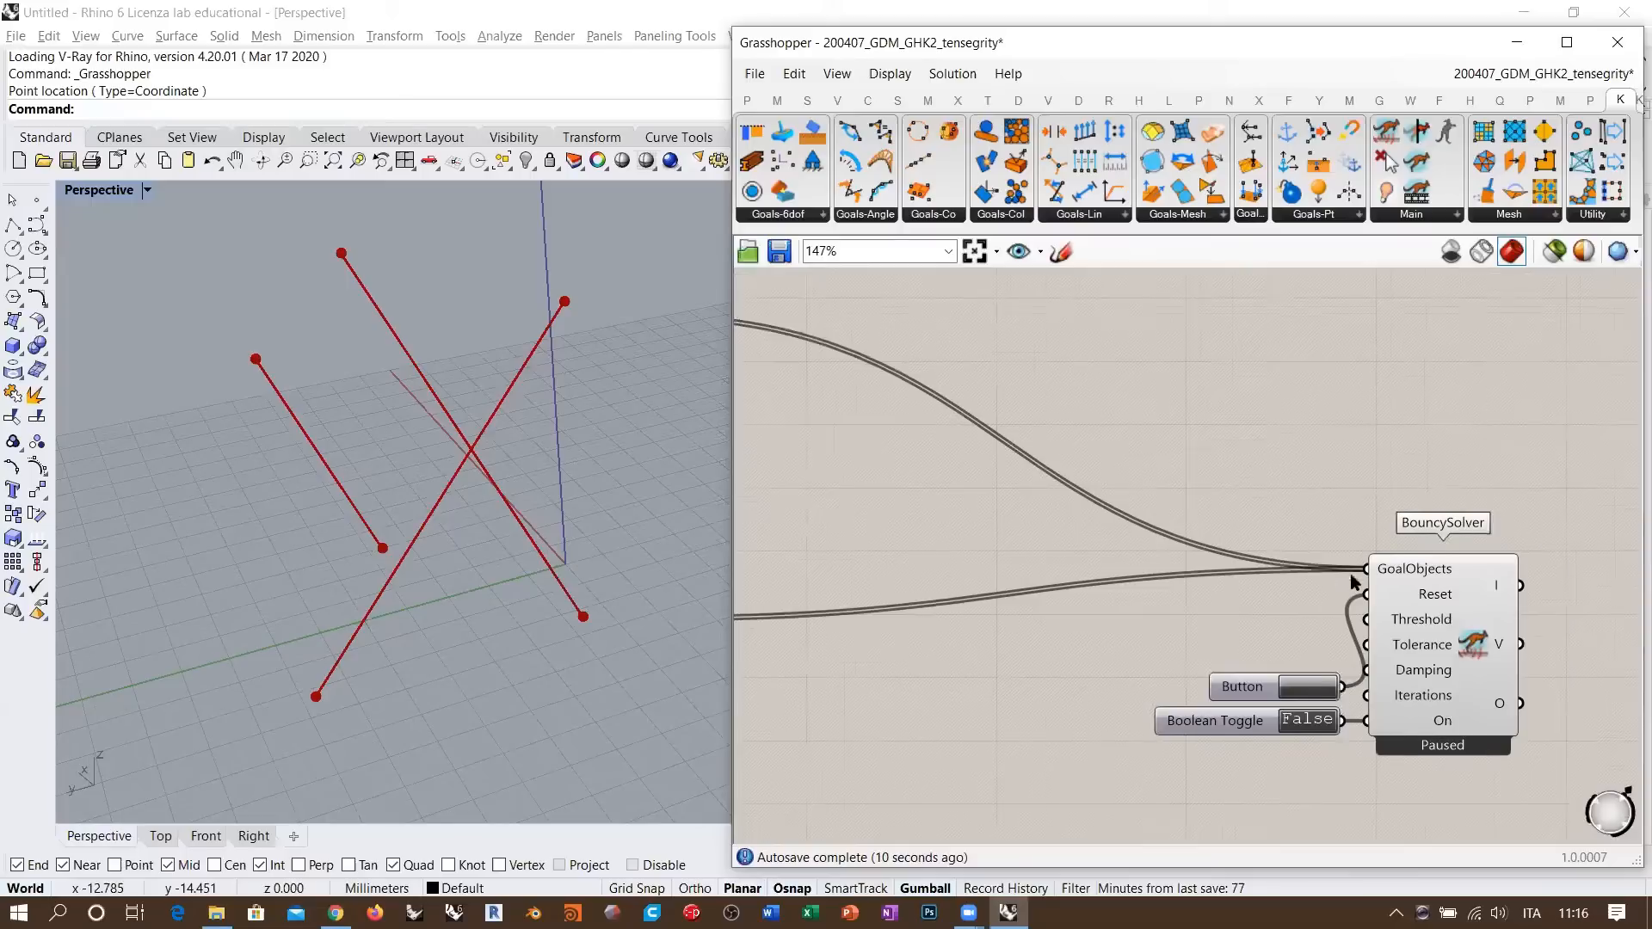
{"action": "scroll", "coordinate": [1350, 572], "scroll_direction": "down", "scroll_amount": 2}
{"action": "right_click_drag", "start_coordinate": [863, 396], "coordinate": [900, 409]}
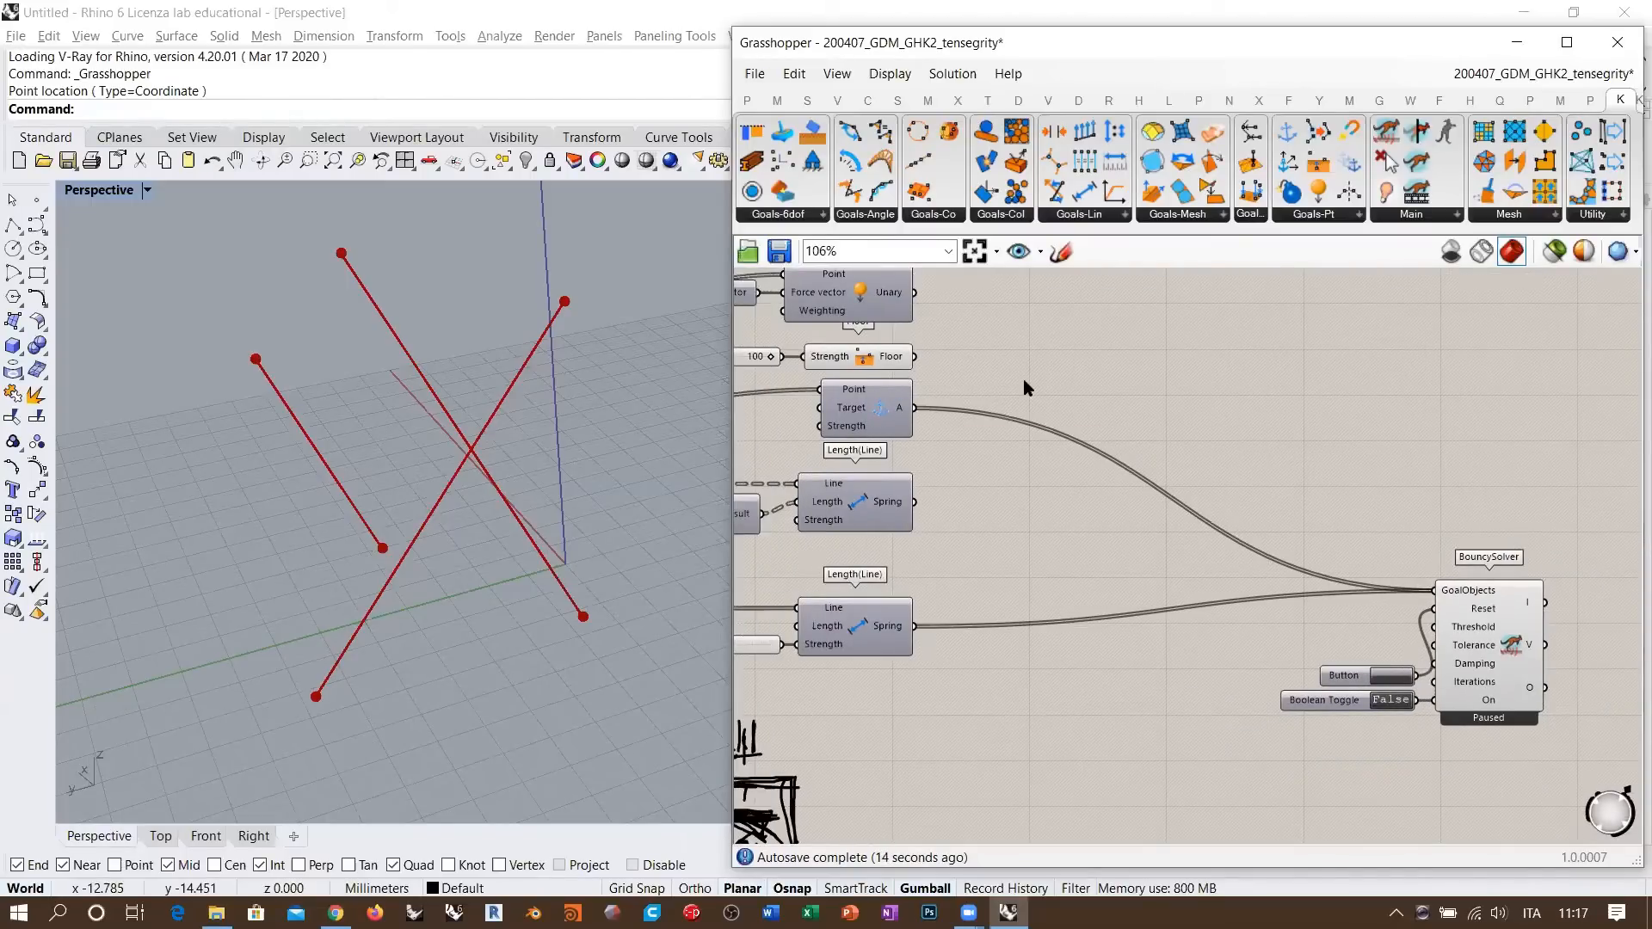
{"action": "left_click_drag", "start_coordinate": [915, 408], "coordinate": [1440, 591]}
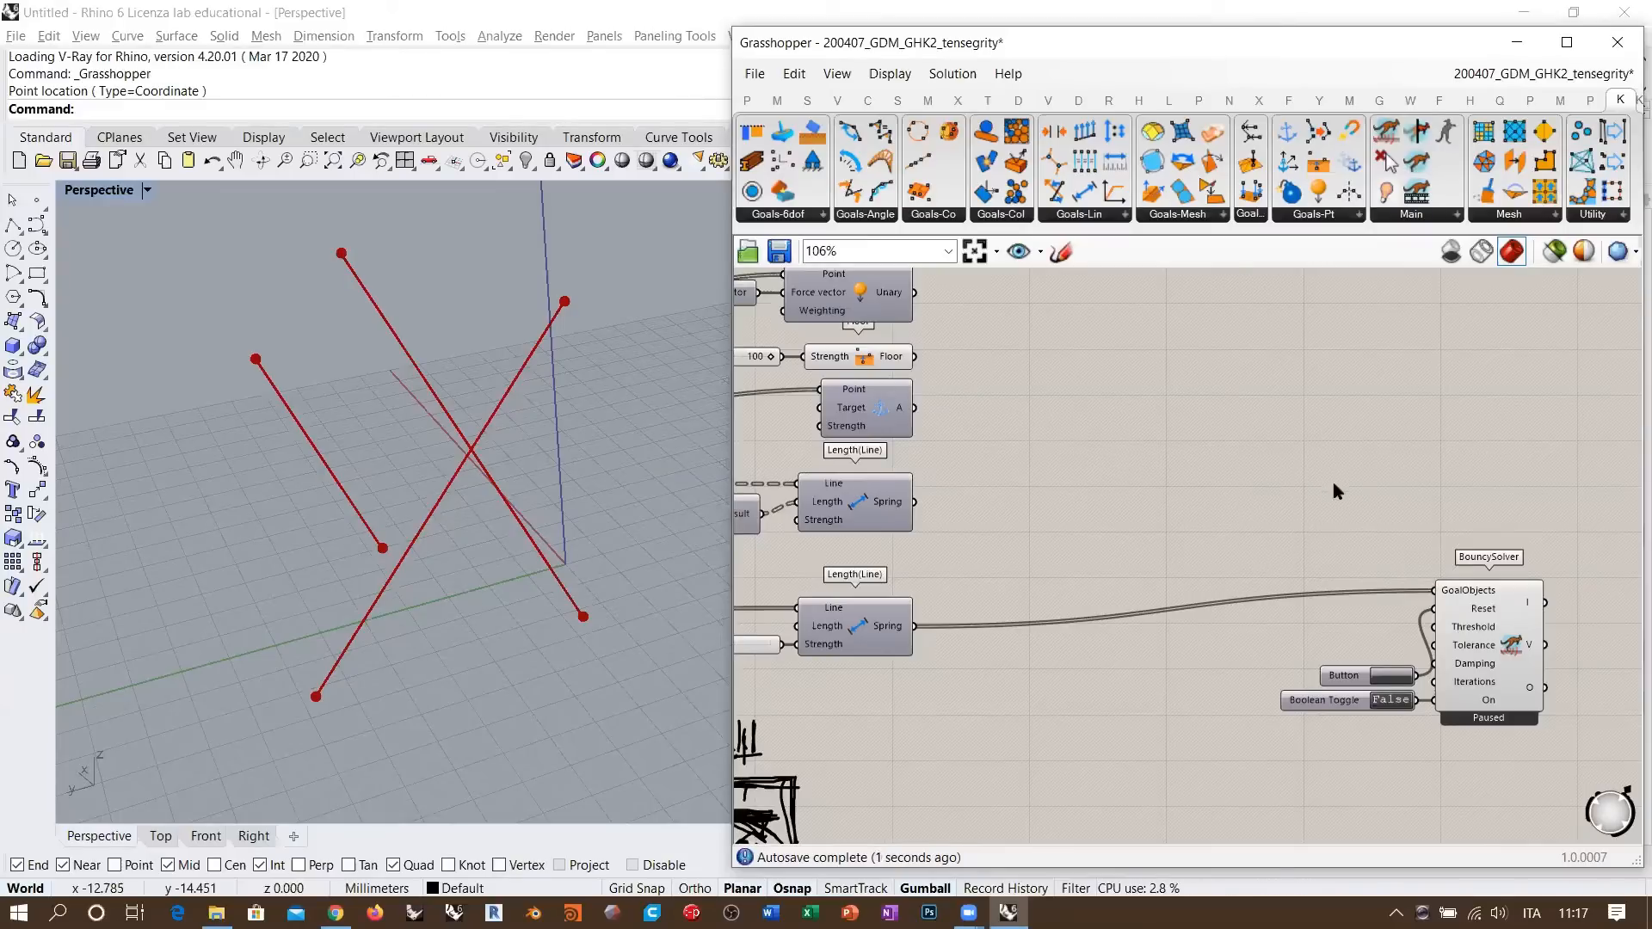
- Add an Entwine component on the empty canvas between the goal components and the BouncySolver
{"action": "right_click_drag", "start_coordinate": [1389, 482], "coordinate": [1352, 510]}
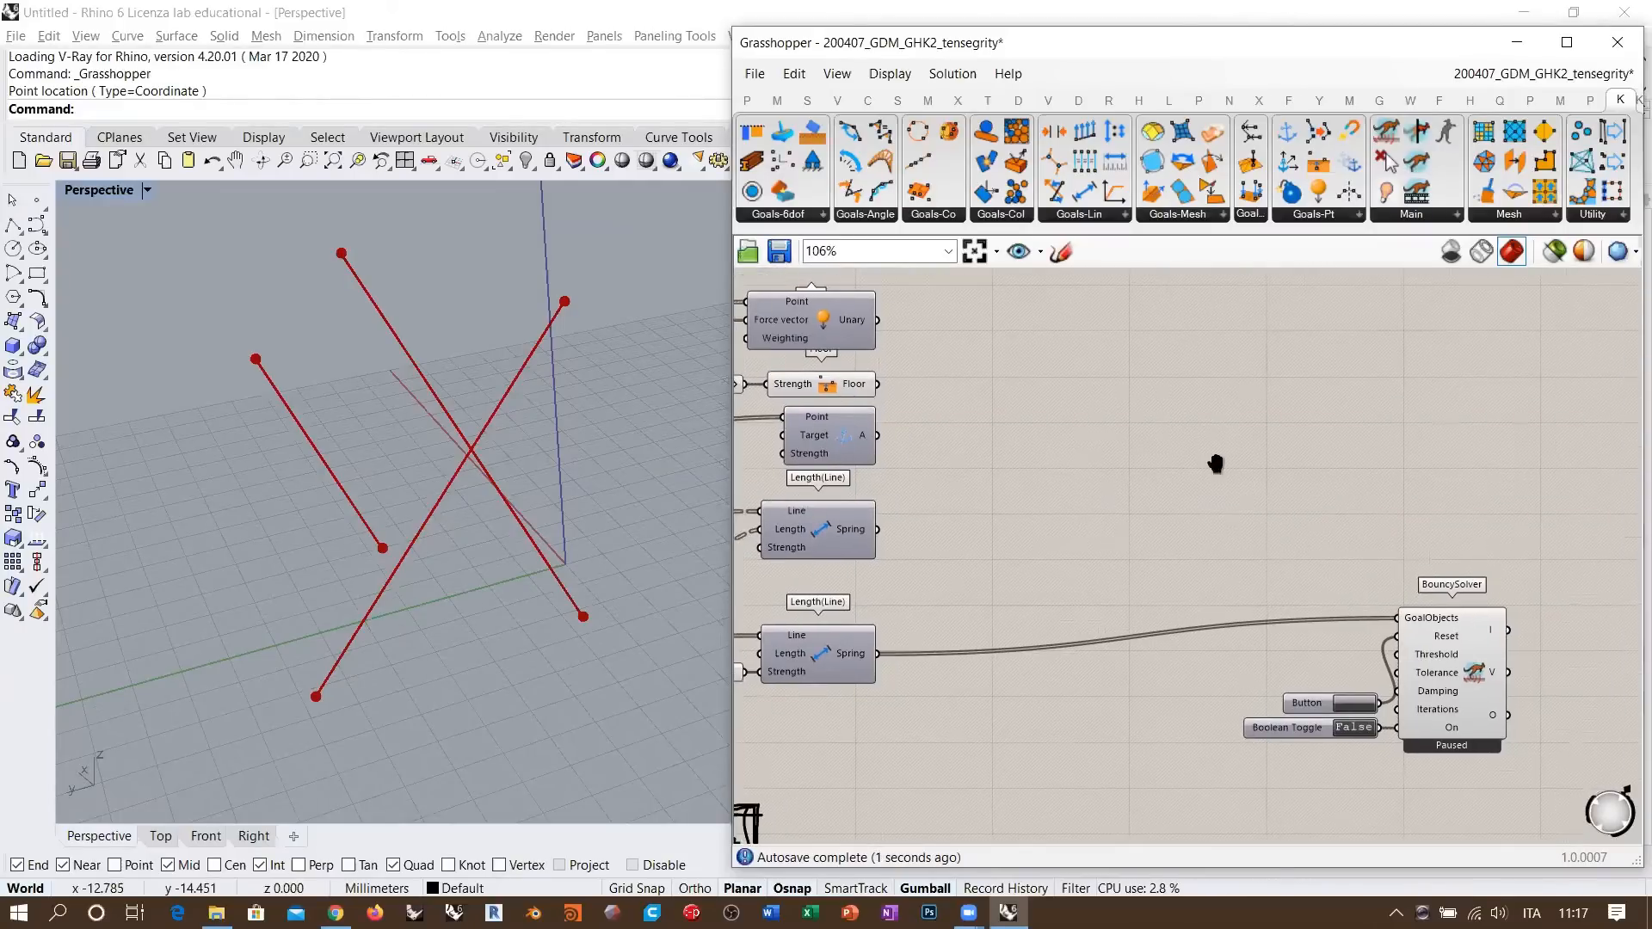
{"action": "right_click_drag", "start_coordinate": [1214, 464], "coordinate": [1225, 501]}
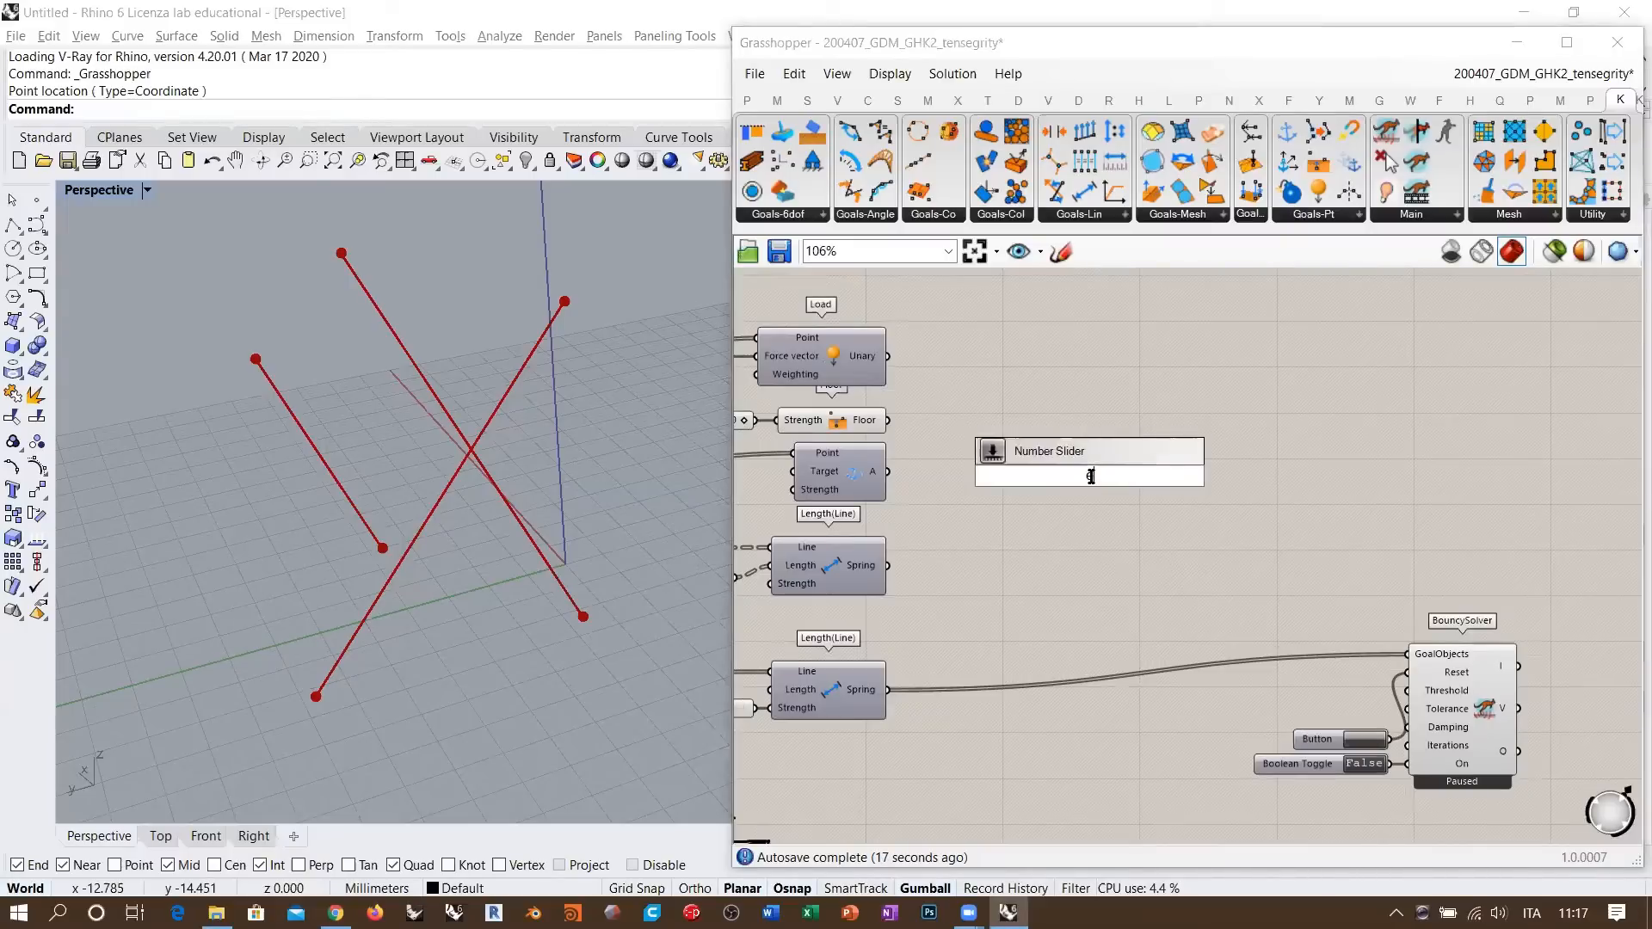
{"action": "type", "text": "entwine"}
{"action": "key", "text": "Return"}
{"action": "left_click_drag", "start_coordinate": [1090, 513], "coordinate": [1170, 516]}
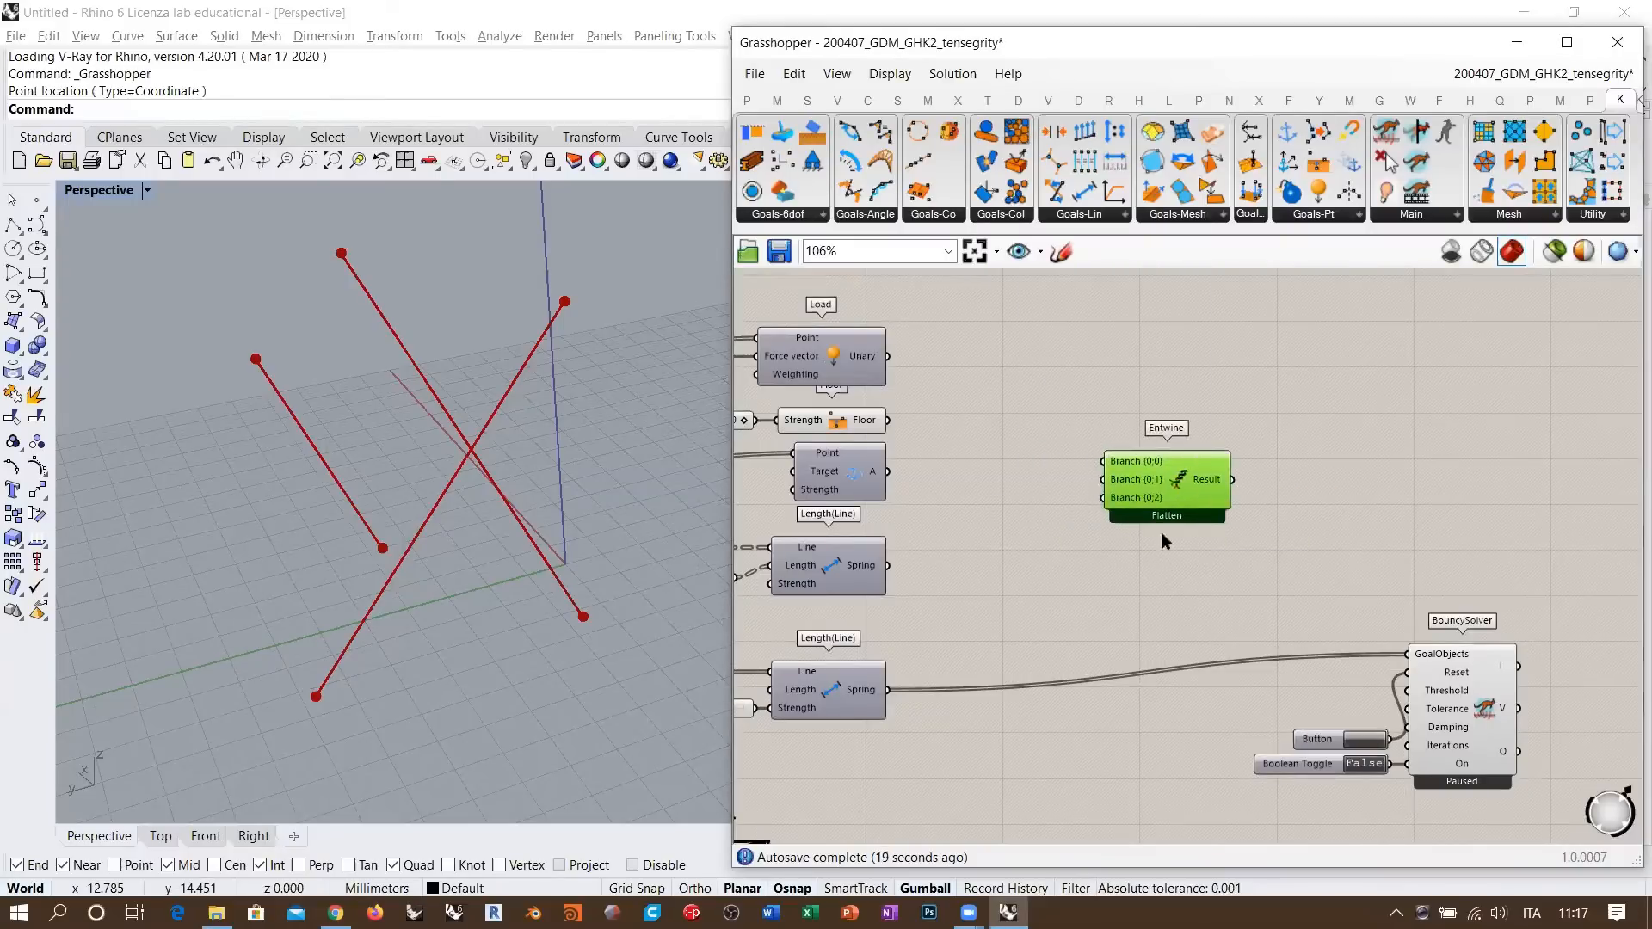
{"action": "left_click", "coordinate": [1158, 535]}
{"action": "scroll", "coordinate": [1019, 460], "scroll_direction": "up", "scroll_amount": 1}
{"action": "right_click_drag", "start_coordinate": [1016, 452], "coordinate": [1149, 475]}
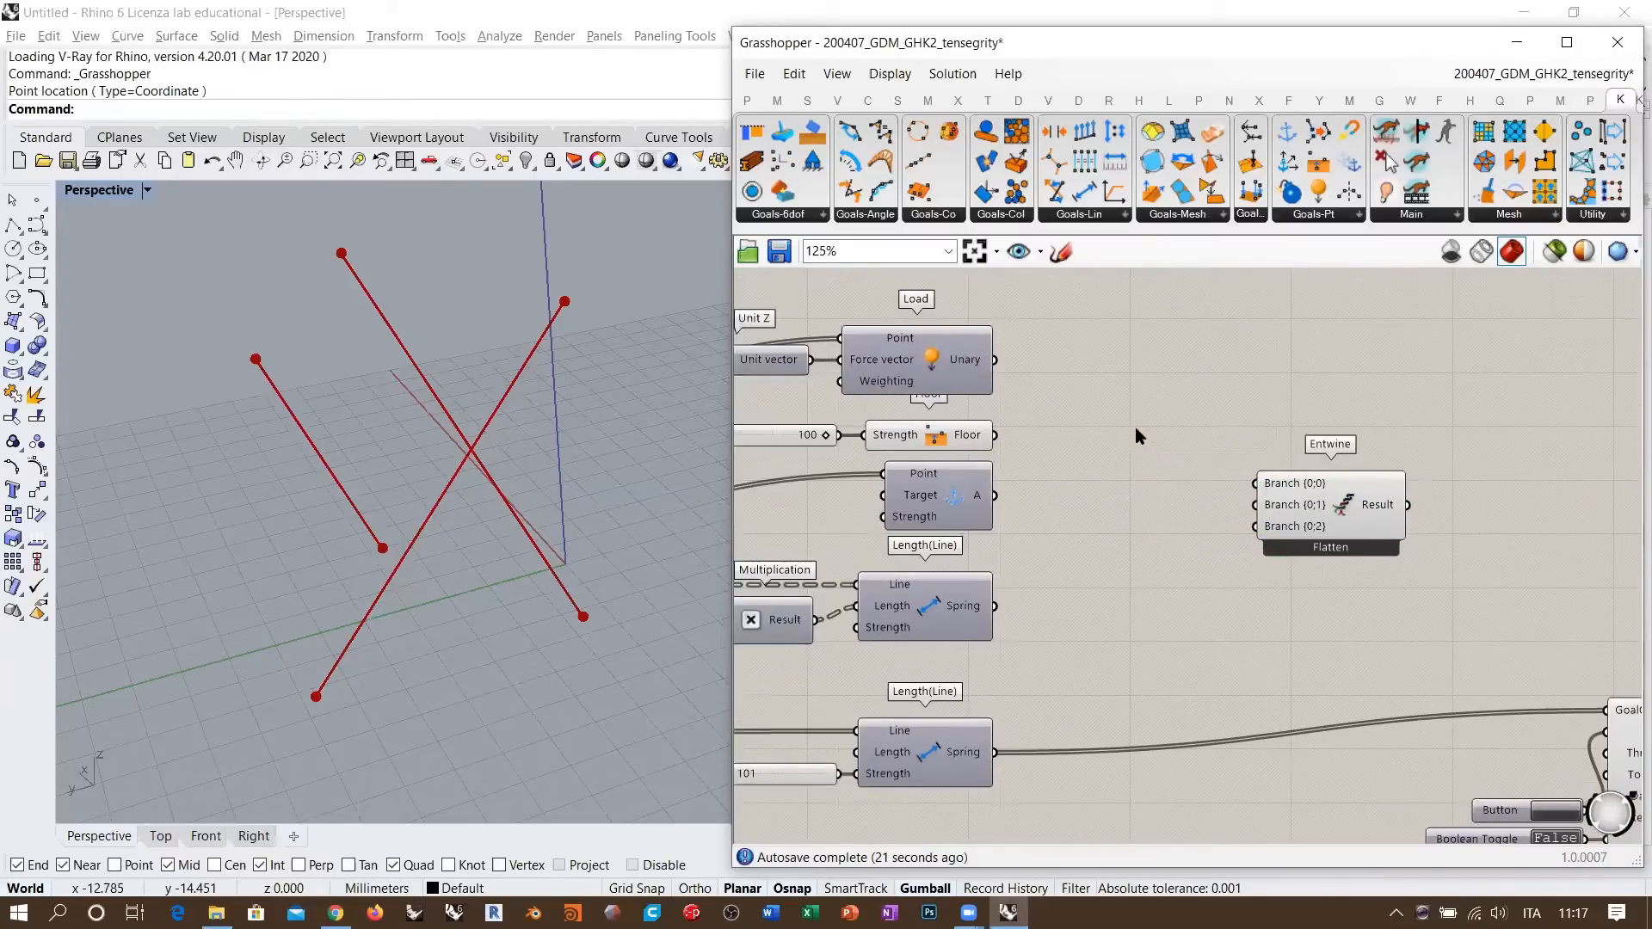
{"action": "left_click_drag", "start_coordinate": [1274, 485], "coordinate": [1273, 521]}
{"action": "scroll", "coordinate": [1273, 521], "scroll_direction": "up", "scroll_amount": 1}
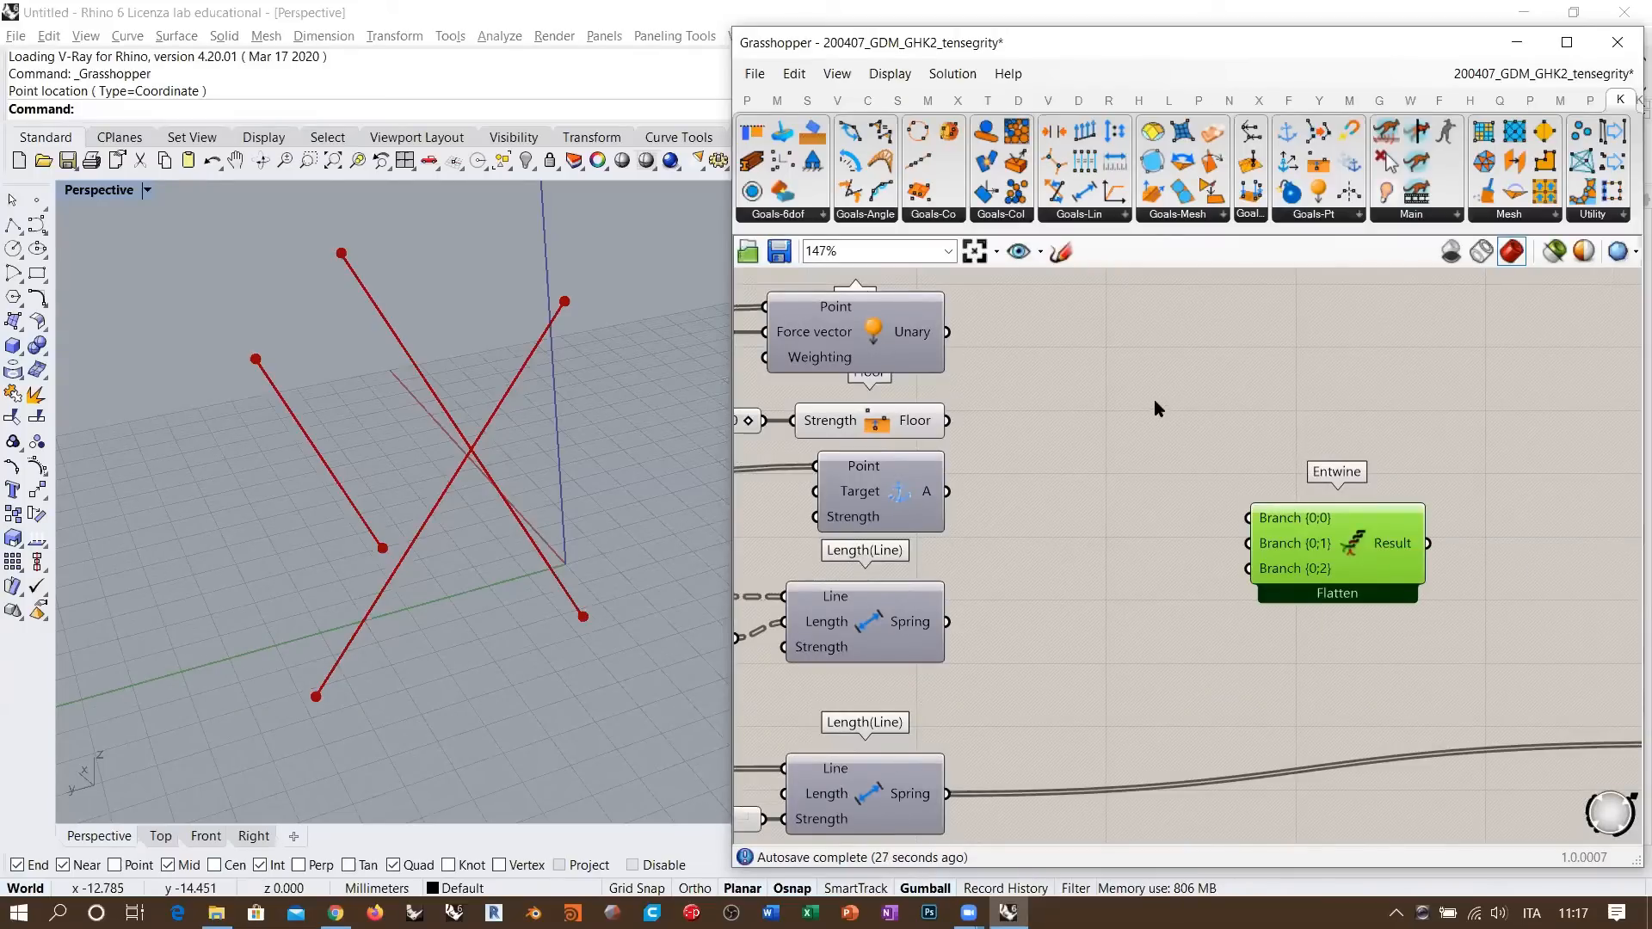
{"action": "scroll", "coordinate": [1148, 397], "scroll_direction": "down", "scroll_amount": 2}
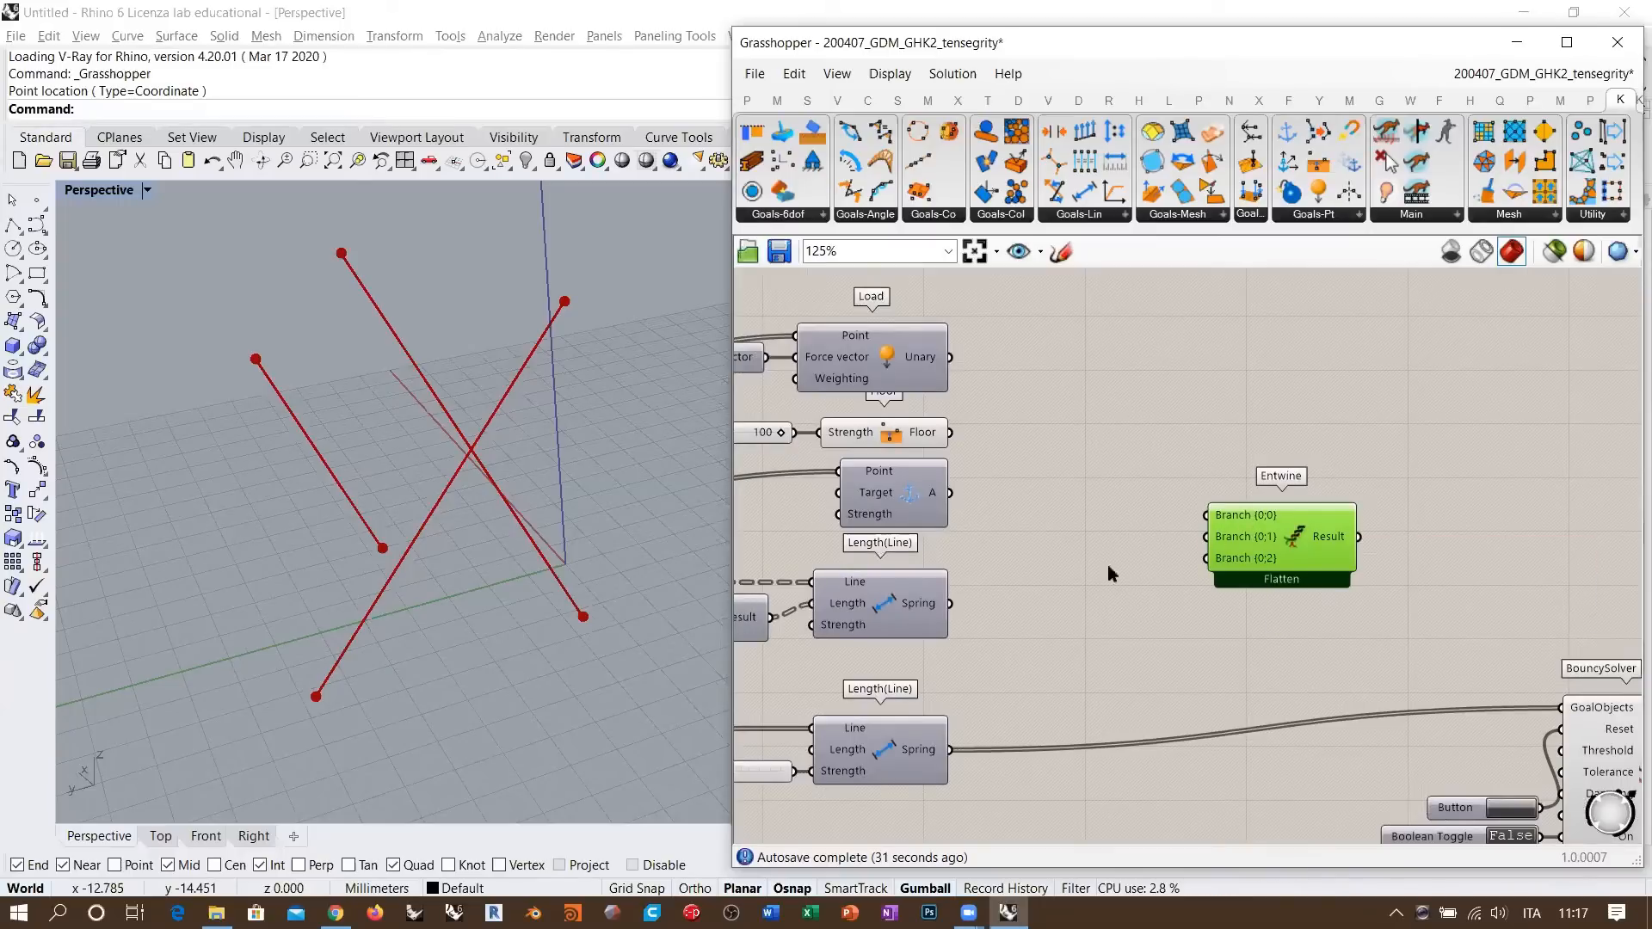
- Disconnect the Length(Line) goal with strength 101 from the BouncySolver's GoalObjects and reset the solver
{"action": "left_click_drag", "start_coordinate": [951, 749], "coordinate": [1562, 708], "text": "ctrl"}
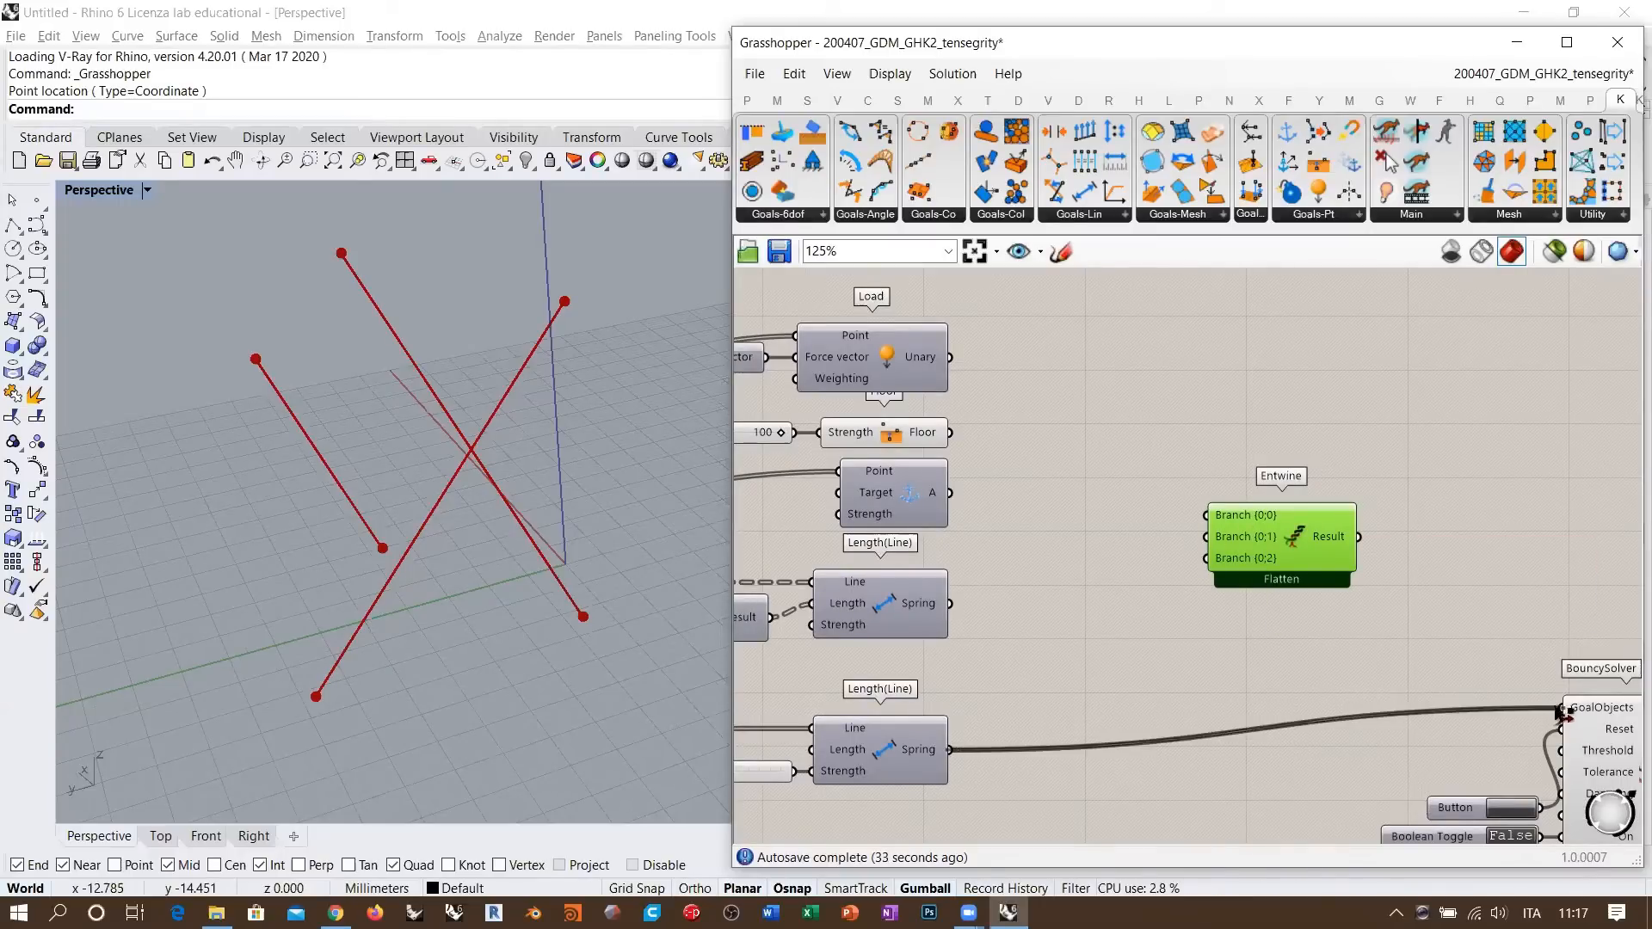
{"action": "left_click", "coordinate": [1511, 808]}
{"action": "left_click", "coordinate": [1106, 607]}
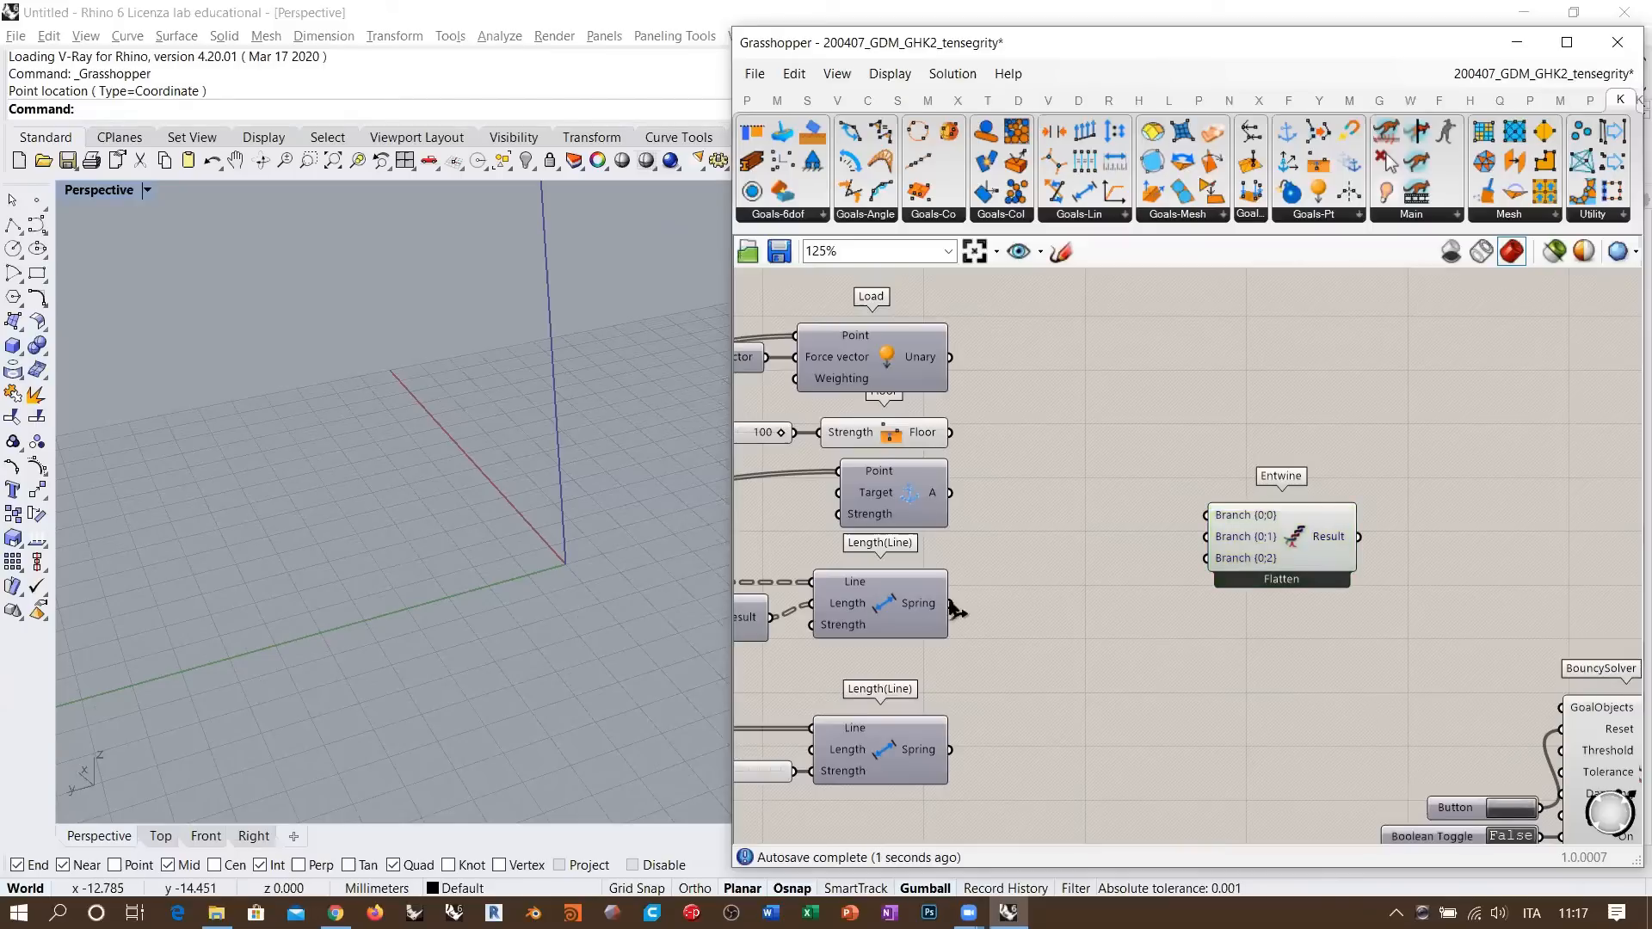
- Connect both Length(Line) Spring outputs to Entwine's Branch {0;0} and the Load and Floor goals to Branch {0;1}
{"action": "left_click_drag", "start_coordinate": [951, 603], "coordinate": [1206, 516]}
{"action": "left_click_drag", "start_coordinate": [951, 749], "coordinate": [1206, 516]}
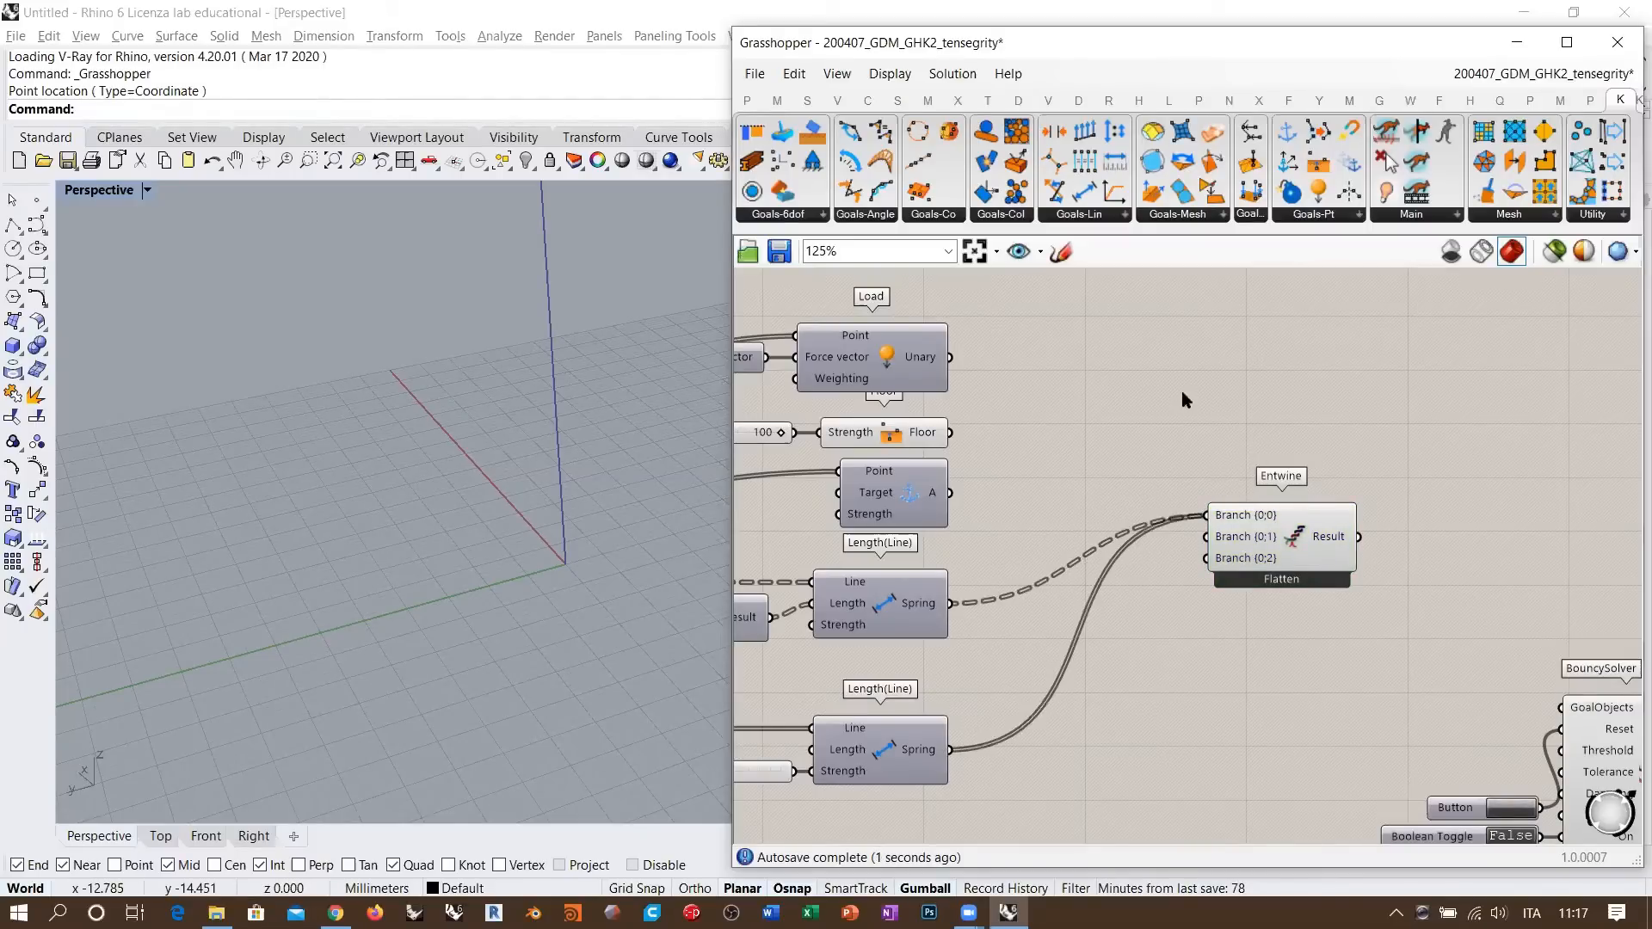
{"action": "right_click_drag", "start_coordinate": [1116, 482], "coordinate": [1142, 478]}
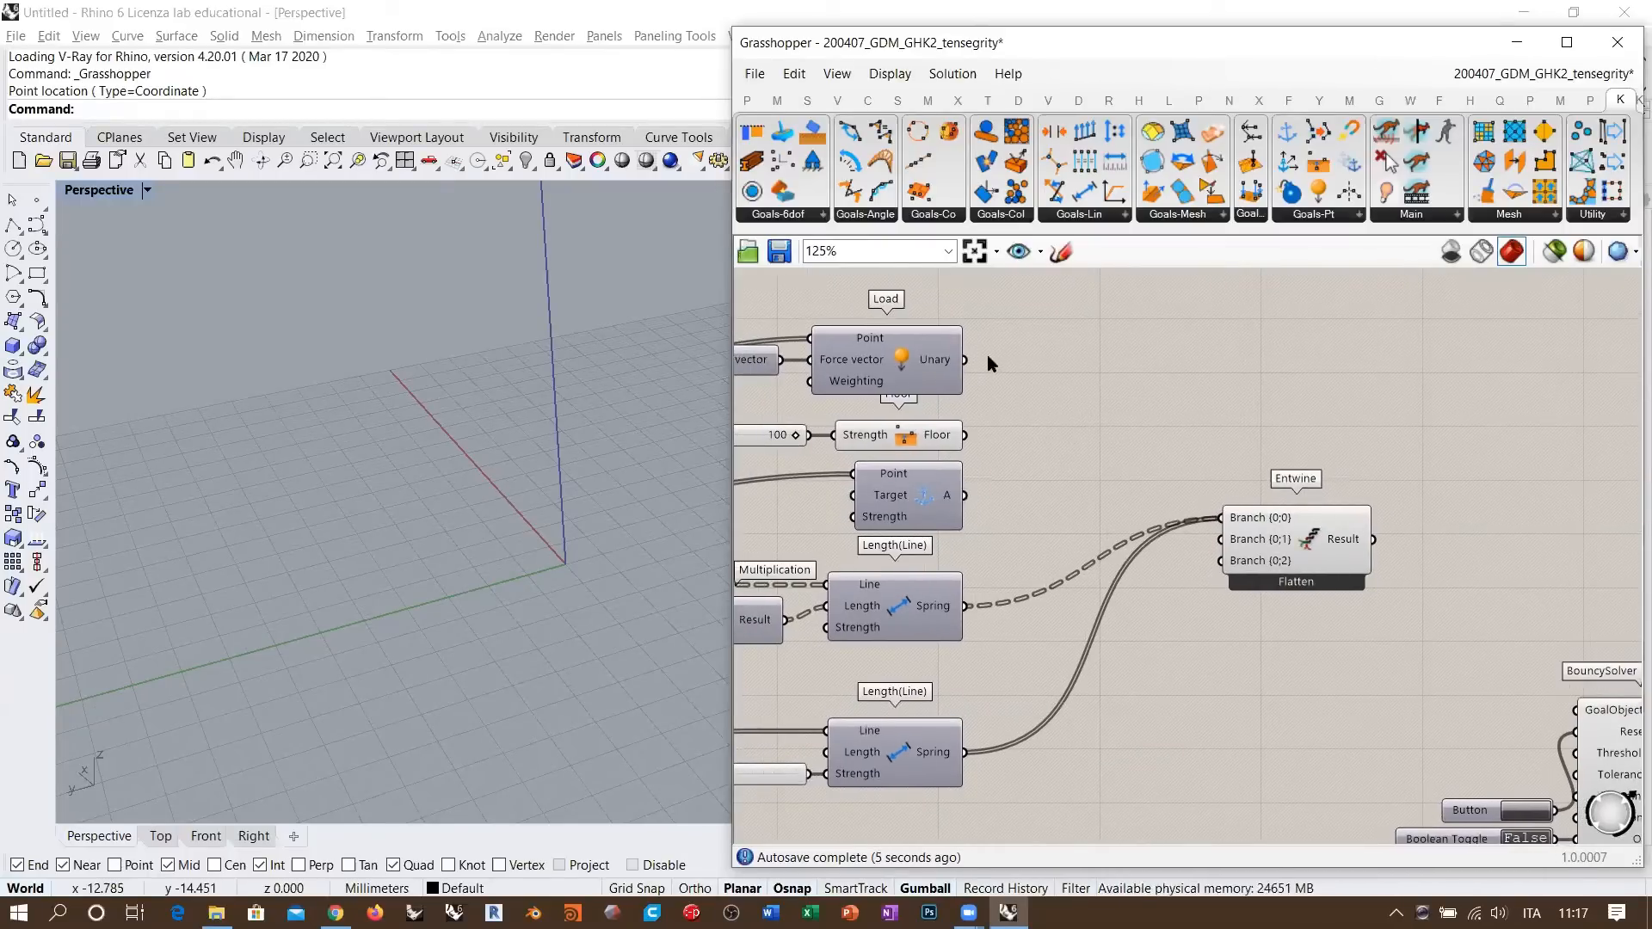
{"action": "left_click_drag", "start_coordinate": [965, 361], "coordinate": [1221, 539]}
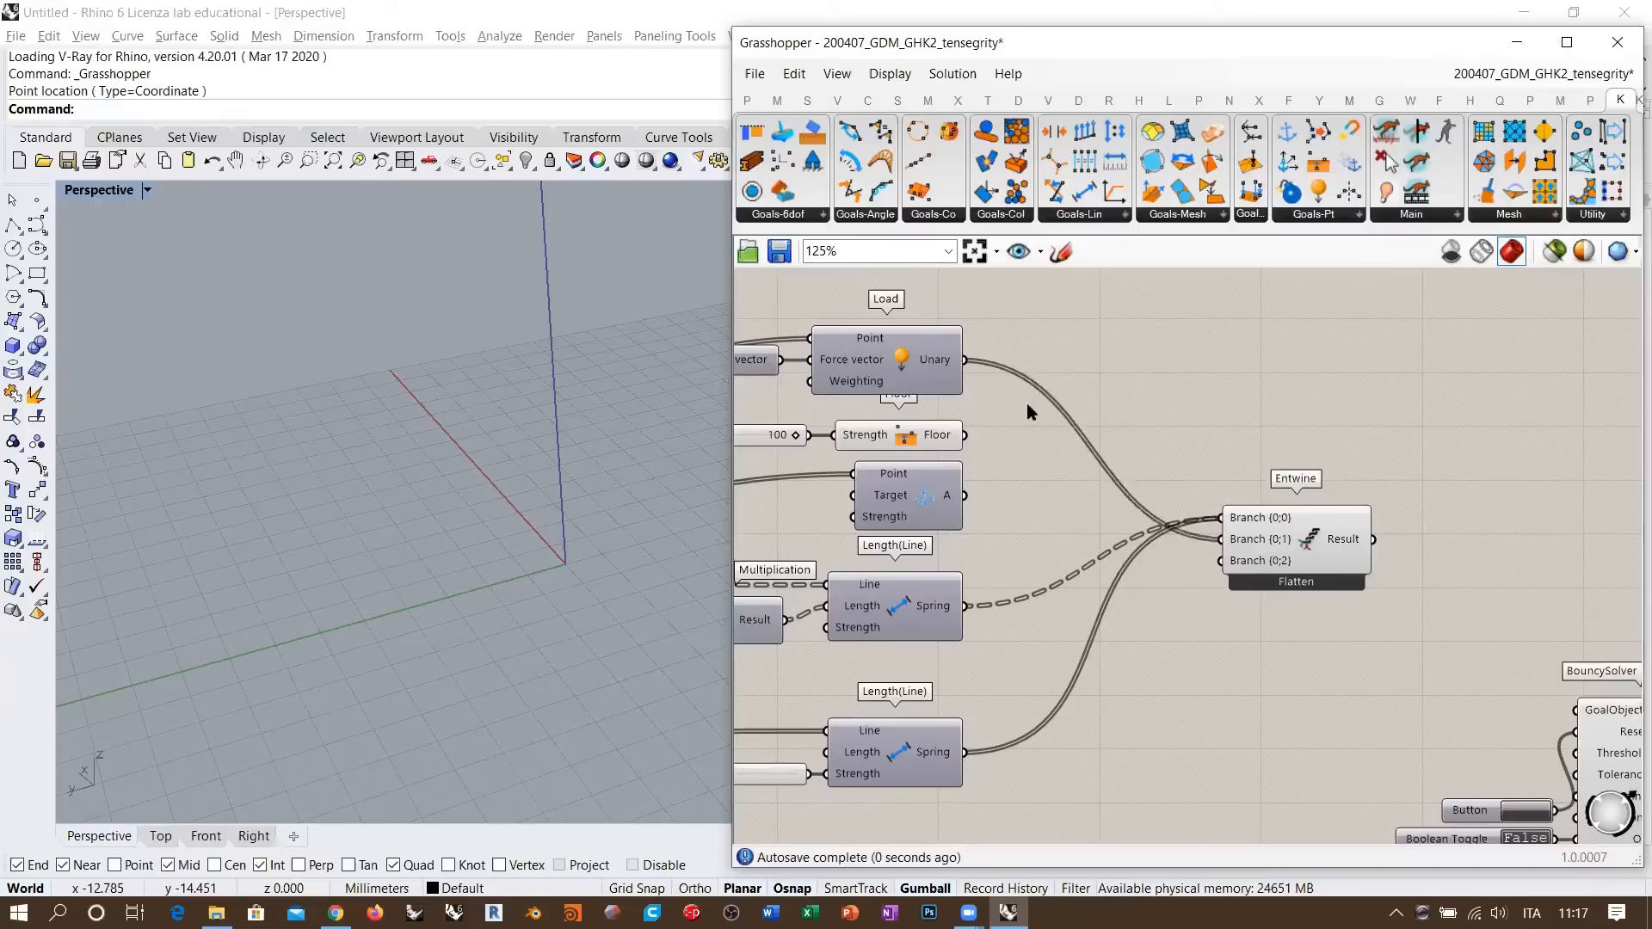
{"action": "right_click_drag", "start_coordinate": [1008, 455], "coordinate": [1044, 436]}
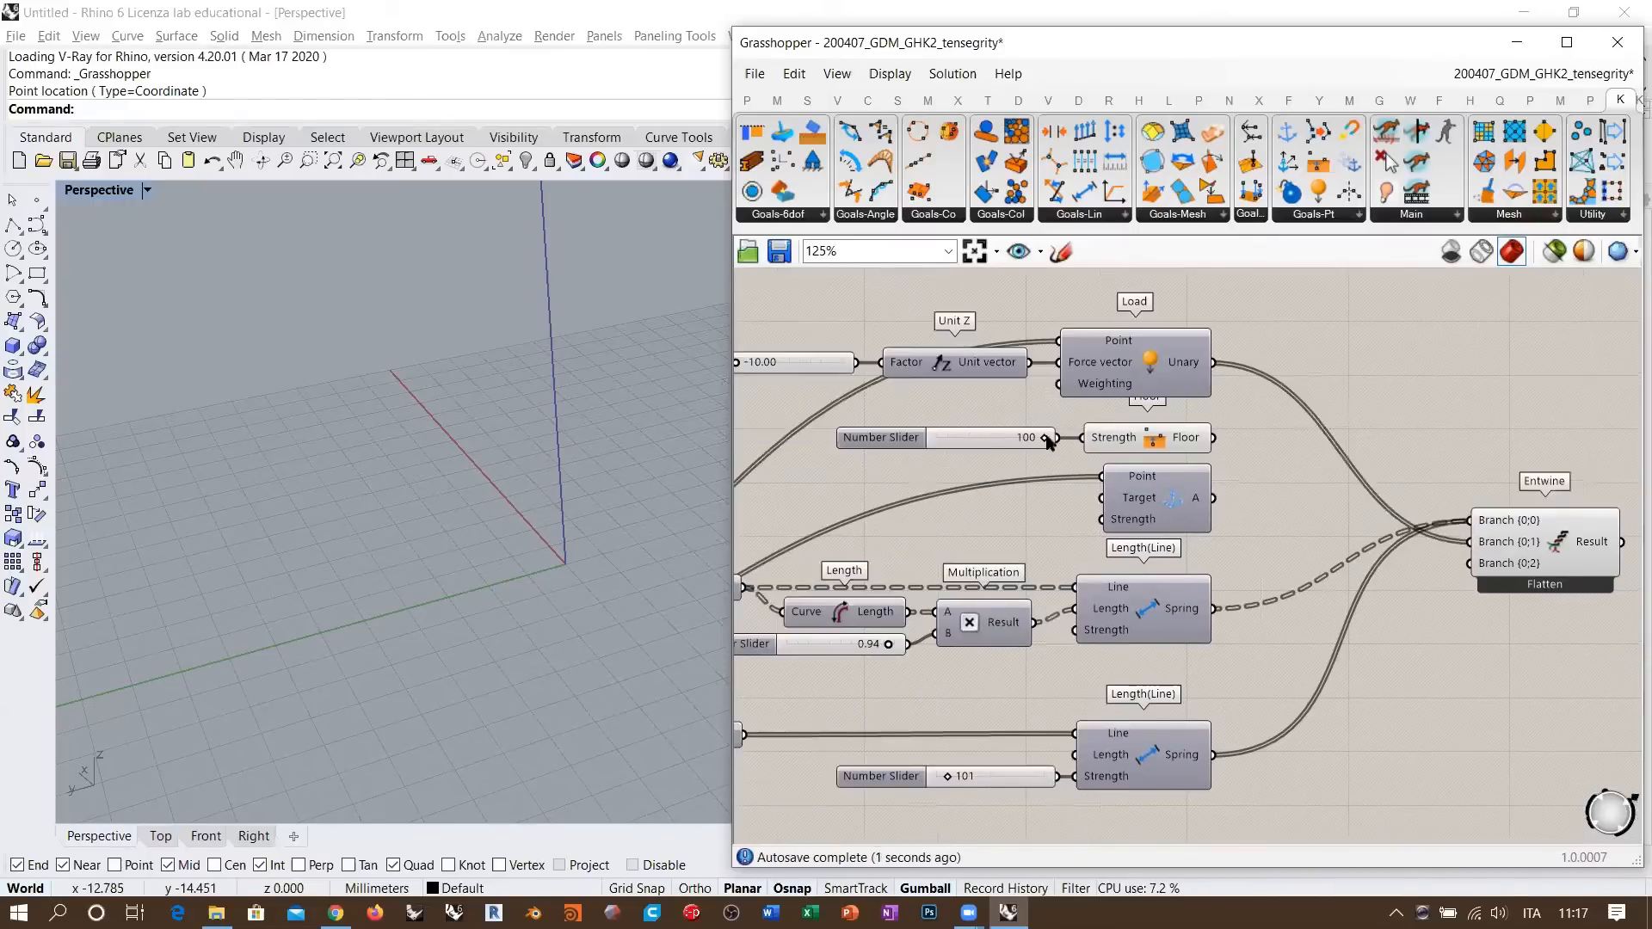
{"action": "left_click_drag", "start_coordinate": [1000, 414], "coordinate": [1256, 519]}
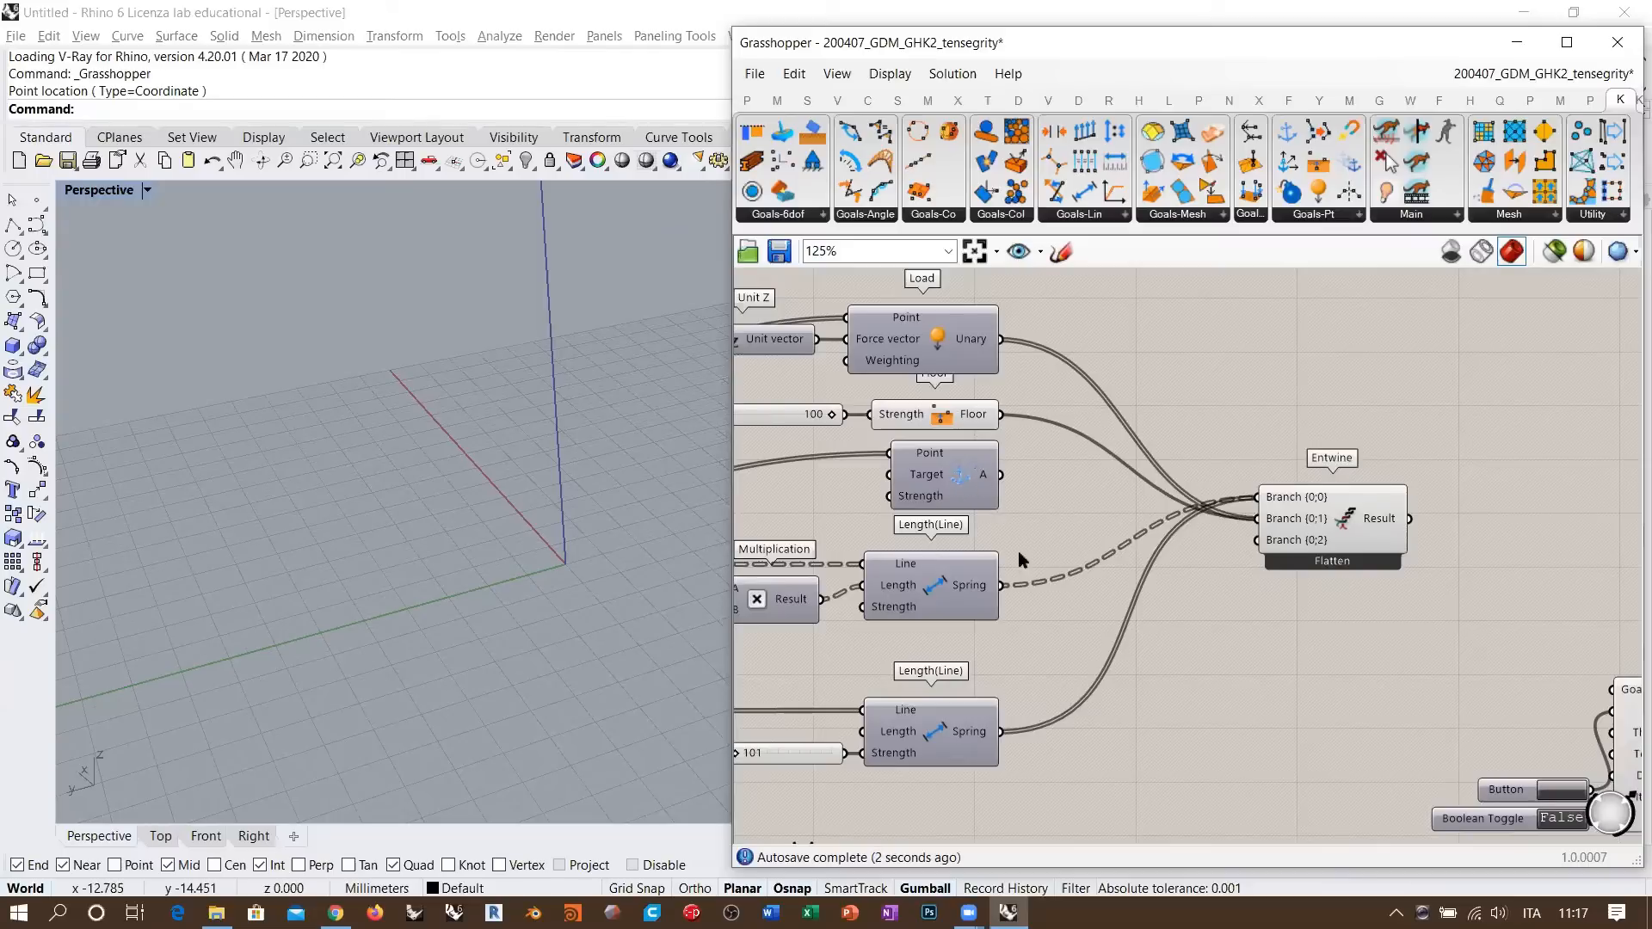
- Remove the unused Branch {0;2} input from Entwine and inspect its Result output
{"action": "scroll", "coordinate": [1019, 559], "scroll_direction": "down", "scroll_amount": 2}
{"action": "right_click_drag", "start_coordinate": [1220, 488], "coordinate": [1102, 414]}
{"action": "left_click_drag", "start_coordinate": [1145, 482], "coordinate": [1117, 505]}
{"action": "mouse_move", "coordinate": [1180, 478]}
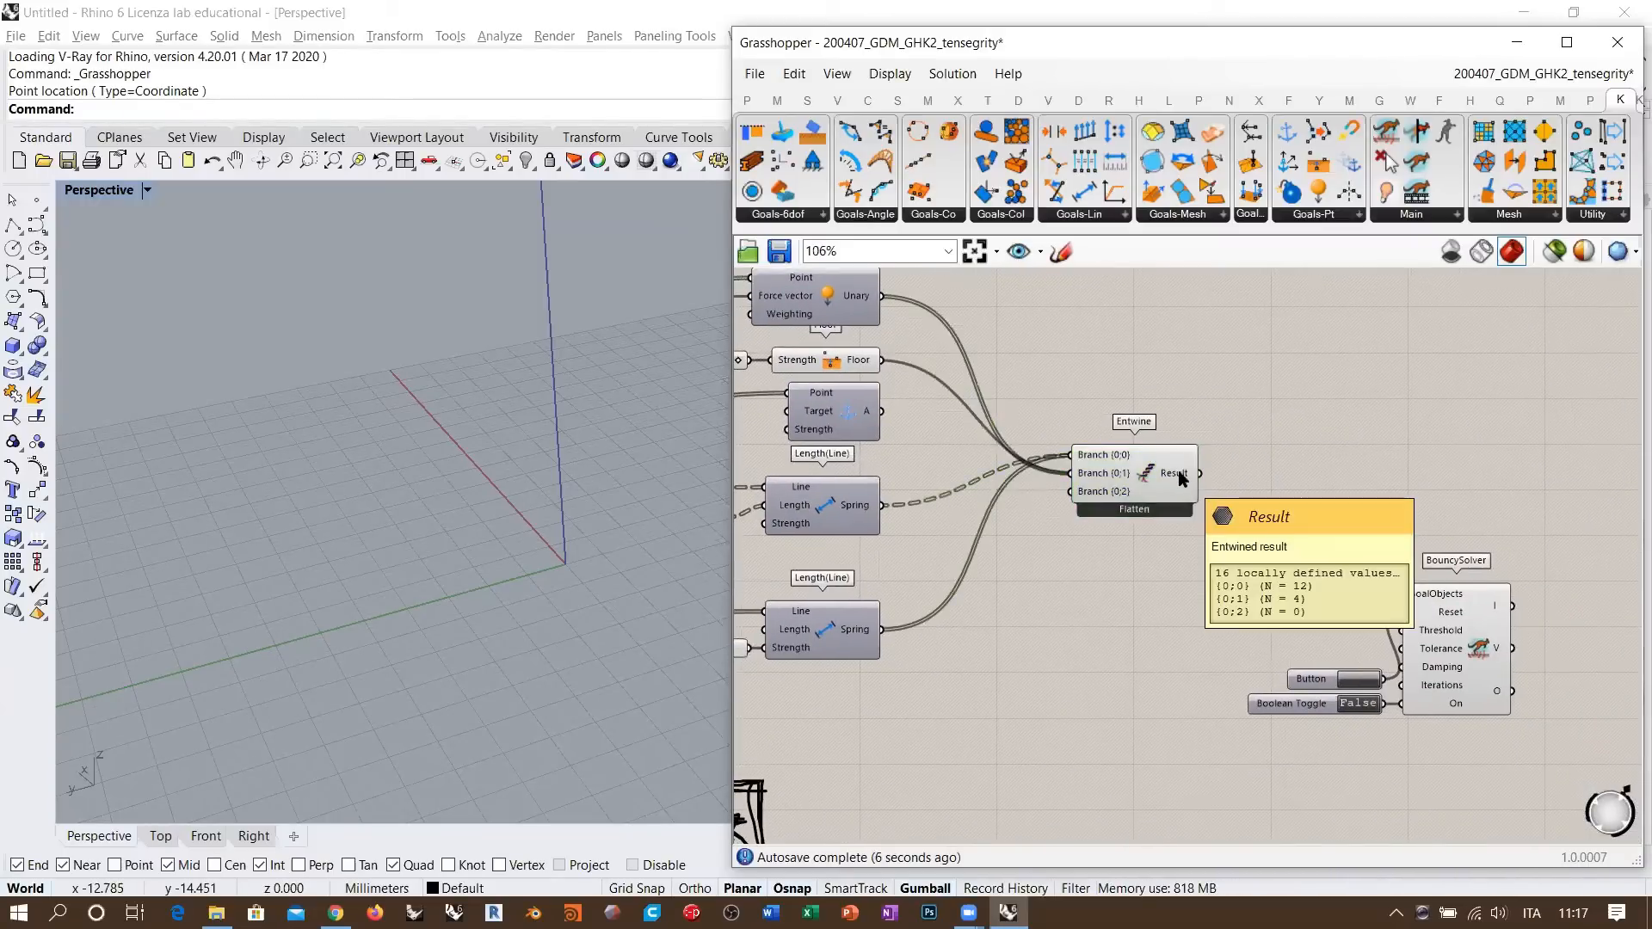
{"action": "scroll", "coordinate": [1180, 477], "scroll_direction": "up", "scroll_amount": 6}
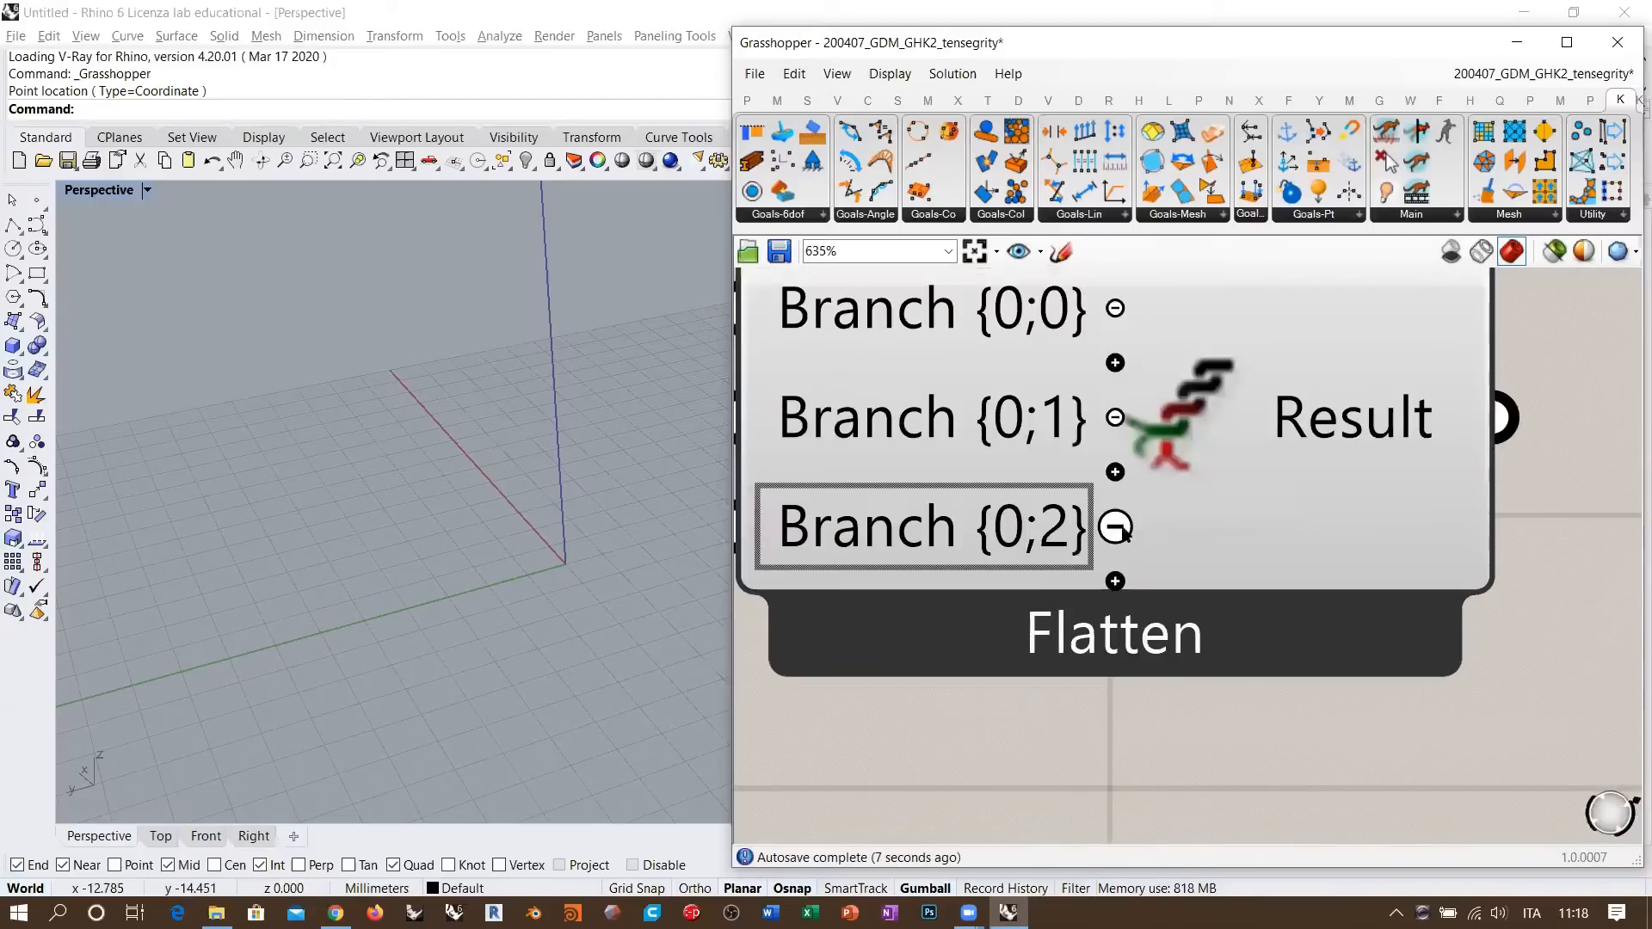
{"action": "left_click", "coordinate": [1116, 526]}
{"action": "scroll", "coordinate": [1235, 447], "scroll_direction": "down", "scroll_amount": 2}
{"action": "mouse_move", "coordinate": [1230, 447]}
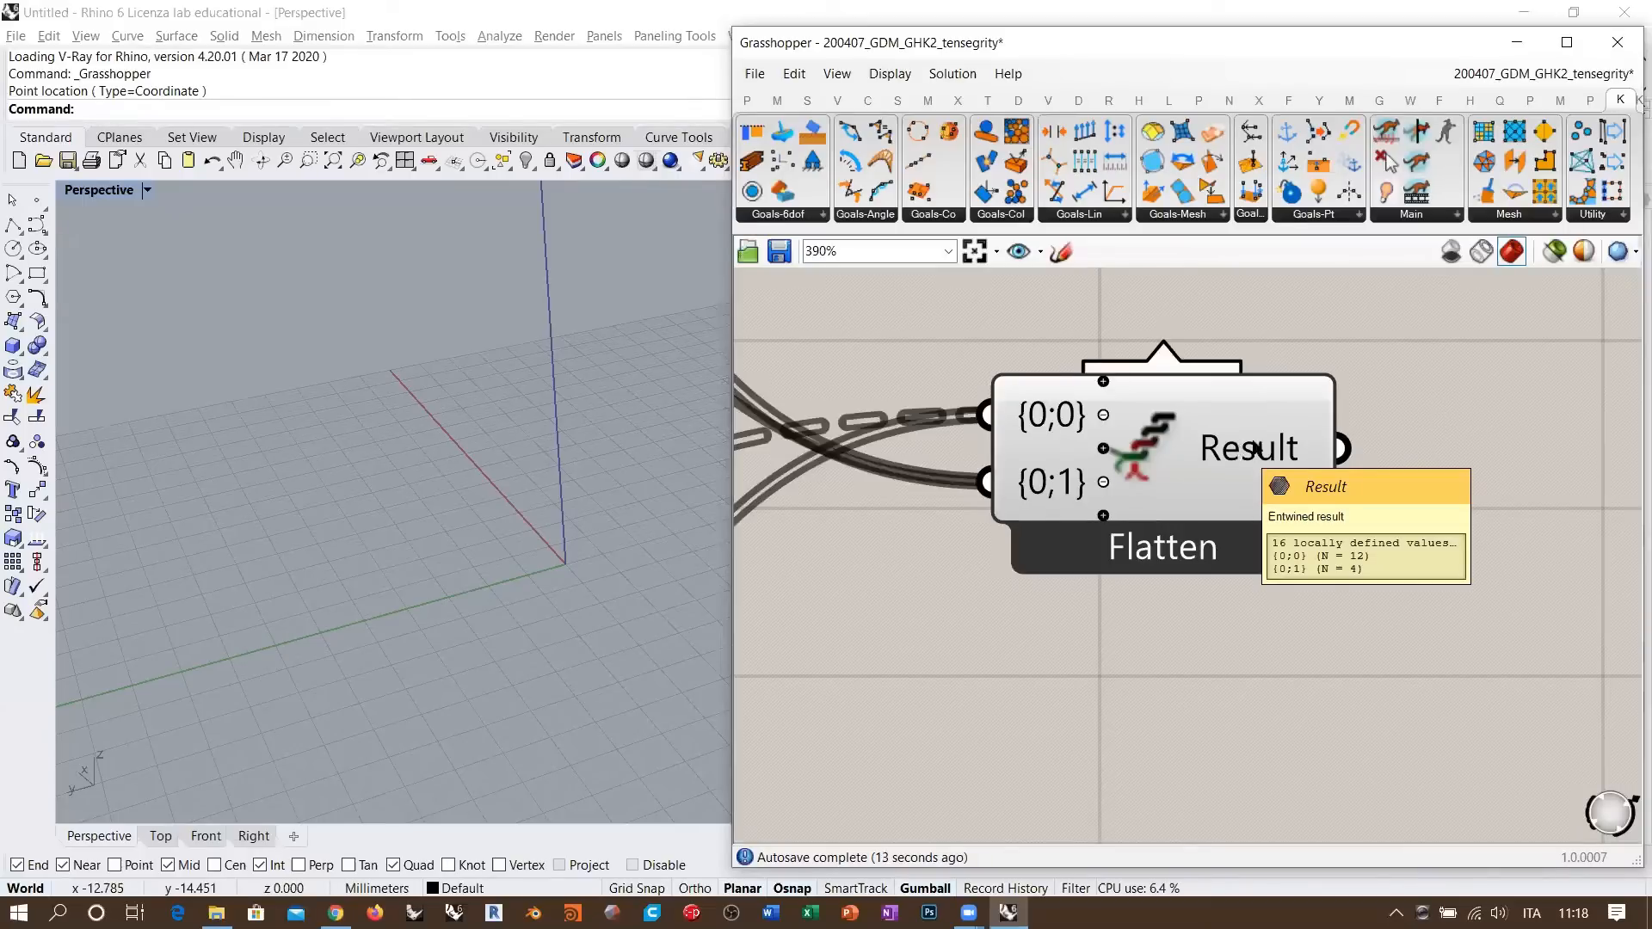
- Connect Entwine's Result to the BouncySolver's GoalObjects and inspect the data structure at that input
{"action": "right_click_drag", "start_coordinate": [1206, 443], "coordinate": [1000, 428]}
{"action": "scroll", "coordinate": [1000, 428], "scroll_direction": "down", "scroll_amount": 2}
{"action": "right_click_drag", "start_coordinate": [1100, 470], "coordinate": [993, 422]}
{"action": "left_click_drag", "start_coordinate": [970, 382], "coordinate": [1421, 654]}
{"action": "scroll", "coordinate": [1305, 428], "scroll_direction": "down", "scroll_amount": 1}
{"action": "right_click_drag", "start_coordinate": [1246, 586], "coordinate": [1225, 560]}
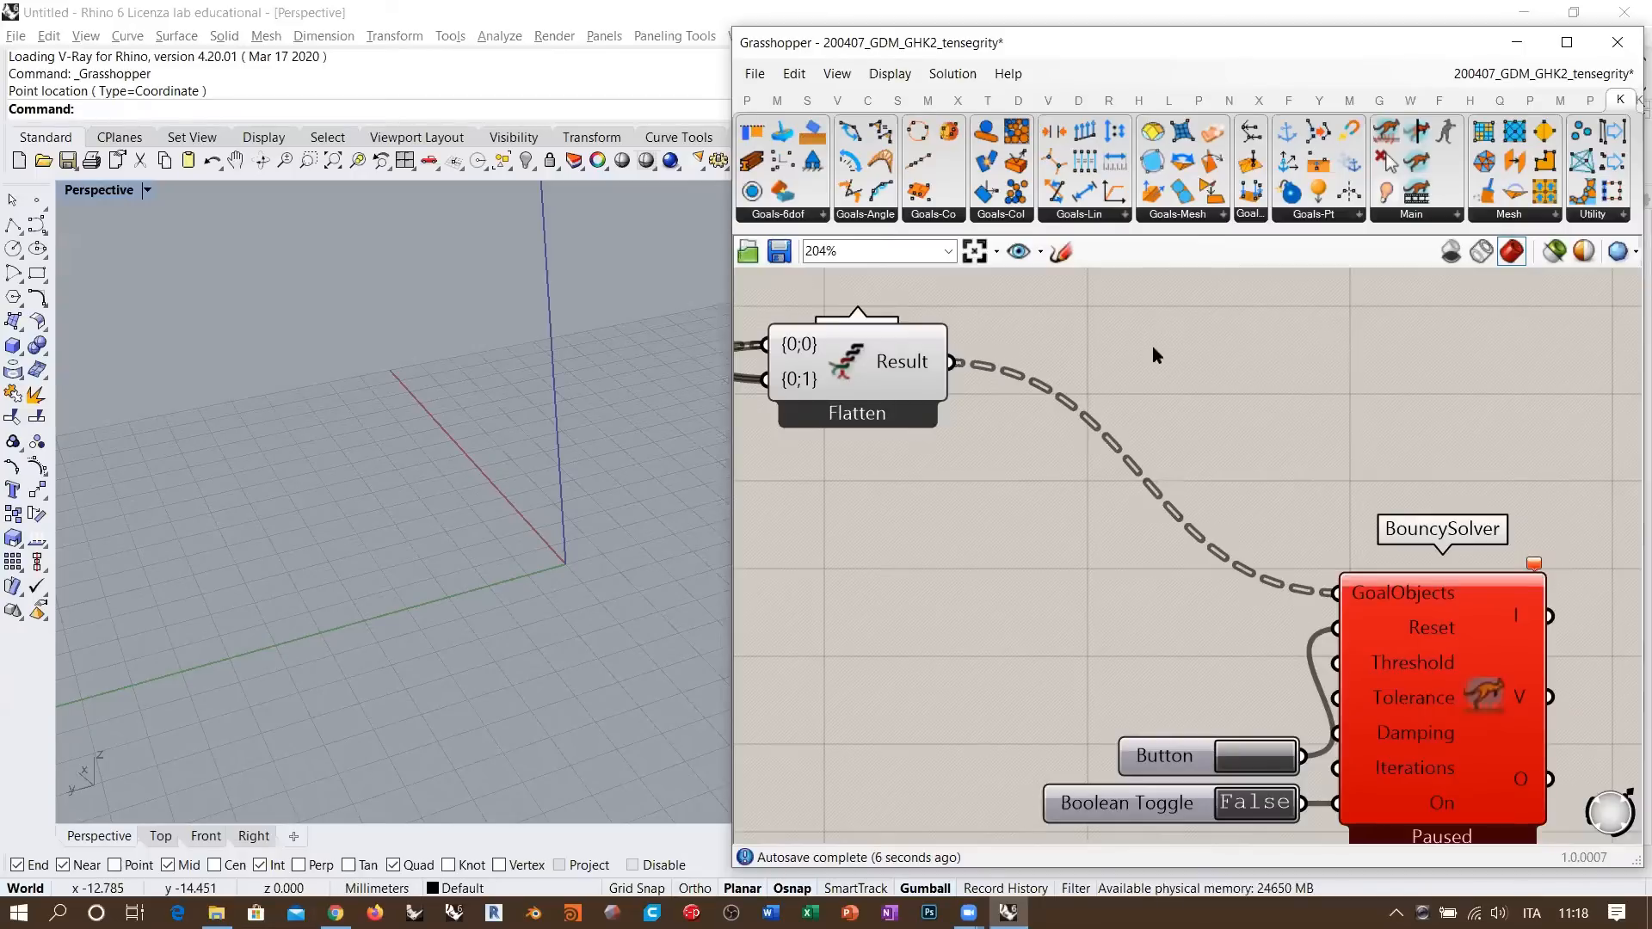
{"action": "right_click_drag", "start_coordinate": [1174, 365], "coordinate": [1191, 392]}
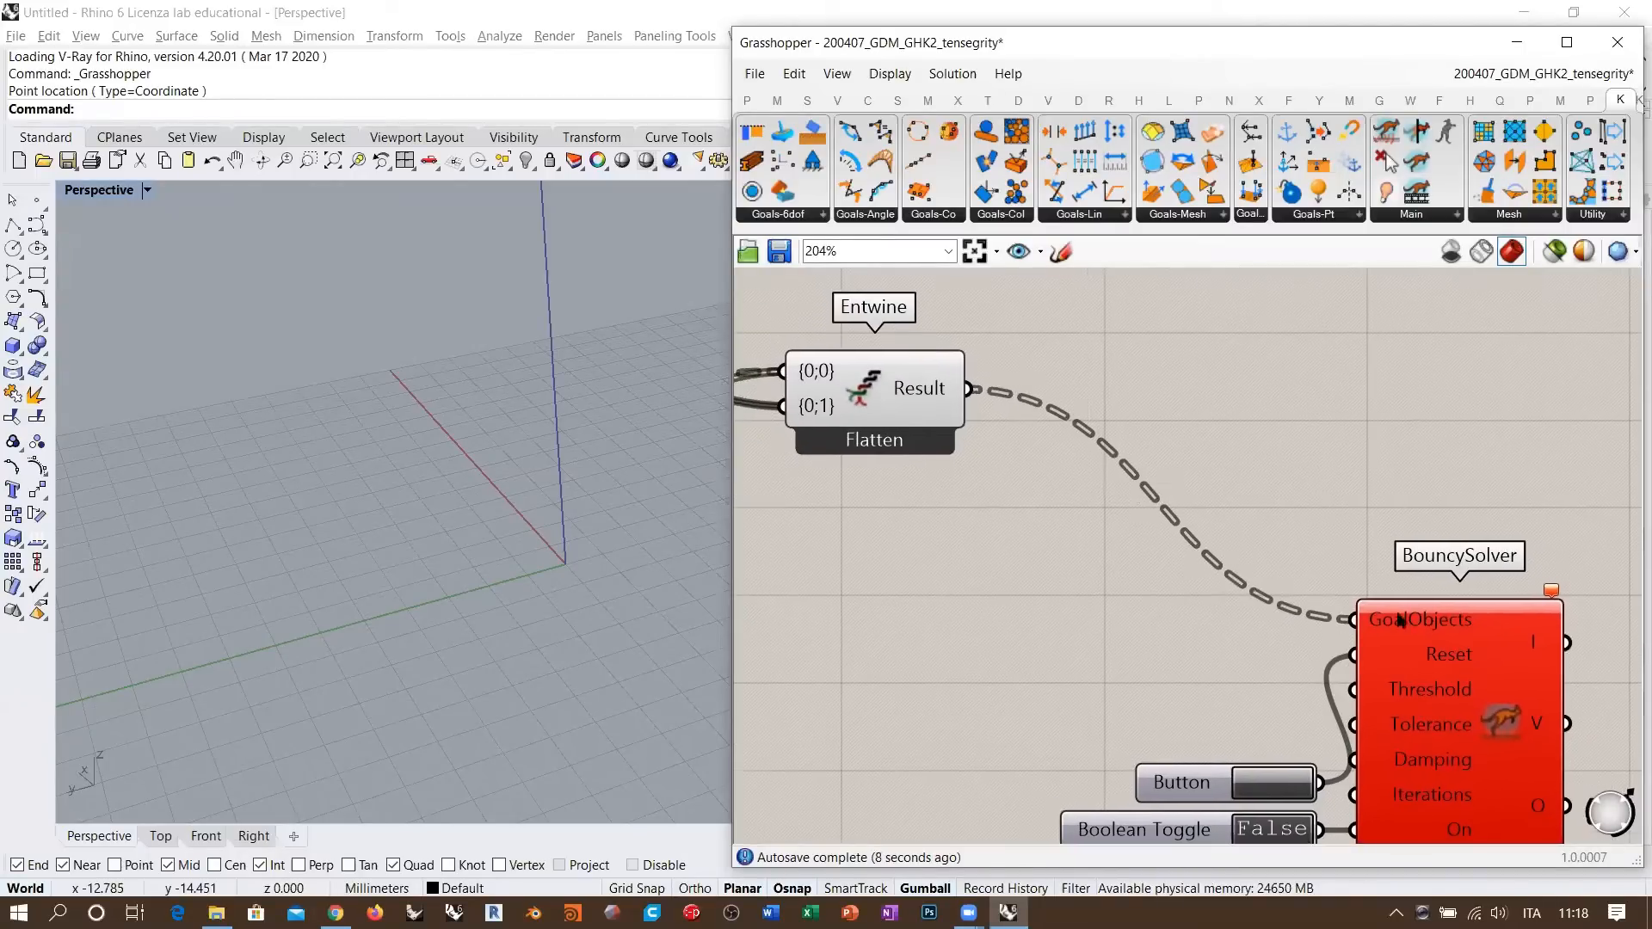
{"action": "mouse_move", "coordinate": [1412, 622]}
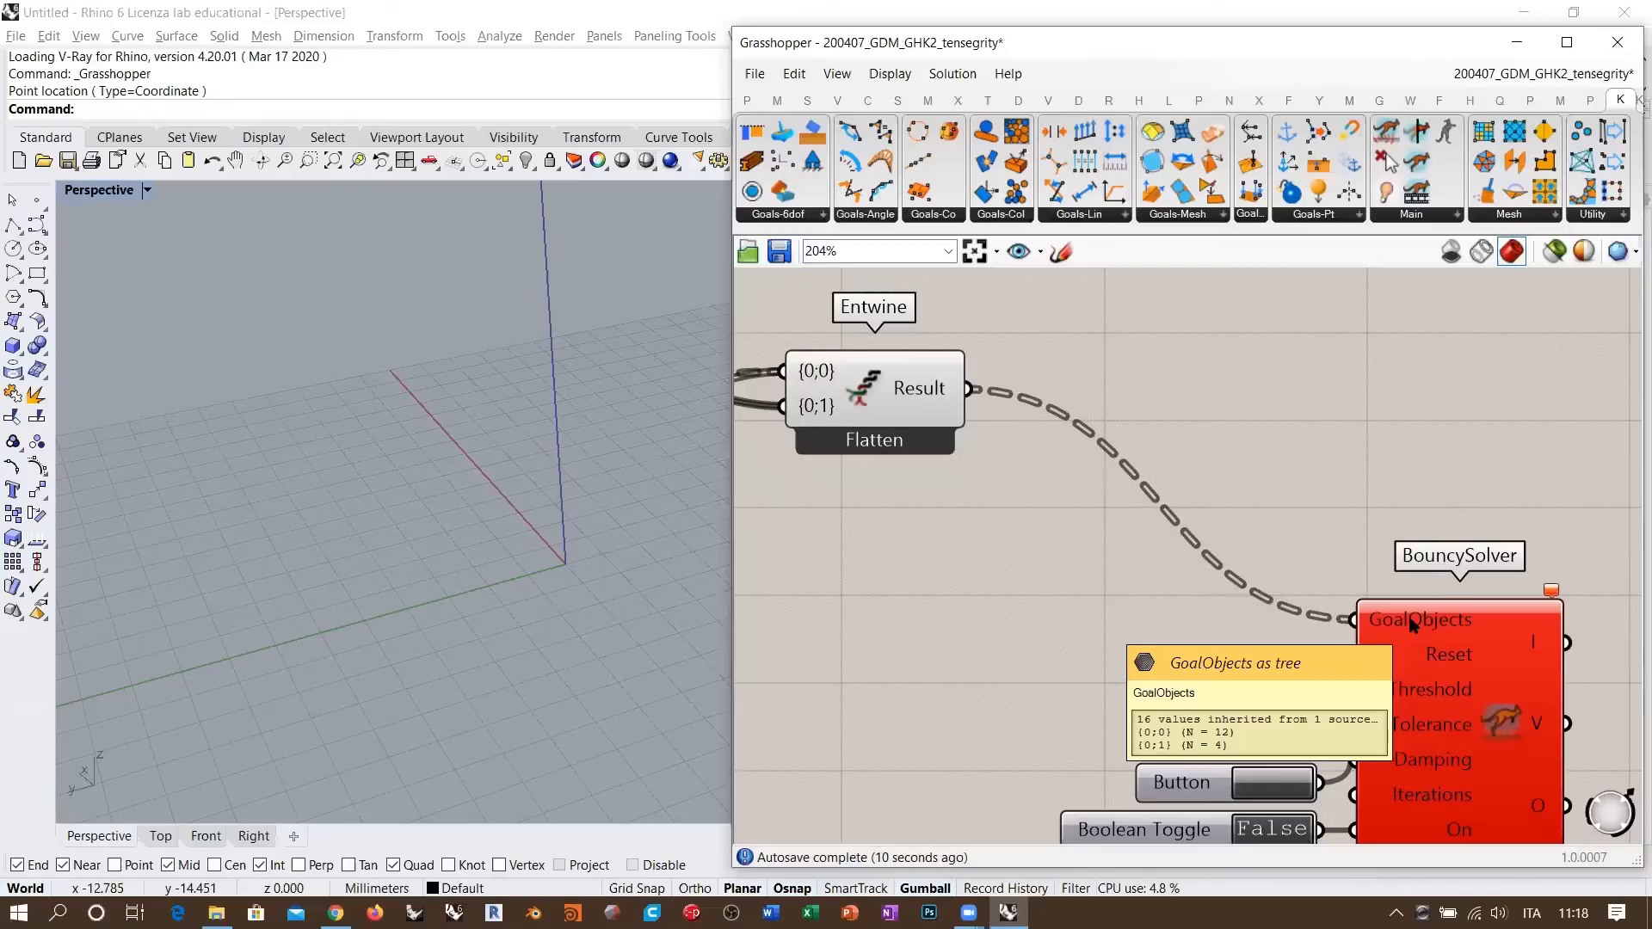
{"action": "right_click_drag", "start_coordinate": [1340, 396], "coordinate": [1350, 402]}
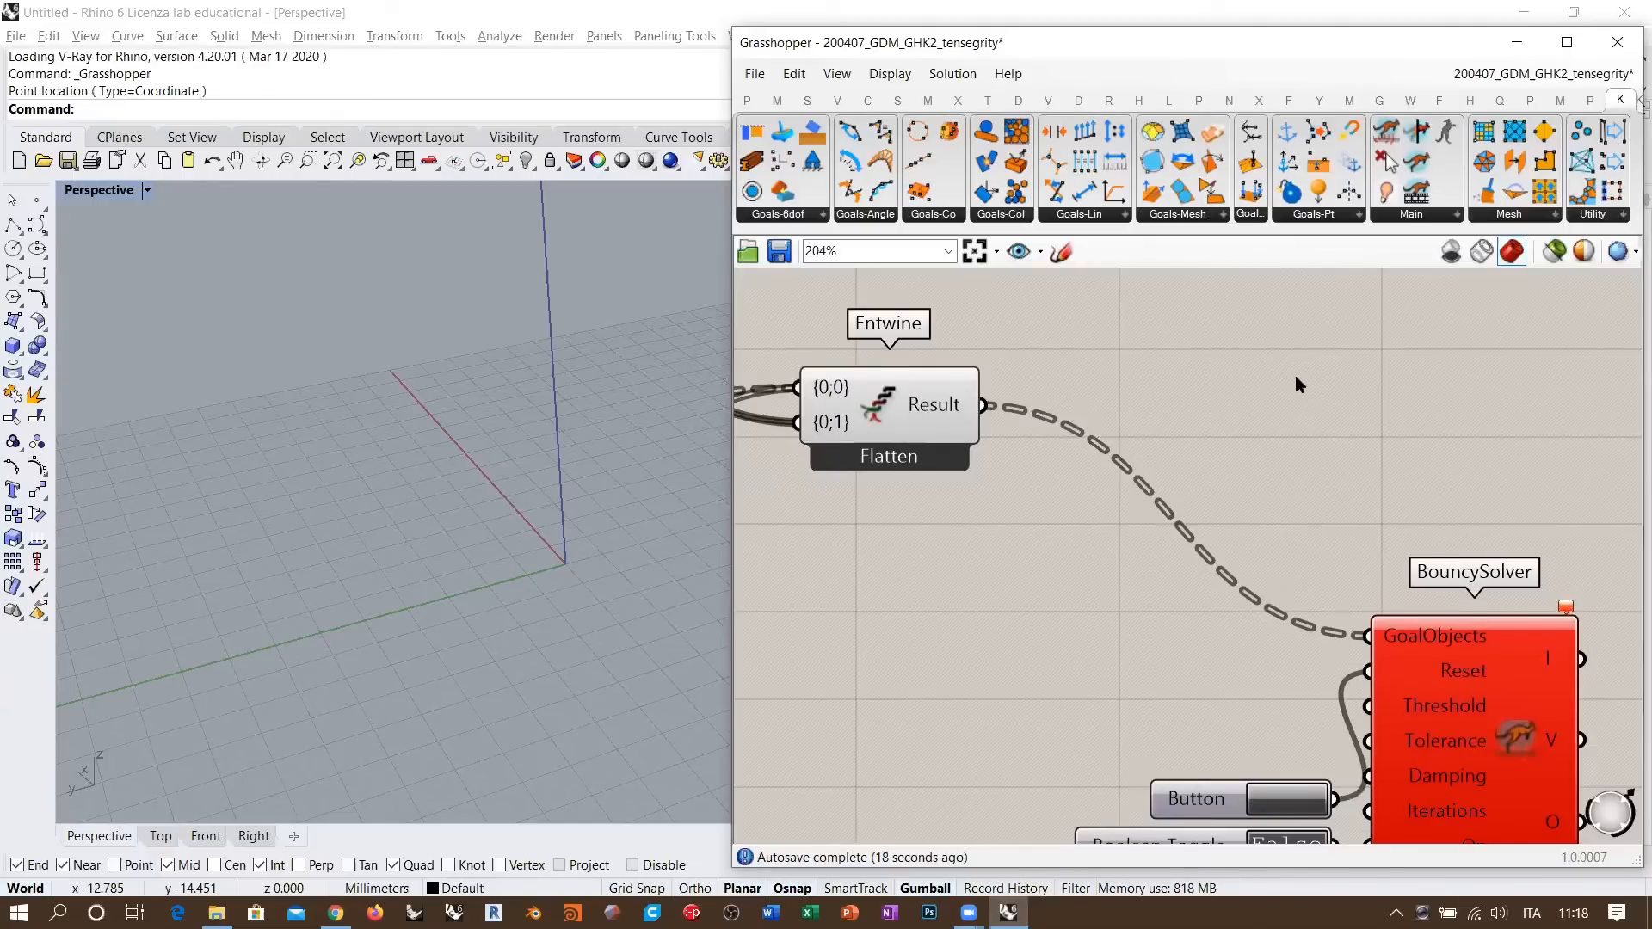
- Add a Merge component below Entwine and flatten its Result output
{"action": "double_click", "coordinate": [1065, 577]}
{"action": "type", "text": "merge"}
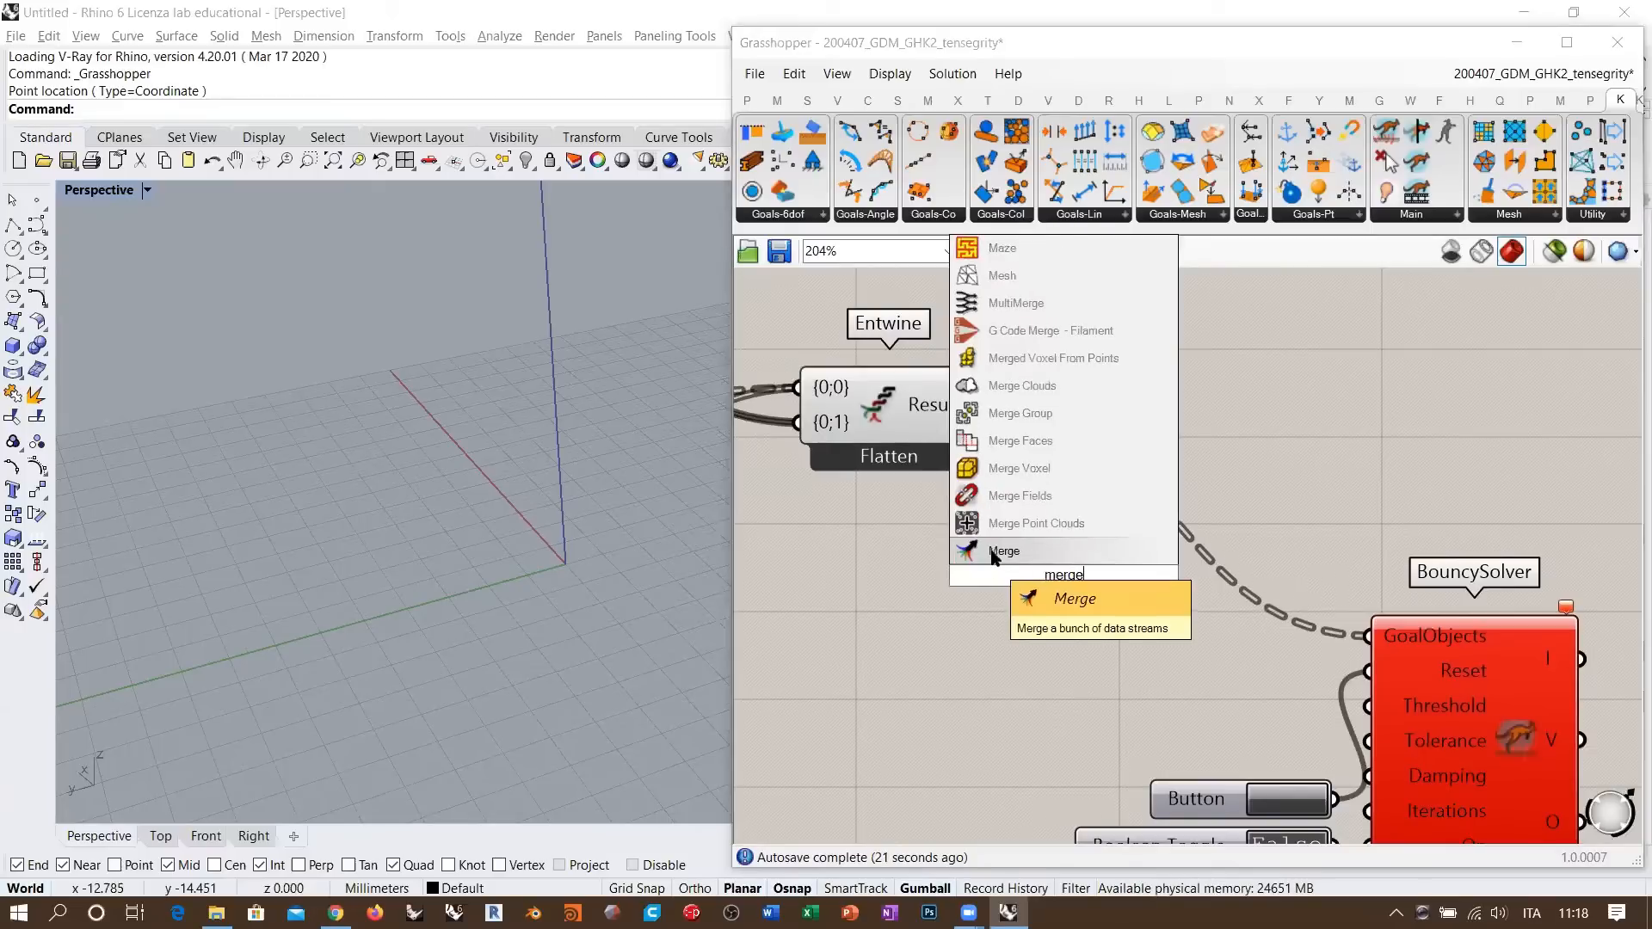
{"action": "left_click", "coordinate": [992, 550]}
{"action": "left_click_drag", "start_coordinate": [1062, 594], "coordinate": [969, 635]}
{"action": "right_click_drag", "start_coordinate": [971, 538], "coordinate": [1006, 484]}
{"action": "scroll", "coordinate": [1007, 484], "scroll_direction": "up", "scroll_amount": 3}
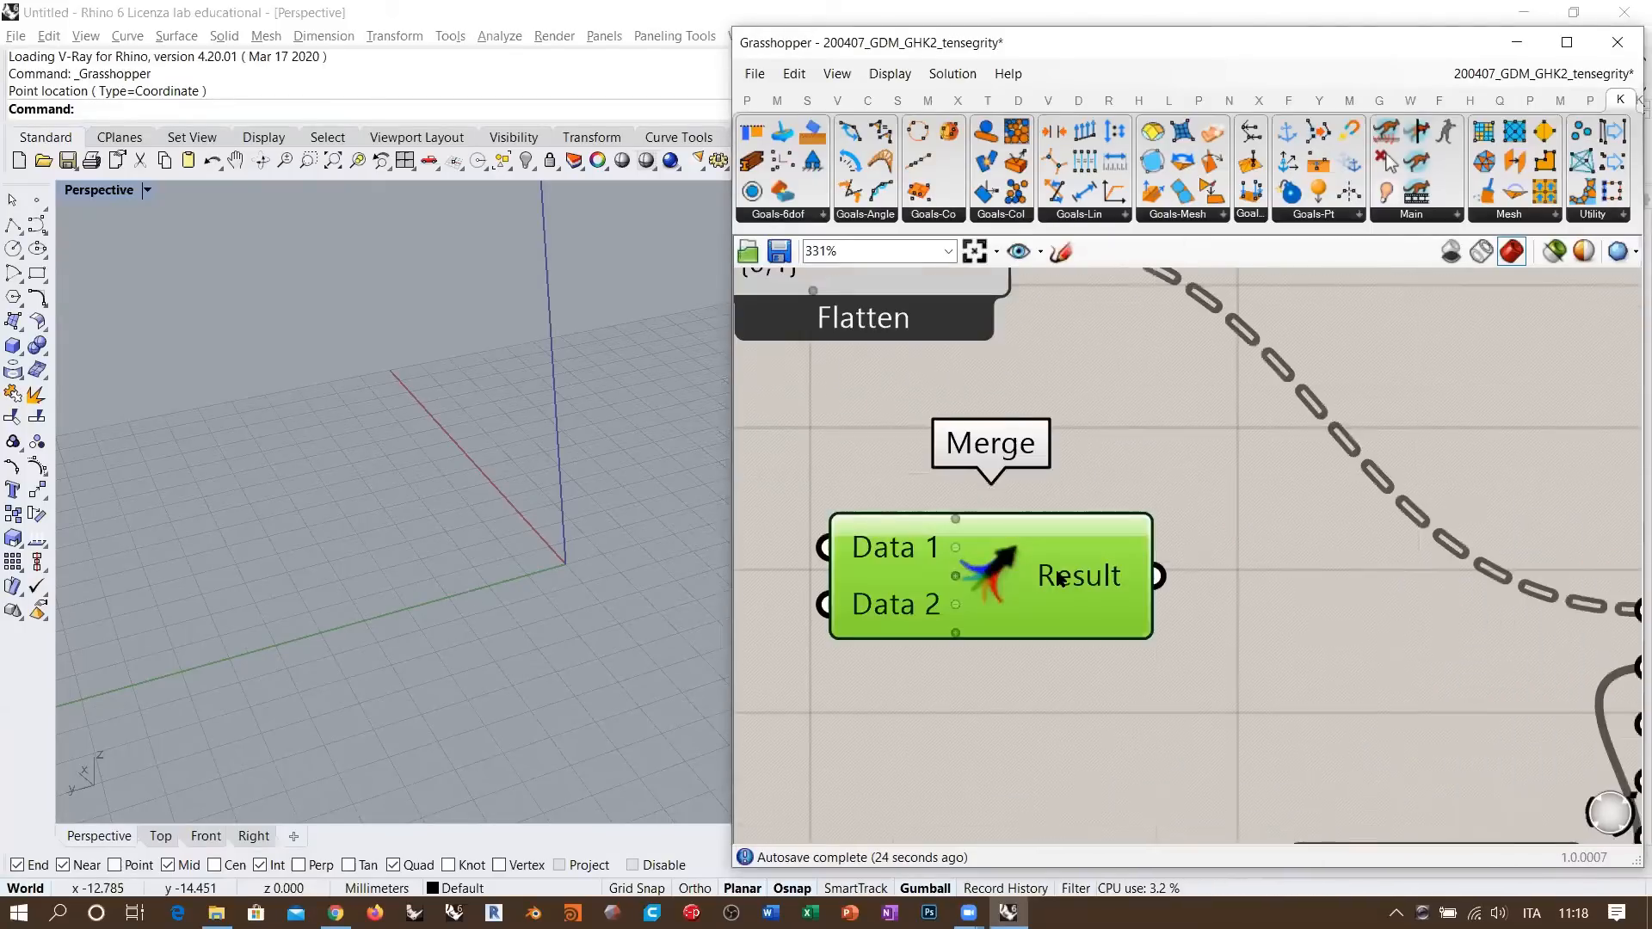
{"action": "right_click", "coordinate": [1059, 571]}
{"action": "left_click", "coordinate": [1114, 652]}
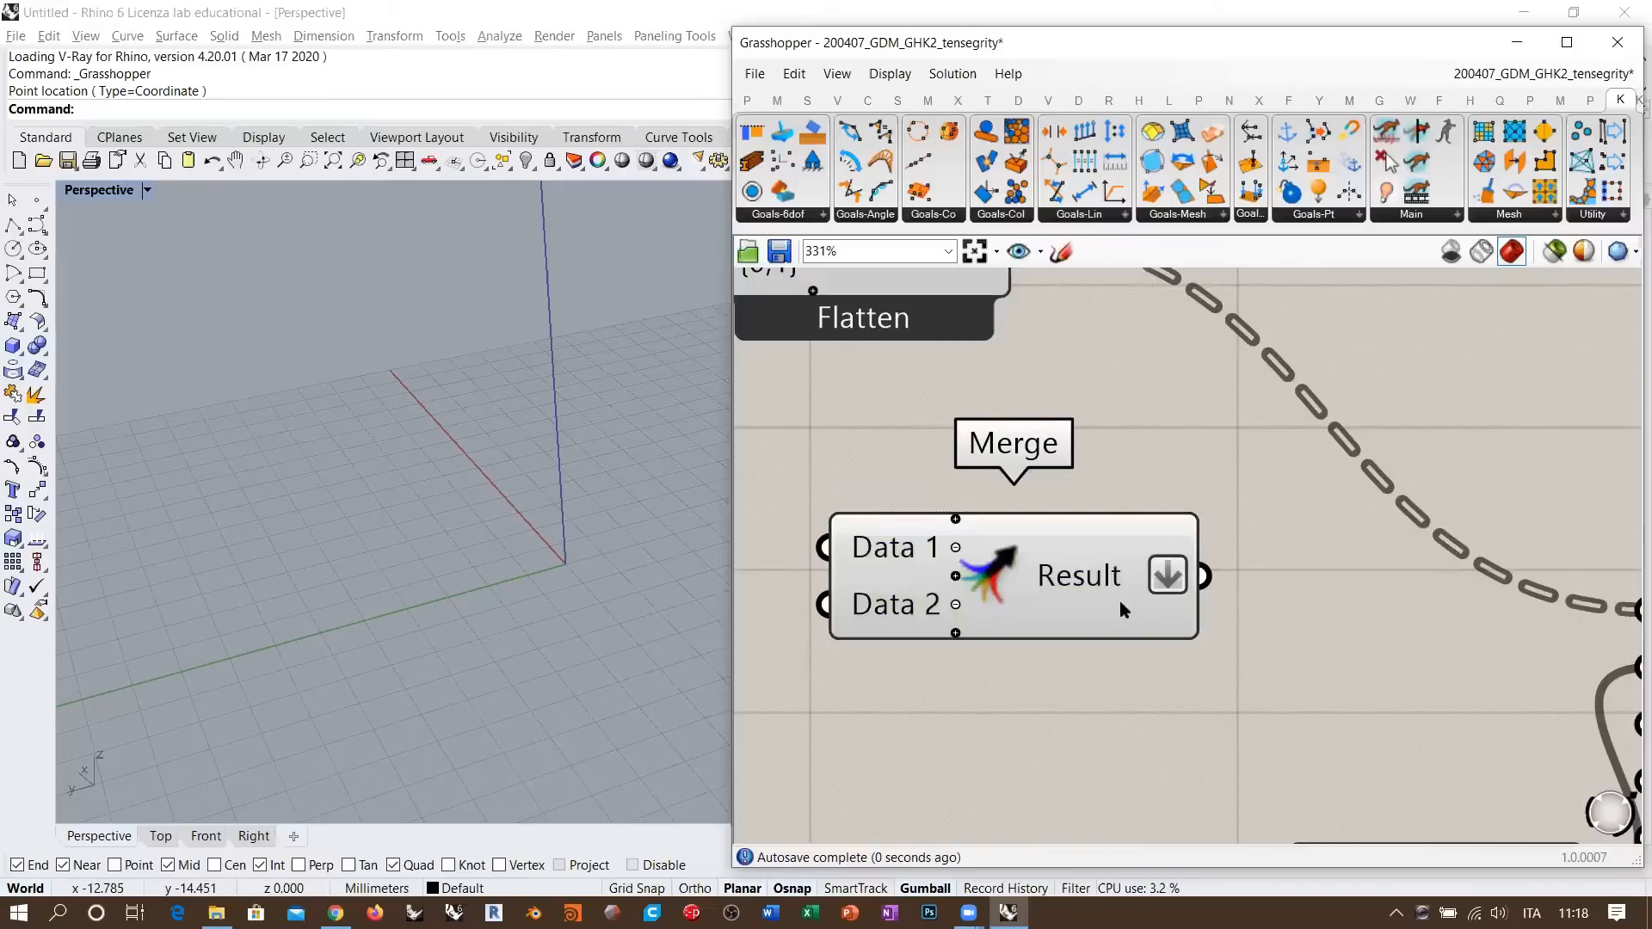
- Expand the Merge component to four inputs, D1 to D4, and delete it from the canvas
{"action": "scroll", "coordinate": [1239, 566], "scroll_direction": "down", "scroll_amount": 2}
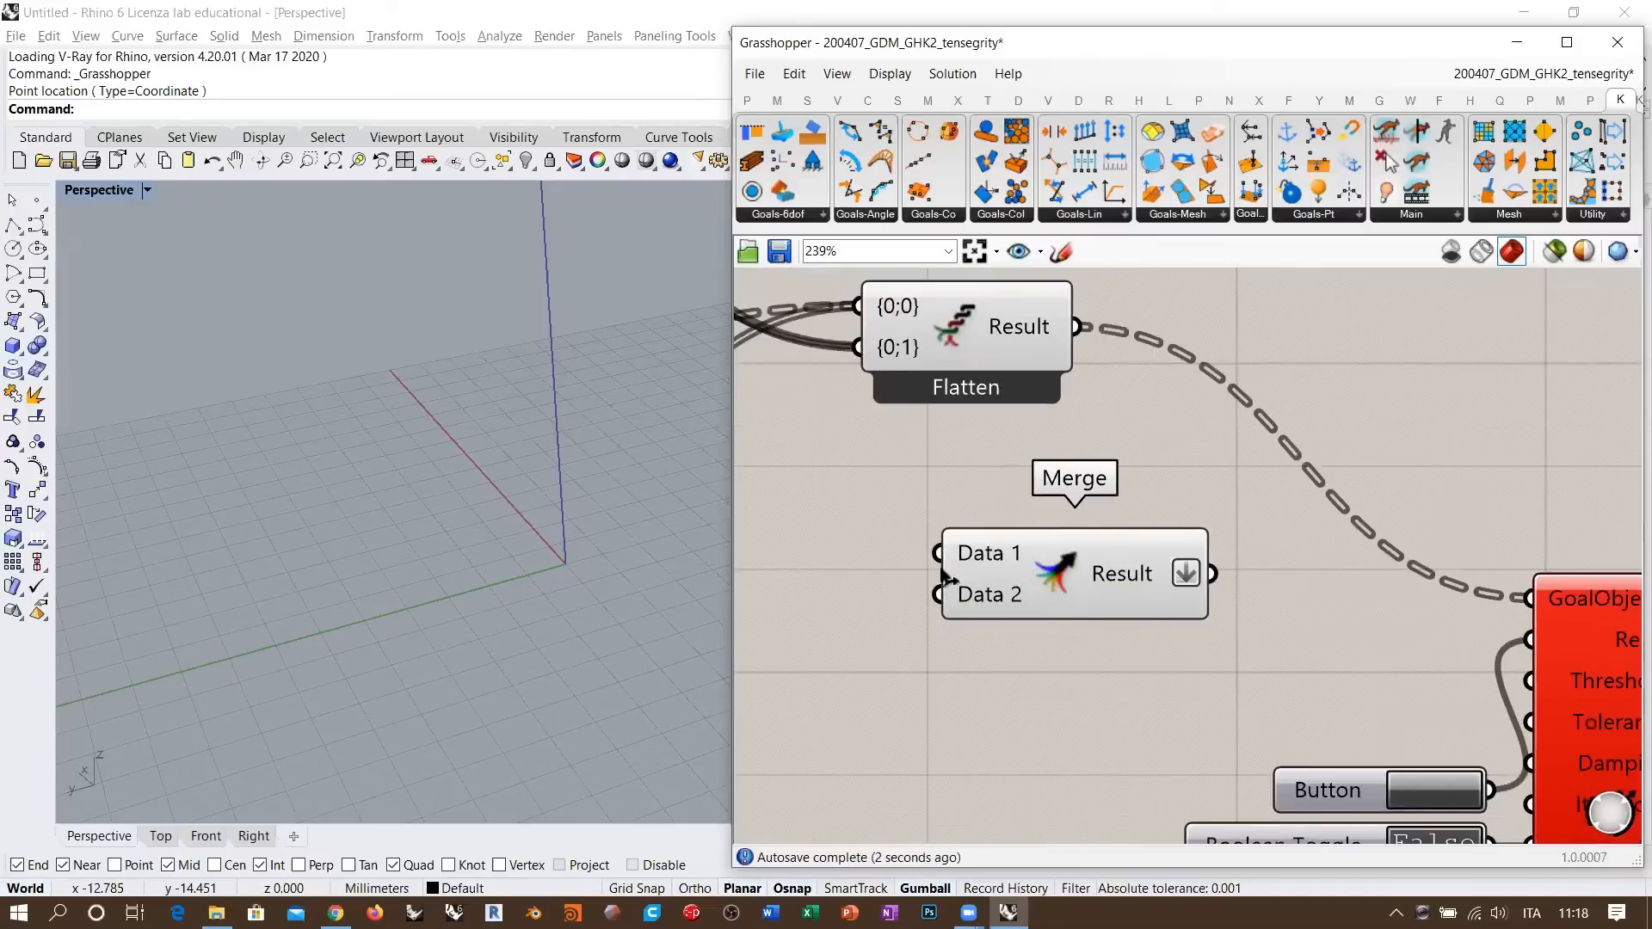
{"action": "scroll", "coordinate": [1015, 593], "scroll_direction": "up", "scroll_amount": 5}
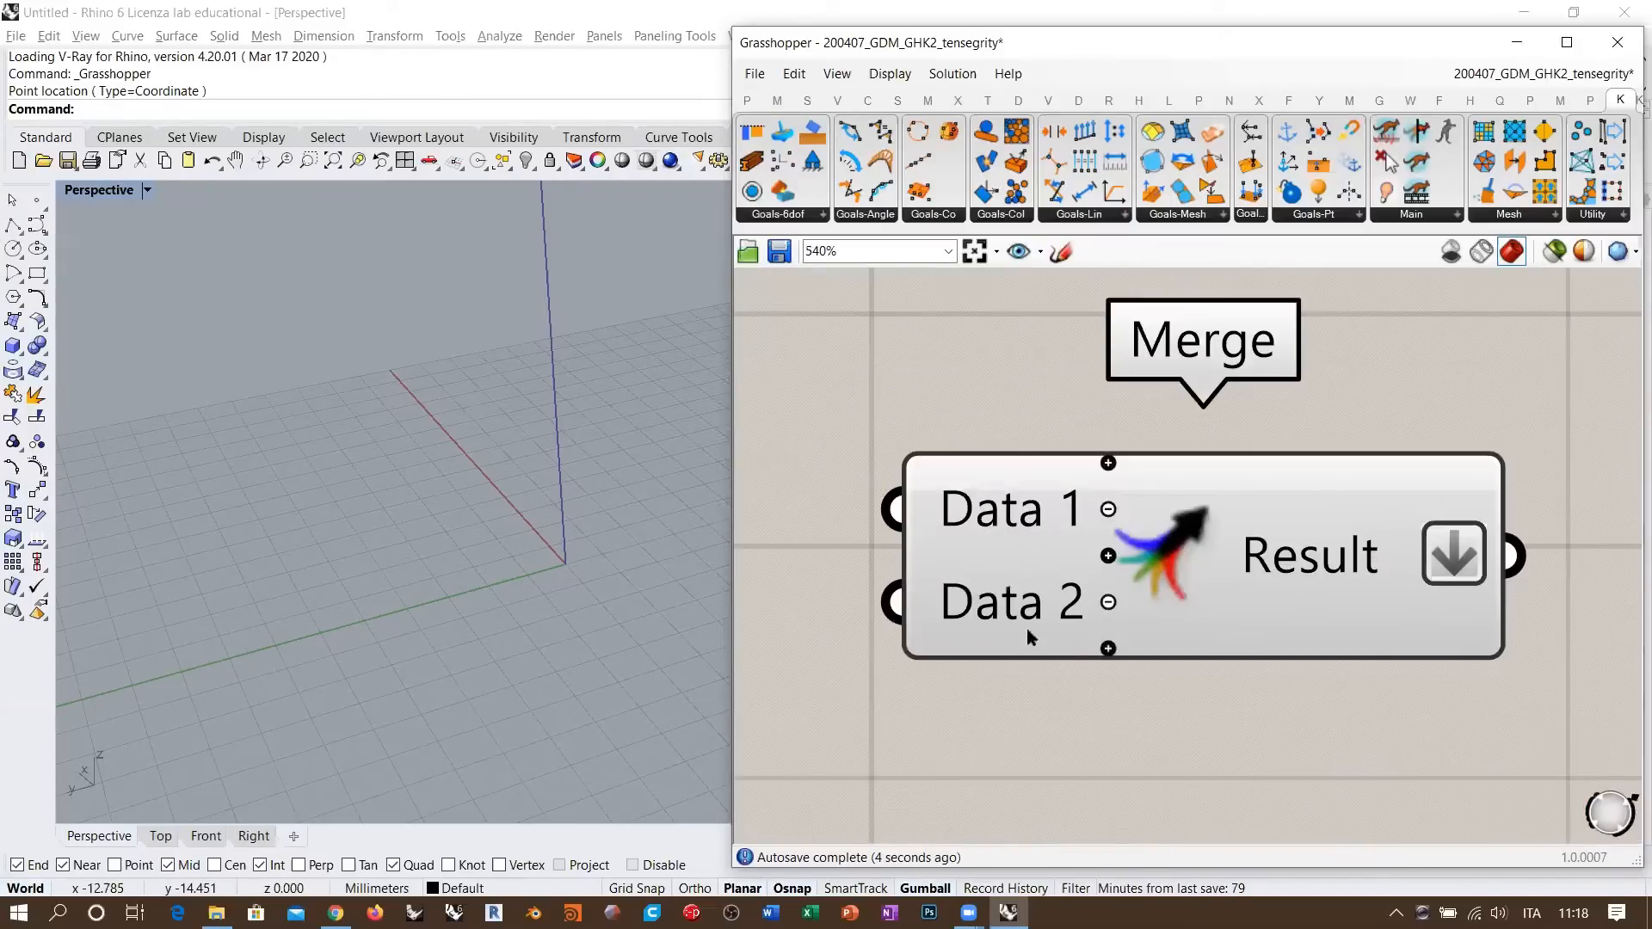
{"action": "left_click", "coordinate": [1108, 648]}
{"action": "left_click", "coordinate": [1109, 692]}
{"action": "scroll", "coordinate": [1103, 724], "scroll_direction": "down", "scroll_amount": 4}
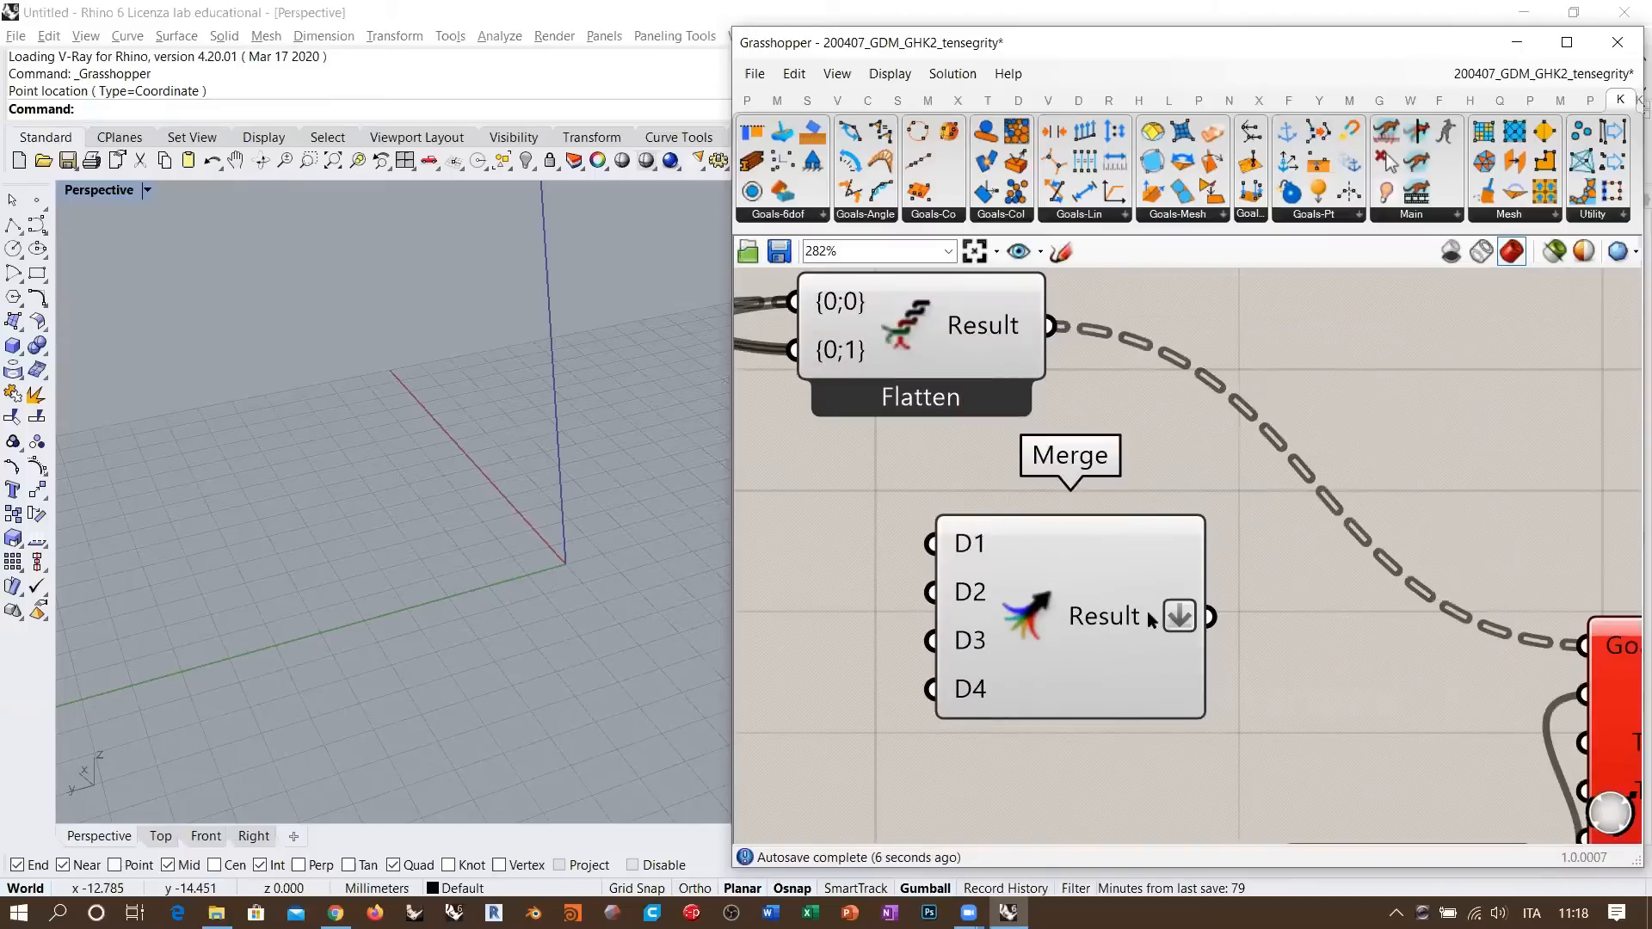
{"action": "left_click_drag", "start_coordinate": [1208, 618], "coordinate": [1400, 656]}
{"action": "right_click_drag", "start_coordinate": [1231, 518], "coordinate": [1142, 517]}
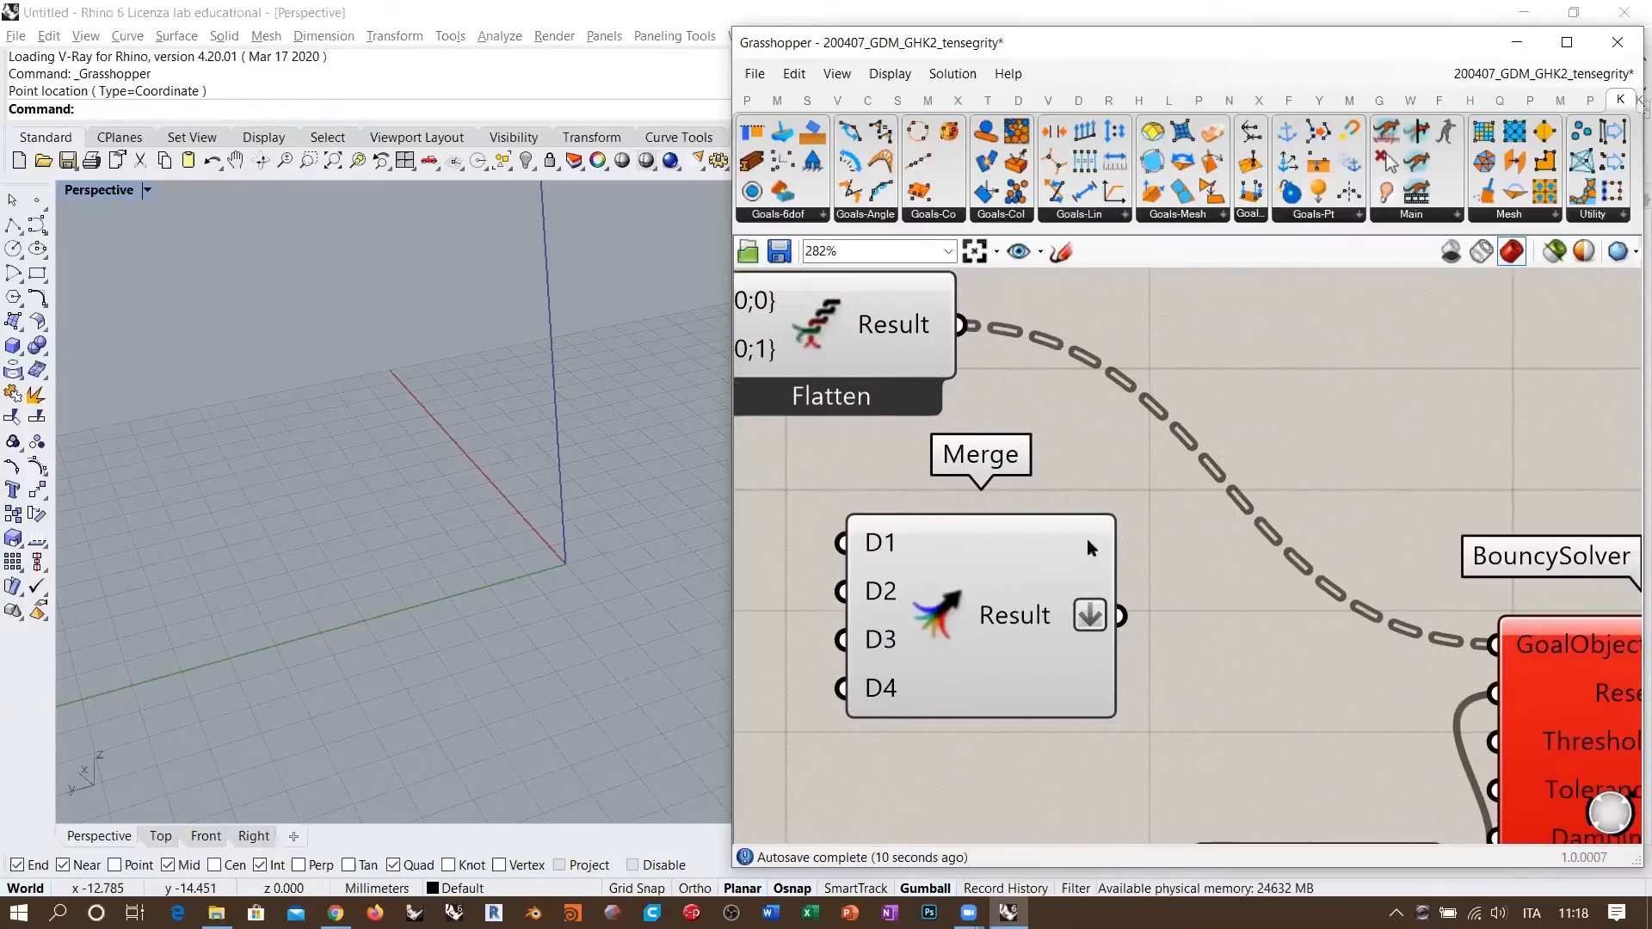
{"action": "left_click", "coordinate": [995, 619]}
{"action": "key", "text": "Delete"}
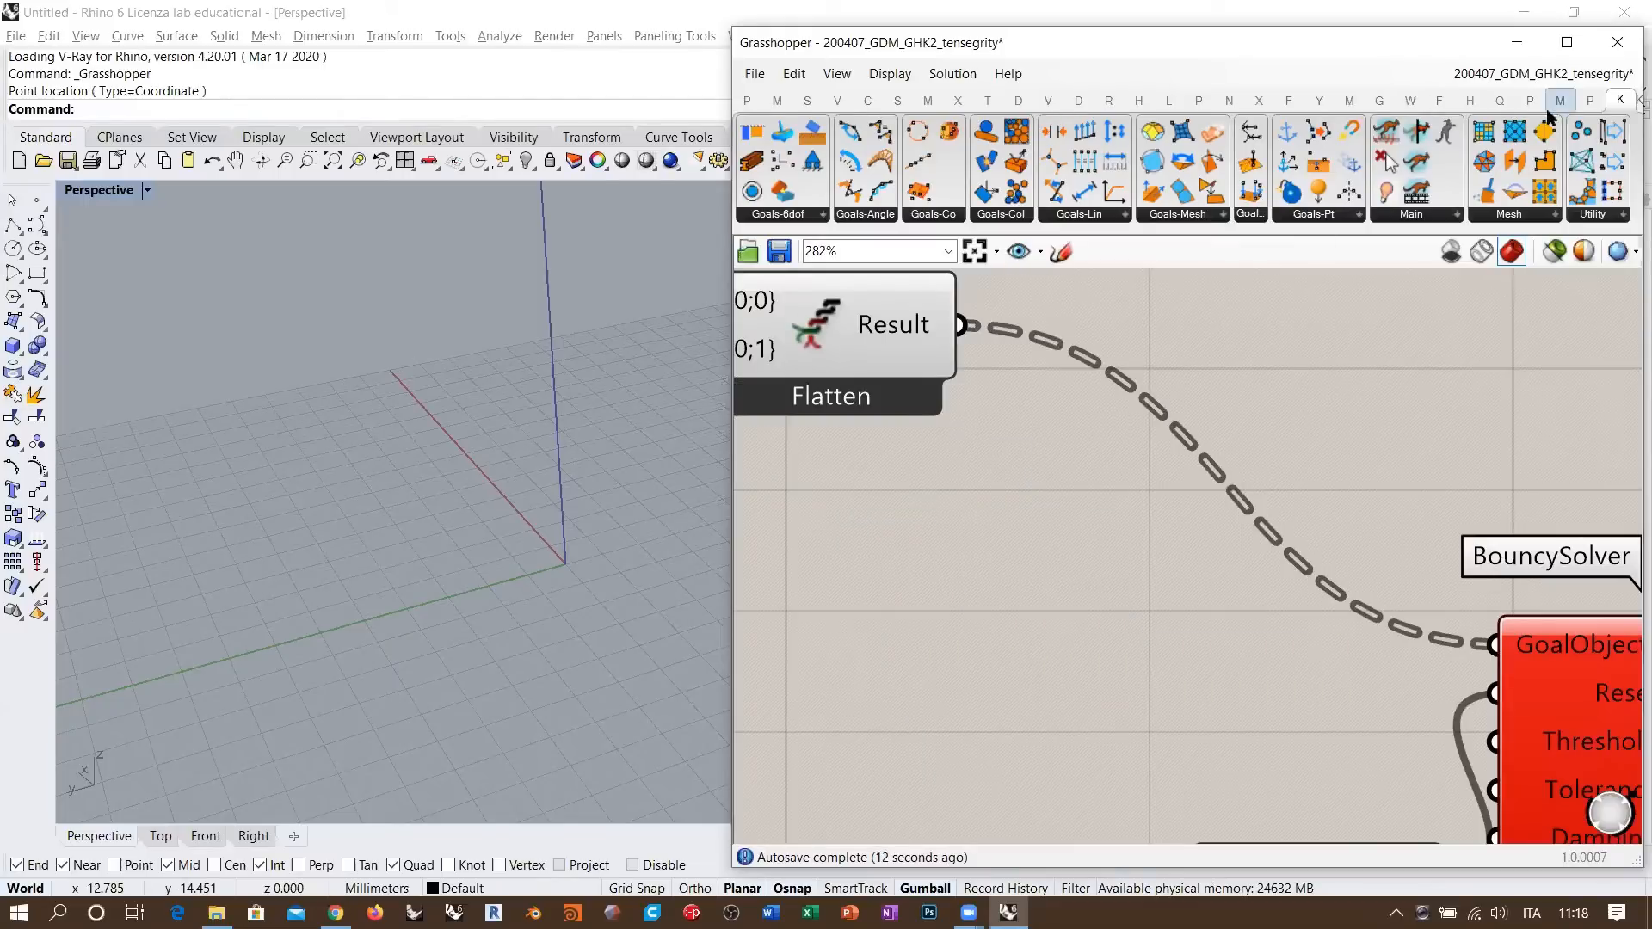
- Place a KangarooPhysics component for comparison, inspect its Force objects input, and delete it
{"action": "left_click", "coordinate": [1633, 101]}
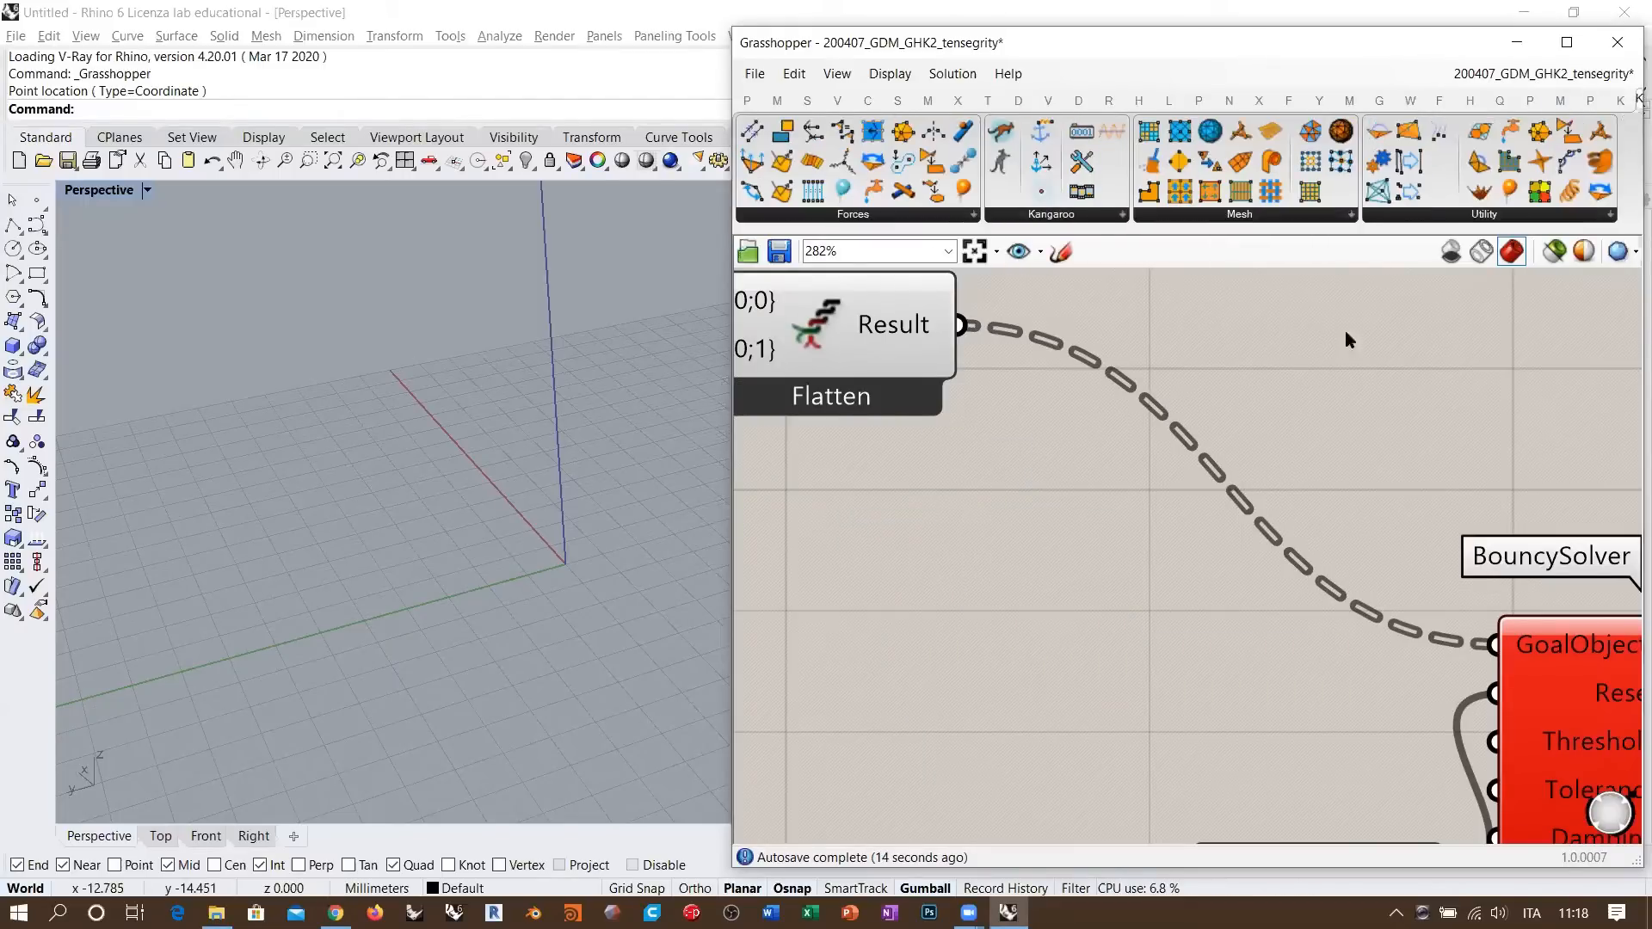
{"action": "left_click_drag", "start_coordinate": [1001, 131], "coordinate": [1082, 641]}
{"action": "right_click_drag", "start_coordinate": [1167, 441], "coordinate": [1316, 409]}
{"action": "left_click_drag", "start_coordinate": [1240, 563], "coordinate": [1199, 601]}
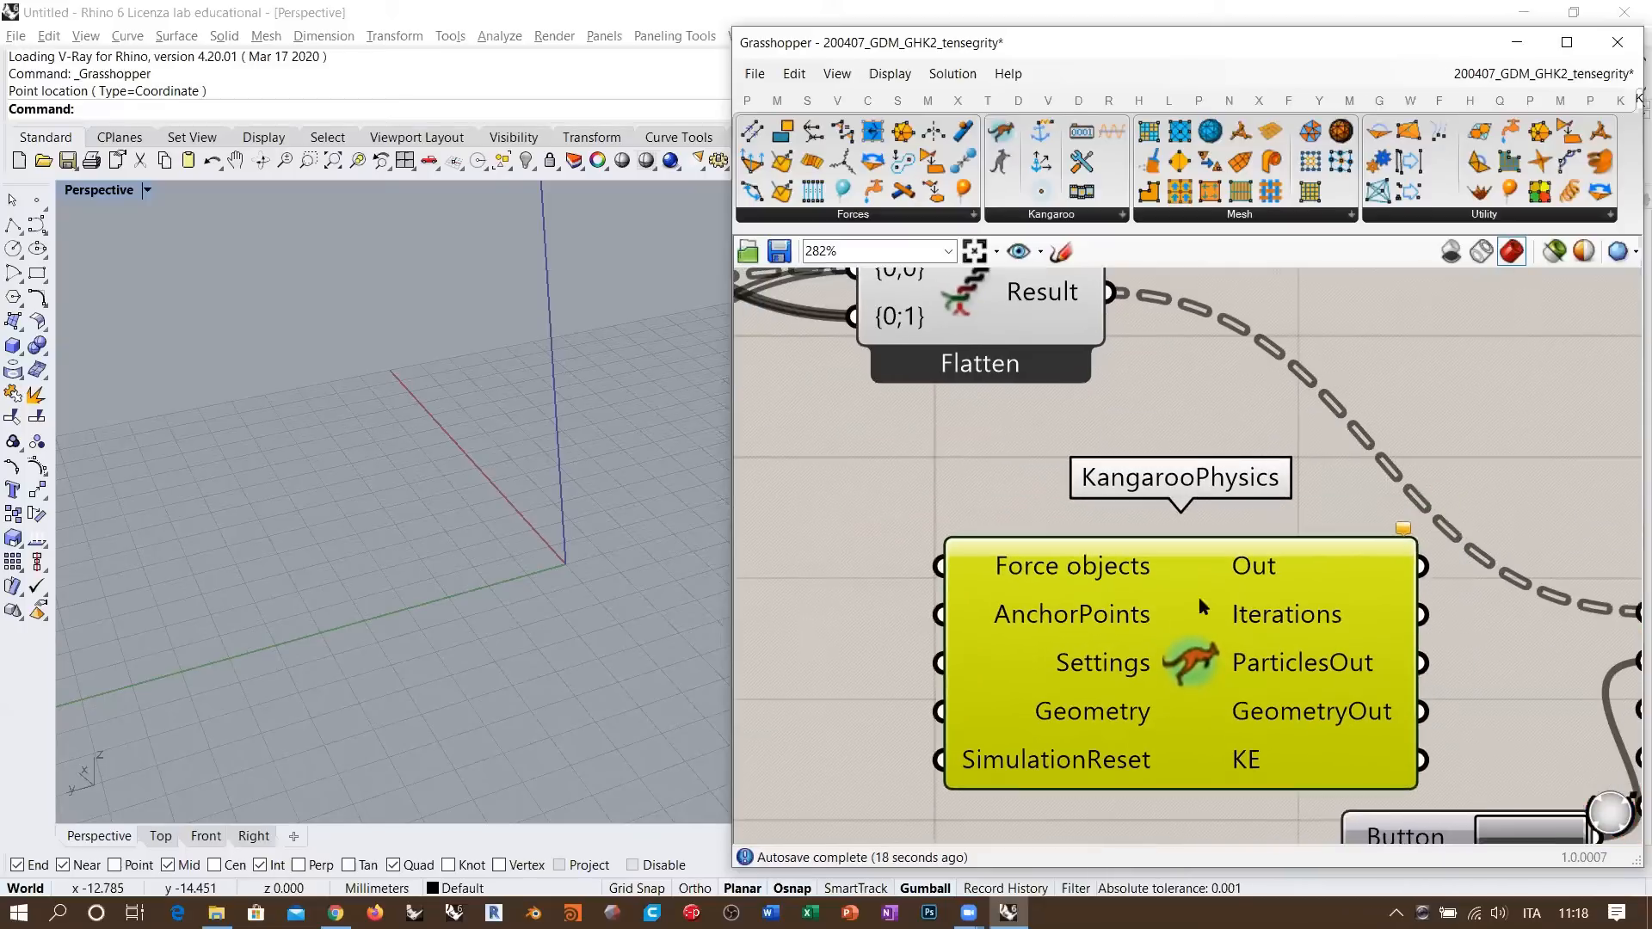
{"action": "left_click", "coordinate": [1040, 516]}
{"action": "mouse_move", "coordinate": [1041, 572]}
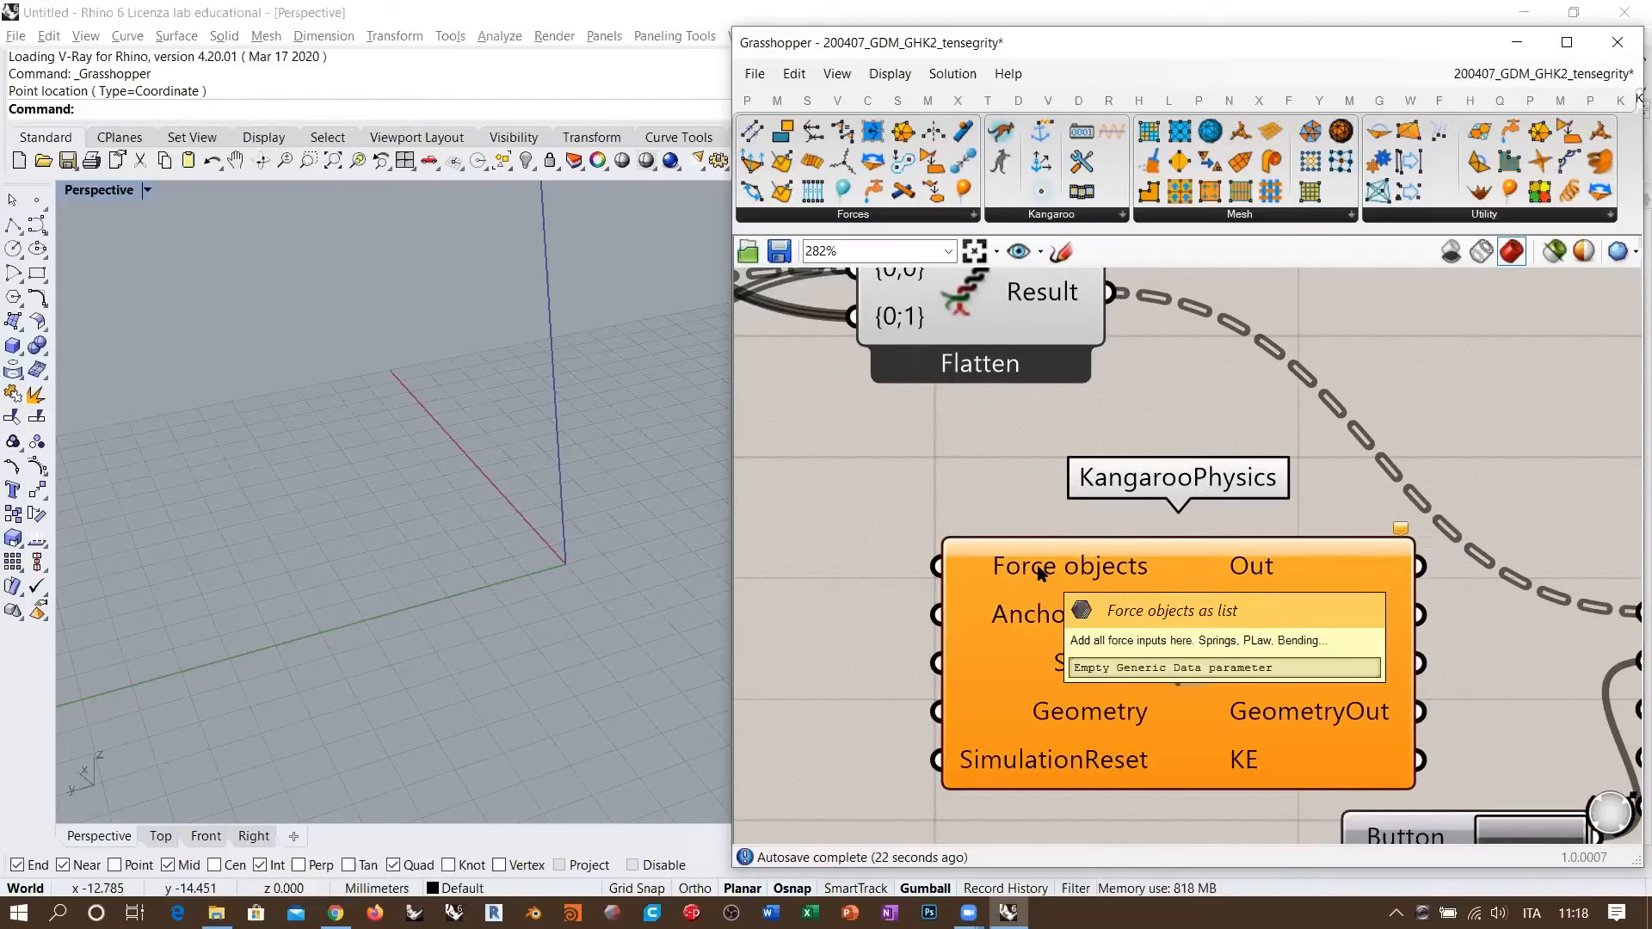
{"action": "left_click", "coordinate": [1194, 659]}
{"action": "key", "text": "Delete"}
- Examine the data tree that Entwine passes to the BouncySolver's GoalObjects input
{"action": "right_click_drag", "start_coordinate": [1293, 469], "coordinate": [1124, 483]}
{"action": "scroll", "coordinate": [1123, 482], "scroll_direction": "down", "scroll_amount": 2}
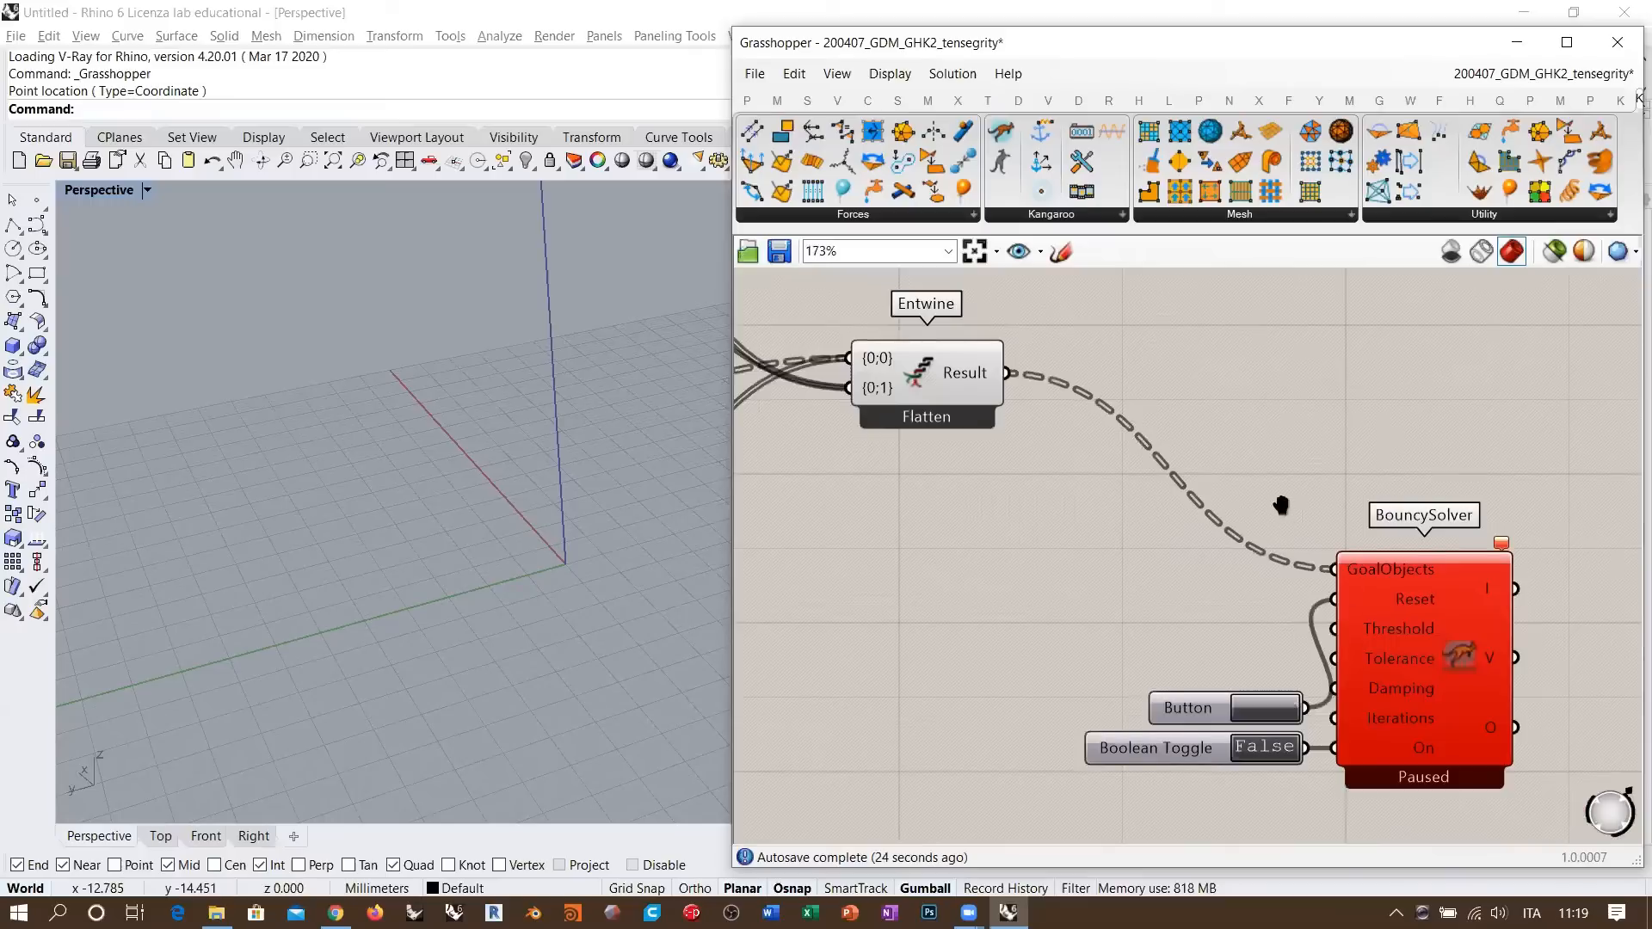
{"action": "right_click_drag", "start_coordinate": [1281, 506], "coordinate": [1344, 521]}
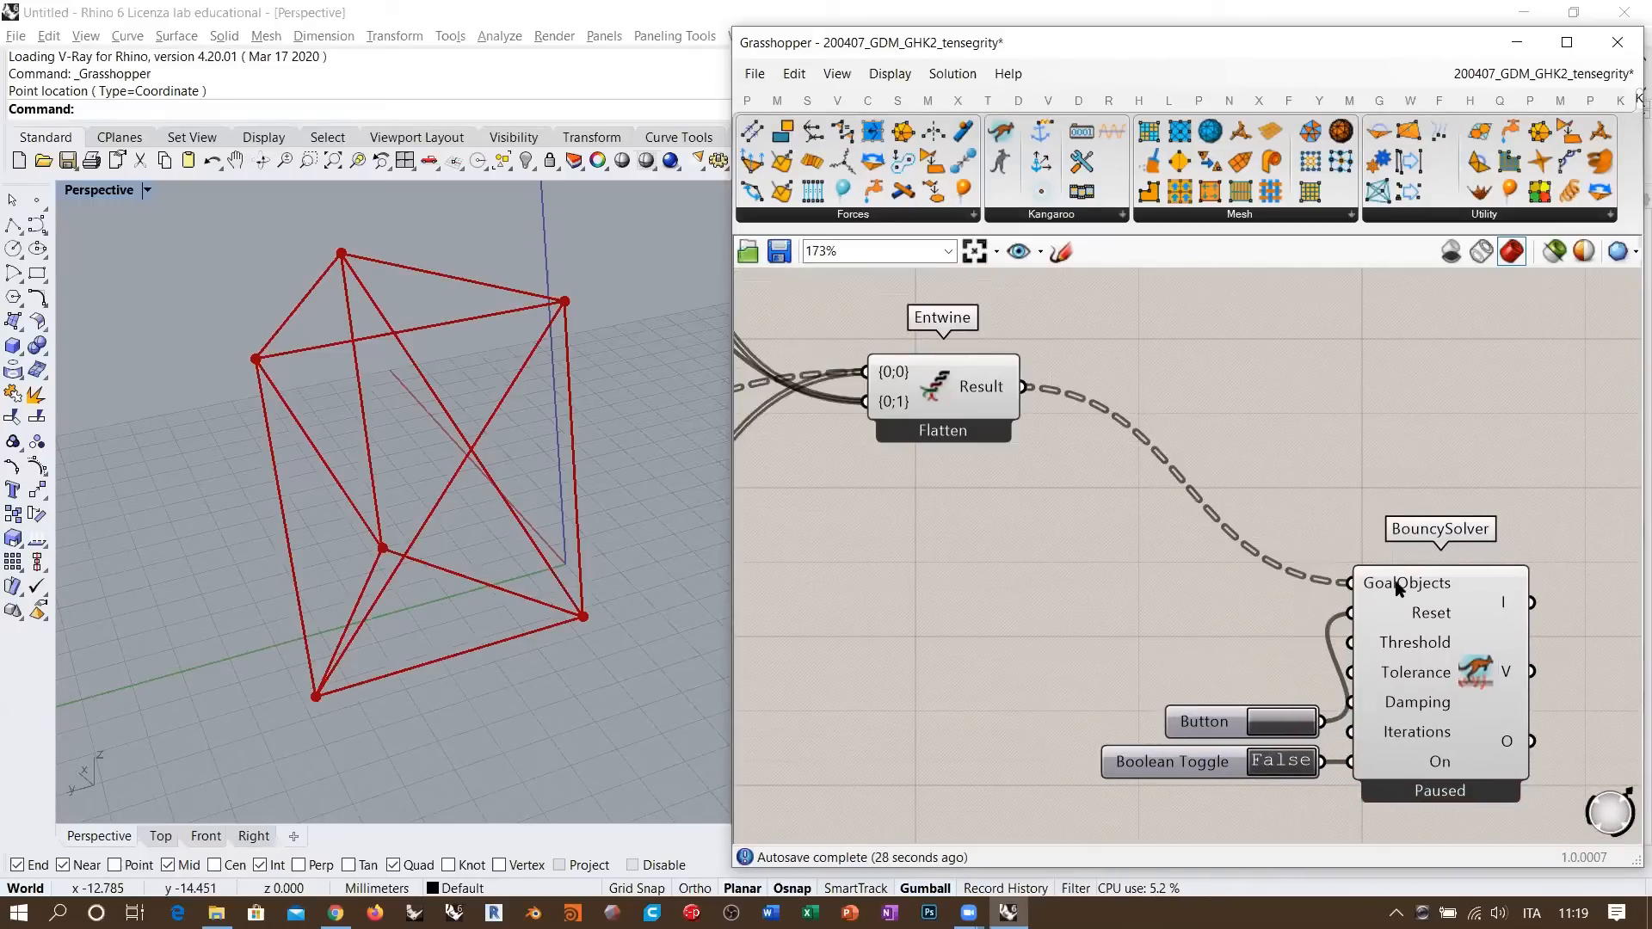
{"action": "mouse_move", "coordinate": [1397, 585]}
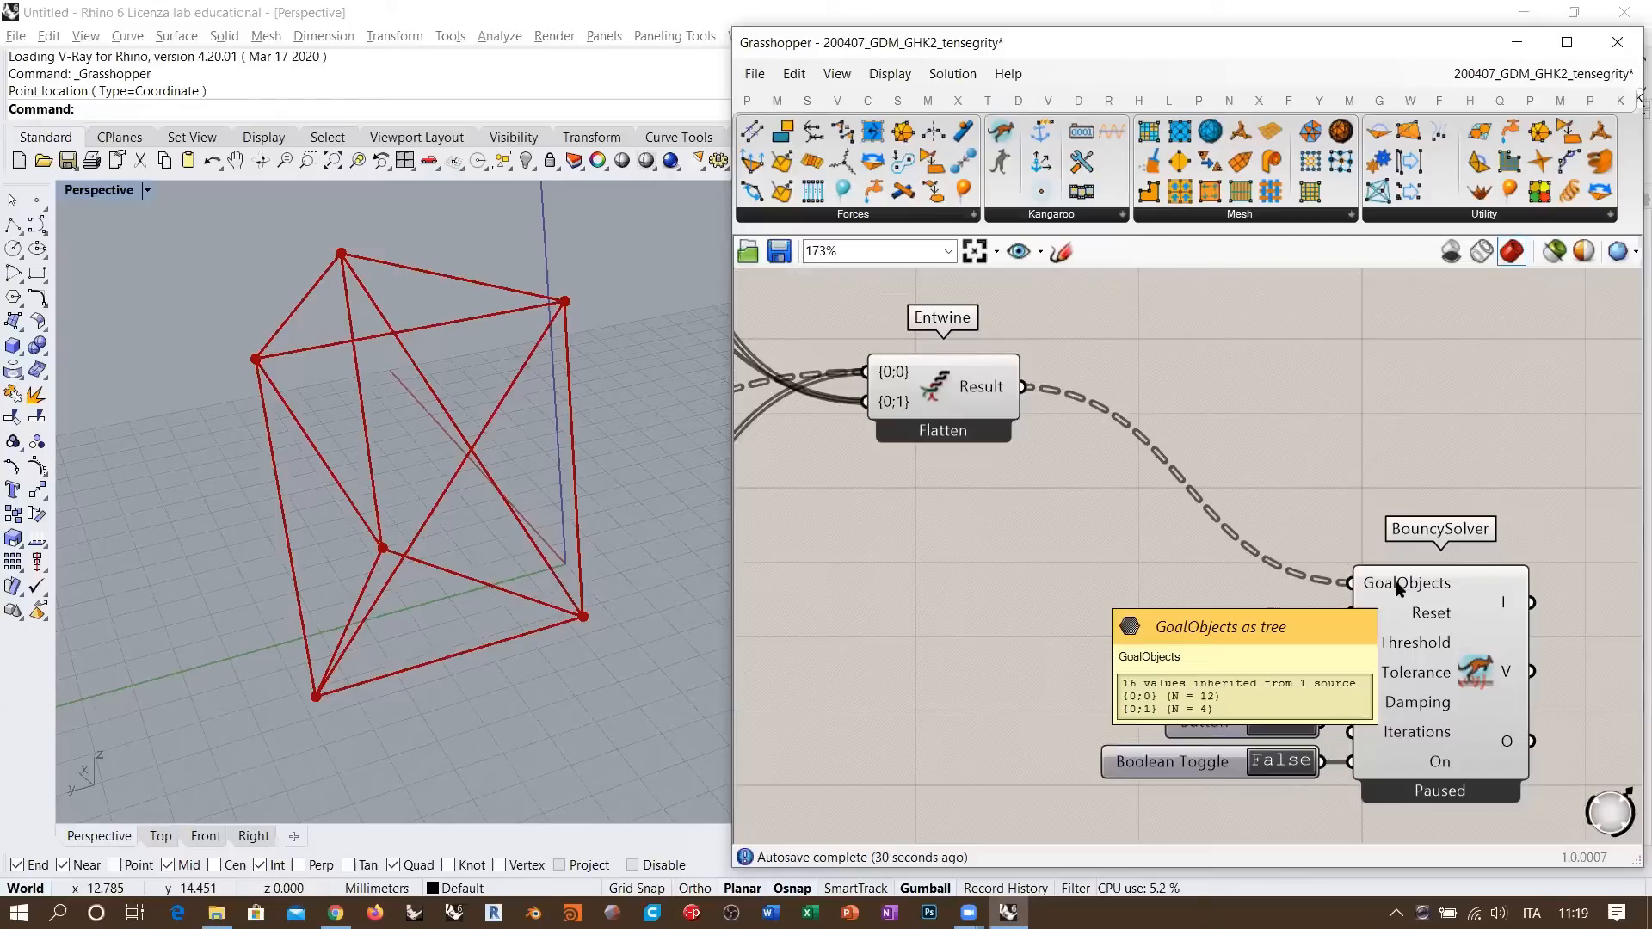
{"action": "right_click_drag", "start_coordinate": [1051, 435], "coordinate": [1160, 584]}
{"action": "scroll", "coordinate": [1229, 489], "scroll_direction": "down", "scroll_amount": 3}
{"action": "right_click_drag", "start_coordinate": [1024, 490], "coordinate": [776, 352]}
{"action": "right_click_drag", "start_coordinate": [1533, 723], "coordinate": [1459, 670]}
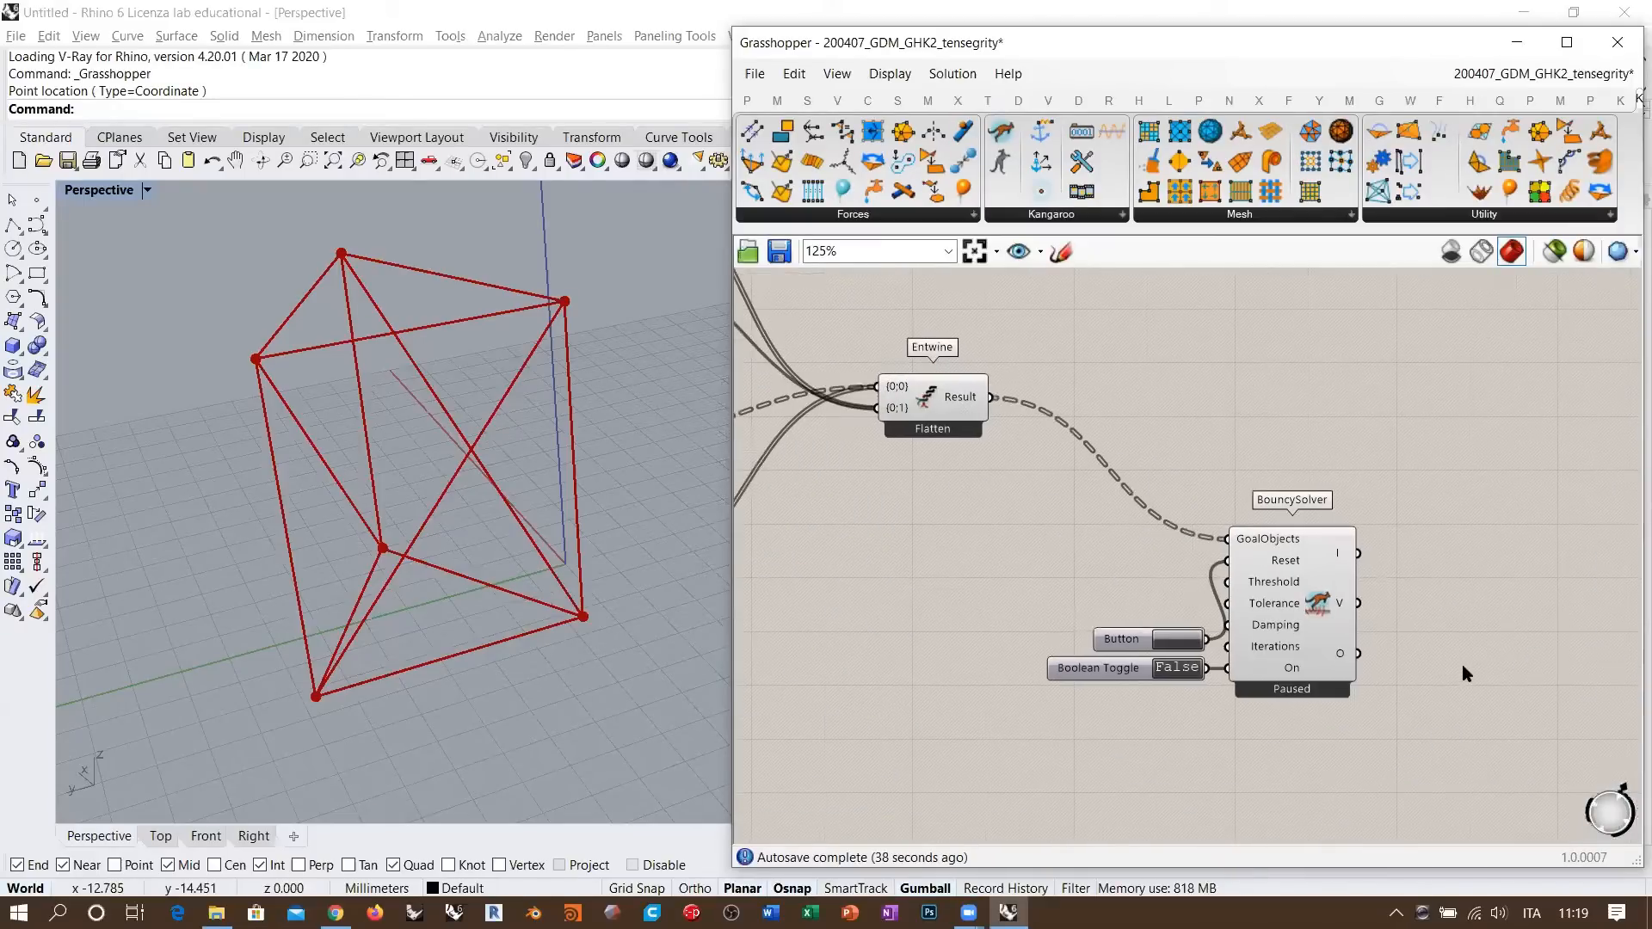
- Compare the data structure of the BouncySolver's O output with the tree entering its GoalObjects input
{"action": "right_click", "coordinate": [1462, 664]}
{"action": "left_click", "coordinate": [1471, 690]}
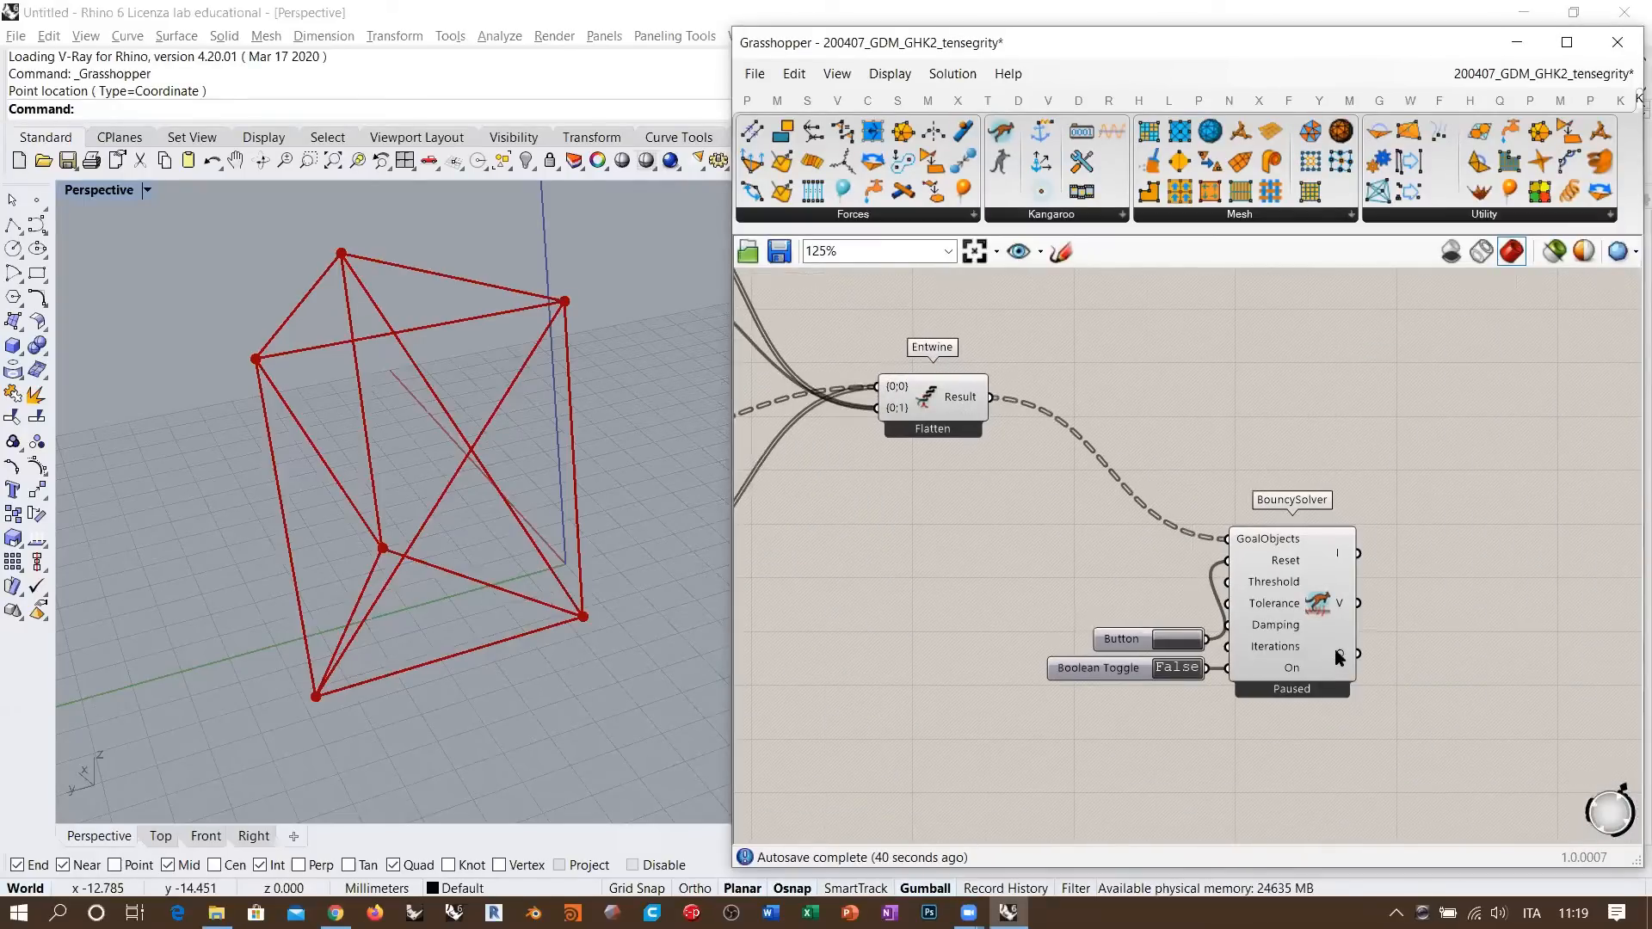
{"action": "right_click_drag", "start_coordinate": [1339, 658], "coordinate": [1297, 606]}
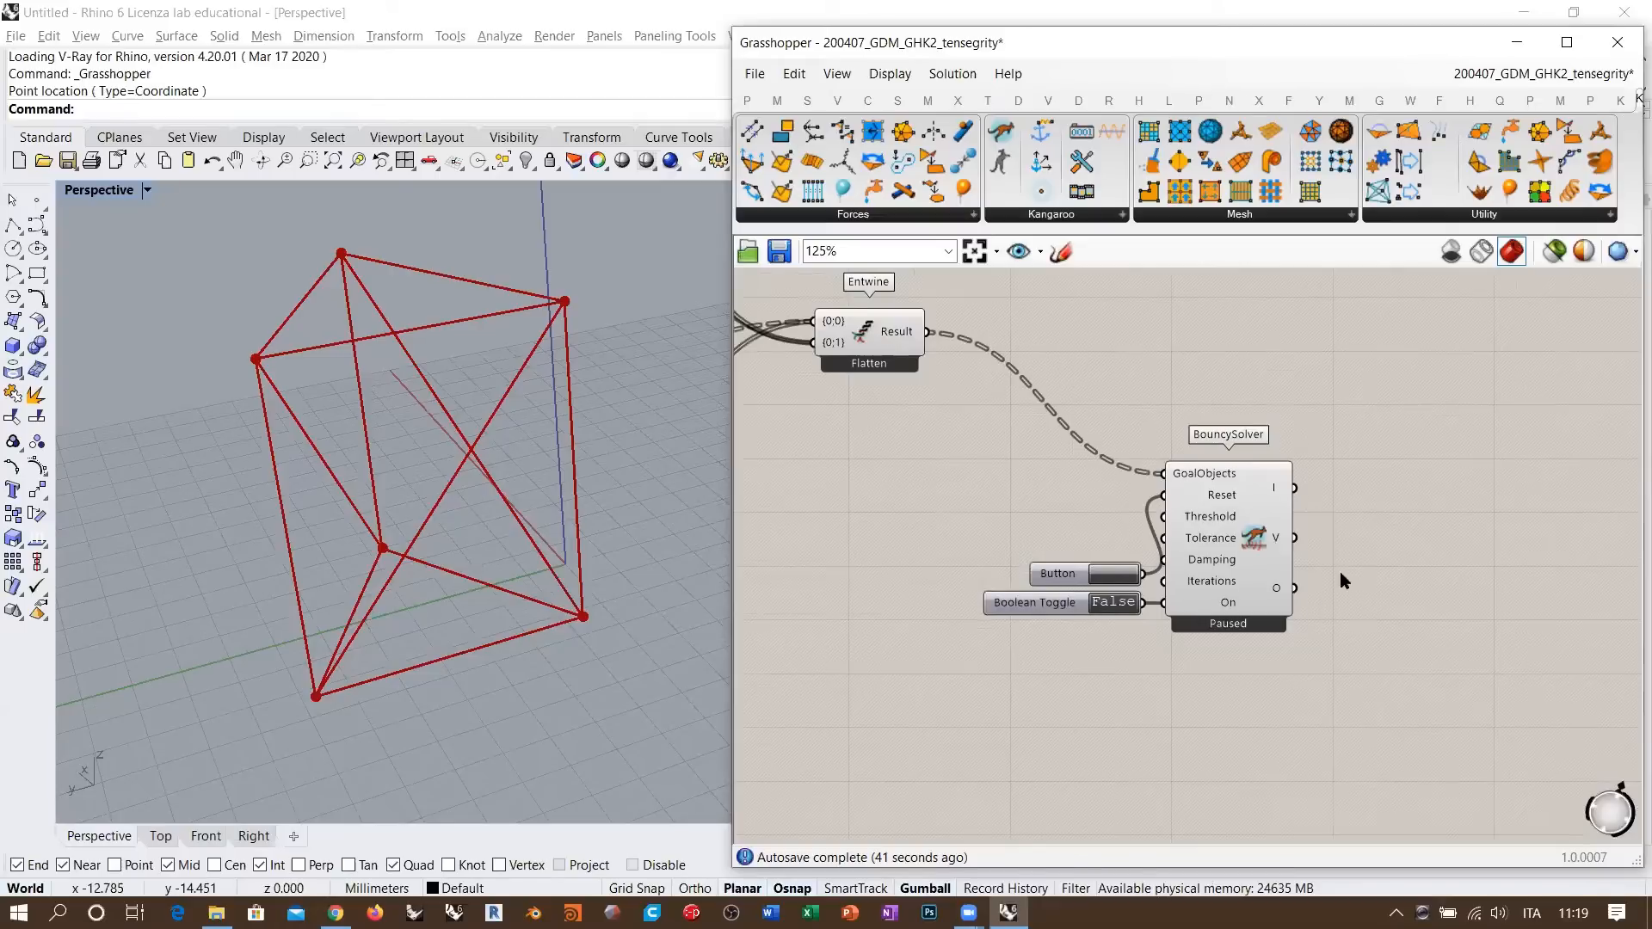
{"action": "scroll", "coordinate": [1334, 524], "scroll_direction": "up", "scroll_amount": 2}
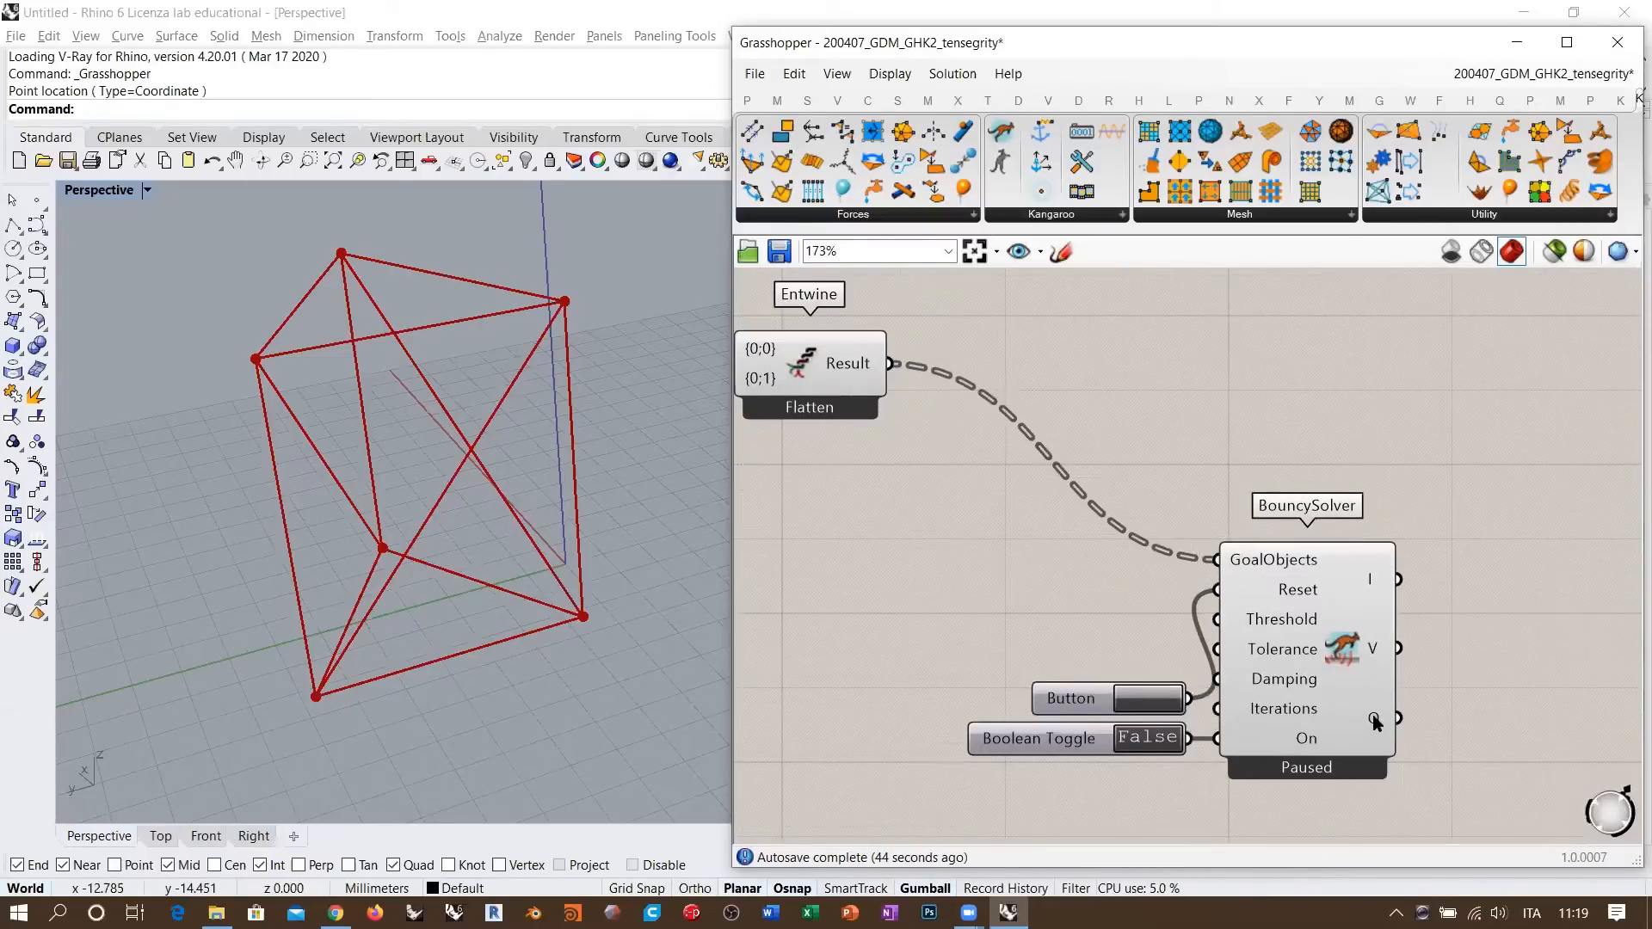
{"action": "mouse_move", "coordinate": [1373, 723]}
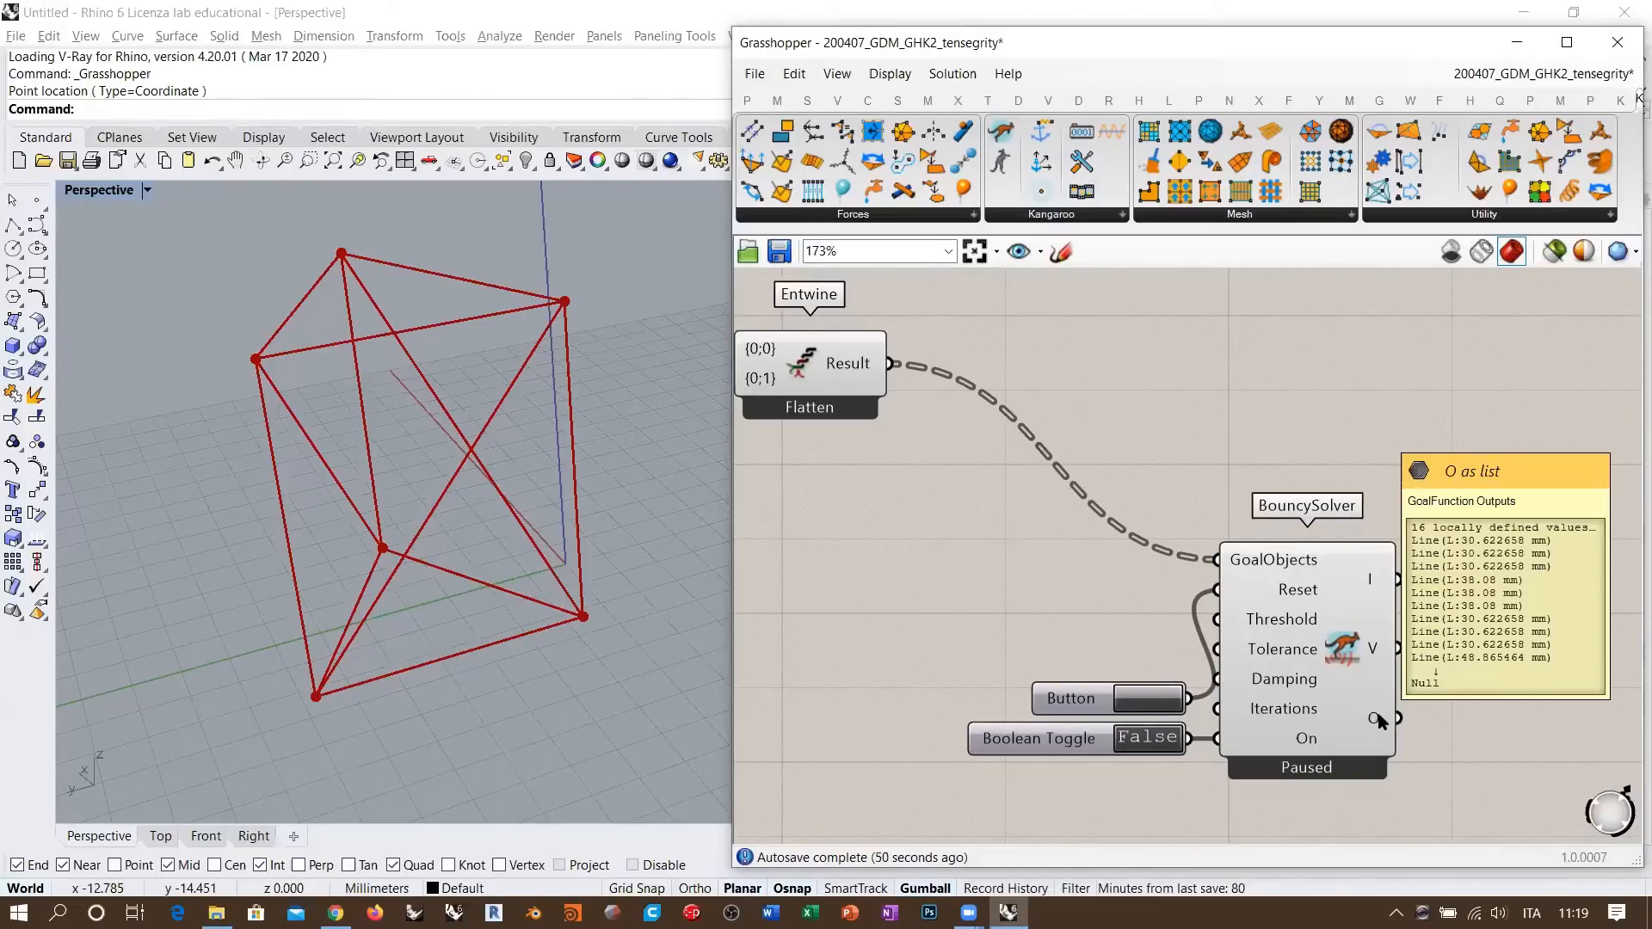
{"action": "right_click_drag", "start_coordinate": [1388, 681], "coordinate": [1287, 638]}
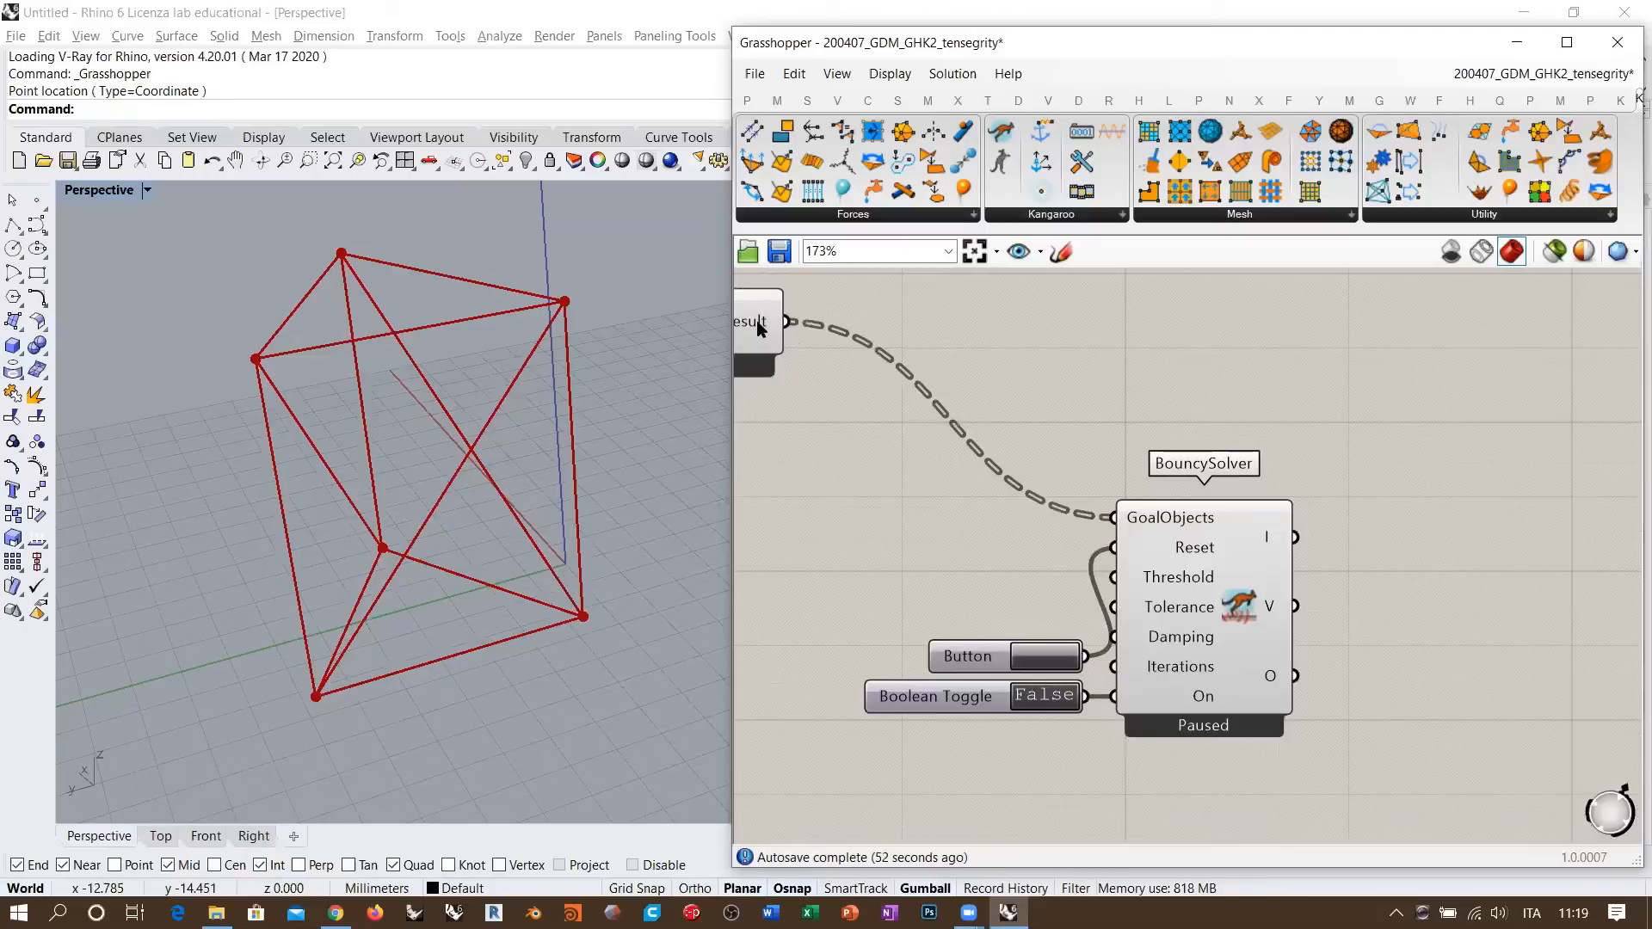
{"action": "mouse_move", "coordinate": [759, 329]}
{"action": "mouse_move", "coordinate": [1172, 521]}
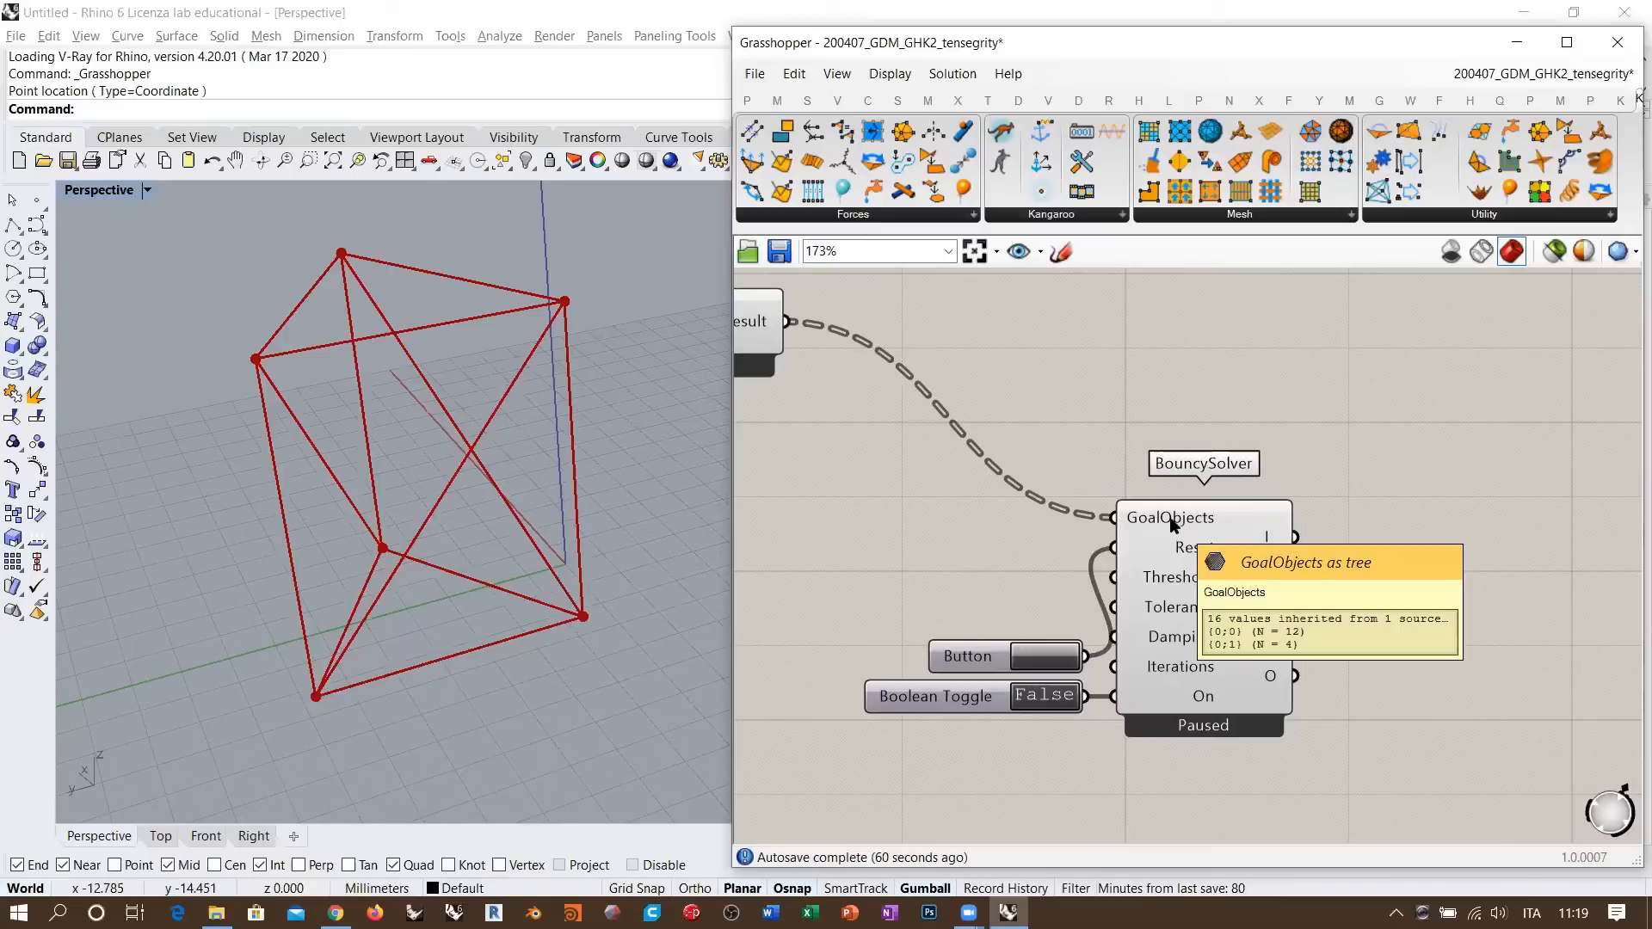
{"action": "mouse_move", "coordinate": [1271, 680]}
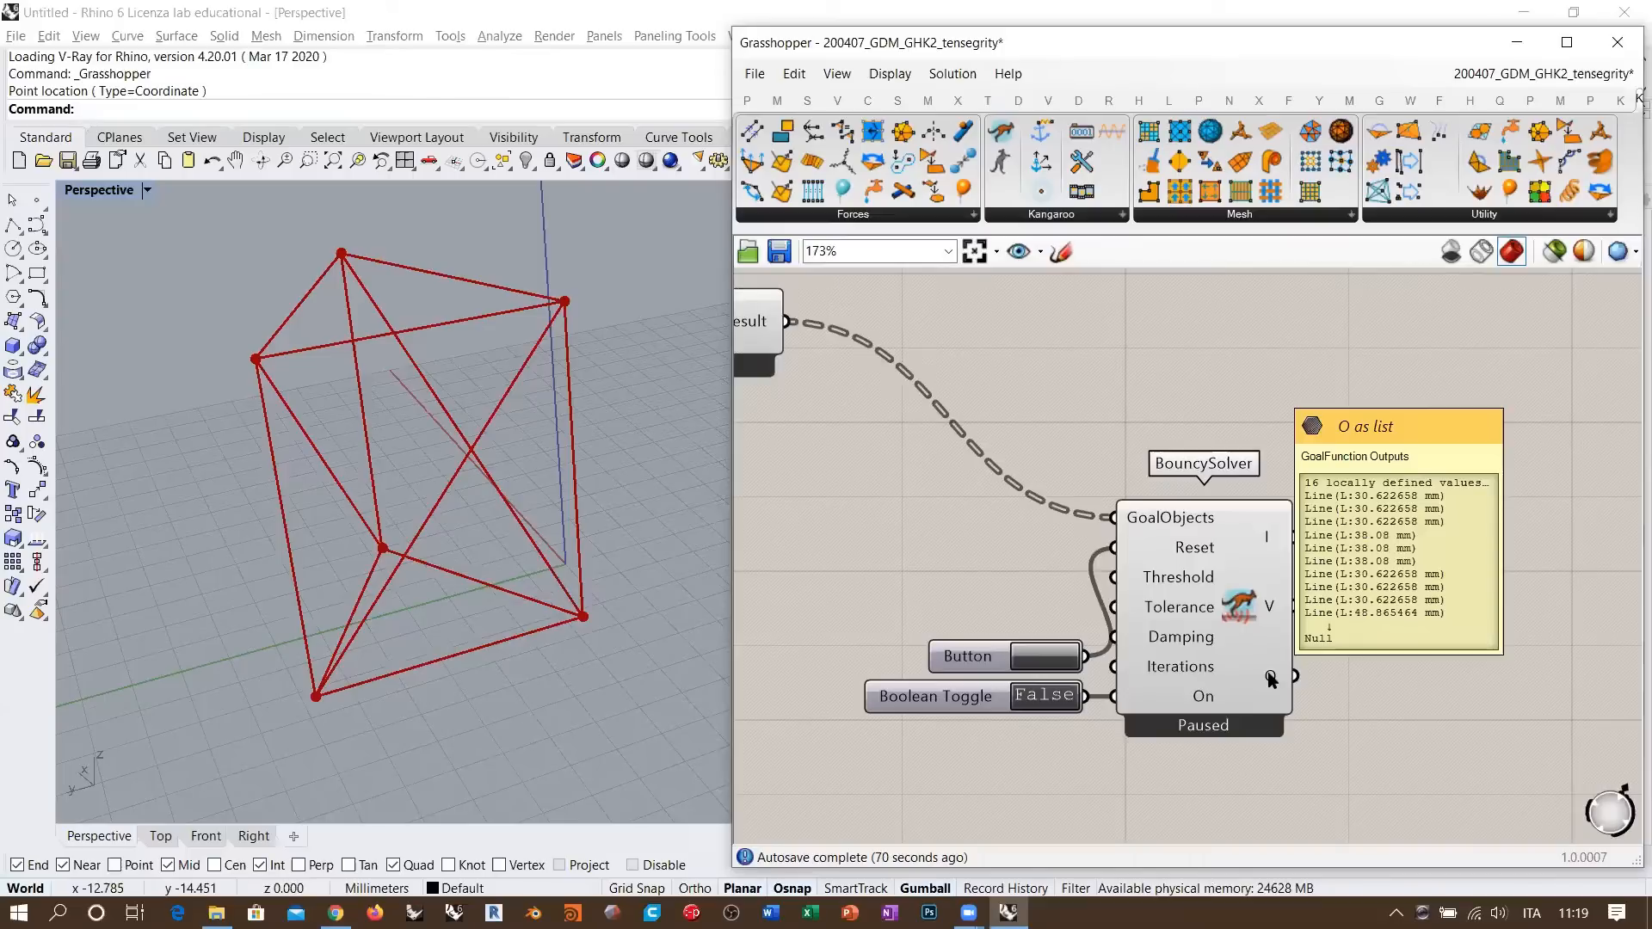
- Add a Panel beside Entwine and connect Entwine's Result output to it
{"action": "right_click_drag", "start_coordinate": [997, 332], "coordinate": [1070, 364]}
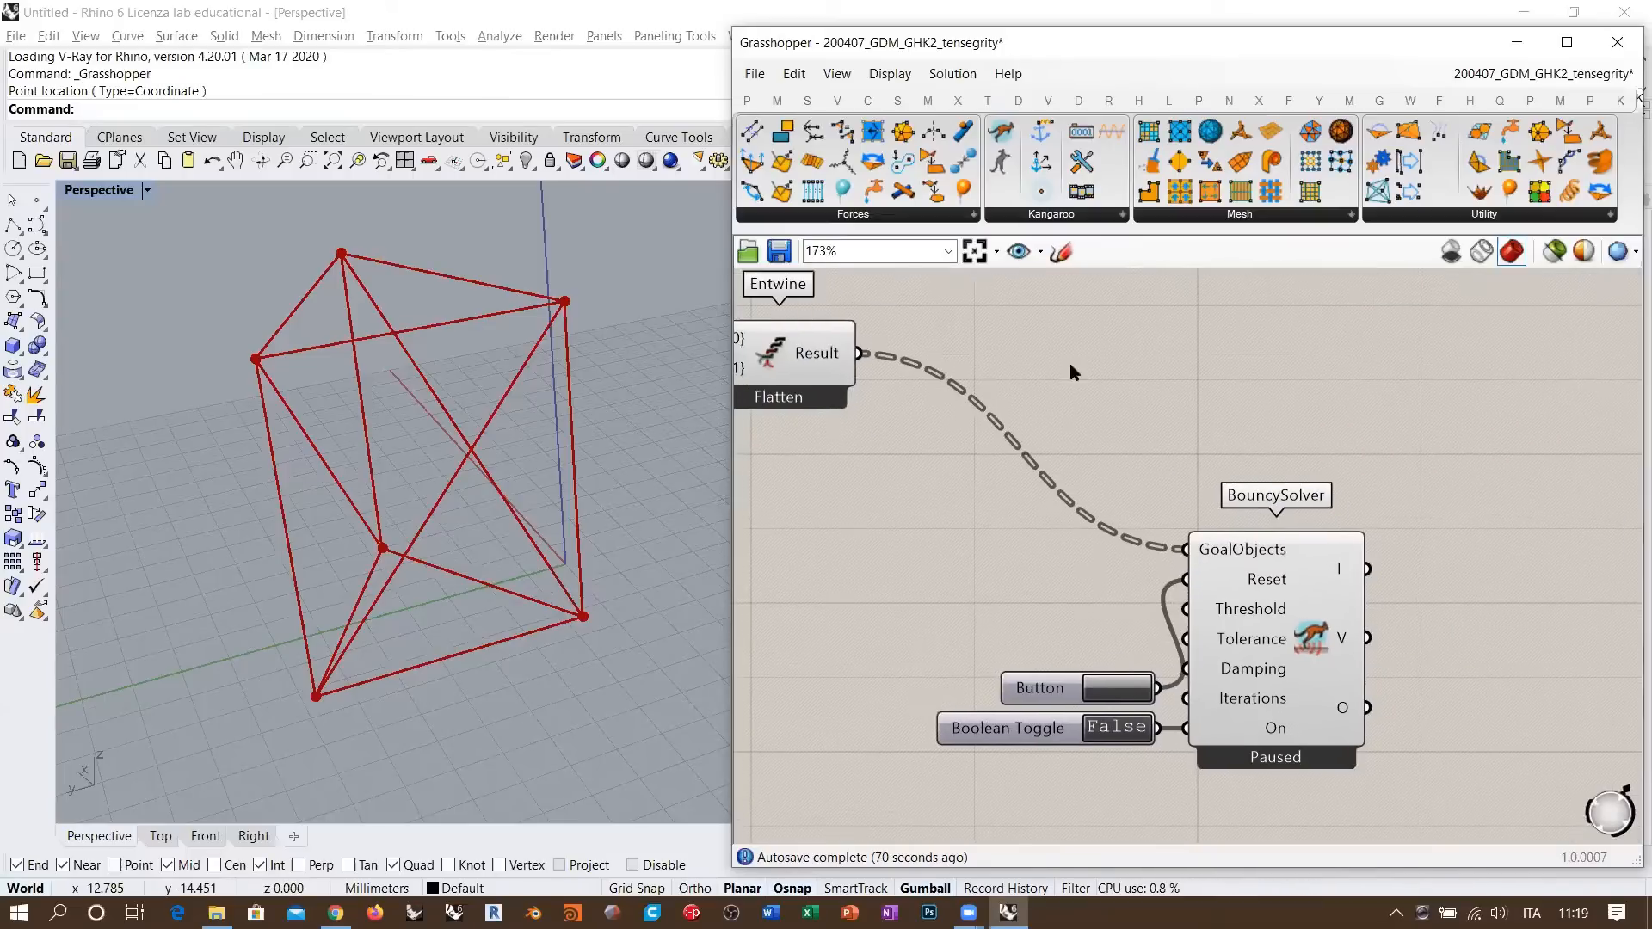
{"action": "double_click", "coordinate": [1070, 365]}
{"action": "type", "text": "\""}
{"action": "key", "text": "Return"}
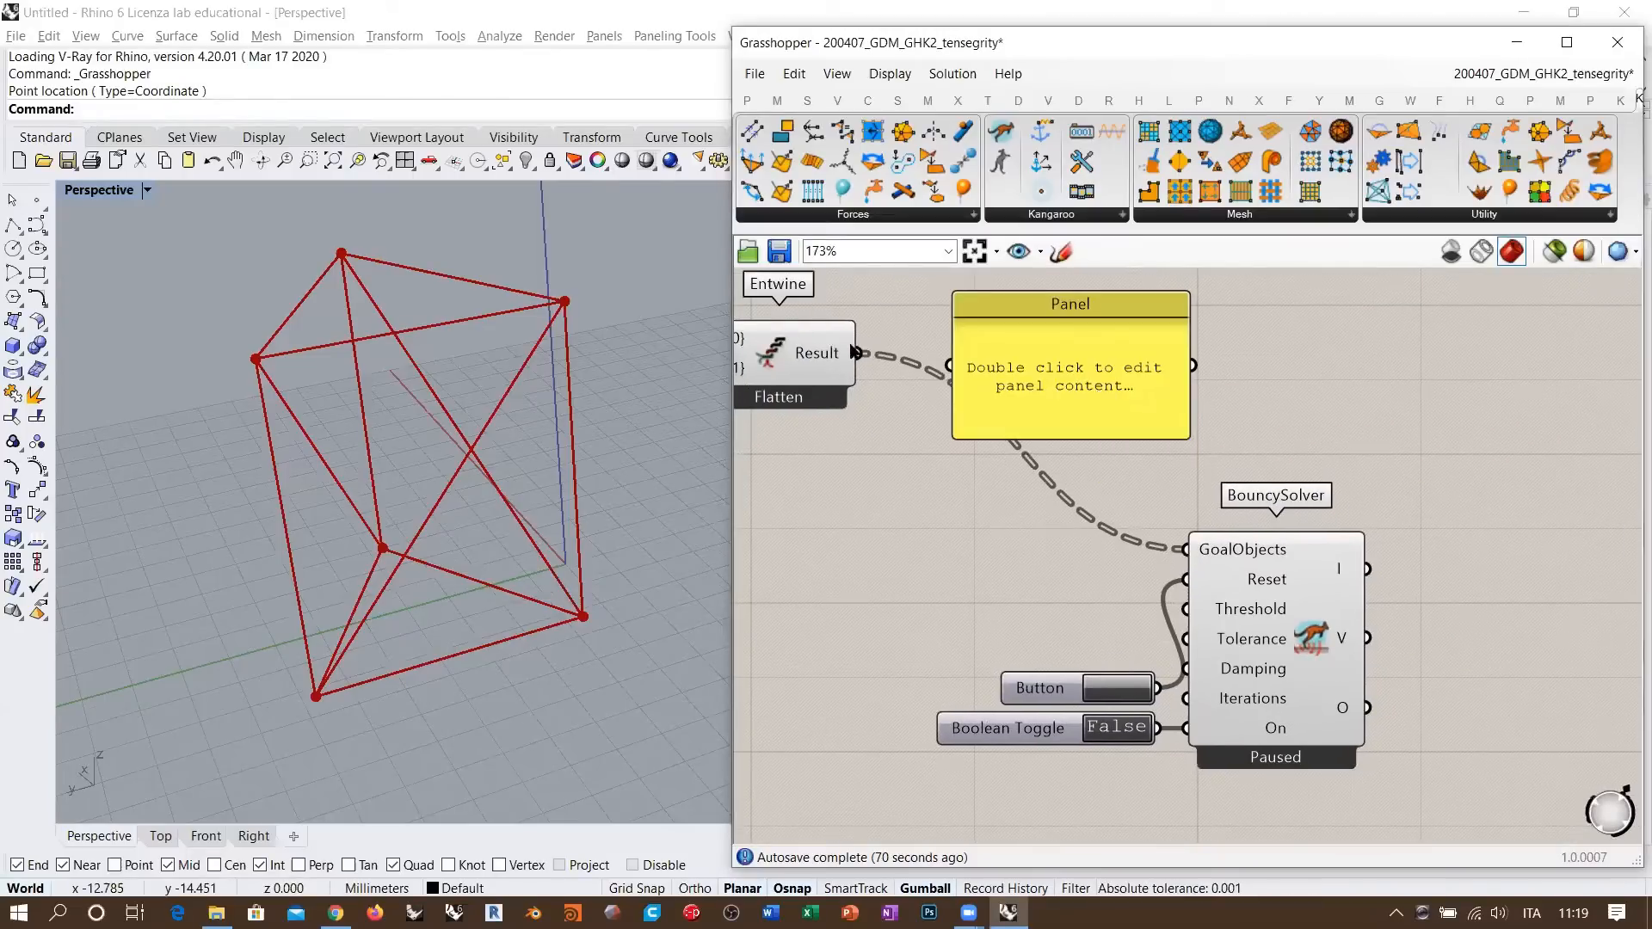
{"action": "left_click_drag", "start_coordinate": [856, 353], "coordinate": [987, 387]}
{"action": "right_click_drag", "start_coordinate": [969, 446], "coordinate": [852, 436]}
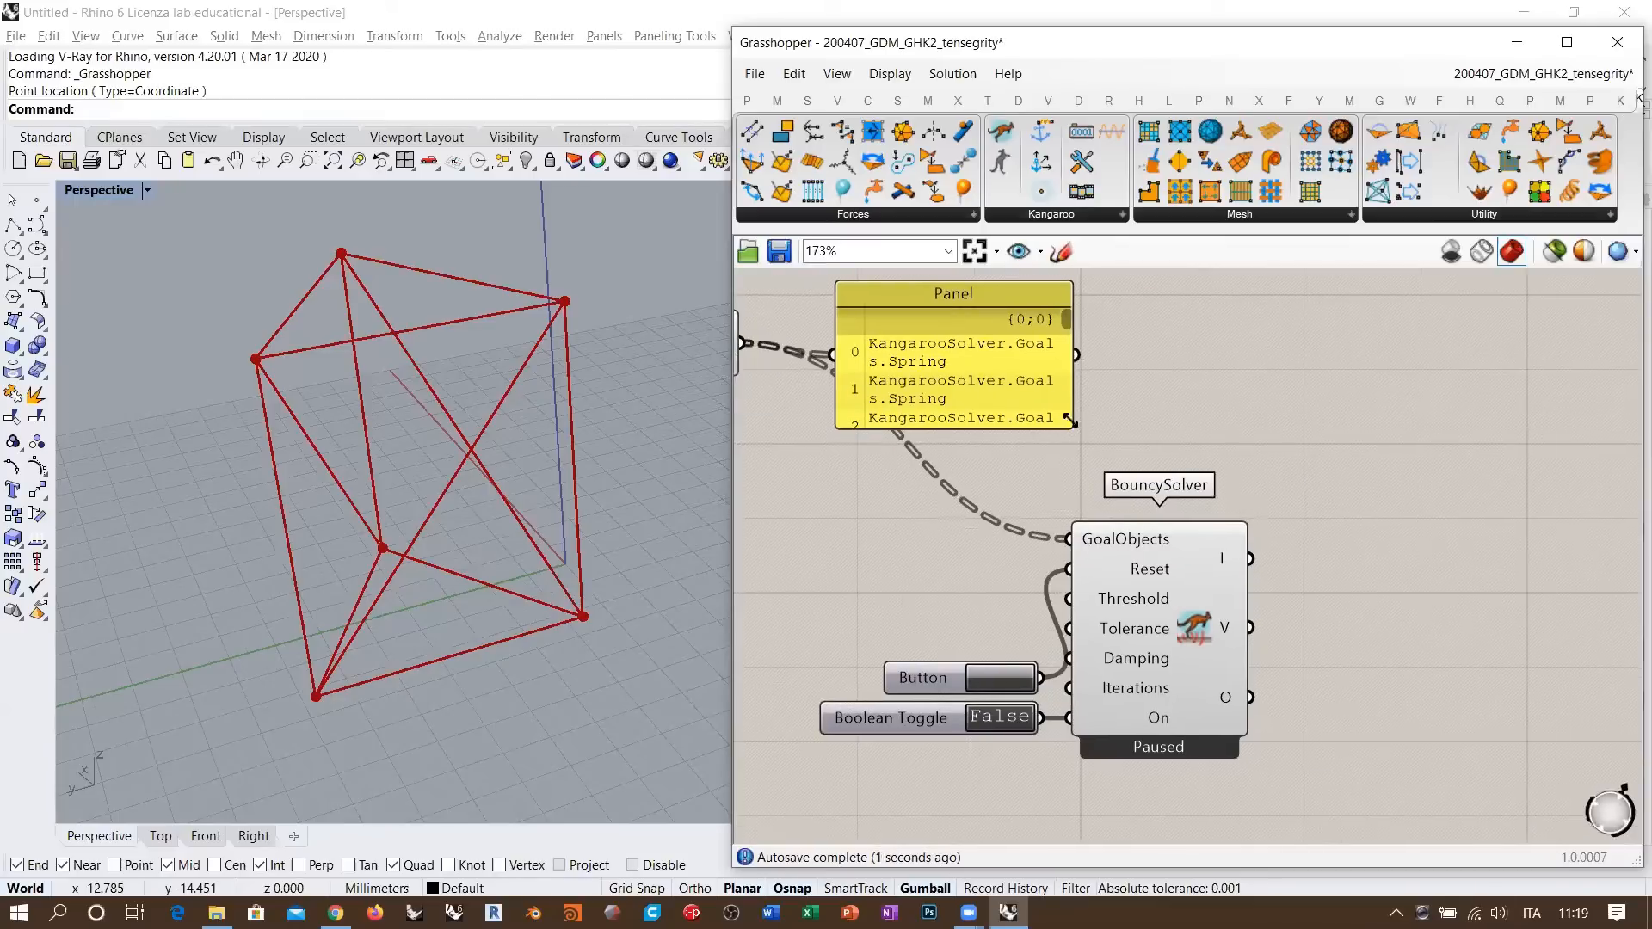
- Enlarge the panel until all goals in branches {0;0} and {0;1} fit, and review them
{"action": "left_click_drag", "start_coordinate": [1070, 421], "coordinate": [1252, 635]}
{"action": "right_click_drag", "start_coordinate": [1011, 515], "coordinate": [1106, 495]}
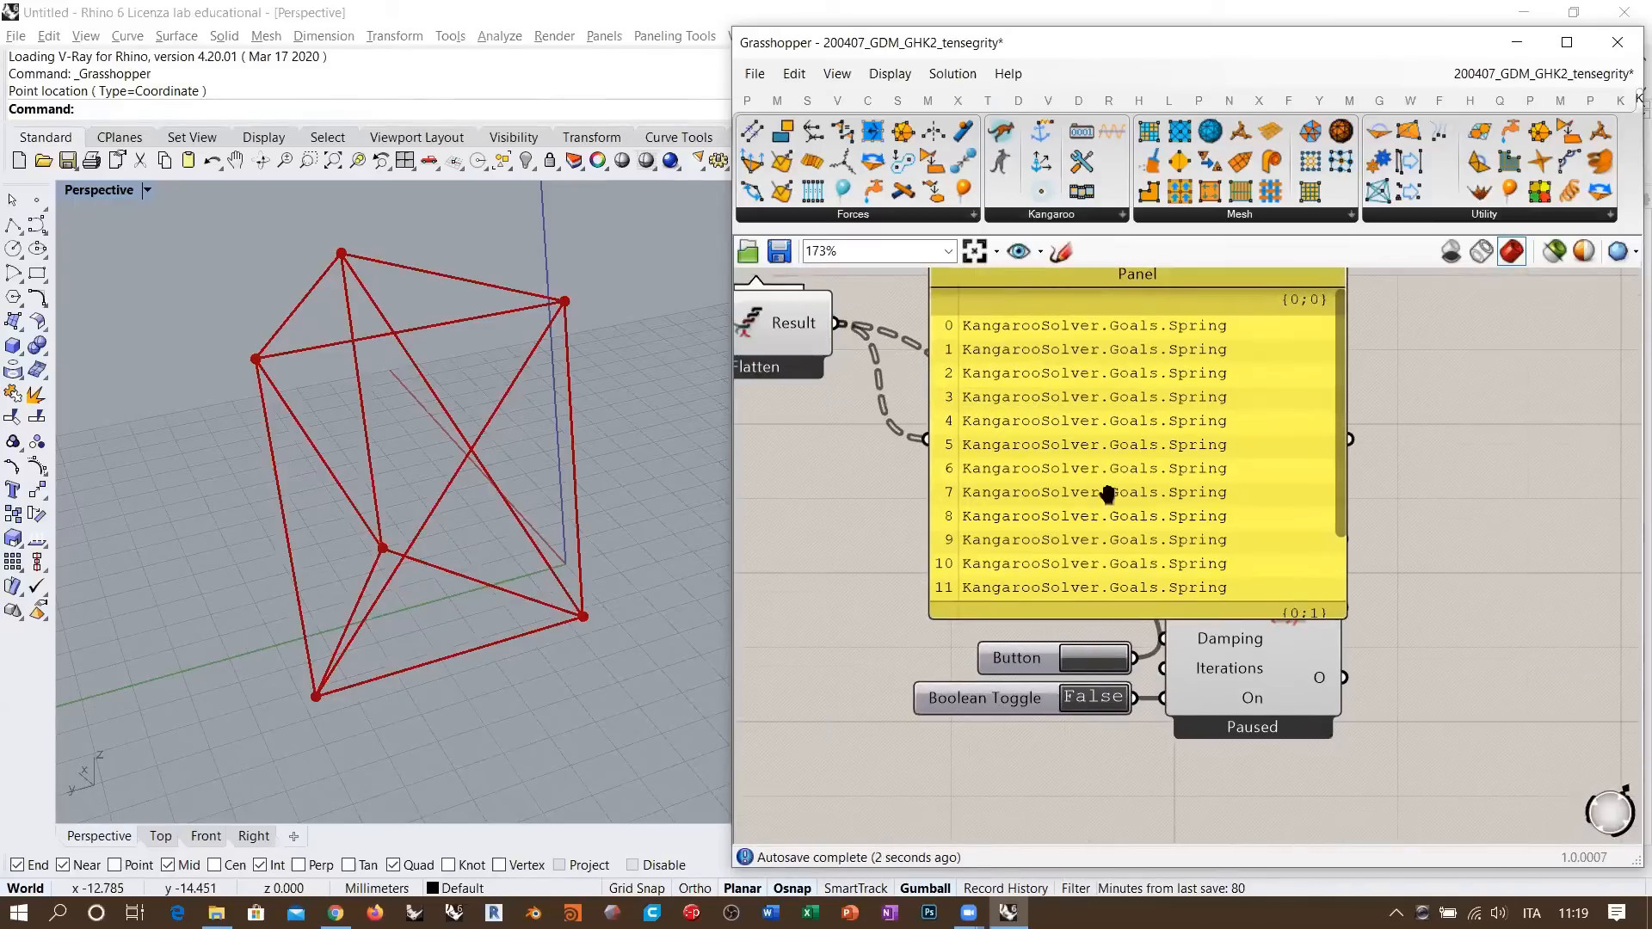
{"action": "left_click", "coordinate": [1105, 563]}
{"action": "scroll", "coordinate": [1103, 561], "scroll_direction": "down", "scroll_amount": 2}
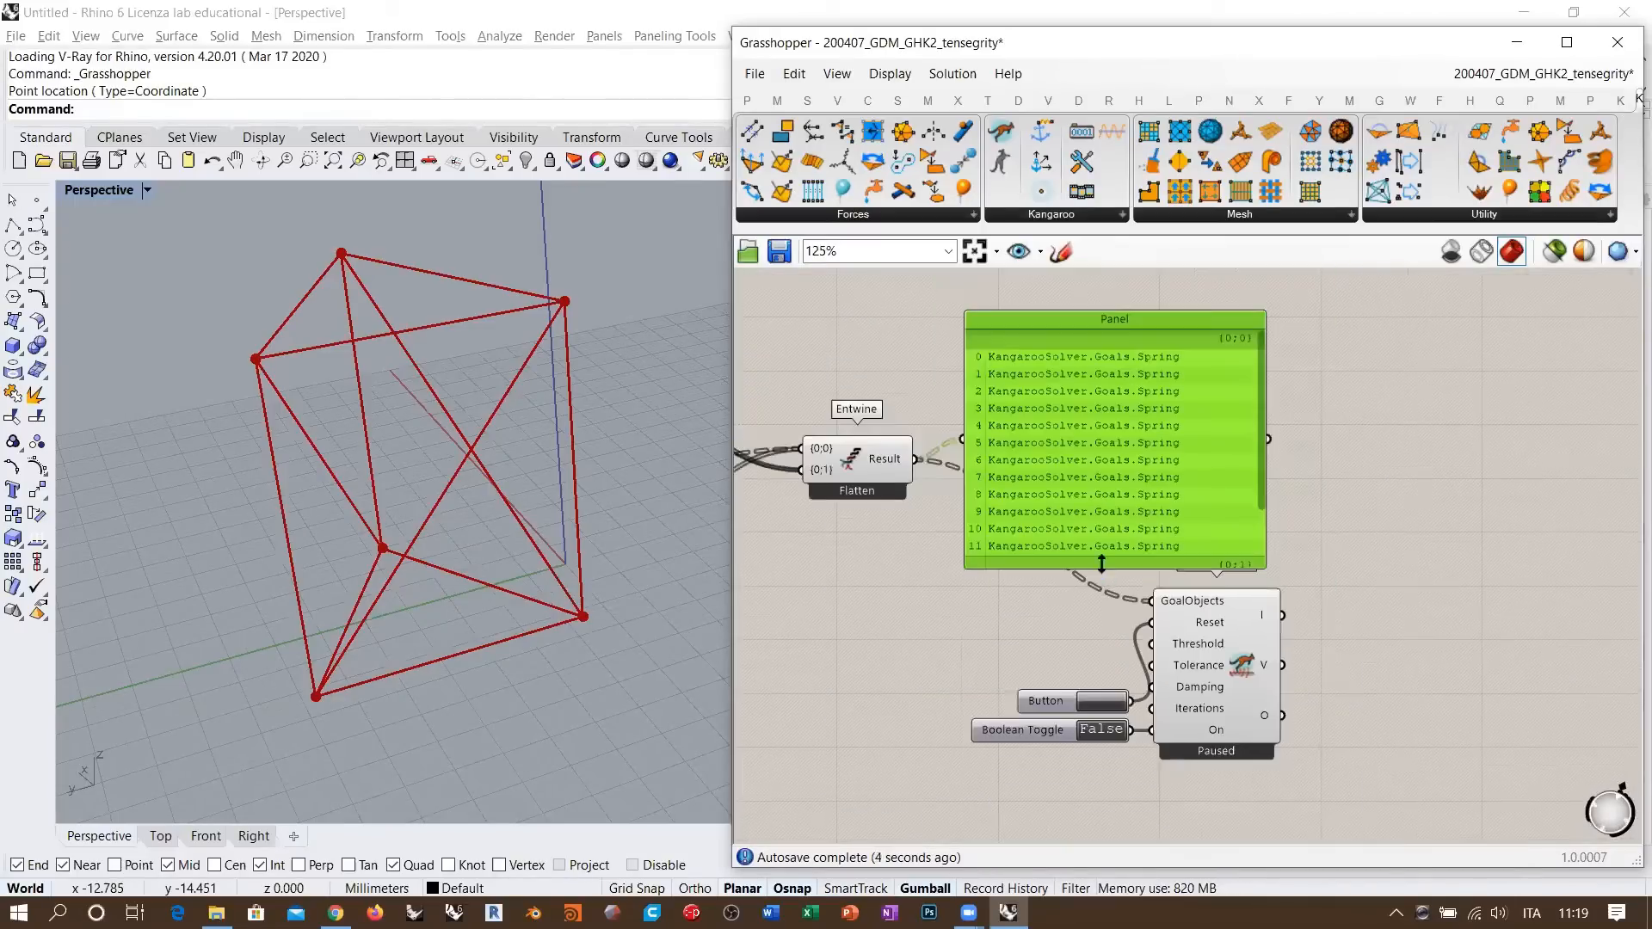
{"action": "left_click_drag", "start_coordinate": [1101, 562], "coordinate": [1099, 635]}
{"action": "scroll", "coordinate": [1103, 481], "scroll_direction": "up", "scroll_amount": 4}
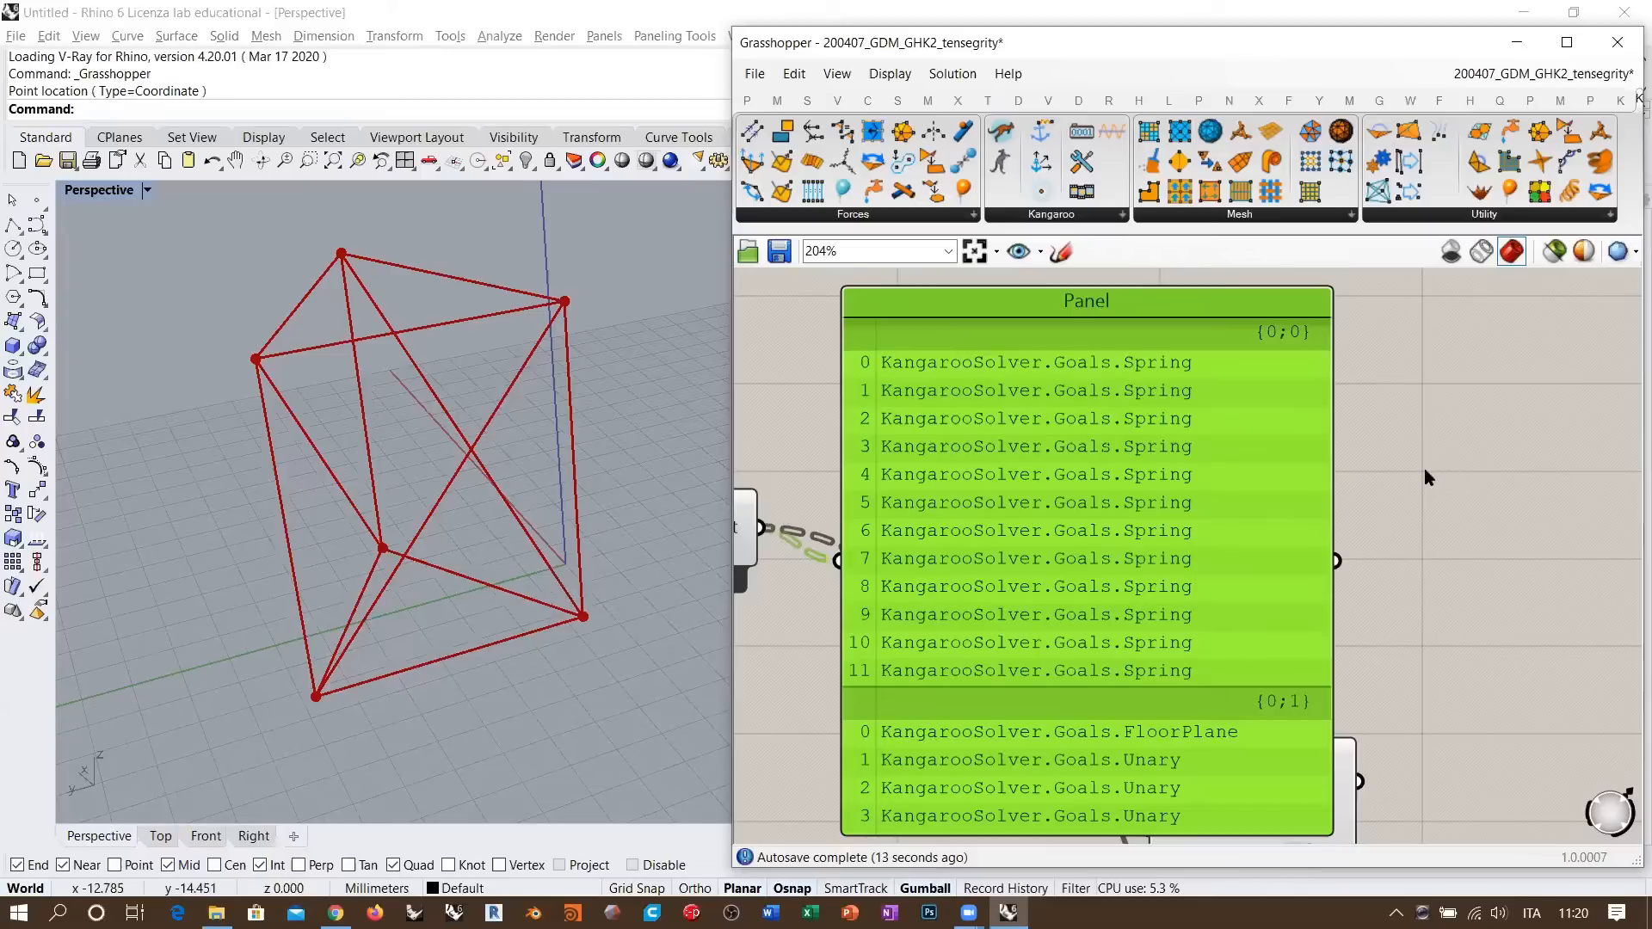
{"action": "right_click_drag", "start_coordinate": [1075, 710], "coordinate": [1058, 559]}
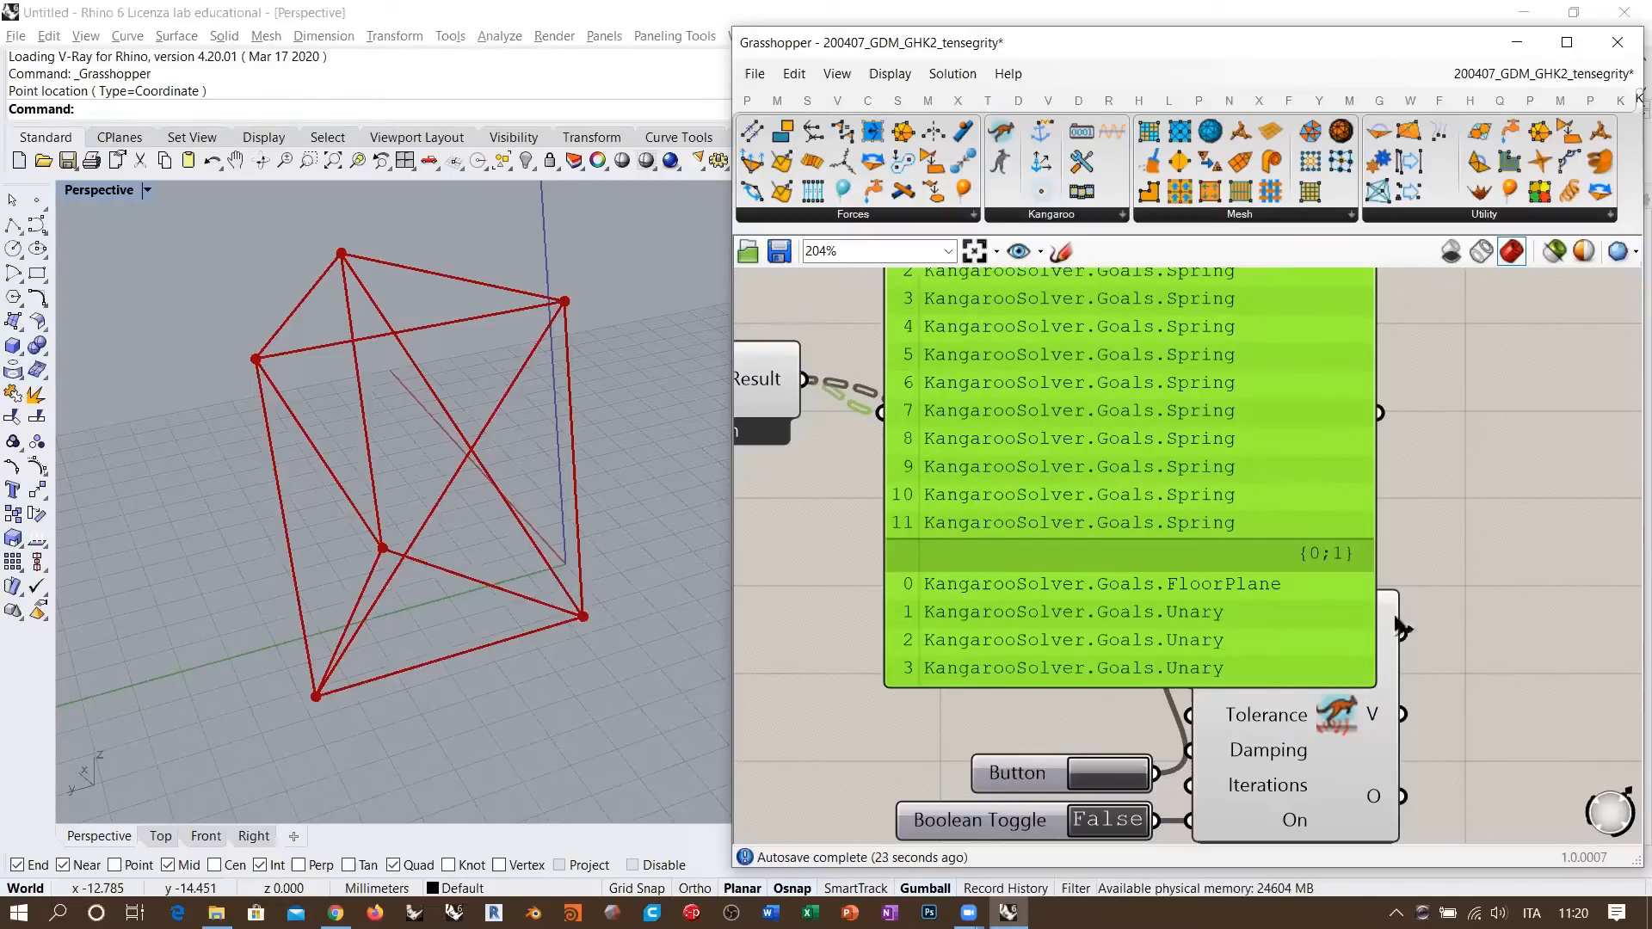
- Duplicate the panel beside the original and feed the copy from the BouncySolver's O output
{"action": "right_click_drag", "start_coordinate": [1248, 712], "coordinate": [1164, 783]}
{"action": "left_click_drag", "start_coordinate": [1139, 473], "coordinate": [1274, 334]}
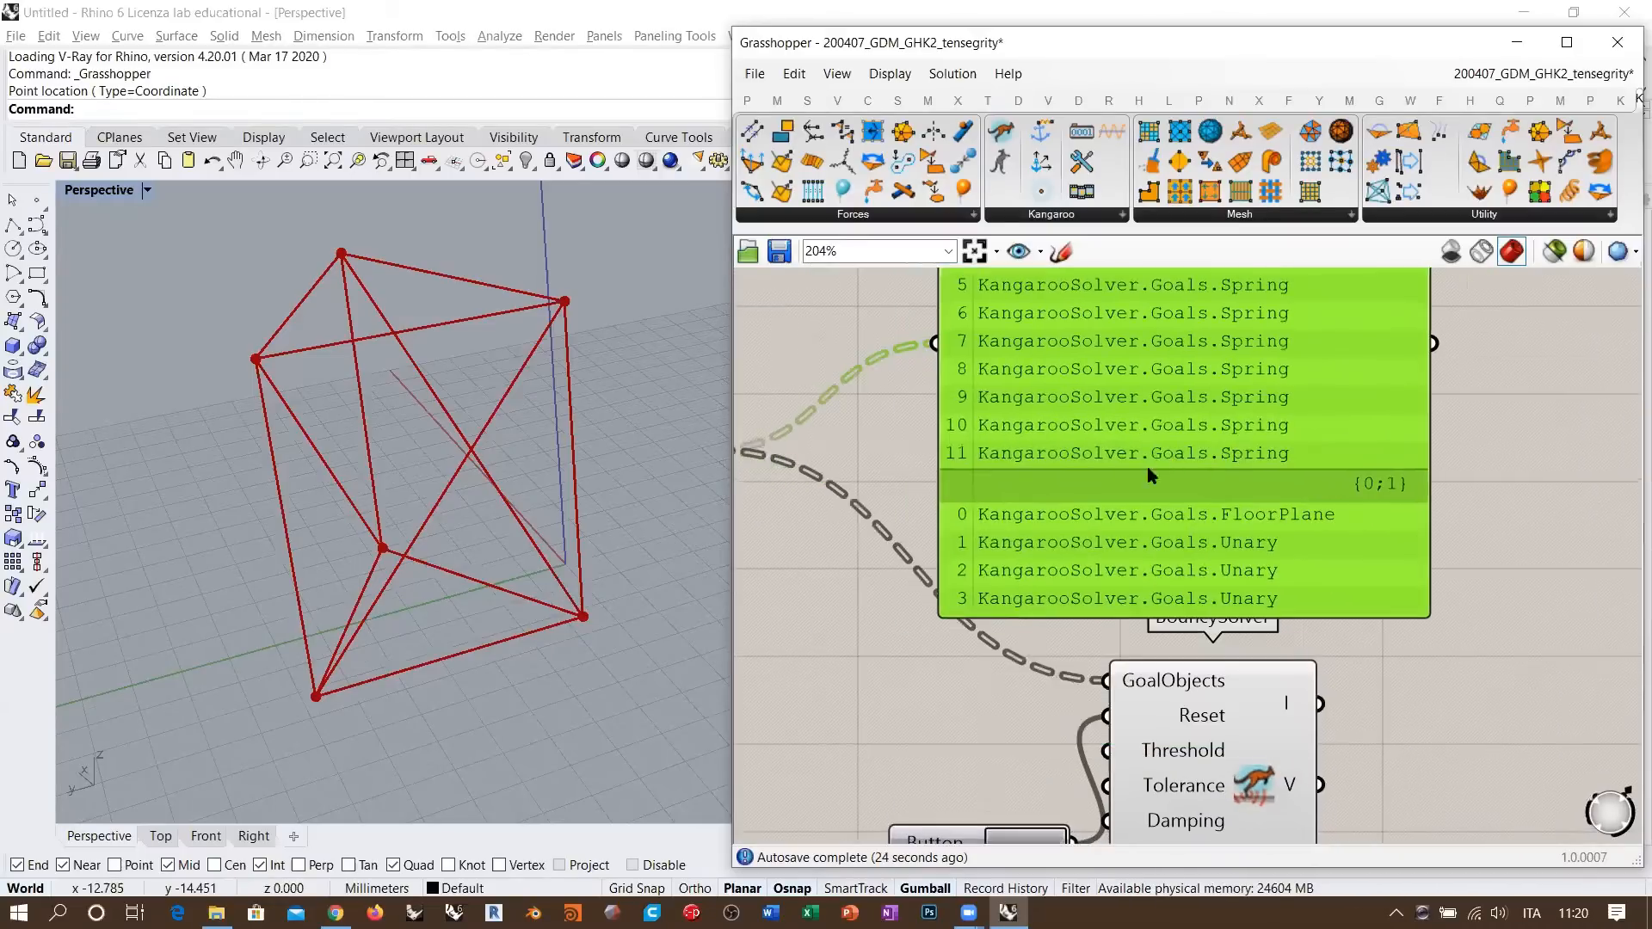
{"action": "scroll", "coordinate": [1151, 476], "scroll_direction": "down", "scroll_amount": 4}
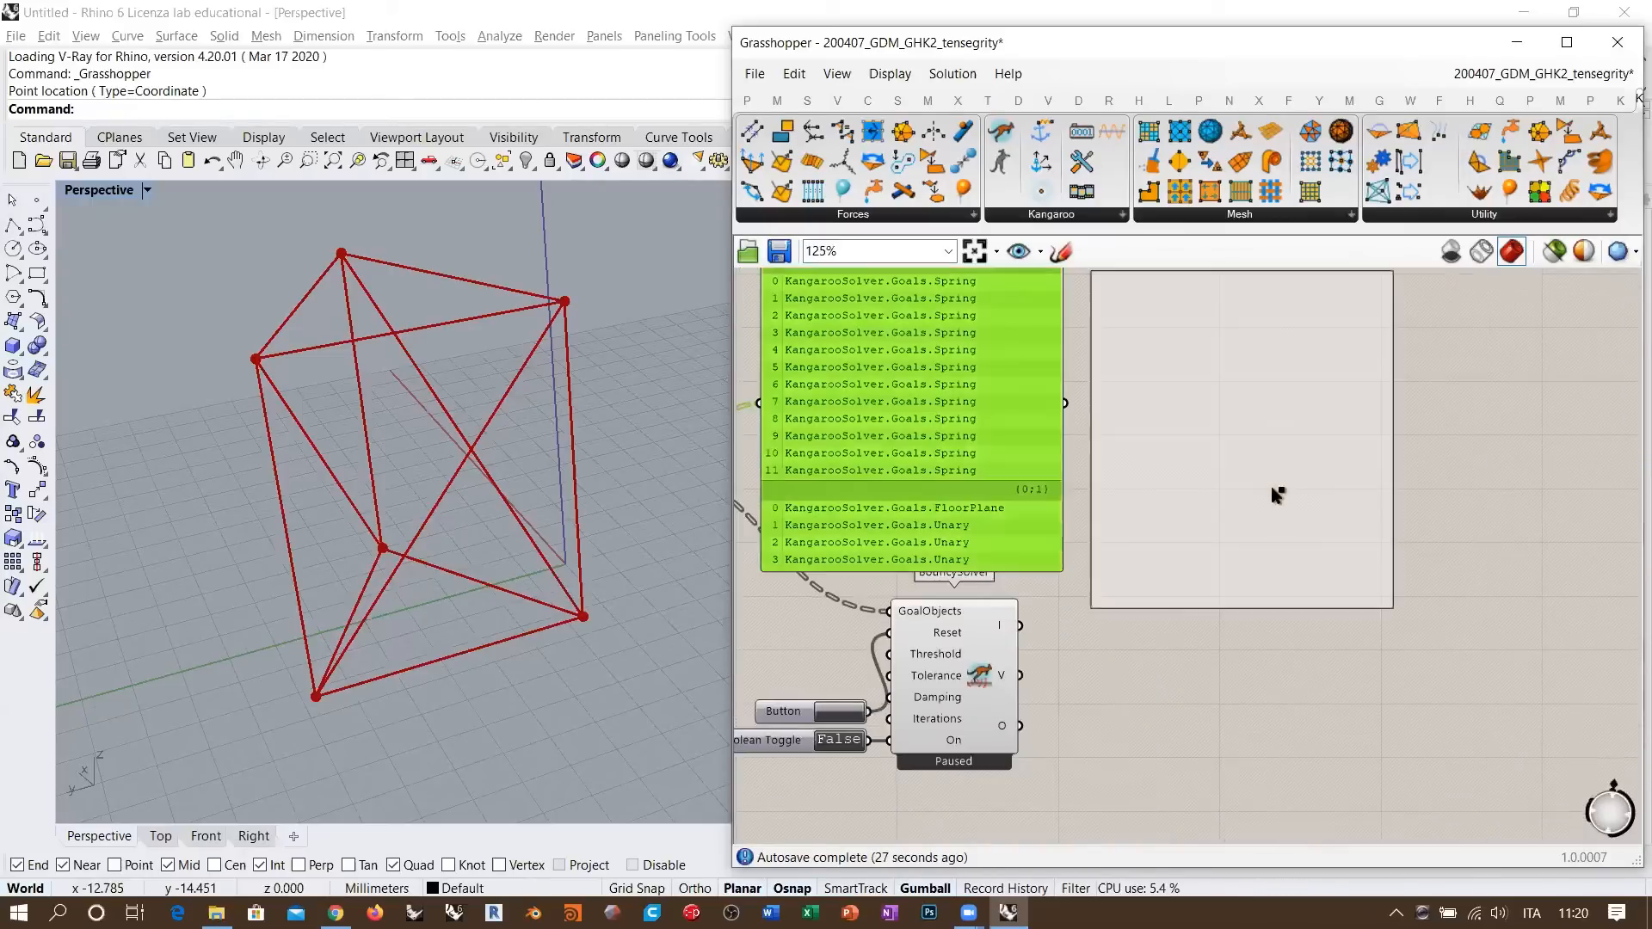
{"action": "left_click", "coordinate": [1284, 498]}
{"action": "left_click_drag", "start_coordinate": [1019, 727], "coordinate": [1098, 455]}
{"action": "right_click_drag", "start_coordinate": [1110, 531], "coordinate": [1139, 683]}
{"action": "left_click_drag", "start_coordinate": [1191, 602], "coordinate": [1146, 535]}
- Compare the goals panel with the solver output panel item by item and delete both panels
{"action": "scroll", "coordinate": [1144, 534], "scroll_direction": "up", "scroll_amount": 3}
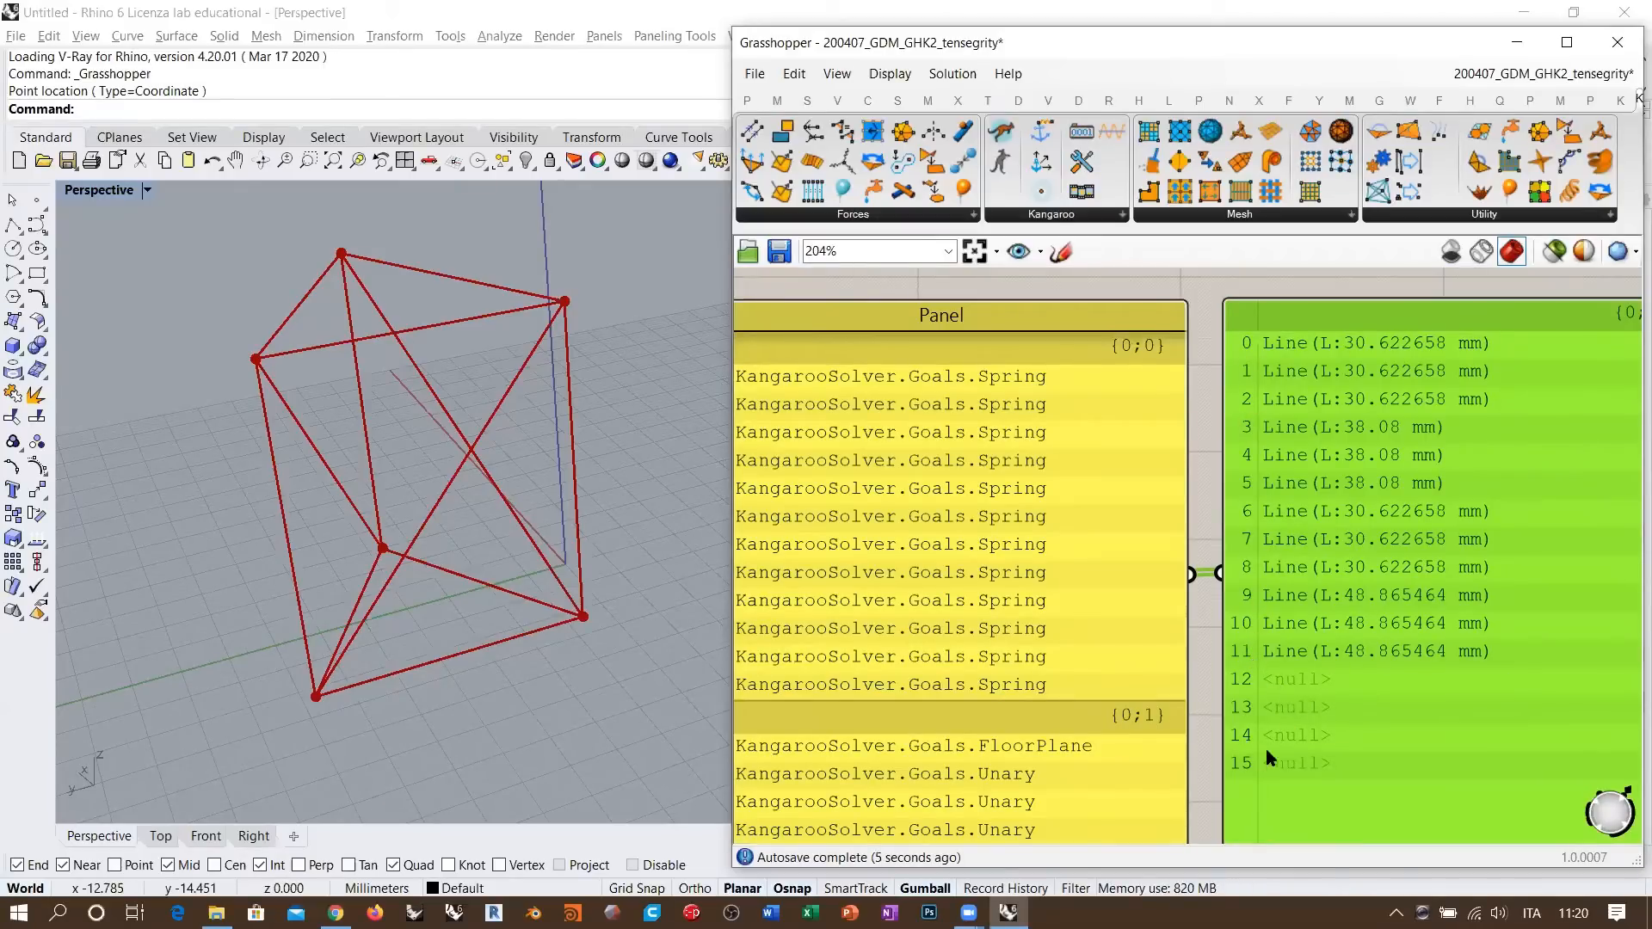
{"action": "scroll", "coordinate": [1194, 551], "scroll_direction": "down", "scroll_amount": 2}
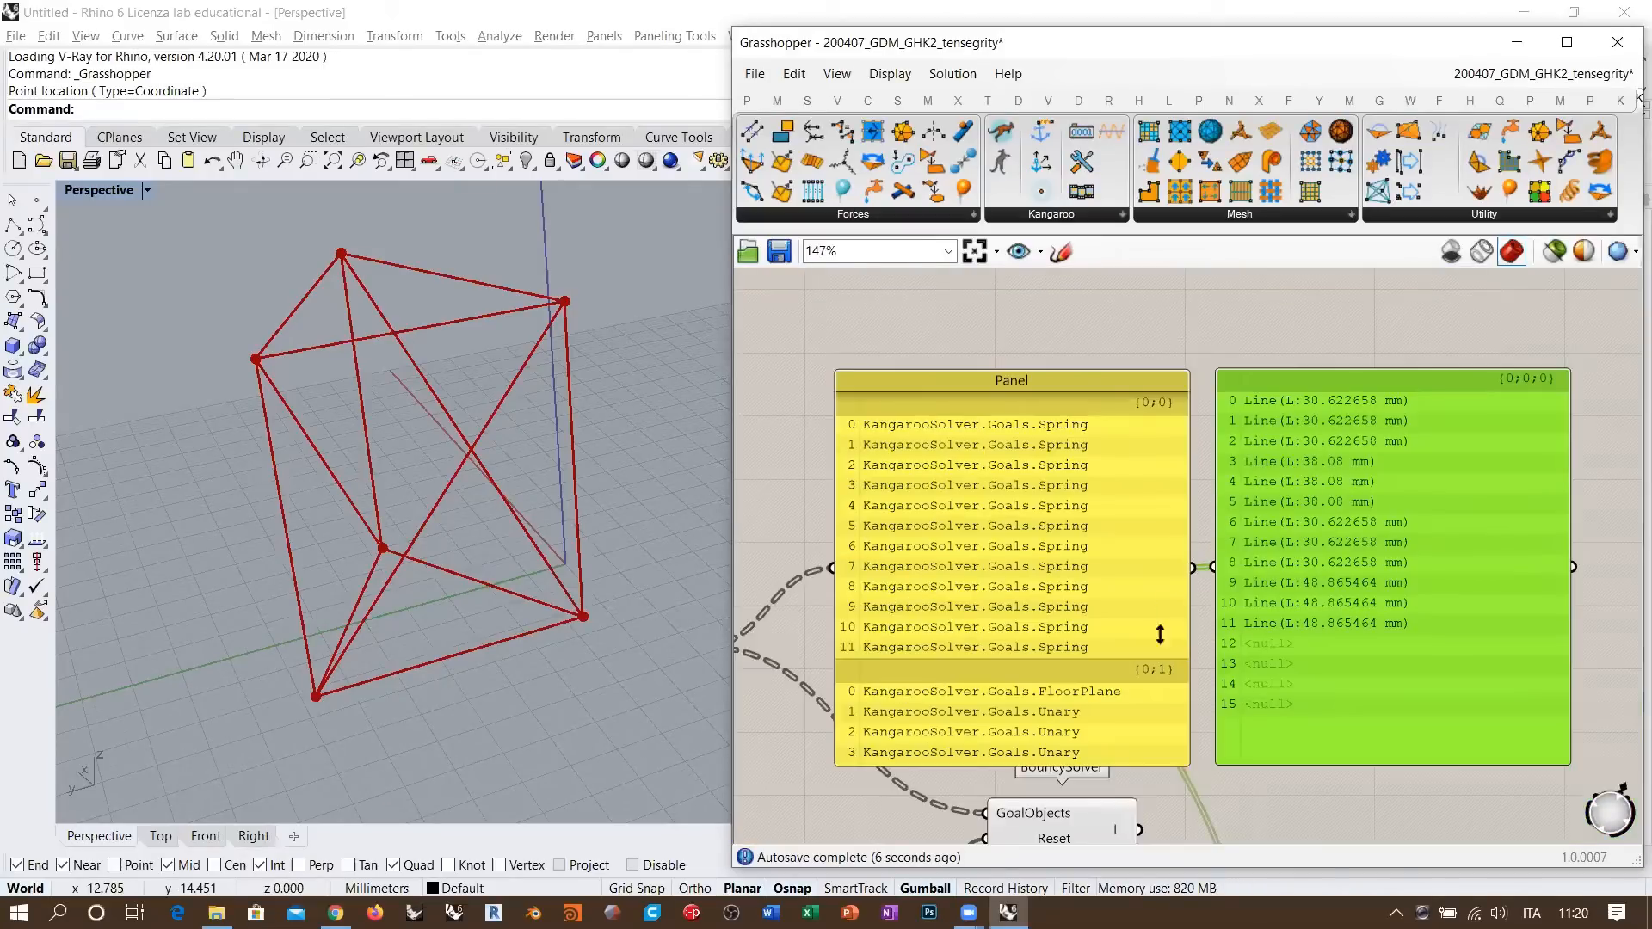
{"action": "right_click_drag", "start_coordinate": [1159, 634], "coordinate": [1142, 573]}
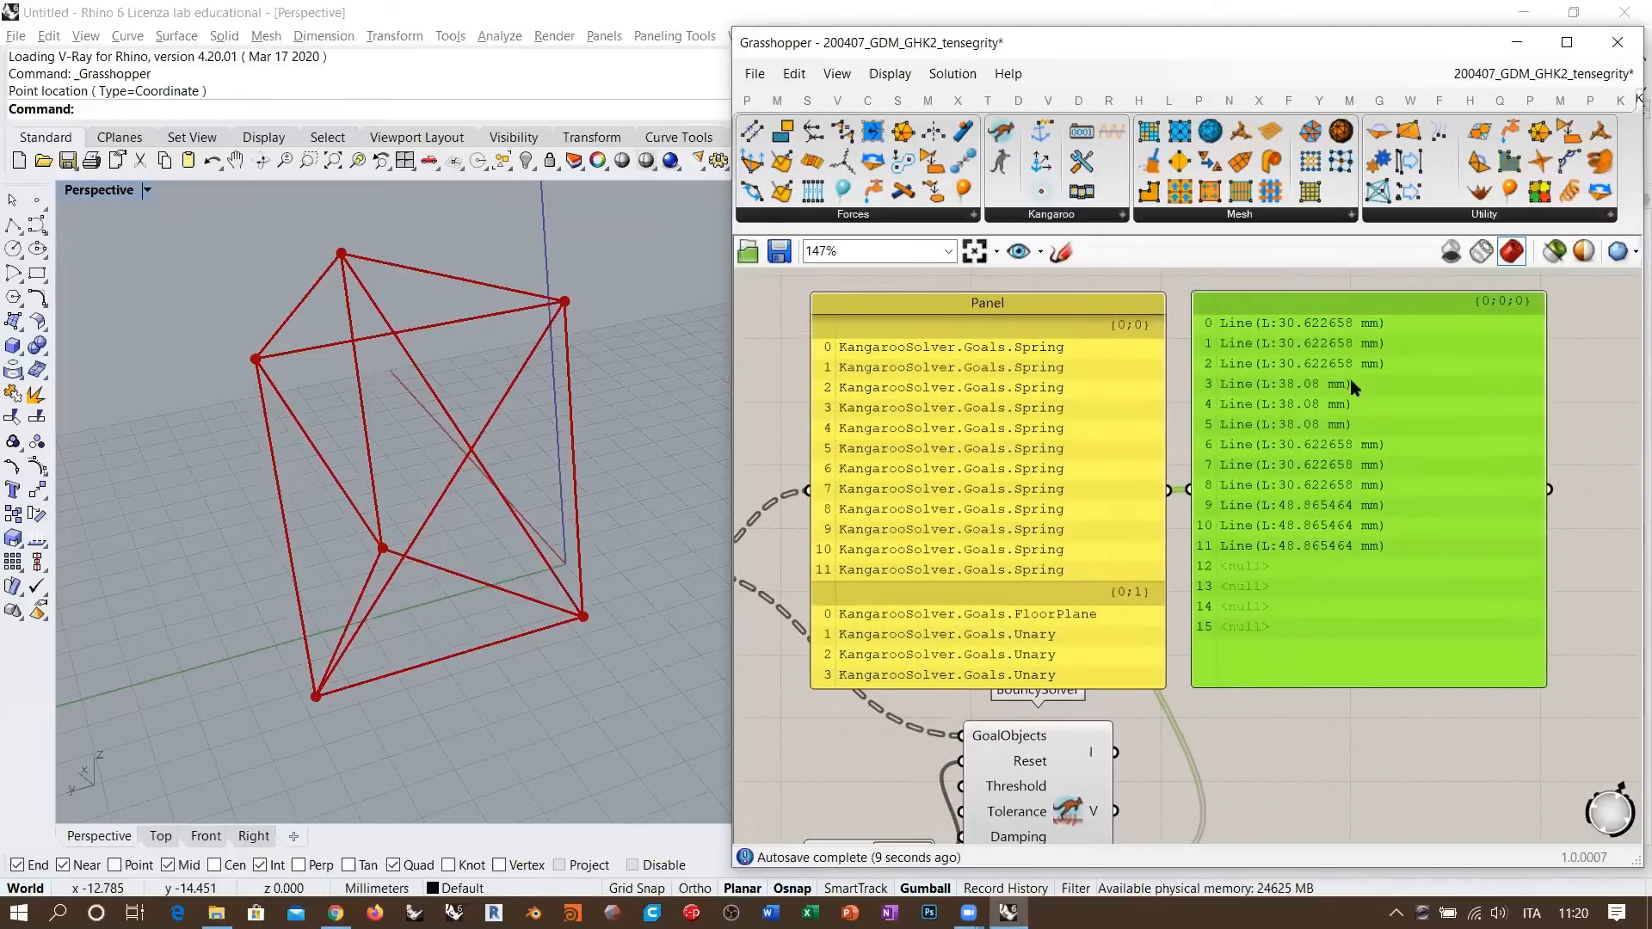
{"action": "scroll", "coordinate": [1299, 376], "scroll_direction": "up", "scroll_amount": 1}
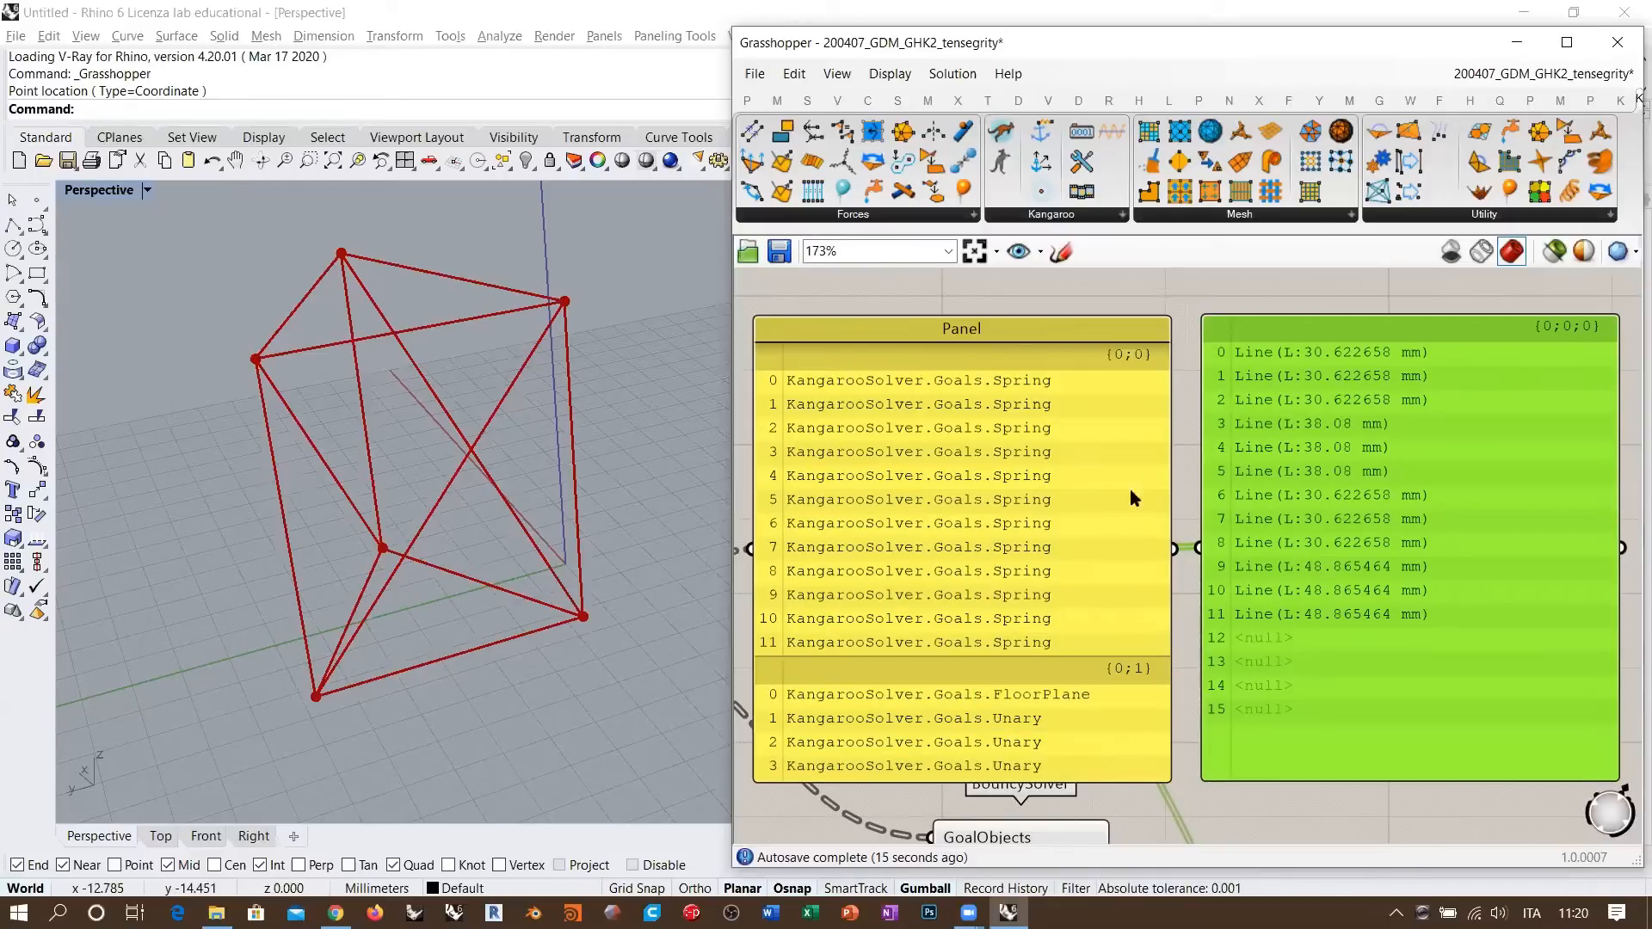
{"action": "left_click_drag", "start_coordinate": [989, 508], "coordinate": [944, 484]}
{"action": "left_click_drag", "start_coordinate": [978, 495], "coordinate": [984, 496]}
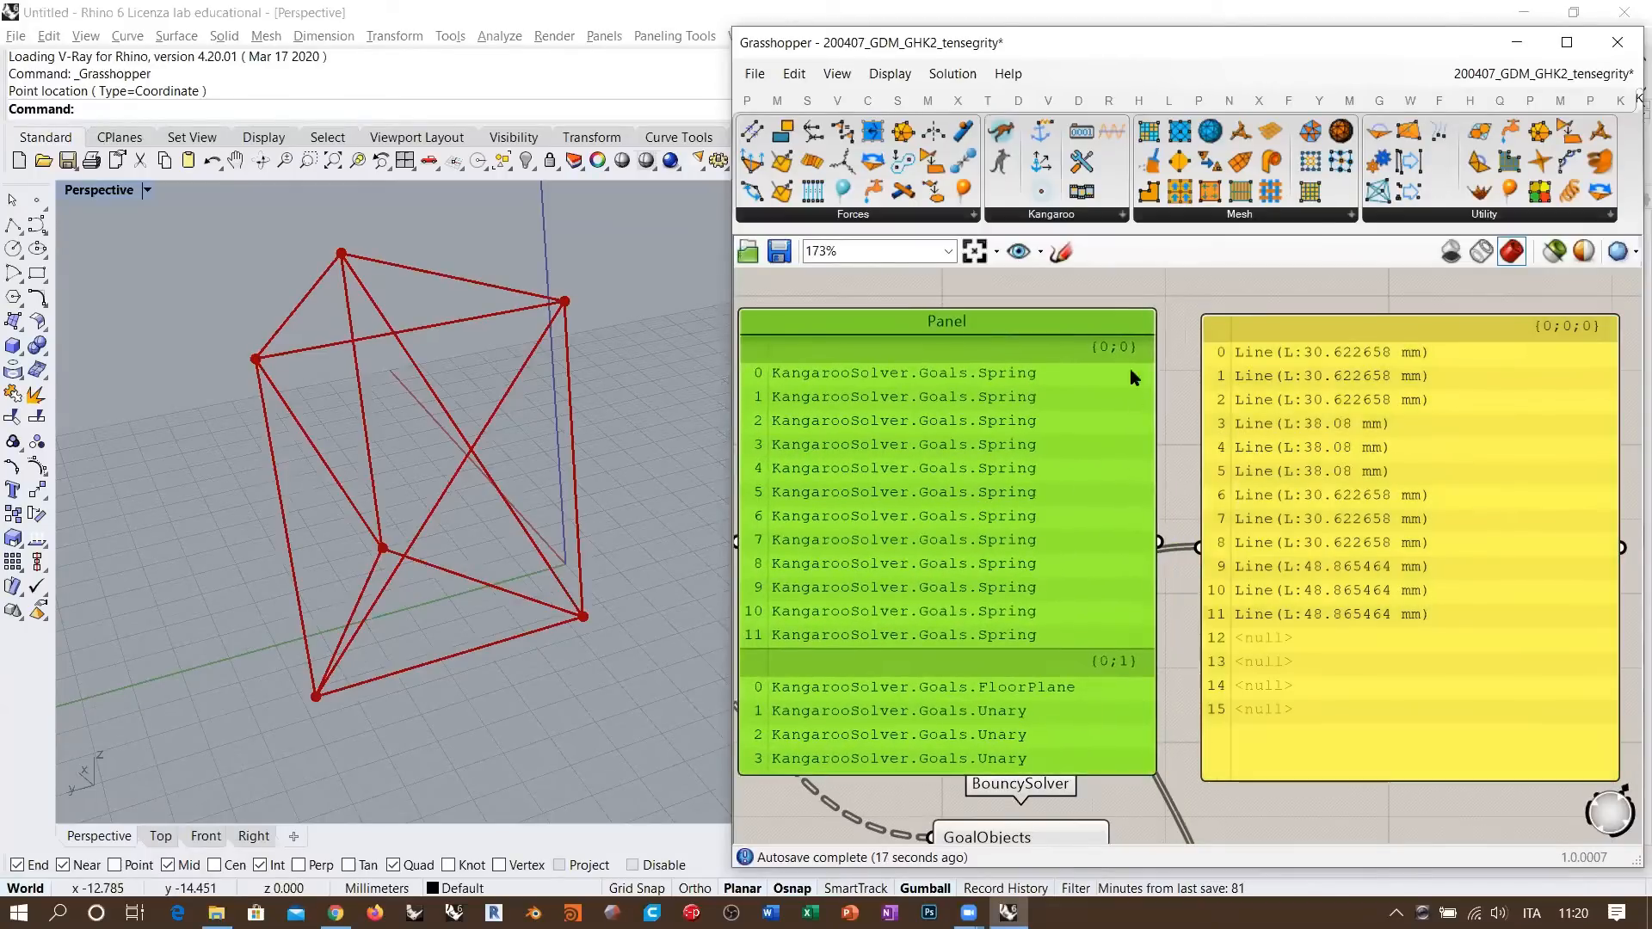
{"action": "left_click_drag", "start_coordinate": [1242, 470], "coordinate": [1236, 466]}
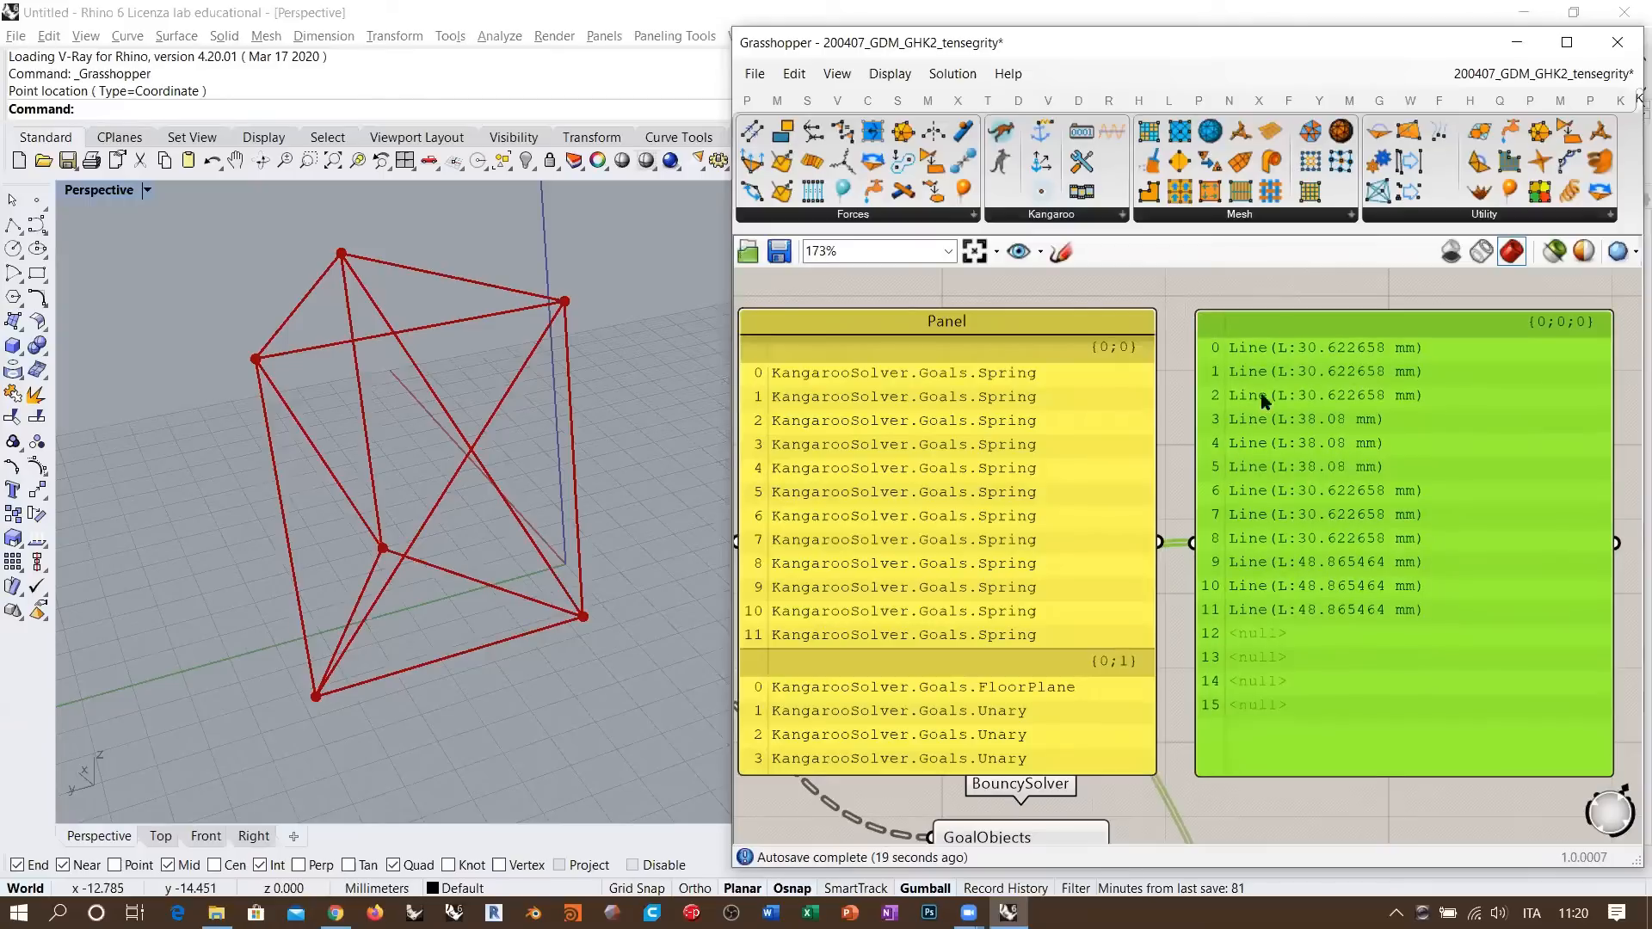
{"action": "left_click", "coordinate": [1038, 439], "text": "shift"}
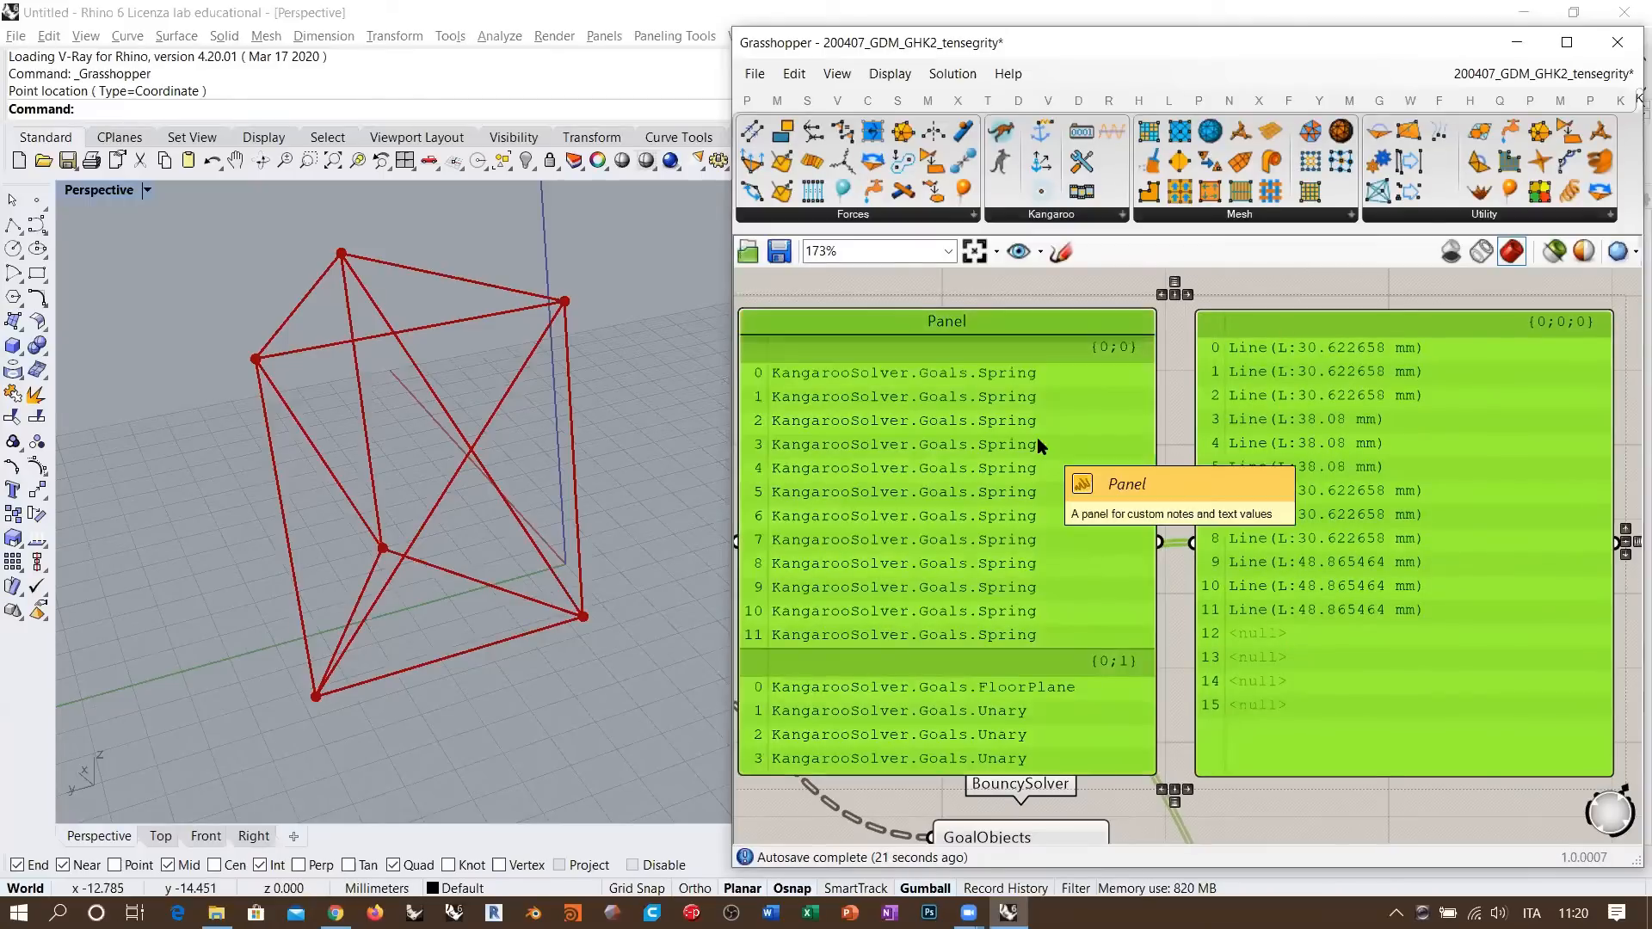
{"action": "key", "text": "Delete"}
- Place a Match Tree component beside the BouncySolver's outputs
{"action": "right_click_drag", "start_coordinate": [1199, 682], "coordinate": [1172, 505]}
{"action": "scroll", "coordinate": [1195, 565], "scroll_direction": "up", "scroll_amount": 2}
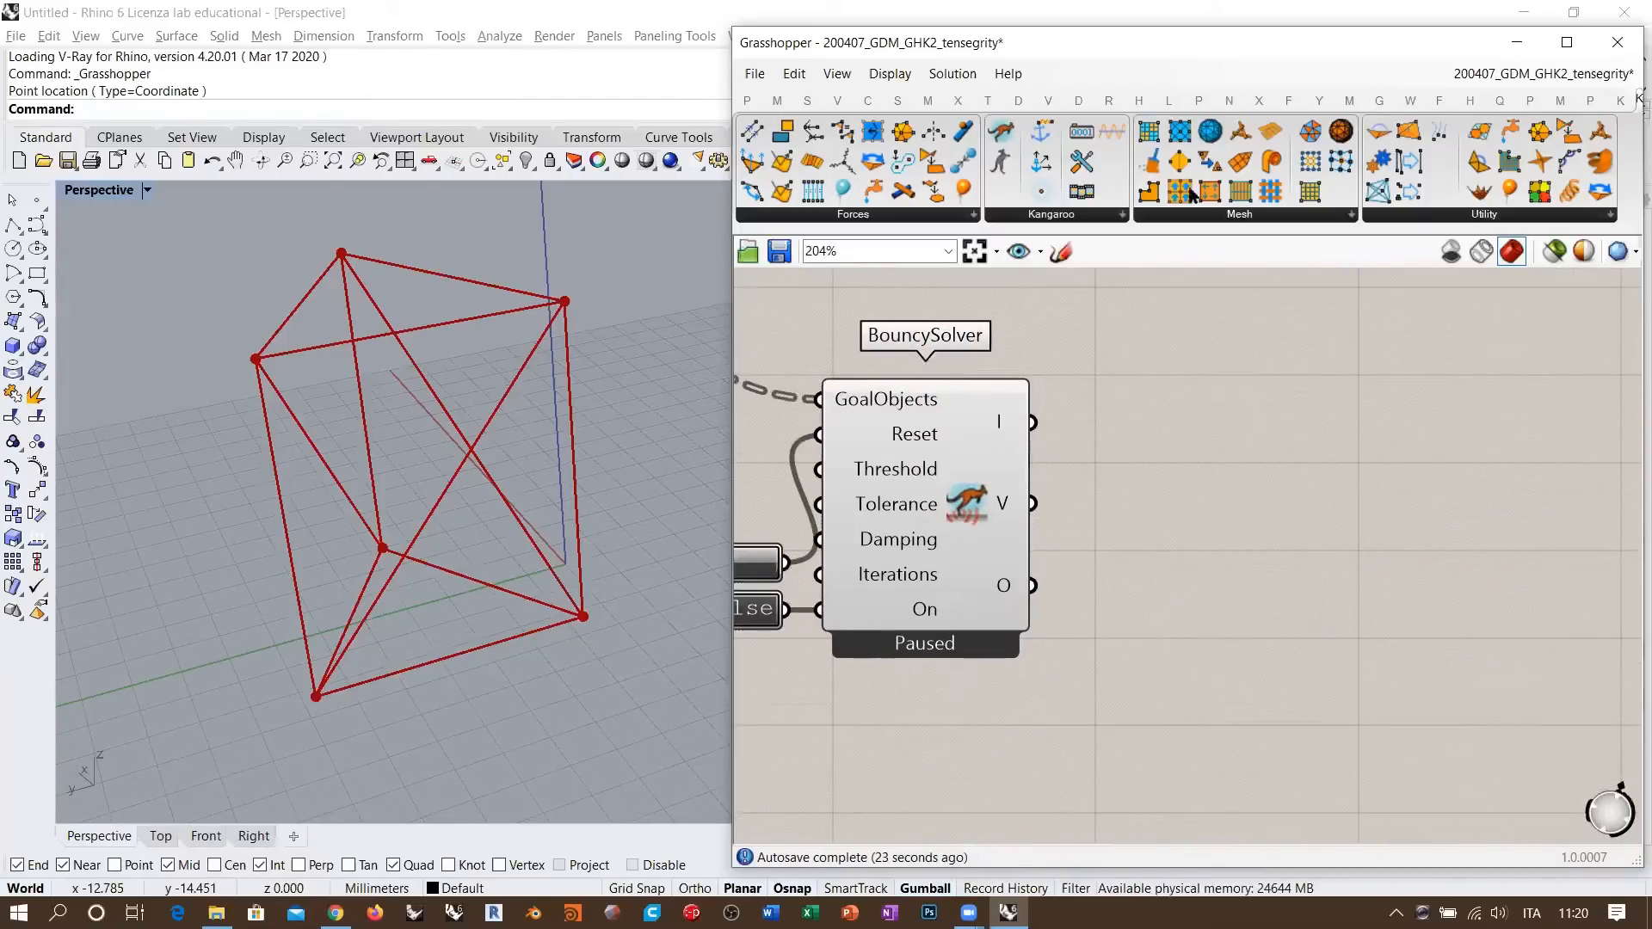
{"action": "left_click", "coordinate": [806, 99]}
{"action": "left_click", "coordinate": [1471, 215]}
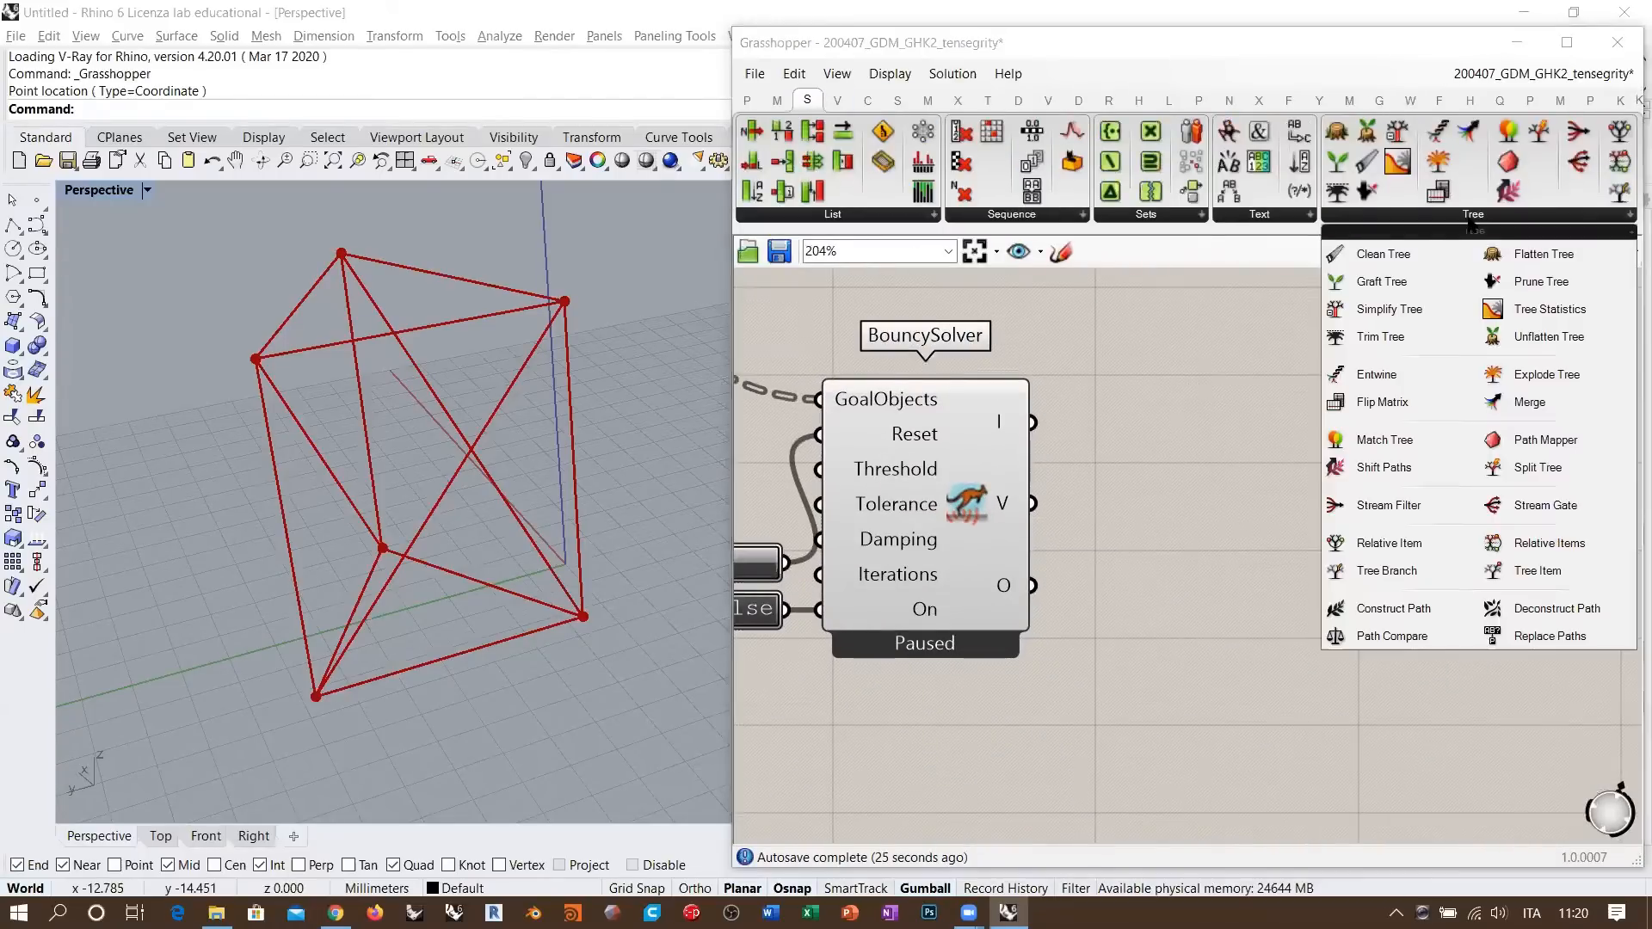
{"action": "left_click", "coordinate": [1385, 441]}
{"action": "left_click", "coordinate": [1270, 613]}
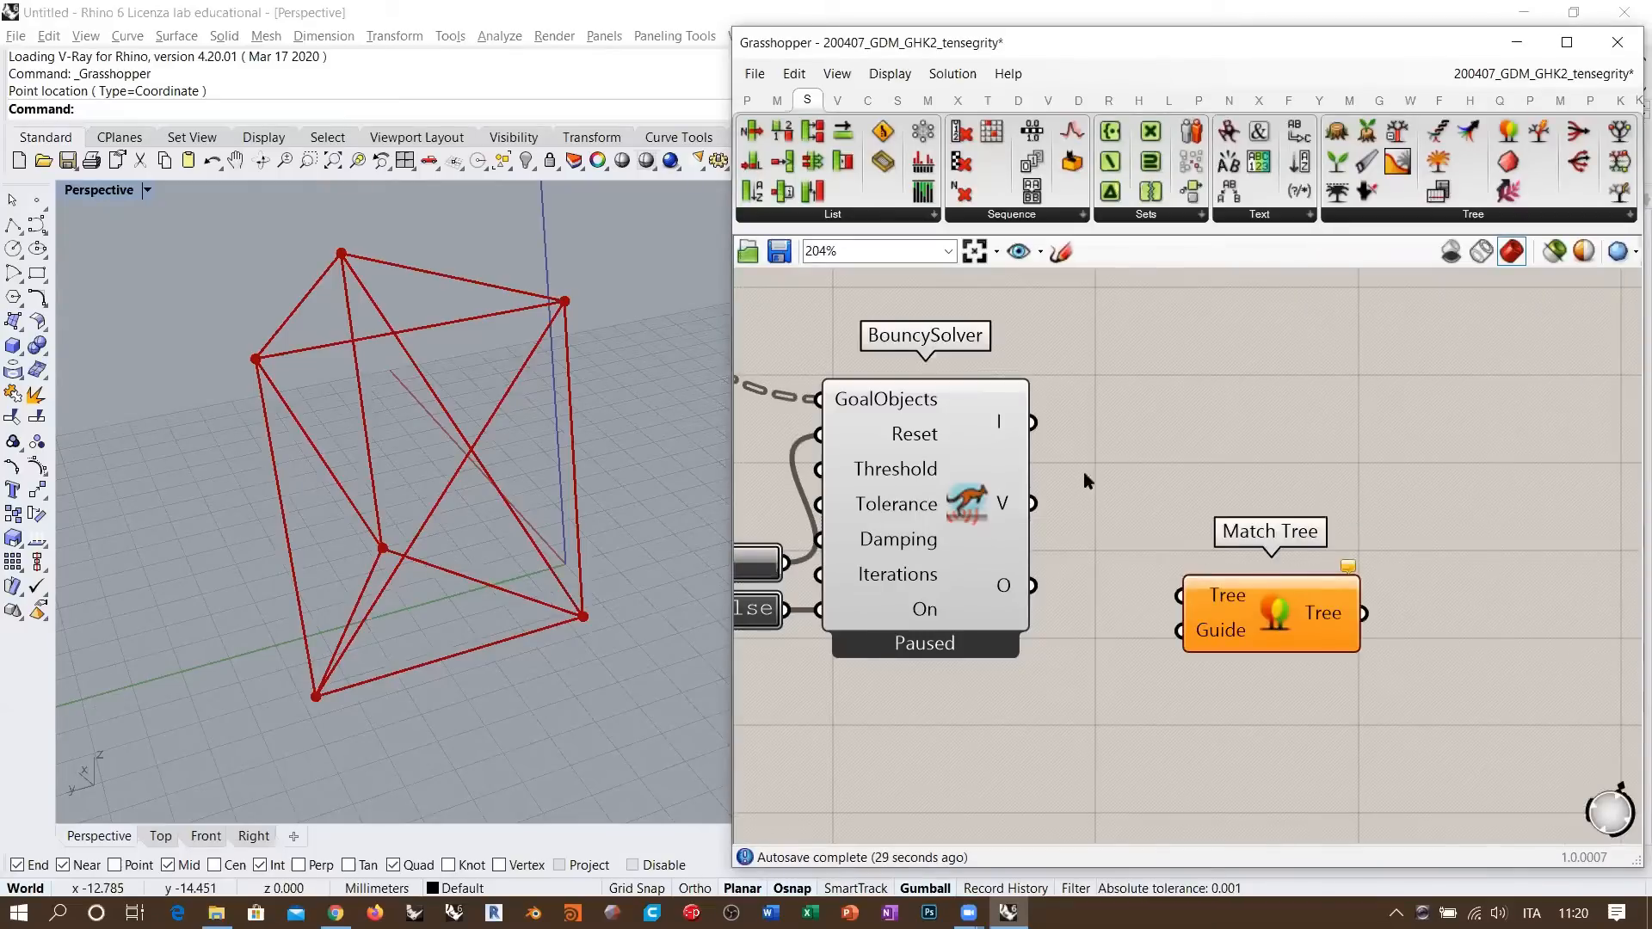
- Connect the BouncySolver's O output to Match Tree's Tree input and Entwine's Result to its Guide input
{"action": "right_click_drag", "start_coordinate": [1082, 473], "coordinate": [1208, 432]}
{"action": "scroll", "coordinate": [1290, 430], "scroll_direction": "down", "scroll_amount": 2}
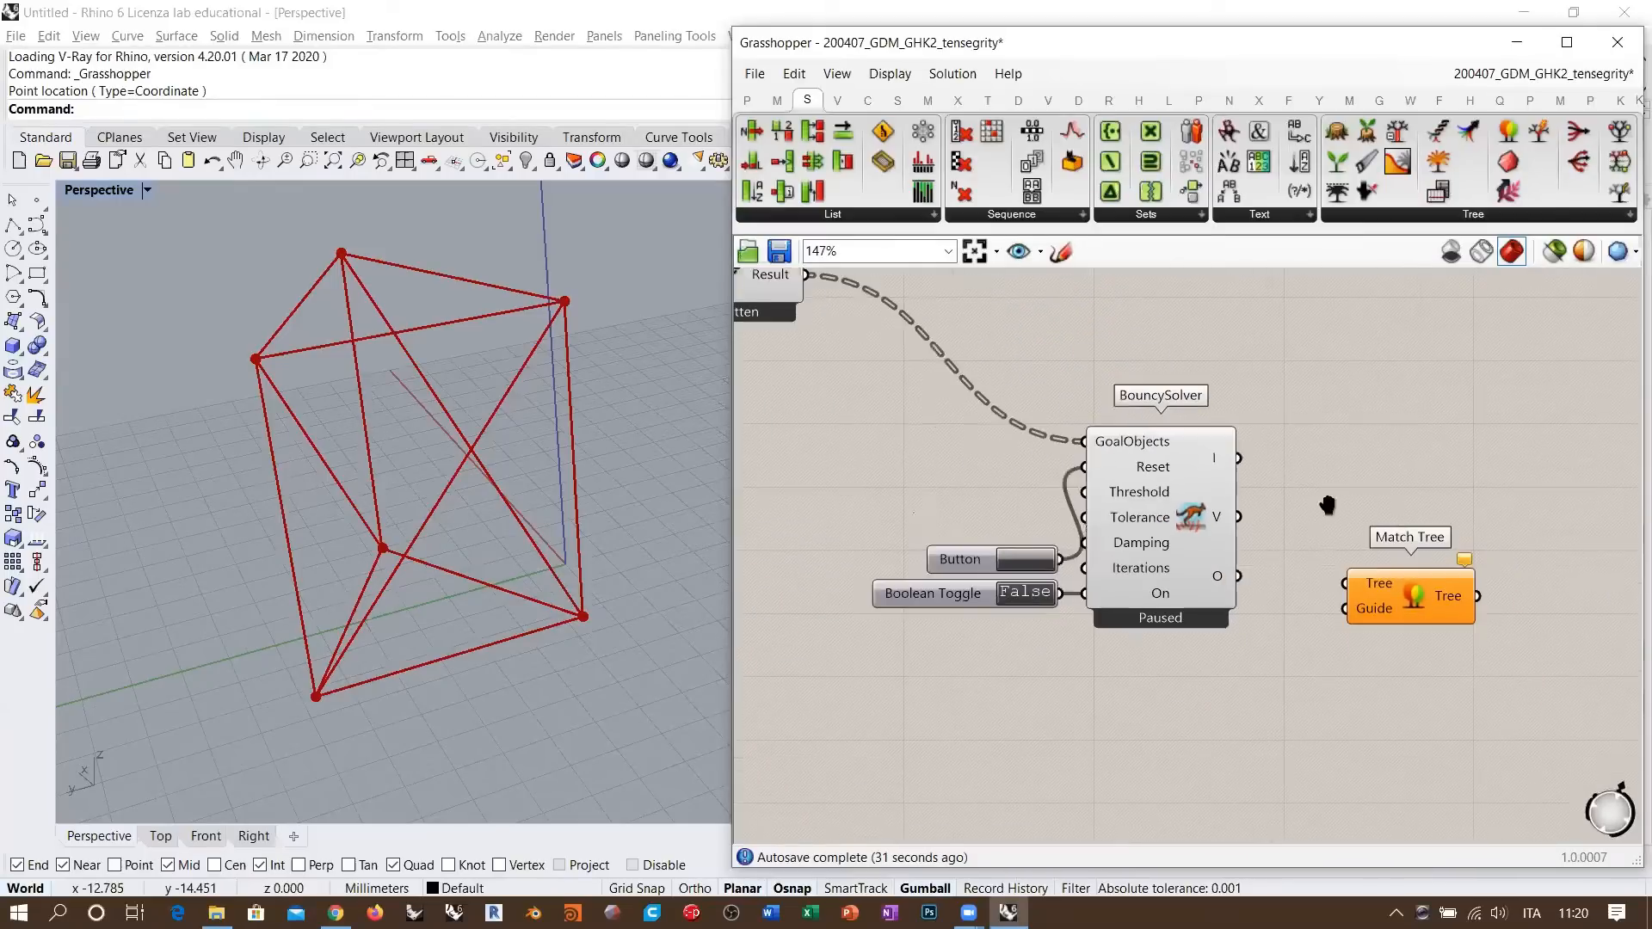
{"action": "left_click_drag", "start_coordinate": [1268, 663], "coordinate": [1411, 681]}
{"action": "left_click", "coordinate": [1374, 736]}
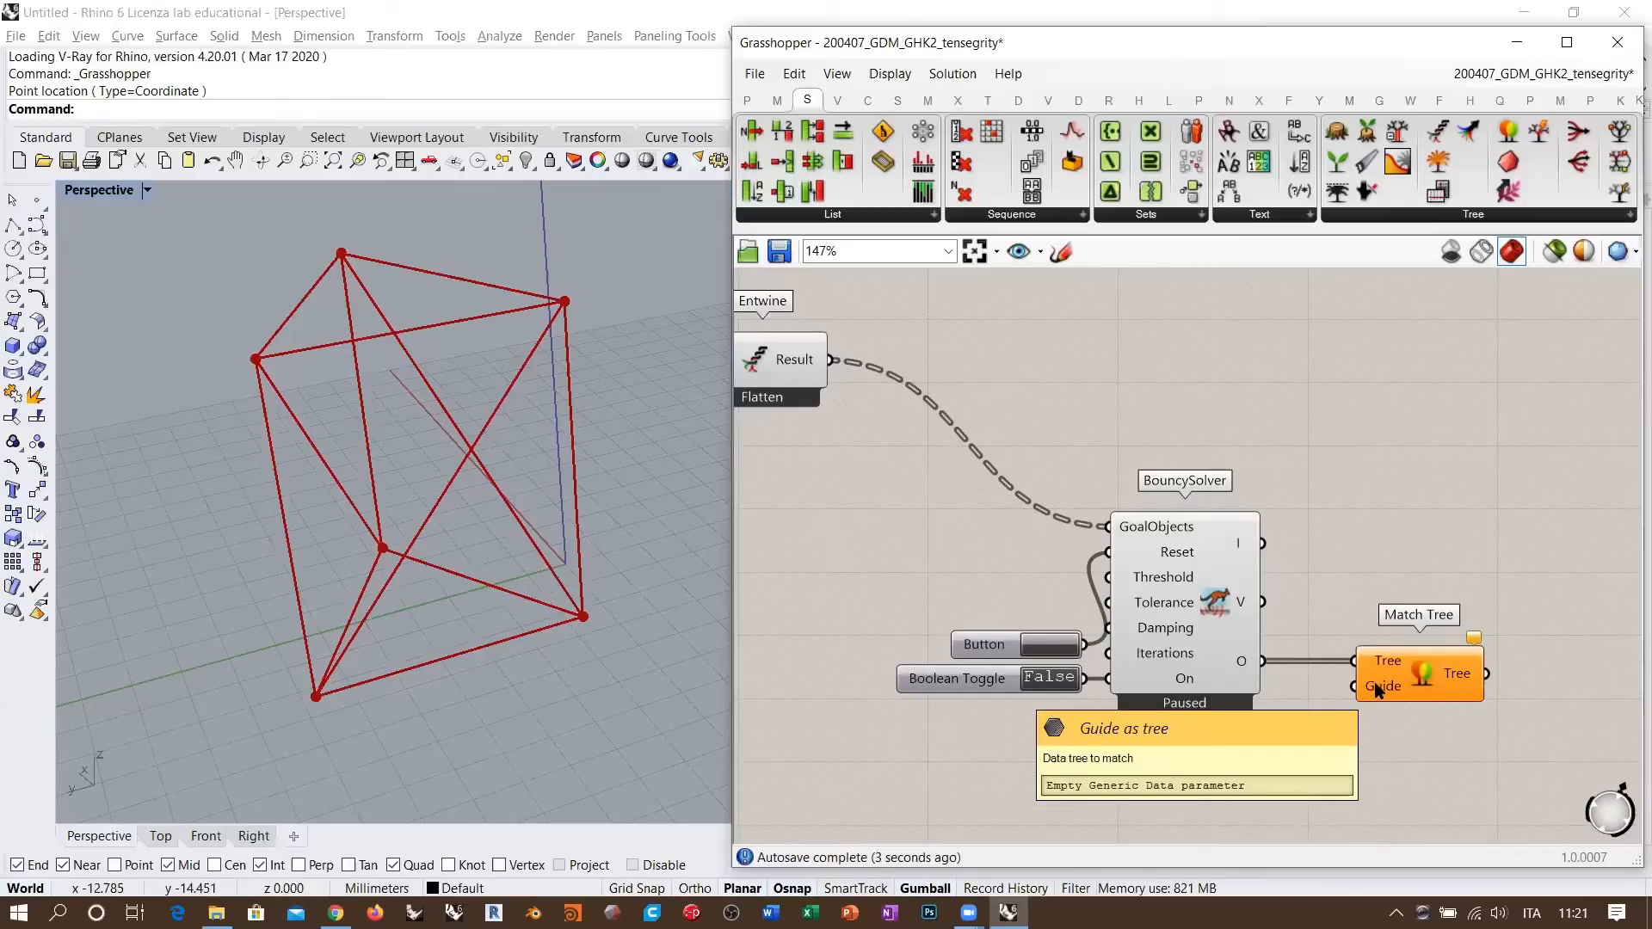
{"action": "left_click_drag", "start_coordinate": [831, 360], "coordinate": [1354, 685]}
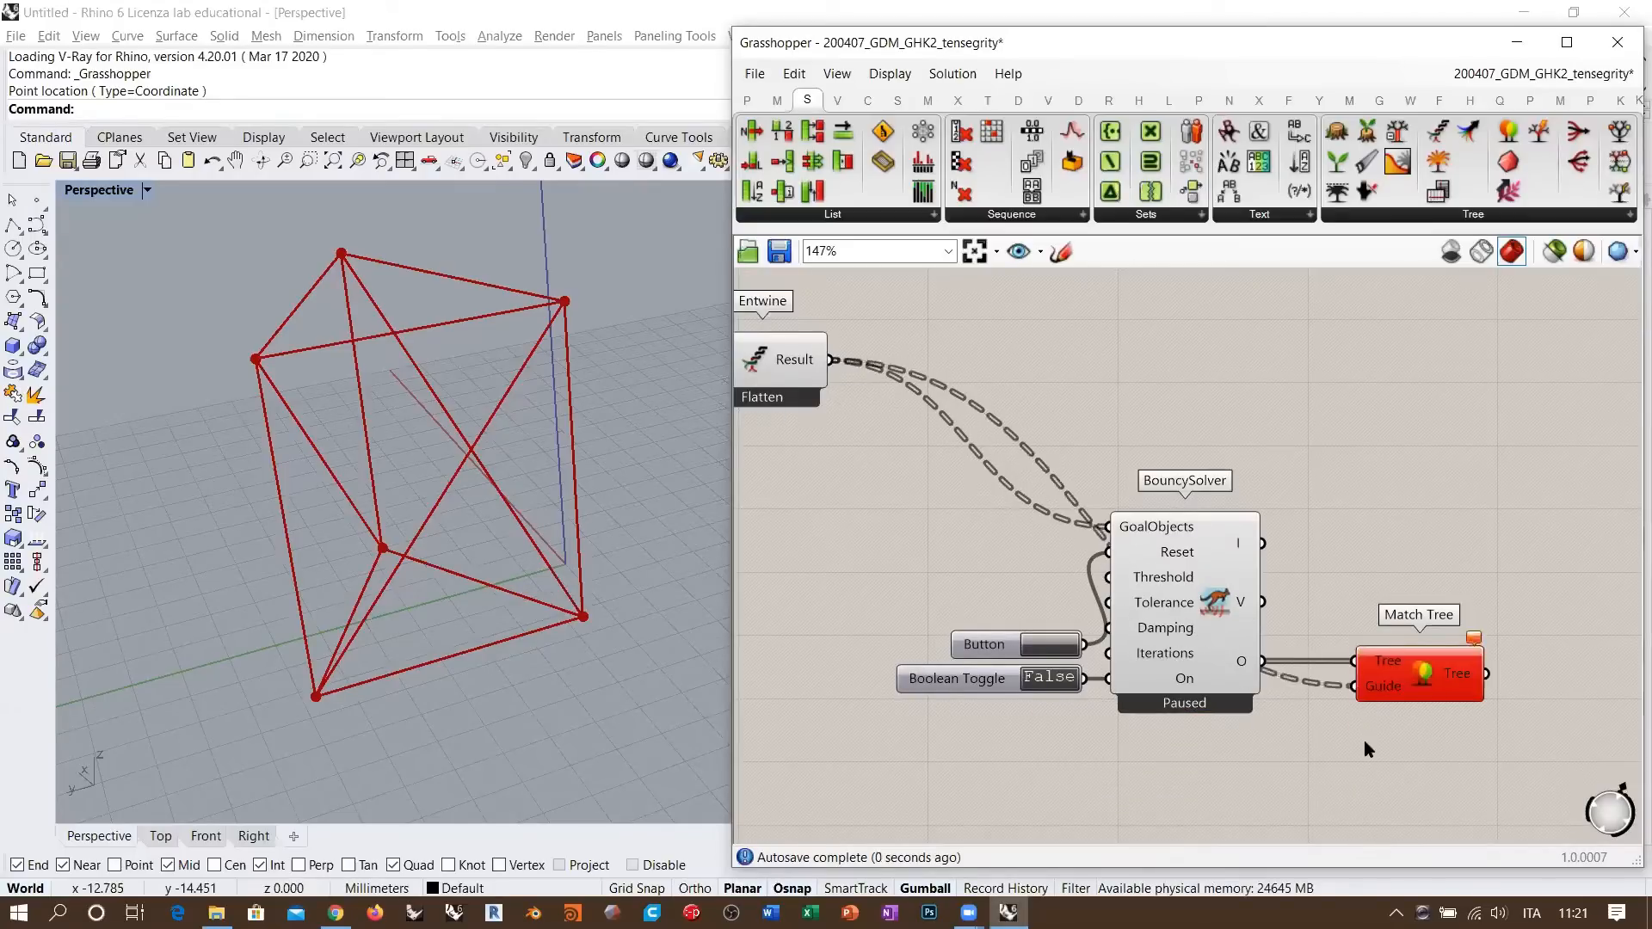
- Graft the Tree input of the Match Tree component
{"action": "right_click_drag", "start_coordinate": [1388, 687], "coordinate": [1253, 536]}
{"action": "scroll", "coordinate": [1360, 444], "scroll_direction": "up", "scroll_amount": 3}
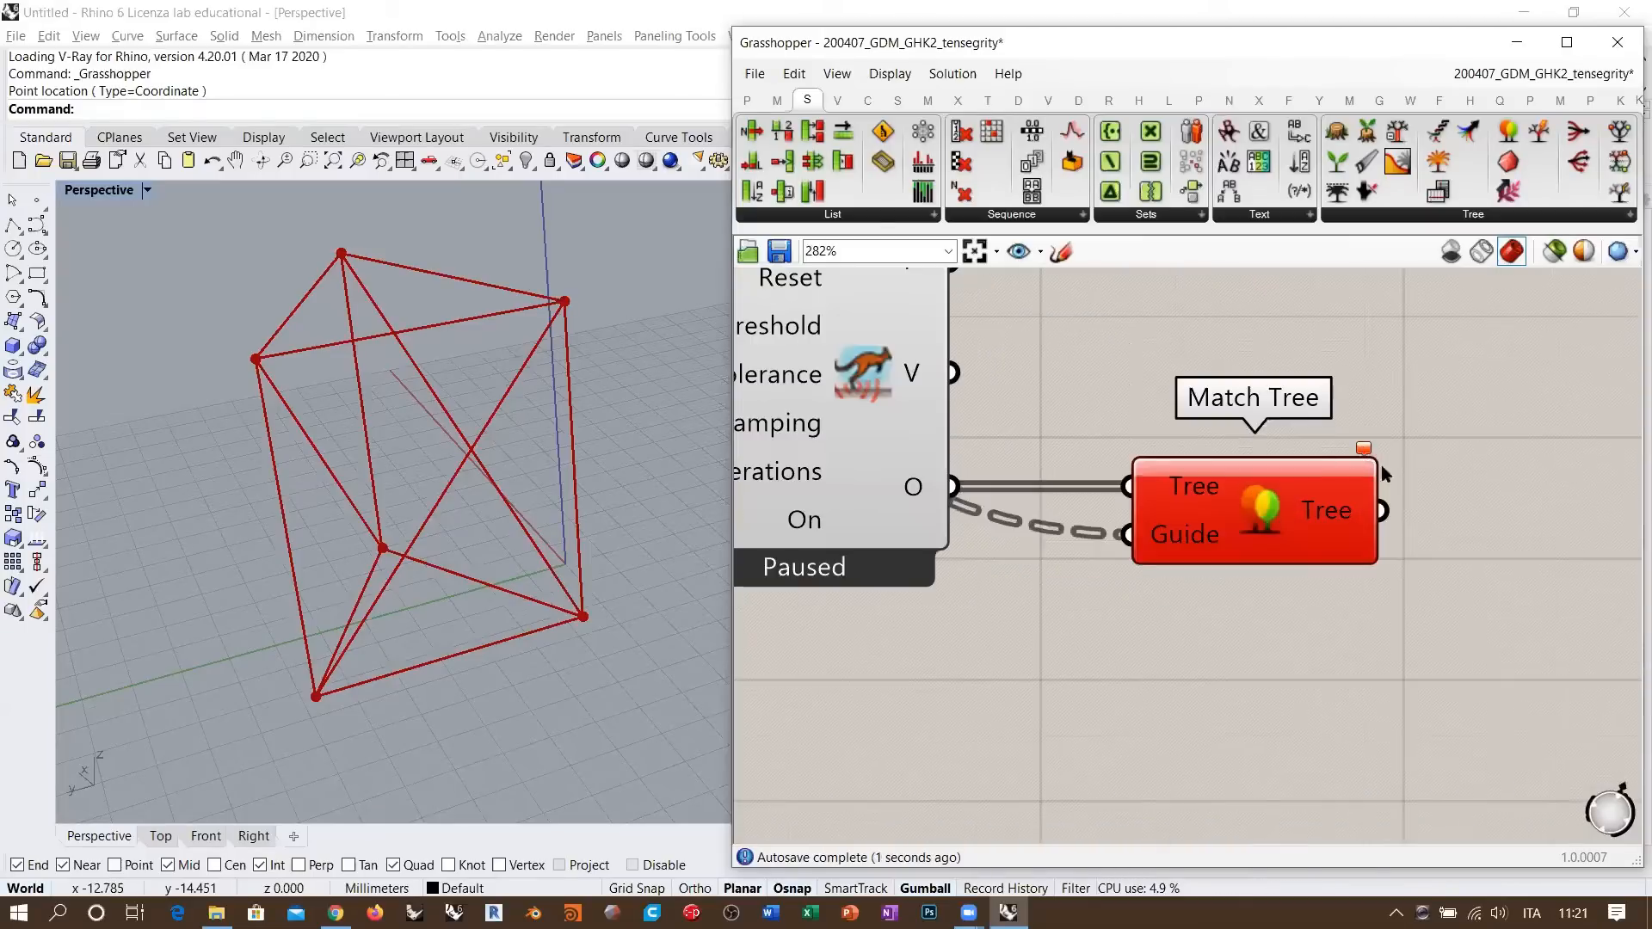
{"action": "right_click", "coordinate": [1194, 488]}
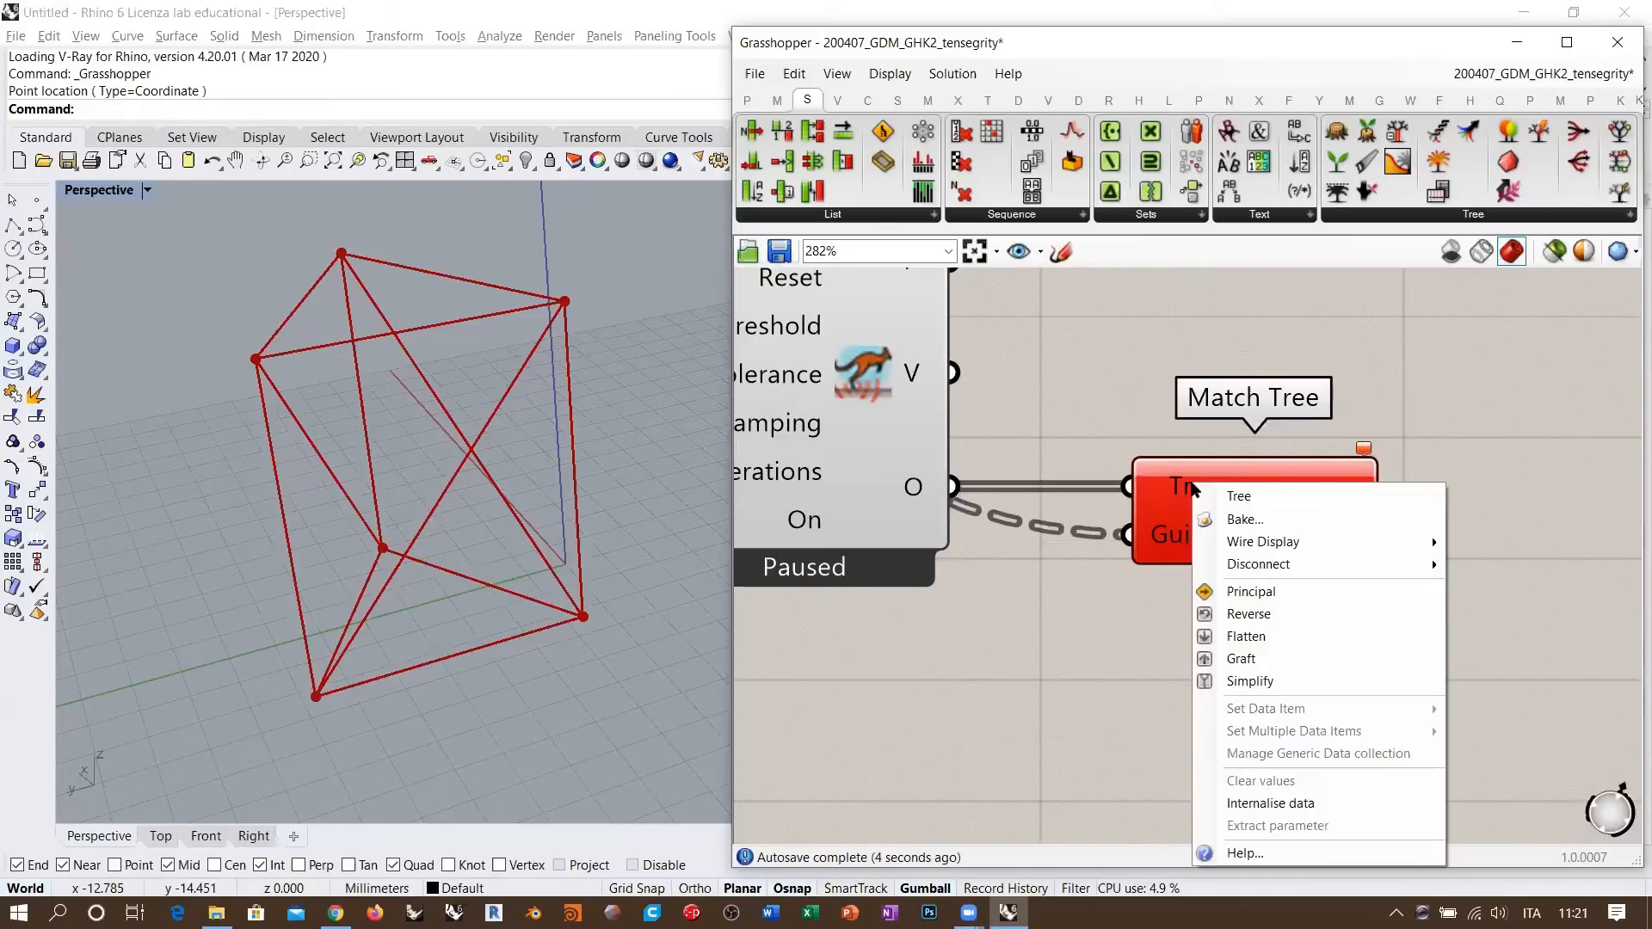
{"action": "left_click", "coordinate": [1232, 635]}
- Reposition Match Tree level with the BouncySolver's O output and read its error message
{"action": "left_click_drag", "start_coordinate": [1221, 522], "coordinate": [1278, 491]}
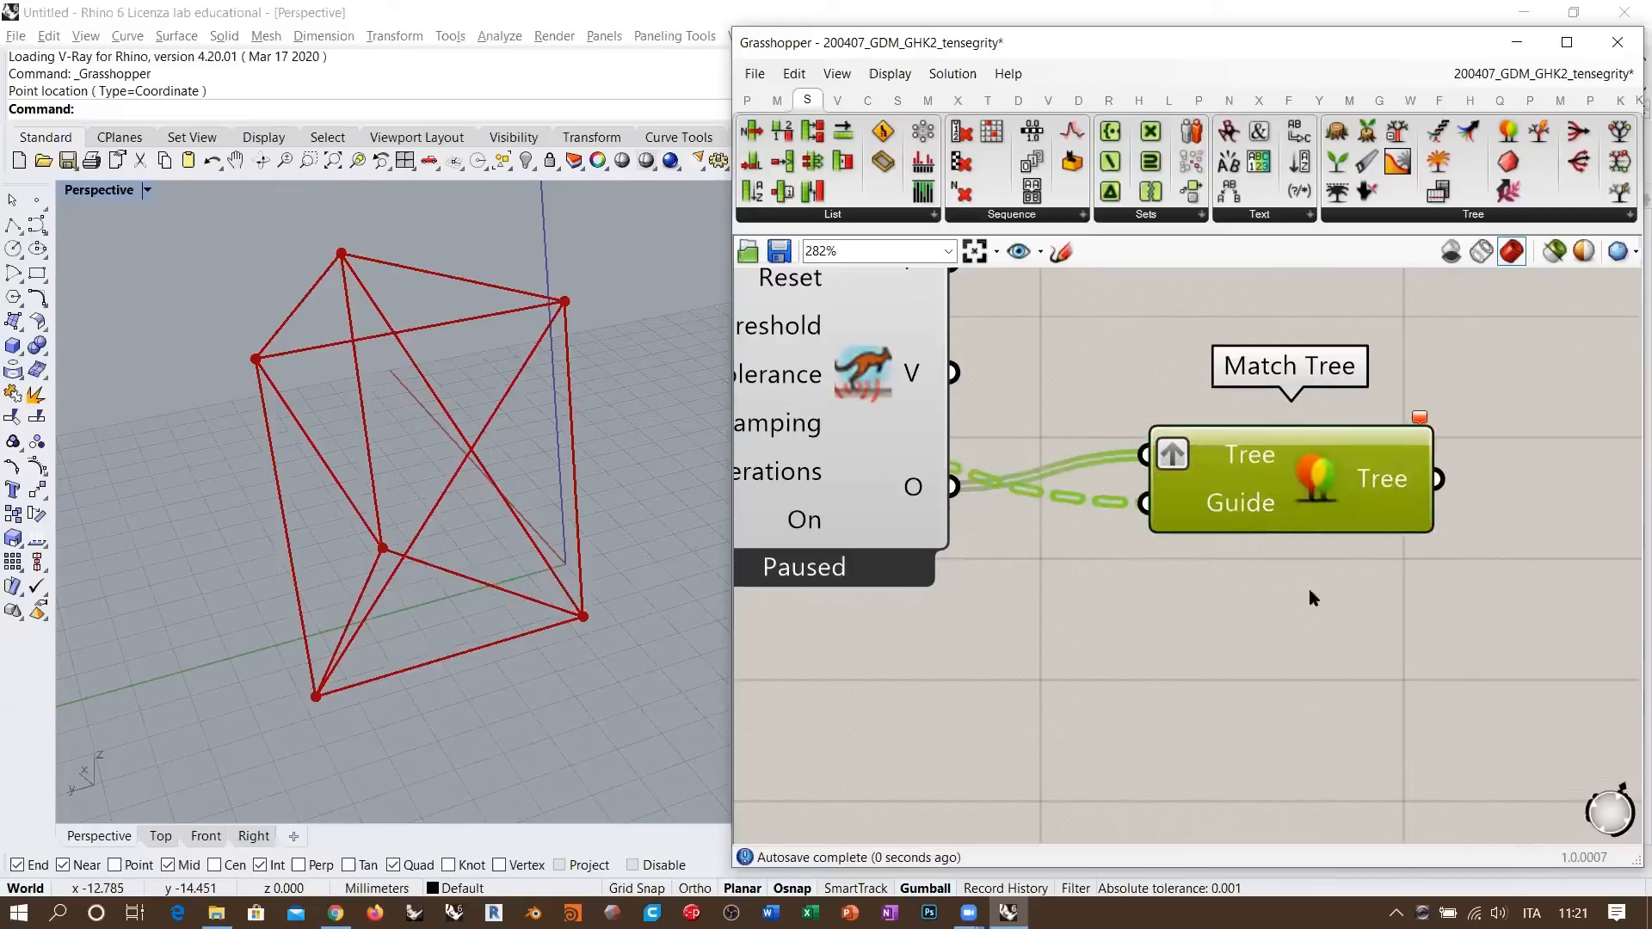
{"action": "left_click", "coordinate": [1308, 590]}
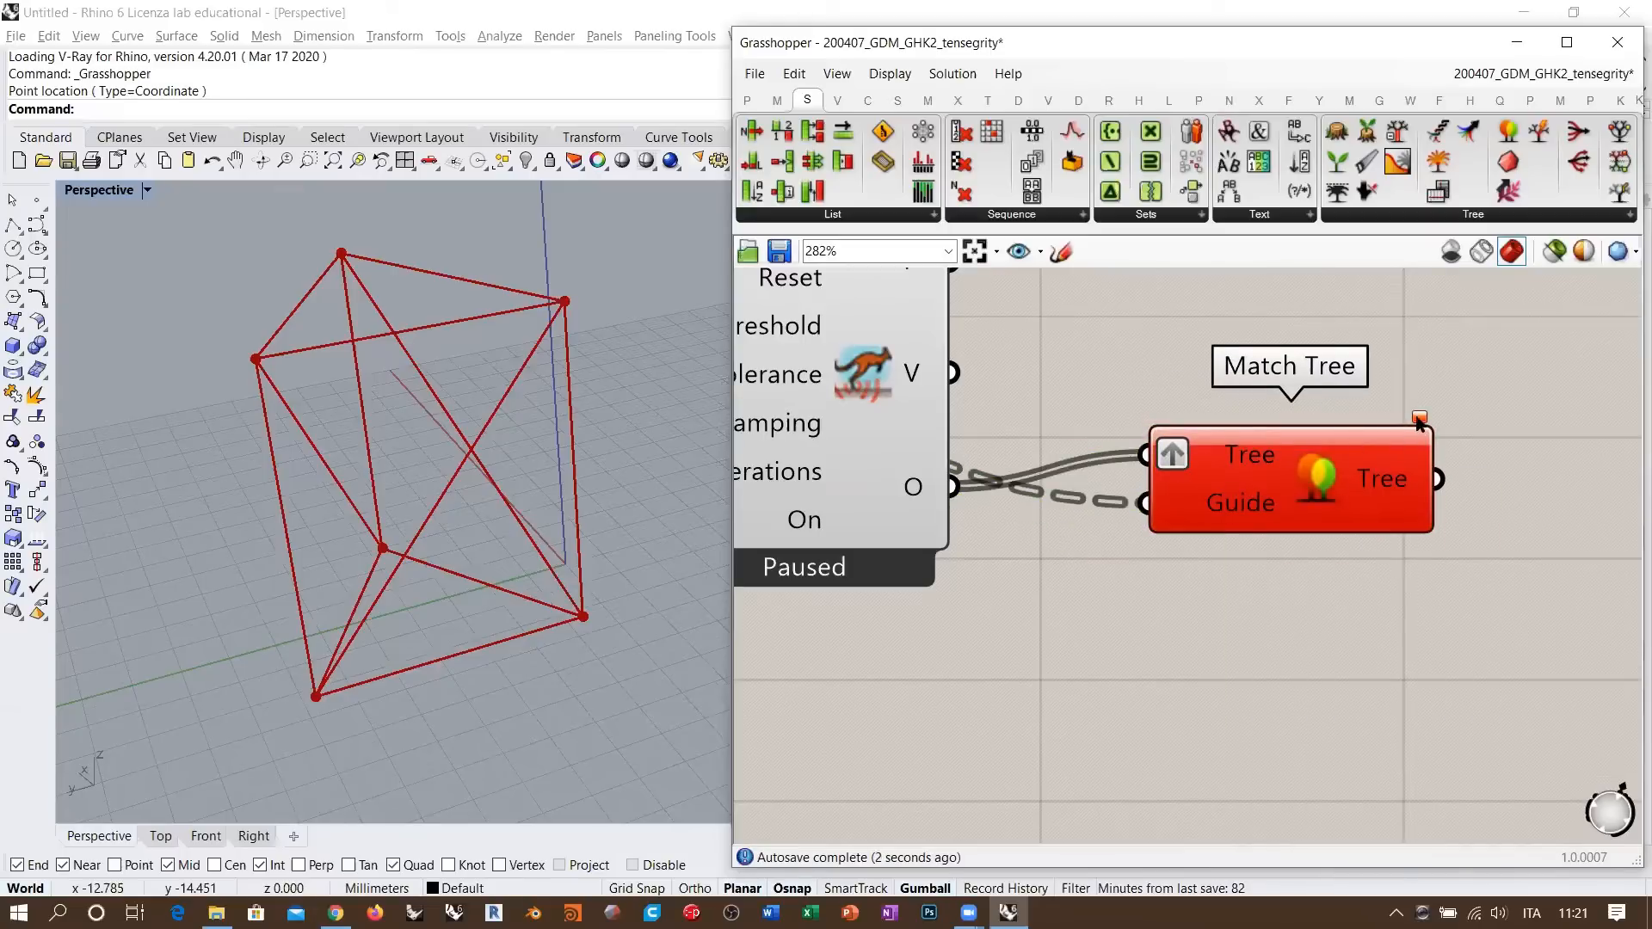
{"action": "mouse_move", "coordinate": [1419, 421]}
{"action": "left_click_drag", "start_coordinate": [1254, 511], "coordinate": [1267, 543]}
{"action": "left_click", "coordinate": [1274, 426]}
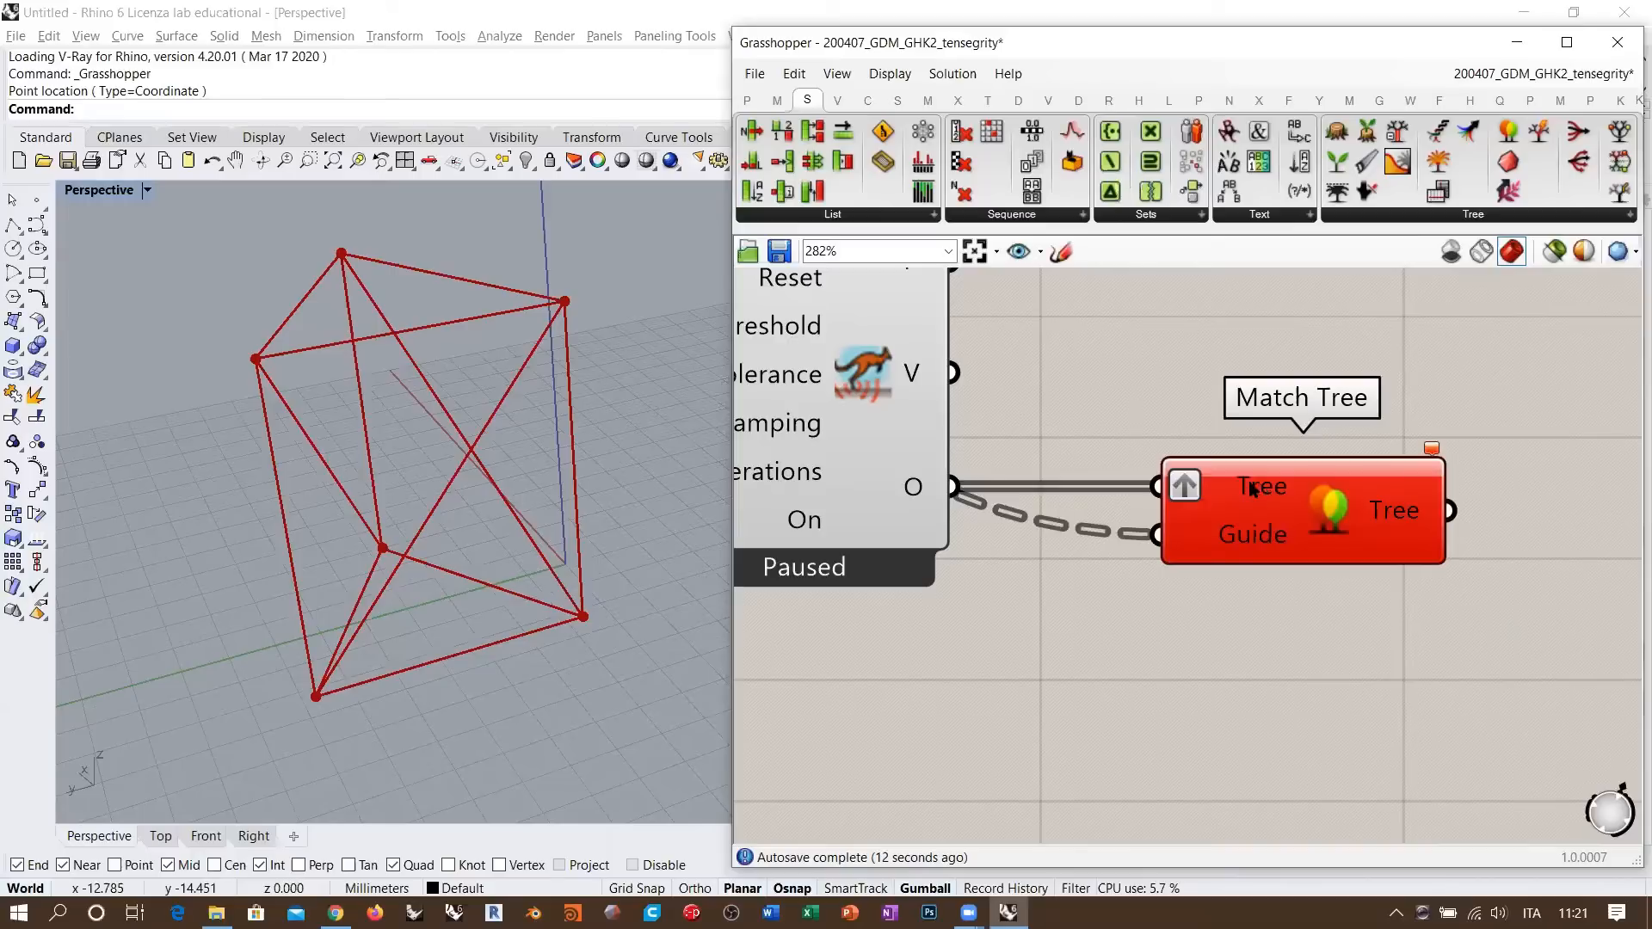
{"action": "mouse_move", "coordinate": [1432, 449]}
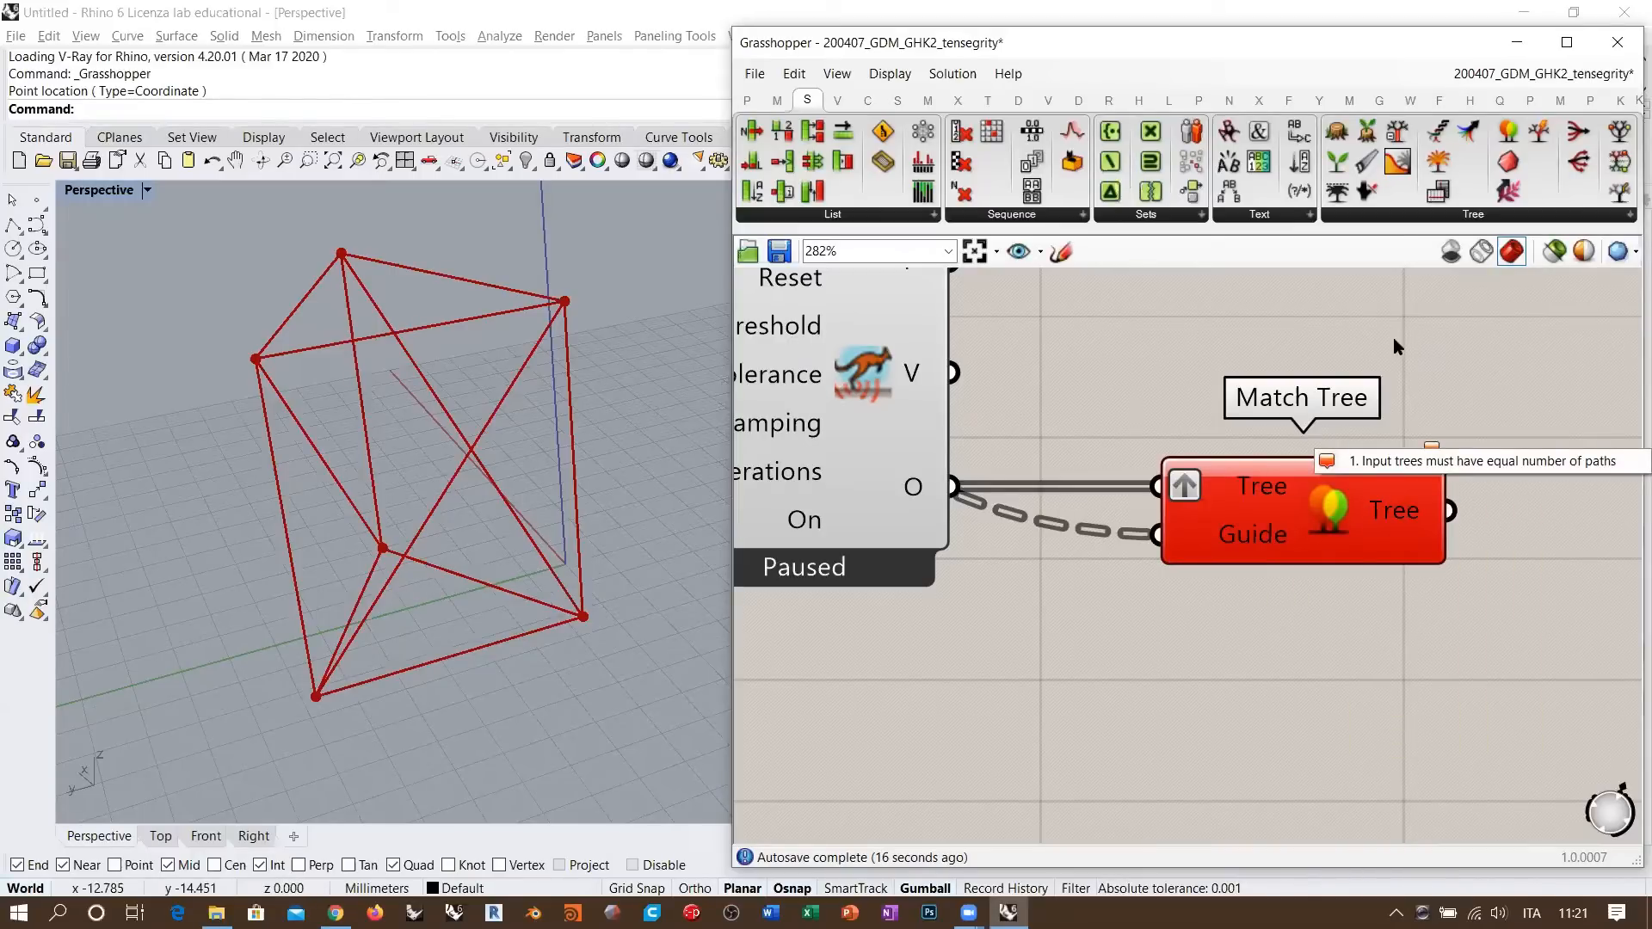
- Delete the Match Tree component connected to the BouncySolver's O output
{"action": "left_click_drag", "start_coordinate": [1312, 510], "coordinate": [1337, 510]}
{"action": "left_click", "coordinate": [1339, 587]}
{"action": "right_click_drag", "start_coordinate": [1192, 574], "coordinate": [1303, 581]}
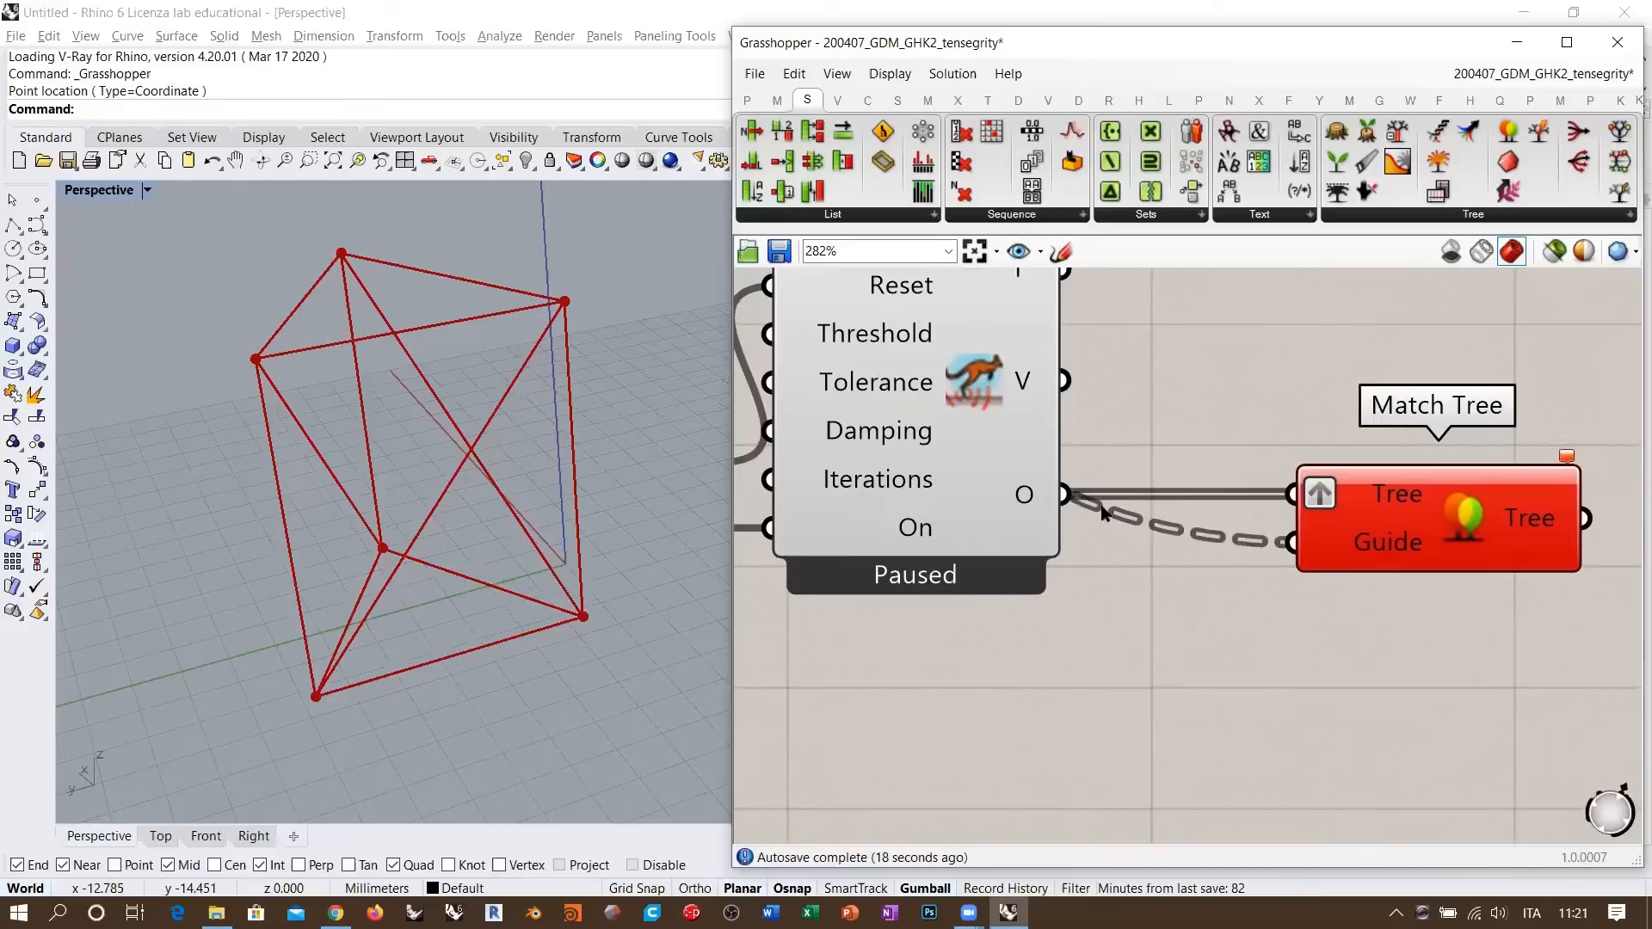
{"action": "left_click_drag", "start_coordinate": [1451, 530], "coordinate": [1459, 539]}
{"action": "key", "text": "Delete"}
{"action": "right_click_drag", "start_coordinate": [1138, 511], "coordinate": [1239, 567]}
{"action": "scroll", "coordinate": [1239, 567], "scroll_direction": "down", "scroll_amount": 2}
{"action": "right_click_drag", "start_coordinate": [1158, 453], "coordinate": [1312, 573]}
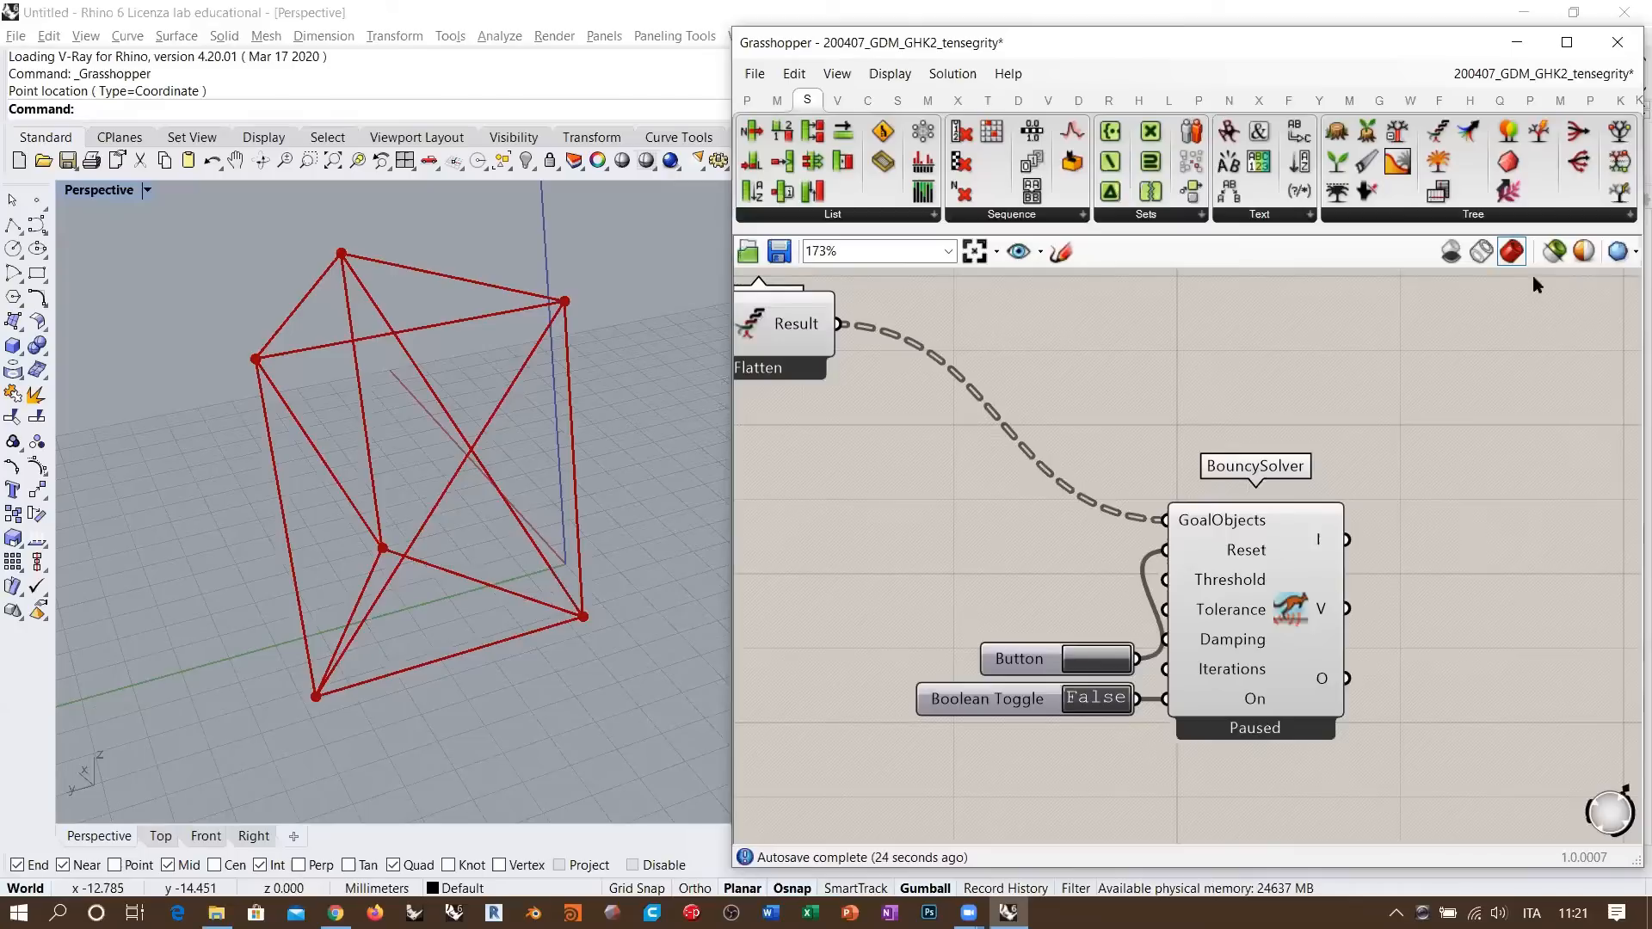
- Compare the data structures of the BouncySolver's O output and Entwine's Result, and place a Tree Statistics component below Entwine
{"action": "mouse_move", "coordinate": [1325, 681]}
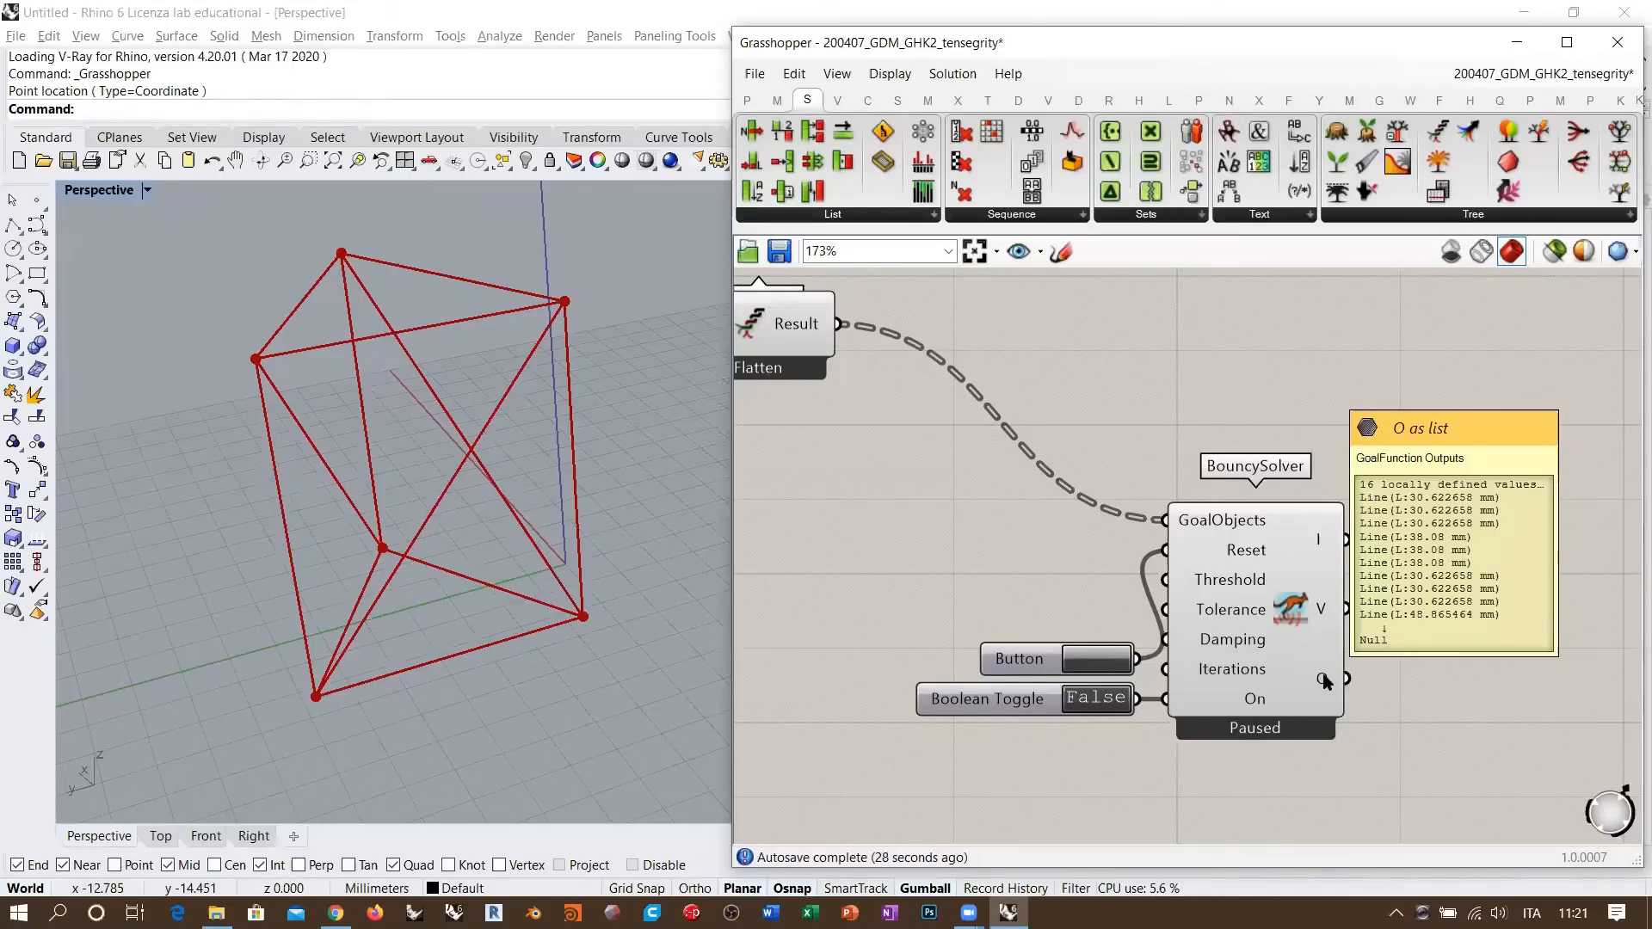
{"action": "mouse_move", "coordinate": [792, 329]}
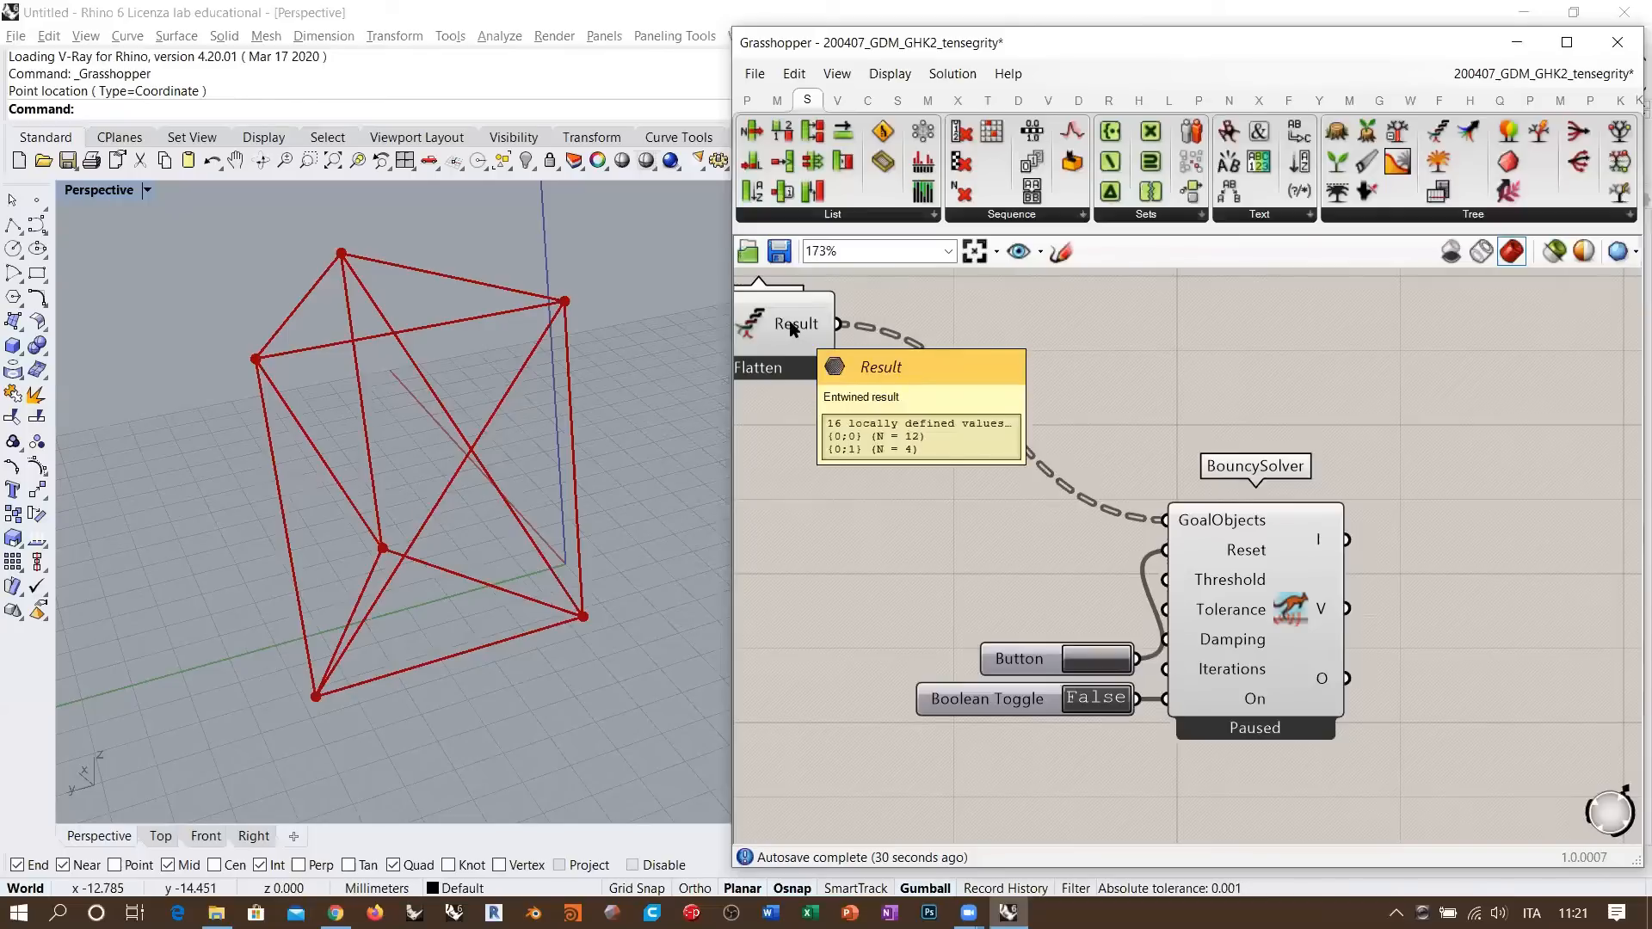
{"action": "right_click_drag", "start_coordinate": [867, 499], "coordinate": [1060, 549]}
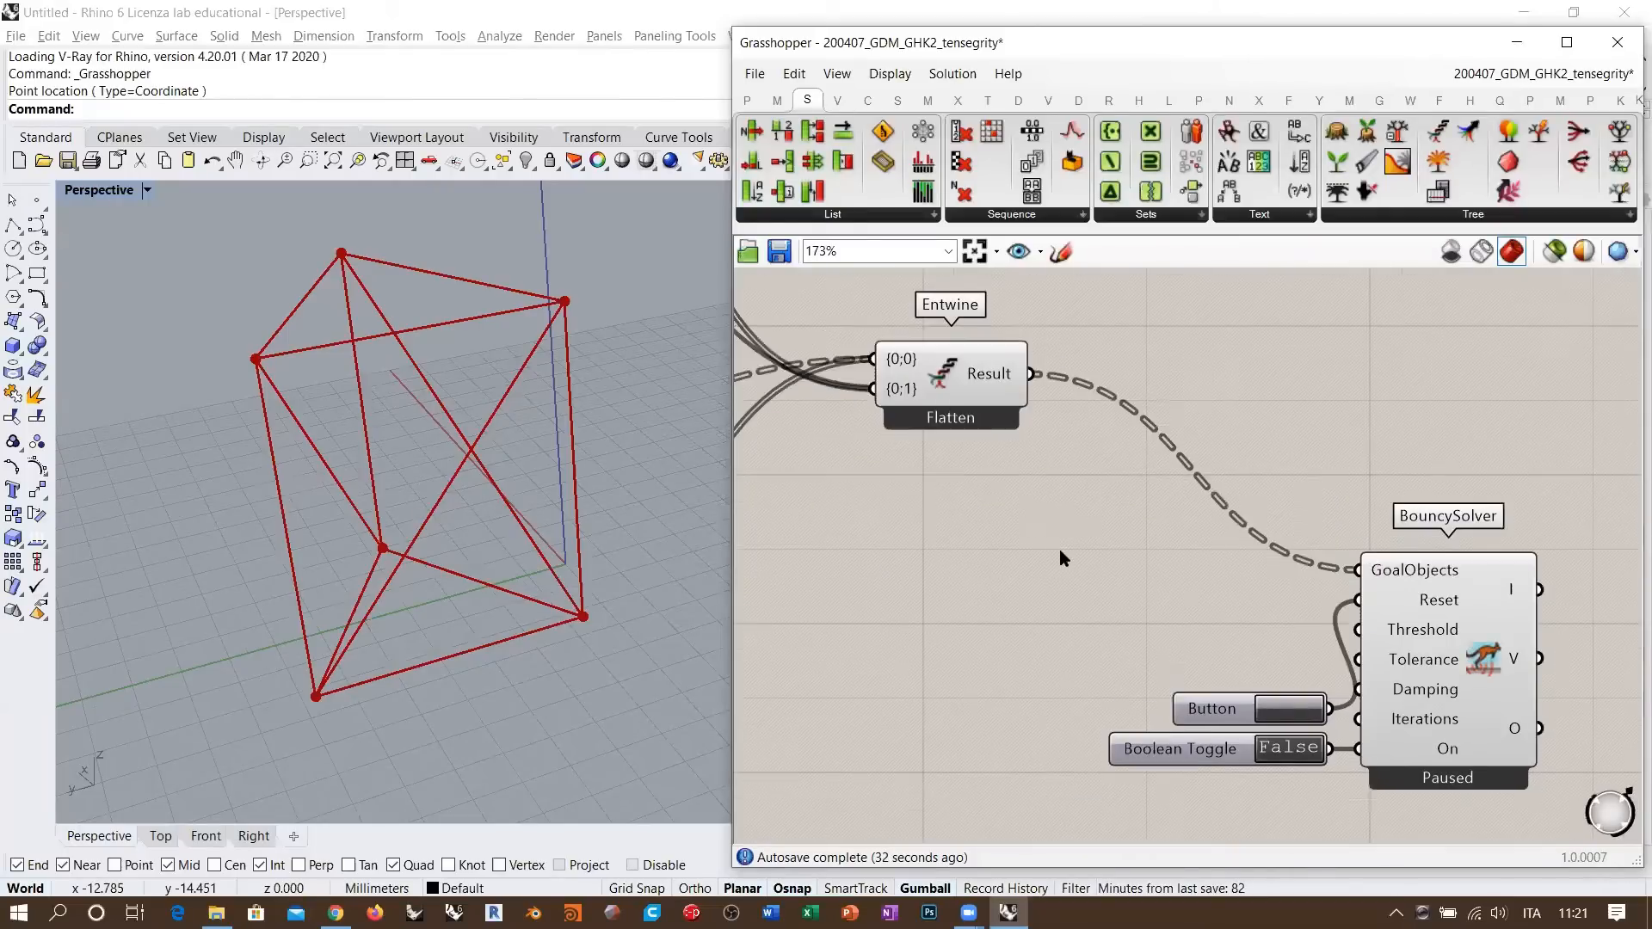
{"action": "double_click", "coordinate": [1060, 548]}
{"action": "type", "text": "explo"}
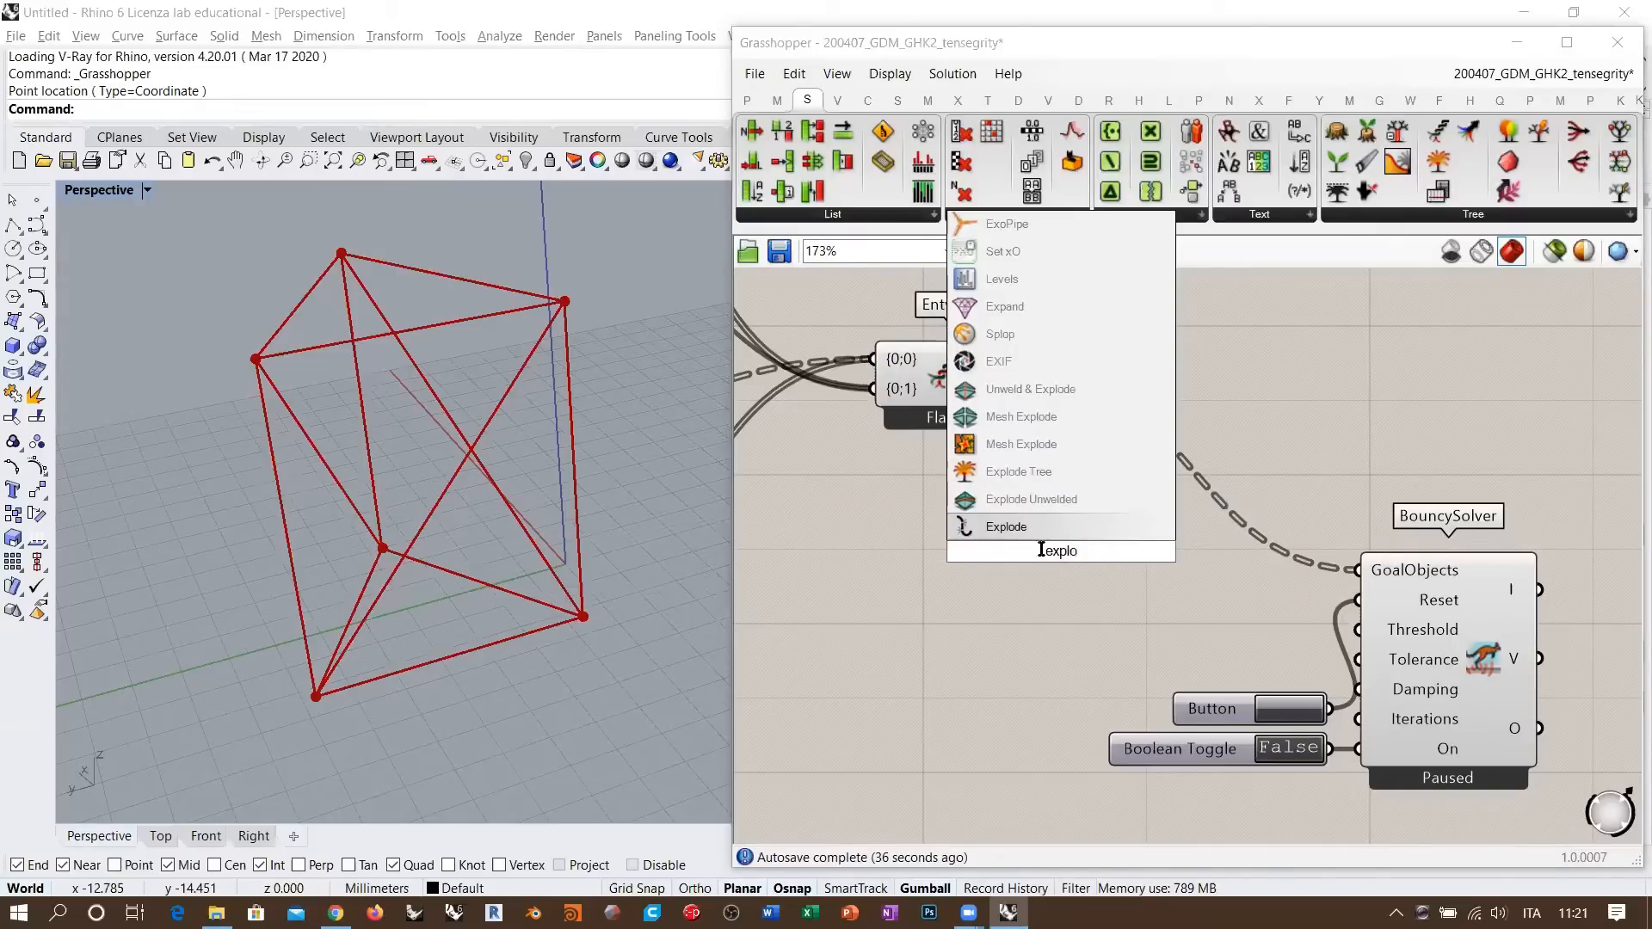
{"action": "key", "text": "ctrl+a"}
{"action": "type", "text": "tree st"}
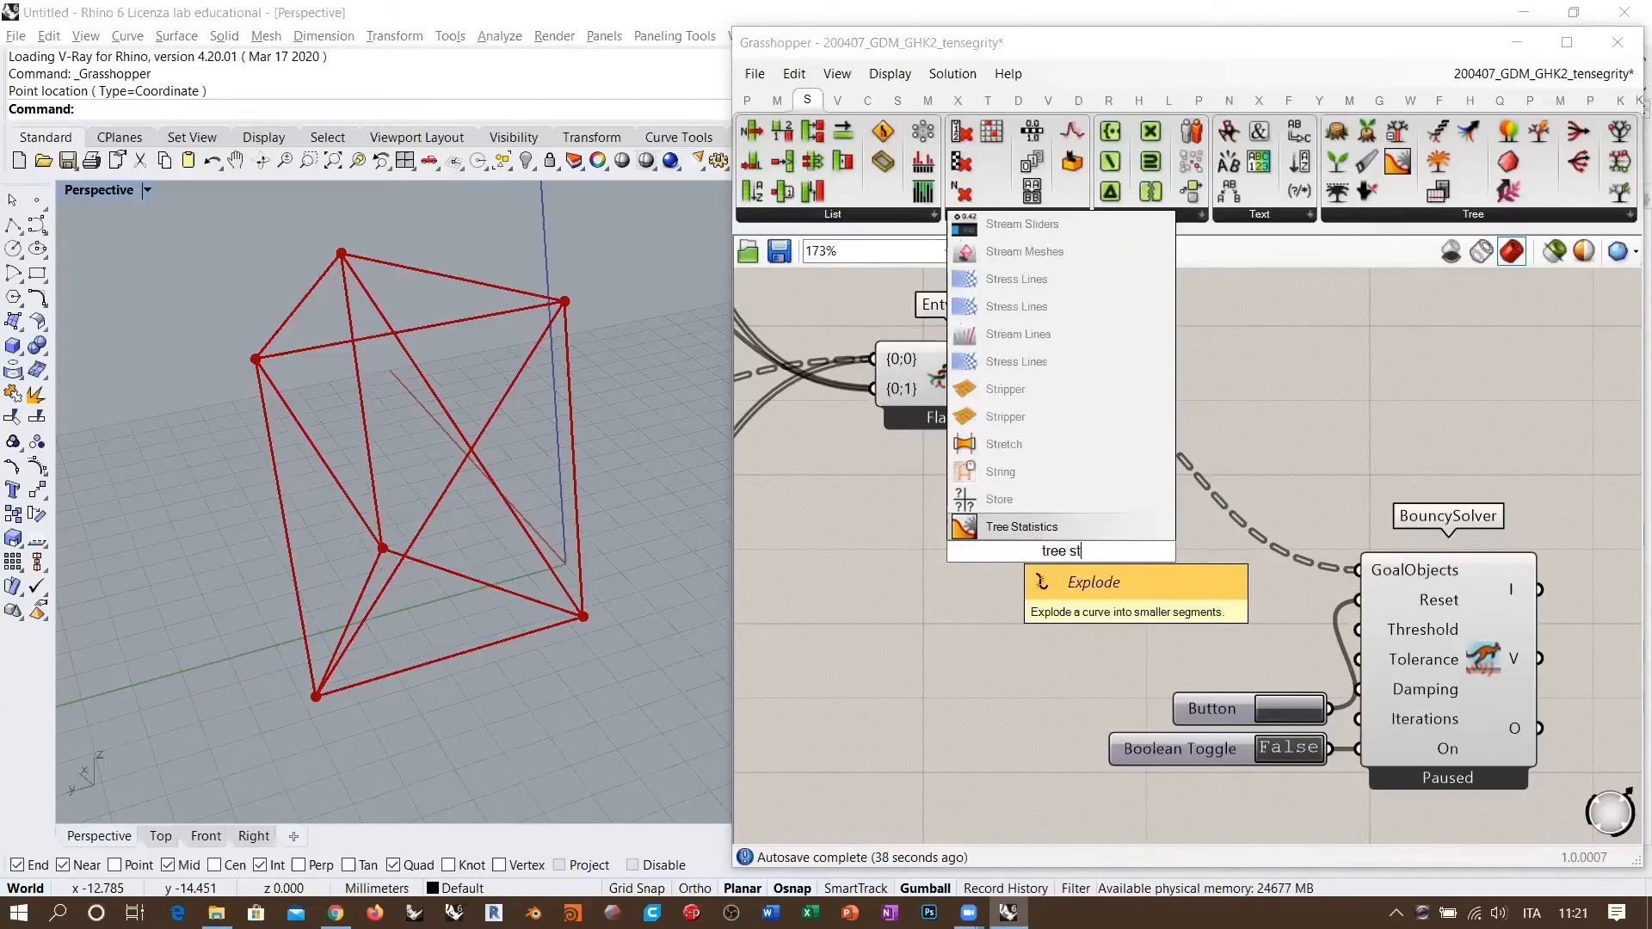
{"action": "key", "text": "Return"}
- Connect Entwine's Result to the Tree input of Tree Statistics and move that component directly below the BouncySolver
{"action": "left_click_drag", "start_coordinate": [1029, 376], "coordinate": [978, 550]}
{"action": "right_click_drag", "start_coordinate": [1021, 566], "coordinate": [860, 427]}
{"action": "left_click_drag", "start_coordinate": [906, 372], "coordinate": [1300, 728]}
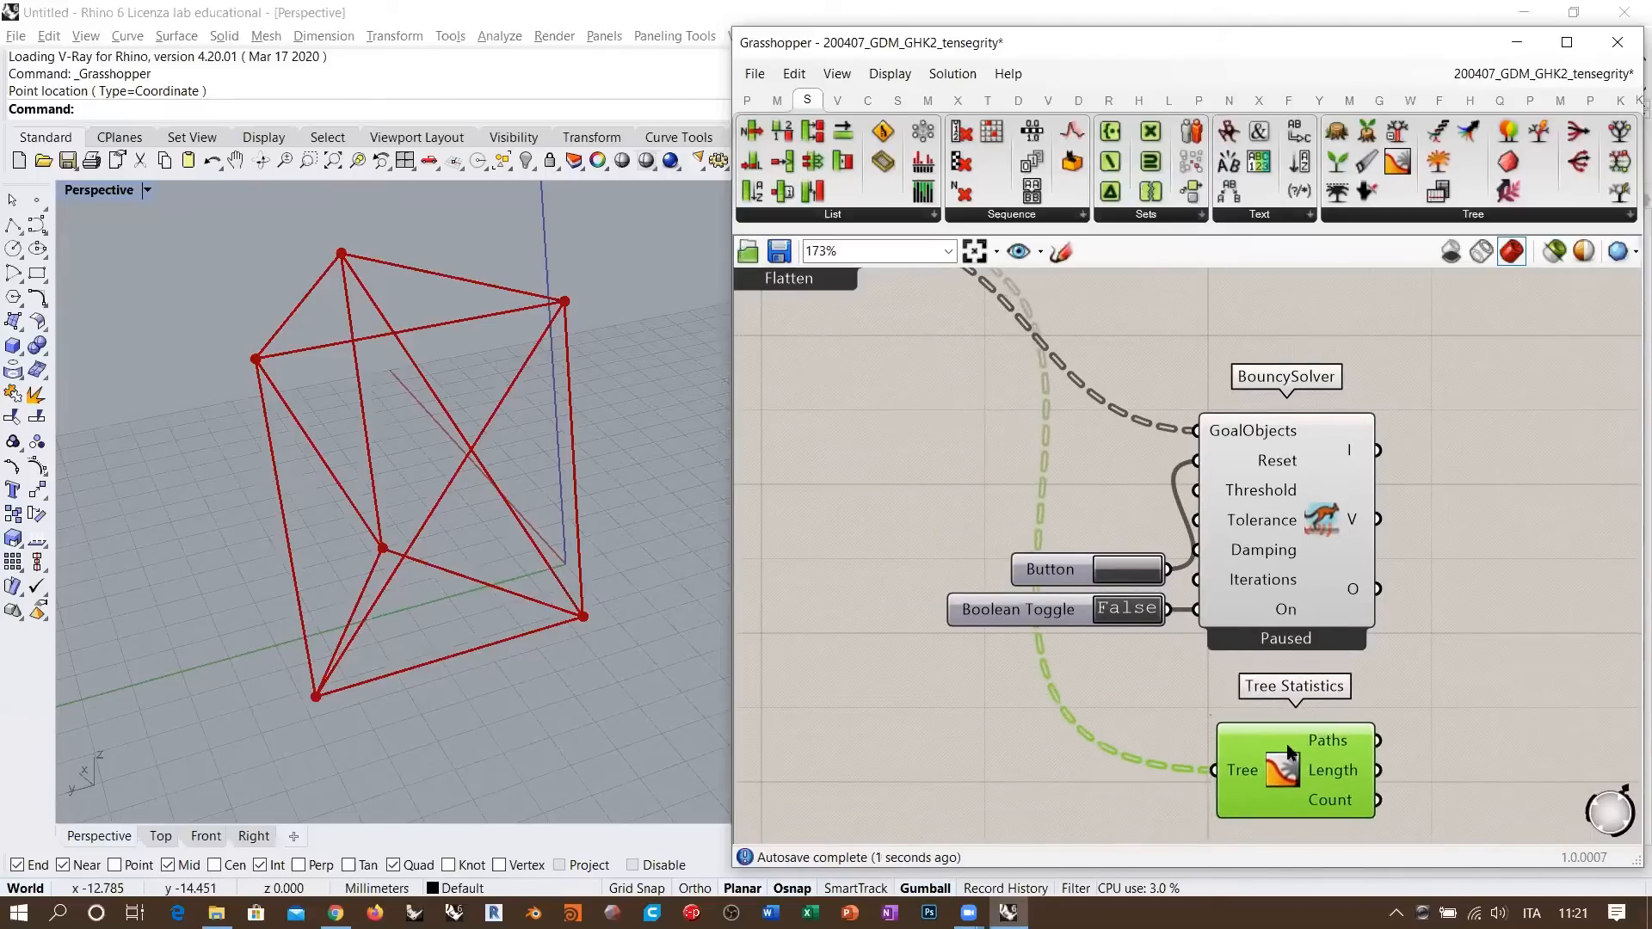
{"action": "left_click", "coordinate": [1363, 659]}
{"action": "right_click_drag", "start_coordinate": [1334, 602], "coordinate": [1172, 470]}
{"action": "right_click_drag", "start_coordinate": [1067, 489], "coordinate": [1125, 581]}
{"action": "scroll", "coordinate": [1125, 585], "scroll_direction": "down", "scroll_amount": 1}
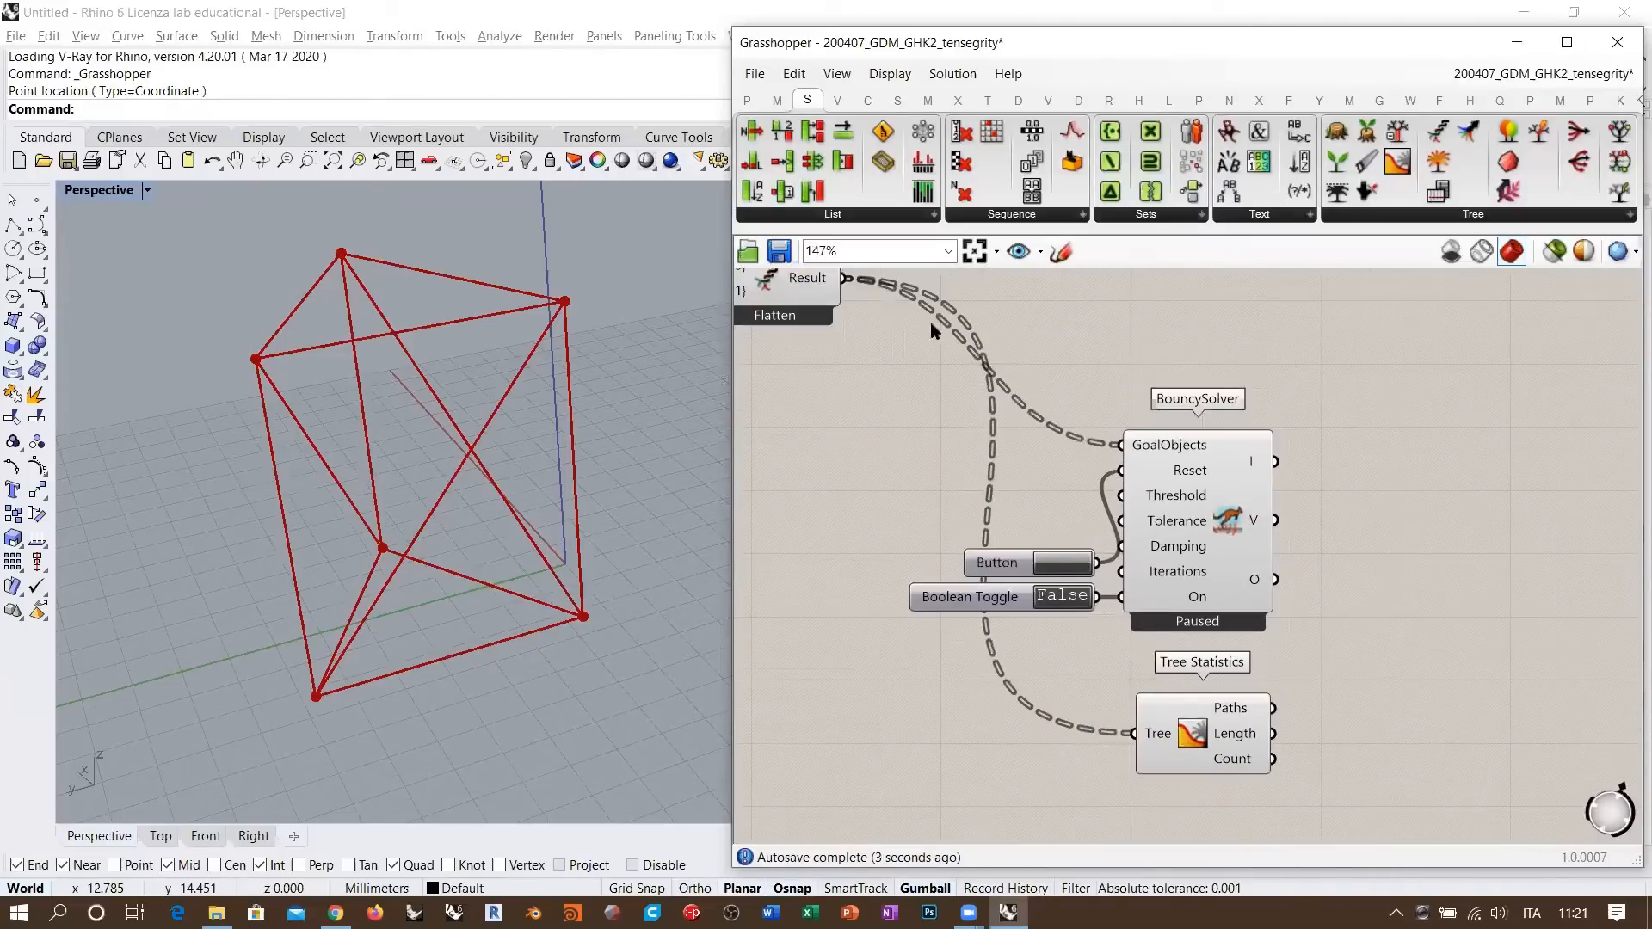
- Place a Partition List component beside the BouncySolver and connect the solver's O output to its List input
{"action": "left_click", "coordinate": [786, 282]}
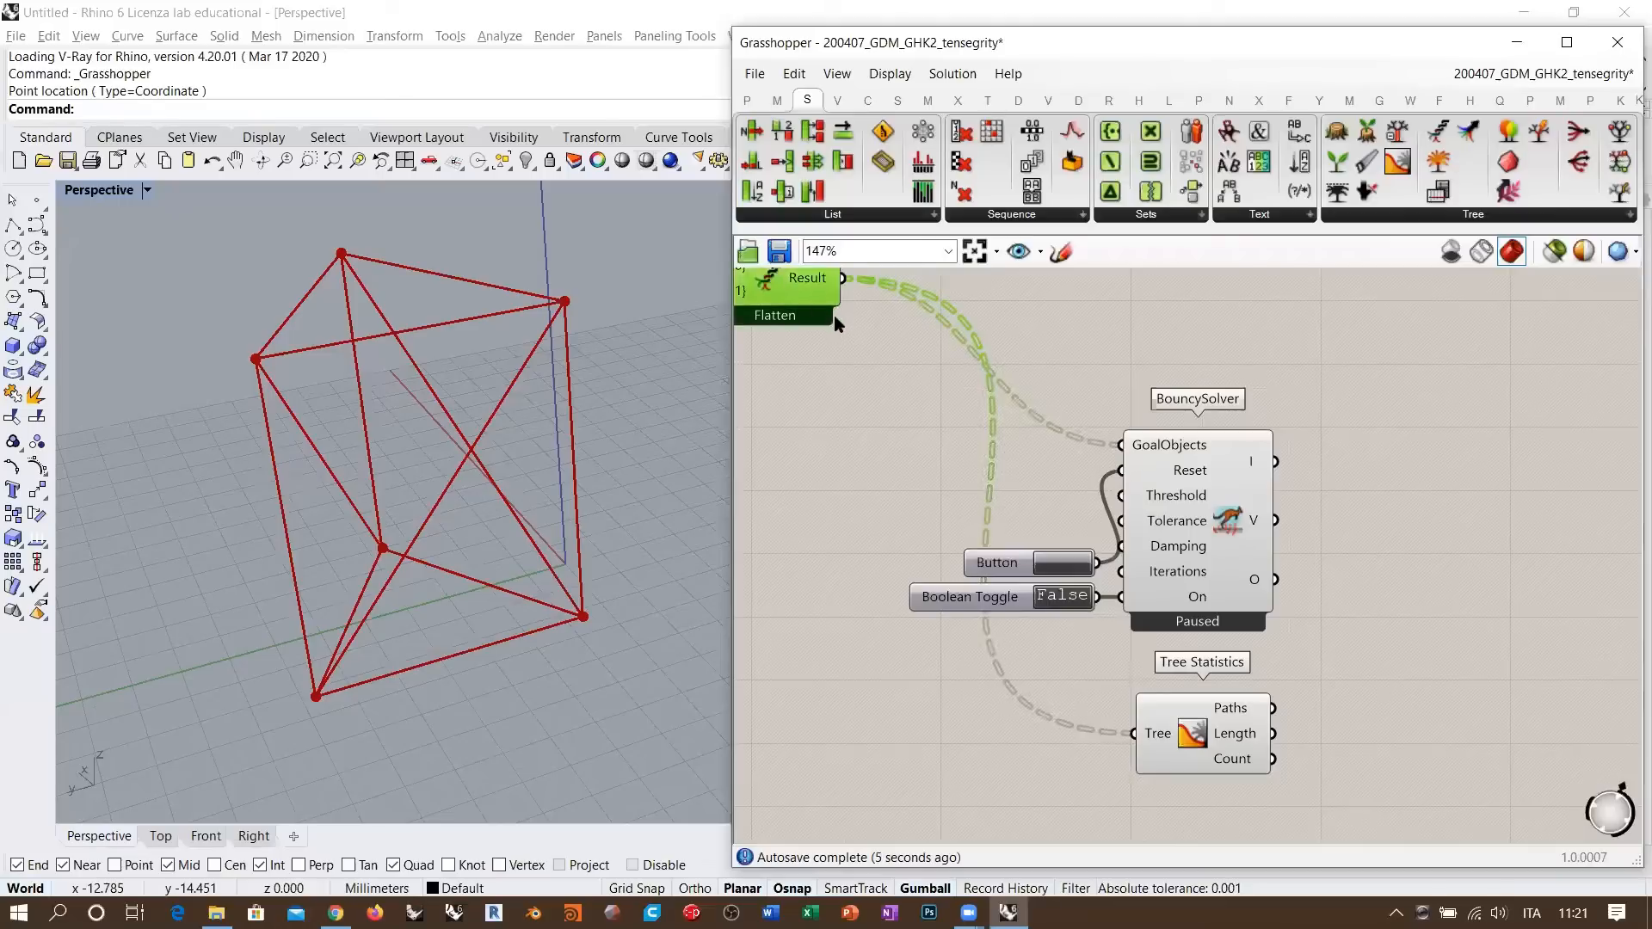
{"action": "left_click", "coordinate": [1320, 606]}
{"action": "scroll", "coordinate": [1325, 595], "scroll_direction": "up", "scroll_amount": 1}
{"action": "right_click_drag", "start_coordinate": [1325, 594], "coordinate": [1168, 541]}
{"action": "scroll", "coordinate": [1167, 540], "scroll_direction": "up", "scroll_amount": 1}
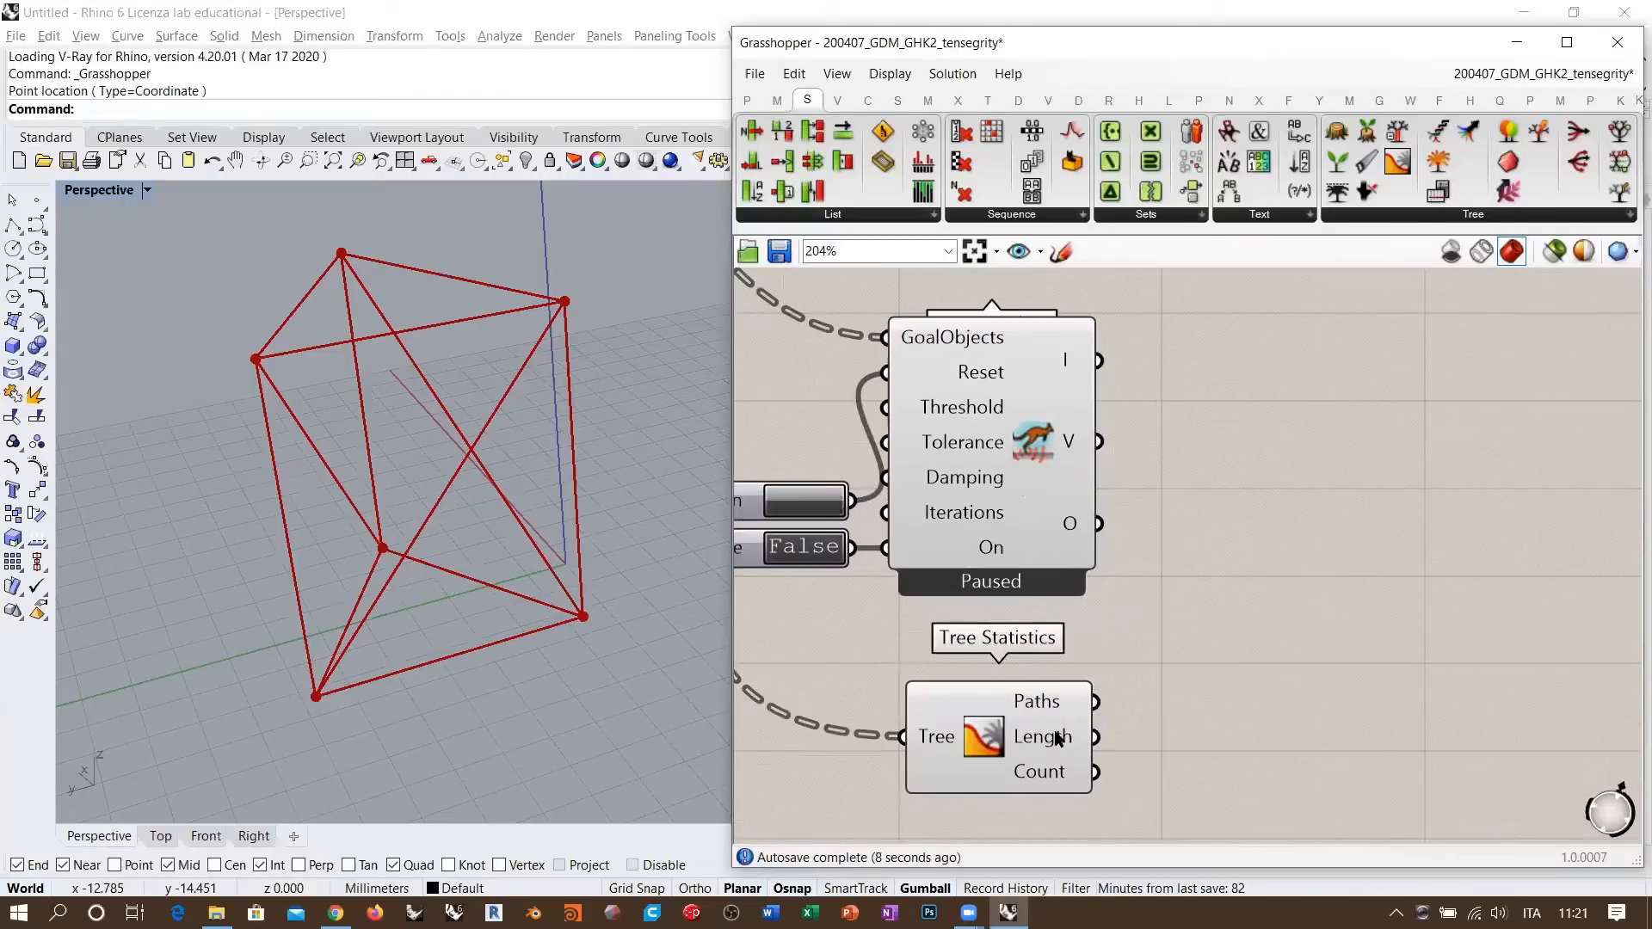
{"action": "mouse_move", "coordinate": [1069, 527]}
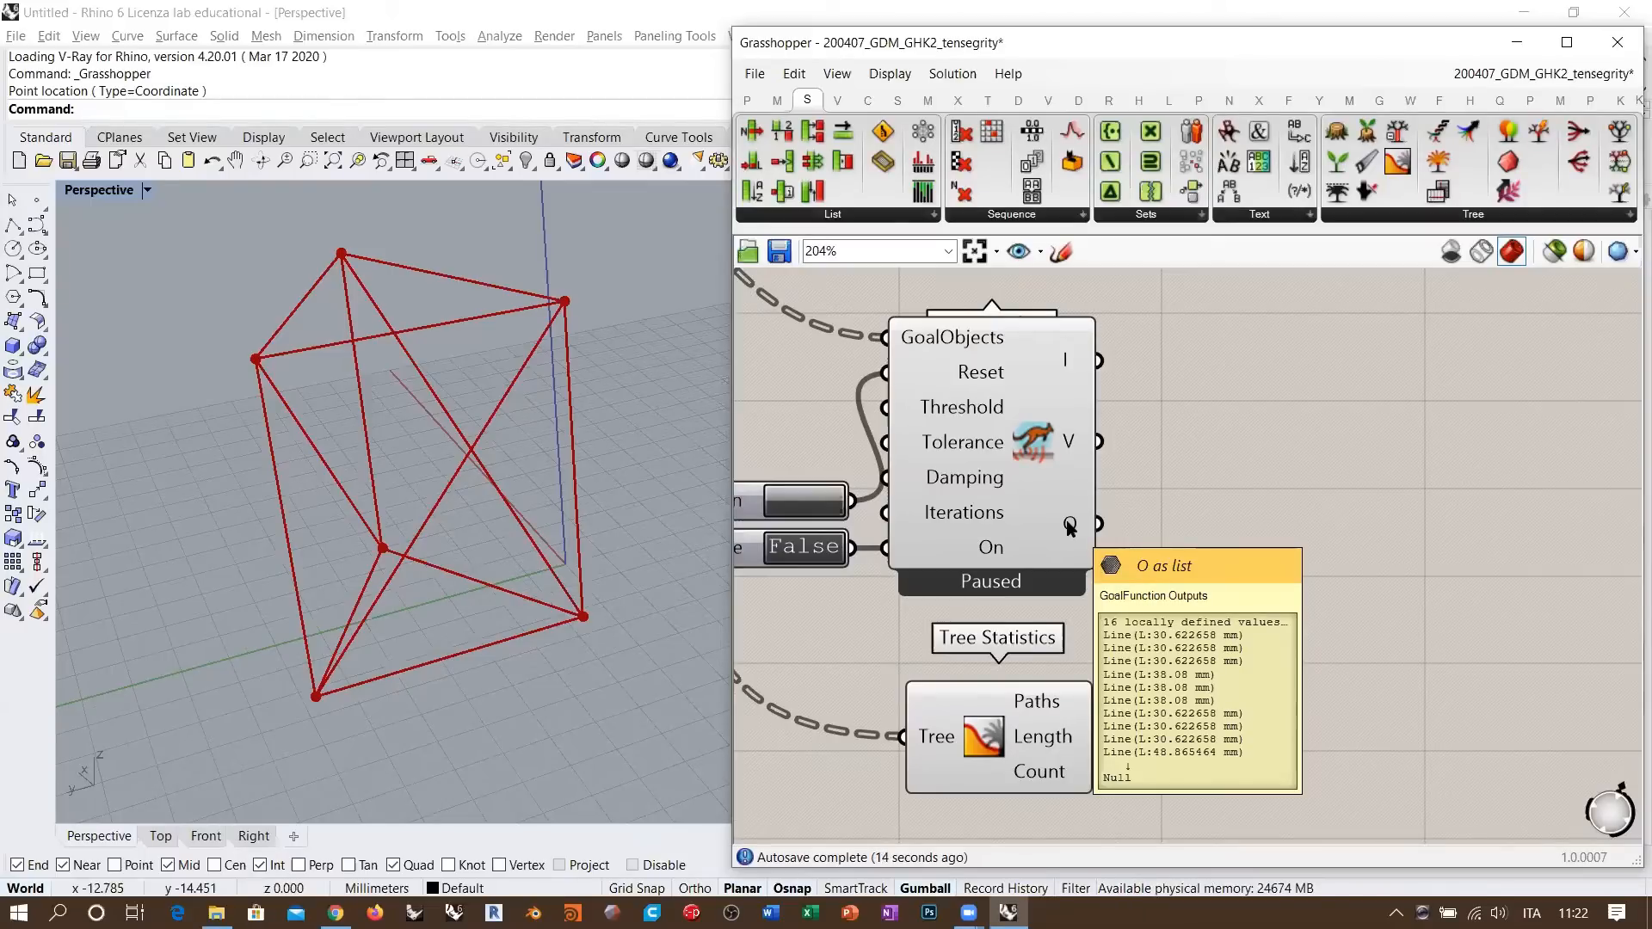
{"action": "right_click_drag", "start_coordinate": [1243, 570], "coordinate": [1220, 571]}
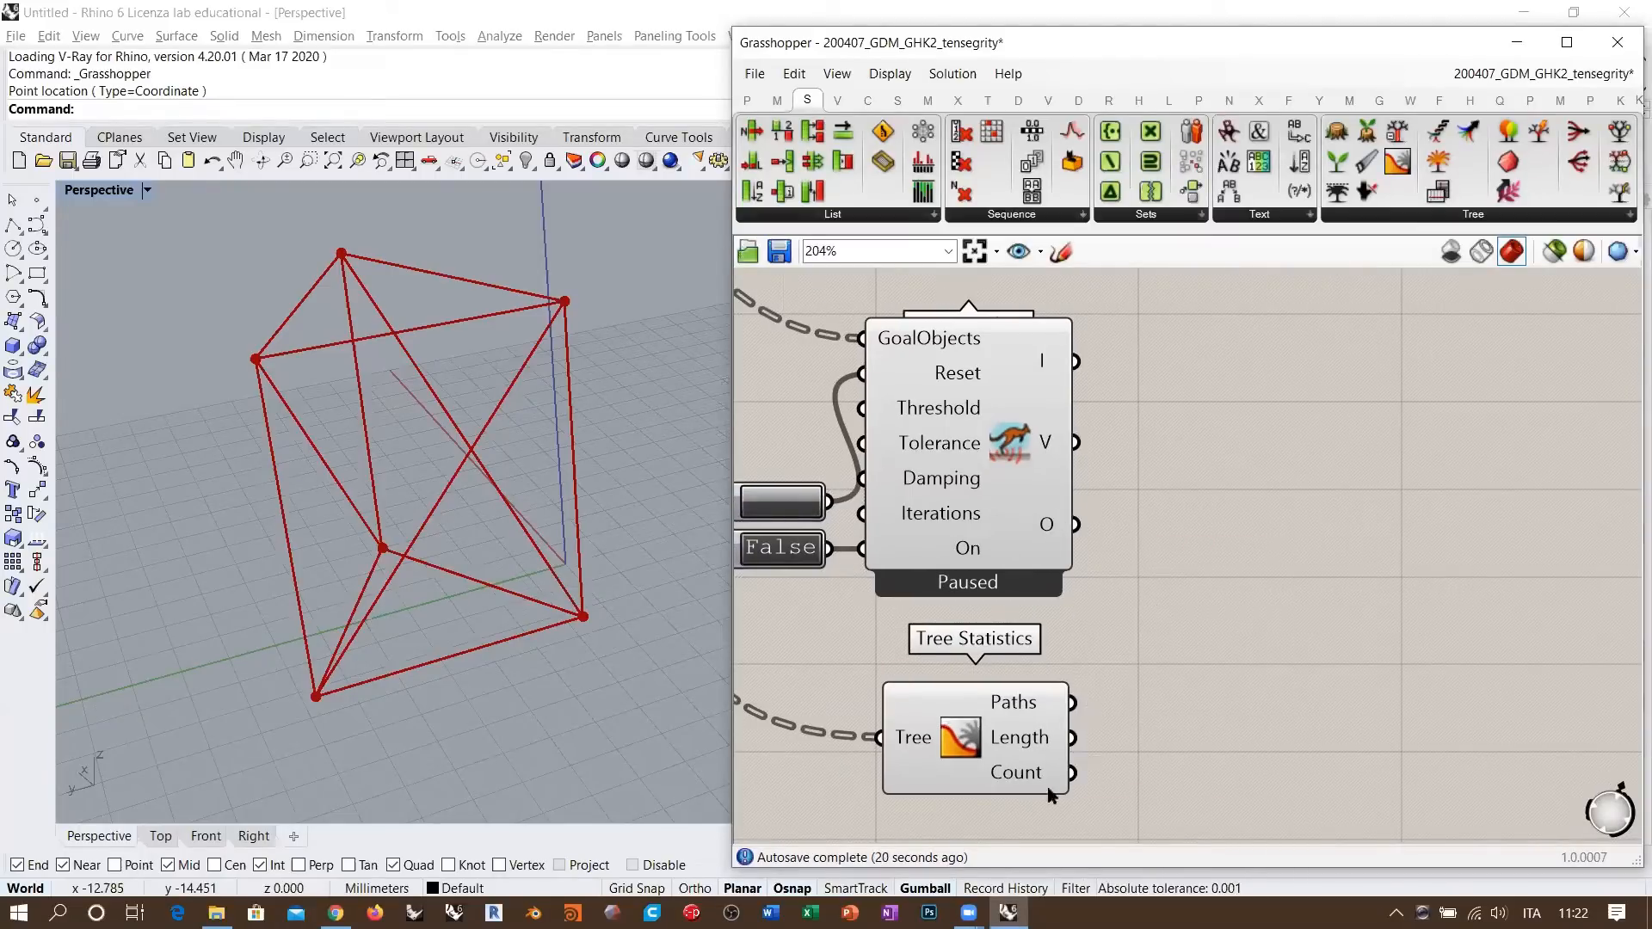
{"action": "double_click", "coordinate": [1261, 583]}
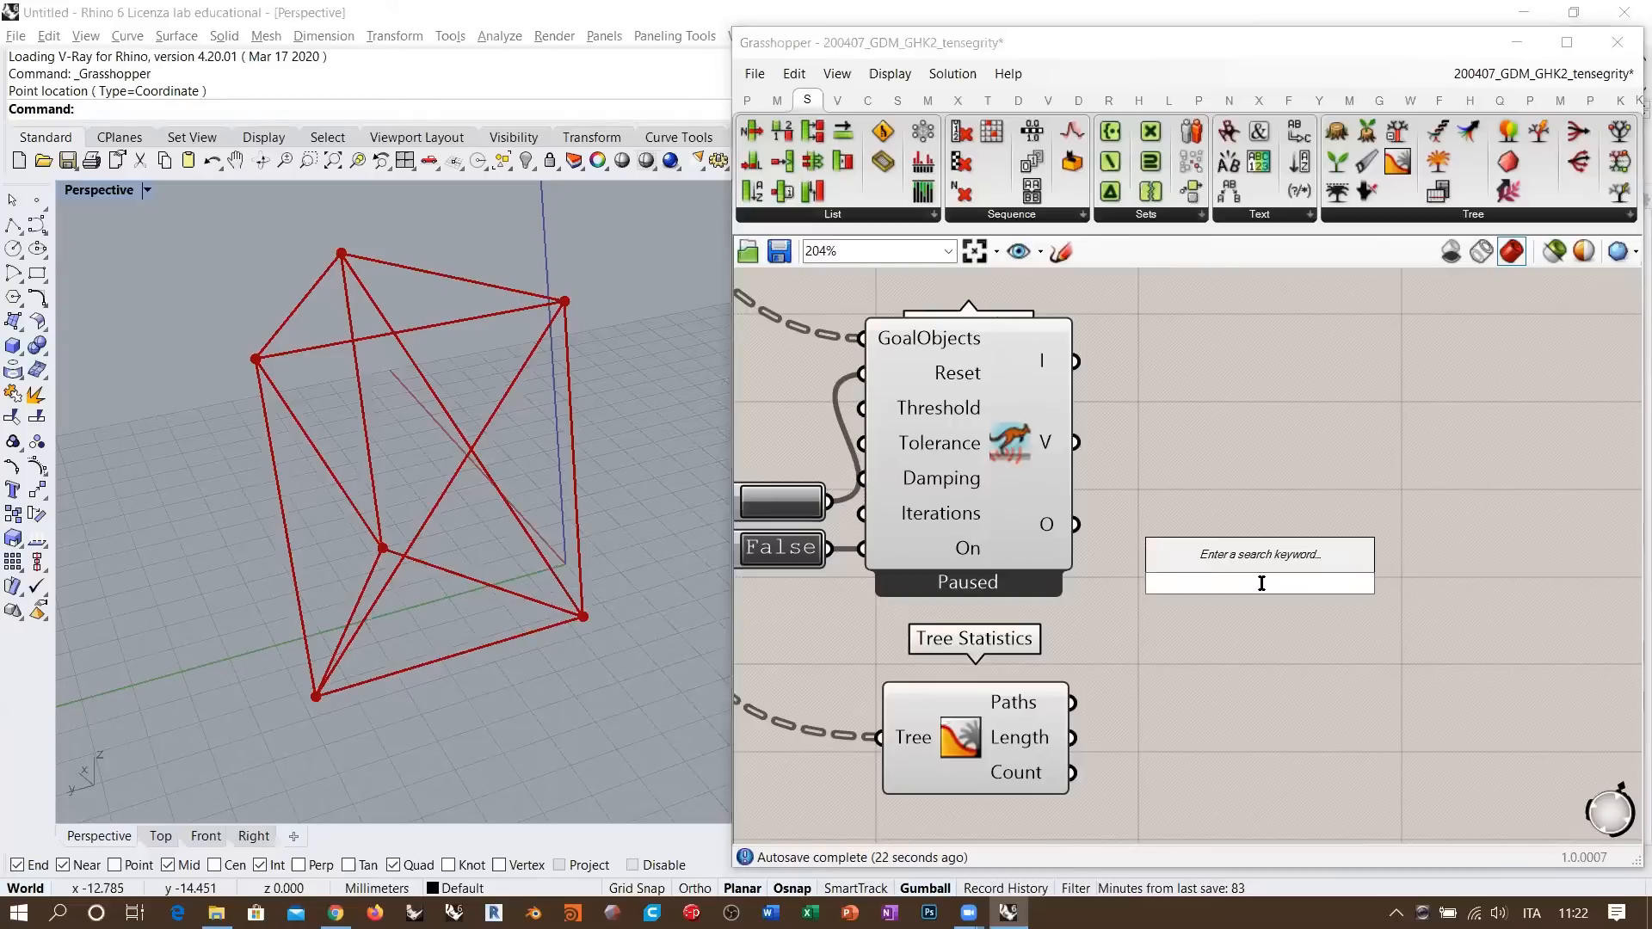
{"action": "type", "text": "part"}
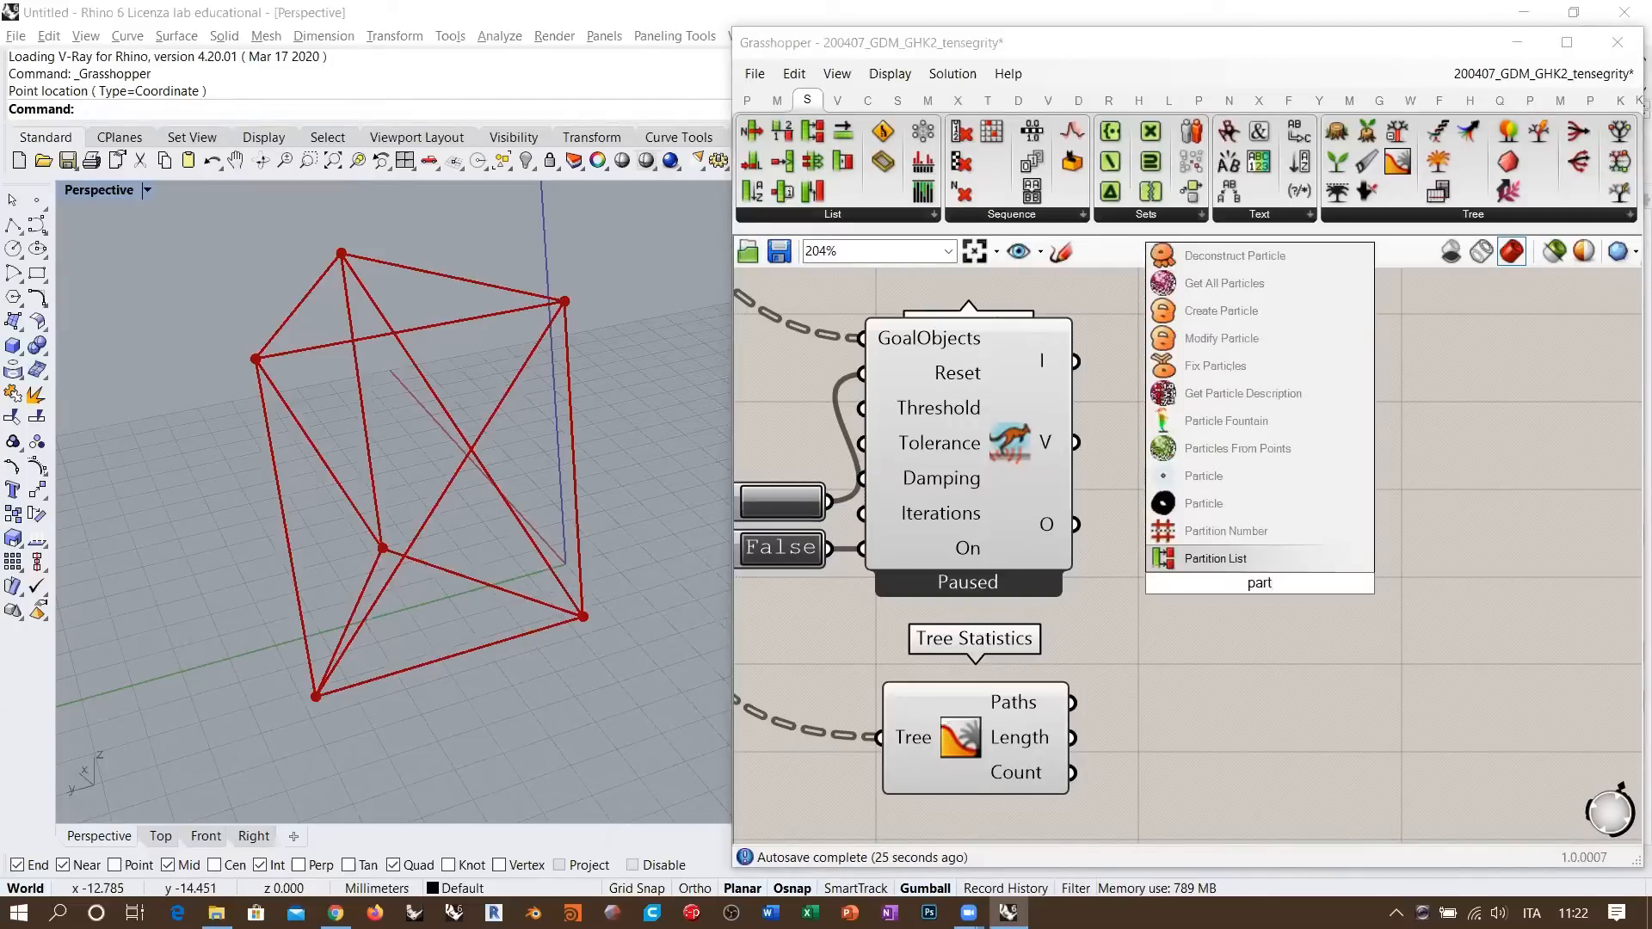
{"action": "left_click", "coordinate": [1224, 558]}
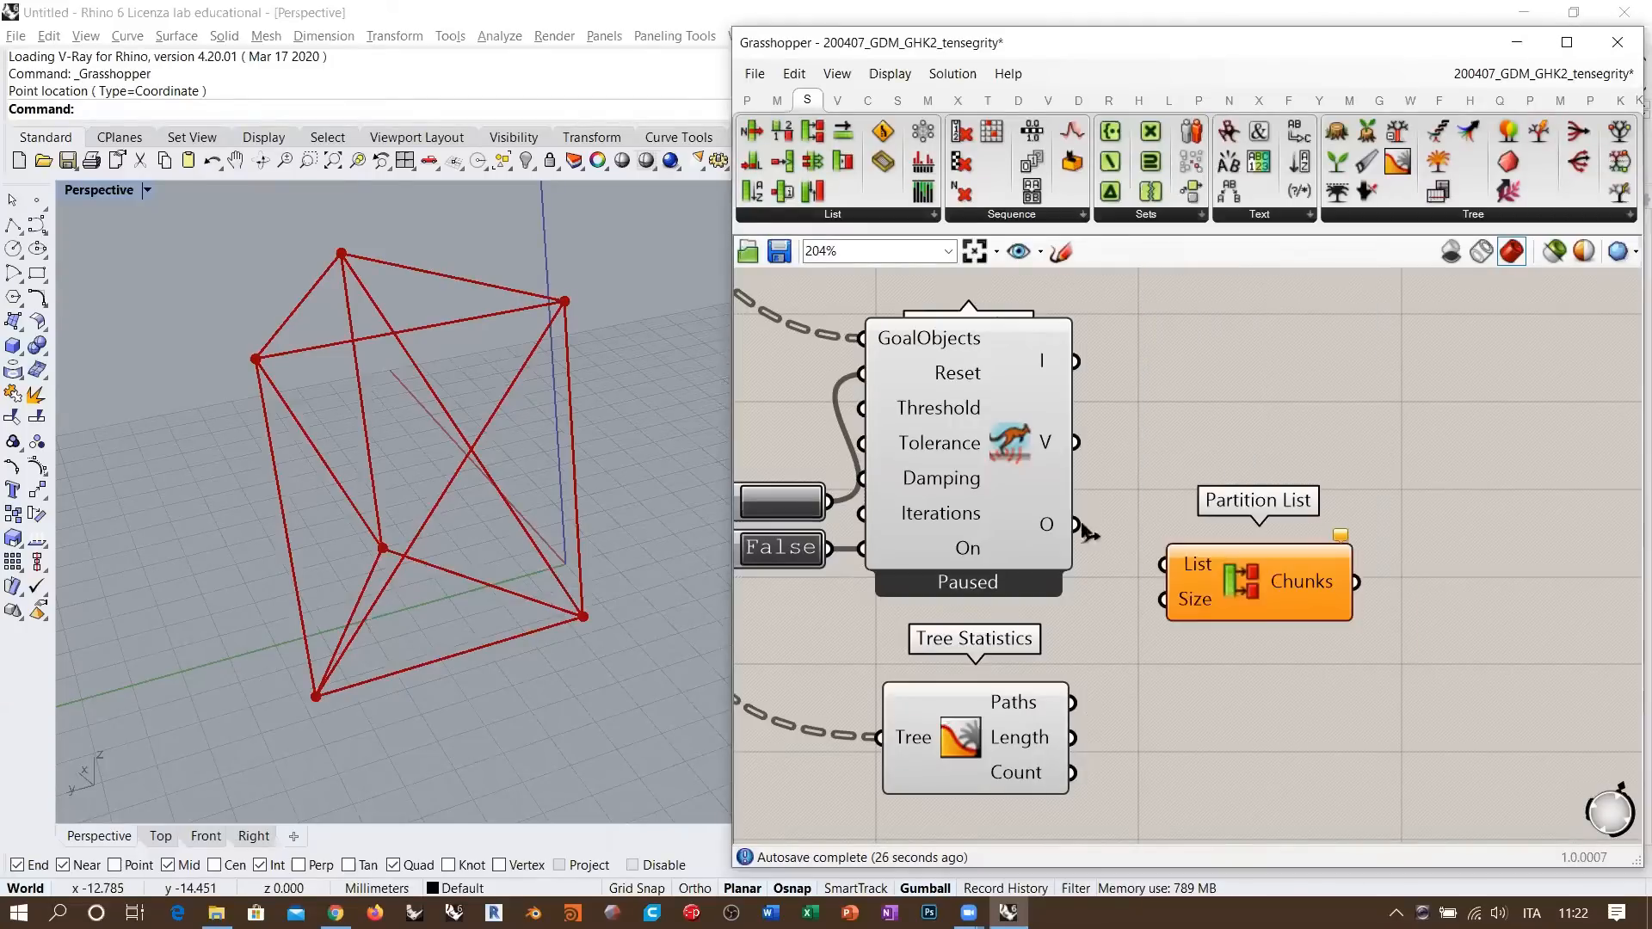
{"action": "left_click_drag", "start_coordinate": [1075, 524], "coordinate": [1163, 564]}
- Hide the geometry previews of the BouncySolver and Partition List, and shift Partition List slightly away from the solver
{"action": "left_click", "coordinate": [996, 474]}
{"action": "key", "text": "ctrl+q"}
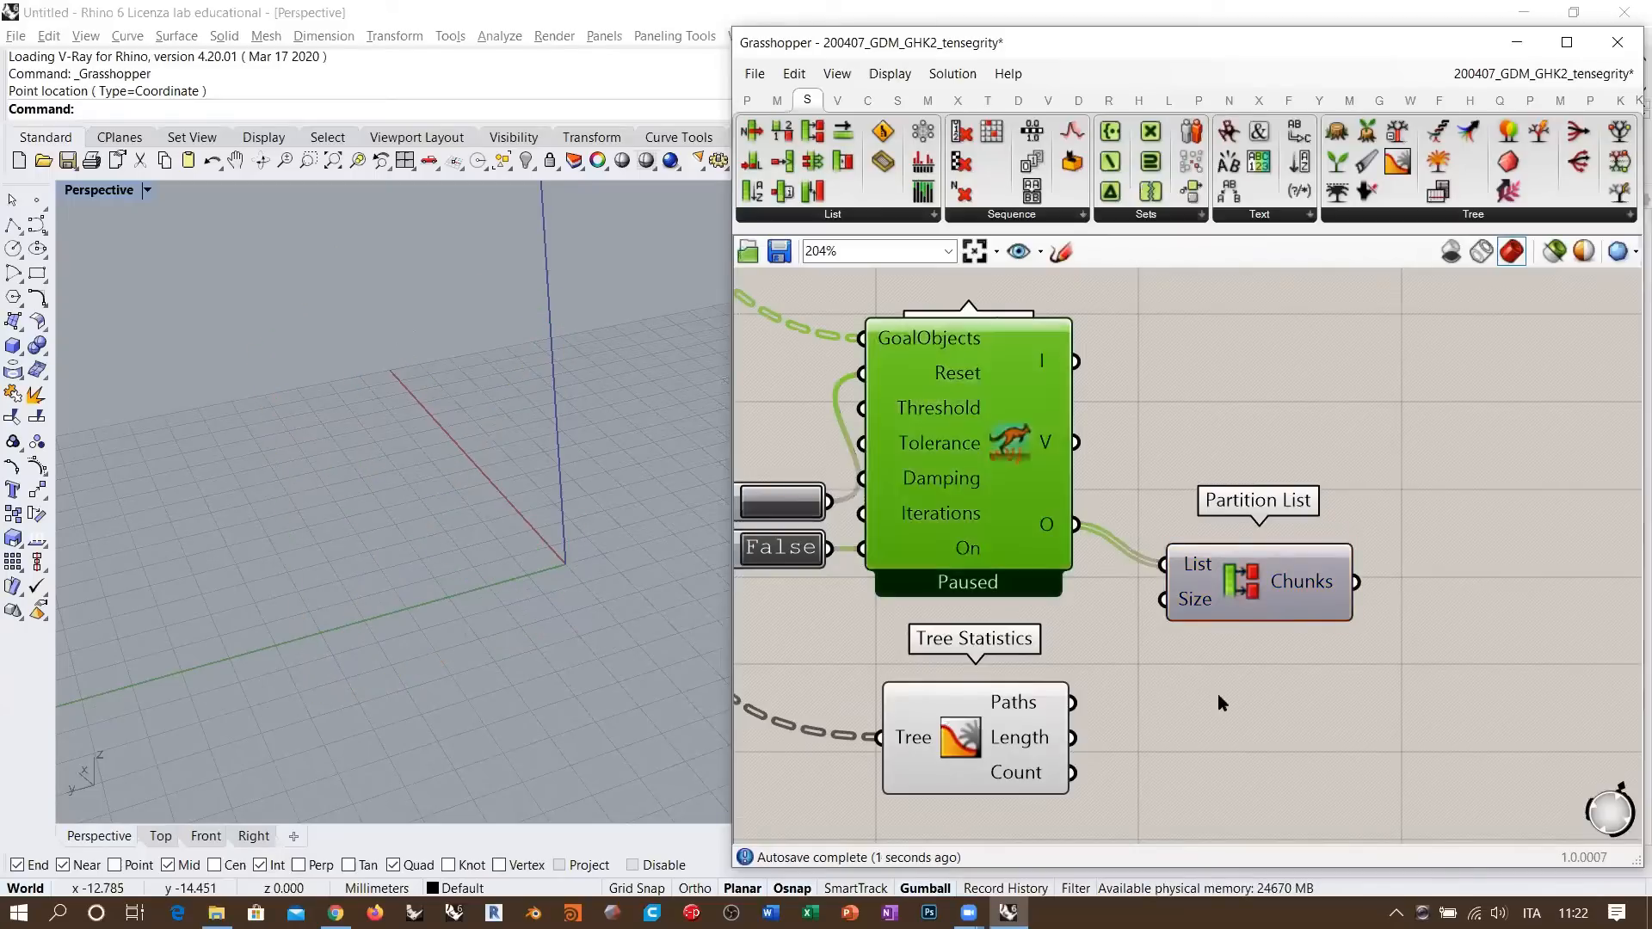
{"action": "left_click", "coordinate": [1216, 692]}
{"action": "right_click_drag", "start_coordinate": [1227, 642], "coordinate": [1184, 571]}
{"action": "left_click_drag", "start_coordinate": [1203, 545], "coordinate": [1246, 565]}
{"action": "left_click", "coordinate": [1248, 574]}
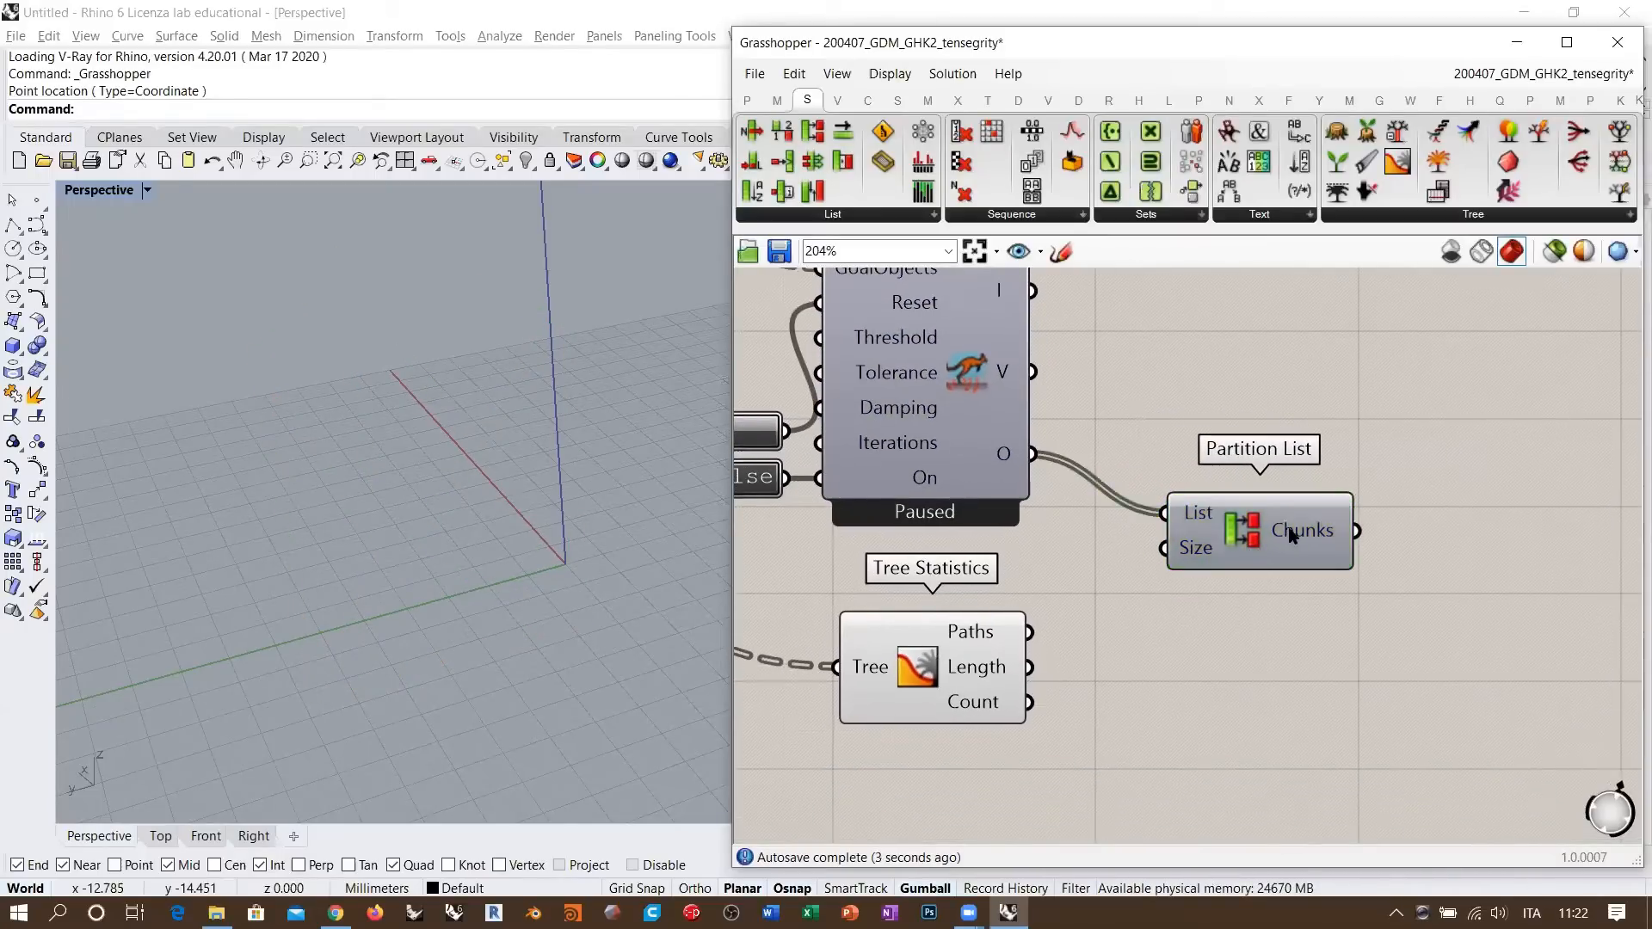
- Connect the Length output of Tree Statistics to Partition List's Size input and hide the preview of Tree Statistics
{"action": "mouse_move", "coordinate": [1292, 534]}
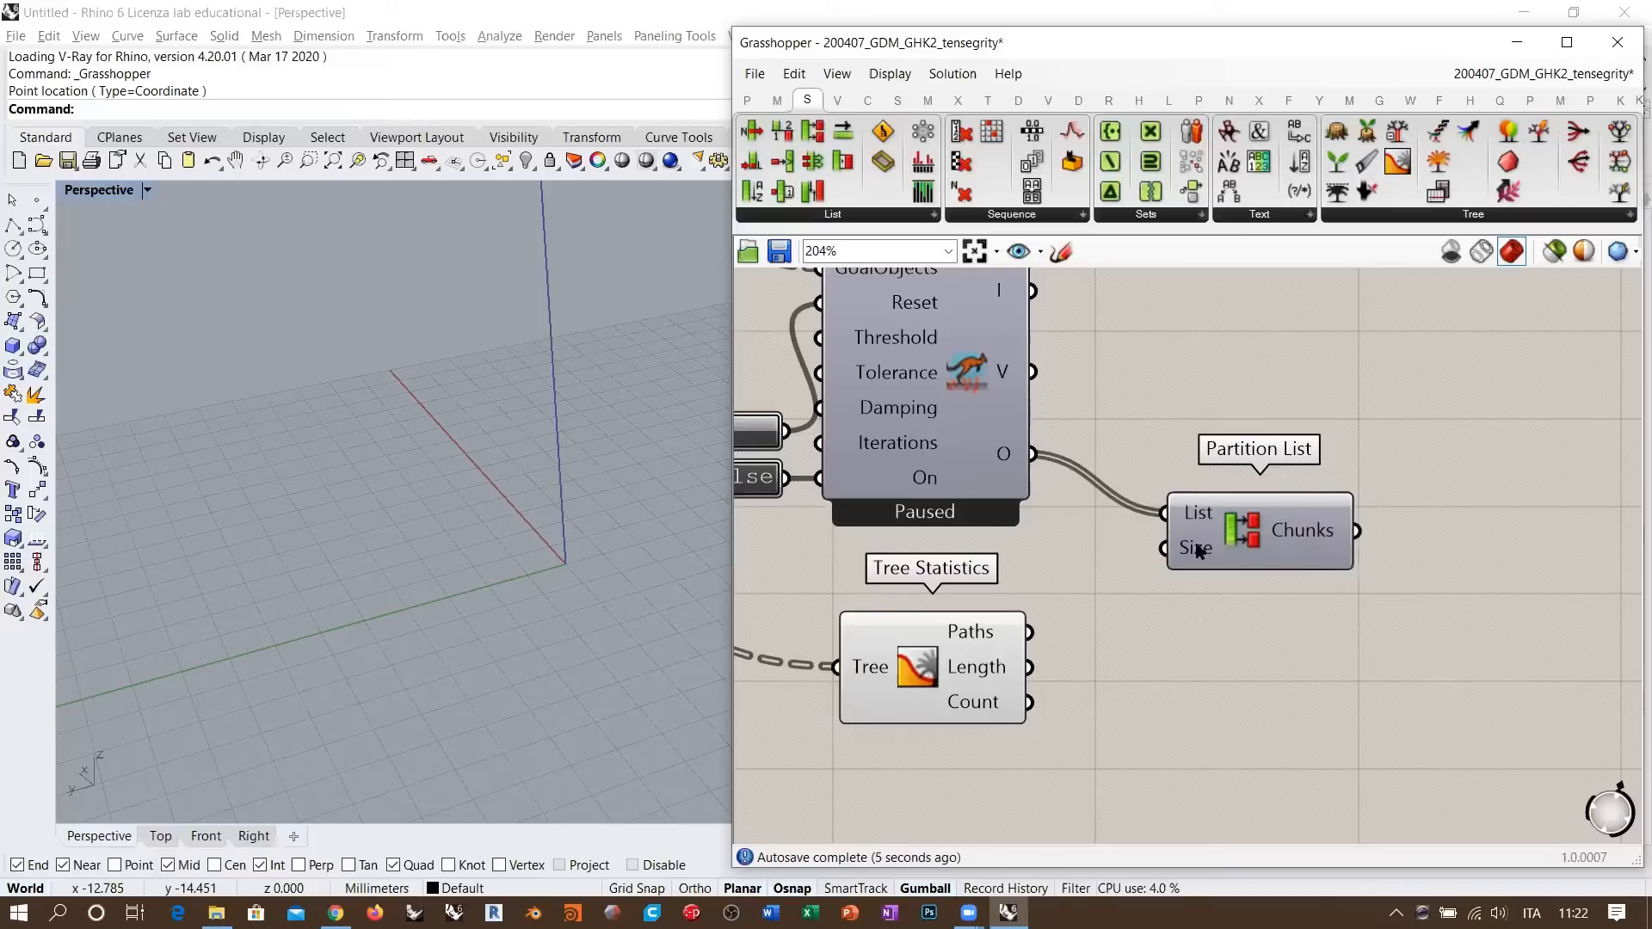
{"action": "mouse_move", "coordinate": [998, 676]}
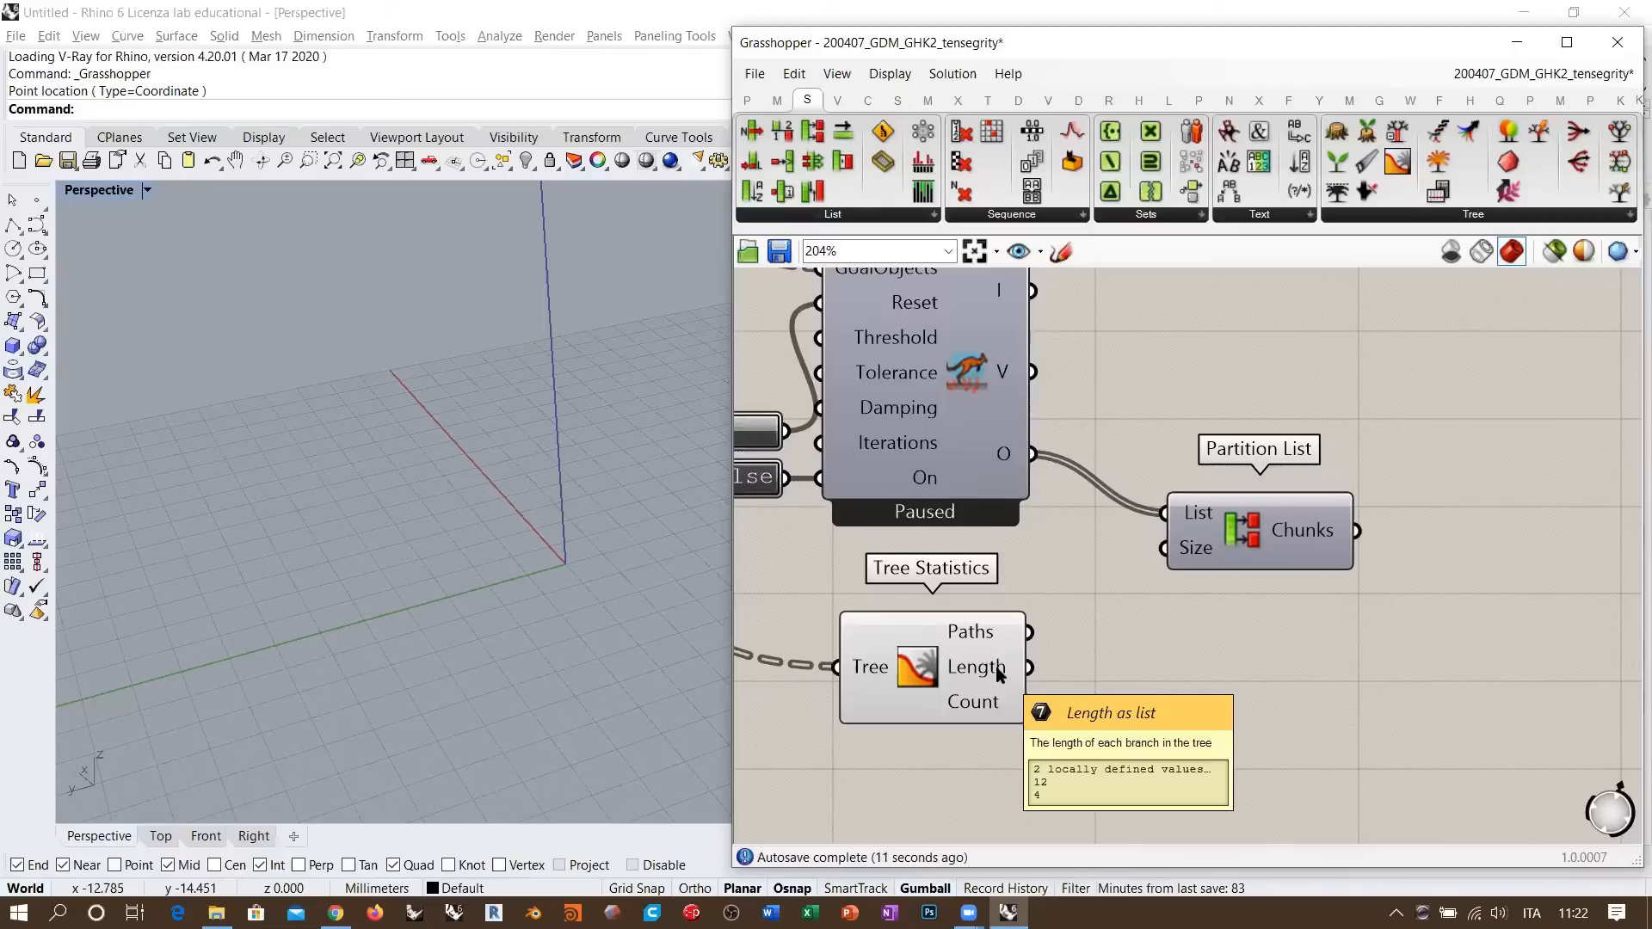
{"action": "left_click_drag", "start_coordinate": [1029, 667], "coordinate": [1163, 548]}
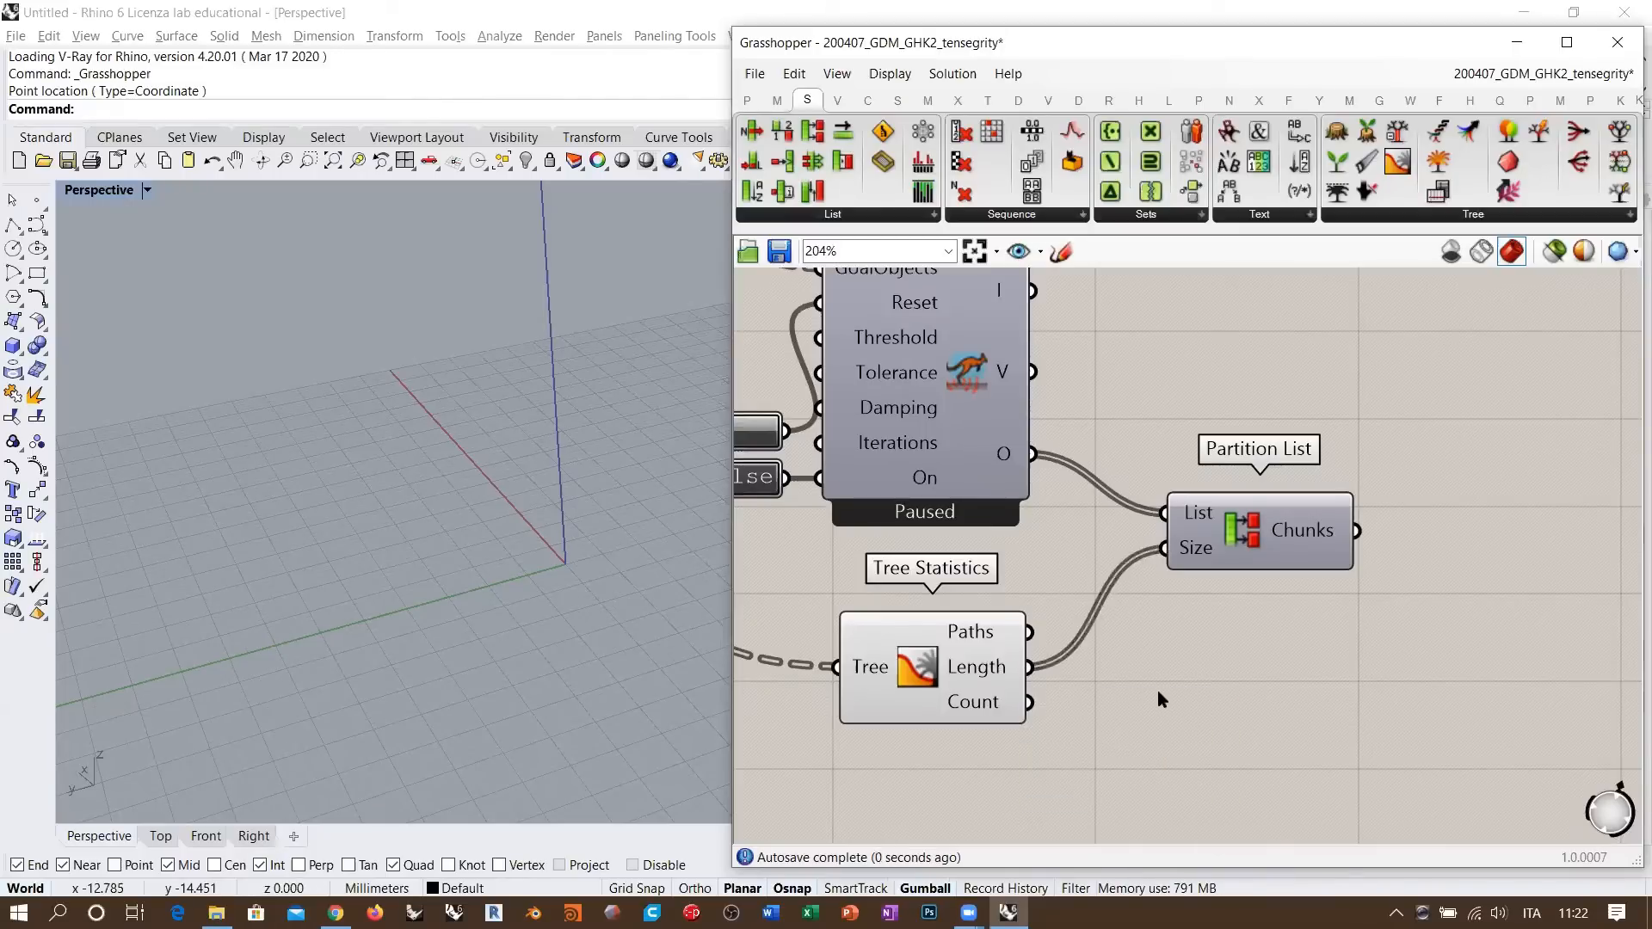
{"action": "left_click", "coordinate": [931, 684]}
- Move Partition List closer to the BouncySolver and Tree Statistics, and inspect its Chunks output
{"action": "right_click_drag", "start_coordinate": [1199, 669], "coordinate": [983, 666]}
{"action": "left_click_drag", "start_coordinate": [1051, 554], "coordinate": [1004, 584]}
{"action": "left_click", "coordinate": [1058, 602]}
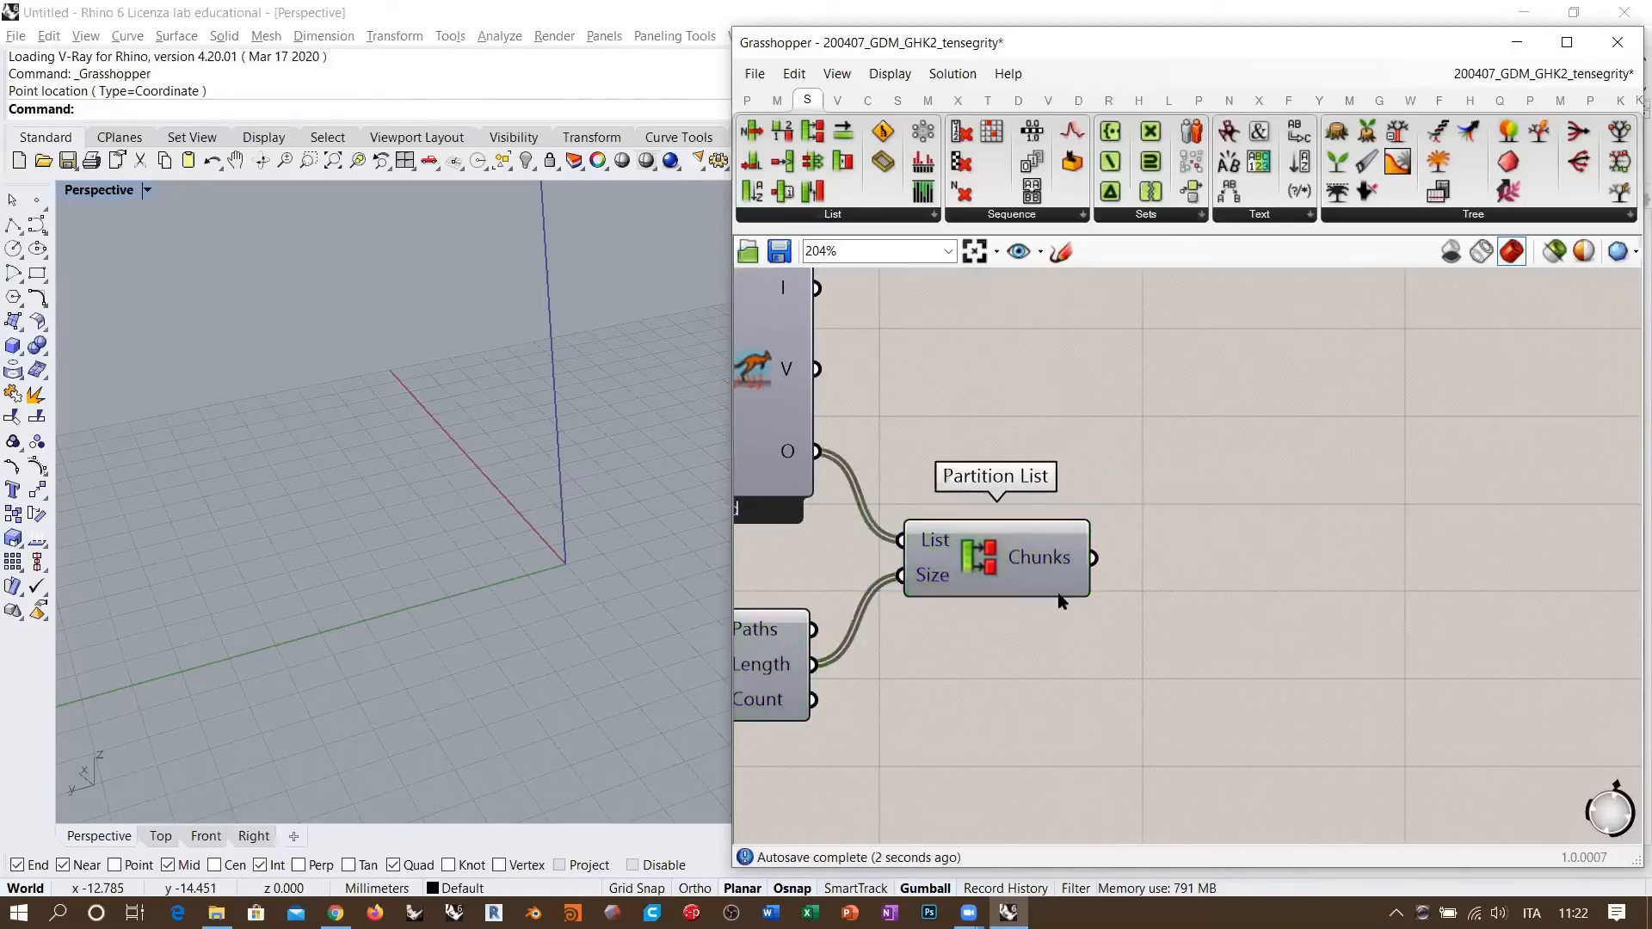
{"action": "mouse_move", "coordinate": [1044, 563]}
{"action": "left_click_drag", "start_coordinate": [1031, 572], "coordinate": [1013, 578]}
{"action": "left_click", "coordinate": [1035, 667]}
{"action": "mouse_move", "coordinate": [1030, 573]}
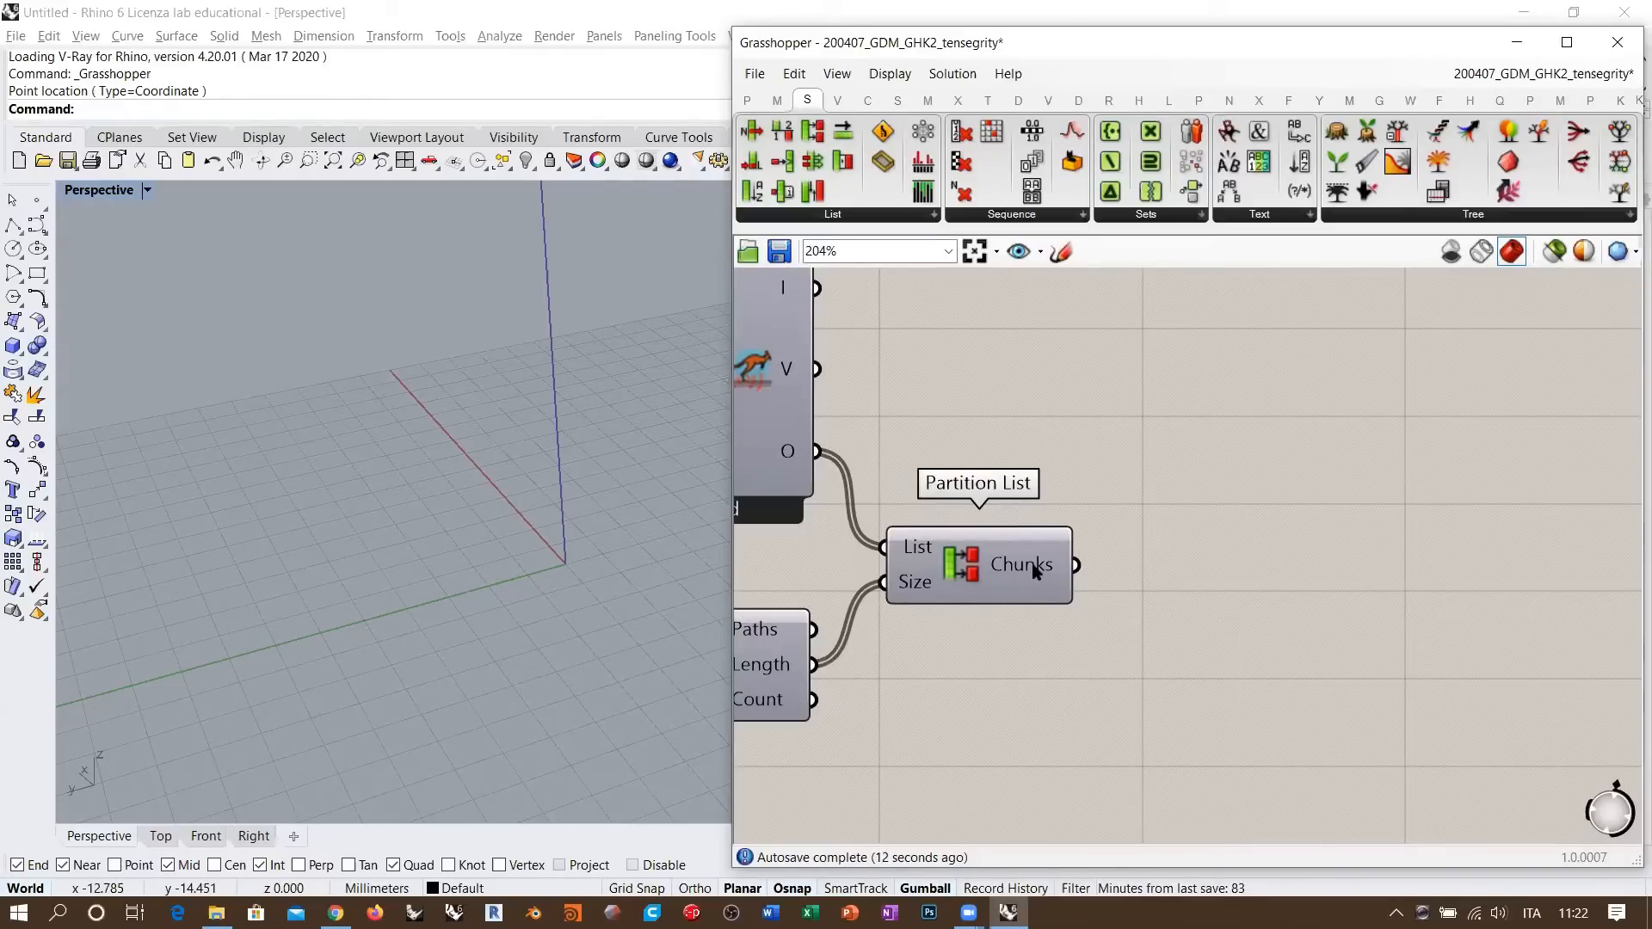
{"action": "right_click_drag", "start_coordinate": [1034, 572], "coordinate": [1211, 578]}
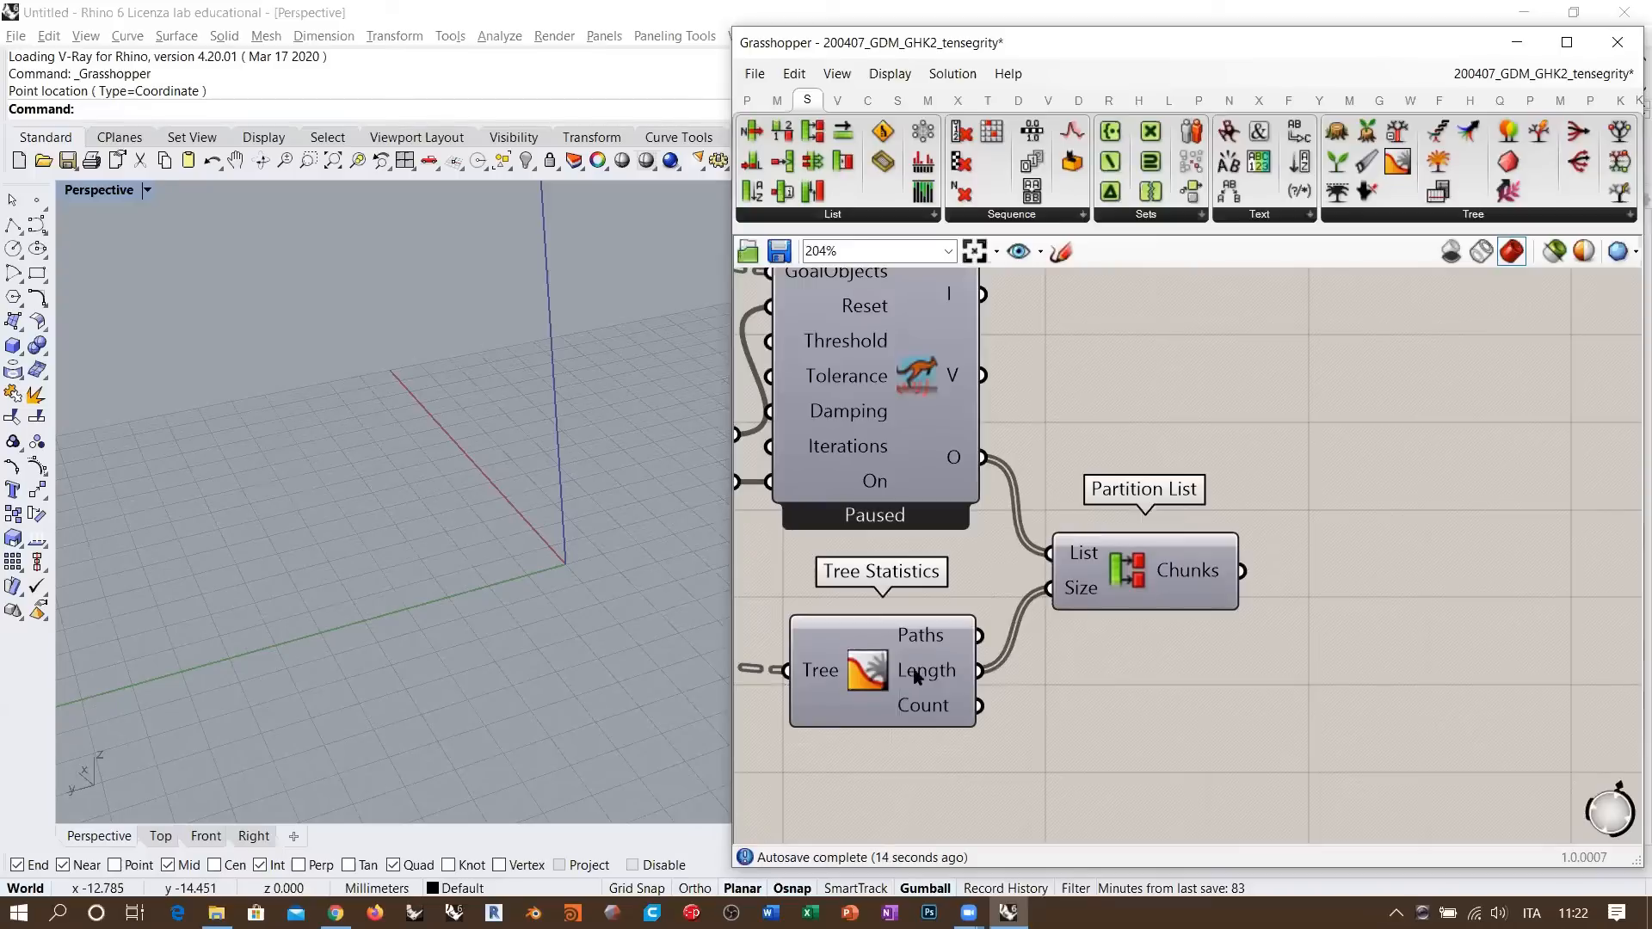
- Place an Explode Tree component after Partition List and connect Chunks to its Data input
{"action": "double_click", "coordinate": [1432, 585]}
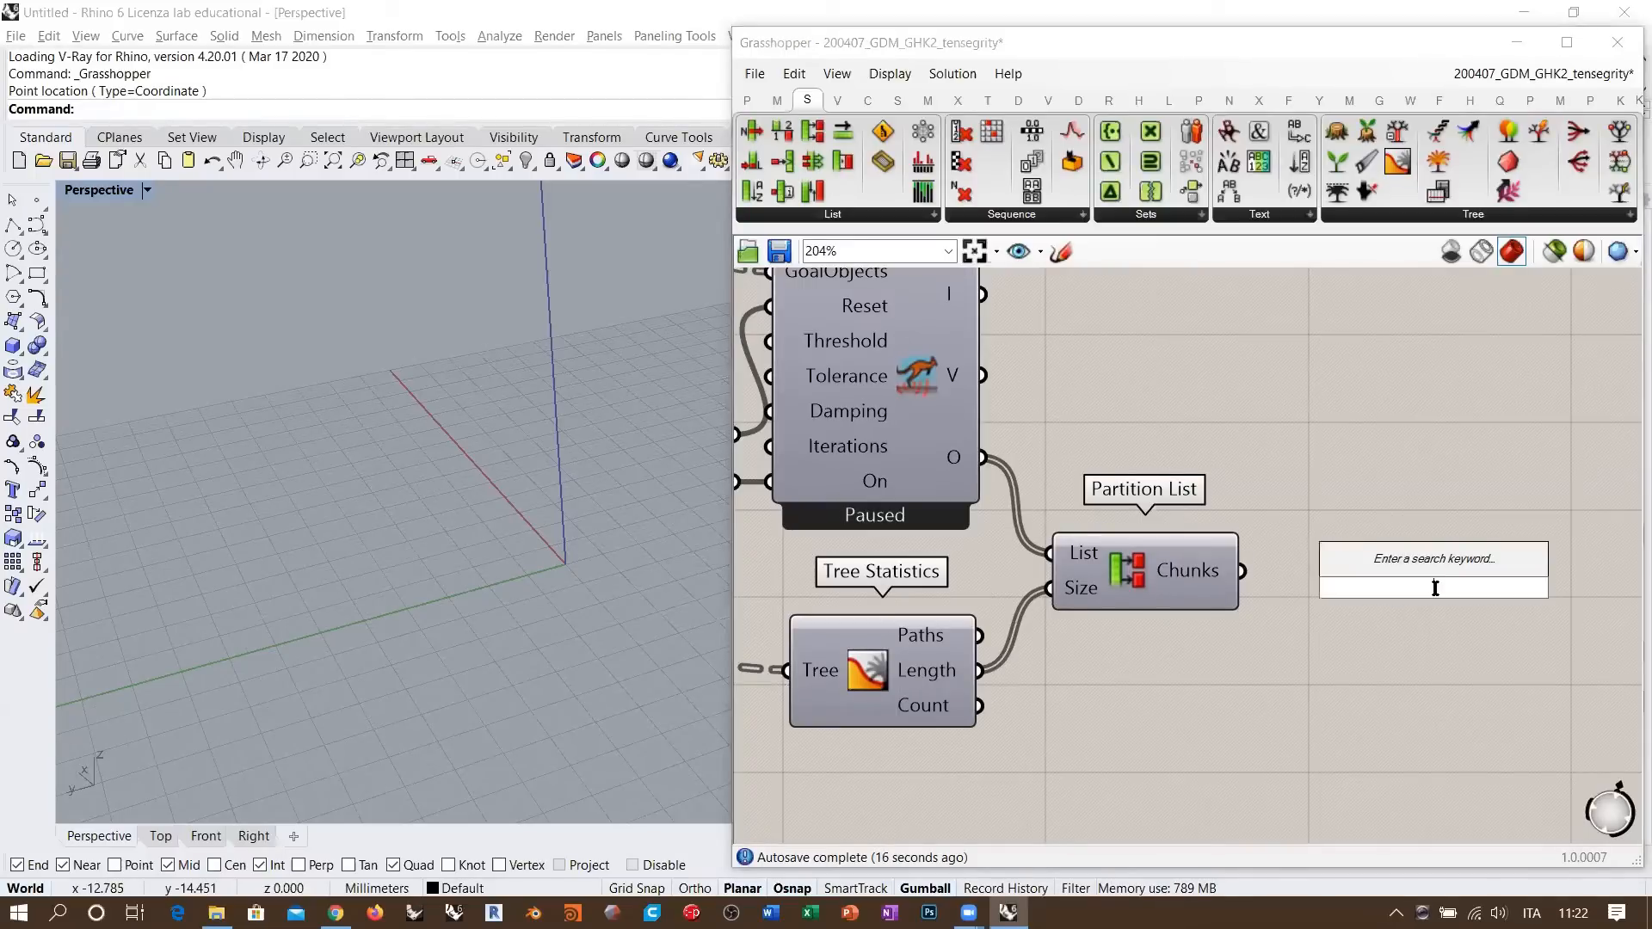
{"action": "type", "text": "explo"}
{"action": "left_click", "coordinate": [1397, 513]}
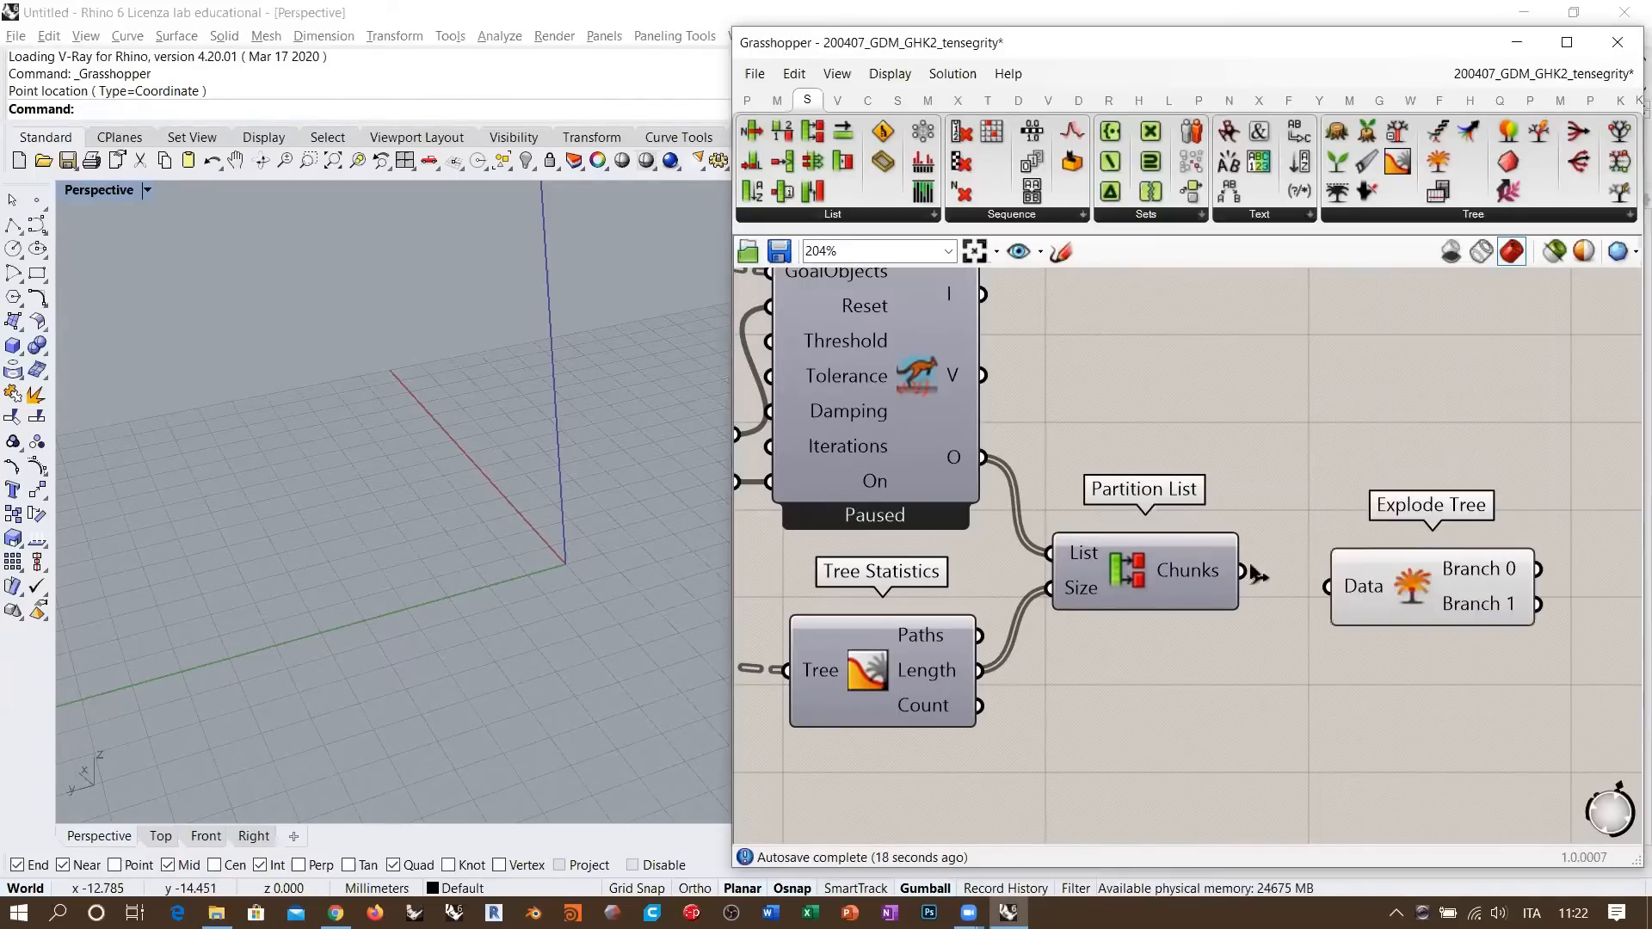
{"action": "left_click_drag", "start_coordinate": [1247, 570], "coordinate": [1367, 604]}
{"action": "left_click", "coordinate": [1368, 630]}
{"action": "right_click_drag", "start_coordinate": [1369, 630], "coordinate": [1005, 642]}
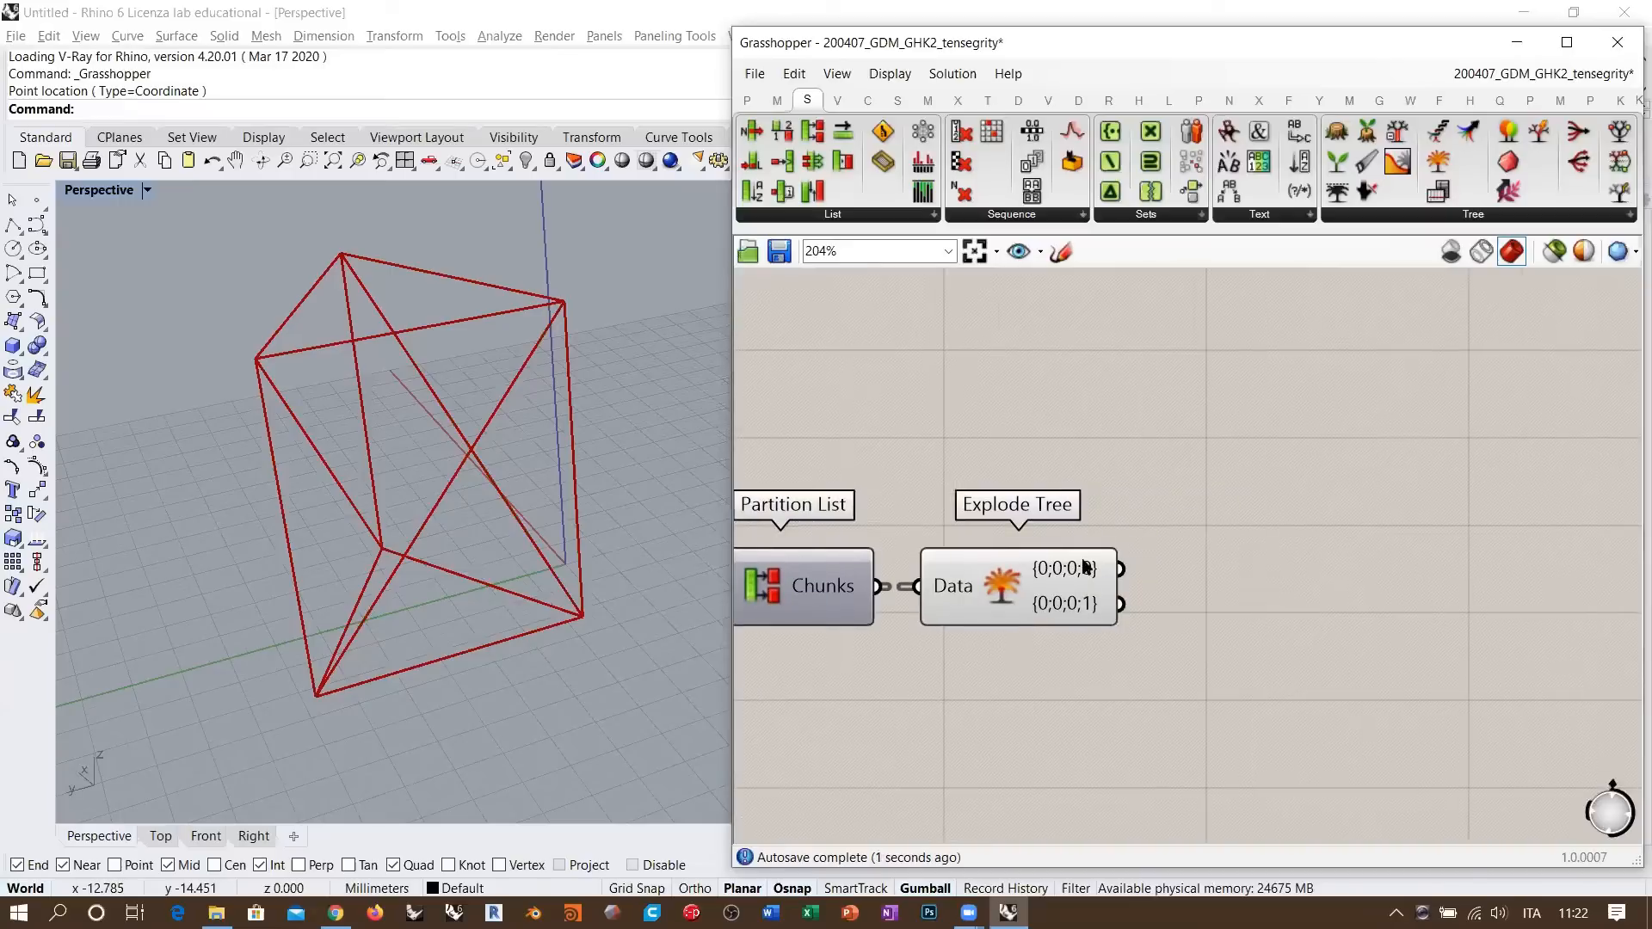
- Simplify the Data input of Explode Tree, space the component slightly away from Partition List and inspect its first branch
{"action": "mouse_move", "coordinate": [1085, 567]}
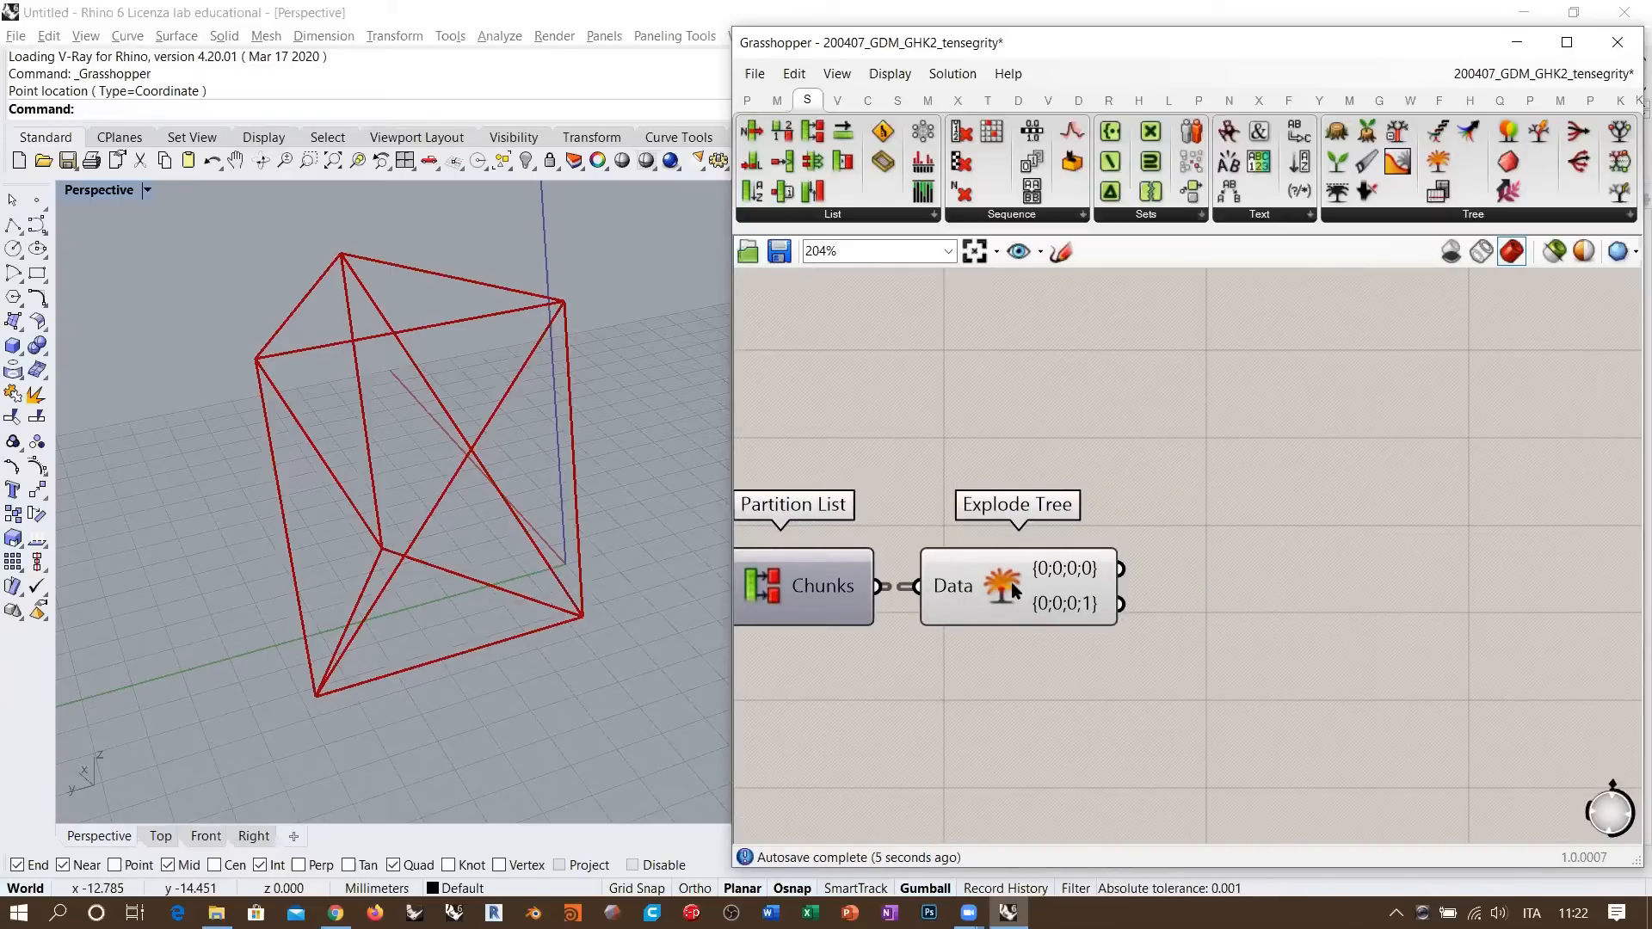
{"action": "right_click", "coordinate": [954, 587]}
{"action": "left_click", "coordinate": [1013, 710]}
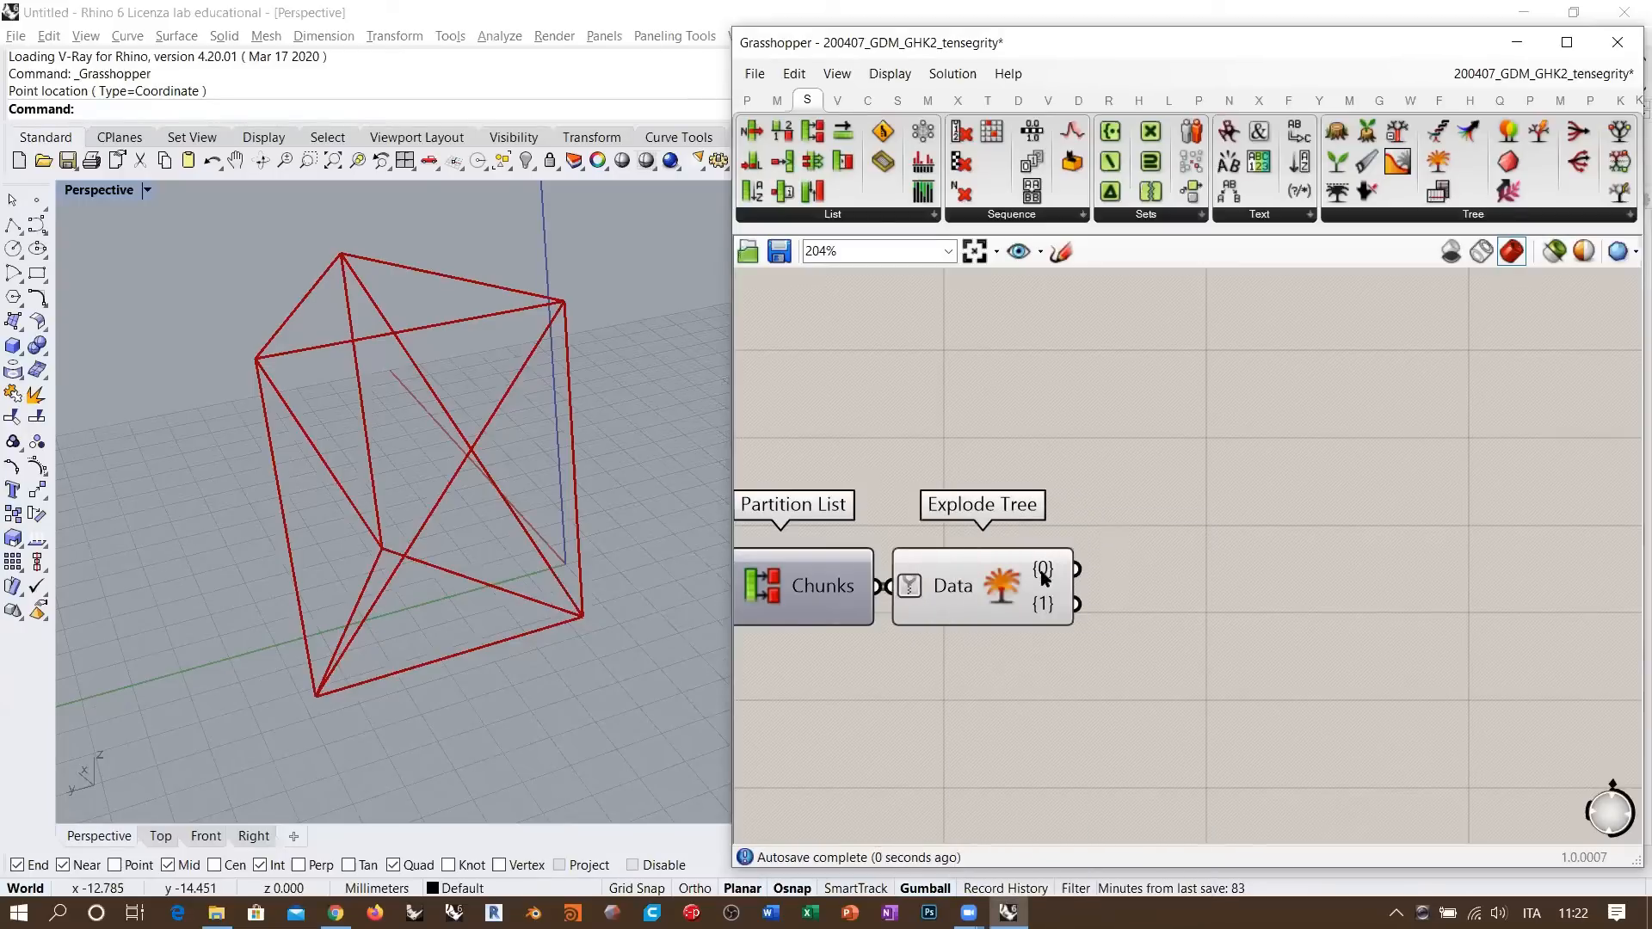
{"action": "left_click", "coordinate": [1000, 583]}
{"action": "left_click_drag", "start_coordinate": [1000, 583], "coordinate": [1023, 585]}
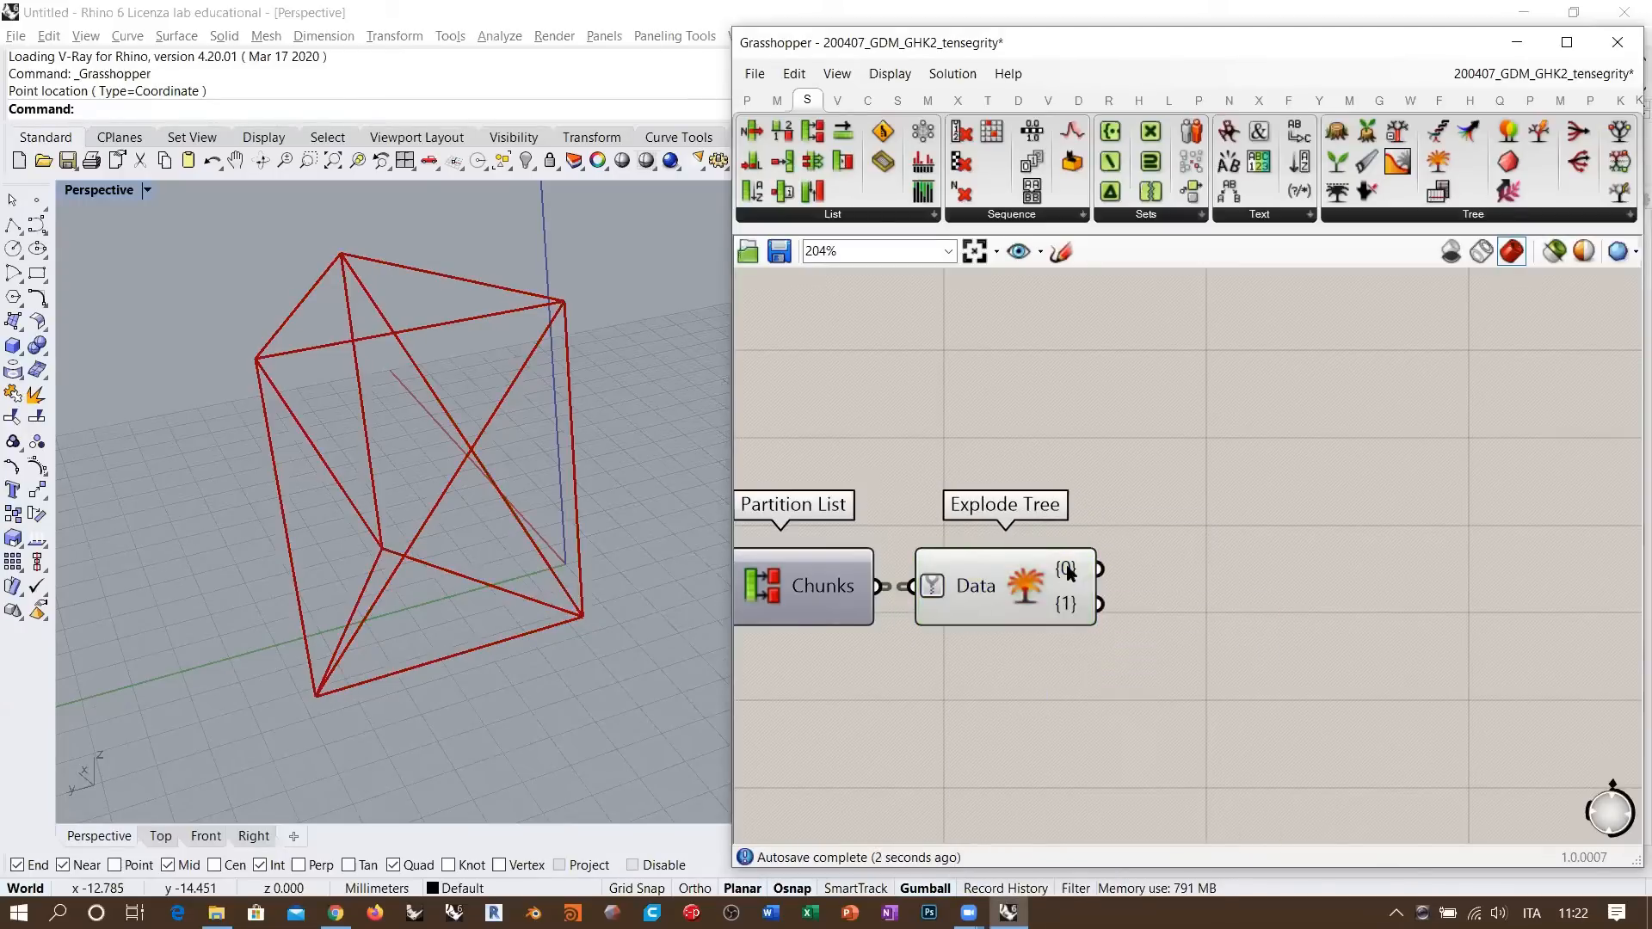
{"action": "left_click", "coordinate": [1016, 588]}
{"action": "left_click", "coordinate": [1077, 633]}
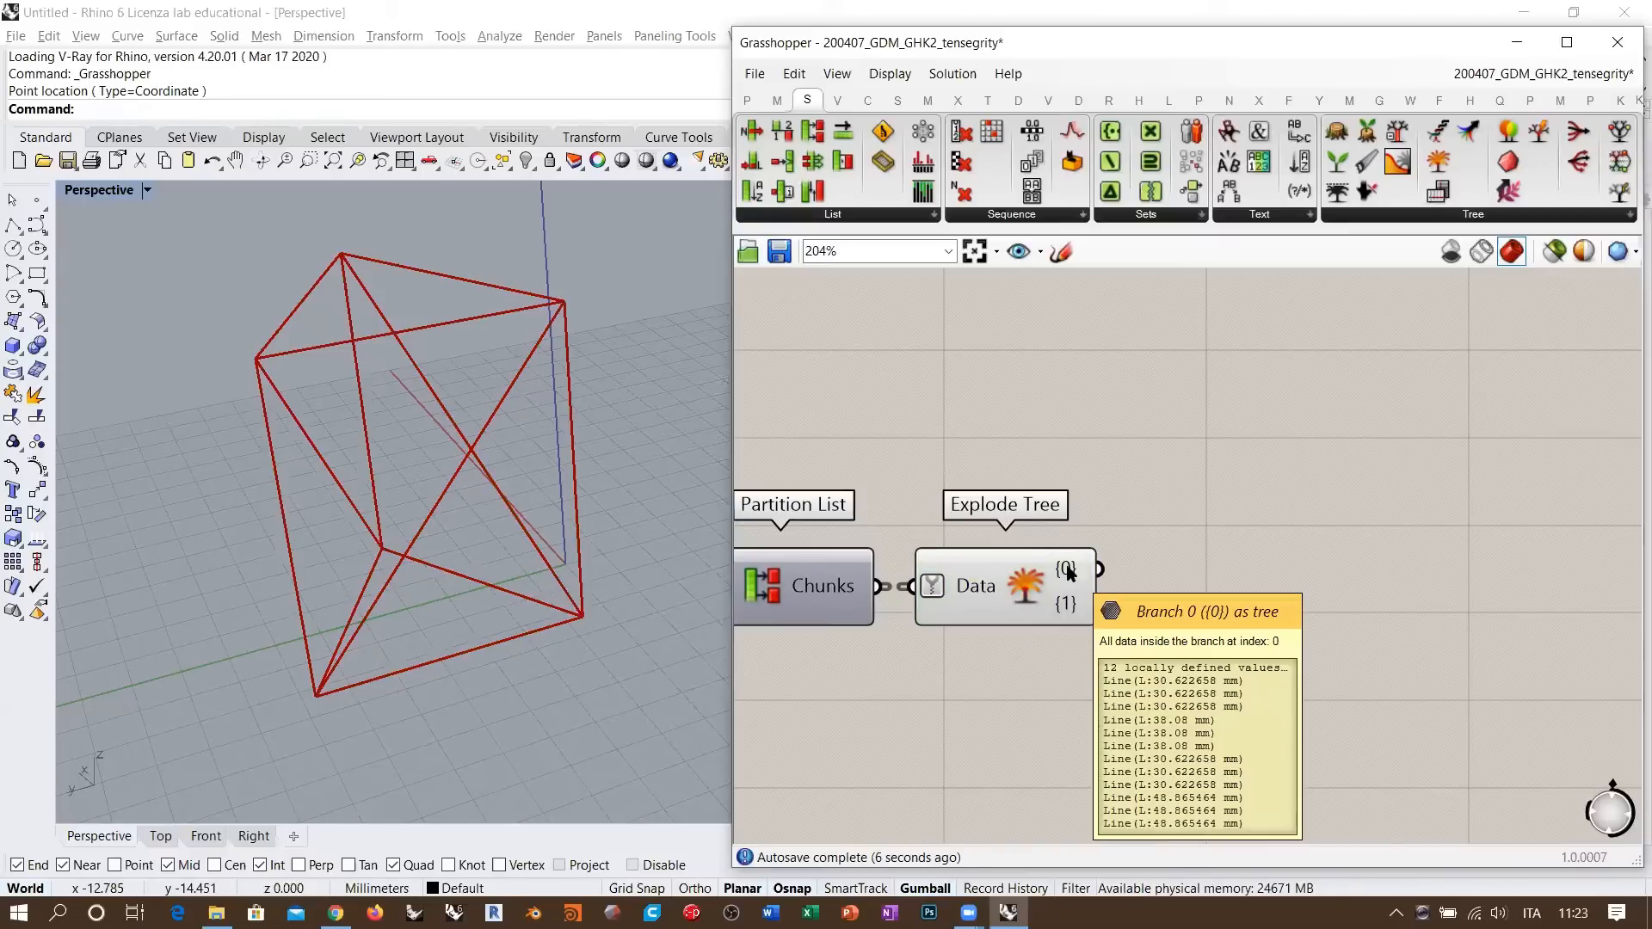
- Hide the geometry preview of the Explode Tree component
{"action": "left_click", "coordinate": [1065, 615]}
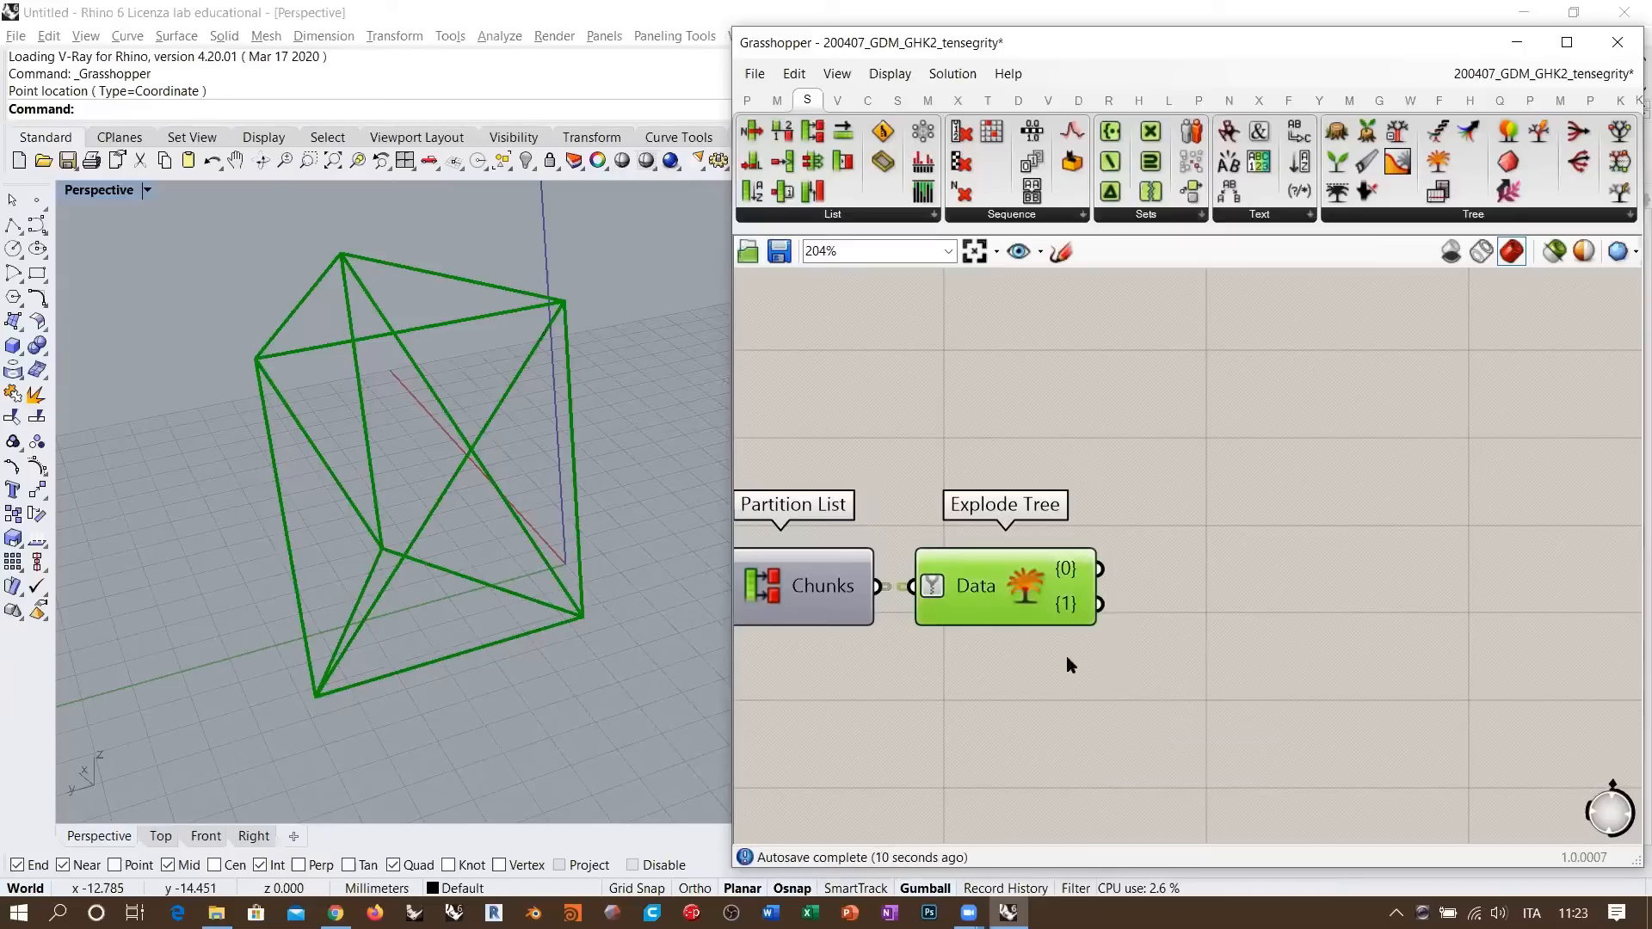
{"action": "key", "text": "ctrl+q"}
{"action": "left_click", "coordinate": [1066, 681]}
{"action": "right_click_drag", "start_coordinate": [1293, 685], "coordinate": [1608, 824]}
{"action": "scroll", "coordinate": [1277, 632], "scroll_direction": "down", "scroll_amount": 1}
{"action": "right_click_drag", "start_coordinate": [1182, 575], "coordinate": [1091, 529]}
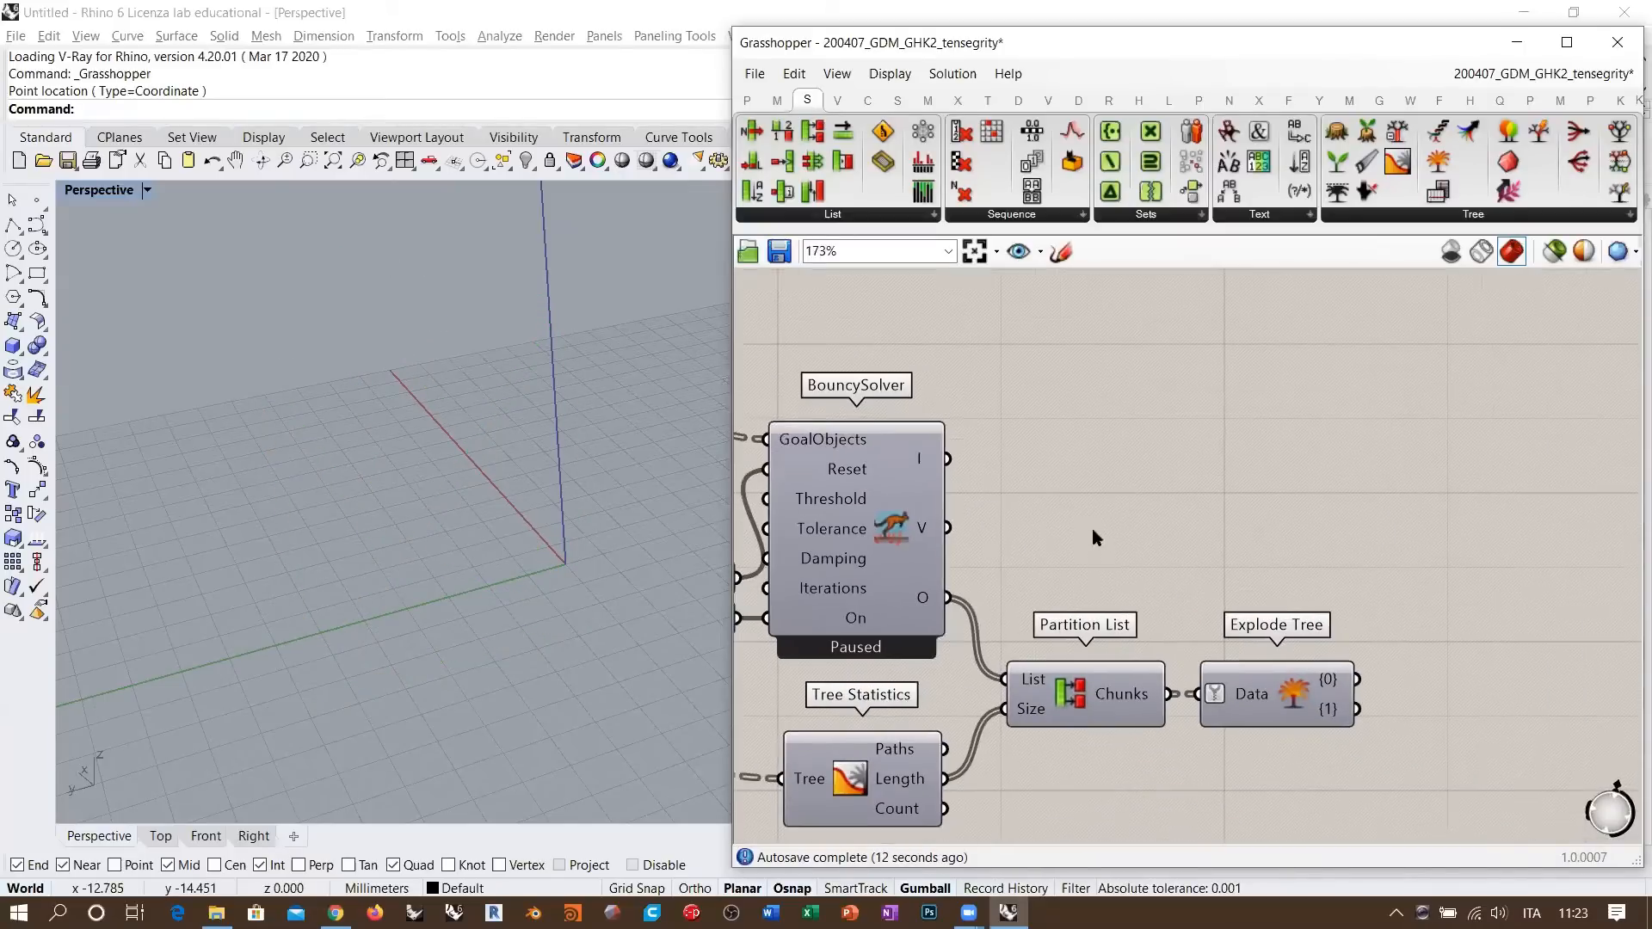
- Place a Clean Tree component above Partition List and connect the BouncySolver's O output to its Tree input
{"action": "scroll", "coordinate": [1087, 546], "scroll_direction": "up", "scroll_amount": 1}
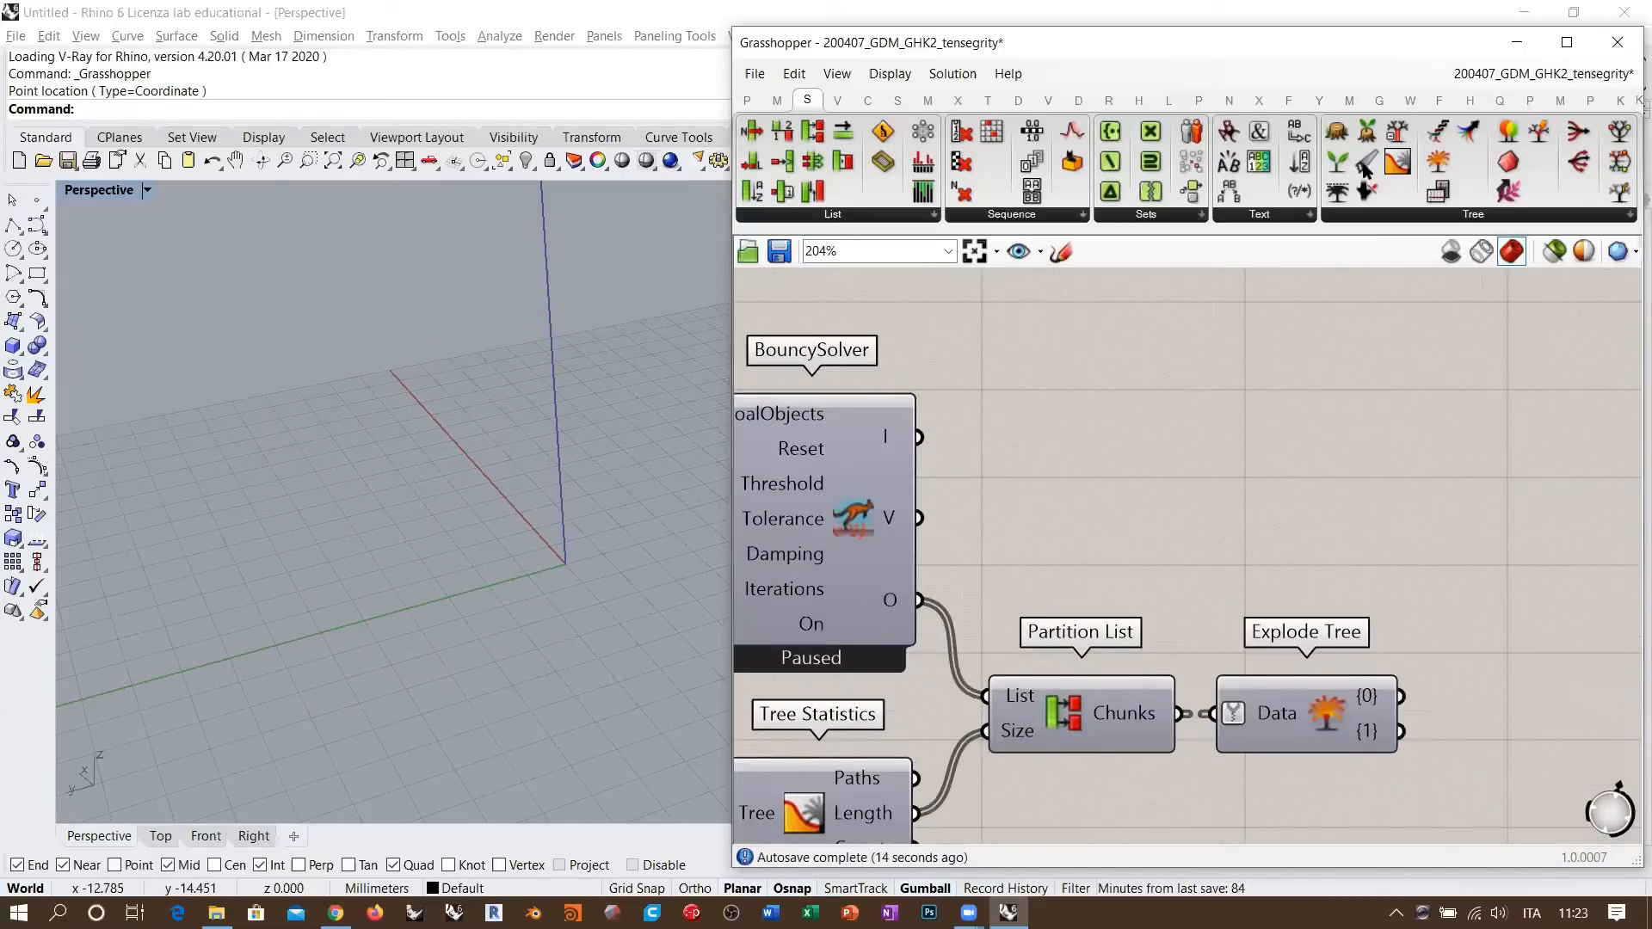
{"action": "left_click_drag", "start_coordinate": [1366, 161], "coordinate": [1205, 515]}
{"action": "left_click_drag", "start_coordinate": [918, 600], "coordinate": [1026, 570]}
{"action": "left_click_drag", "start_coordinate": [1158, 512], "coordinate": [1137, 509]}
{"action": "left_click", "coordinate": [1294, 547]}
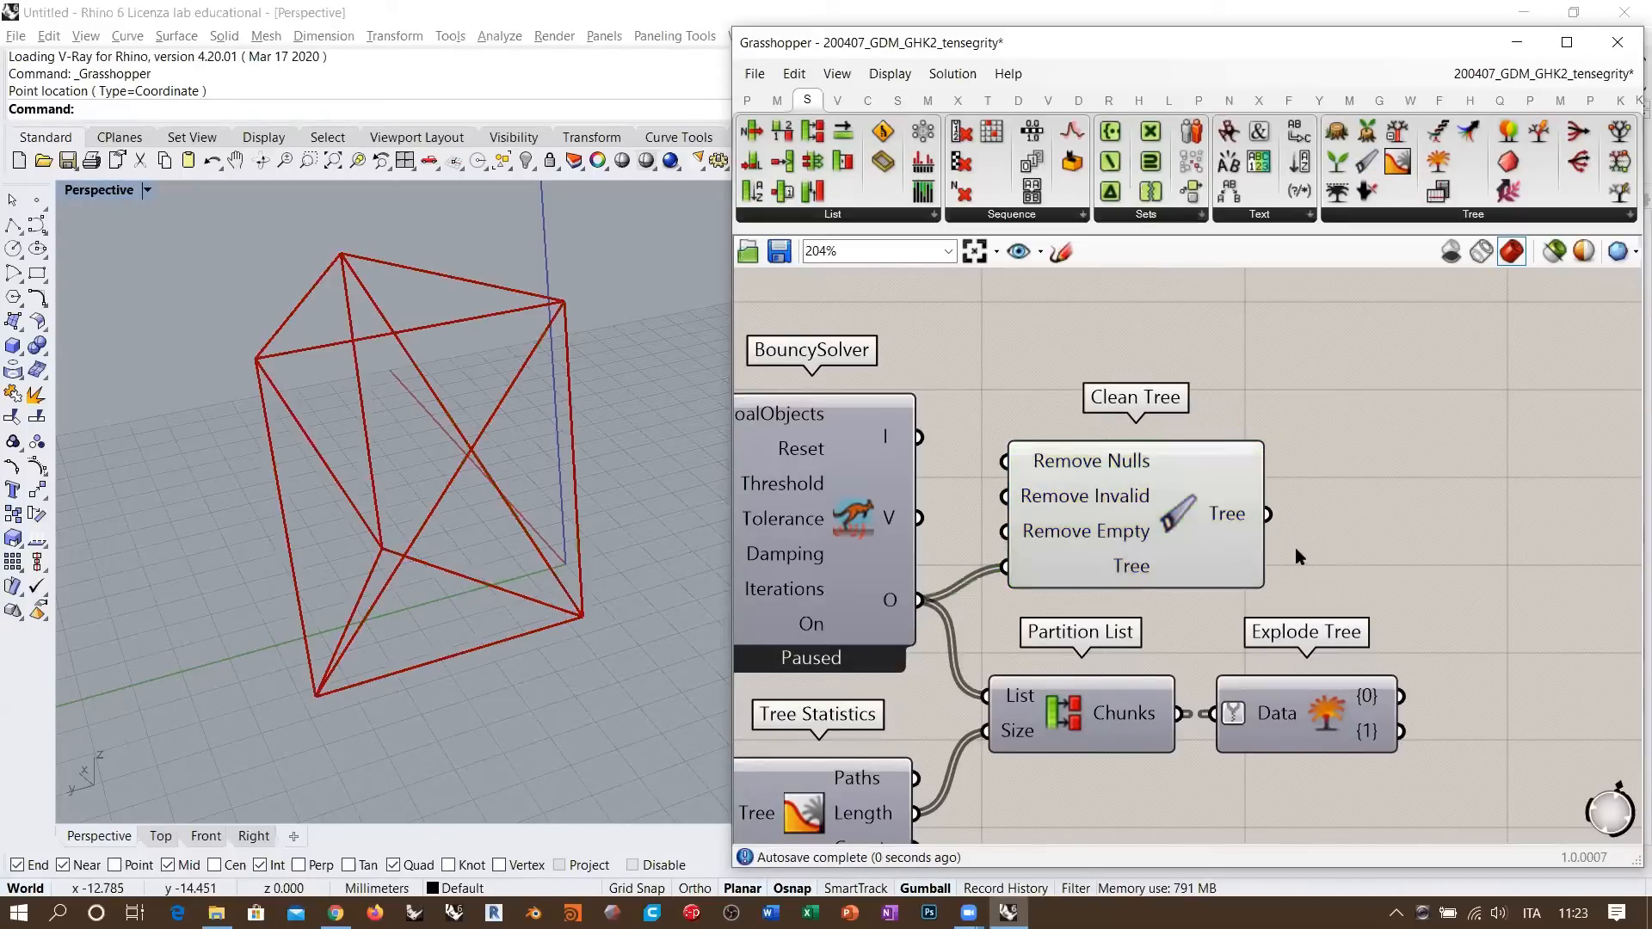
- Hide the geometry preview of the Clean Tree component and move it further from the BouncySolver, above Explode Tree
{"action": "mouse_move", "coordinate": [1084, 466]}
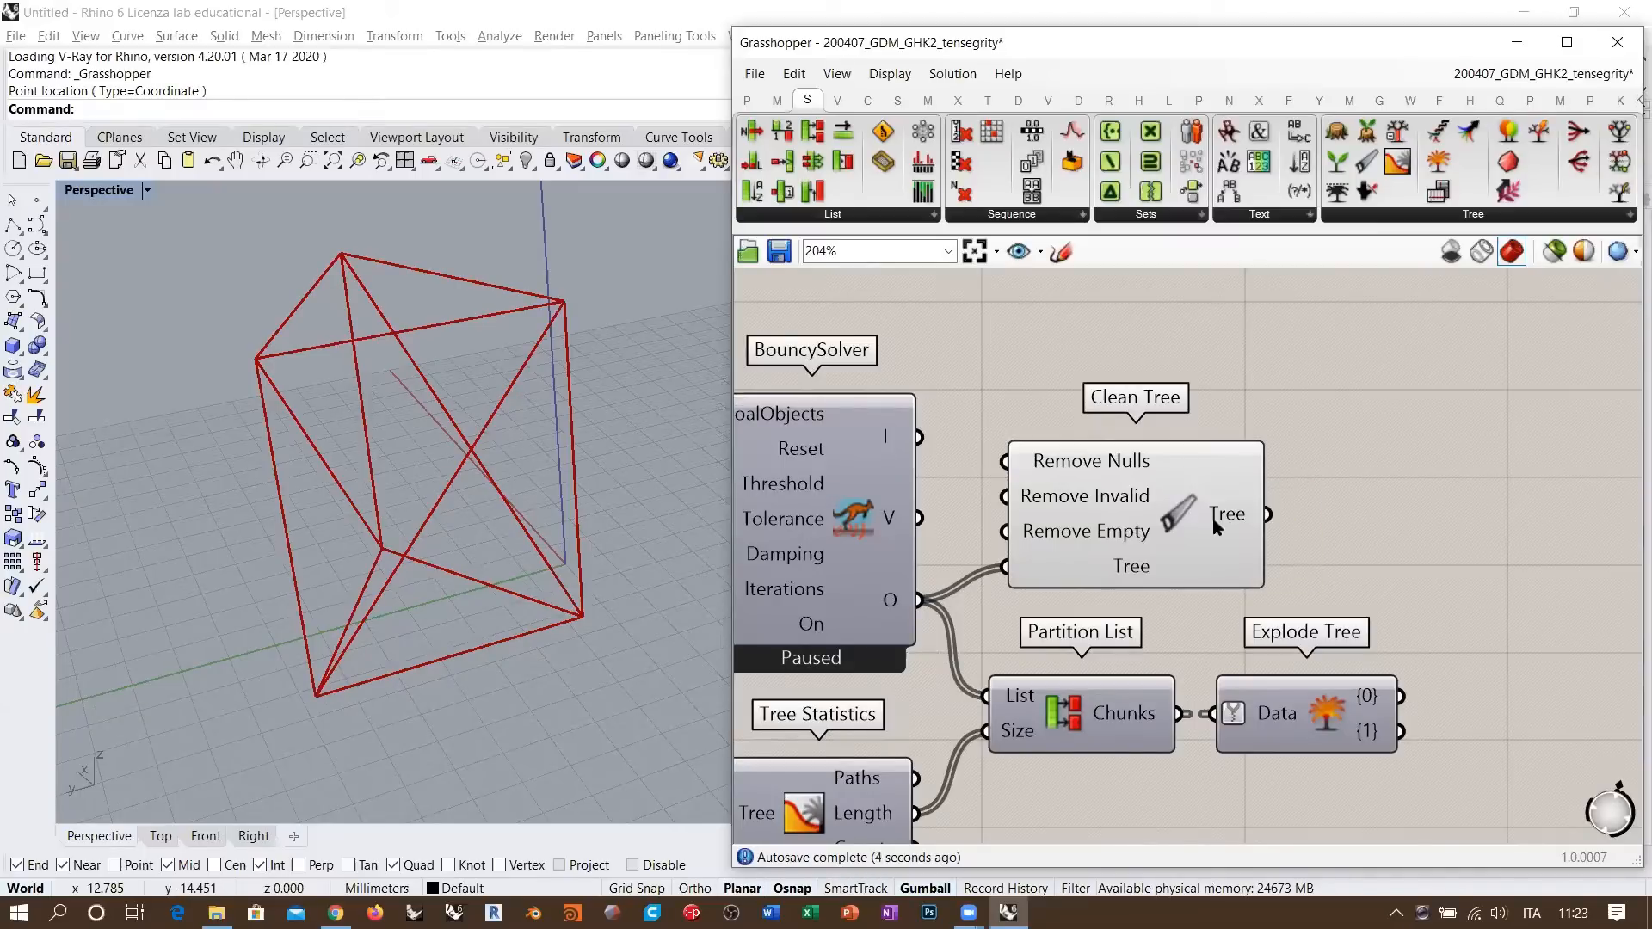
{"action": "mouse_move", "coordinate": [1230, 518]}
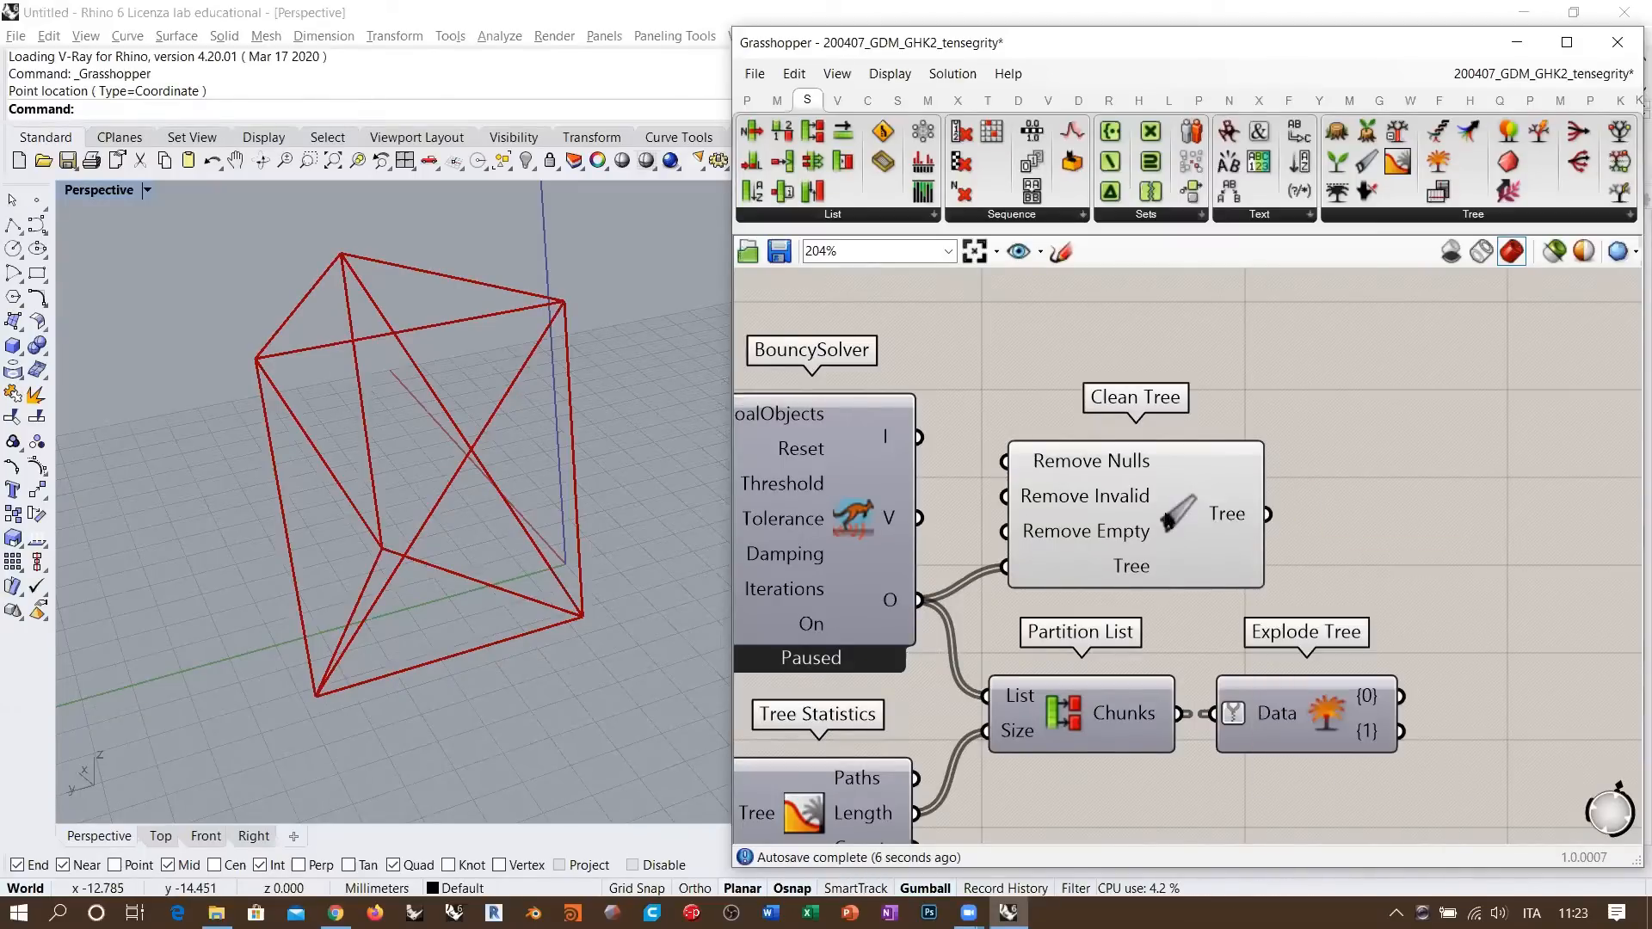
{"action": "left_click", "coordinate": [1169, 525]}
{"action": "key", "text": "ctrl+q"}
{"action": "left_click_drag", "start_coordinate": [1117, 521], "coordinate": [1239, 524]}
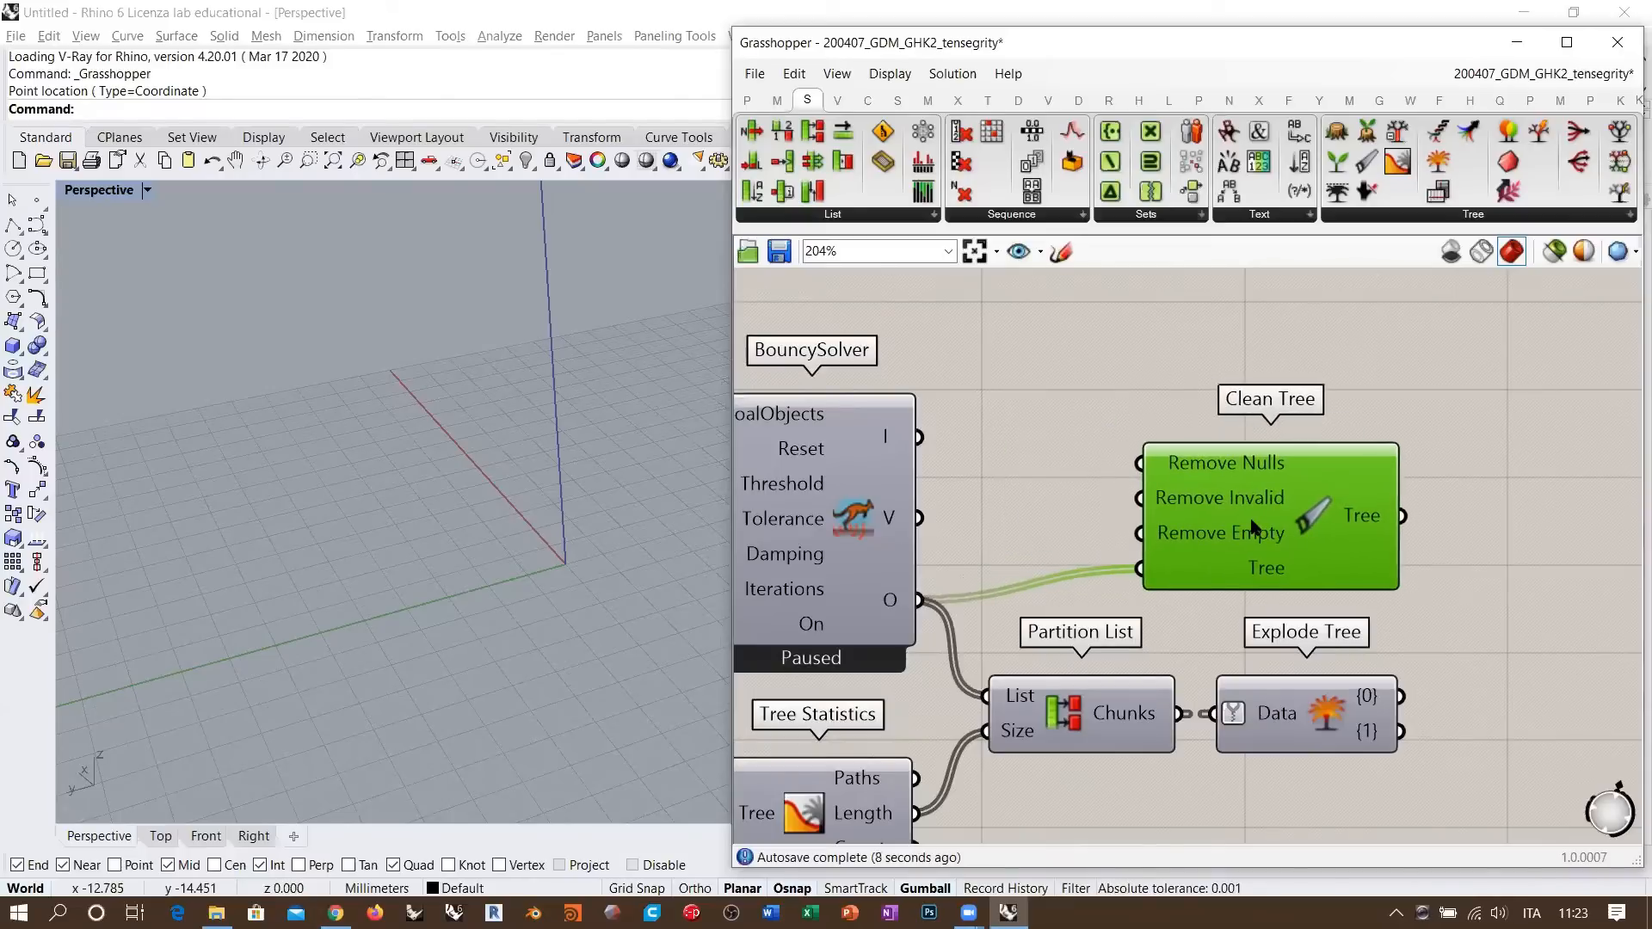
{"action": "left_click", "coordinate": [1408, 554]}
- Inspect the lines in Clean Tree's Tree output and trace the definition back to the goals feeding Entwine
{"action": "scroll", "coordinate": [1407, 550], "scroll_direction": "down", "scroll_amount": 3}
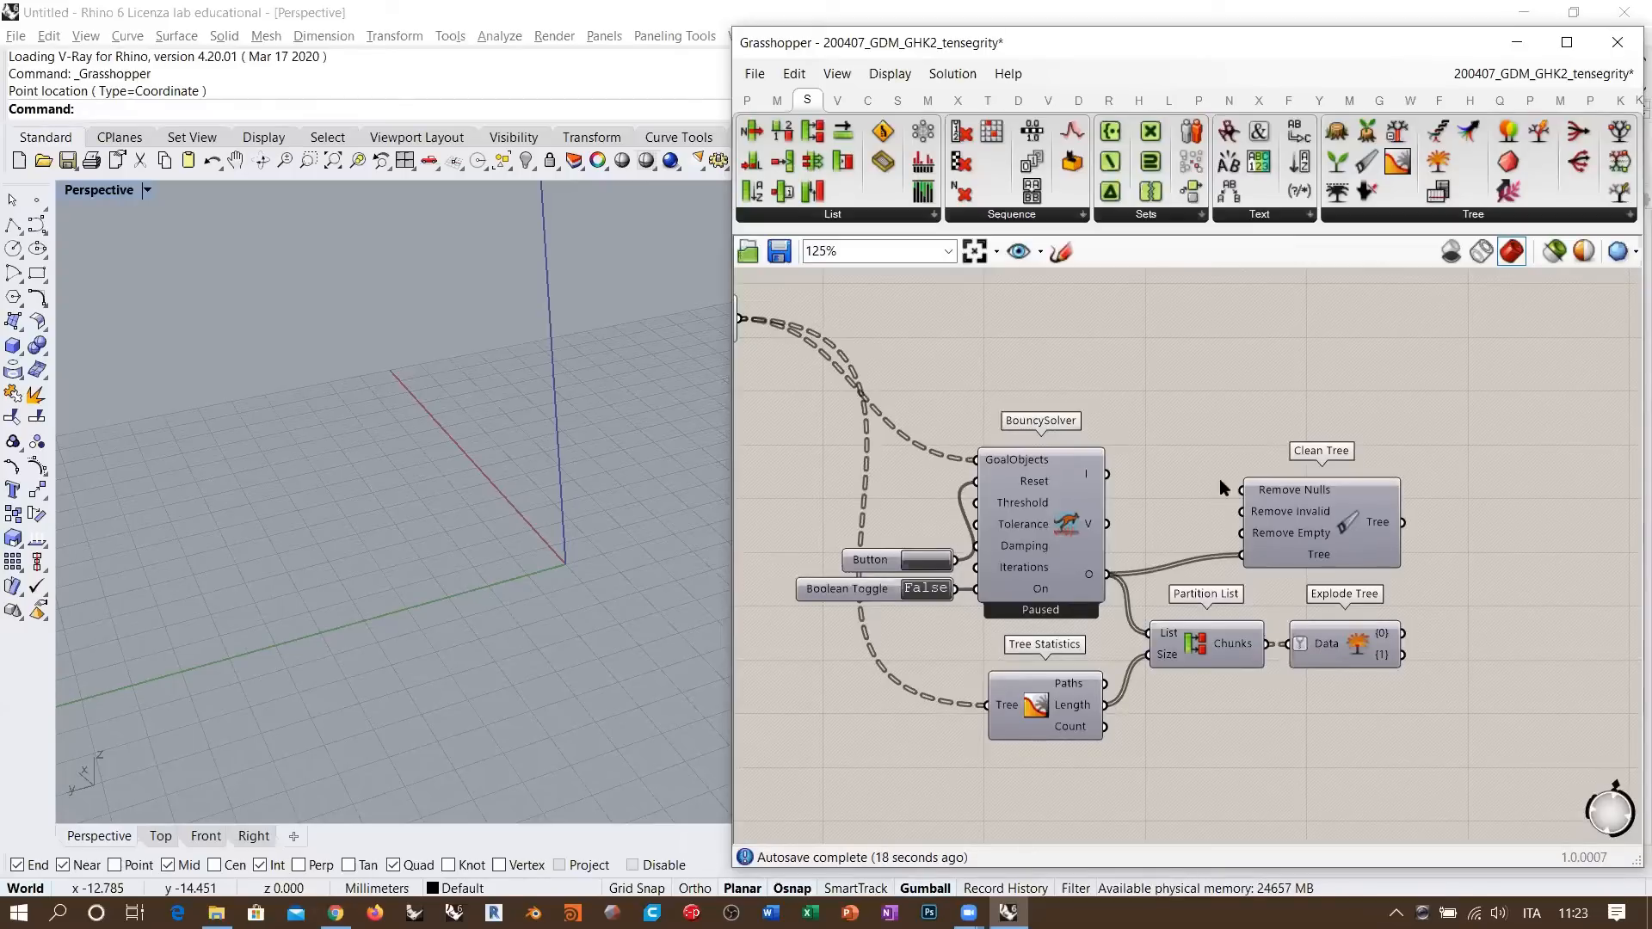
{"action": "scroll", "coordinate": [1377, 507], "scroll_direction": "up", "scroll_amount": 3}
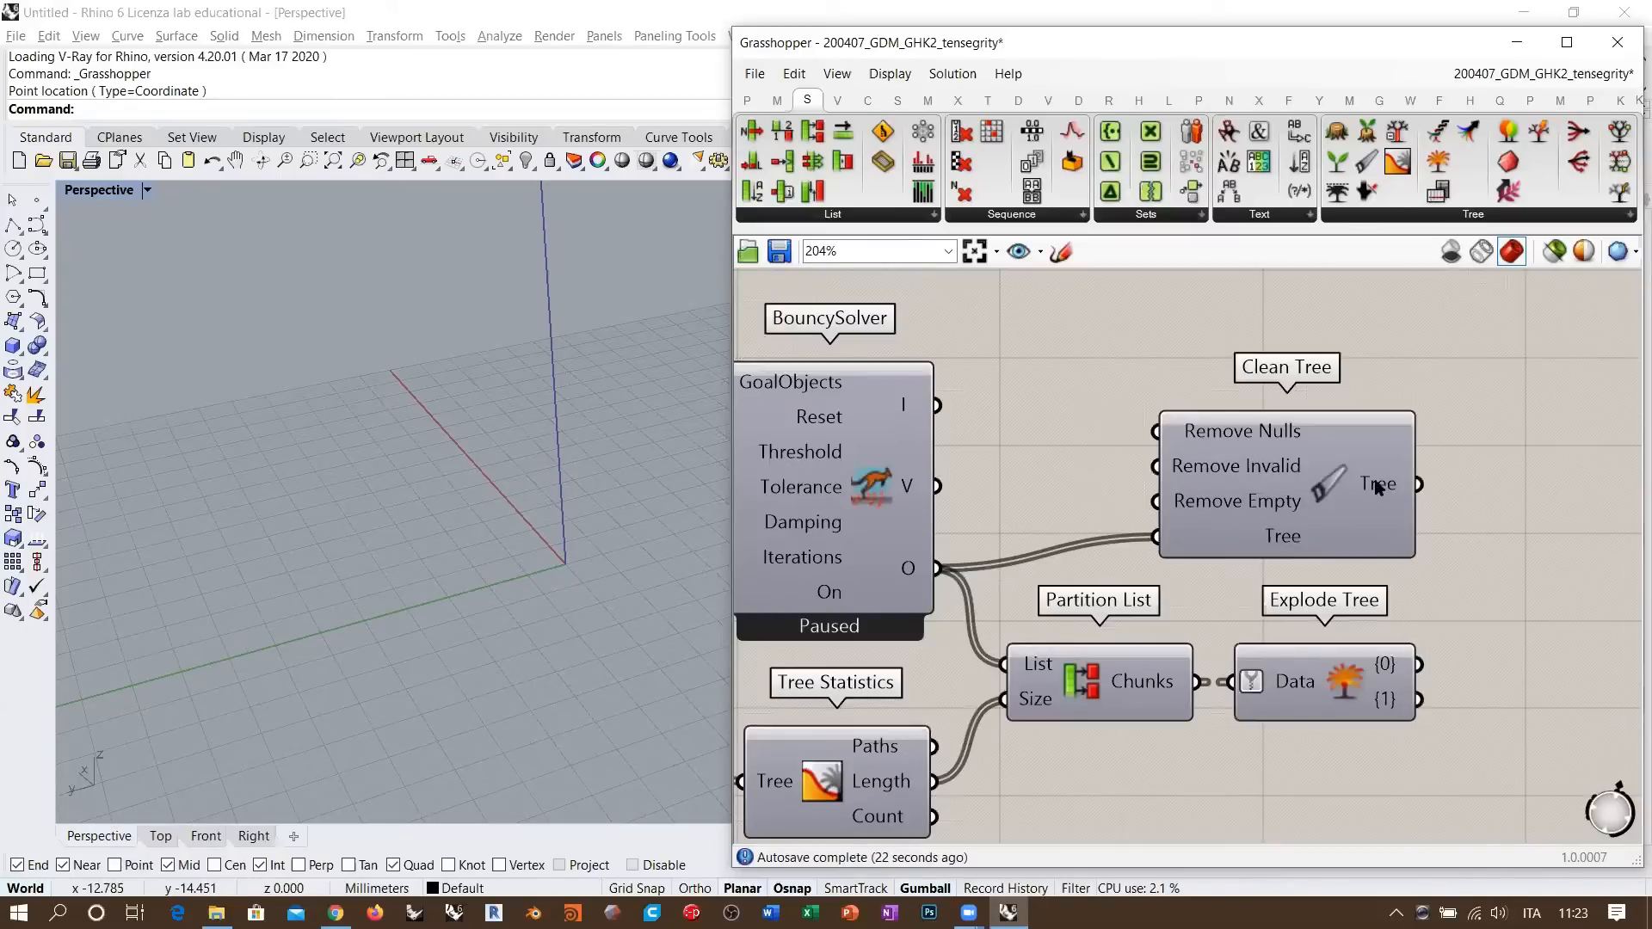
{"action": "mouse_move", "coordinate": [1376, 487]}
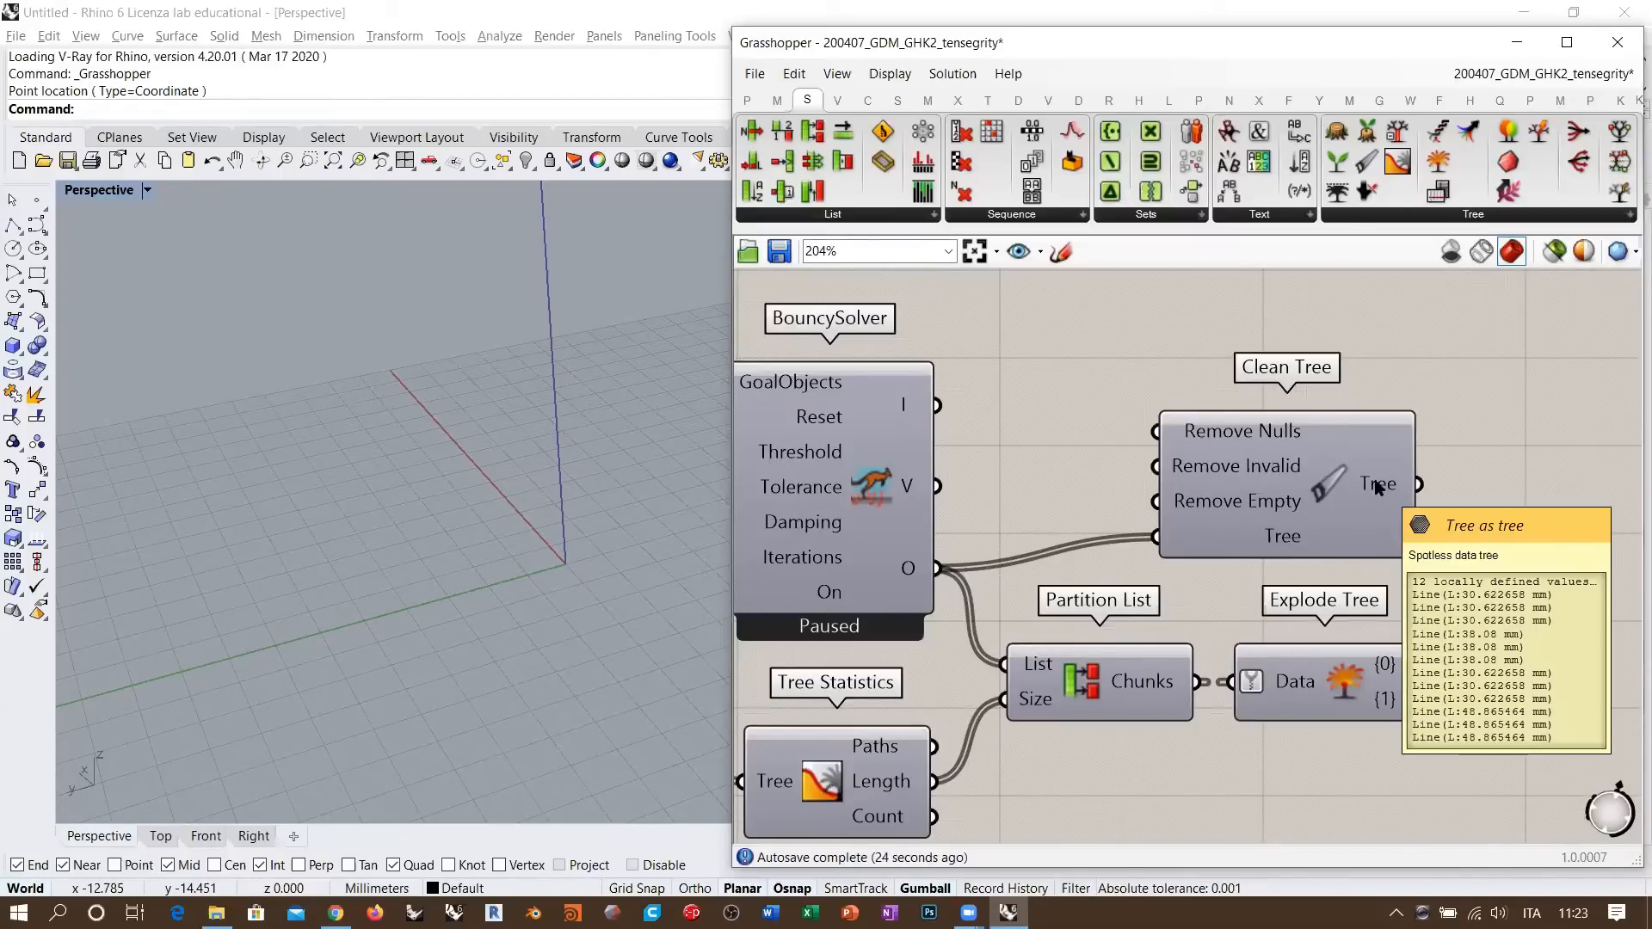
{"action": "scroll", "coordinate": [1353, 619], "scroll_direction": "down", "scroll_amount": 4}
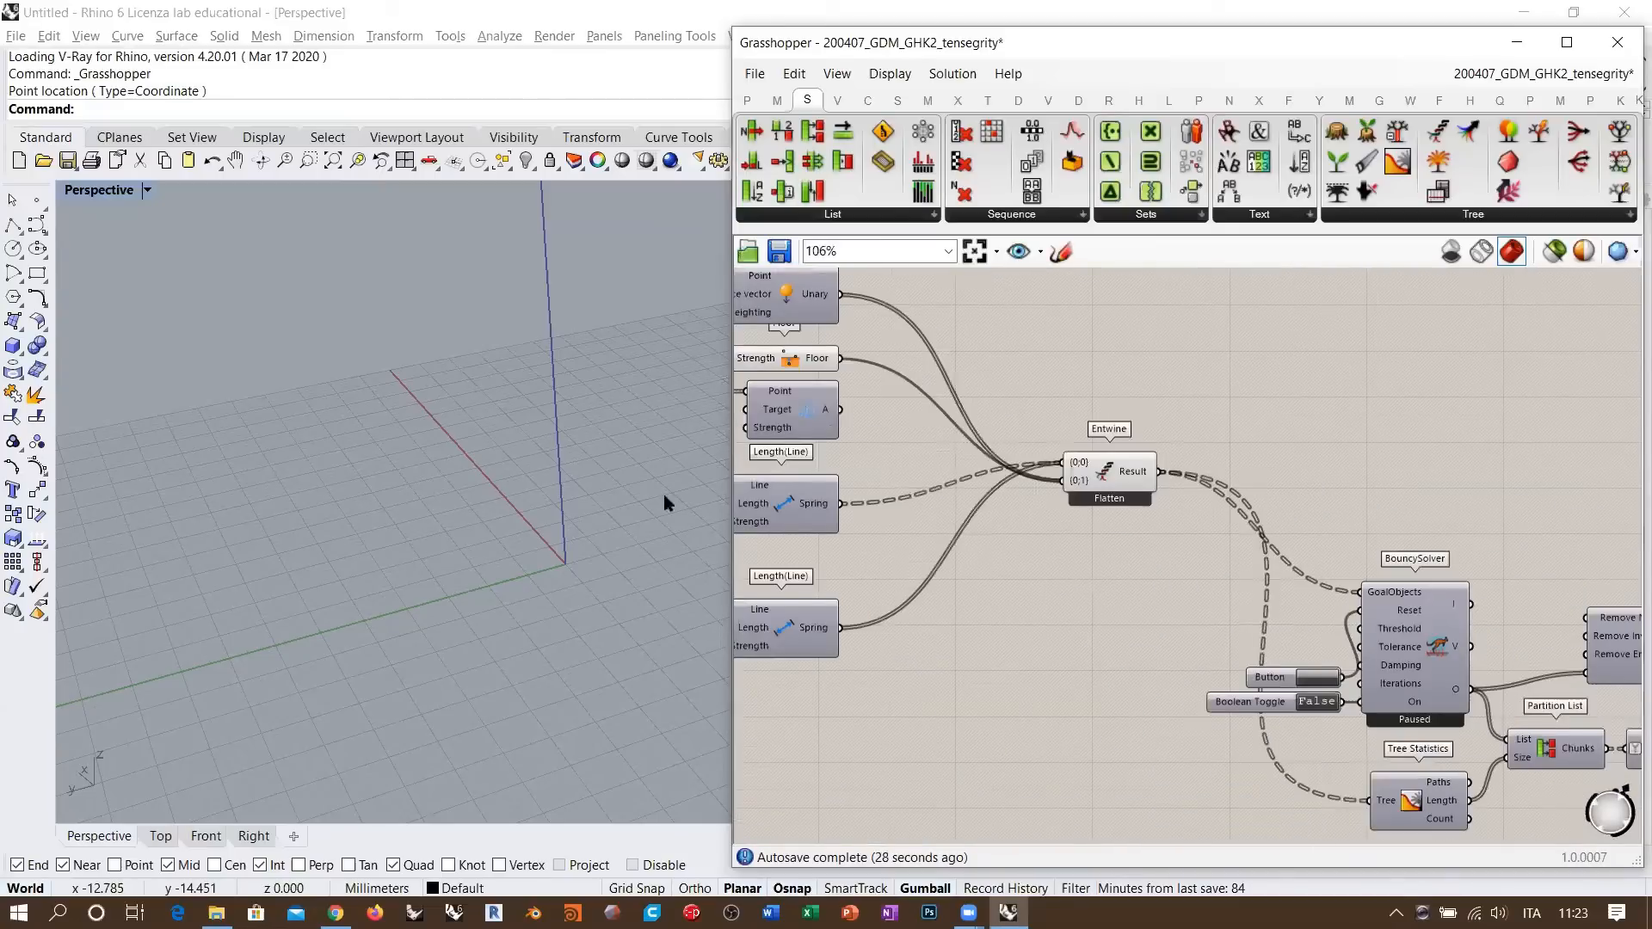
{"action": "scroll", "coordinate": [1402, 671], "scroll_direction": "up", "scroll_amount": 4}
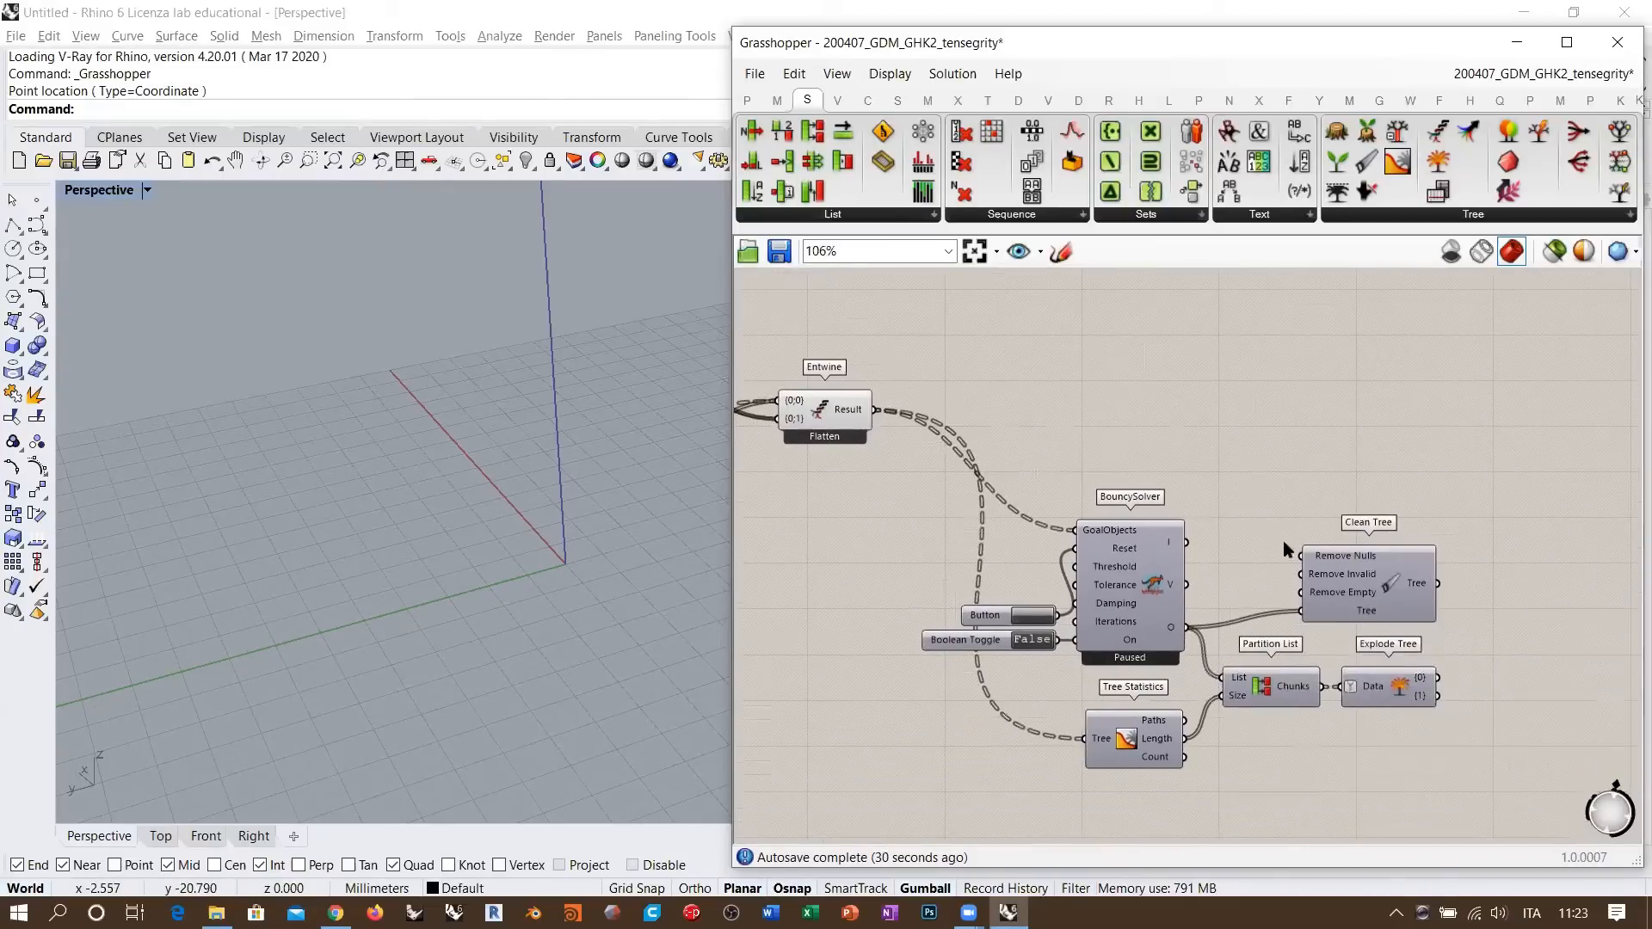
{"action": "mouse_move", "coordinate": [1372, 584]}
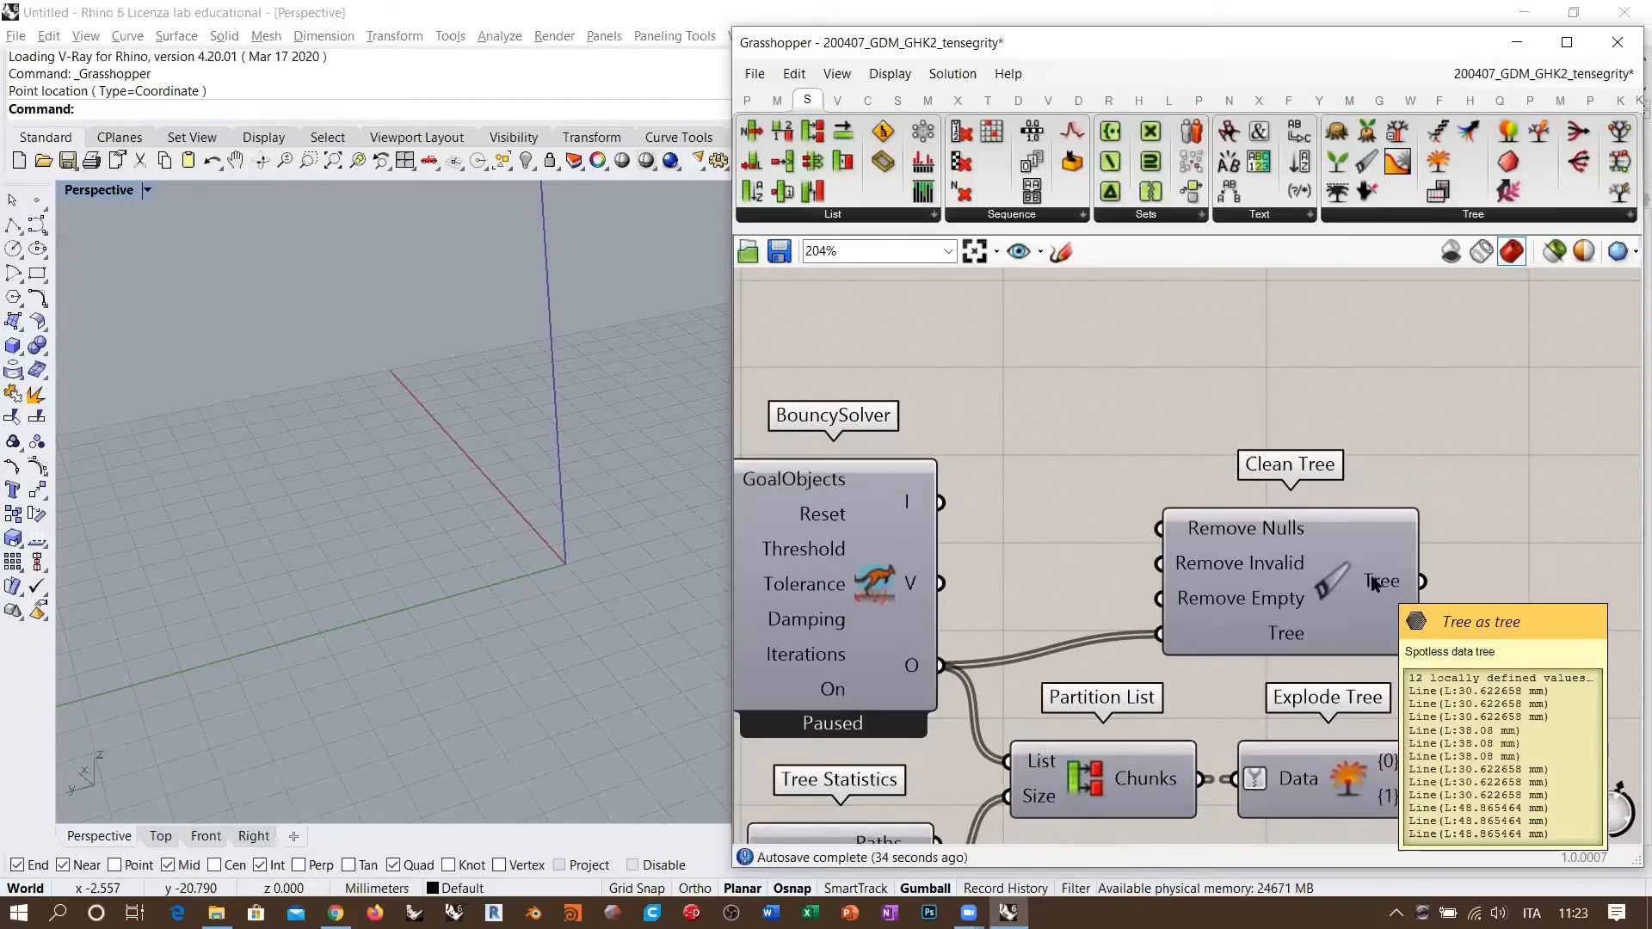
- Compare Entwine's {0;0} and {0;1} input branches with the {0} and {1} outputs of Explode Tree
{"action": "right_click_drag", "start_coordinate": [1080, 545], "coordinate": [1323, 537]}
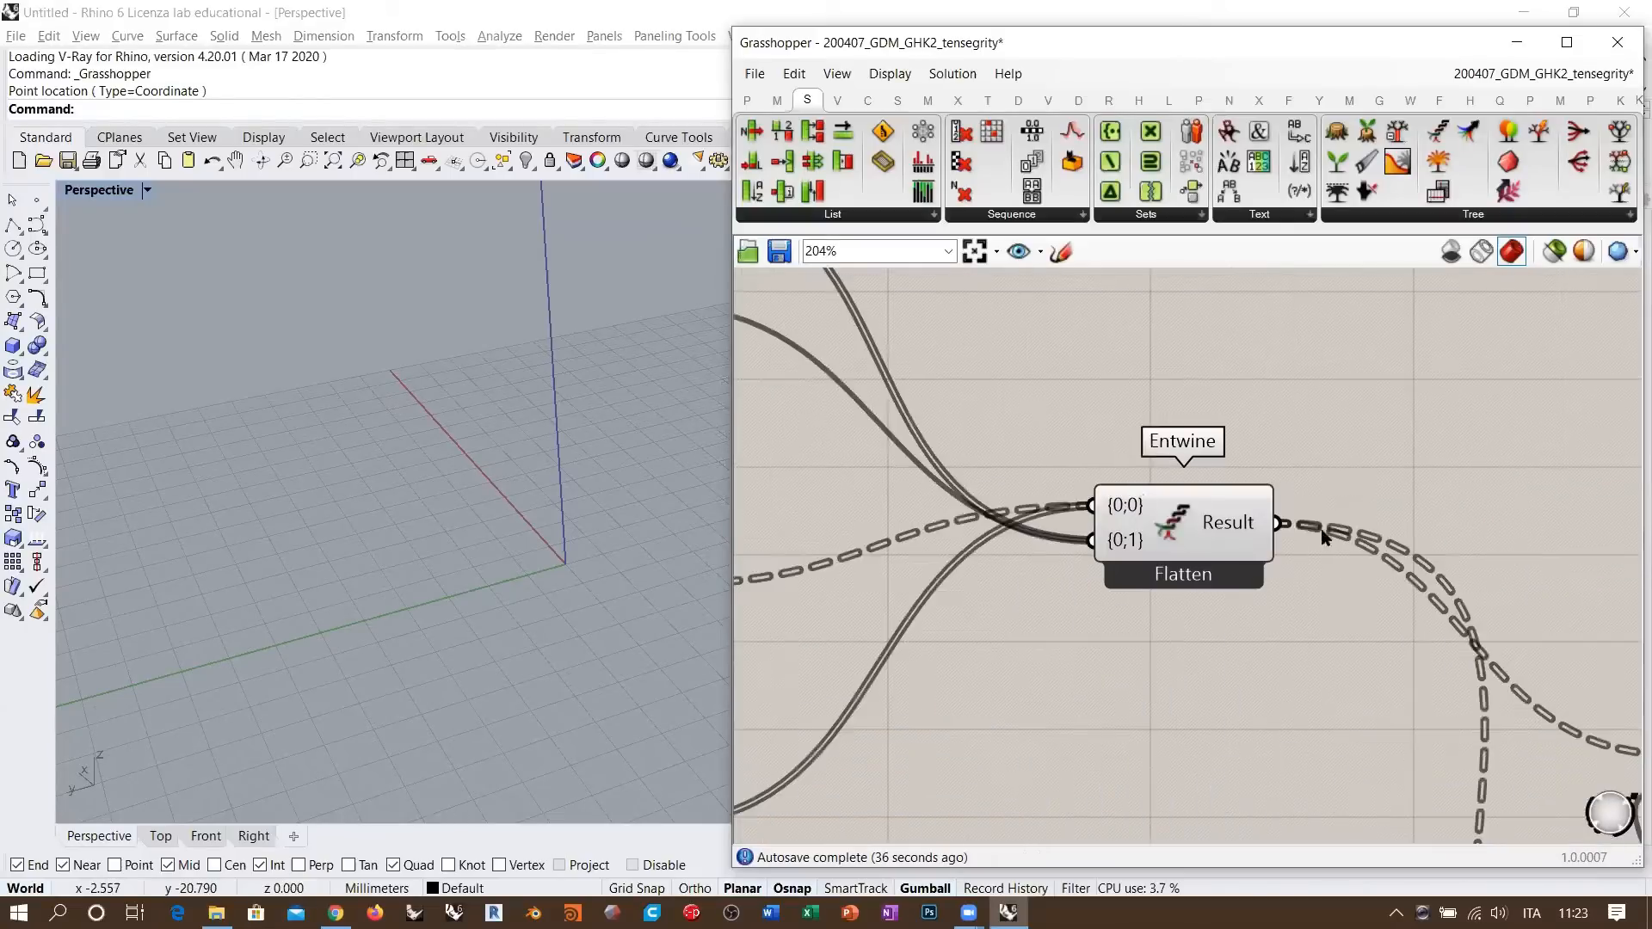
{"action": "scroll", "coordinate": [1323, 537], "scroll_direction": "up", "scroll_amount": 3}
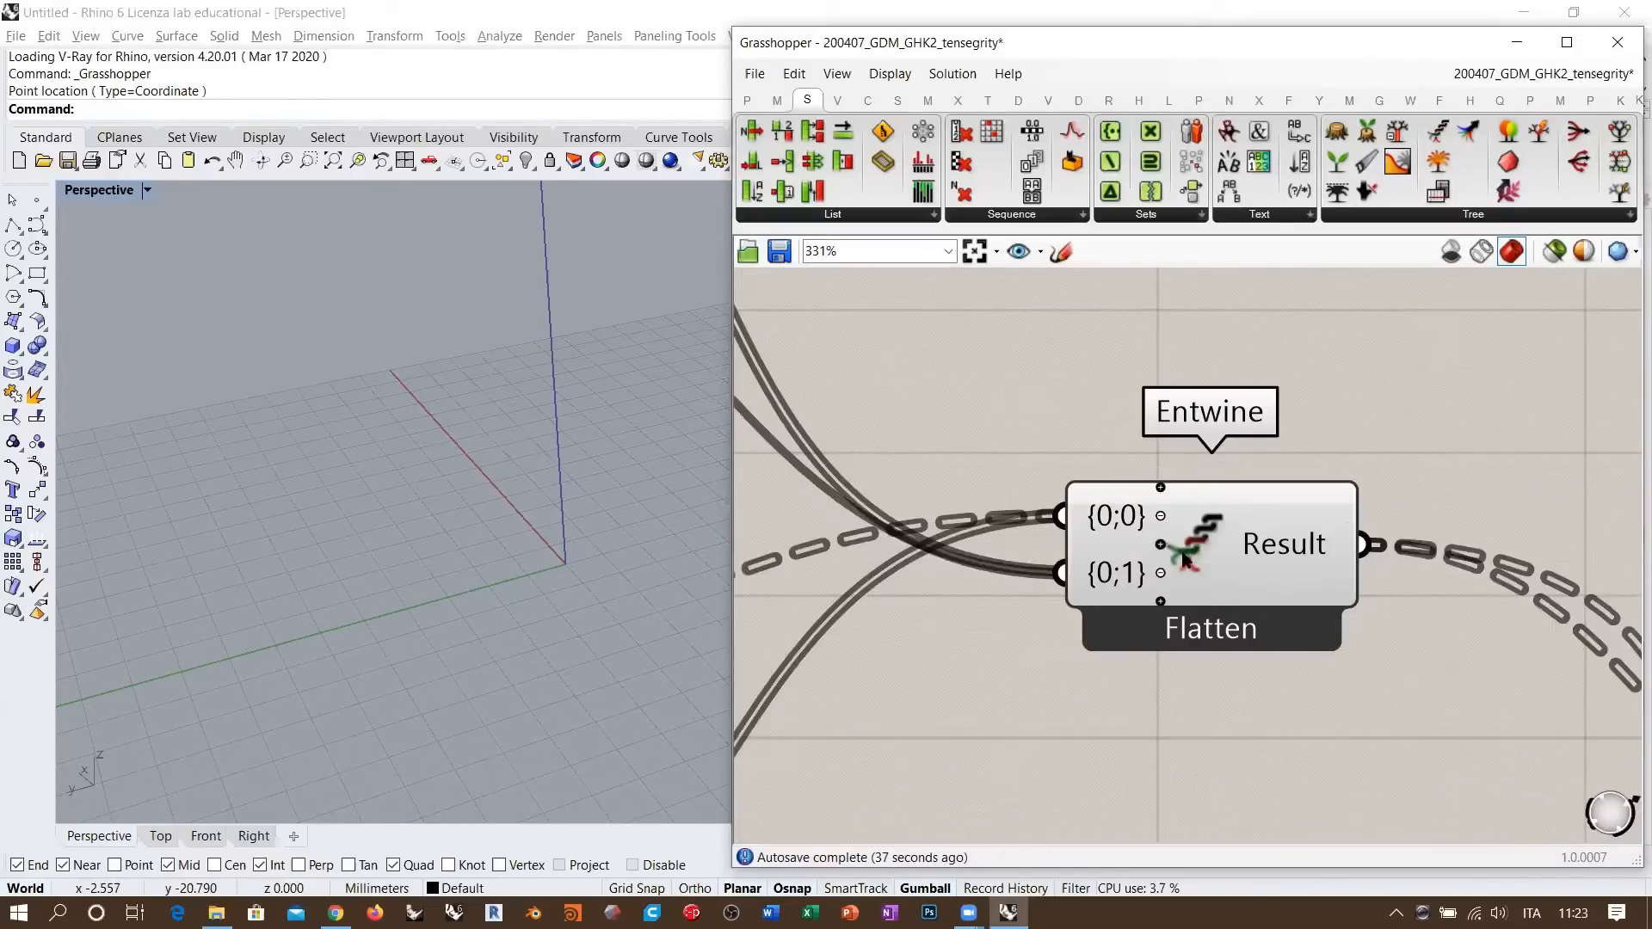
{"action": "scroll", "coordinate": [1241, 561], "scroll_direction": "down", "scroll_amount": 2}
{"action": "scroll", "coordinate": [1136, 533], "scroll_direction": "up", "scroll_amount": 2}
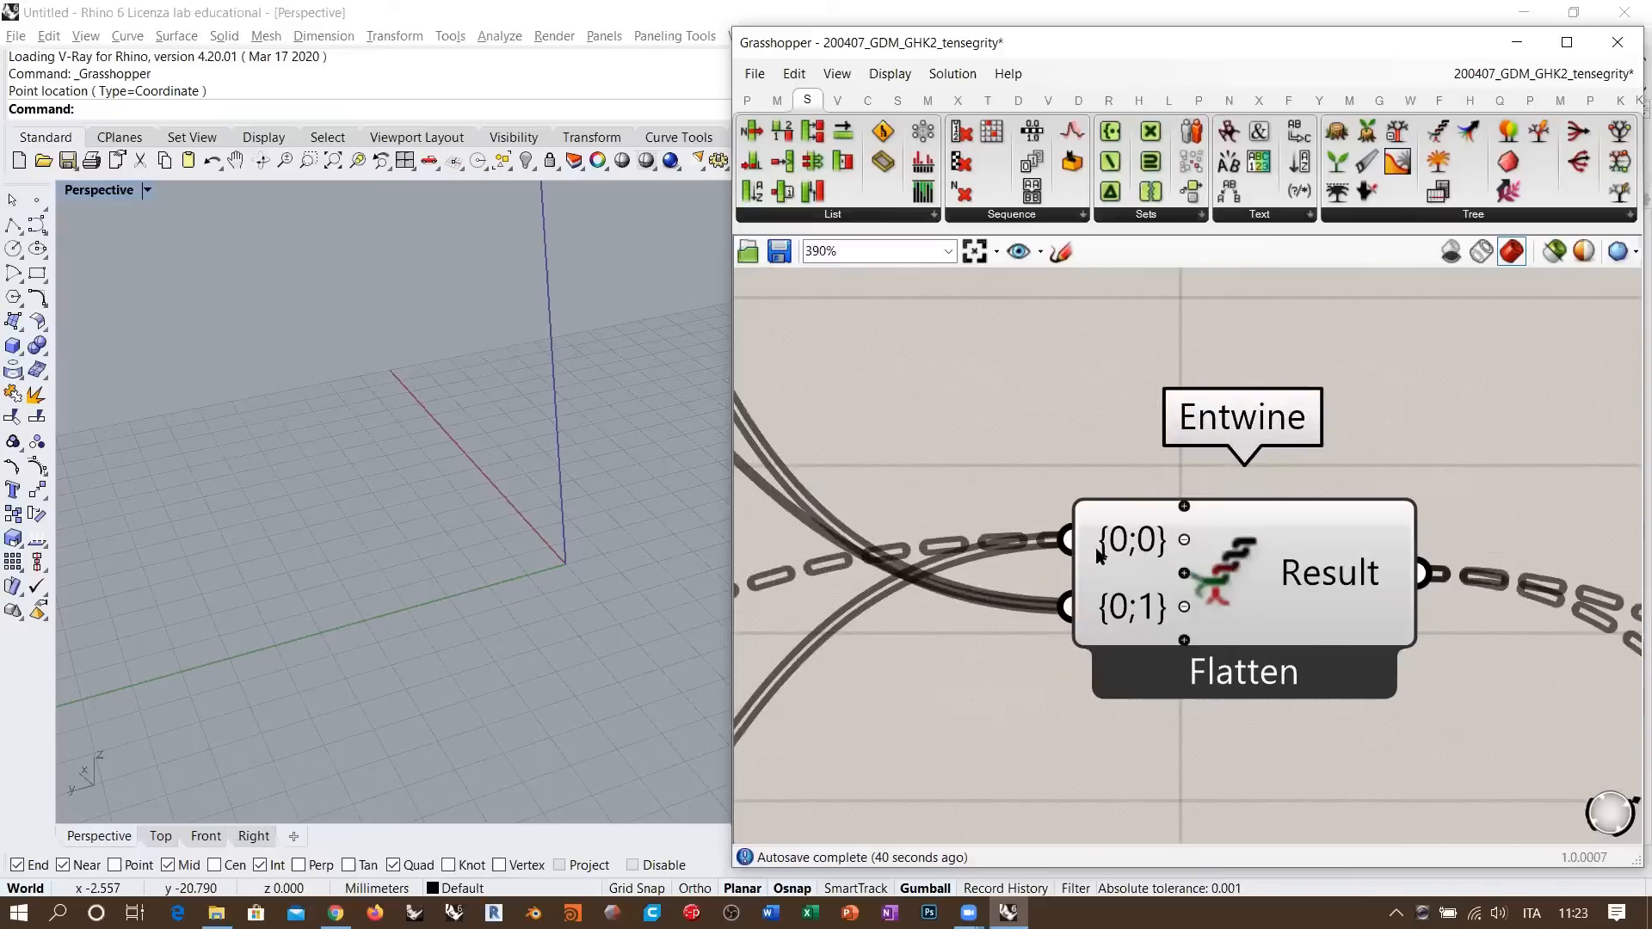
{"action": "mouse_move", "coordinate": [1129, 540]}
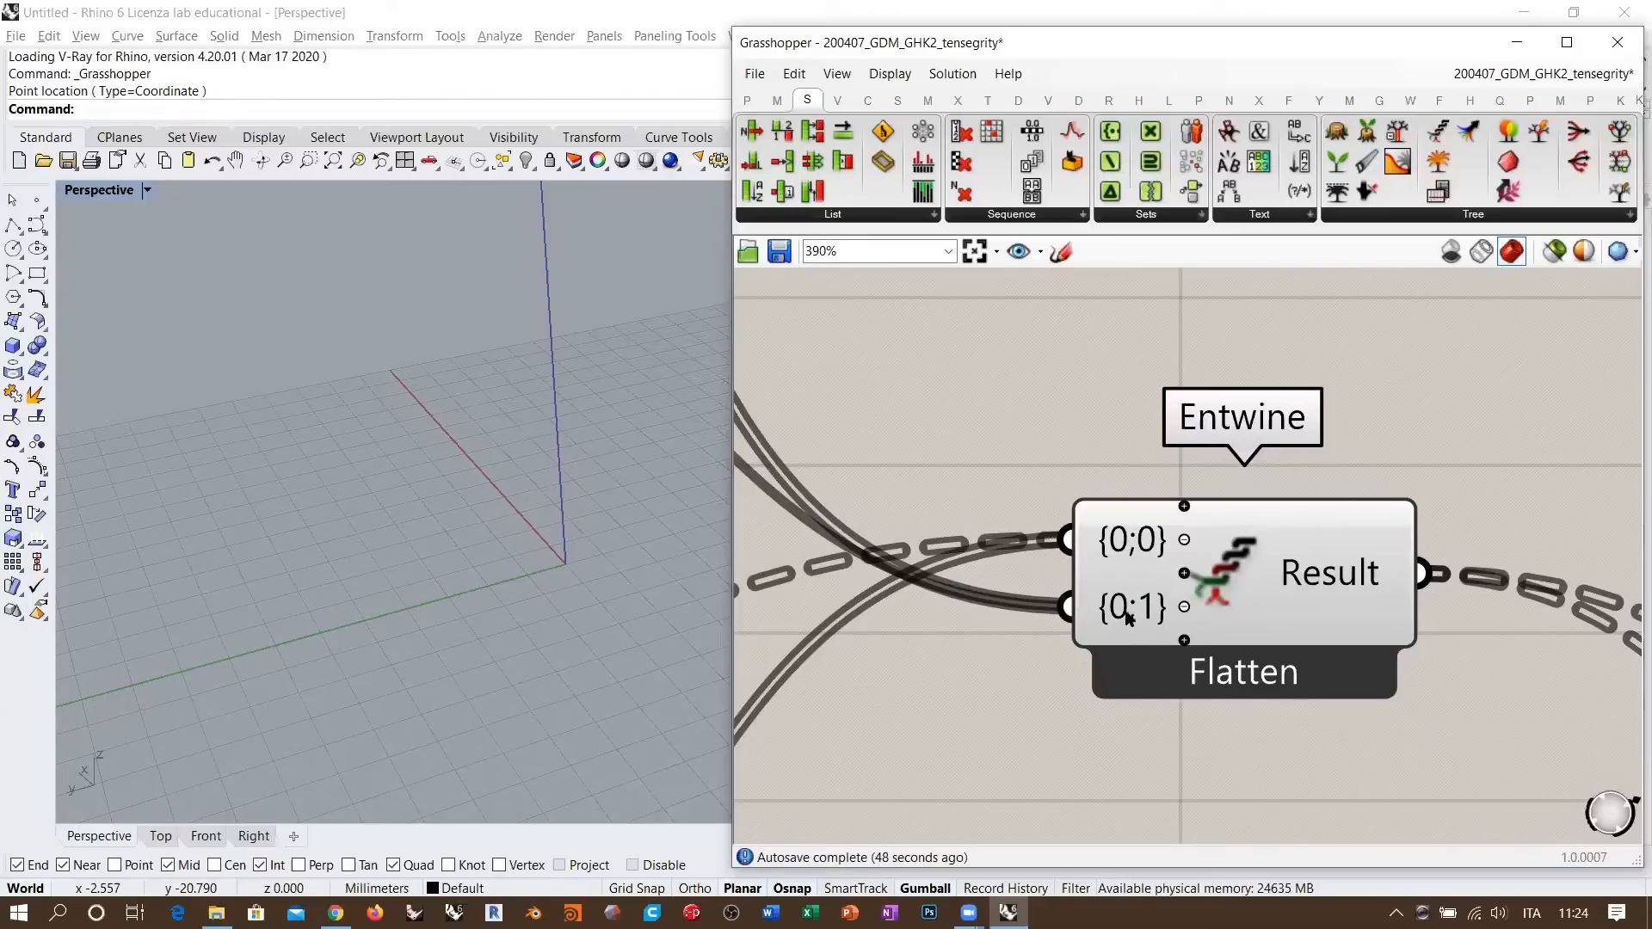
{"action": "right_click_drag", "start_coordinate": [955, 494], "coordinate": [958, 417]}
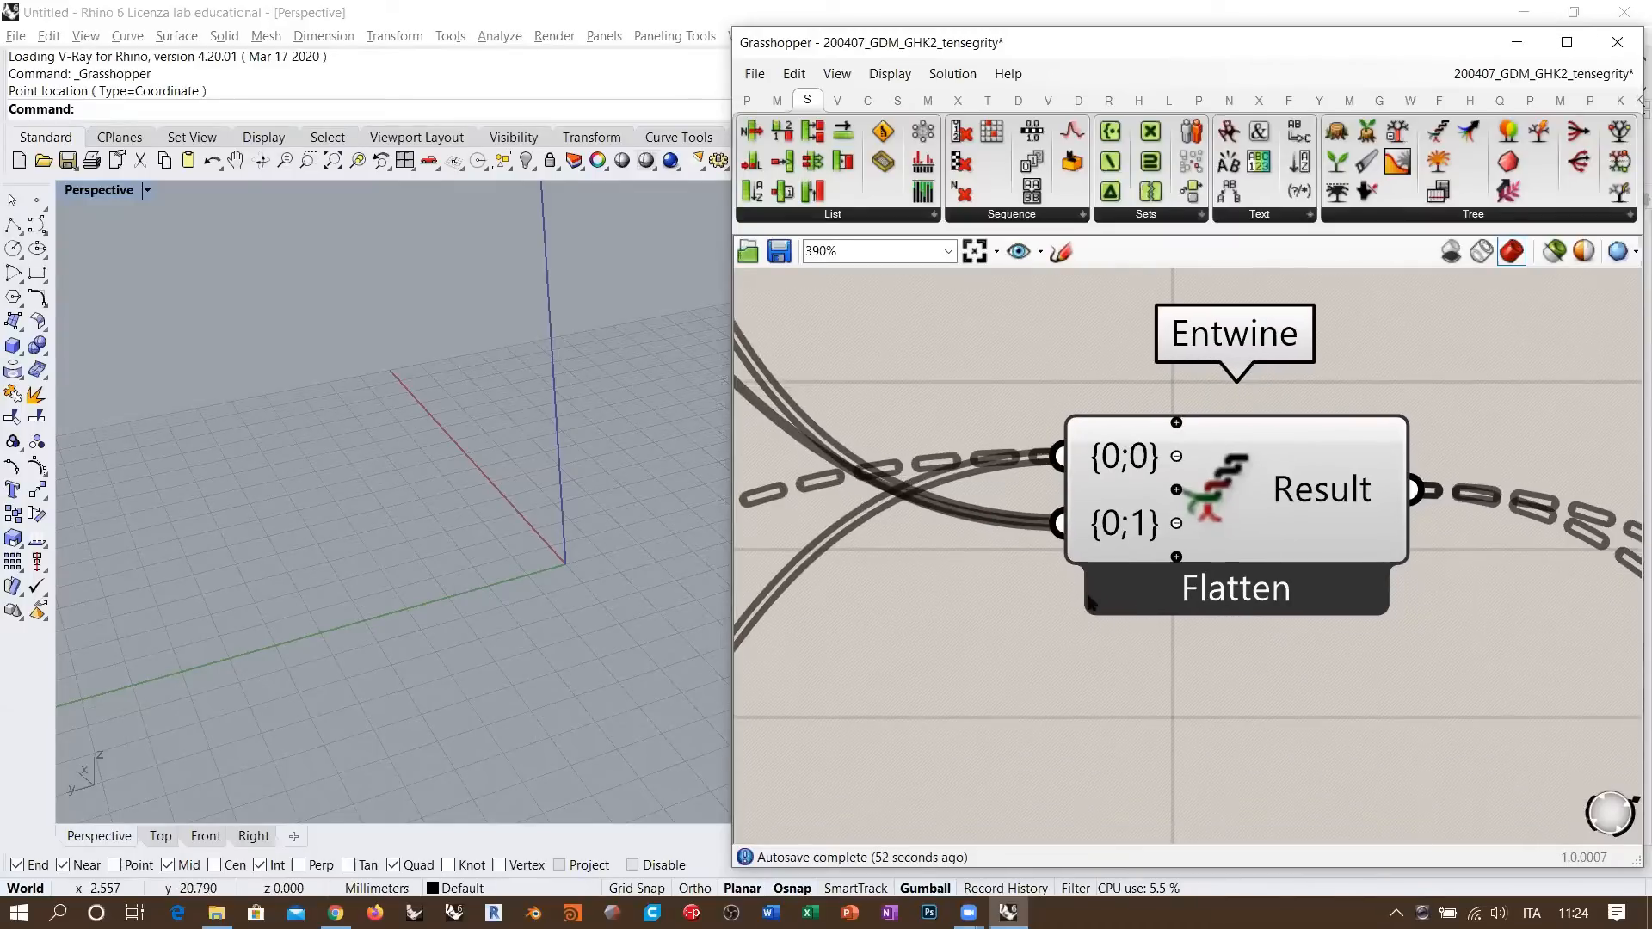
{"action": "scroll", "coordinate": [1113, 602], "scroll_direction": "down", "scroll_amount": 3}
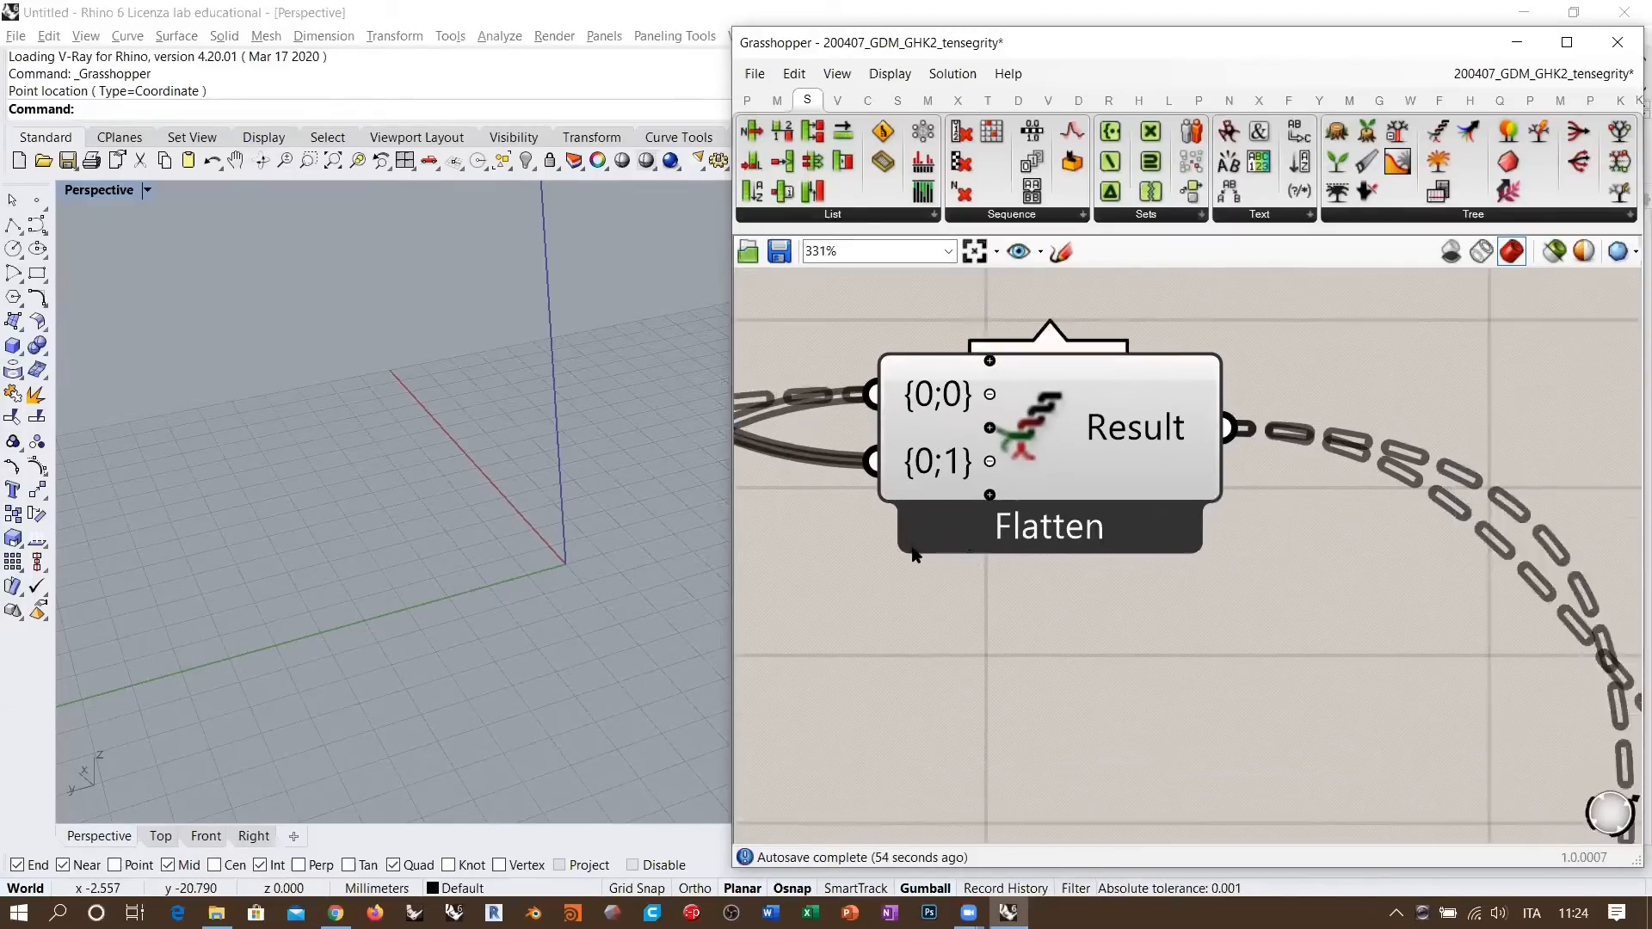
{"action": "right_click_drag", "start_coordinate": [1617, 719], "coordinate": [1261, 619]}
{"action": "scroll", "coordinate": [1239, 592], "scroll_direction": "up", "scroll_amount": 2}
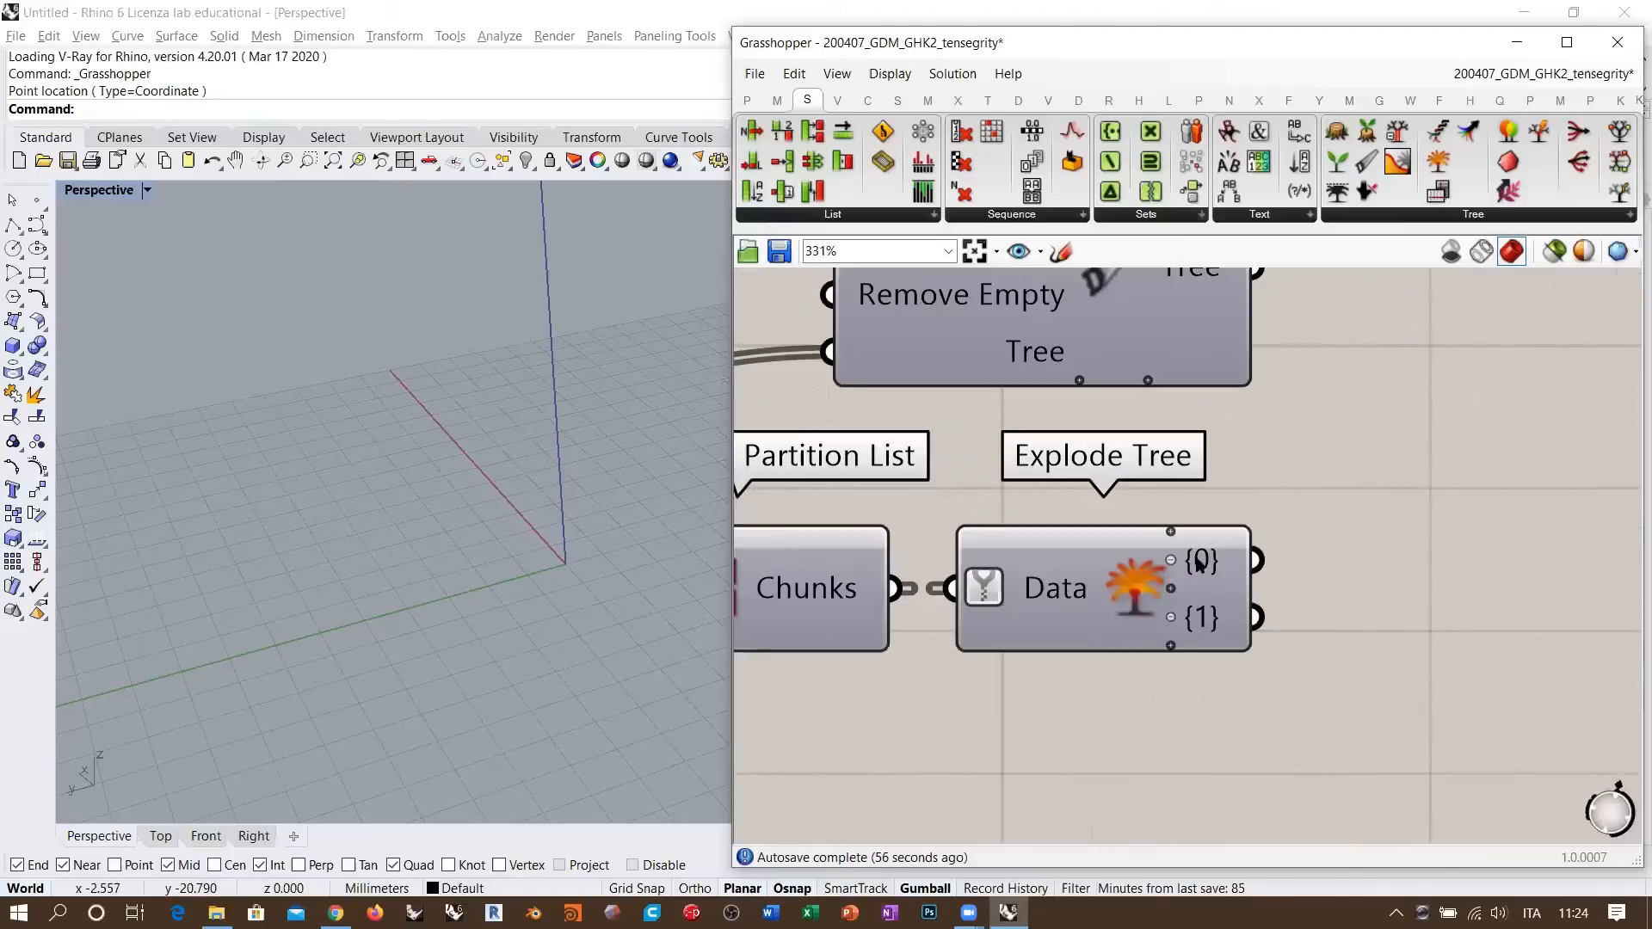
{"action": "mouse_move", "coordinate": [1207, 563]}
{"action": "mouse_move", "coordinate": [1207, 621]}
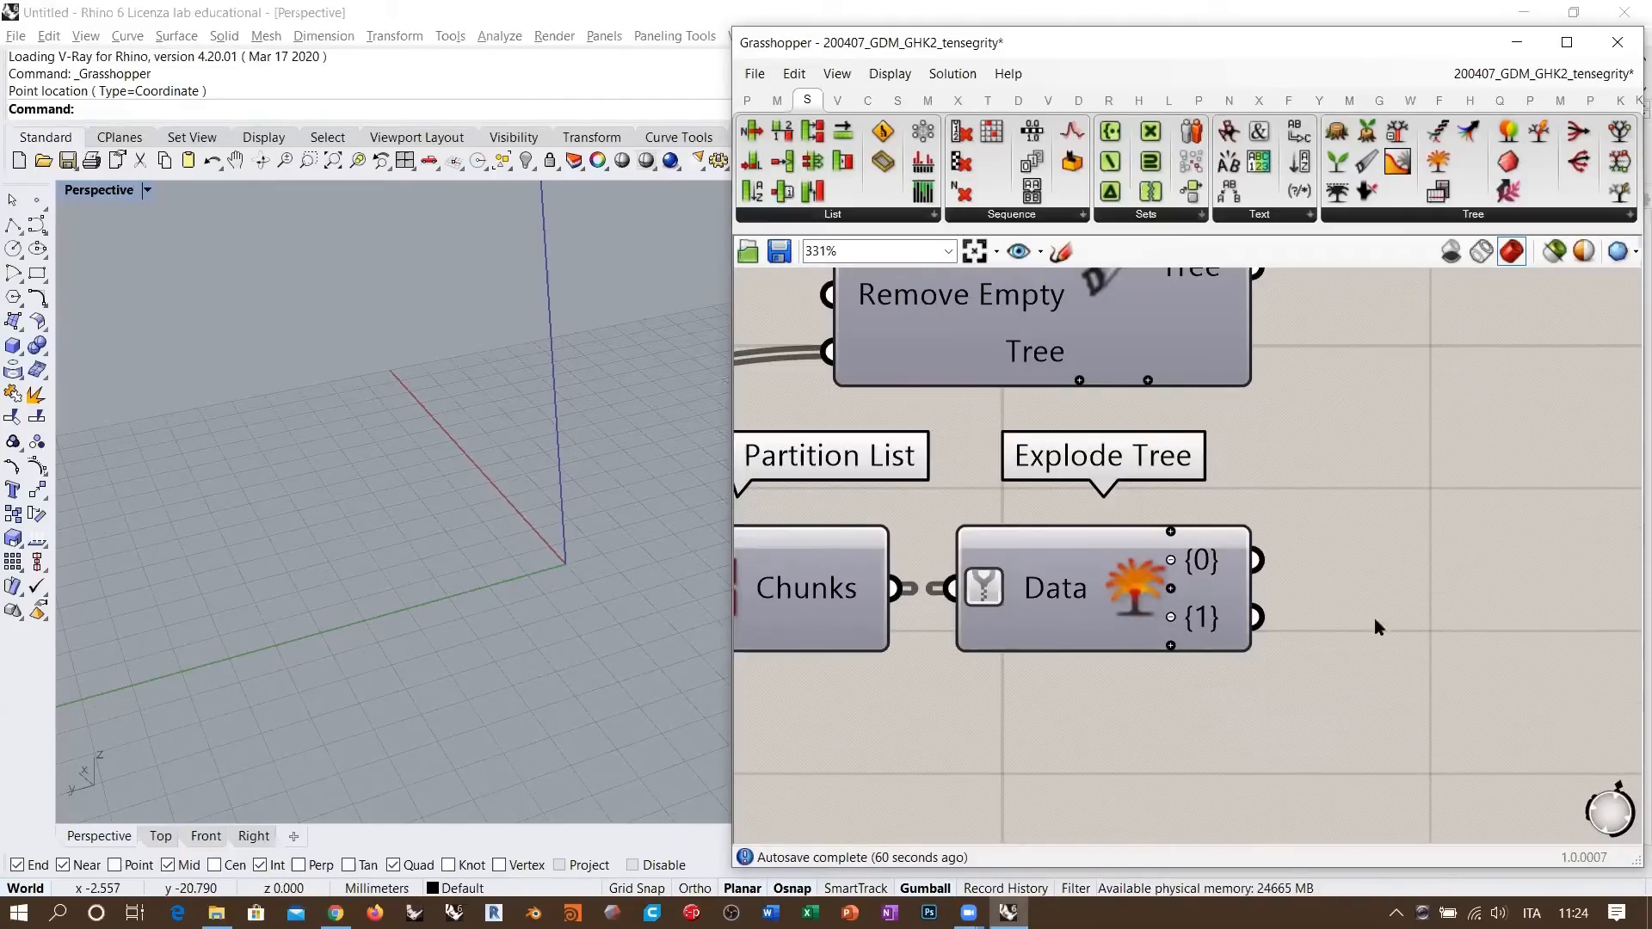
- Review the Tree Statistics, Partition List and Explode Tree chain alongside the Clean Tree alternative on the BouncySolver output
{"action": "scroll", "coordinate": [1376, 615], "scroll_direction": "down", "scroll_amount": 5}
{"action": "right_click_drag", "start_coordinate": [1122, 573], "coordinate": [1263, 634]}
{"action": "left_click_drag", "start_coordinate": [1134, 678], "coordinate": [1493, 757]}
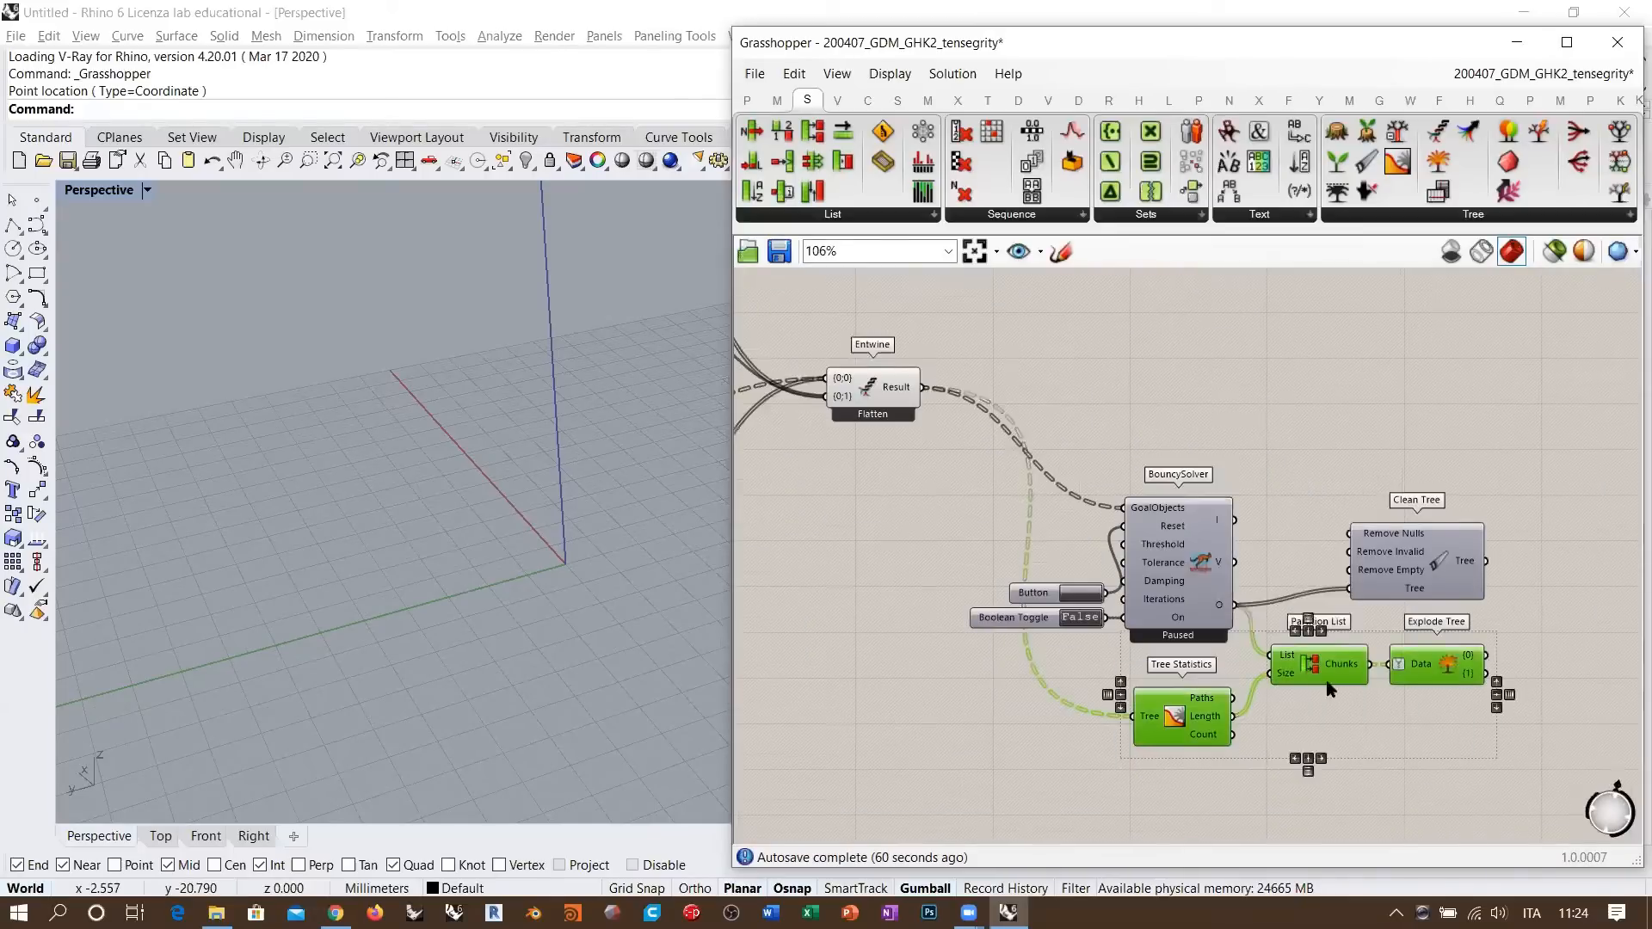
{"action": "left_click", "coordinate": [1385, 710]}
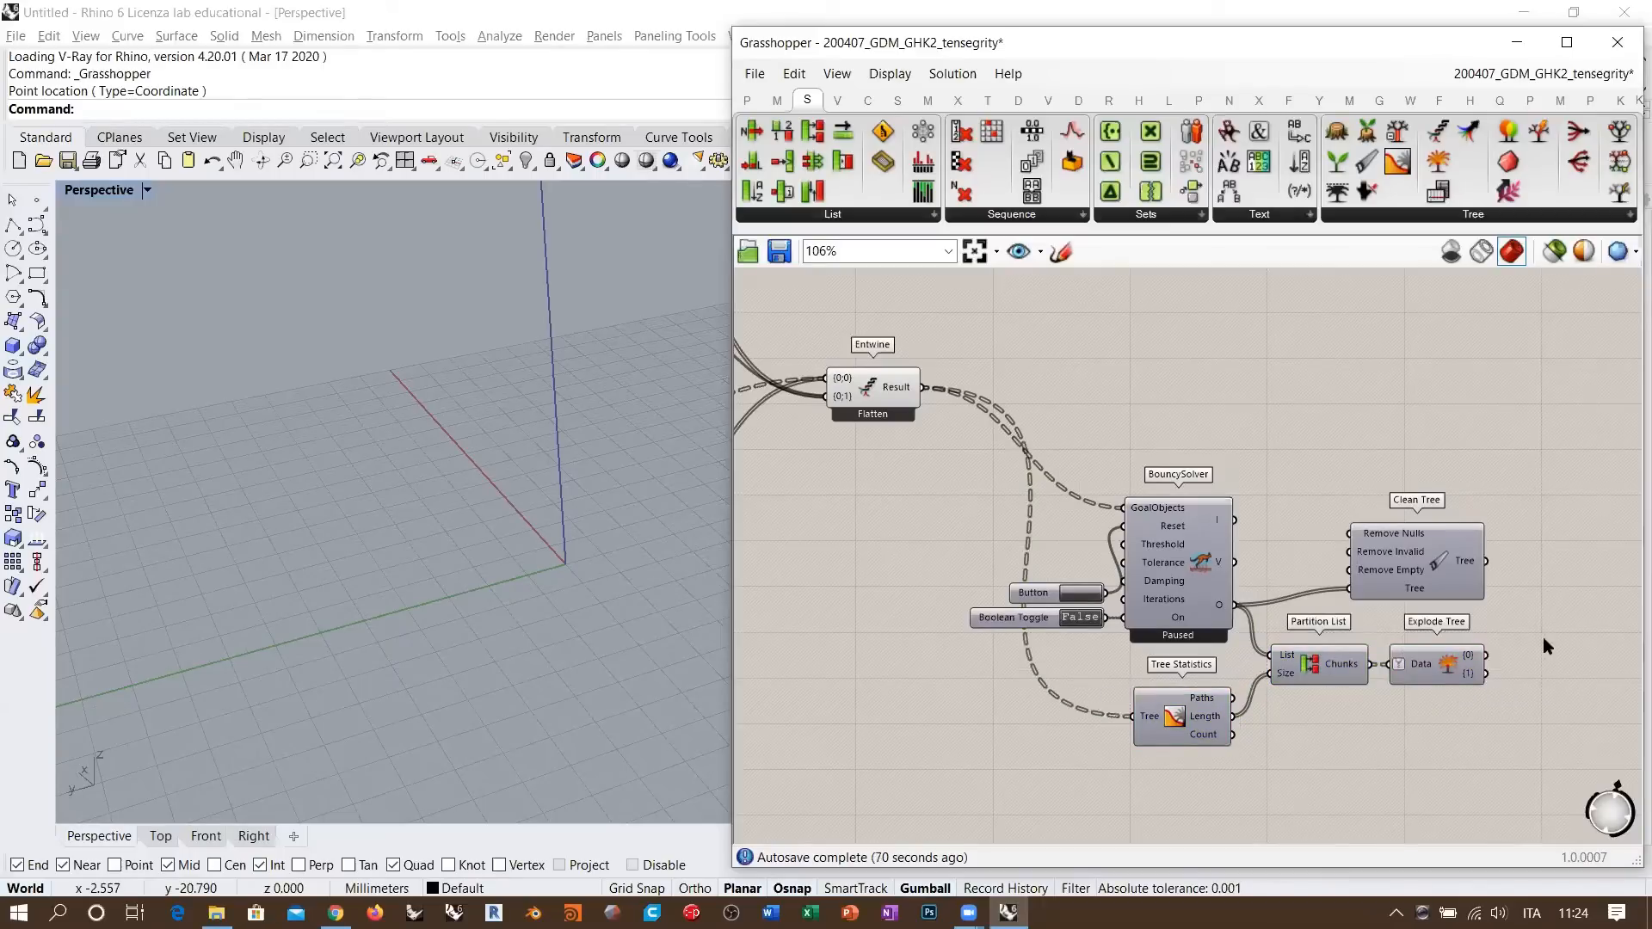
{"action": "right_click_drag", "start_coordinate": [1542, 638], "coordinate": [1477, 636]}
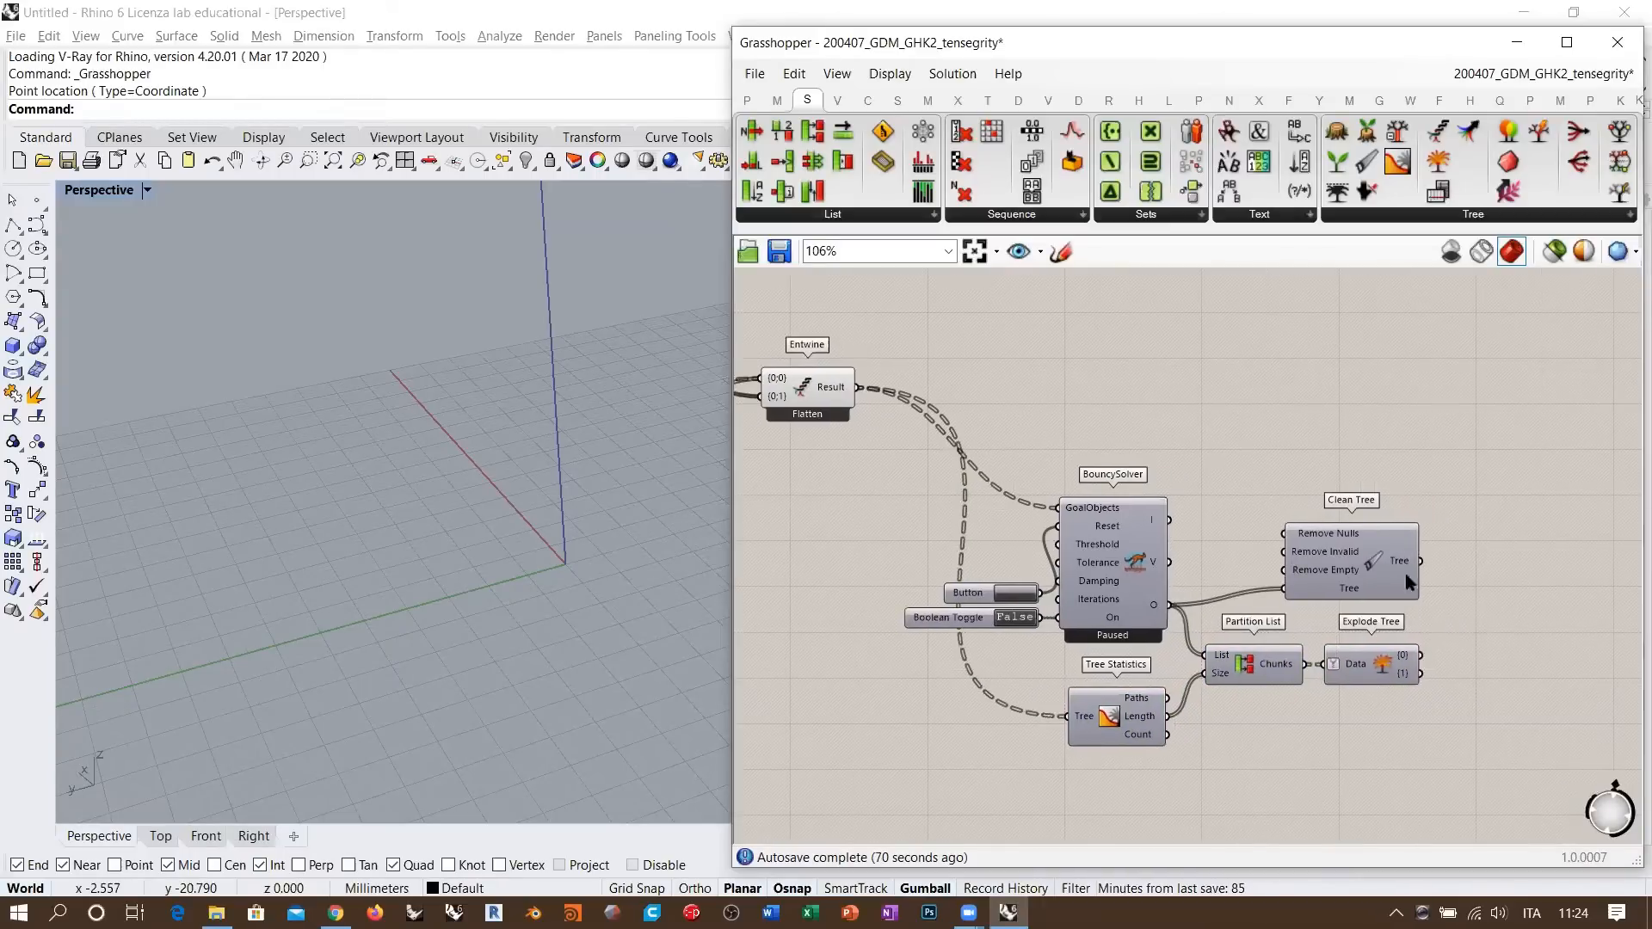
{"action": "scroll", "coordinate": [1428, 585], "scroll_direction": "up", "scroll_amount": 2}
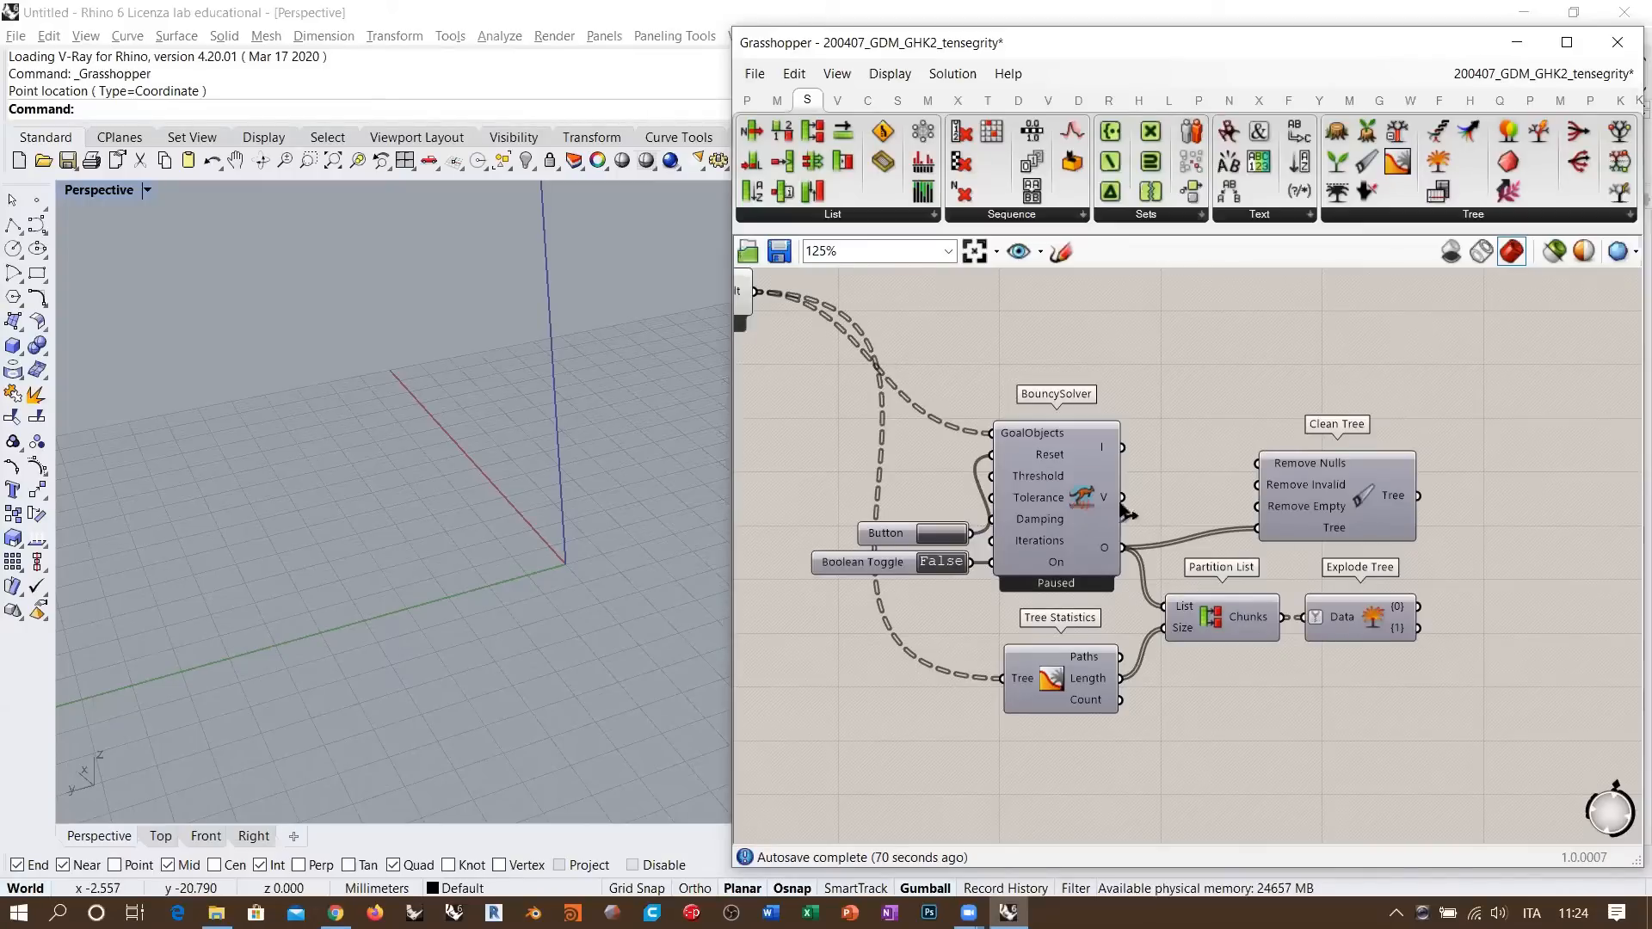
{"action": "left_click_drag", "start_coordinate": [1419, 748], "coordinate": [997, 592]}
{"action": "left_click", "coordinate": [1309, 699]}
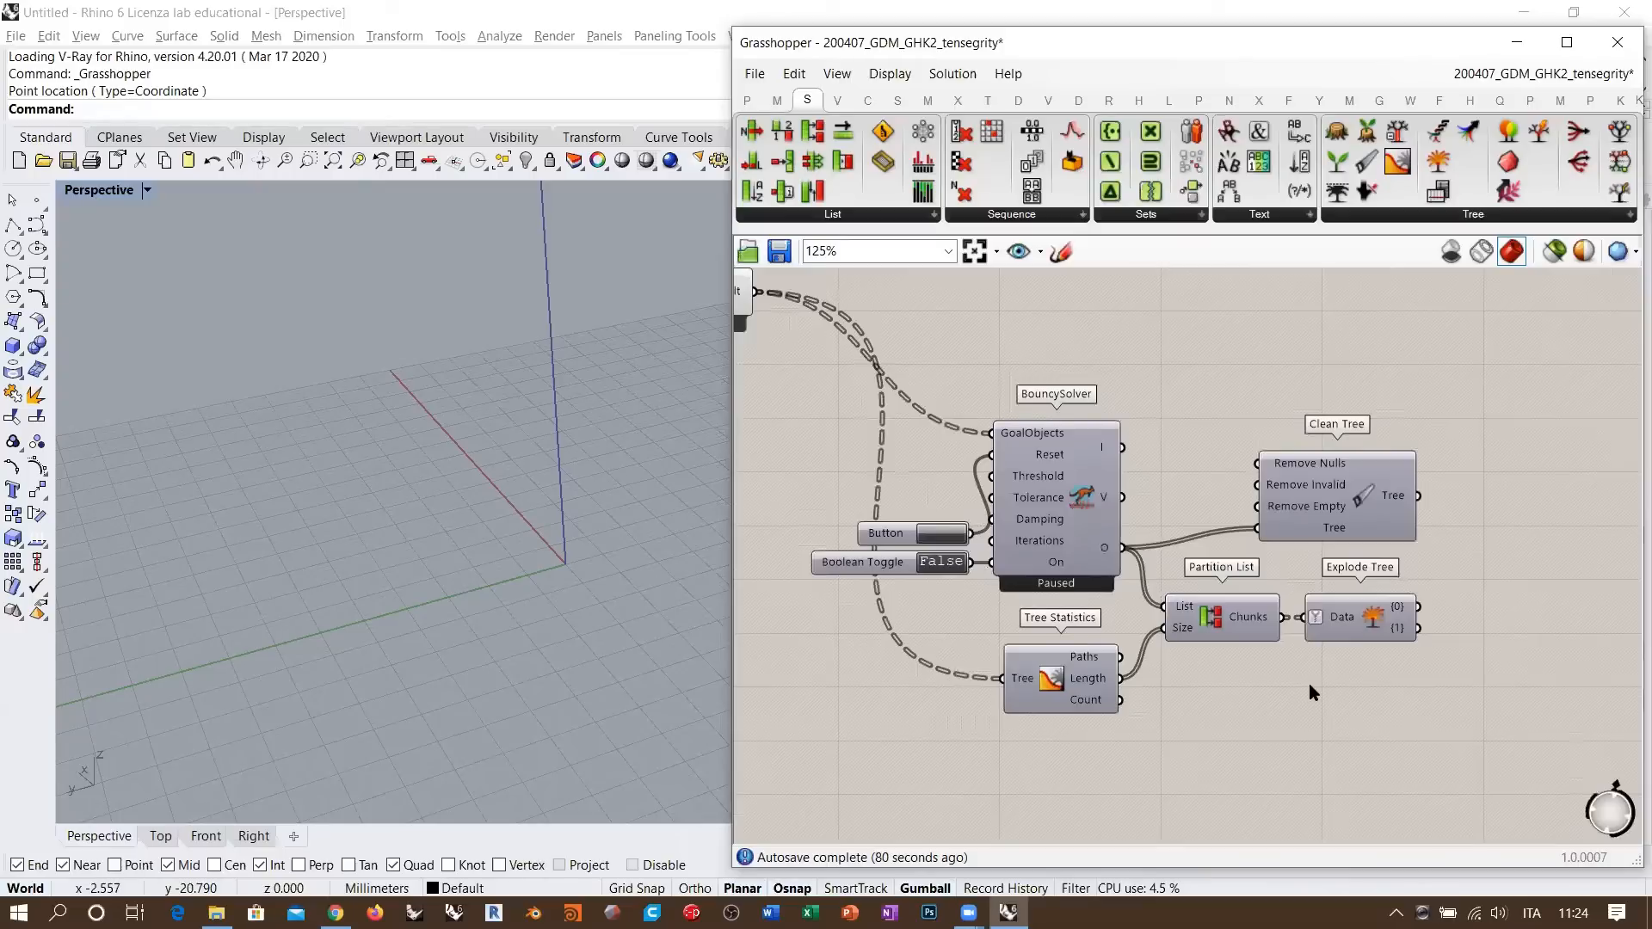
- Align Partition List and Explode Tree in a row with Tree Statistics, and line Clean Tree up with the BouncySolver O output
{"action": "left_click_drag", "start_coordinate": [1210, 640], "coordinate": [1203, 692]}
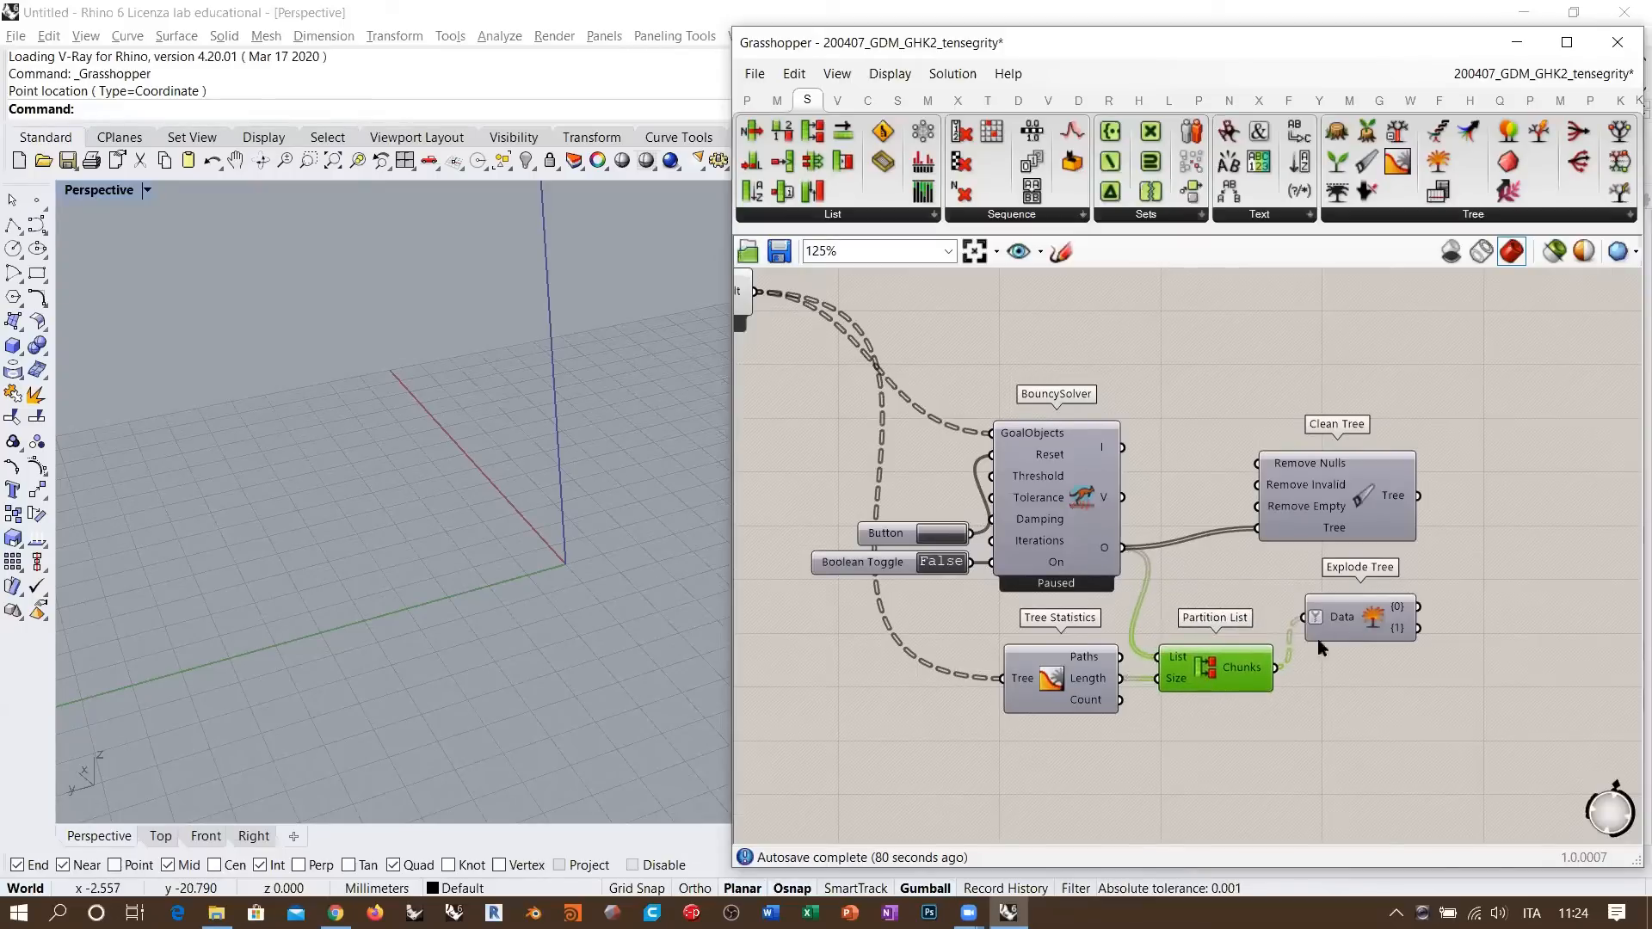
{"action": "left_click_drag", "start_coordinate": [1350, 616], "coordinate": [1341, 667]}
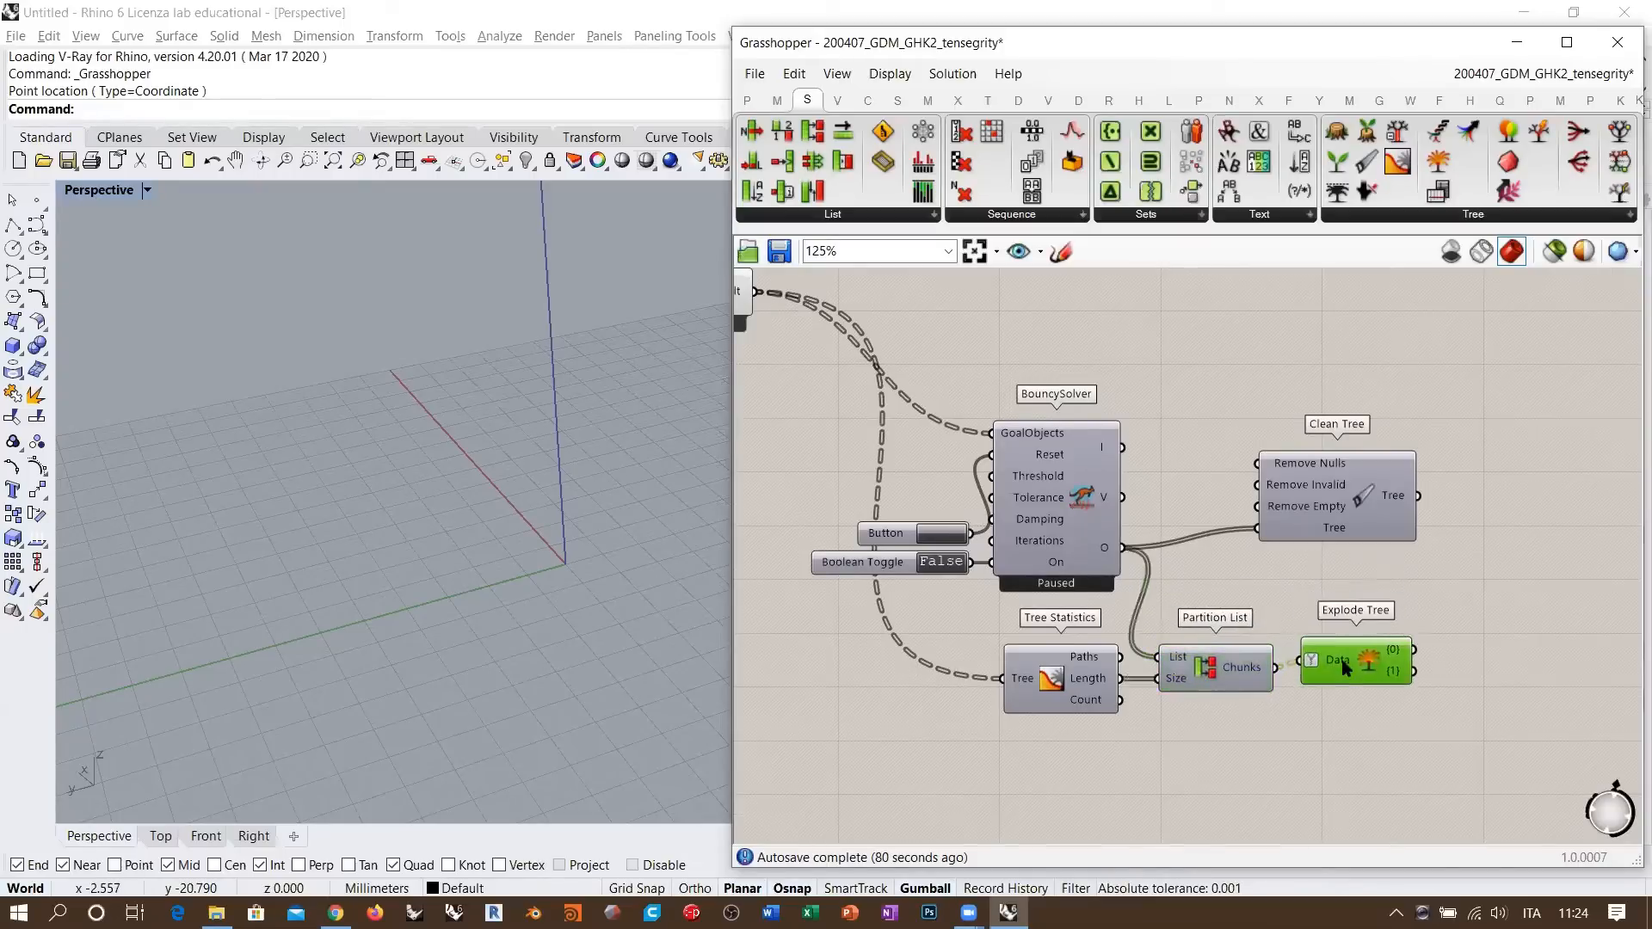
{"action": "left_click", "coordinate": [1294, 597]}
{"action": "left_click_drag", "start_coordinate": [1337, 507], "coordinate": [1328, 518]}
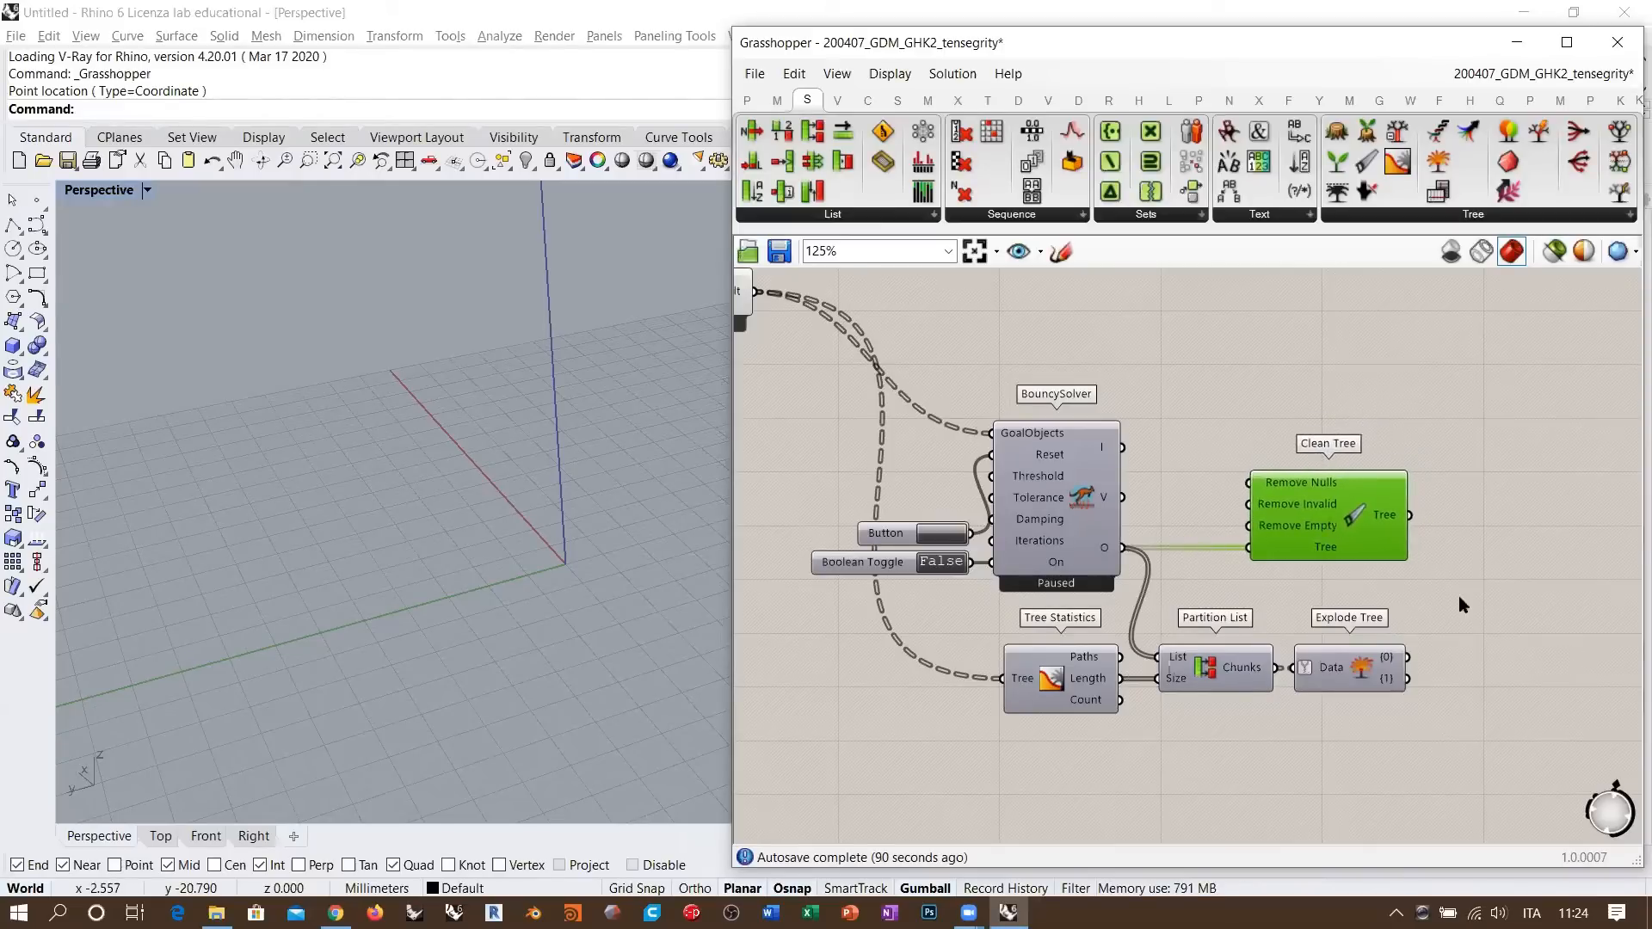
{"action": "left_click", "coordinate": [1458, 595]}
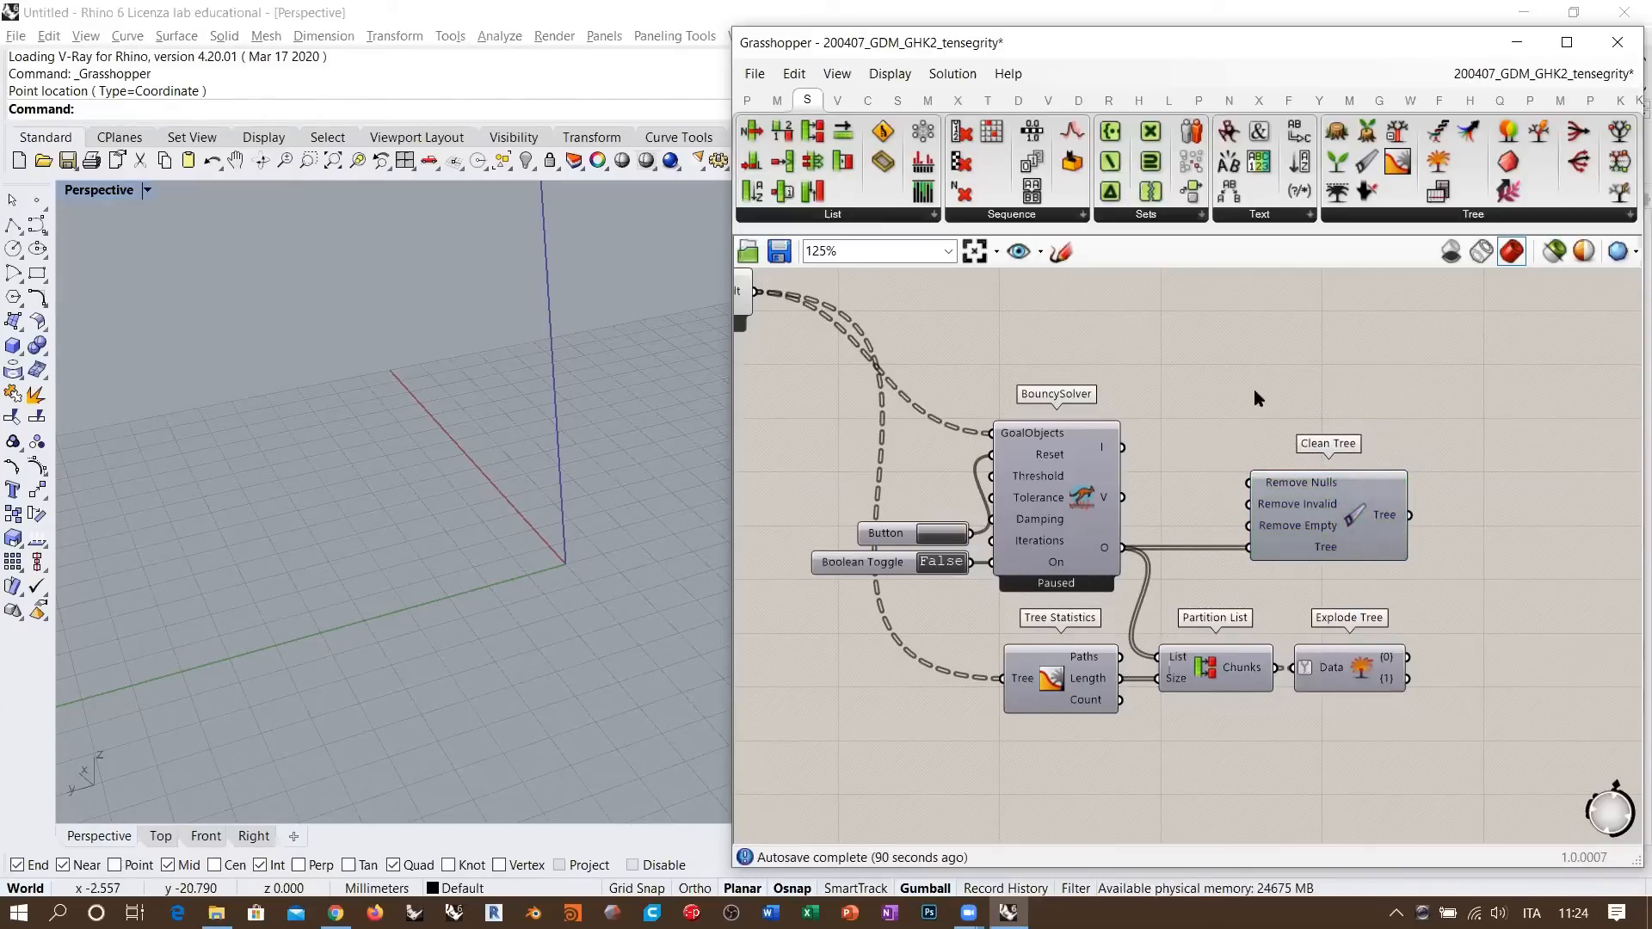
- Turn off the preview of the Entwine component
{"action": "right_click_drag", "start_coordinate": [1187, 528], "coordinate": [1363, 605]}
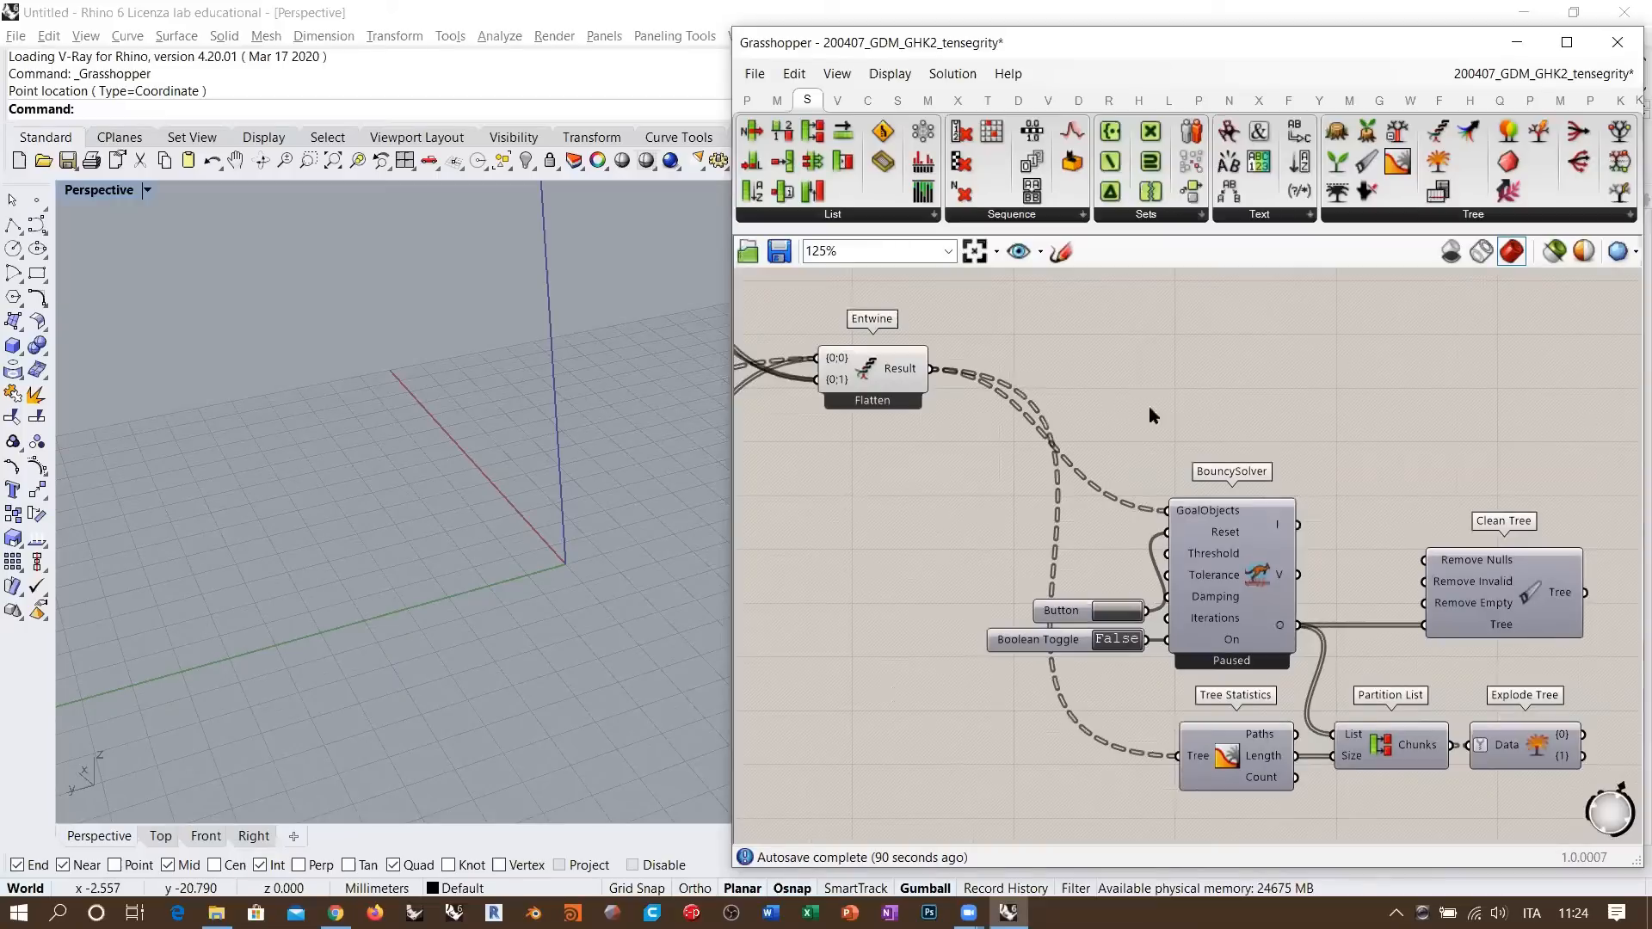
{"action": "left_click", "coordinate": [893, 387]}
{"action": "key", "text": "ctrl+q"}
{"action": "left_click", "coordinate": [1087, 360]}
{"action": "right_click_drag", "start_coordinate": [1076, 487], "coordinate": [1068, 477]}
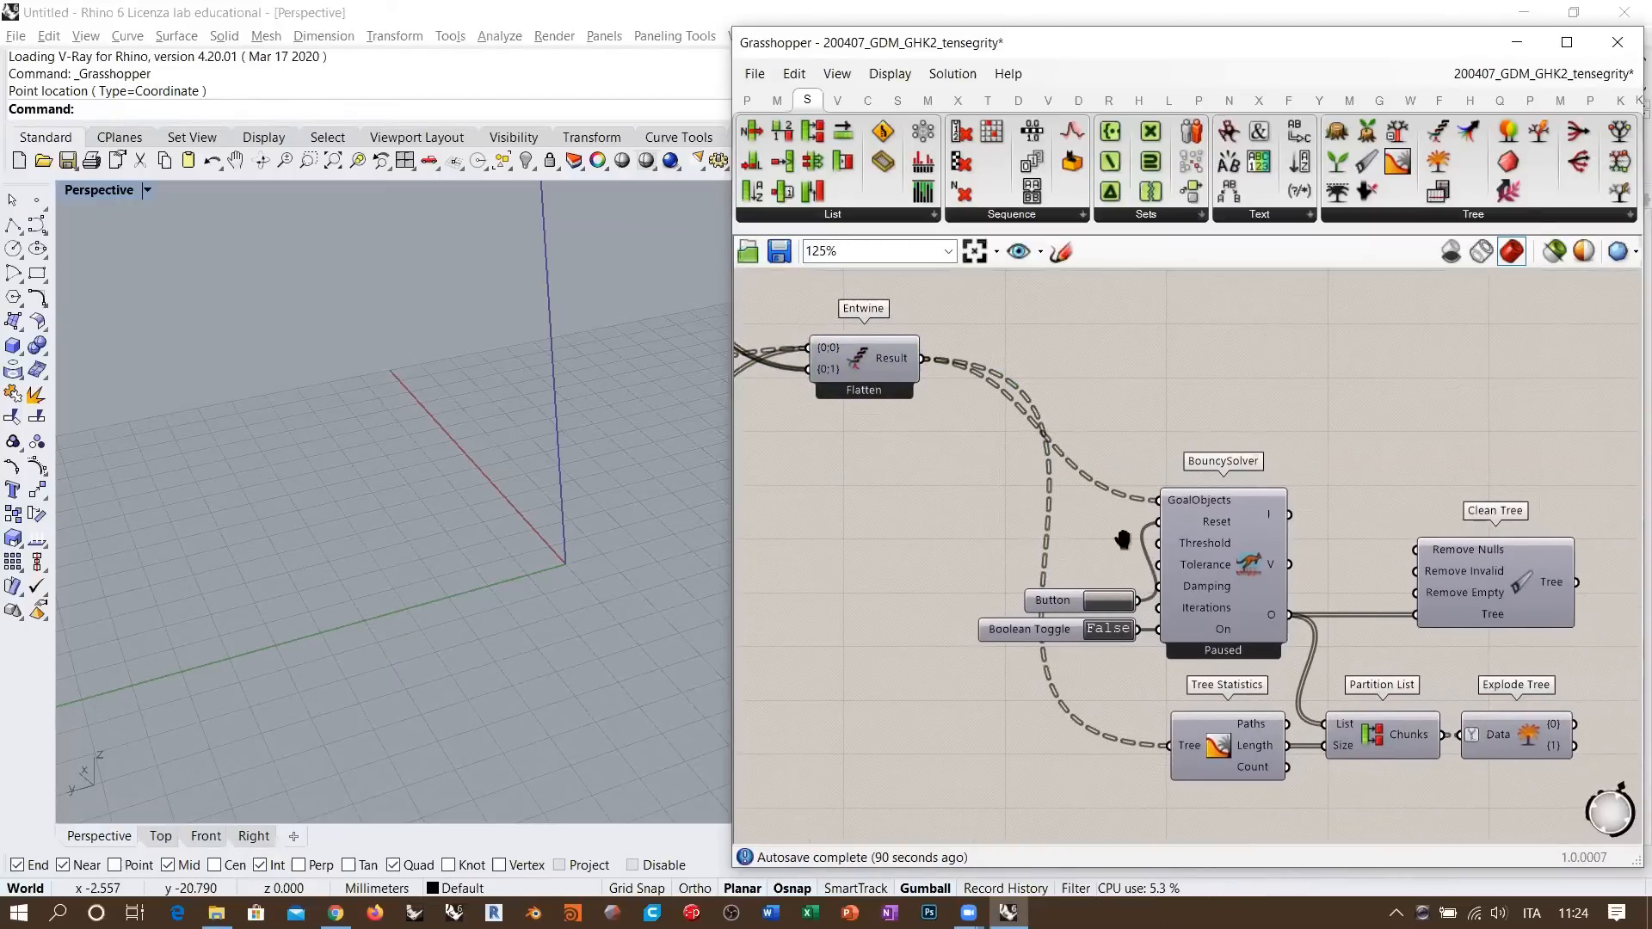
- Move BouncySolver, its button and toggle, and all the downstream list and tree components together closer to Entwine
{"action": "scroll", "coordinate": [1031, 553], "scroll_direction": "up", "scroll_amount": 4}
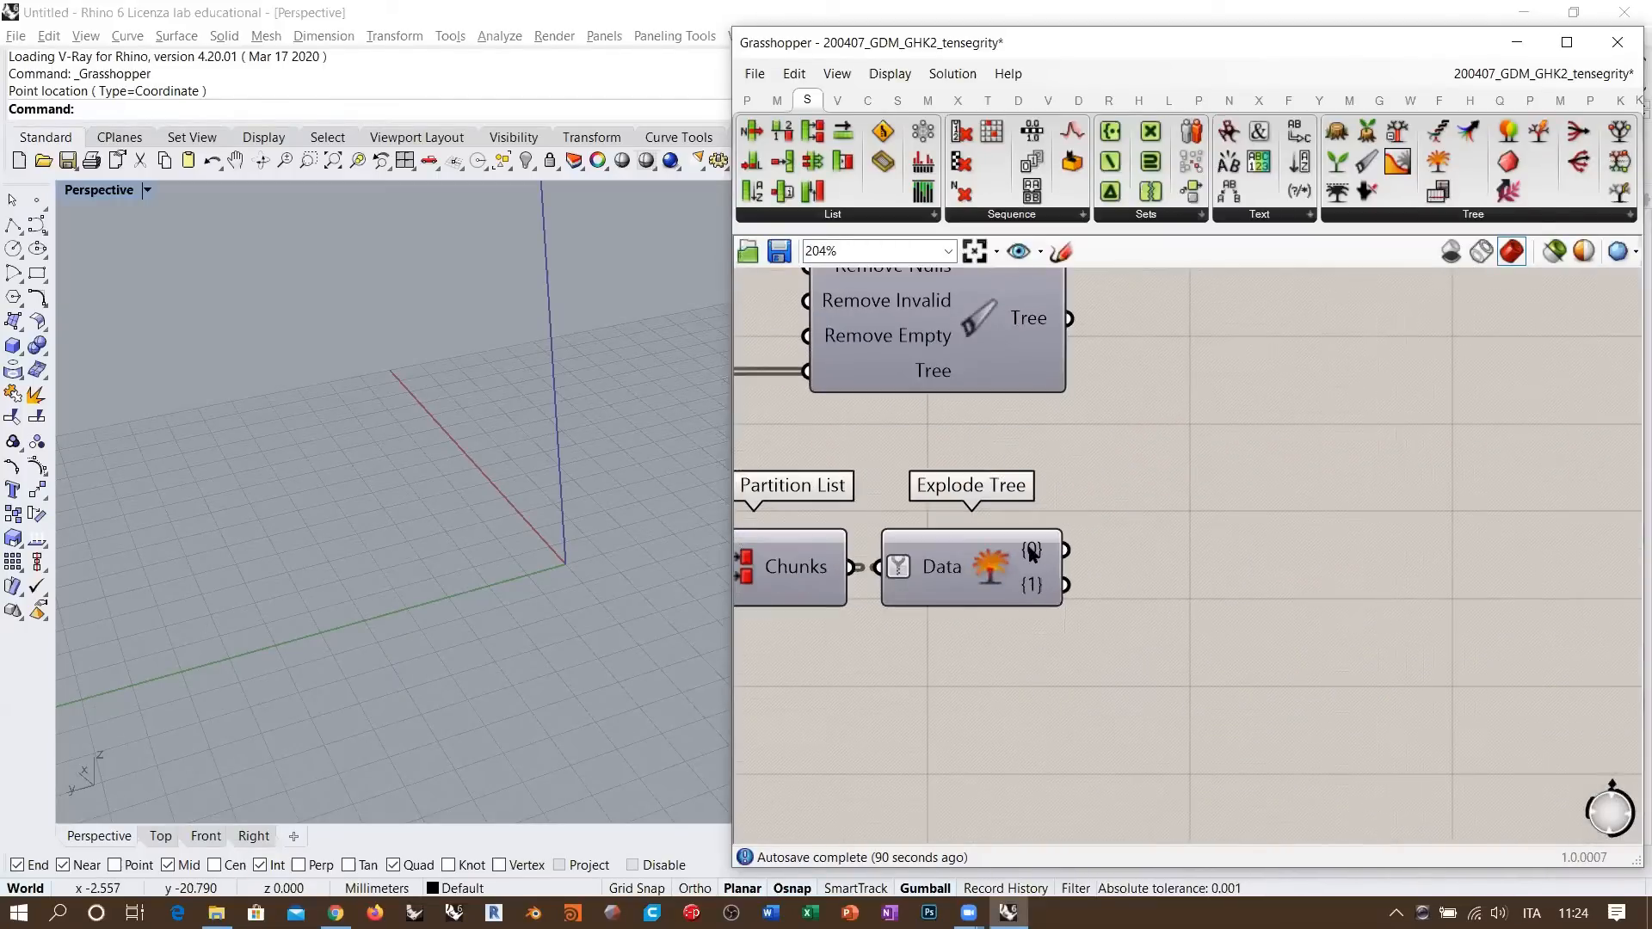
{"action": "scroll", "coordinate": [1032, 553], "scroll_direction": "down", "scroll_amount": 10}
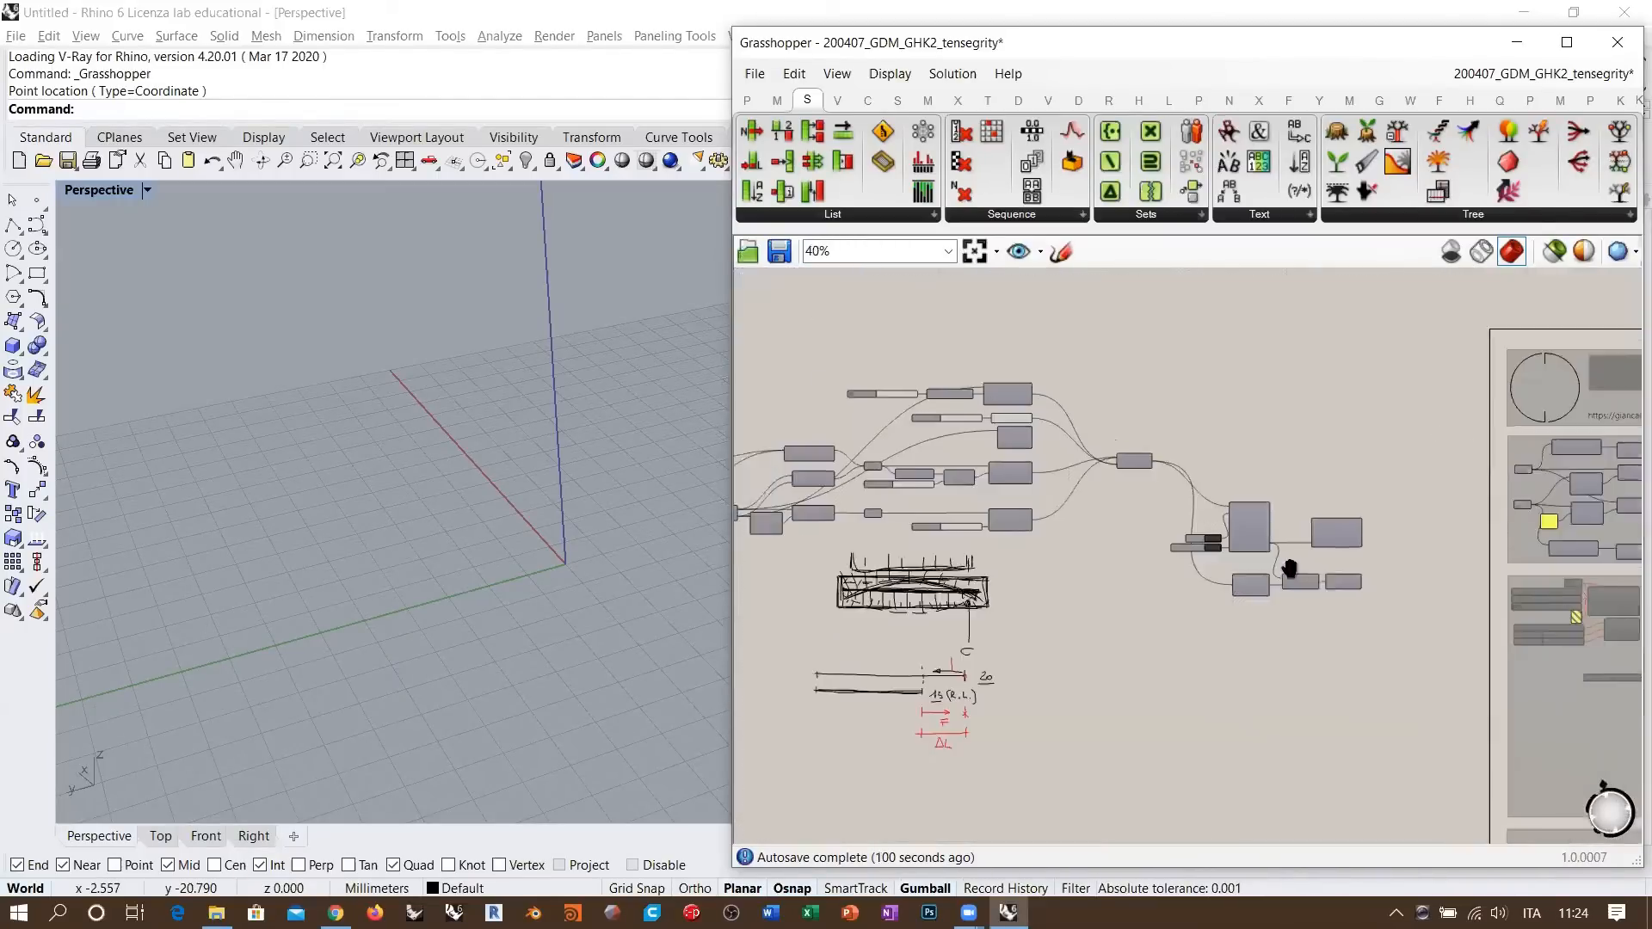
{"action": "left_click_drag", "start_coordinate": [1427, 653], "coordinate": [1213, 488]}
{"action": "scroll", "coordinate": [1187, 449], "scroll_direction": "up", "scroll_amount": 8}
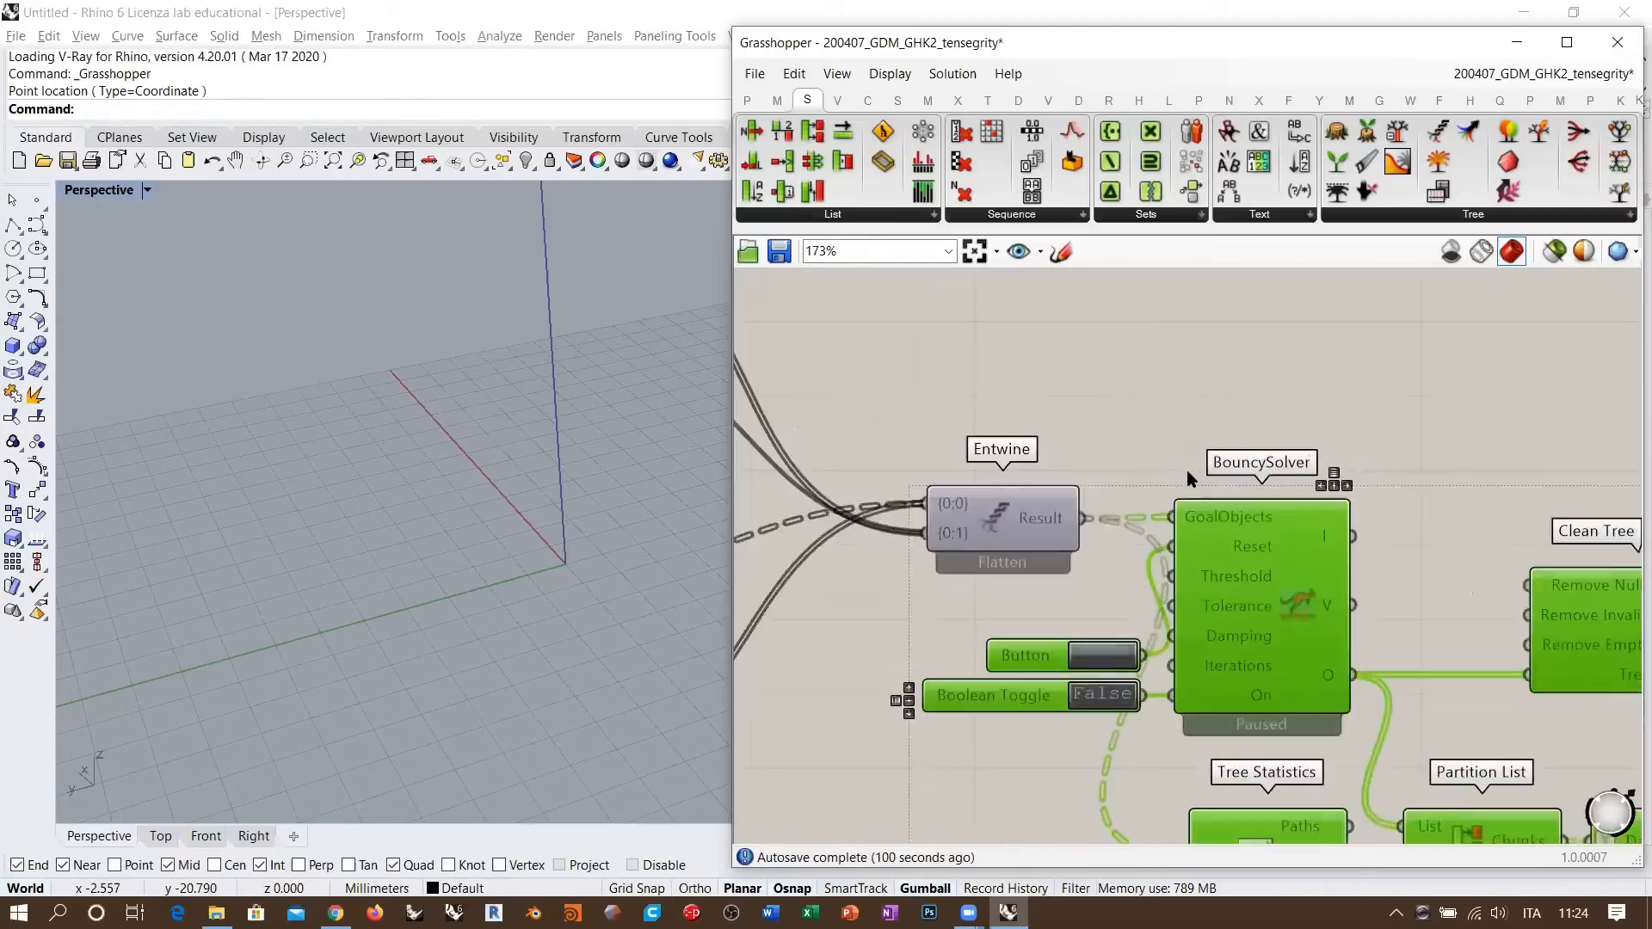
{"action": "left_click_drag", "start_coordinate": [1270, 595], "coordinate": [1213, 593]}
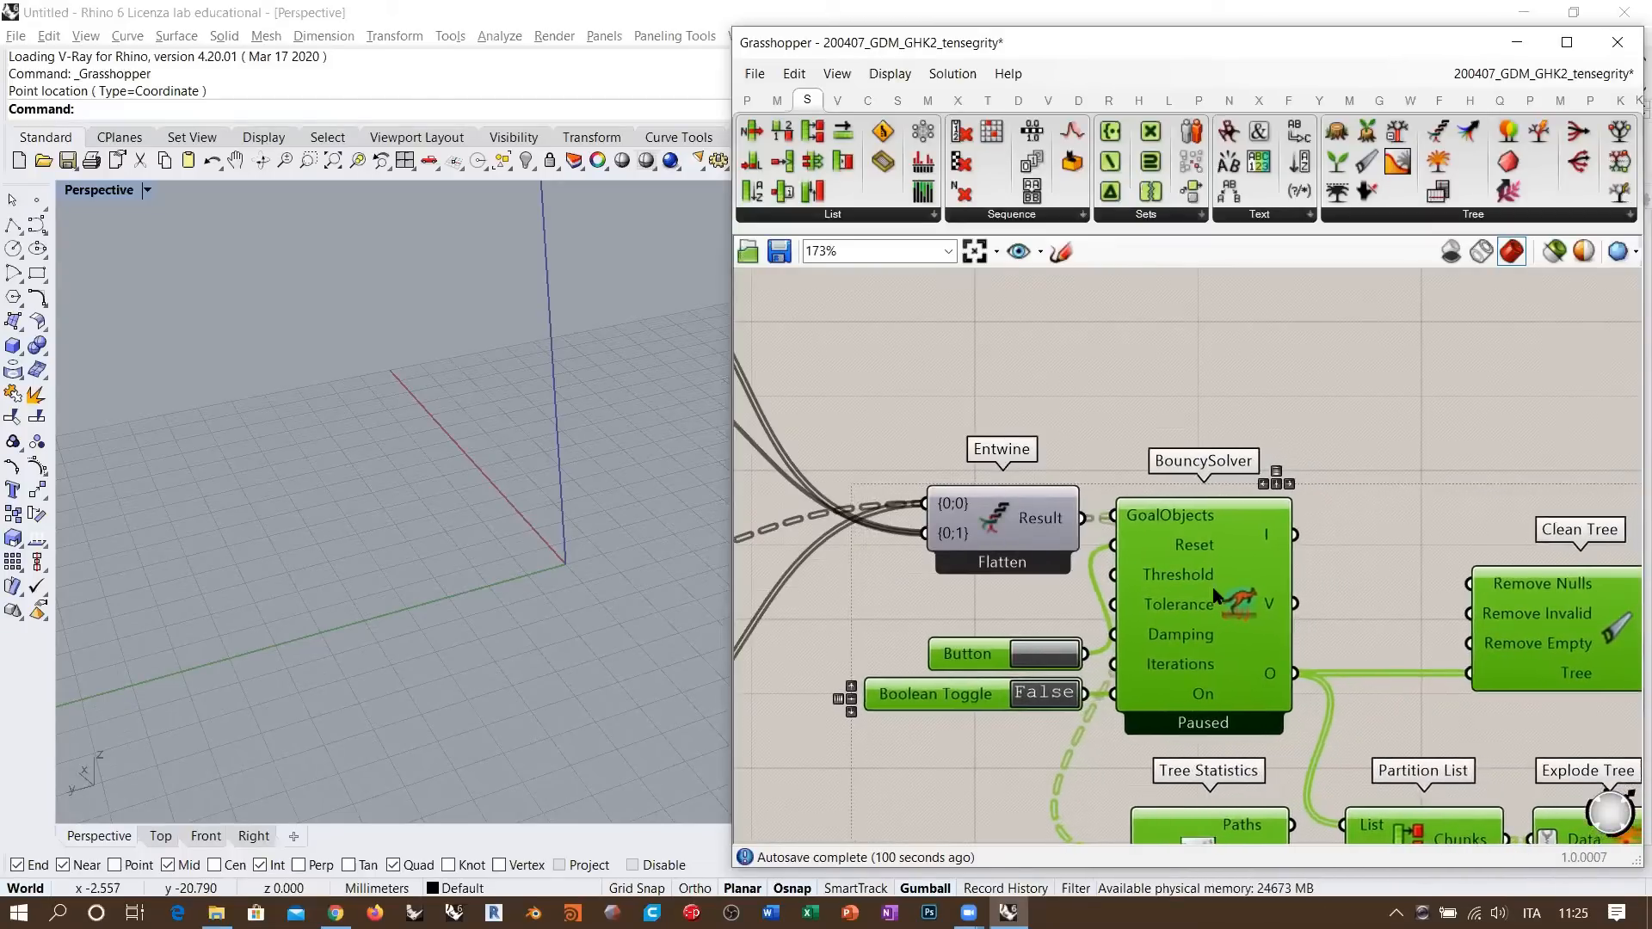
{"action": "left_click", "coordinate": [1117, 413]}
{"action": "scroll", "coordinate": [1290, 499], "scroll_direction": "down", "scroll_amount": 5}
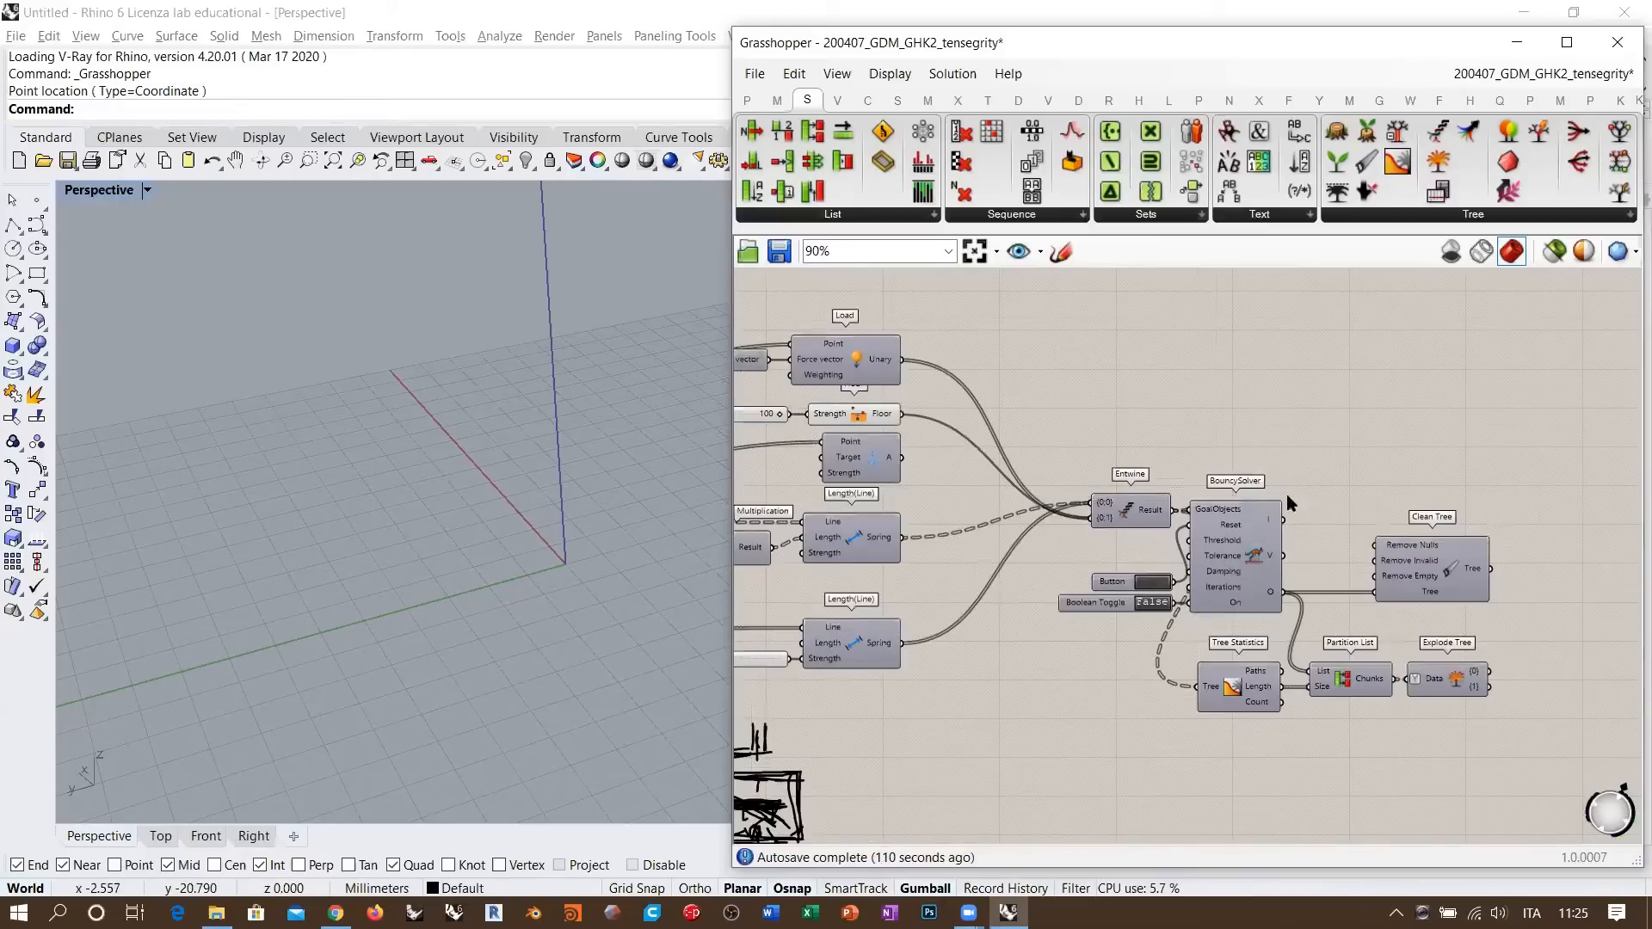
- Examine the goals from the lower Length(Line) Spring output and the data entering Entwine's {0;0} branch
{"action": "scroll", "coordinate": [1286, 496], "scroll_direction": "up", "scroll_amount": 5}
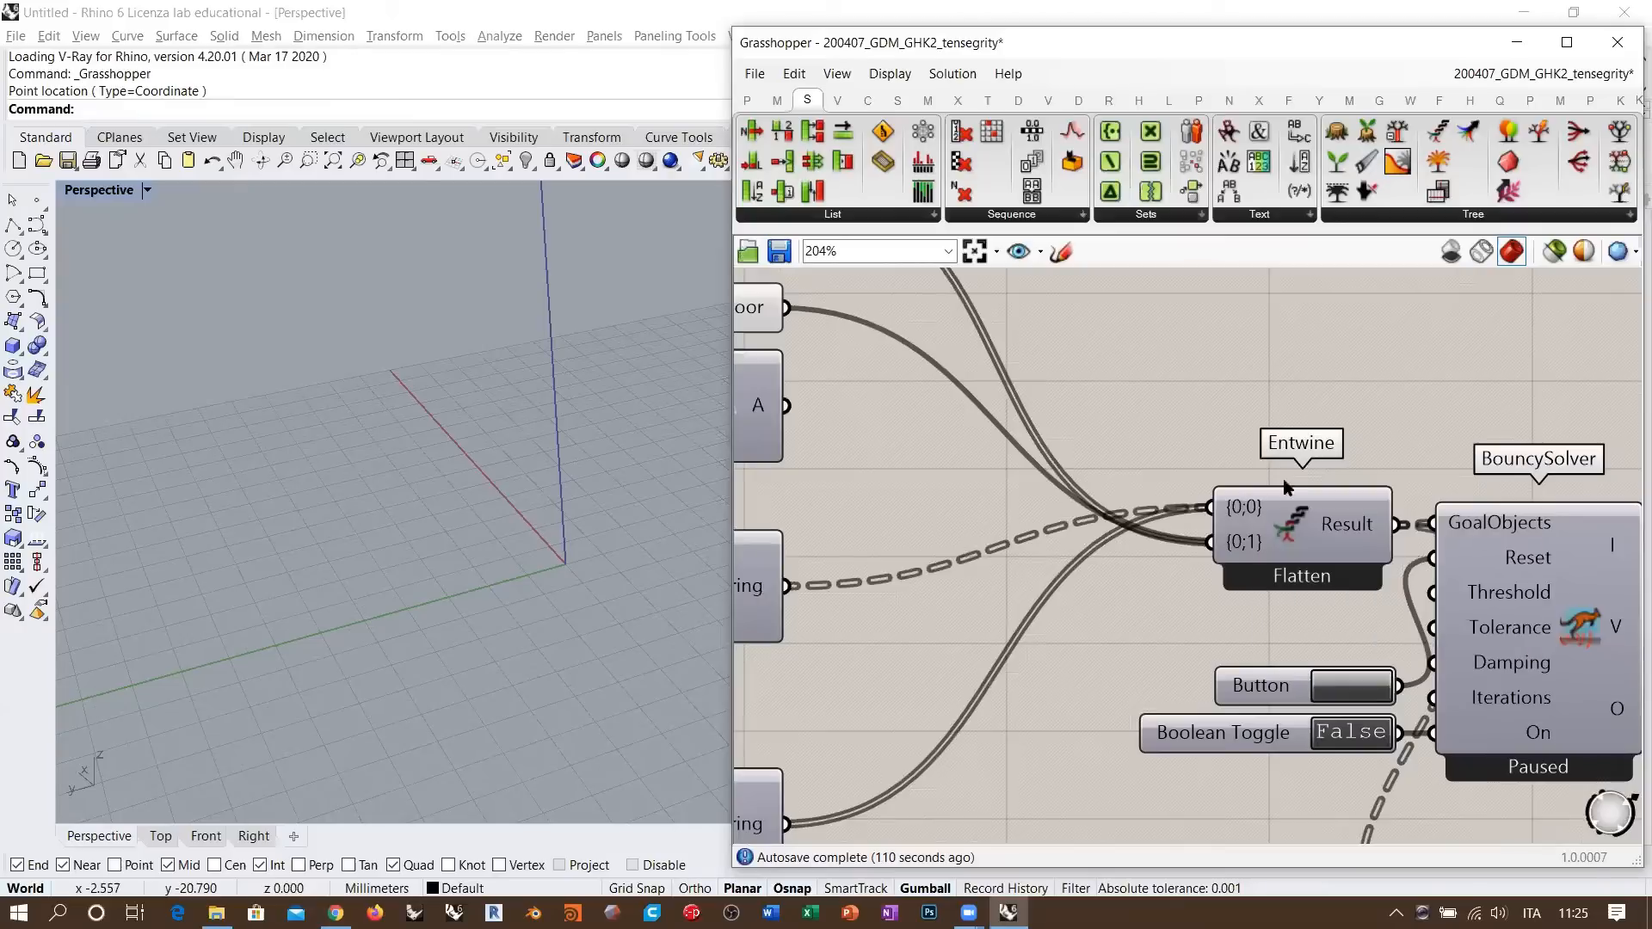
{"action": "scroll", "coordinate": [1293, 539], "scroll_direction": "up", "scroll_amount": 5}
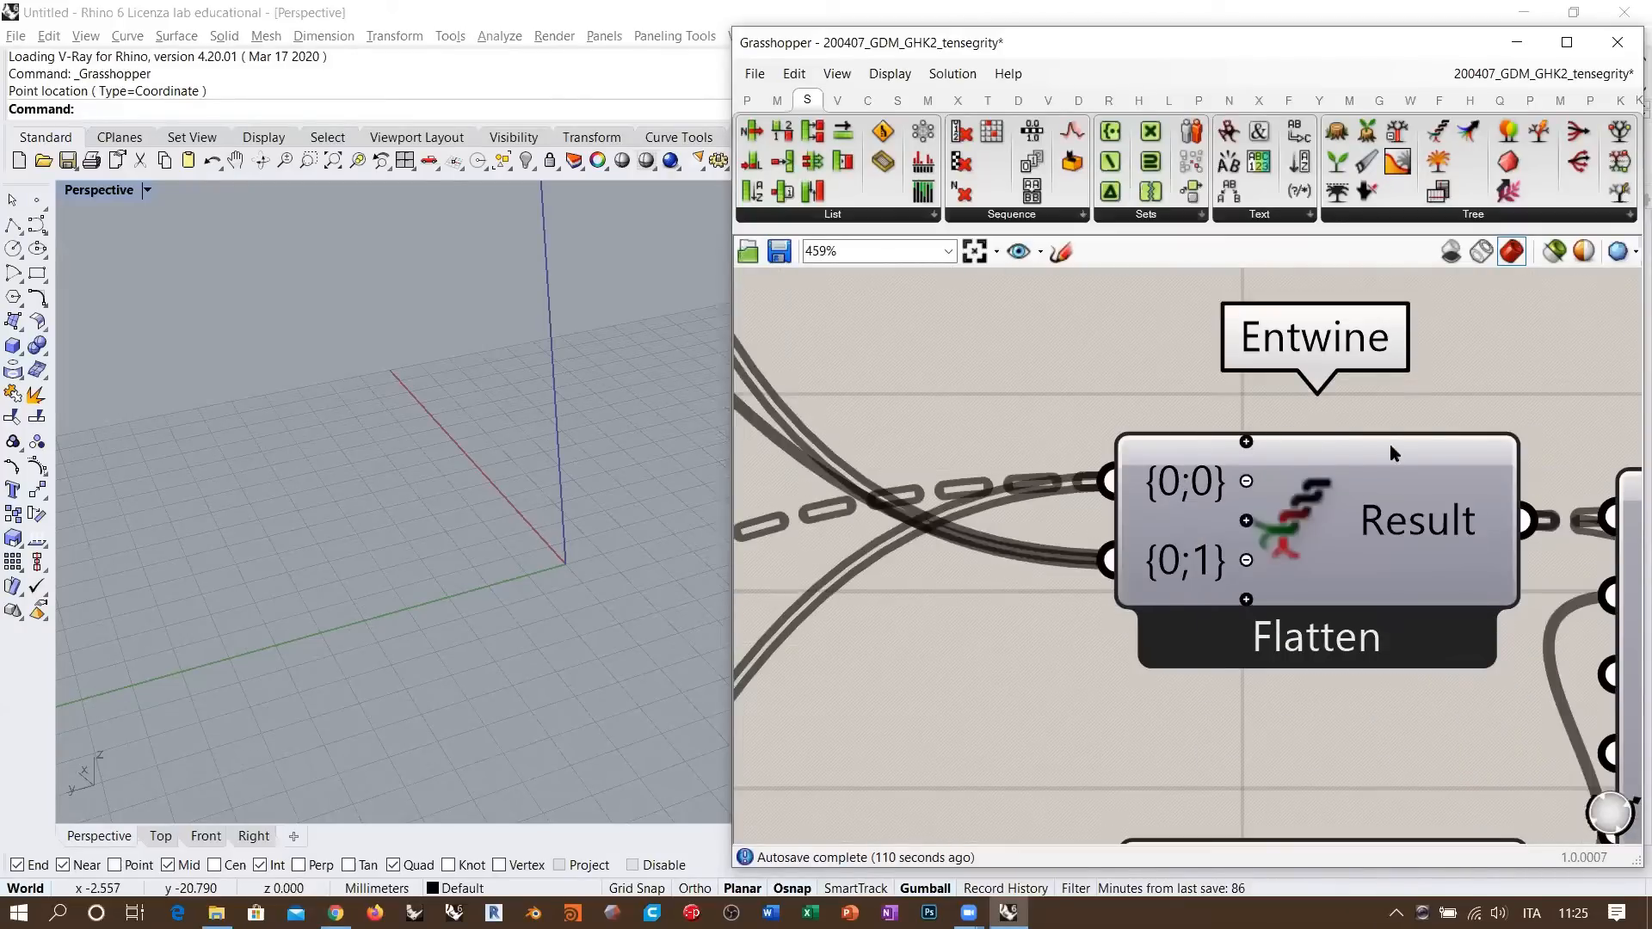
{"action": "scroll", "coordinate": [1386, 442], "scroll_direction": "down", "scroll_amount": 5}
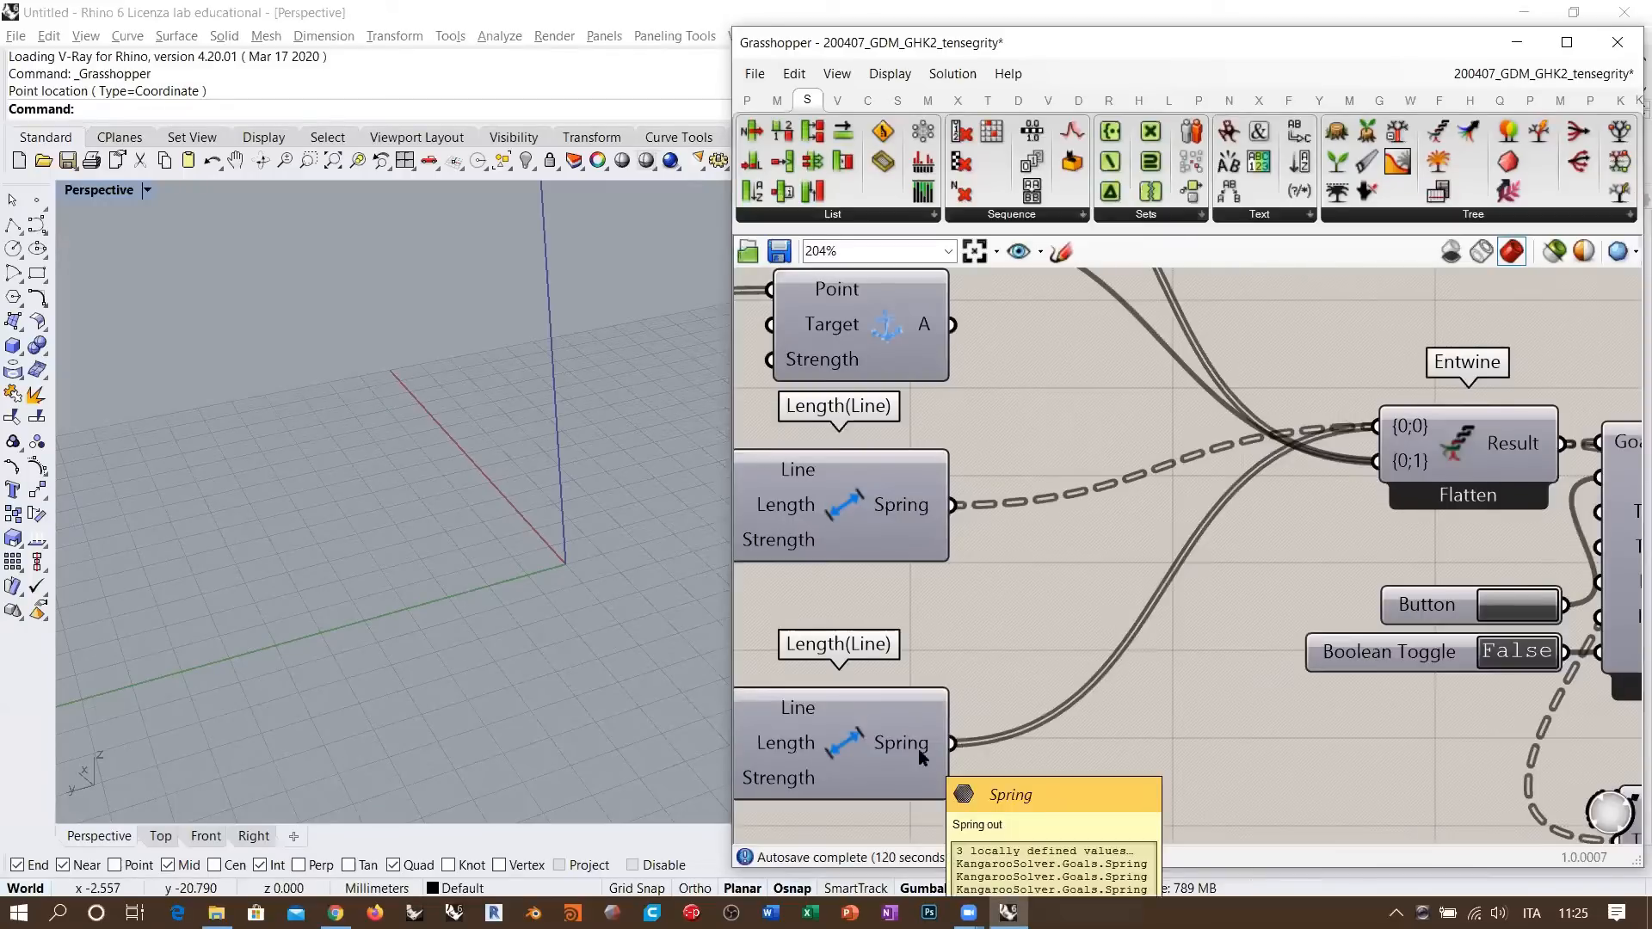
{"action": "mouse_move", "coordinate": [1406, 430]}
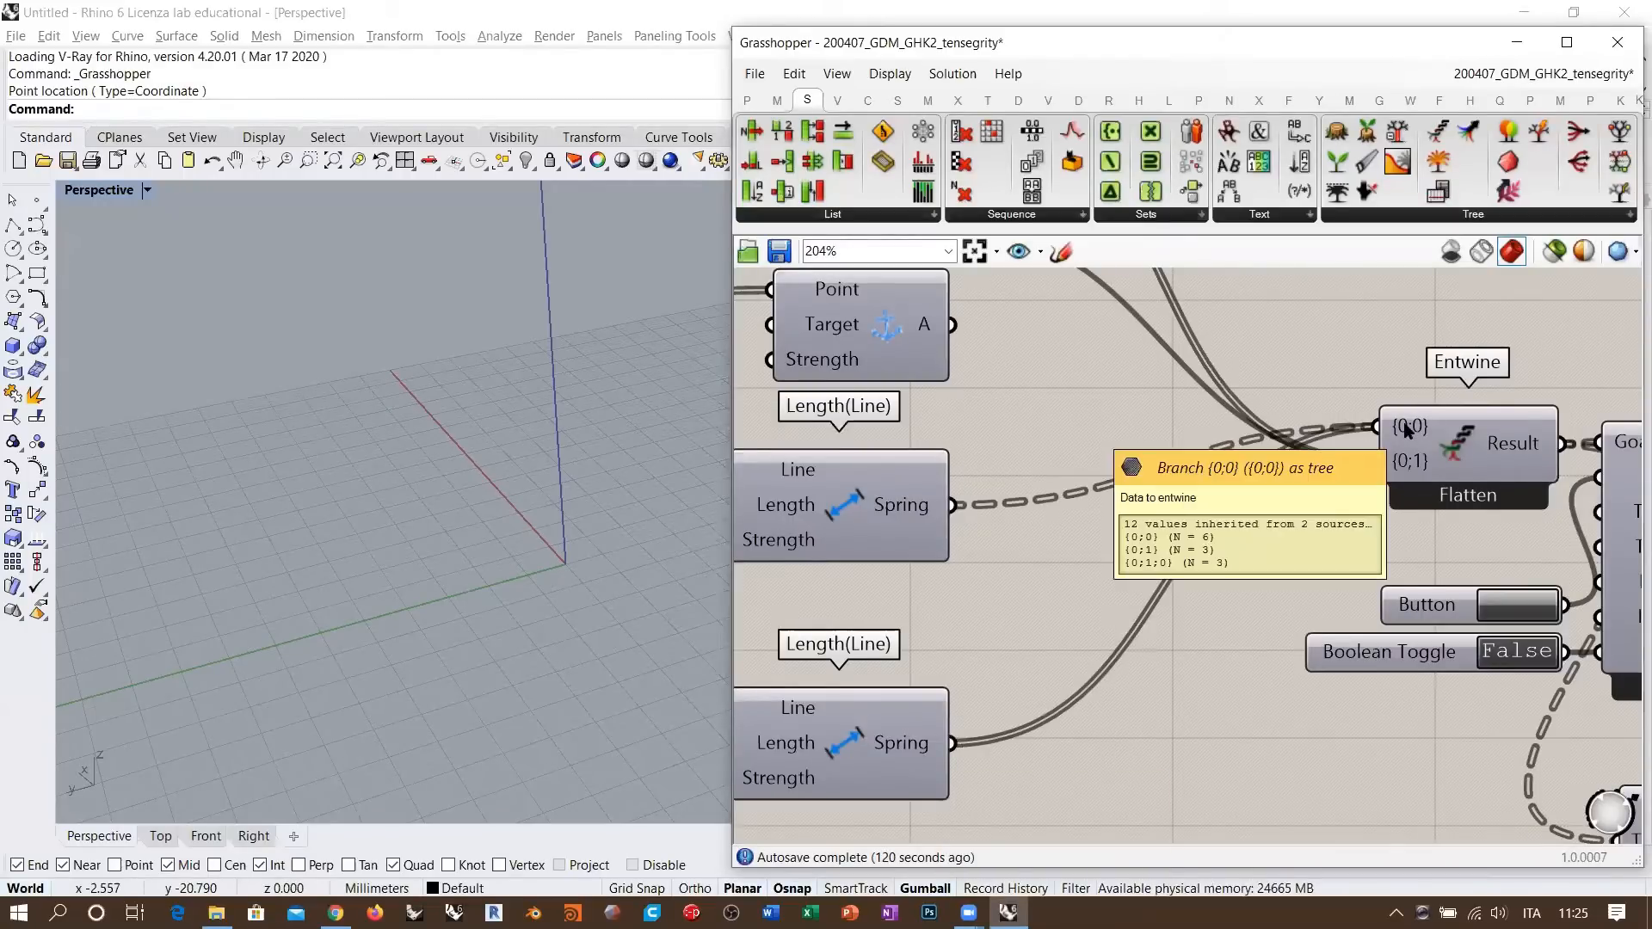
{"action": "right_click_drag", "start_coordinate": [1408, 516], "coordinate": [1137, 488]}
{"action": "scroll", "coordinate": [1142, 492], "scroll_direction": "down", "scroll_amount": 3}
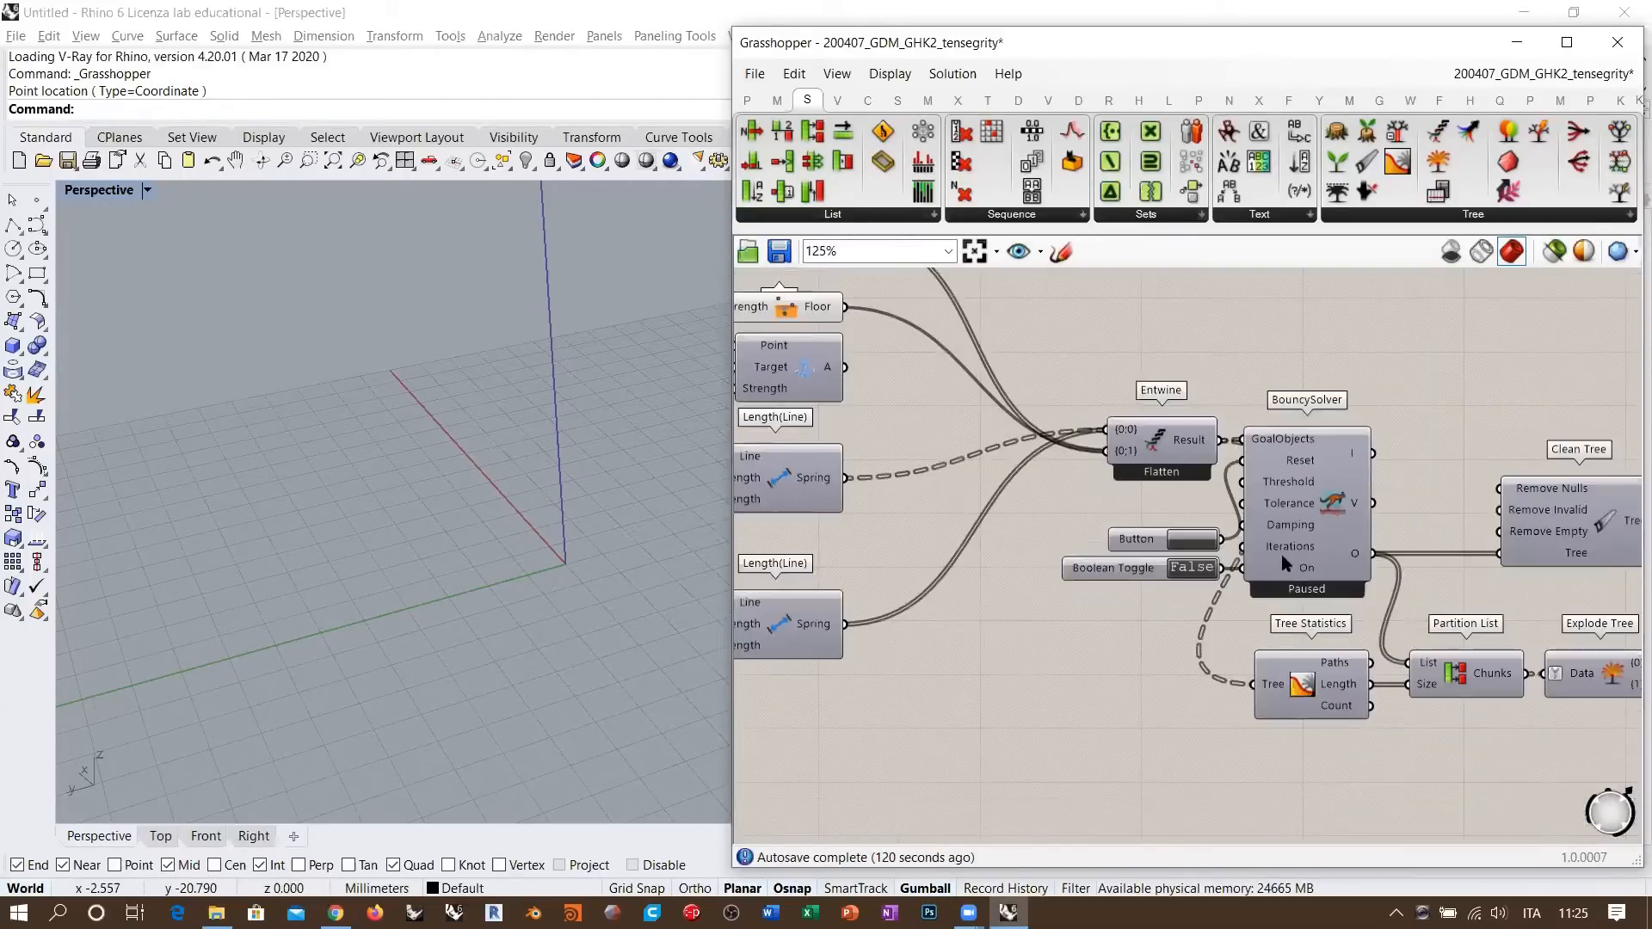
{"action": "scroll", "coordinate": [1280, 556], "scroll_direction": "up", "scroll_amount": 4}
{"action": "scroll", "coordinate": [1182, 514], "scroll_direction": "down", "scroll_amount": 3}
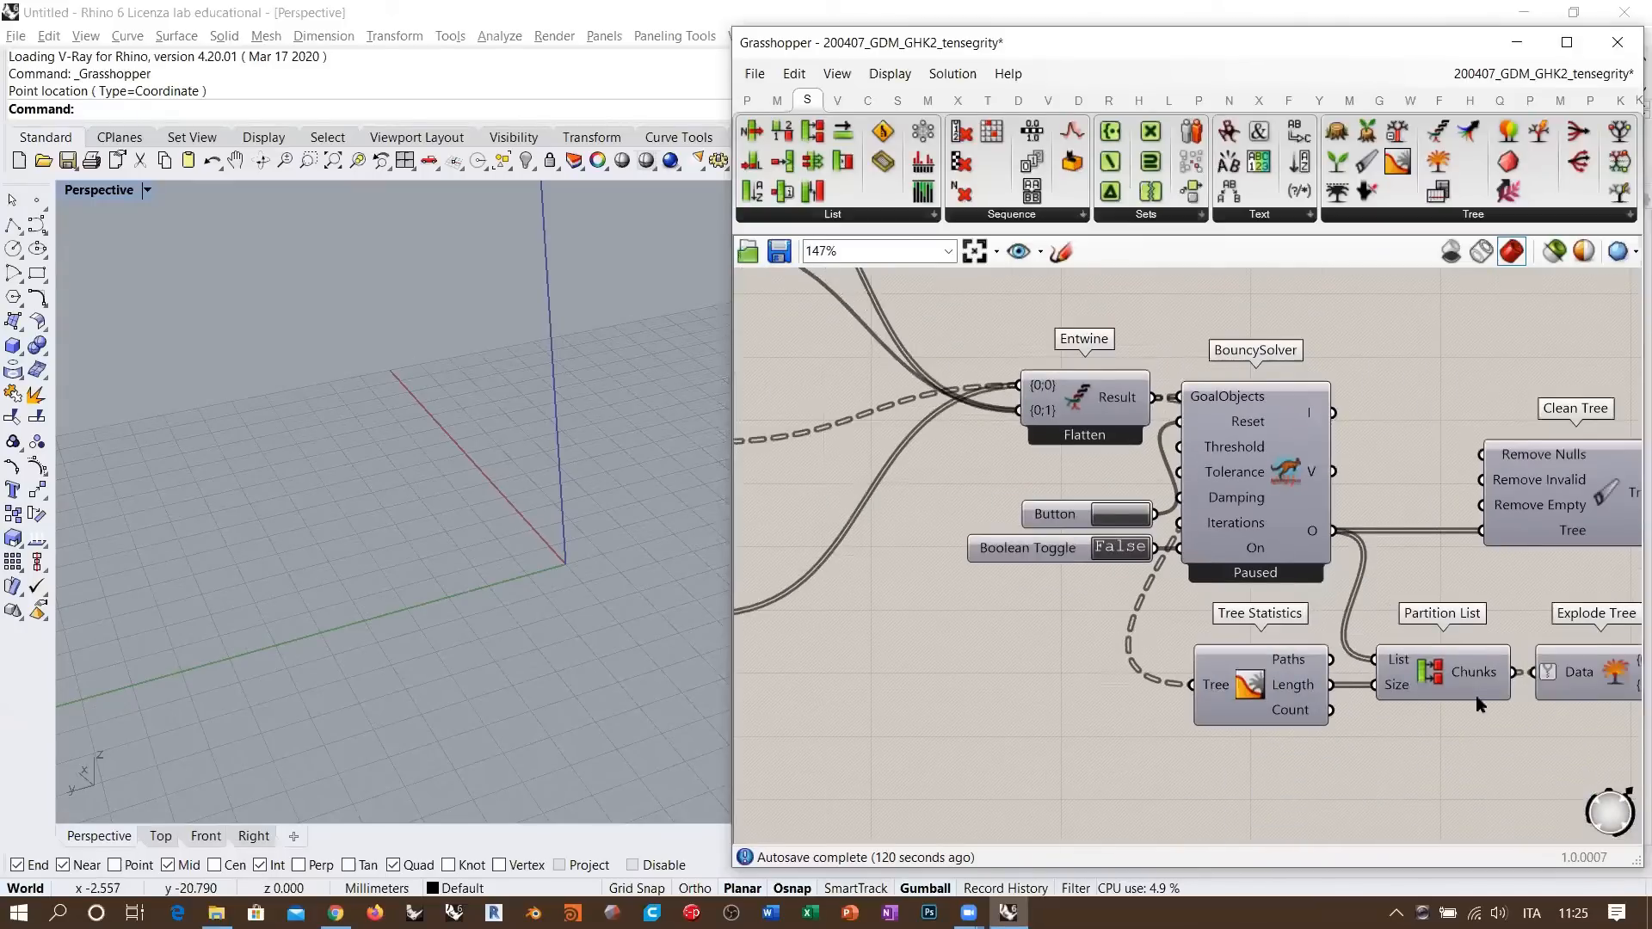
- Add a third input, {0;2}, to the Entwine component
{"action": "right_click_drag", "start_coordinate": [1088, 392], "coordinate": [1307, 544]}
{"action": "scroll", "coordinate": [1286, 567], "scroll_direction": "up", "scroll_amount": 6}
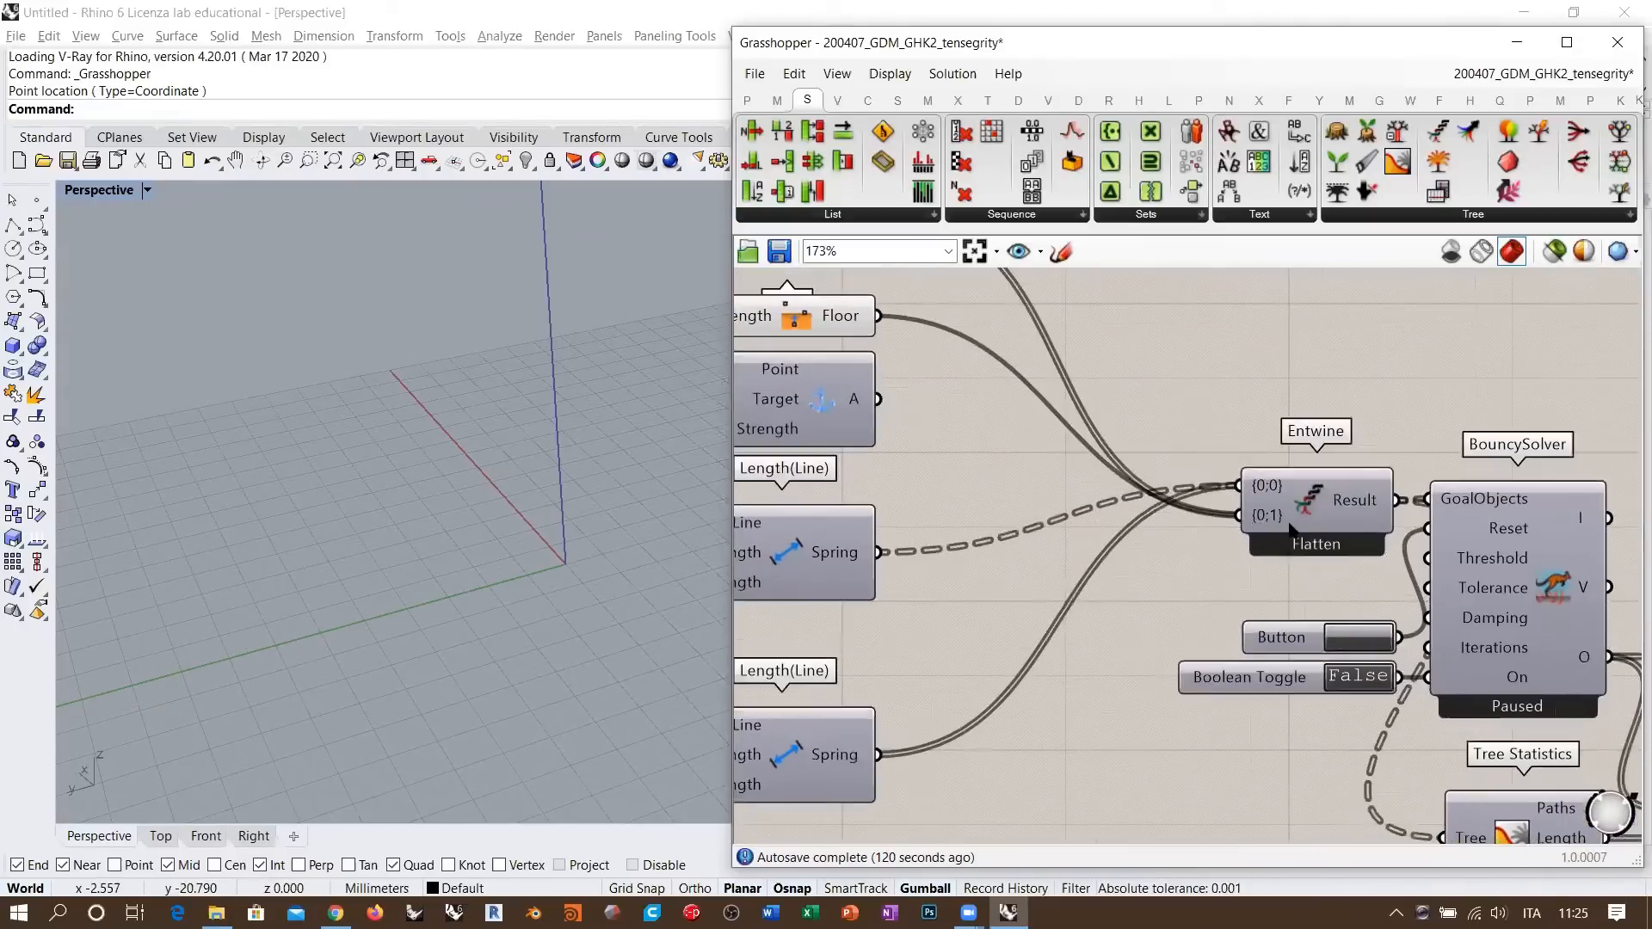
{"action": "left_click", "coordinate": [1288, 555]}
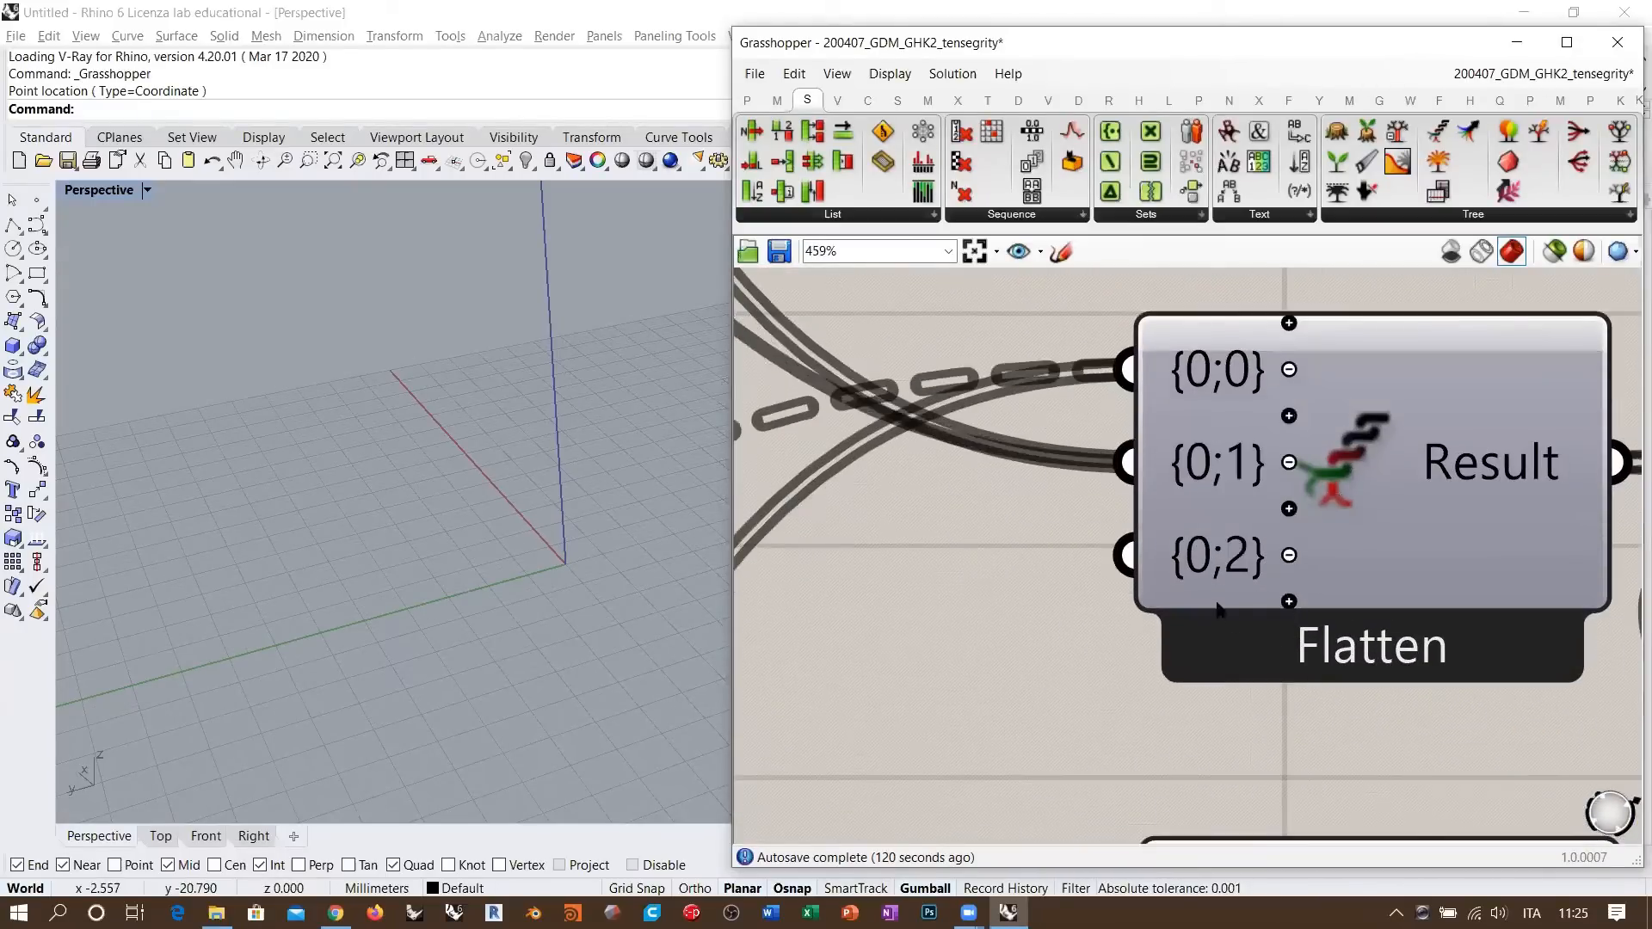
{"action": "scroll", "coordinate": [1290, 559], "scroll_direction": "down", "scroll_amount": 4}
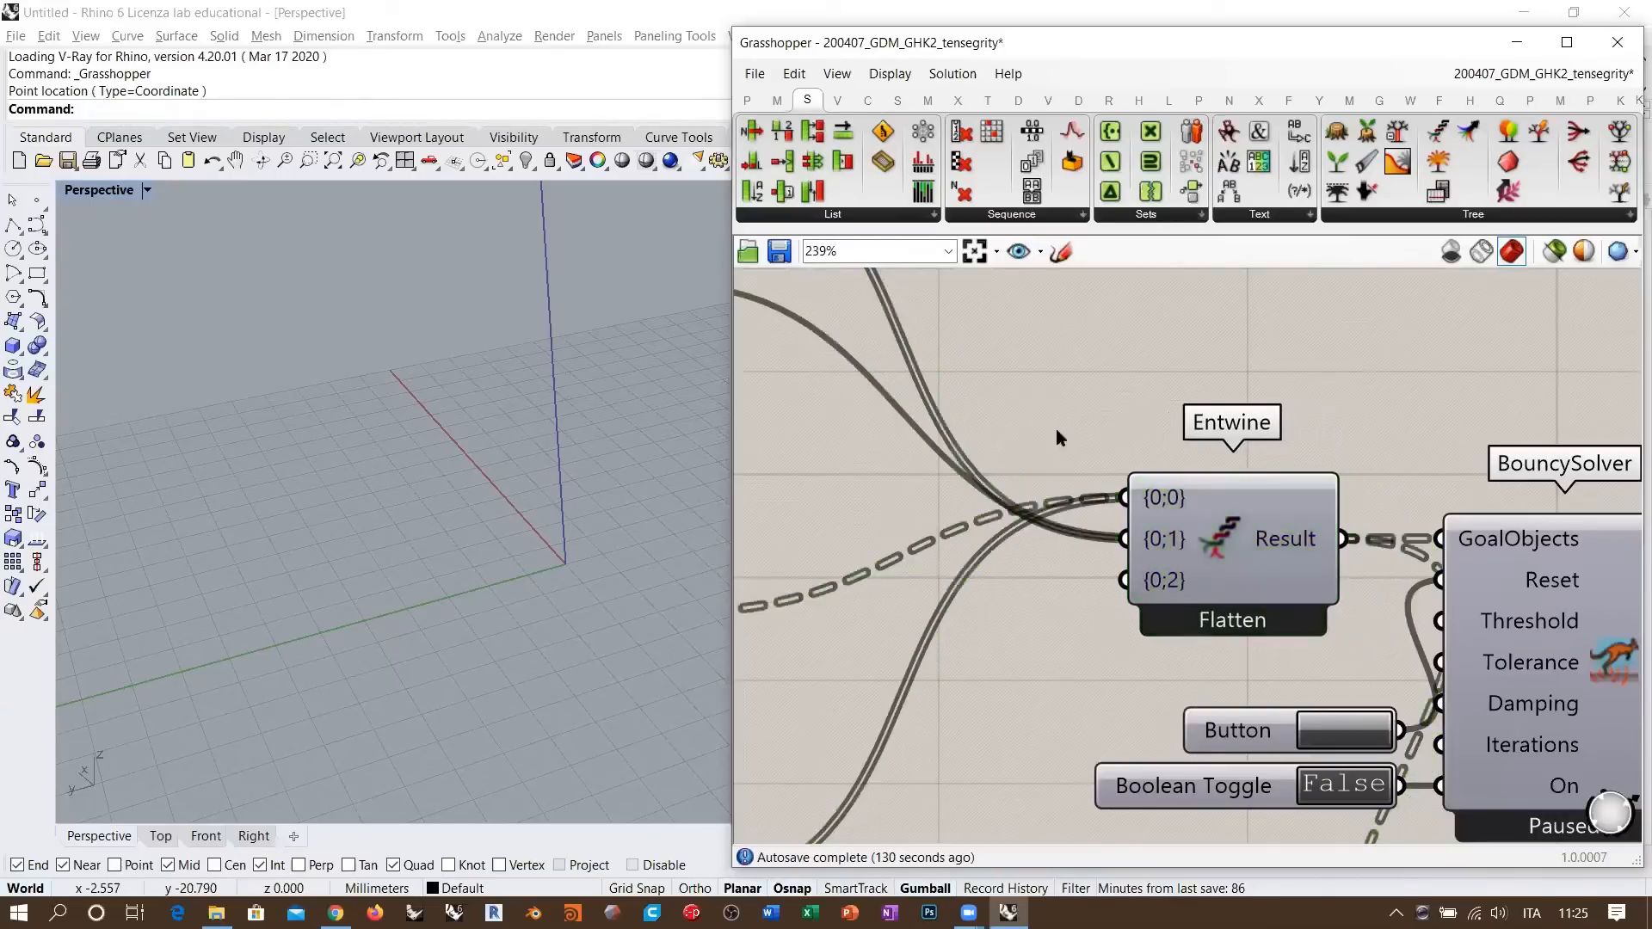
- Move the wires on Entwine's {0;1} input to {0;2}, and rewire the lower Length(Line) Spring output from {0;0} to {0;1}
{"action": "scroll", "coordinate": [1276, 551], "scroll_direction": "down", "scroll_amount": 3}
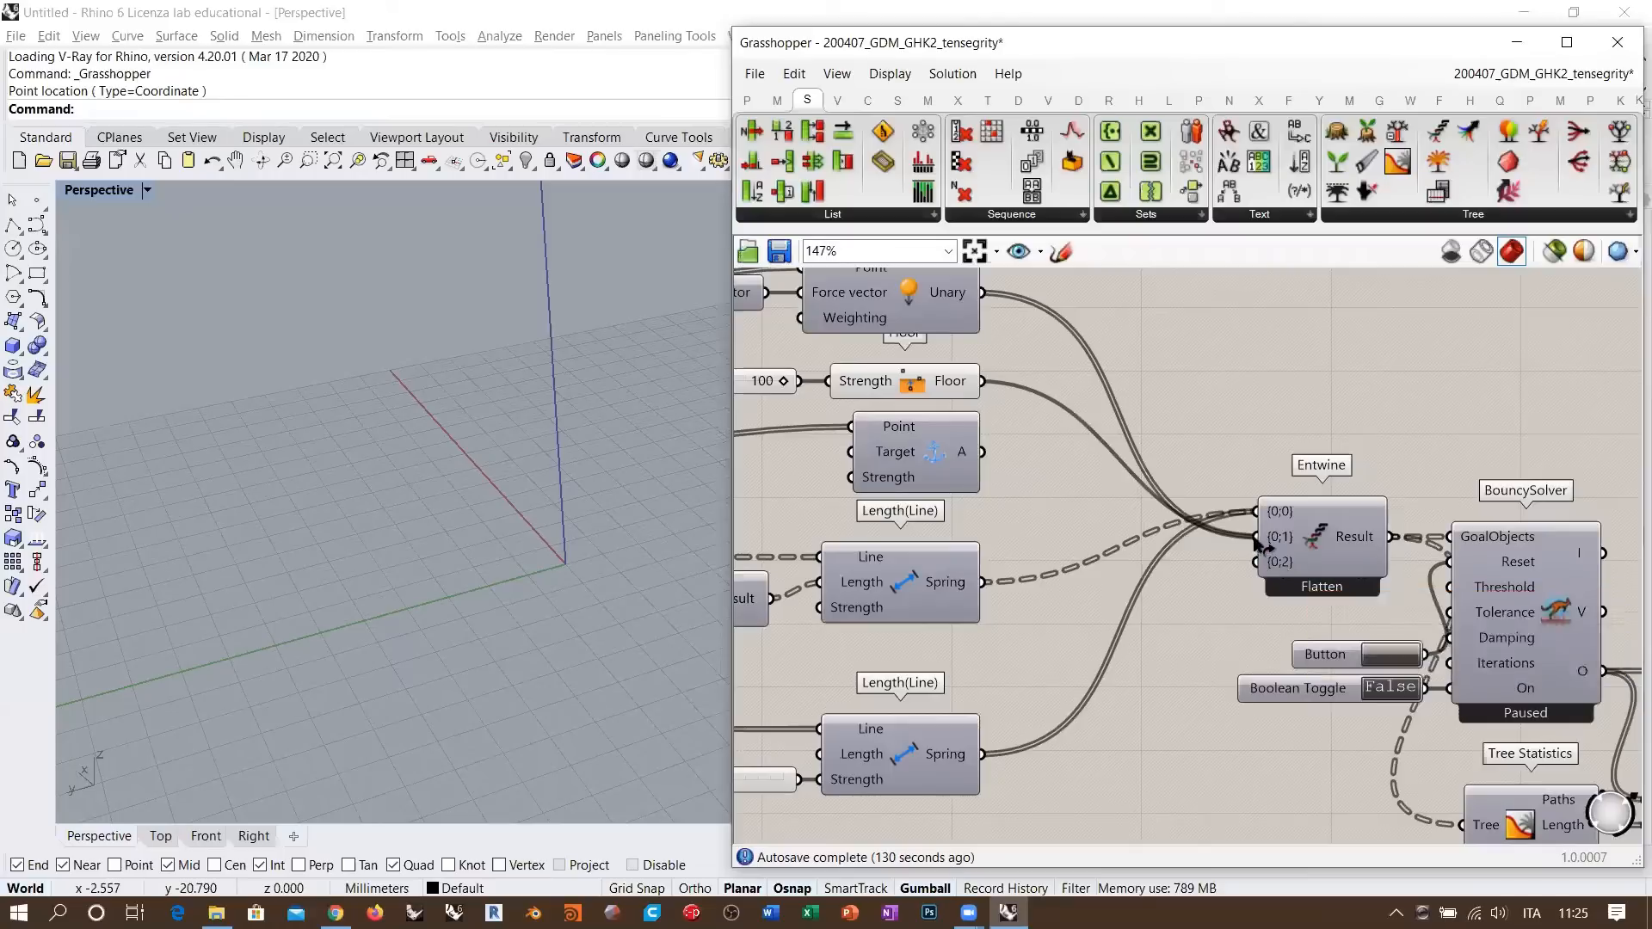
{"action": "mouse_move", "coordinate": [1252, 539]}
{"action": "left_mouse_down", "text": "ctrl+shift"}
{"action": "mouse_move", "coordinate": [1165, 570]}
{"action": "mouse_move", "coordinate": [1256, 561]}
{"action": "left_mouse_up", "text": "ctrl+shift"}
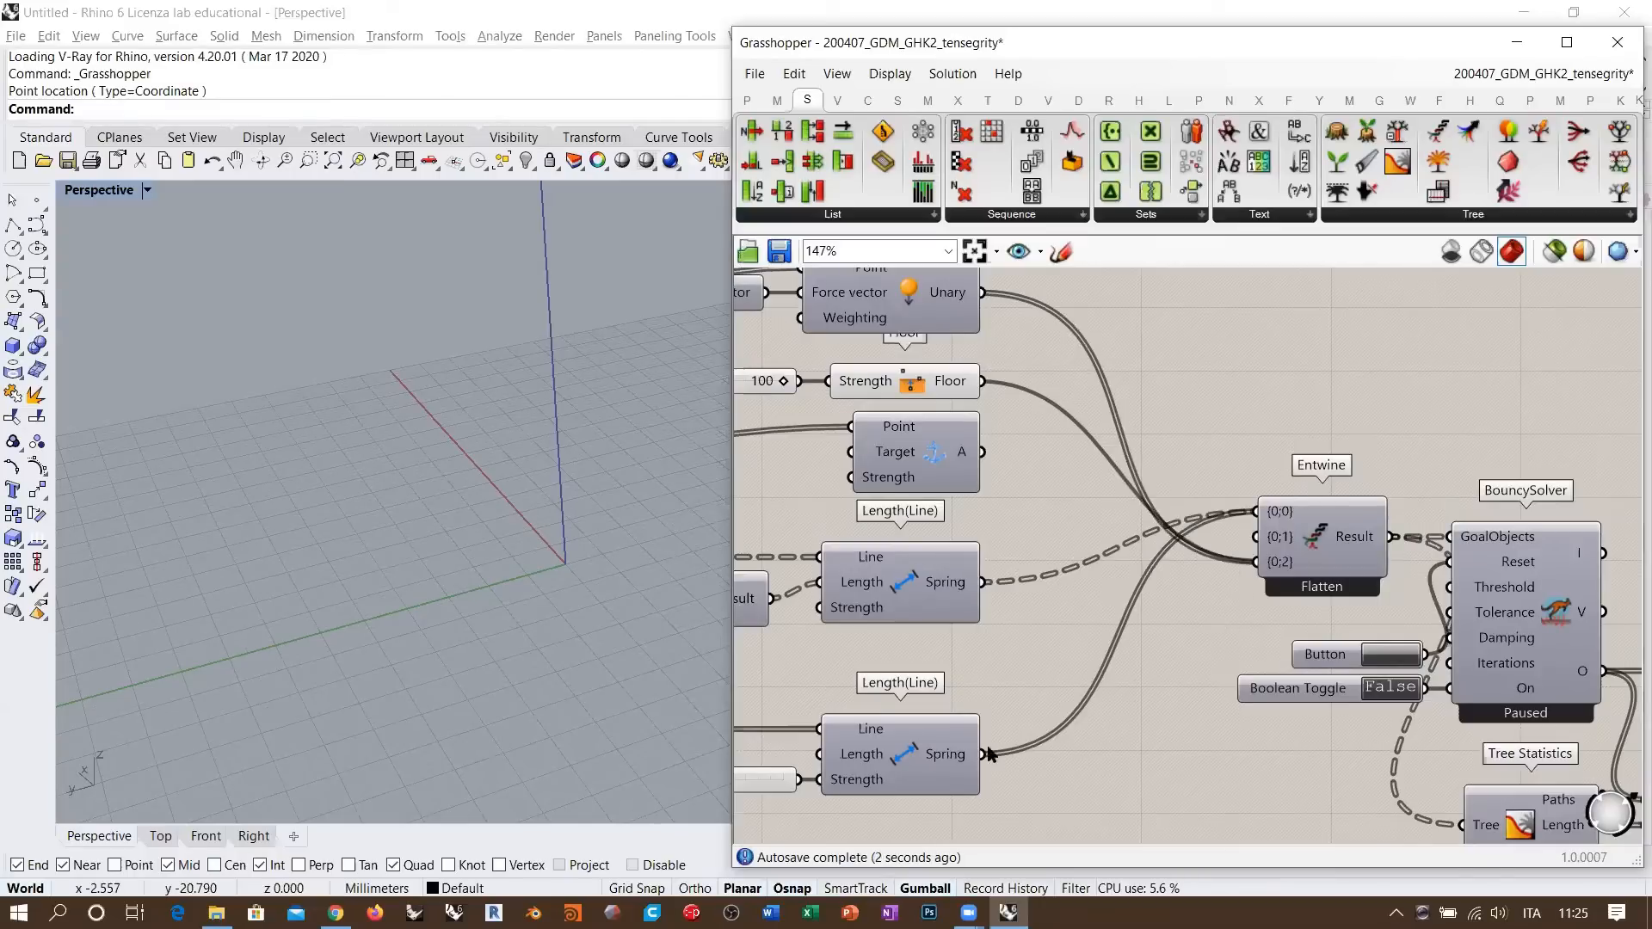
{"action": "right_click_drag", "start_coordinate": [947, 749], "coordinate": [1054, 704]}
{"action": "left_click_drag", "start_coordinate": [1103, 713], "coordinate": [1371, 463], "text": "ctrl"}
{"action": "left_click_drag", "start_coordinate": [1089, 704], "coordinate": [1365, 486]}
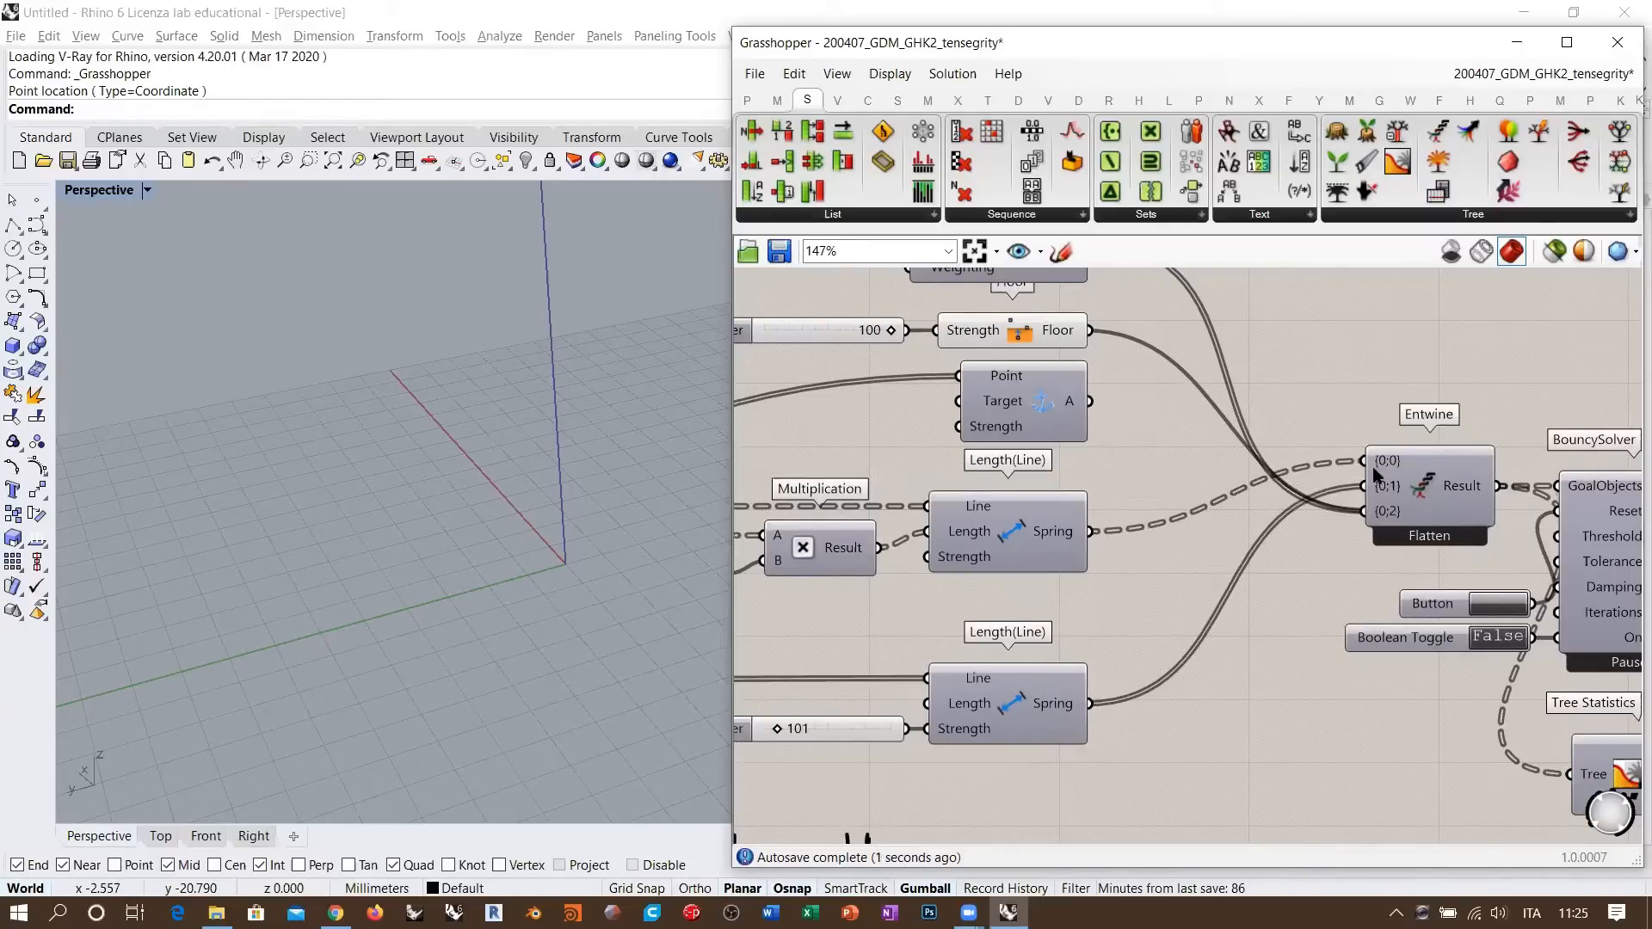
- Check the data in Entwine's input branches and trace the Load, Floor and Length(Line) goals feeding them
{"action": "mouse_move", "coordinate": [1386, 465]}
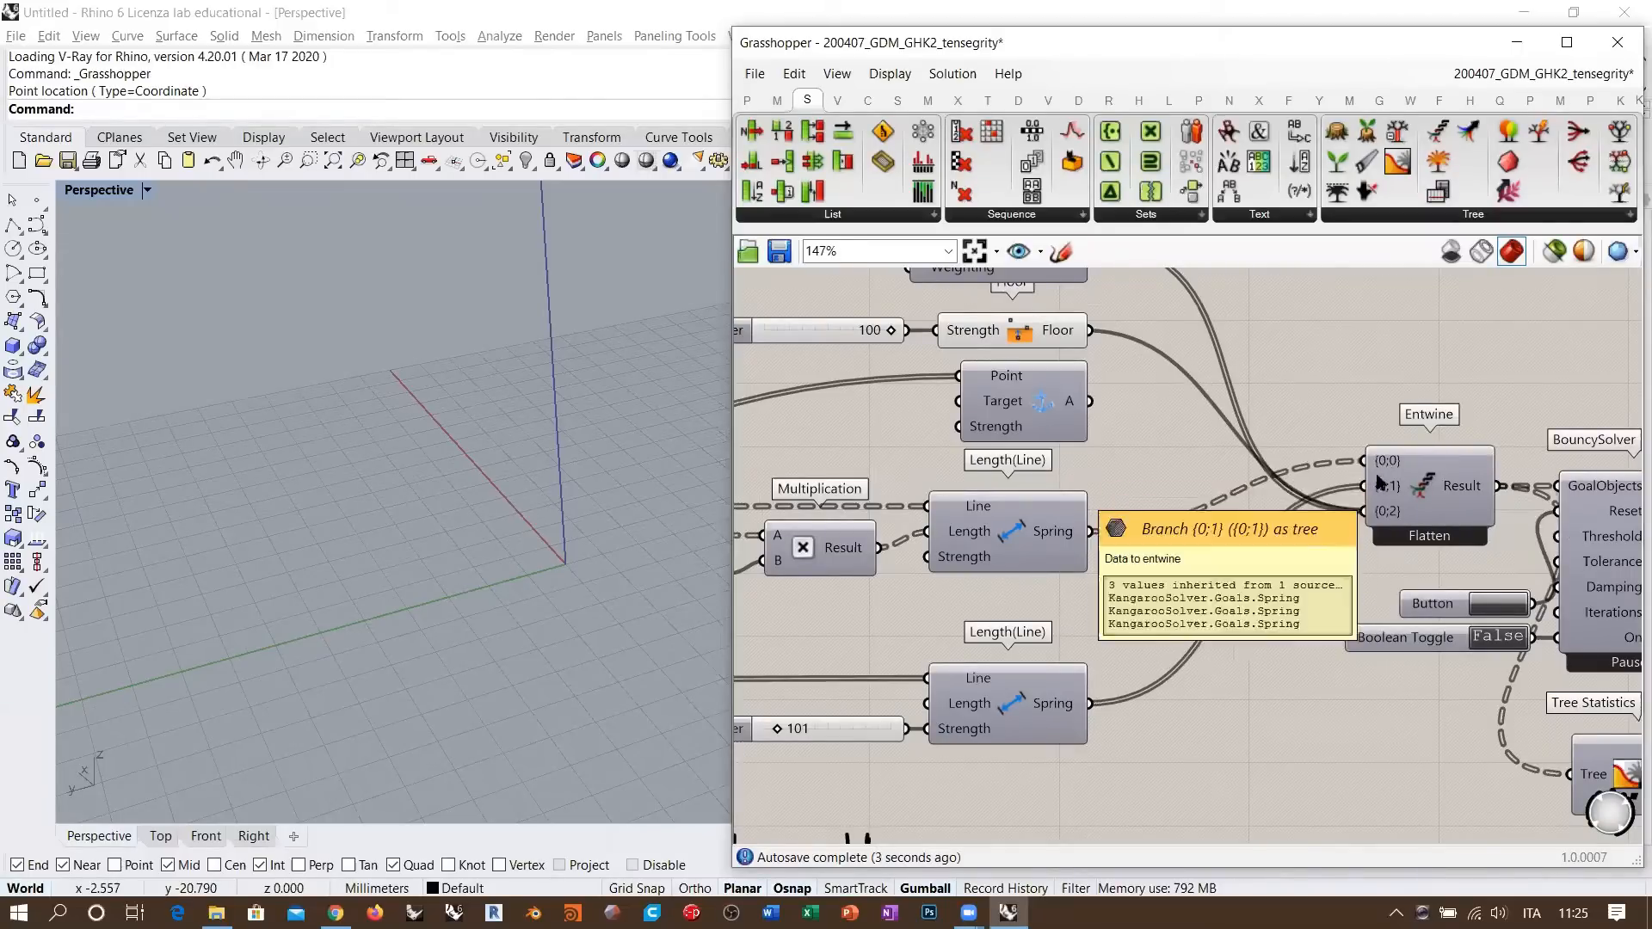
{"action": "right_click_drag", "start_coordinate": [1127, 534], "coordinate": [1253, 572]}
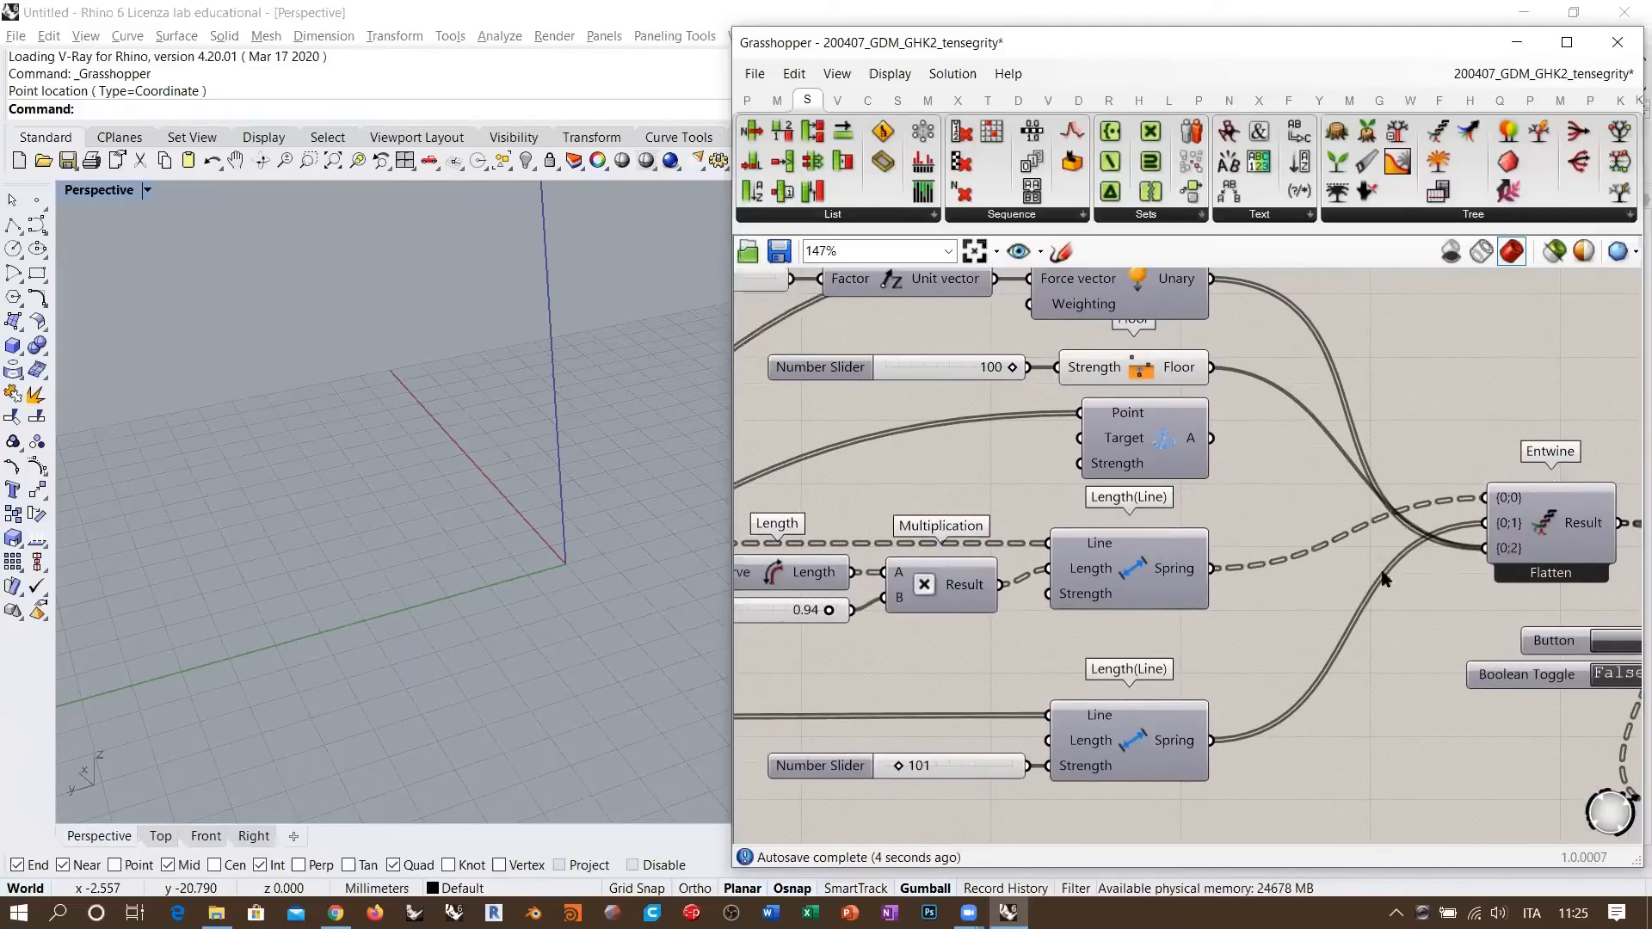
{"action": "scroll", "coordinate": [1043, 541], "scroll_direction": "down", "scroll_amount": 2}
{"action": "right_click_drag", "start_coordinate": [1043, 541], "coordinate": [1230, 538]}
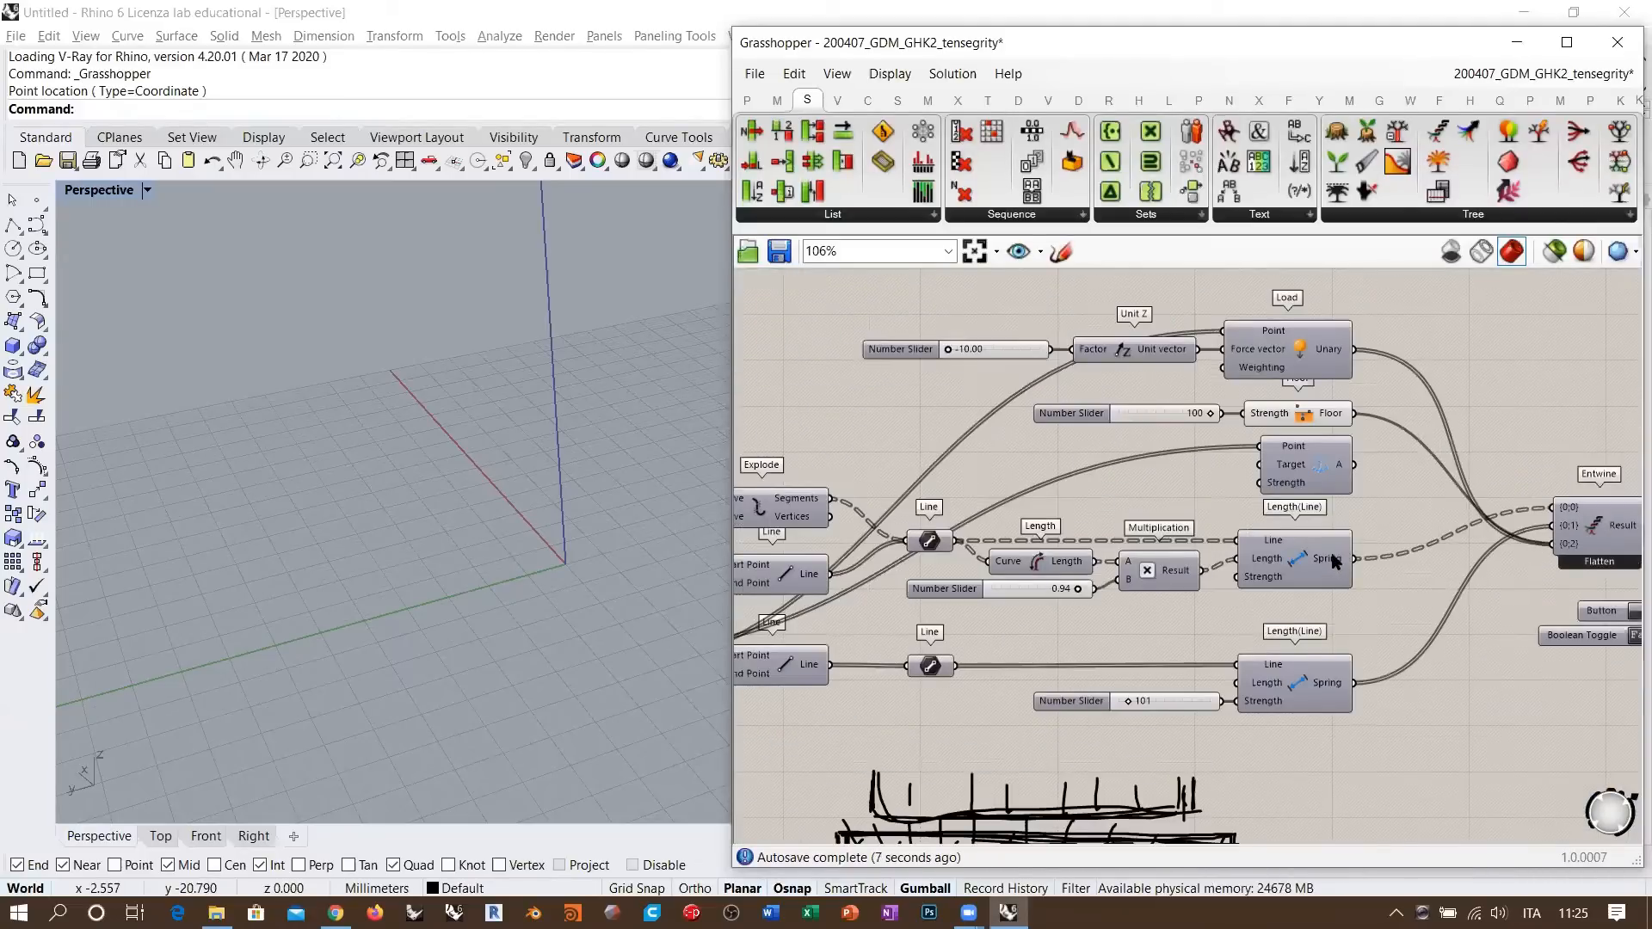
{"action": "right_click_drag", "start_coordinate": [1452, 544], "coordinate": [1046, 476]}
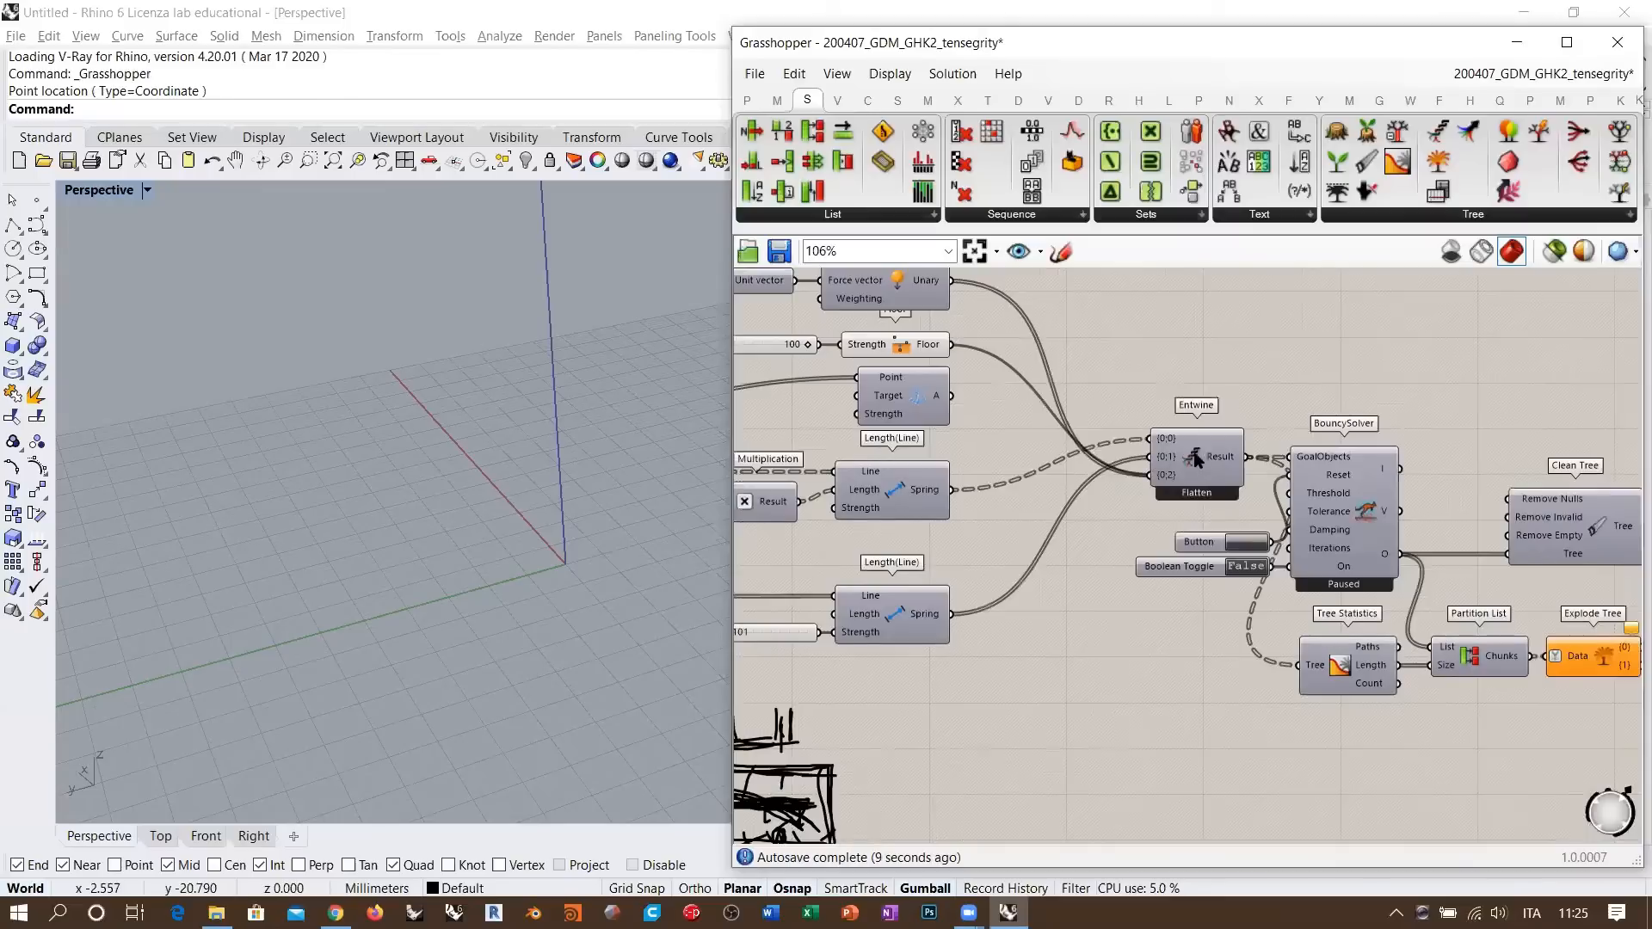
{"action": "scroll", "coordinate": [1172, 465], "scroll_direction": "up", "scroll_amount": 2}
{"action": "mouse_move", "coordinate": [1175, 457]}
- Add a third output, {2}, to the Explode Tree component after Partition List
{"action": "right_click_drag", "start_coordinate": [1504, 719], "coordinate": [1116, 596]}
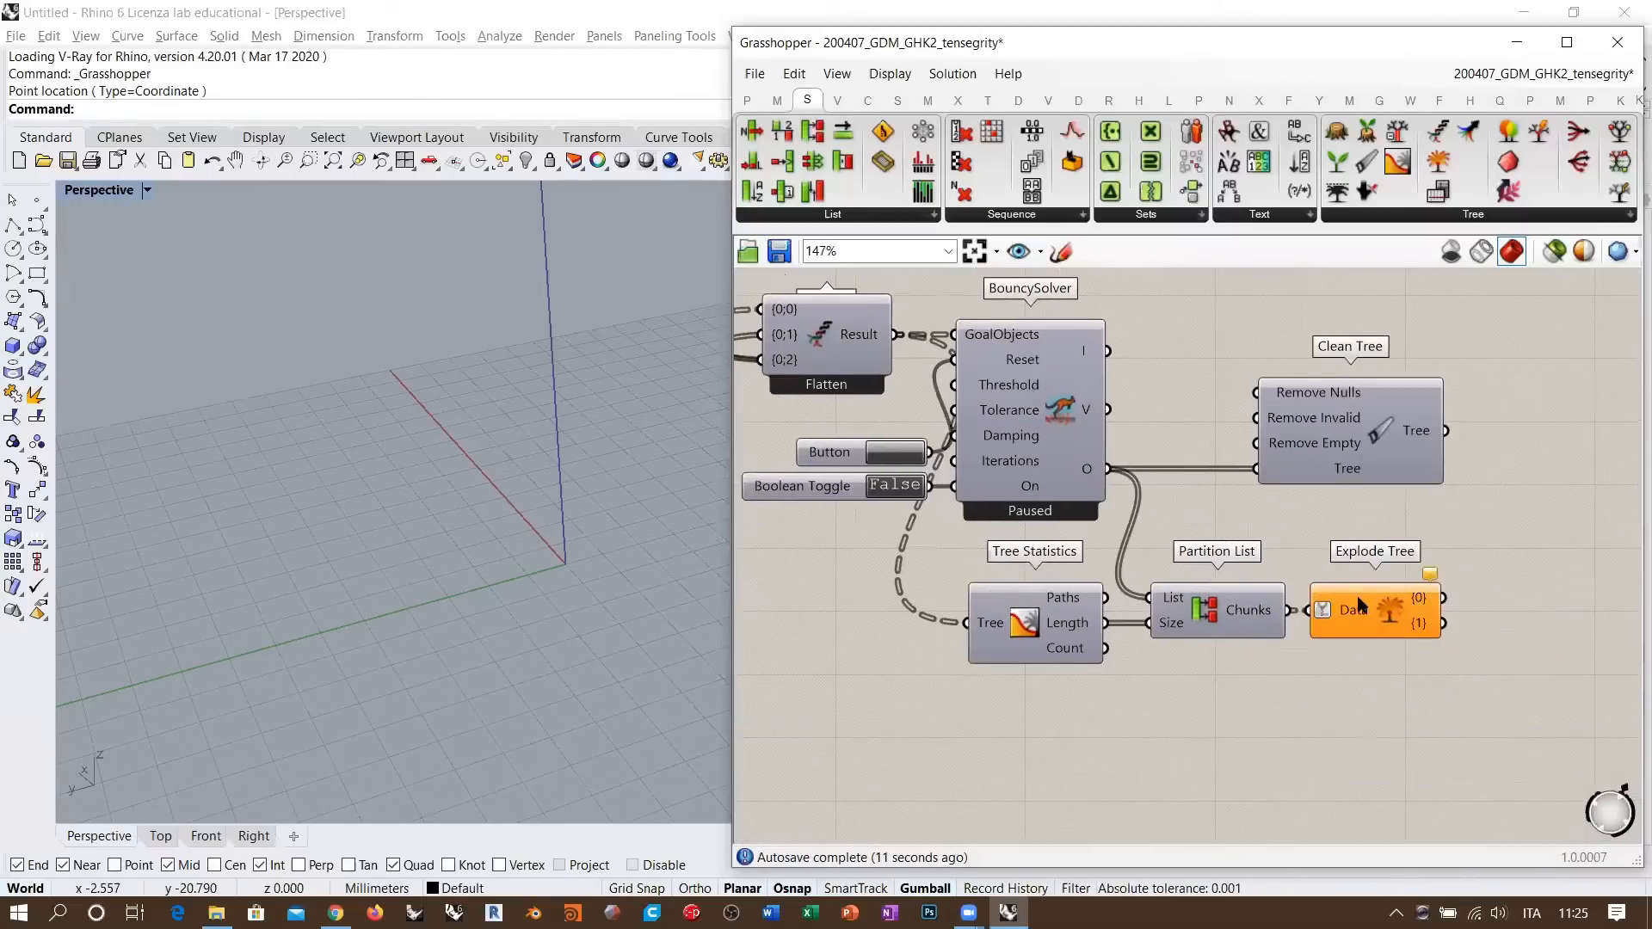
{"action": "right_click_drag", "start_coordinate": [1366, 604], "coordinate": [1260, 548]}
{"action": "scroll", "coordinate": [1263, 550], "scroll_direction": "up", "scroll_amount": 2}
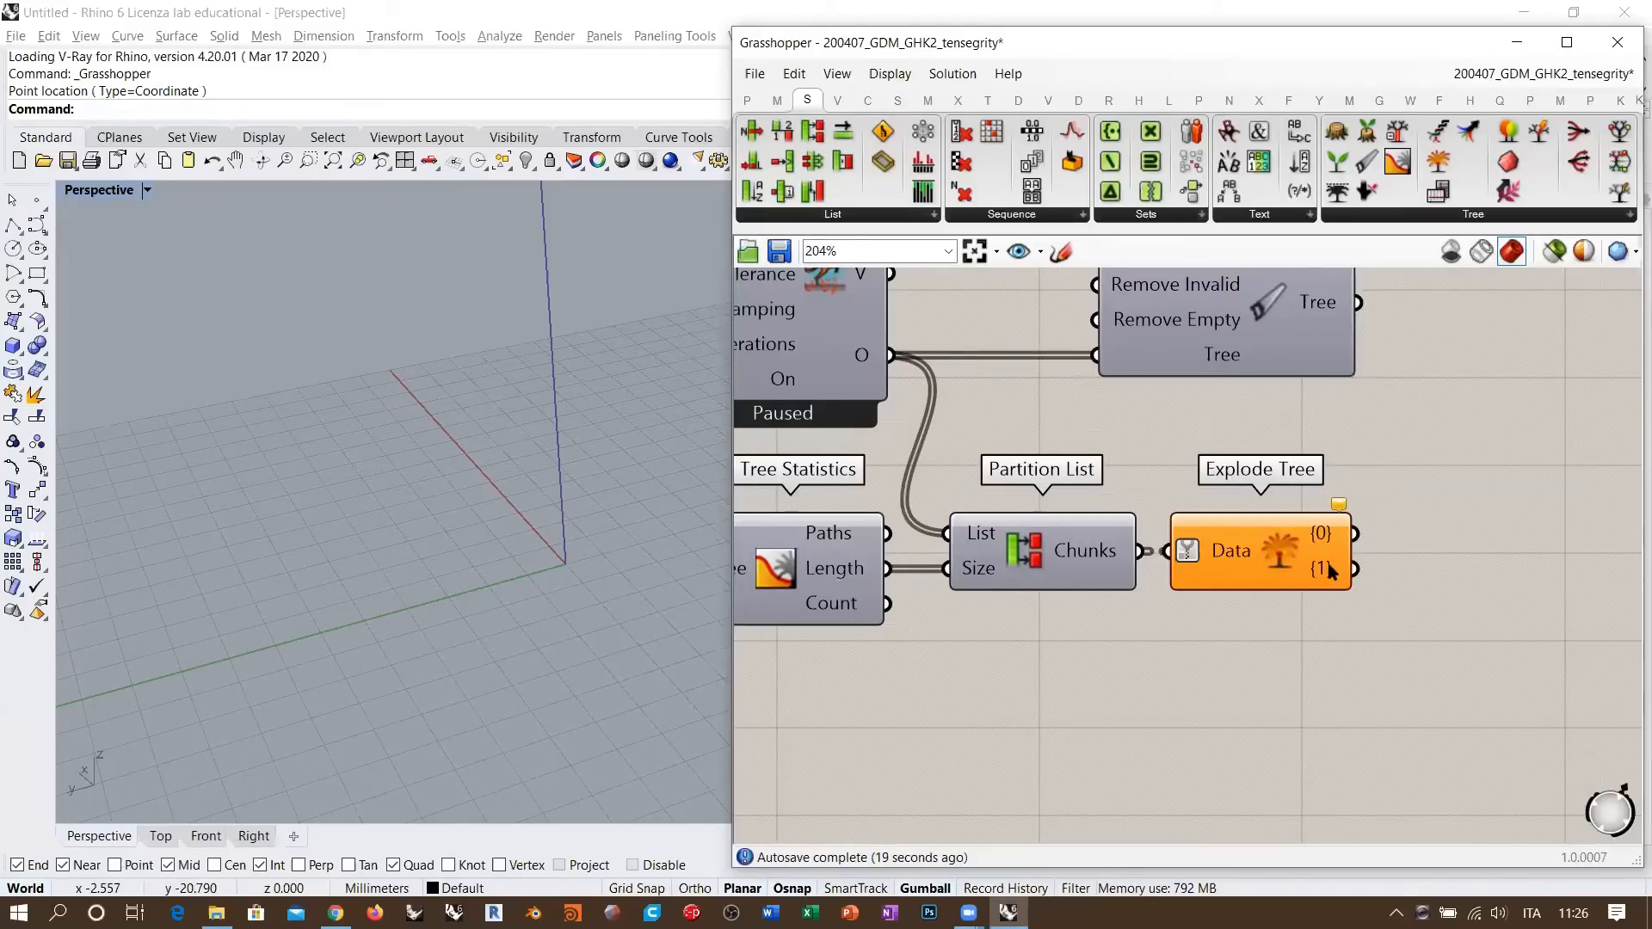
{"action": "scroll", "coordinate": [1333, 558], "scroll_direction": "up", "scroll_amount": 4}
{"action": "left_click", "coordinate": [1261, 622]}
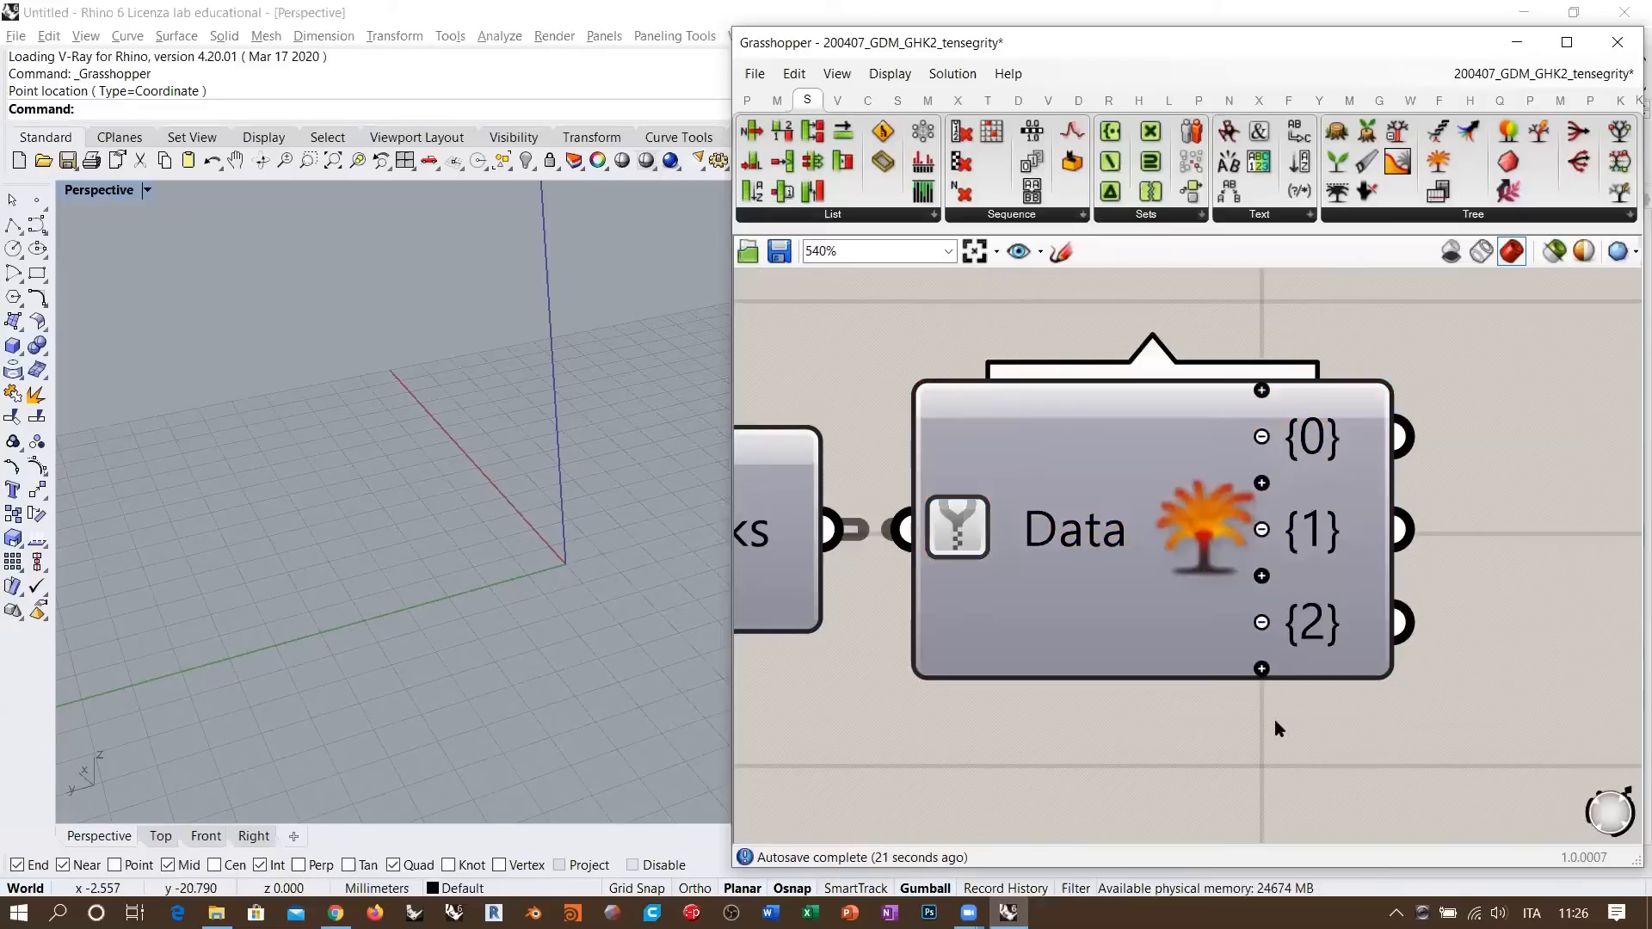
{"action": "scroll", "coordinate": [1273, 720], "scroll_direction": "down", "scroll_amount": 1}
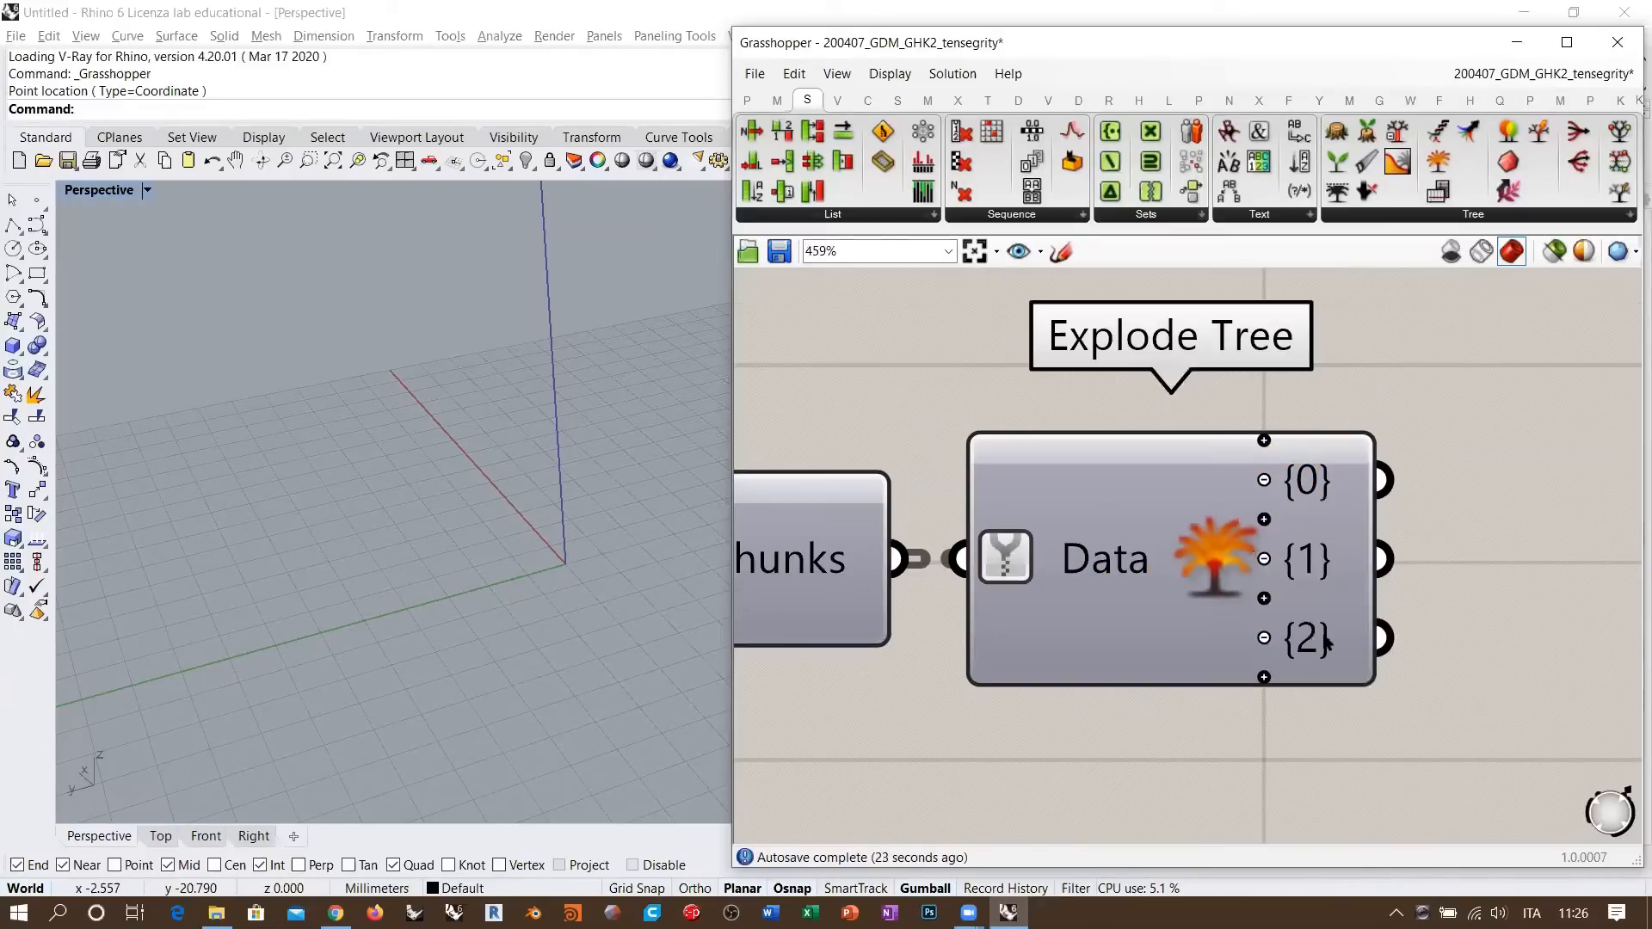
- Inspect the contents of the Explode Tree output branches {2}, {1} and {0}
{"action": "mouse_move", "coordinate": [1326, 641]}
{"action": "mouse_move", "coordinate": [1325, 567]}
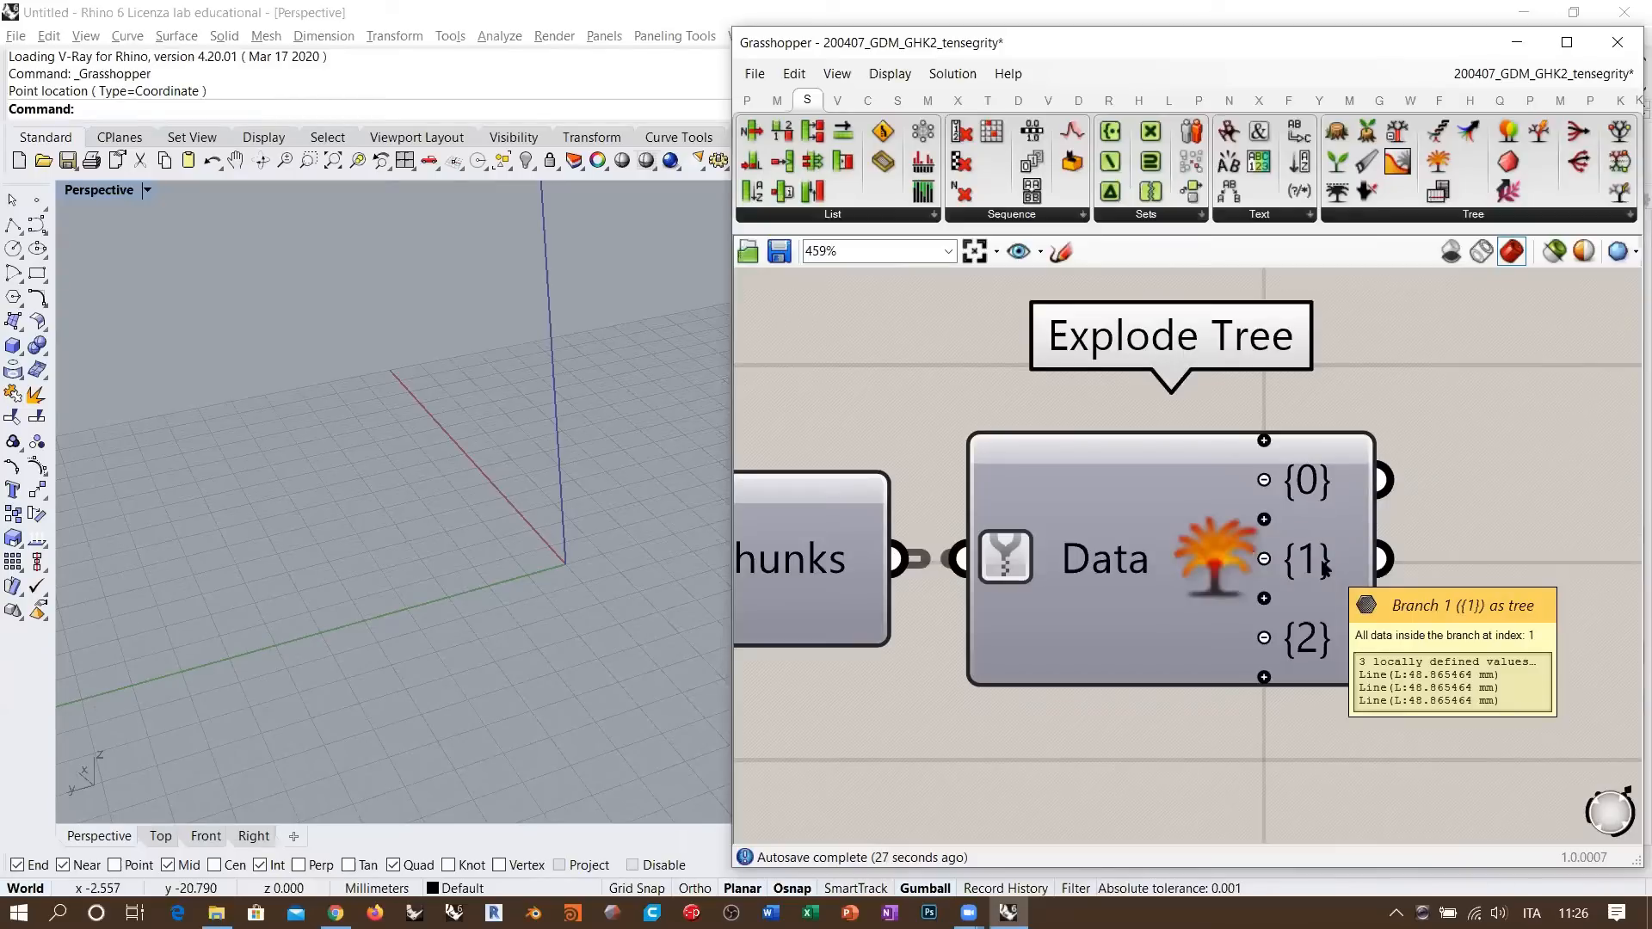
{"action": "mouse_move", "coordinate": [1315, 486]}
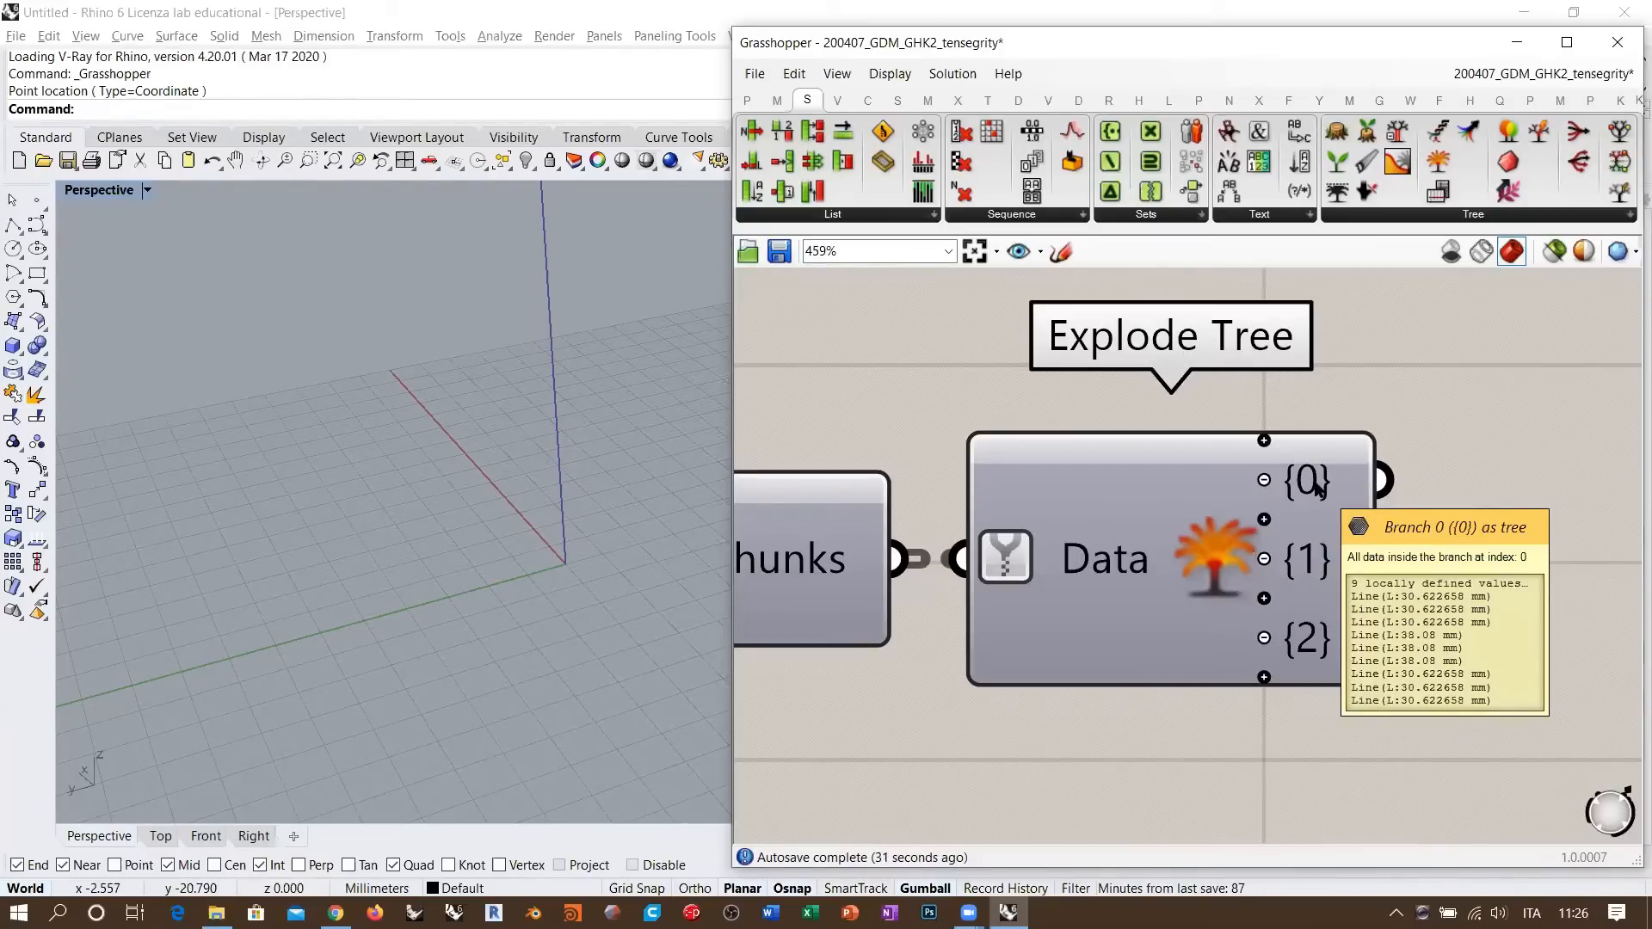
{"action": "scroll", "coordinate": [1421, 574], "scroll_direction": "down", "scroll_amount": 6}
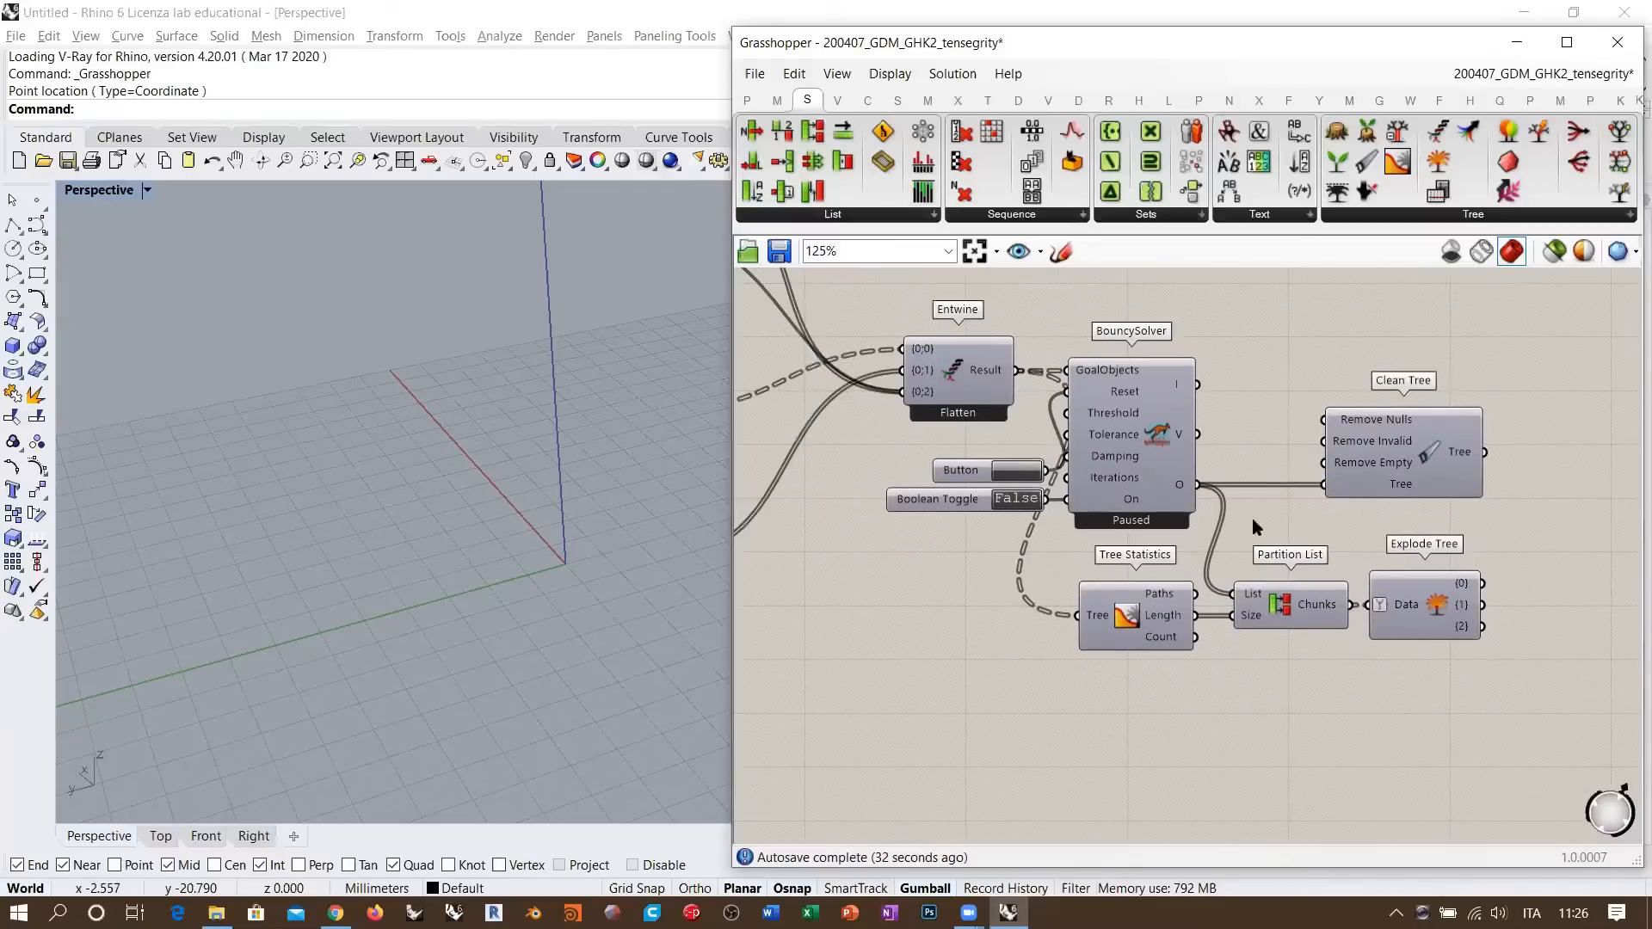
{"action": "right_click_drag", "start_coordinate": [1252, 518], "coordinate": [1395, 618]}
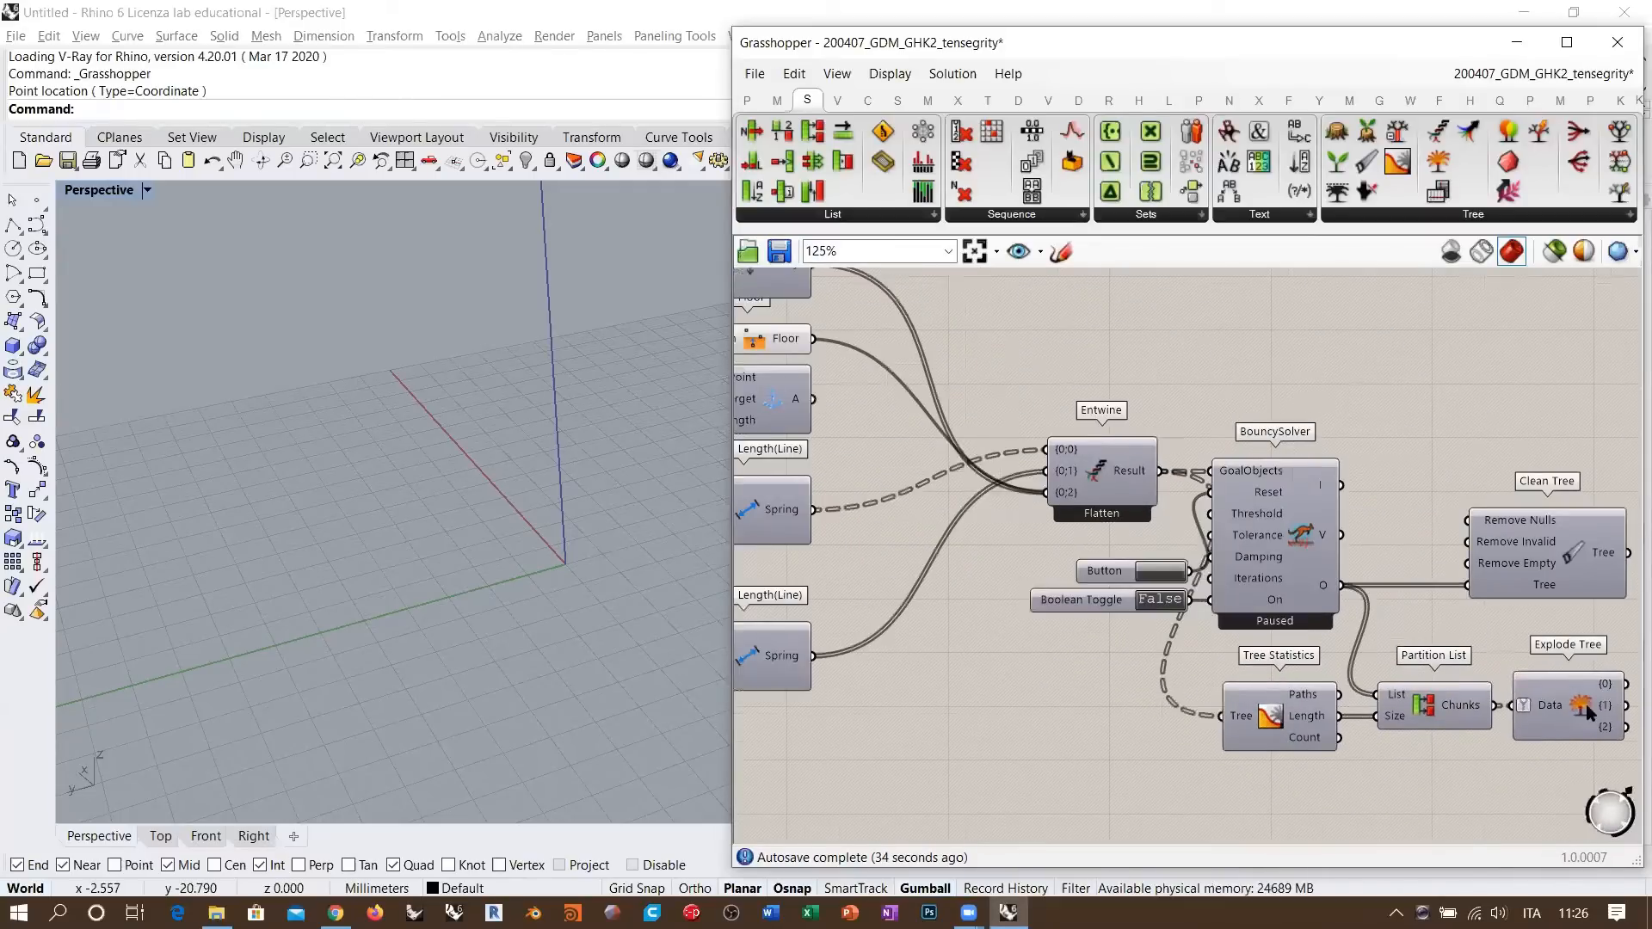
- Shift Partition List and Explode Tree slightly toward Tree Statistics to tighten the row
{"action": "left_click_drag", "start_coordinate": [1593, 783], "coordinate": [1239, 671]}
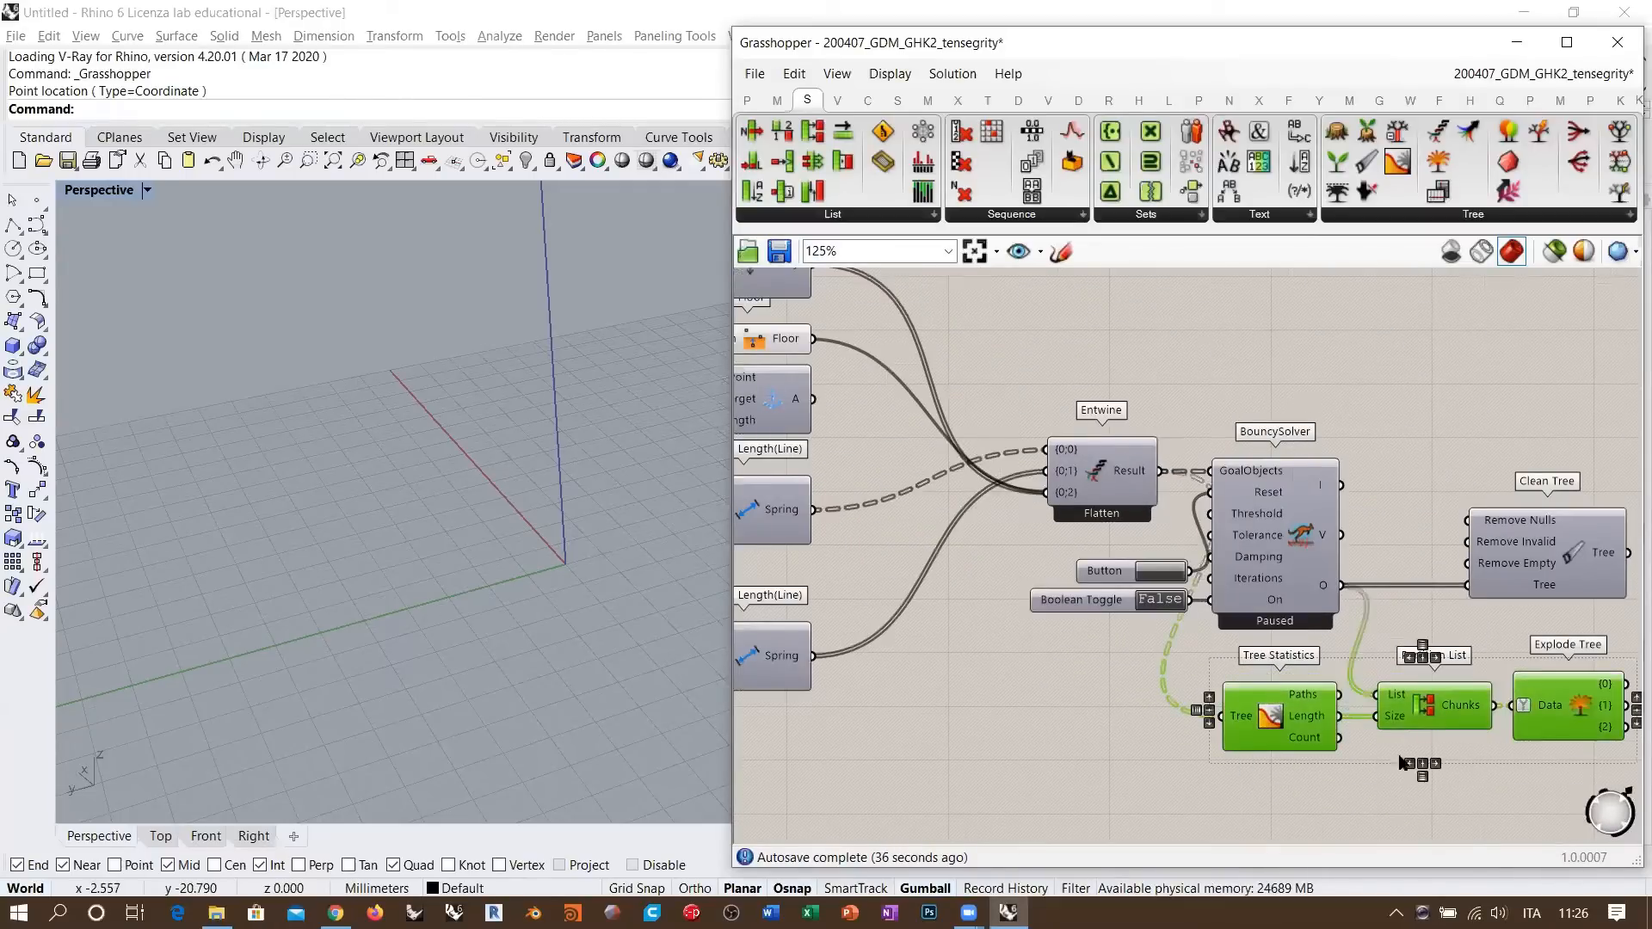
{"action": "left_click", "coordinate": [1454, 784]}
{"action": "left_click_drag", "start_coordinate": [1422, 710], "coordinate": [1416, 709]}
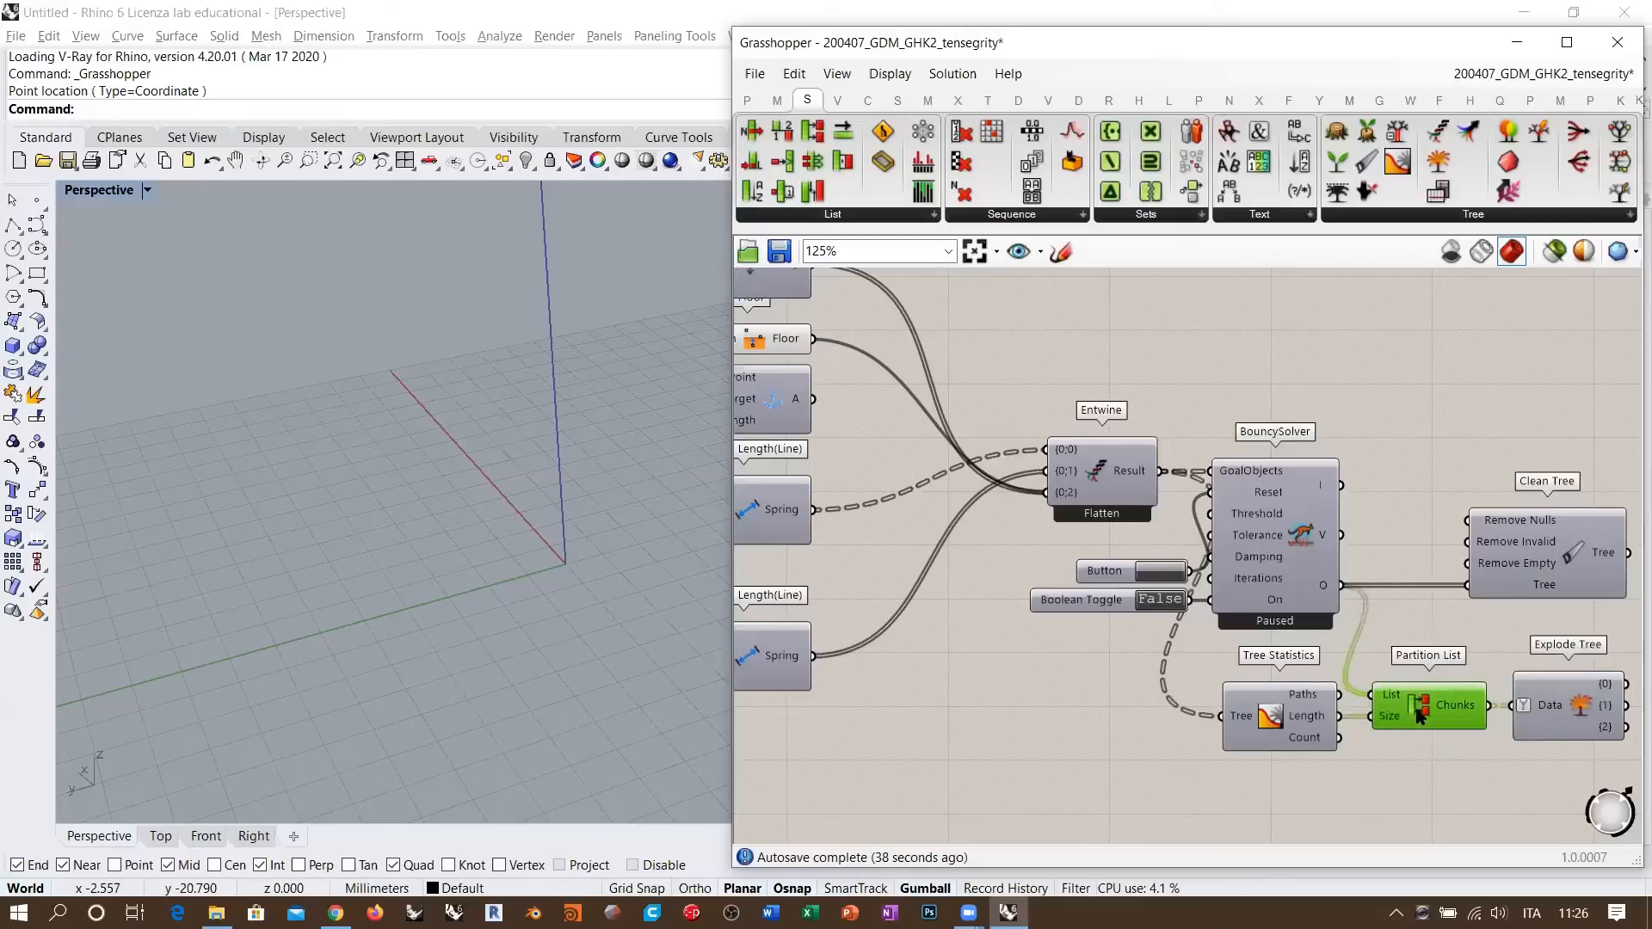
{"action": "left_click", "coordinate": [1457, 753]}
{"action": "left_click_drag", "start_coordinate": [1579, 708], "coordinate": [1575, 707]}
{"action": "left_click", "coordinate": [1564, 759]}
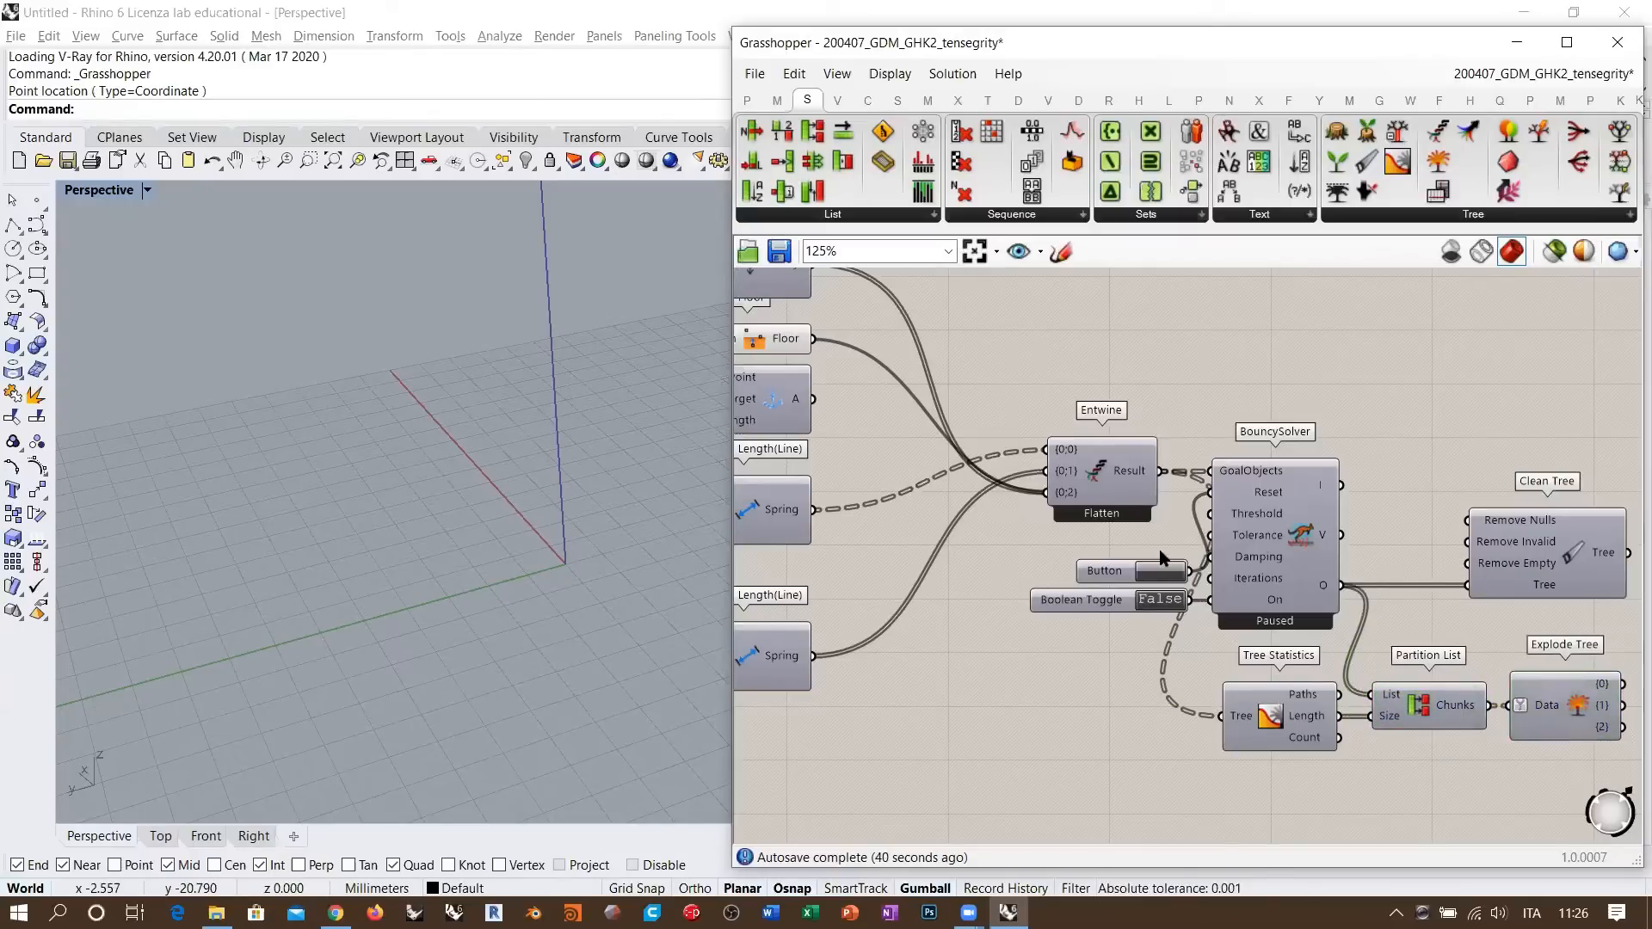
- Check the data in Explode Tree's {1} output and nudge Clean Tree slightly toward BouncySolver
{"action": "right_click_drag", "start_coordinate": [1519, 638], "coordinate": [1135, 555]}
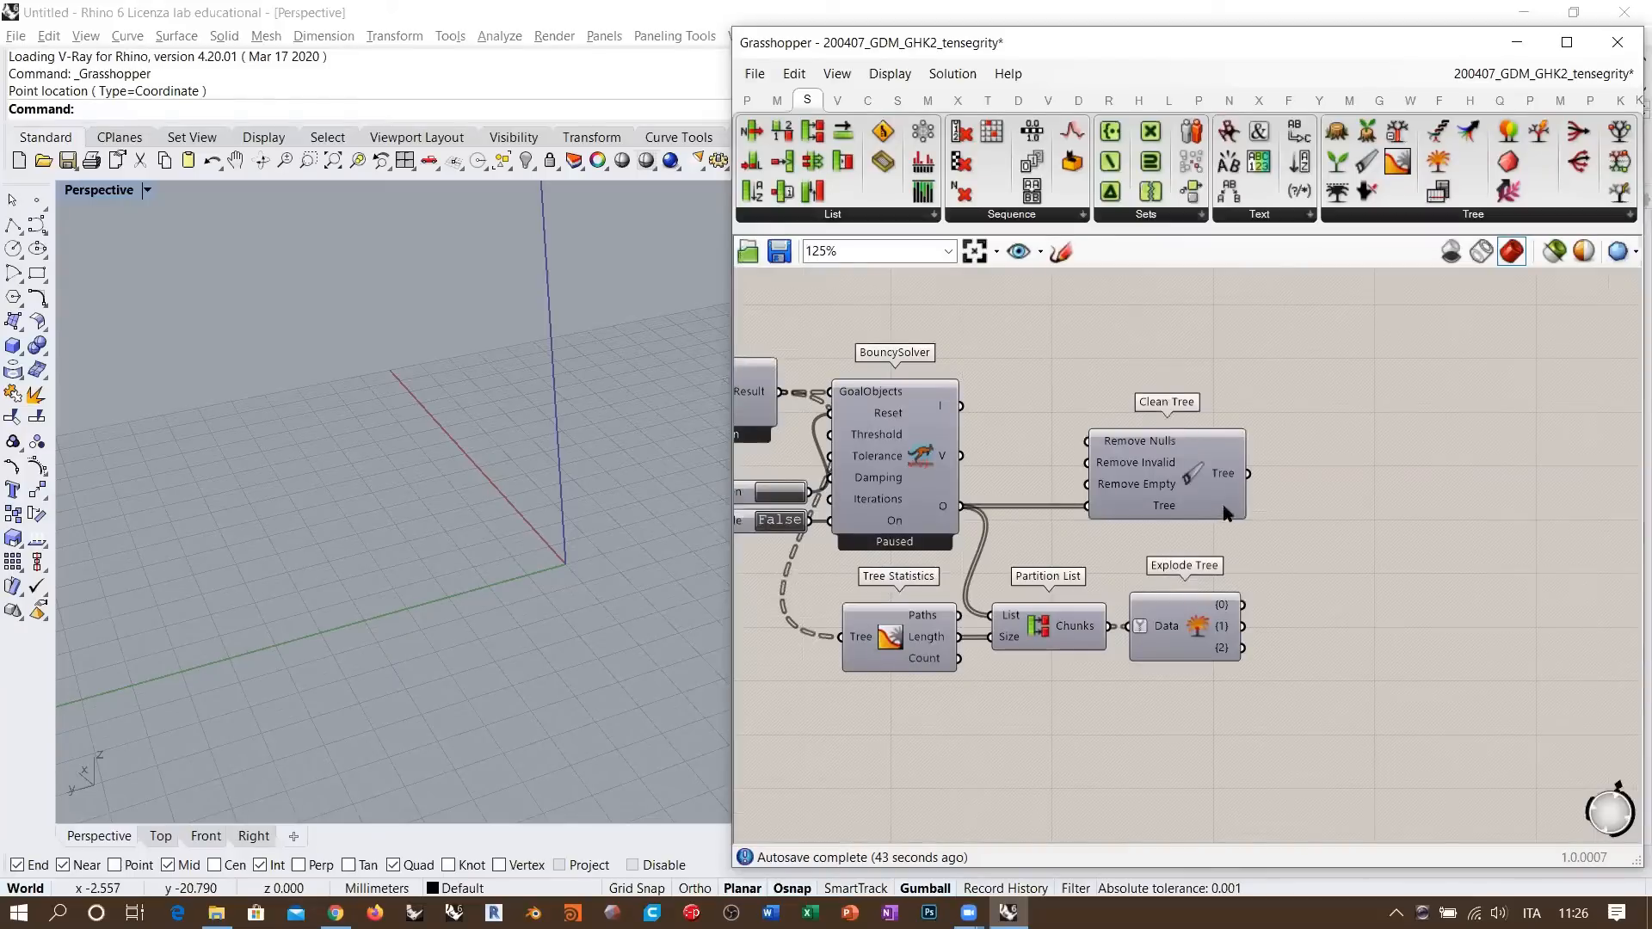
{"action": "mouse_move", "coordinate": [1225, 478]}
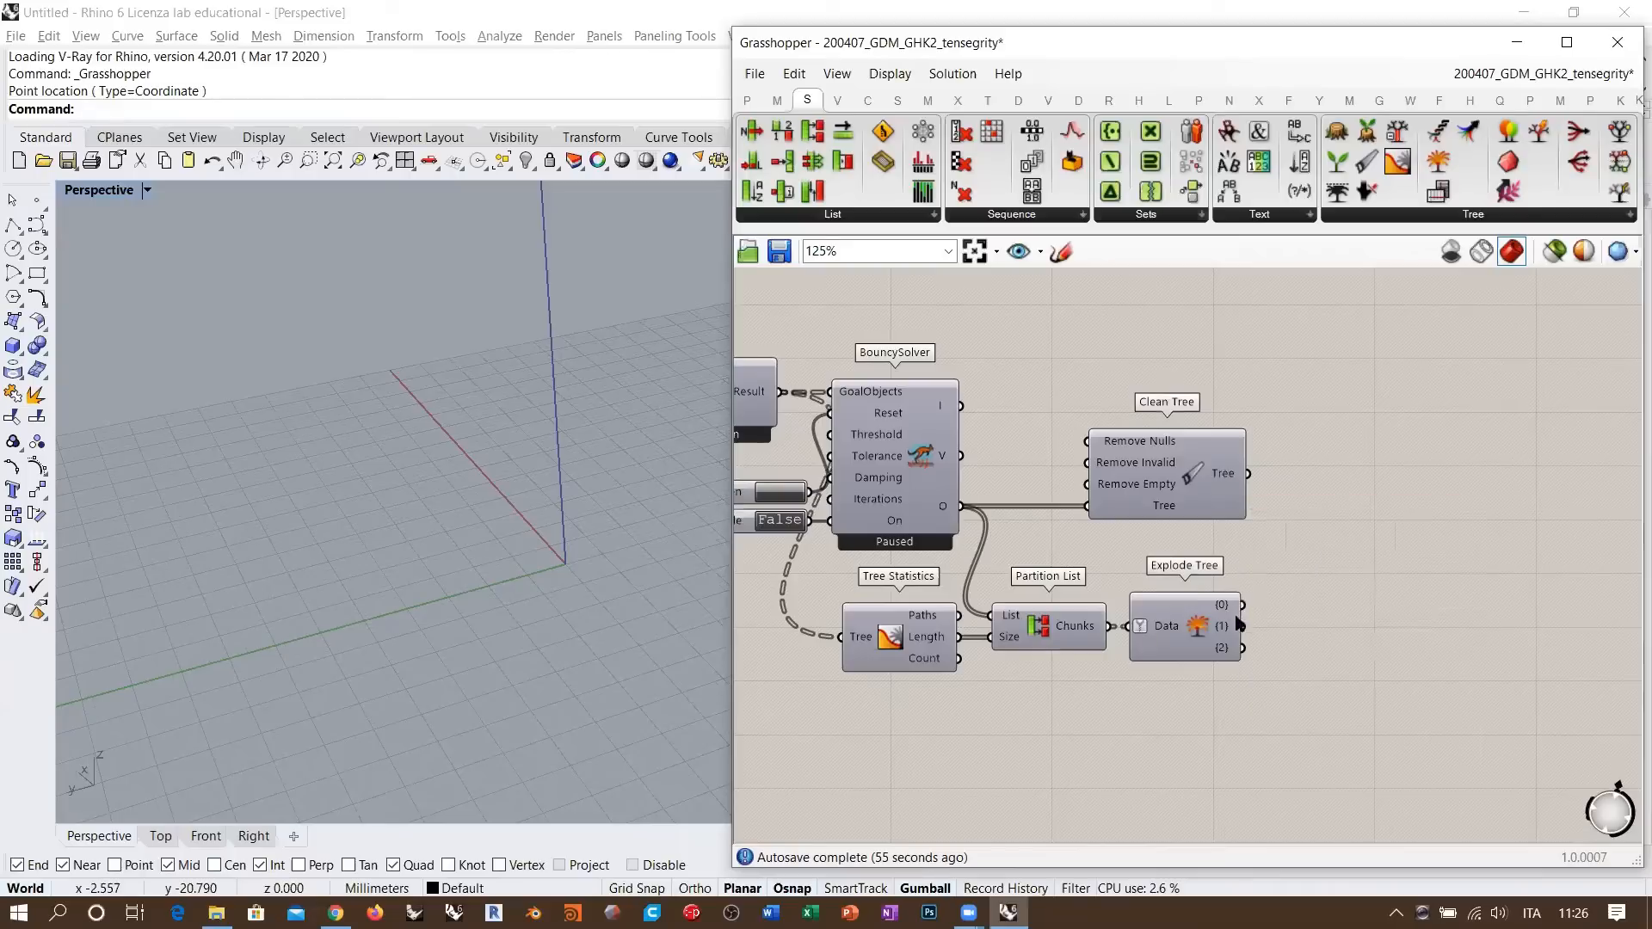
{"action": "mouse_move", "coordinate": [1225, 634]}
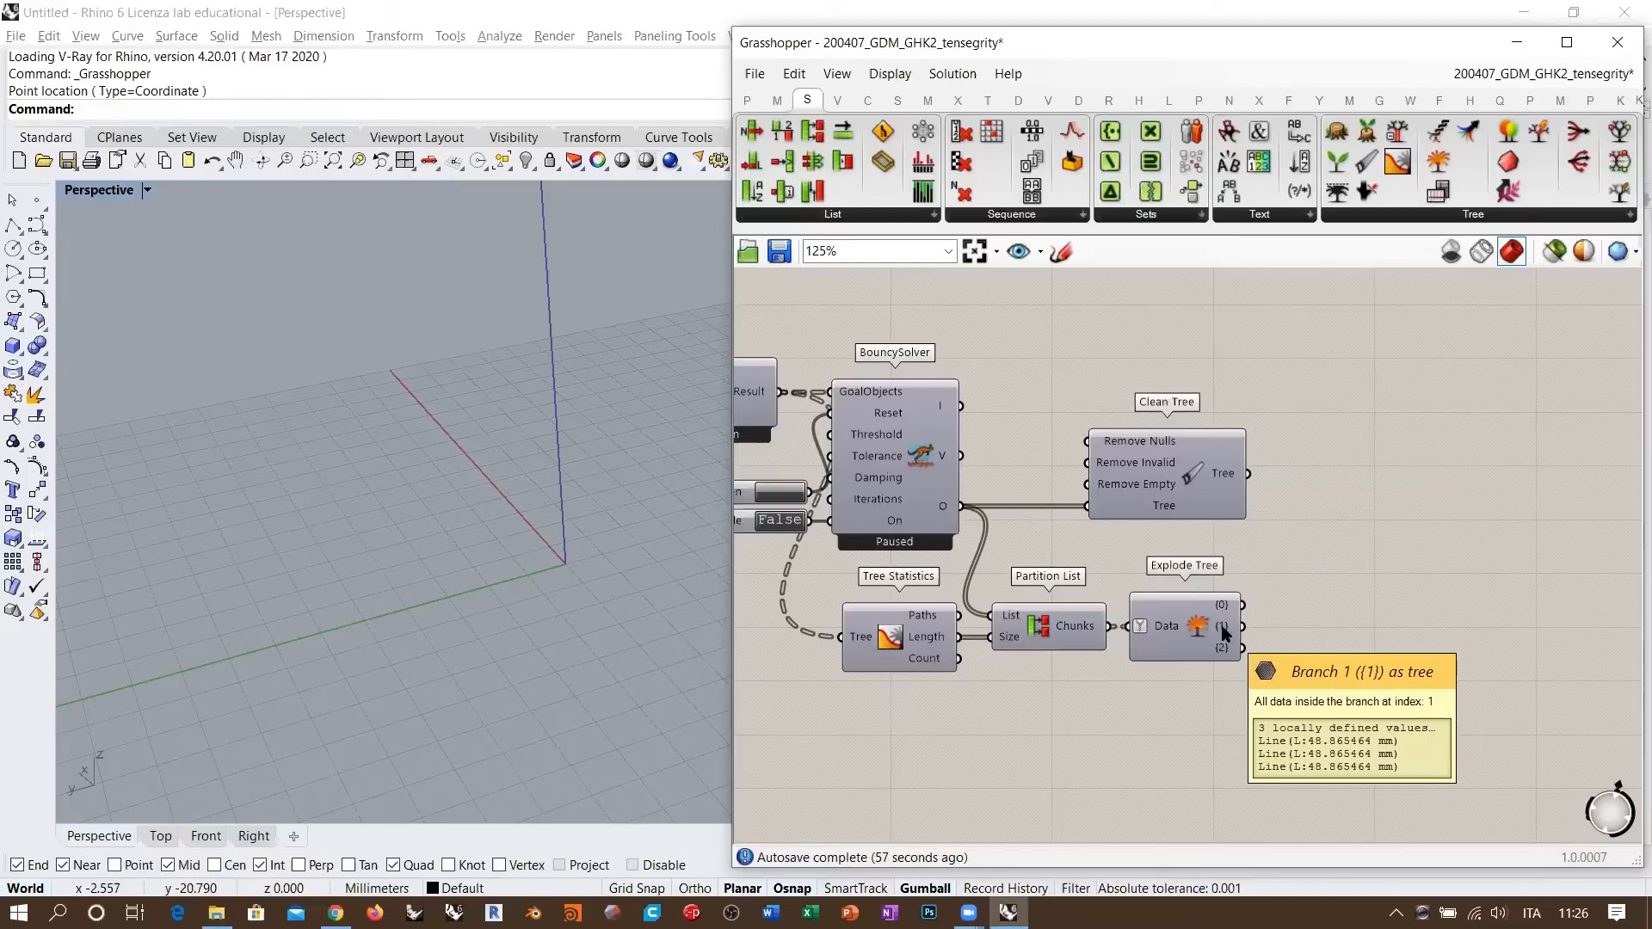
{"action": "scroll", "coordinate": [1225, 634], "scroll_direction": "up", "scroll_amount": 5}
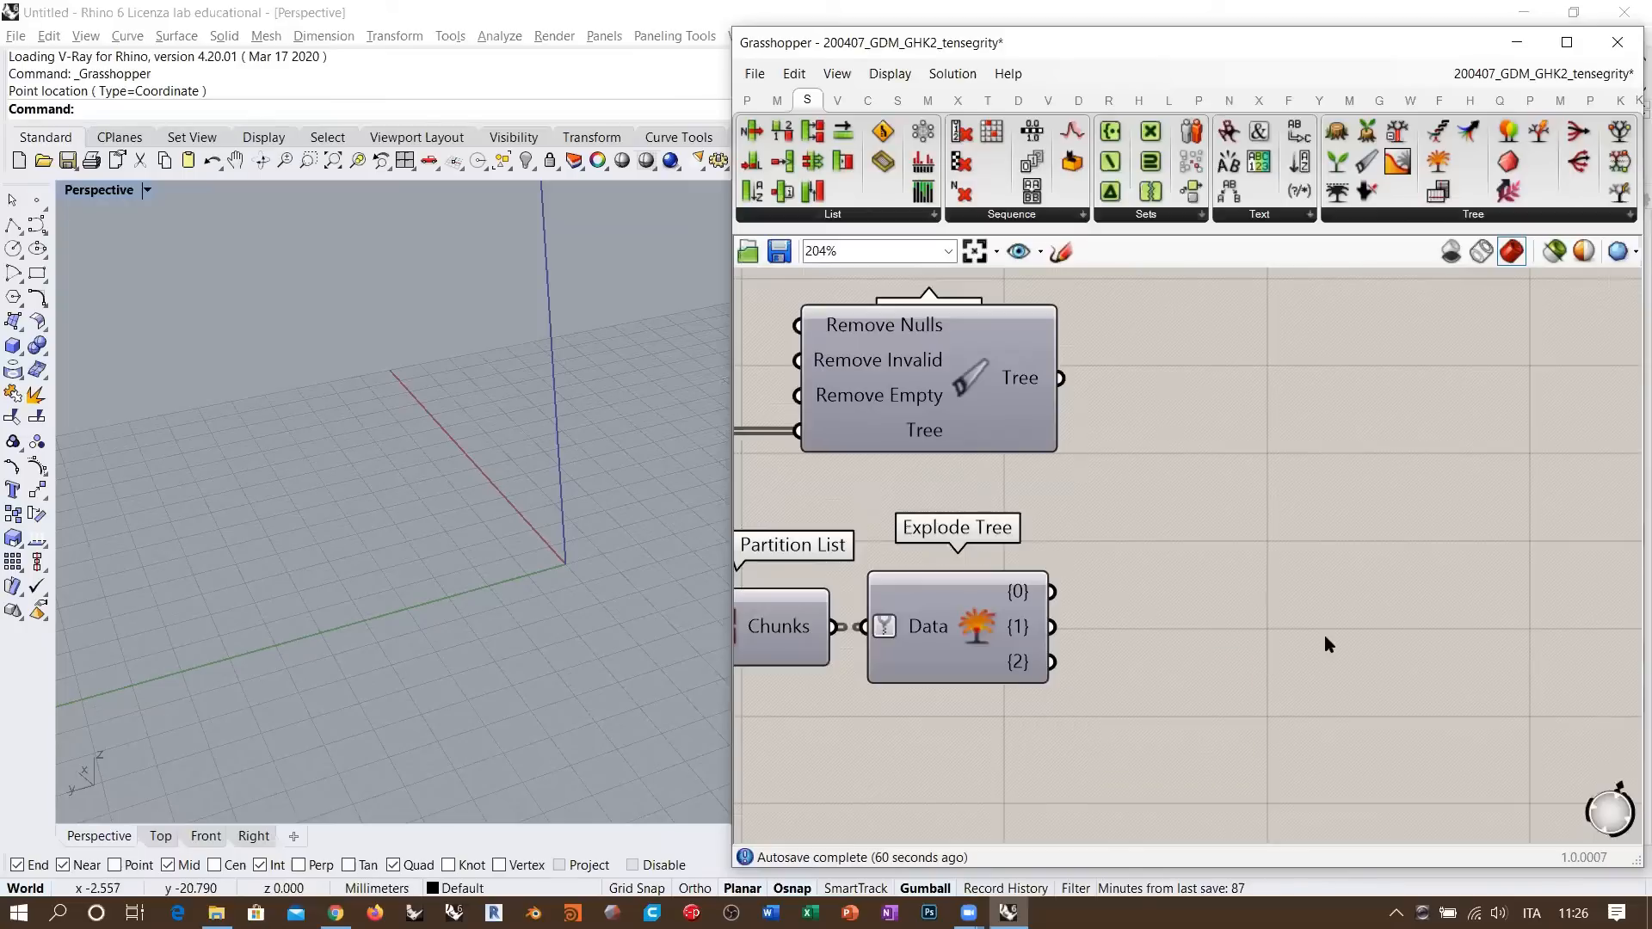
{"action": "right_click_drag", "start_coordinate": [1070, 579], "coordinate": [1288, 603]}
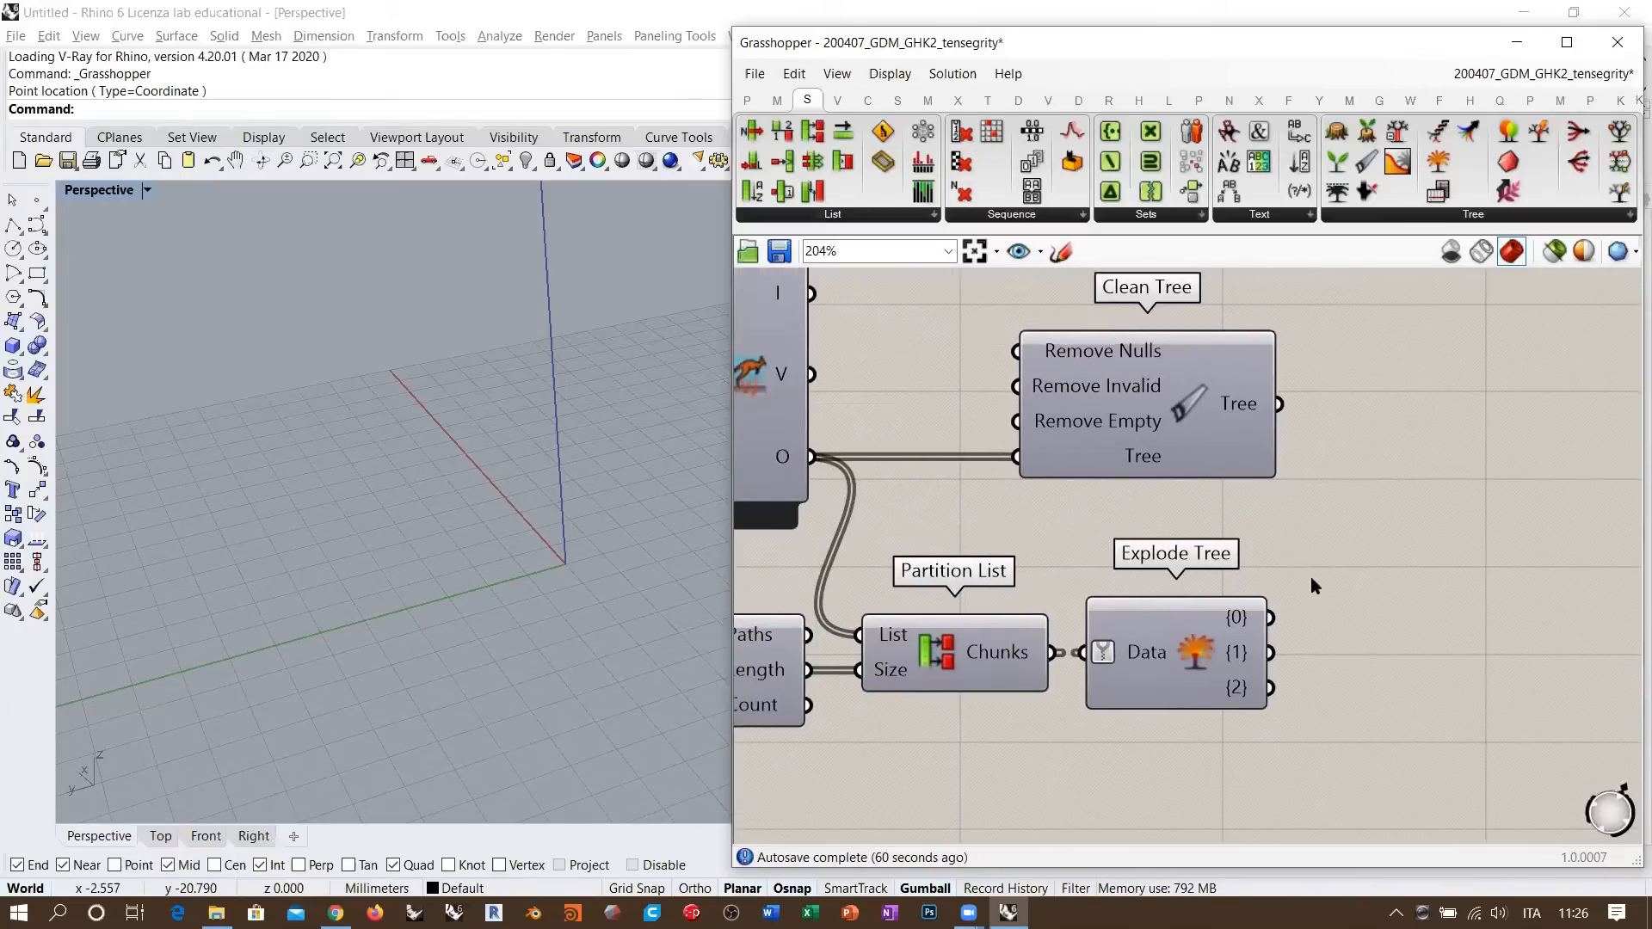
{"action": "left_click_drag", "start_coordinate": [1170, 417], "coordinate": [1163, 417]}
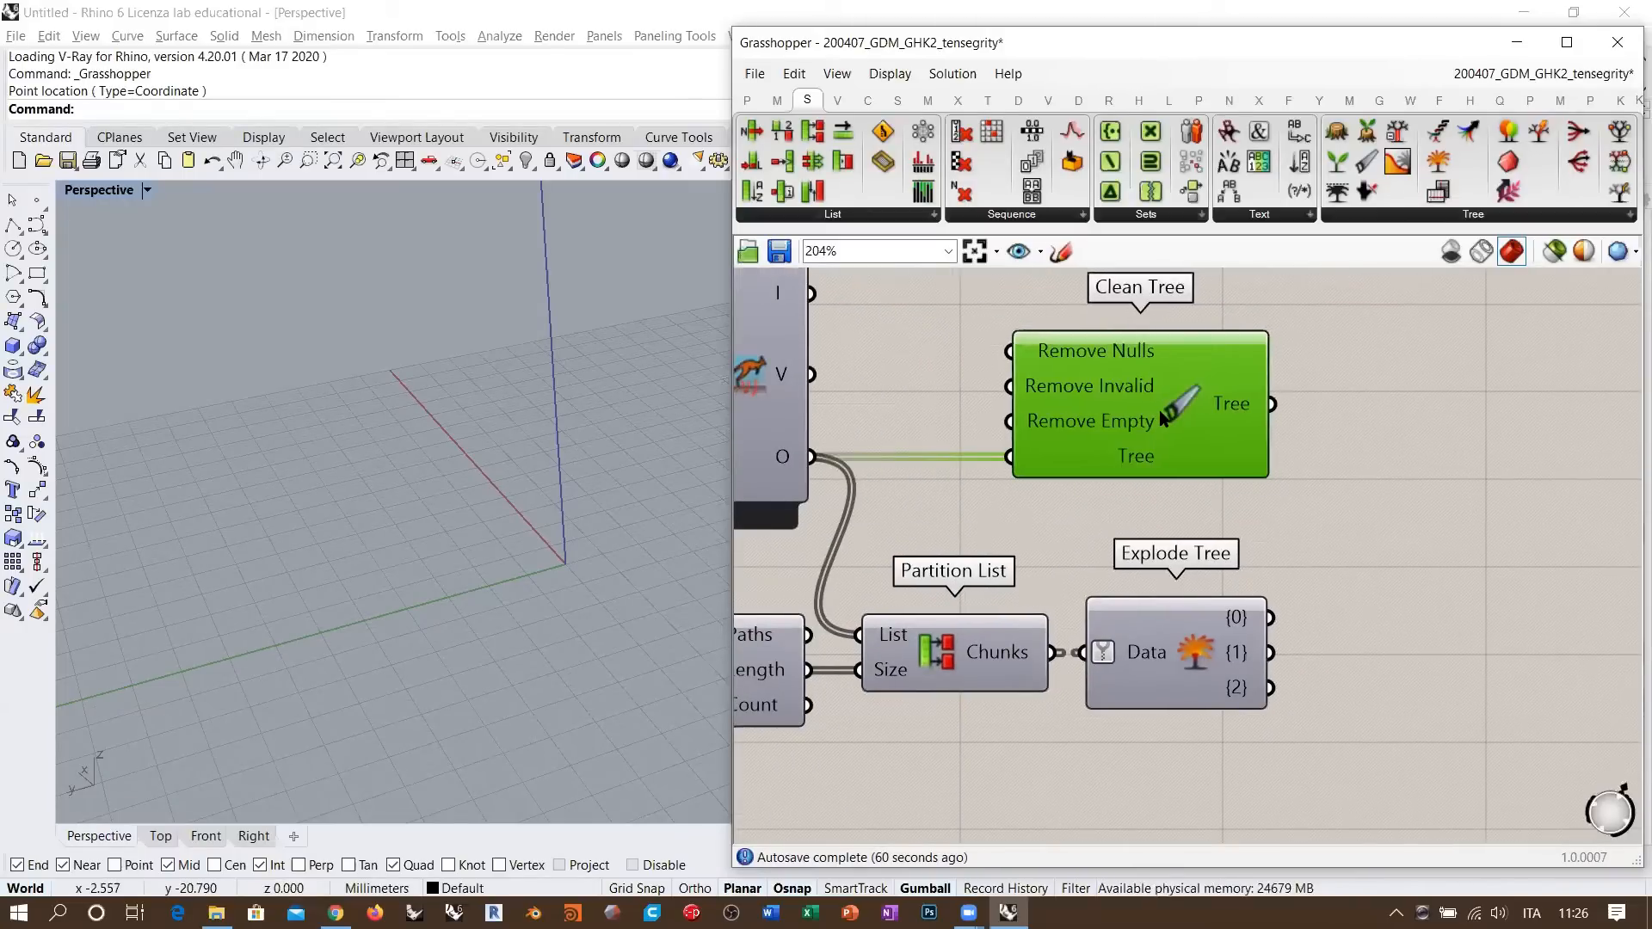
{"action": "left_click", "coordinate": [1337, 581]}
- Widen the Grasshopper window over the Rhino viewport to show the goals, solver and tree components together
{"action": "scroll", "coordinate": [1402, 555], "scroll_direction": "down", "scroll_amount": 2}
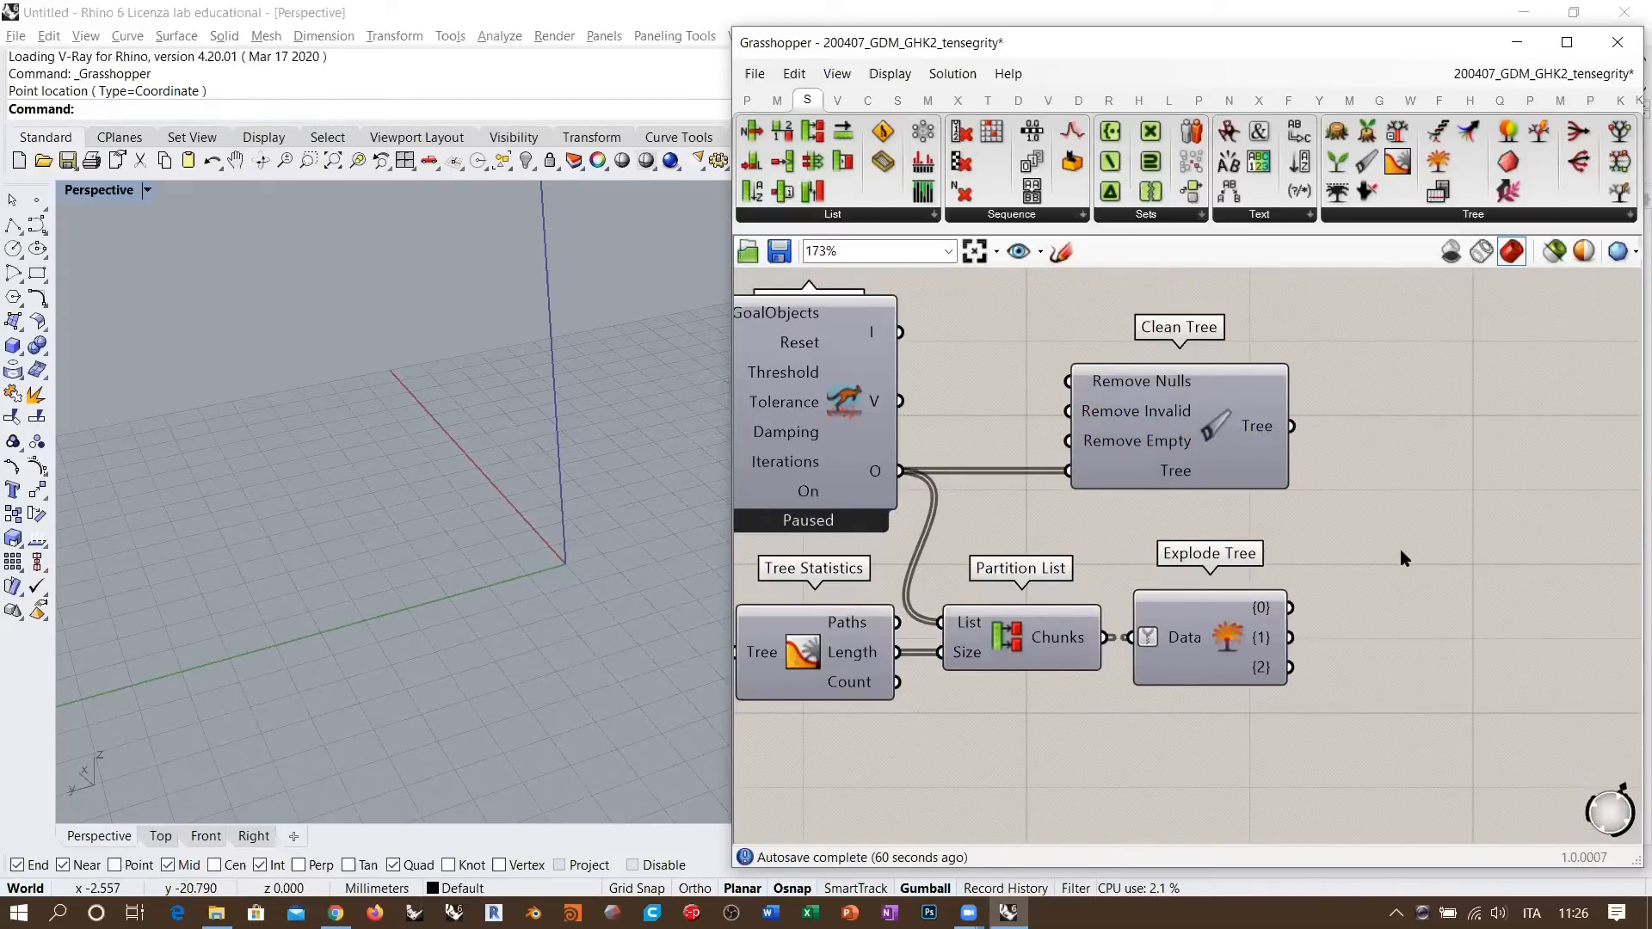
{"action": "scroll", "coordinate": [1410, 567], "scroll_direction": "down", "scroll_amount": 3}
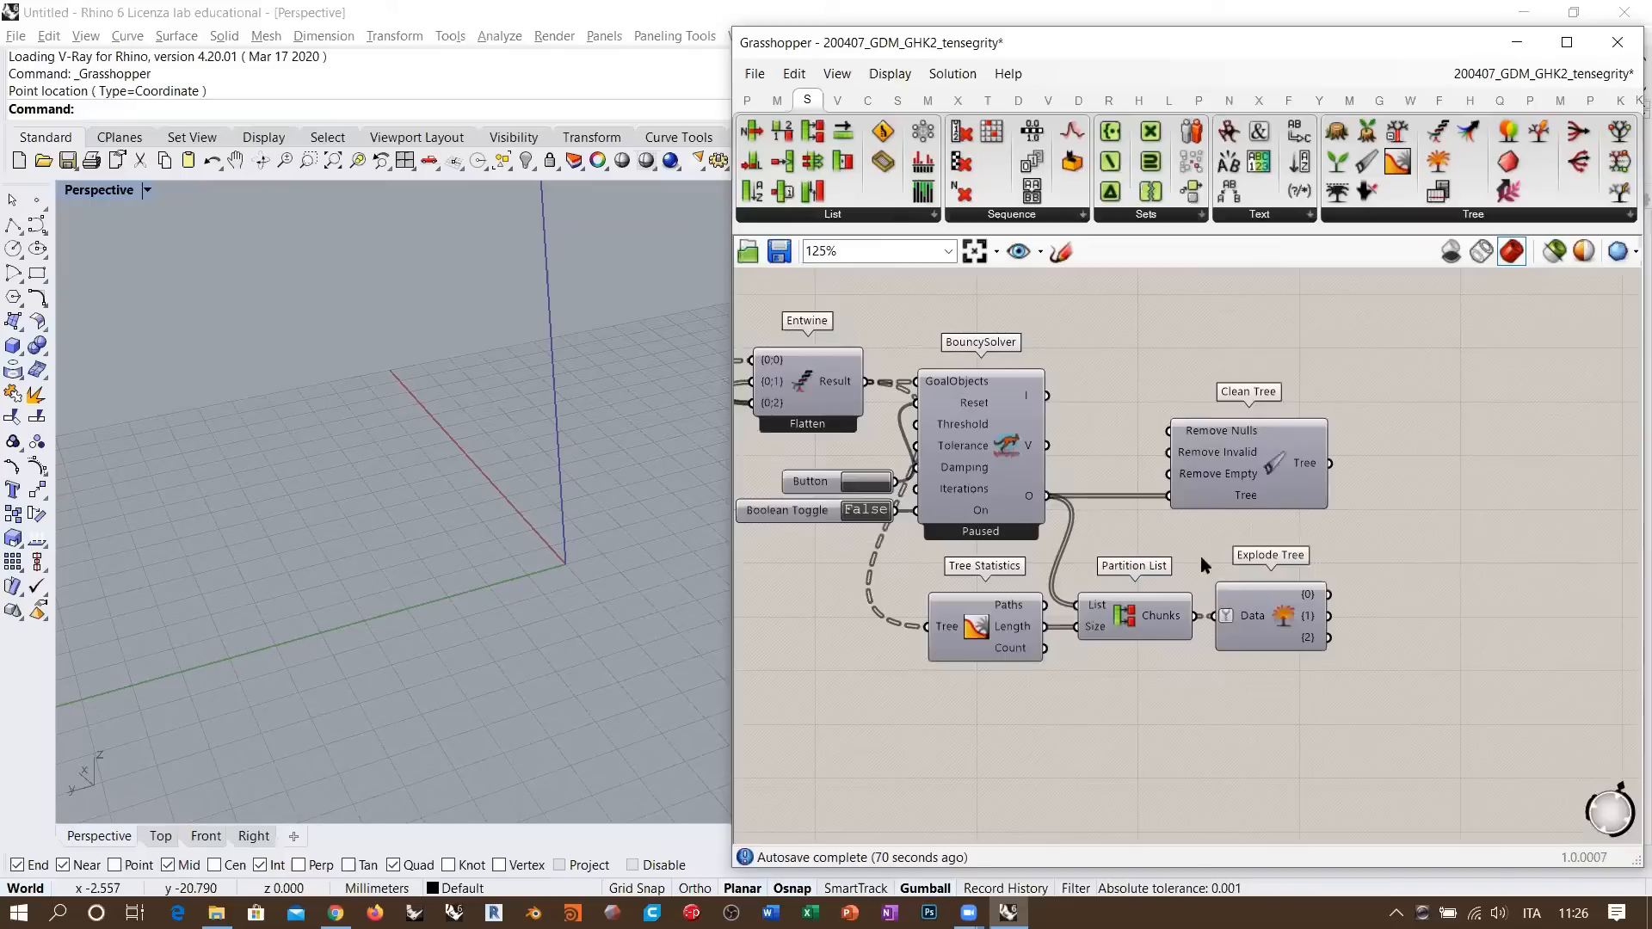
{"action": "scroll", "coordinate": [1118, 550], "scroll_direction": "down", "scroll_amount": 2}
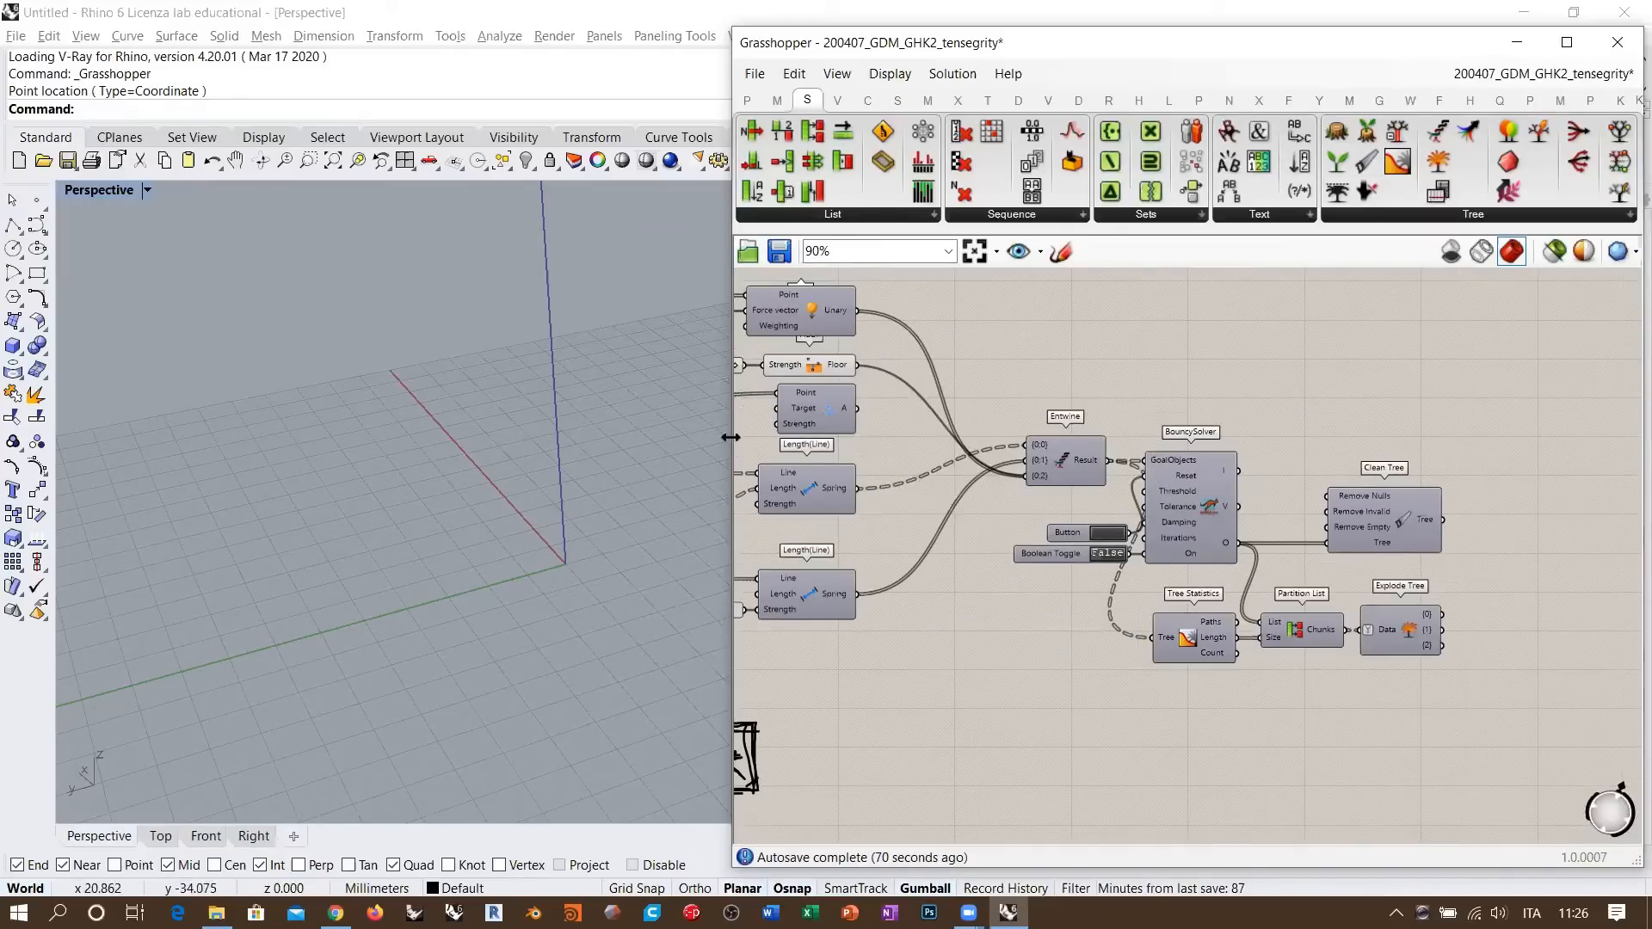
{"action": "left_click_drag", "start_coordinate": [730, 437], "coordinate": [554, 437]}
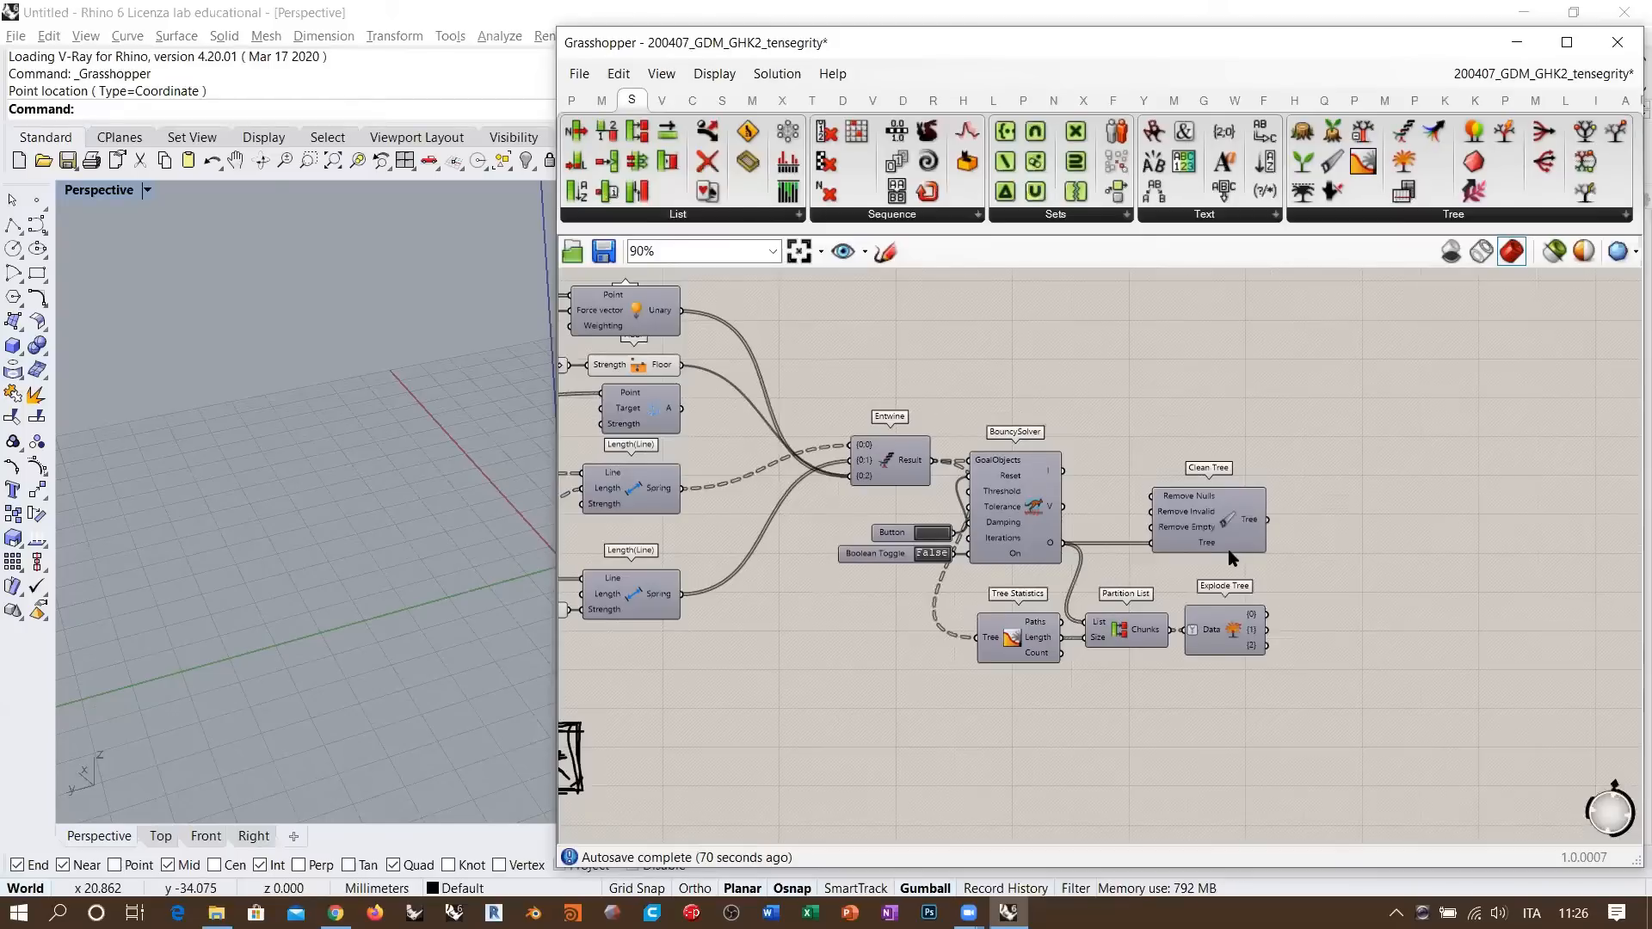
{"action": "right_click_drag", "start_coordinate": [1122, 488], "coordinate": [1159, 503]}
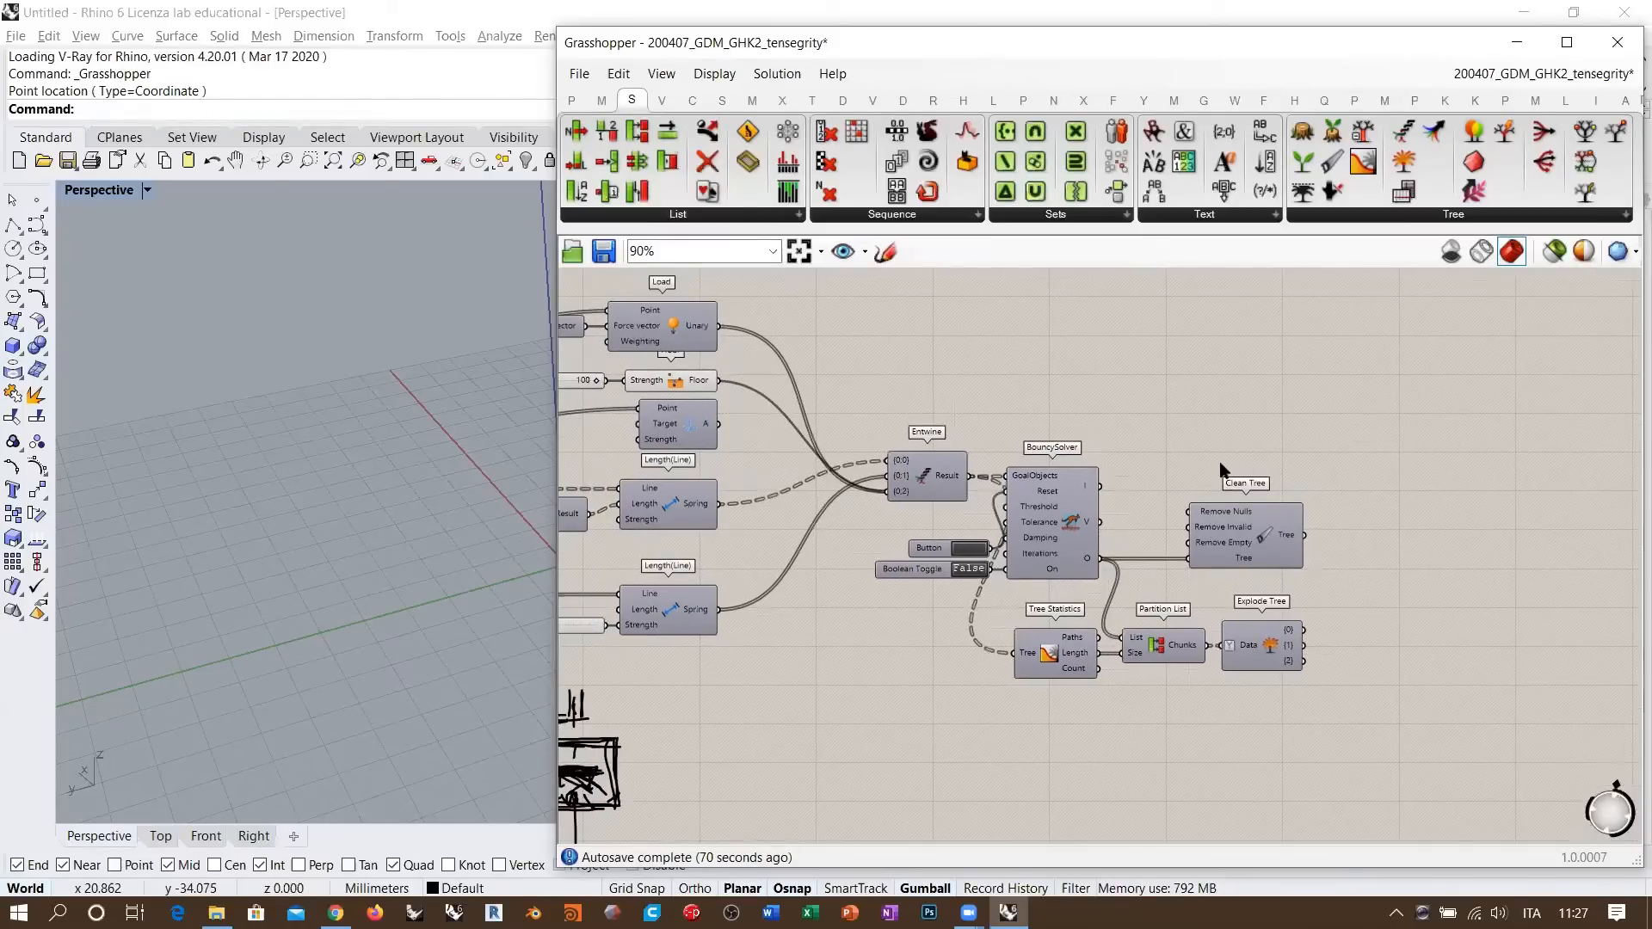
- Compare the data entering Entwine's {0;1} branch with the list on BouncySolver's O output
{"action": "scroll", "coordinate": [1225, 427], "scroll_direction": "up", "scroll_amount": 1}
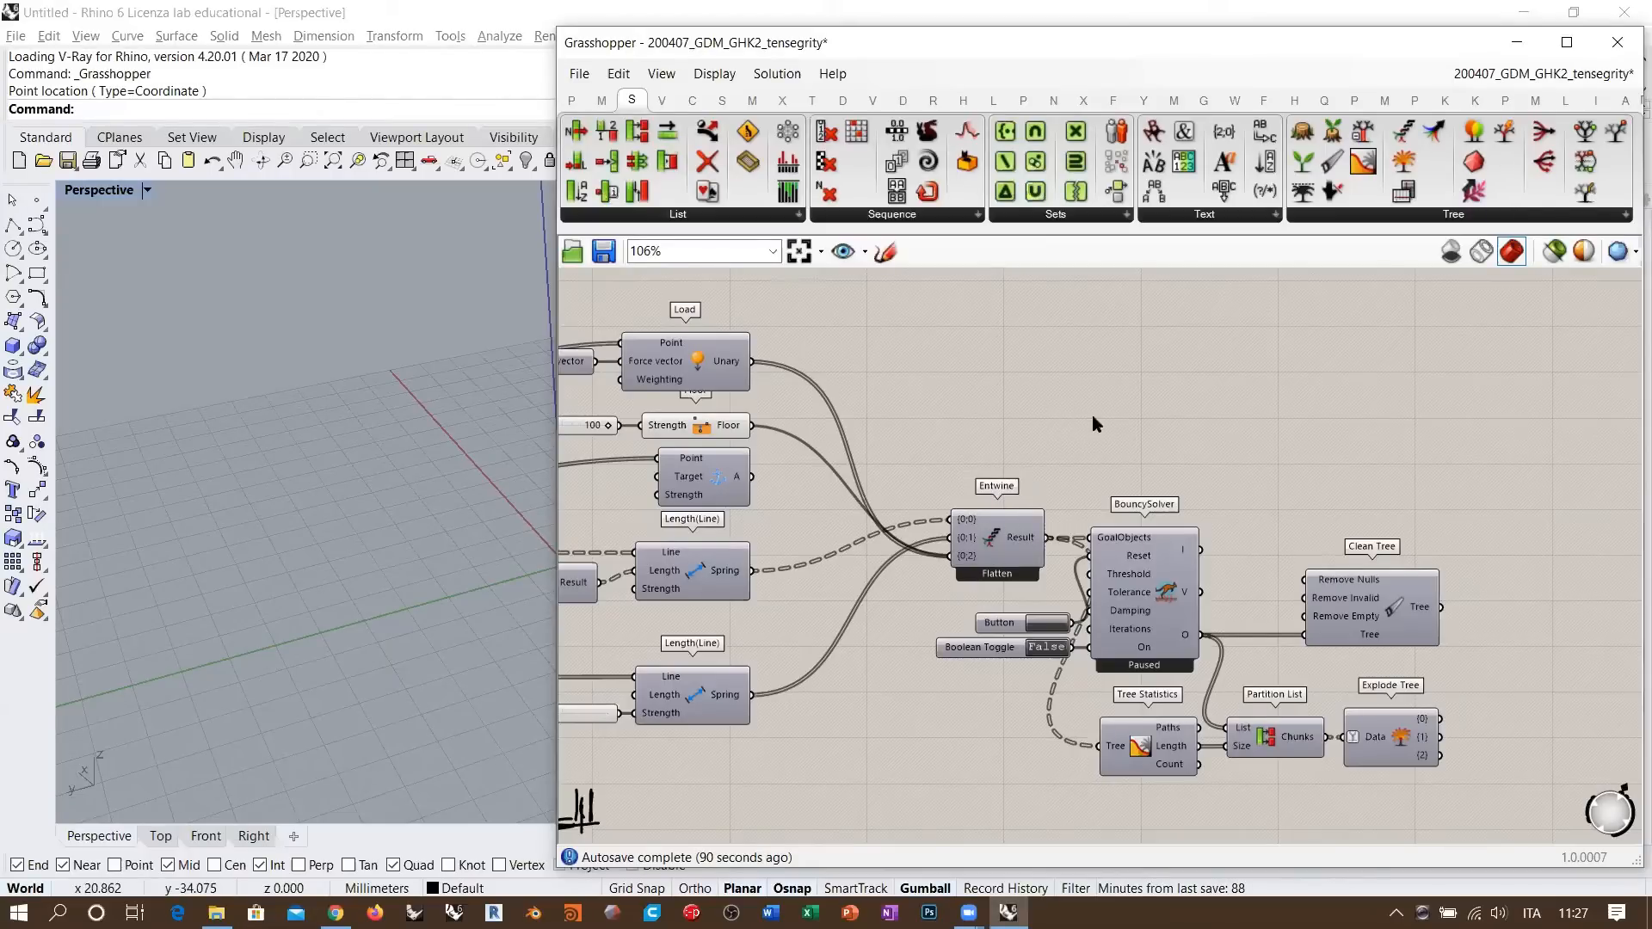
{"action": "scroll", "coordinate": [1092, 416], "scroll_direction": "up", "scroll_amount": 3}
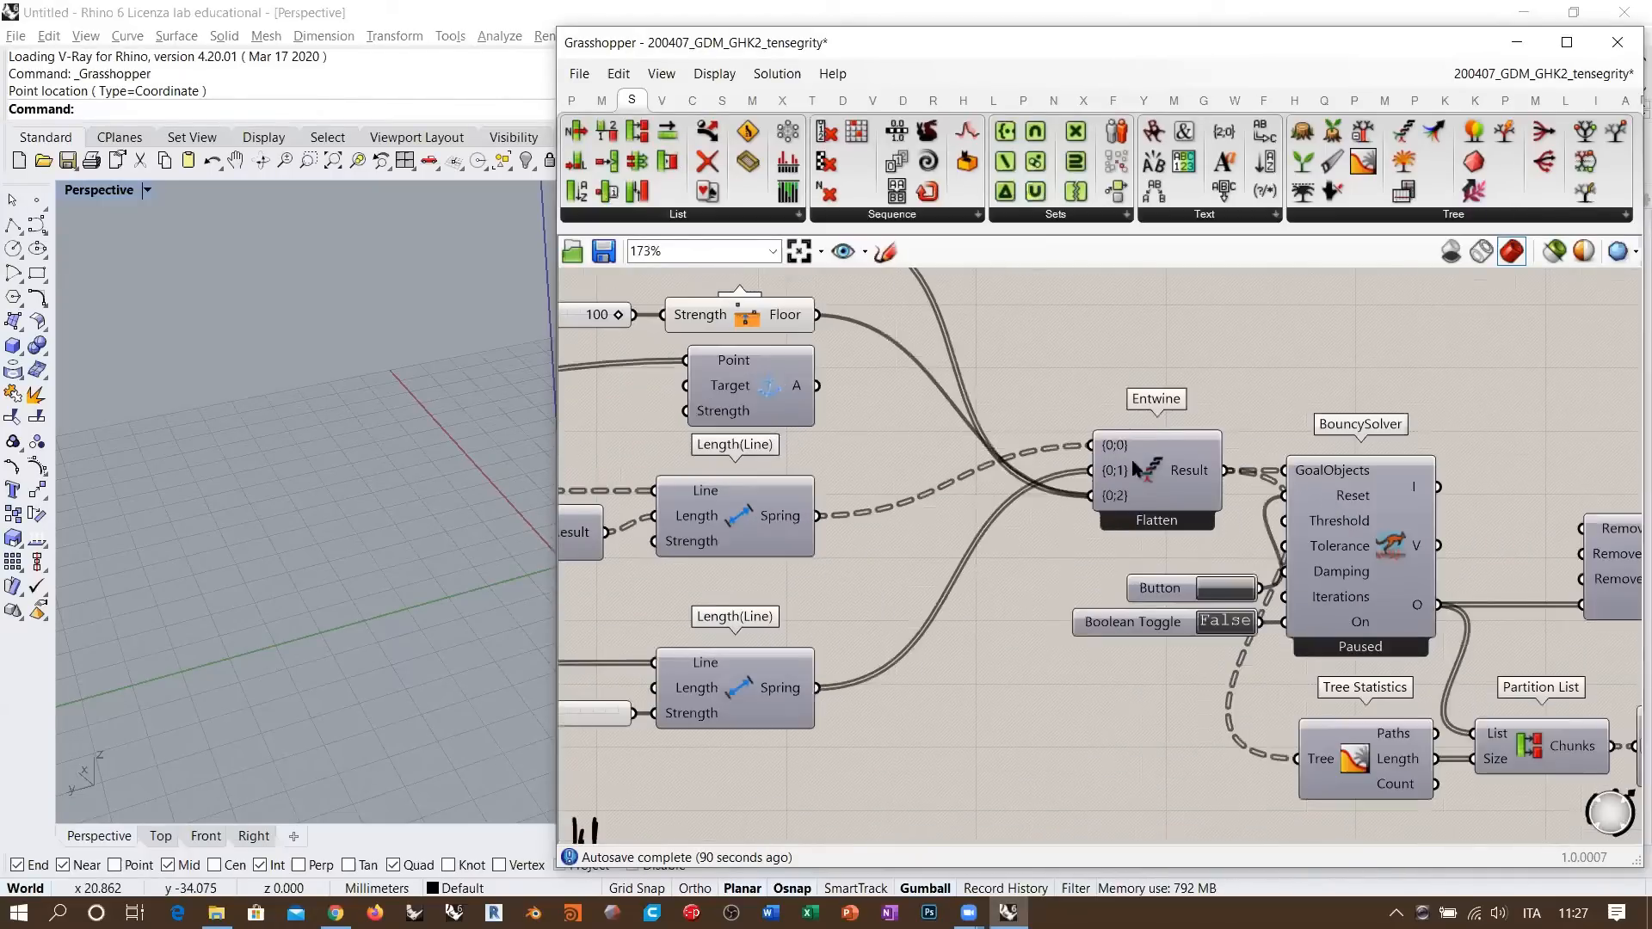
{"action": "scroll", "coordinate": [1132, 462], "scroll_direction": "up", "scroll_amount": 1}
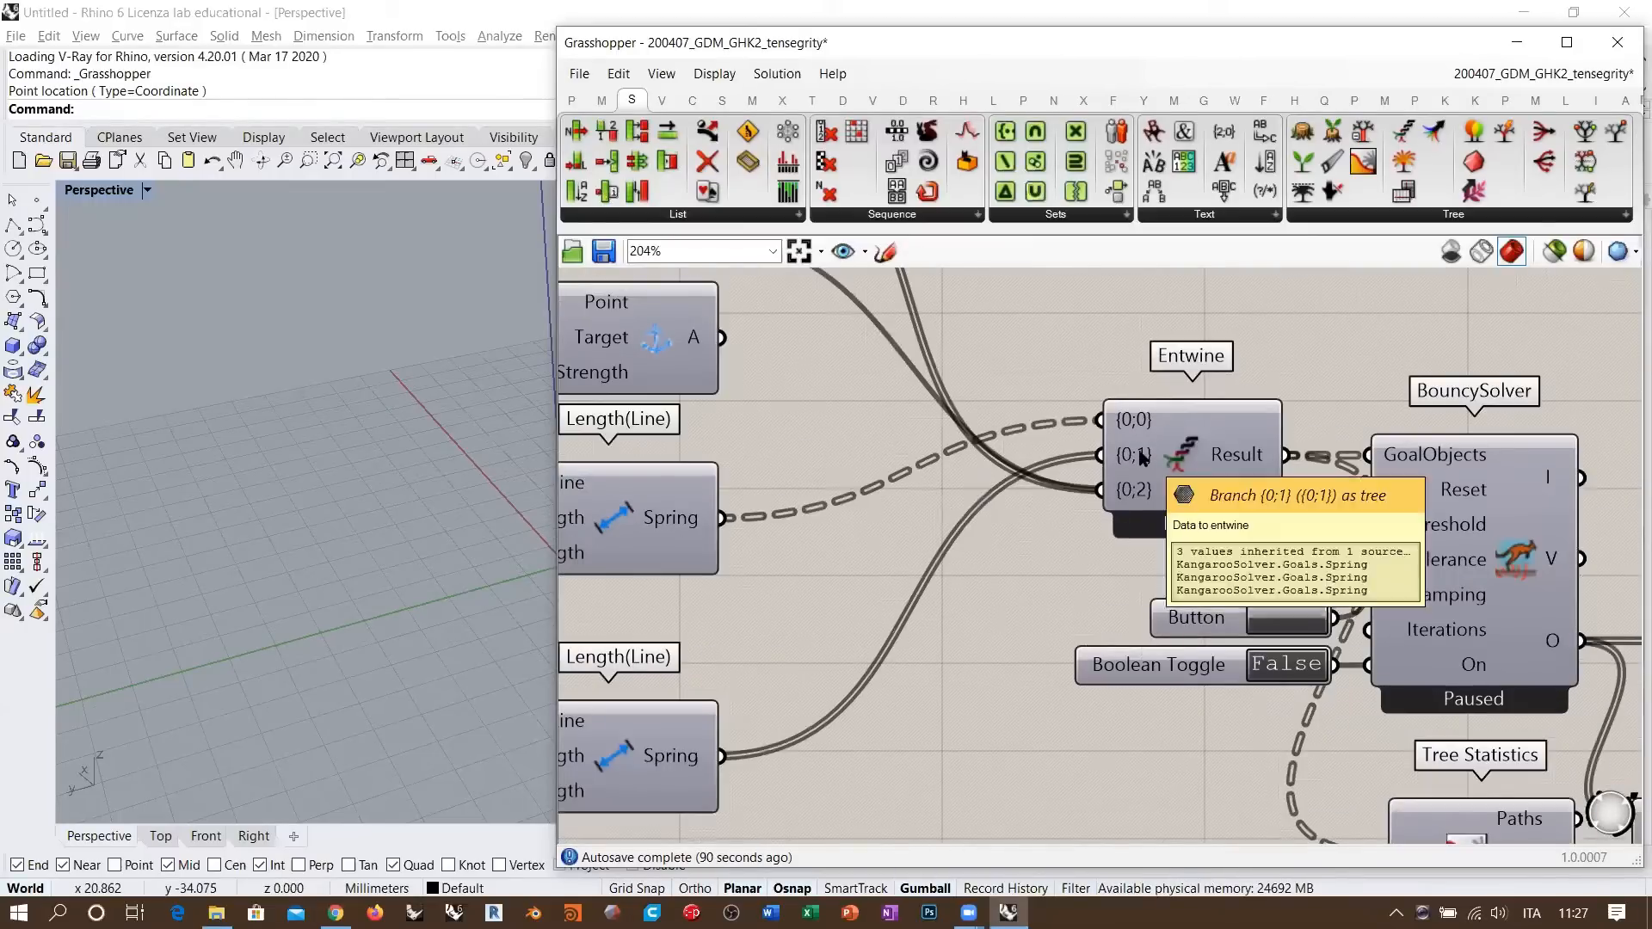
{"action": "right_click_drag", "start_coordinate": [1141, 460], "coordinate": [900, 412]}
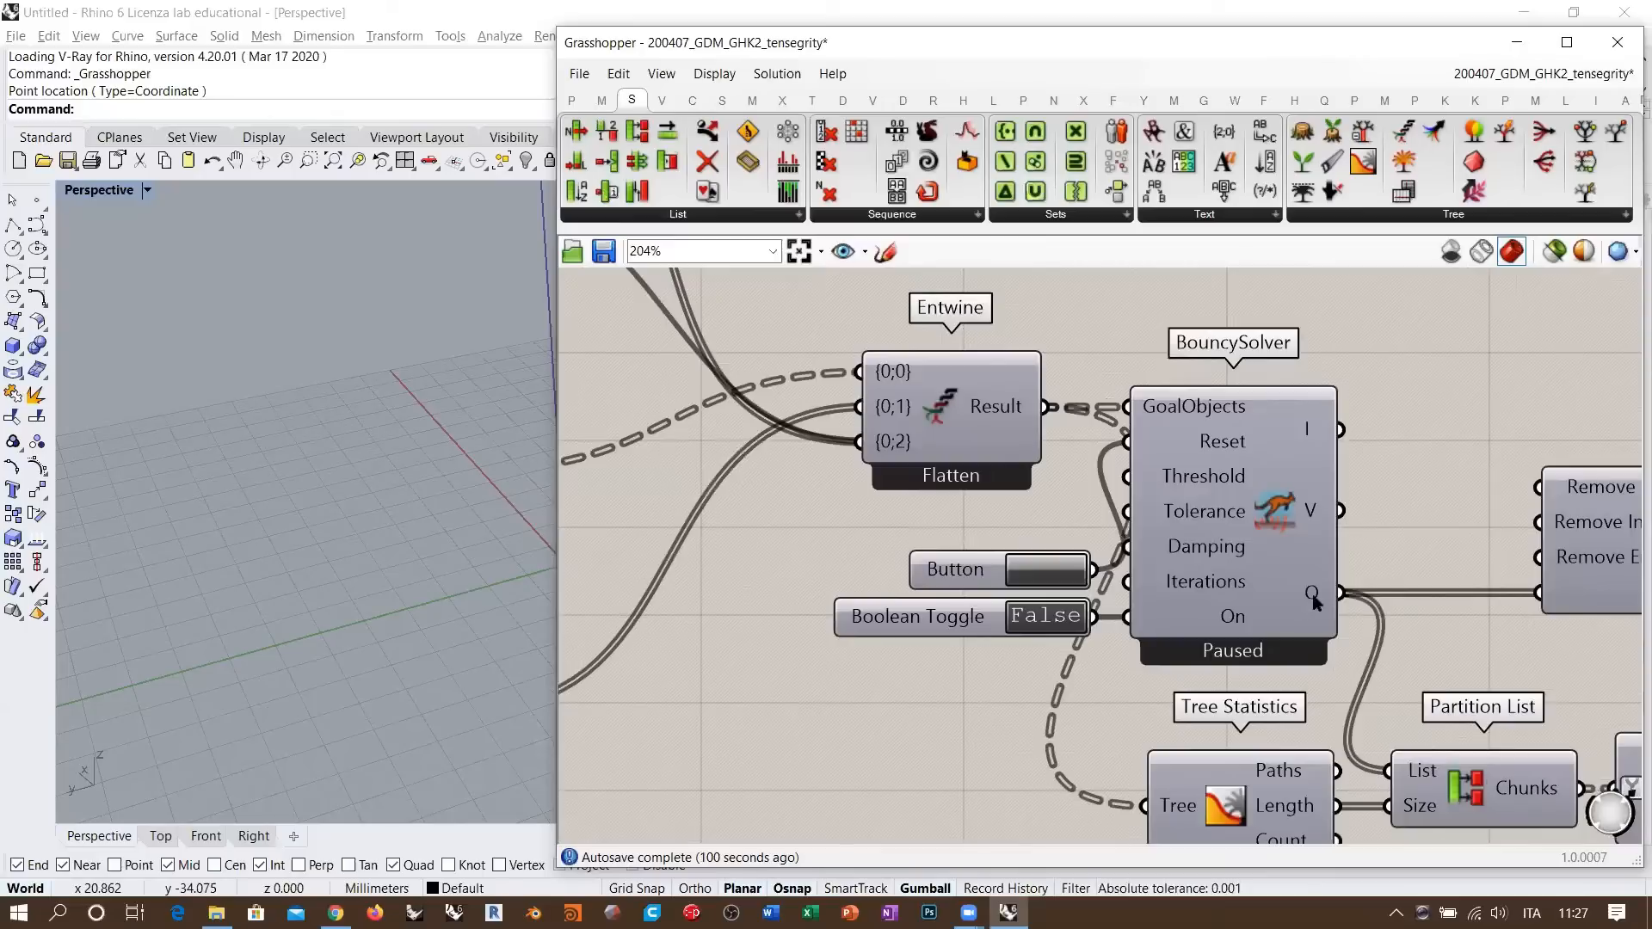
{"action": "mouse_move", "coordinate": [1313, 602]}
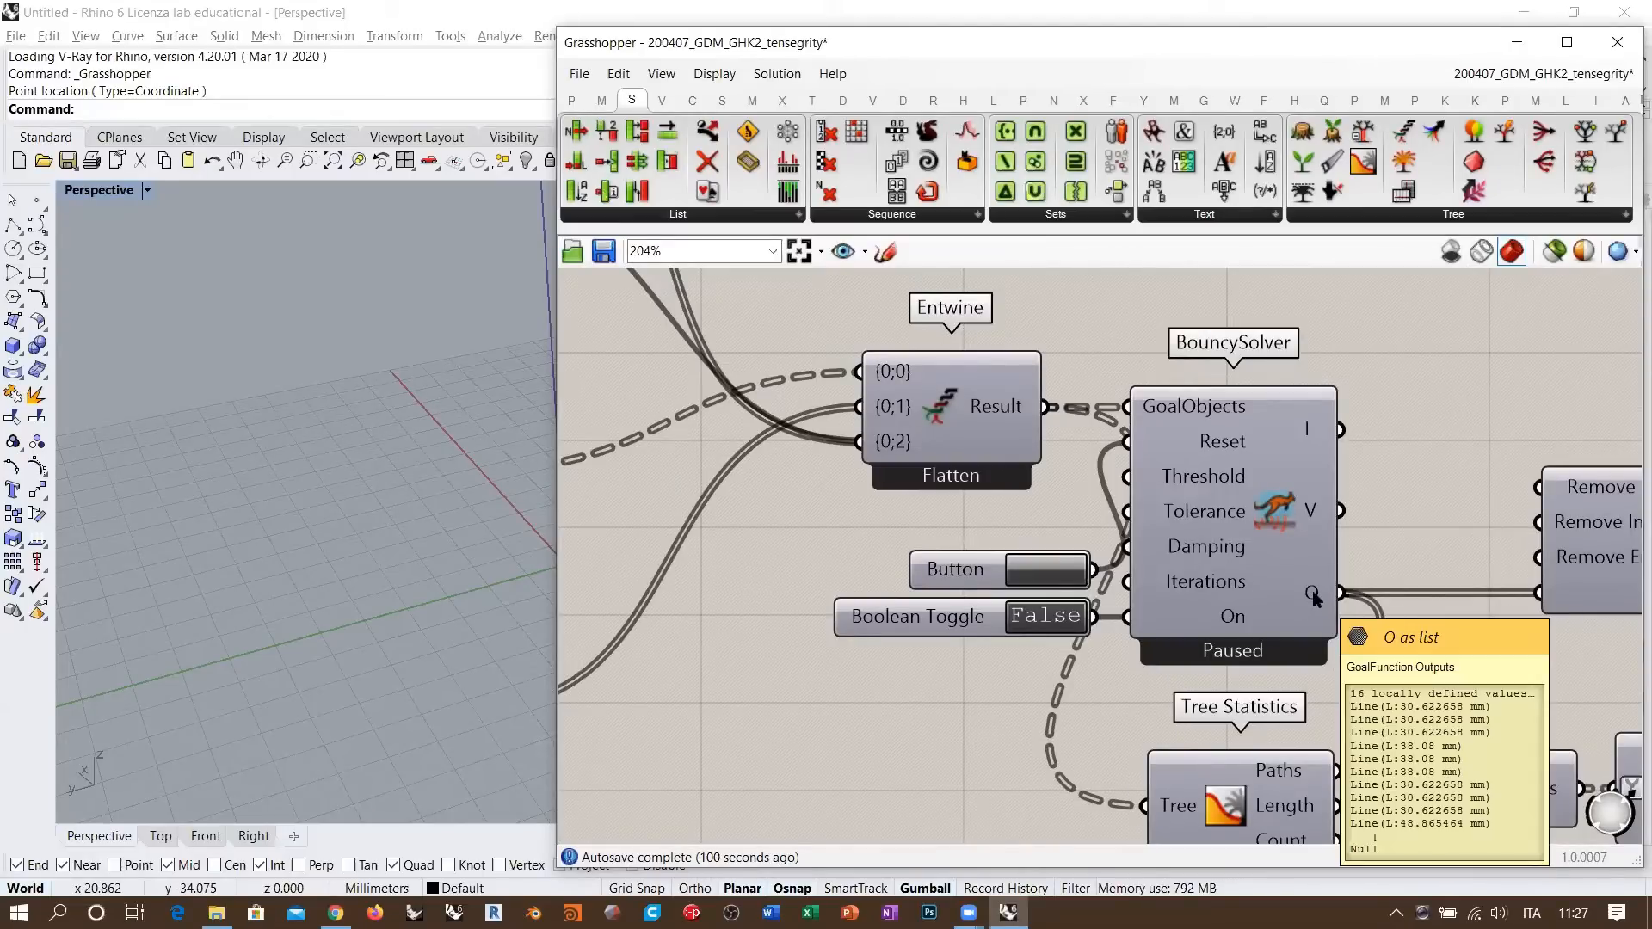
{"action": "right_click_drag", "start_coordinate": [1016, 465], "coordinate": [1243, 482]}
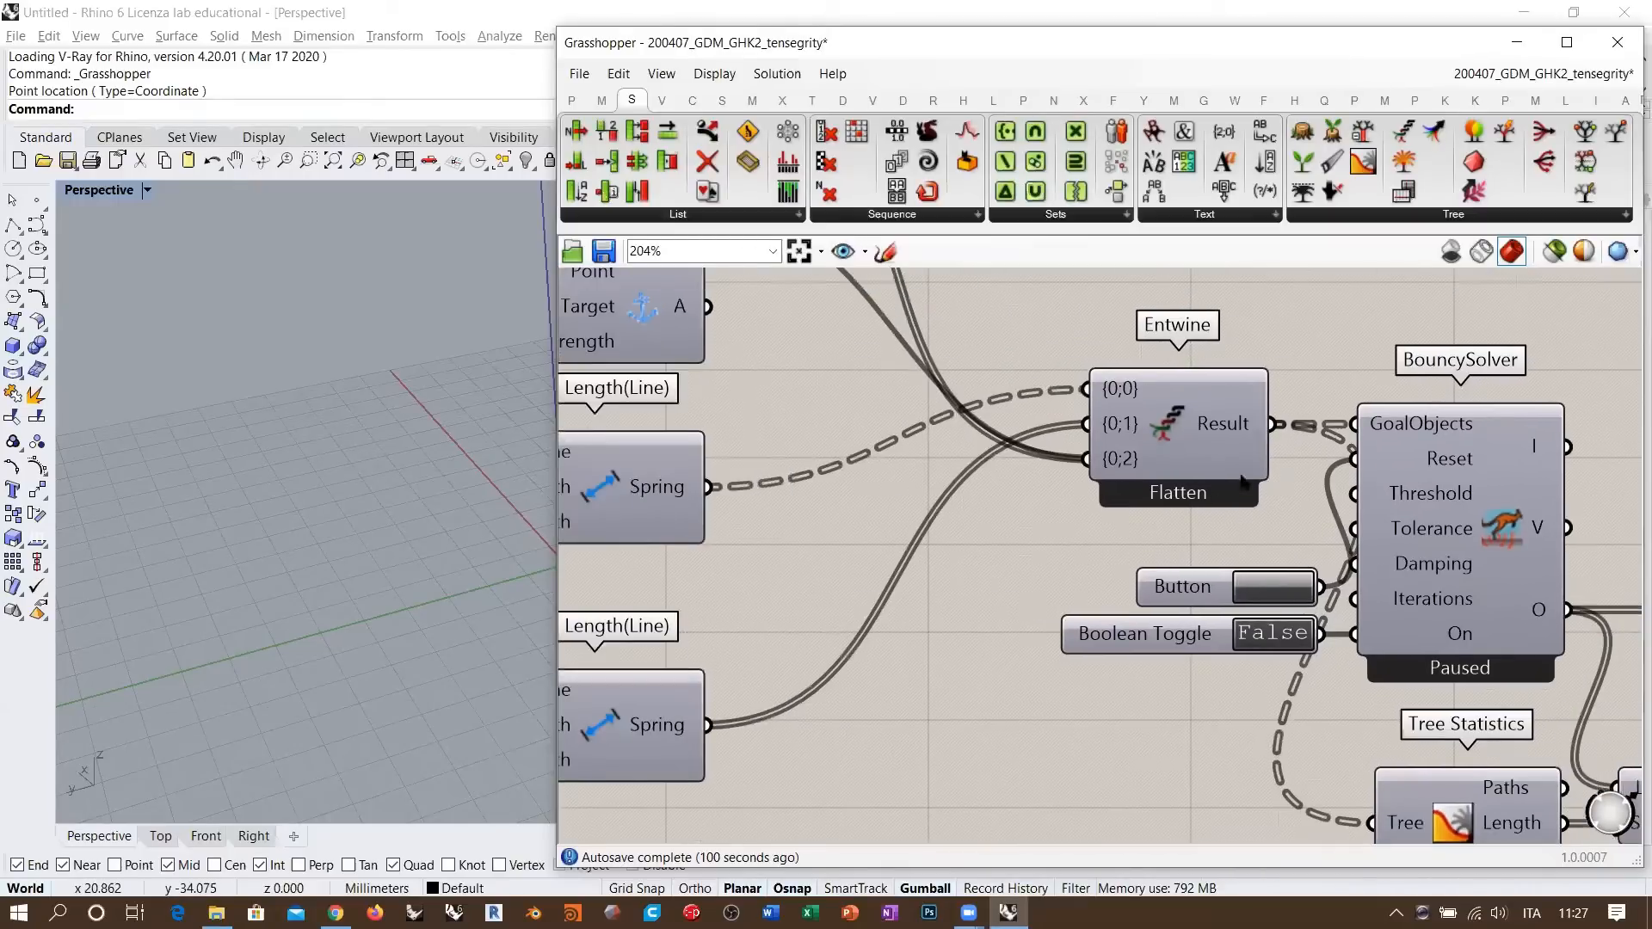
{"action": "right_click_drag", "start_coordinate": [1120, 384], "coordinate": [1237, 434]}
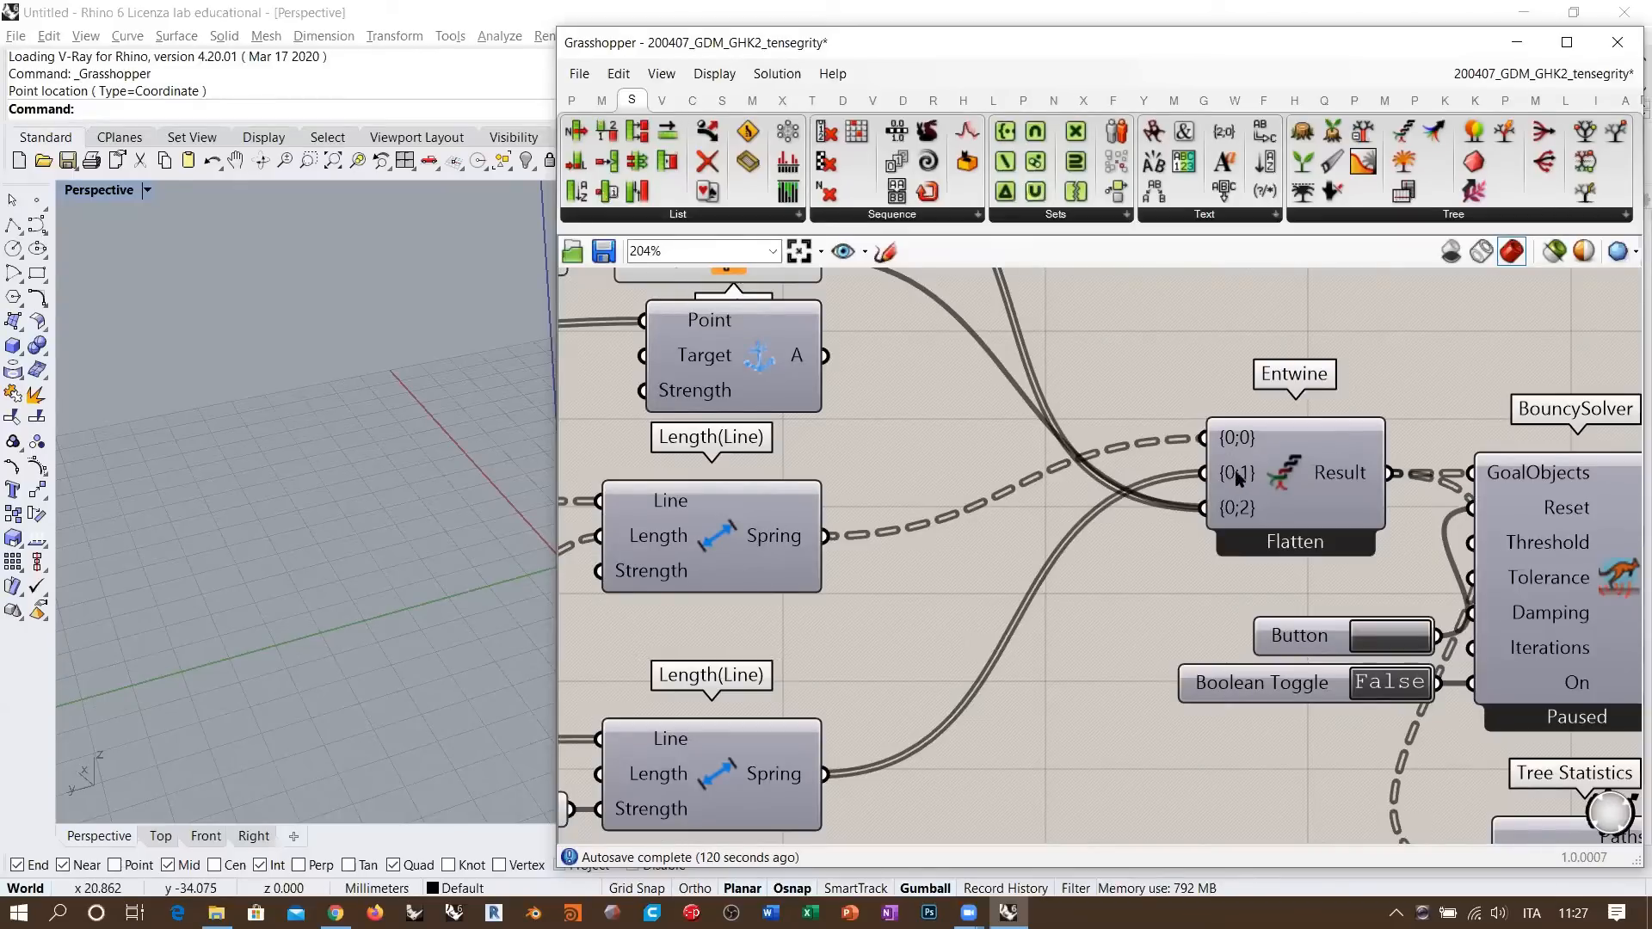
{"action": "right_click_drag", "start_coordinate": [1206, 676], "coordinate": [847, 573]}
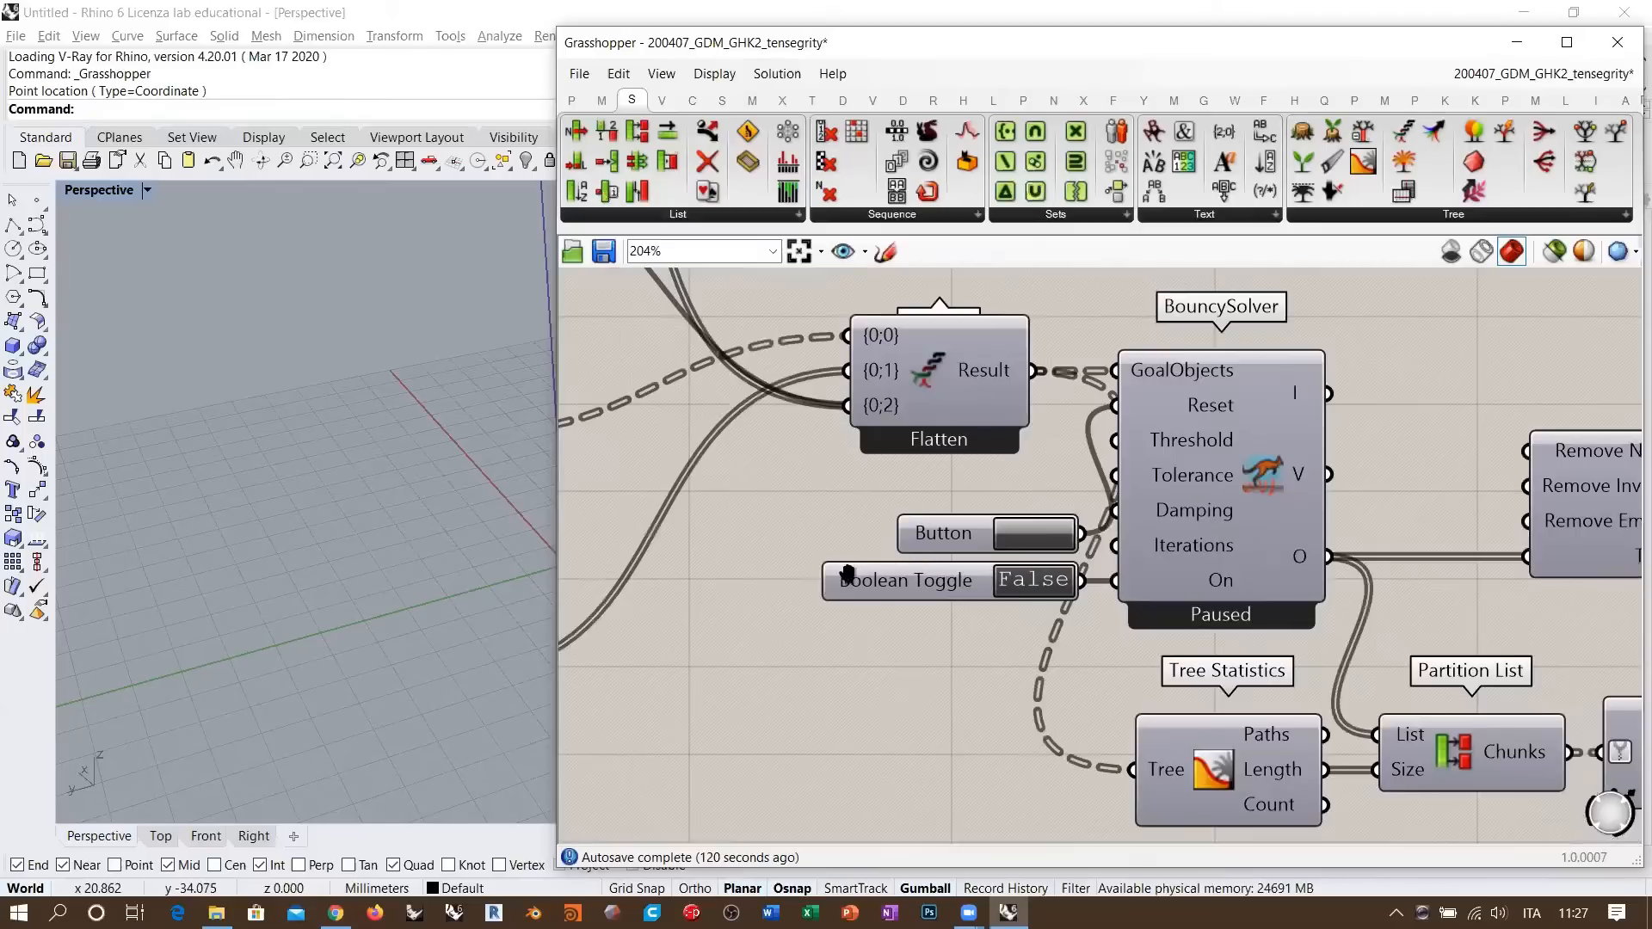
- Add a Panel connected to BouncySolver's O output and enlarge it until all list items are readable
{"action": "right_click_drag", "start_coordinate": [1461, 341], "coordinate": [1096, 381]}
{"action": "scroll", "coordinate": [1096, 381], "scroll_direction": "down", "scroll_amount": 1}
{"action": "double_click", "coordinate": [1096, 381]}
{"action": "type", "text": "\""}
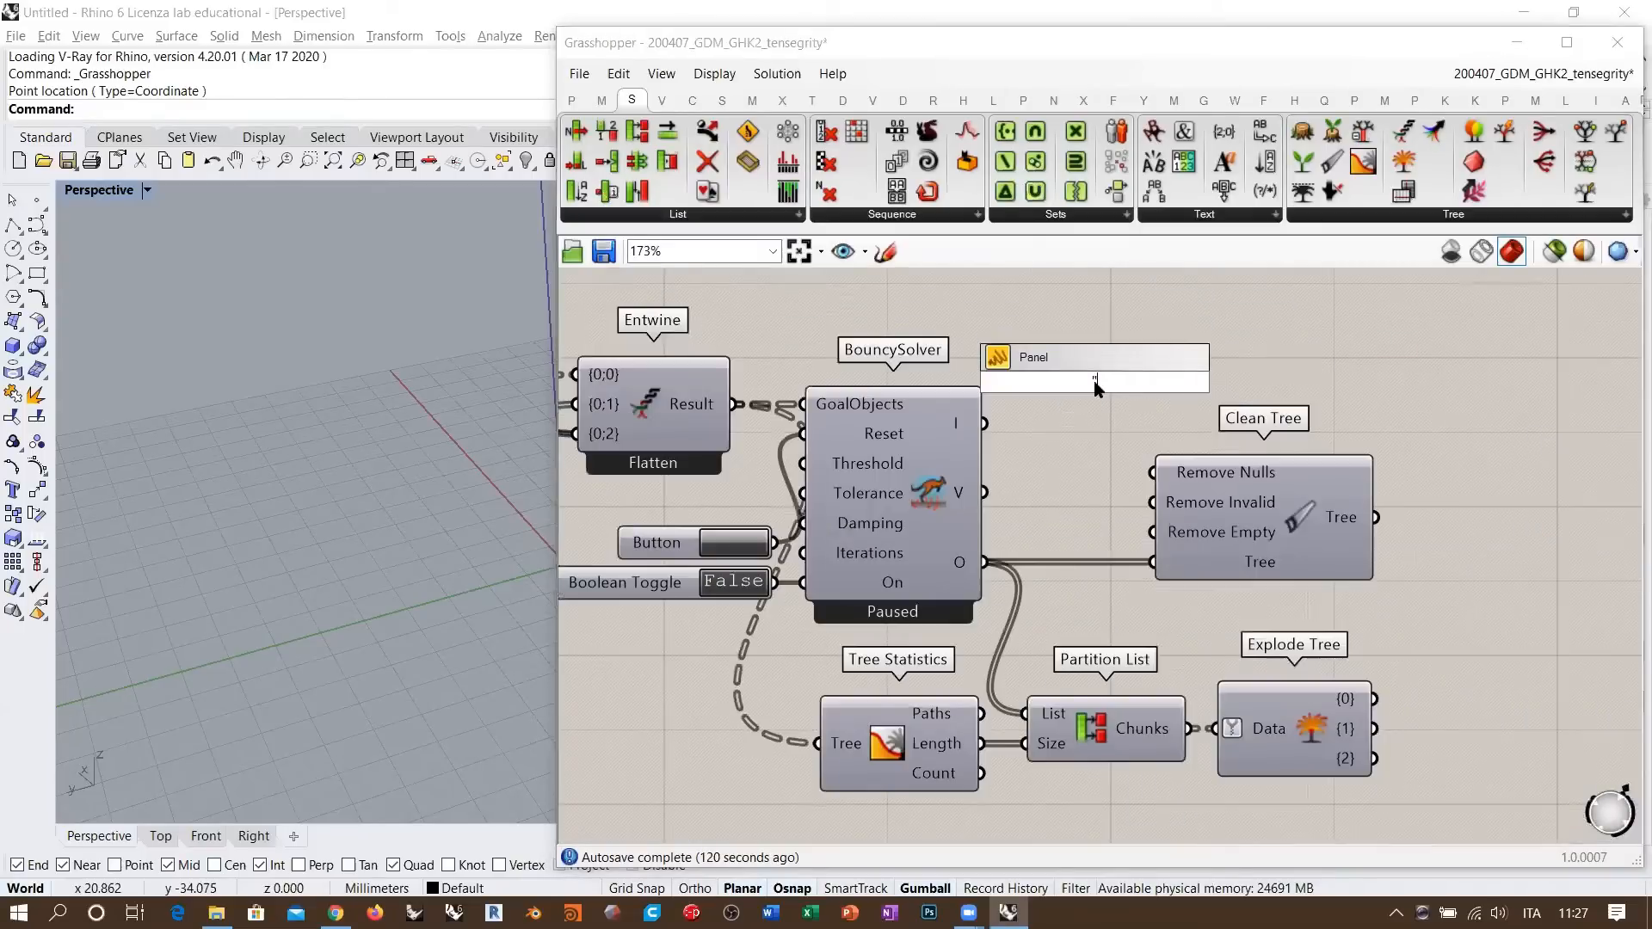
{"action": "left_click", "coordinate": [1147, 368]}
{"action": "left_click_drag", "start_coordinate": [985, 564], "coordinate": [1032, 370]}
{"action": "right_click_drag", "start_coordinate": [1100, 424], "coordinate": [999, 533]}
{"action": "left_click_drag", "start_coordinate": [999, 533], "coordinate": [1102, 328]}
{"action": "right_click_drag", "start_coordinate": [1231, 338], "coordinate": [1120, 423]}
{"action": "left_click_drag", "start_coordinate": [1160, 429], "coordinate": [1408, 727]}
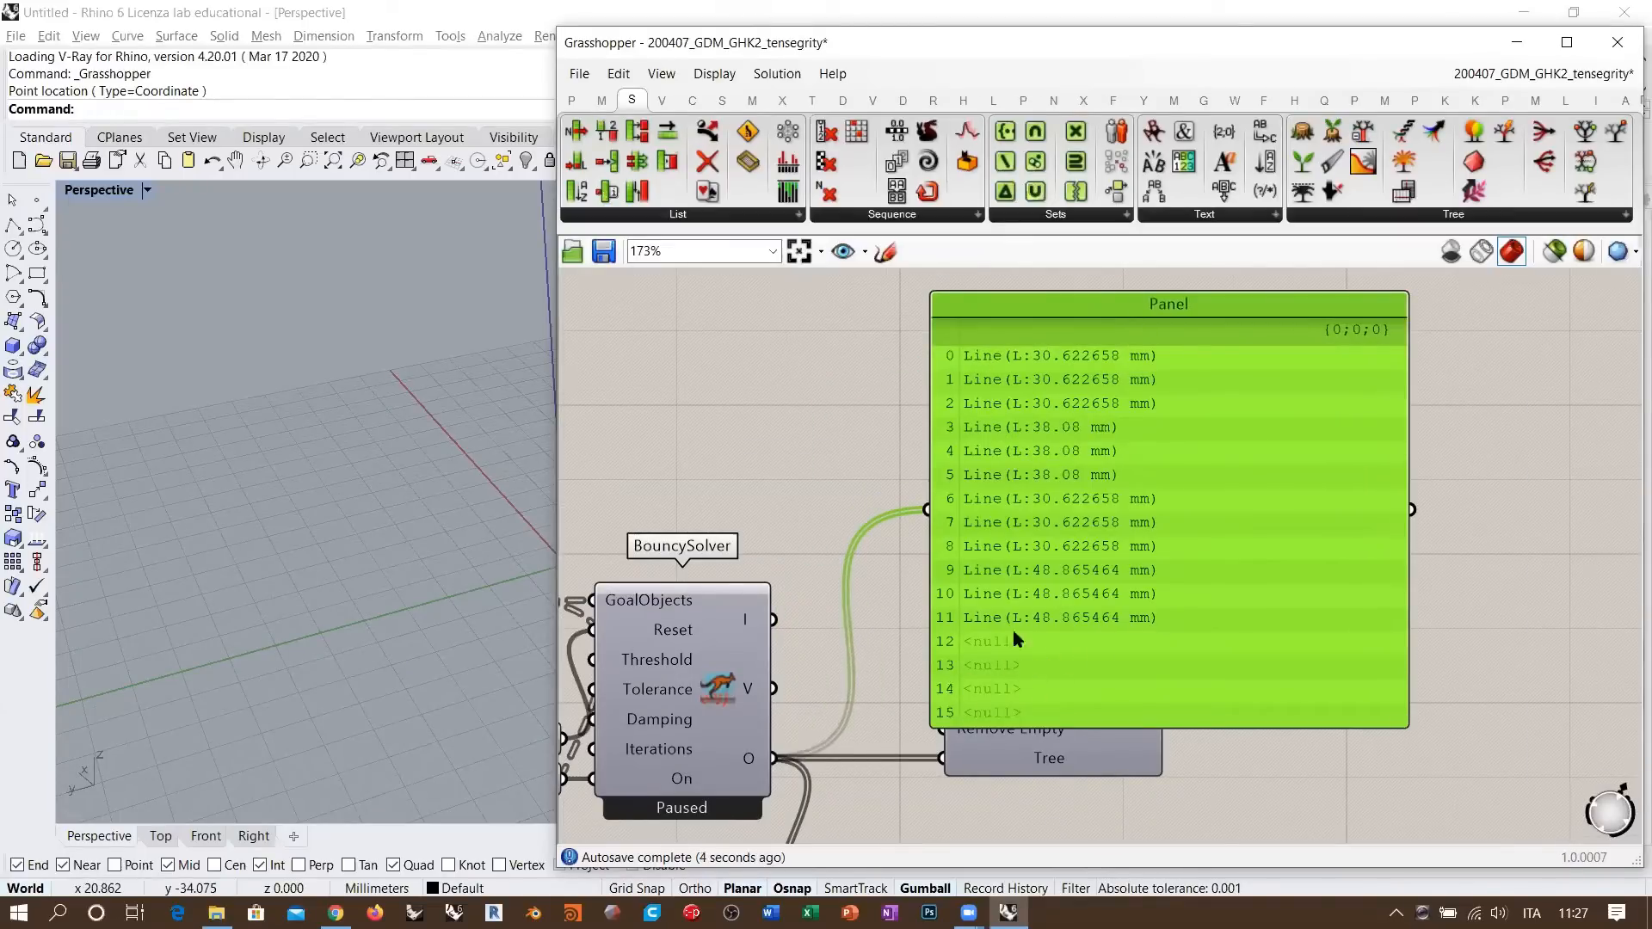
- Move the Panel above Clean Tree and read the solver output items against Entwine's branches
{"action": "right_click_drag", "start_coordinate": [998, 576], "coordinate": [1152, 558]}
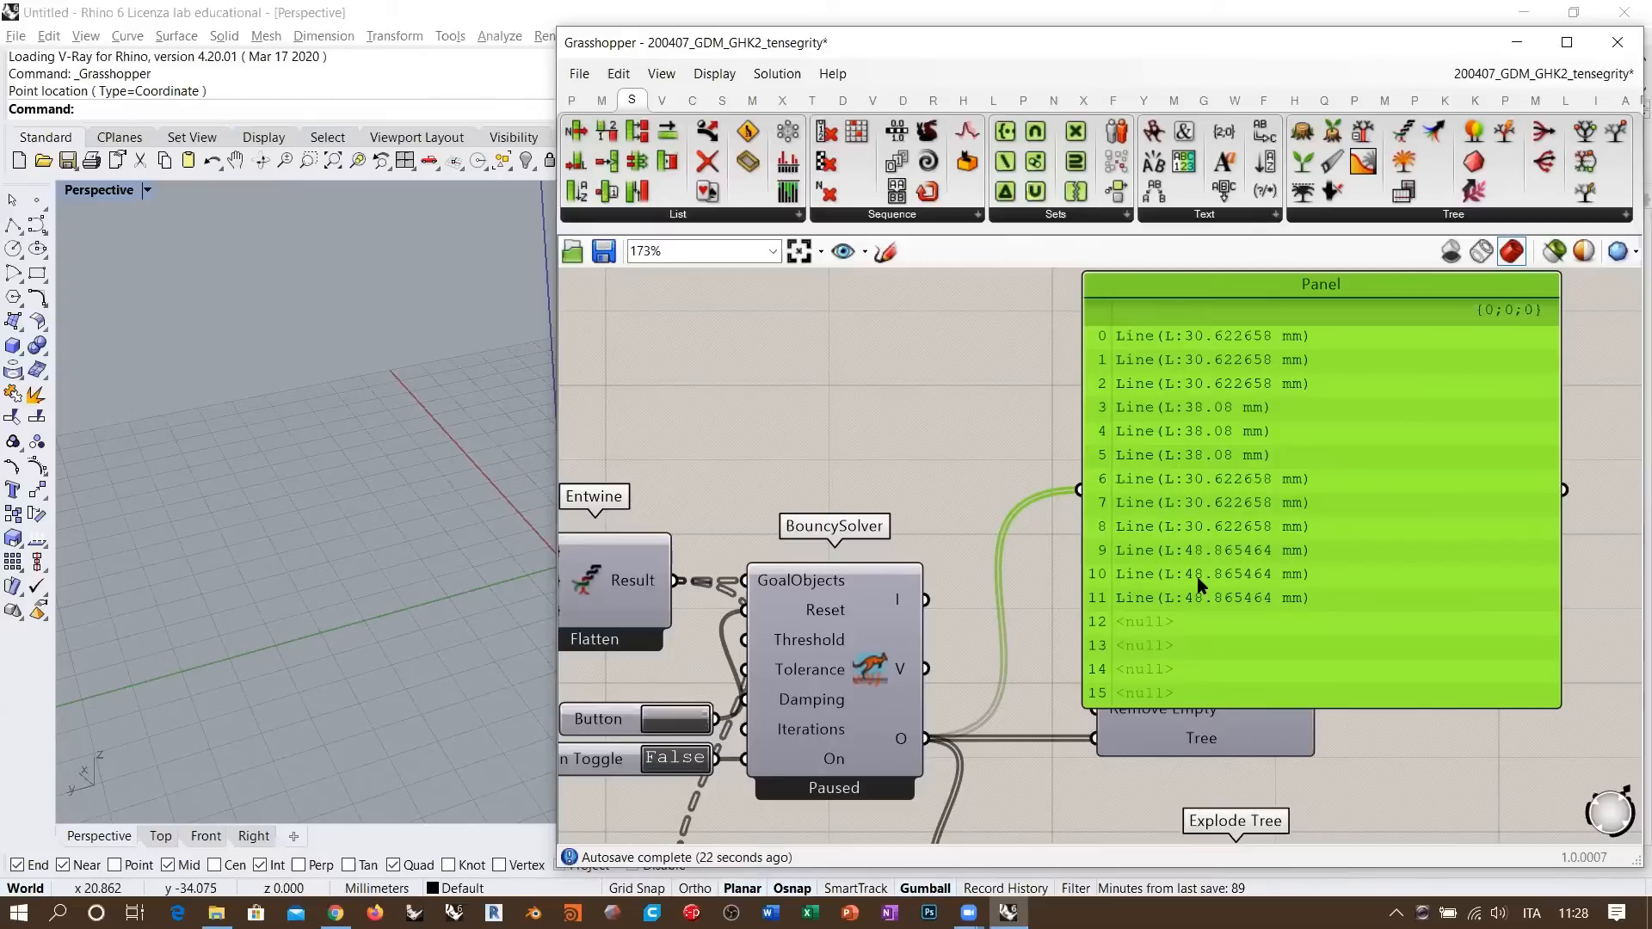
{"action": "left_click_drag", "start_coordinate": [1253, 572], "coordinate": [1266, 496]}
{"action": "left_click", "coordinate": [1026, 501]}
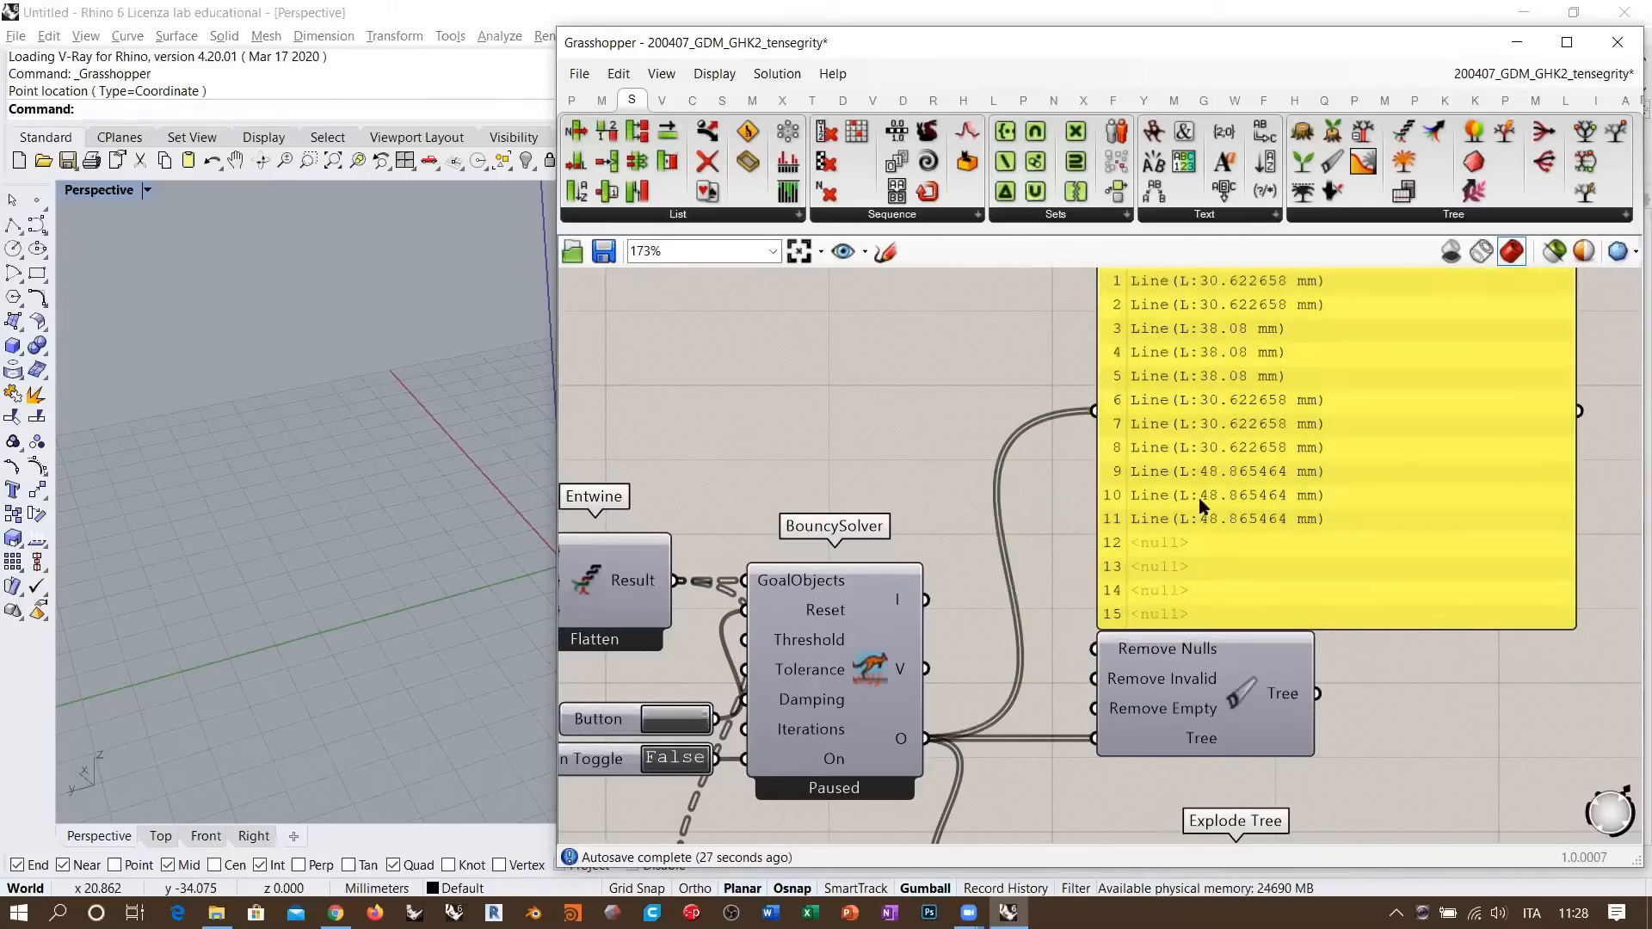
{"action": "scroll", "coordinate": [1185, 499], "scroll_direction": "down", "scroll_amount": 2}
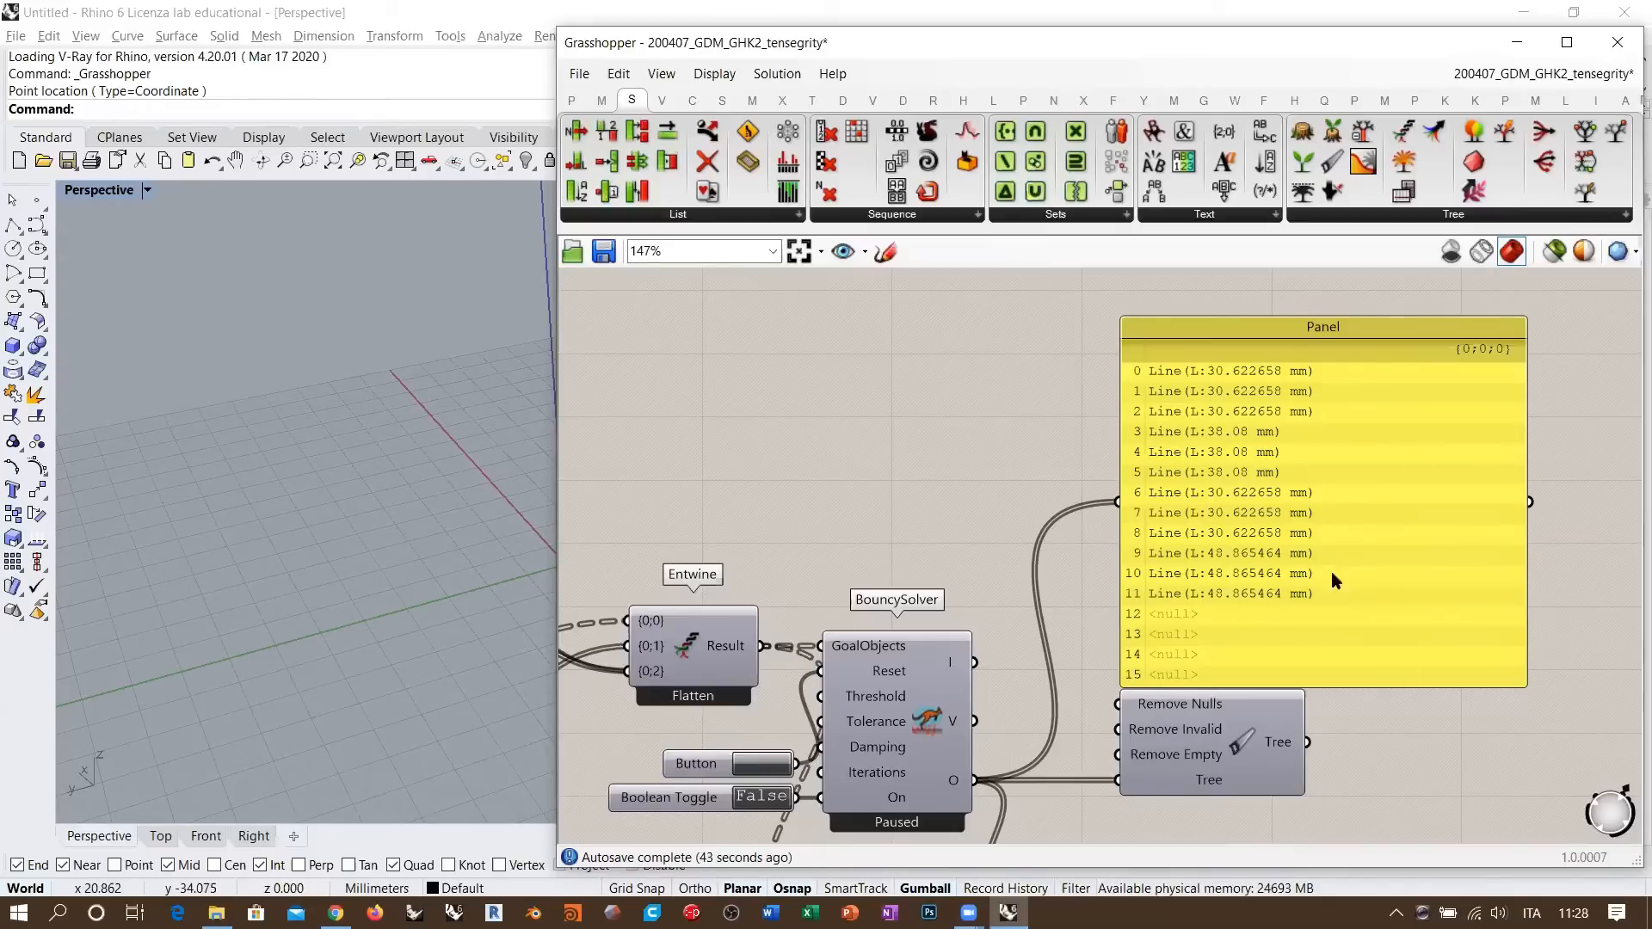
- Enable the preview of the two Line parameters feeding the Length(Line) goals and narrow the Grasshopper window to uncover the viewport
{"action": "right_click_drag", "start_coordinate": [787, 525], "coordinate": [1233, 487]}
{"action": "scroll", "coordinate": [1308, 497], "scroll_direction": "down", "scroll_amount": 3}
{"action": "right_click_drag", "start_coordinate": [769, 485], "coordinate": [933, 495]}
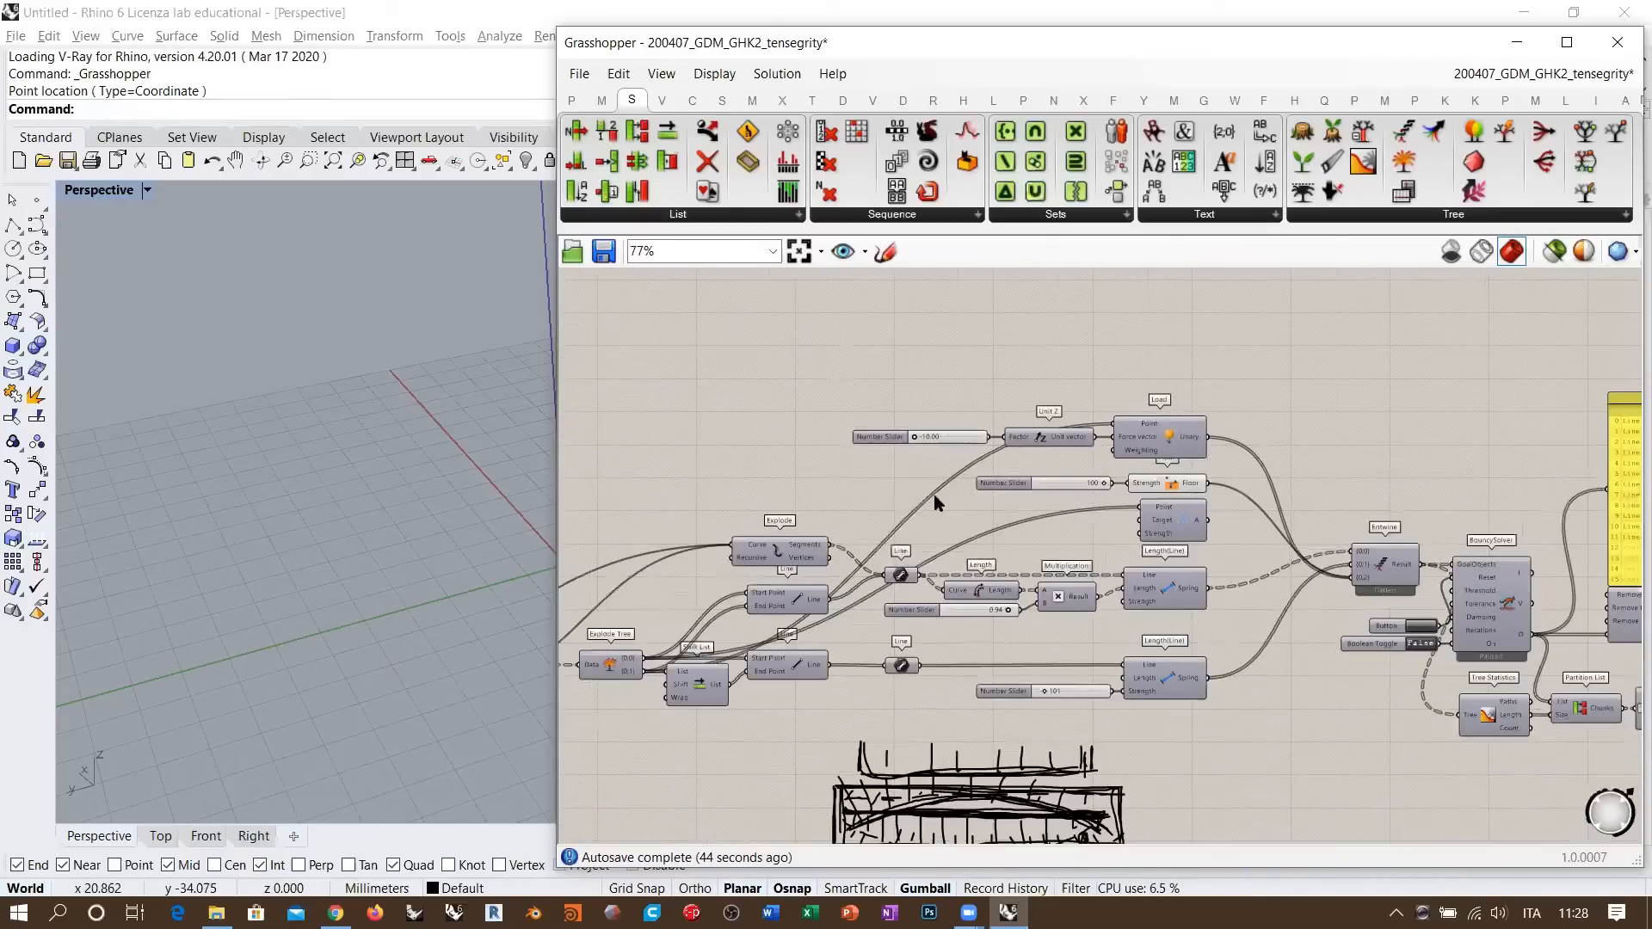
{"action": "right_click_drag", "start_coordinate": [998, 554], "coordinate": [884, 510]}
{"action": "left_click_drag", "start_coordinate": [757, 640], "coordinate": [824, 477]}
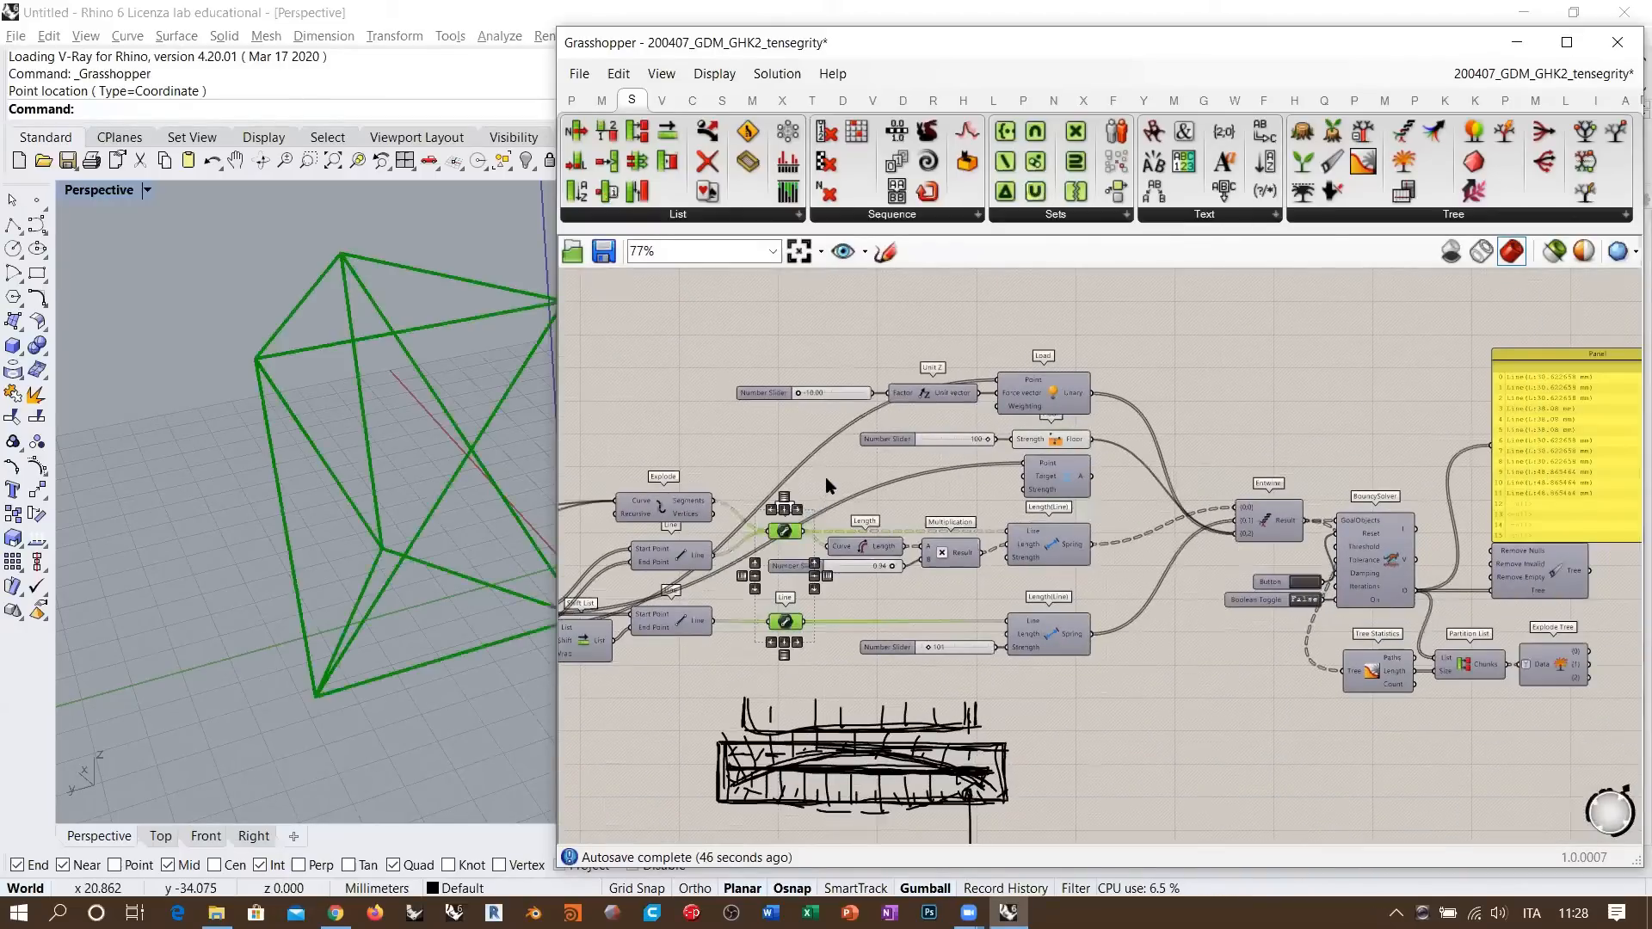
{"action": "left_click", "coordinate": [824, 476]}
{"action": "left_click_drag", "start_coordinate": [555, 459], "coordinate": [757, 460]}
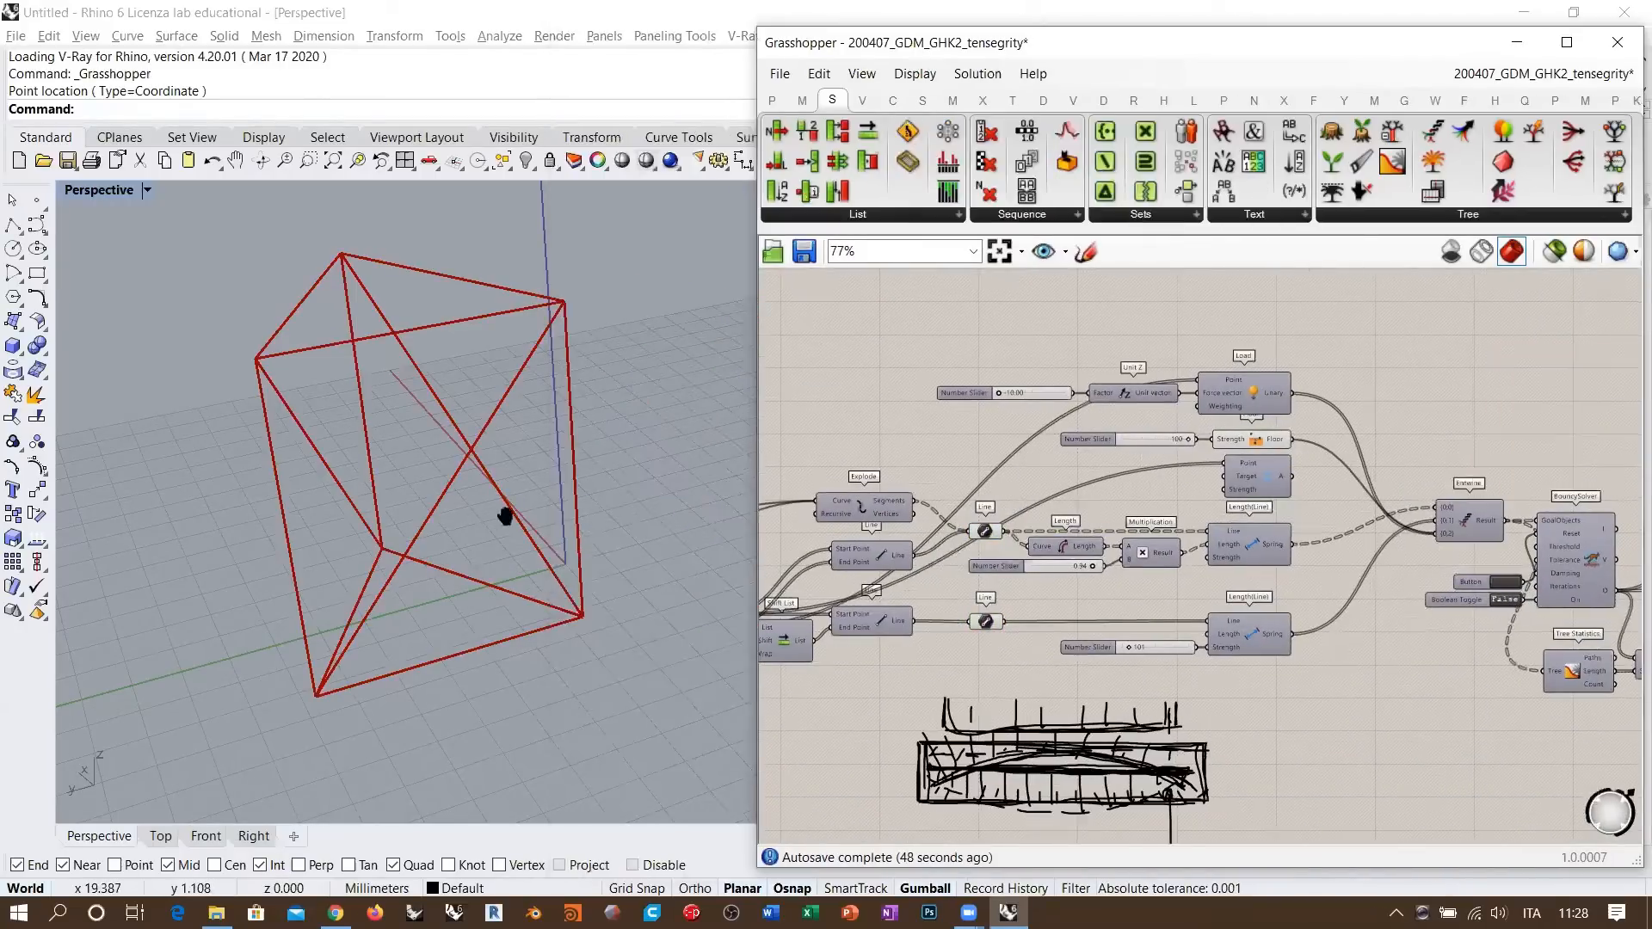
- Examine the previewed tensegrity lines from several angles in the Perspective viewport
{"action": "mouse_move", "coordinate": [505, 513]}
{"action": "right_mouse_down"}
{"action": "mouse_move", "coordinate": [590, 472]}
{"action": "mouse_move", "coordinate": [519, 473]}
{"action": "mouse_move", "coordinate": [464, 565]}
{"action": "mouse_move", "coordinate": [490, 499]}
{"action": "mouse_move", "coordinate": [458, 526]}
{"action": "mouse_move", "coordinate": [506, 498]}
{"action": "right_mouse_up"}
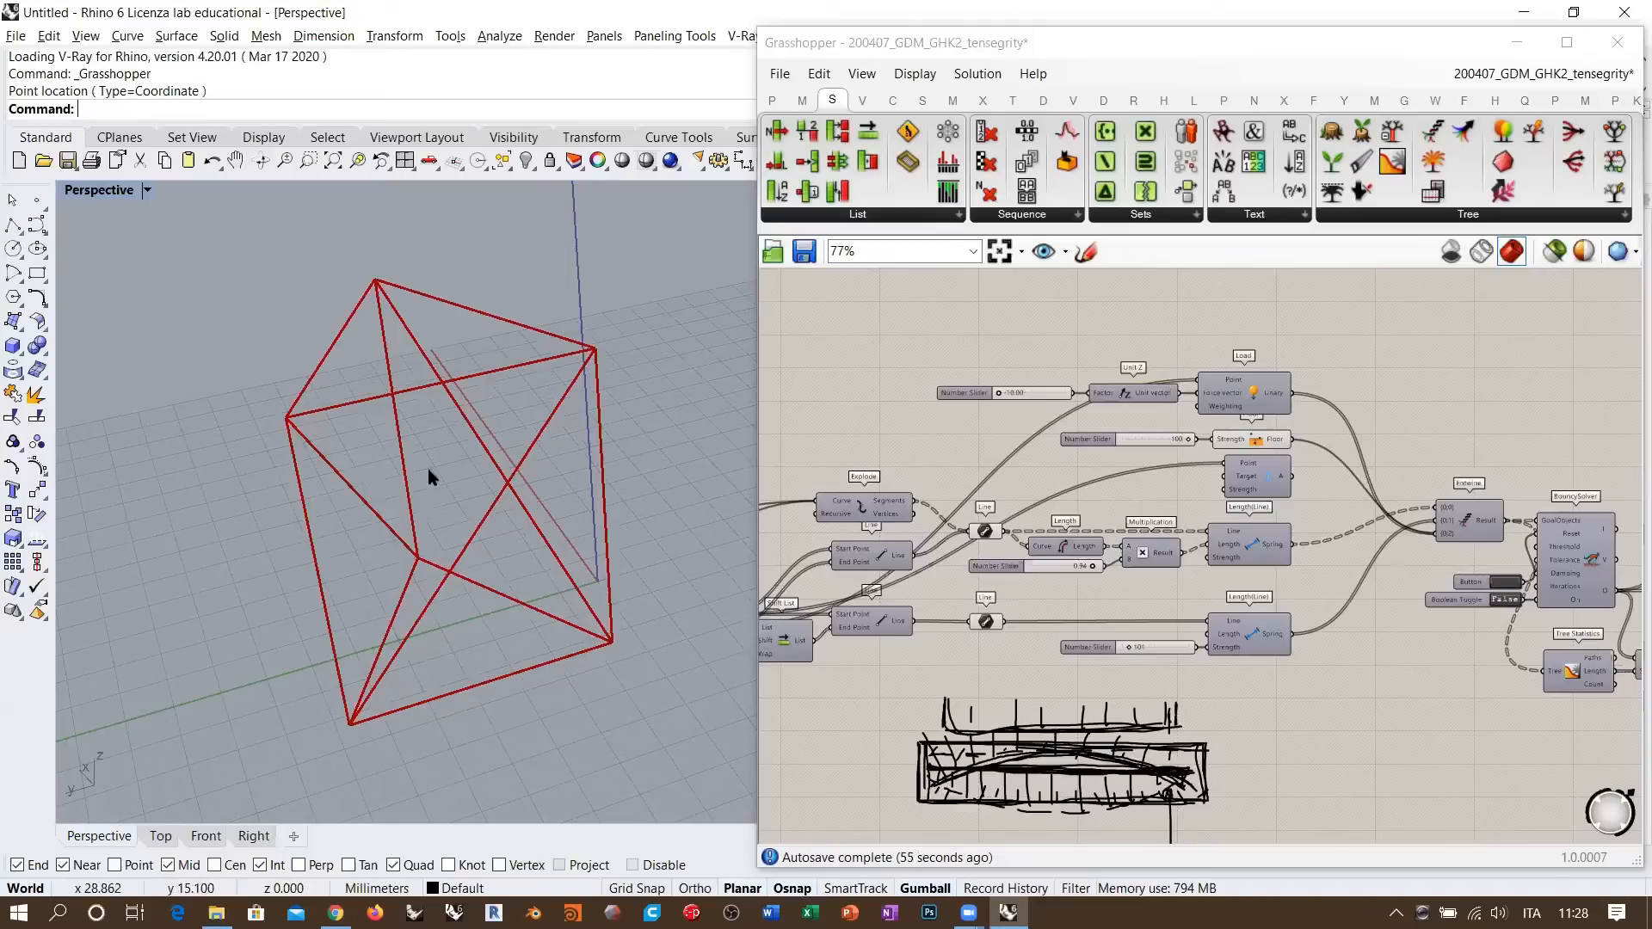
{"action": "mouse_move", "coordinate": [534, 424]}
{"action": "right_mouse_down"}
{"action": "mouse_move", "coordinate": [590, 405]}
{"action": "mouse_move", "coordinate": [549, 404]}
{"action": "right_mouse_up"}
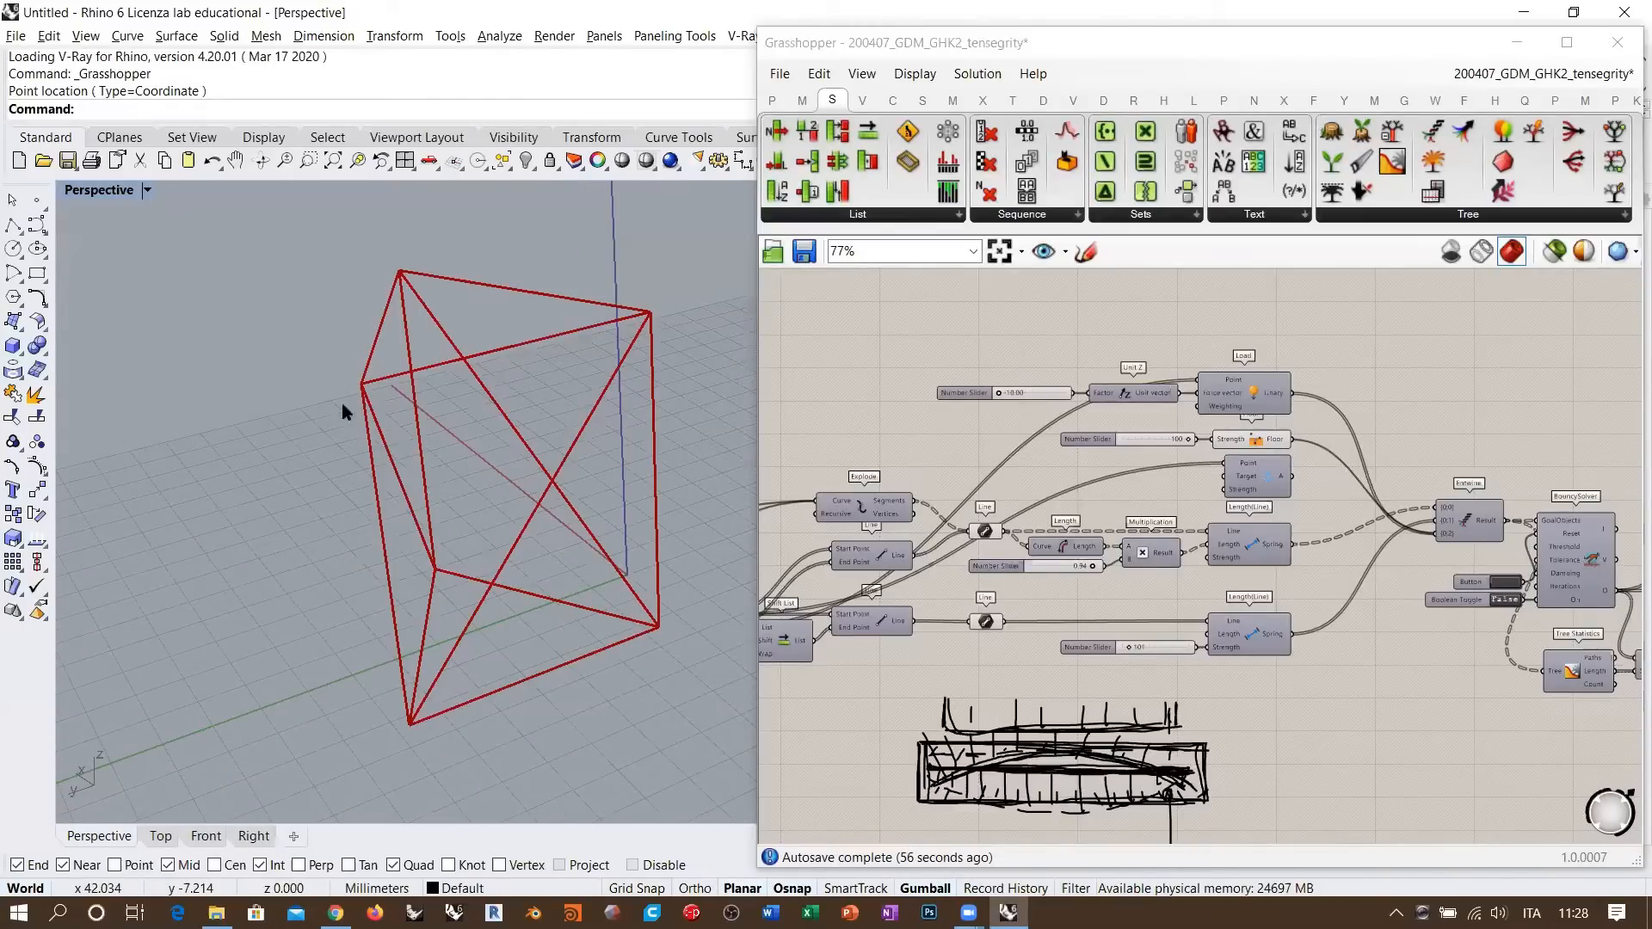
{"action": "right_click_drag", "start_coordinate": [342, 403], "coordinate": [247, 375]}
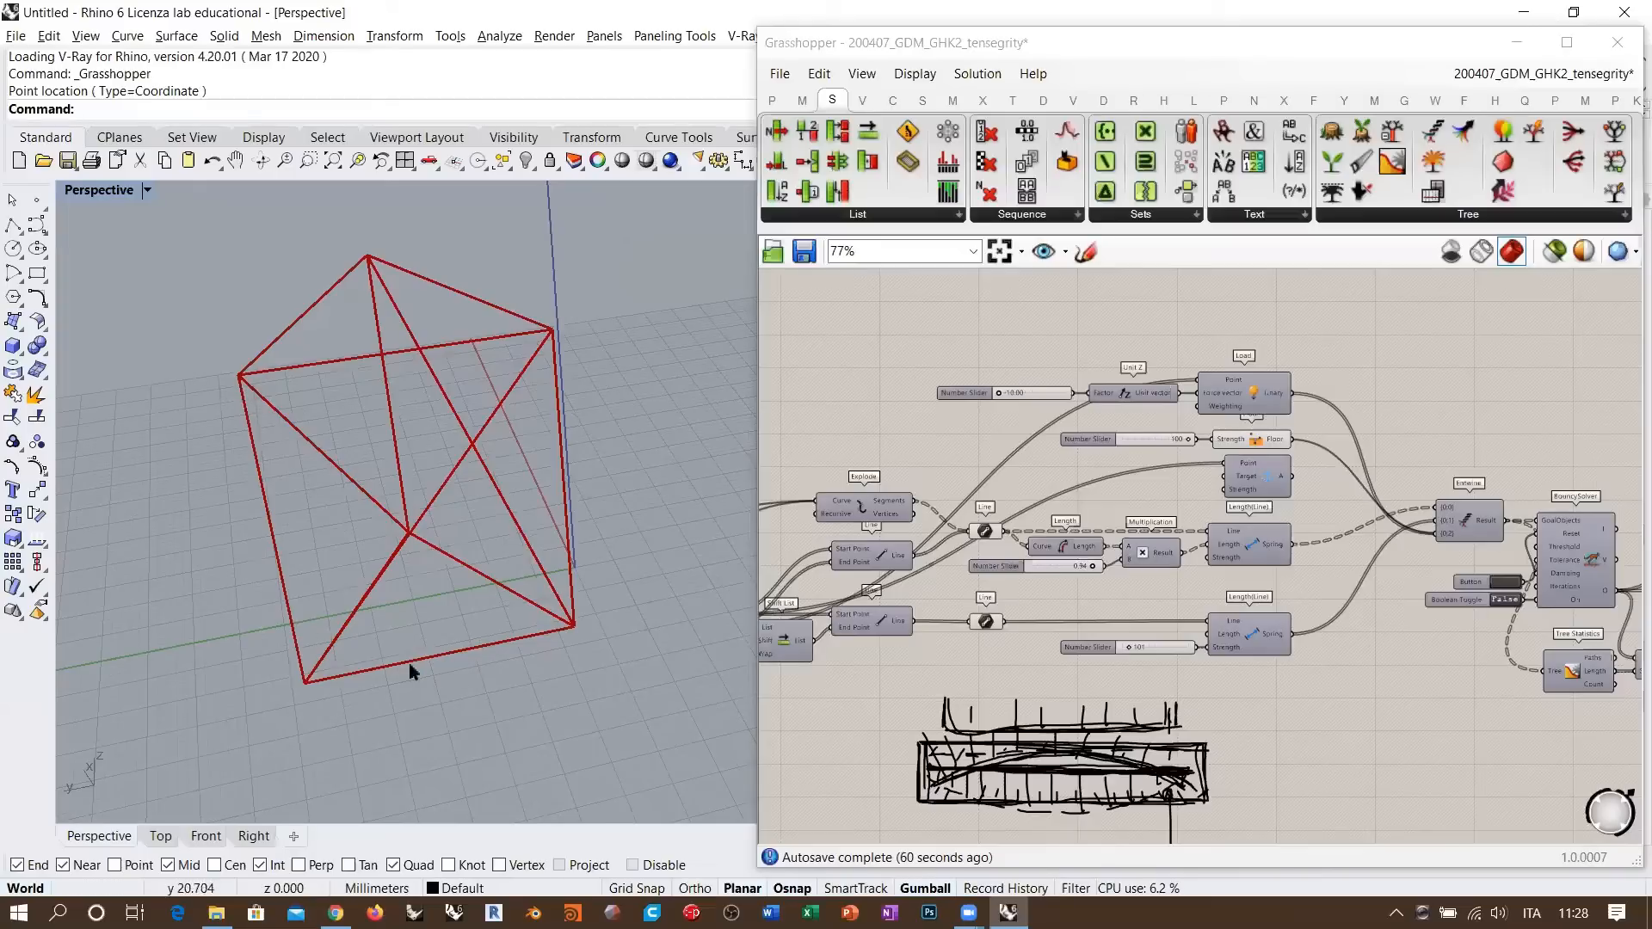
{"action": "right_click_drag", "start_coordinate": [647, 637], "coordinate": [519, 426]}
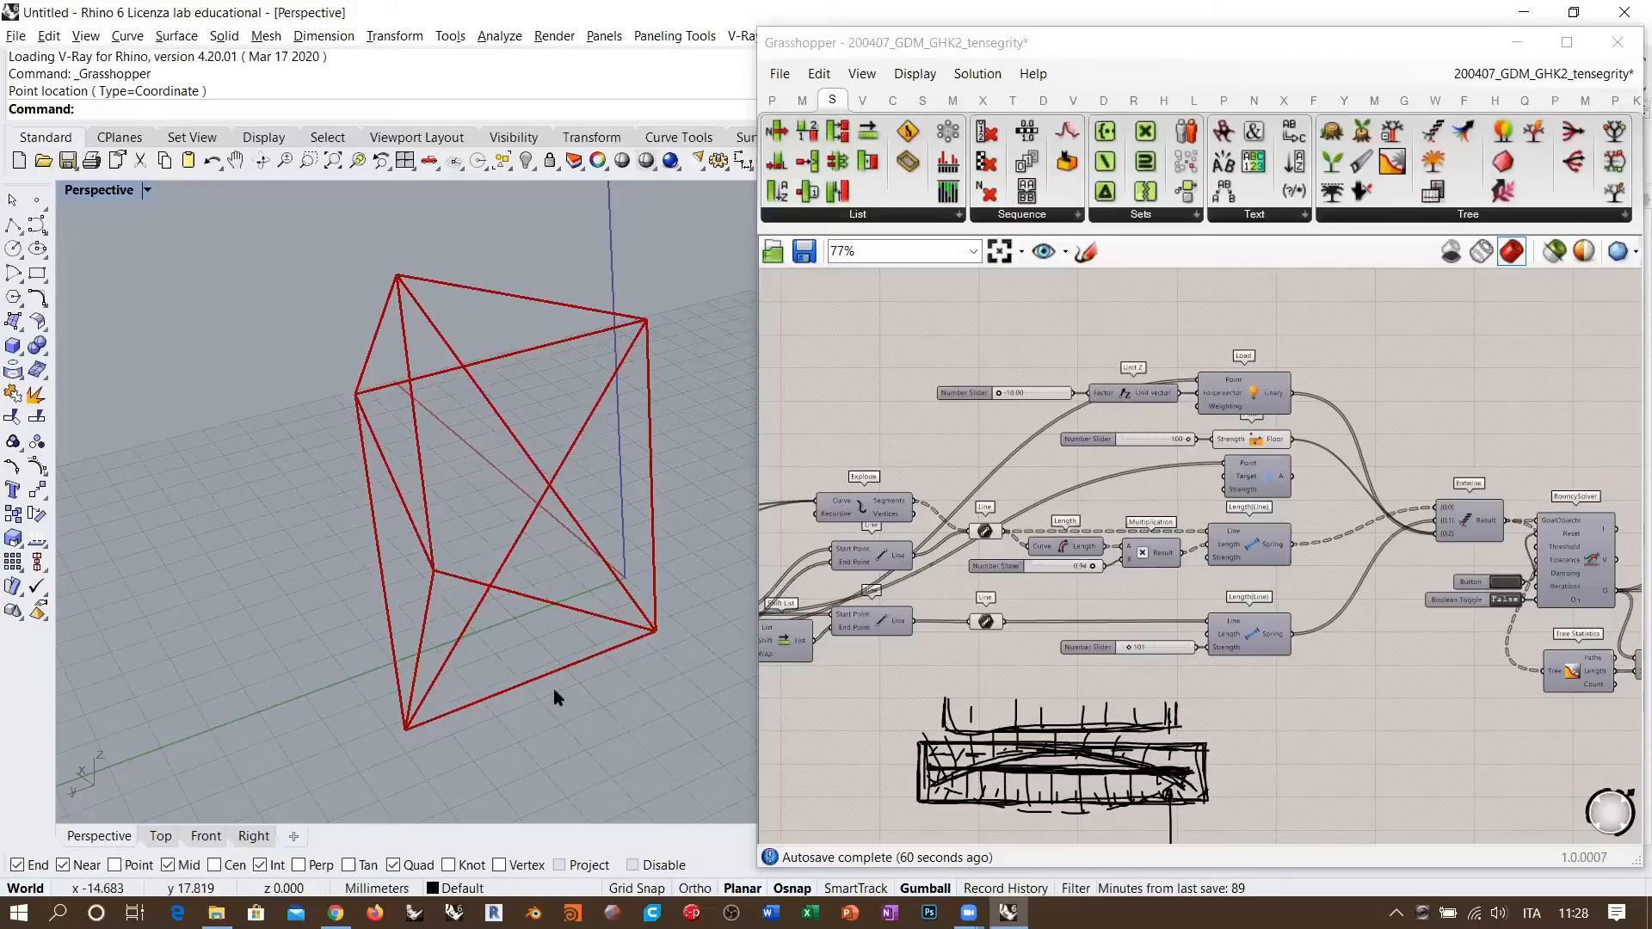
- Hide the preview of the two Line parameters feeding the Length(Line) goals
{"action": "left_click_drag", "start_coordinate": [936, 483], "coordinate": [1006, 654]}
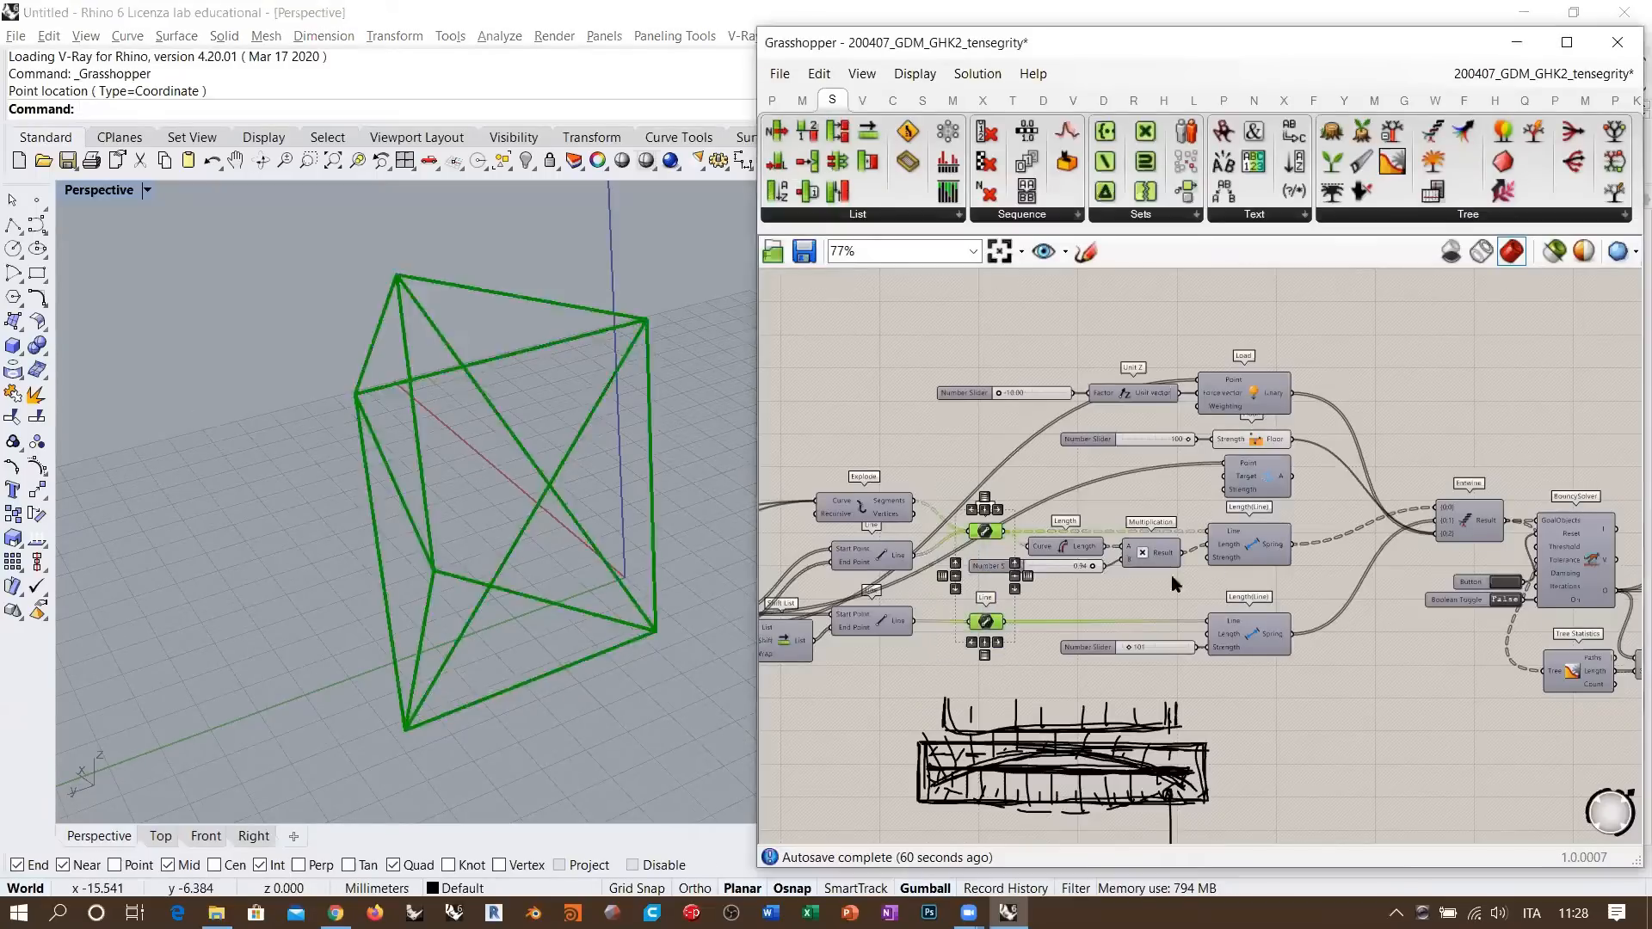
{"action": "key", "text": "ctrl+q"}
{"action": "right_click_drag", "start_coordinate": [1413, 536], "coordinate": [992, 502]}
{"action": "scroll", "coordinate": [1211, 534], "scroll_direction": "up", "scroll_amount": 3}
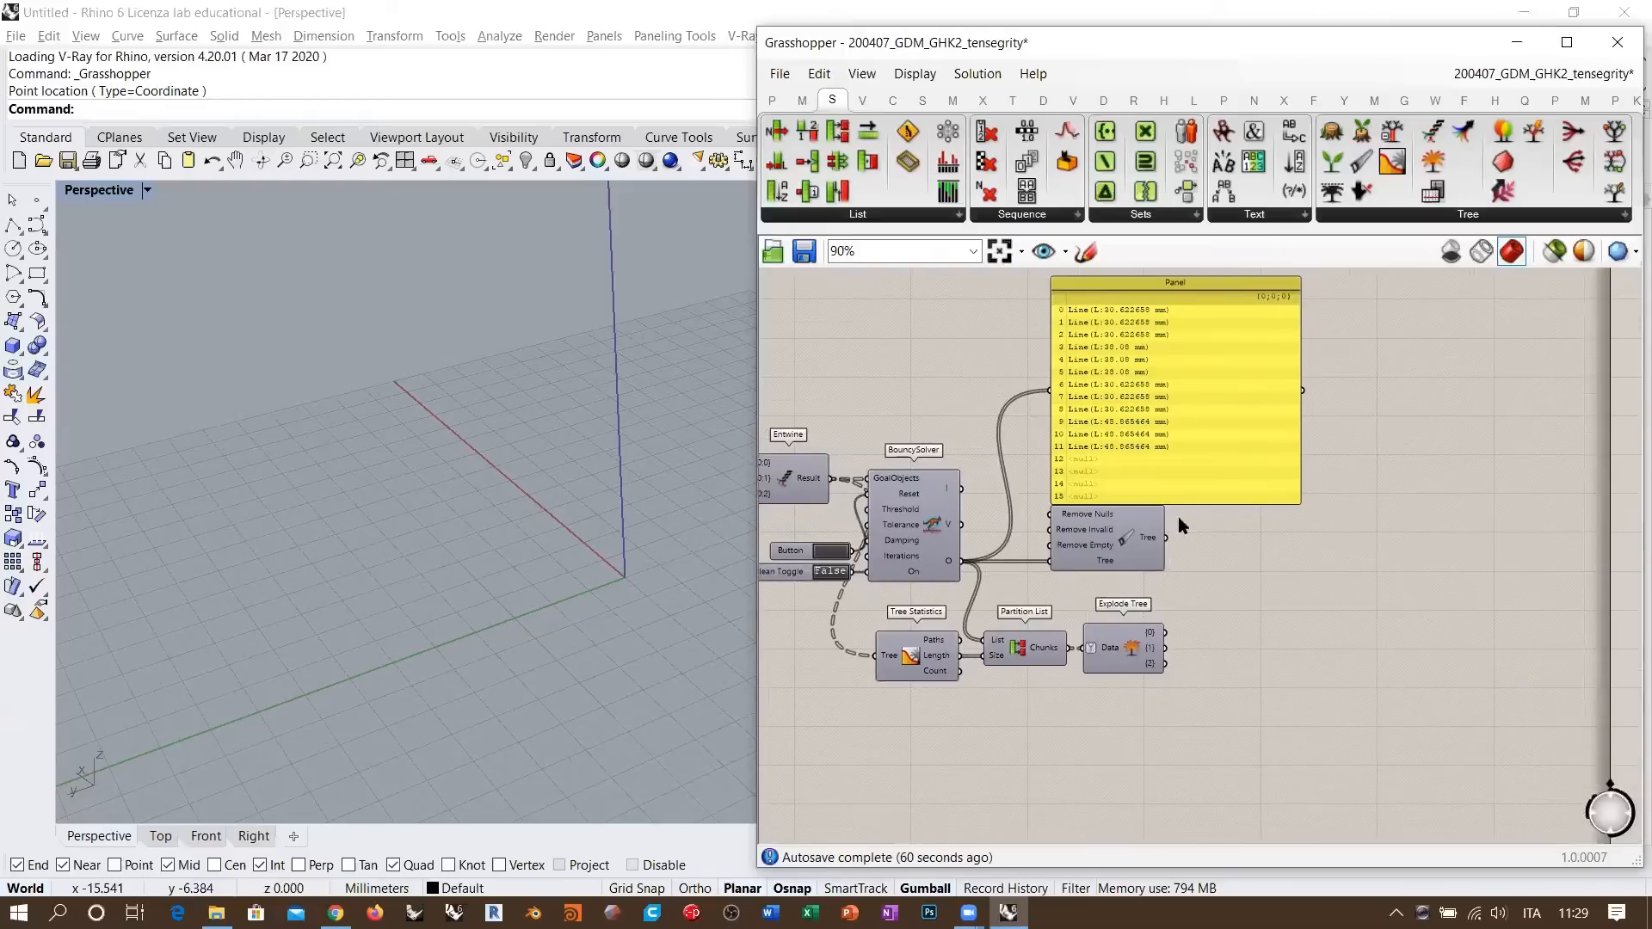
{"action": "right_click_drag", "start_coordinate": [1231, 538], "coordinate": [1210, 615]}
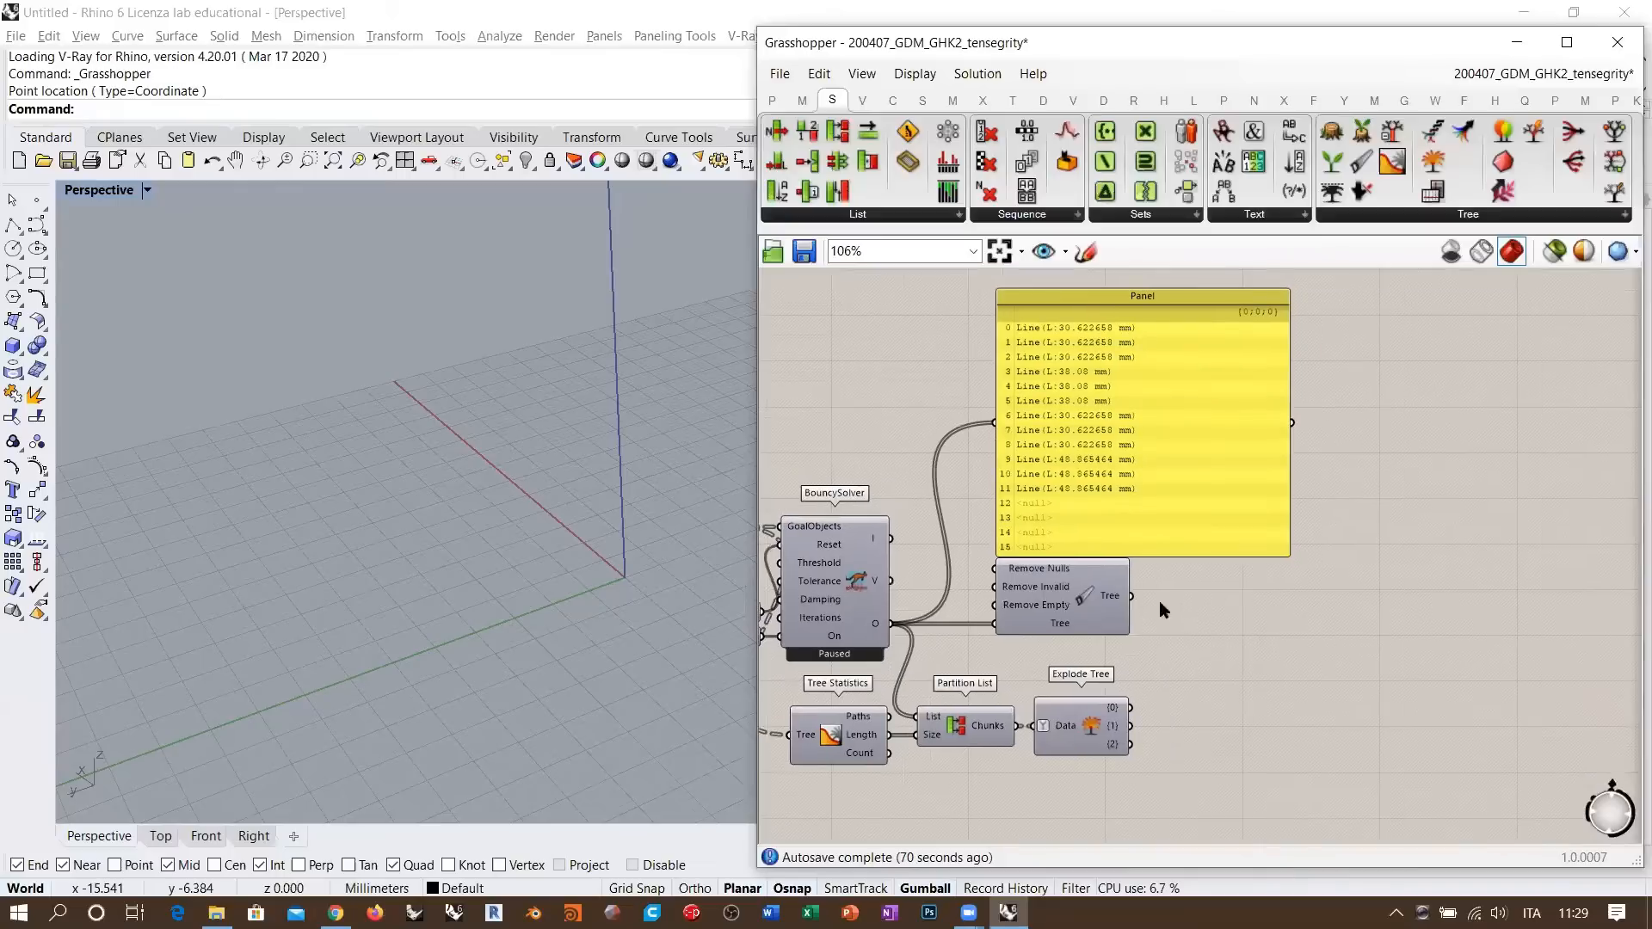
{"action": "scroll", "coordinate": [1147, 595], "scroll_direction": "up", "scroll_amount": 3}
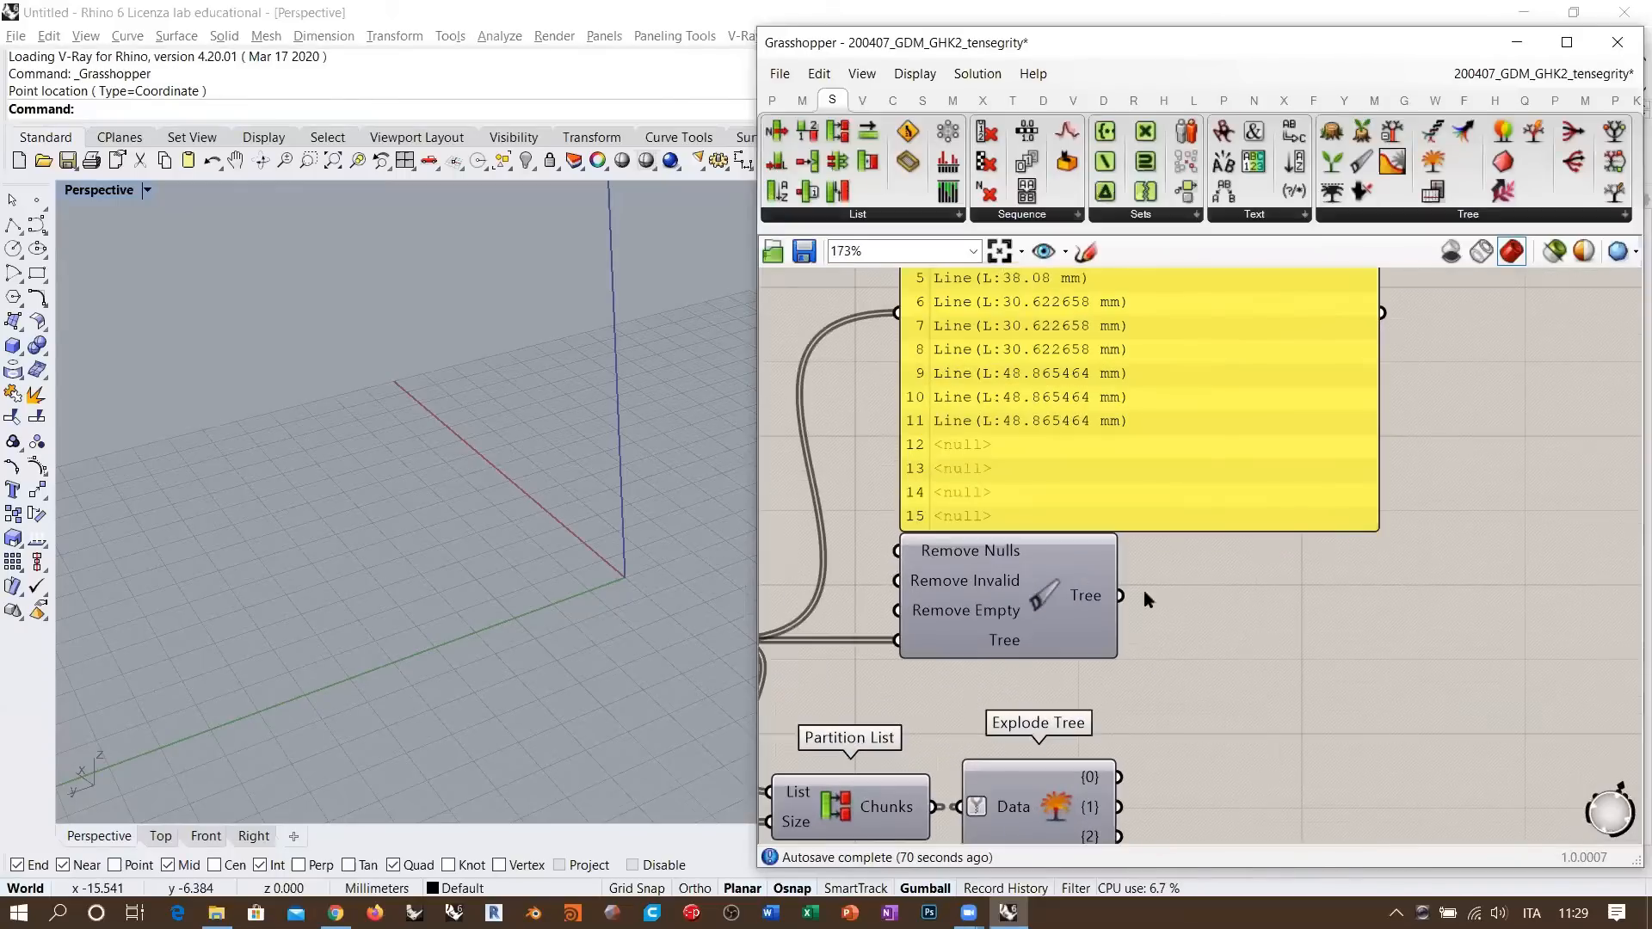
{"action": "double_click", "coordinate": [1246, 609]}
{"action": "type", "text": "leng"}
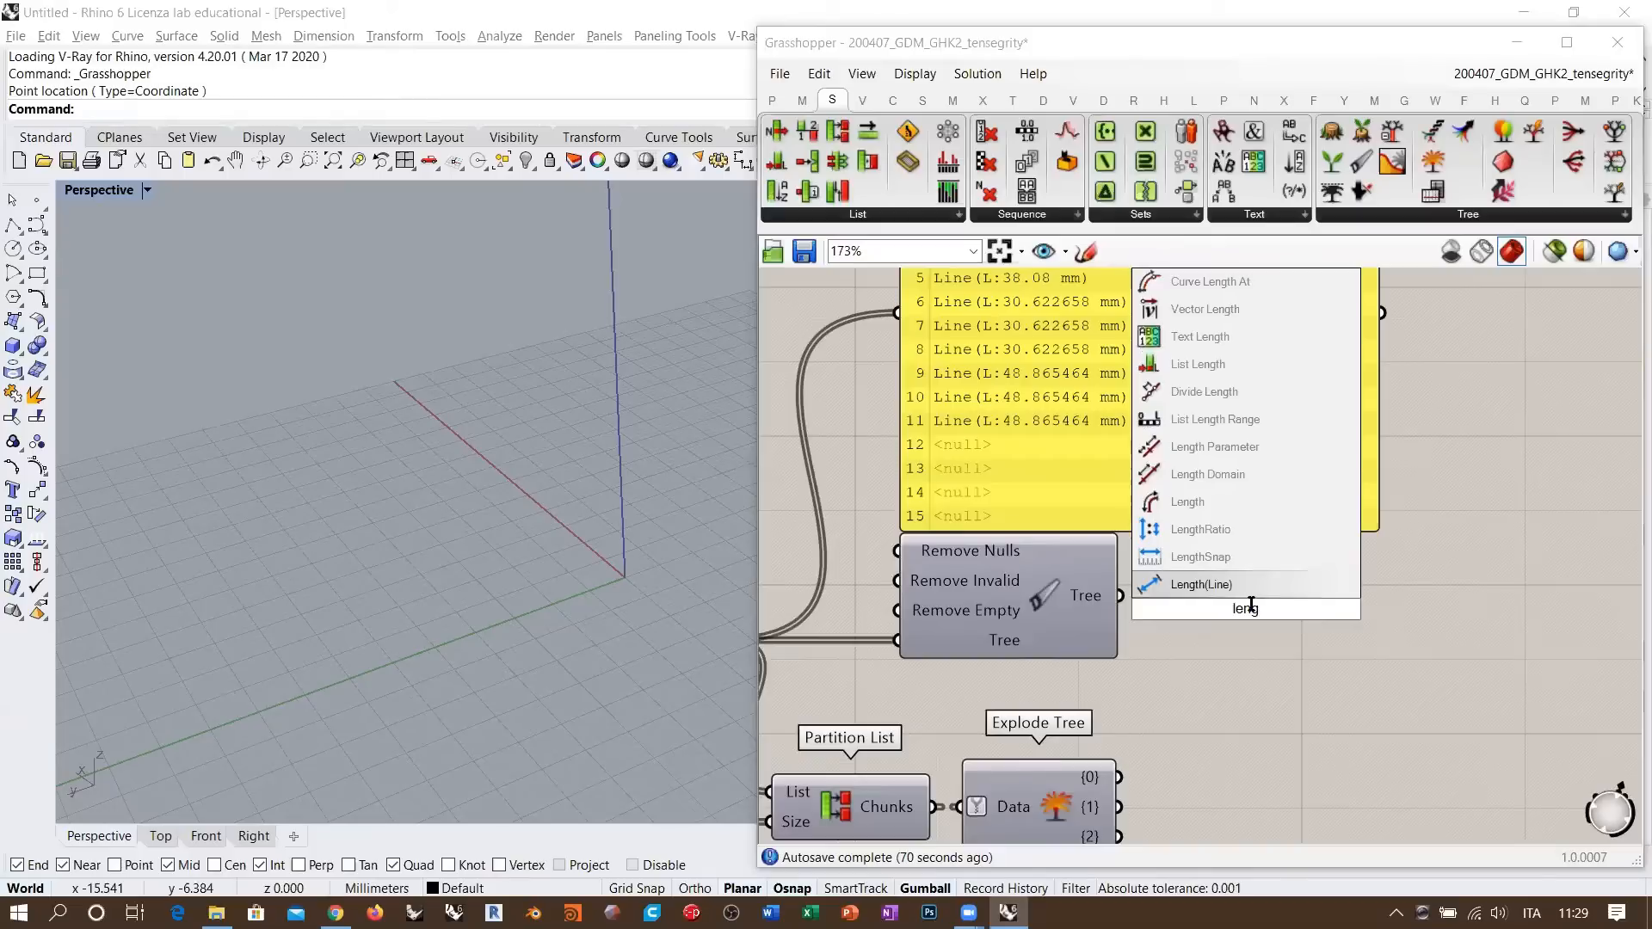
{"action": "left_click", "coordinate": [1231, 587]}
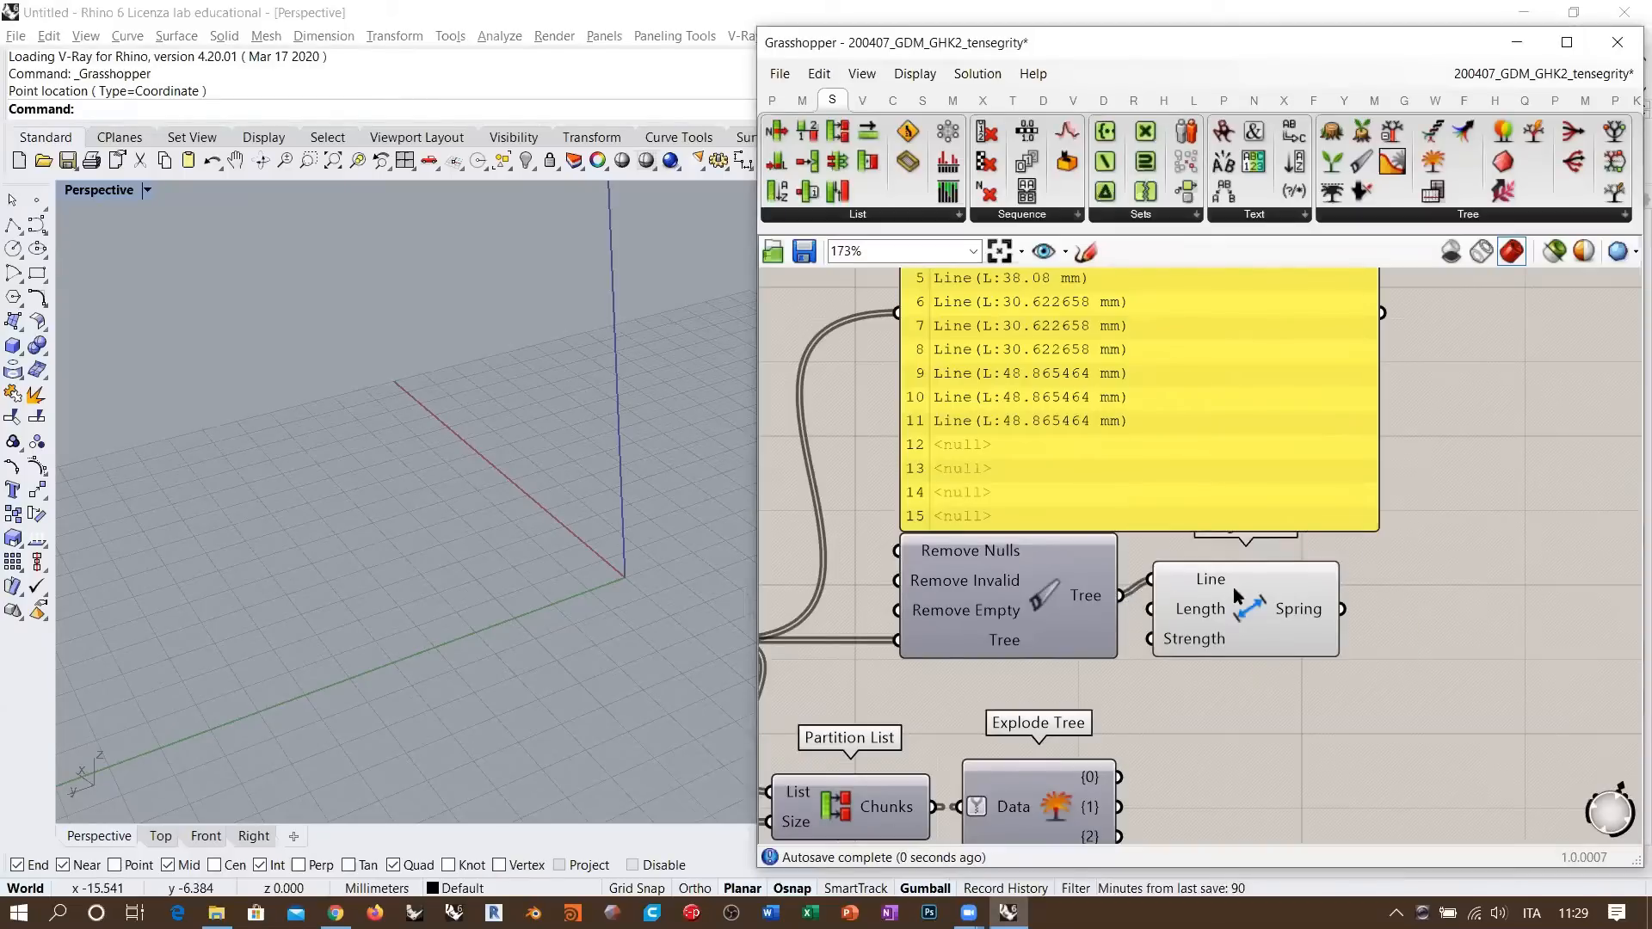
{"action": "left_click", "coordinate": [1262, 618]}
{"action": "key", "text": "Delete"}
- Add a curve Length component beside Clean Tree and connect Clean Tree's Tree output to its Curve input
{"action": "double_click", "coordinate": [1266, 617]}
{"action": "type", "text": "le"}
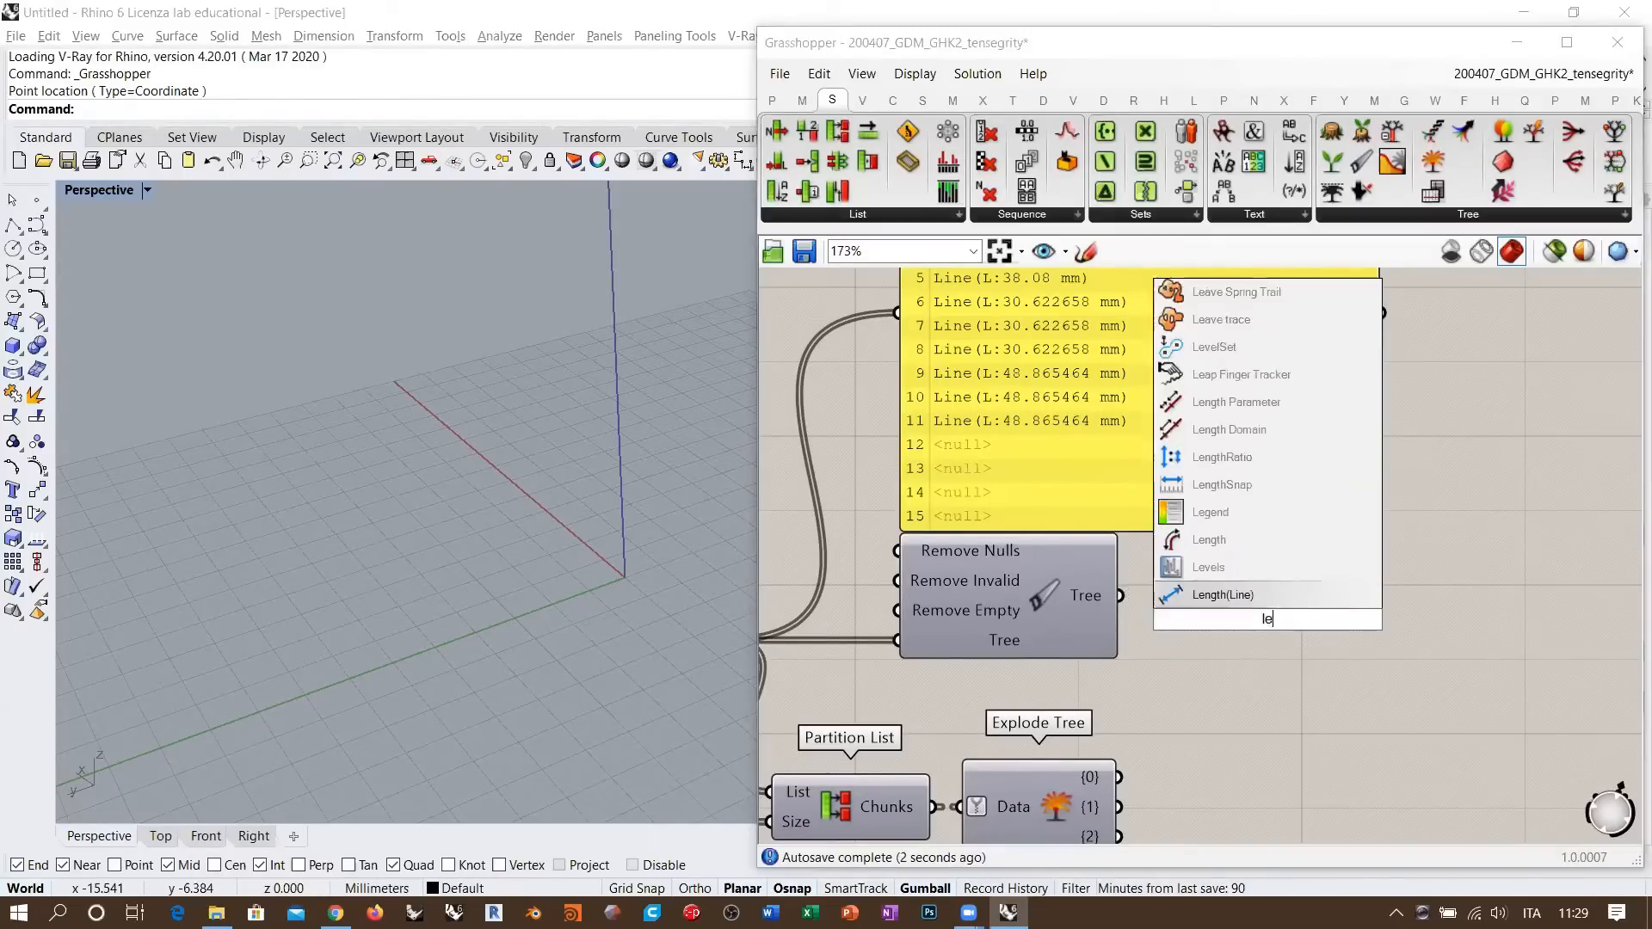
{"action": "type", "text": "ngth"}
{"action": "key", "text": "Return"}
{"action": "left_click_drag", "start_coordinate": [1120, 595], "coordinate": [1163, 596]}
- Widen the Grasshopper window and read the Panel's solver output lines against the goal definitions
{"action": "scroll", "coordinate": [1247, 641], "scroll_direction": "down", "scroll_amount": 4}
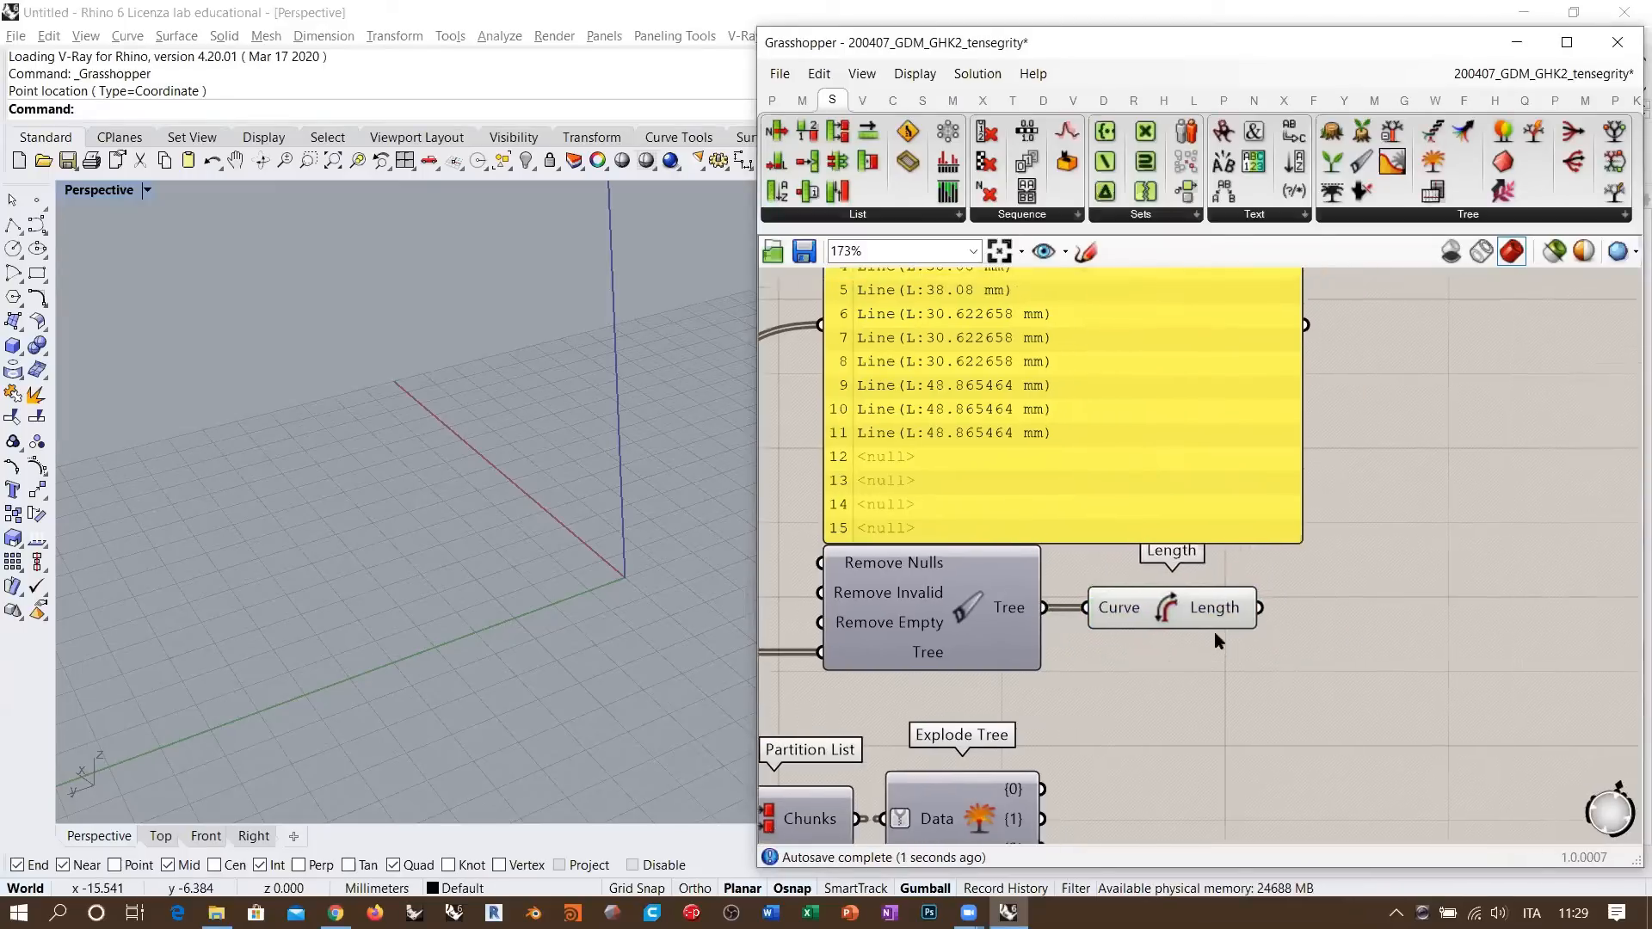
{"action": "left_click", "coordinate": [1172, 427]}
{"action": "left_click", "coordinate": [1275, 546]}
{"action": "right_click_drag", "start_coordinate": [1189, 586], "coordinate": [1474, 527]}
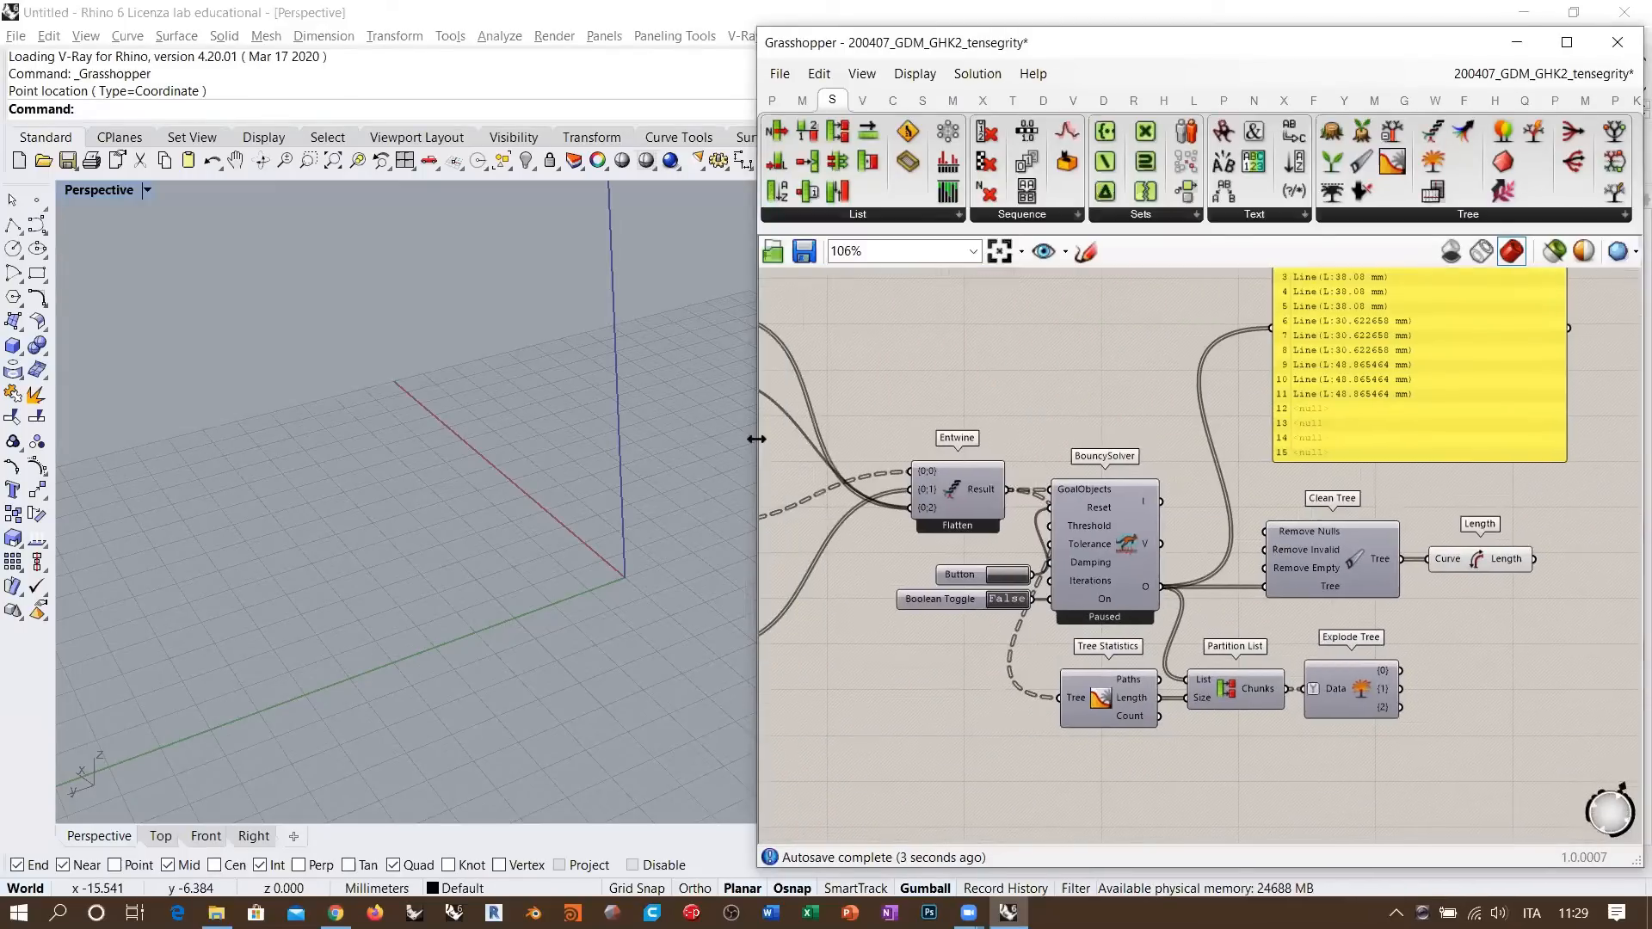
{"action": "left_click_drag", "start_coordinate": [756, 438], "coordinate": [481, 440]}
{"action": "right_click_drag", "start_coordinate": [1001, 548], "coordinate": [1169, 566]}
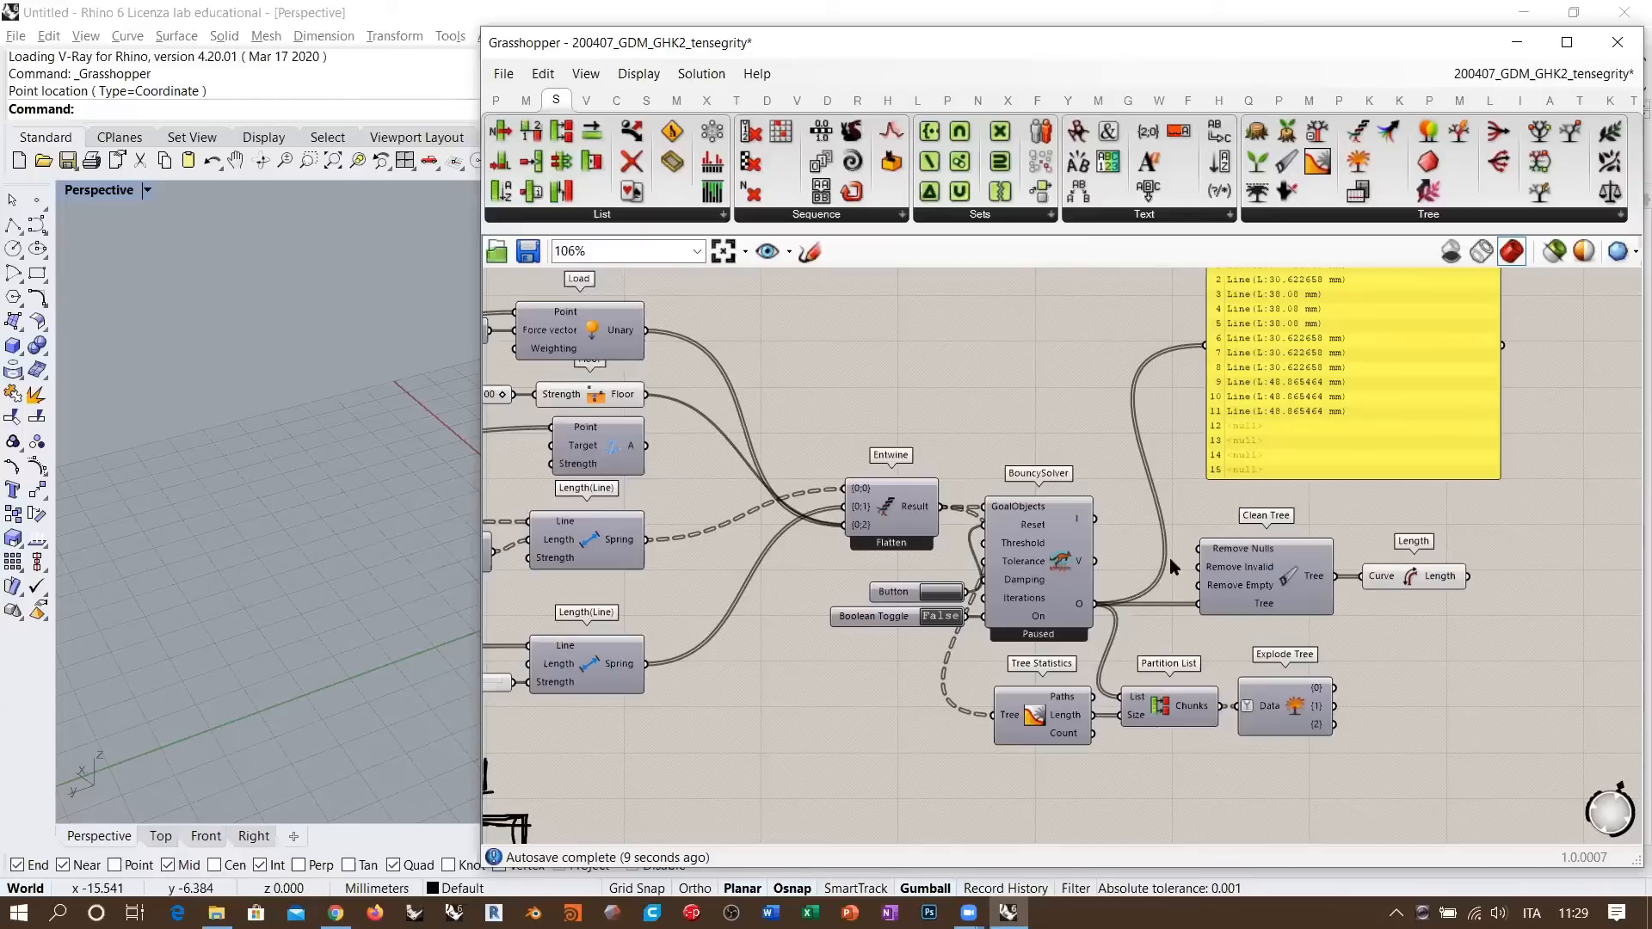
{"action": "right_click_drag", "start_coordinate": [1360, 491], "coordinate": [1139, 708]}
{"action": "scroll", "coordinate": [1132, 539], "scroll_direction": "up", "scroll_amount": 3}
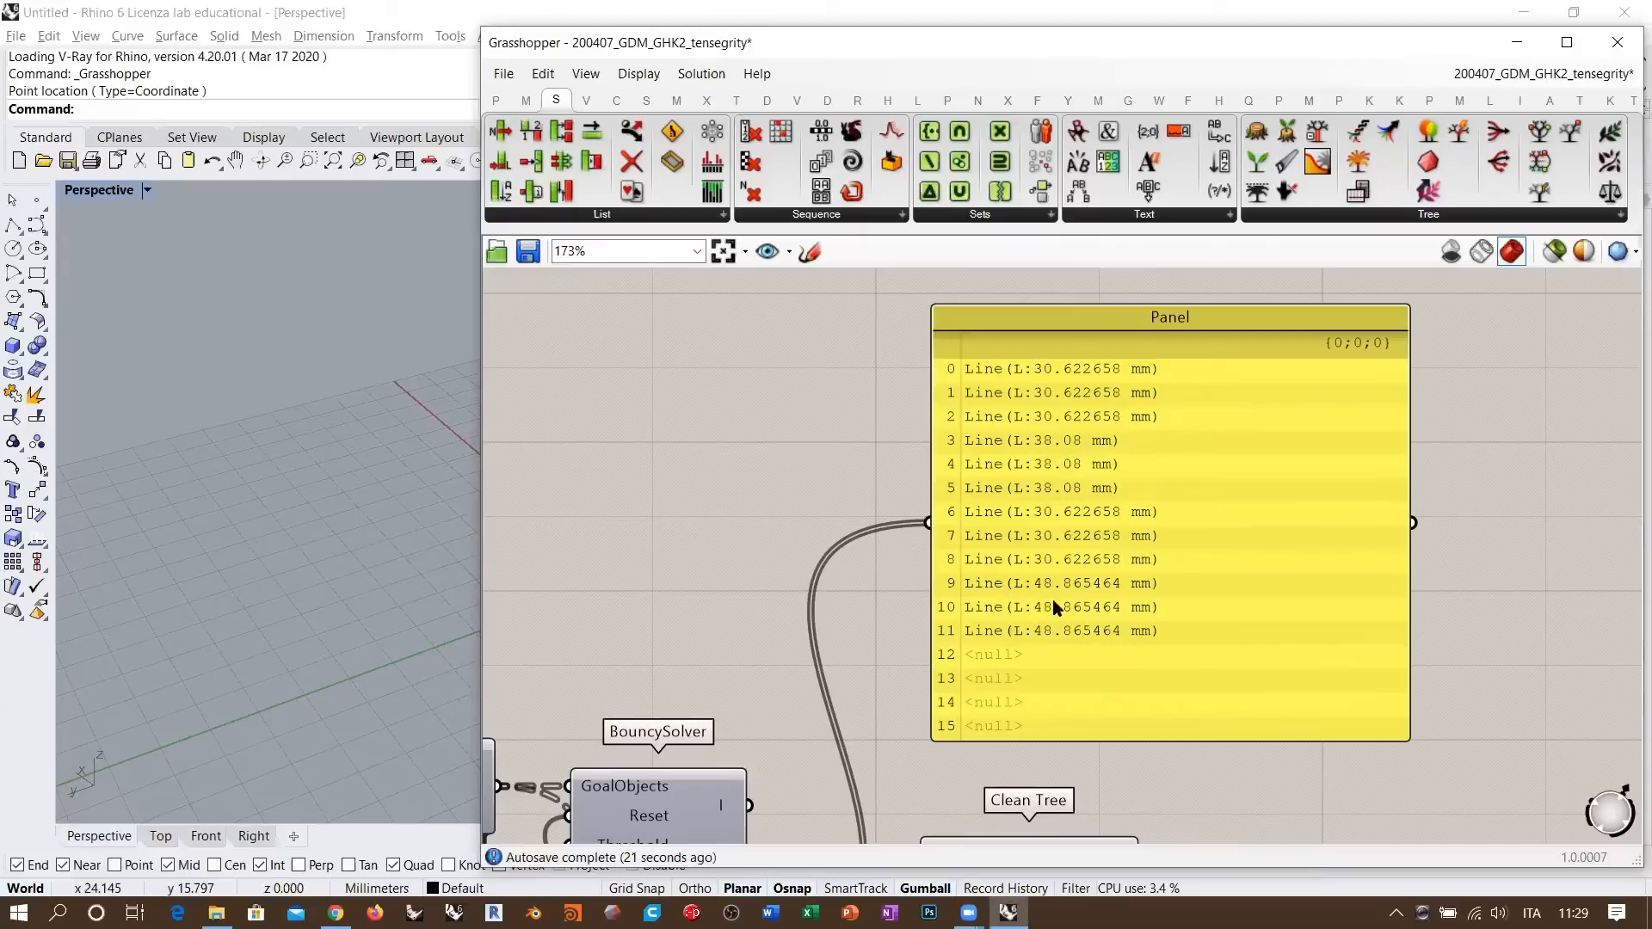
{"action": "scroll", "coordinate": [1051, 555], "scroll_direction": "down", "scroll_amount": 4}
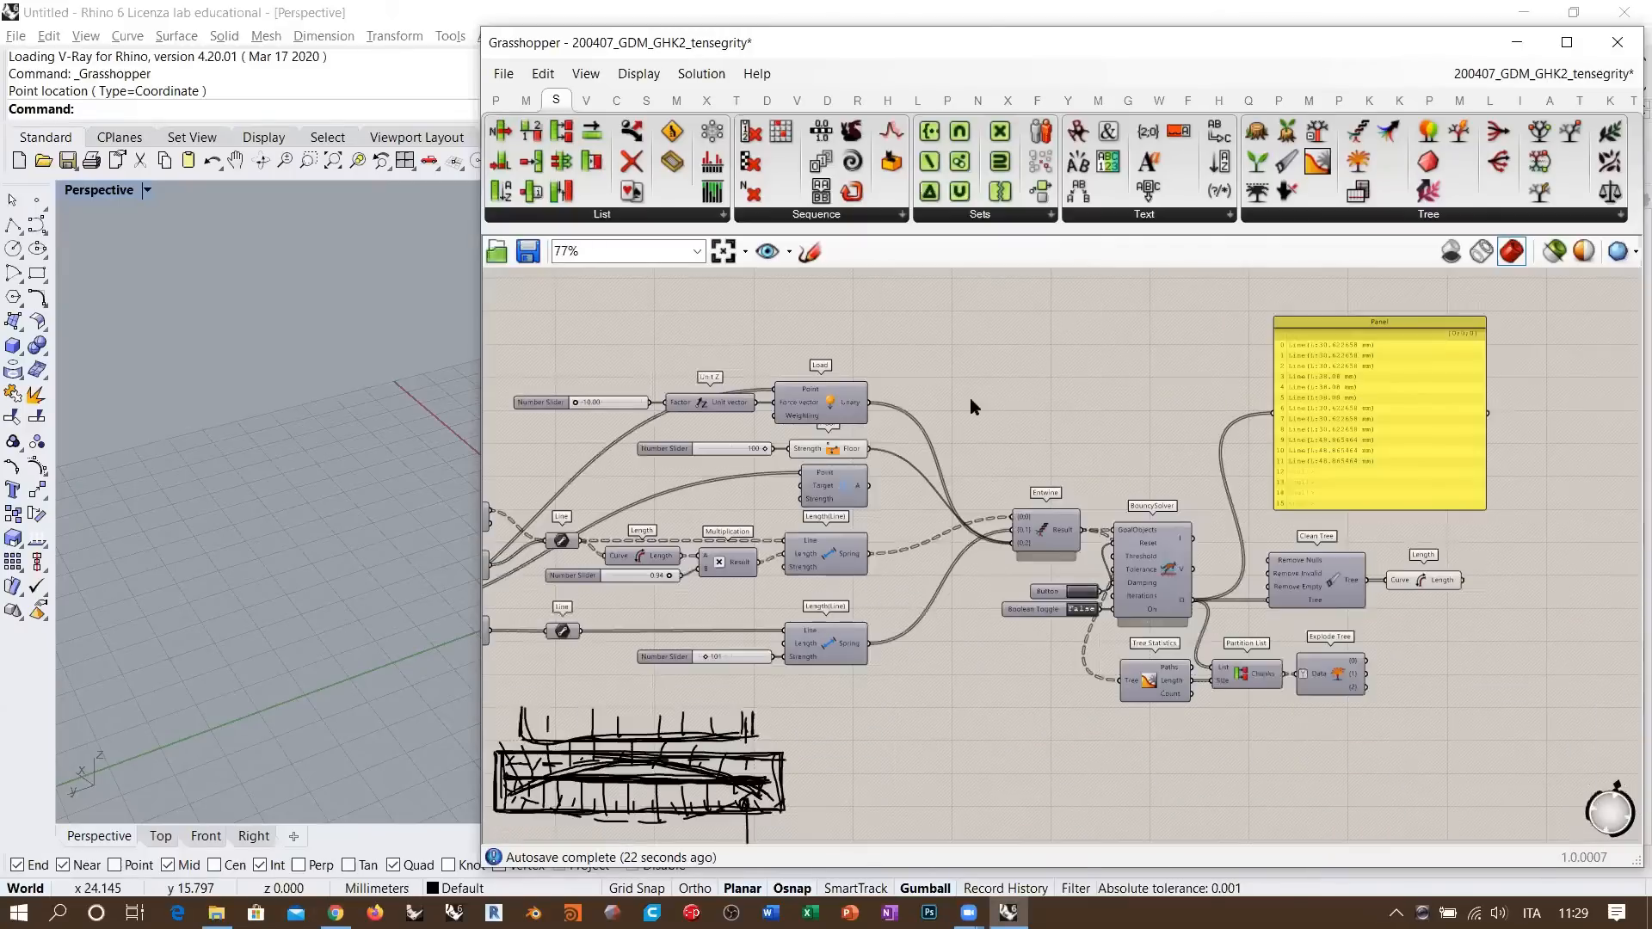
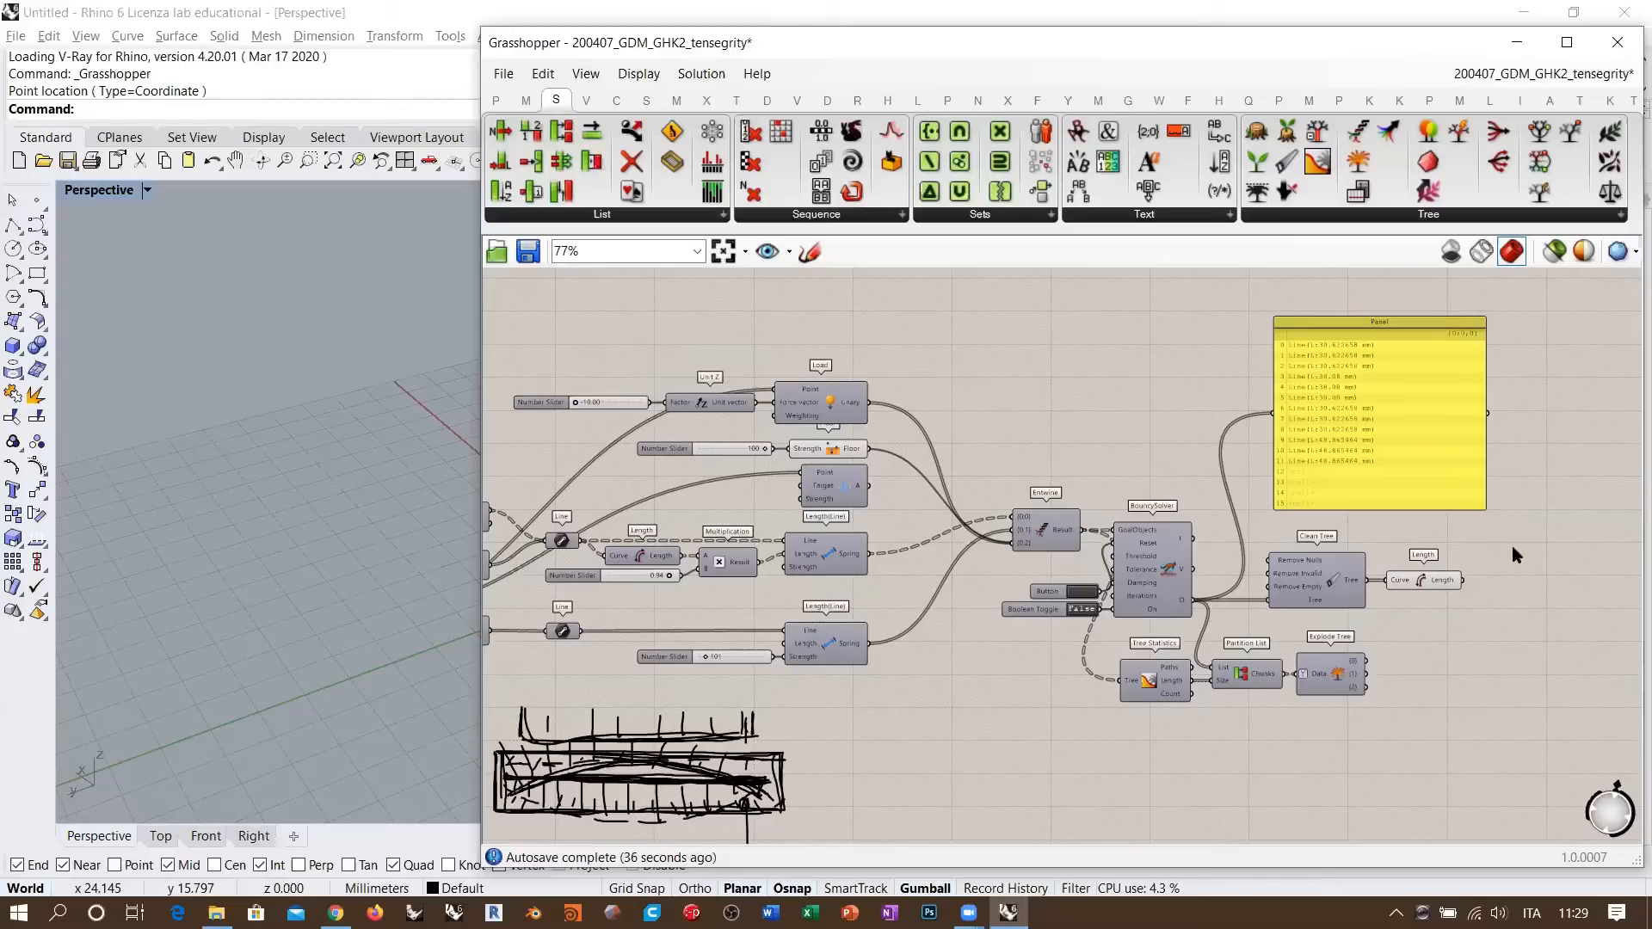
- Examine the two Length(Line) goals and their connections into Entwine and BouncySolver
{"action": "right_click_drag", "start_coordinate": [942, 546], "coordinate": [1005, 558]}
{"action": "scroll", "coordinate": [1139, 439], "scroll_direction": "up", "scroll_amount": 3}
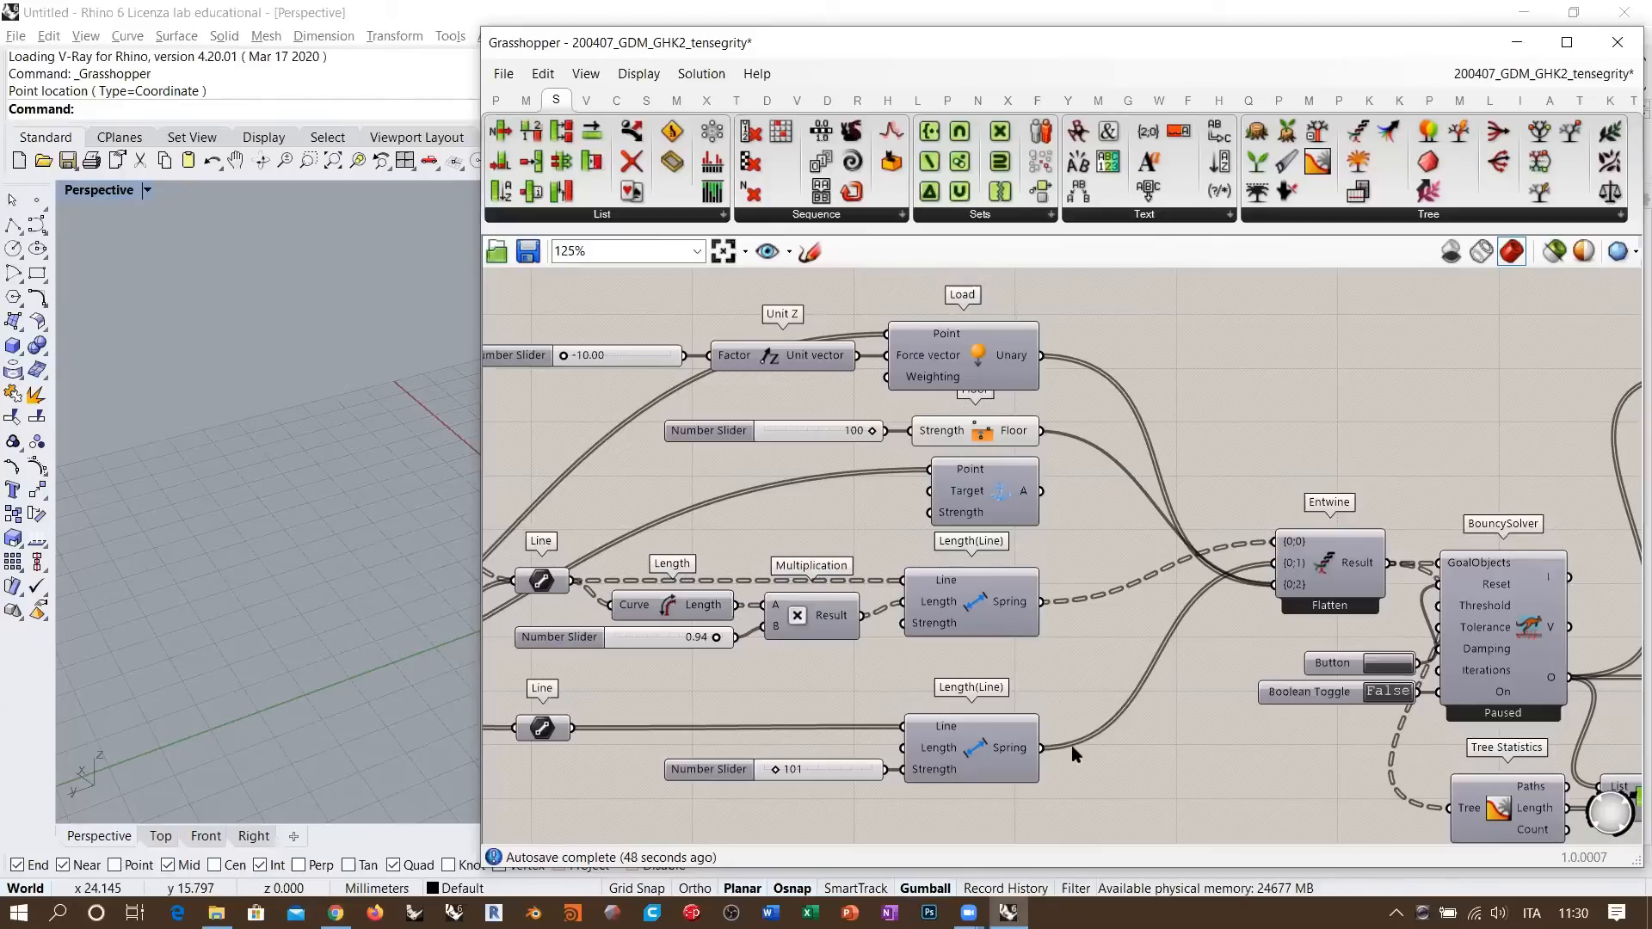
{"action": "left_click", "coordinate": [979, 604]}
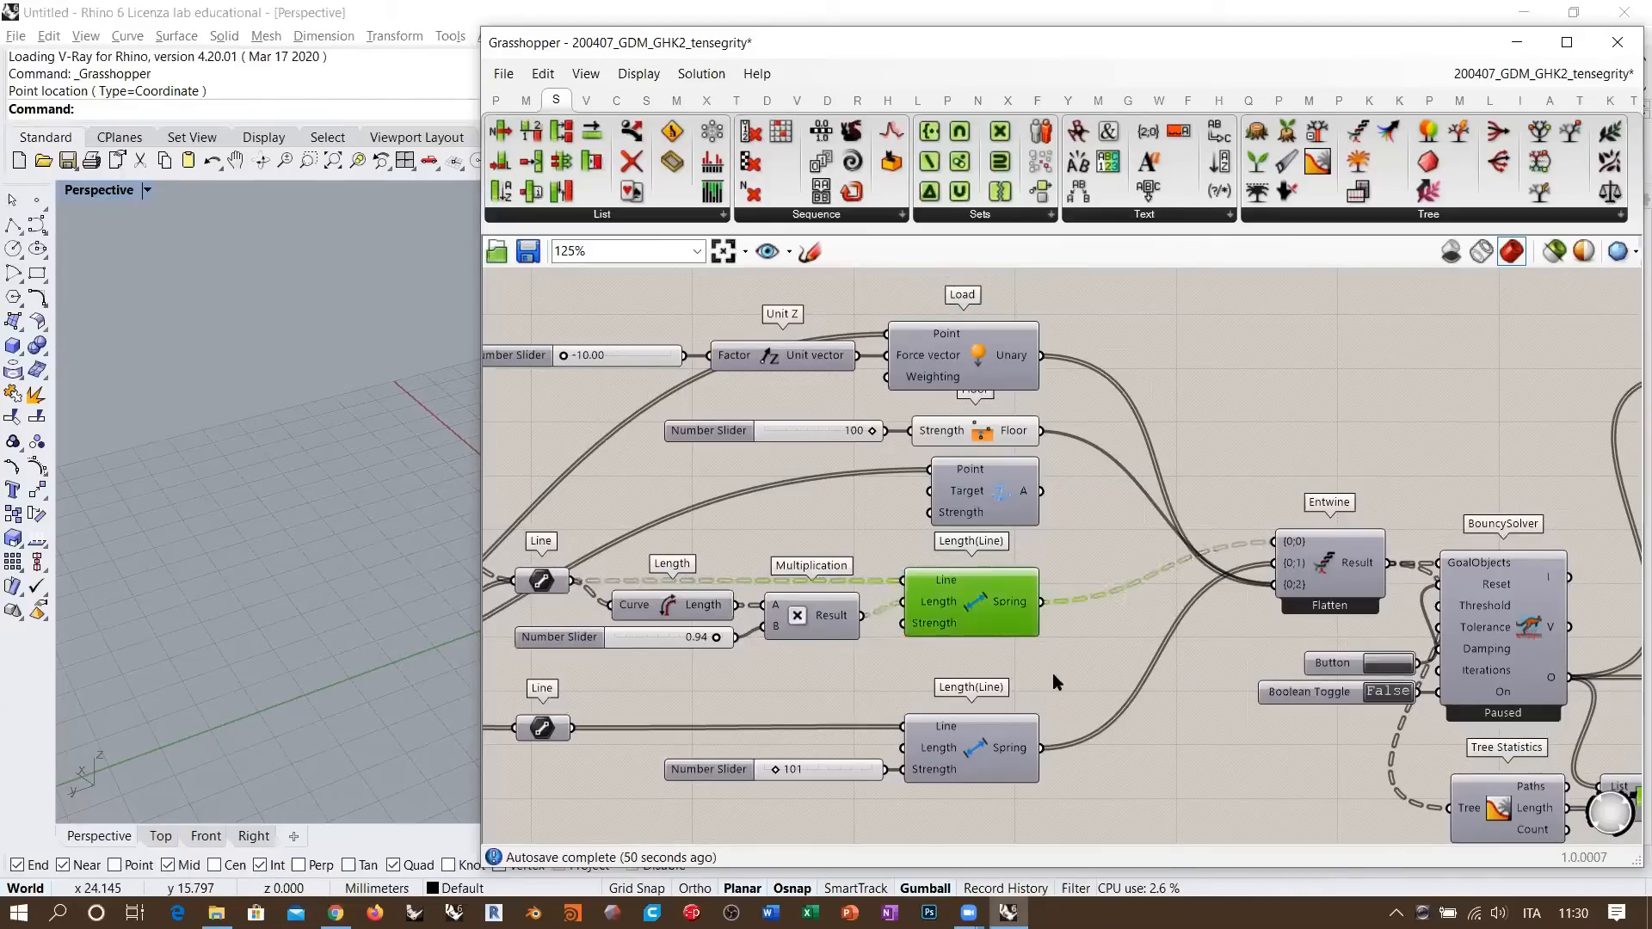
{"action": "left_click", "coordinate": [1055, 673]}
{"action": "right_click_drag", "start_coordinate": [1055, 673], "coordinate": [724, 559]}
{"action": "scroll", "coordinate": [880, 602], "scroll_direction": "down", "scroll_amount": 3}
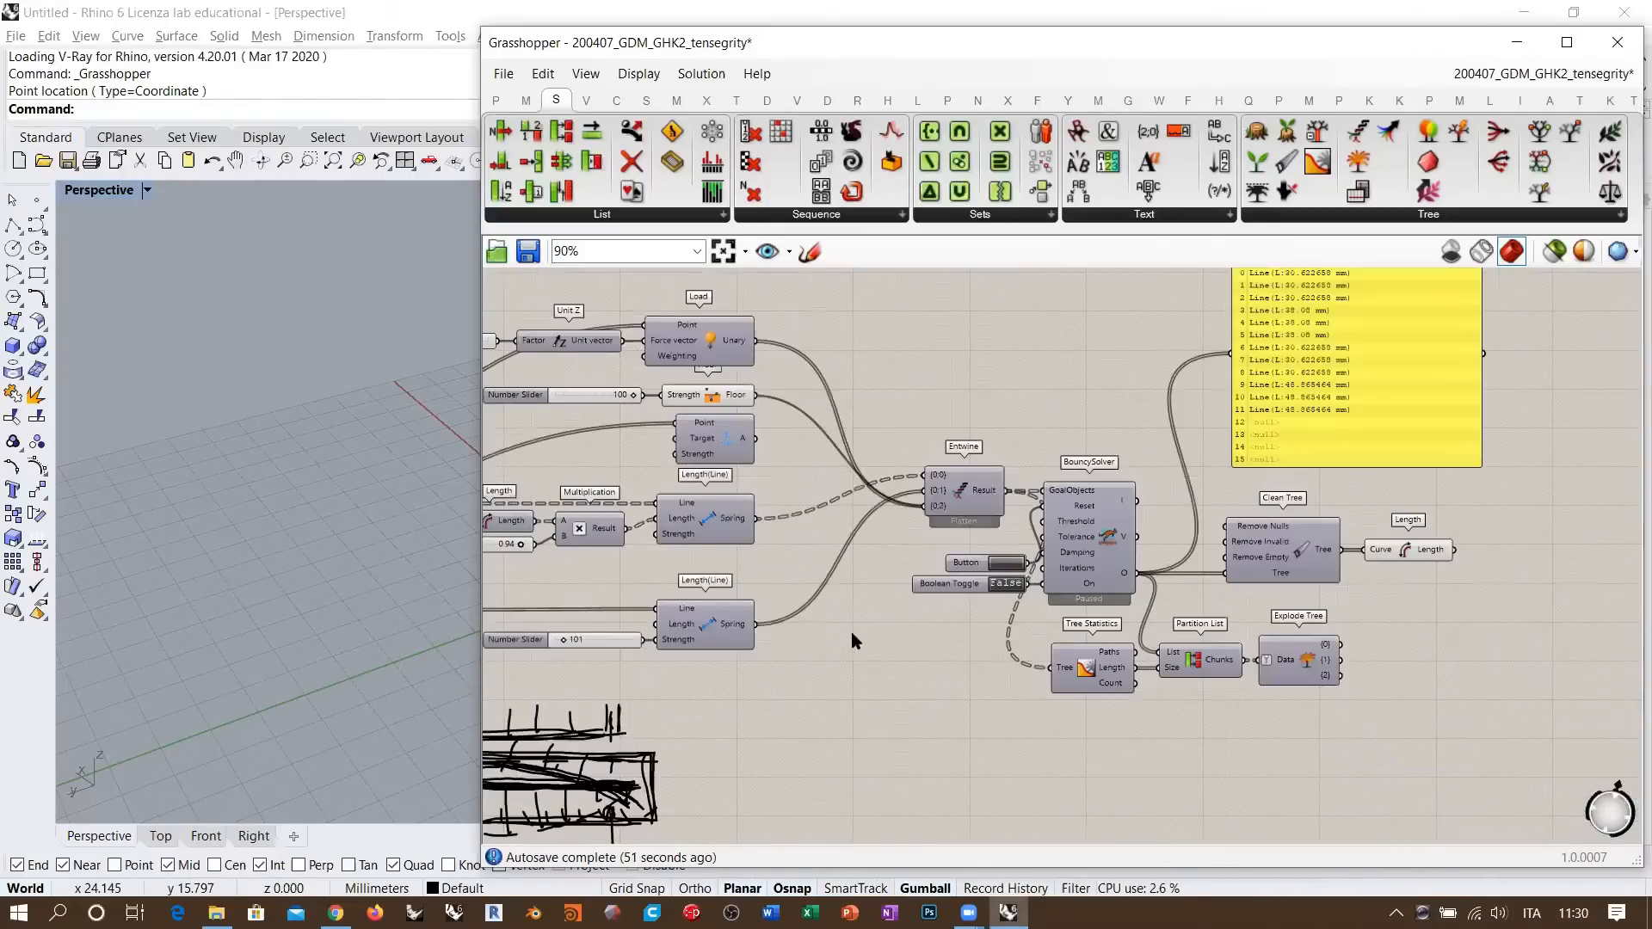
- Move the Panel clear of Clean Tree and add a Flatten Tree component fed by Entwine's Result
{"action": "right_click_drag", "start_coordinate": [926, 525], "coordinate": [890, 564]}
{"action": "right_click_drag", "start_coordinate": [1075, 552], "coordinate": [930, 632]}
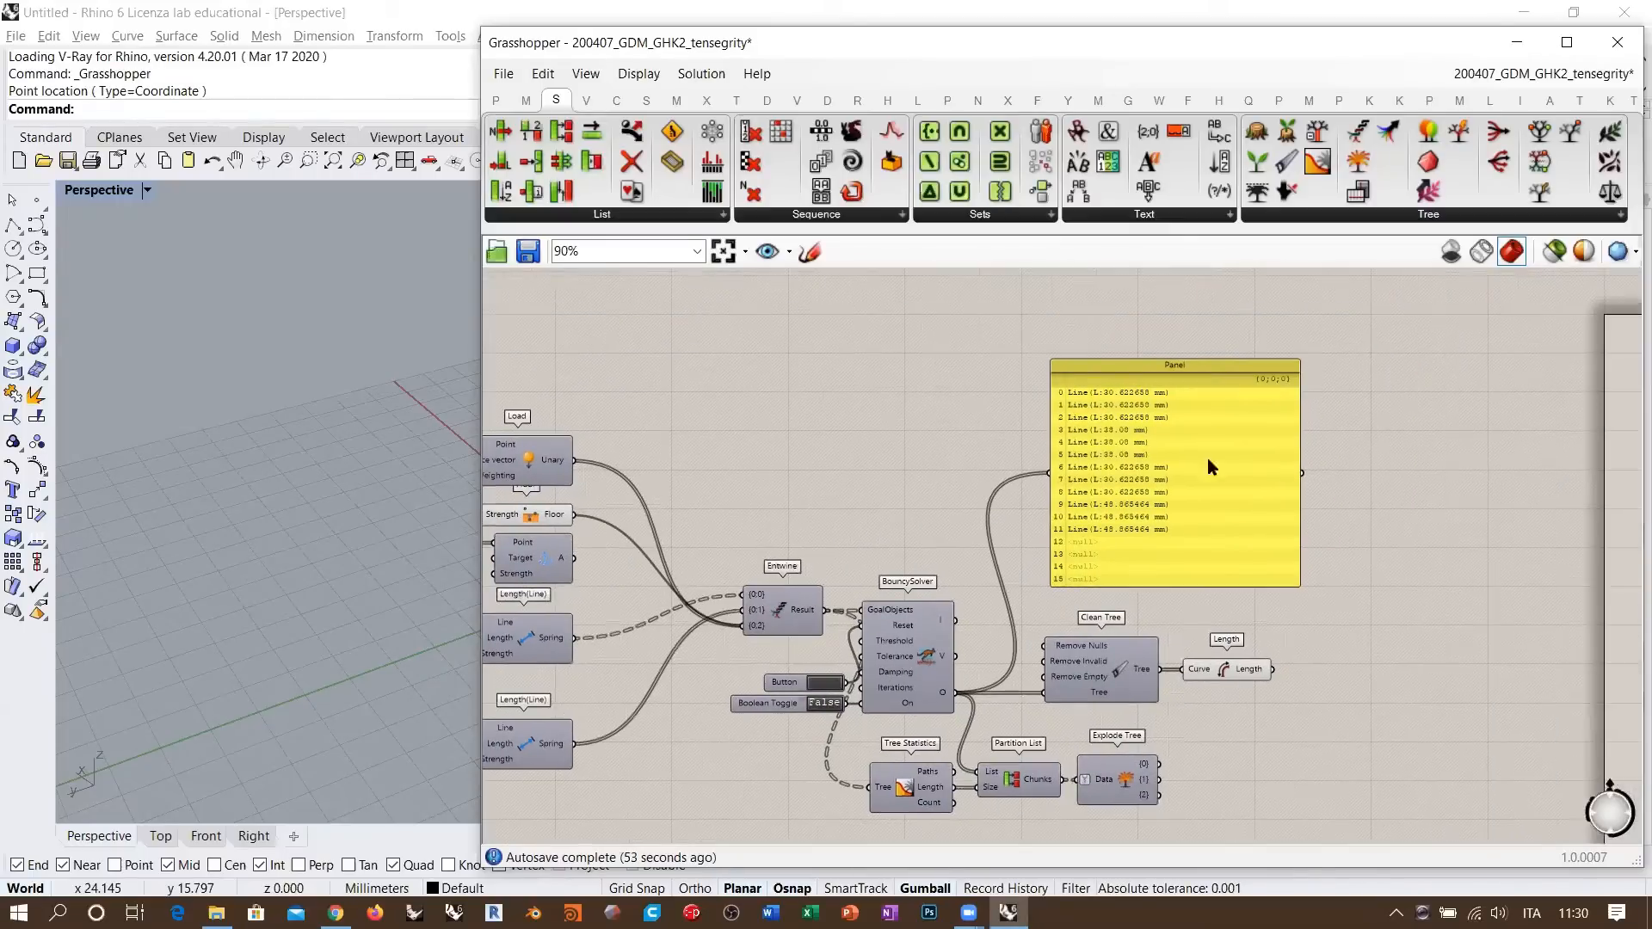
{"action": "double_click", "coordinate": [869, 471]}
{"action": "type", "text": "fl"}
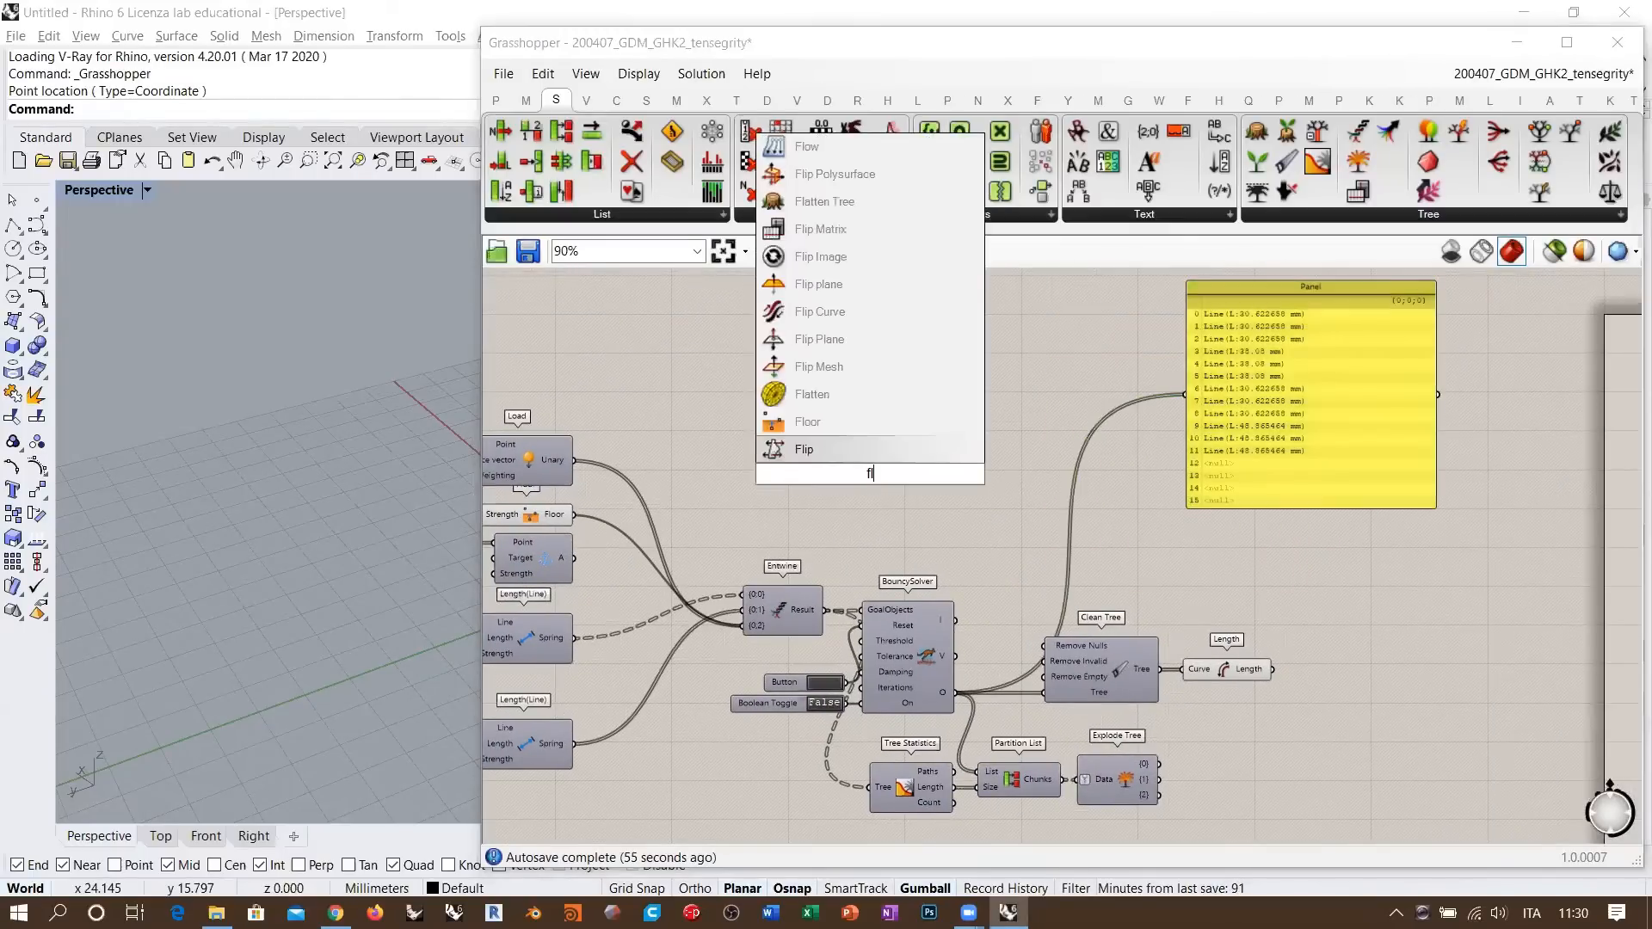
{"action": "type", "text": "att"}
{"action": "left_click", "coordinate": [837, 423]}
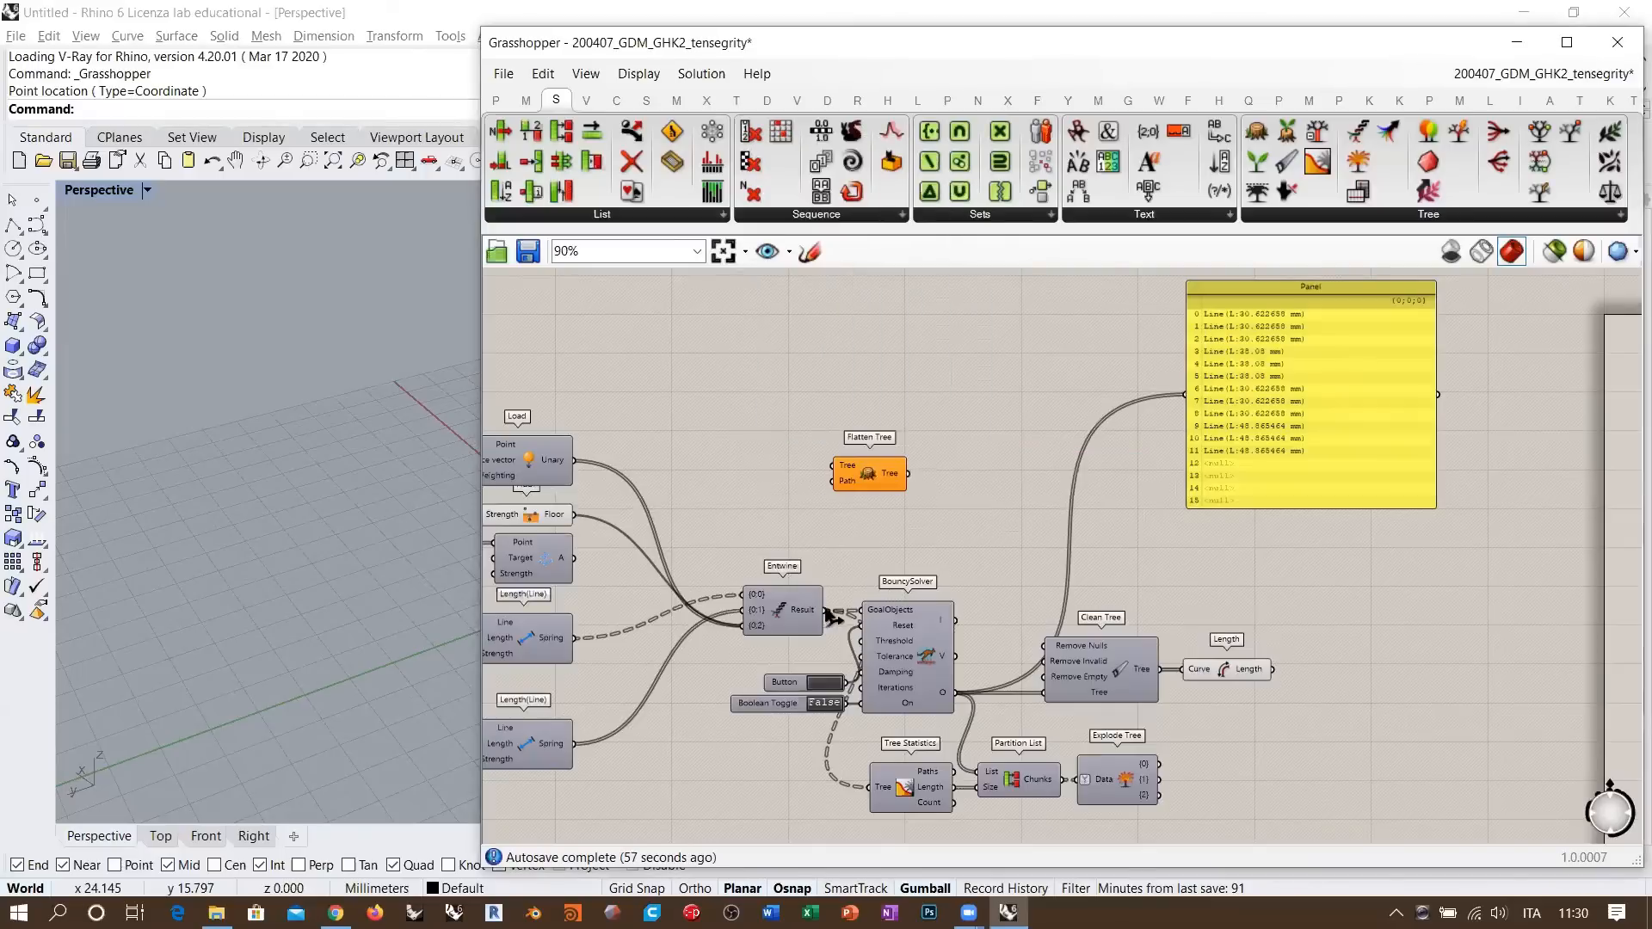
{"action": "left_click_drag", "start_coordinate": [825, 610], "coordinate": [831, 469]}
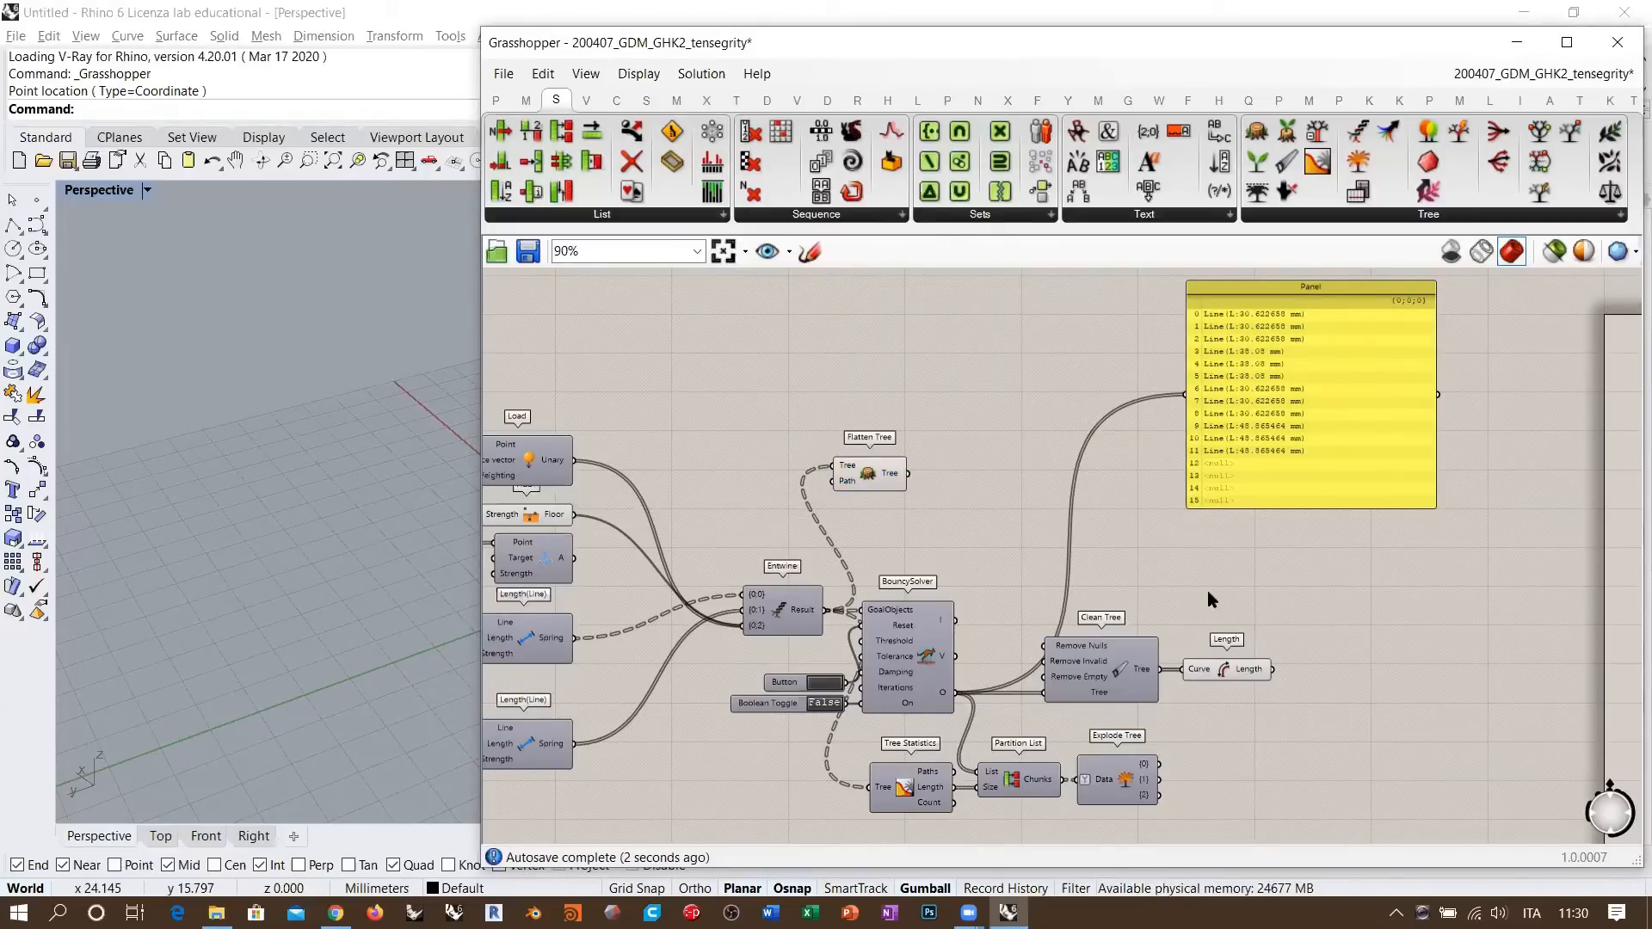
- Place Flatten Tree above Clean Tree and inspect the goals listed at its Tree output
{"action": "left_click_drag", "start_coordinate": [876, 468], "coordinate": [1222, 580]}
{"action": "right_click_drag", "start_coordinate": [1161, 636], "coordinate": [958, 655]}
{"action": "scroll", "coordinate": [1034, 630], "scroll_direction": "up", "scroll_amount": 1}
{"action": "scroll", "coordinate": [1083, 722], "scroll_direction": "up", "scroll_amount": 4}
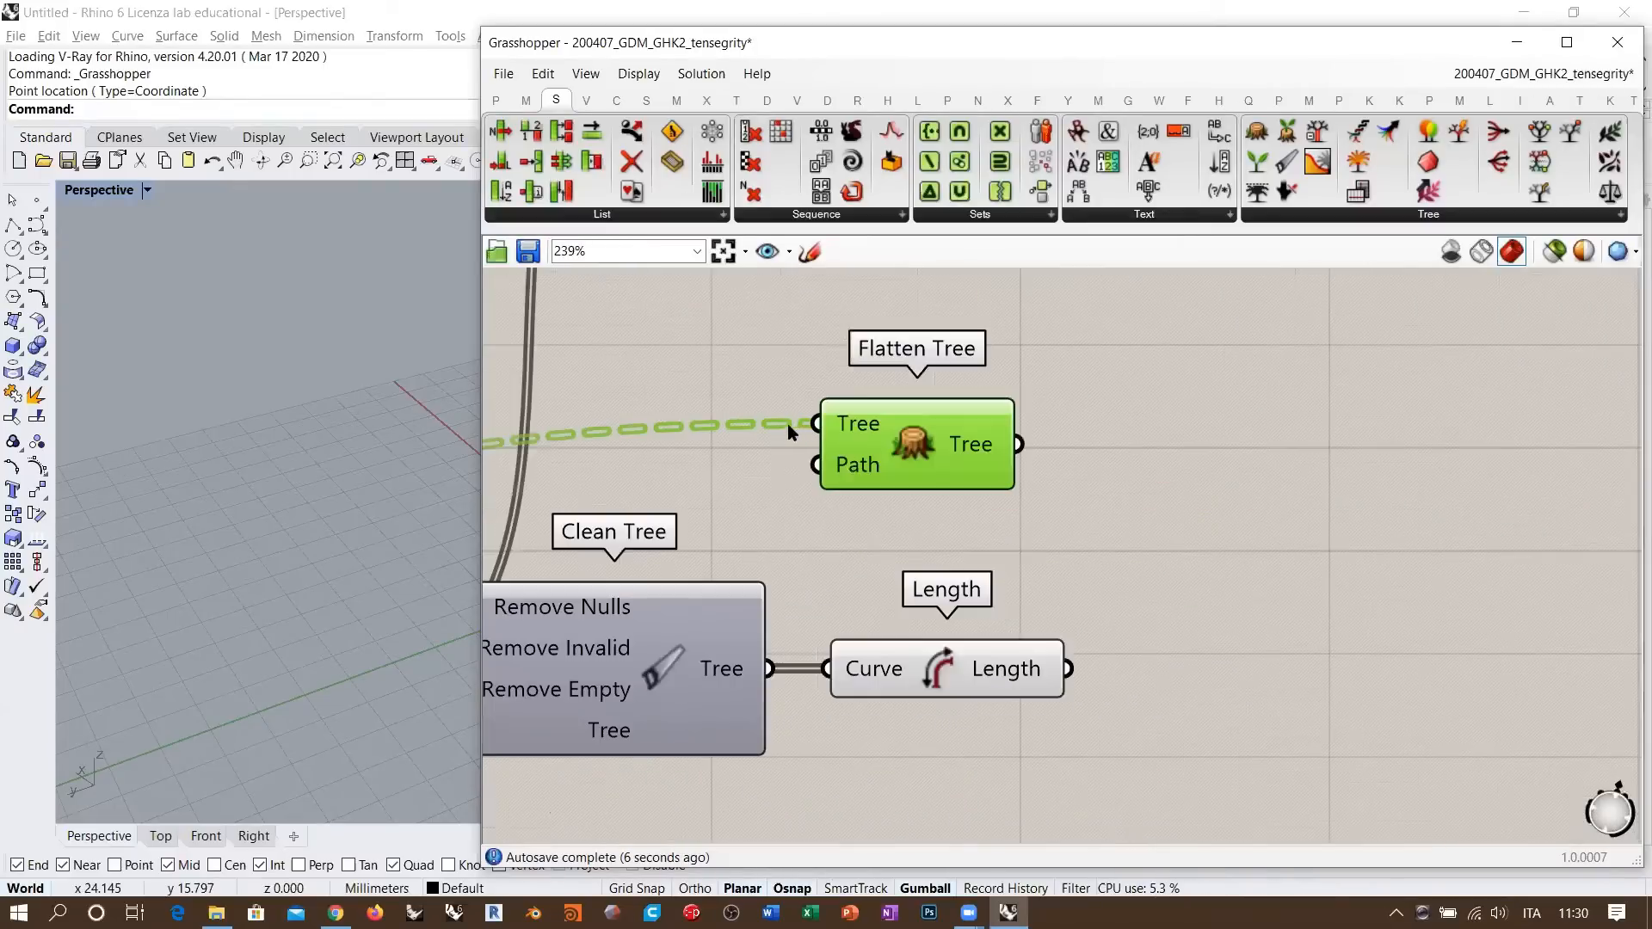
{"action": "left_click_drag", "start_coordinate": [978, 452], "coordinate": [824, 420]}
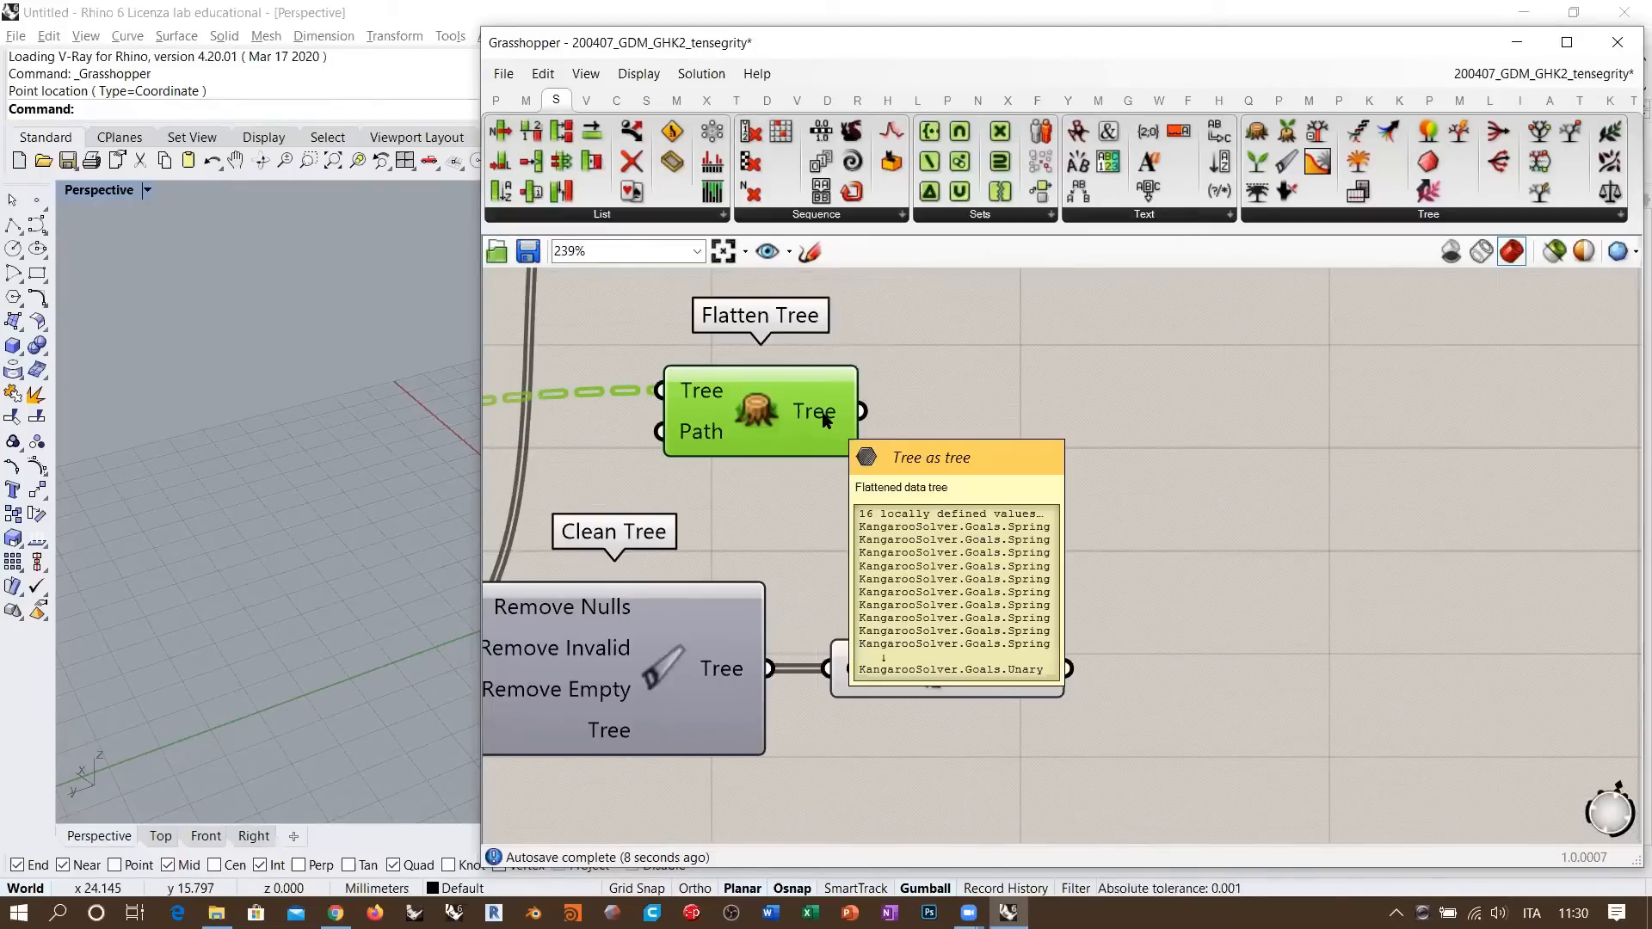
{"action": "right_click_drag", "start_coordinate": [991, 415], "coordinate": [1374, 469]}
{"action": "scroll", "coordinate": [1385, 474], "scroll_direction": "down", "scroll_amount": 4}
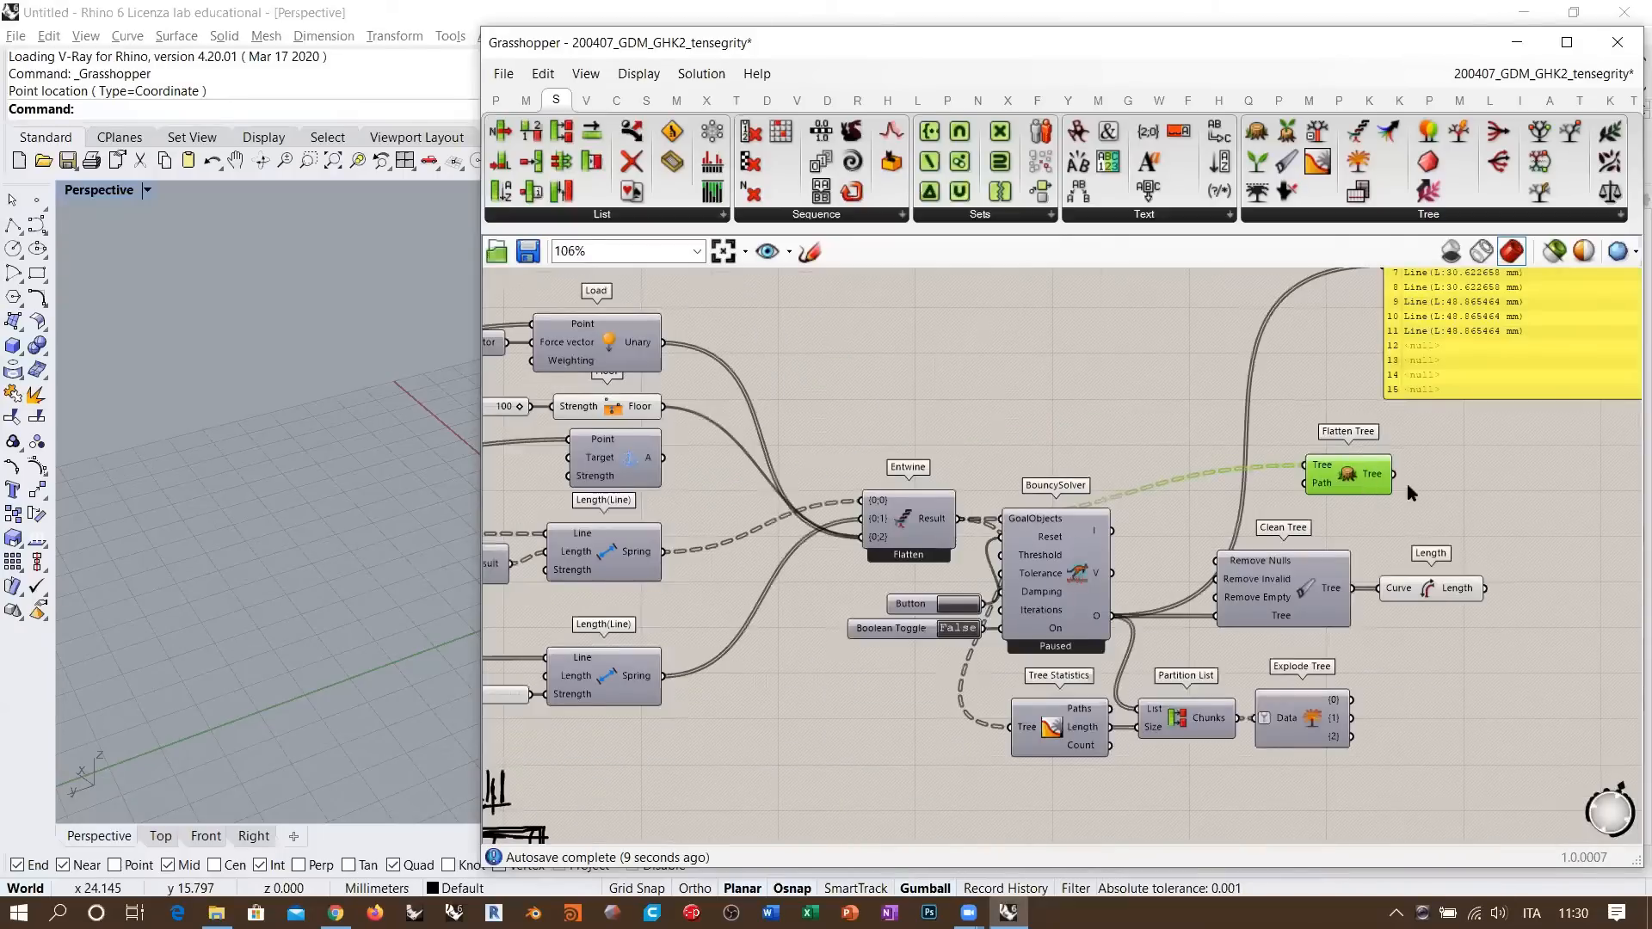
- Reposition the Flatten Tree component directly above Entwine
{"action": "left_click_drag", "start_coordinate": [1376, 478], "coordinate": [1035, 413]}
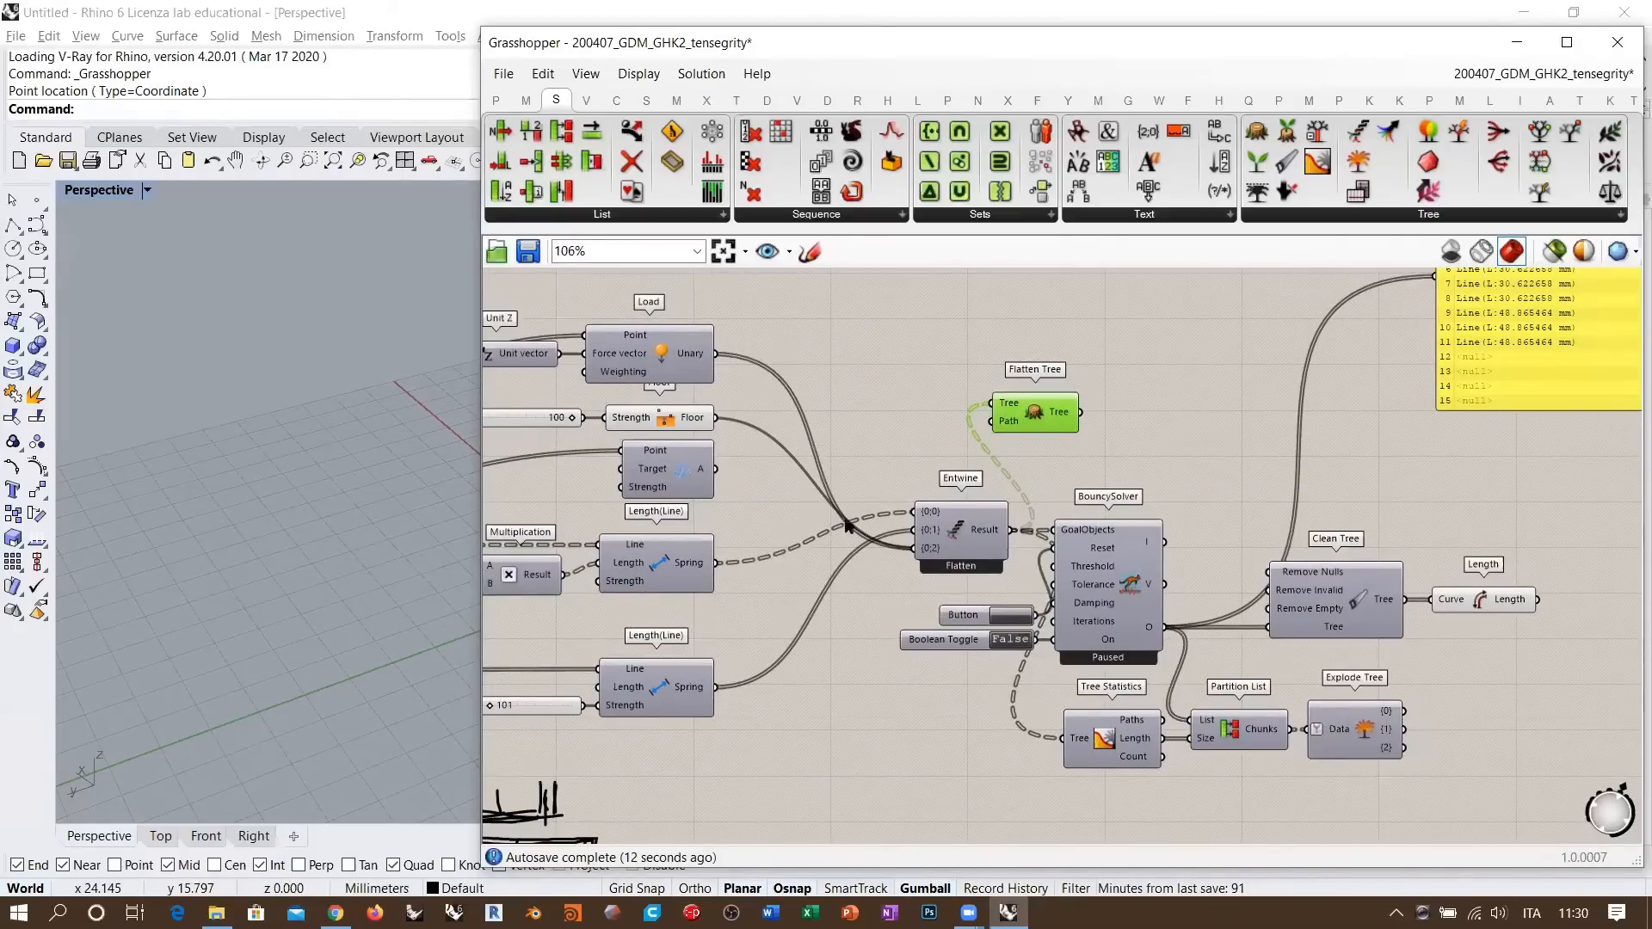
{"action": "right_click_drag", "start_coordinate": [759, 615], "coordinate": [1061, 635]}
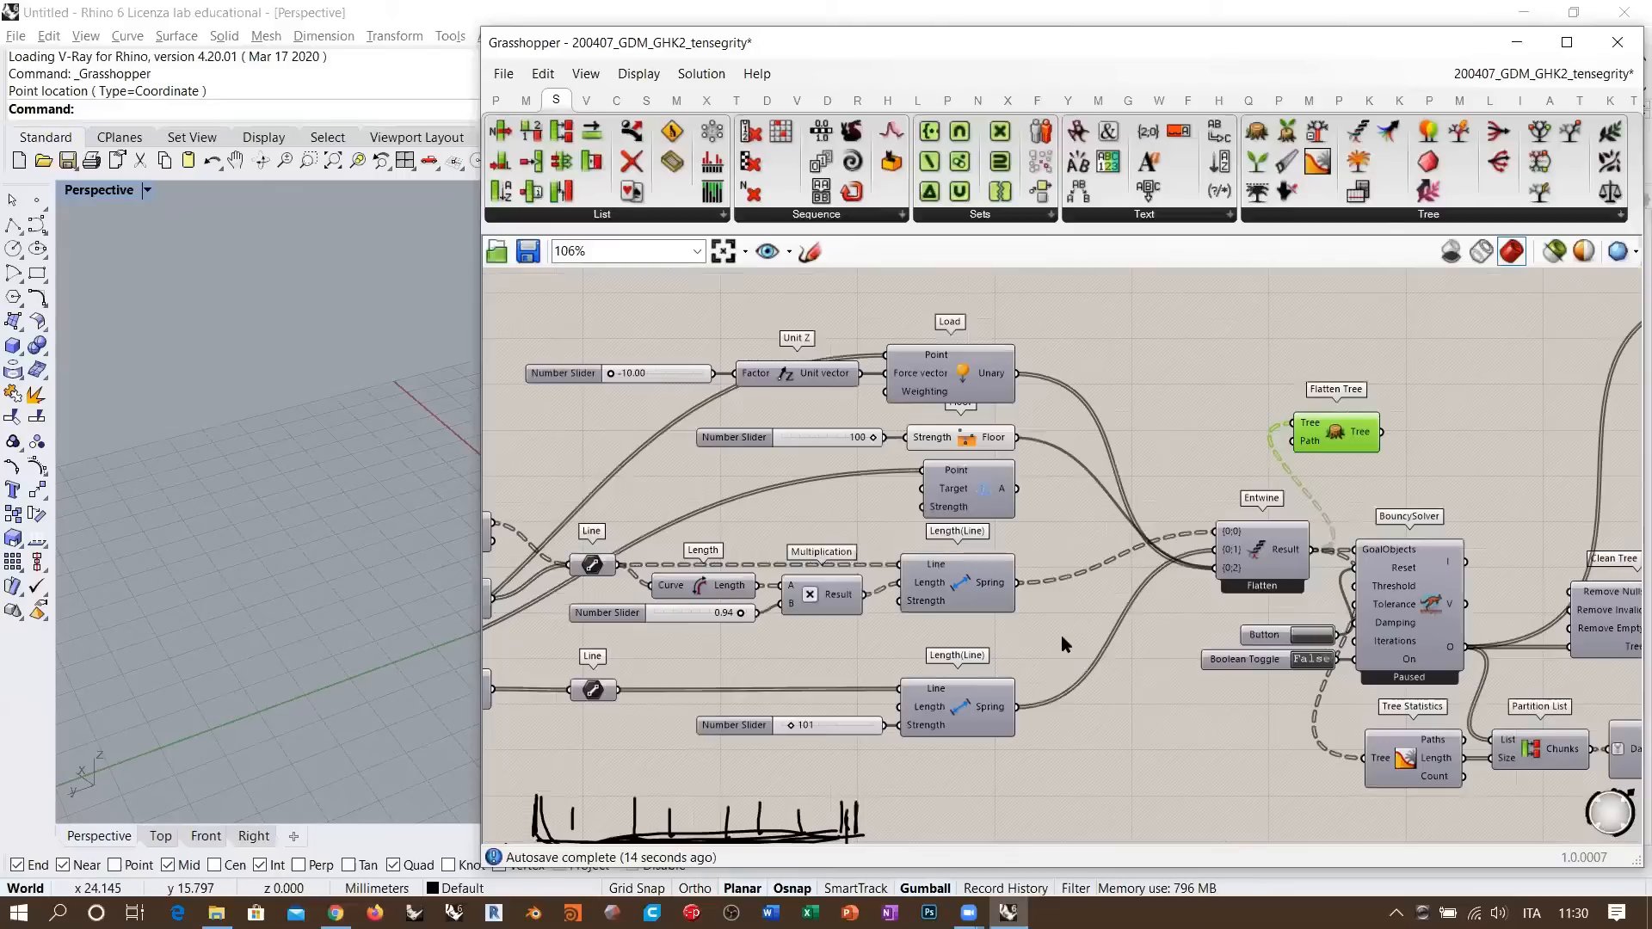
{"action": "left_click", "coordinate": [1172, 549]}
{"action": "left_click_drag", "start_coordinate": [1331, 437], "coordinate": [1291, 419]}
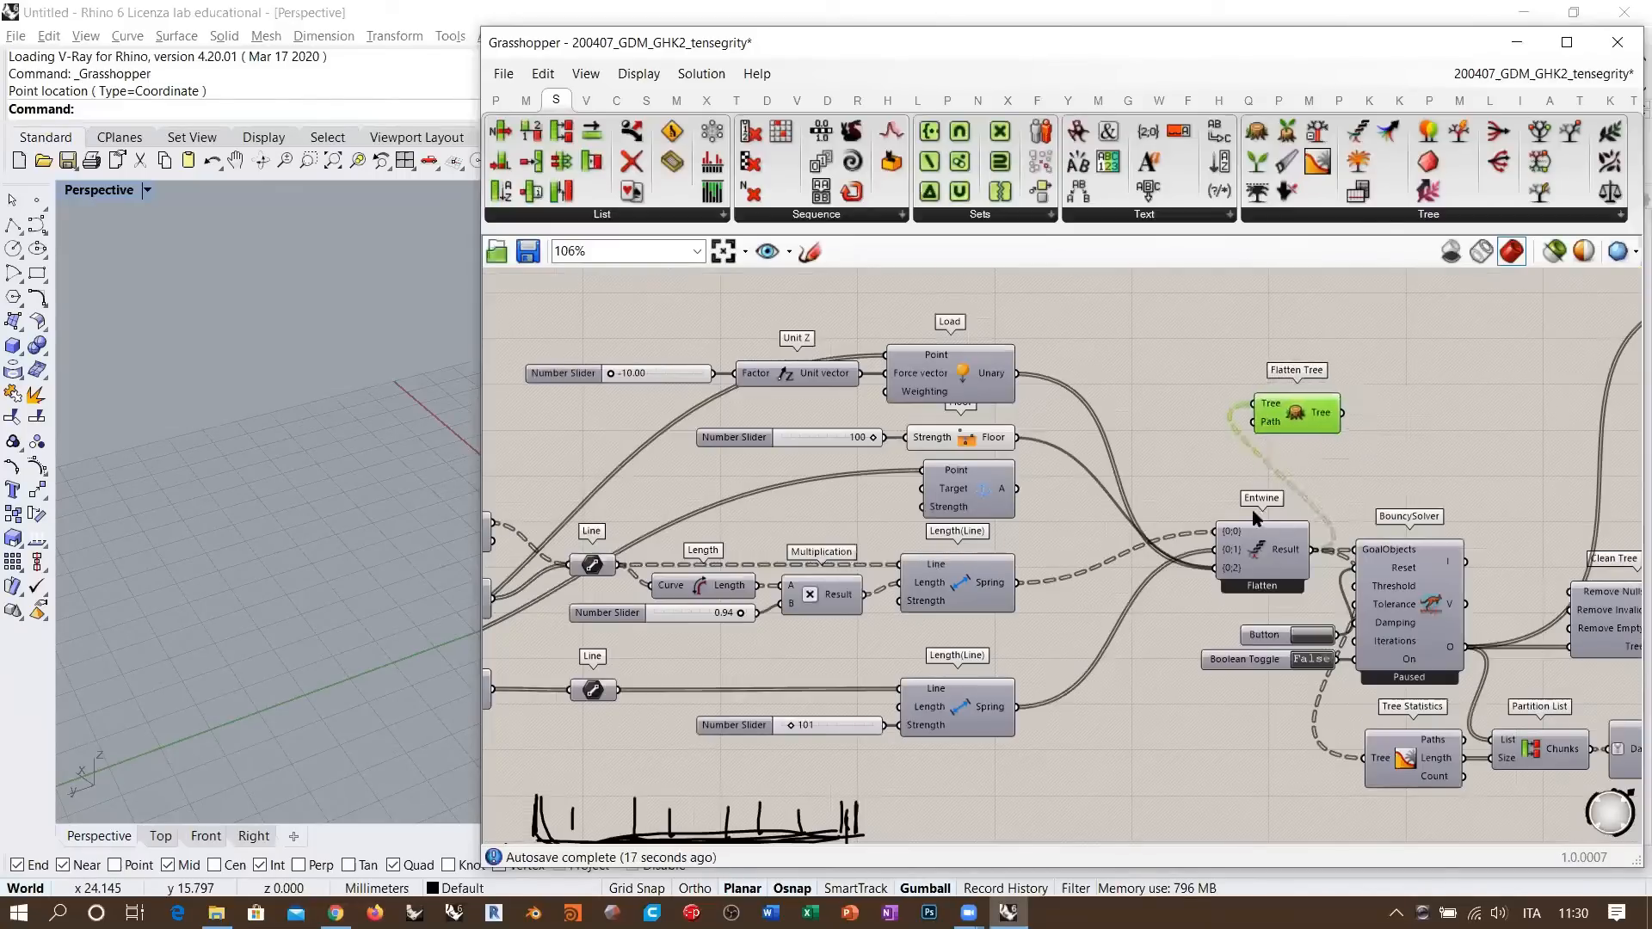
- Trace the two Length(Line) goals back to the Line parameters that feed them
{"action": "left_click", "coordinate": [961, 592]}
{"action": "left_click", "coordinate": [972, 707], "text": "shift"}
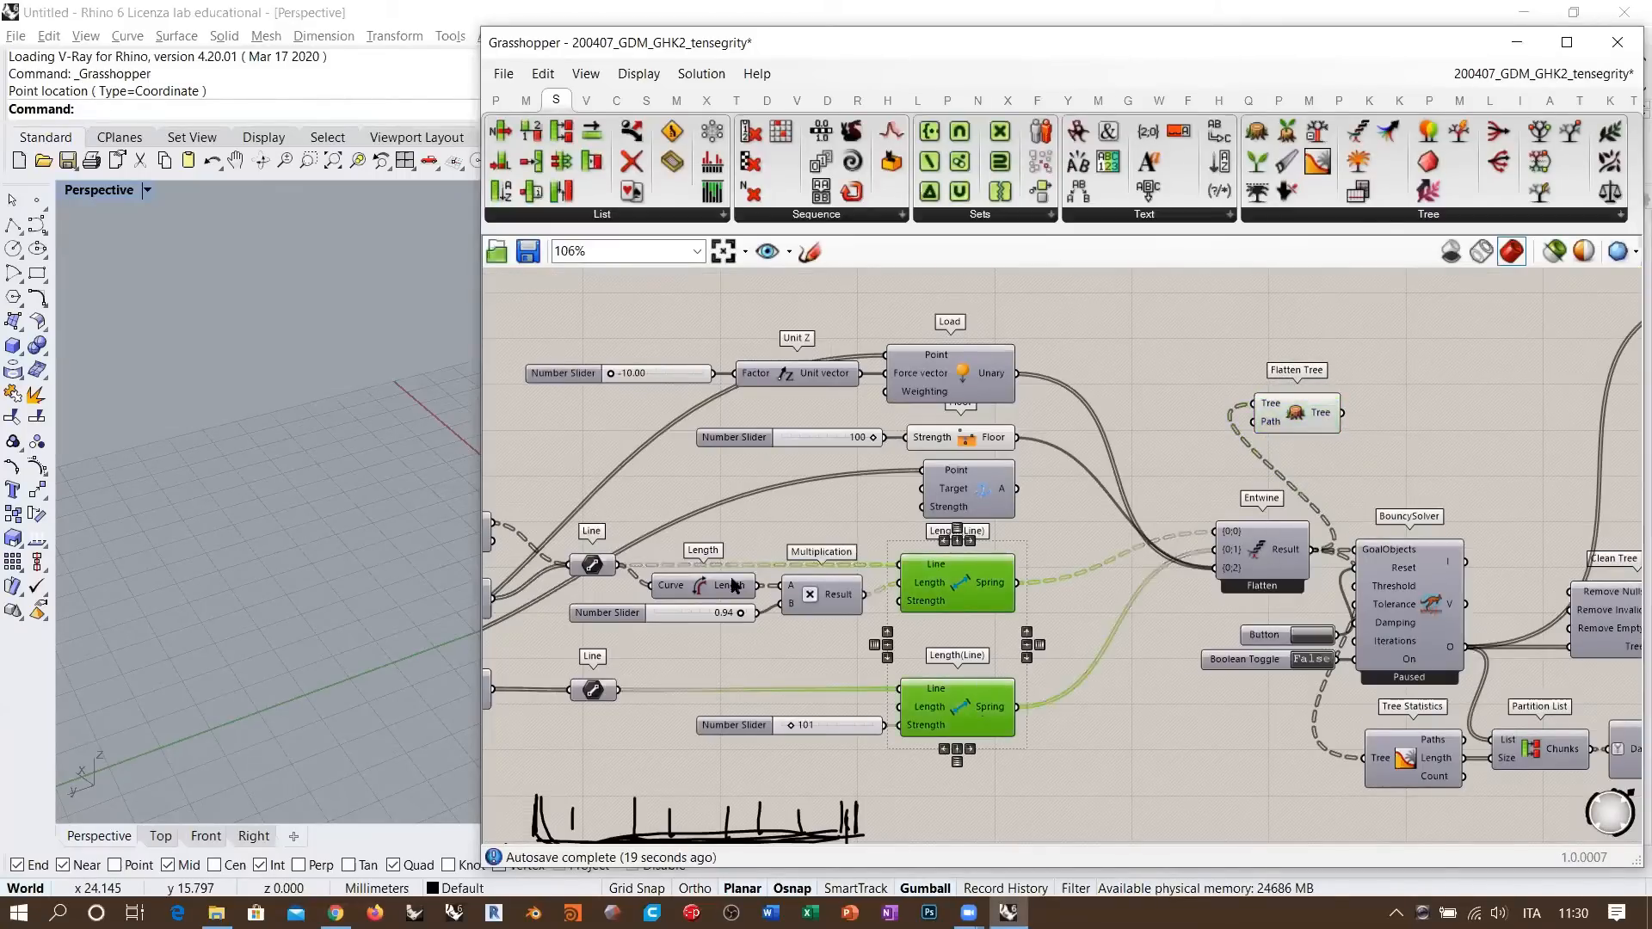
{"action": "left_click", "coordinate": [593, 570]}
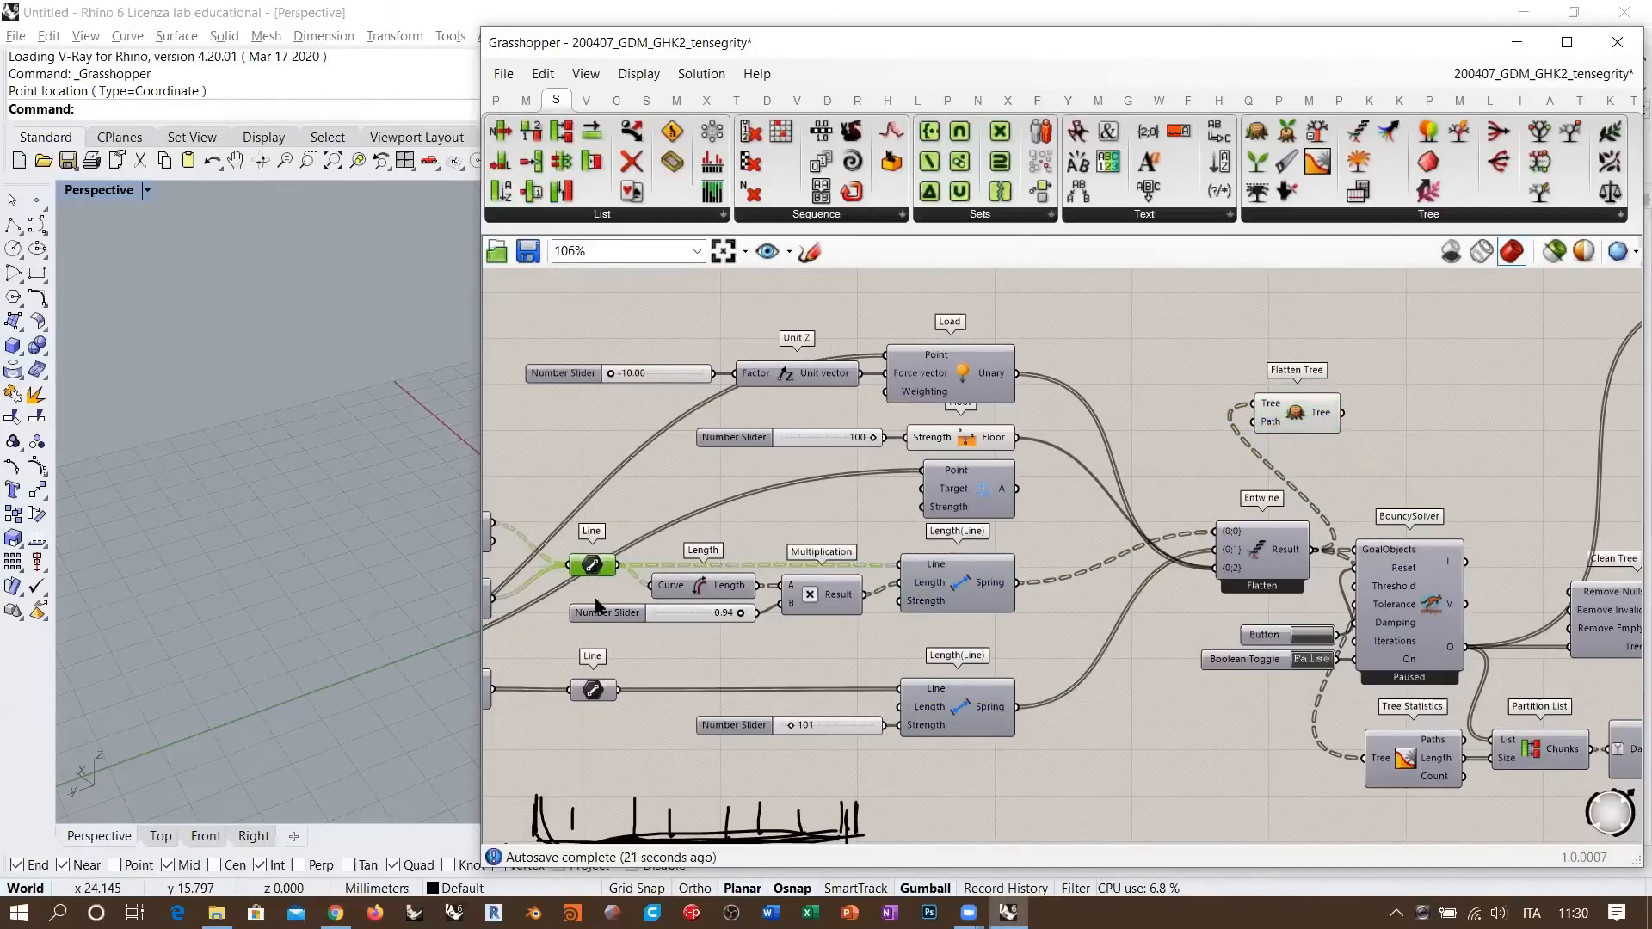
{"action": "right_click_drag", "start_coordinate": [594, 569], "coordinate": [794, 561]}
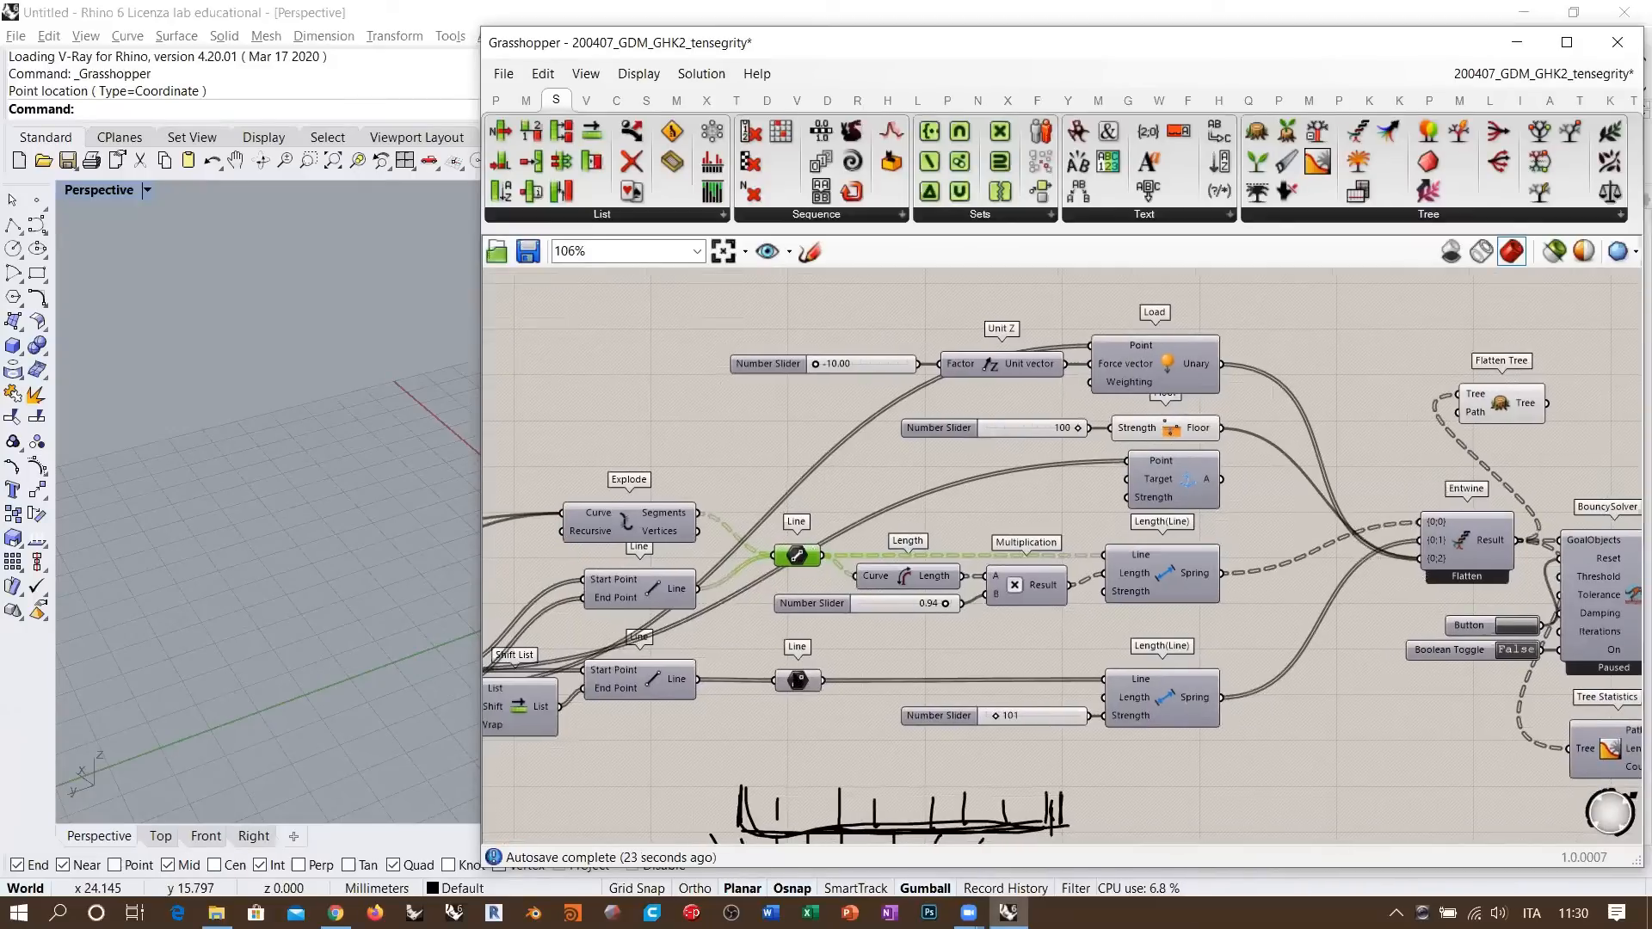
{"action": "left_click", "coordinate": [795, 682]}
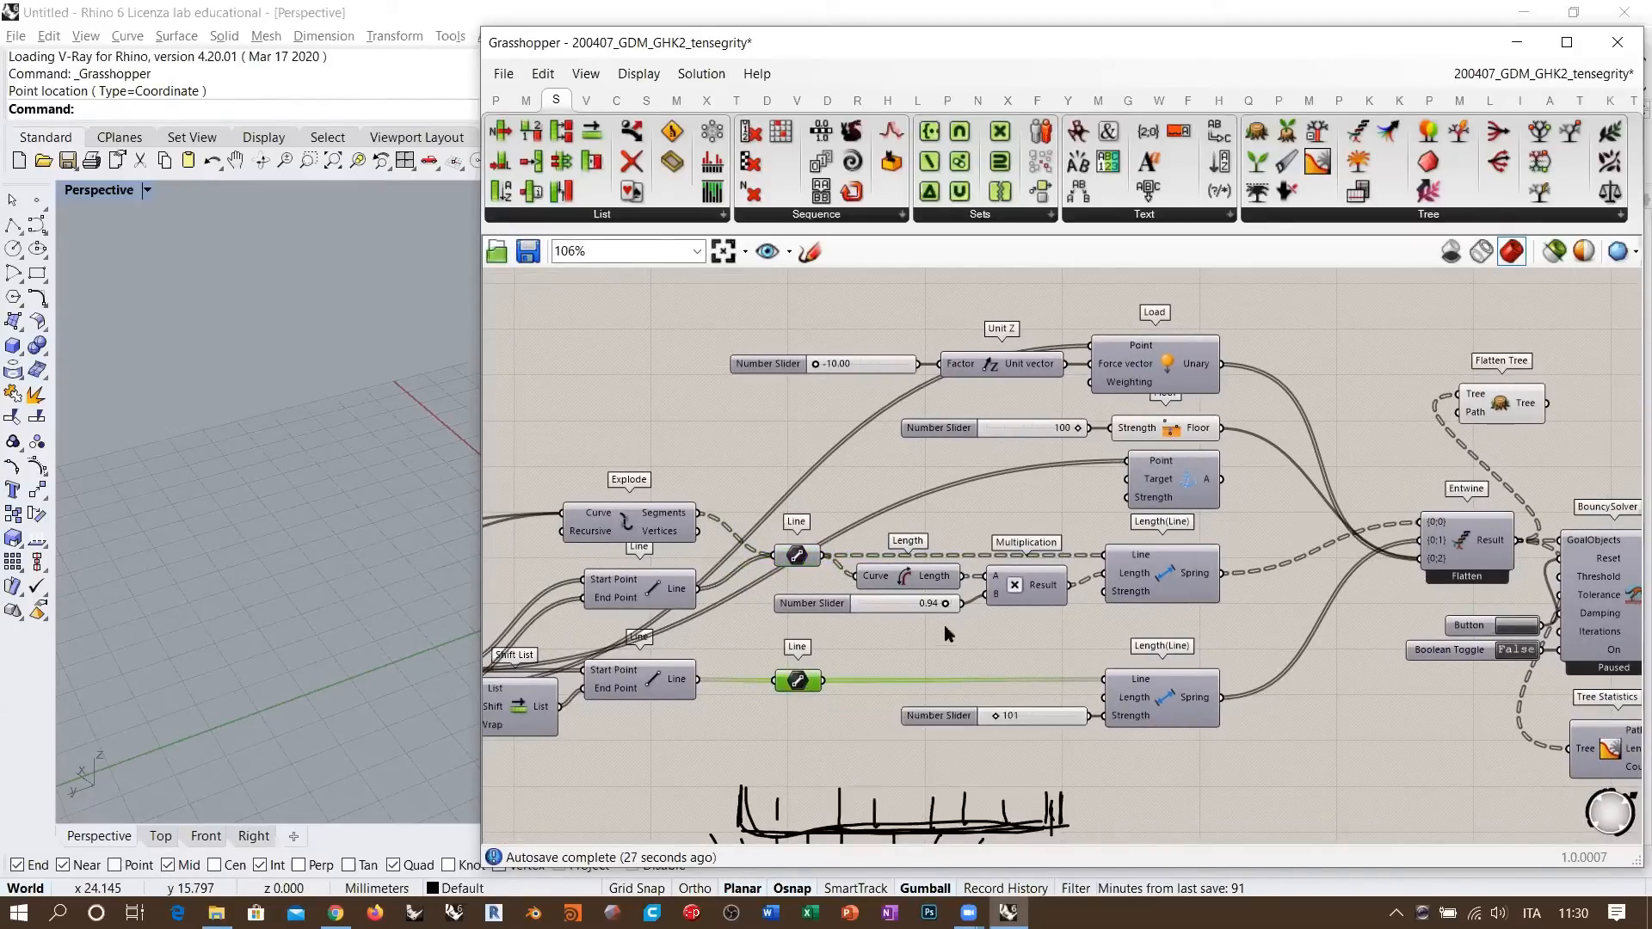
- Replace Flatten Tree's Entwine input with the outputs of both Line parameters
{"action": "right_click_drag", "start_coordinate": [1203, 618], "coordinate": [1016, 635]}
{"action": "right_click_drag", "start_coordinate": [1249, 414], "coordinate": [1193, 410]}
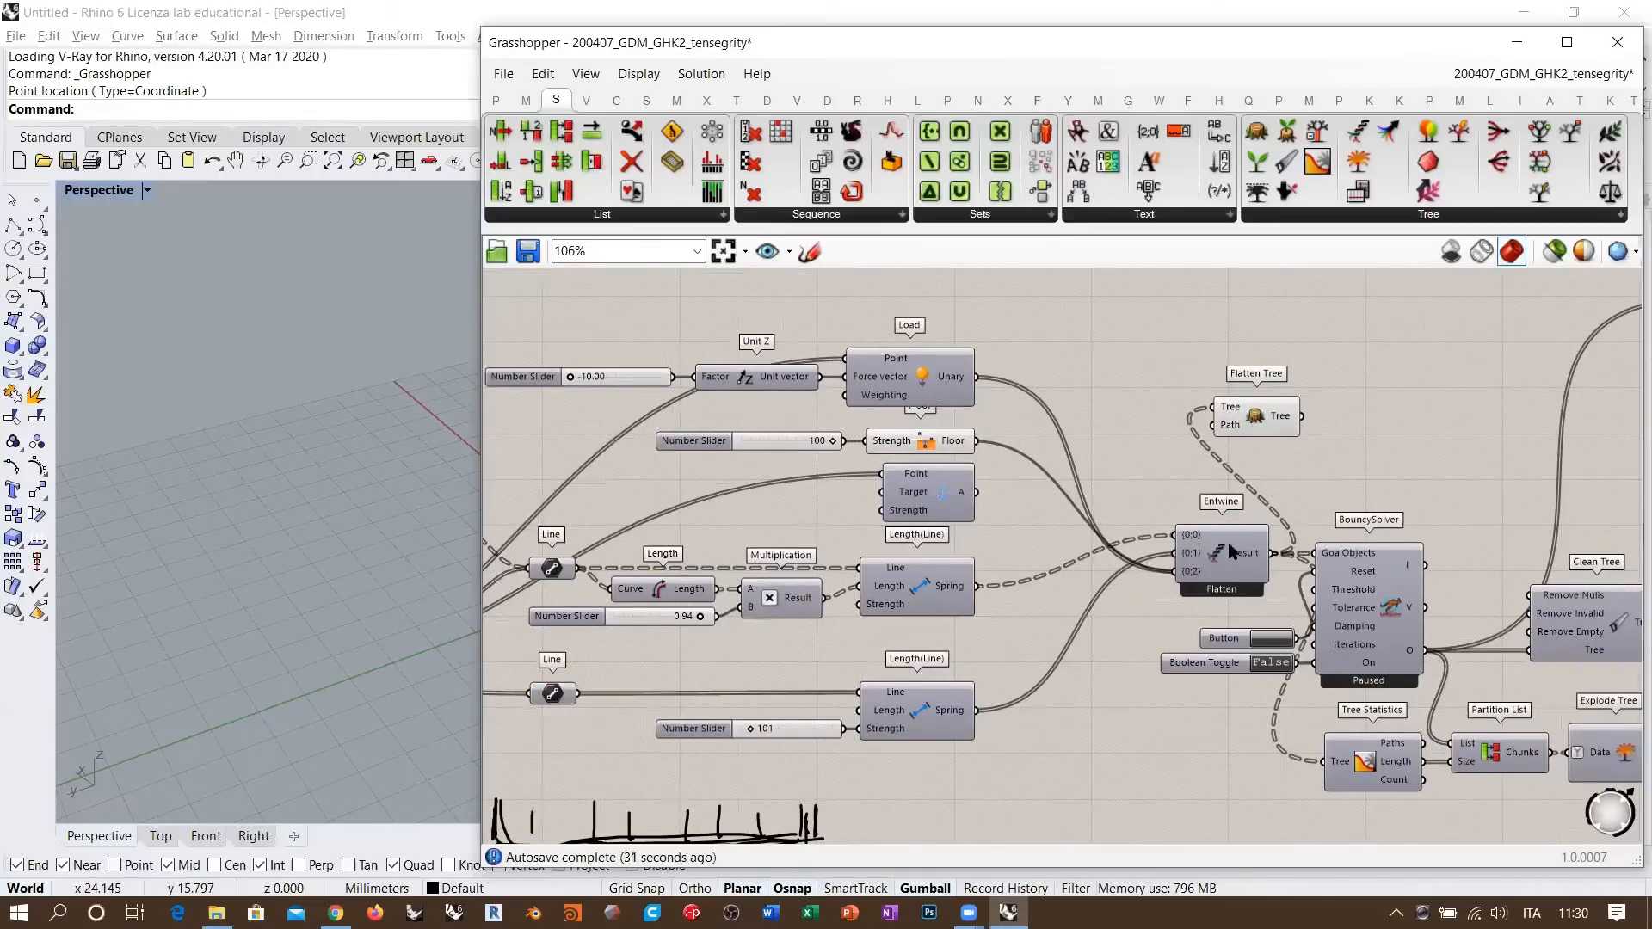
{"action": "left_click_drag", "start_coordinate": [573, 569], "coordinate": [1214, 407]}
{"action": "left_click_drag", "start_coordinate": [576, 693], "coordinate": [1212, 410]}
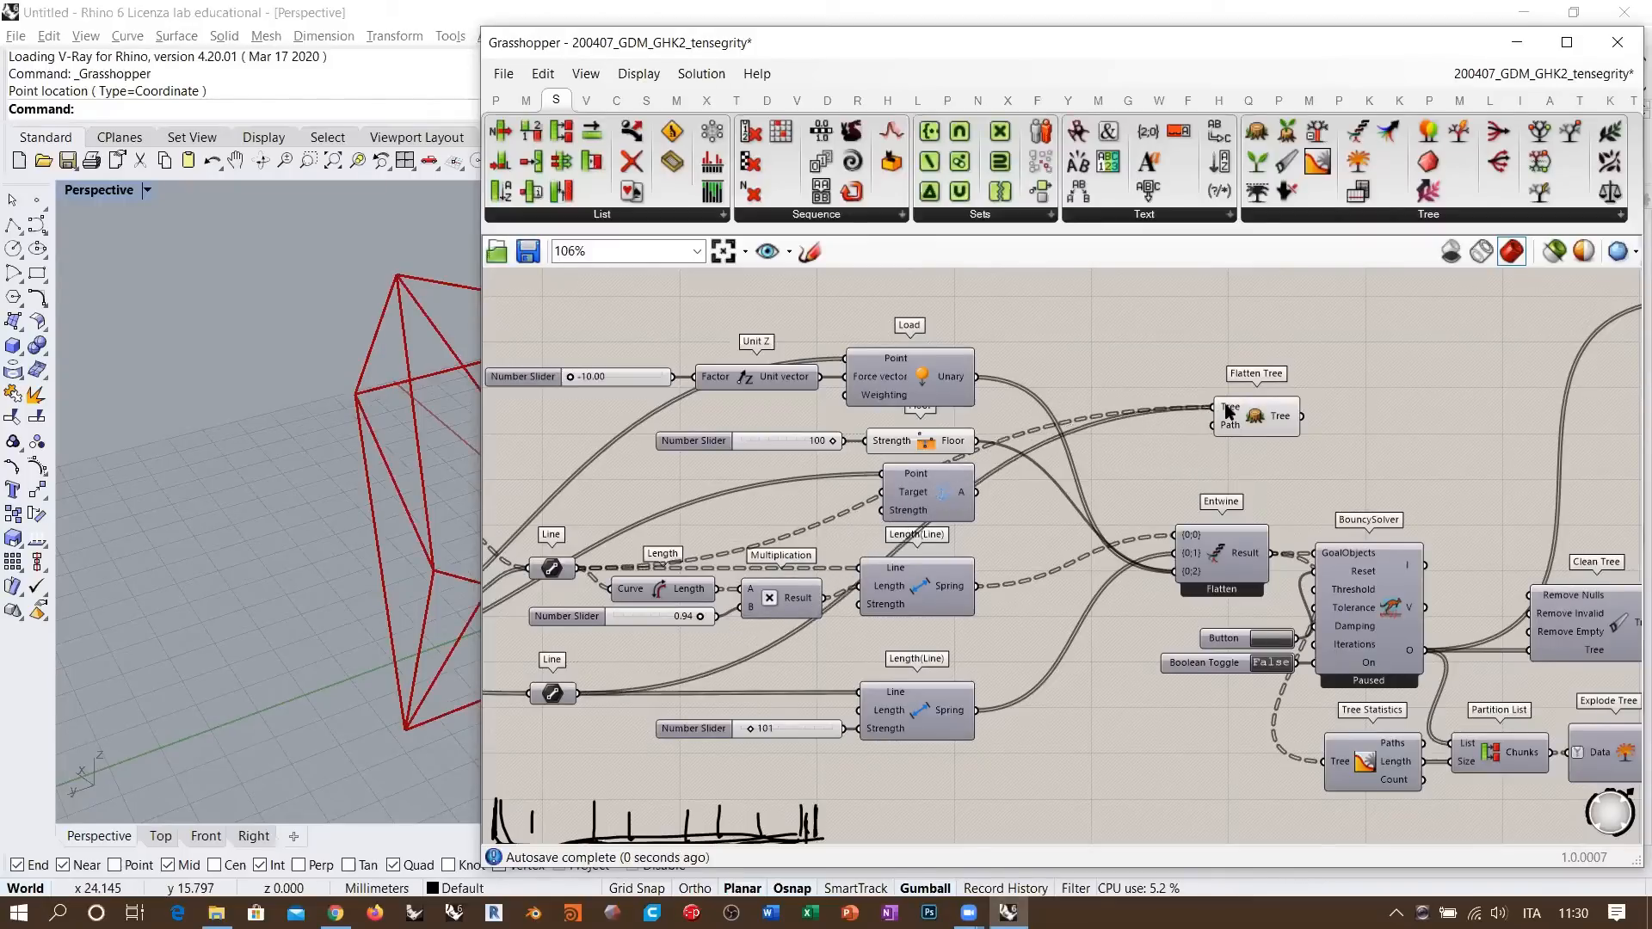
- Inspect the data at Flatten Tree's Tree input and Entwine's {0;1} branch against the solver output Panel
{"action": "mouse_move", "coordinate": [1227, 410]}
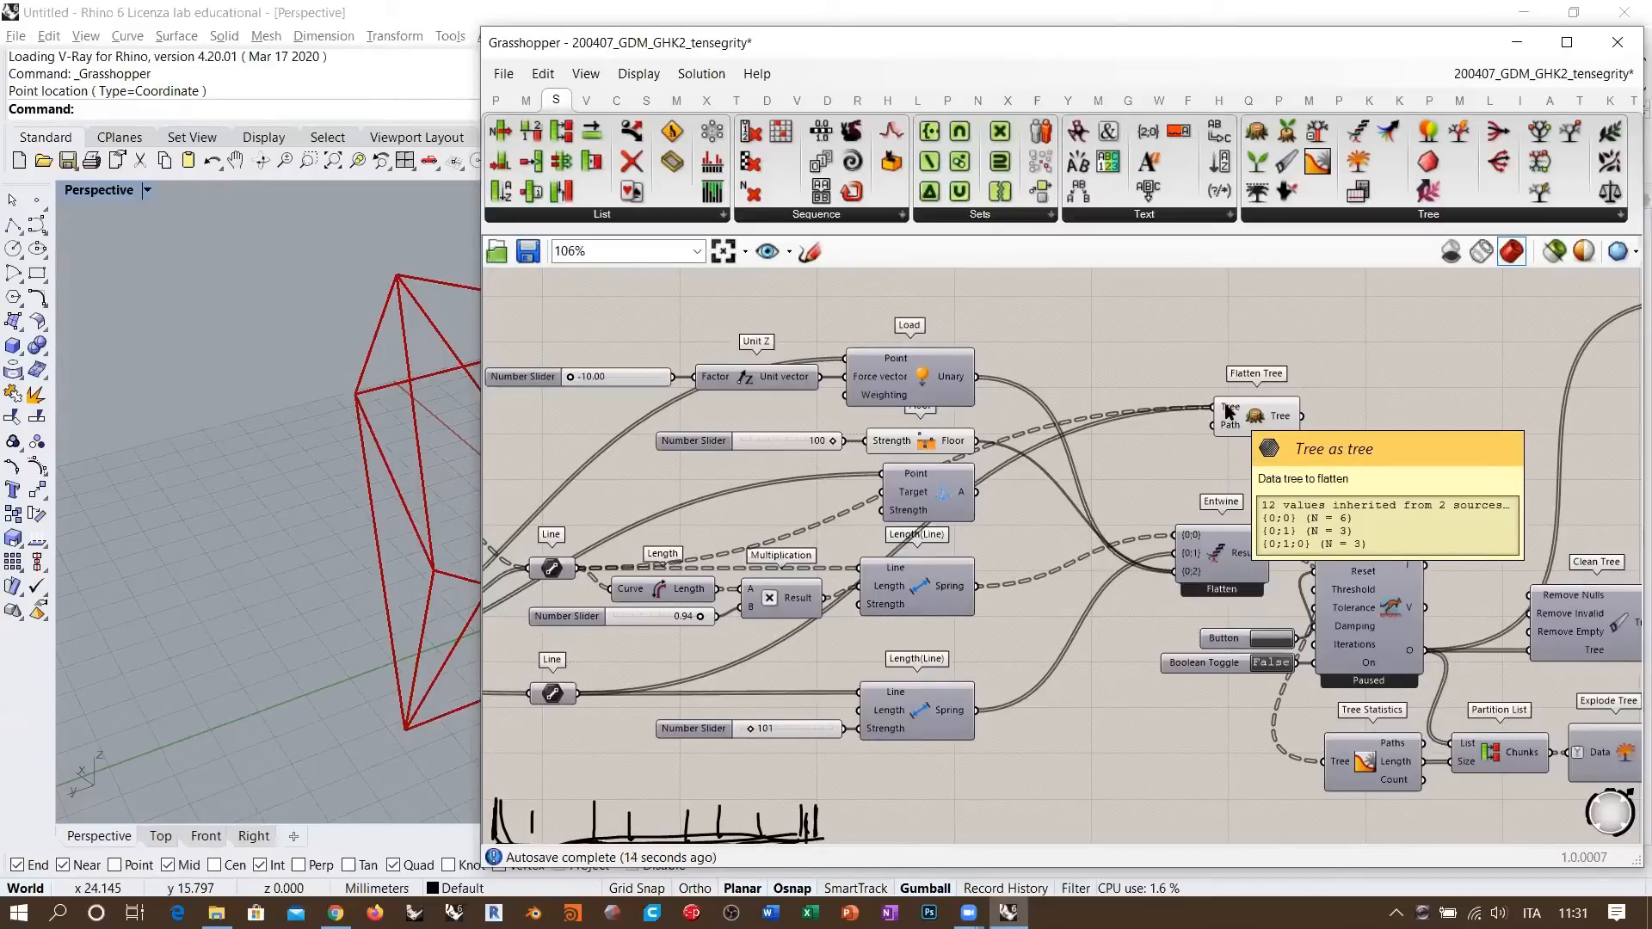
{"action": "mouse_move", "coordinate": [1195, 539]}
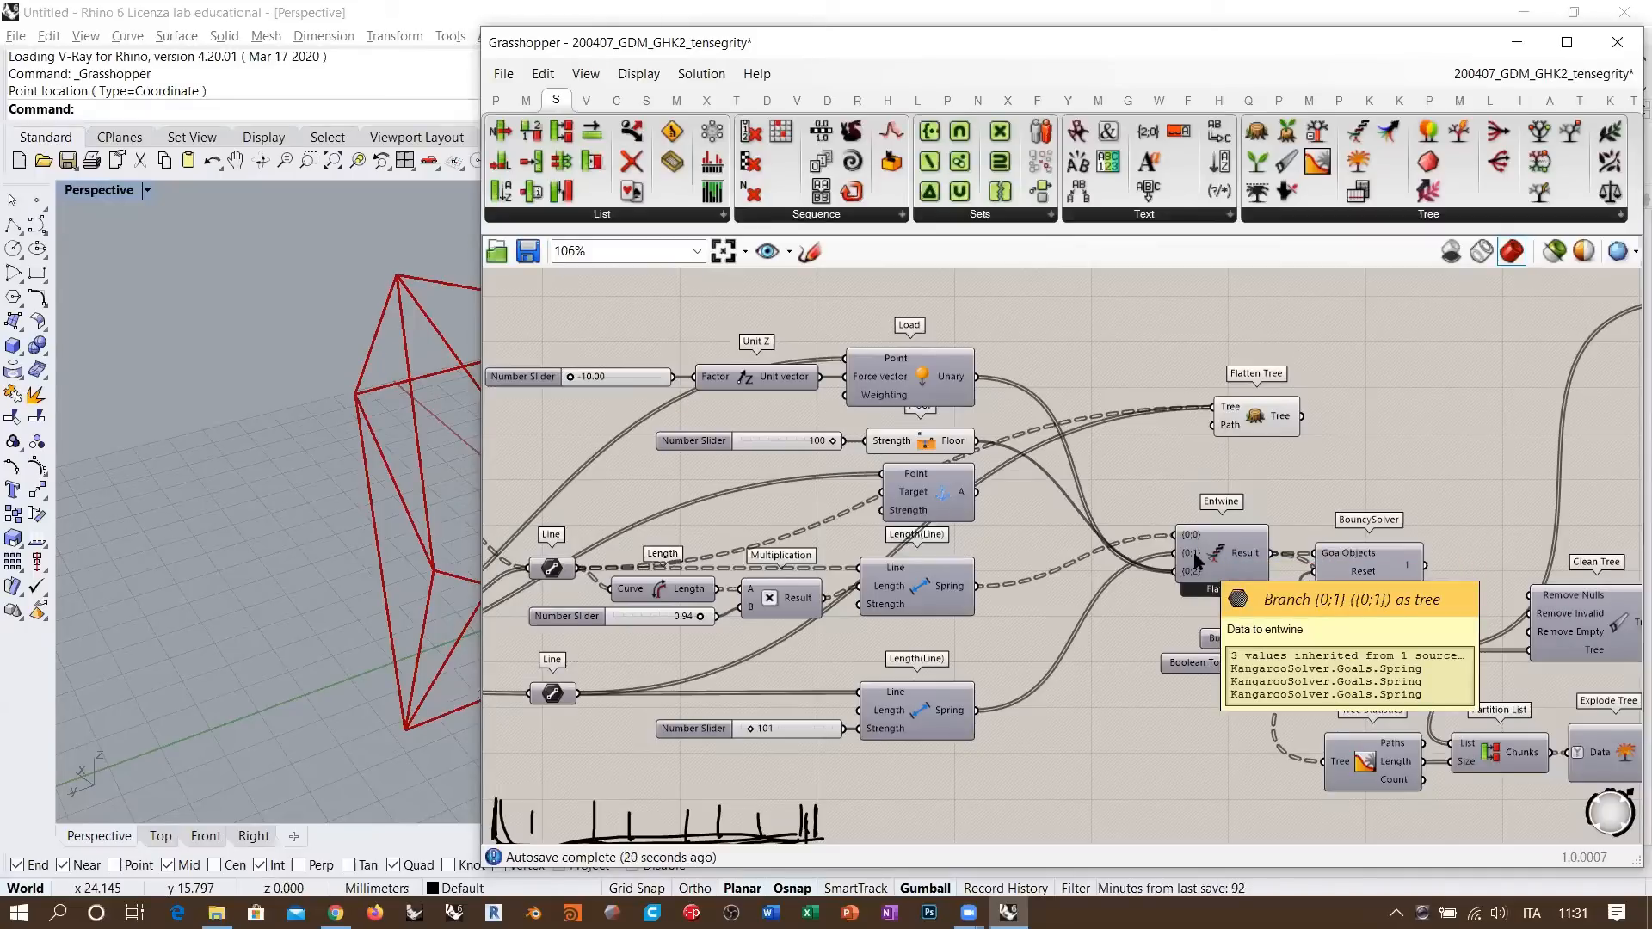
{"action": "right_click_drag", "start_coordinate": [1055, 414], "coordinate": [700, 409]}
{"action": "right_click_drag", "start_coordinate": [929, 413], "coordinate": [826, 493]}
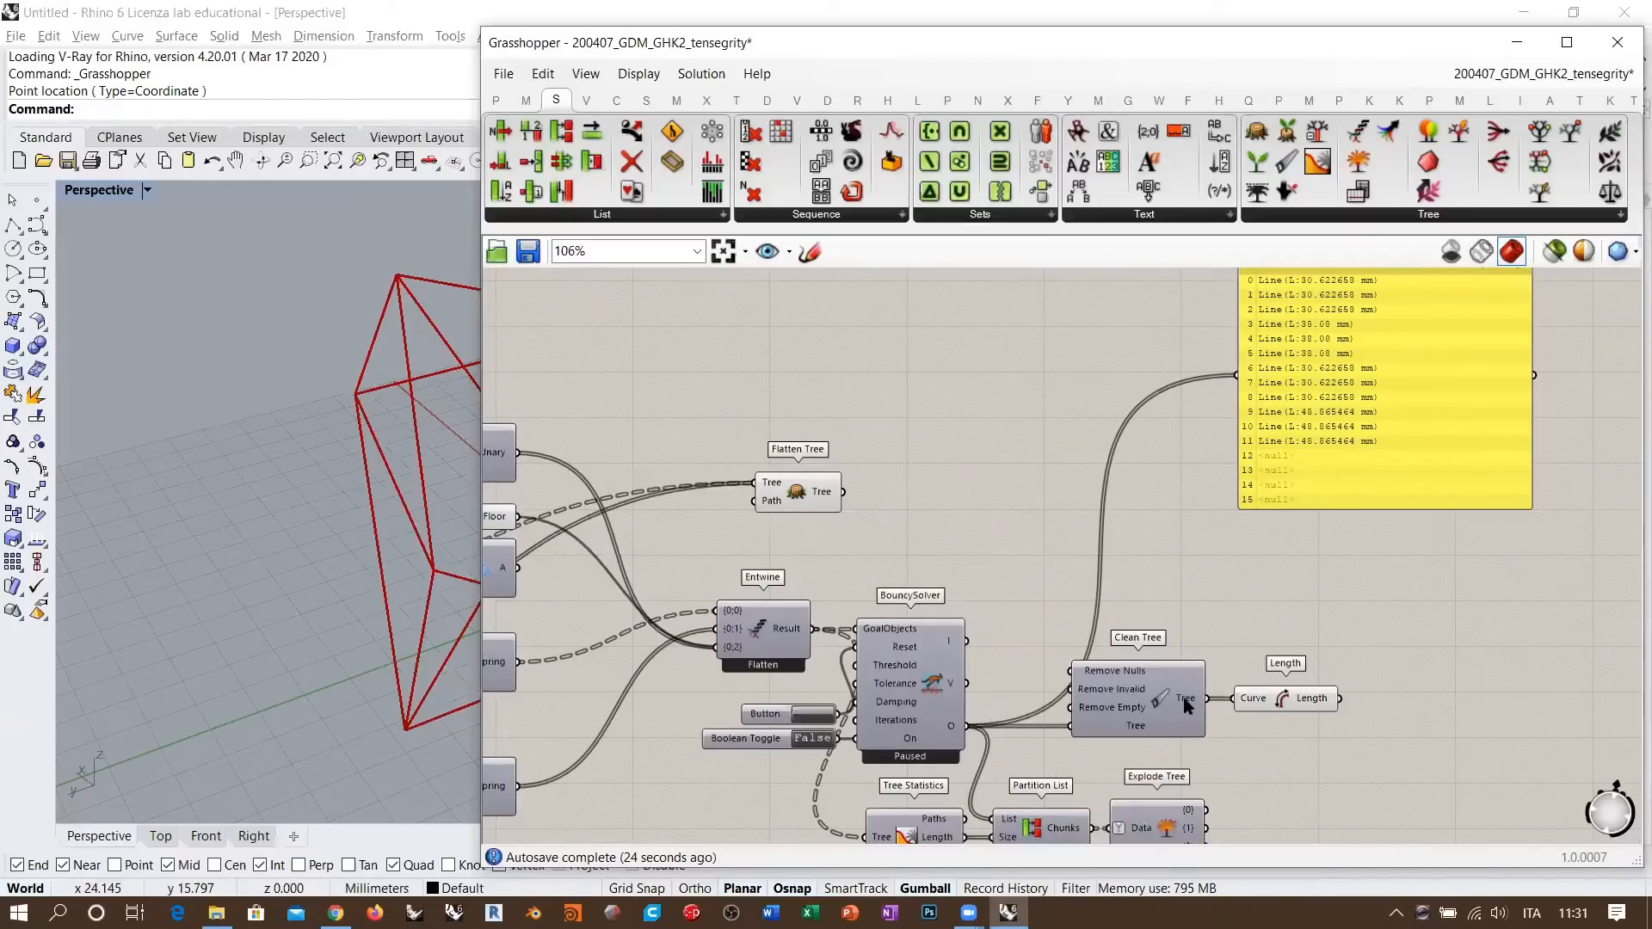
- Feed Clean Tree's output into the Panel and Flatten Tree's output into a second Panel placed beside it
{"action": "left_click_drag", "start_coordinate": [1209, 700], "coordinate": [1236, 375]}
{"action": "left_click_drag", "start_coordinate": [1361, 393], "coordinate": [977, 494]}
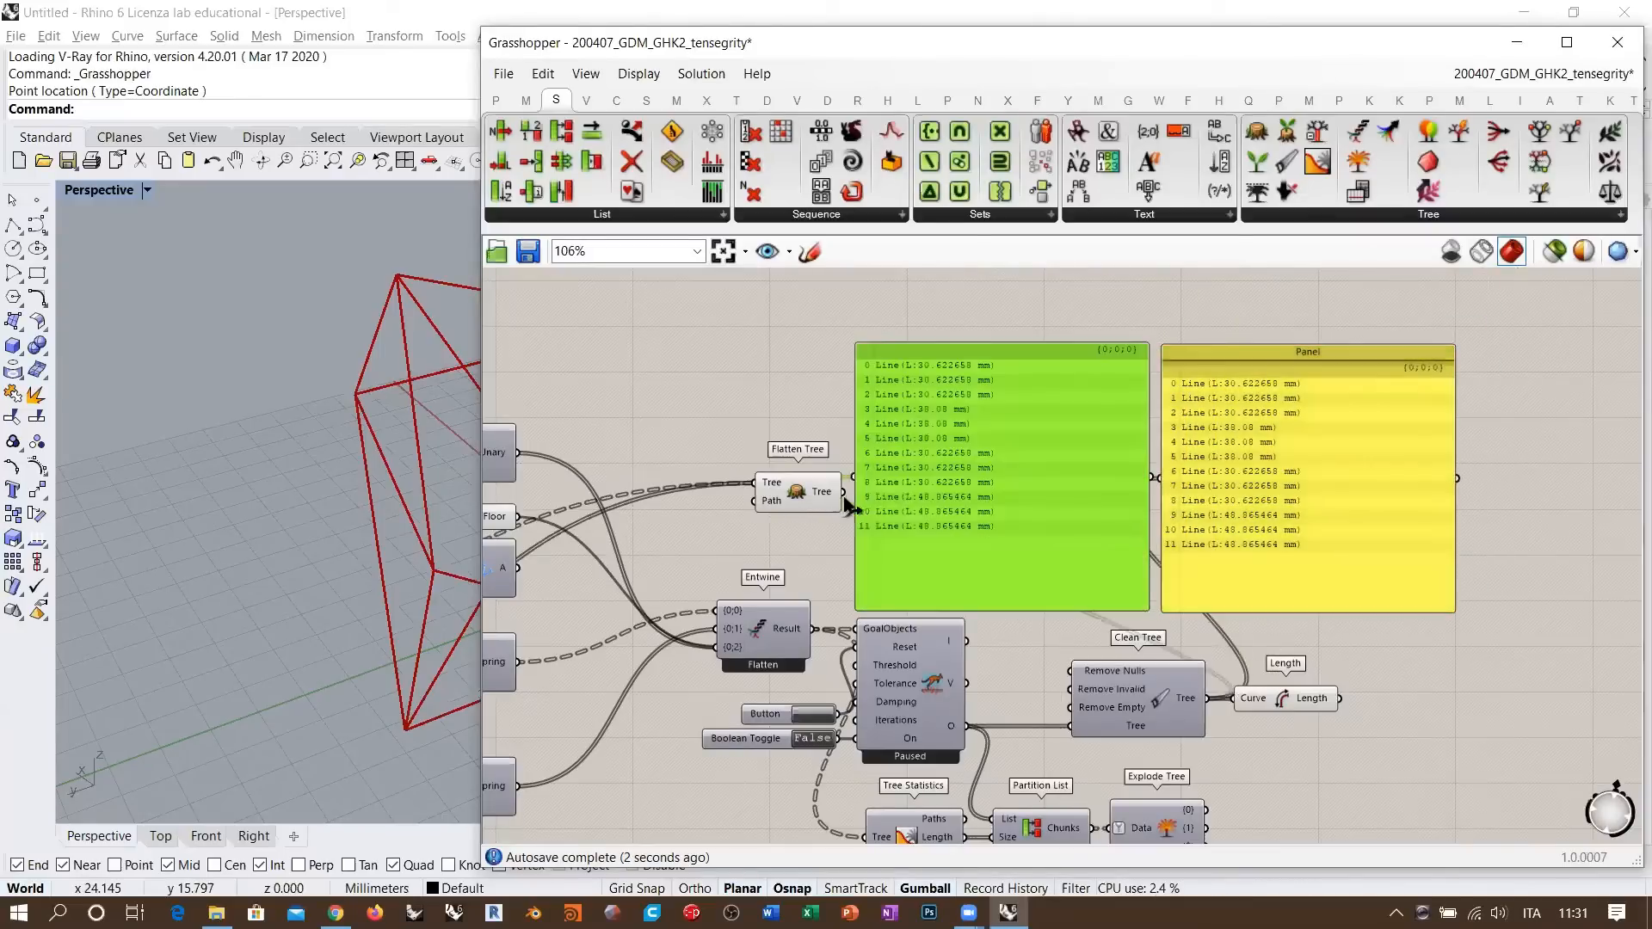
{"action": "left_click_drag", "start_coordinate": [844, 494], "coordinate": [960, 458]}
{"action": "left_click", "coordinate": [804, 411]}
{"action": "scroll", "coordinate": [1110, 446], "scroll_direction": "up", "scroll_amount": 3}
{"action": "left_click", "coordinate": [1249, 469]}
{"action": "left_click", "coordinate": [925, 301]}
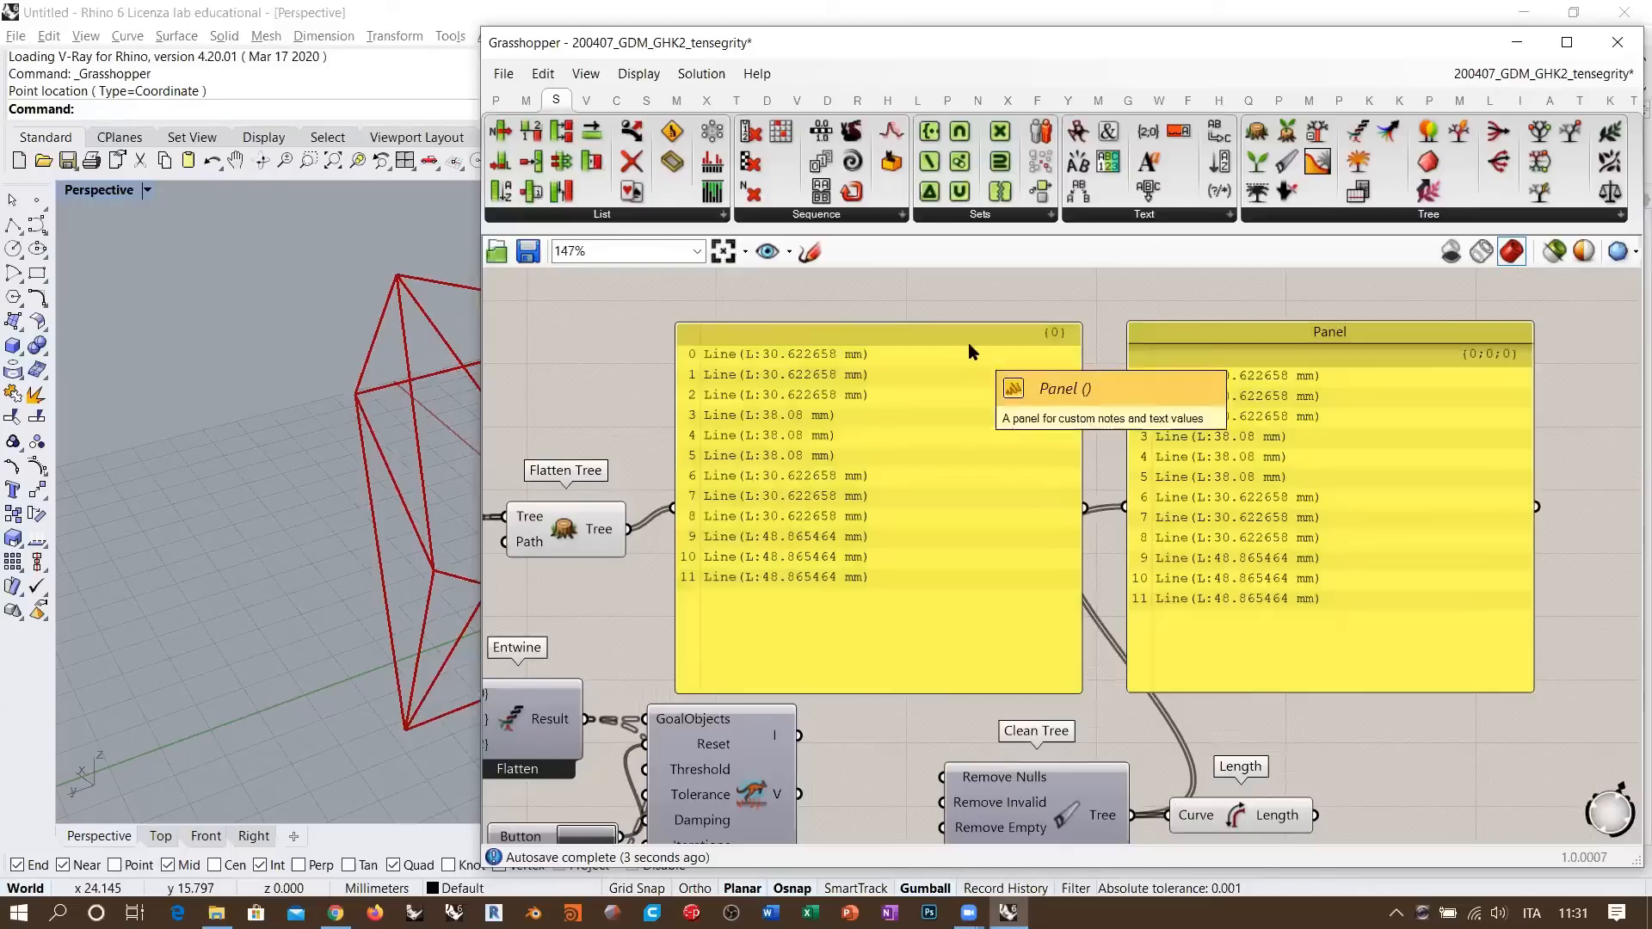
- Compare the order and lengths of the lines item by item between the Flatten Tree and Clean Tree Panels
{"action": "right_click_drag", "start_coordinate": [890, 750], "coordinate": [951, 665]}
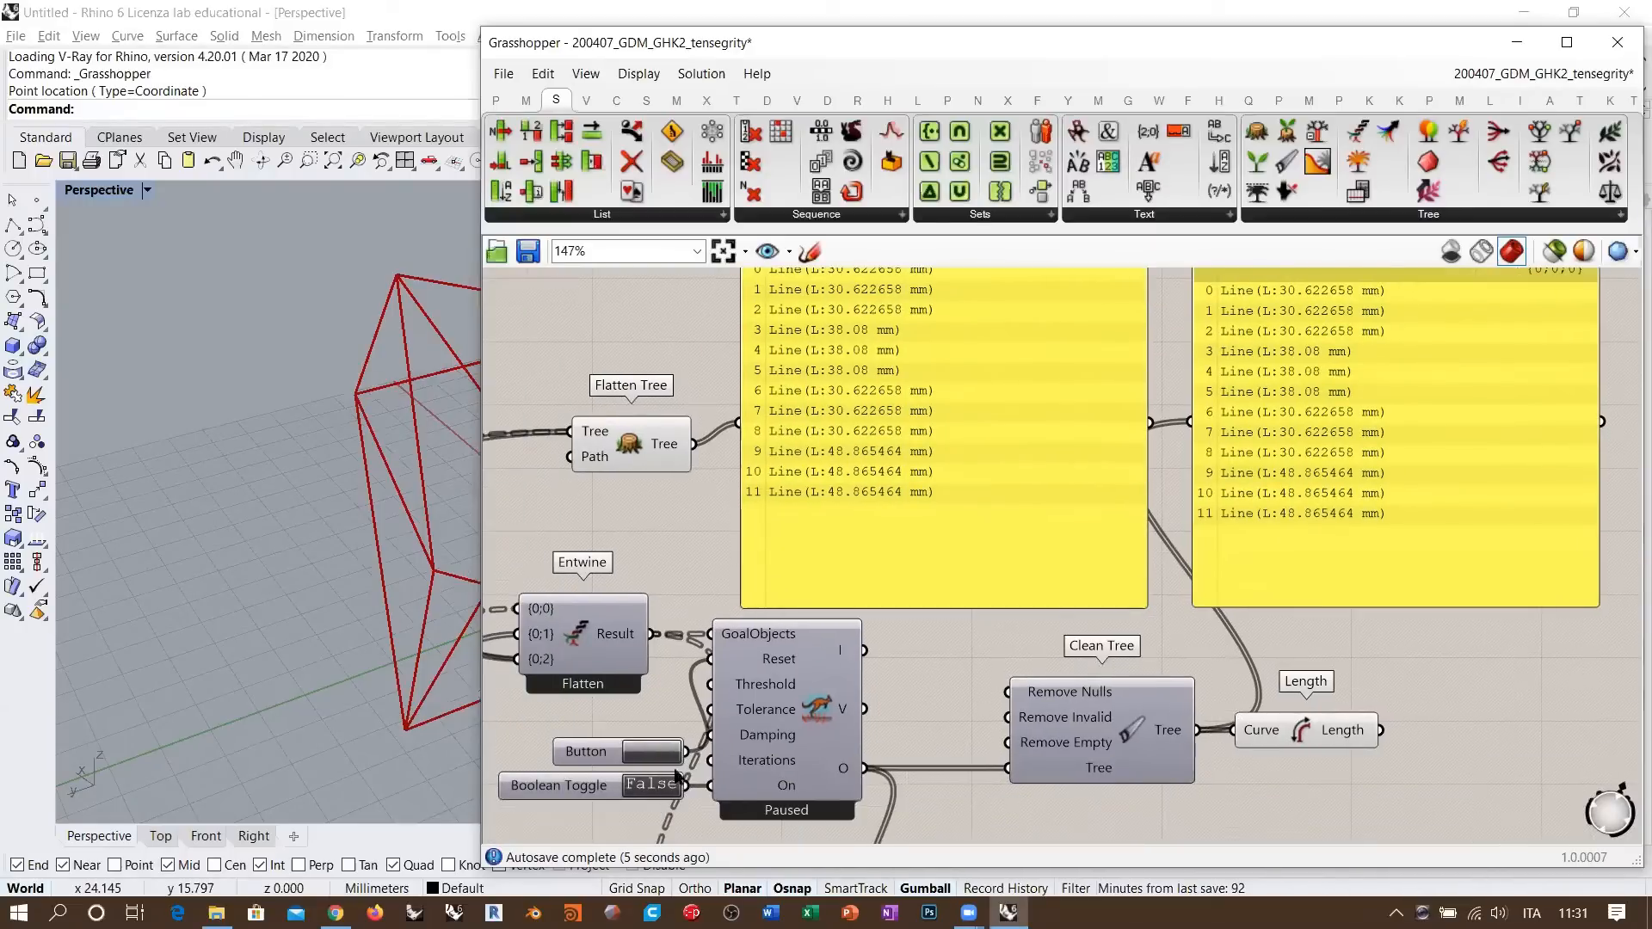
{"action": "right_click_drag", "start_coordinate": [1061, 492], "coordinate": [1012, 619]}
{"action": "scroll", "coordinate": [1110, 388], "scroll_direction": "up", "scroll_amount": 3}
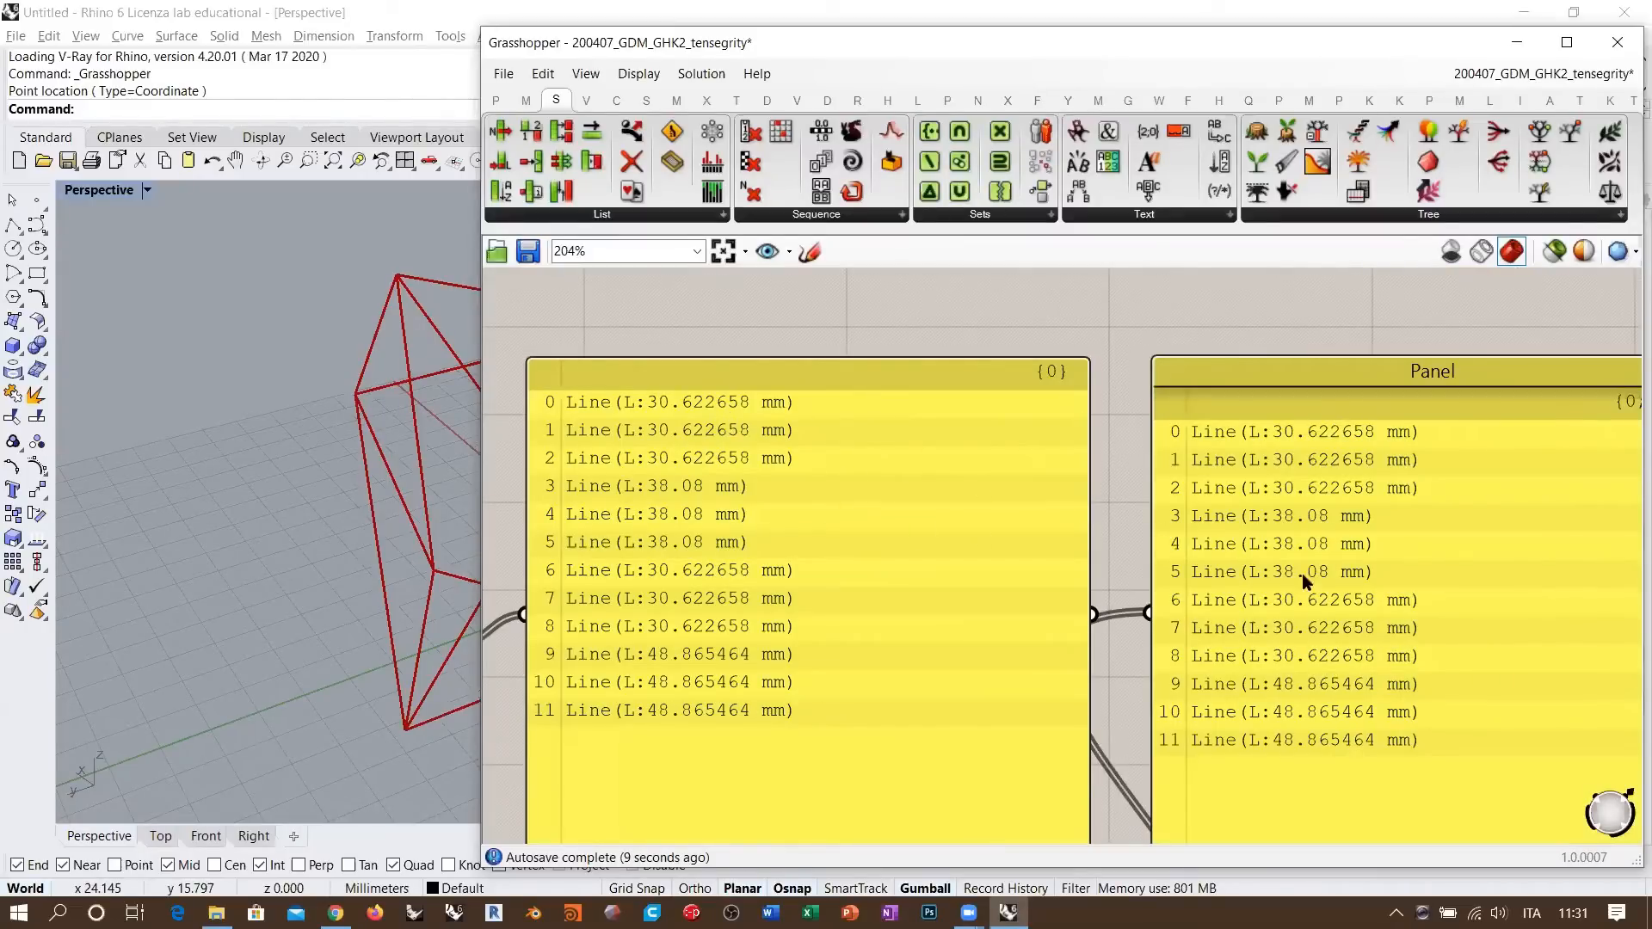
{"action": "left_click", "coordinate": [929, 526]}
{"action": "left_click", "coordinate": [1312, 500]}
{"action": "scroll", "coordinate": [973, 402], "scroll_direction": "down", "scroll_amount": 3}
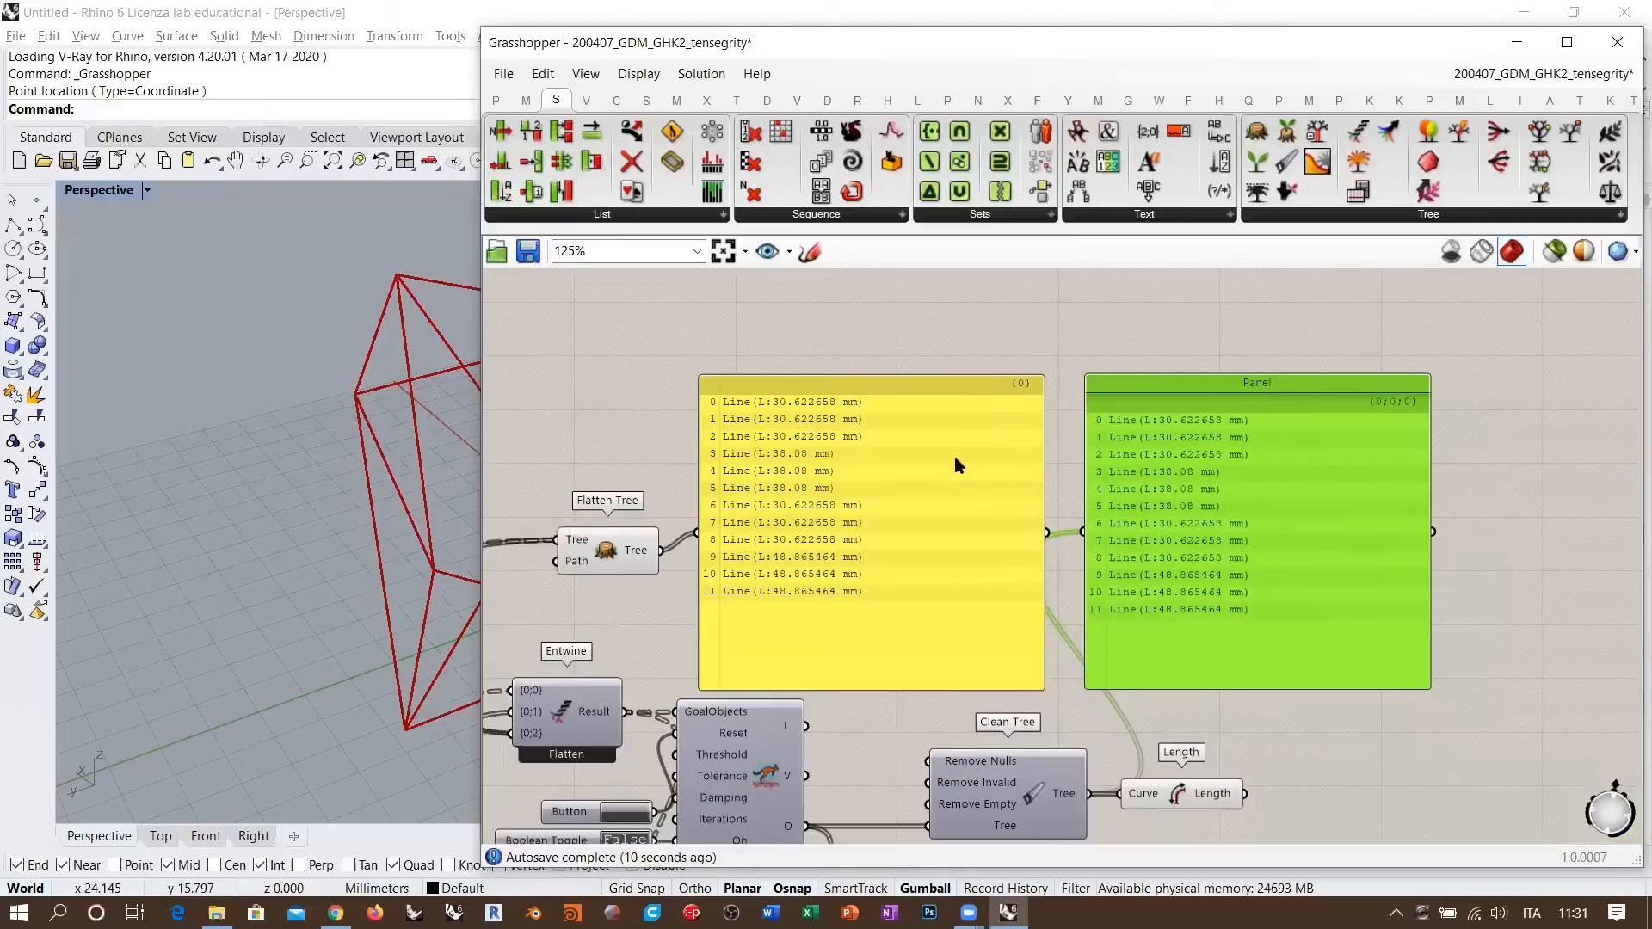
{"action": "right_click_drag", "start_coordinate": [1150, 541], "coordinate": [1209, 513]}
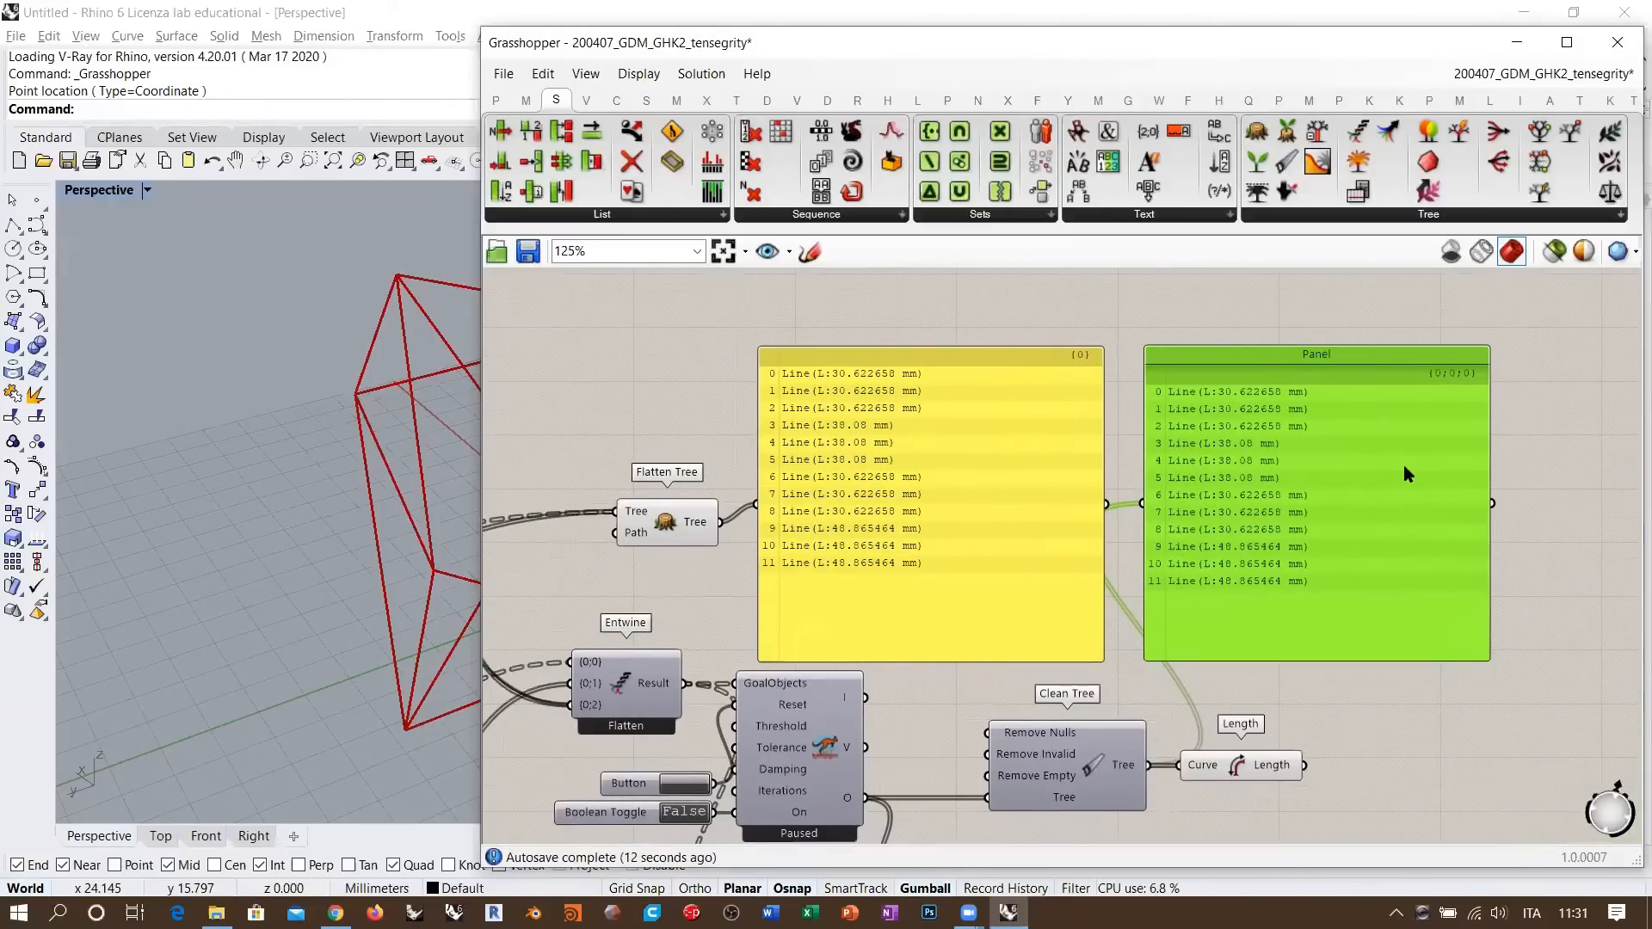
- Spread the two comparison Panels apart to free space between them
{"action": "left_click_drag", "start_coordinate": [1402, 466], "coordinate": [1571, 439]}
{"action": "left_click_drag", "start_coordinate": [960, 503], "coordinate": [1033, 470]}
{"action": "left_click", "coordinate": [1286, 465]}
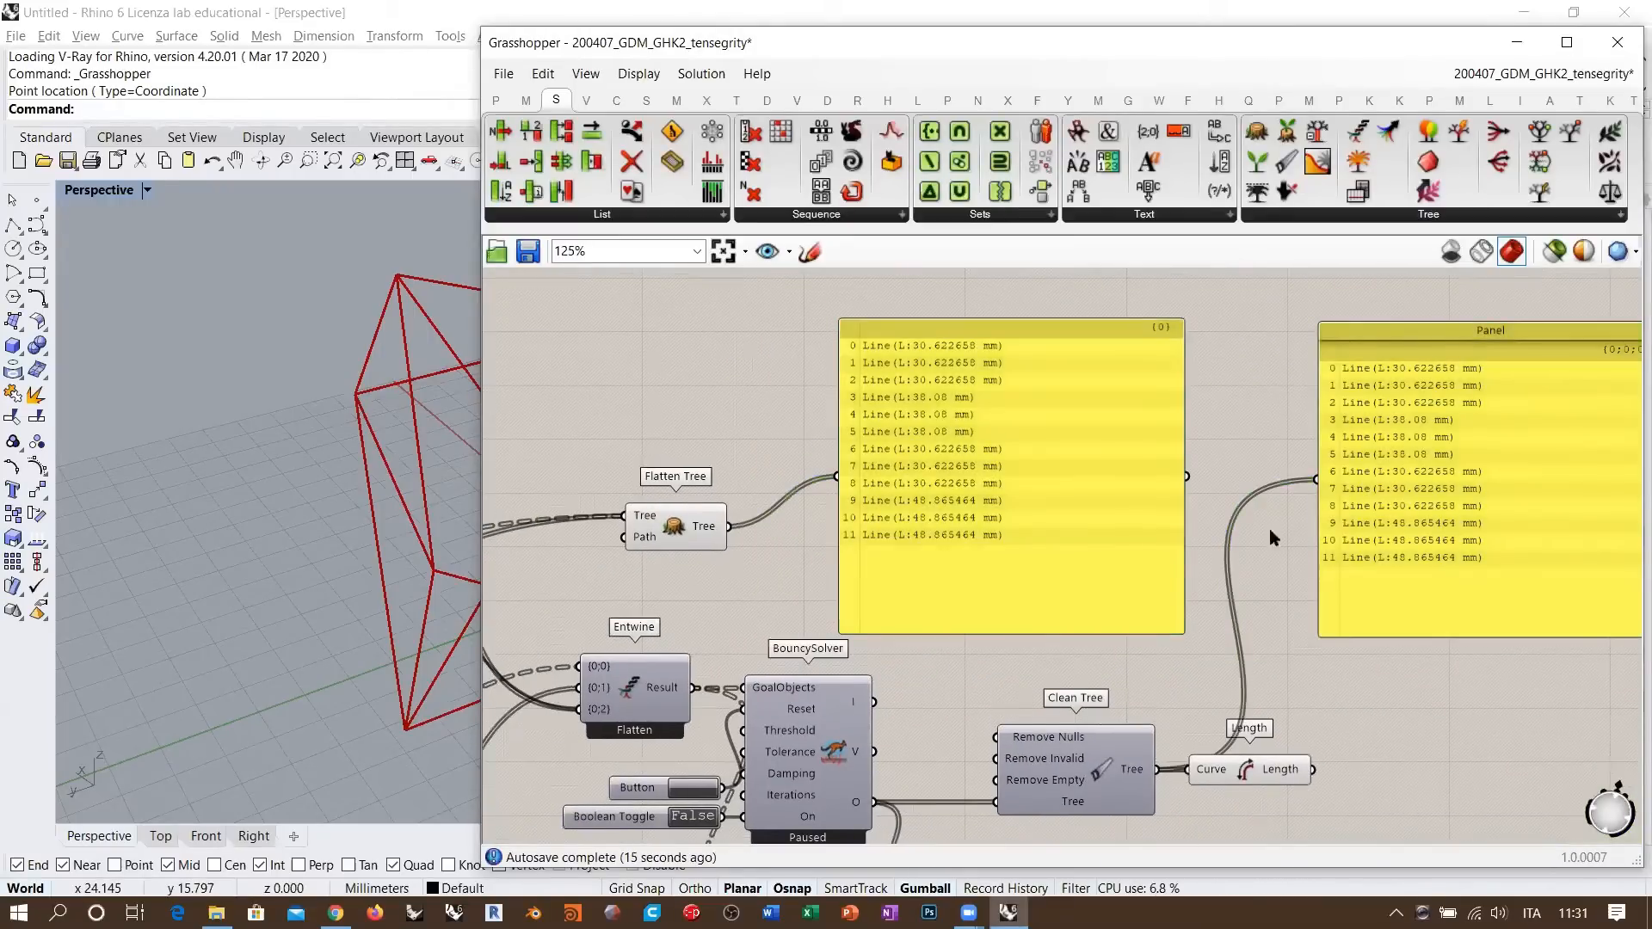
{"action": "right_click_drag", "start_coordinate": [905, 531], "coordinate": [916, 482]}
{"action": "right_click_drag", "start_coordinate": [815, 502], "coordinate": [826, 488]}
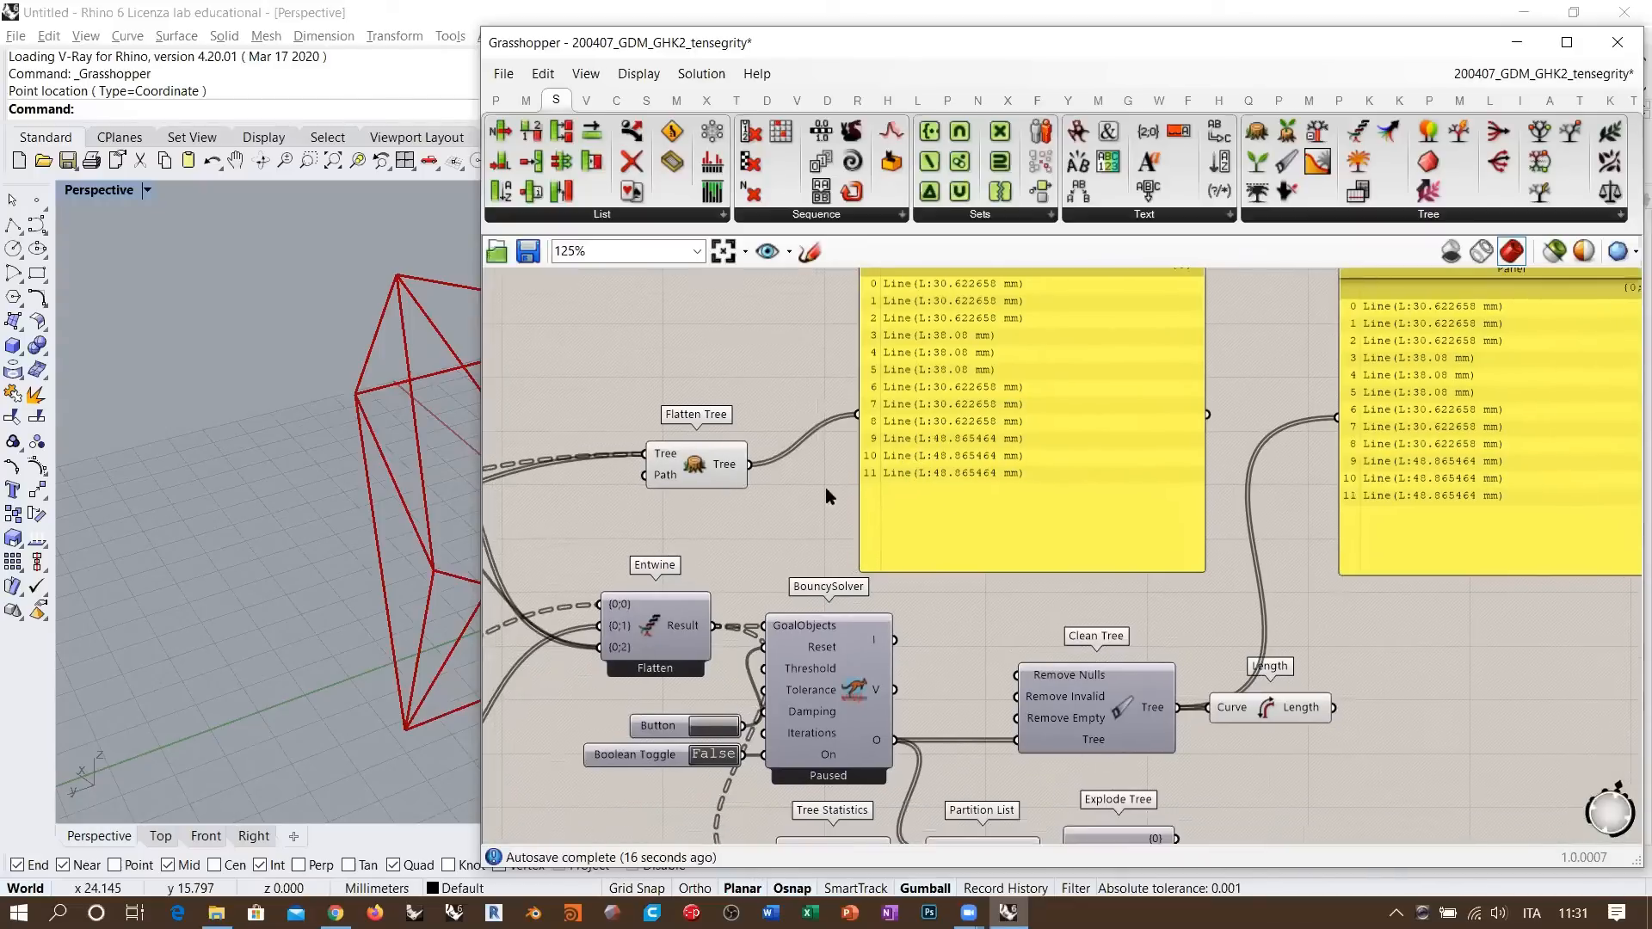
- Duplicate the Length component above the original, feed it from Flatten Tree's output, and reposition Flatten Tree above Clean Tree
{"action": "left_click_drag", "start_coordinate": [1252, 714], "coordinate": [1247, 645], "text": "alt"}
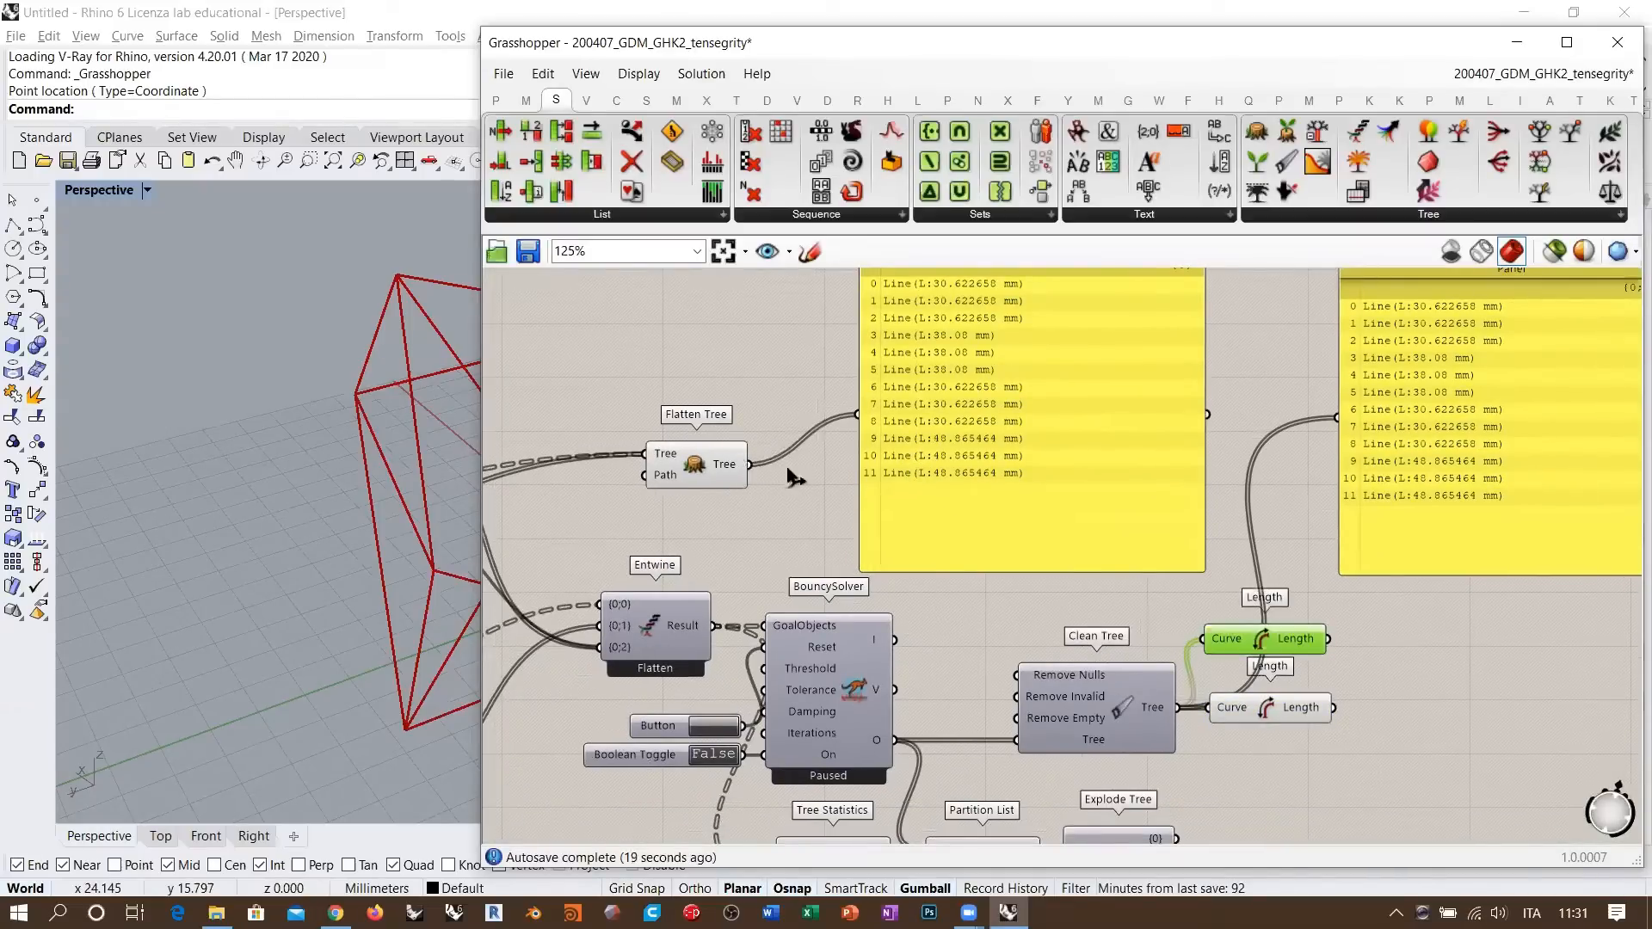
{"action": "left_click_drag", "start_coordinate": [749, 464], "coordinate": [1203, 638]}
{"action": "left_click_drag", "start_coordinate": [718, 476], "coordinate": [890, 559]}
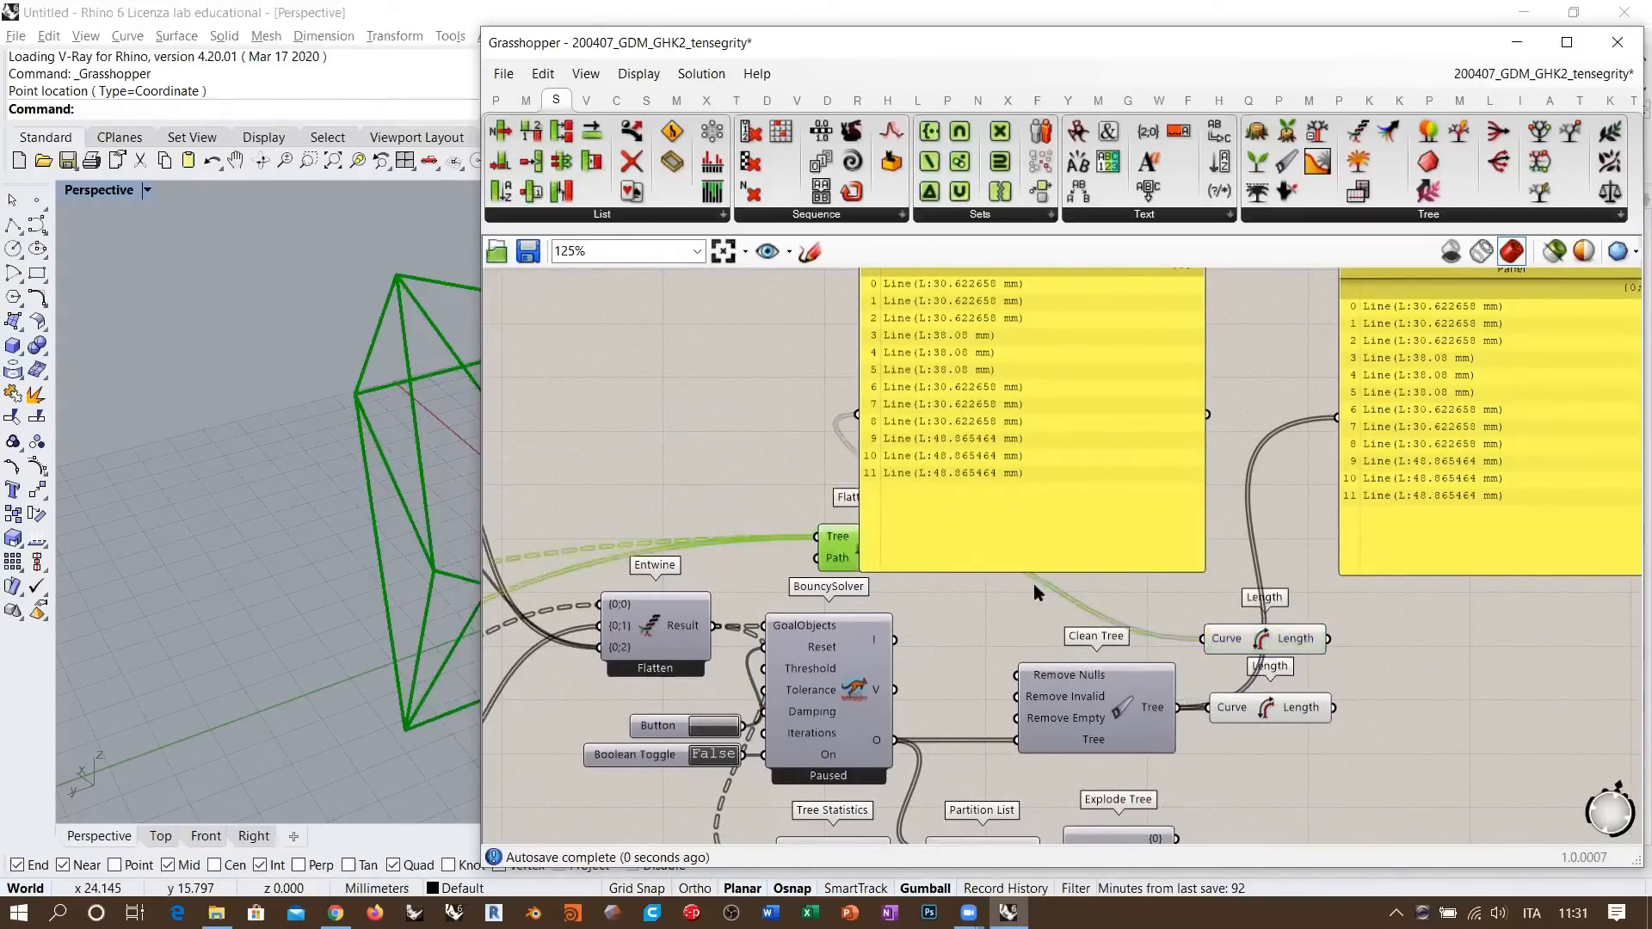
{"action": "left_click_drag", "start_coordinate": [1034, 583], "coordinate": [1129, 597]}
{"action": "right_click_drag", "start_coordinate": [1148, 686], "coordinate": [918, 671]}
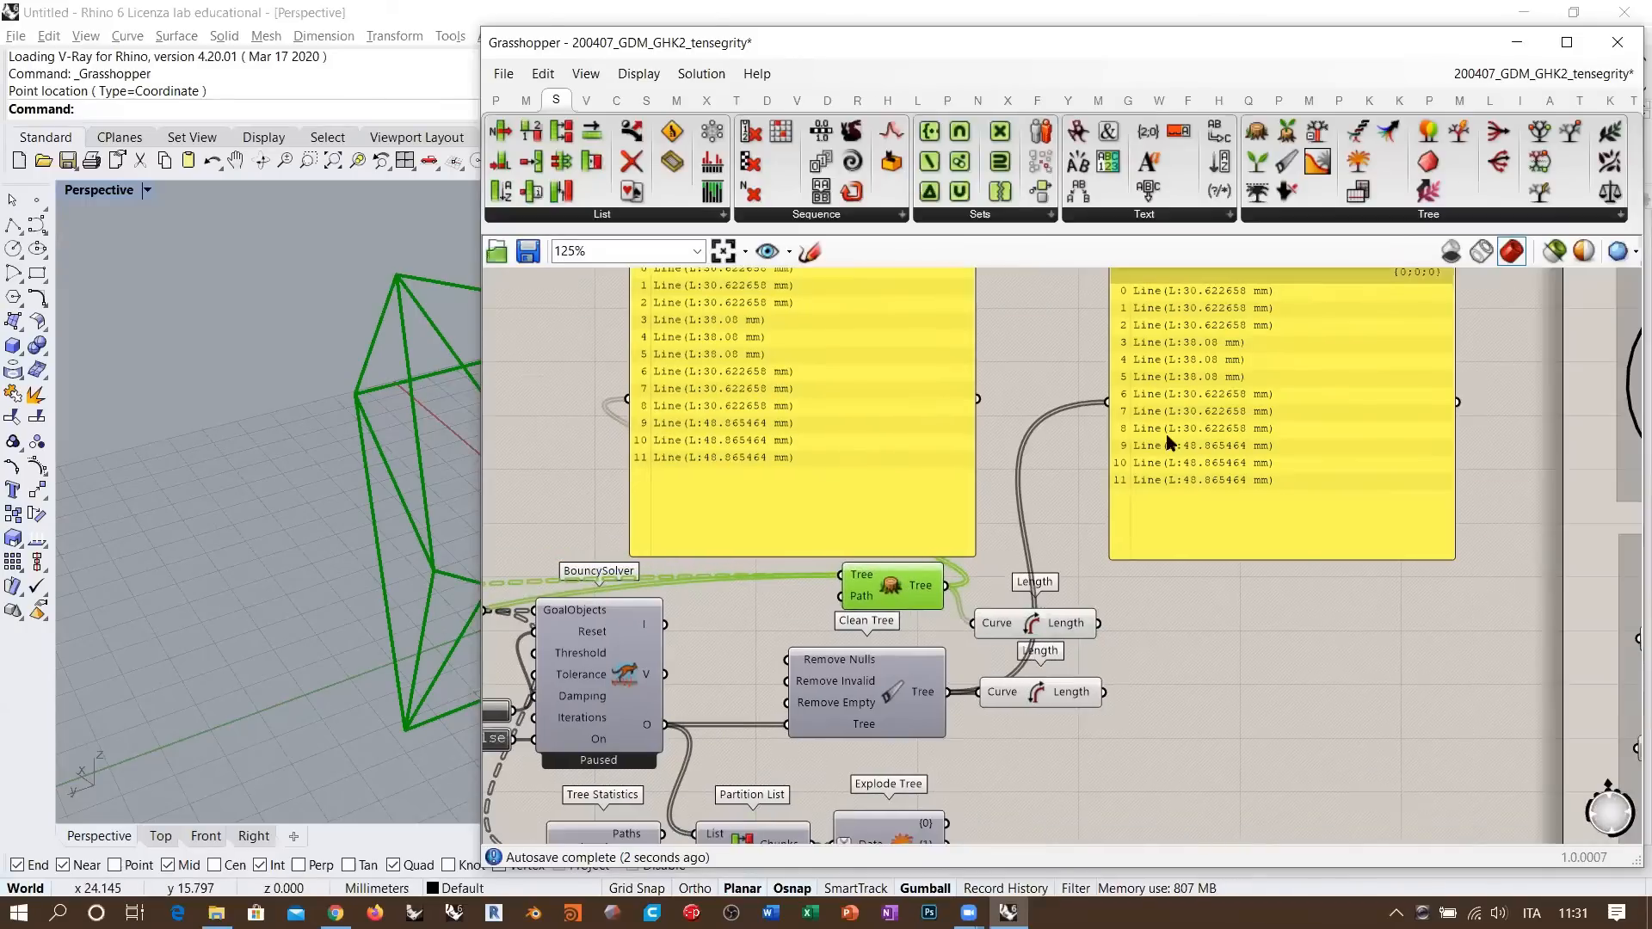
- Remove the two comparison Panels and line up the upper Length component with Flatten Tree
{"action": "scroll", "coordinate": [1045, 525], "scroll_direction": "up", "scroll_amount": 3}
{"action": "left_click", "coordinate": [1046, 524]}
{"action": "left_click", "coordinate": [1065, 747]}
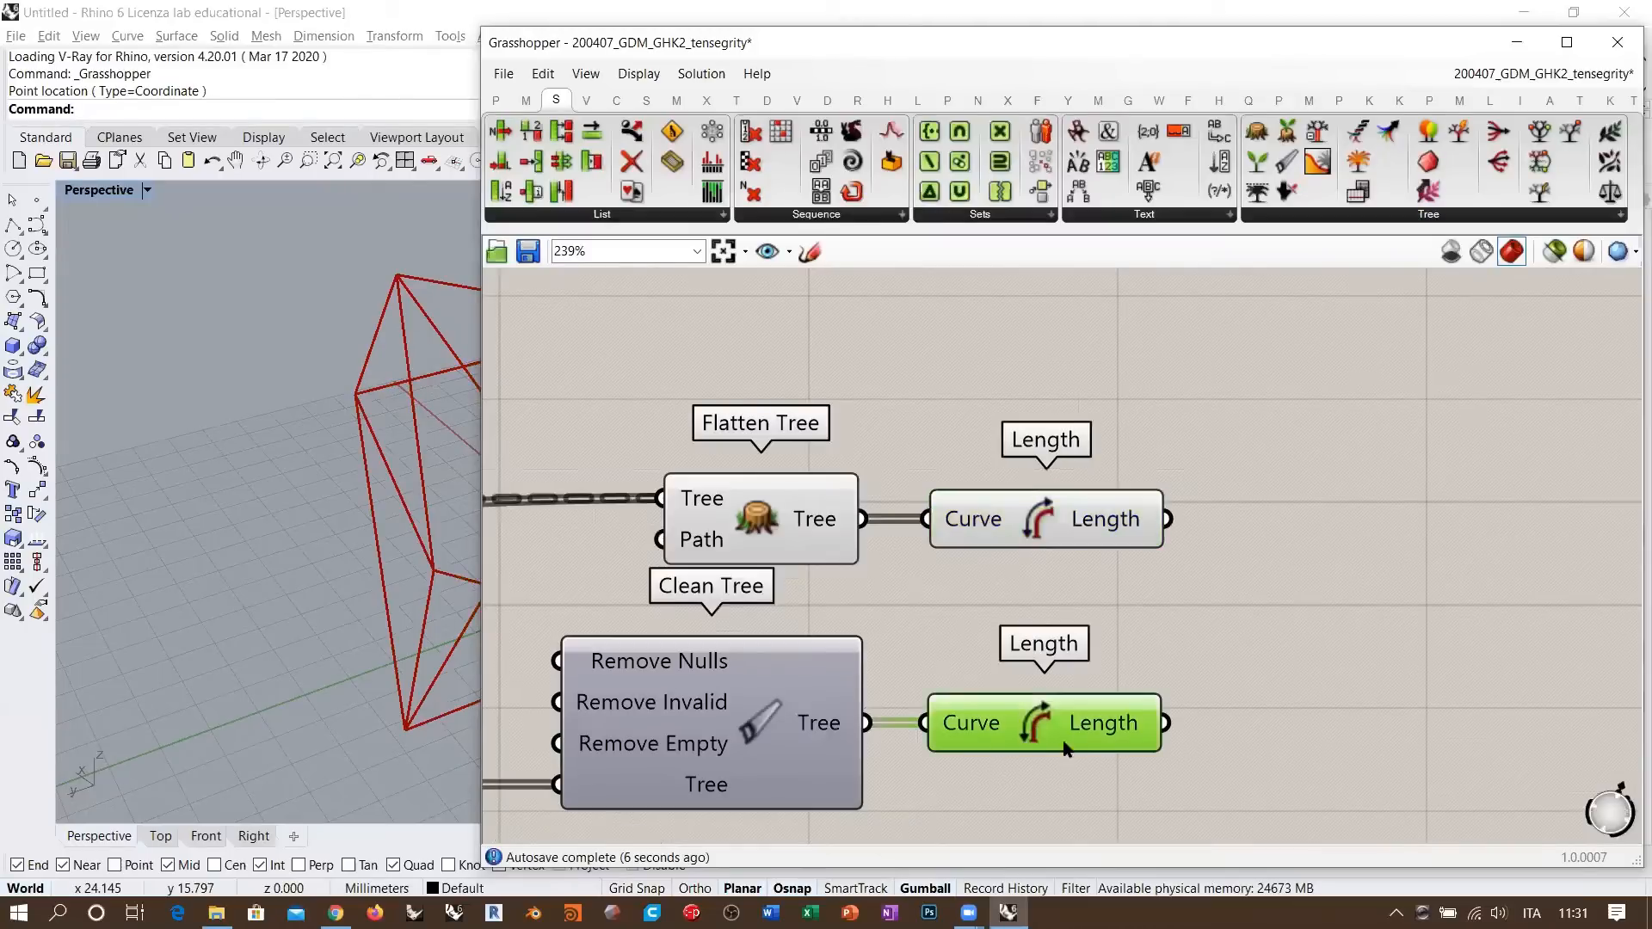
{"action": "left_click", "coordinate": [786, 522]}
- Add a Division component with the Flatten Tree Length as A and the Clean Tree Length as B
{"action": "right_click_drag", "start_coordinate": [1184, 589], "coordinate": [903, 505]}
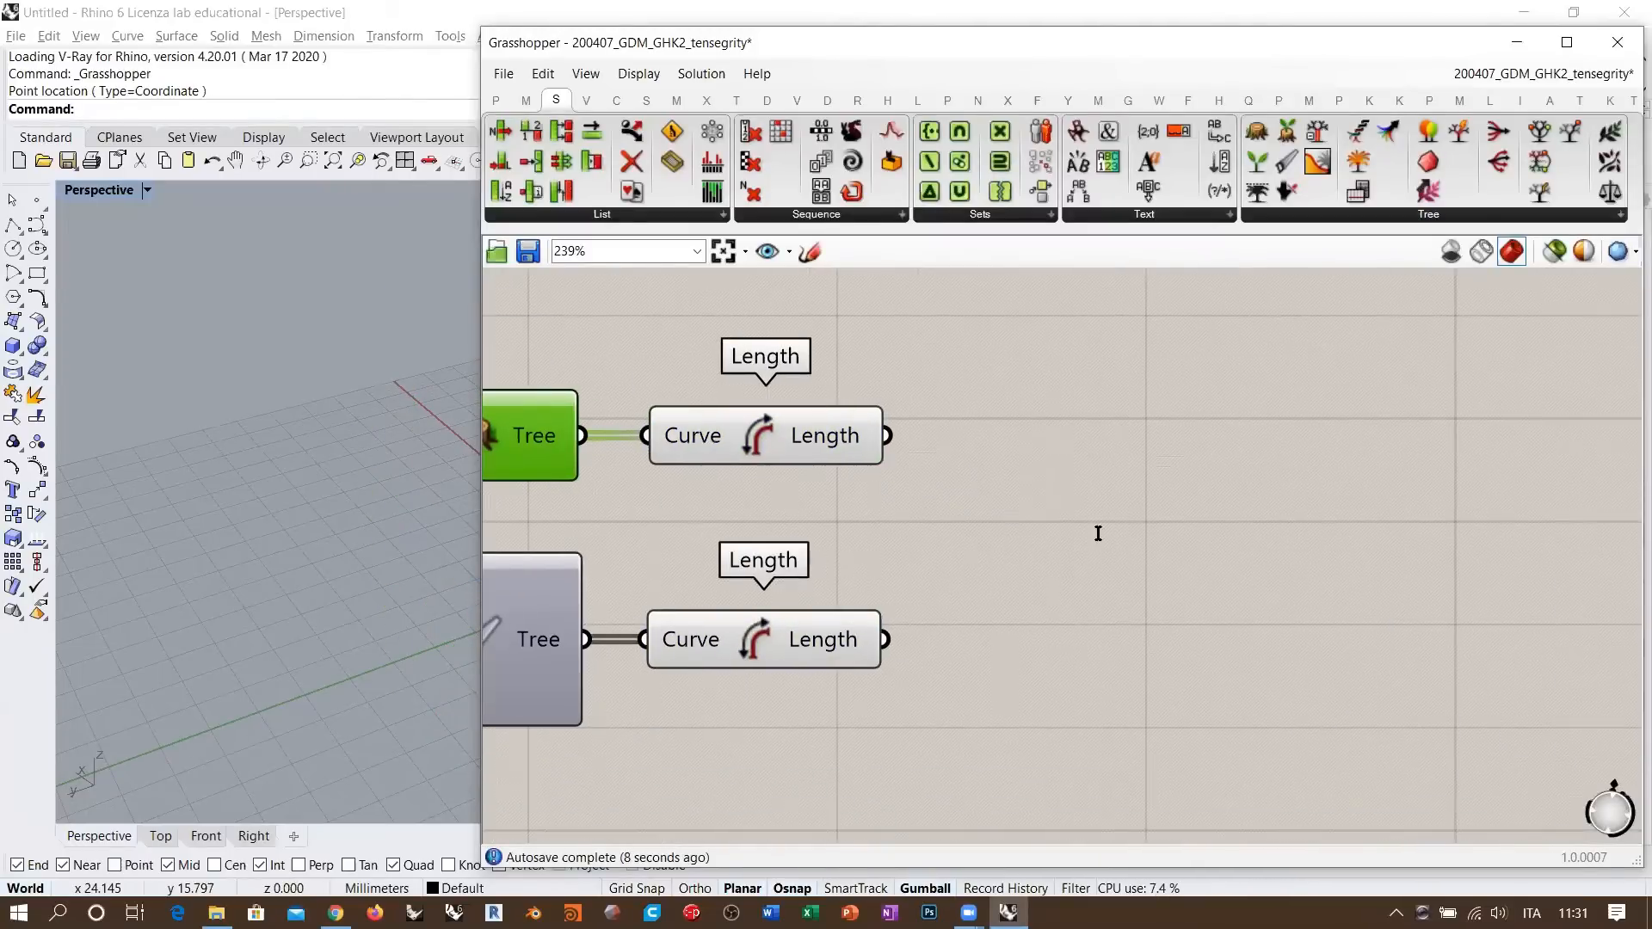
{"action": "double_click", "coordinate": [1098, 533]}
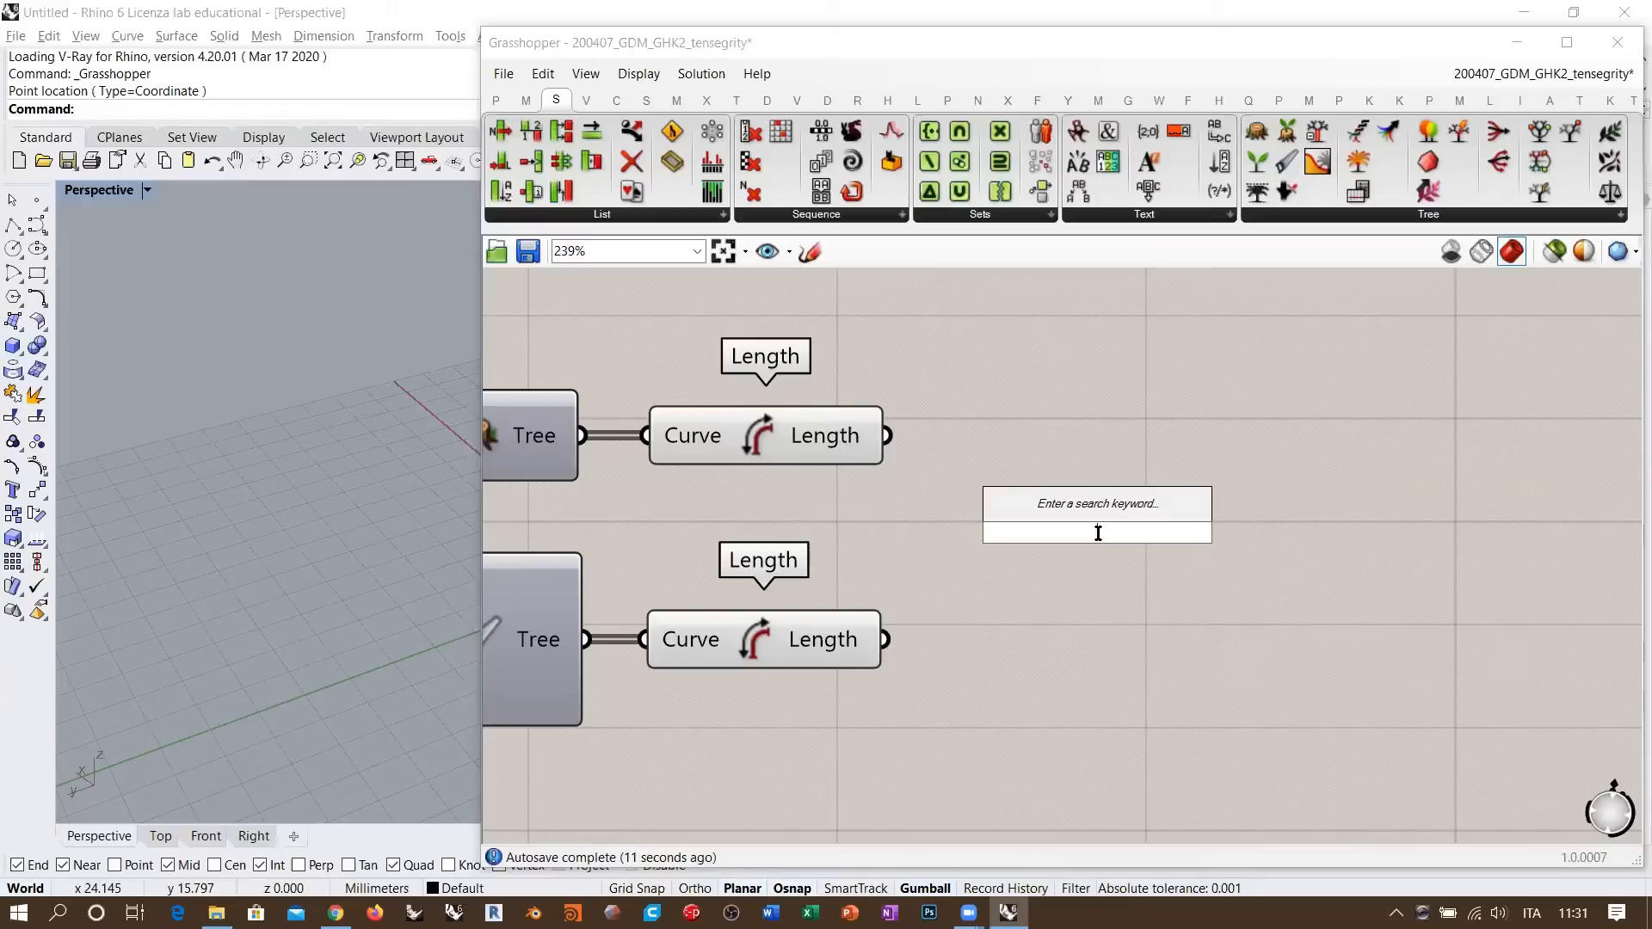
{"action": "type", "text": "/"}
{"action": "key", "text": "Return"}
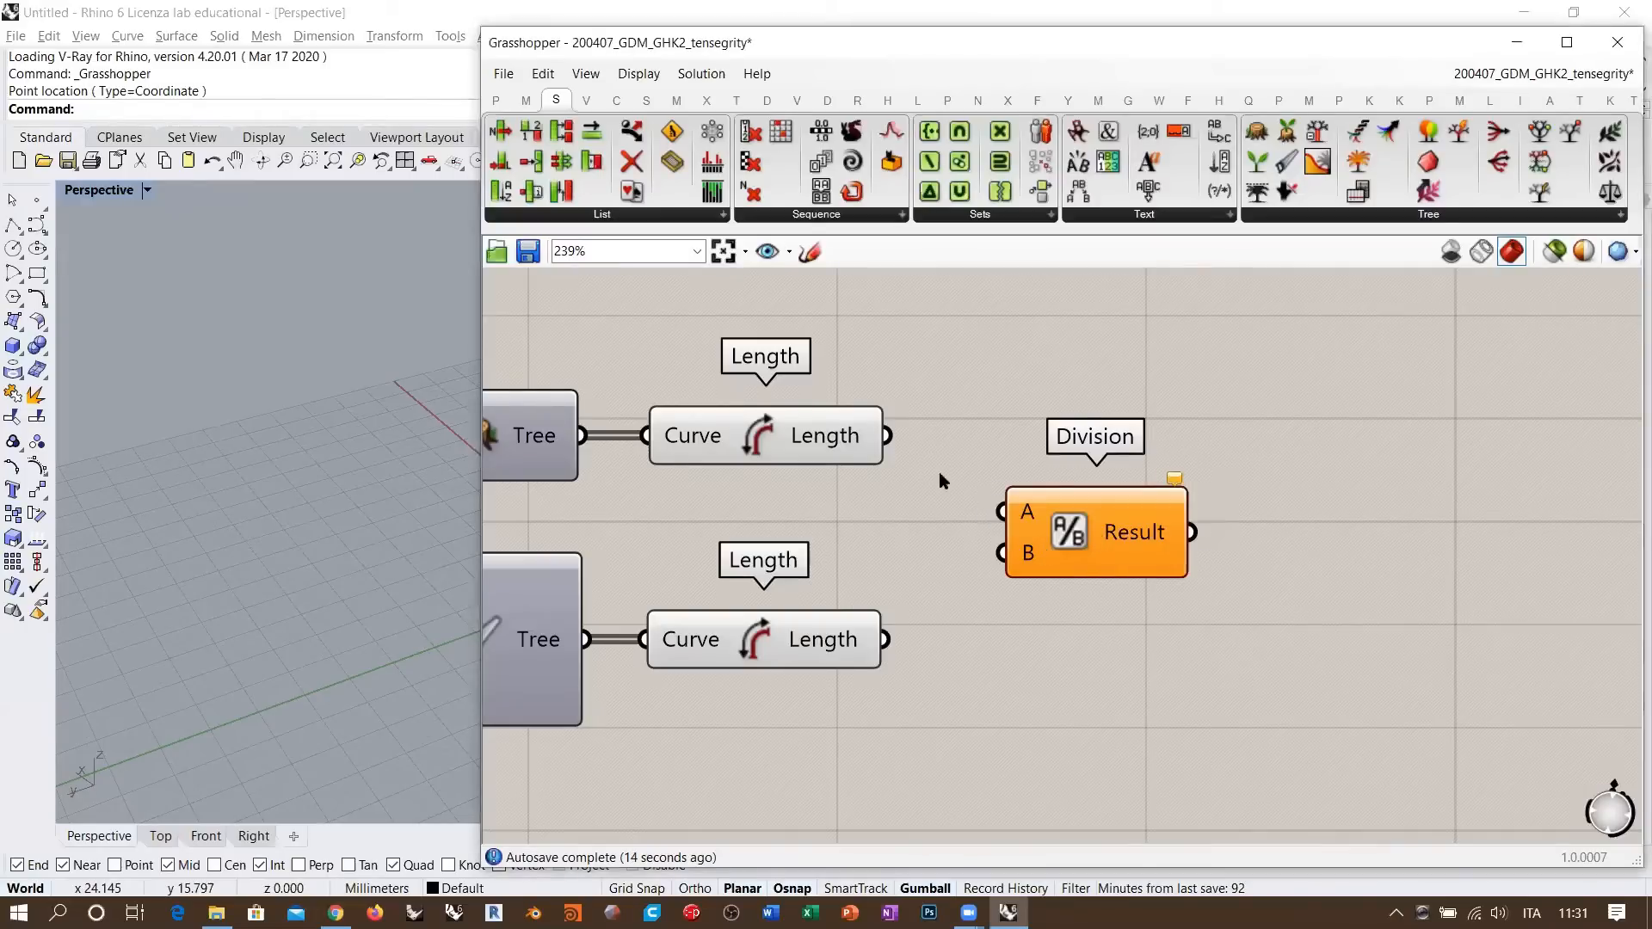
{"action": "left_click_drag", "start_coordinate": [888, 436], "coordinate": [887, 640]}
{"action": "left_click_drag", "start_coordinate": [1066, 533], "coordinate": [1032, 539]}
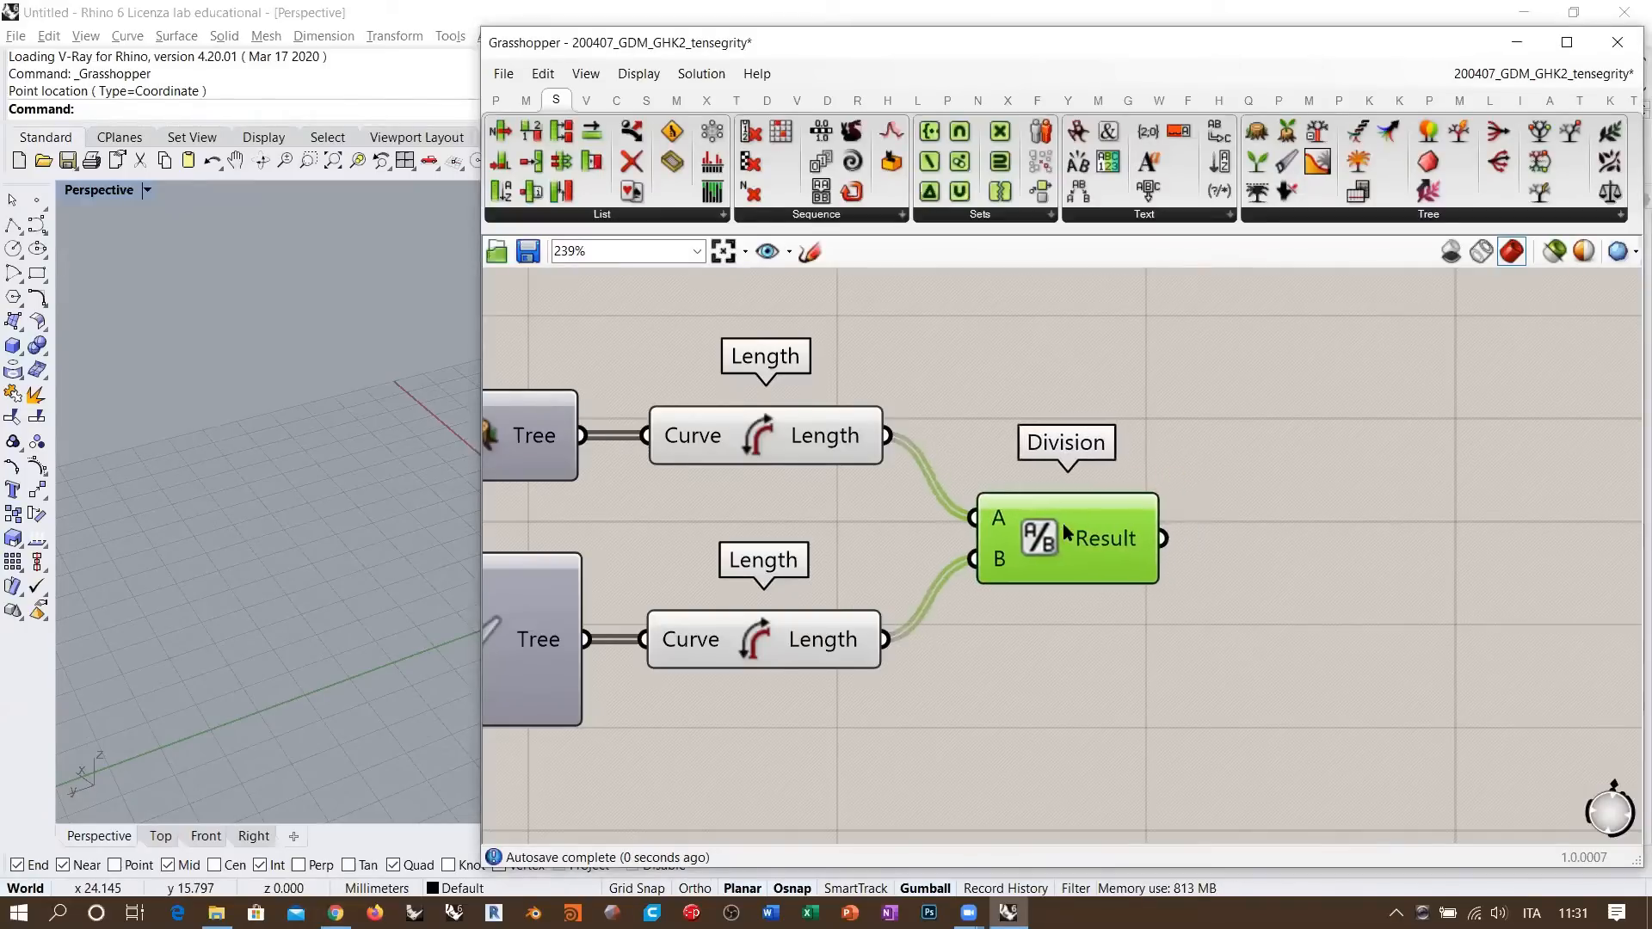
{"action": "left_click_drag", "start_coordinate": [806, 646], "coordinate": [813, 646]}
{"action": "left_click", "coordinate": [872, 521]}
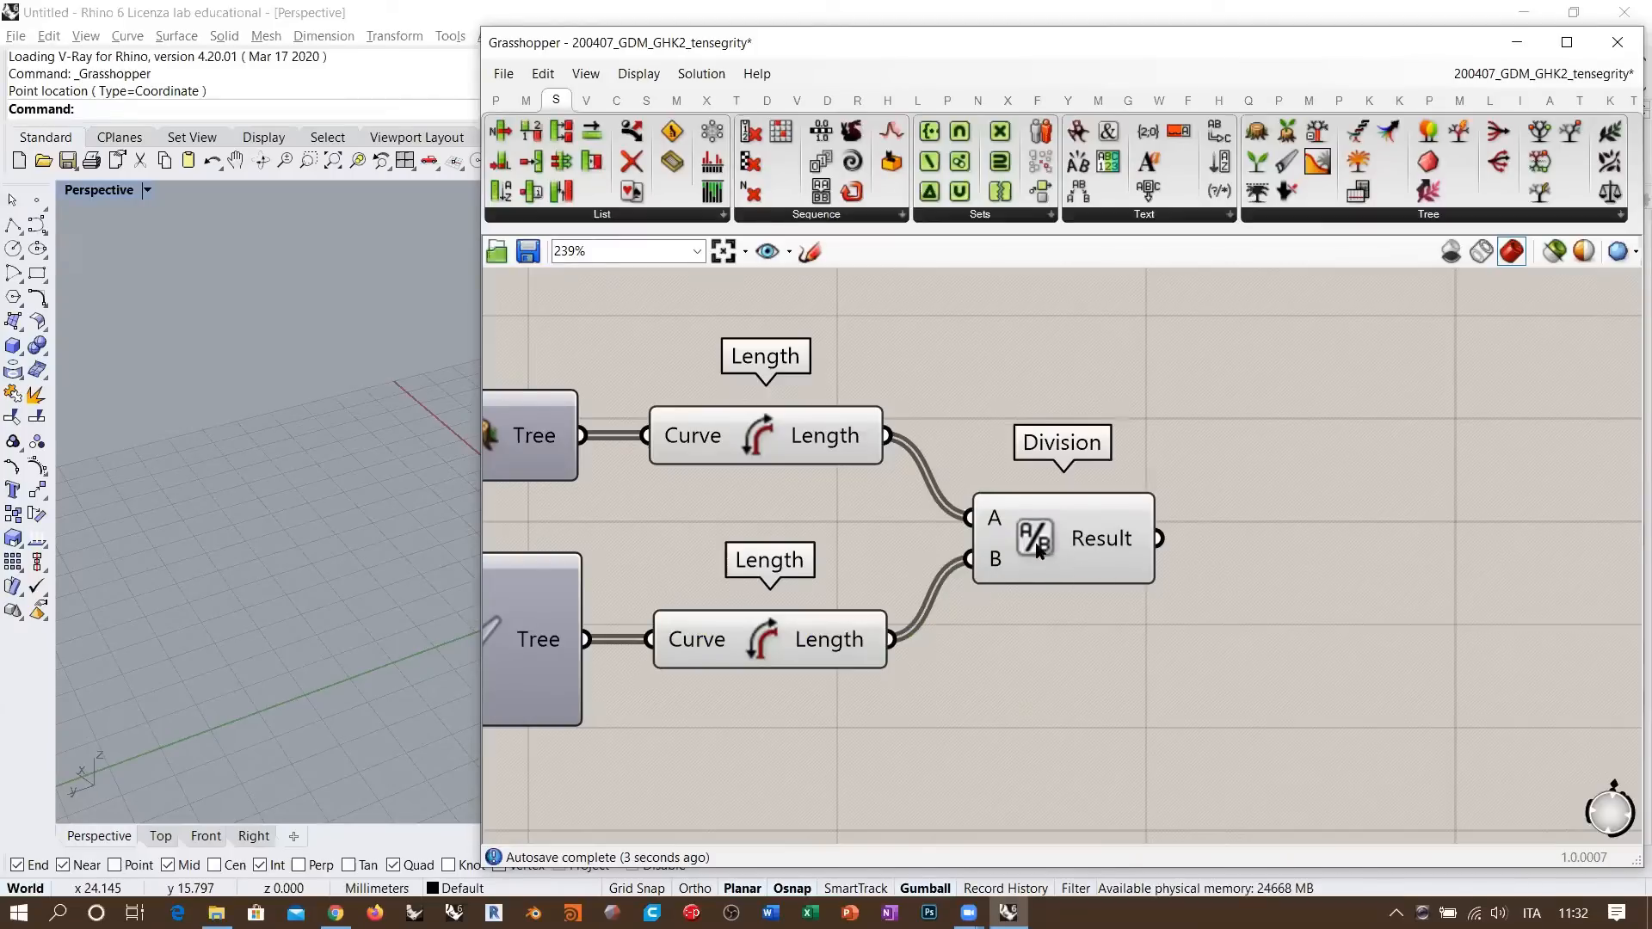
- Connect Division's Result to a new Panel and enlarge it to fit the whole list of ratios
{"action": "scroll", "coordinate": [1029, 553], "scroll_direction": "down", "scroll_amount": 2}
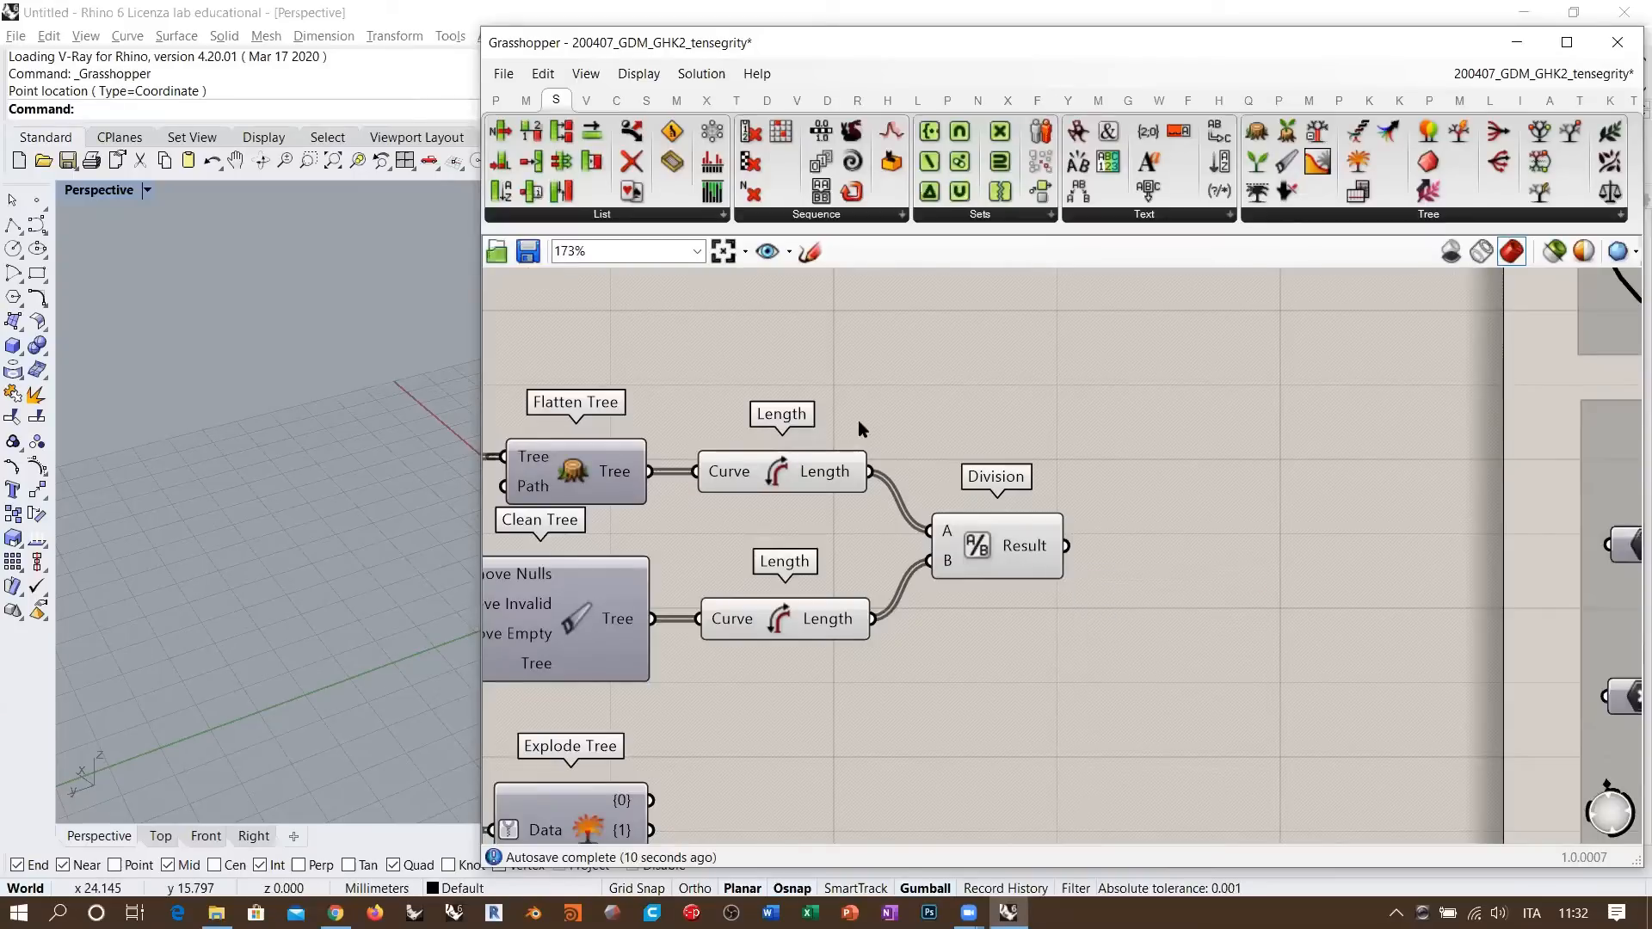
{"action": "left_click_drag", "start_coordinate": [861, 398], "coordinate": [770, 684]}
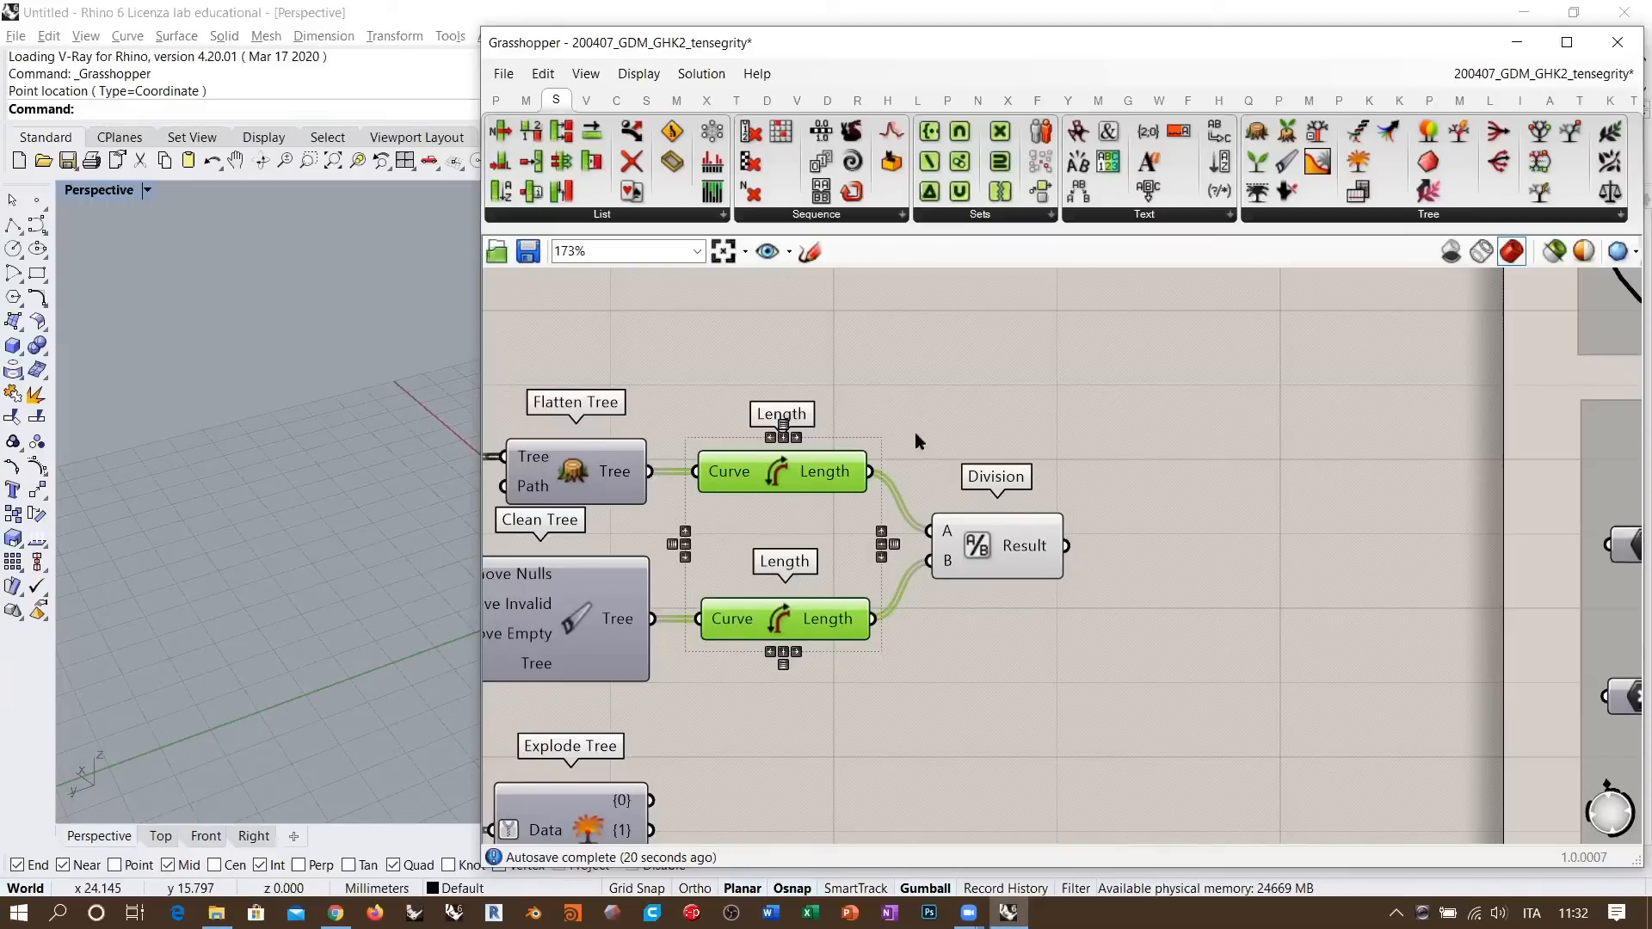
{"action": "right_click_drag", "start_coordinate": [1059, 644], "coordinate": [1232, 617]}
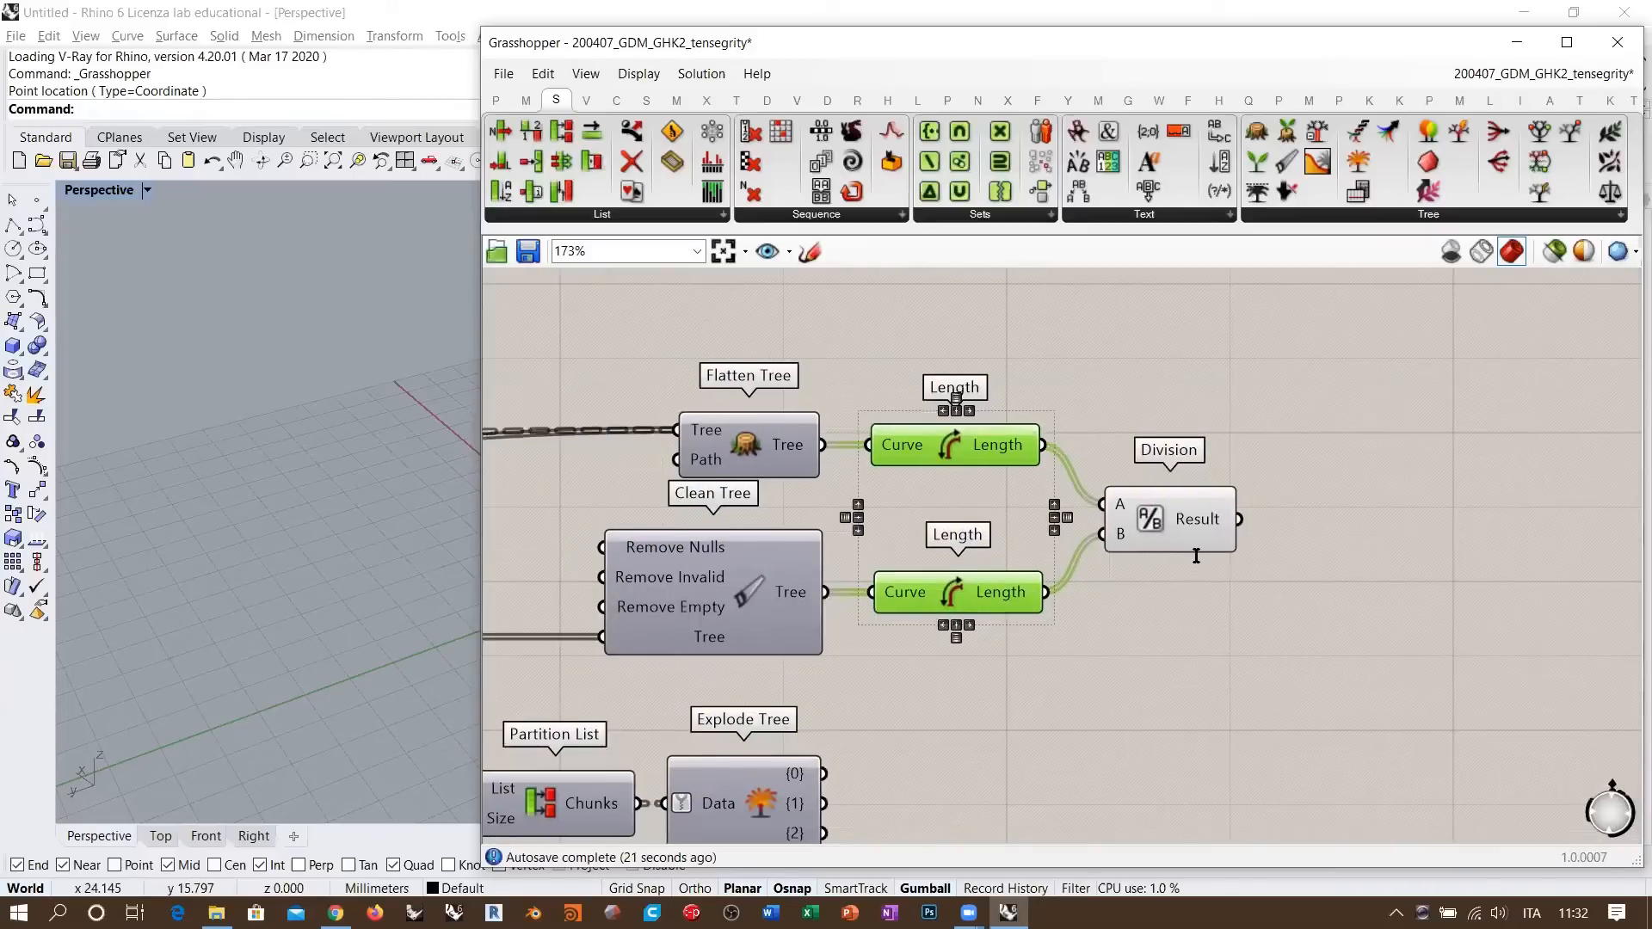
{"action": "right_click_drag", "start_coordinate": [1190, 556], "coordinate": [995, 575]}
{"action": "double_click", "coordinate": [1076, 547]}
{"action": "type", "text": "panel"}
{"action": "key", "text": "Return"}
{"action": "left_click_drag", "start_coordinate": [1042, 538], "coordinate": [1074, 552]}
{"action": "left_click_drag", "start_coordinate": [1170, 504], "coordinate": [1191, 334]}
{"action": "left_click_drag", "start_coordinate": [1182, 455], "coordinate": [1168, 739]}
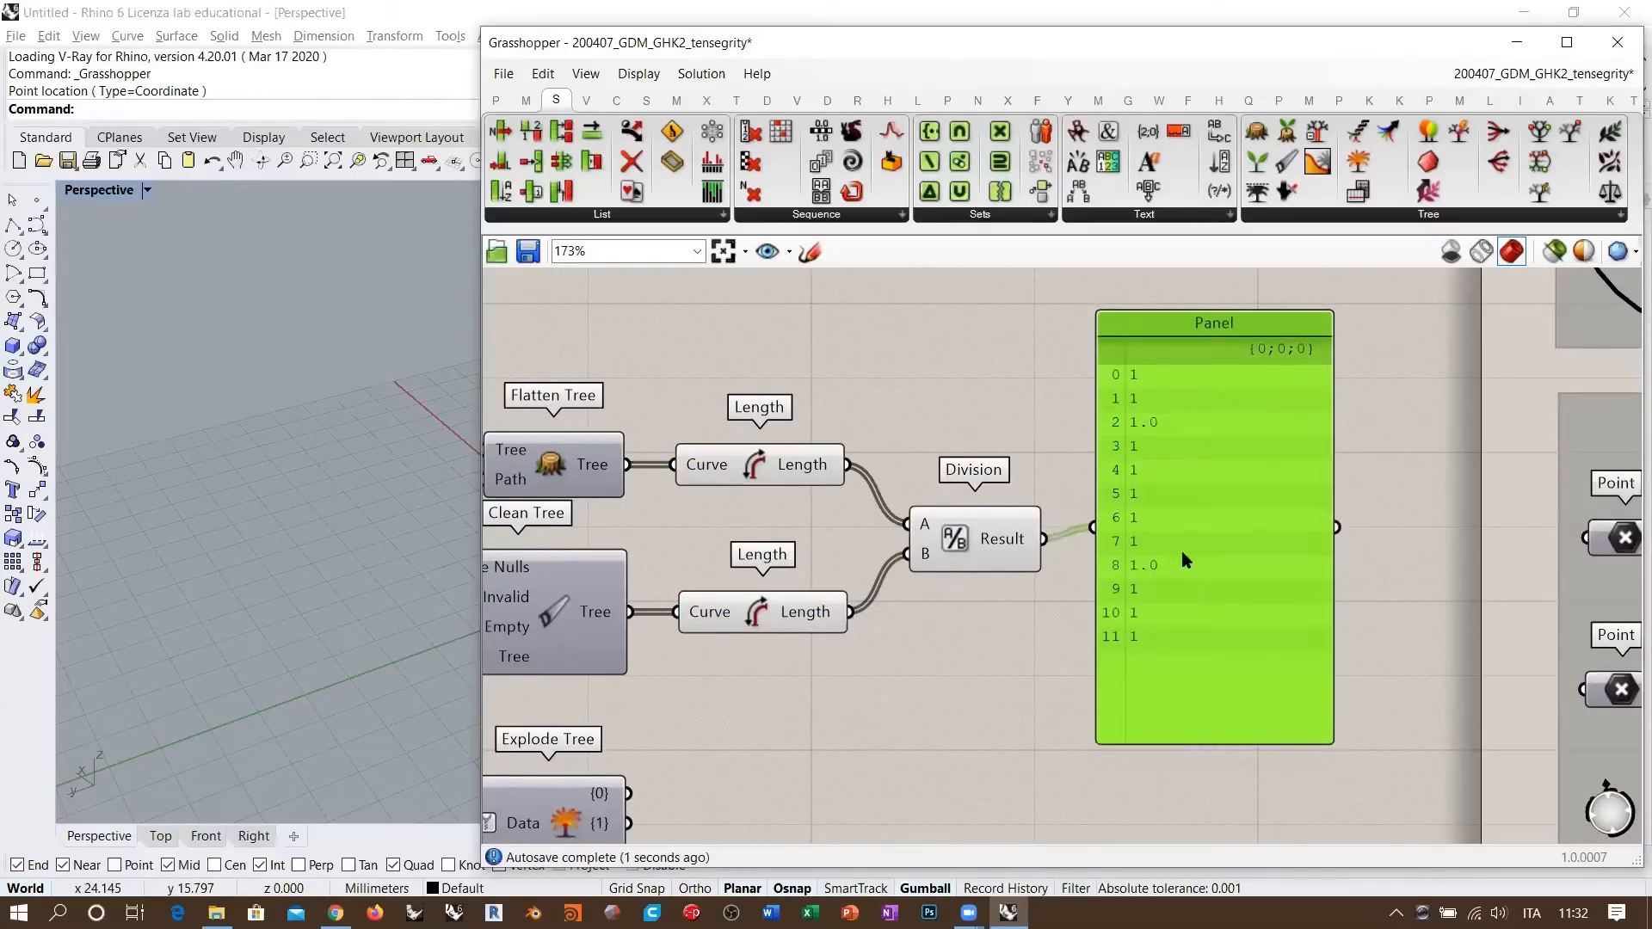
- Turn on the preview of the Clean Tree component
{"action": "right_click_drag", "start_coordinate": [1020, 581], "coordinate": [1148, 612]}
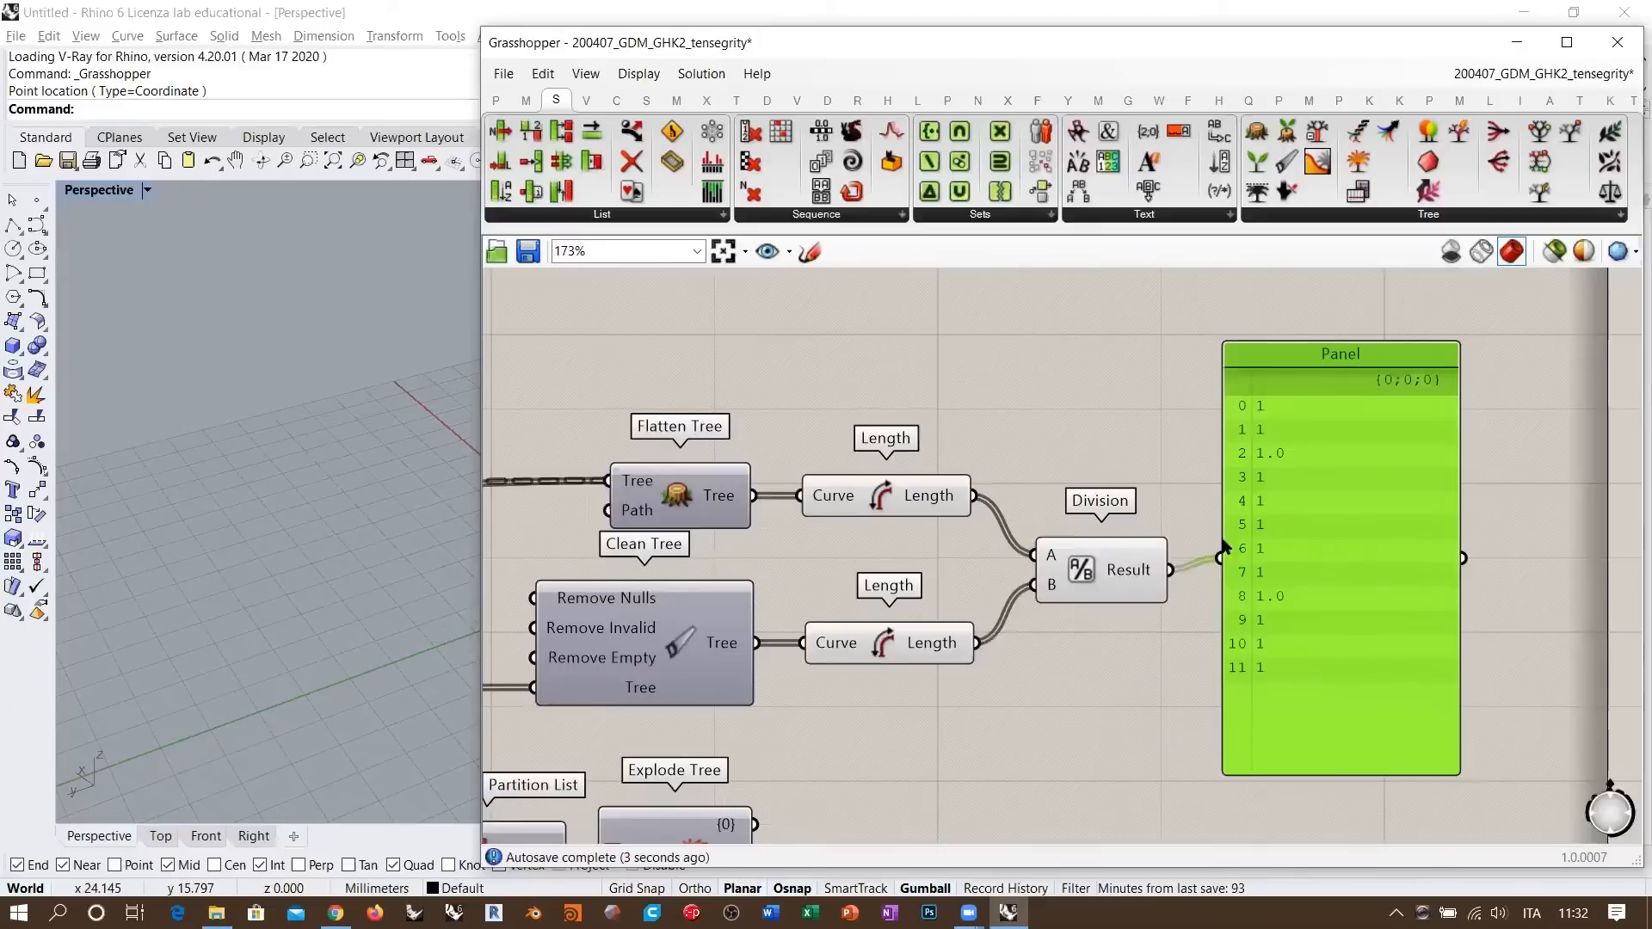
{"action": "scroll", "coordinate": [1222, 542], "scroll_direction": "down", "scroll_amount": 2}
{"action": "right_click_drag", "start_coordinate": [1223, 542], "coordinate": [1331, 527]}
{"action": "right_click_drag", "start_coordinate": [553, 582], "coordinate": [606, 535]}
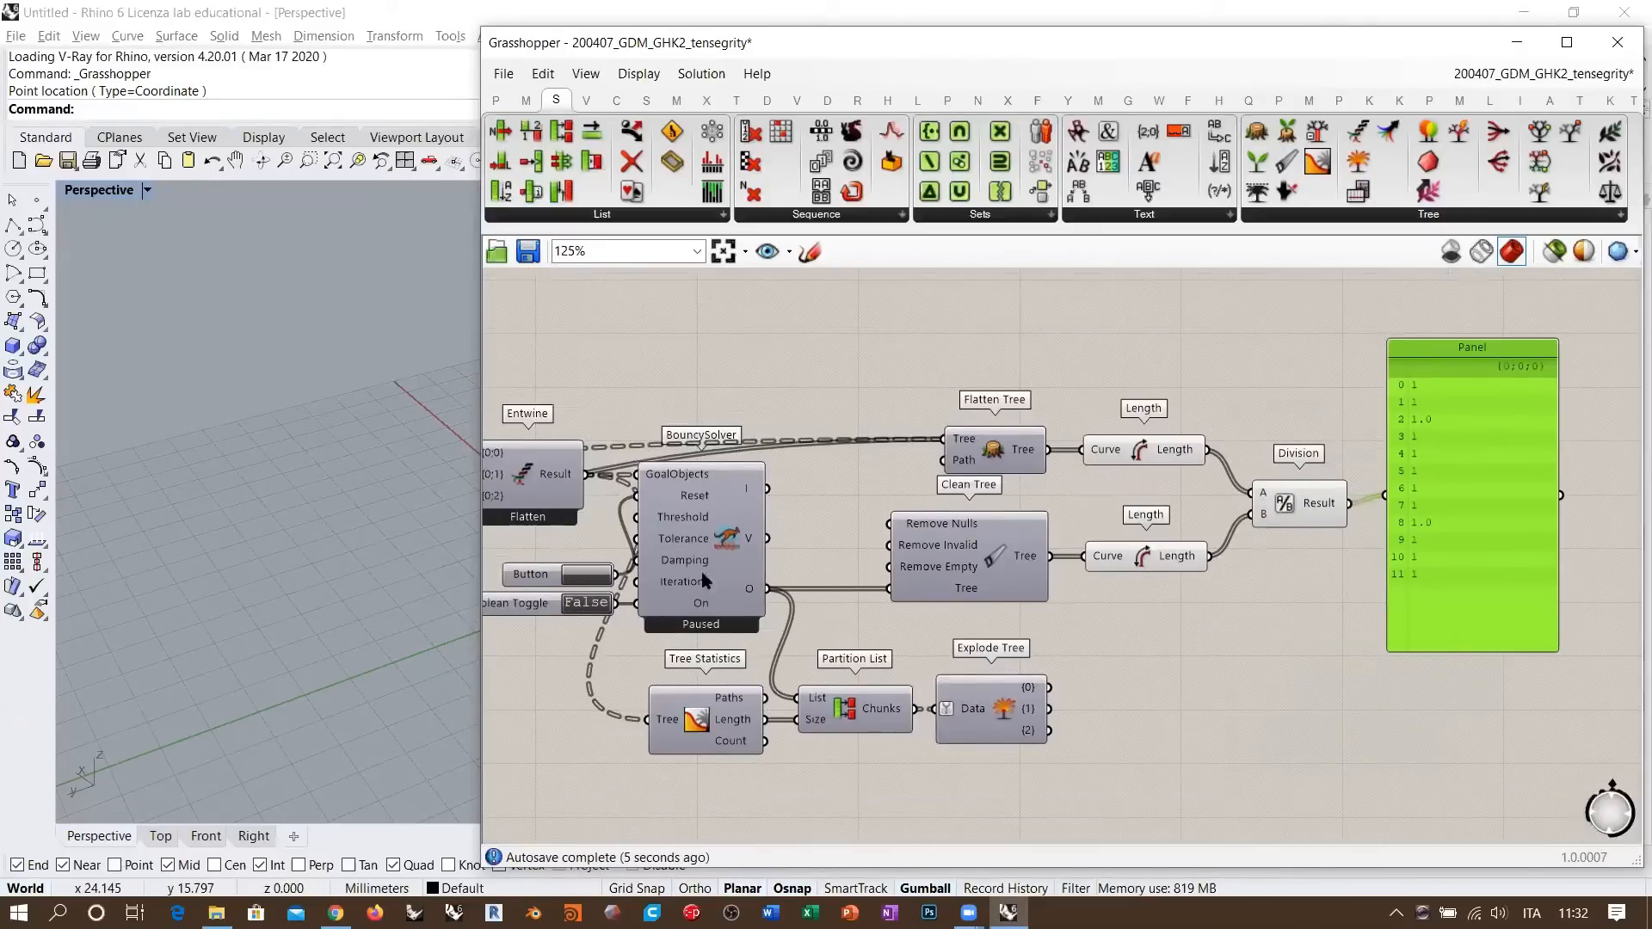
{"action": "left_click", "coordinate": [984, 552]}
{"action": "key", "text": "ctrl+q"}
{"action": "left_click", "coordinate": [1043, 610]}
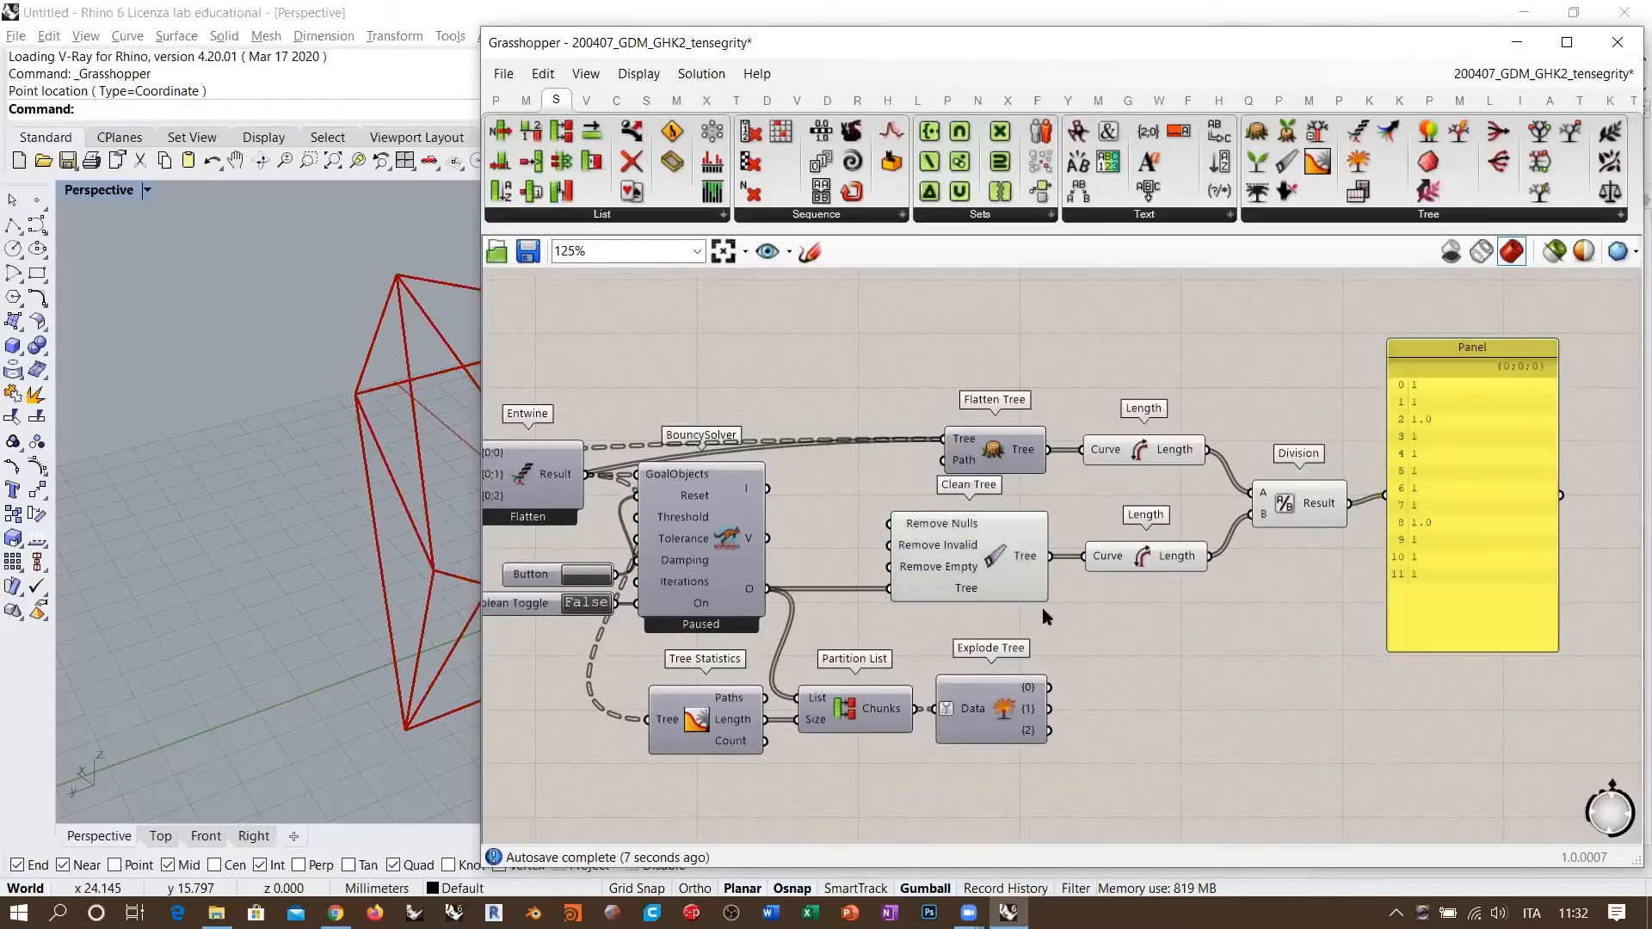
- Set the Boolean Toggle to True to run BouncySolver and examine the length ratios in the Division Panel
{"action": "double_click", "coordinate": [608, 603]}
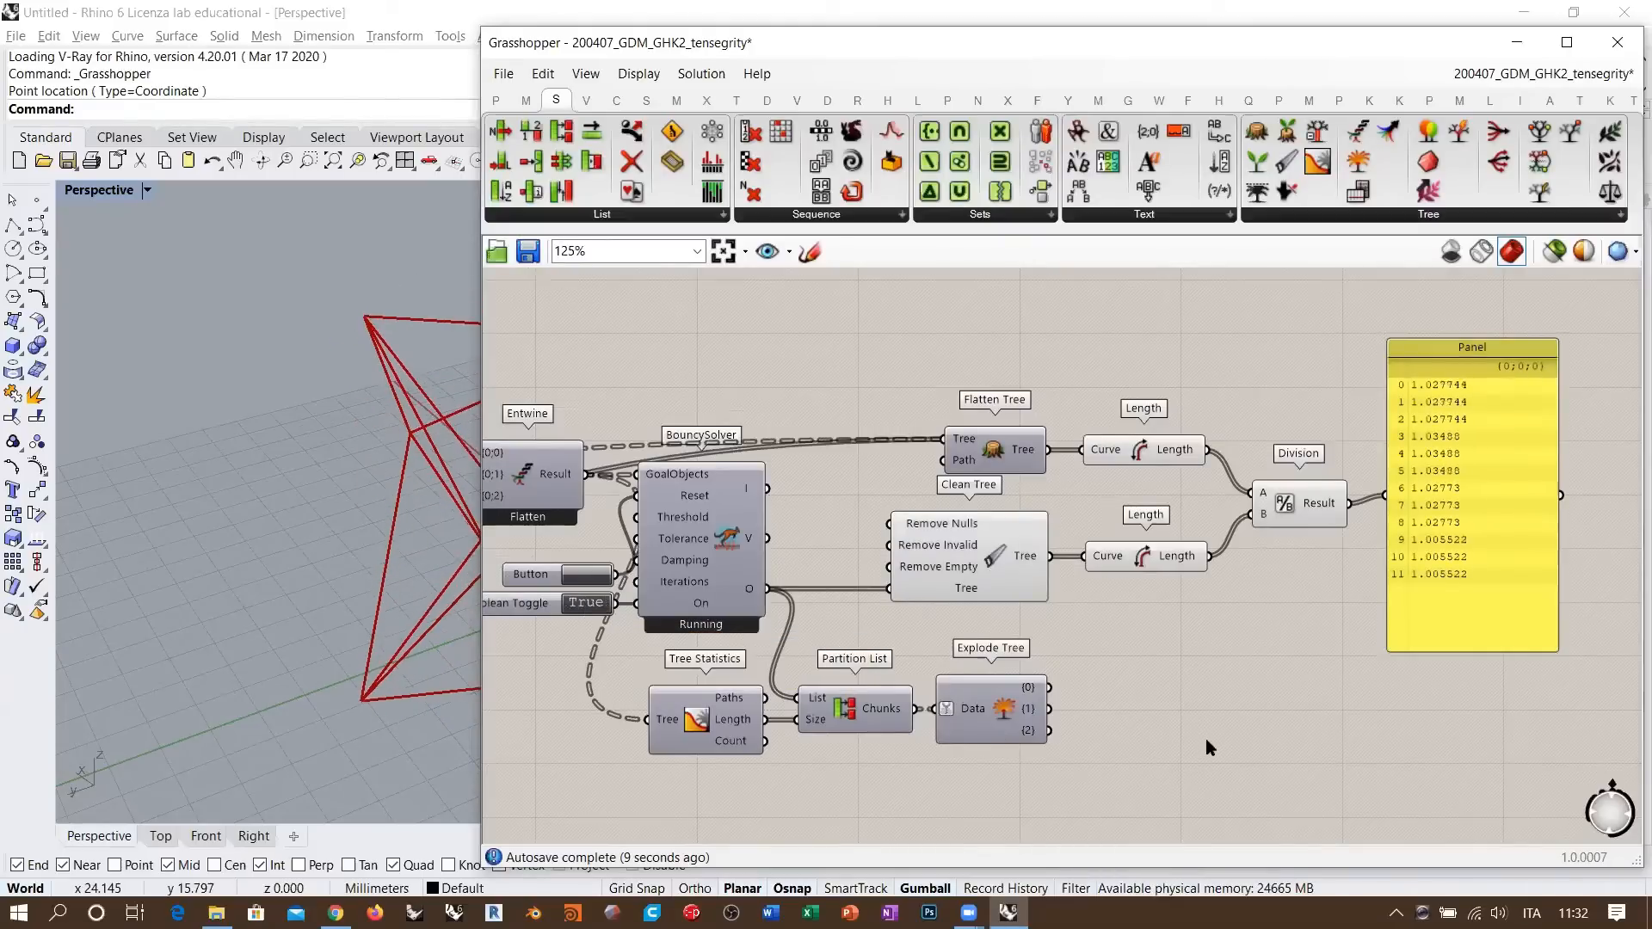
{"action": "right_click_drag", "start_coordinate": [1378, 562], "coordinate": [1228, 581]}
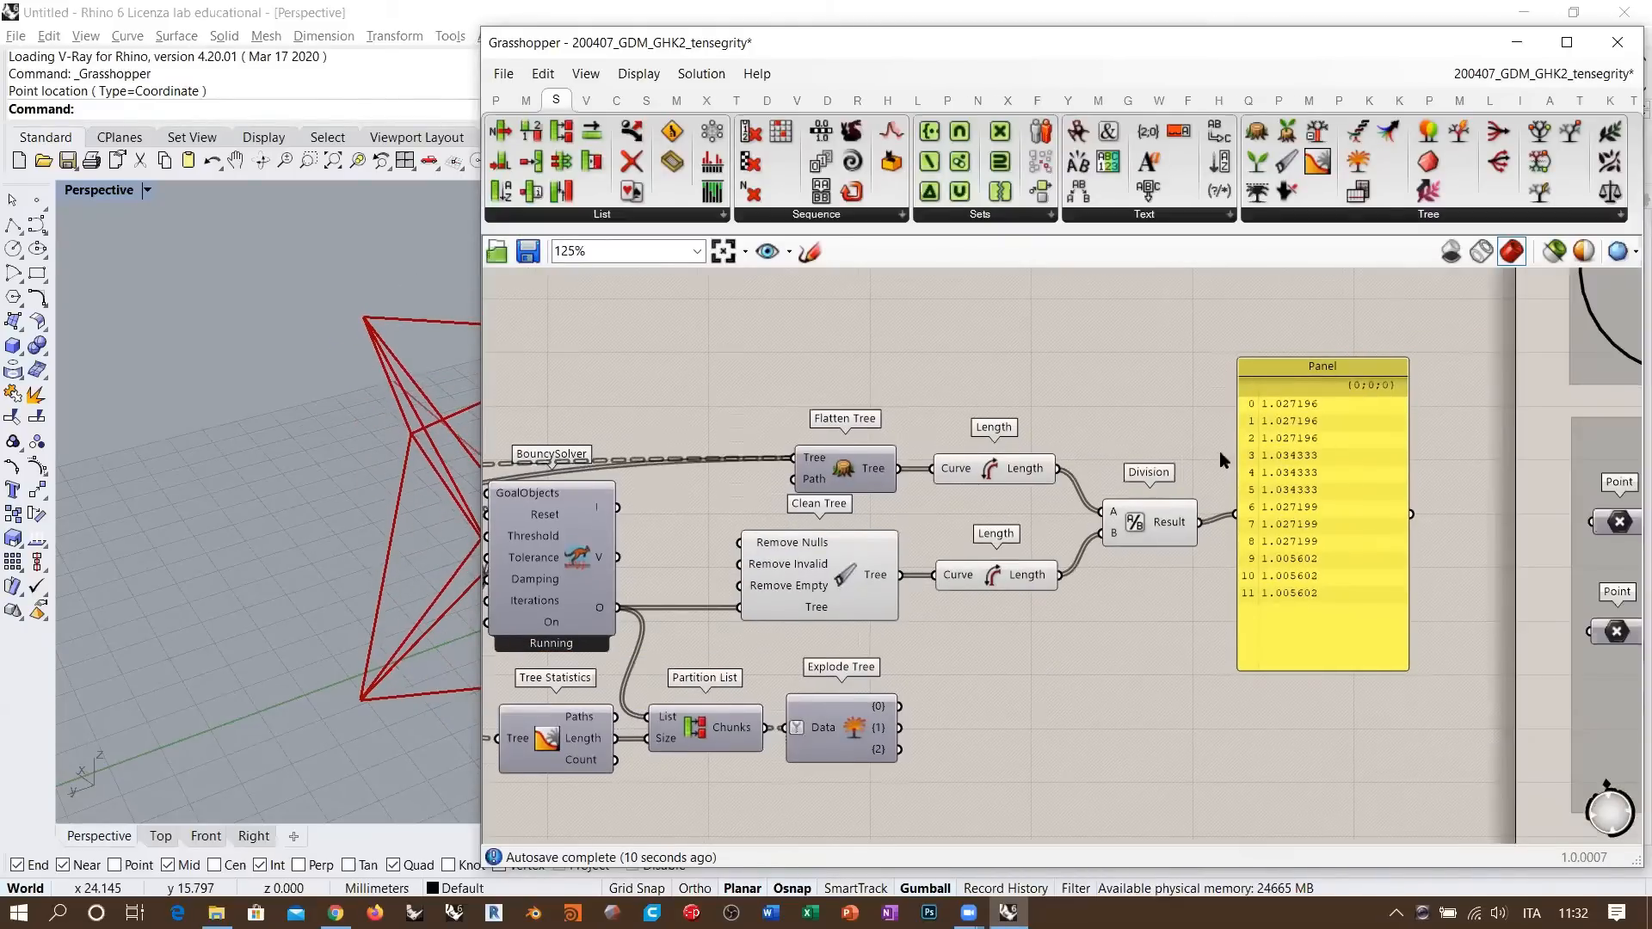
{"action": "scroll", "coordinate": [1109, 371], "scroll_direction": "up", "scroll_amount": 4}
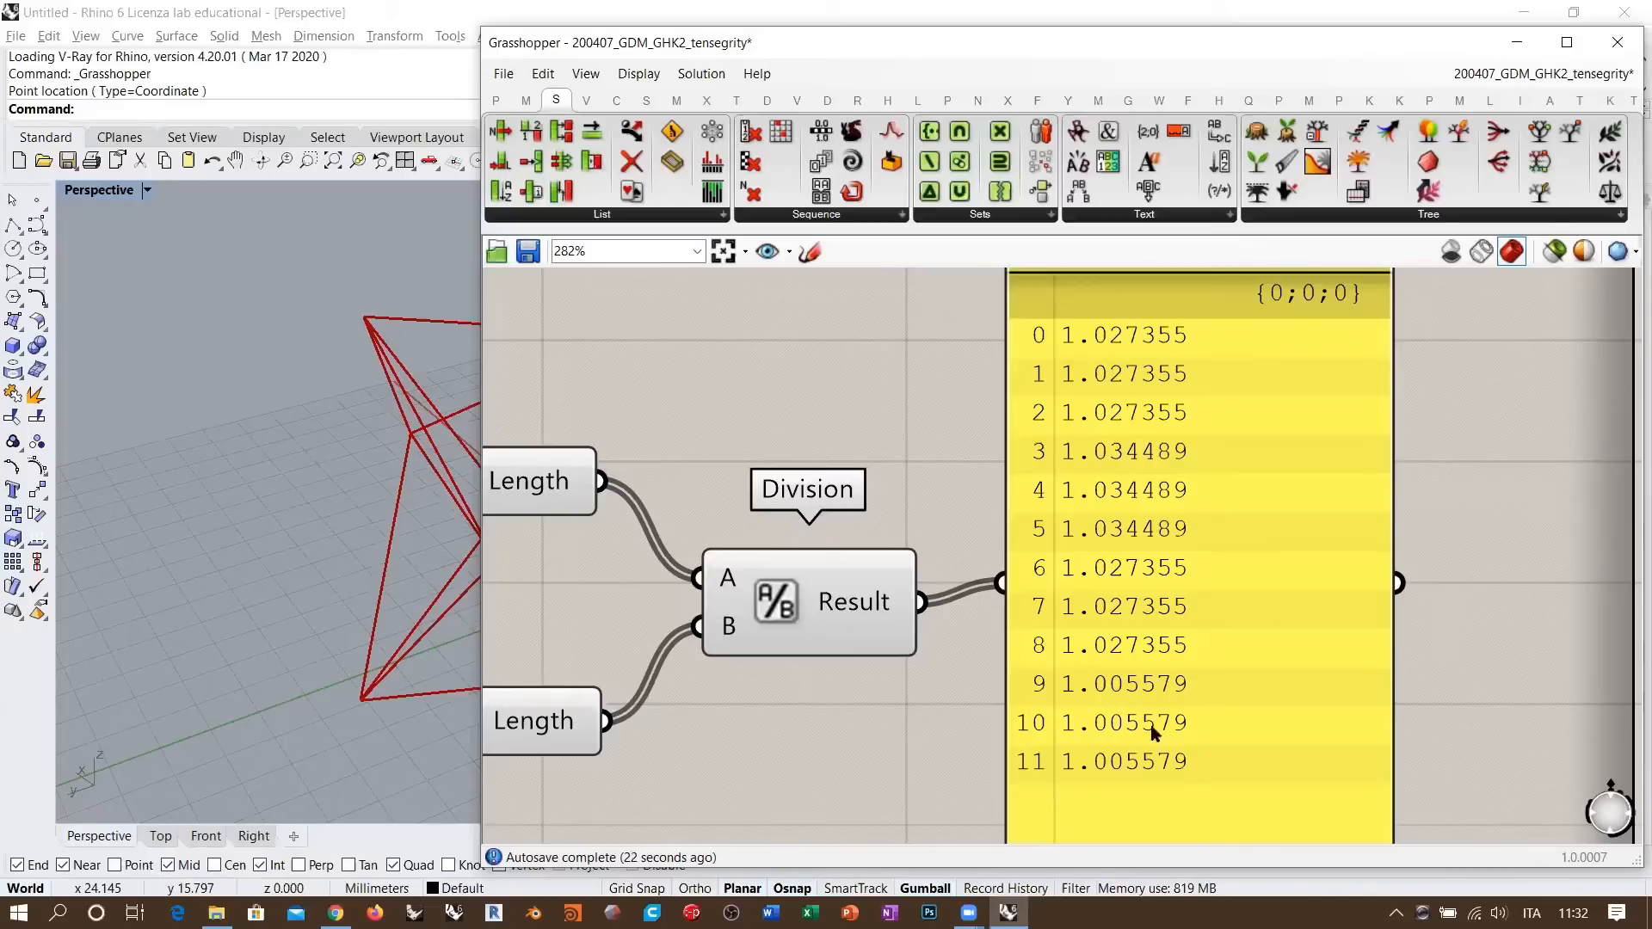
{"action": "scroll", "coordinate": [1169, 627], "scroll_direction": "down", "scroll_amount": 4}
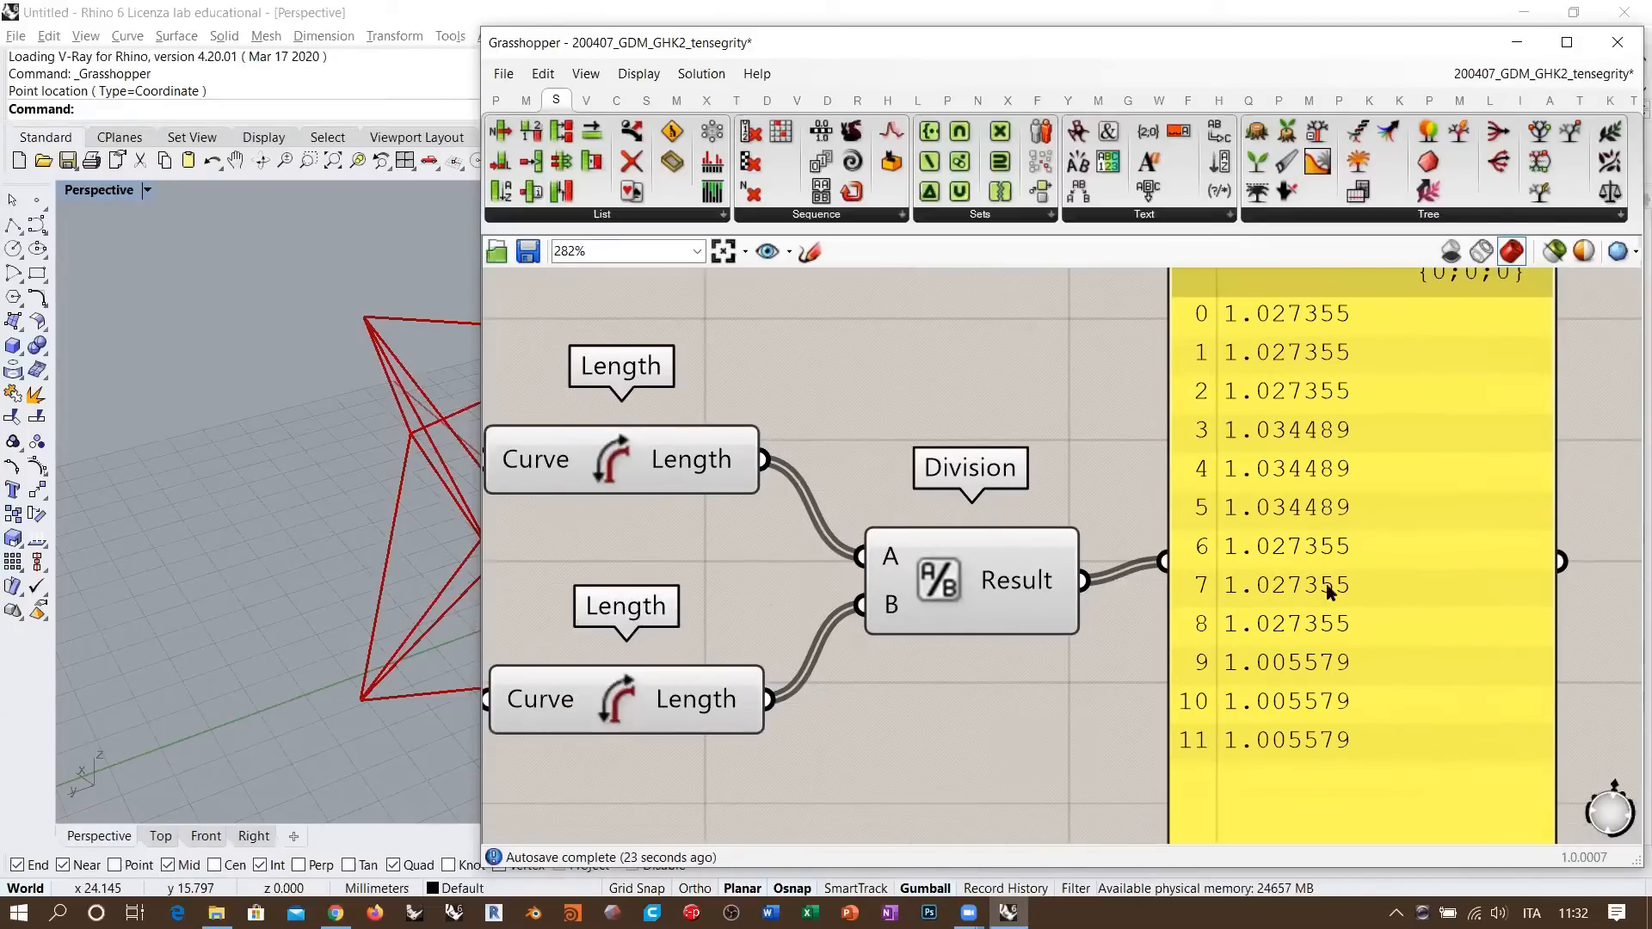
{"action": "left_click", "coordinate": [1307, 587]}
{"action": "left_click", "coordinate": [1194, 533]}
{"action": "scroll", "coordinate": [1193, 533], "scroll_direction": "down", "scroll_amount": 4}
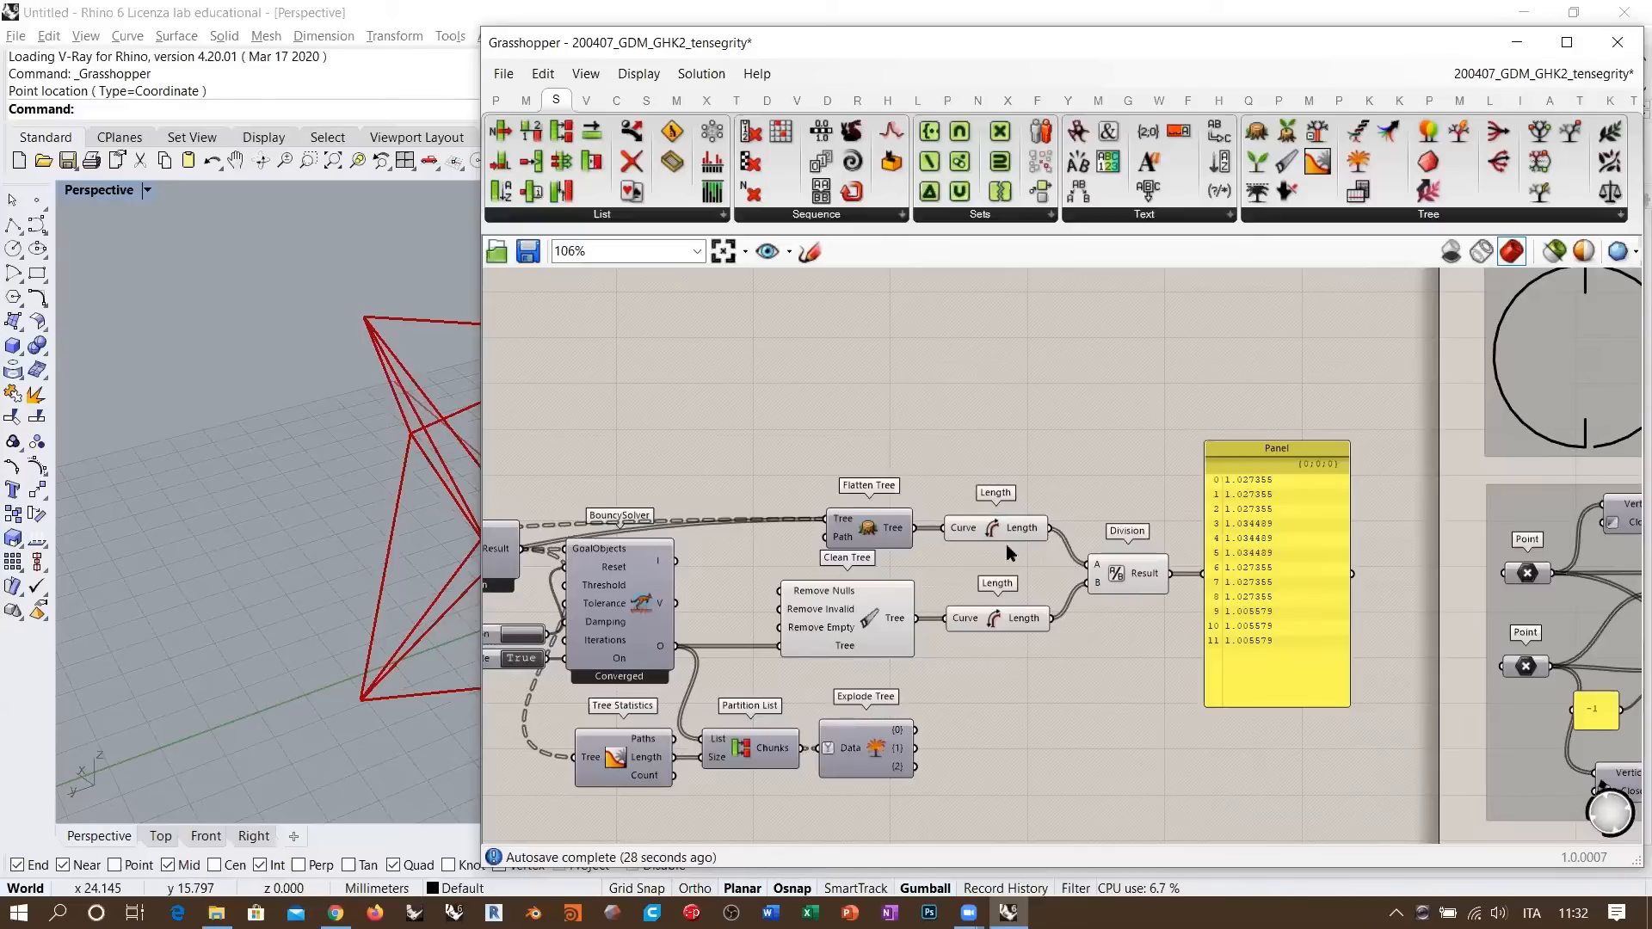
- Narrow the Grasshopper window to about half the screen to expose the whole tensegrity in Rhino's Perspective viewport
{"action": "right_click_drag", "start_coordinate": [1030, 527], "coordinate": [1205, 549]}
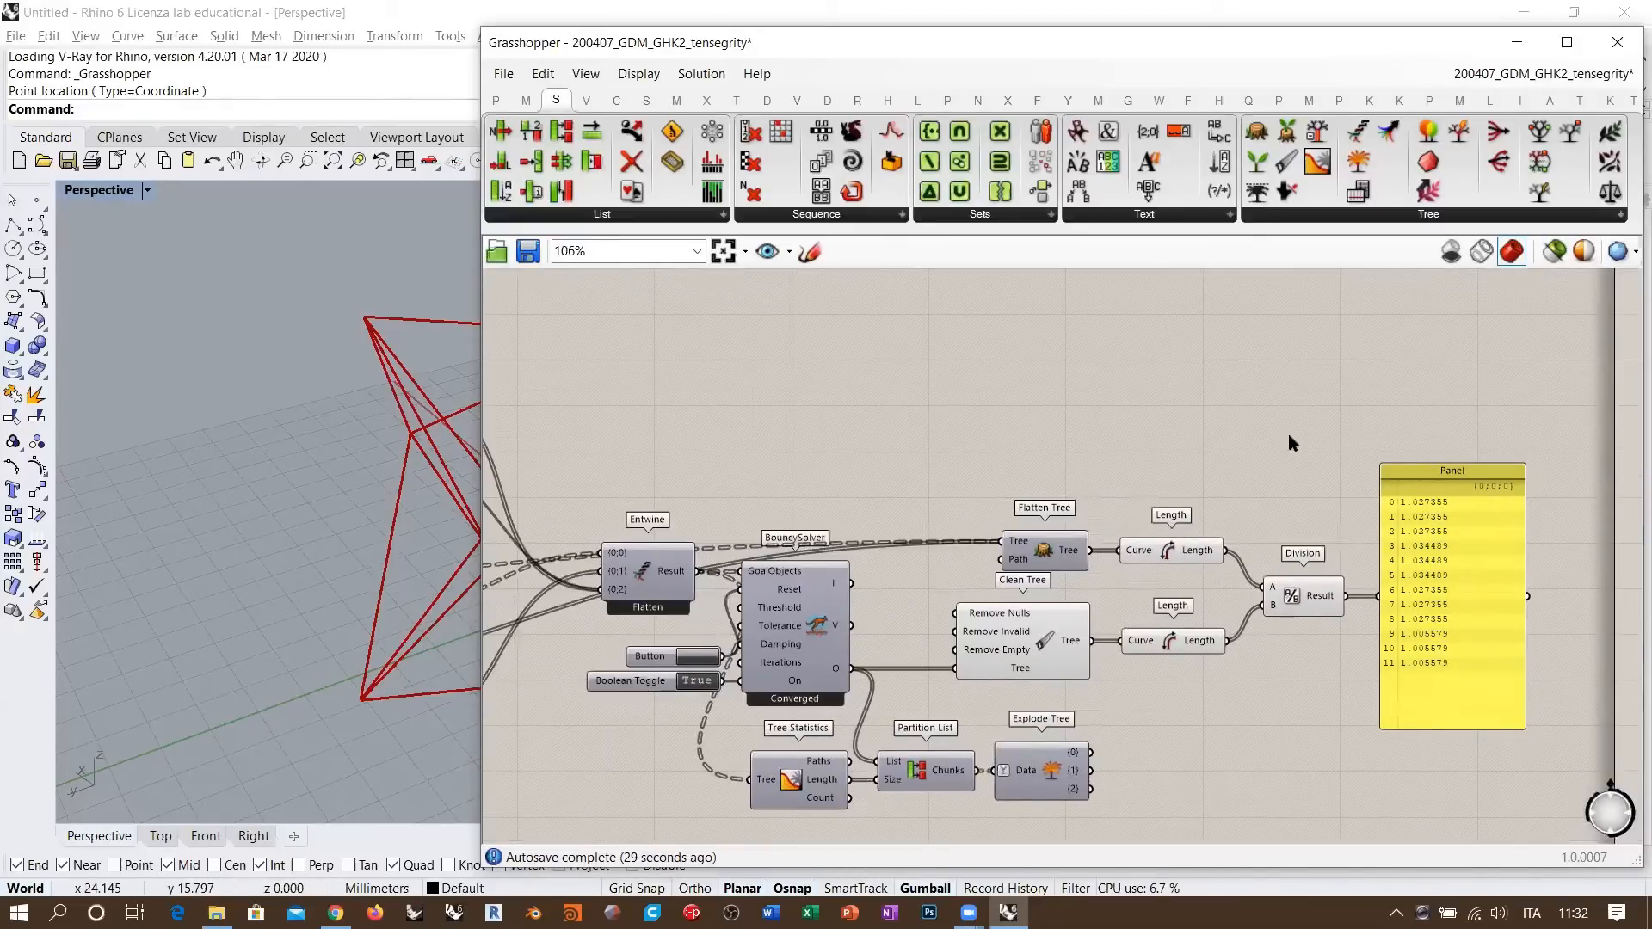
{"action": "scroll", "coordinate": [1288, 418], "scroll_direction": "down", "scroll_amount": 3}
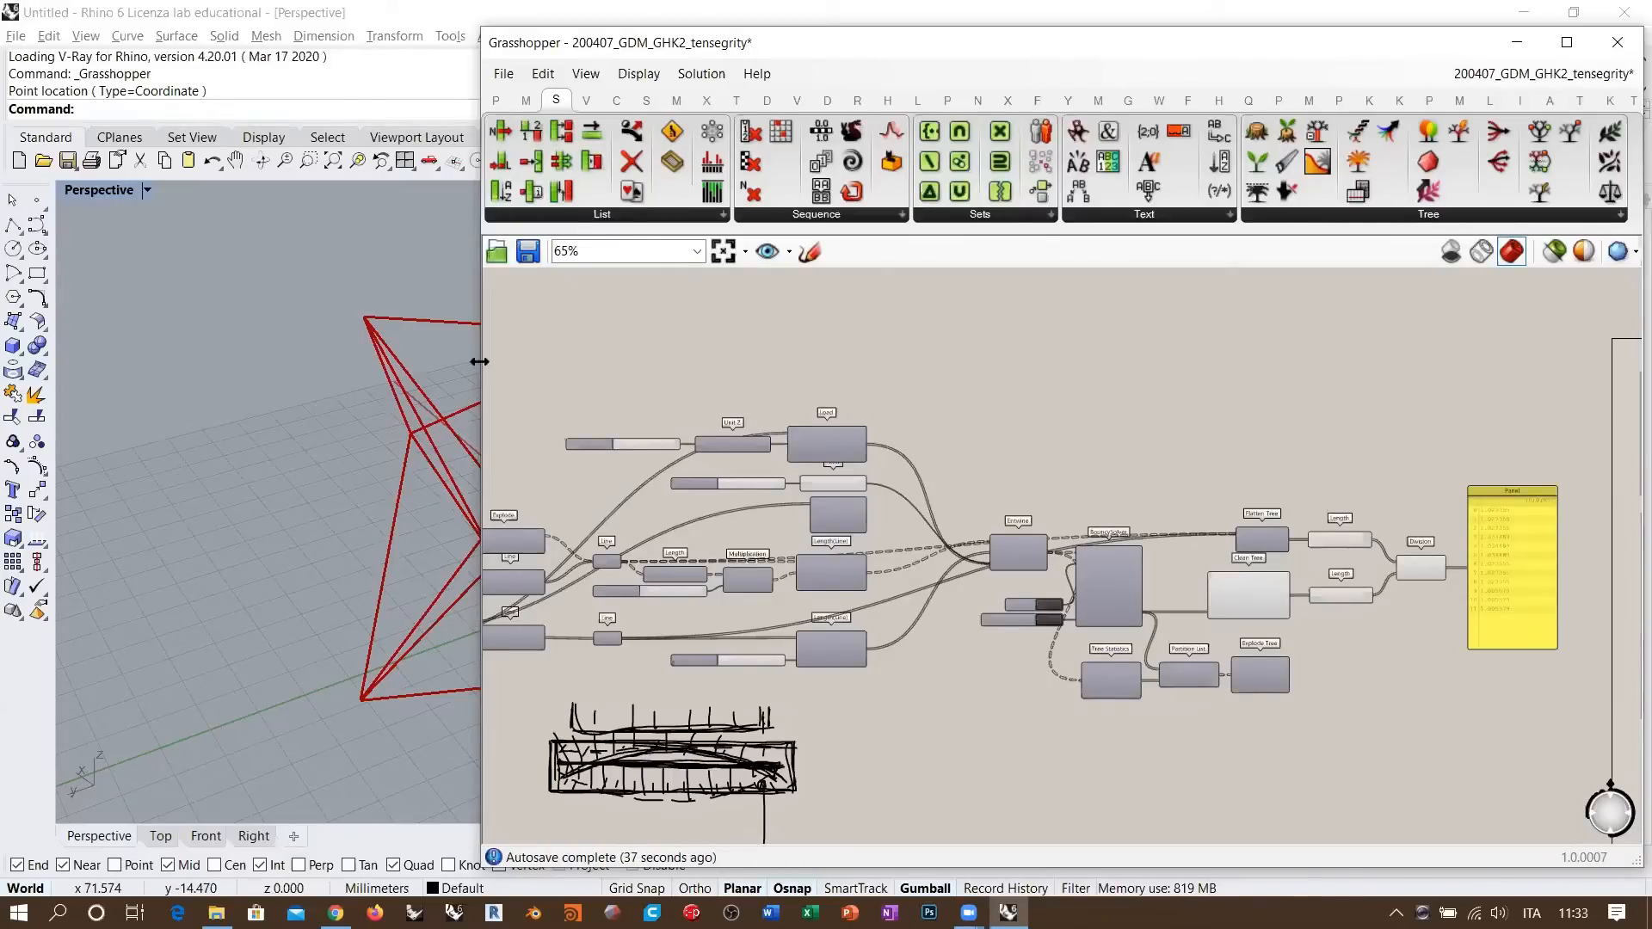
{"action": "left_click_drag", "start_coordinate": [479, 362], "coordinate": [788, 361]}
{"action": "right_click_drag", "start_coordinate": [580, 479], "coordinate": [553, 494]}
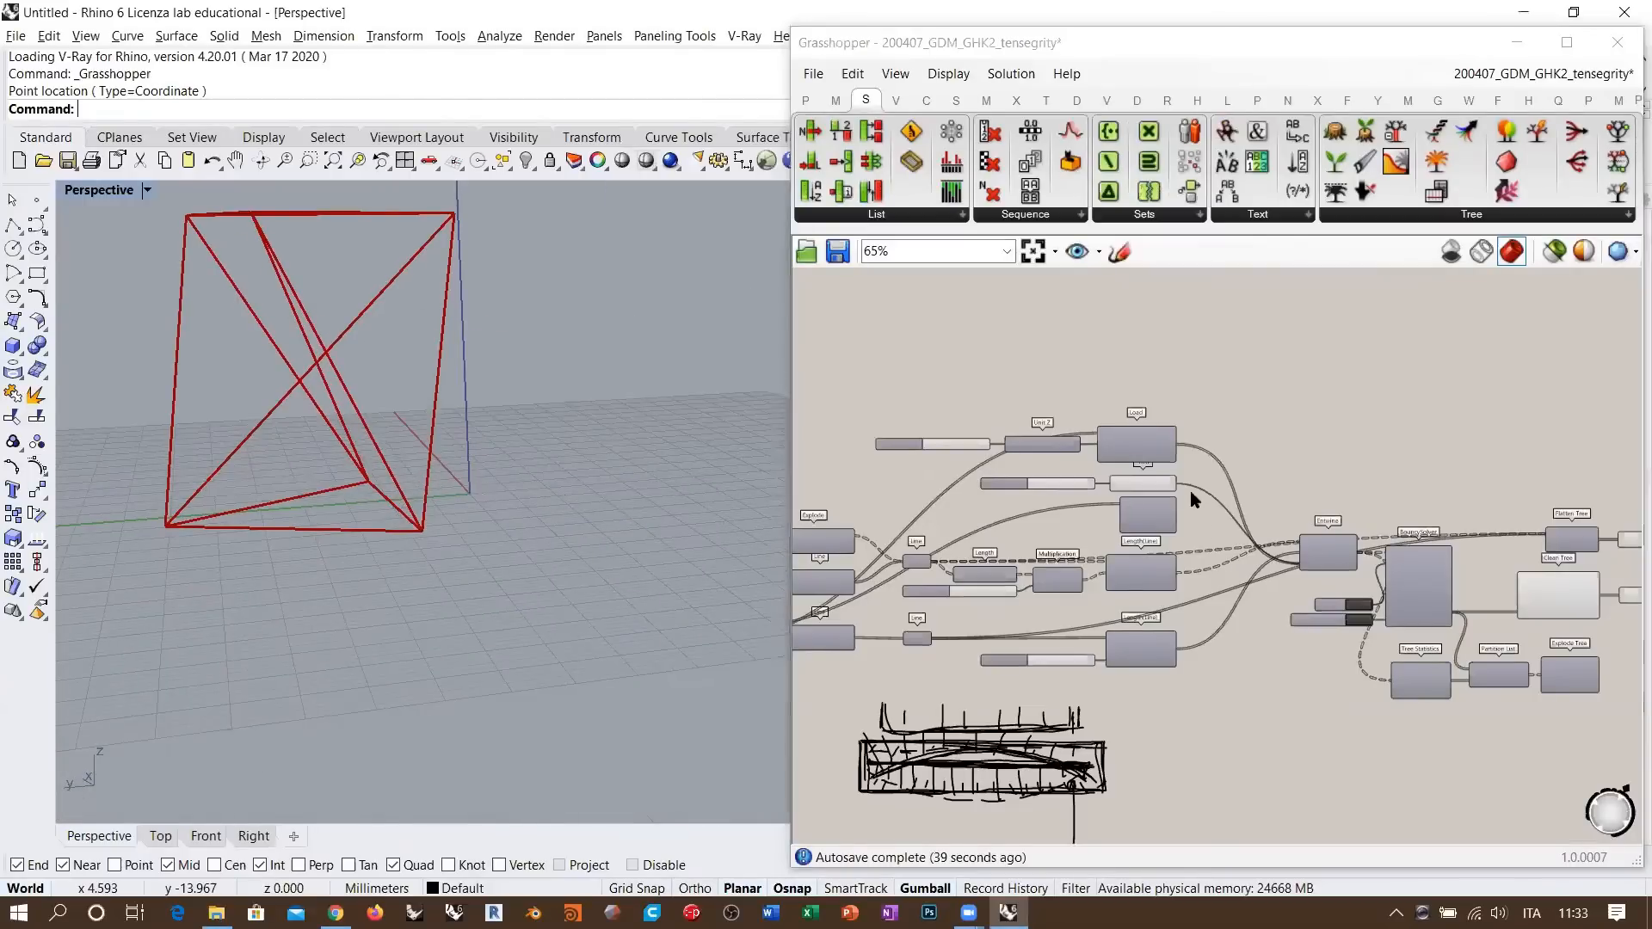
- Examine the overall tensegrity definition and return to the Division component and its ratio Panel
{"action": "scroll", "coordinate": [1192, 499], "scroll_direction": "down", "scroll_amount": 4}
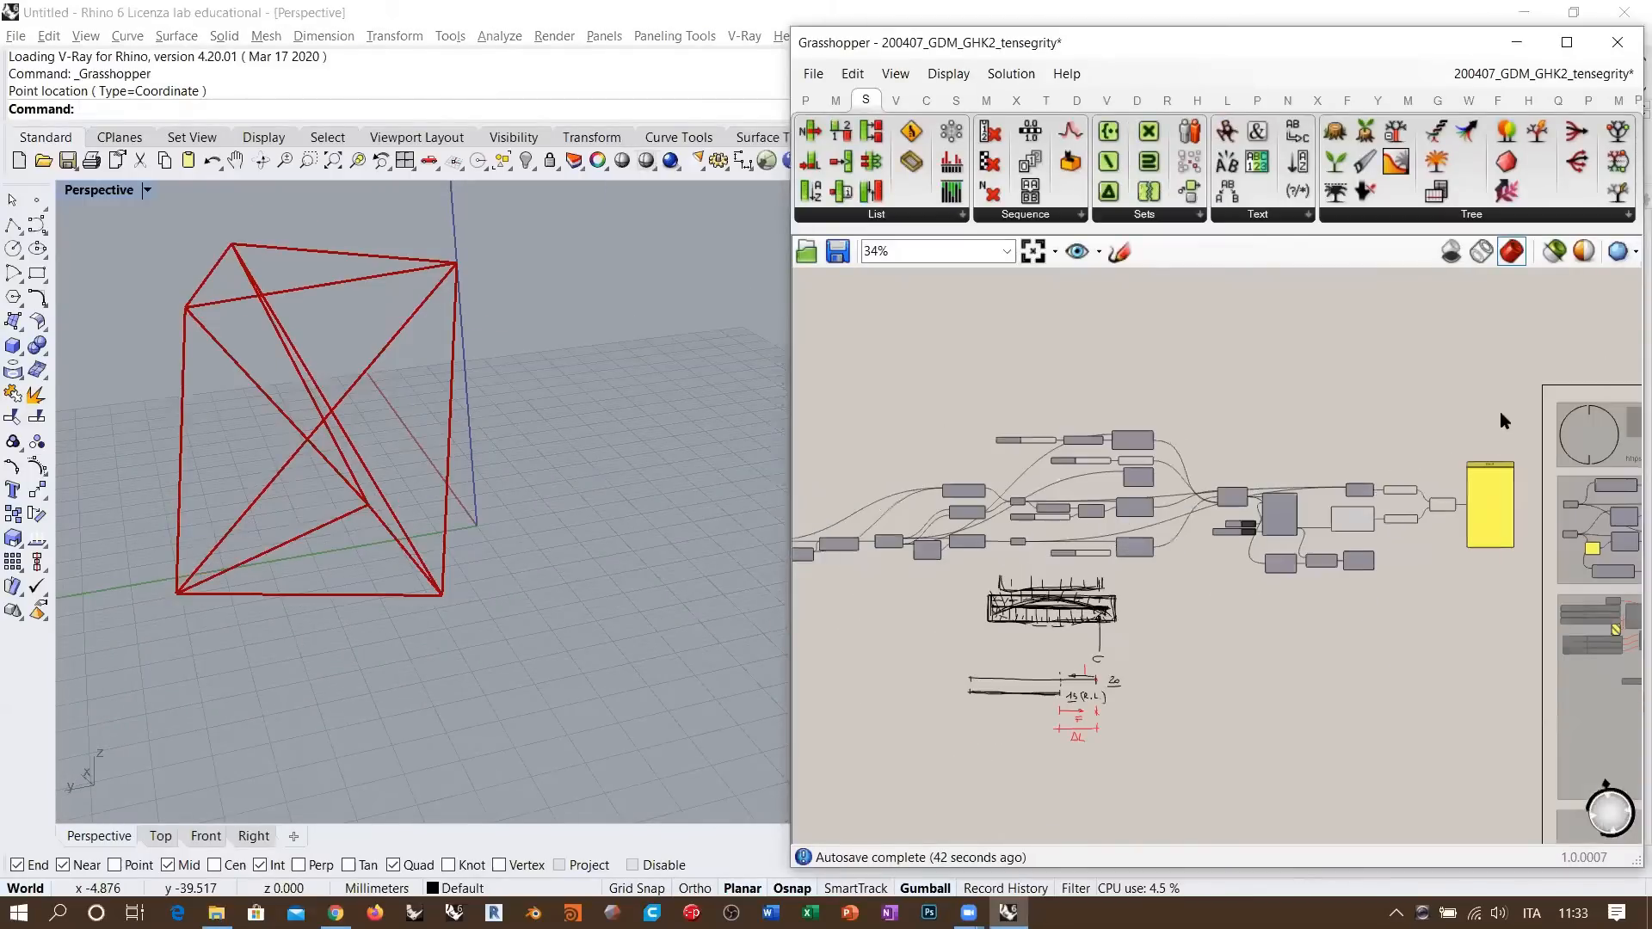
{"action": "right_click_drag", "start_coordinate": [1499, 420], "coordinate": [1598, 413]}
{"action": "scroll", "coordinate": [1599, 413], "scroll_direction": "down", "scroll_amount": 1}
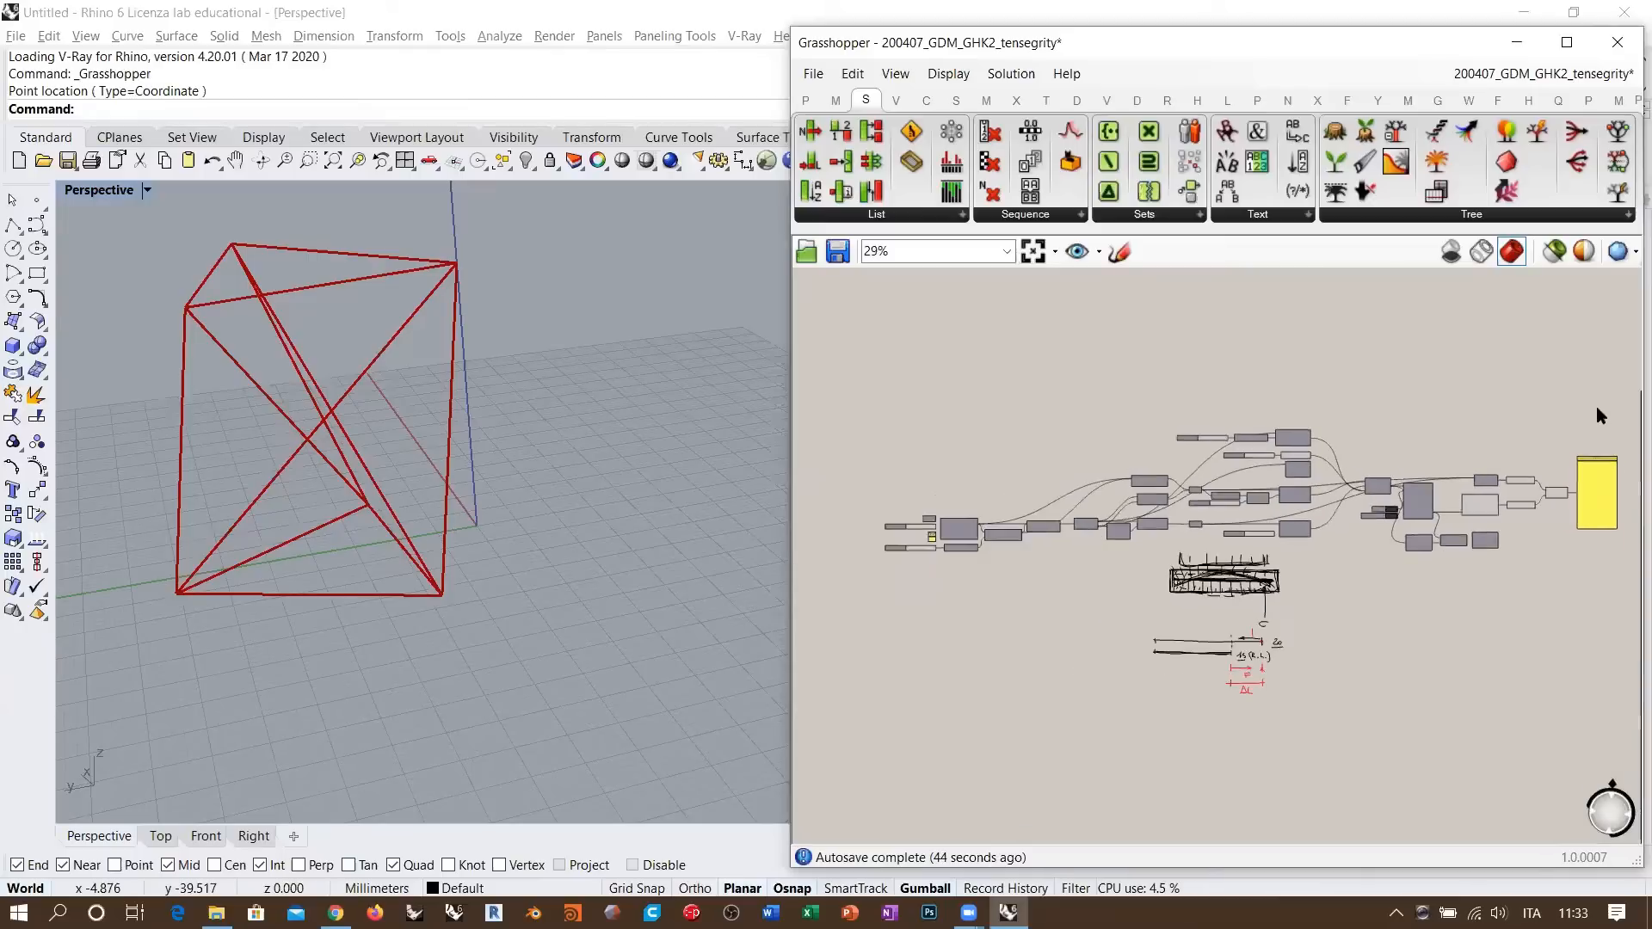
{"action": "left_click_drag", "start_coordinate": [1609, 393], "coordinate": [894, 697]}
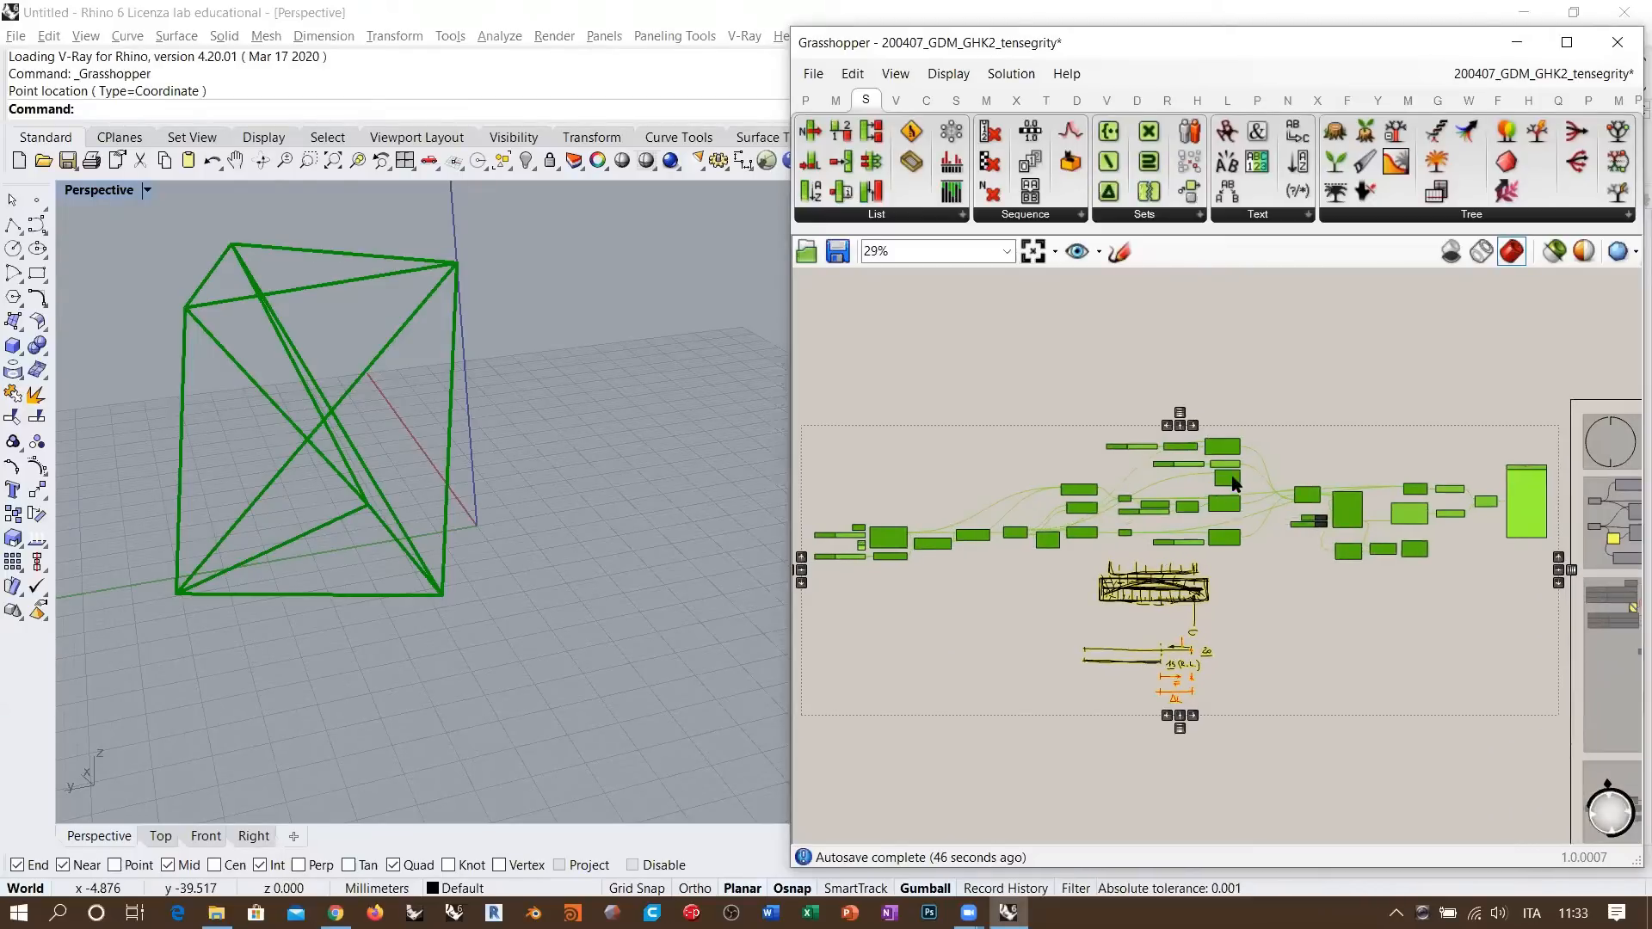
{"action": "right_click_drag", "start_coordinate": [1231, 476], "coordinate": [872, 467]}
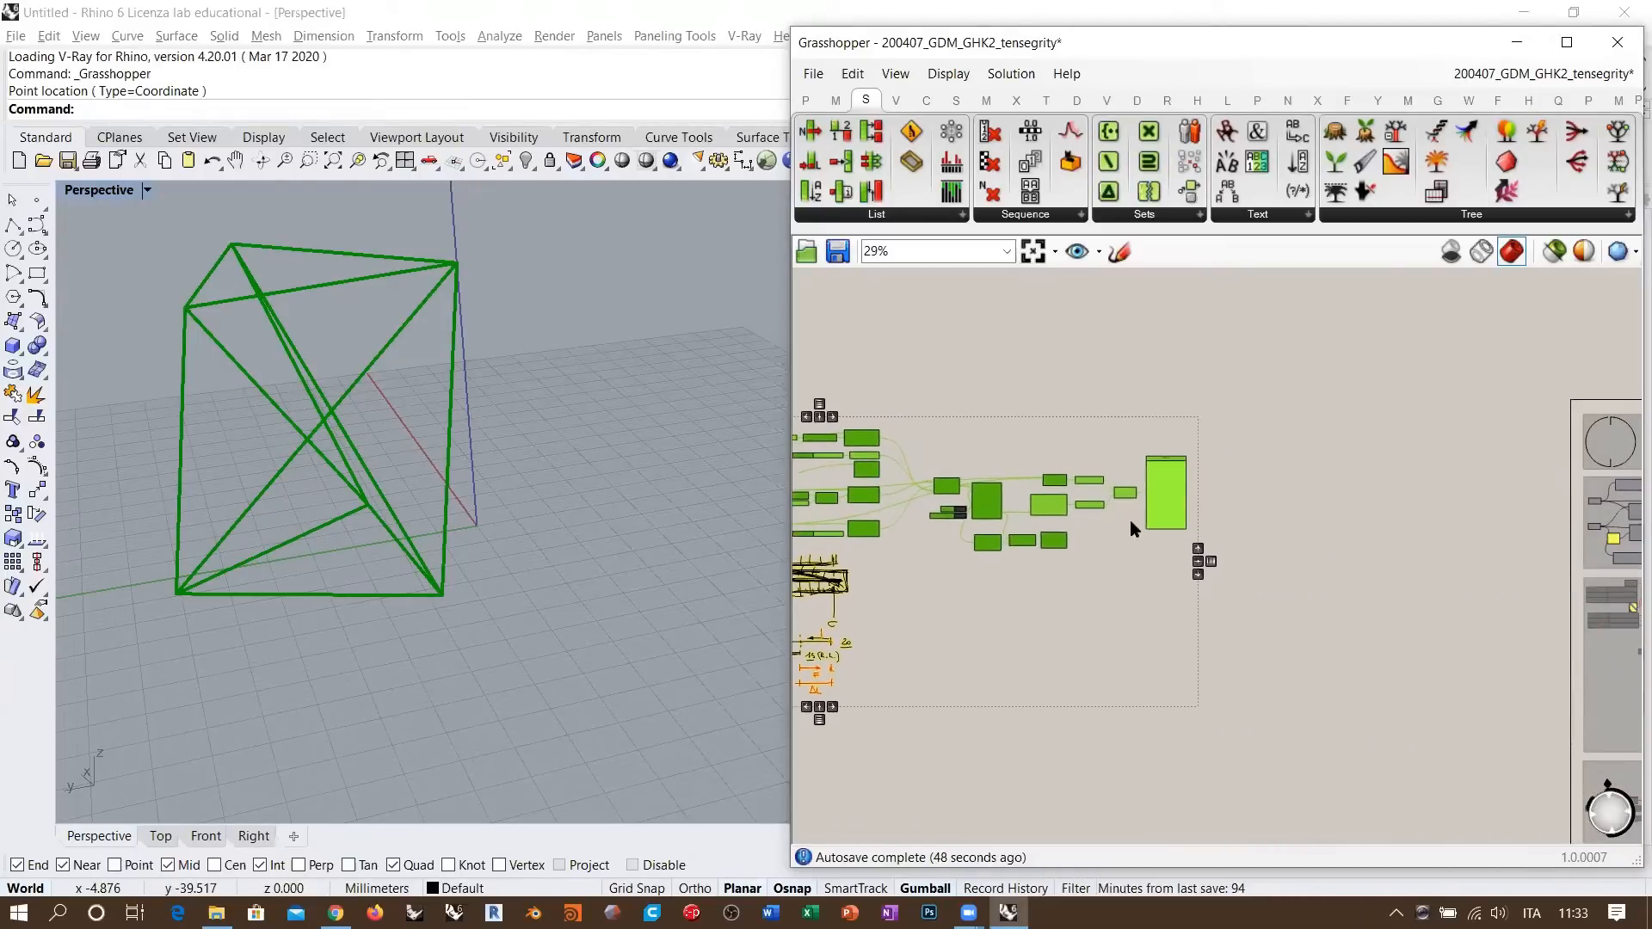
{"action": "left_click", "coordinate": [1120, 428]}
{"action": "scroll", "coordinate": [1118, 421], "scroll_direction": "up", "scroll_amount": 5}
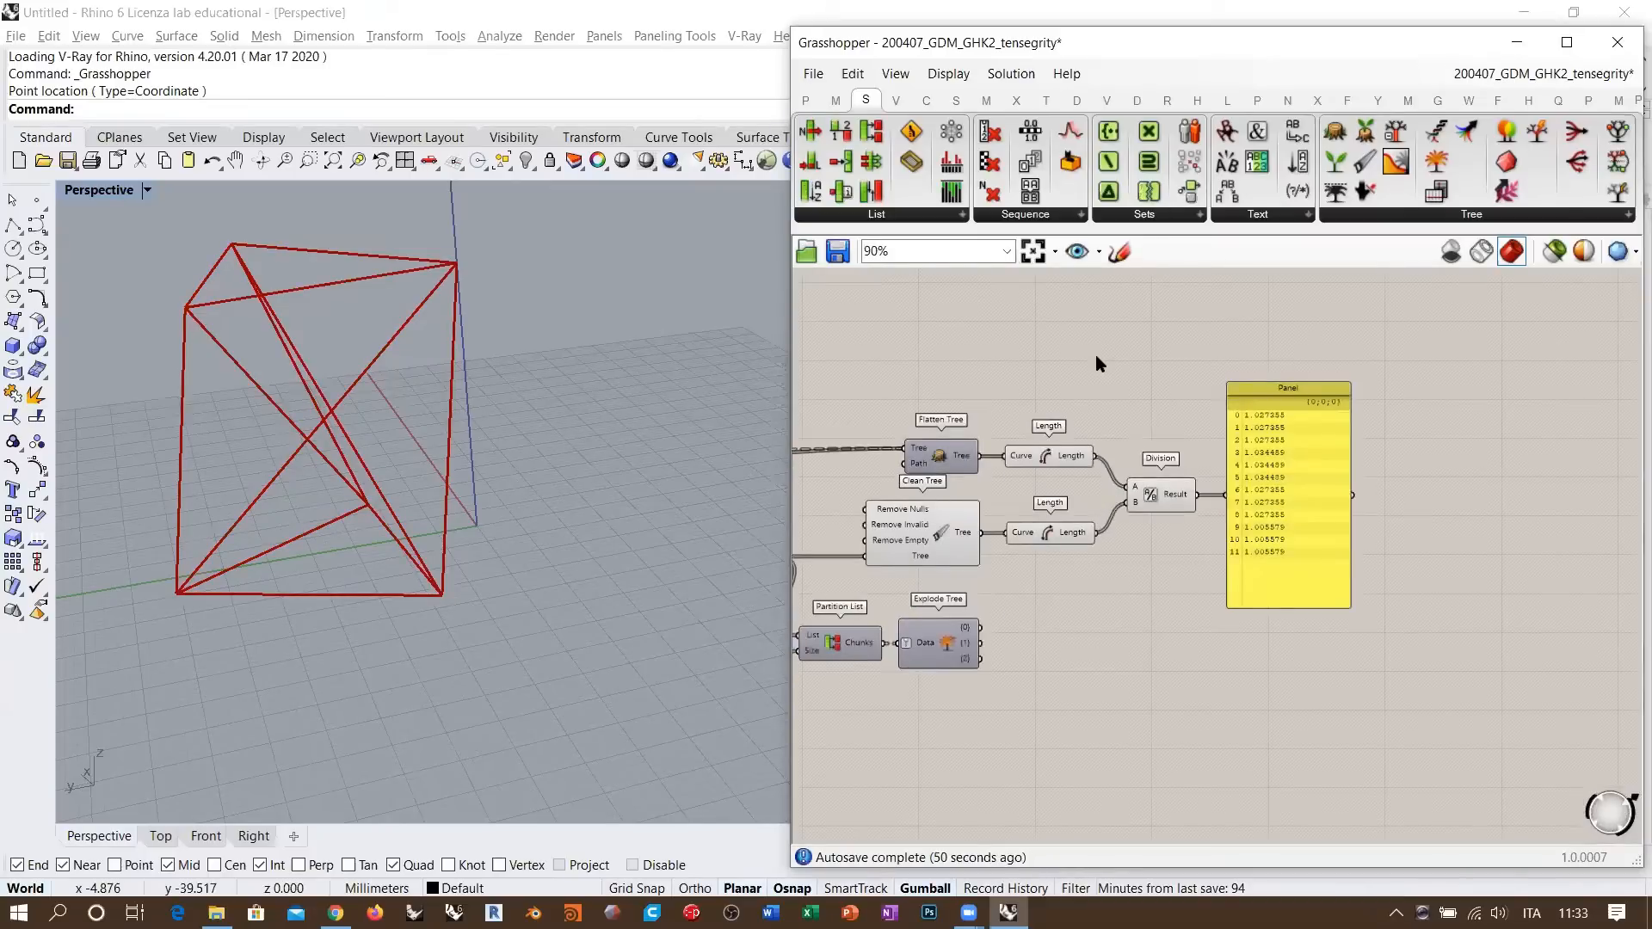
{"action": "scroll", "coordinate": [1187, 497], "scroll_direction": "up", "scroll_amount": 2}
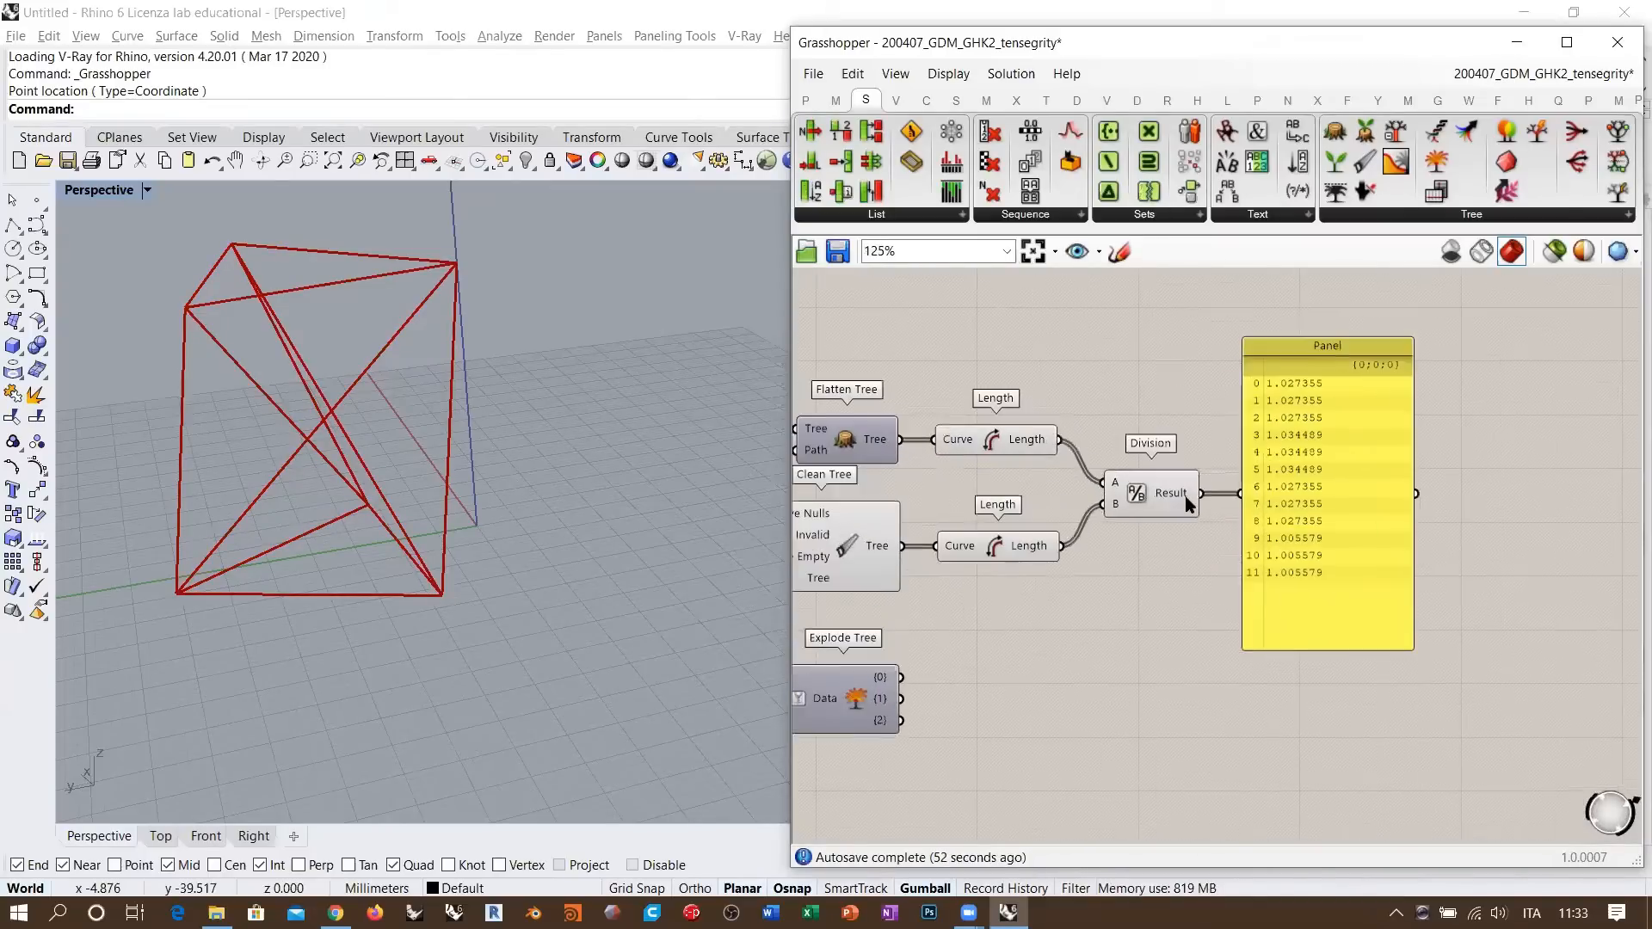
- Move the ratio Panel farther away from the Division component to leave free space between them
{"action": "right_click_drag", "start_coordinate": [1076, 529], "coordinate": [1043, 574]}
{"action": "left_click_drag", "start_coordinate": [1264, 526], "coordinate": [1283, 513]}
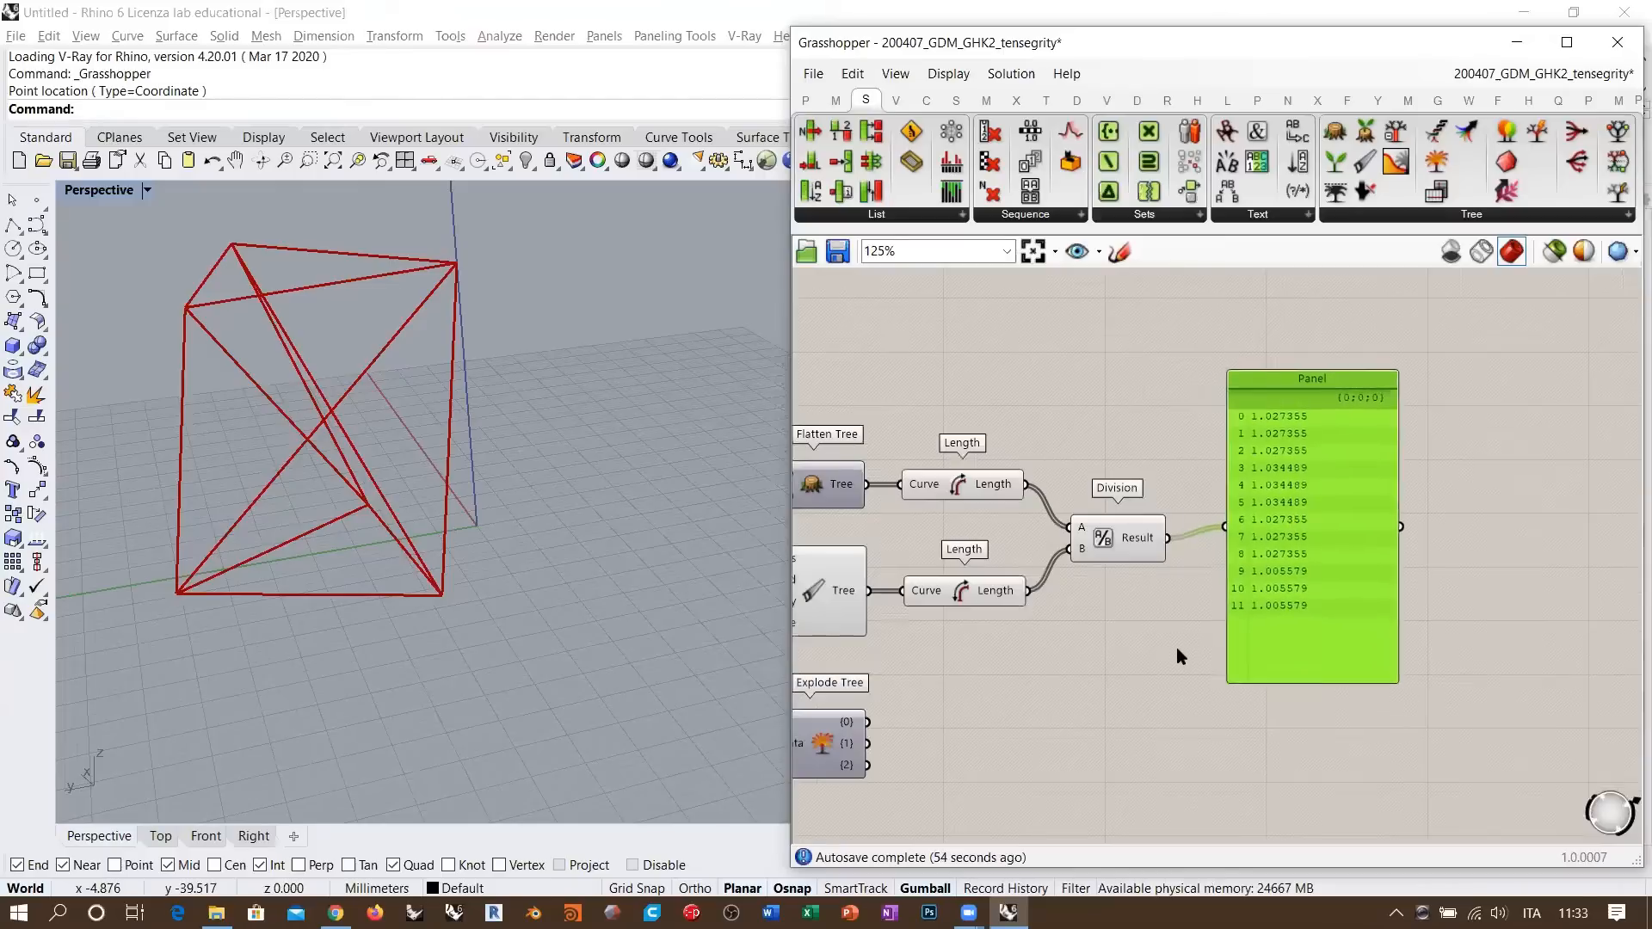
{"action": "left_click", "coordinate": [1175, 647]}
{"action": "left_click_drag", "start_coordinate": [1274, 569], "coordinate": [1380, 545]}
{"action": "left_click", "coordinate": [1258, 592]}
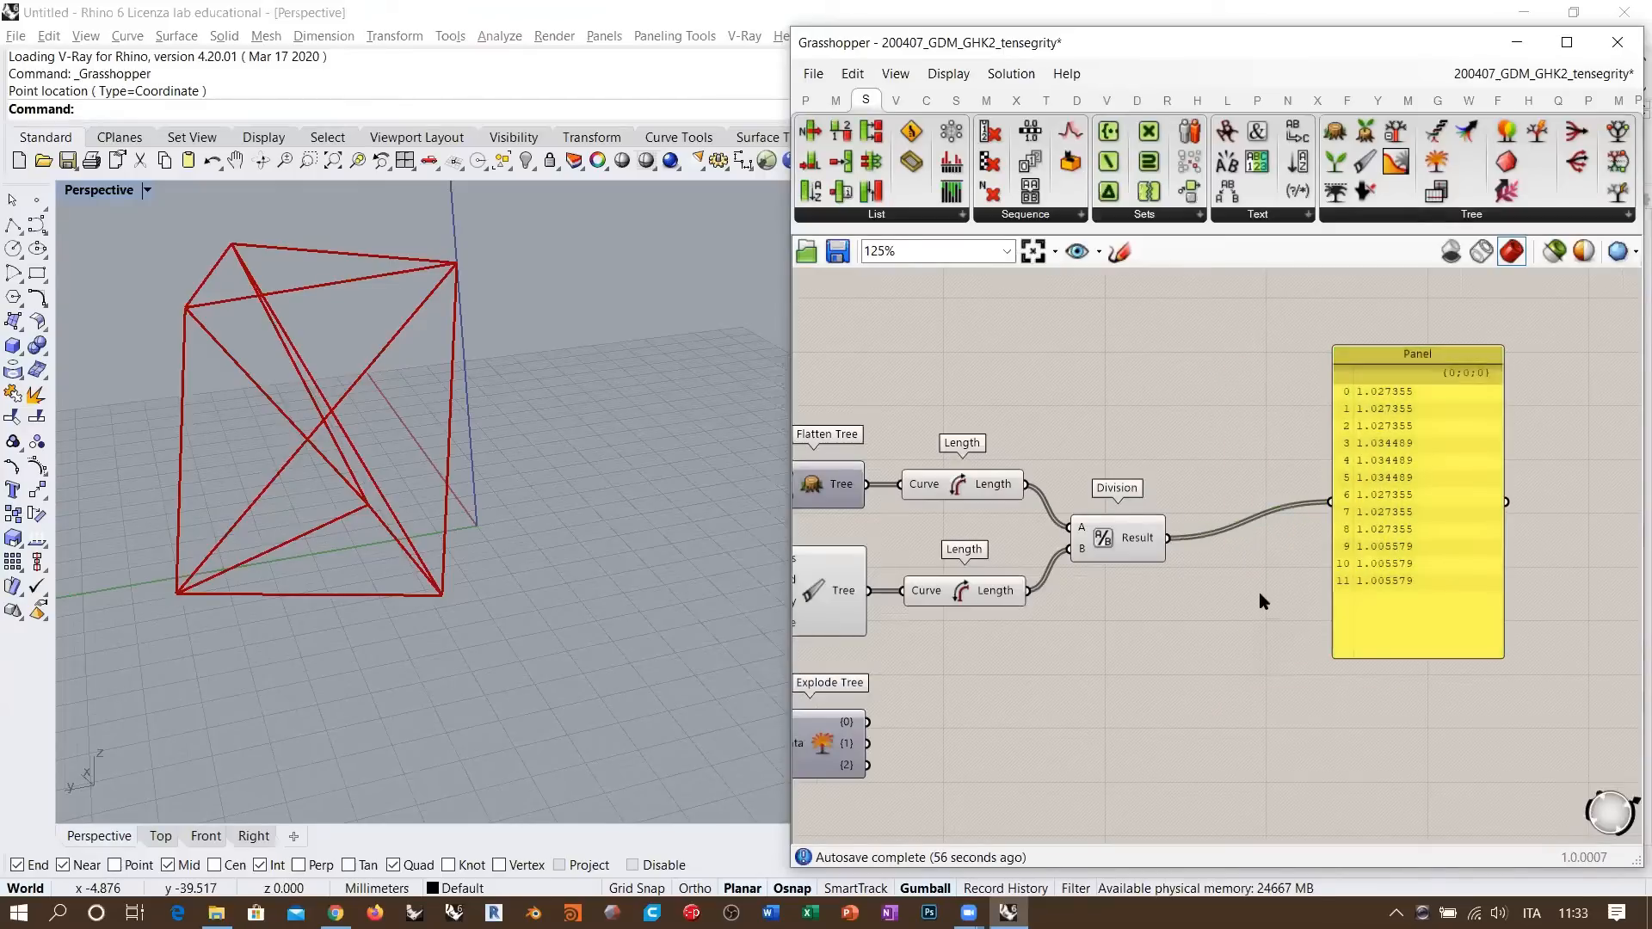
- Examine the length ratios in the Division Panel closely against the solved tensegrity in the Perspective viewport
{"action": "right_click_drag", "start_coordinate": [418, 402], "coordinate": [513, 400], "text": "shift"}
{"action": "right_click_drag", "start_coordinate": [513, 400], "coordinate": [547, 402]}
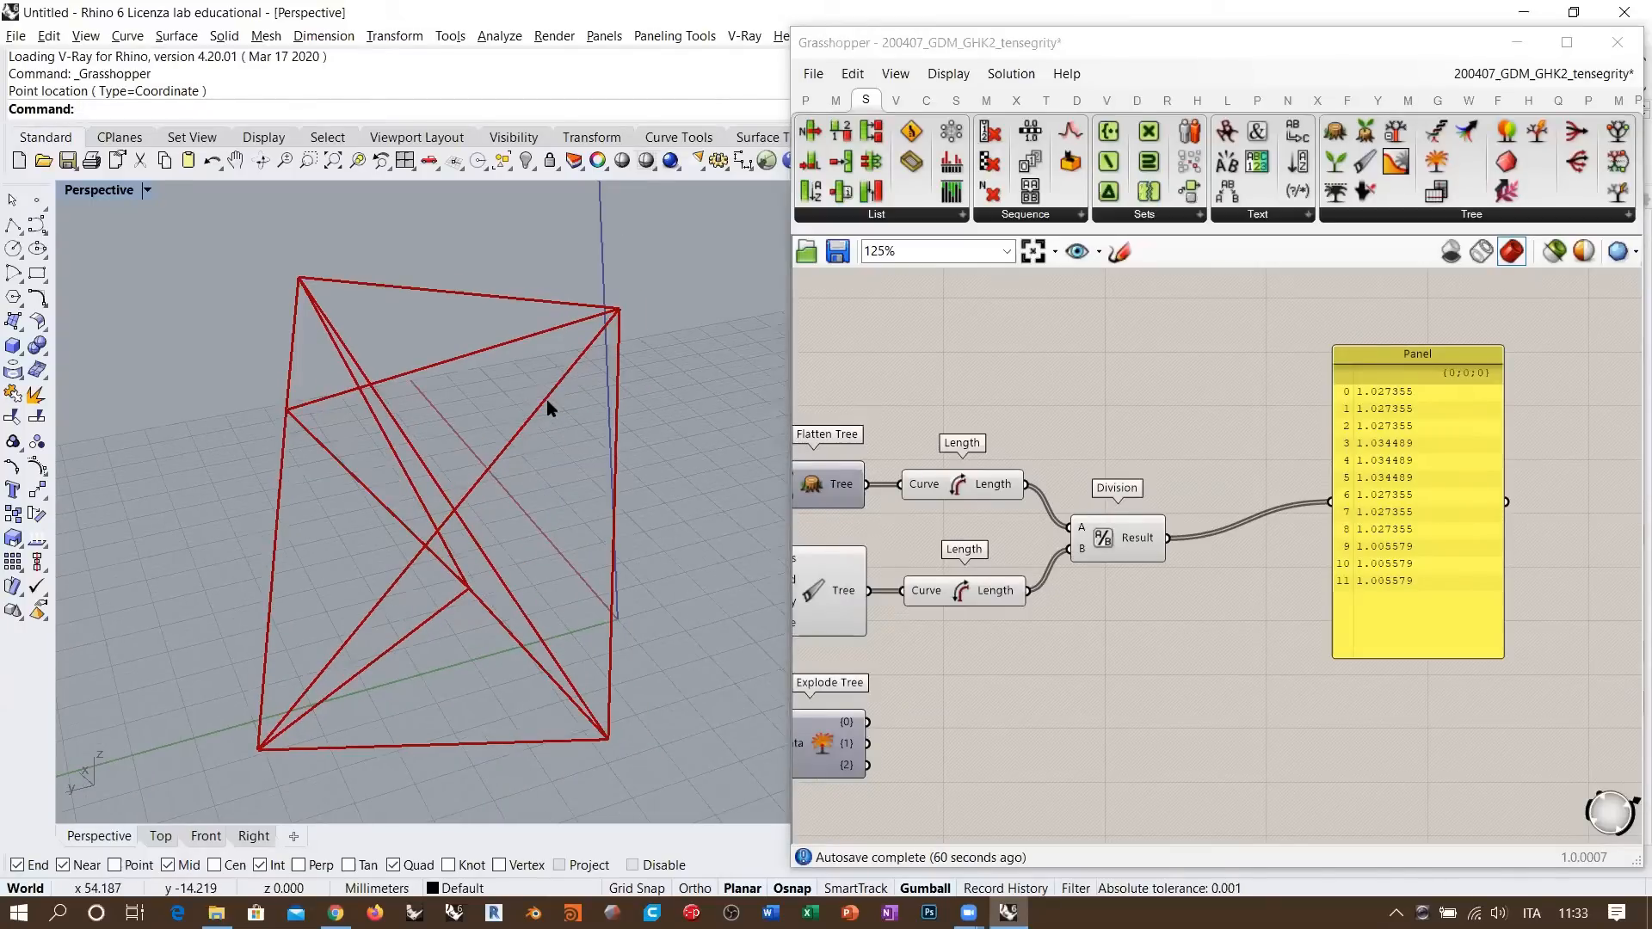
{"action": "left_click", "coordinate": [1113, 540]}
{"action": "left_click", "coordinate": [1335, 561]}
{"action": "scroll", "coordinate": [1381, 385], "scroll_direction": "up", "scroll_amount": 5}
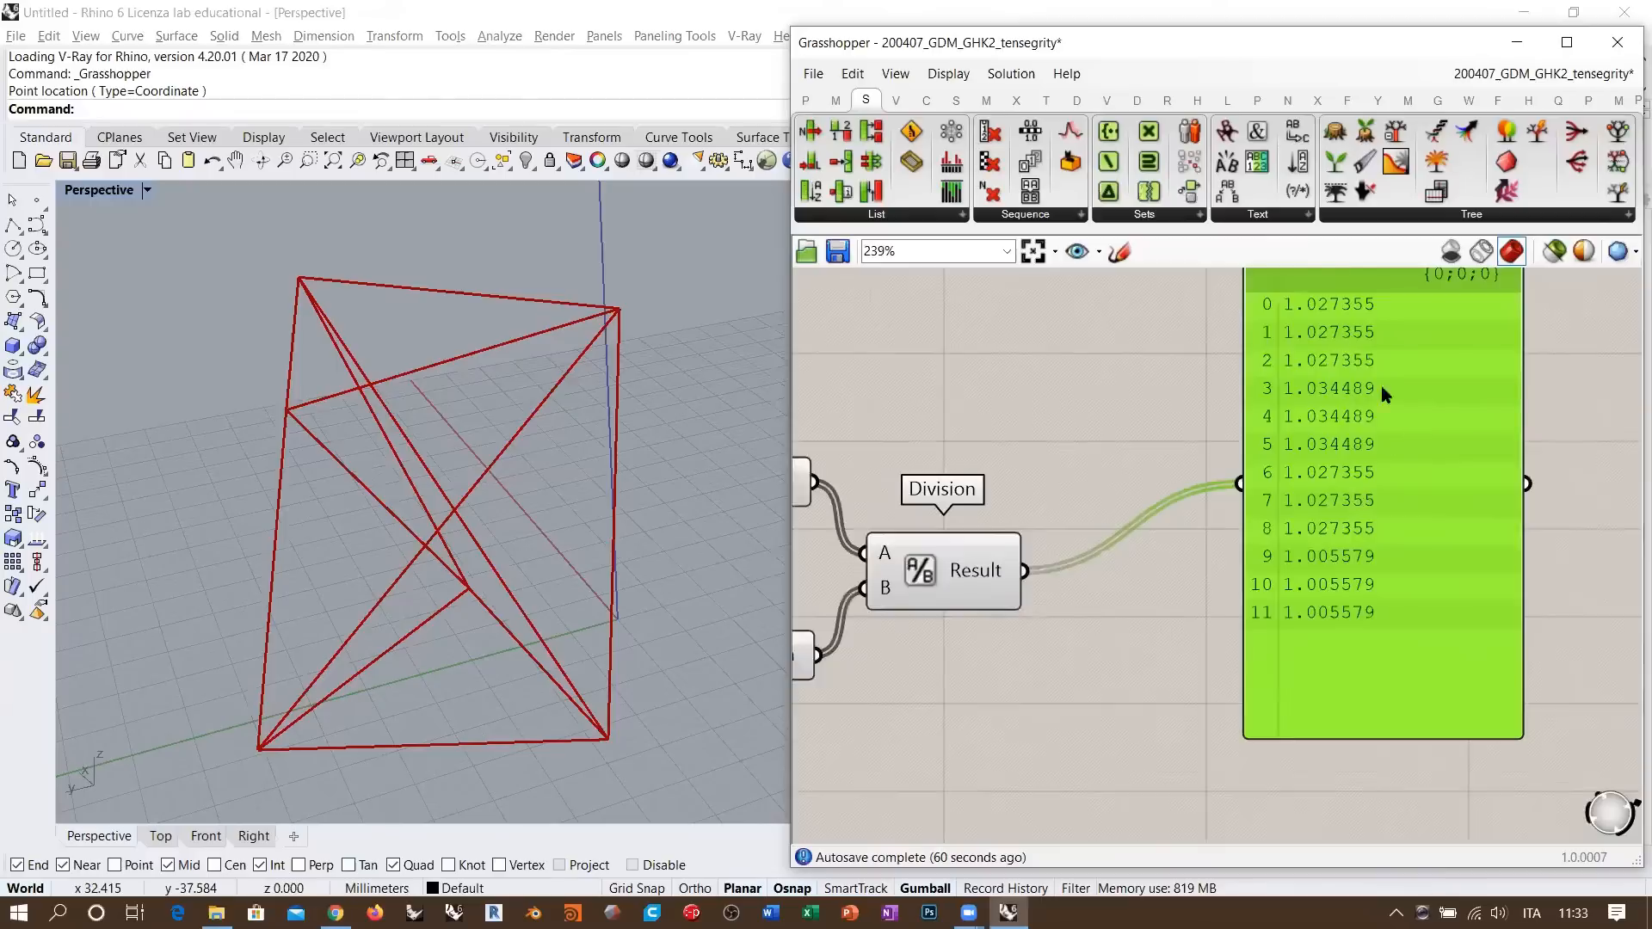
{"action": "right_click_drag", "start_coordinate": [1334, 479], "coordinate": [1379, 555]}
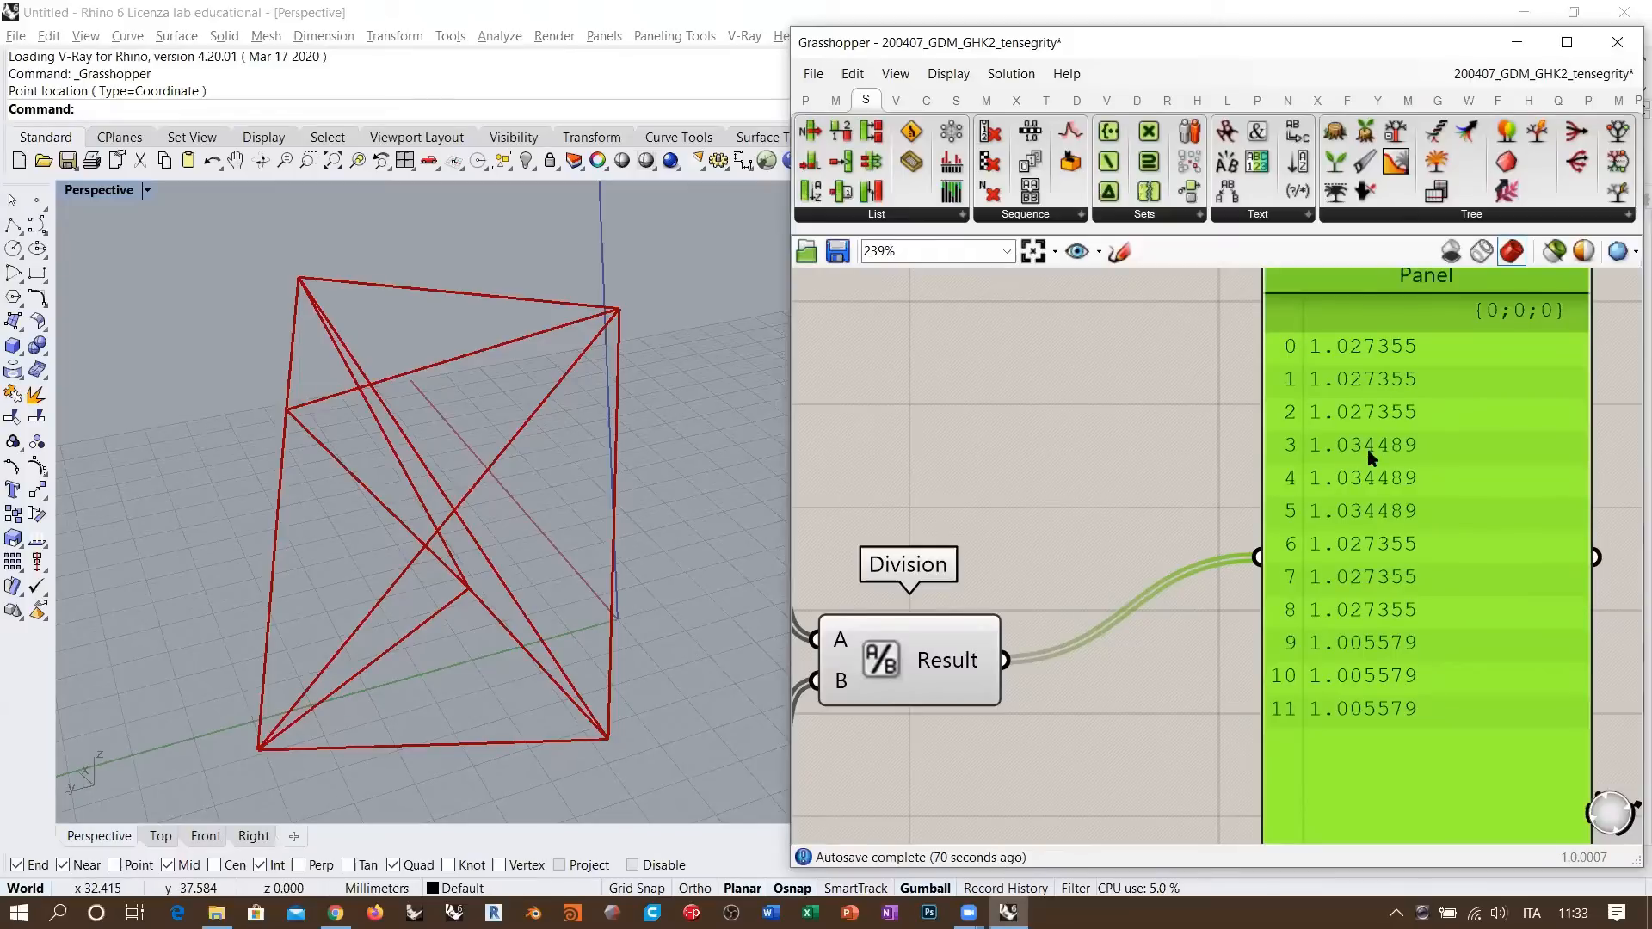
{"action": "scroll", "coordinate": [1338, 449], "scroll_direction": "up", "scroll_amount": 2}
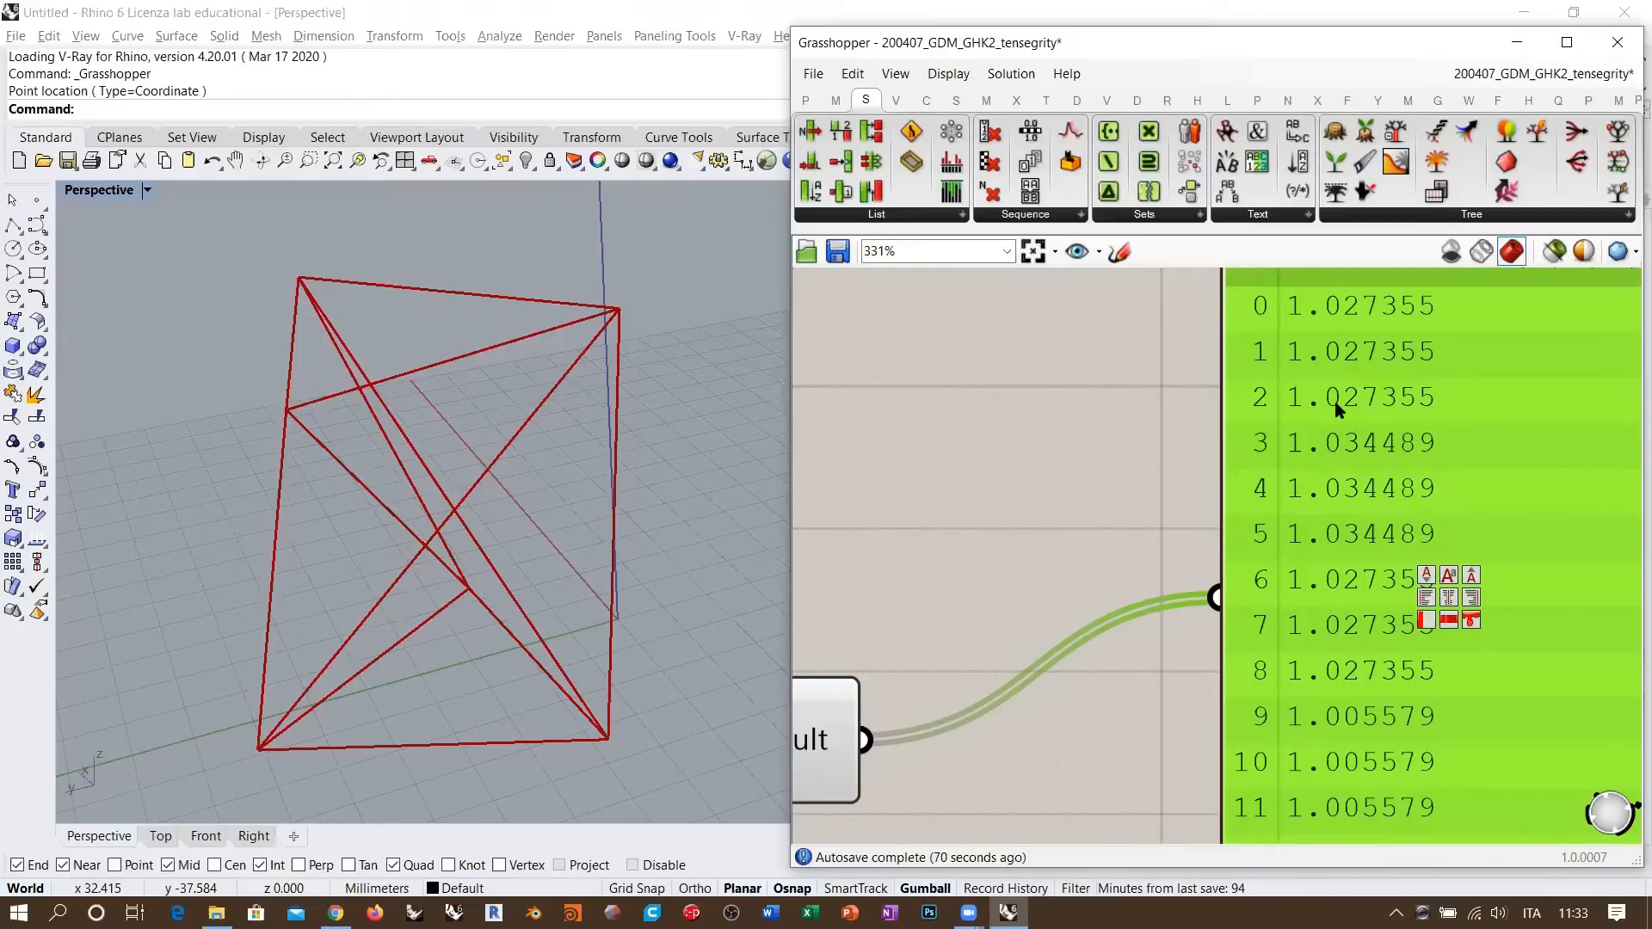
{"action": "right_click_drag", "start_coordinate": [1379, 673], "coordinate": [1286, 463]}
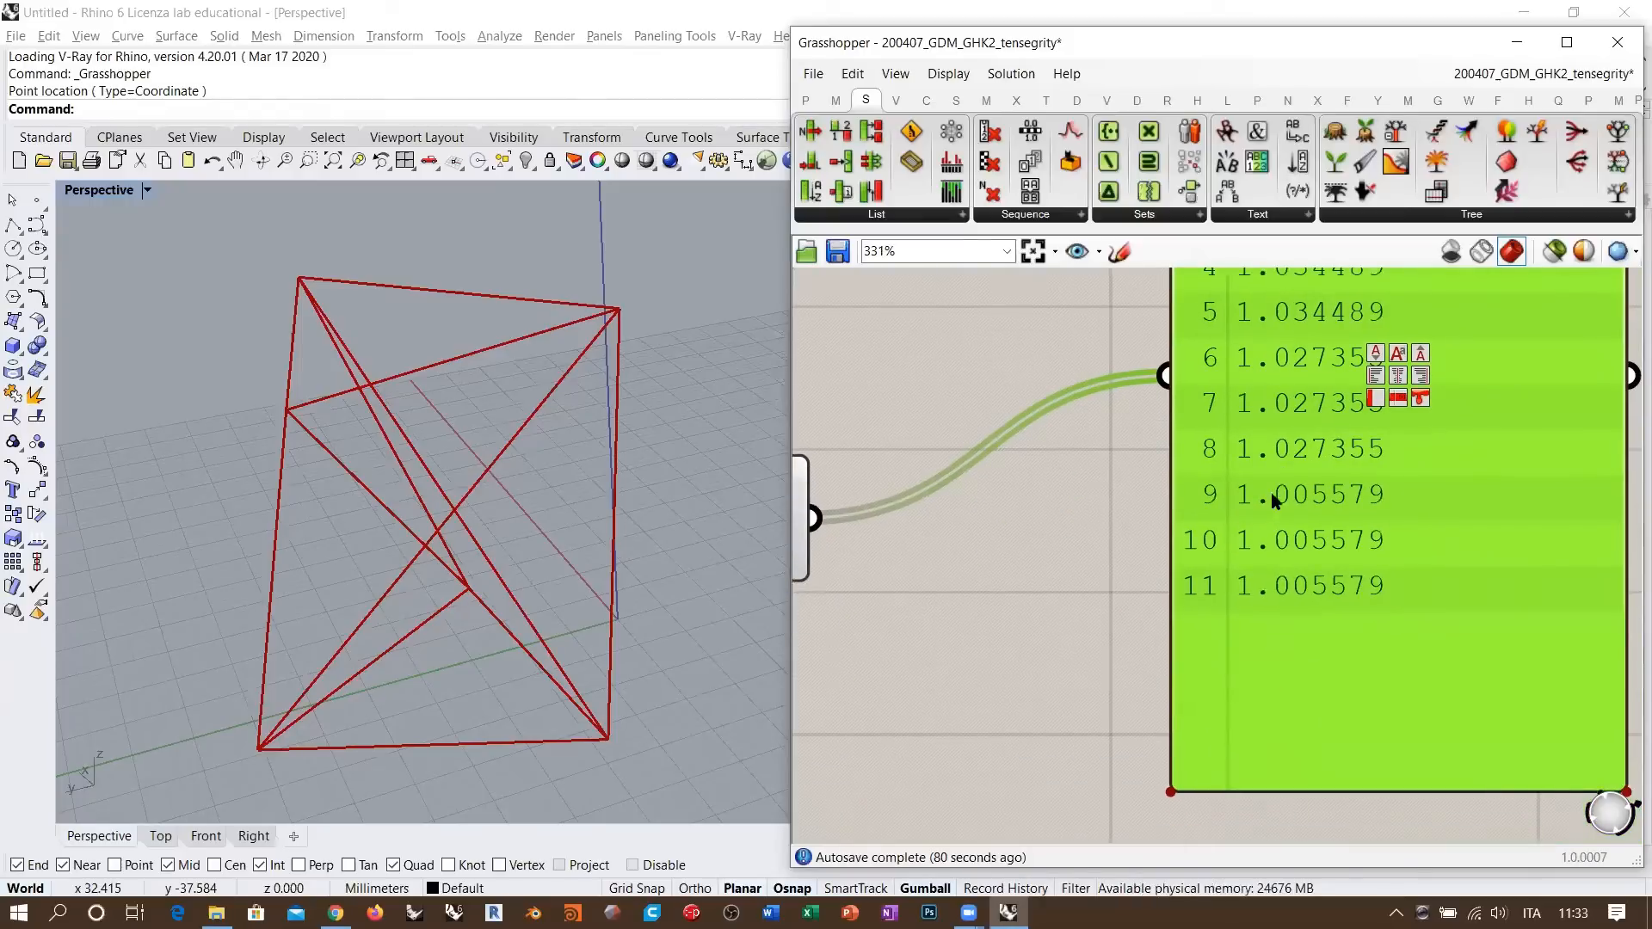
{"action": "scroll", "coordinate": [1288, 514], "scroll_direction": "up", "scroll_amount": 1}
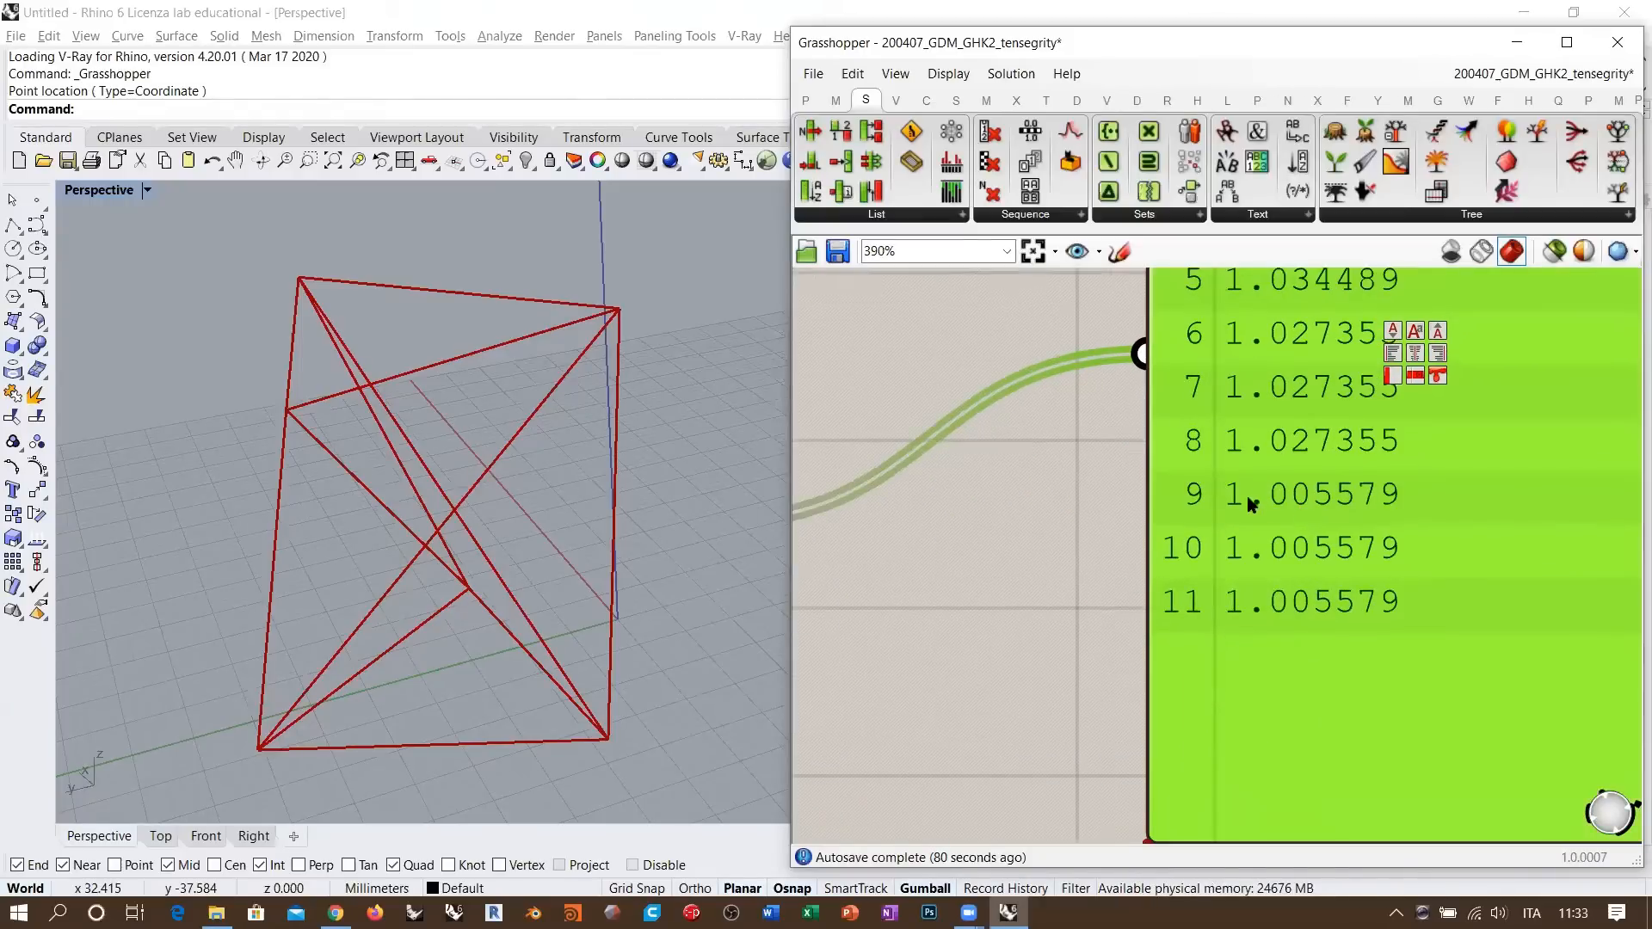
{"action": "scroll", "coordinate": [1329, 501], "scroll_direction": "down", "scroll_amount": 8}
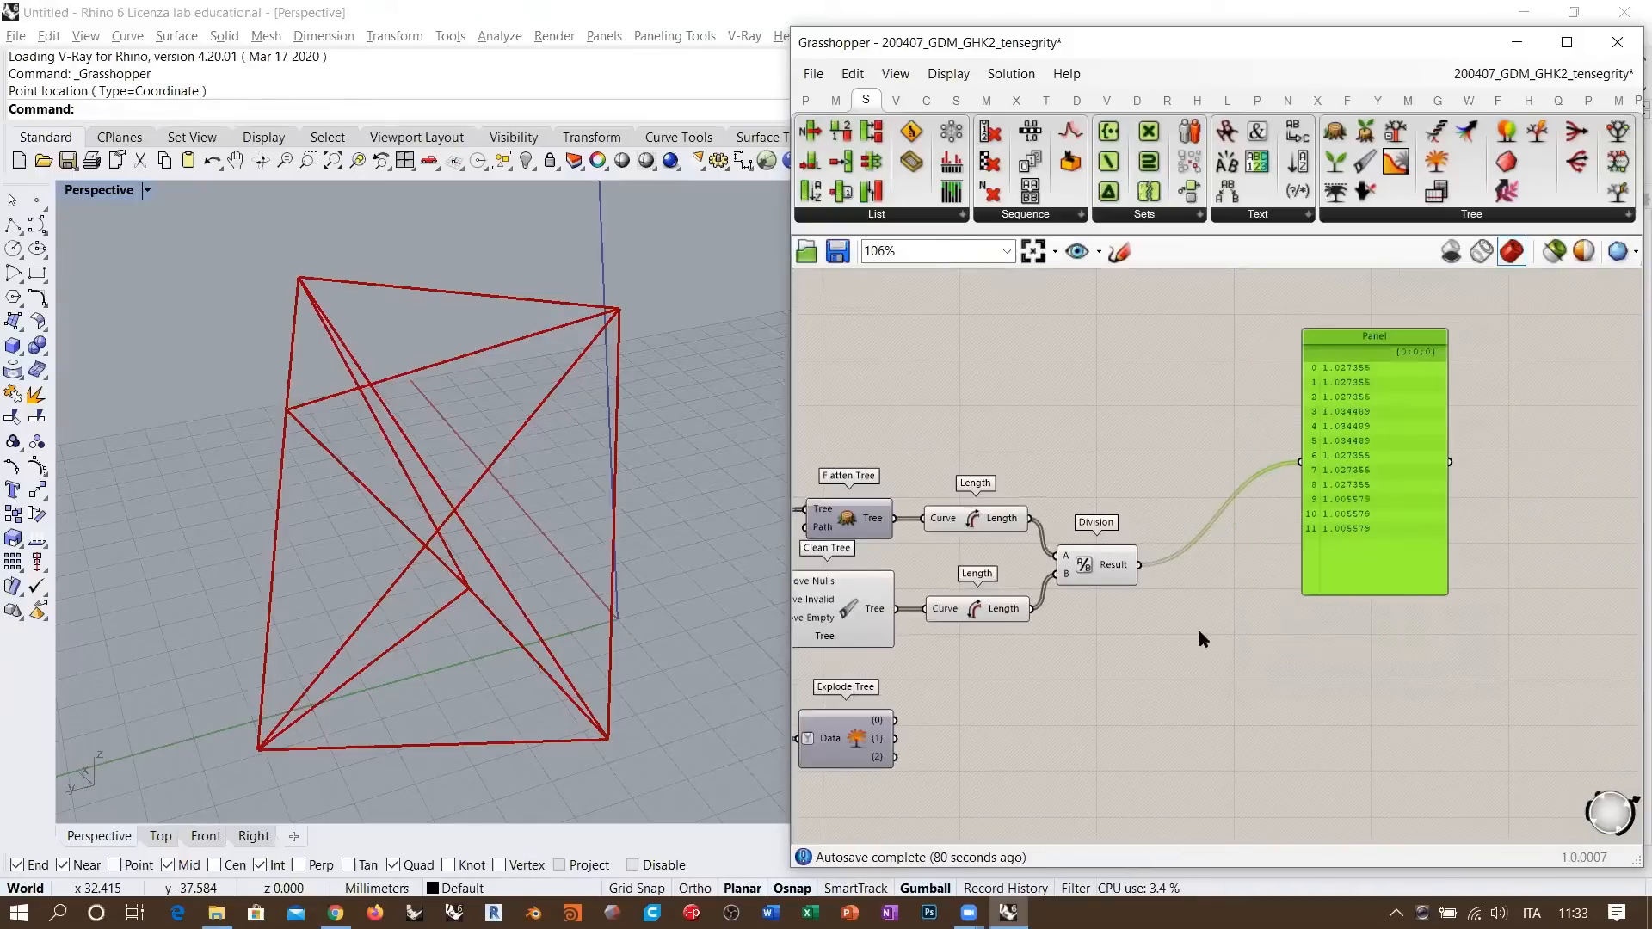
- Add a Custom Preview component below the Division Panel
{"action": "double_click", "coordinate": [1268, 636]}
{"action": "type", "text": "custom"}
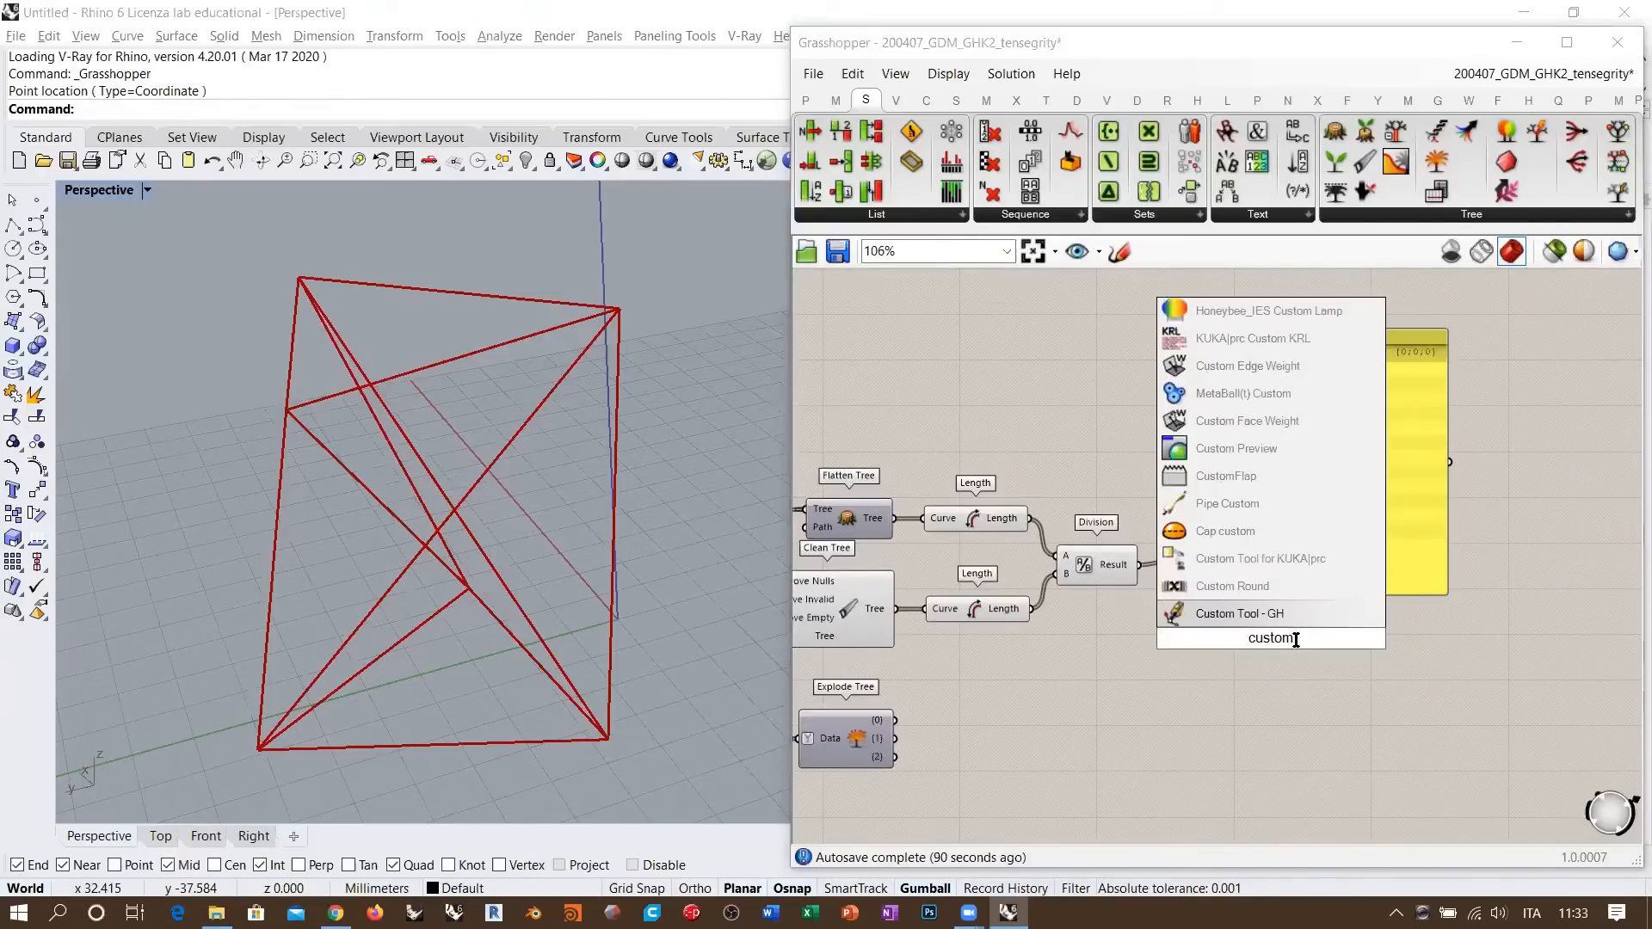
{"action": "left_click", "coordinate": [1239, 448]}
{"action": "right_click_drag", "start_coordinate": [1140, 623], "coordinate": [1277, 602]}
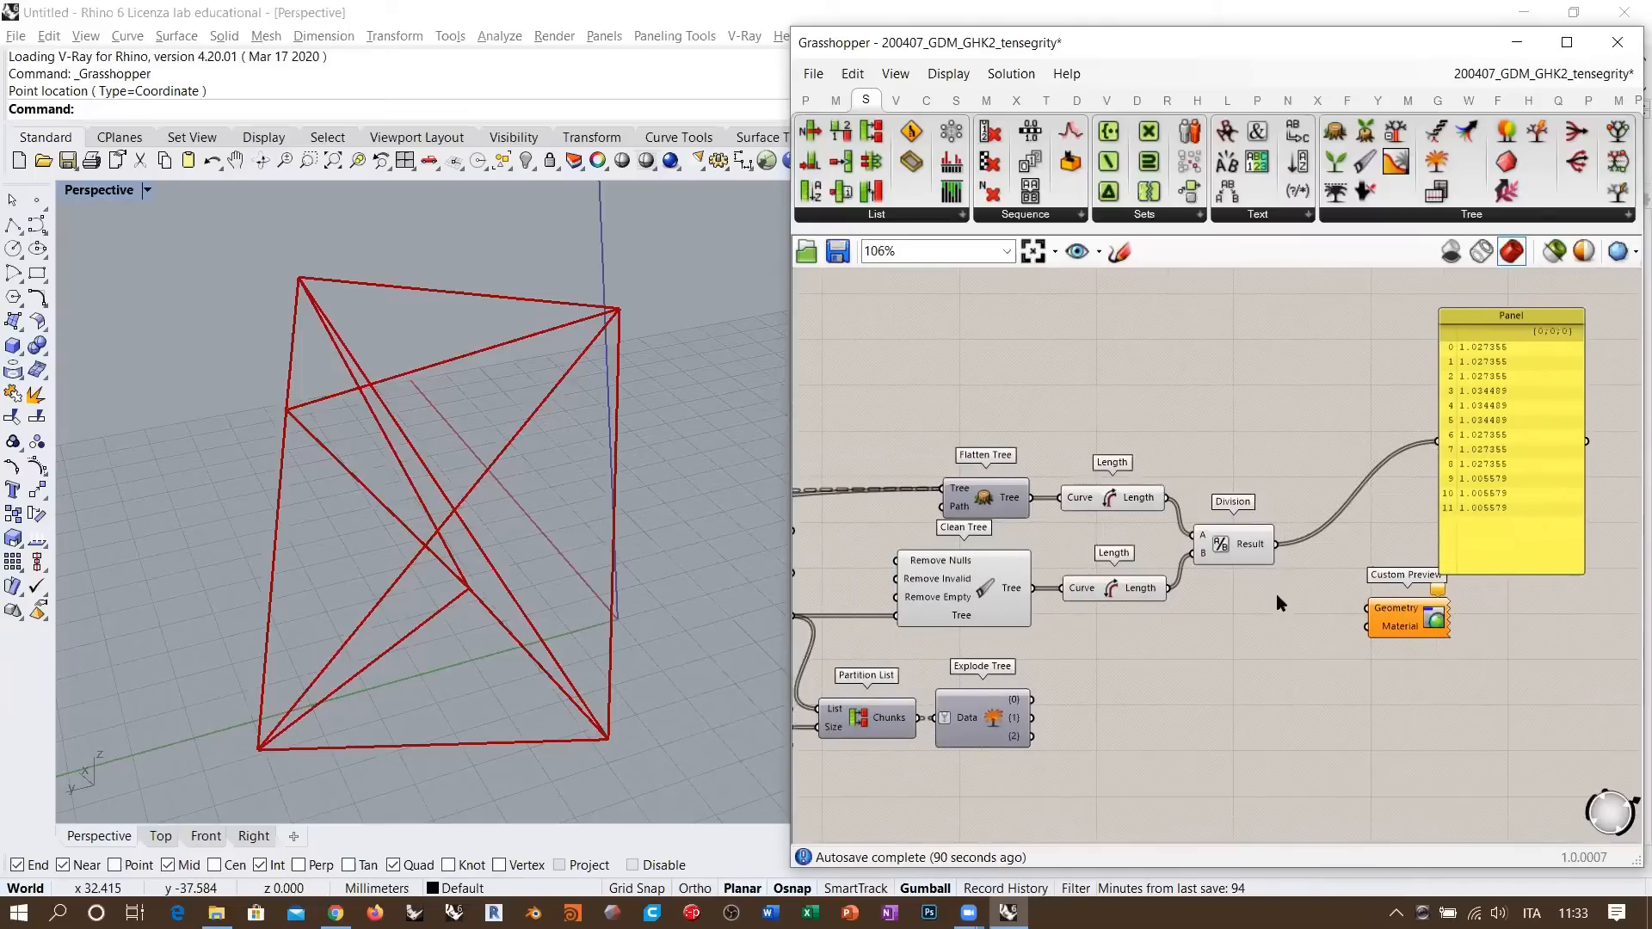
{"action": "scroll", "coordinate": [1276, 602], "scroll_direction": "up", "scroll_amount": 3}
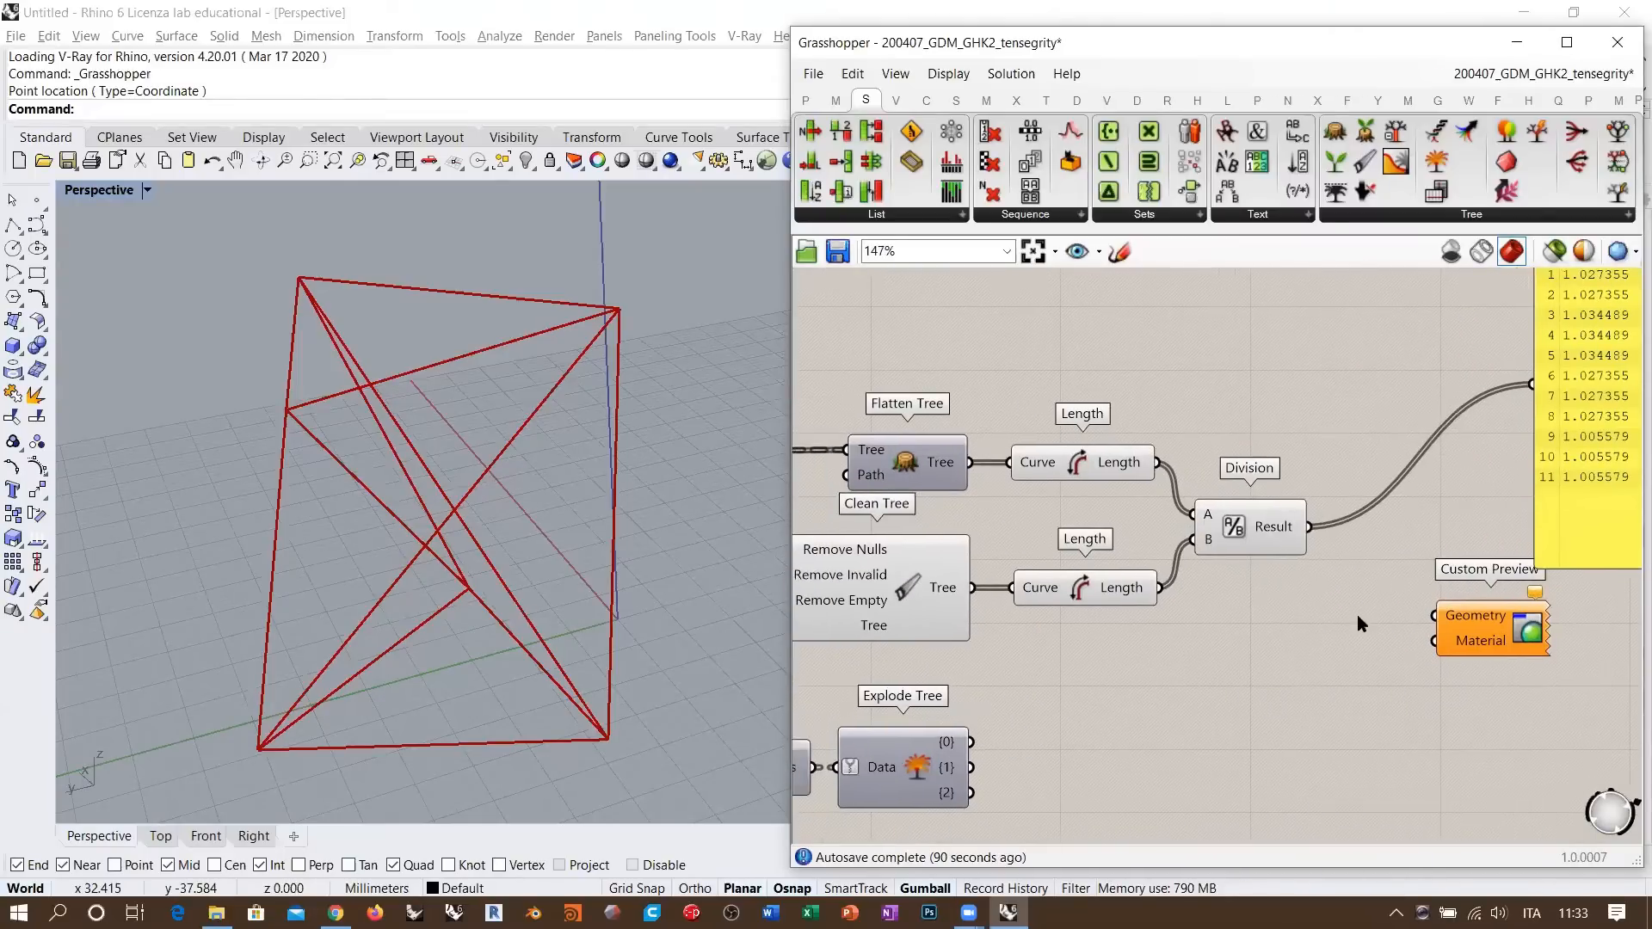
- Turn off the preview of Clean Tree and connect its Tree output to Custom Preview's Geometry input
{"action": "left_click", "coordinate": [907, 583]}
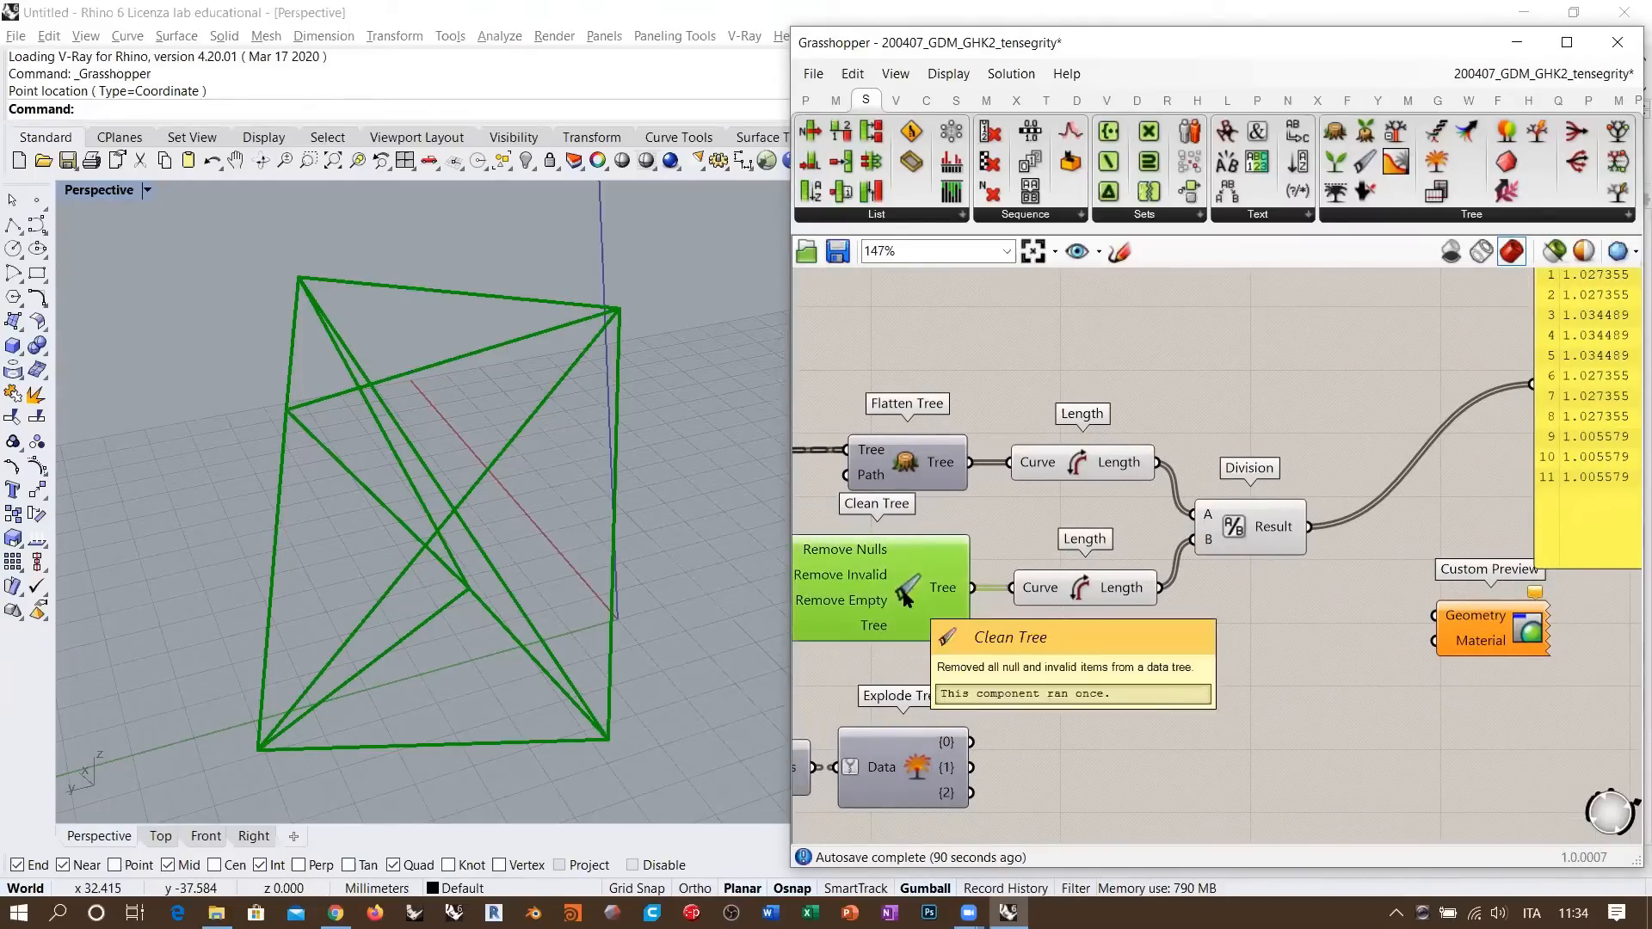
{"action": "right_click_drag", "start_coordinate": [466, 446], "coordinate": [421, 445]}
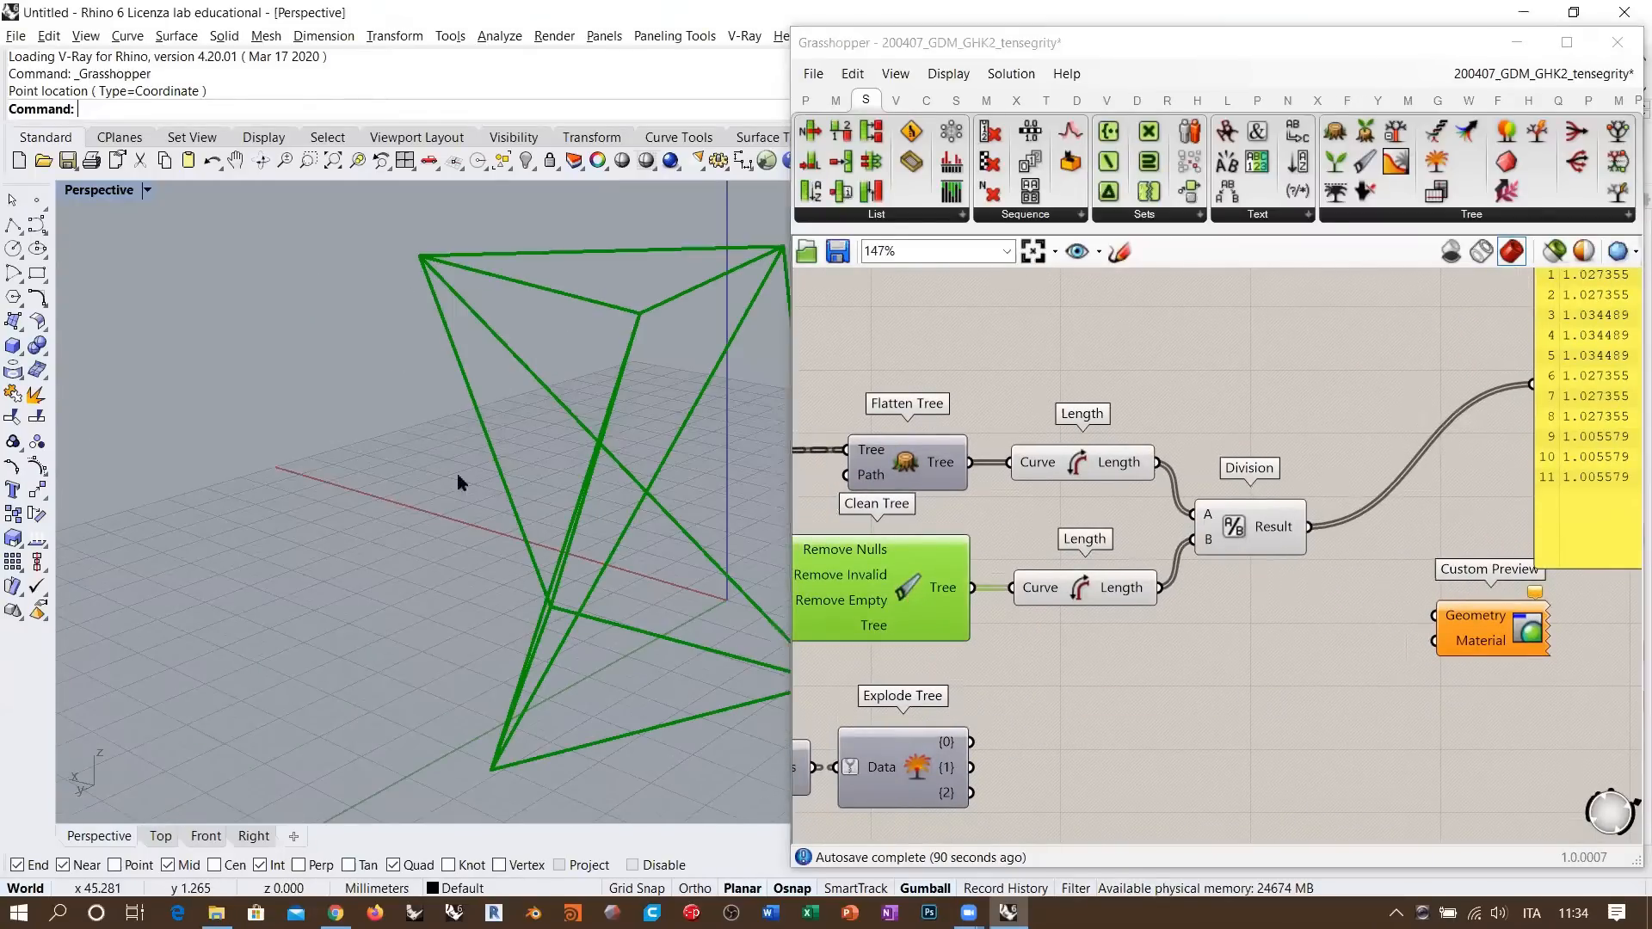
{"action": "left_click", "coordinate": [942, 596]}
{"action": "key", "text": "ctrl+q"}
{"action": "left_click_drag", "start_coordinate": [981, 594], "coordinate": [1434, 616]}
- Shift the ratio Panel and Custom Preview farther from Division to make room for a colour component
{"action": "right_click_drag", "start_coordinate": [1516, 599], "coordinate": [1354, 613]}
{"action": "left_click_drag", "start_coordinate": [1432, 511], "coordinate": [1479, 473]}
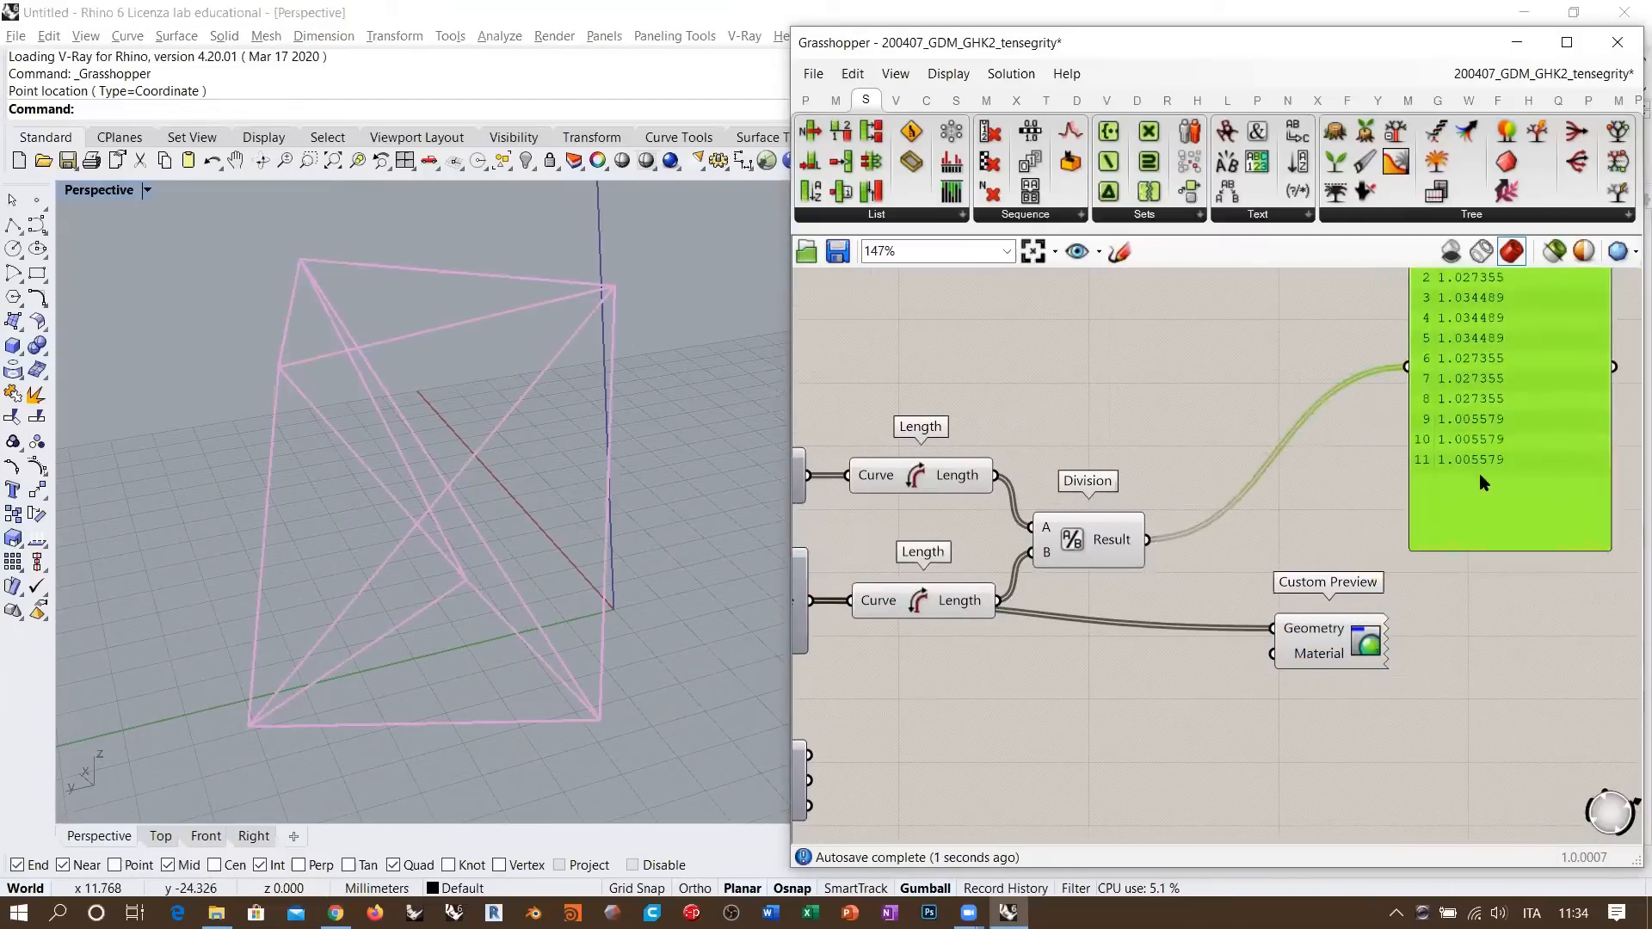
{"action": "left_click_drag", "start_coordinate": [1329, 641], "coordinate": [1486, 638]}
{"action": "left_click", "coordinate": [1402, 673]}
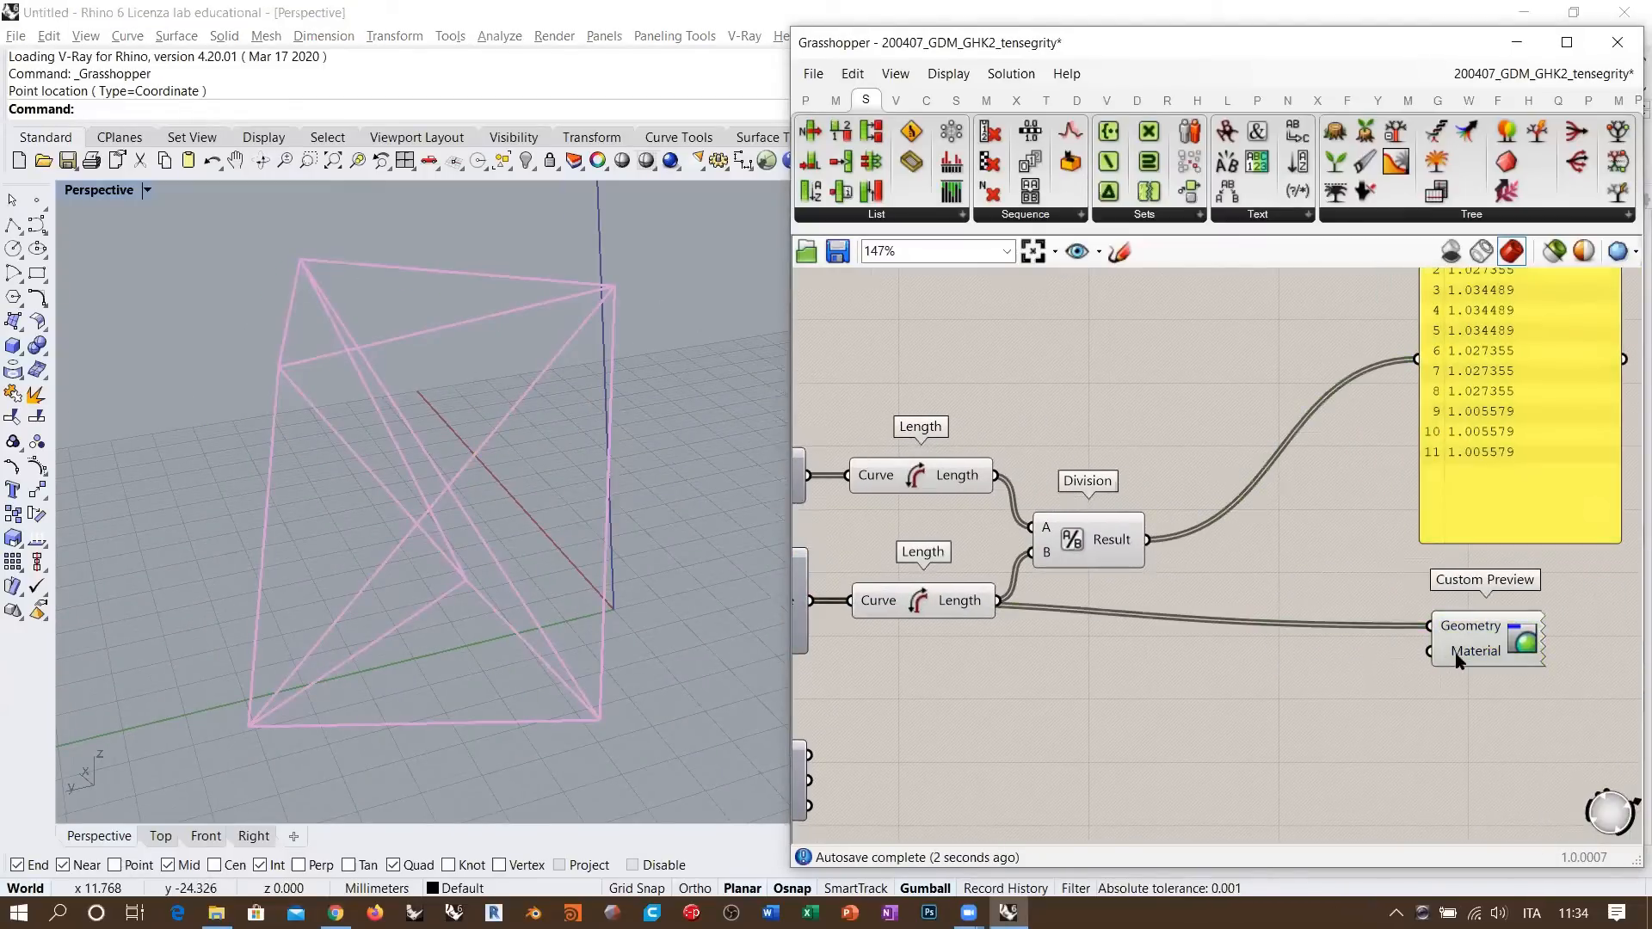
{"action": "left_click", "coordinate": [1107, 547]}
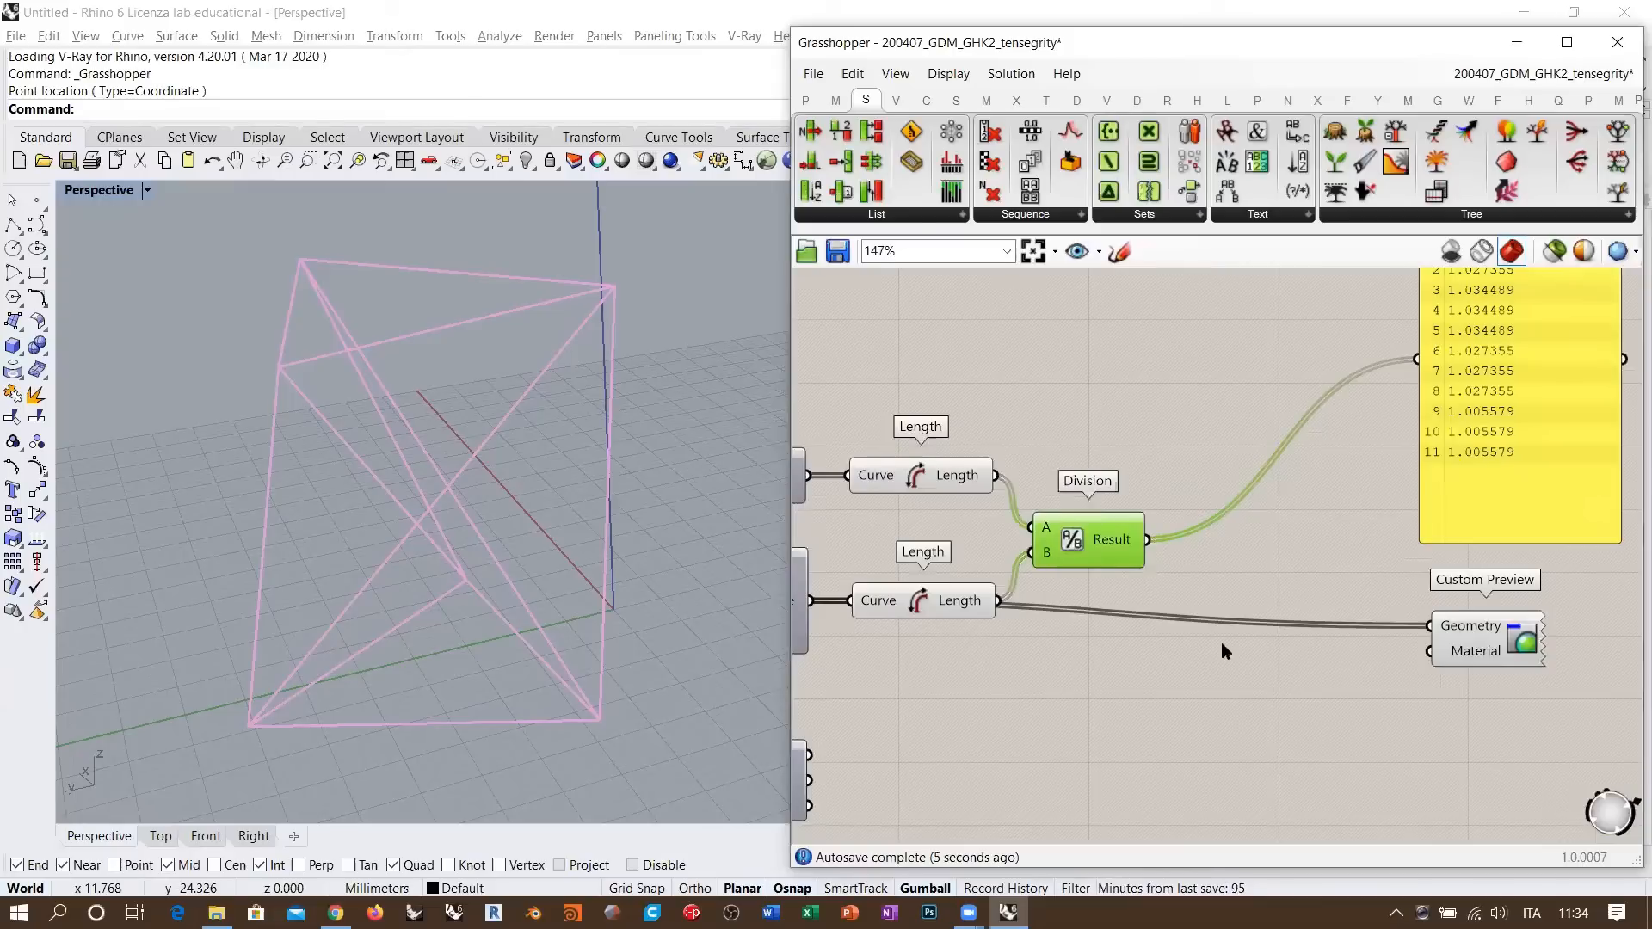
{"action": "right_click_drag", "start_coordinate": [1221, 642], "coordinate": [1102, 600]}
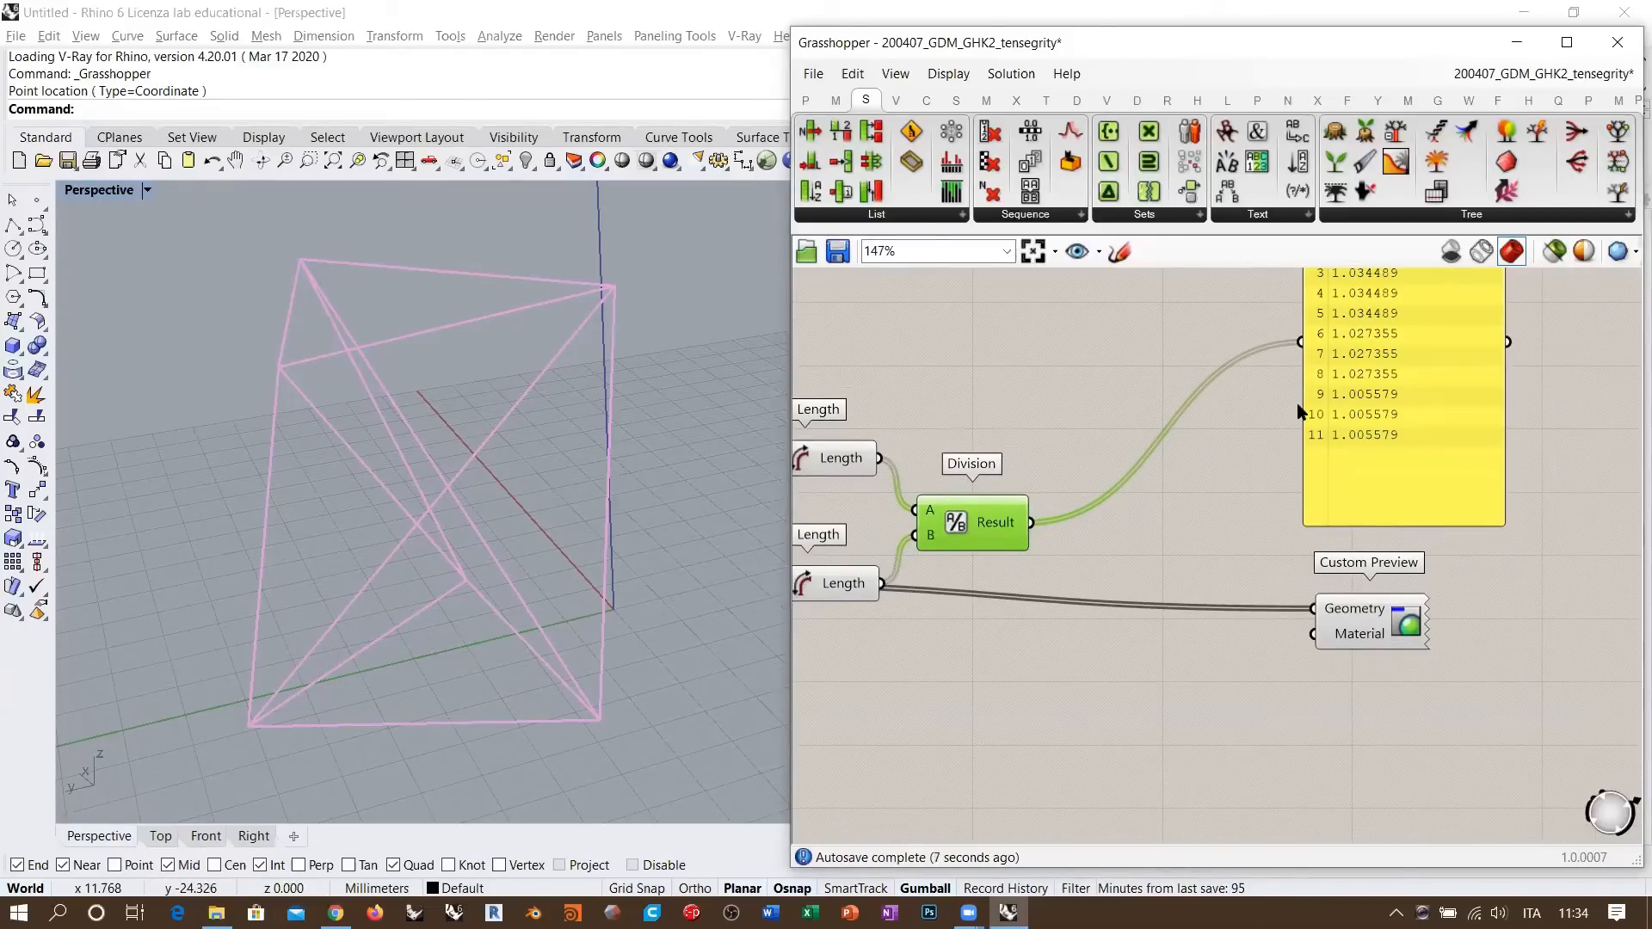
{"action": "left_click", "coordinate": [1376, 637]}
{"action": "left_click_drag", "start_coordinate": [1376, 636], "coordinate": [1498, 631]}
{"action": "left_click", "coordinate": [1231, 697]}
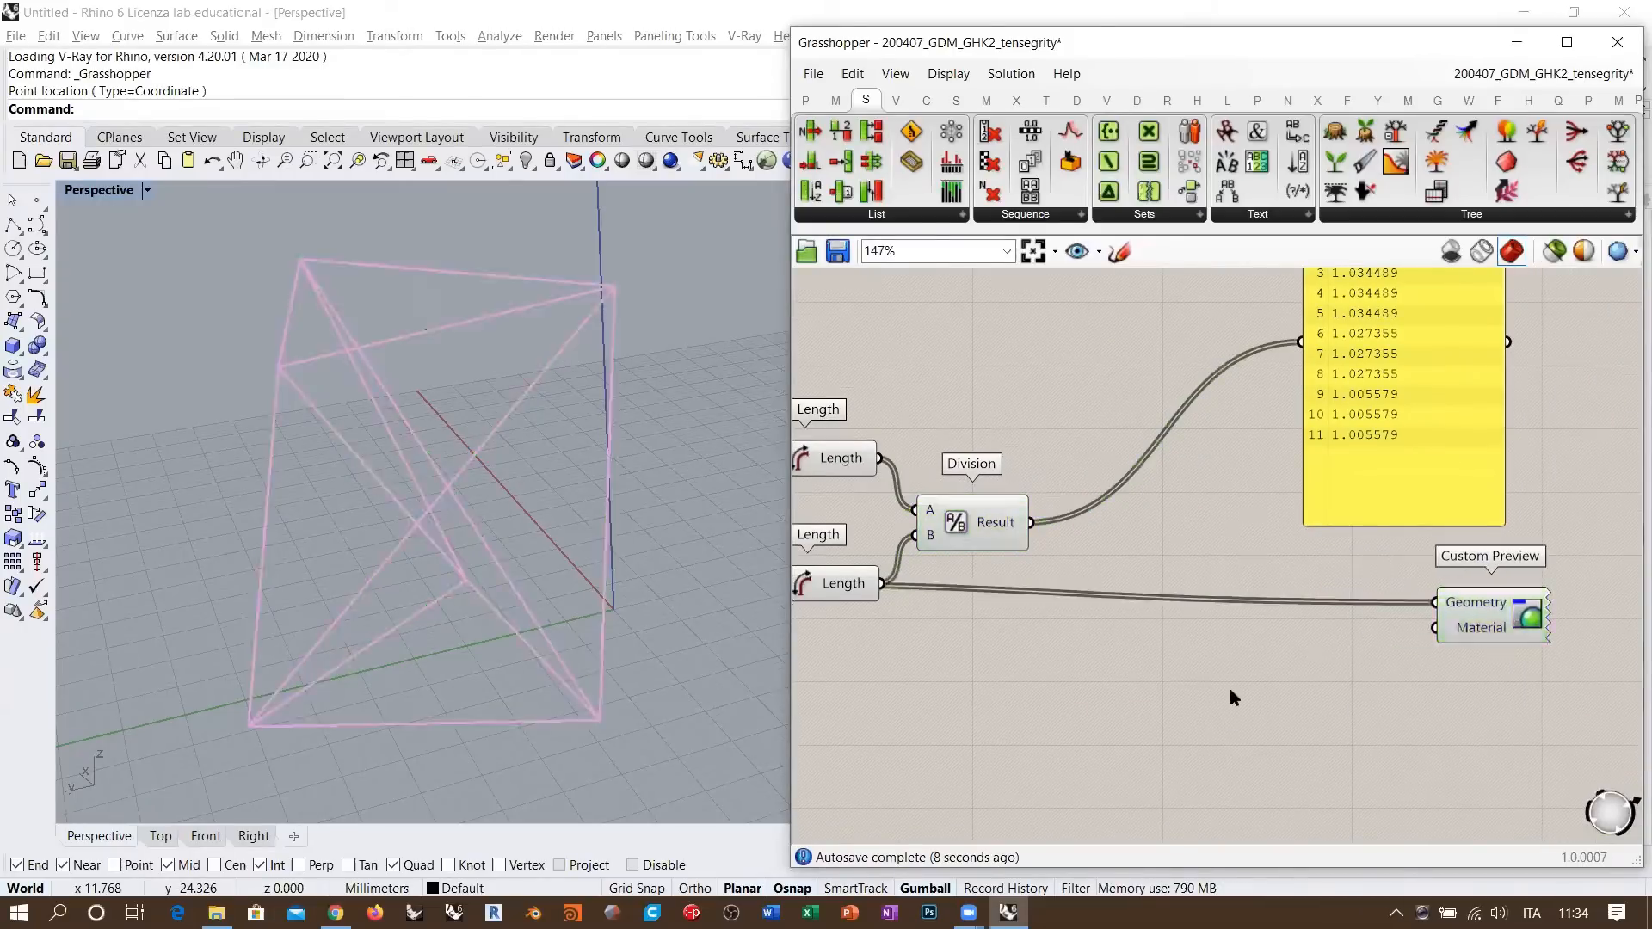
- Add a Gradient component in the free space between Division and Custom Preview
{"action": "double_click", "coordinate": [1230, 692]}
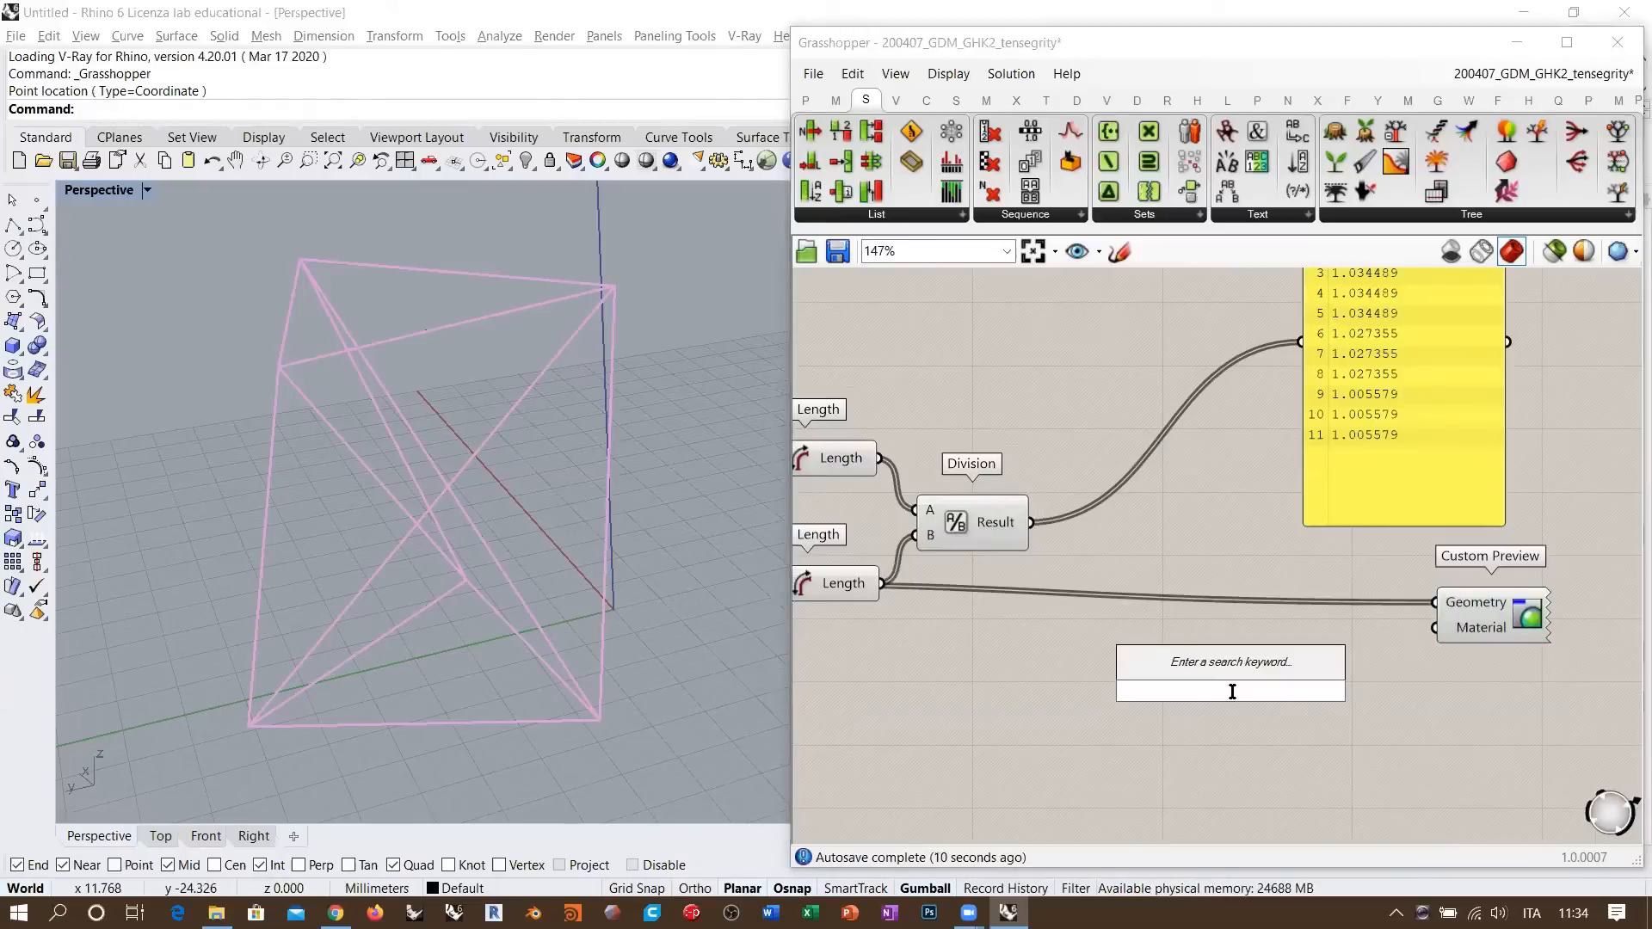
{"action": "type", "text": "grad"}
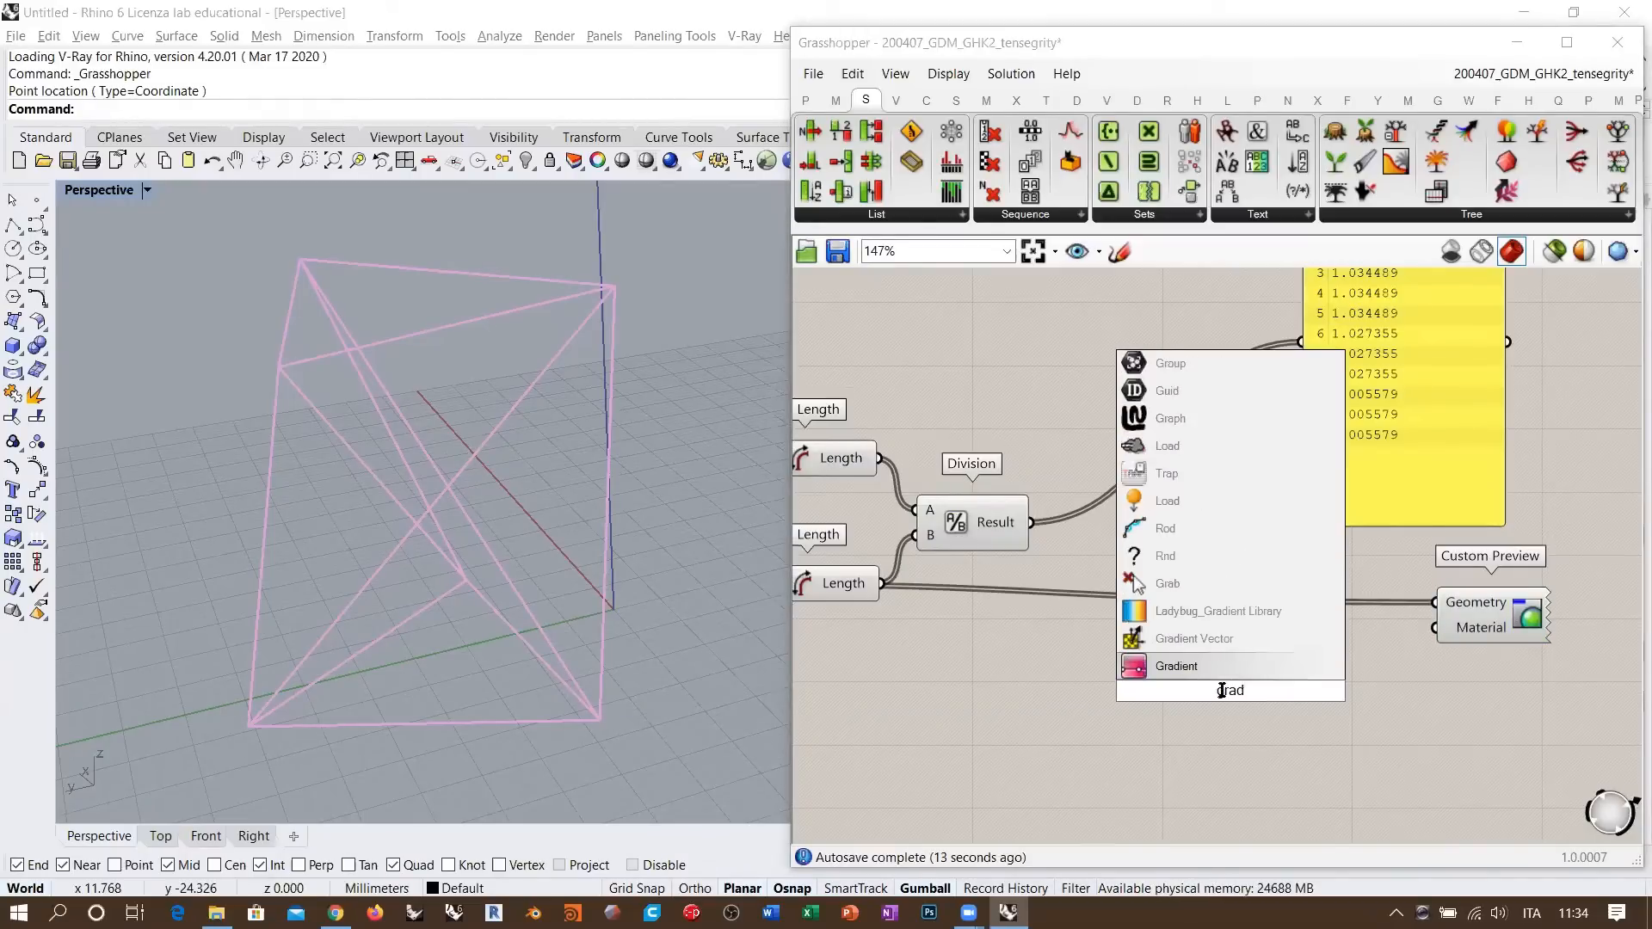
{"action": "left_click", "coordinate": [1205, 661]}
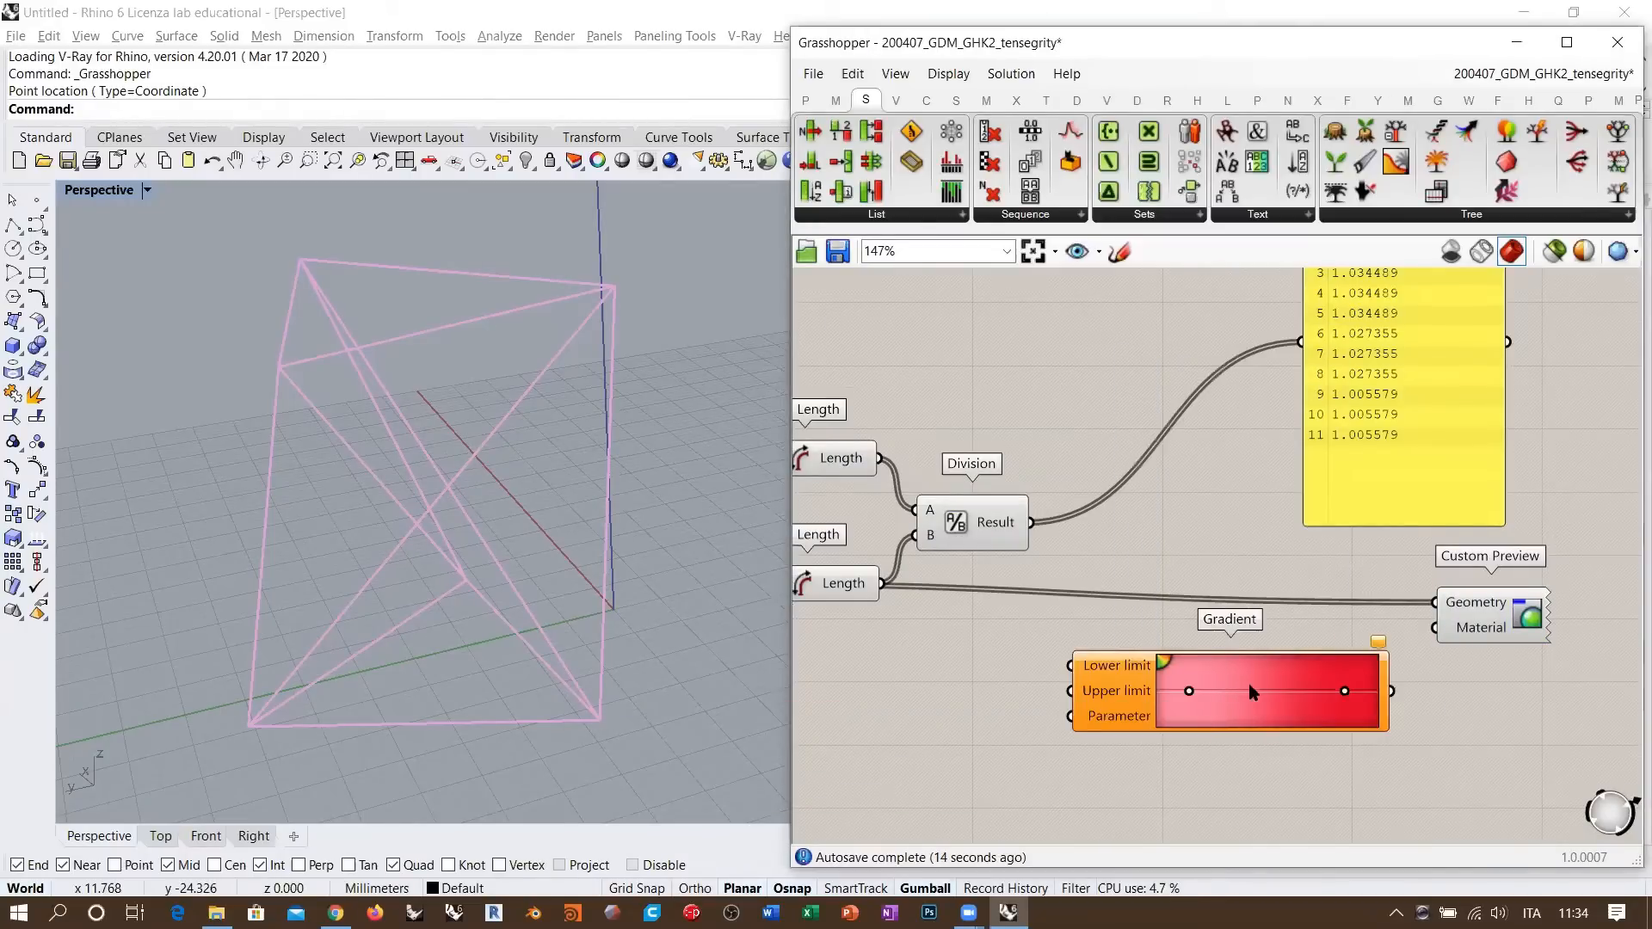
{"action": "right_click", "coordinate": [1252, 684]}
{"action": "left_click", "coordinate": [1236, 701]}
- In the Gradient Editor, set the pink grip's ColourLeft and ColourRight to White and move it to parameter 0
{"action": "double_click", "coordinate": [1267, 684]}
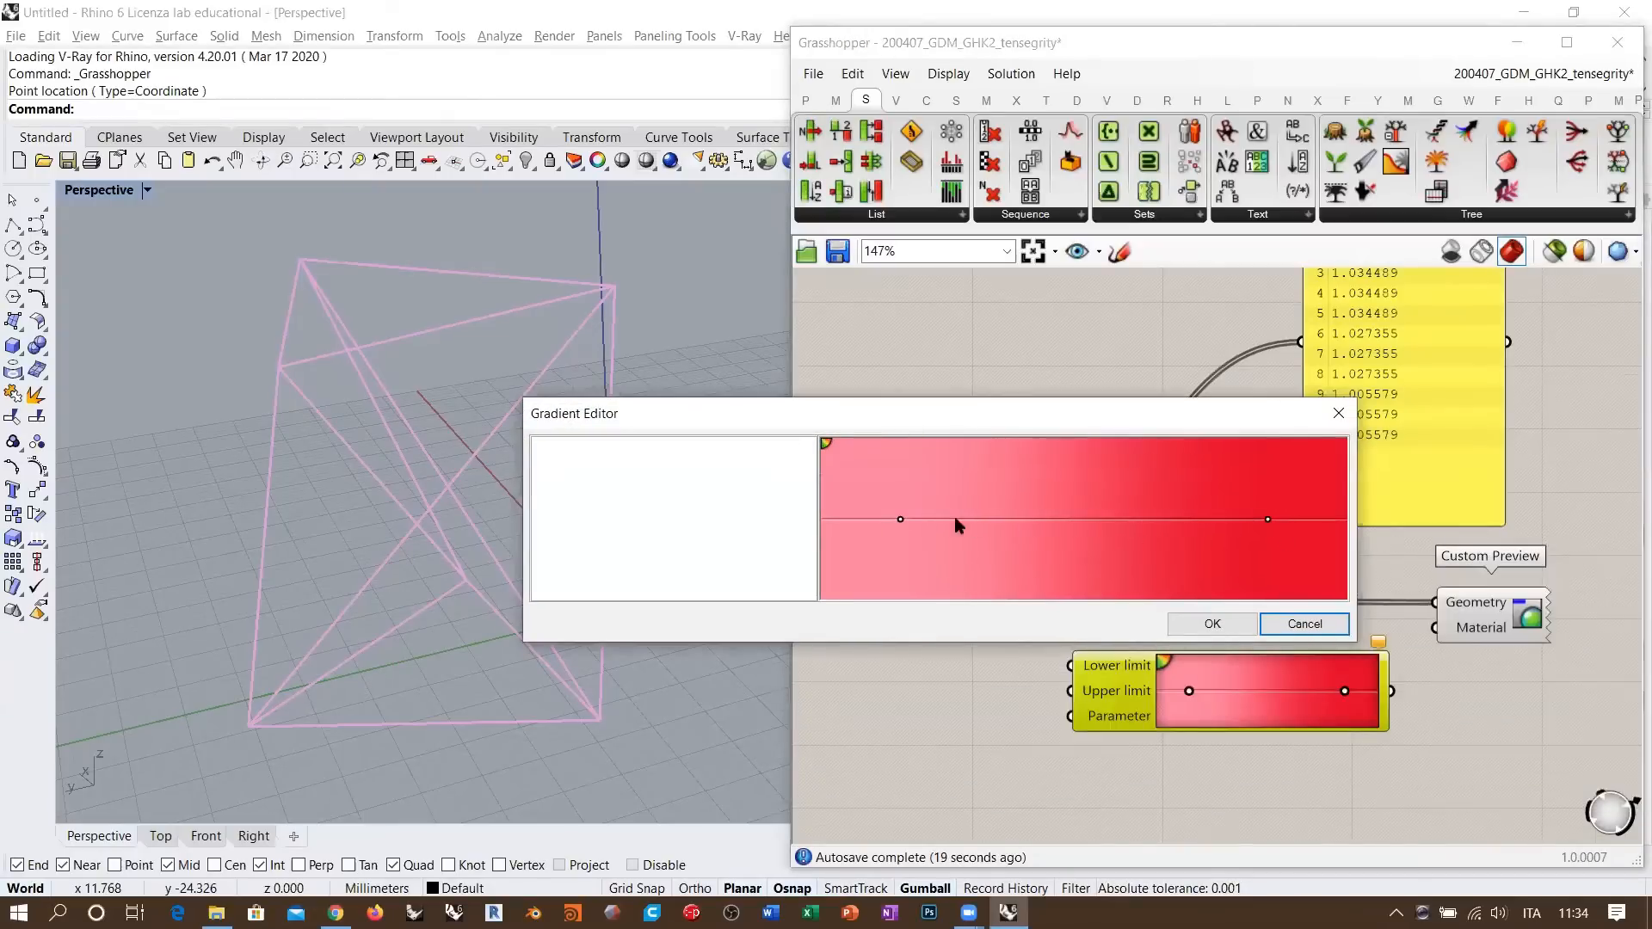
{"action": "left_click", "coordinate": [900, 520]}
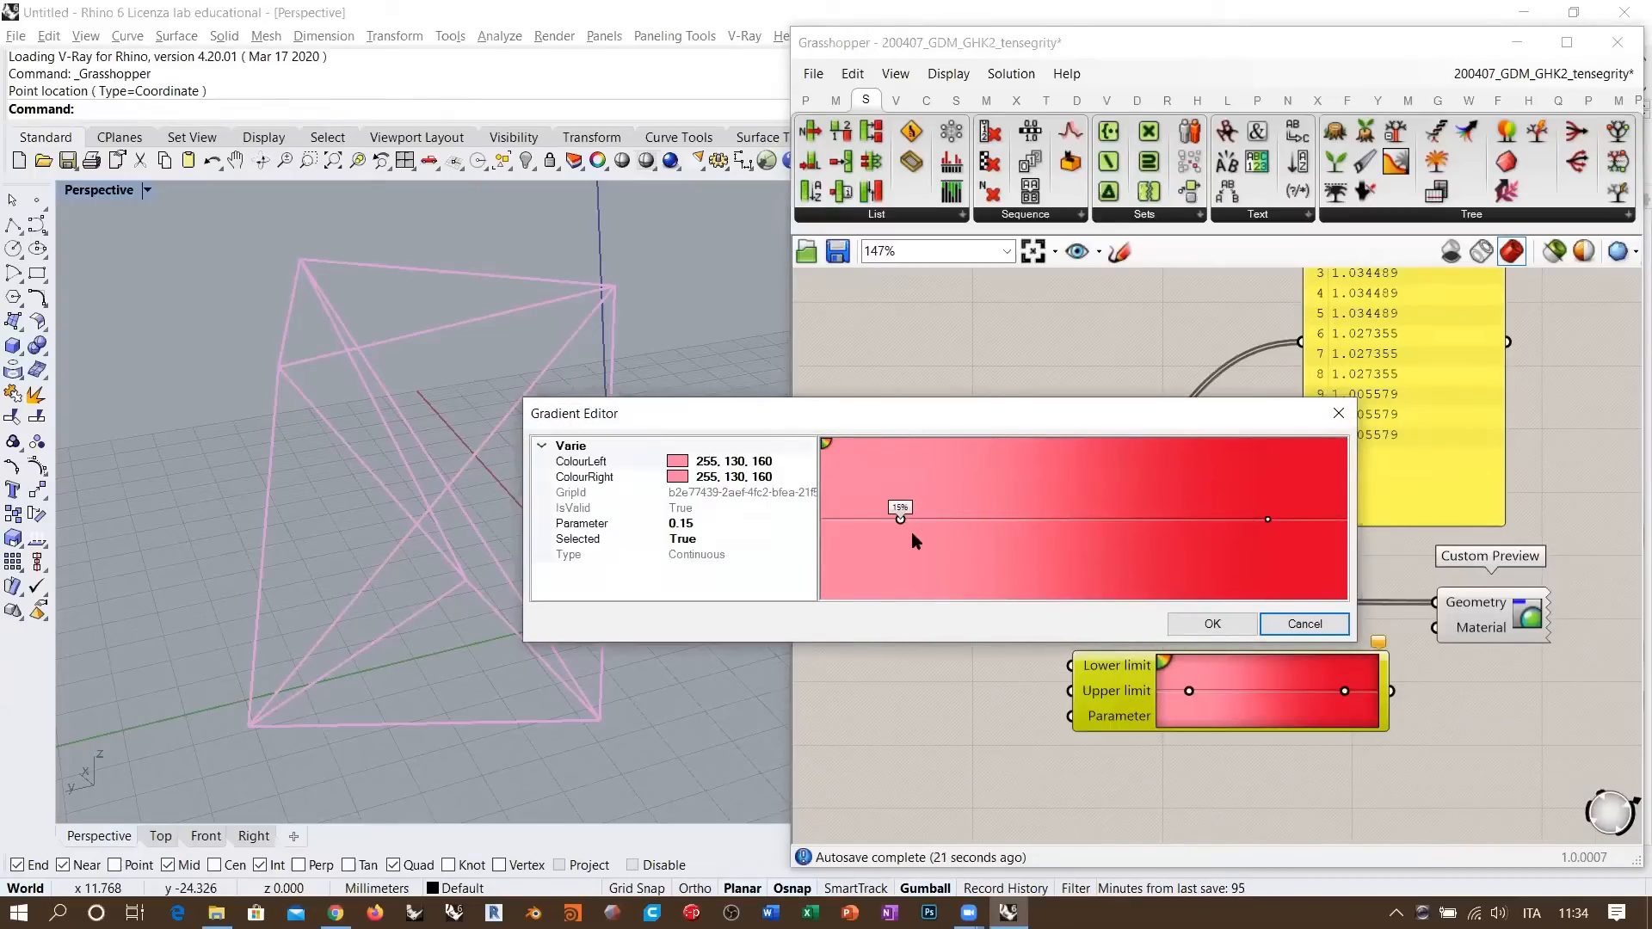
{"action": "left_click", "coordinate": [682, 465]}
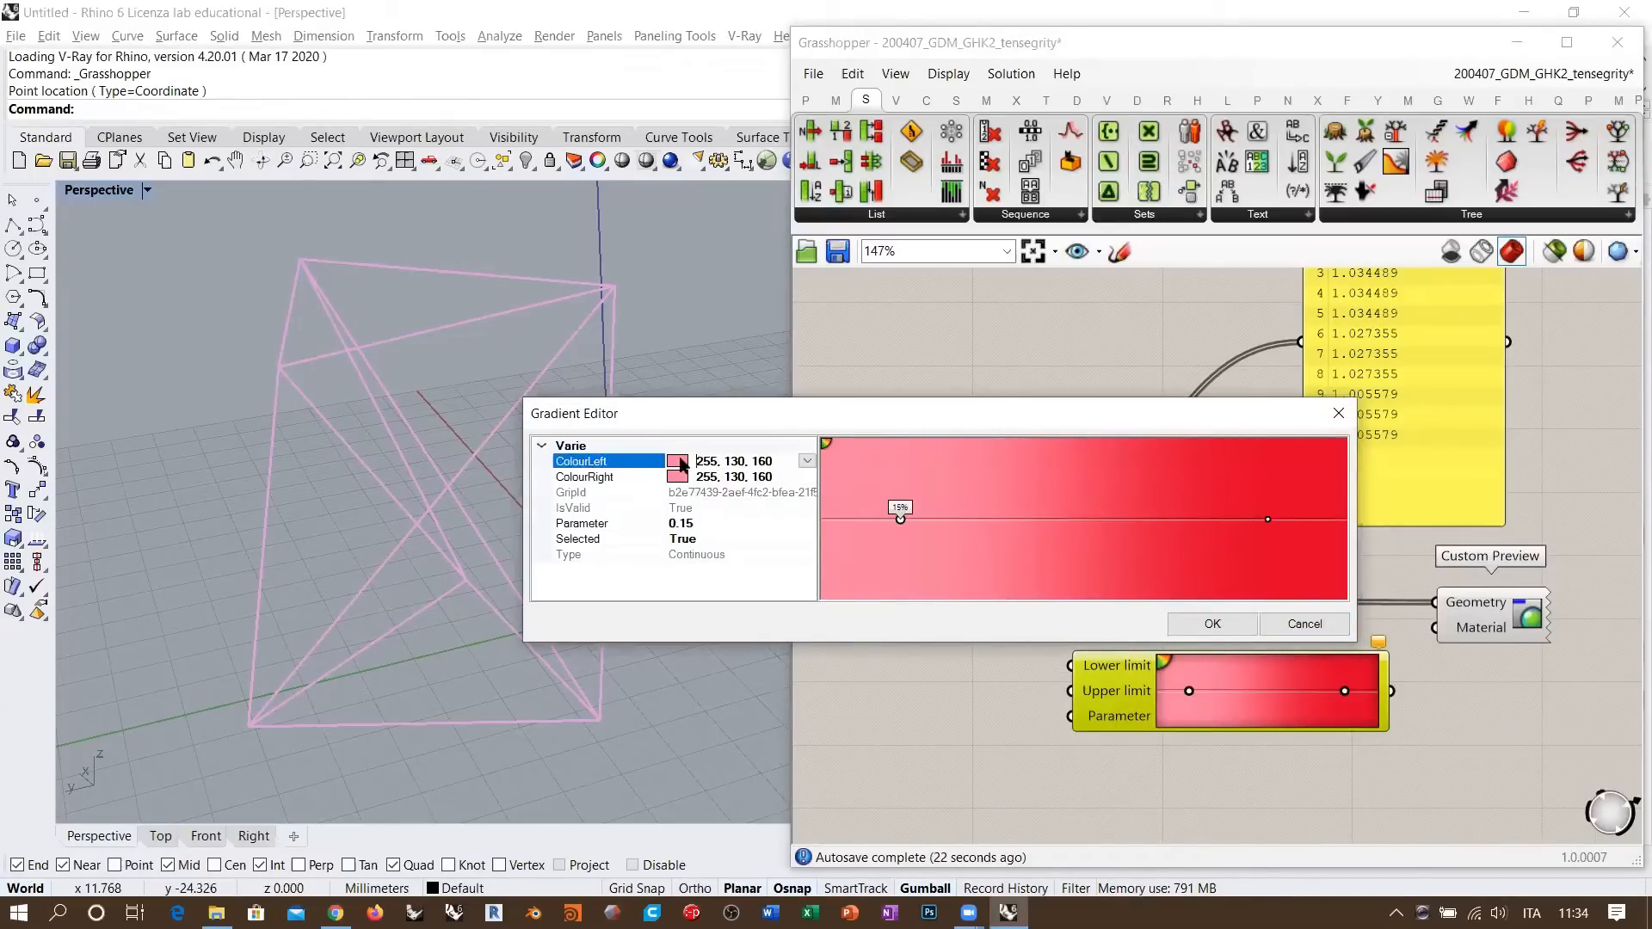
{"action": "left_click", "coordinate": [806, 461]}
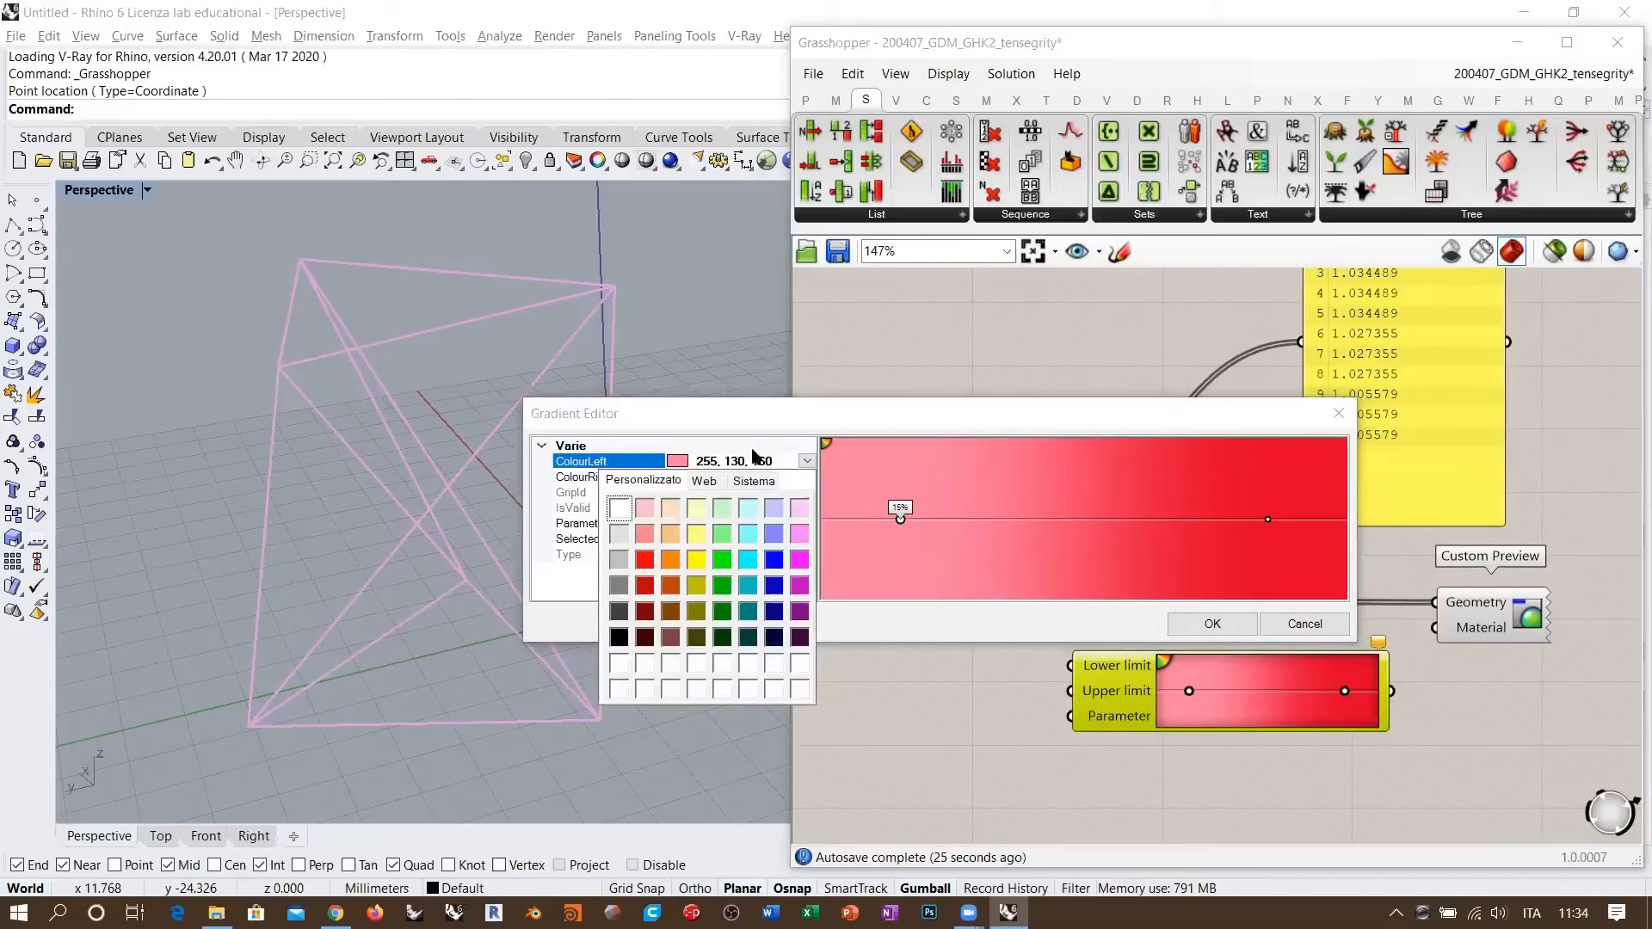
{"action": "left_click", "coordinate": [620, 505]}
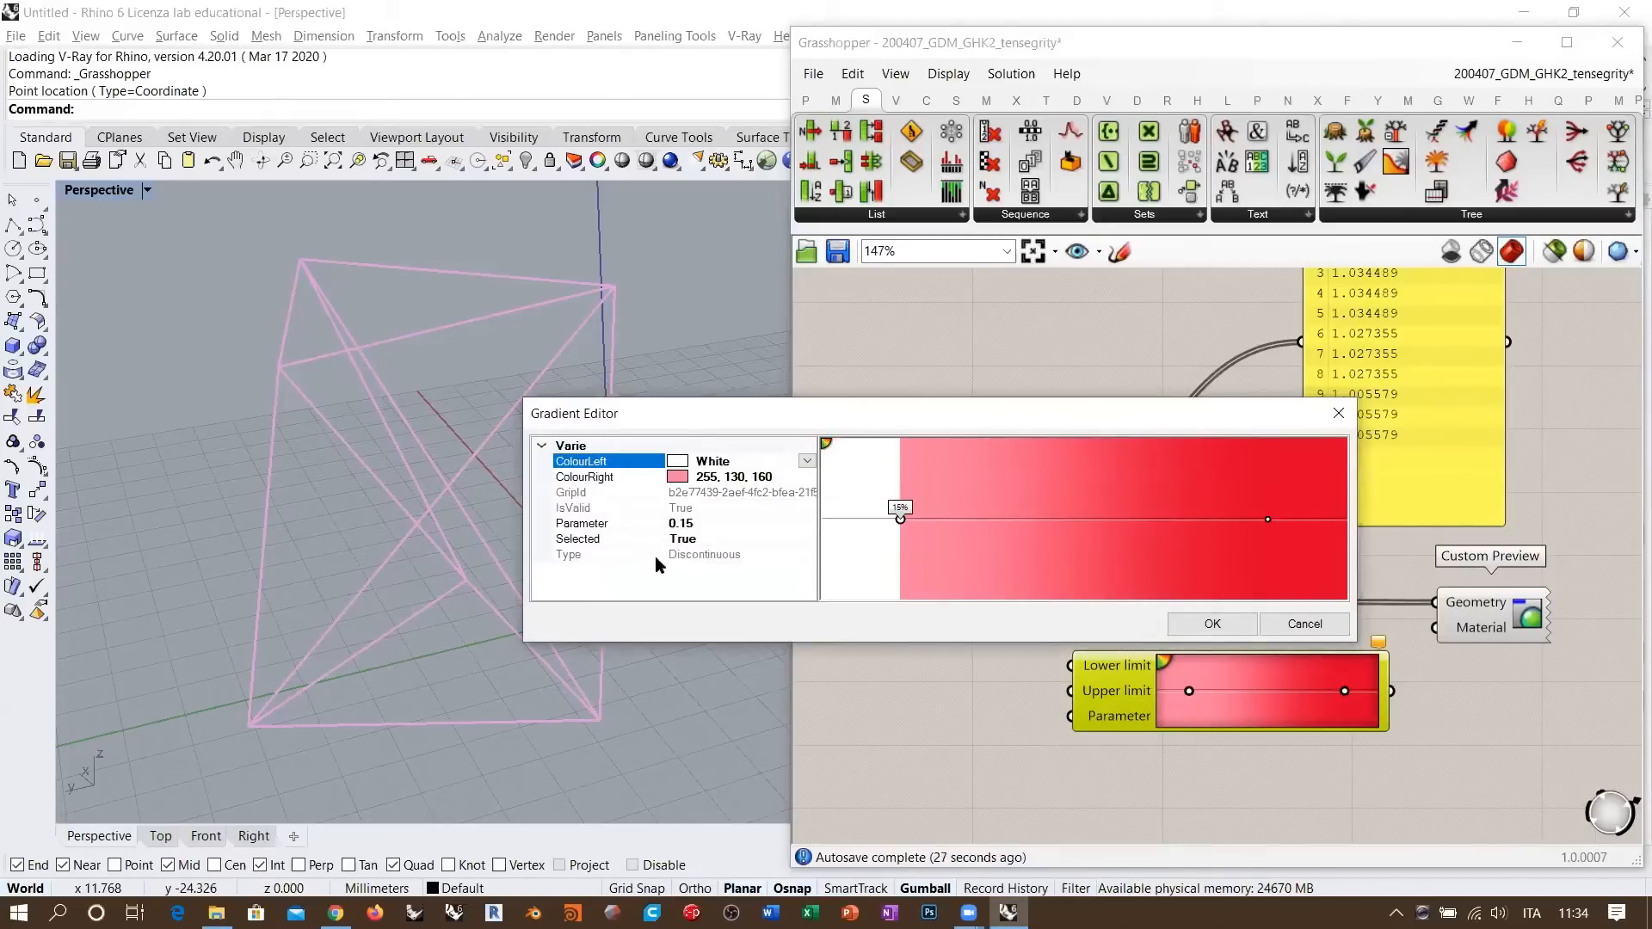
{"action": "left_click", "coordinate": [799, 476]}
{"action": "left_click", "coordinate": [806, 477]}
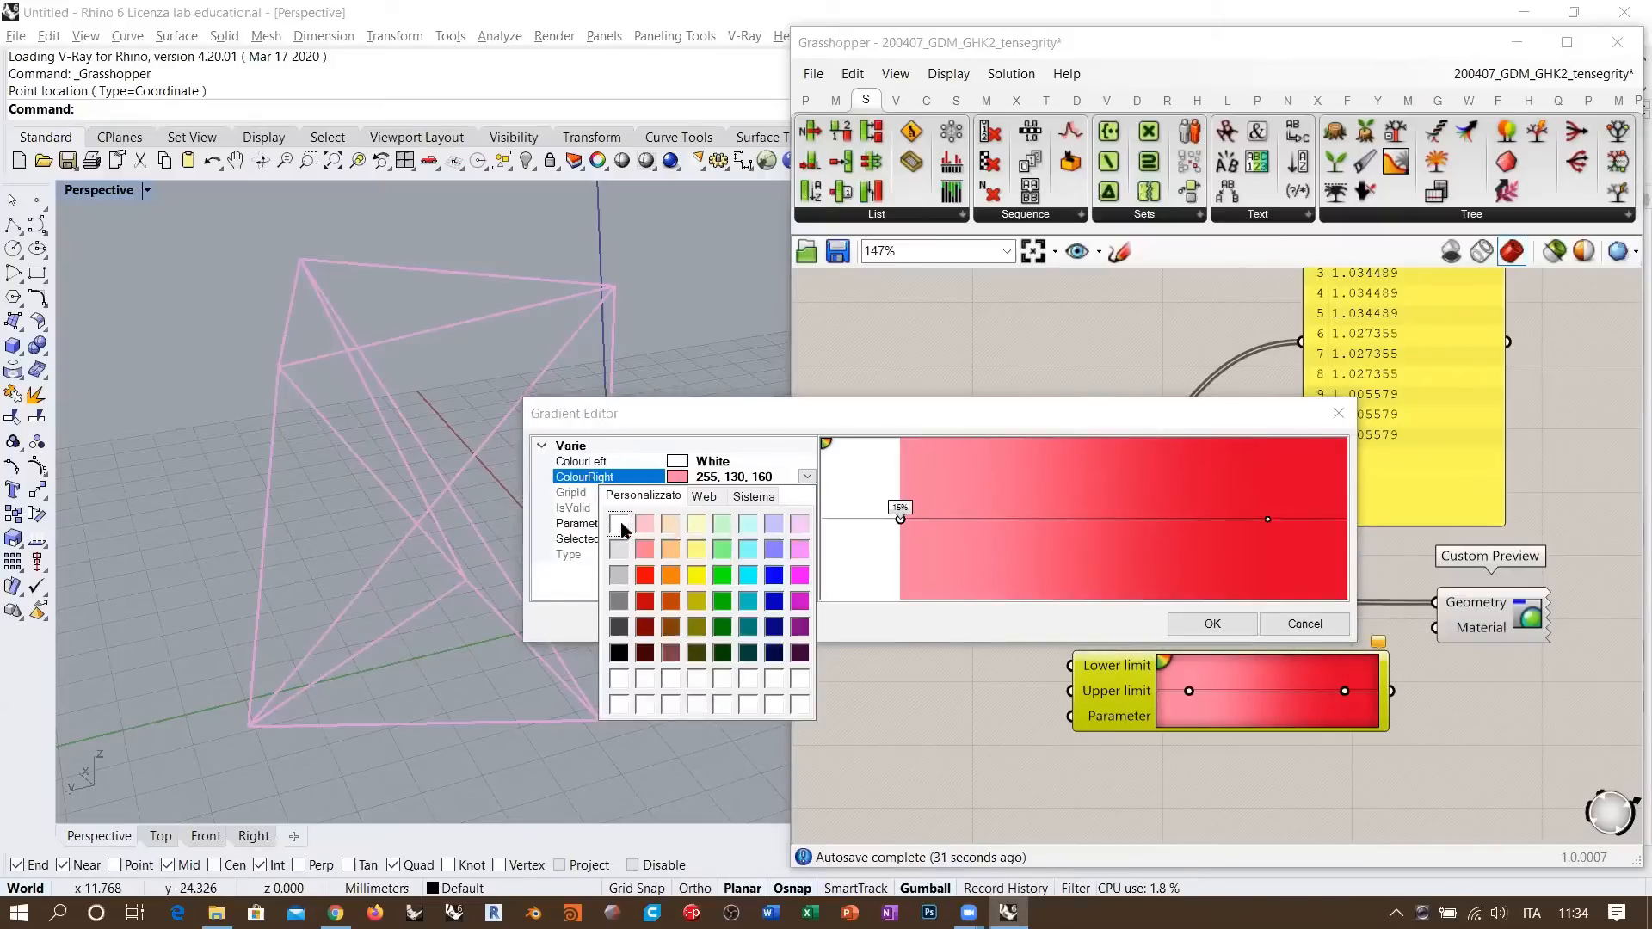
{"action": "left_click", "coordinate": [620, 524]}
{"action": "left_click_drag", "start_coordinate": [899, 520], "coordinate": [824, 518]}
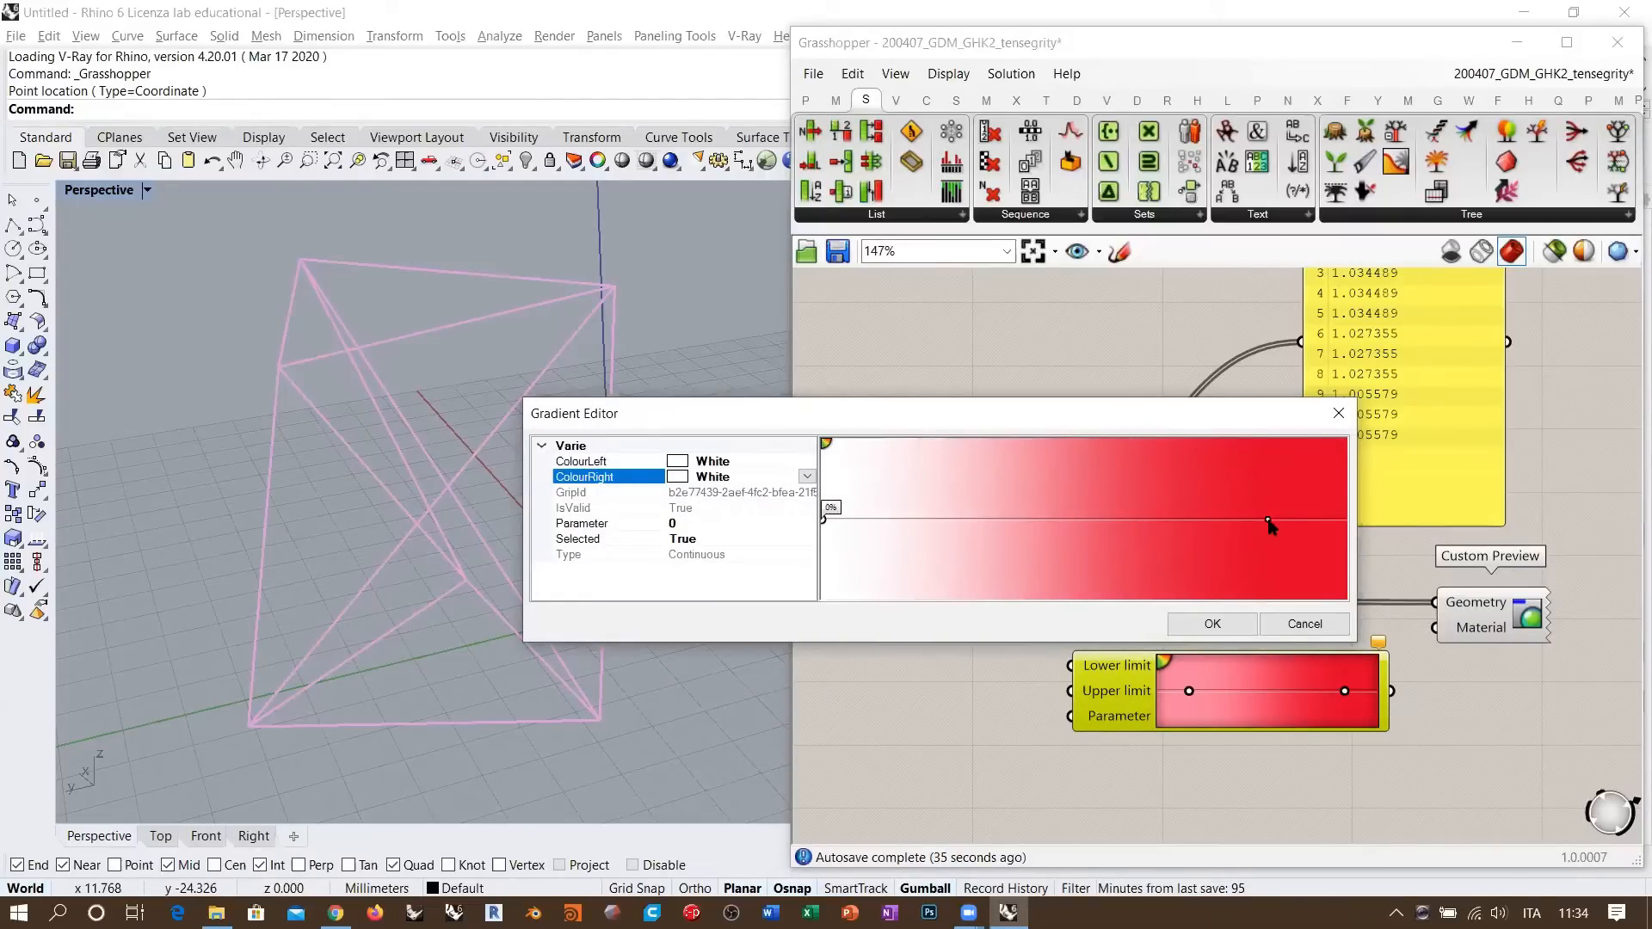
- Move the gradient's red grip to parameter 1, set its ColourLeft and ColourRight to Red, and accept the gradient
{"action": "left_click_drag", "start_coordinate": [1268, 520], "coordinate": [1346, 519]}
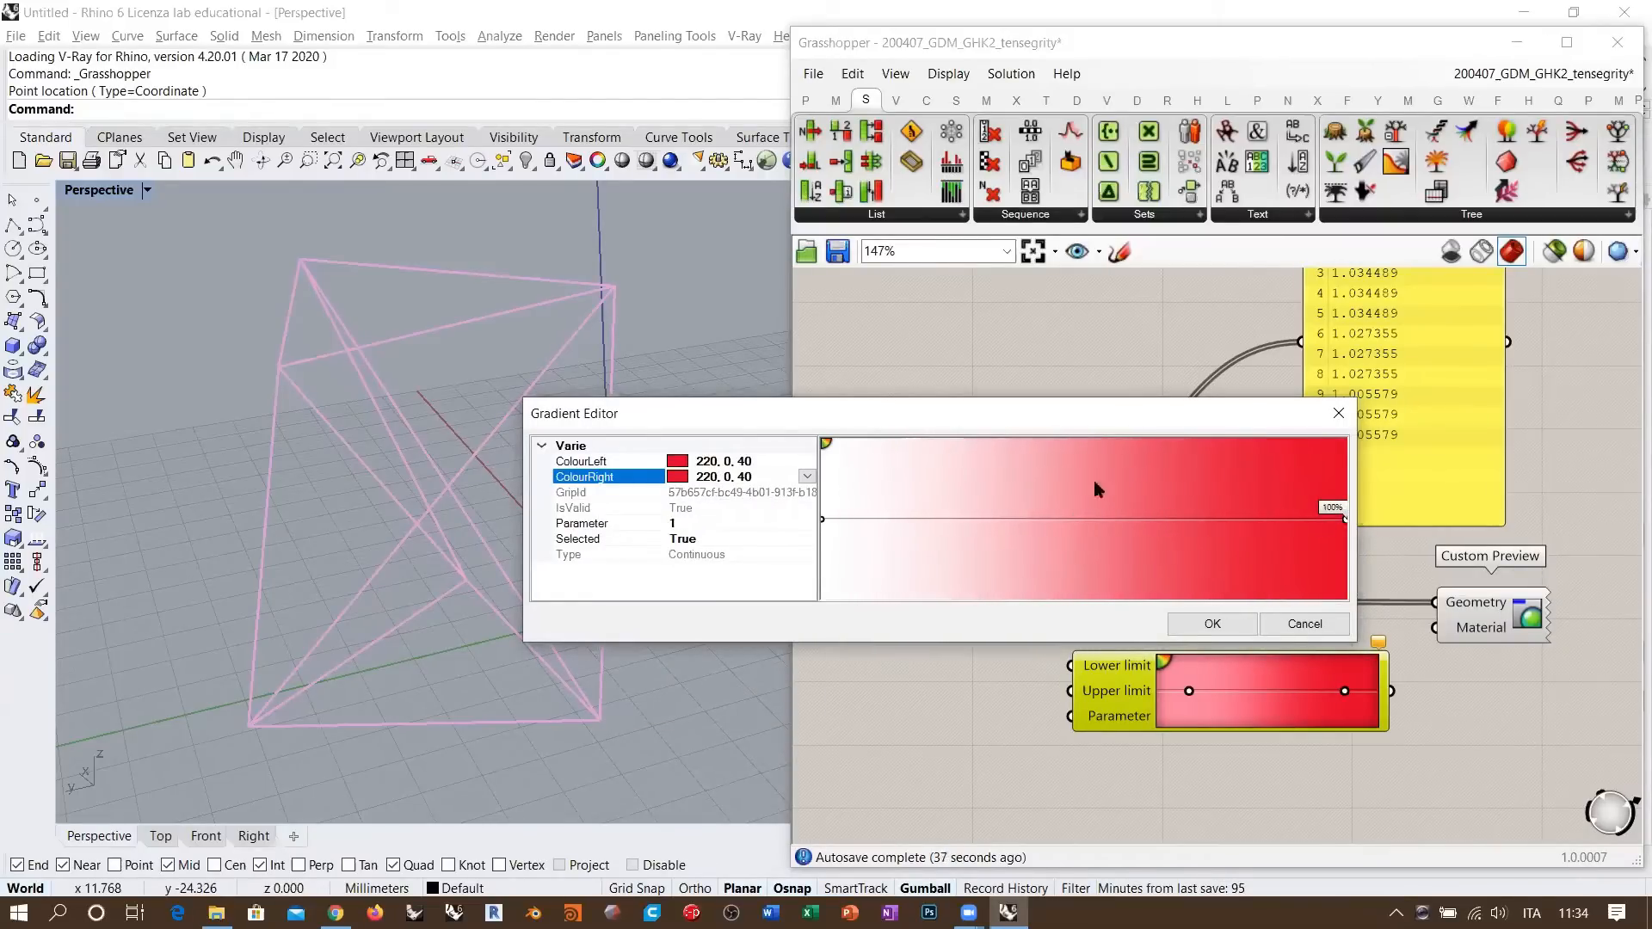
{"action": "left_click", "coordinate": [699, 462]}
{"action": "left_click", "coordinate": [806, 462]}
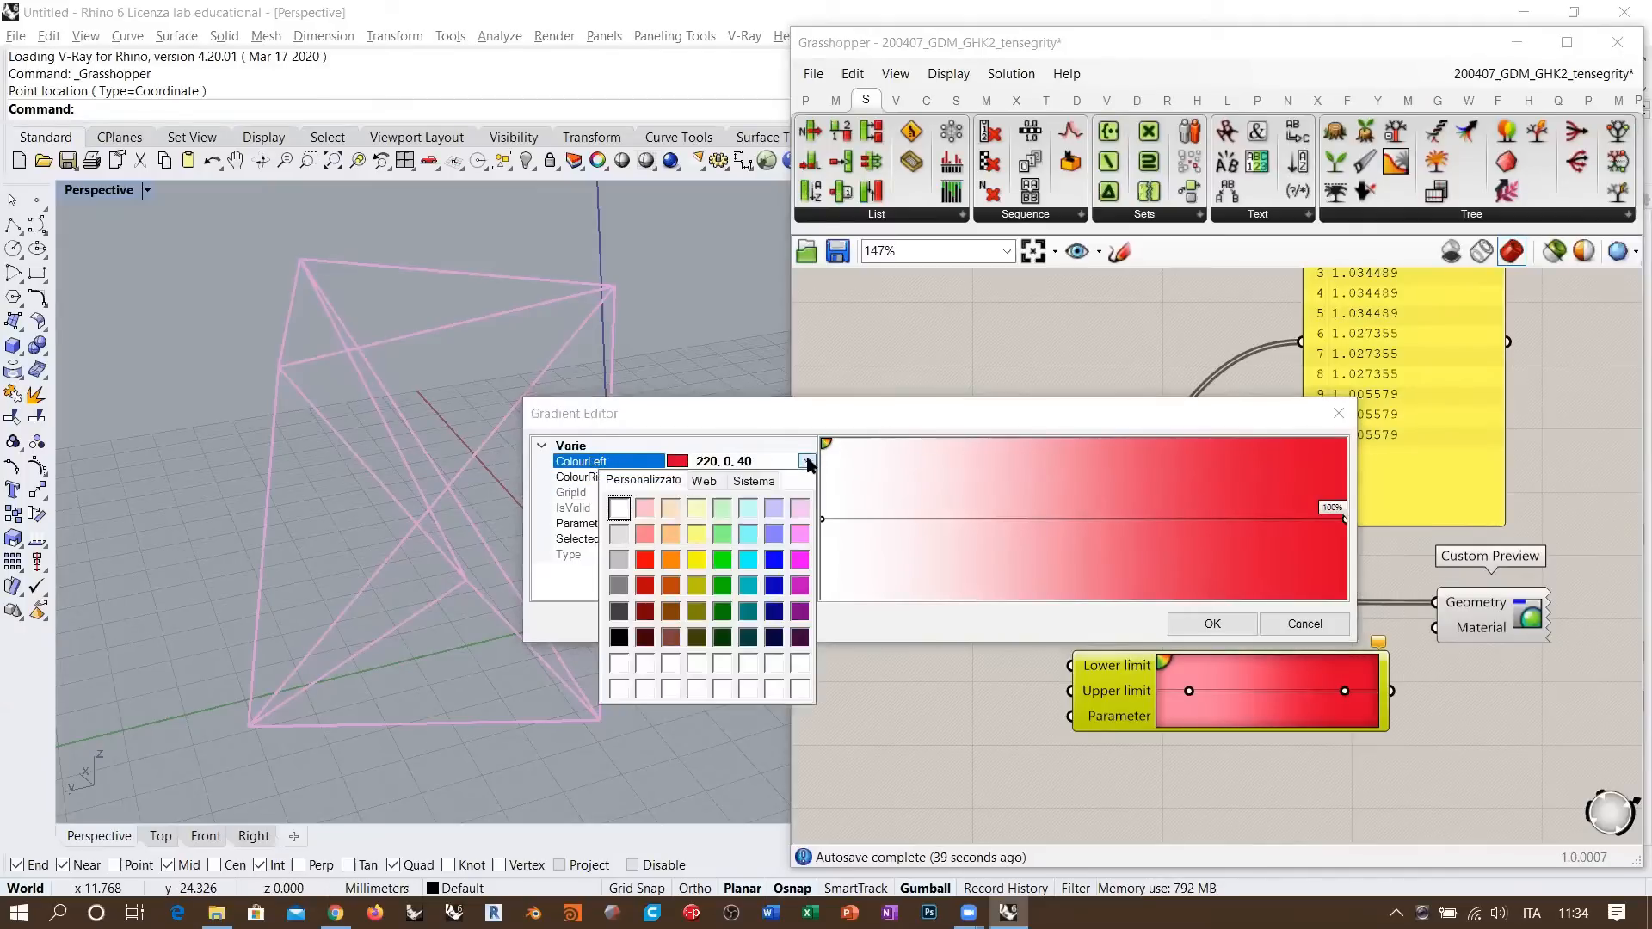
{"action": "left_click", "coordinate": [651, 570]}
{"action": "left_click", "coordinate": [793, 478]}
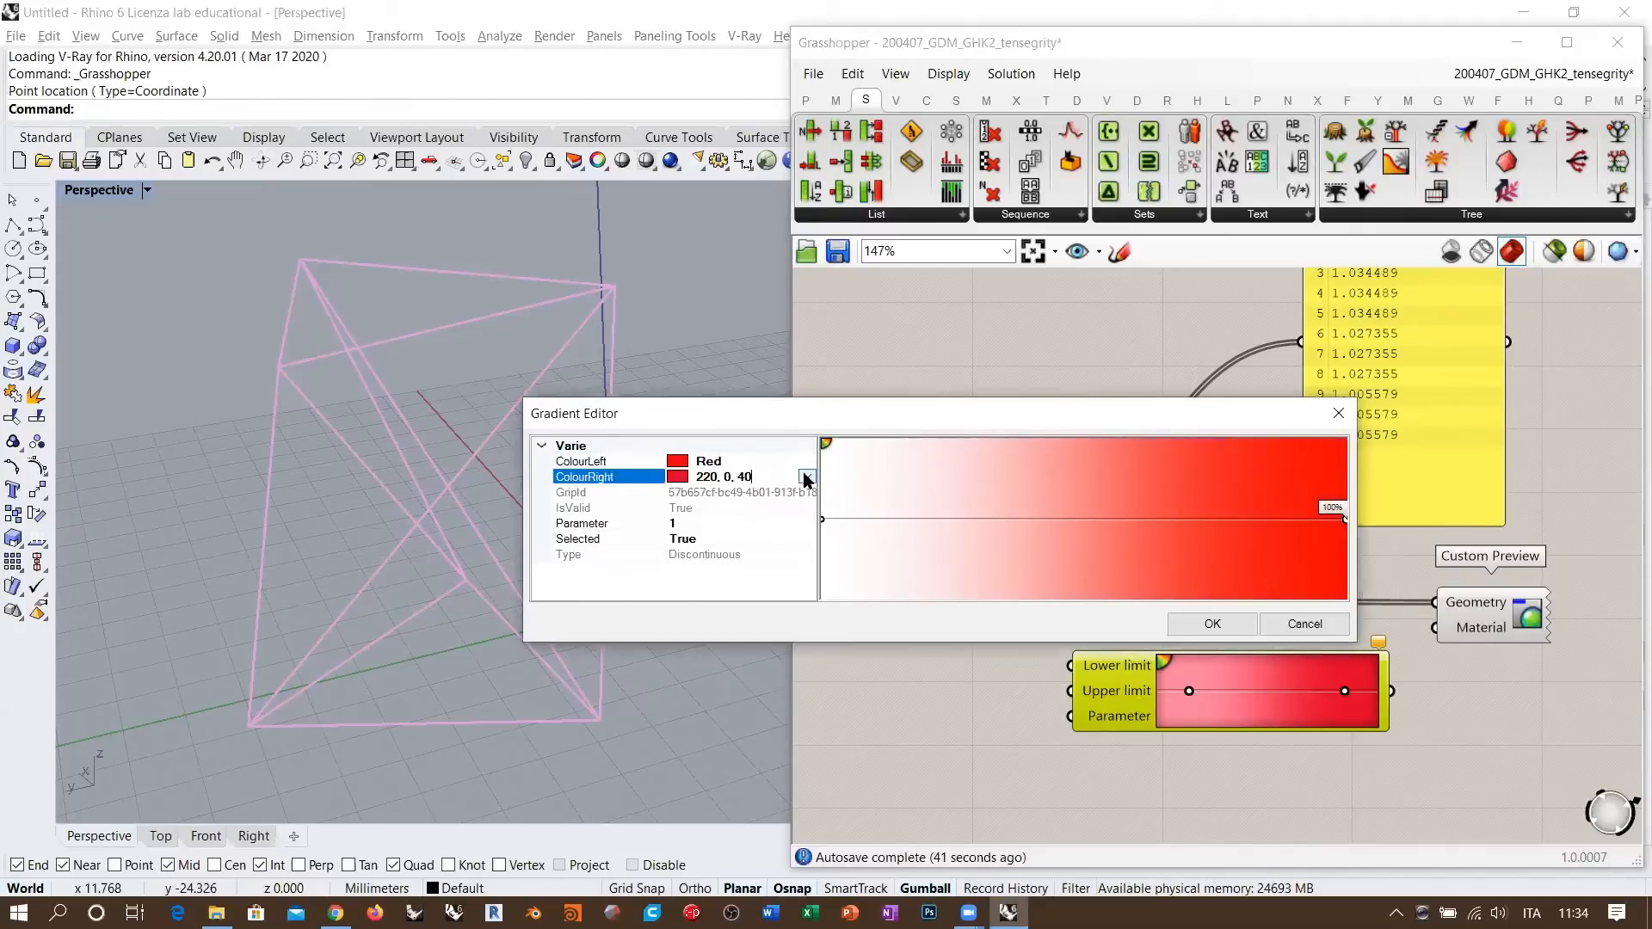
{"action": "left_click", "coordinate": [806, 477]}
{"action": "left_click", "coordinate": [645, 572]}
{"action": "left_click", "coordinate": [1209, 622]}
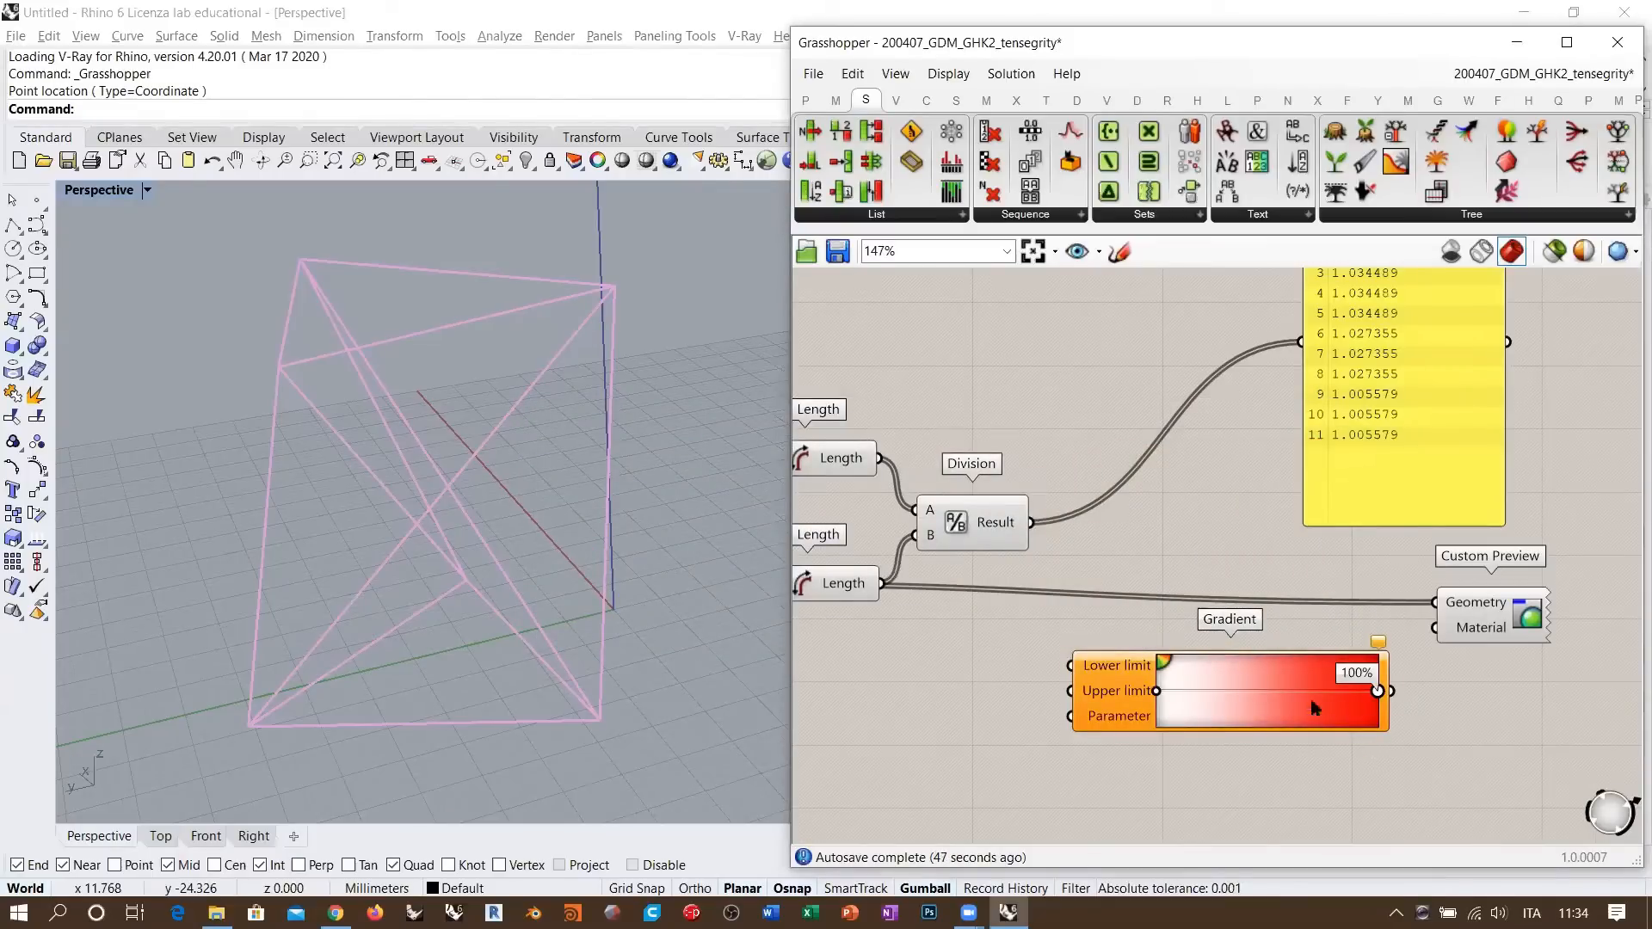
- Connect Division's Result output to the Gradient's Parameter input
{"action": "right_click_drag", "start_coordinate": [1230, 524], "coordinate": [1240, 585]}
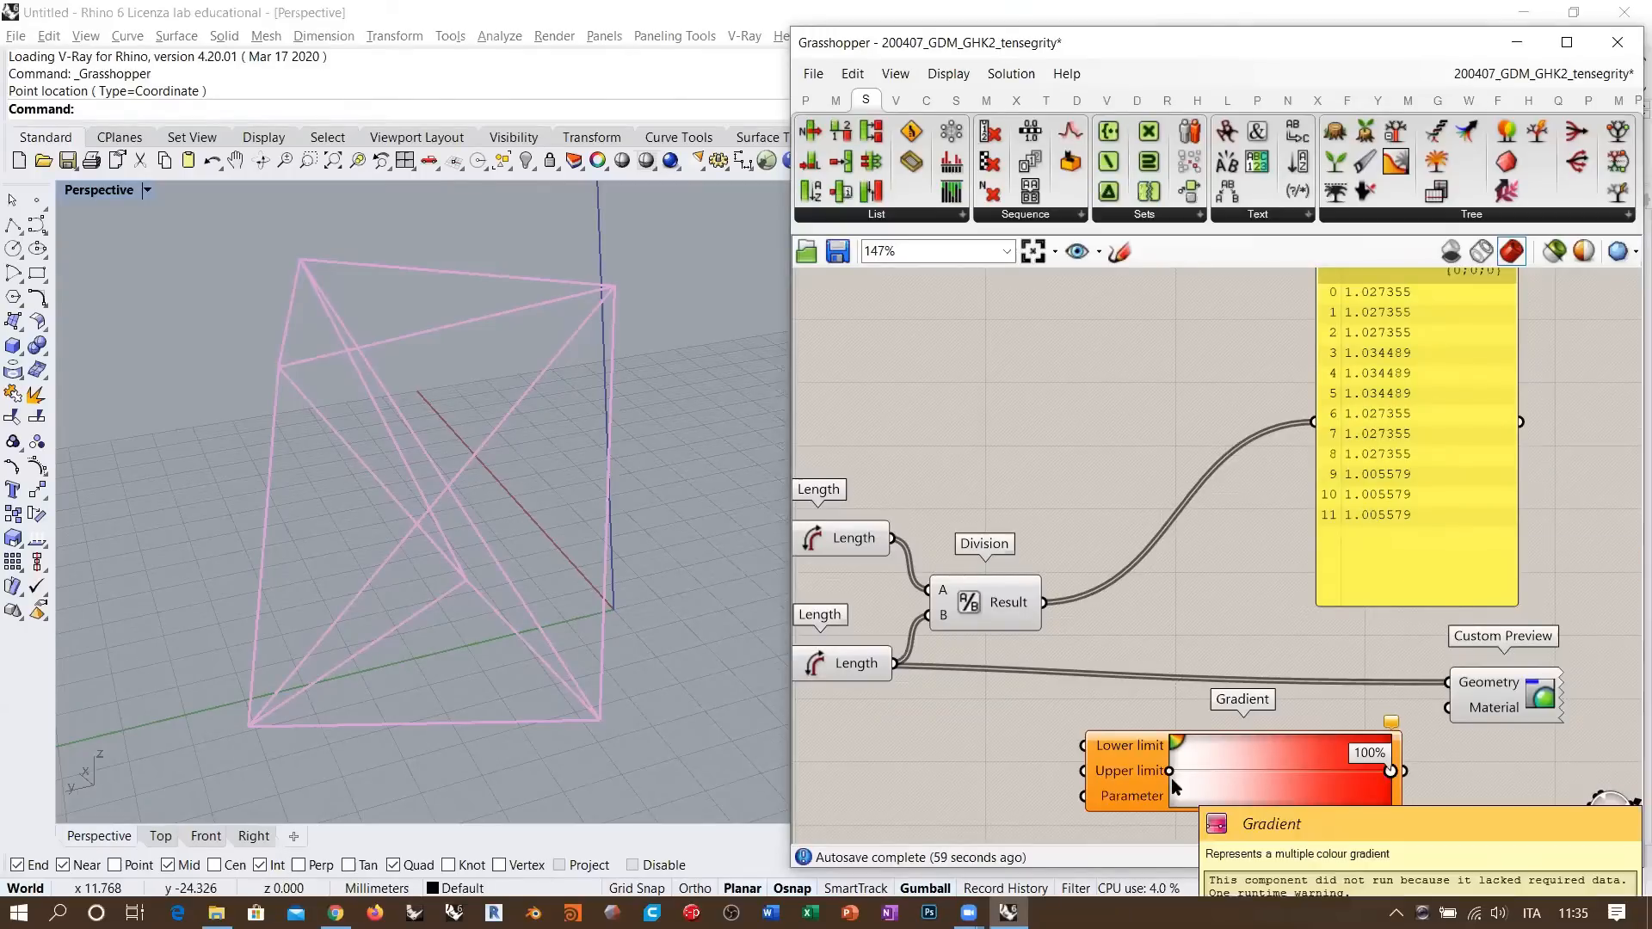
{"action": "right_click_drag", "start_coordinate": [1106, 686], "coordinate": [1179, 671]}
{"action": "scroll", "coordinate": [1288, 604], "scroll_direction": "down", "scroll_amount": 3}
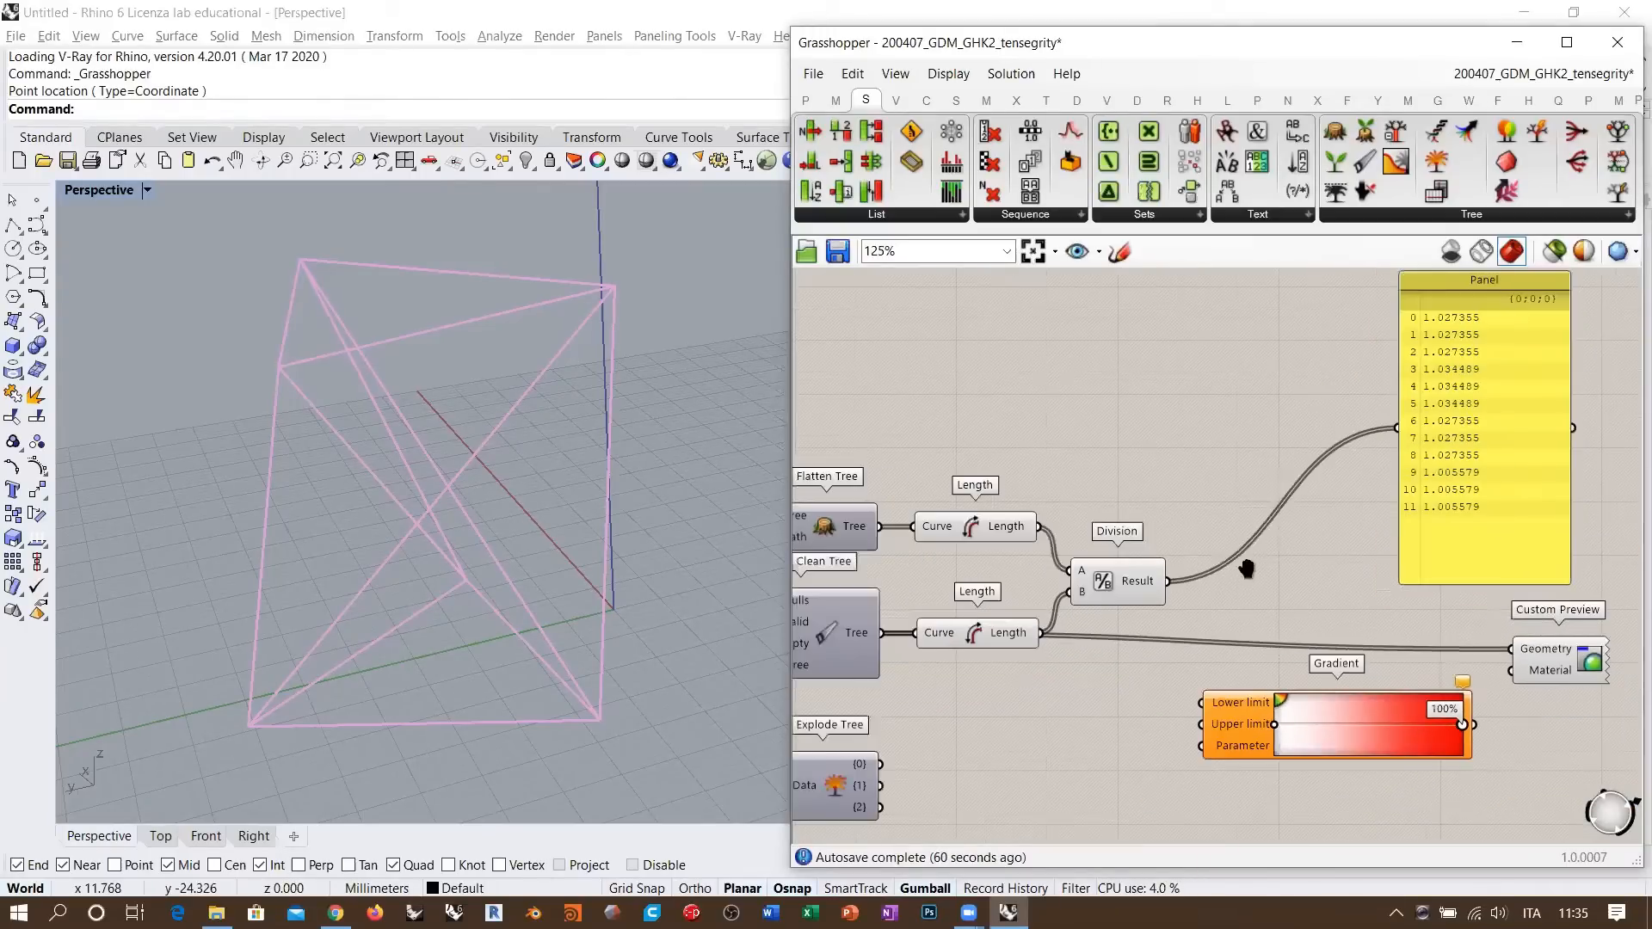
{"action": "scroll", "coordinate": [1143, 550], "scroll_direction": "up", "scroll_amount": 4}
{"action": "left_click_drag", "start_coordinate": [1256, 745], "coordinate": [1271, 737]}
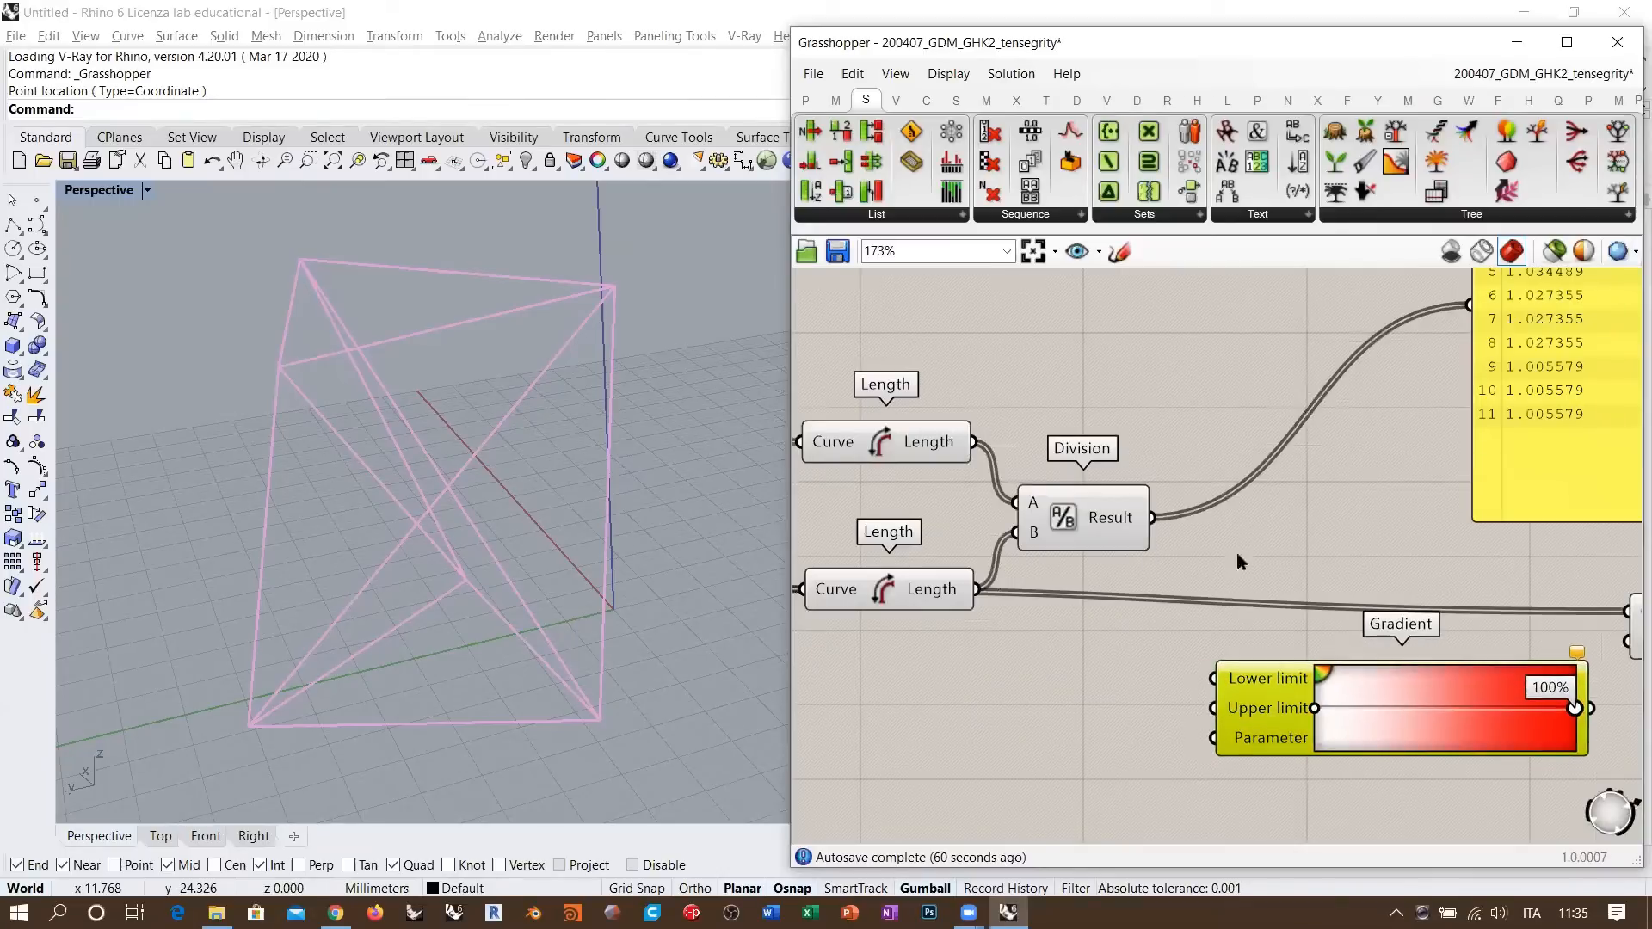
{"action": "left_click", "coordinate": [1102, 522]}
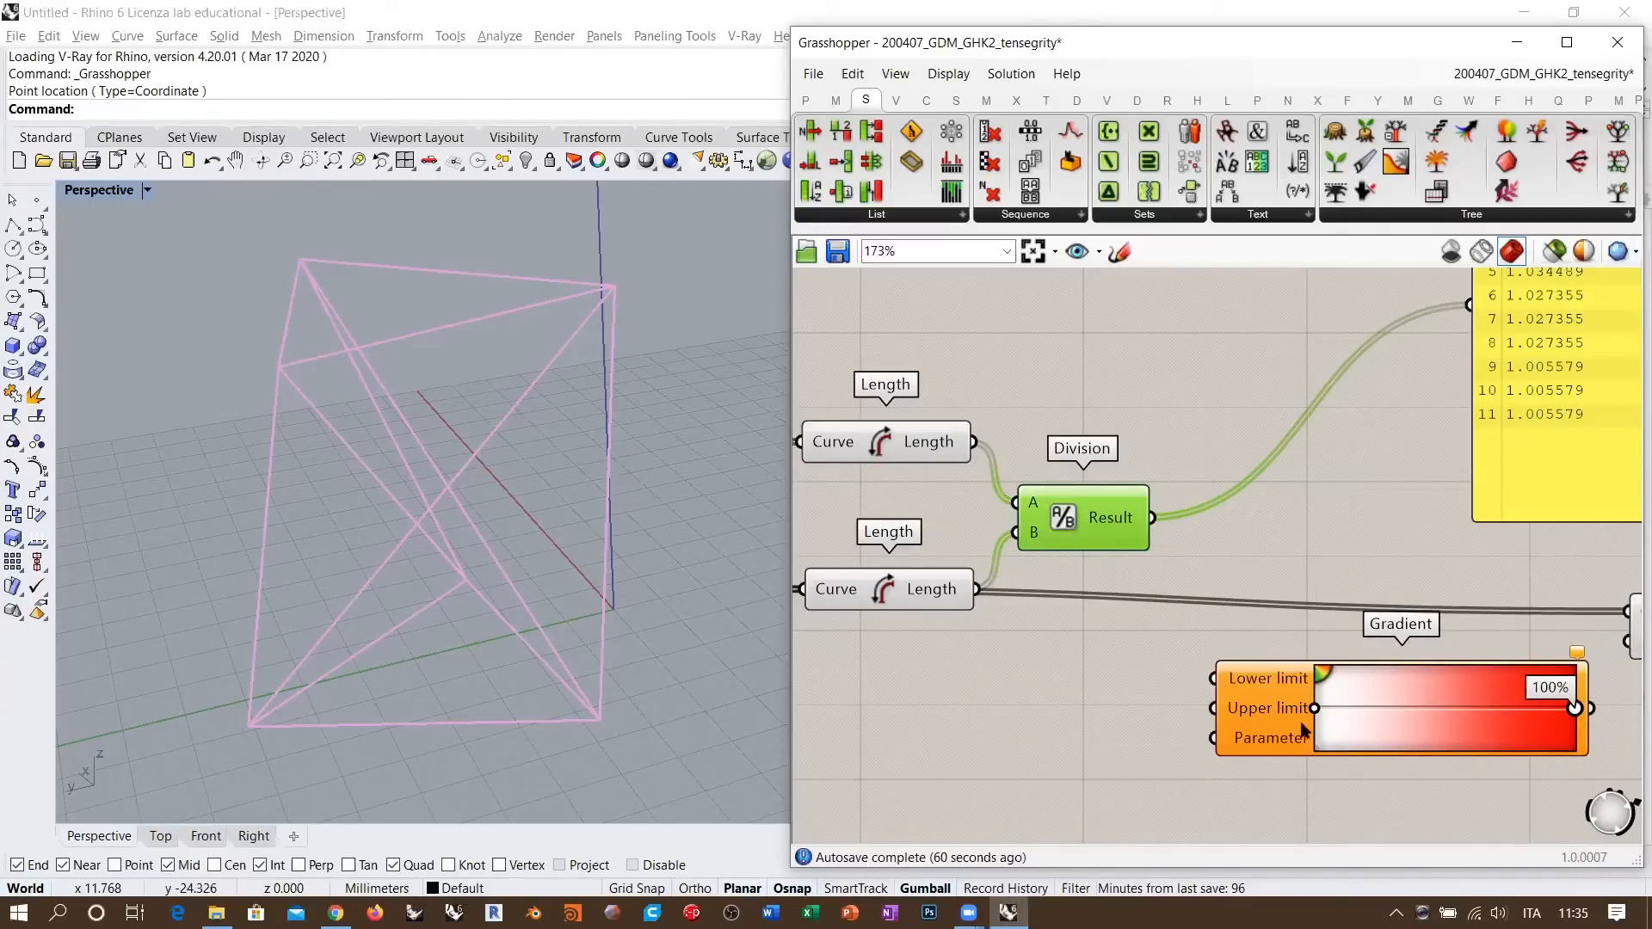
{"action": "scroll", "coordinate": [1329, 688], "scroll_direction": "up", "scroll_amount": 1}
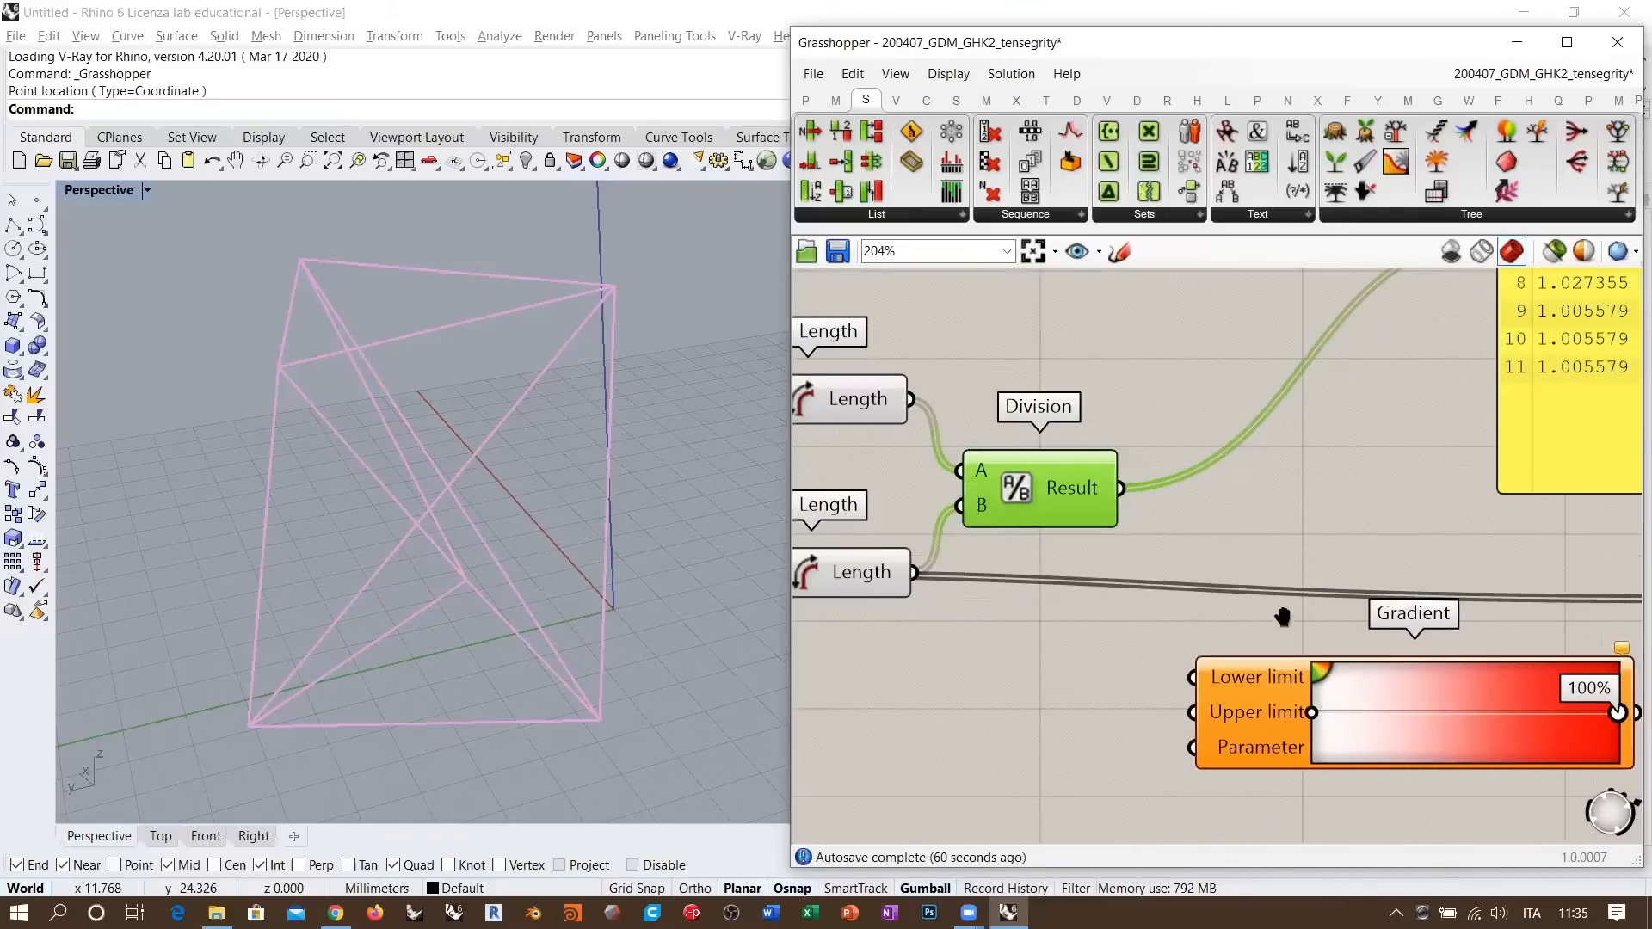
{"action": "right_click_drag", "start_coordinate": [1283, 616], "coordinate": [1286, 590]}
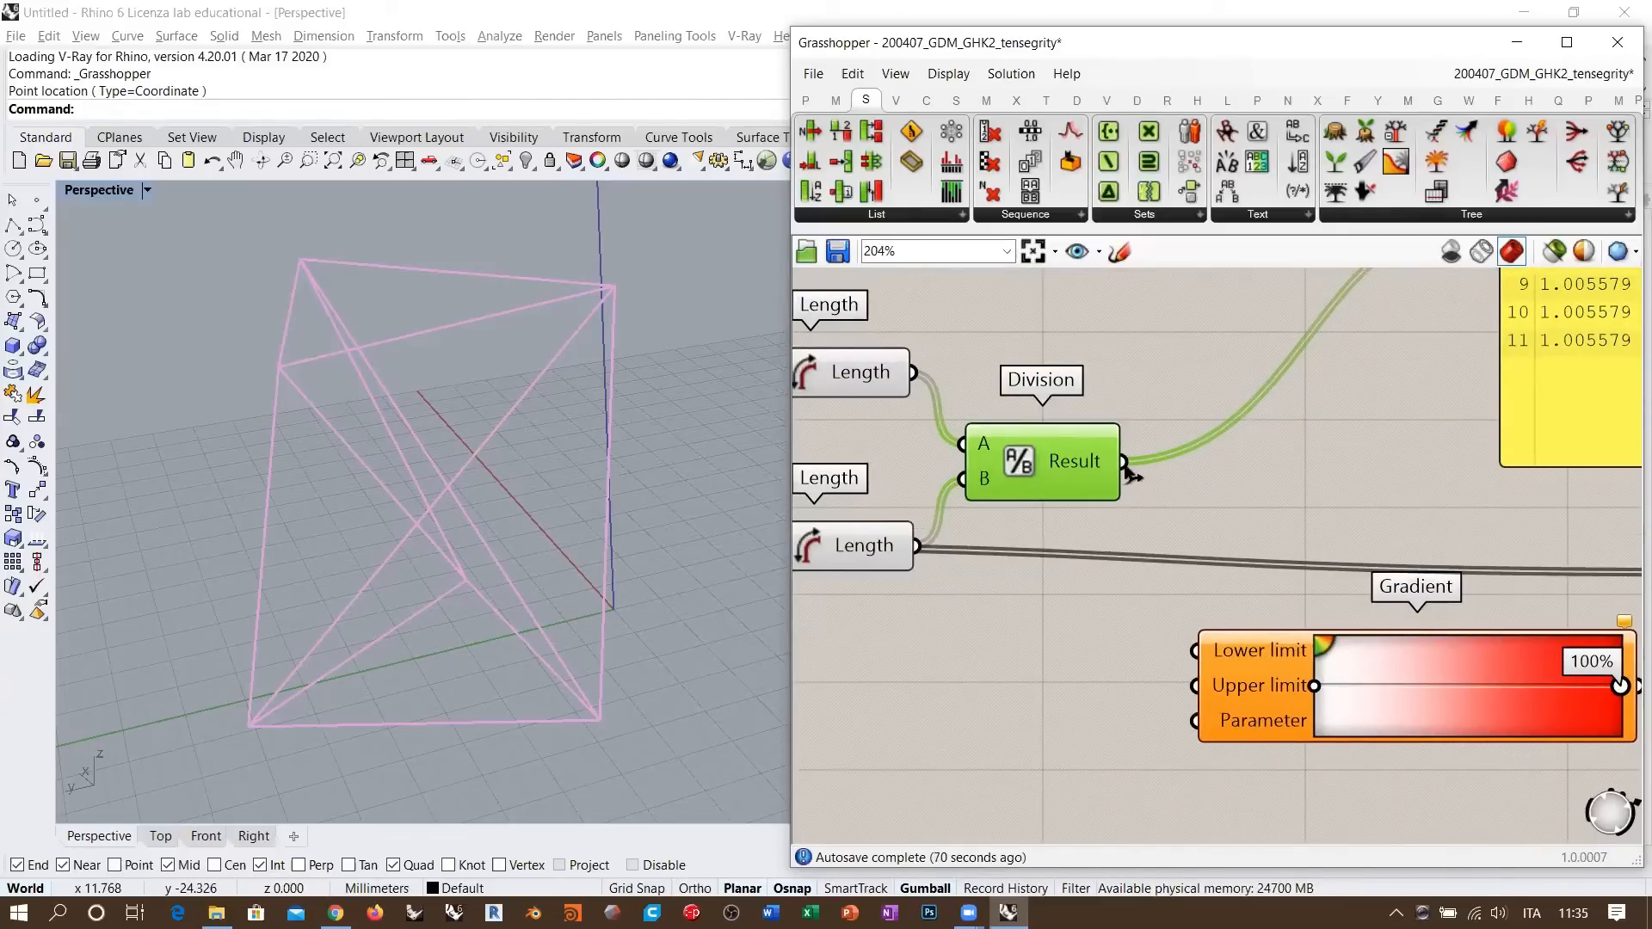
{"action": "left_click_drag", "start_coordinate": [1123, 462], "coordinate": [1181, 730]}
{"action": "right_click_drag", "start_coordinate": [1282, 695], "coordinate": [1097, 658]}
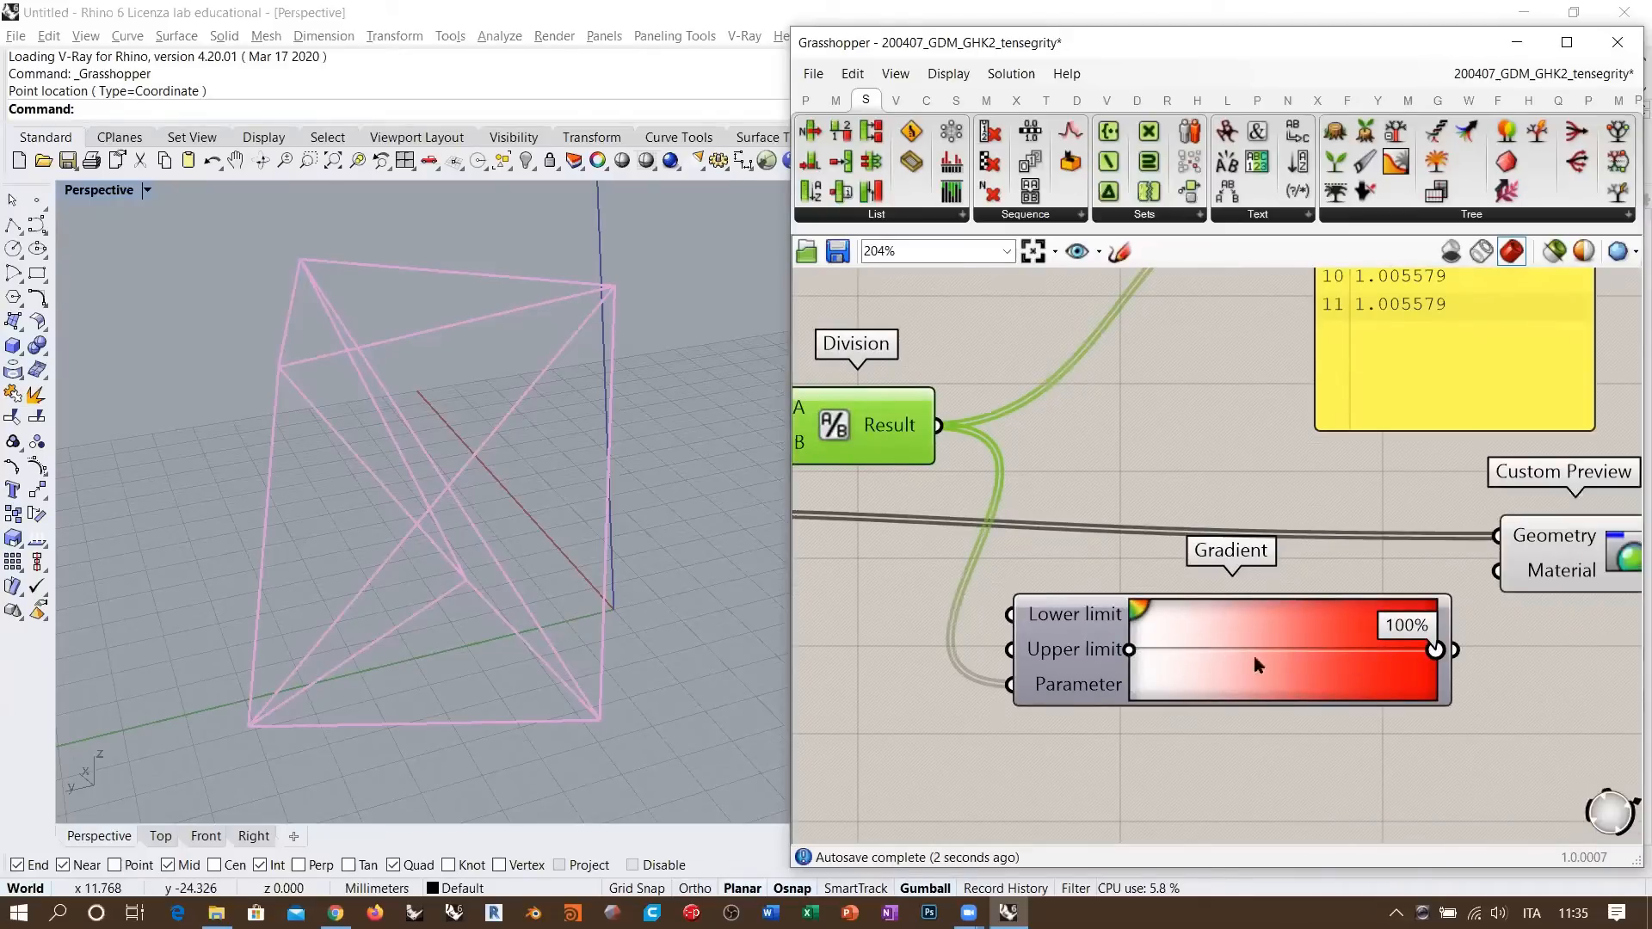
- Move Custom Preview and Gradient farther from Division to free space for components that supply the gradient limits
{"action": "right_click_drag", "start_coordinate": [1077, 612], "coordinate": [1364, 653]}
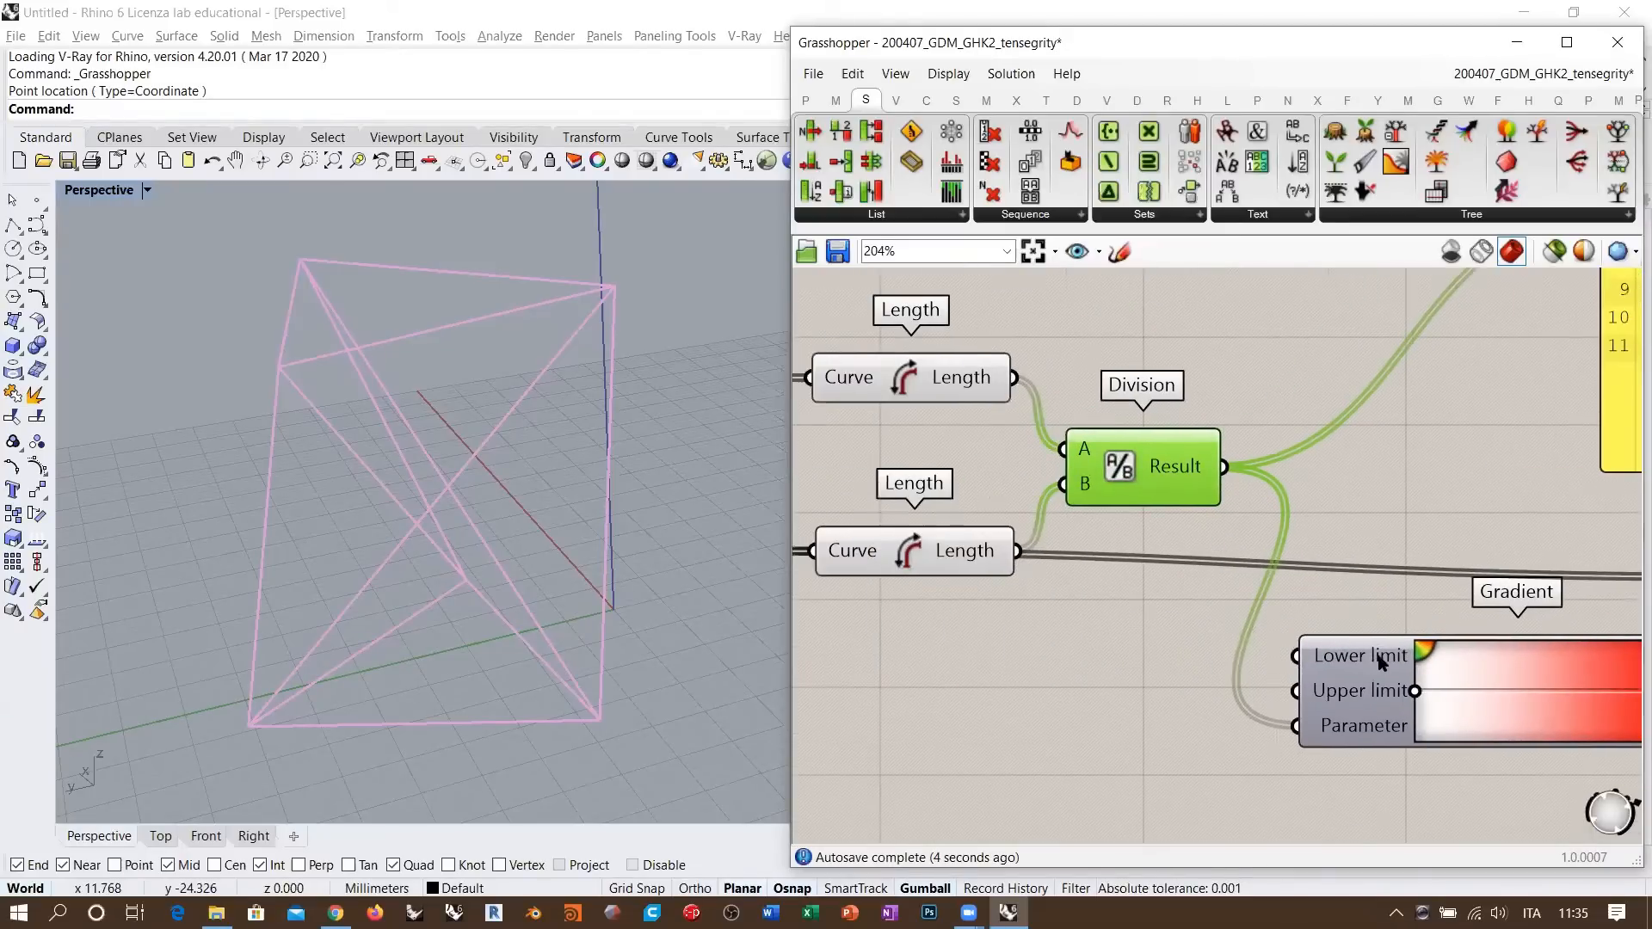
{"action": "scroll", "coordinate": [1274, 516], "scroll_direction": "down", "scroll_amount": 3}
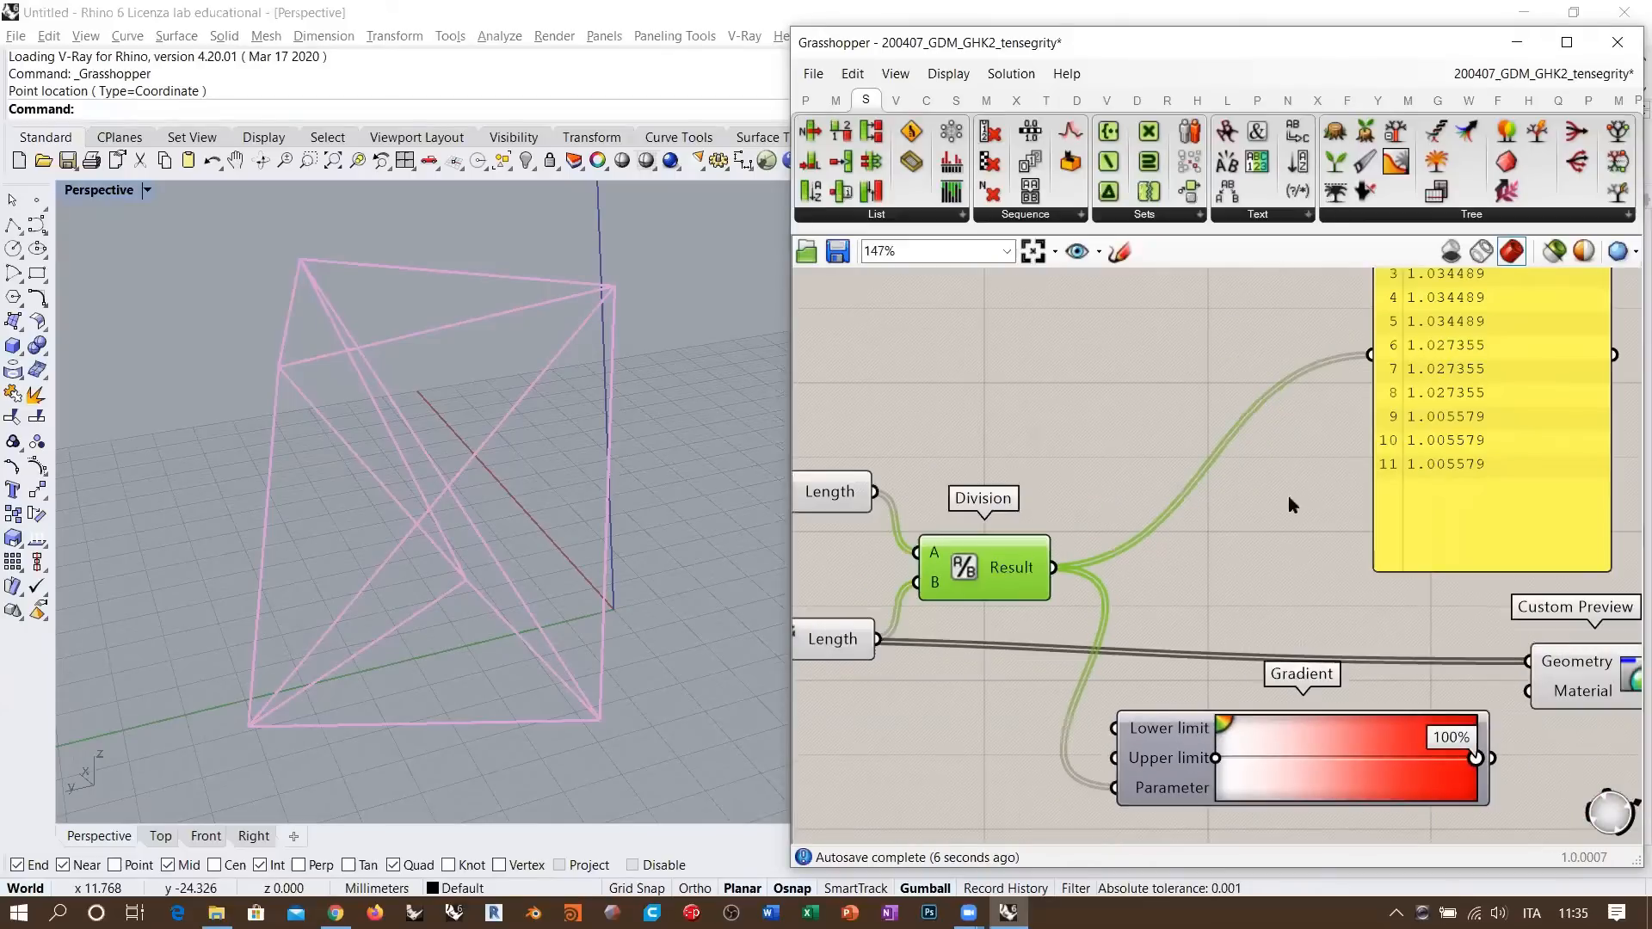
{"action": "right_click_drag", "start_coordinate": [1072, 563], "coordinate": [1052, 630]}
{"action": "scroll", "coordinate": [1052, 629], "scroll_direction": "down", "scroll_amount": 1}
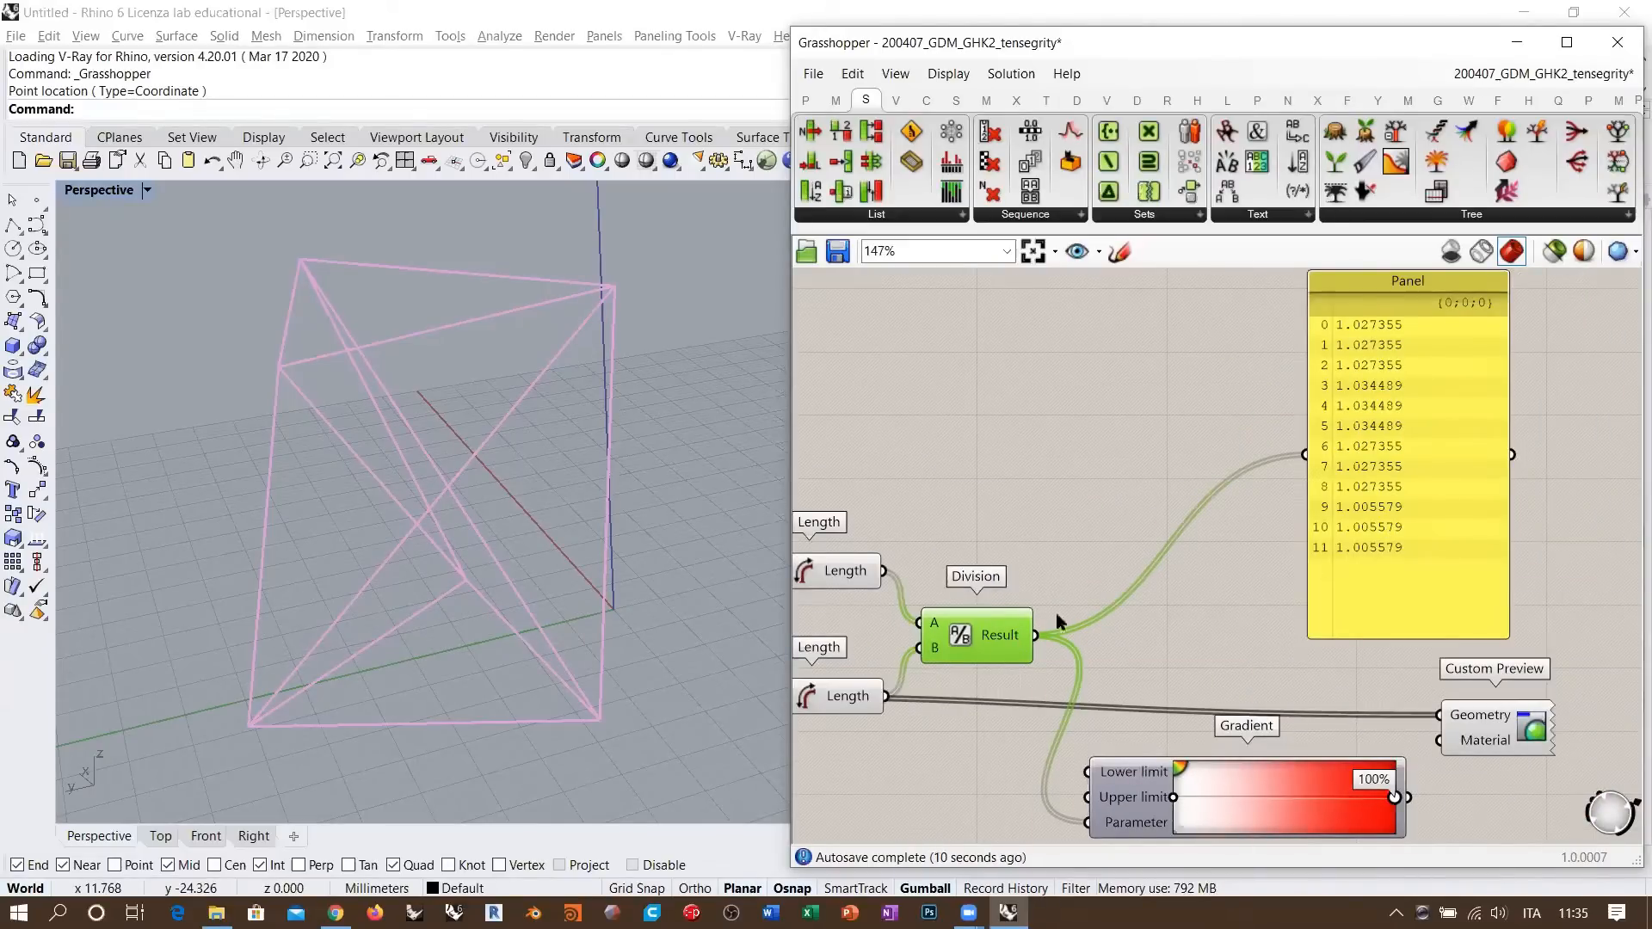
{"action": "right_click_drag", "start_coordinate": [951, 623], "coordinate": [950, 539]}
{"action": "scroll", "coordinate": [1041, 546], "scroll_direction": "down", "scroll_amount": 2}
{"action": "left_click_drag", "start_coordinate": [1328, 586], "coordinate": [1412, 573]}
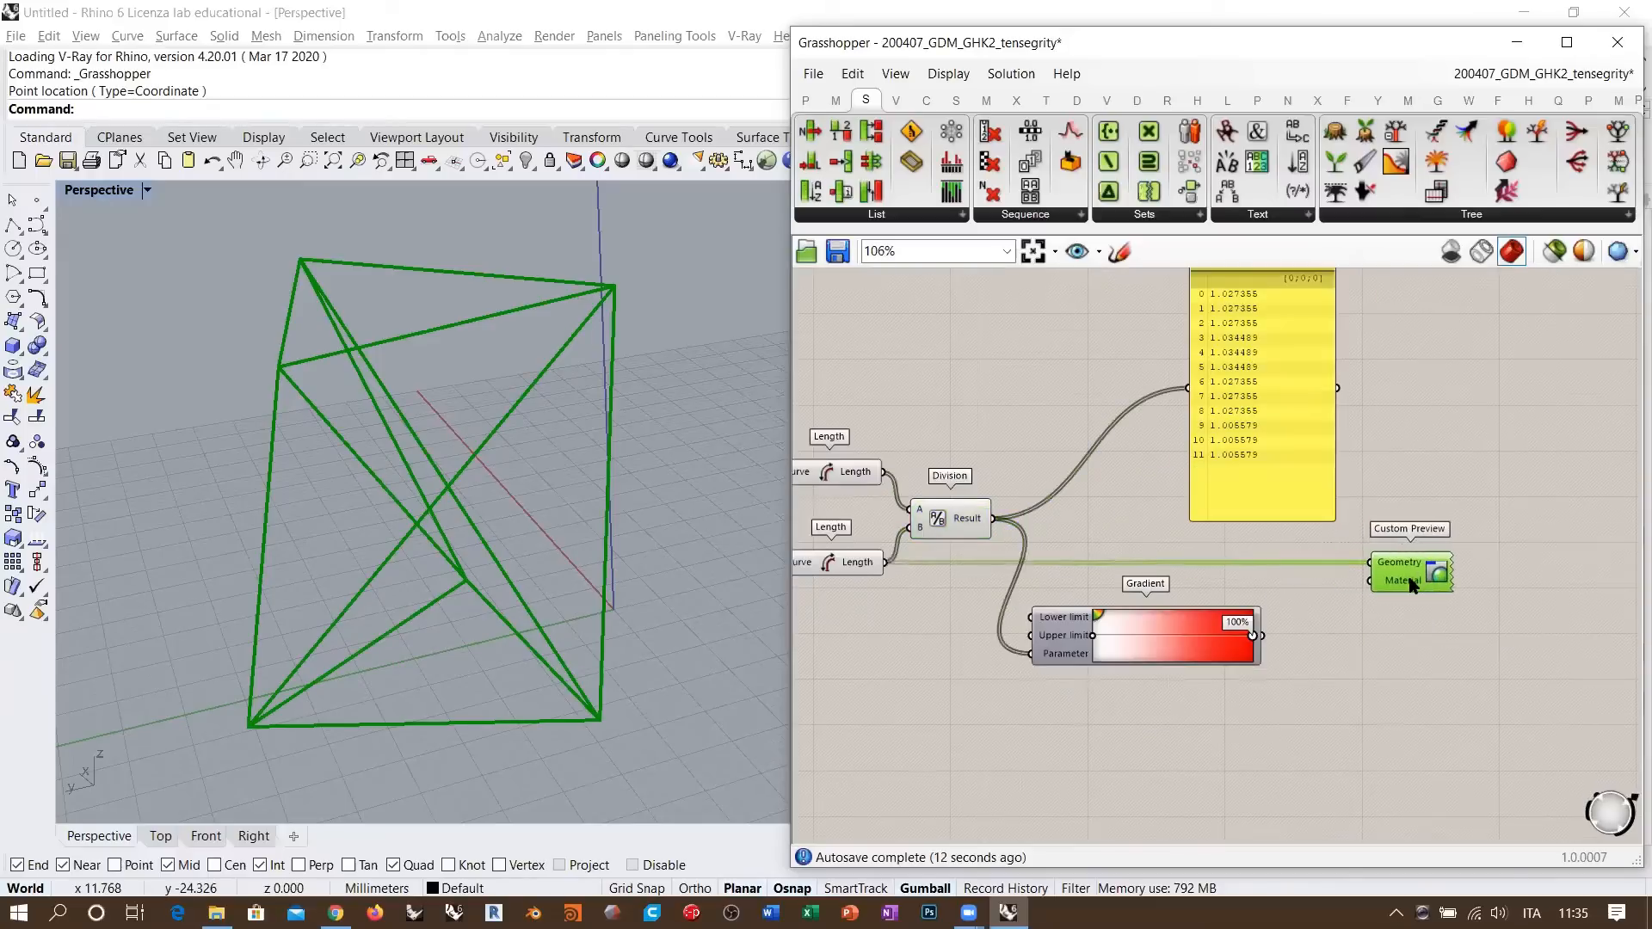
{"action": "left_click", "coordinate": [1014, 610]}
- Add a Min/Max component between Division and Gradient and connect Division's Result to its Number input
{"action": "scroll", "coordinate": [1014, 611], "scroll_direction": "up", "scroll_amount": 3}
{"action": "double_click", "coordinate": [1077, 633]}
{"action": "type", "text": "mi"}
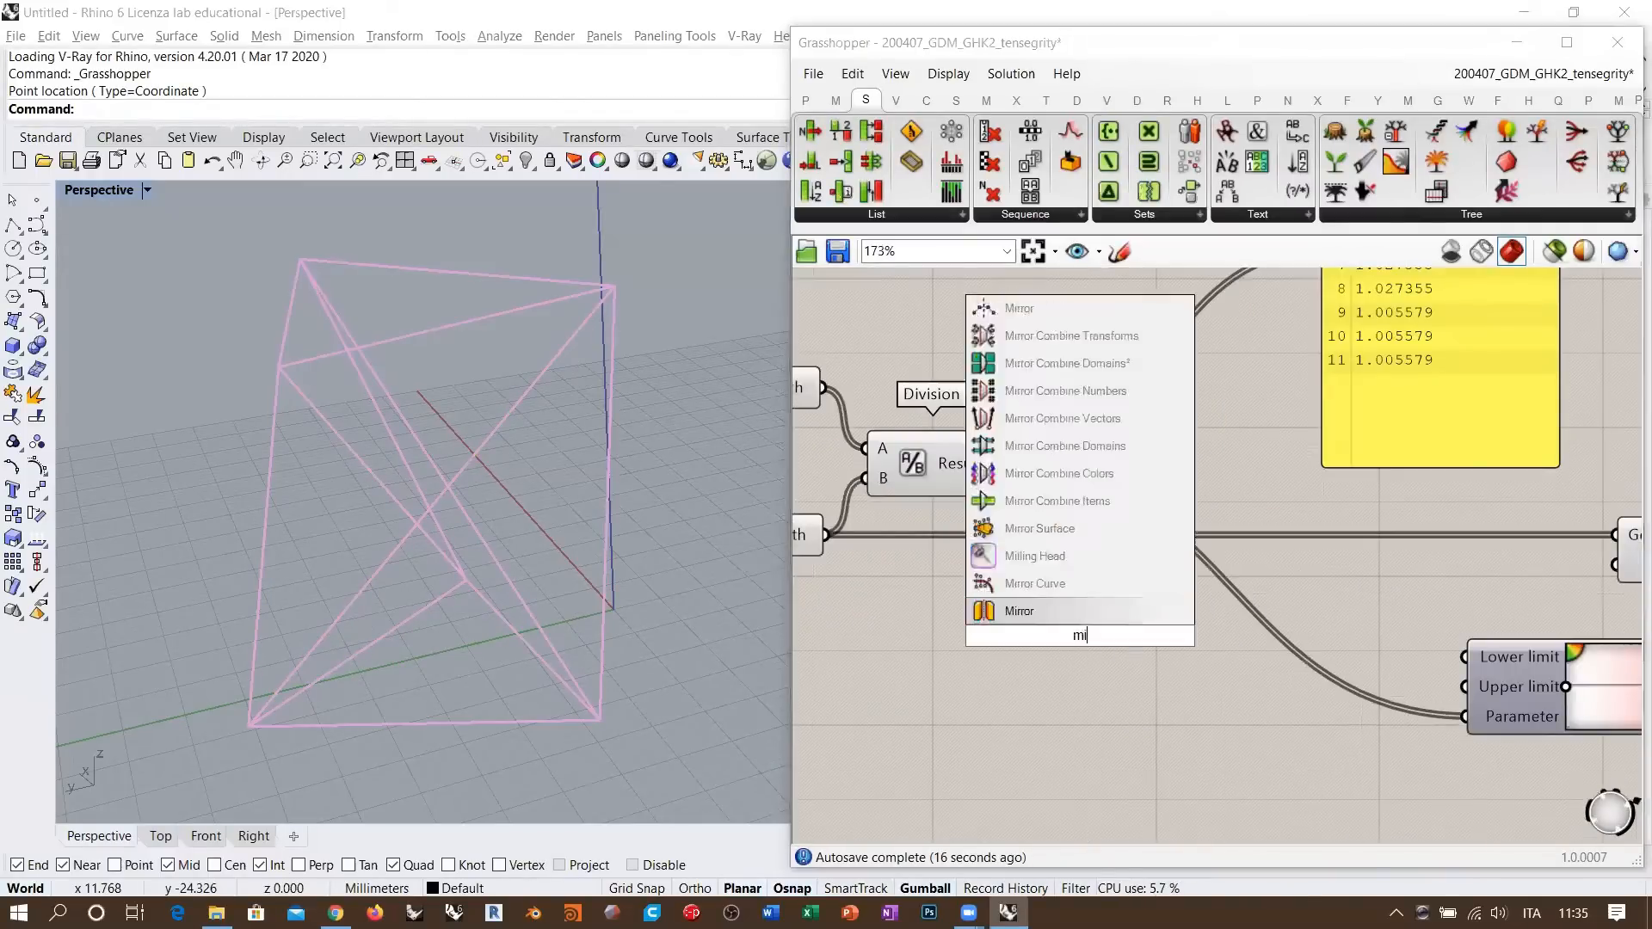
{"action": "type", "text": "n"}
{"action": "left_click", "coordinate": [1045, 529]}
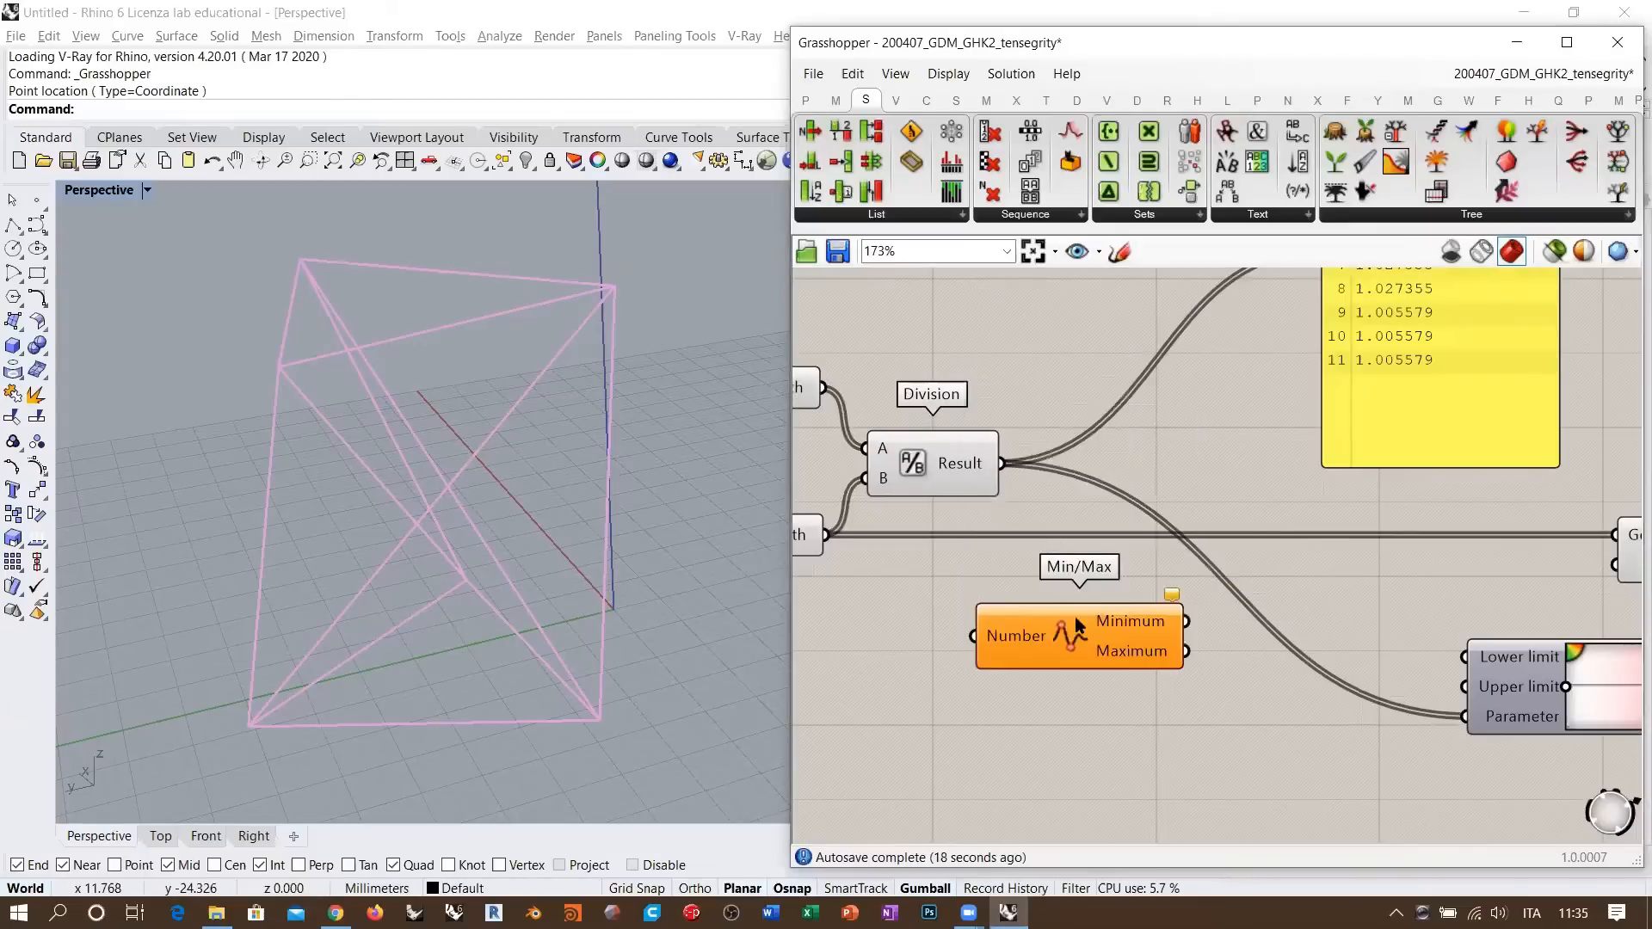
{"action": "left_click_drag", "start_coordinate": [1003, 464], "coordinate": [996, 646]}
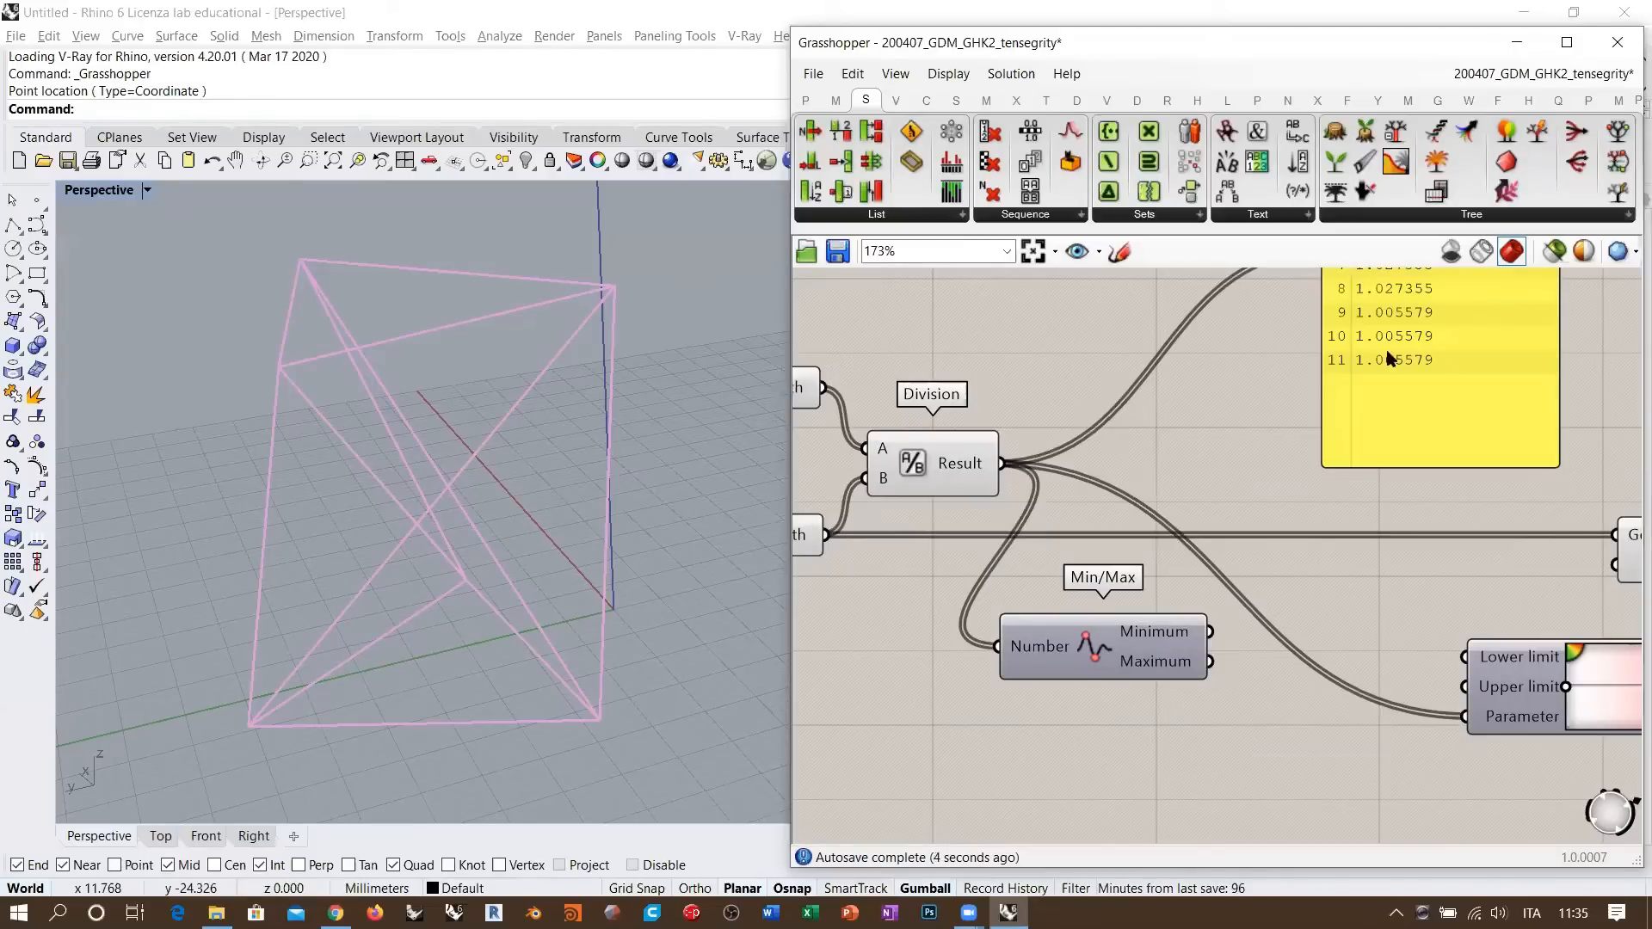
- Move Min/Max out of the way, add a Bounds component, and connect Division's Result to its Numbers input
{"action": "left_click_drag", "start_coordinate": [1101, 648], "coordinate": [1020, 827]}
{"action": "double_click", "coordinate": [1115, 674]}
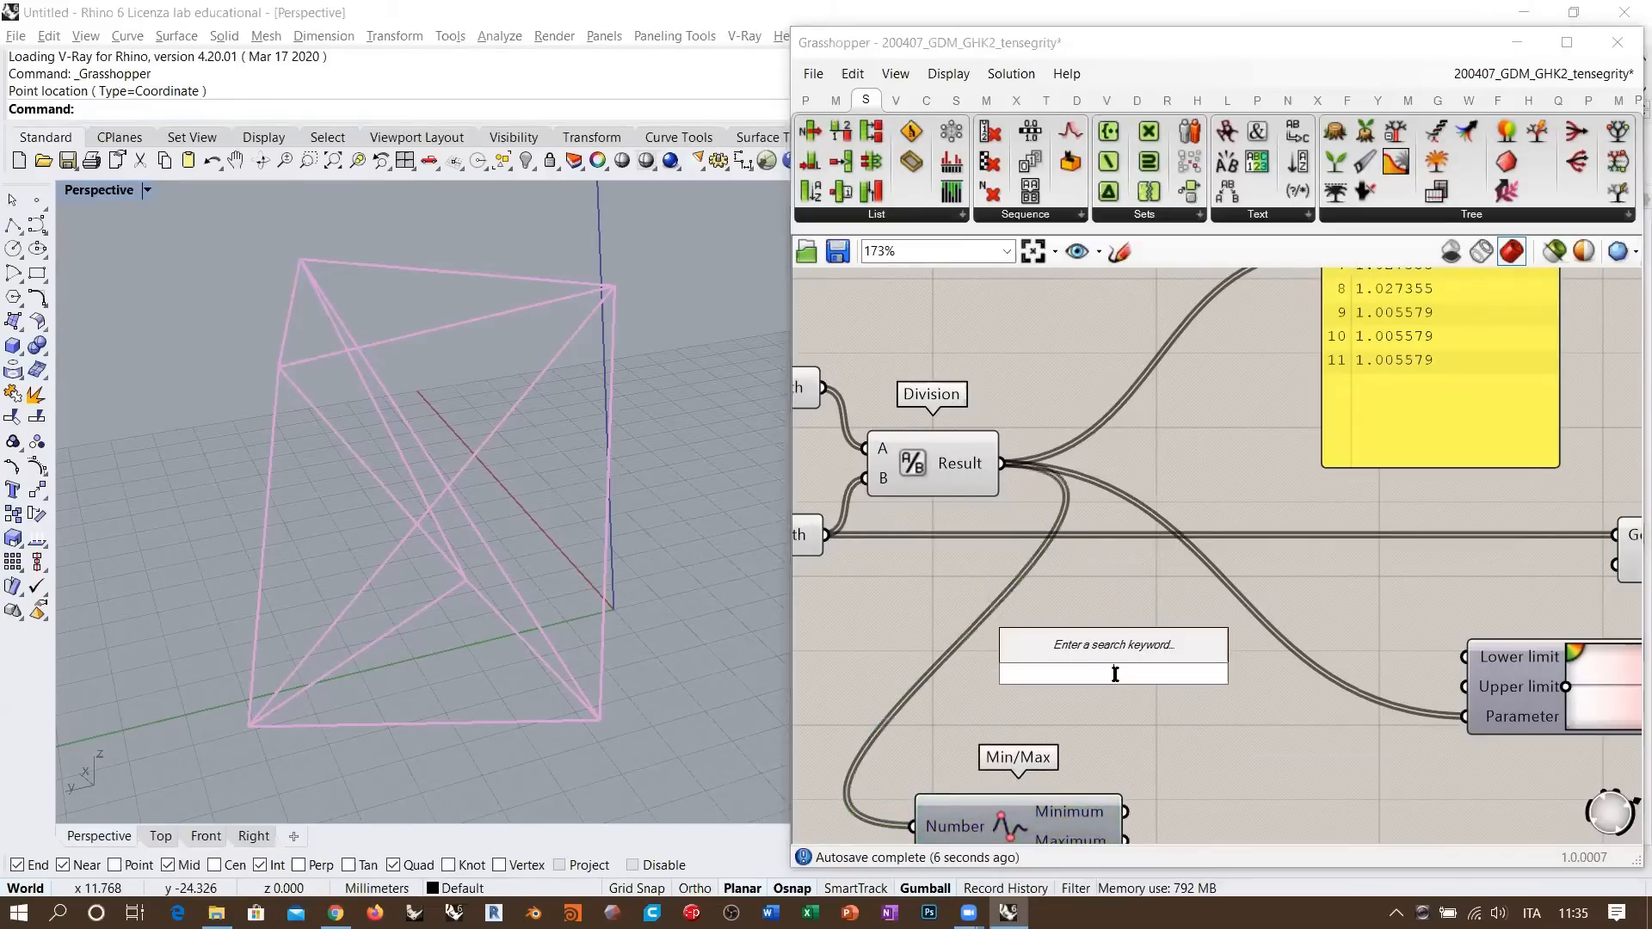
{"action": "type", "text": "bounds"}
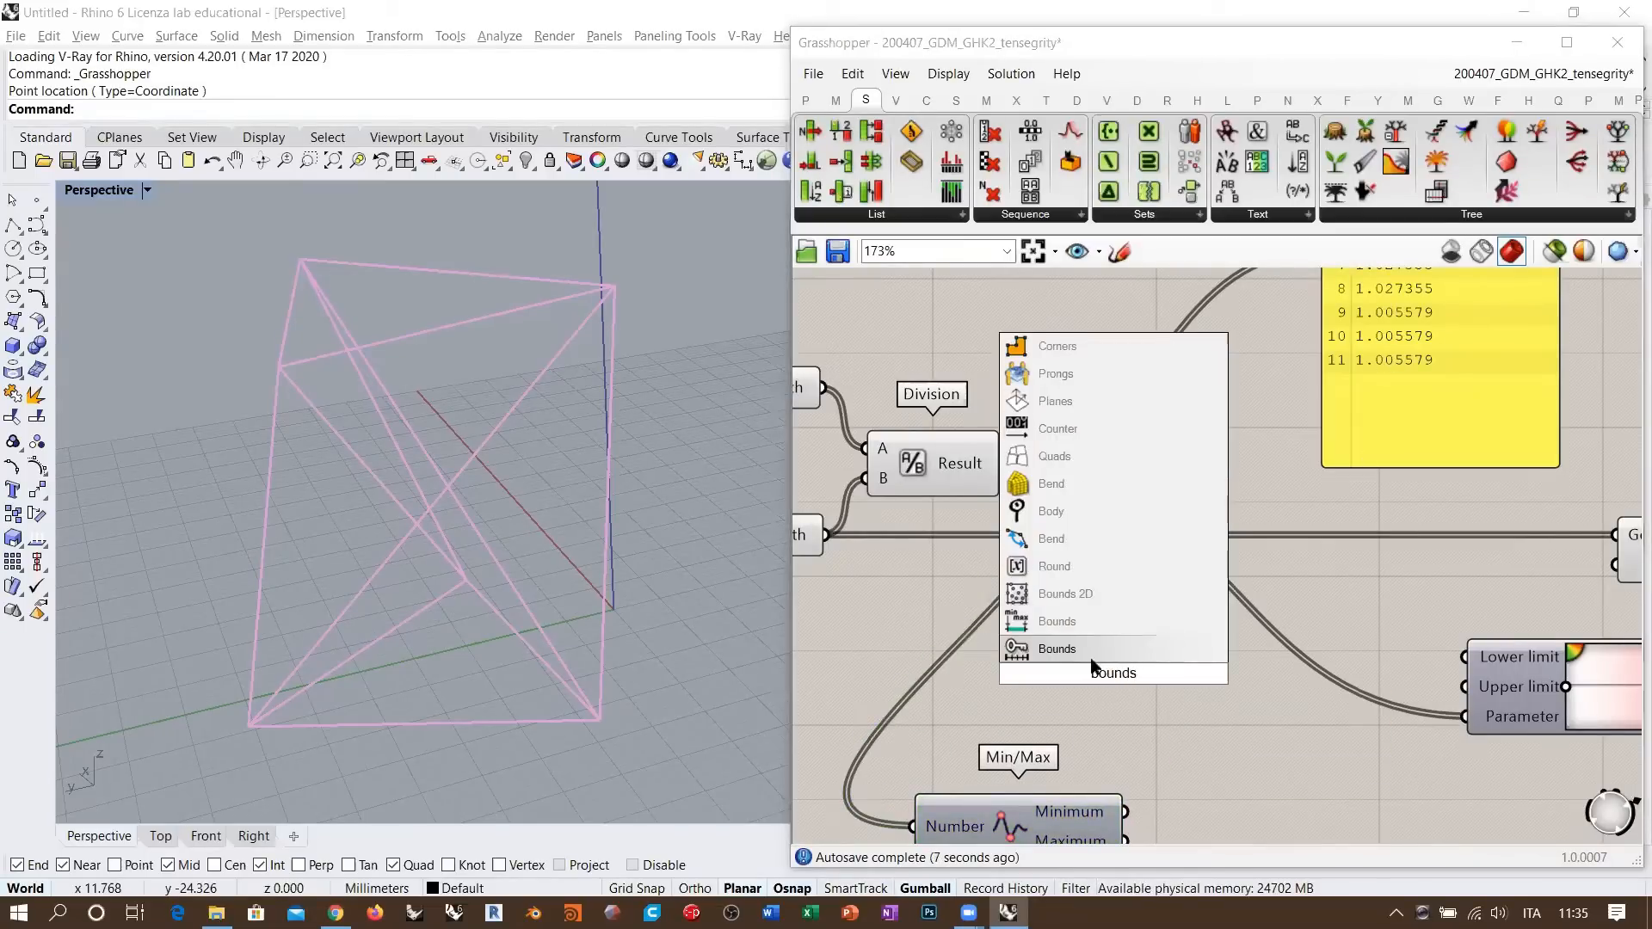
{"action": "left_click", "coordinate": [1086, 643]}
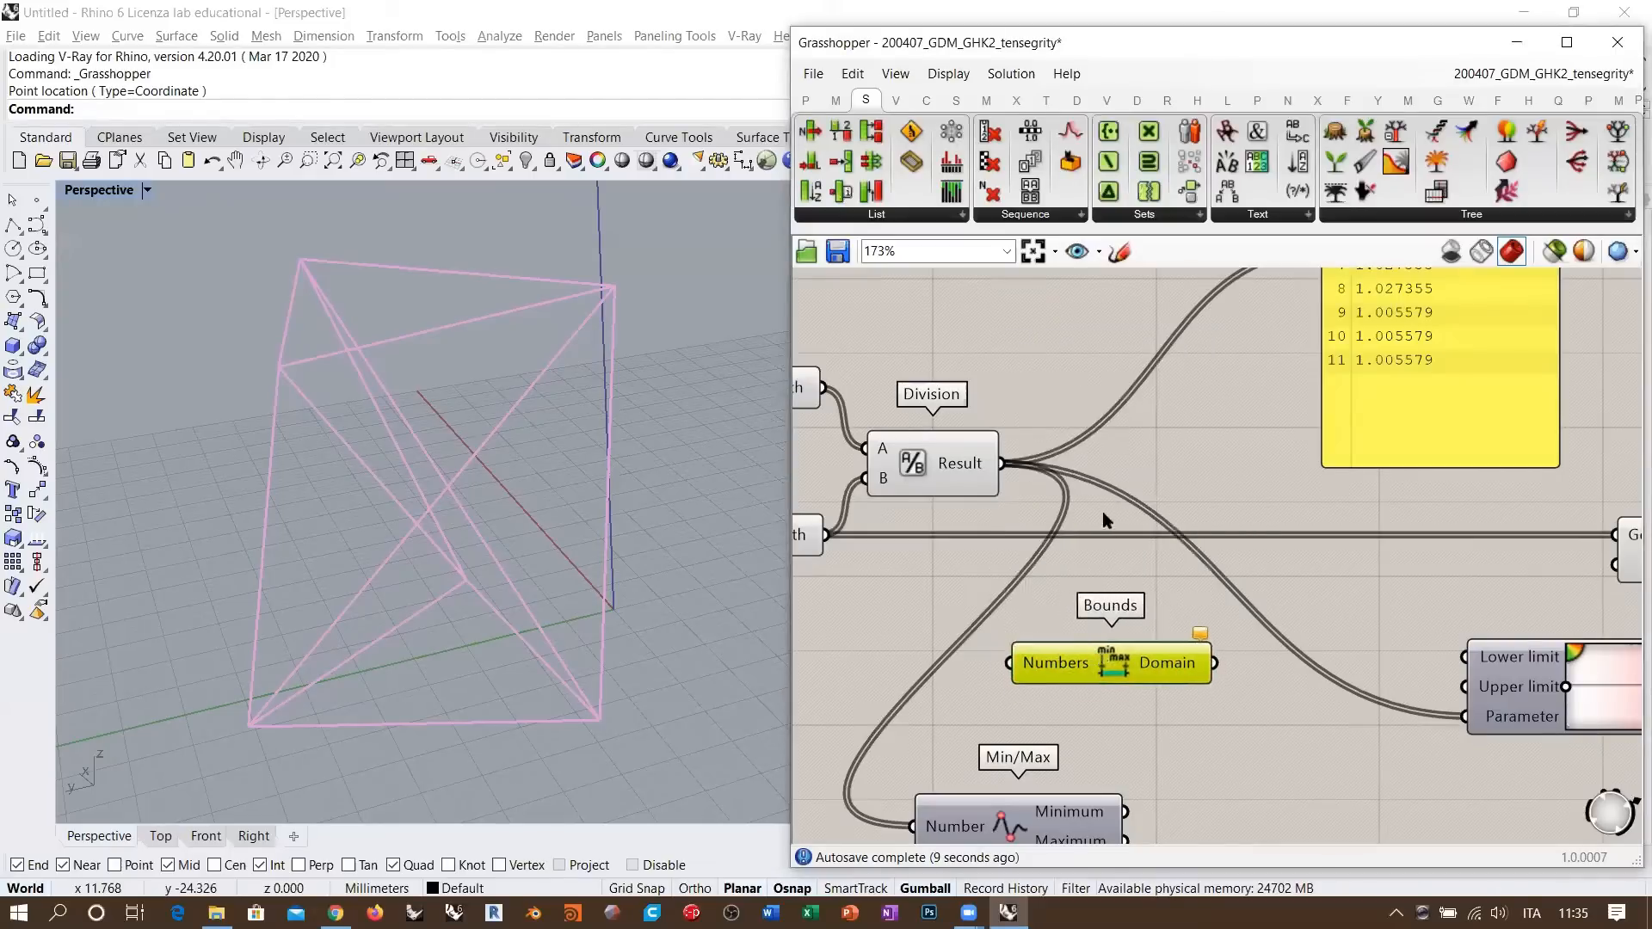
{"action": "left_click_drag", "start_coordinate": [1005, 466], "coordinate": [1012, 663]}
{"action": "left_click", "coordinate": [1116, 547]}
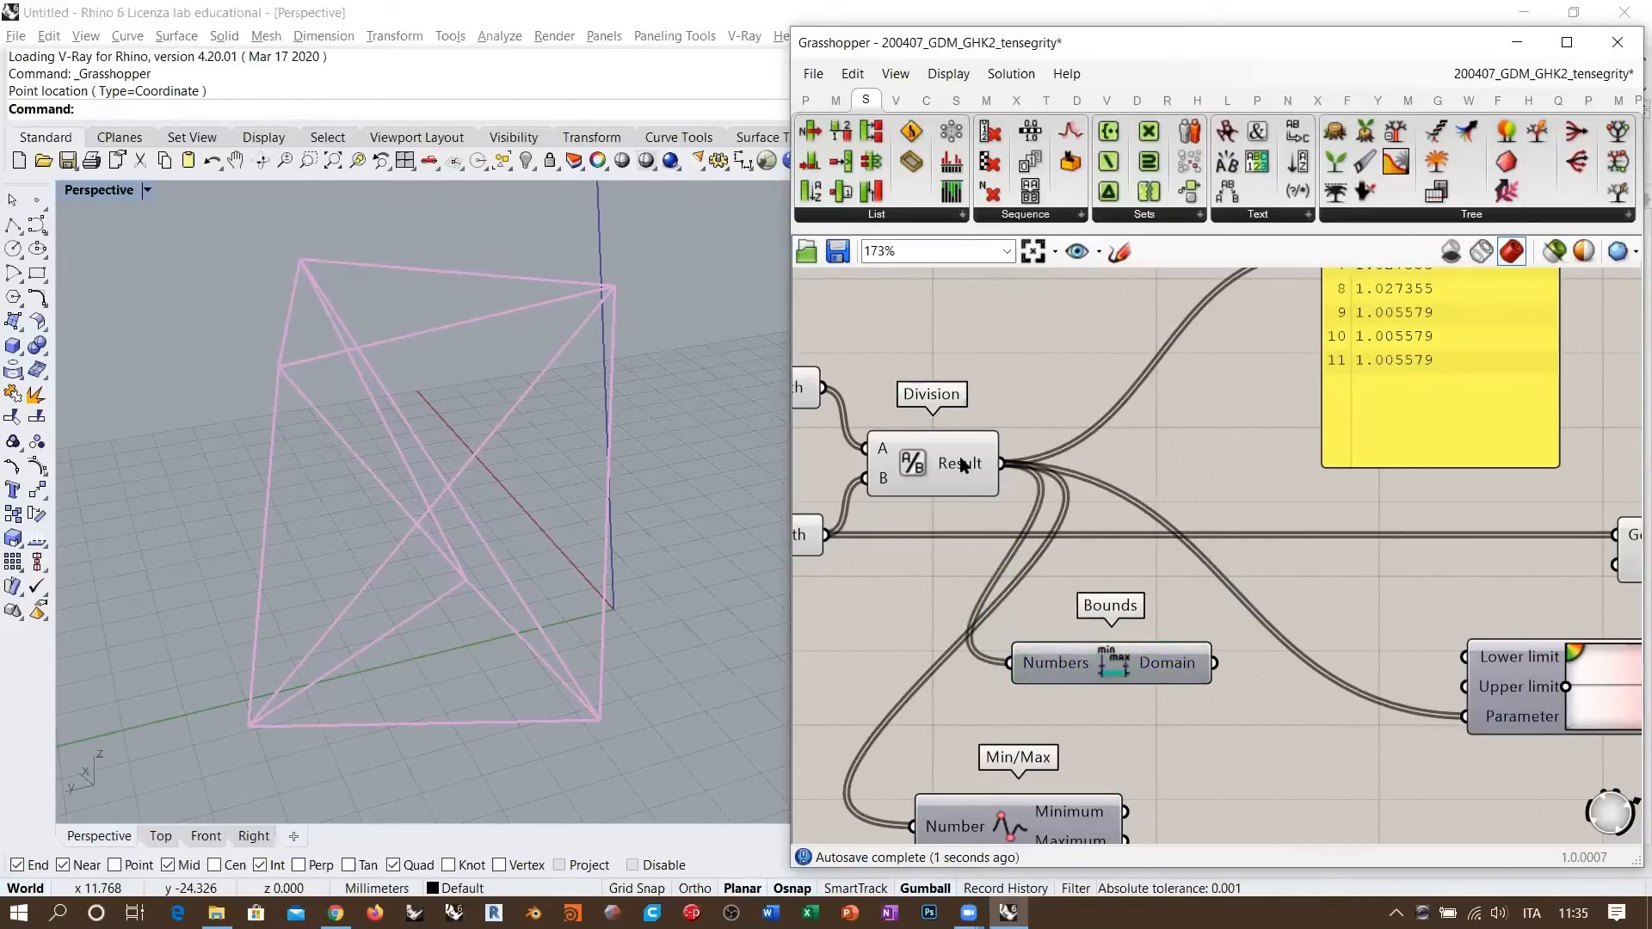
{"action": "mouse_move", "coordinate": [962, 465]}
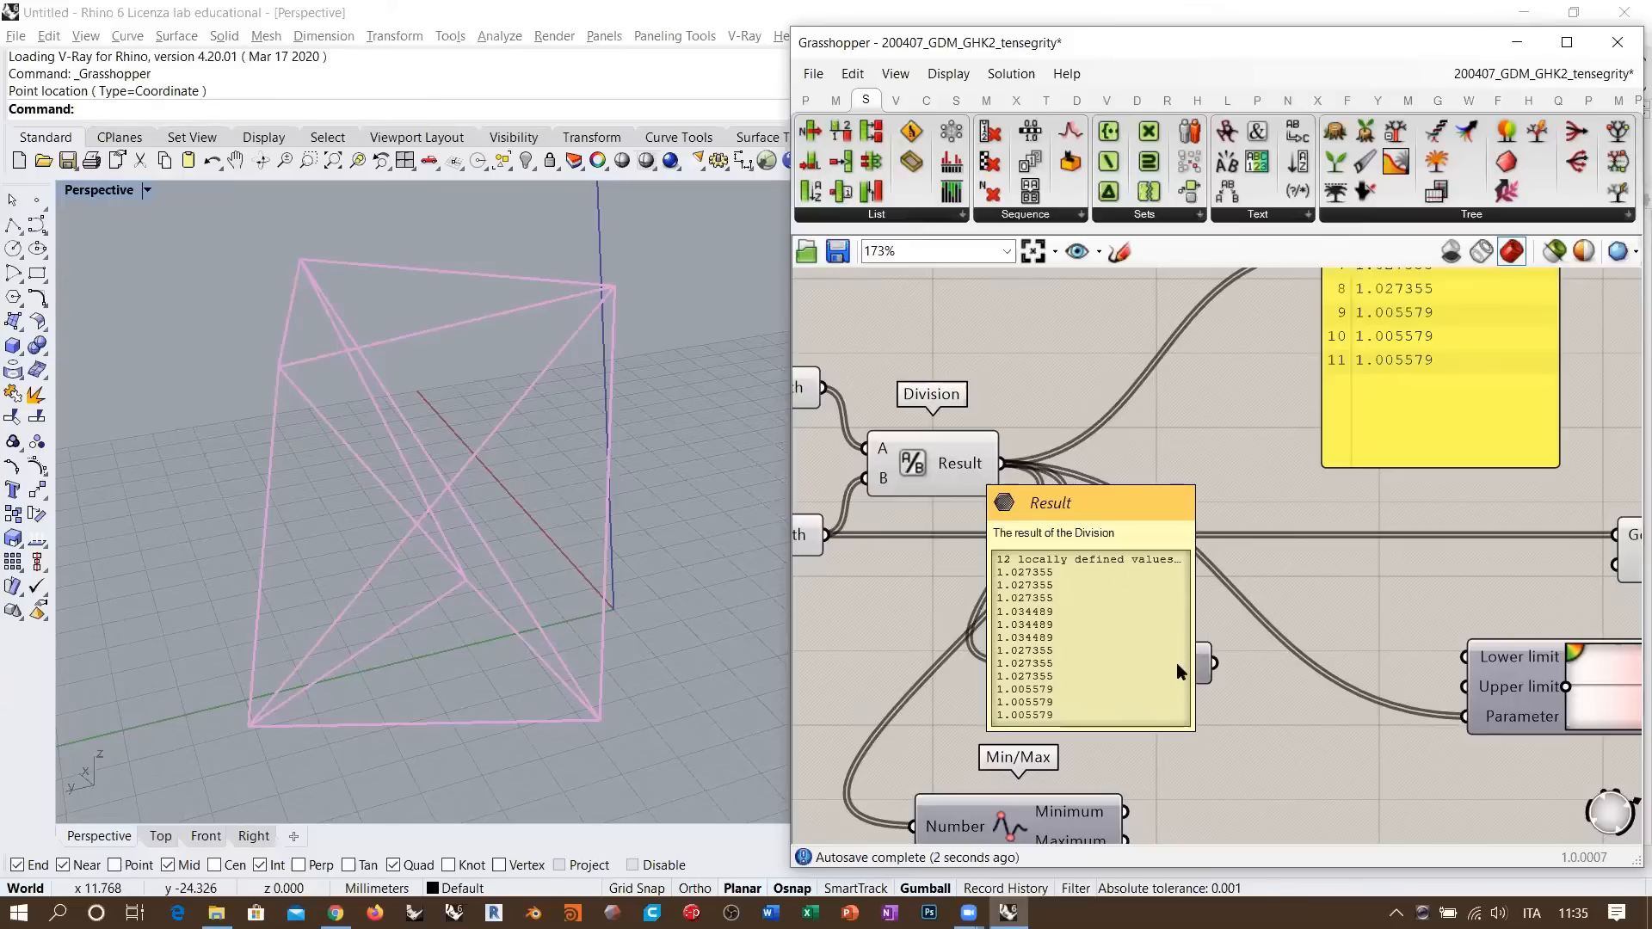
{"action": "mouse_move", "coordinate": [1178, 670]}
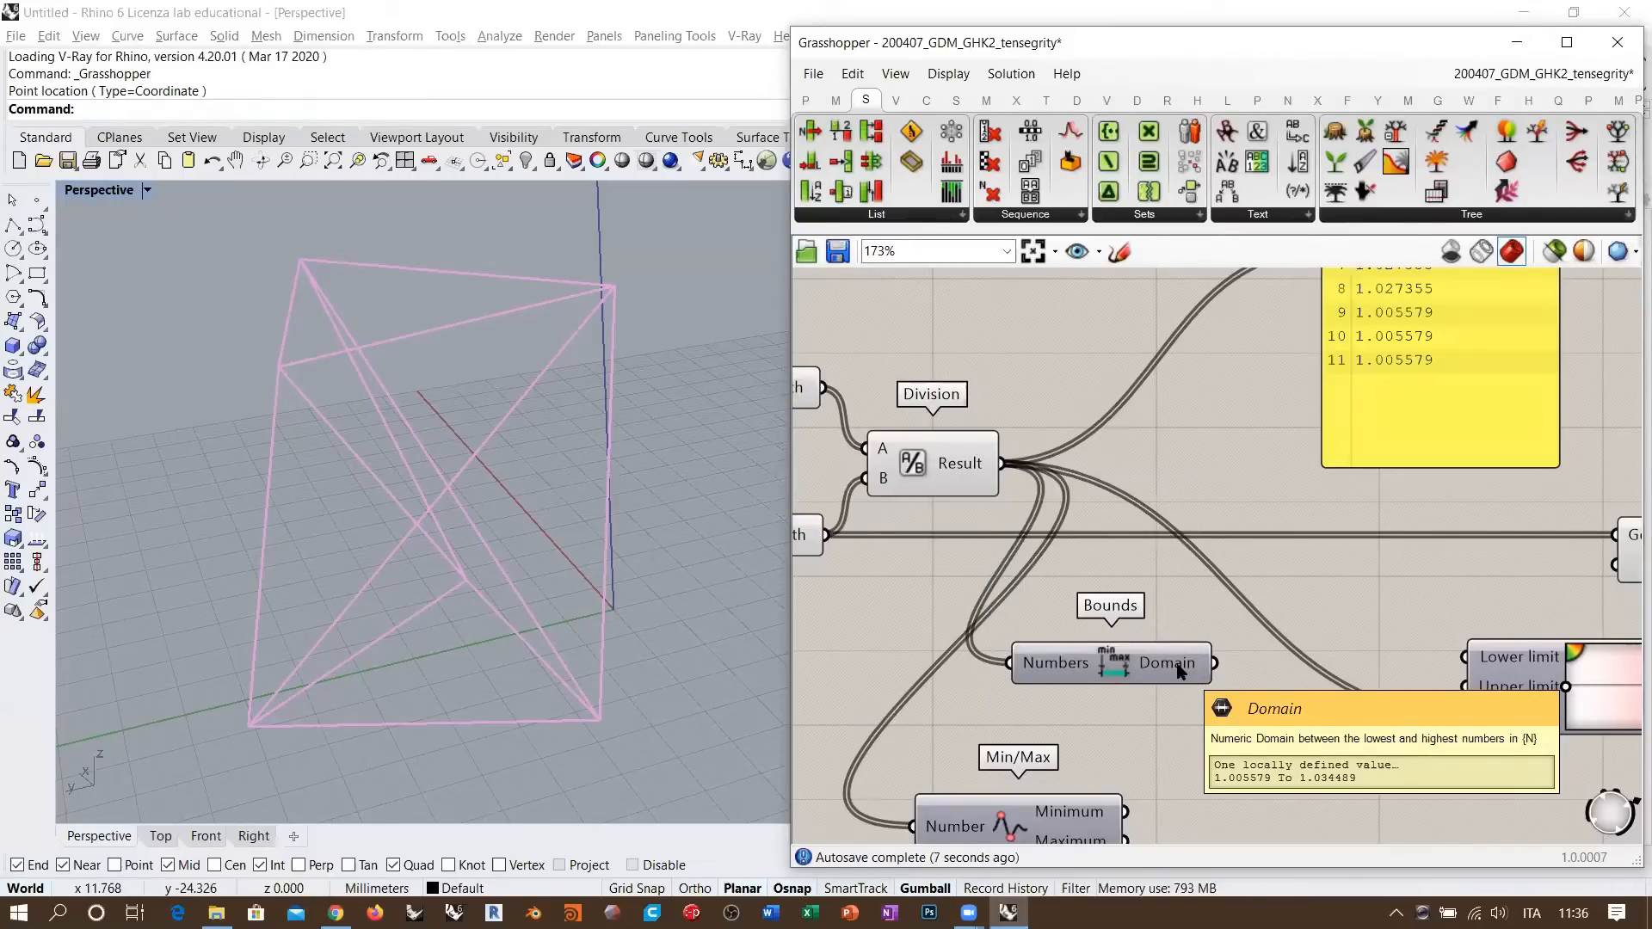
- Shift Bounds away from Gradient, add a Deconstruct Domain component, and feed it with Bounds' Domain output
{"action": "left_click_drag", "start_coordinate": [1178, 670], "coordinate": [1036, 671]}
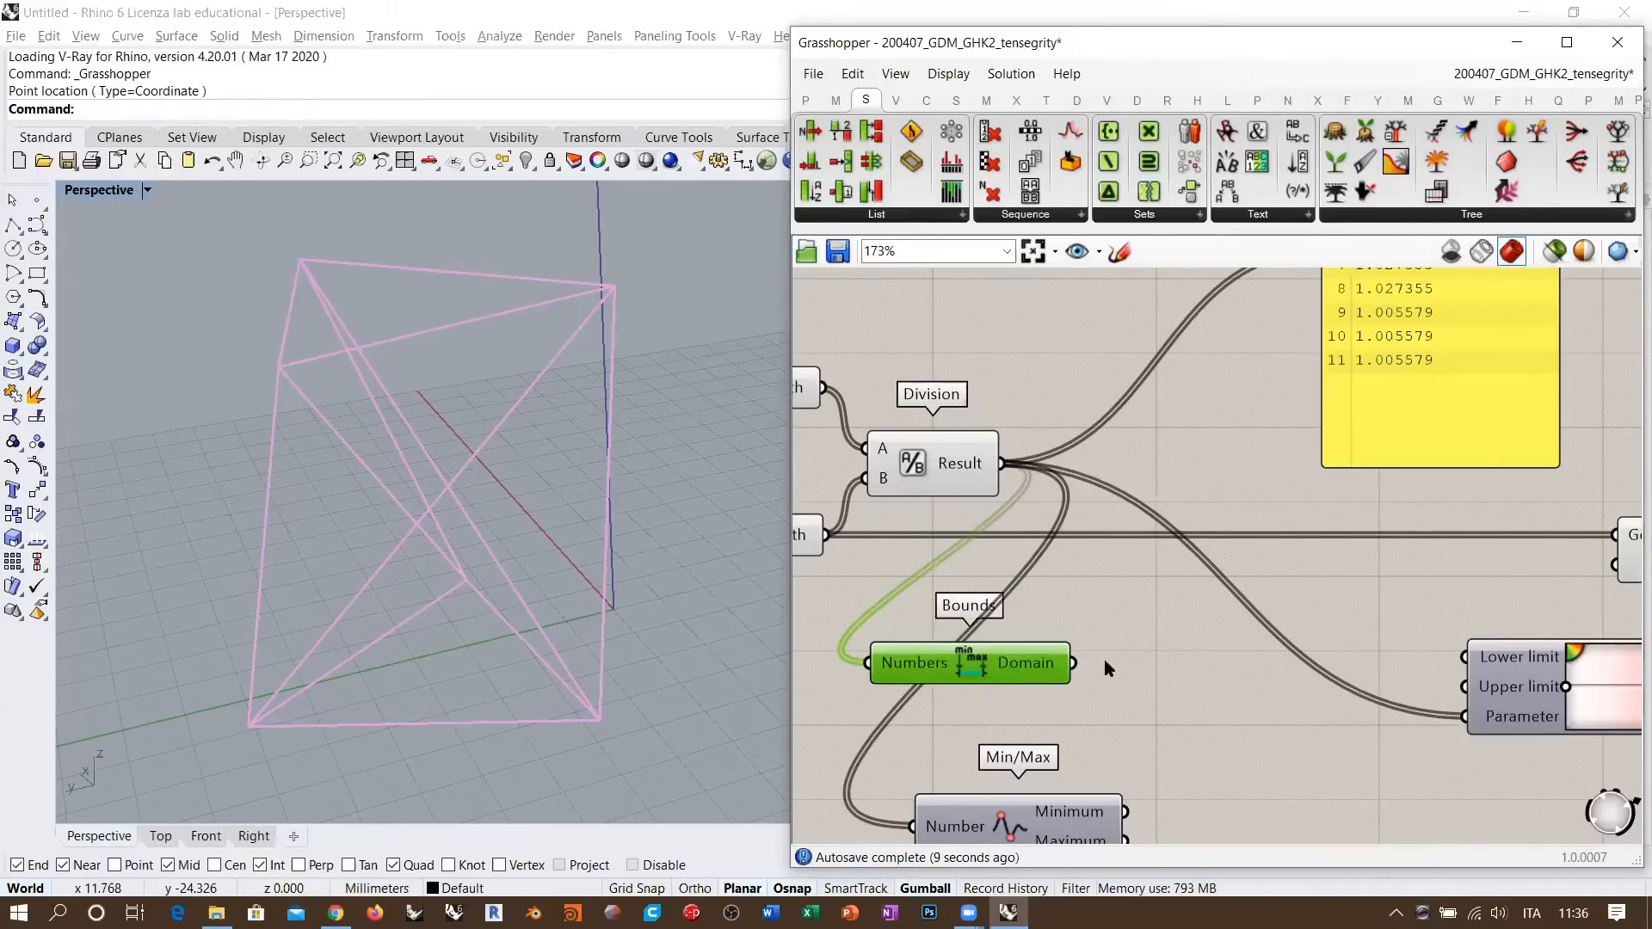
{"action": "double_click", "coordinate": [1117, 659]}
{"action": "type", "text": "dec"}
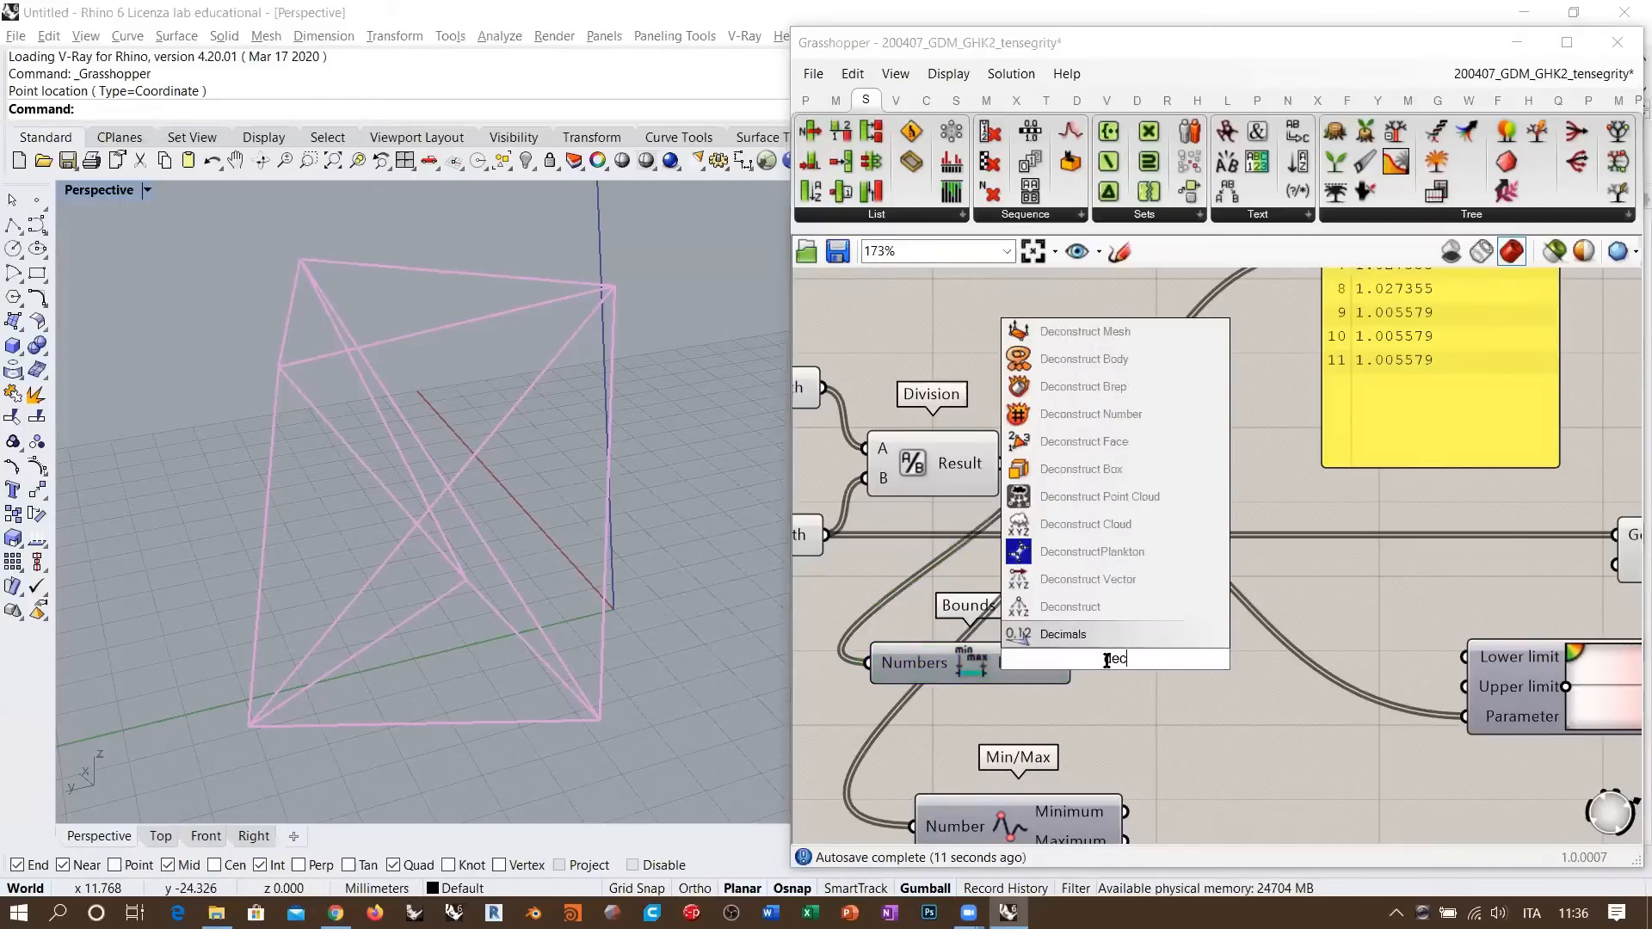
{"action": "key", "text": "BackSpace"}
{"action": "type", "text": "d"}
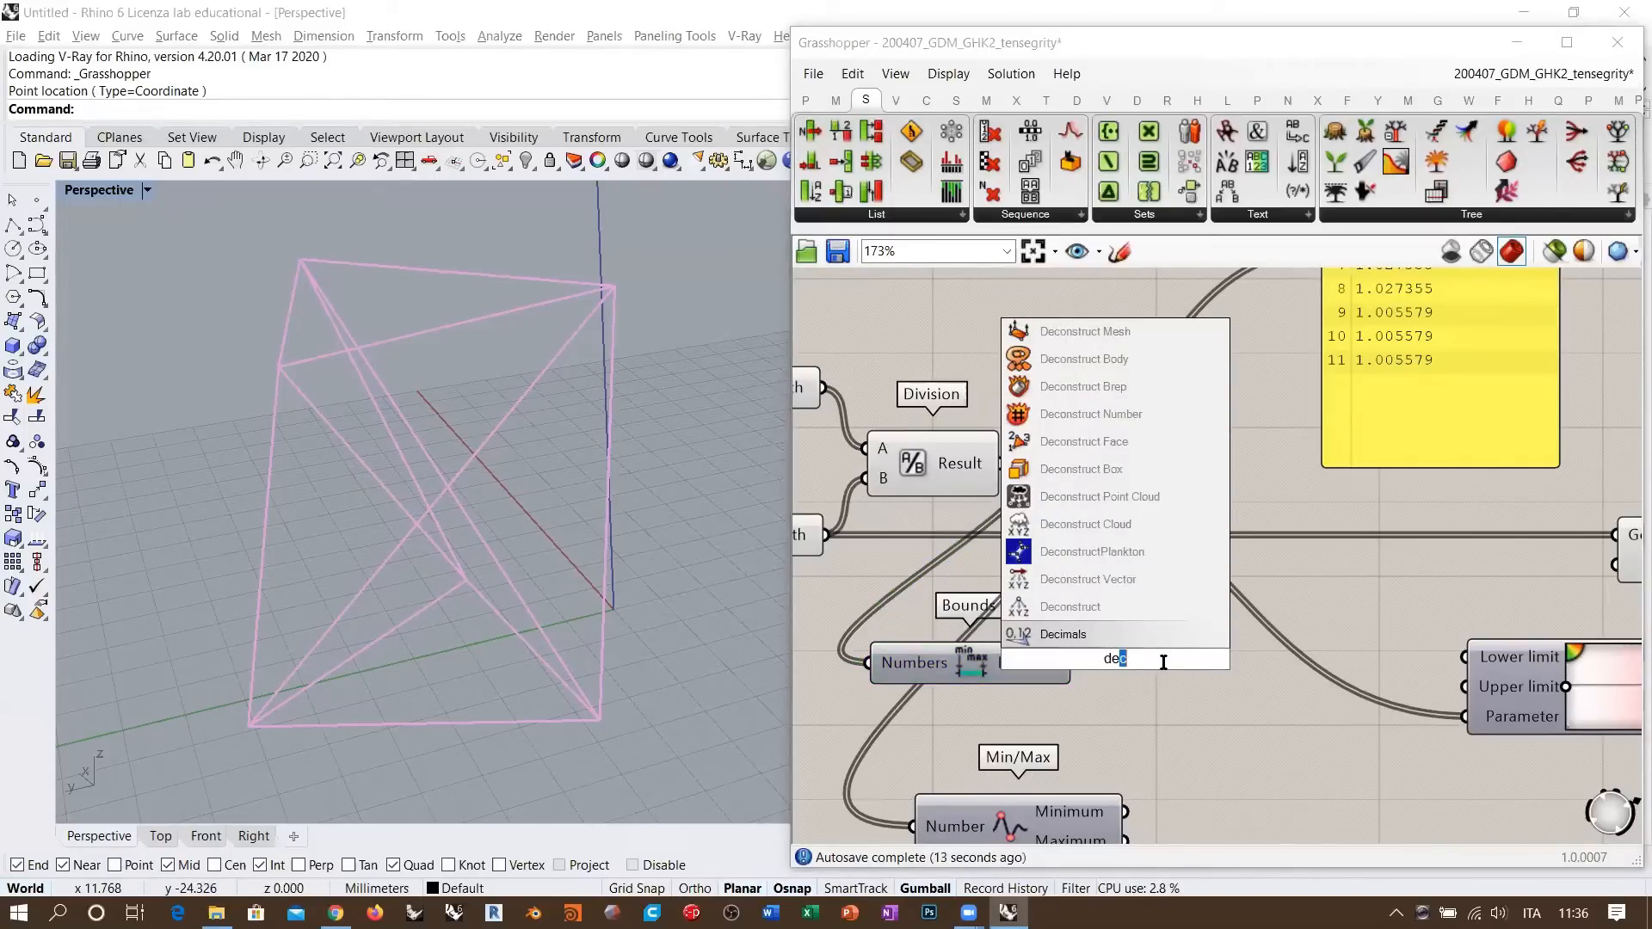
{"action": "left_click", "coordinate": [1107, 634]}
{"action": "left_click_drag", "start_coordinate": [1075, 664], "coordinate": [1144, 667]}
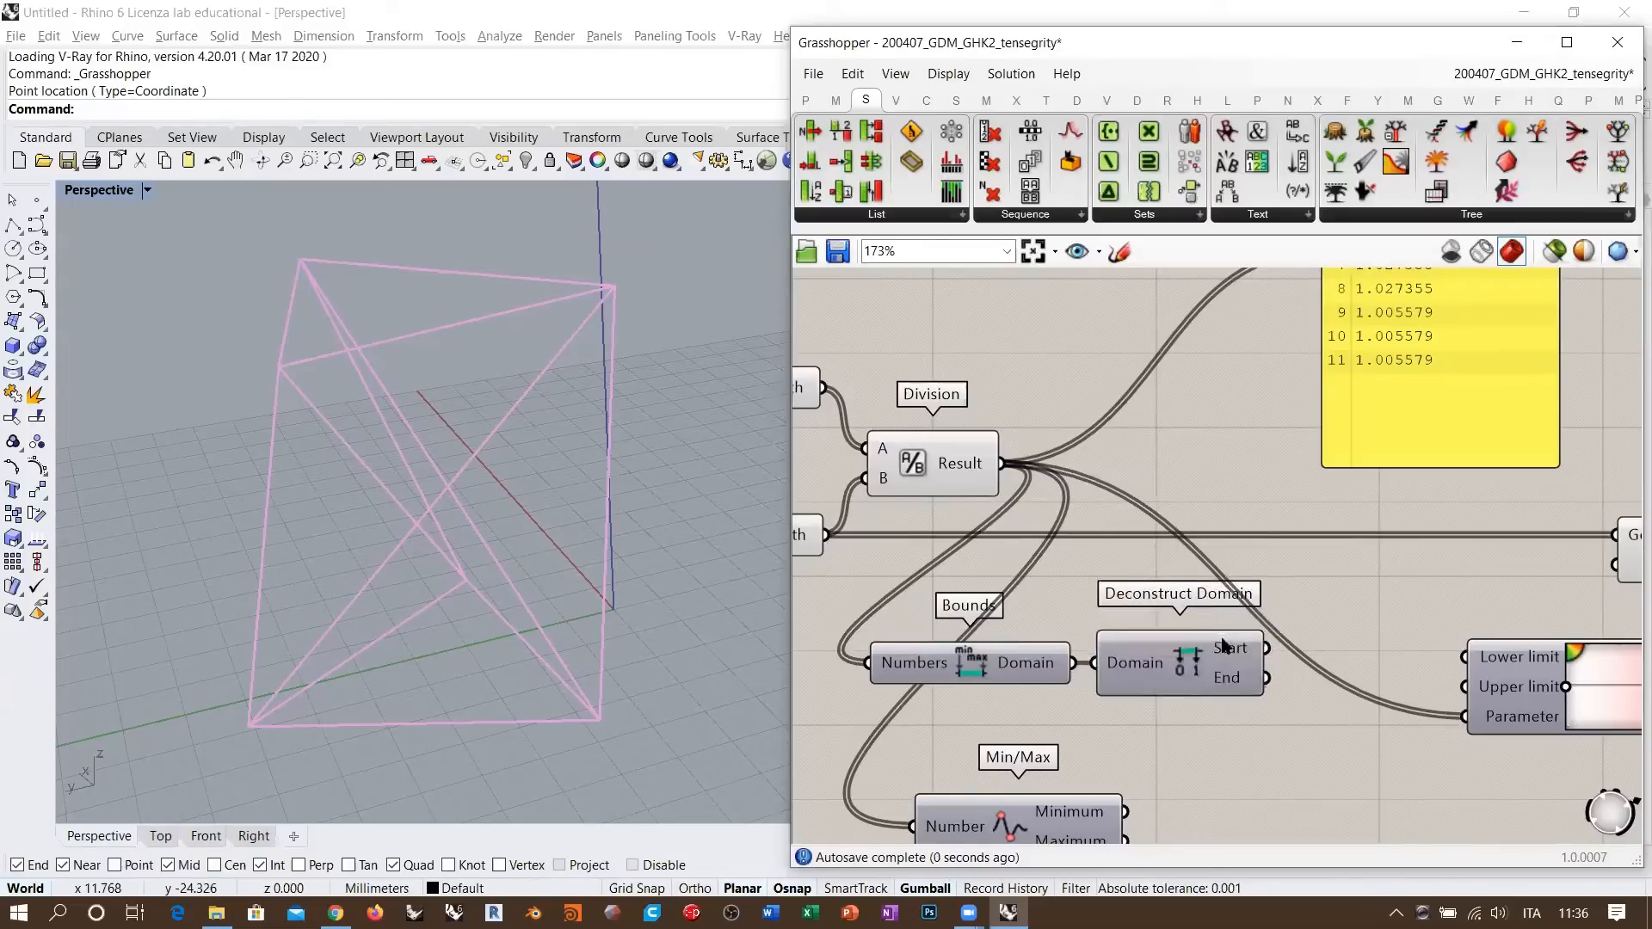
{"action": "mouse_move", "coordinate": [1230, 642]}
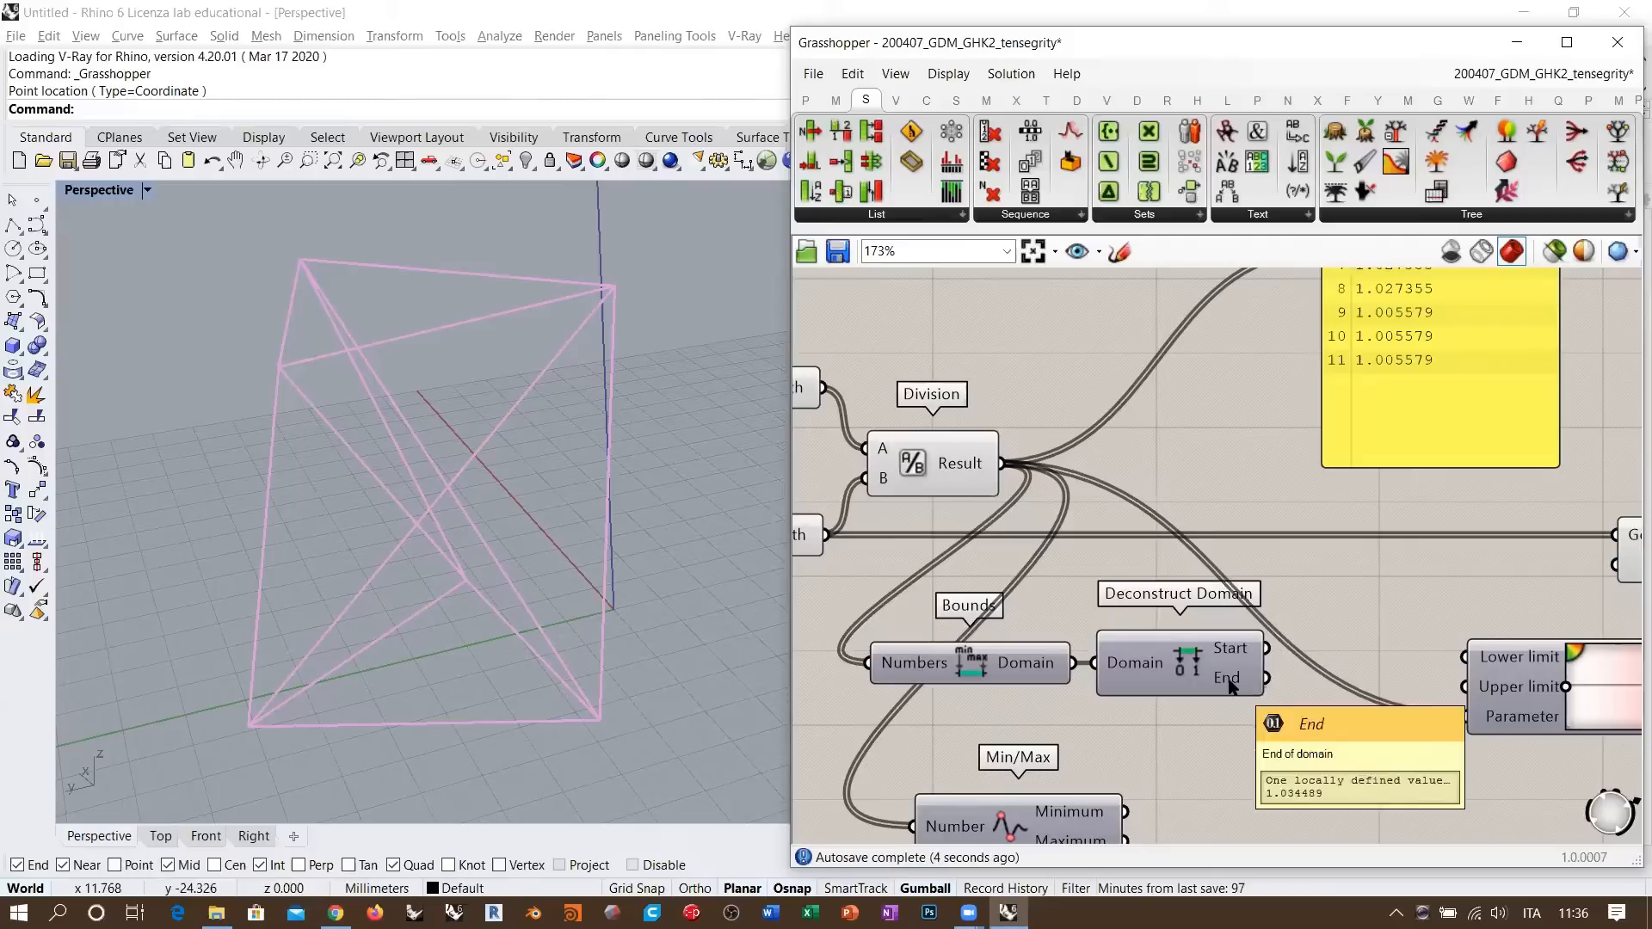
- Connect Deconstruct Domain's Start to the Gradient's Lower limit and its End to the Upper limit
{"action": "right_click_drag", "start_coordinate": [1329, 647], "coordinate": [1228, 624]}
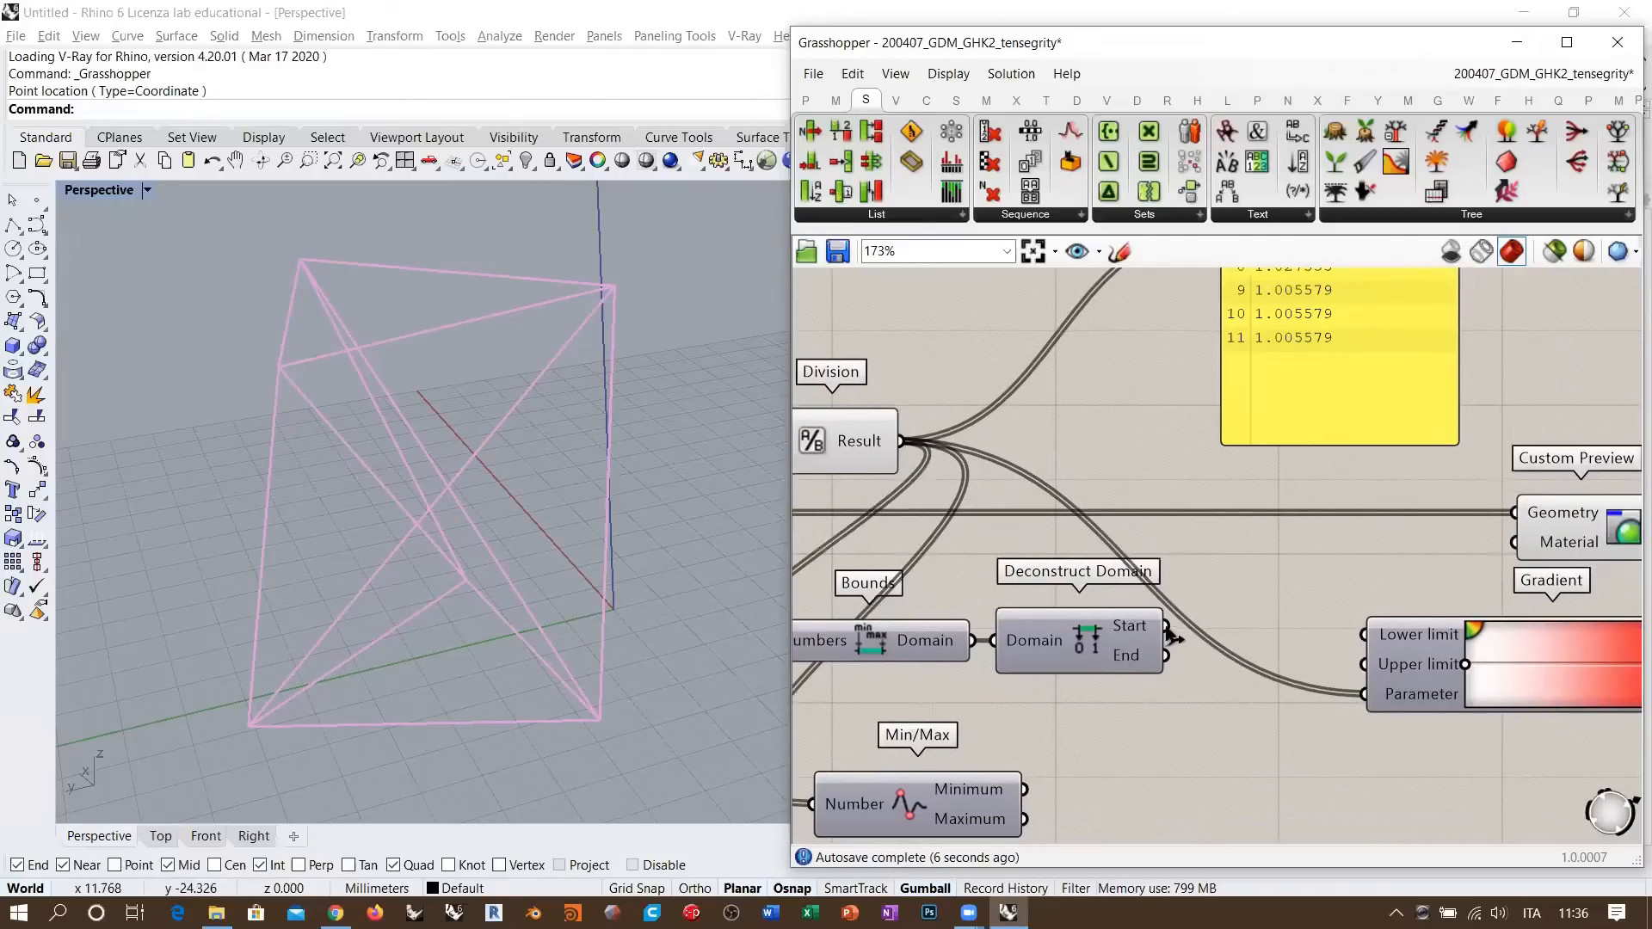
{"action": "left_click_drag", "start_coordinate": [1166, 626], "coordinate": [1364, 634]}
{"action": "left_click_drag", "start_coordinate": [1166, 655], "coordinate": [1364, 664]}
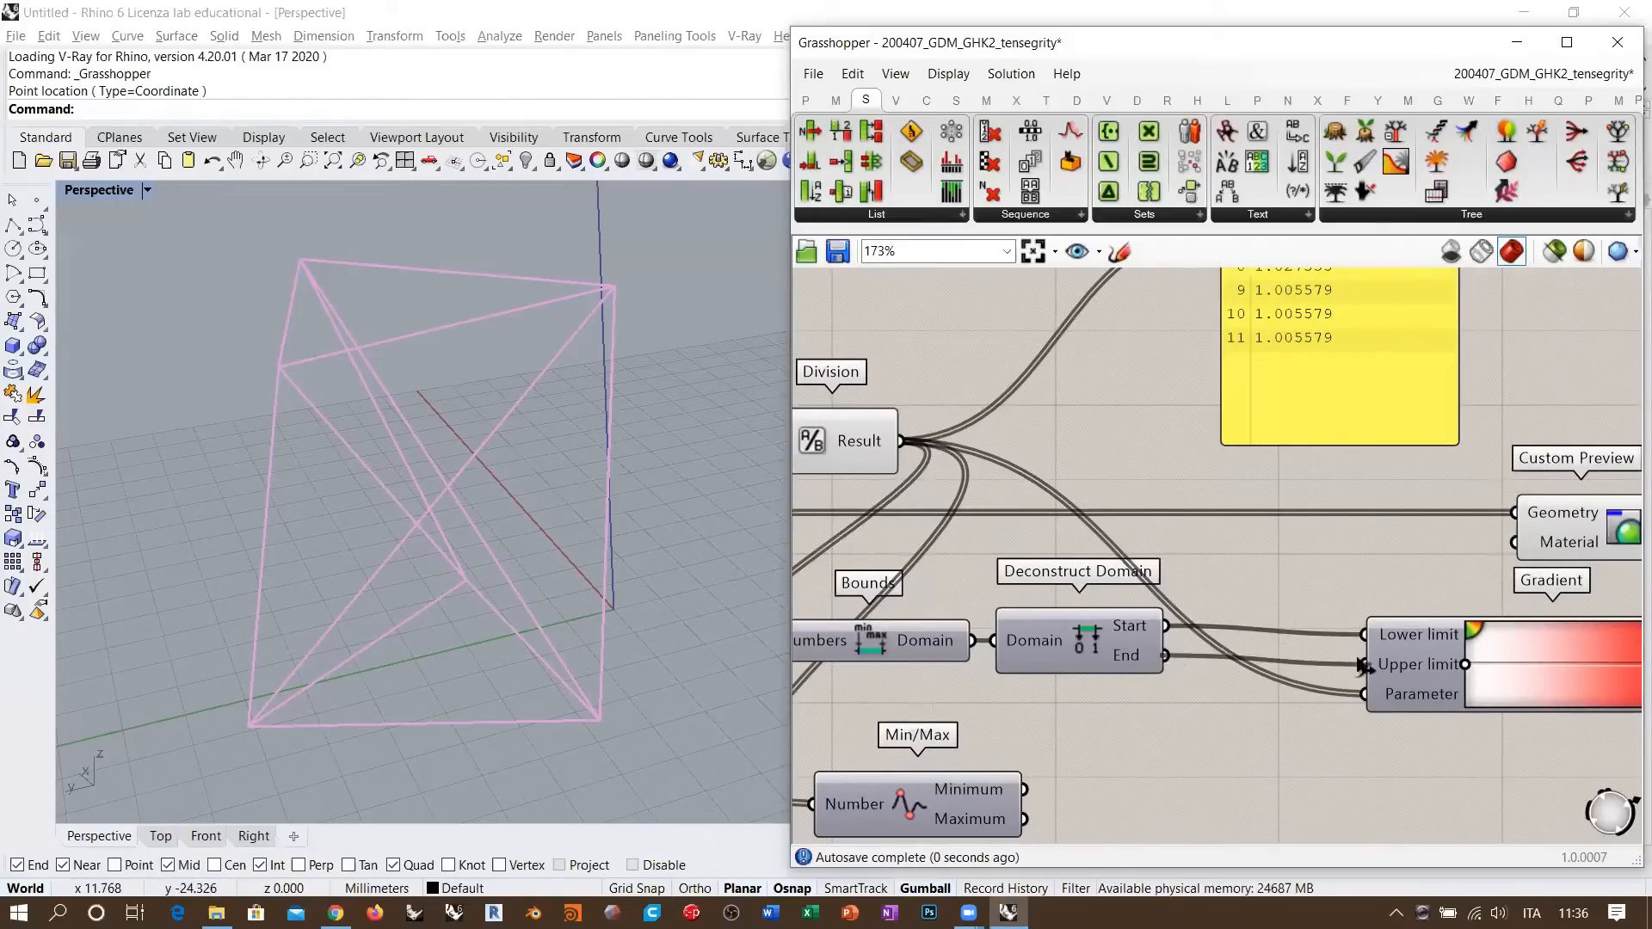
- Place Min/Max directly below Deconstruct Domain and move Gradient closer to Deconstruct Domain
{"action": "left_click_drag", "start_coordinate": [979, 799], "coordinate": [1121, 762]}
{"action": "scroll", "coordinate": [1246, 697], "scroll_direction": "down", "scroll_amount": 2}
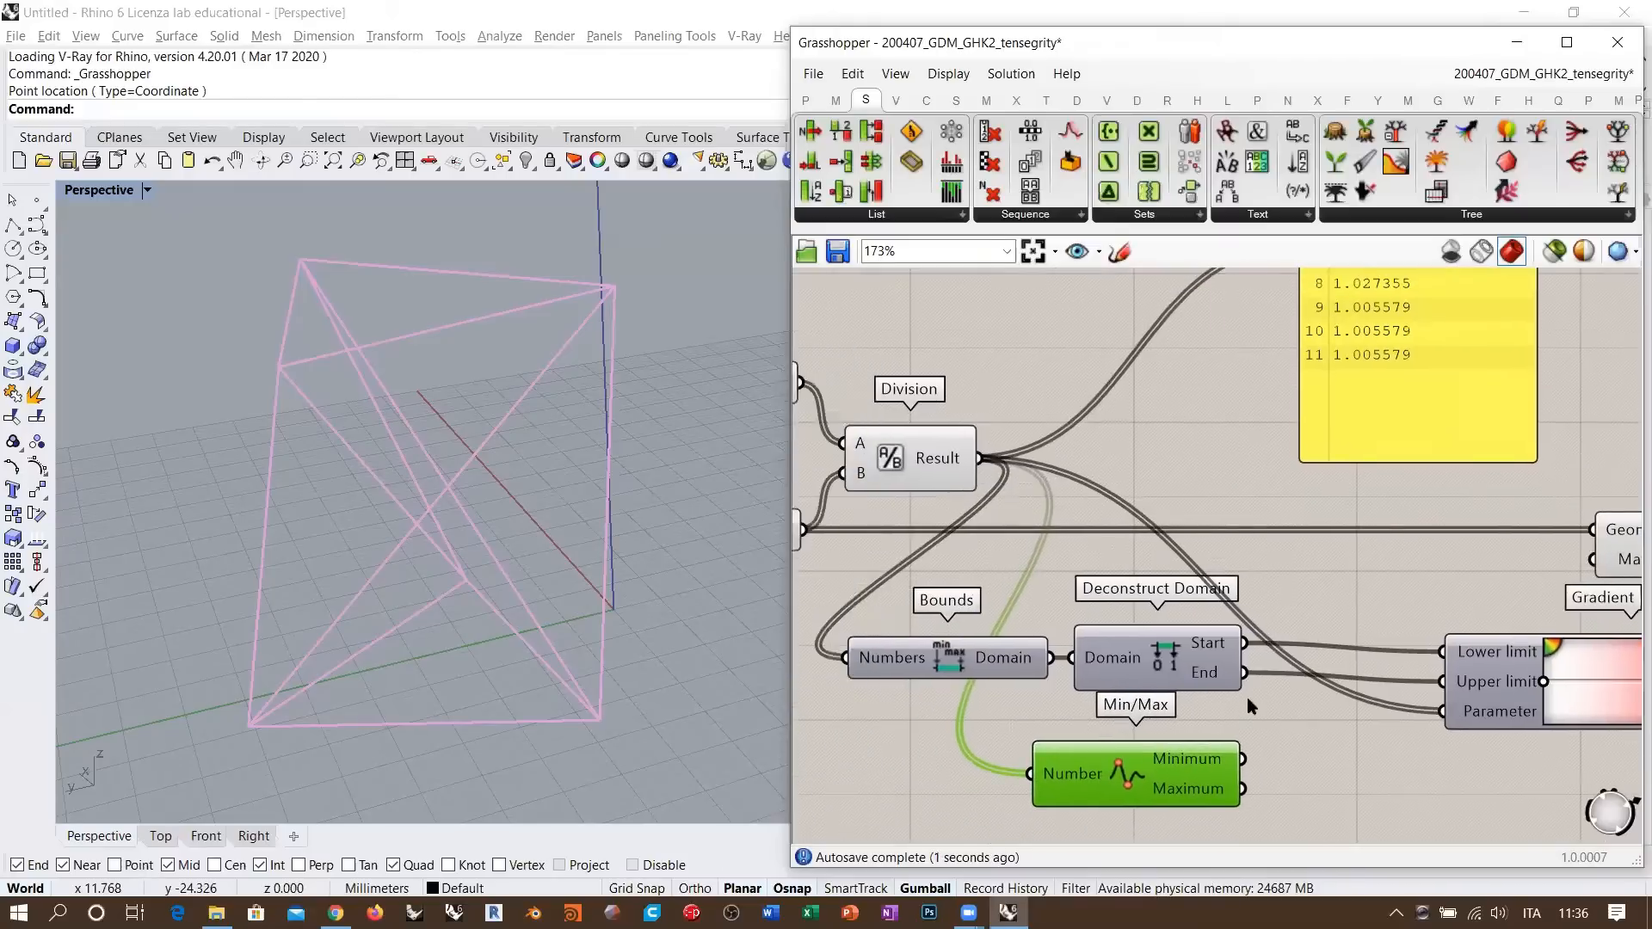
{"action": "left_click", "coordinate": [1263, 716]}
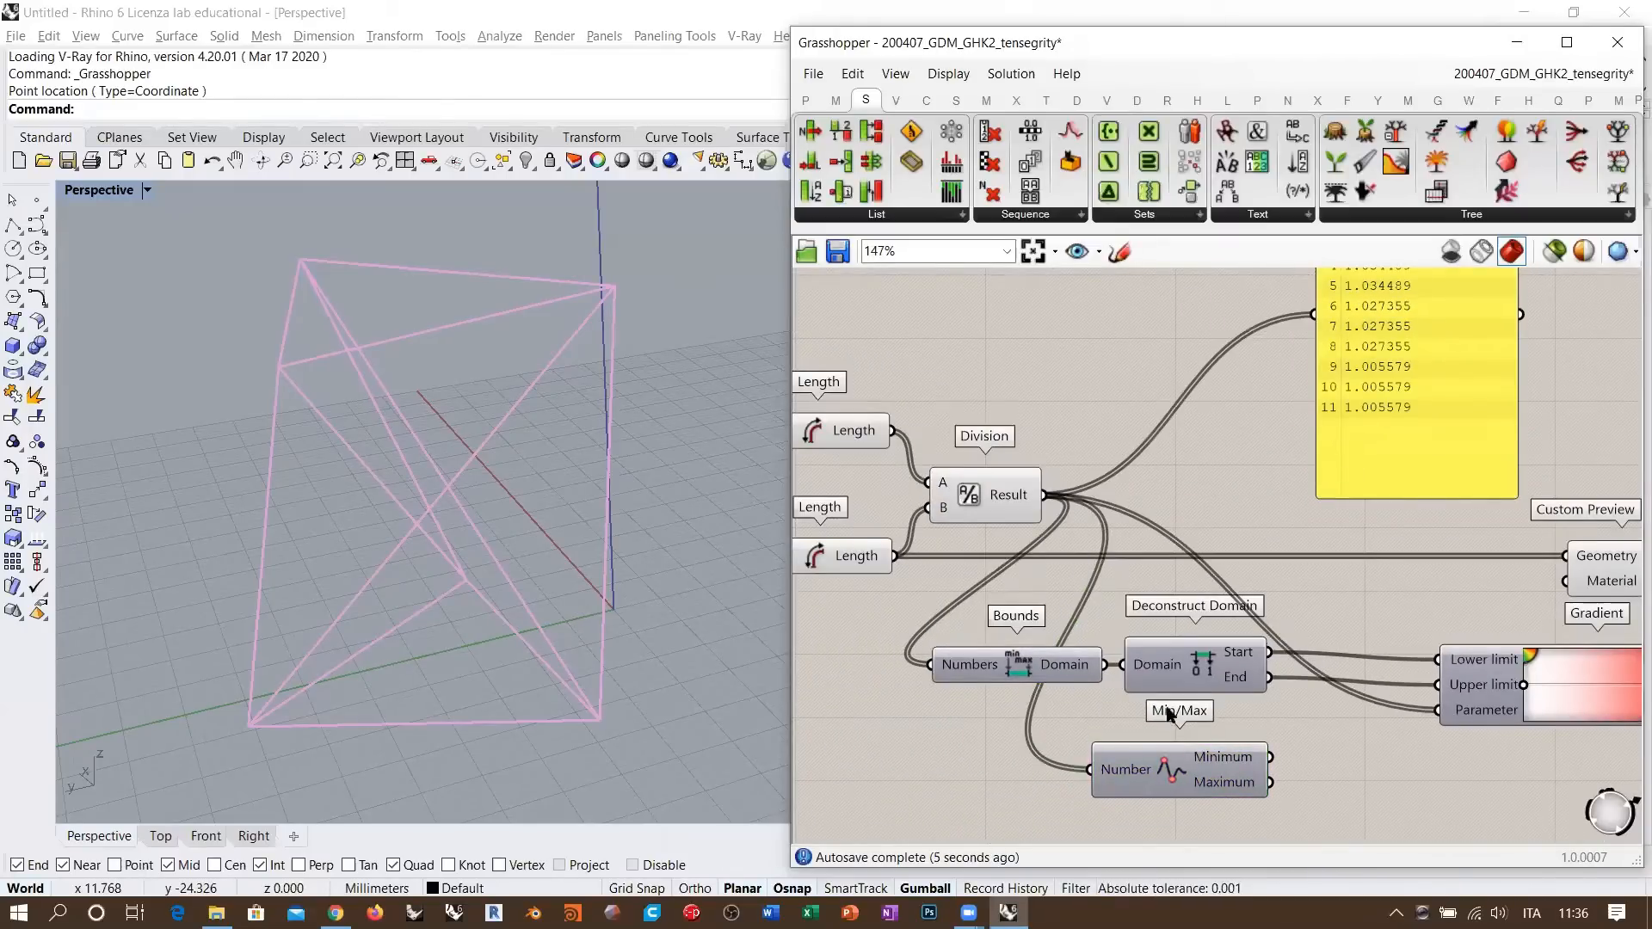
{"action": "left_click", "coordinate": [1179, 769]}
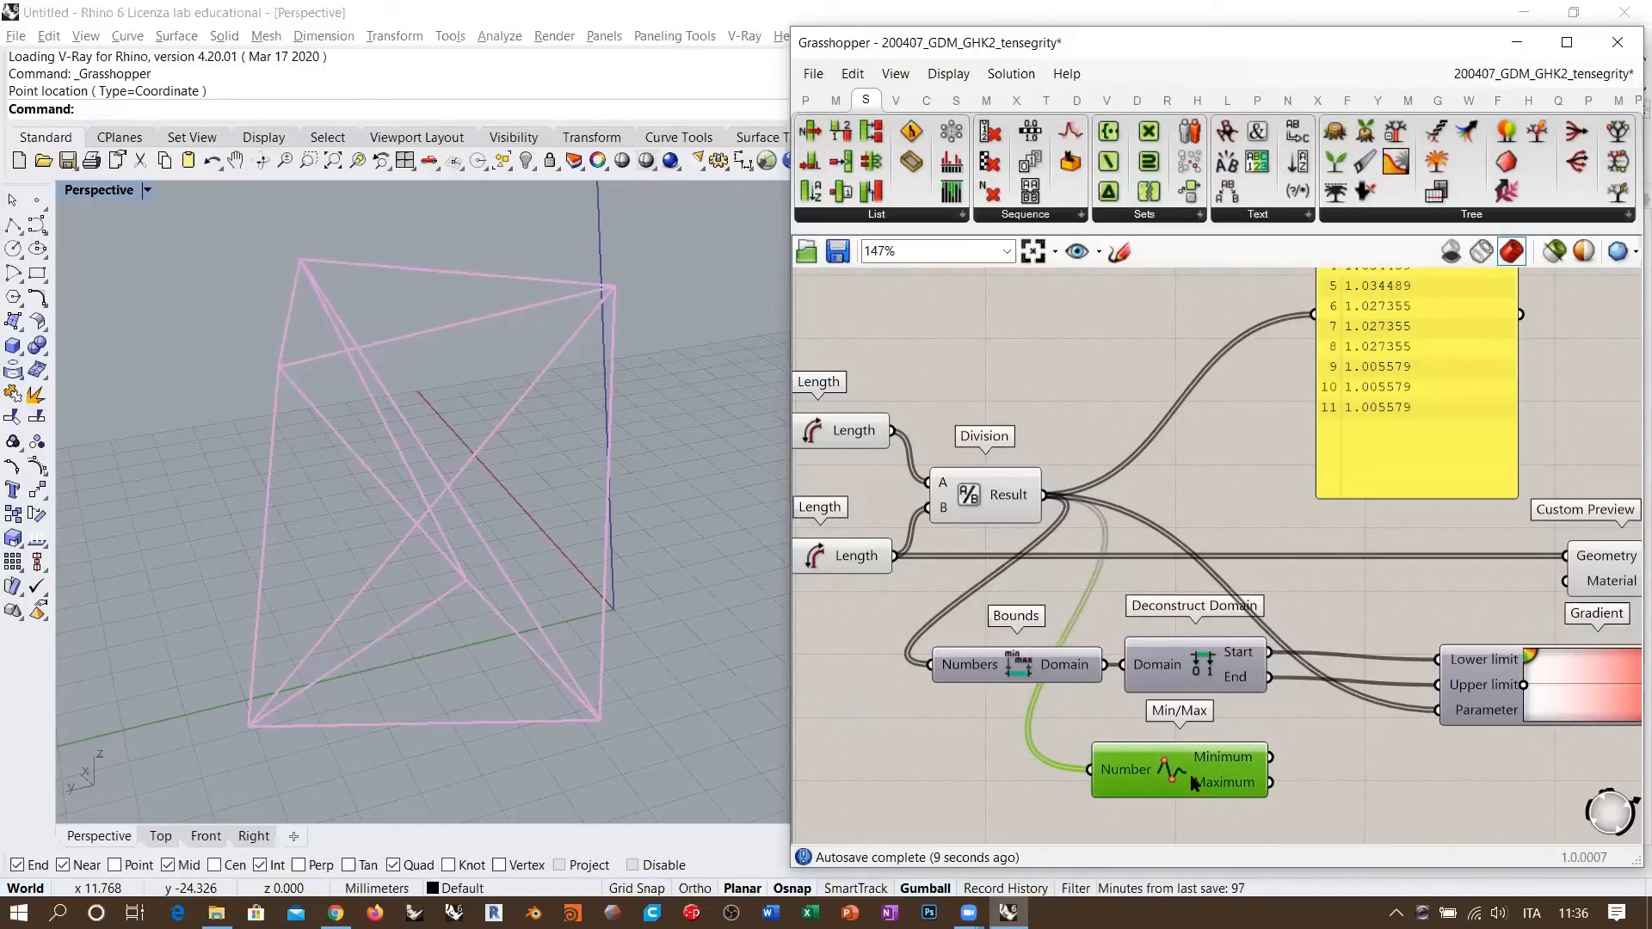
{"action": "left_click", "coordinate": [1301, 731]}
{"action": "right_click_drag", "start_coordinate": [1395, 717], "coordinate": [1068, 684]}
{"action": "left_click_drag", "start_coordinate": [1272, 652], "coordinate": [1133, 645]}
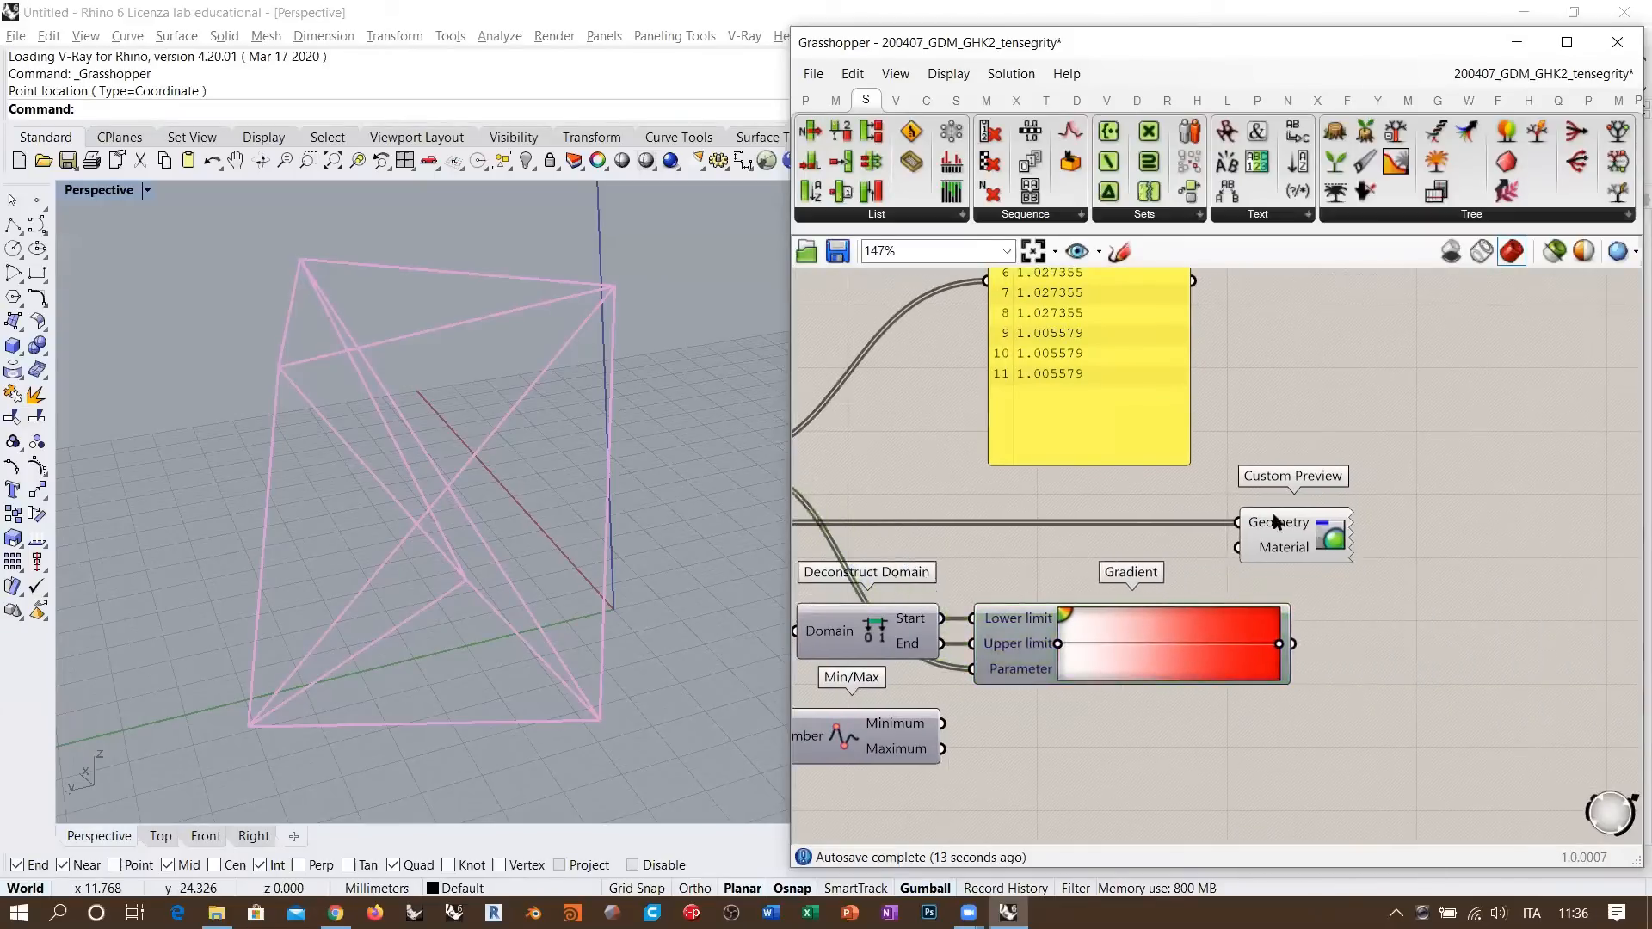
- Move Custom Preview farther from Gradient and connect Gradient's output to Custom Preview's Material input
{"action": "left_click_drag", "start_coordinate": [1313, 528], "coordinate": [1429, 528]}
{"action": "left_click", "coordinate": [1404, 637]}
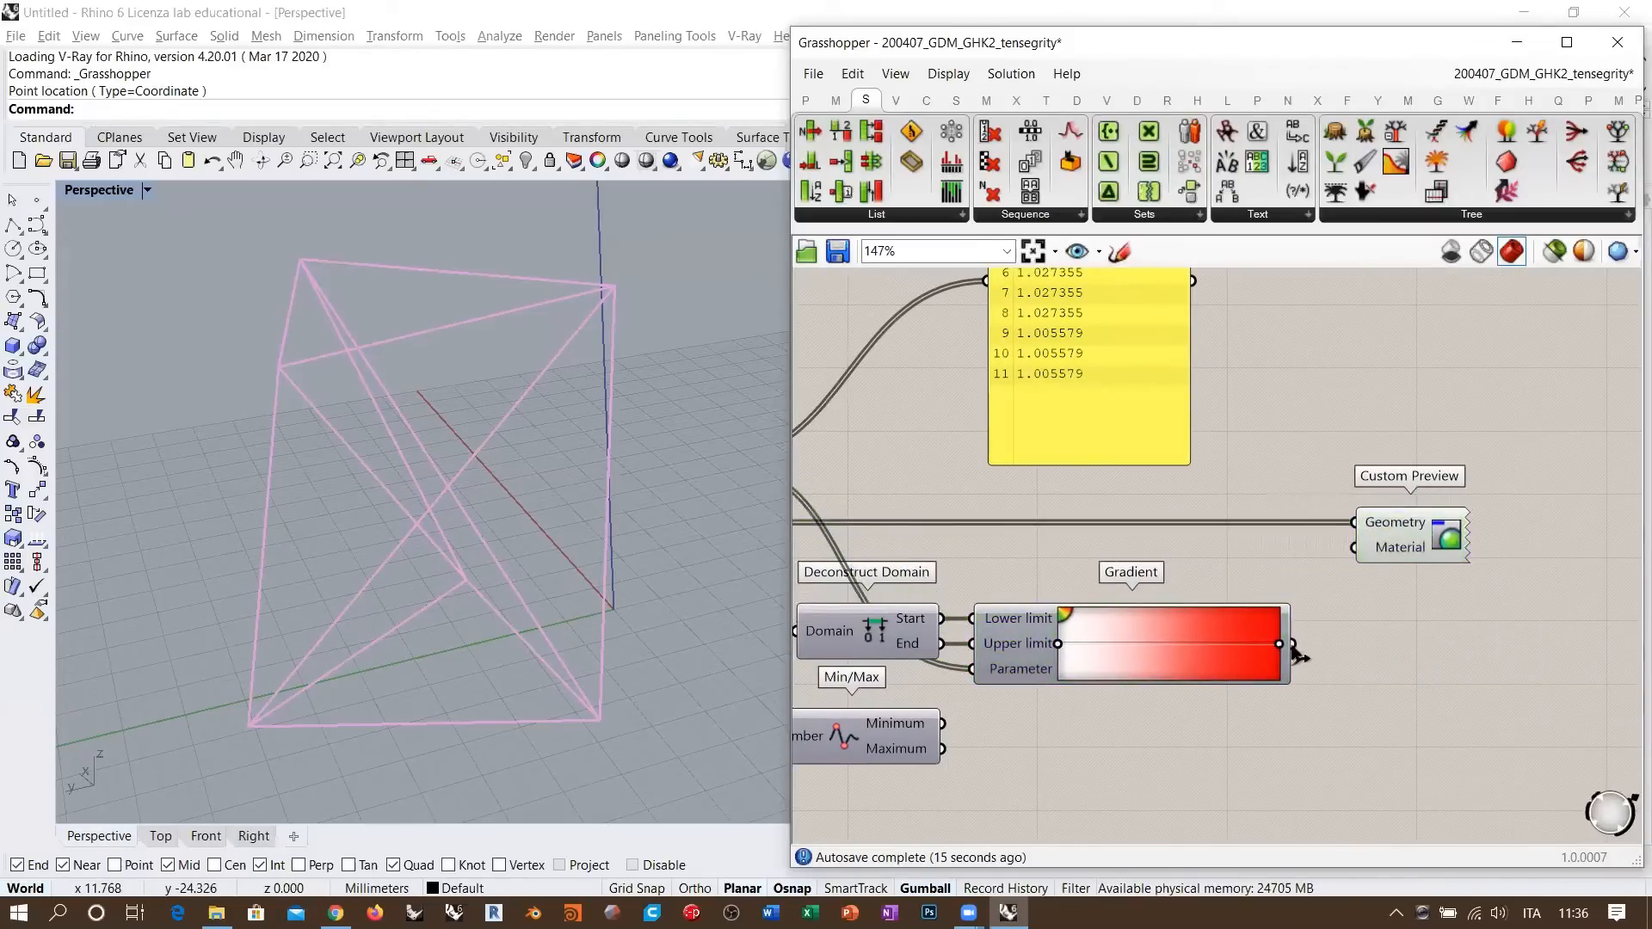
{"action": "left_click_drag", "start_coordinate": [1292, 643], "coordinate": [1355, 548]}
- Examine the coloured tensegrity lines from several angles against the ratio panel, Gradient, Custom Preview, and upstream Division wiring
{"action": "right_click_drag", "start_coordinate": [567, 486], "coordinate": [492, 456]}
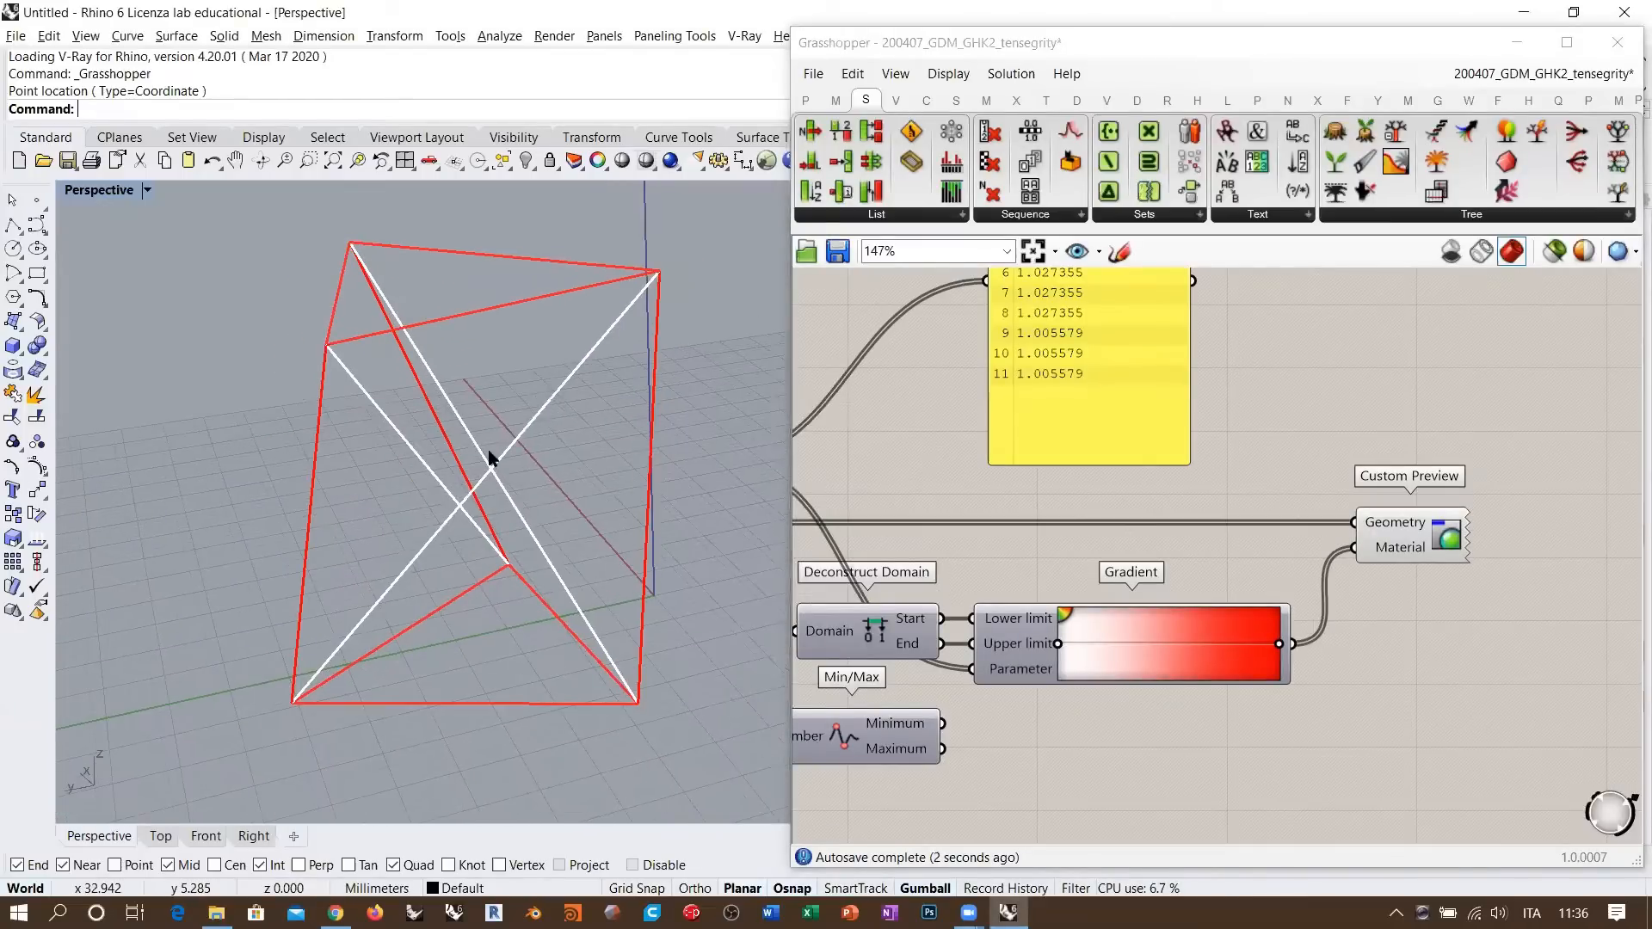
{"action": "right_click_drag", "start_coordinate": [668, 413], "coordinate": [677, 416]}
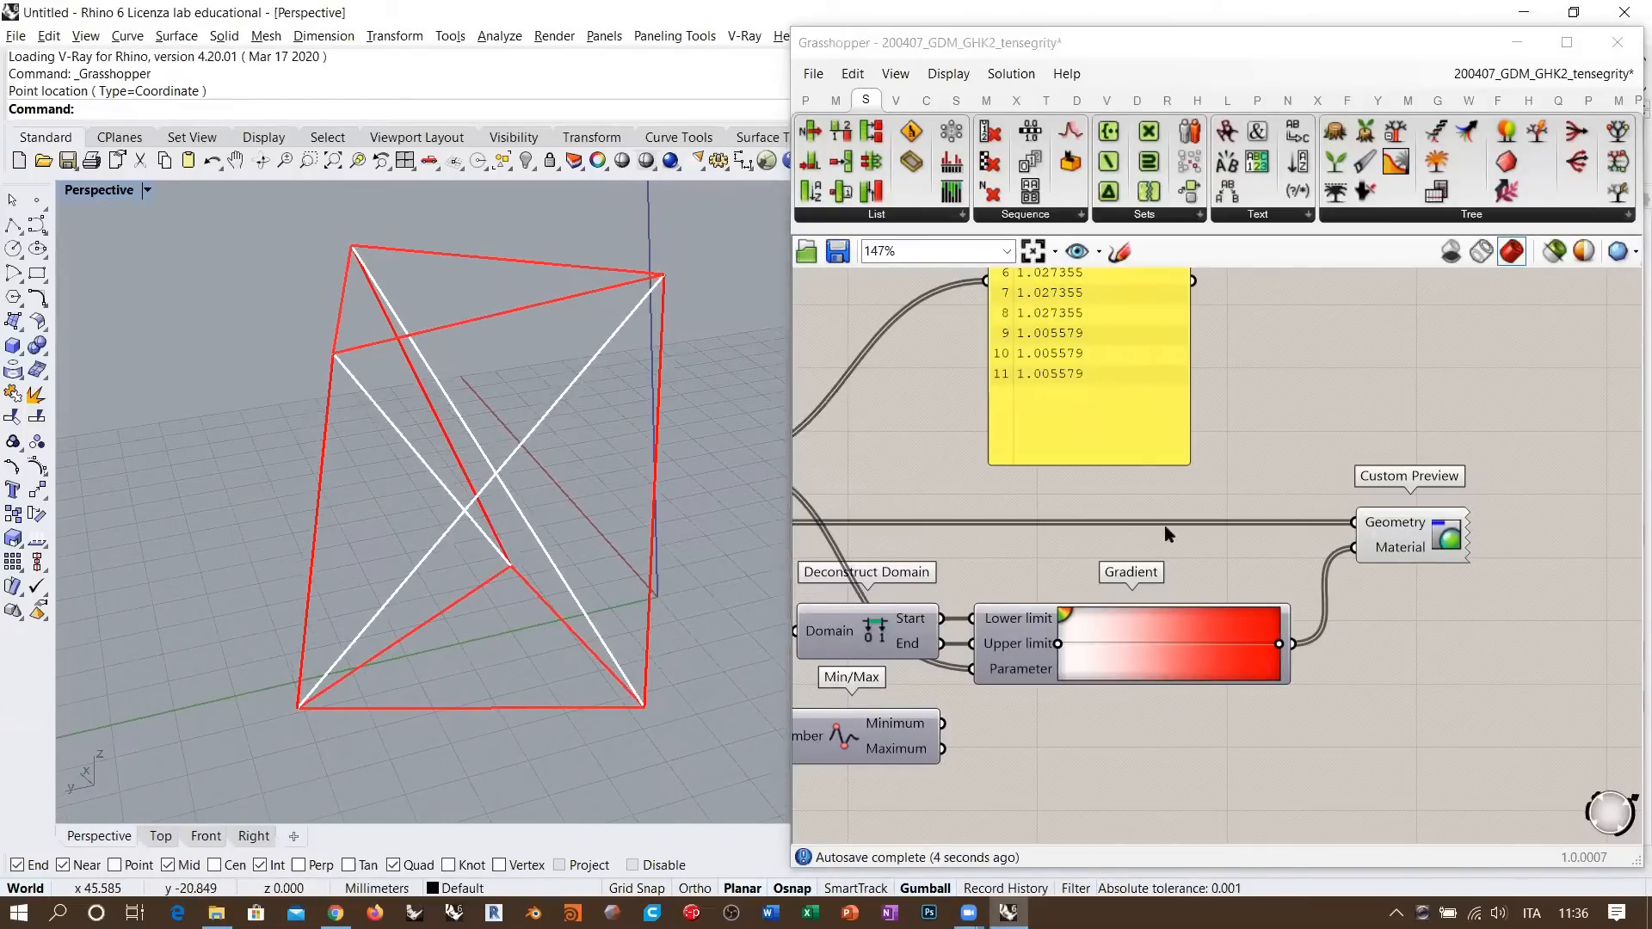
{"action": "right_click_drag", "start_coordinate": [1063, 423], "coordinate": [1237, 518]}
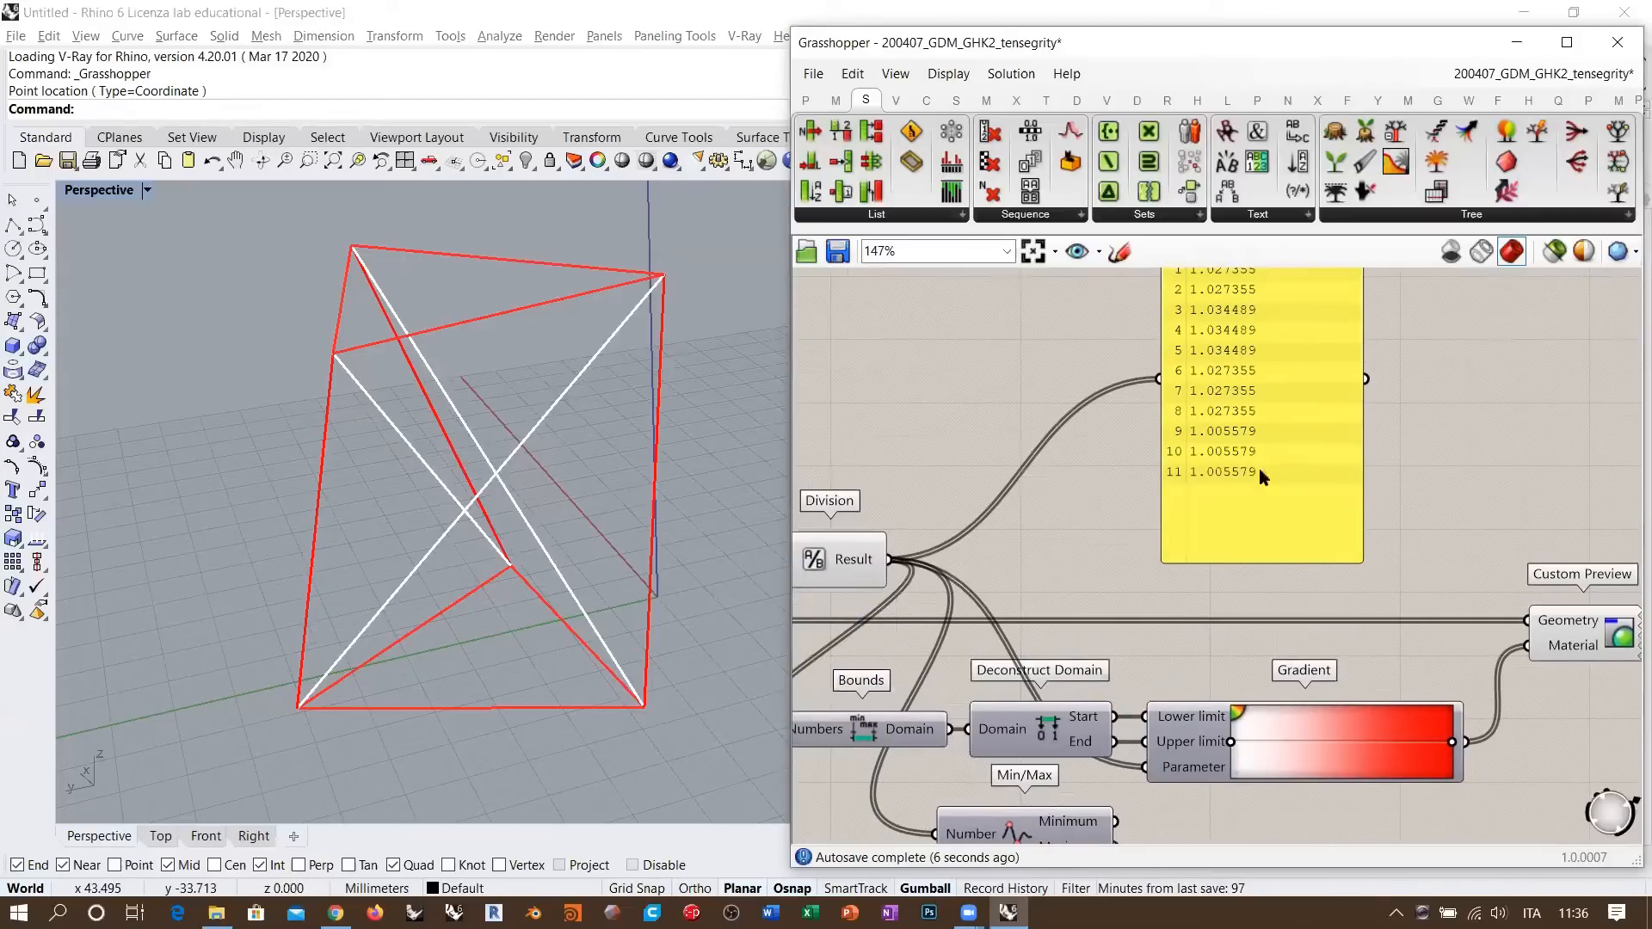
{"action": "scroll", "coordinate": [1259, 468], "scroll_direction": "down", "scroll_amount": 1}
{"action": "right_click_drag", "start_coordinate": [516, 301], "coordinate": [523, 454]}
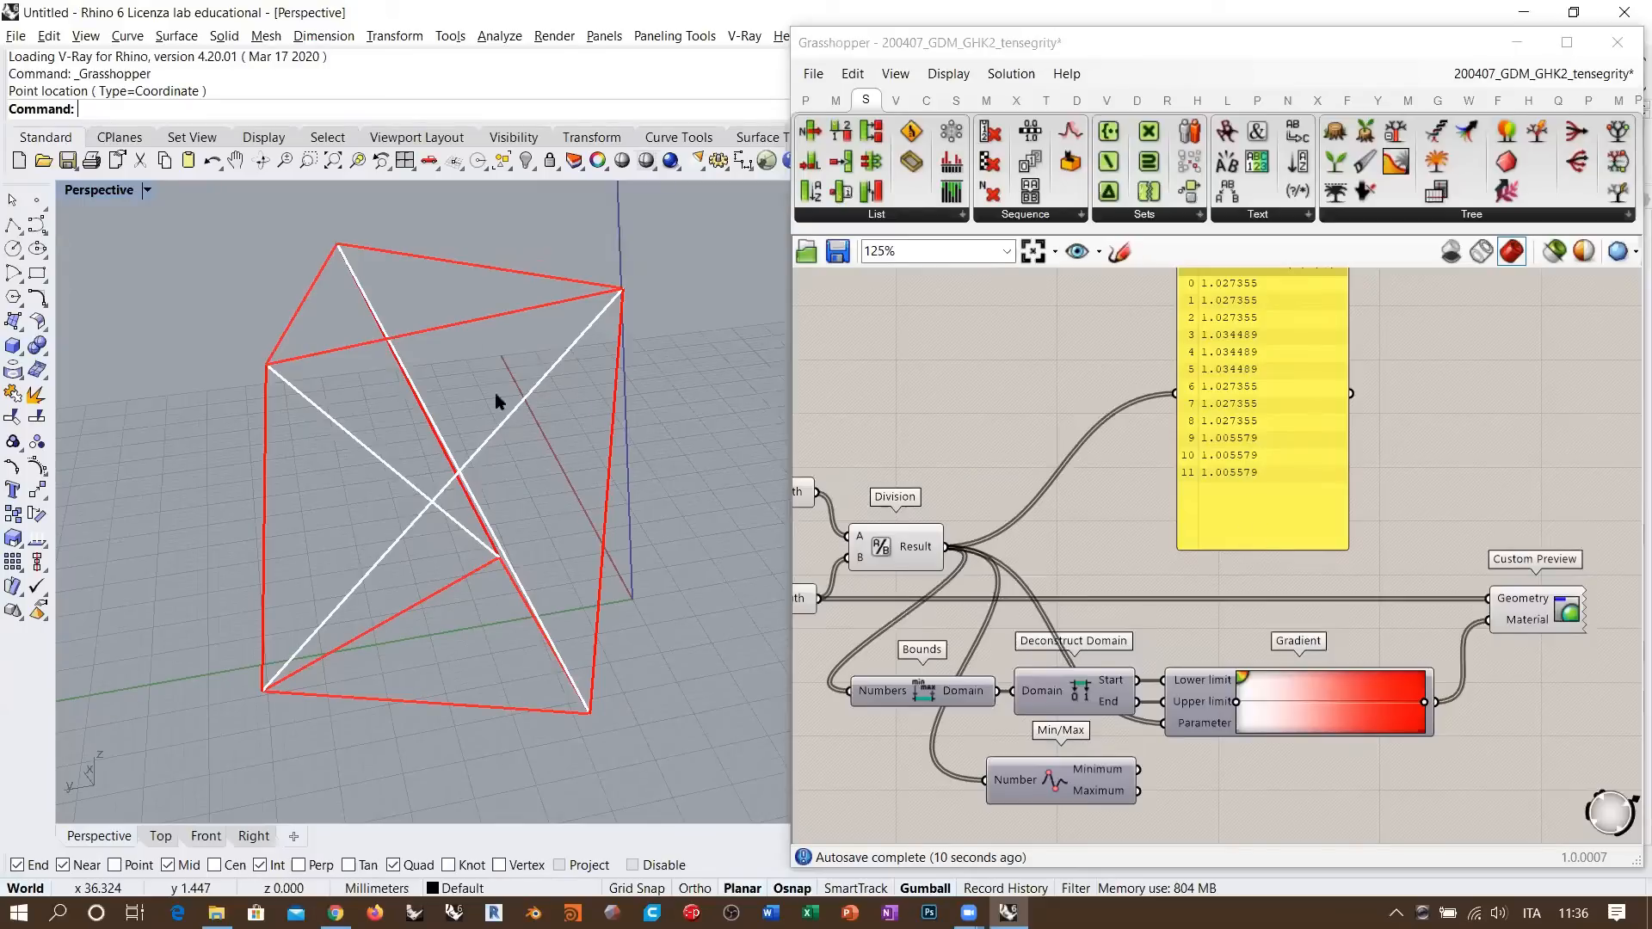
{"action": "right_click_drag", "start_coordinate": [497, 400], "coordinate": [597, 384]}
{"action": "right_click_drag", "start_coordinate": [619, 446], "coordinate": [593, 472]}
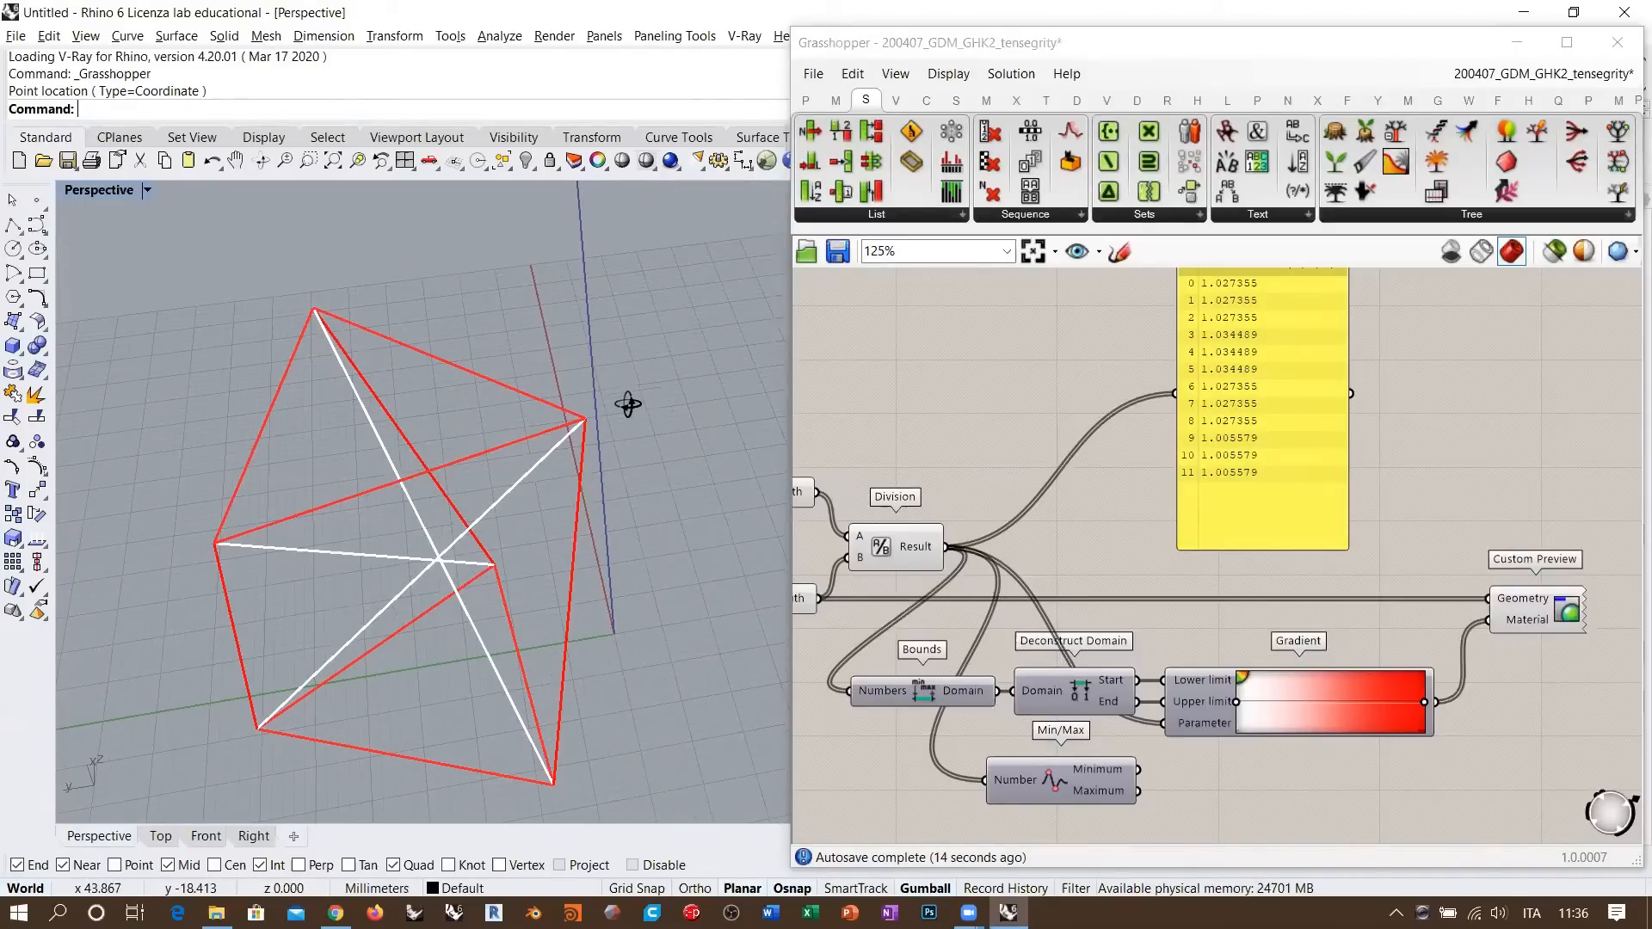
{"action": "right_click_drag", "start_coordinate": [628, 405], "coordinate": [517, 515]}
{"action": "right_click_drag", "start_coordinate": [499, 447], "coordinate": [576, 479]}
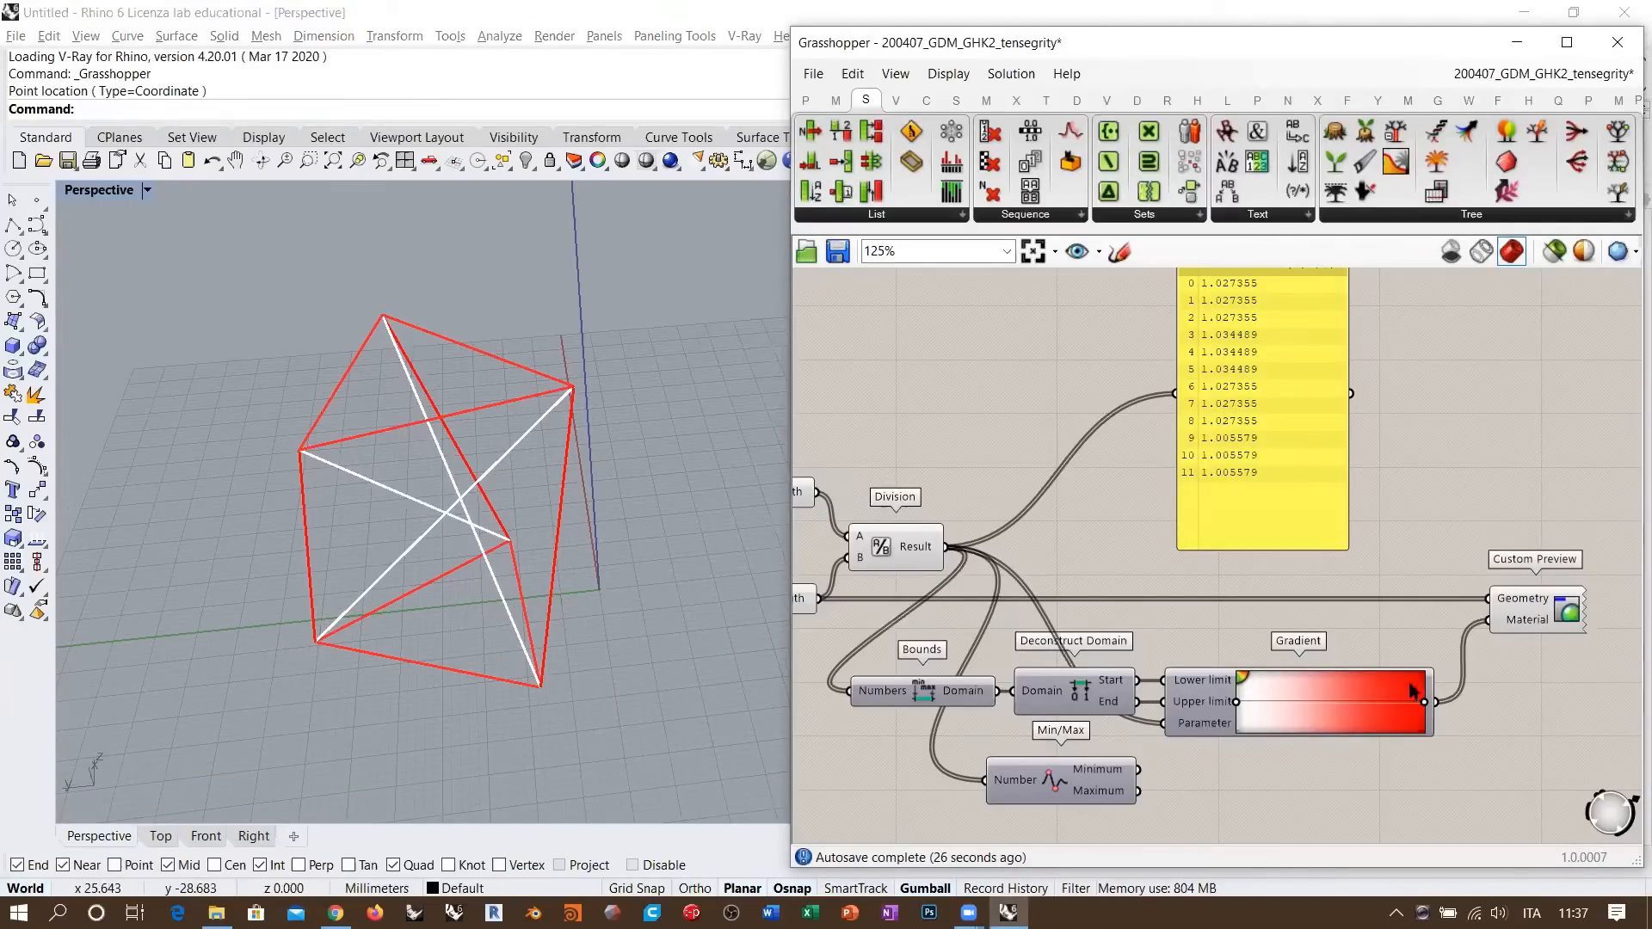
{"action": "right_click_drag", "start_coordinate": [1569, 611], "coordinate": [1474, 596]}
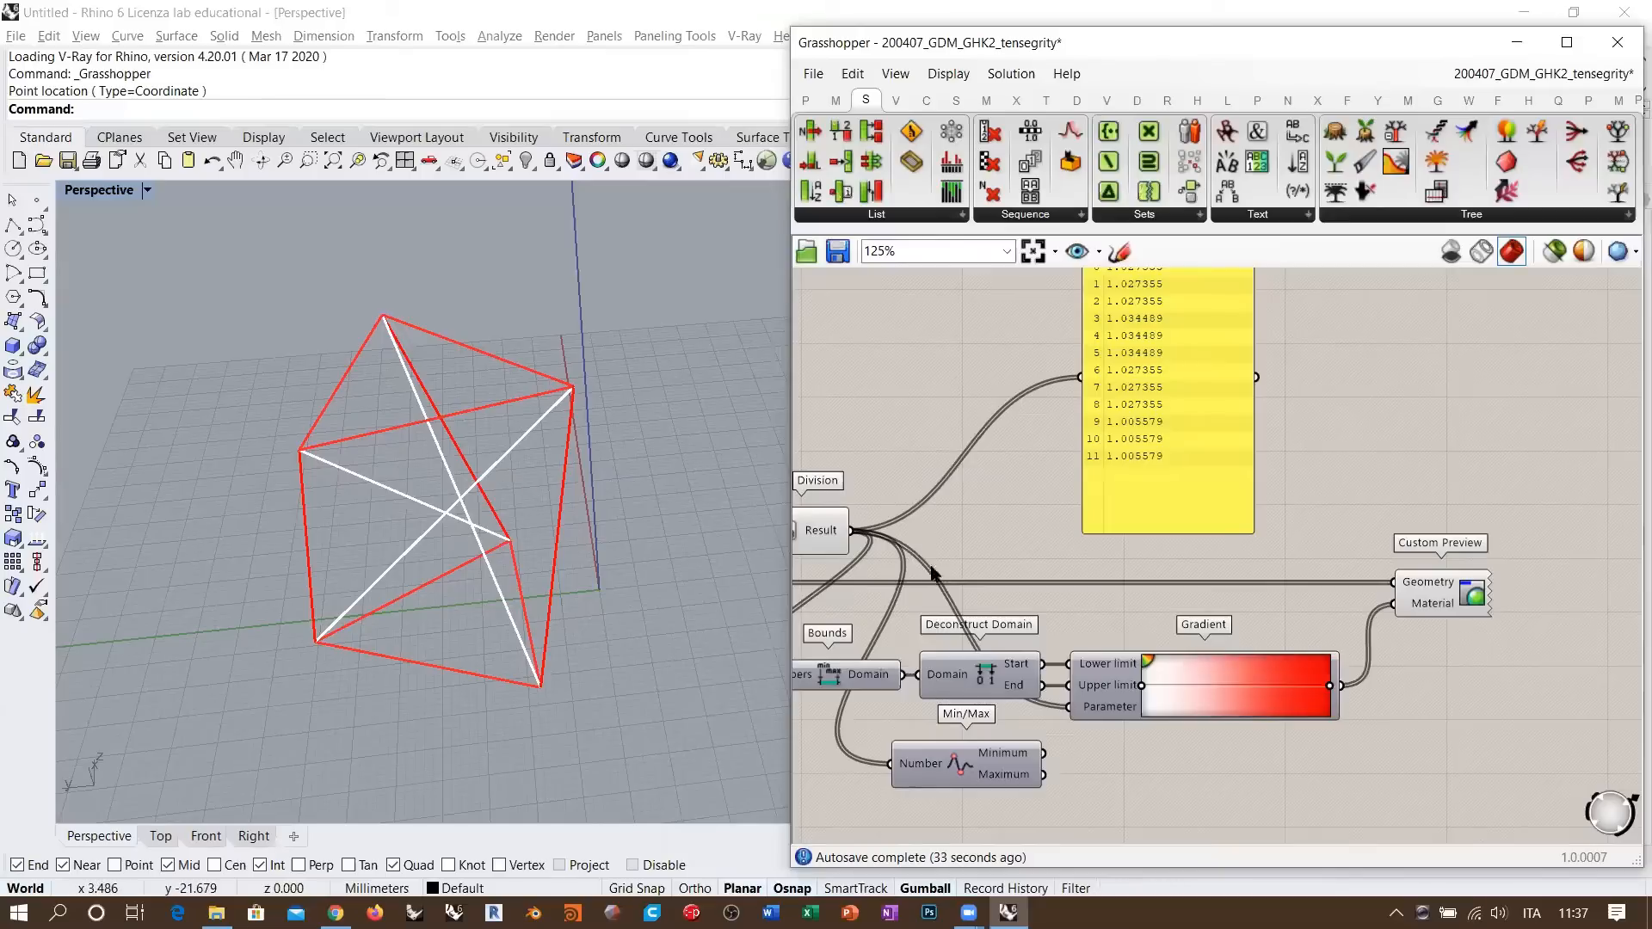
{"action": "right_click_drag", "start_coordinate": [1015, 611], "coordinate": [1133, 598]}
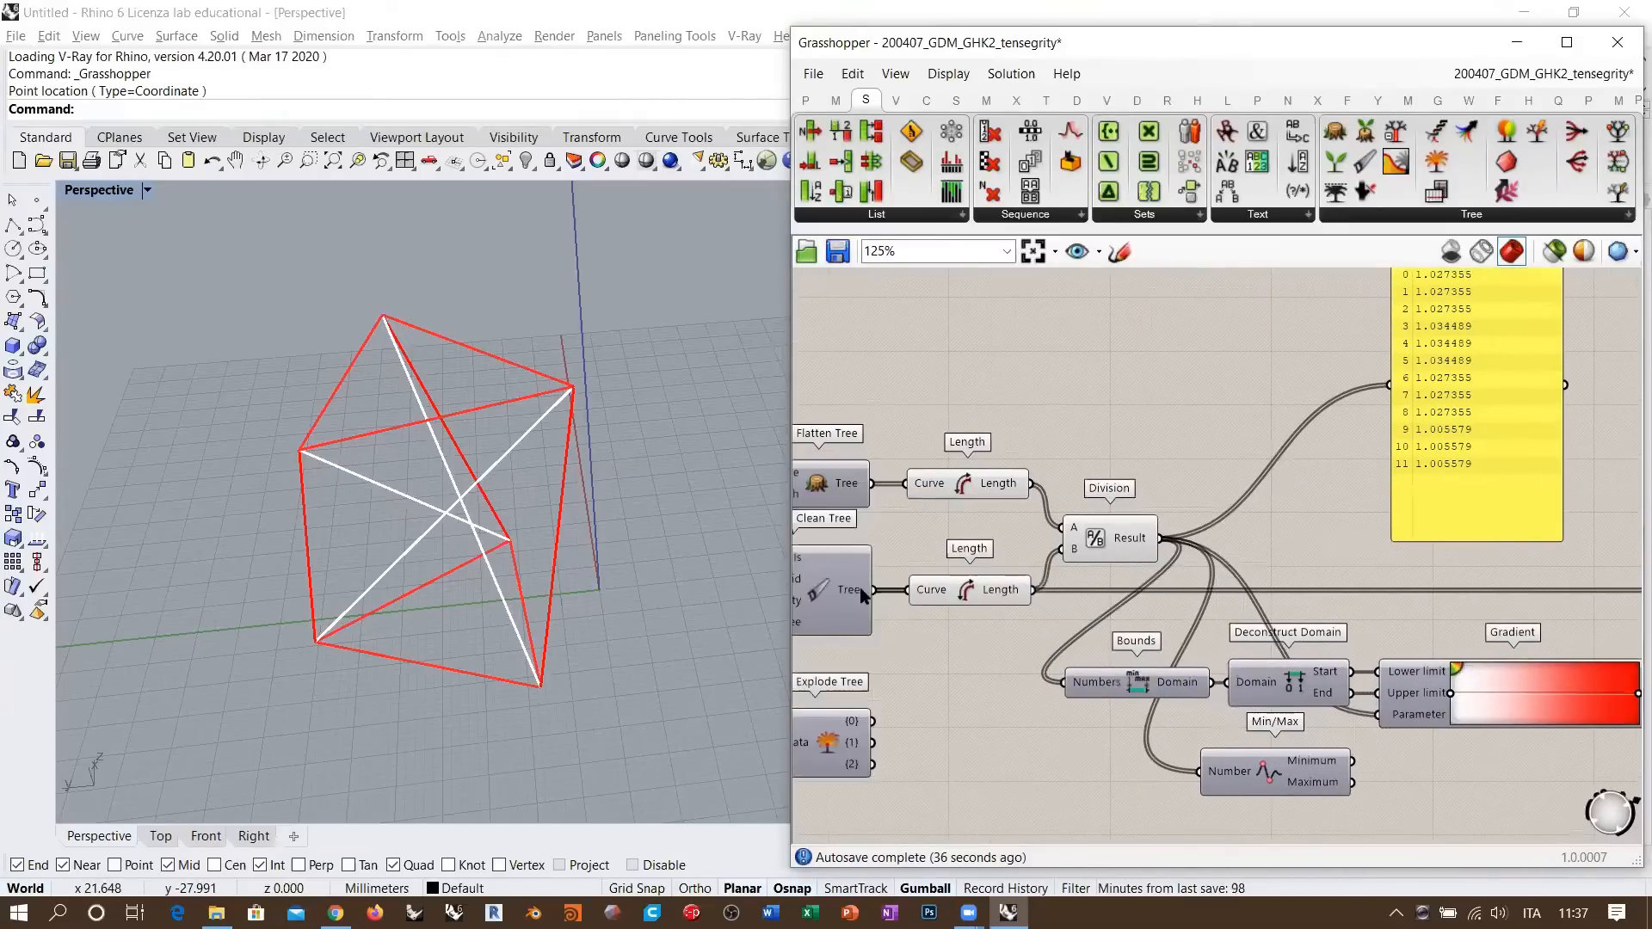
- Place the second Length component directly below the first and align Division between the two Length components
{"action": "left_click_drag", "start_coordinate": [938, 590], "coordinate": [938, 620]}
{"action": "mouse_move", "coordinate": [856, 593]}
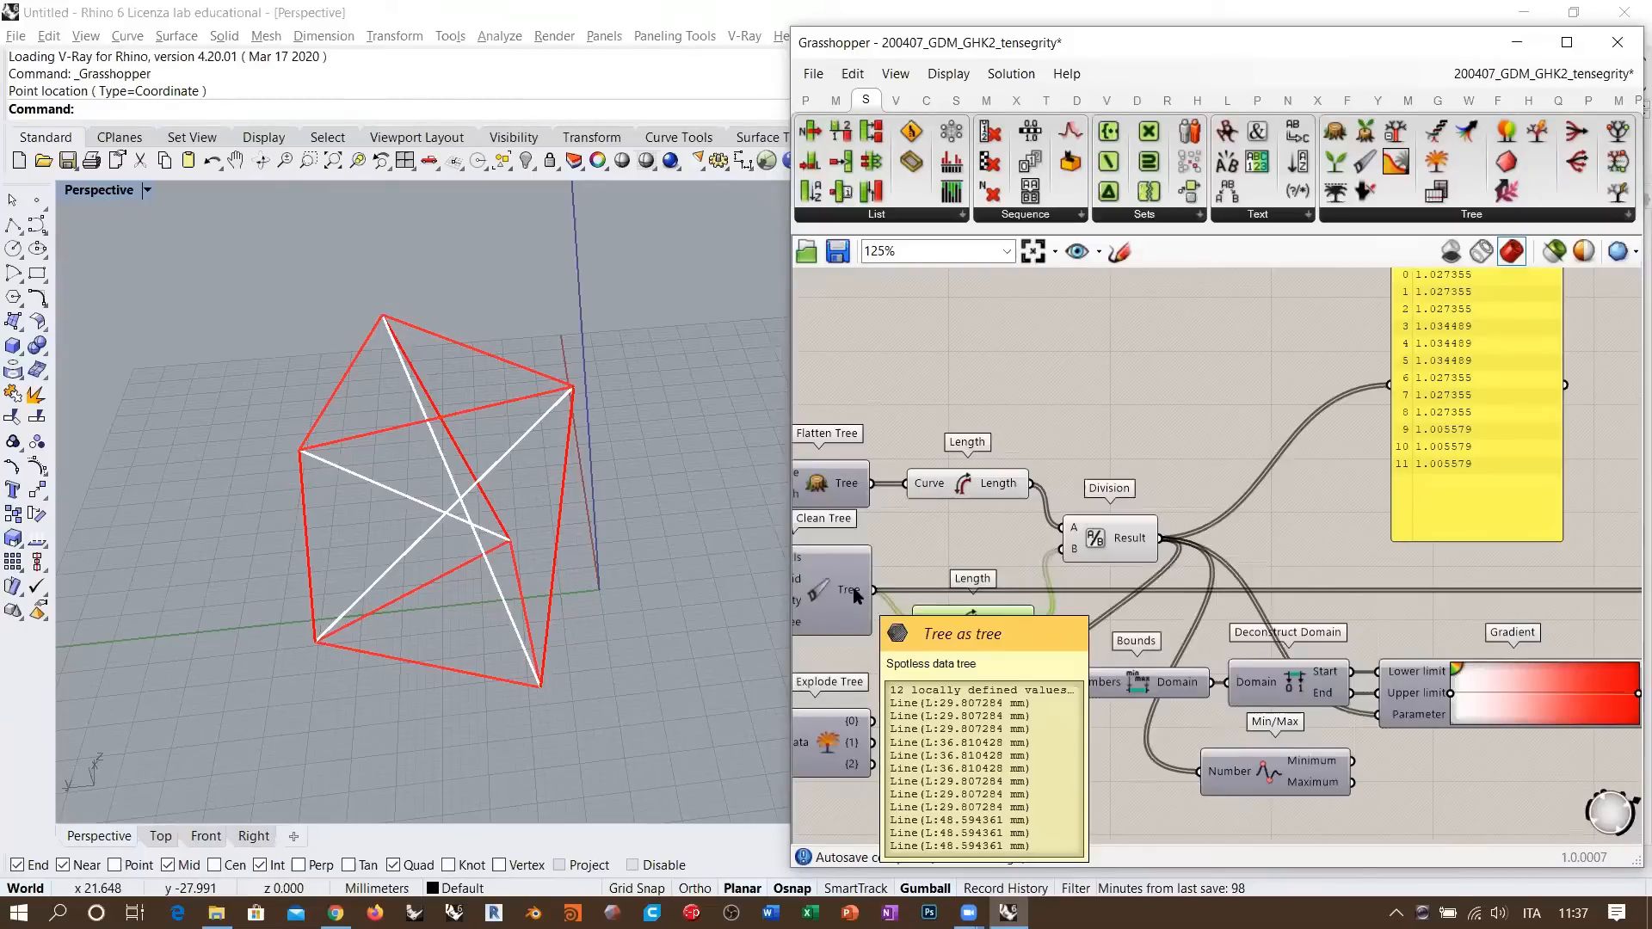
{"action": "right_click_drag", "start_coordinate": [1087, 624], "coordinate": [1051, 628]}
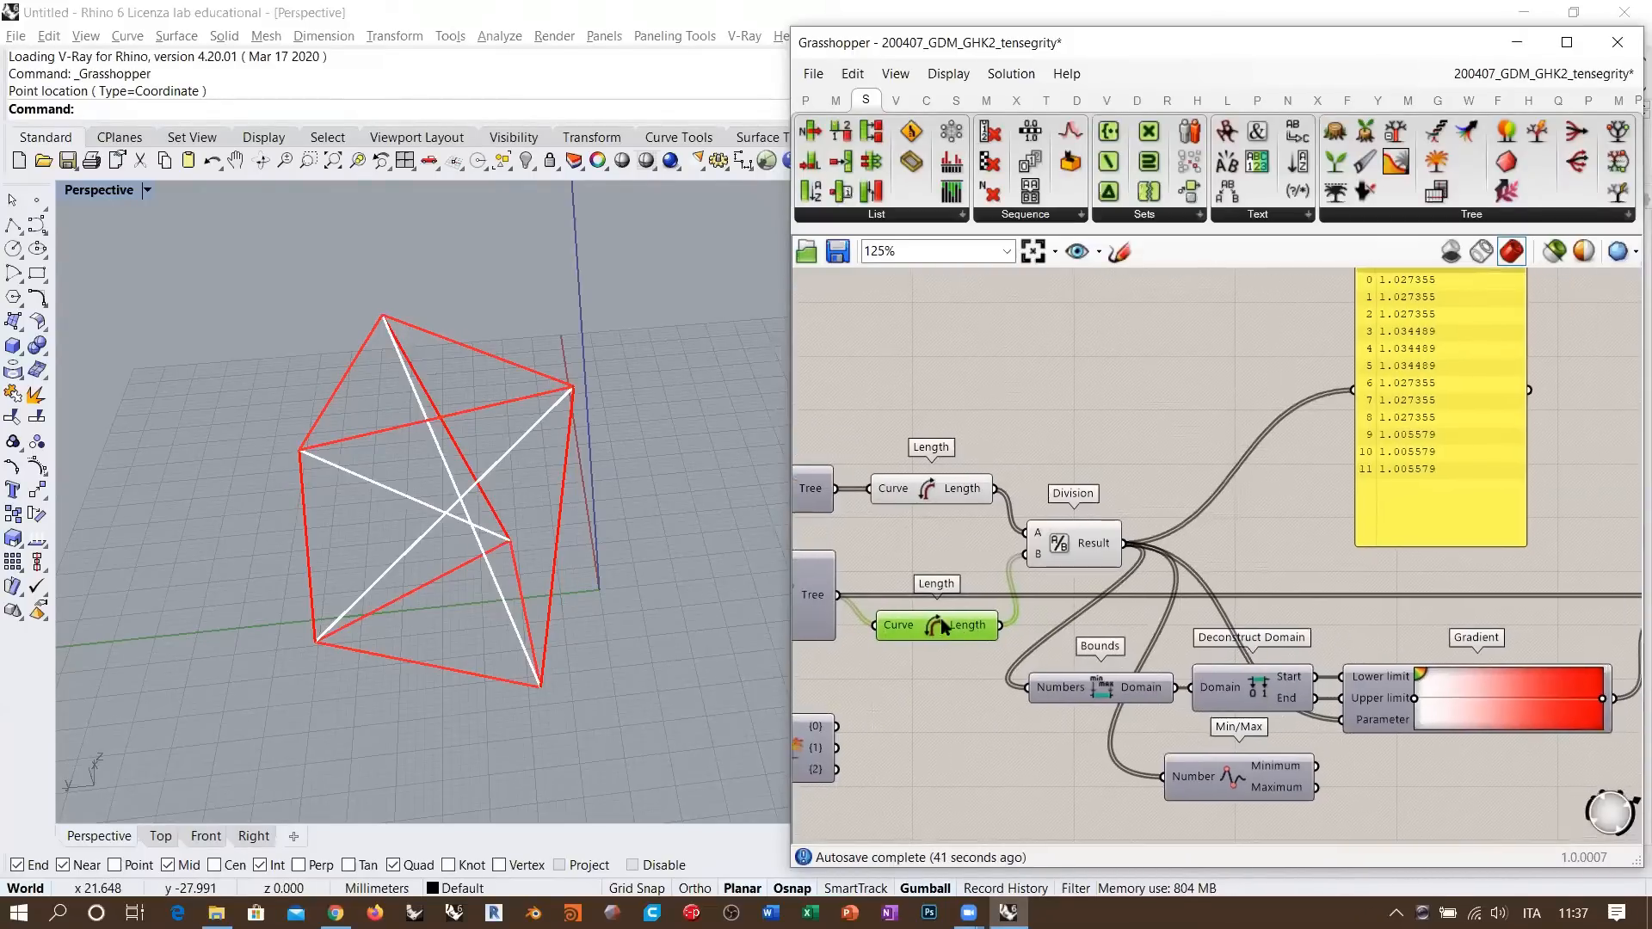
{"action": "left_click_drag", "start_coordinate": [943, 625], "coordinate": [944, 564]}
{"action": "left_click_drag", "start_coordinate": [1060, 543], "coordinate": [1054, 522]}
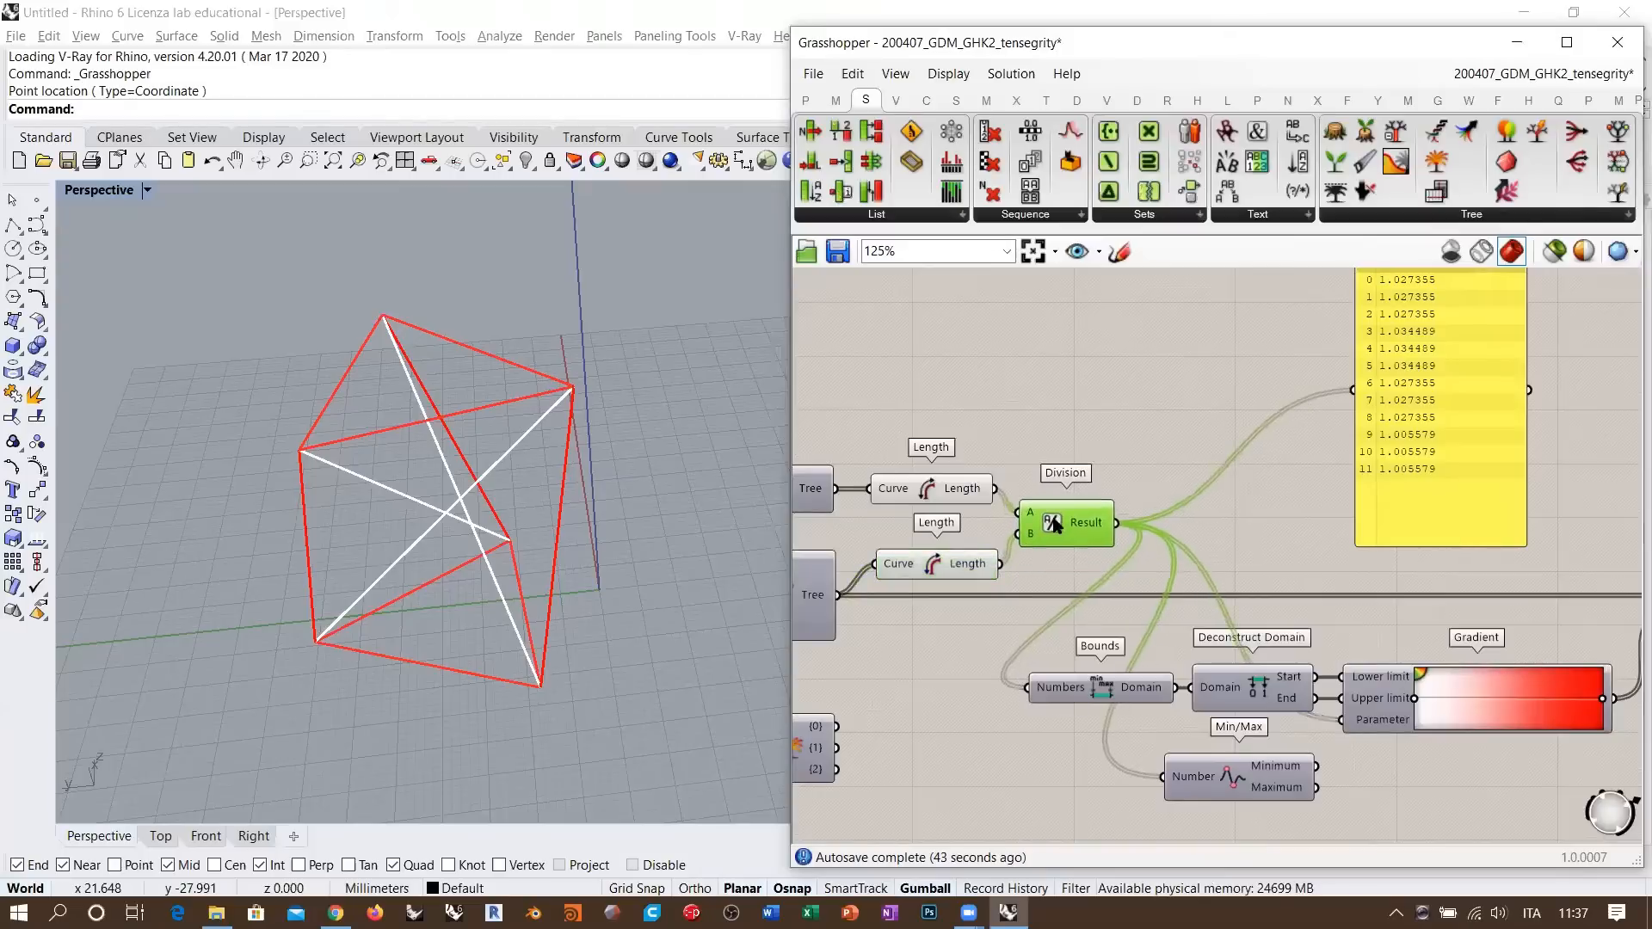
{"action": "left_click", "coordinate": [1161, 568]}
- Review the coloured structure and the definition from Custom Preview back to the Explode Tree outputs
{"action": "right_click_drag", "start_coordinate": [1297, 628], "coordinate": [1001, 614]}
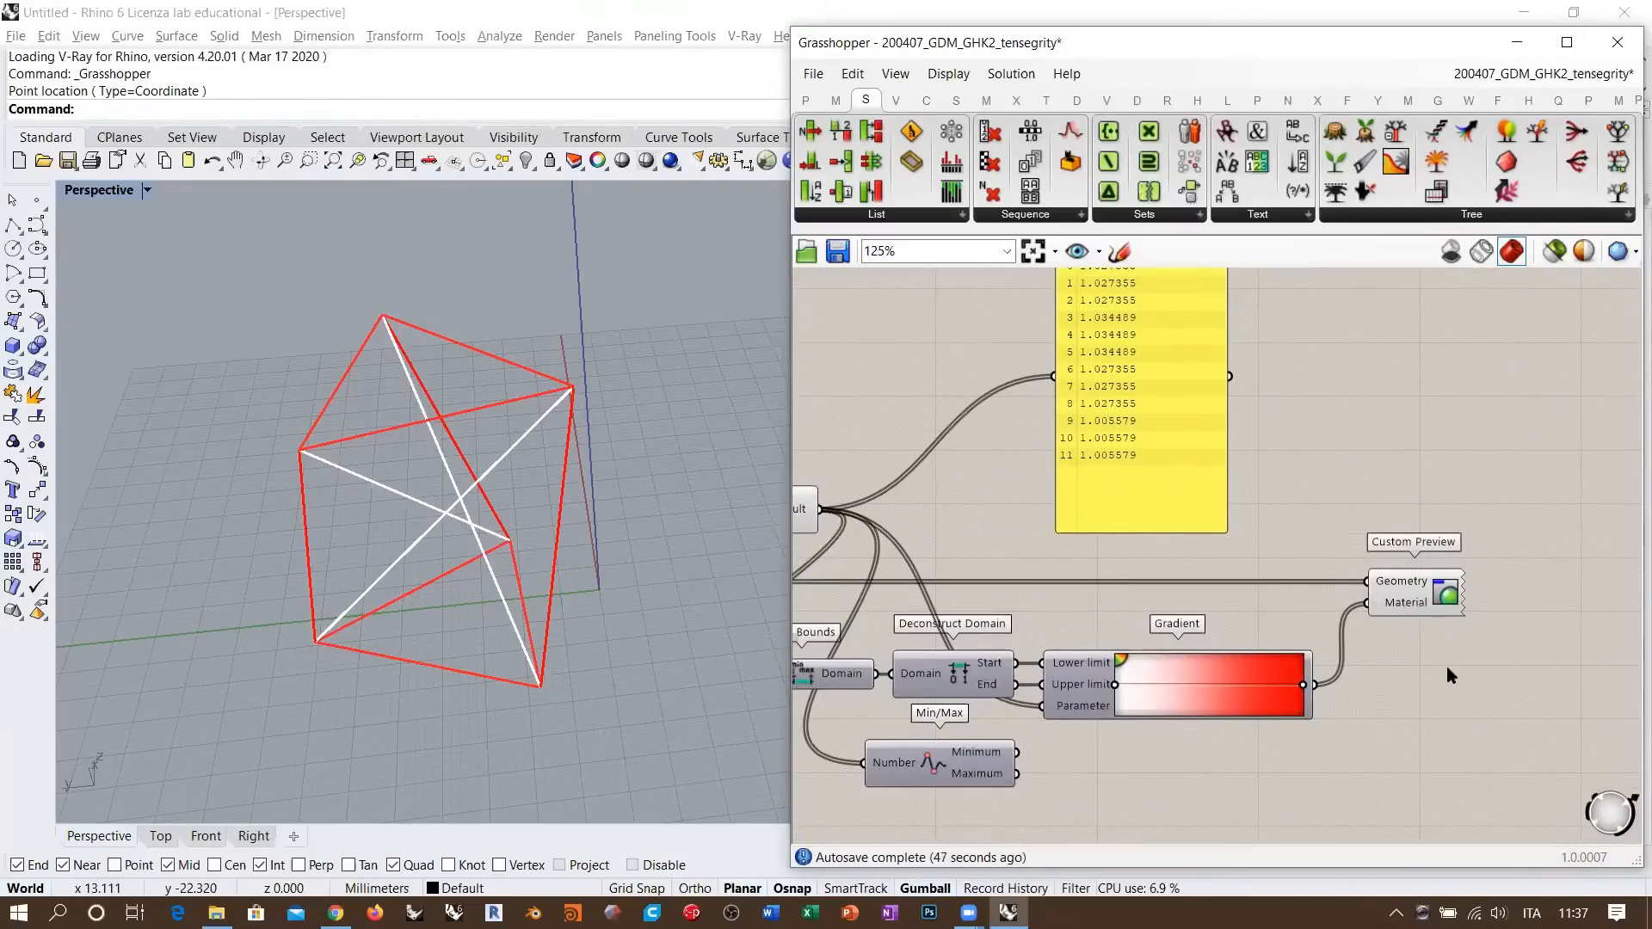
{"action": "scroll", "coordinate": [1316, 606], "scroll_direction": "down", "scroll_amount": 3}
{"action": "right_click_drag", "start_coordinate": [879, 539], "coordinate": [992, 547]}
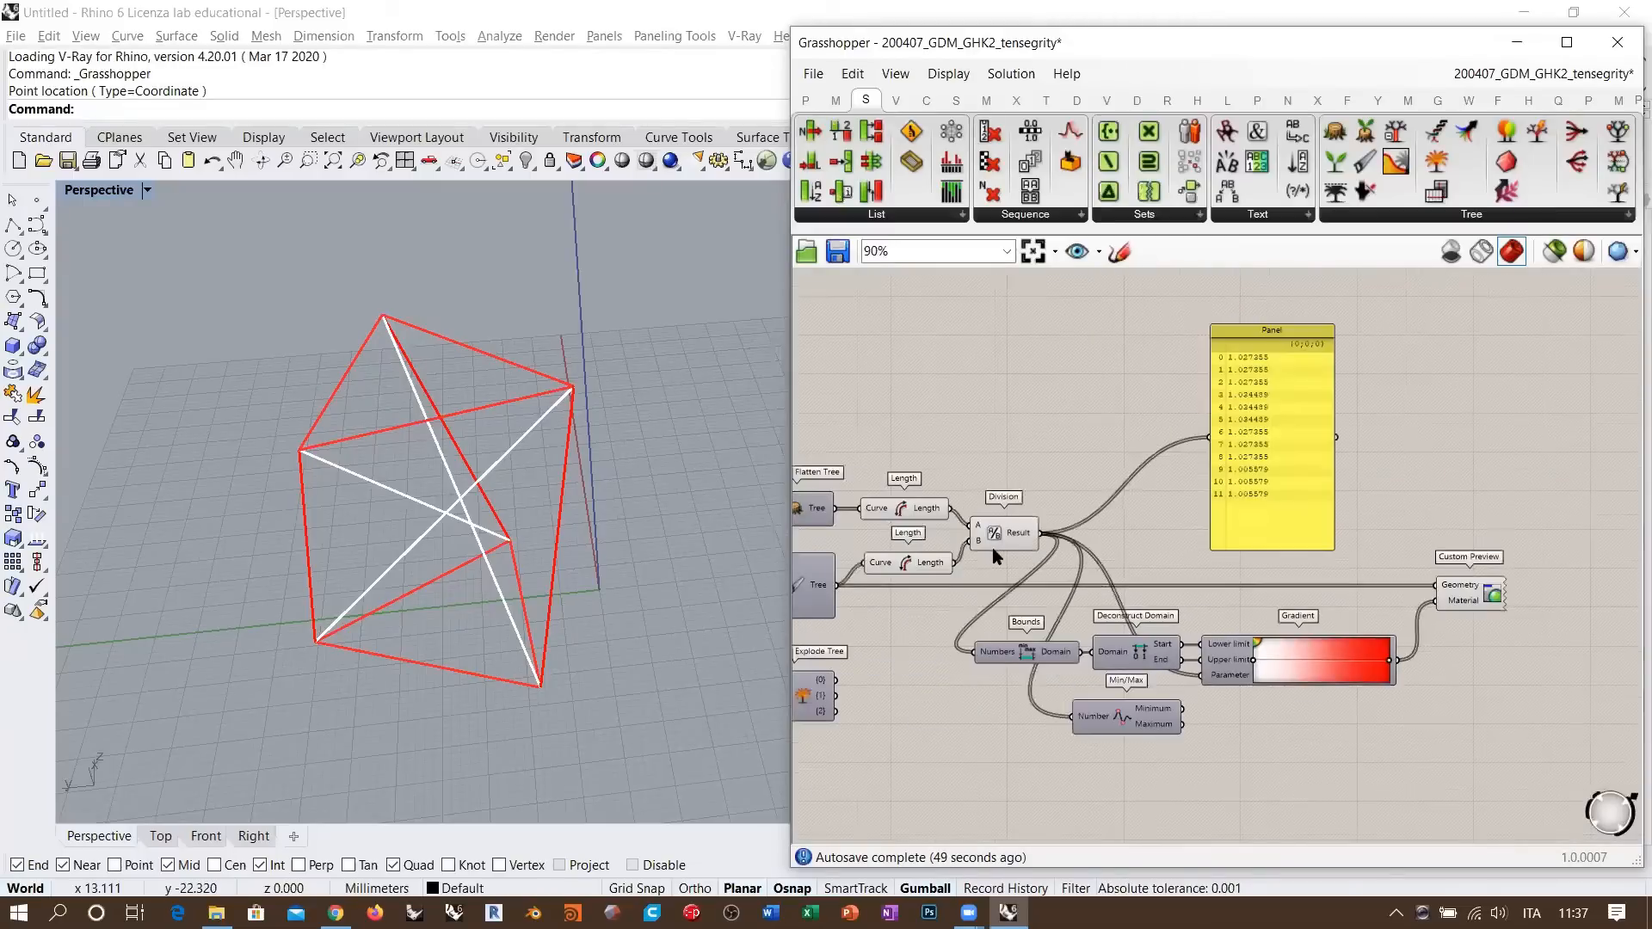
{"action": "scroll", "coordinate": [992, 547], "scroll_direction": "up", "scroll_amount": 1}
{"action": "mouse_move", "coordinate": [457, 497]}
{"action": "right_mouse_down", "text": "shift"}
{"action": "mouse_move", "coordinate": [431, 539]}
{"action": "mouse_move", "coordinate": [450, 483]}
{"action": "right_mouse_up", "text": "shift"}
{"action": "scroll", "coordinate": [421, 390], "scroll_direction": "up", "scroll_amount": 2}
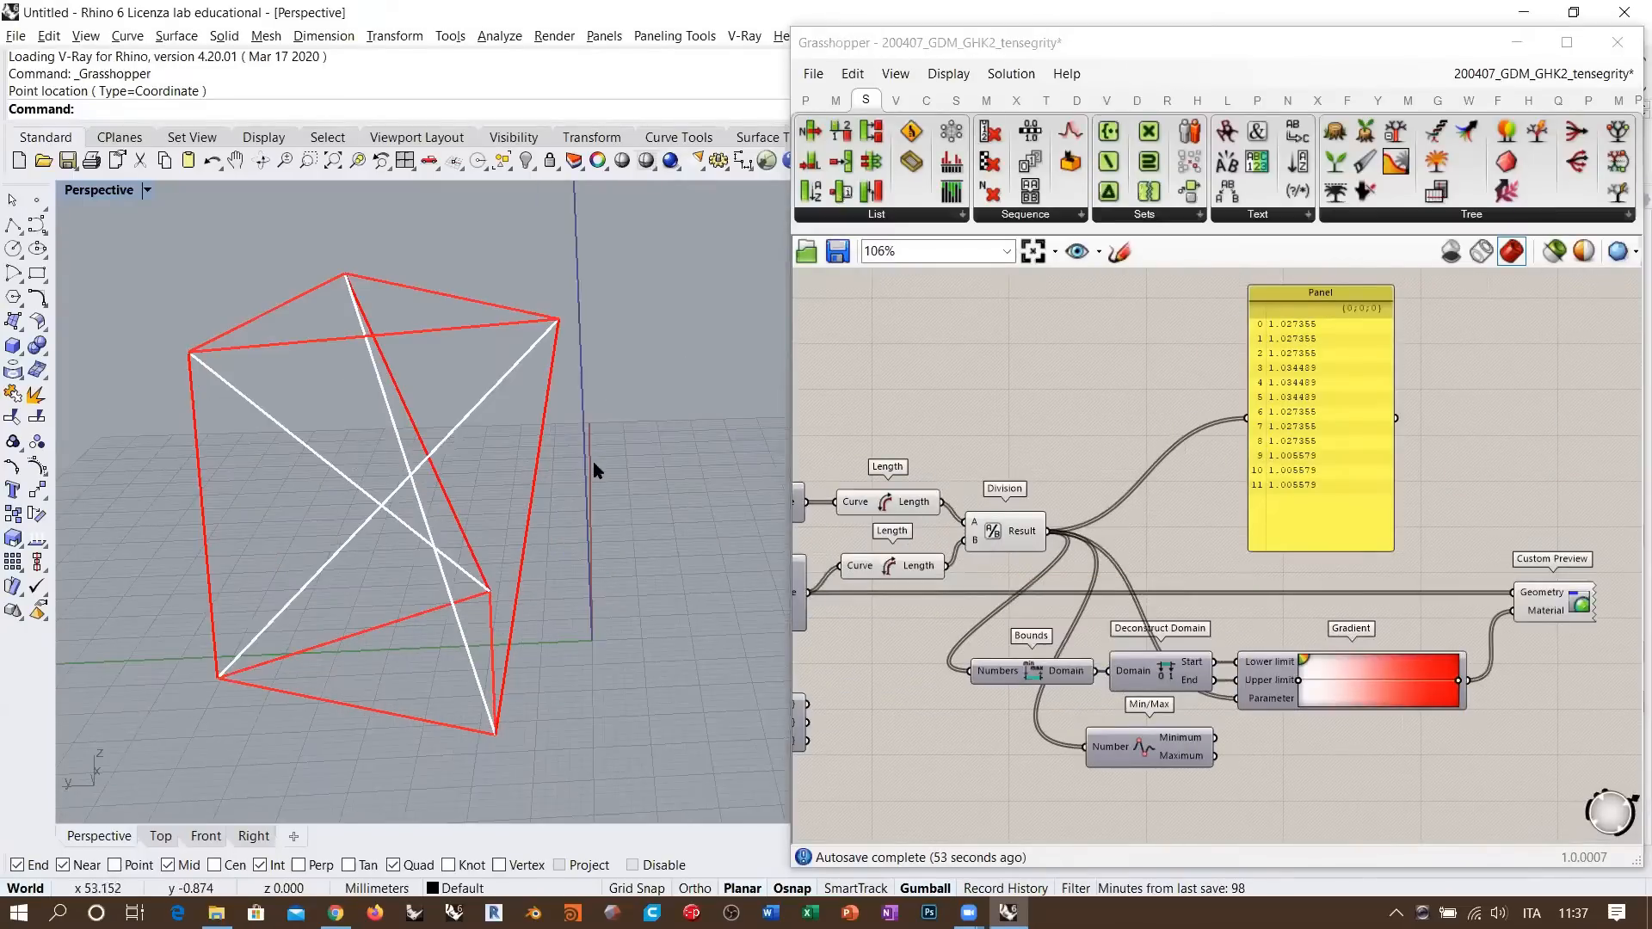
{"action": "right_click_drag", "start_coordinate": [963, 687], "coordinate": [1271, 492]}
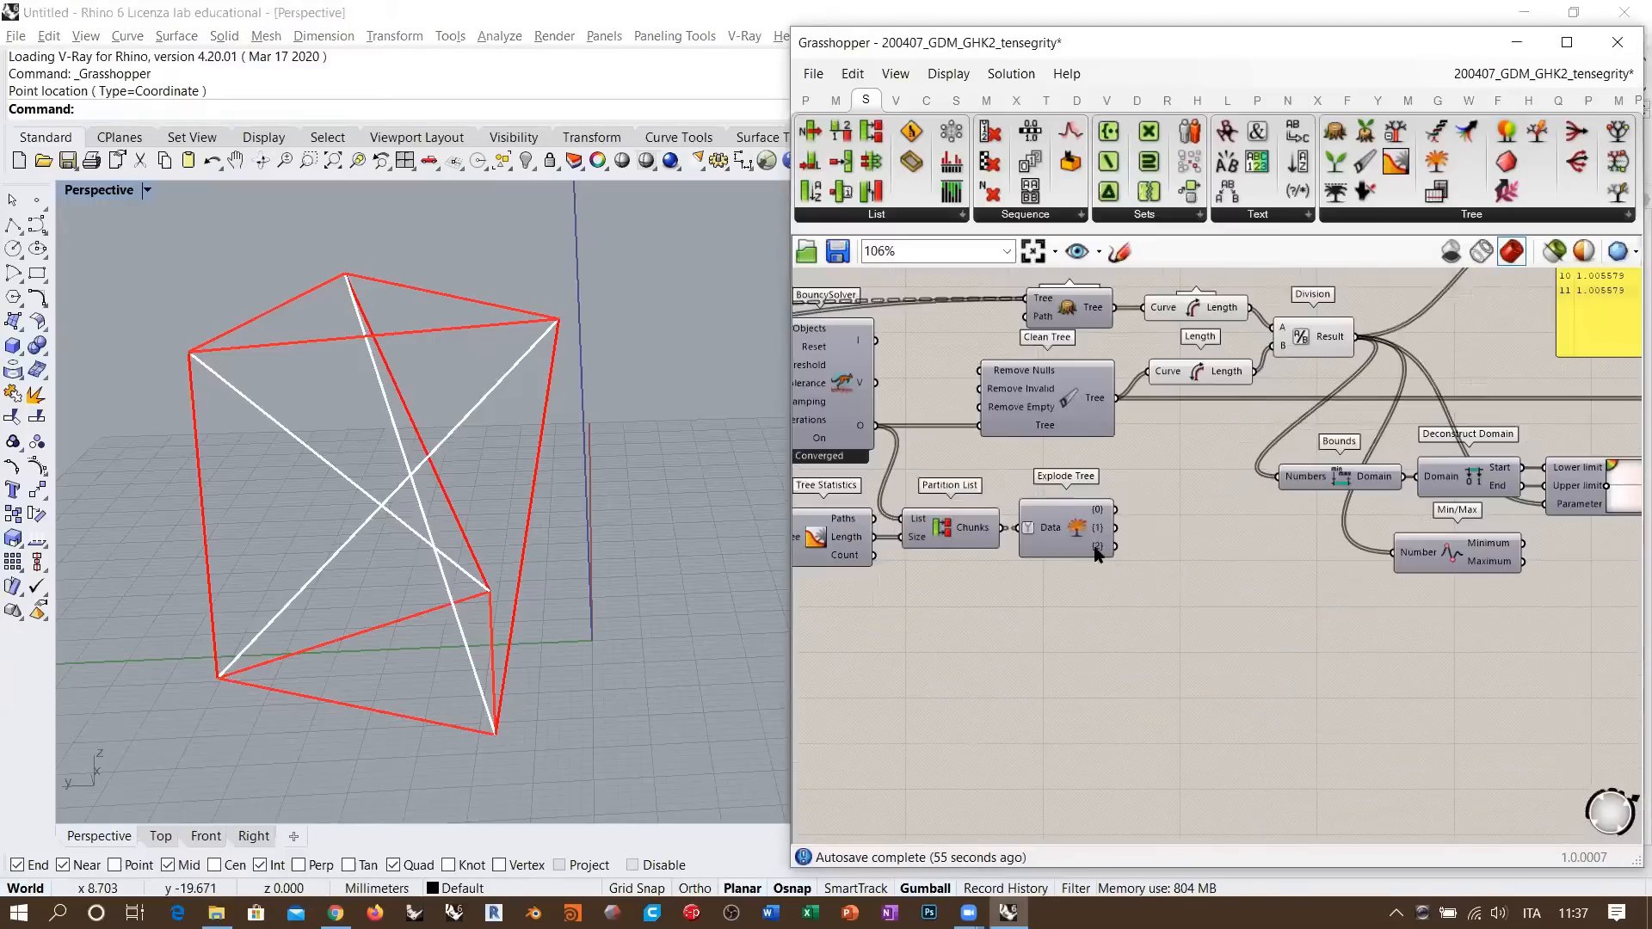
{"action": "scroll", "coordinate": [1095, 549], "scroll_direction": "up", "scroll_amount": 3}
{"action": "left_click", "coordinate": [1038, 541]}
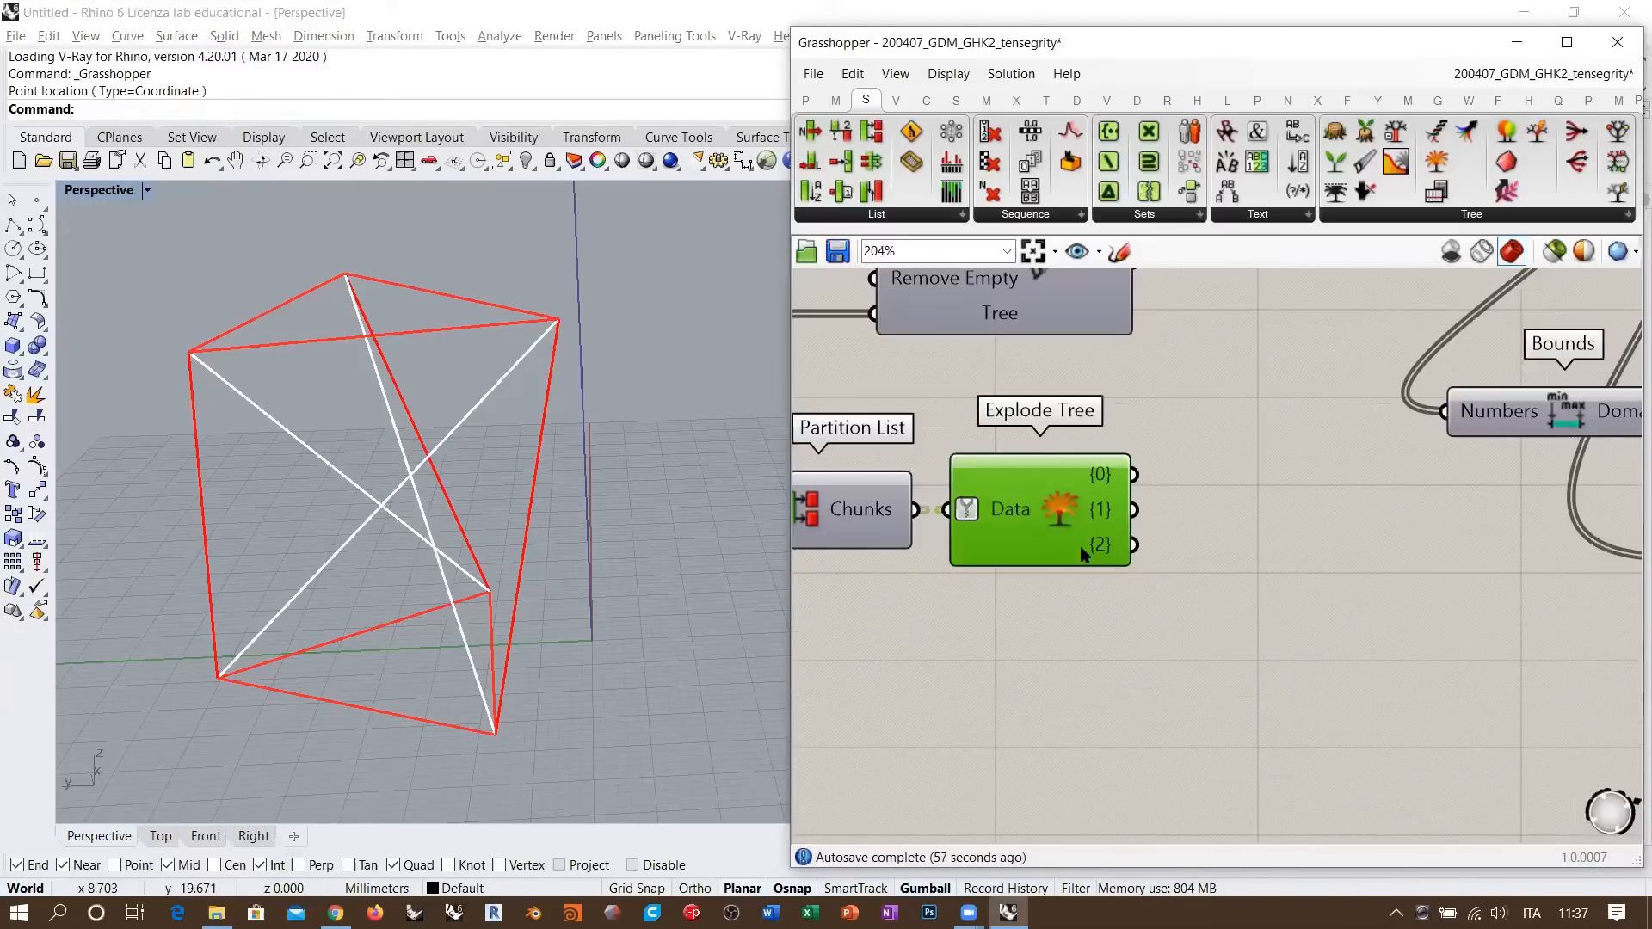
{"action": "scroll", "coordinate": [1030, 657], "scroll_direction": "down", "scroll_amount": 3}
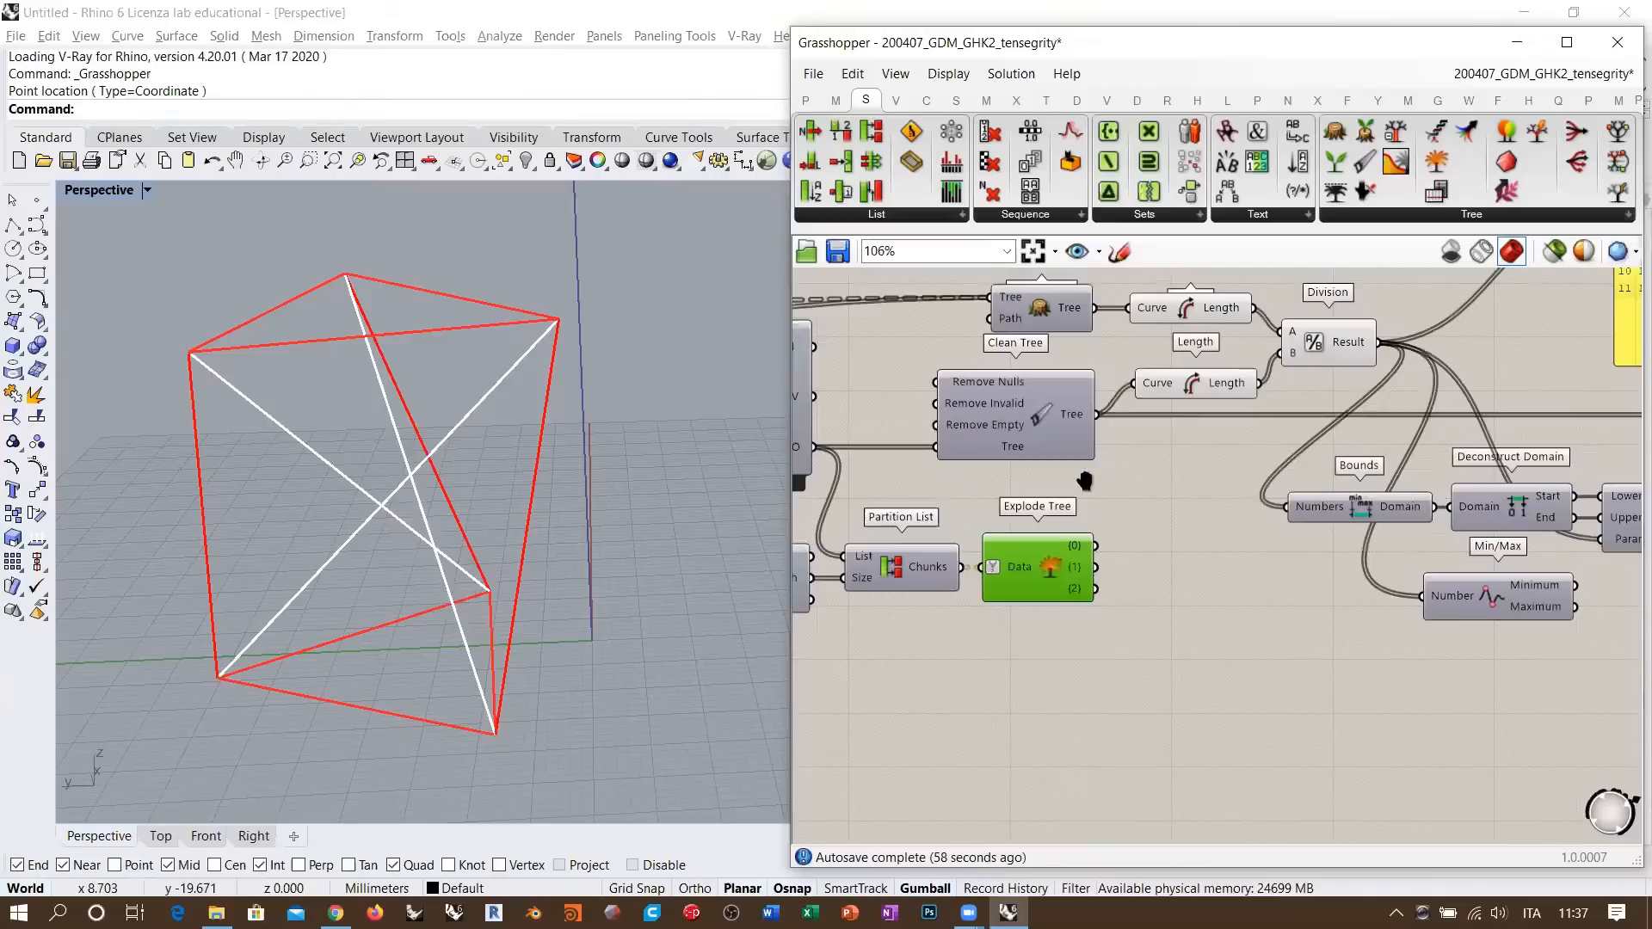
- Delete the panel that lists Division's results
{"action": "right_click_drag", "start_coordinate": [1296, 427], "coordinate": [1159, 536]}
{"action": "scroll", "coordinate": [1207, 489], "scroll_direction": "up", "scroll_amount": 1}
{"action": "left_click", "coordinate": [1222, 487]}
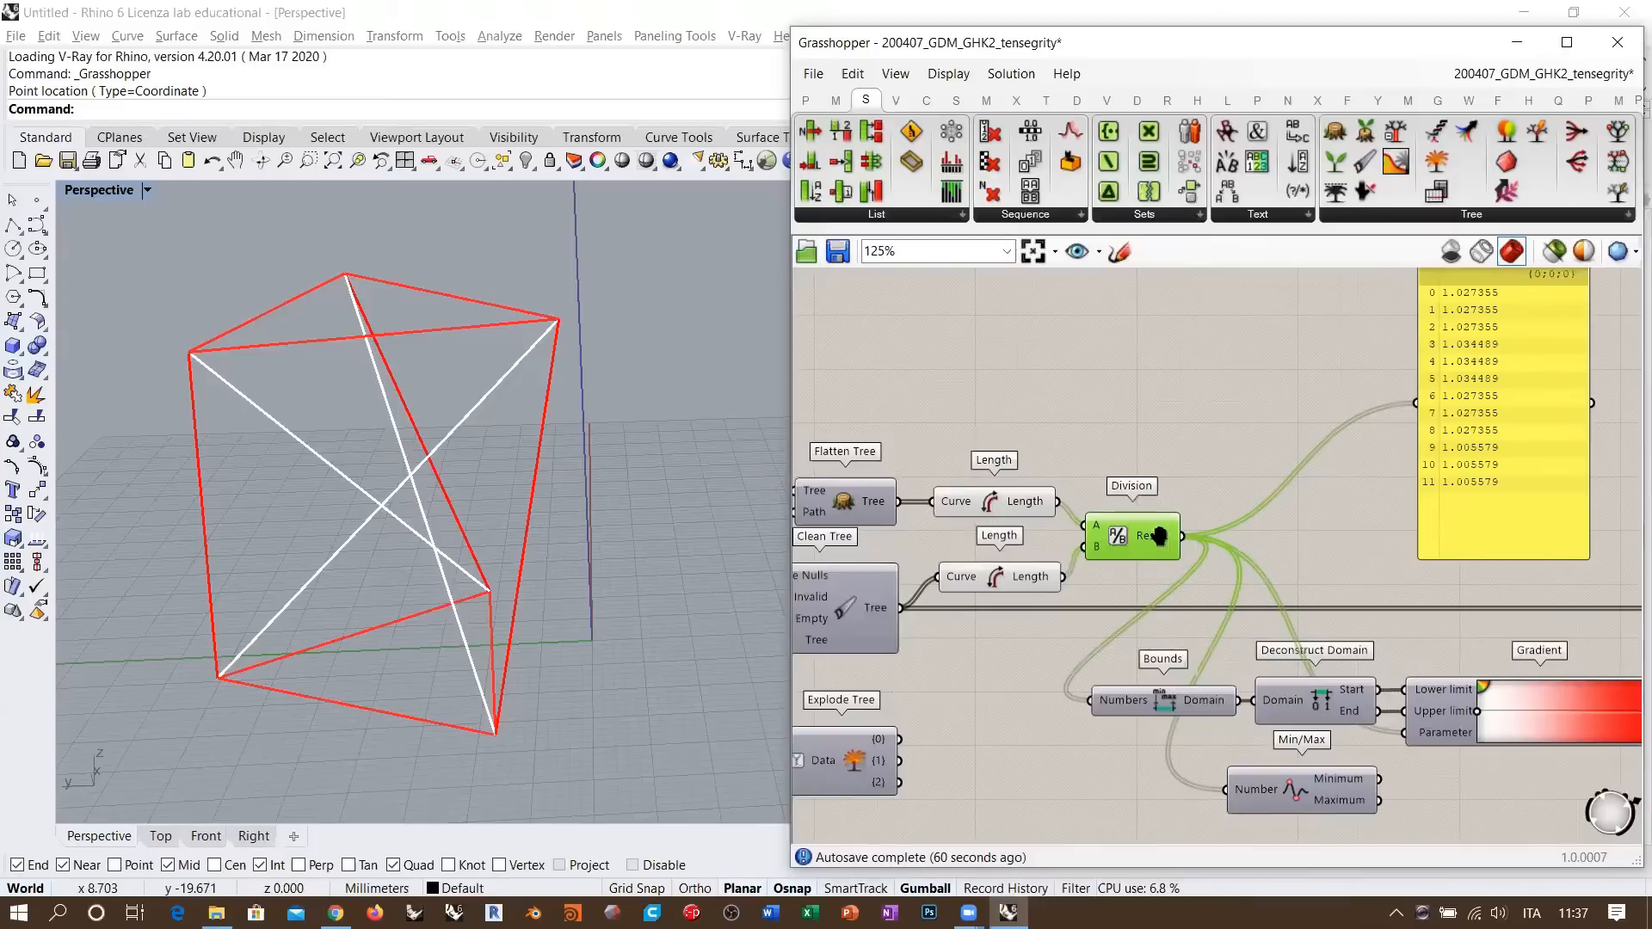
{"action": "right_click_drag", "start_coordinate": [1287, 469], "coordinate": [996, 523]}
{"action": "left_click_drag", "start_coordinate": [1187, 506], "coordinate": [1288, 467]}
{"action": "key", "text": "Delete"}
- Add a Similarity component above Division and connect Division's Result to its First Number input
{"action": "right_click_drag", "start_coordinate": [1113, 516], "coordinate": [1261, 501]}
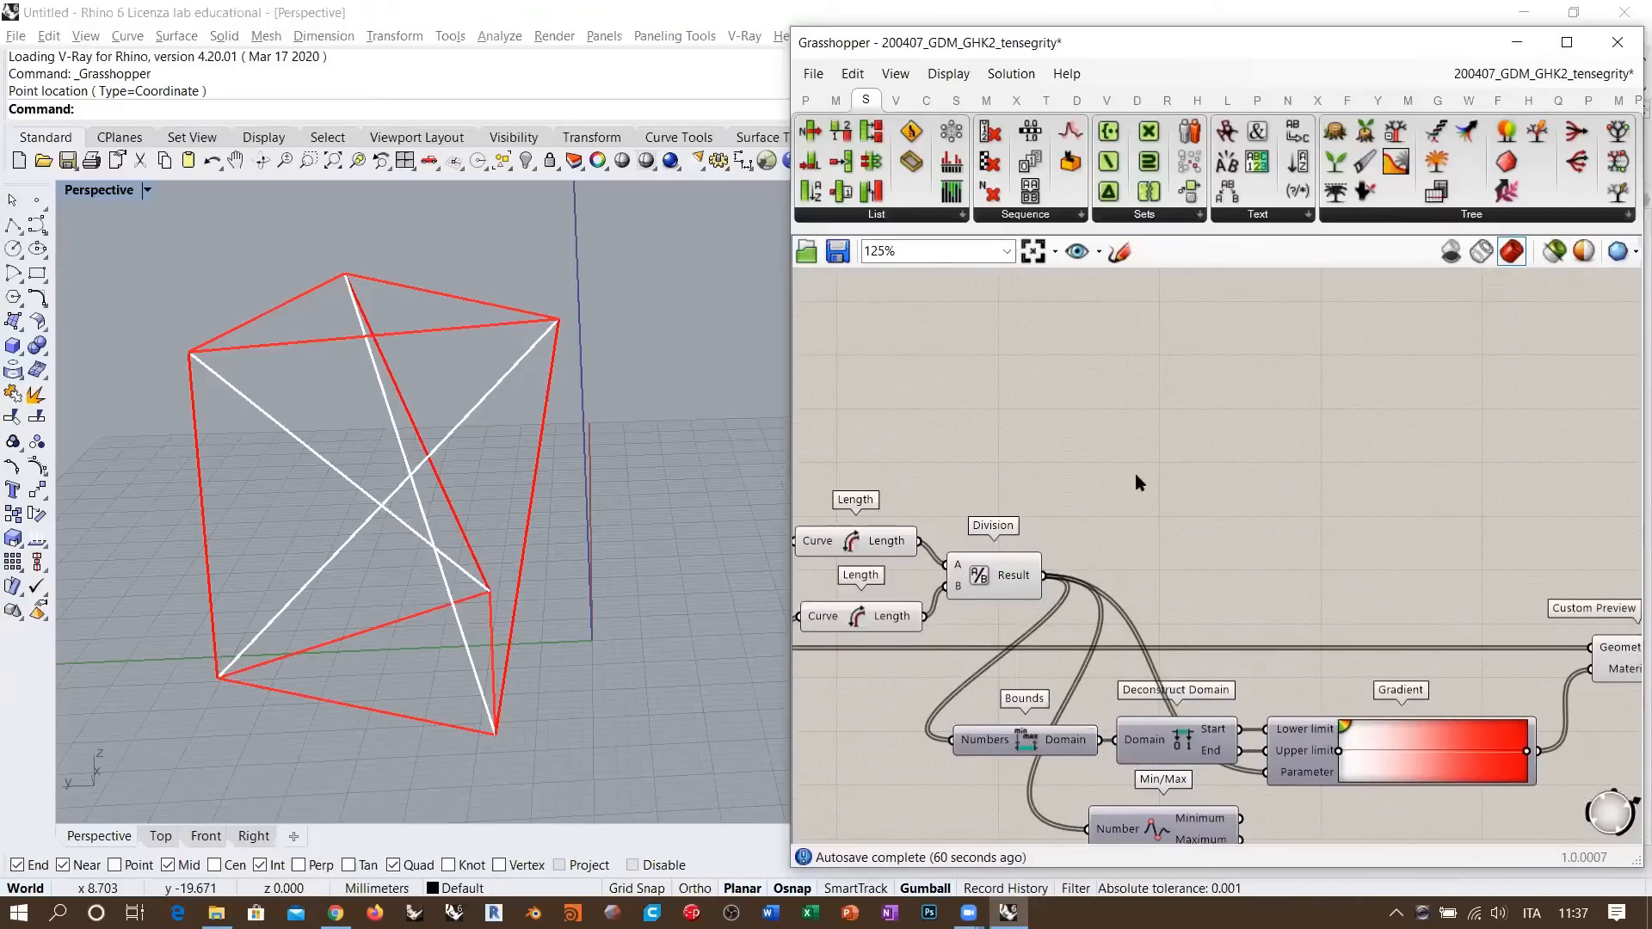
{"action": "scroll", "coordinate": [1142, 465], "scroll_direction": "up", "scroll_amount": 2}
{"action": "double_click", "coordinate": [1142, 464]}
{"action": "type", "text": "simi"}
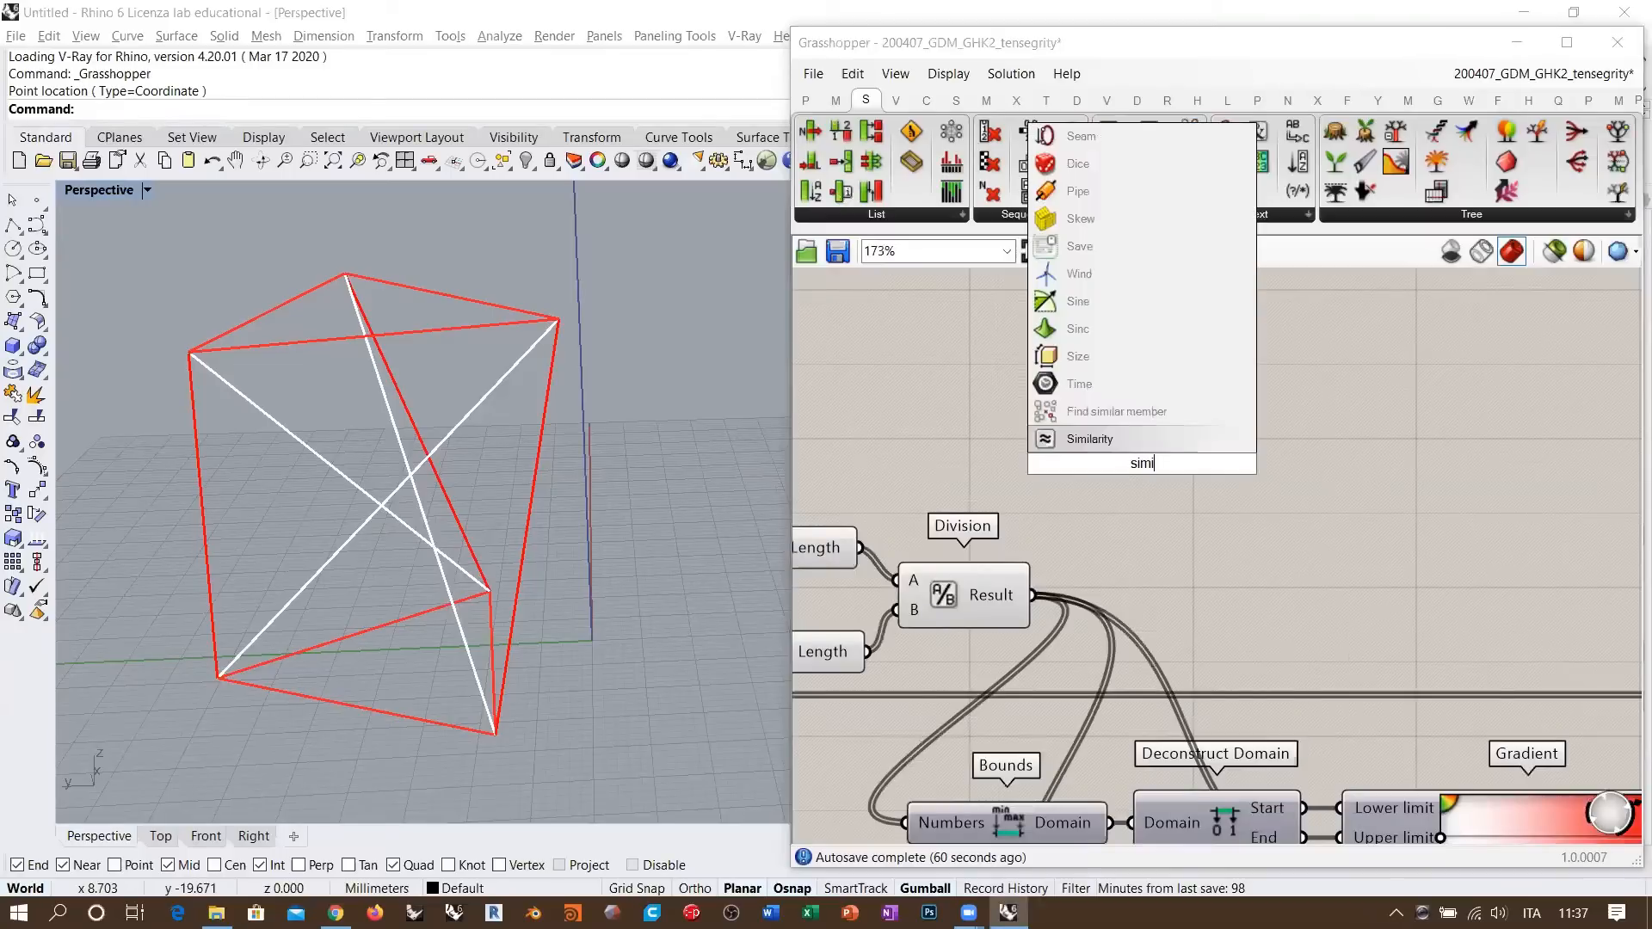
{"action": "left_click", "coordinate": [1117, 442]}
{"action": "left_click_drag", "start_coordinate": [1092, 502], "coordinate": [1211, 472]}
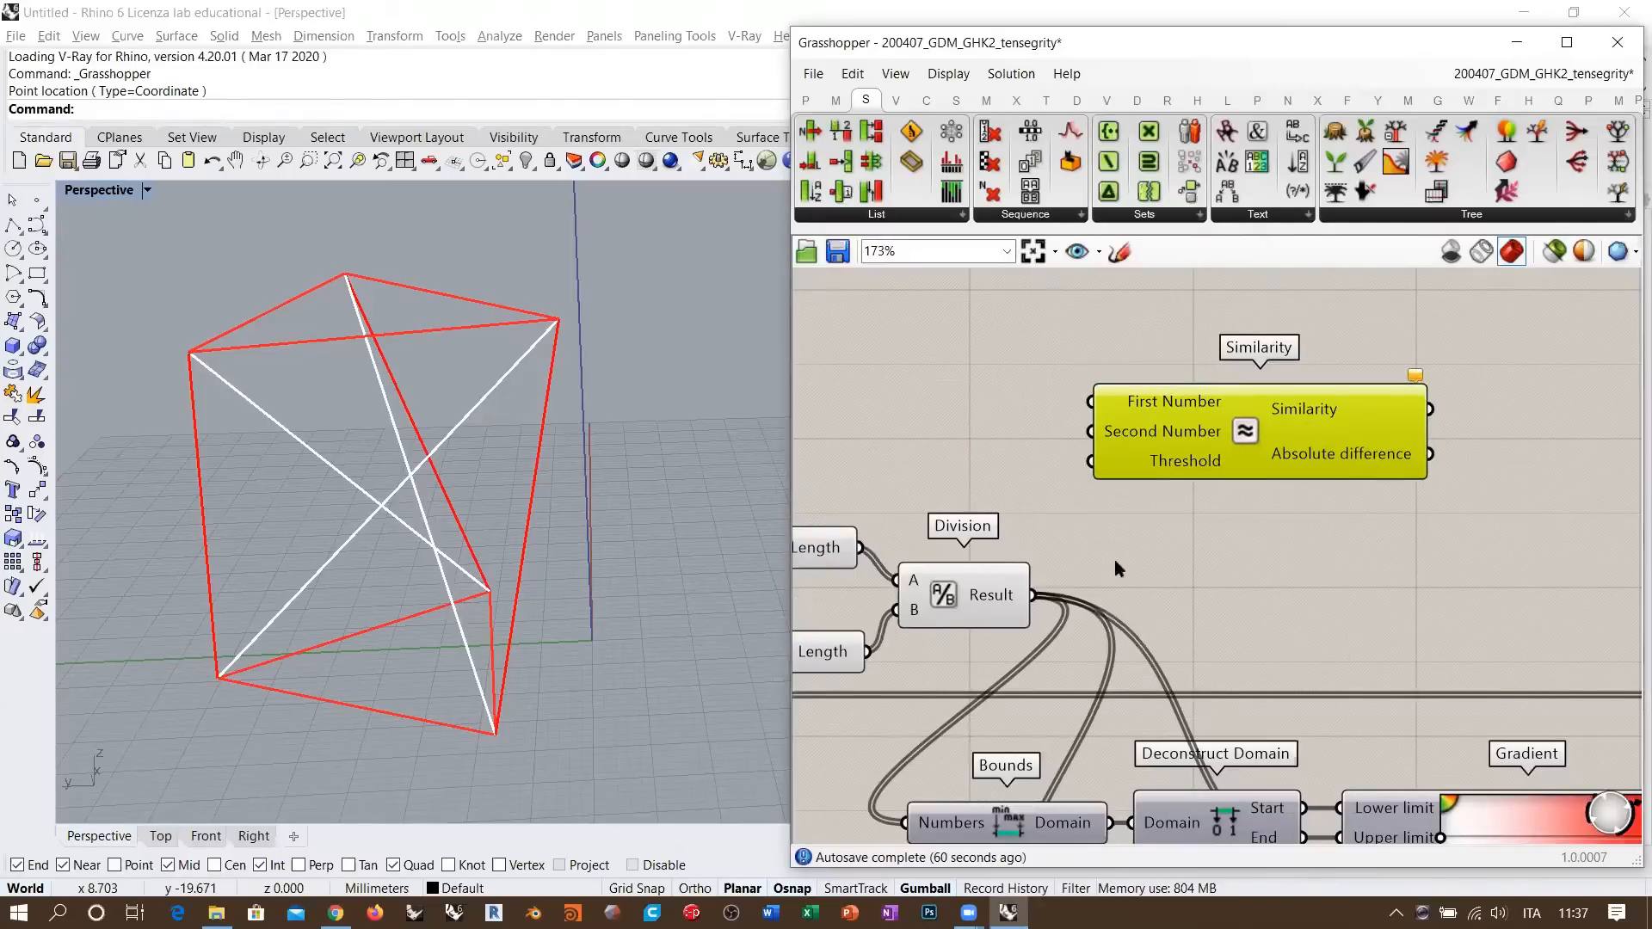
{"action": "left_click_drag", "start_coordinate": [1032, 594], "coordinate": [1089, 401]}
{"action": "mouse_move", "coordinate": [996, 596]}
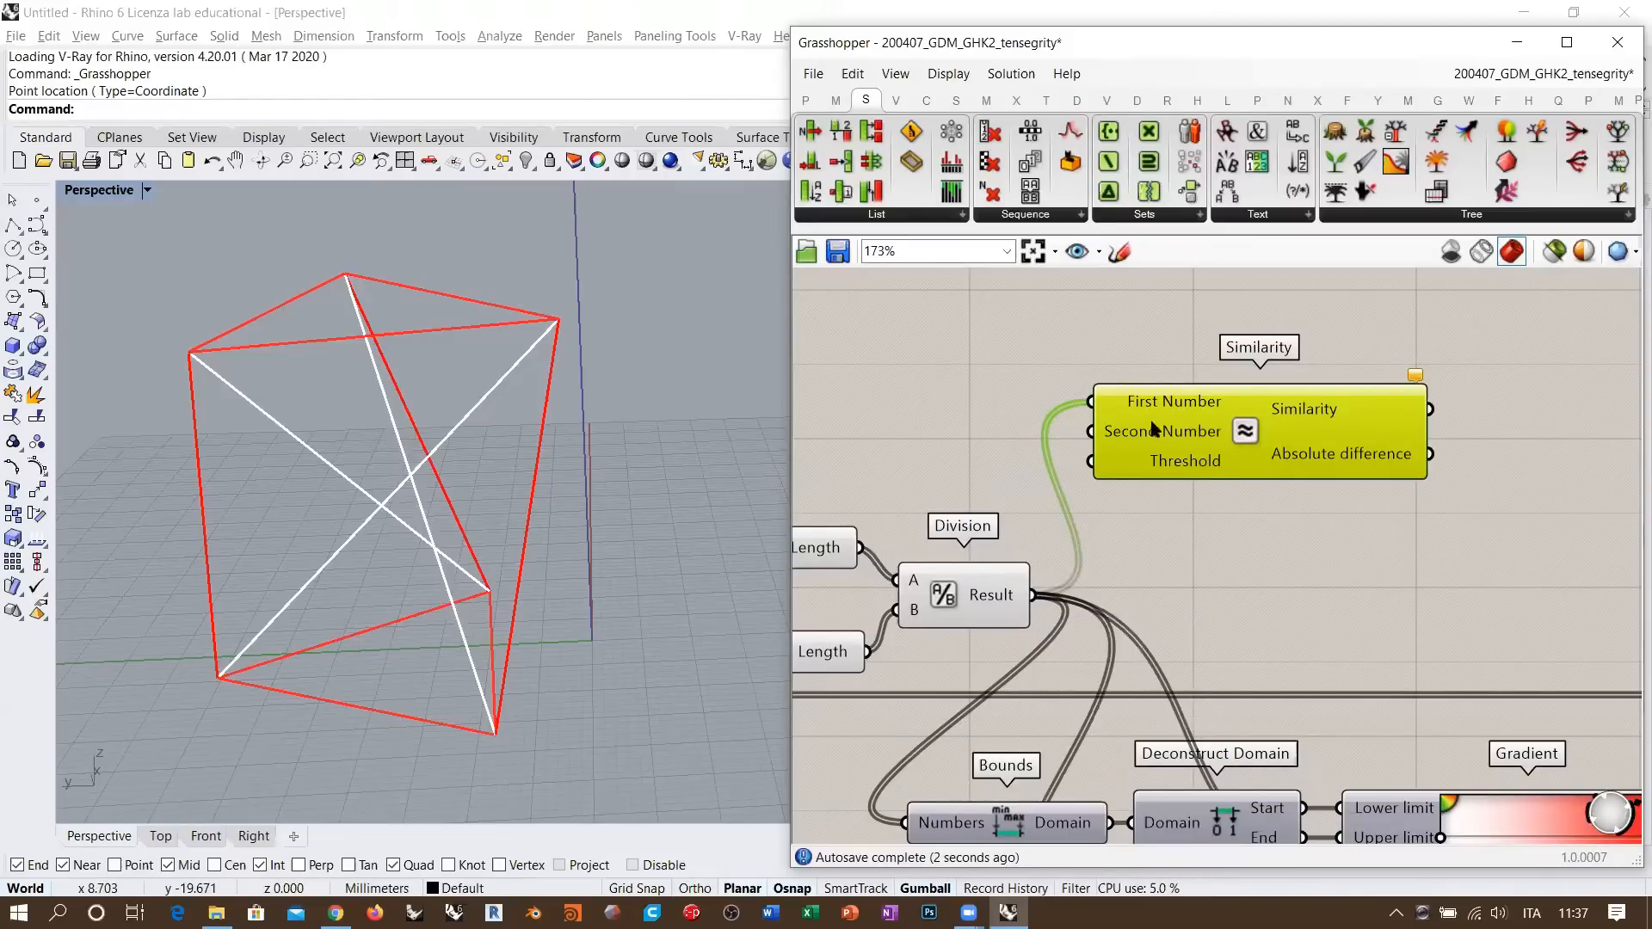
- Add a panel containing 1 and connect it to Similarity's Second Number input
{"action": "right_click_drag", "start_coordinate": [1155, 427], "coordinate": [1262, 457]}
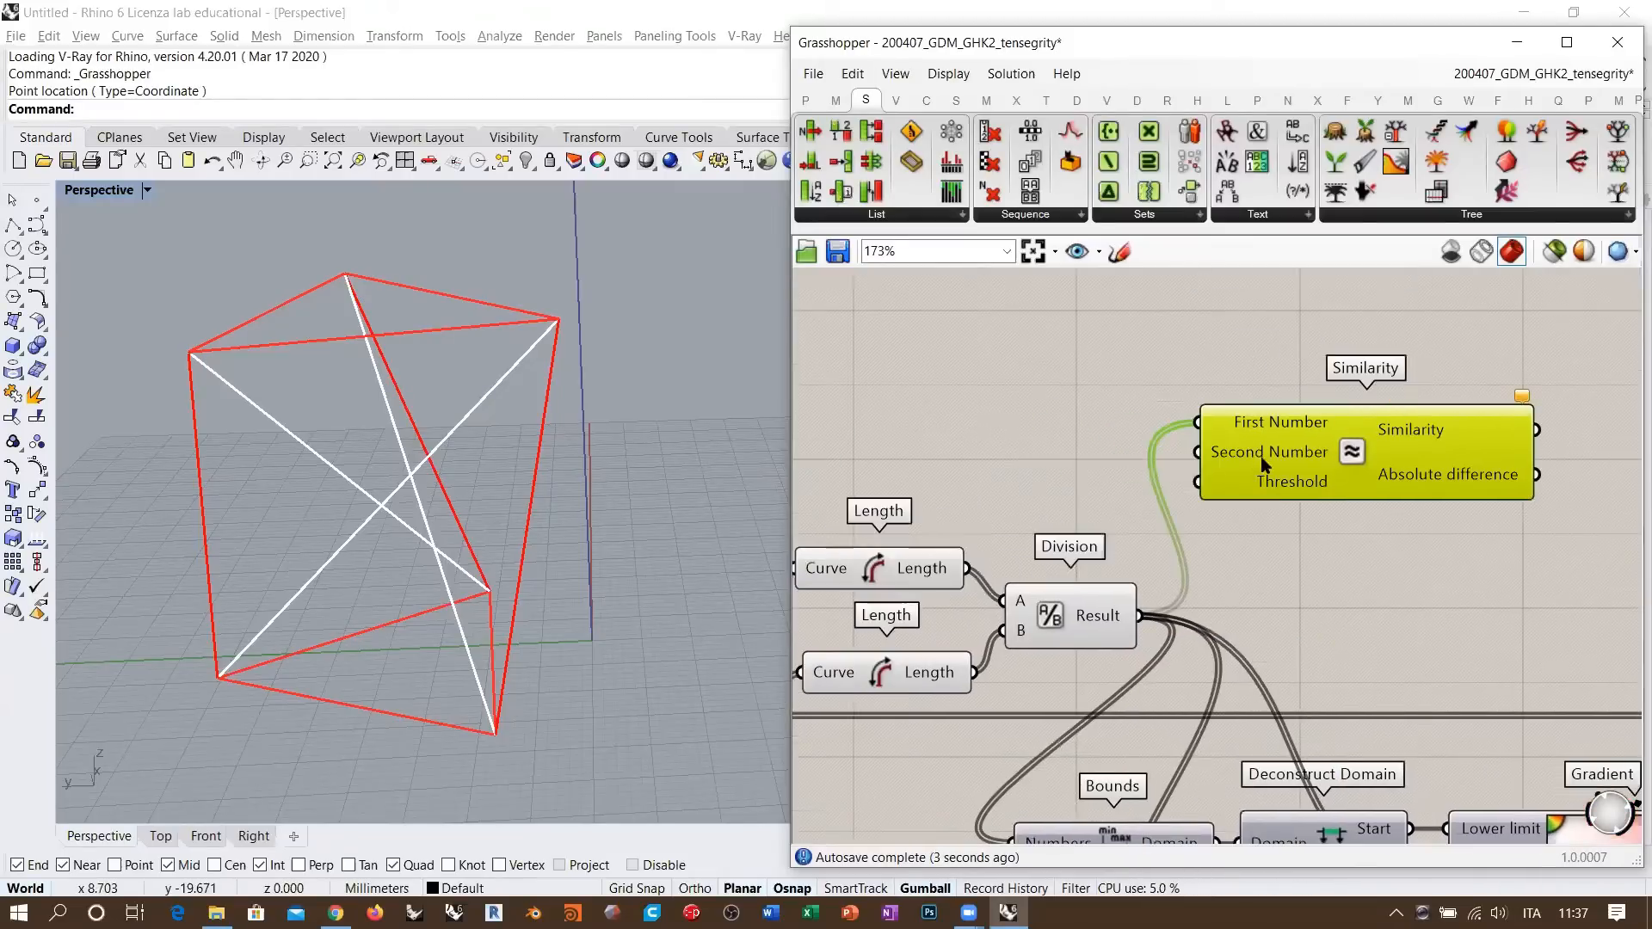
{"action": "double_click", "coordinate": [1046, 437]}
{"action": "type", "text": "\"1"}
{"action": "key", "text": "Return"}
{"action": "left_click_drag", "start_coordinate": [1199, 454], "coordinate": [1121, 440]}
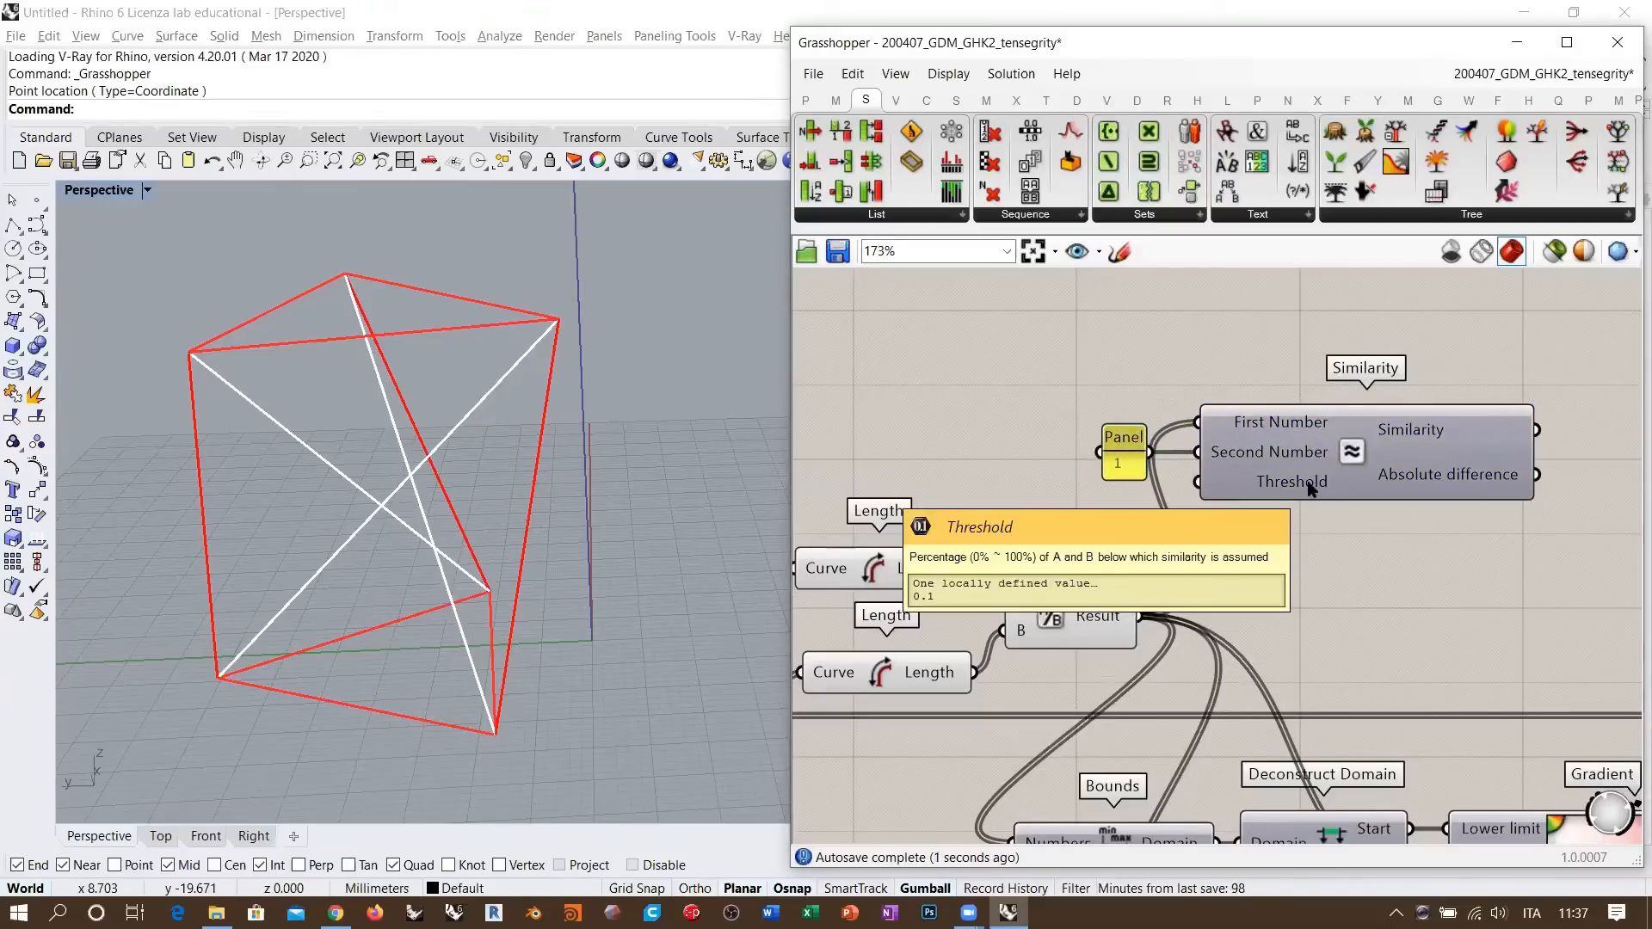
- Show the Similarity output in a new, enlarged panel and shift the panel containing 1 farther from the Similarity component
{"action": "right_click_drag", "start_coordinate": [1322, 479], "coordinate": [1046, 519]}
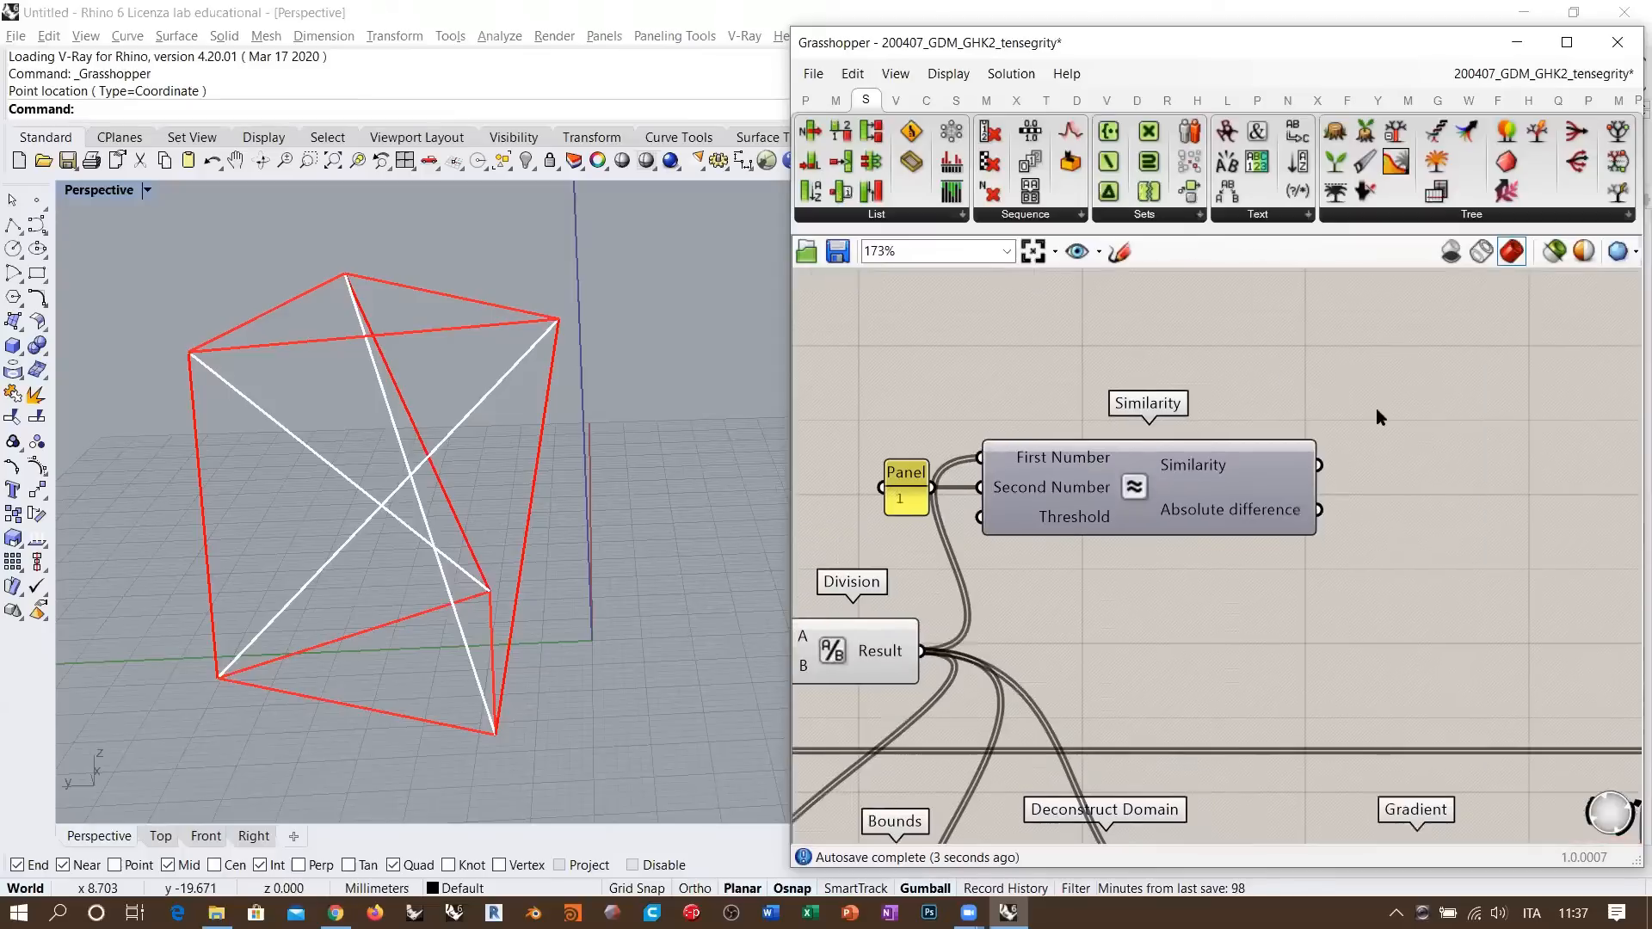
{"action": "double_click", "coordinate": [1378, 411]}
{"action": "type", "text": "\""}
{"action": "key", "text": "Return"}
{"action": "left_click_drag", "start_coordinate": [1354, 402], "coordinate": [1420, 402]}
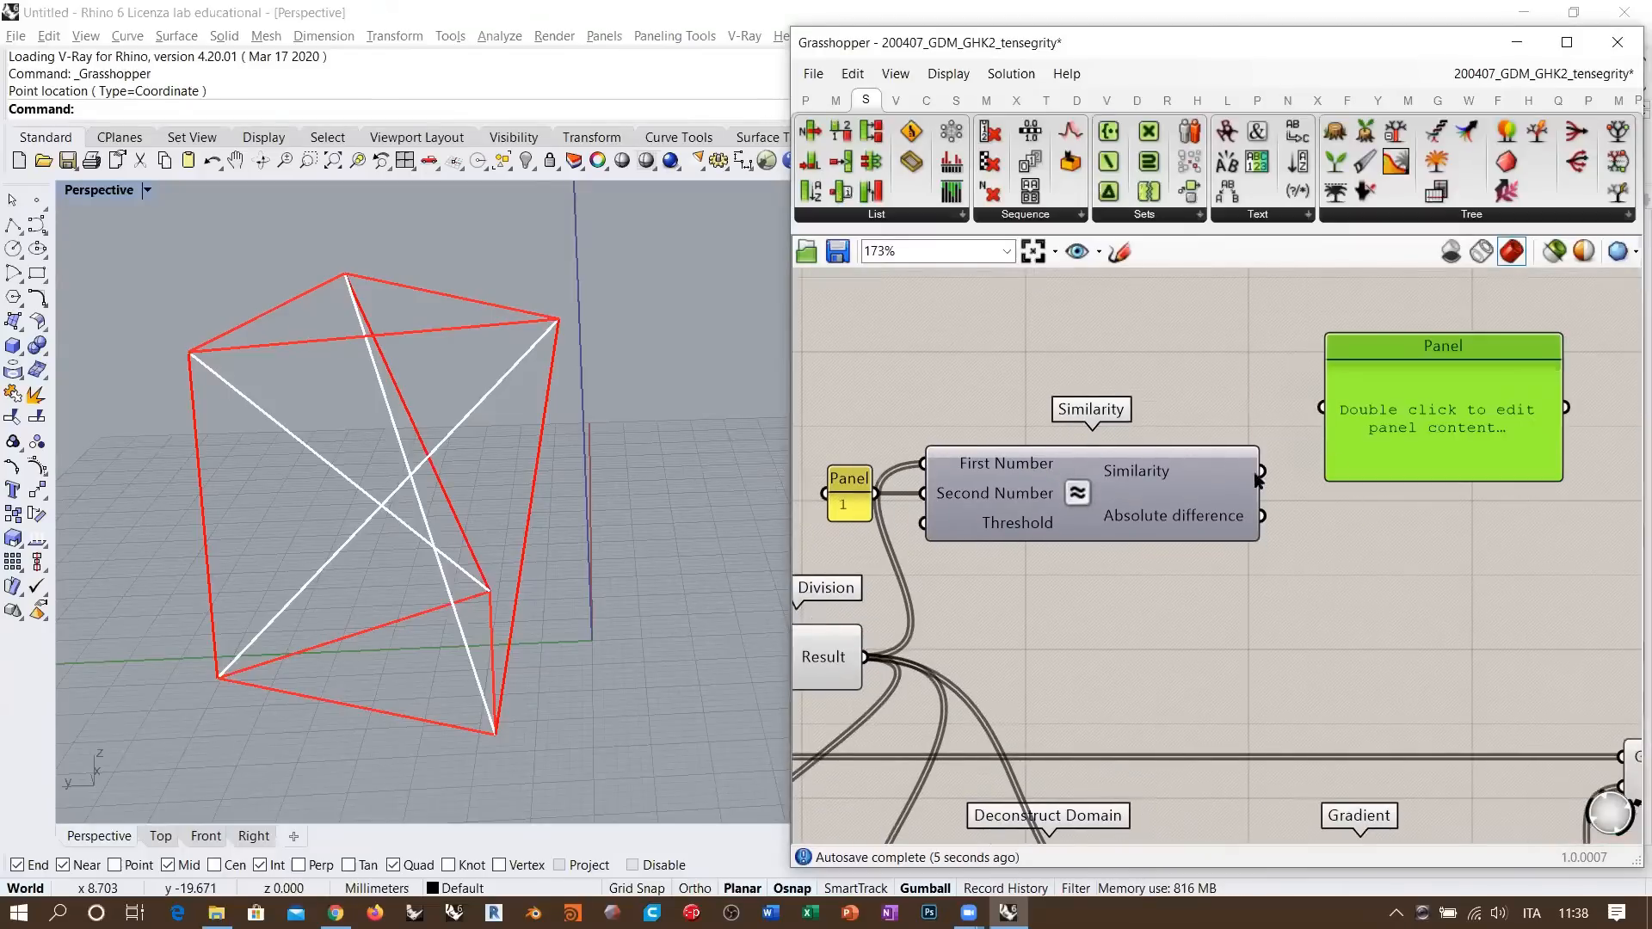
{"action": "left_click_drag", "start_coordinate": [1261, 471], "coordinate": [1326, 407]}
{"action": "left_click_drag", "start_coordinate": [1411, 474], "coordinate": [1399, 693]}
{"action": "right_click_drag", "start_coordinate": [1012, 530], "coordinate": [1114, 504]}
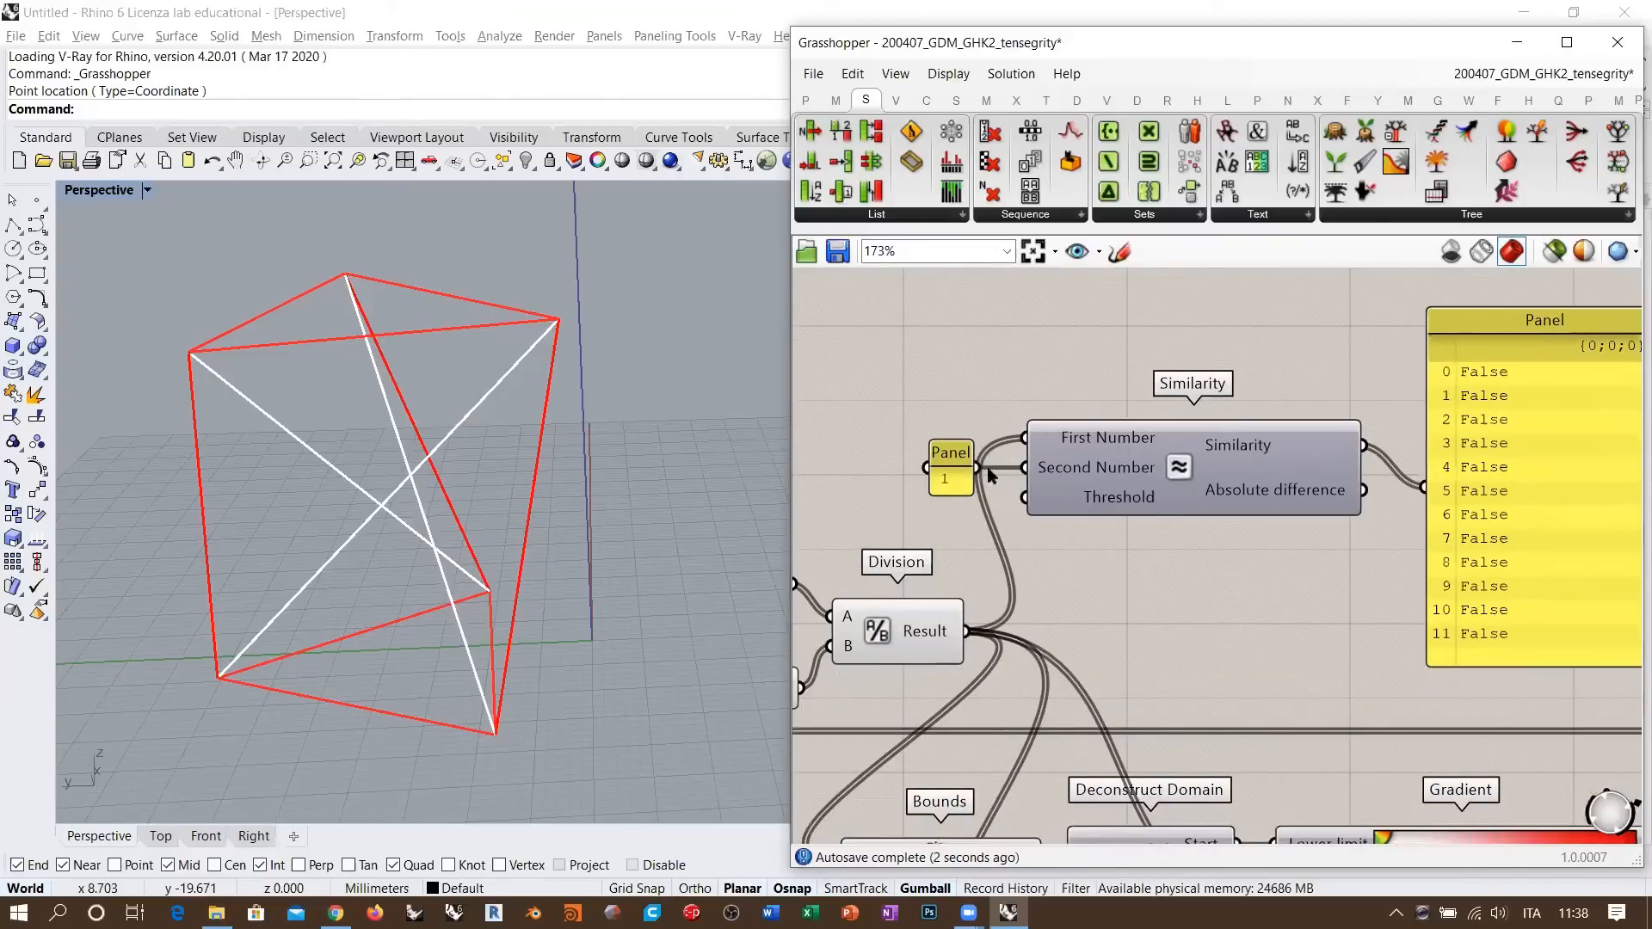
{"action": "left_click_drag", "start_coordinate": [950, 462], "coordinate": [914, 462]}
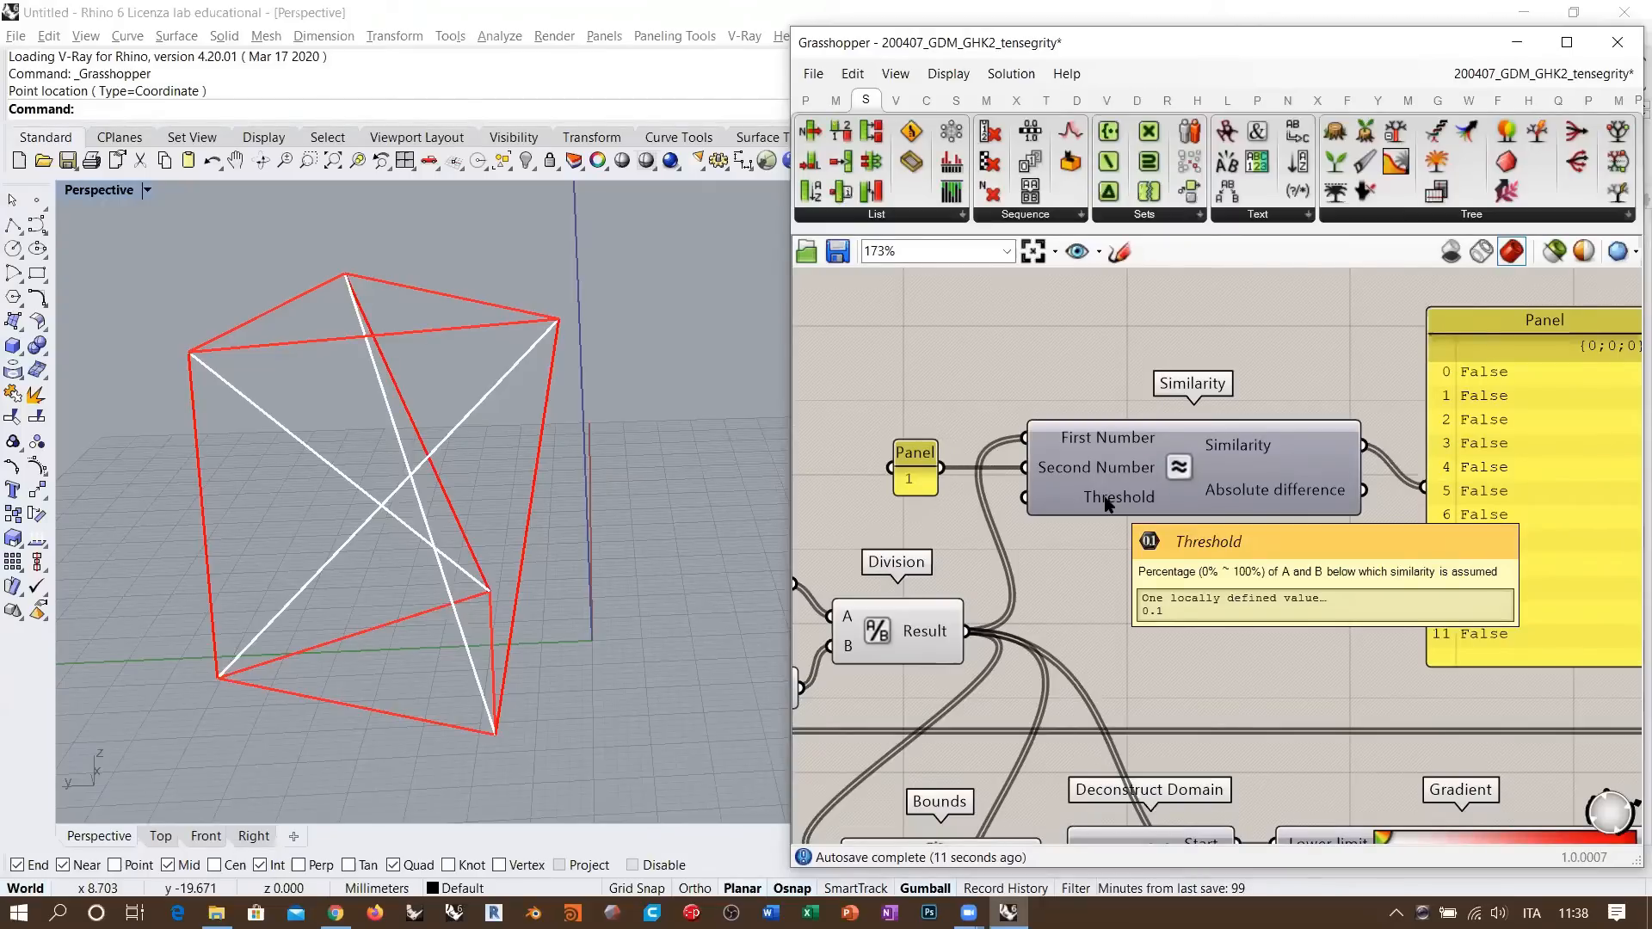
- Feed the enlarged panel with Division's Result in place of the Similarity output and examine the listed length ratios
{"action": "right_click_drag", "start_coordinate": [1098, 568], "coordinate": [1173, 504]}
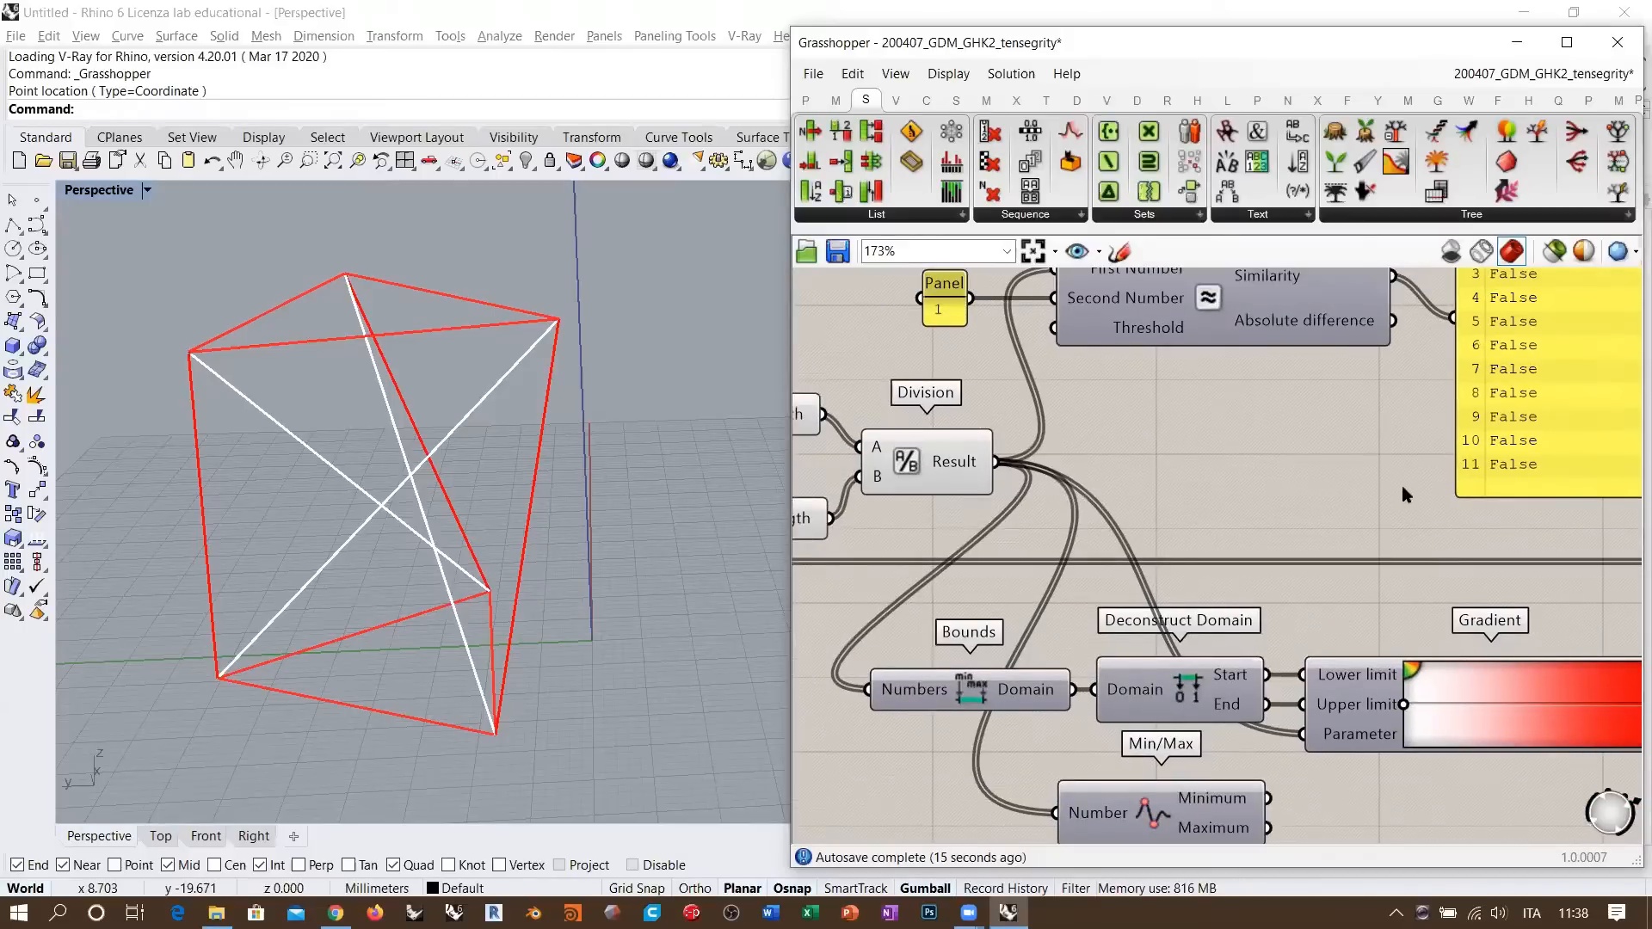
{"action": "right_click_drag", "start_coordinate": [1402, 488], "coordinate": [1355, 483]}
{"action": "right_click_drag", "start_coordinate": [1077, 551], "coordinate": [1060, 634]}
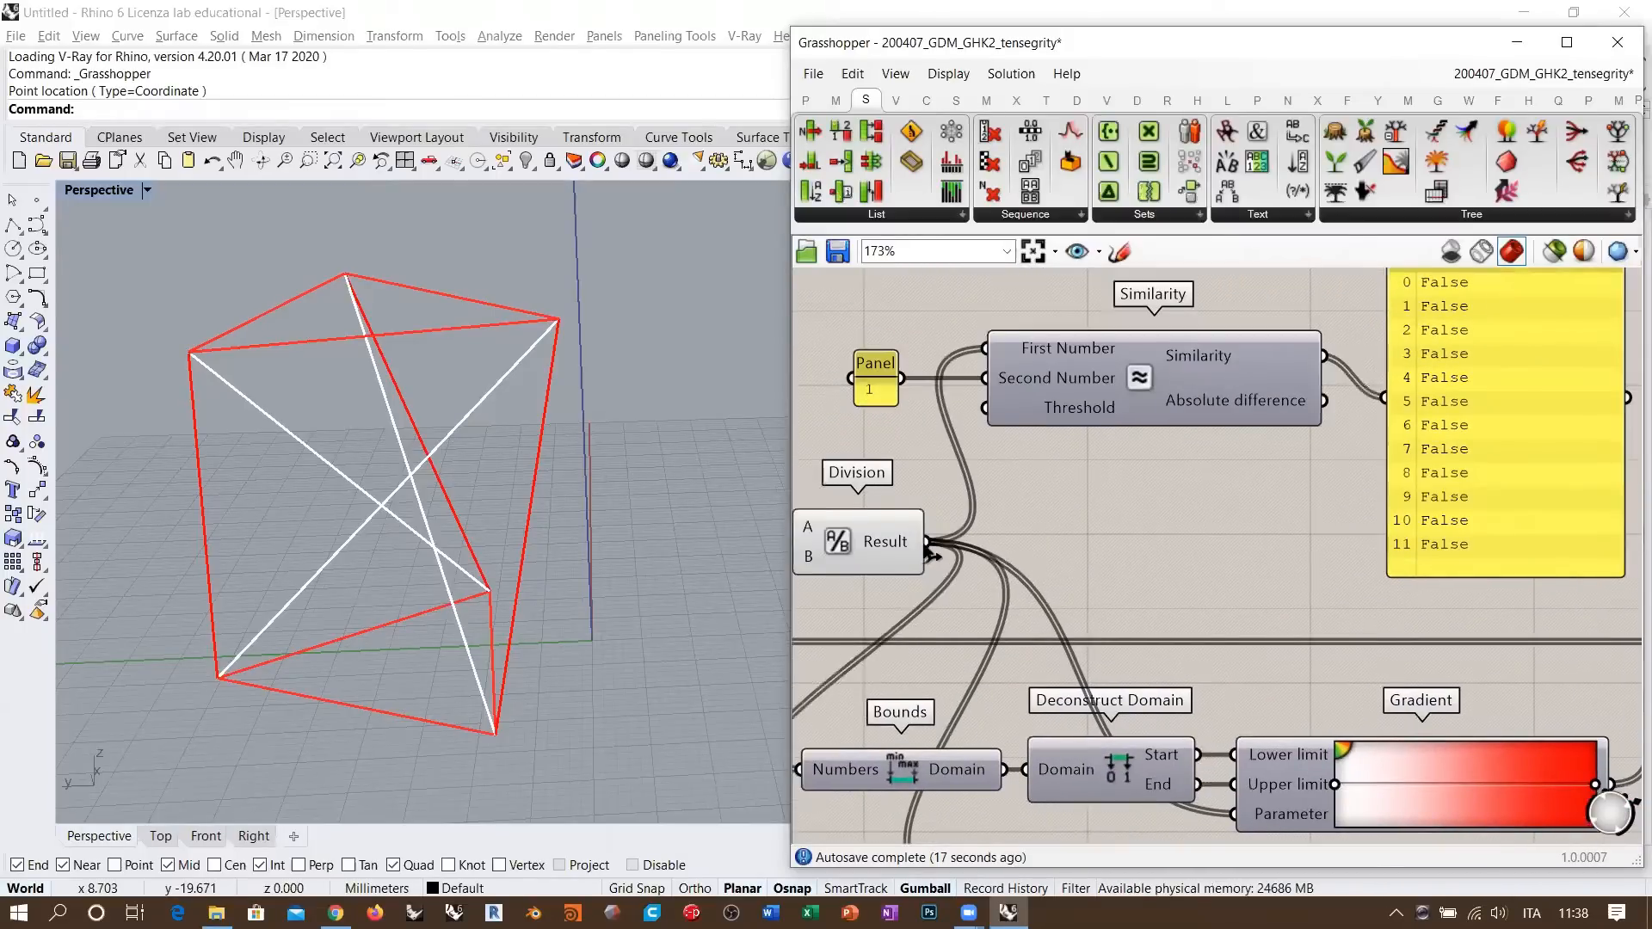
{"action": "right_click_drag", "start_coordinate": [929, 547], "coordinate": [999, 546]}
{"action": "left_click_drag", "start_coordinate": [998, 542], "coordinate": [1454, 401]}
{"action": "right_click_drag", "start_coordinate": [1274, 572], "coordinate": [1103, 515]}
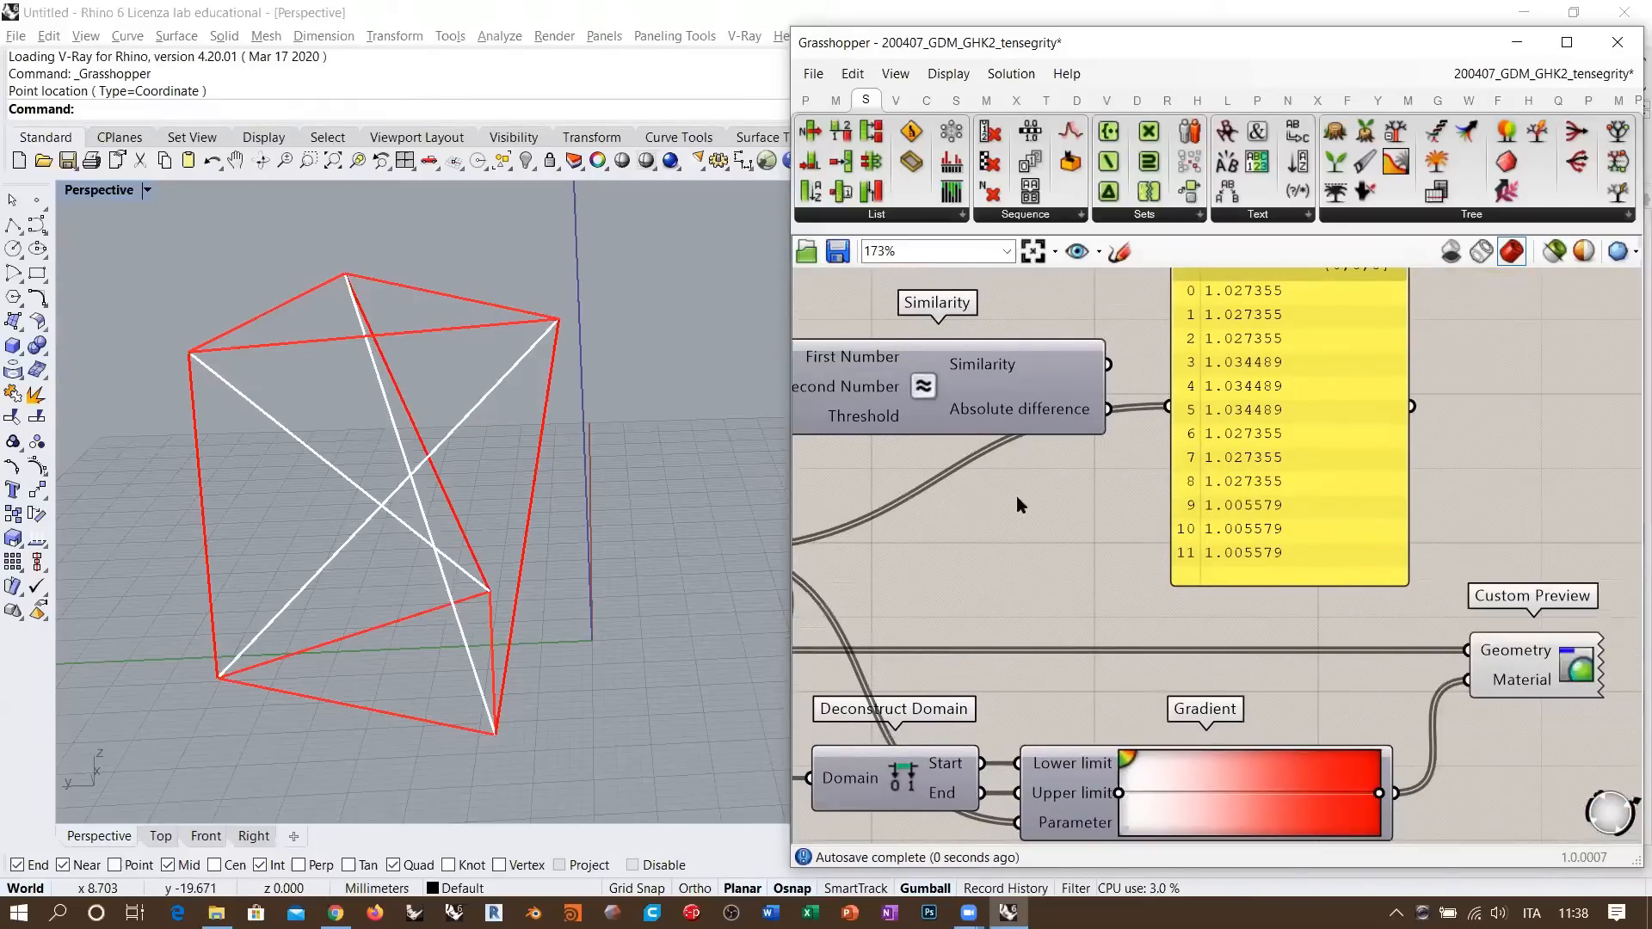
{"action": "scroll", "coordinate": [1015, 496], "scroll_direction": "up", "scroll_amount": 4}
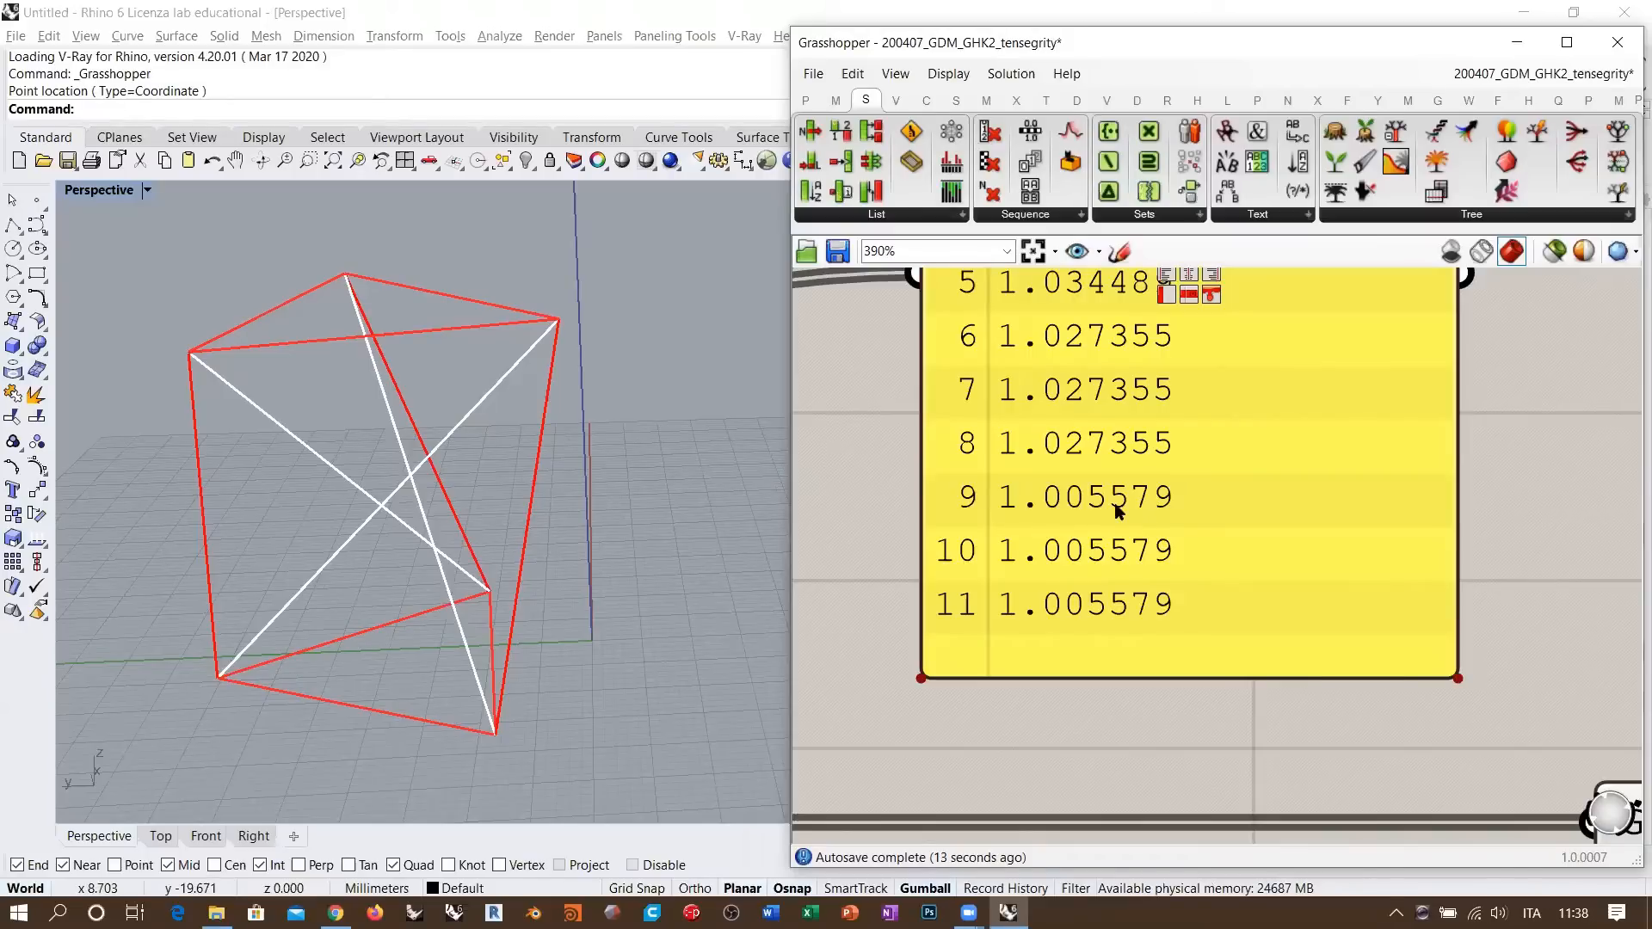
{"action": "right_click_drag", "start_coordinate": [1121, 511], "coordinate": [1140, 541]}
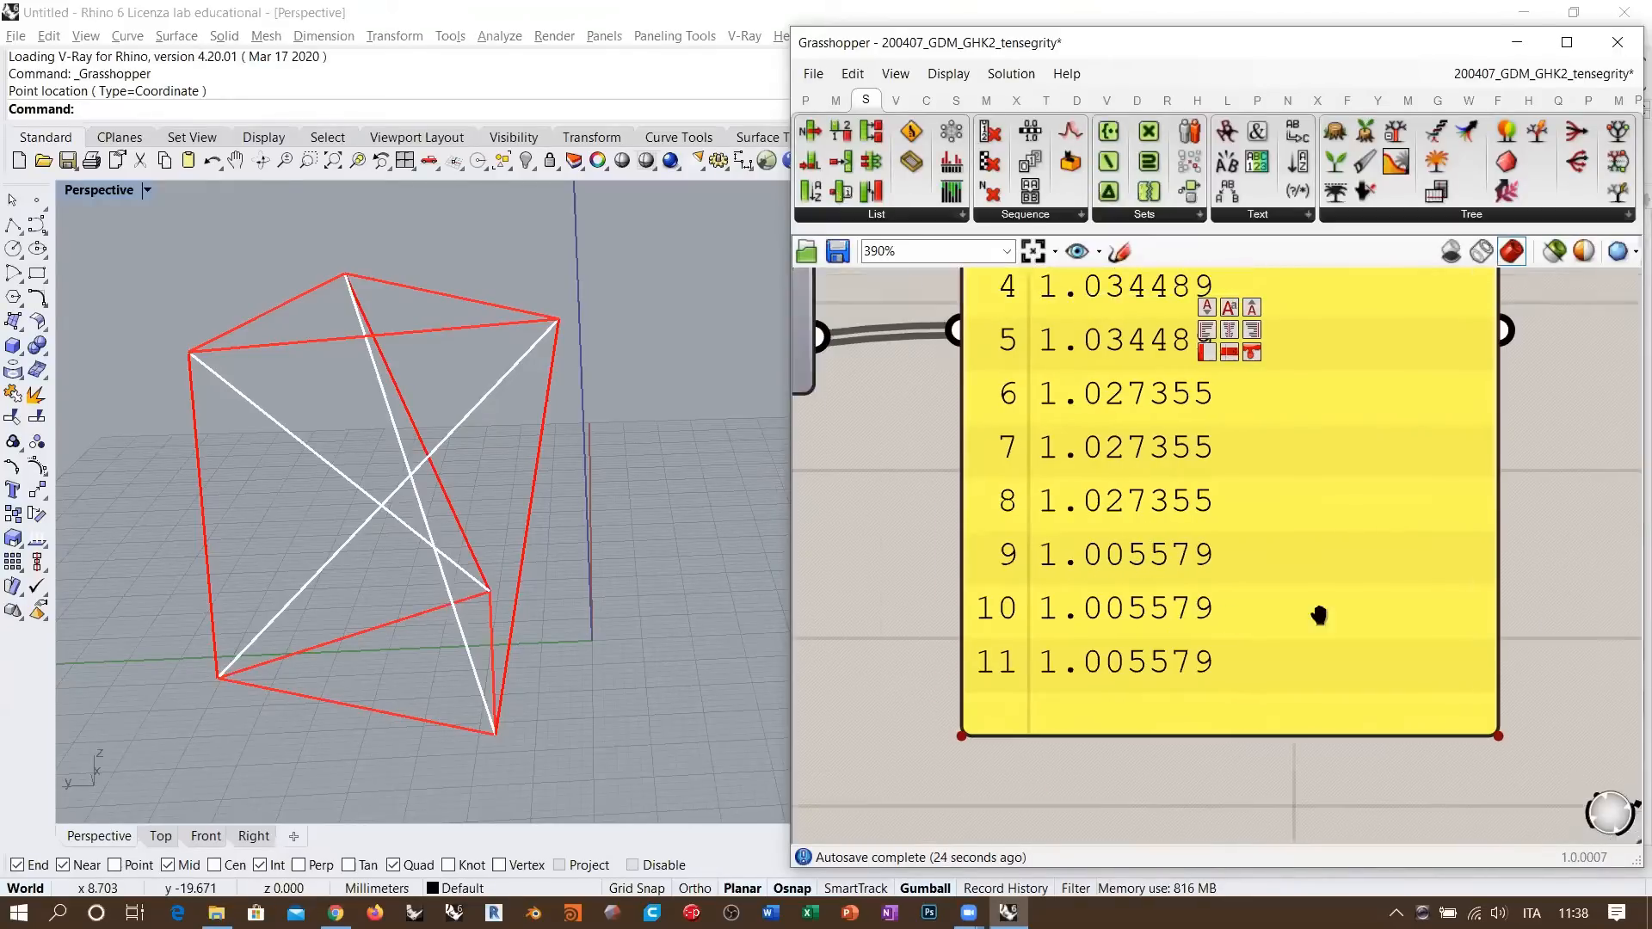
{"action": "scroll", "coordinate": [1320, 616], "scroll_direction": "down", "scroll_amount": 5}
{"action": "scroll", "coordinate": [1274, 516], "scroll_direction": "up", "scroll_amount": 3}
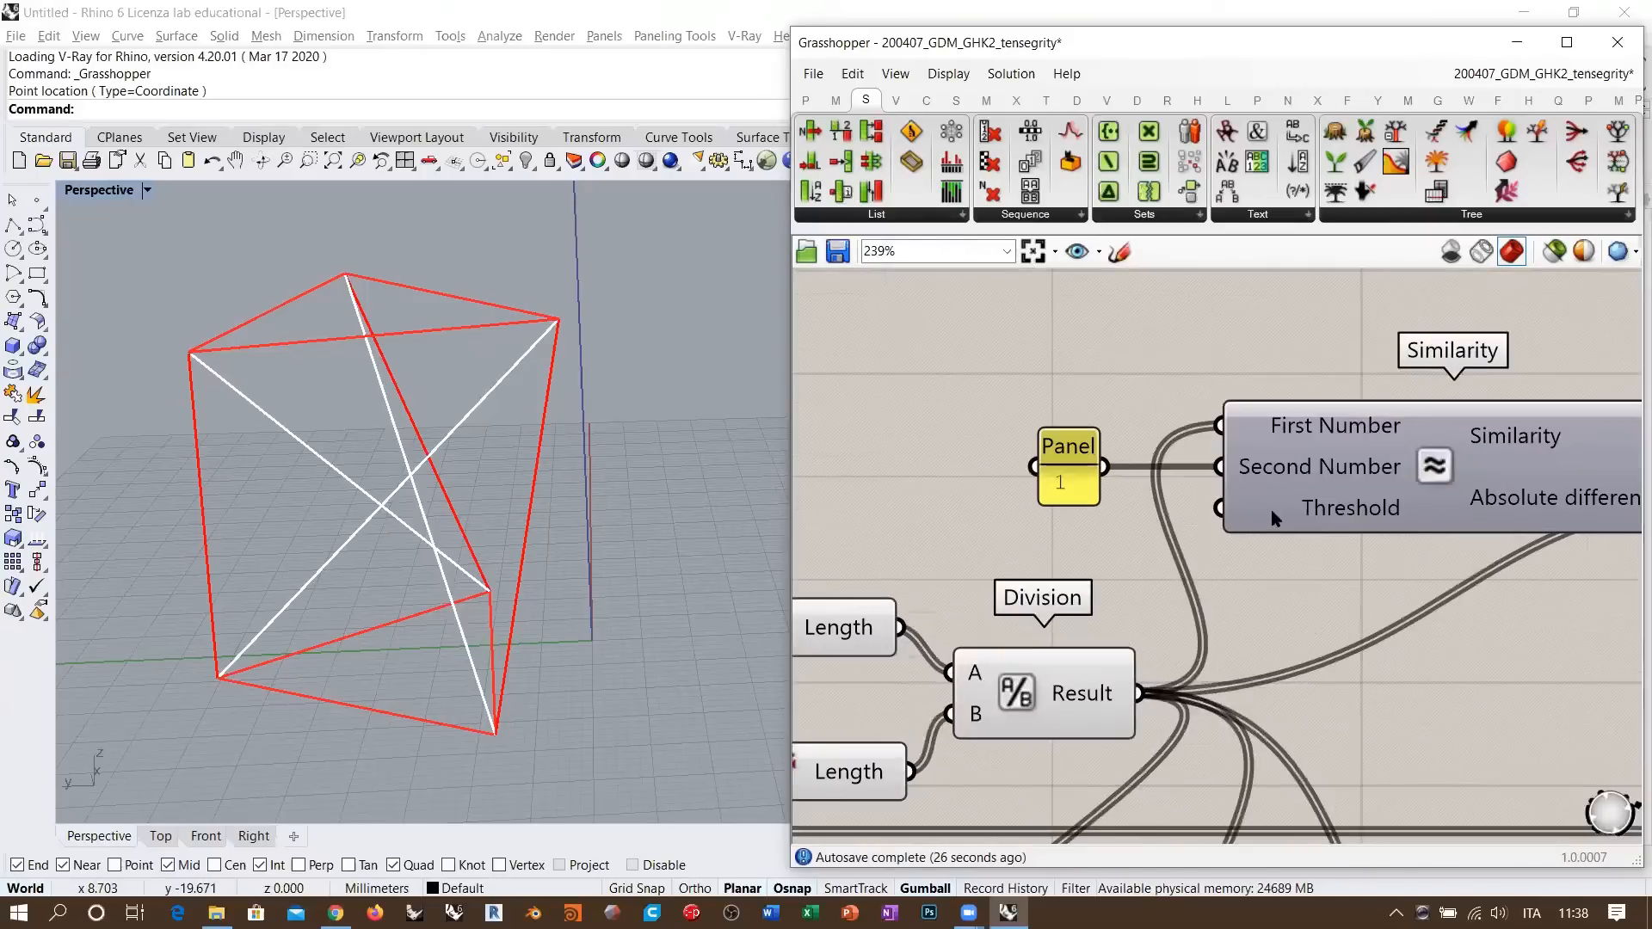
- Add a number slider set to 0.001 below the panel containing 1 and connect it to Similarity's Threshold input
{"action": "double_click", "coordinate": [1066, 558]}
{"action": "type", "text": "0.0"}
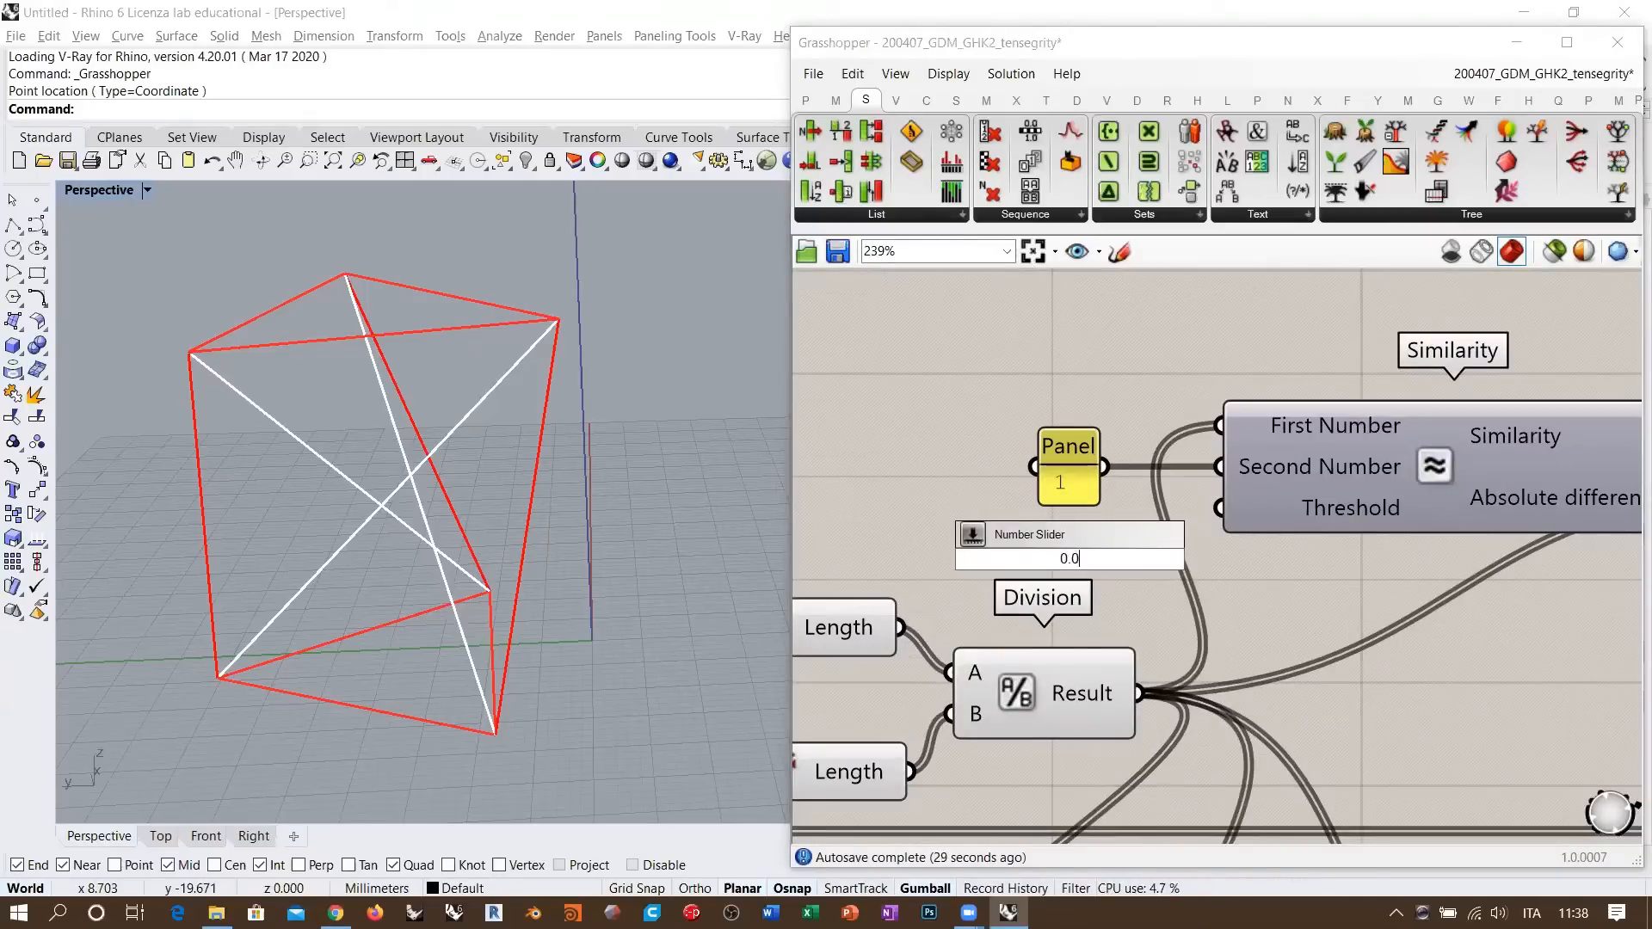
{"action": "type", "text": "01"}
{"action": "key", "text": "Return"}
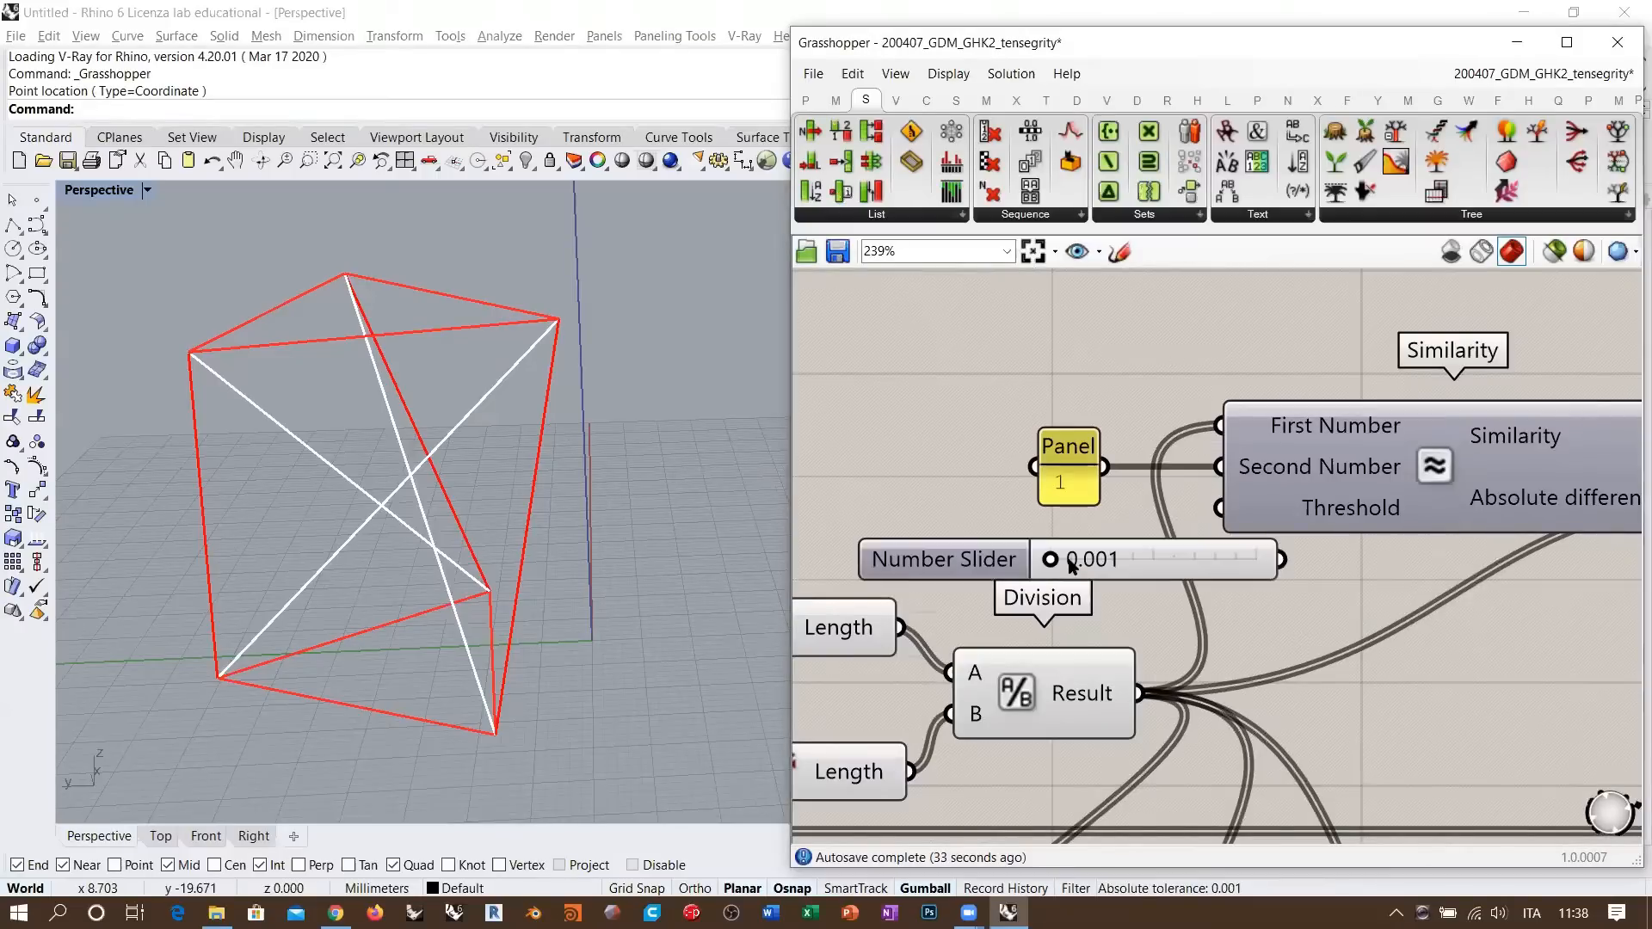
{"action": "left_click_drag", "start_coordinate": [1158, 554], "coordinate": [1059, 530]}
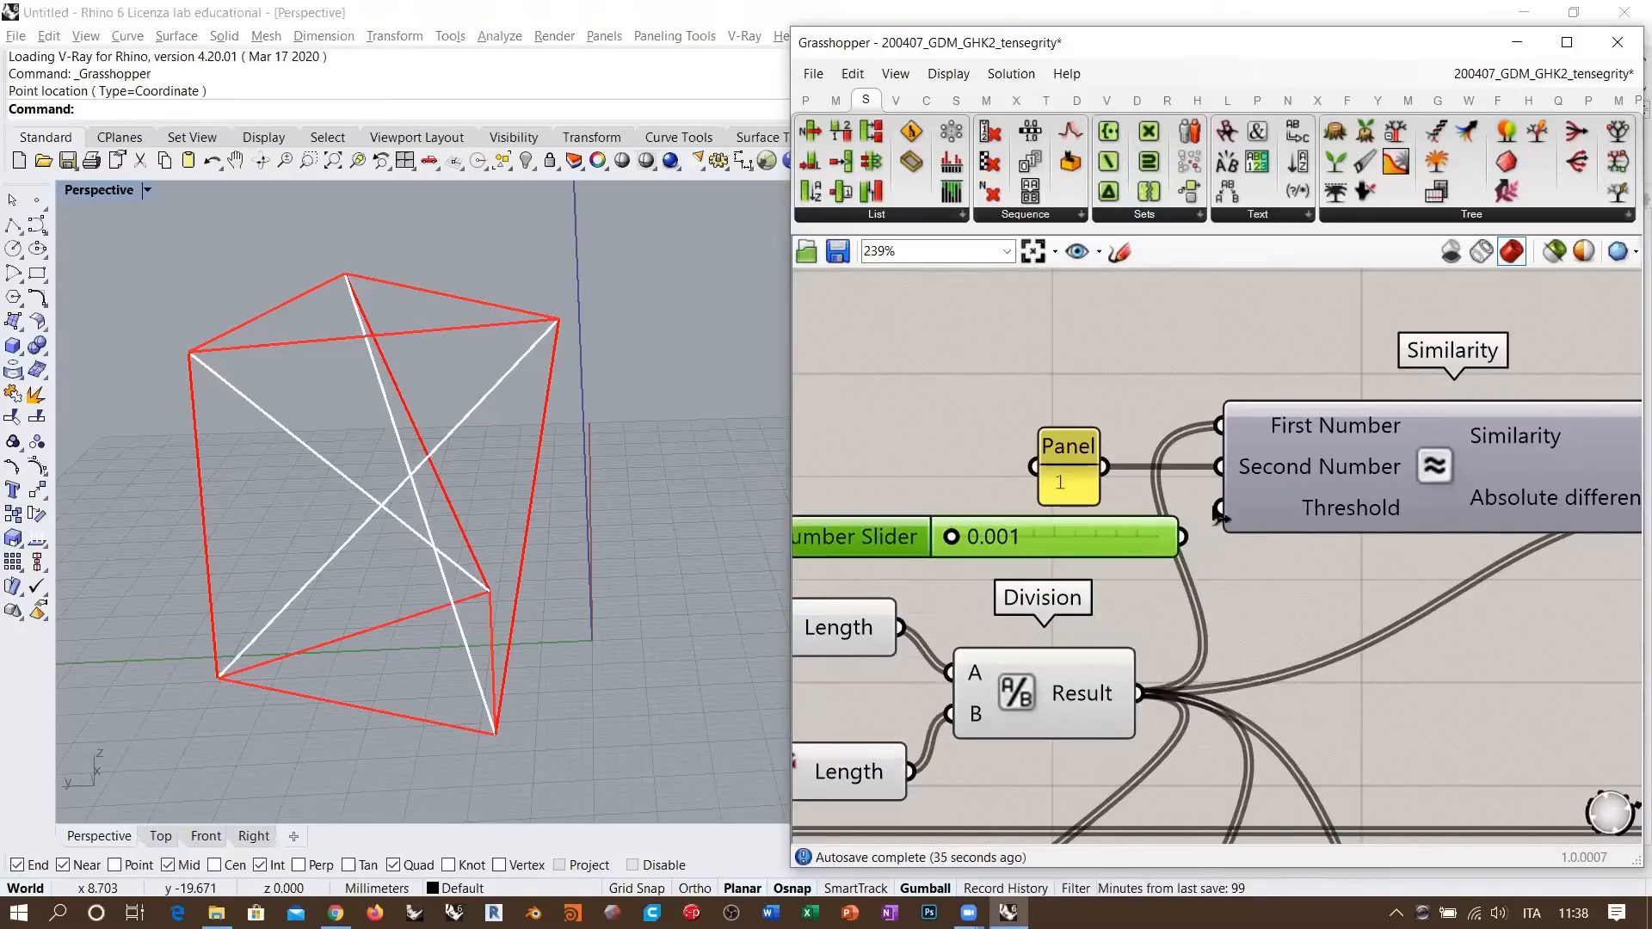
{"action": "left_click_drag", "start_coordinate": [1217, 509], "coordinate": [1183, 537]}
- Feed the enlarged panel with Similarity's Similarity output in place of the length ratios
{"action": "right_click_drag", "start_coordinate": [1379, 542], "coordinate": [1118, 517]}
{"action": "scroll", "coordinate": [1122, 513], "scroll_direction": "down", "scroll_amount": 3}
{"action": "left_click_drag", "start_coordinate": [1306, 449], "coordinate": [1359, 484]}
{"action": "left_click", "coordinate": [1309, 576]}
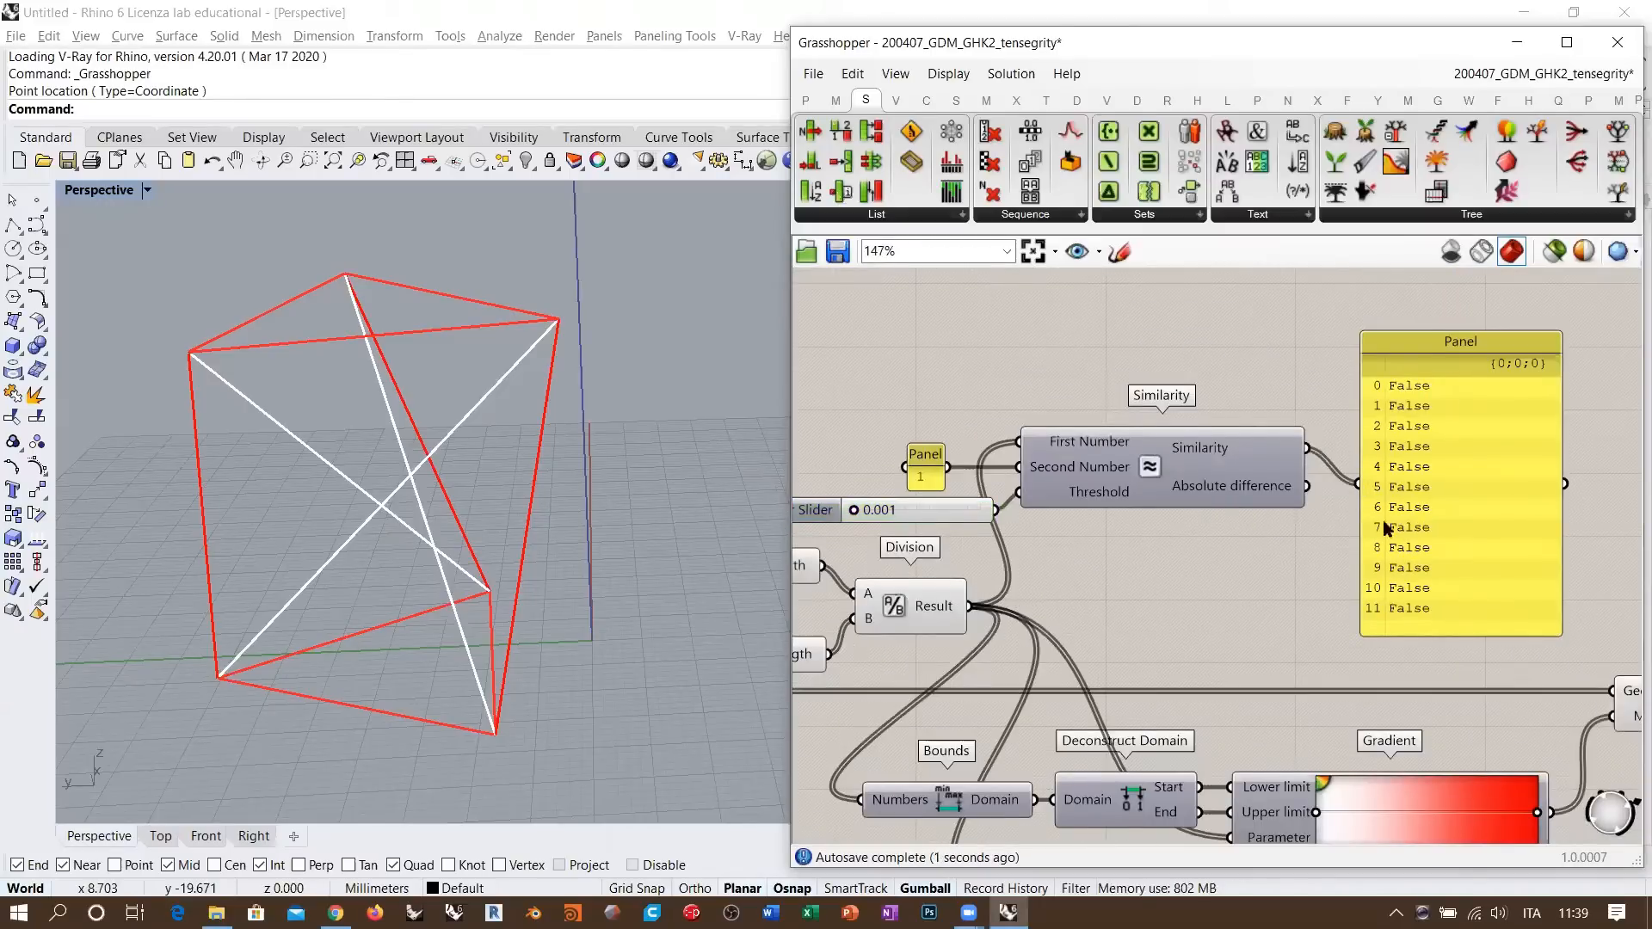
- Give the threshold slider four decimal digits and a minimum of 0.0001, and set its value to 0.0001
{"action": "right_click_drag", "start_coordinate": [1080, 530], "coordinate": [1176, 537]}
{"action": "right_click_drag", "start_coordinate": [898, 525], "coordinate": [943, 534]}
{"action": "scroll", "coordinate": [943, 532], "scroll_direction": "up", "scroll_amount": 2}
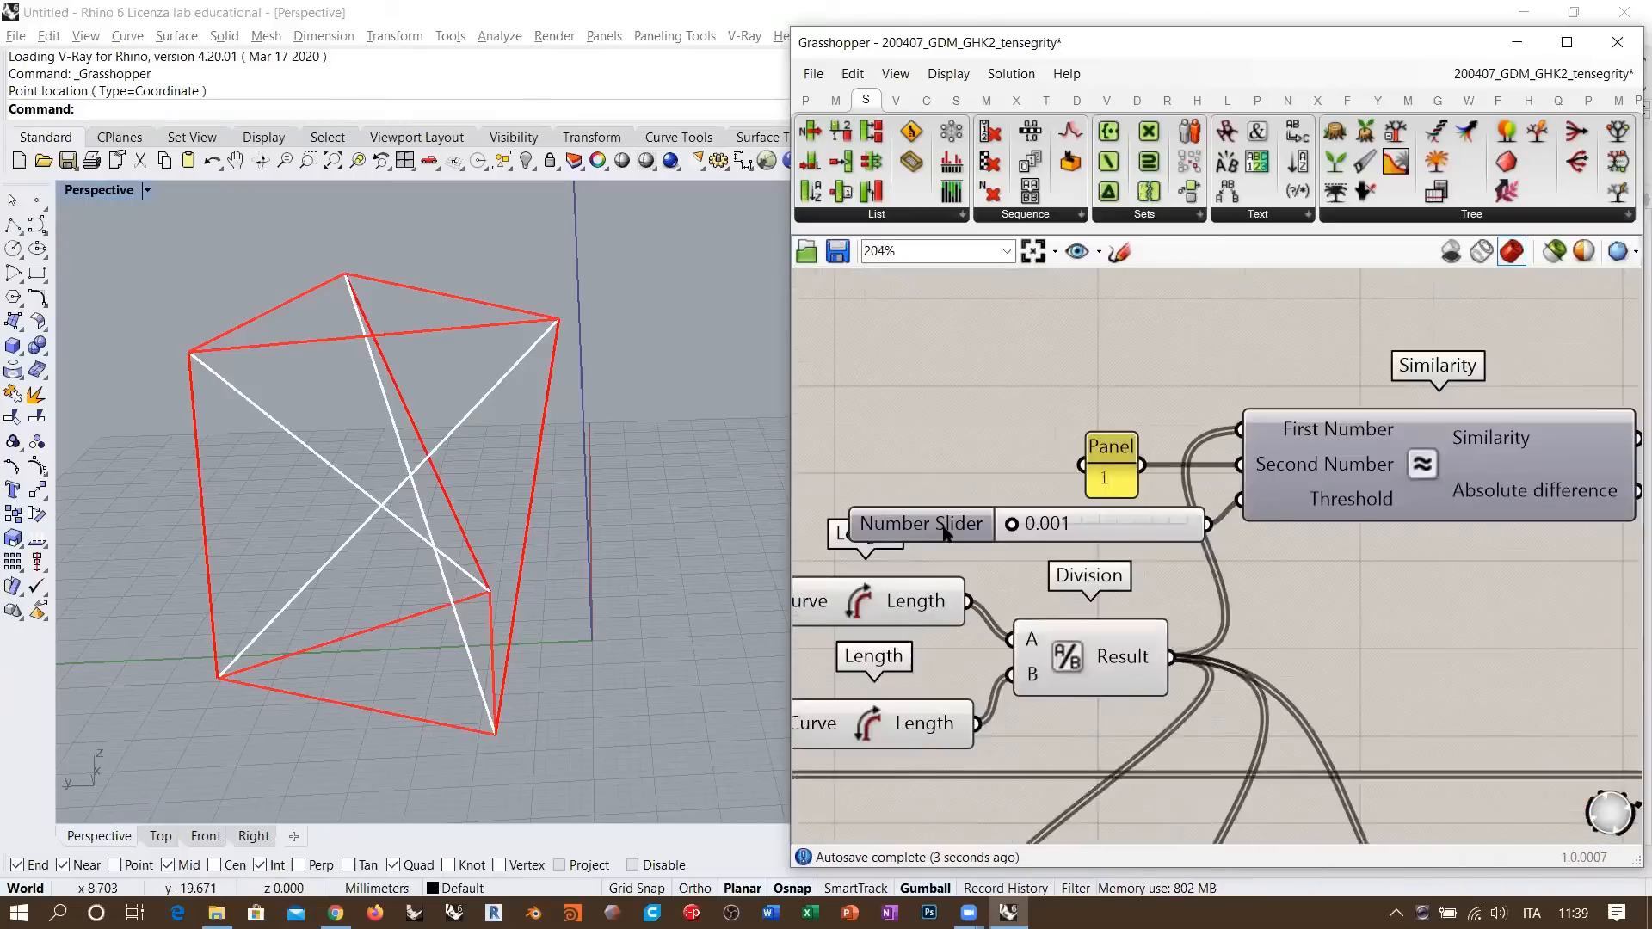
{"action": "scroll", "coordinate": [943, 531], "scroll_direction": "up", "scroll_amount": 1}
{"action": "double_click", "coordinate": [944, 532]}
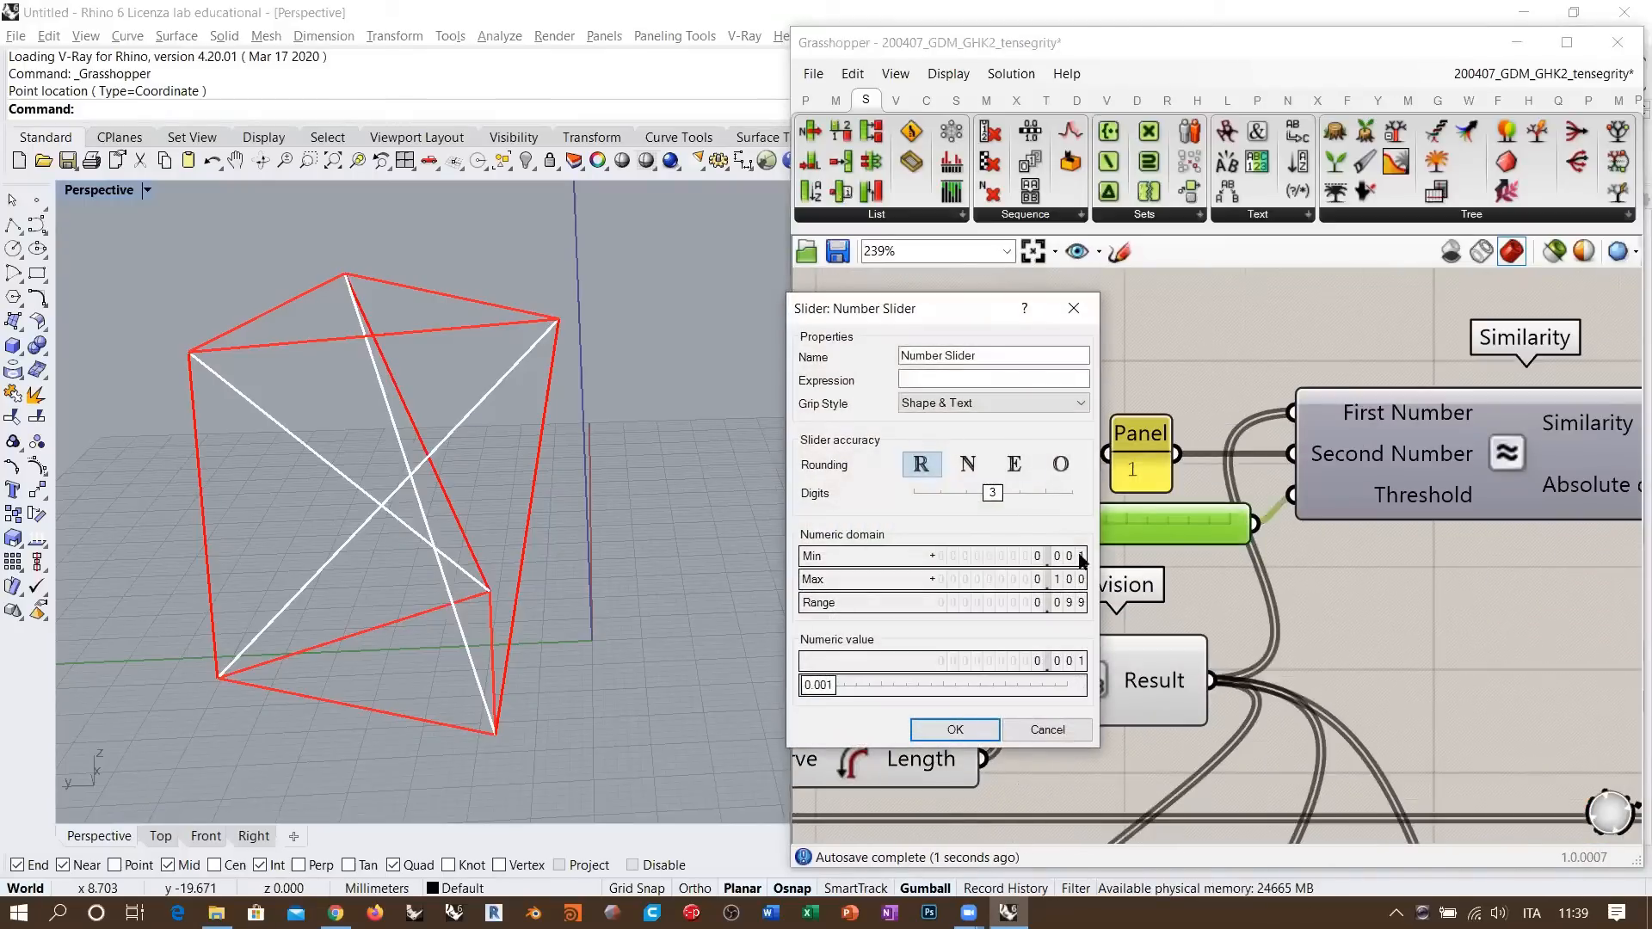
{"action": "left_click", "coordinate": [1002, 497]}
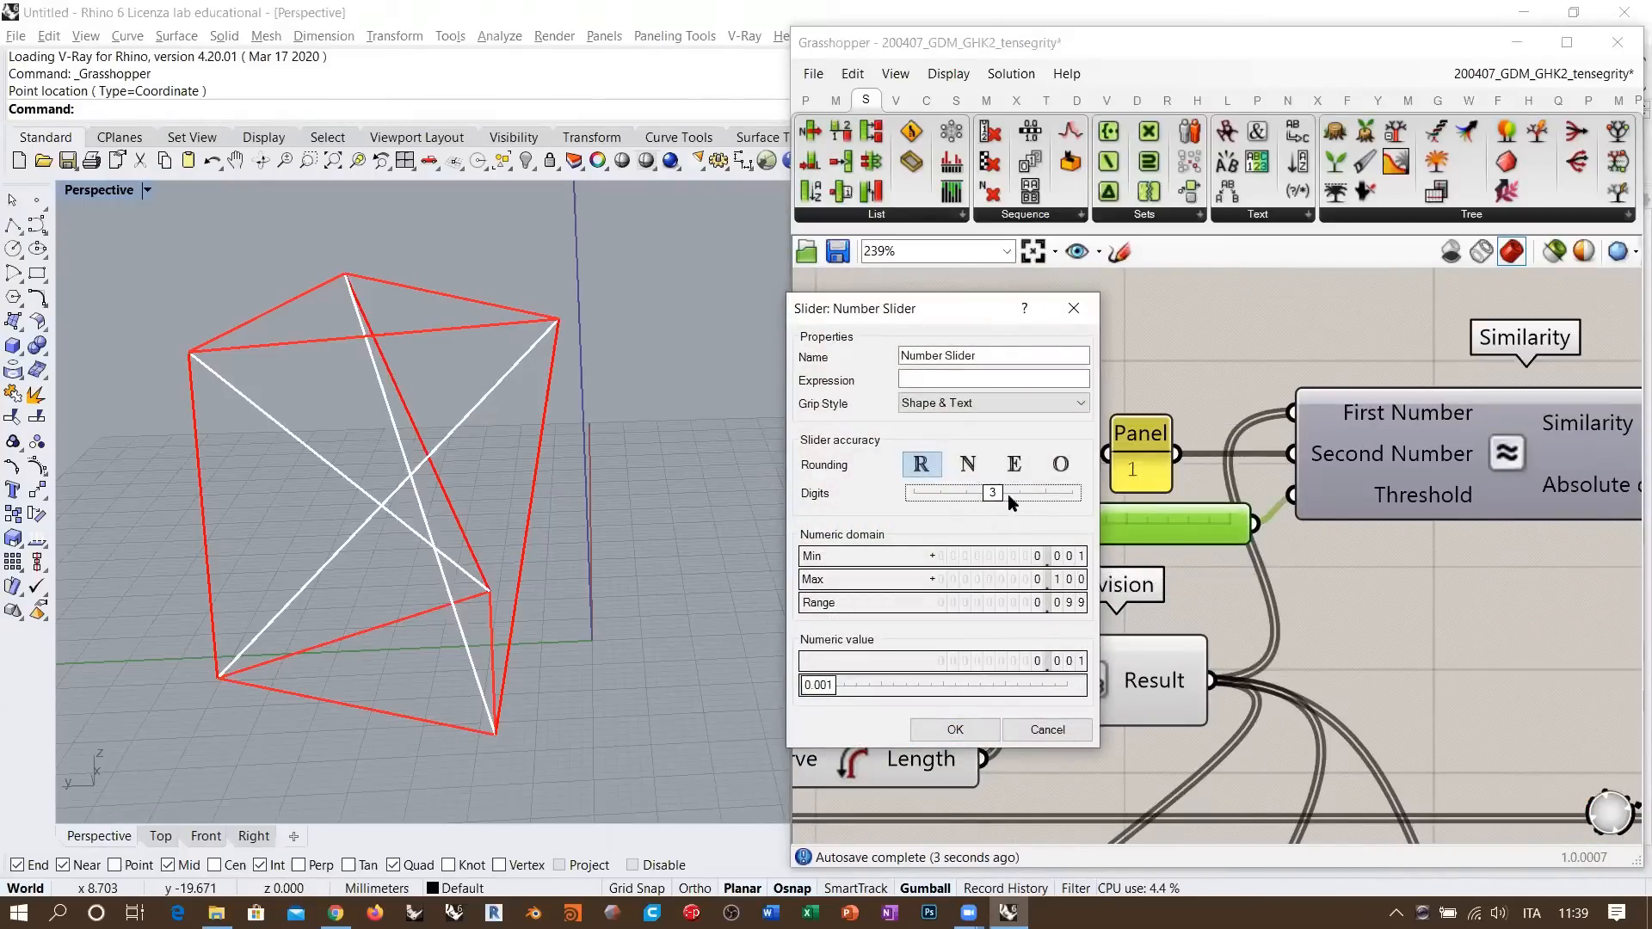
{"action": "left_click", "coordinate": [1010, 502]}
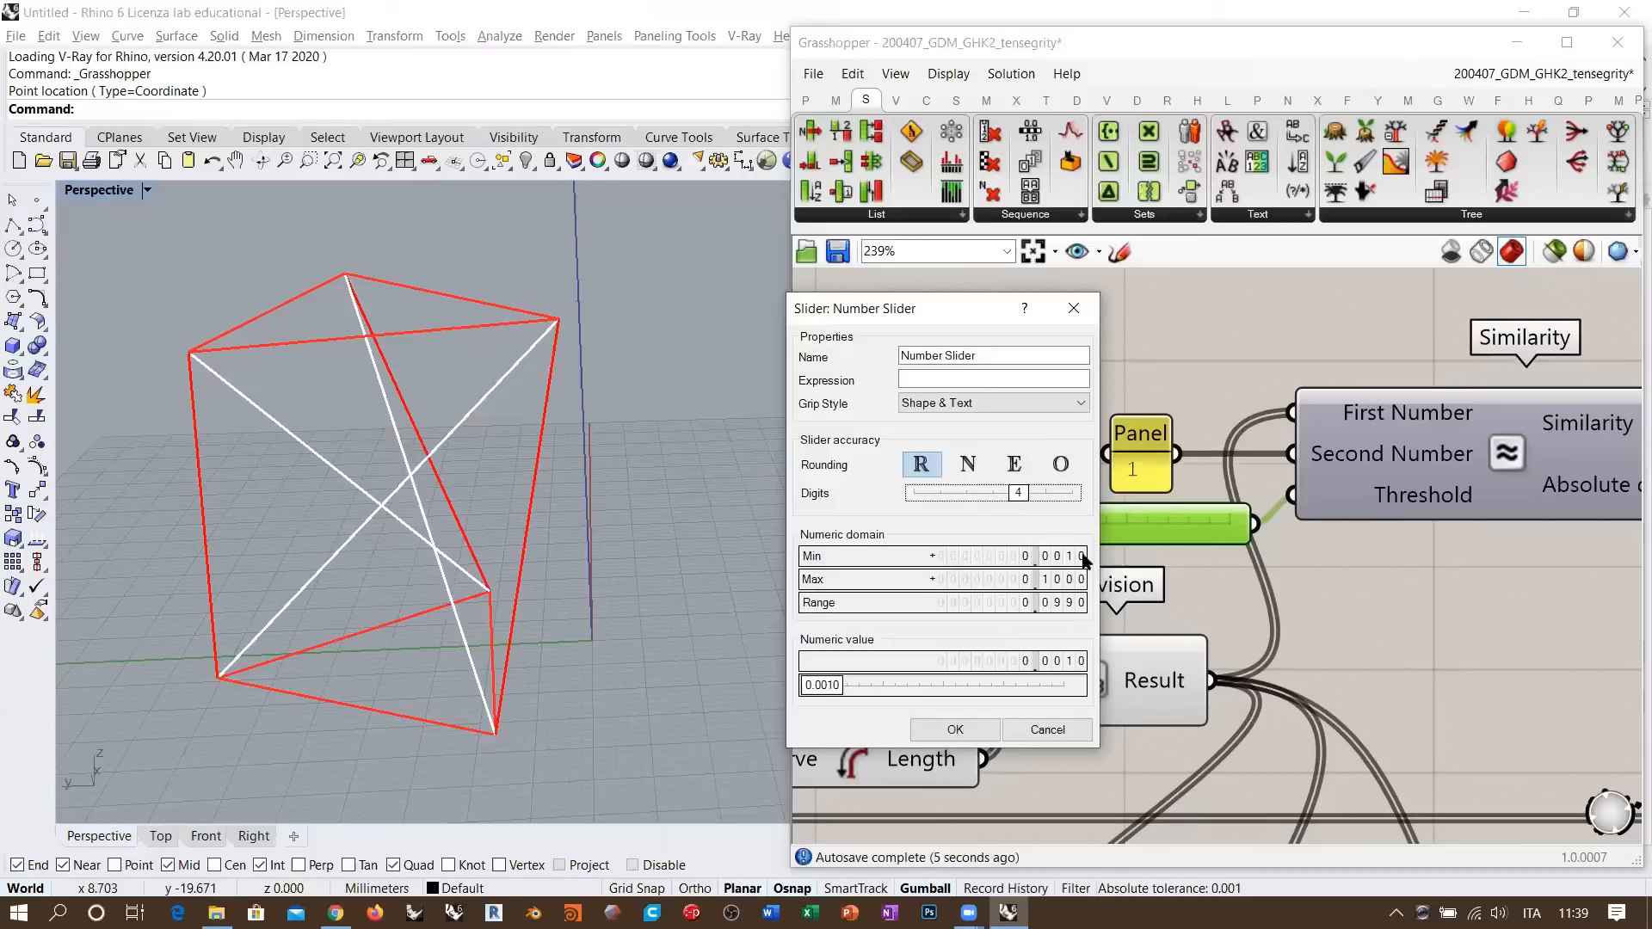
{"action": "scroll", "coordinate": [1081, 557], "scroll_direction": "down", "scroll_amount": 4}
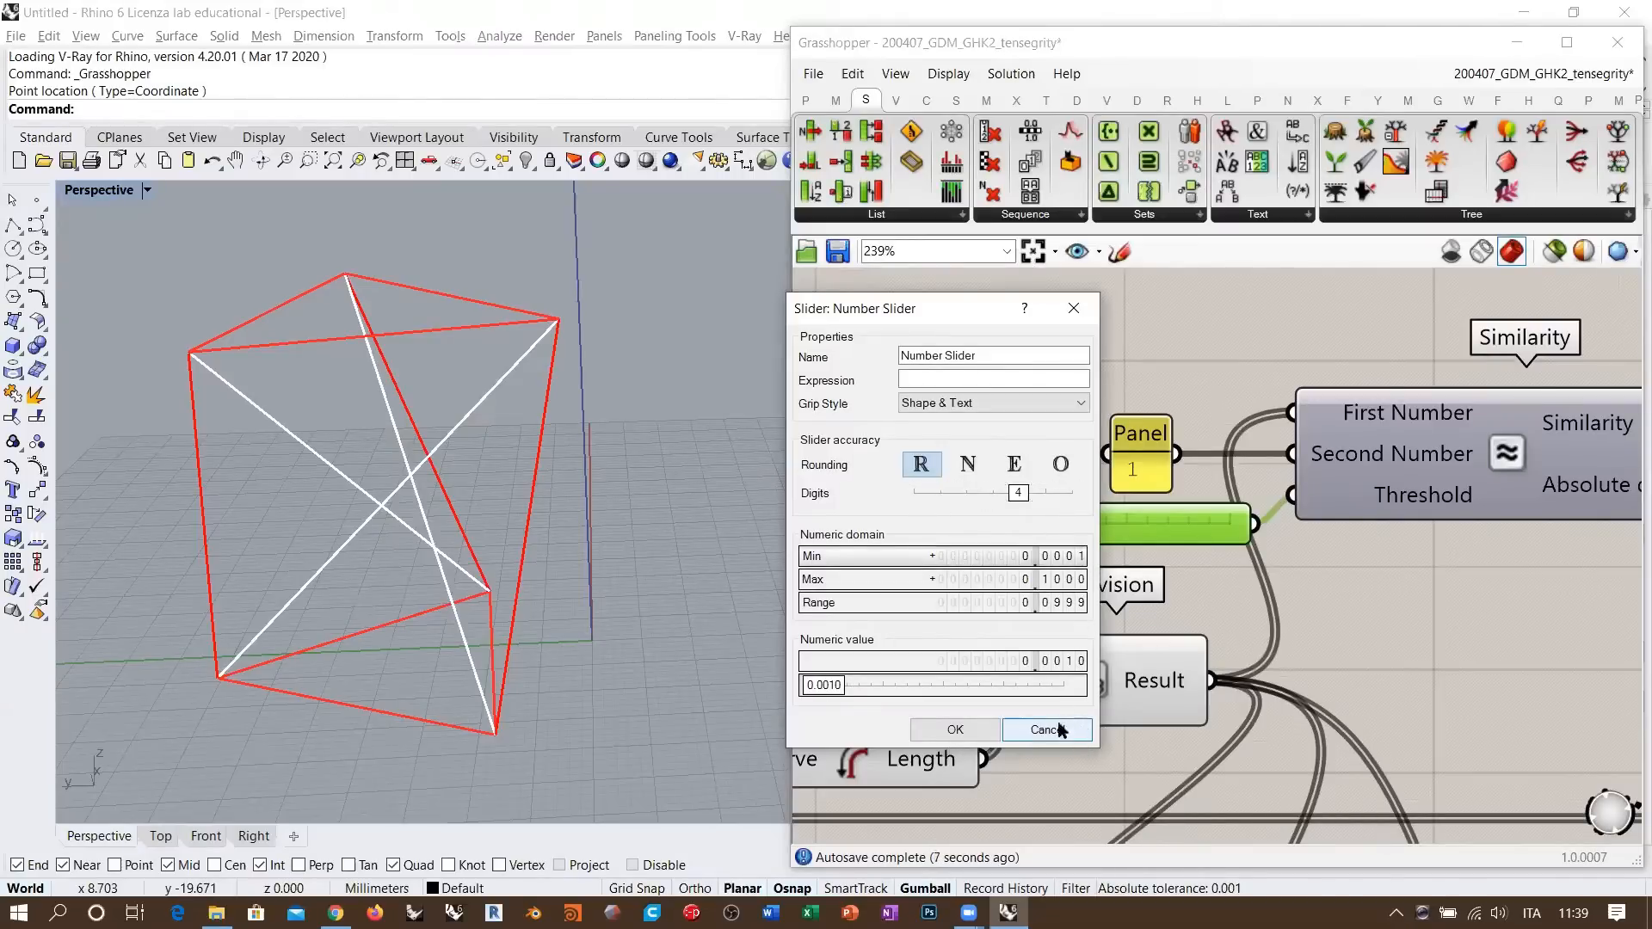
{"action": "left_click", "coordinate": [956, 731]}
{"action": "right_click_drag", "start_coordinate": [1261, 564], "coordinate": [1186, 559]}
{"action": "left_click_drag", "start_coordinate": [919, 523], "coordinate": [870, 526]}
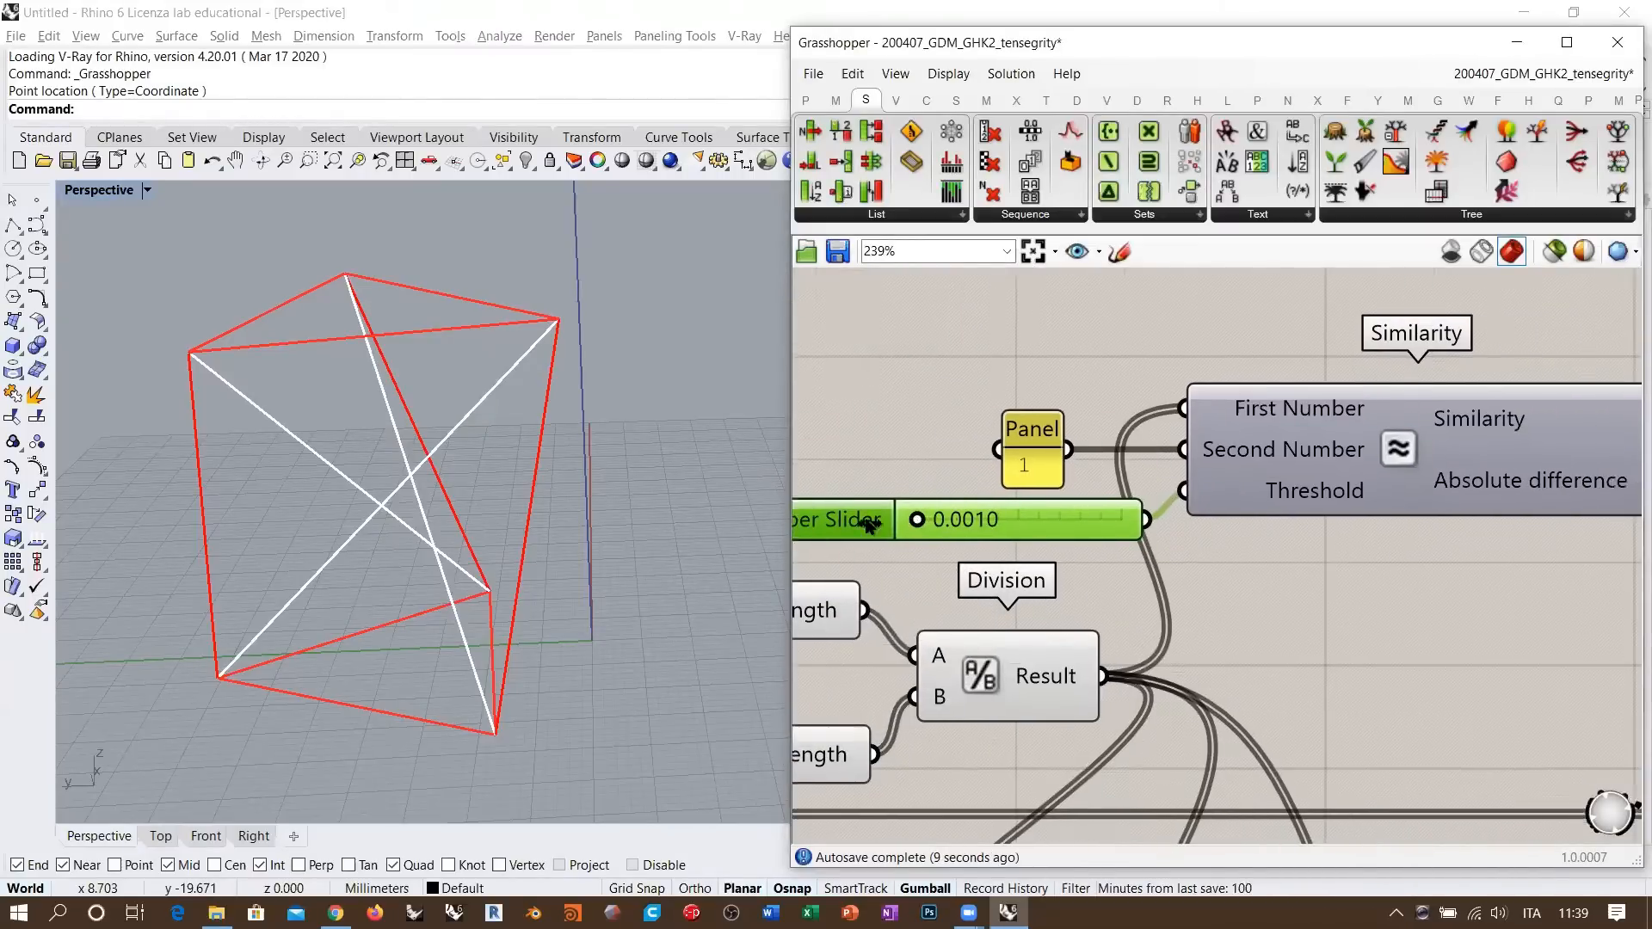
- Feed the enlarged panel with Similarity's Absolute difference instead, and move the panel containing 1 closer to the Similarity component
{"action": "right_click_drag", "start_coordinate": [1269, 527], "coordinate": [1068, 512]}
{"action": "scroll", "coordinate": [1053, 511], "scroll_direction": "down", "scroll_amount": 2}
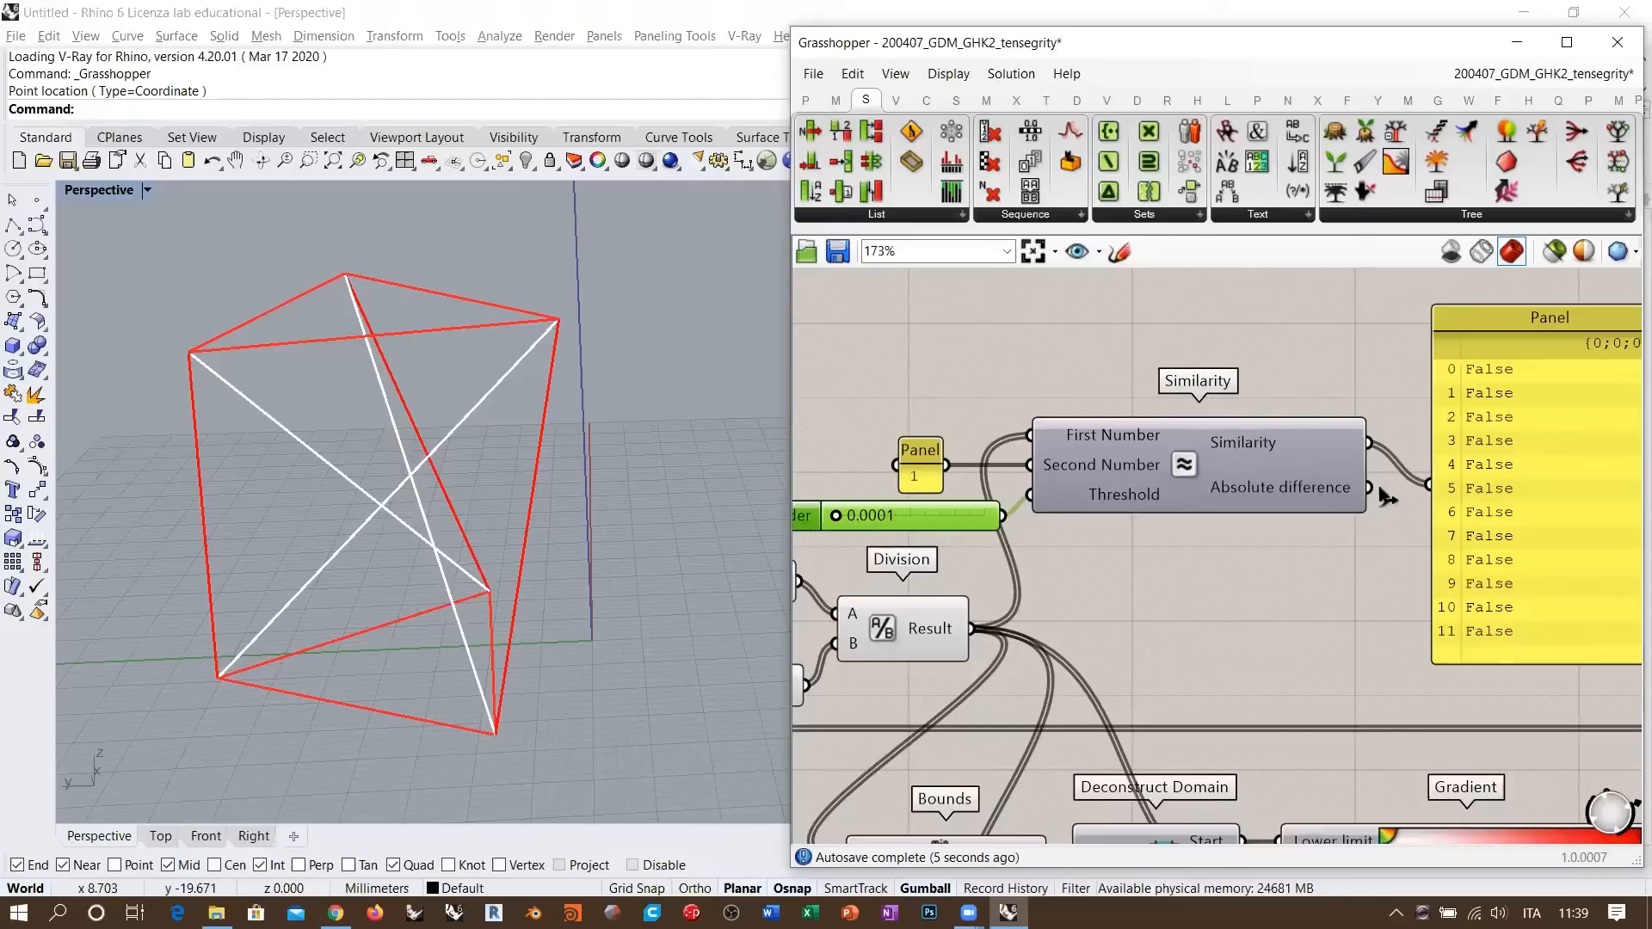
{"action": "left_click_drag", "start_coordinate": [1369, 488], "coordinate": [1428, 485]}
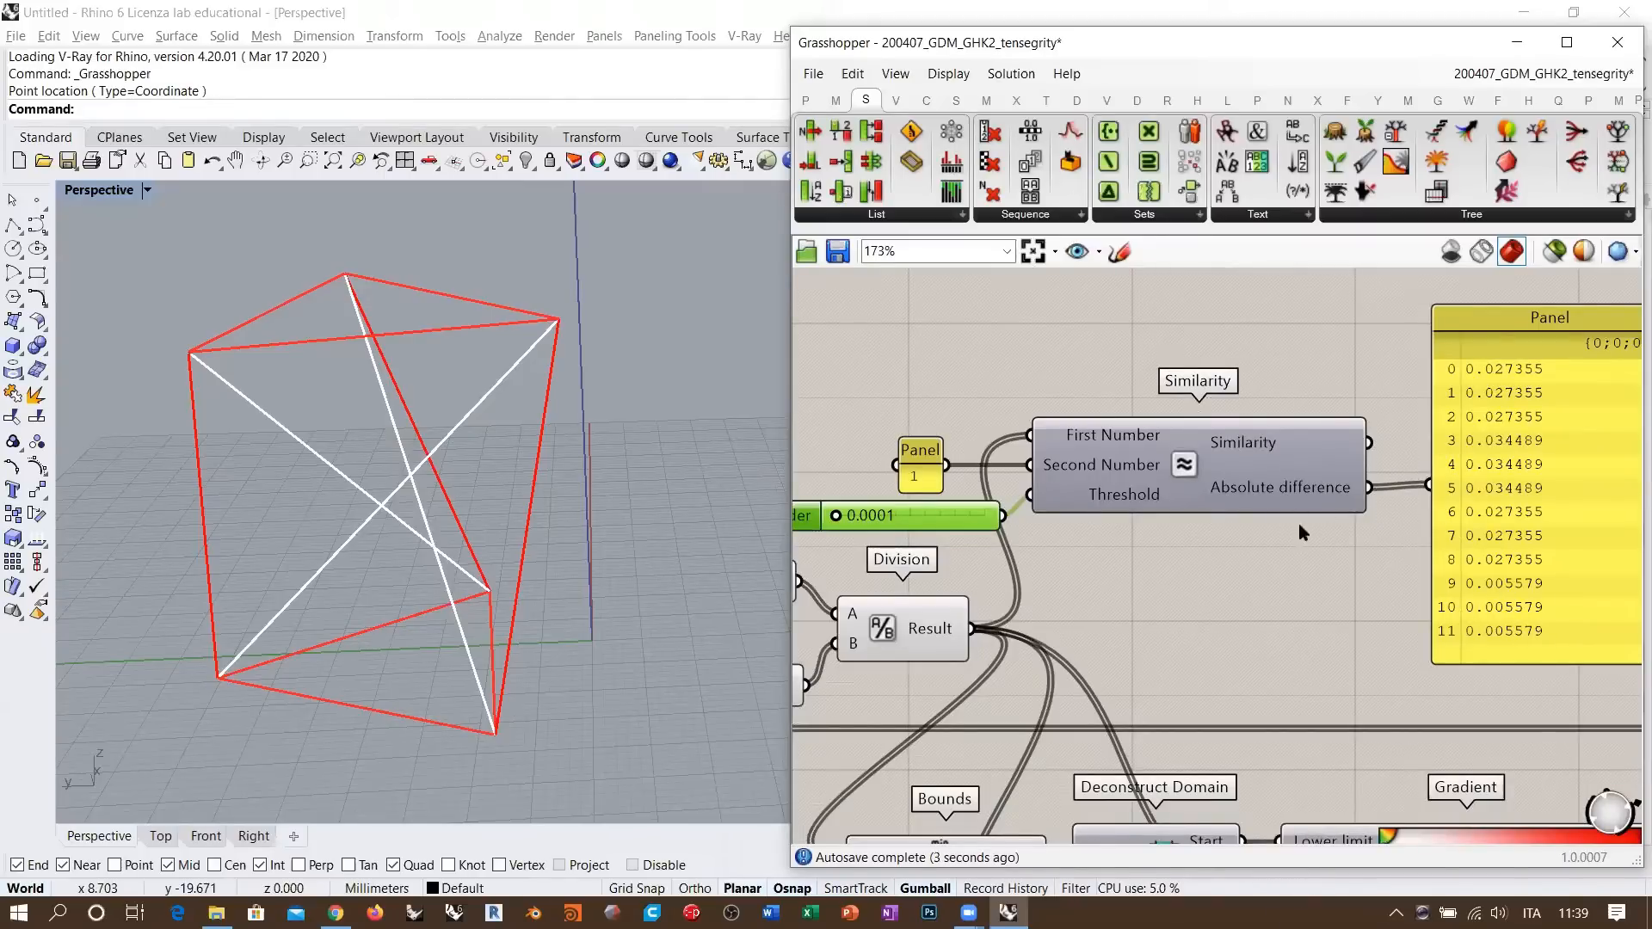
{"action": "left_click_drag", "start_coordinate": [1497, 487], "coordinate": [1483, 491]}
{"action": "left_click", "coordinate": [1253, 372]}
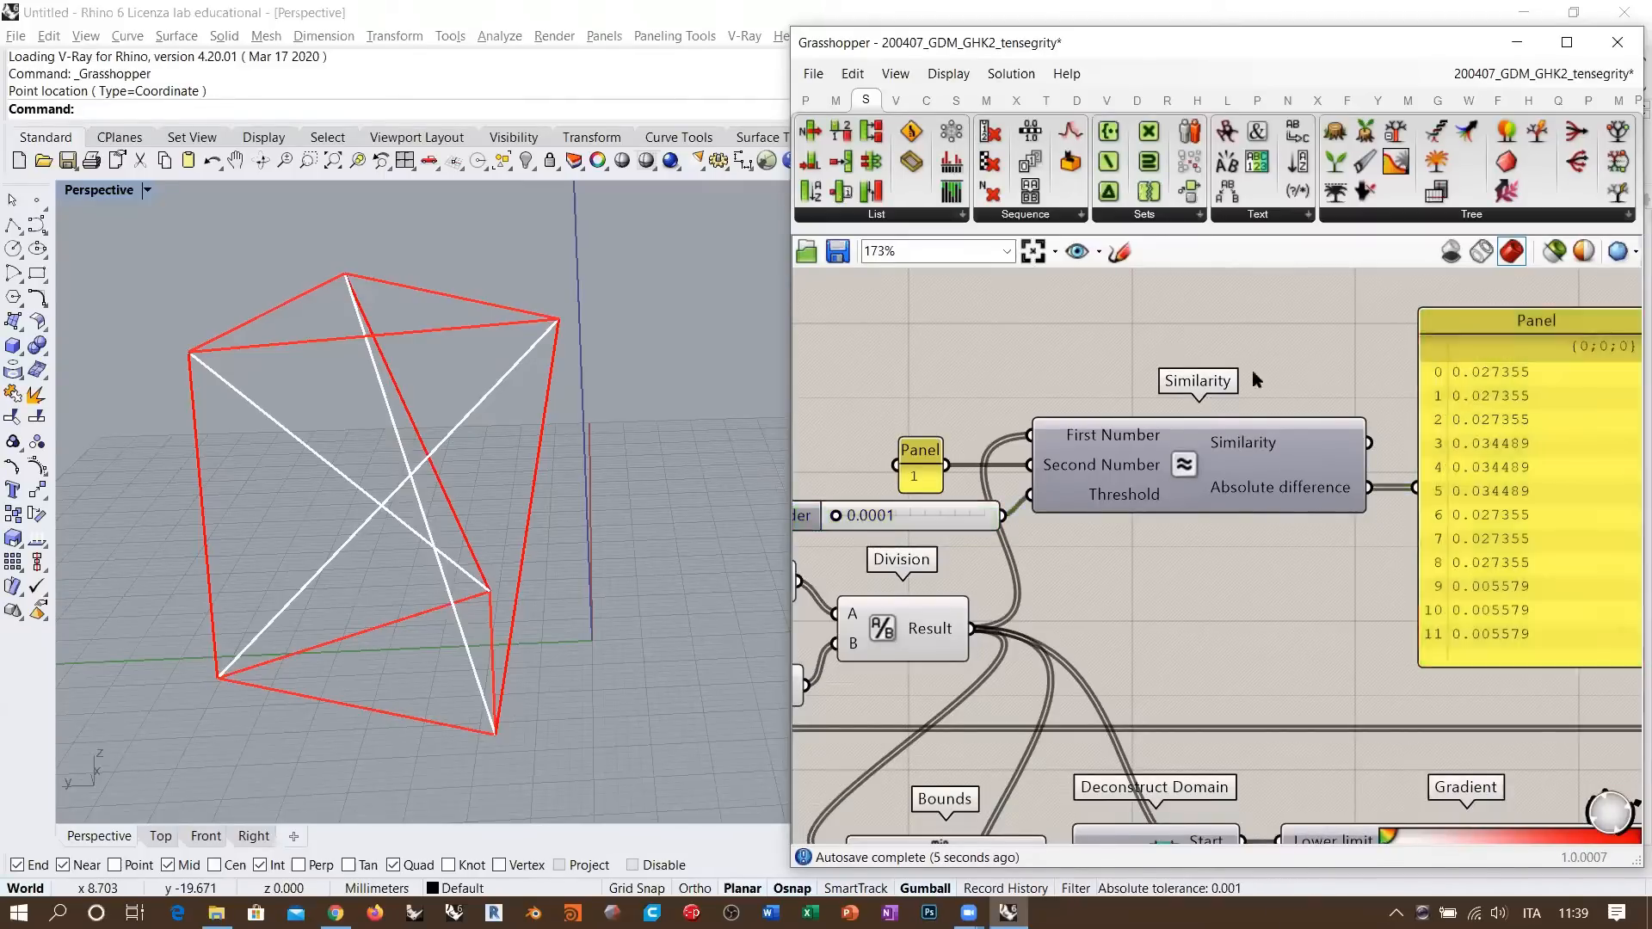
{"action": "left_click_drag", "start_coordinate": [925, 475], "coordinate": [980, 470]}
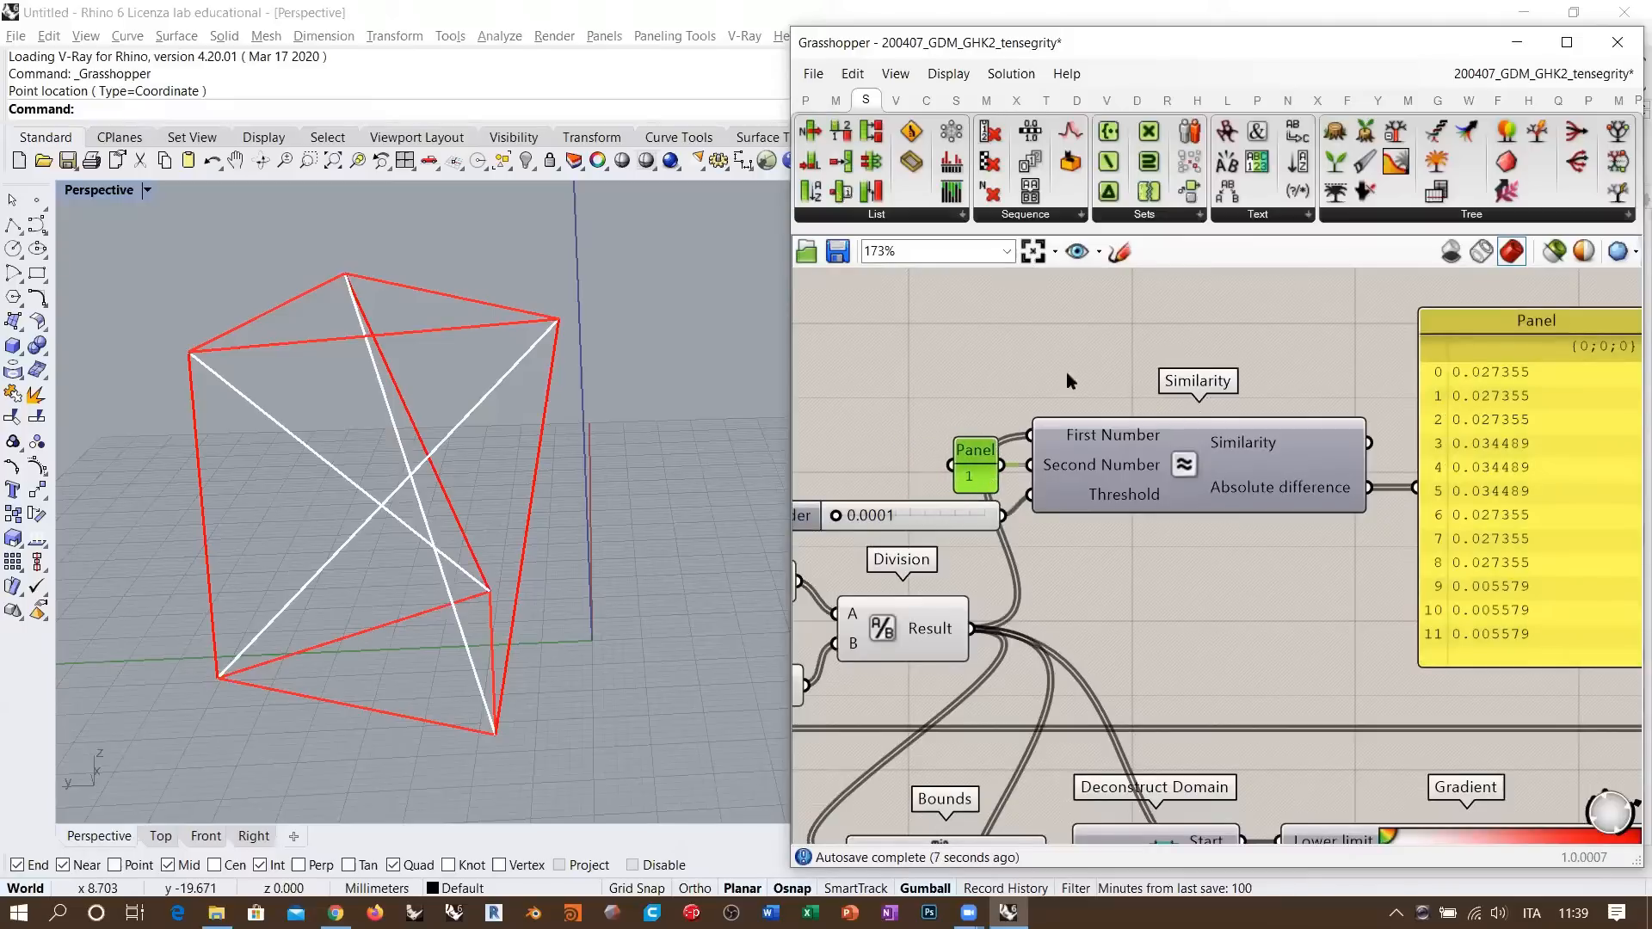
{"action": "left_click", "coordinate": [1076, 378]}
- Examine the definition from the Load and Floor goals through the solver to the Similarity check
{"action": "scroll", "coordinate": [1281, 469], "scroll_direction": "down", "scroll_amount": 2}
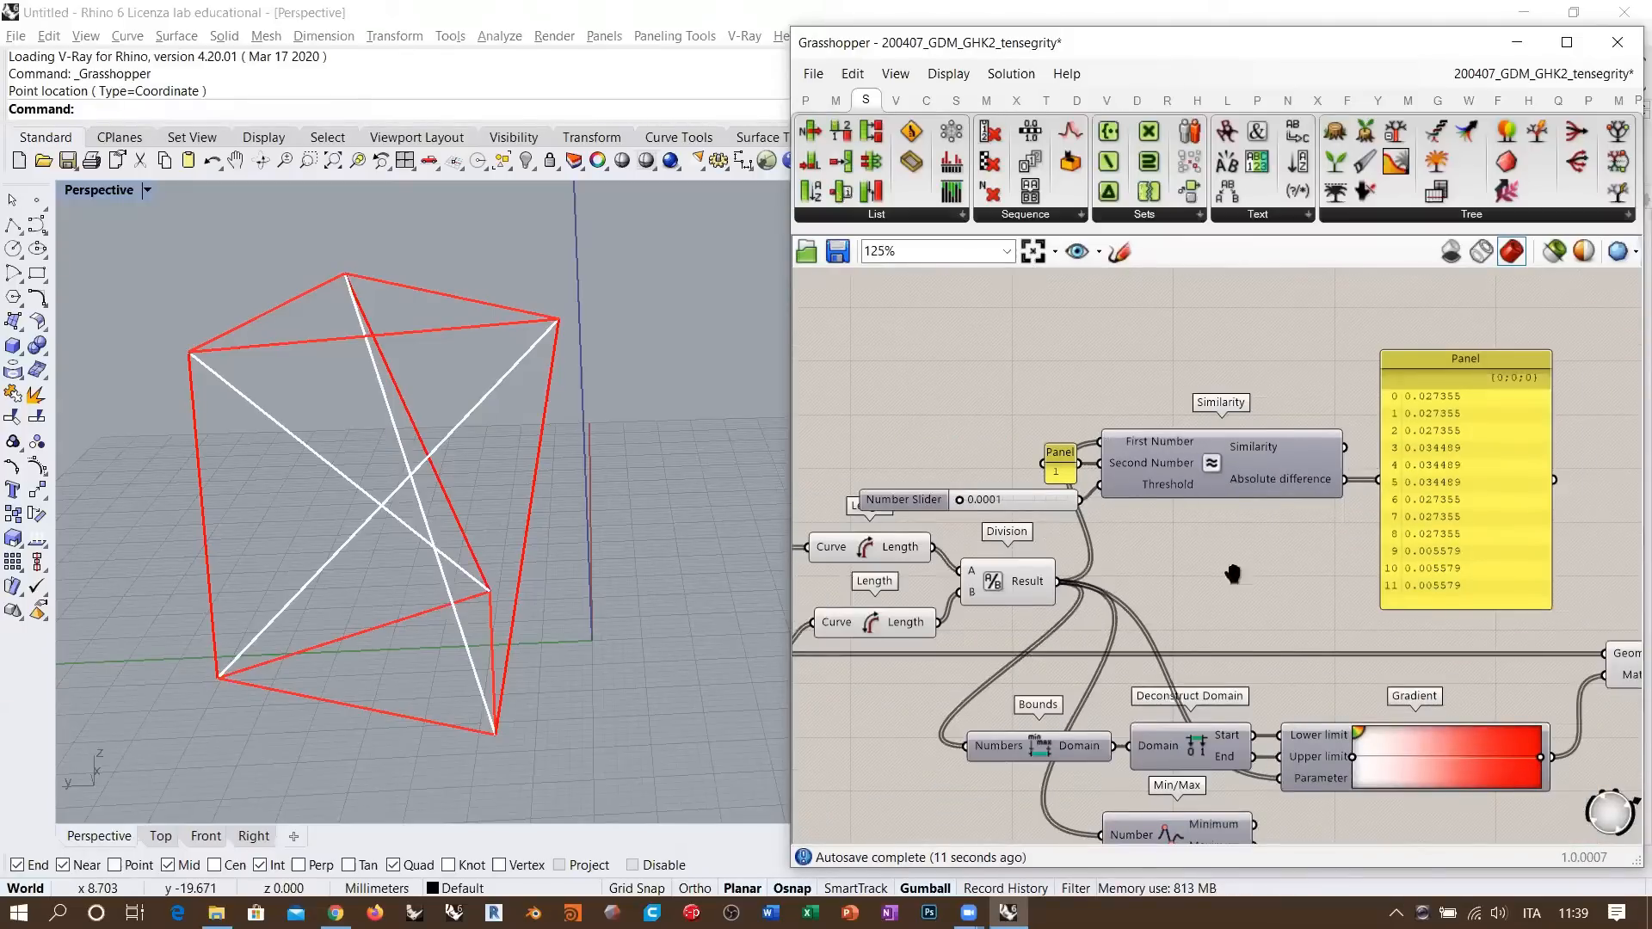
{"action": "right_click_drag", "start_coordinate": [1233, 573], "coordinate": [1468, 585]}
{"action": "scroll", "coordinate": [1066, 548], "scroll_direction": "down", "scroll_amount": 5}
{"action": "scroll", "coordinate": [1255, 604], "scroll_direction": "up", "scroll_amount": 2}
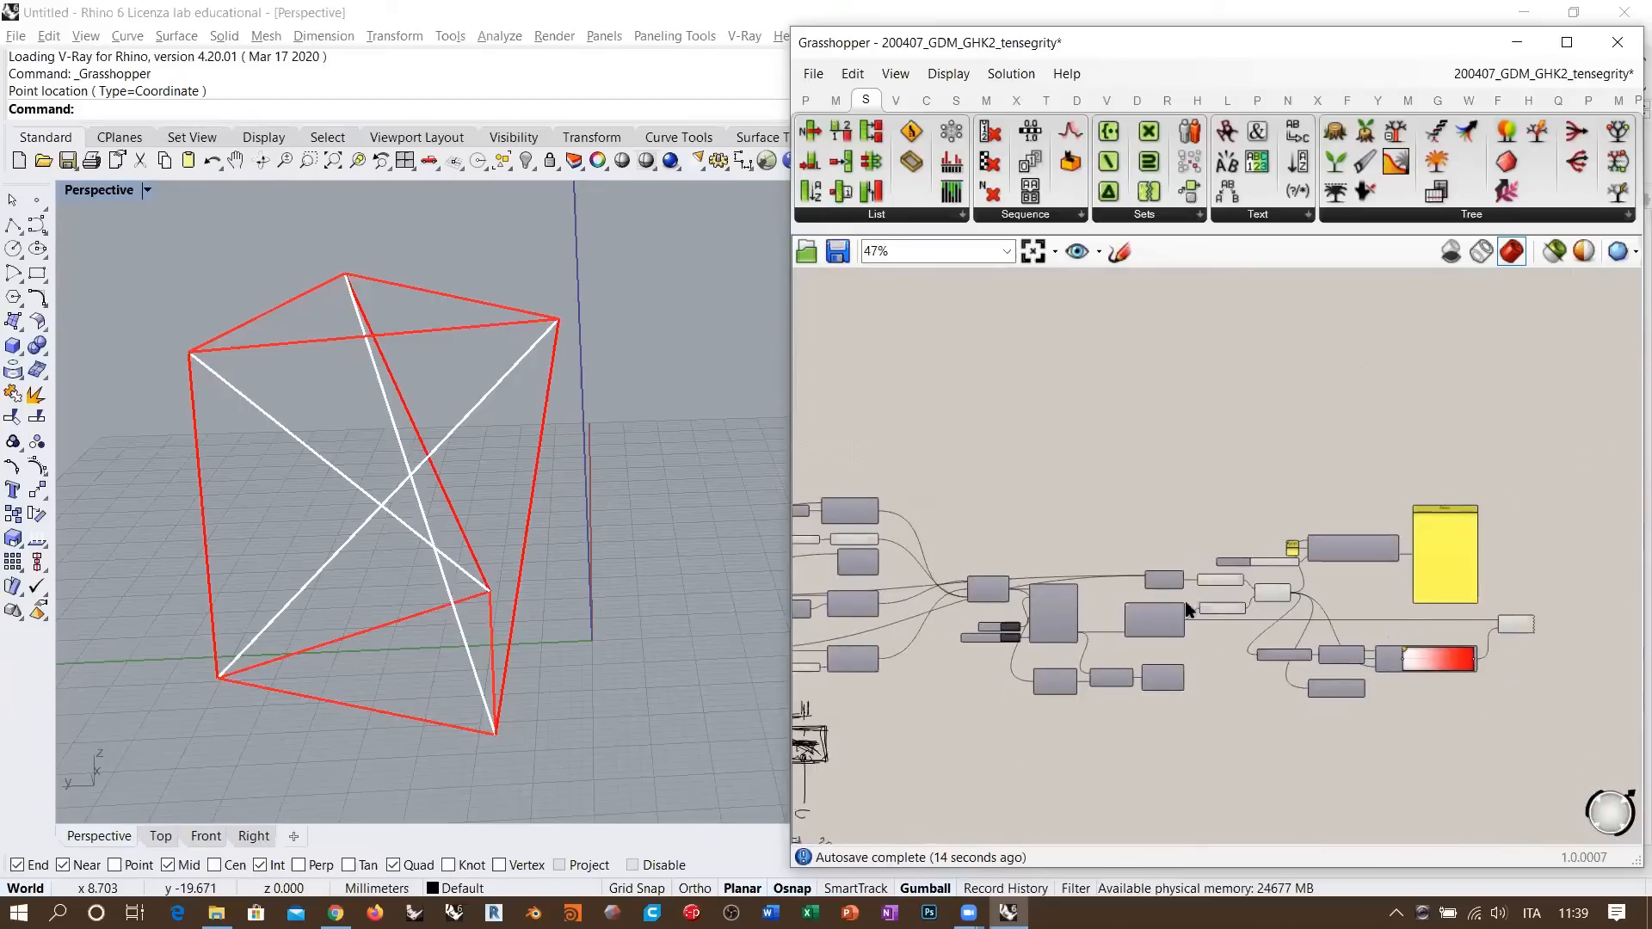
{"action": "right_click_drag", "start_coordinate": [1115, 489], "coordinate": [1621, 583]}
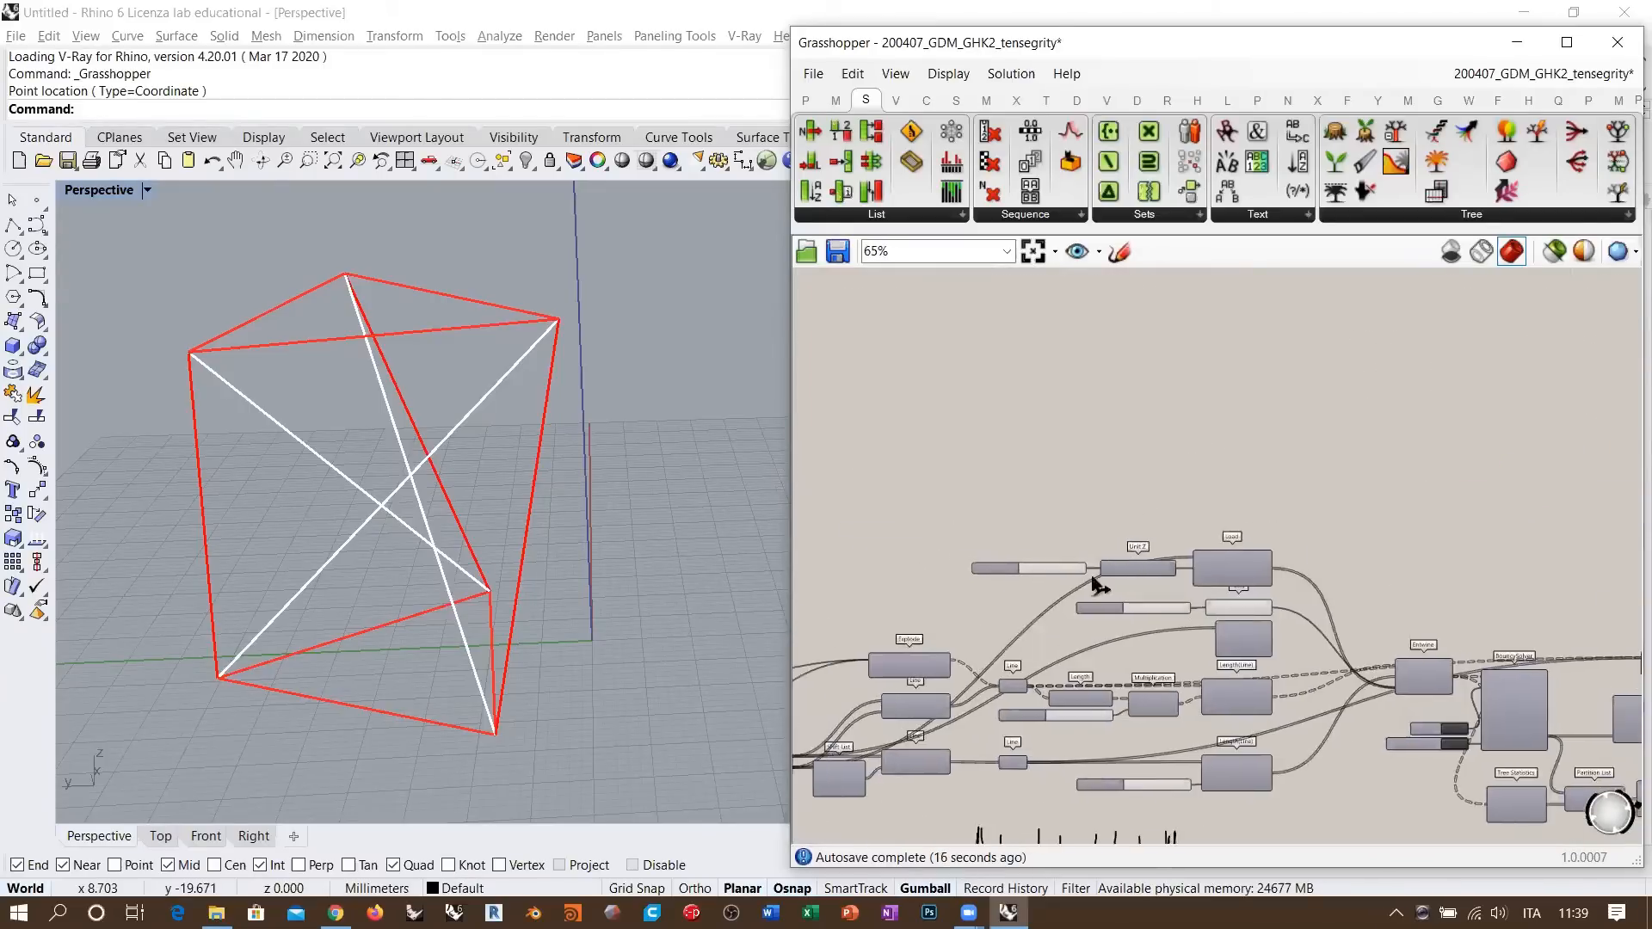
{"action": "scroll", "coordinate": [1094, 577], "scroll_direction": "up", "scroll_amount": 7}
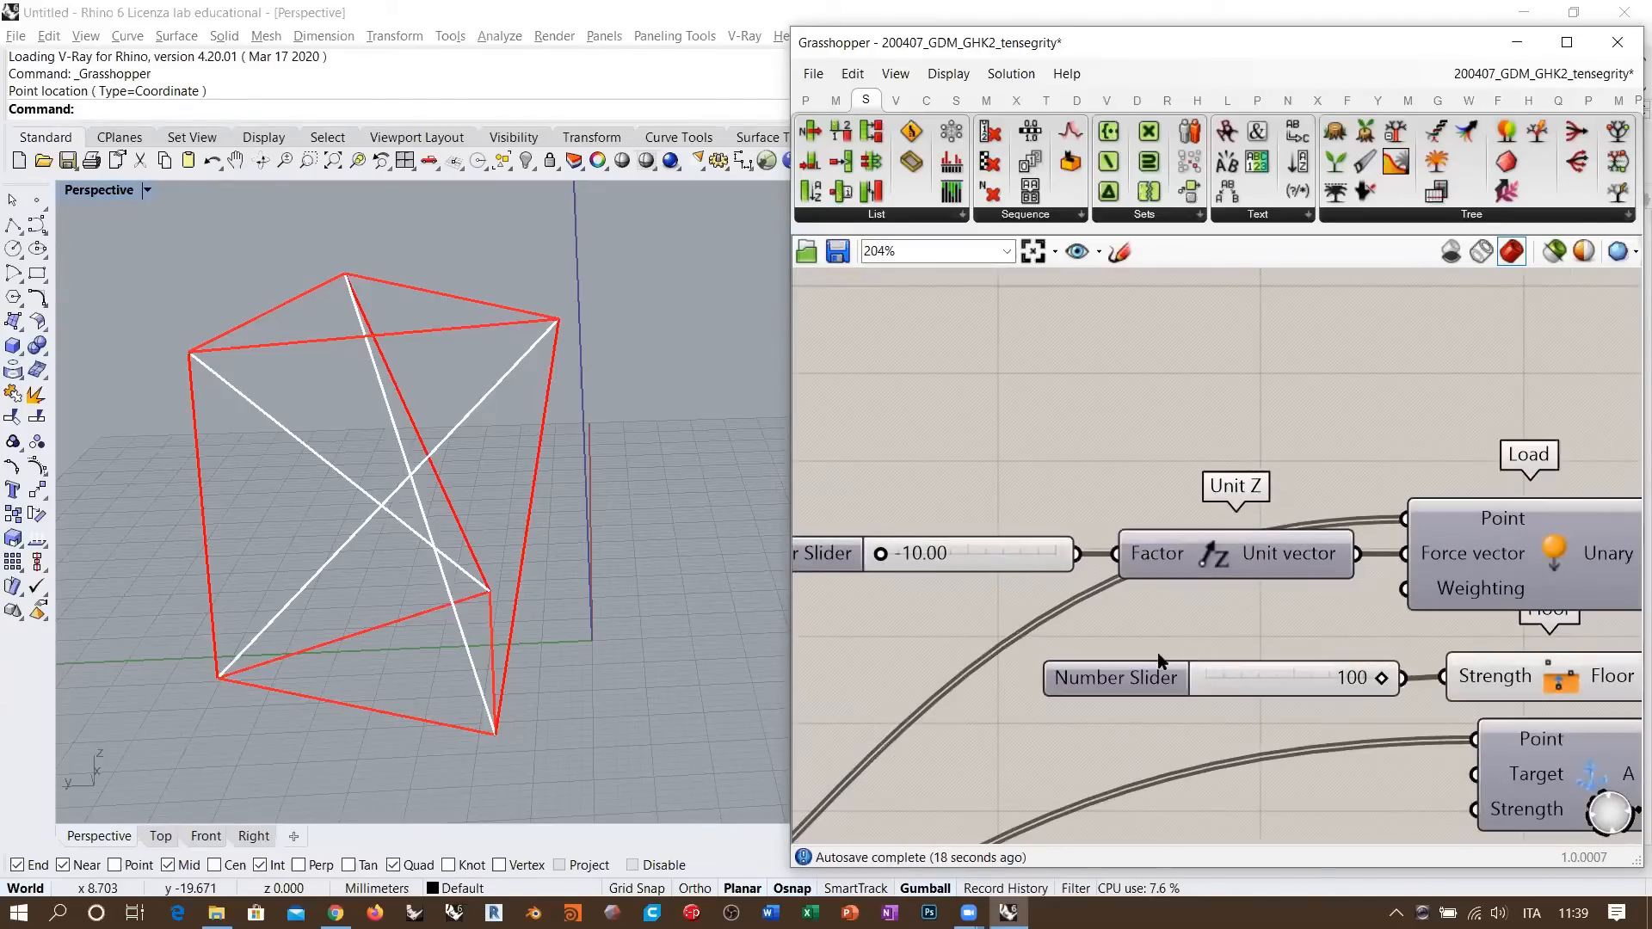
{"action": "scroll", "coordinate": [1041, 443], "scroll_direction": "down", "scroll_amount": 5}
{"action": "scroll", "coordinate": [1110, 514], "scroll_direction": "down", "scroll_amount": 1}
{"action": "right_click_drag", "start_coordinate": [1565, 589], "coordinate": [1110, 528]}
{"action": "right_click_drag", "start_coordinate": [1634, 555], "coordinate": [1405, 527]}
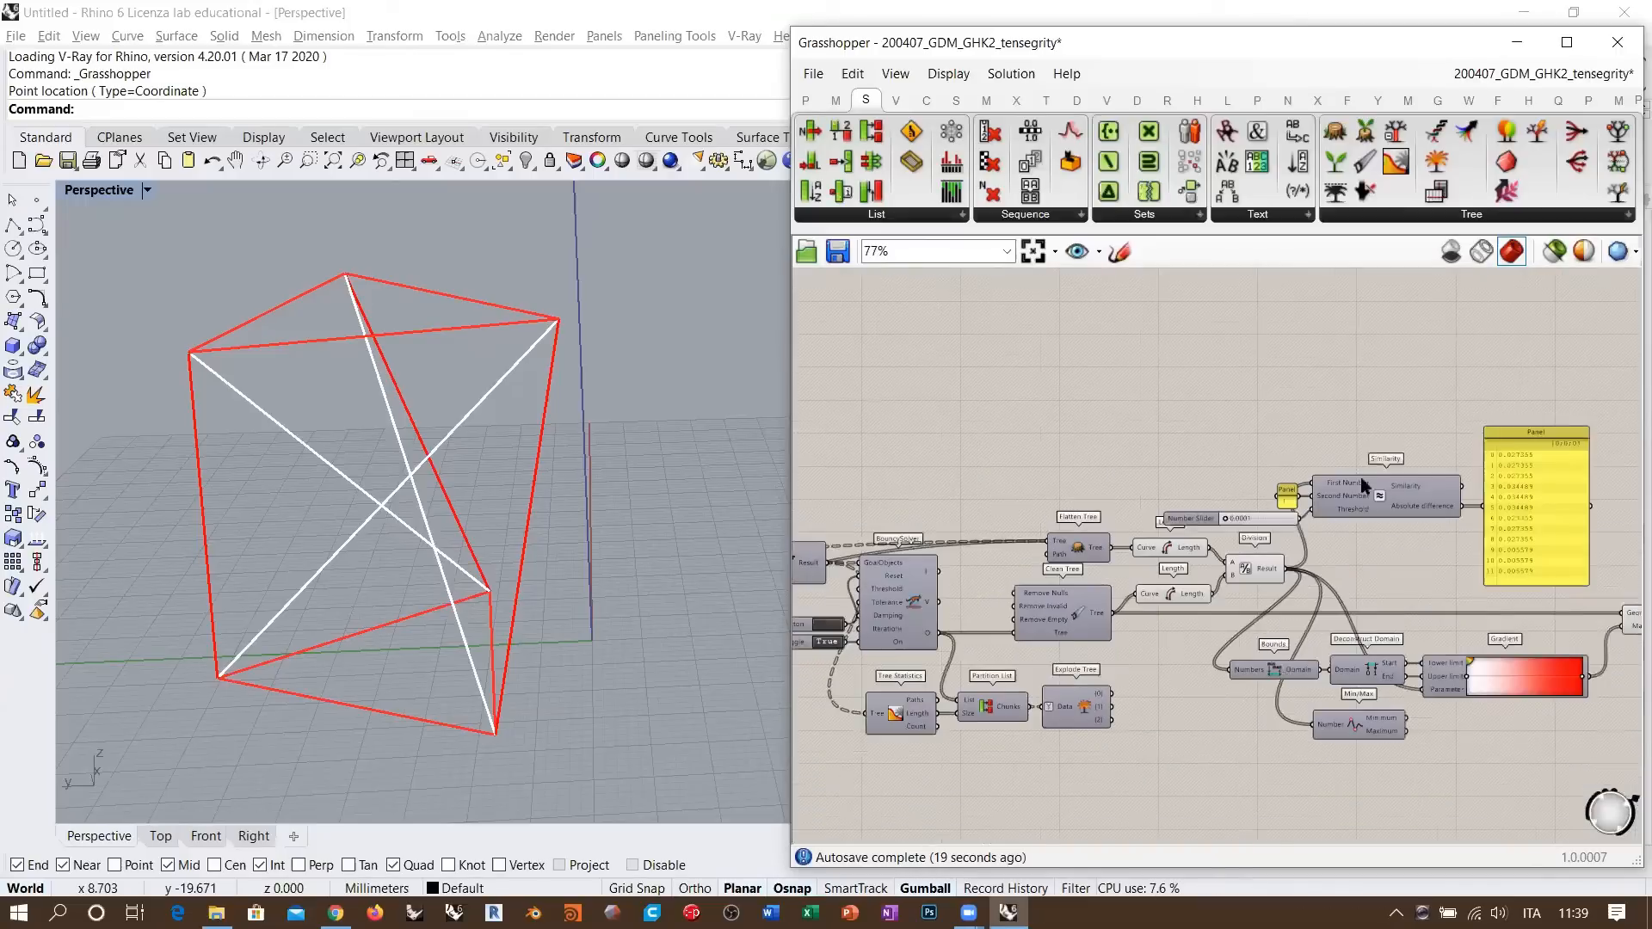
{"action": "scroll", "coordinate": [1360, 478], "scroll_direction": "up", "scroll_amount": 3}
{"action": "right_click_drag", "start_coordinate": [1630, 378], "coordinate": [1454, 394]}
- Delete the Similarity component together with its threshold slider, the panel containing 1 and the results panel
{"action": "left_click_drag", "start_coordinate": [1454, 394], "coordinate": [967, 577]}
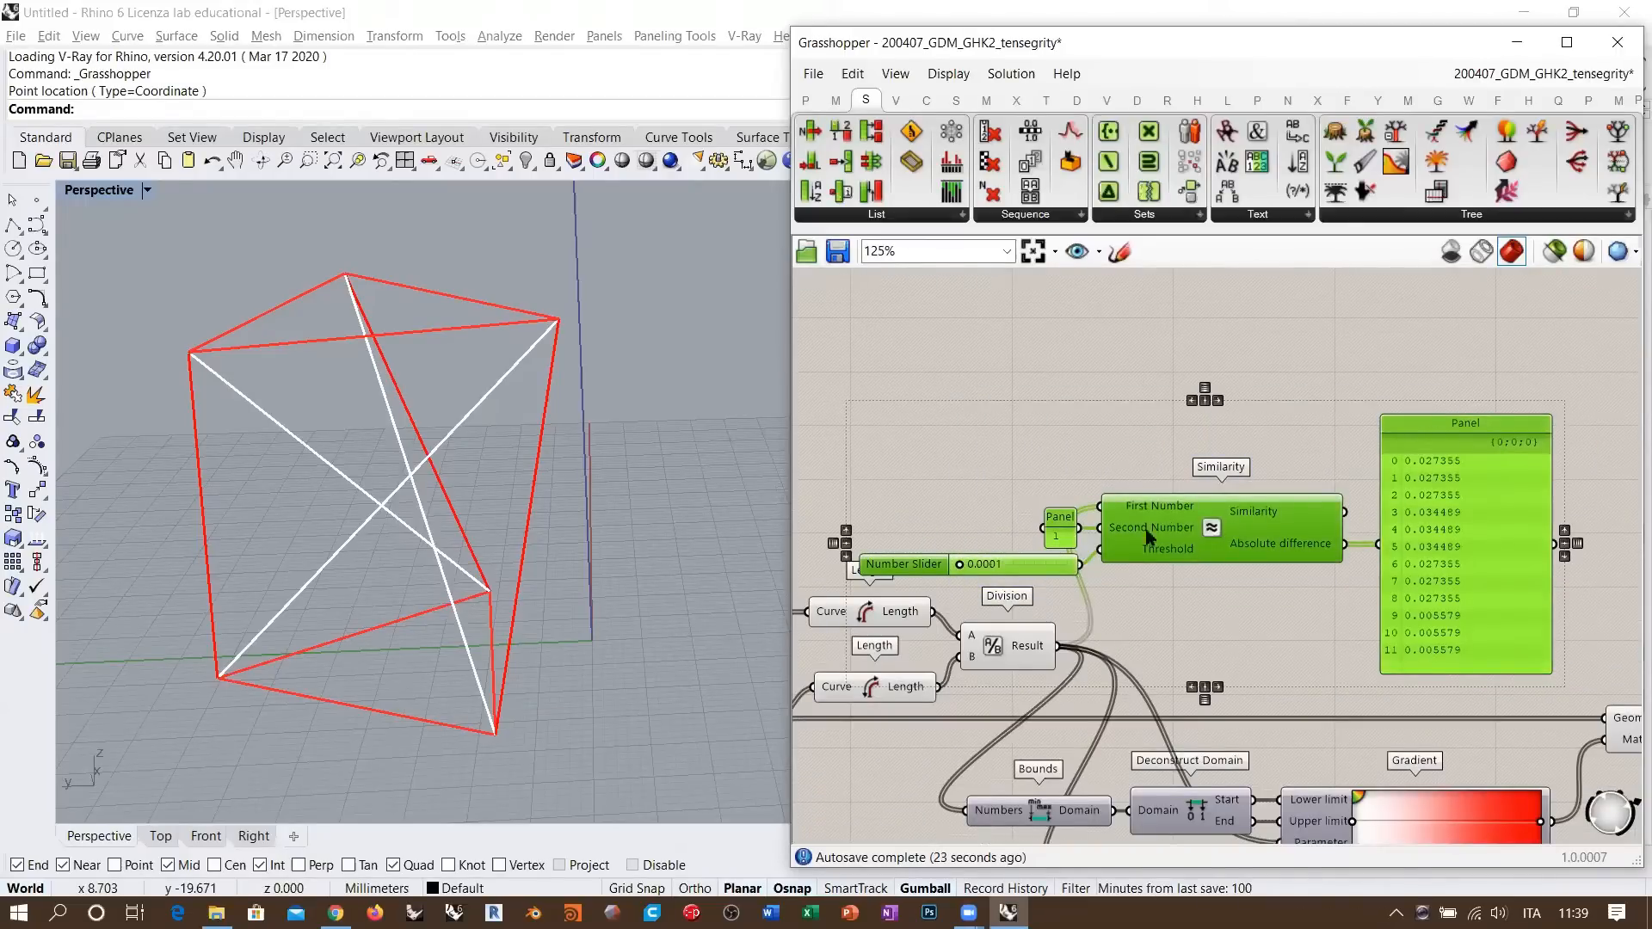
{"action": "right_click_drag", "start_coordinate": [1045, 645], "coordinate": [1149, 453]}
{"action": "right_click_drag", "start_coordinate": [956, 588], "coordinate": [1283, 464]}
{"action": "scroll", "coordinate": [1353, 573], "scroll_direction": "up", "scroll_amount": 4}
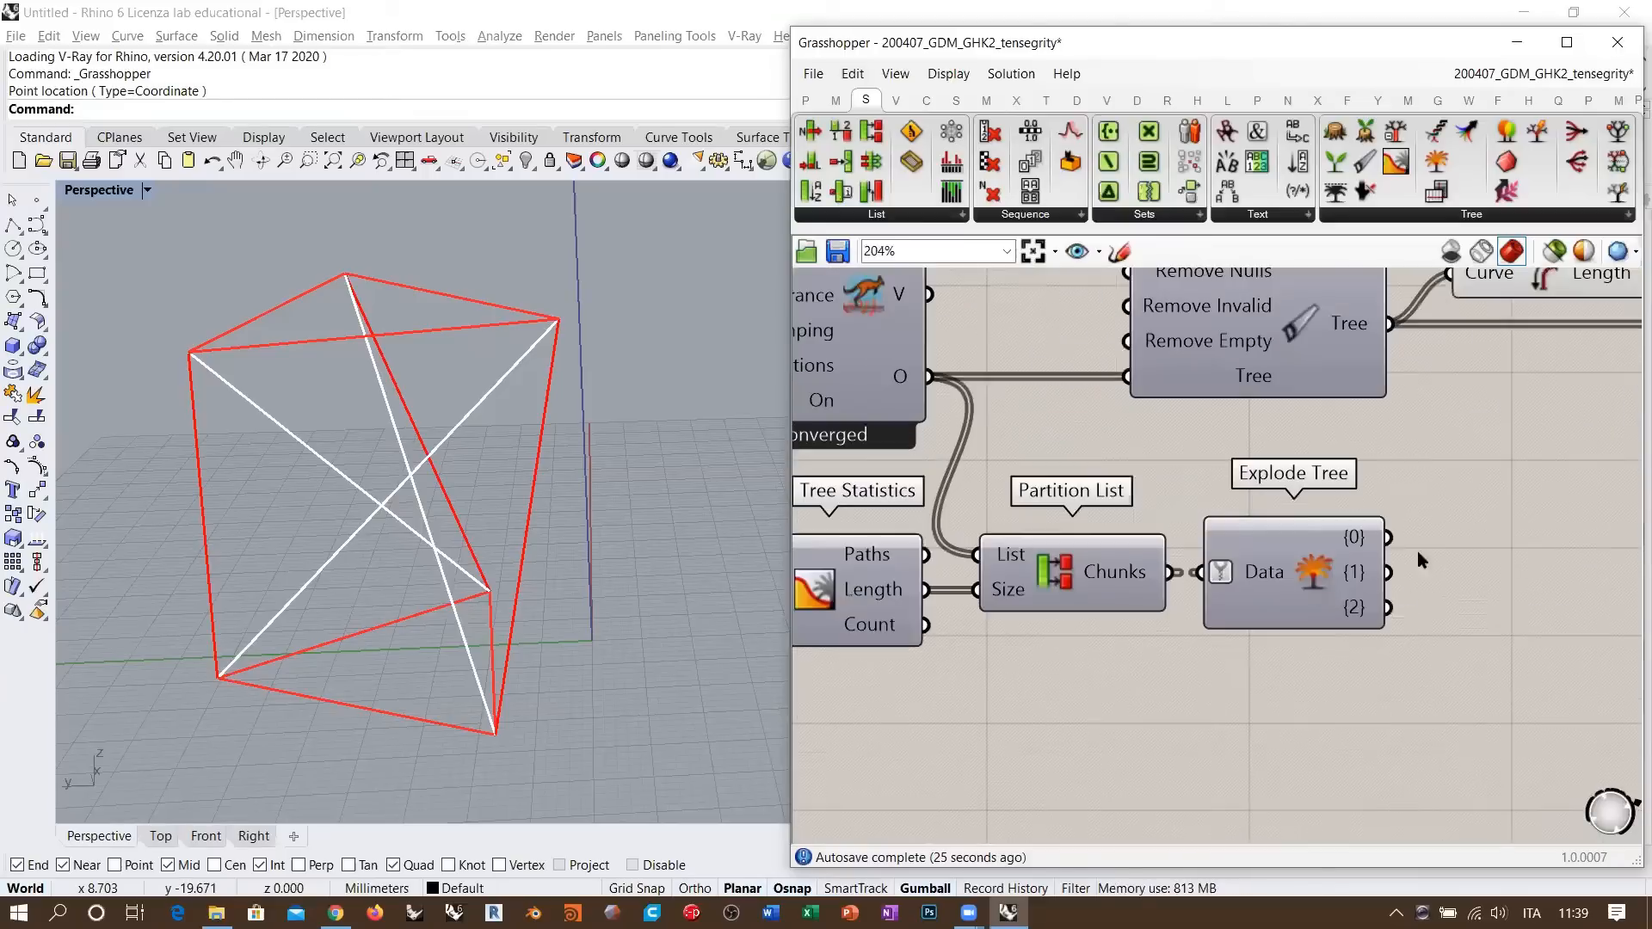
{"action": "scroll", "coordinate": [1321, 569], "scroll_direction": "down", "scroll_amount": 5}
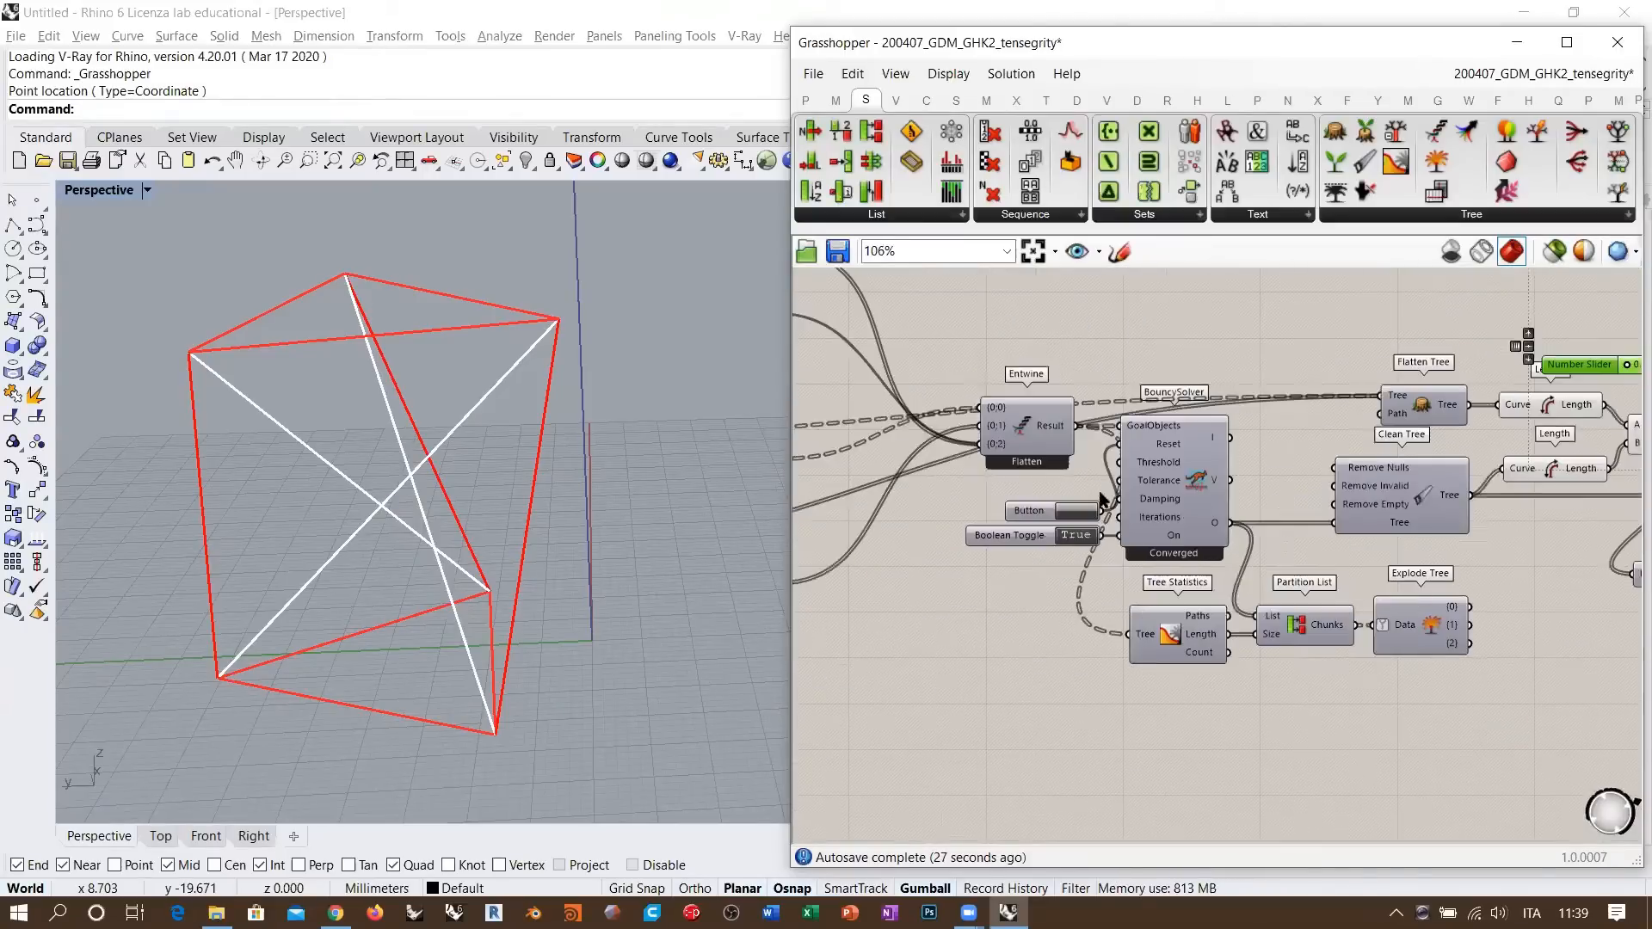
{"action": "scroll", "coordinate": [1308, 553], "scroll_direction": "up", "scroll_amount": 5}
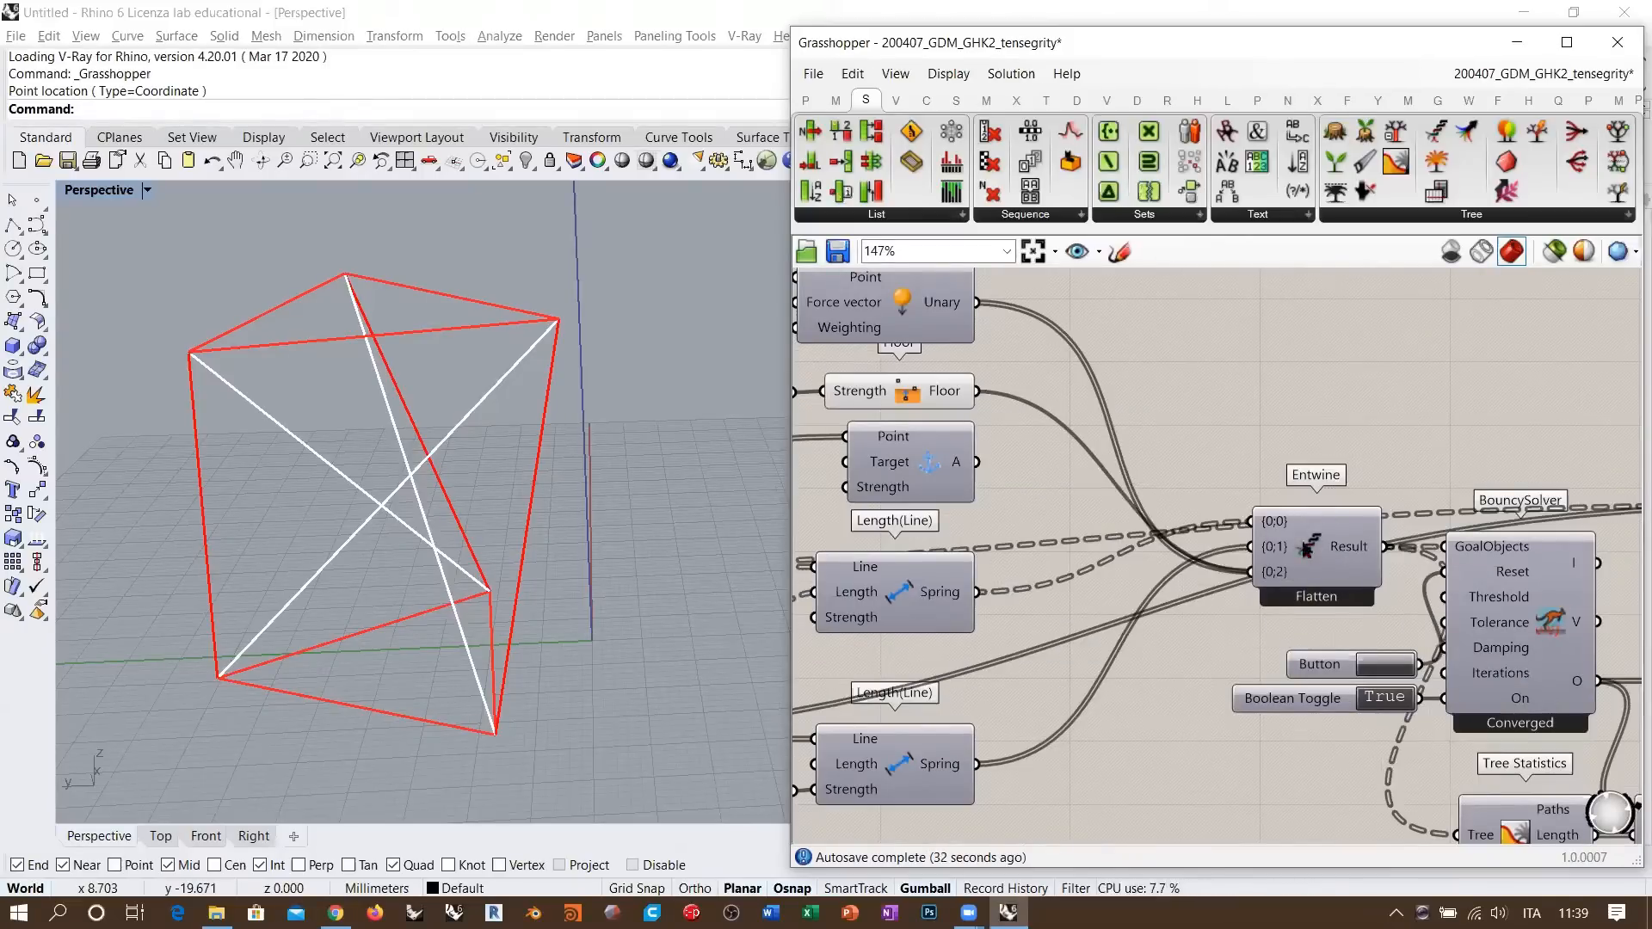
{"action": "right_click_drag", "start_coordinate": [1481, 674], "coordinate": [1073, 443]}
{"action": "right_click_drag", "start_coordinate": [1456, 633], "coordinate": [1237, 572]}
{"action": "scroll", "coordinate": [1249, 527], "scroll_direction": "up", "scroll_amount": 2}
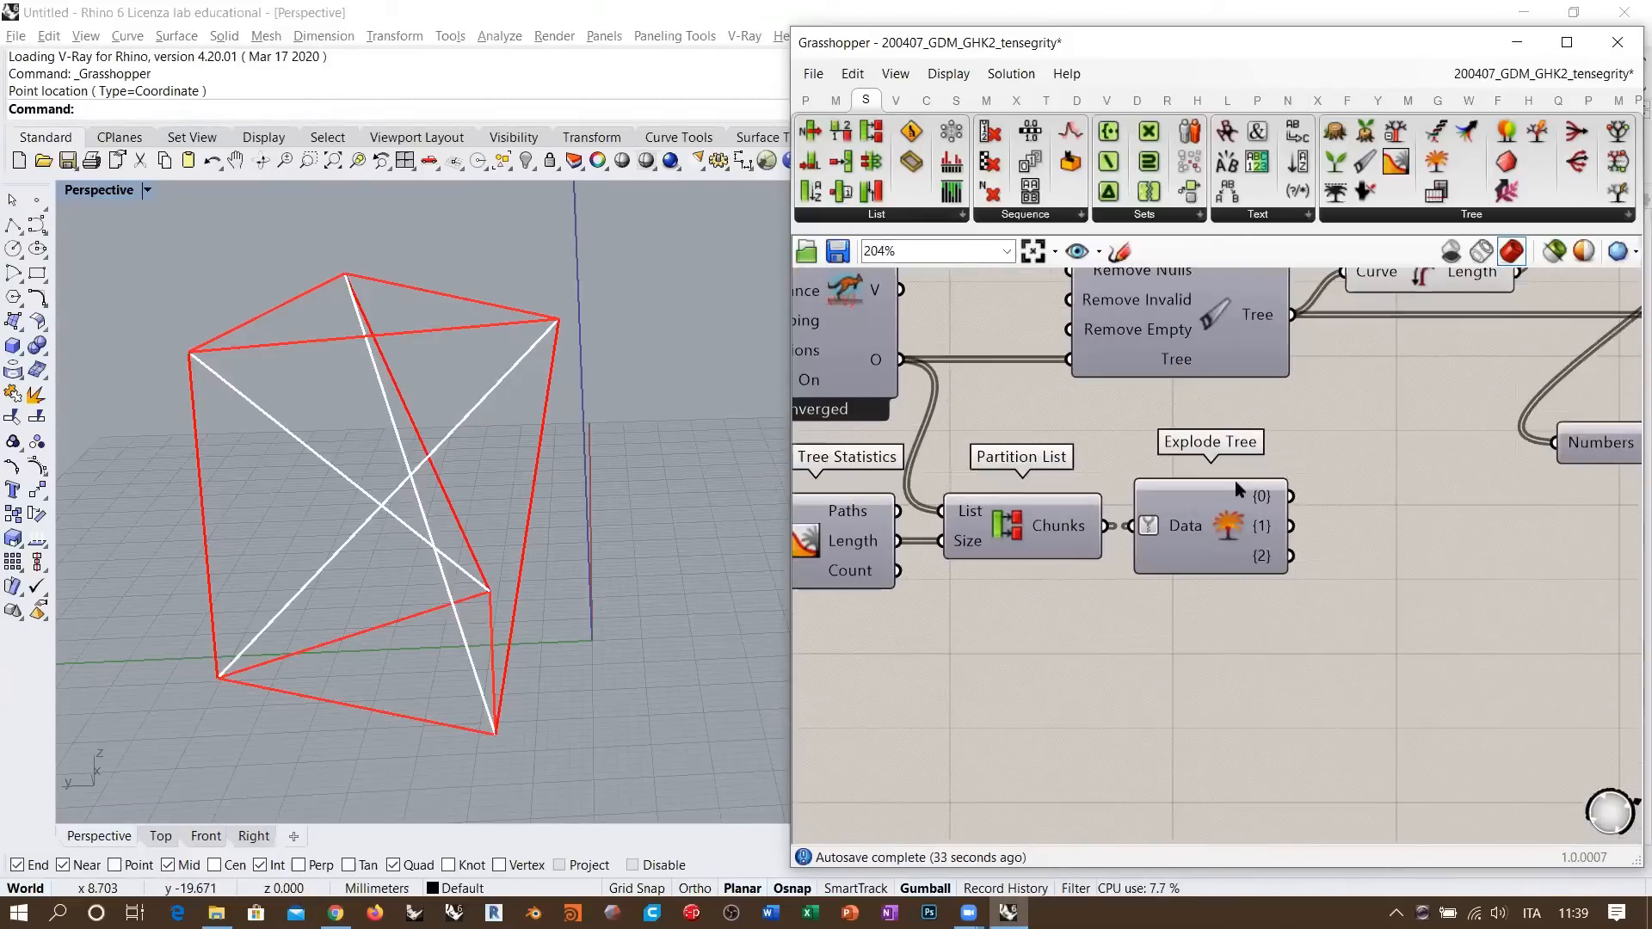
{"action": "scroll", "coordinate": [1256, 527], "scroll_direction": "up", "scroll_amount": 2}
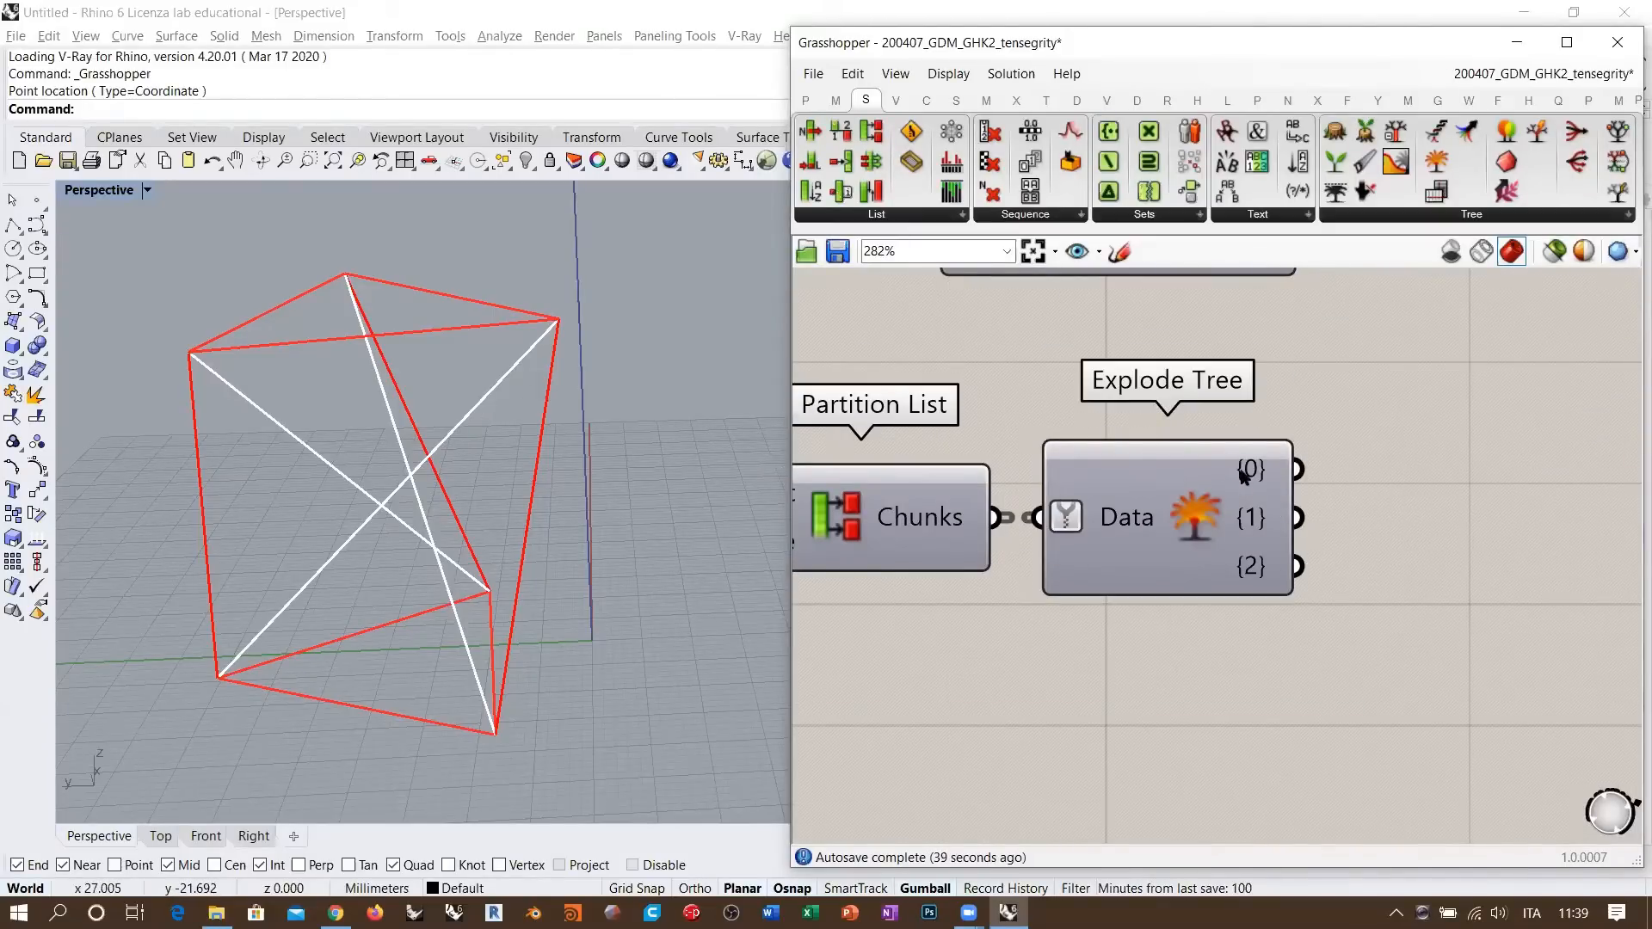
{"action": "scroll", "coordinate": [1204, 525], "scroll_direction": "down", "scroll_amount": 5}
{"action": "right_click_drag", "start_coordinate": [1379, 315], "coordinate": [1302, 379]}
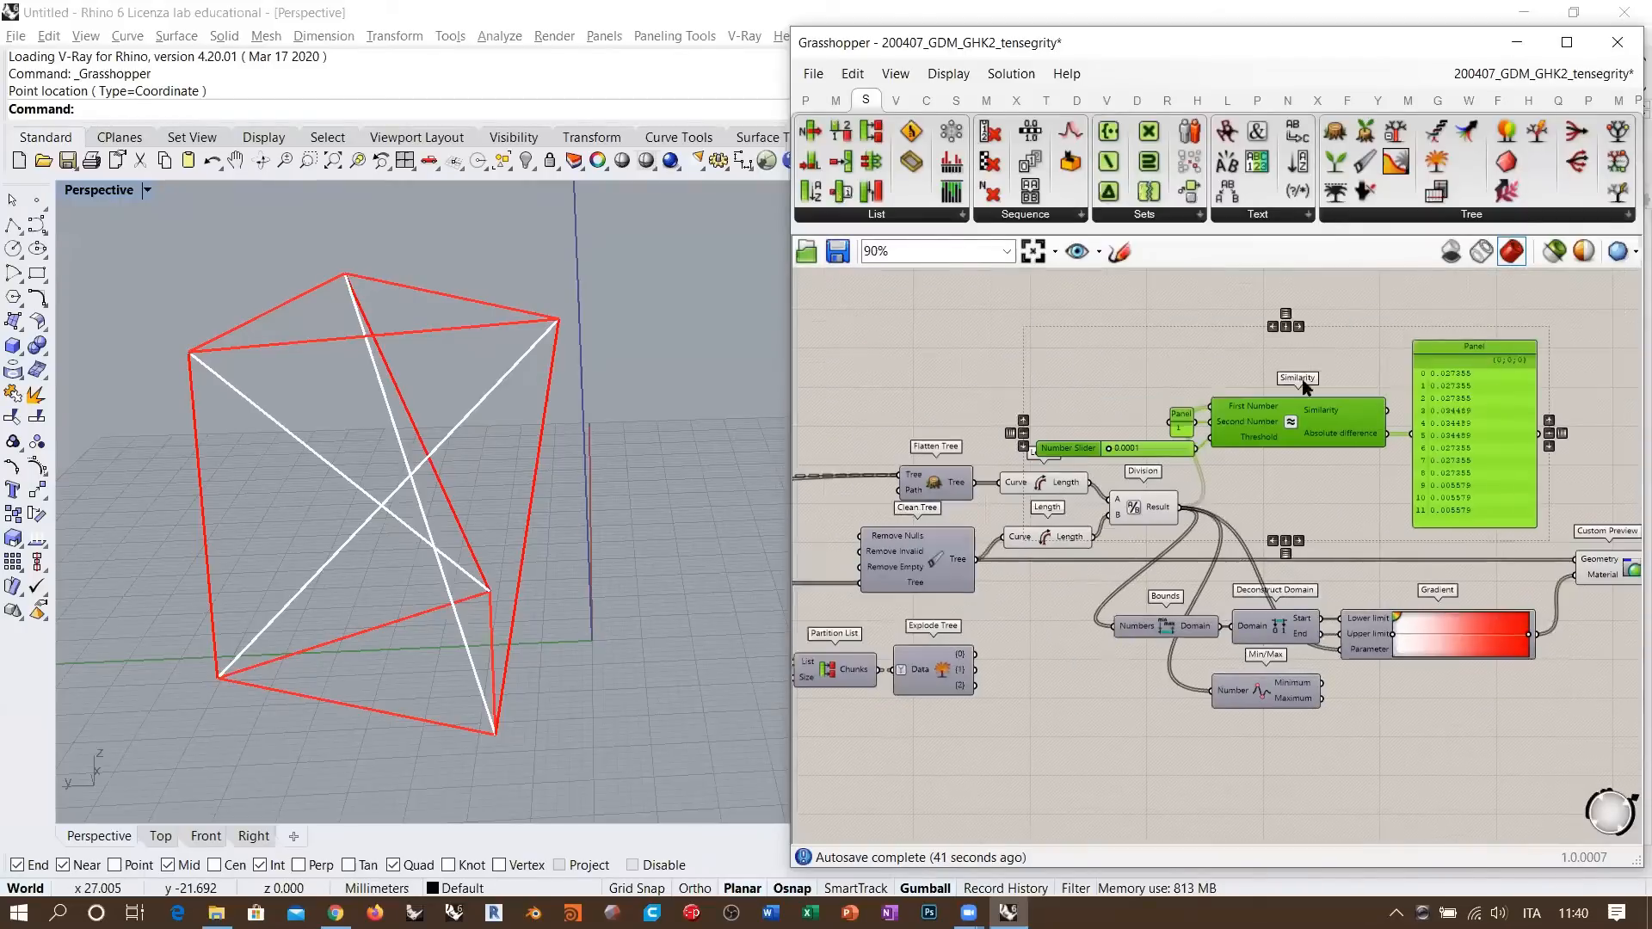
{"action": "scroll", "coordinate": [1288, 448], "scroll_direction": "up", "scroll_amount": 3}
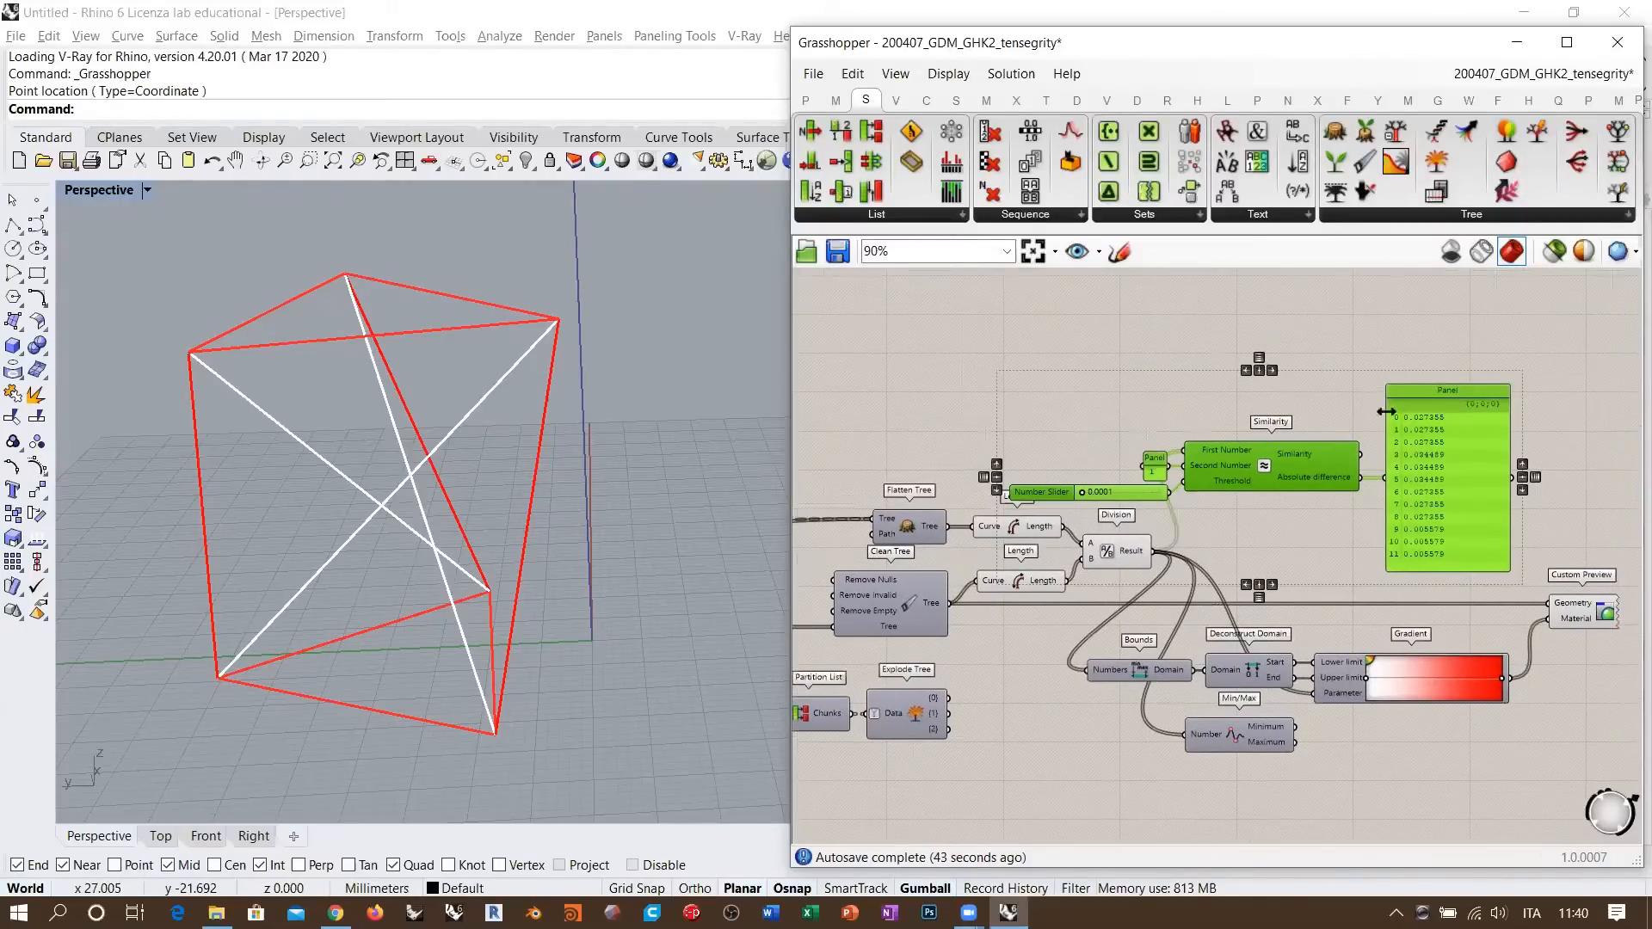
{"action": "left_click", "coordinate": [1179, 465]}
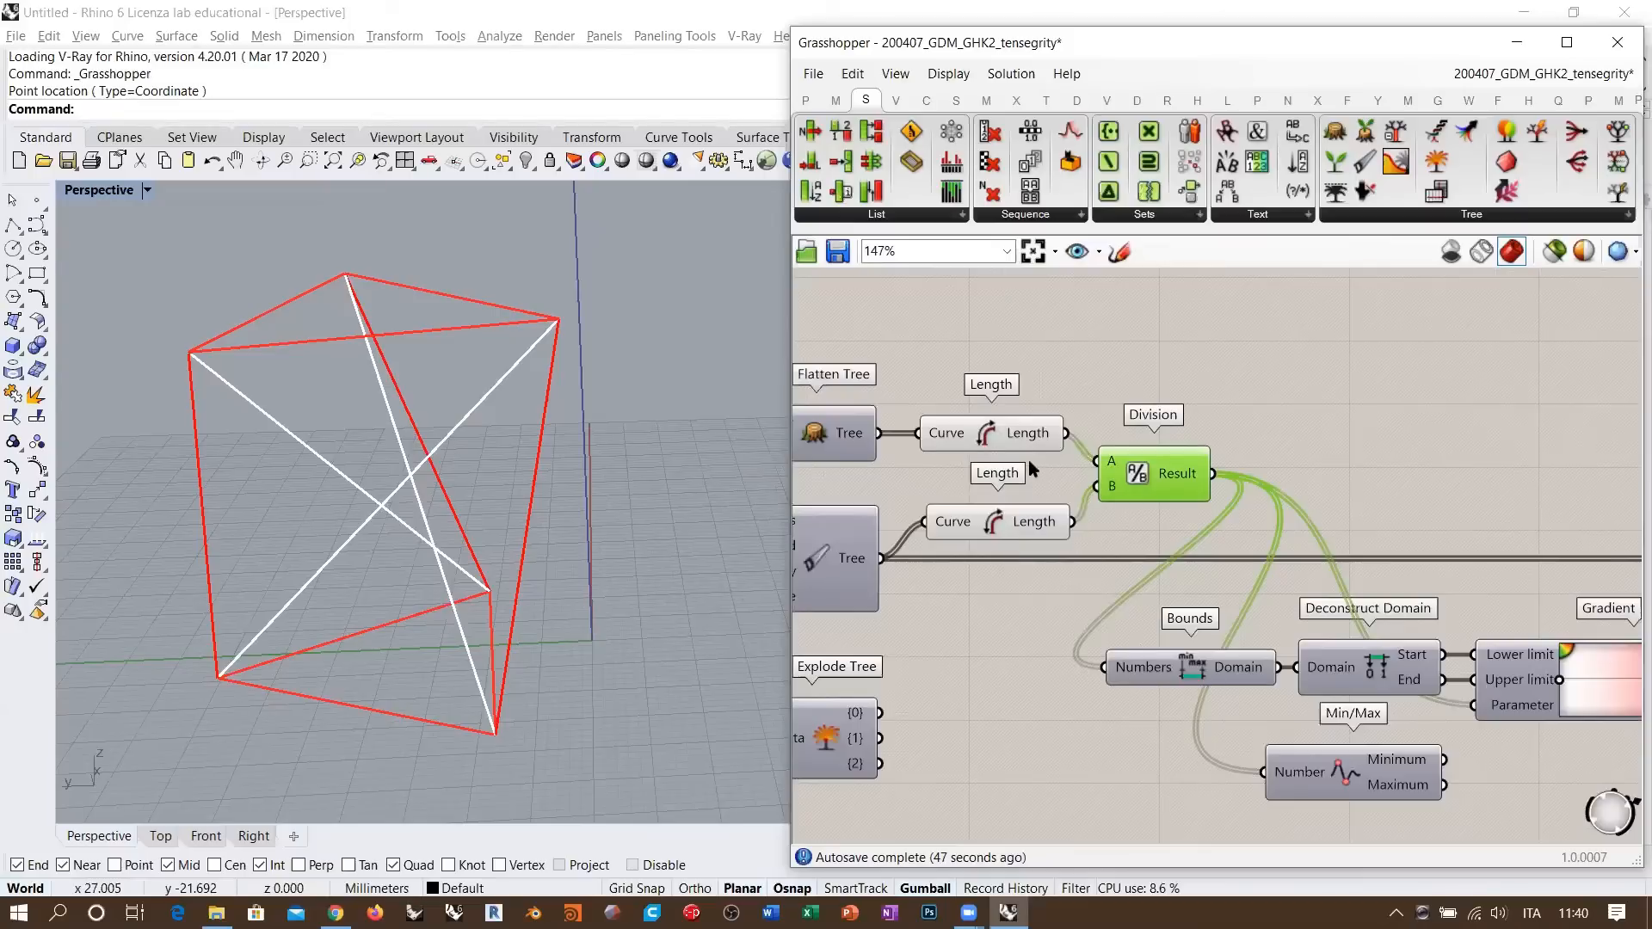
- Review the Gradient colouring chain and the Tree Statistics branch, moving Partition List and Explode Tree slightly apart
{"action": "right_click_drag", "start_coordinate": [1393, 585], "coordinate": [1056, 477]}
{"action": "scroll", "coordinate": [1089, 482], "scroll_direction": "down", "scroll_amount": 2}
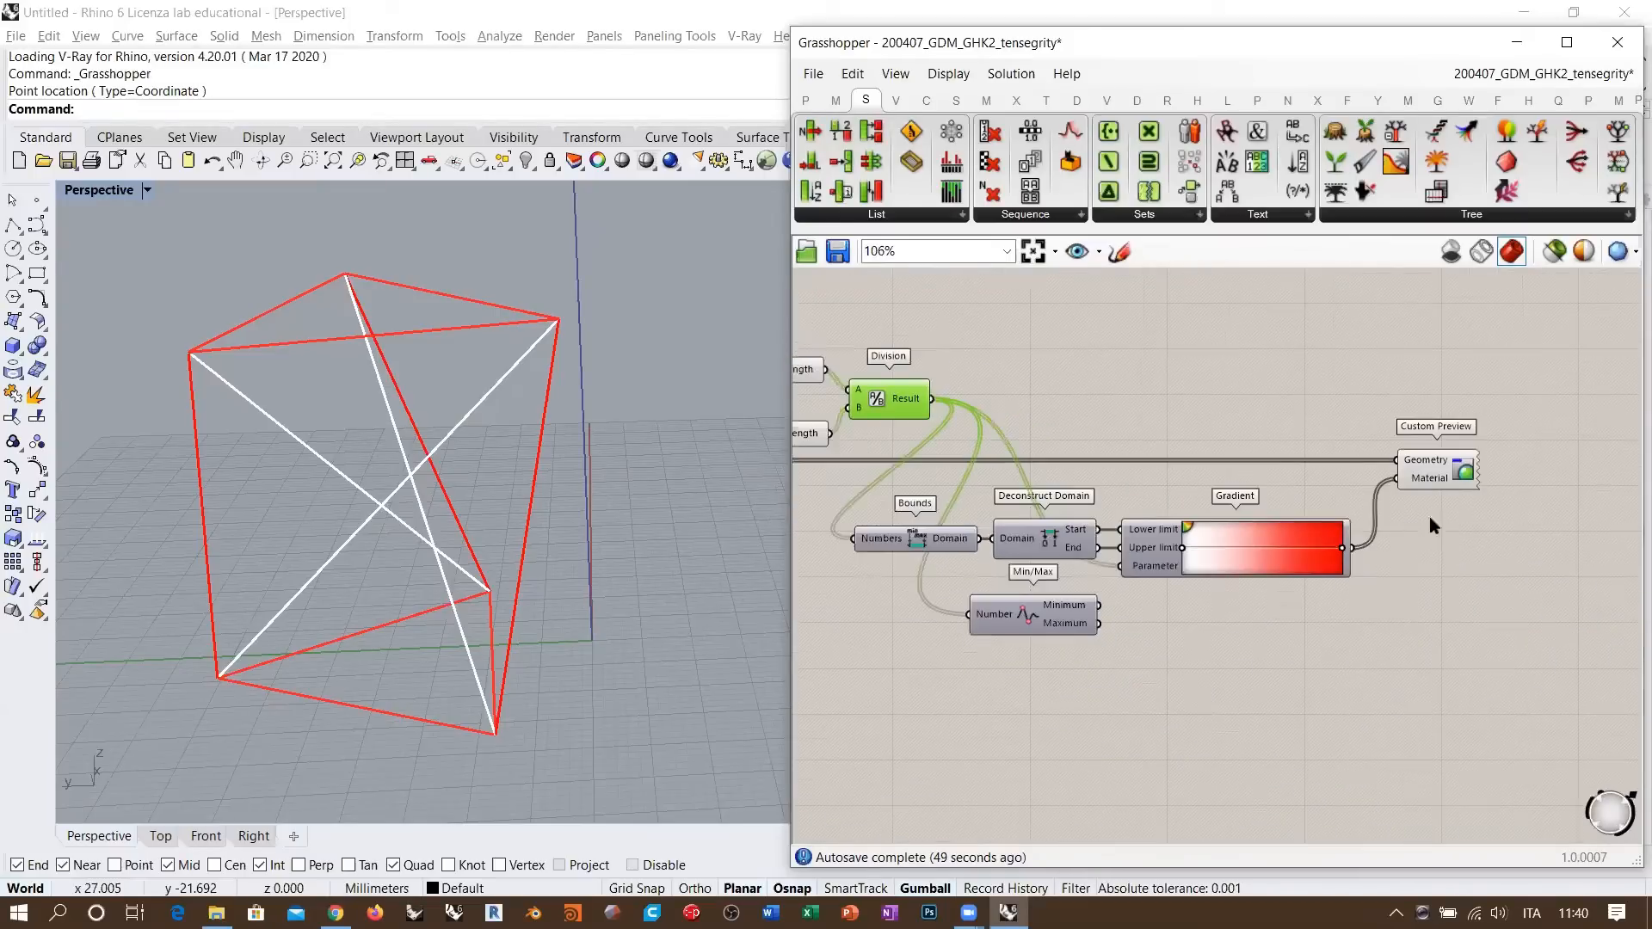
{"action": "right_click_drag", "start_coordinate": [932, 676], "coordinate": [1132, 549]}
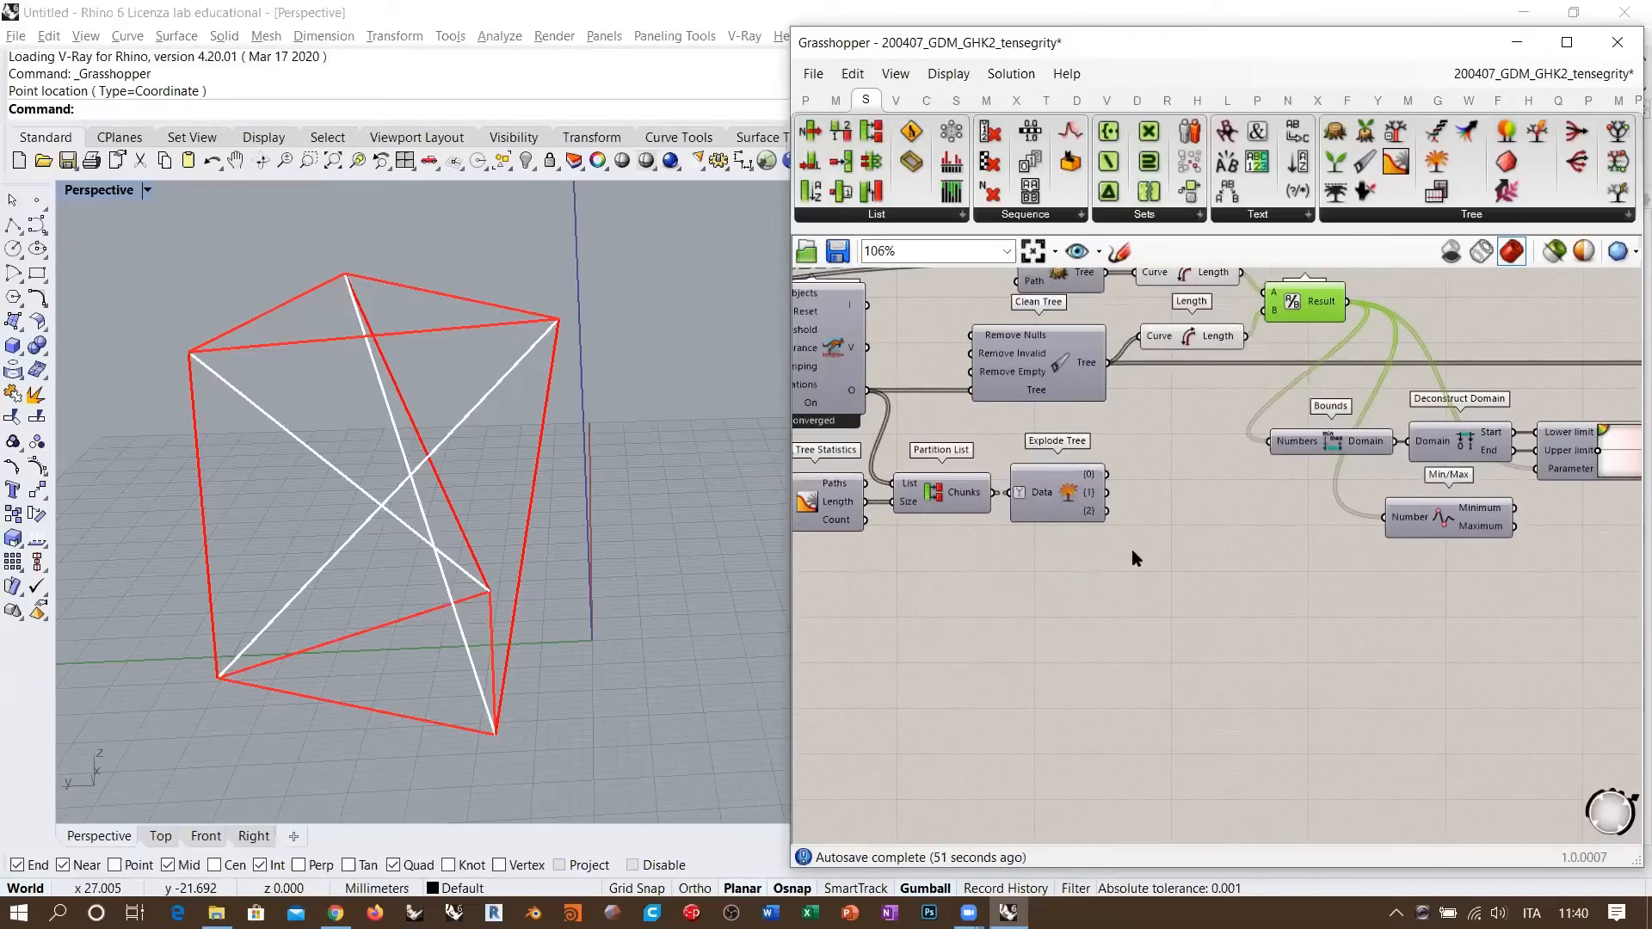
{"action": "scroll", "coordinate": [1074, 504], "scroll_direction": "up", "scroll_amount": 2}
{"action": "right_click_drag", "start_coordinate": [1074, 503], "coordinate": [1358, 571]}
{"action": "scroll", "coordinate": [1279, 575], "scroll_direction": "up", "scroll_amount": 2}
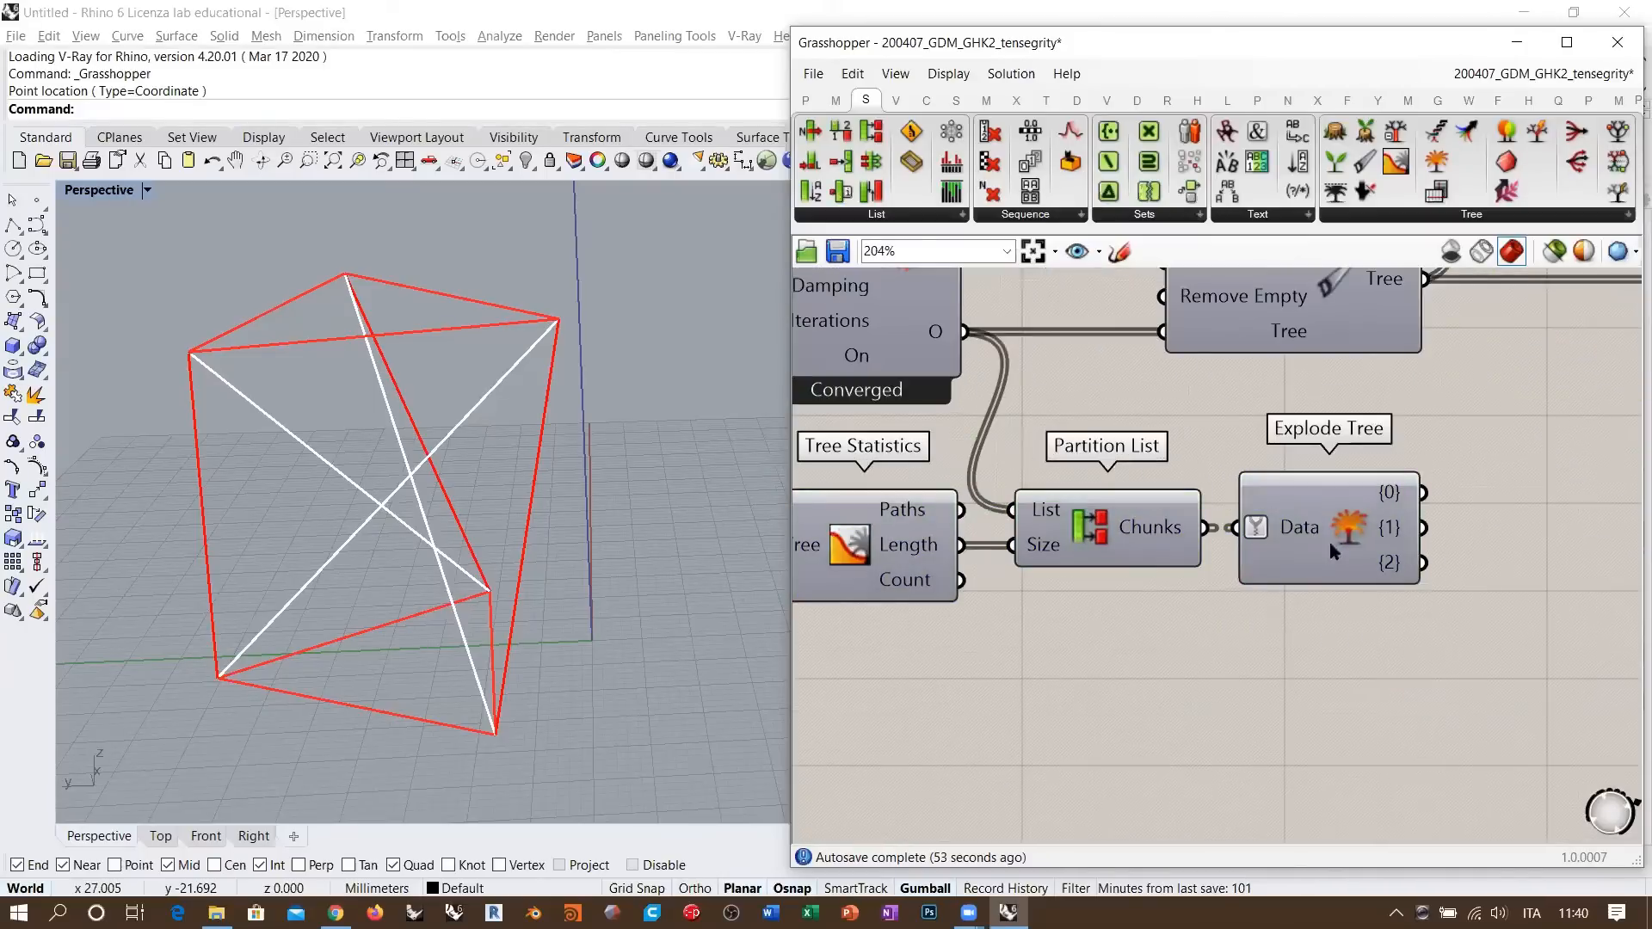
{"action": "left_click_drag", "start_coordinate": [1338, 535], "coordinate": [1343, 535]}
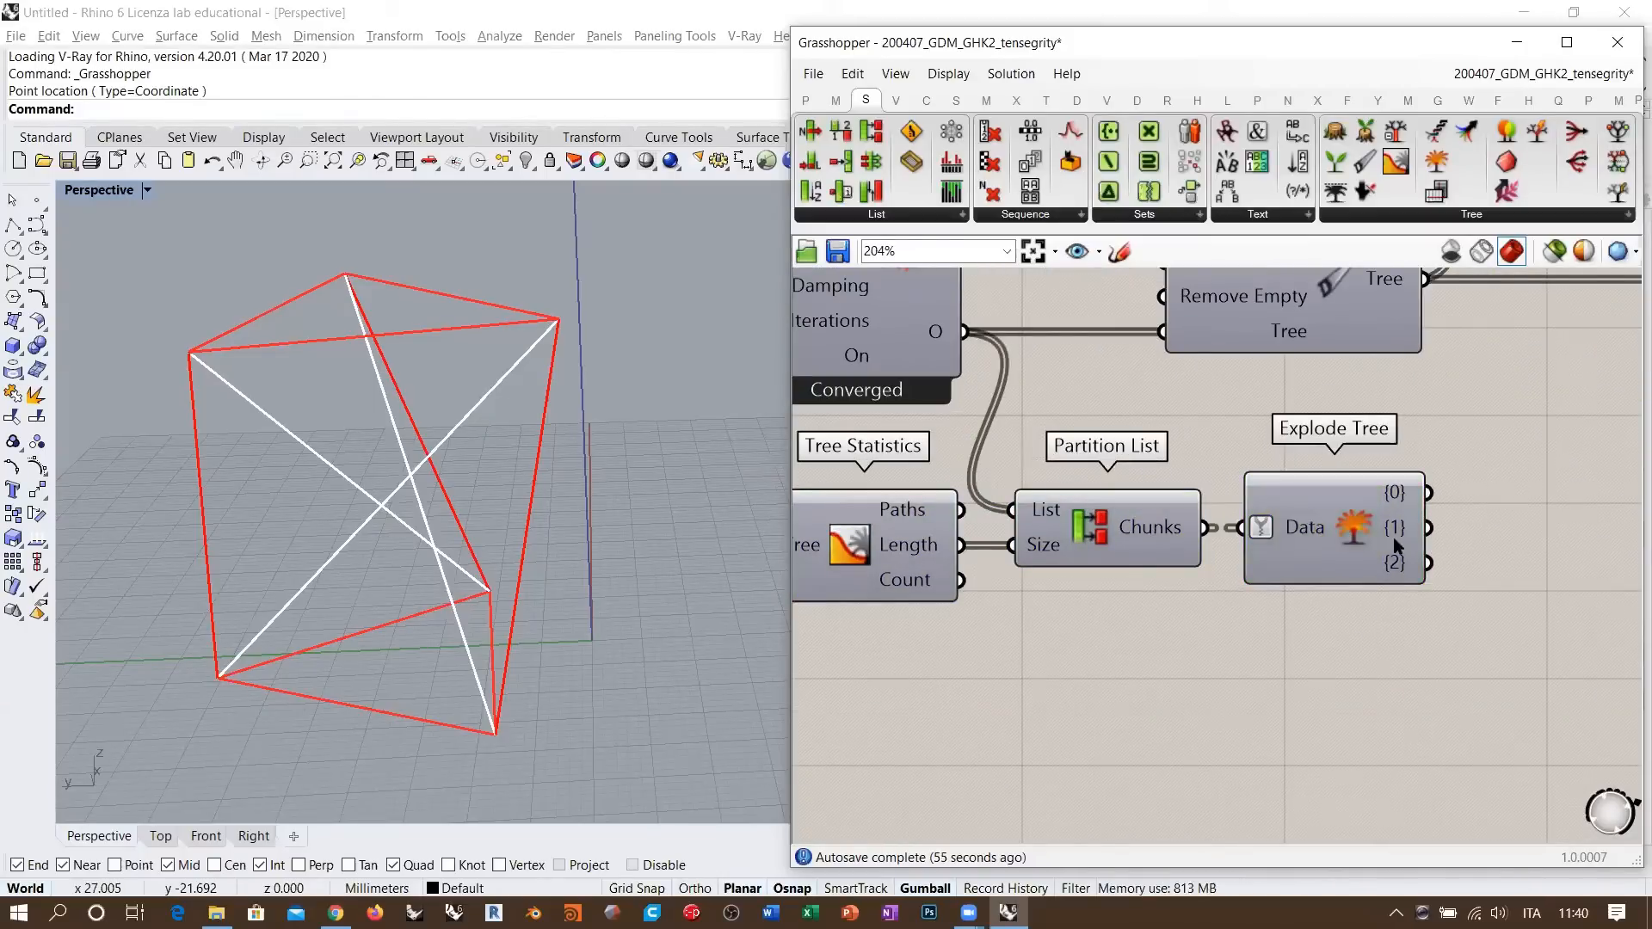
{"action": "left_click_drag", "start_coordinate": [1101, 537], "coordinate": [1093, 537]}
{"action": "left_click", "coordinate": [1144, 597]}
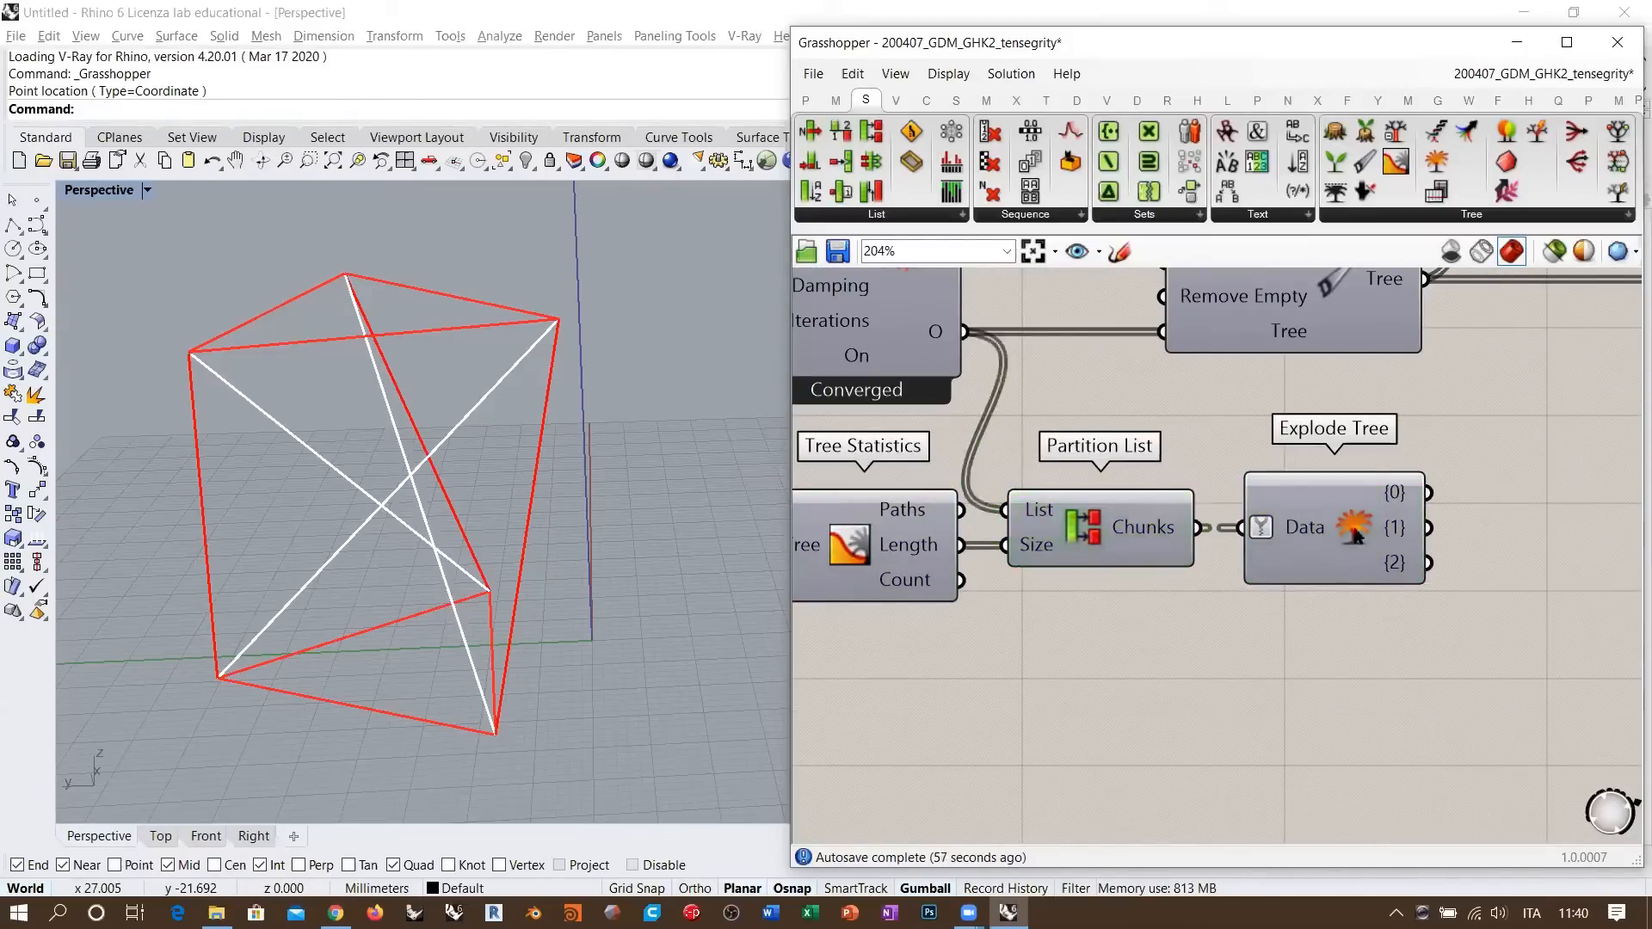
- Look over the whole class03 definition and follow the Jump from the first grey group to the red tensegrity group
{"action": "scroll", "coordinate": [1377, 638], "scroll_direction": "down", "scroll_amount": 5}
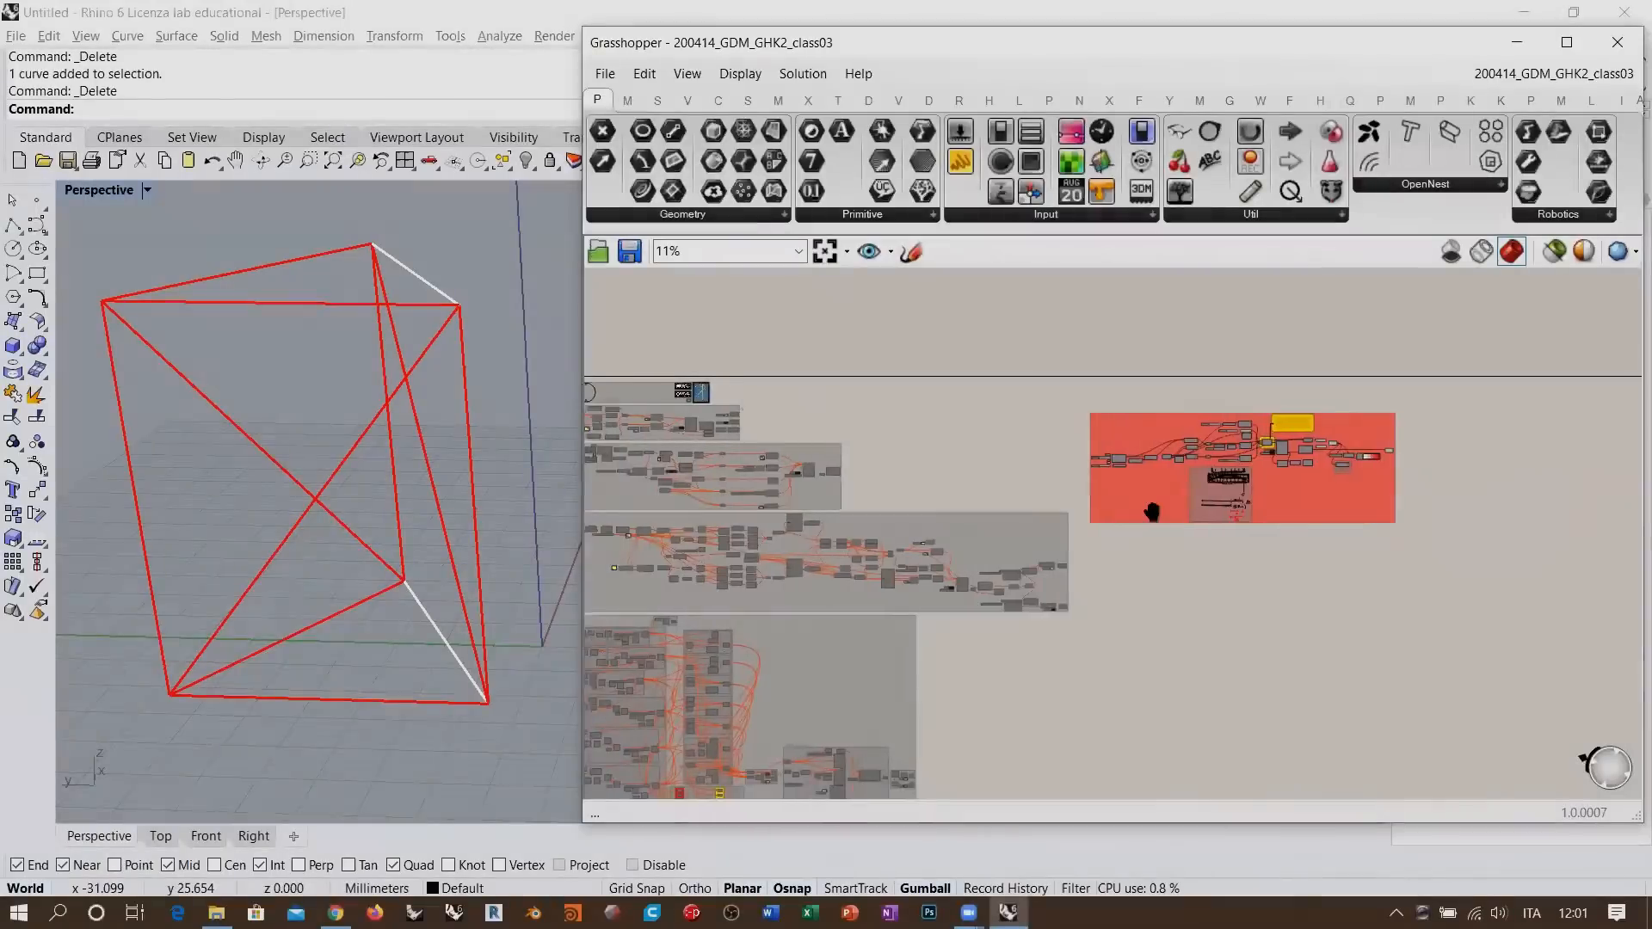
{"action": "right_click_drag", "start_coordinate": [1110, 507], "coordinate": [1221, 504]}
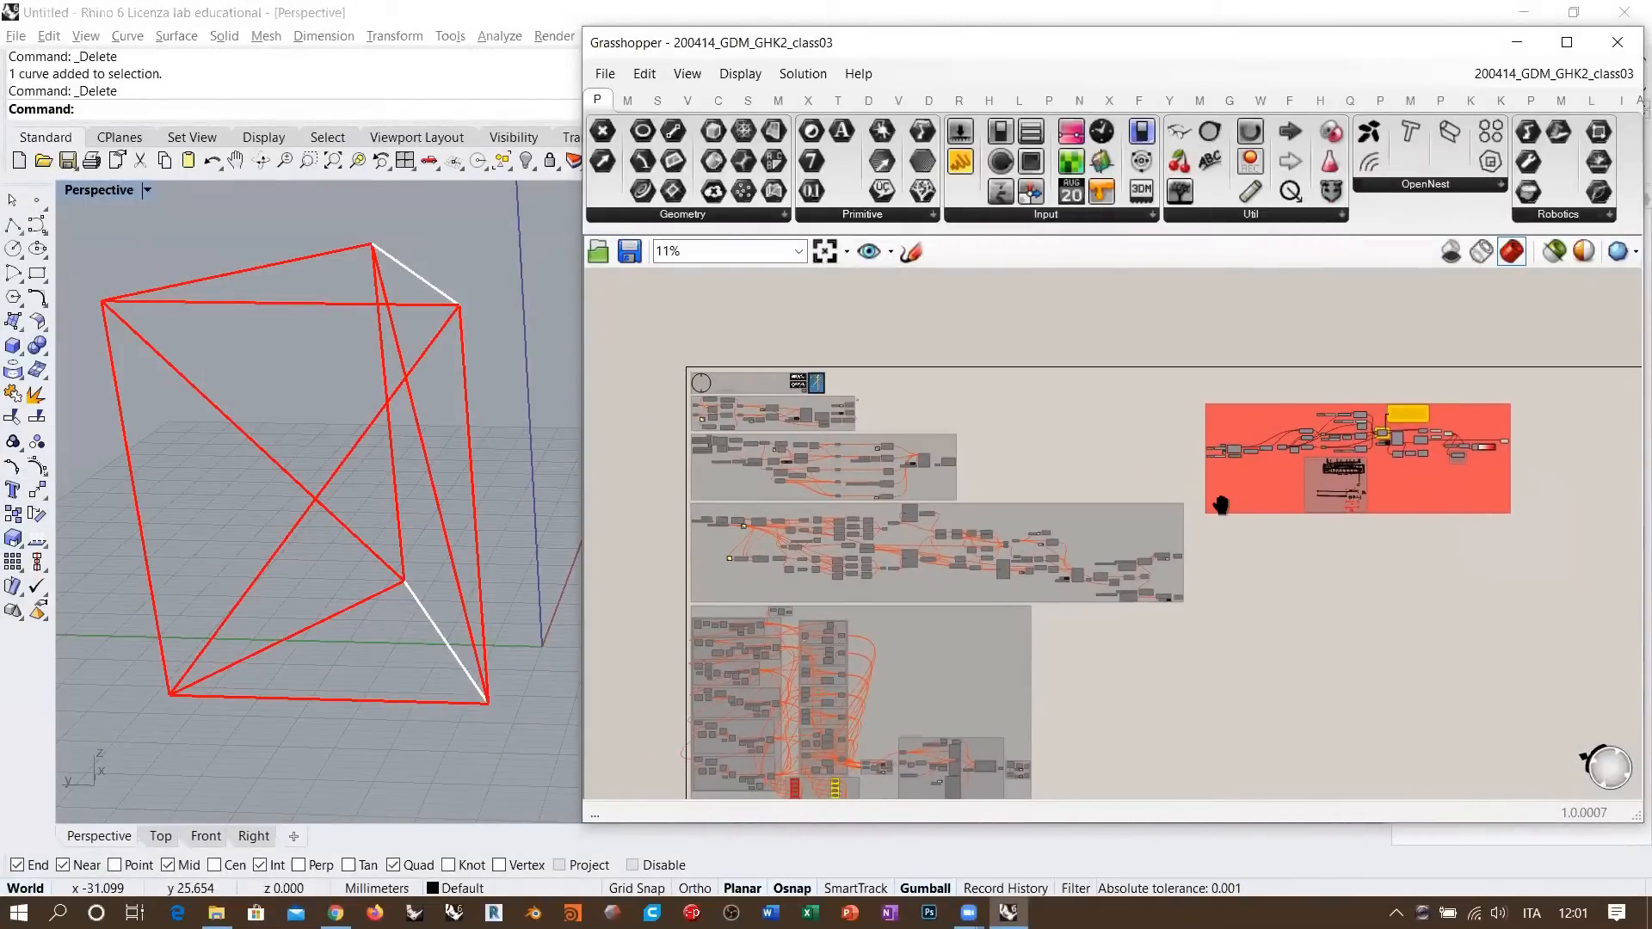
{"action": "scroll", "coordinate": [1109, 435], "scroll_direction": "up", "scroll_amount": 1}
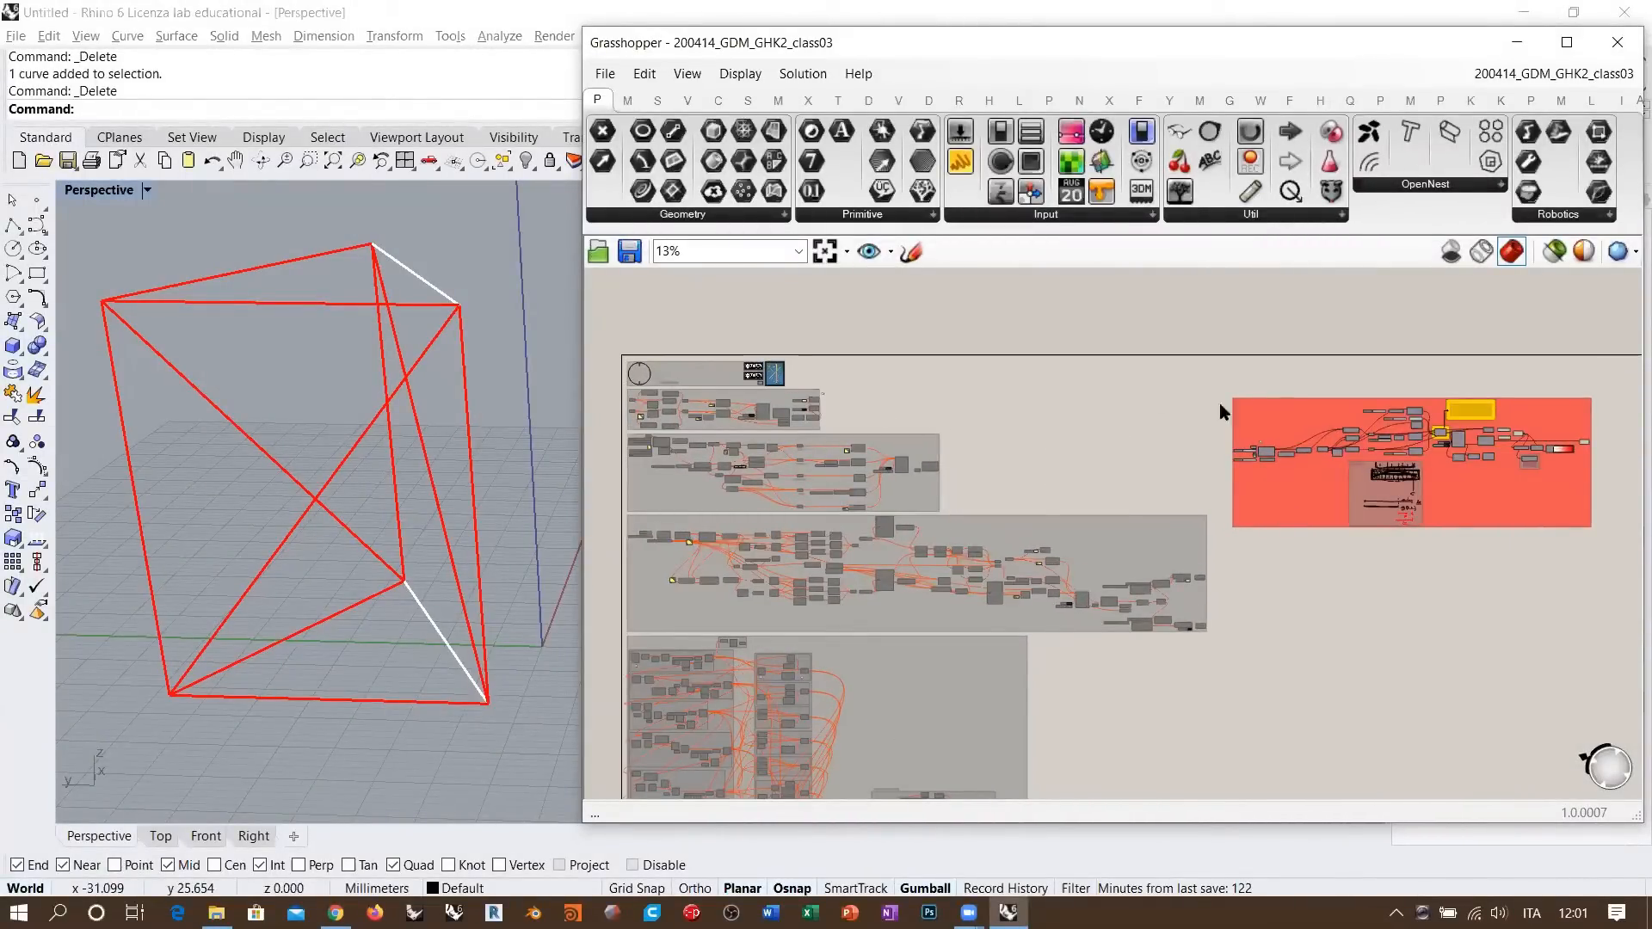
{"action": "scroll", "coordinate": [817, 399], "scroll_direction": "up", "scroll_amount": 10}
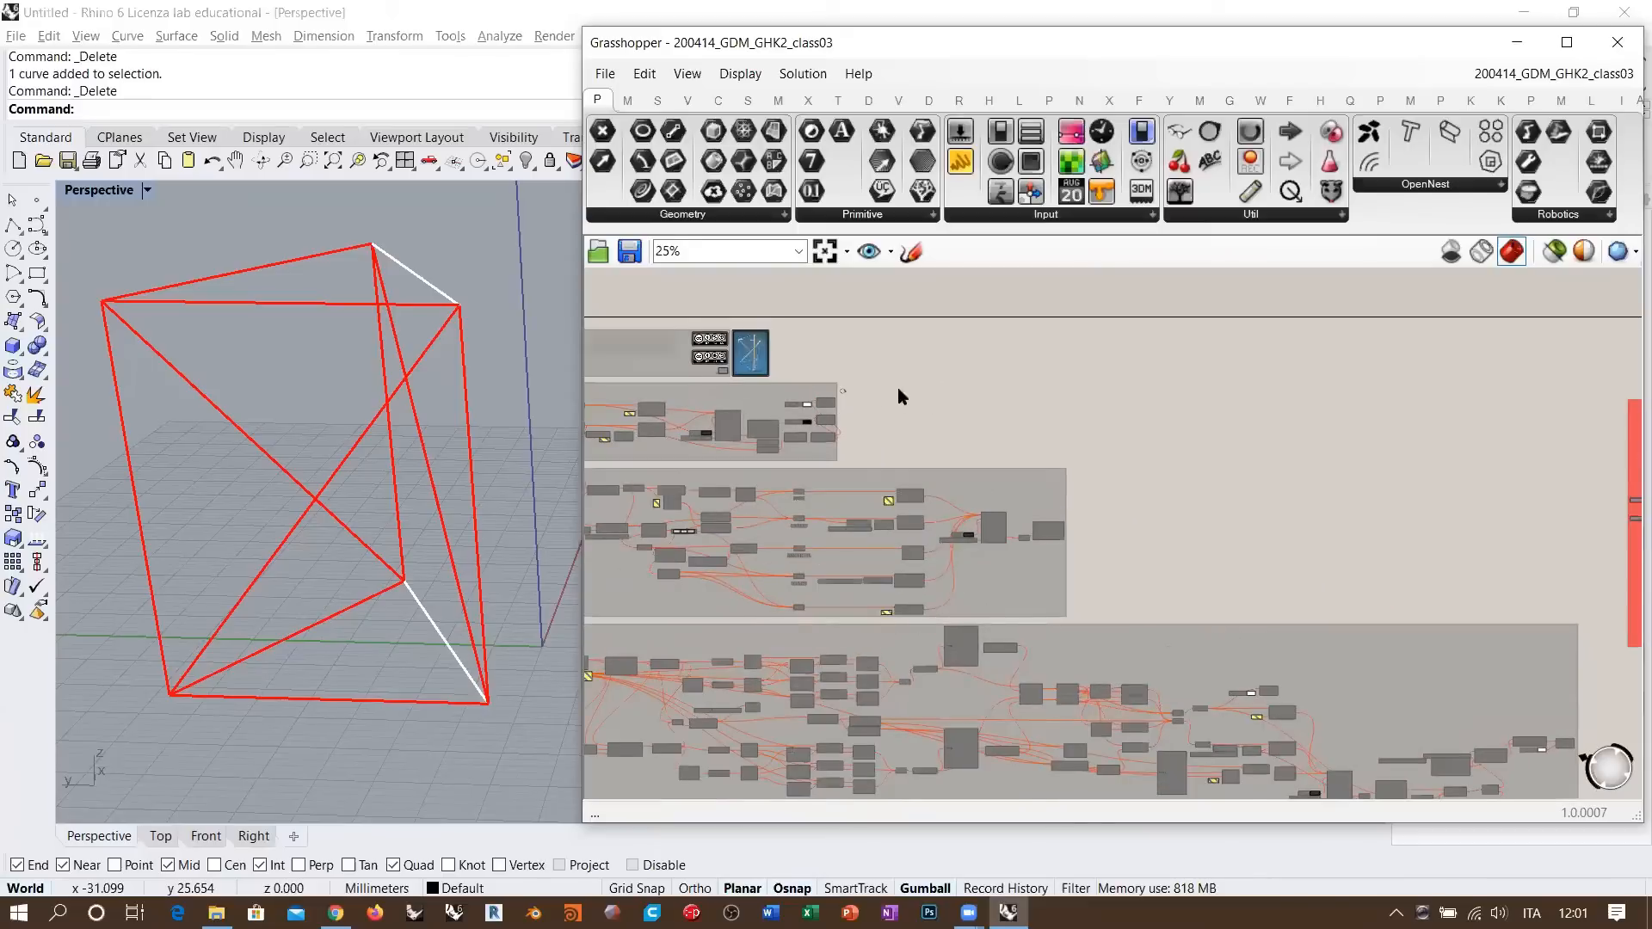
{"action": "scroll", "coordinate": [1021, 397], "scroll_direction": "down", "scroll_amount": 10}
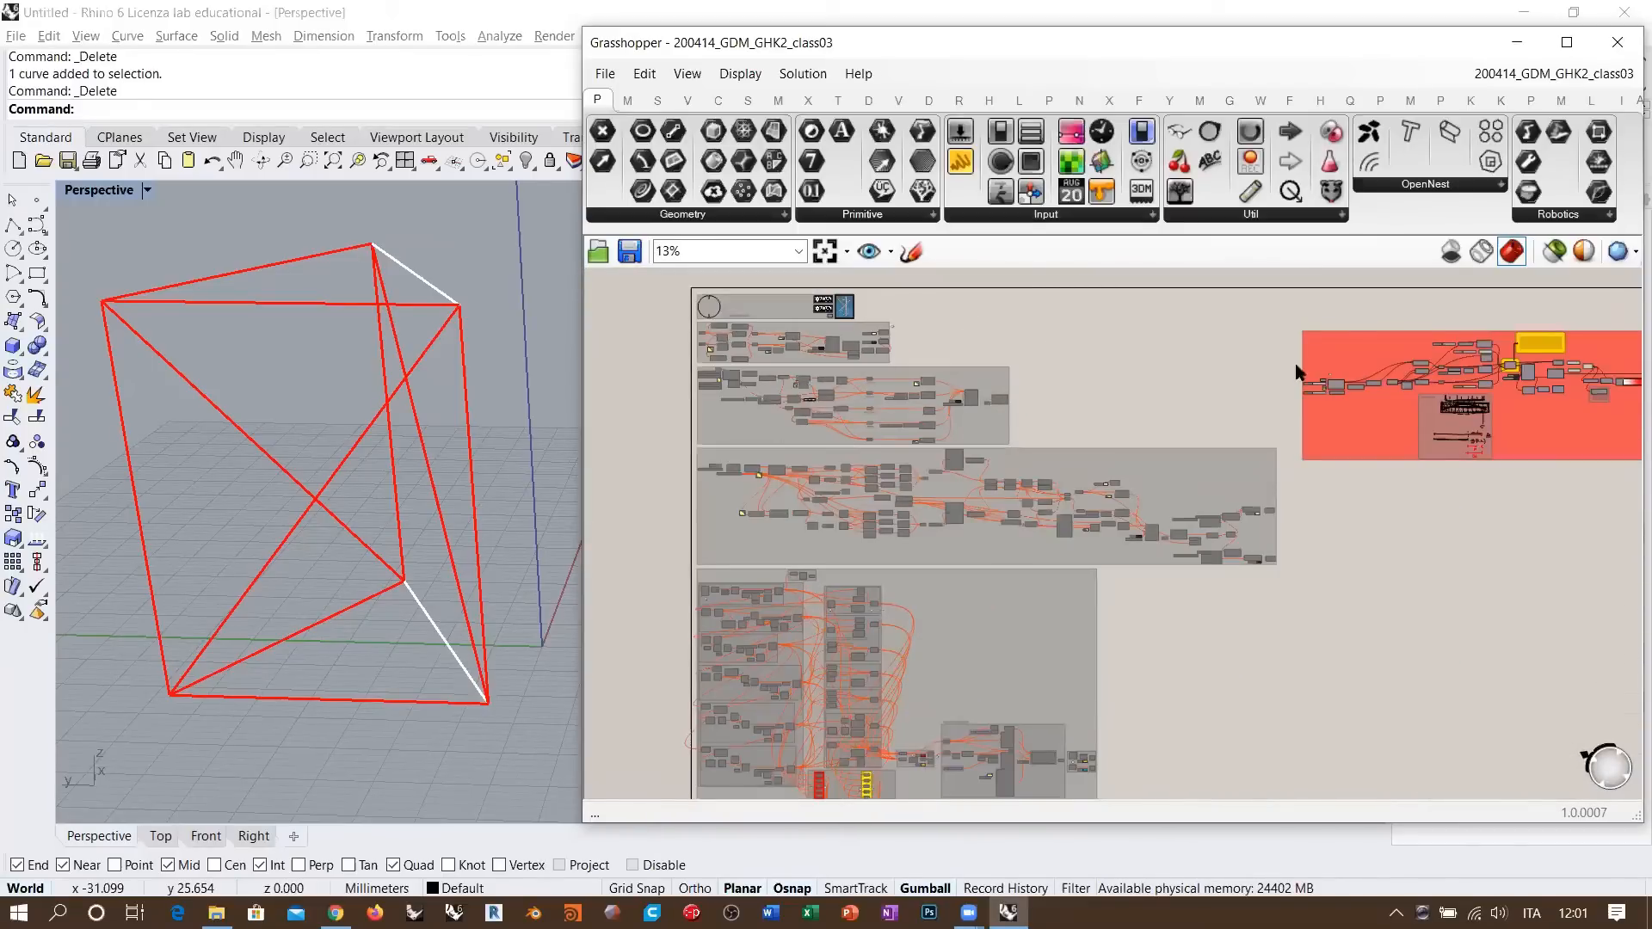
{"action": "right_click_drag", "start_coordinate": [1439, 362], "coordinate": [1292, 379]}
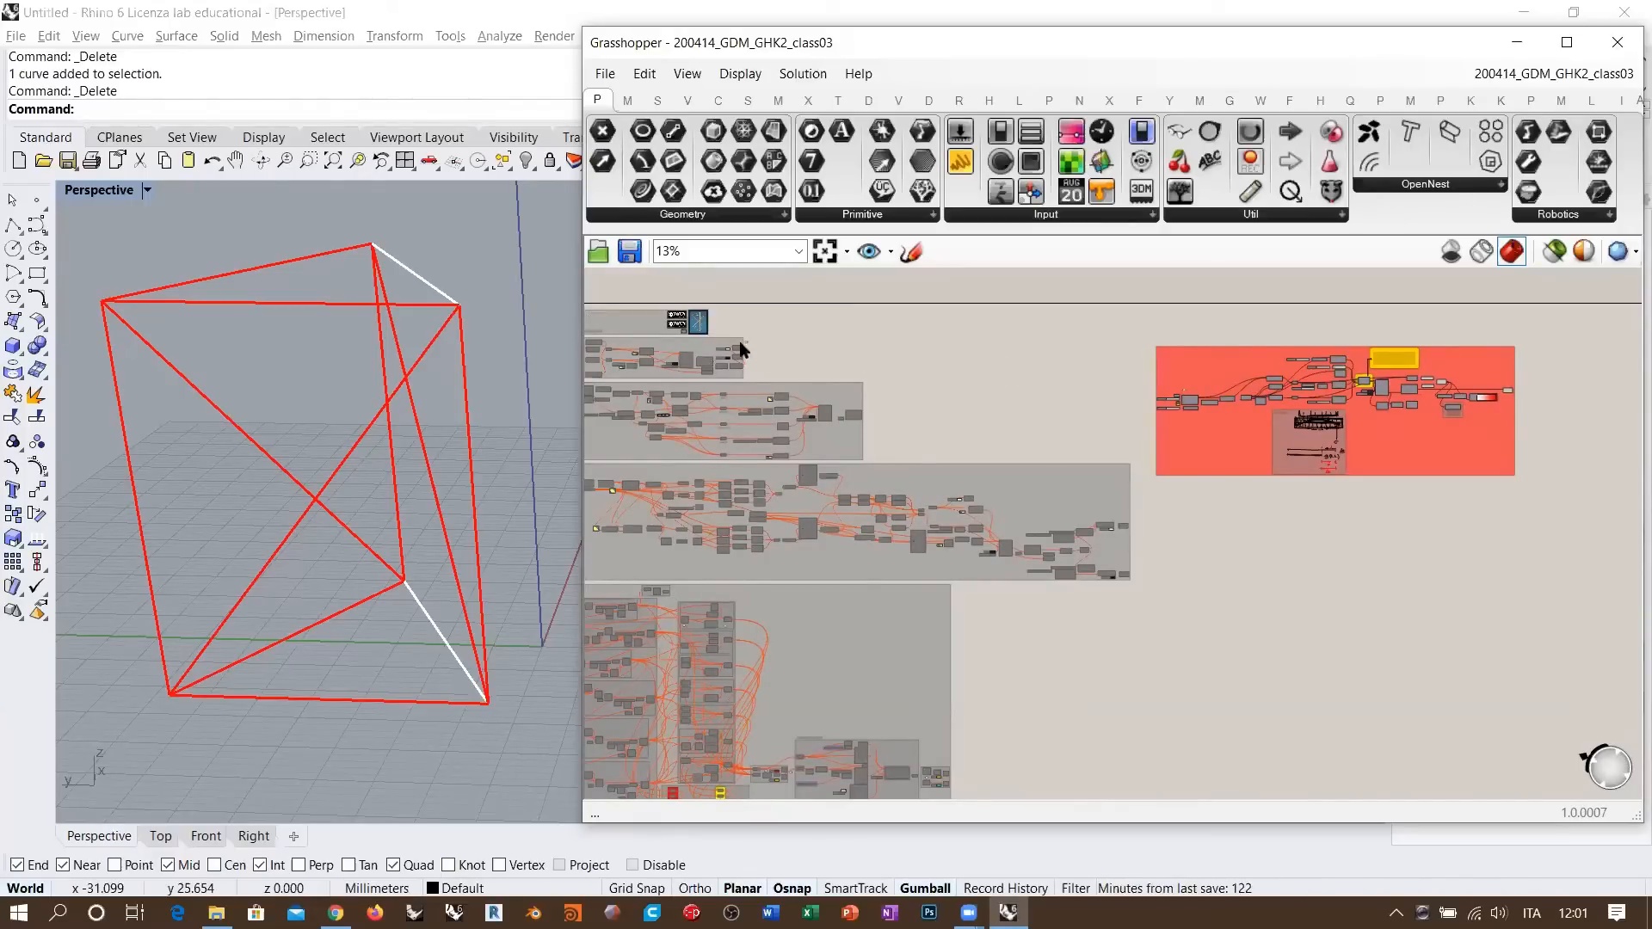
{"action": "scroll", "coordinate": [739, 348], "scroll_direction": "up", "scroll_amount": 10}
{"action": "left_click", "coordinate": [847, 379]}
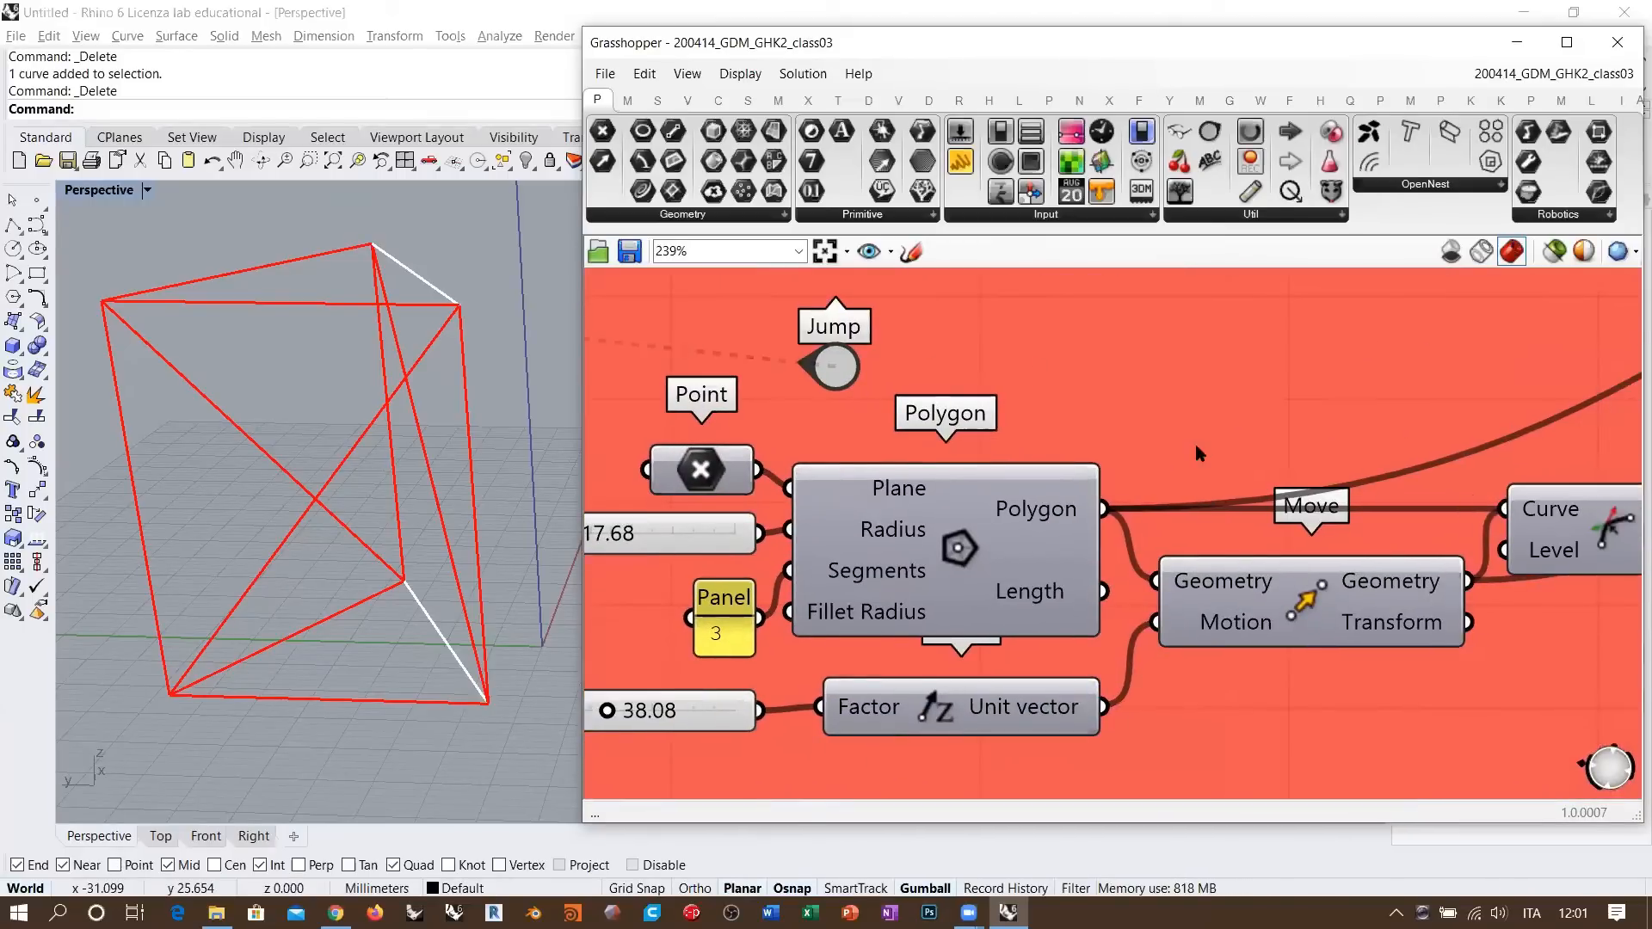
{"action": "scroll", "coordinate": [1206, 432], "scroll_direction": "down", "scroll_amount": 5}
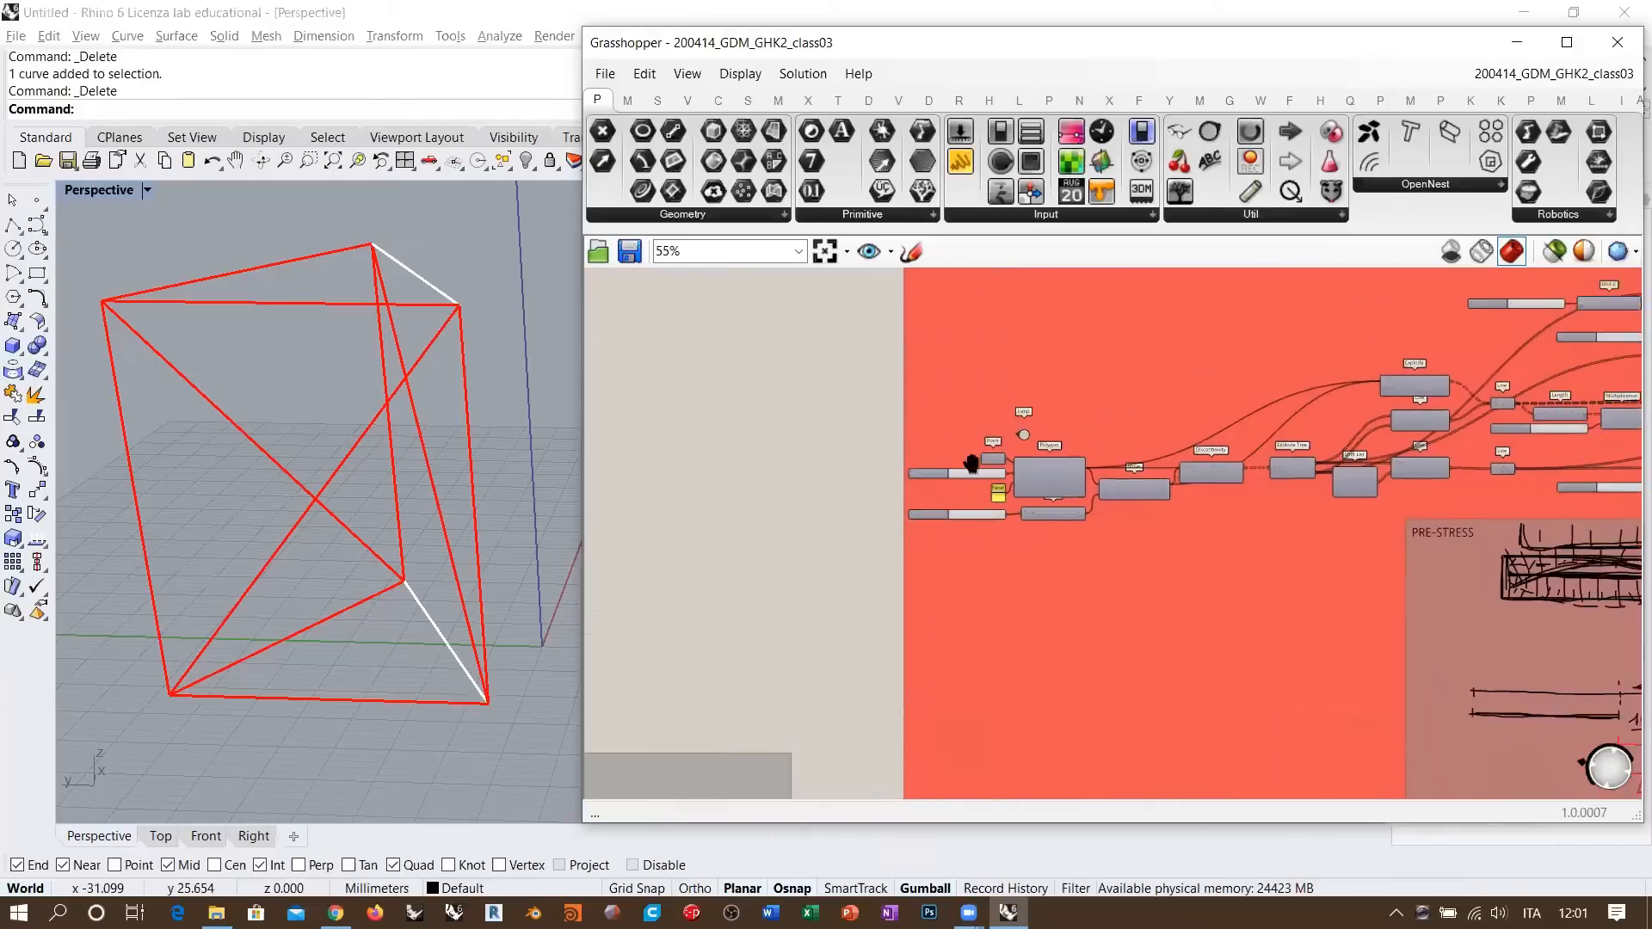
{"action": "scroll", "coordinate": [978, 462], "scroll_direction": "down", "scroll_amount": 3}
{"action": "right_click_drag", "start_coordinate": [1190, 452], "coordinate": [1060, 459]}
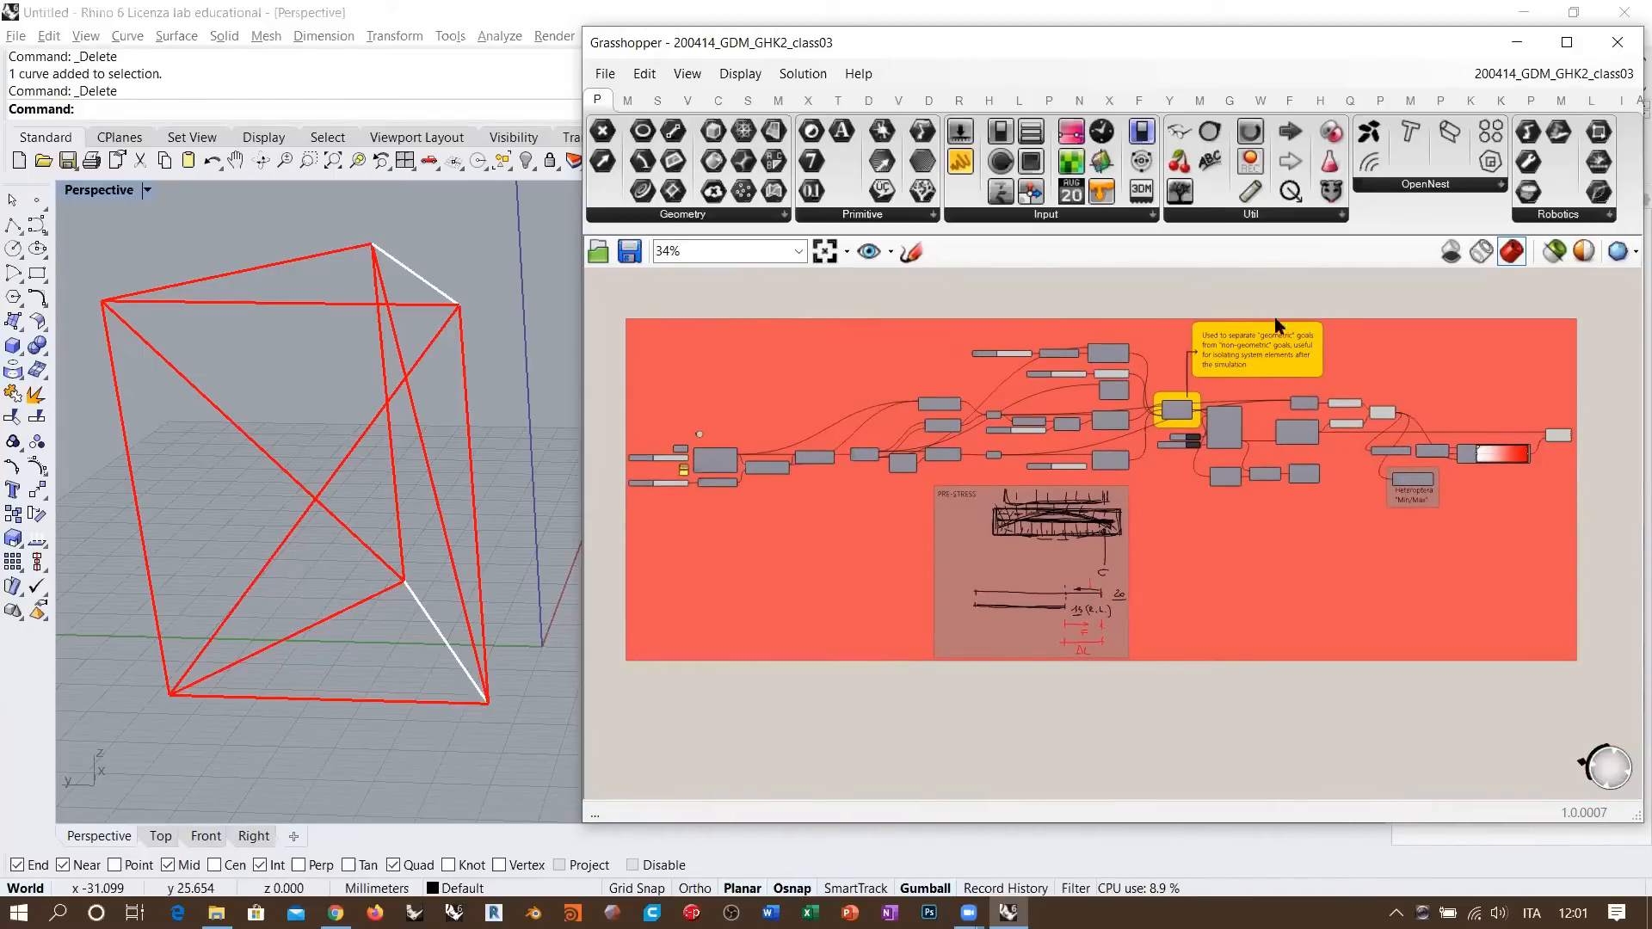
- Examine the yellow note on the Entwine component before the solver and the Heteroptera Min/Max group beside the Bounds and Gradient chain
{"action": "scroll", "coordinate": [1275, 353], "scroll_direction": "up", "scroll_amount": 7}
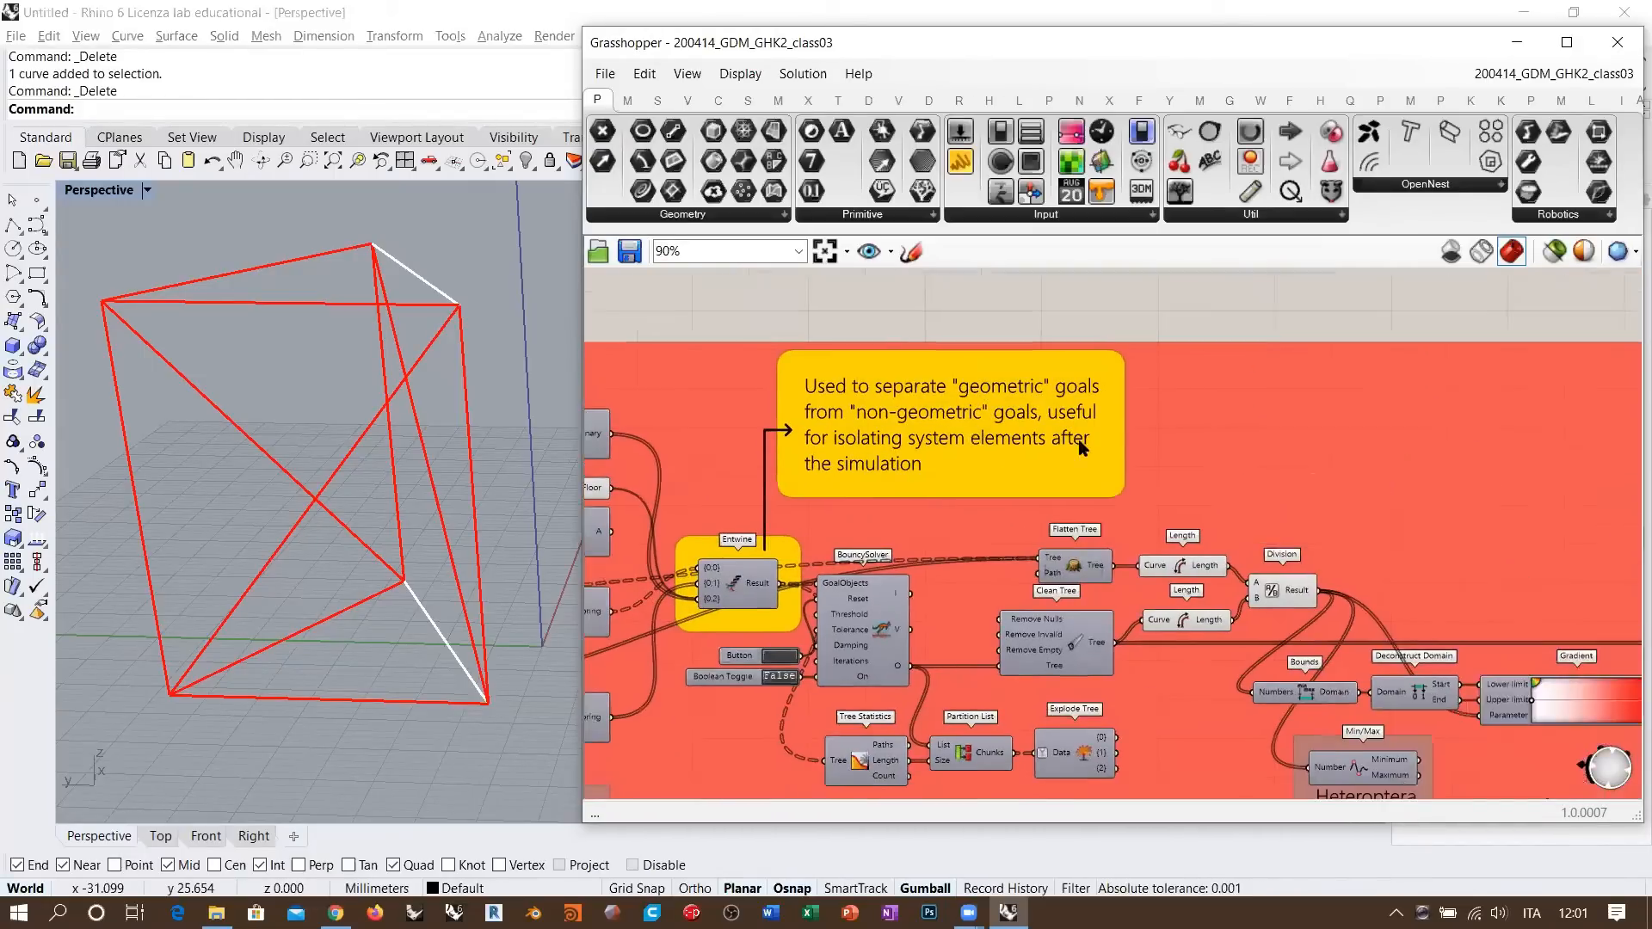
{"action": "right_click_drag", "start_coordinate": [1031, 411], "coordinate": [1090, 411]}
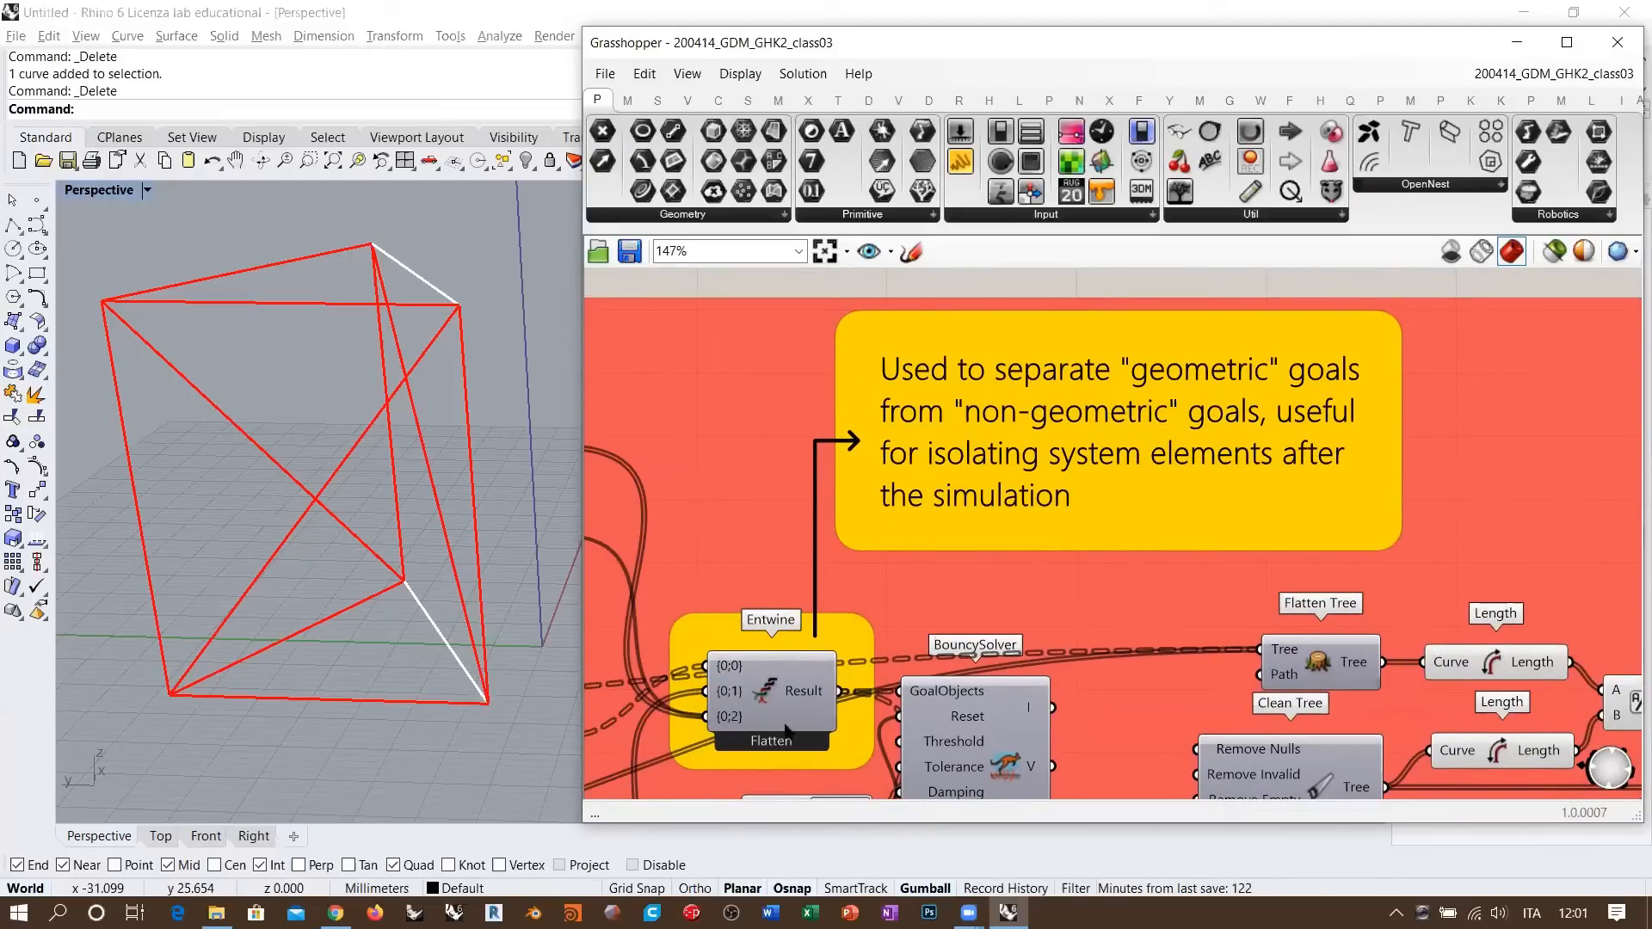
{"action": "right_click_drag", "start_coordinate": [847, 697], "coordinate": [849, 542]}
{"action": "scroll", "coordinate": [849, 542], "scroll_direction": "down", "scroll_amount": 3}
{"action": "scroll", "coordinate": [787, 547], "scroll_direction": "up", "scroll_amount": 5}
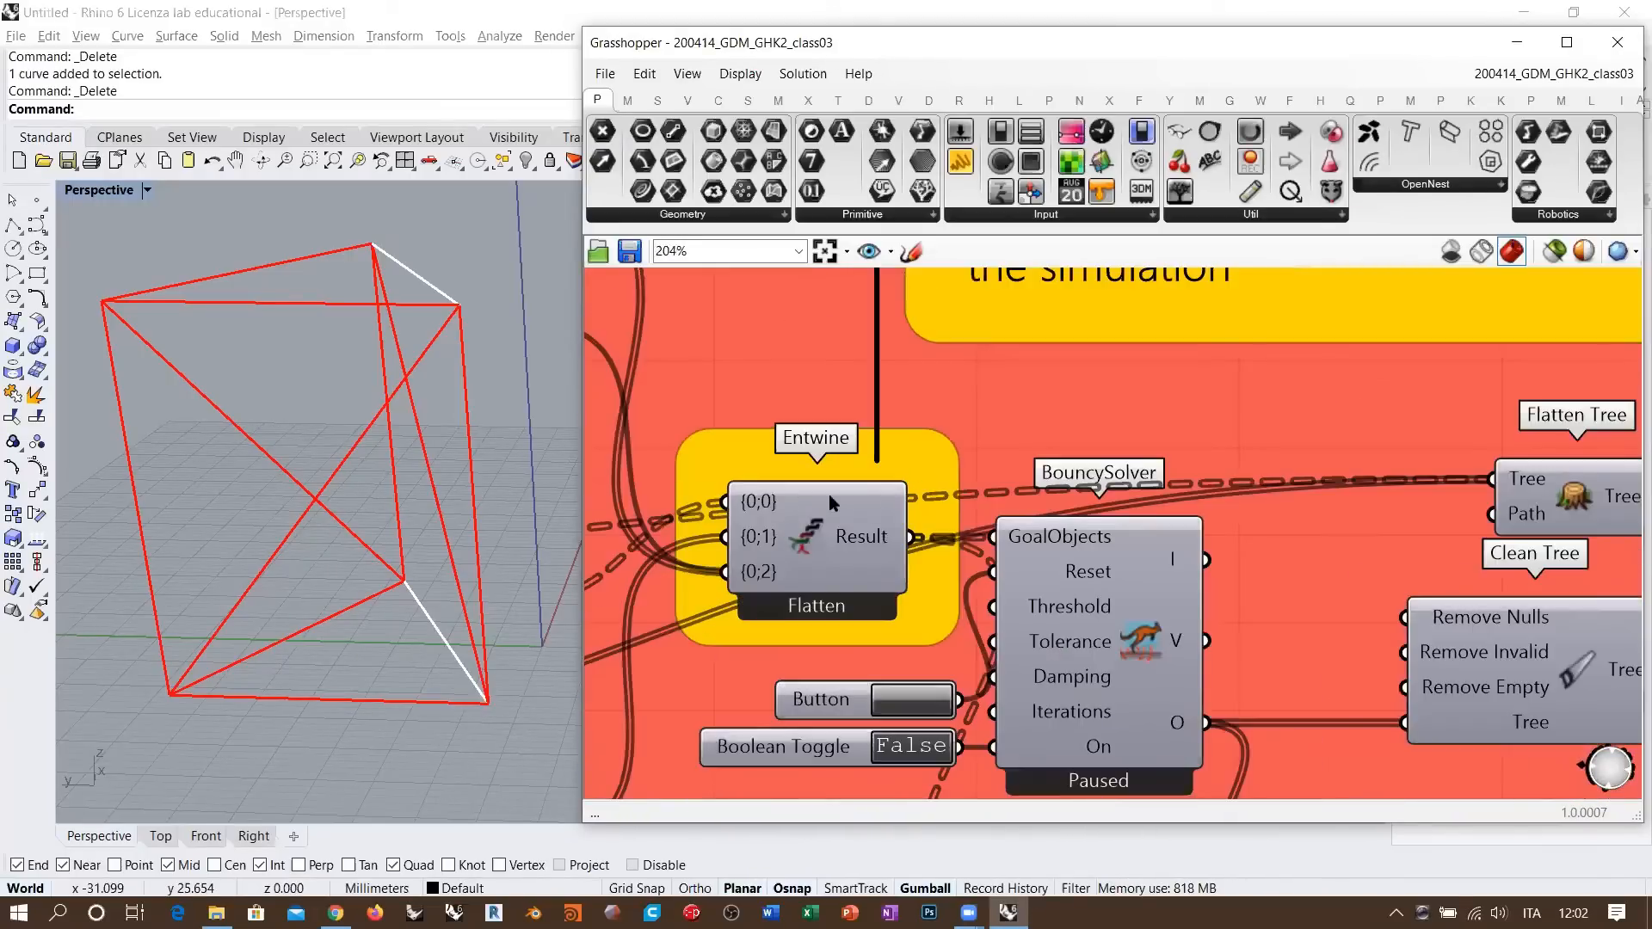
{"action": "scroll", "coordinate": [821, 456], "scroll_direction": "down", "scroll_amount": 6}
{"action": "right_click_drag", "start_coordinate": [1139, 616], "coordinate": [1083, 555]}
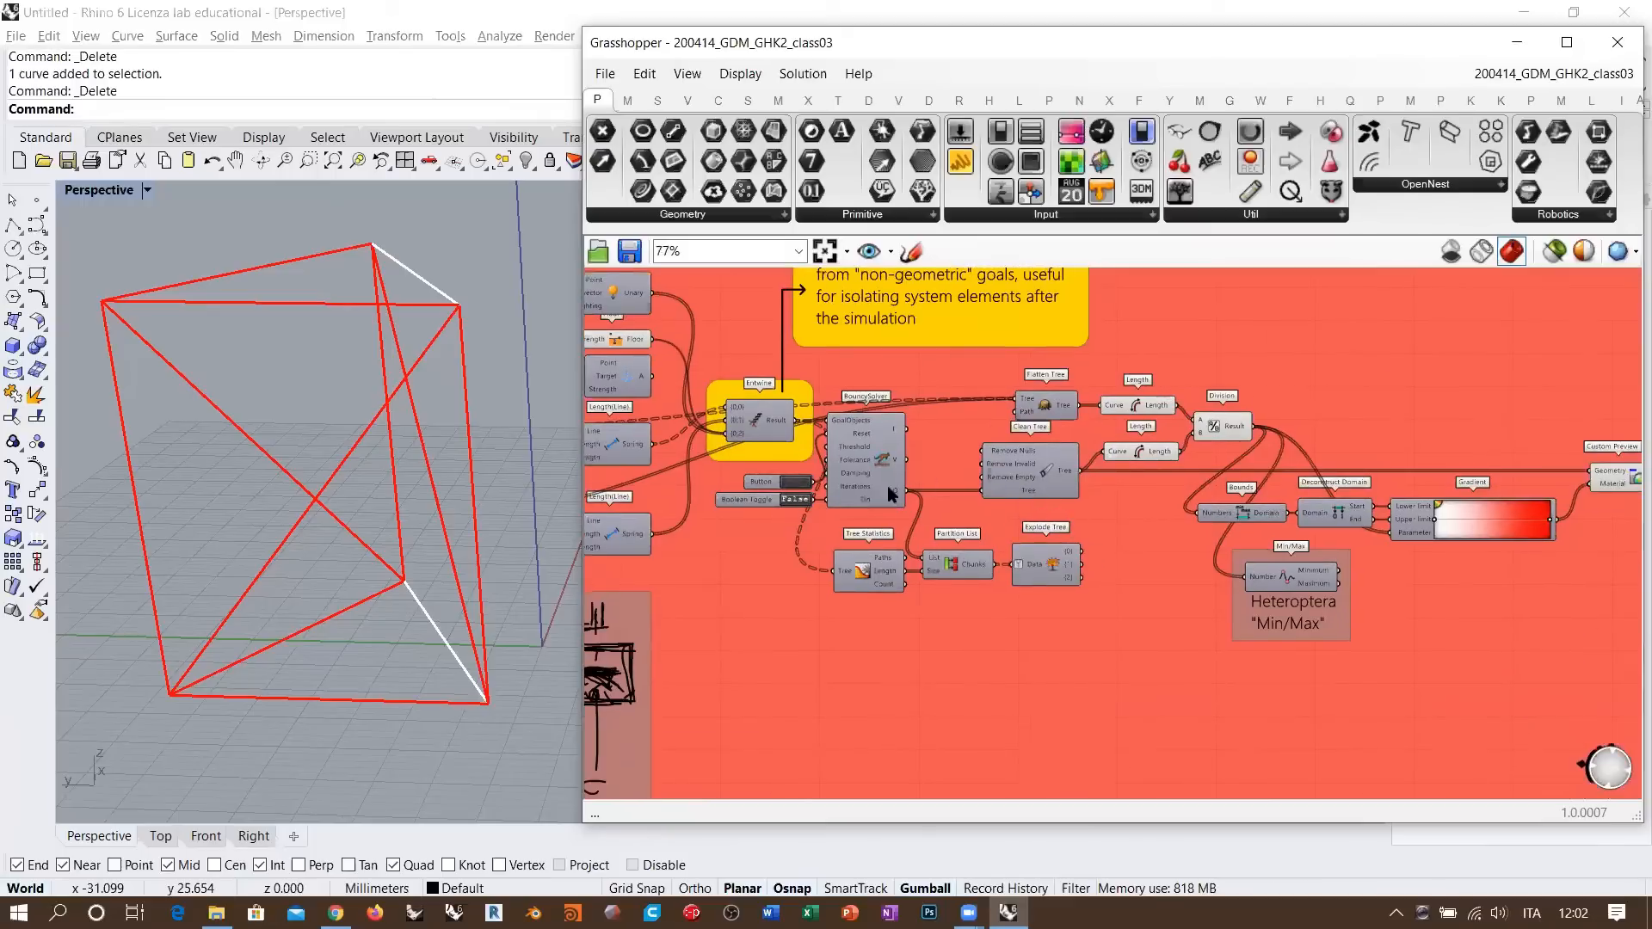
{"action": "scroll", "coordinate": [1364, 585], "scroll_direction": "up", "scroll_amount": 5}
{"action": "right_click_drag", "start_coordinate": [1364, 585], "coordinate": [1169, 524]}
{"action": "scroll", "coordinate": [1010, 528], "scroll_direction": "up", "scroll_amount": 1}
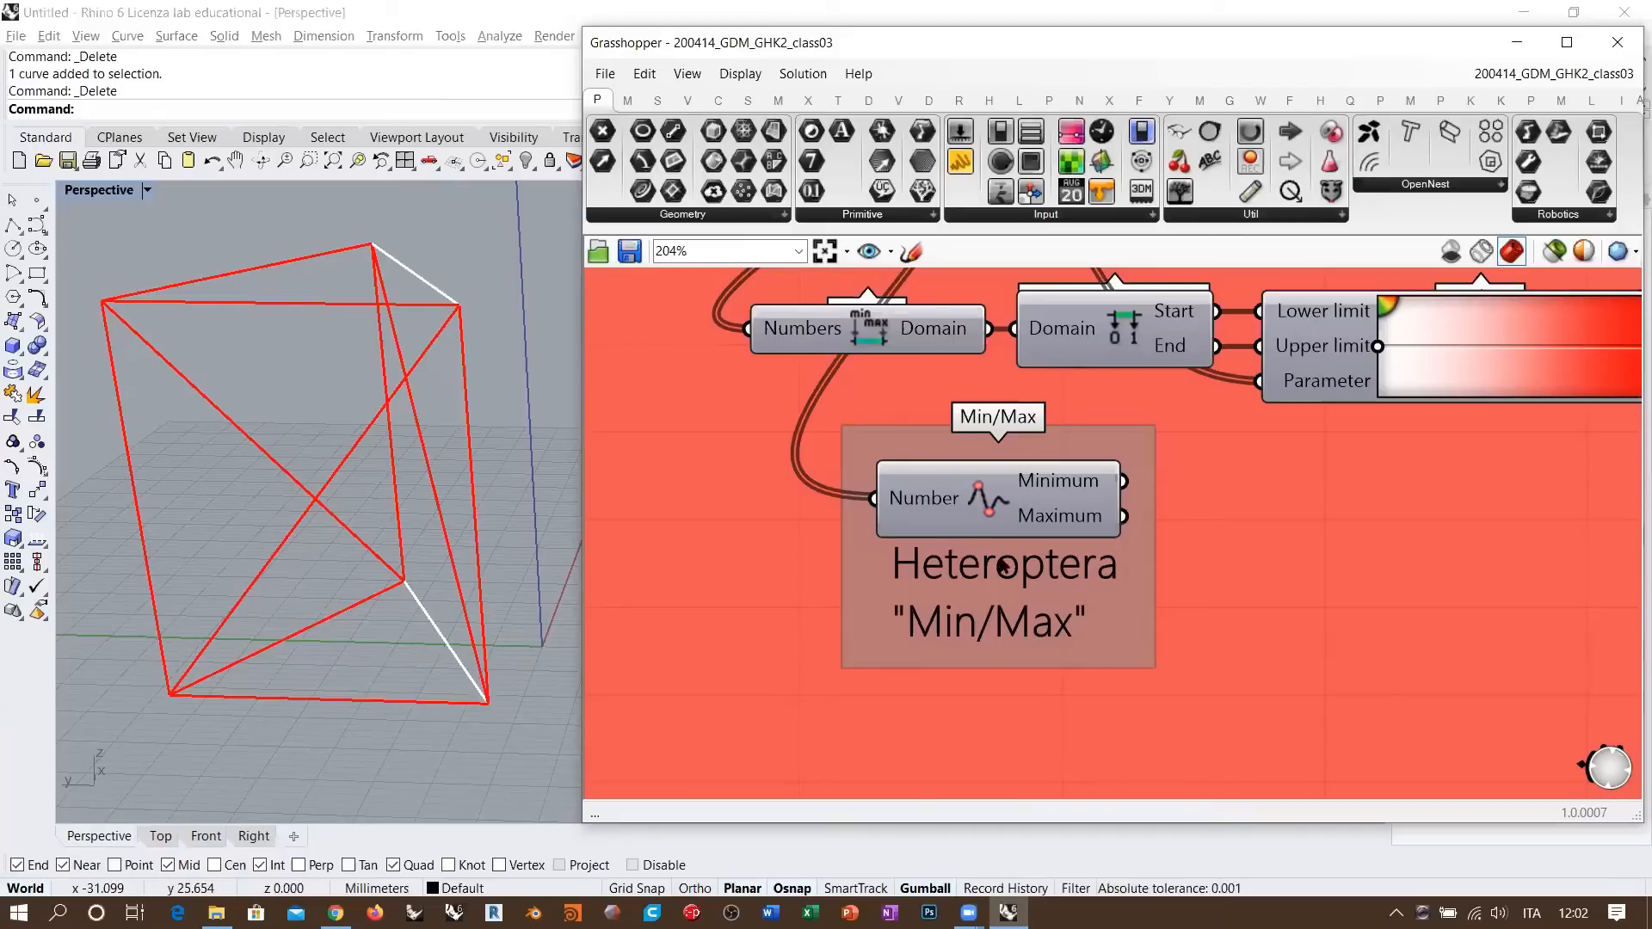
{"action": "right_click_drag", "start_coordinate": [1082, 337], "coordinate": [1081, 431]}
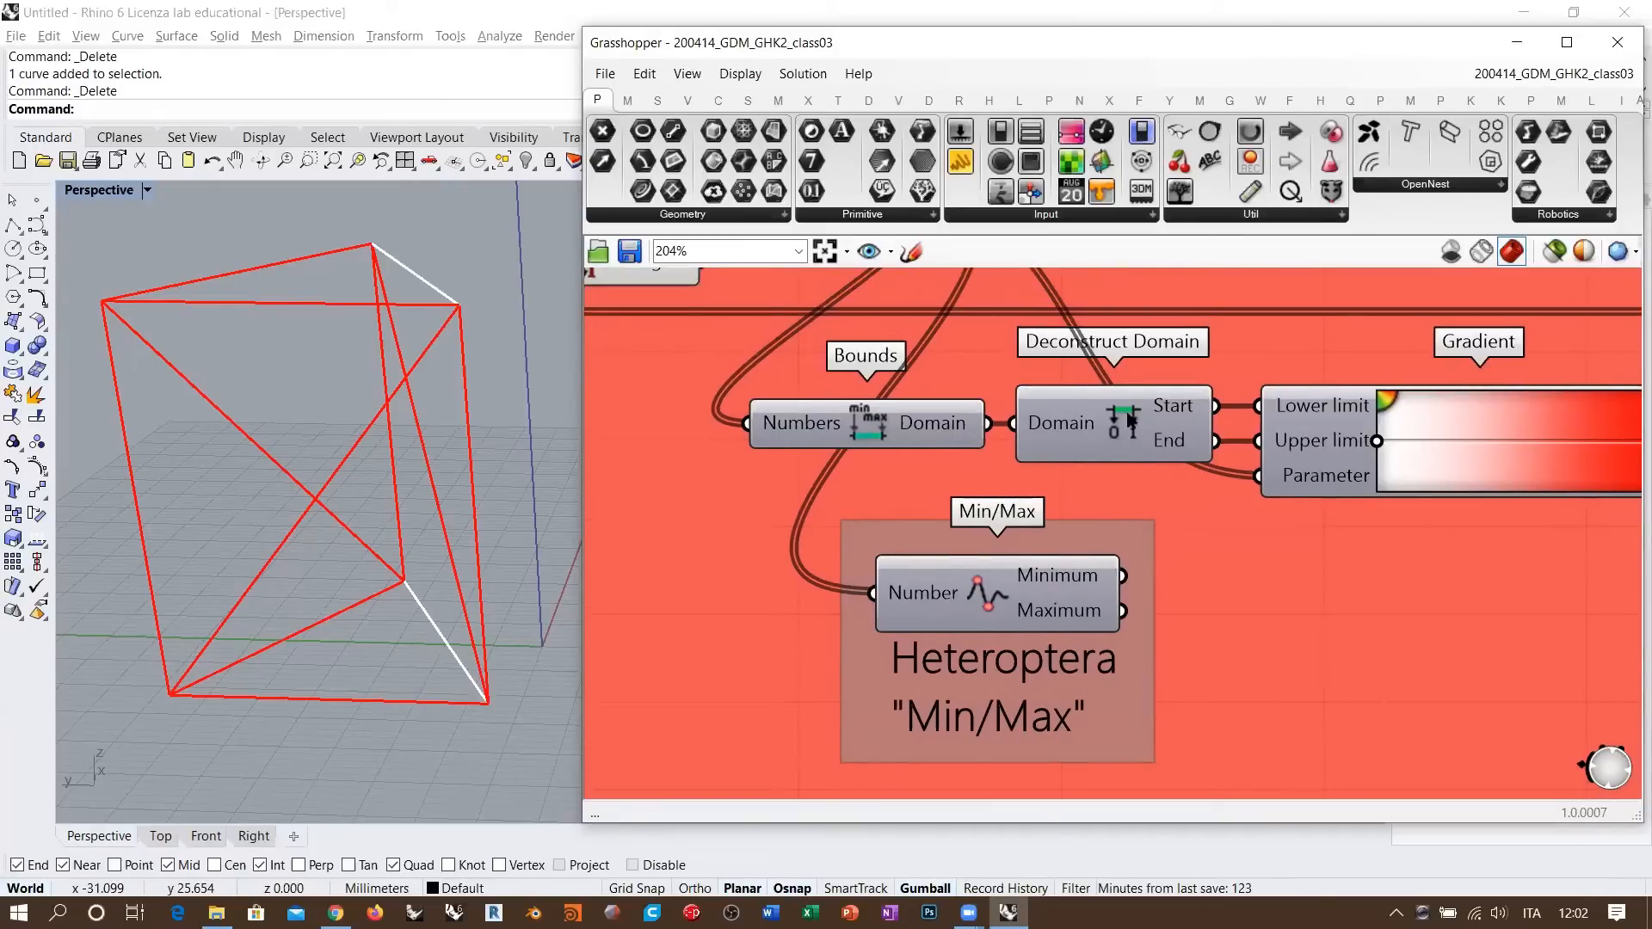
{"action": "scroll", "coordinate": [1134, 429], "scroll_direction": "down", "scroll_amount": 5}
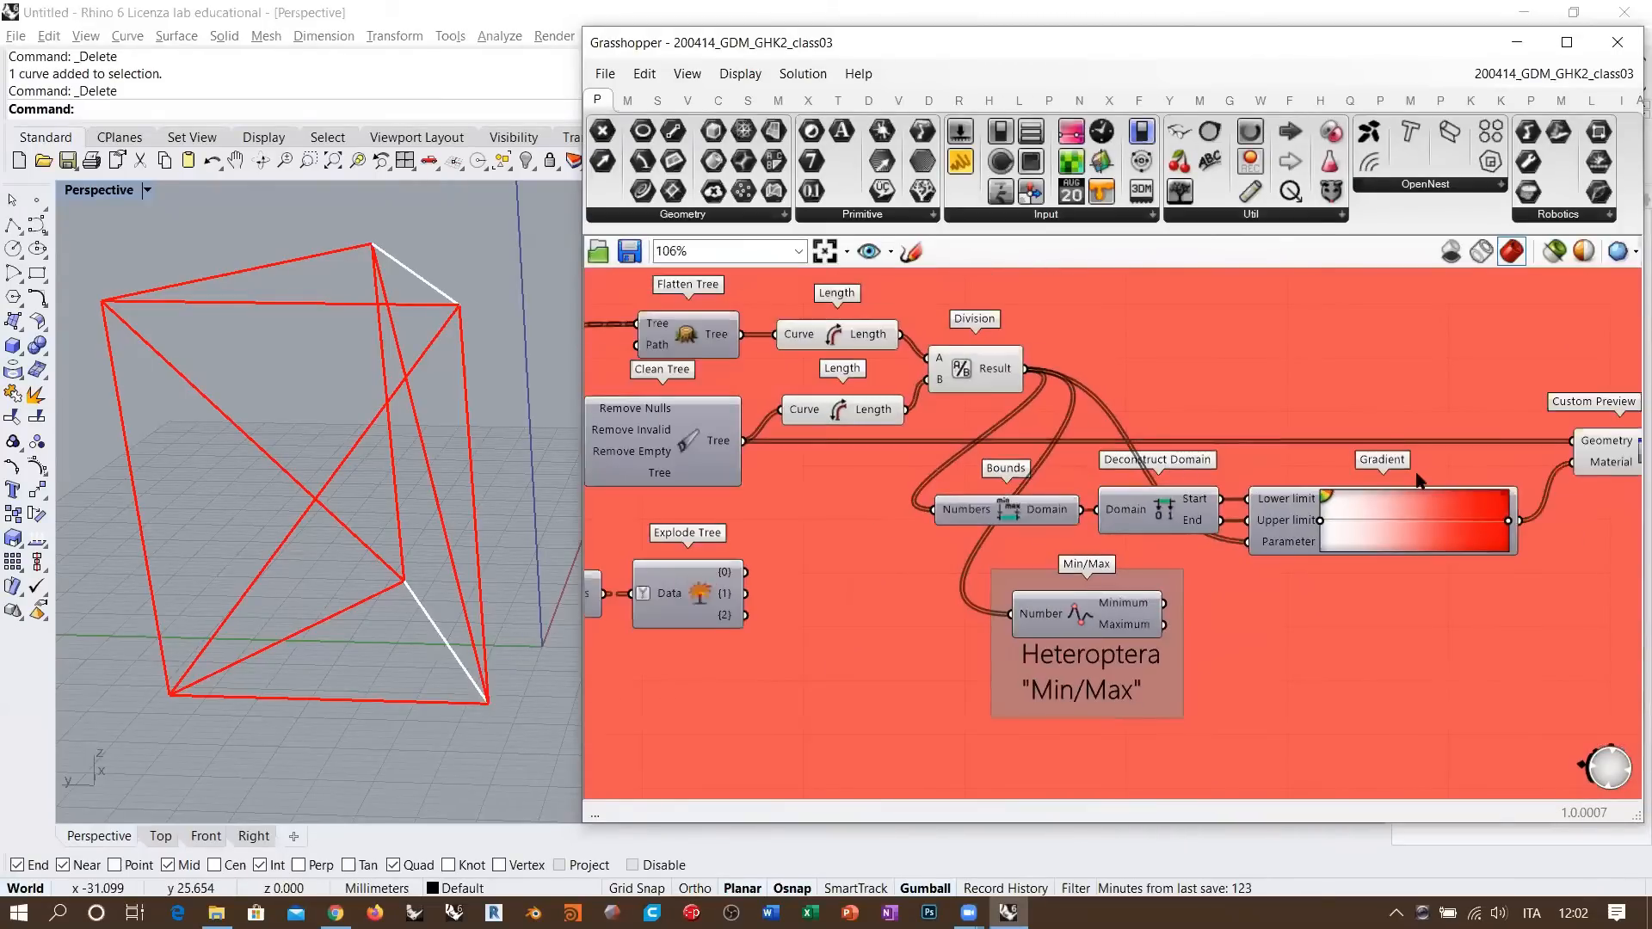
{"action": "scroll", "coordinate": [1342, 482], "scroll_direction": "down", "scroll_amount": 3}
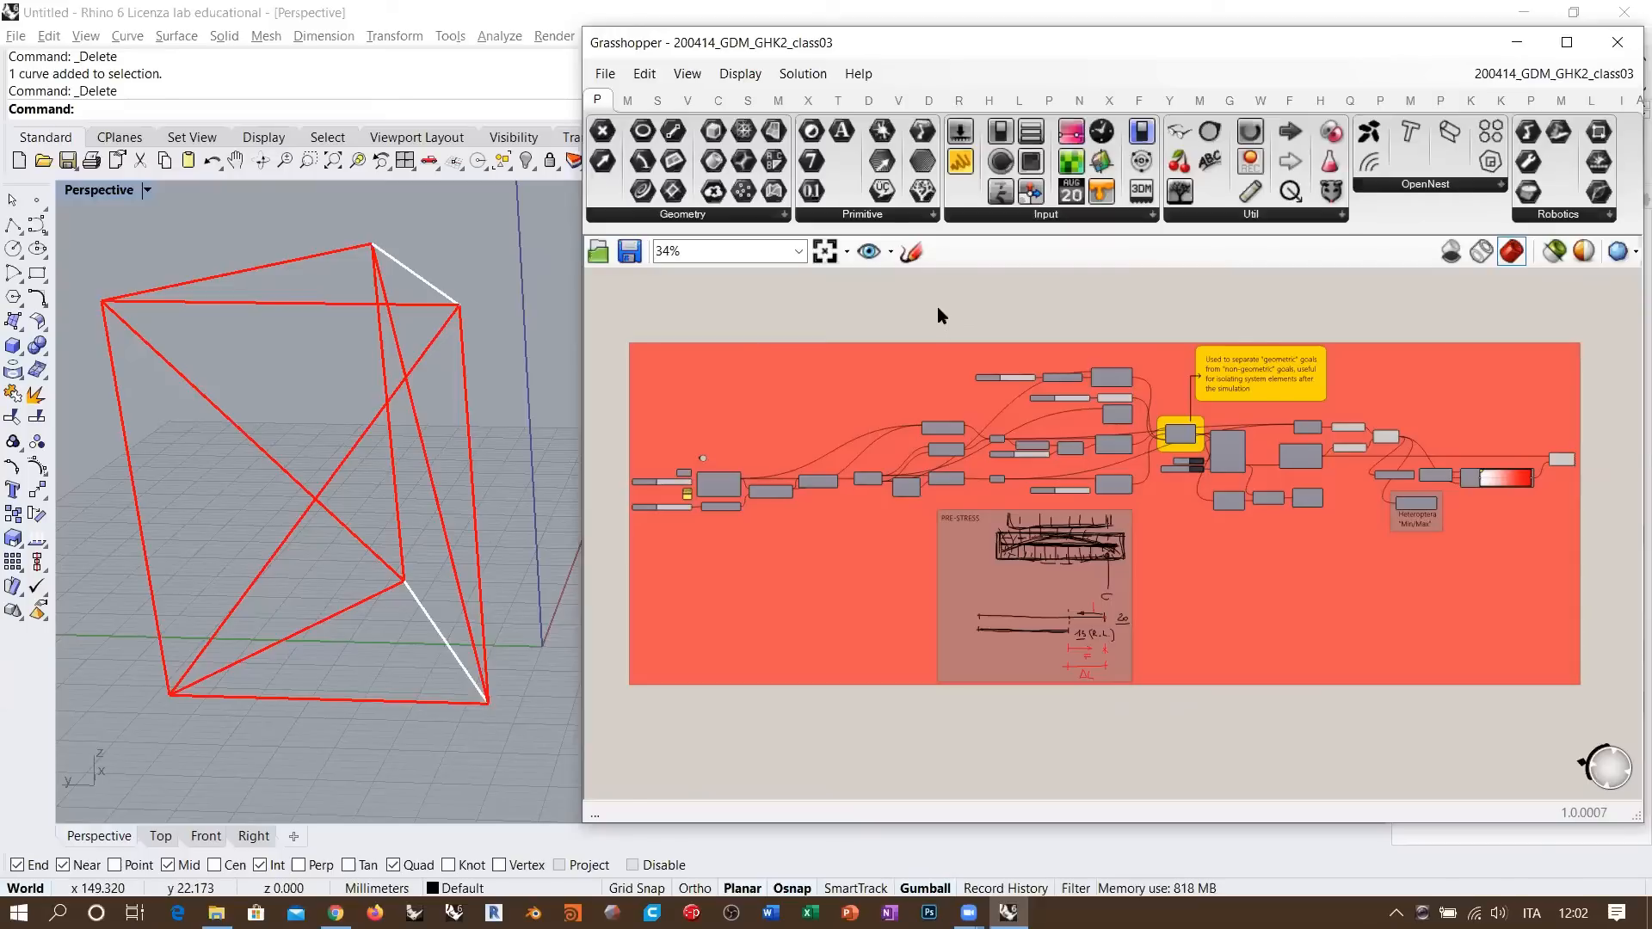
- Disable all components in the red tensegrity group
{"action": "left_click_drag", "start_coordinate": [1602, 320], "coordinate": [637, 719]}
{"action": "scroll", "coordinate": [1164, 497], "scroll_direction": "down", "scroll_amount": 4}
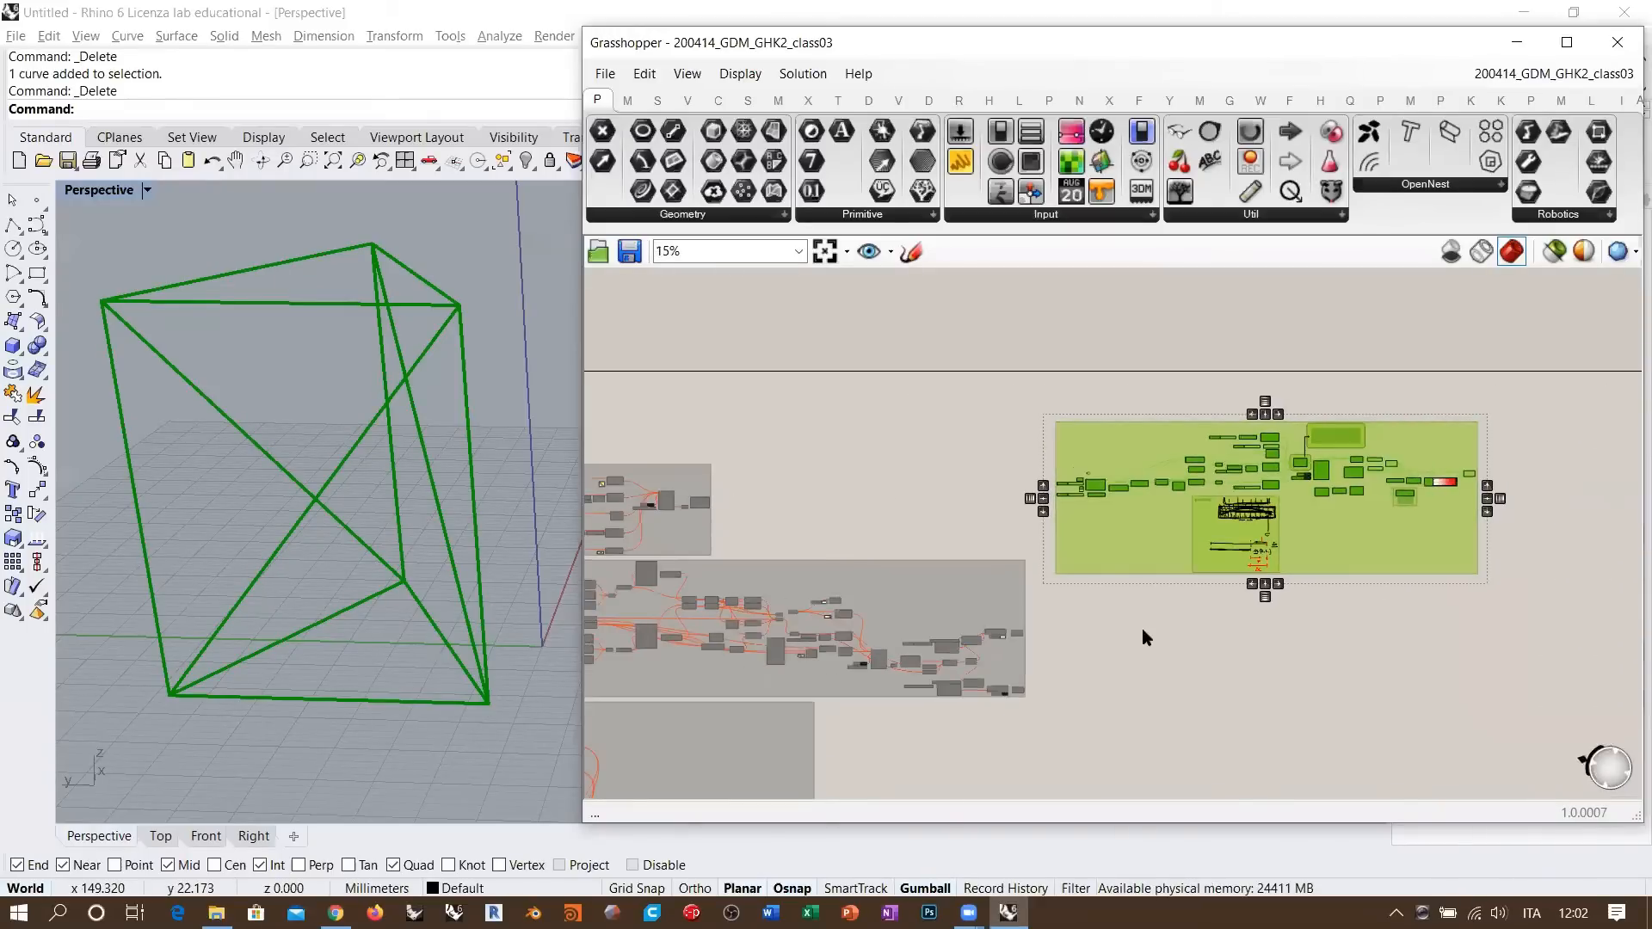
{"action": "key", "text": "ctrl+e"}
{"action": "left_click", "coordinate": [1206, 659]}
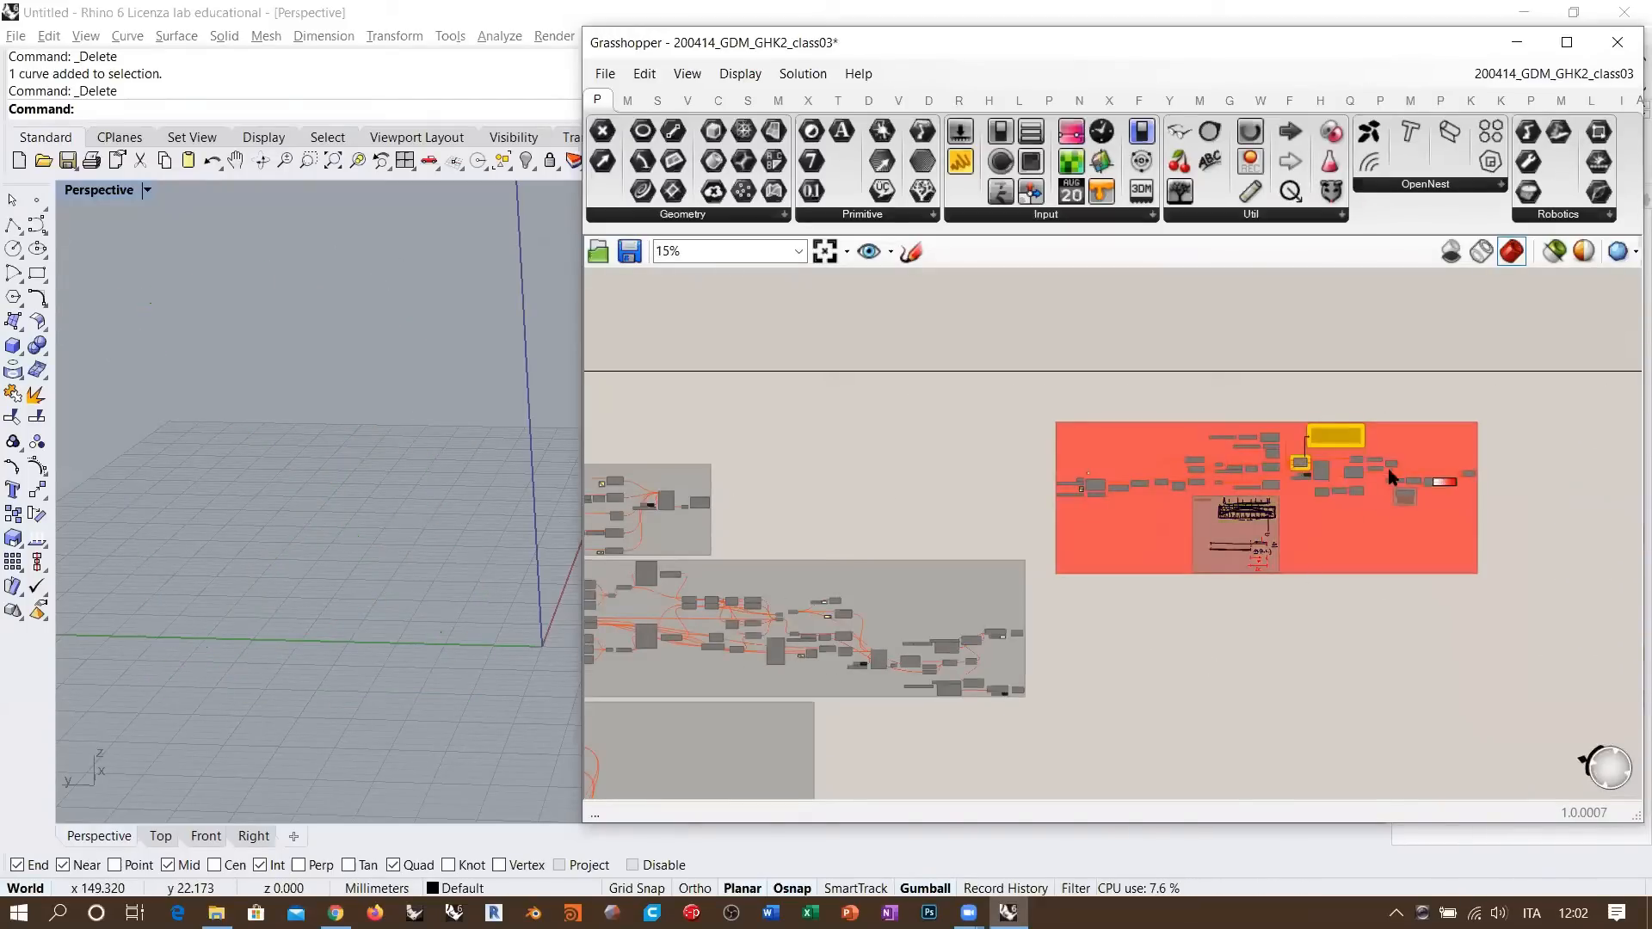
- Enable all components of the second grey group, the one with the bars, cables, anchors and loads goals
{"action": "right_click_drag", "start_coordinate": [724, 602], "coordinate": [1191, 609]}
{"action": "scroll", "coordinate": [937, 513], "scroll_direction": "up", "scroll_amount": 4}
{"action": "right_click_drag", "start_coordinate": [1253, 541], "coordinate": [1170, 509]}
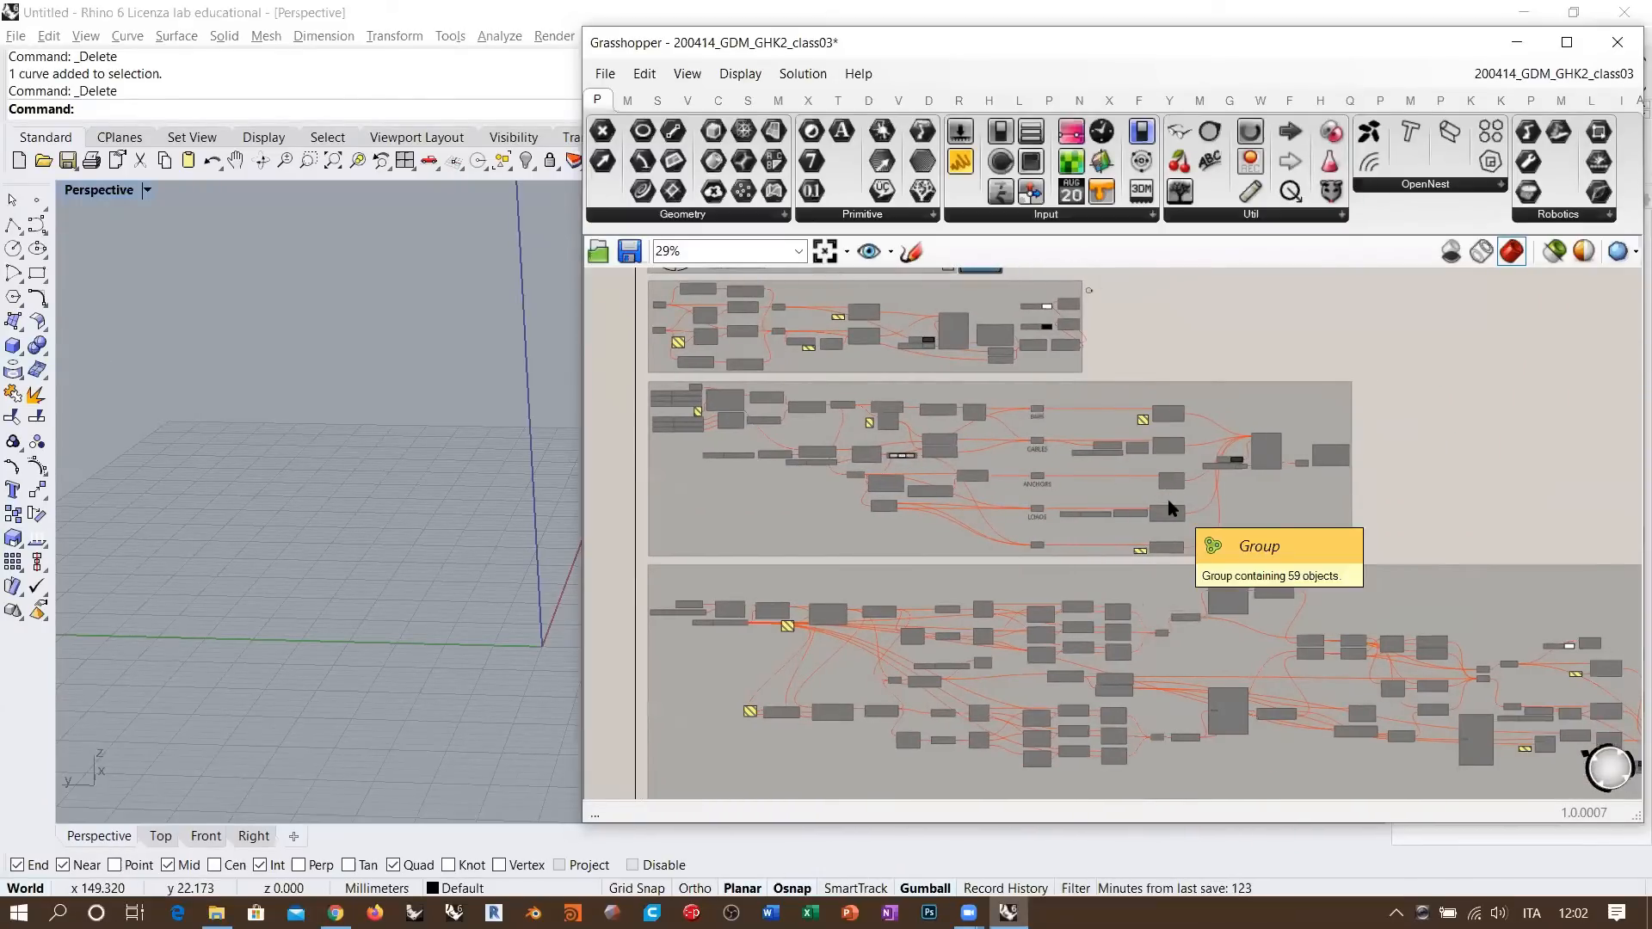
{"action": "left_click_drag", "start_coordinate": [1365, 380], "coordinate": [620, 553]}
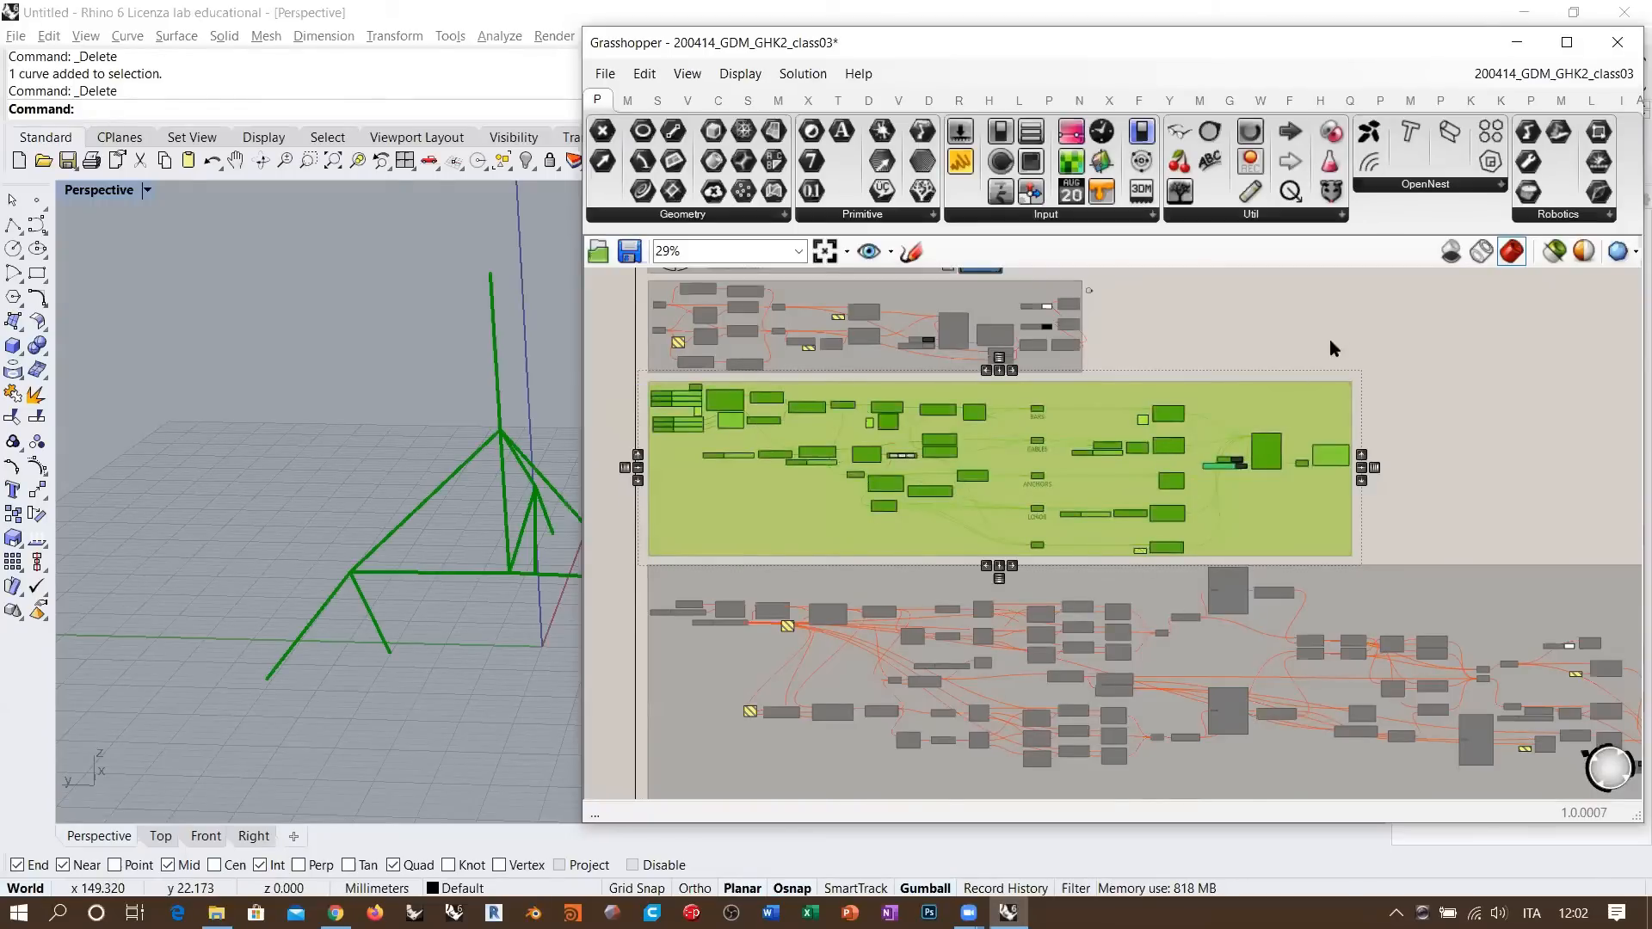
{"action": "left_click", "coordinate": [1277, 313]}
- Make more room for the Rhino viewport and examine the enabled group's mast-and-struts line model from several sides
{"action": "left_click_drag", "start_coordinate": [580, 394], "coordinate": [895, 409]}
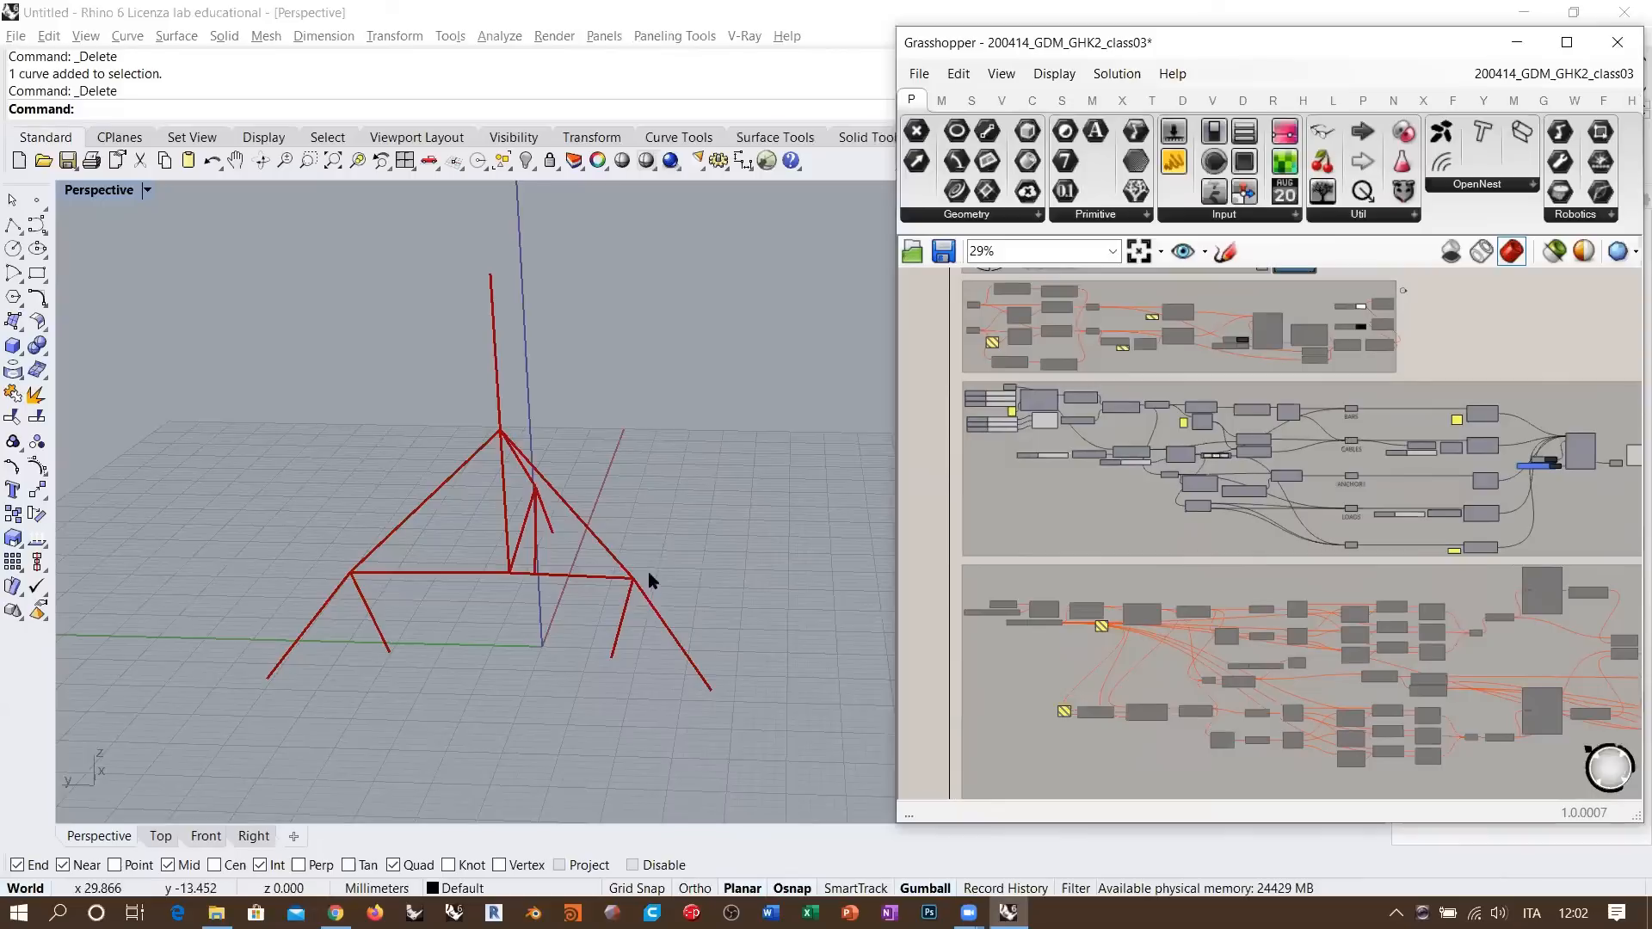
{"action": "mouse_move", "coordinate": [648, 571]}
{"action": "right_mouse_down"}
{"action": "mouse_move", "coordinate": [612, 501]}
{"action": "mouse_move", "coordinate": [597, 575]}
{"action": "mouse_move", "coordinate": [579, 571]}
{"action": "mouse_move", "coordinate": [597, 531]}
{"action": "mouse_move", "coordinate": [630, 563]}
{"action": "right_mouse_up"}
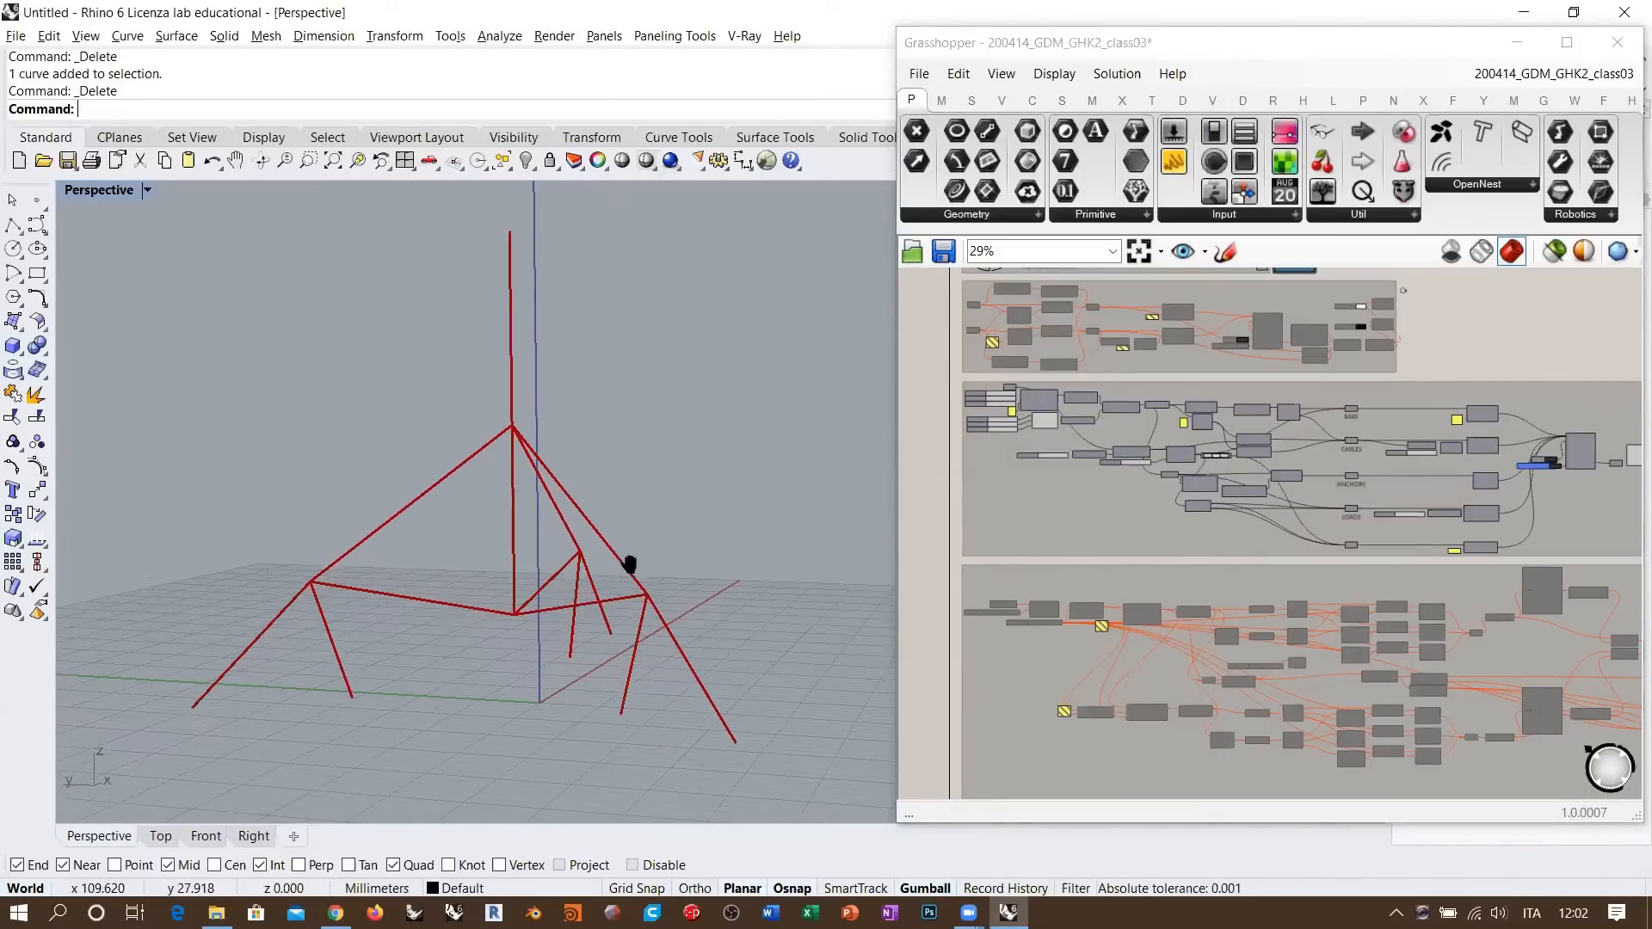
{"action": "left_click", "coordinate": [953, 418]}
{"action": "right_click_drag", "start_coordinate": [539, 450], "coordinate": [551, 445]}
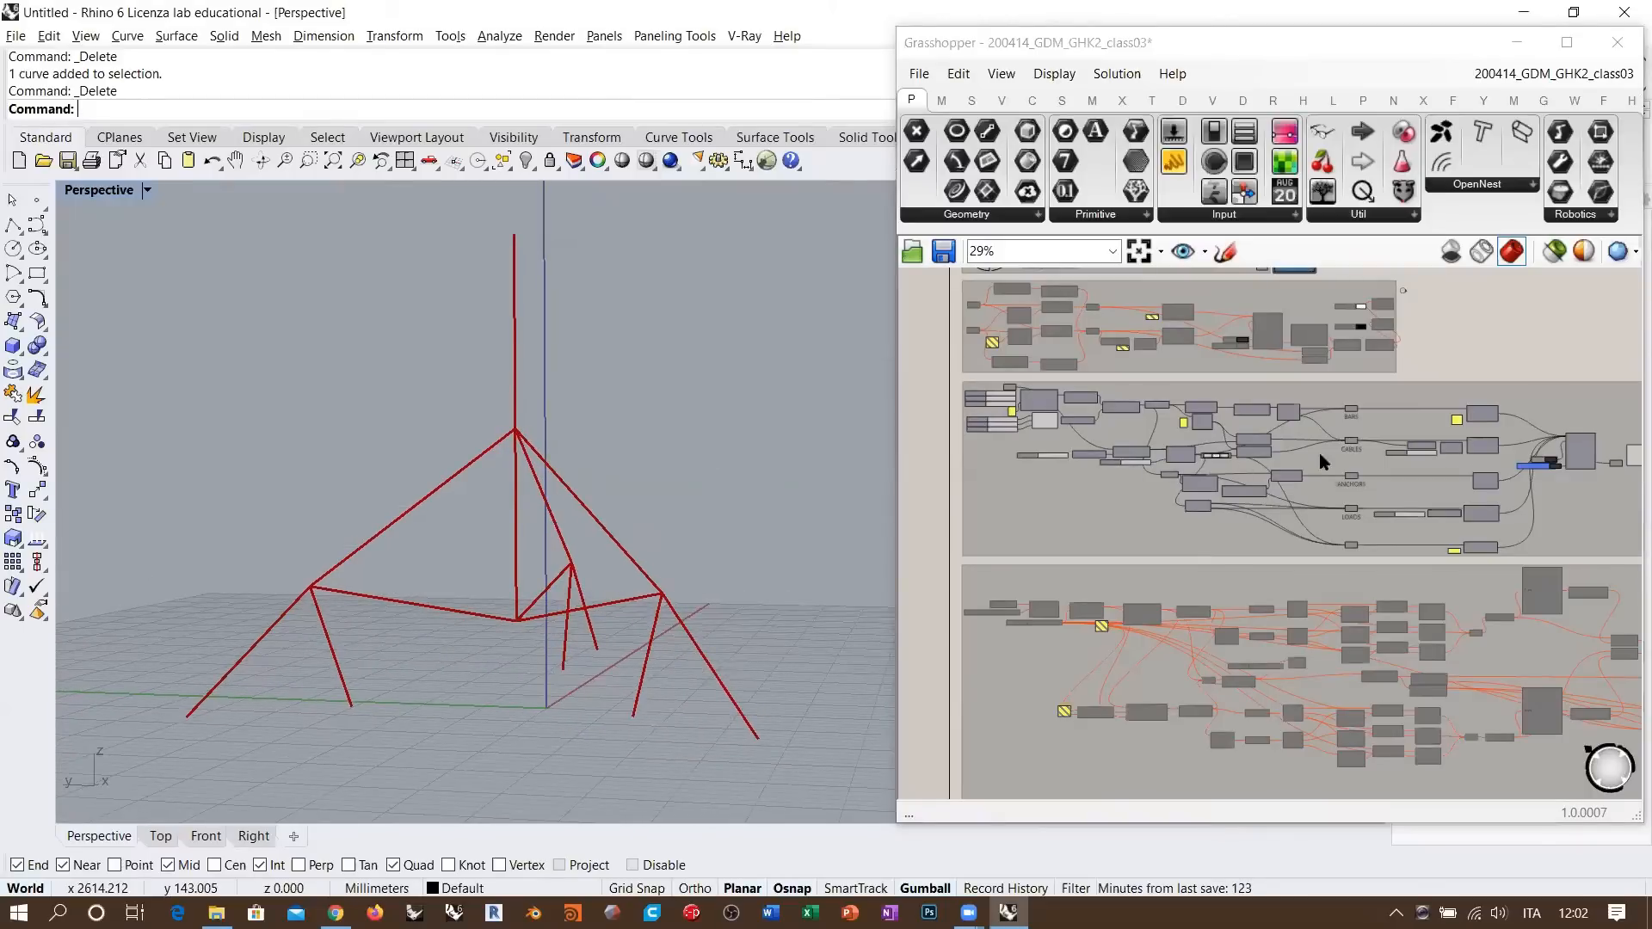
{"action": "right_click_drag", "start_coordinate": [1367, 520], "coordinate": [1248, 527]}
{"action": "right_click_drag", "start_coordinate": [615, 571], "coordinate": [622, 564]}
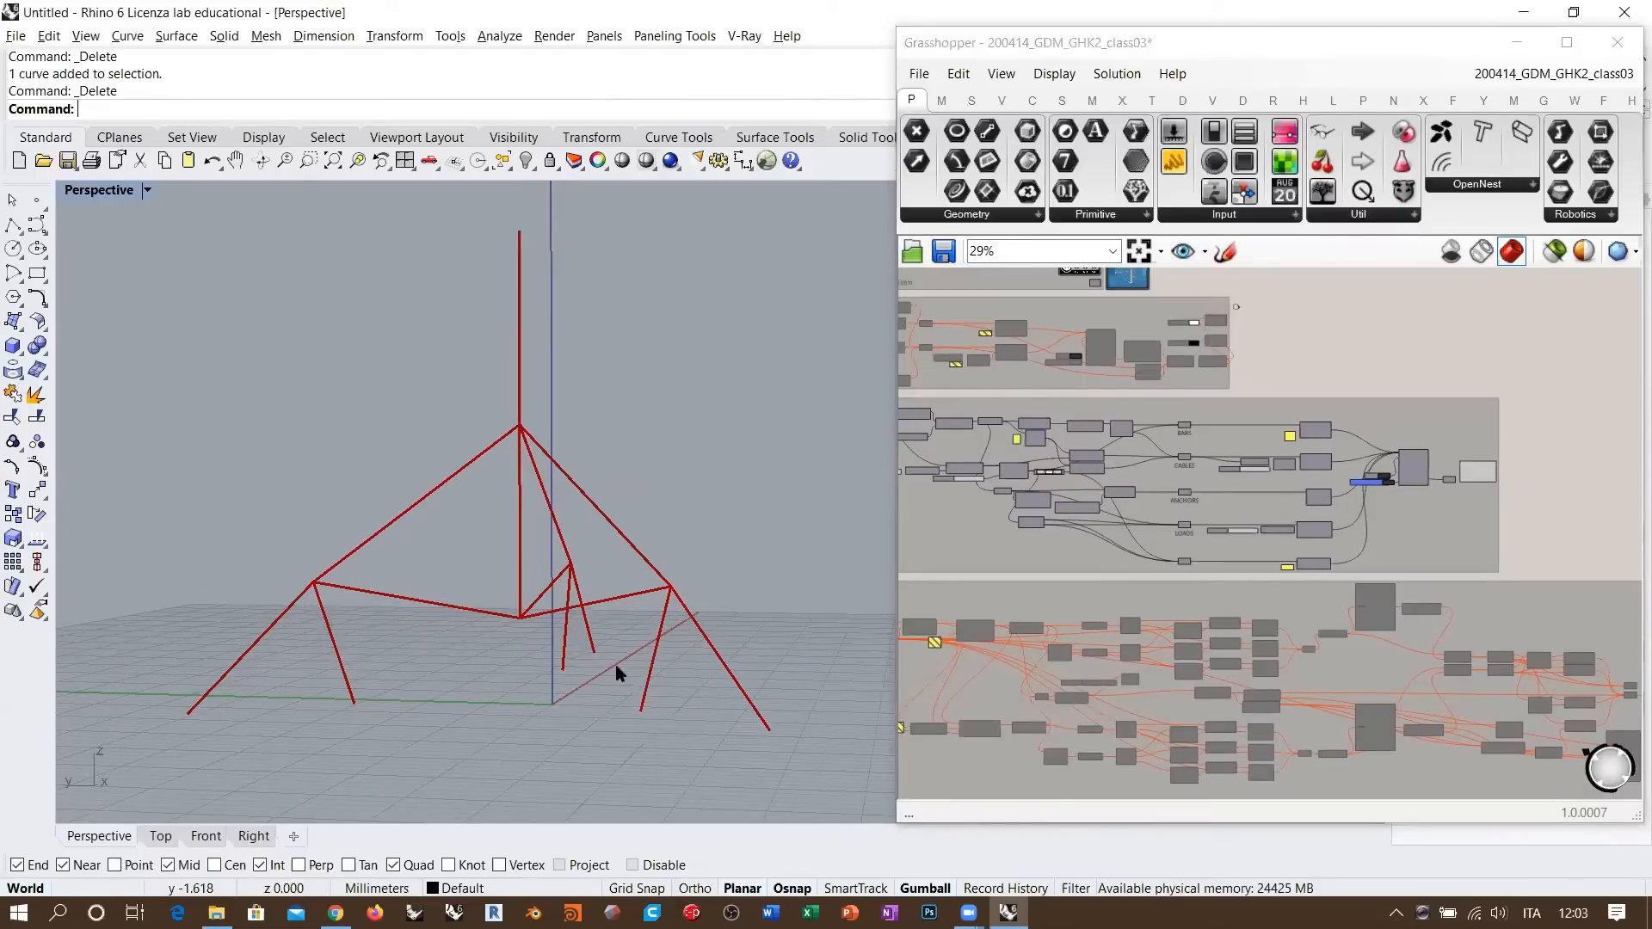
{"action": "right_click_drag", "start_coordinate": [671, 616], "coordinate": [501, 405]}
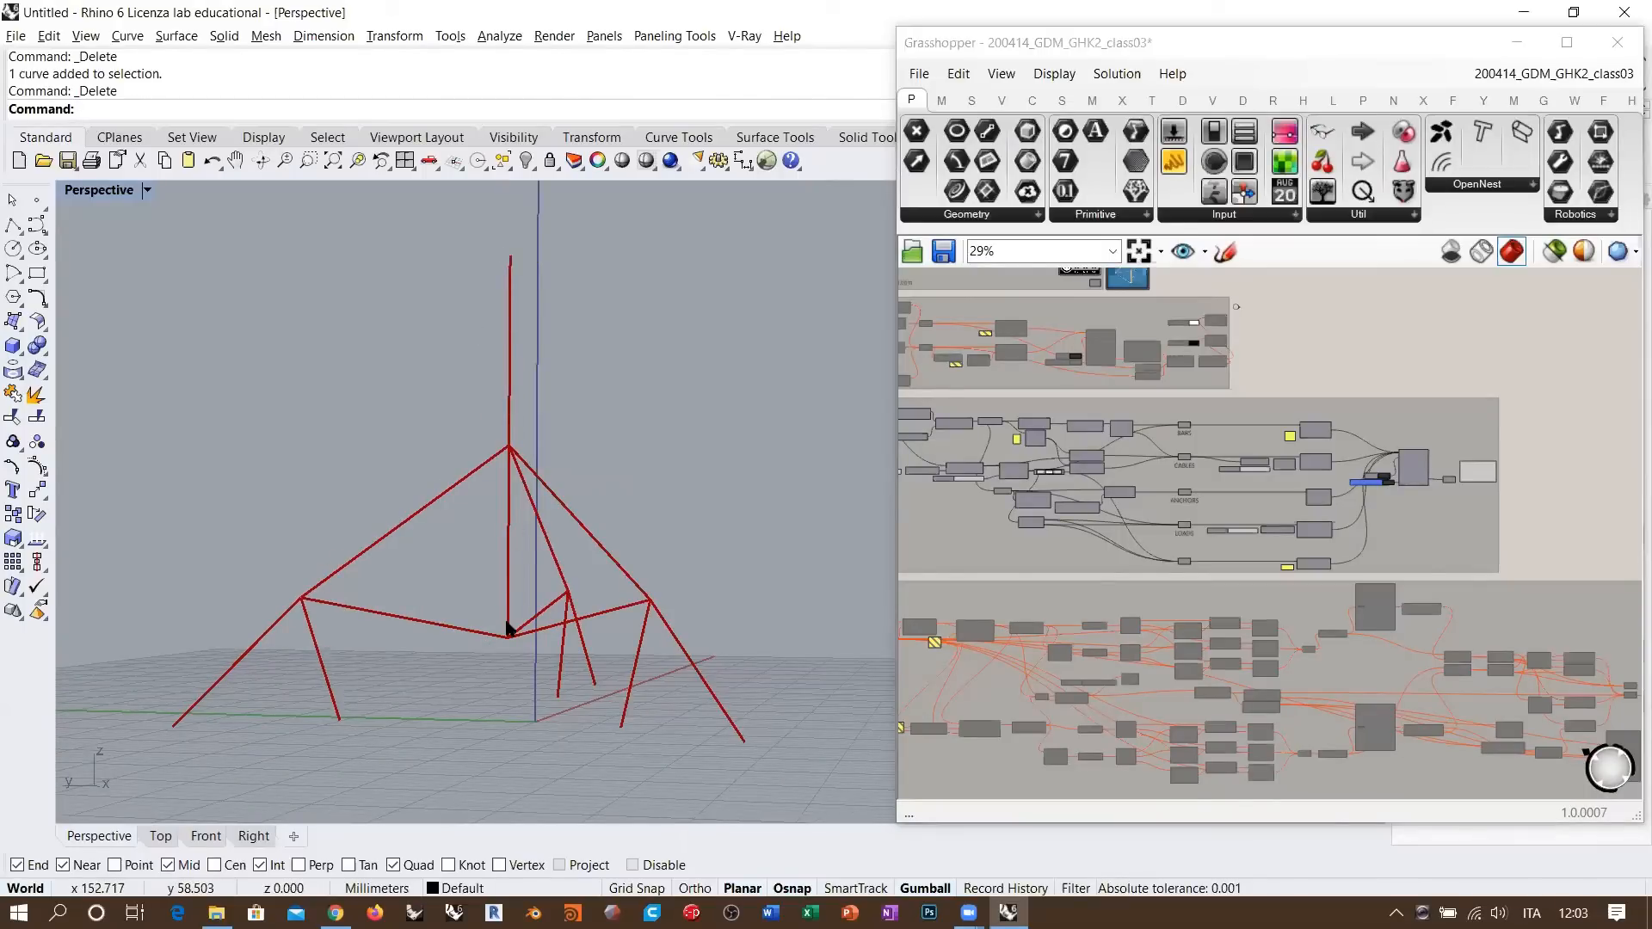
{"action": "right_click_drag", "start_coordinate": [546, 520], "coordinate": [427, 553]}
{"action": "right_click_drag", "start_coordinate": [686, 616], "coordinate": [639, 586]}
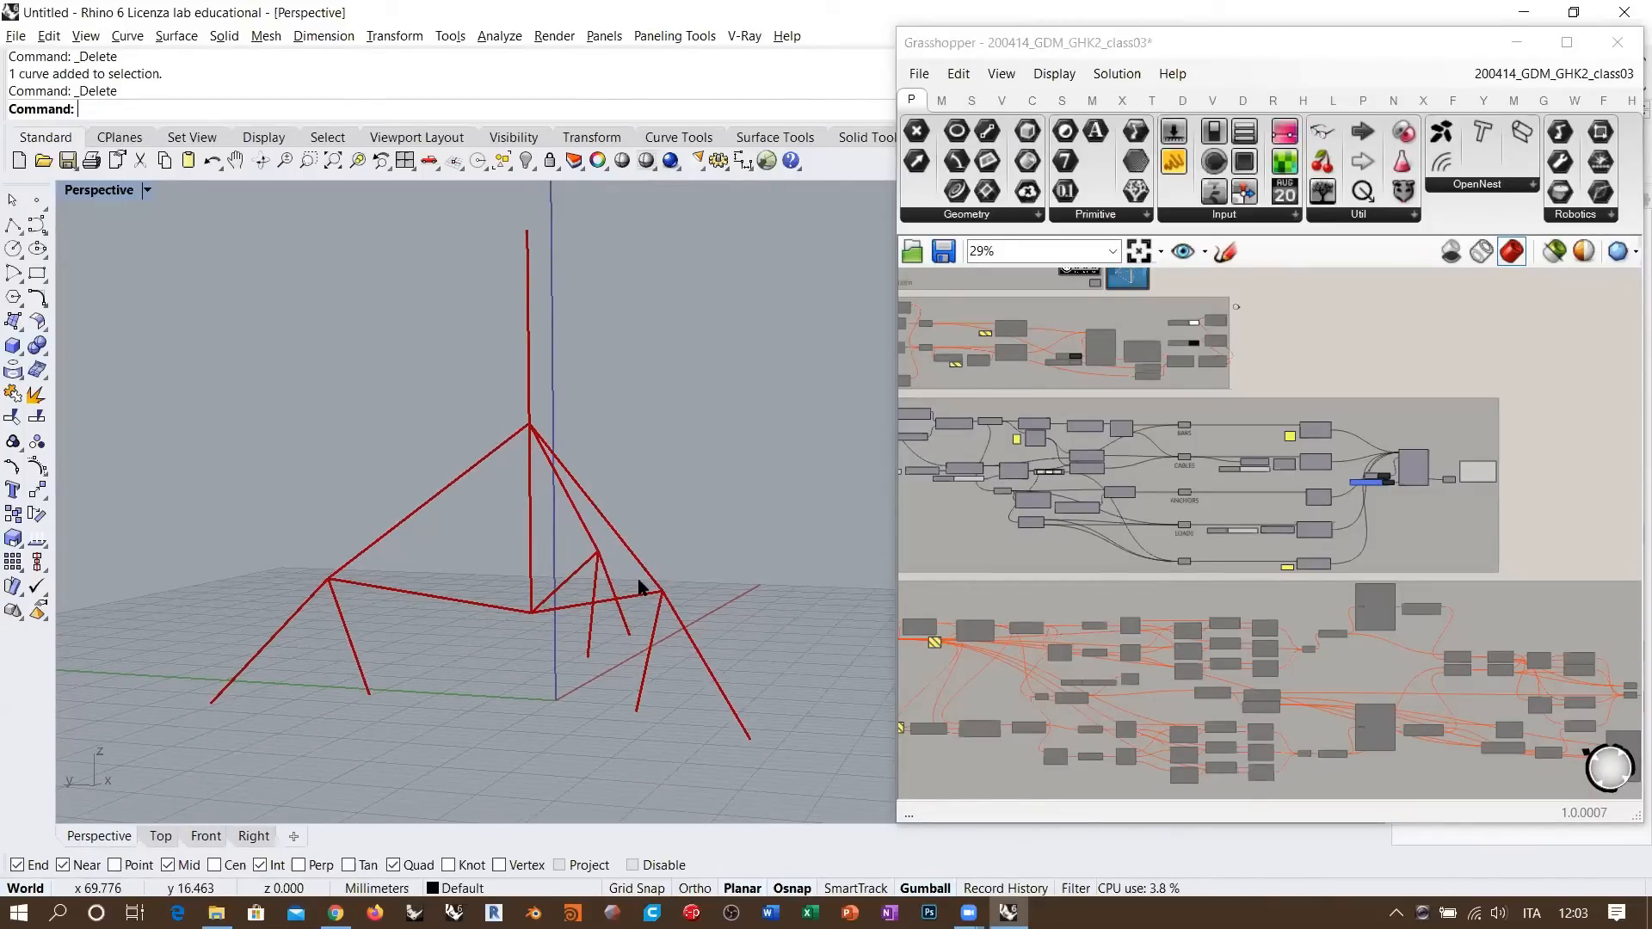
{"action": "right_click_drag", "start_coordinate": [643, 565], "coordinate": [383, 607]}
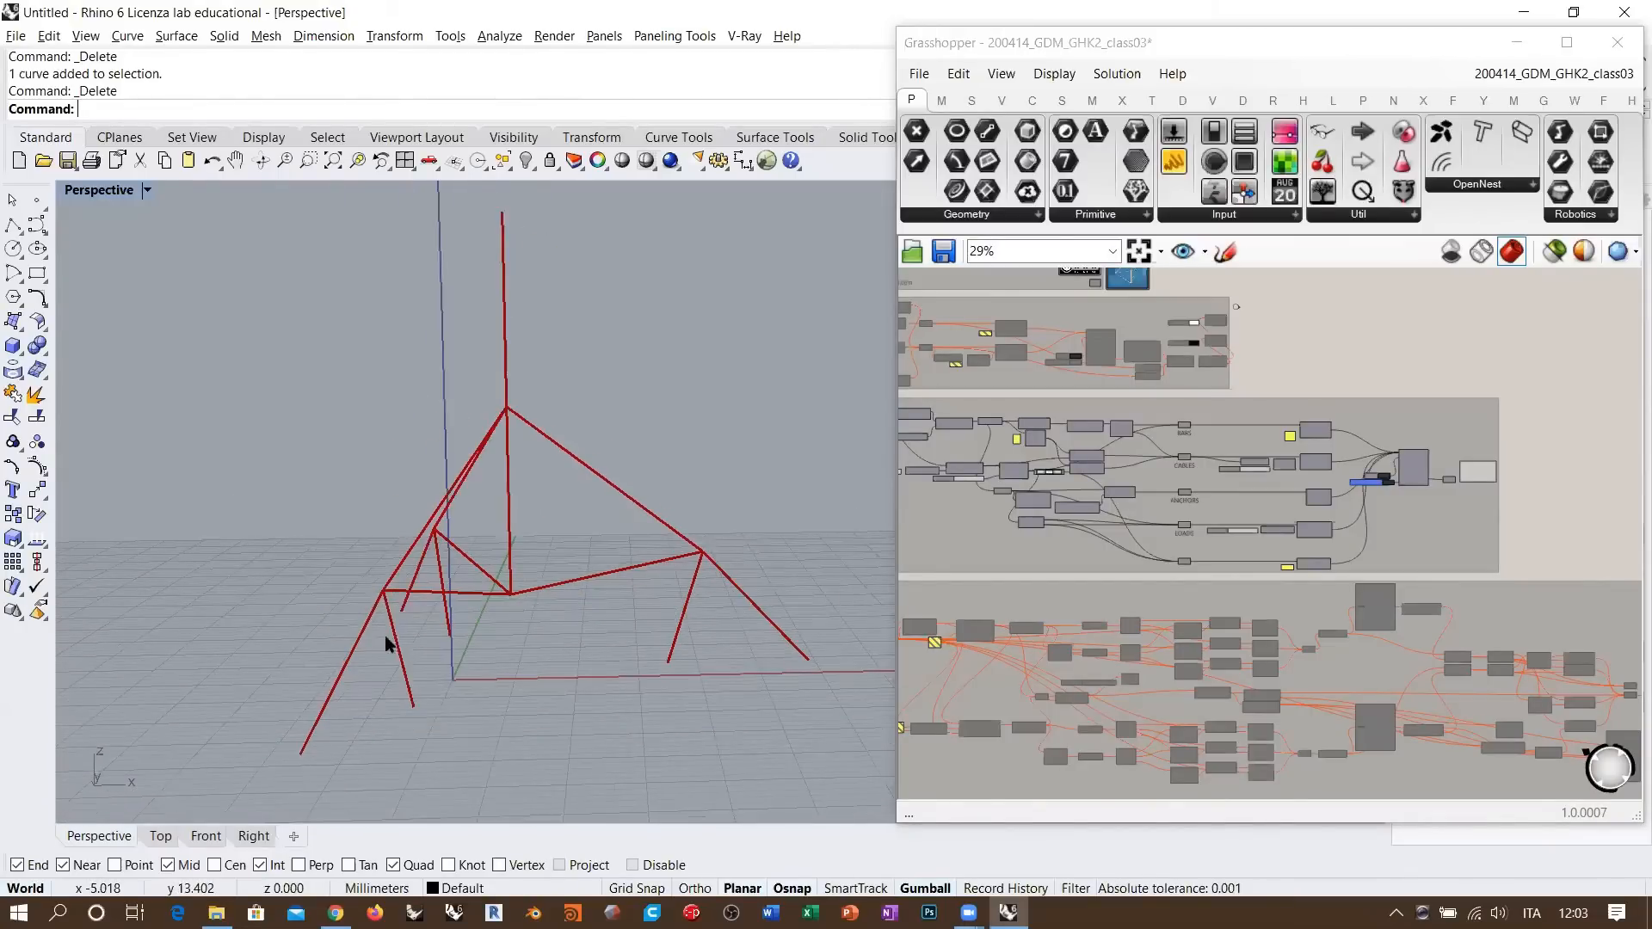
{"action": "right_click_drag", "start_coordinate": [704, 558], "coordinate": [333, 608]}
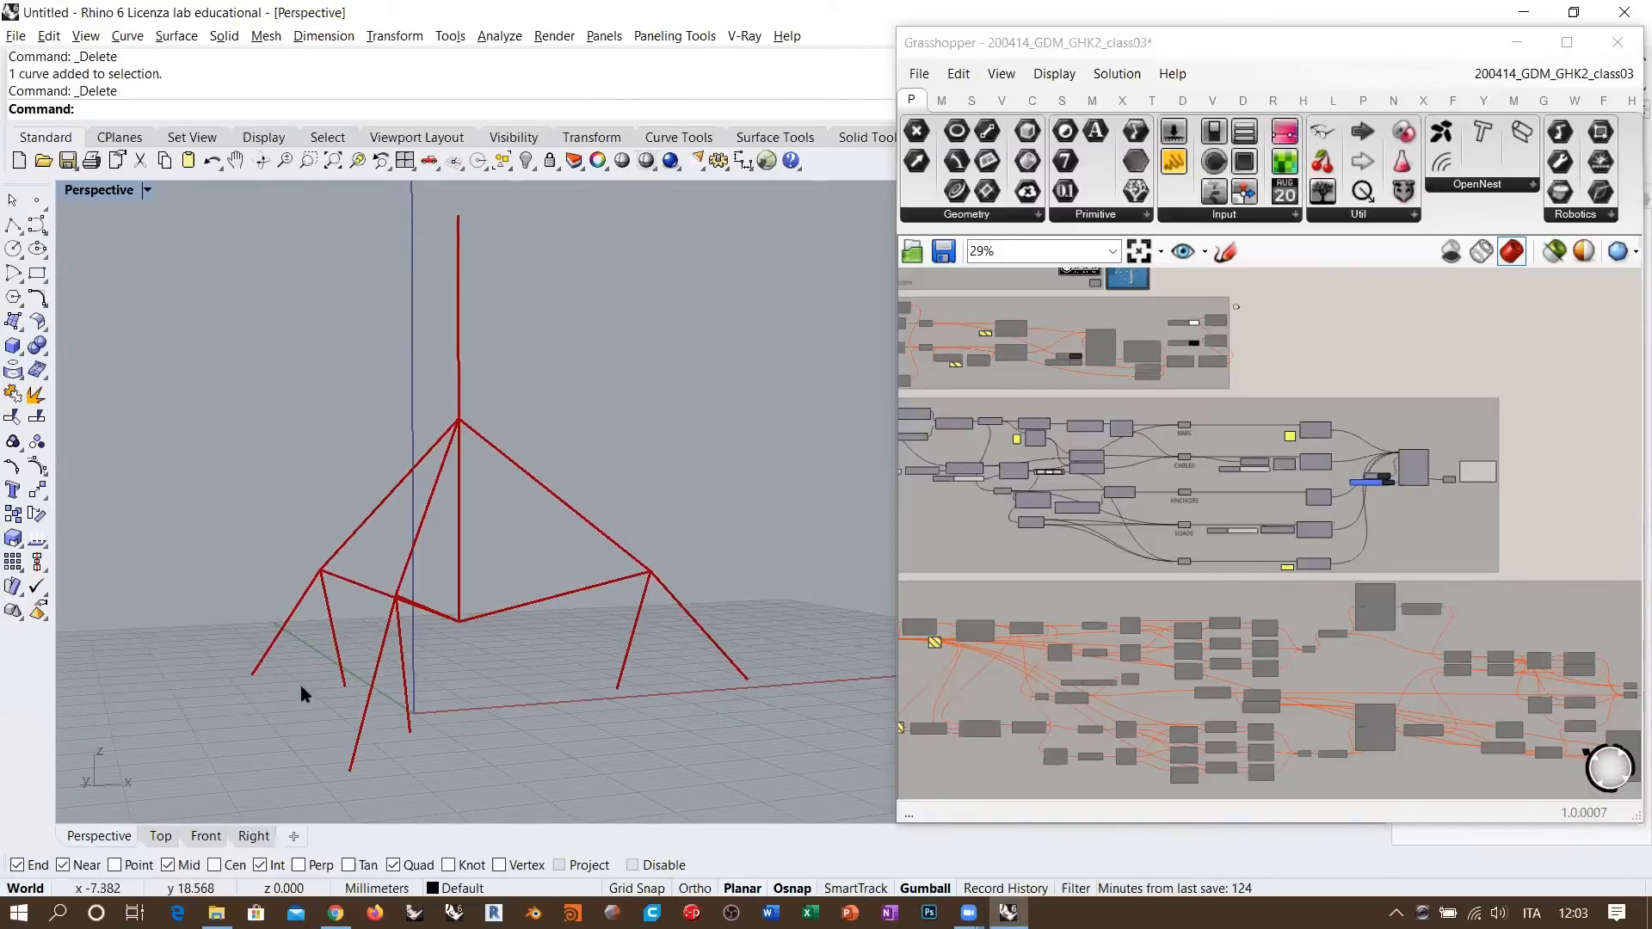
{"action": "right_click_drag", "start_coordinate": [680, 565], "coordinate": [379, 574]}
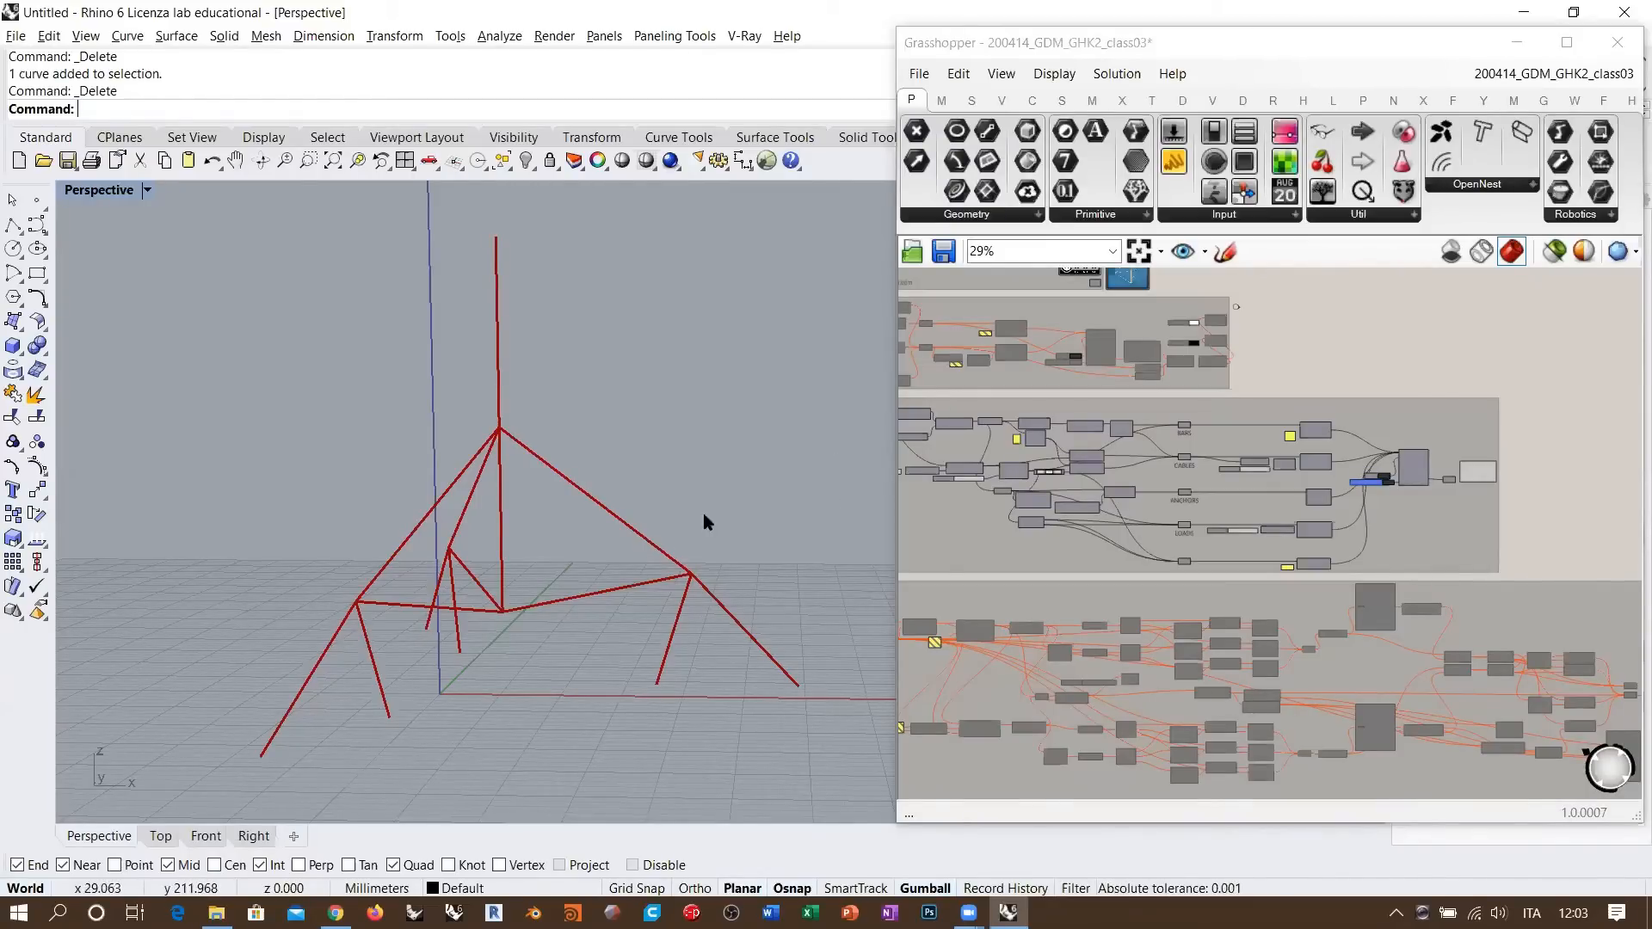
{"action": "right_click_drag", "start_coordinate": [708, 522], "coordinate": [570, 557], "text": "shift"}
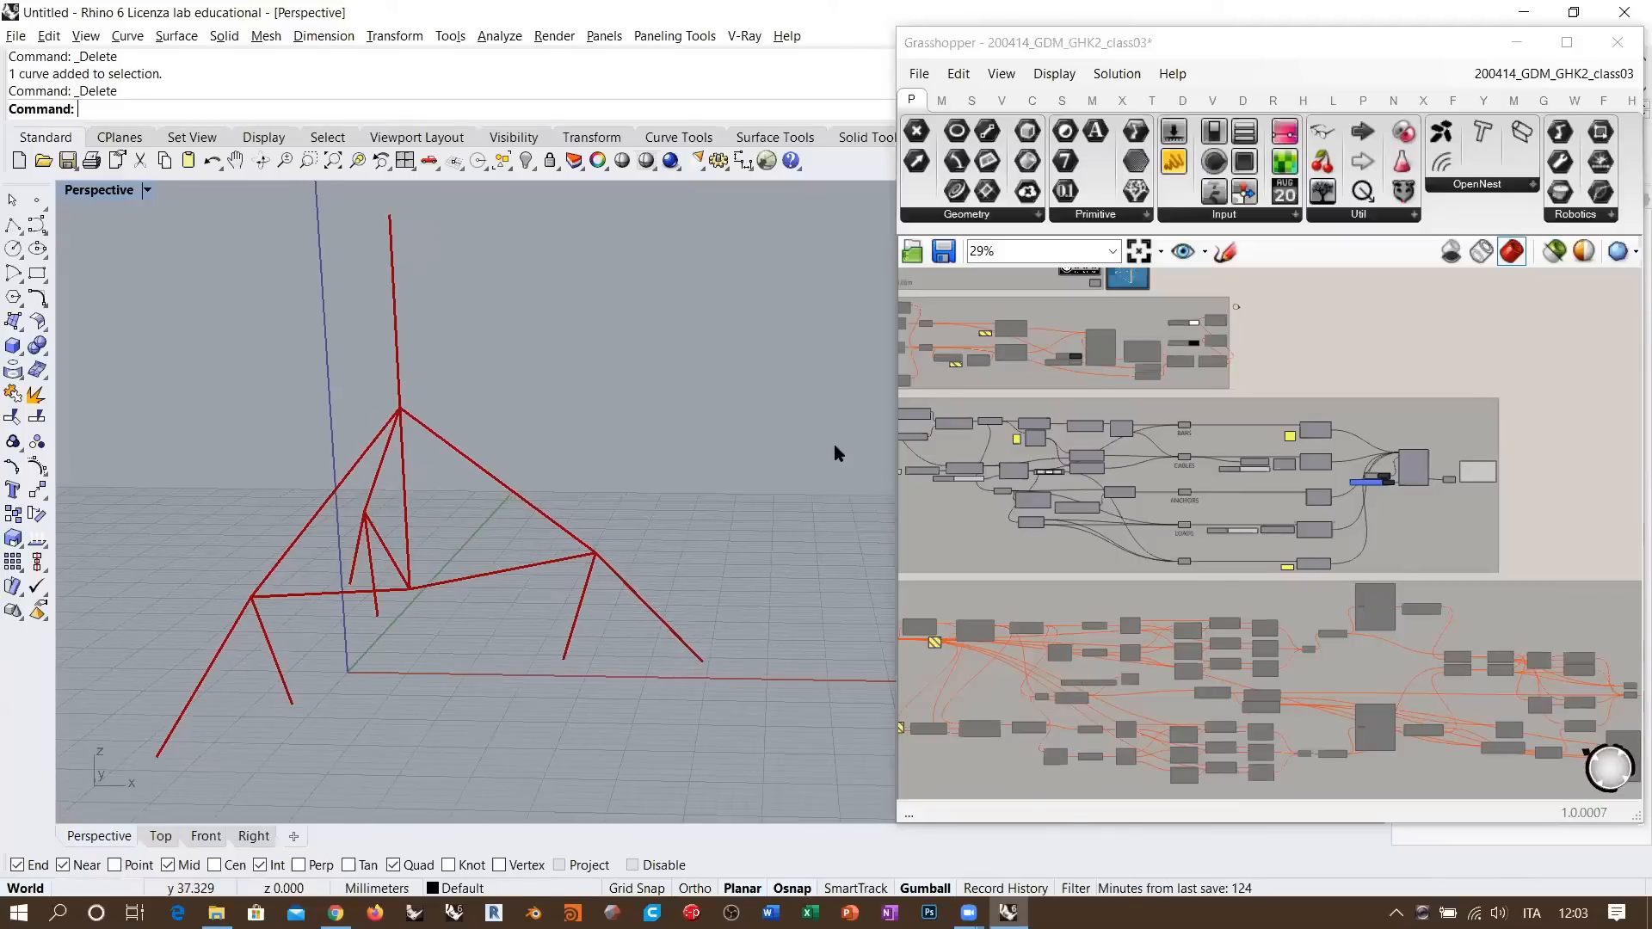
- Enlarge the Grasshopper canvas again and examine the sliders, Polygon, Entwine and Discontinuity components at the start of the enabled group
{"action": "left_click_drag", "start_coordinate": [894, 430], "coordinate": [629, 430]}
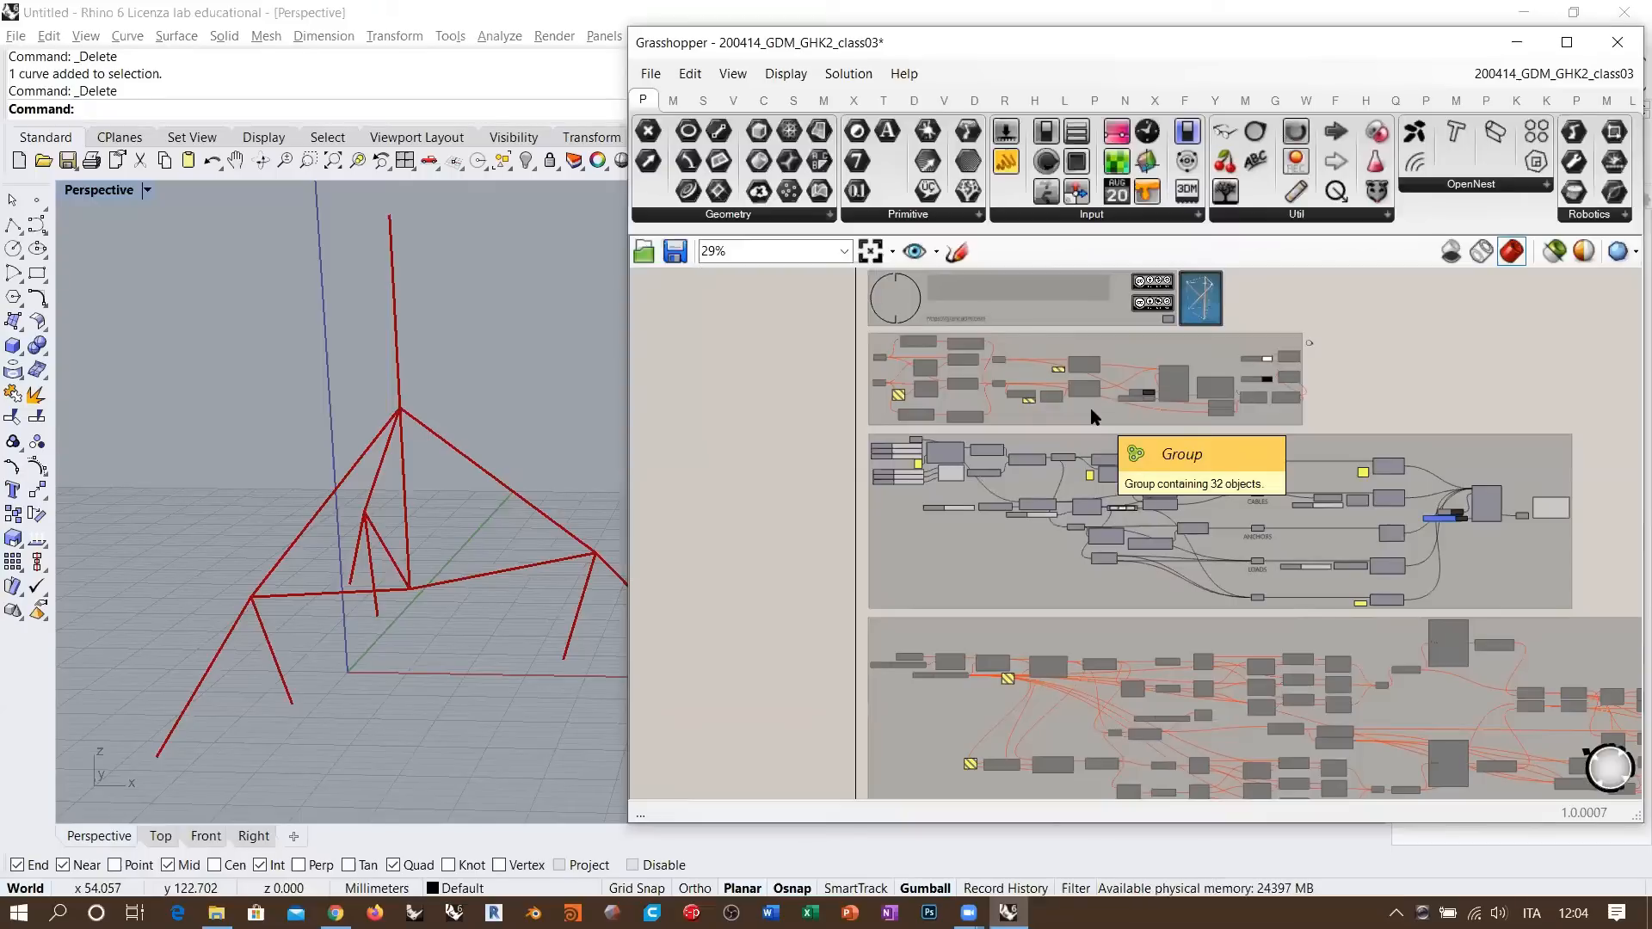
{"action": "scroll", "coordinate": [943, 512], "scroll_direction": "up", "scroll_amount": 8}
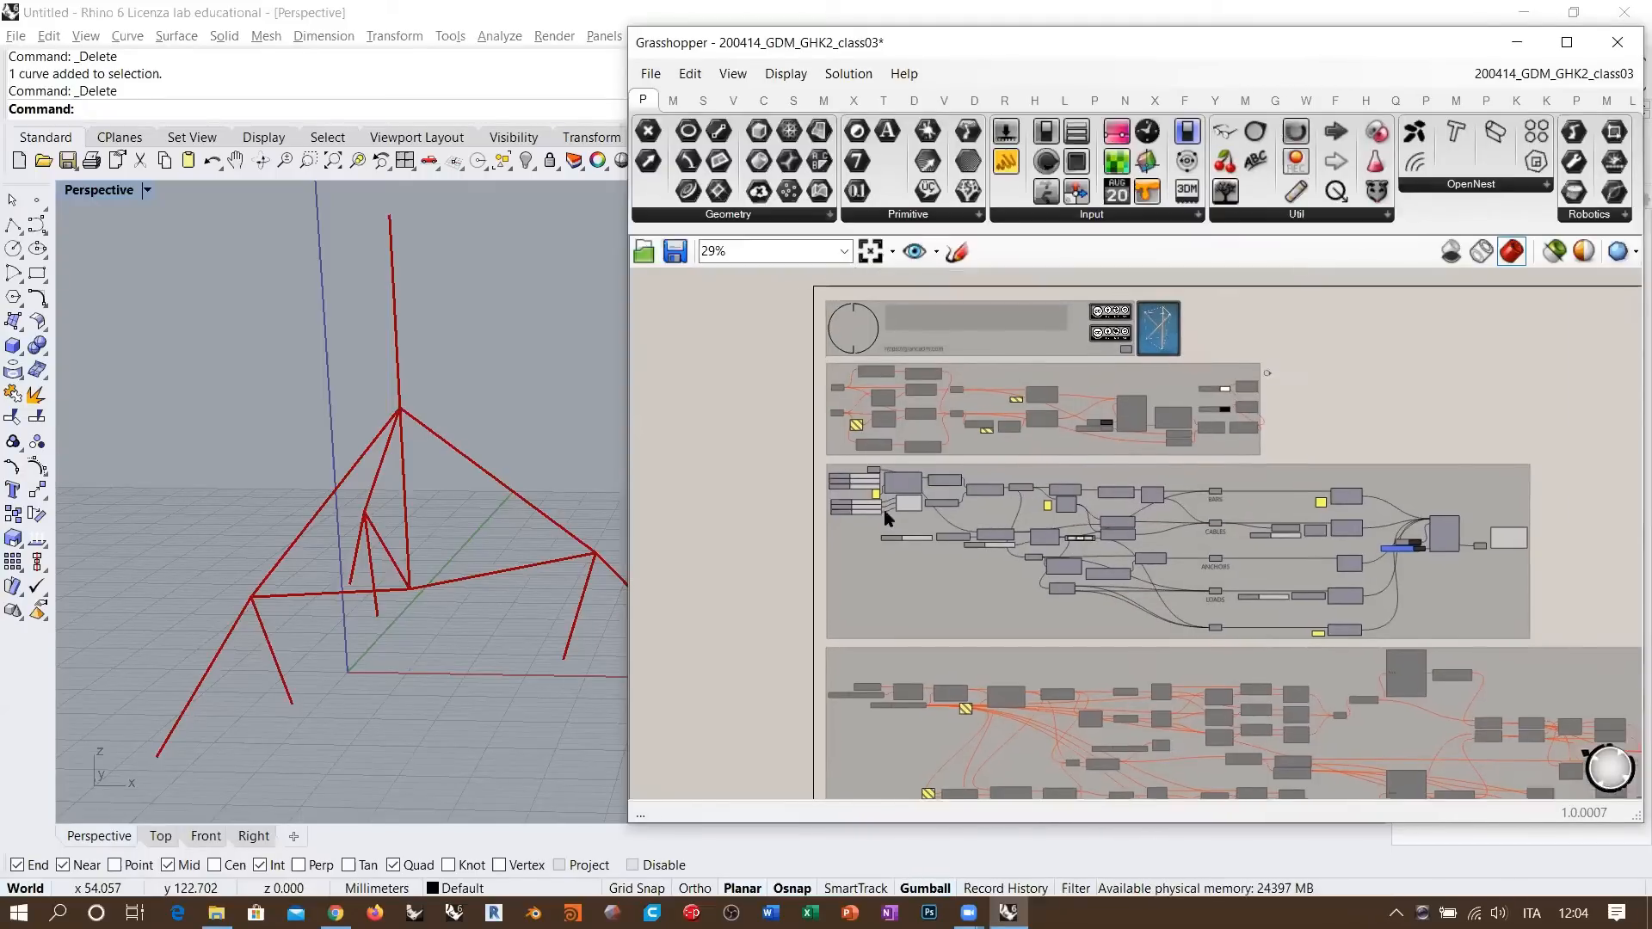
{"action": "scroll", "coordinate": [899, 473], "scroll_direction": "up", "scroll_amount": 2}
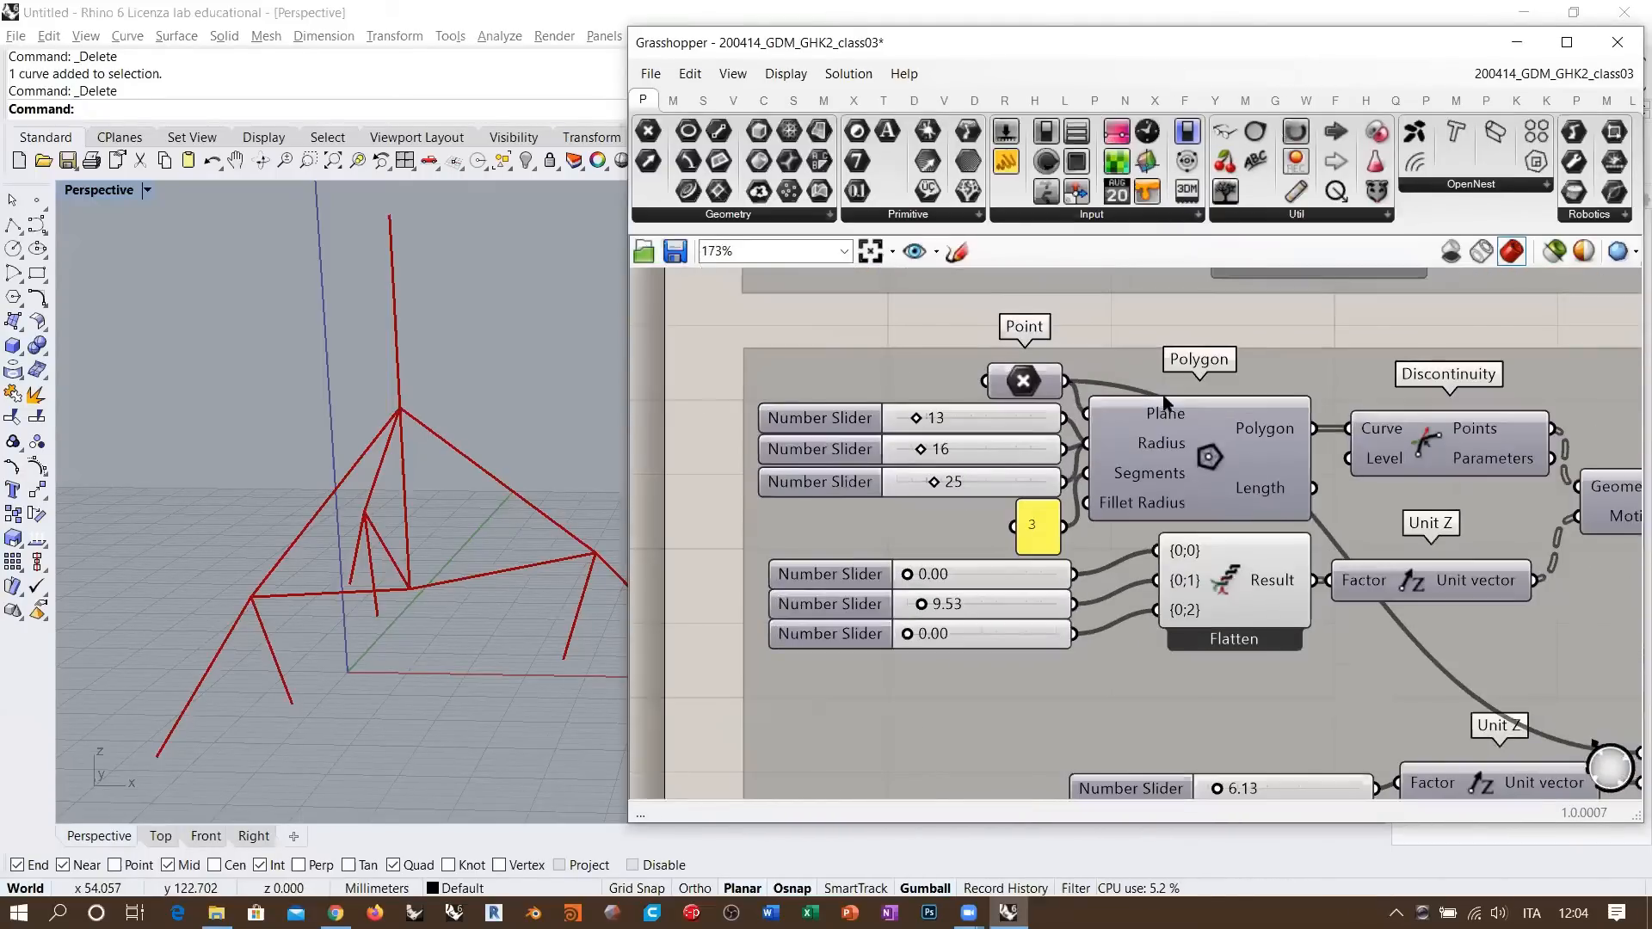
{"action": "right_click_drag", "start_coordinate": [512, 543], "coordinate": [425, 497]}
{"action": "scroll", "coordinate": [398, 532], "scroll_direction": "up", "scroll_amount": 3}
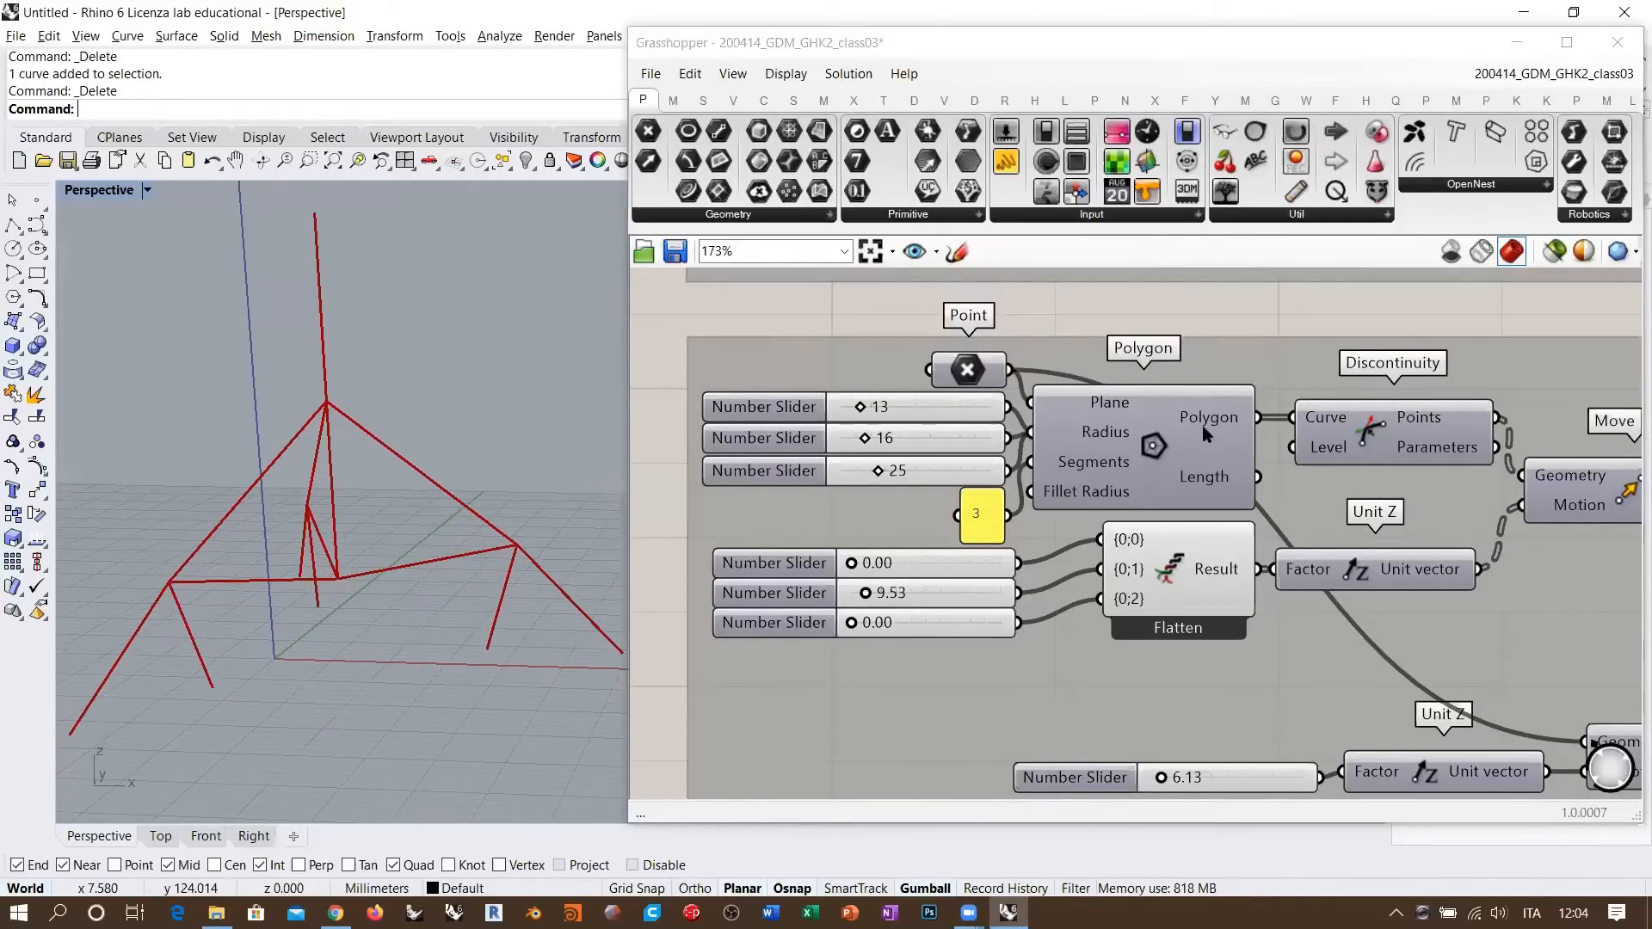
- Inspect the Polygon component's triangles and its first two radius sliders in relation to the structure's line model
{"action": "right_click_drag", "start_coordinate": [1173, 442], "coordinate": [1144, 451]}
{"action": "left_click", "coordinate": [1144, 448]}
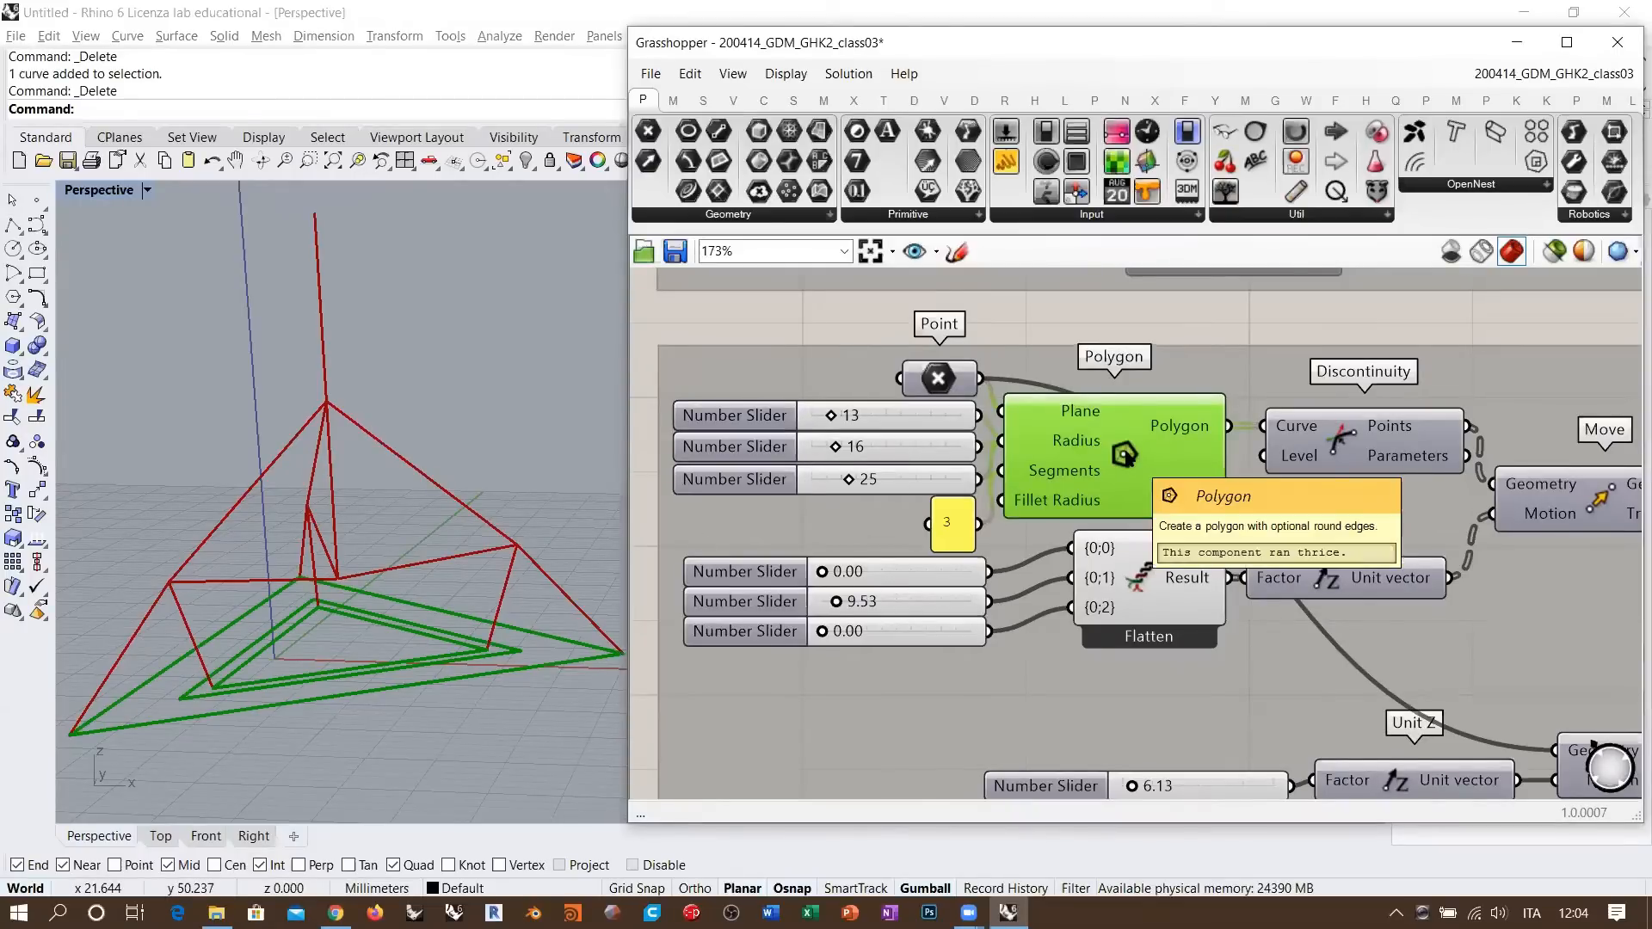
{"action": "key", "text": "ctrl+q"}
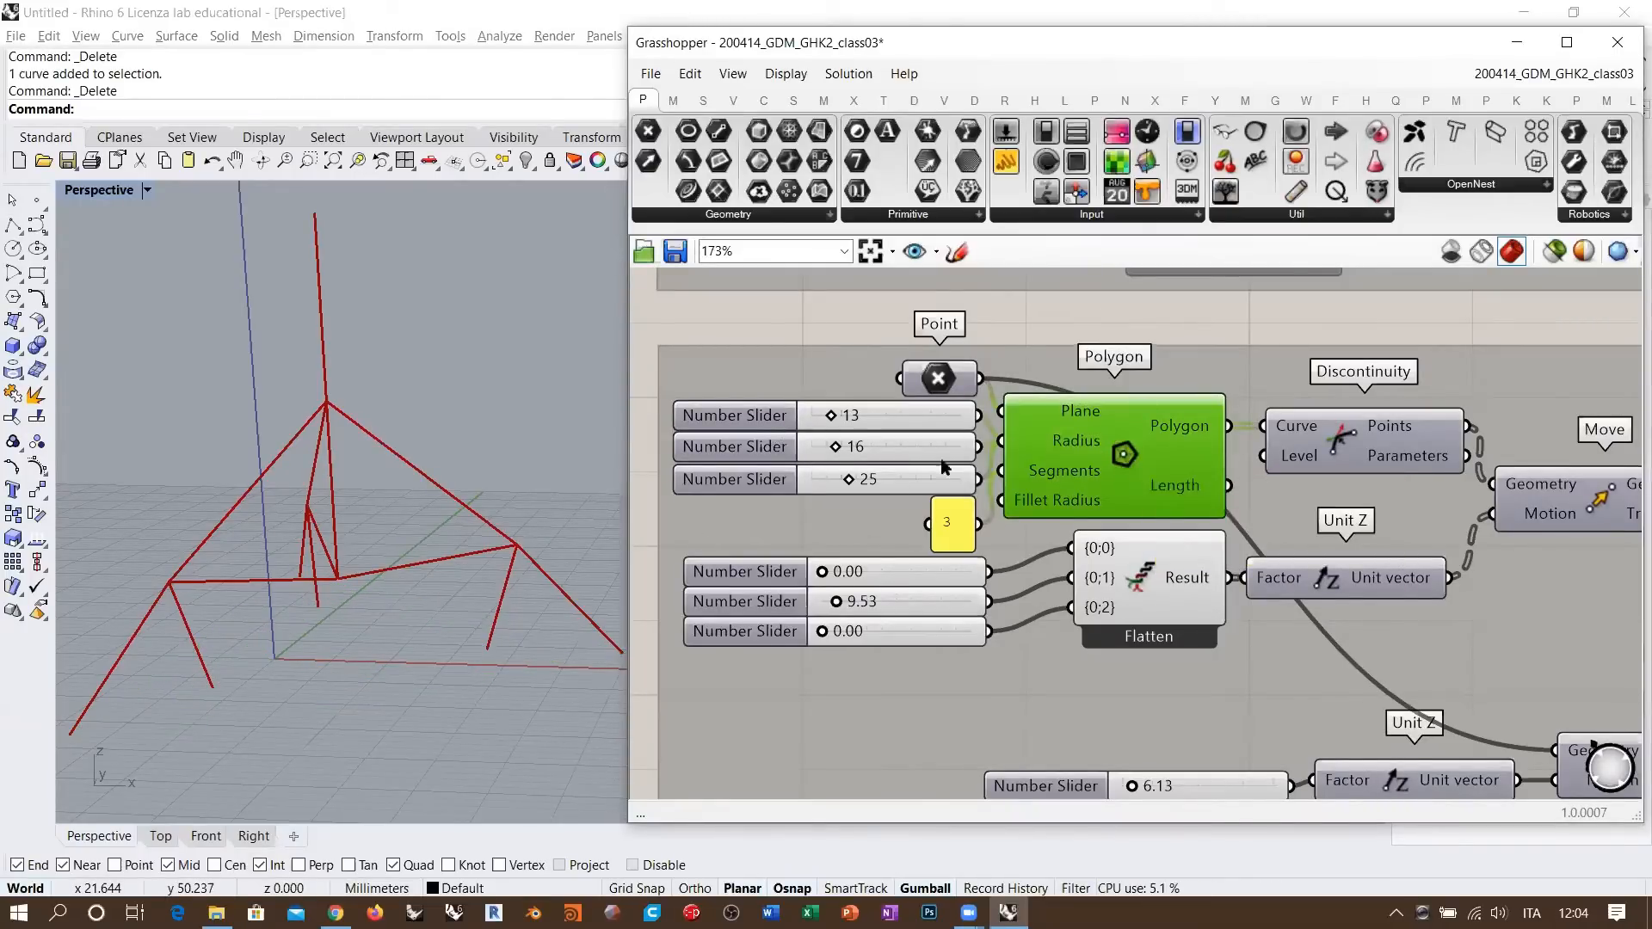
{"action": "left_click", "coordinate": [762, 420]}
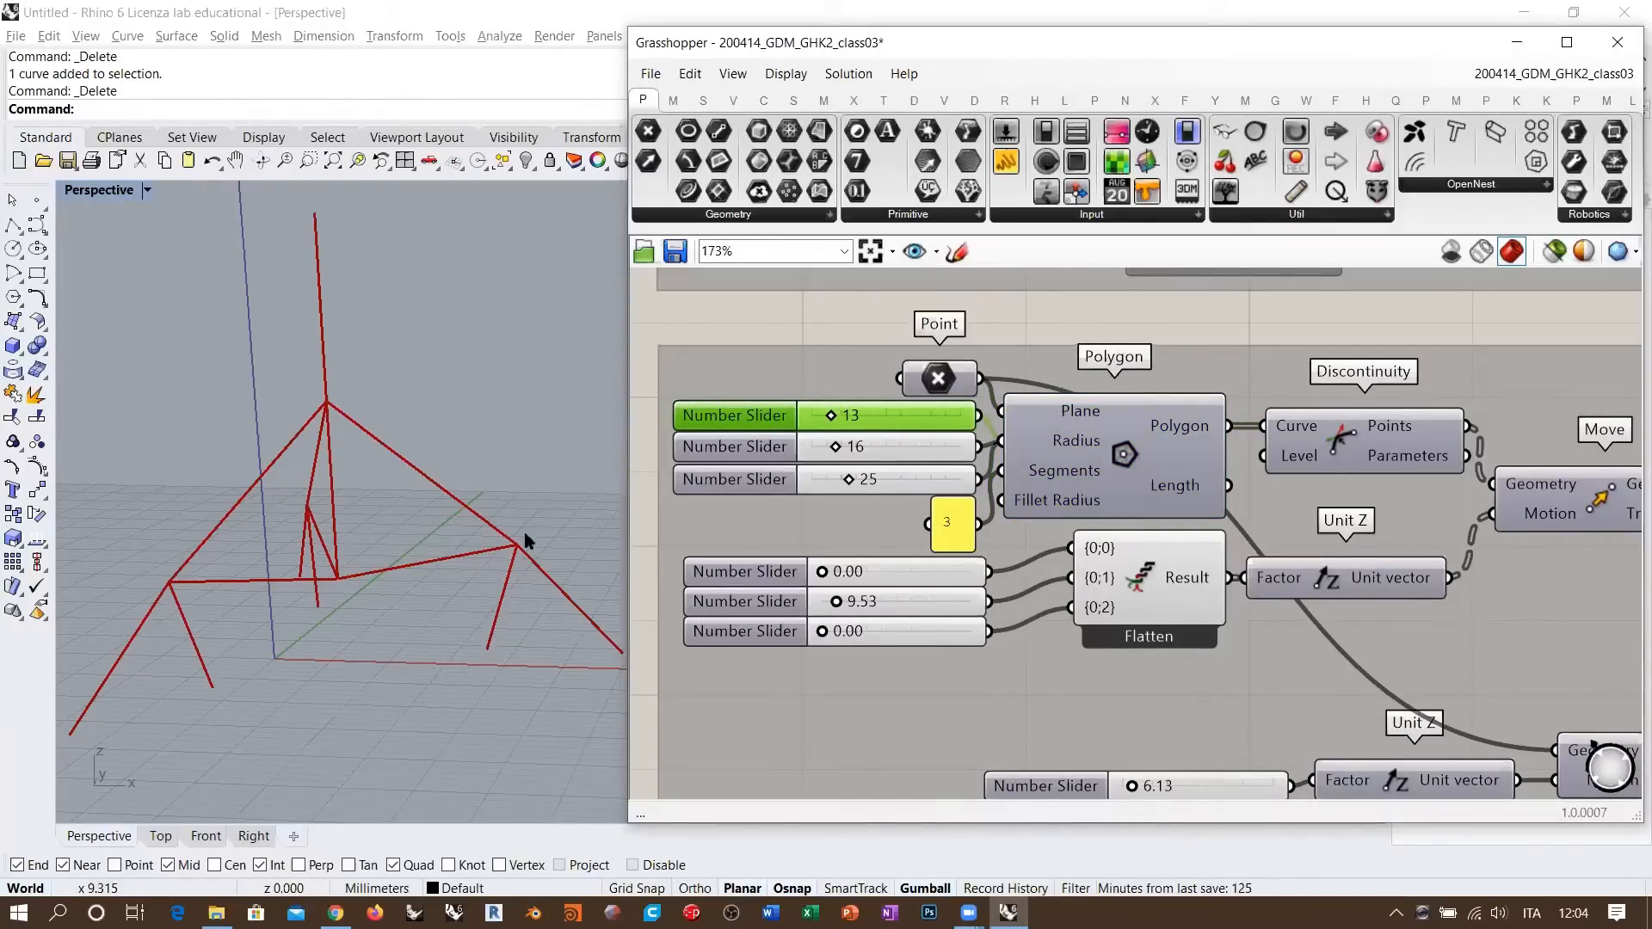
{"action": "left_click", "coordinate": [757, 446]}
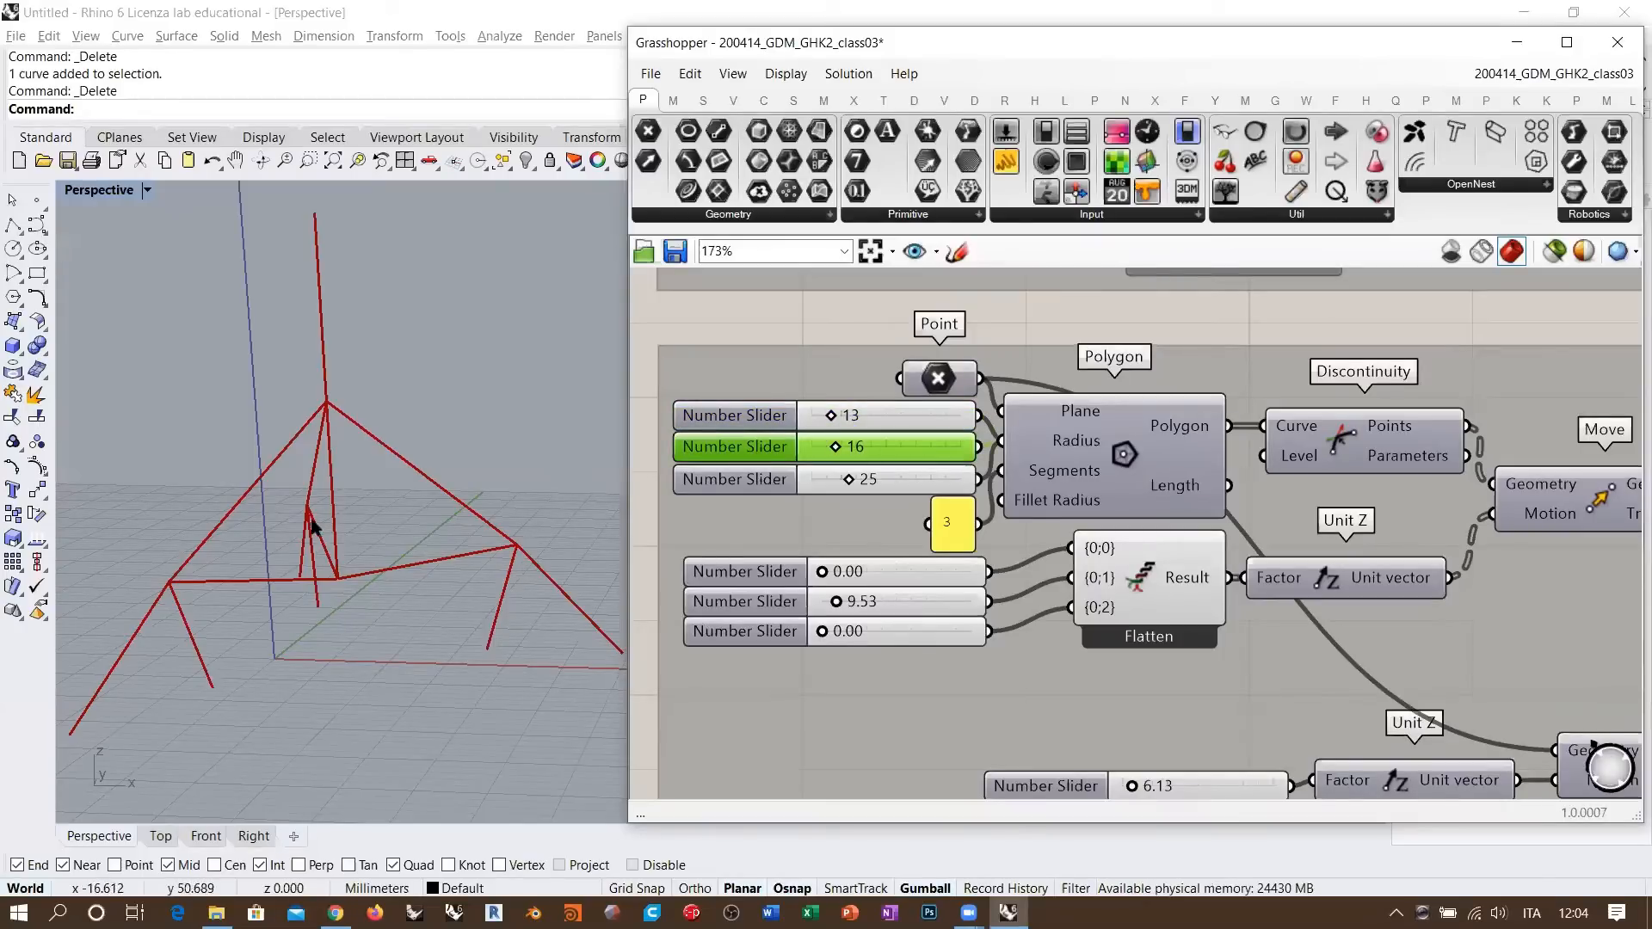
{"action": "right_click_drag", "start_coordinate": [513, 636], "coordinate": [597, 625]}
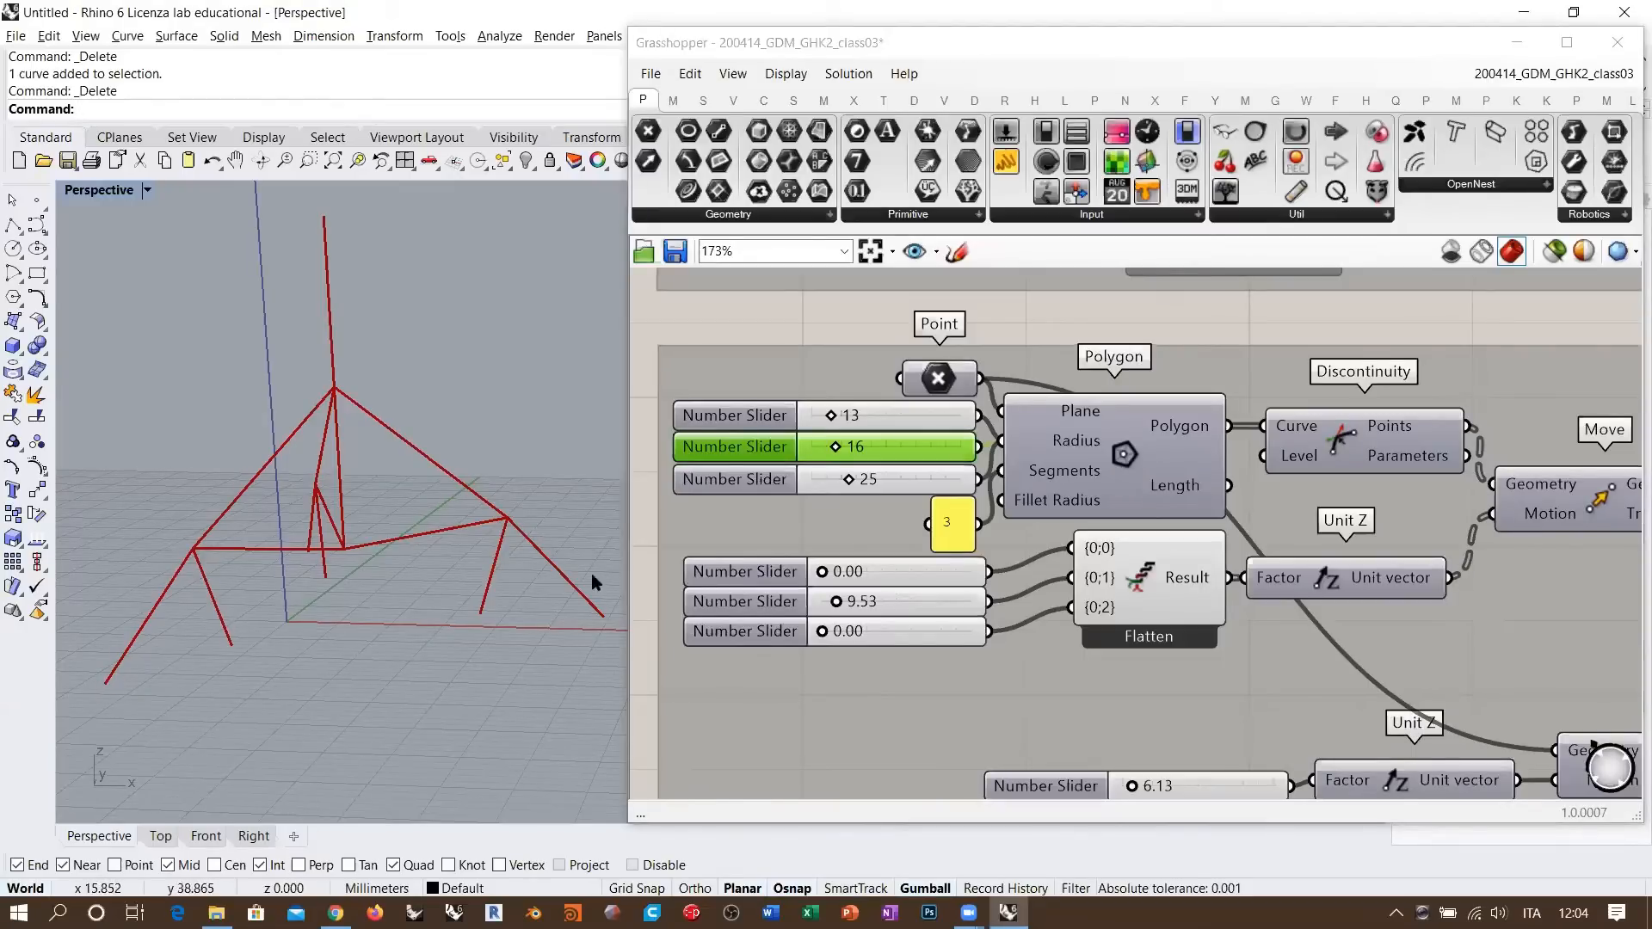
{"action": "right_click_drag", "start_coordinate": [317, 521], "coordinate": [369, 564]}
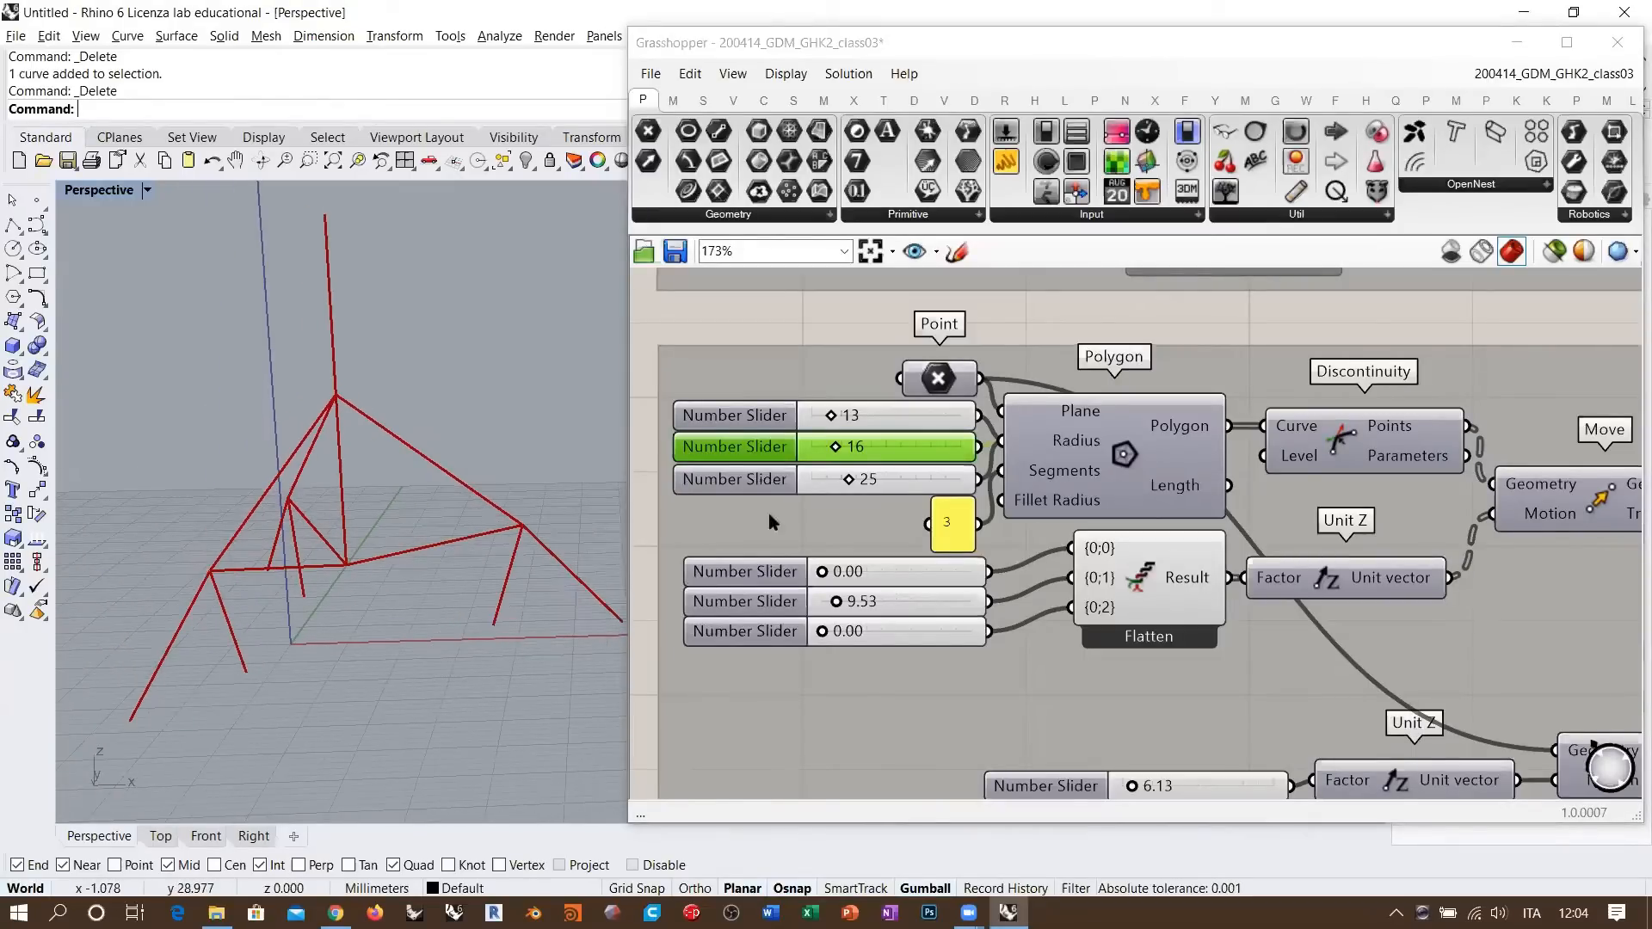
- Turn on the Polygon component's preview and set the third radius slider to 30
{"action": "left_click", "coordinate": [1135, 448]}
{"action": "key", "text": "ctrl+q"}
{"action": "left_click", "coordinate": [1116, 469], "text": "ctrl"}
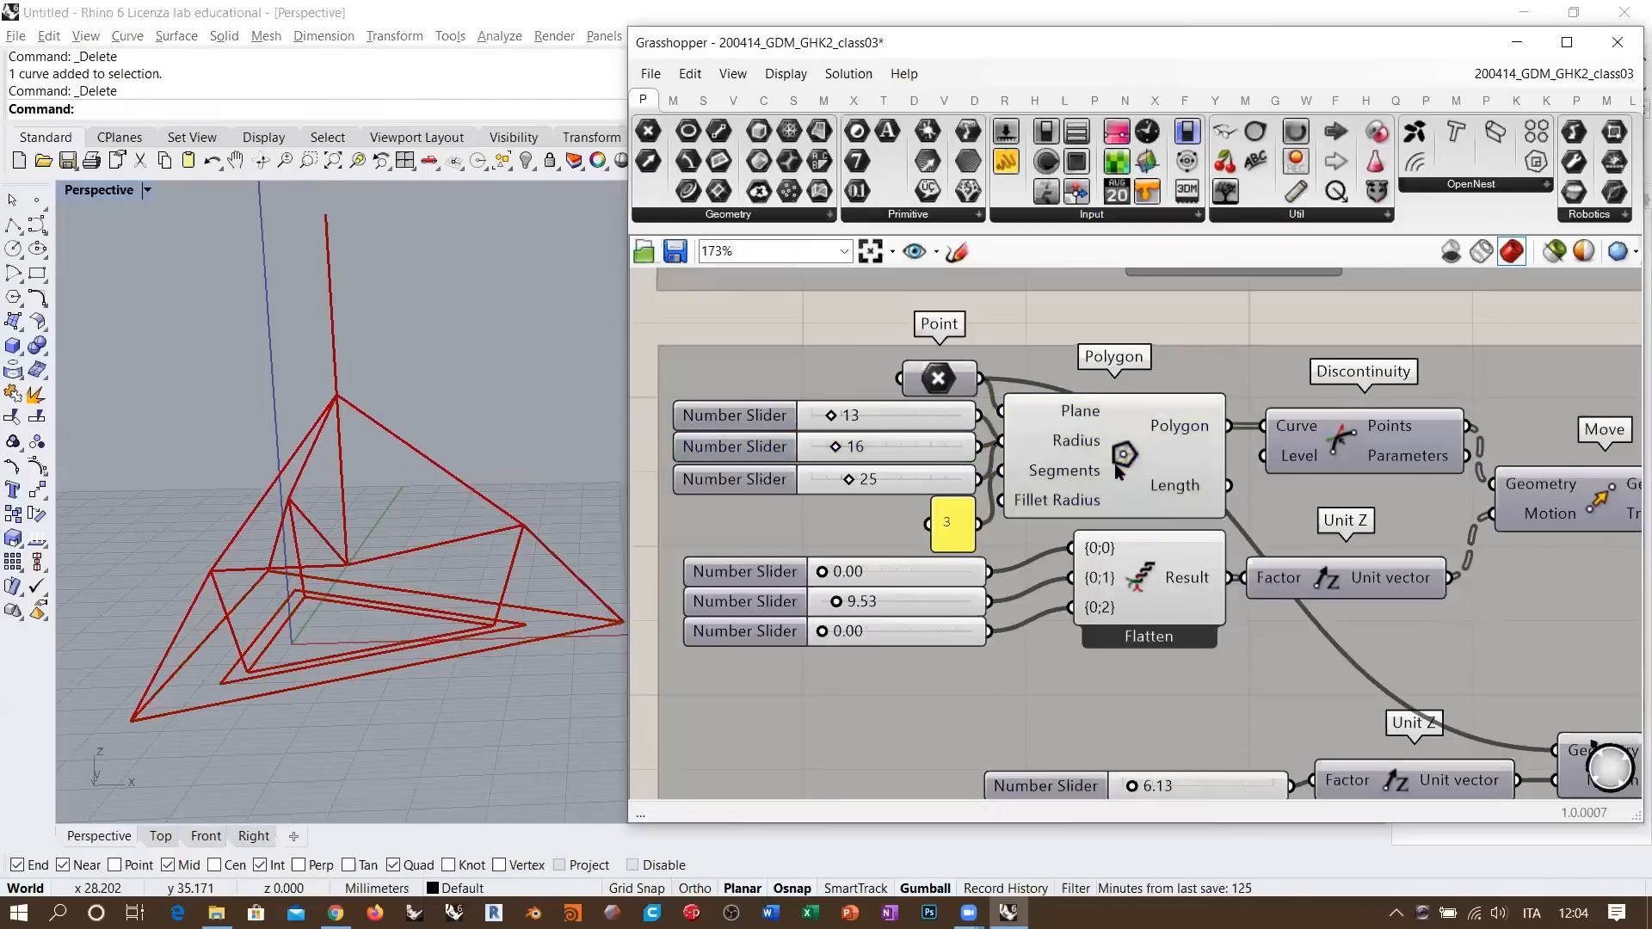
{"action": "mouse_move", "coordinate": [499, 596]}
{"action": "right_mouse_down"}
{"action": "mouse_move", "coordinate": [483, 599]}
{"action": "mouse_move", "coordinate": [551, 612]}
{"action": "mouse_move", "coordinate": [499, 608]}
{"action": "right_mouse_up"}
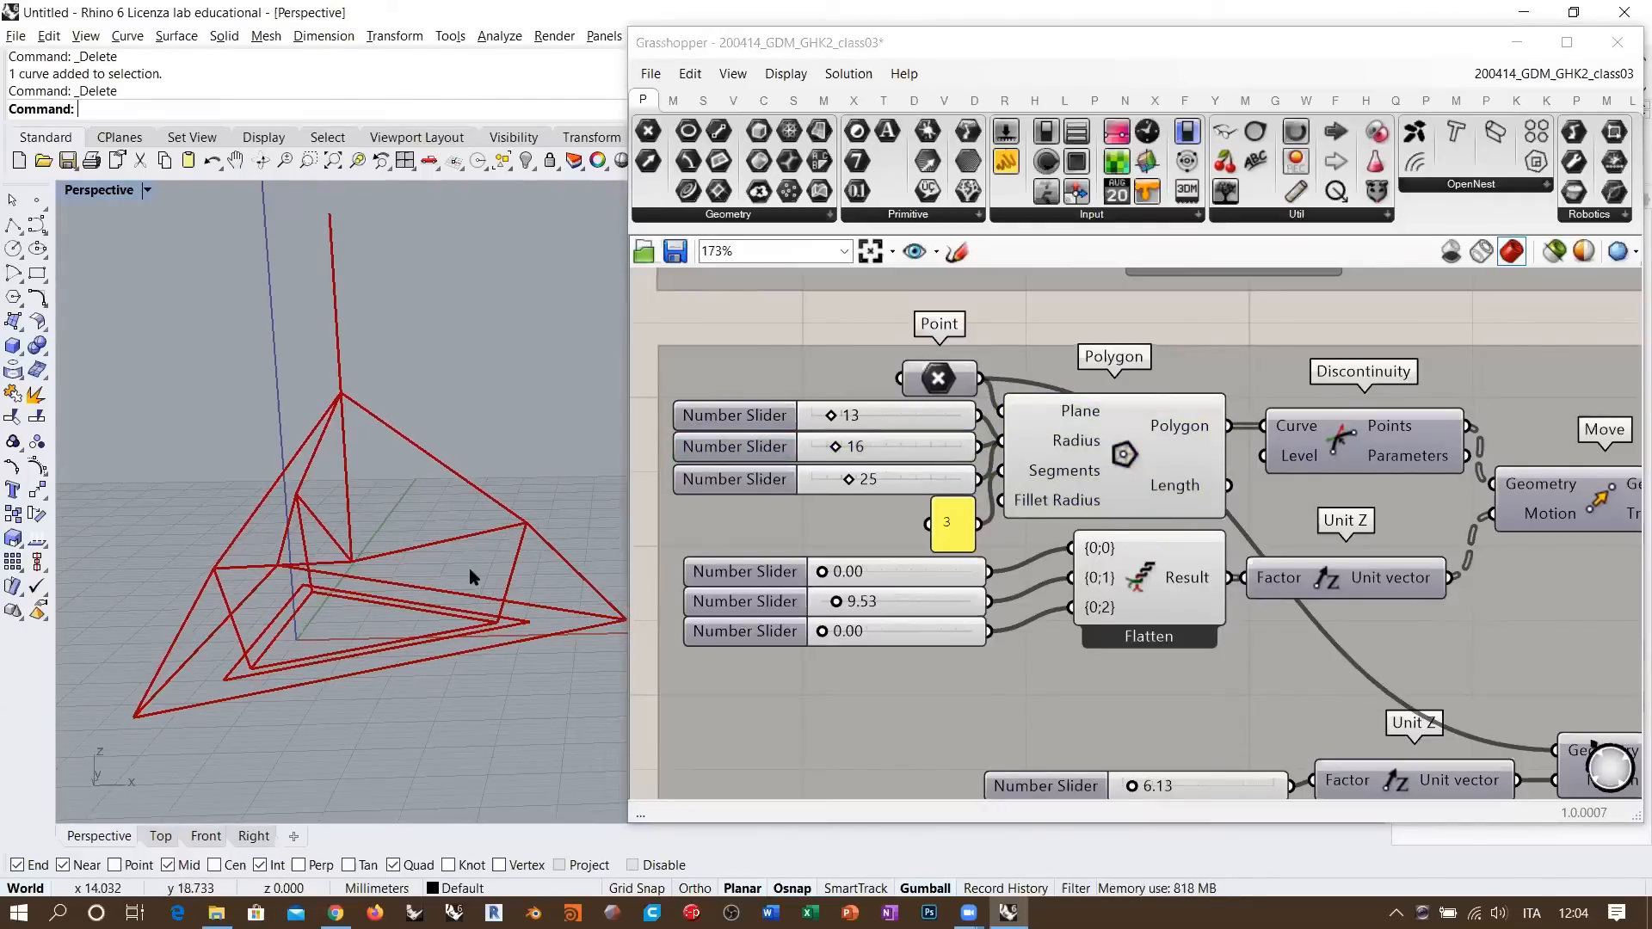
{"action": "left_click_drag", "start_coordinate": [857, 480], "coordinate": [860, 483]}
{"action": "right_click_drag", "start_coordinate": [379, 481], "coordinate": [507, 508]}
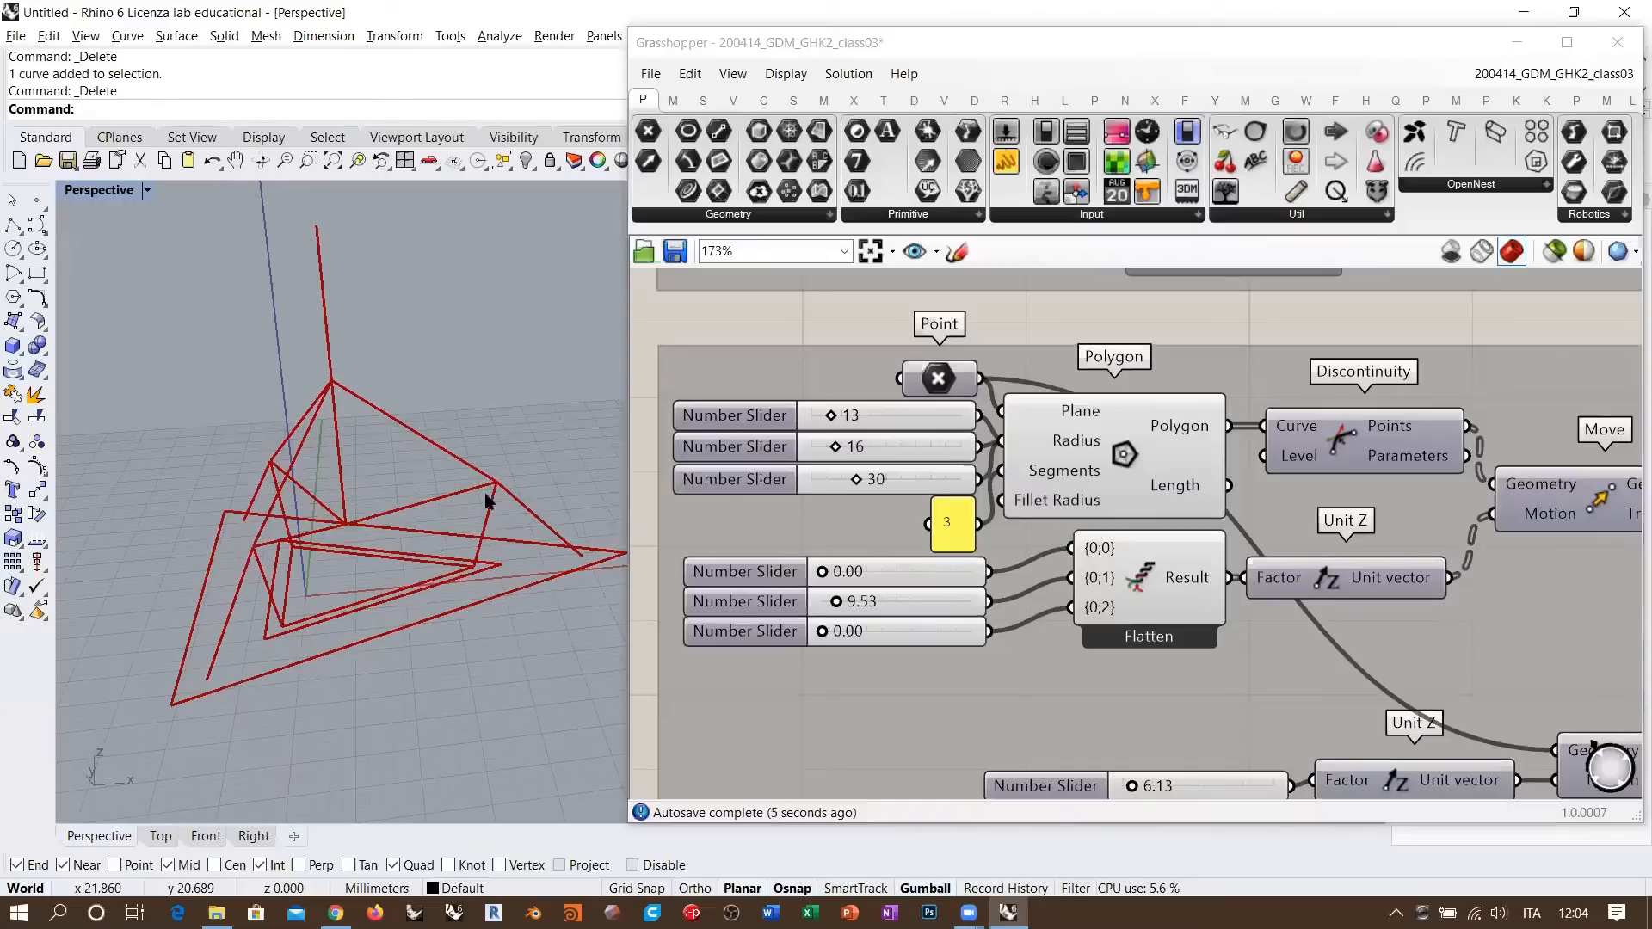
{"action": "right_click_drag", "start_coordinate": [454, 556], "coordinate": [535, 553]}
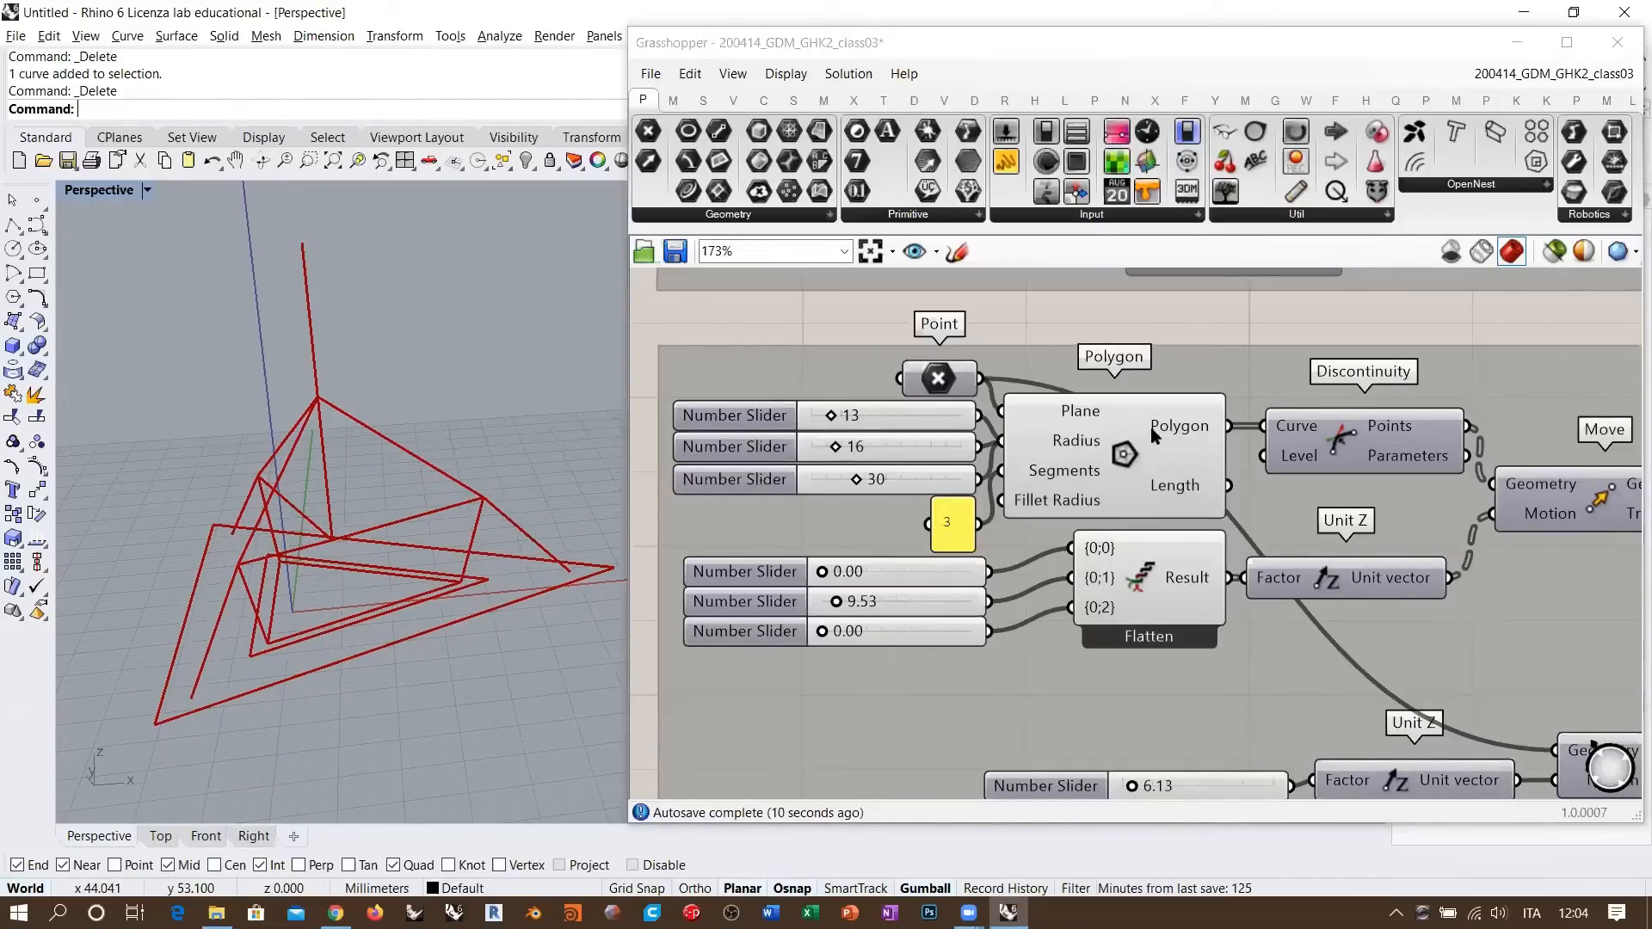
- Reset the BouncySolver simulation so the line model is rebuilt on the enlarged polygon, and return to the group's start
{"action": "scroll", "coordinate": [1442, 505], "scroll_direction": "down", "scroll_amount": 1}
{"action": "right_click_drag", "start_coordinate": [1442, 505], "coordinate": [705, 499]}
{"action": "right_click_drag", "start_coordinate": [1506, 533], "coordinate": [774, 473]}
{"action": "right_click_drag", "start_coordinate": [1403, 555], "coordinate": [1115, 532]}
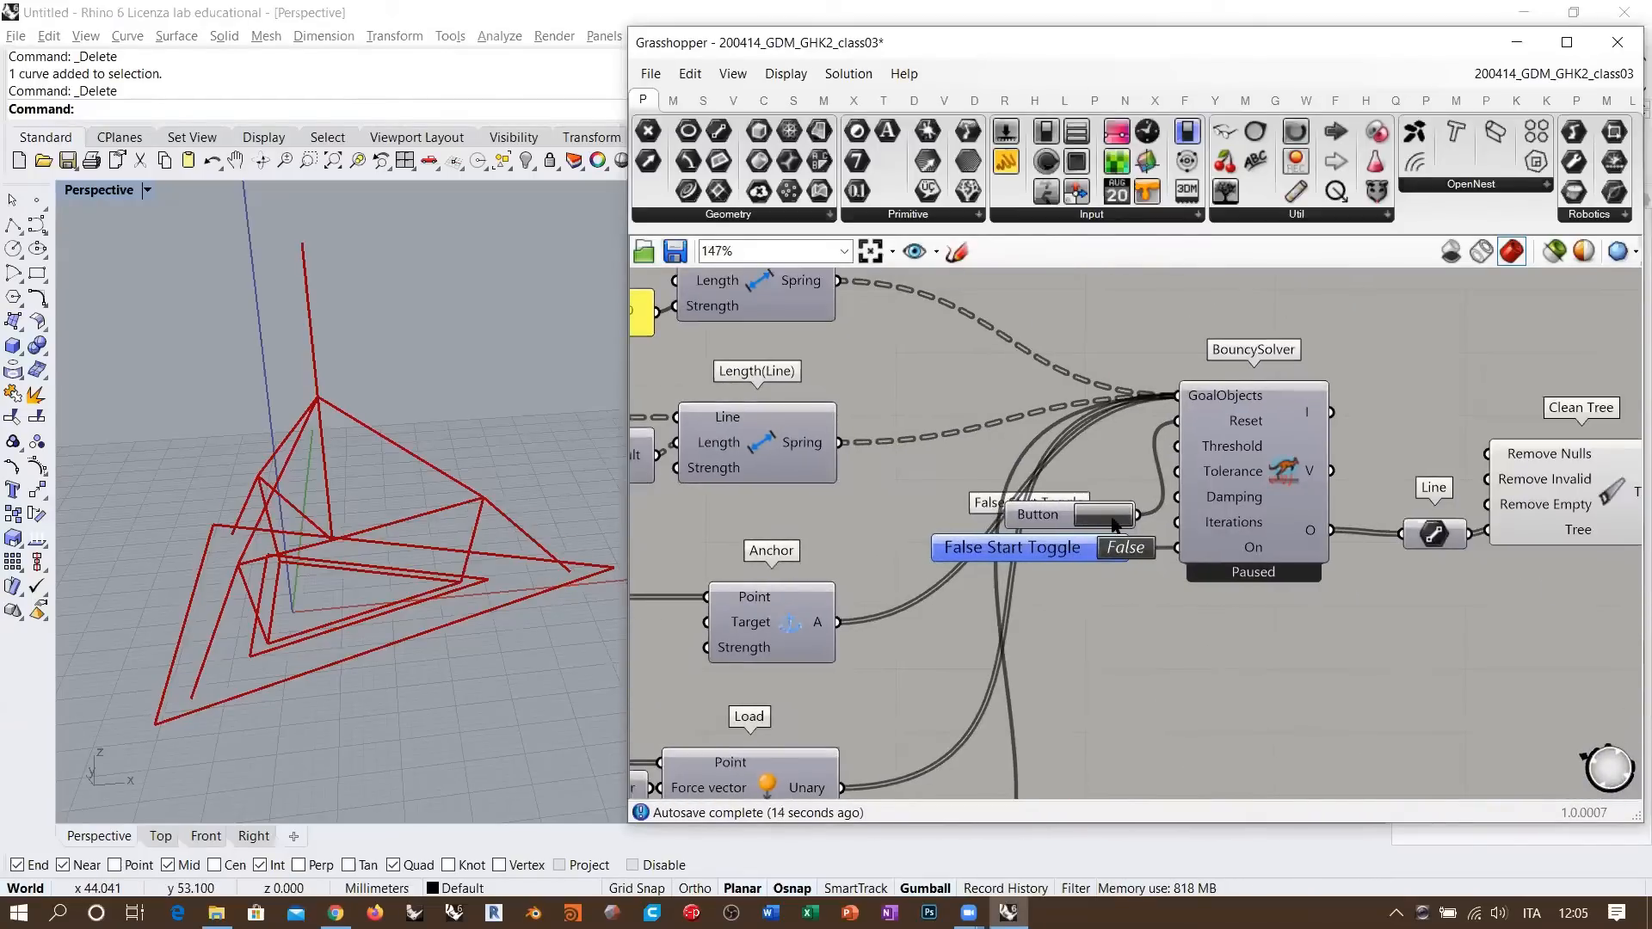
{"action": "mouse_move", "coordinate": [498, 545]}
{"action": "right_mouse_down"}
{"action": "mouse_move", "coordinate": [391, 519]}
{"action": "mouse_move", "coordinate": [498, 516]}
{"action": "mouse_move", "coordinate": [465, 533]}
{"action": "mouse_move", "coordinate": [490, 529]}
{"action": "right_mouse_up"}
{"action": "right_click_drag", "start_coordinate": [919, 503], "coordinate": [1299, 547]}
{"action": "scroll", "coordinate": [1169, 561], "scroll_direction": "up", "scroll_amount": 6}
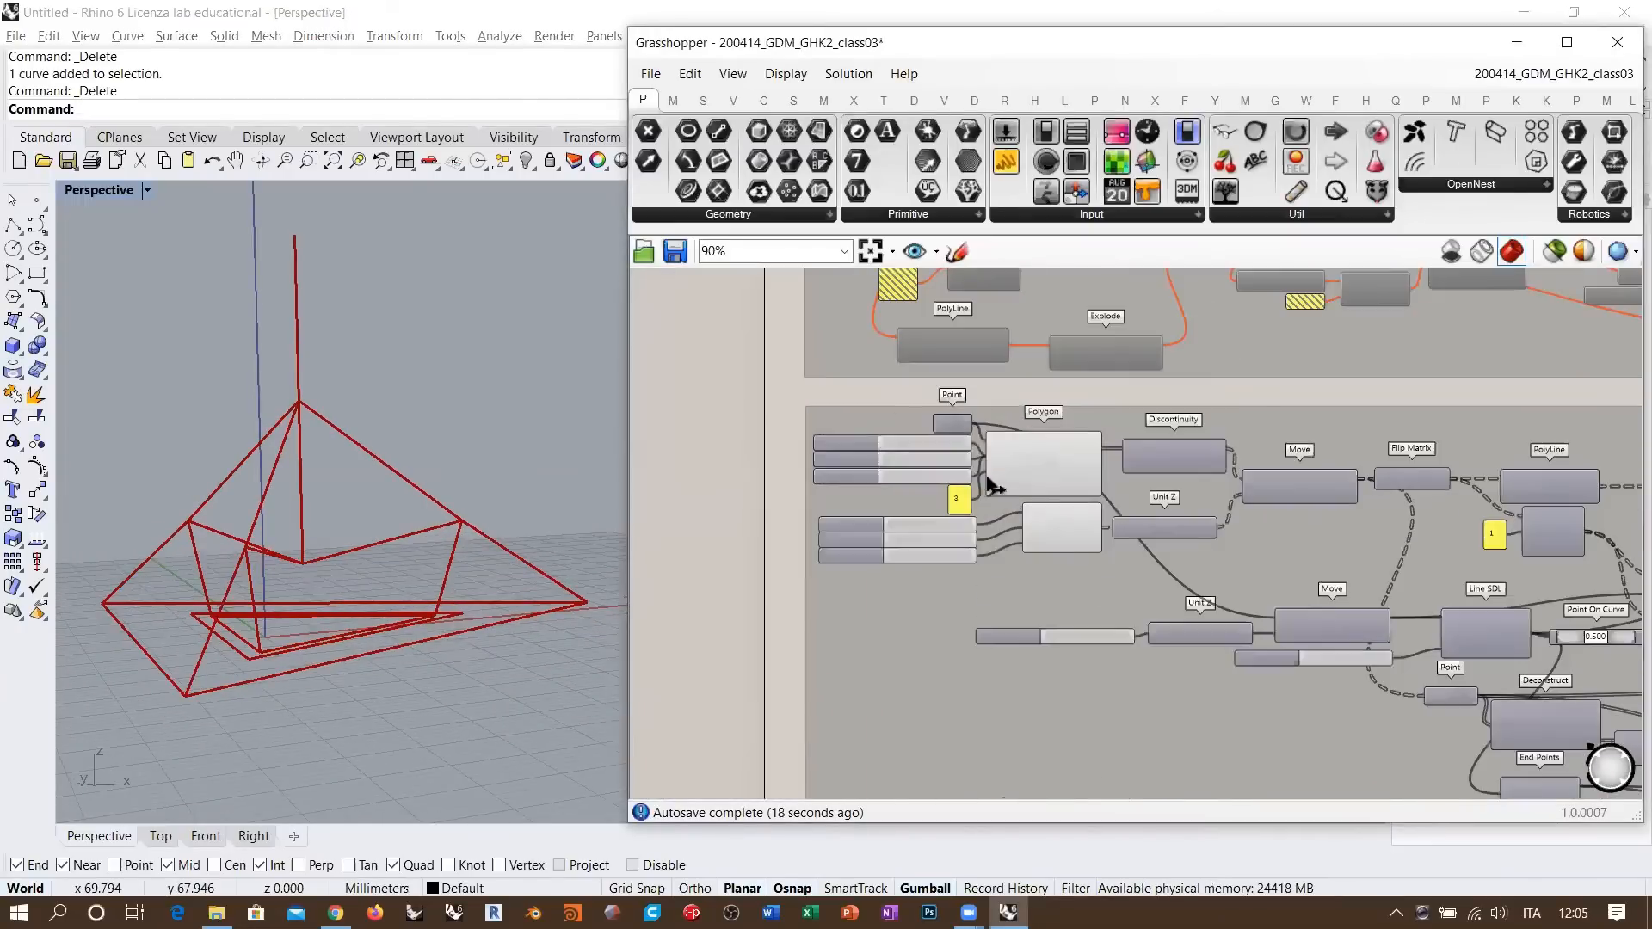
- Compare the Polygon triangles with the structure, hide their preview, and show the Discontinuity component's points instead
{"action": "left_click", "coordinate": [1089, 456]}
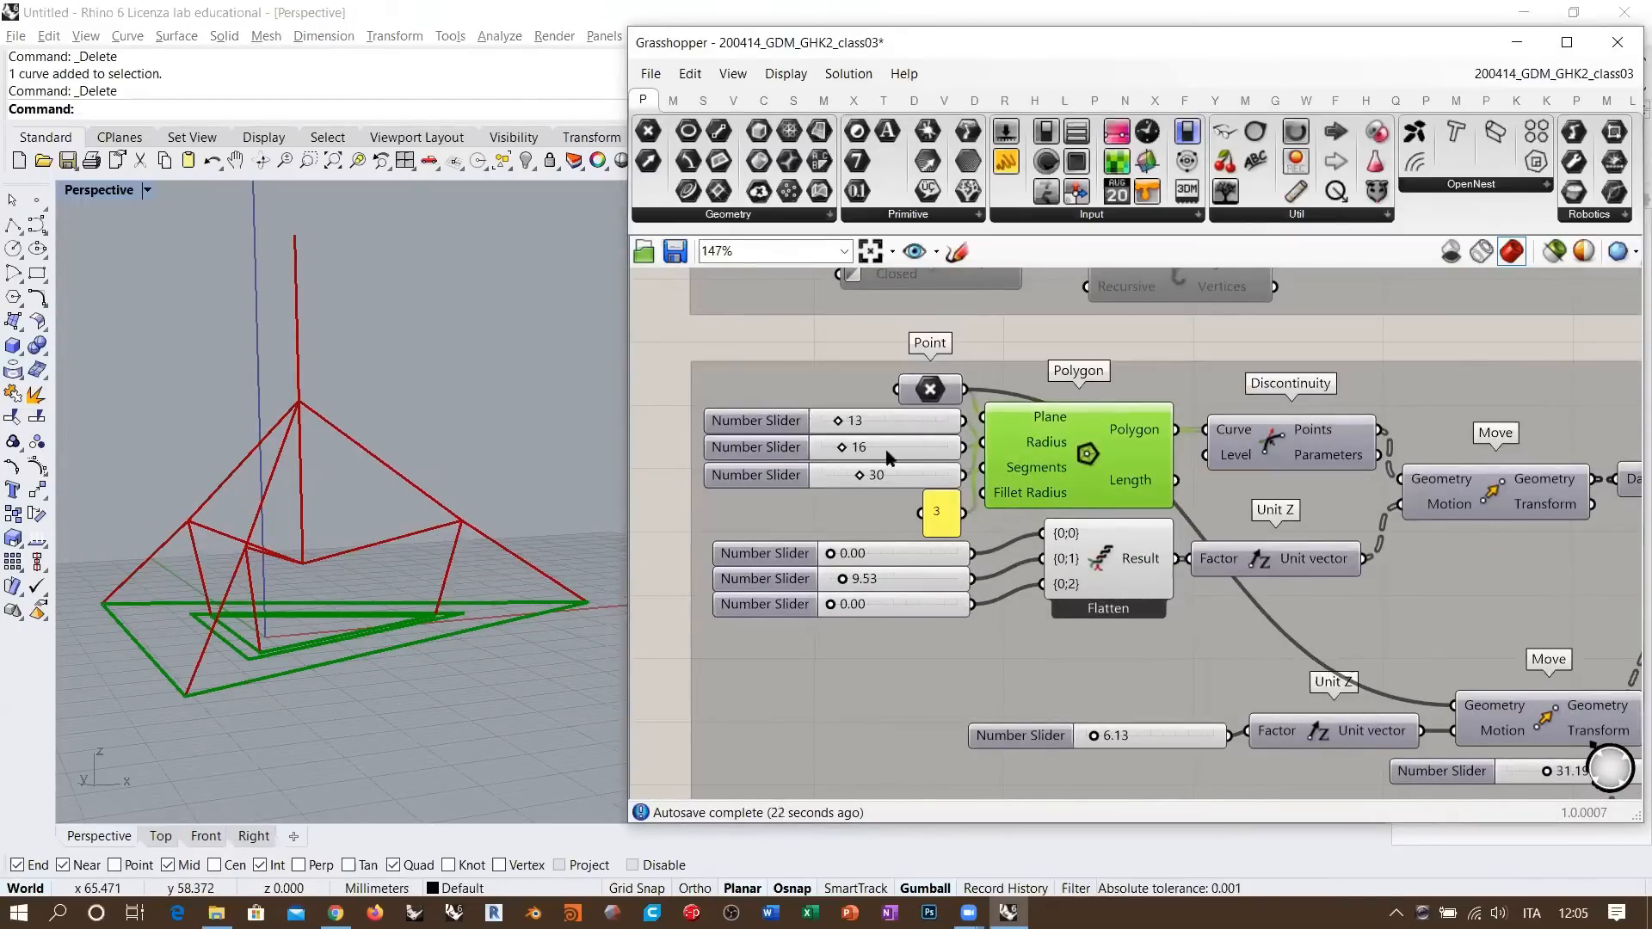
{"action": "key", "text": "ctrl+q"}
{"action": "key", "text": "ctrl+q"}
{"action": "right_click_drag", "start_coordinate": [426, 621], "coordinate": [445, 561]}
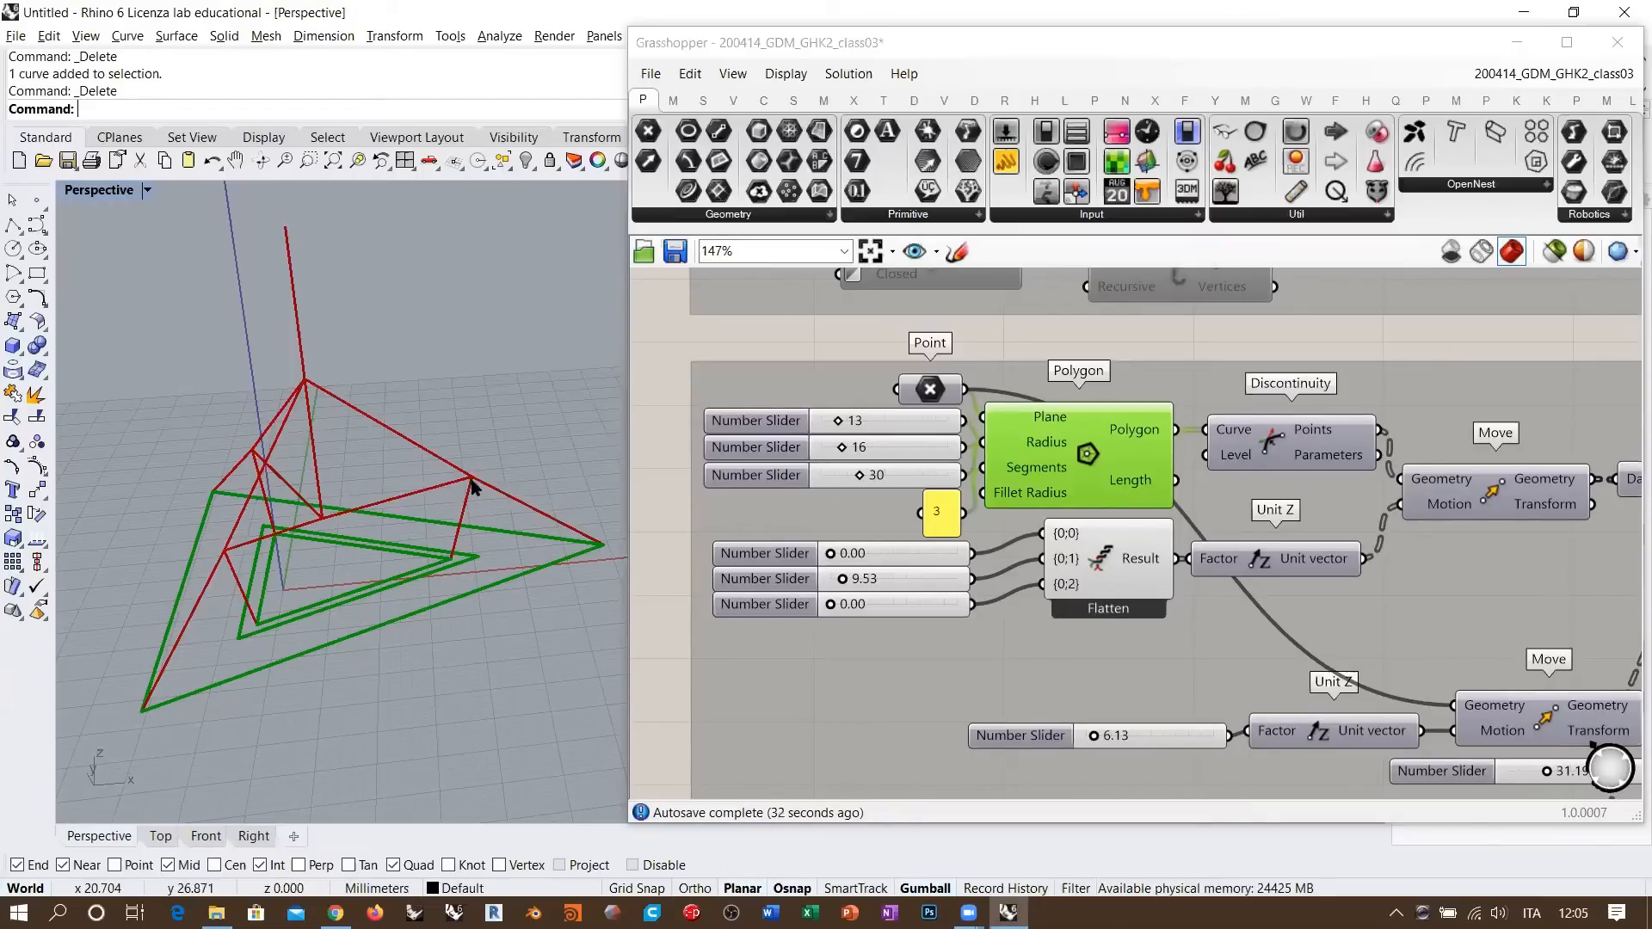
{"action": "left_click", "coordinate": [1060, 474]}
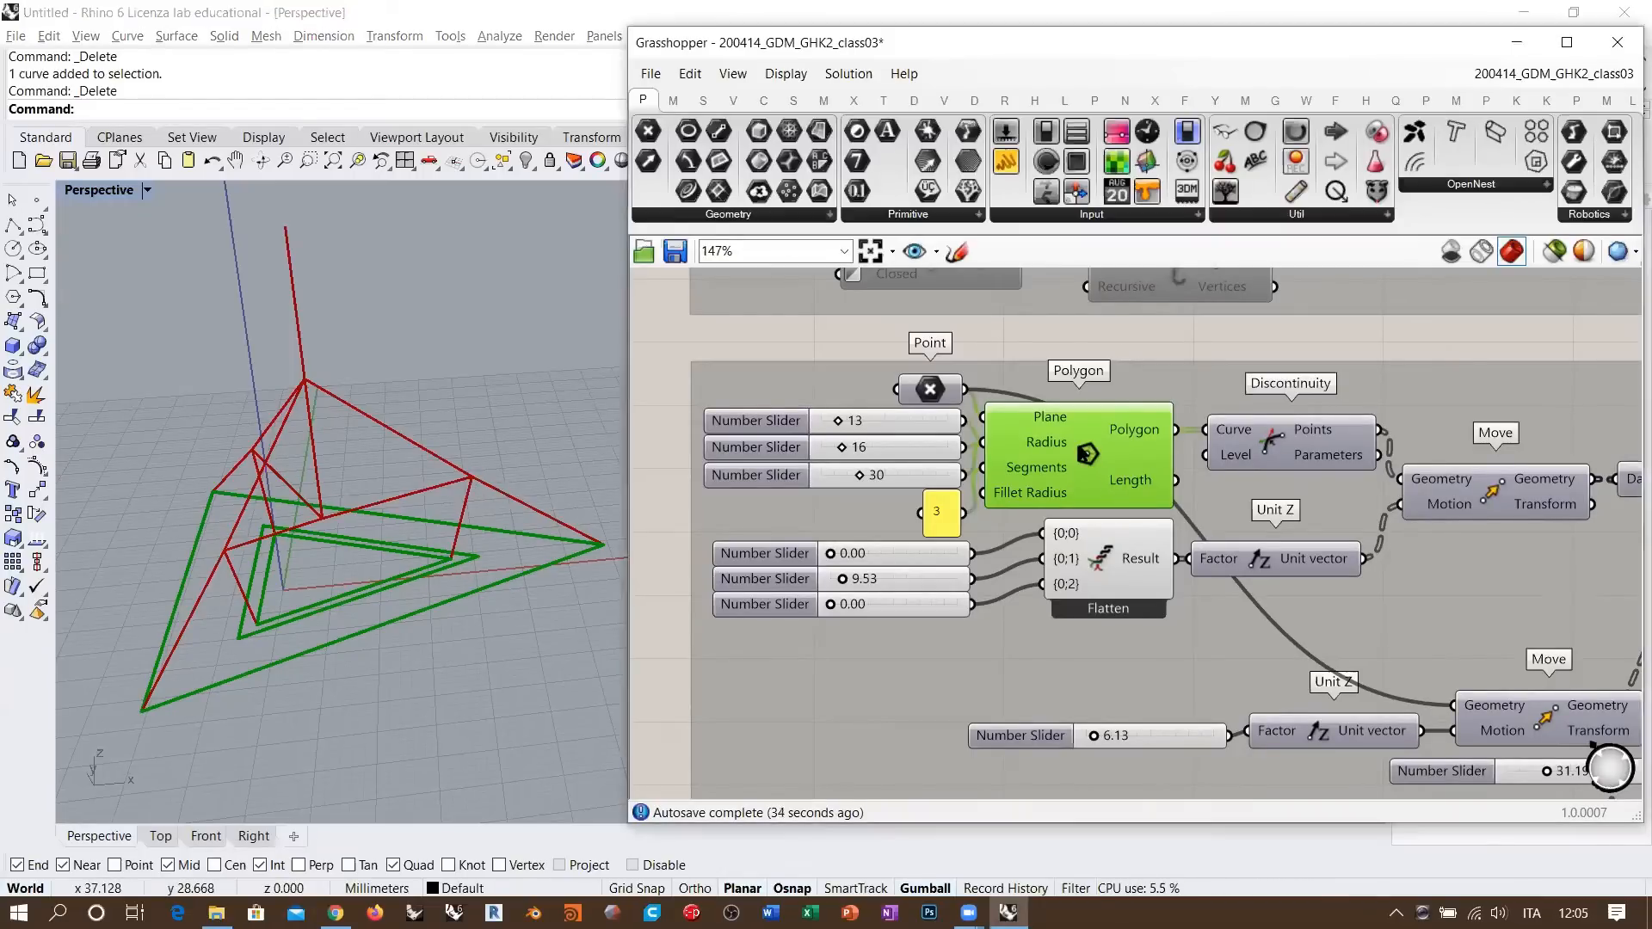
{"action": "left_click", "coordinate": [1286, 460]}
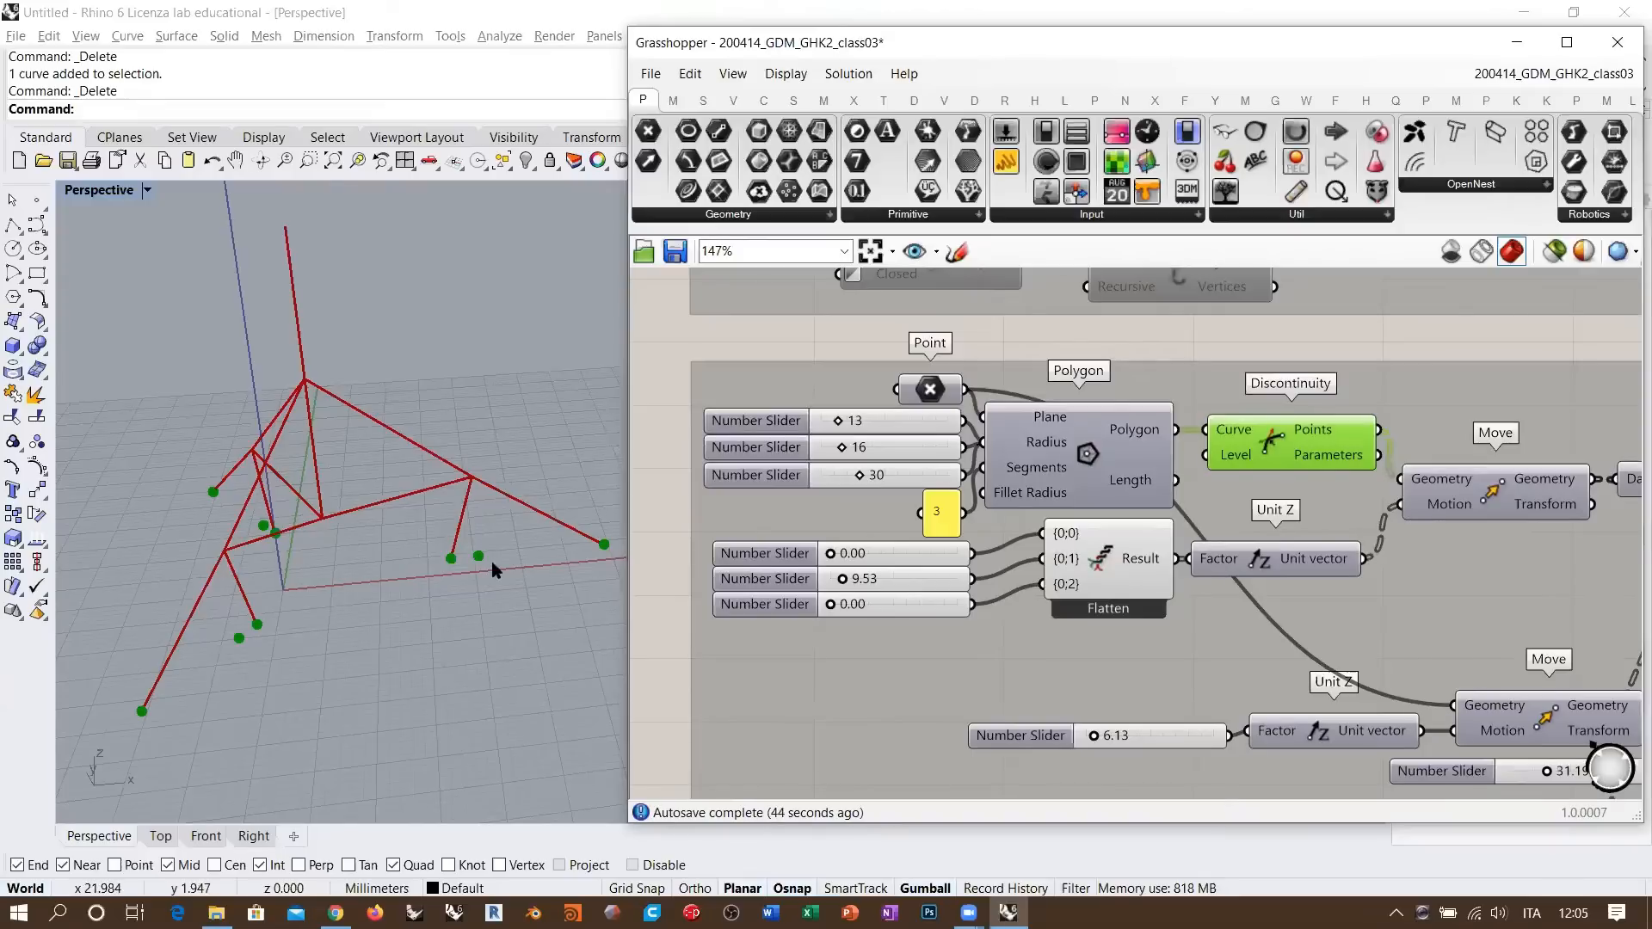
- Check the upper Unit Z and Move components and shift the Entwine component slightly down on the canvas
{"action": "left_click", "coordinate": [1312, 561]}
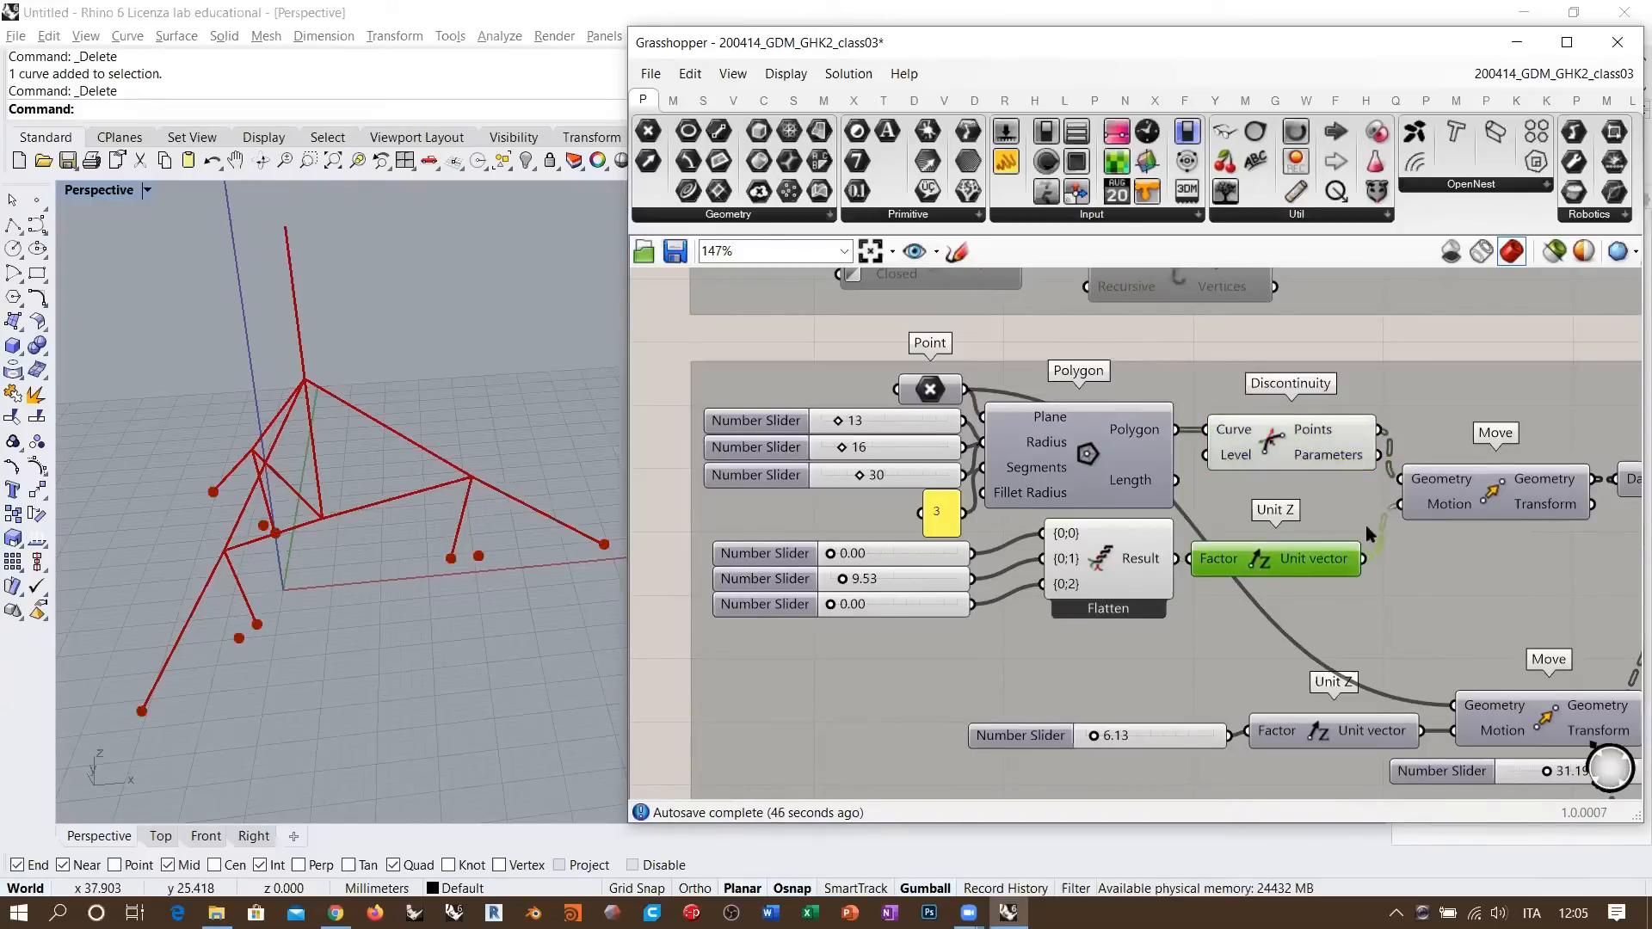
{"action": "left_click", "coordinate": [1479, 497]}
{"action": "left_click_drag", "start_coordinate": [1108, 564], "coordinate": [1109, 585]}
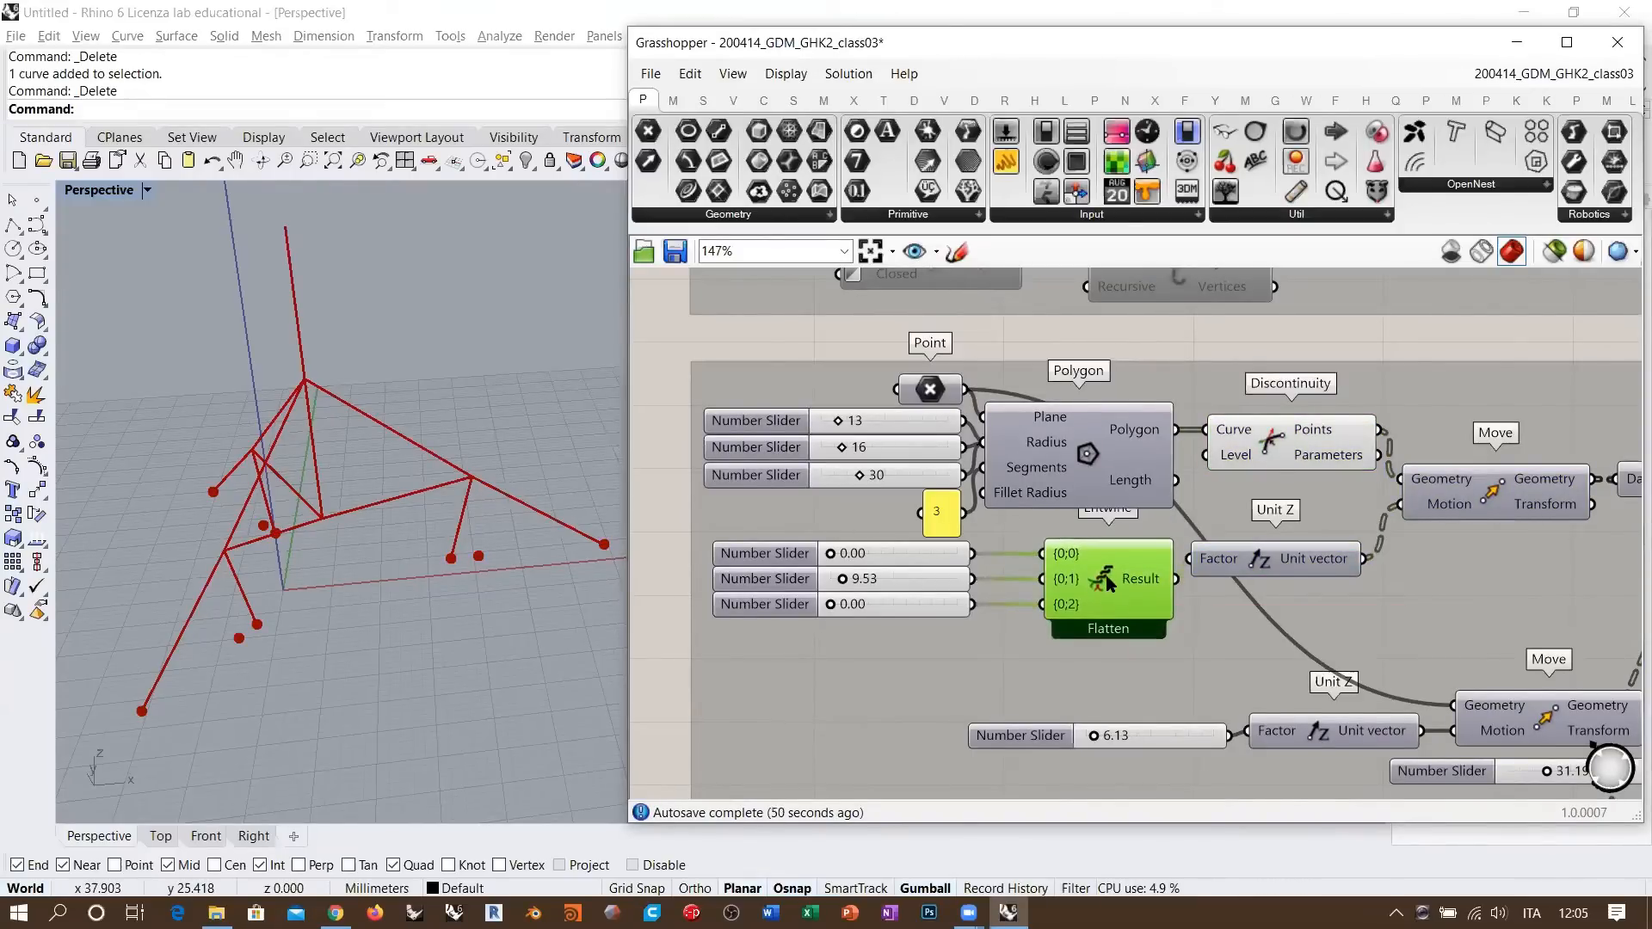
{"action": "mouse_move", "coordinate": [1323, 567]}
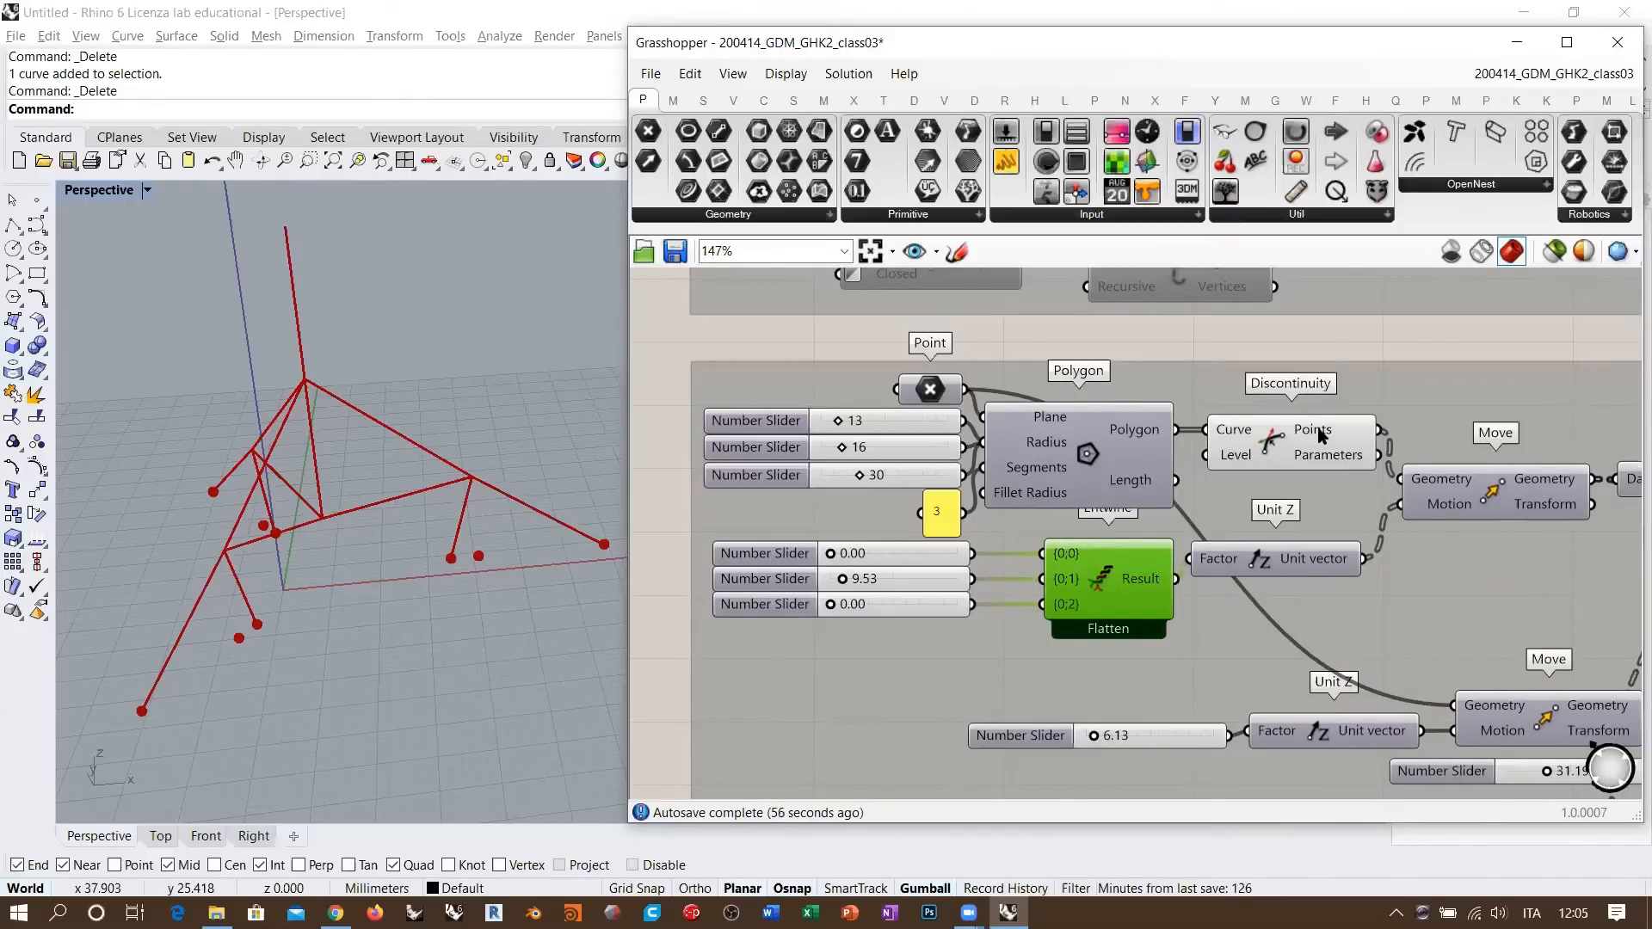
- Try raising the middle set of polygon points with Entwine's second slider at 14.29 and 12.25, previewing the Move result
{"action": "mouse_move", "coordinate": [1321, 434]}
{"action": "left_click_drag", "start_coordinate": [841, 579], "coordinate": [848, 582]}
{"action": "left_click", "coordinate": [1489, 490]}
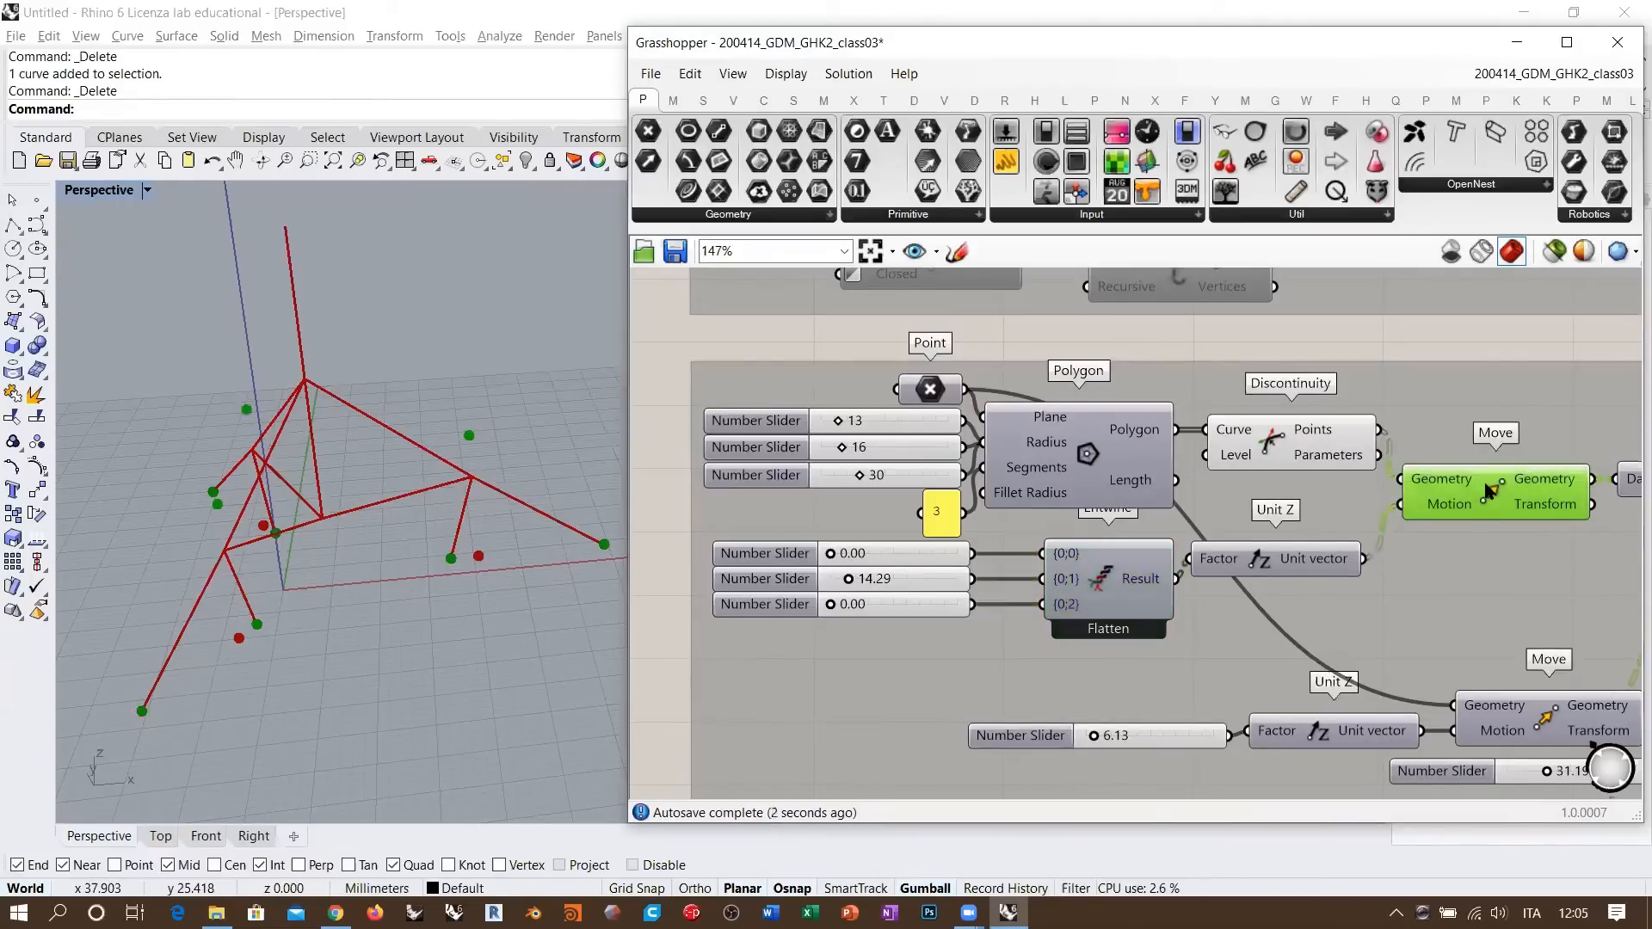
{"action": "left_click", "coordinate": [1271, 441]}
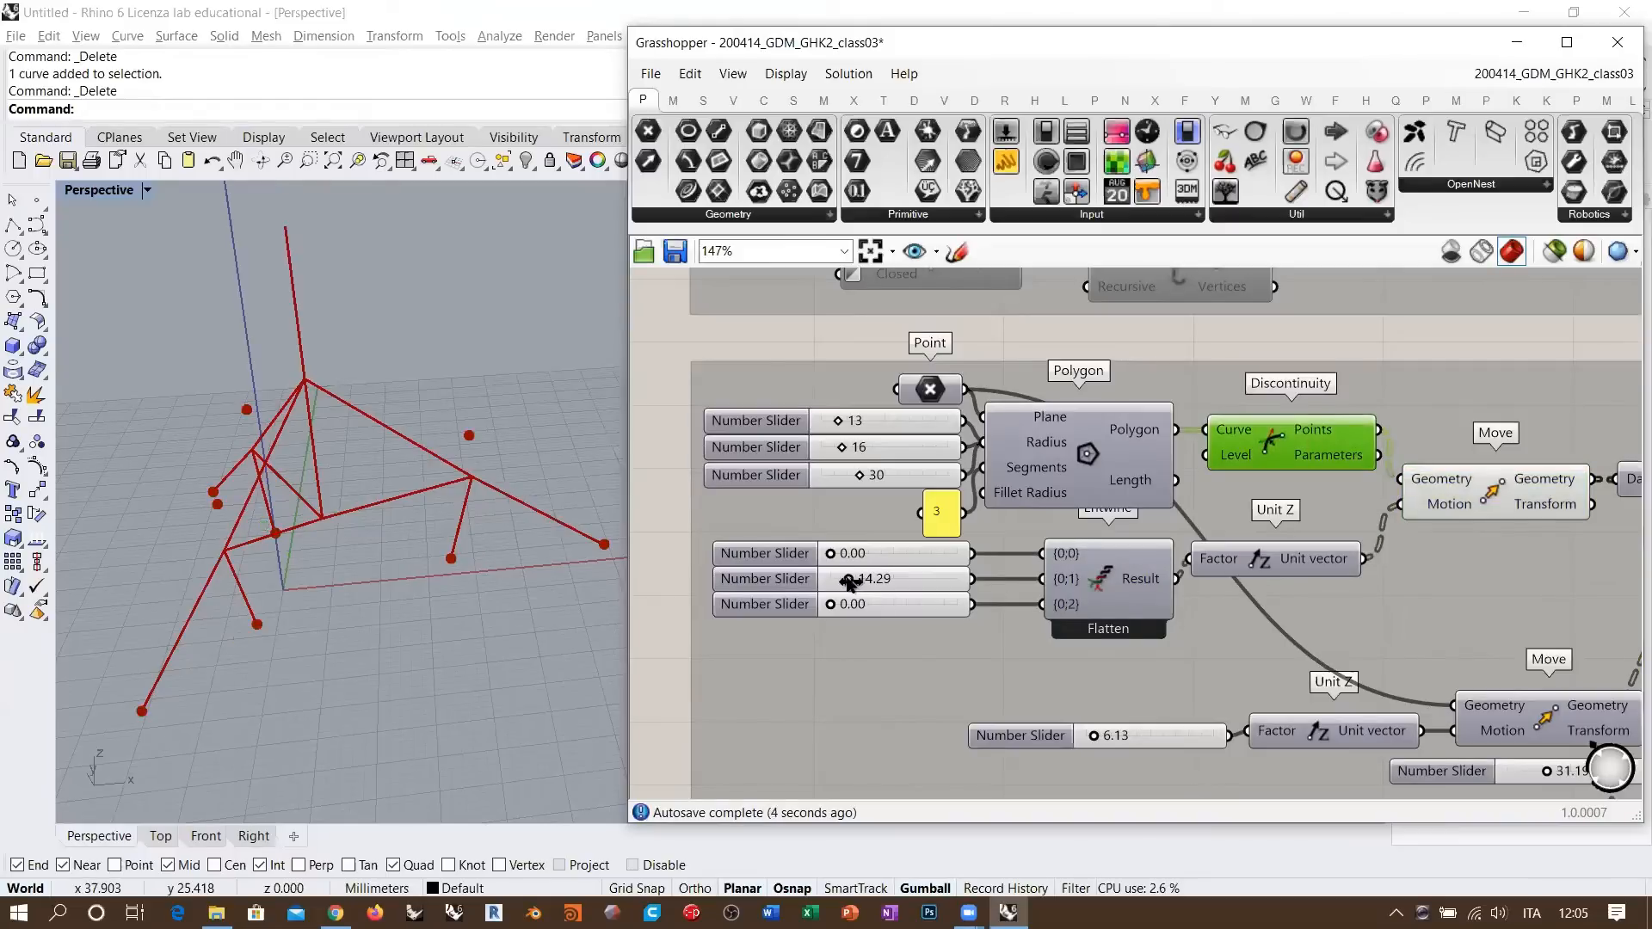
{"action": "left_click_drag", "start_coordinate": [849, 579], "coordinate": [845, 580]}
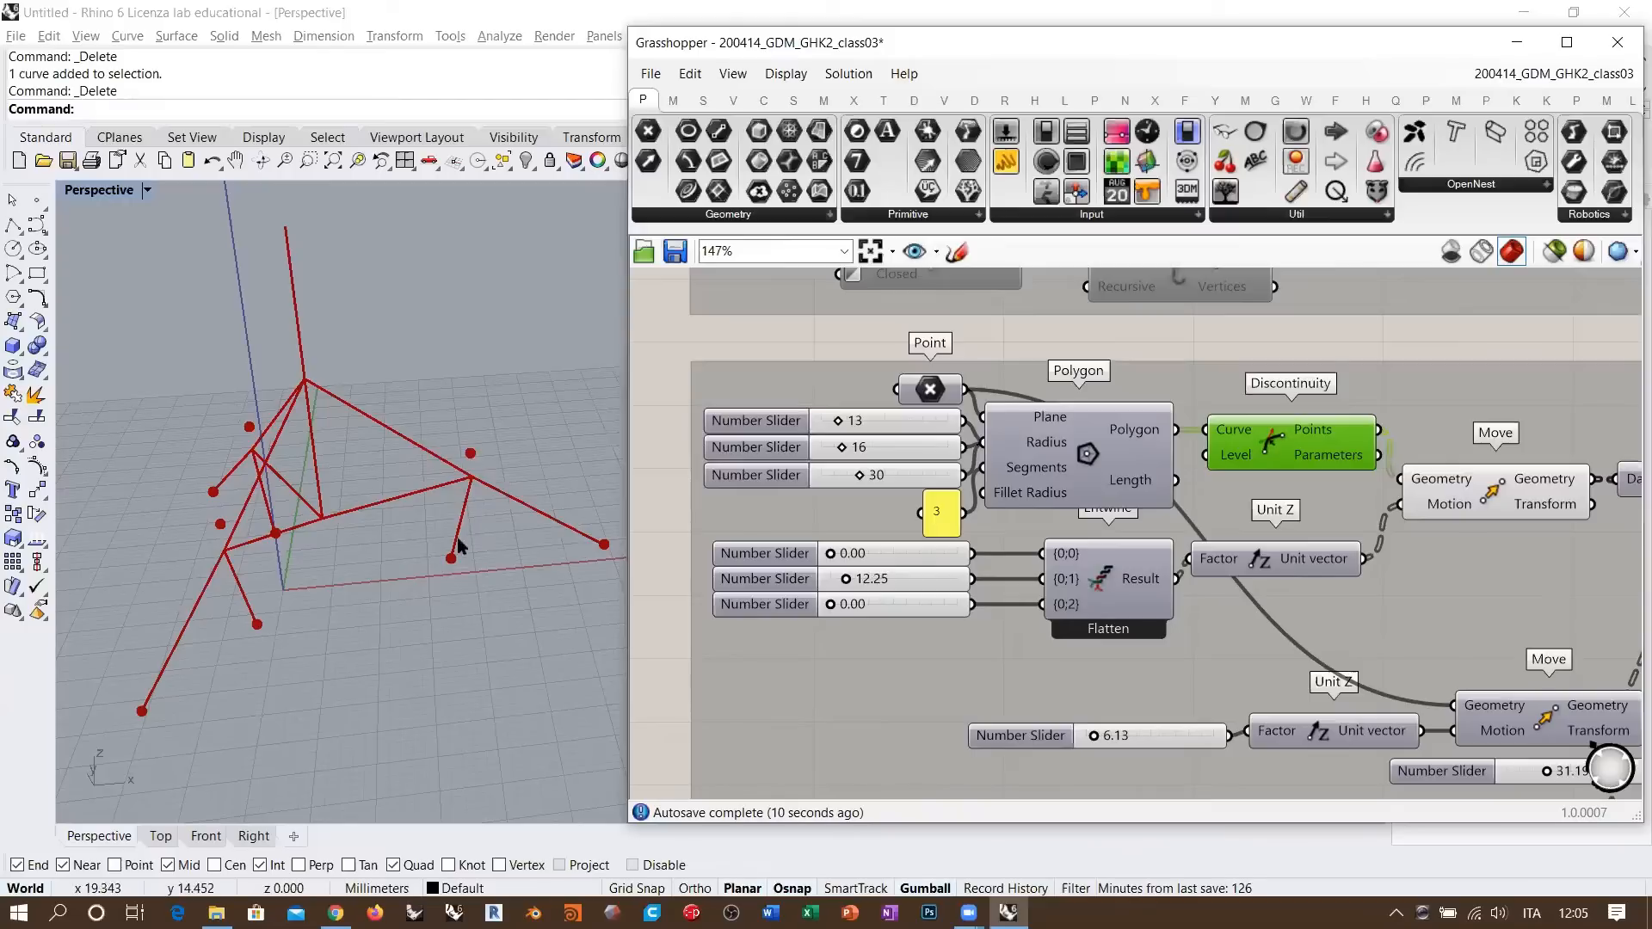
- Undo the trial changes to Entwine's second slider and to the Move and Discontinuity previews
{"action": "right_click_drag", "start_coordinate": [998, 571], "coordinate": [993, 573]}
{"action": "key", "text": "ctrl+z"}
{"action": "key", "text": "ctrl+z"}
{"action": "key", "text": "ctrl+z"}
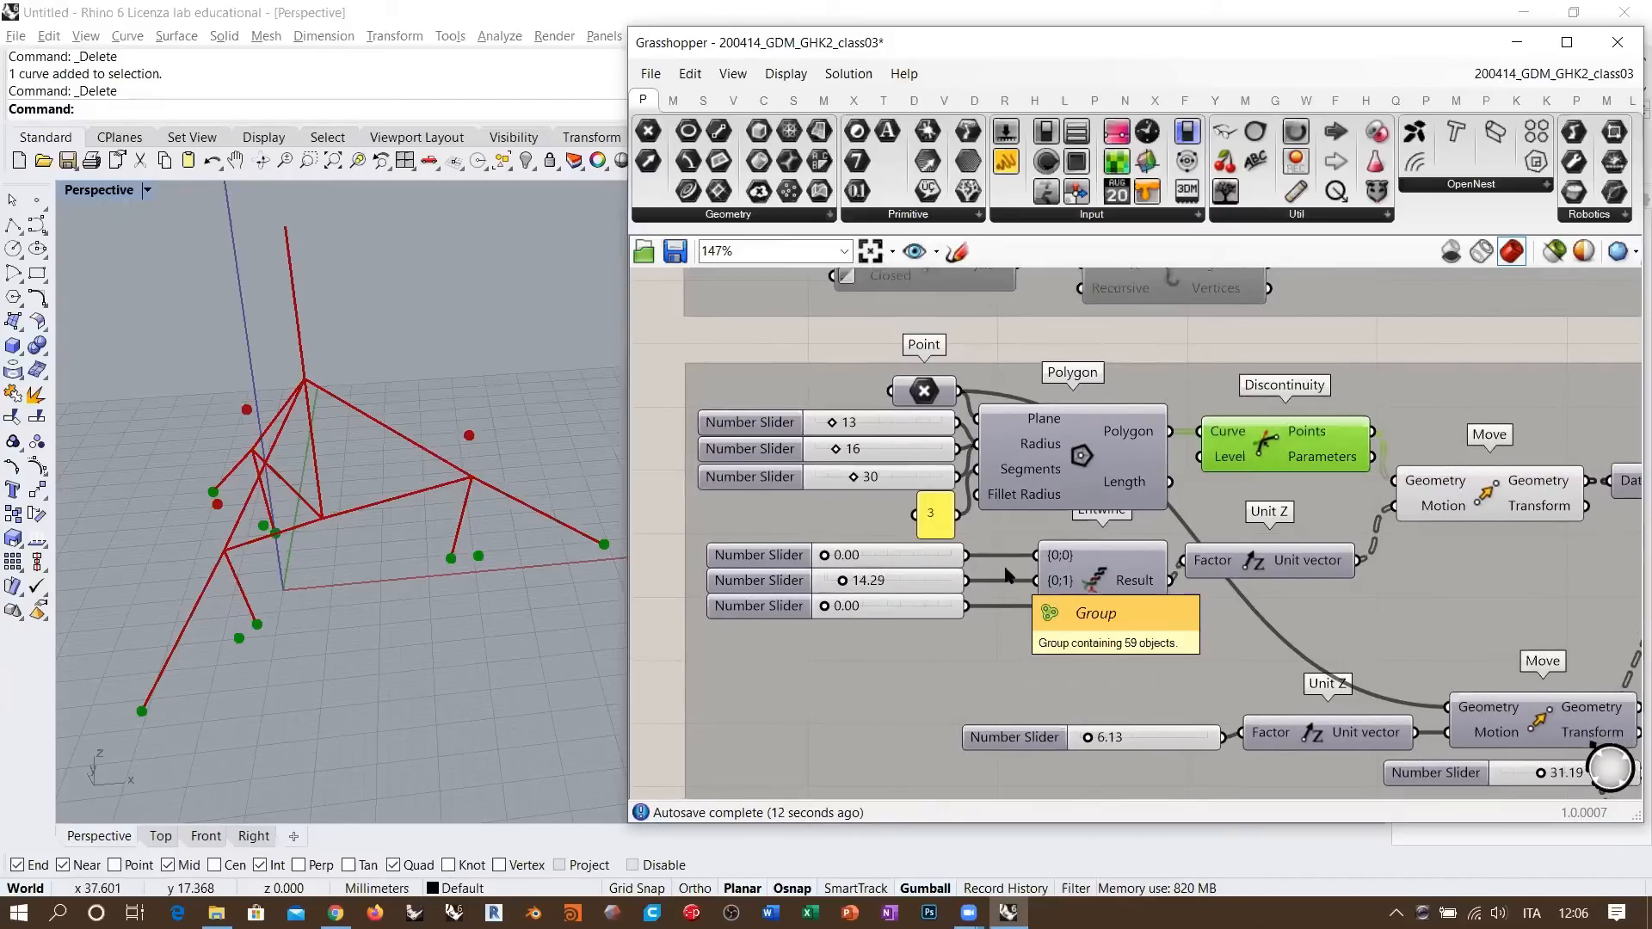
{"action": "key", "text": "ctrl+z"}
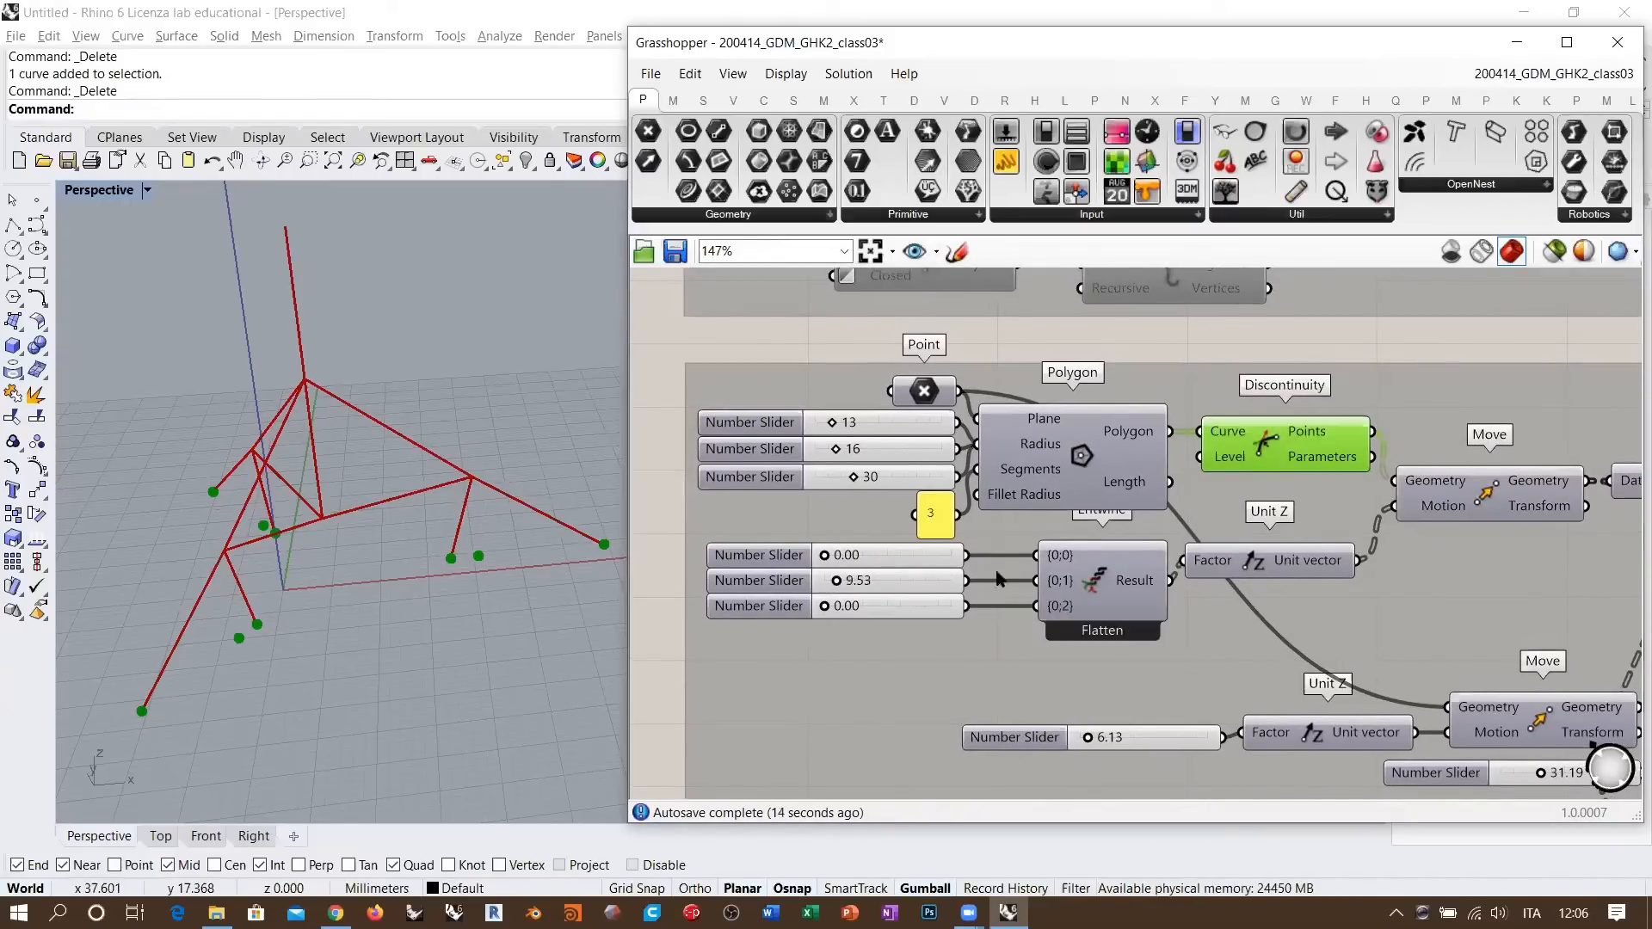
- Show the upper Move component's points, hide the Discontinuity points, and examine the moved points against the structure's lines
{"action": "right_click_drag", "start_coordinate": [1479, 499], "coordinate": [1387, 498]}
{"action": "left_click", "coordinate": [1389, 496]}
{"action": "key", "text": "ctrl+q"}
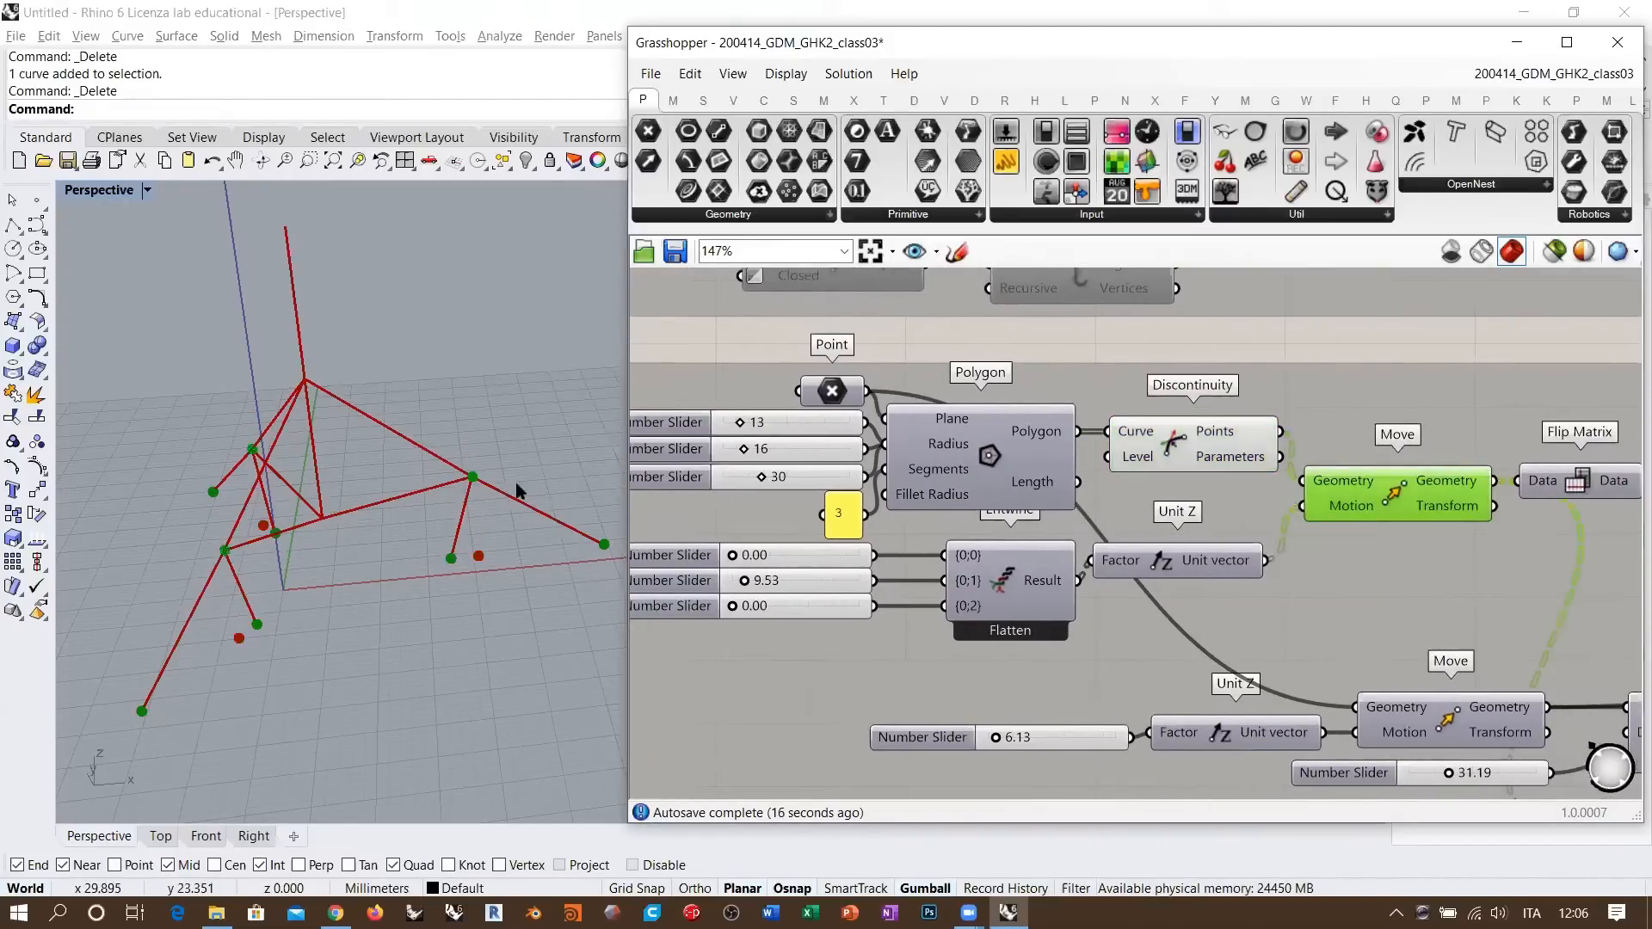
{"action": "left_click", "coordinate": [1198, 449]}
{"action": "key", "text": "ctrl+q"}
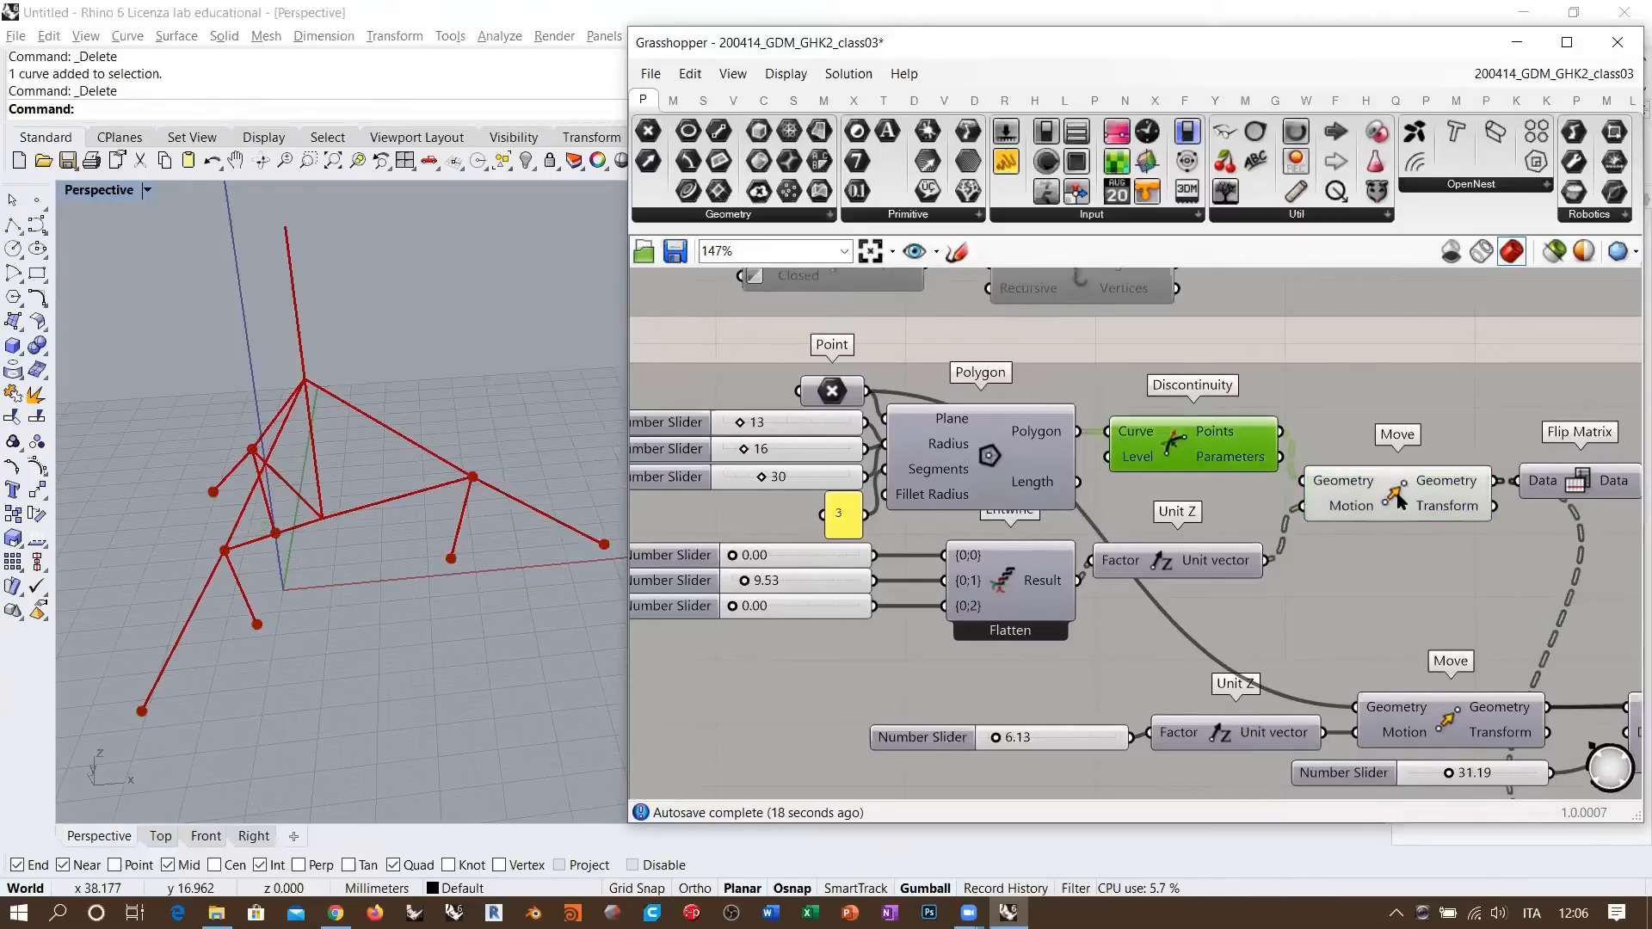
{"action": "left_click", "coordinate": [1400, 503]}
{"action": "right_click_drag", "start_coordinate": [526, 475], "coordinate": [465, 554]}
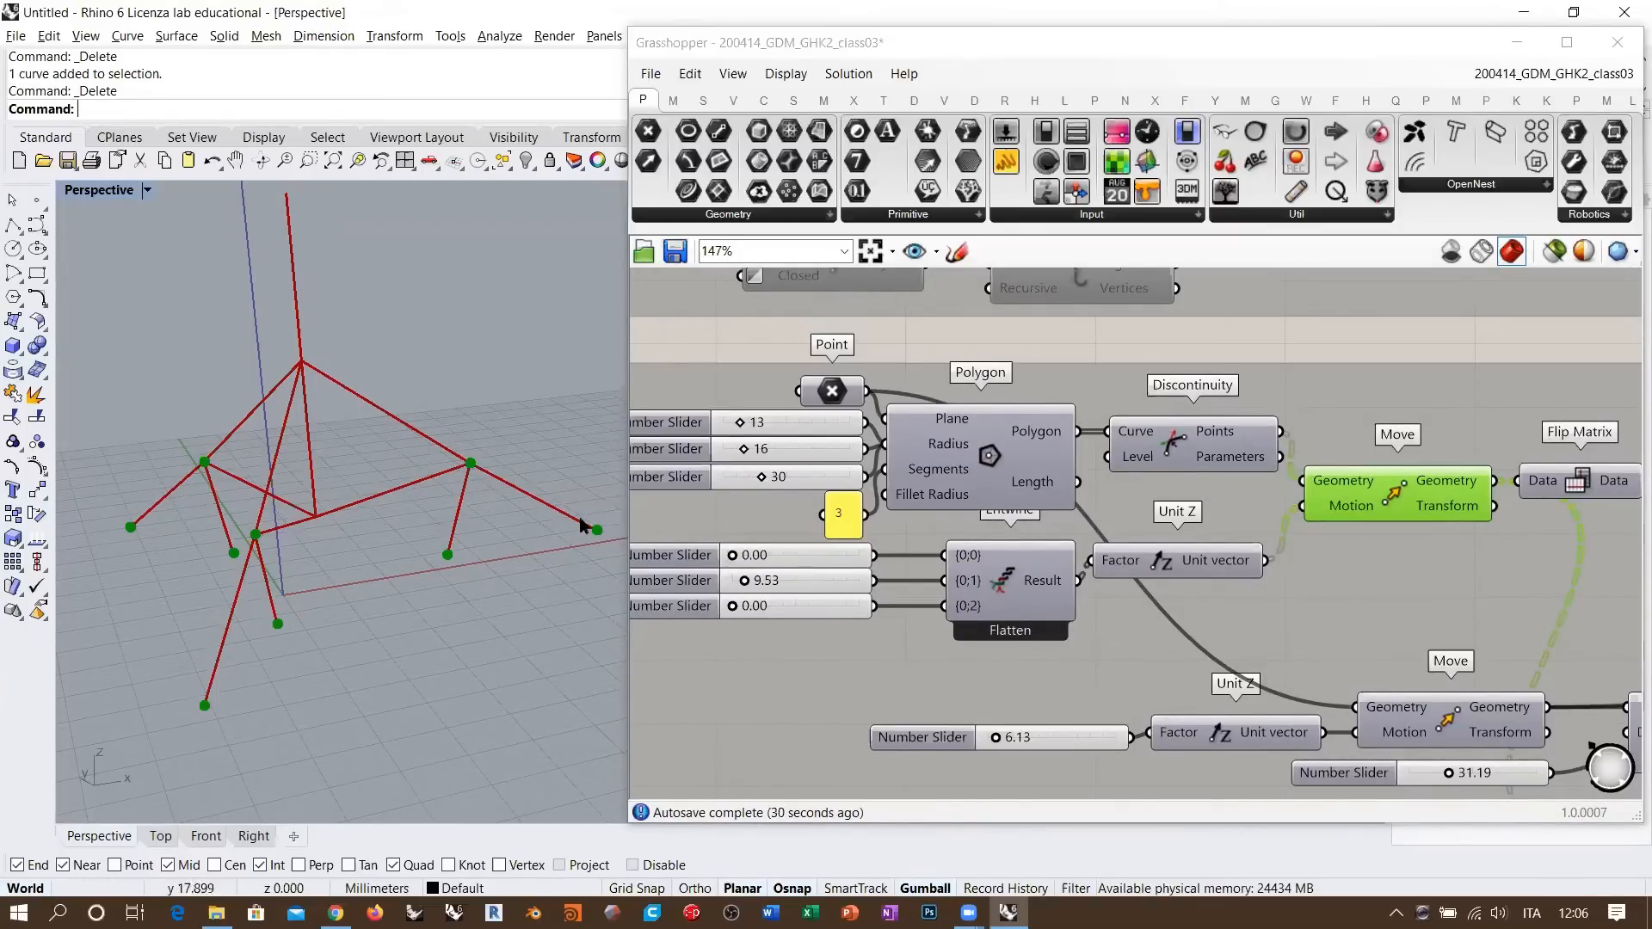
{"action": "right_click_drag", "start_coordinate": [568, 523], "coordinate": [330, 509]}
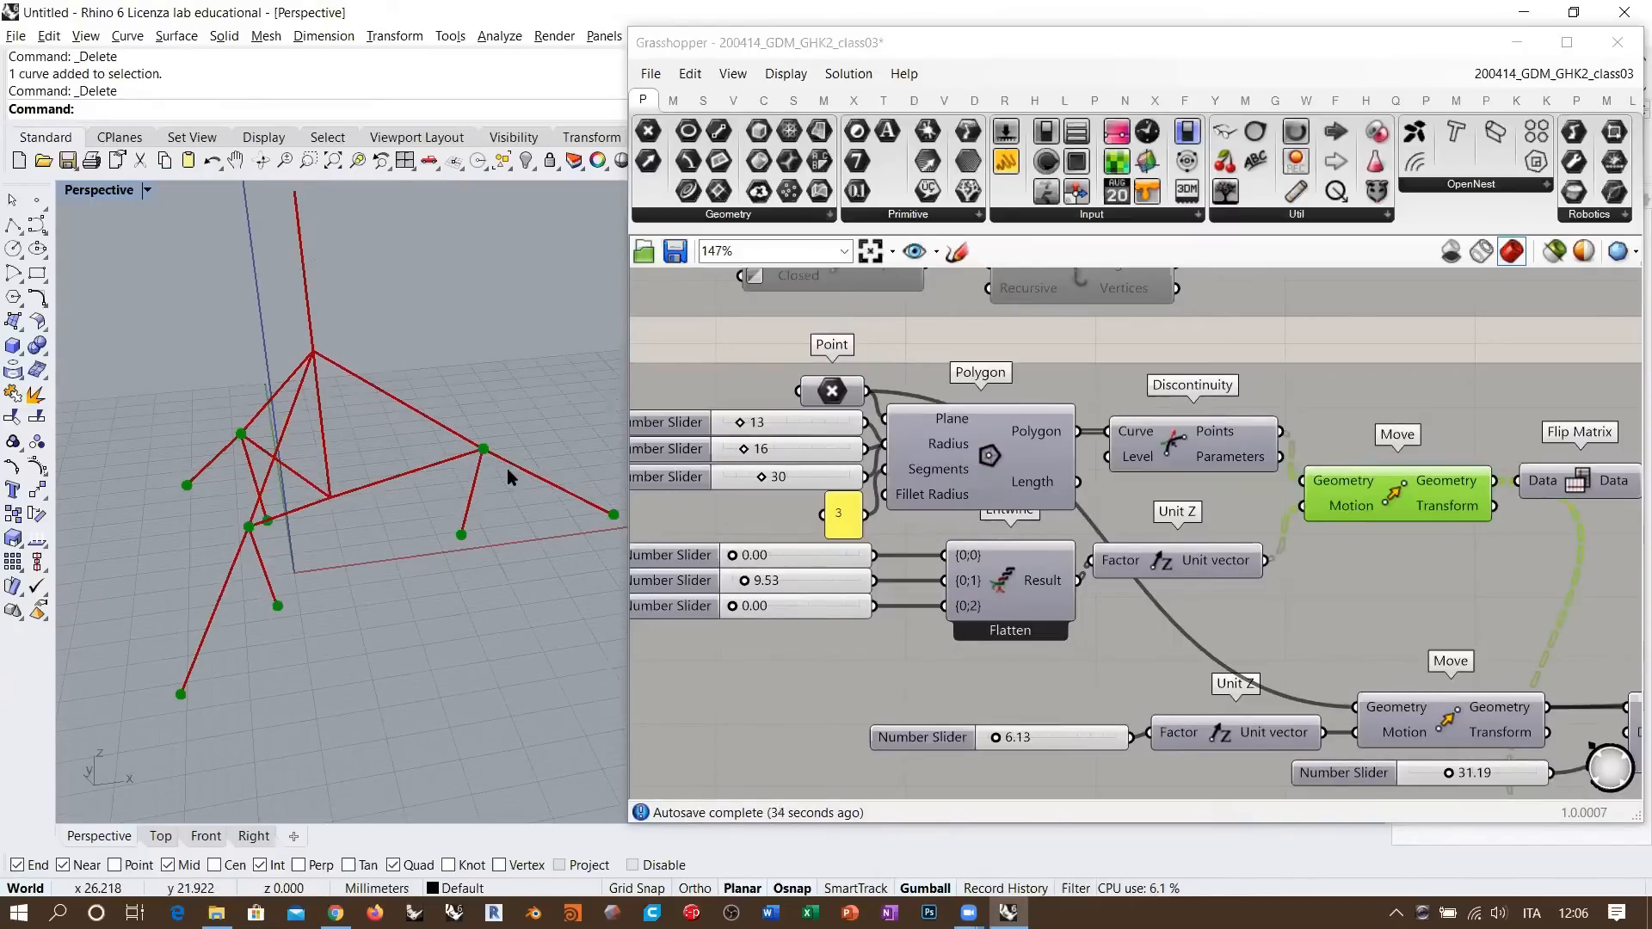
- Examine the moved points in the viewport and the data tree that Flip Matrix outputs
{"action": "left_click", "coordinate": [1388, 484]}
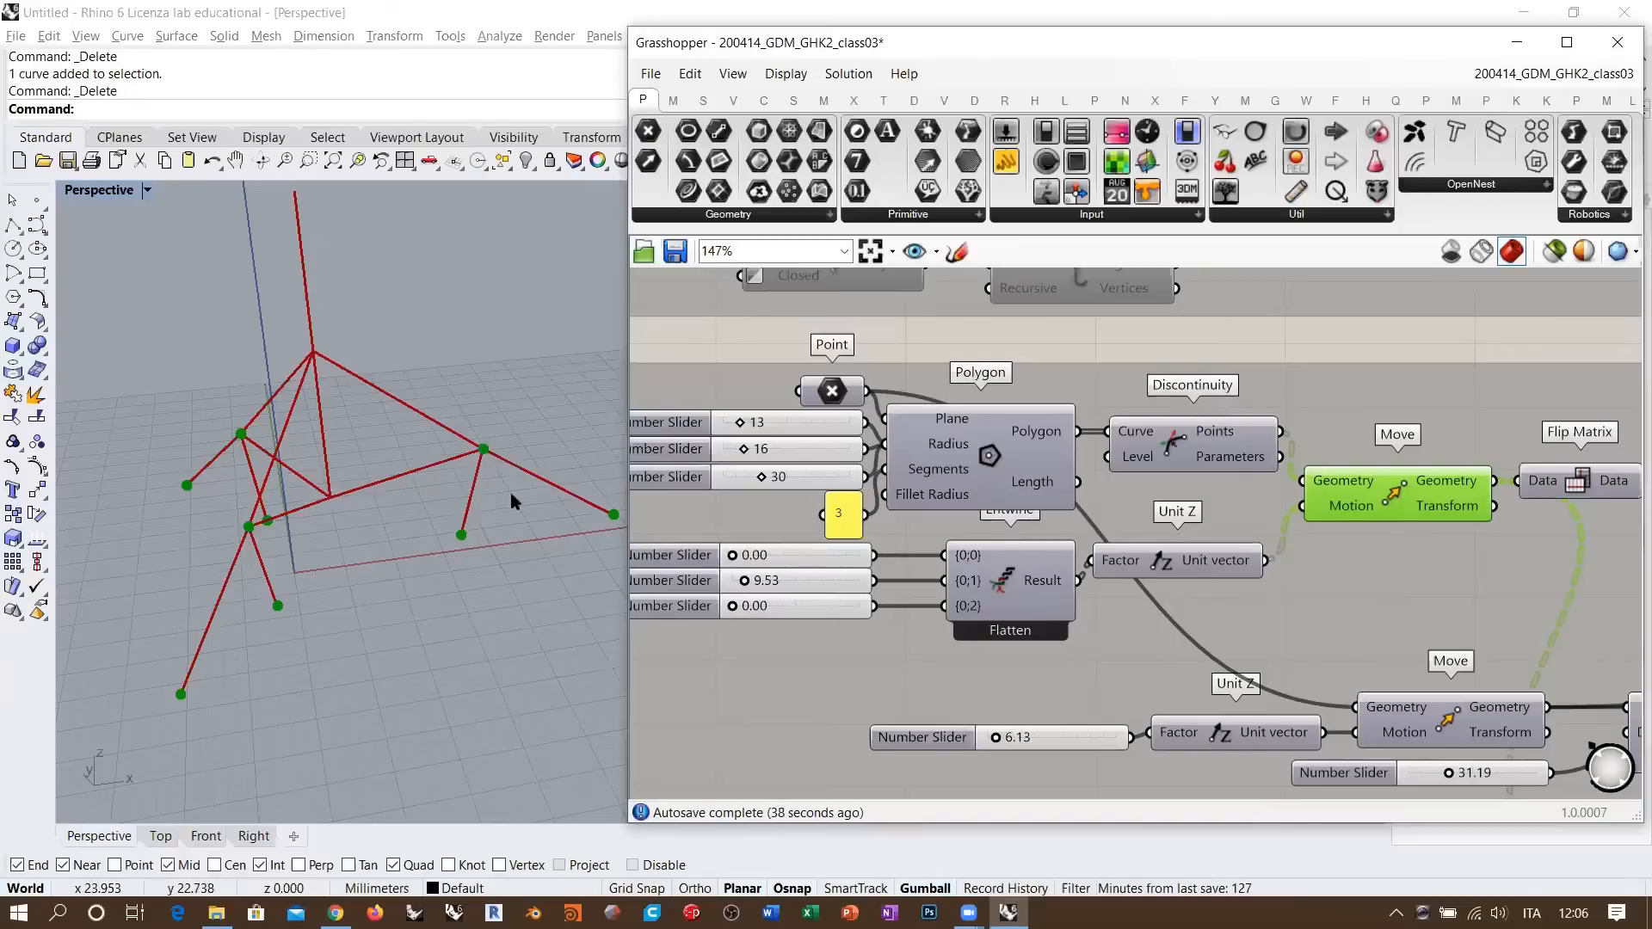
{"action": "right_click_drag", "start_coordinate": [509, 492], "coordinate": [499, 488]}
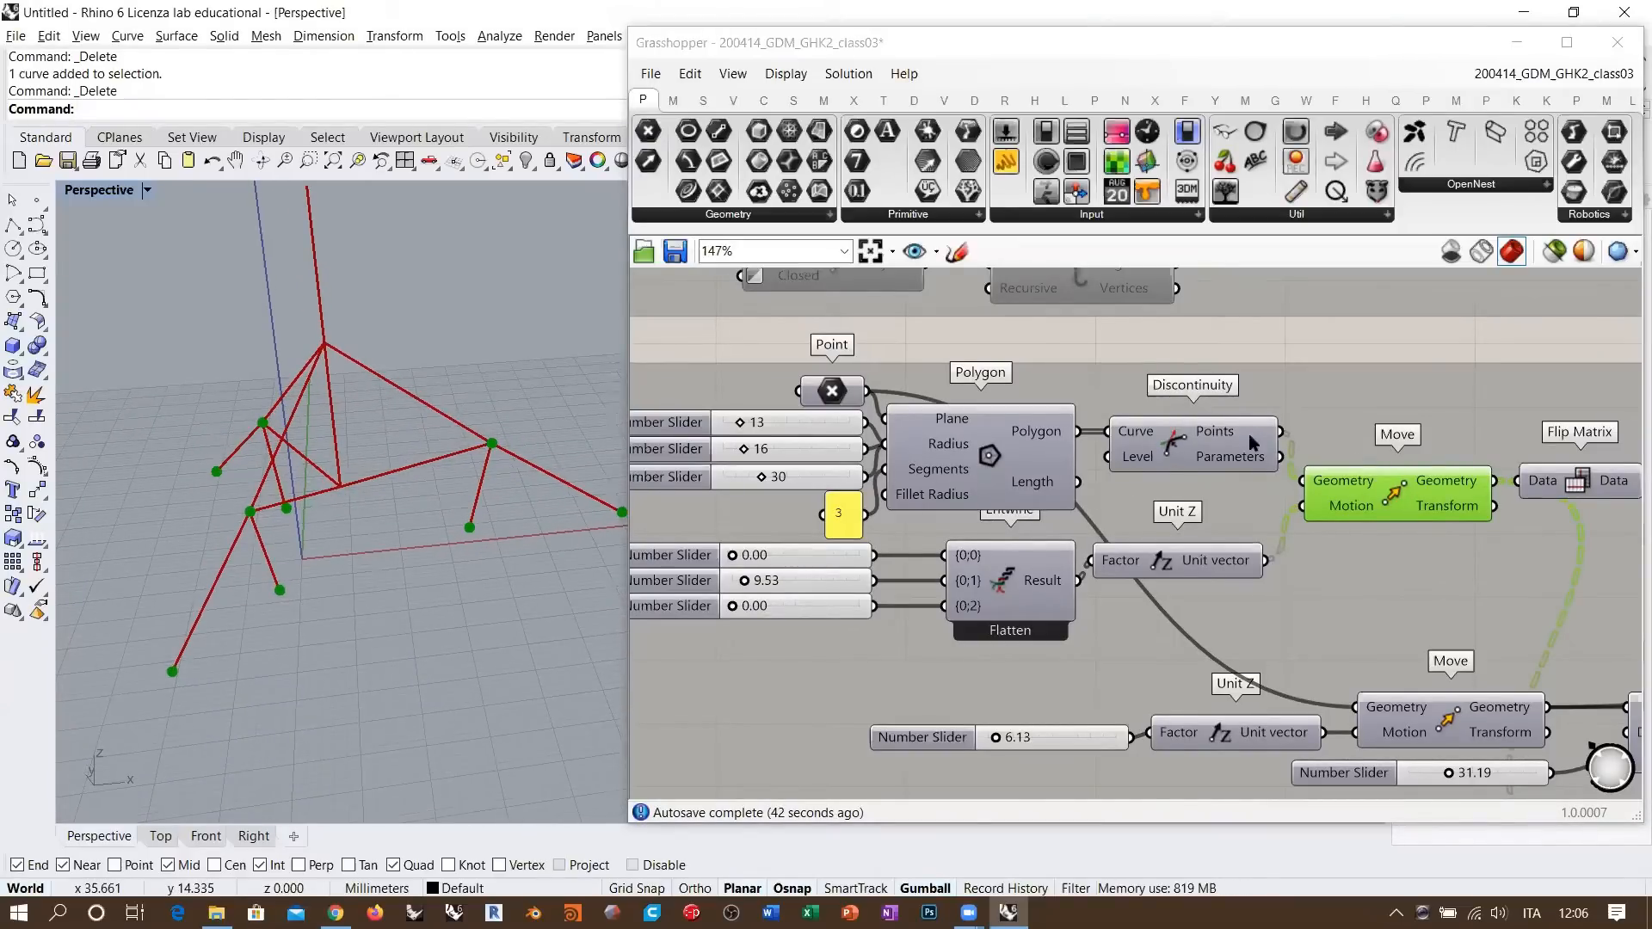
{"action": "mouse_move", "coordinate": [1450, 486]}
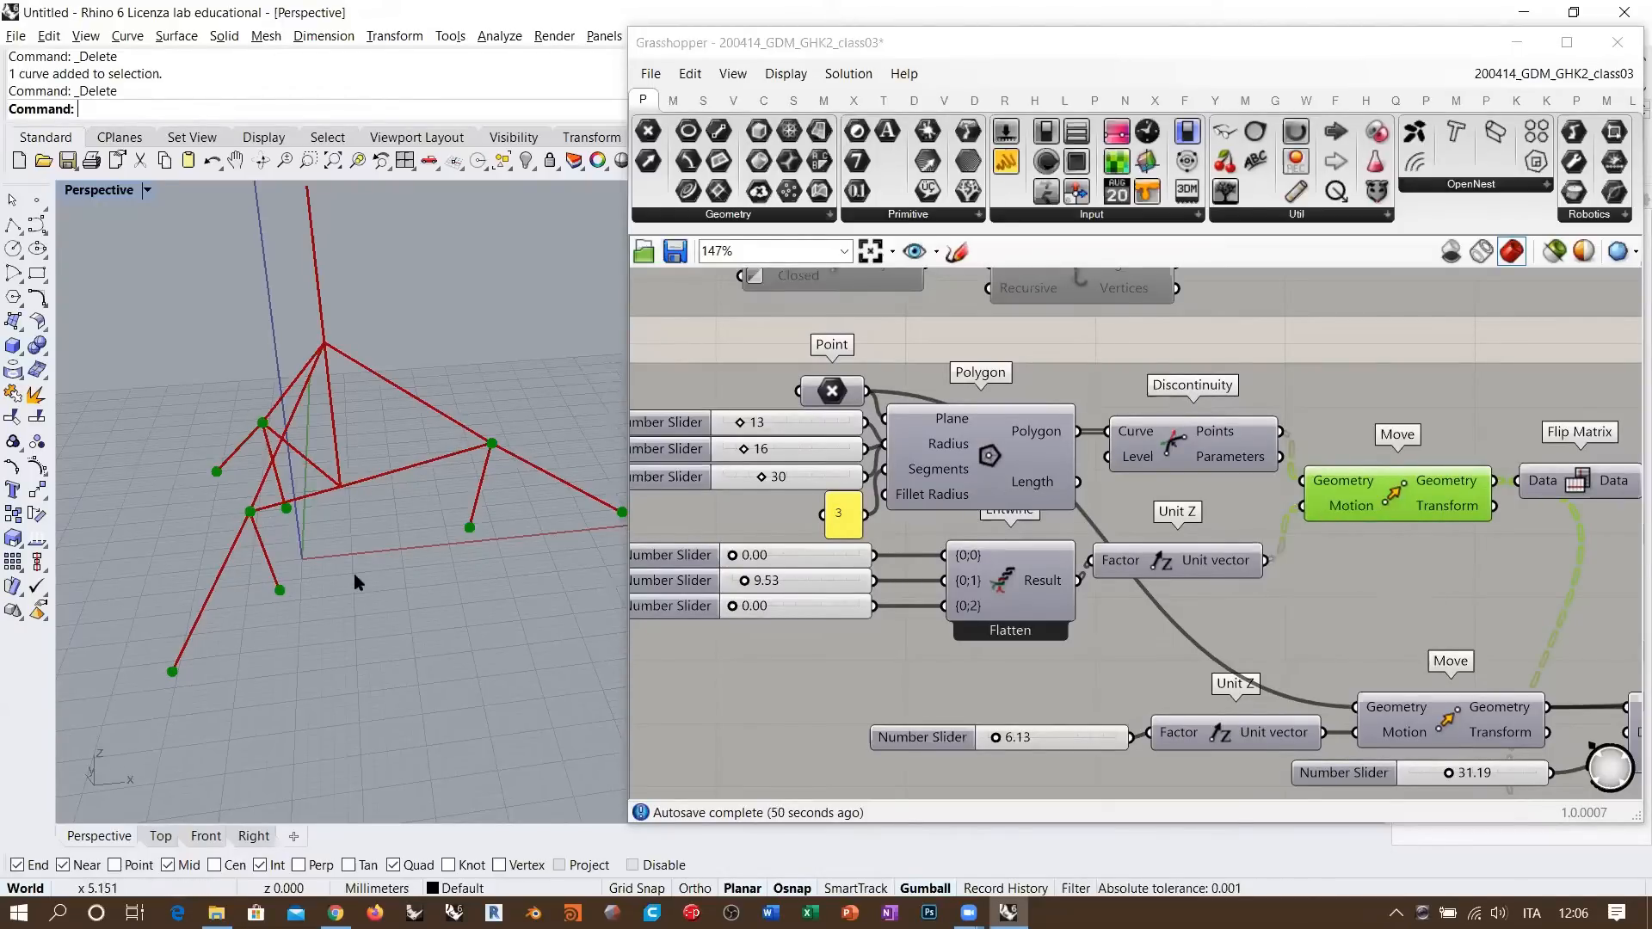
{"action": "right_click_drag", "start_coordinate": [496, 520], "coordinate": [421, 553]}
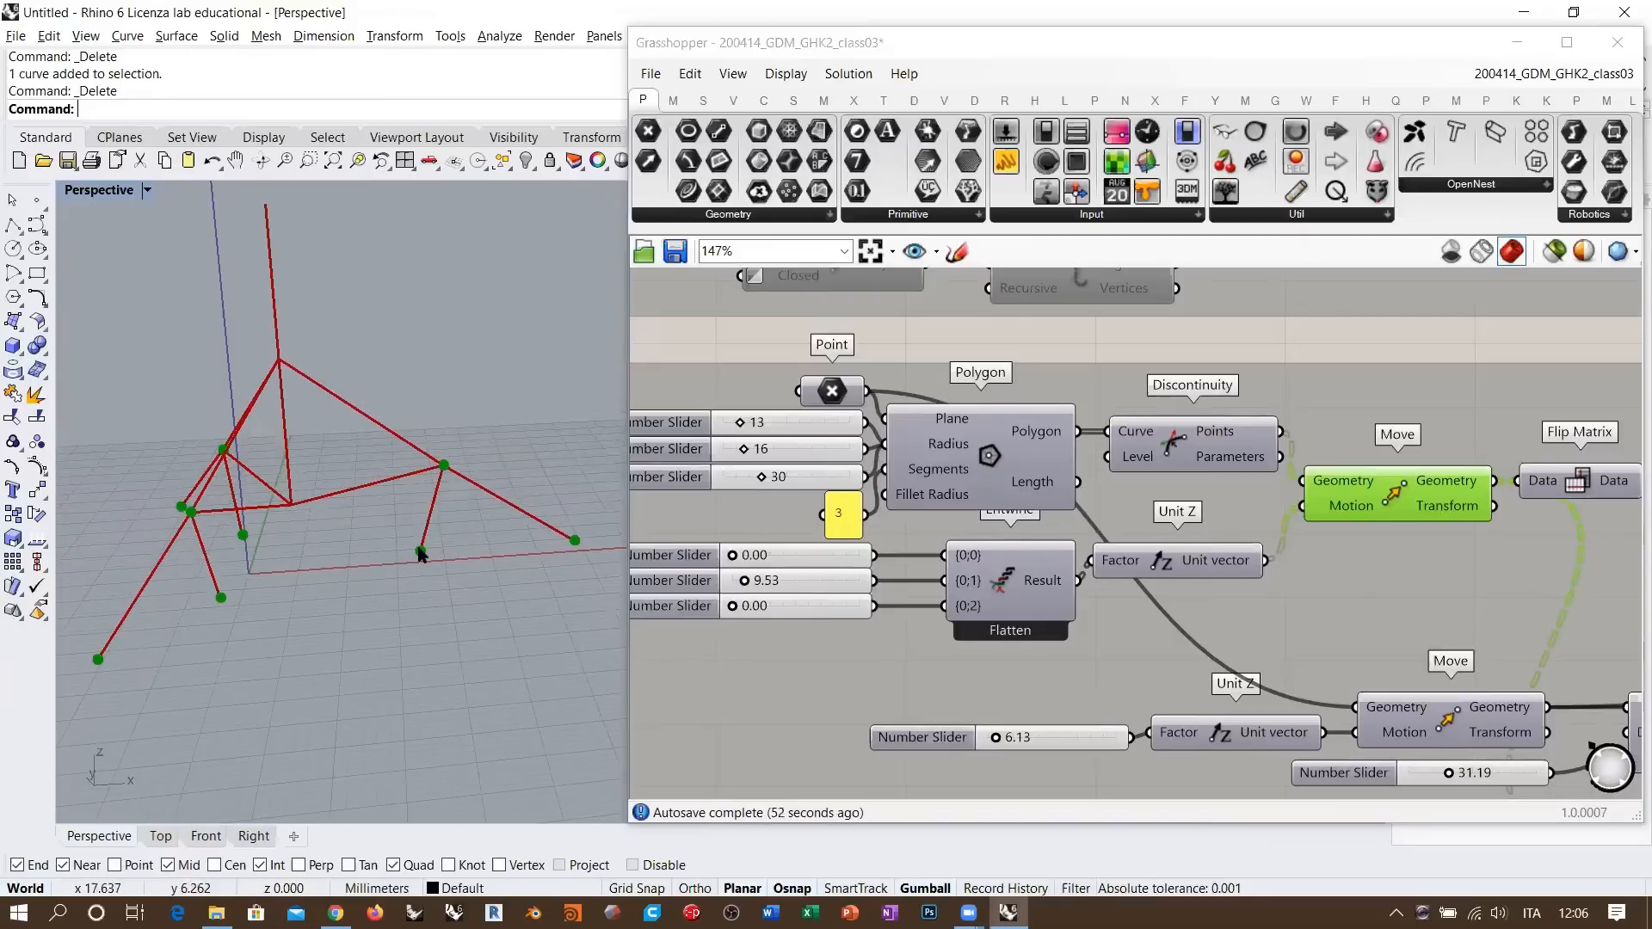
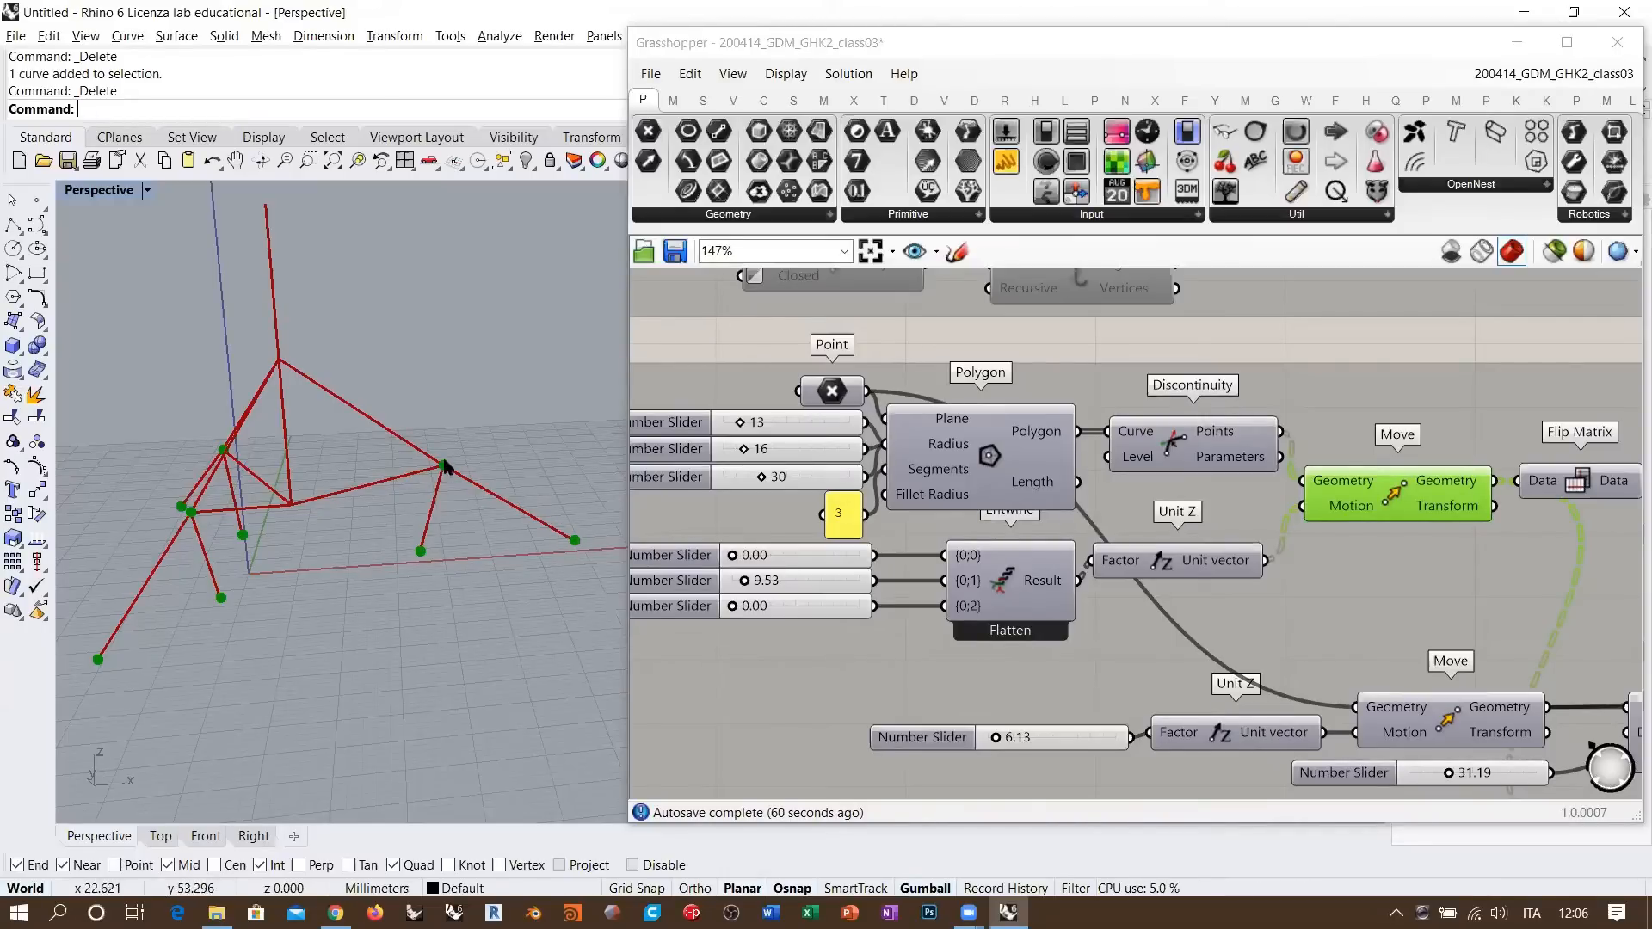
{"action": "mouse_move", "coordinate": [439, 551]}
{"action": "right_mouse_down"}
{"action": "mouse_move", "coordinate": [499, 539]}
{"action": "mouse_move", "coordinate": [416, 538]}
{"action": "right_mouse_up"}
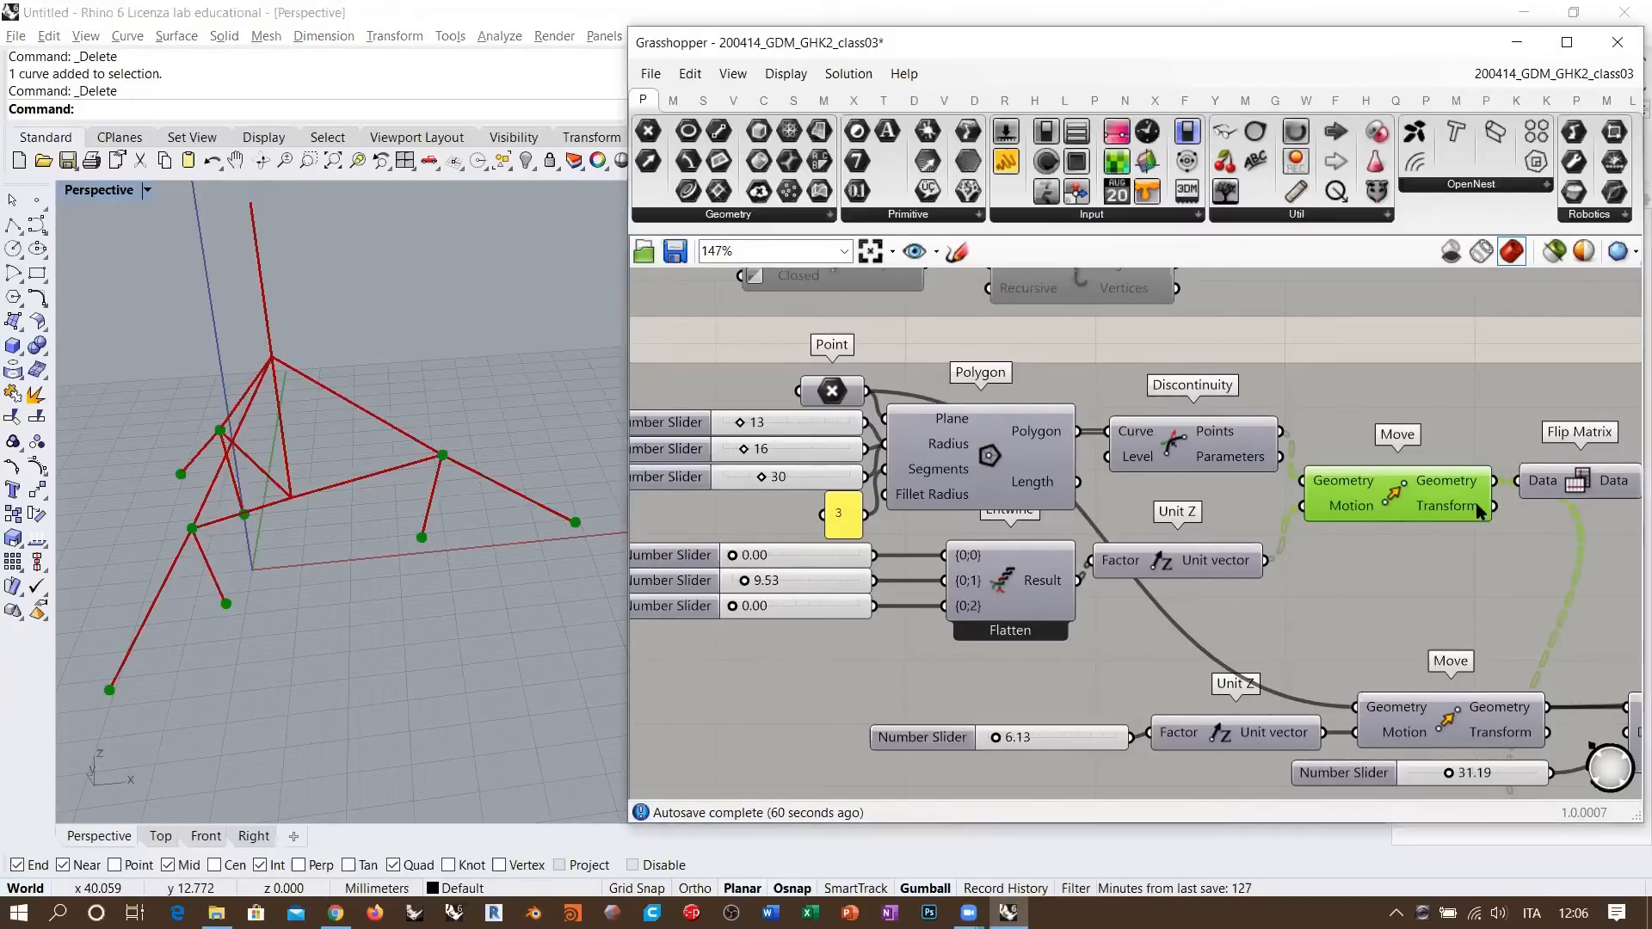
{"action": "right_click_drag", "start_coordinate": [1325, 503], "coordinate": [996, 502]}
{"action": "left_click", "coordinate": [1252, 484]}
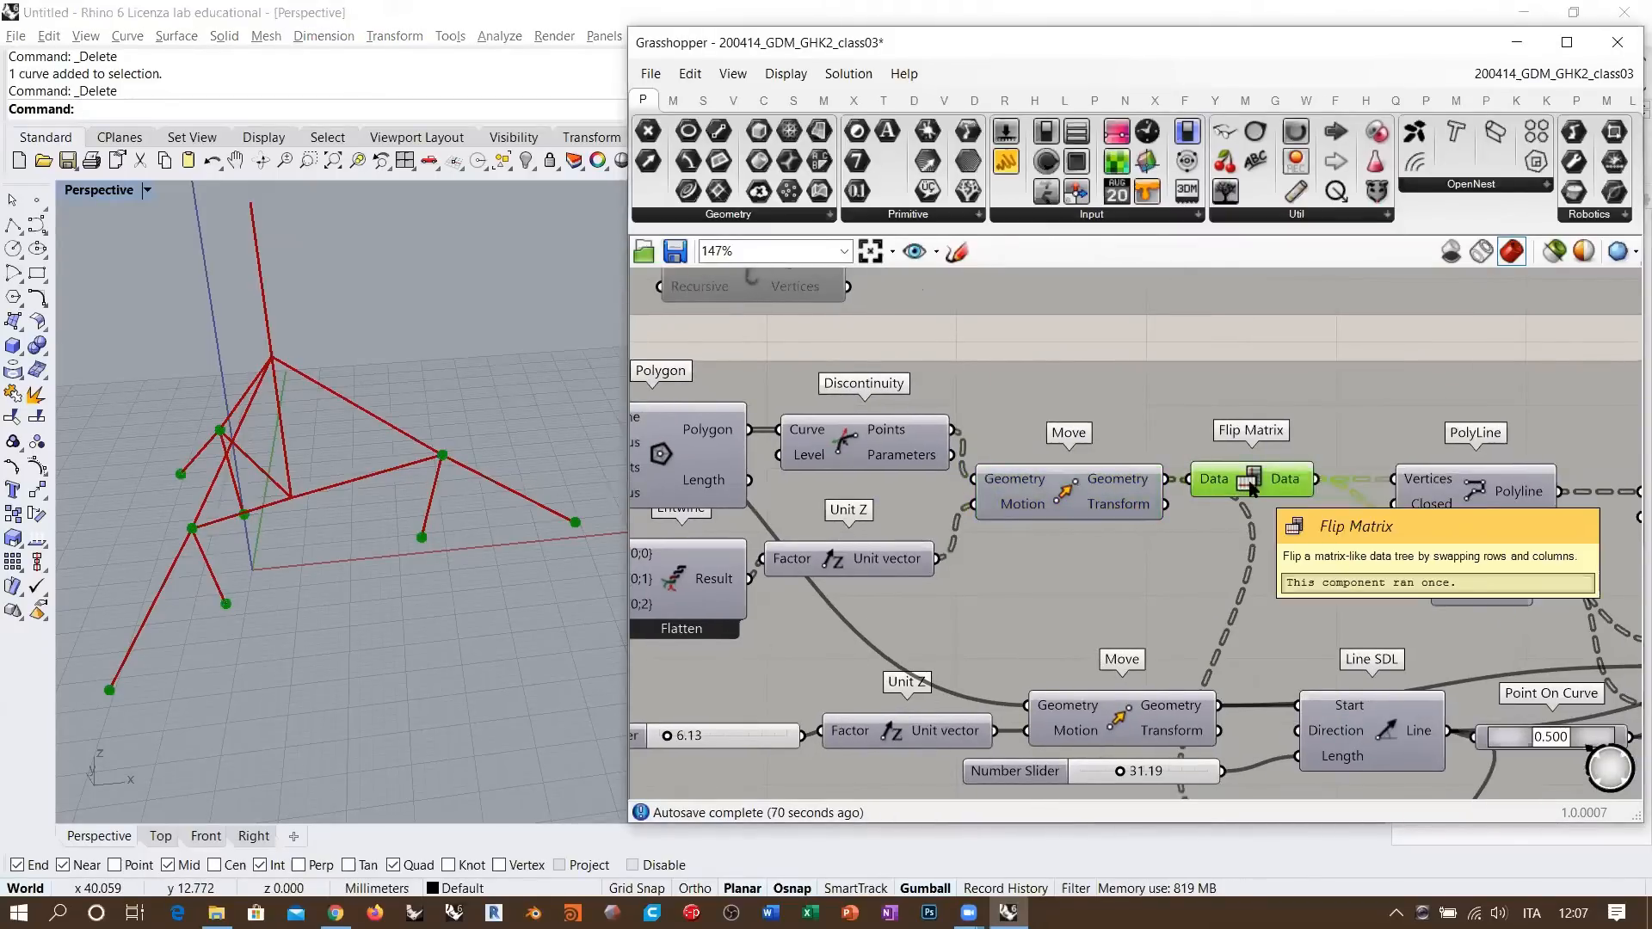
{"action": "right_click_drag", "start_coordinate": [1252, 485], "coordinate": [1204, 482]}
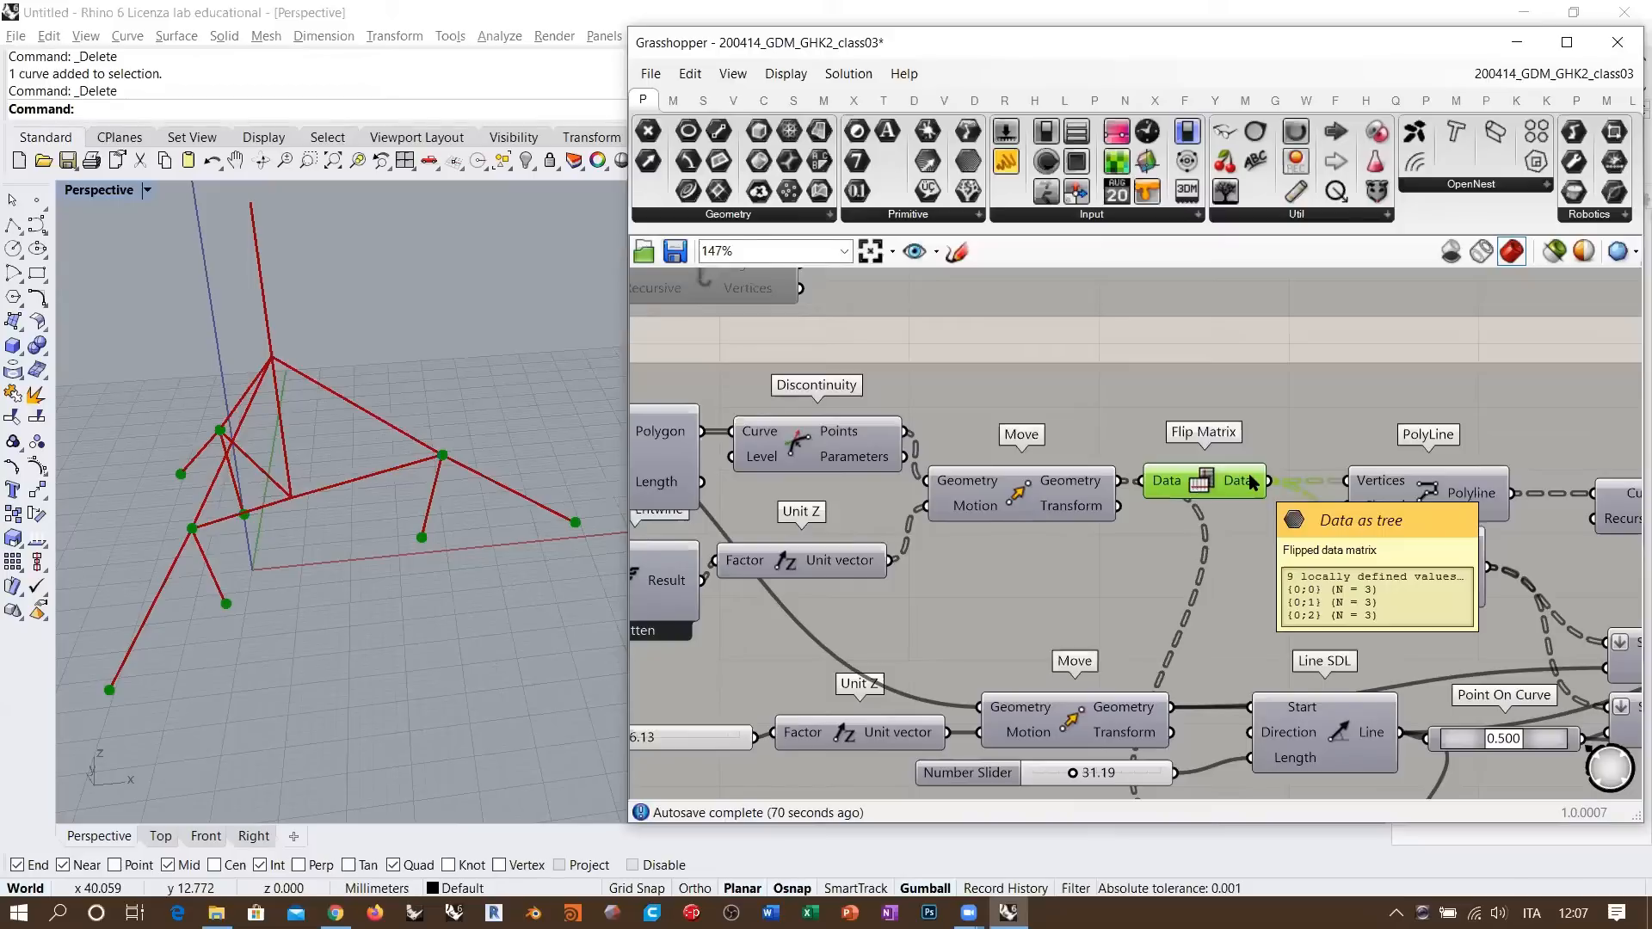
- Add a Point List component above Flip Matrix and feed its Points input from the Move component's Geometry output
{"action": "right_click_drag", "start_coordinate": [1199, 343], "coordinate": [1122, 436]}
{"action": "double_click", "coordinate": [1121, 435]}
{"action": "type", "text": "point"}
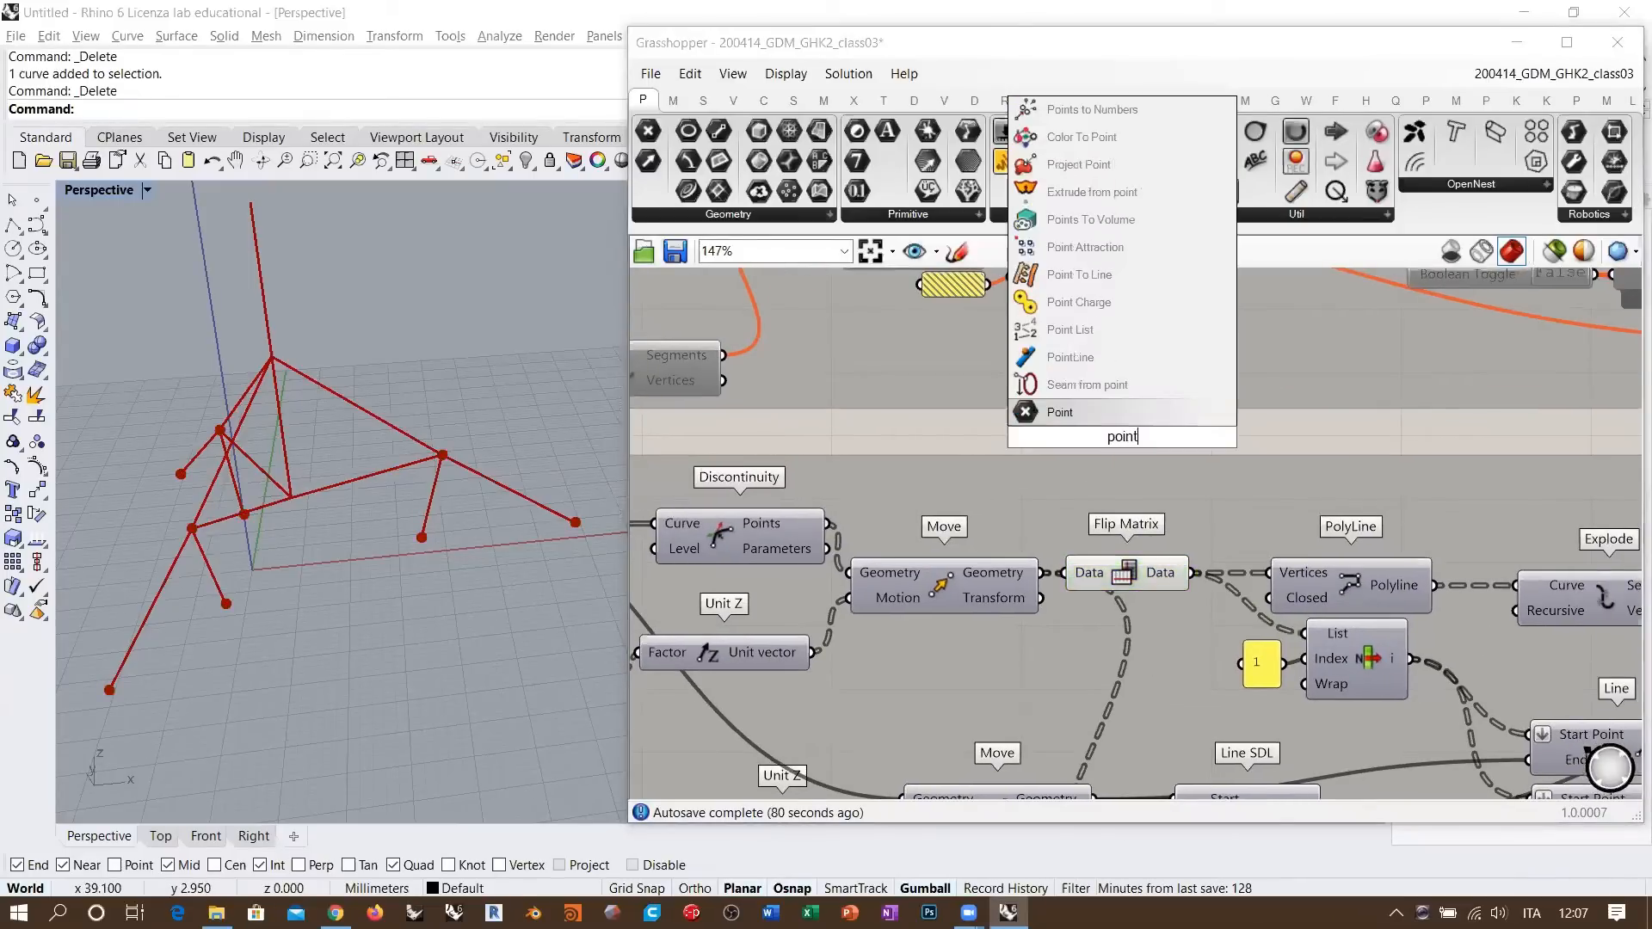
{"action": "left_click", "coordinate": [1069, 329]}
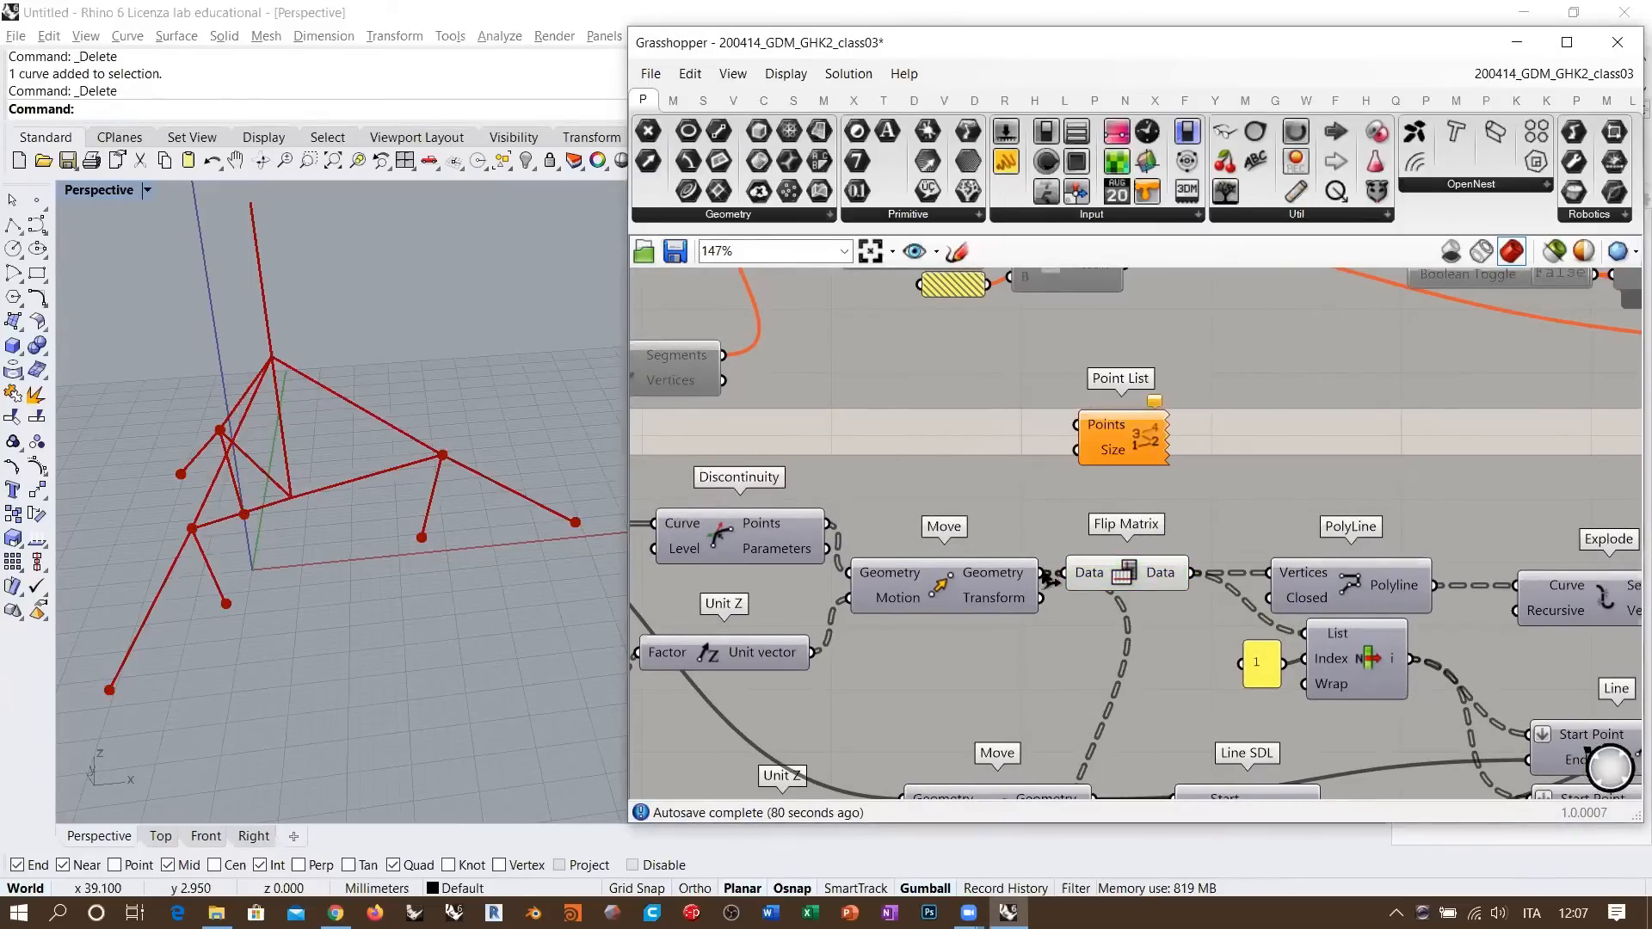
{"action": "left_click_drag", "start_coordinate": [1042, 572], "coordinate": [1077, 423]}
- Add a number slider set to 3.97 and connect it to the Point List's Size input
{"action": "double_click", "coordinate": [1035, 427]}
{"action": "type", "text": "\""}
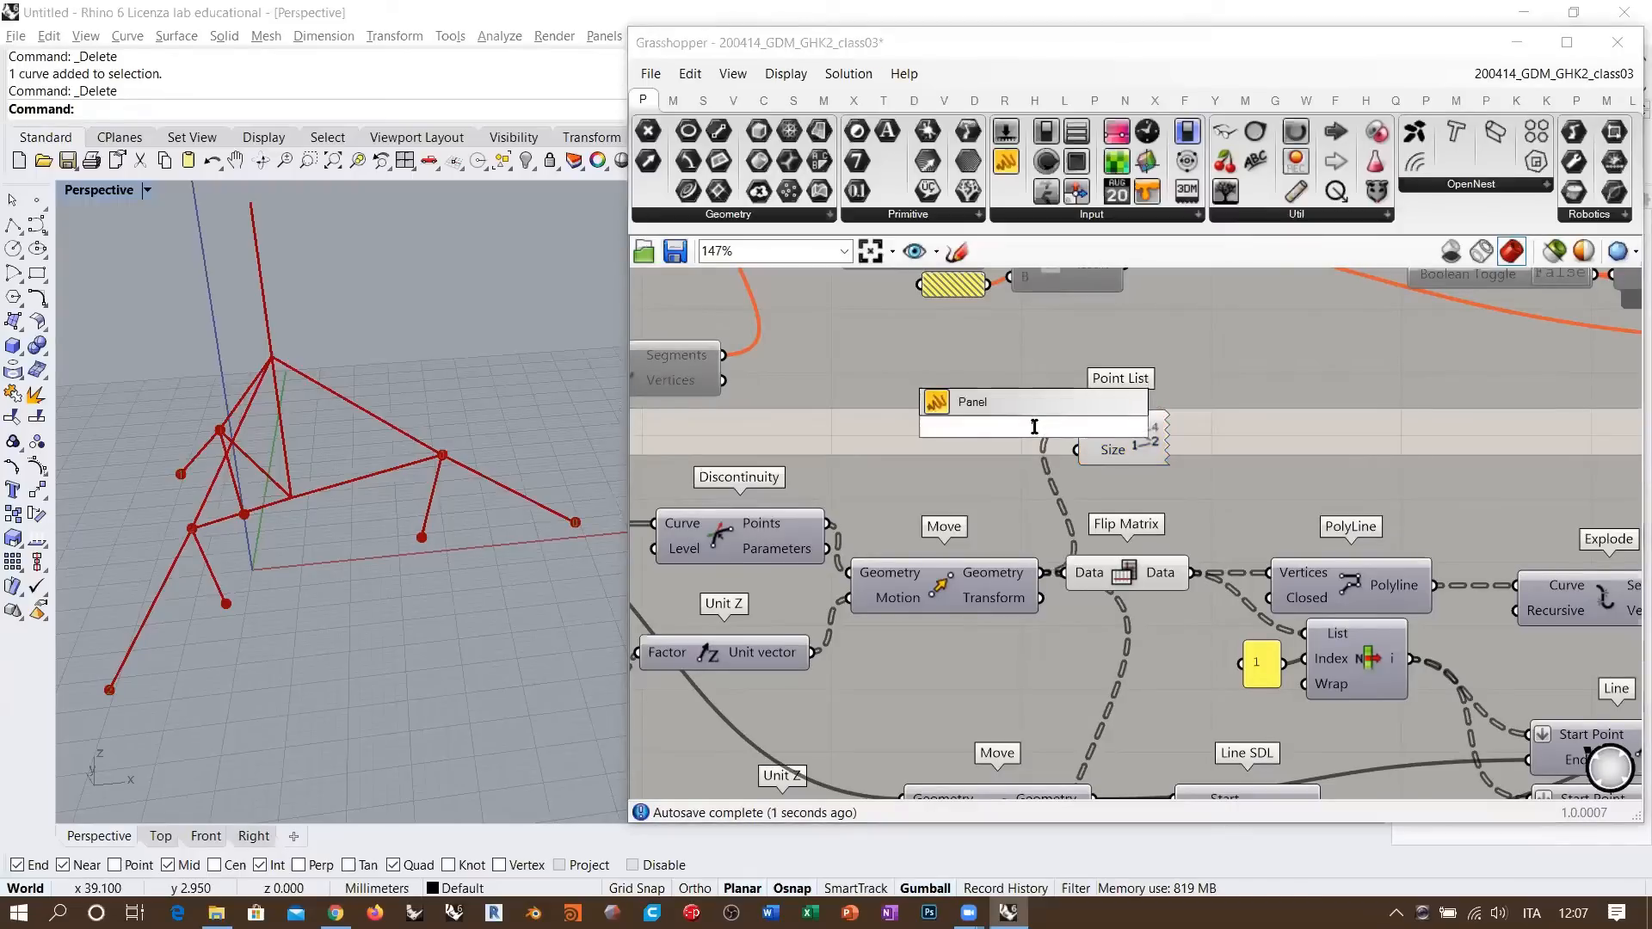
{"action": "key", "text": "BackSpace"}
{"action": "type", "text": "2"}
{"action": "key", "text": "Return"}
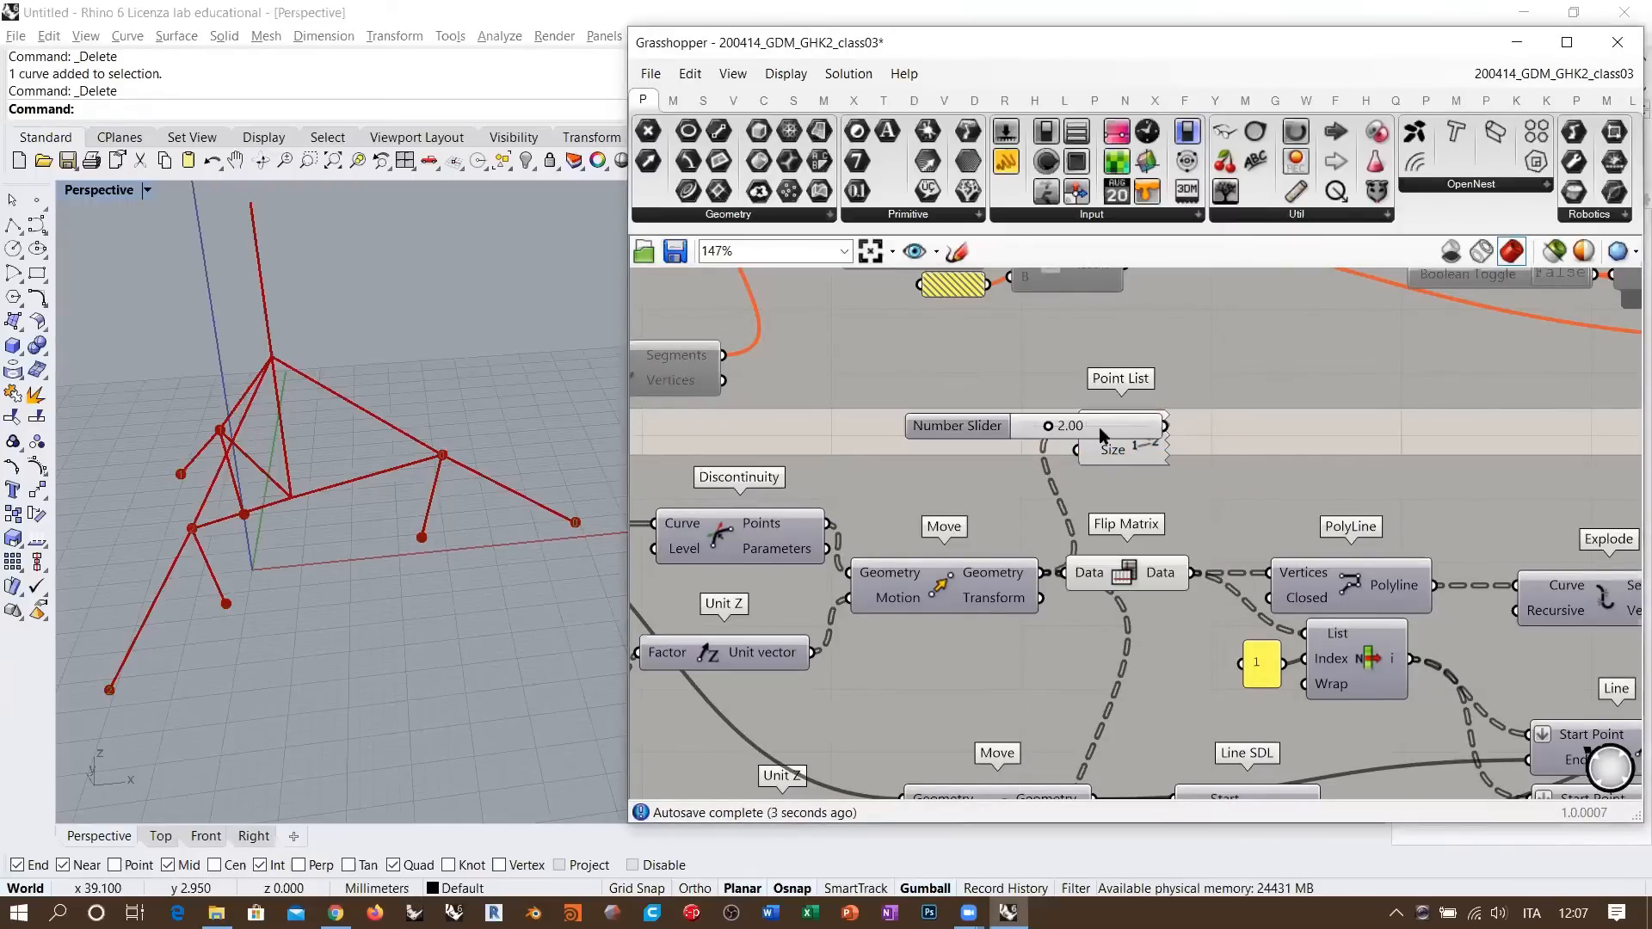
{"action": "left_click_drag", "start_coordinate": [1098, 427], "coordinate": [957, 454]}
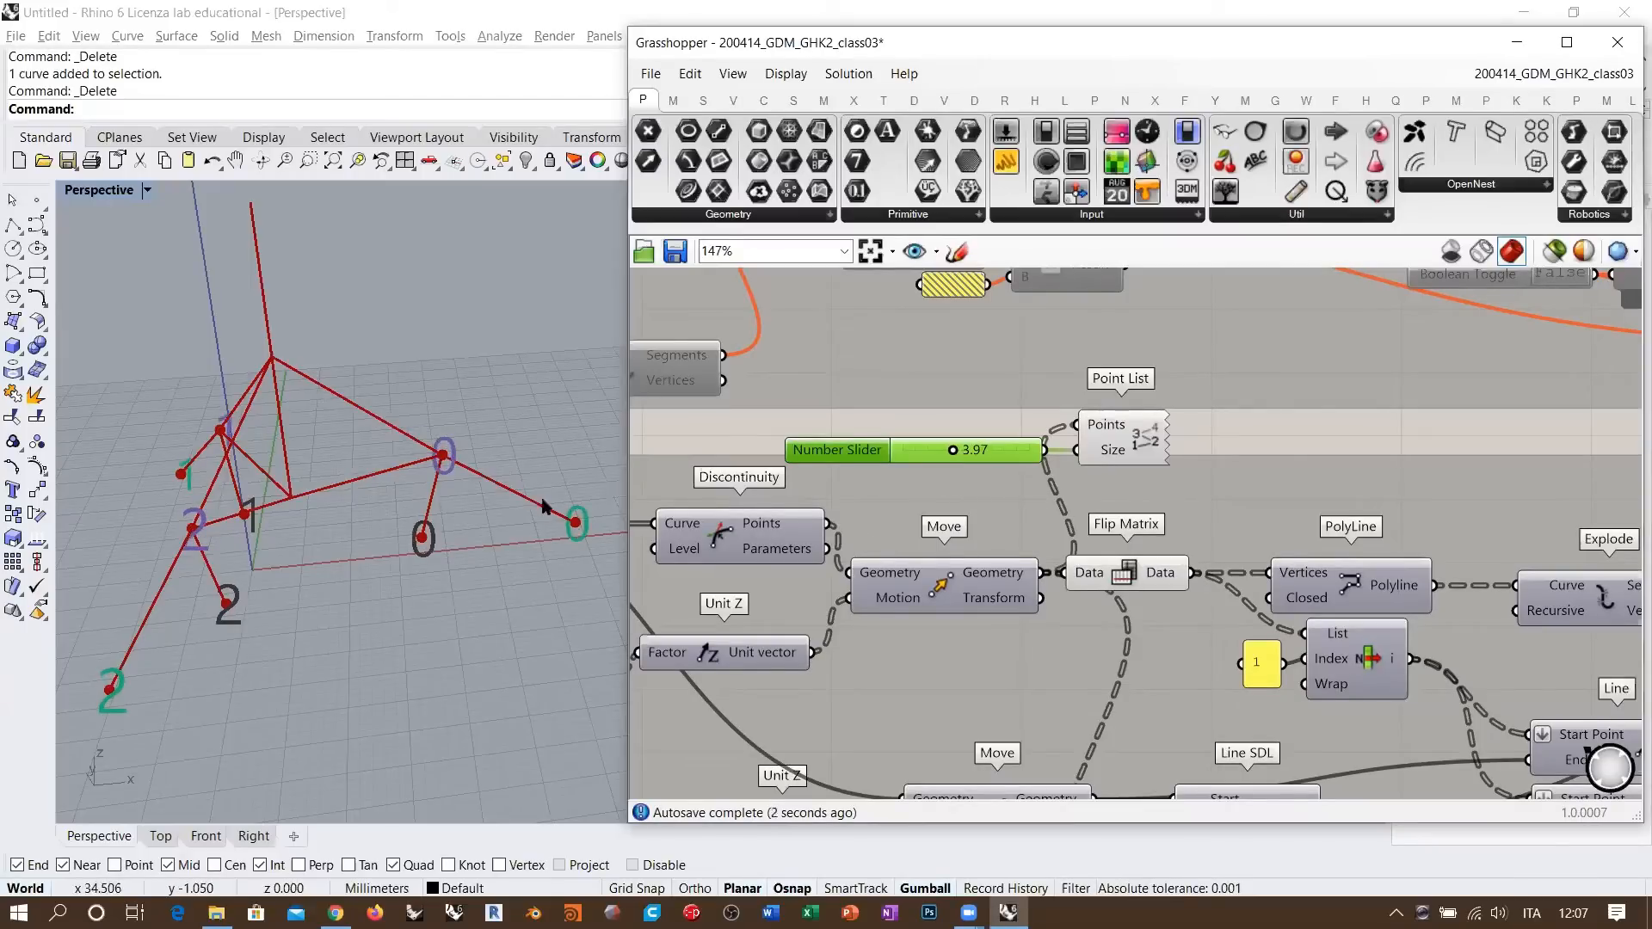
- Rewire the Point List's Points input to the Data output of Flip Matrix
{"action": "mouse_move", "coordinate": [456, 484]}
{"action": "right_mouse_down"}
{"action": "mouse_move", "coordinate": [421, 512]}
{"action": "mouse_move", "coordinate": [482, 482]}
{"action": "right_mouse_up"}
{"action": "right_click_drag", "start_coordinate": [918, 456], "coordinate": [943, 456]}
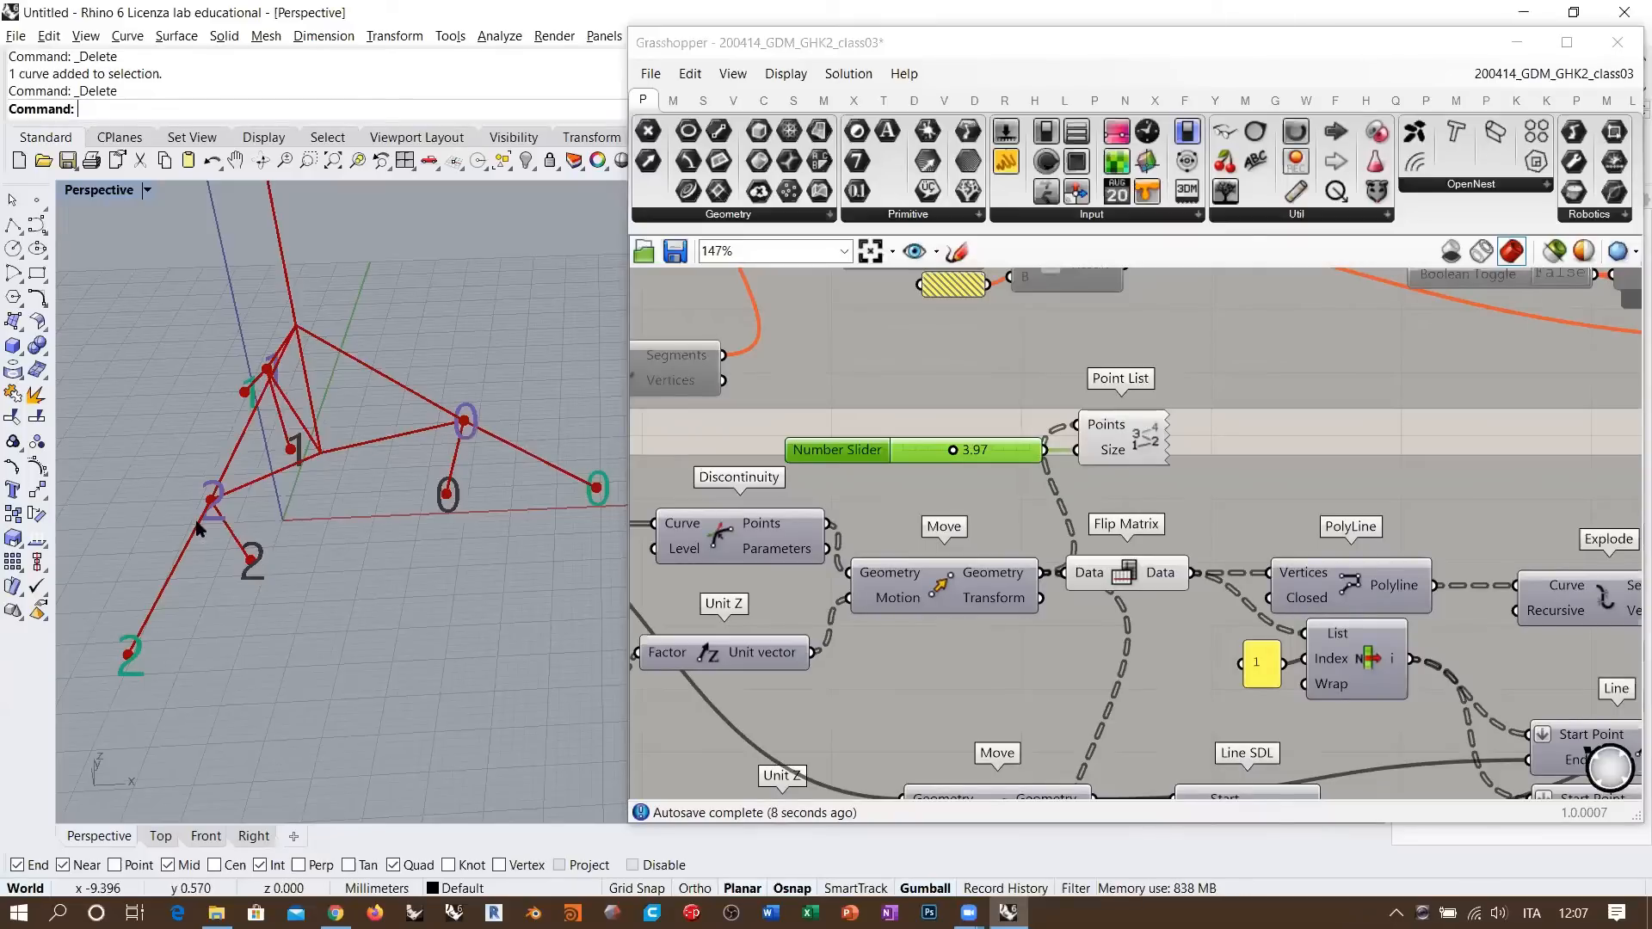
{"action": "right_click_drag", "start_coordinate": [286, 514], "coordinate": [473, 544]}
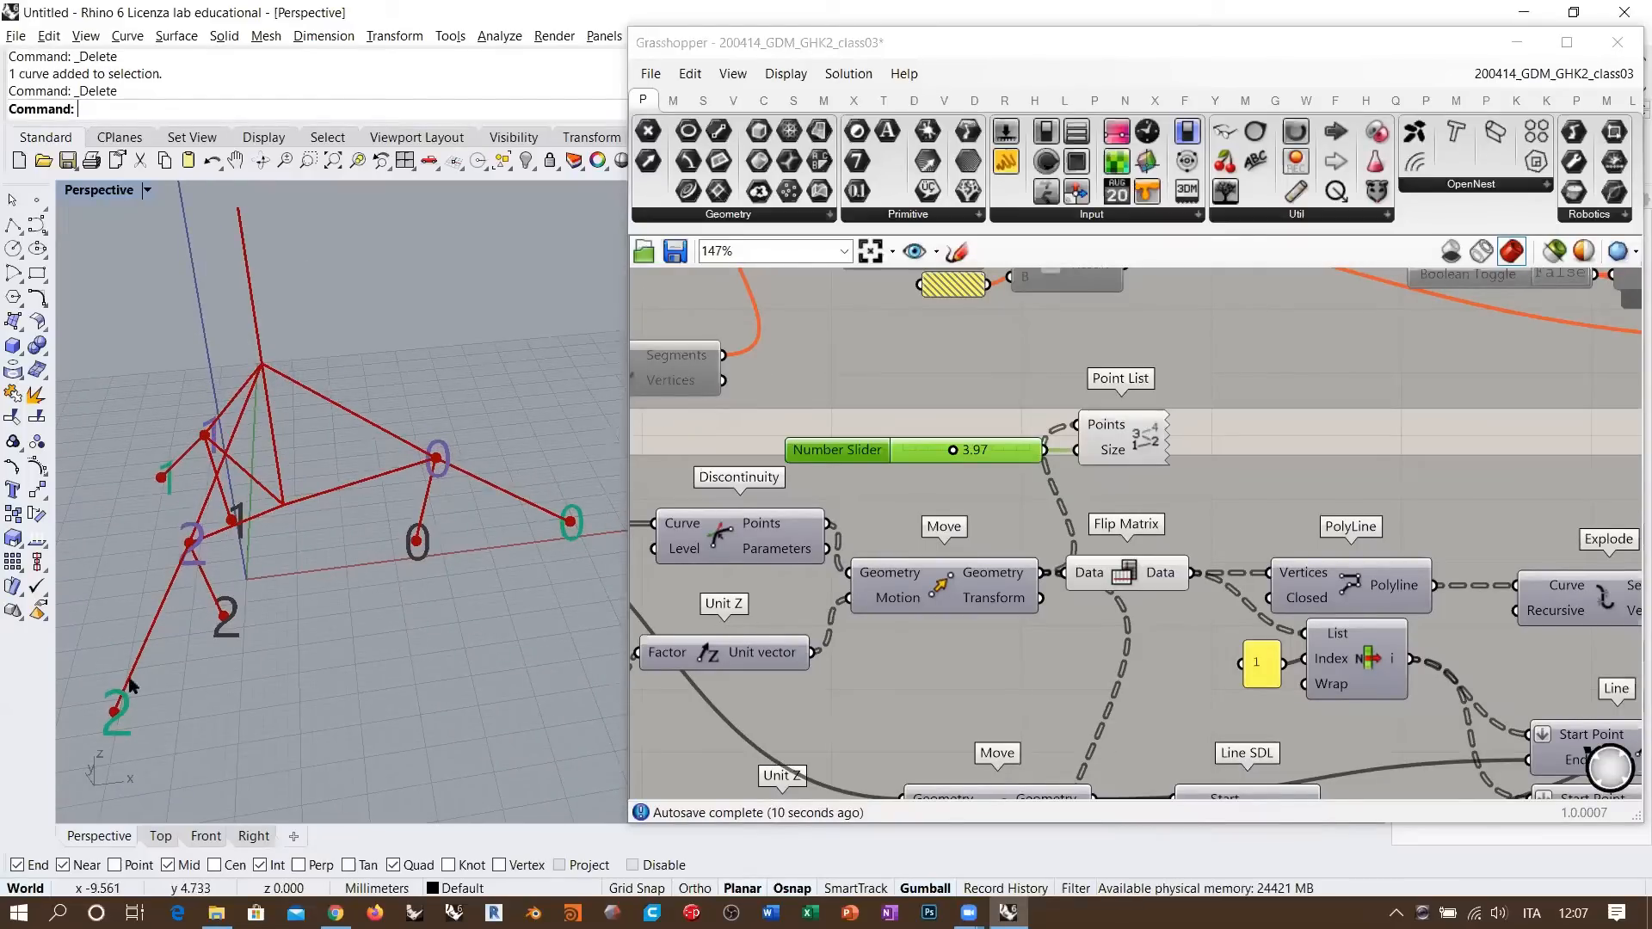
{"action": "right_click_drag", "start_coordinate": [236, 620], "coordinate": [343, 513]}
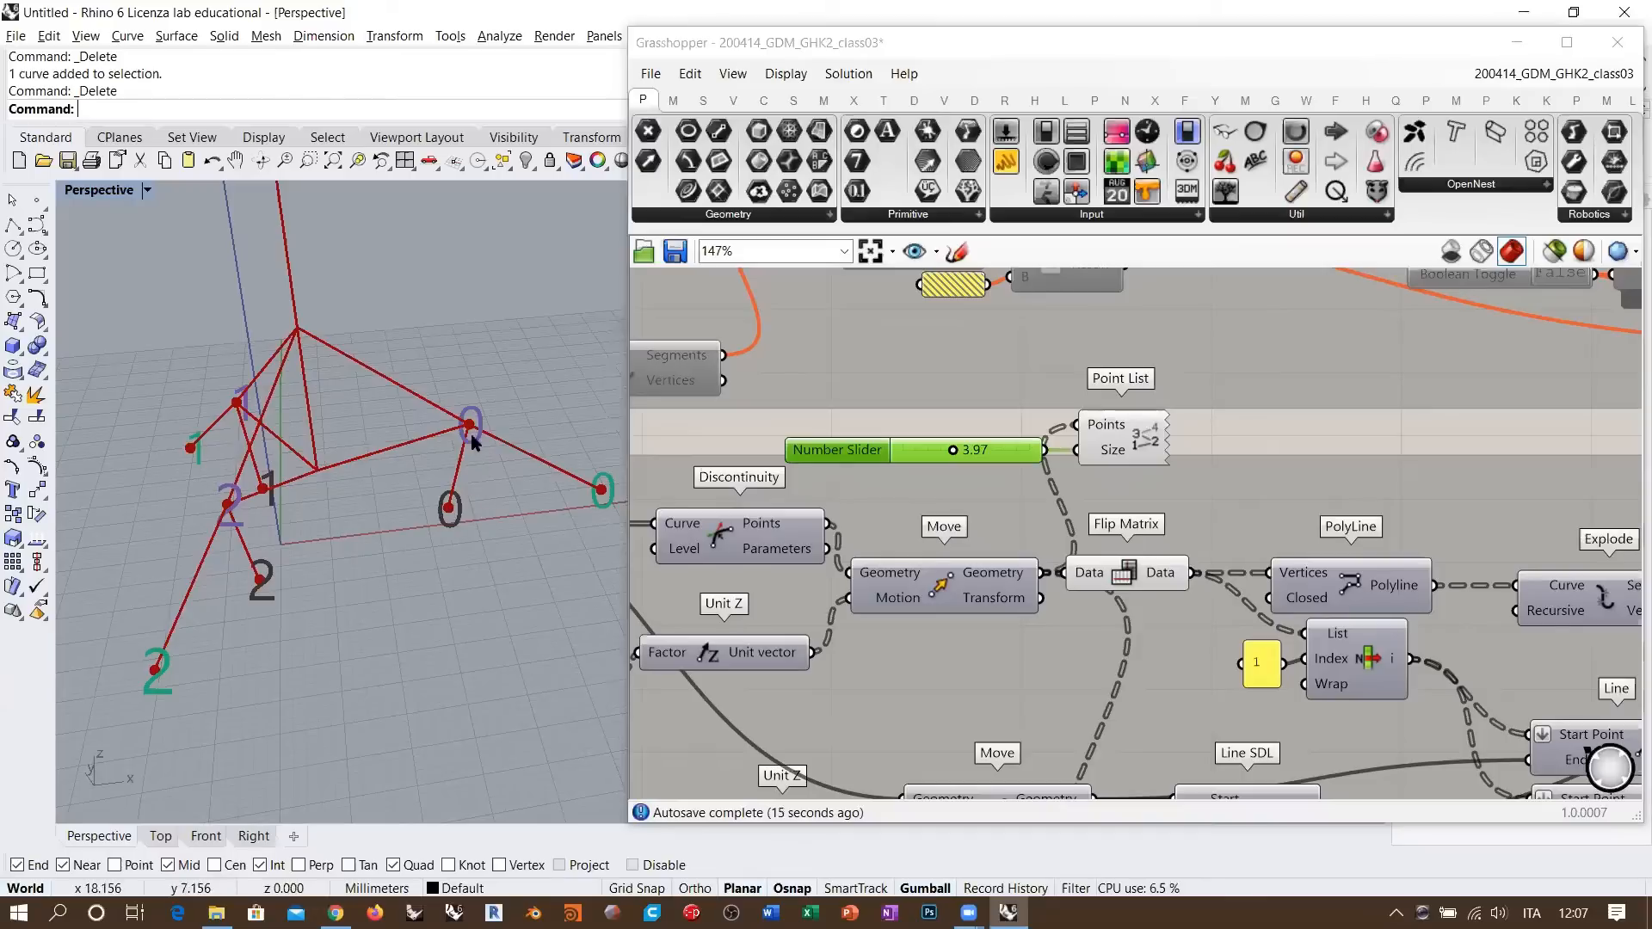
{"action": "right_click_drag", "start_coordinate": [567, 481], "coordinate": [551, 489], "text": "shift"}
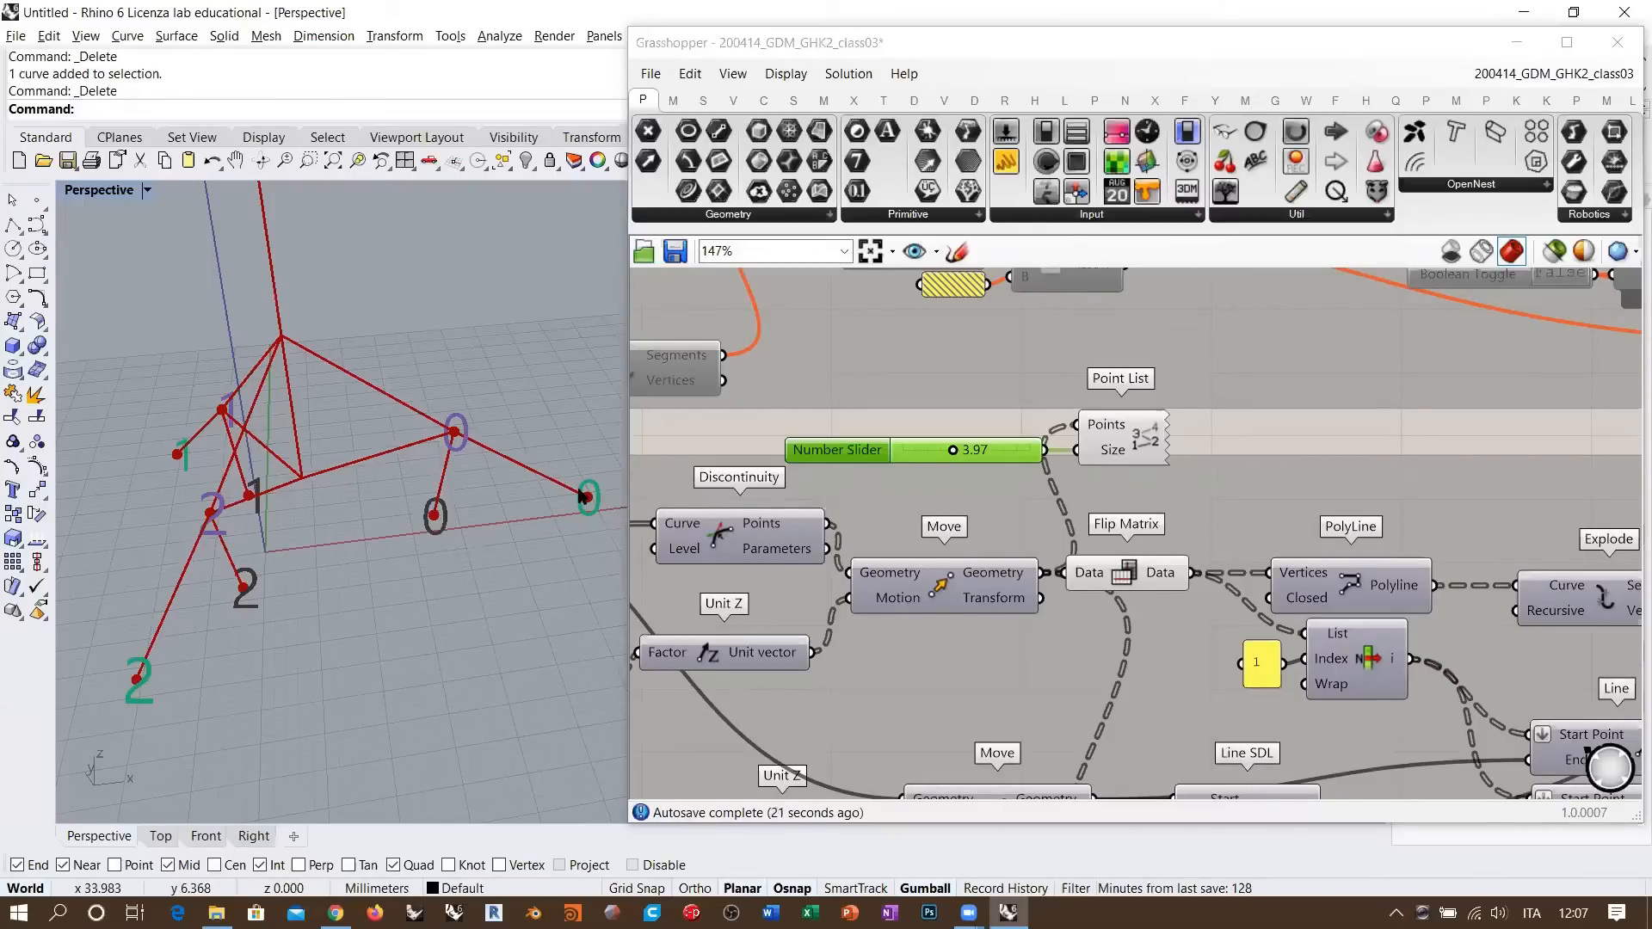
{"action": "mouse_move", "coordinate": [991, 578]}
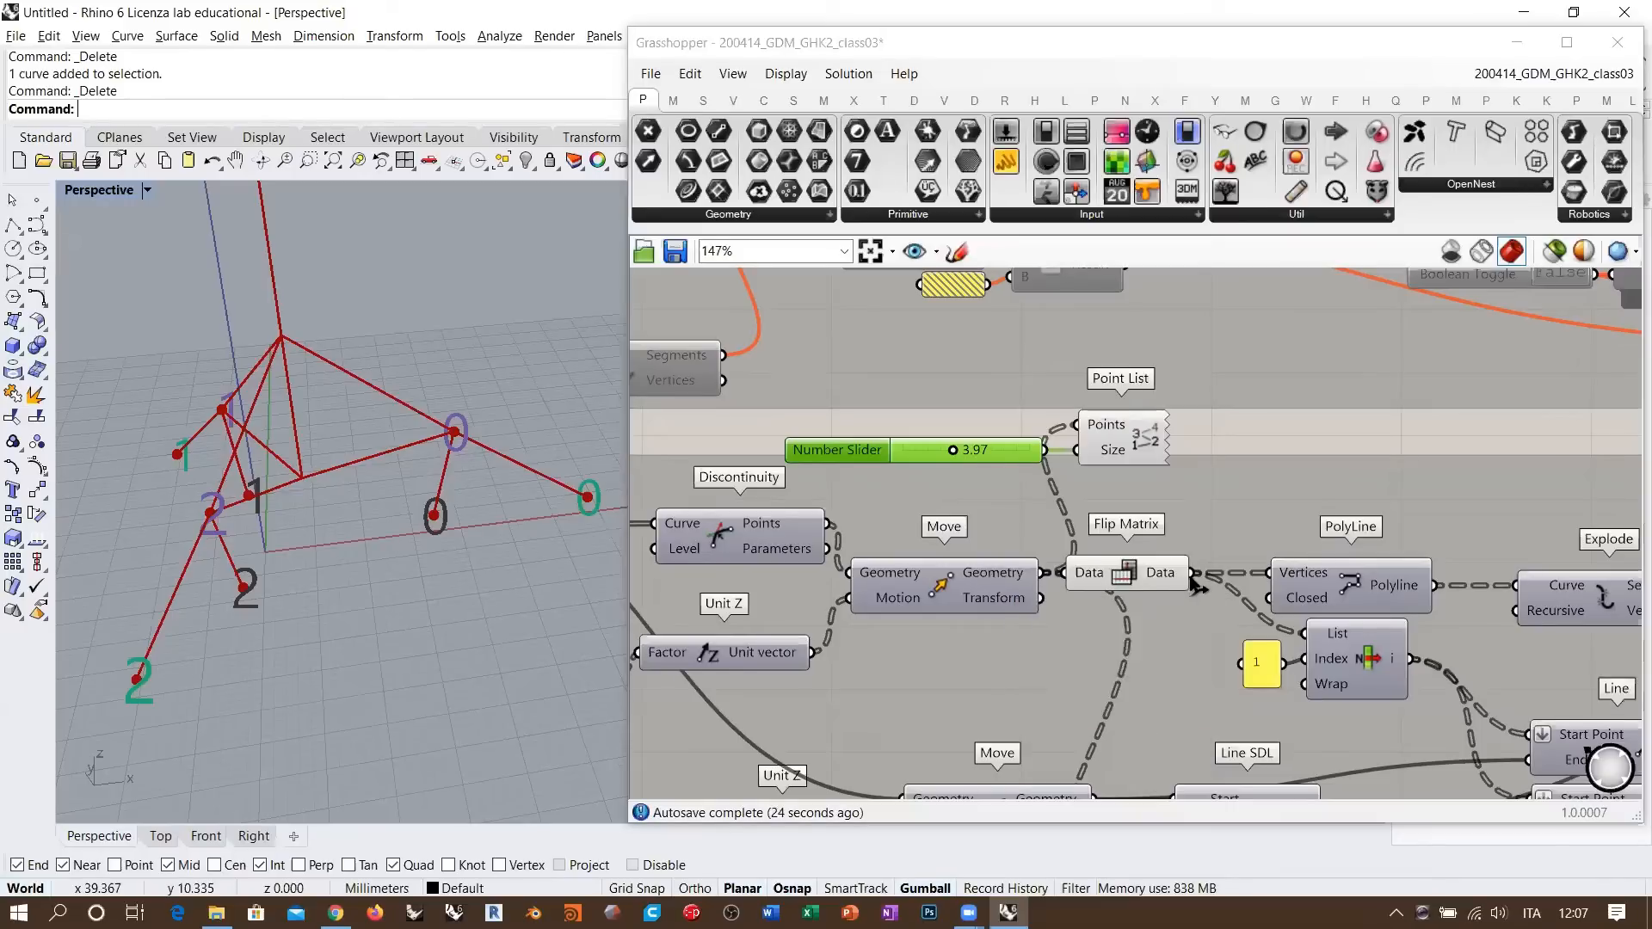
{"action": "left_click_drag", "start_coordinate": [1191, 573], "coordinate": [1072, 425]}
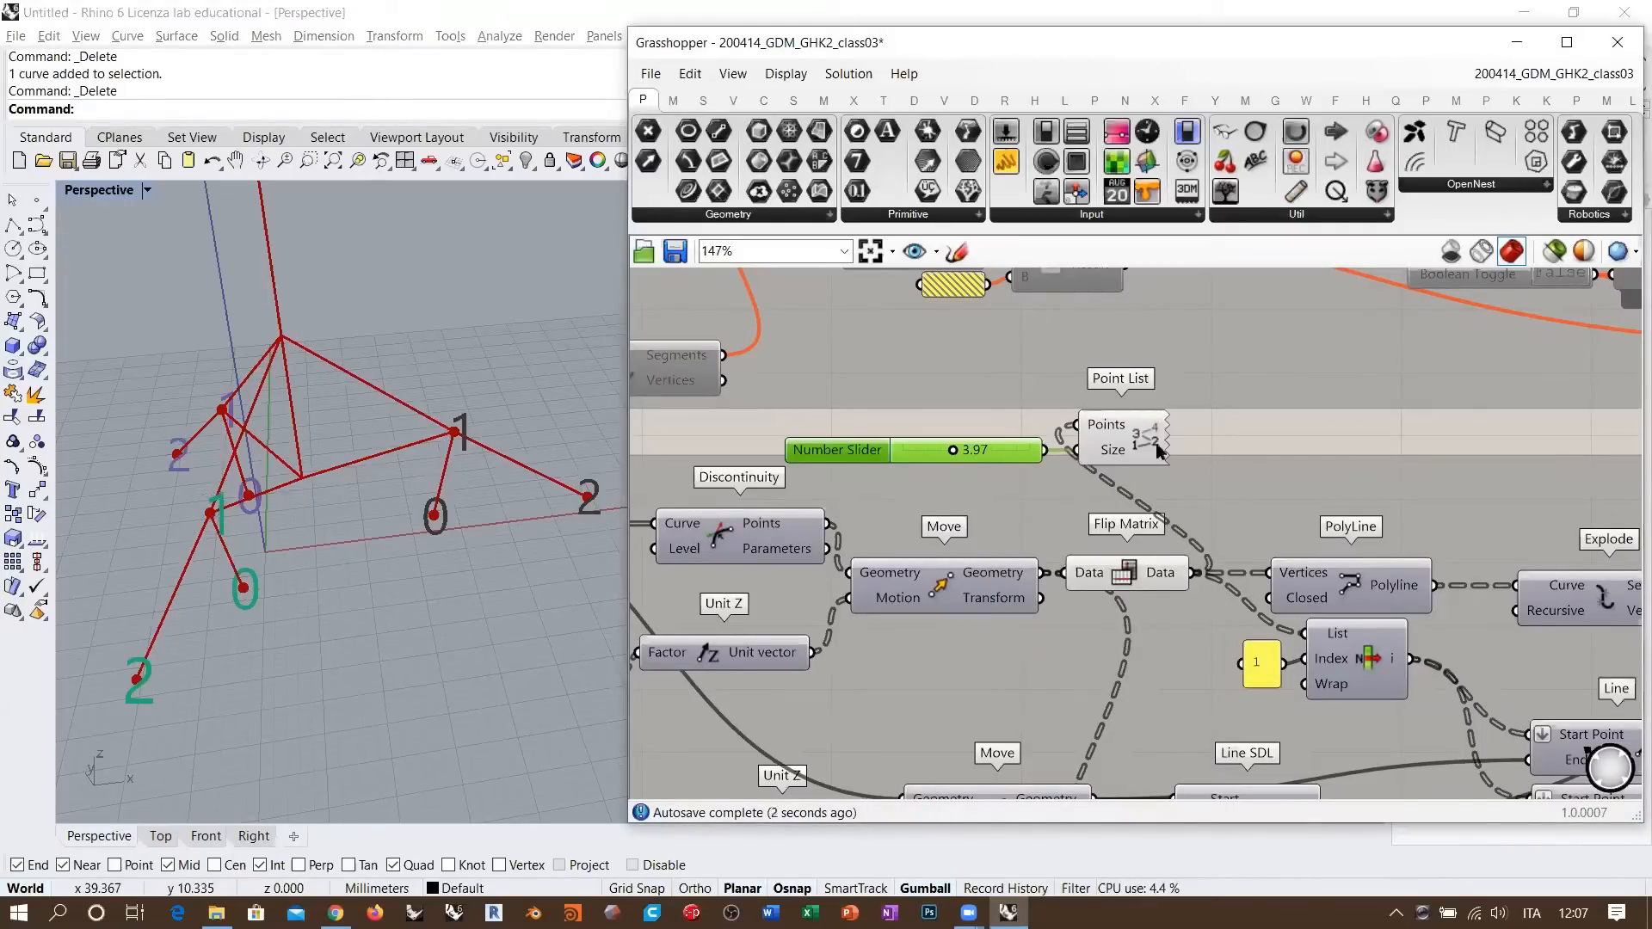
- Check the numbering of the flipped points and turn off the Point List's preview
{"action": "right_click_drag", "start_coordinate": [488, 490], "coordinate": [481, 497]}
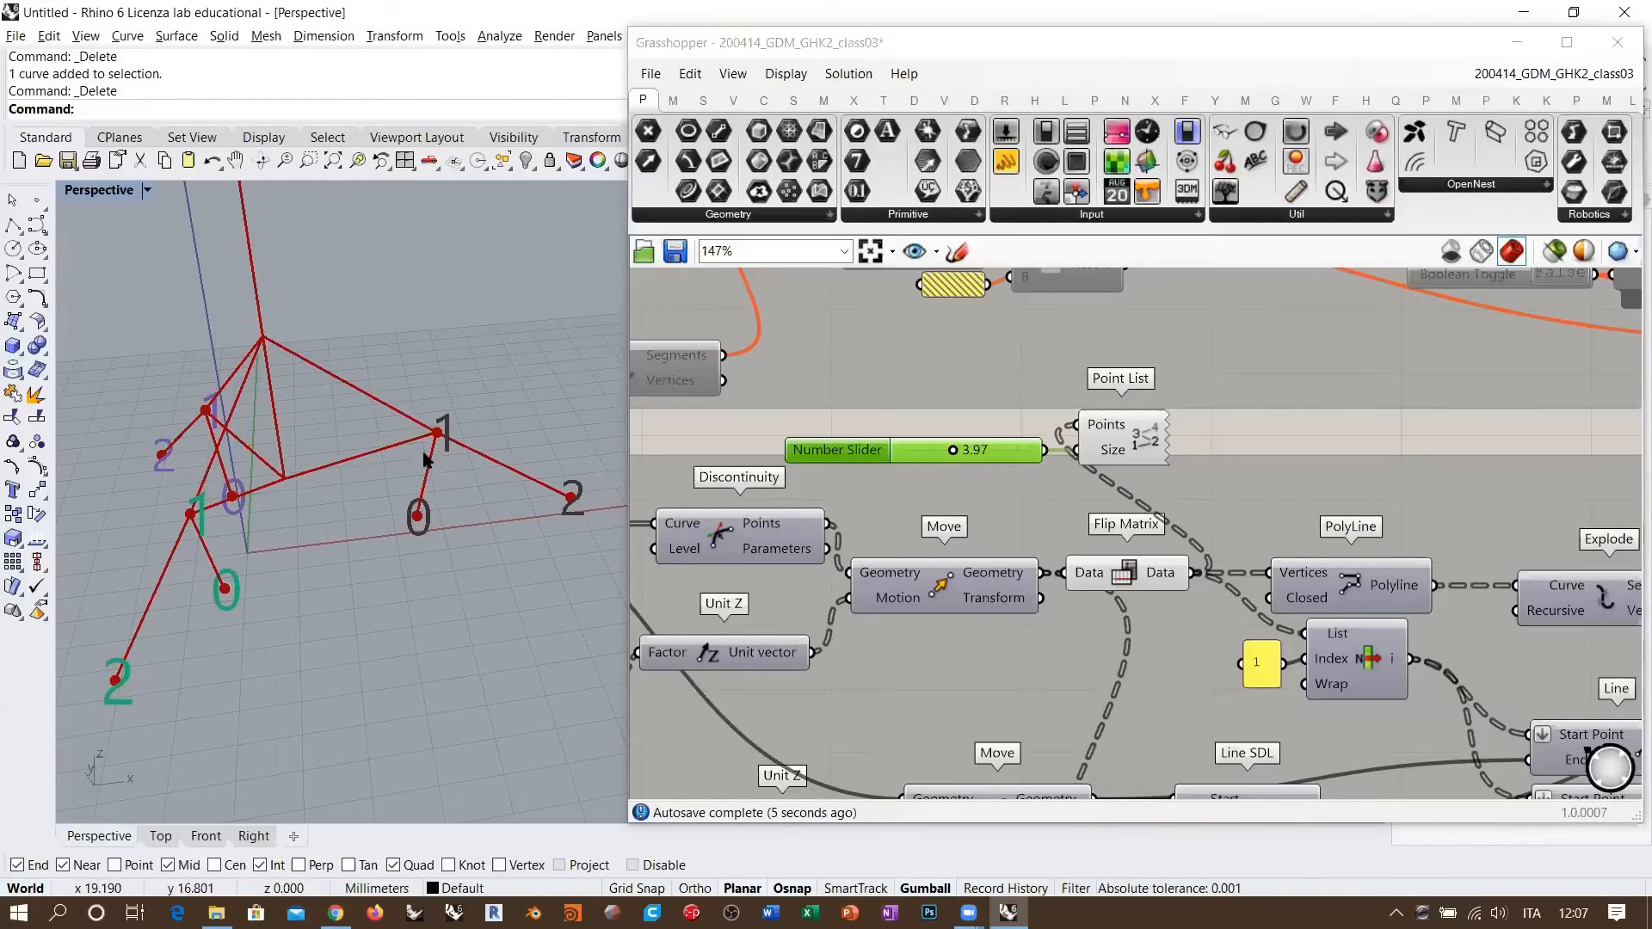
{"action": "right_click_drag", "start_coordinate": [523, 471], "coordinate": [418, 450]}
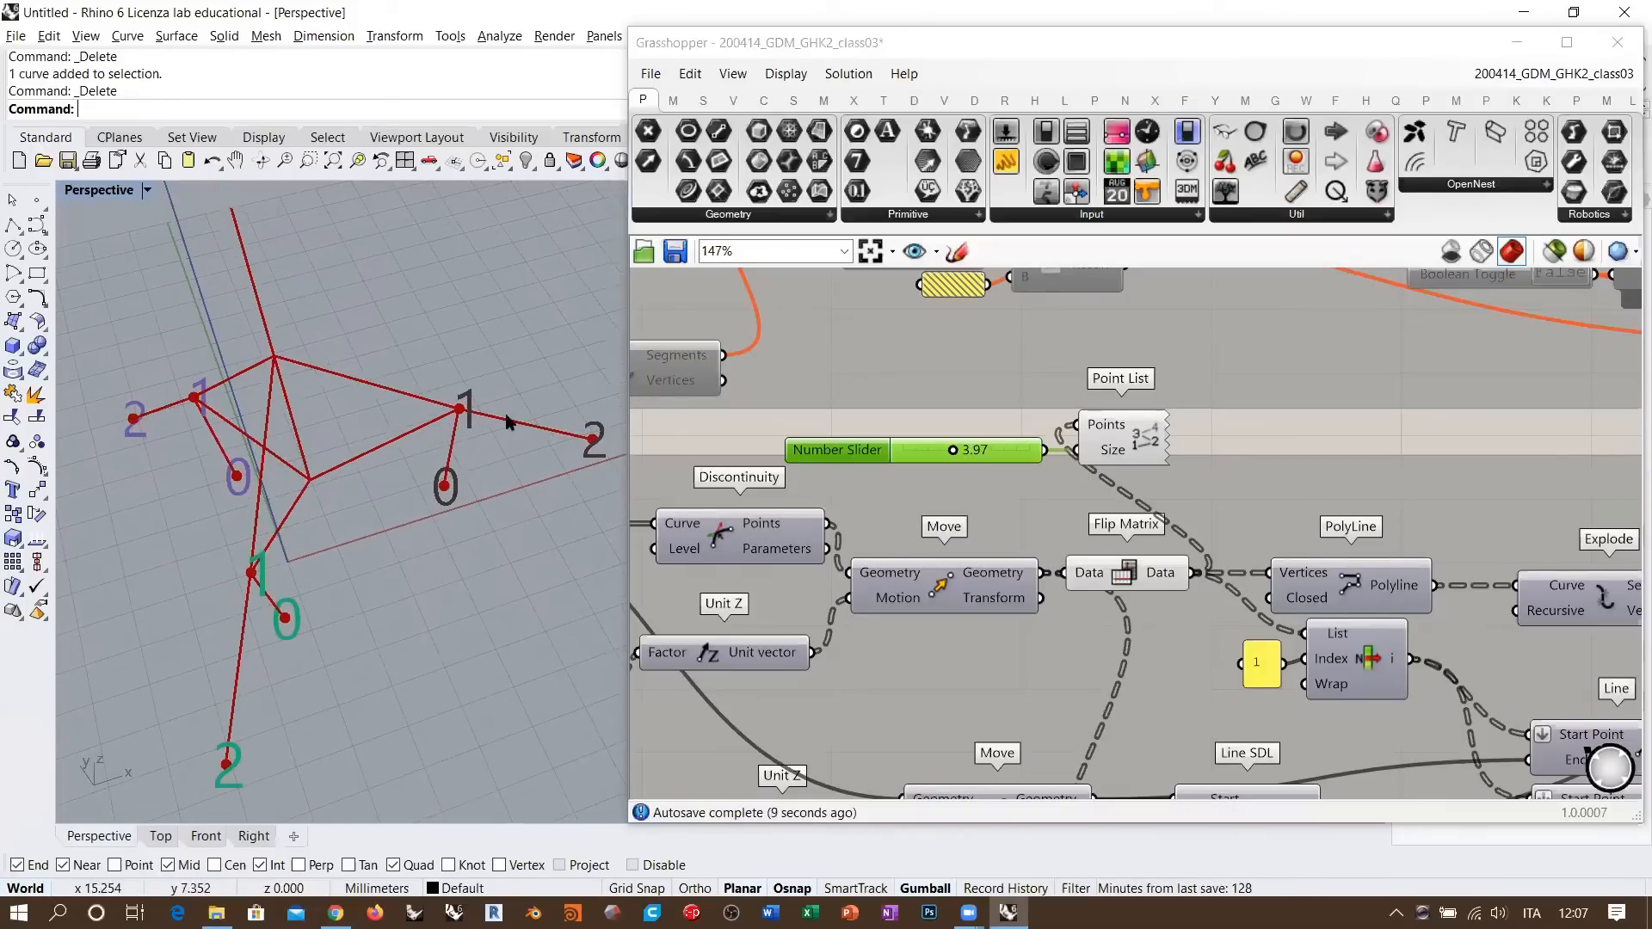
{"action": "left_click", "coordinate": [1157, 573]}
{"action": "right_click_drag", "start_coordinate": [1157, 573], "coordinate": [1034, 559]}
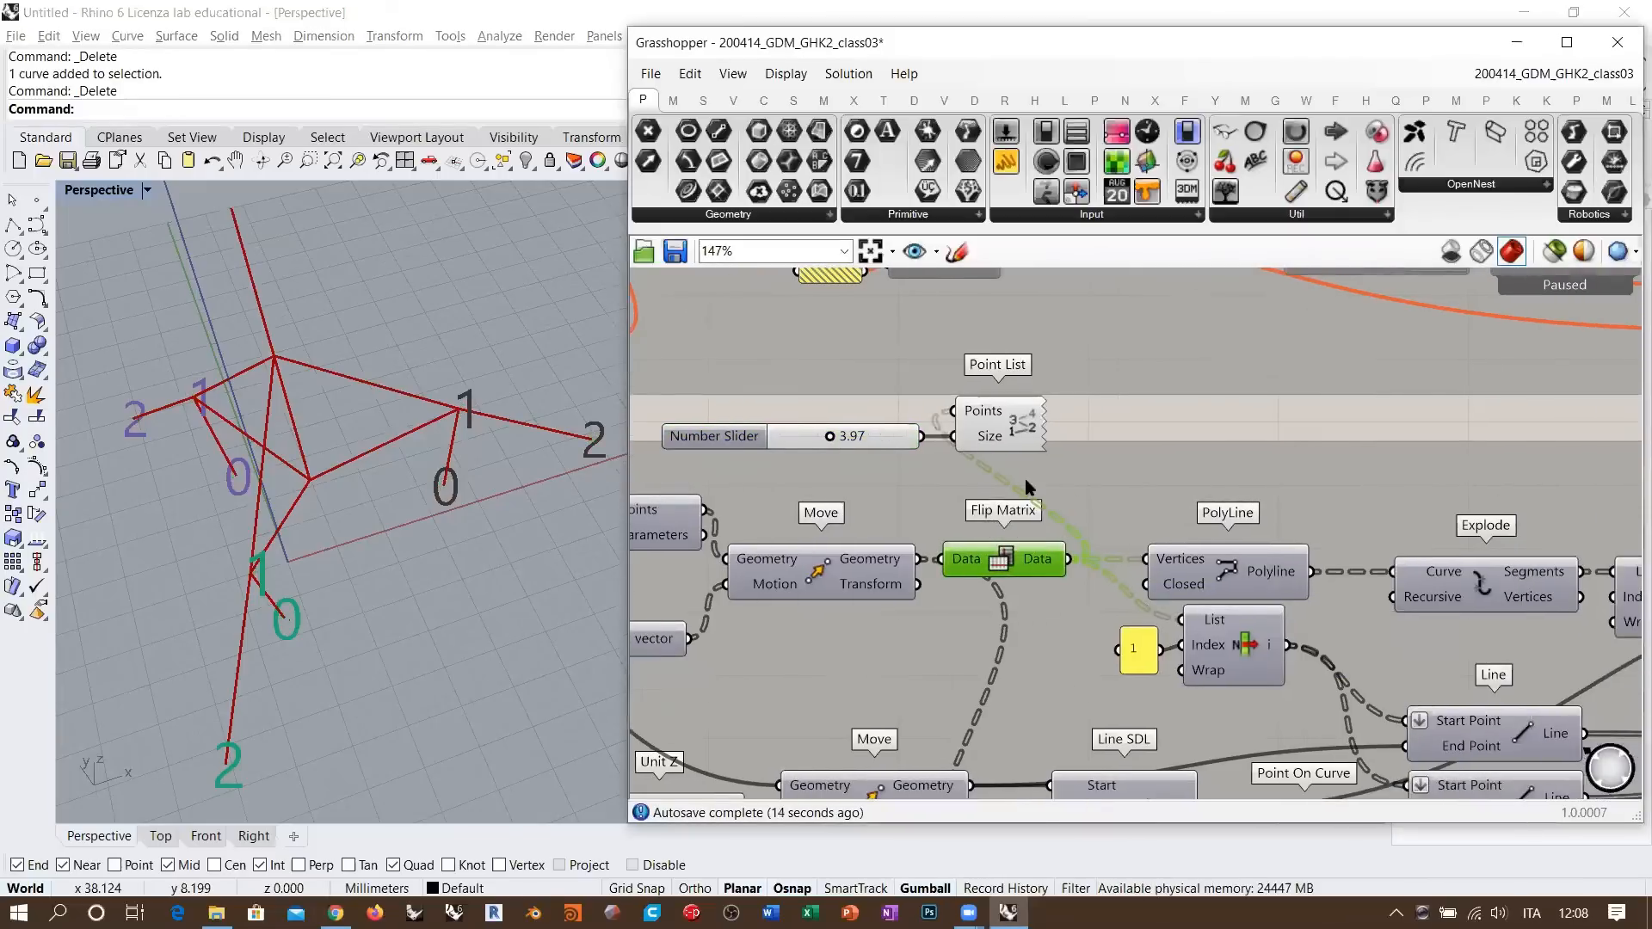
{"action": "left_click", "coordinate": [1003, 425]}
{"action": "key", "text": "ctrl+q"}
- Compare the PolyLine result by feeding its Vertices directly from Move's Geometry output, and restore the Flip Matrix connection
{"action": "left_click", "coordinate": [1224, 572]}
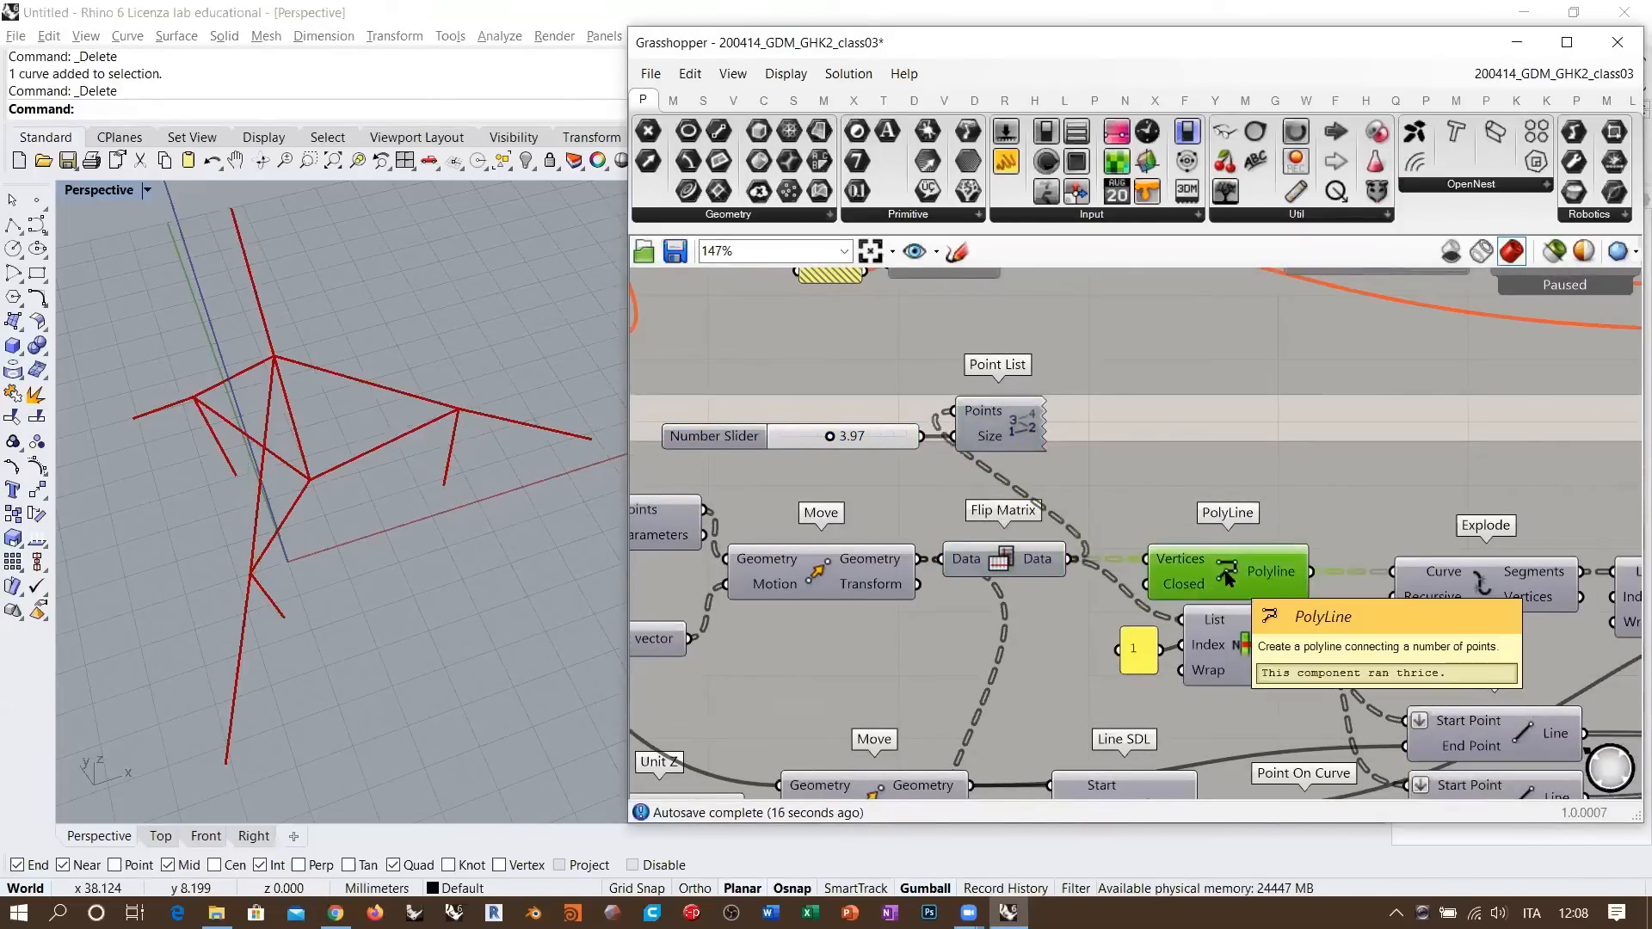
{"action": "right_click_drag", "start_coordinate": [555, 515], "coordinate": [486, 471]}
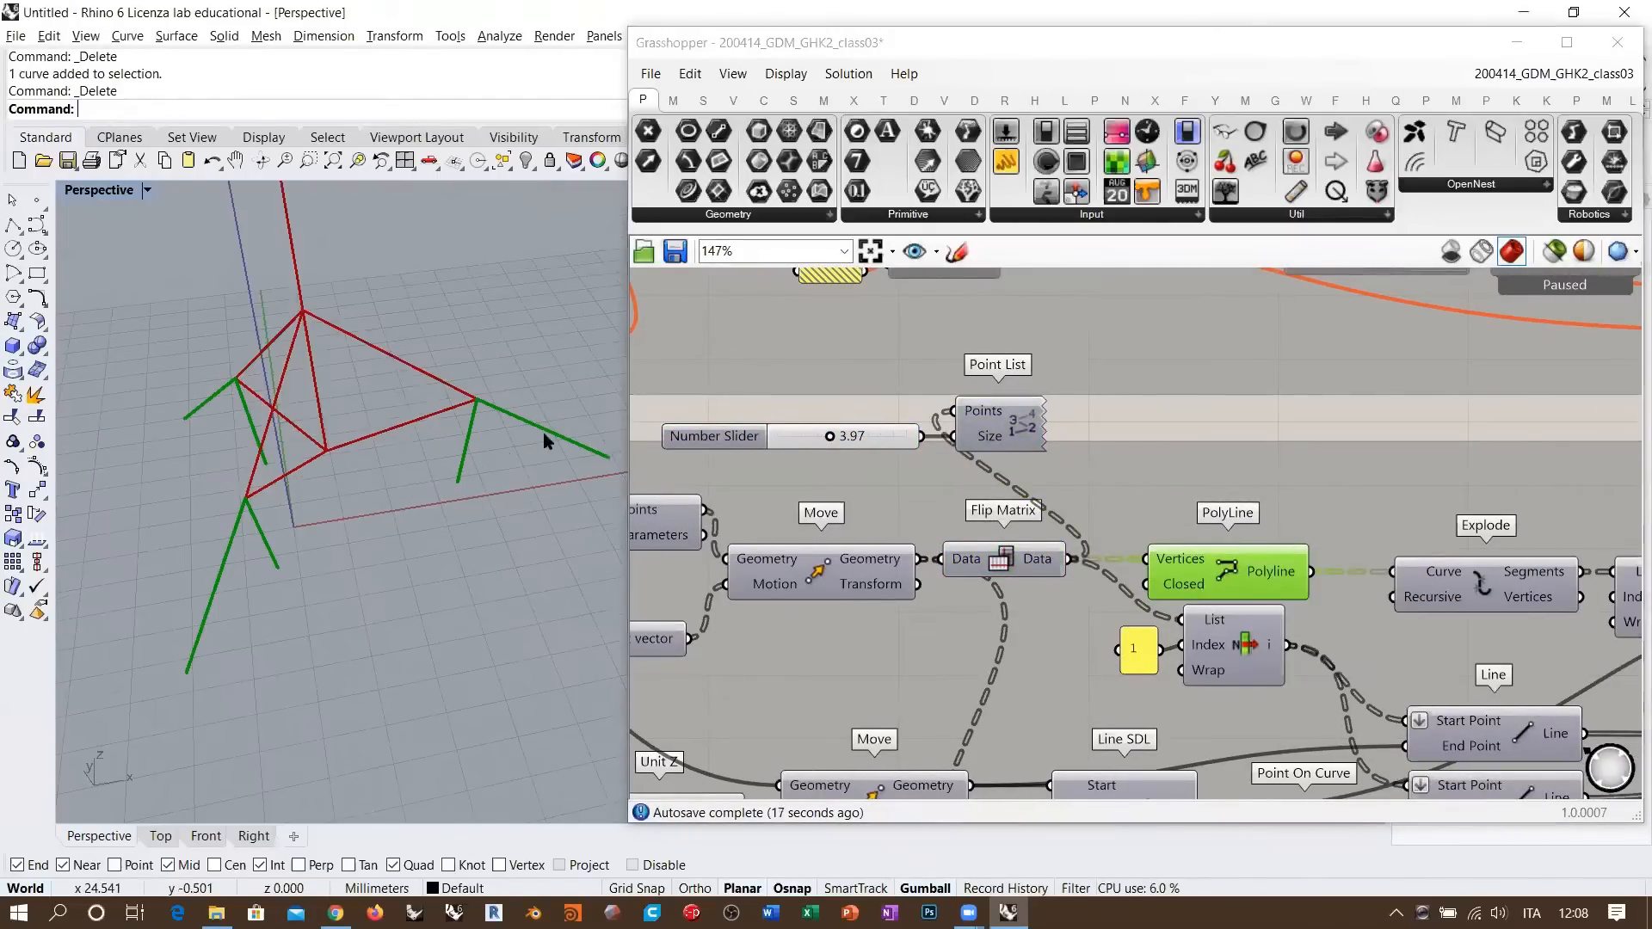
{"action": "right_click_drag", "start_coordinate": [579, 443], "coordinate": [310, 483]}
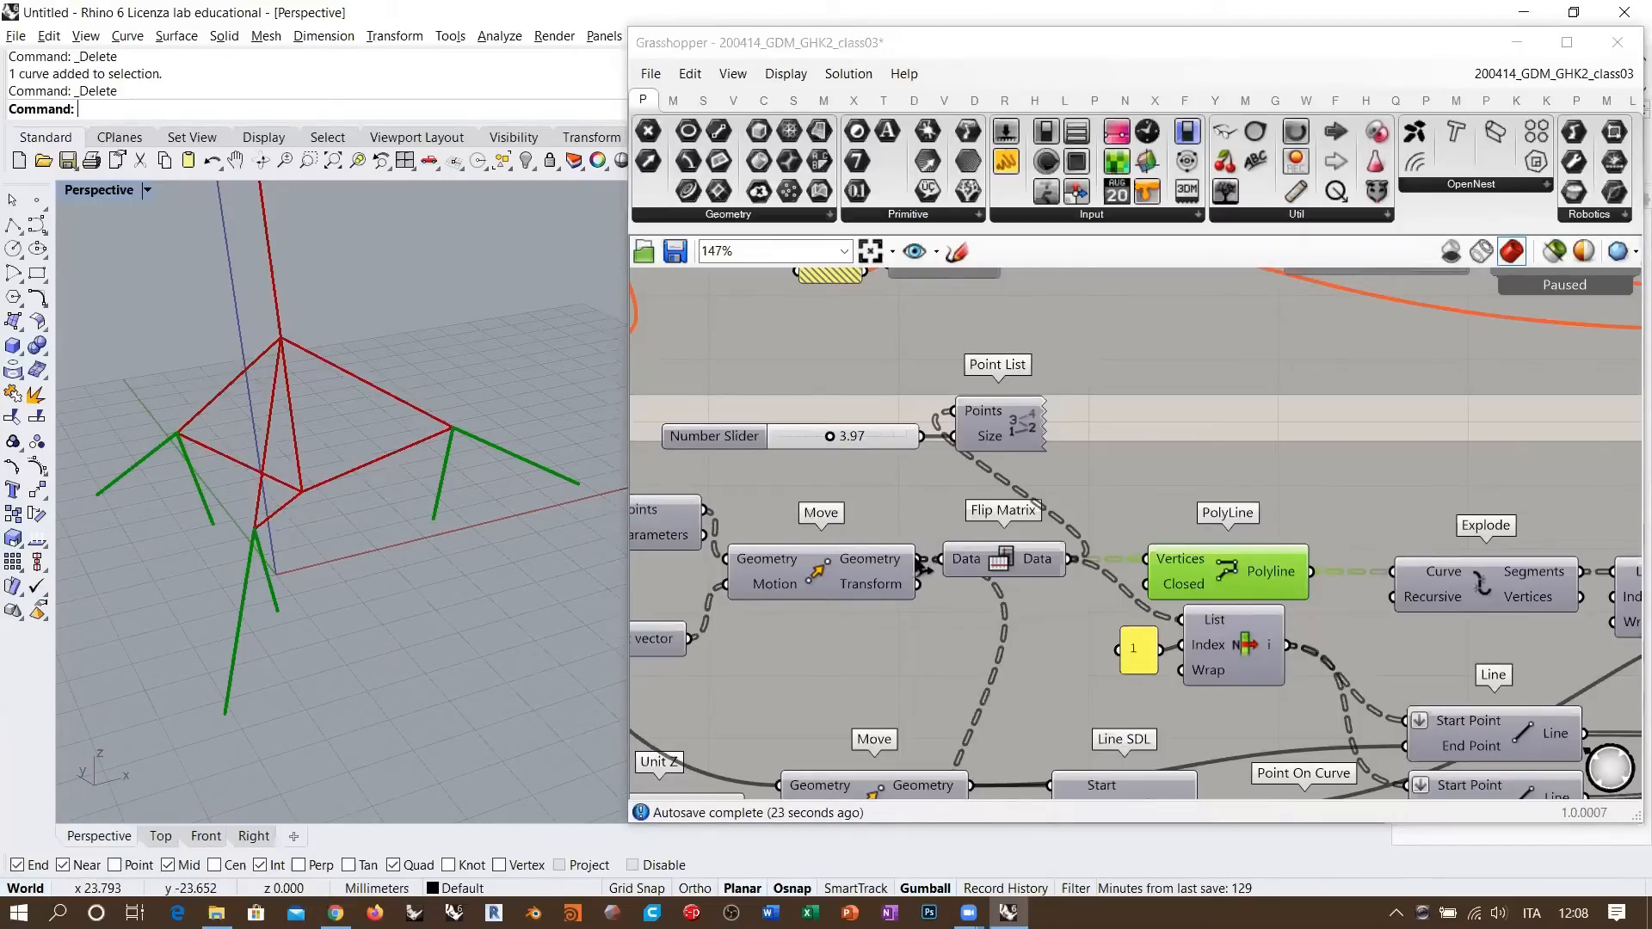
{"action": "left_click_drag", "start_coordinate": [1071, 560], "coordinate": [1146, 567]}
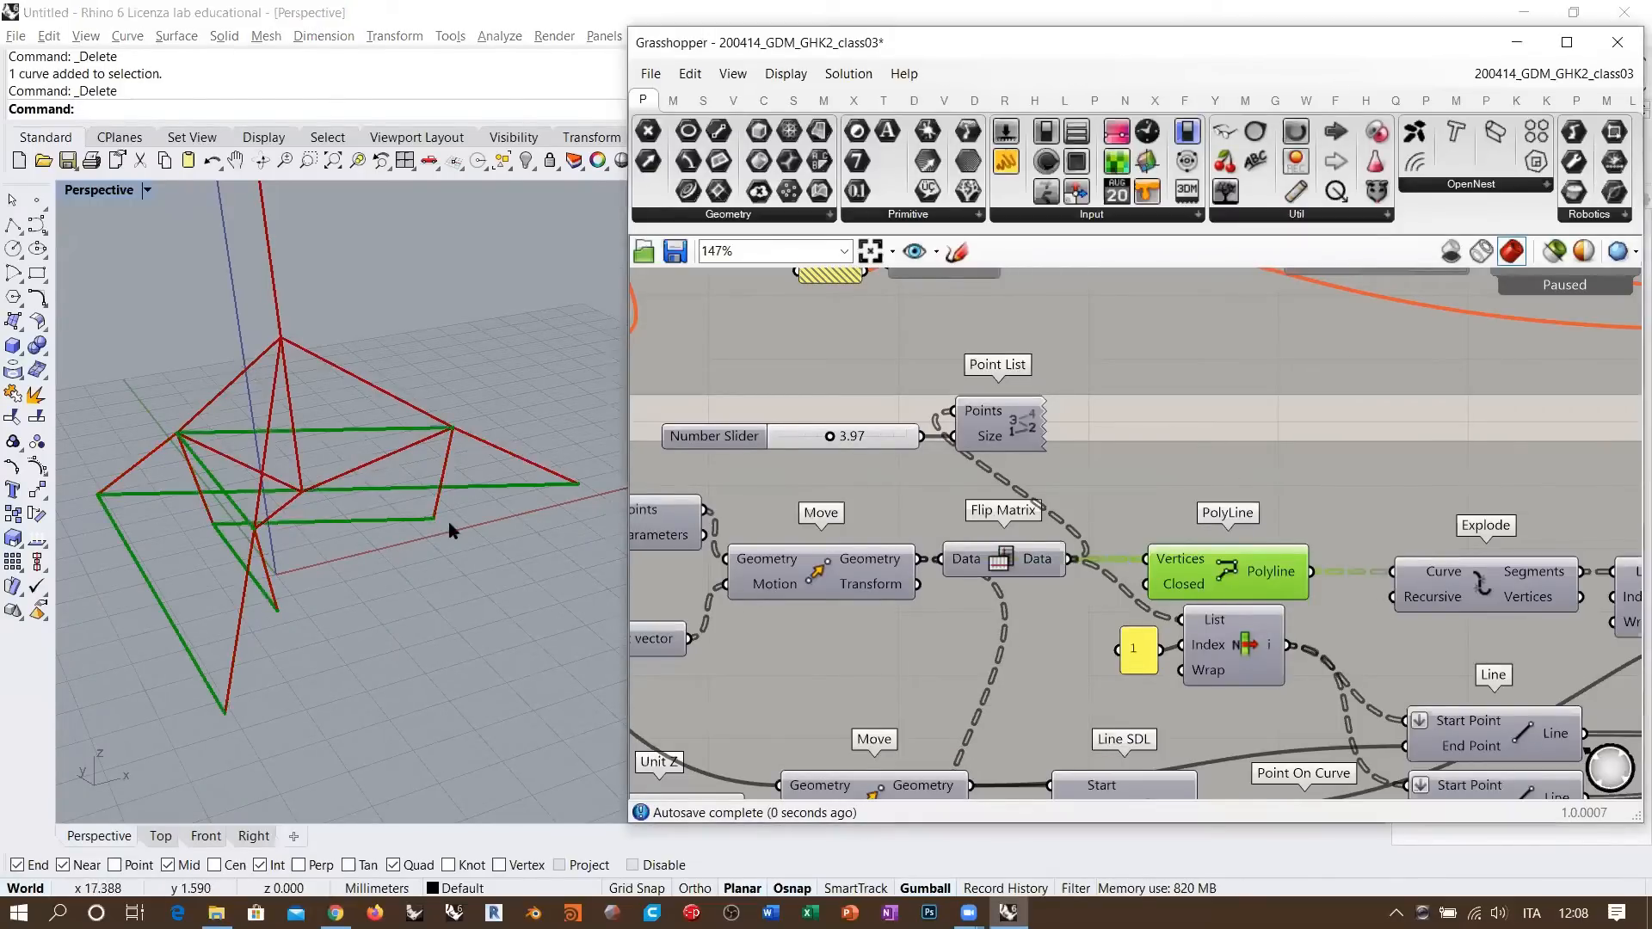
{"action": "right_click_drag", "start_coordinate": [449, 521], "coordinate": [472, 516]}
{"action": "right_click_drag", "start_coordinate": [1006, 501], "coordinate": [976, 469]}
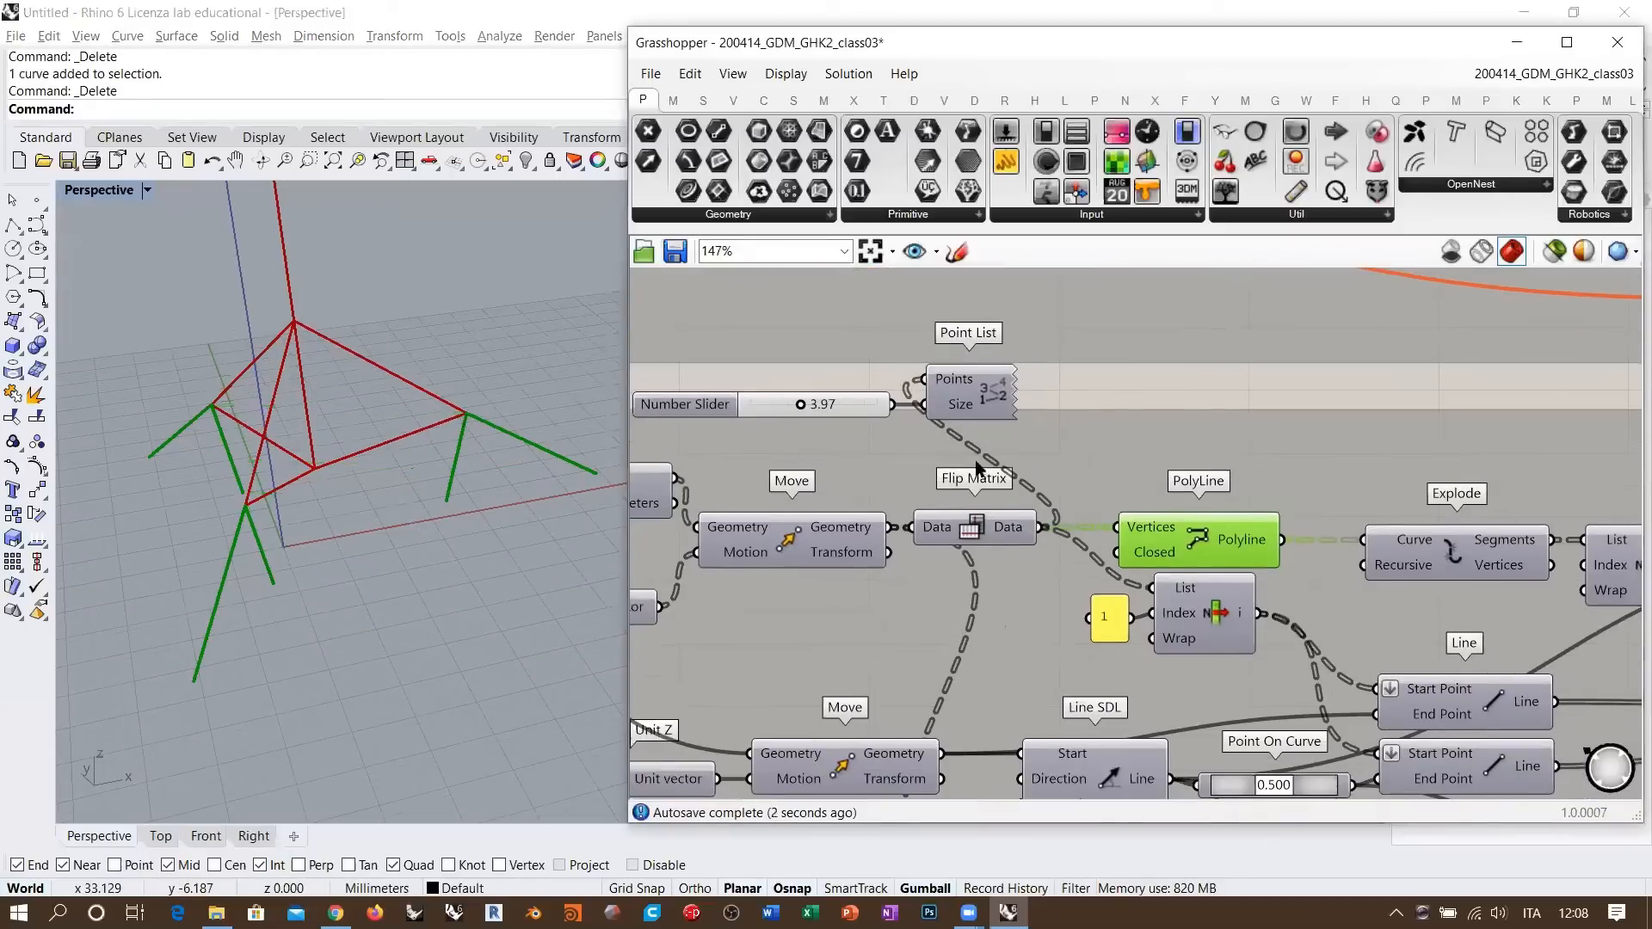
- Delete the Point List component together with its number slider
{"action": "left_click", "coordinate": [970, 394]}
{"action": "left_click", "coordinate": [860, 410], "text": "shift"}
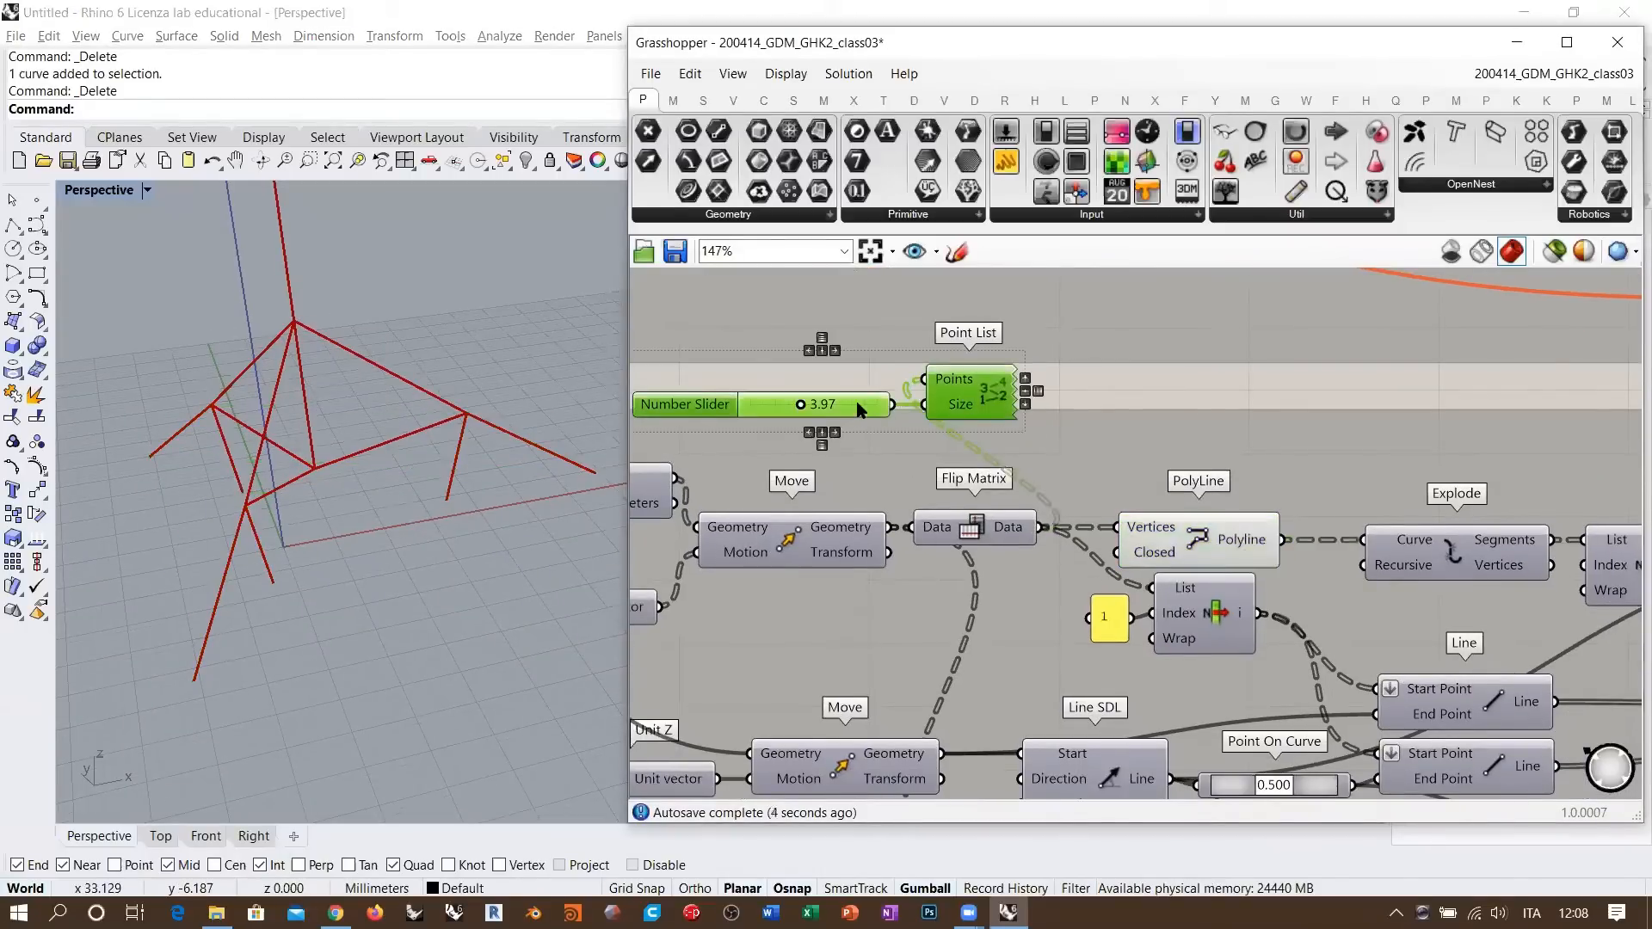
{"action": "key", "text": "Delete"}
- Check in the viewport which geometry the PolyLine component and the List Item with index 1 produce
{"action": "right_click_drag", "start_coordinate": [1201, 534], "coordinate": [981, 508]}
{"action": "left_click", "coordinate": [998, 503]}
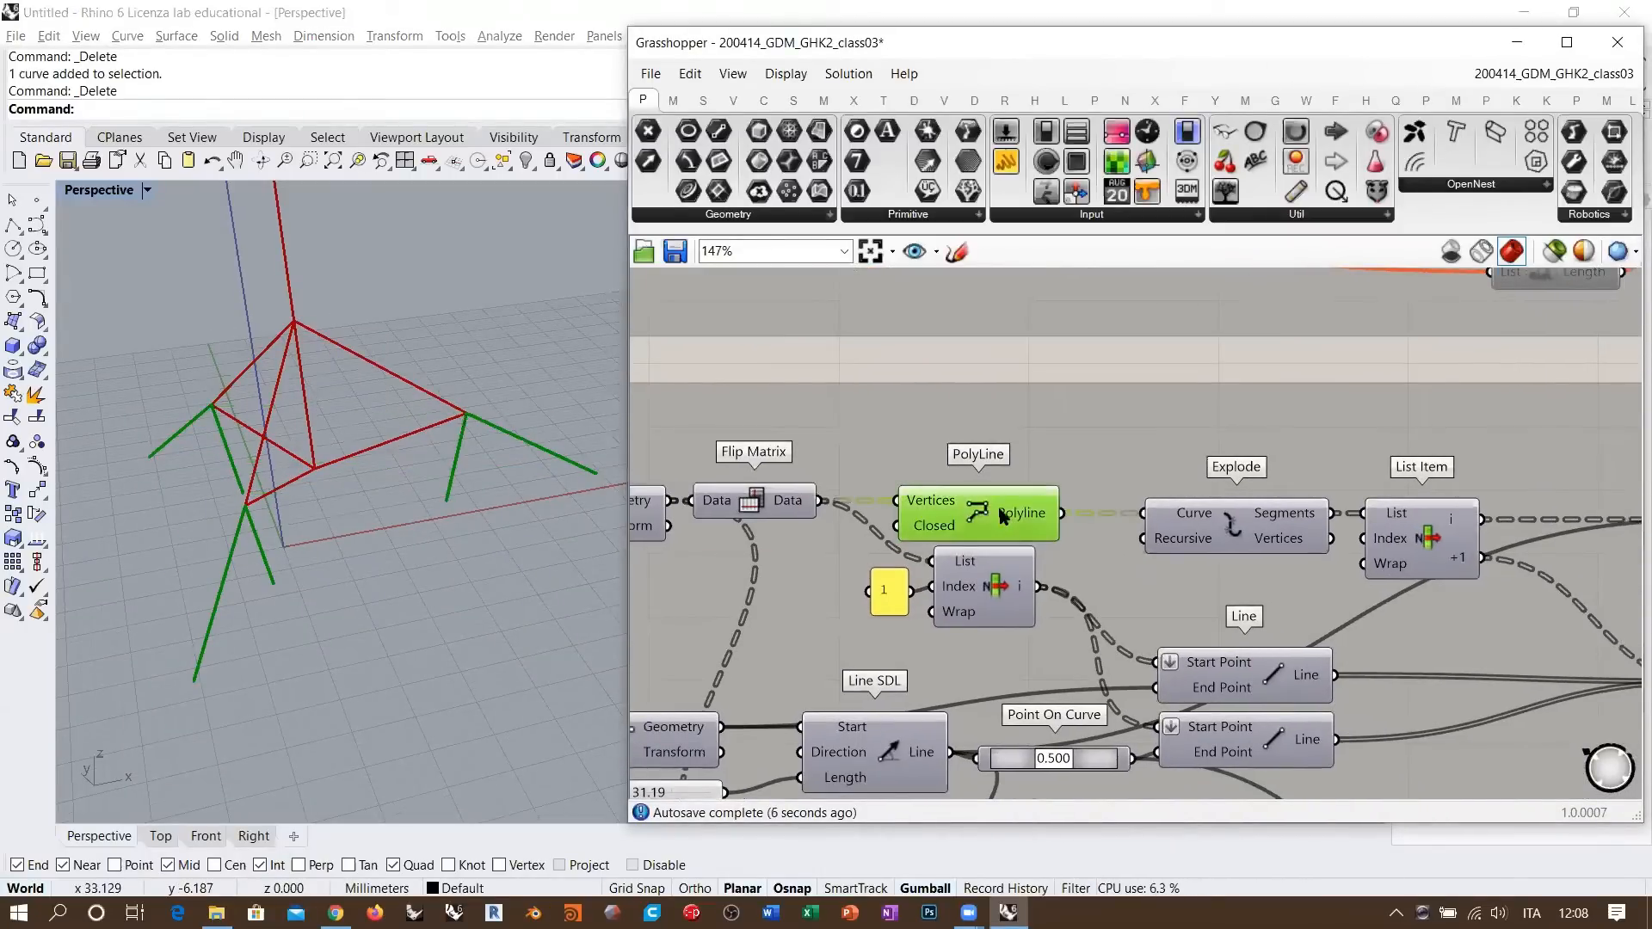
{"action": "left_click", "coordinate": [991, 566]}
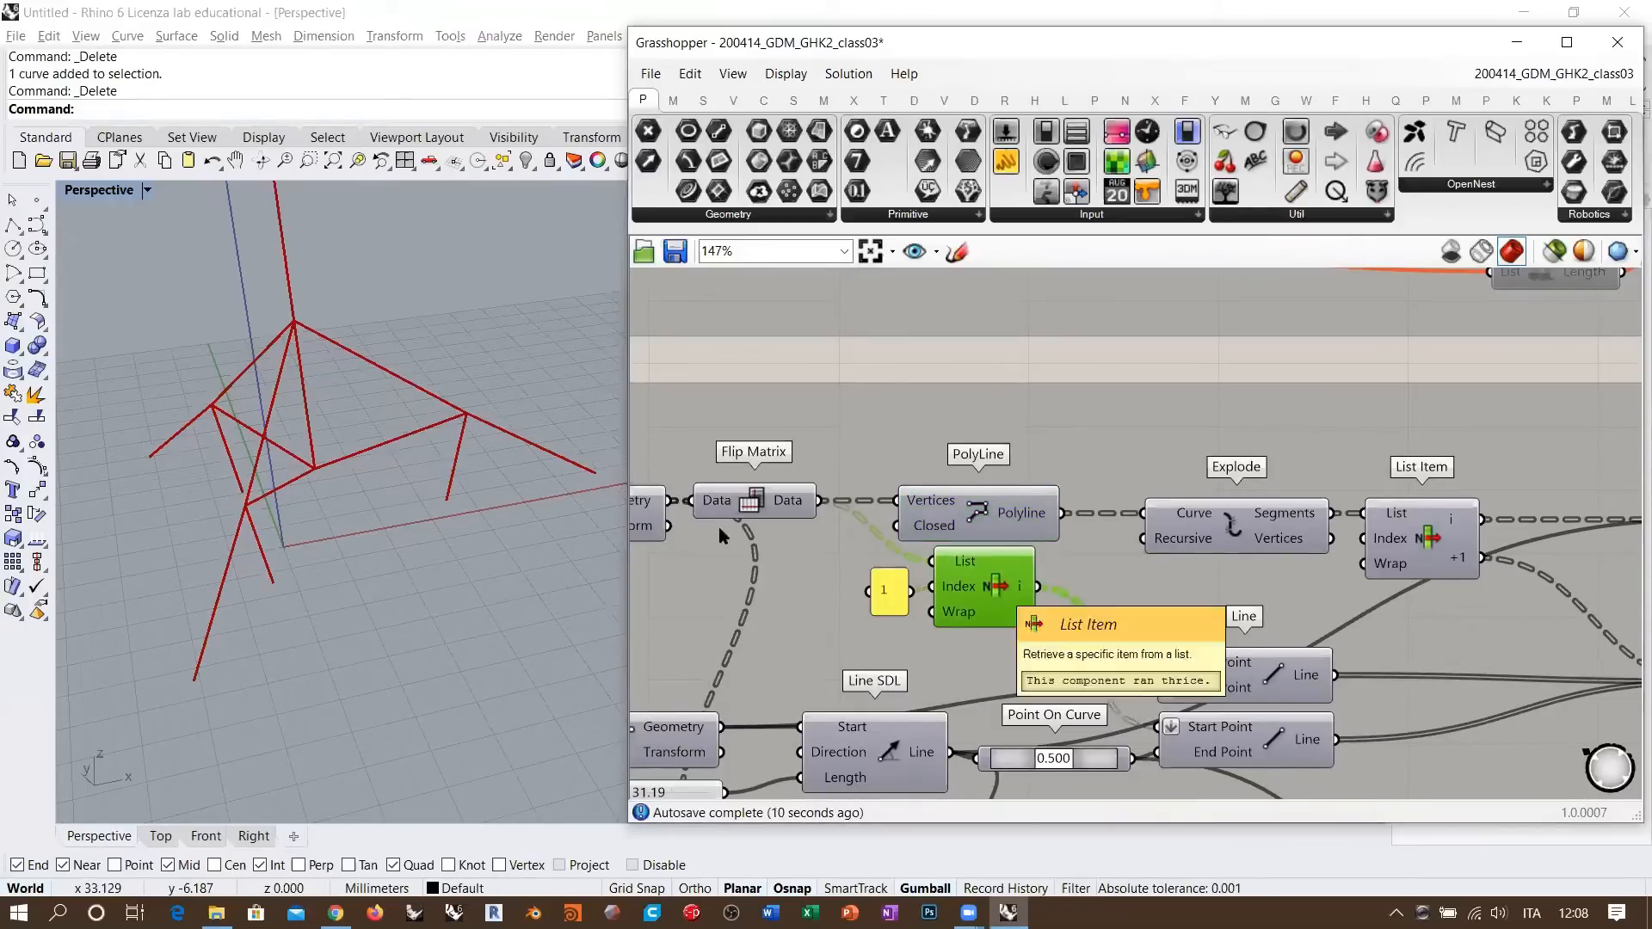
{"action": "left_click", "coordinate": [970, 582]}
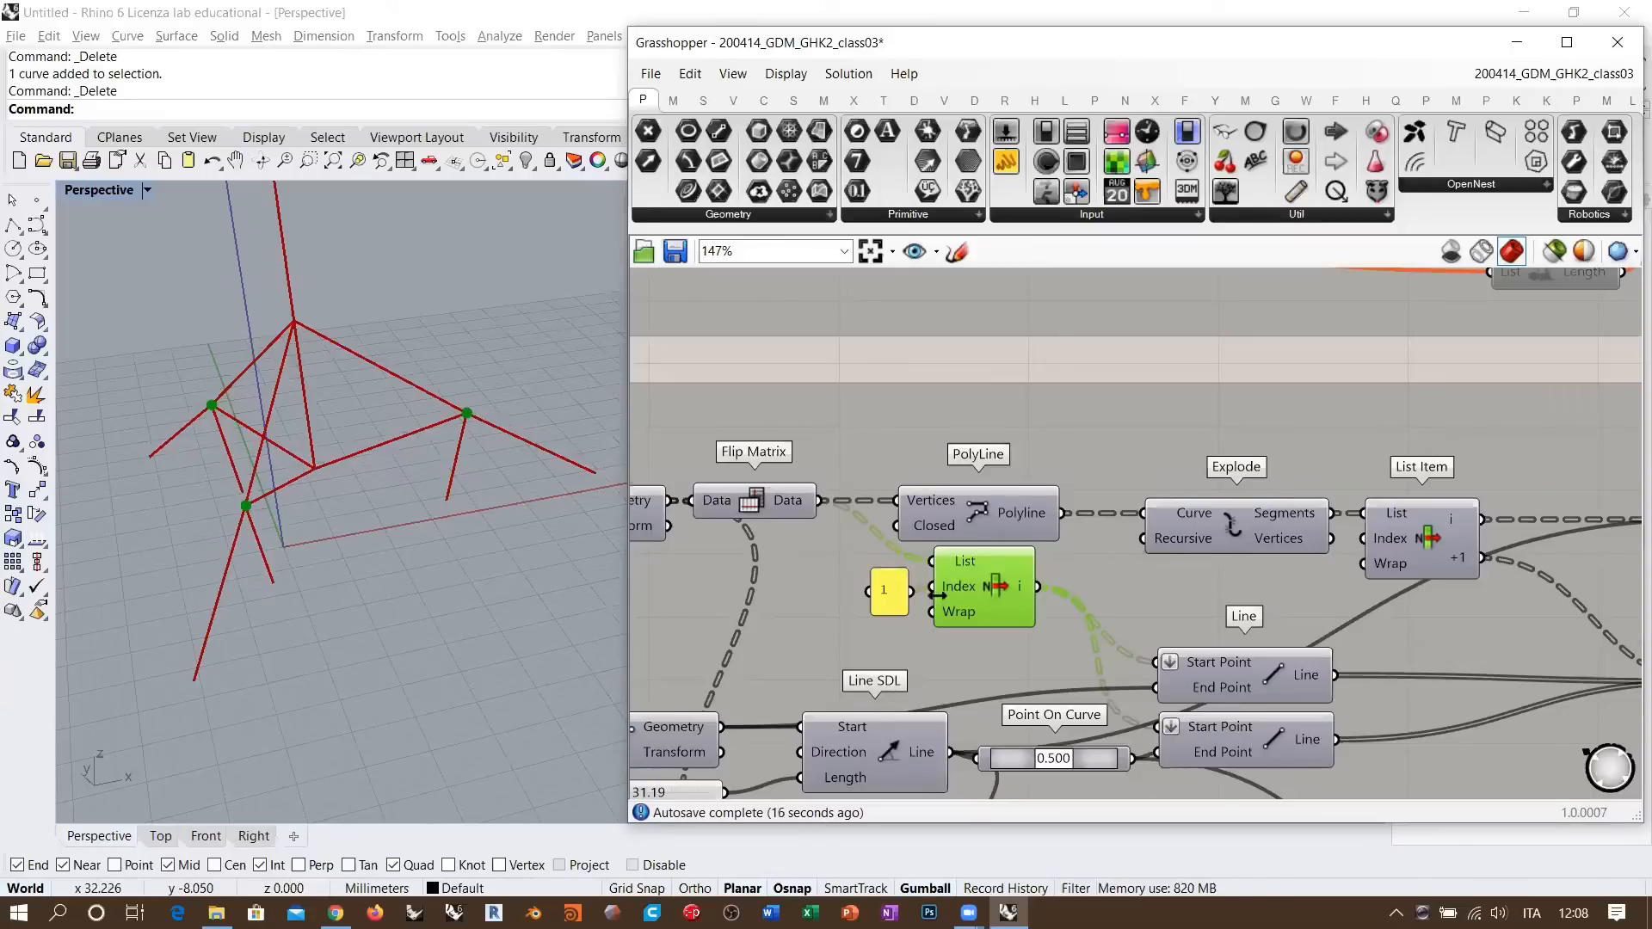
{"action": "right_click_drag", "start_coordinate": [996, 586], "coordinate": [1182, 561]}
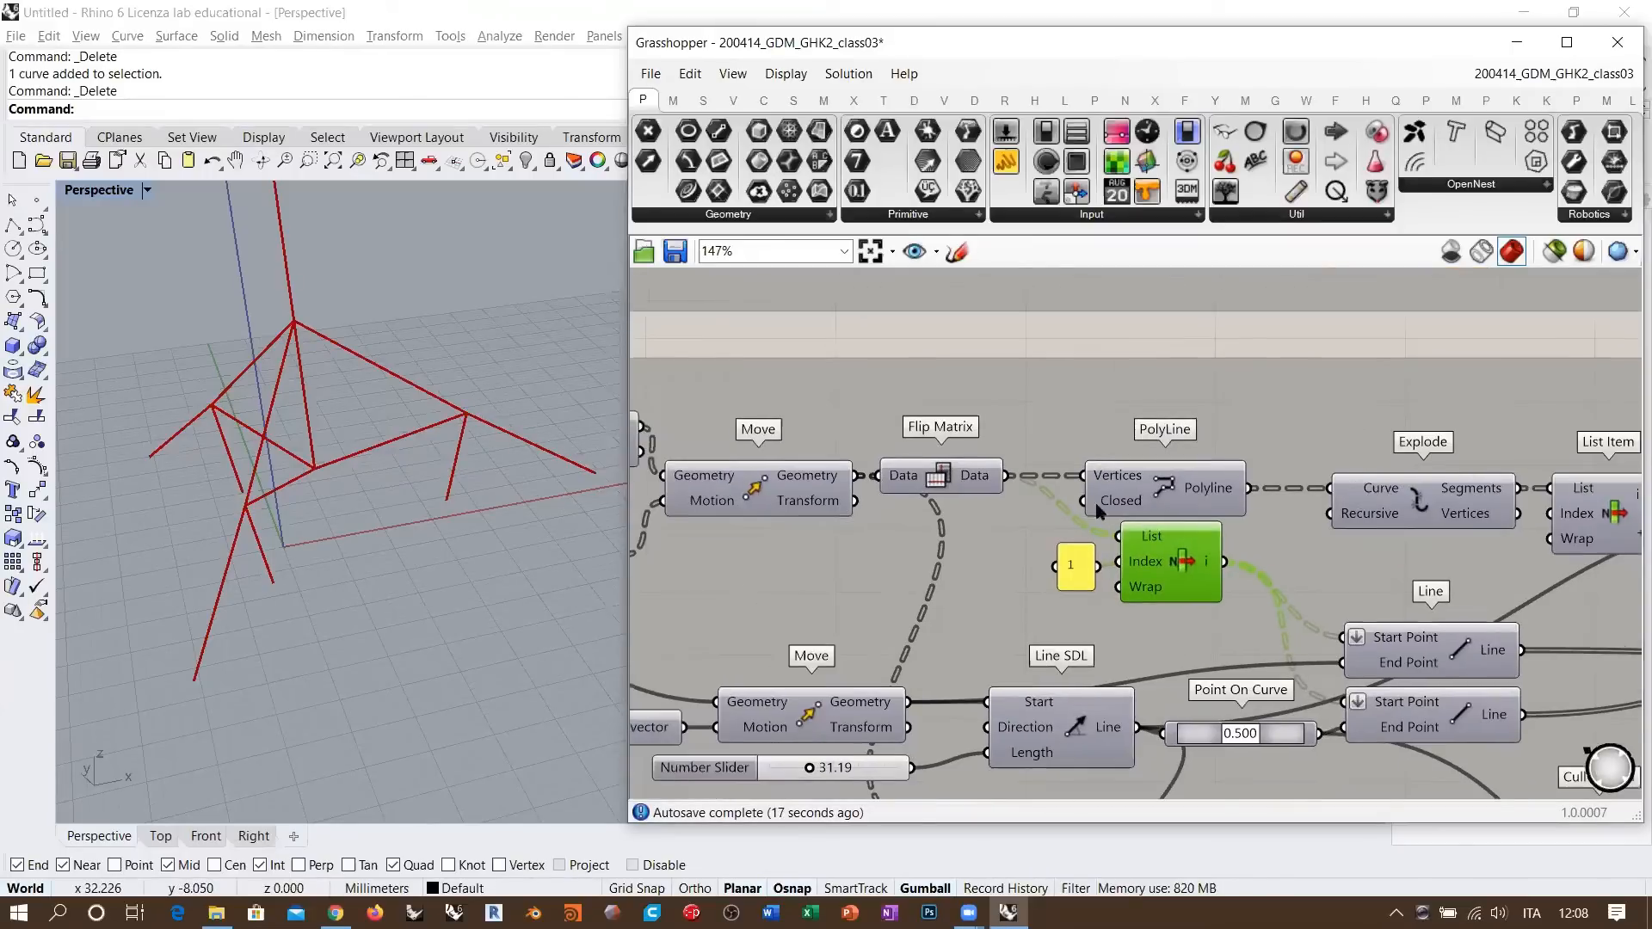
- Place a Panel above the PolyLine component and connect the Flip Matrix Data output to it
{"action": "left_click", "coordinate": [962, 478]}
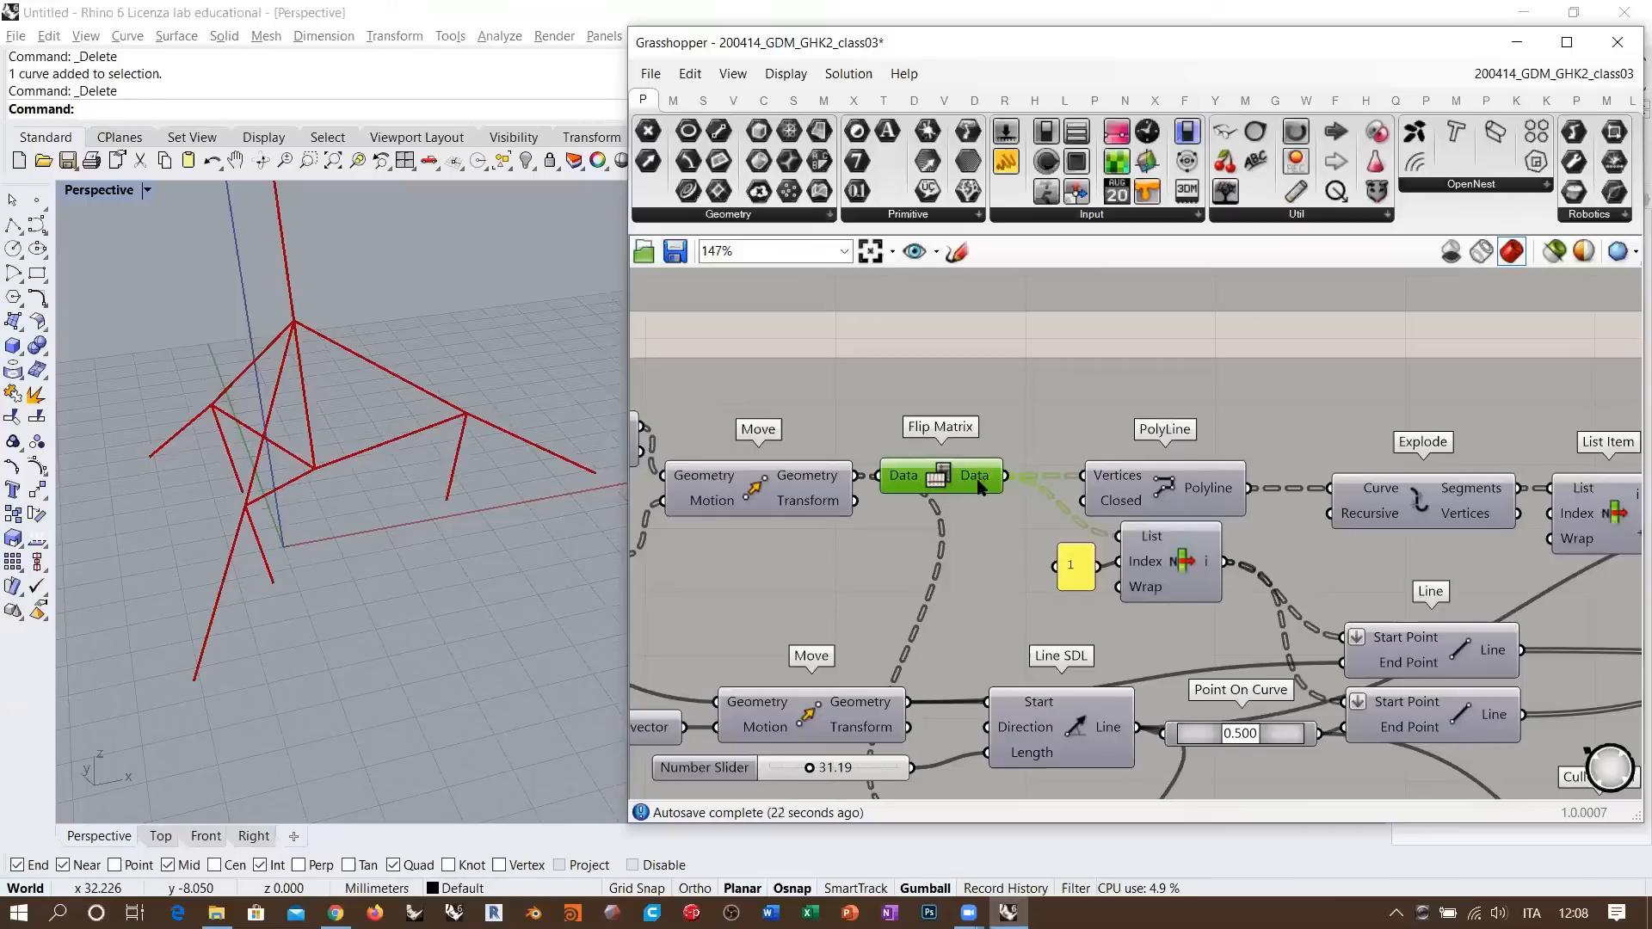
{"action": "mouse_move", "coordinate": [979, 483]}
{"action": "right_click_drag", "start_coordinate": [979, 483], "coordinate": [895, 558]}
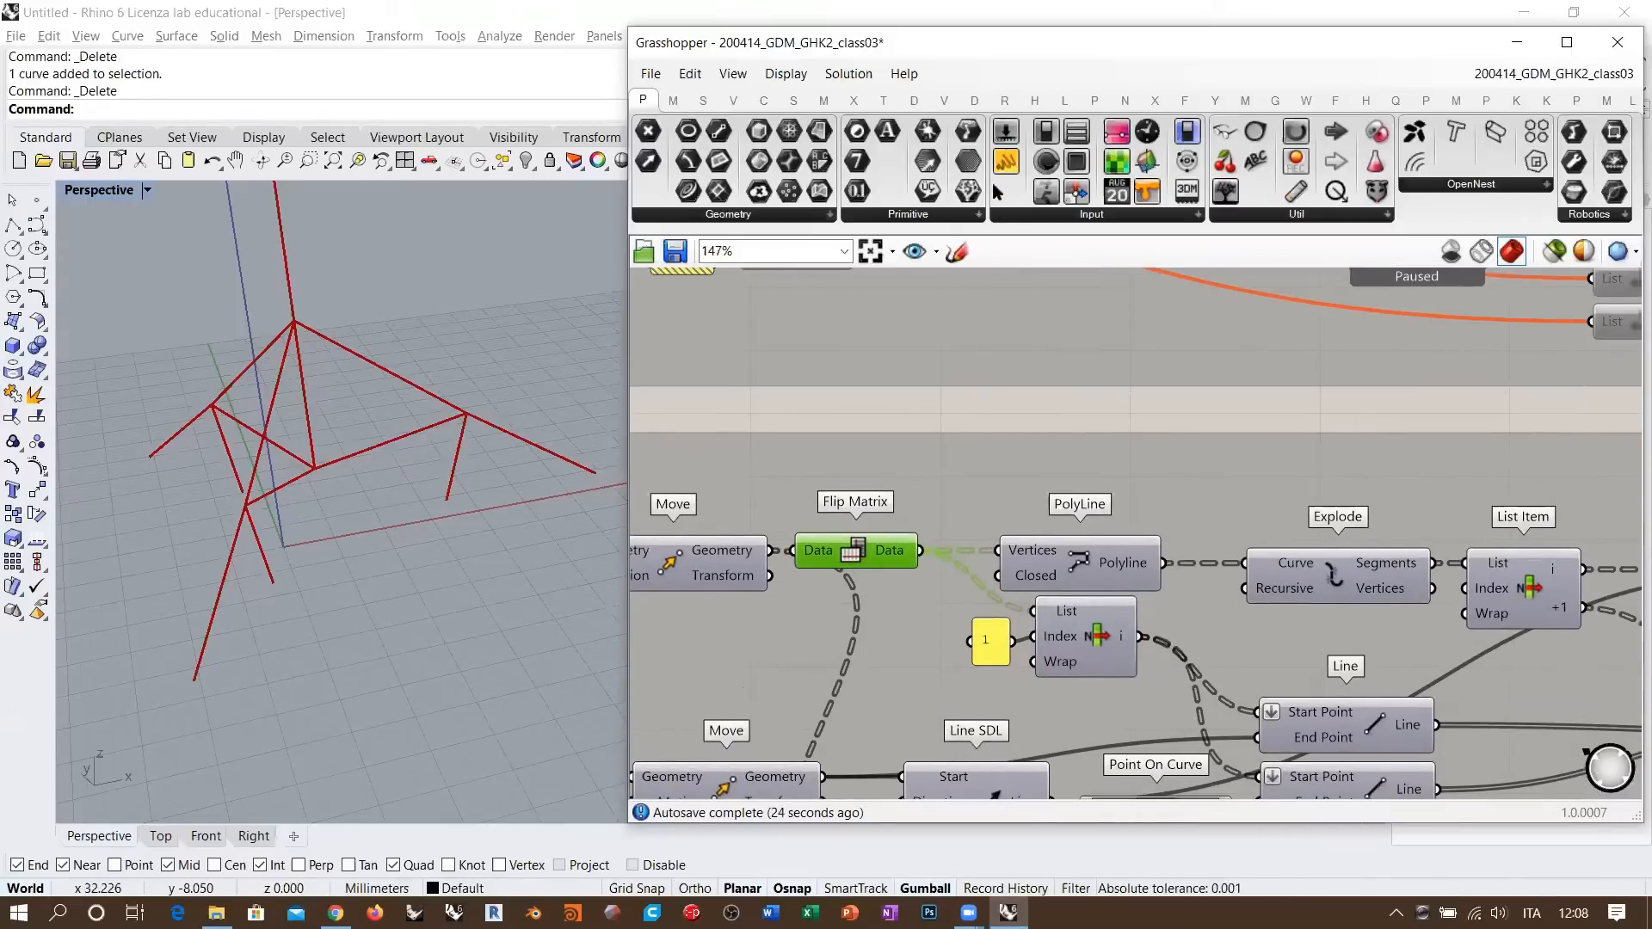
{"action": "left_click_drag", "start_coordinate": [1005, 161], "coordinate": [1079, 420]}
{"action": "left_click_drag", "start_coordinate": [917, 553], "coordinate": [997, 399]}
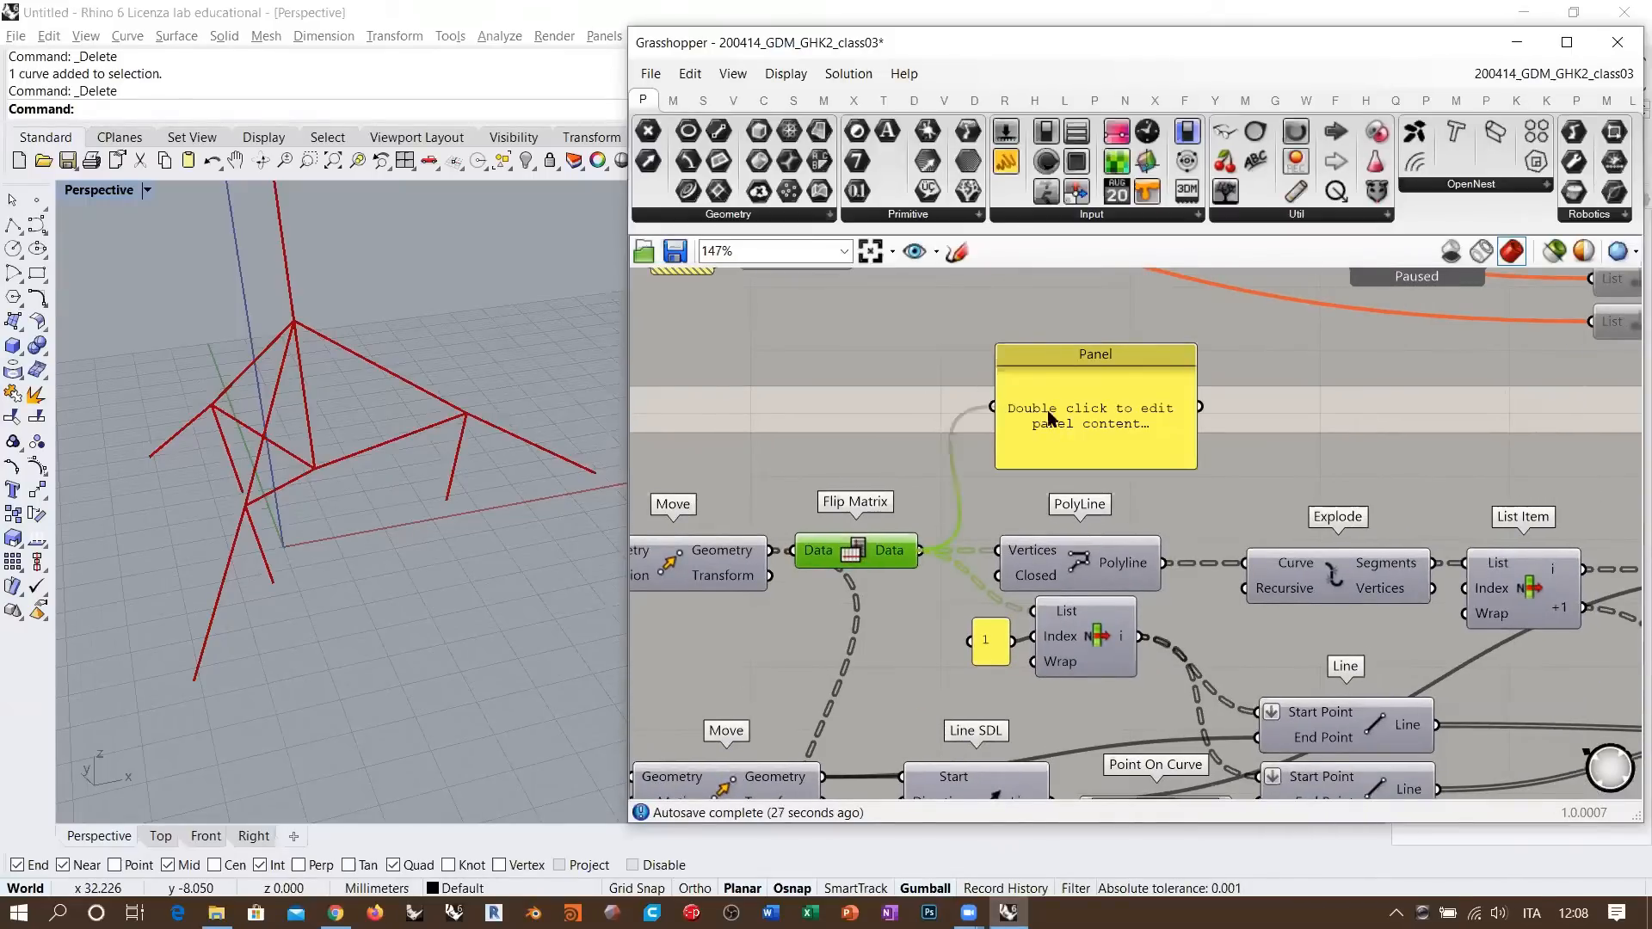
- Enlarge the panel reading the Flip Matrix output, and flatten the panel holding index 1 beside the List Item component
{"action": "left_click_drag", "start_coordinate": [1162, 425], "coordinate": [1236, 514]}
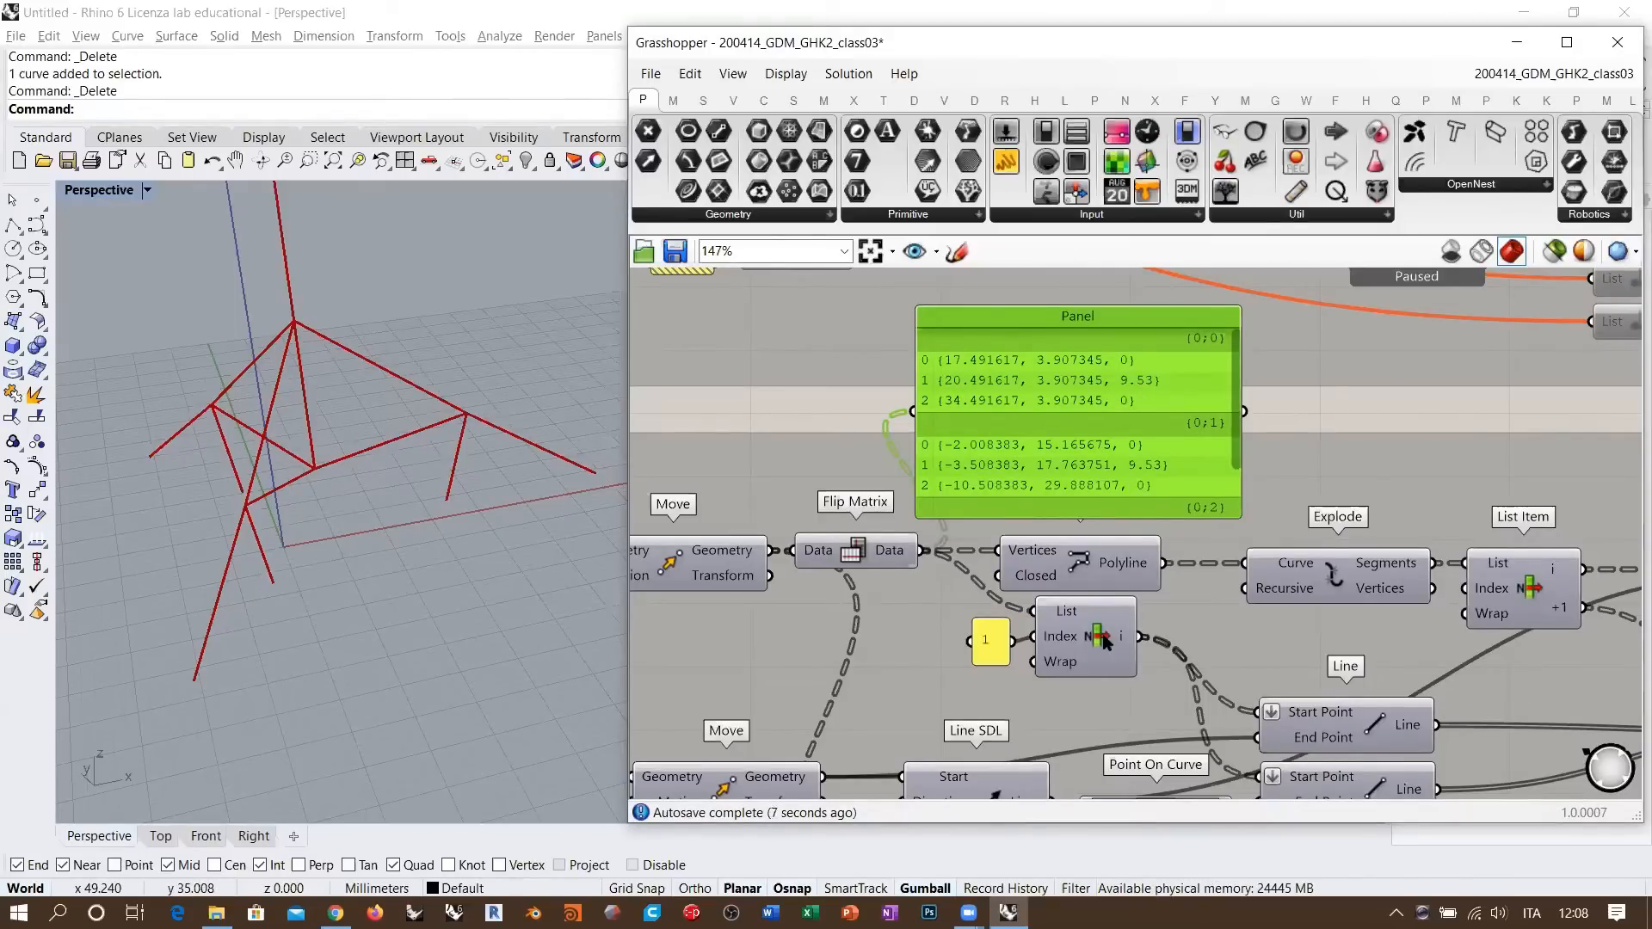
{"action": "left_click", "coordinate": [990, 644]}
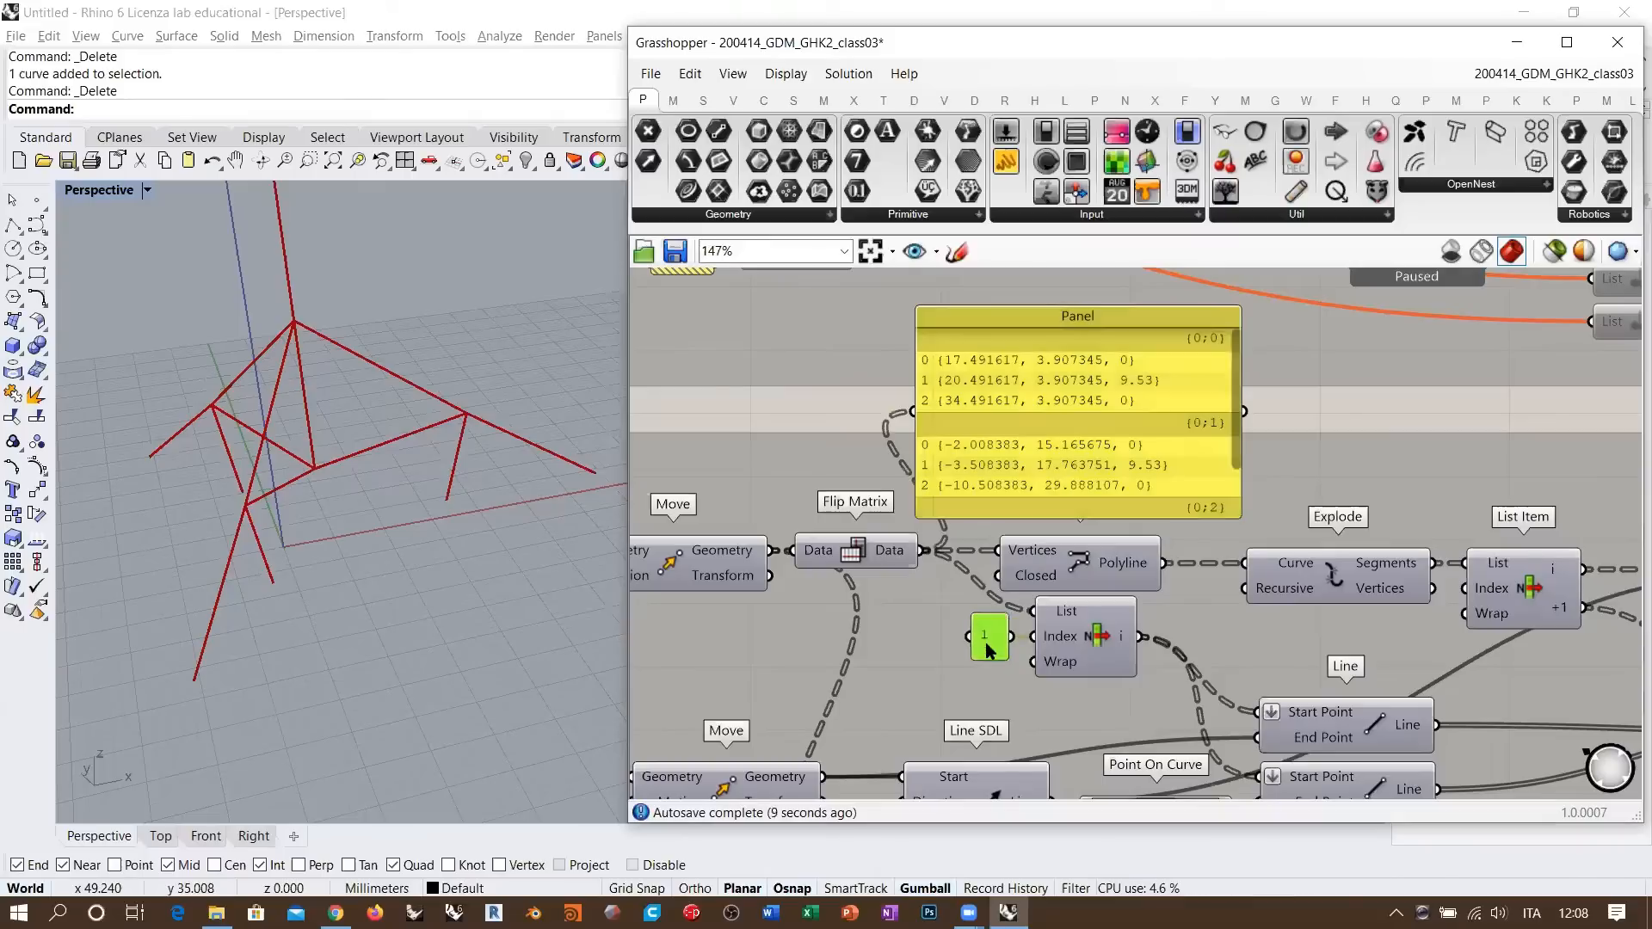
{"action": "left_click_drag", "start_coordinate": [986, 638], "coordinate": [981, 638]}
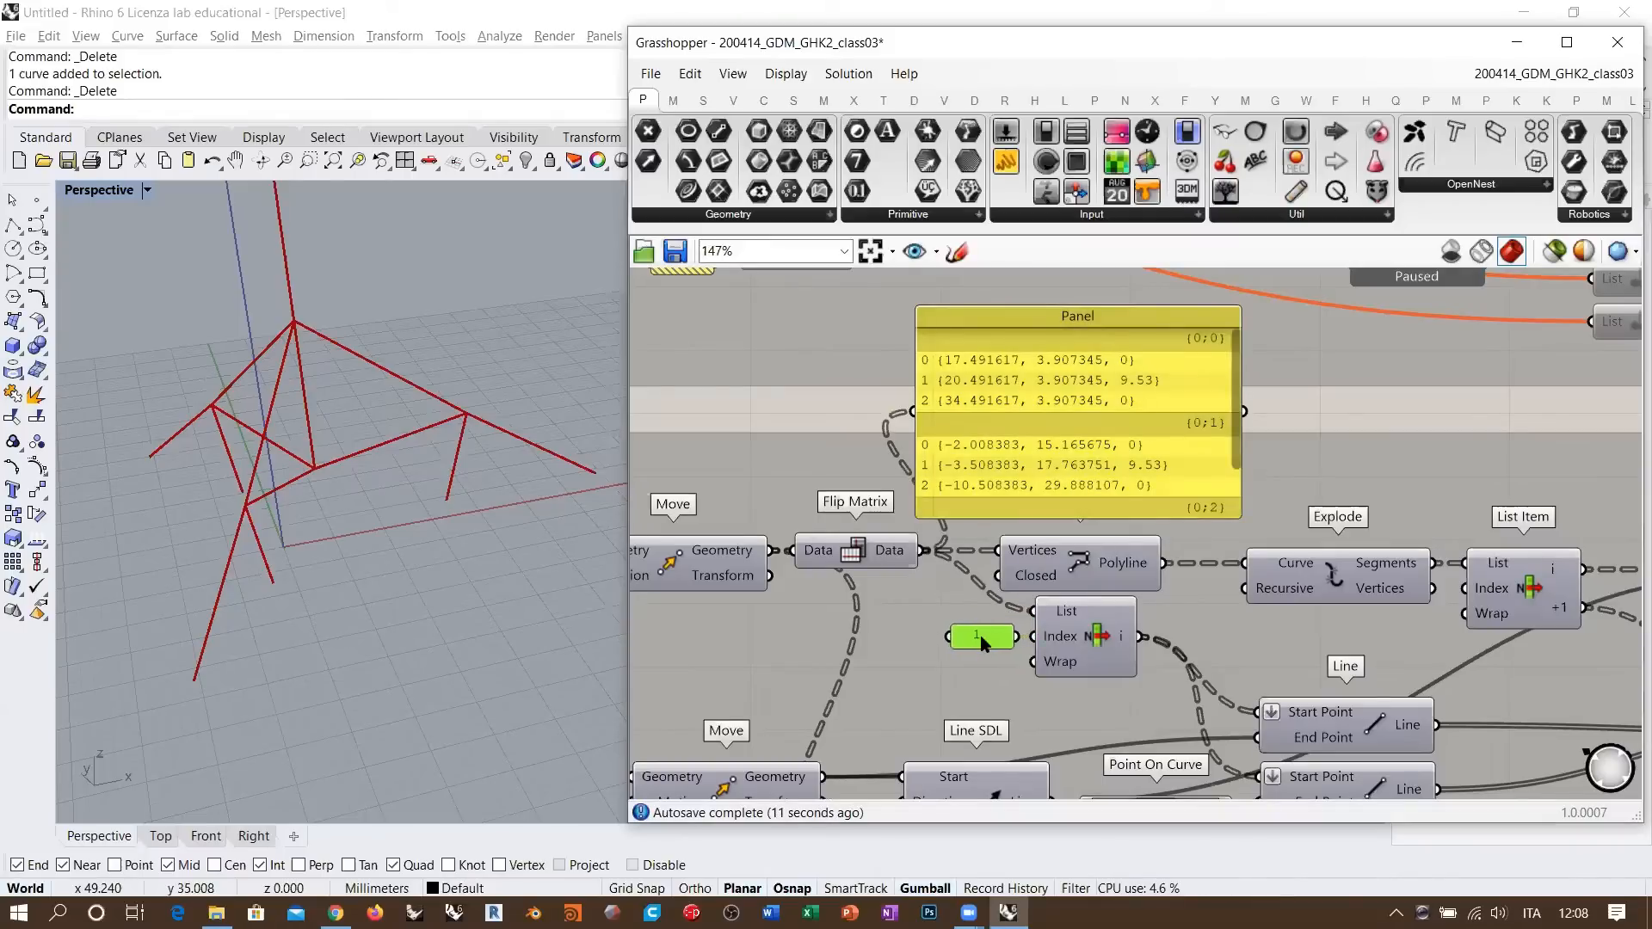
- Check in the viewport which points the List Item with index 1 picks, and hide its preview again
{"action": "mouse_move", "coordinate": [1126, 646]}
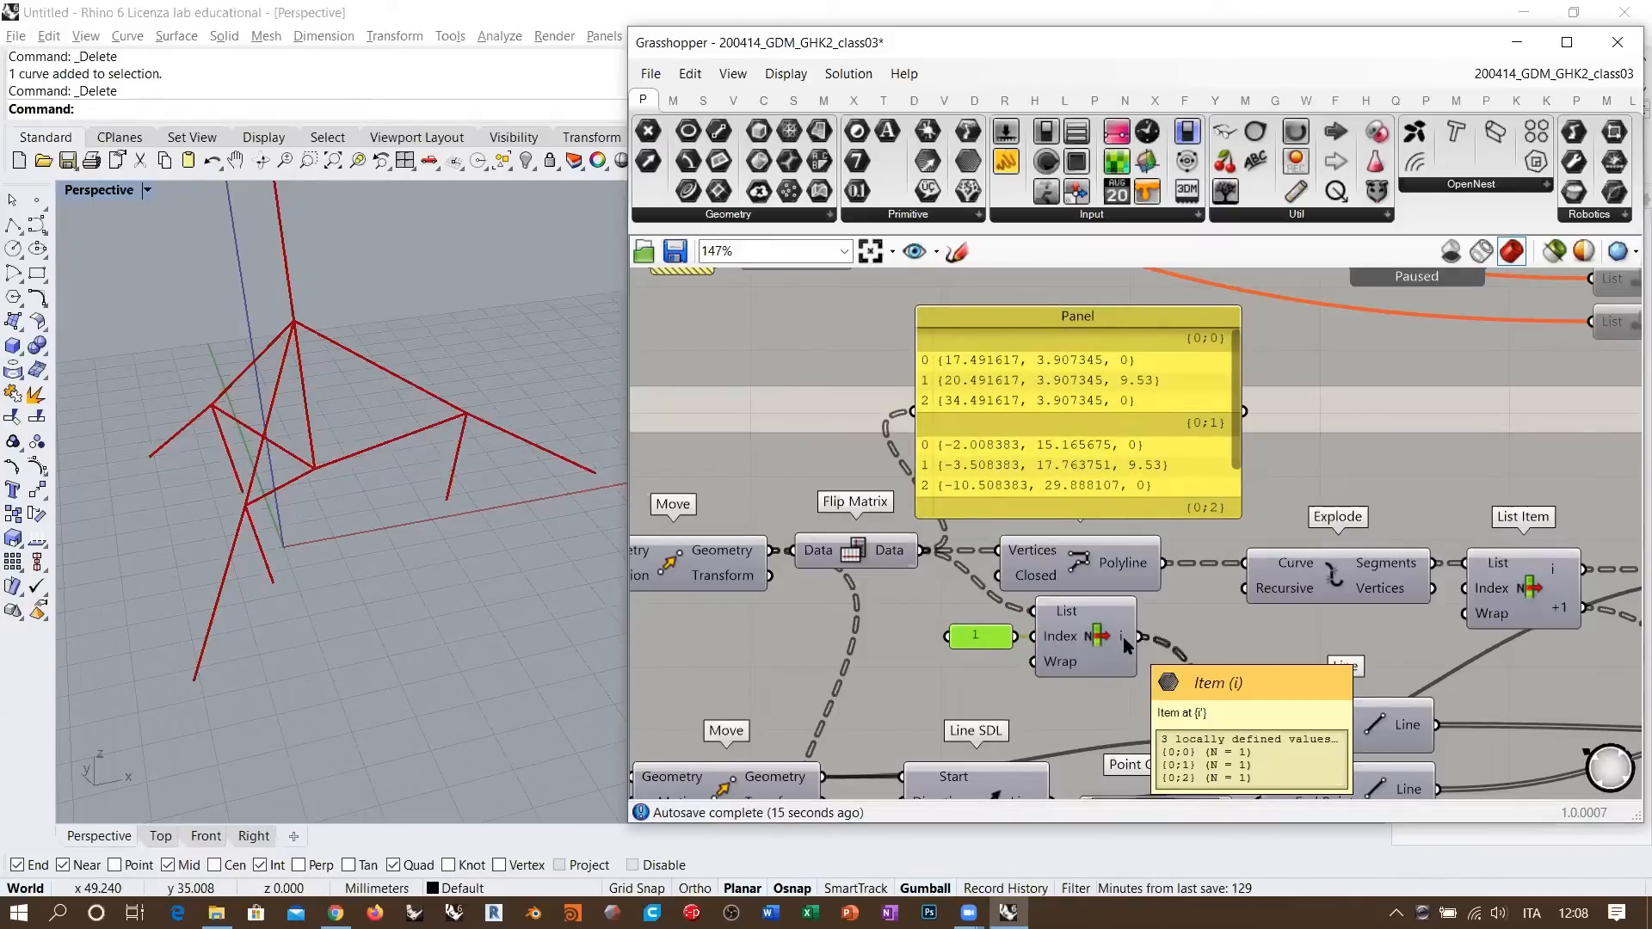
{"action": "left_click", "coordinate": [1118, 640]}
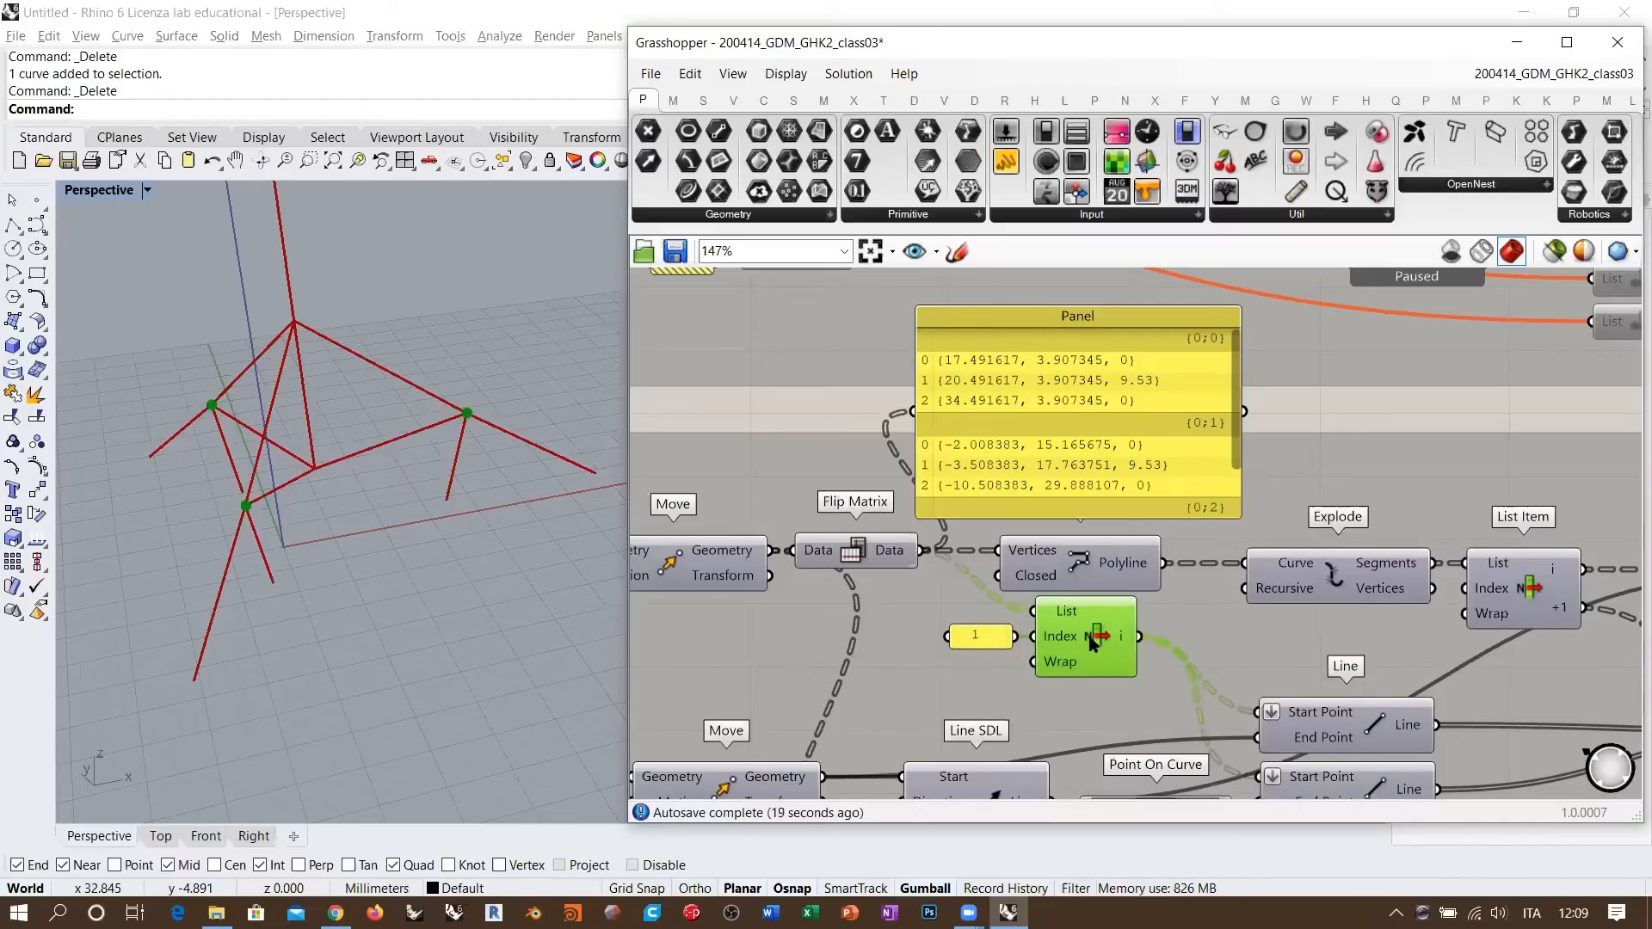
{"action": "right_click_drag", "start_coordinate": [1104, 641], "coordinate": [1009, 566]}
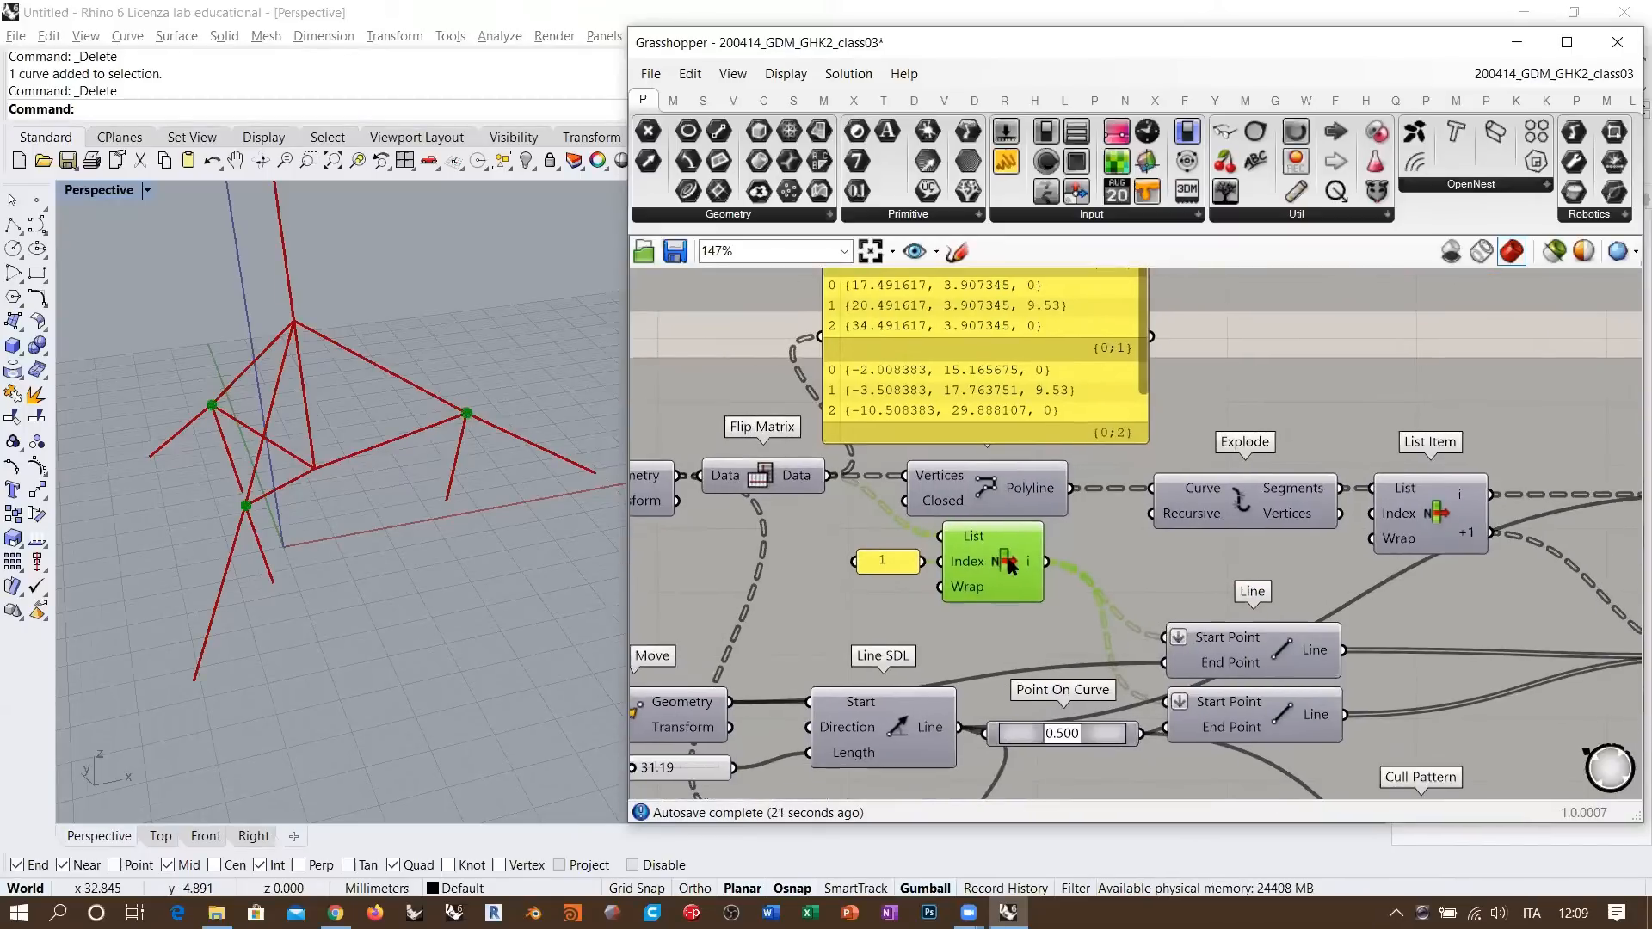
{"action": "key", "text": "ctrl+q"}
- Trace the upper Line component's End Point input back to the lower Move component and preview the moved point
{"action": "right_click_drag", "start_coordinate": [1164, 635], "coordinate": [1338, 532]}
{"action": "left_click", "coordinate": [1389, 544]}
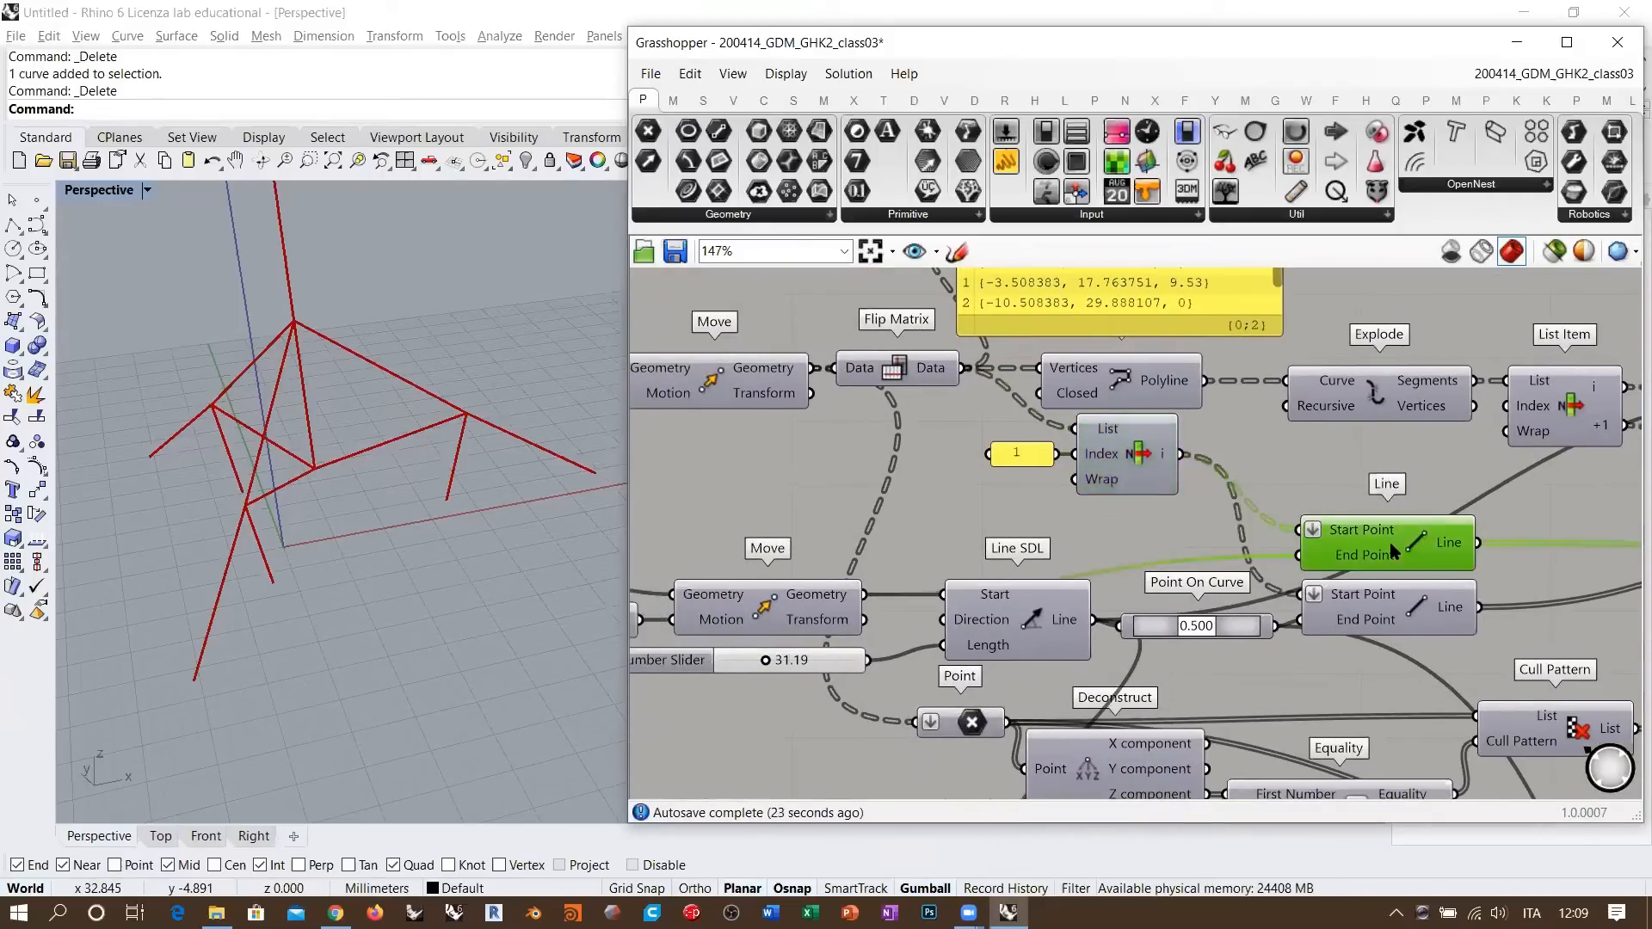
{"action": "right_click_drag", "start_coordinate": [1142, 591], "coordinate": [1371, 555]}
{"action": "scroll", "coordinate": [1371, 554], "scroll_direction": "down", "scroll_amount": 2}
{"action": "right_click_drag", "start_coordinate": [1061, 539], "coordinate": [1142, 582]}
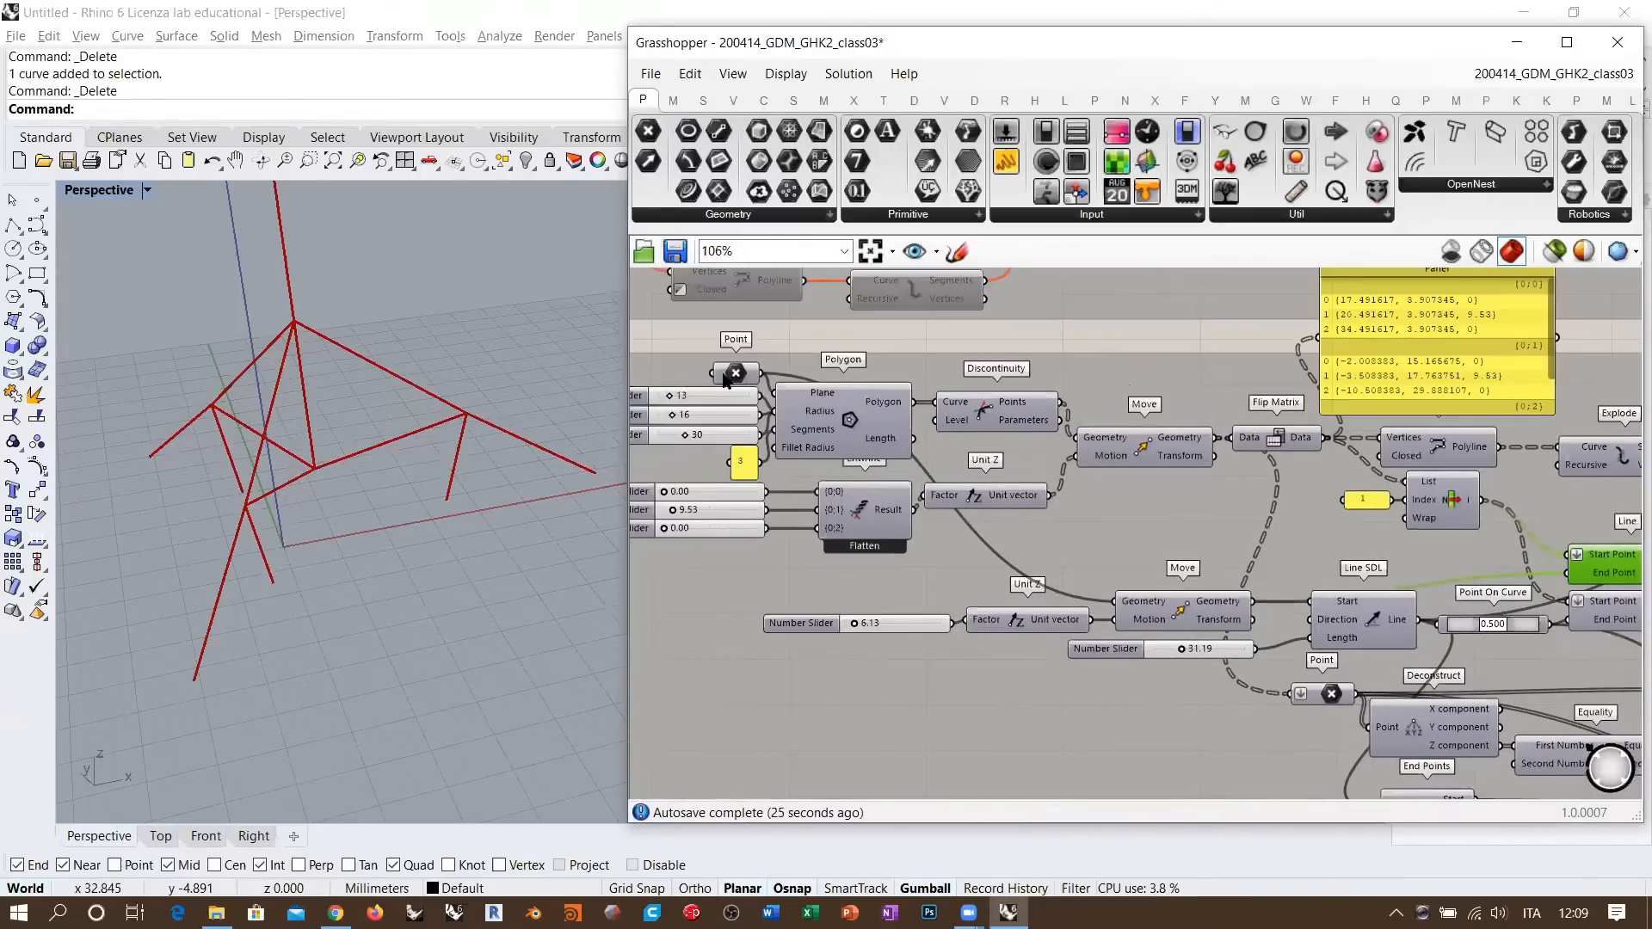
{"action": "right_click_drag", "start_coordinate": [1280, 546], "coordinate": [1185, 540]}
{"action": "left_click", "coordinate": [1077, 599]}
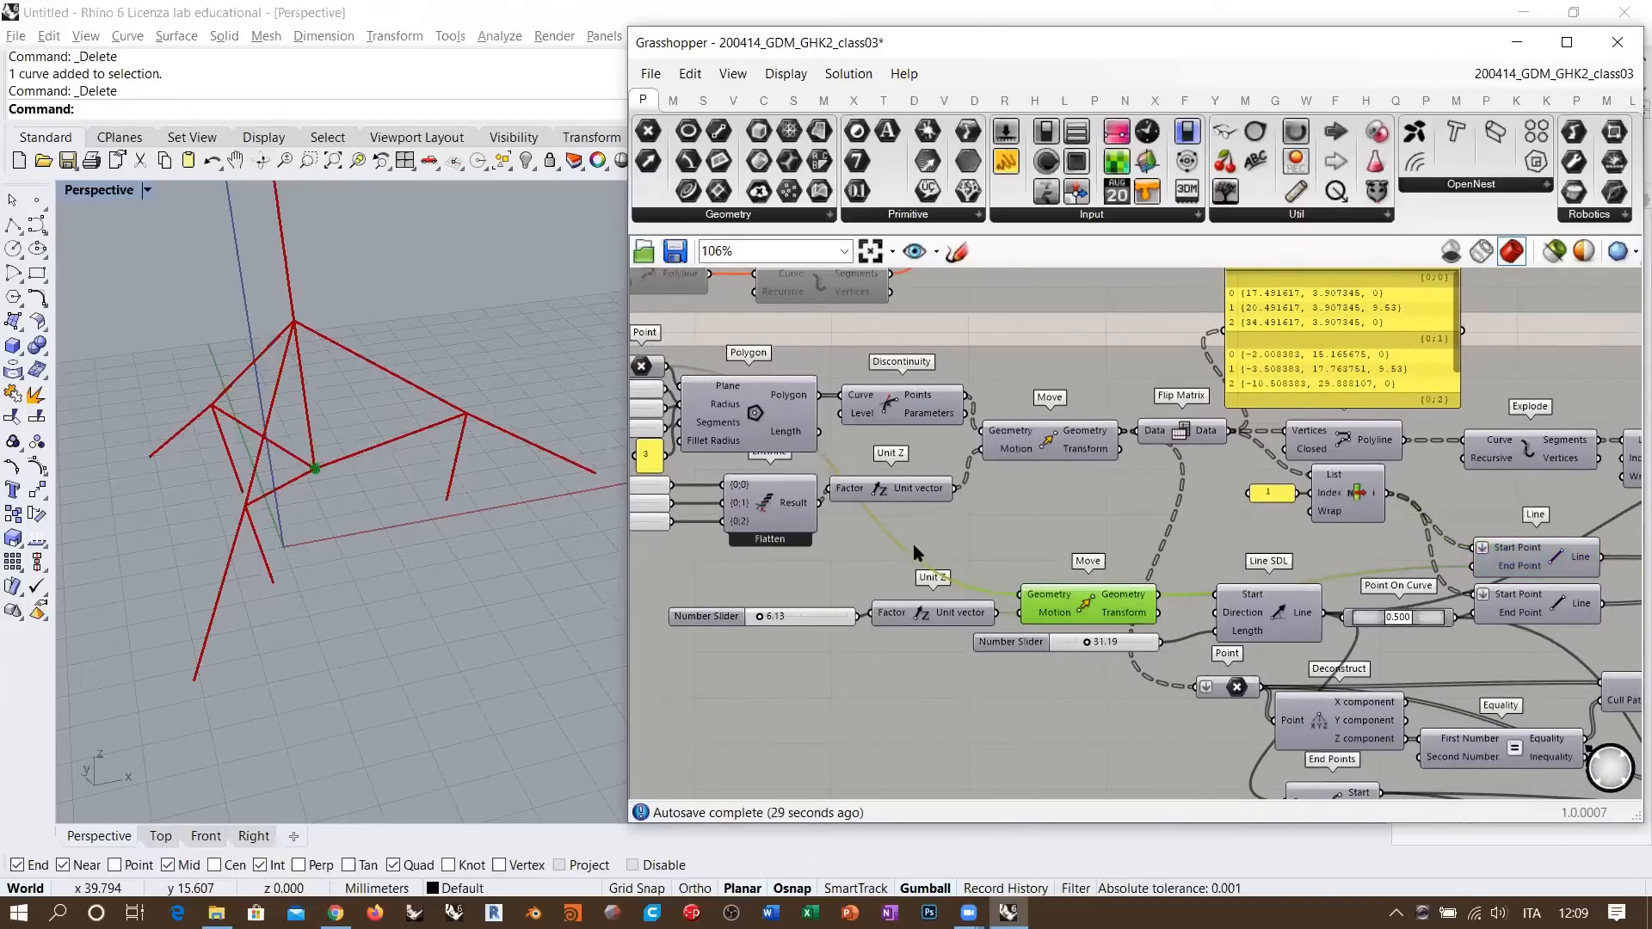
- Compare the base Point parameter with the point raised by the lower Move component in the viewport
{"action": "right_click_drag", "start_coordinate": [739, 399], "coordinate": [842, 454]}
{"action": "left_click", "coordinate": [744, 421]}
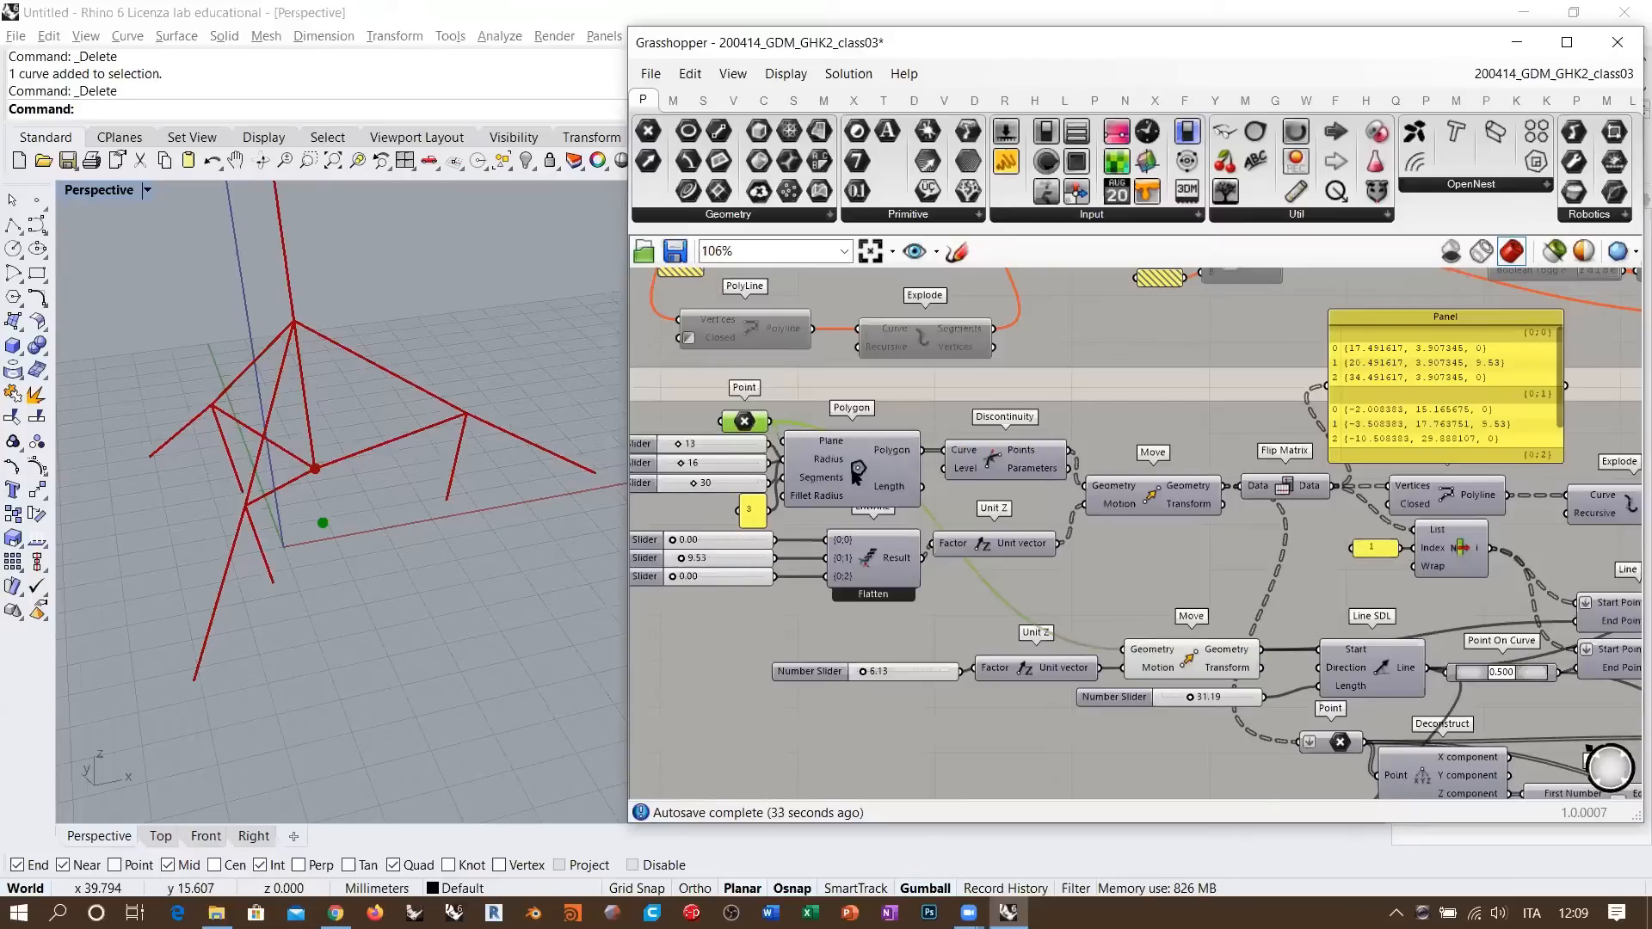
{"action": "right_click_drag", "start_coordinate": [1144, 680], "coordinate": [1149, 637]}
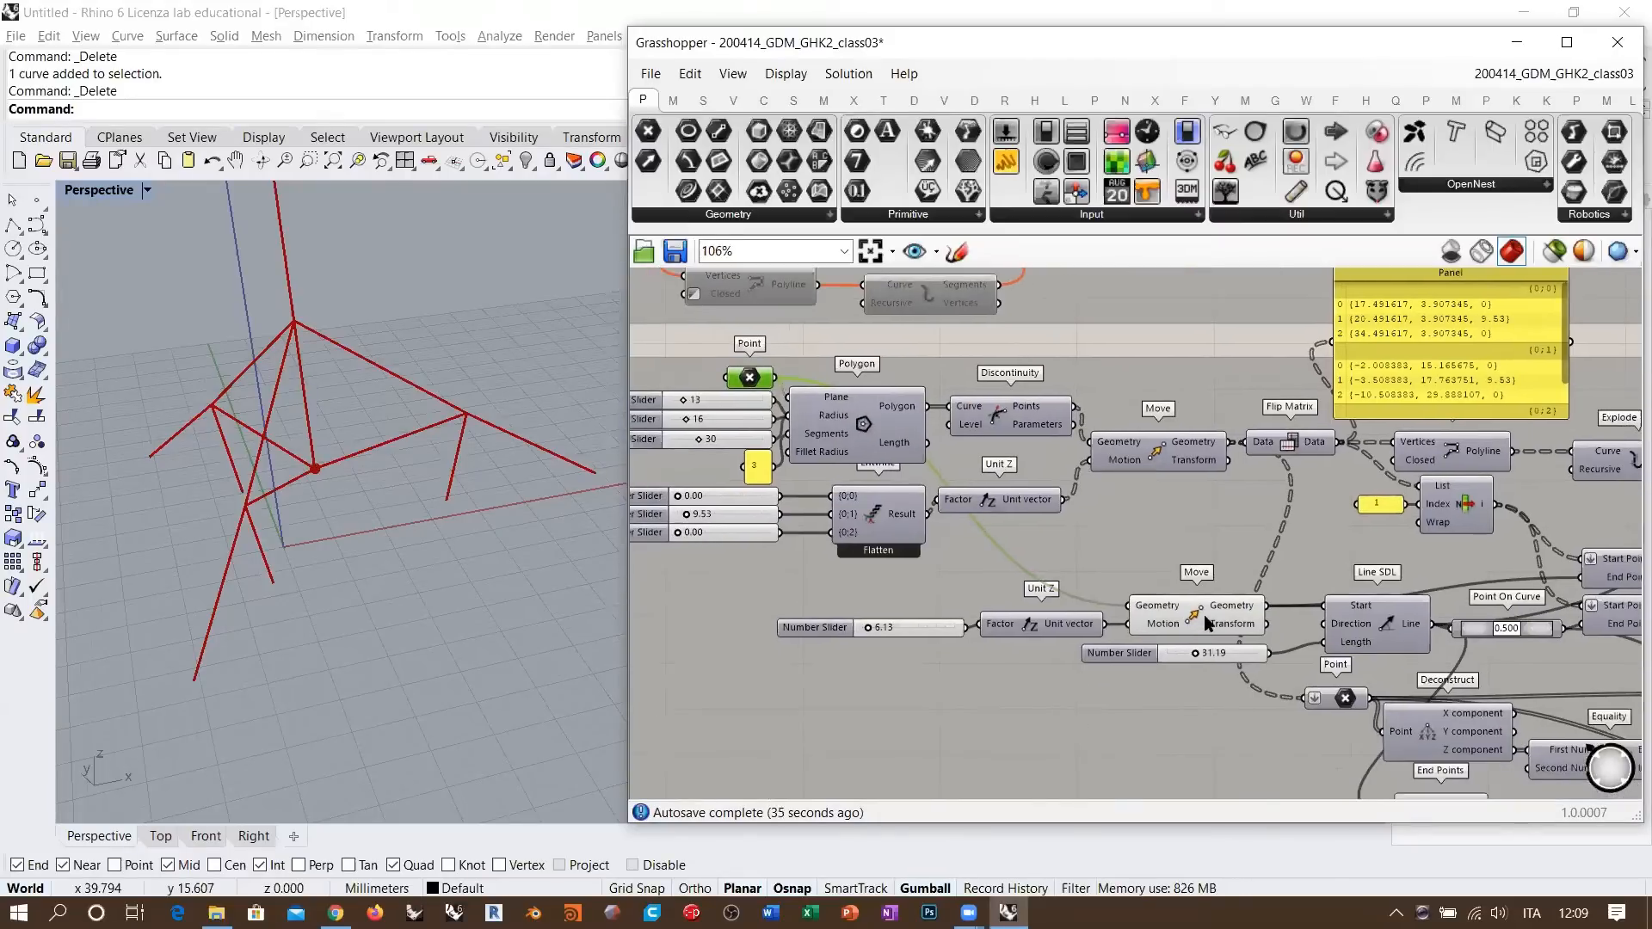
{"action": "left_click", "coordinate": [1149, 636]}
{"action": "scroll", "coordinate": [1062, 691], "scroll_direction": "up", "scroll_amount": 2}
{"action": "right_click_drag", "start_coordinate": [481, 430], "coordinate": [384, 560]}
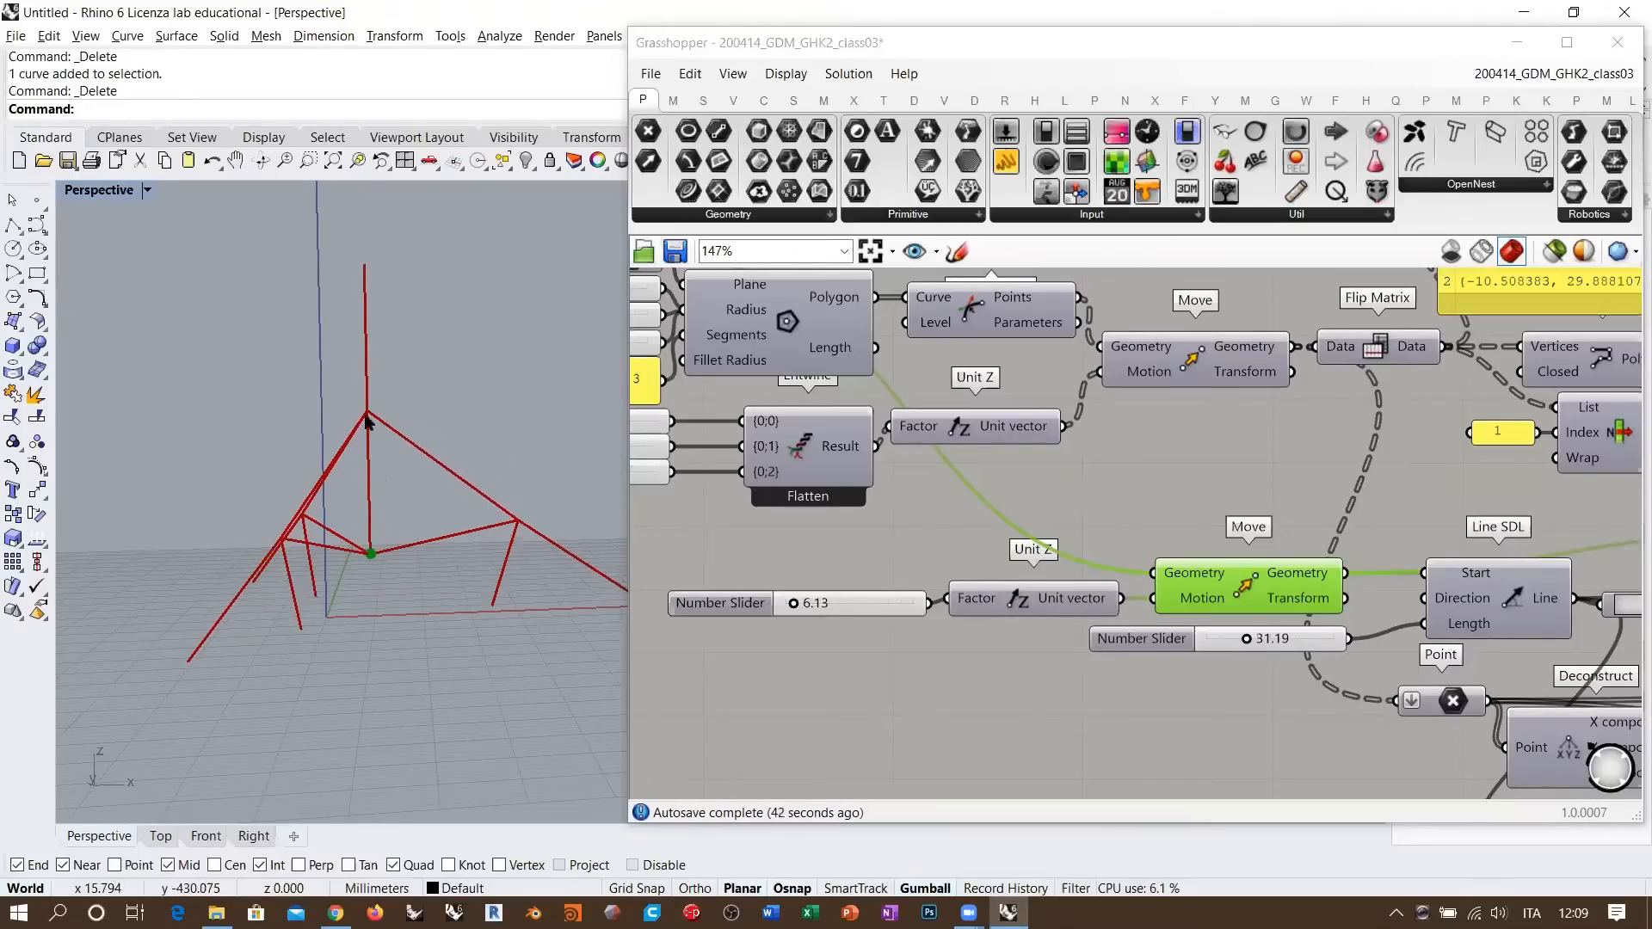
{"action": "mouse_move", "coordinate": [375, 396]}
{"action": "right_mouse_down"}
{"action": "mouse_move", "coordinate": [457, 401]}
{"action": "mouse_move", "coordinate": [387, 406]}
{"action": "right_mouse_up"}
{"action": "right_click_drag", "start_coordinate": [1261, 579], "coordinate": [1137, 564]}
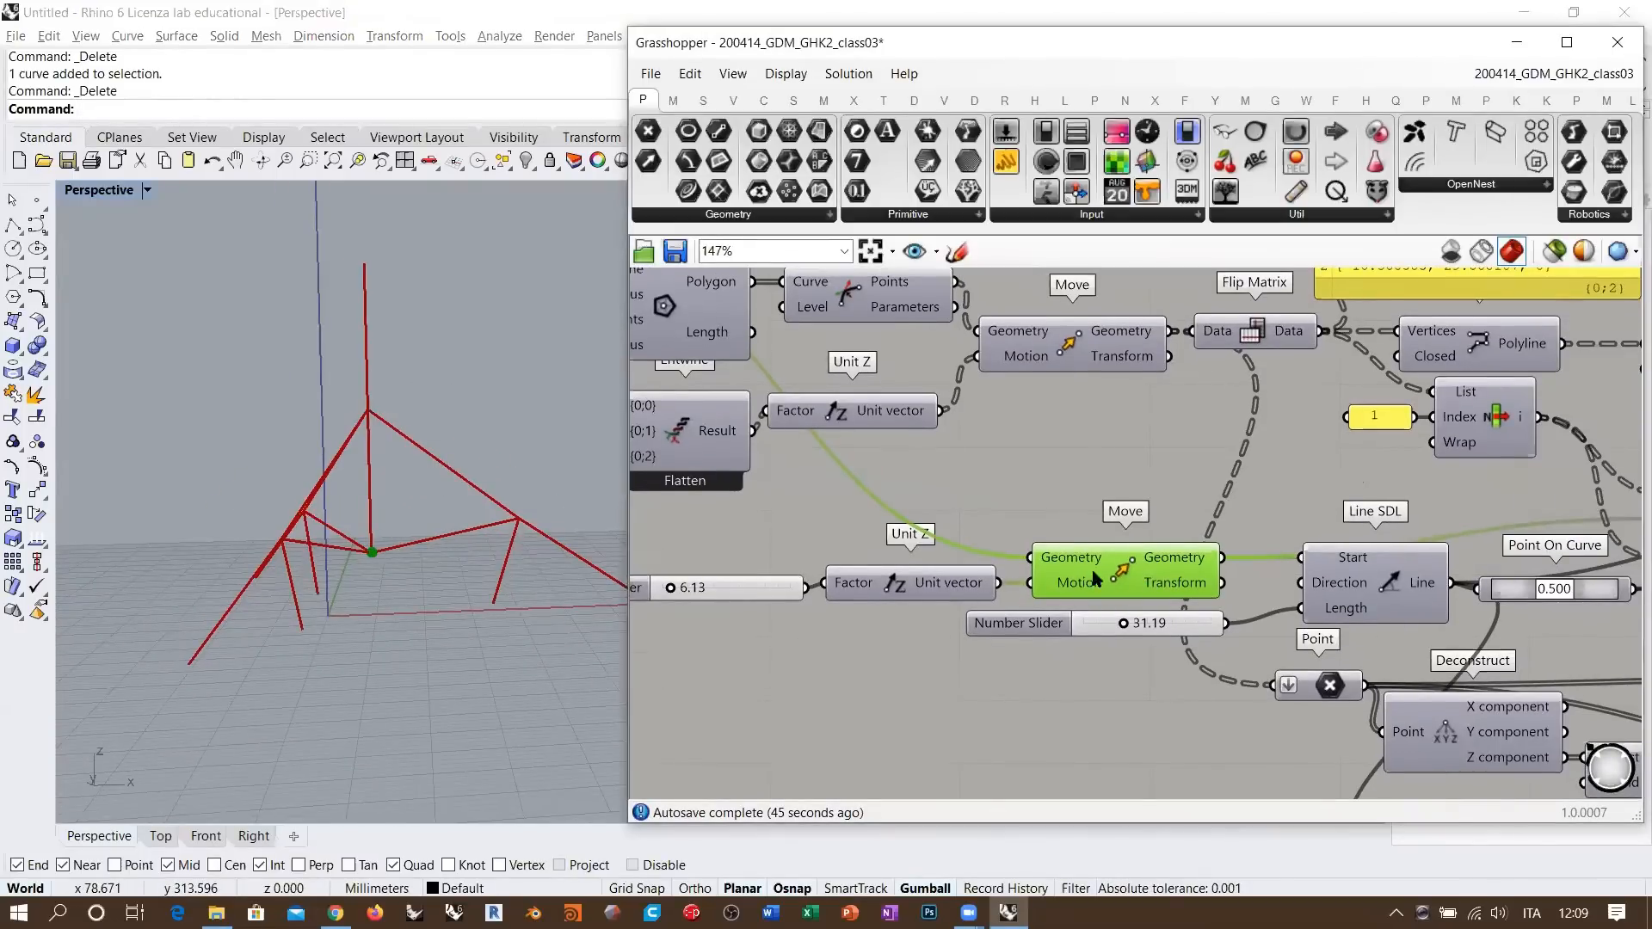
- Preview the vertical line from Line SDL, hide its preview again, and shift the component slightly down and left on the canvas
{"action": "left_click", "coordinate": [1381, 585]}
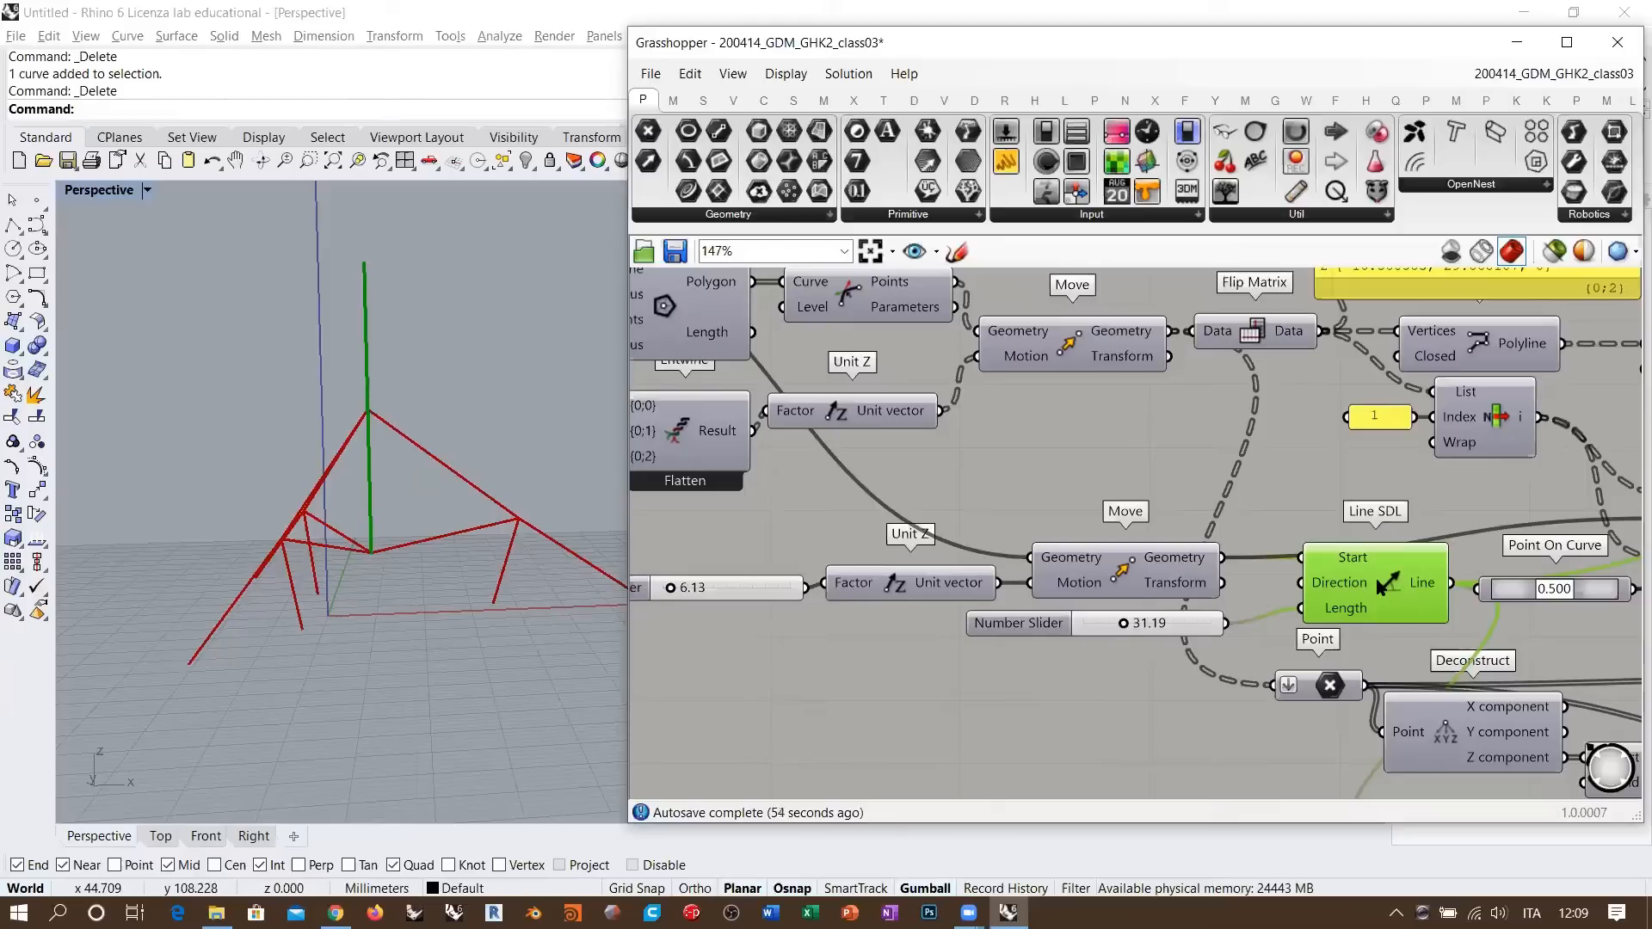
{"action": "key", "text": "ctrl+q"}
{"action": "right_click_drag", "start_coordinate": [1380, 588], "coordinate": [1199, 604]}
{"action": "left_click_drag", "start_coordinate": [1230, 591], "coordinate": [1219, 608]}
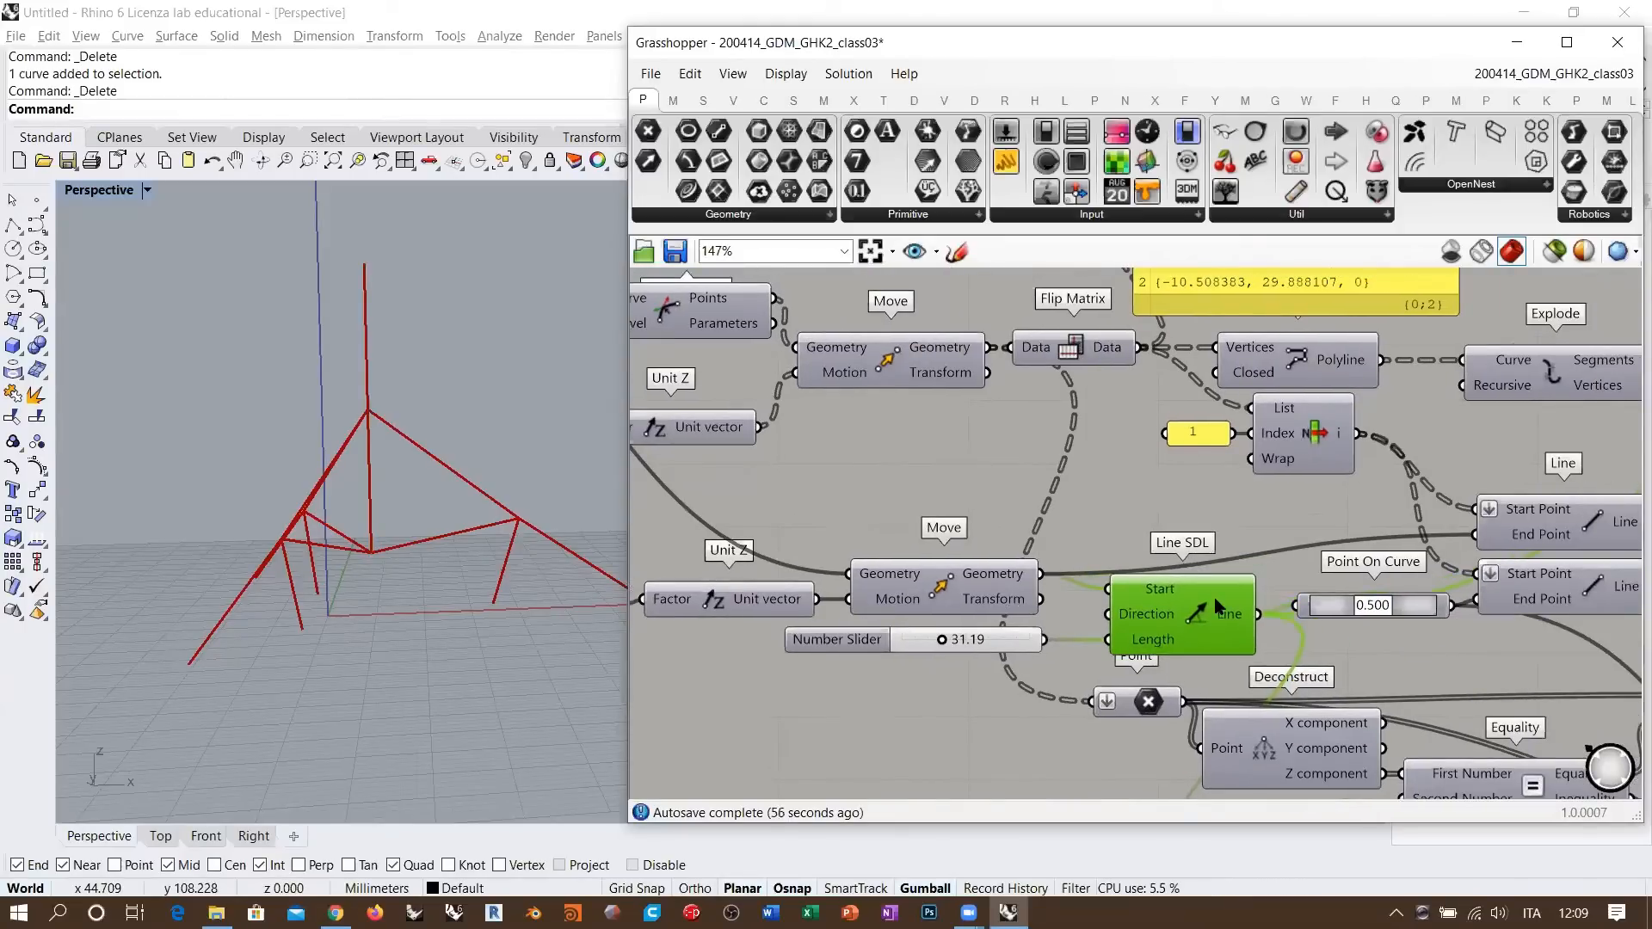
- Examine how the upper Line component connects the List Item points to the lower Move point in the viewport
{"action": "left_click", "coordinate": [940, 582]}
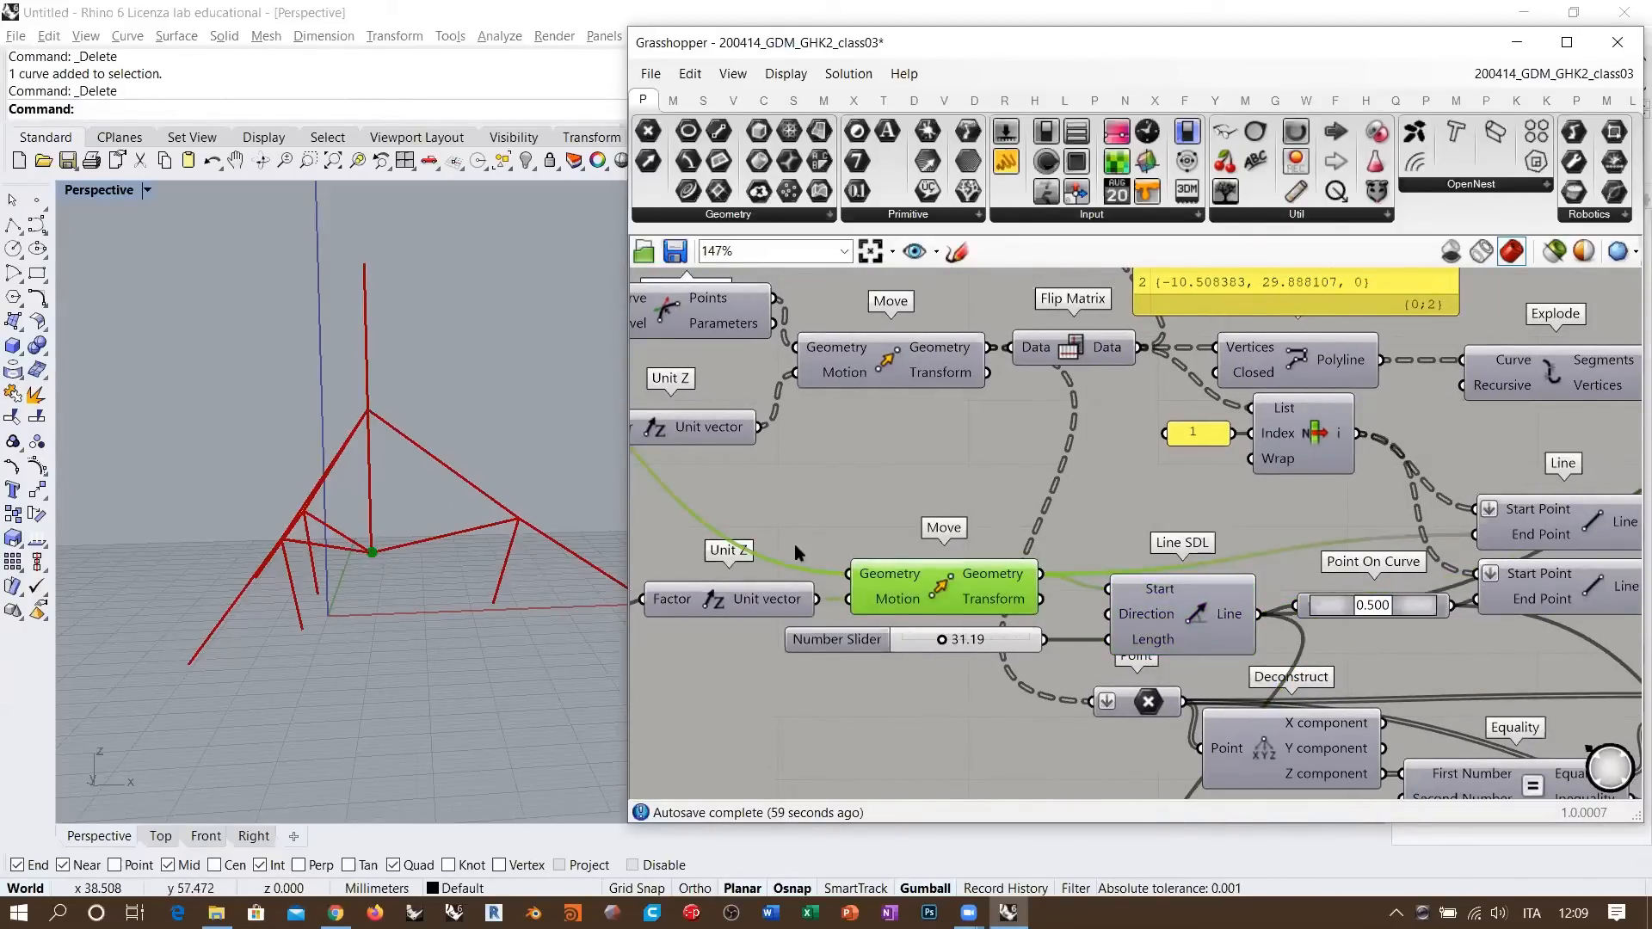
{"action": "right_click_drag", "start_coordinate": [518, 526], "coordinate": [482, 542]}
{"action": "right_click_drag", "start_coordinate": [1201, 555], "coordinate": [1032, 584]}
{"action": "left_click", "coordinate": [1344, 551]}
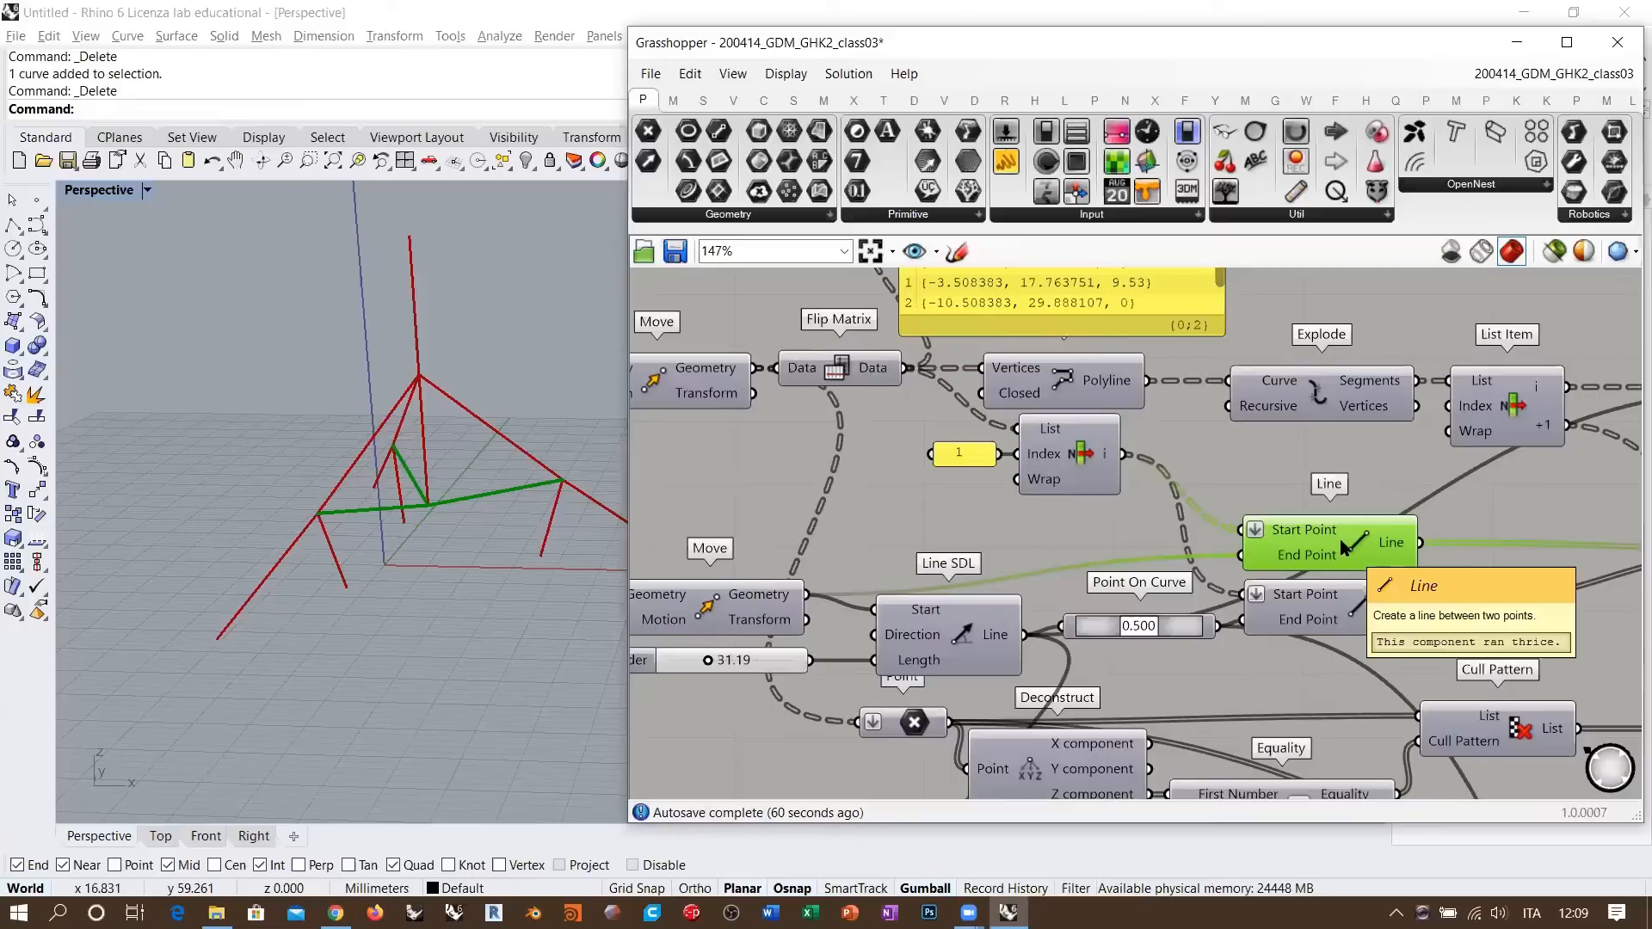
{"action": "right_click_drag", "start_coordinate": [468, 535], "coordinate": [560, 536]}
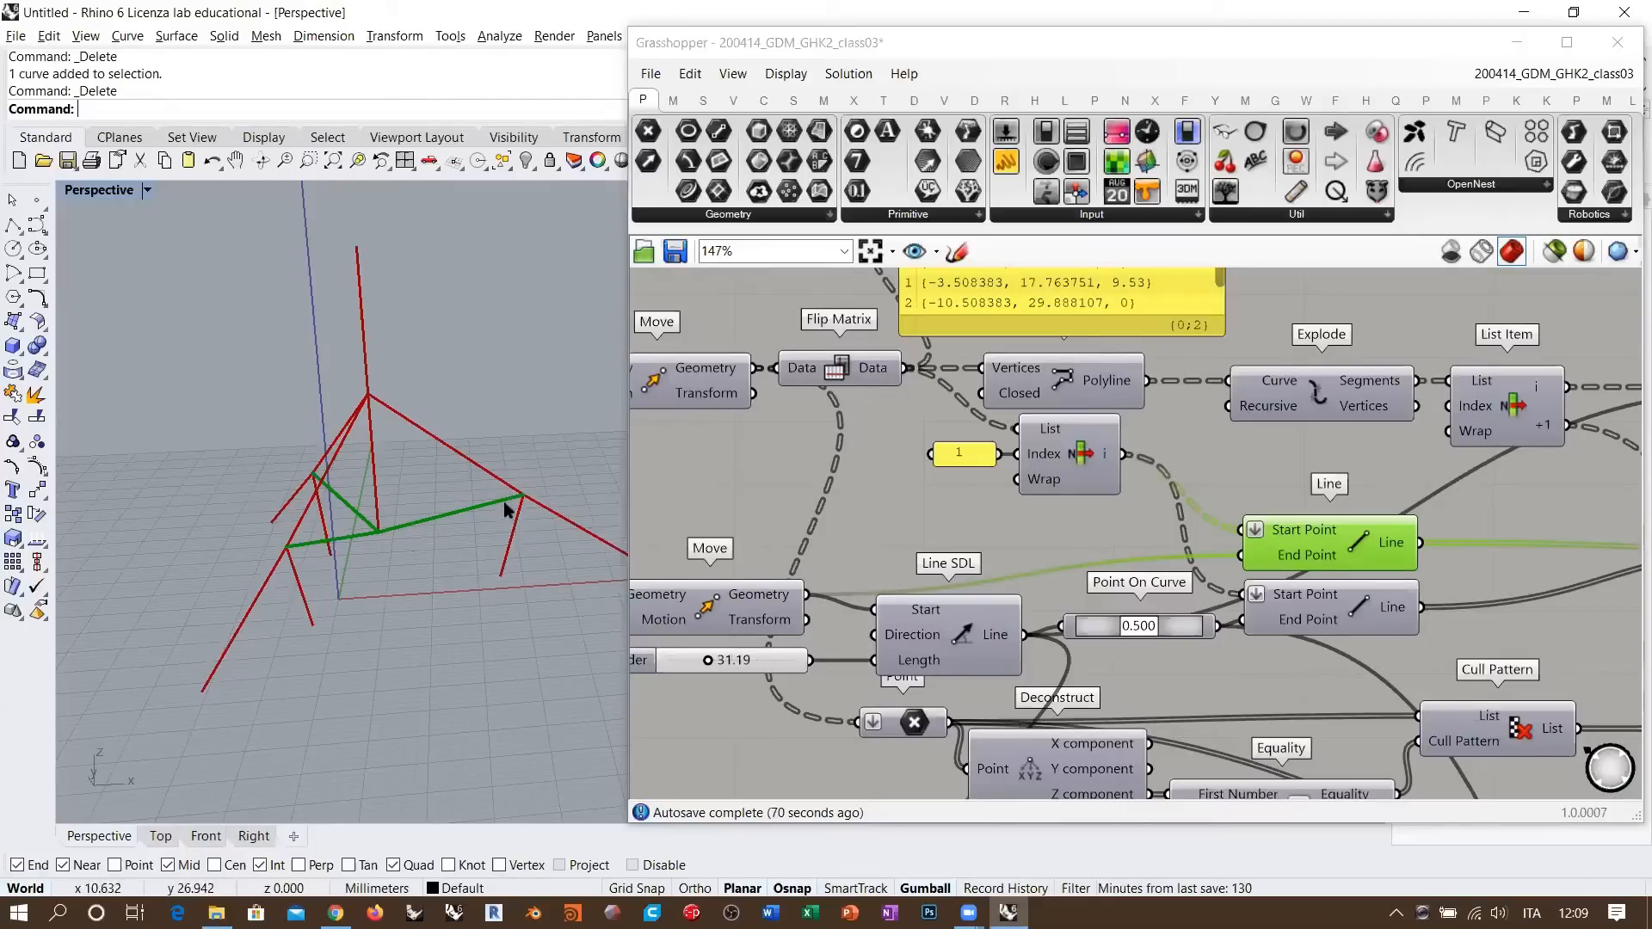
{"action": "right_click_drag", "start_coordinate": [469, 531], "coordinate": [351, 440]}
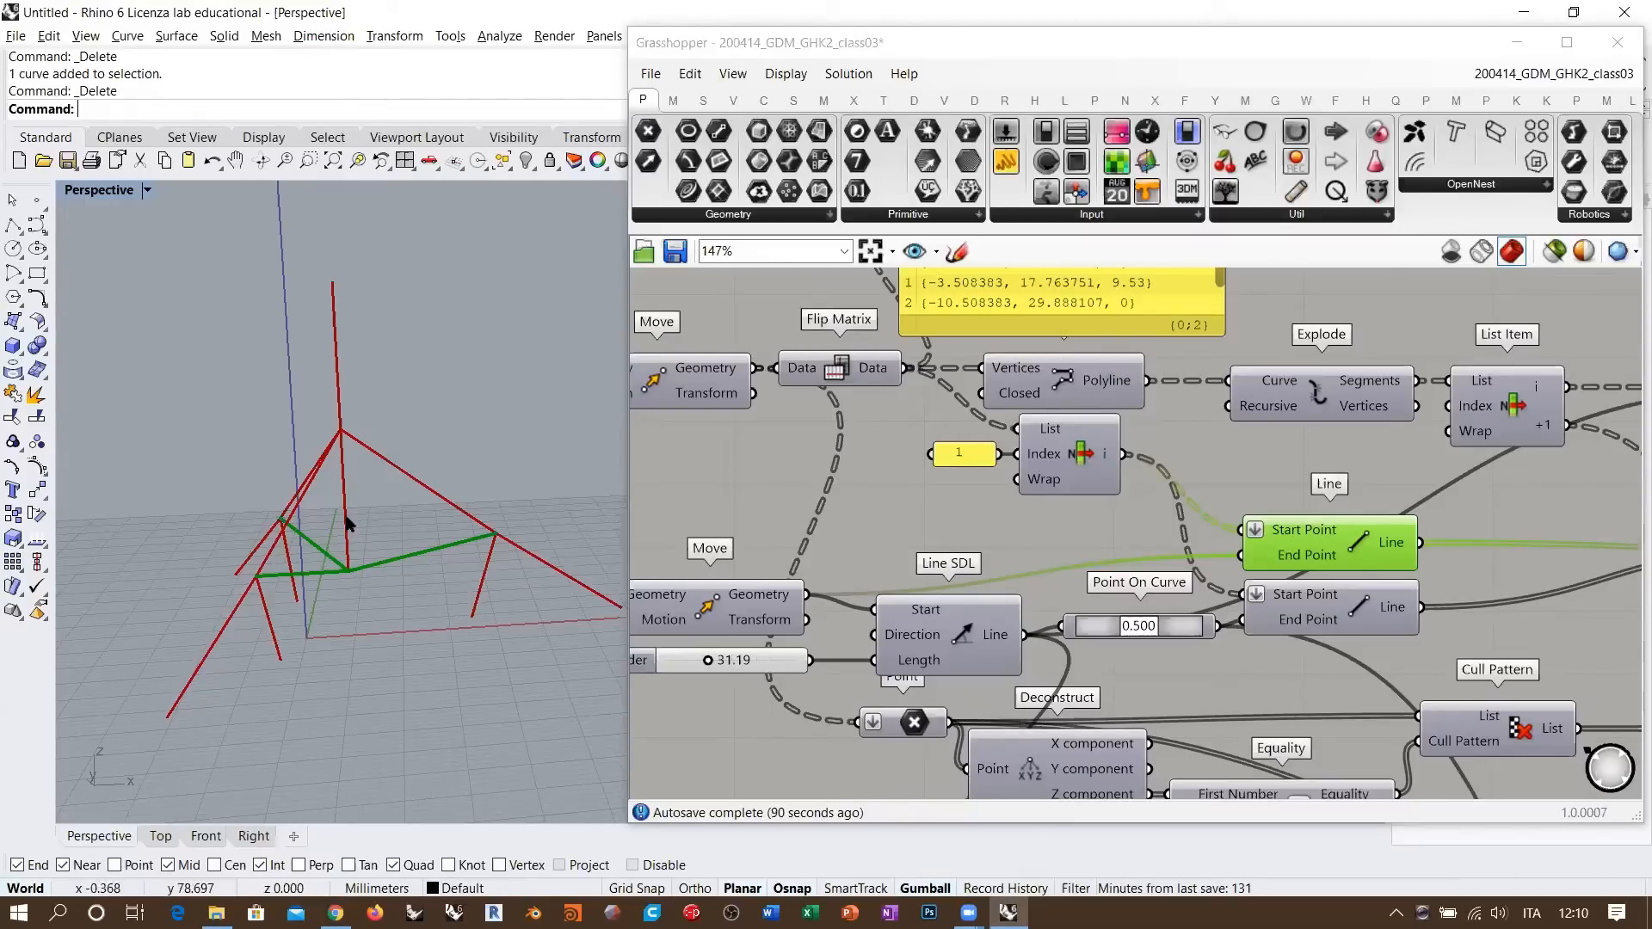
{"action": "mouse_move", "coordinate": [391, 494]}
{"action": "right_mouse_down"}
{"action": "mouse_move", "coordinate": [369, 461]}
{"action": "mouse_move", "coordinate": [347, 492]}
{"action": "mouse_move", "coordinate": [382, 482]}
{"action": "right_mouse_up"}
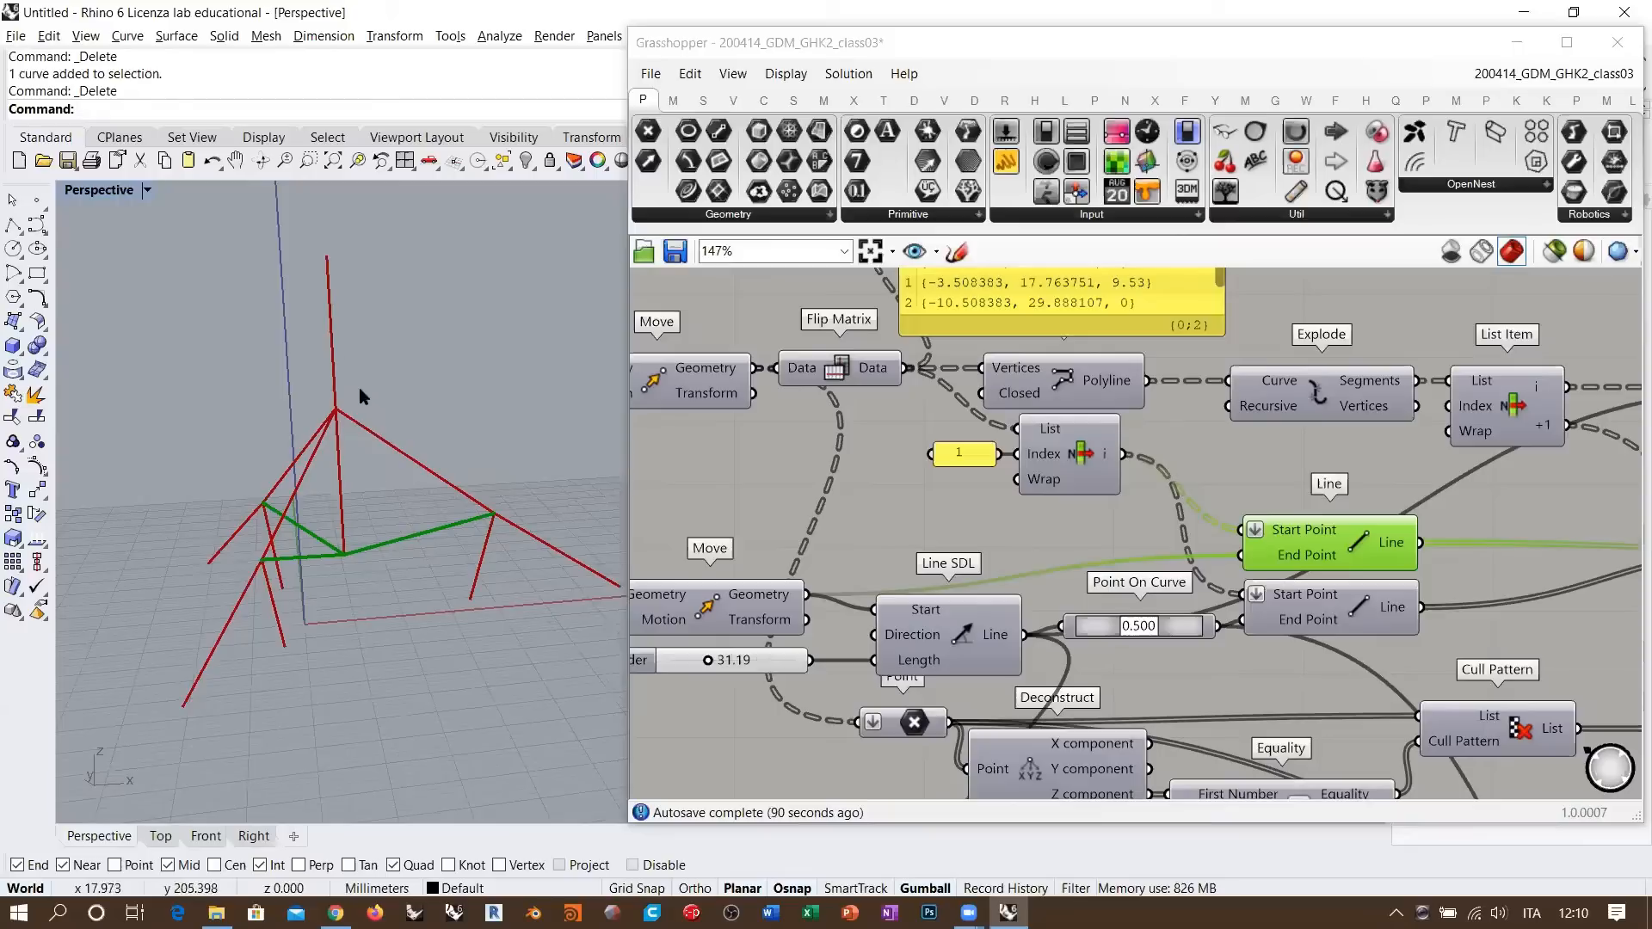
- Look at the reference structure image above the definition and compare it with the model in the viewport
{"action": "scroll", "coordinate": [1026, 486], "scroll_direction": "down", "scroll_amount": 8}
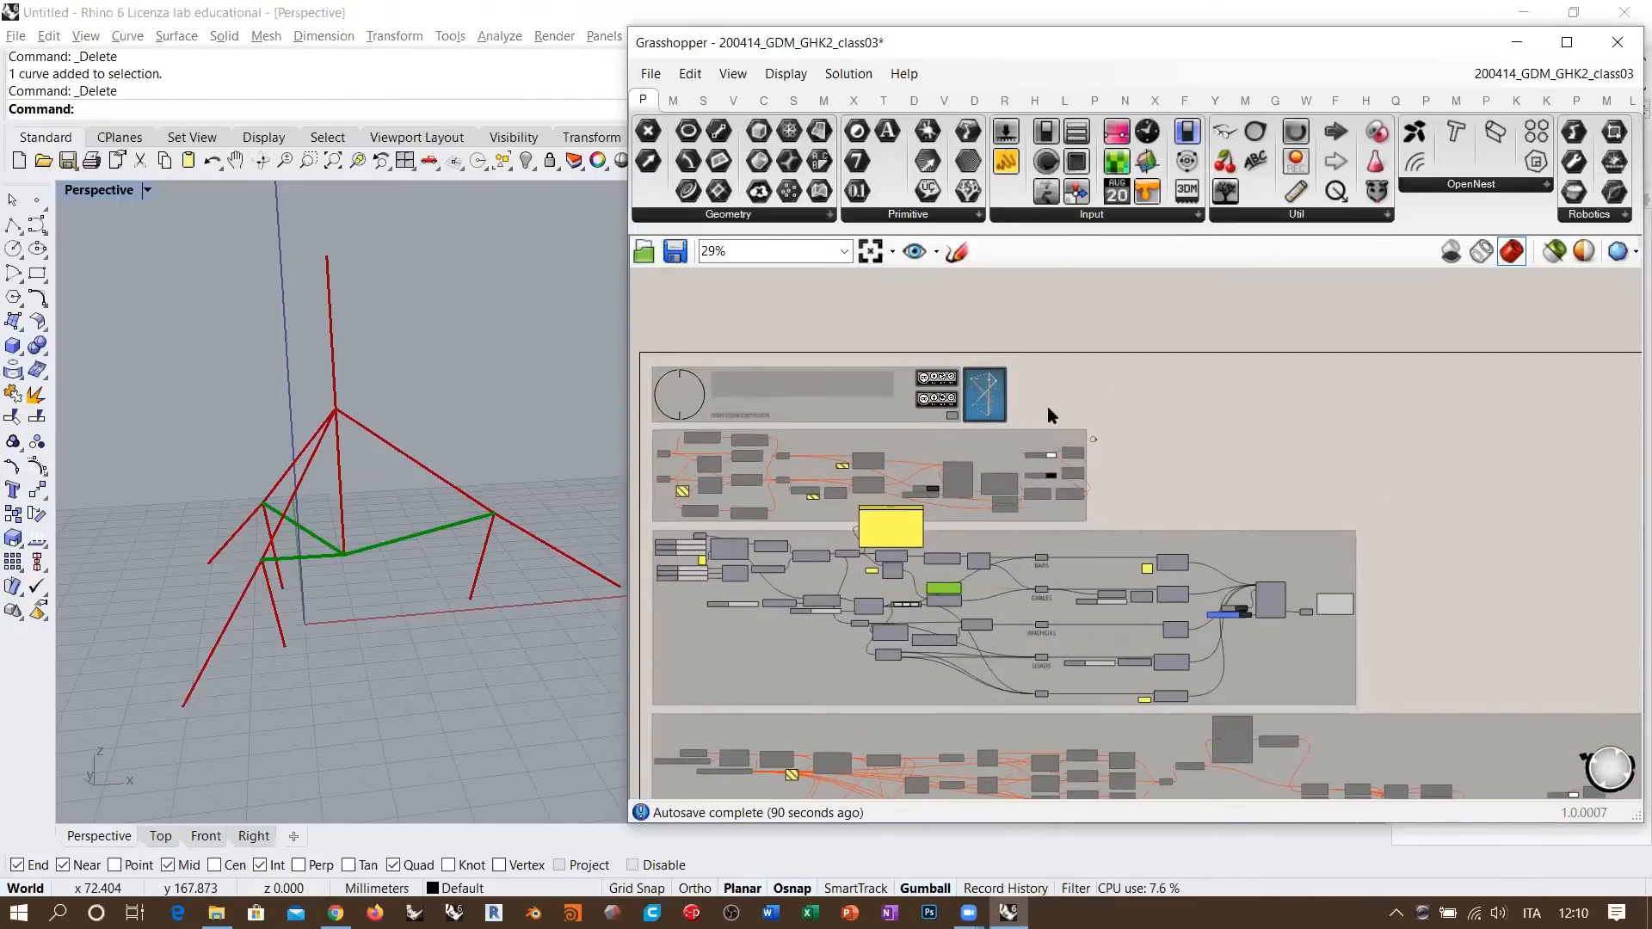
{"action": "scroll", "coordinate": [1032, 318], "scroll_direction": "up", "scroll_amount": 4}
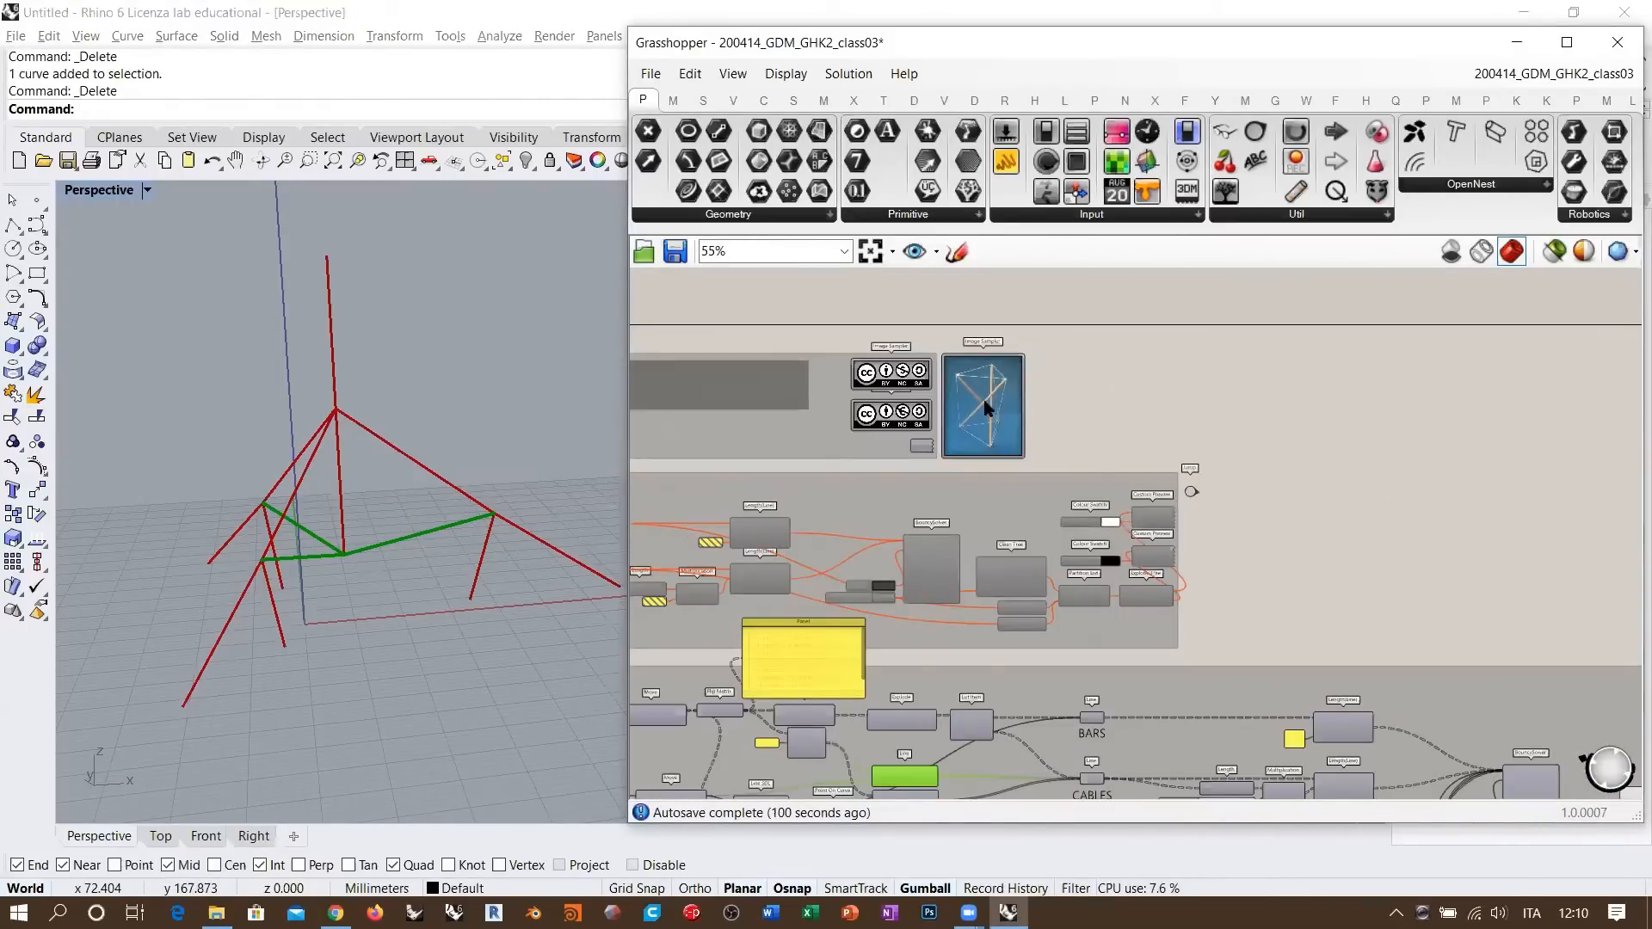
{"action": "scroll", "coordinate": [1346, 509], "scroll_direction": "down", "scroll_amount": 3}
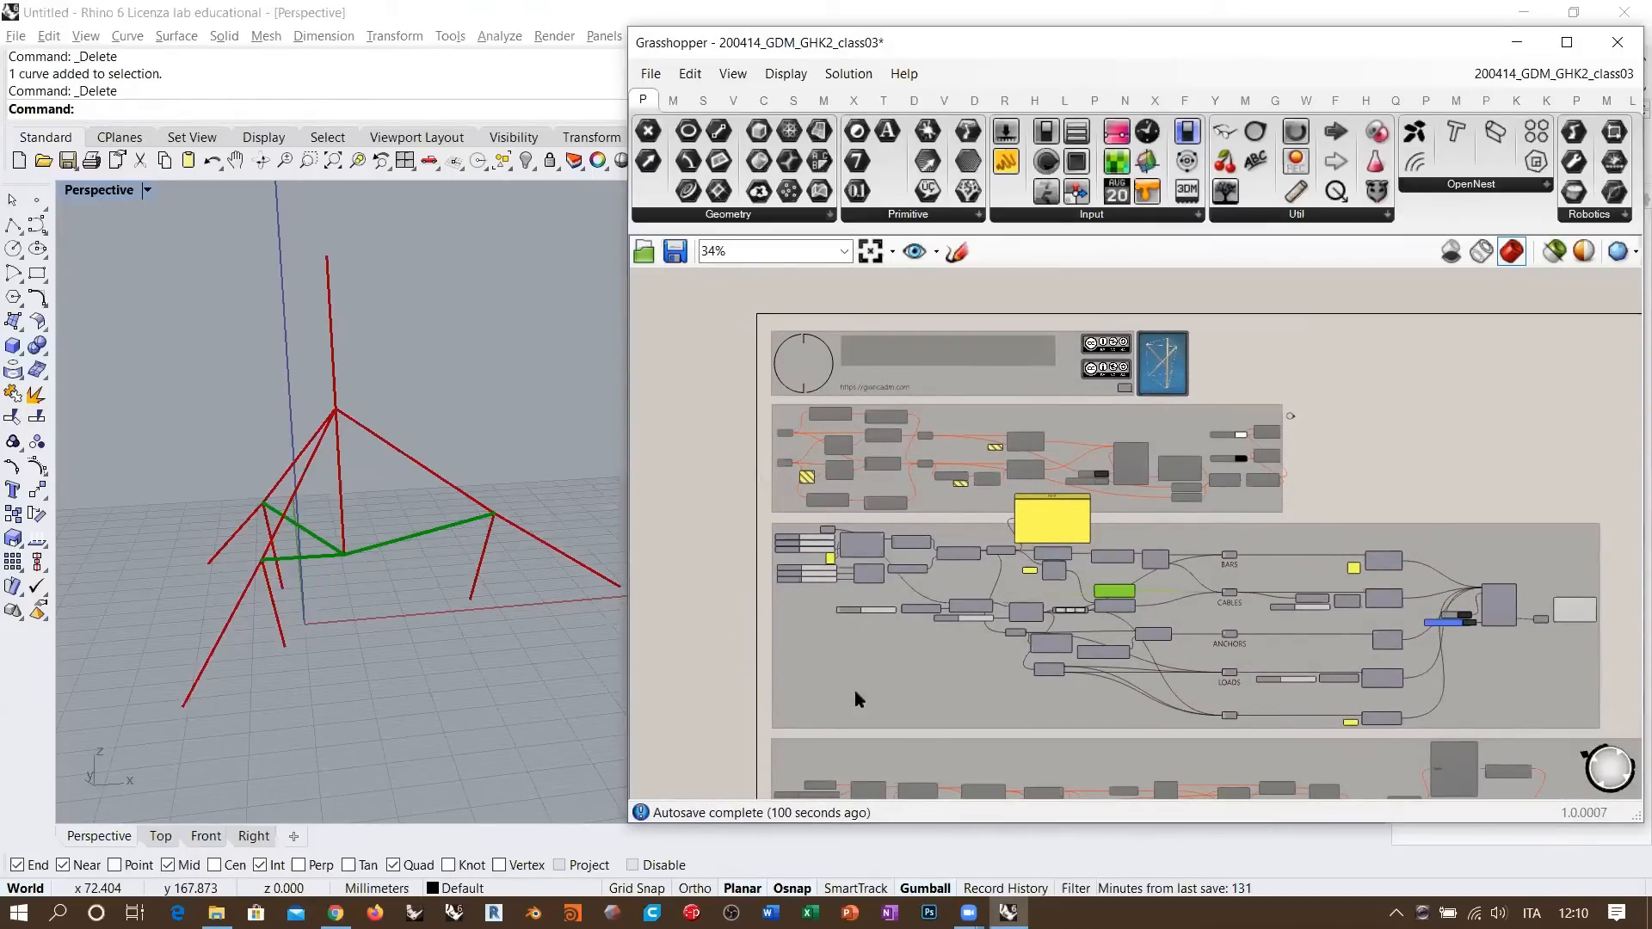
{"action": "scroll", "coordinate": [988, 605], "scroll_direction": "up", "scroll_amount": 5}
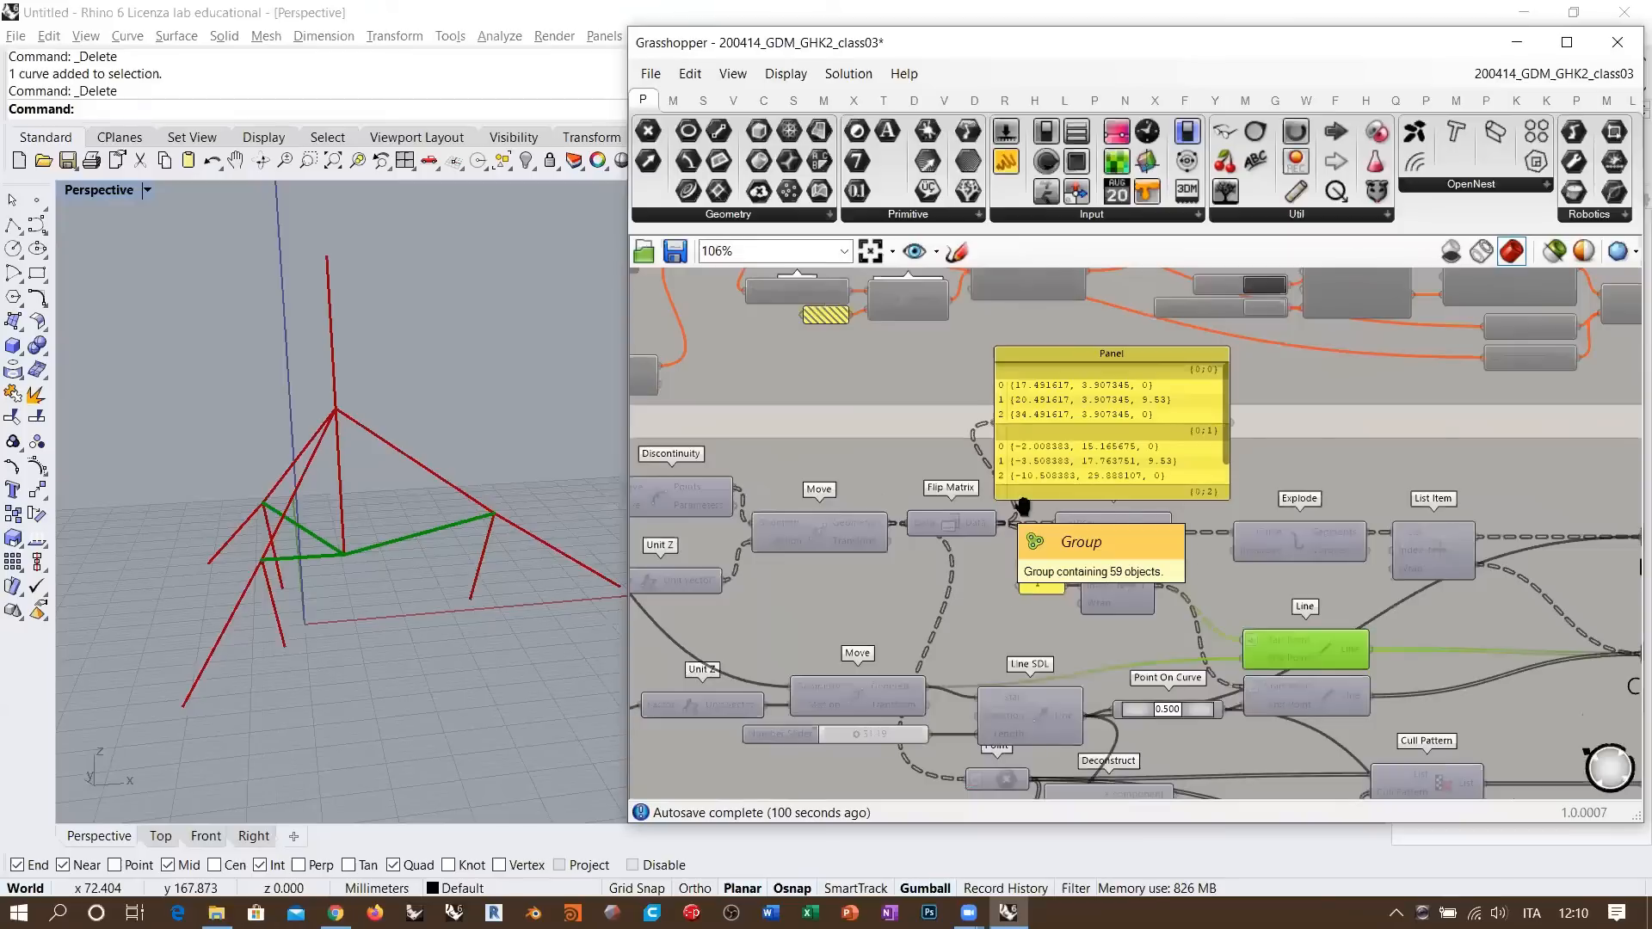
{"action": "right_click_drag", "start_coordinate": [503, 521], "coordinate": [484, 537]}
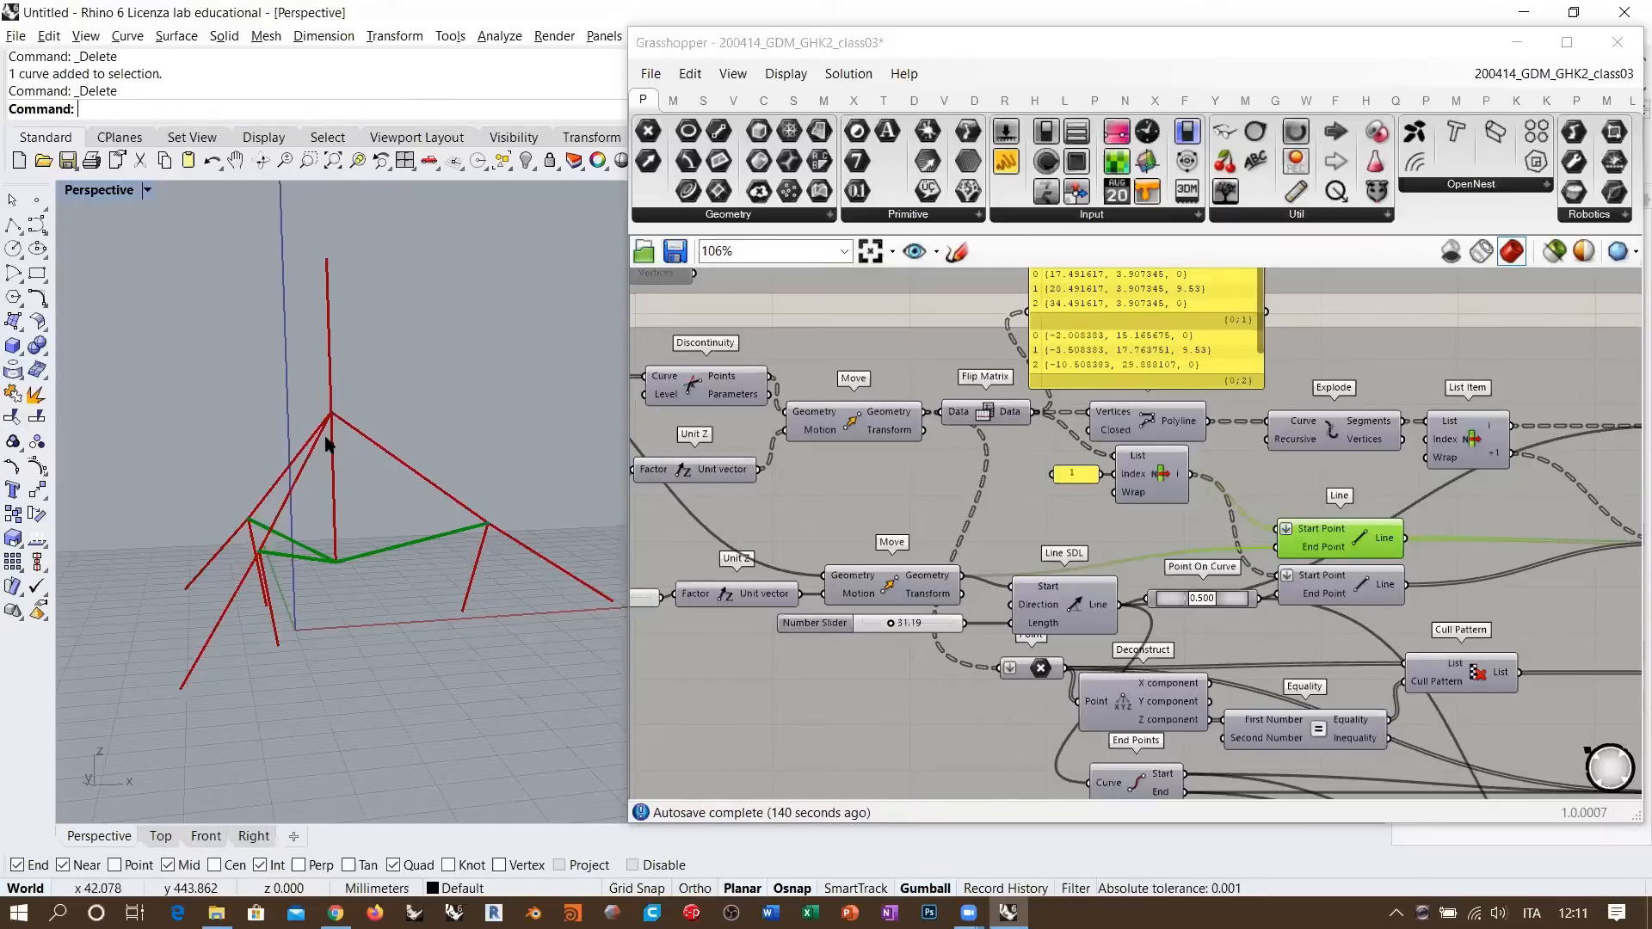
{"action": "mouse_move", "coordinate": [327, 443]}
{"action": "right_mouse_down"}
{"action": "mouse_move", "coordinate": [387, 465]}
{"action": "mouse_move", "coordinate": [311, 466]}
{"action": "right_mouse_up"}
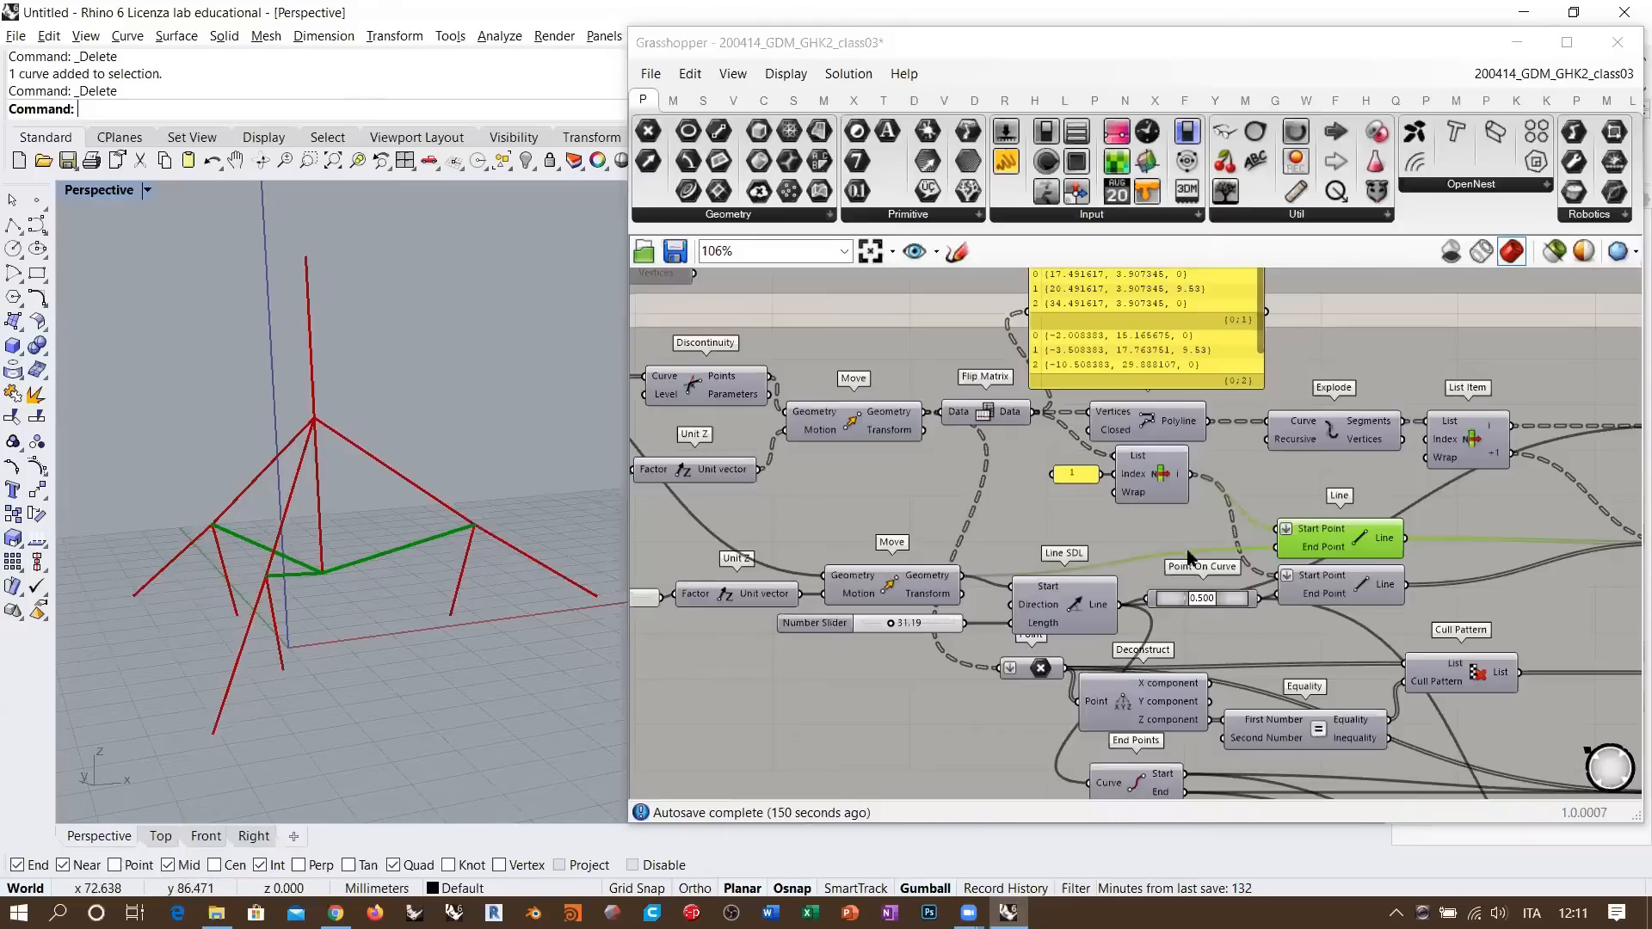
- Preview the Point On Curve midpoint on the Line SDL line, and move the component slightly down on the canvas
{"action": "scroll", "coordinate": [1182, 619], "scroll_direction": "up", "scroll_amount": 5}
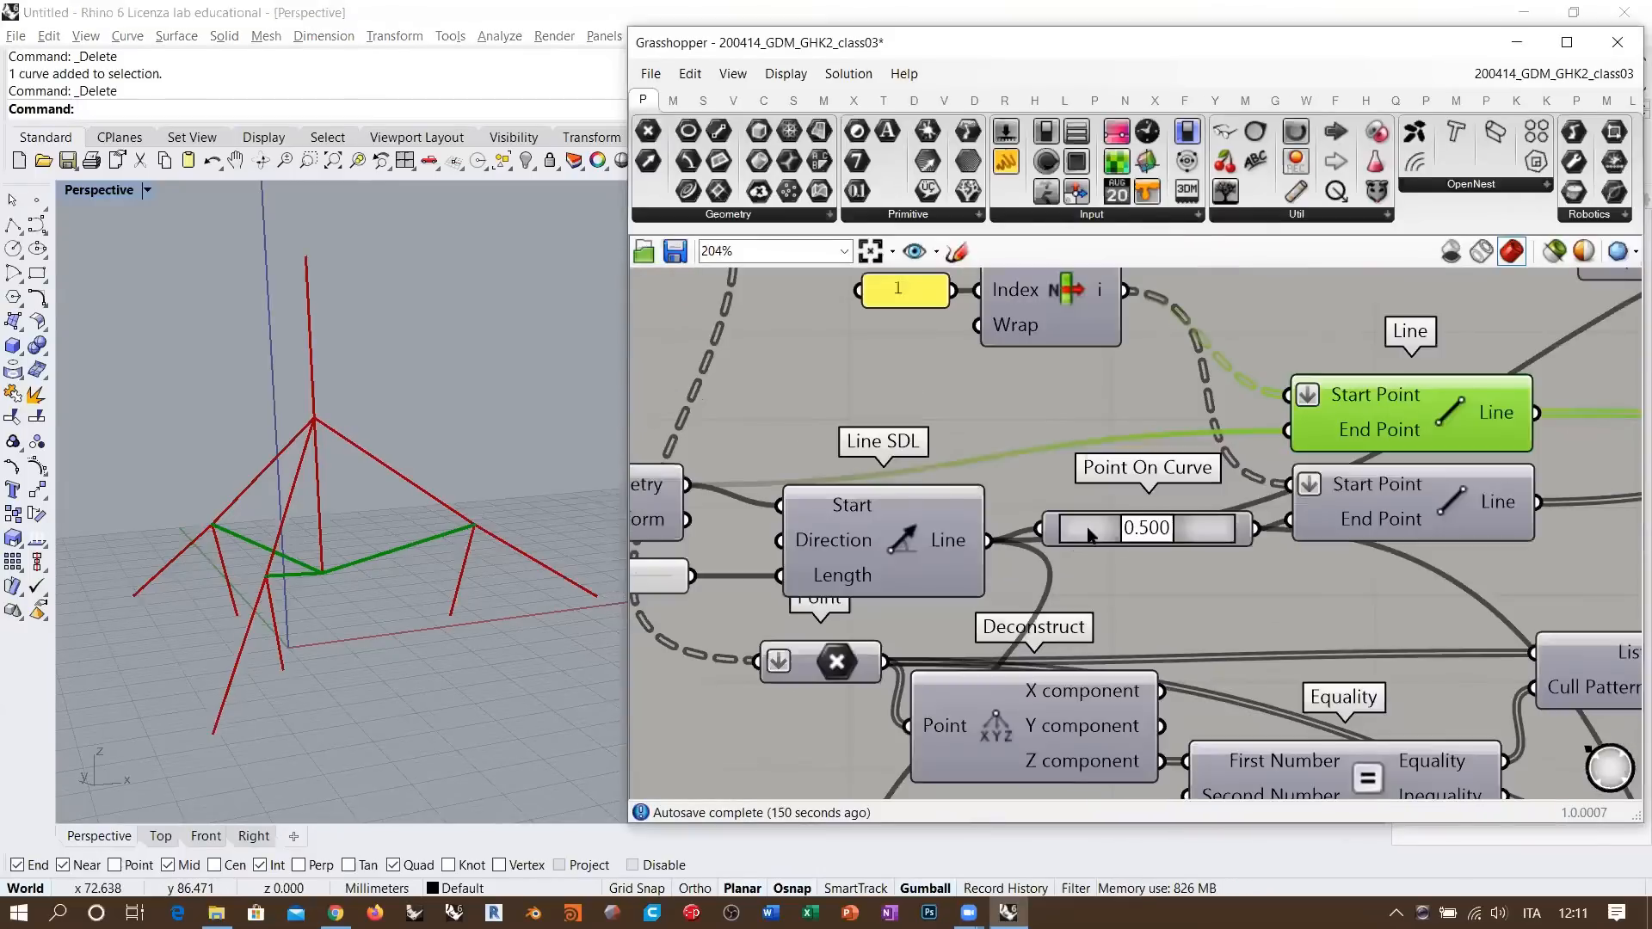
{"action": "left_click", "coordinate": [1184, 606]}
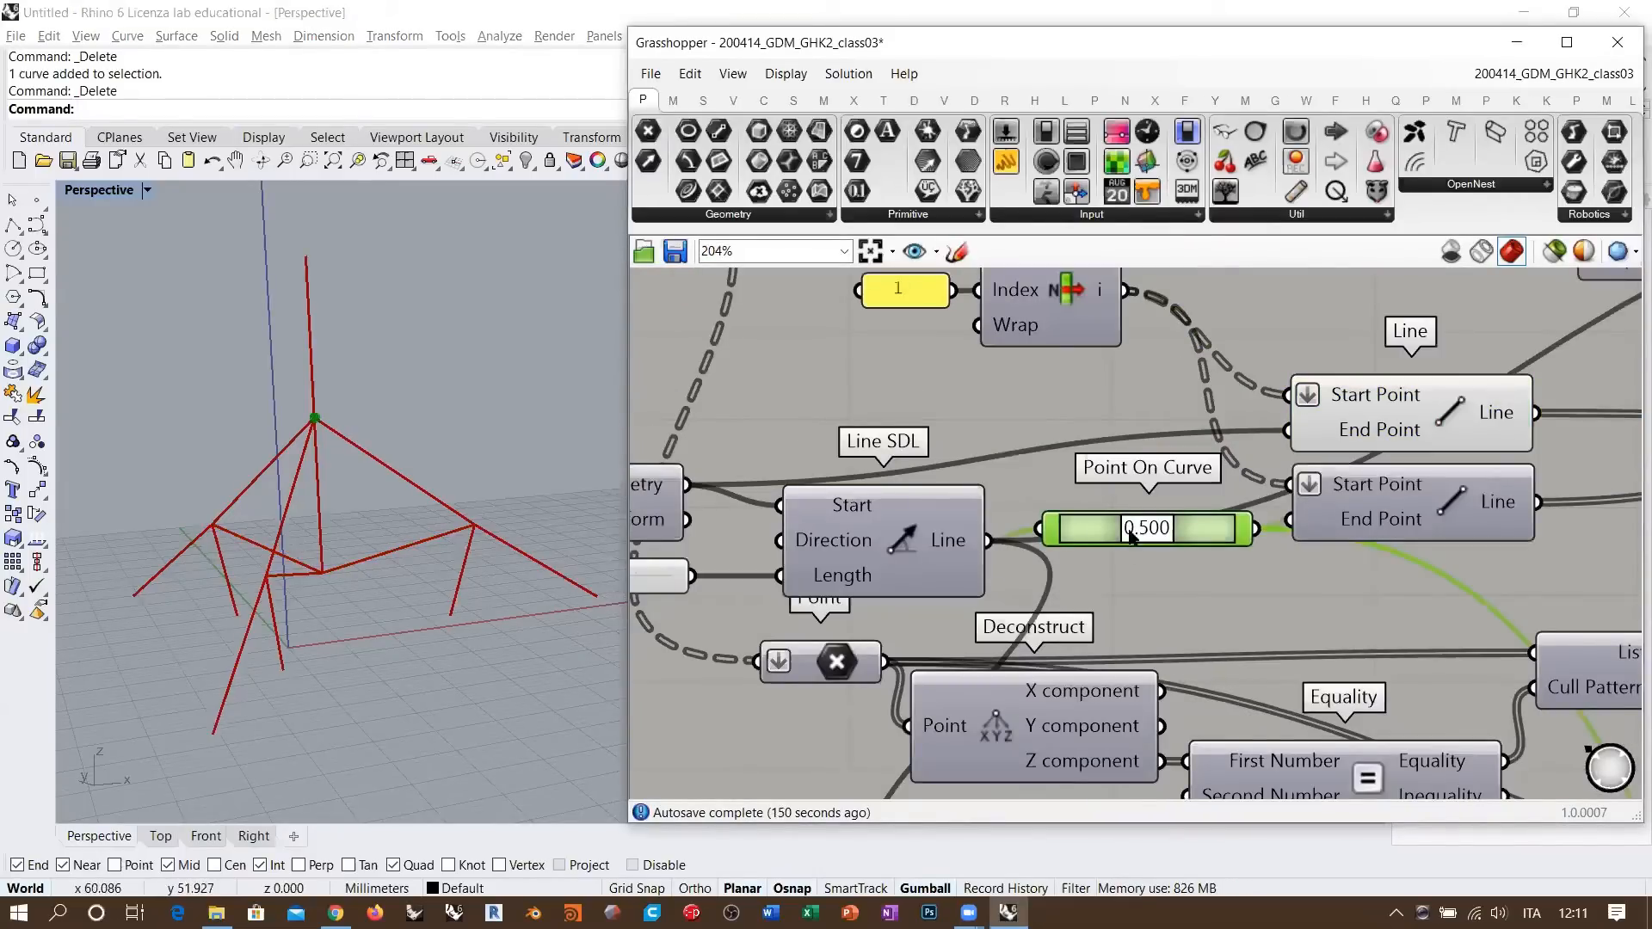
{"action": "left_click_drag", "start_coordinate": [1137, 537], "coordinate": [1172, 566]}
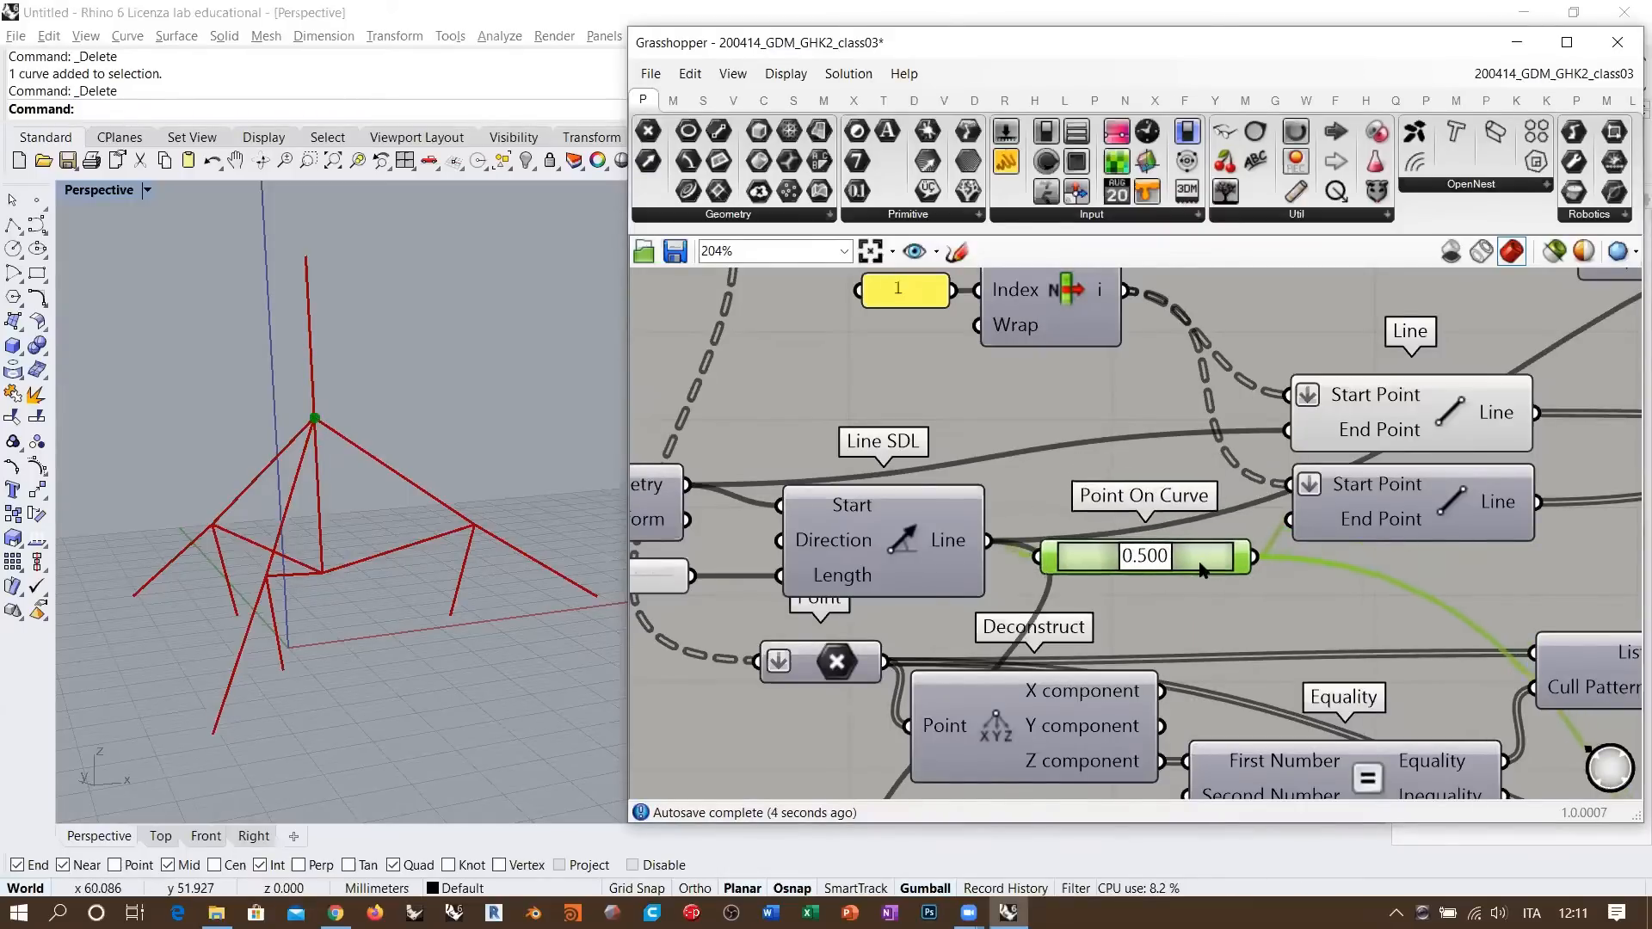
- Preview the lower Line component's lines to the curve midpoint, and nudge Point On Curve slightly upward on the canvas
{"action": "right_click_drag", "start_coordinate": [1139, 559], "coordinate": [863, 579]}
{"action": "left_click", "coordinate": [1174, 521]}
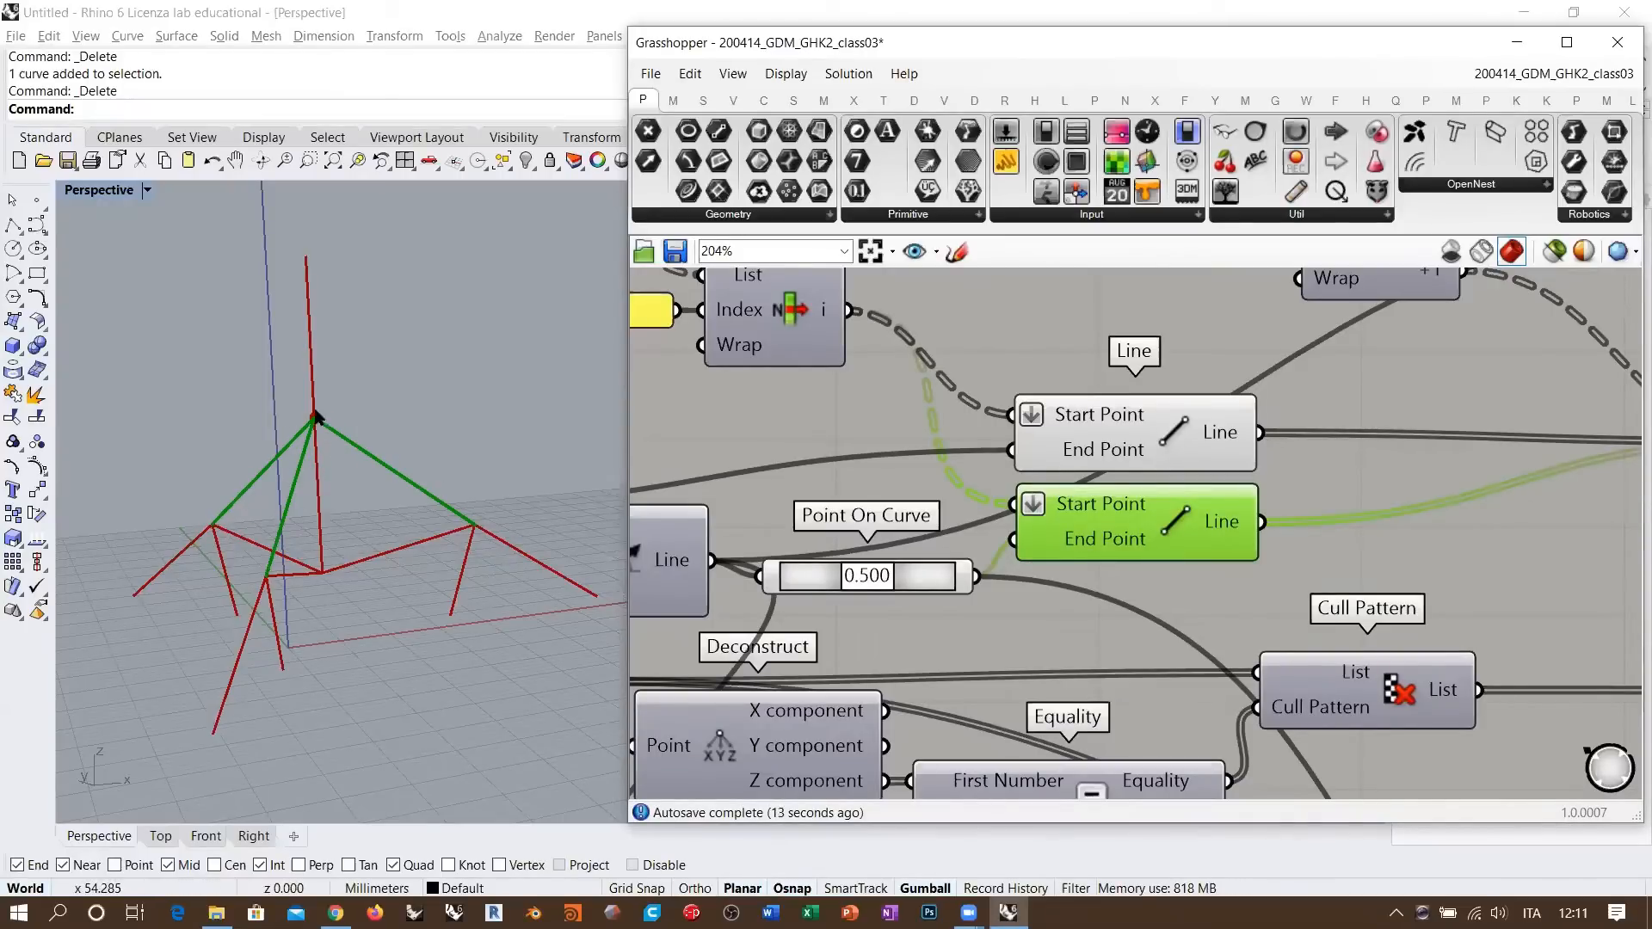
{"action": "left_click_drag", "start_coordinate": [920, 583], "coordinate": [920, 567]}
{"action": "scroll", "coordinate": [923, 566], "scroll_direction": "down", "scroll_amount": 3}
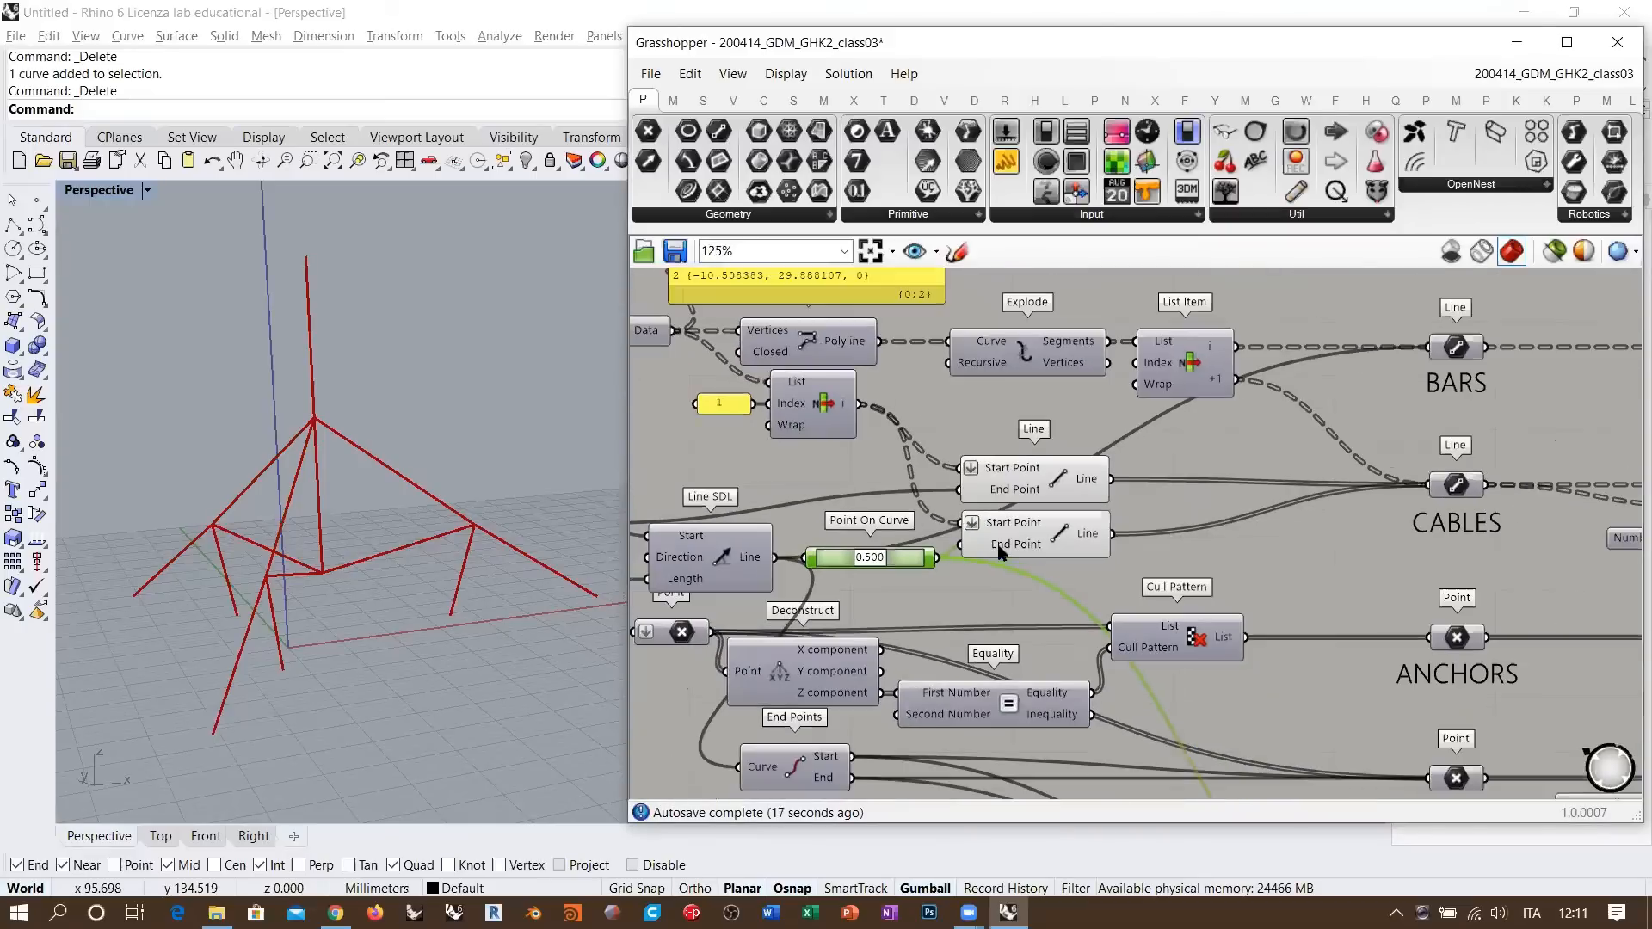
- Turn off the viewport preview of both Line components
{"action": "left_click", "coordinate": [1051, 540]}
{"action": "left_click", "coordinate": [1060, 478]}
{"action": "right_click_drag", "start_coordinate": [1018, 454], "coordinate": [1073, 490]}
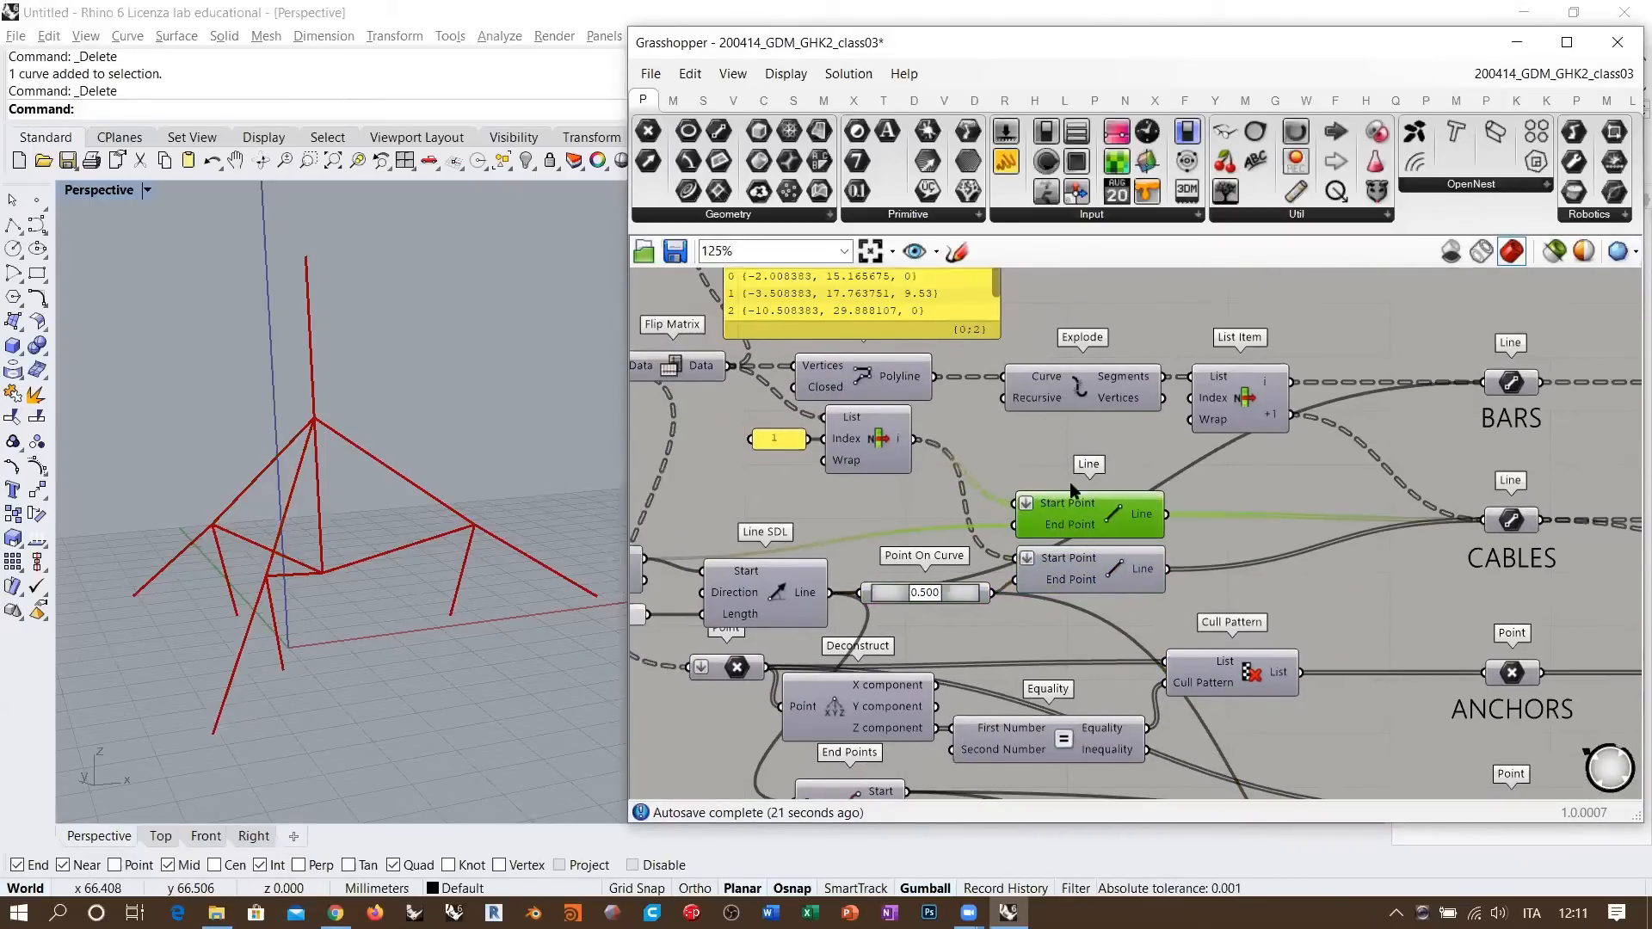
- Check in the viewport which lines the BARS parameter collects and which segments the List Item after Explode outputs
{"action": "scroll", "coordinate": [1351, 435], "scroll_direction": "down", "scroll_amount": 2}
{"action": "left_click", "coordinate": [1368, 384]}
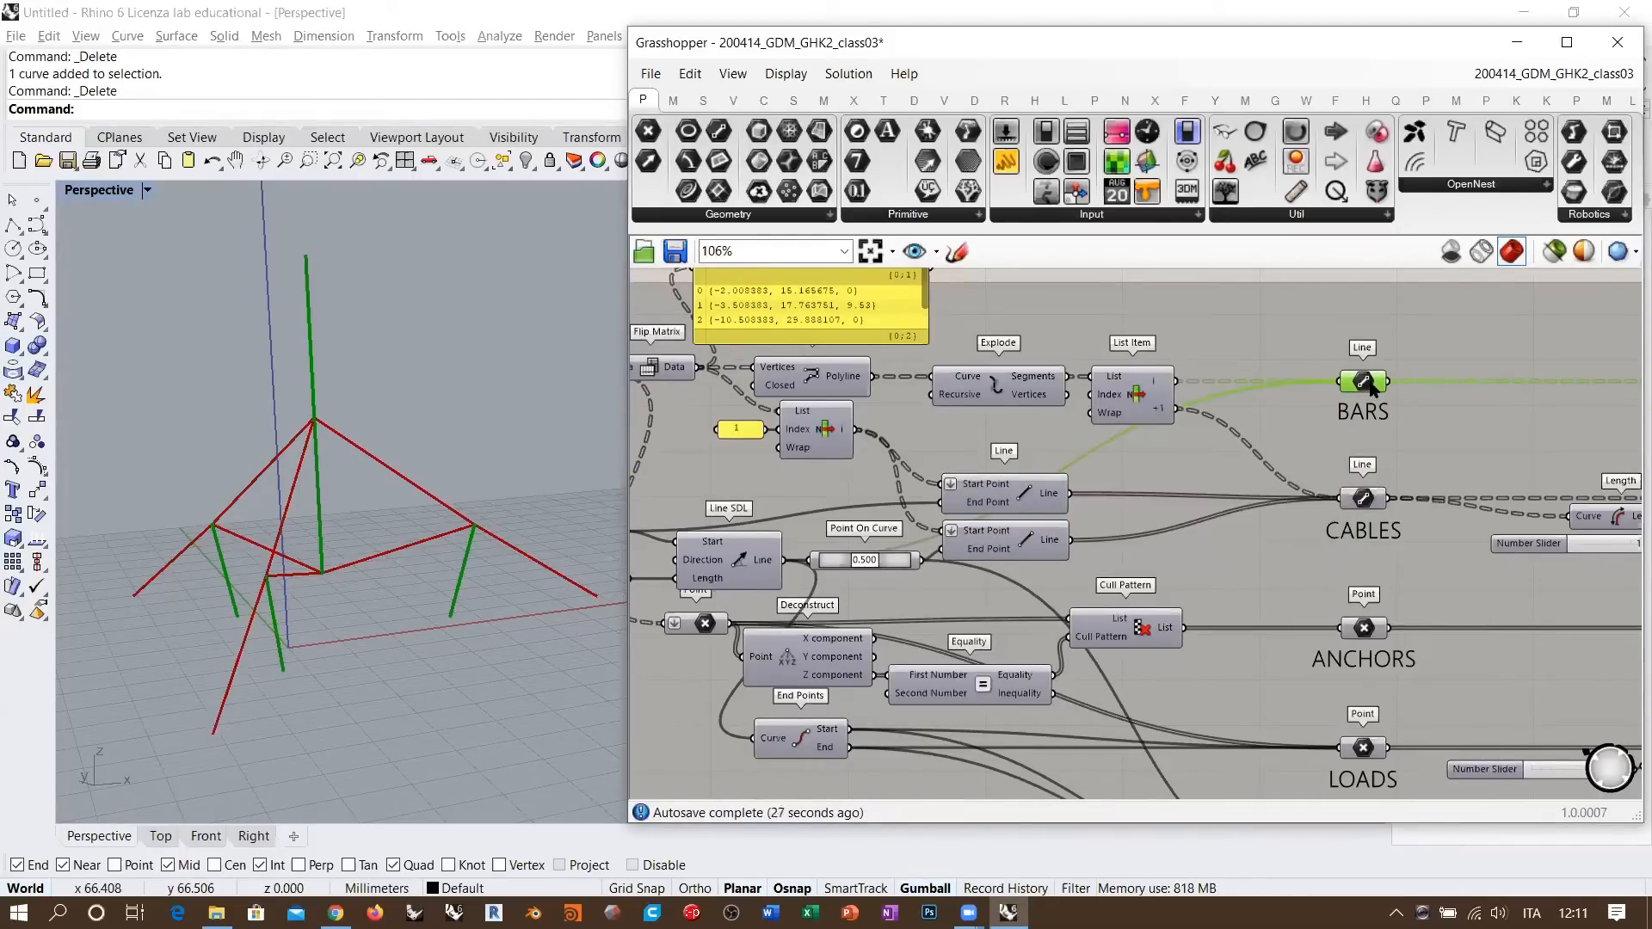
{"action": "left_click", "coordinate": [1142, 397]}
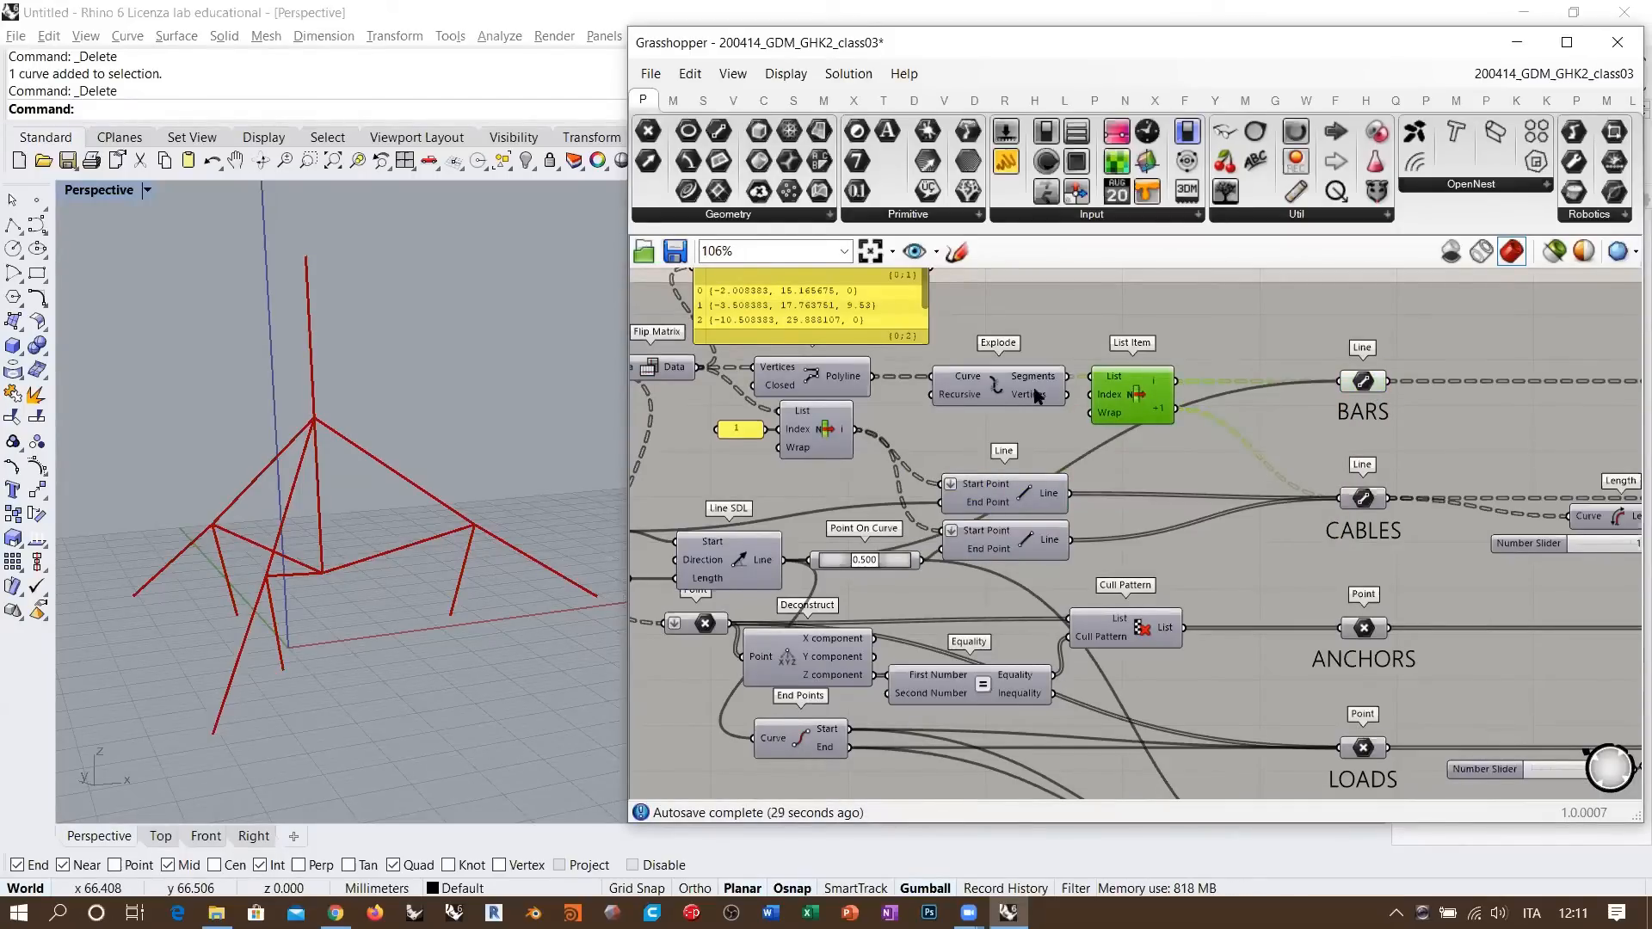
{"action": "left_click", "coordinate": [1037, 395]}
{"action": "left_click", "coordinate": [1143, 397]}
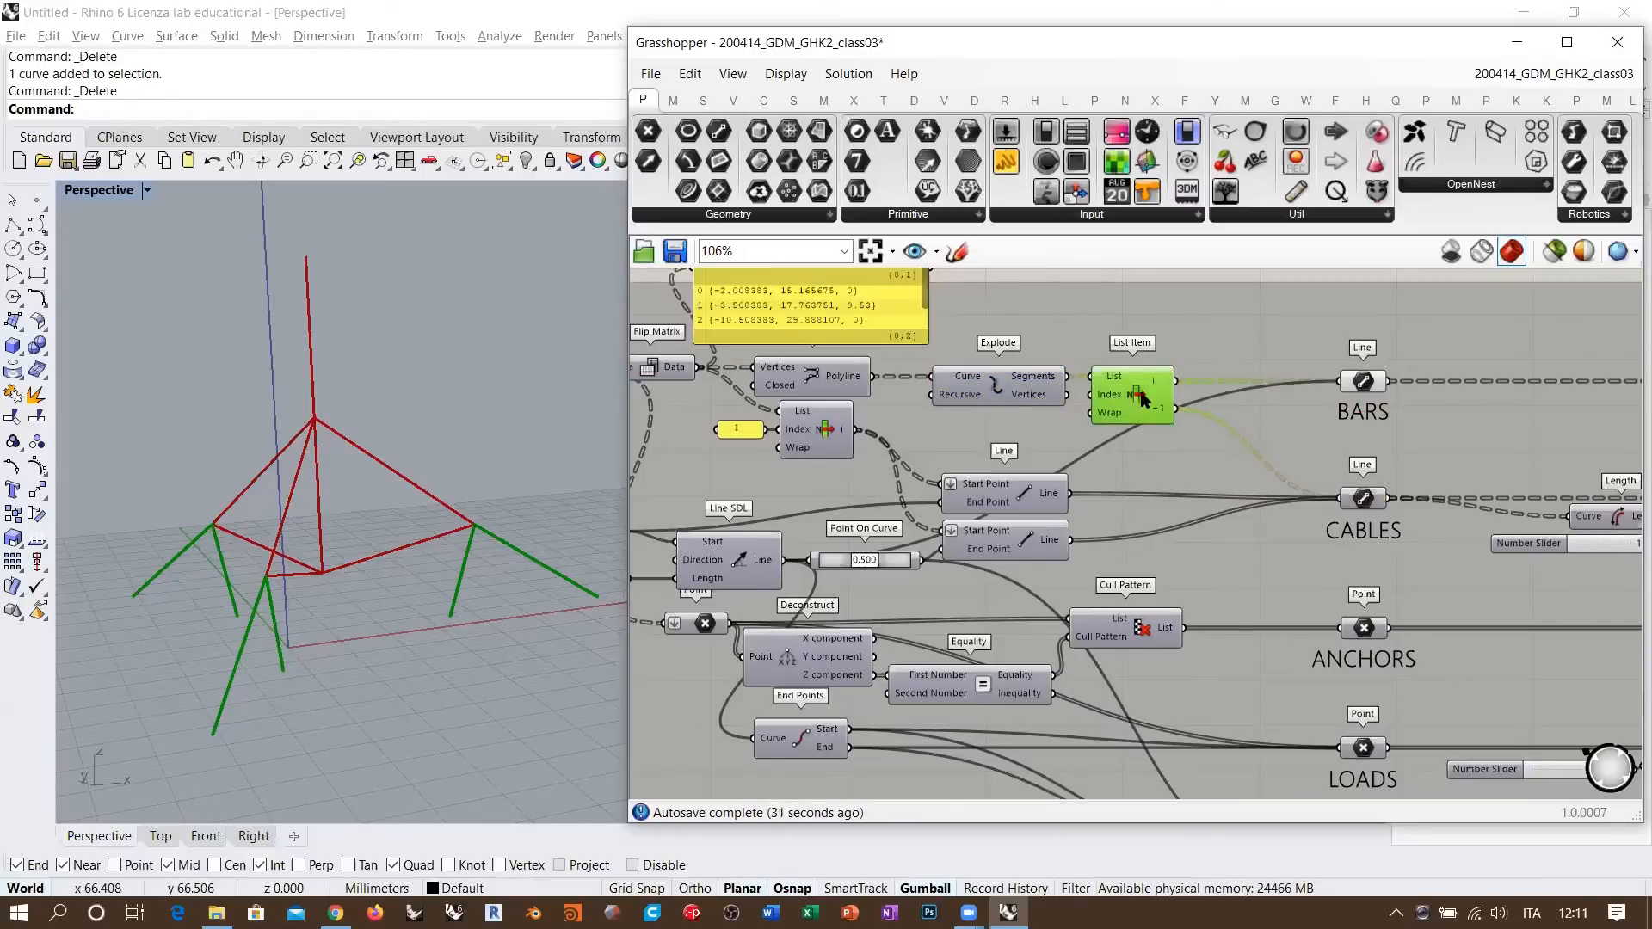
- Examine in the viewport what the Polyline component, the Explode component and the List Item after it each output
{"action": "scroll", "coordinate": [698, 323], "scroll_direction": "up", "scroll_amount": 2}
{"action": "left_click", "coordinate": [821, 411]}
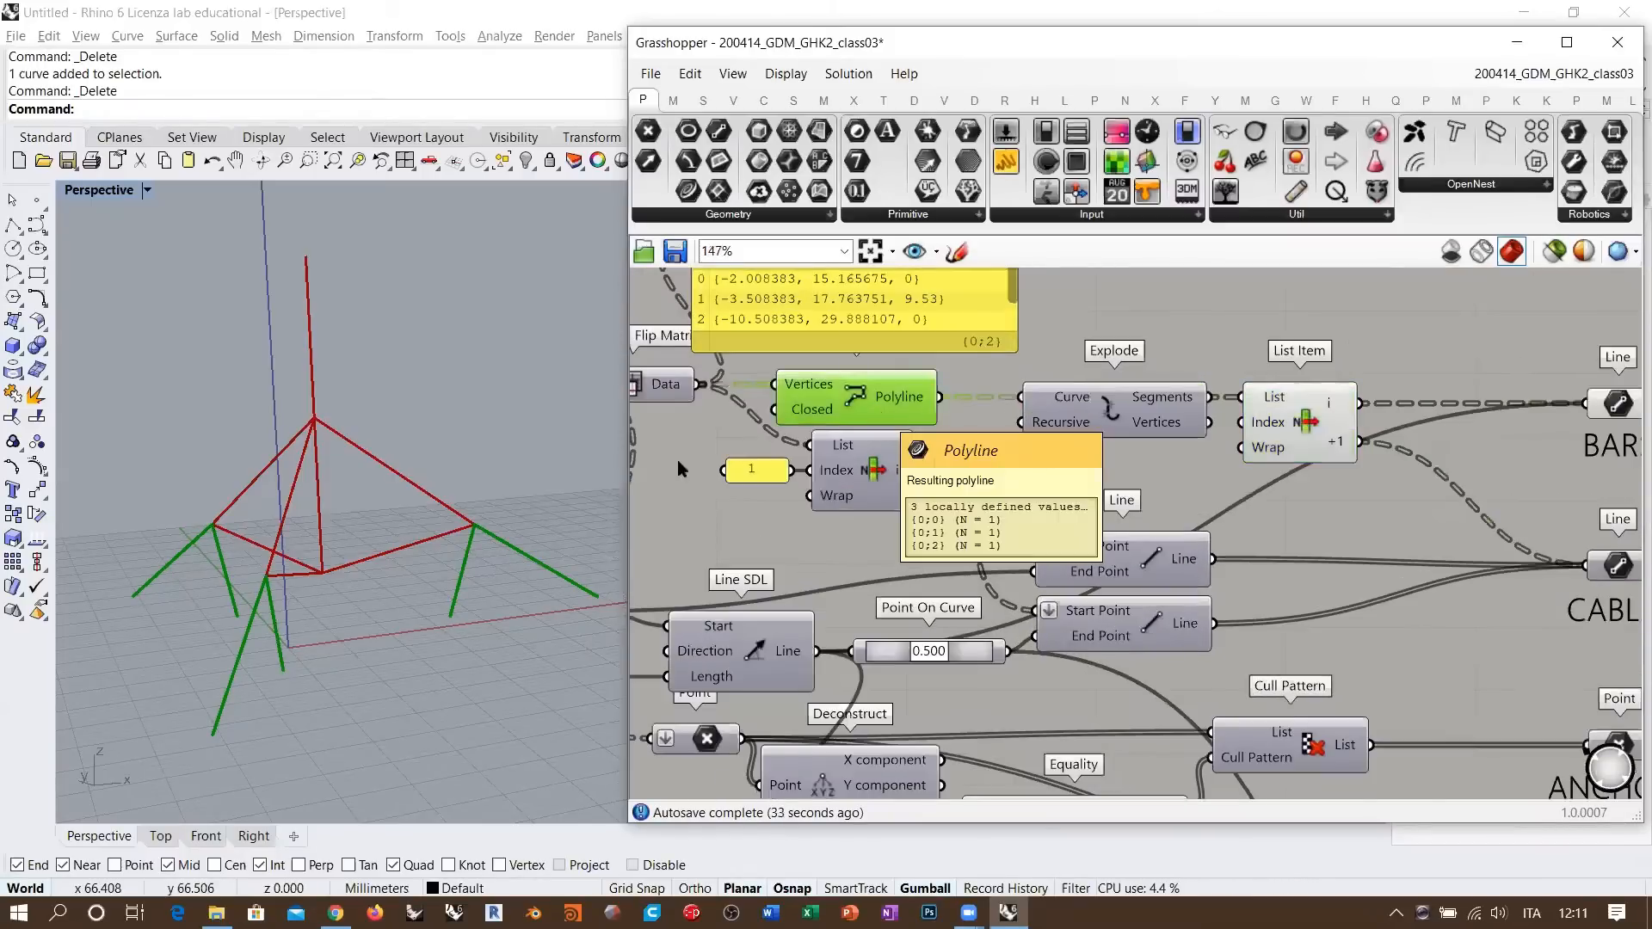
{"action": "left_click", "coordinate": [1012, 417]}
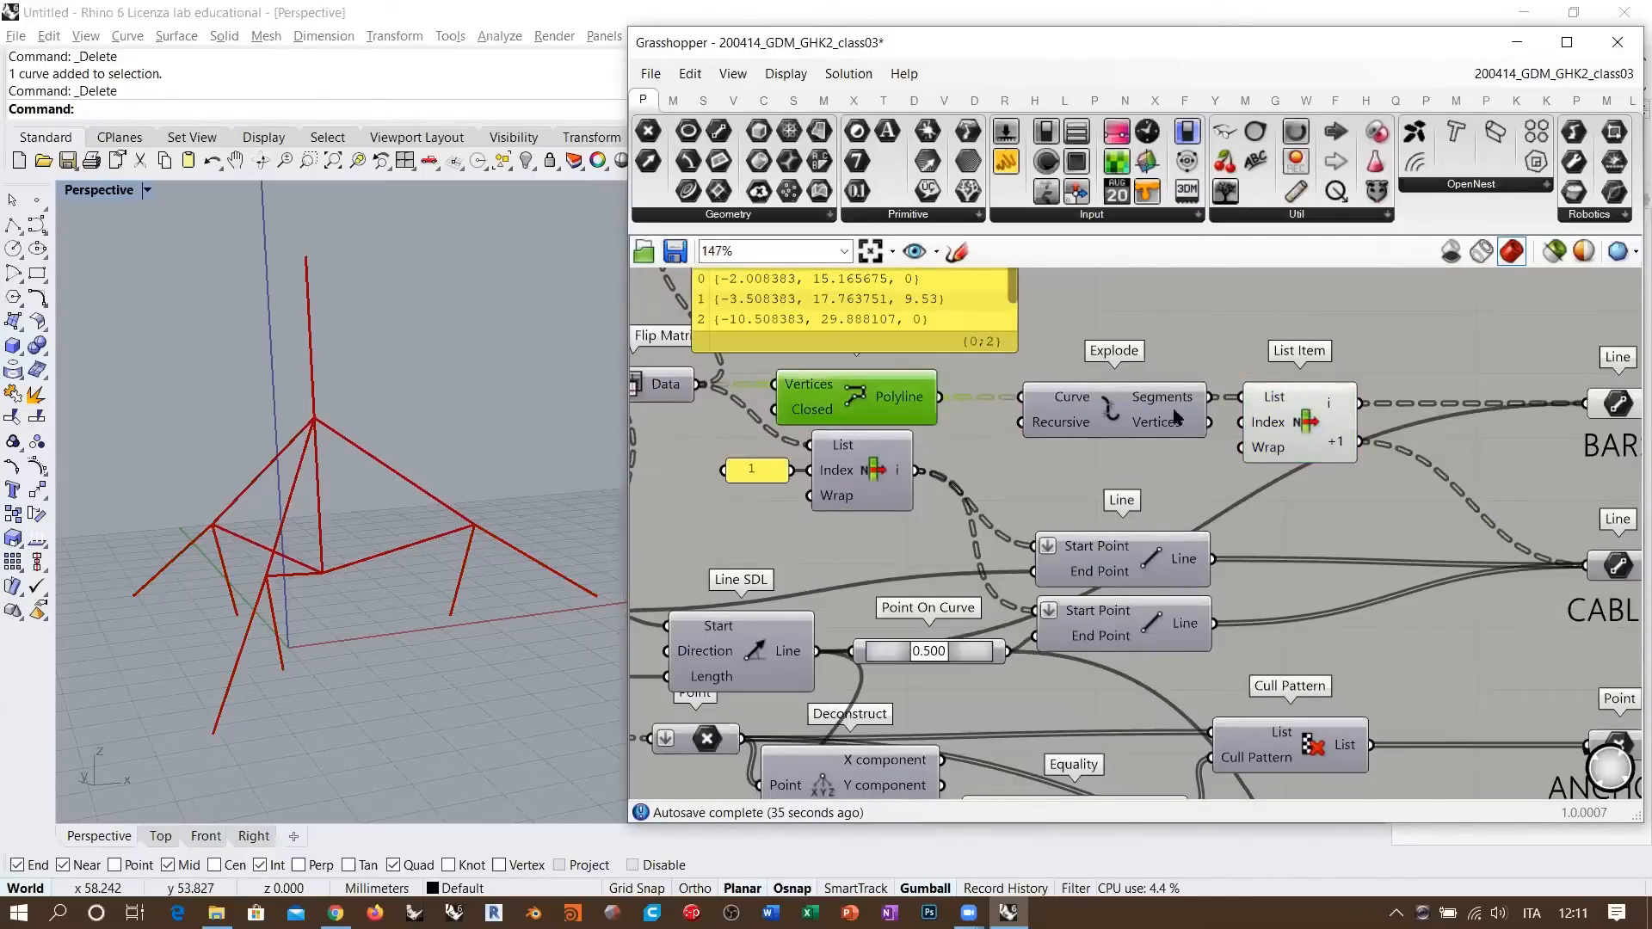
{"action": "left_click", "coordinate": [1128, 416]}
{"action": "right_click_drag", "start_coordinate": [1182, 412], "coordinate": [1054, 446]}
{"action": "scroll", "coordinate": [1050, 427], "scroll_direction": "up", "scroll_amount": 2}
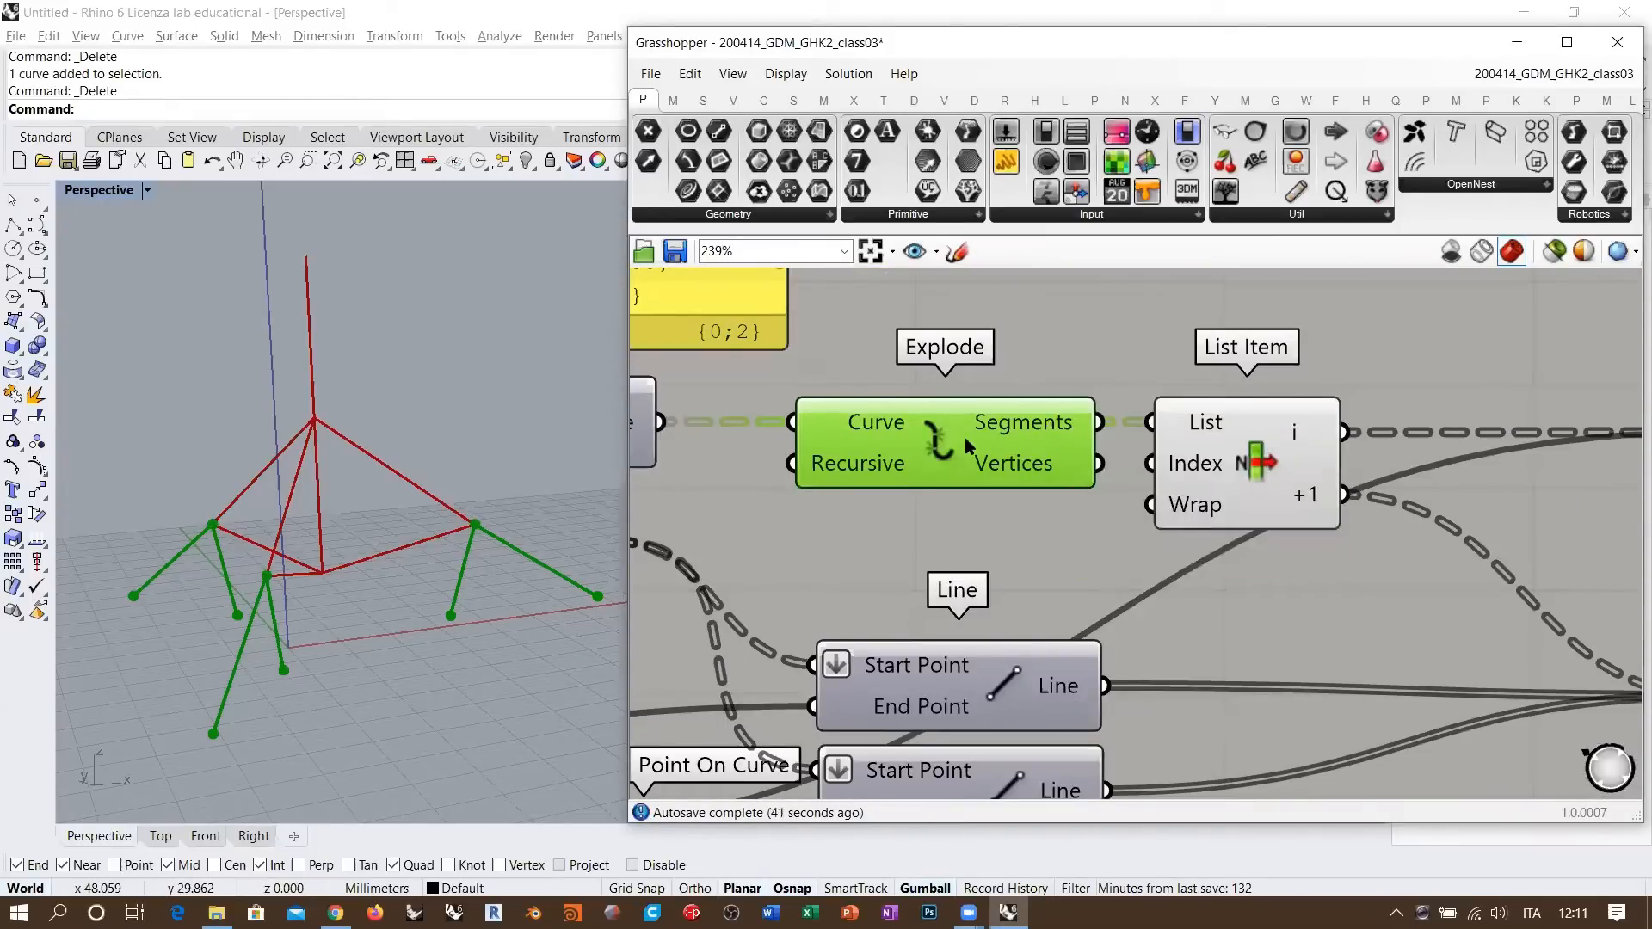
{"action": "left_click", "coordinate": [1299, 437]}
{"action": "mouse_move", "coordinate": [1180, 469]}
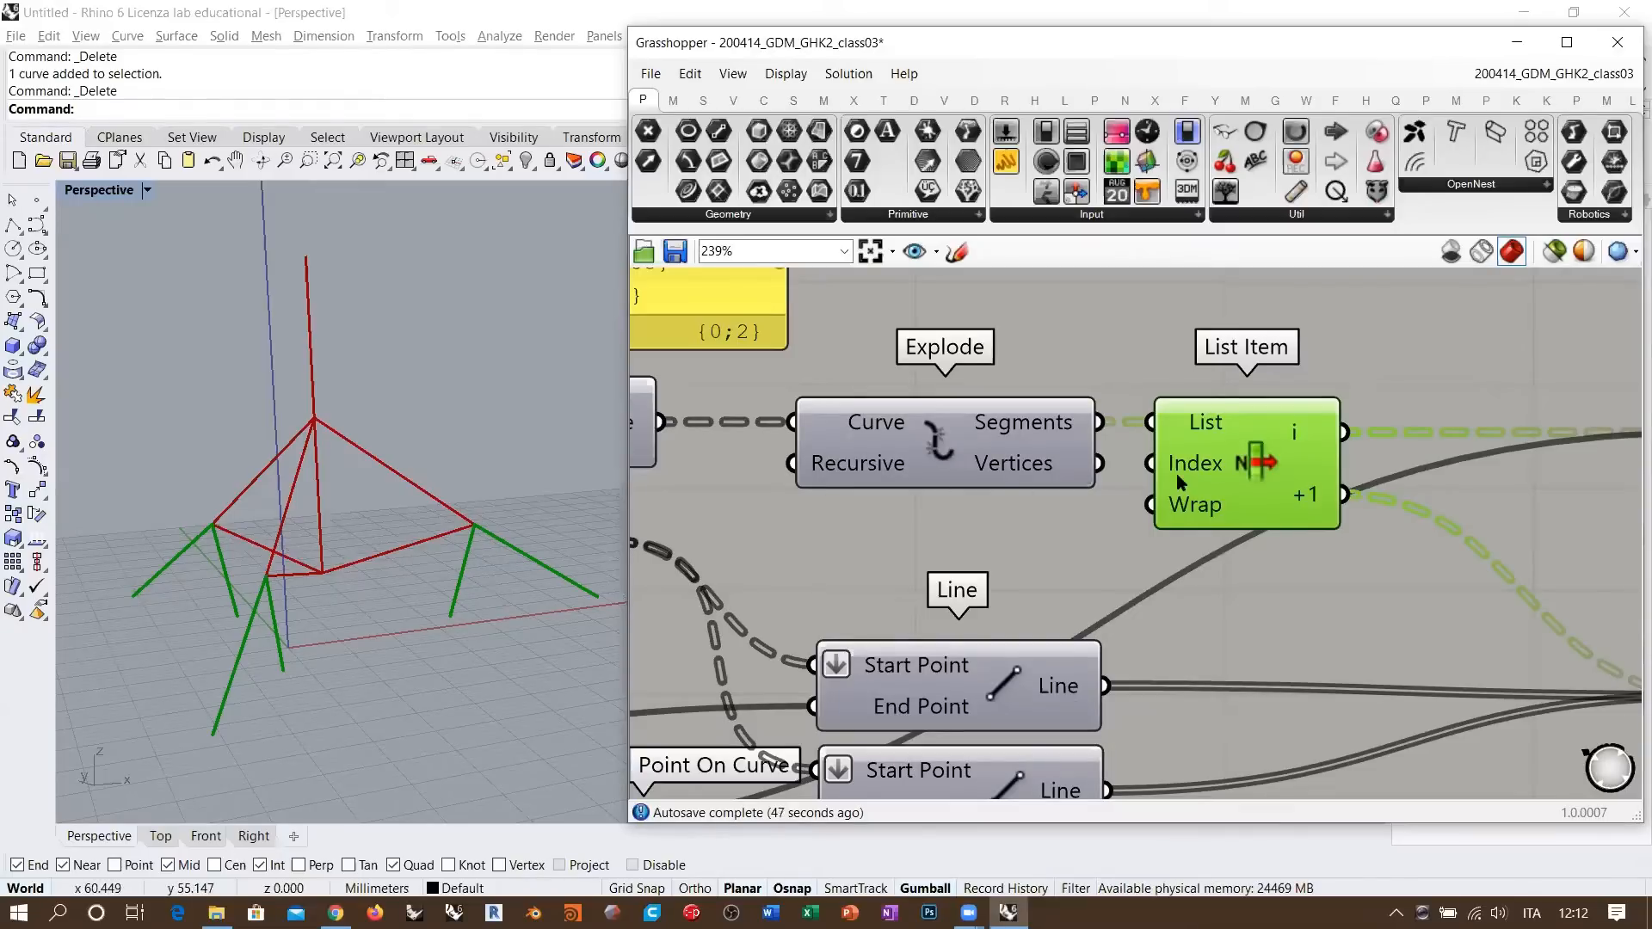
- Compare in the viewport the lines collected by the BARS parameter with those collected by the CABLES parameter
{"action": "right_click_drag", "start_coordinate": [1256, 477], "coordinate": [895, 483]}
{"action": "scroll", "coordinate": [896, 483], "scroll_direction": "down", "scroll_amount": 2}
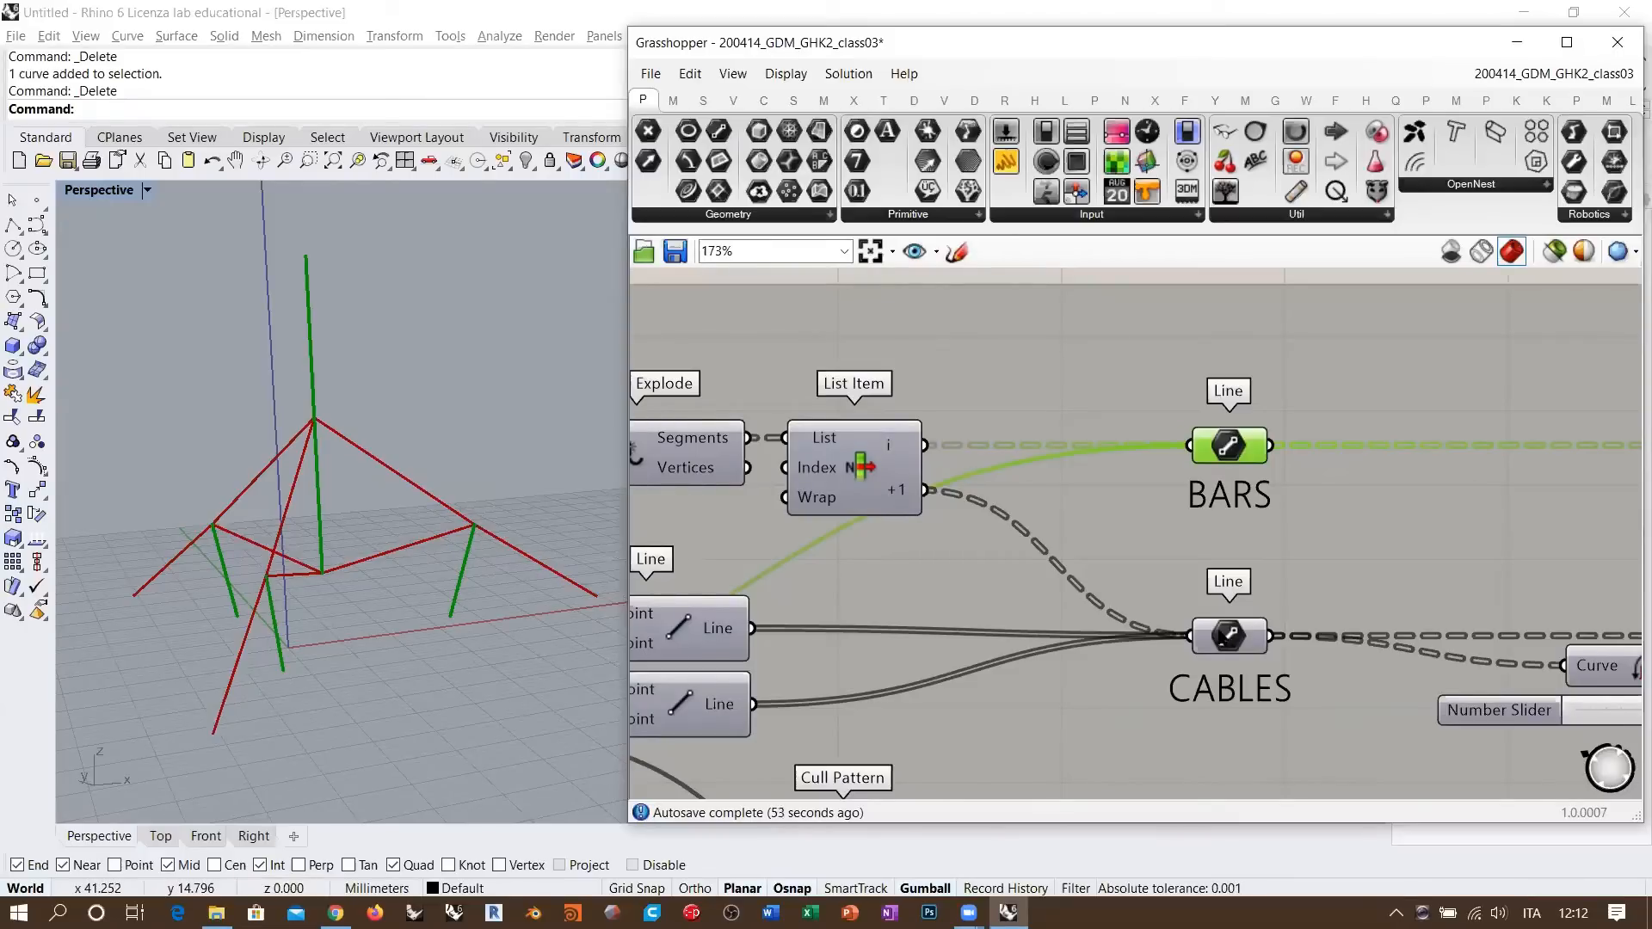
{"action": "left_click", "coordinate": [1229, 638]}
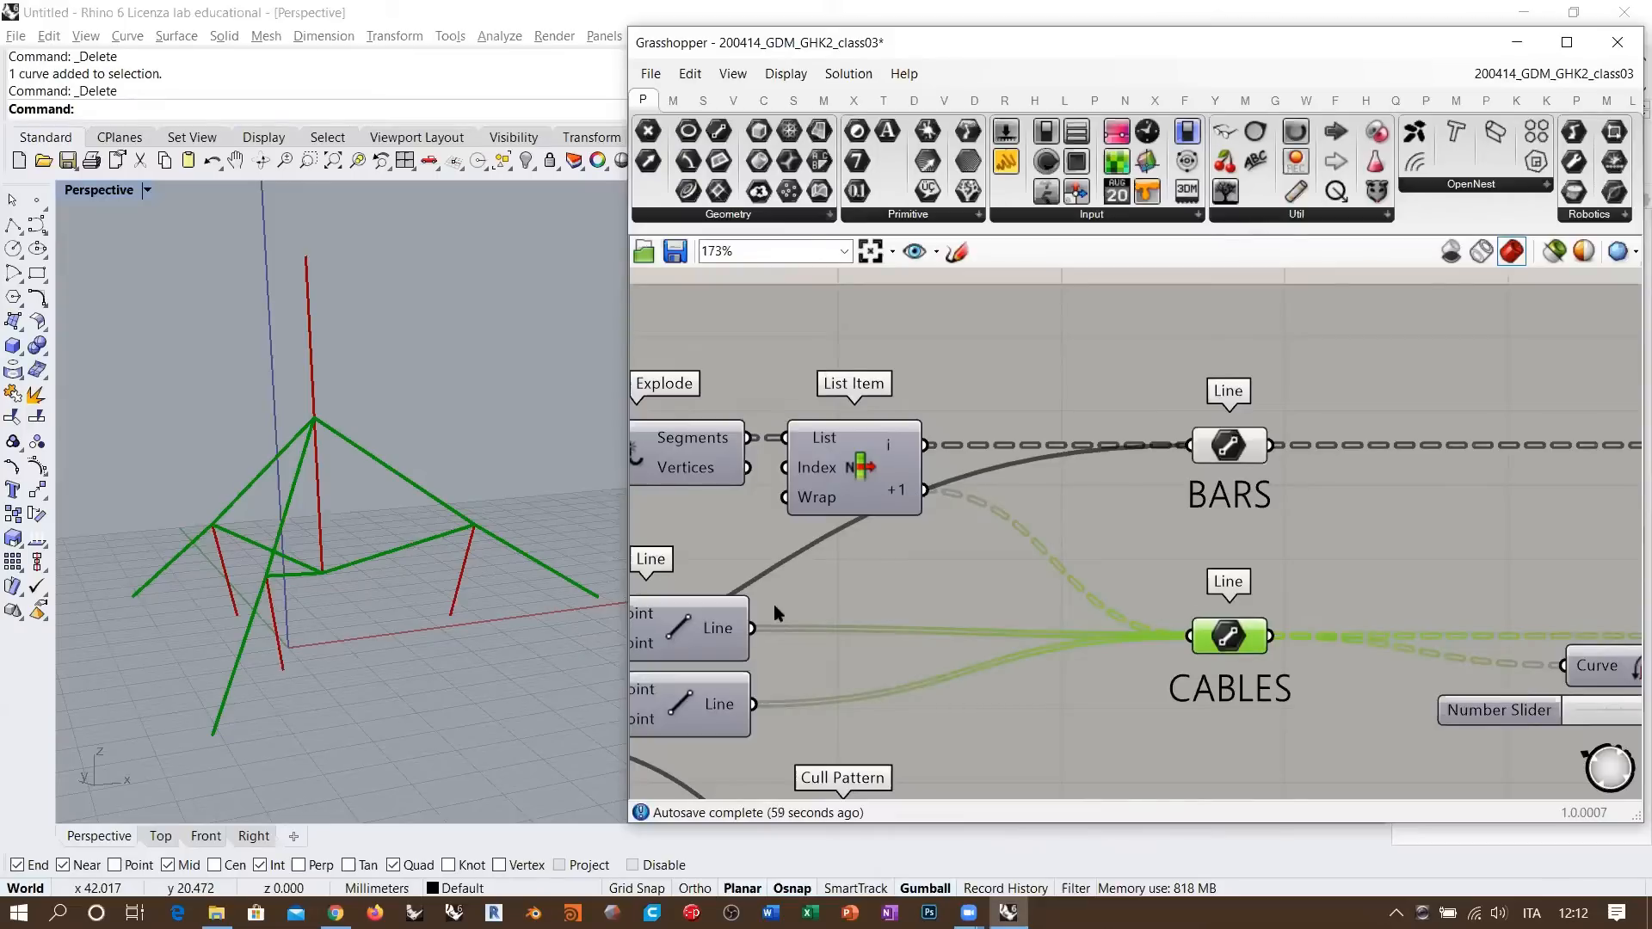
- Check the lines of both Line components feeding CABLES in the viewport, and toggle the lower component's preview
{"action": "right_click_drag", "start_coordinate": [773, 604], "coordinate": [988, 545]}
{"action": "left_click", "coordinate": [987, 541]}
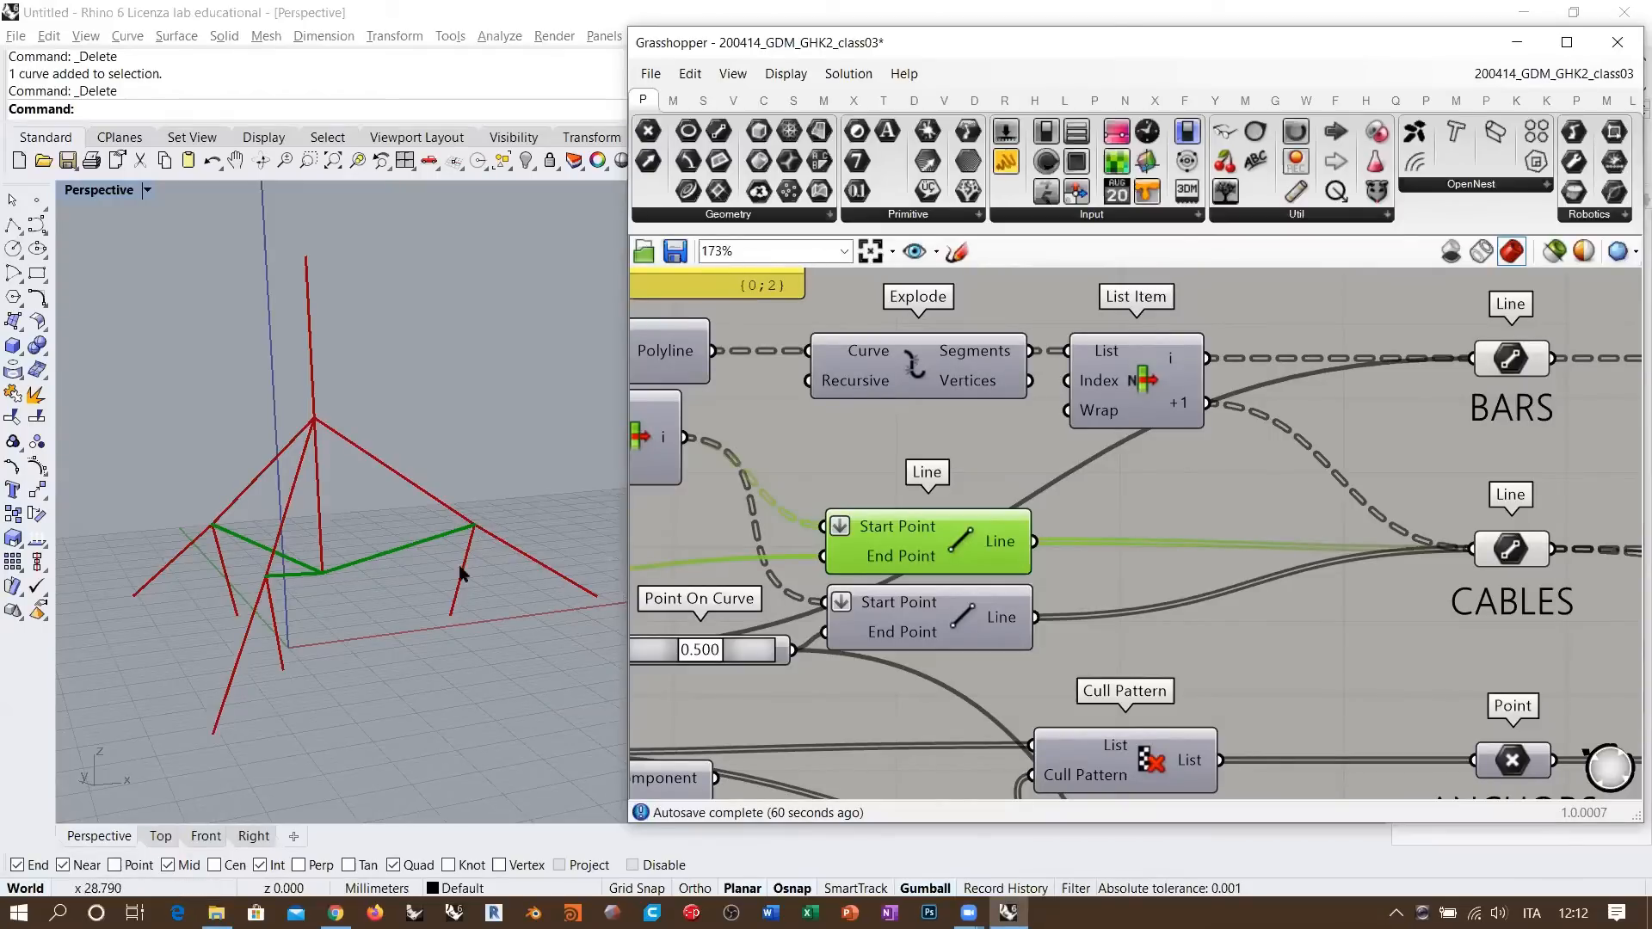
{"action": "left_click", "coordinate": [959, 618]}
{"action": "right_click_drag", "start_coordinate": [496, 538], "coordinate": [489, 529]}
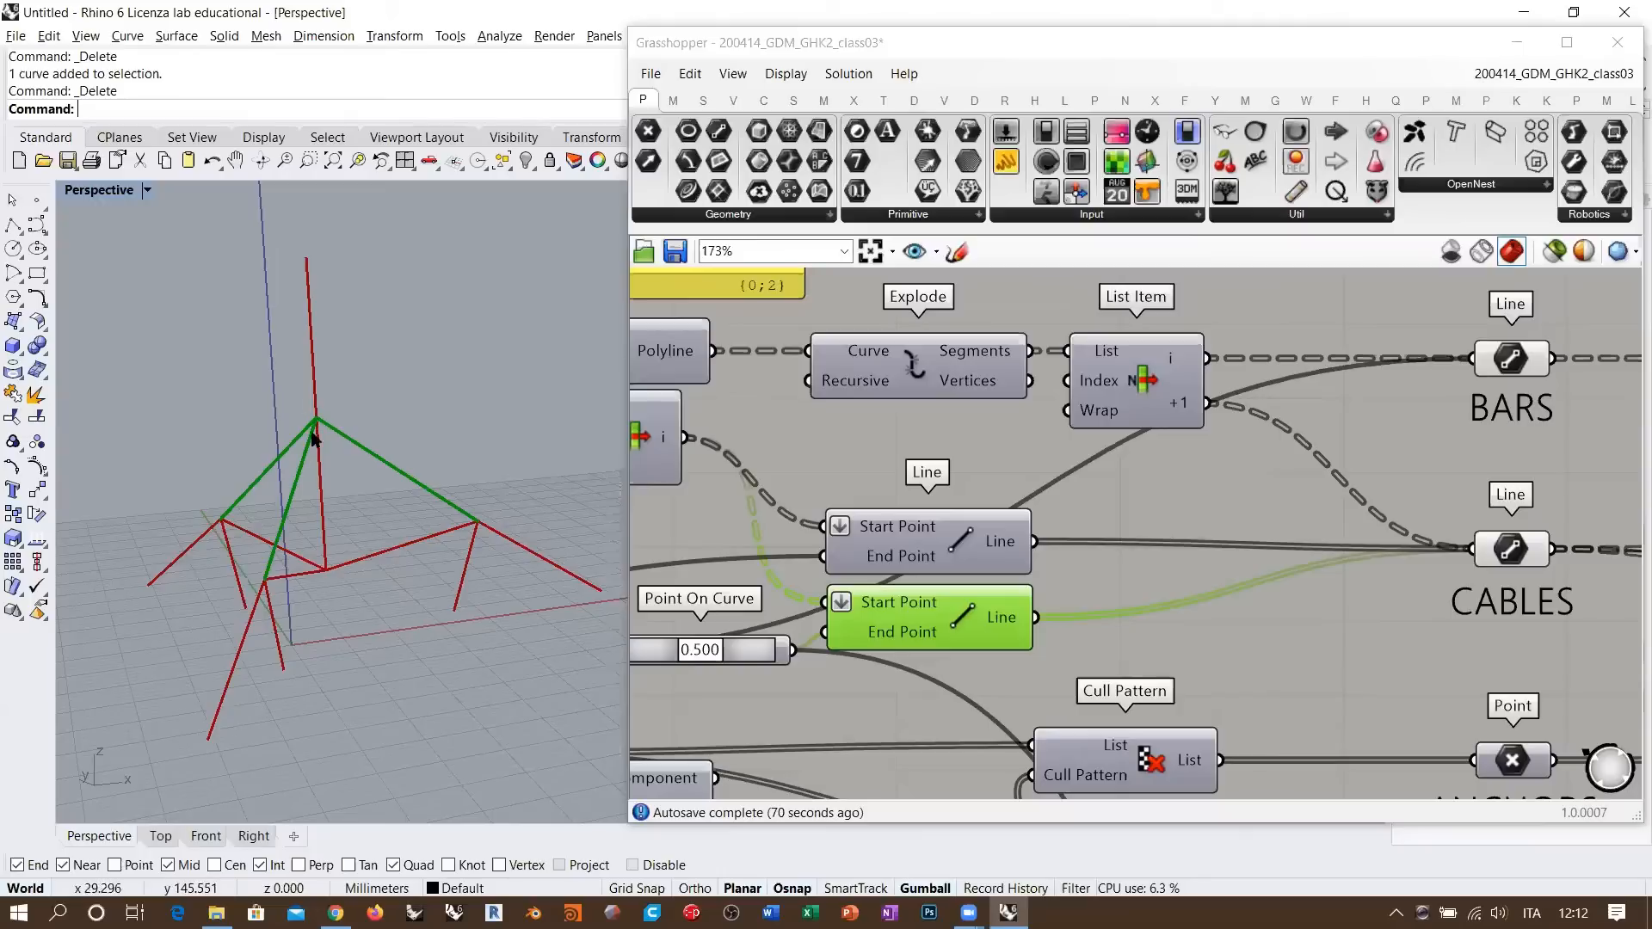
{"action": "left_click", "coordinate": [944, 624]}
{"action": "key", "text": "ctrl+q"}
{"action": "right_click_drag", "start_coordinate": [1299, 580], "coordinate": [1209, 571]}
- Examine the full set of lines in the CABLES parameter and its data tree, and clear the selection
{"action": "left_click", "coordinate": [1416, 539]}
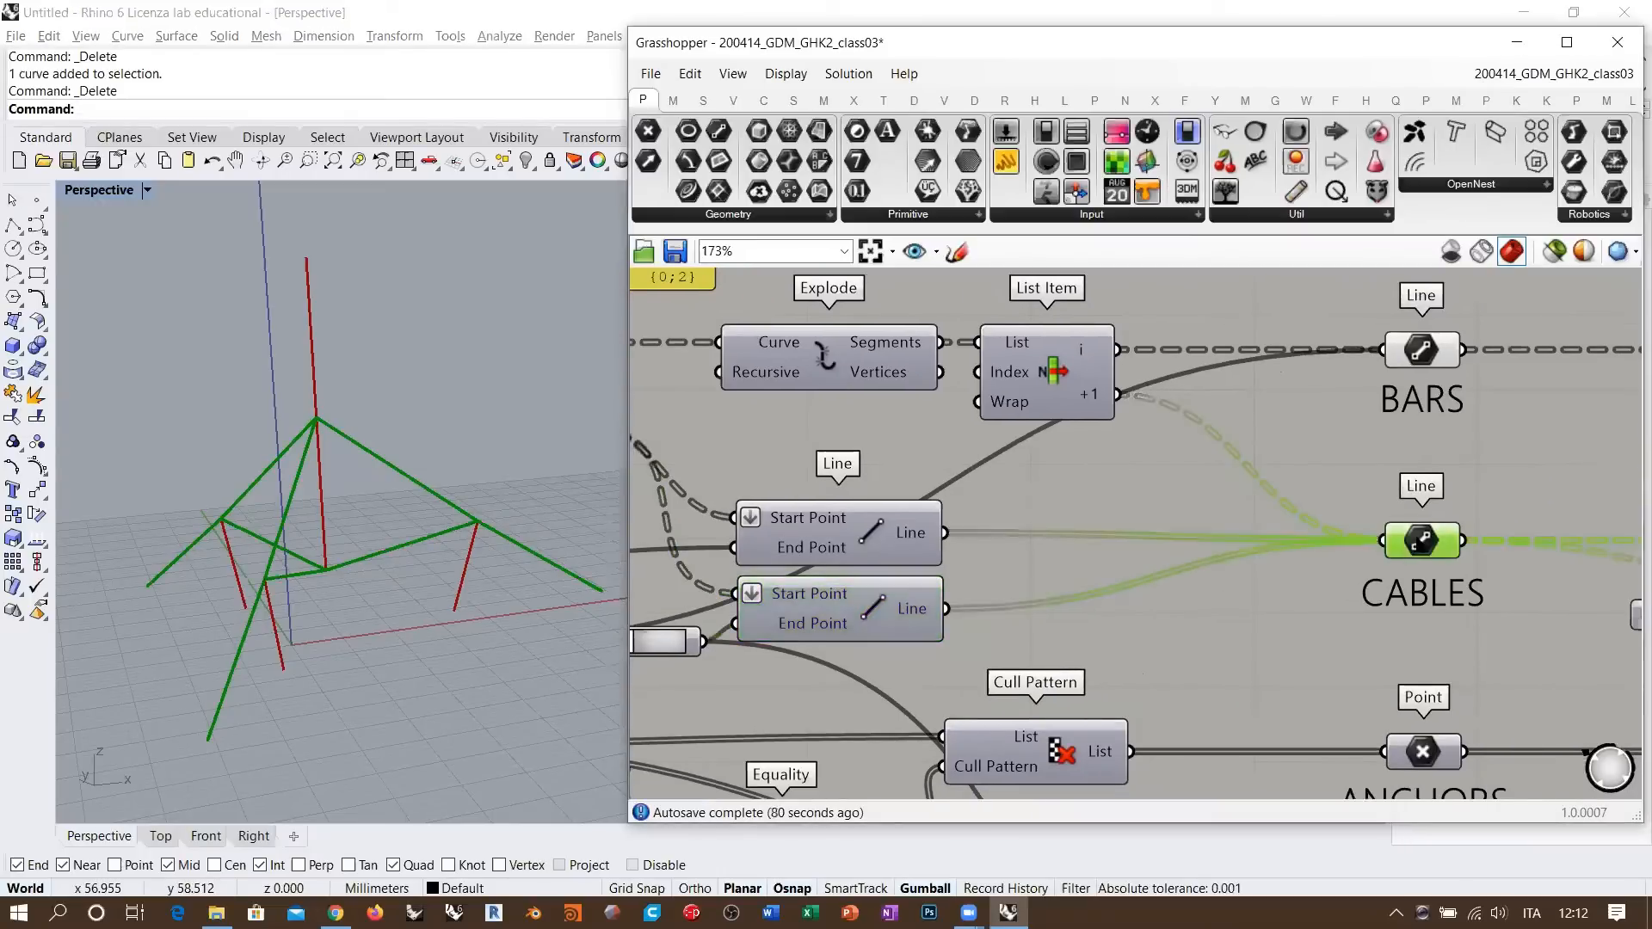
{"action": "mouse_move", "coordinate": [1430, 547]}
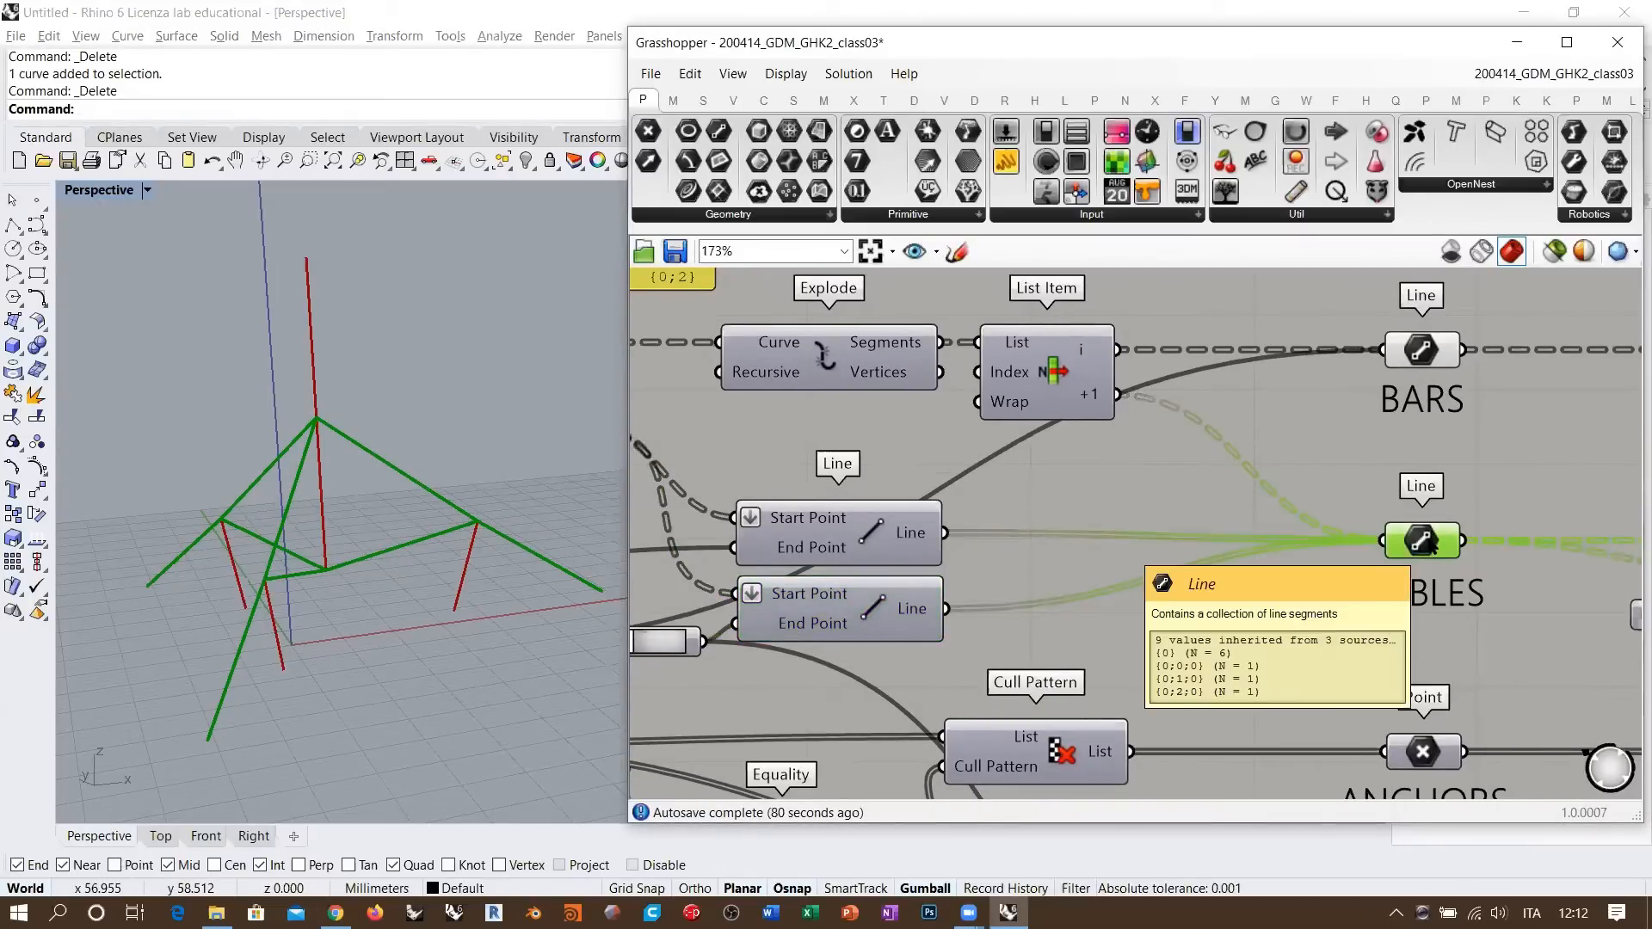
{"action": "left_click", "coordinate": [653, 576]}
{"action": "right_click_drag", "start_coordinate": [450, 645], "coordinate": [471, 564]}
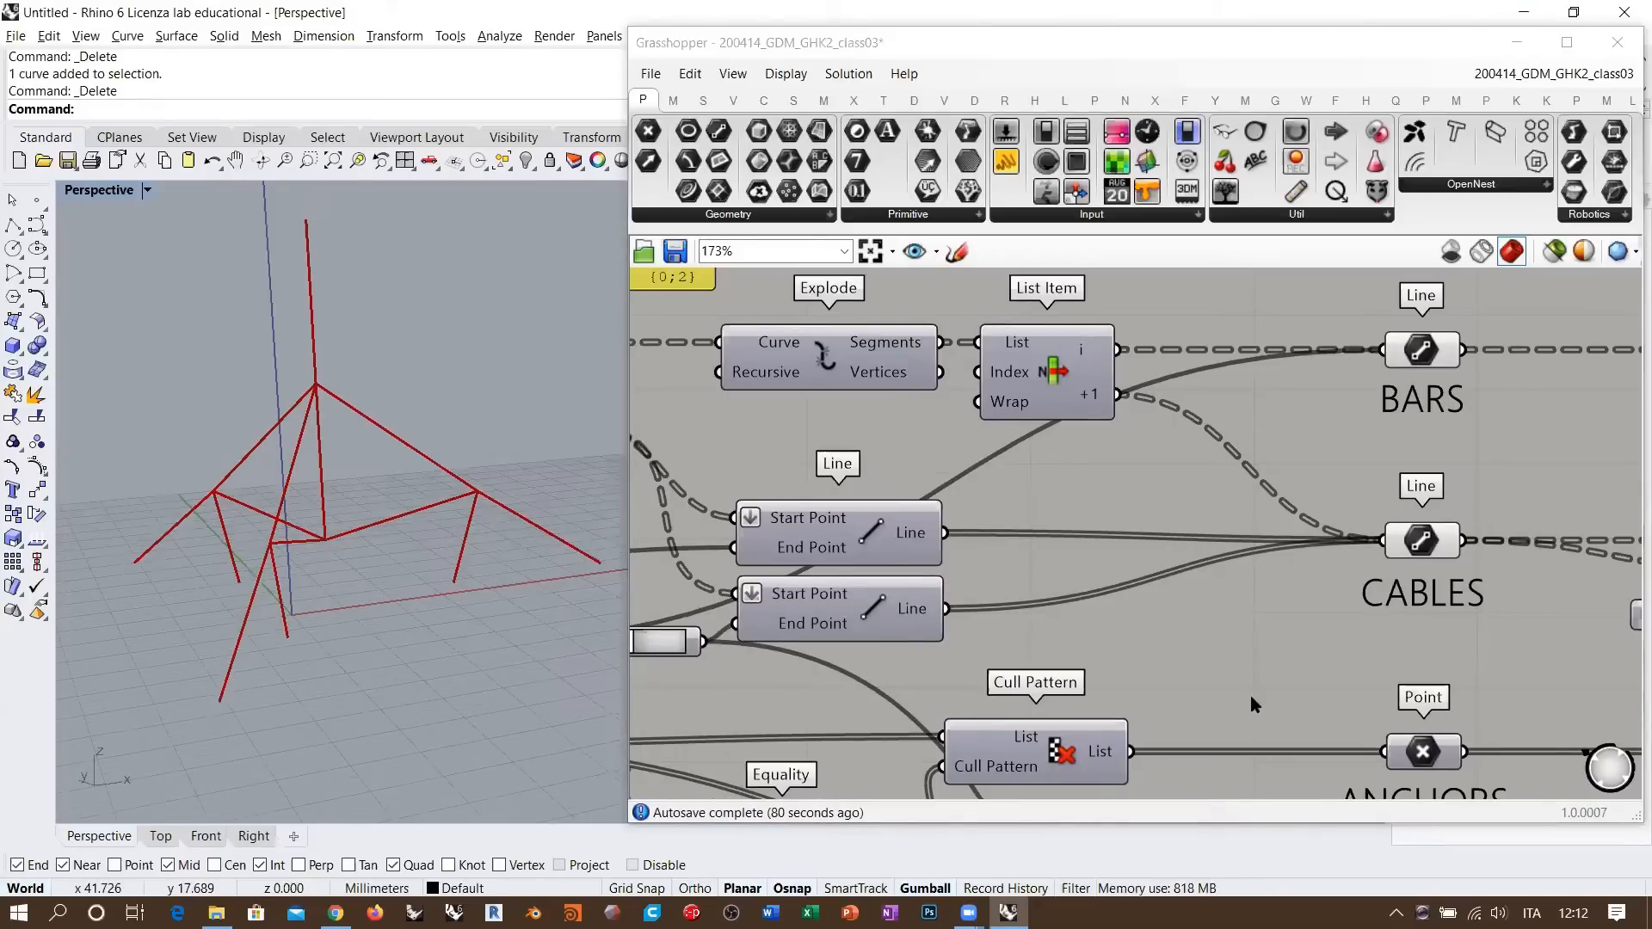
- Check the points of the flattened Point parameter in the viewport and trace their source back through Flip Matrix to Move
{"action": "right_click_drag", "start_coordinate": [1296, 712], "coordinate": [1370, 573]}
{"action": "scroll", "coordinate": [1370, 574], "scroll_direction": "down", "scroll_amount": 2}
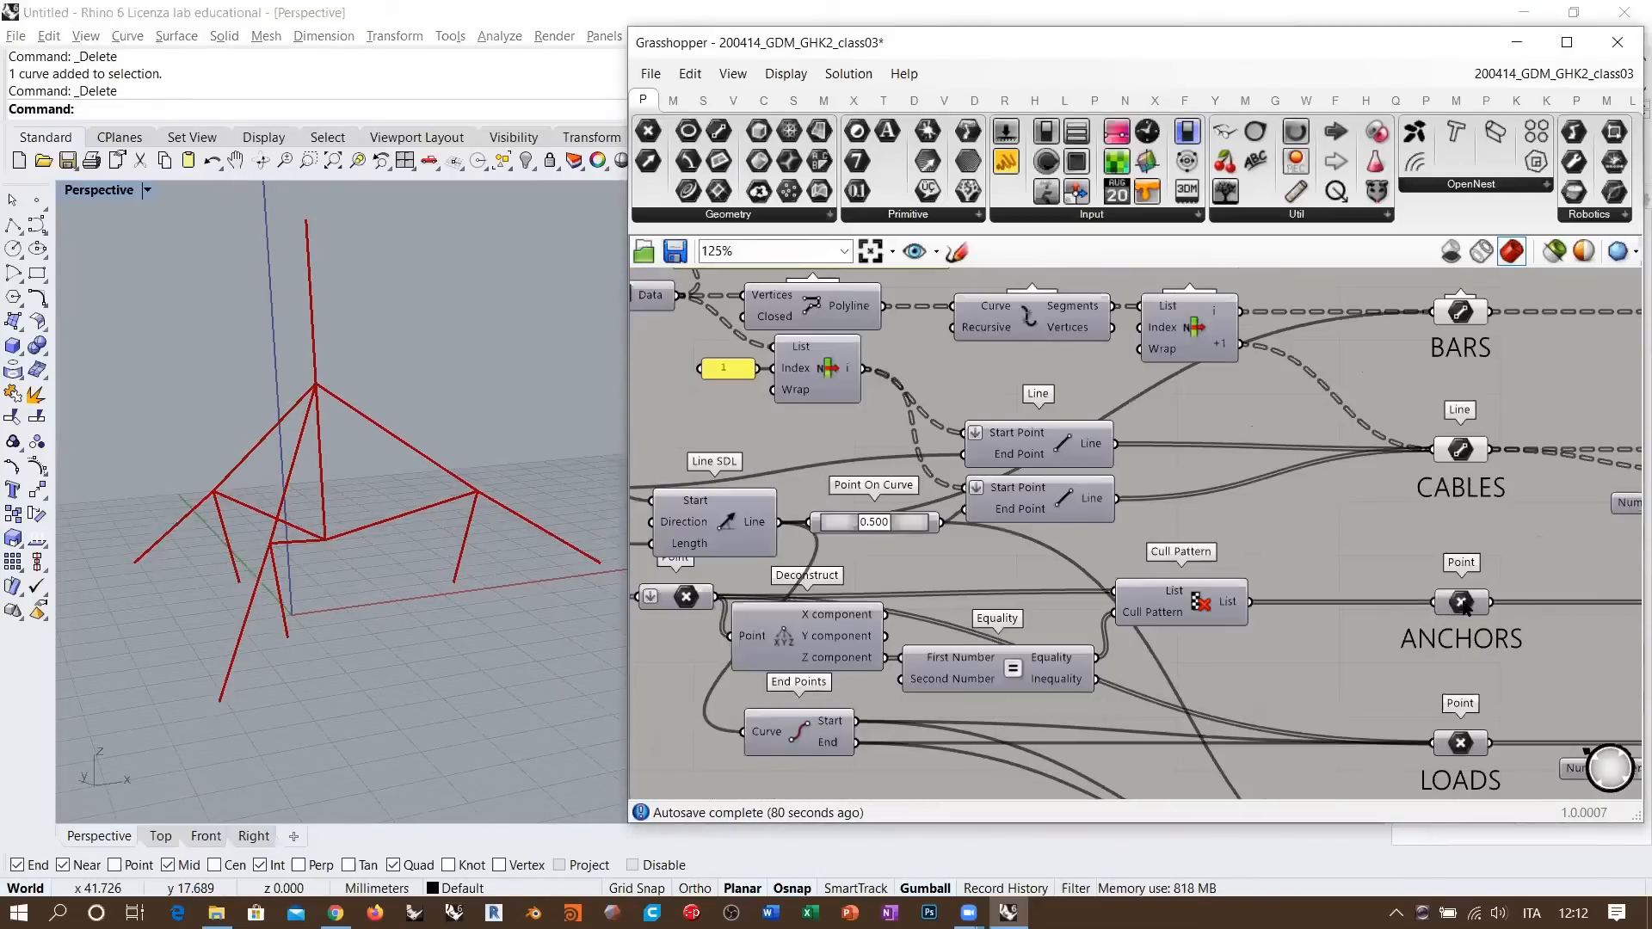
{"action": "right_click_drag", "start_coordinate": [1130, 610], "coordinate": [1333, 608]}
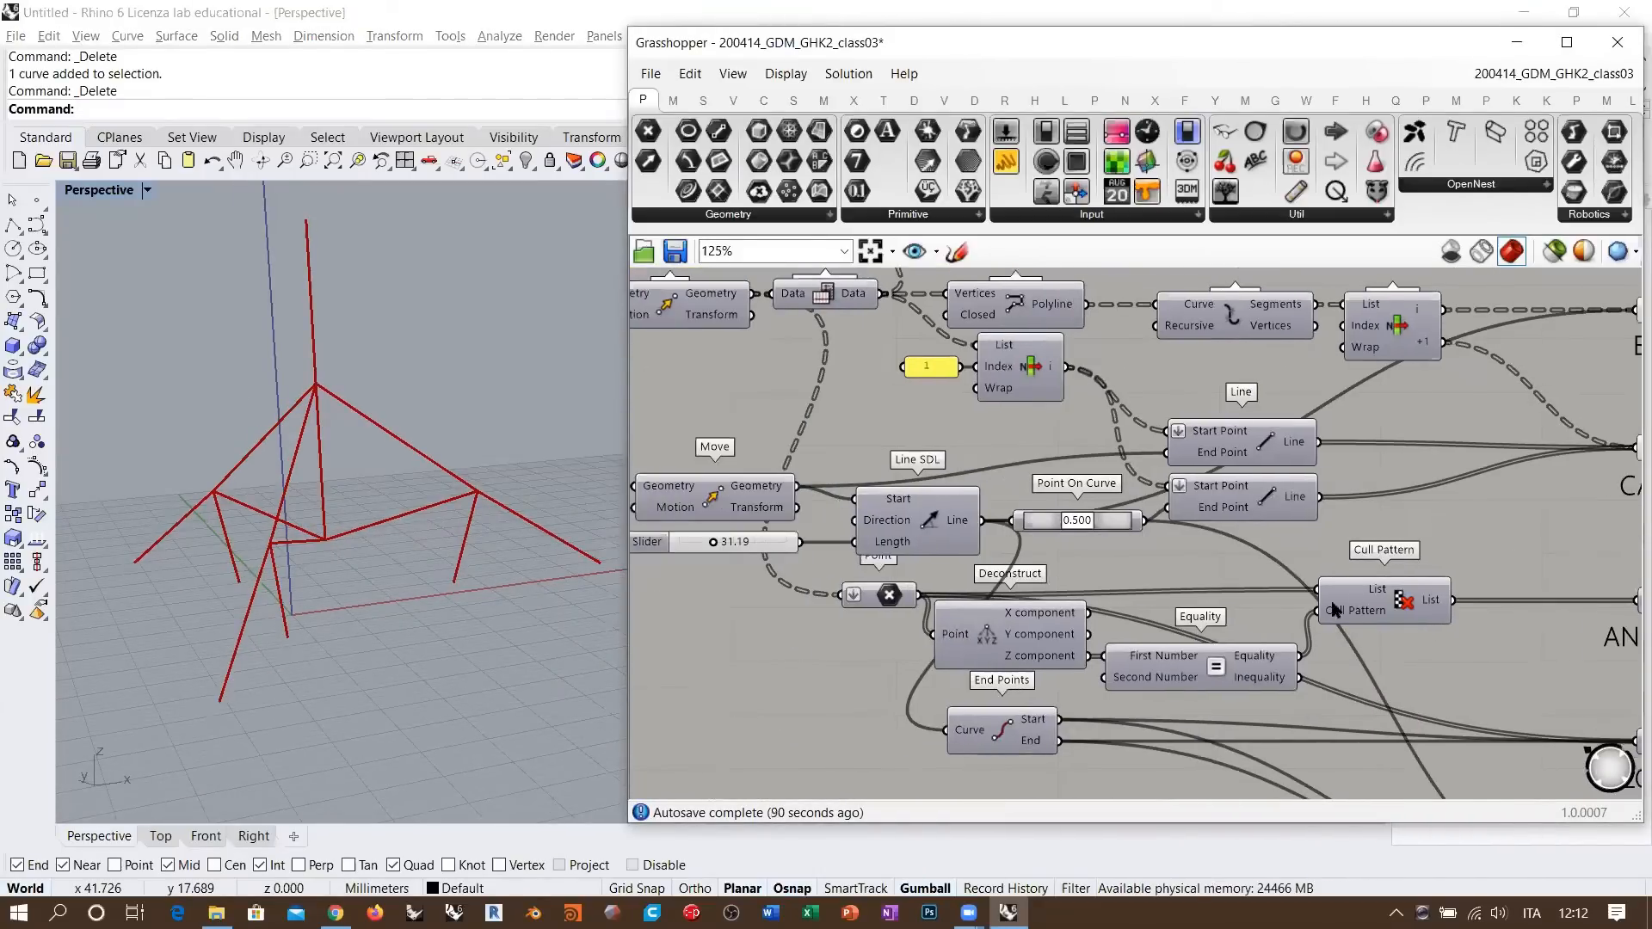
{"action": "scroll", "coordinate": [1334, 608], "scroll_direction": "down", "scroll_amount": 1}
{"action": "left_click", "coordinate": [886, 612]}
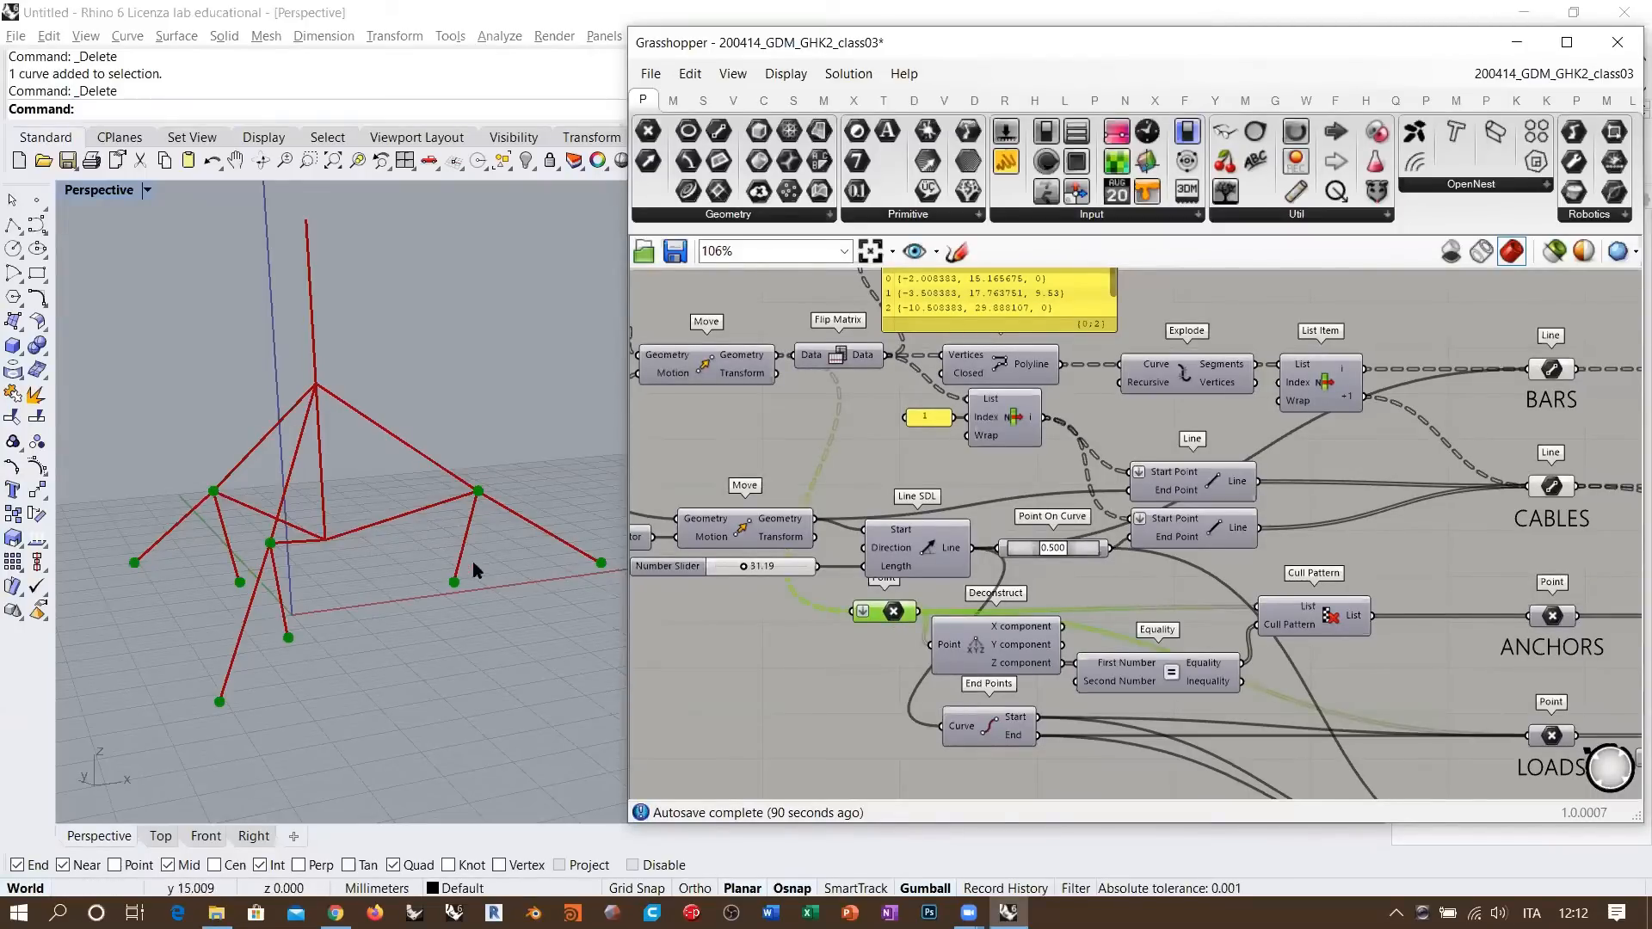
{"action": "right_click_drag", "start_coordinate": [701, 361], "coordinate": [970, 413]}
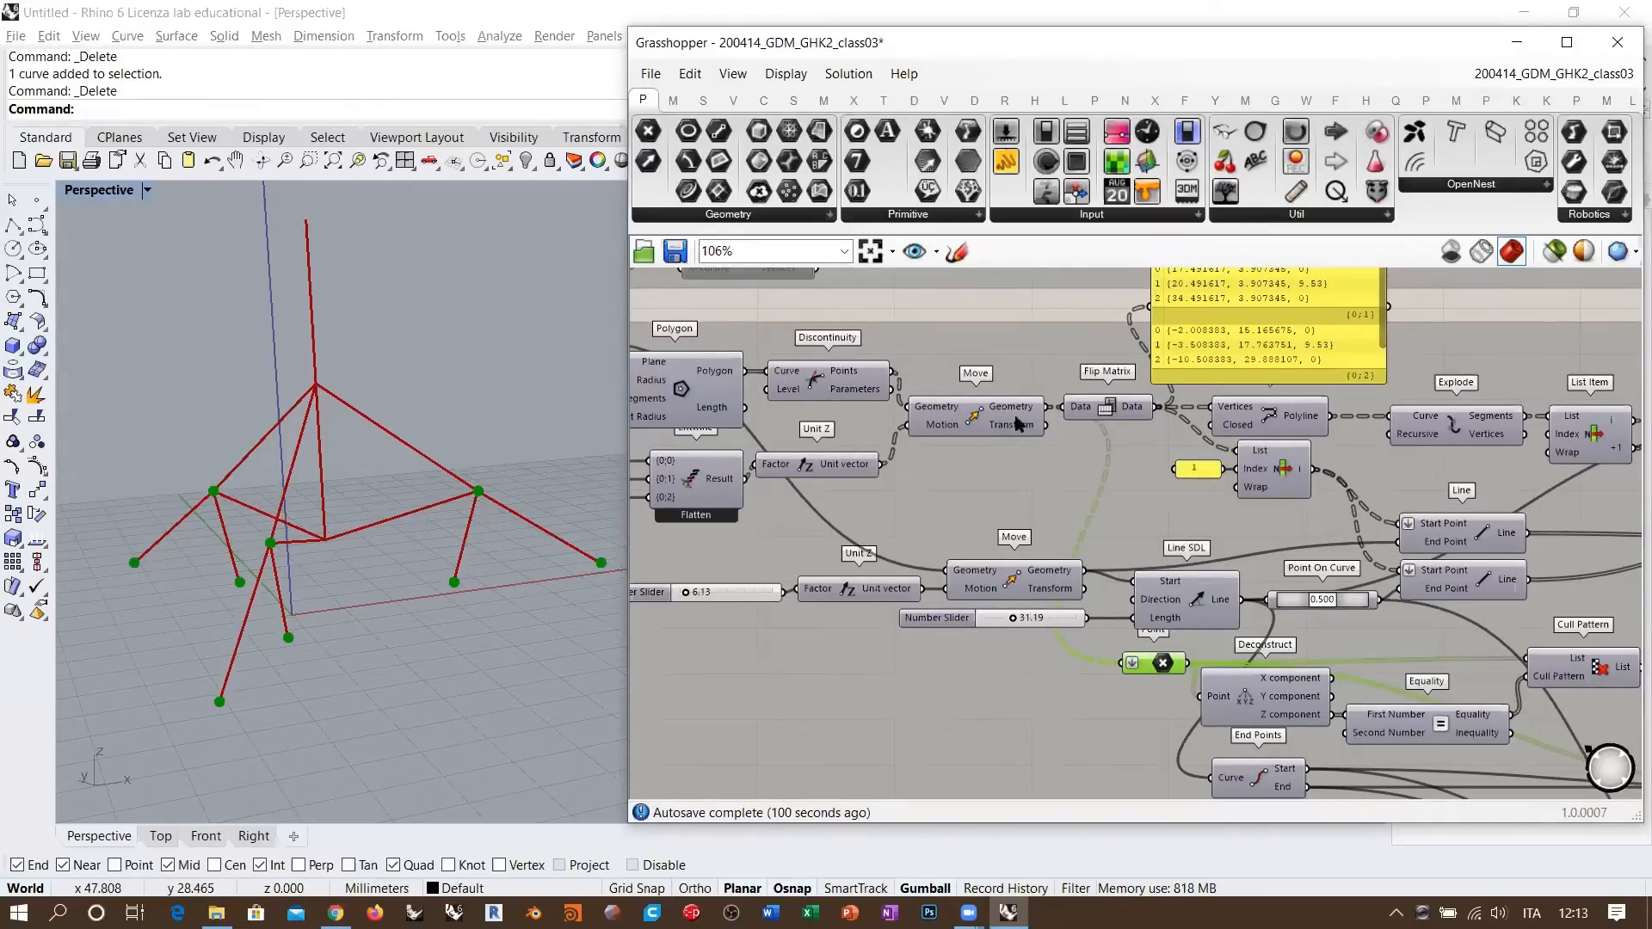
{"action": "right_click_drag", "start_coordinate": [1085, 601], "coordinate": [841, 482]}
- Examine how Deconstruct passes the points' Z component to the Equality component
{"action": "left_click", "coordinate": [1004, 582]}
{"action": "scroll", "coordinate": [1004, 582], "scroll_direction": "up", "scroll_amount": 4}
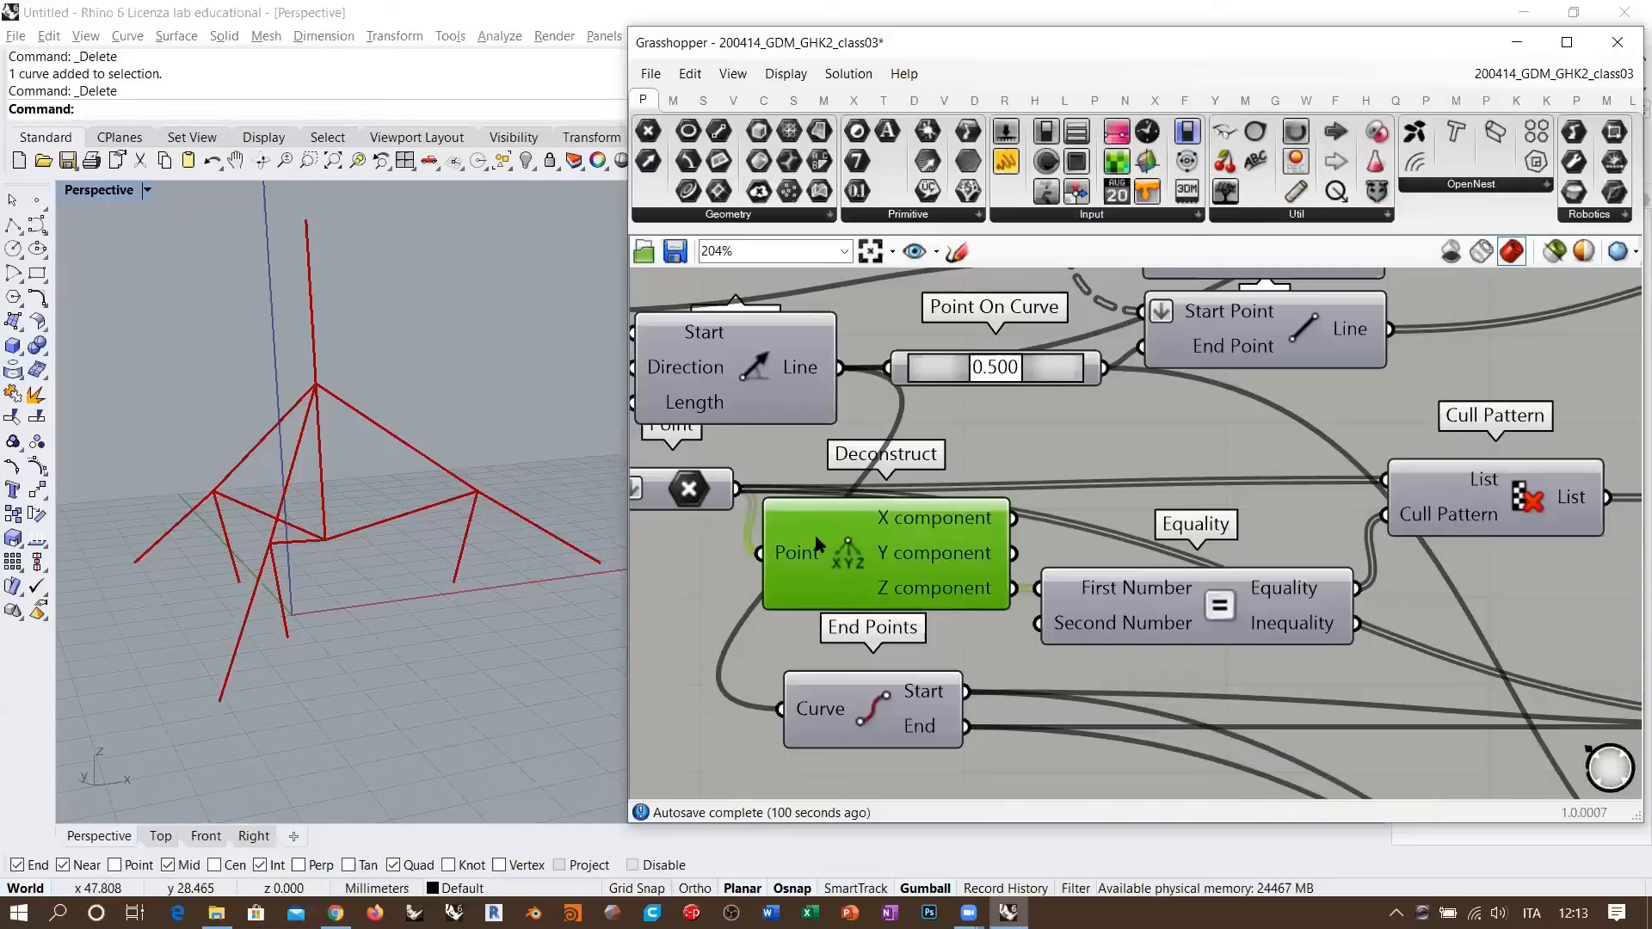
{"action": "mouse_move", "coordinate": [931, 594]}
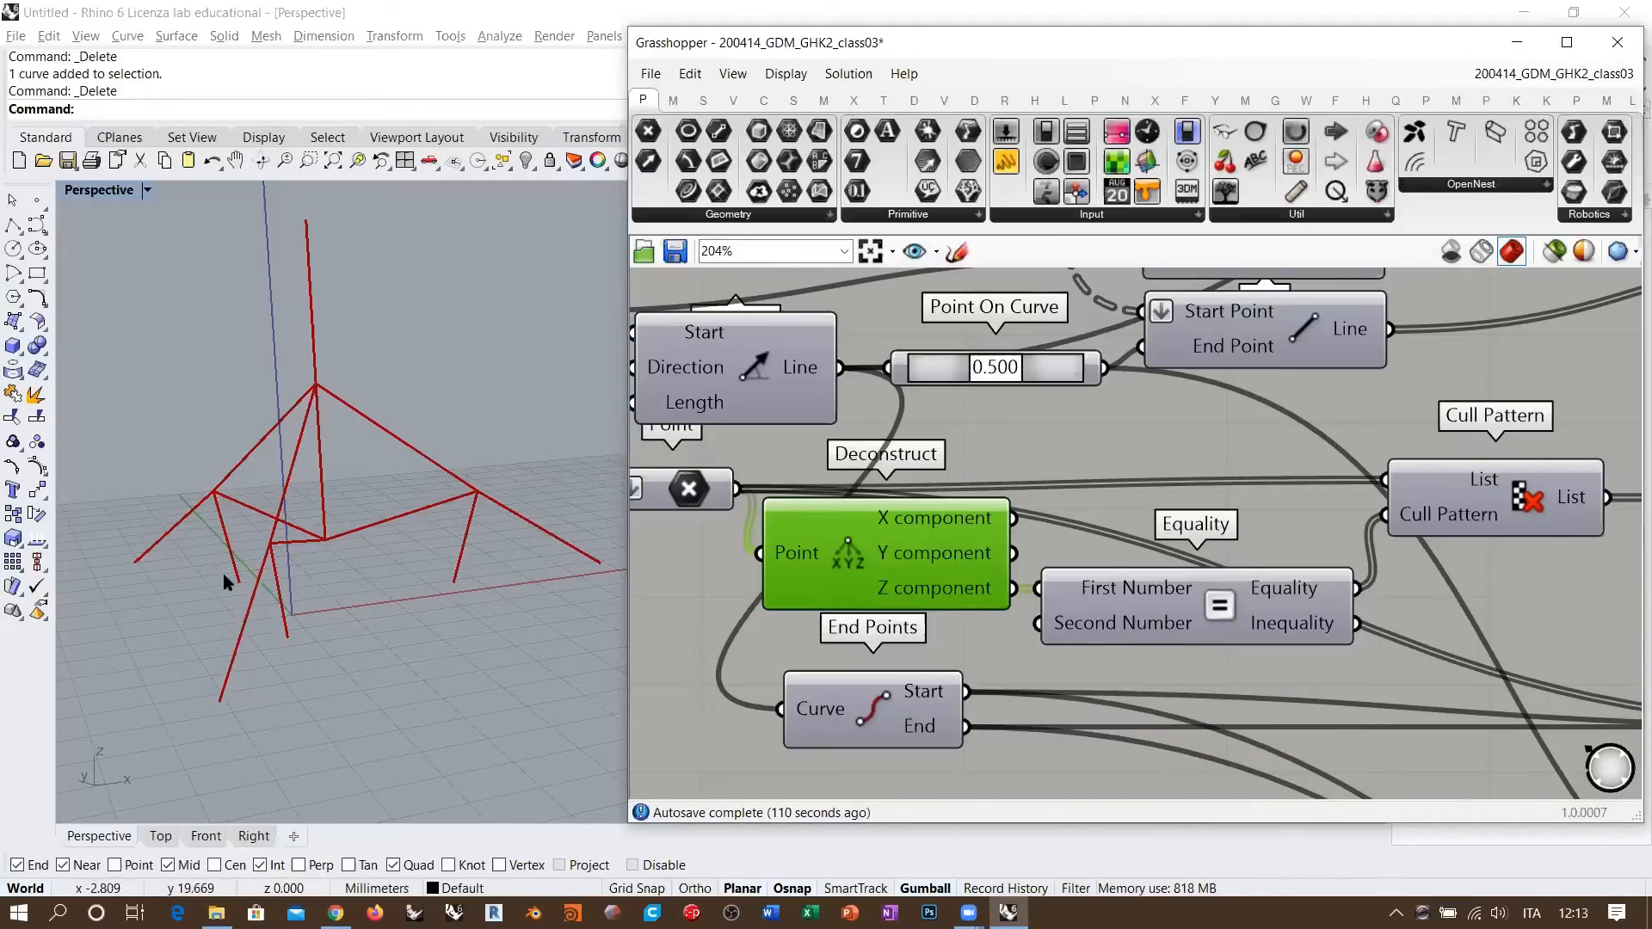
- Check in the viewport which points the Cull Pattern driven by Equality outputs, viewing the structure from several angles
{"action": "right_click_drag", "start_coordinate": [1510, 501], "coordinate": [1239, 512]}
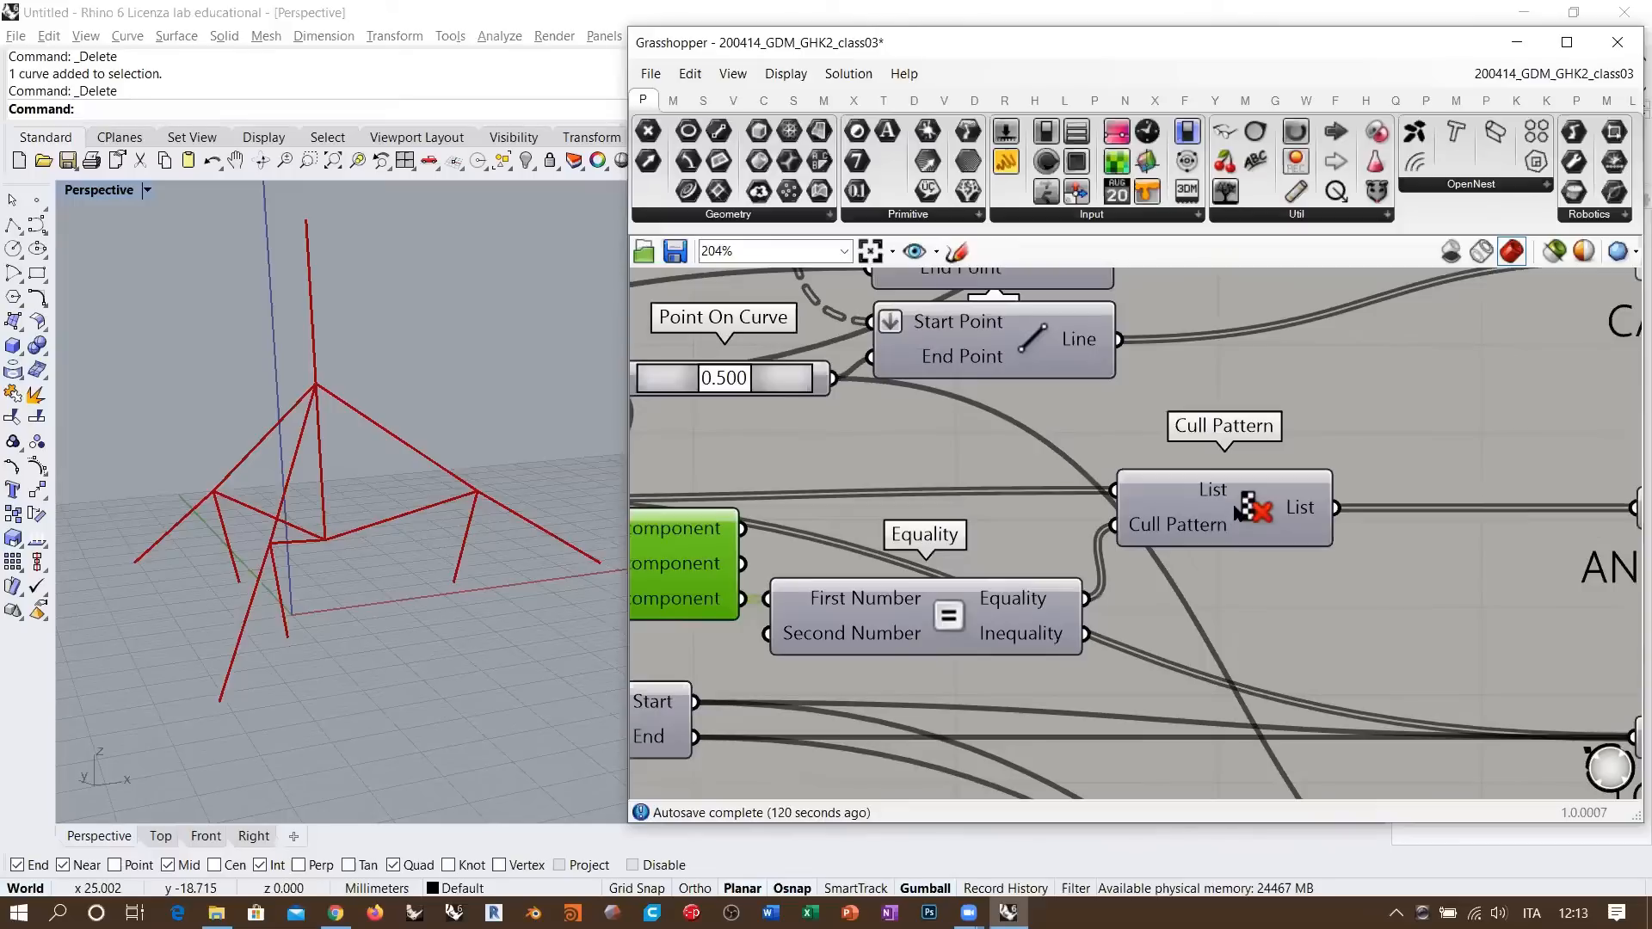
{"action": "left_click", "coordinate": [1237, 511]}
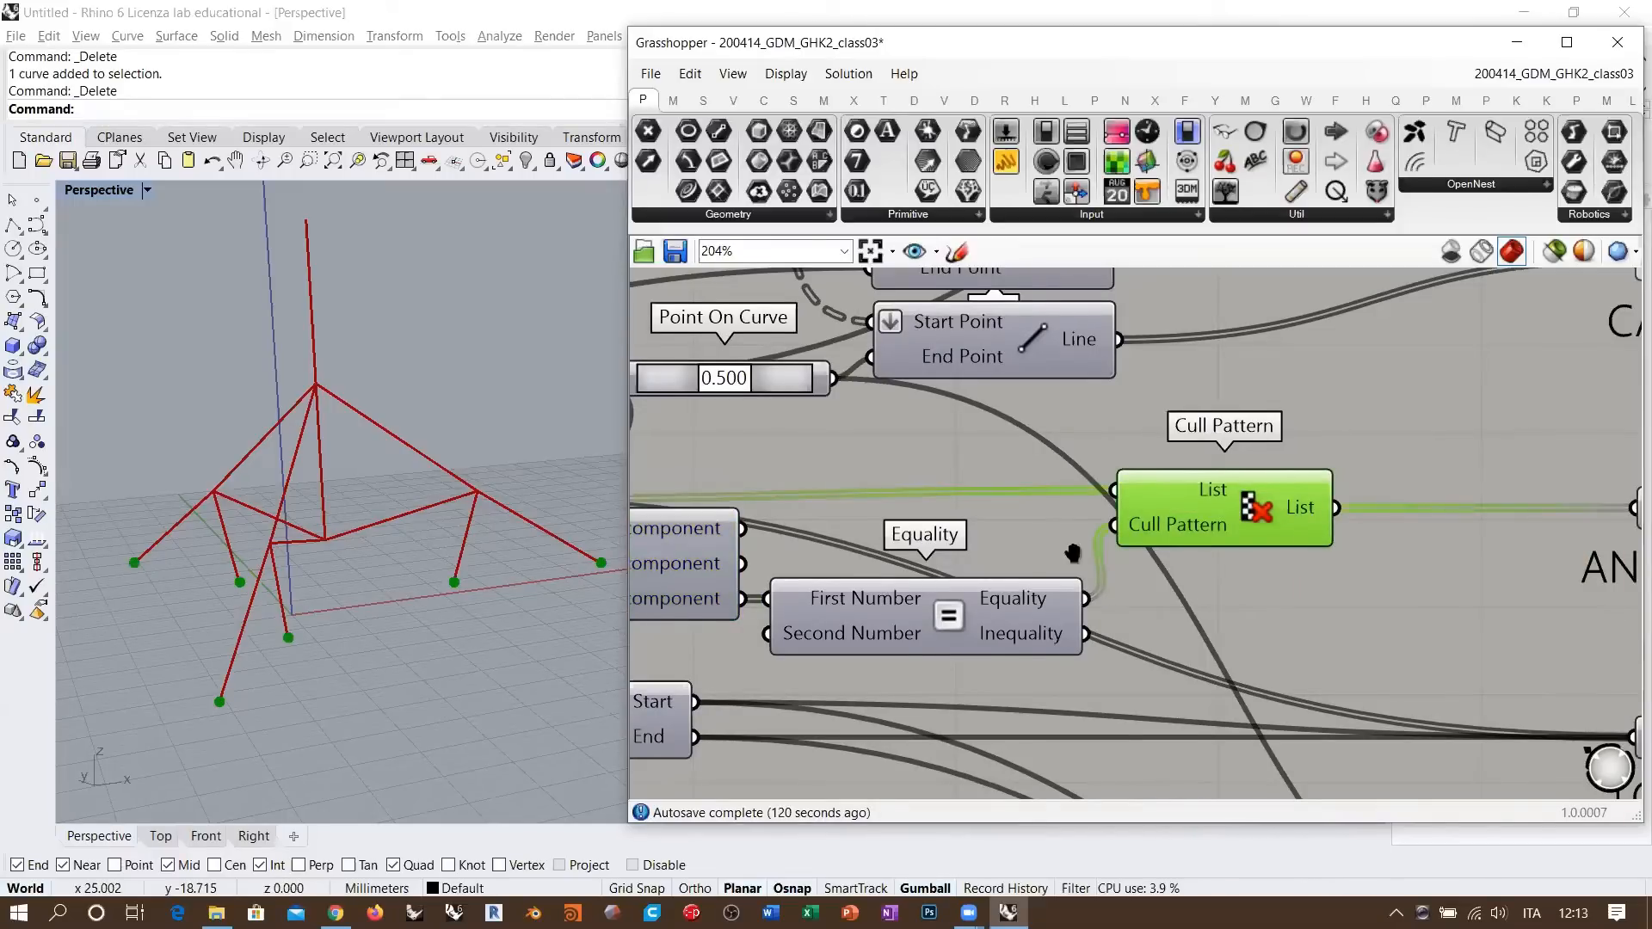
{"action": "scroll", "coordinate": [1121, 525], "scroll_direction": "down", "scroll_amount": 1}
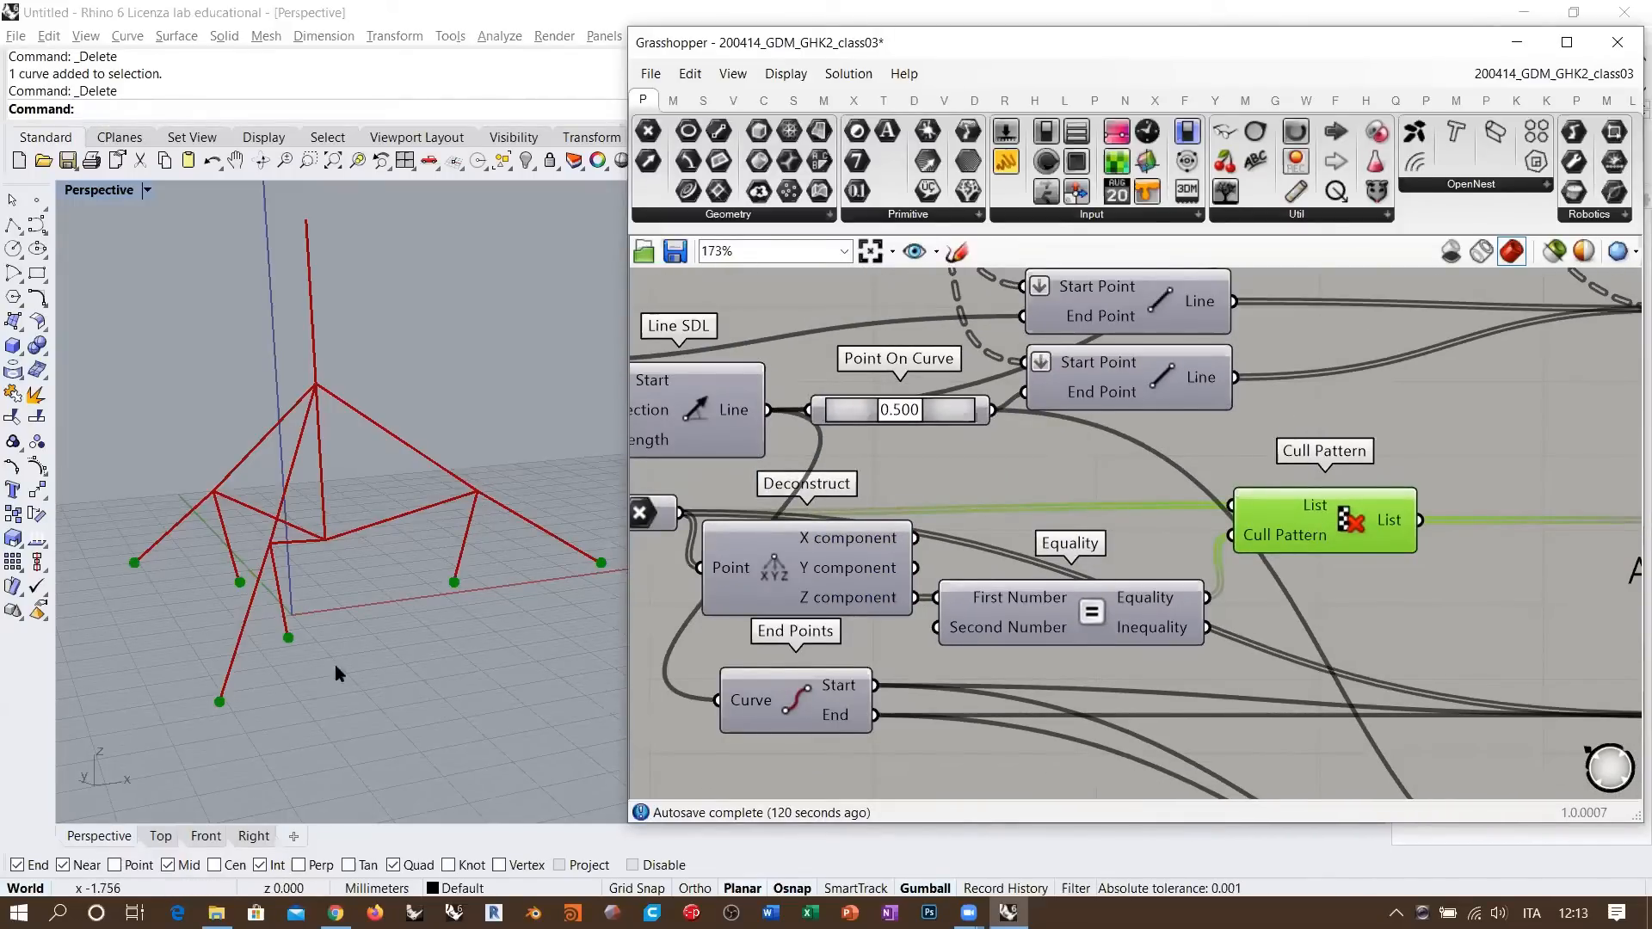
{"action": "right_click_drag", "start_coordinate": [456, 619], "coordinate": [463, 600]}
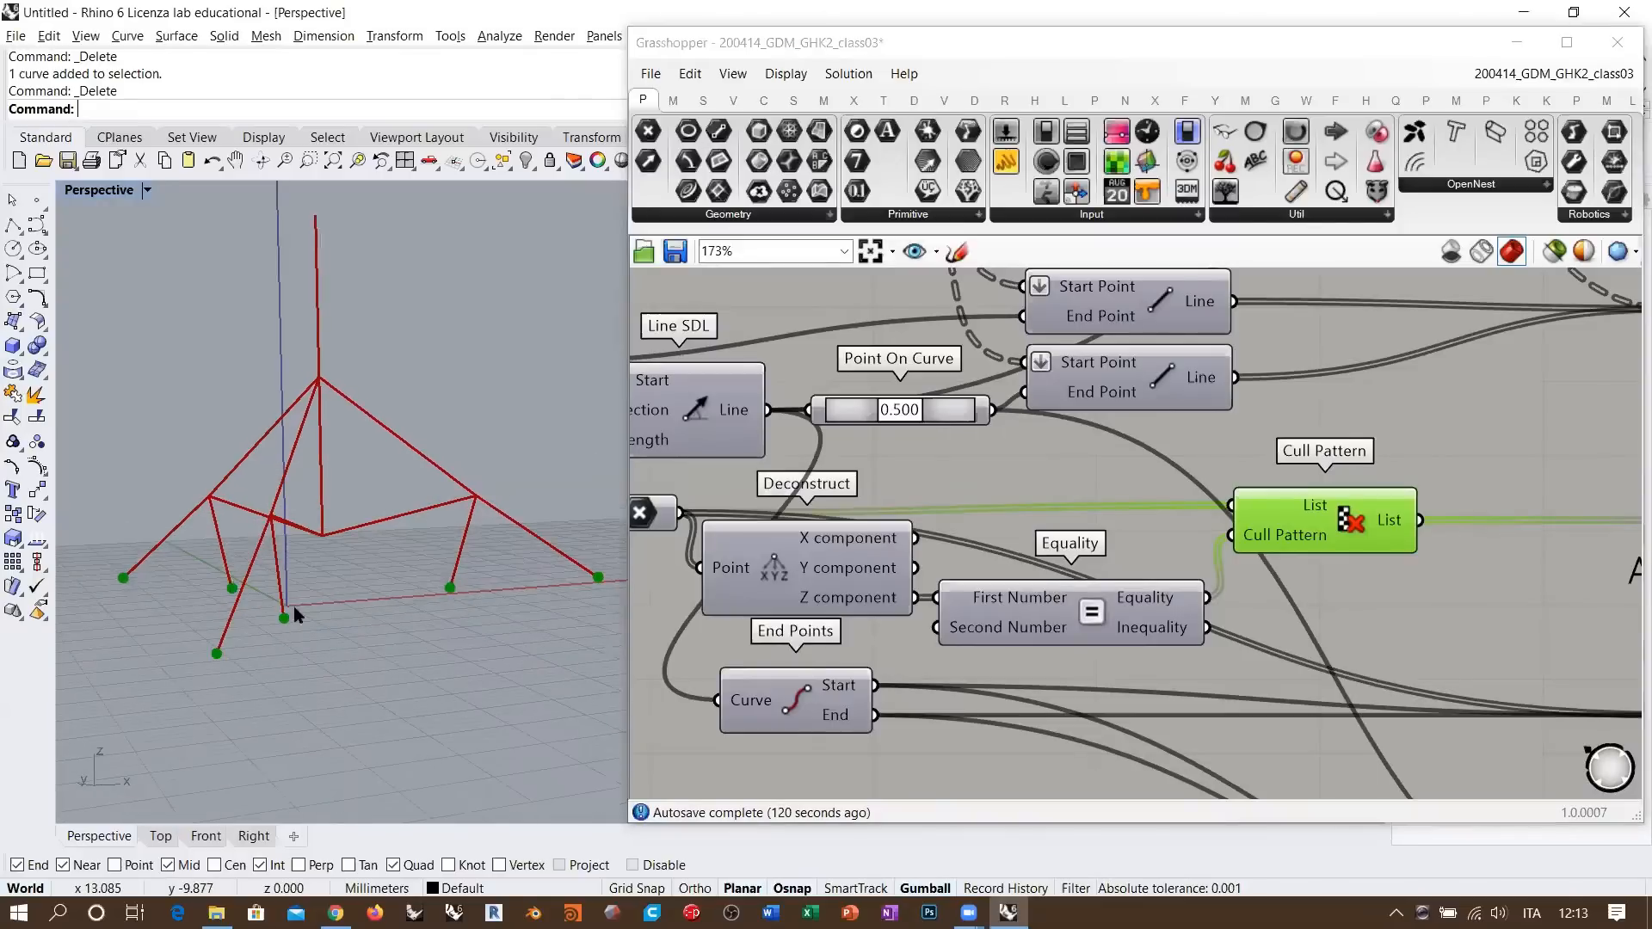
{"action": "right_click_drag", "start_coordinate": [292, 606], "coordinate": [306, 613]}
- Turn on the viewport preview of the ANCHORS Point parameter and look at its points on the structure
{"action": "right_click_drag", "start_coordinate": [1299, 487], "coordinate": [746, 509]}
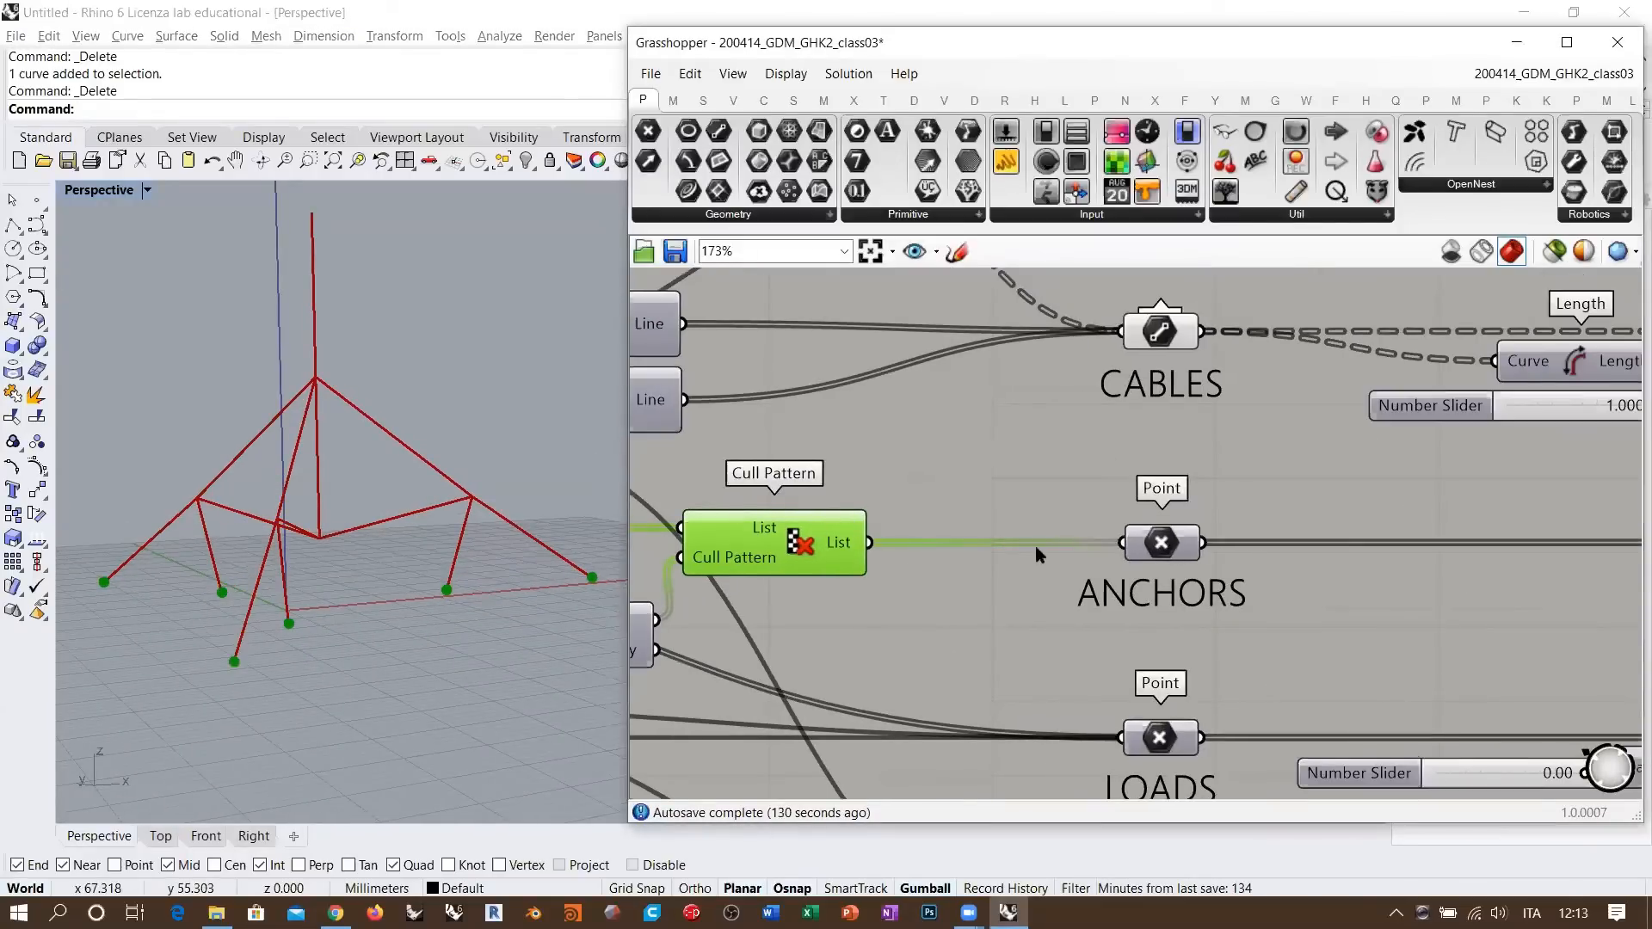
{"action": "left_click", "coordinate": [1160, 544]}
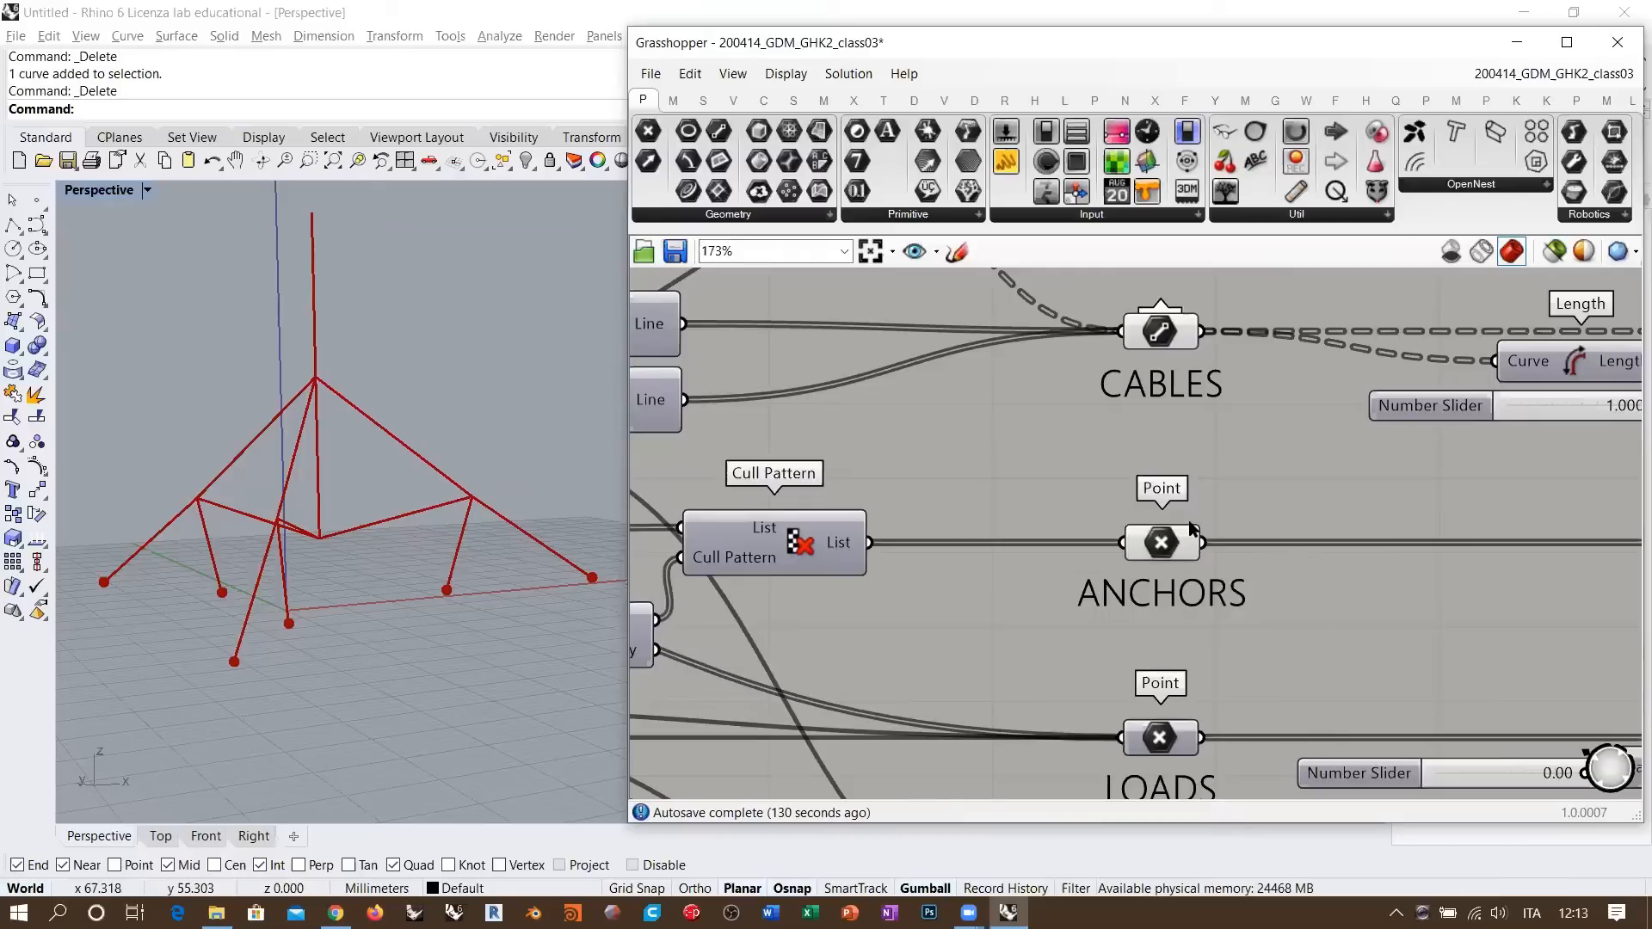
{"action": "scroll", "coordinate": [1189, 520], "scroll_direction": "down", "scroll_amount": 3}
{"action": "right_click_drag", "start_coordinate": [1047, 585], "coordinate": [1277, 581]}
{"action": "right_click_drag", "start_coordinate": [477, 514], "coordinate": [459, 528]}
- Trace the wires feeding the LOADS parameter and check the flattened Point parameter's points in the viewport
{"action": "left_click", "coordinate": [1392, 651]}
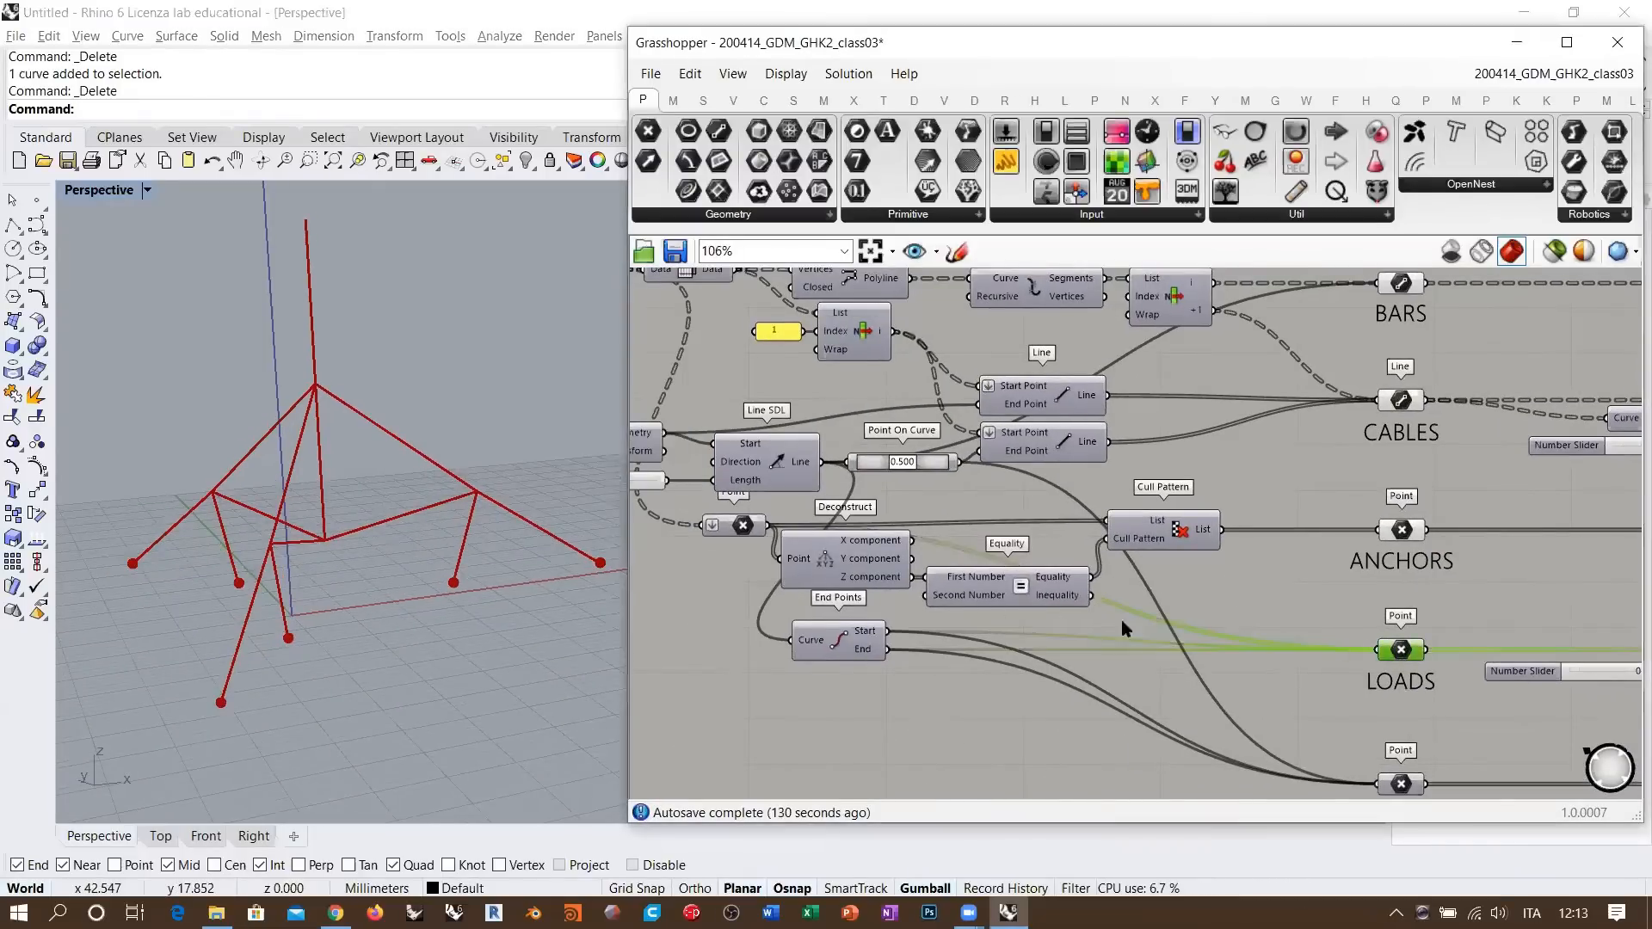
{"action": "right_click_drag", "start_coordinate": [1122, 628], "coordinate": [1202, 631]}
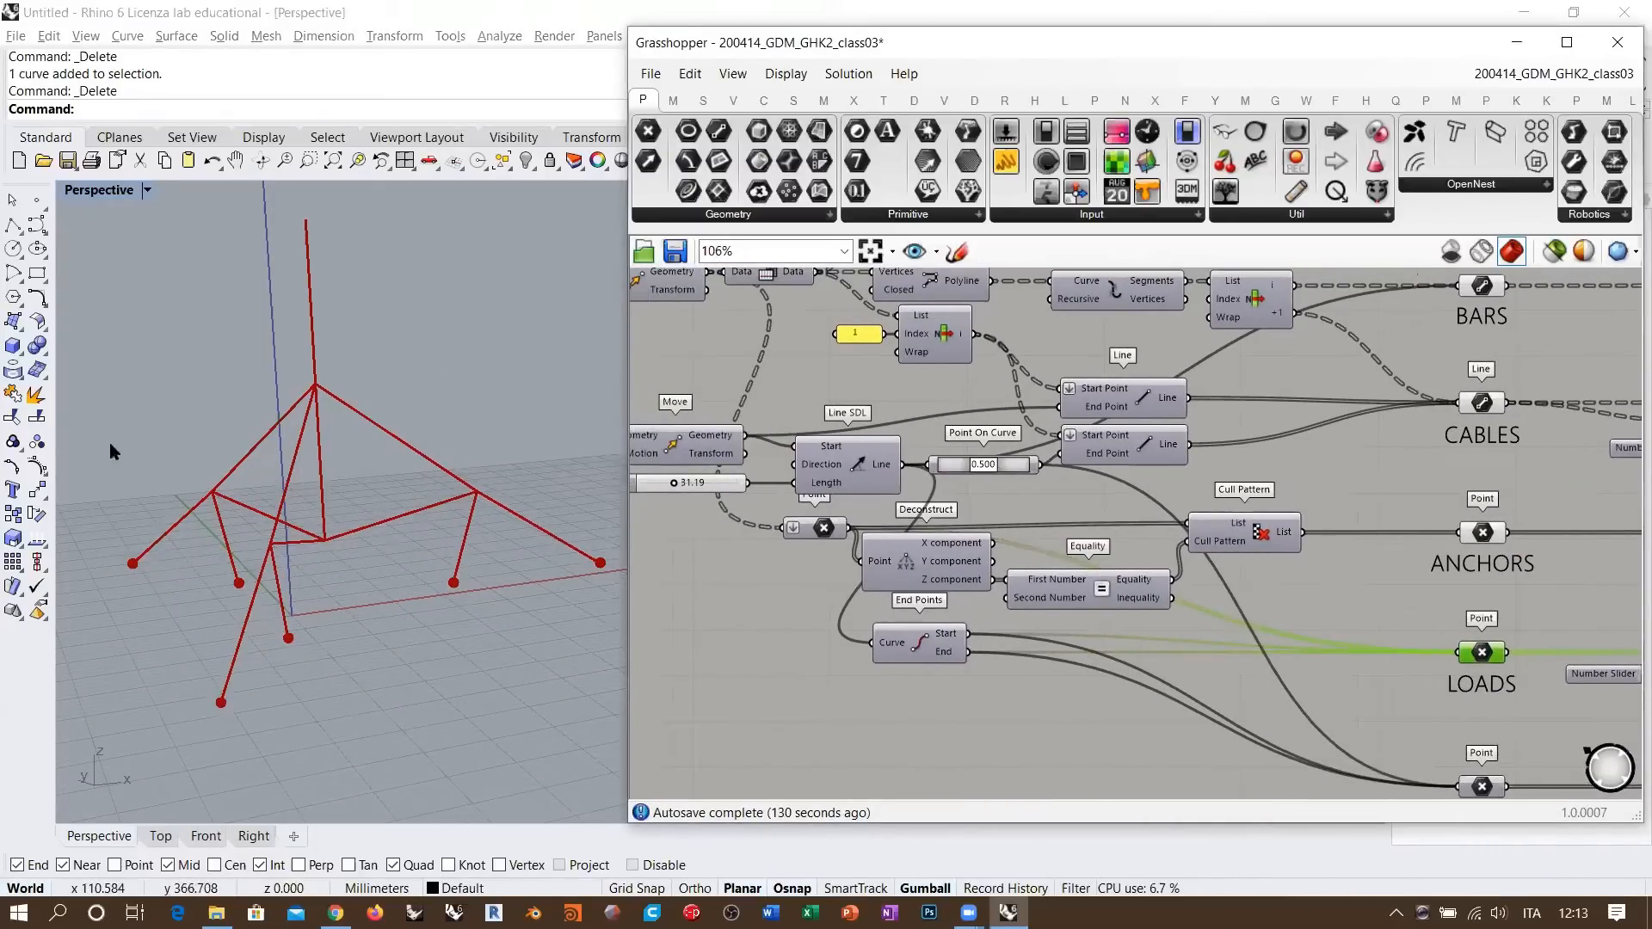
{"action": "left_click", "coordinate": [822, 529]}
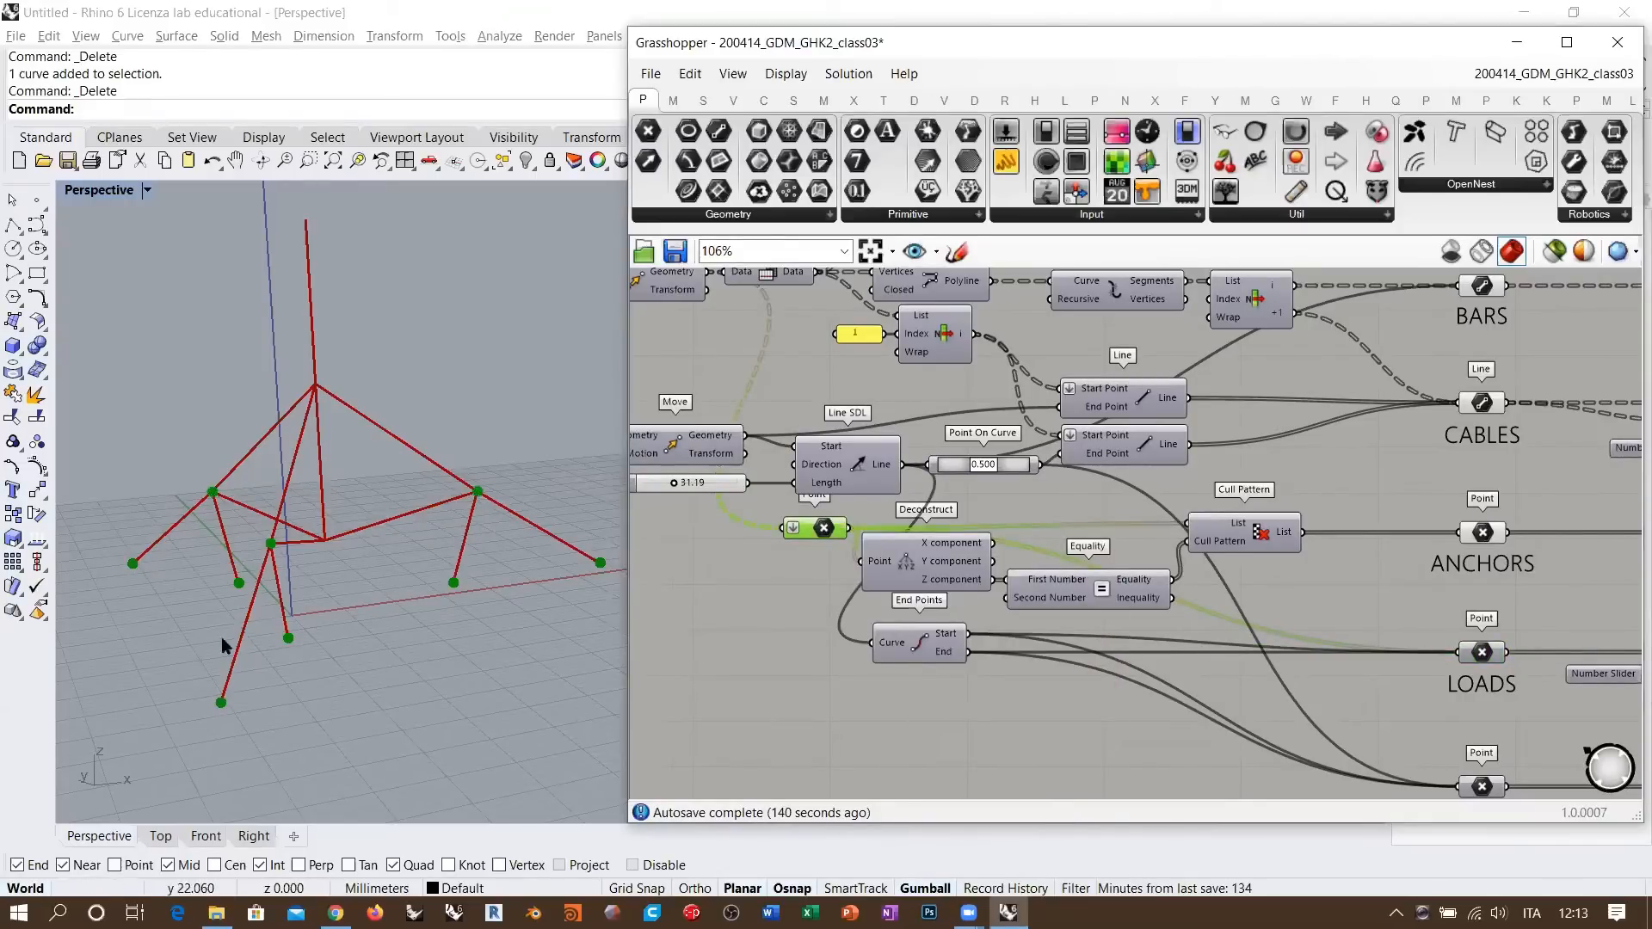
{"action": "right_click_drag", "start_coordinate": [493, 533], "coordinate": [452, 541]}
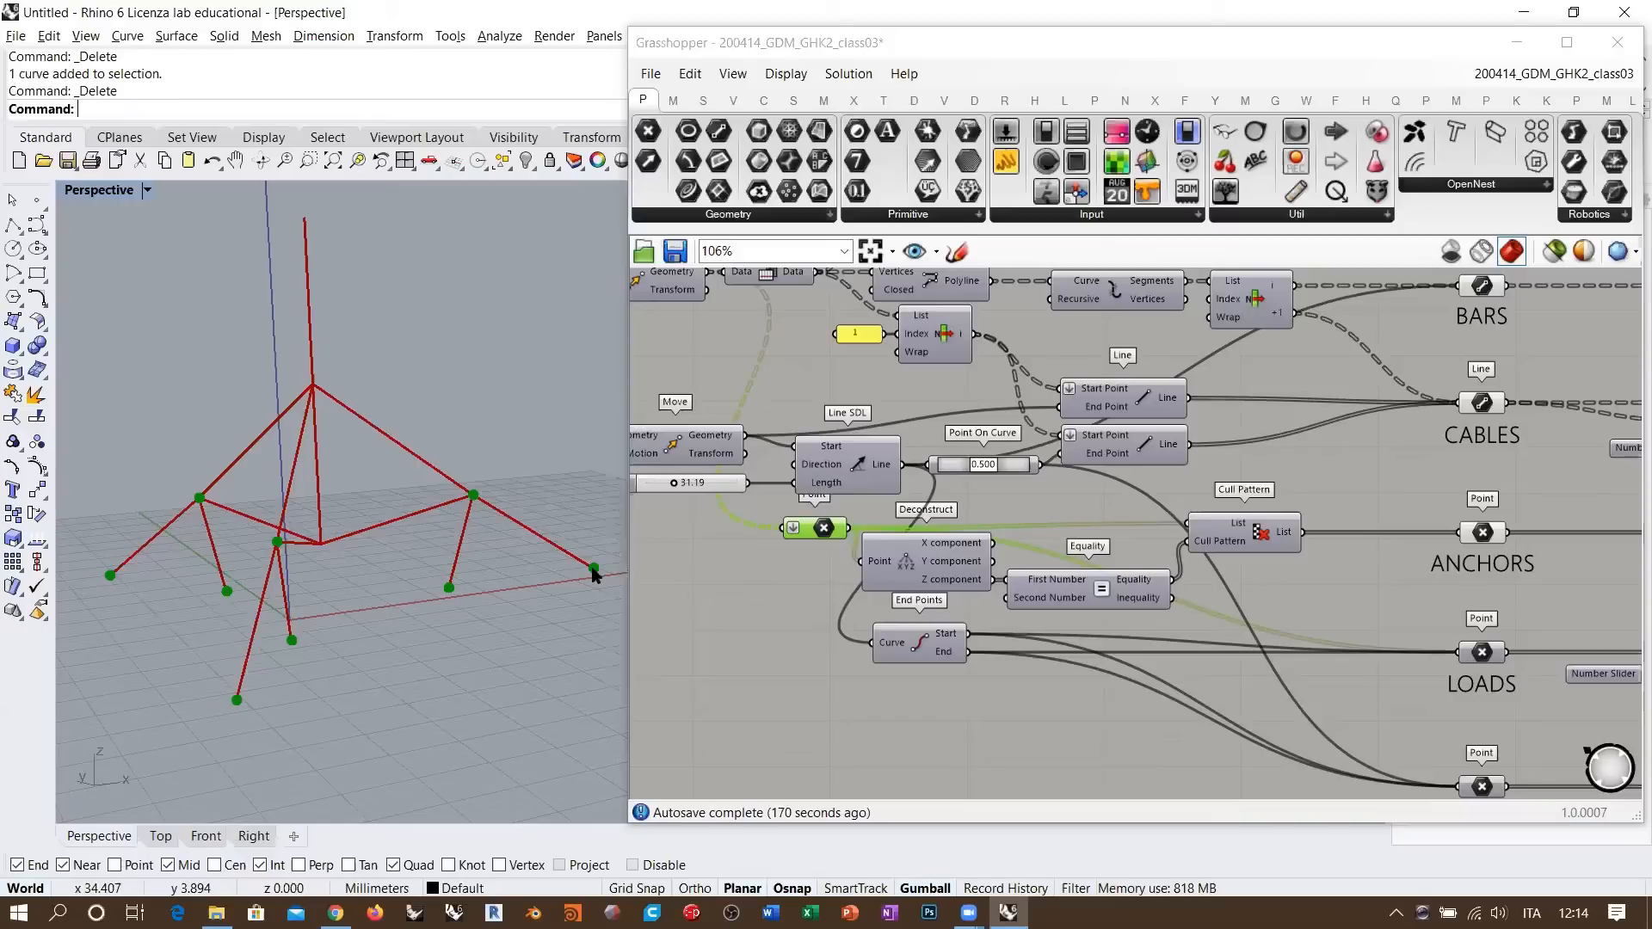
- Bring up the Kangaroo goal components and read the point coordinates collected by the LOADS parameter
{"action": "left_click", "coordinate": [1516, 100]}
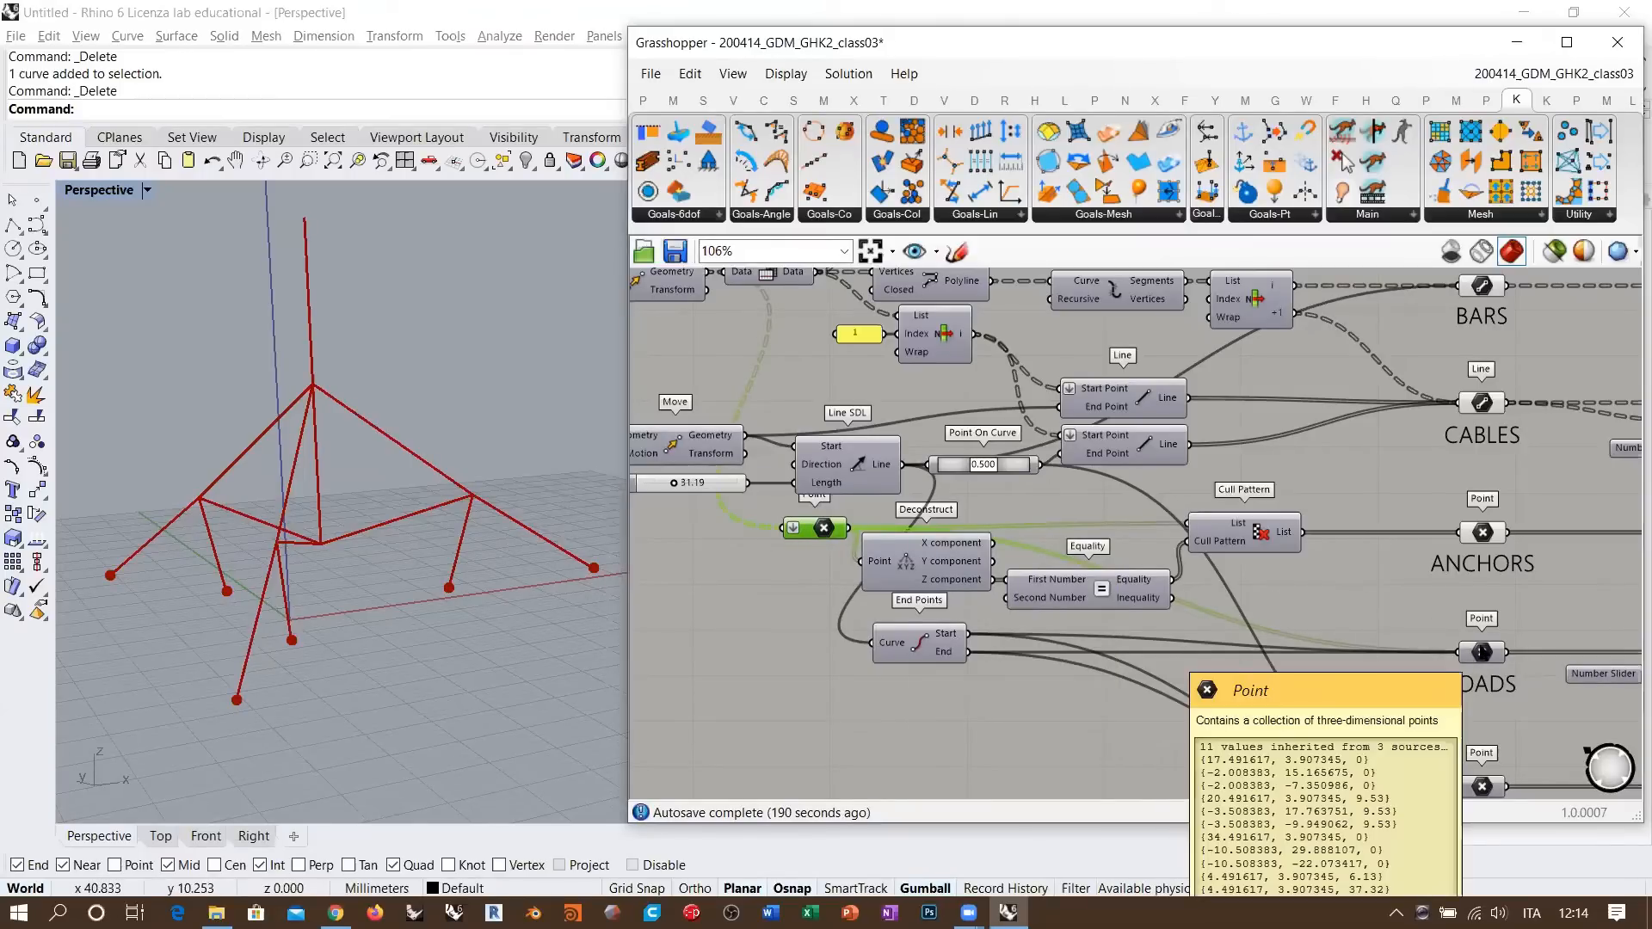
{"action": "mouse_move", "coordinate": [1481, 652]}
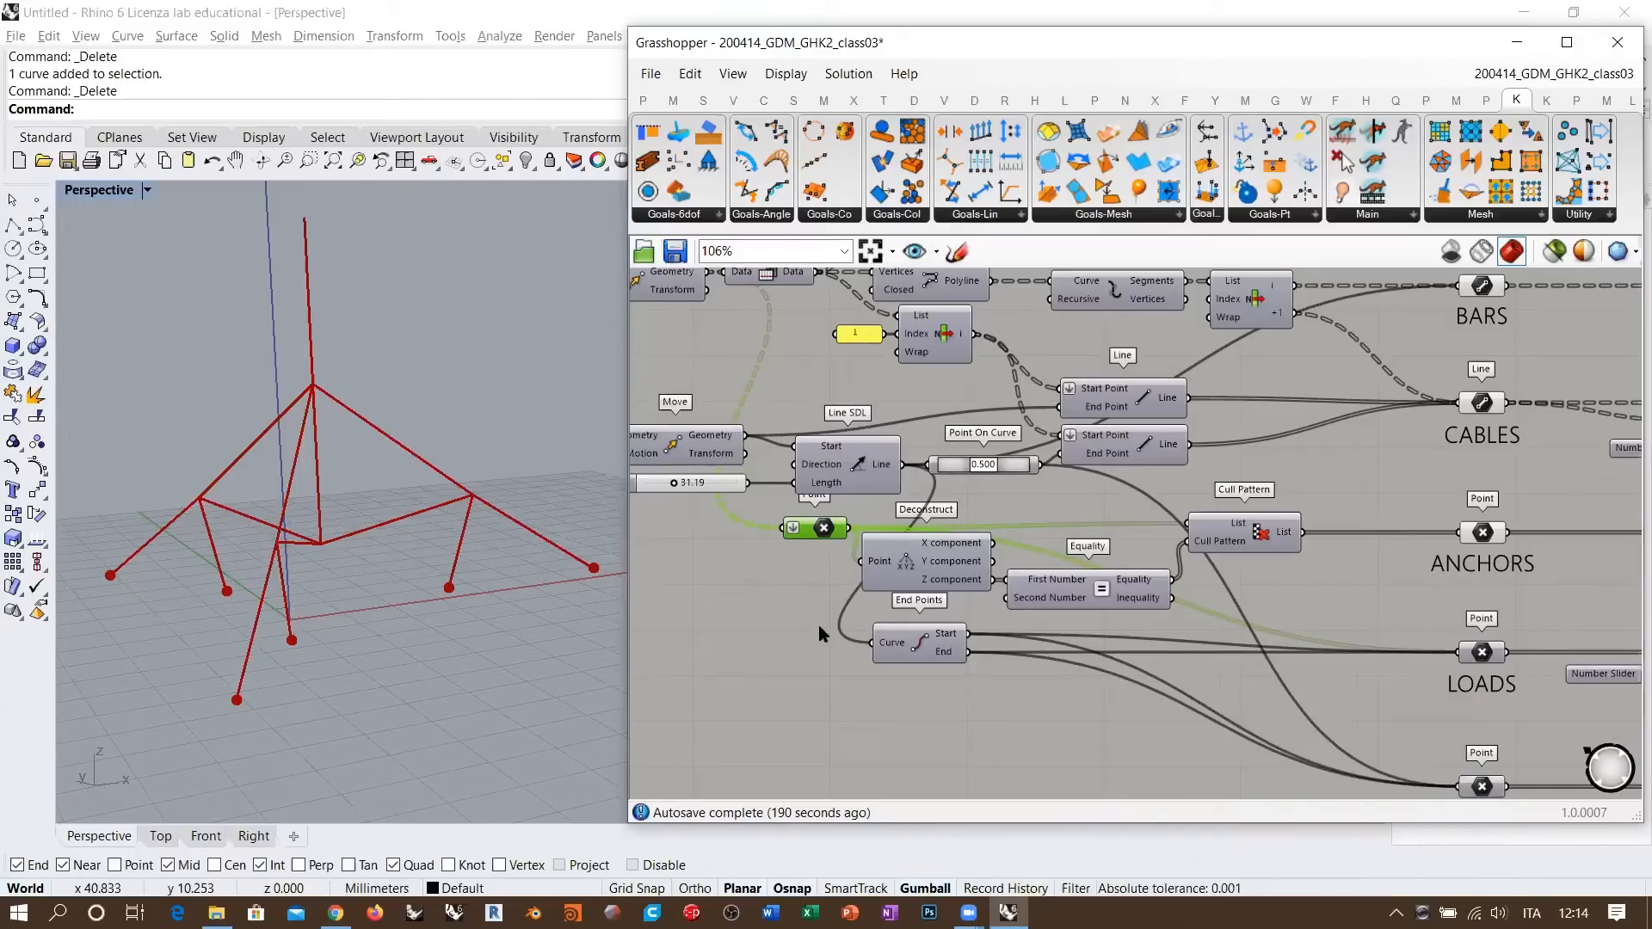
{"action": "right_click_drag", "start_coordinate": [1040, 678], "coordinate": [1014, 595]}
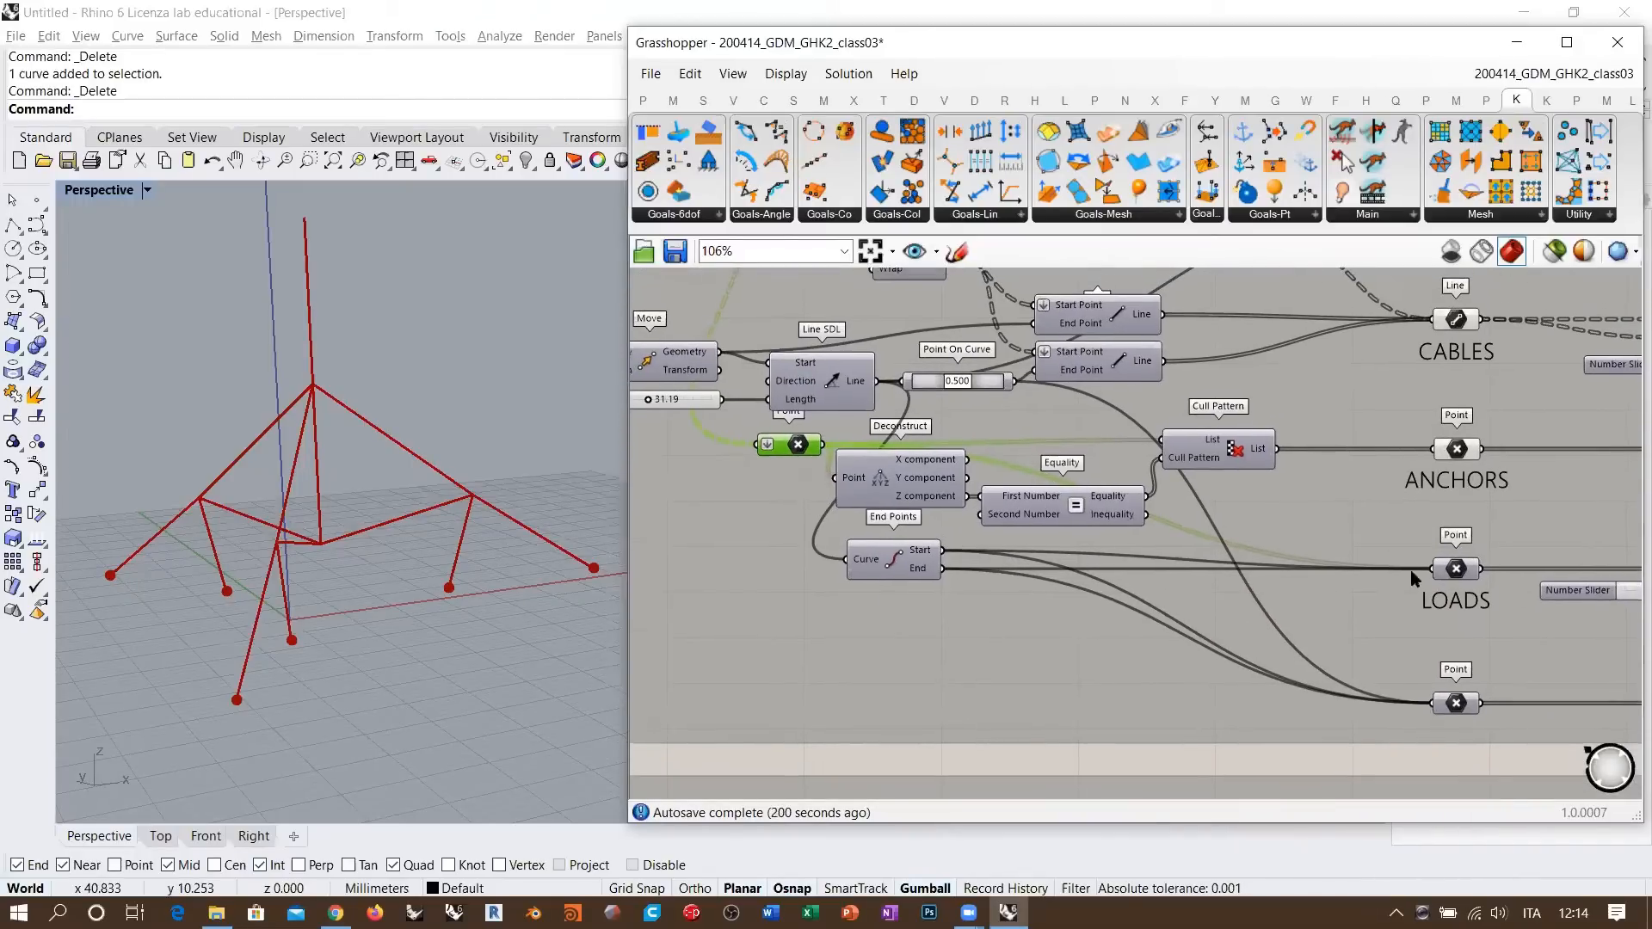
- Check how End Points of the Line SDL line feeds LOADS, and examine all LOADS points in the viewport
{"action": "left_click", "coordinate": [884, 556]}
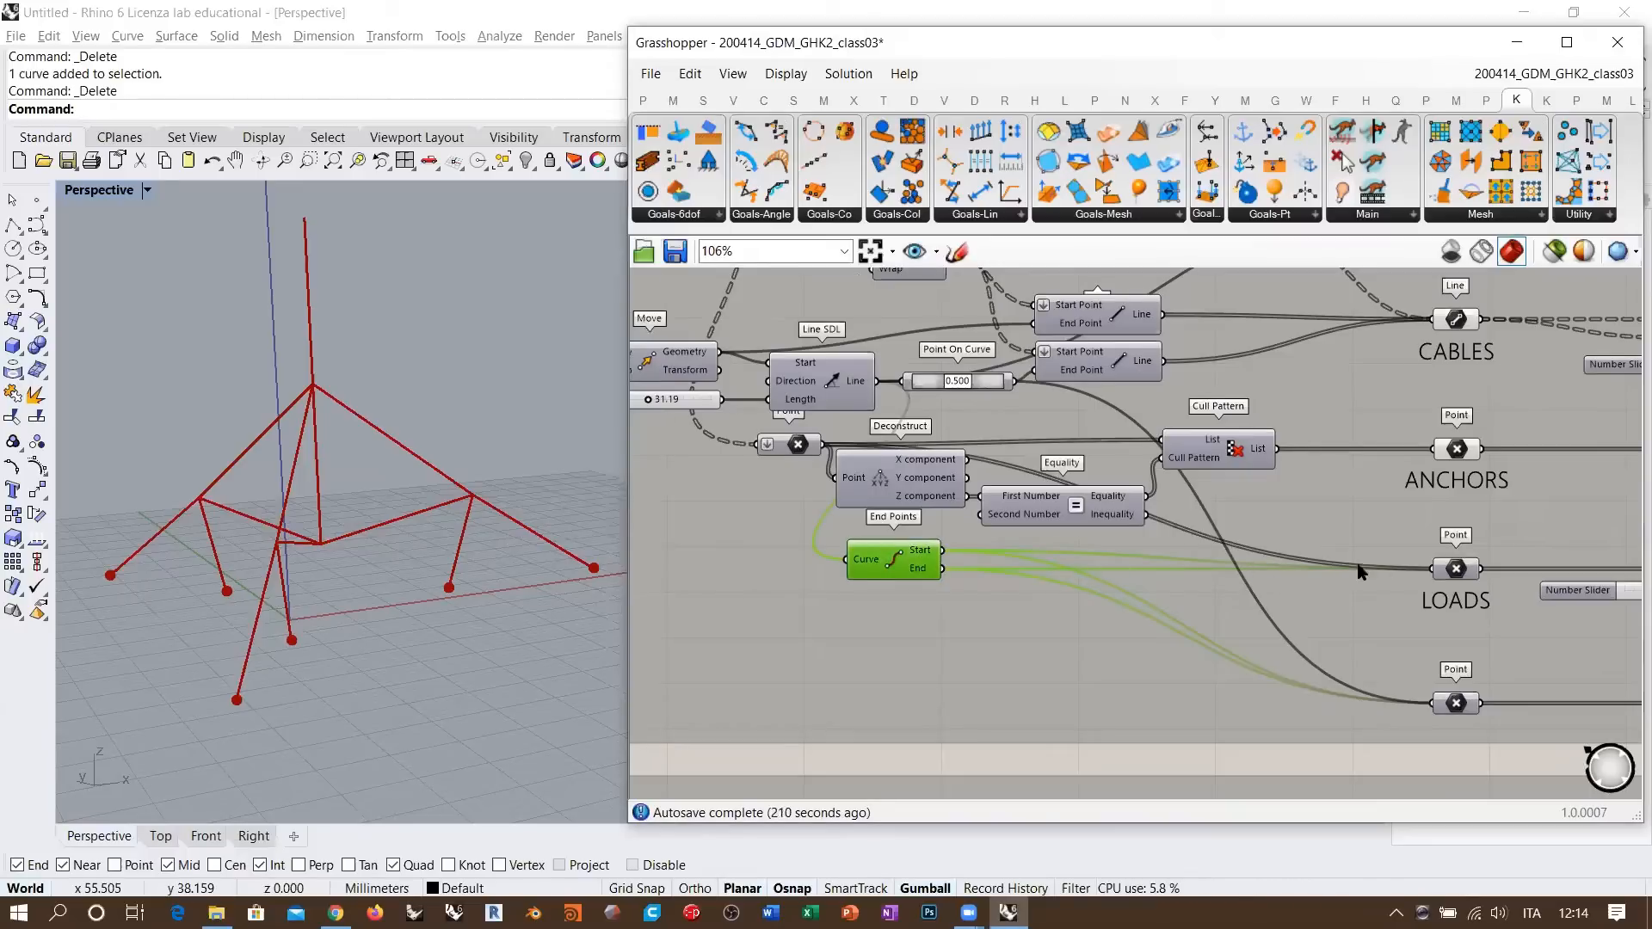
{"action": "right_click_drag", "start_coordinate": [1349, 566], "coordinate": [1313, 631]}
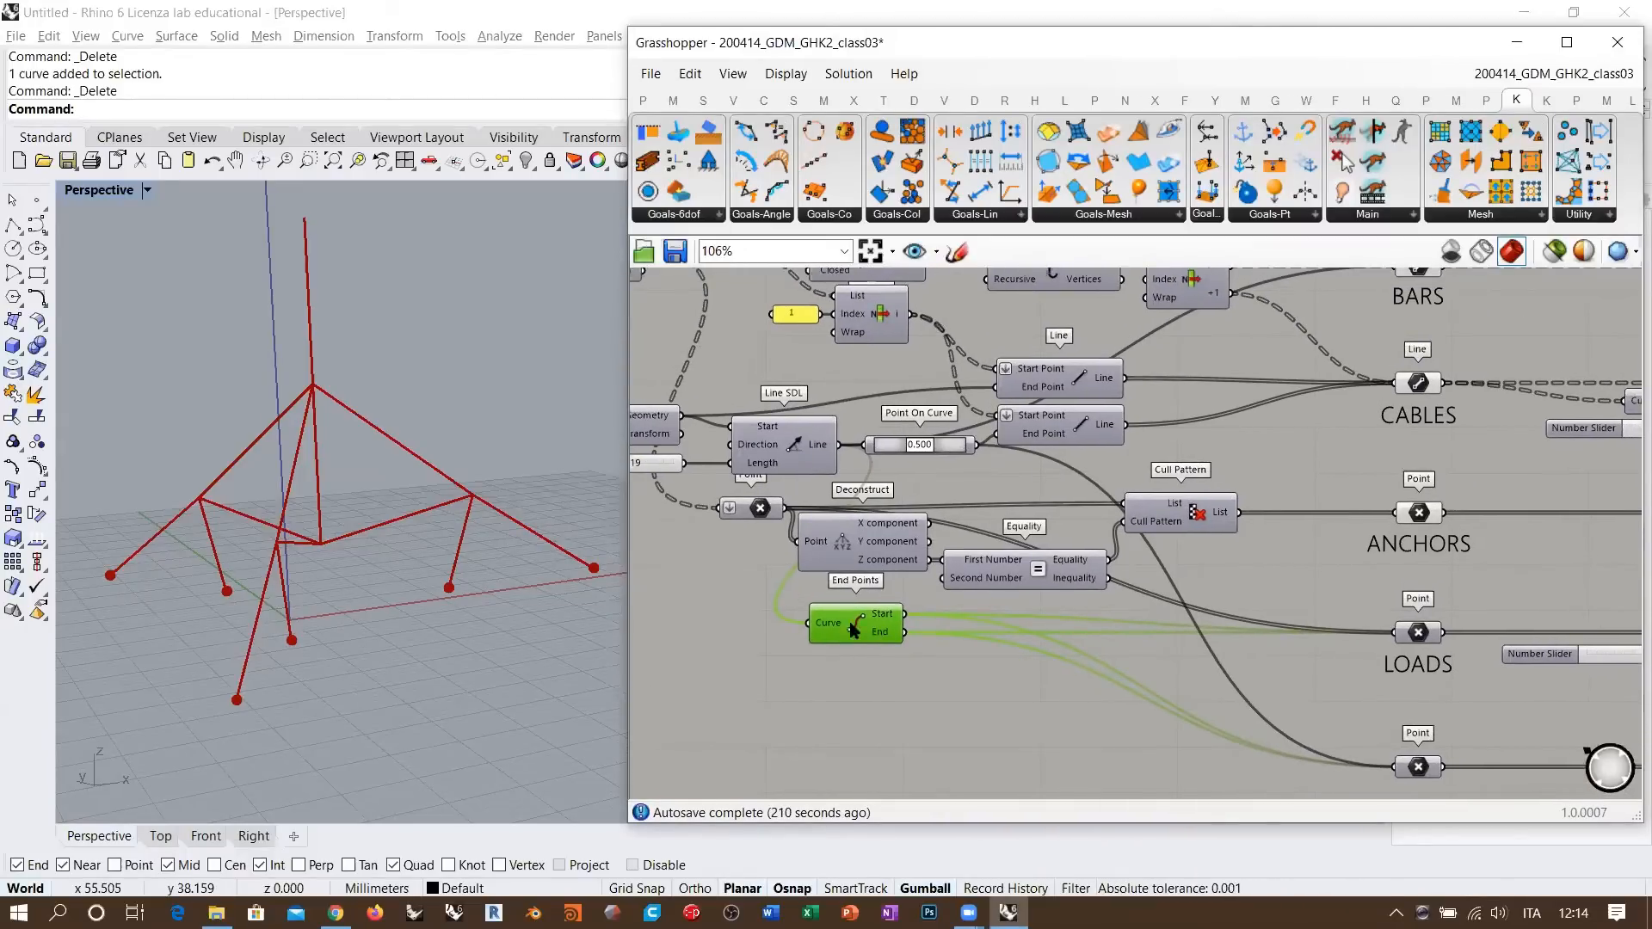
{"action": "left_click", "coordinate": [763, 545]}
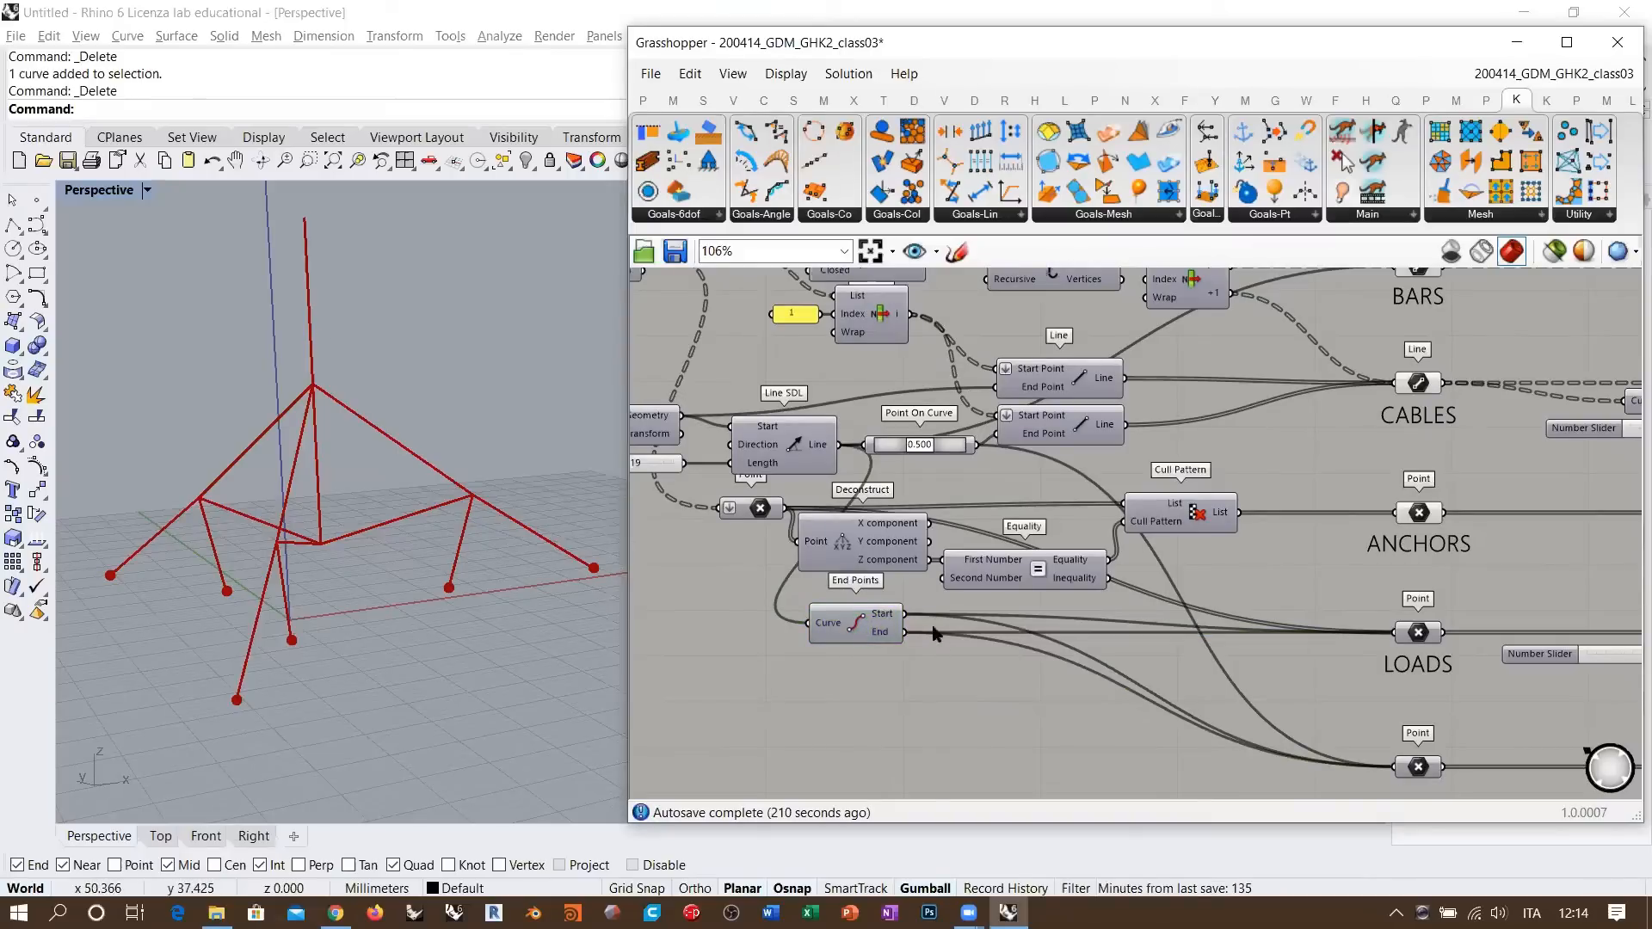
{"action": "left_click", "coordinate": [1418, 633]}
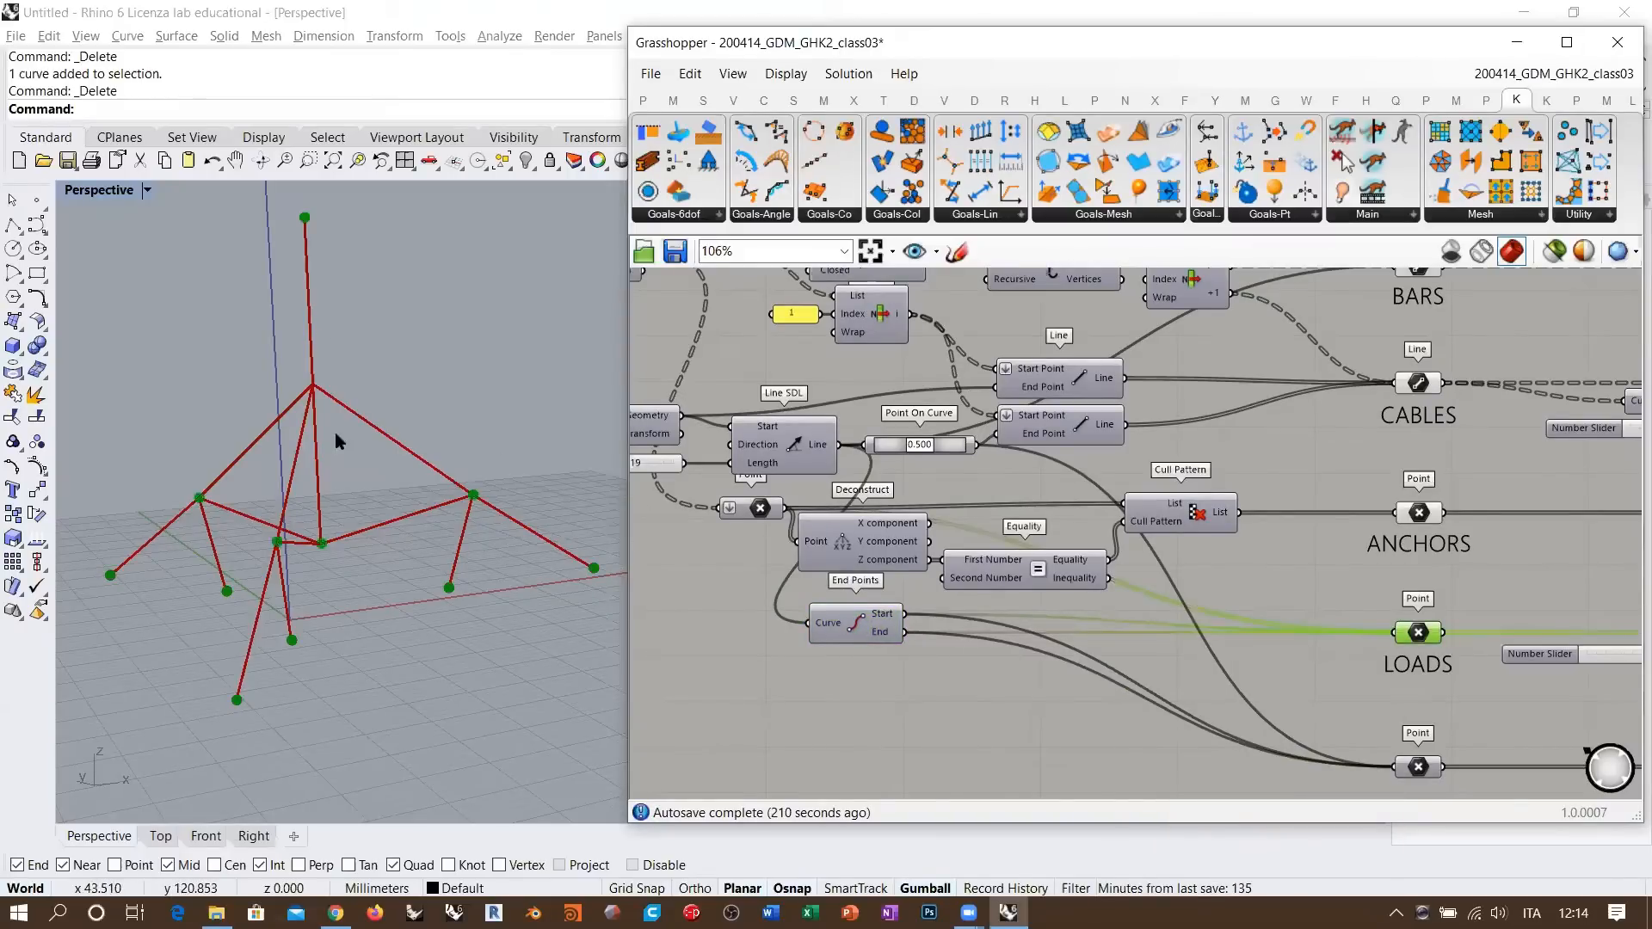
{"action": "mouse_move", "coordinate": [333, 432]}
{"action": "right_mouse_down"}
{"action": "mouse_move", "coordinate": [368, 521]}
{"action": "mouse_move", "coordinate": [339, 421]}
{"action": "right_mouse_up"}
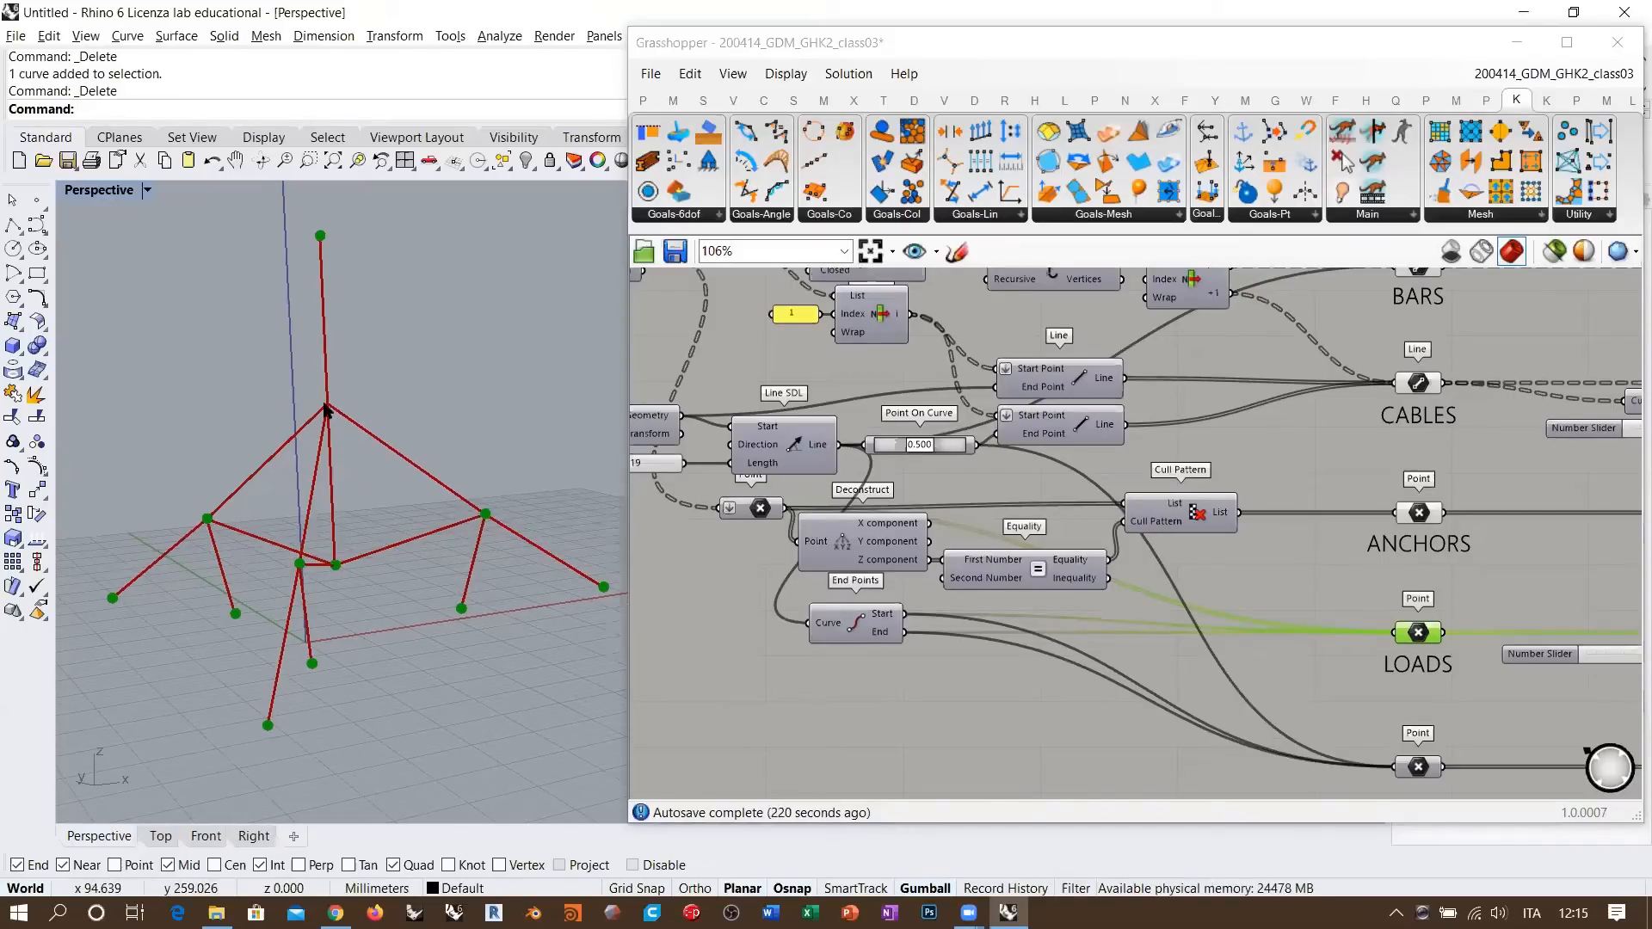
- Examine the LOADS points on the structure from several angles, switching the parameter's viewport preview off and back on
{"action": "right_click_drag", "start_coordinate": [326, 410], "coordinate": [330, 424]}
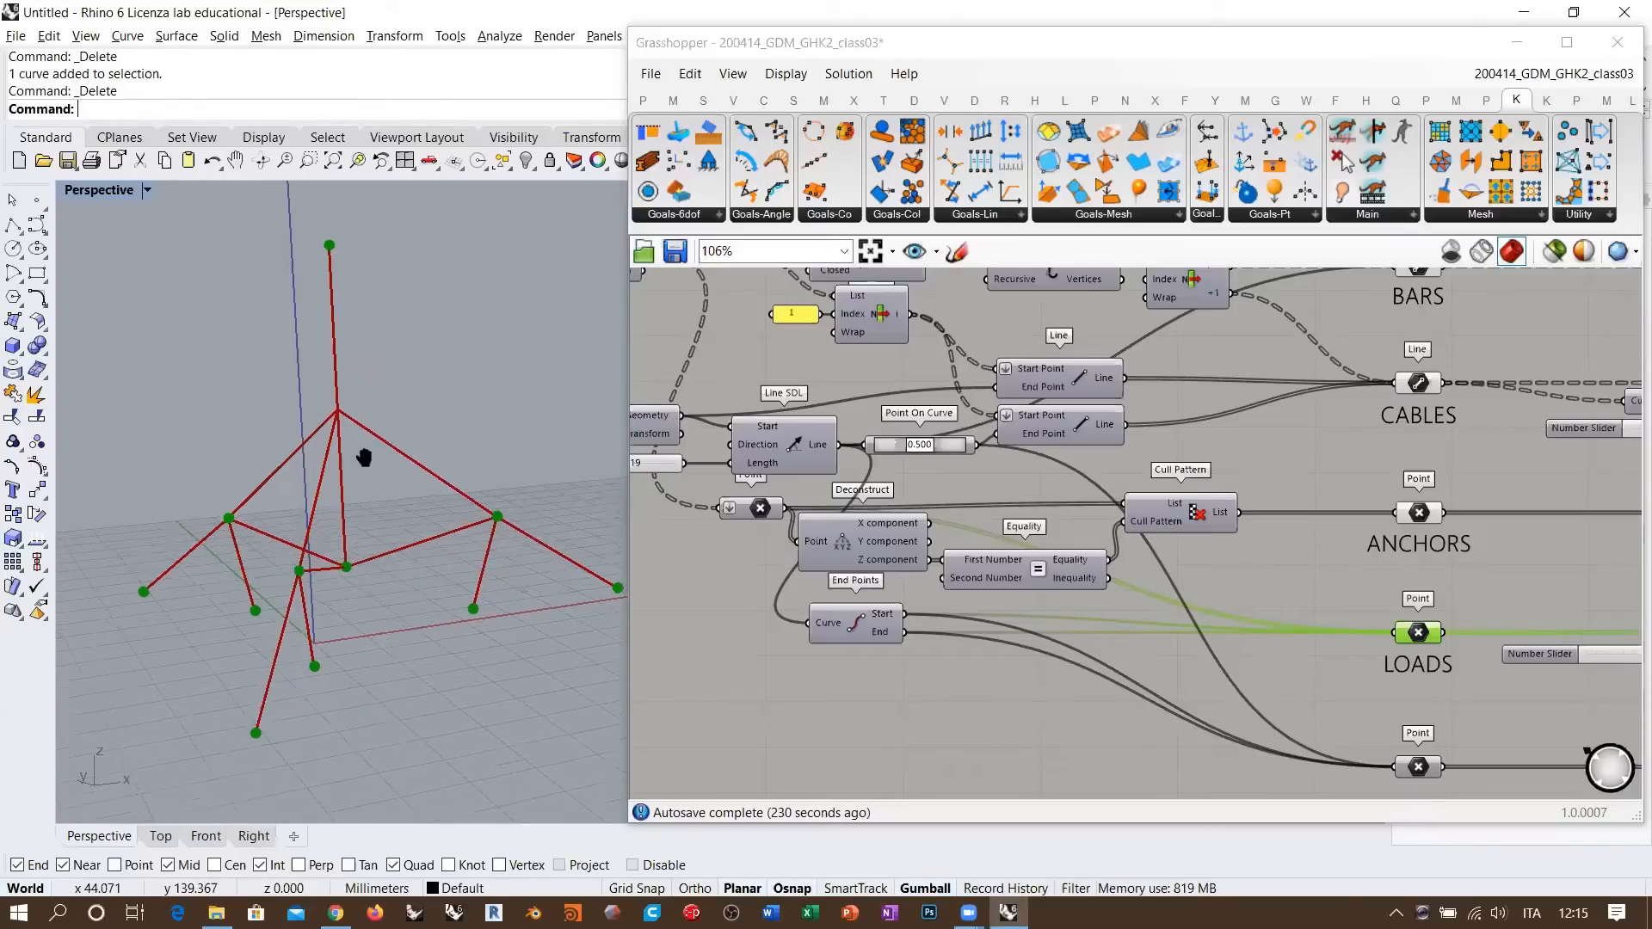
{"action": "right_click_drag", "start_coordinate": [362, 457], "coordinate": [357, 553], "text": "shift"}
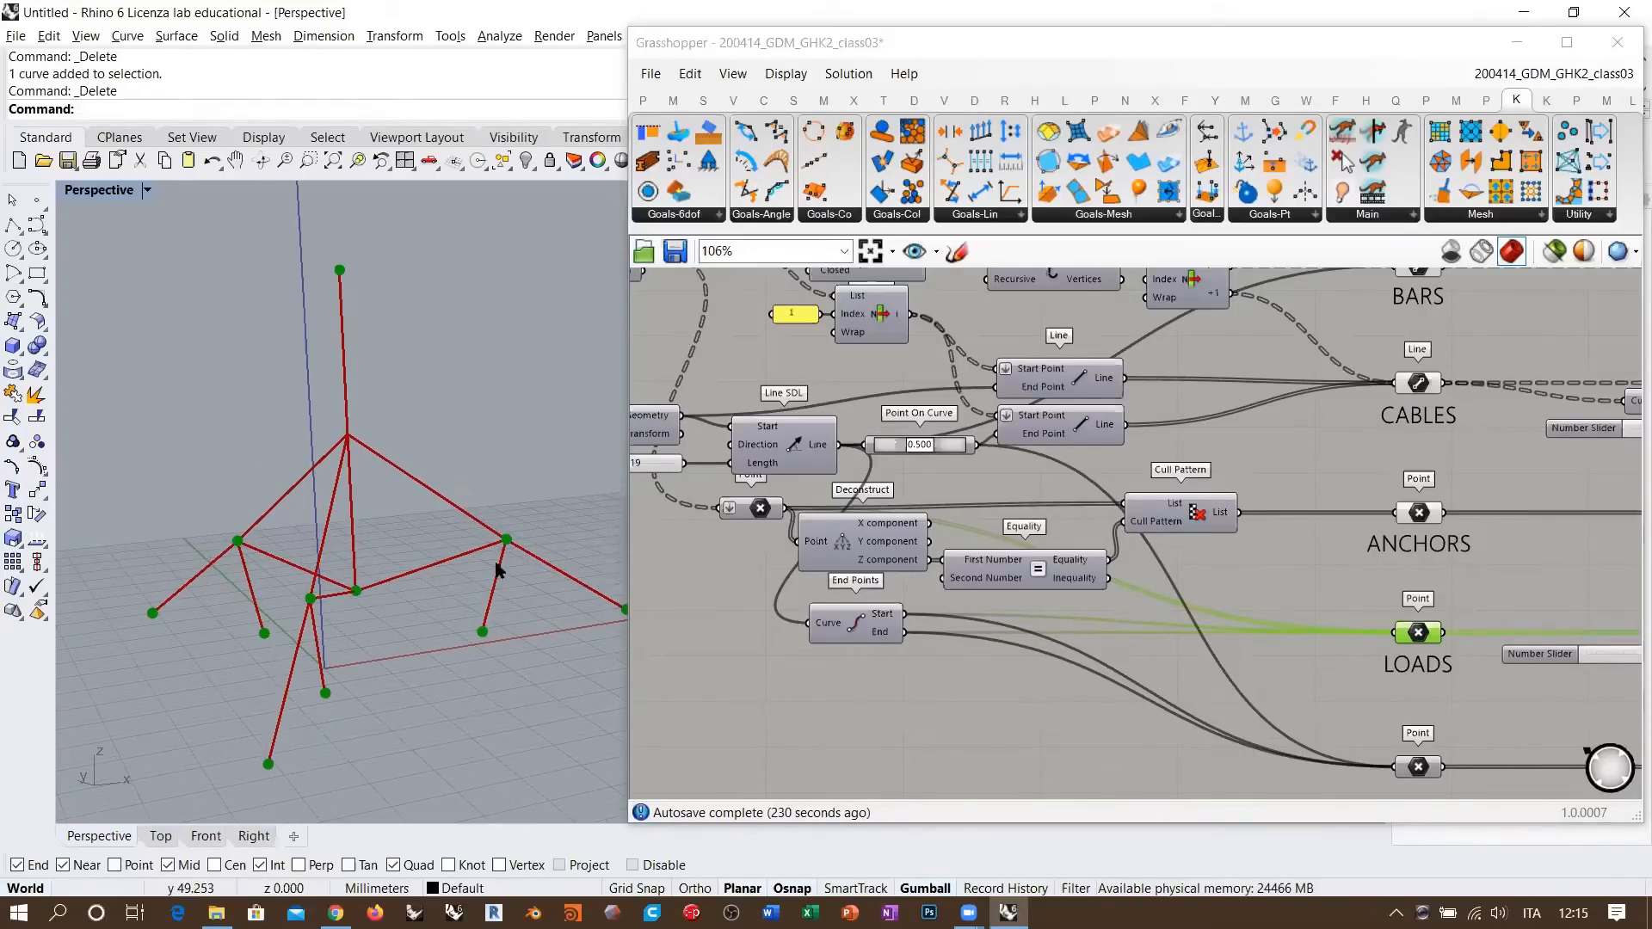
{"action": "right_click_drag", "start_coordinate": [465, 612], "coordinate": [333, 294]}
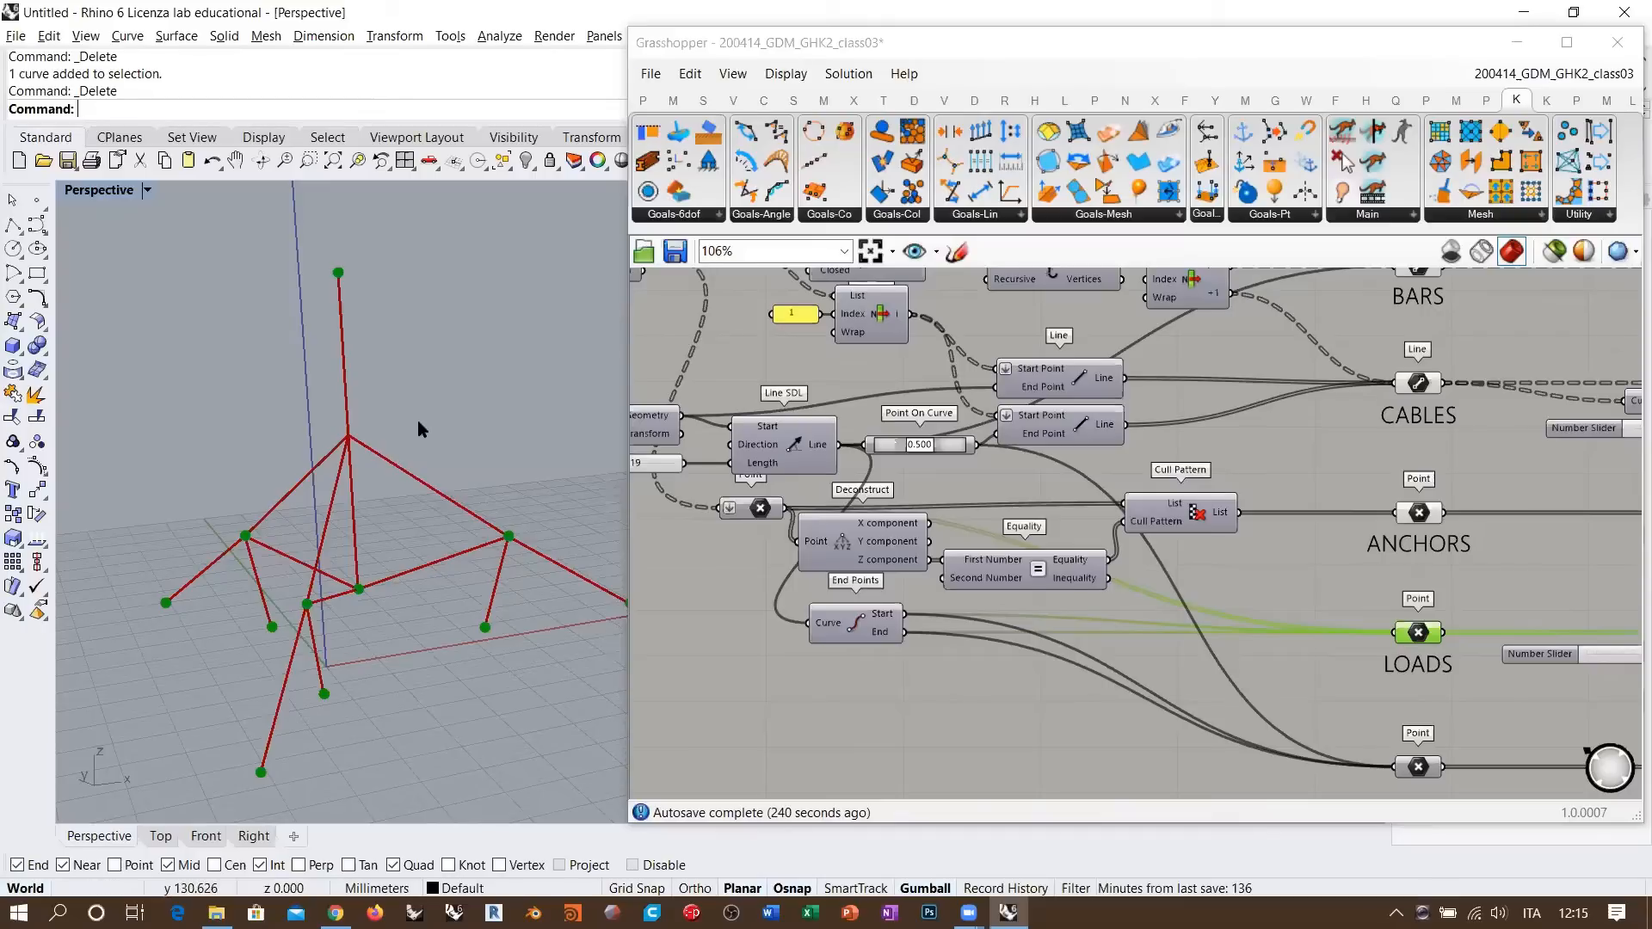
{"action": "right_click_drag", "start_coordinate": [426, 455], "coordinate": [384, 440], "text": "shift"}
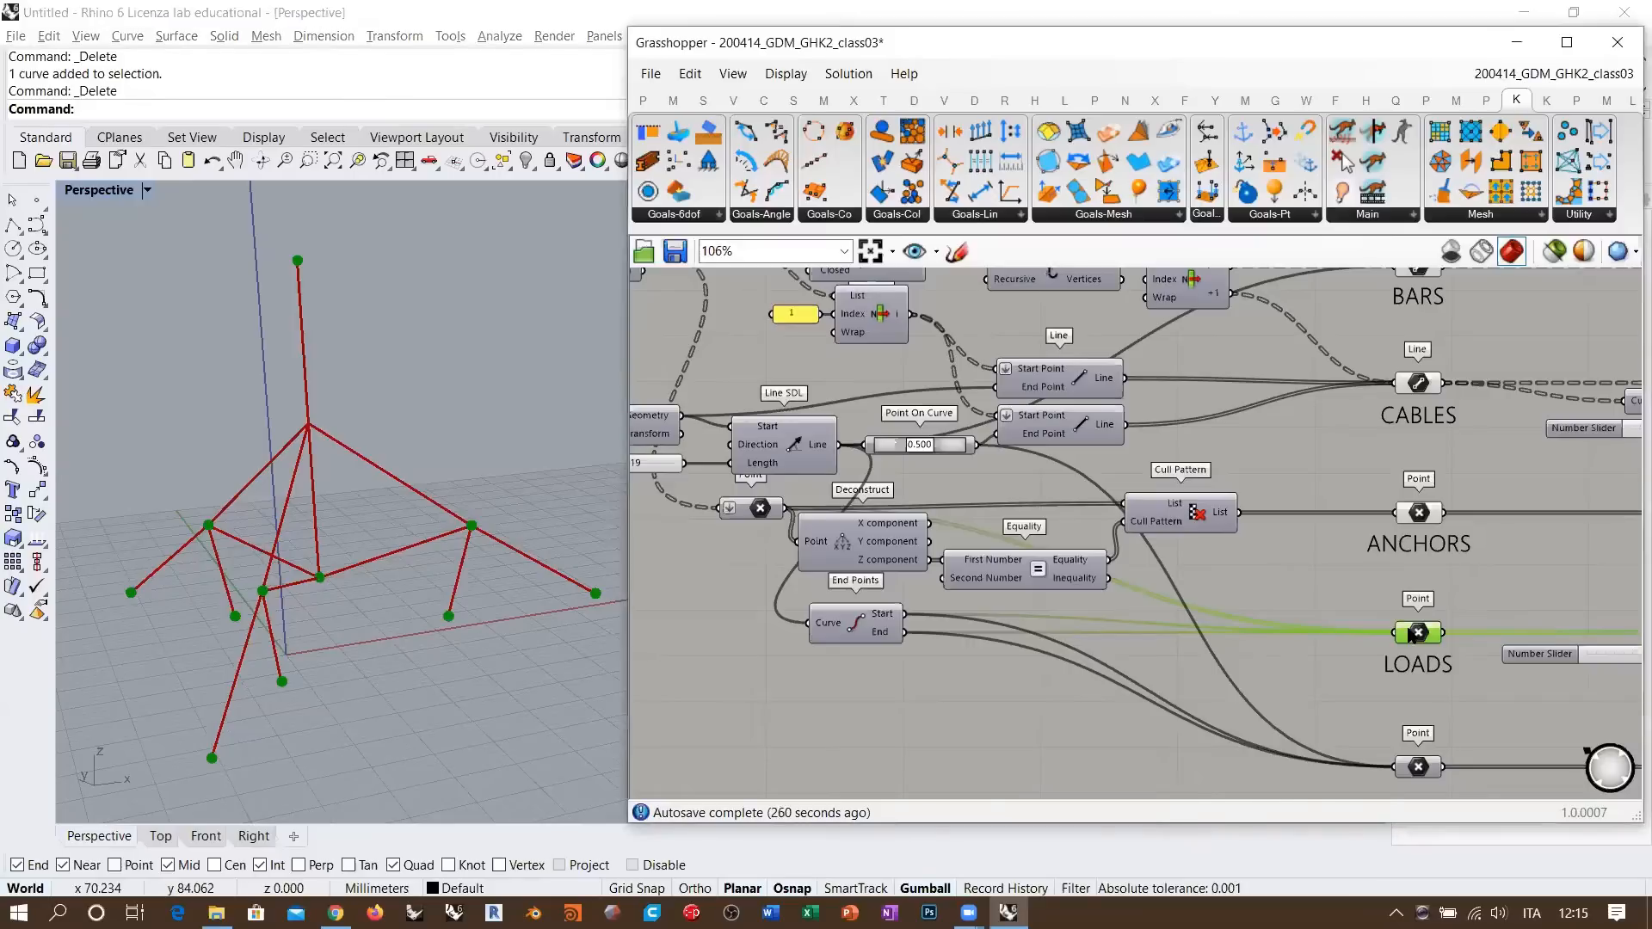
{"action": "middle_click", "coordinate": [1252, 772]}
{"action": "left_click", "coordinate": [1284, 699]}
{"action": "right_click_drag", "start_coordinate": [1298, 634], "coordinate": [1300, 582]}
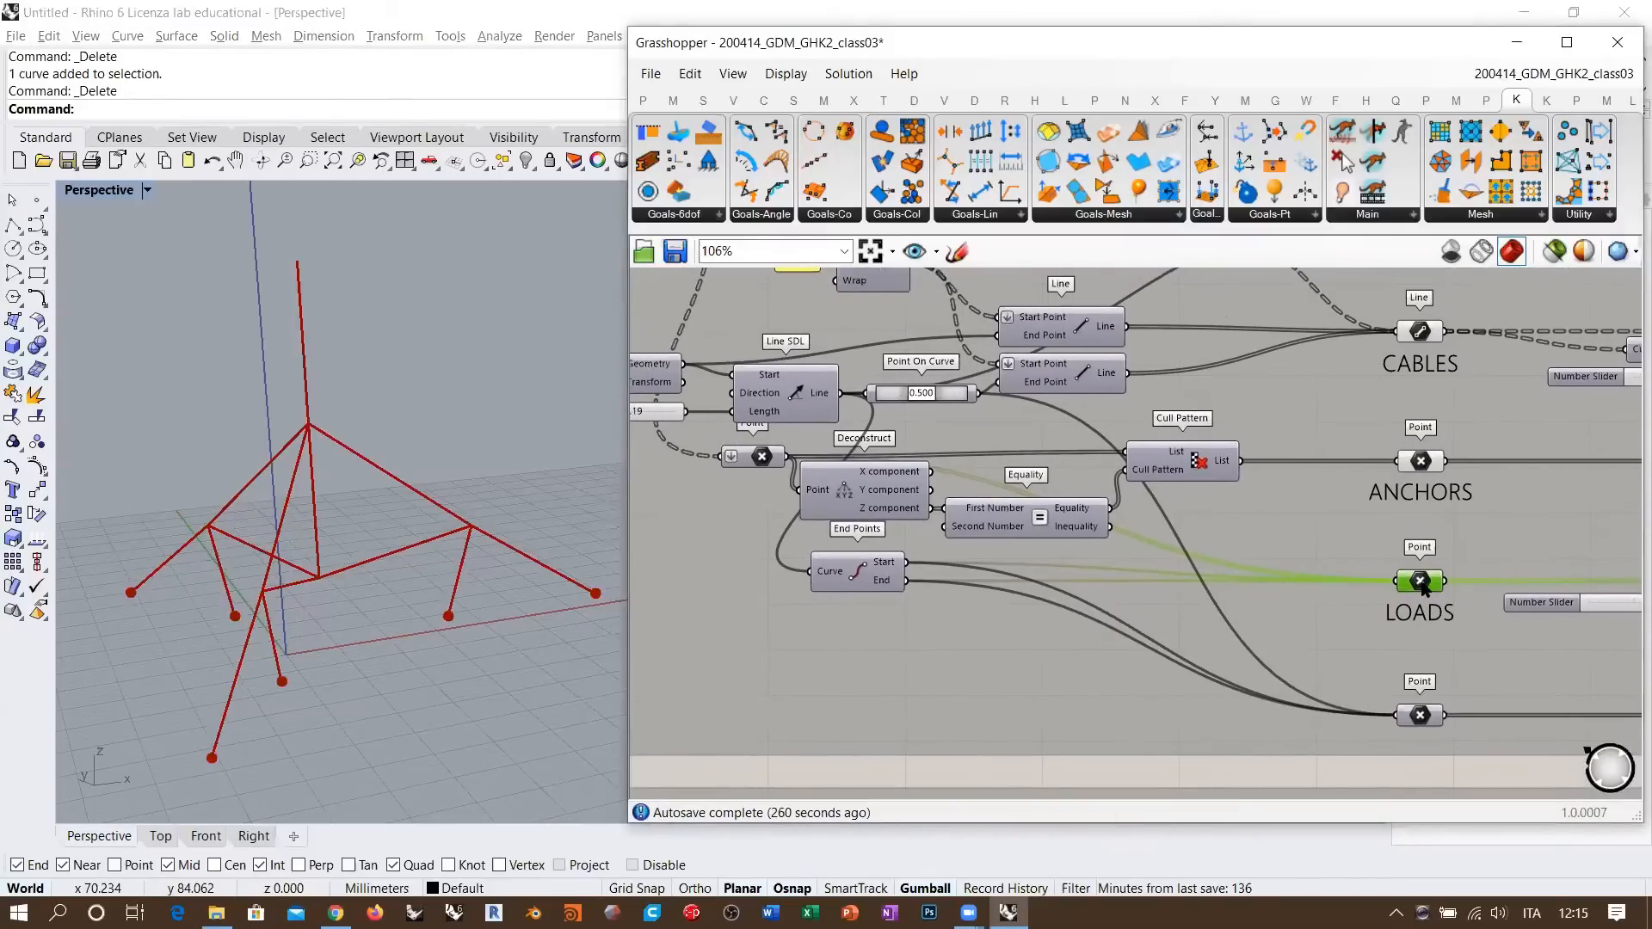
{"action": "key", "text": "ctrl+q"}
{"action": "right_click_drag", "start_coordinate": [1303, 515], "coordinate": [1313, 555]}
- Turn on the viewport preview of the unlabelled Point parameter below LOADS and look at its points along the mast
{"action": "left_click", "coordinate": [1423, 761]}
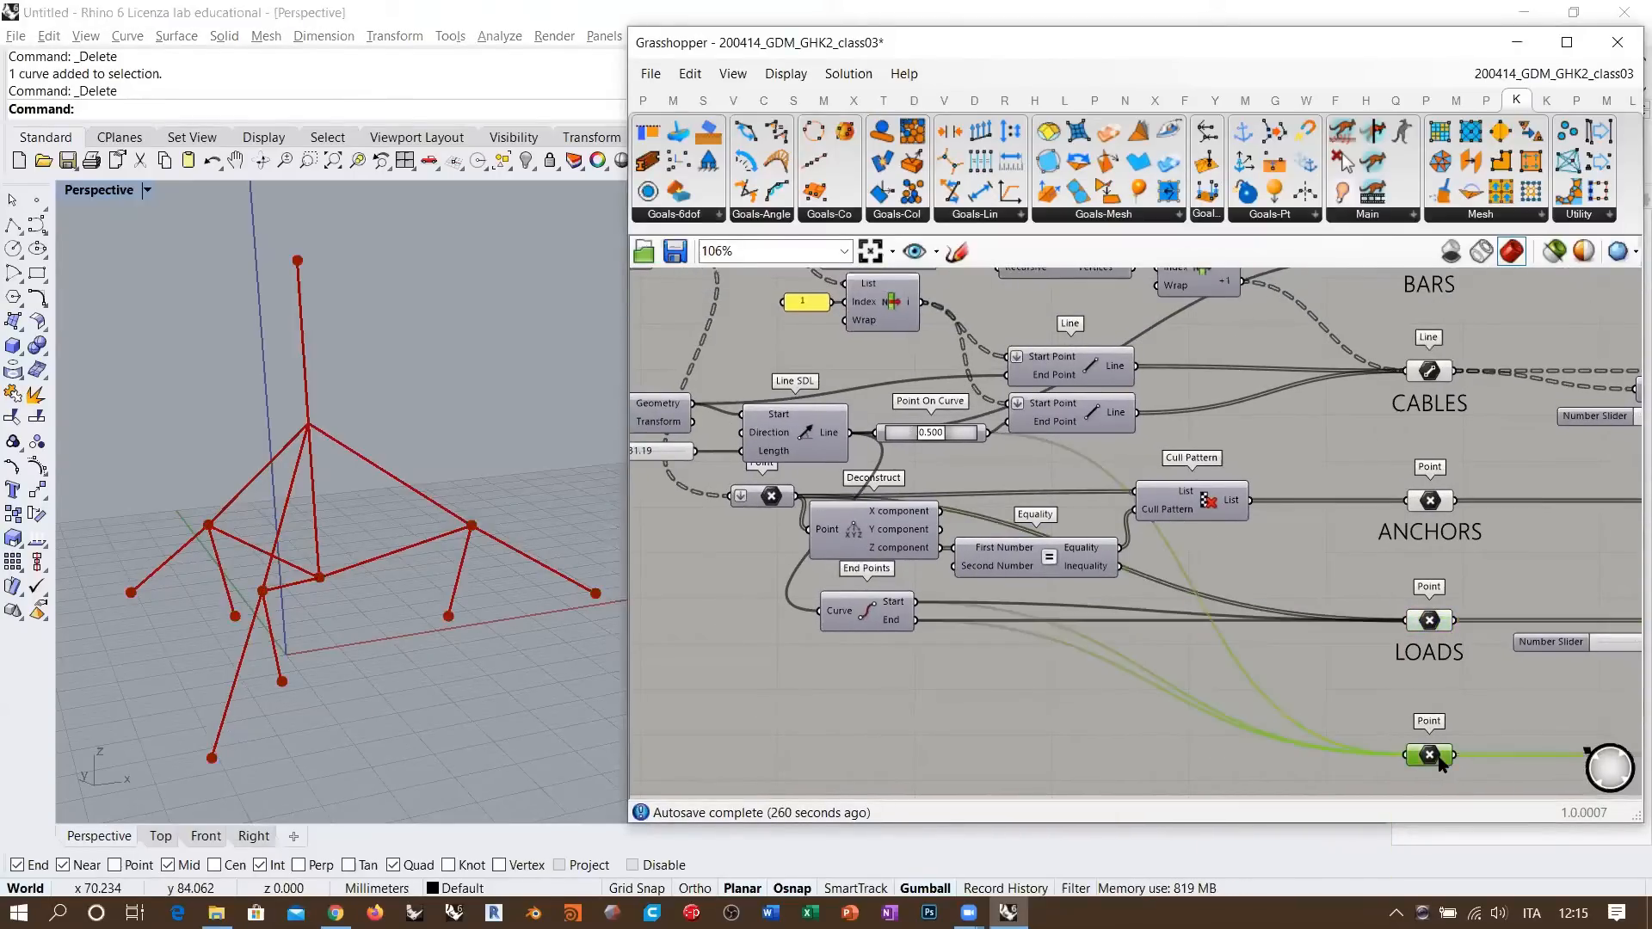
{"action": "right_click_drag", "start_coordinate": [1423, 760], "coordinate": [1349, 676]}
{"action": "key", "text": "ctrl+q"}
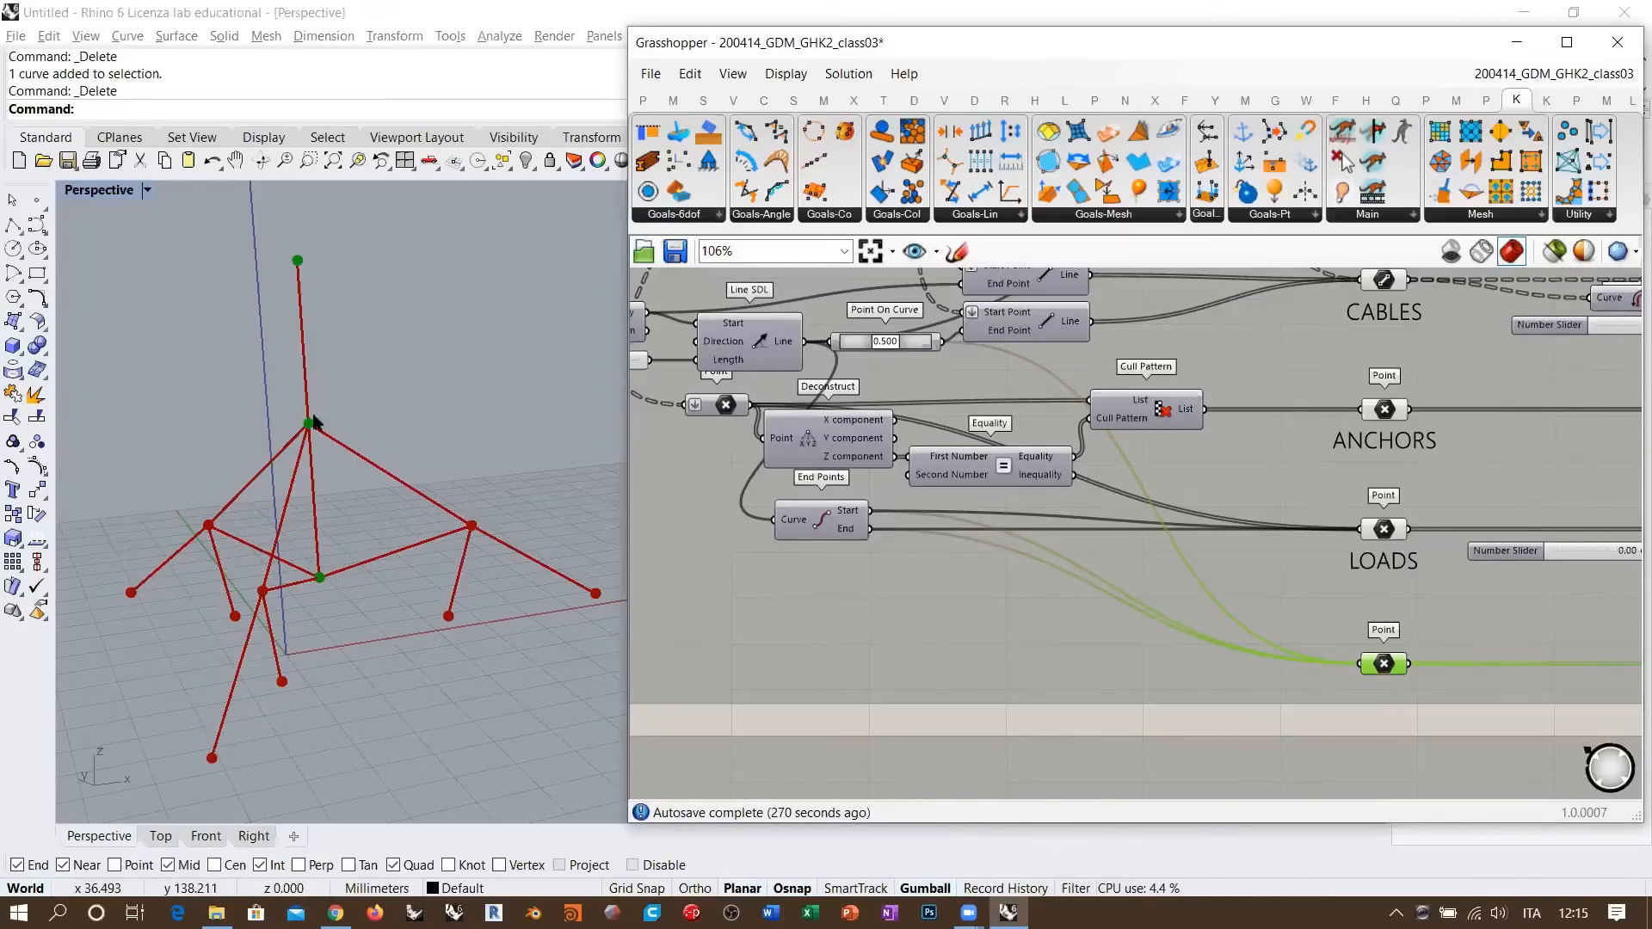
{"action": "right_click_drag", "start_coordinate": [870, 346], "coordinate": [916, 388]}
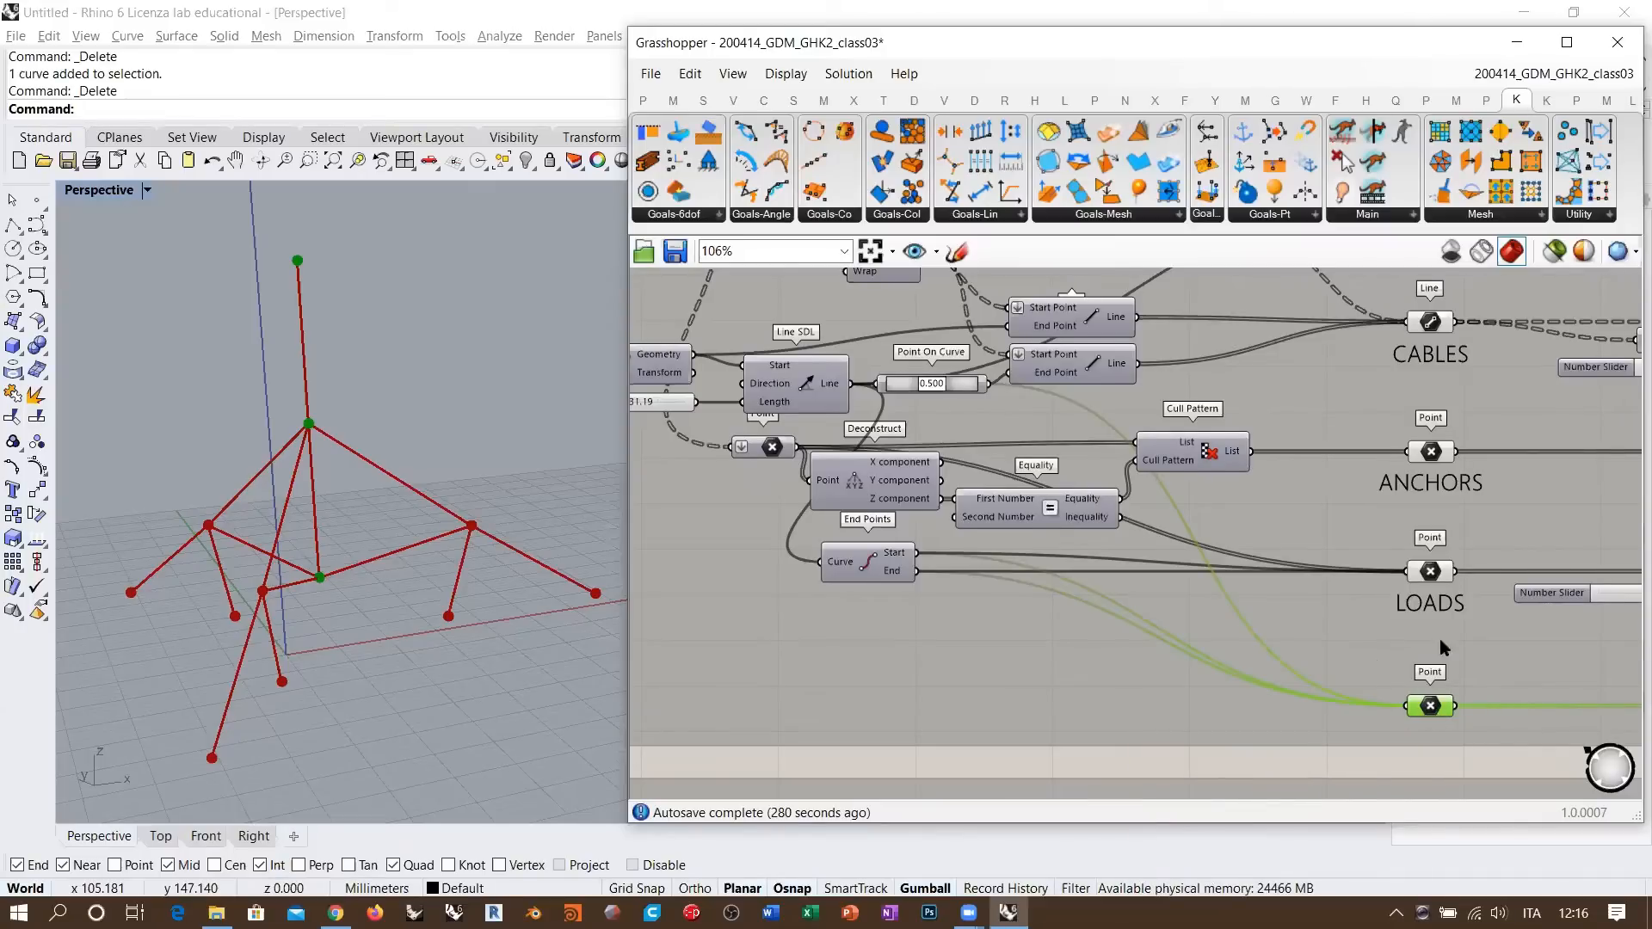
- Inspect the Length(Line) goal fed by BARS and shrink the 100 panel connected to its Strength input
{"action": "scroll", "coordinate": [1301, 602], "scroll_direction": "down", "scroll_amount": 5}
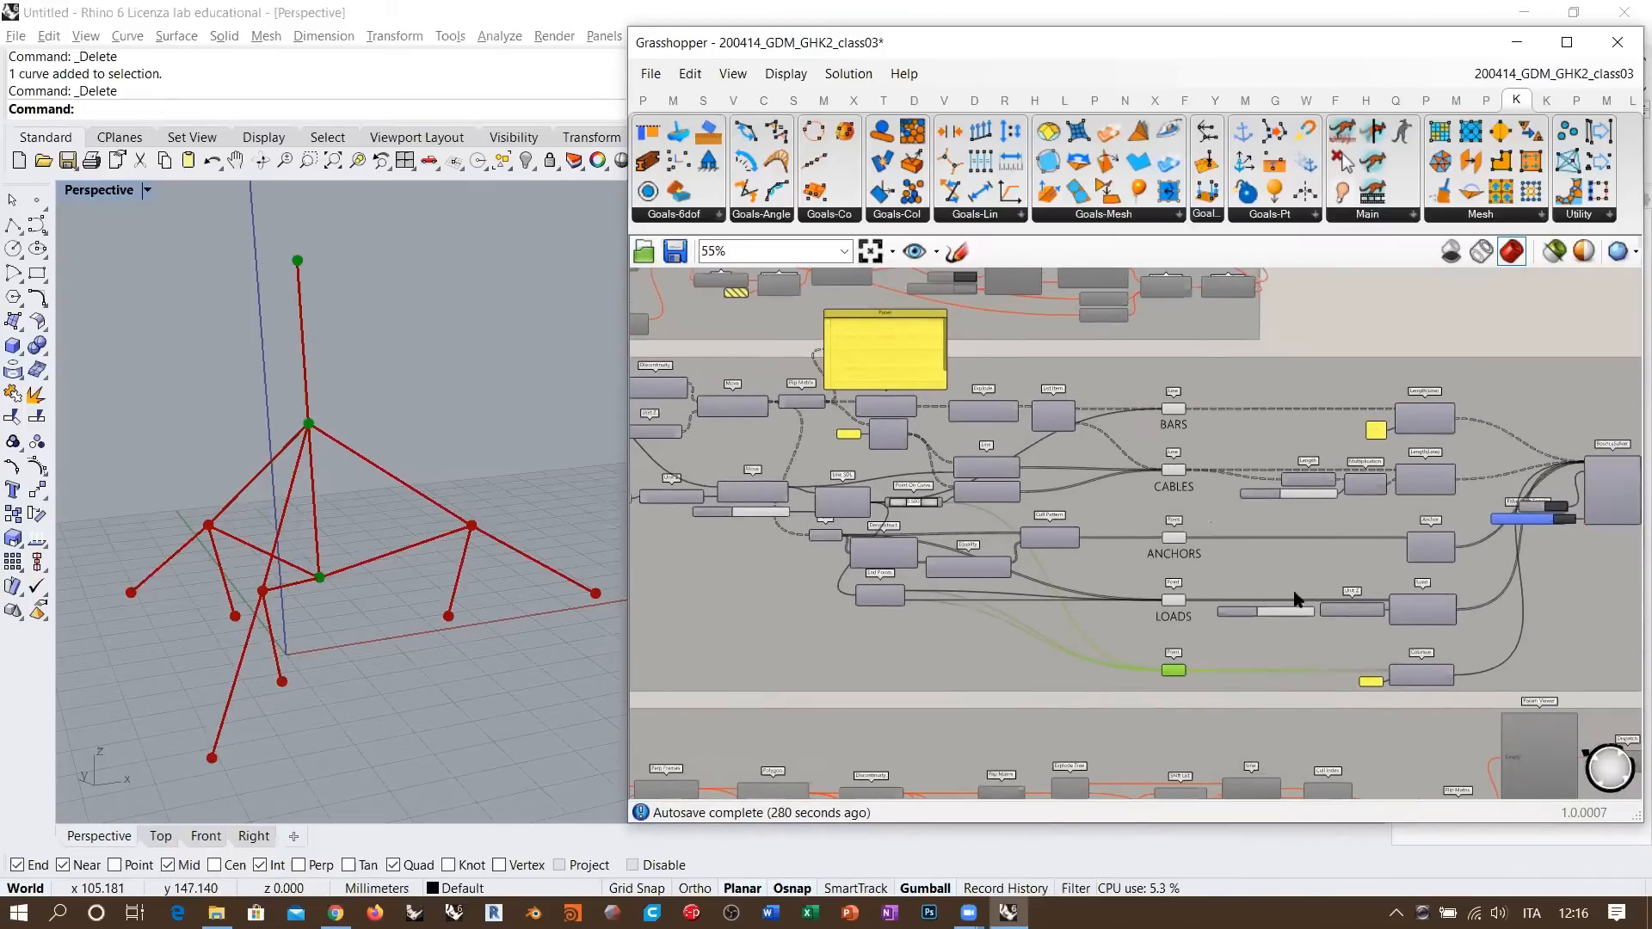
{"action": "scroll", "coordinate": [1275, 489], "scroll_direction": "up", "scroll_amount": 5}
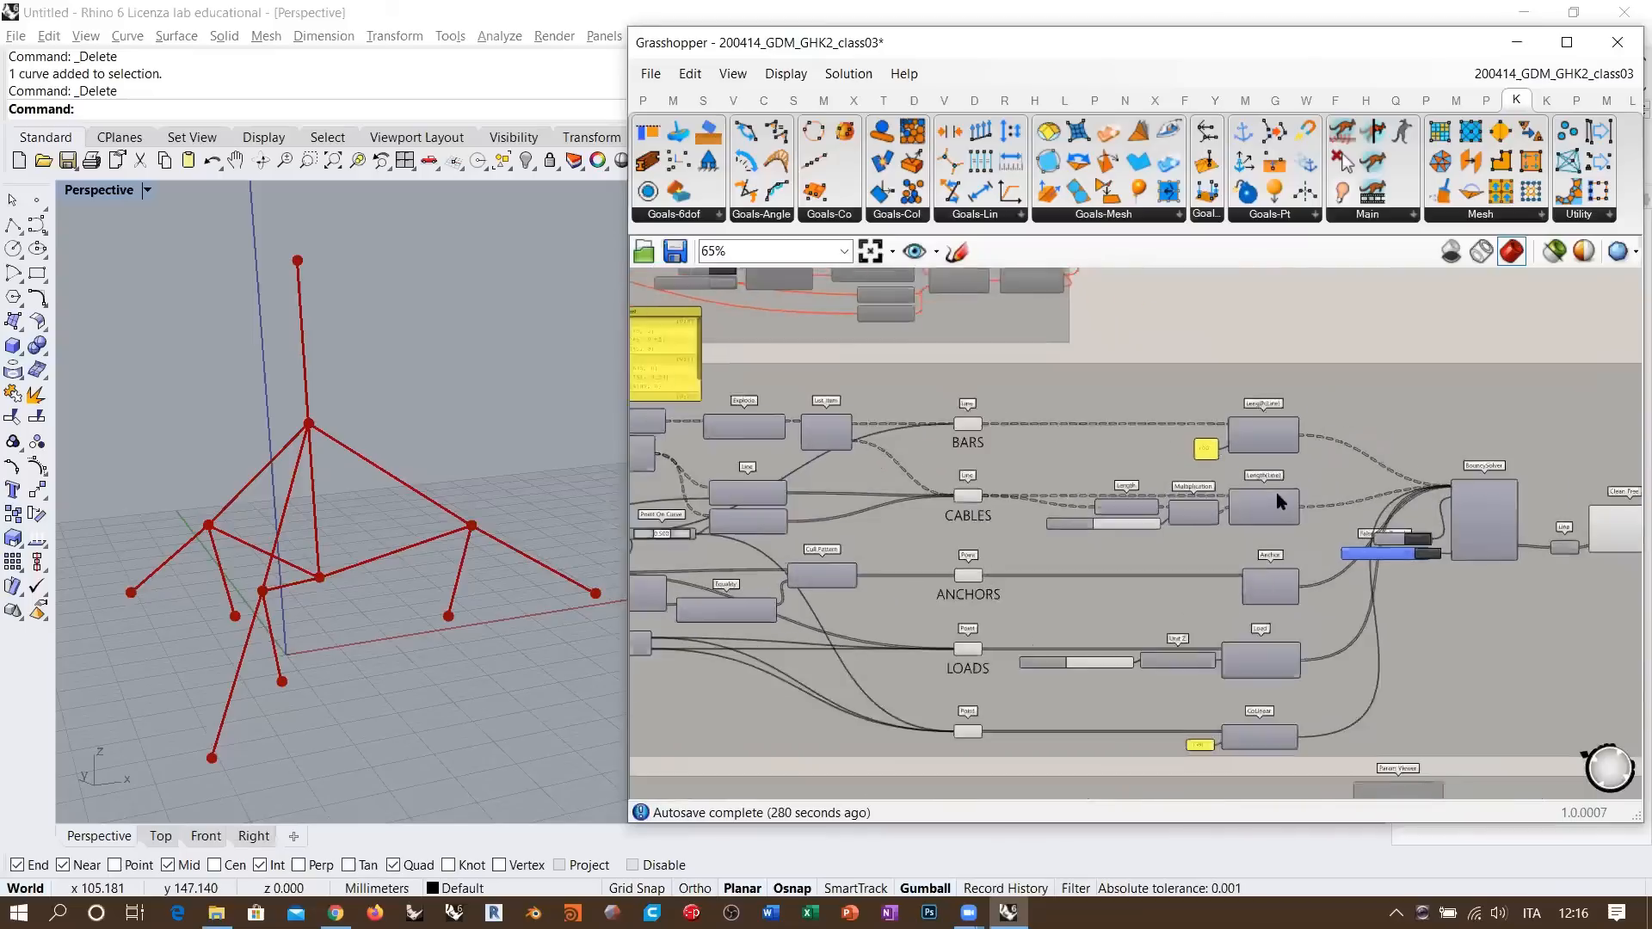
{"action": "right_click_drag", "start_coordinate": [1283, 450], "coordinate": [1370, 474]}
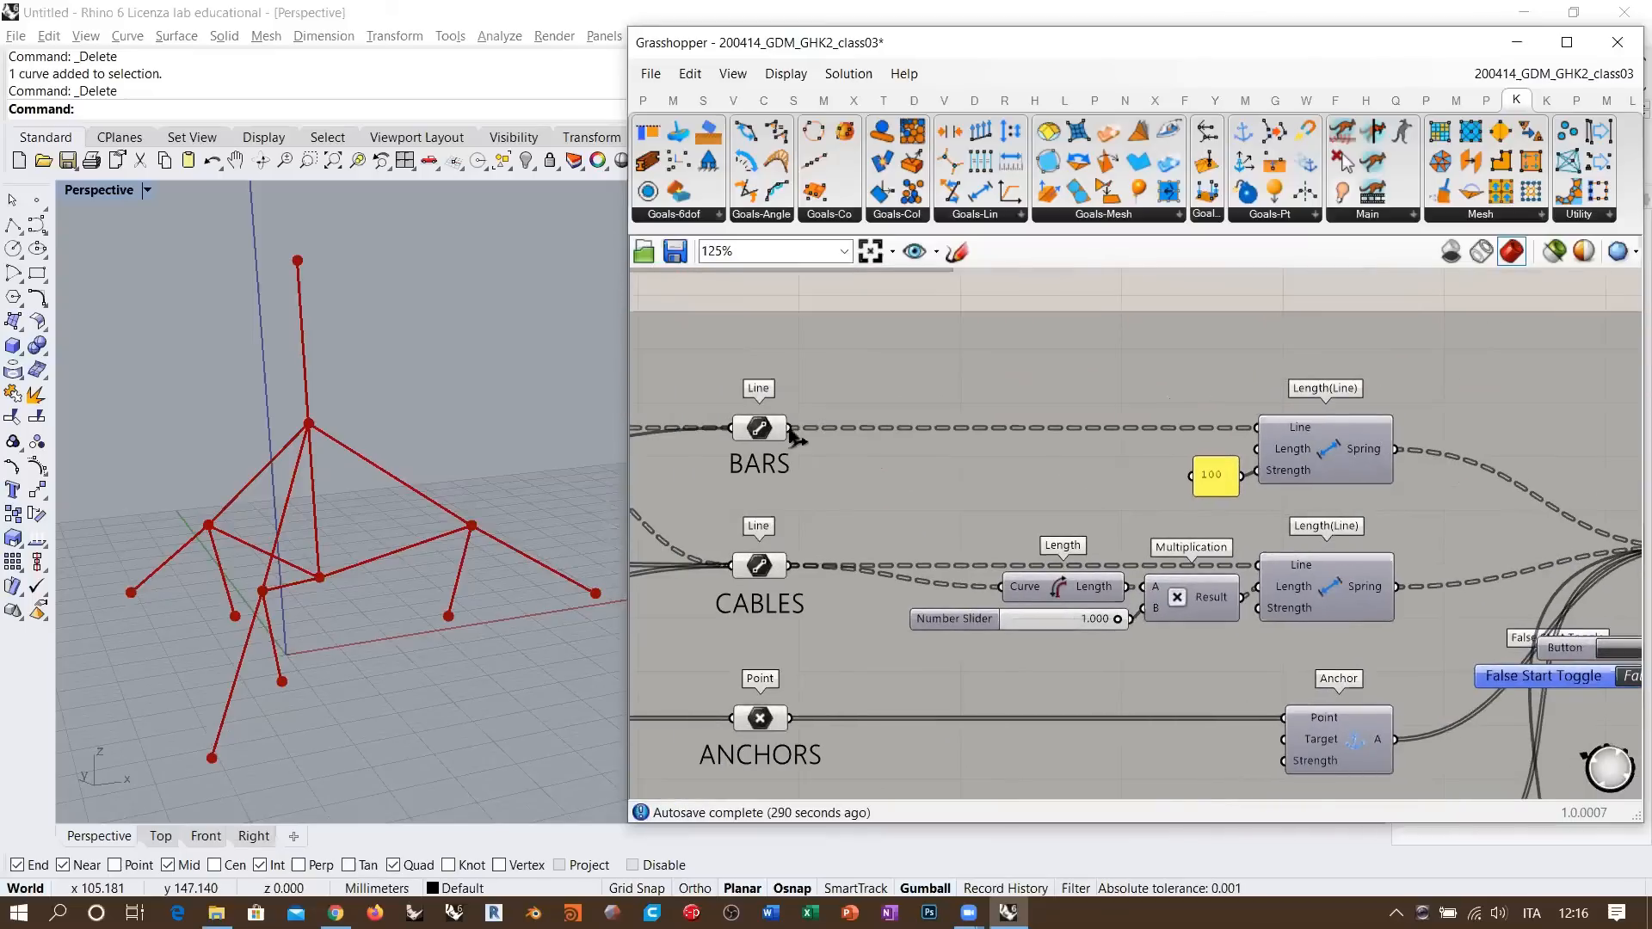
{"action": "left_click", "coordinate": [1334, 452]}
{"action": "scroll", "coordinate": [1335, 452], "scroll_direction": "up", "scroll_amount": 3}
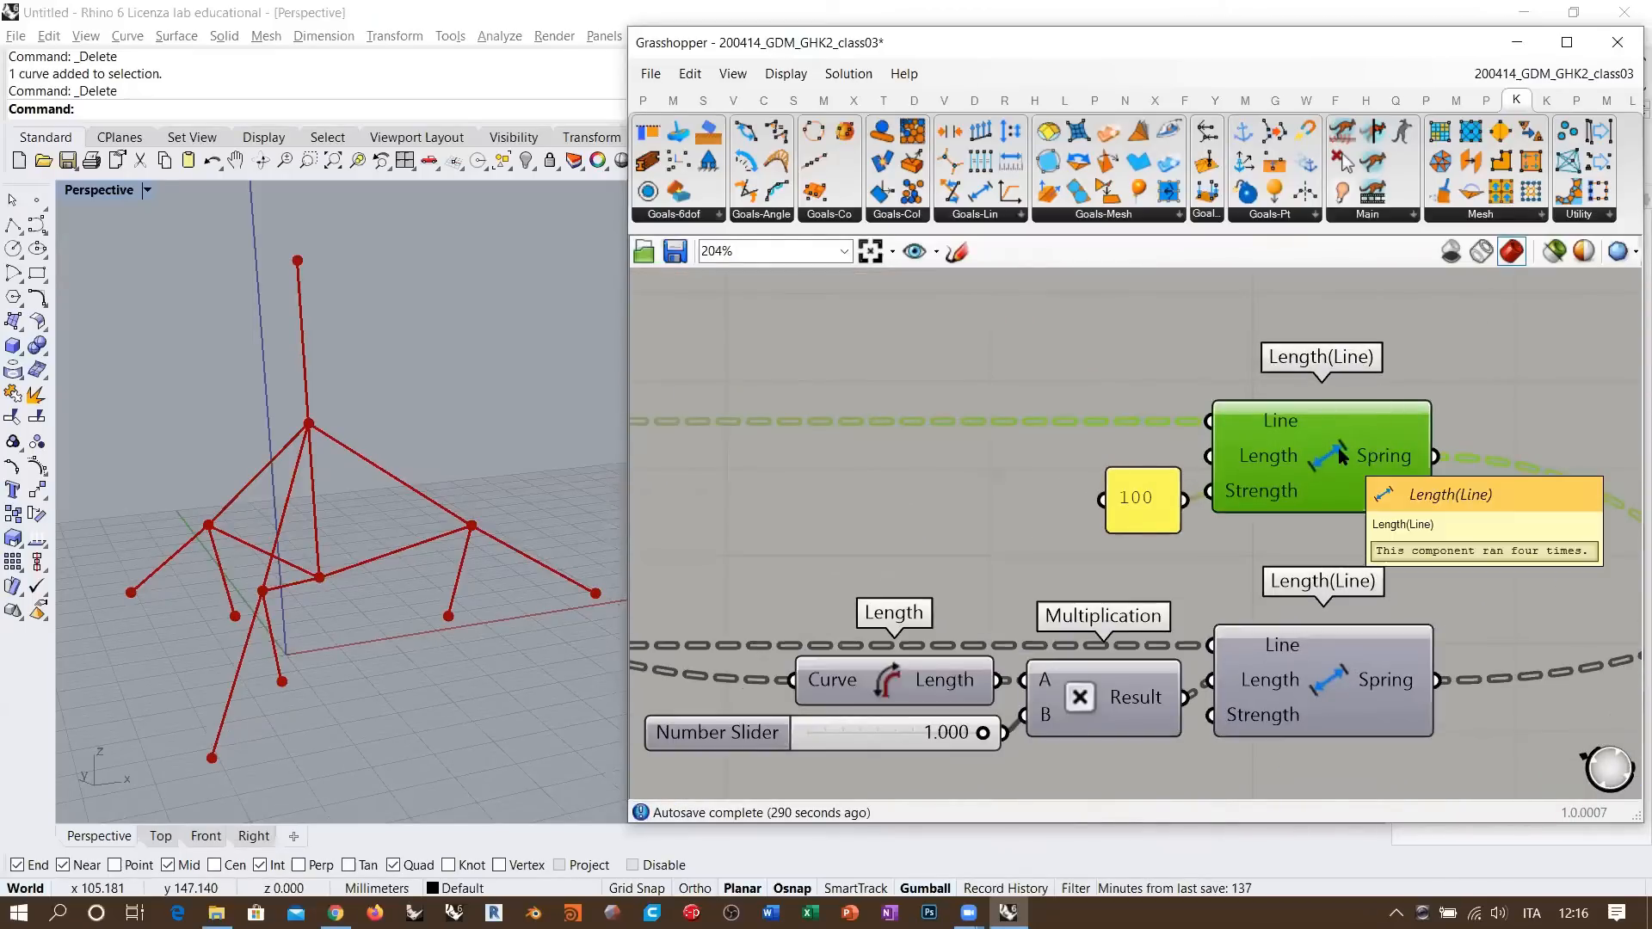
{"action": "mouse_move", "coordinate": [1137, 509]}
{"action": "left_mouse_down"}
{"action": "mouse_move", "coordinate": [1133, 475]}
{"action": "mouse_move", "coordinate": [1140, 487]}
{"action": "left_mouse_up"}
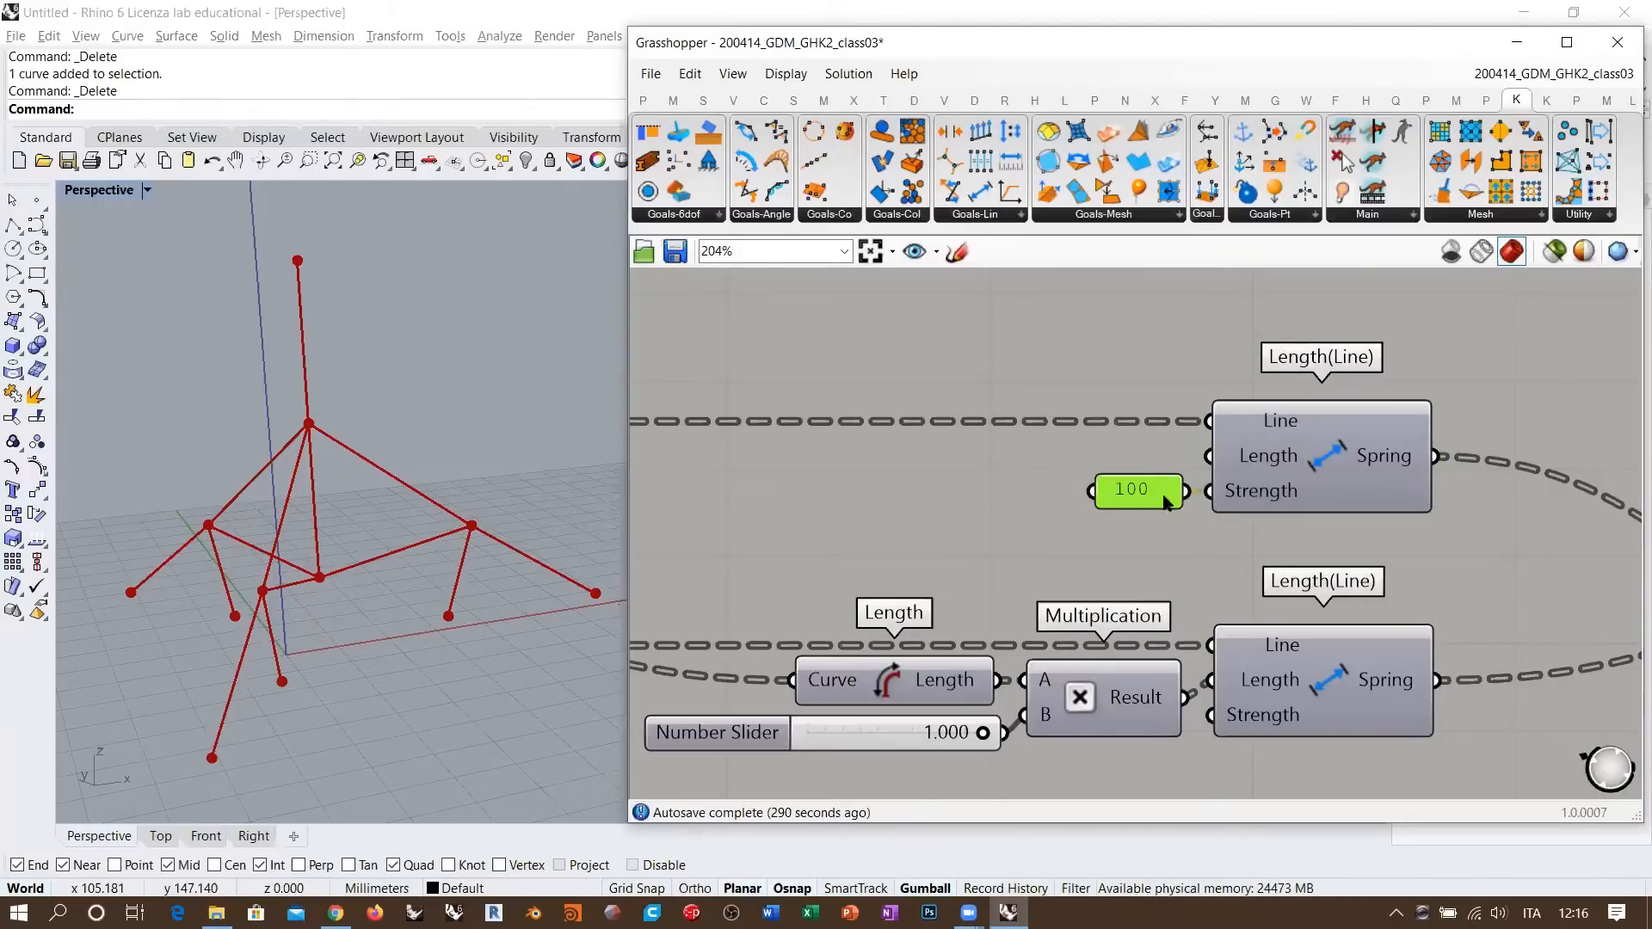
{"action": "left_click", "coordinate": [1161, 498]}
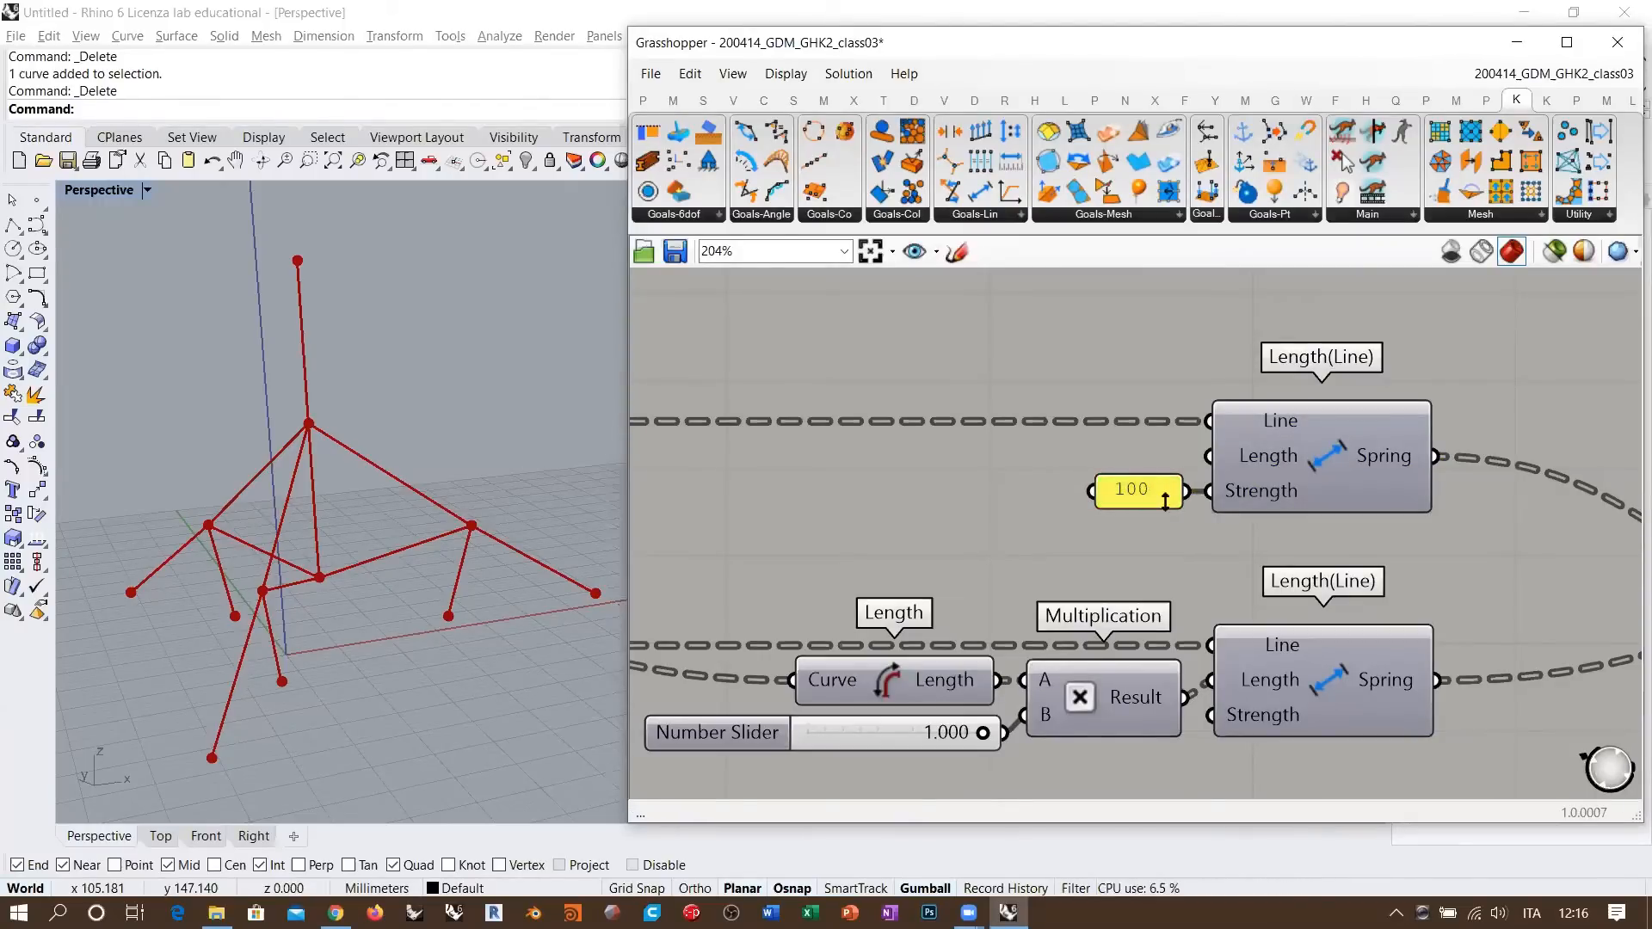
- Inspect the Length(Line) goal fed by CABLES and nudge the Number Slider that multiplies the cable length slightly along the canvas
{"action": "right_click_drag", "start_coordinate": [1115, 577], "coordinate": [1294, 523]}
{"action": "scroll", "coordinate": [1294, 523], "scroll_direction": "down", "scroll_amount": 2}
{"action": "right_click_drag", "start_coordinate": [976, 528], "coordinate": [981, 491]}
{"action": "scroll", "coordinate": [1434, 532], "scroll_direction": "up", "scroll_amount": 2}
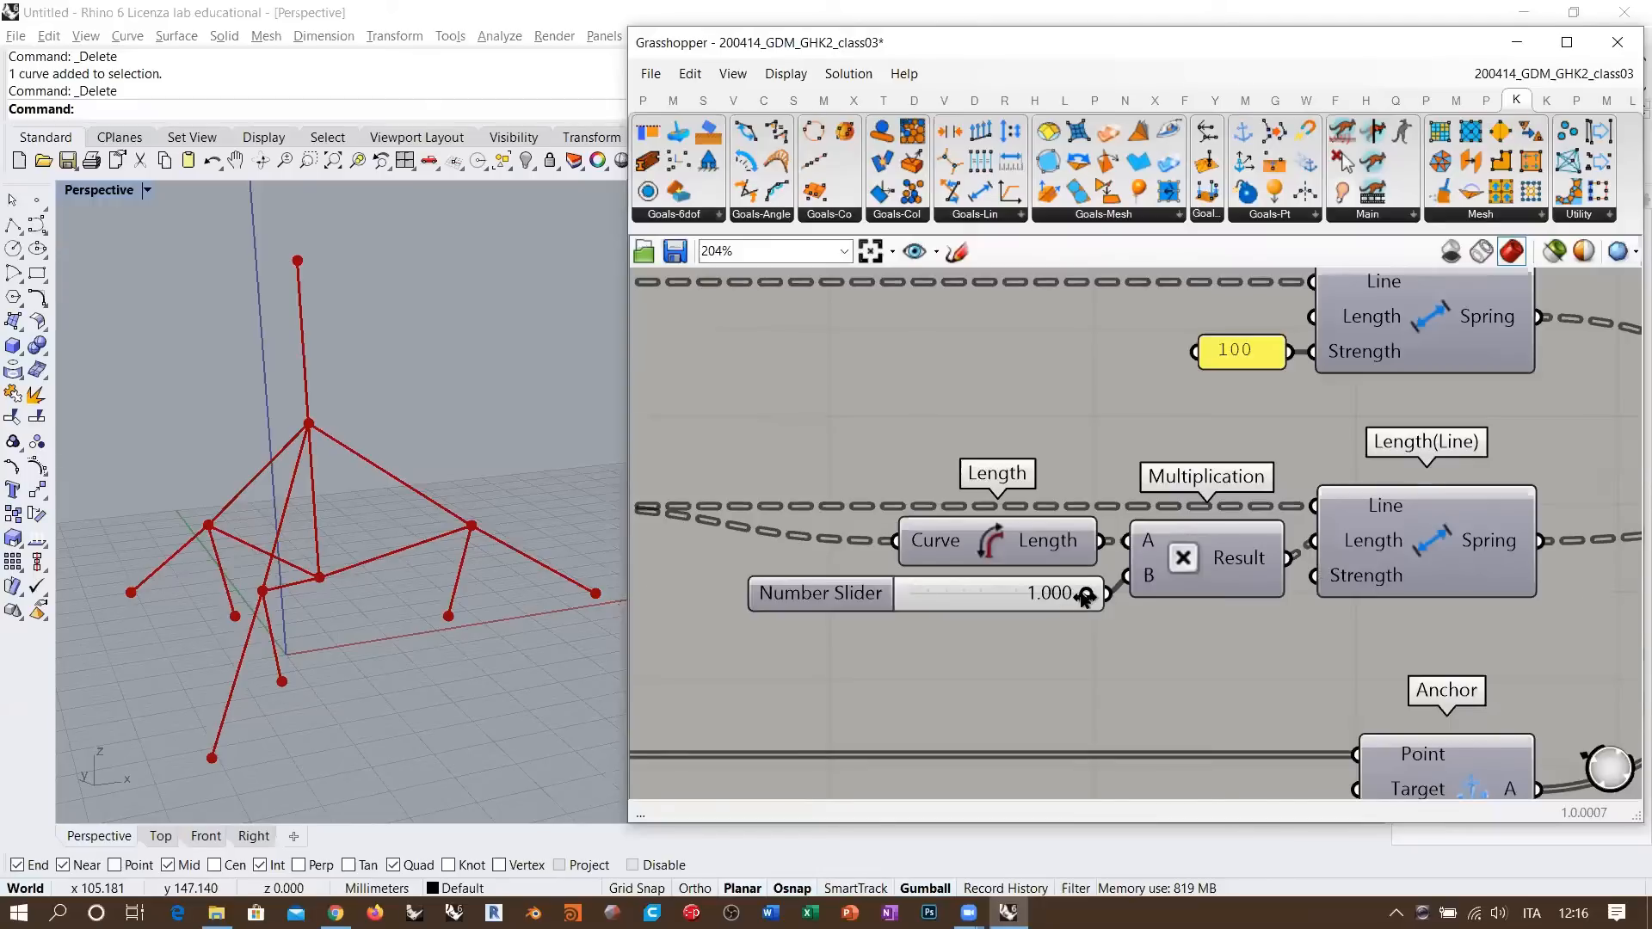
{"action": "left_click_drag", "start_coordinate": [1030, 594], "coordinate": [1023, 592]}
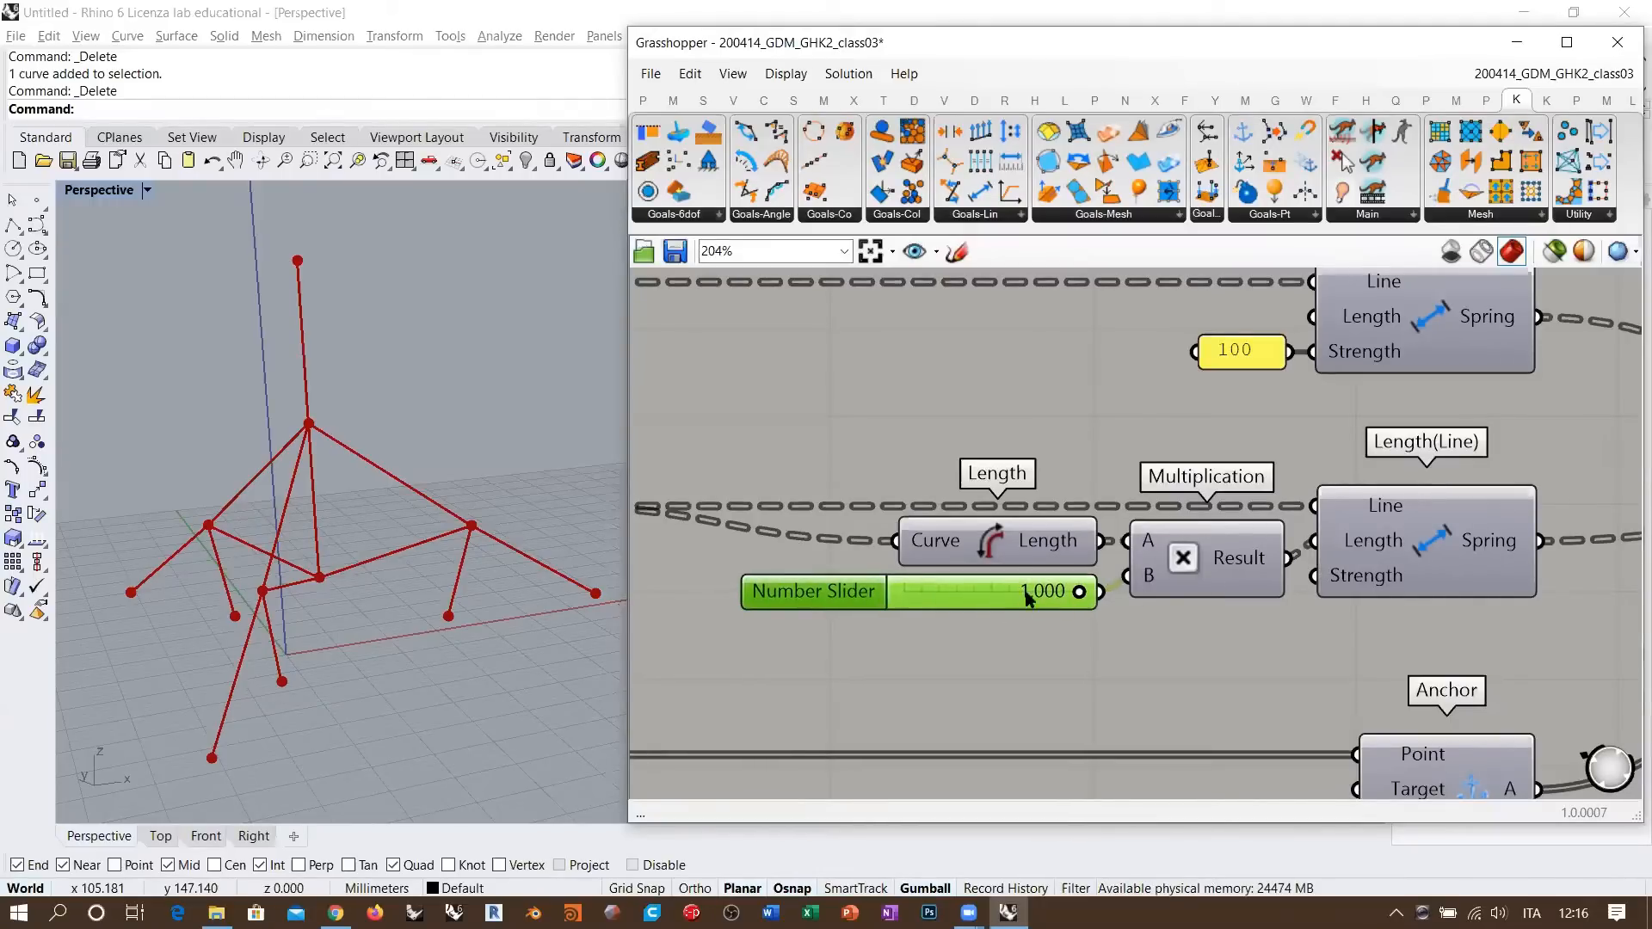
{"action": "left_click", "coordinate": [1119, 587]}
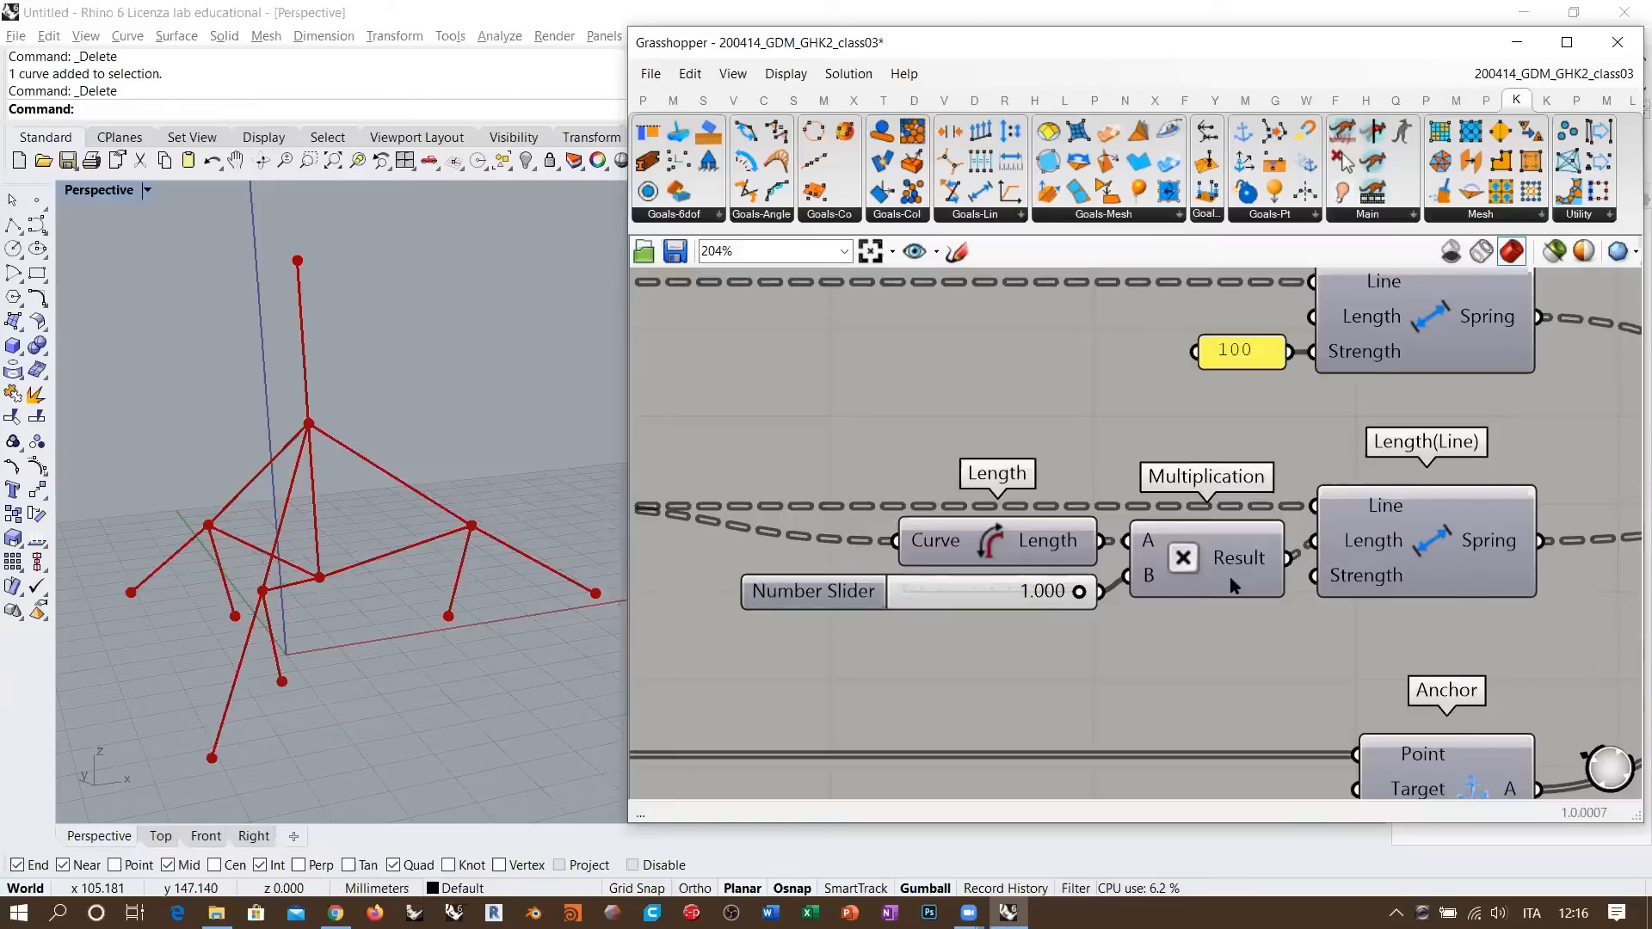
{"action": "right_click_drag", "start_coordinate": [1205, 604], "coordinate": [1188, 572]}
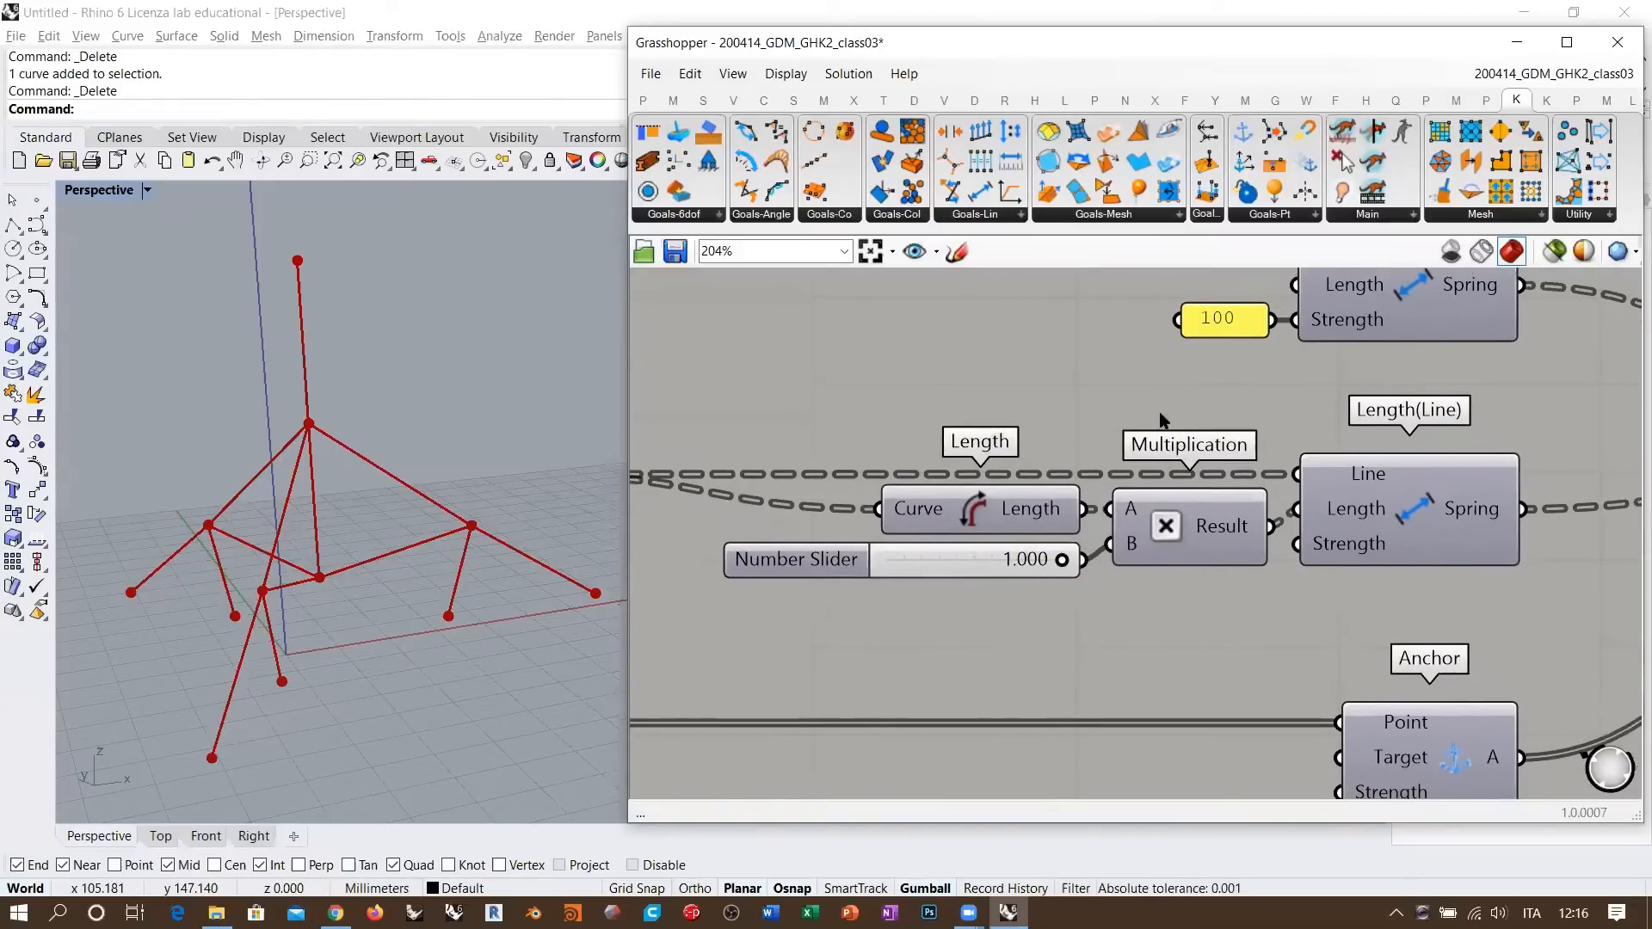
{"action": "scroll", "coordinate": [1222, 408], "scroll_direction": "down", "scroll_amount": 1}
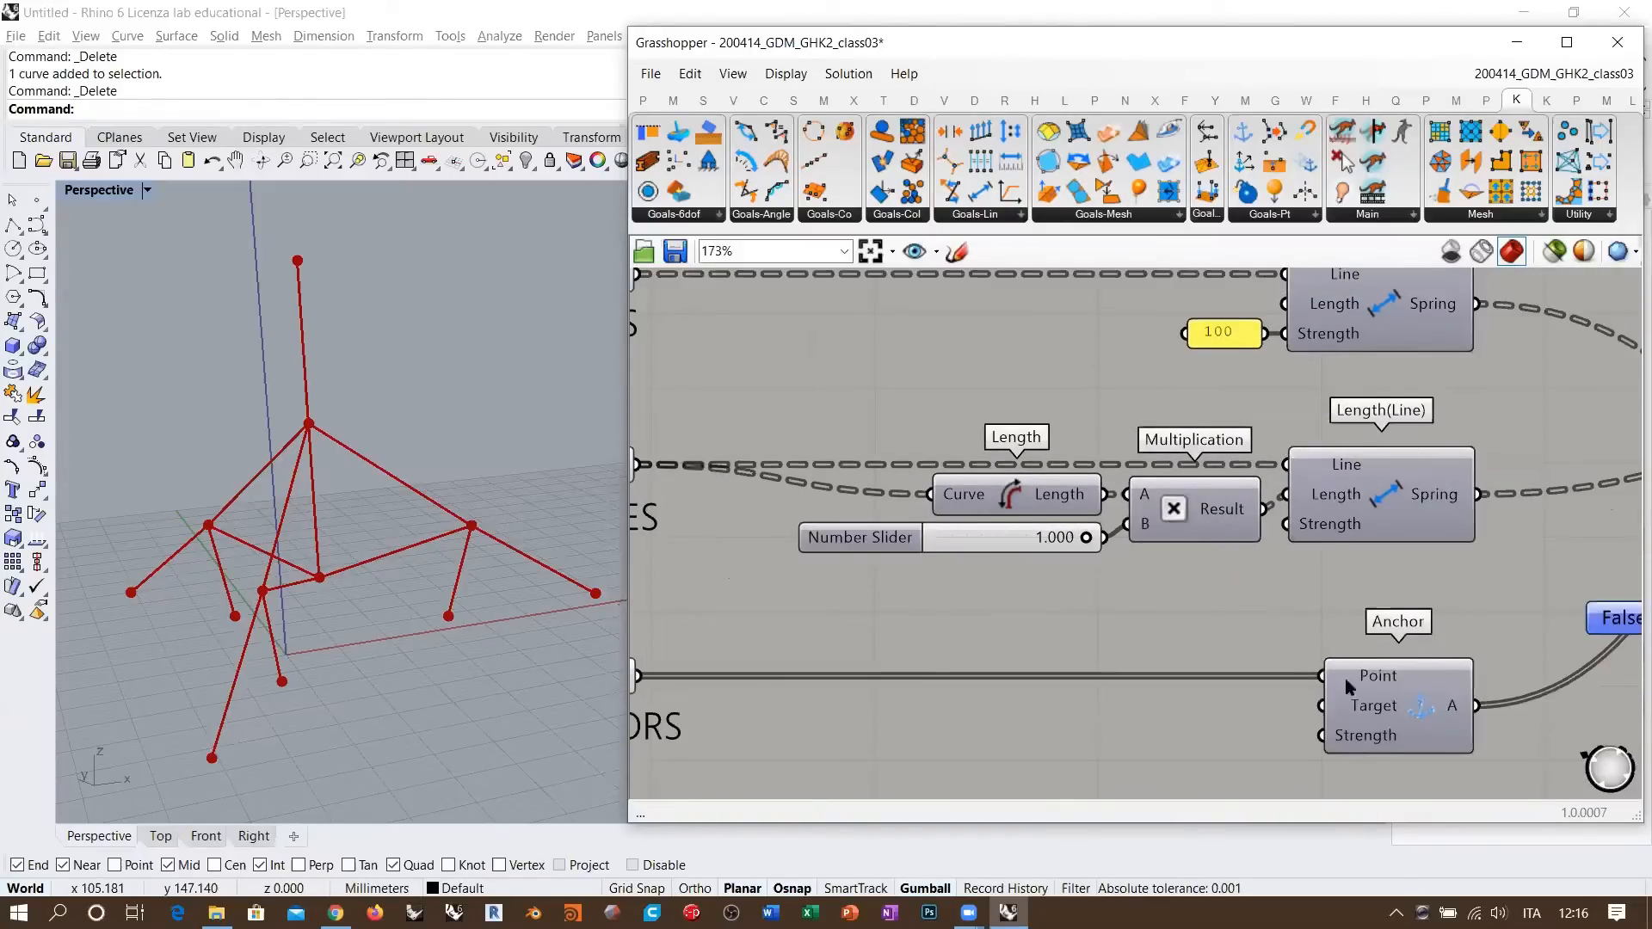
- Locate the ANCHORS points on the structure and turn off the viewport preview of the ANCHORS Point parameter
{"action": "right_click_drag", "start_coordinate": [1228, 644], "coordinate": [1387, 595]}
{"action": "left_click", "coordinate": [759, 632]}
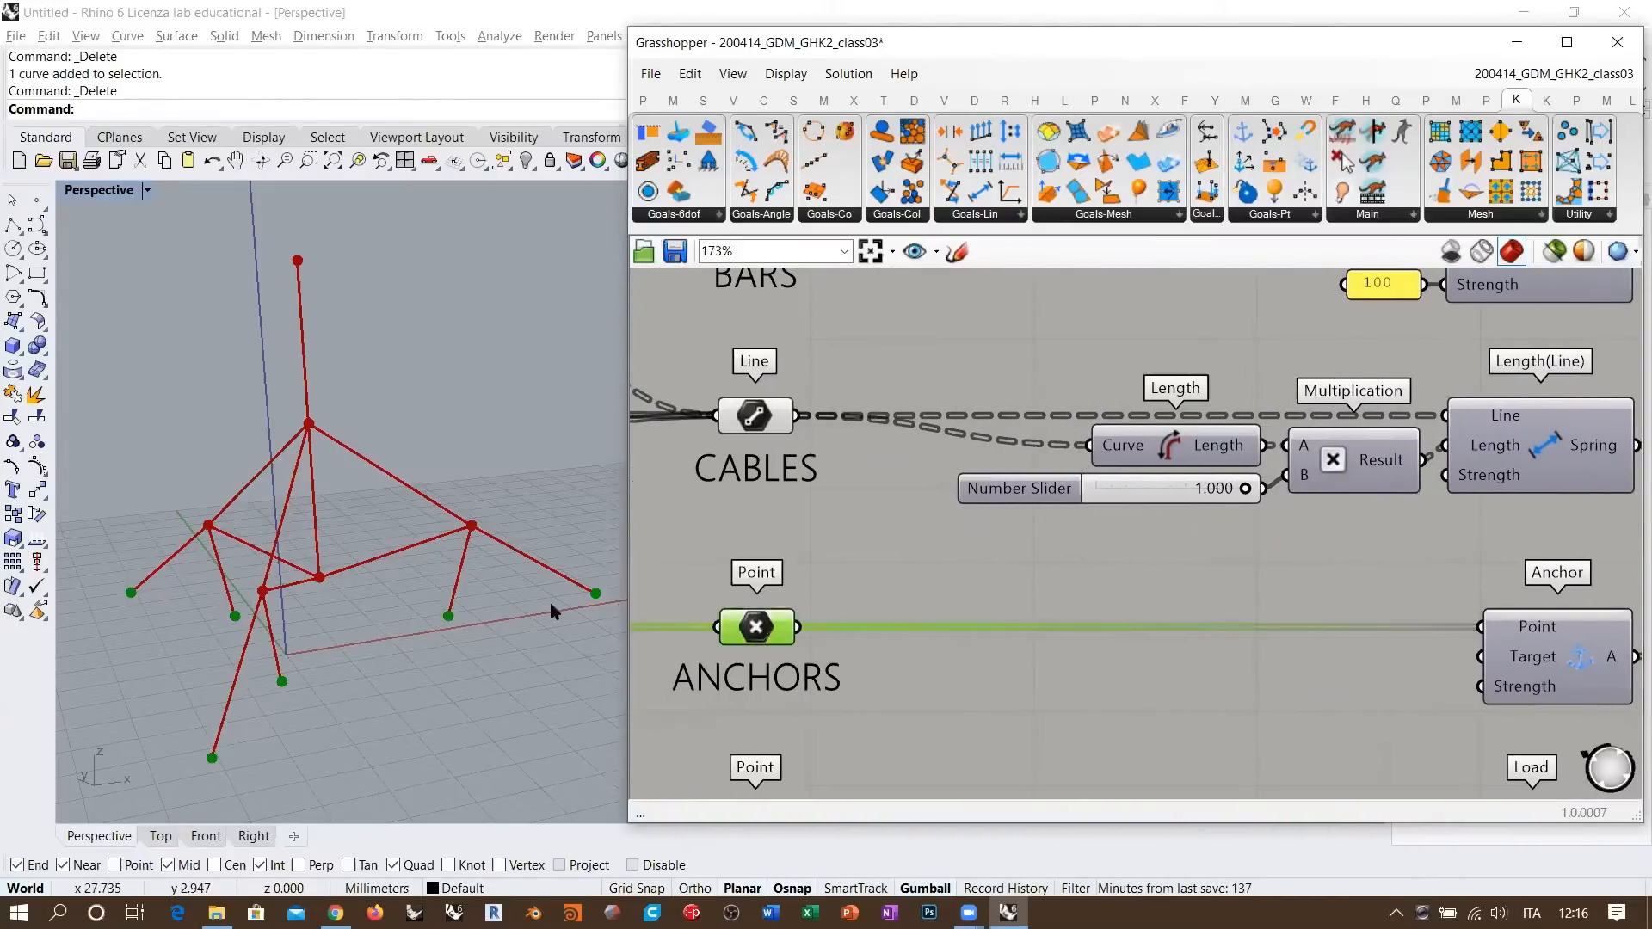
{"action": "key", "text": "ctrl+q"}
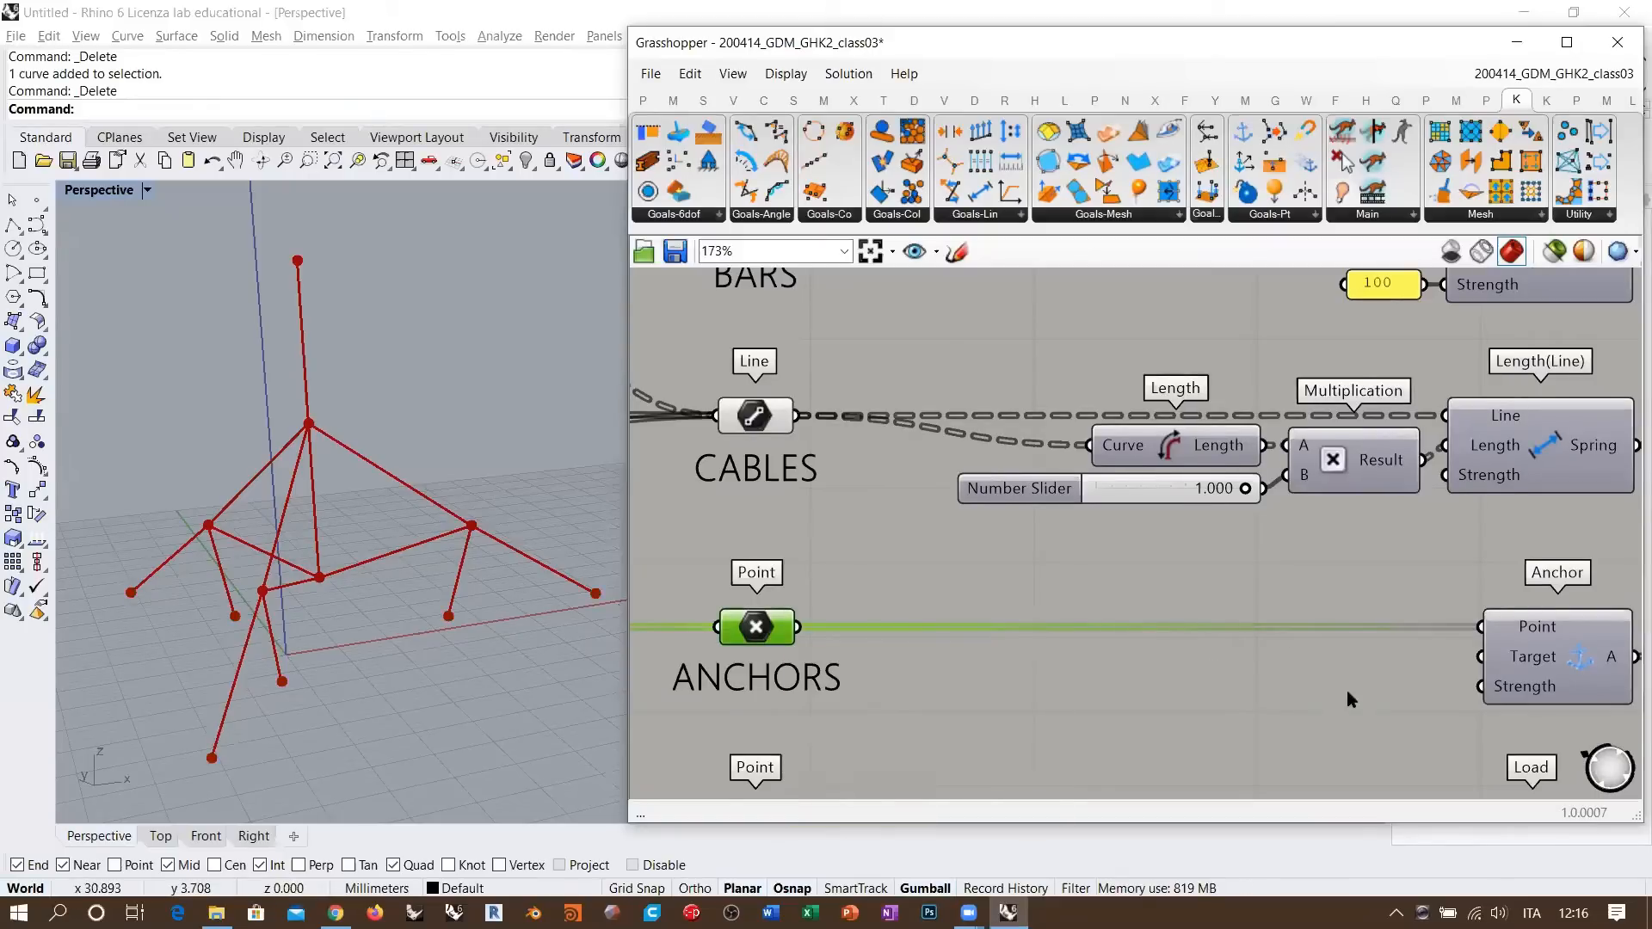
- Reposition the Number Slider feeding Unit Z so it lines up with the Load goal's force vector input
{"action": "right_click_drag", "start_coordinate": [1475, 740], "coordinate": [1317, 569]}
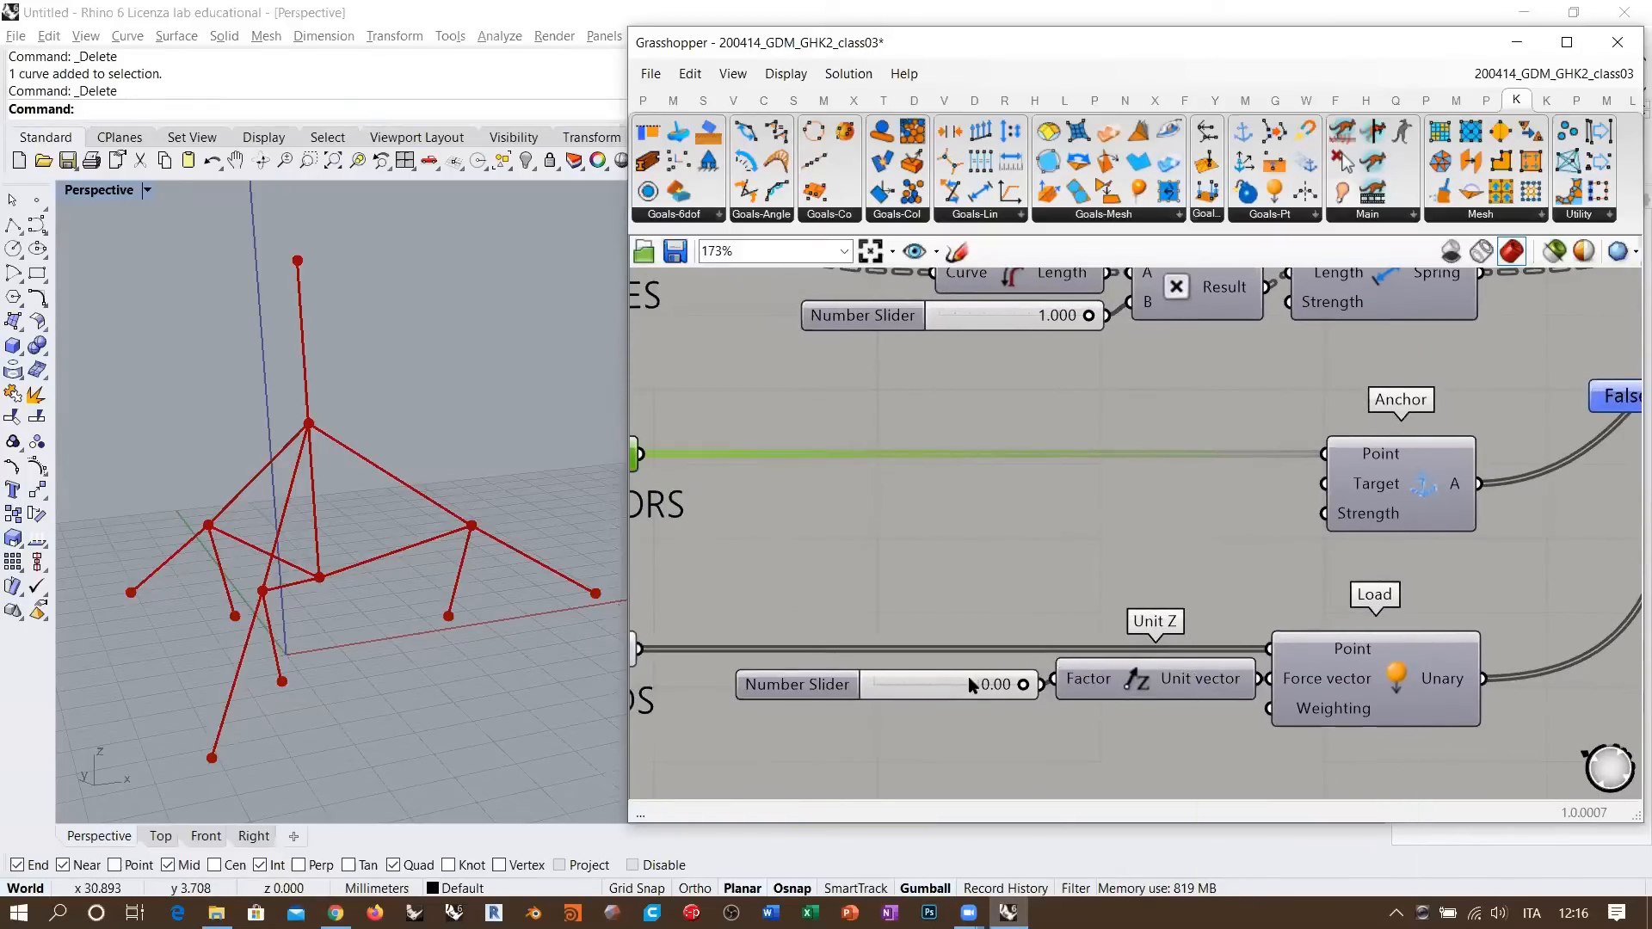
{"action": "left_click_drag", "start_coordinate": [972, 685], "coordinate": [1076, 686]}
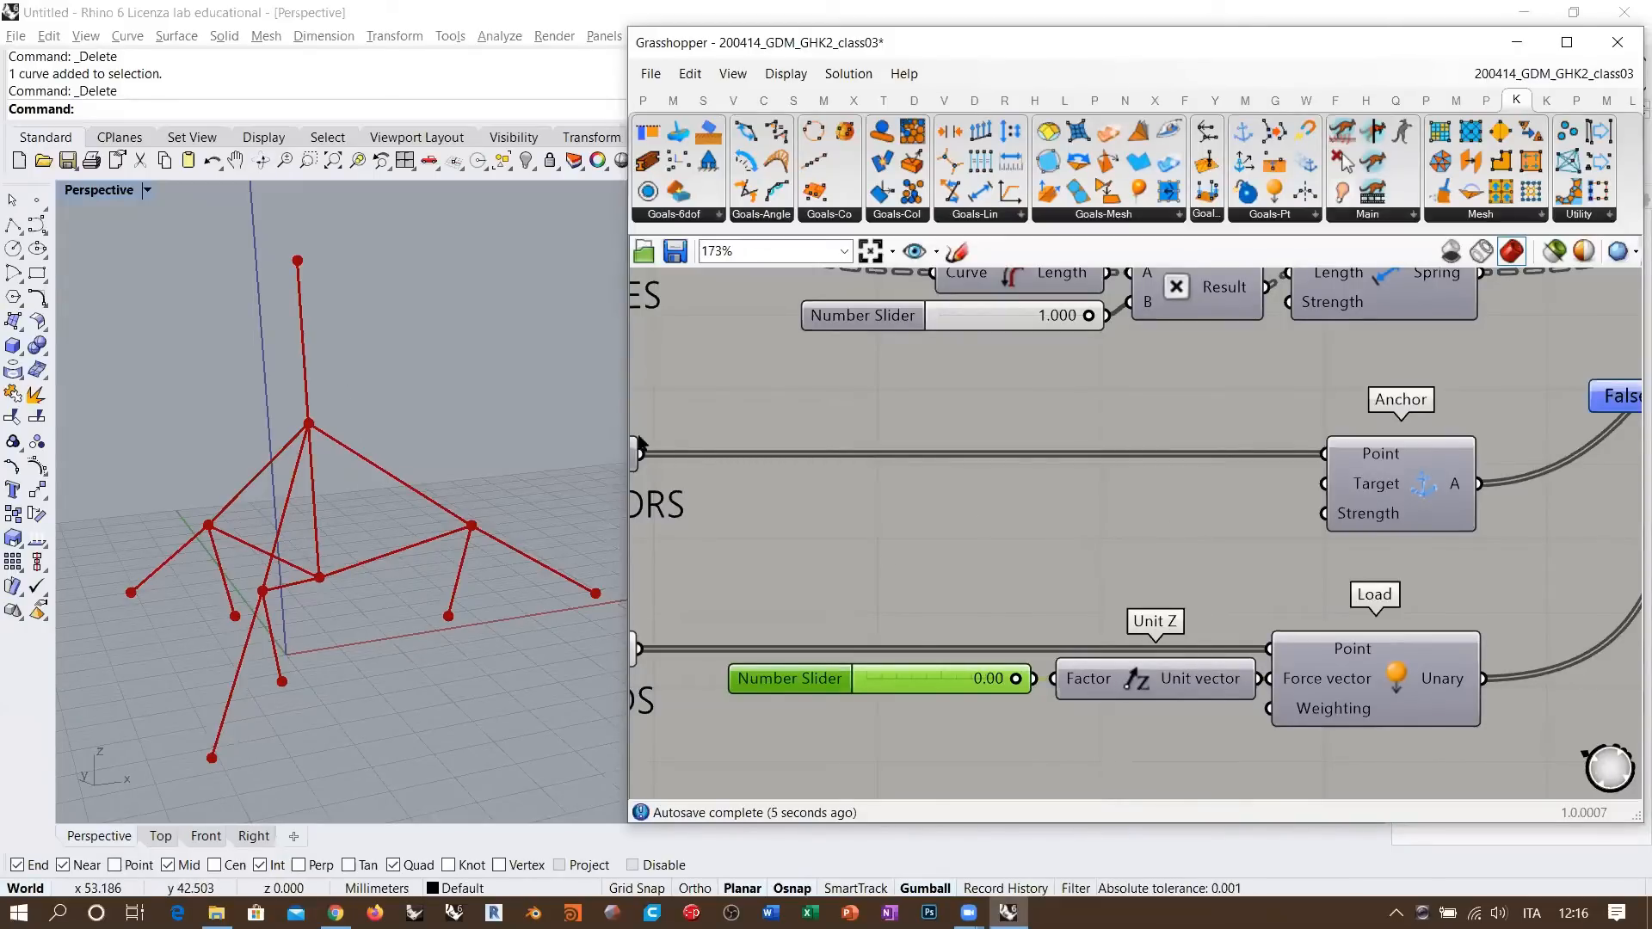
- Read the CoLinear goal's Points and Strength inputs and compare them with the mast in the viewport
{"action": "scroll", "coordinate": [1025, 607], "scroll_direction": "down", "scroll_amount": 5}
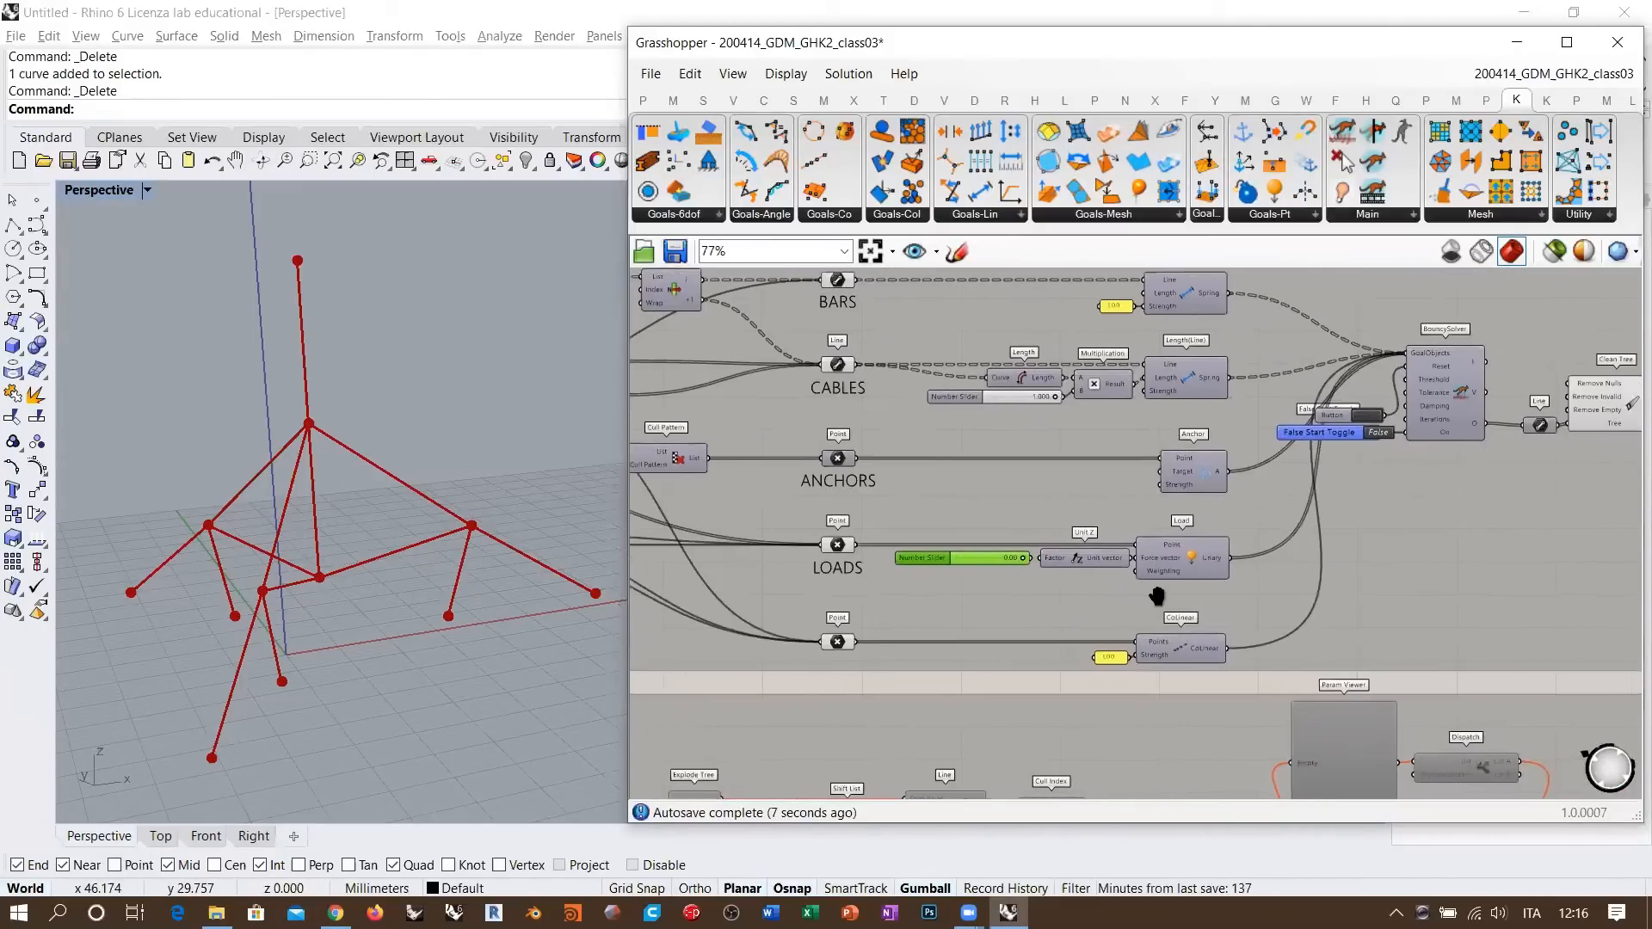
{"action": "scroll", "coordinate": [1180, 662], "scroll_direction": "up", "scroll_amount": 8}
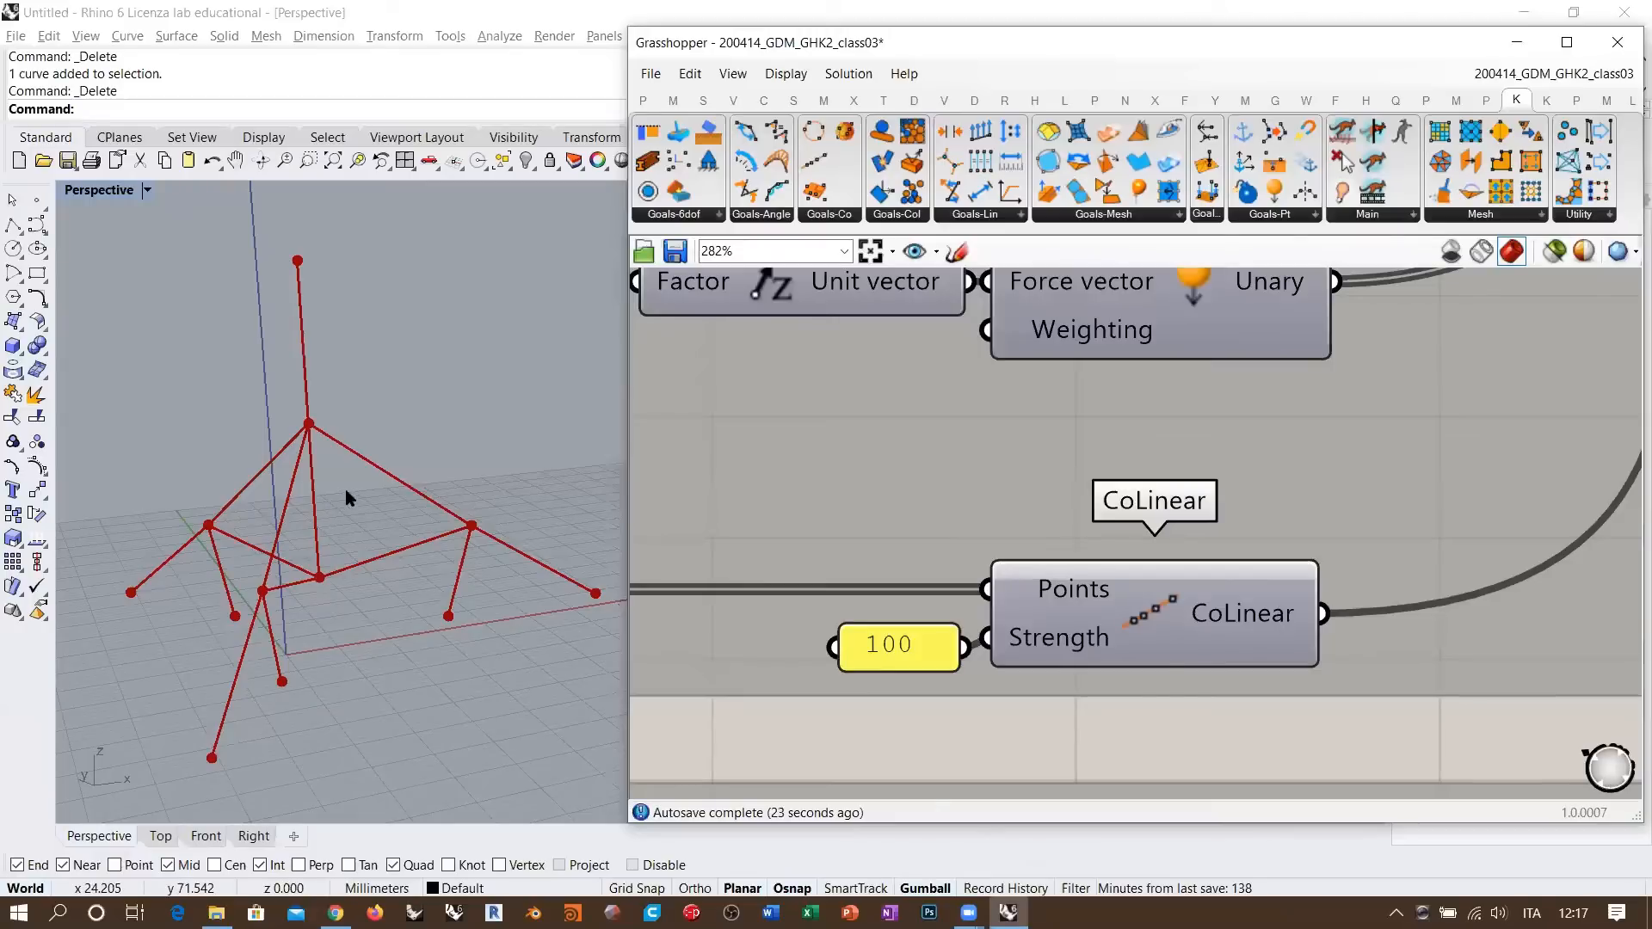
{"action": "right_click_drag", "start_coordinate": [345, 490], "coordinate": [363, 503], "text": "shift"}
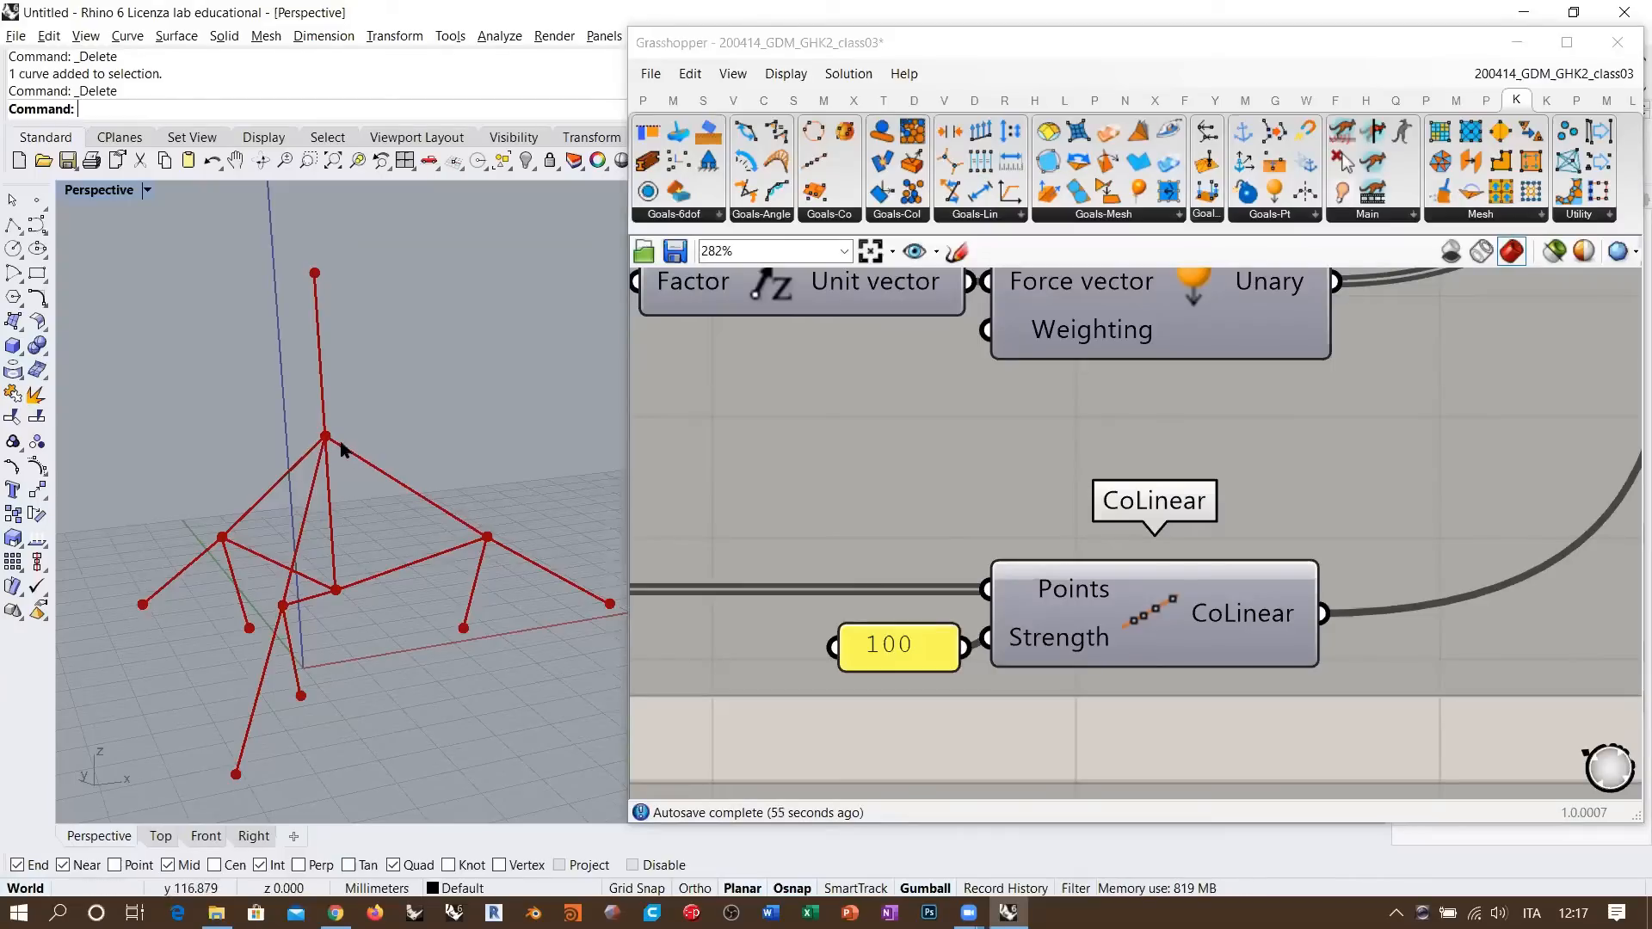
- Review how Length, the Number Slider and Multiplication set the rest length of the CABLES
{"action": "scroll", "coordinate": [1018, 523], "scroll_direction": "down", "scroll_amount": 3}
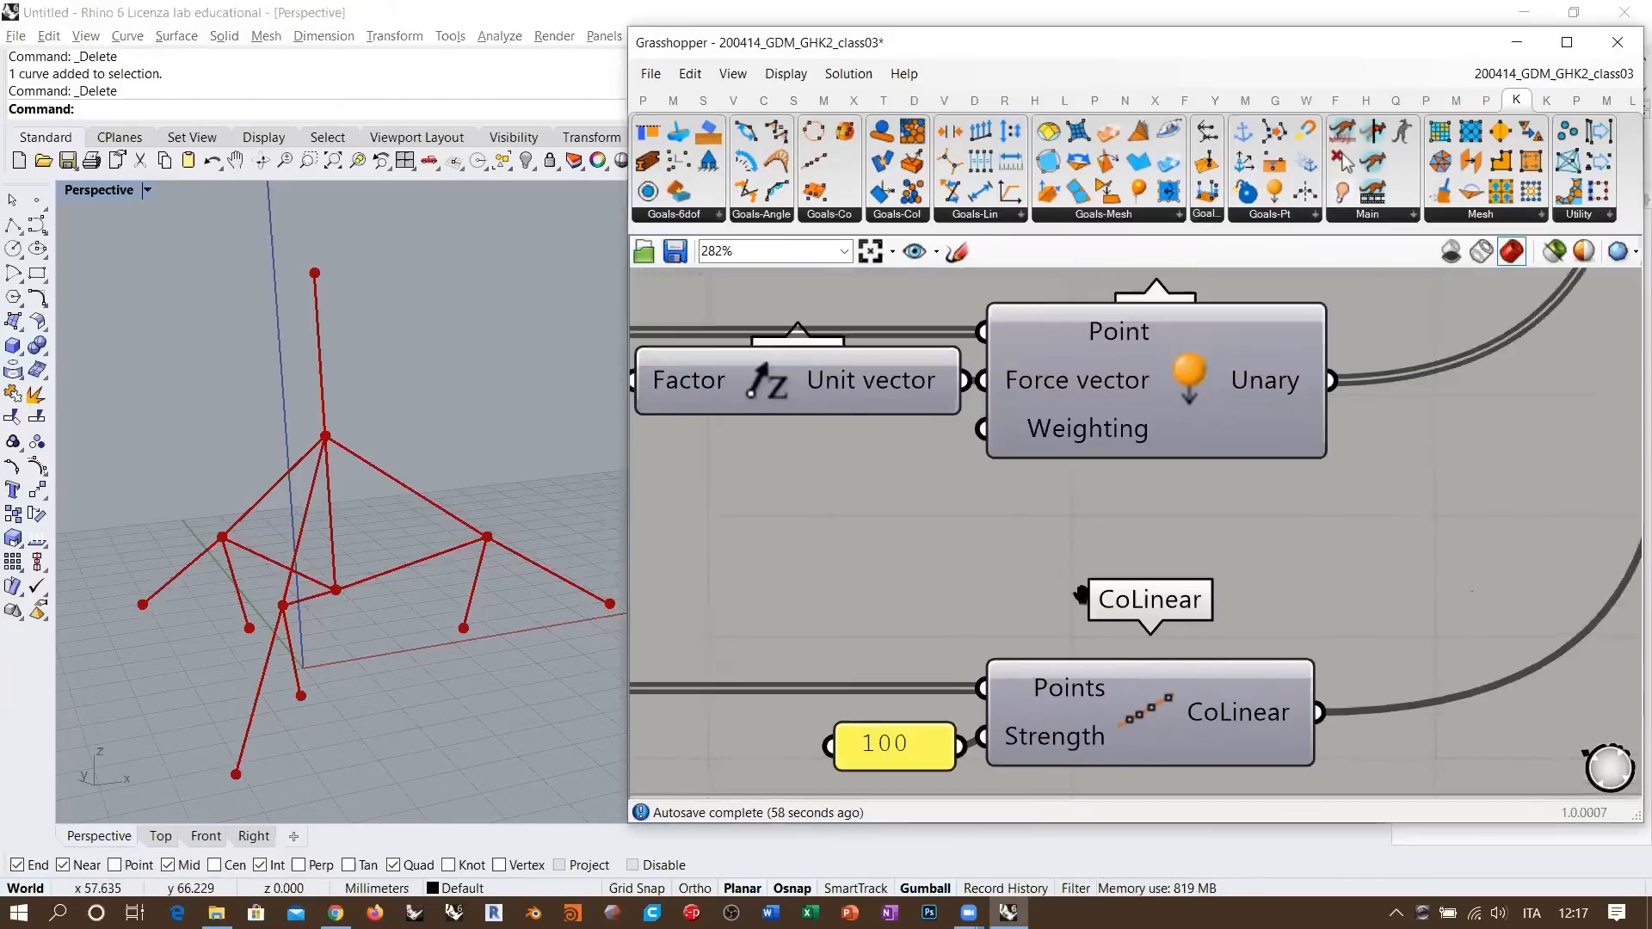
{"action": "right_click_drag", "start_coordinate": [1017, 523], "coordinate": [1047, 766]}
{"action": "right_click_drag", "start_coordinate": [1030, 410], "coordinate": [1179, 575]}
{"action": "scroll", "coordinate": [1036, 551], "scroll_direction": "up", "scroll_amount": 3}
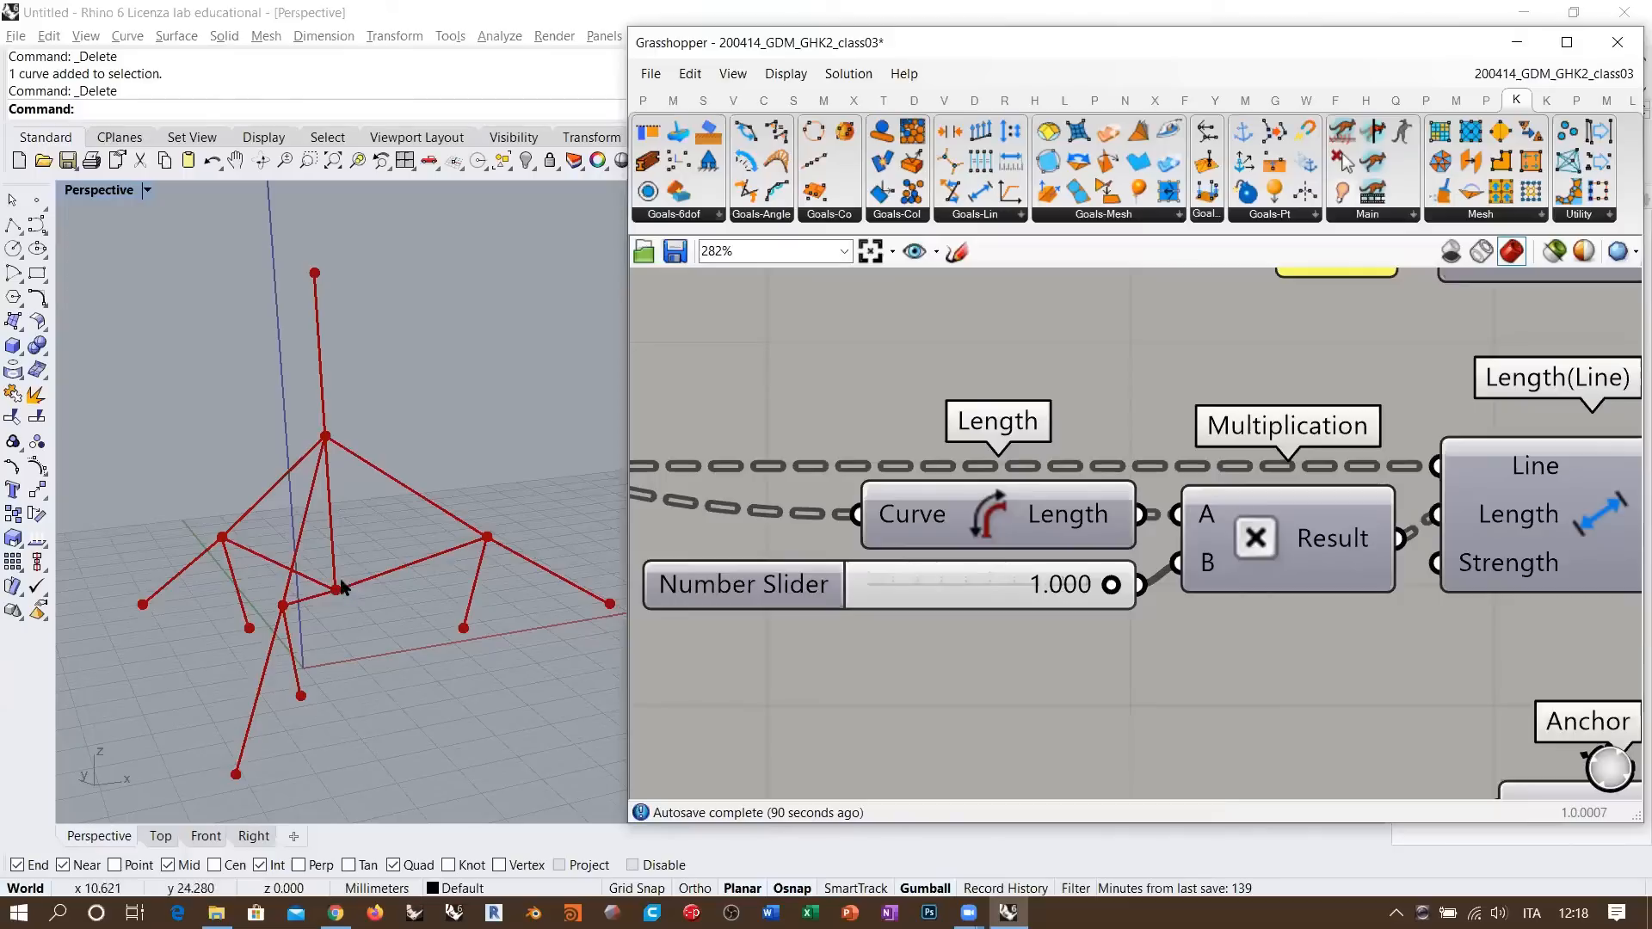
- Go back to the CoLinear goal and list the Kangaroo goals in the Goals-Co group
{"action": "scroll", "coordinate": [1144, 608], "scroll_direction": "down", "scroll_amount": 4}
{"action": "right_click_drag", "start_coordinate": [1143, 607], "coordinate": [1013, 396]}
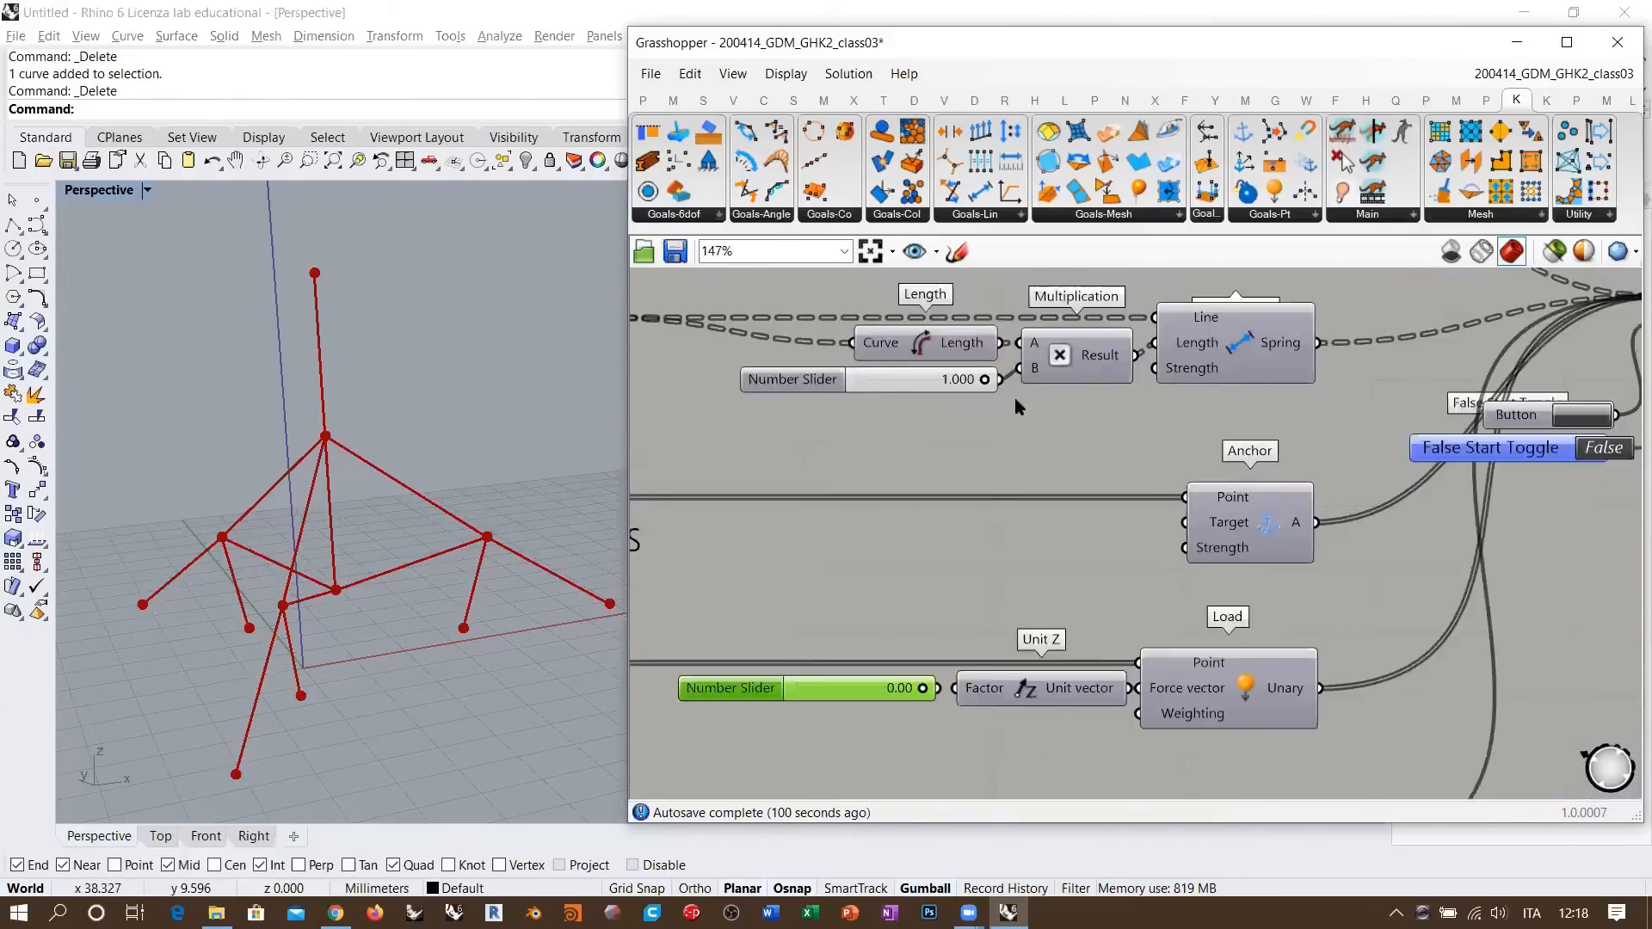
{"action": "scroll", "coordinate": [1014, 396], "scroll_direction": "down", "scroll_amount": 1}
{"action": "right_click_drag", "start_coordinate": [1247, 633], "coordinate": [1185, 514]}
{"action": "scroll", "coordinate": [1180, 554], "scroll_direction": "up", "scroll_amount": 4}
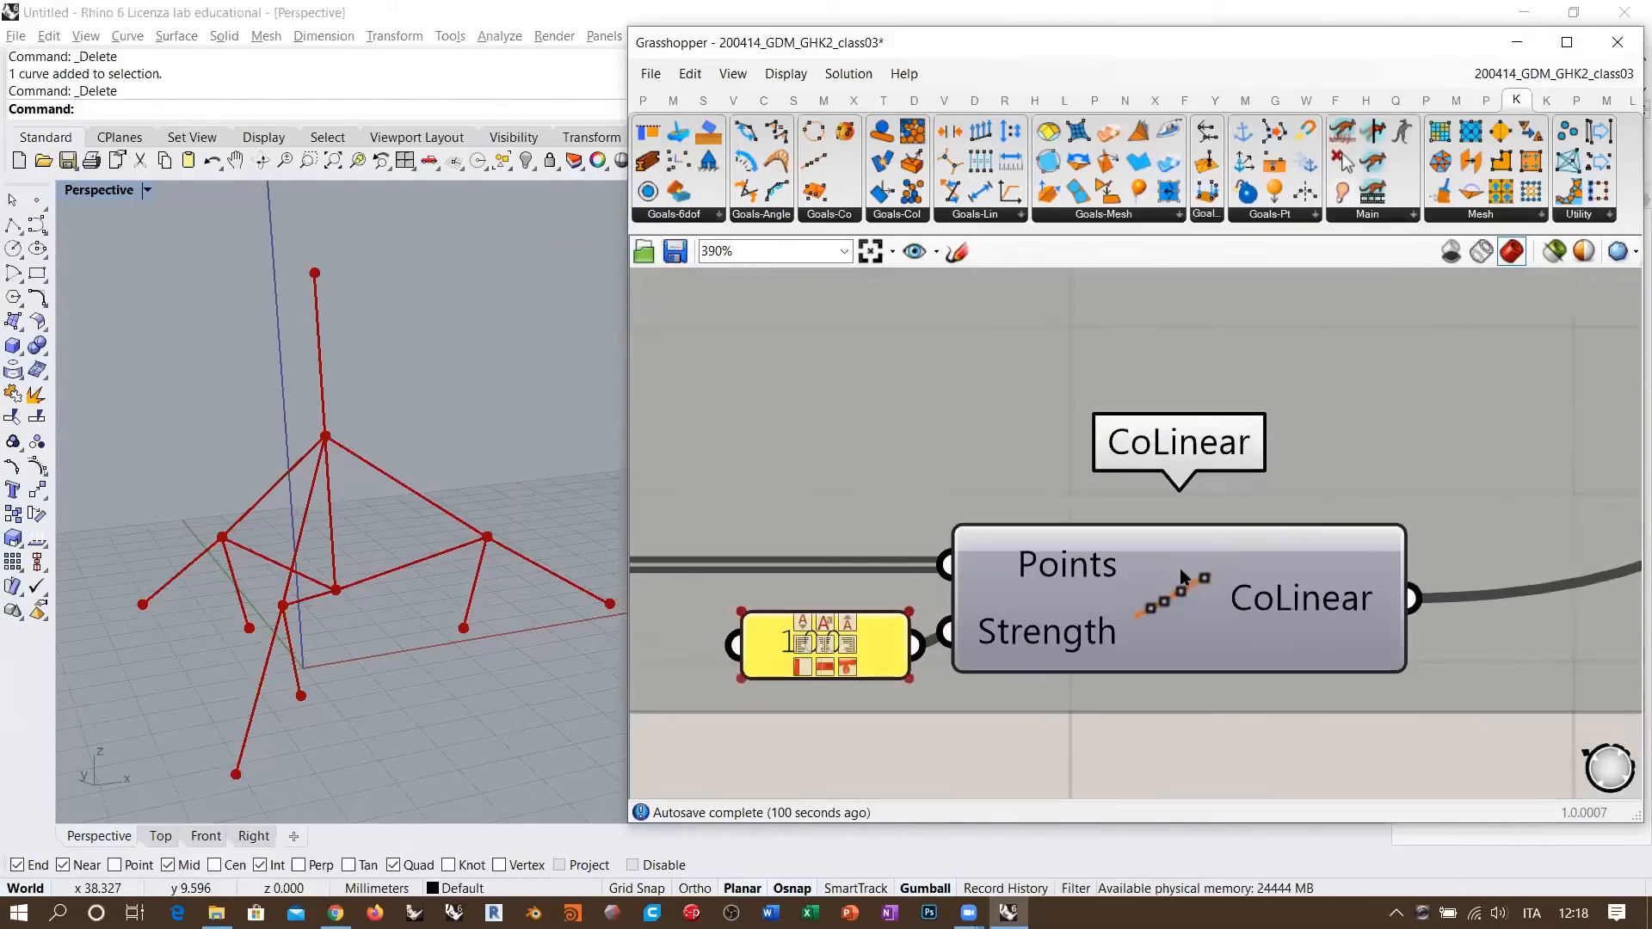
{"action": "scroll", "coordinate": [1181, 538], "scroll_direction": "down", "scroll_amount": 1}
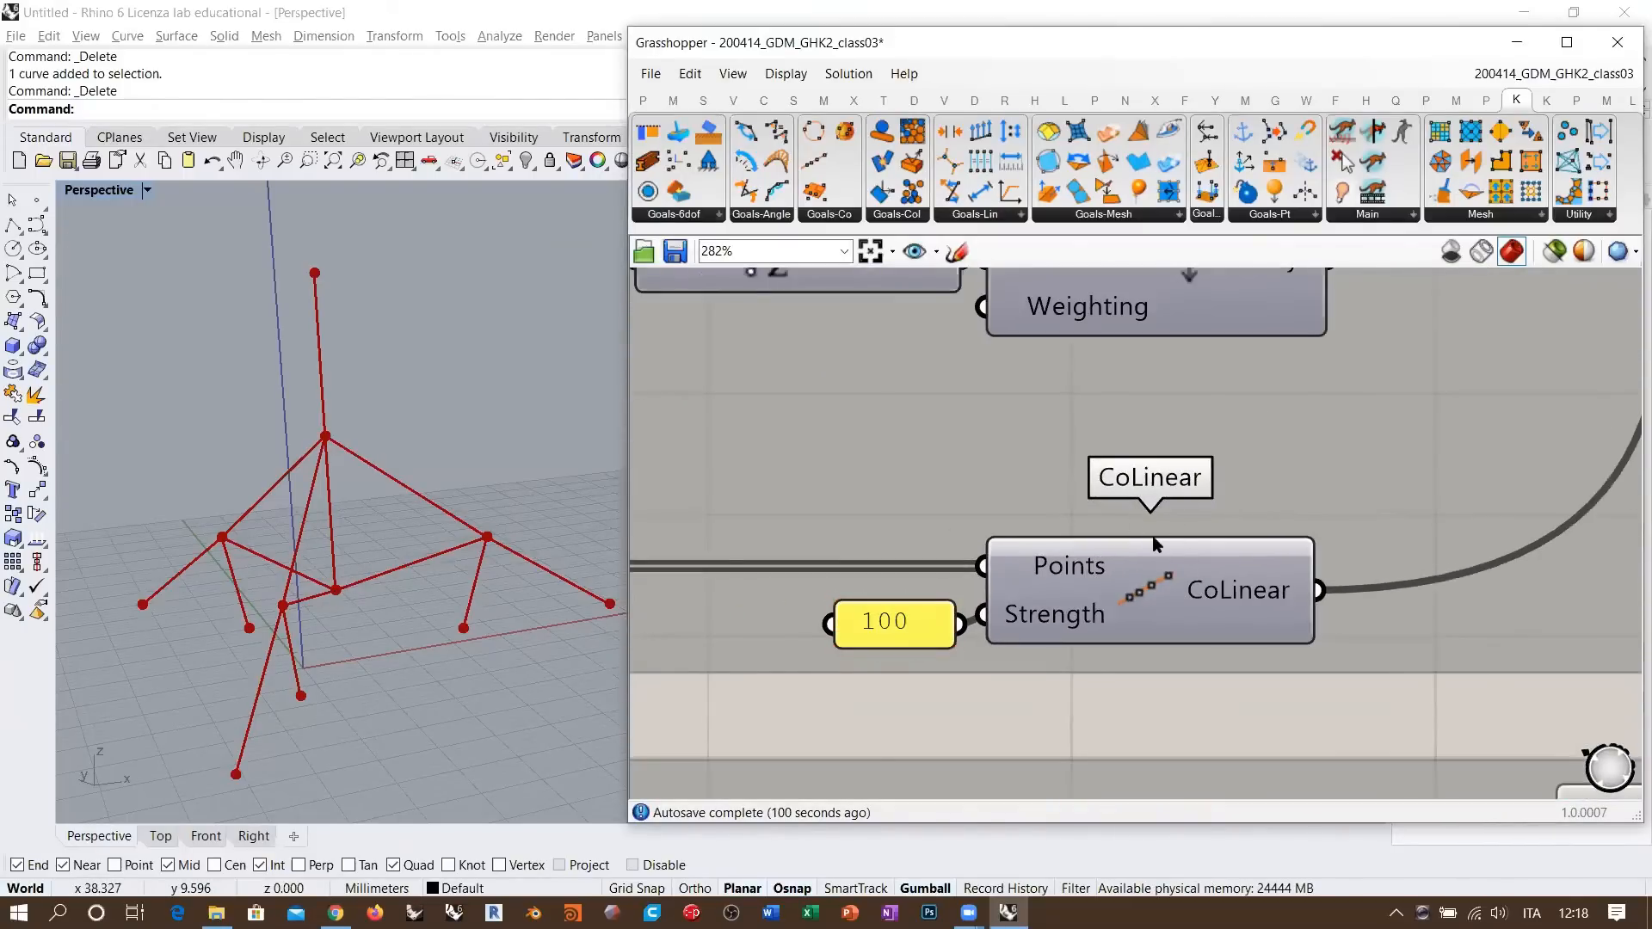
{"action": "left_click", "coordinate": [833, 215]}
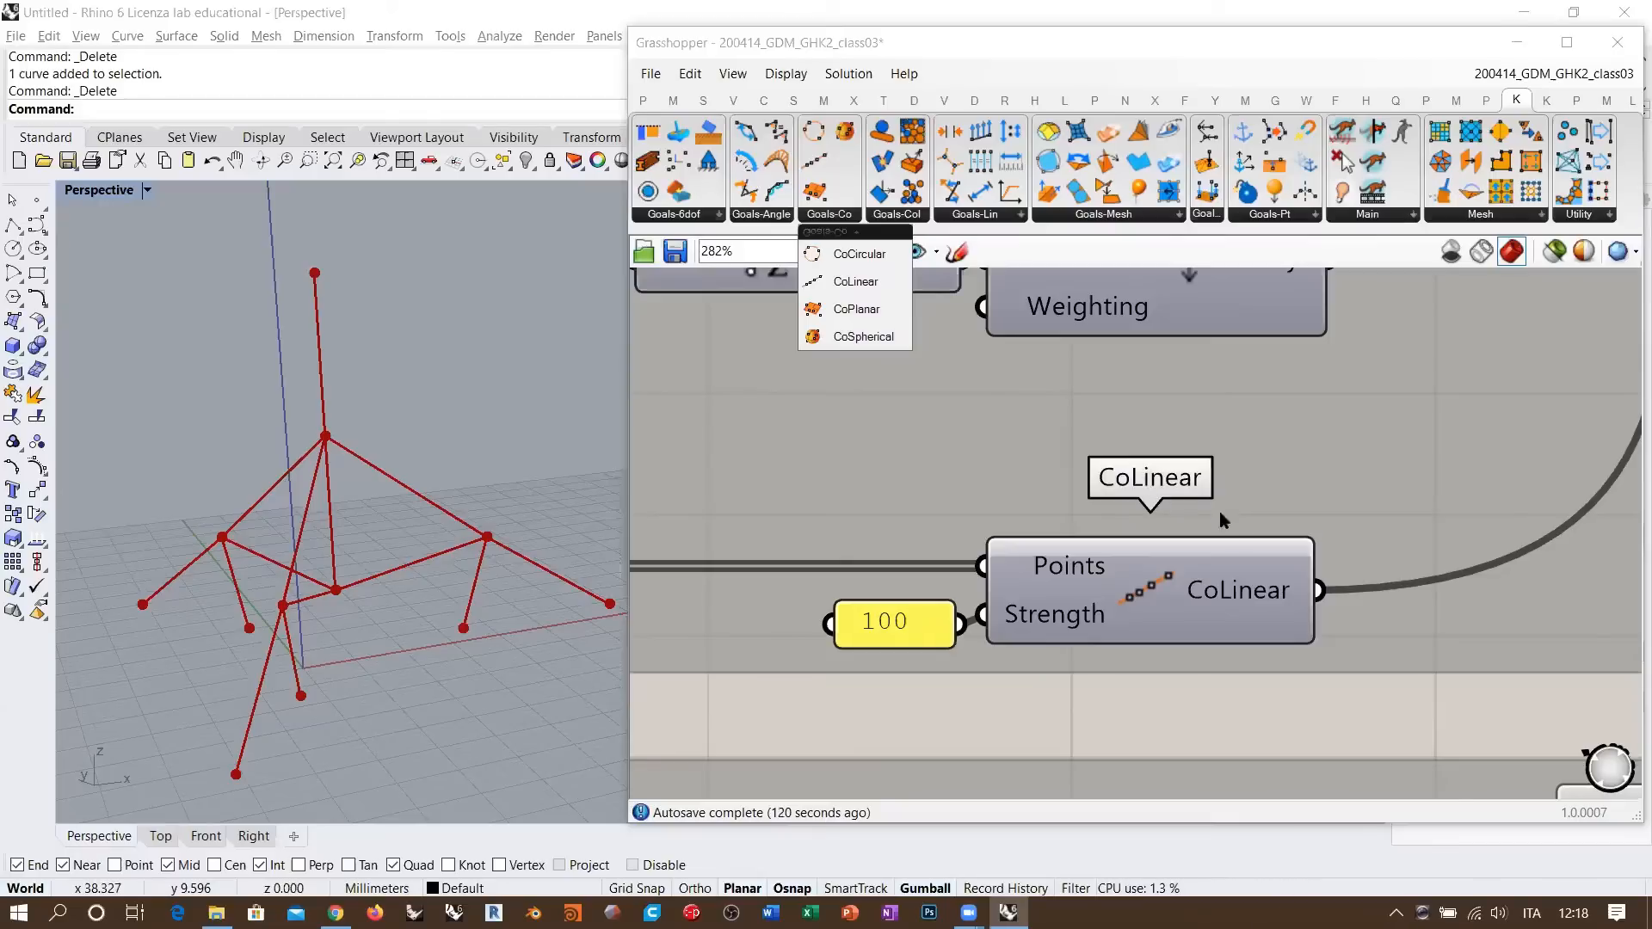
- Examine the mast's aligned nodes from several angles to see what the CoLinear goal acts on
{"action": "right_click_drag", "start_coordinate": [456, 495], "coordinate": [435, 509]}
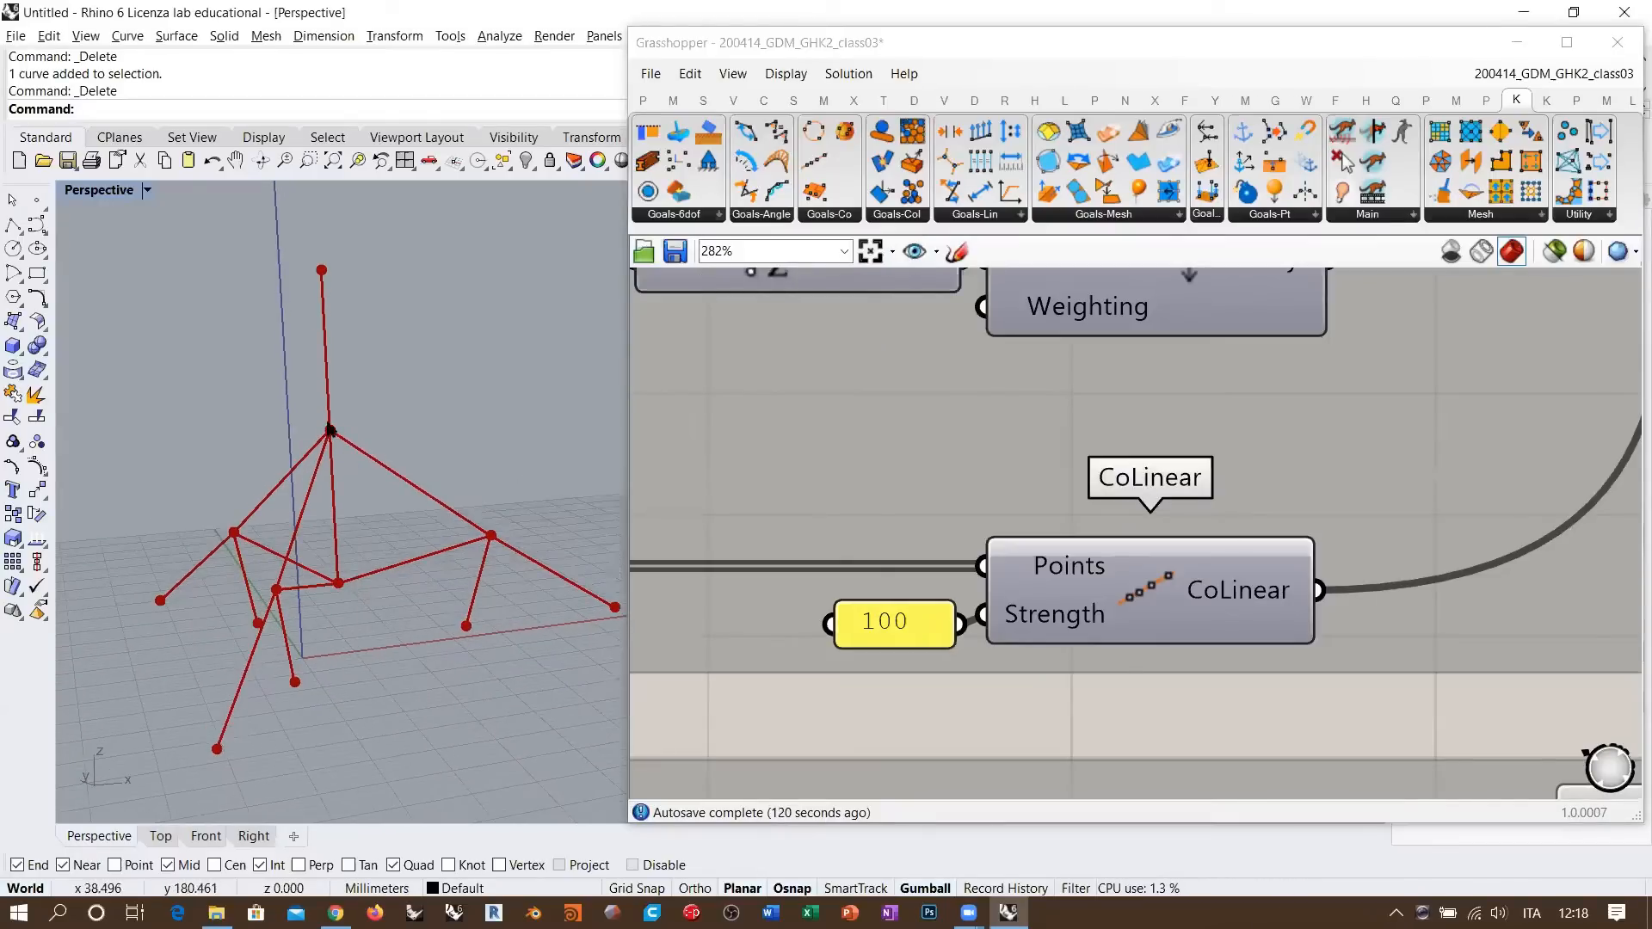
{"action": "right_click_drag", "start_coordinate": [328, 453], "coordinate": [378, 430]}
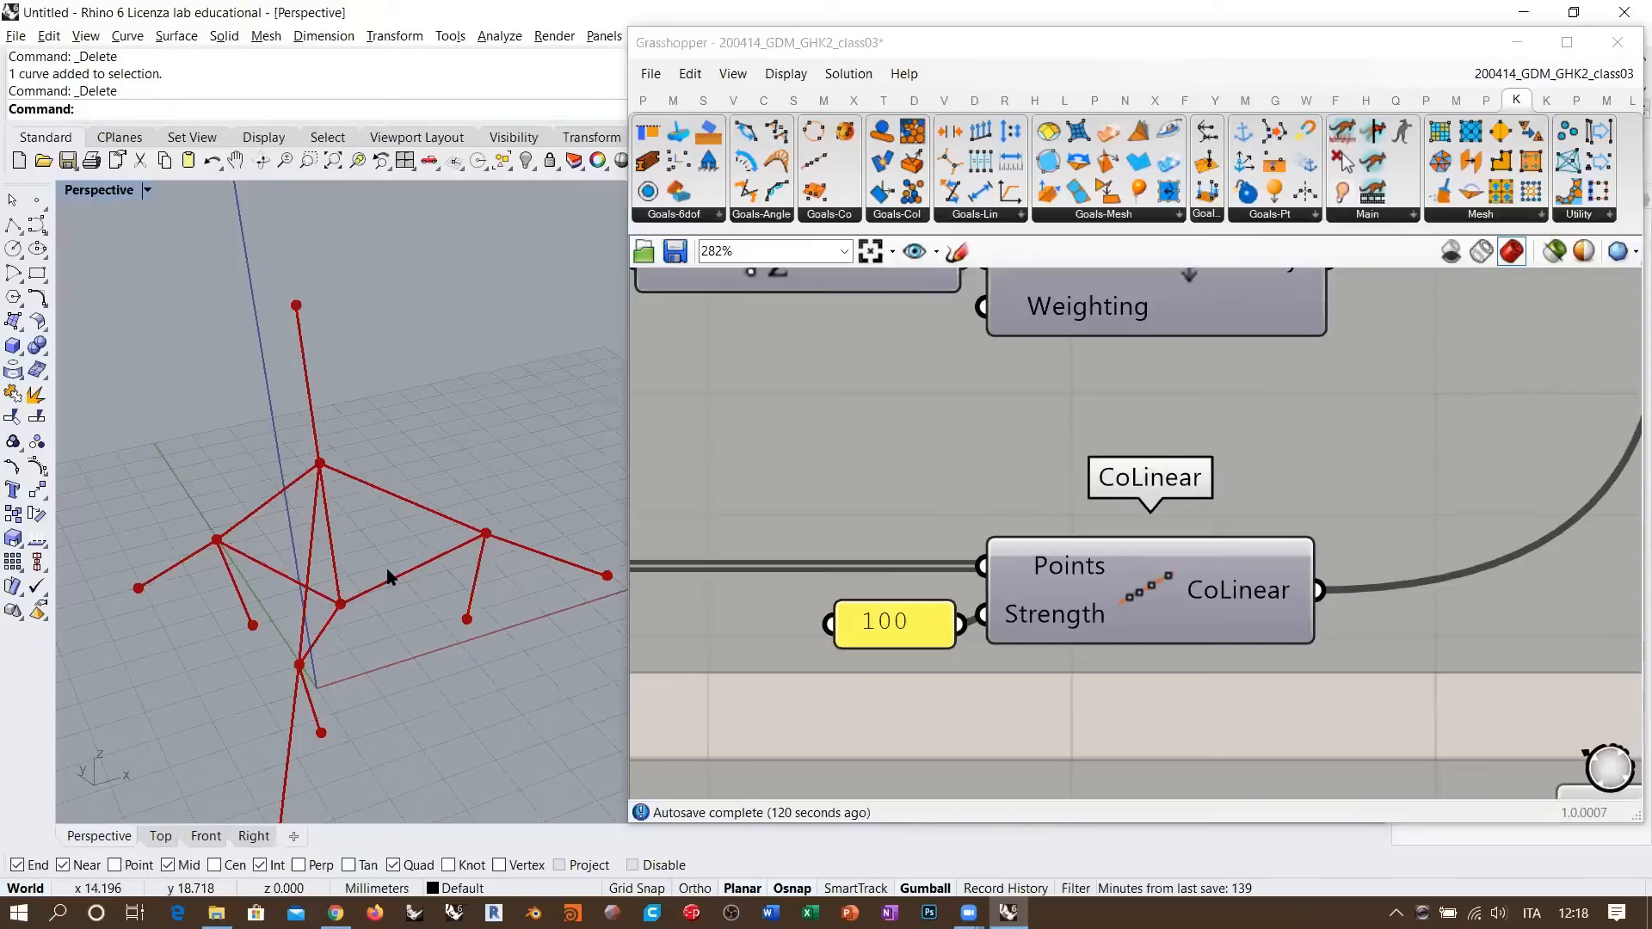
{"action": "right_click_drag", "start_coordinate": [387, 579], "coordinate": [373, 457]}
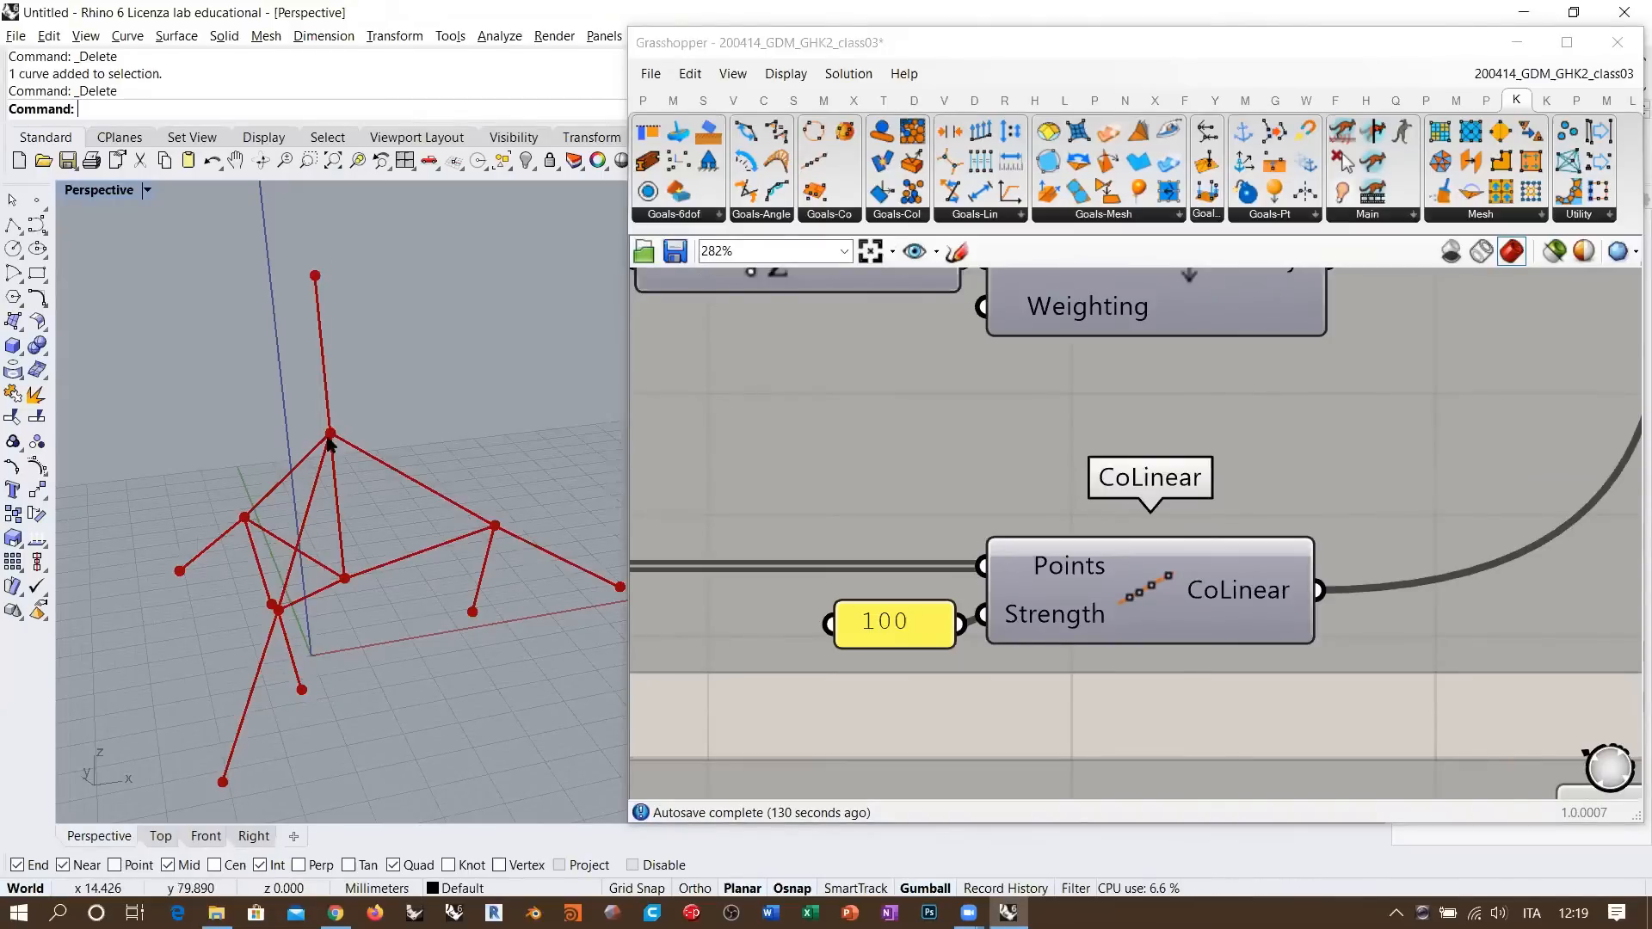
- Start the BouncySolver simulation by switching its False Start Toggle to True
{"action": "scroll", "coordinate": [1194, 535], "scroll_direction": "down", "scroll_amount": 4}
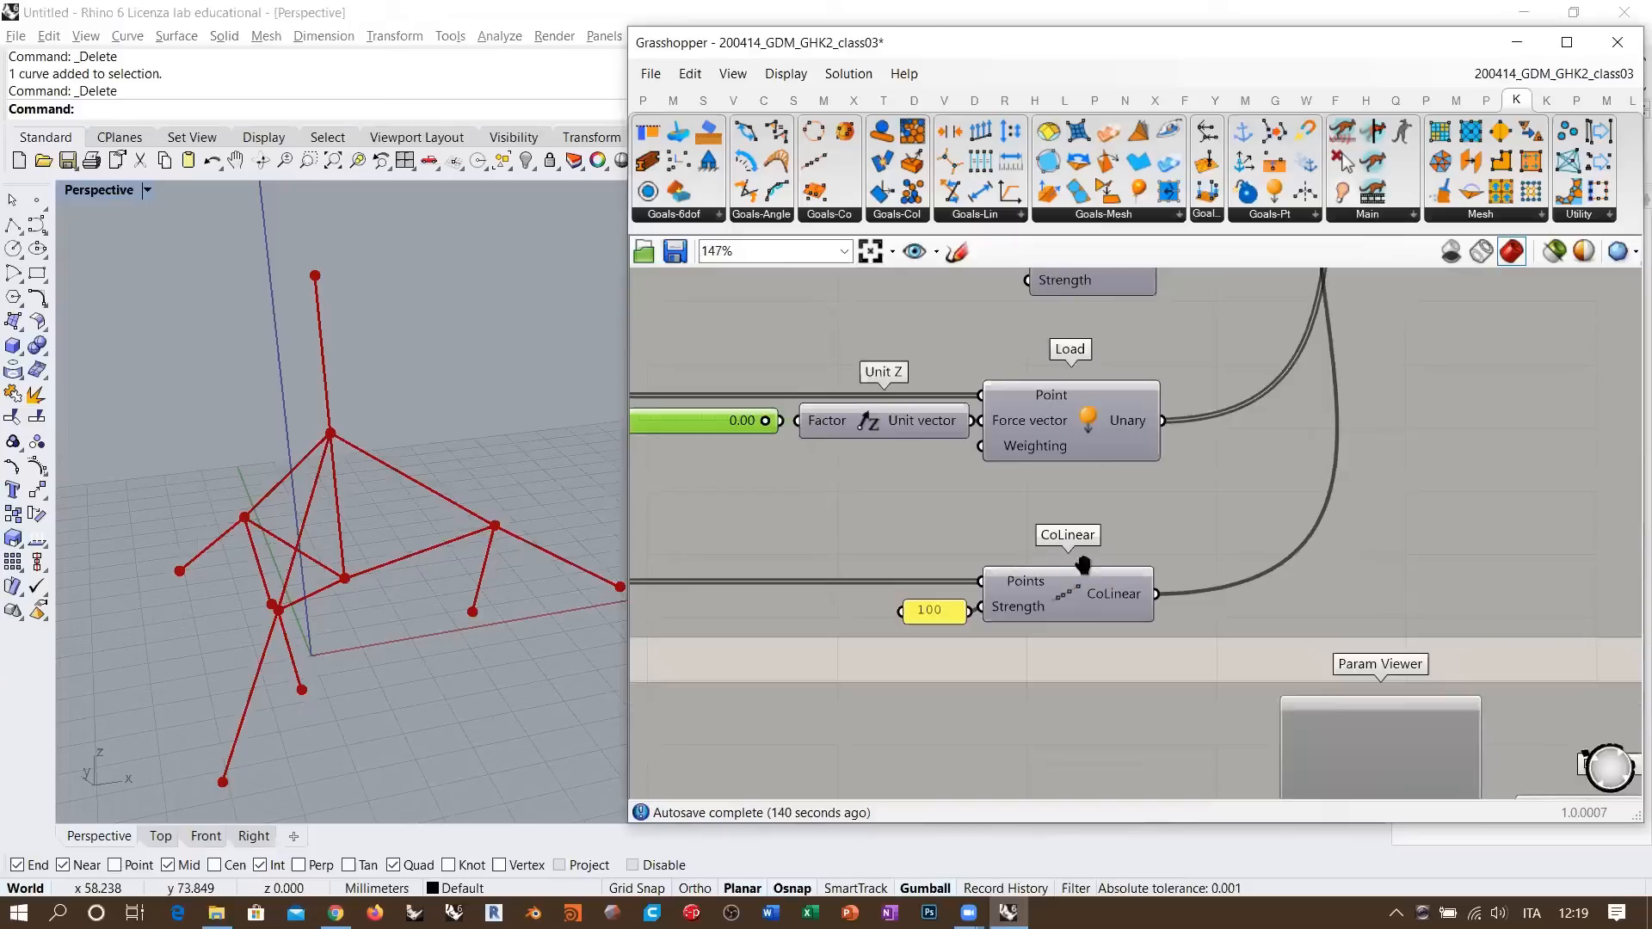
{"action": "right_click_drag", "start_coordinate": [1084, 566], "coordinate": [1001, 700]}
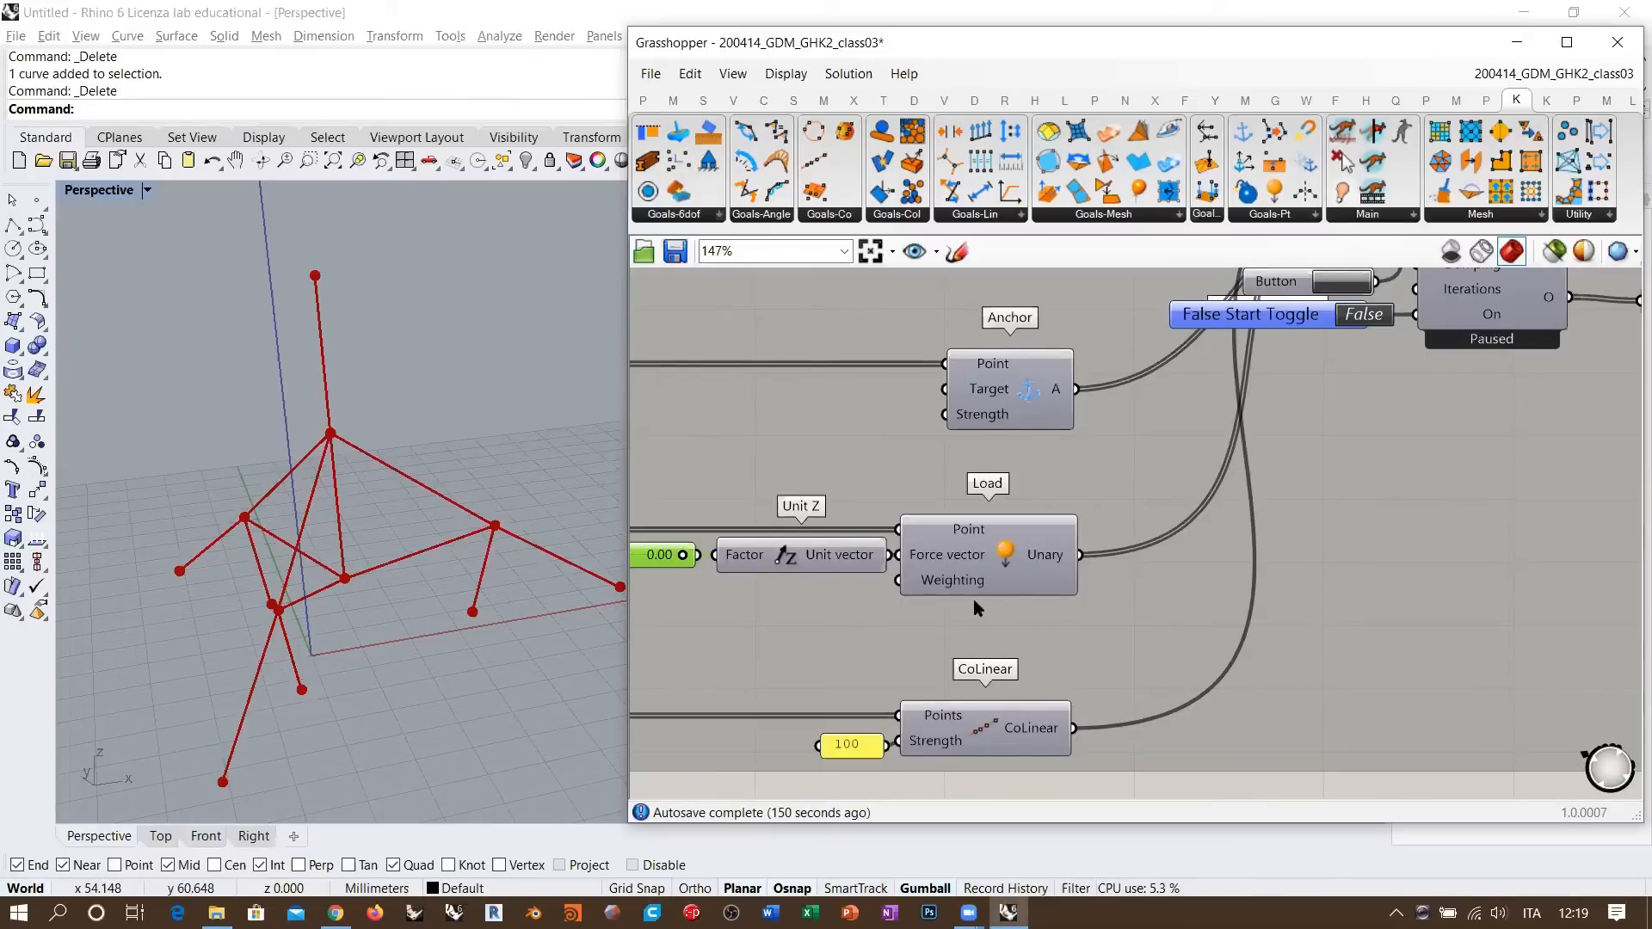
{"action": "right_click_drag", "start_coordinate": [975, 732], "coordinate": [1163, 670]}
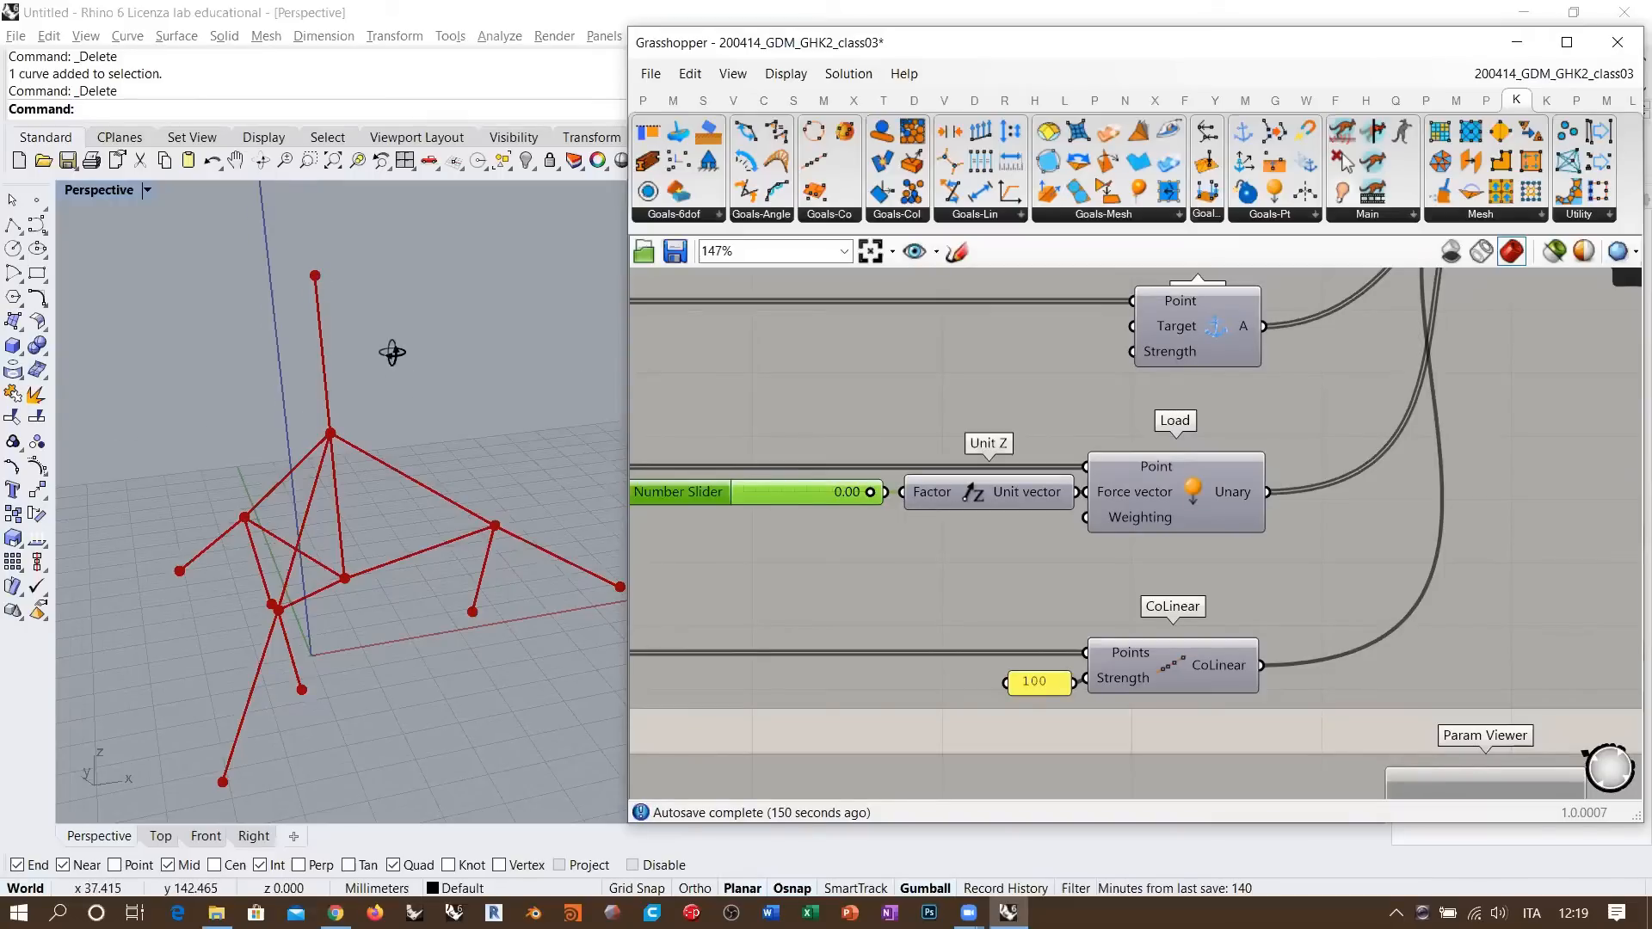
{"action": "right_click_drag", "start_coordinate": [395, 354], "coordinate": [387, 421]}
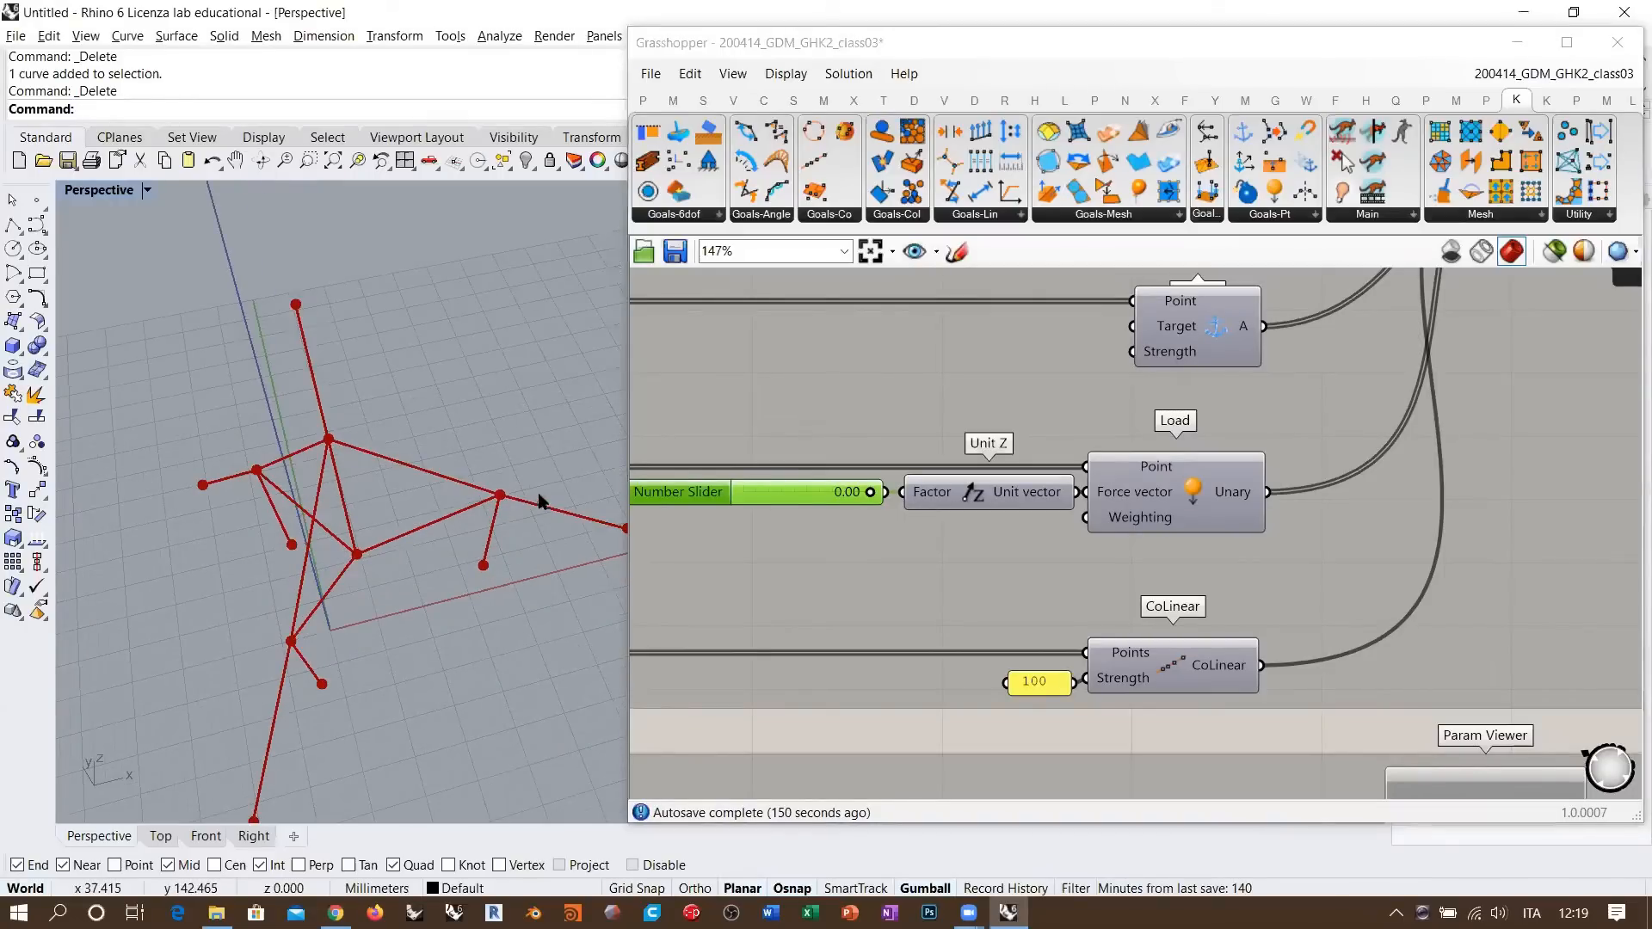
{"action": "right_click_drag", "start_coordinate": [1282, 401], "coordinate": [740, 596]}
{"action": "scroll", "coordinate": [740, 596], "scroll_direction": "down", "scroll_amount": 1}
{"action": "scroll", "coordinate": [1063, 432], "scroll_direction": "up", "scroll_amount": 1}
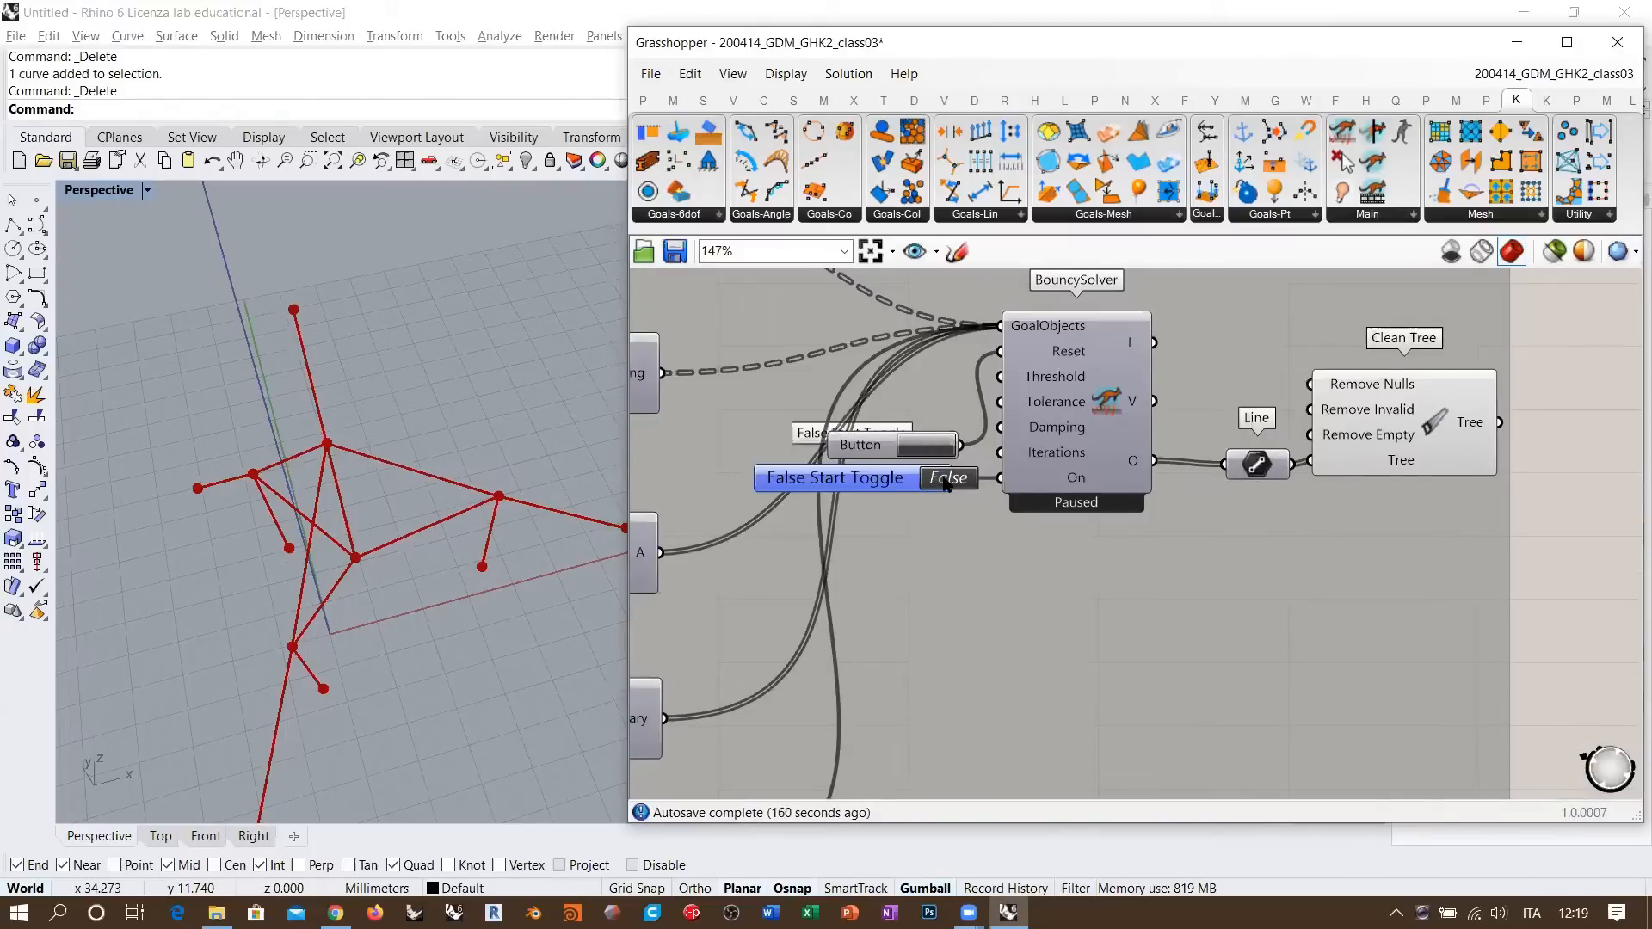
{"action": "left_click", "coordinate": [946, 482]}
- Apply a load to the structure by setting the Unit Z factor of the LOADS to -2.26
{"action": "right_click_drag", "start_coordinate": [1097, 518], "coordinate": [1407, 513]}
{"action": "scroll", "coordinate": [1407, 513], "scroll_direction": "down", "scroll_amount": 2}
{"action": "right_click_drag", "start_coordinate": [944, 488], "coordinate": [1058, 534]}
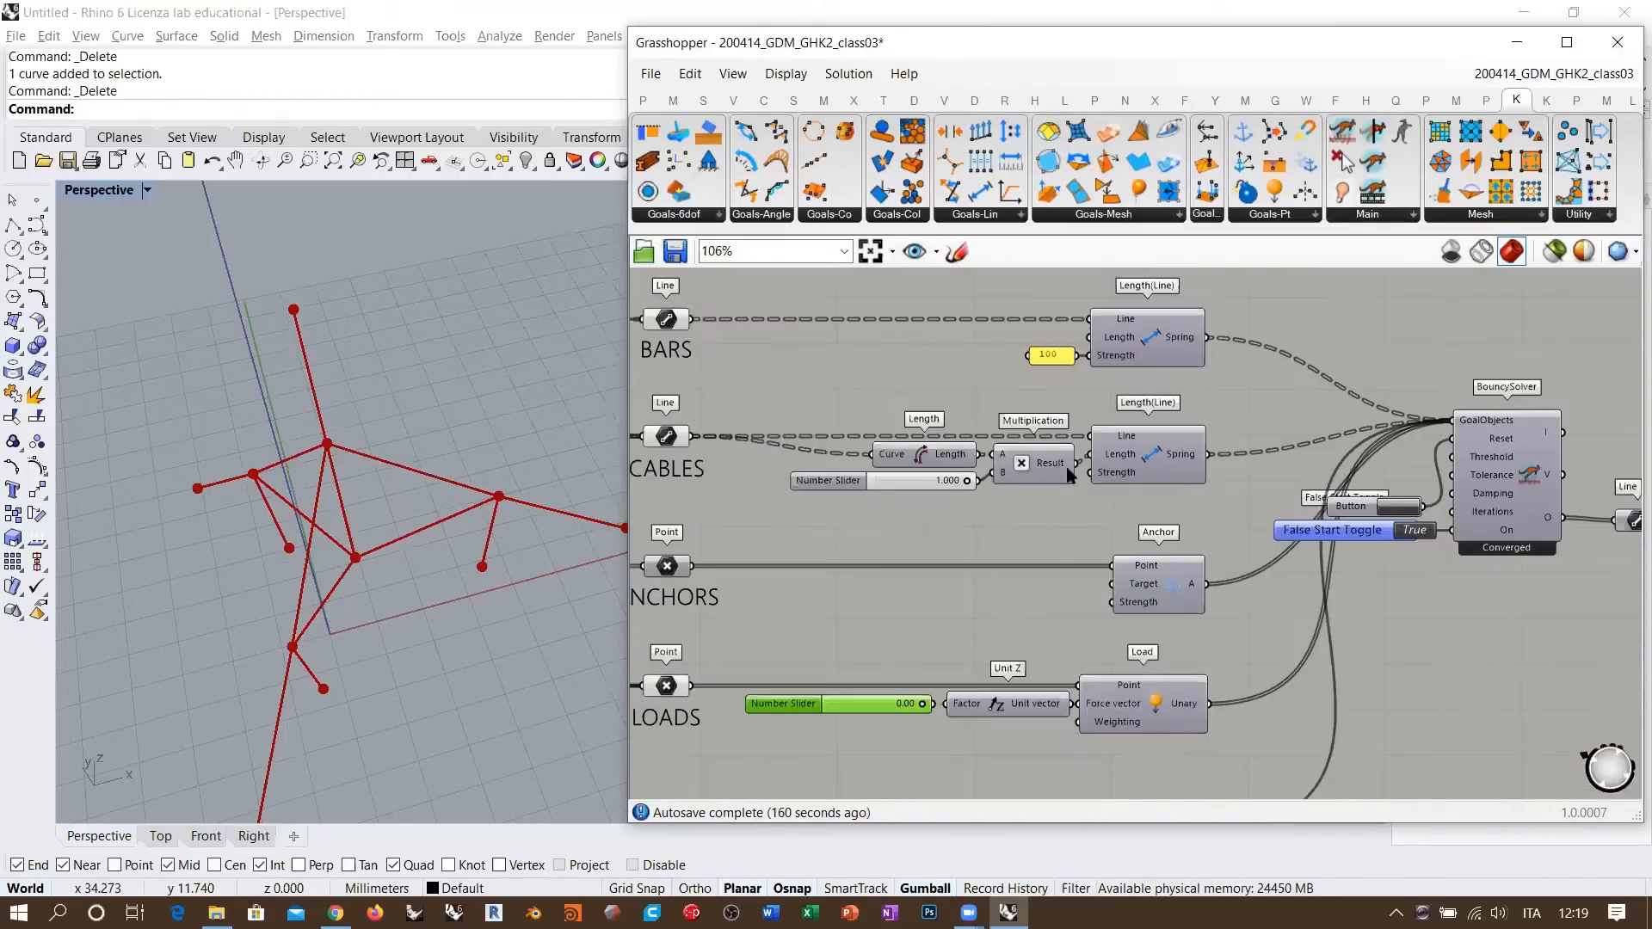
{"action": "scroll", "coordinate": [1521, 284], "scroll_direction": "down", "scroll_amount": 1}
{"action": "scroll", "coordinate": [1024, 577], "scroll_direction": "down", "scroll_amount": 1}
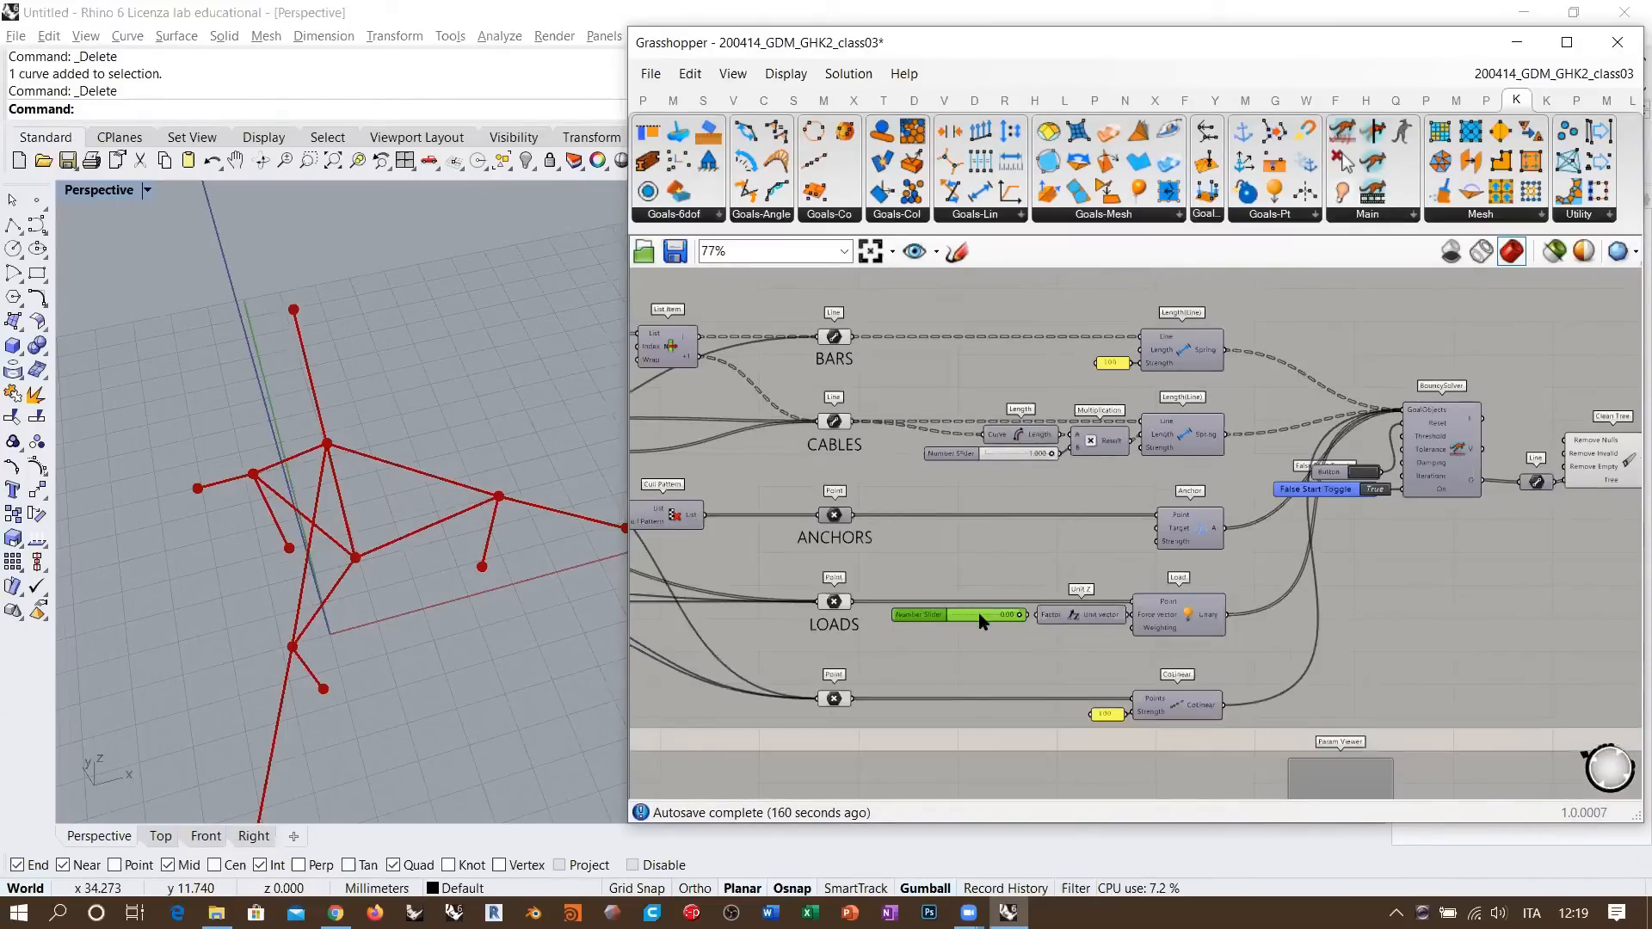
{"action": "scroll", "coordinate": [1066, 487], "scroll_direction": "up", "scroll_amount": 5}
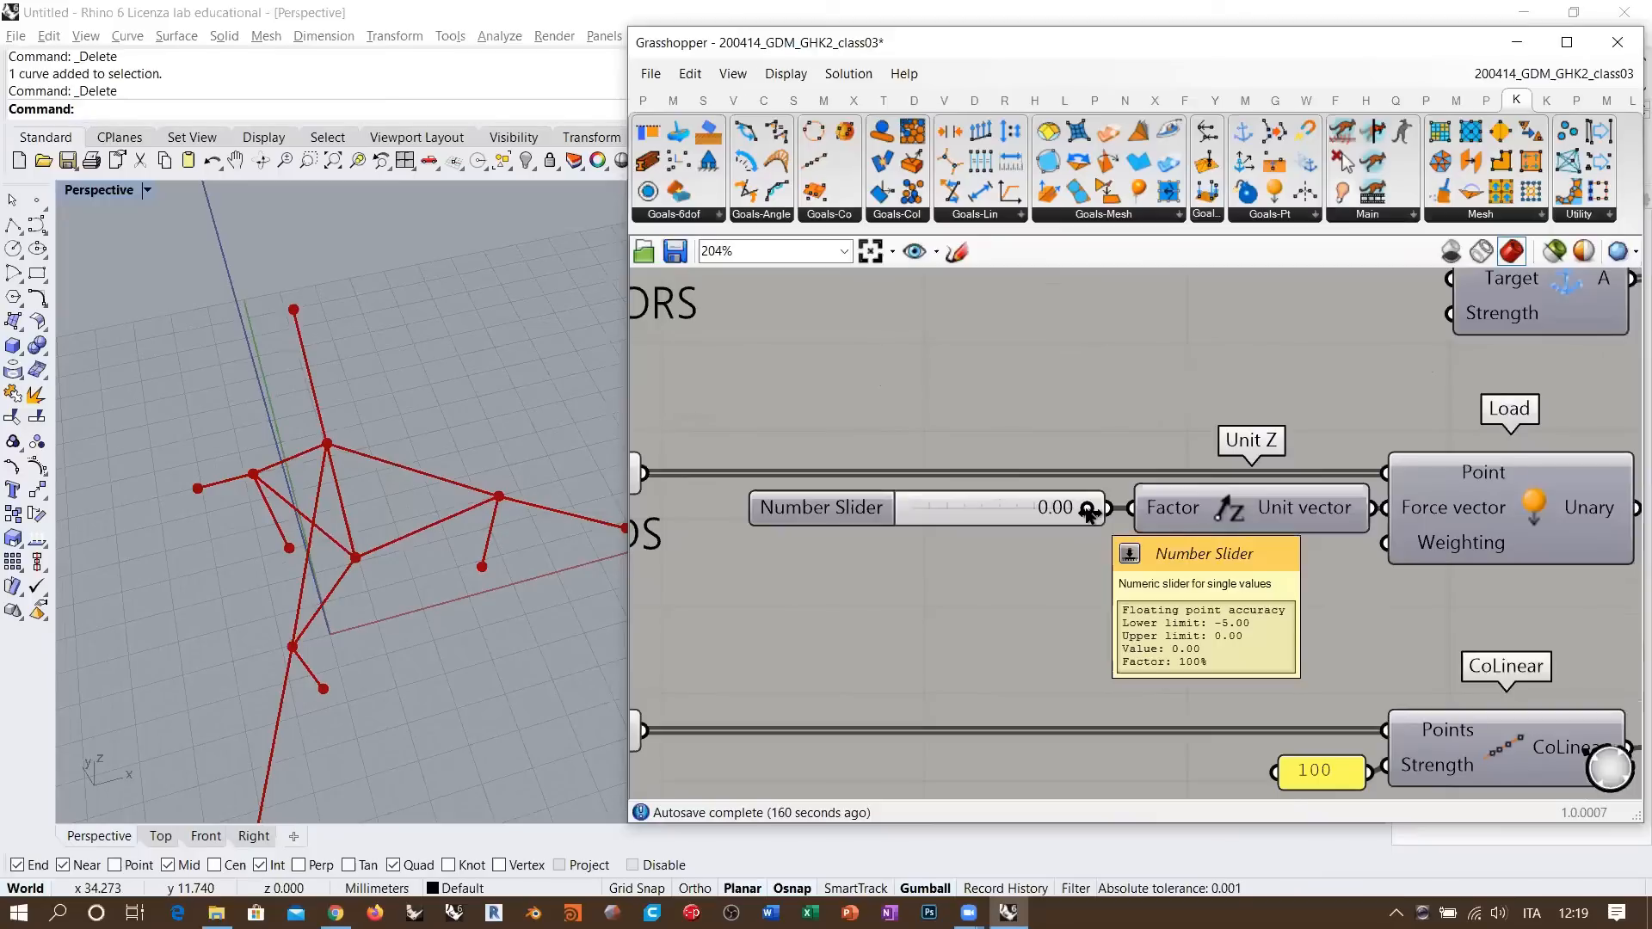
{"action": "left_click_drag", "start_coordinate": [1088, 511], "coordinate": [1008, 512]}
{"action": "right_click_drag", "start_coordinate": [376, 631], "coordinate": [354, 489]}
- Hide the previews of the BARS, CABLES, ANCHORS, LOADS and mast point parameters
{"action": "scroll", "coordinate": [1144, 585], "scroll_direction": "down", "scroll_amount": 4}
{"action": "scroll", "coordinate": [1073, 465], "scroll_direction": "down", "scroll_amount": 2}
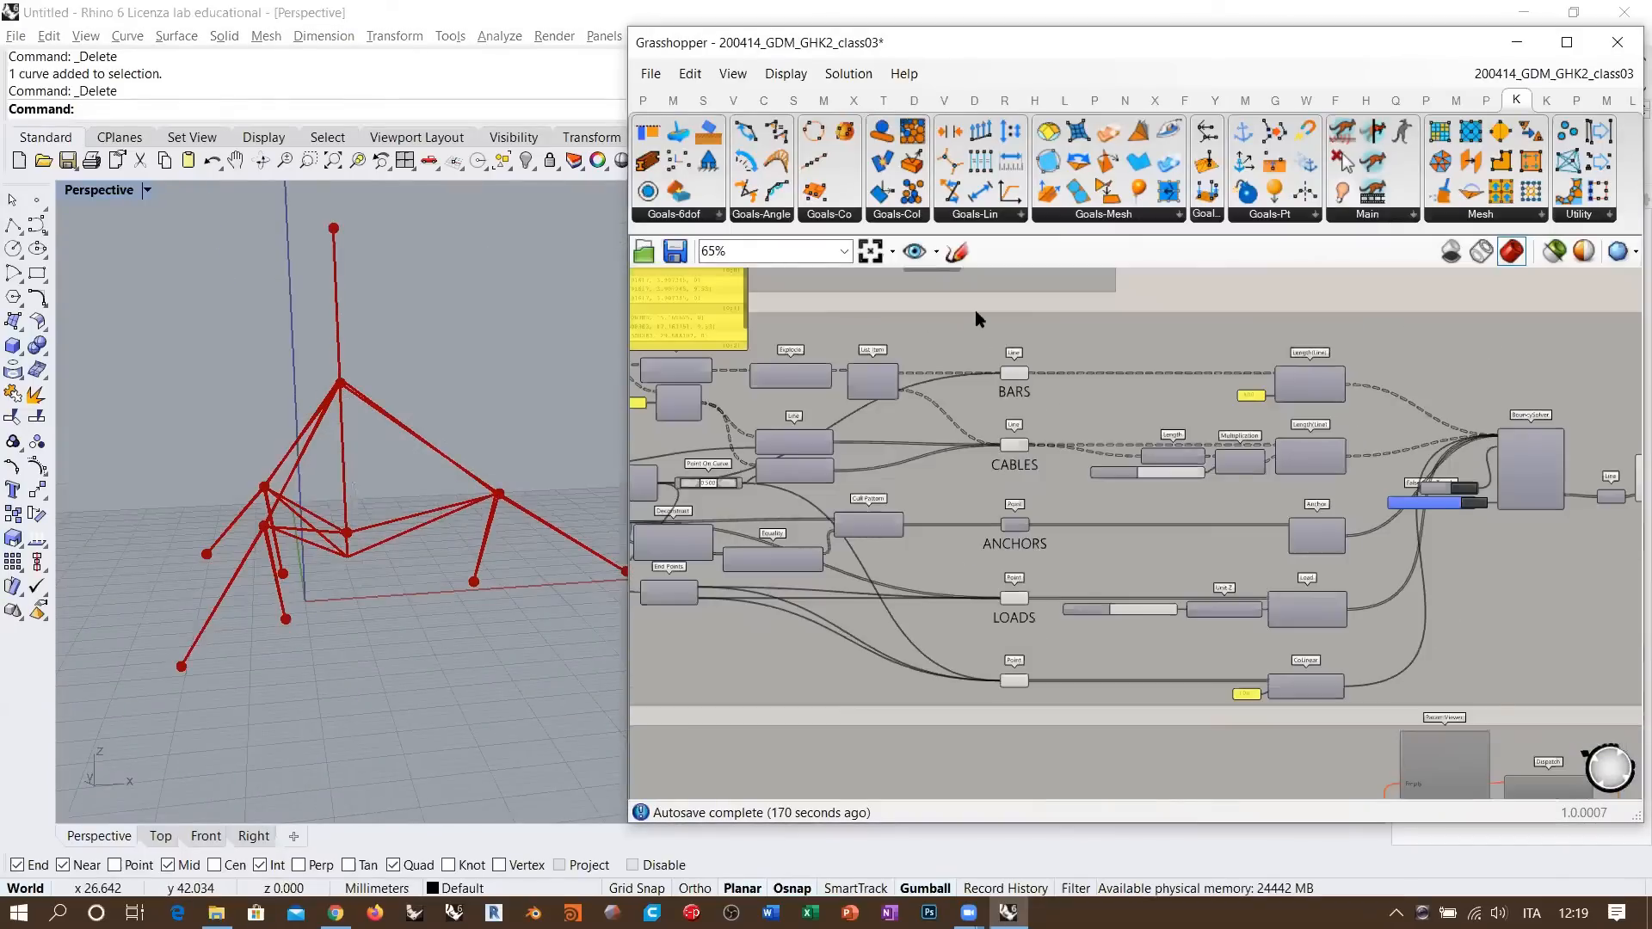
{"action": "left_click_drag", "start_coordinate": [974, 299], "coordinate": [1043, 705]}
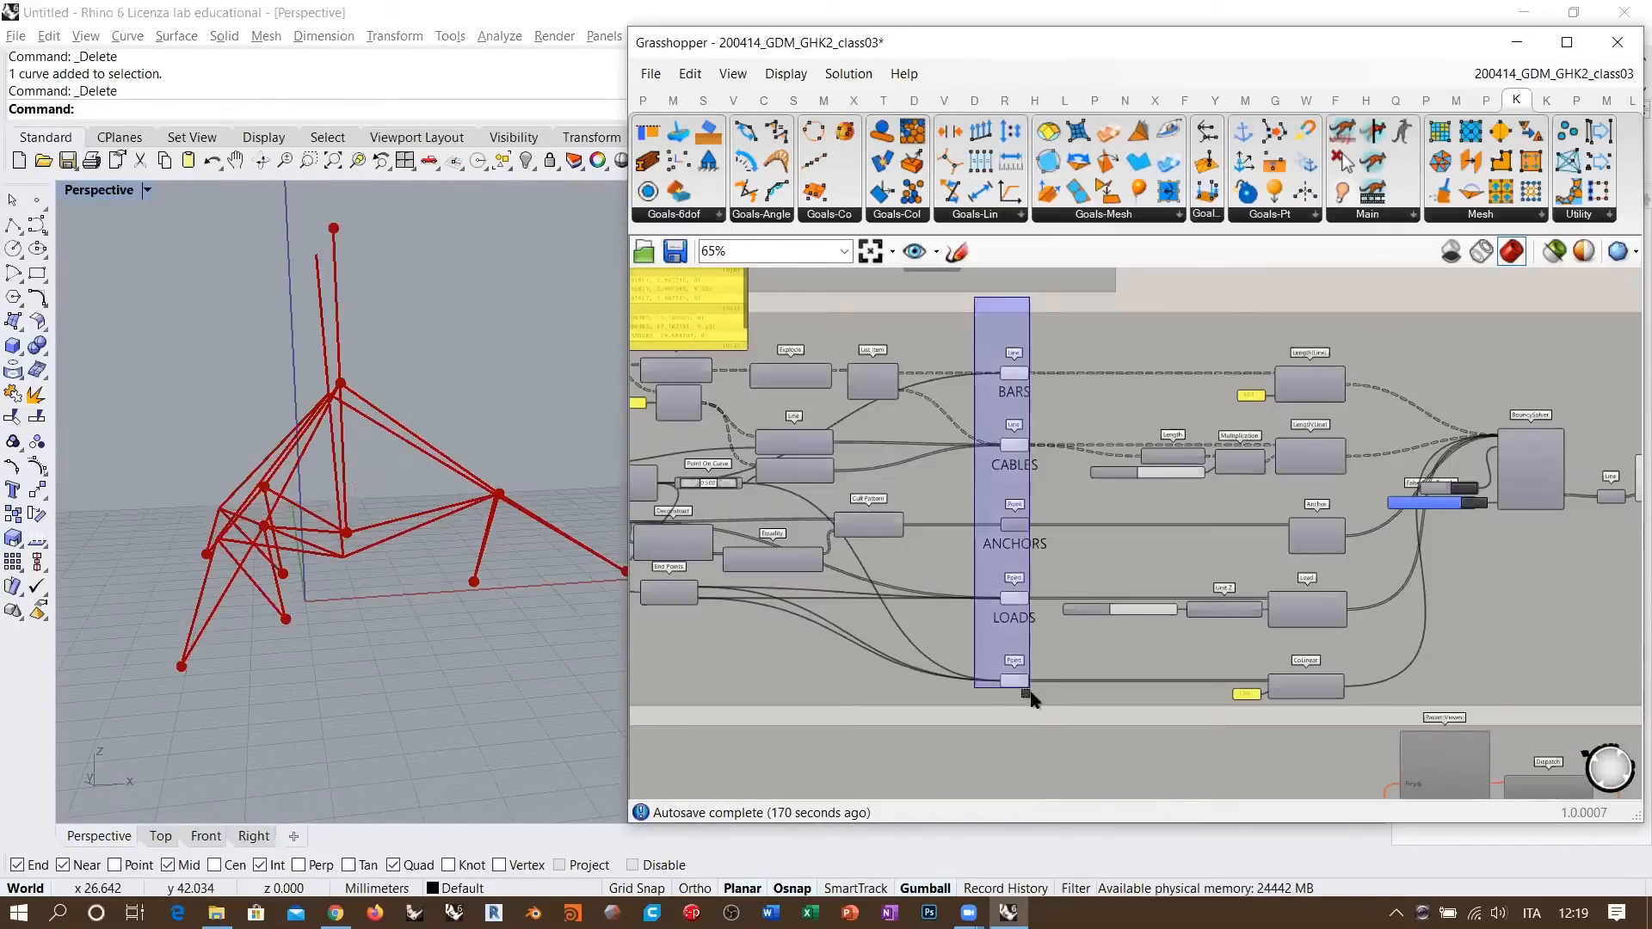
{"action": "middle_click", "coordinate": [1023, 447]}
{"action": "left_click", "coordinate": [1093, 380]}
{"action": "left_click", "coordinate": [1200, 303]}
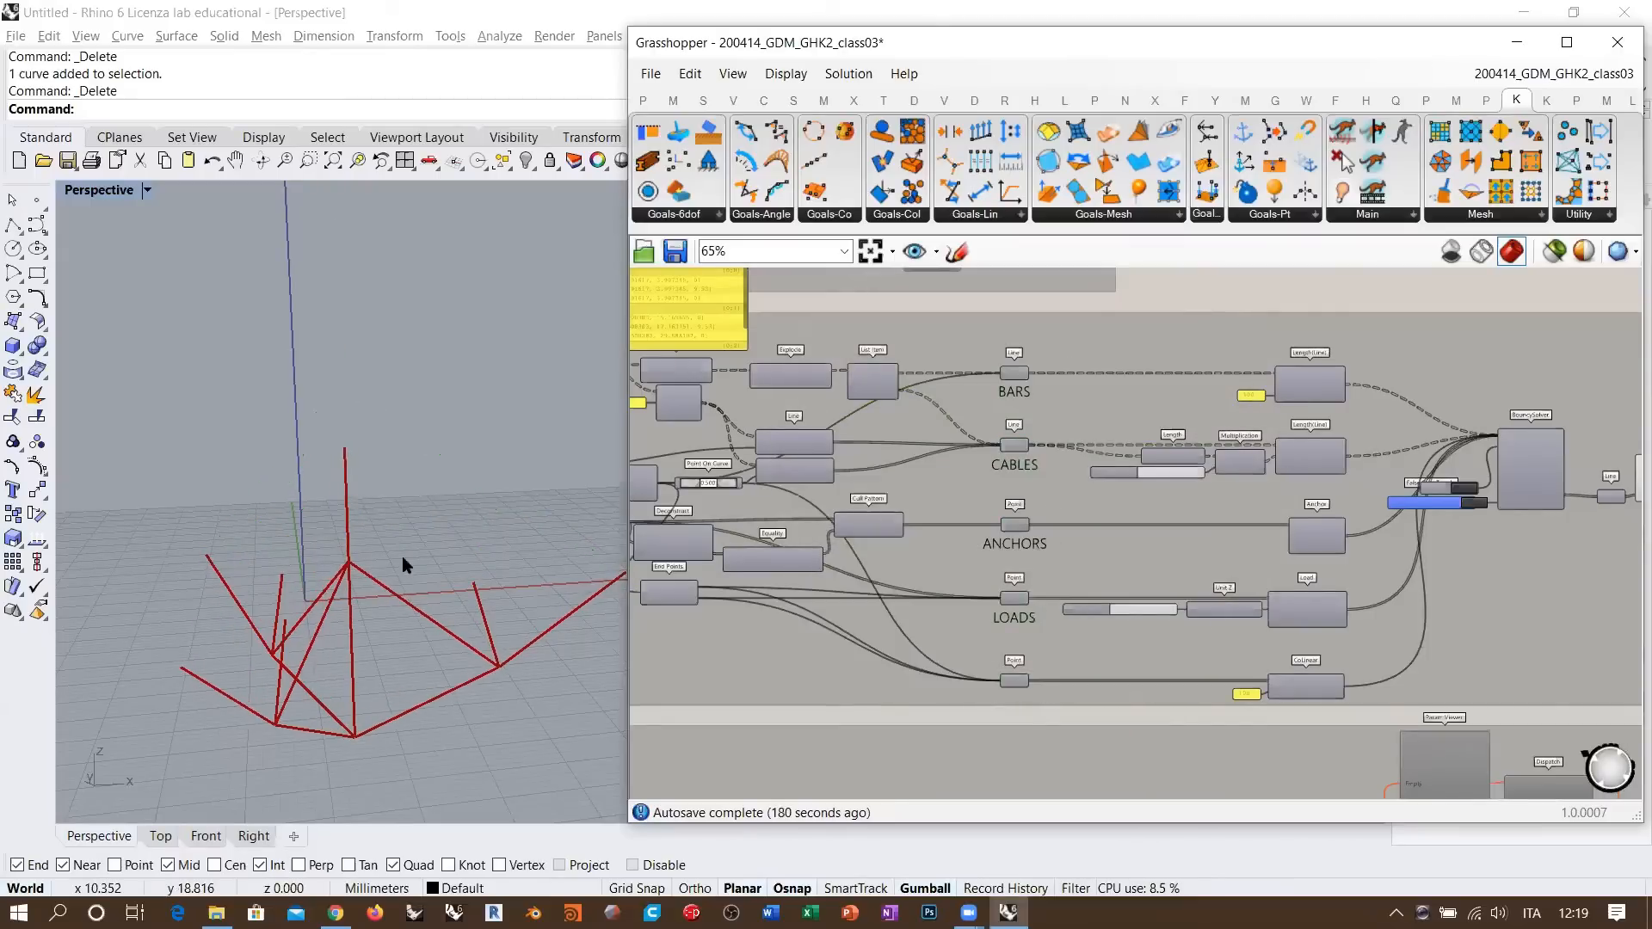
- Examine the loaded structure from several angles and highlight the ANCHORS points to locate its supports
{"action": "right_click_drag", "start_coordinate": [401, 556], "coordinate": [461, 560]}
{"action": "right_click_drag", "start_coordinate": [404, 609], "coordinate": [395, 600]}
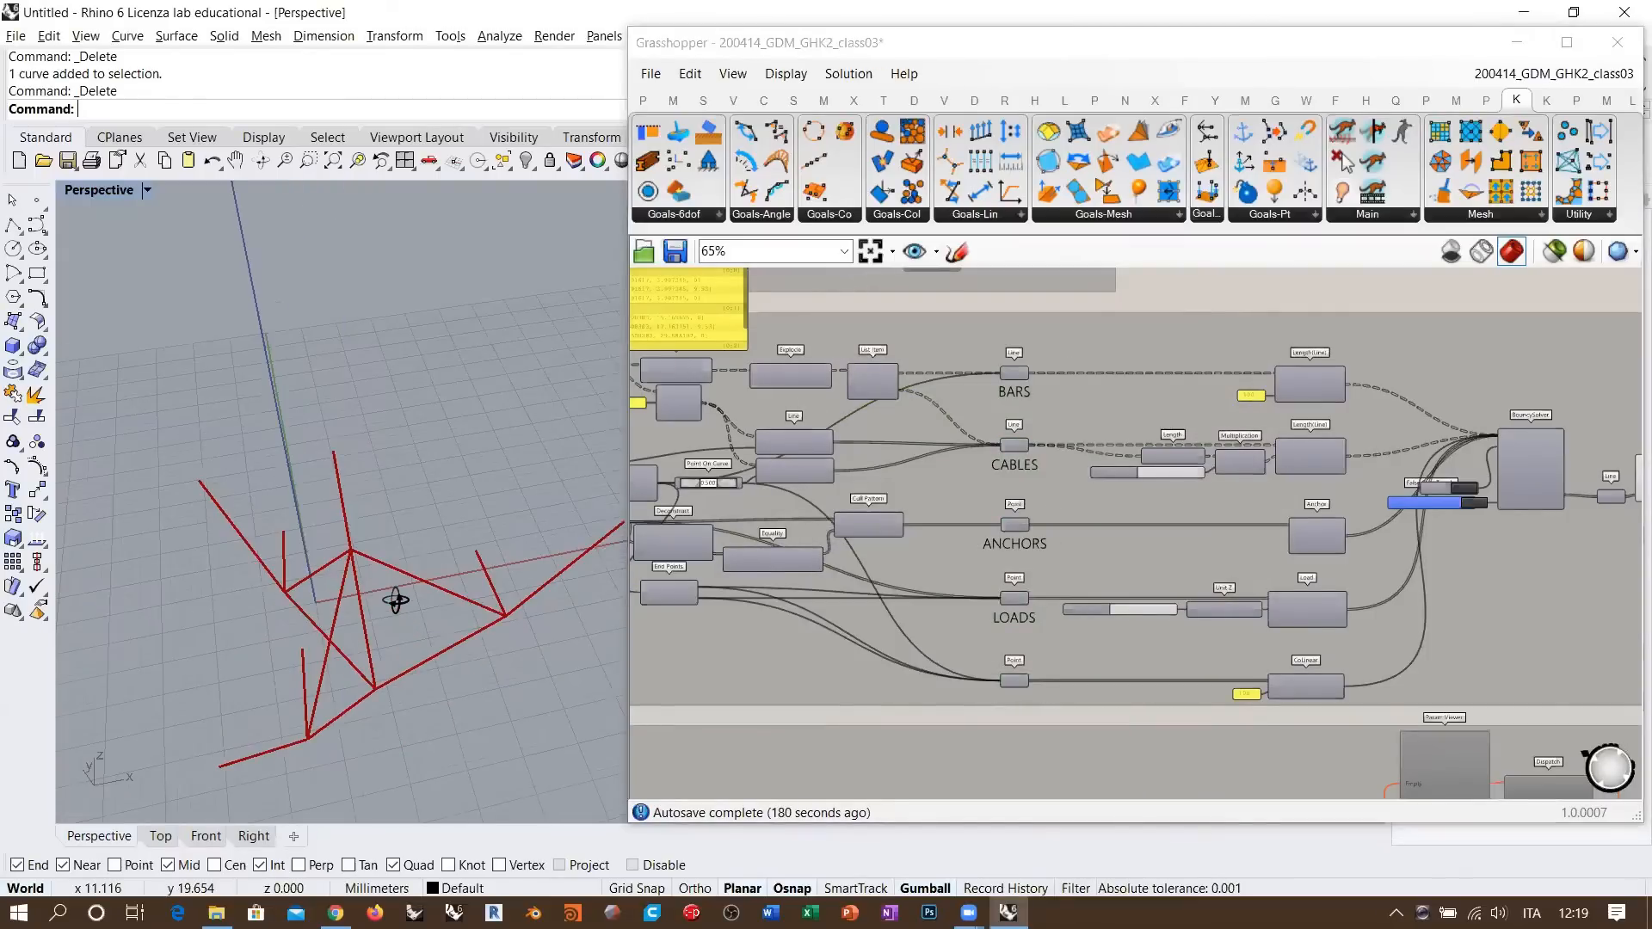
{"action": "scroll", "coordinate": [1220, 535], "scroll_direction": "up", "scroll_amount": 1}
{"action": "right_click_drag", "start_coordinate": [1220, 535], "coordinate": [1002, 526]}
{"action": "right_click_drag", "start_coordinate": [344, 574], "coordinate": [393, 513]}
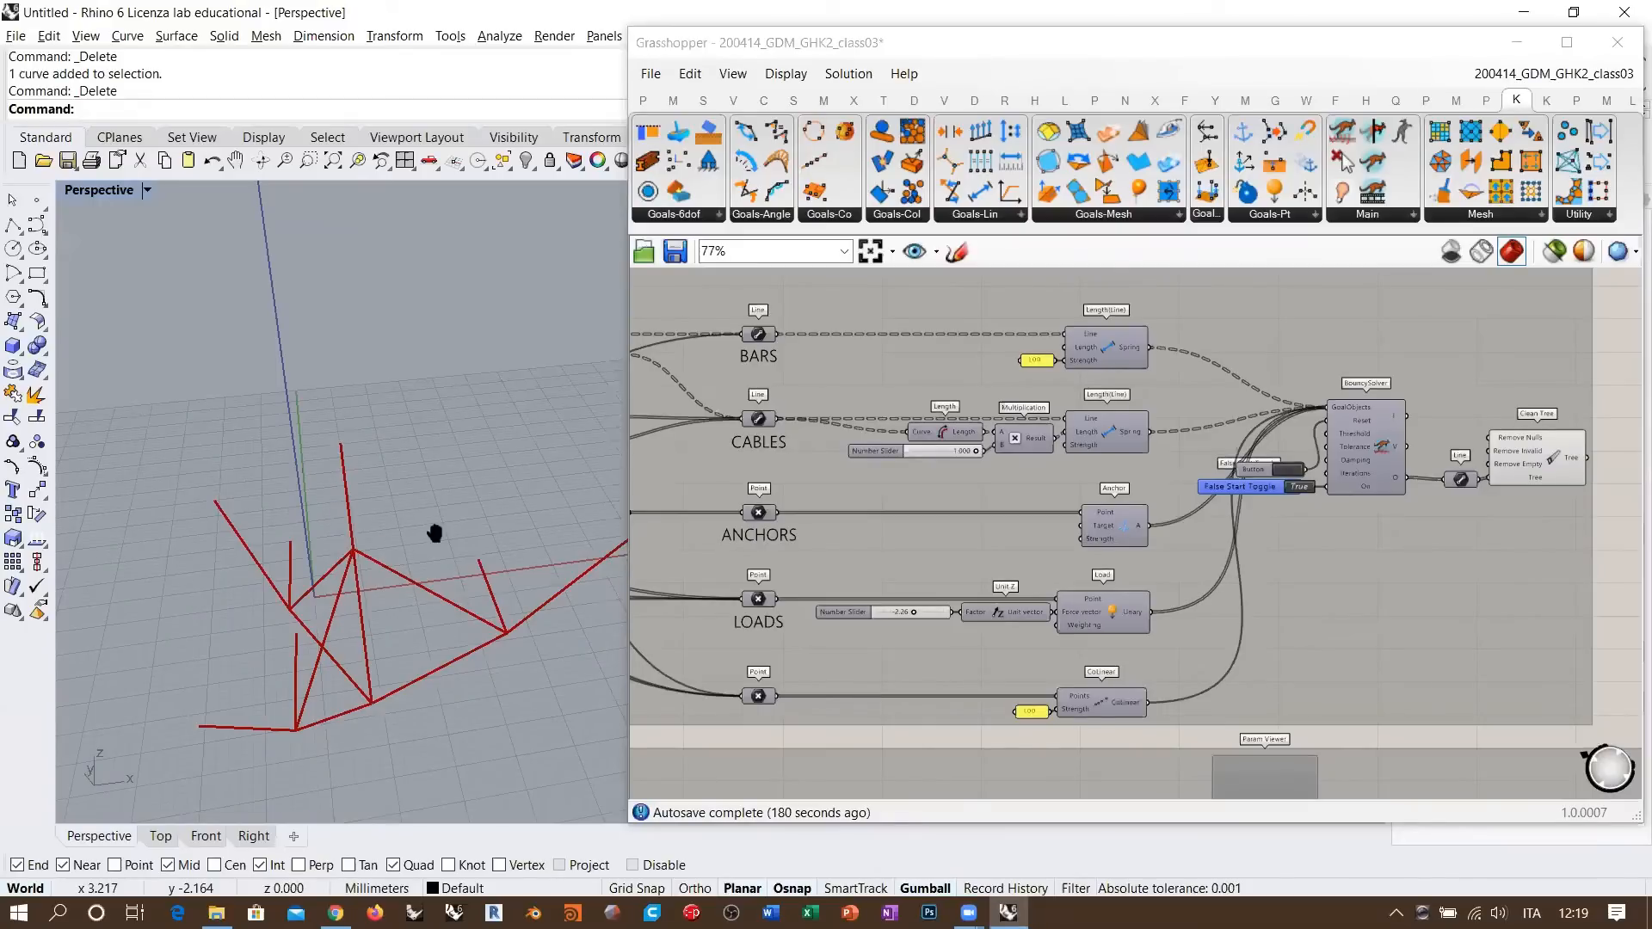
{"action": "right_click_drag", "start_coordinate": [761, 507], "coordinate": [812, 516]}
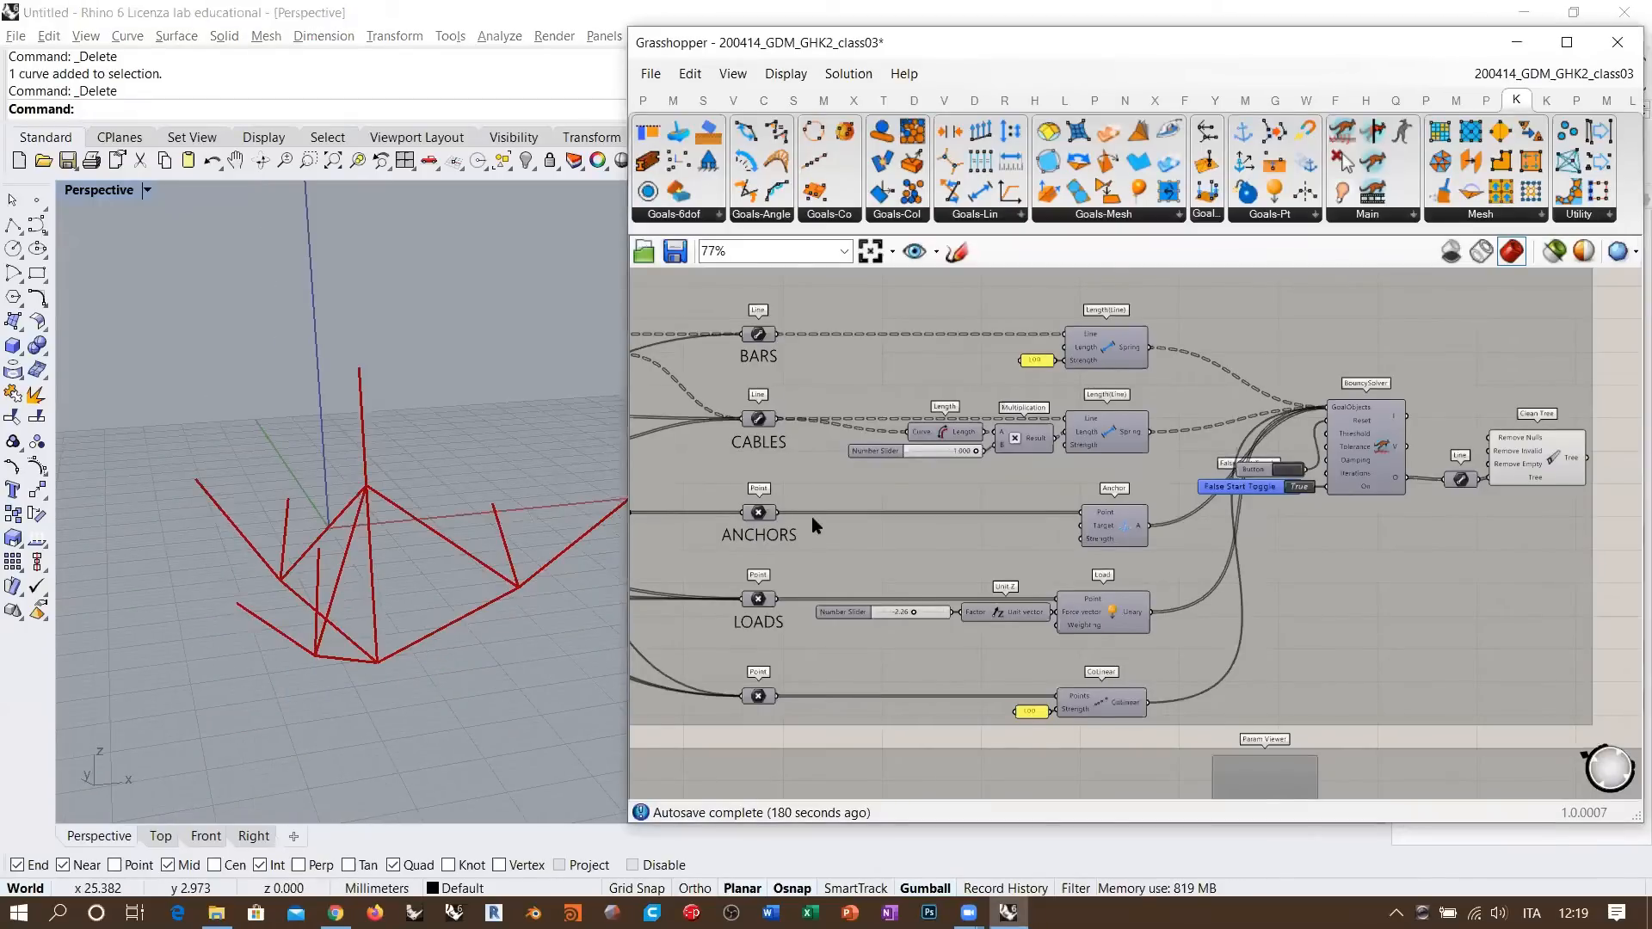
{"action": "left_click", "coordinate": [812, 516]}
{"action": "right_click_drag", "start_coordinate": [339, 522], "coordinate": [392, 533]}
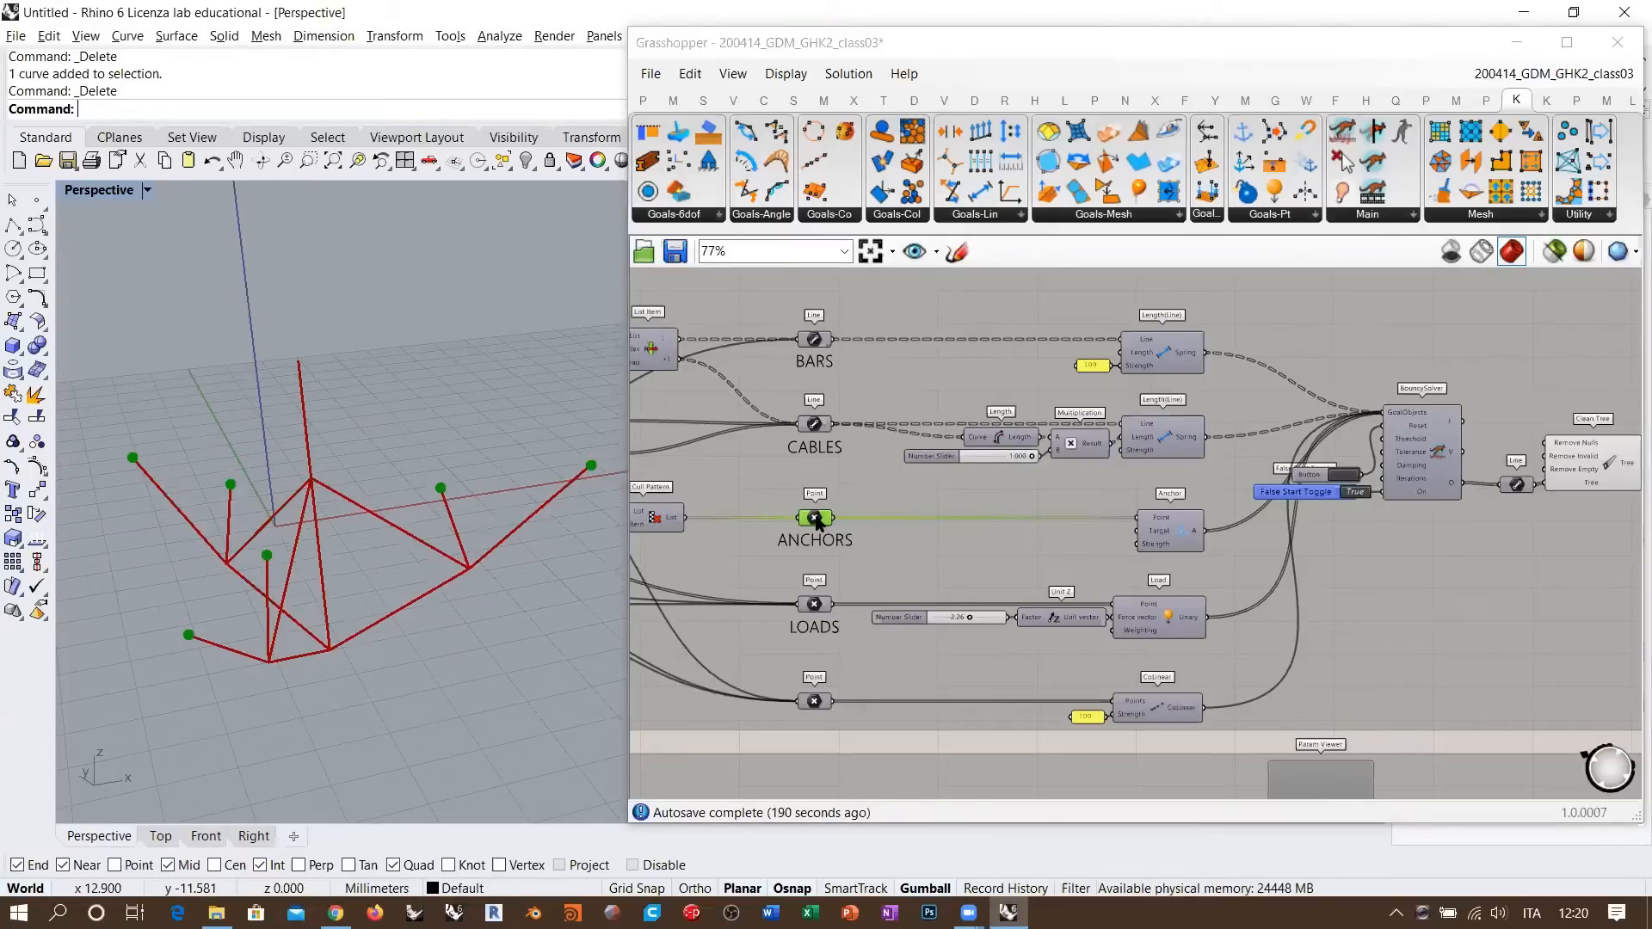
{"action": "right_click_drag", "start_coordinate": [399, 435], "coordinate": [330, 504]}
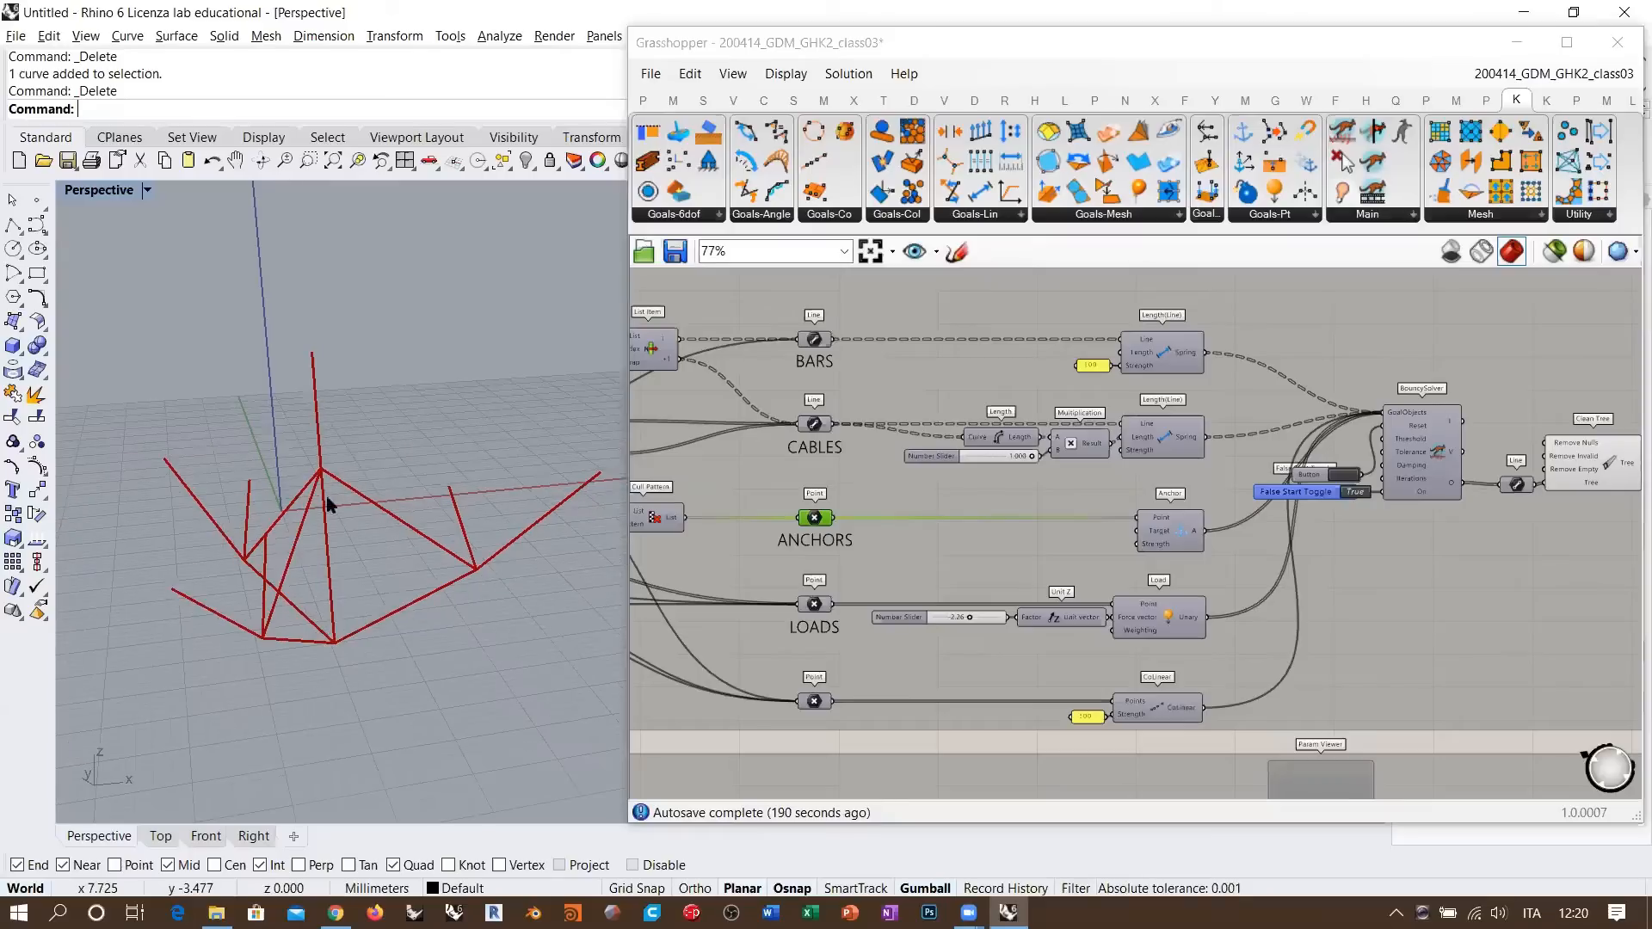
- Compare the CABLES' Length and Multiplication setup with the simulated structure from several angles
{"action": "right_click_drag", "start_coordinate": [1036, 441], "coordinate": [1064, 465]}
{"action": "scroll", "coordinate": [1065, 517], "scroll_direction": "up", "scroll_amount": 4}
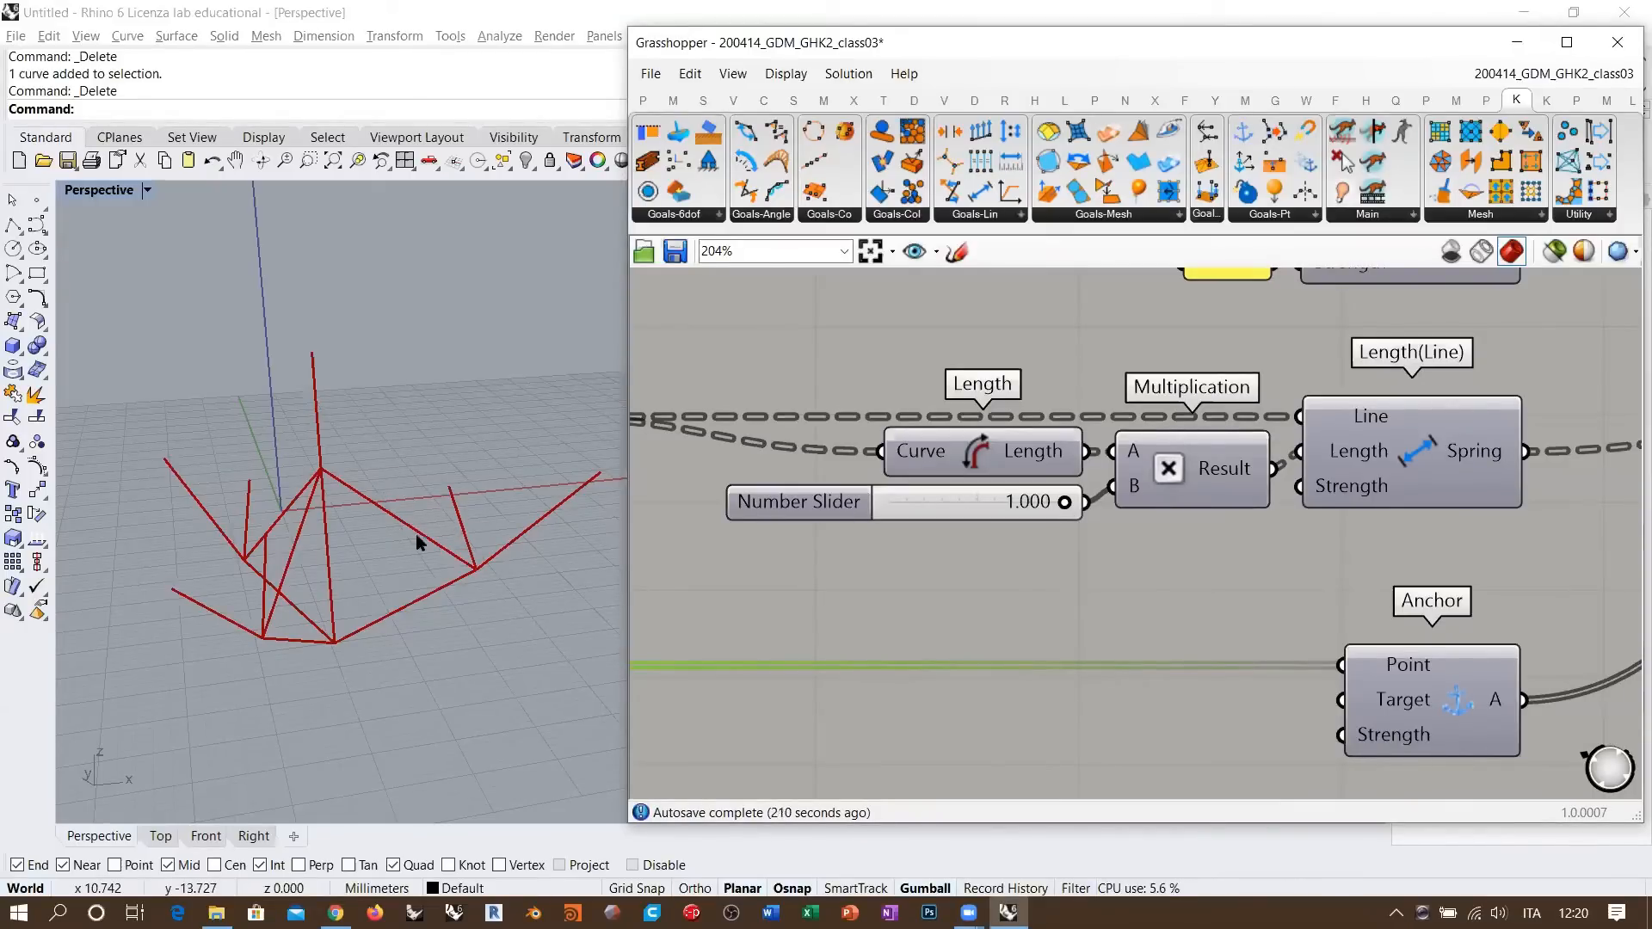
{"action": "right_click_drag", "start_coordinate": [417, 541], "coordinate": [429, 551]}
{"action": "right_click_drag", "start_coordinate": [405, 470], "coordinate": [395, 465]}
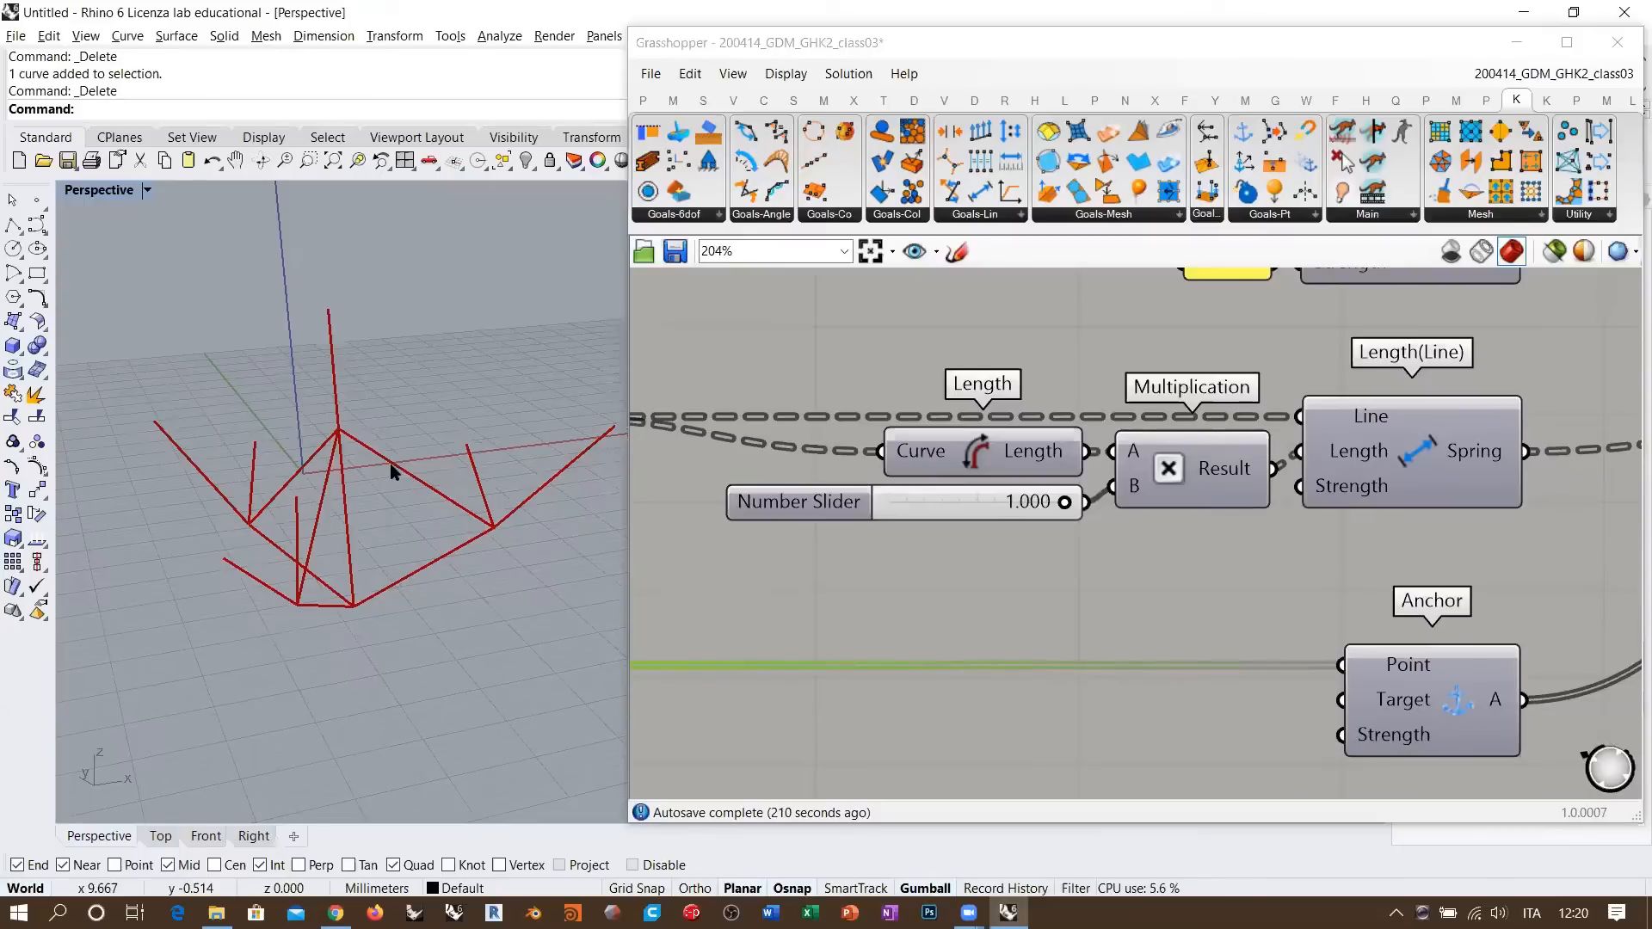
{"action": "mouse_move", "coordinate": [497, 486]}
{"action": "right_mouse_down"}
{"action": "mouse_move", "coordinate": [468, 461]}
{"action": "mouse_move", "coordinate": [483, 479]}
{"action": "right_mouse_up"}
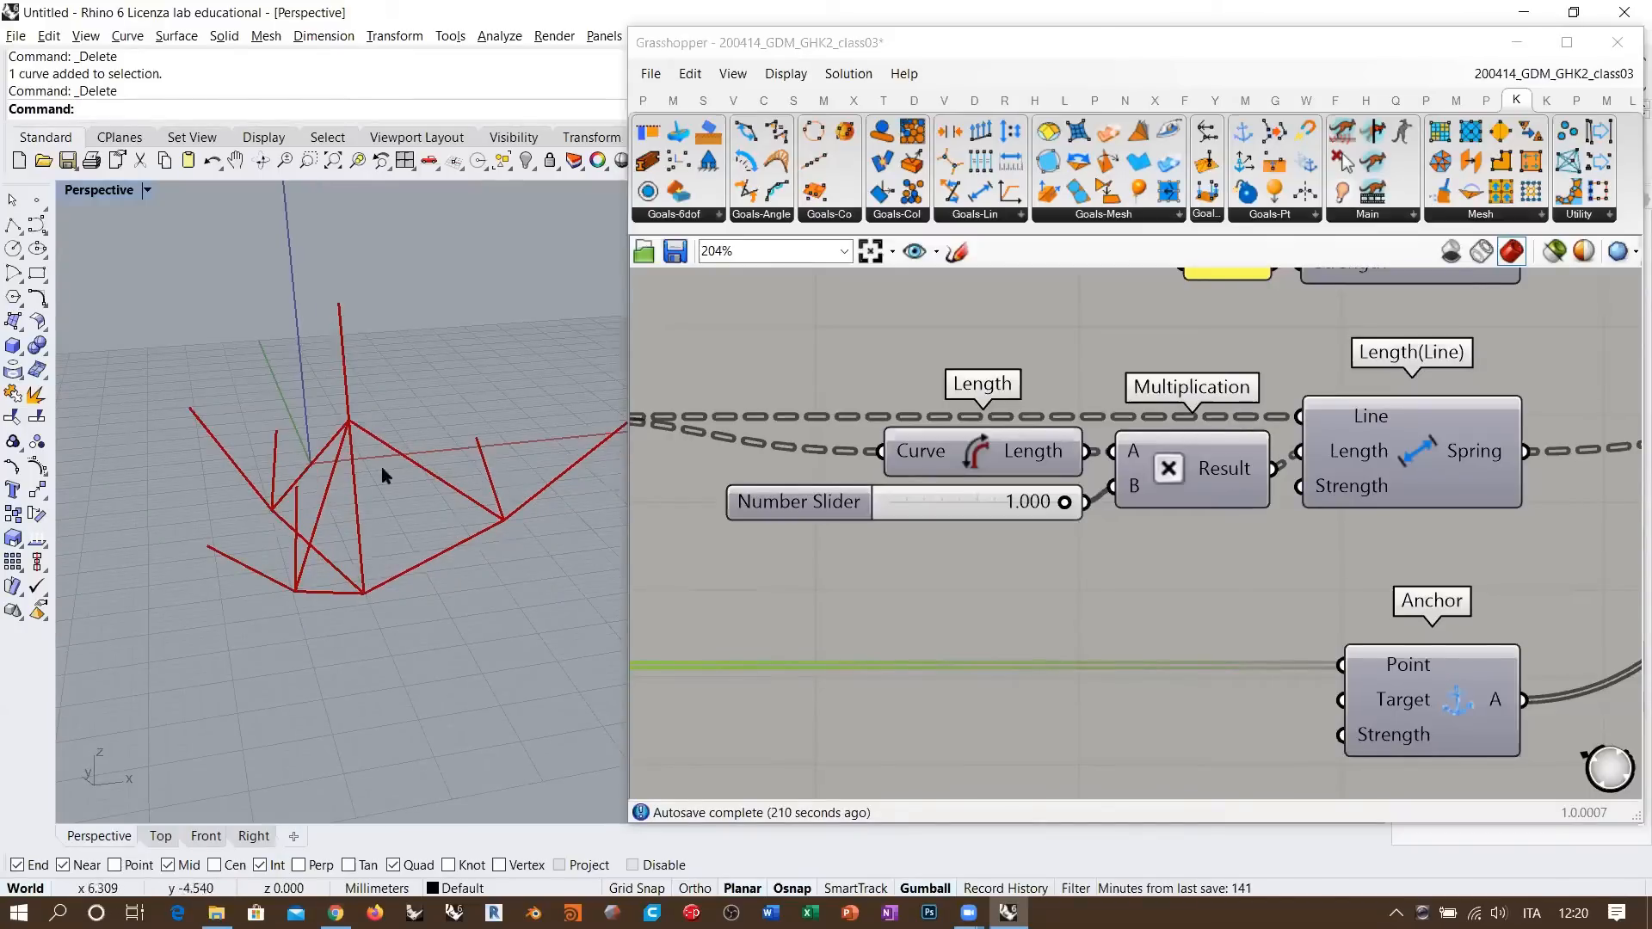
{"action": "right_click_drag", "start_coordinate": [456, 499], "coordinate": [479, 490]}
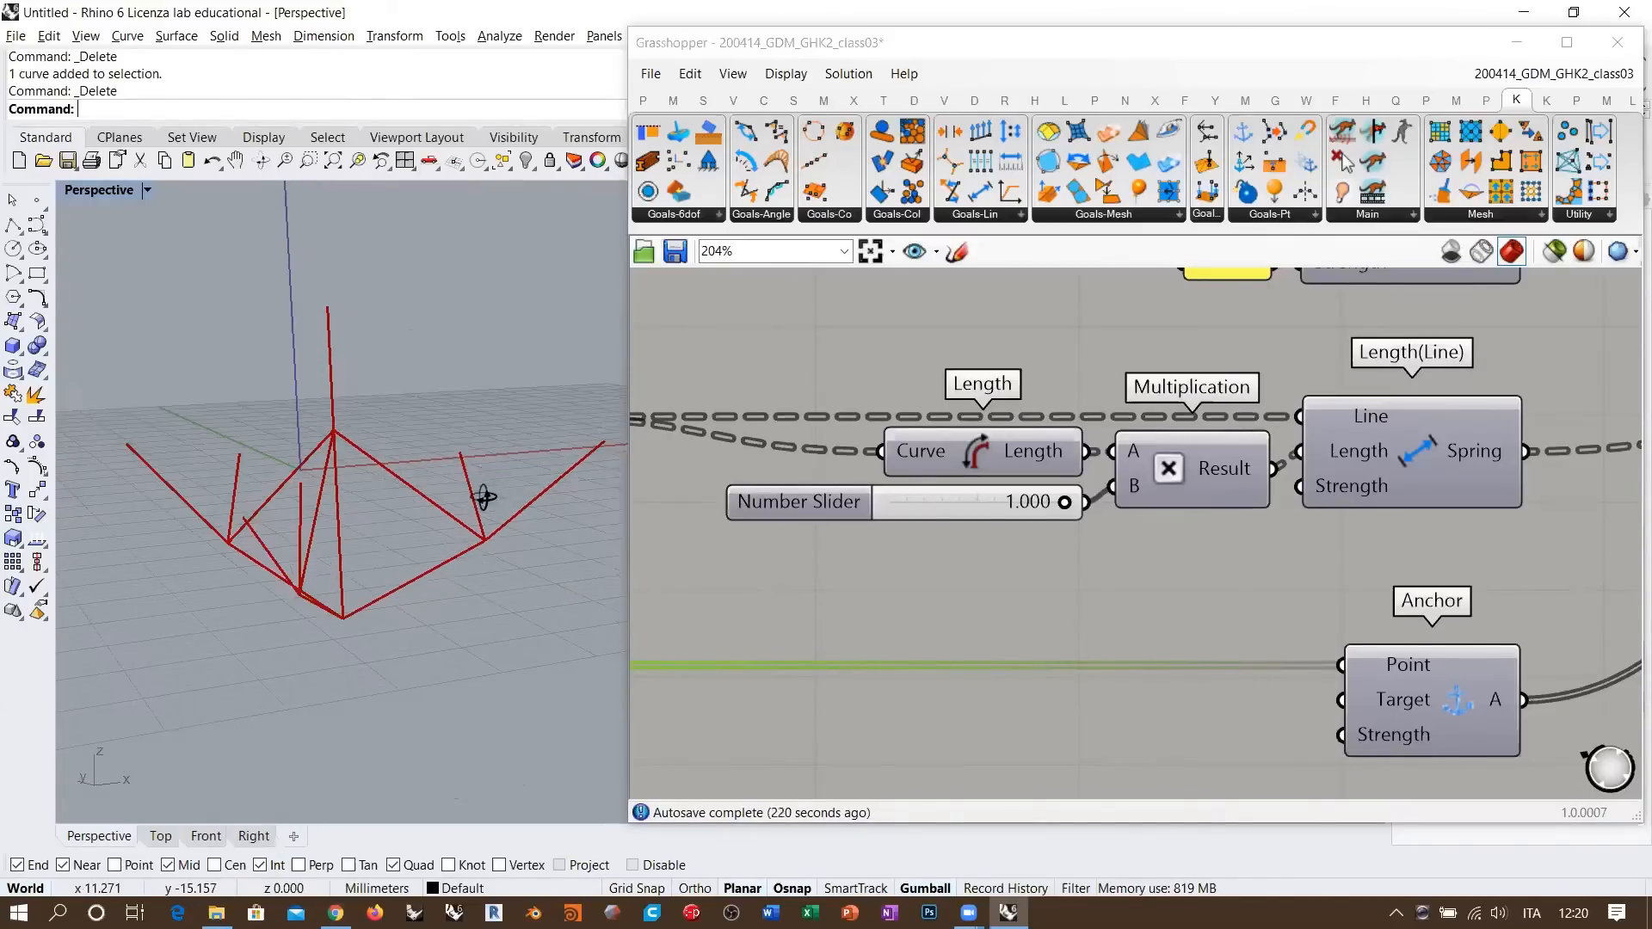
{"action": "right_click_drag", "start_coordinate": [1063, 502], "coordinate": [1039, 467]}
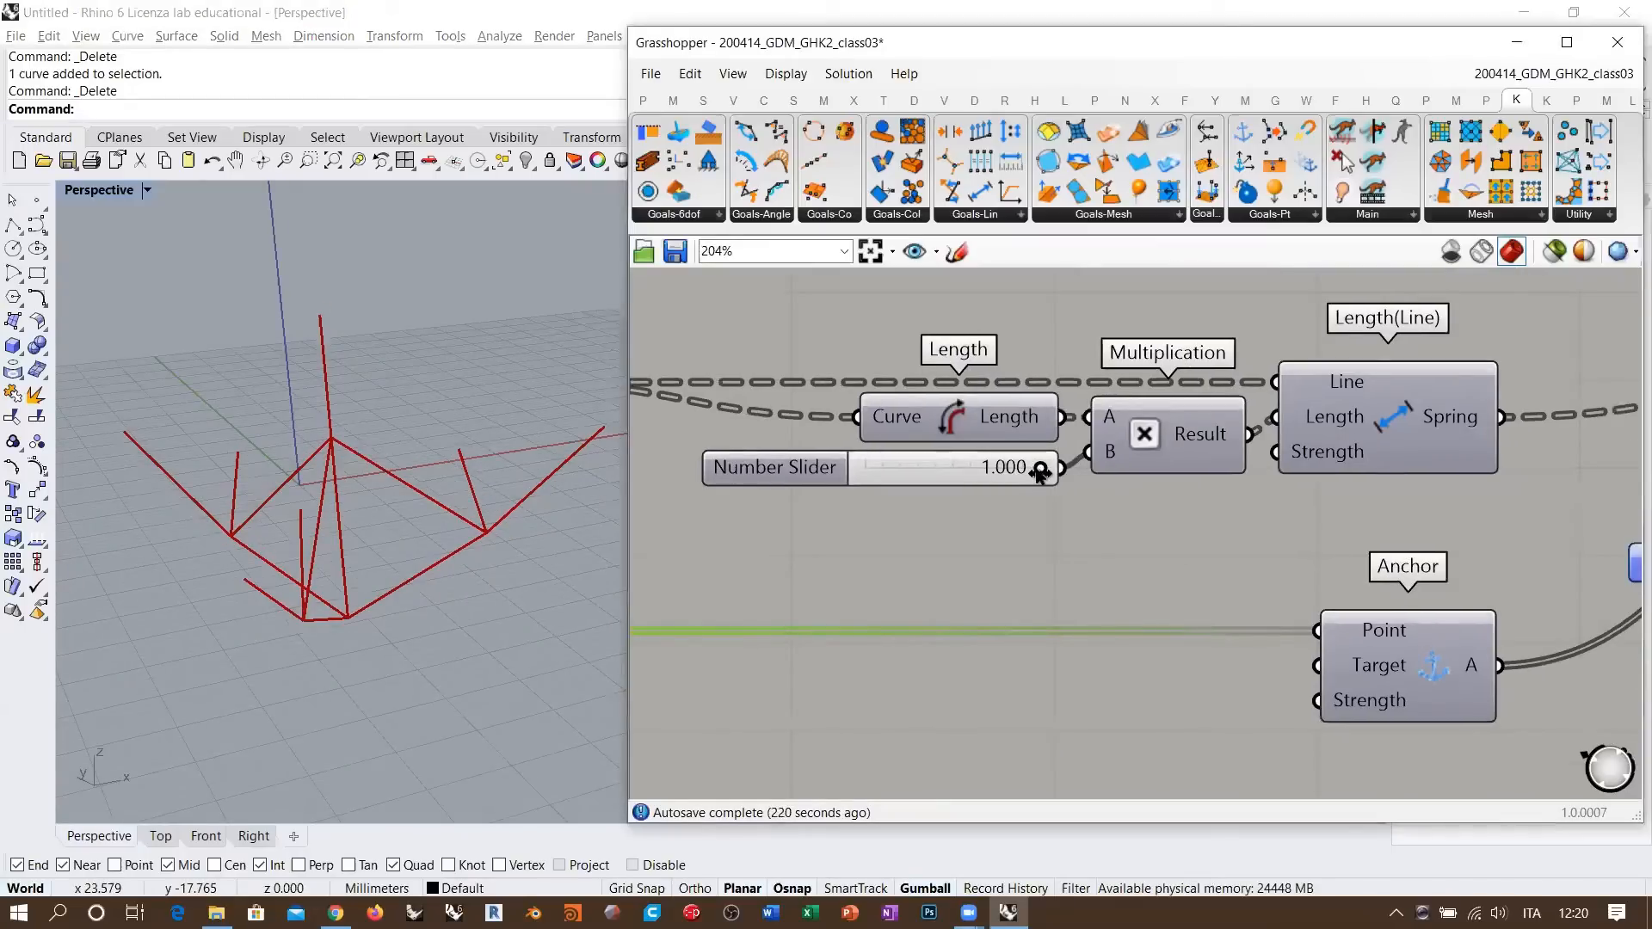
- Set the load's Unit Z factor to 0.00 and reset the BouncySolver simulation
{"action": "scroll", "coordinate": [1063, 550], "scroll_direction": "down", "scroll_amount": 2}
{"action": "right_click_drag", "start_coordinate": [1077, 599], "coordinate": [1105, 538]}
{"action": "scroll", "coordinate": [1033, 611], "scroll_direction": "down", "scroll_amount": 1}
{"action": "scroll", "coordinate": [989, 641], "scroll_direction": "up", "scroll_amount": 3}
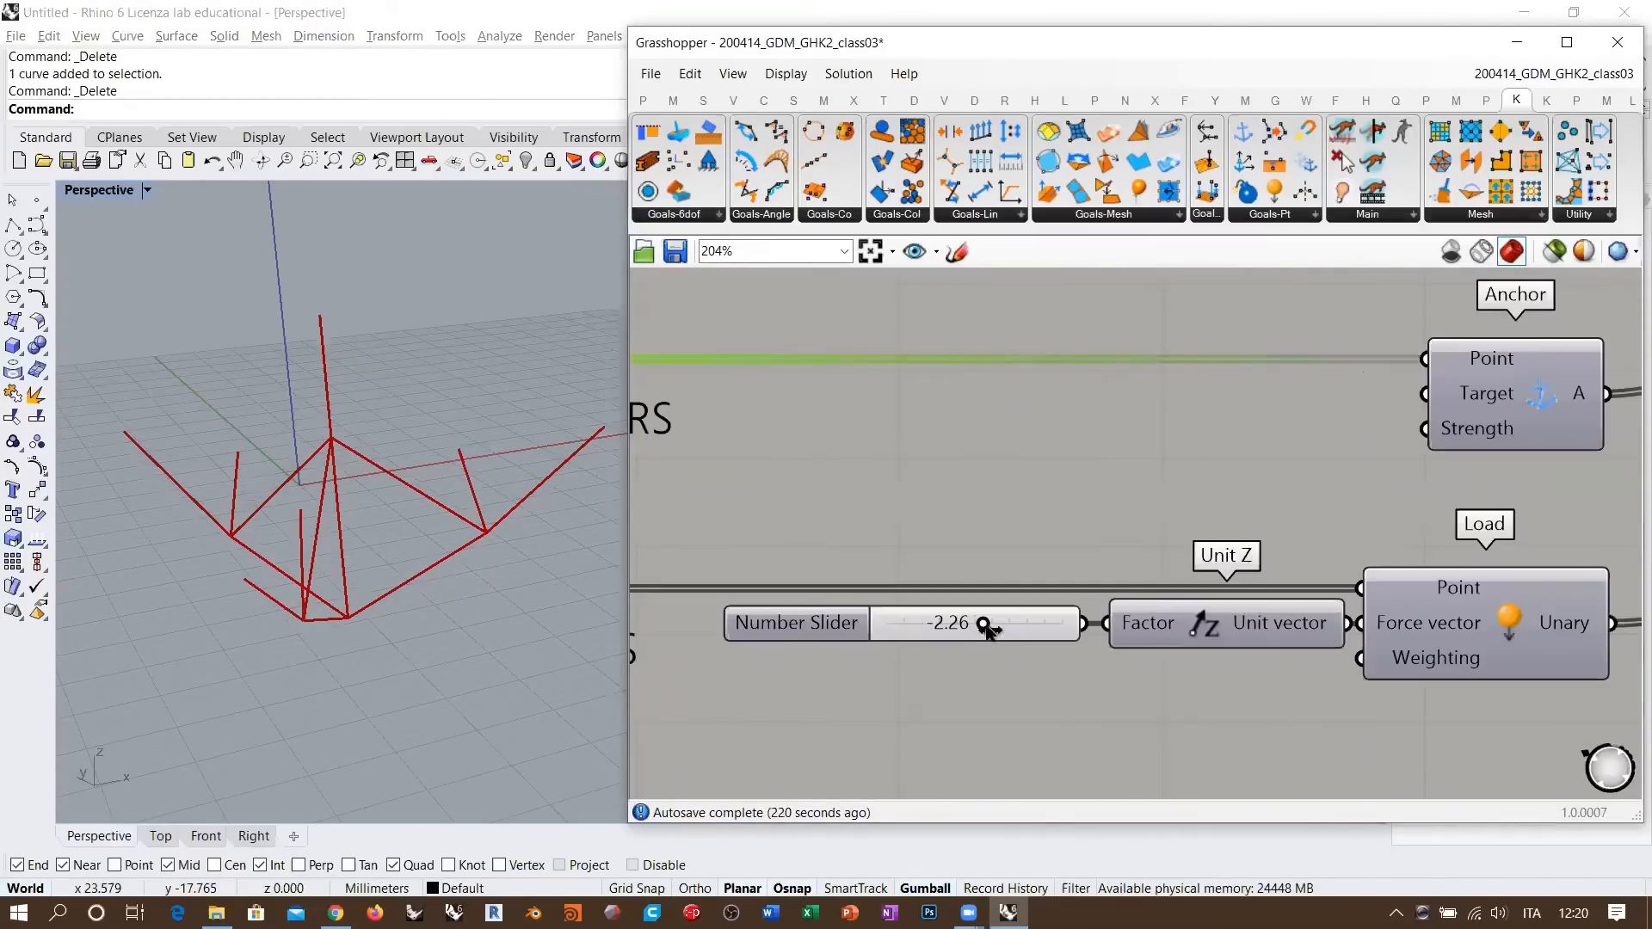
{"action": "left_click_drag", "start_coordinate": [984, 624], "coordinate": [1073, 622]}
{"action": "right_click_drag", "start_coordinate": [1061, 492], "coordinate": [1036, 578]}
{"action": "scroll", "coordinate": [1030, 524], "scroll_direction": "down", "scroll_amount": 2}
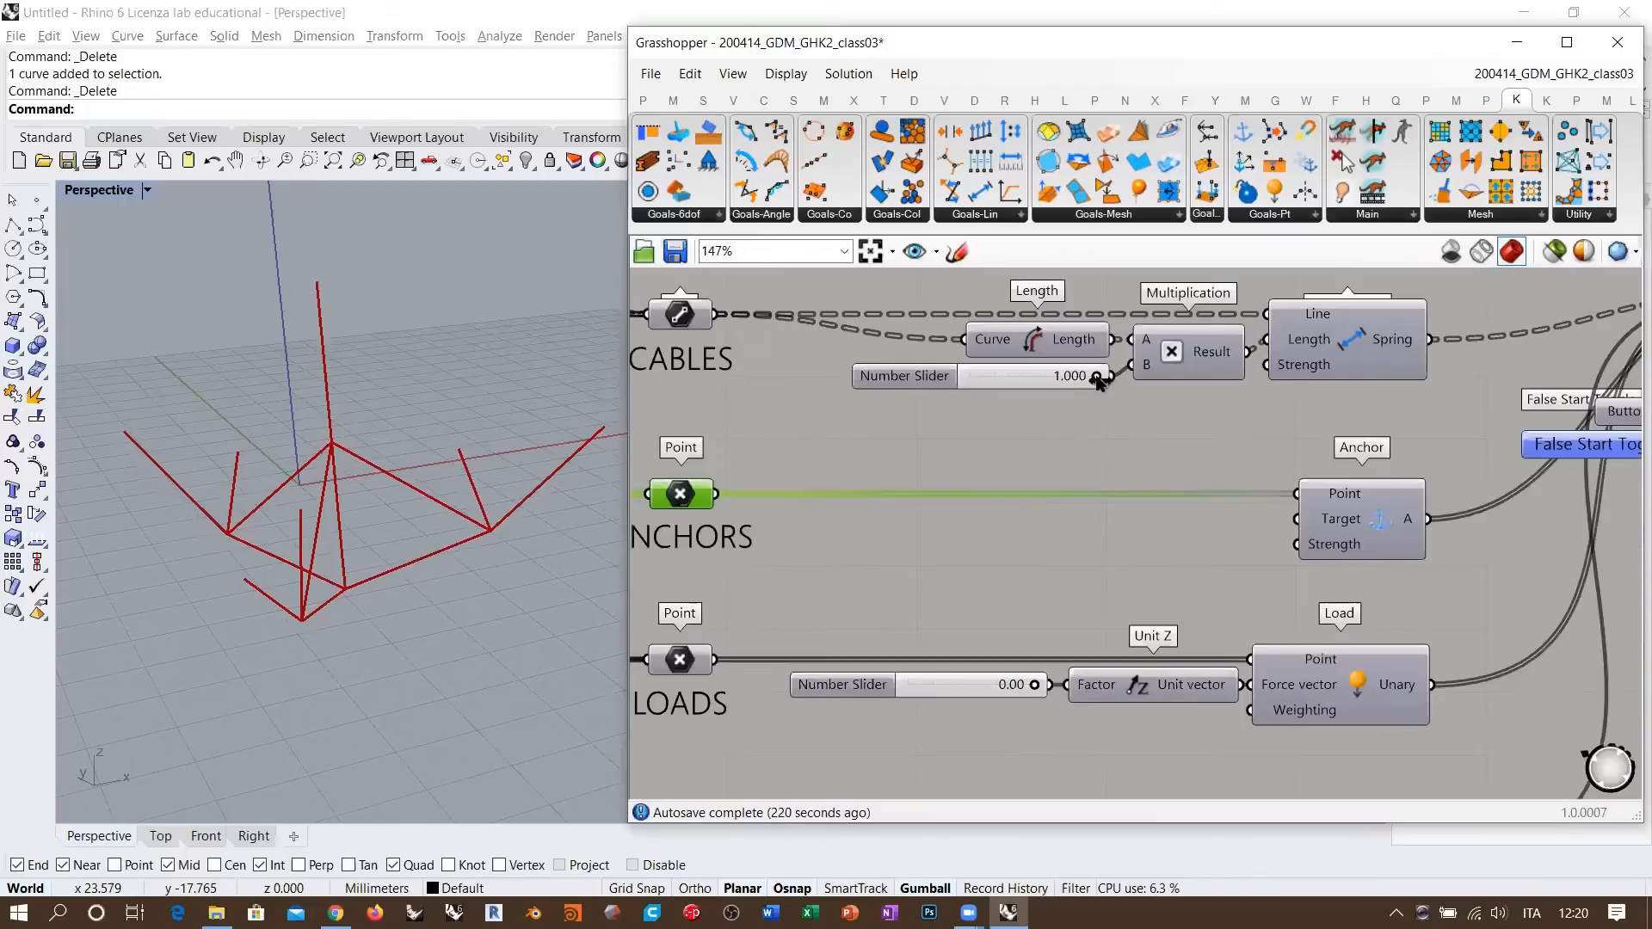
{"action": "right_click_drag", "start_coordinate": [1306, 466], "coordinate": [1116, 485]}
{"action": "left_click", "coordinate": [1493, 431]}
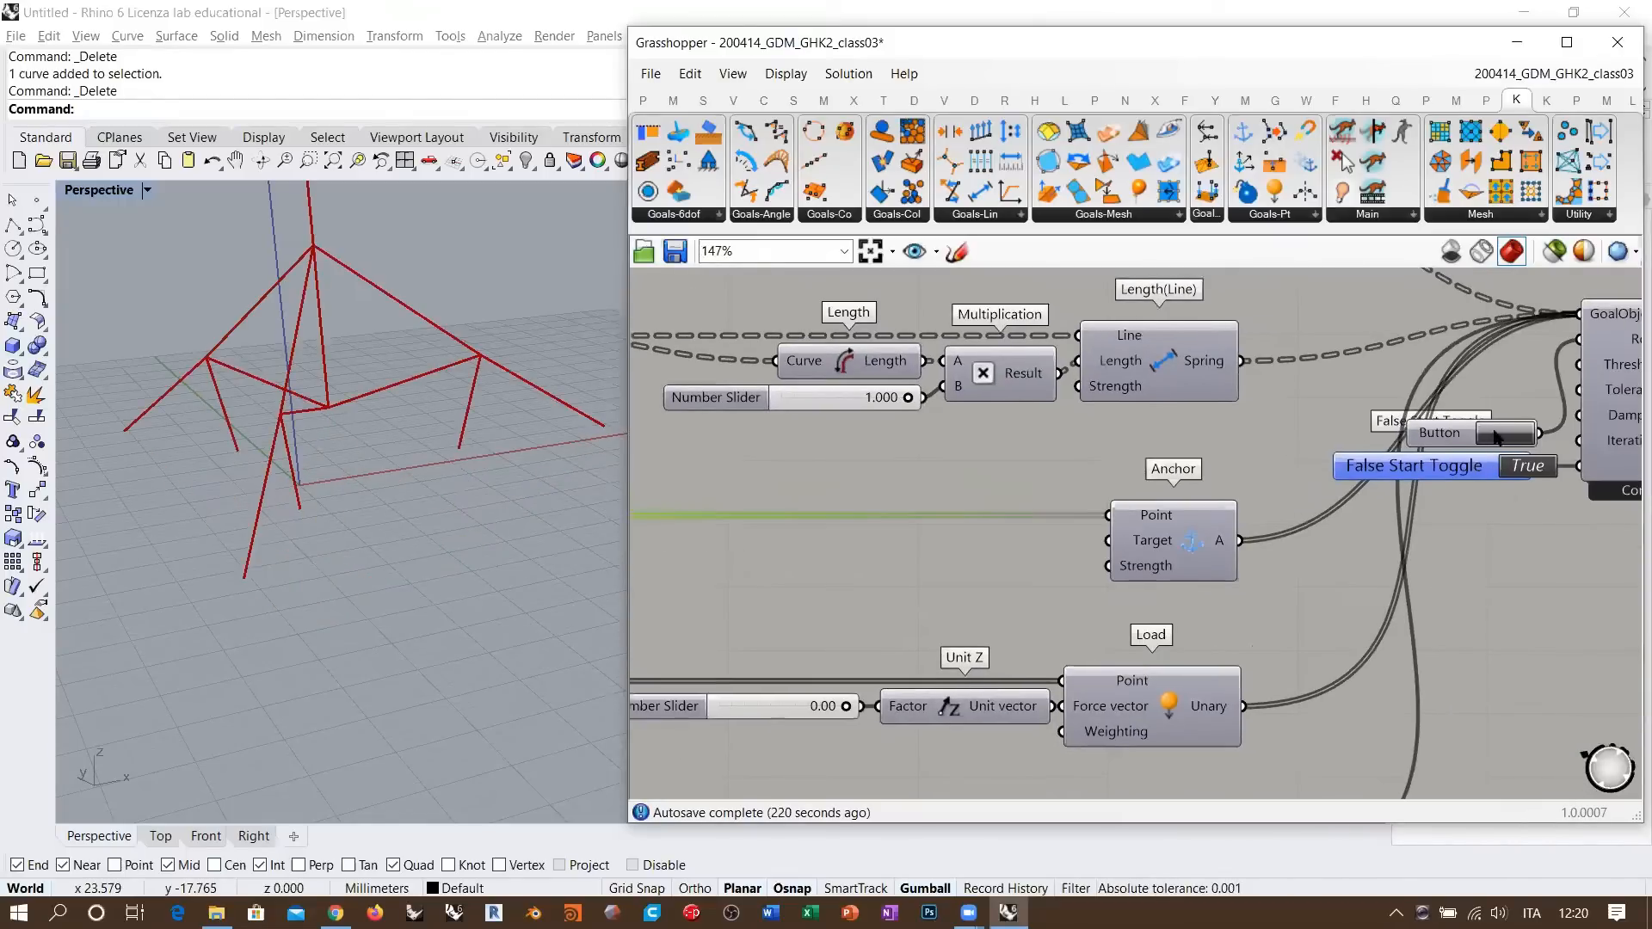
- Set the CABLES' rest length multiplier to 0.918 and inspect the tensioned structure from several angles
{"action": "right_click_drag", "start_coordinate": [989, 424], "coordinate": [1123, 467]}
{"action": "scroll", "coordinate": [1031, 450], "scroll_direction": "up", "scroll_amount": 1}
{"action": "scroll", "coordinate": [1113, 453], "scroll_direction": "down", "scroll_amount": 1}
{"action": "right_click_drag", "start_coordinate": [1563, 501], "coordinate": [1479, 491]}
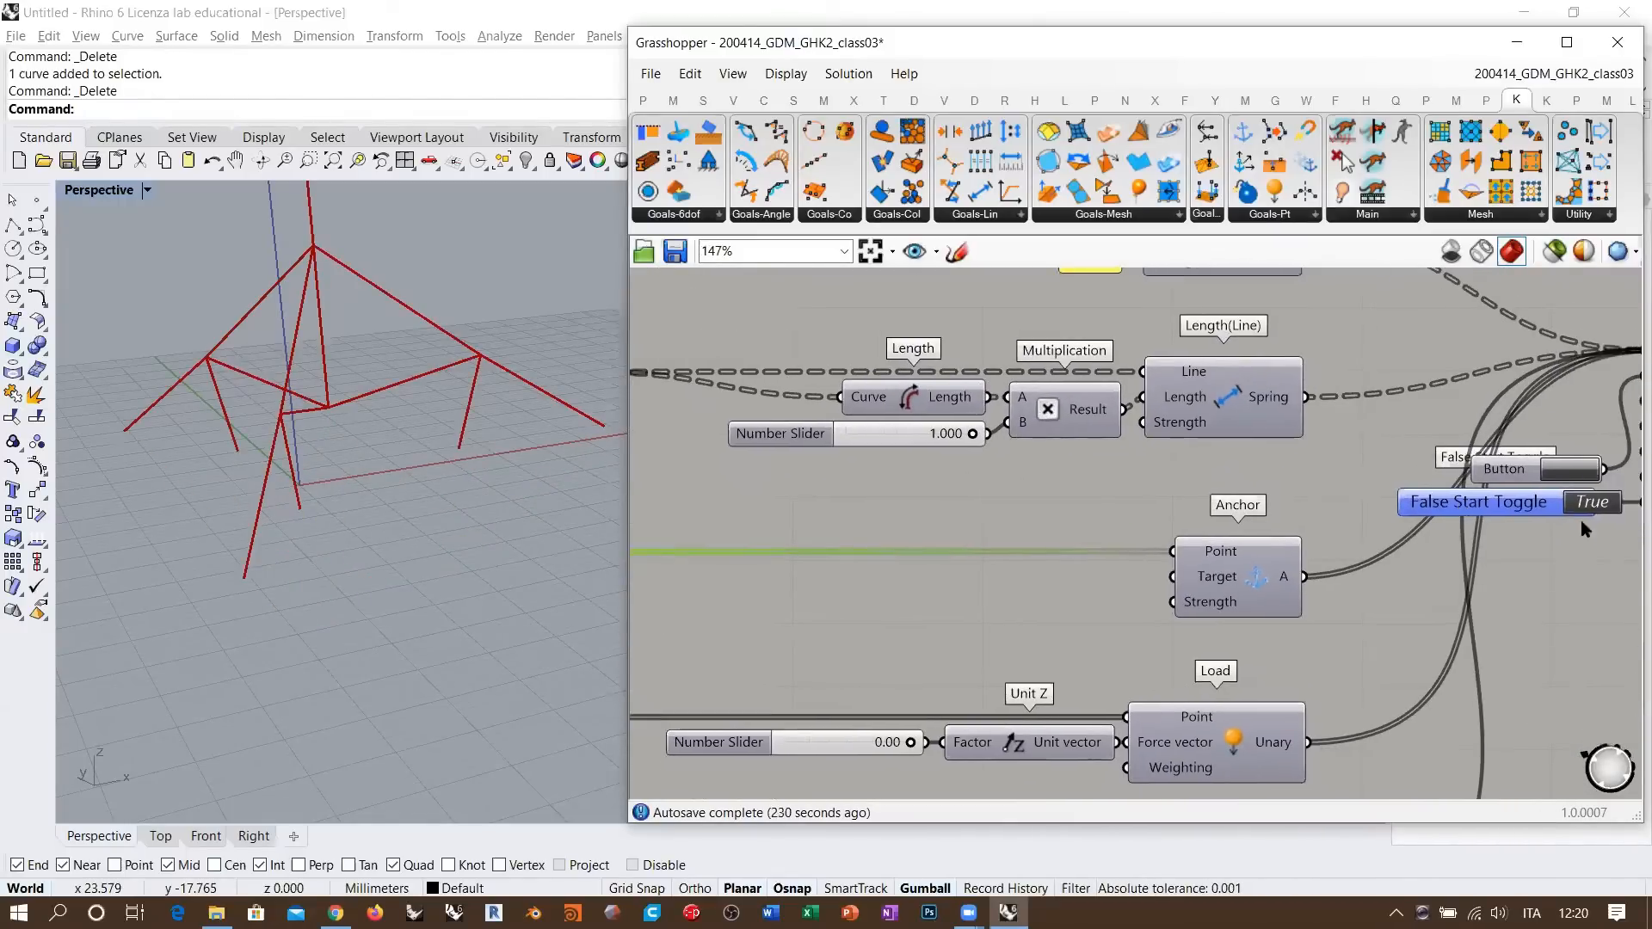
{"action": "right_click_drag", "start_coordinate": [936, 437], "coordinate": [1060, 483]}
{"action": "scroll", "coordinate": [1065, 483], "scroll_direction": "up", "scroll_amount": 3}
{"action": "mouse_move", "coordinate": [1130, 484]}
{"action": "left_mouse_down"}
{"action": "mouse_move", "coordinate": [1093, 483]}
{"action": "mouse_move", "coordinate": [1125, 486]}
{"action": "mouse_move", "coordinate": [1109, 483]}
{"action": "left_mouse_up"}
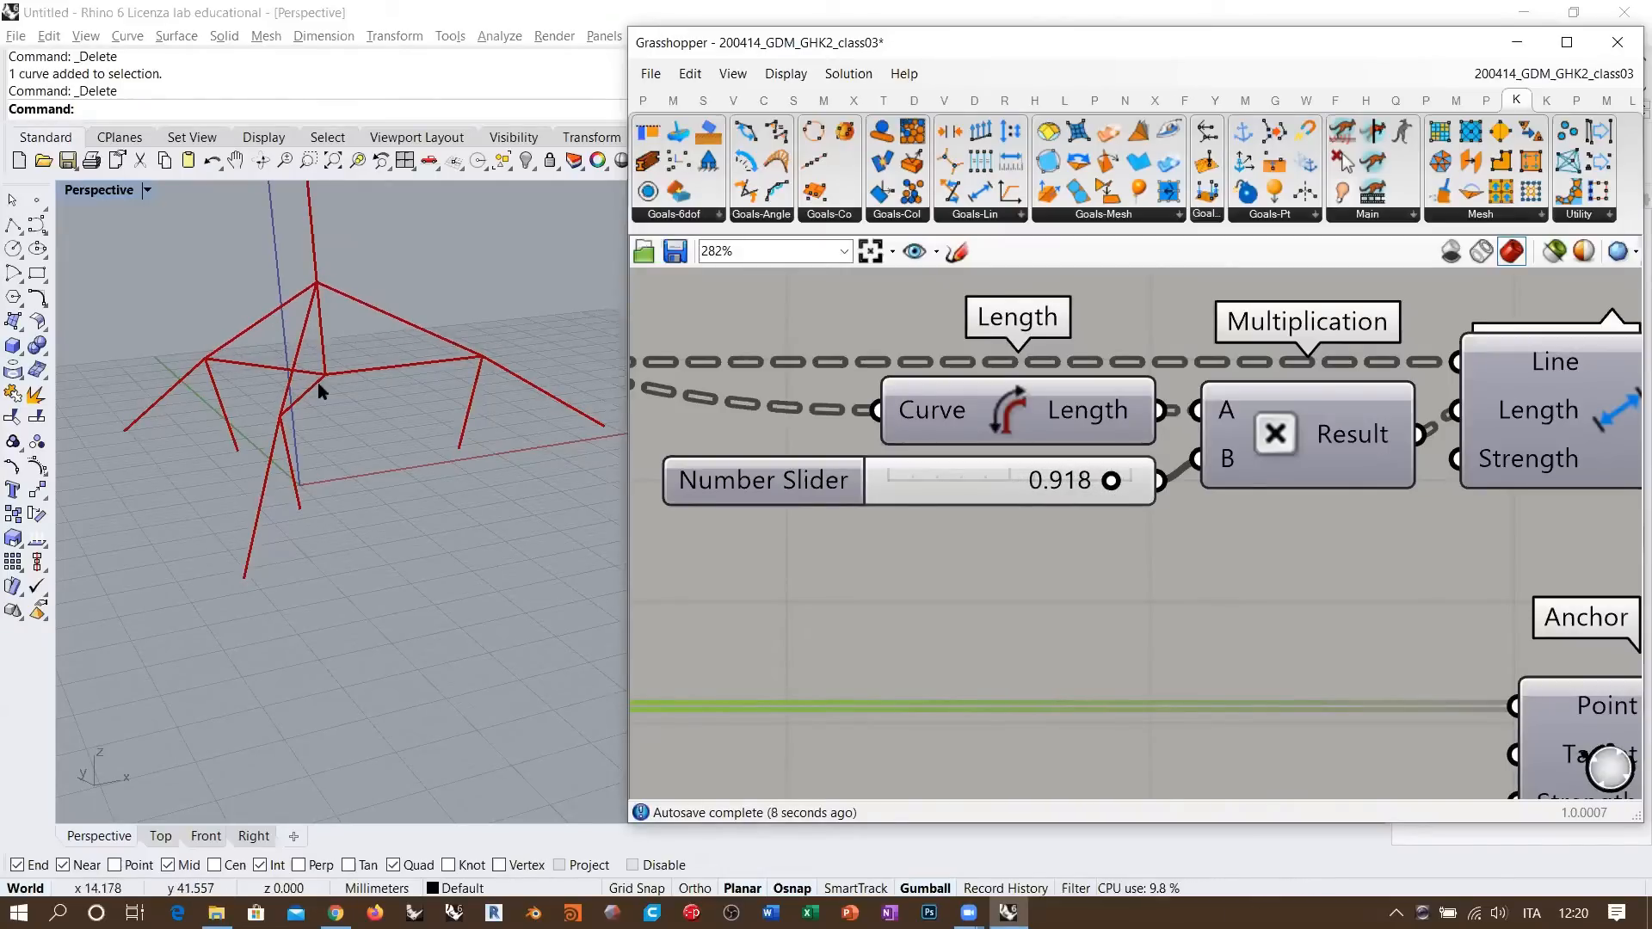
{"action": "right_click_drag", "start_coordinate": [321, 384], "coordinate": [312, 408]}
{"action": "right_click_drag", "start_coordinate": [204, 401], "coordinate": [239, 425], "text": "shift"}
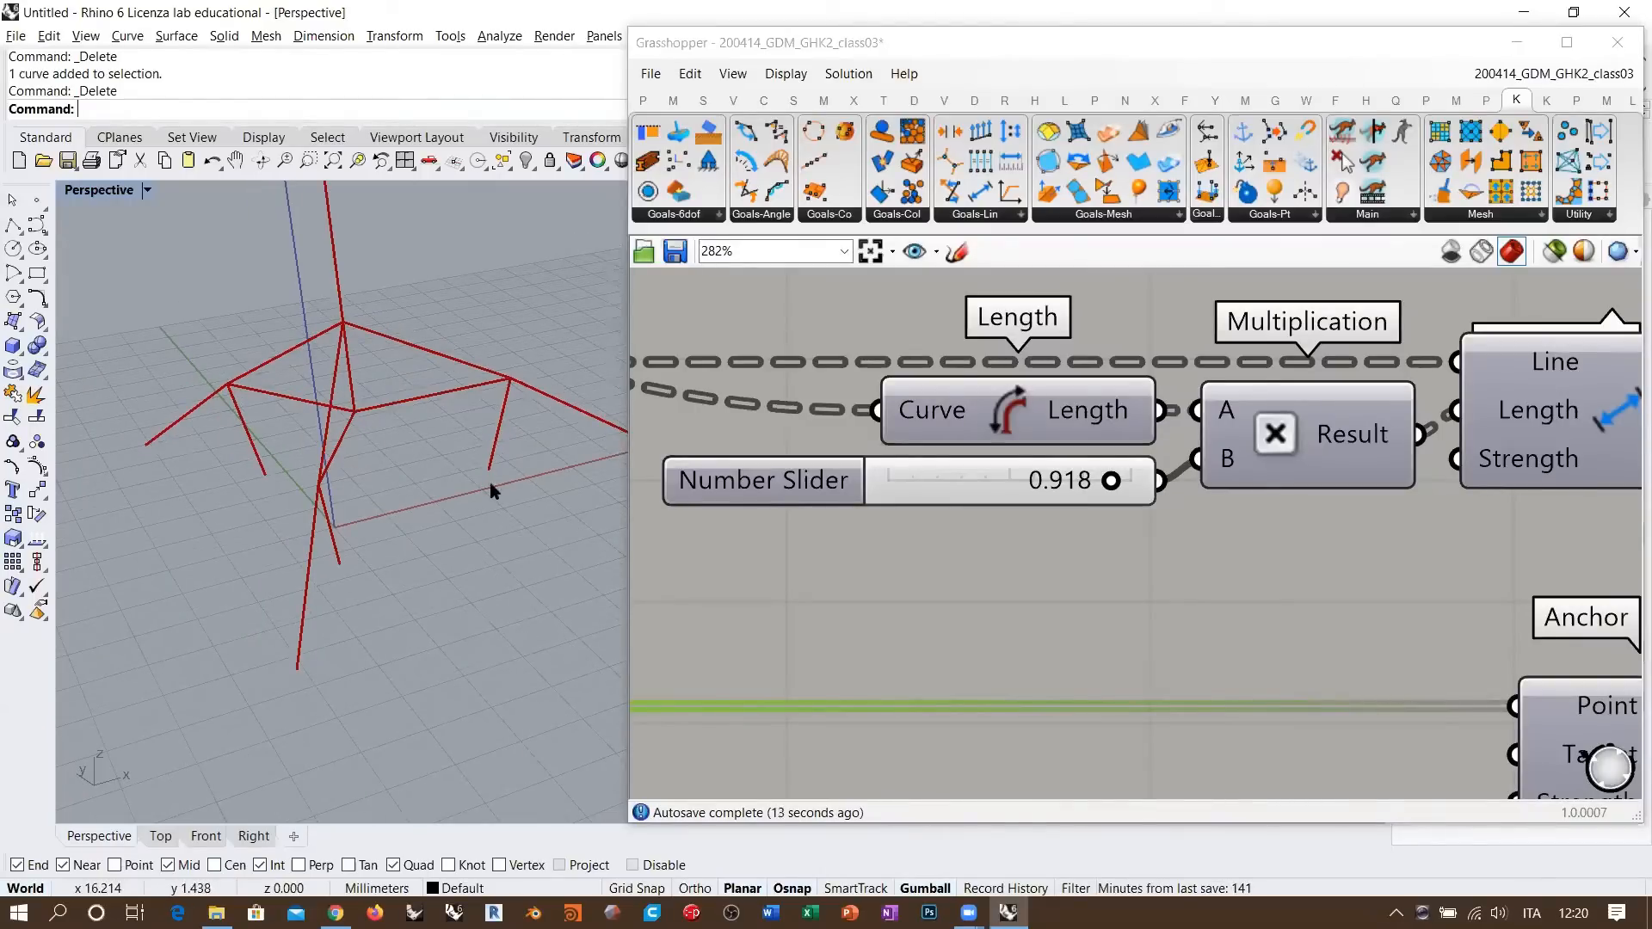
{"action": "right_click_drag", "start_coordinate": [491, 483], "coordinate": [523, 430]}
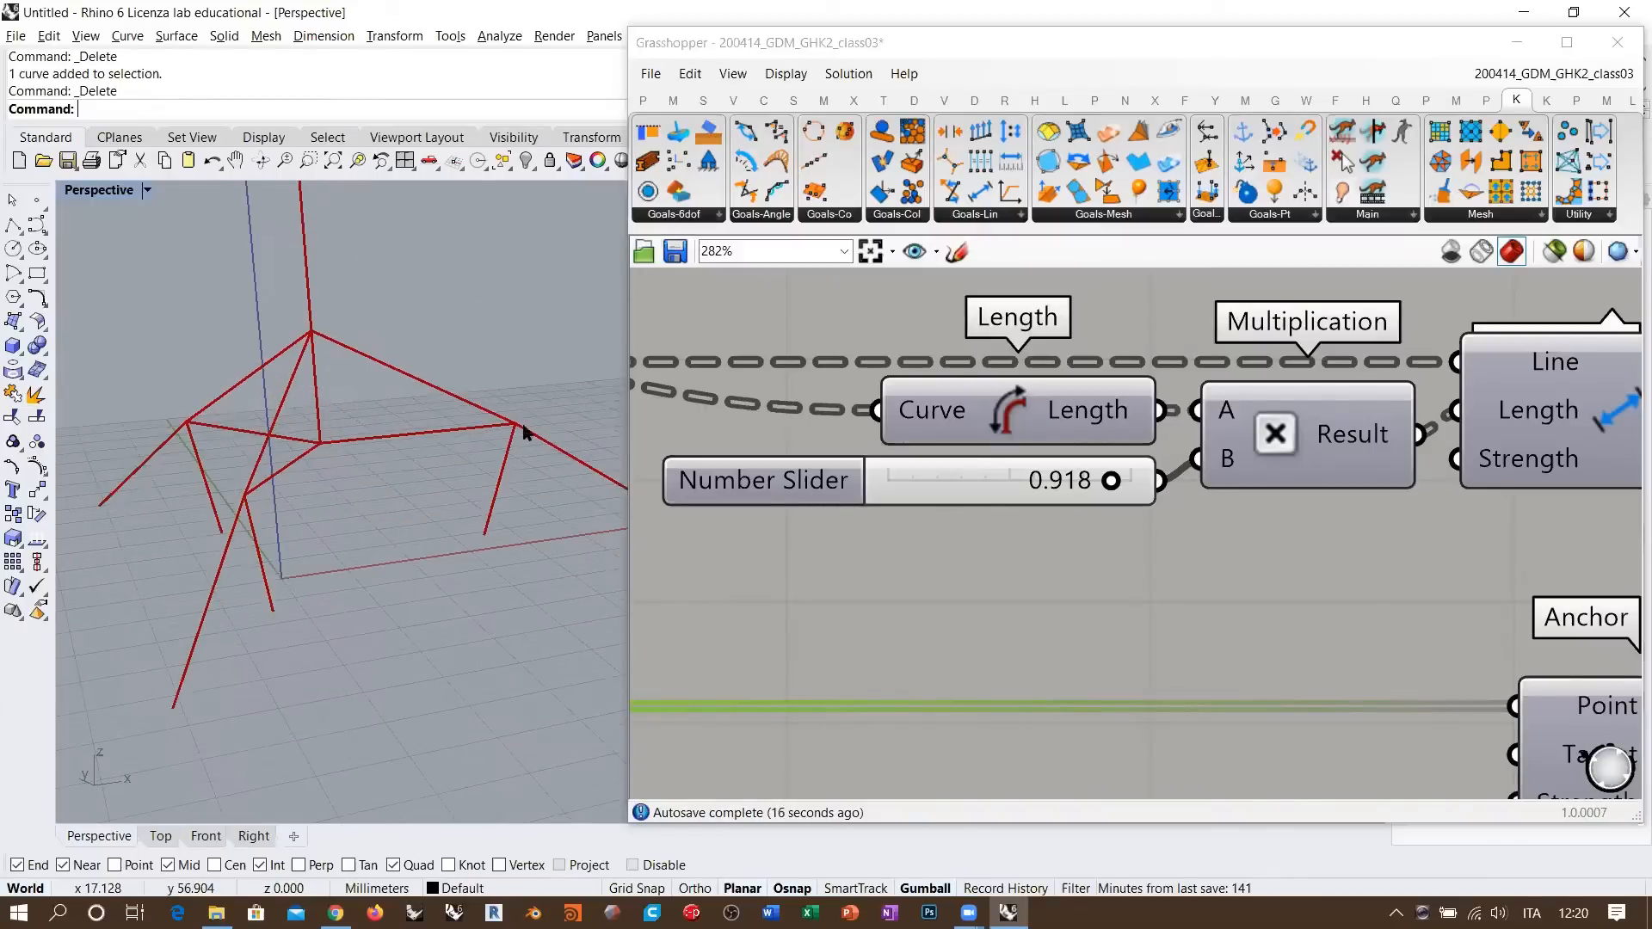
- Set the load's Unit Z factor to -3.61 and inspect the structure's deformation from several angles
{"action": "right_click_drag", "start_coordinate": [1065, 561], "coordinate": [1061, 446]}
{"action": "scroll", "coordinate": [1067, 439], "scroll_direction": "down", "scroll_amount": 3}
{"action": "right_click_drag", "start_coordinate": [1210, 511], "coordinate": [1198, 389]}
{"action": "scroll", "coordinate": [1006, 638], "scroll_direction": "up", "scroll_amount": 3}
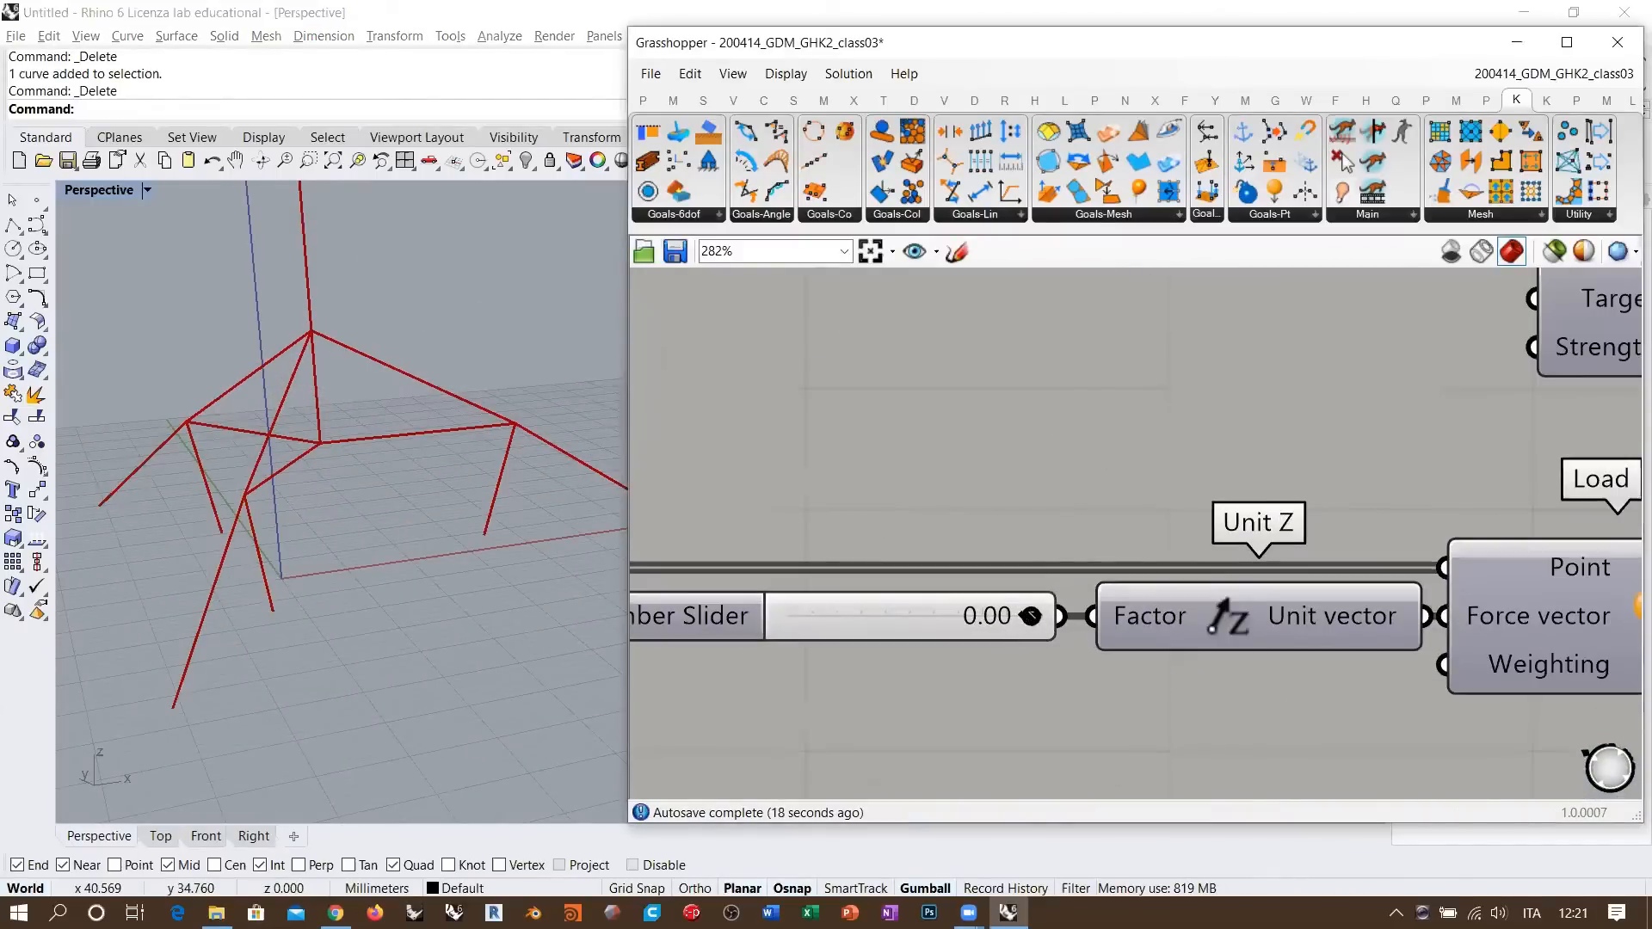
{"action": "left_click_drag", "start_coordinate": [1030, 616], "coordinate": [835, 616]}
{"action": "right_click_drag", "start_coordinate": [480, 560], "coordinate": [404, 455]}
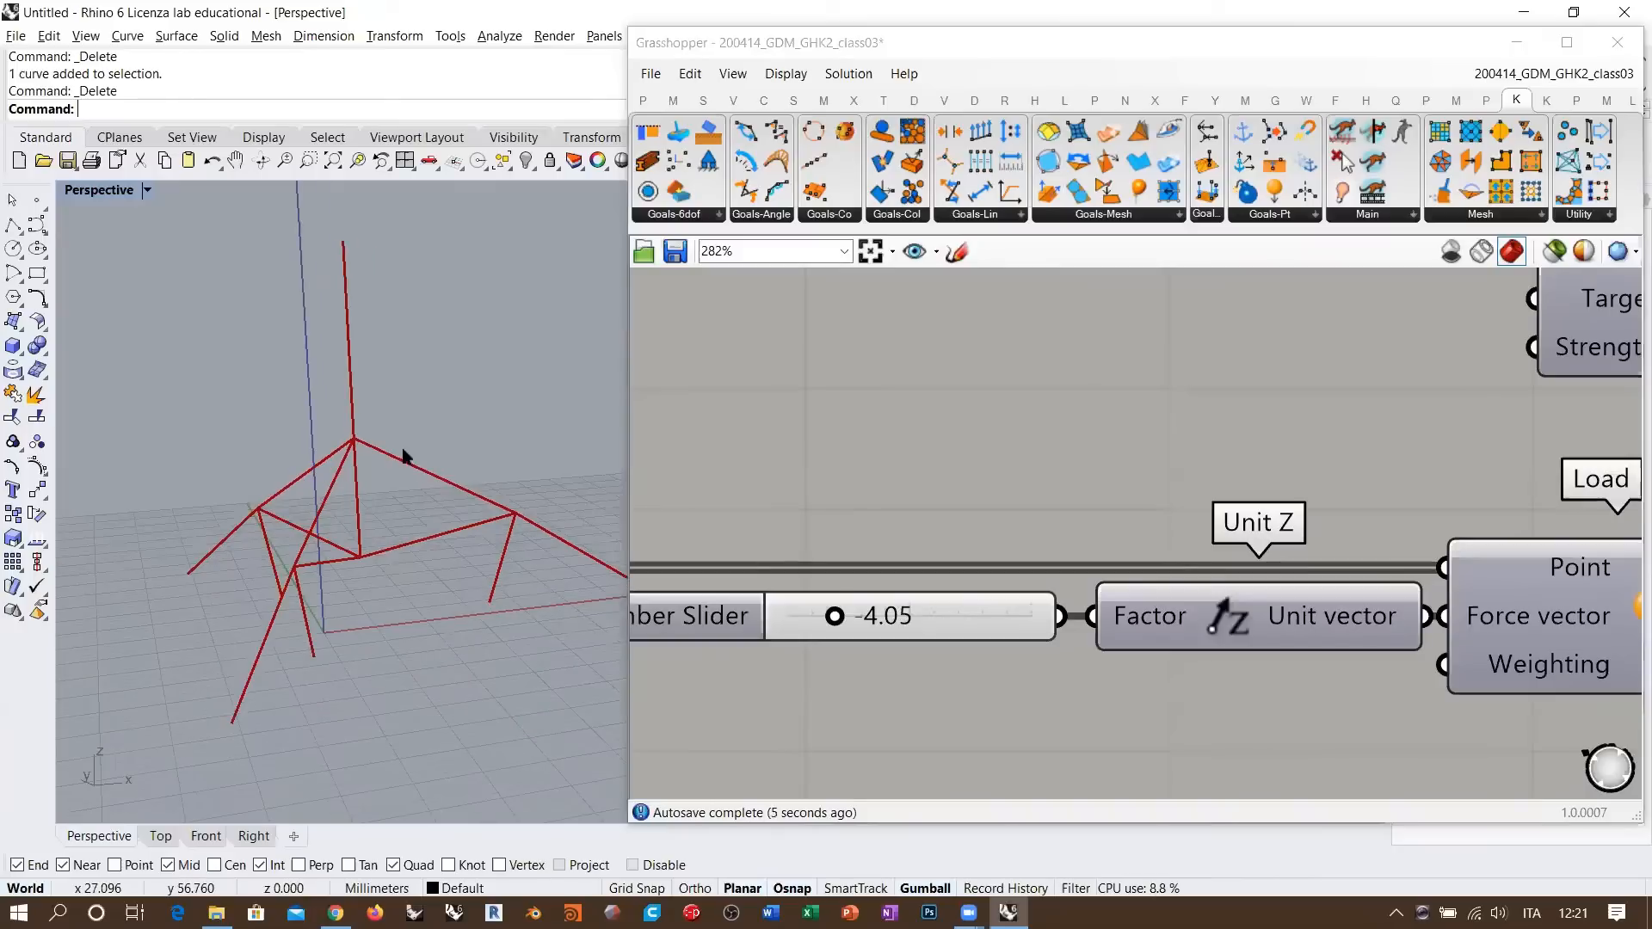
{"action": "left_click_drag", "start_coordinate": [404, 449], "coordinate": [853, 630]}
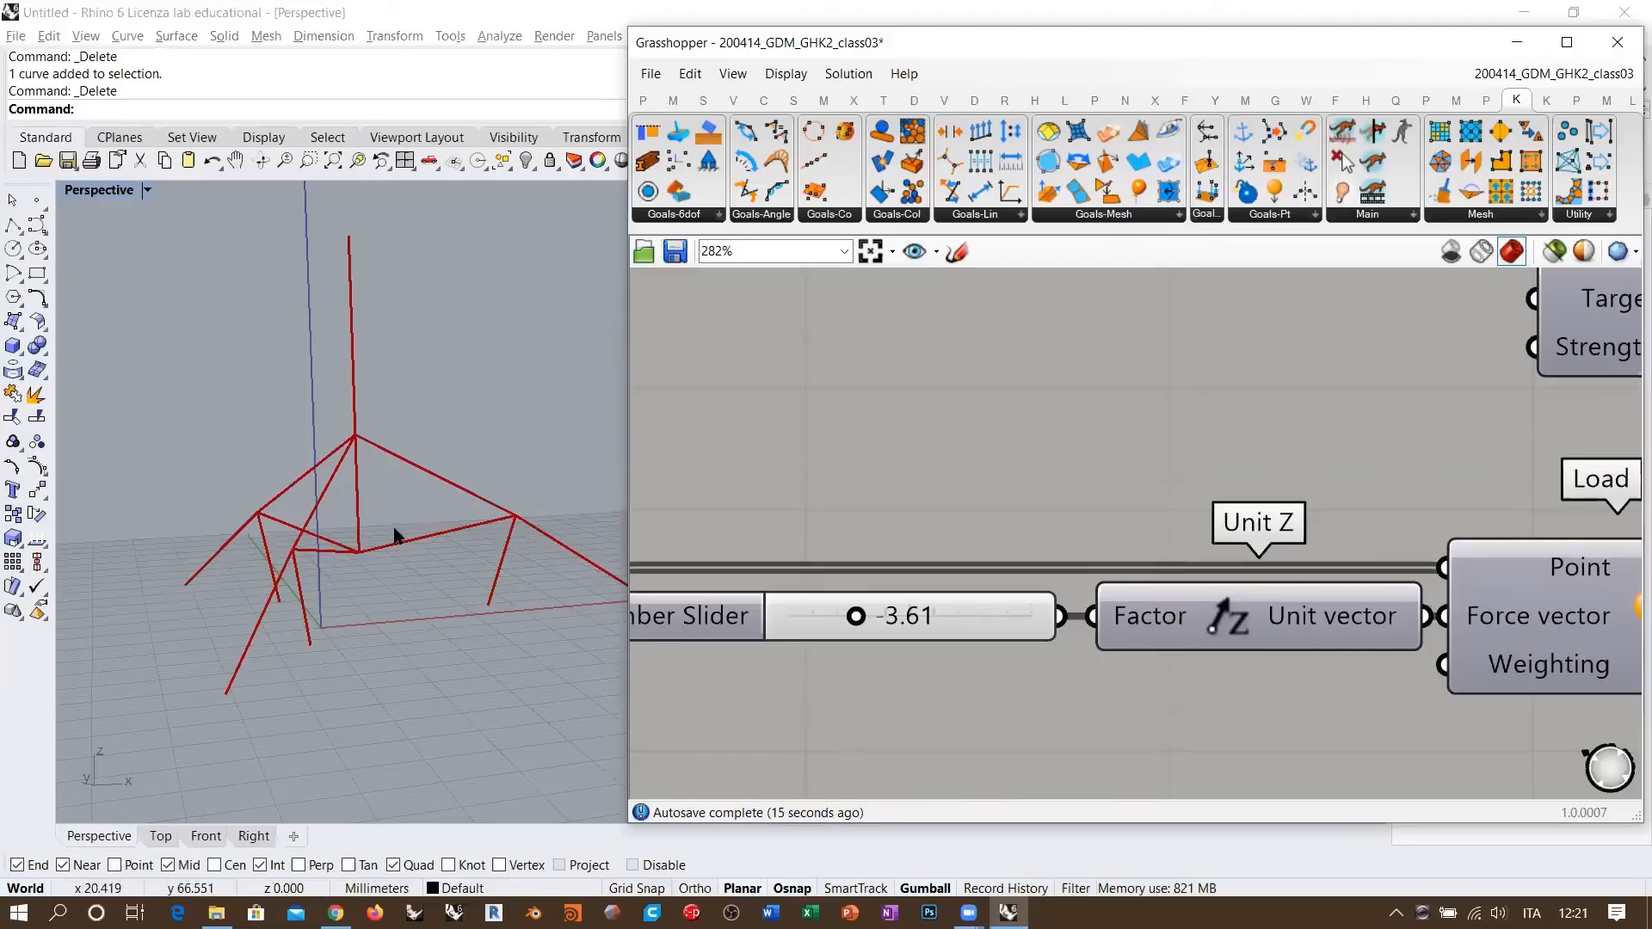
{"action": "right_click_drag", "start_coordinate": [421, 489], "coordinate": [406, 440]}
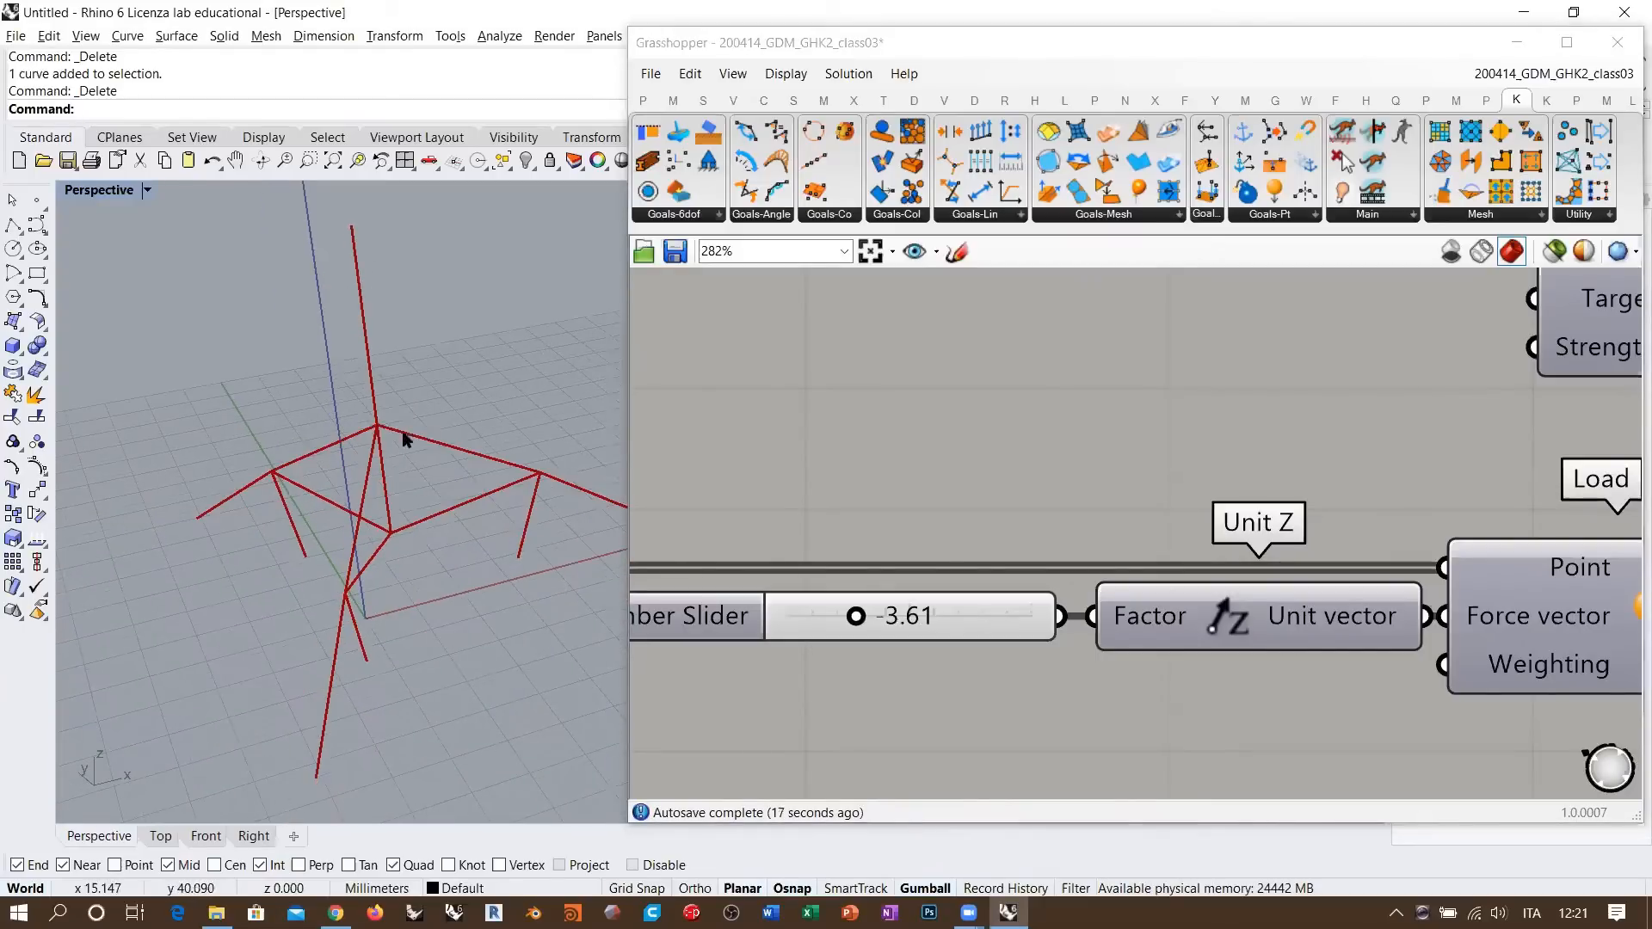
{"action": "right_click_drag", "start_coordinate": [510, 523], "coordinate": [373, 273]}
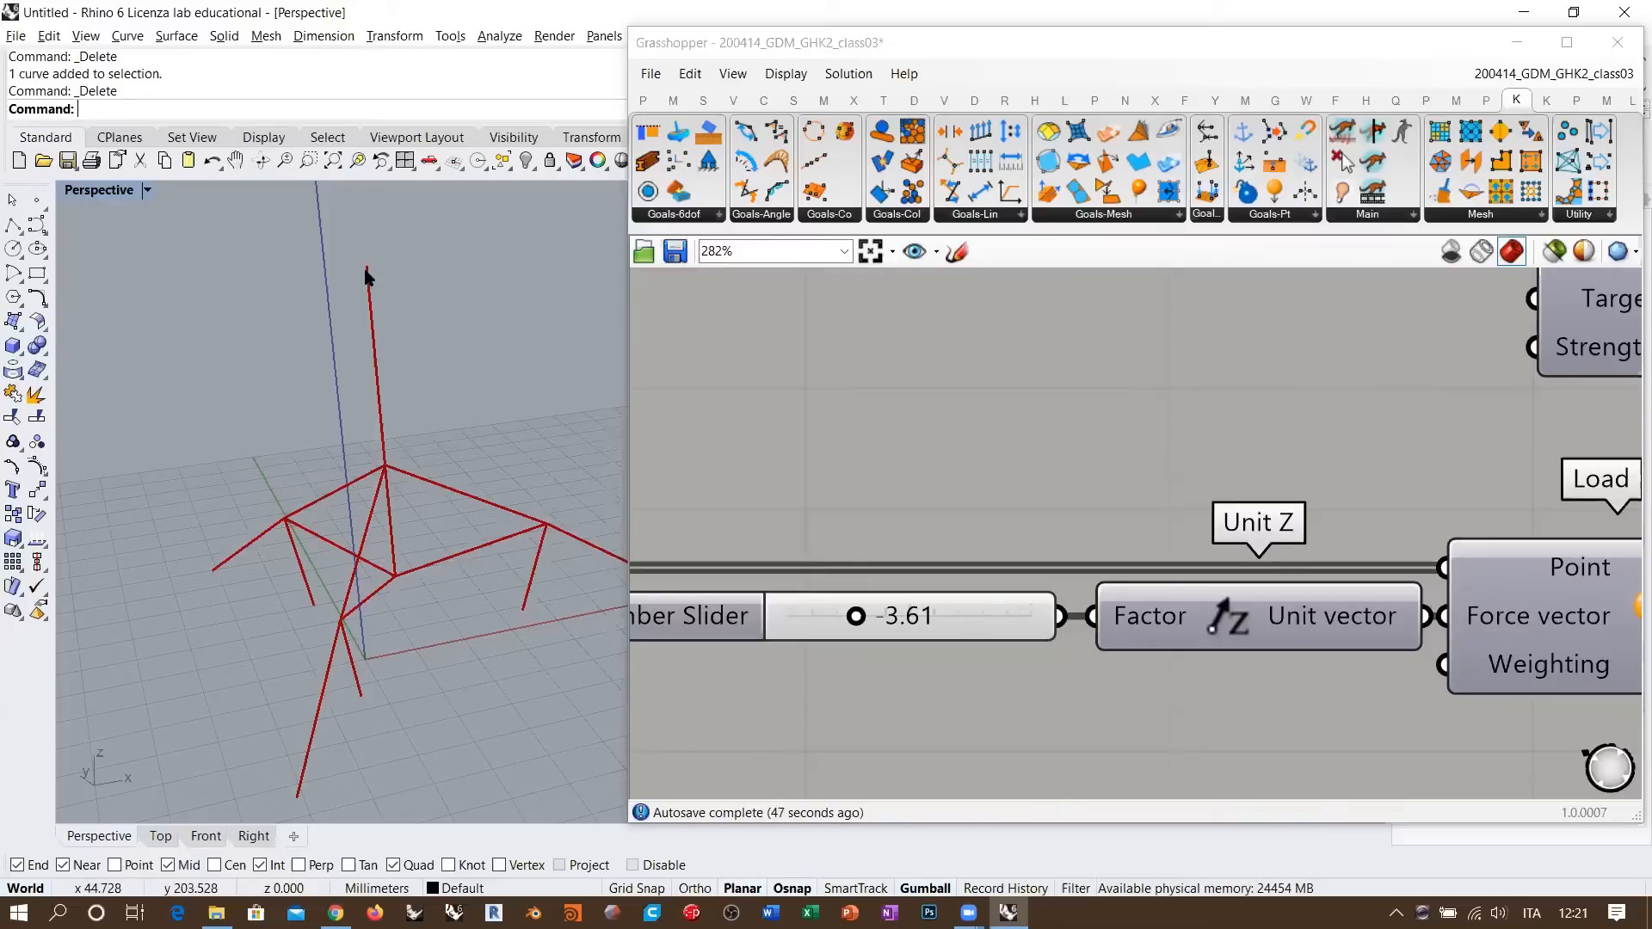
- Go back to the CoLinear goal and compare its inputs with the mast's alignment under load
{"action": "right_click_drag", "start_coordinate": [1180, 587], "coordinate": [929, 398]}
{"action": "scroll", "coordinate": [929, 400], "scroll_direction": "down", "scroll_amount": 3}
{"action": "scroll", "coordinate": [1168, 558], "scroll_direction": "up", "scroll_amount": 3}
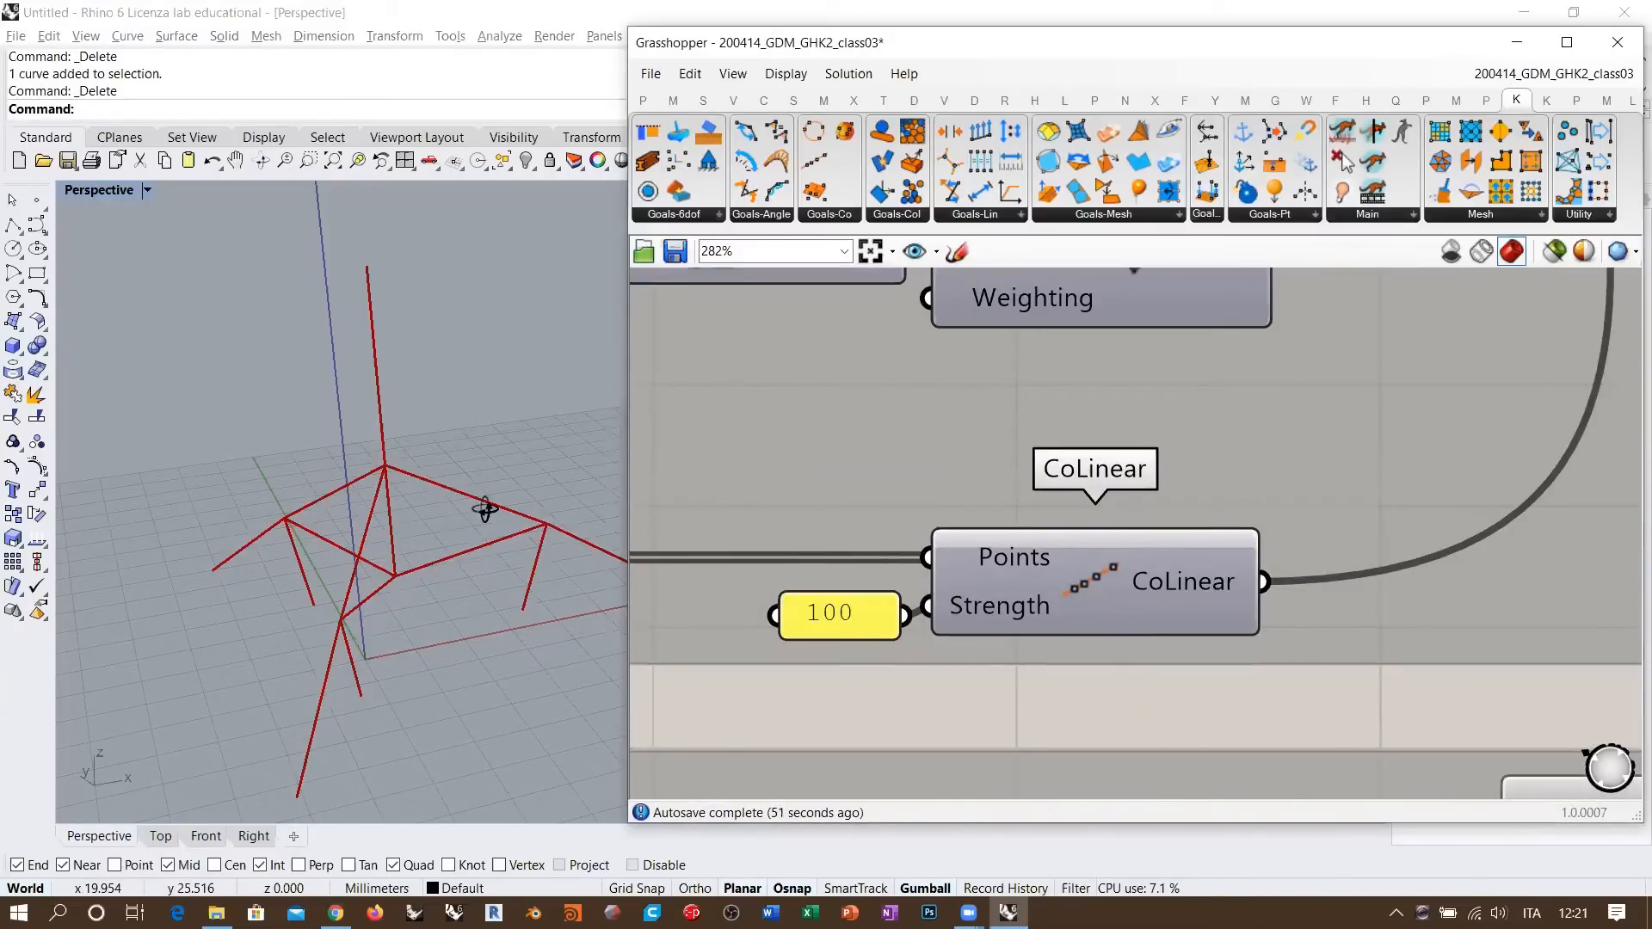
{"action": "right_click_drag", "start_coordinate": [483, 508], "coordinate": [384, 484]}
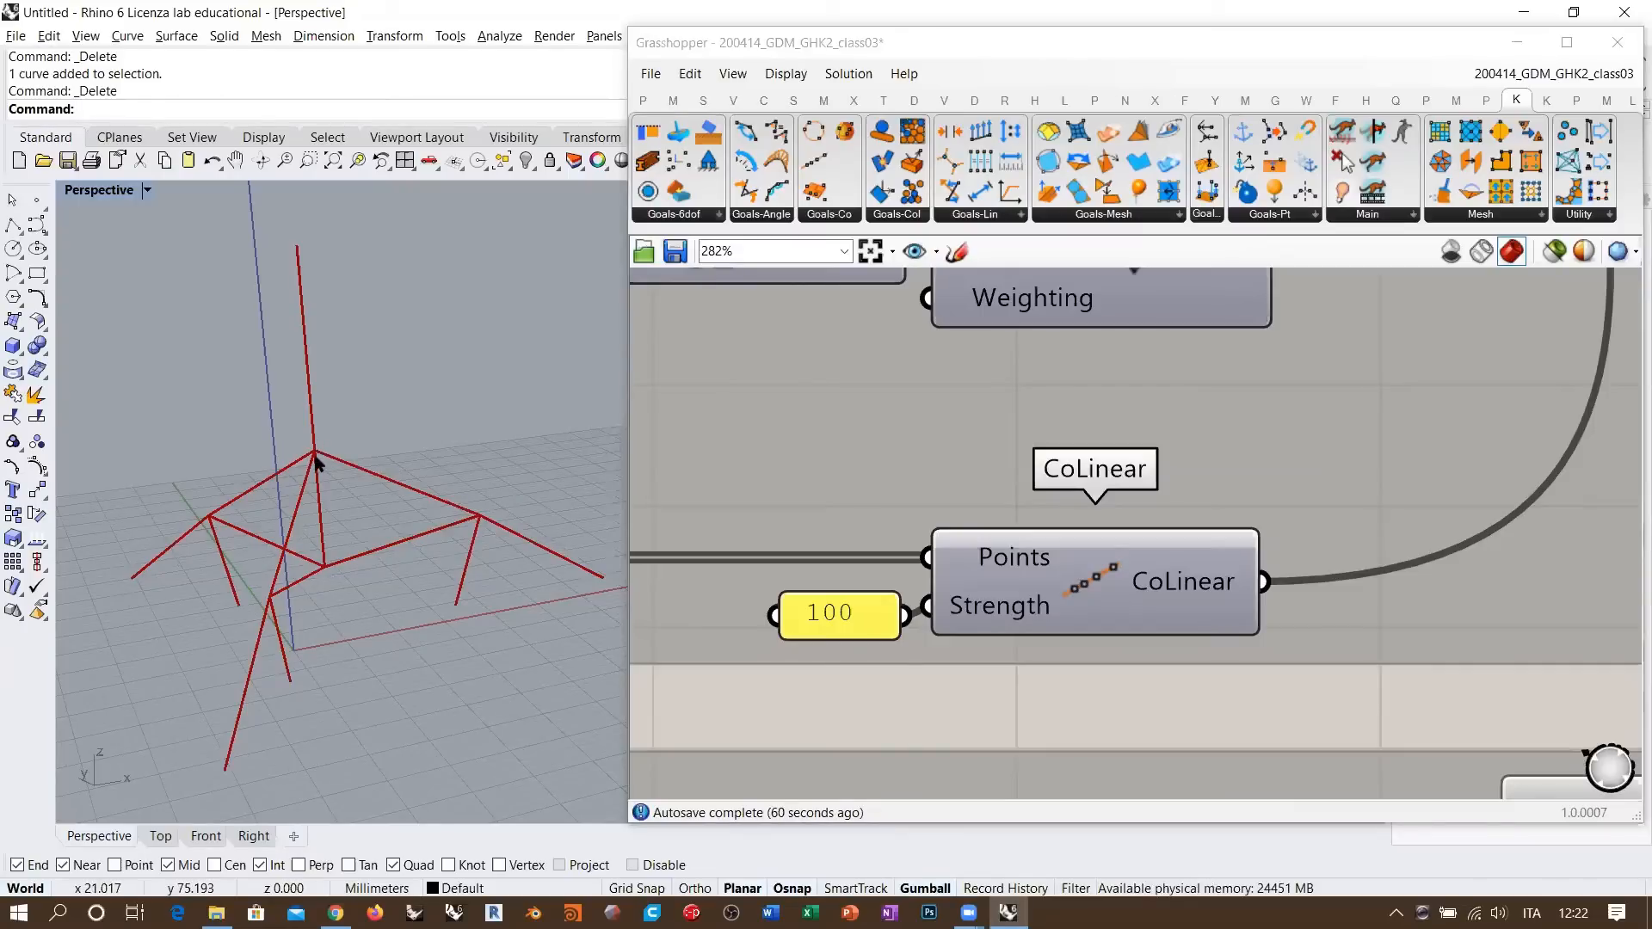
- Try a Unit Z factor of -1.81 for the load, settle on -2.16, and inspect how the mast's midpoint responds
{"action": "mouse_move", "coordinate": [373, 507]}
{"action": "right_mouse_down", "text": "shift"}
{"action": "mouse_move", "coordinate": [430, 492]}
{"action": "mouse_move", "coordinate": [345, 514]}
{"action": "right_mouse_up", "text": "shift"}
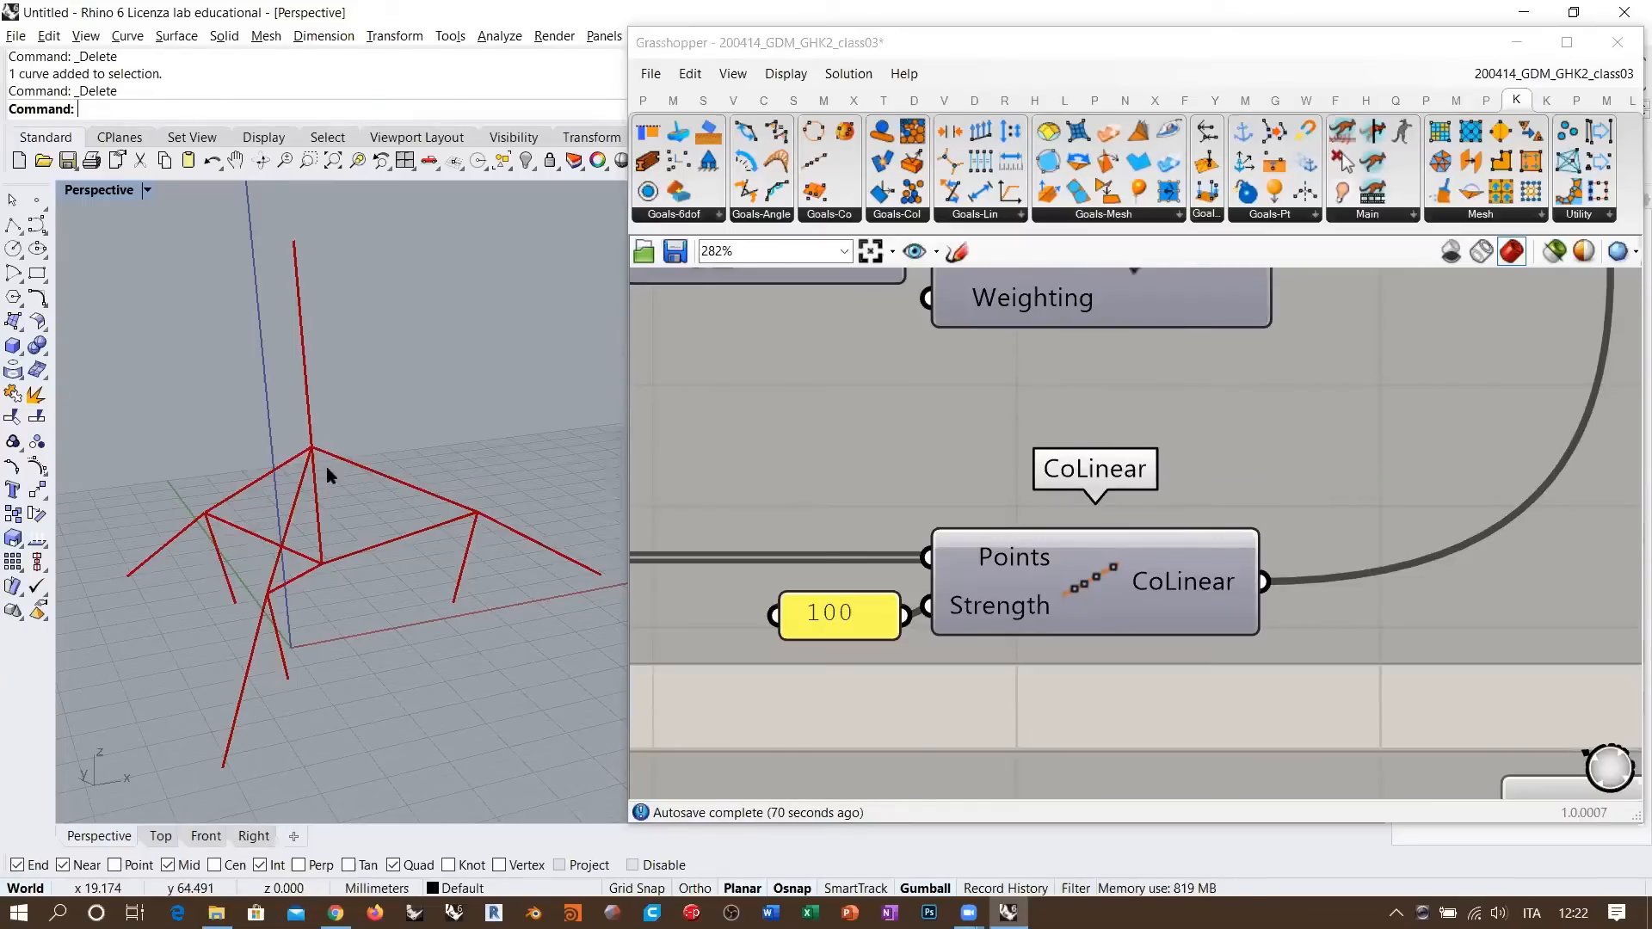
{"action": "right_click_drag", "start_coordinate": [1026, 487], "coordinate": [1023, 548]}
{"action": "scroll", "coordinate": [1024, 549], "scroll_direction": "down", "scroll_amount": 4}
{"action": "right_click_drag", "start_coordinate": [893, 436], "coordinate": [1160, 586]}
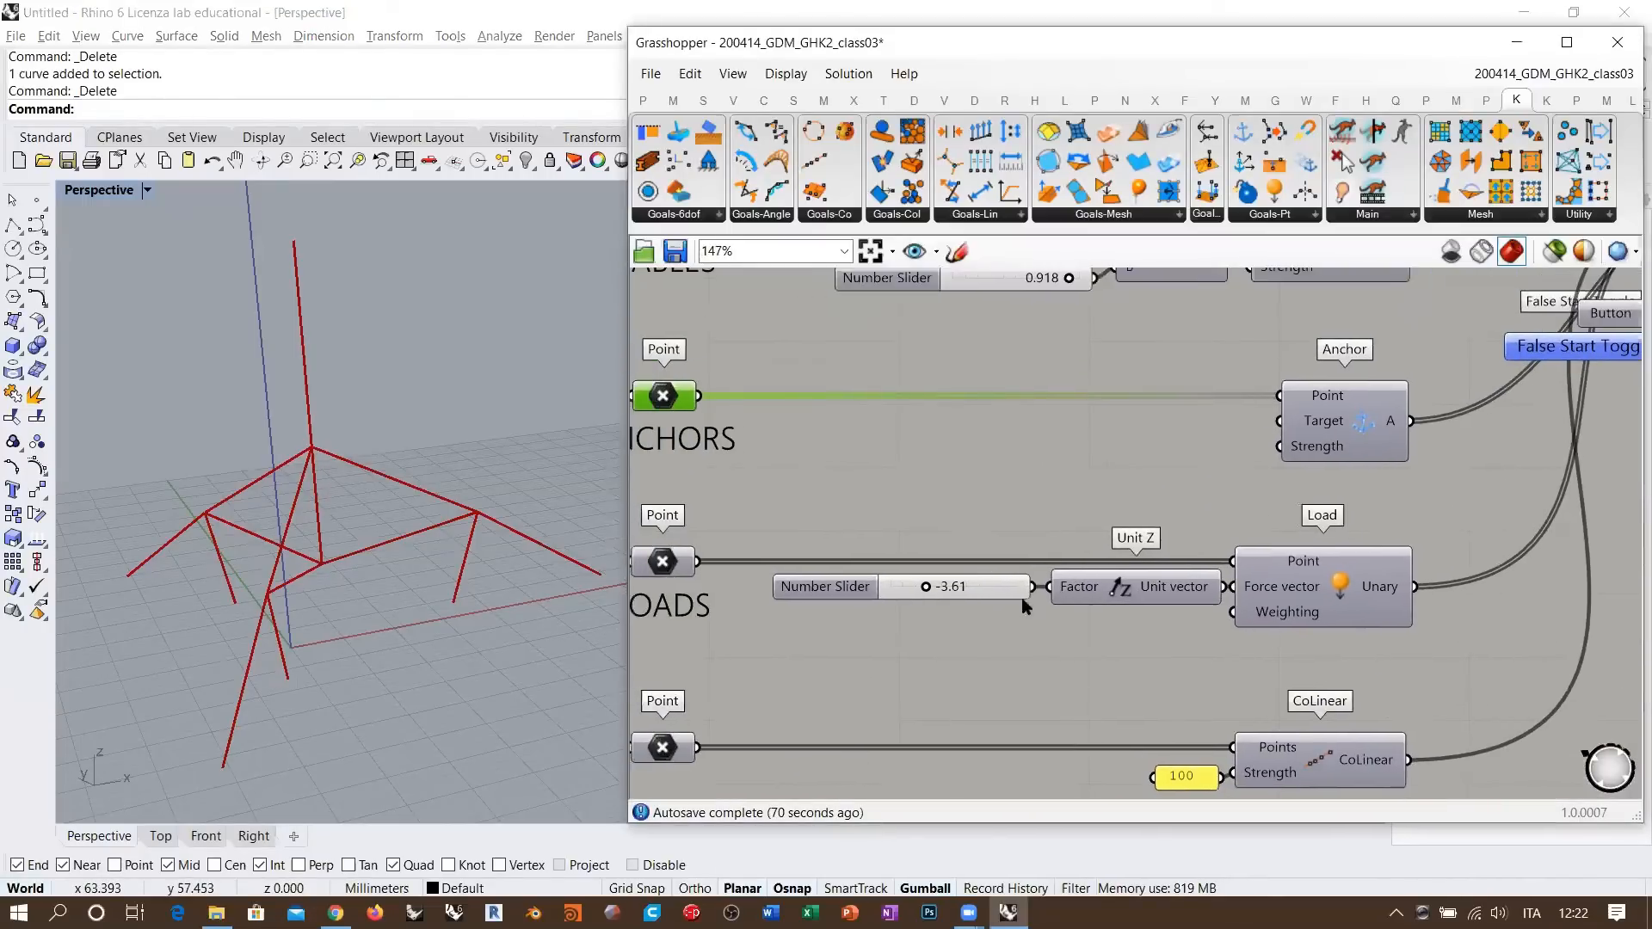
{"action": "scroll", "coordinate": [925, 587], "scroll_direction": "up", "scroll_amount": 5}
{"action": "left_click_drag", "start_coordinate": [895, 588], "coordinate": [1033, 590]}
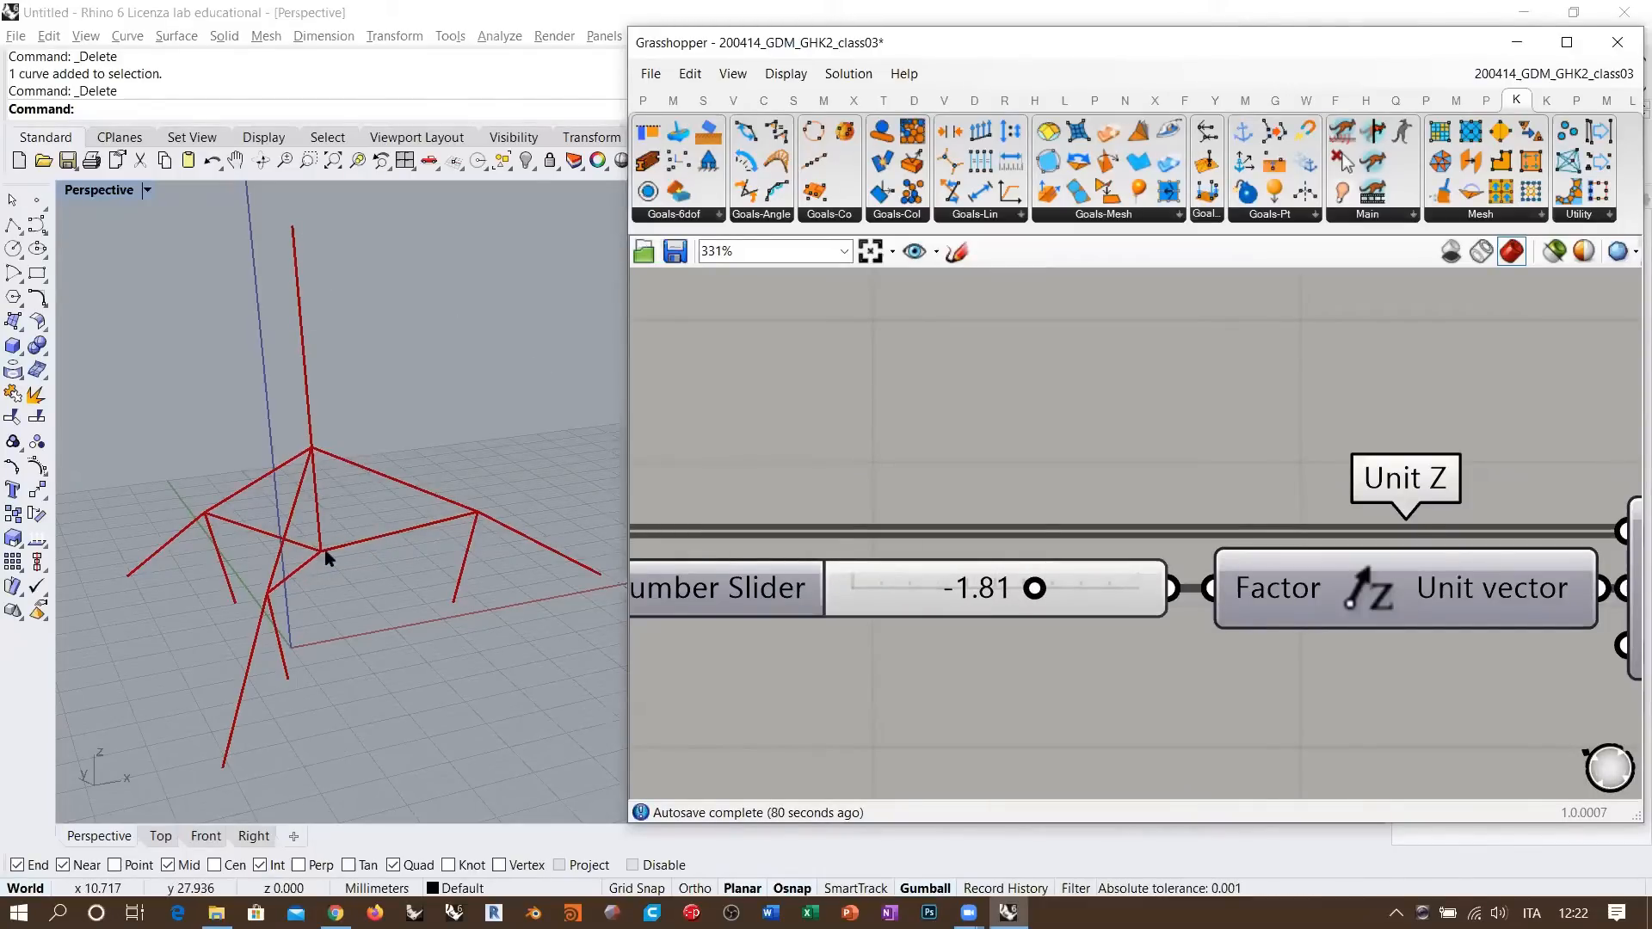
{"action": "right_click_drag", "start_coordinate": [379, 549], "coordinate": [314, 444]}
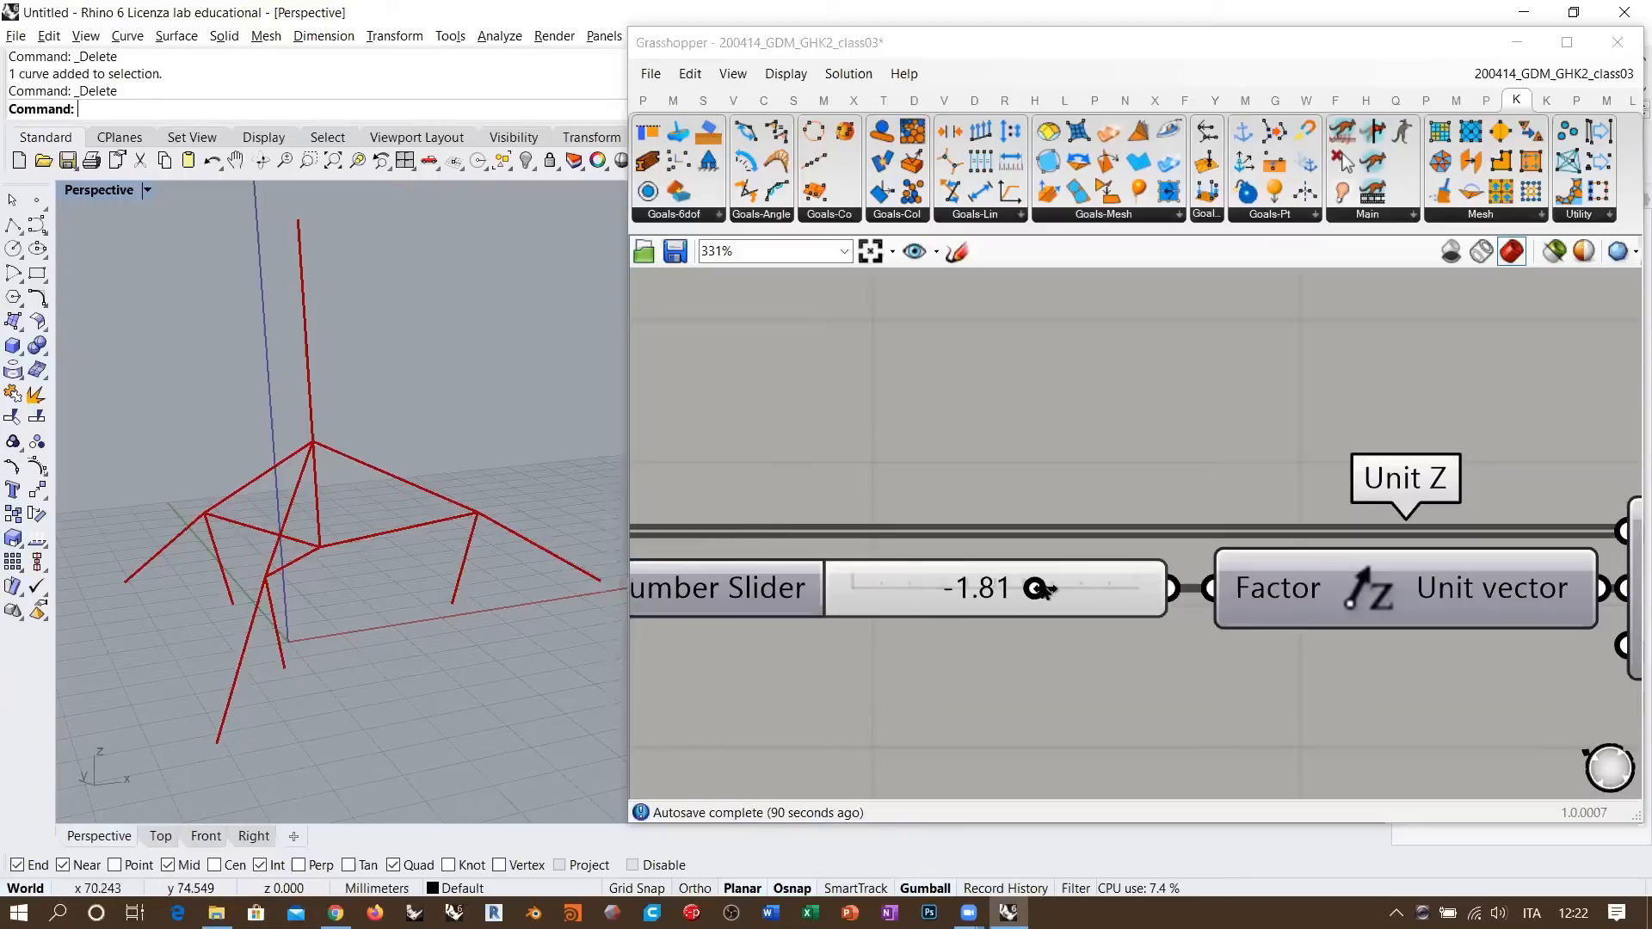
{"action": "mouse_move", "coordinate": [1041, 590]}
{"action": "left_mouse_down"}
{"action": "mouse_move", "coordinate": [942, 590]}
{"action": "mouse_move", "coordinate": [1074, 590]}
{"action": "mouse_move", "coordinate": [910, 594]}
{"action": "mouse_move", "coordinate": [1015, 591]}
{"action": "left_mouse_up"}
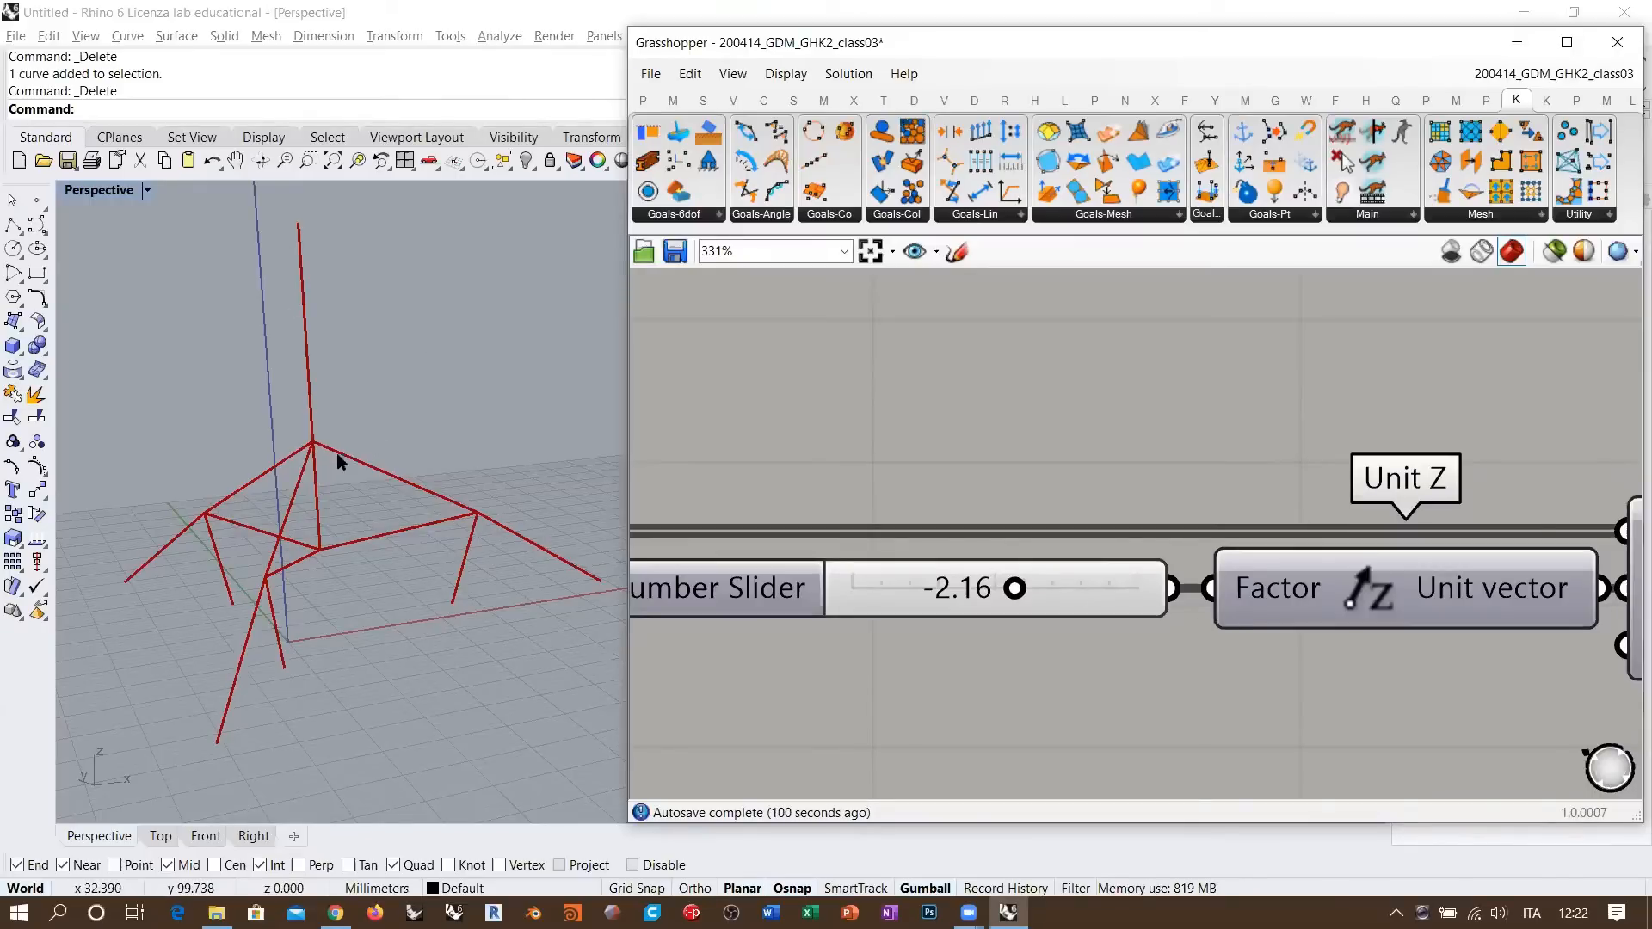
{"action": "right_click_drag", "start_coordinate": [337, 453], "coordinate": [303, 449]}
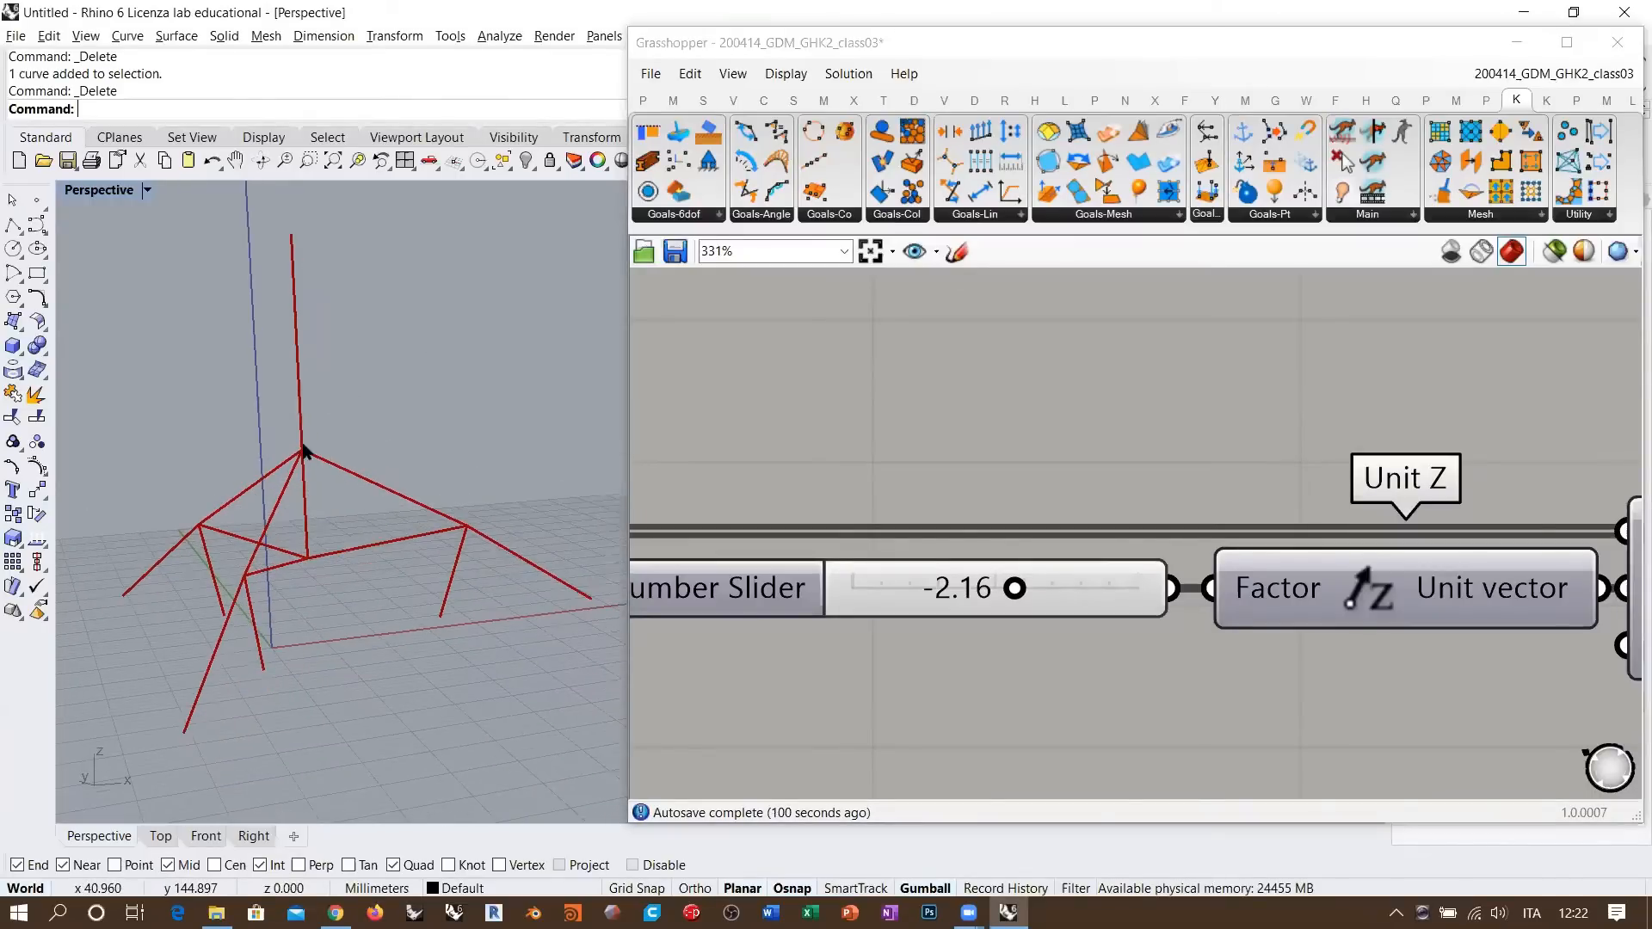
- Pause the BouncySolver with the False Start Toggle and reset the simulation
{"action": "scroll", "coordinate": [834, 580], "scroll_direction": "down", "scroll_amount": 4}
{"action": "right_click_drag", "start_coordinate": [1633, 364], "coordinate": [1291, 460]}
{"action": "left_click", "coordinate": [1299, 441]}
{"action": "left_click", "coordinate": [1279, 407]}
{"action": "scroll", "coordinate": [1280, 413], "scroll_direction": "down", "scroll_amount": 3}
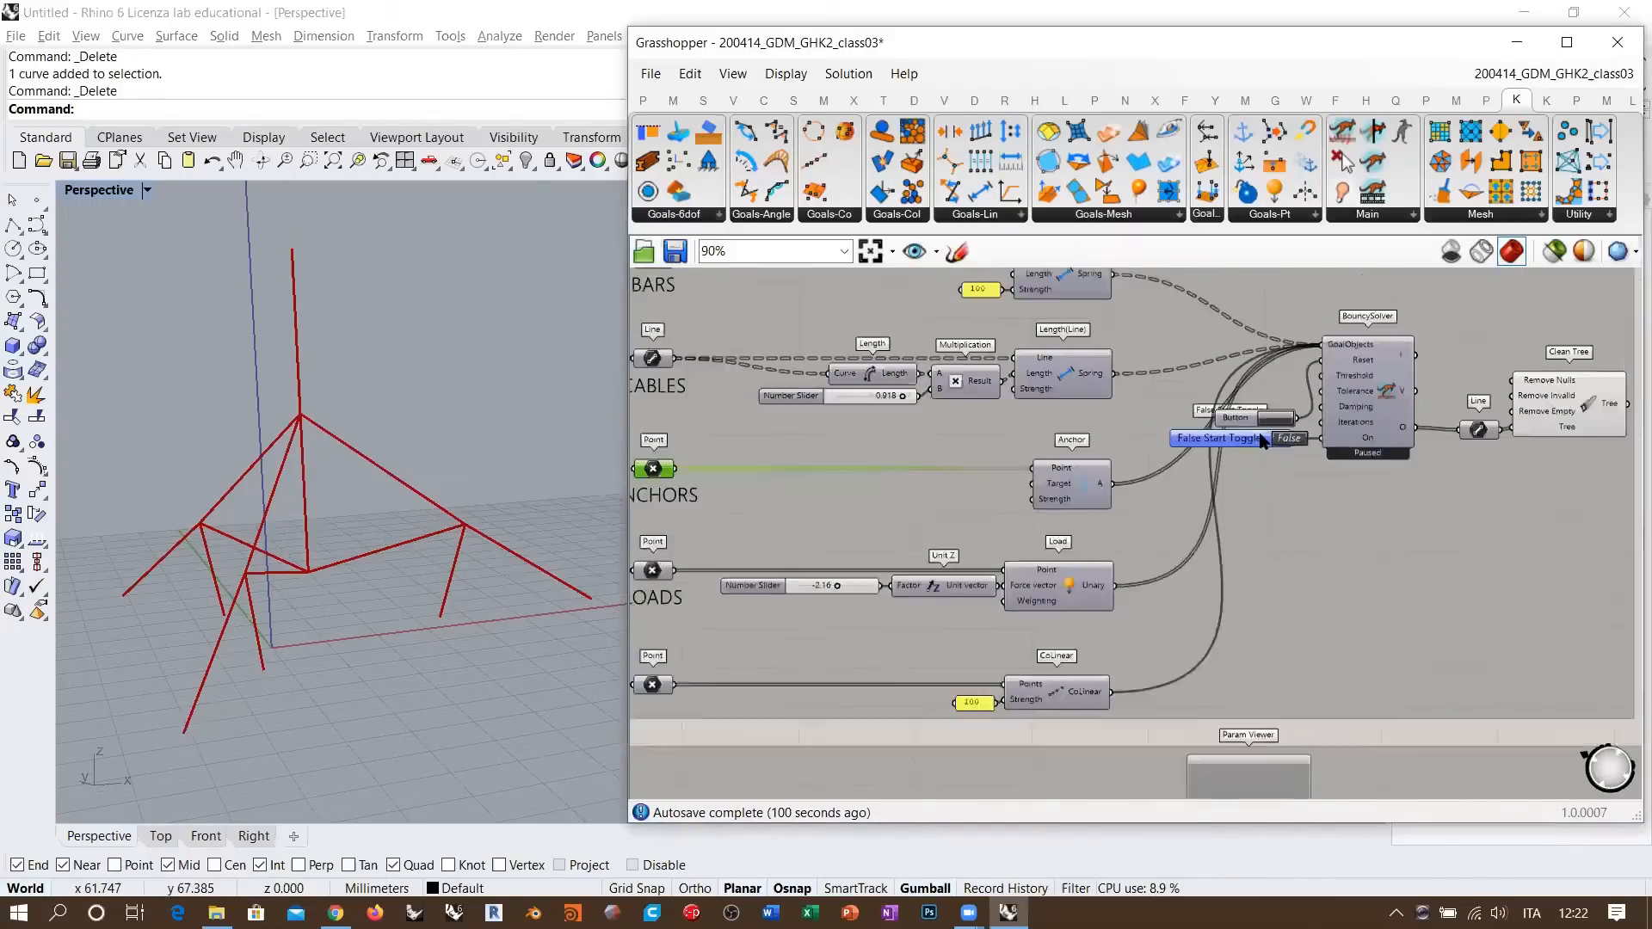
- Delete the note panel overlapping the upper edge of the tensile structure's definition
{"action": "scroll", "coordinate": [1150, 521], "scroll_direction": "down", "scroll_amount": 2}
{"action": "scroll", "coordinate": [1064, 490], "scroll_direction": "down", "scroll_amount": 3}
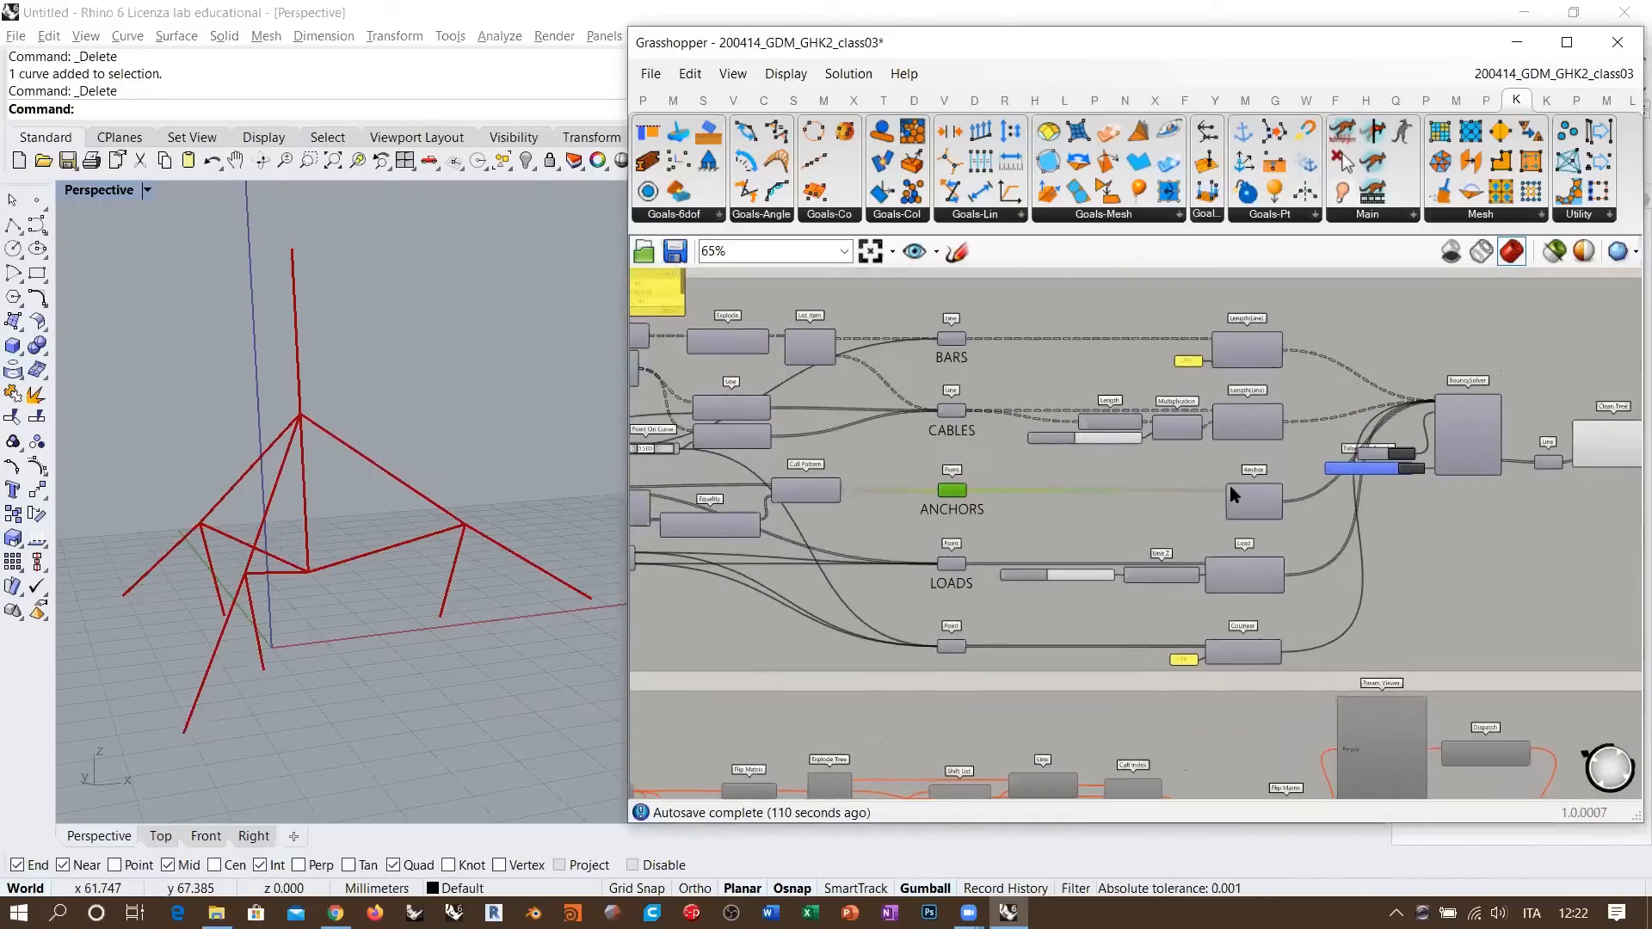
{"action": "left_click", "coordinate": [901, 378]}
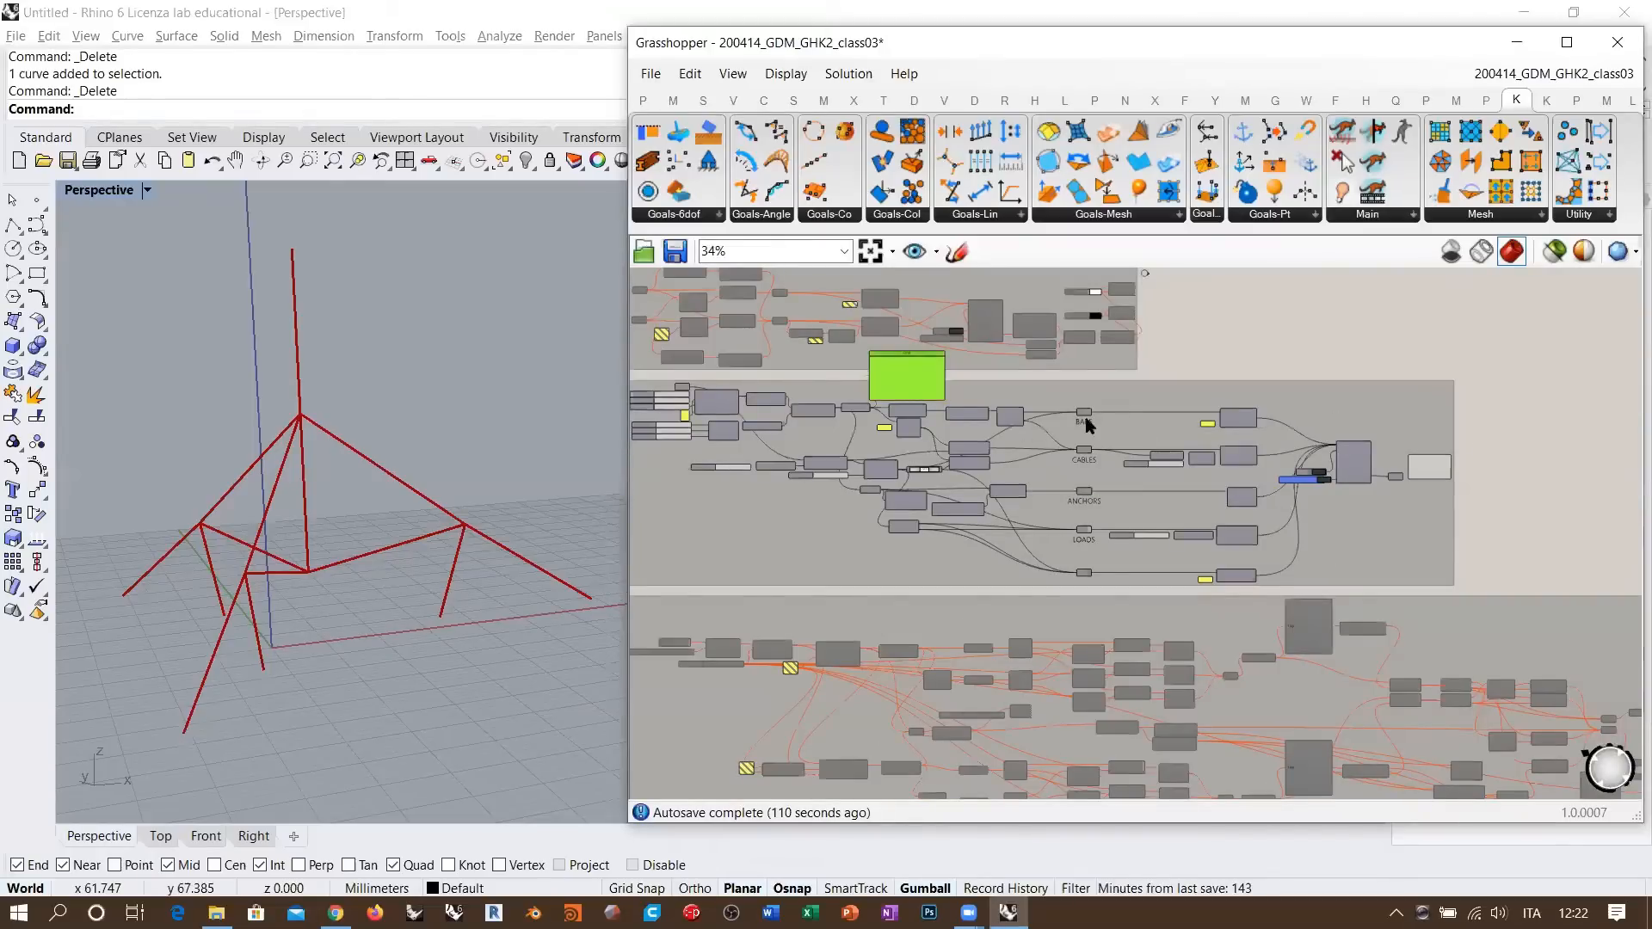
{"action": "key", "text": "Delete"}
{"action": "right_click_drag", "start_coordinate": [1038, 479], "coordinate": [1125, 494]}
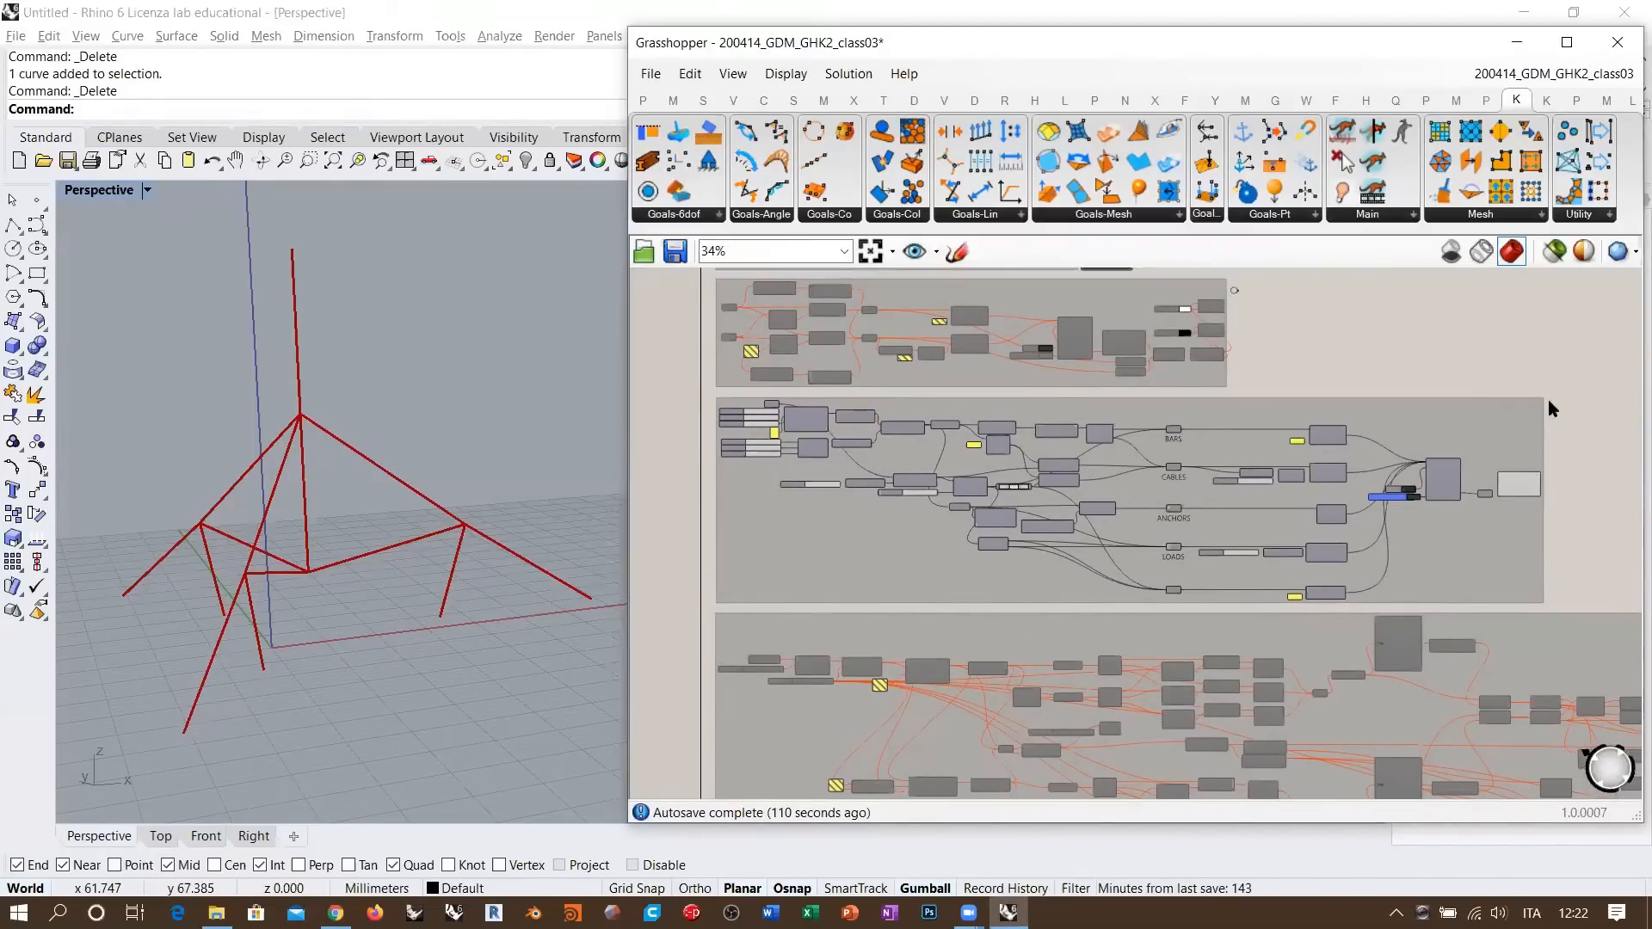
- Duplicate the complete tensile structure definition onto the empty canvas outside its group and disable the original components
{"action": "left_click_drag", "start_coordinate": [1548, 408], "coordinate": [674, 608]}
{"action": "scroll", "coordinate": [1109, 539], "scroll_direction": "down", "scroll_amount": 2}
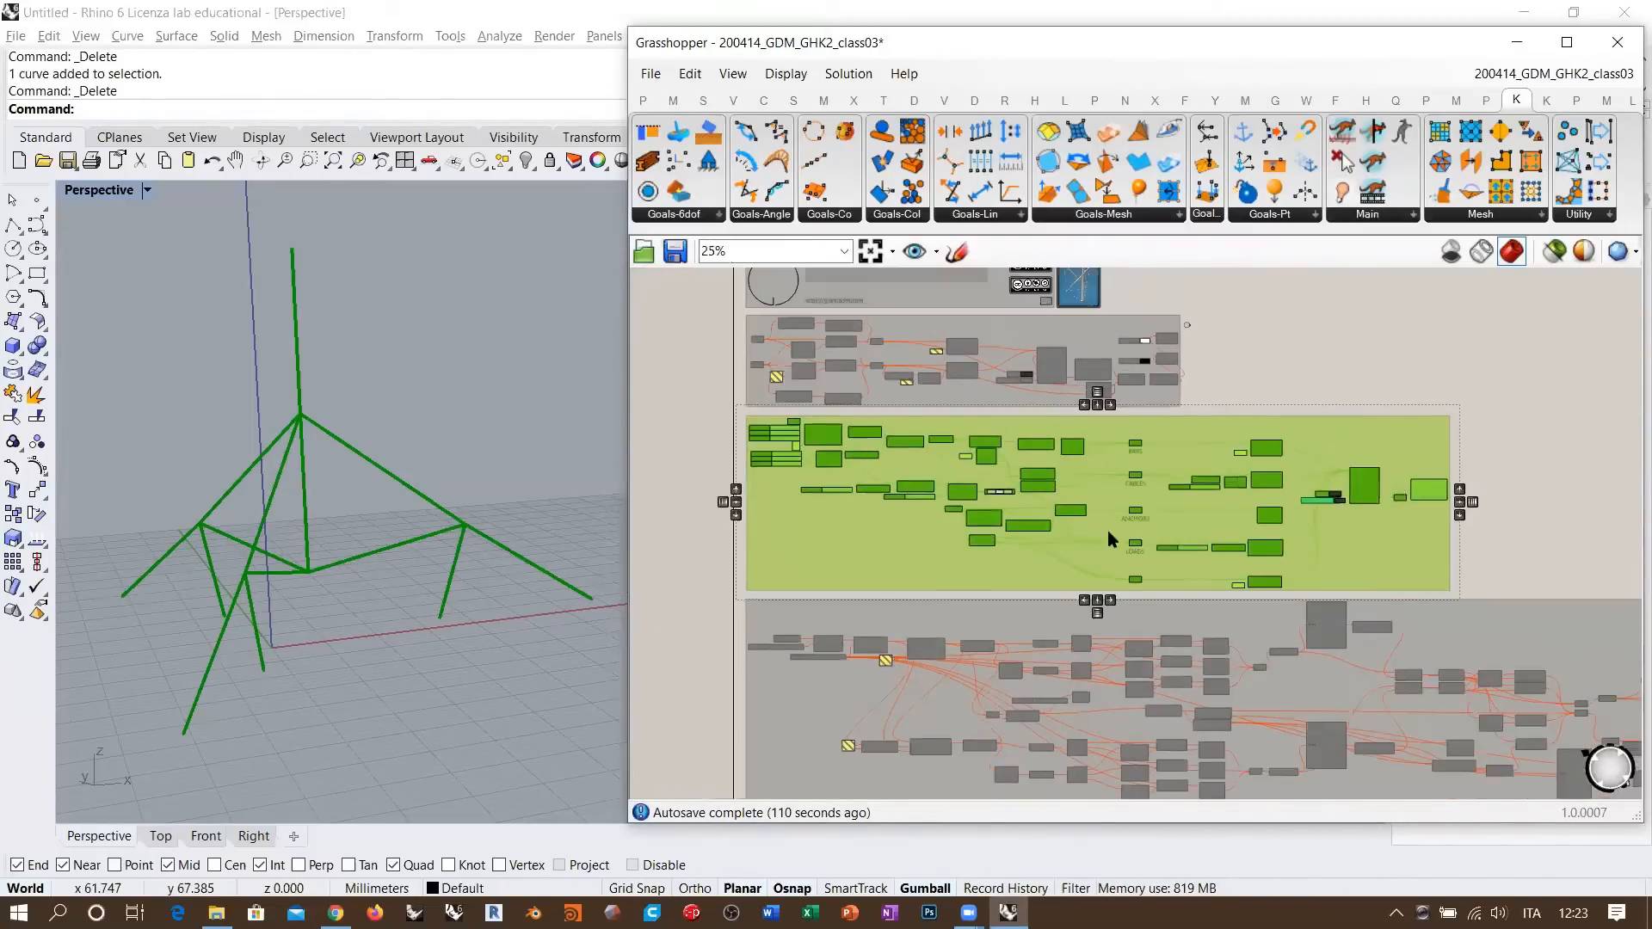
{"action": "scroll", "coordinate": [1110, 538], "scroll_direction": "down", "scroll_amount": 2}
{"action": "right_click_drag", "start_coordinate": [1180, 501], "coordinate": [1061, 469]}
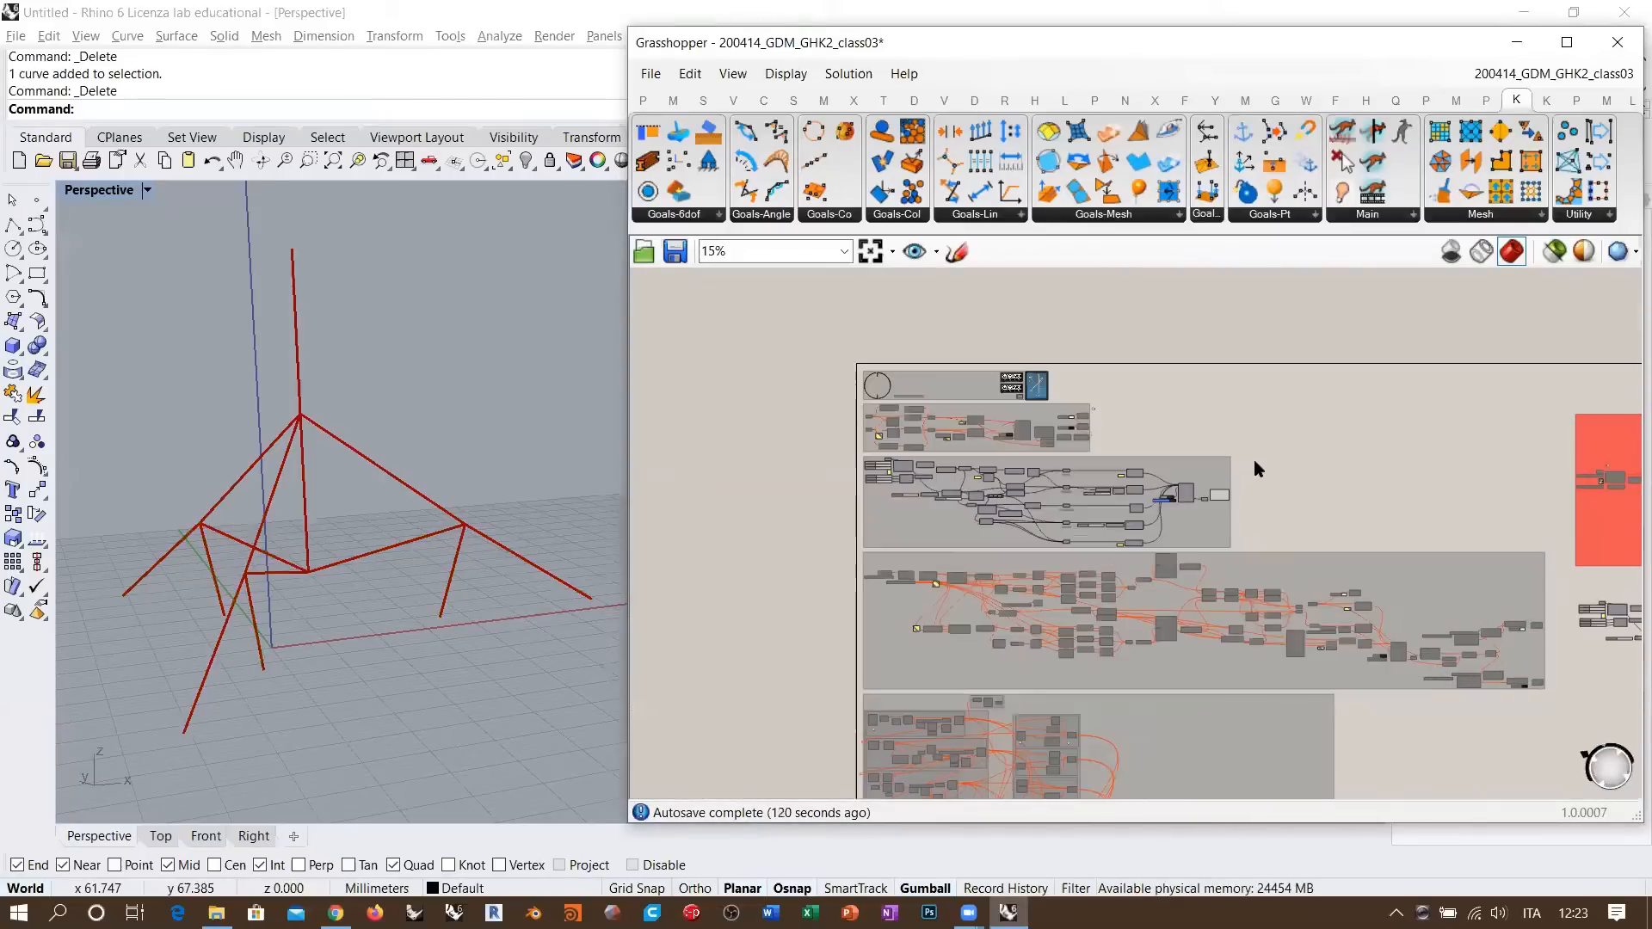
{"action": "left_click_drag", "start_coordinate": [1253, 455], "coordinate": [840, 544]}
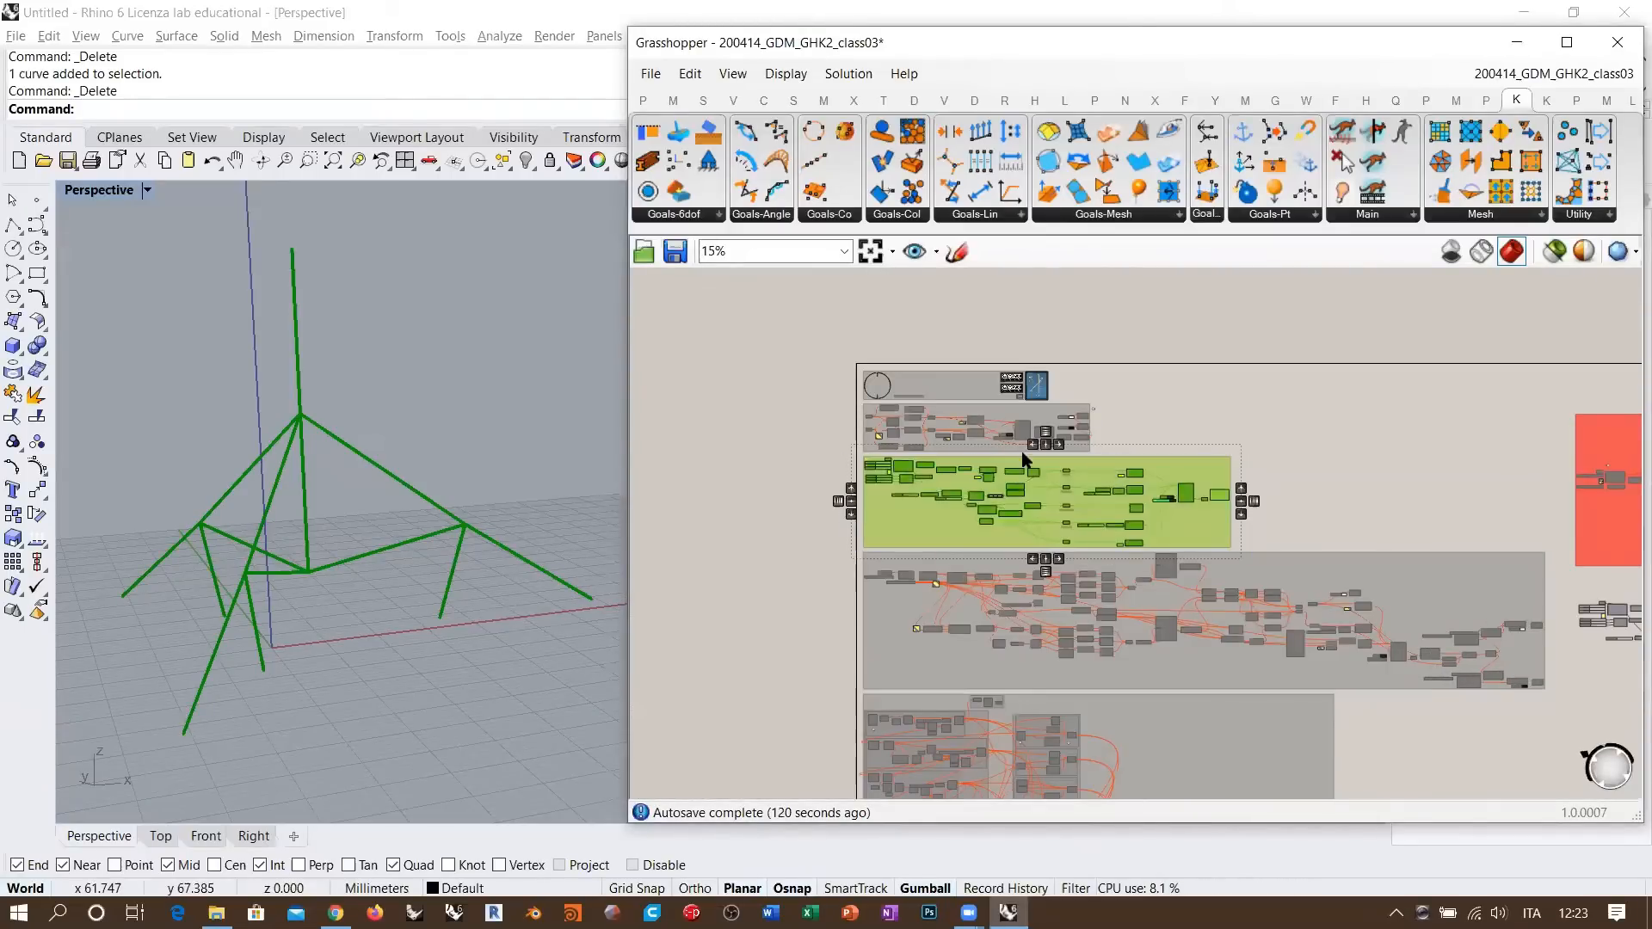
{"action": "left_click", "coordinate": [1209, 399]}
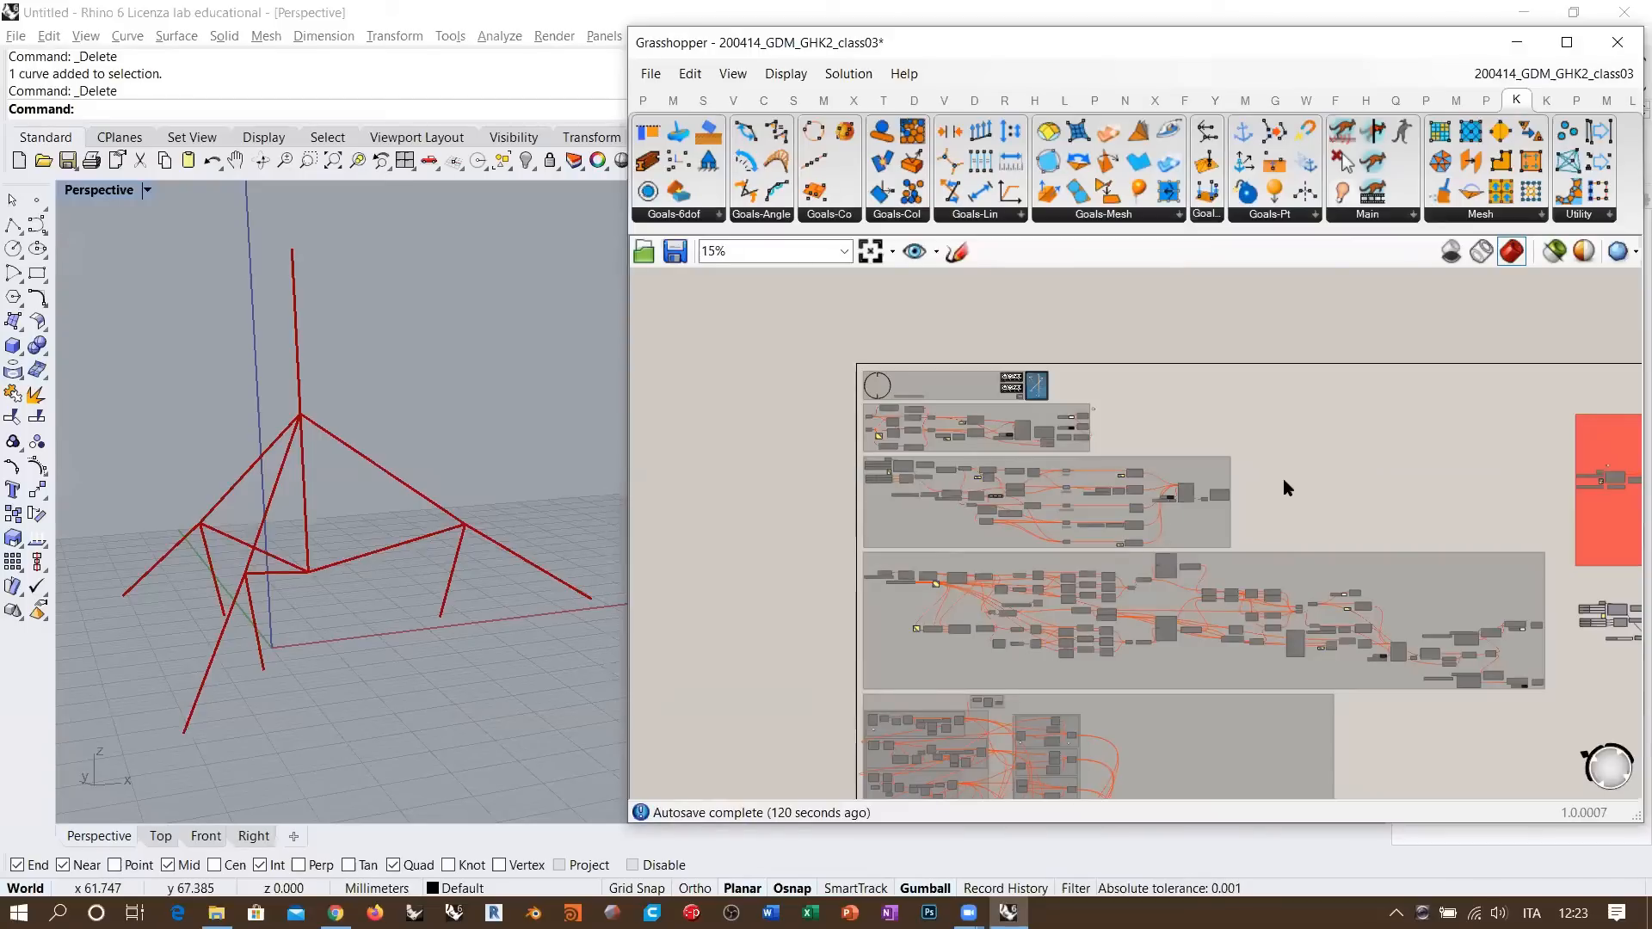
- Reposition the entire copied definition closer to the red group above it
{"action": "scroll", "coordinate": [1270, 568], "scroll_direction": "up", "scroll_amount": 5}
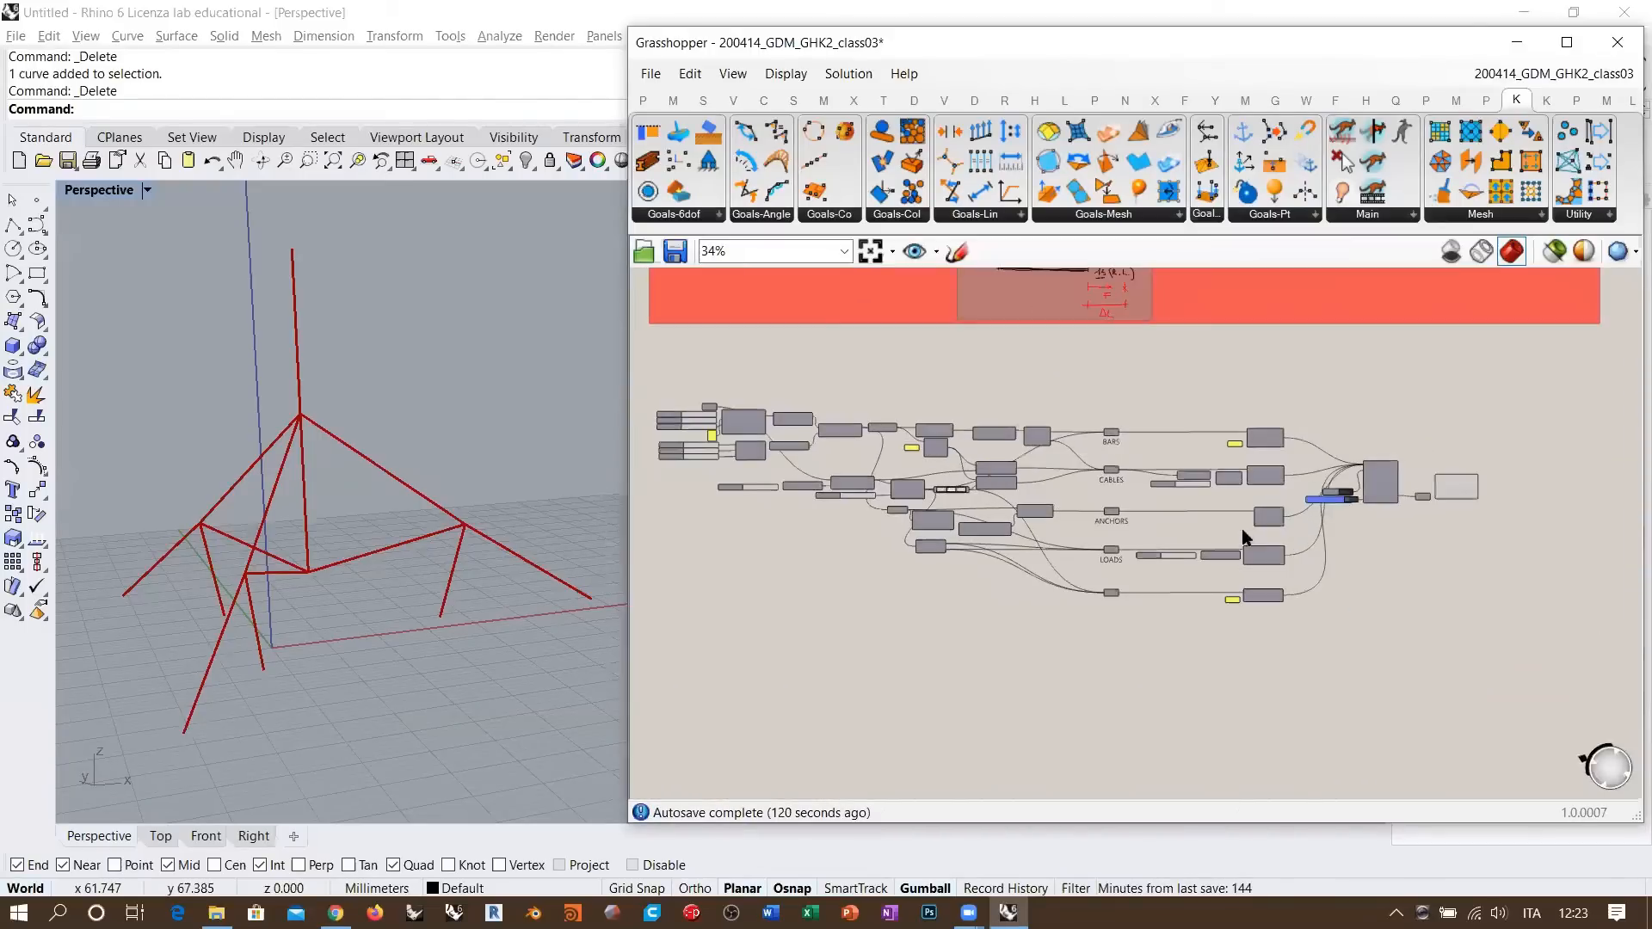
{"action": "left_click_drag", "start_coordinate": [1081, 462], "coordinate": [671, 646]}
{"action": "left_click_drag", "start_coordinate": [741, 427], "coordinate": [781, 391]}
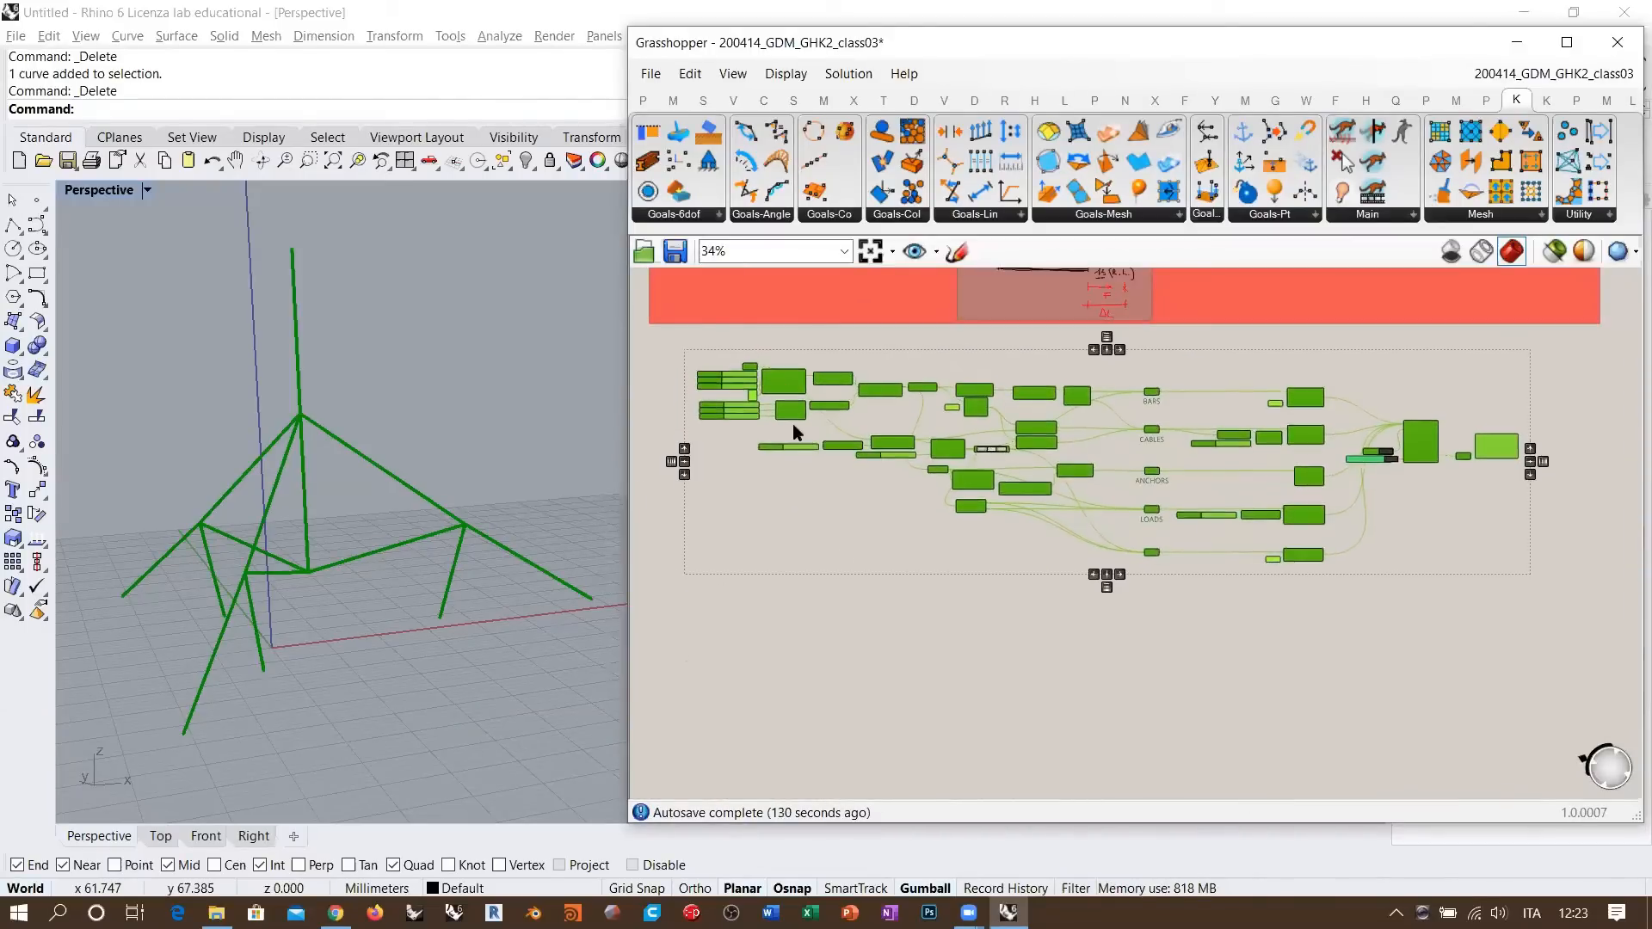
{"action": "left_click", "coordinate": [1050, 454]}
{"action": "right_click_drag", "start_coordinate": [1050, 454], "coordinate": [1039, 537]}
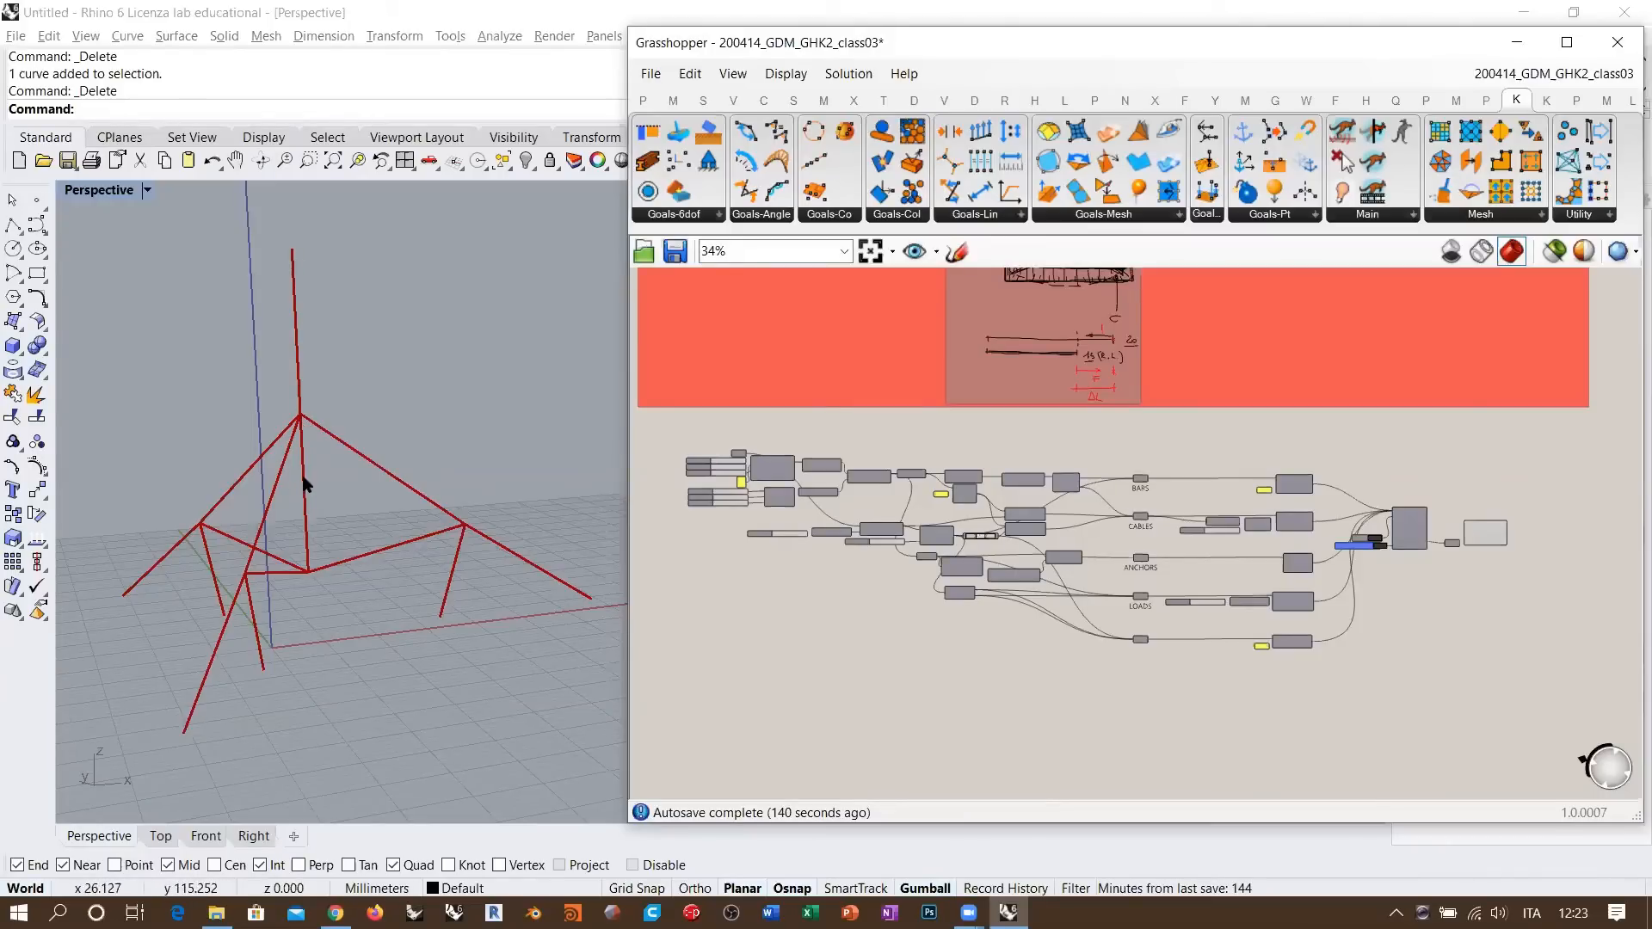
- Locate the mast's Point On Curve component and shift the components downstream of it away to free space
{"action": "scroll", "coordinate": [958, 538], "scroll_direction": "up", "scroll_amount": 2}
{"action": "scroll", "coordinate": [957, 538], "scroll_direction": "up", "scroll_amount": 4}
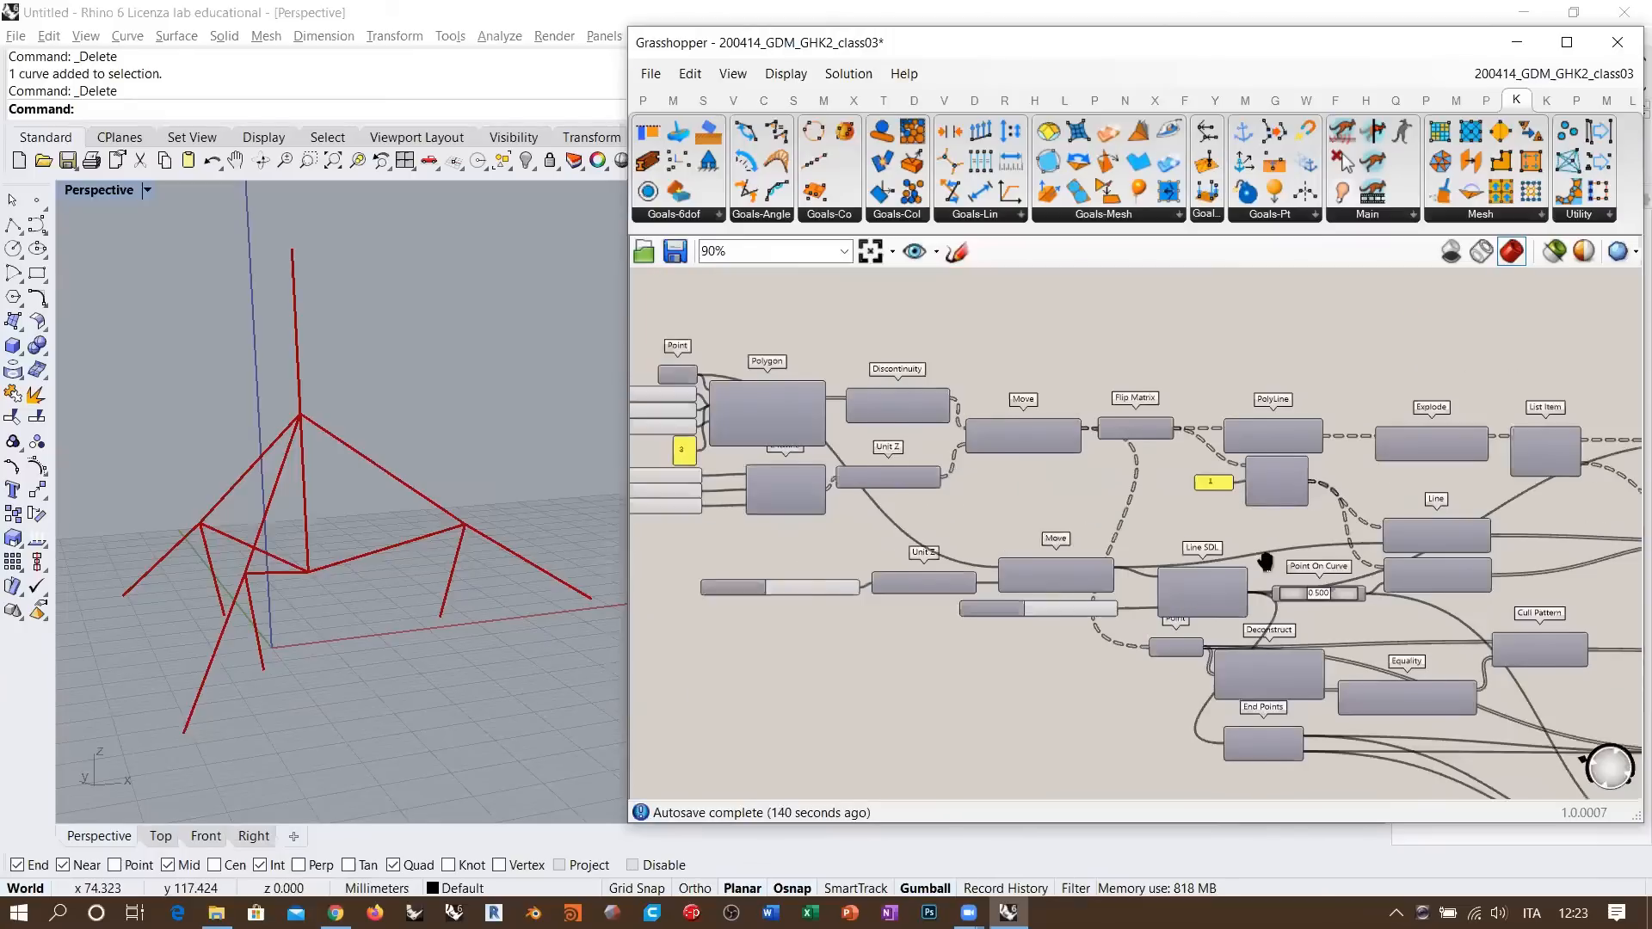
{"action": "left_click", "coordinate": [942, 454]}
{"action": "scroll", "coordinate": [946, 454], "scroll_direction": "up", "scroll_amount": 4}
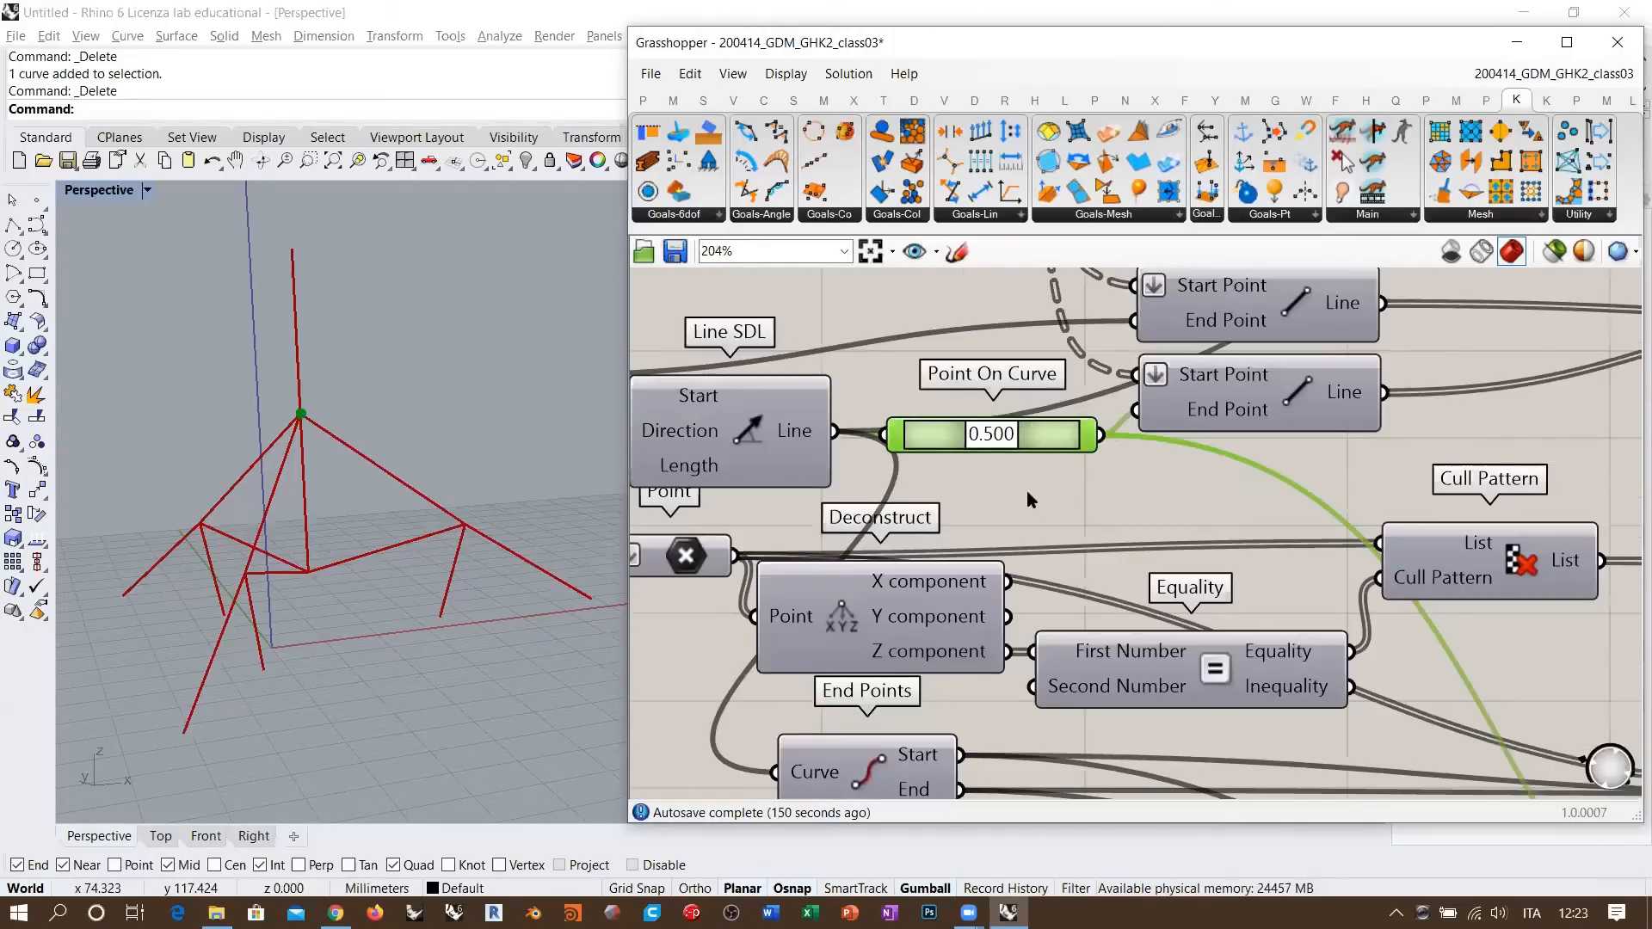
{"action": "left_click", "coordinate": [1026, 490]}
{"action": "scroll", "coordinate": [1025, 486], "scroll_direction": "down", "scroll_amount": 3}
{"action": "scroll", "coordinate": [977, 495], "scroll_direction": "down", "scroll_amount": 3}
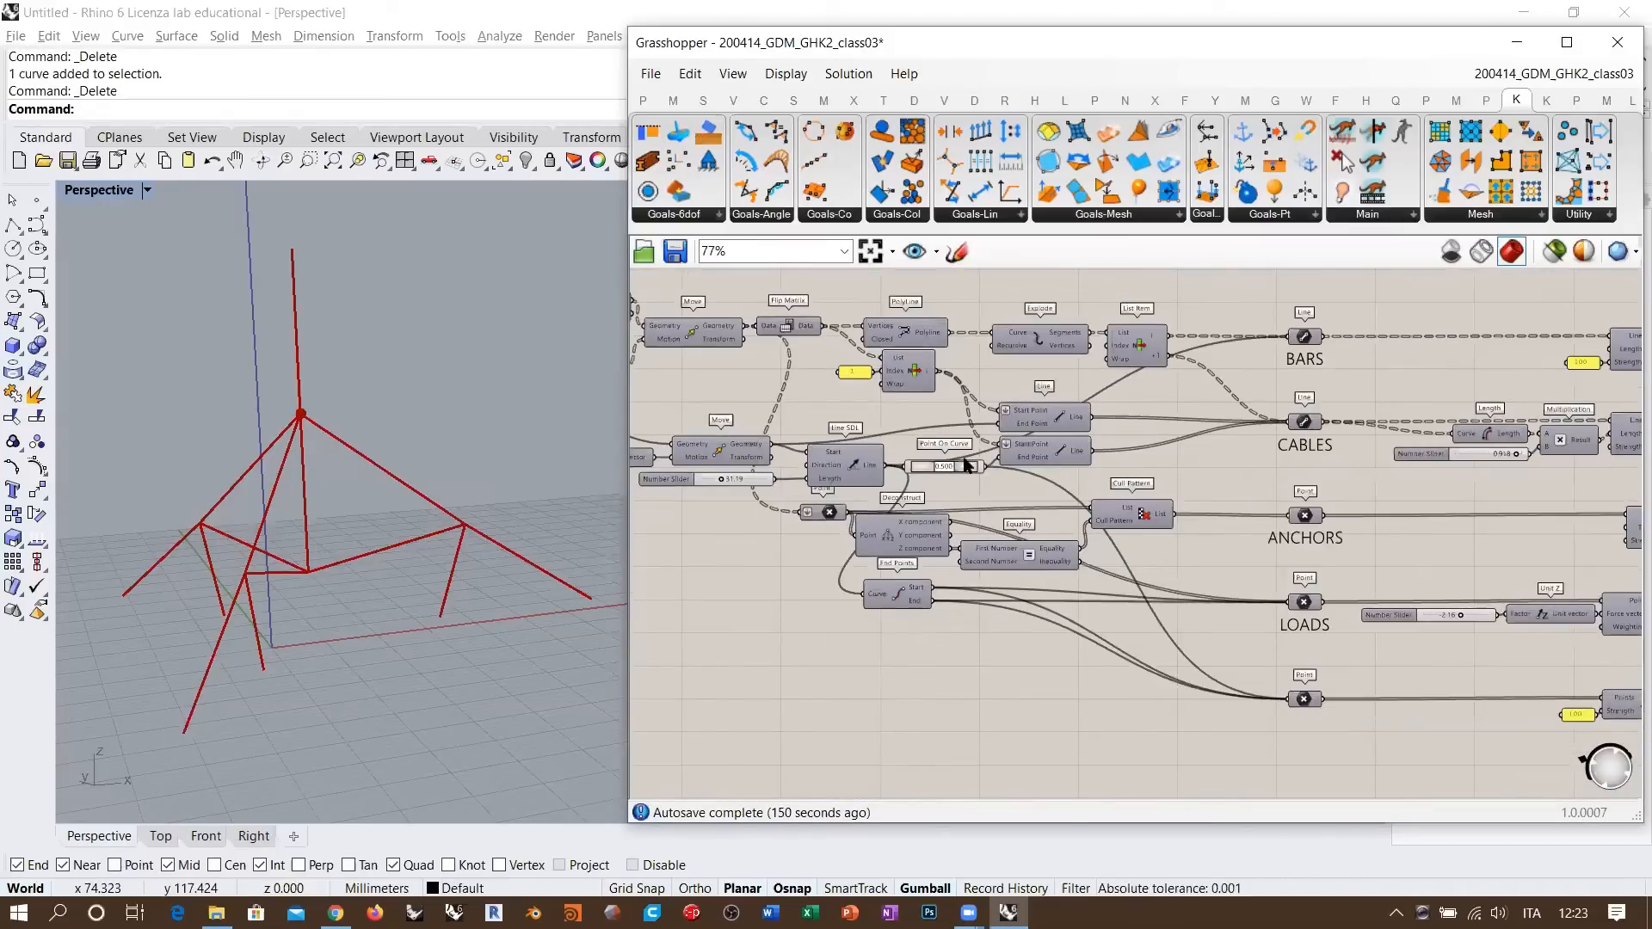
{"action": "scroll", "coordinate": [1144, 441], "scroll_direction": "down", "scroll_amount": 3}
{"action": "left_click_drag", "start_coordinate": [1524, 350], "coordinate": [895, 684]}
{"action": "left_click_drag", "start_coordinate": [927, 444], "coordinate": [1176, 443]}
{"action": "scroll", "coordinate": [886, 463], "scroll_direction": "up", "scroll_amount": 2}
{"action": "scroll", "coordinate": [877, 470], "scroll_direction": "up", "scroll_amount": 6}
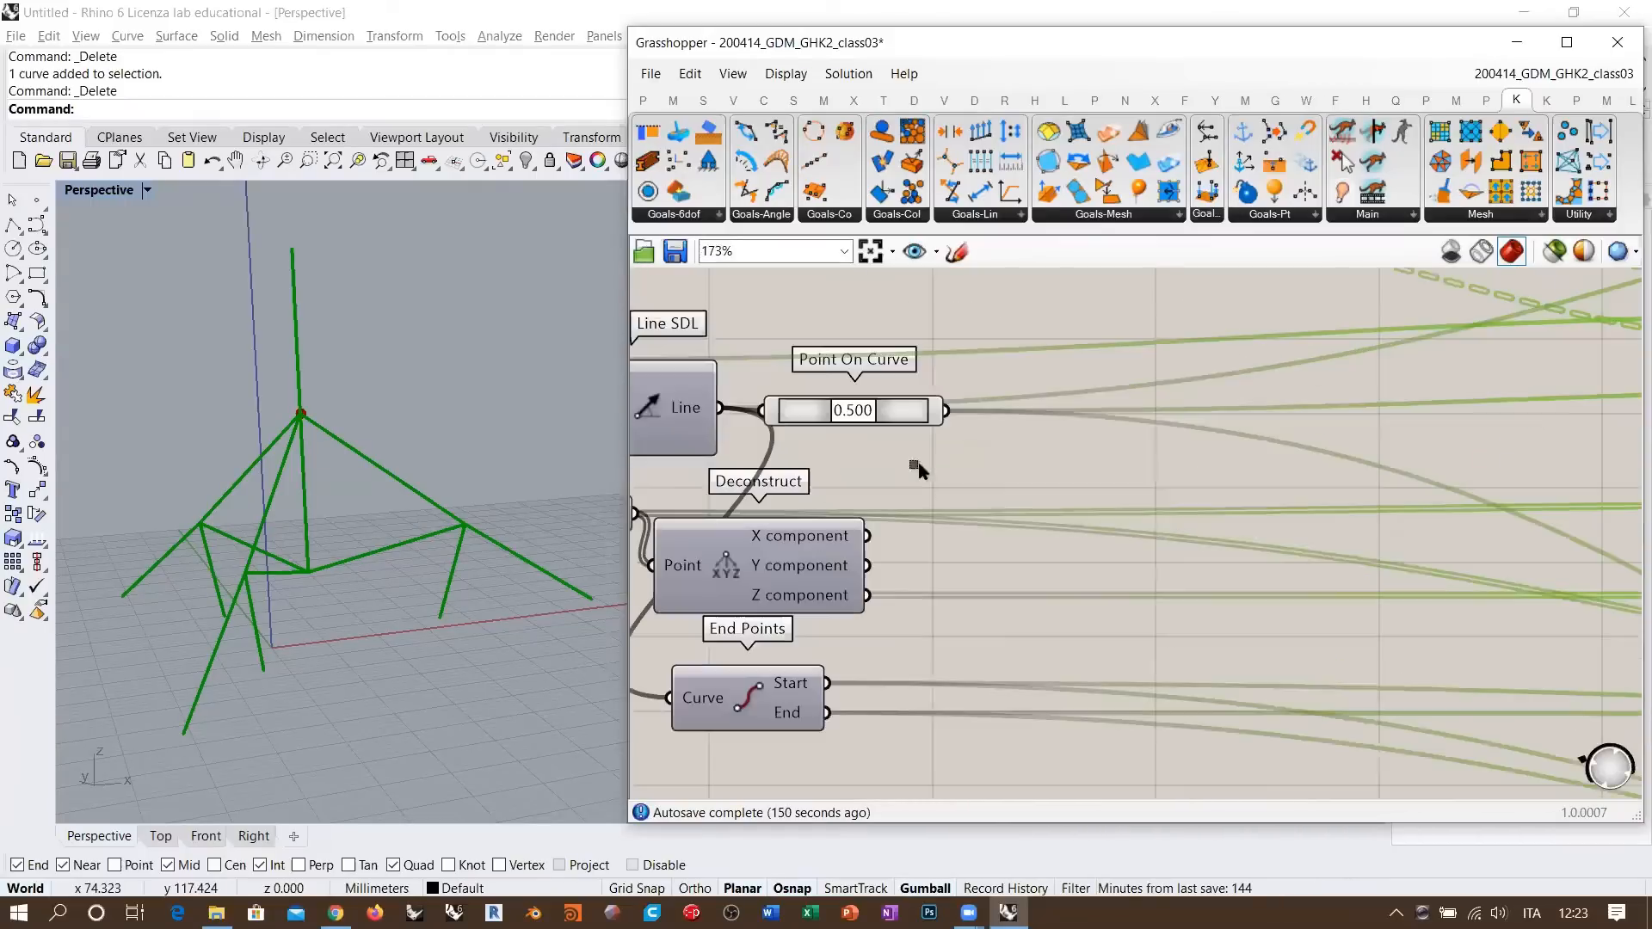
- Move Point On Curve and the Point, Deconstruct and End Points components away from Line SDL into the freed space
{"action": "left_click_drag", "start_coordinate": [891, 406], "coordinate": [1188, 445]}
{"action": "right_click_drag", "start_coordinate": [1024, 500], "coordinate": [1117, 458]}
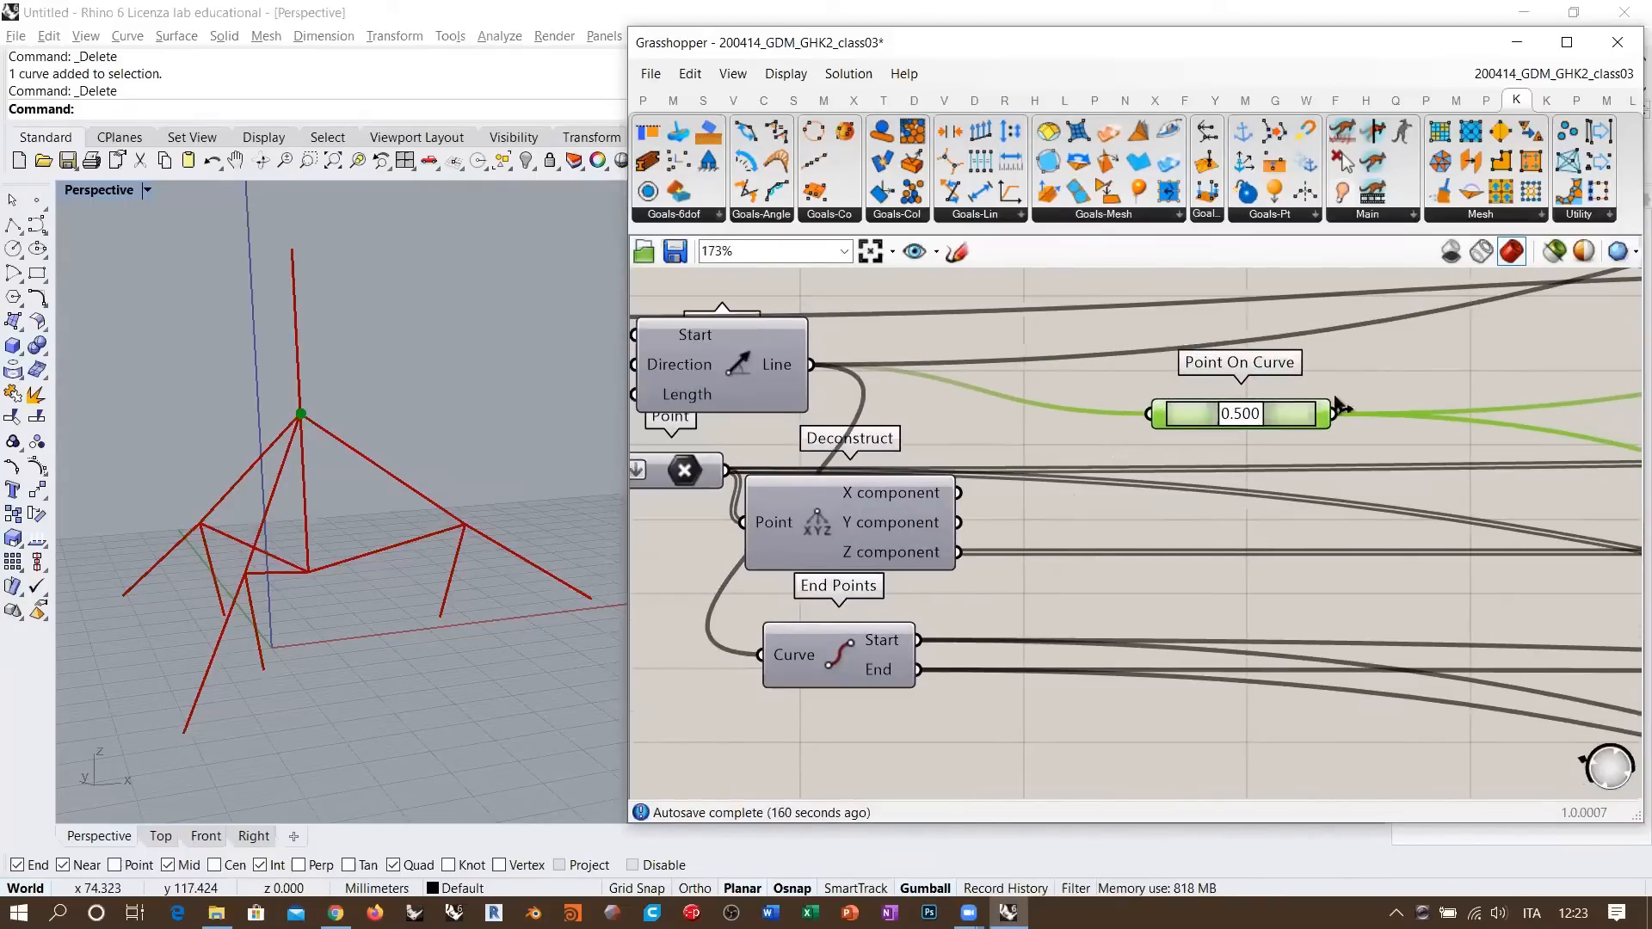
{"action": "scroll", "coordinate": [1221, 417], "scroll_direction": "down", "scroll_amount": 2}
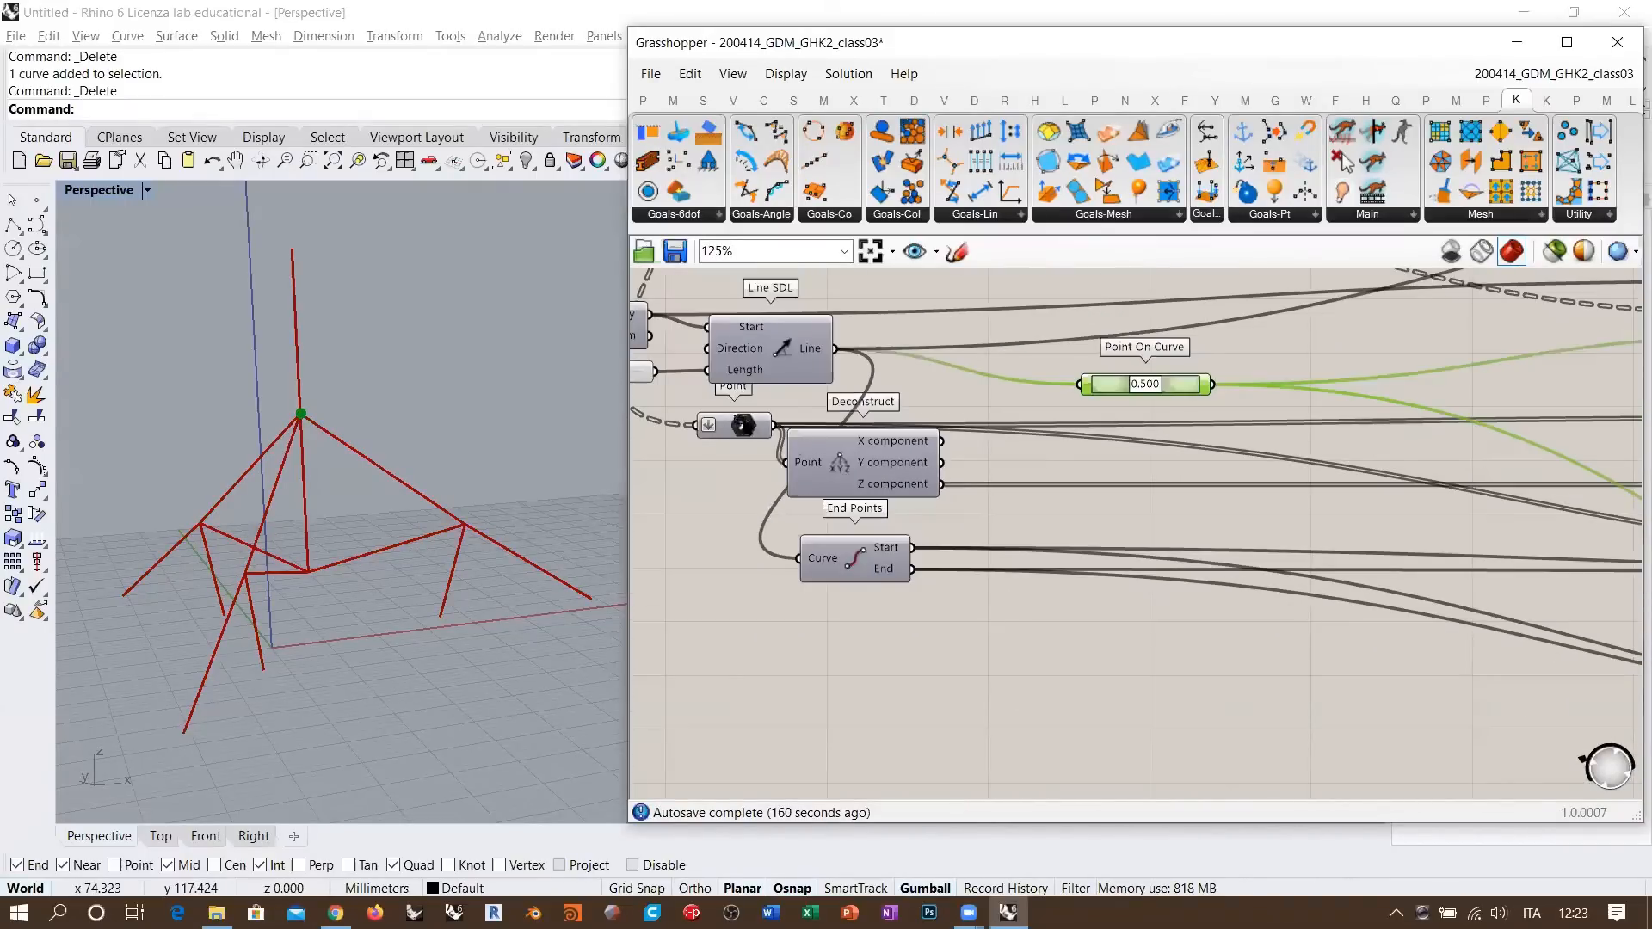
{"action": "left_click_drag", "start_coordinate": [755, 445], "coordinate": [999, 633]}
{"action": "left_click_drag", "start_coordinate": [729, 418], "coordinate": [727, 417]}
{"action": "right_click_drag", "start_coordinate": [938, 480], "coordinate": [785, 432]}
{"action": "scroll", "coordinate": [783, 430], "scroll_direction": "down", "scroll_amount": 4}
{"action": "left_click_drag", "start_coordinate": [746, 428], "coordinate": [1058, 480]}
{"action": "right_click_drag", "start_coordinate": [805, 389], "coordinate": [1092, 500]}
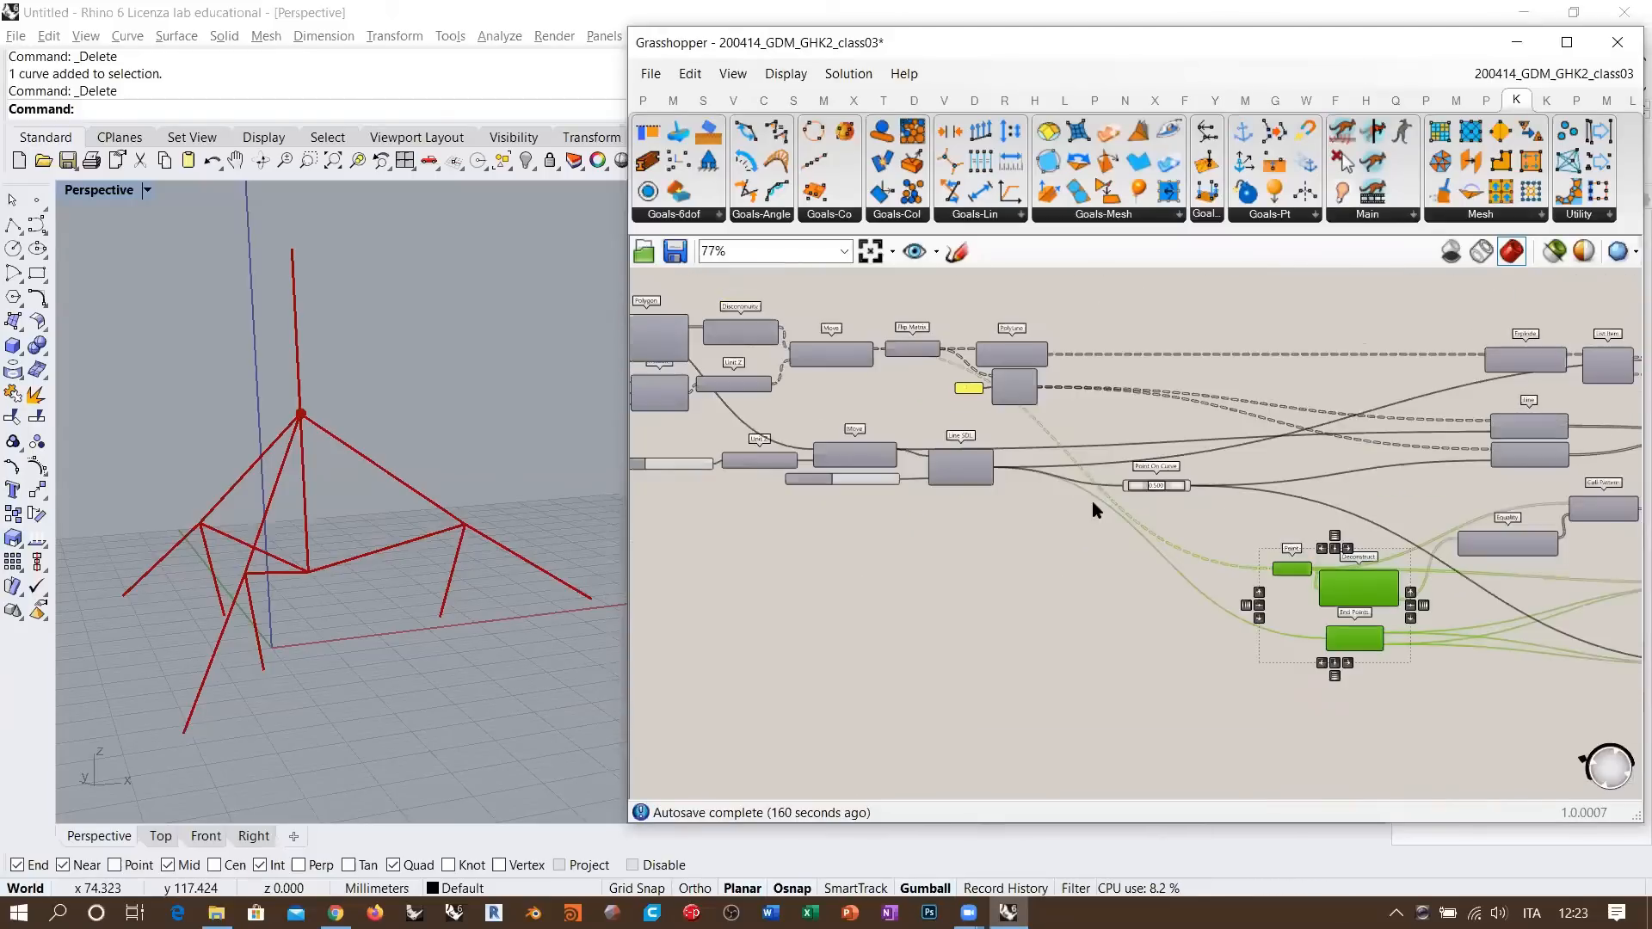
- Place Point On Curve back close to Line SDL, just below its output
{"action": "scroll", "coordinate": [1092, 500], "scroll_direction": "up", "scroll_amount": 4}
{"action": "left_click_drag", "start_coordinate": [1196, 468], "coordinate": [957, 512]}
{"action": "left_click", "coordinate": [978, 607]}
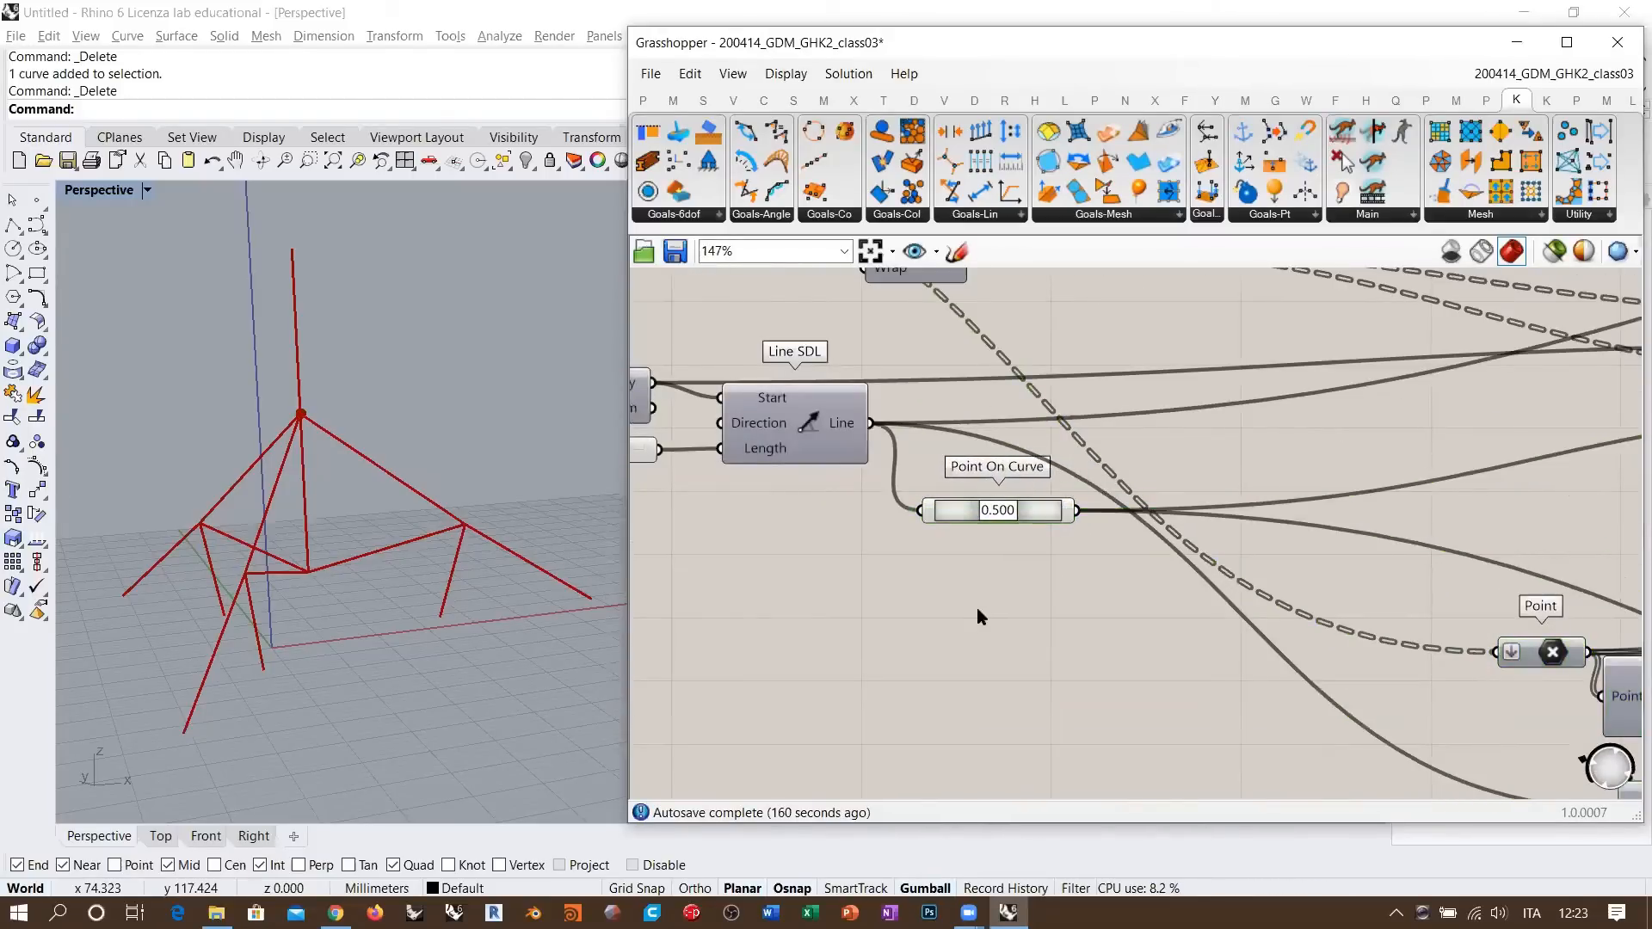
- Add a Shatter component, feed the Line SDL line into its Curve input and reparameterize that input
{"action": "double_click", "coordinate": [982, 605]}
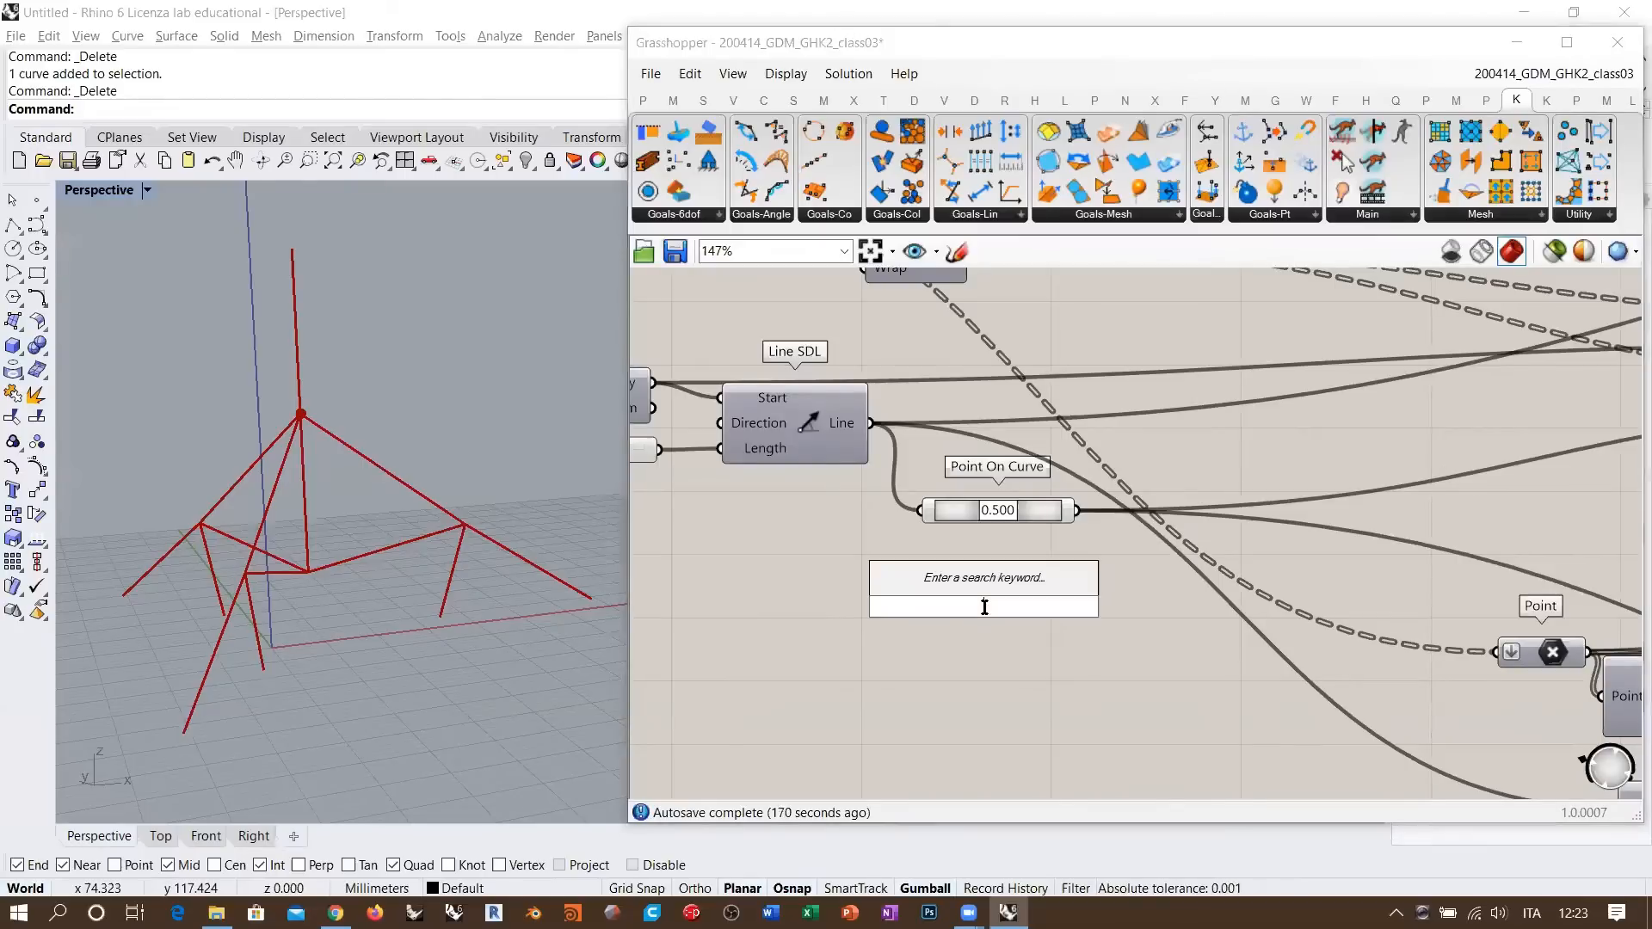
{"action": "type", "text": "shat"}
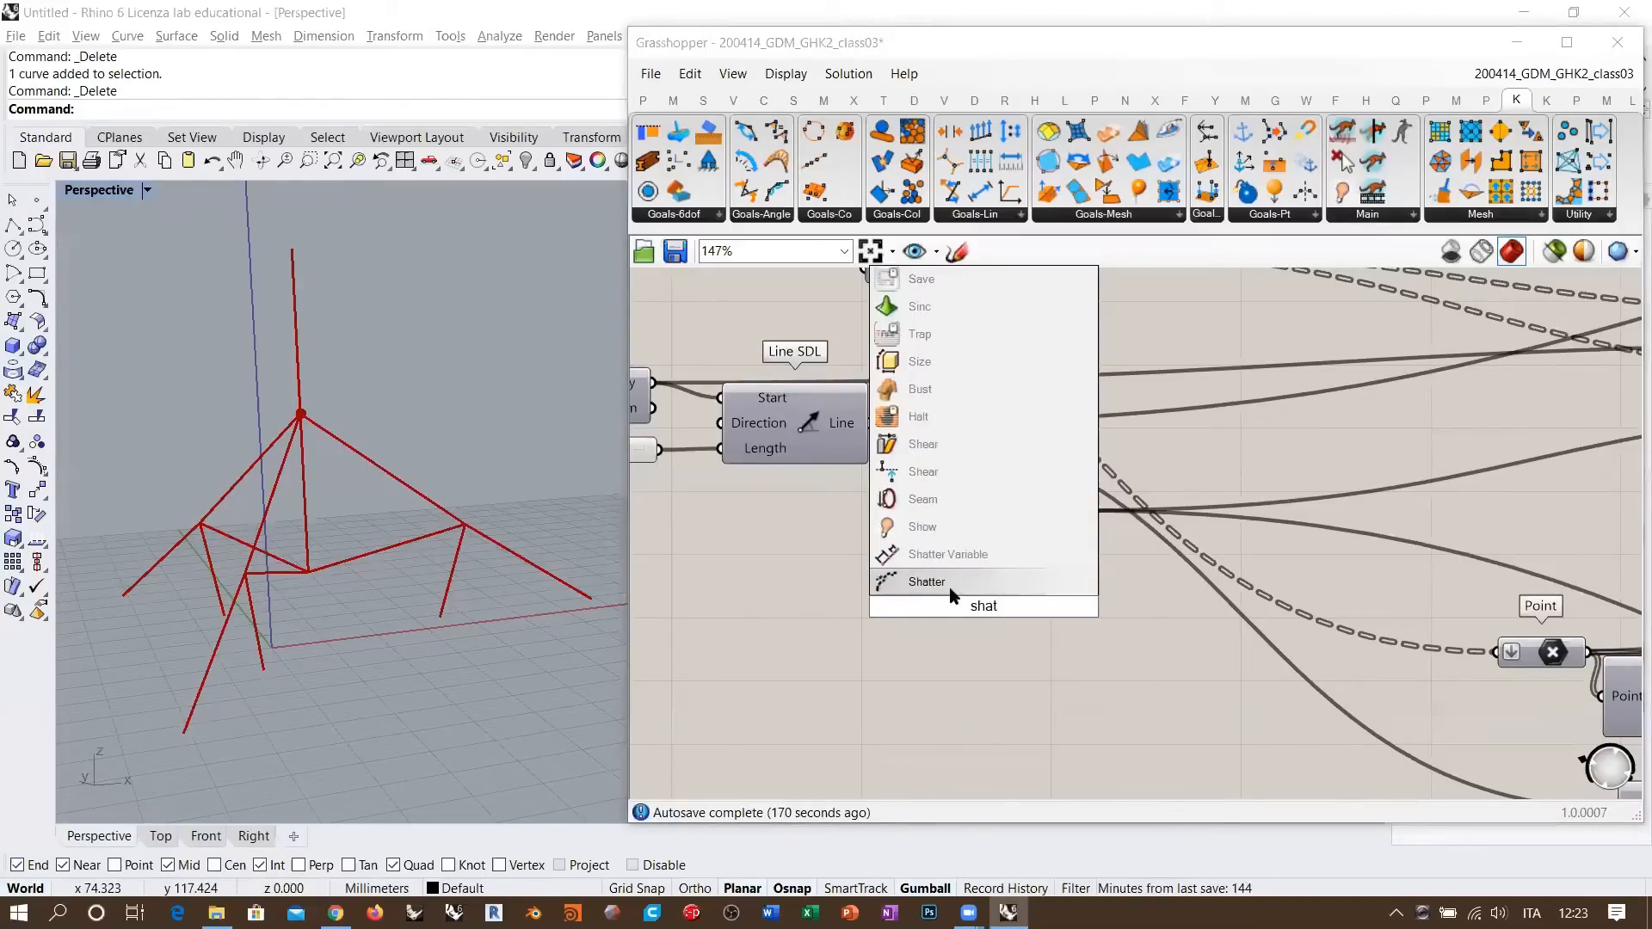
{"action": "left_click", "coordinate": [940, 577]}
{"action": "left_click_drag", "start_coordinate": [877, 434], "coordinate": [965, 596]}
{"action": "right_click", "coordinate": [965, 596]}
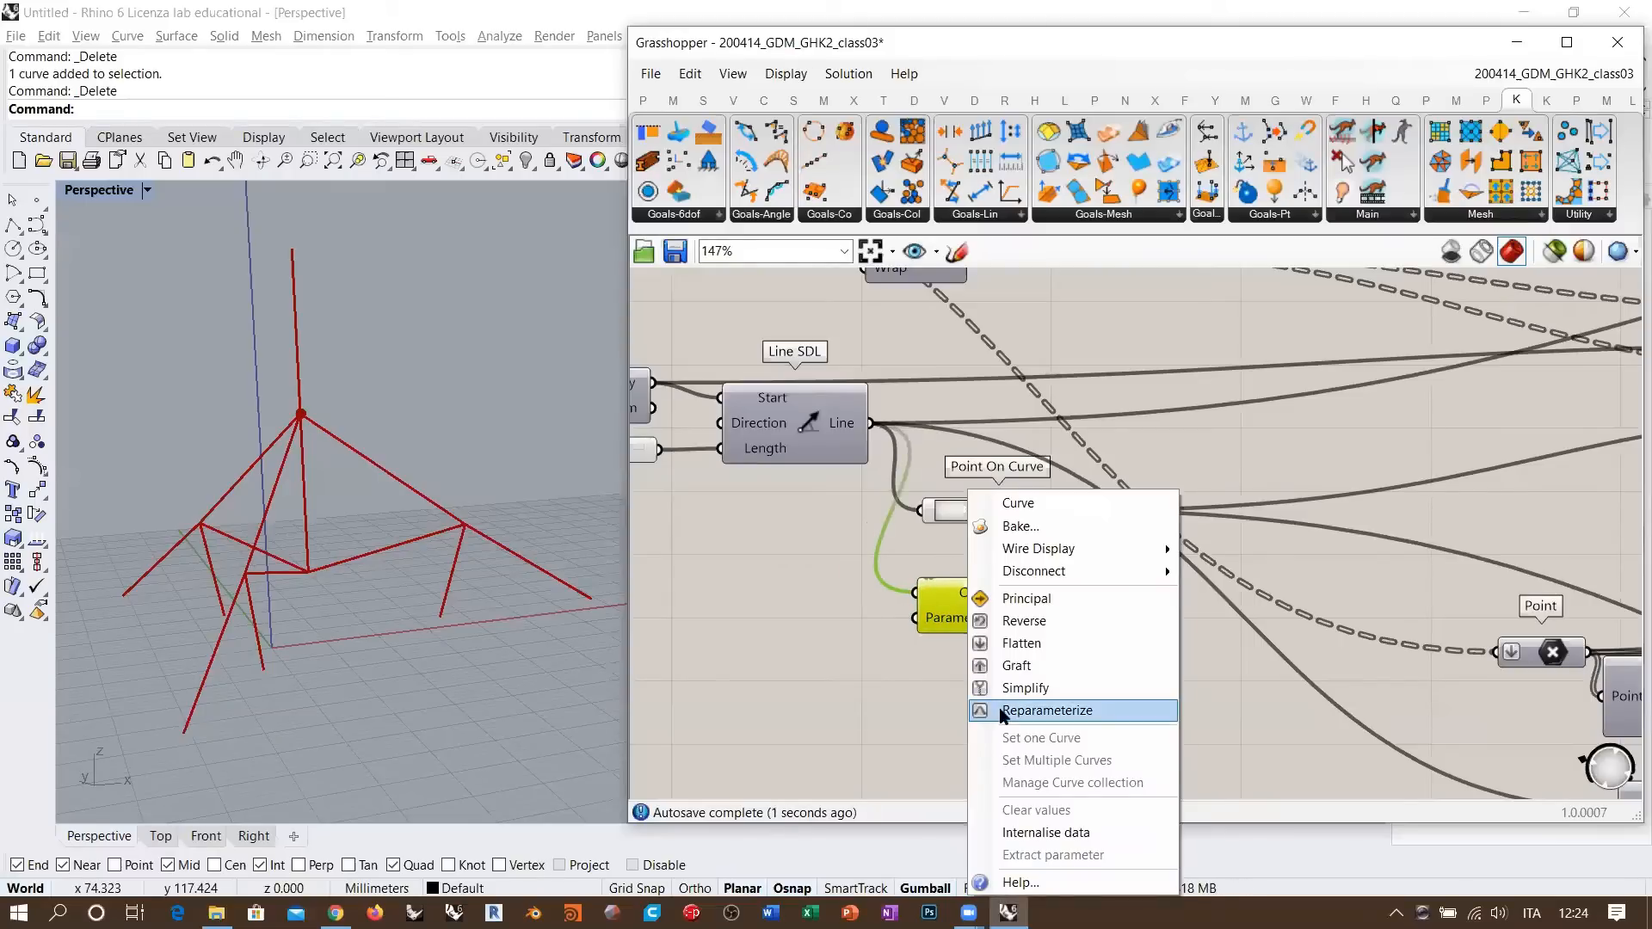
{"action": "left_click", "coordinate": [967, 713]}
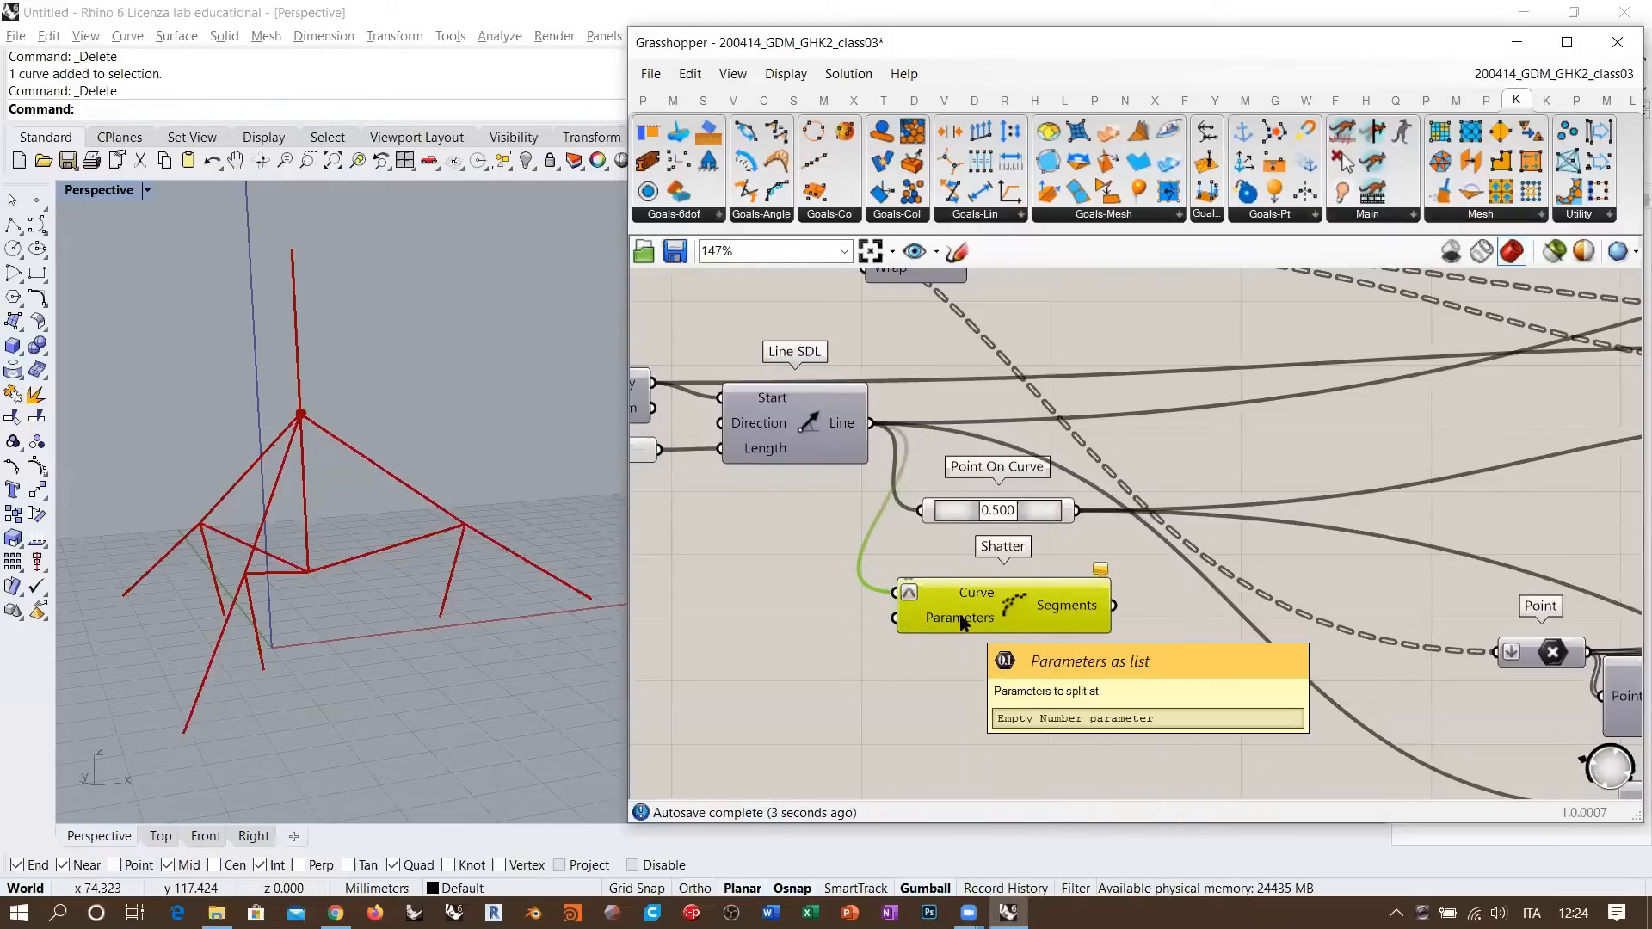
{"action": "left_click", "coordinate": [792, 658]}
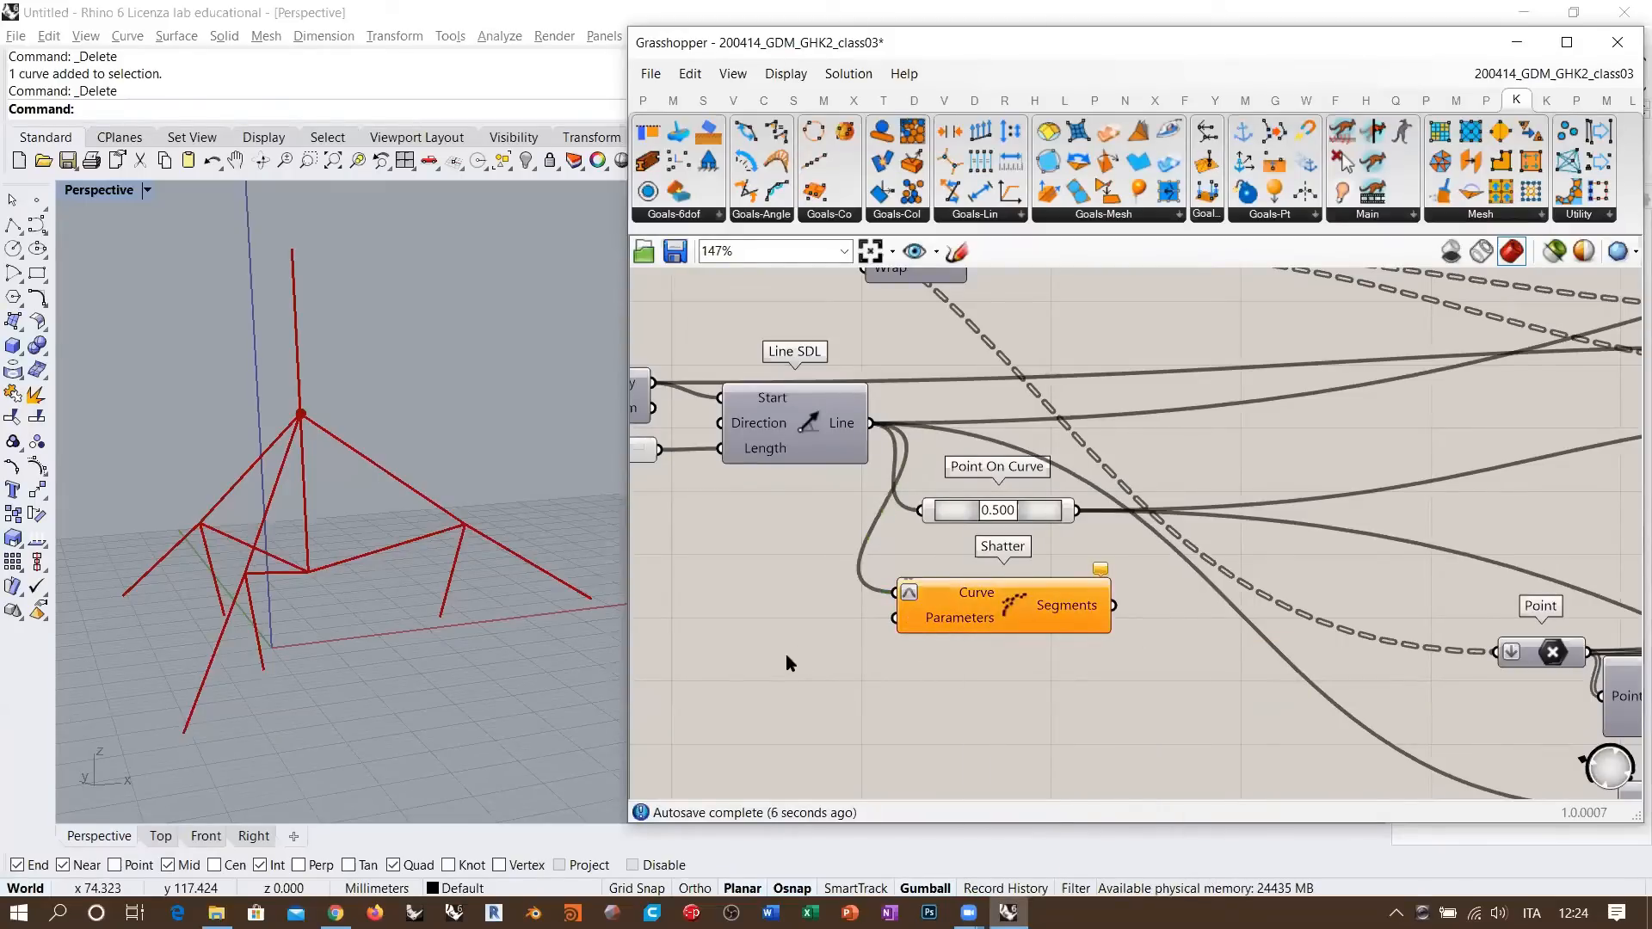
- Add a Number Slider on the canvas next to Shatter's Parameters input
{"action": "left_click", "coordinate": [647, 102]}
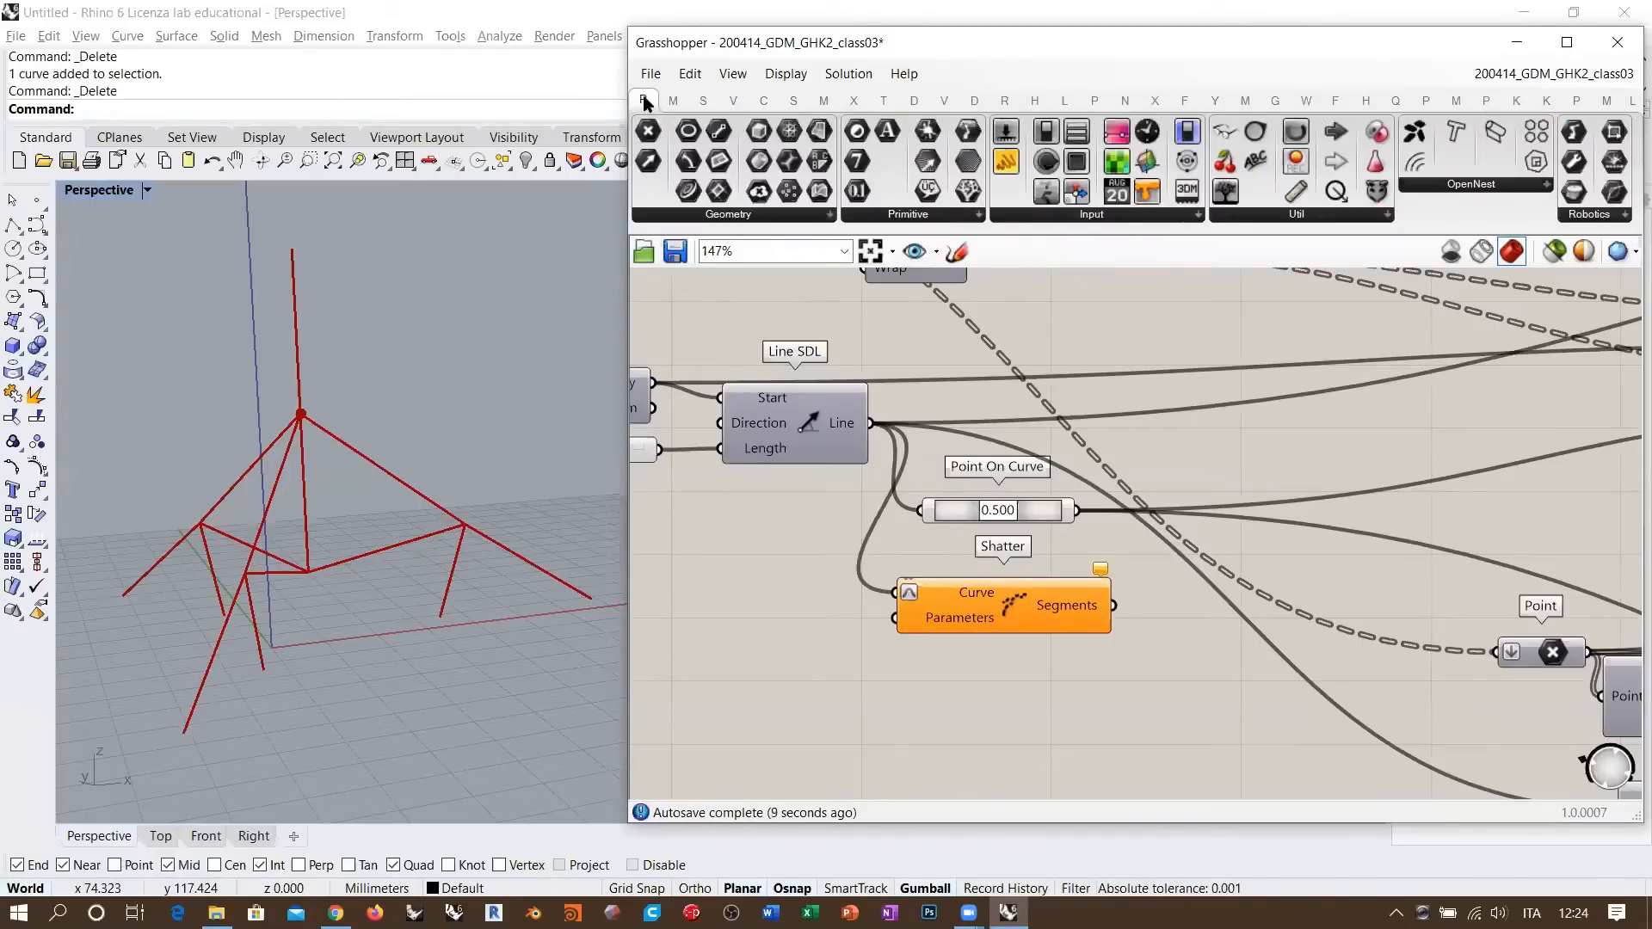
{"action": "left_click", "coordinate": [1091, 215]}
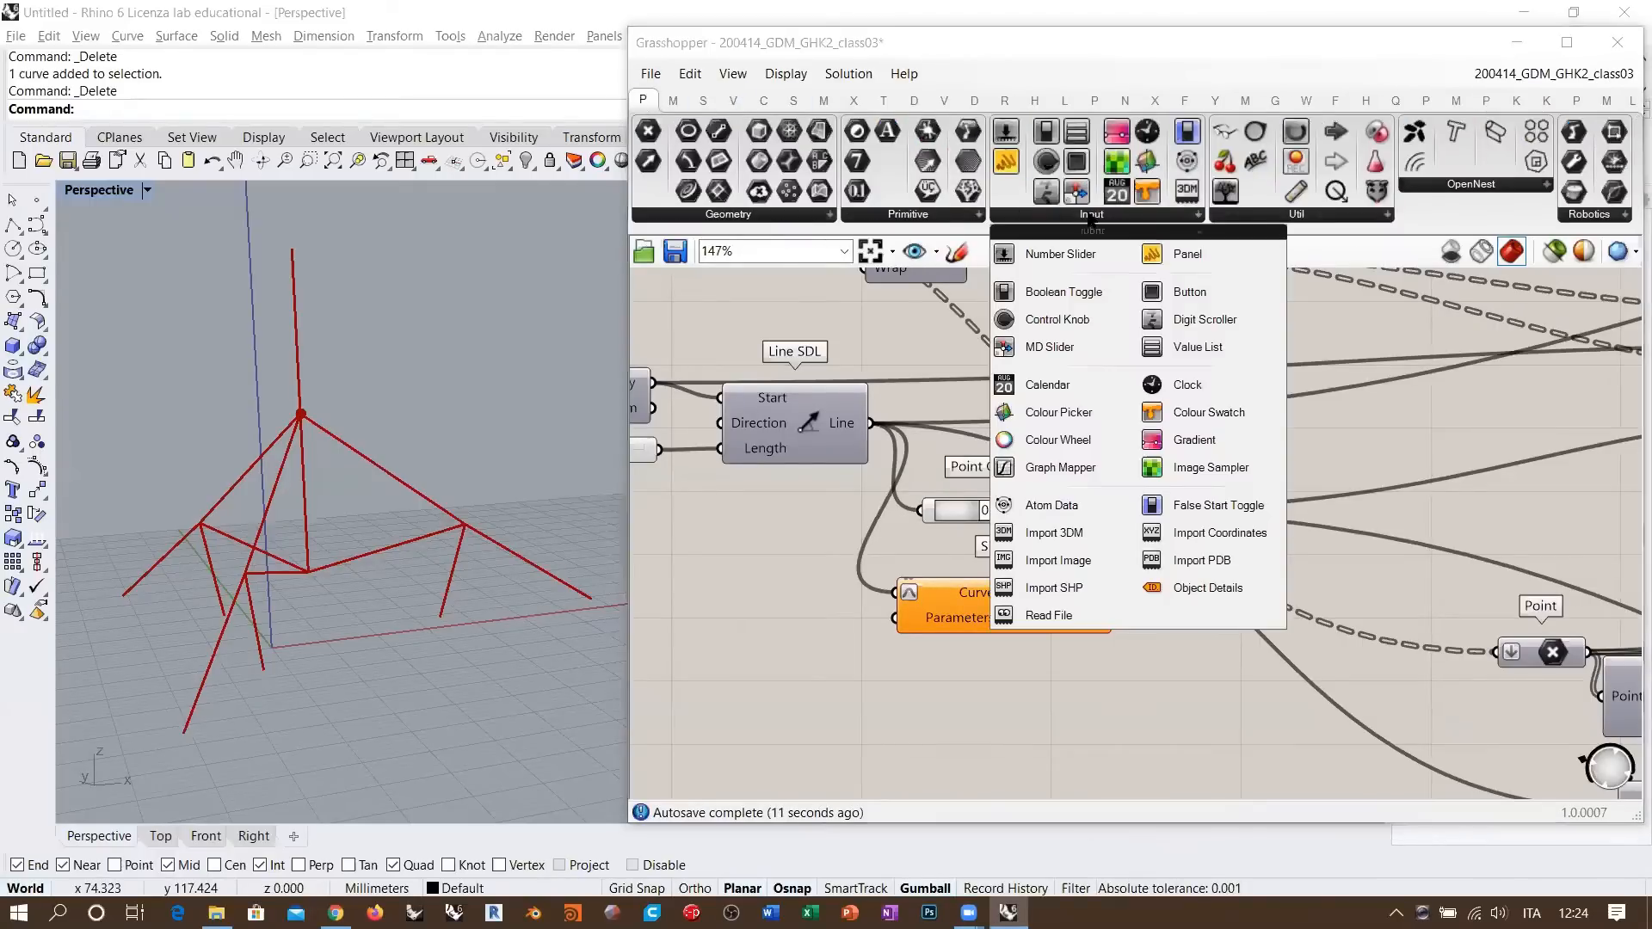
{"action": "left_click", "coordinate": [1065, 256]}
{"action": "left_click", "coordinate": [748, 611]}
{"action": "scroll", "coordinate": [748, 607], "scroll_direction": "up", "scroll_amount": 4}
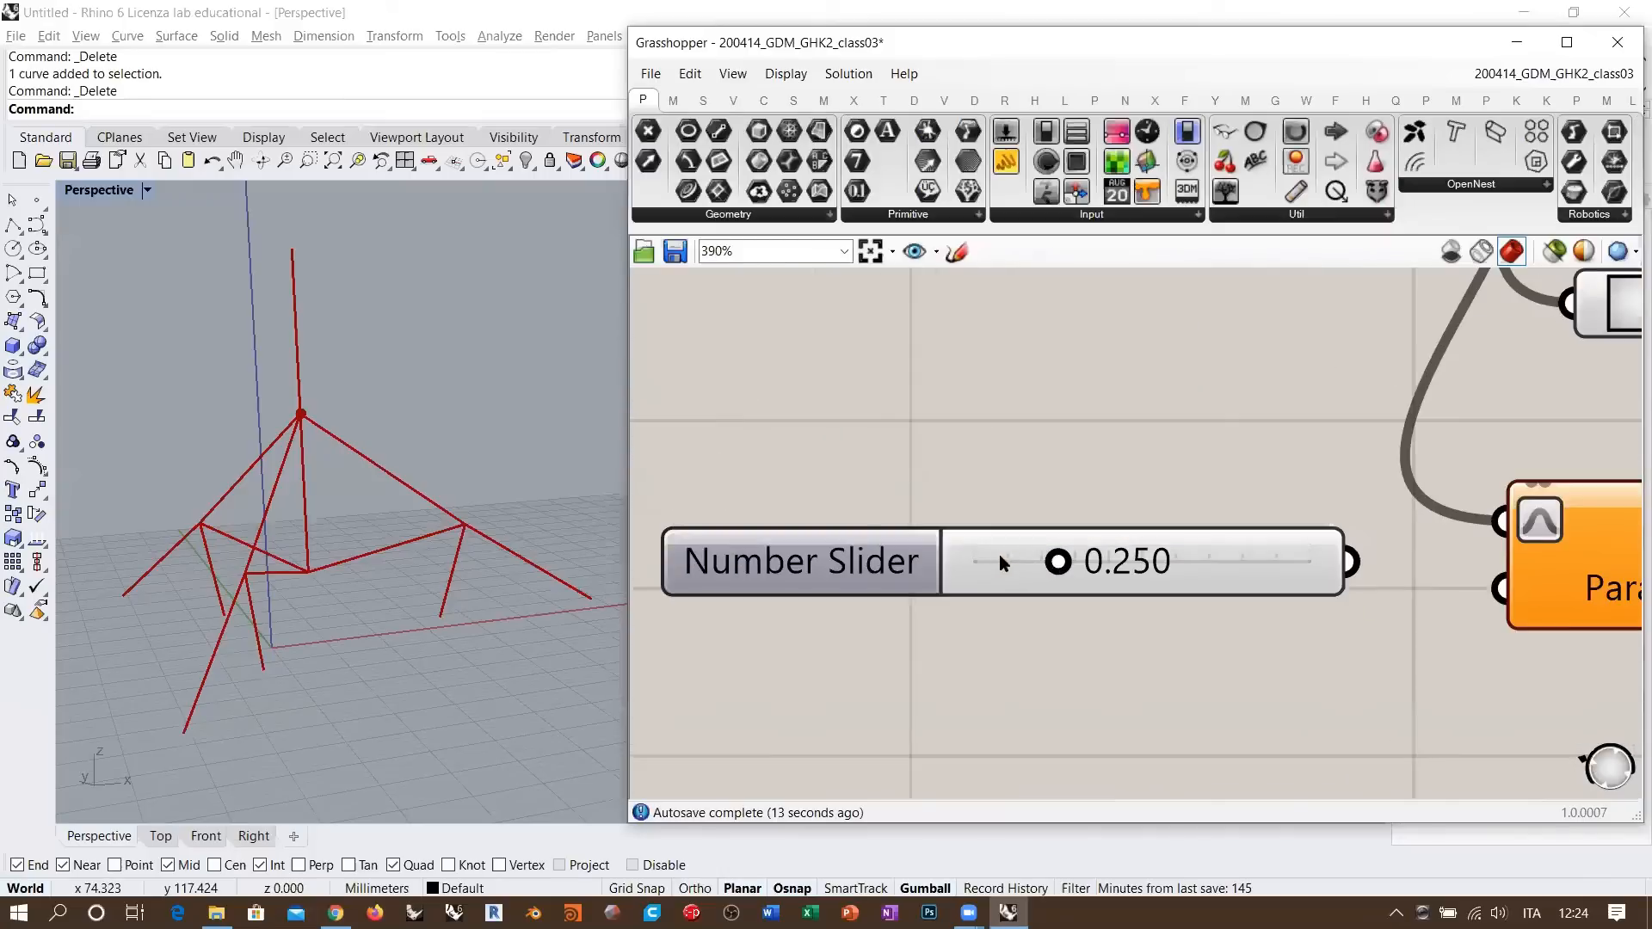
- Try the new Number Slider at its upper limit of 1.000 and undo the change
{"action": "left_click_drag", "start_coordinate": [999, 554], "coordinate": [1338, 584]}
{"action": "left_click", "coordinate": [1015, 688]}
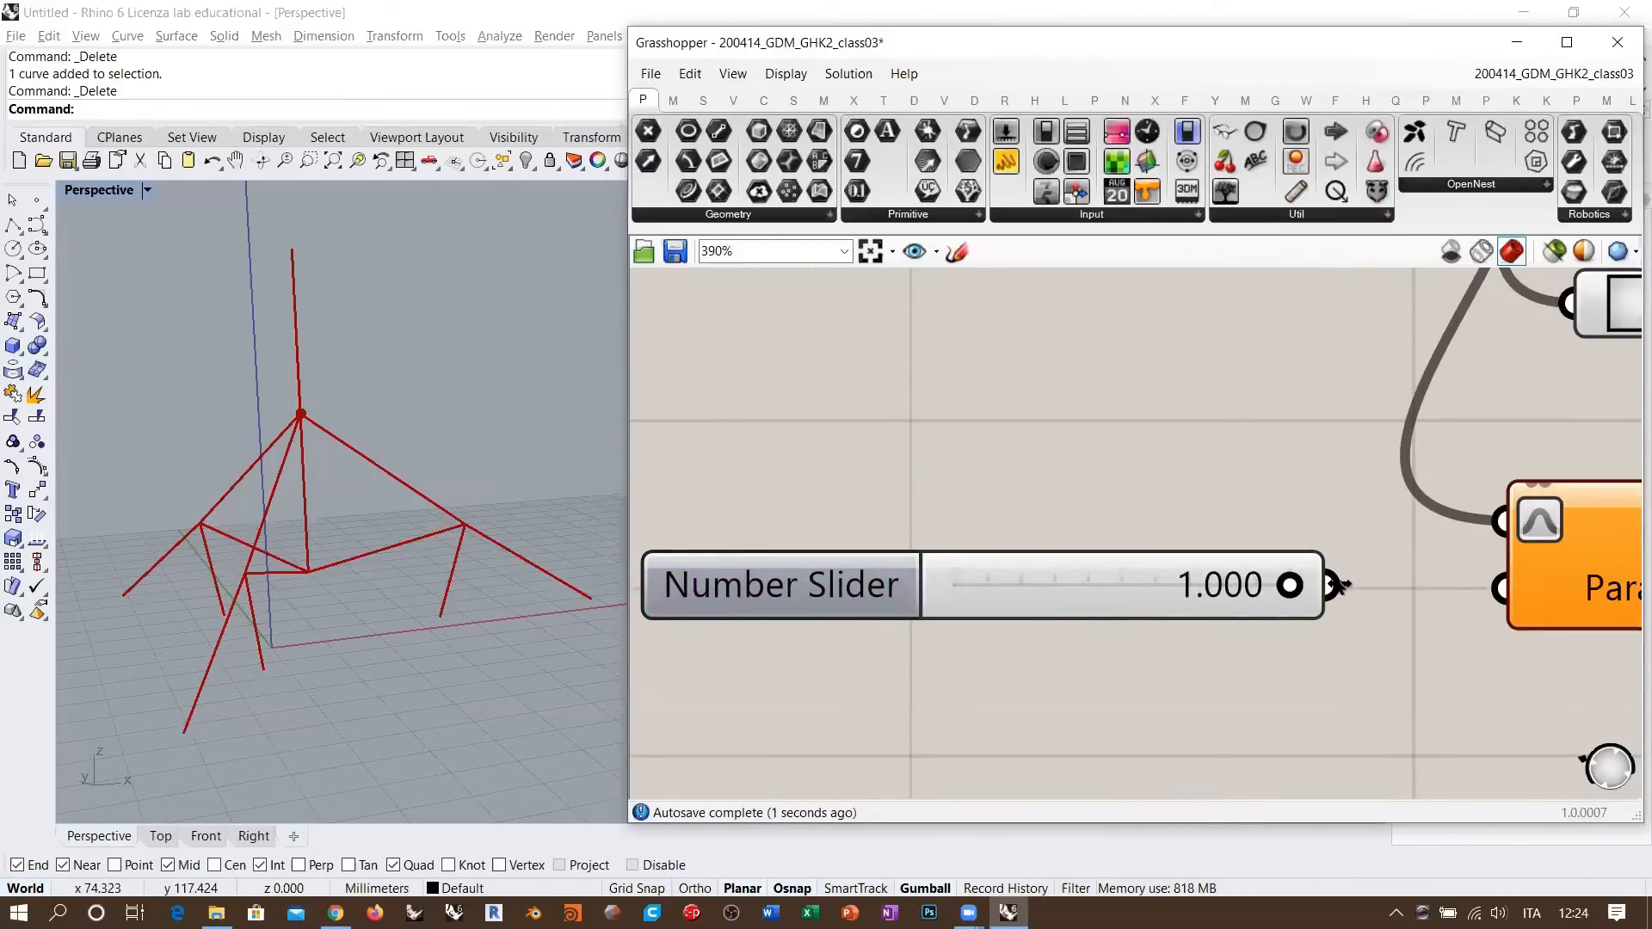
{"action": "key", "text": "ctrl+z"}
{"action": "right_click_drag", "start_coordinate": [1211, 533], "coordinate": [1019, 487]}
{"action": "scroll", "coordinate": [1019, 487], "scroll_direction": "down", "scroll_amount": 2}
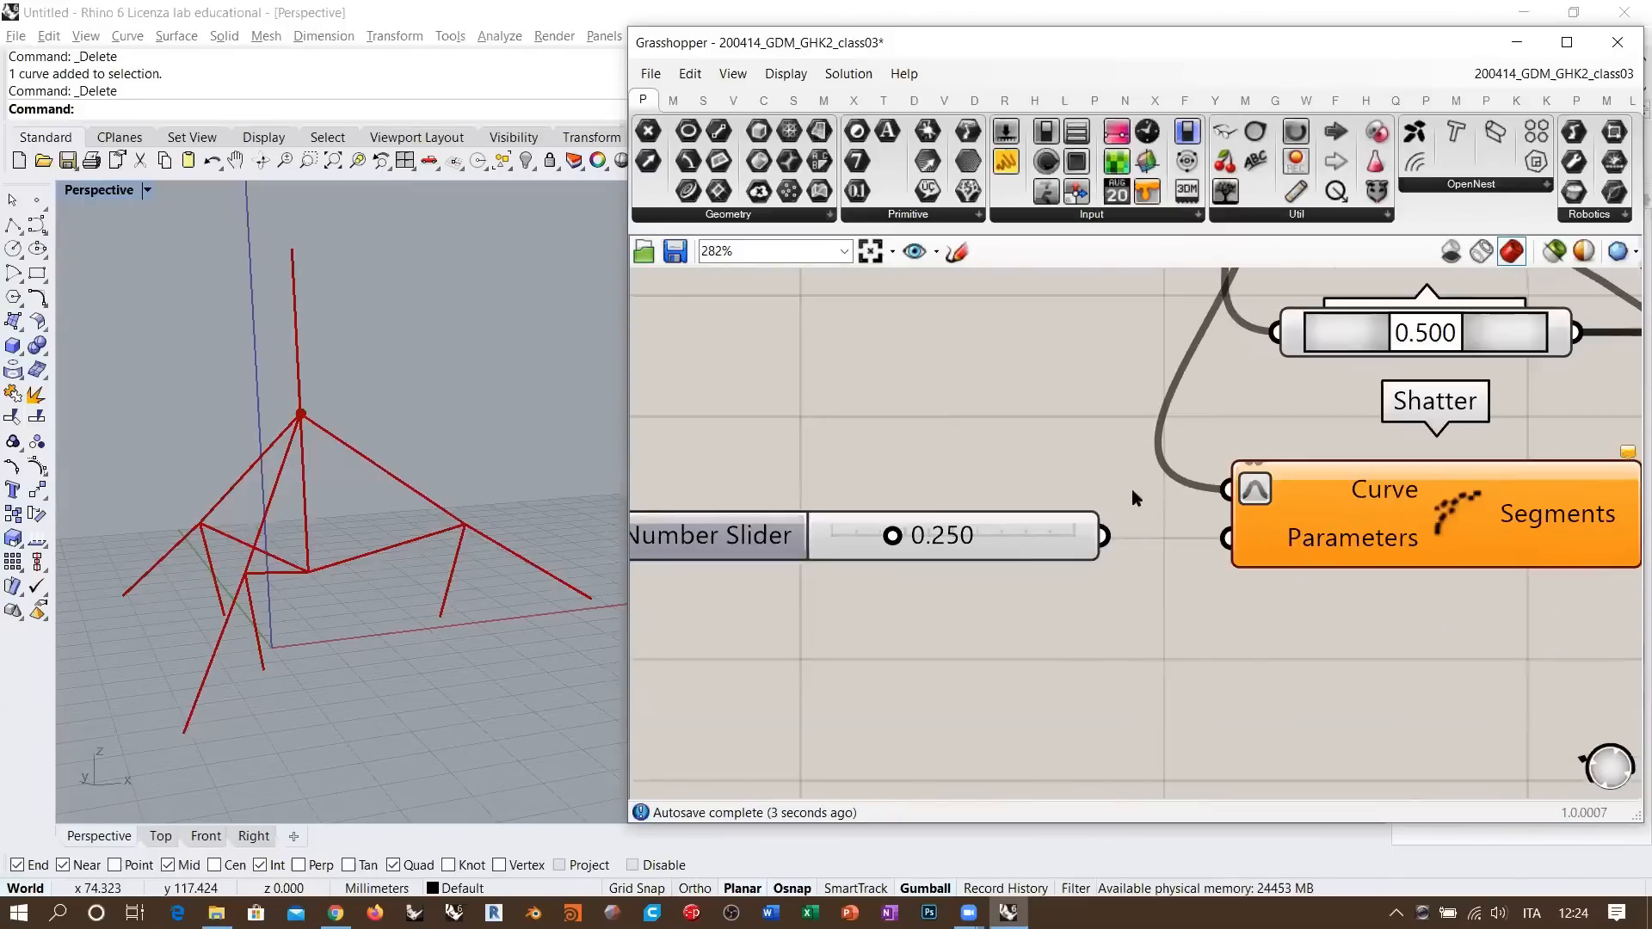
- Line up the Number Slider with Shatter, feed it into the Parameters input and nudge Shatter slightly closer to the slider
{"action": "right_click_drag", "start_coordinate": [796, 558], "coordinate": [910, 550]}
{"action": "mouse_move", "coordinate": [875, 533]}
{"action": "left_mouse_down"}
{"action": "mouse_move", "coordinate": [861, 523]}
{"action": "mouse_move", "coordinate": [868, 544]}
{"action": "left_mouse_up"}
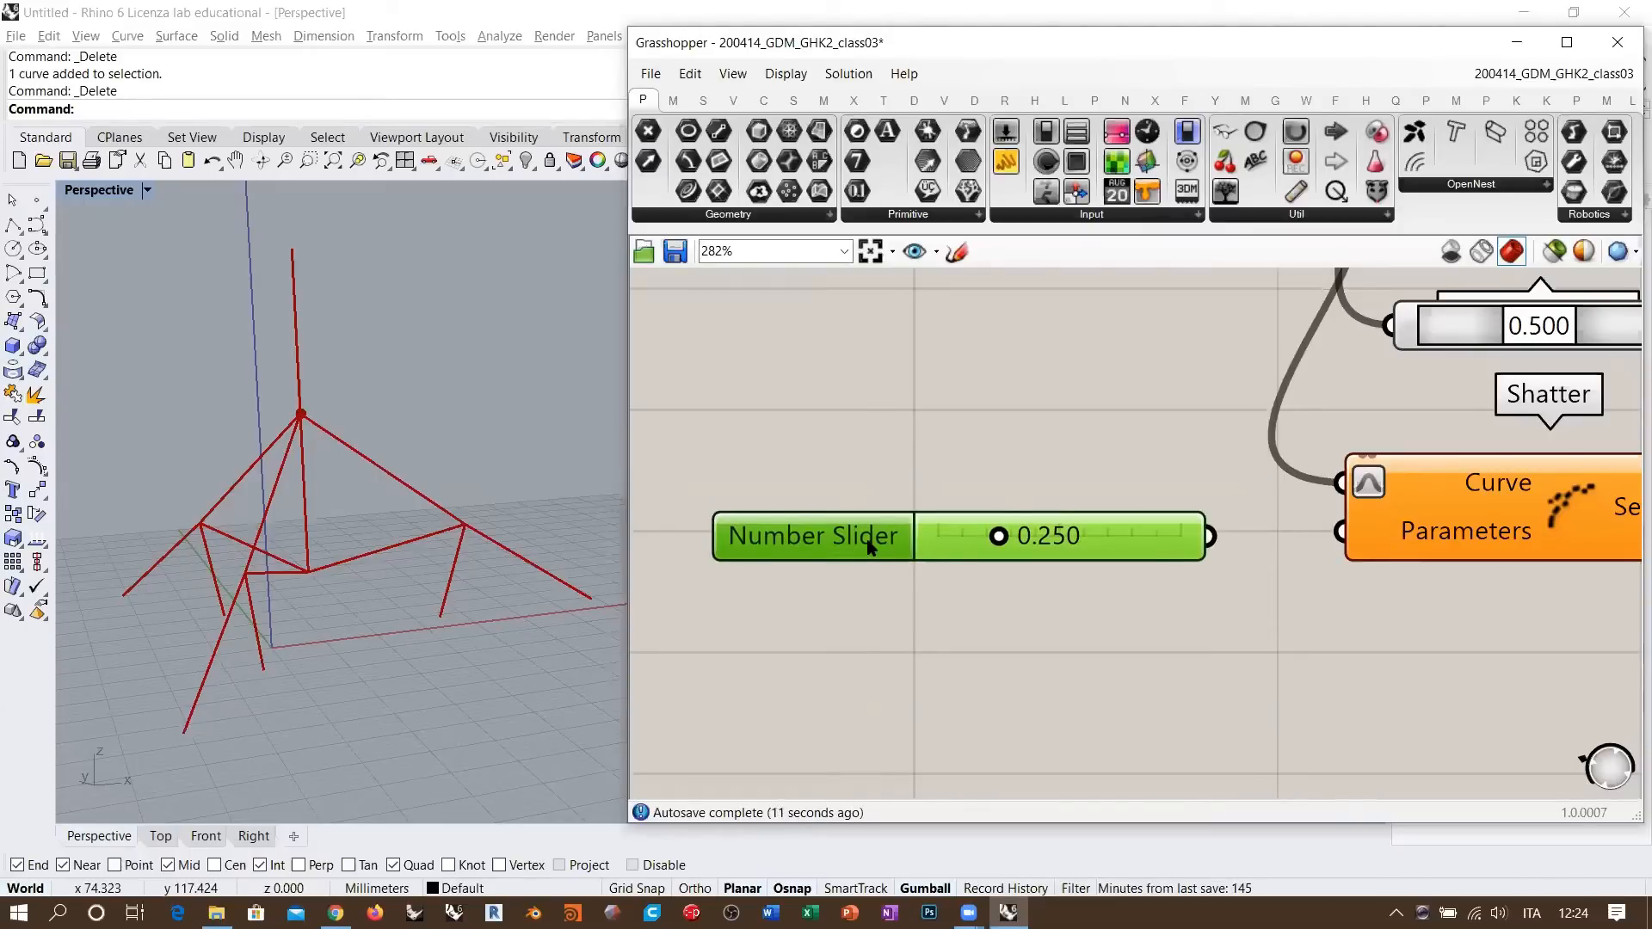
{"action": "left_click_drag", "start_coordinate": [867, 540], "coordinate": [866, 539]}
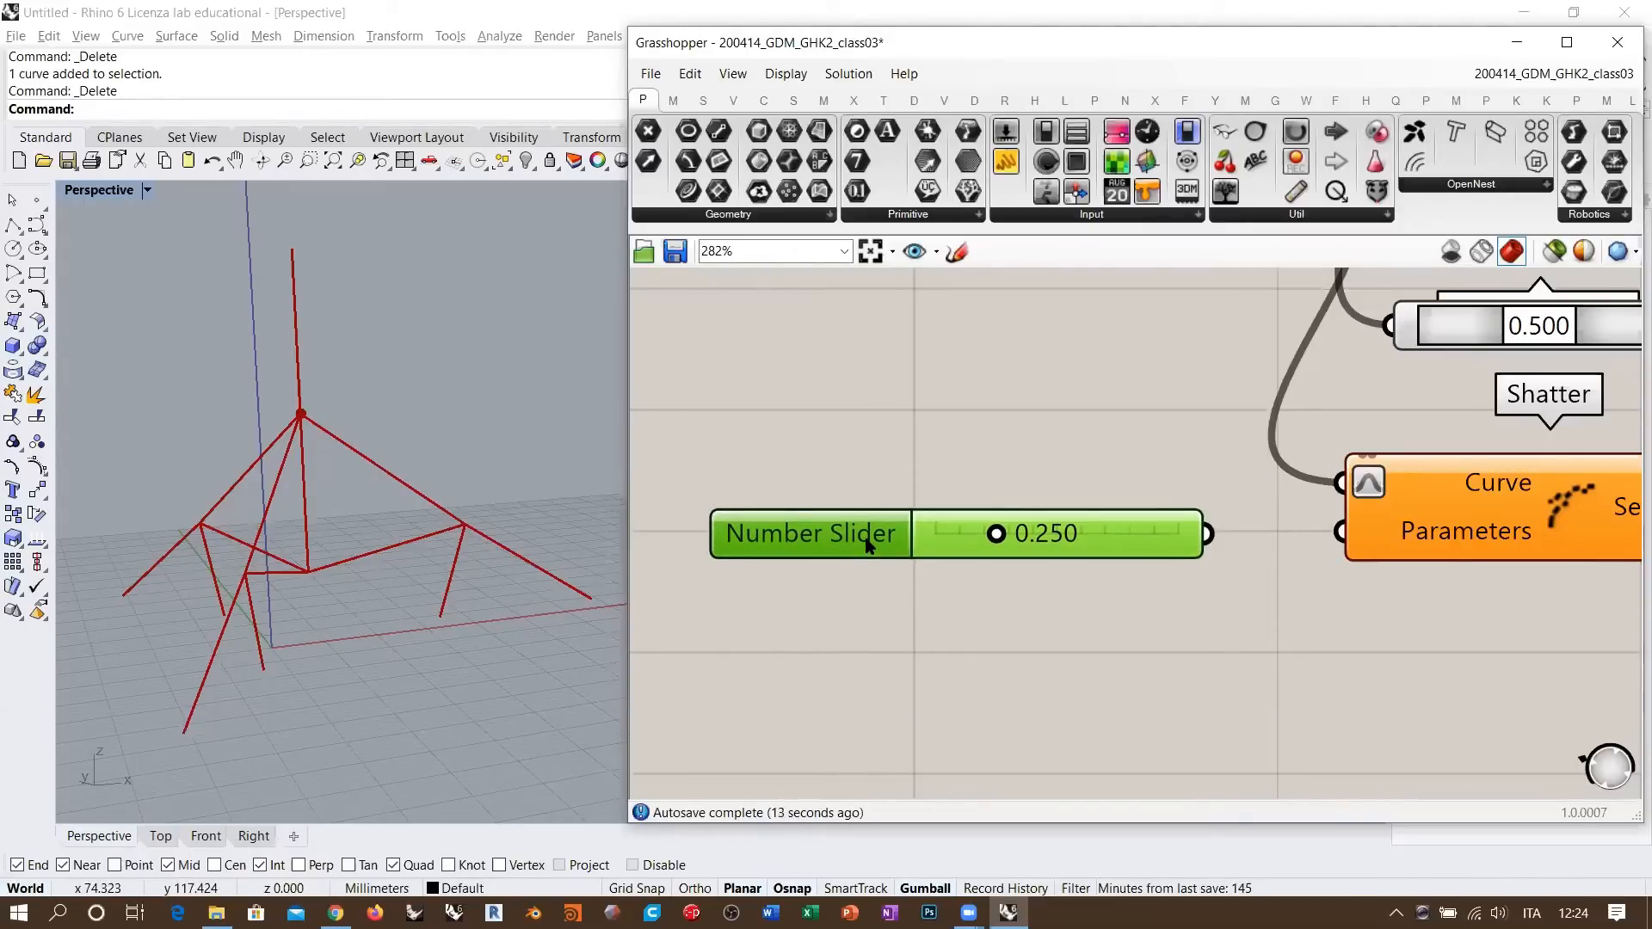
{"action": "left_click", "coordinate": [912, 607]}
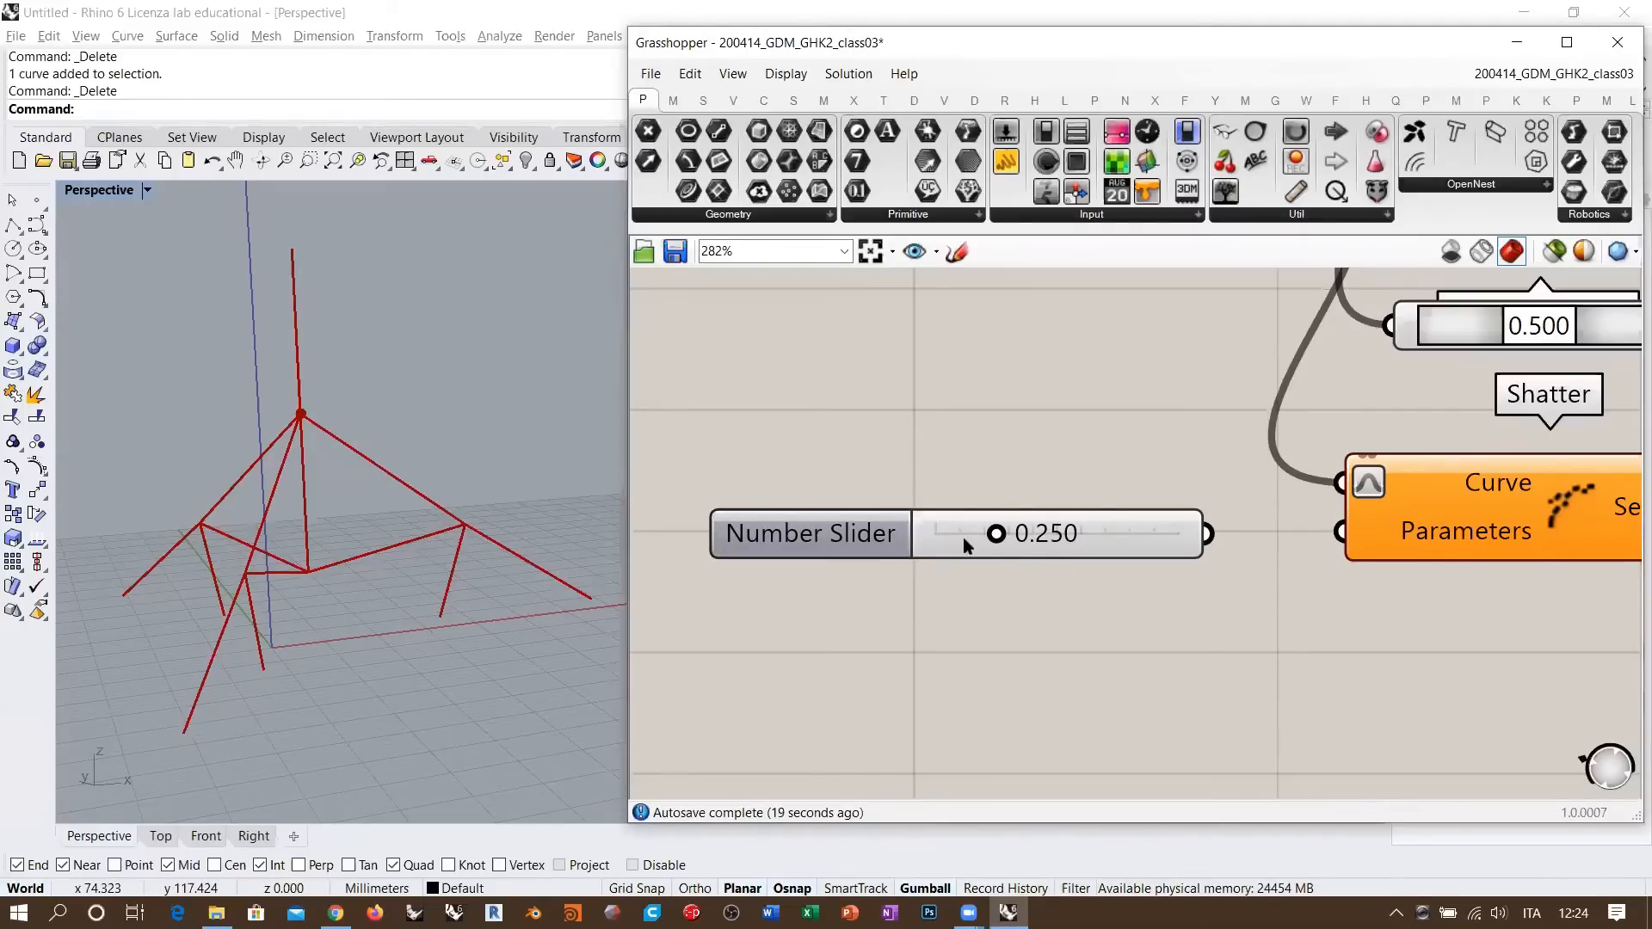
{"action": "right_click_drag", "start_coordinate": [1214, 561], "coordinate": [1117, 545]}
{"action": "left_click_drag", "start_coordinate": [1110, 516], "coordinate": [1243, 514]}
{"action": "scroll", "coordinate": [1209, 553], "scroll_direction": "down", "scroll_amount": 3}
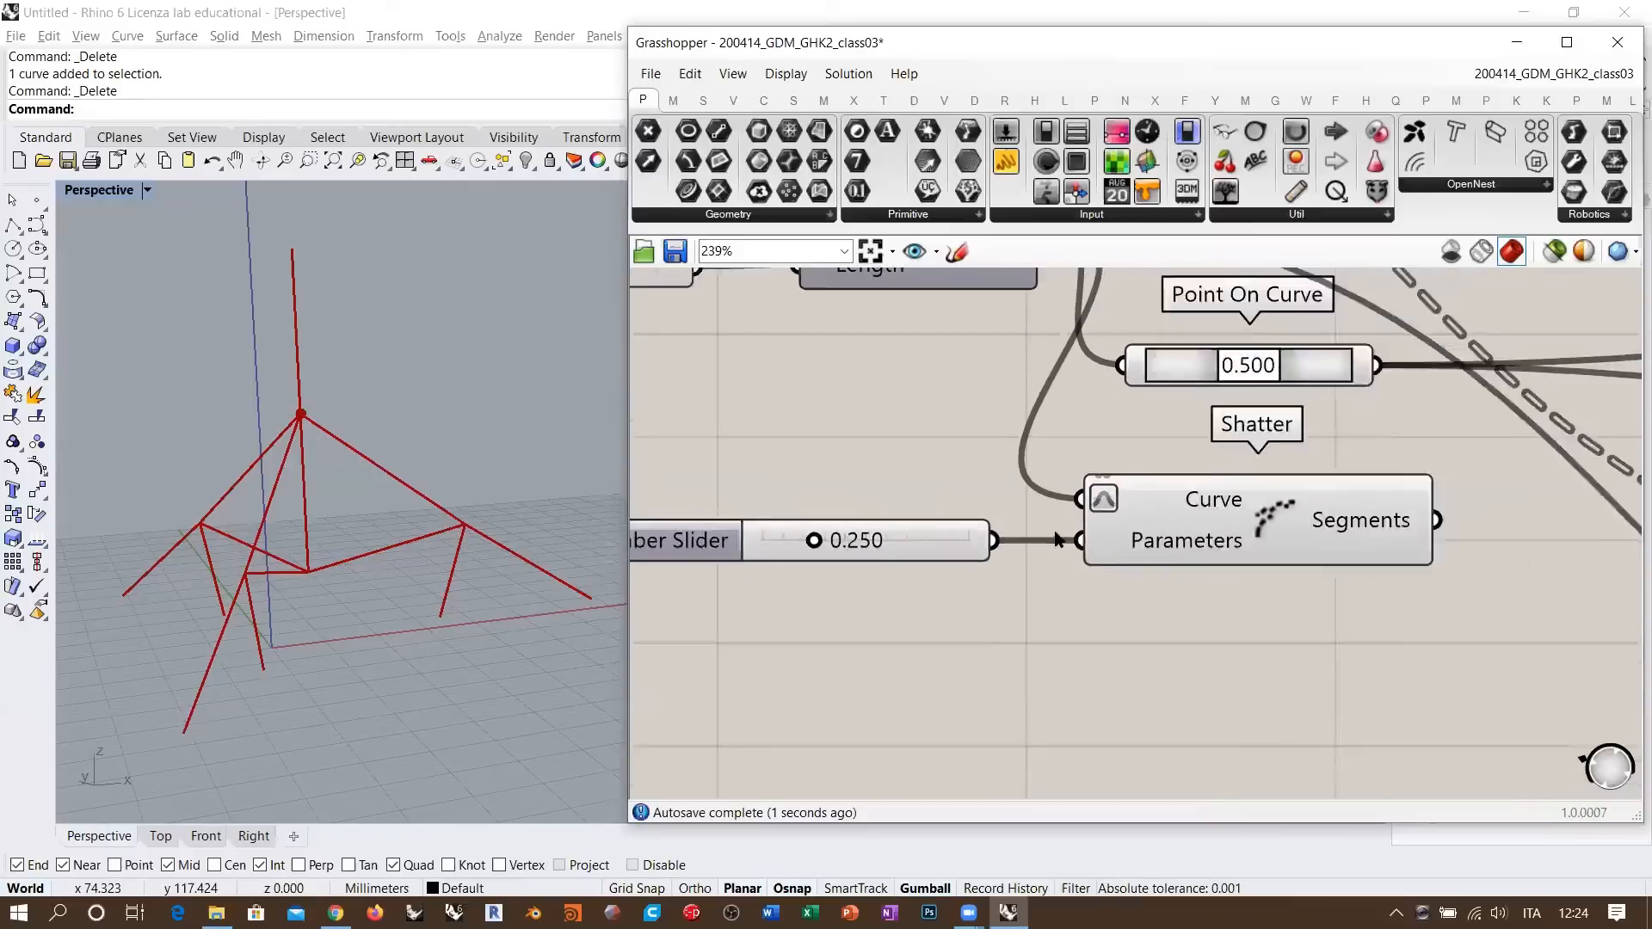
{"action": "left_click", "coordinate": [903, 370]}
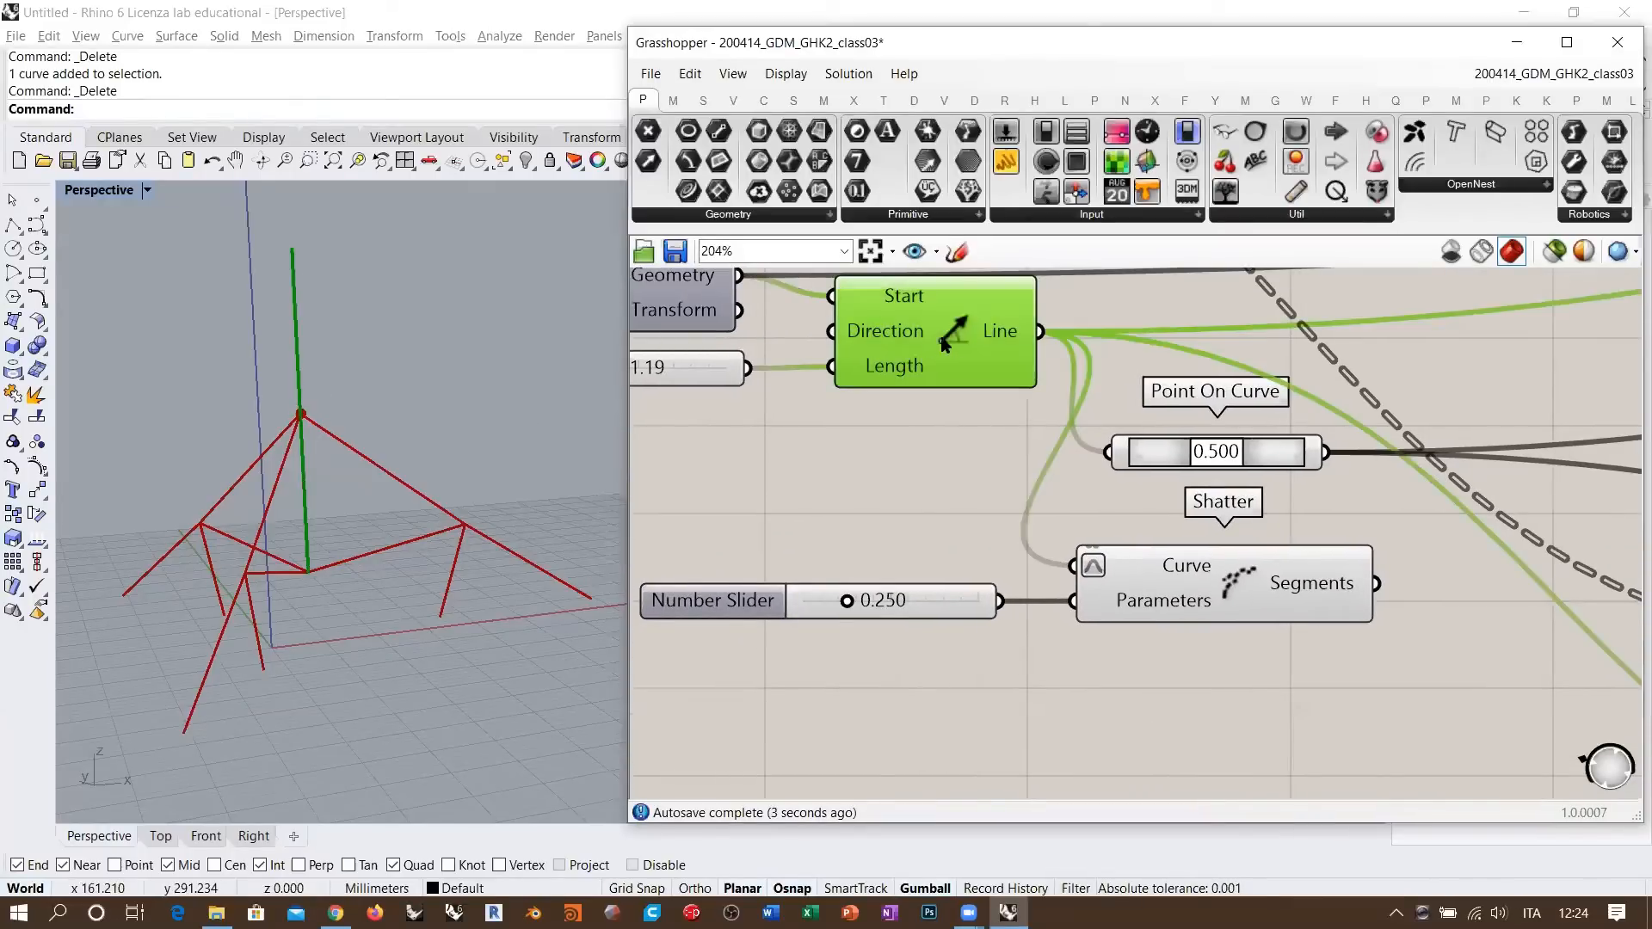
{"action": "mouse_move", "coordinate": [1307, 583]}
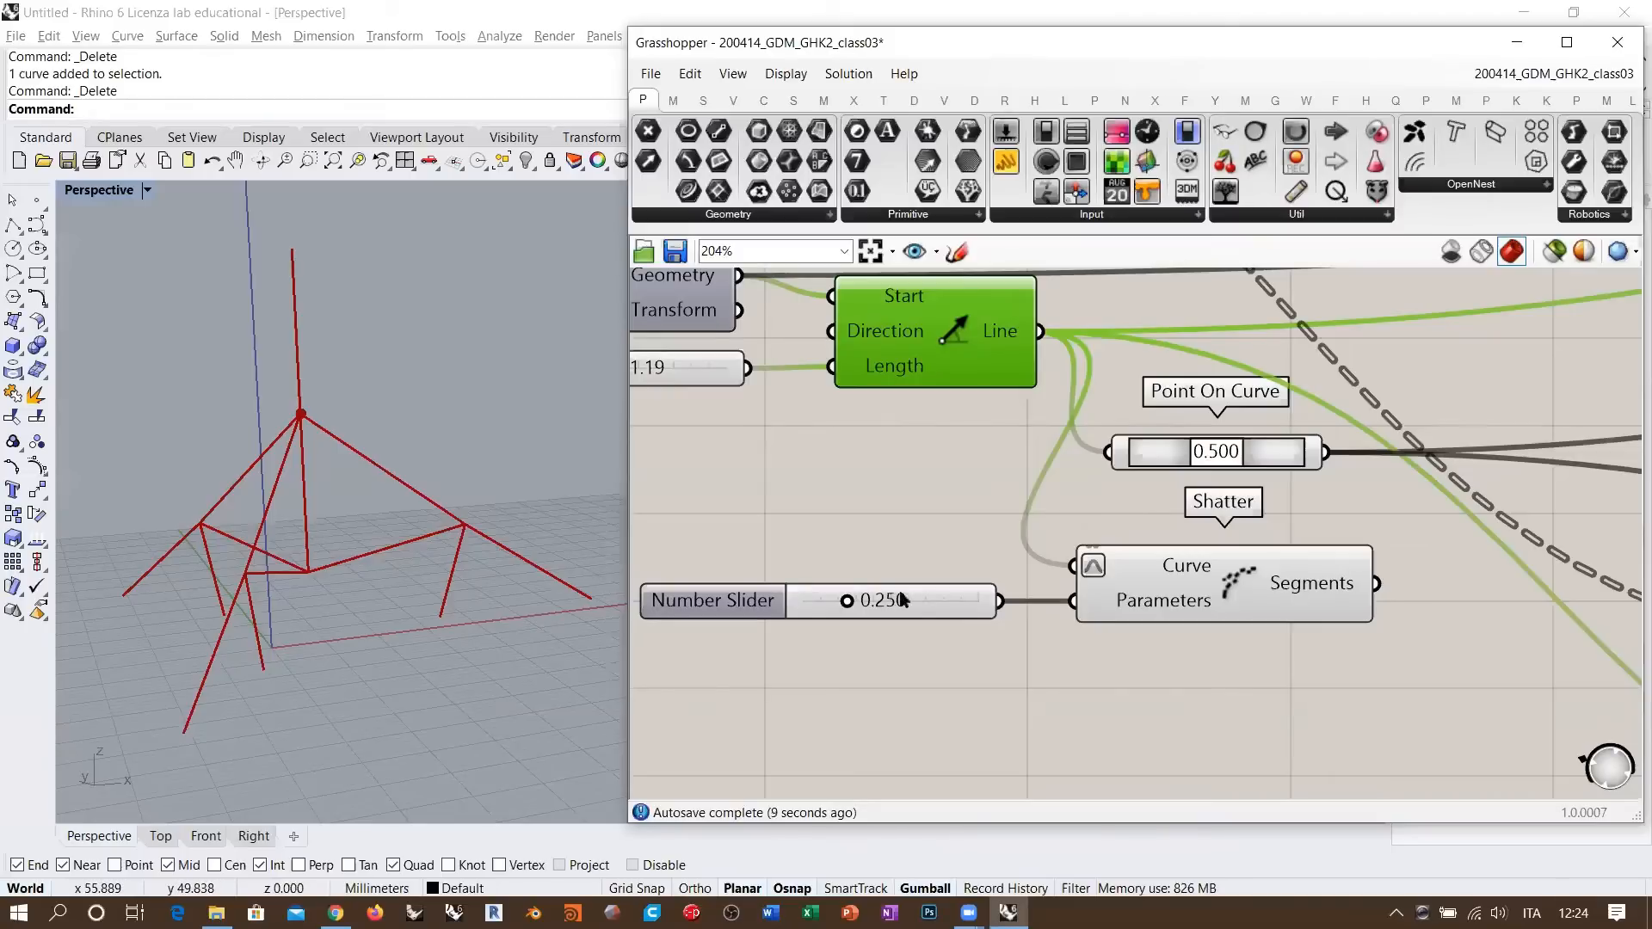
{"action": "left_click_drag", "start_coordinate": [1237, 583], "coordinate": [1224, 583]}
{"action": "left_click", "coordinate": [1035, 635]}
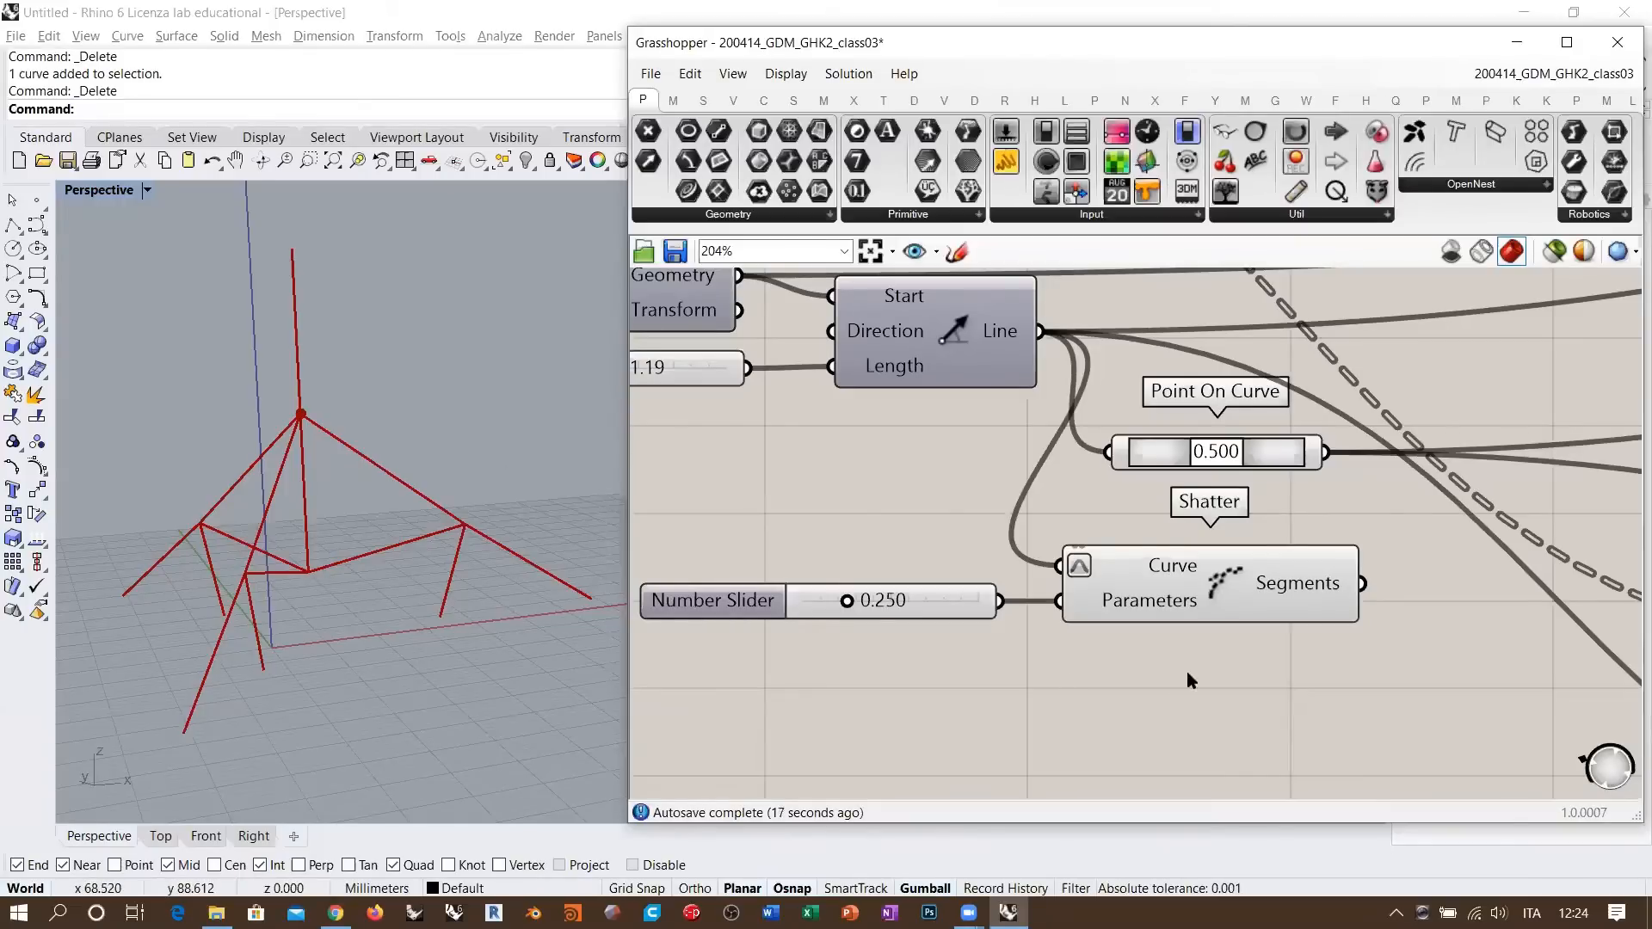
- Add an Evaluate Curve component below Shatter, reparameterize its Curve input and feed it the Line SDL line
{"action": "right_click_drag", "start_coordinate": [1197, 593], "coordinate": [1226, 493]}
{"action": "double_click", "coordinate": [1252, 620]}
{"action": "type", "text": "eva"}
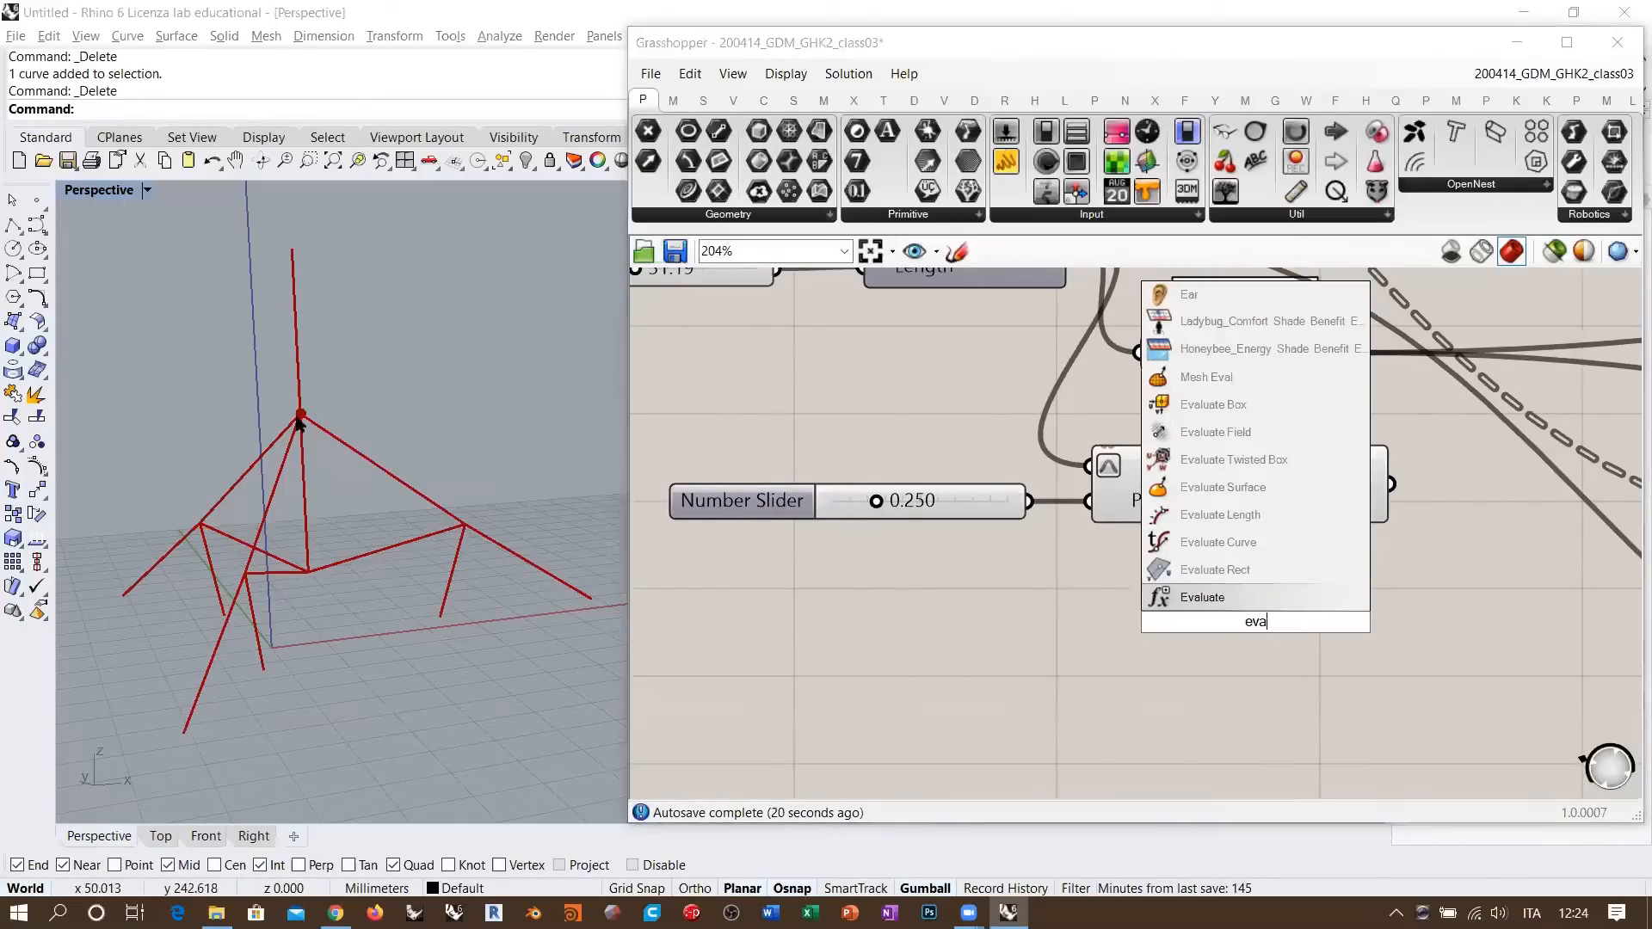
{"action": "left_click", "coordinate": [1200, 543]}
{"action": "right_click", "coordinate": [1188, 595]}
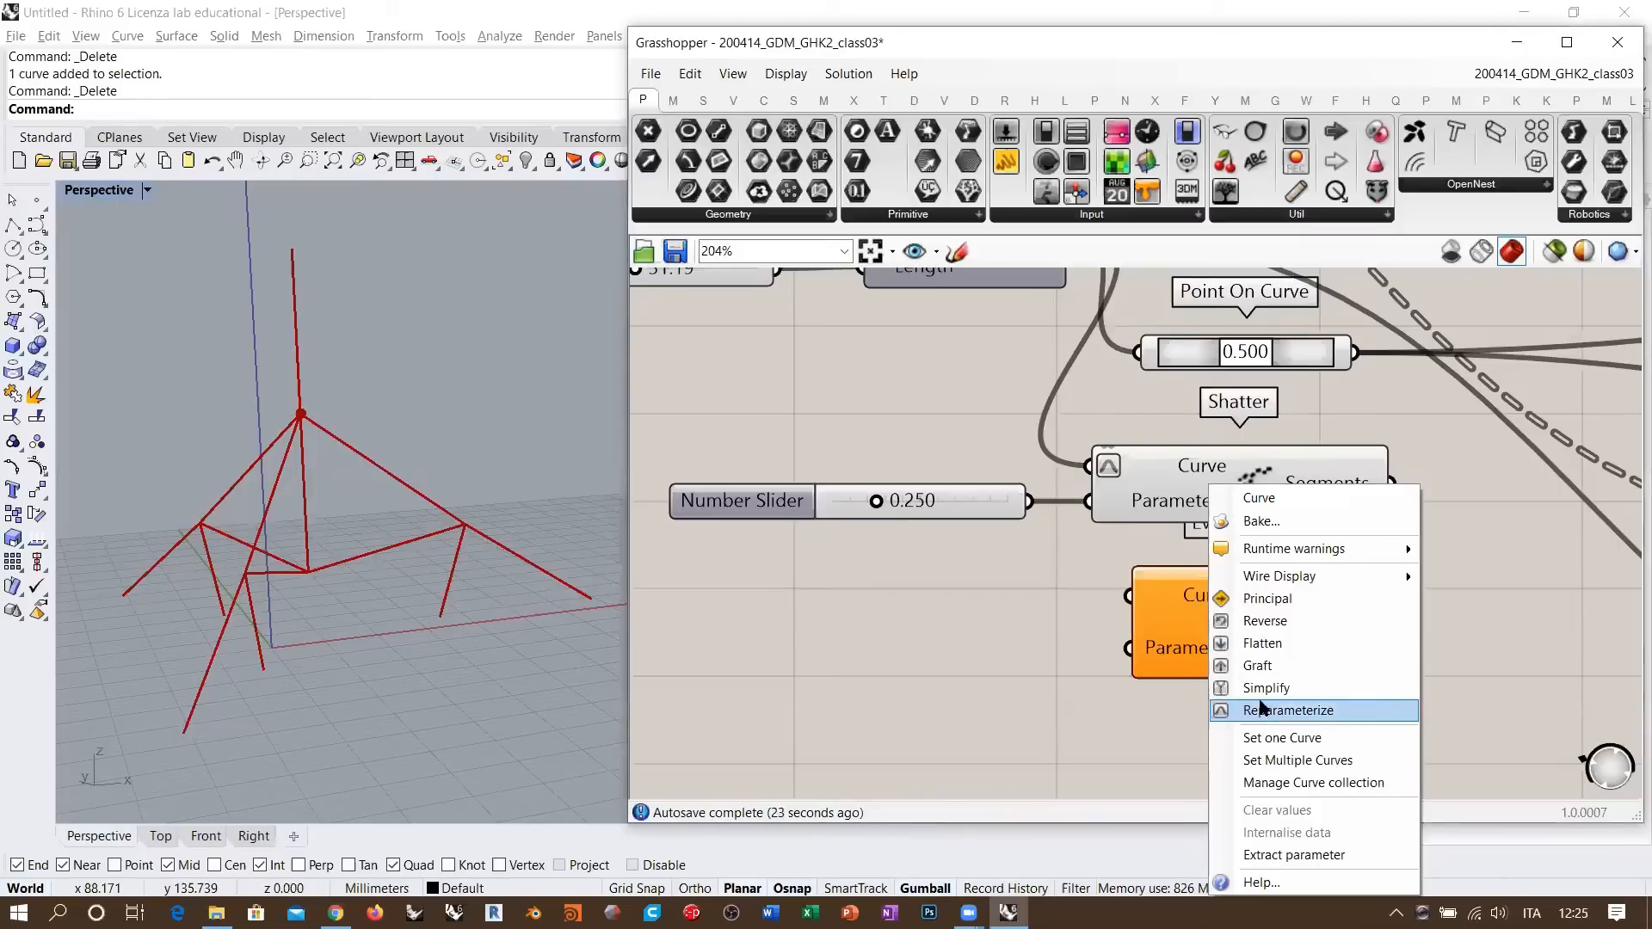
{"action": "left_click", "coordinate": [1222, 708]}
{"action": "right_click_drag", "start_coordinate": [1089, 297], "coordinate": [1071, 368]}
{"action": "left_click_drag", "start_coordinate": [1056, 306], "coordinate": [1081, 667]}
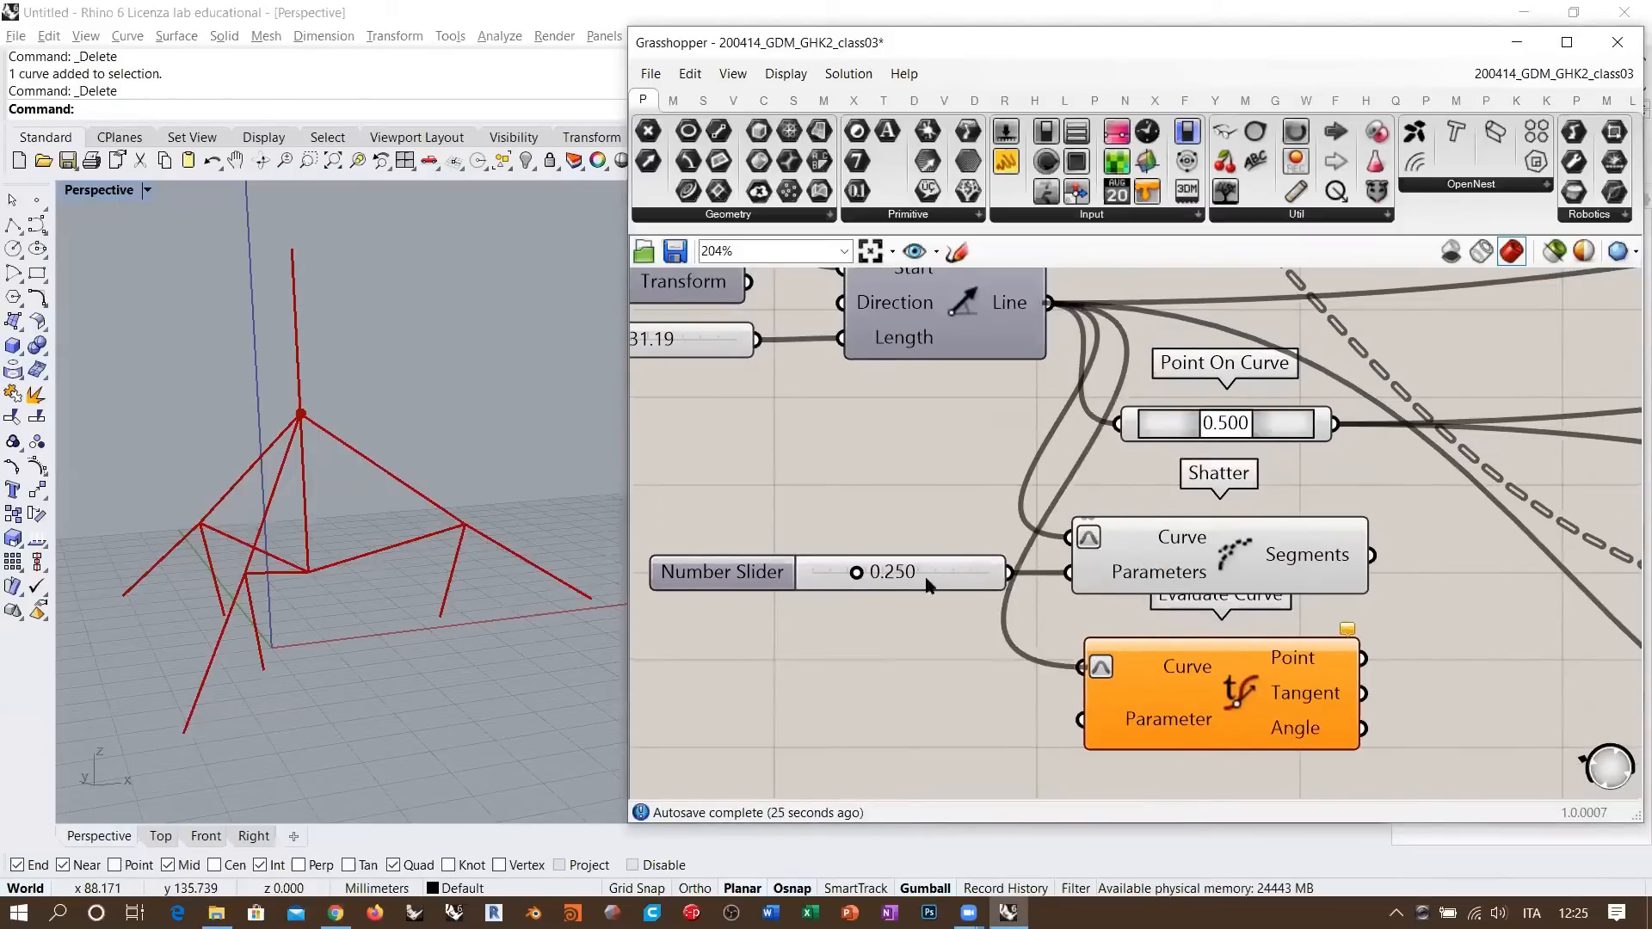
- Feed the same Number Slider into Evaluate Curve's Parameter input as well and set the slider to 0.275
{"action": "left_click_drag", "start_coordinate": [1003, 572], "coordinate": [919, 654]}
{"action": "left_click_drag", "start_coordinate": [1050, 728], "coordinate": [1080, 719]}
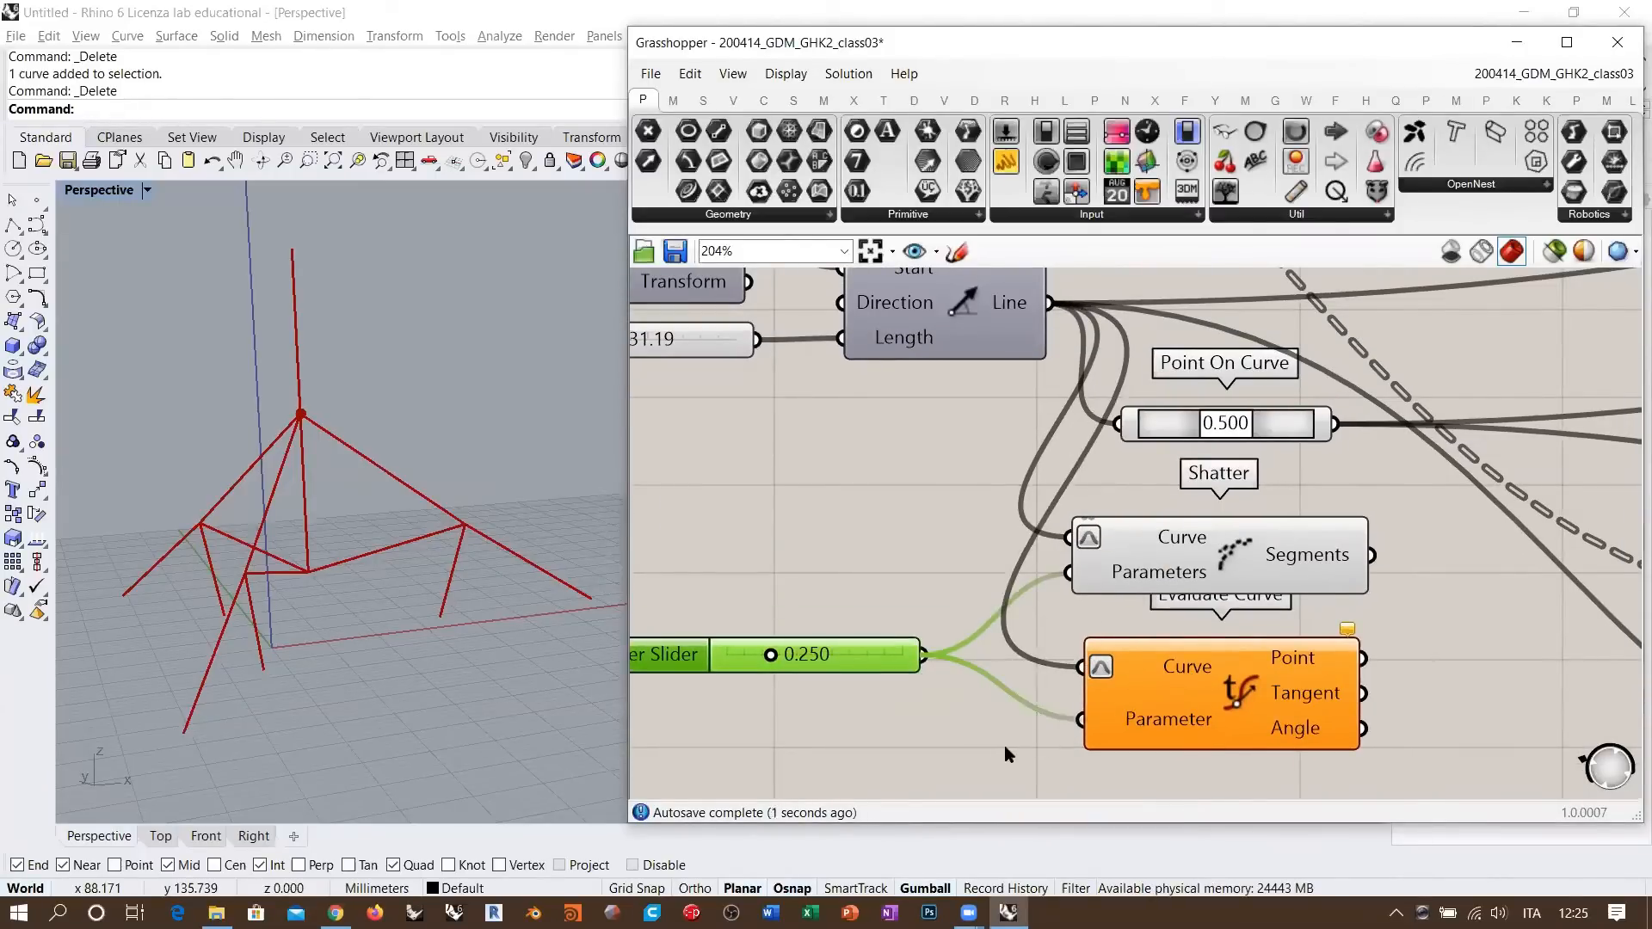
{"action": "left_click", "coordinate": [1004, 745]}
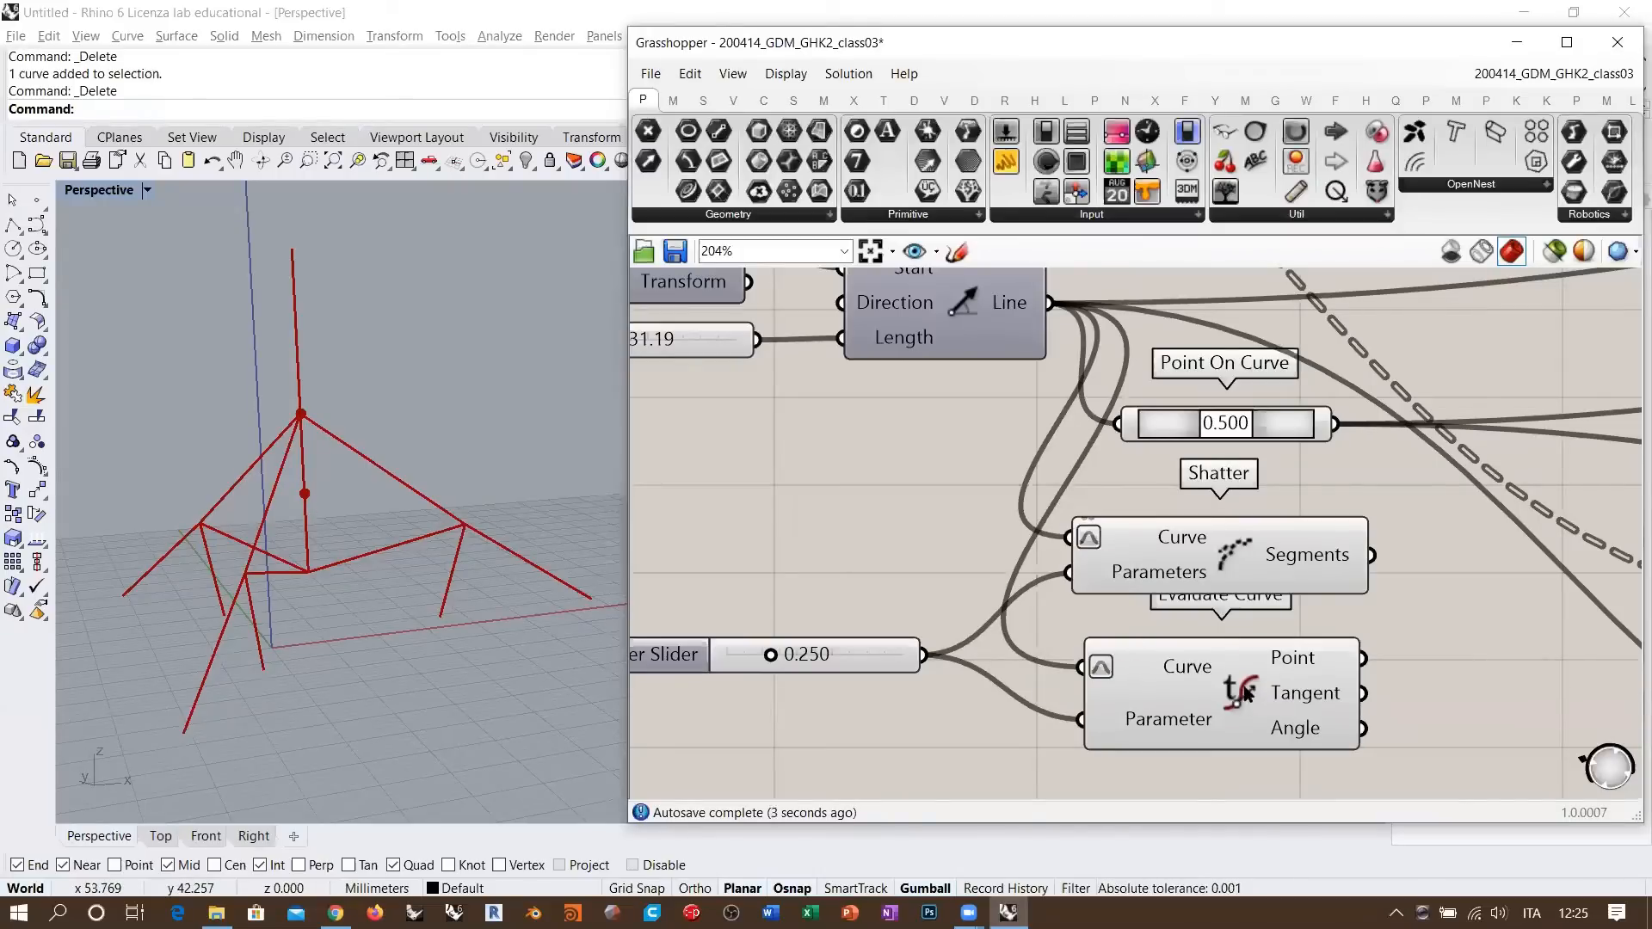
{"action": "left_click_drag", "start_coordinate": [1241, 692], "coordinate": [1250, 689]}
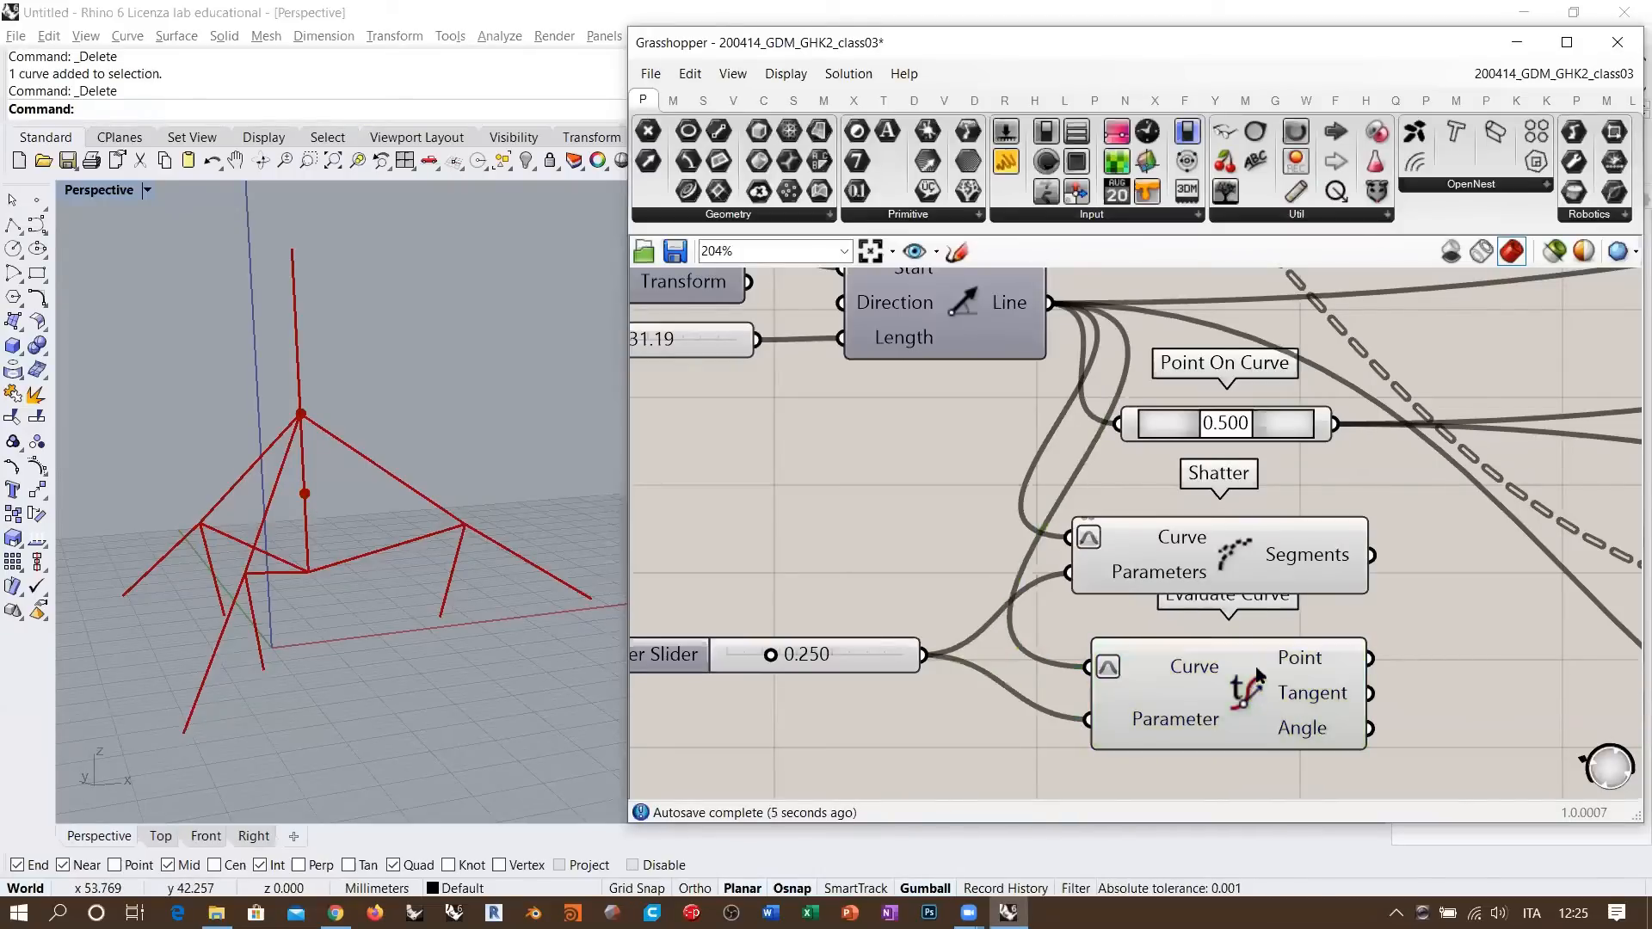
{"action": "left_click", "coordinate": [1246, 554]}
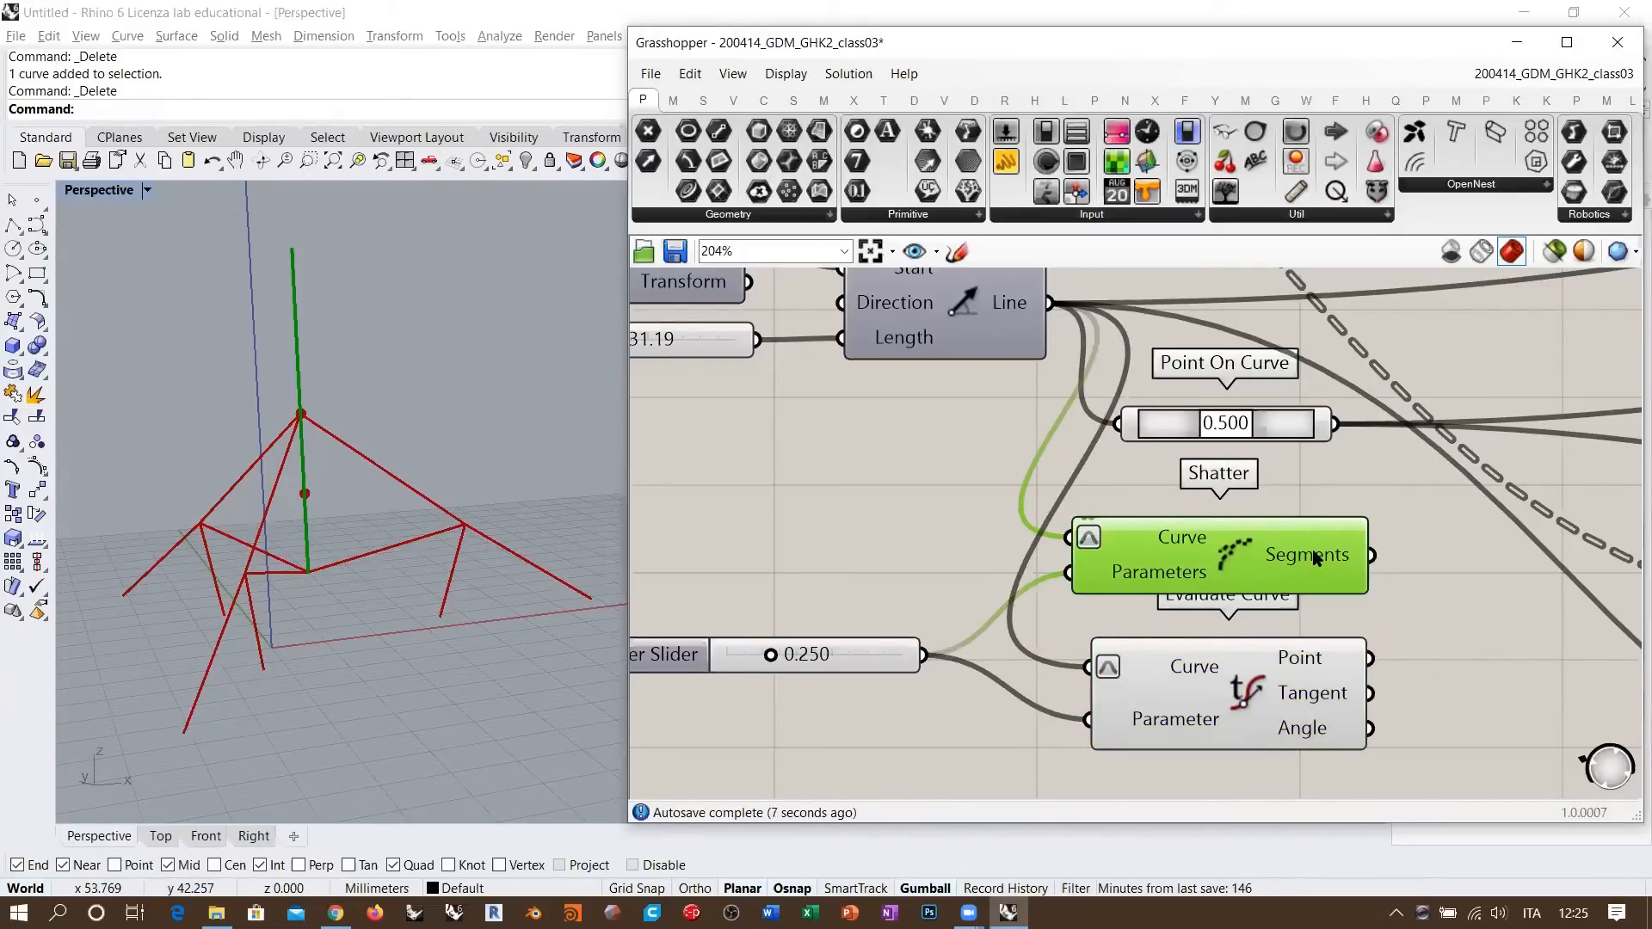
{"action": "mouse_move", "coordinate": [774, 655]}
{"action": "left_mouse_down"}
{"action": "mouse_move", "coordinate": [871, 657]}
{"action": "mouse_move", "coordinate": [755, 657]}
{"action": "mouse_move", "coordinate": [774, 661]}
{"action": "left_mouse_up"}
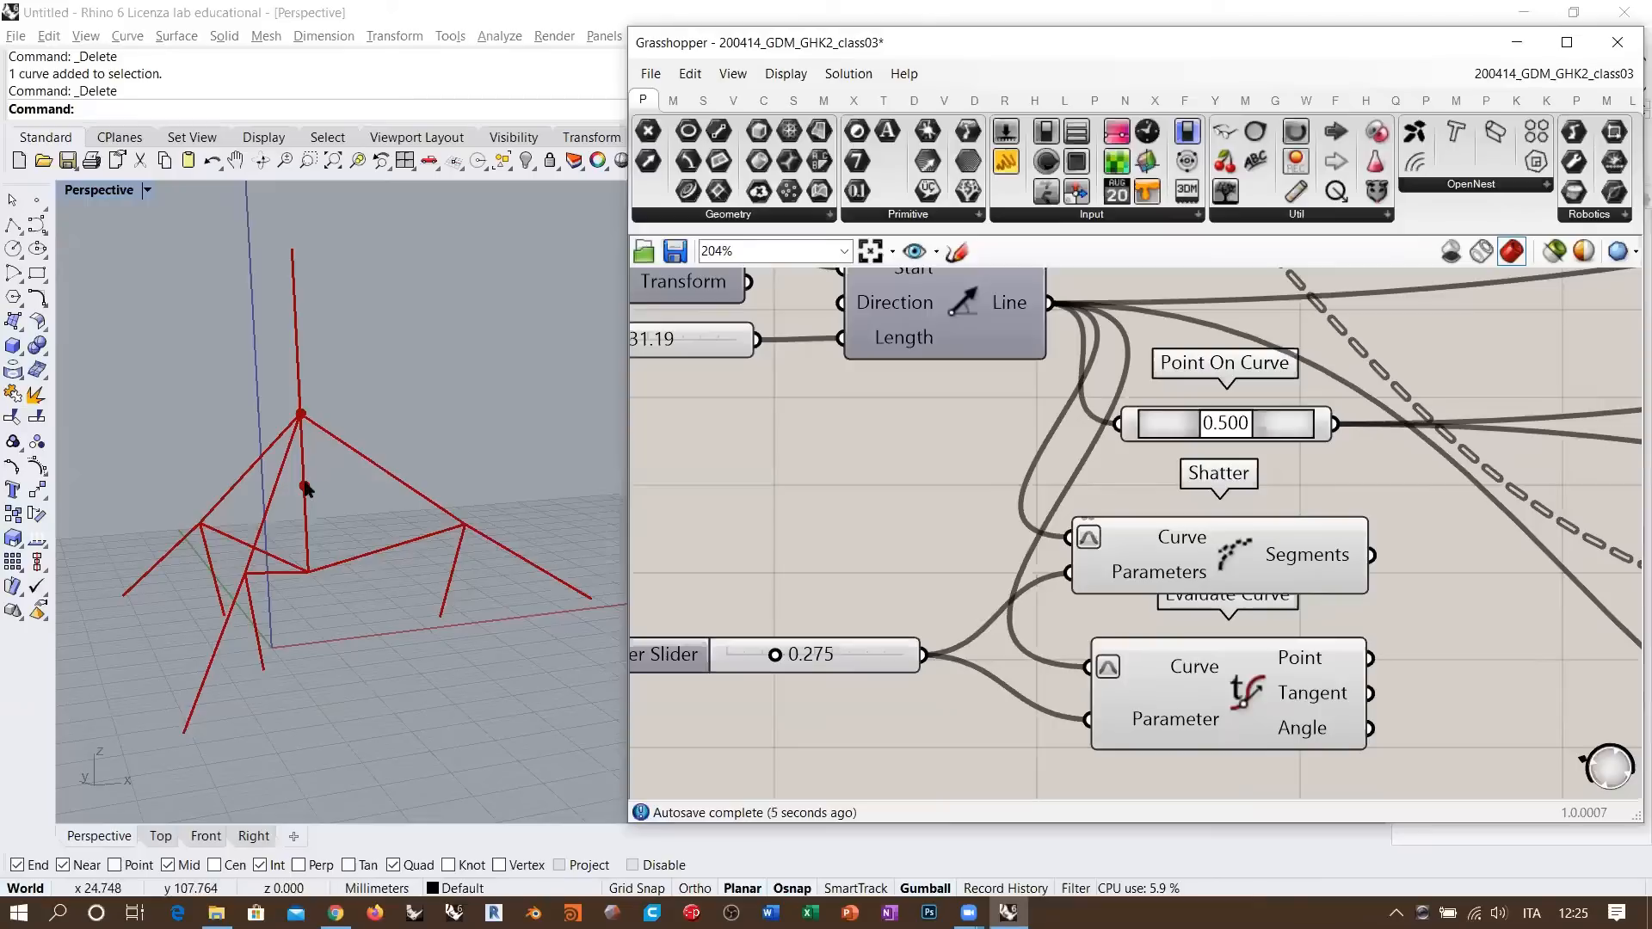
- Compare the points that Point On Curve and Evaluate Curve place on the mast line
{"action": "scroll", "coordinate": [922, 529], "scroll_direction": "down", "scroll_amount": 6}
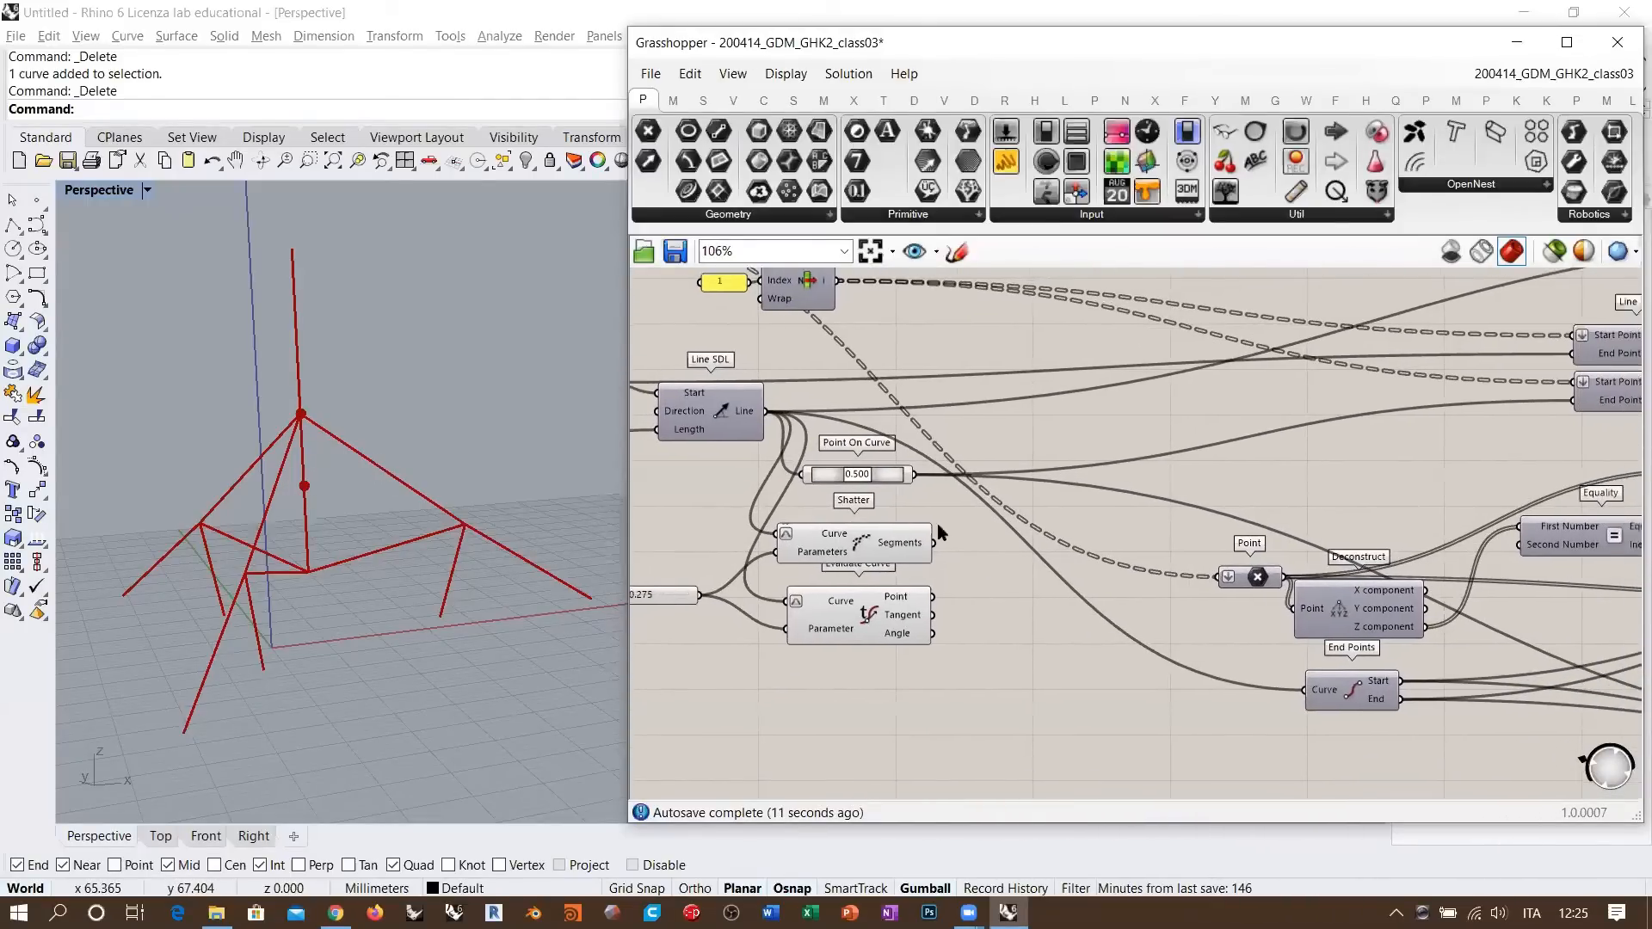
{"action": "scroll", "coordinate": [937, 523], "scroll_direction": "up", "scroll_amount": 2}
{"action": "left_click", "coordinate": [904, 469]}
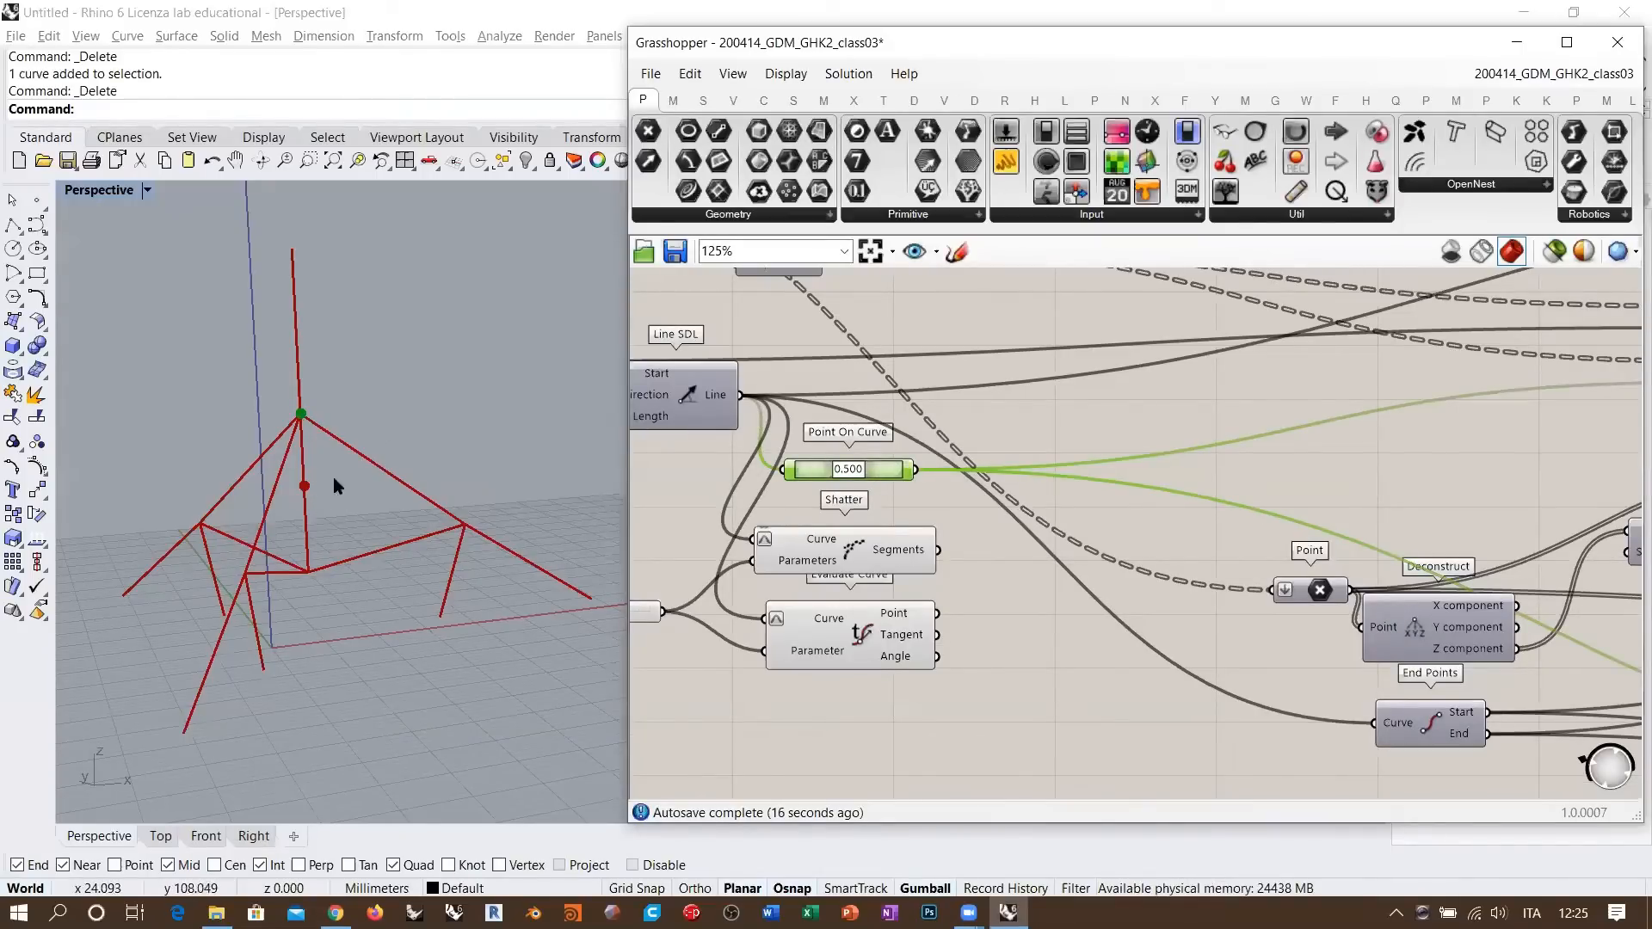
{"action": "right_click_drag", "start_coordinate": [1168, 633], "coordinate": [1138, 572]}
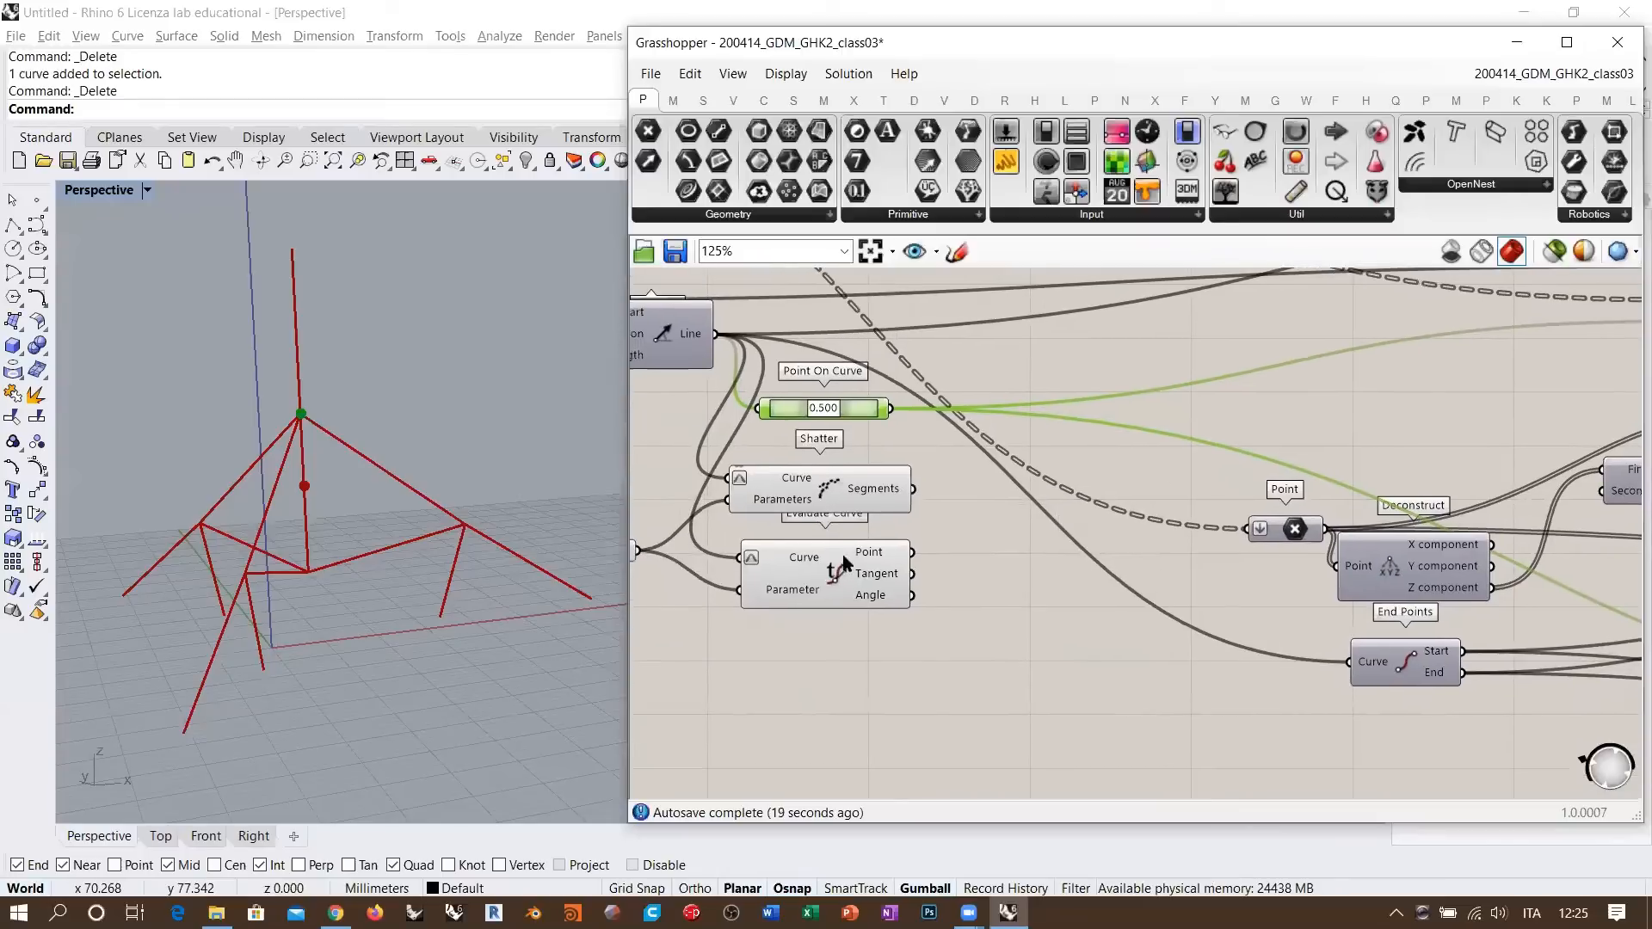
{"action": "left_click_drag", "start_coordinate": [862, 573], "coordinate": [867, 569]}
{"action": "left_click", "coordinate": [963, 561]}
- Try feeding Evaluate Curve's Point output into the End Point input of the second cable Line component, replacing Point On Curve
{"action": "right_click_drag", "start_coordinate": [927, 507], "coordinate": [818, 546]}
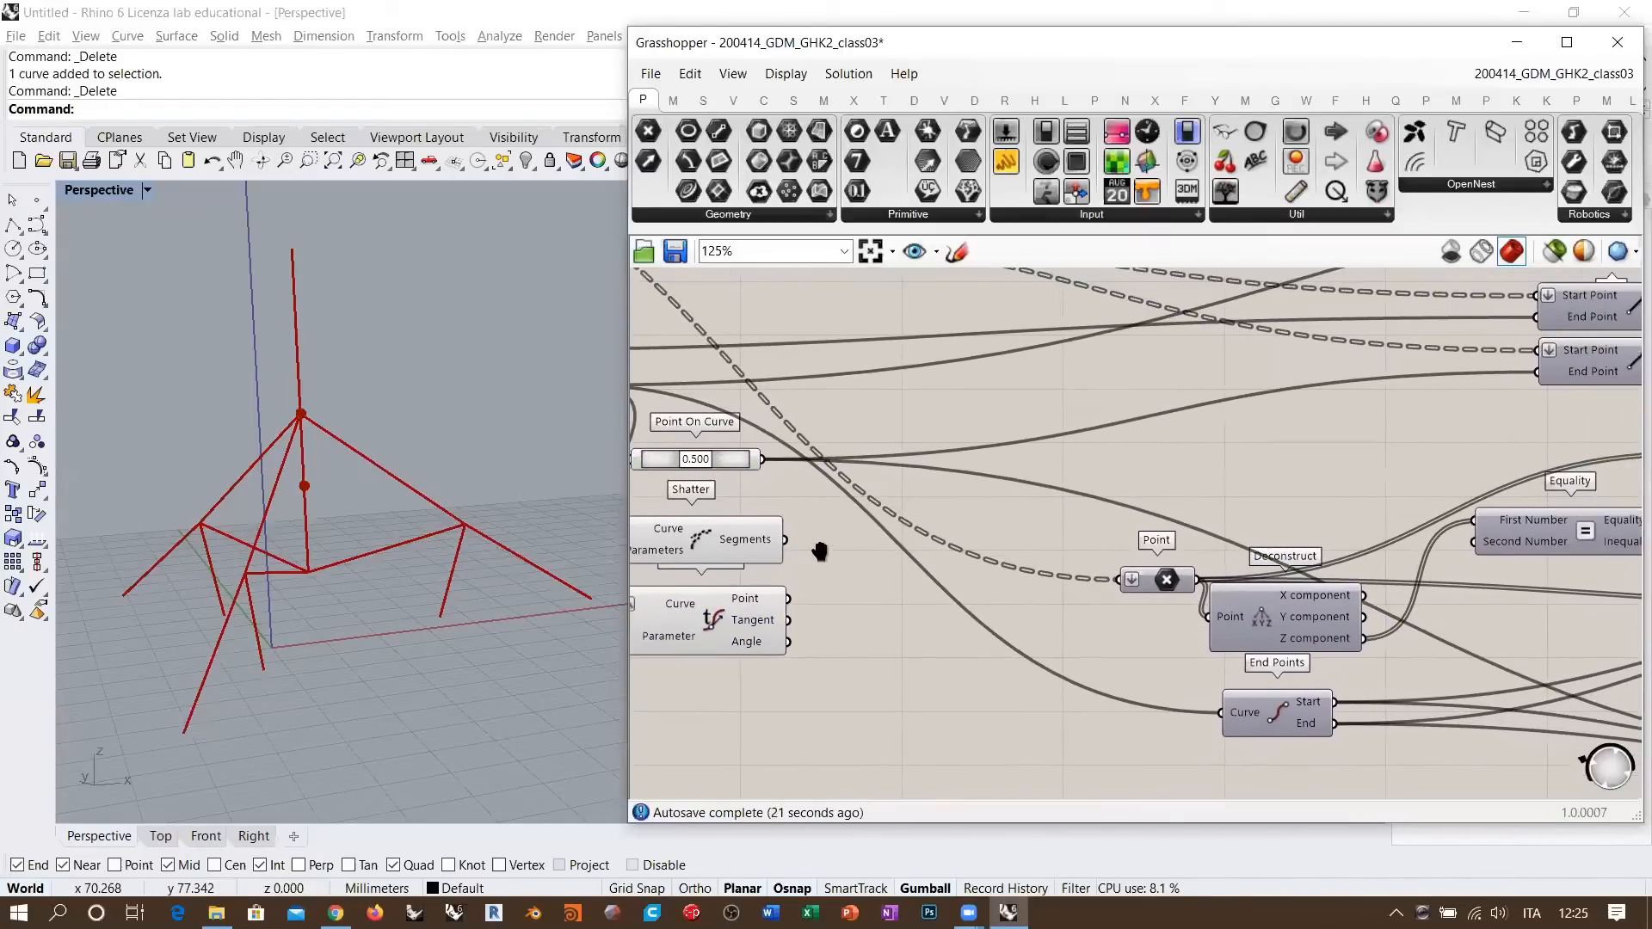
{"action": "scroll", "coordinate": [818, 545], "scroll_direction": "down", "scroll_amount": 2}
{"action": "right_click_drag", "start_coordinate": [1308, 425], "coordinate": [1277, 462]}
{"action": "left_click", "coordinate": [1477, 430]}
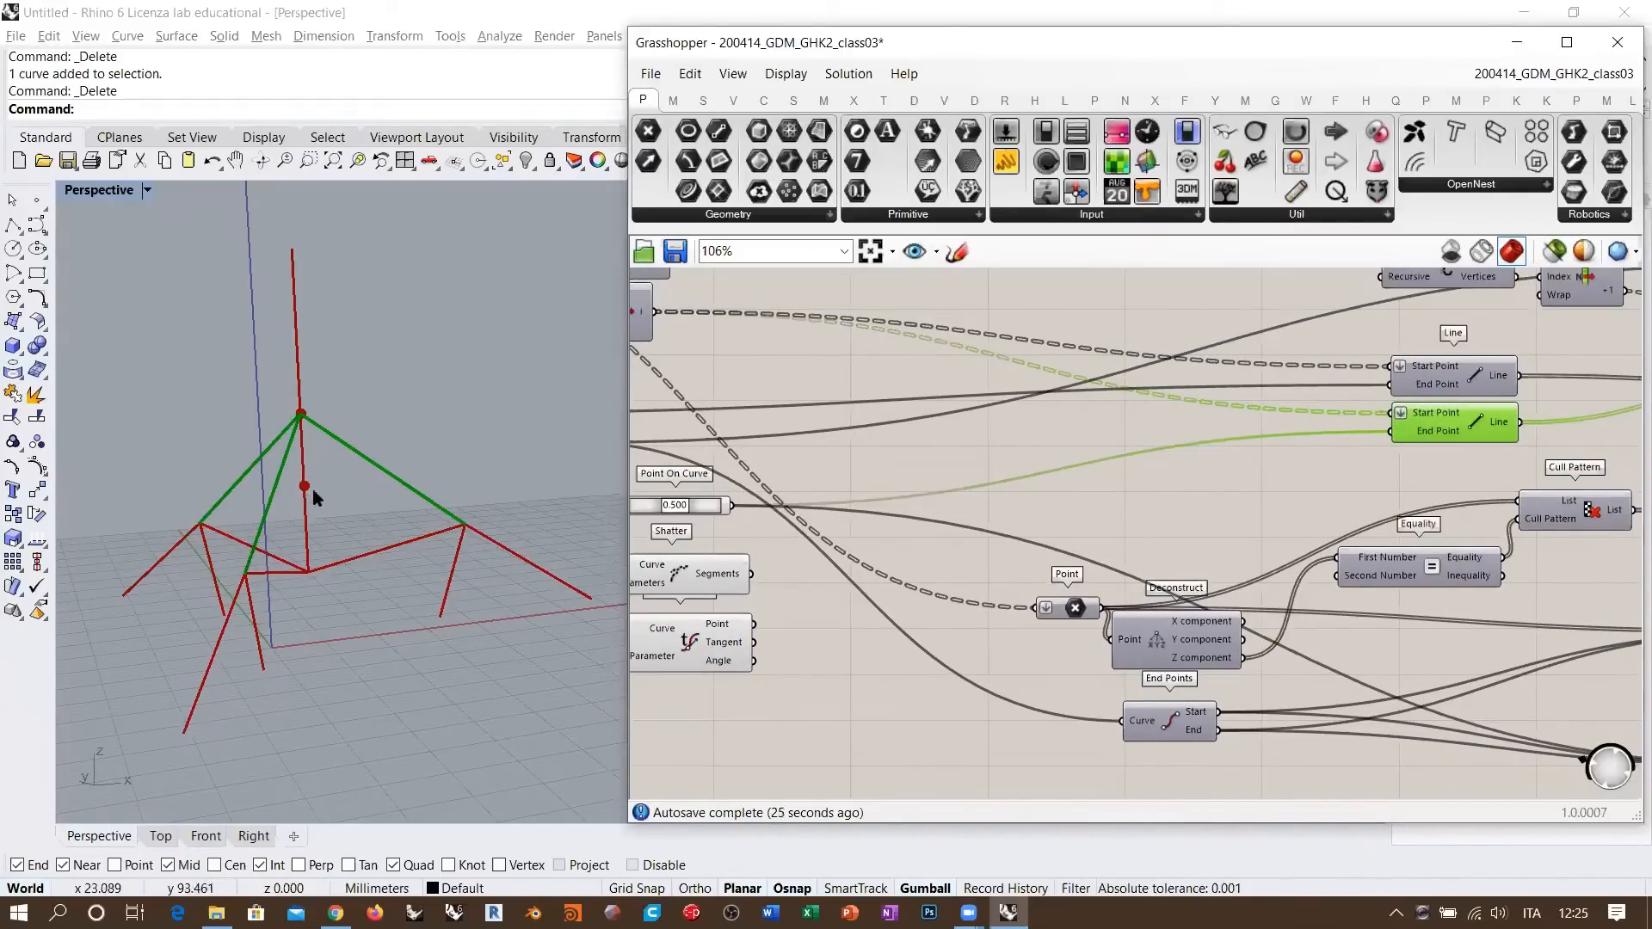
{"action": "right_click_drag", "start_coordinate": [883, 497], "coordinate": [997, 496]}
{"action": "left_click", "coordinate": [899, 592]}
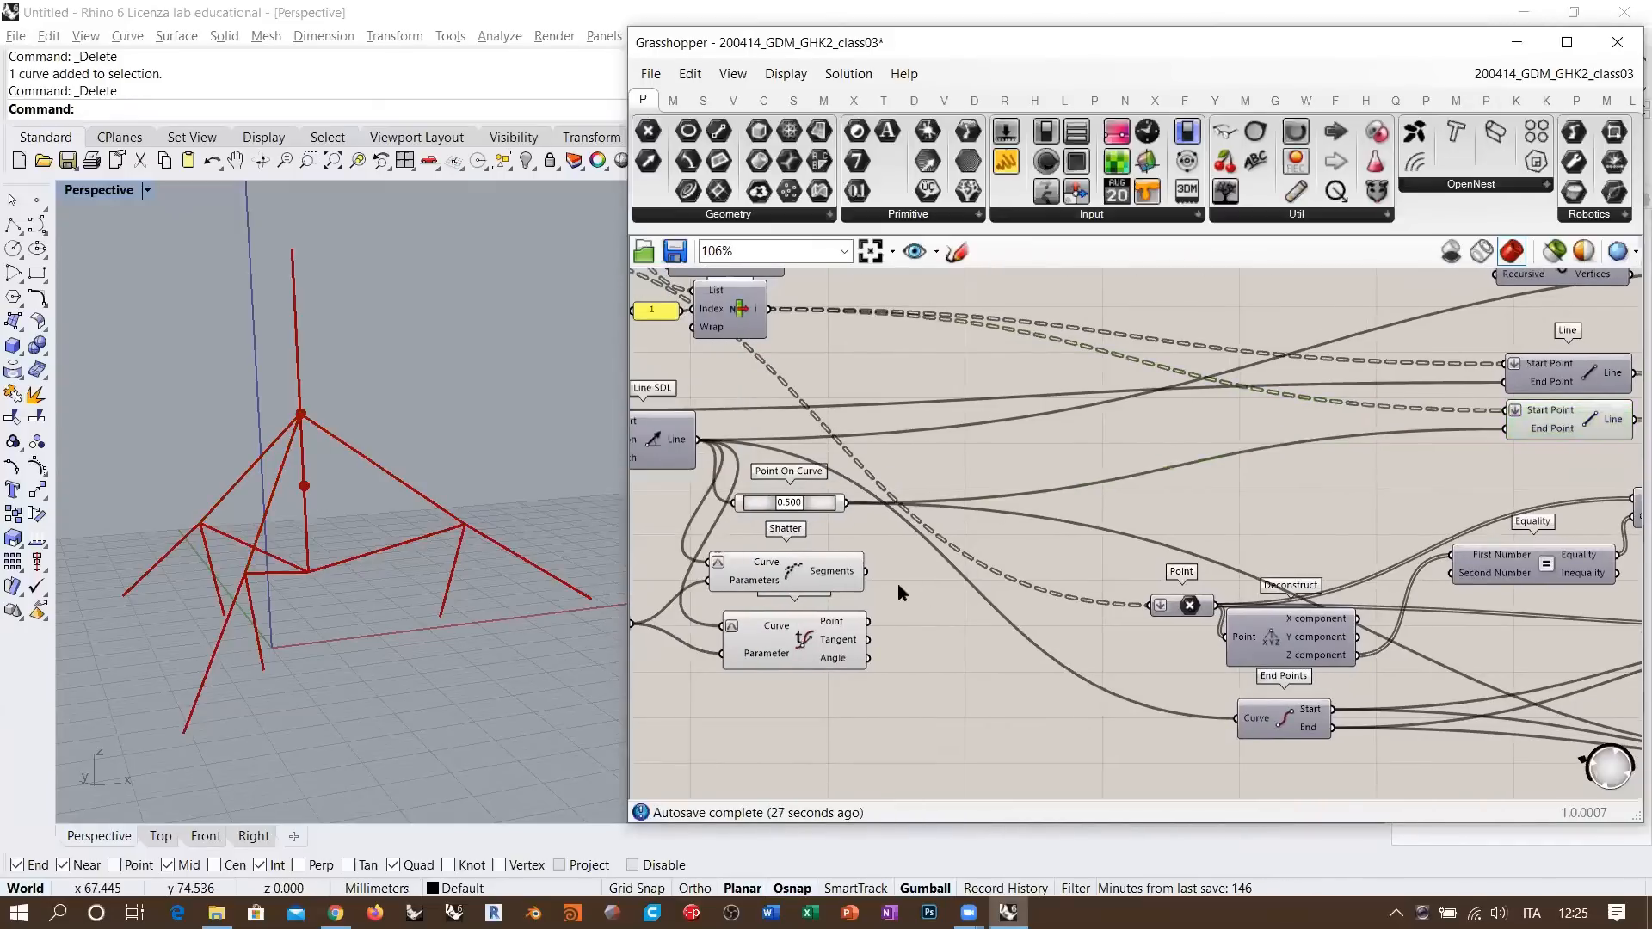
{"action": "left_click_drag", "start_coordinate": [865, 621], "coordinate": [1505, 429]}
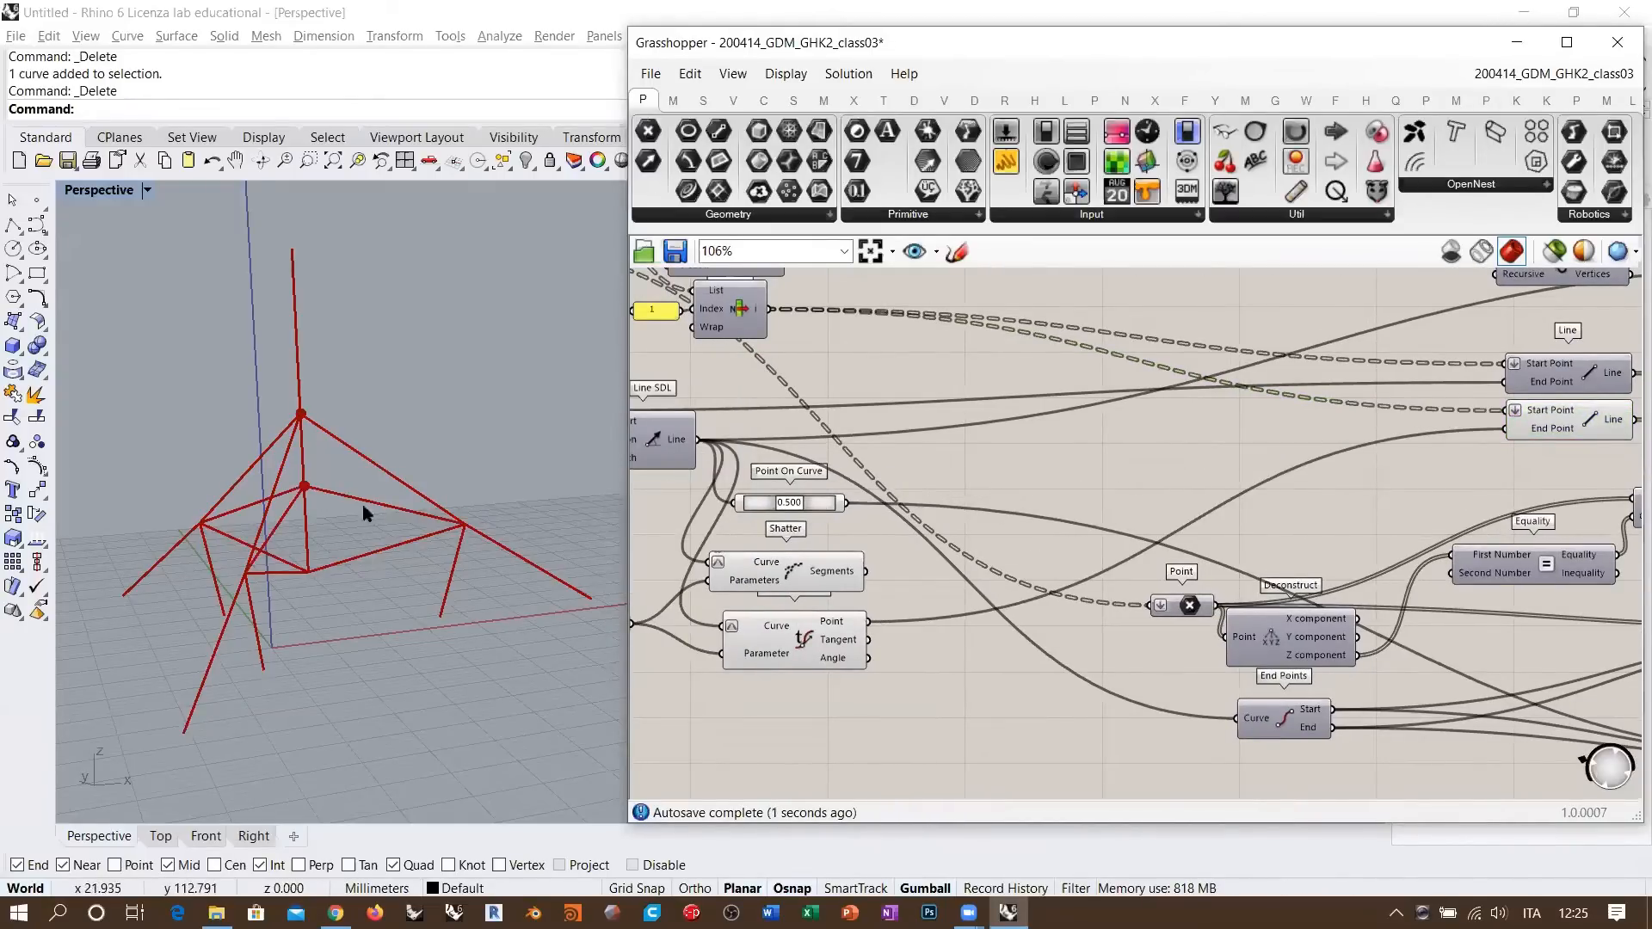
- Trace Point On Curve's remaining wire to the Point parameter below LOADS, and undo the rewiring of the second Line component
{"action": "right_click_drag", "start_coordinate": [1009, 596], "coordinate": [965, 536]}
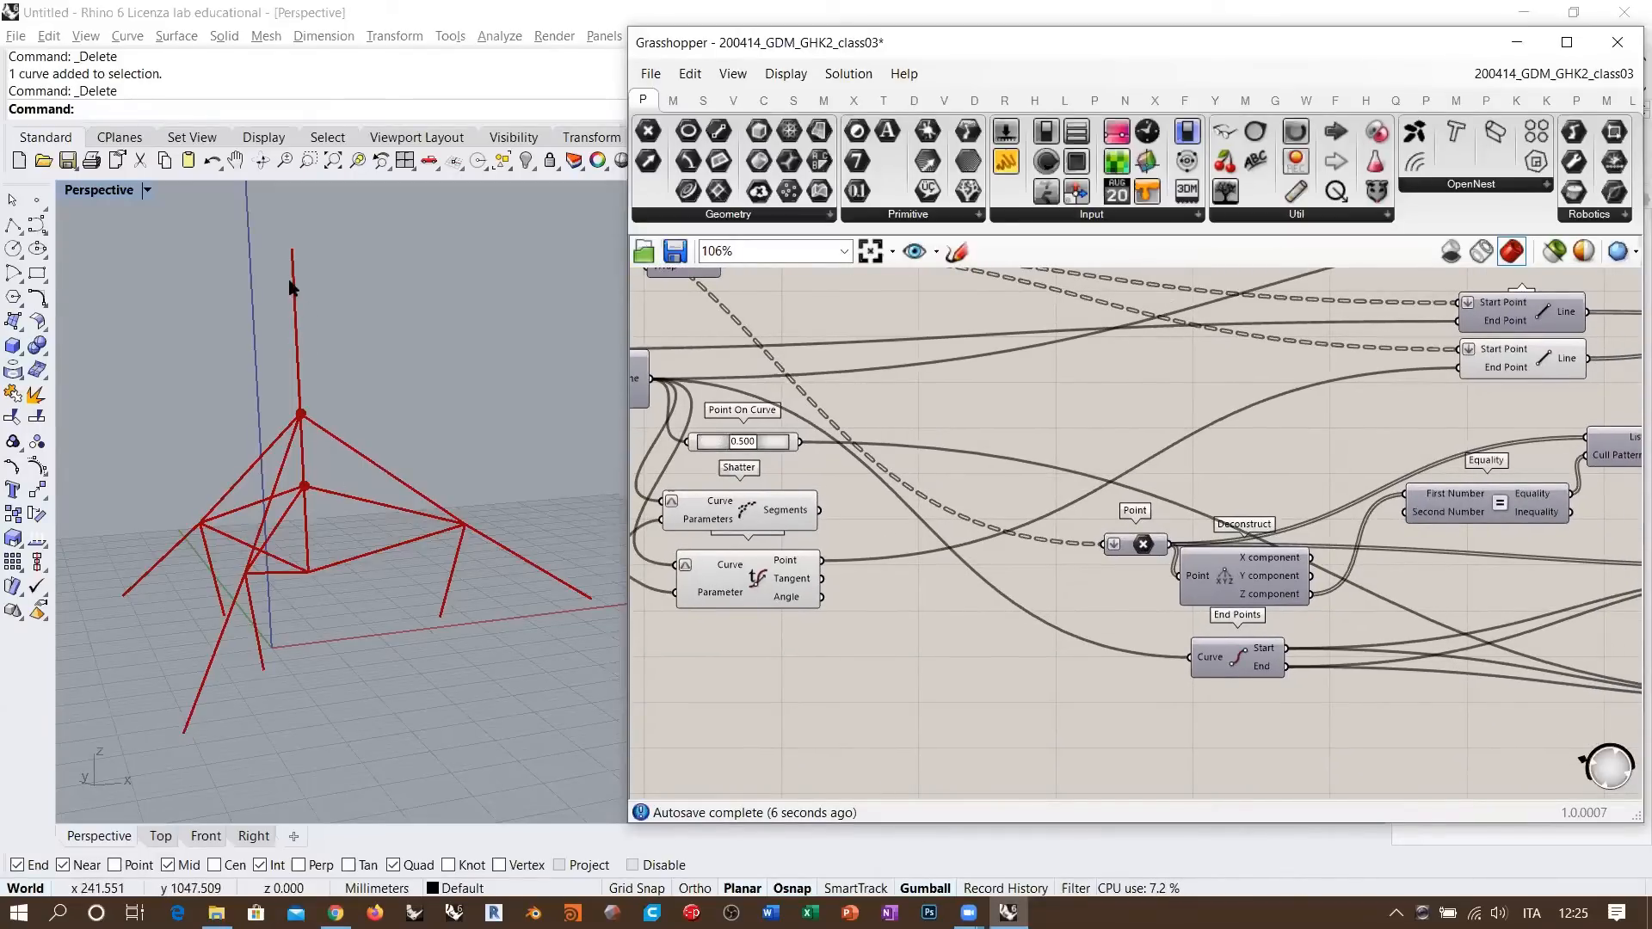
{"action": "left_click", "coordinate": [777, 446]}
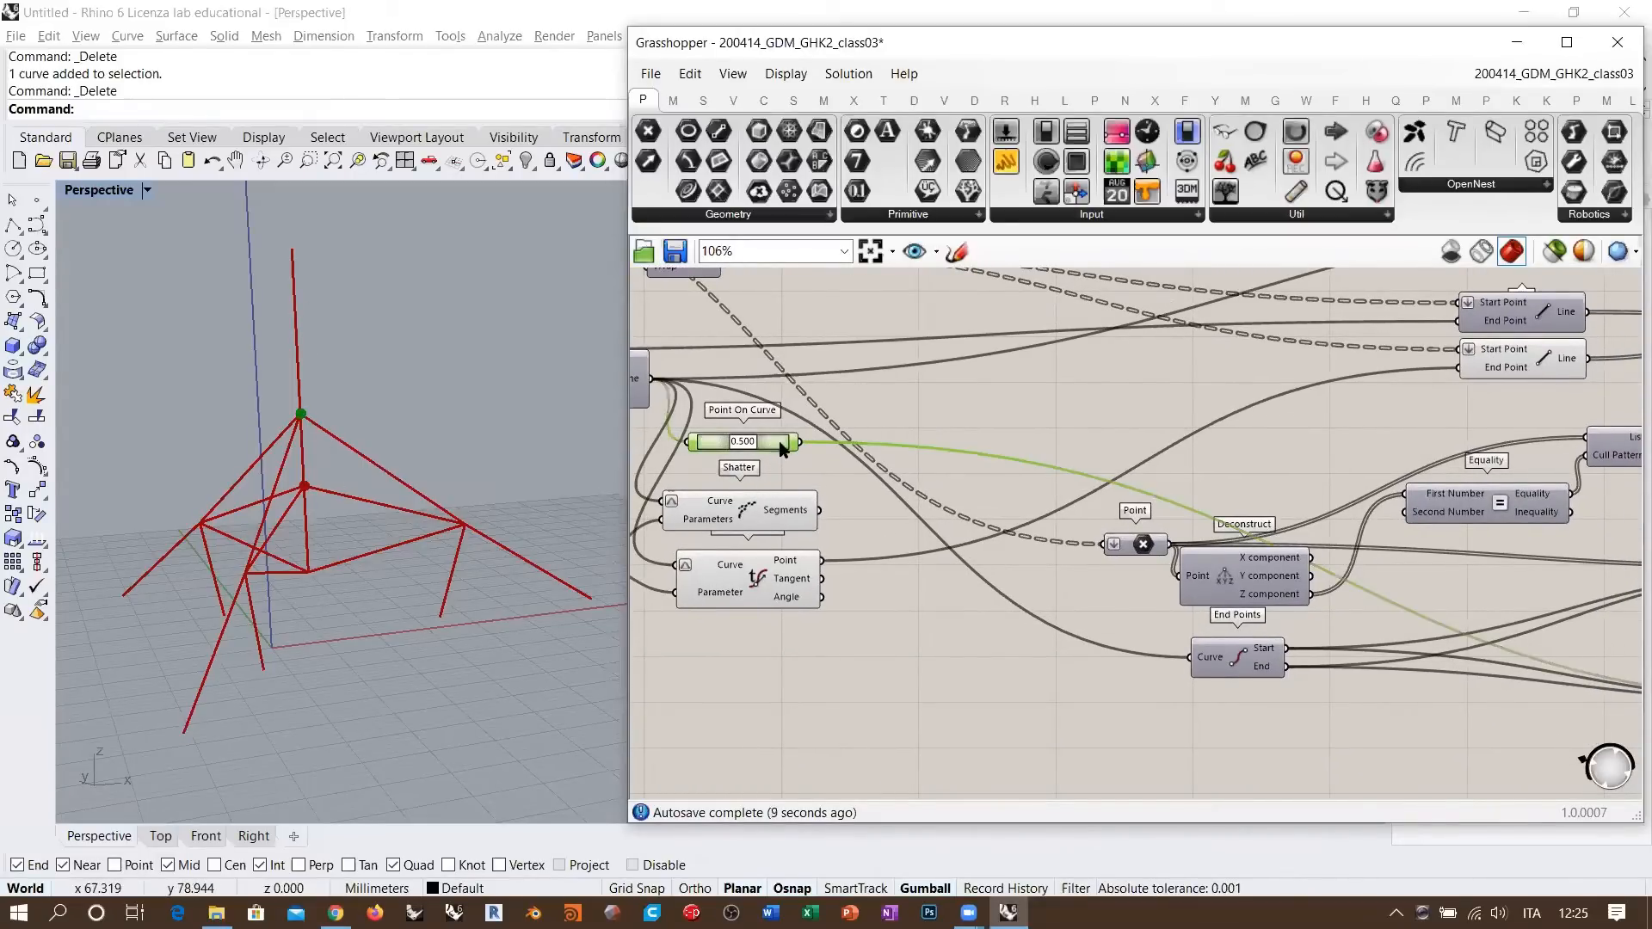
{"action": "left_click", "coordinate": [845, 495]}
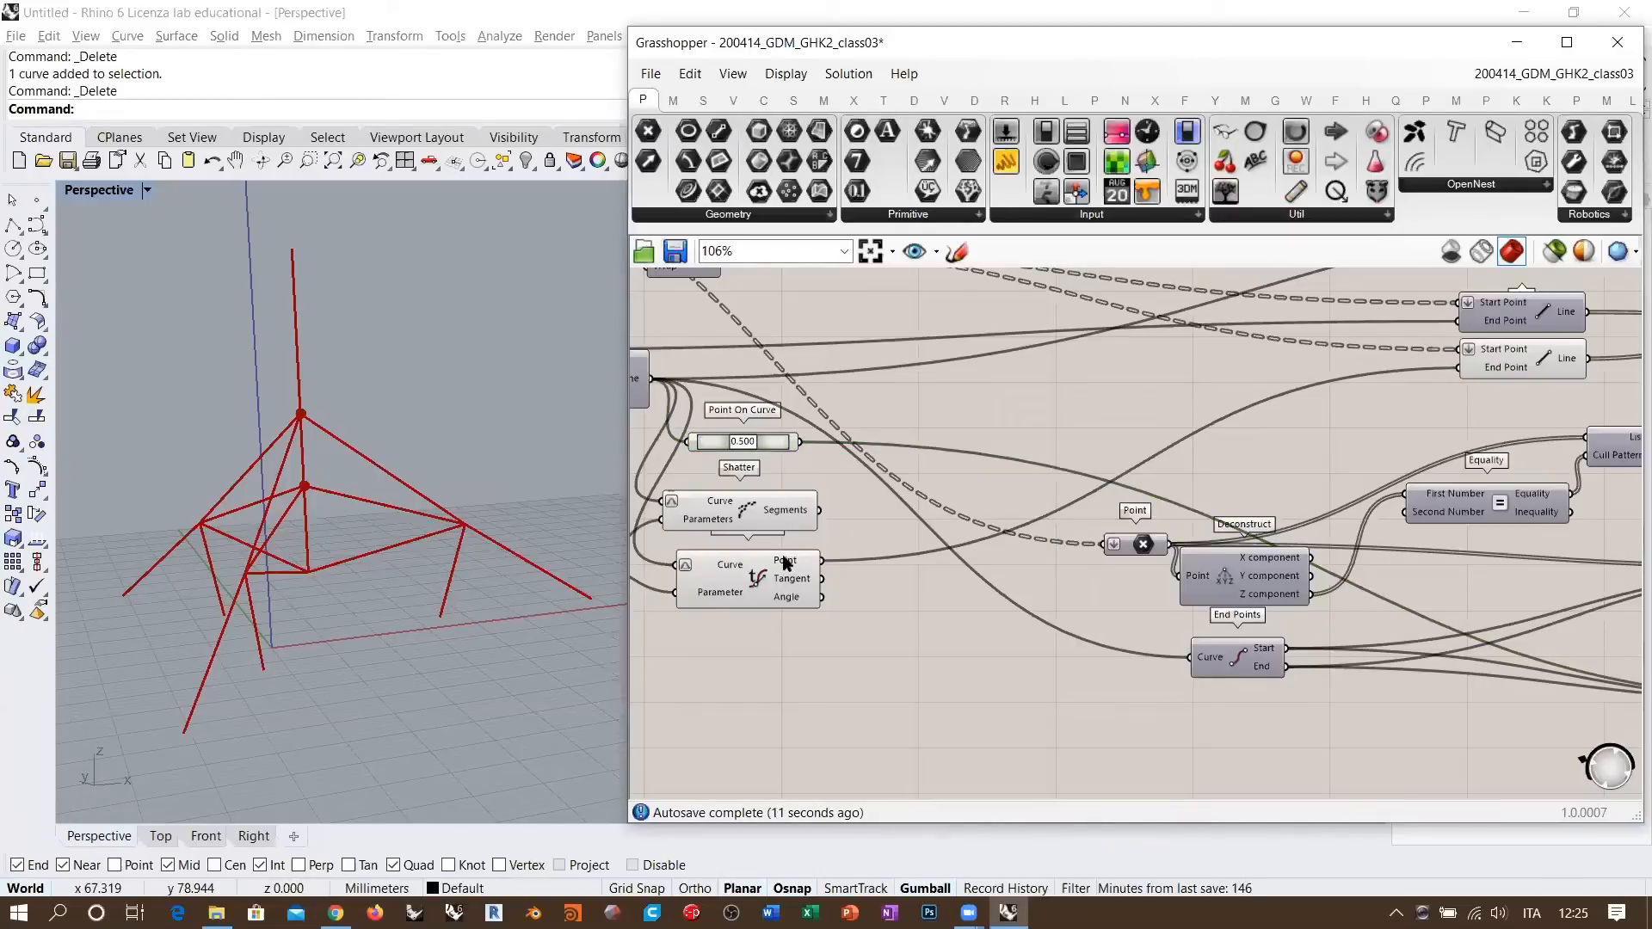
{"action": "mouse_move", "coordinate": [786, 565]}
{"action": "scroll", "coordinate": [800, 574], "scroll_direction": "down", "scroll_amount": 2}
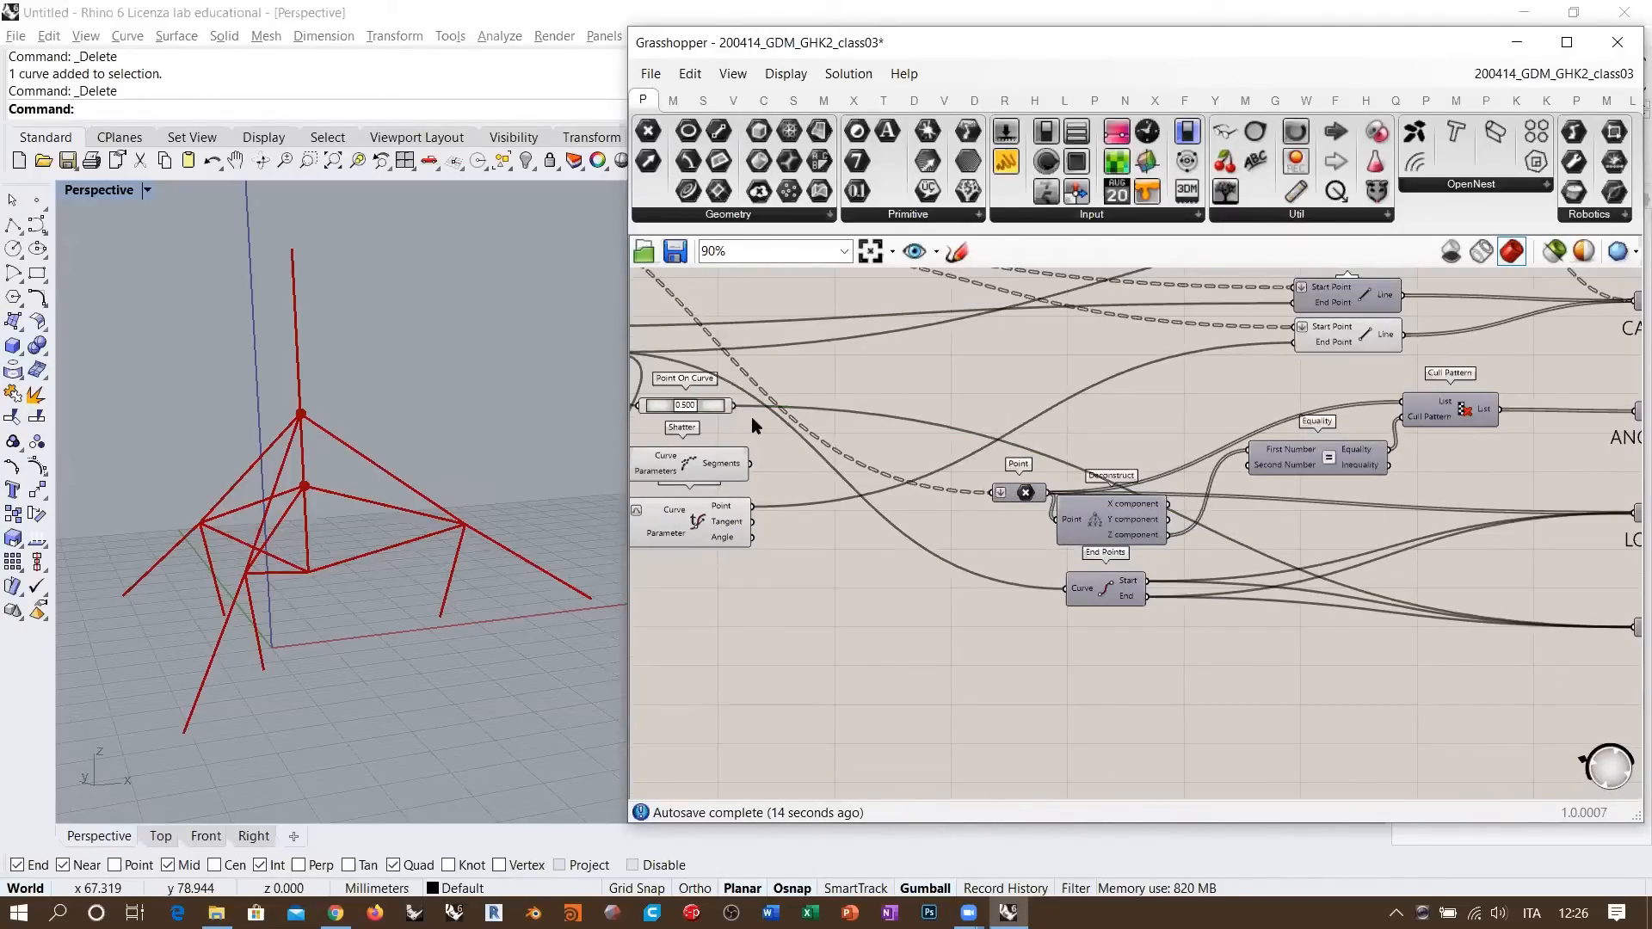
{"action": "right_click_drag", "start_coordinate": [1225, 536], "coordinate": [1163, 526]}
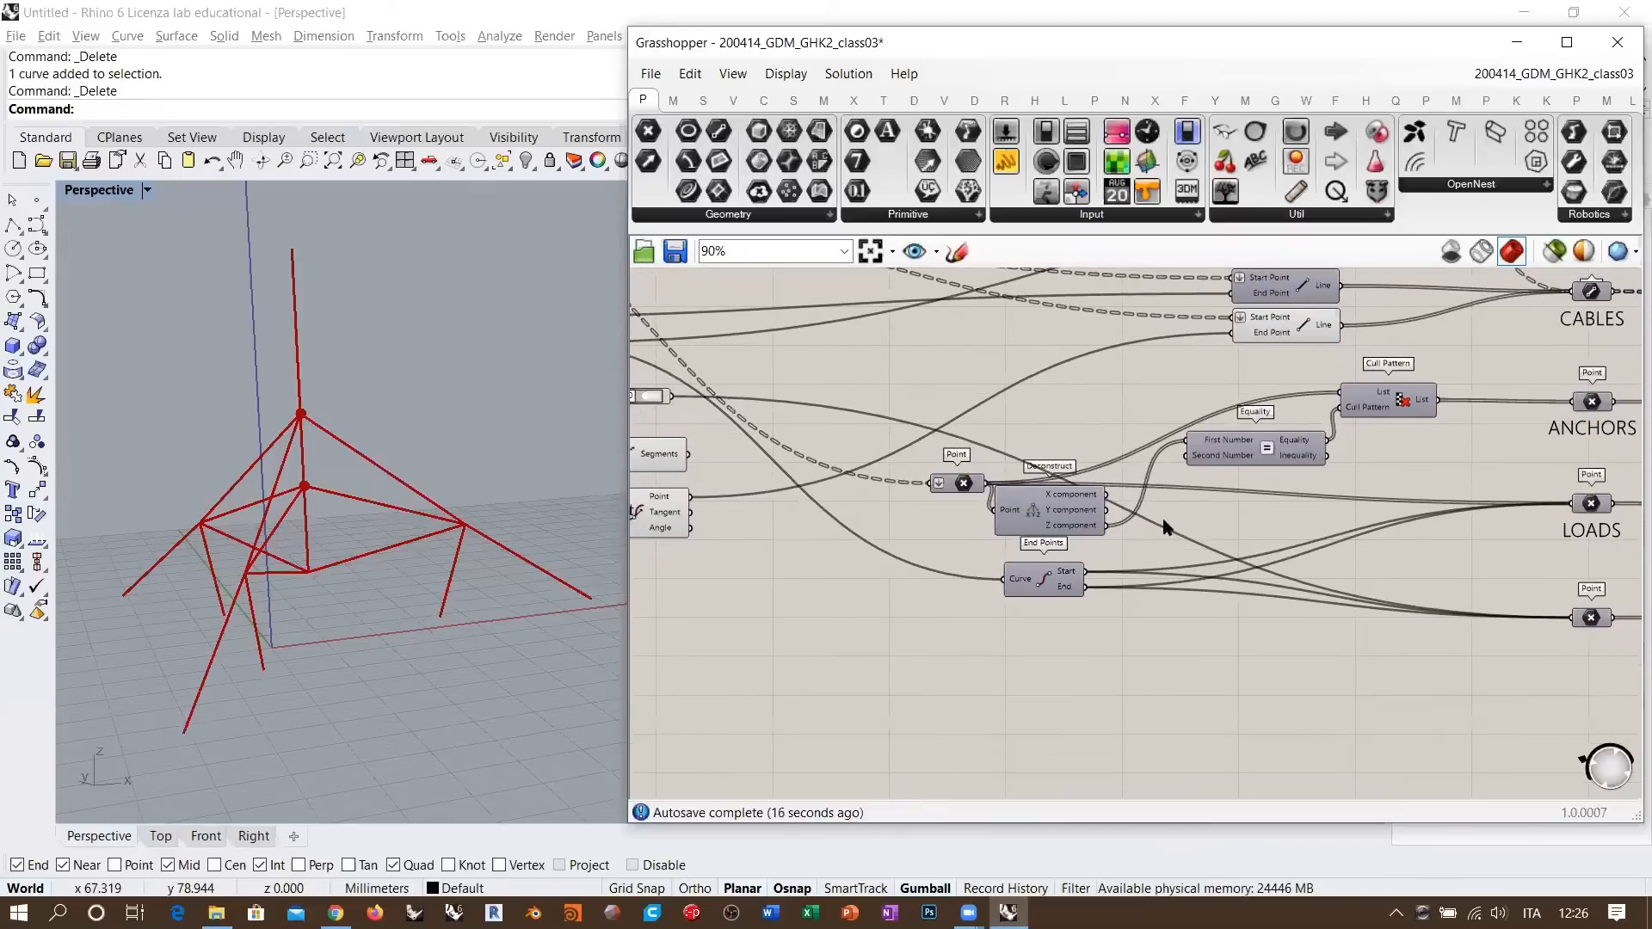
{"action": "left_click", "coordinate": [1591, 619]}
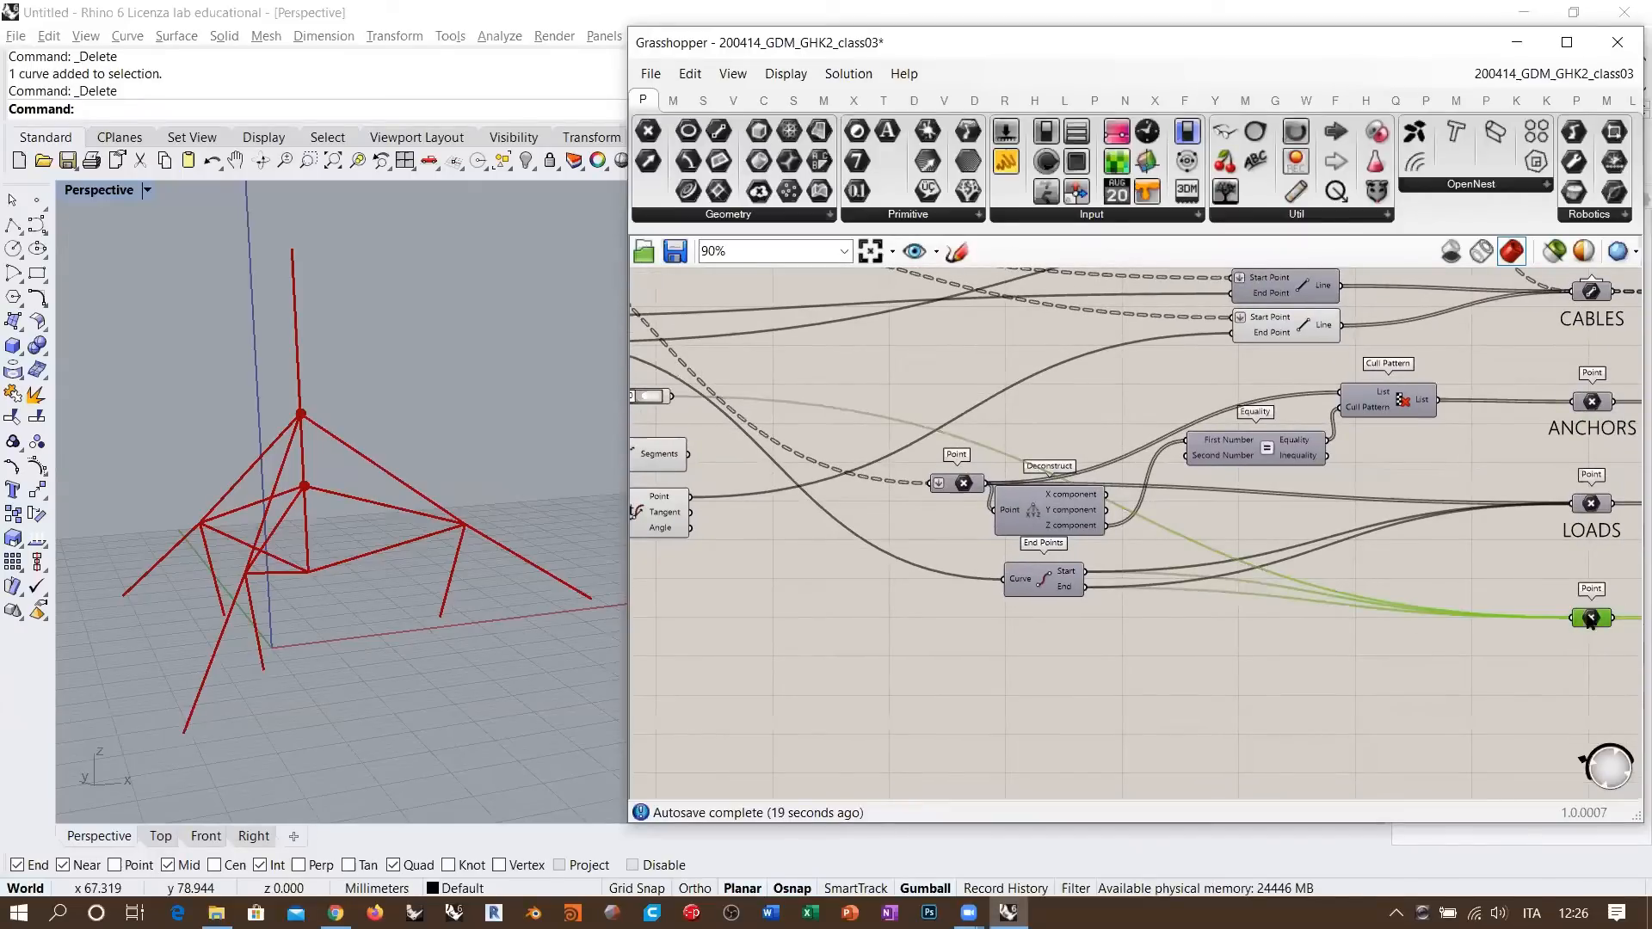
{"action": "left_click", "coordinate": [1262, 676]}
{"action": "key", "text": "ctrl+z"}
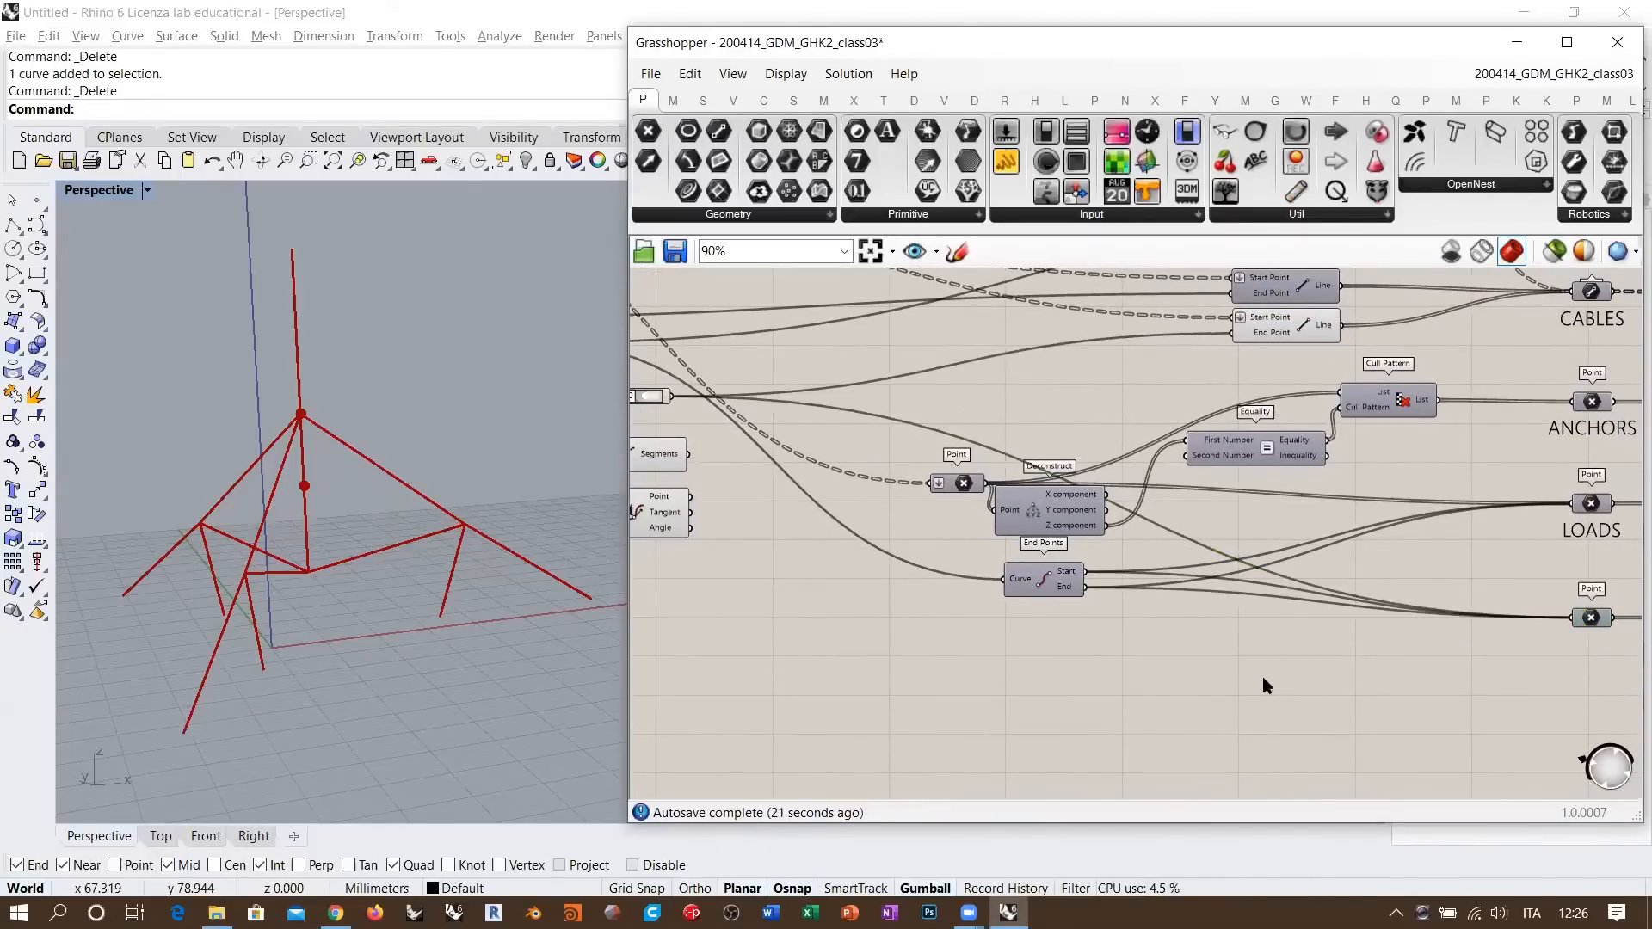
- Transfer all output wires of Point On Curve at once to Evaluate Curve's Point output
{"action": "left_click", "coordinate": [1218, 682]}
{"action": "right_click_drag", "start_coordinate": [812, 490], "coordinate": [853, 503]}
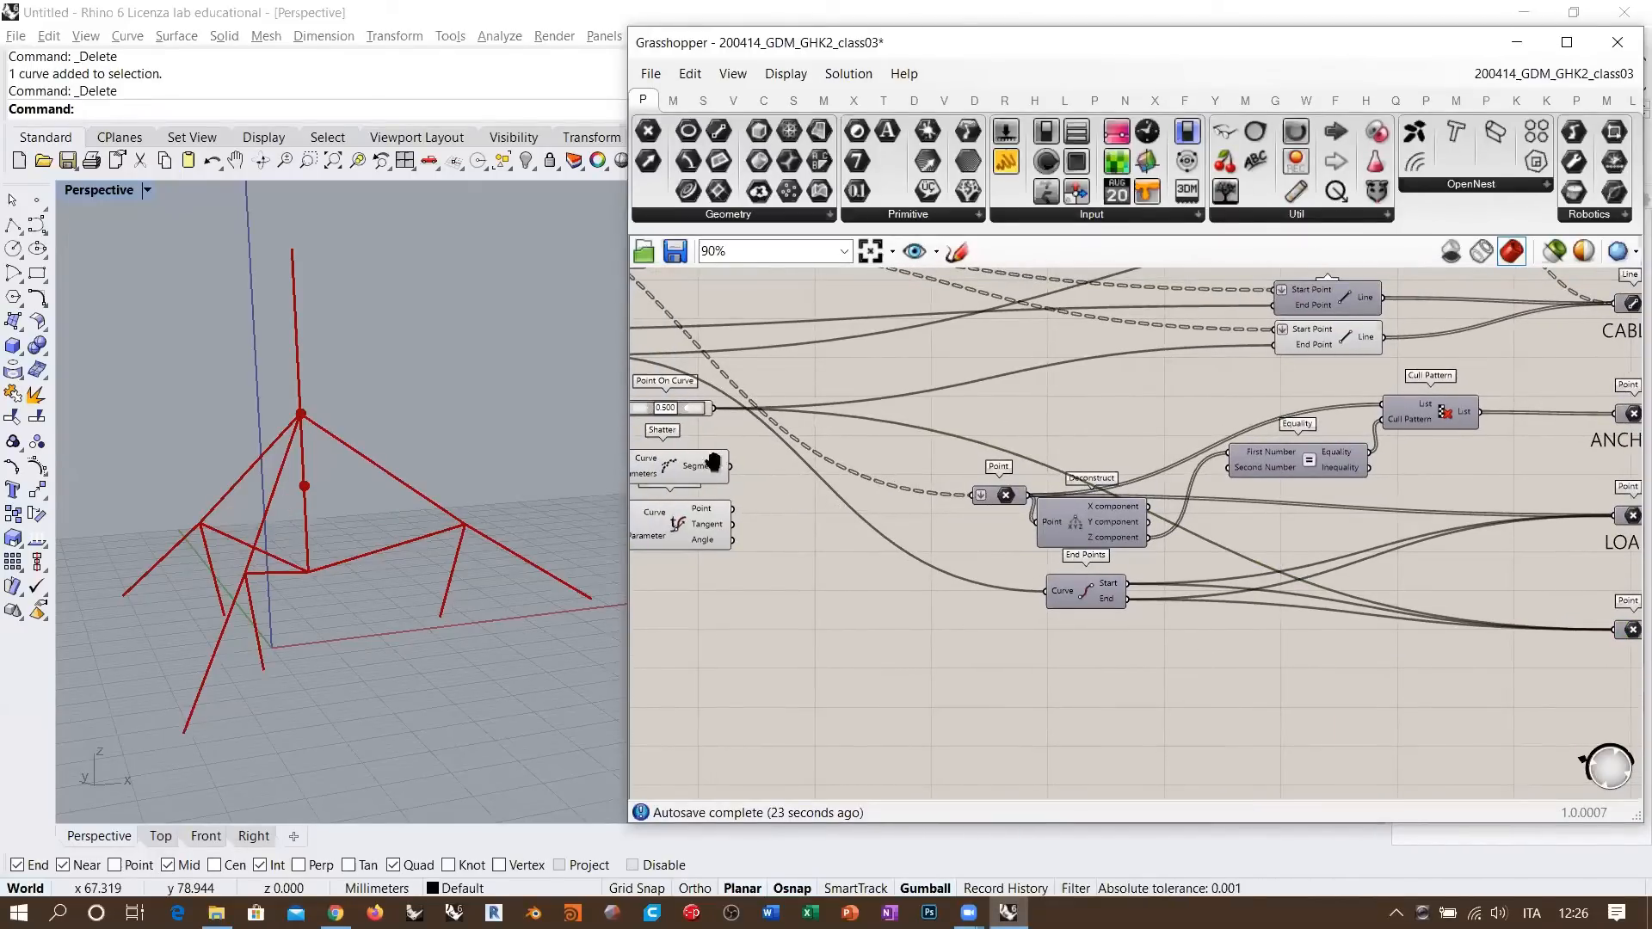
{"action": "scroll", "coordinate": [848, 432], "scroll_direction": "up", "scroll_amount": 3}
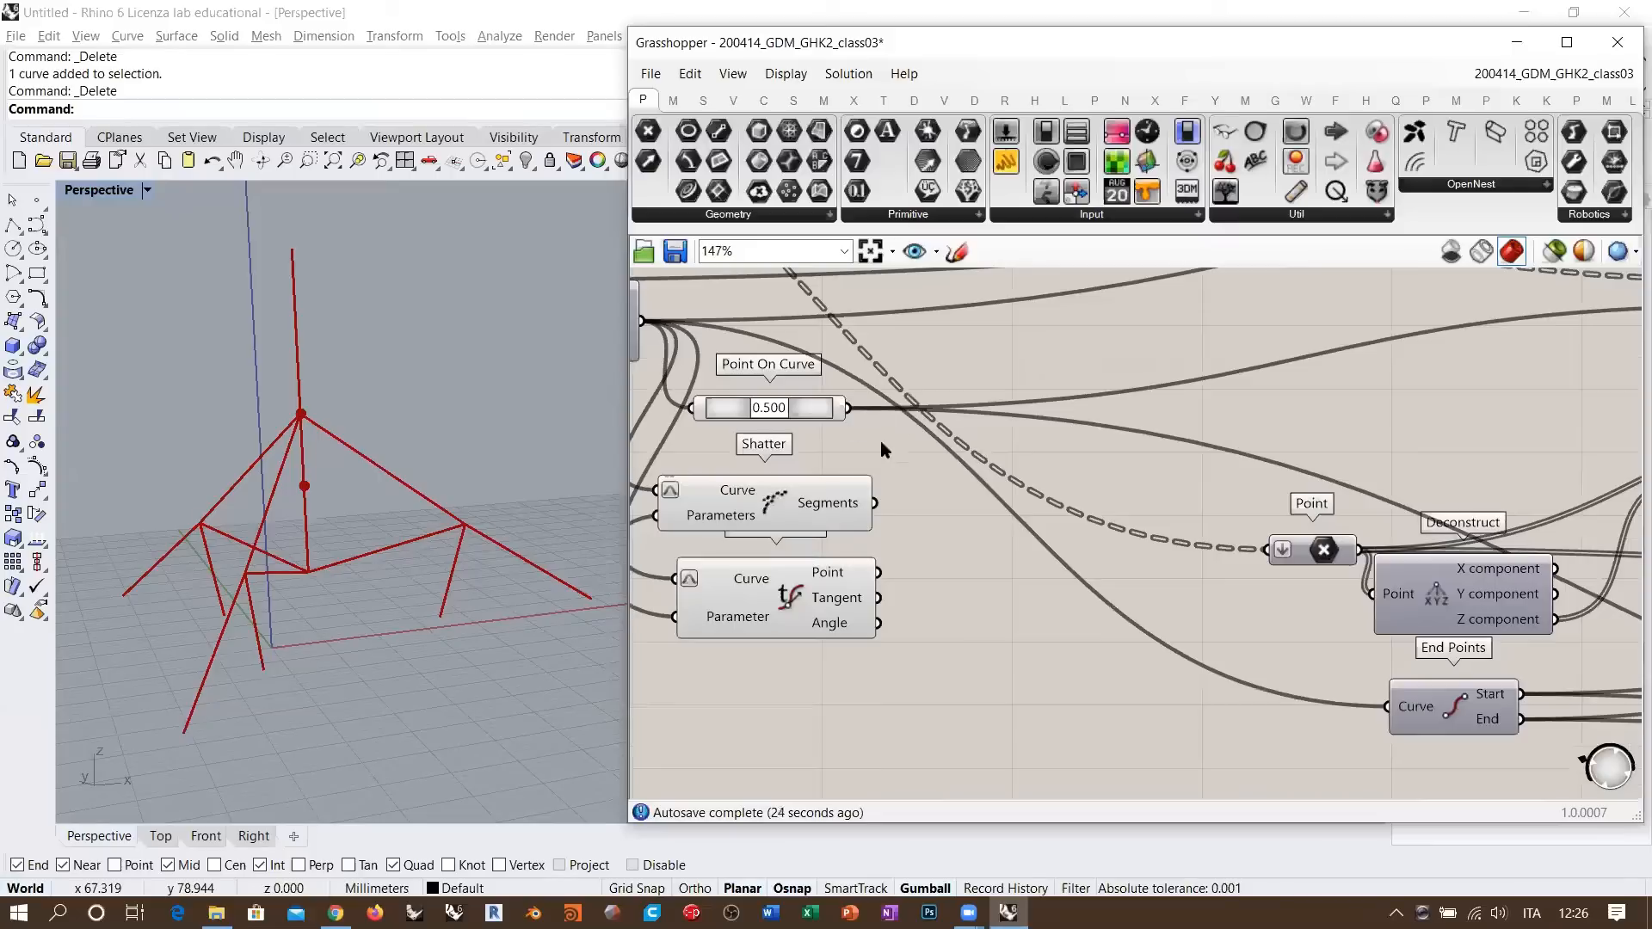
{"action": "left_click", "coordinate": [786, 411]}
{"action": "left_click", "coordinate": [785, 606]}
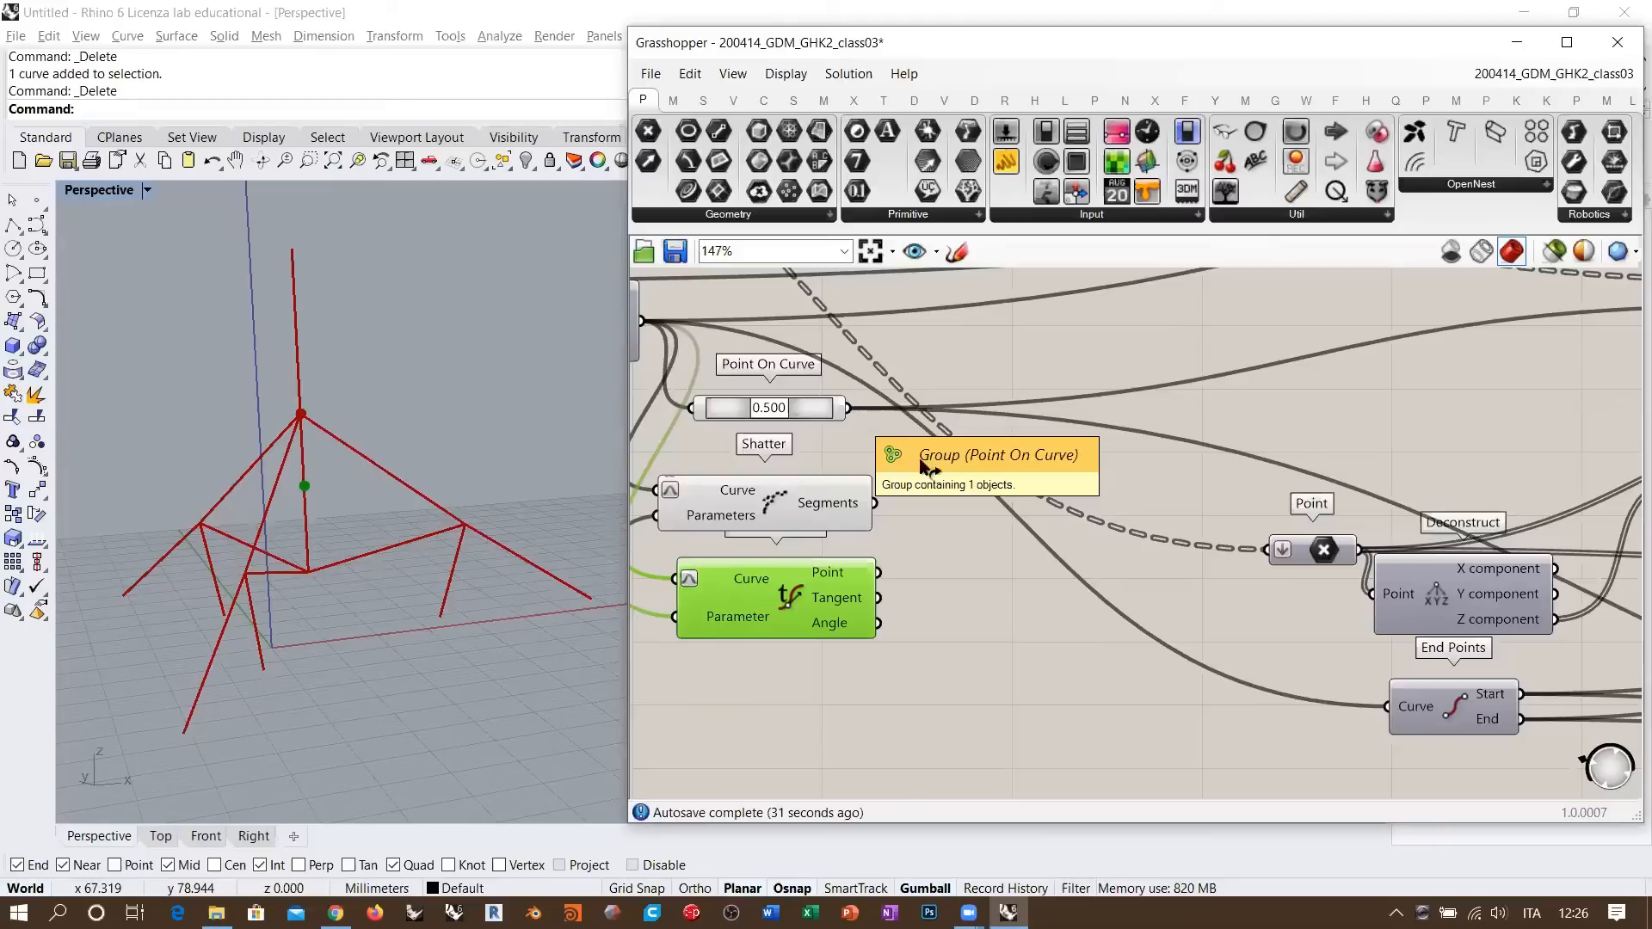
{"action": "left_click_drag", "start_coordinate": [920, 460], "coordinate": [886, 573], "text": "ctrl+shift"}
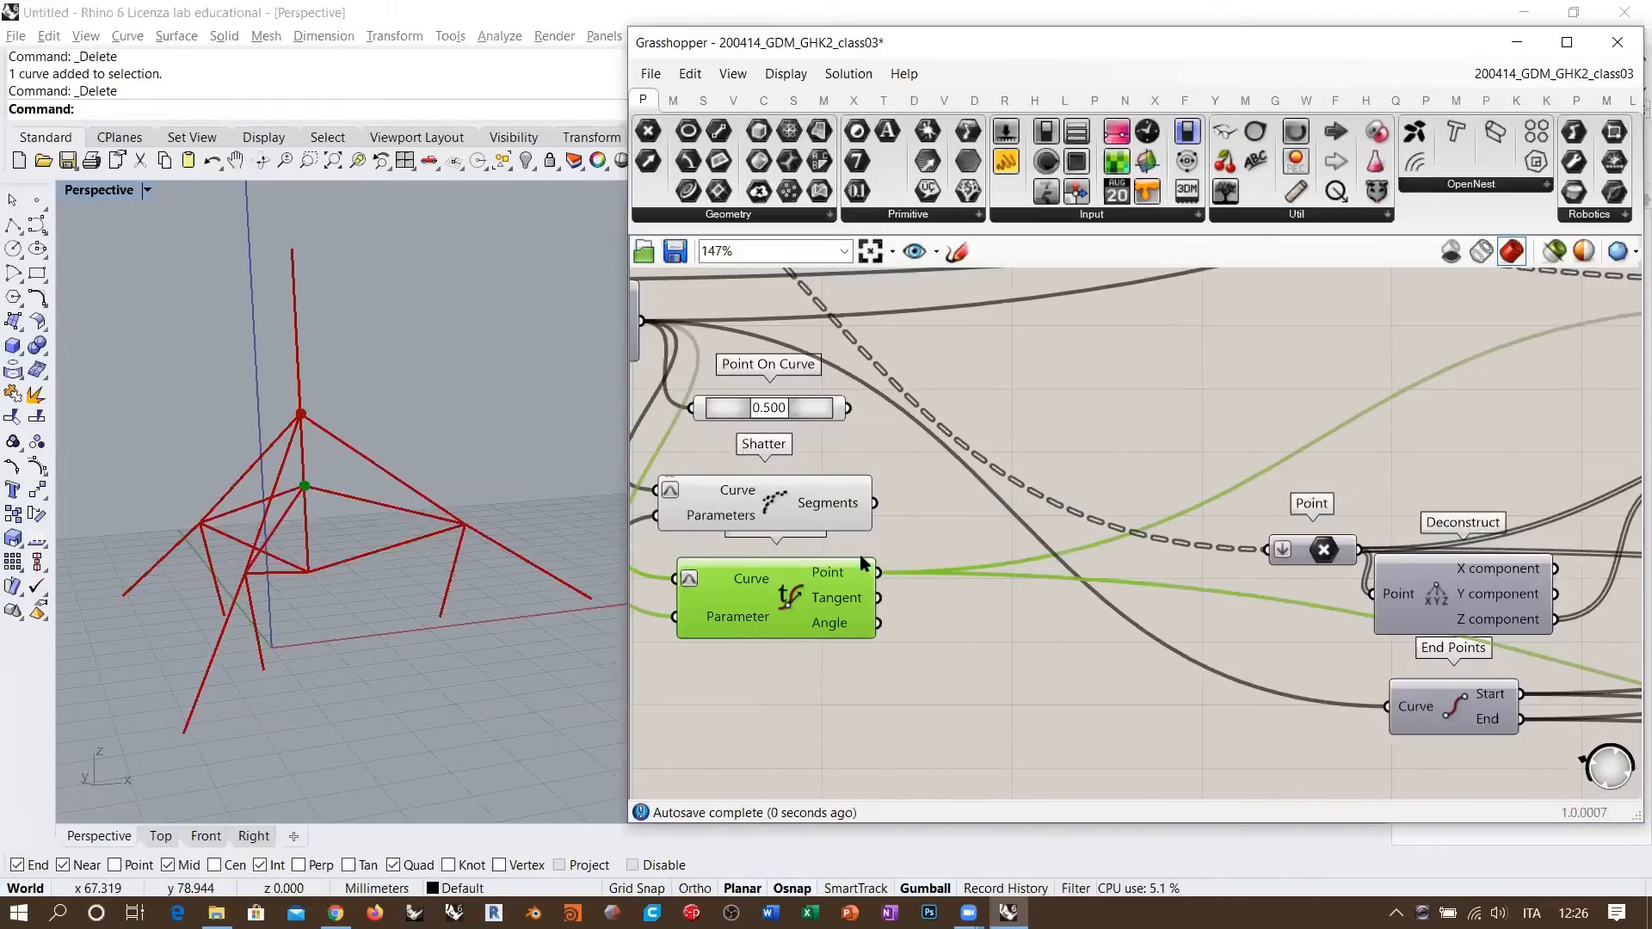
- Move Evaluate Curve slightly further below Shatter and delete the Point On Curve component
{"action": "left_click_drag", "start_coordinate": [780, 592], "coordinate": [778, 618]}
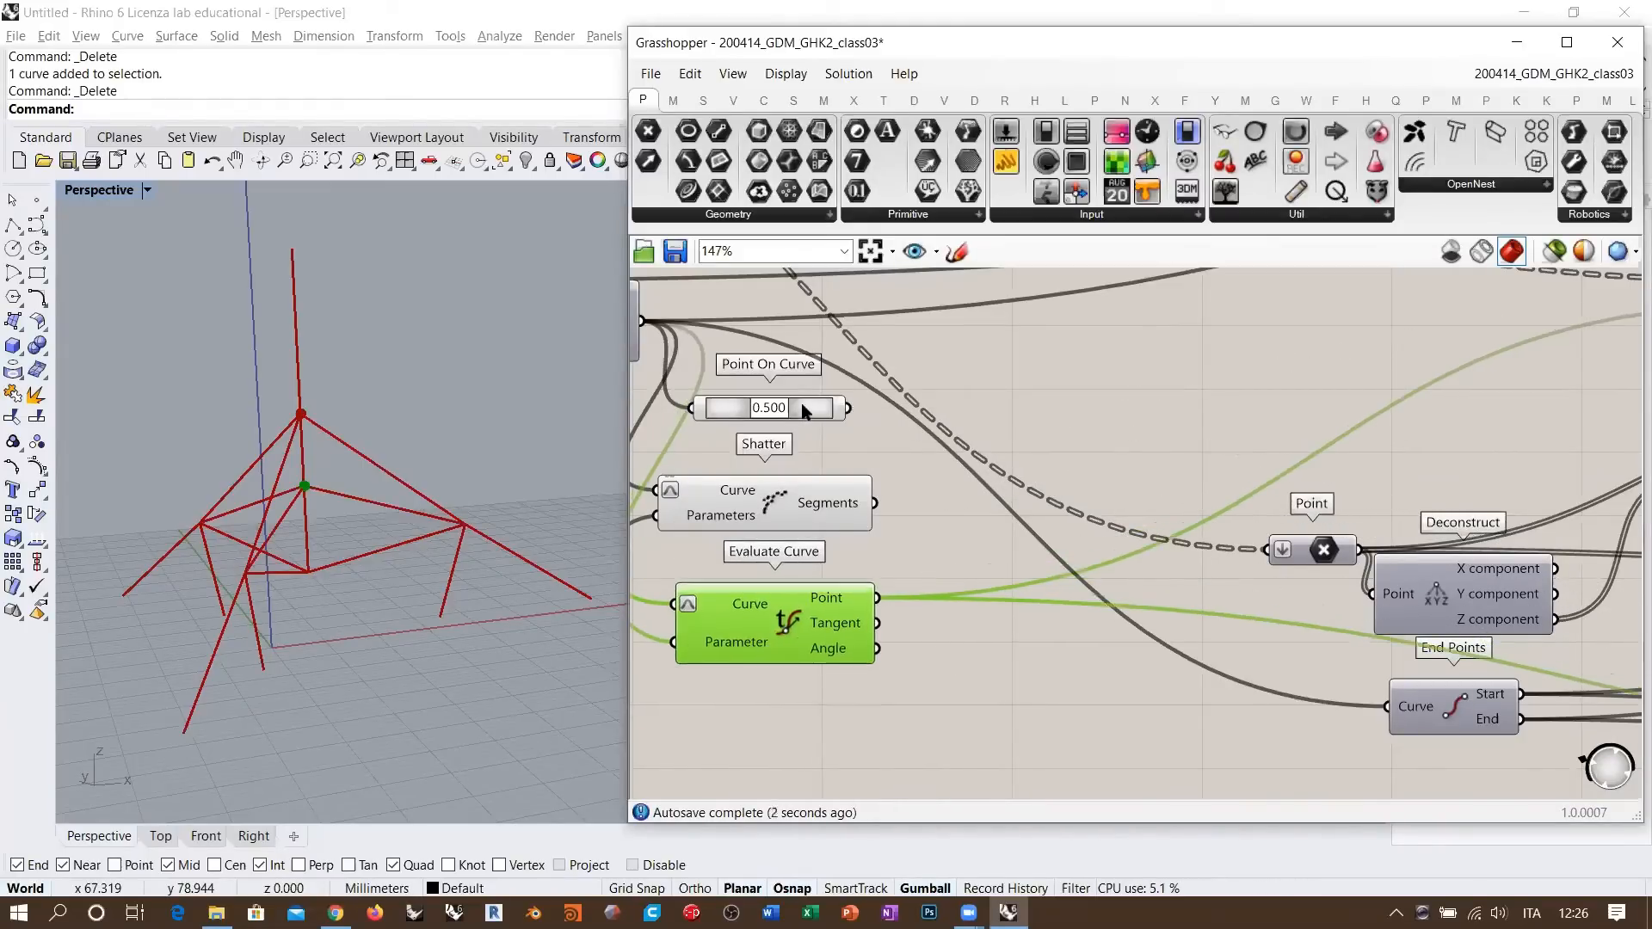
{"action": "left_click_drag", "start_coordinate": [805, 410], "coordinate": [848, 427]}
{"action": "key", "text": "Delete"}
{"action": "right_click_drag", "start_coordinate": [867, 476], "coordinate": [982, 489]}
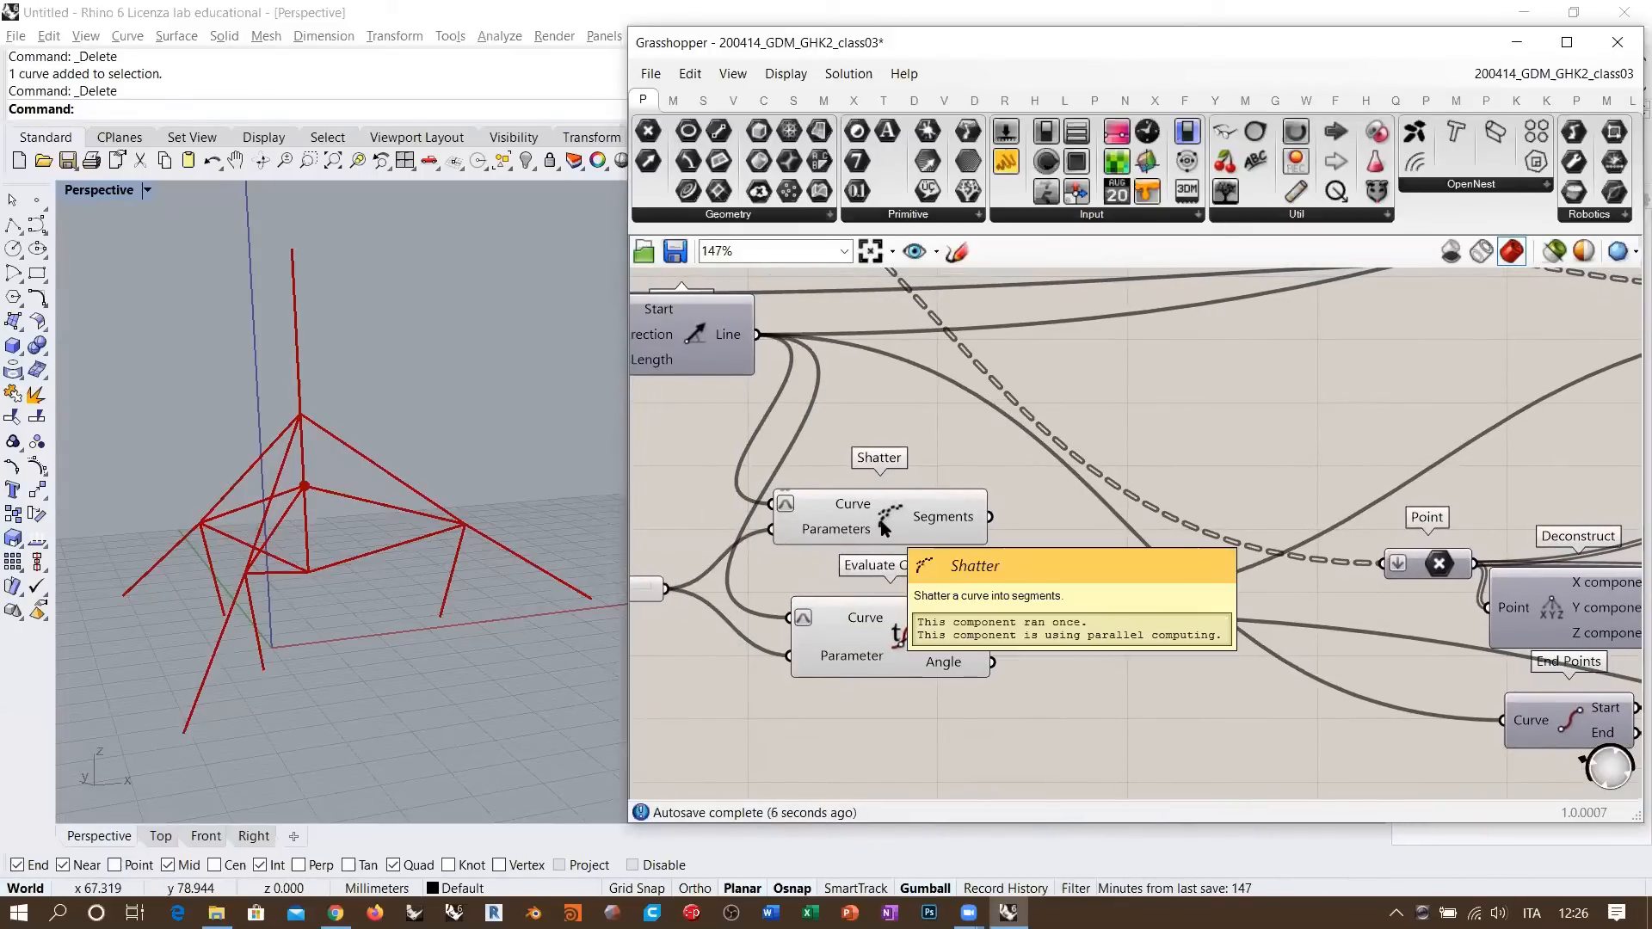
- Move Shatter and Evaluate Curve up and to the right, stacking Evaluate Curve directly below Shatter
{"action": "left_click_drag", "start_coordinate": [877, 526], "coordinate": [927, 459]}
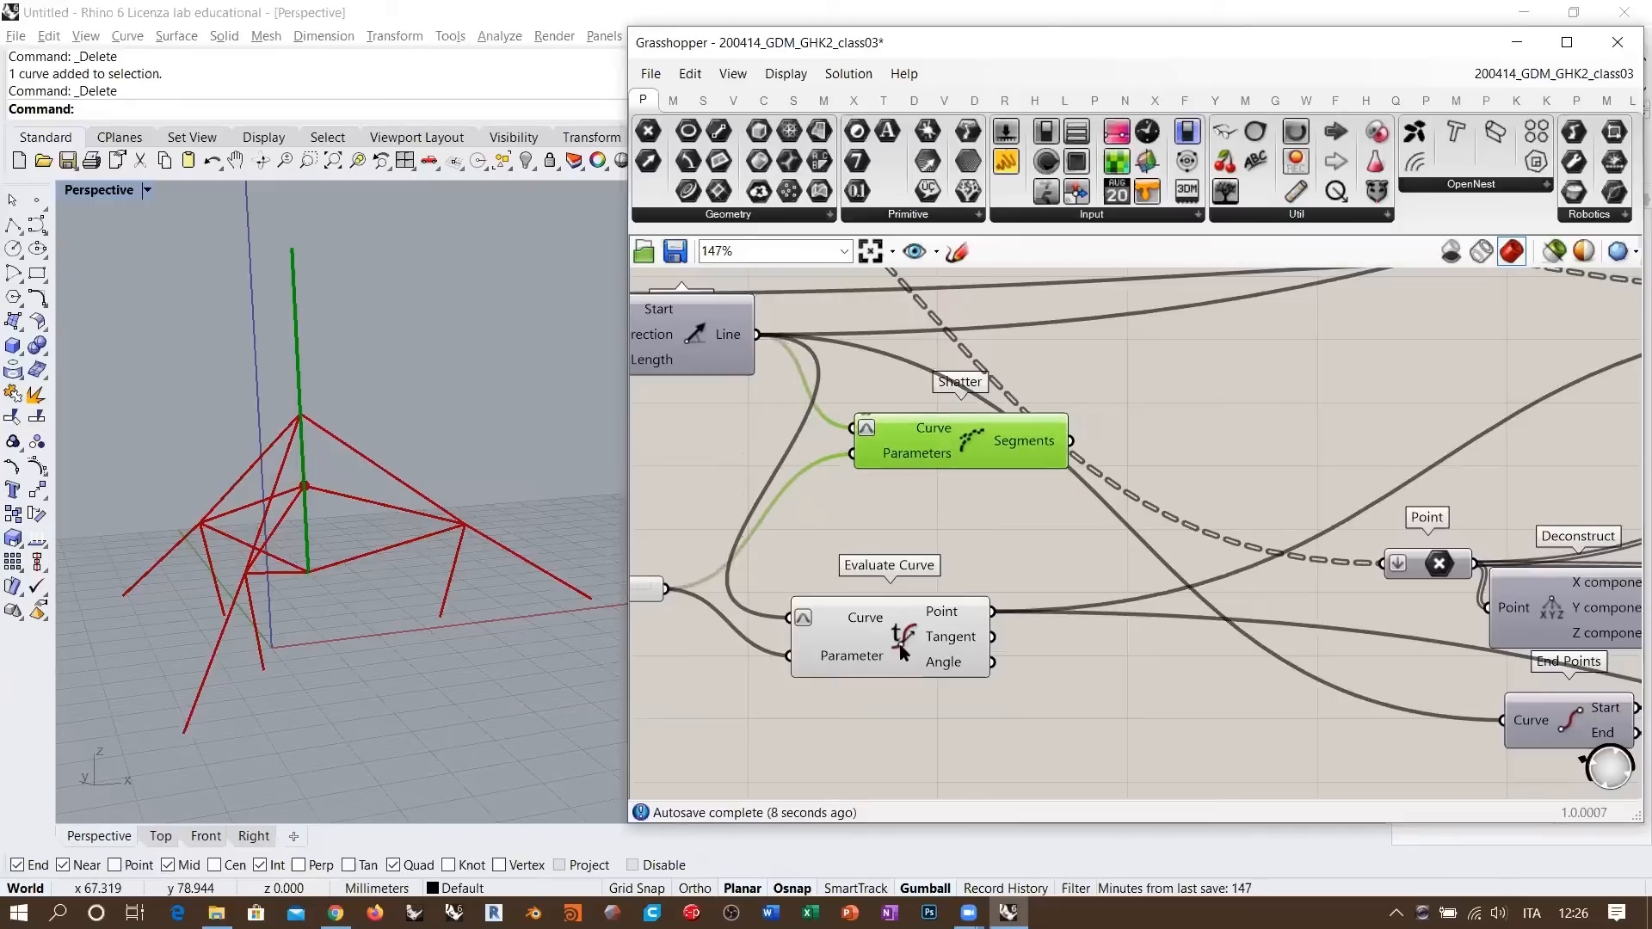
{"action": "left_click_drag", "start_coordinate": [875, 630], "coordinate": [955, 560]}
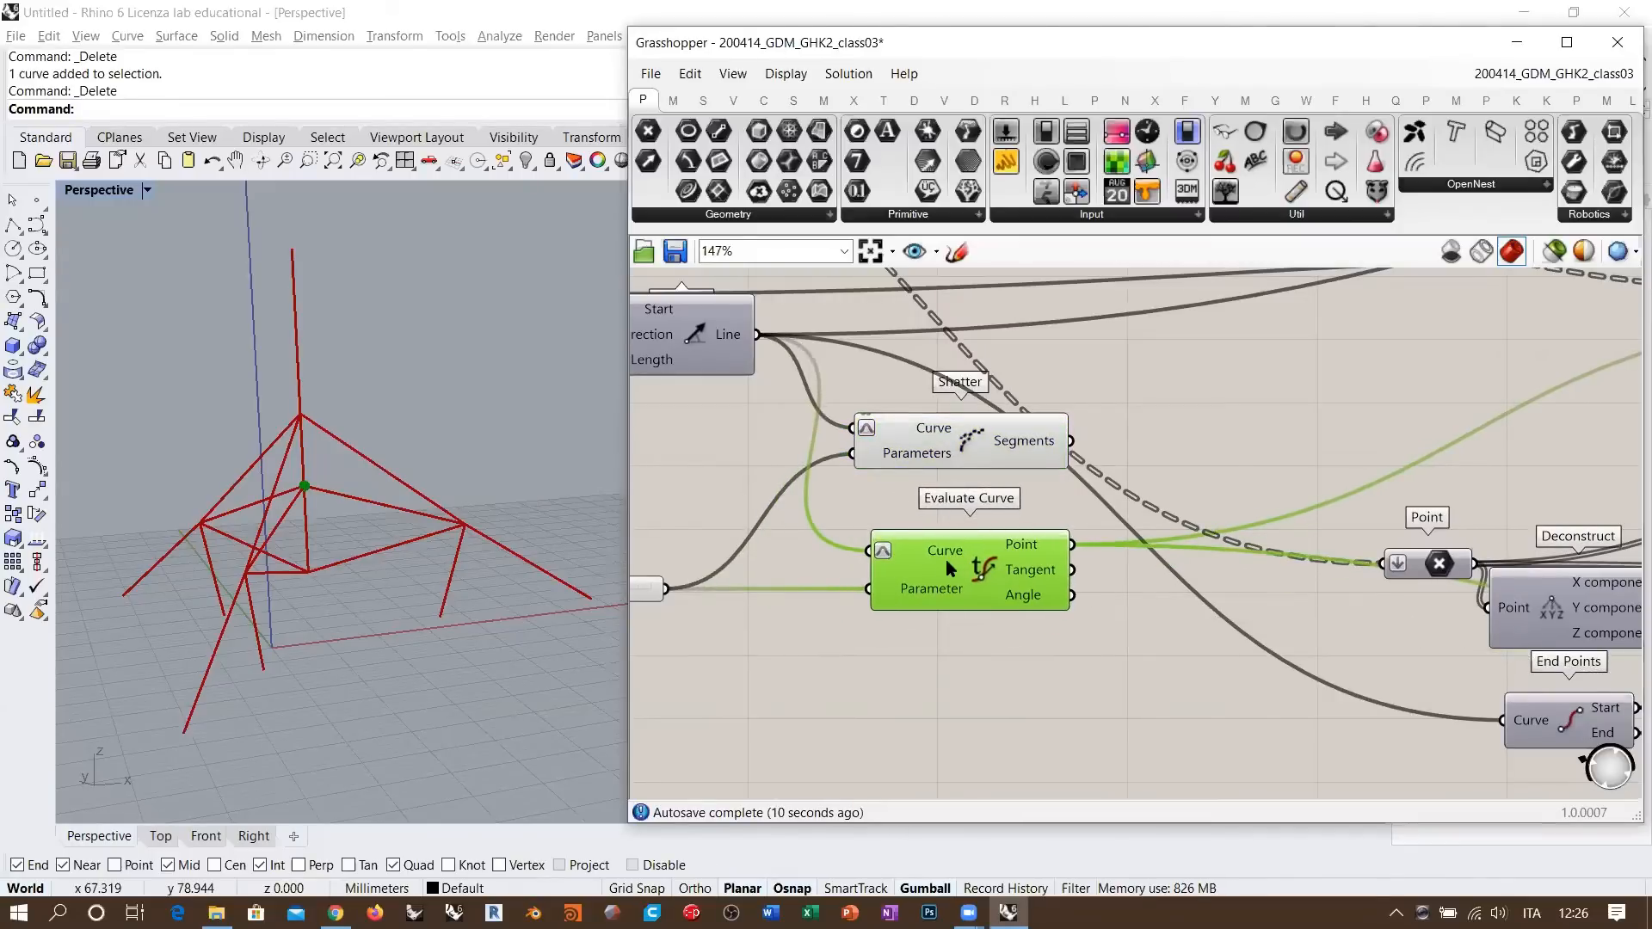
{"action": "left_click", "coordinate": [1039, 636]}
- Trace Evaluate Curve's Point output through the Point parameter below LOADS to the CoLinear goal
{"action": "right_click_drag", "start_coordinate": [1026, 570], "coordinate": [890, 540]}
{"action": "scroll", "coordinate": [891, 539], "scroll_direction": "down", "scroll_amount": 2}
{"action": "left_click", "coordinate": [783, 499]}
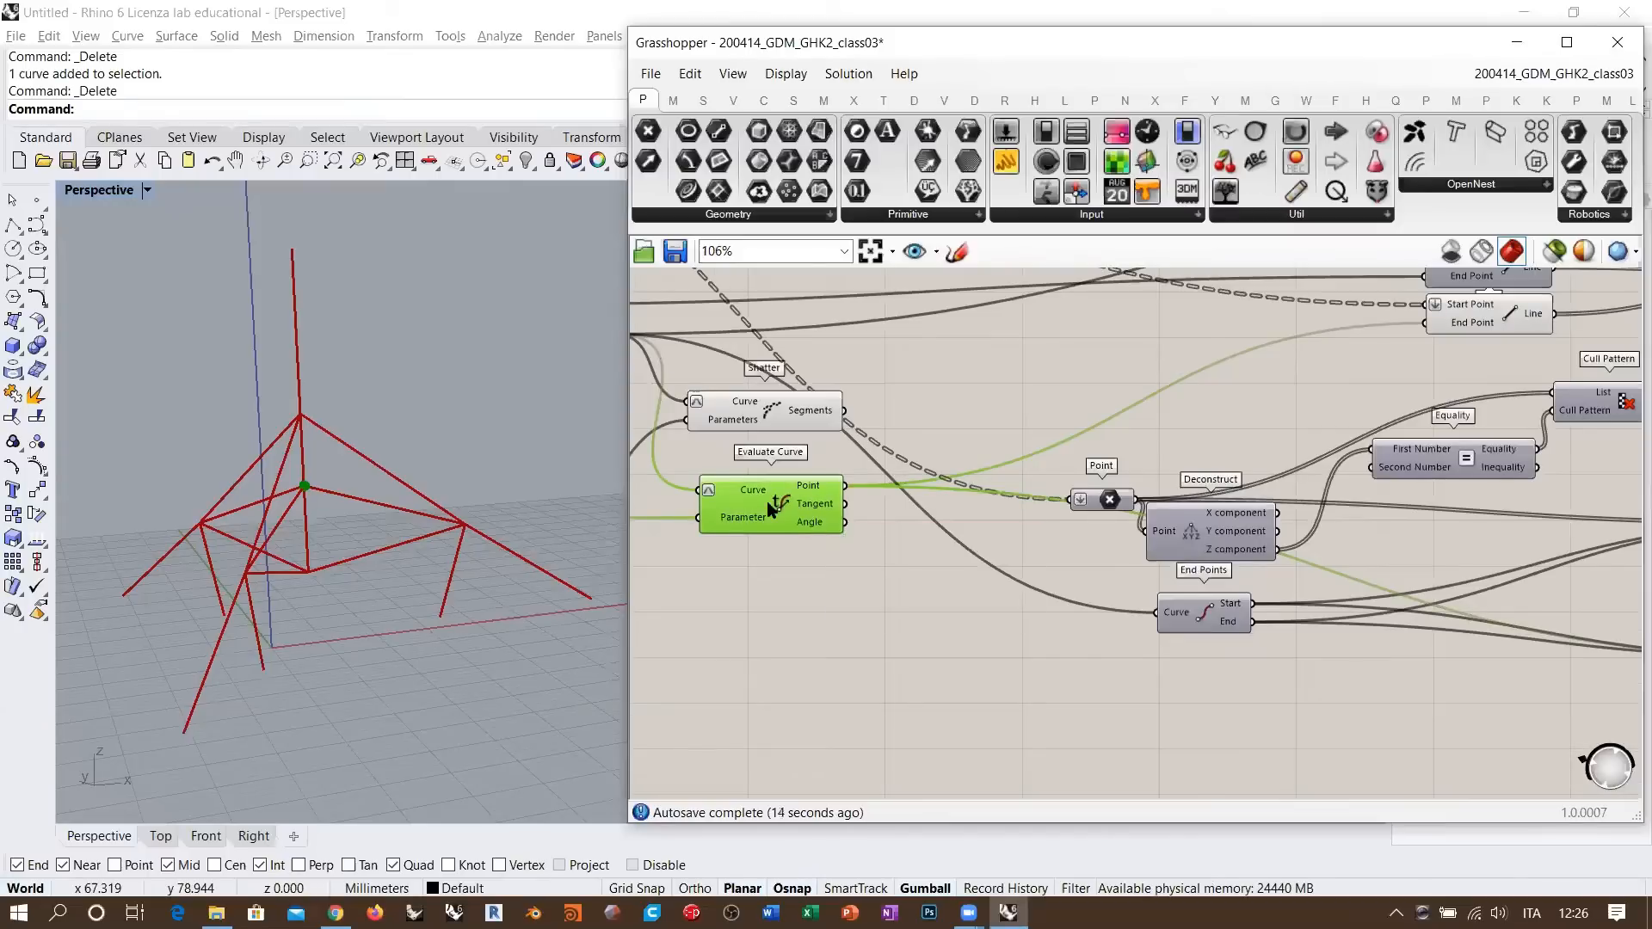
{"action": "right_click_drag", "start_coordinate": [1154, 549], "coordinate": [926, 526]}
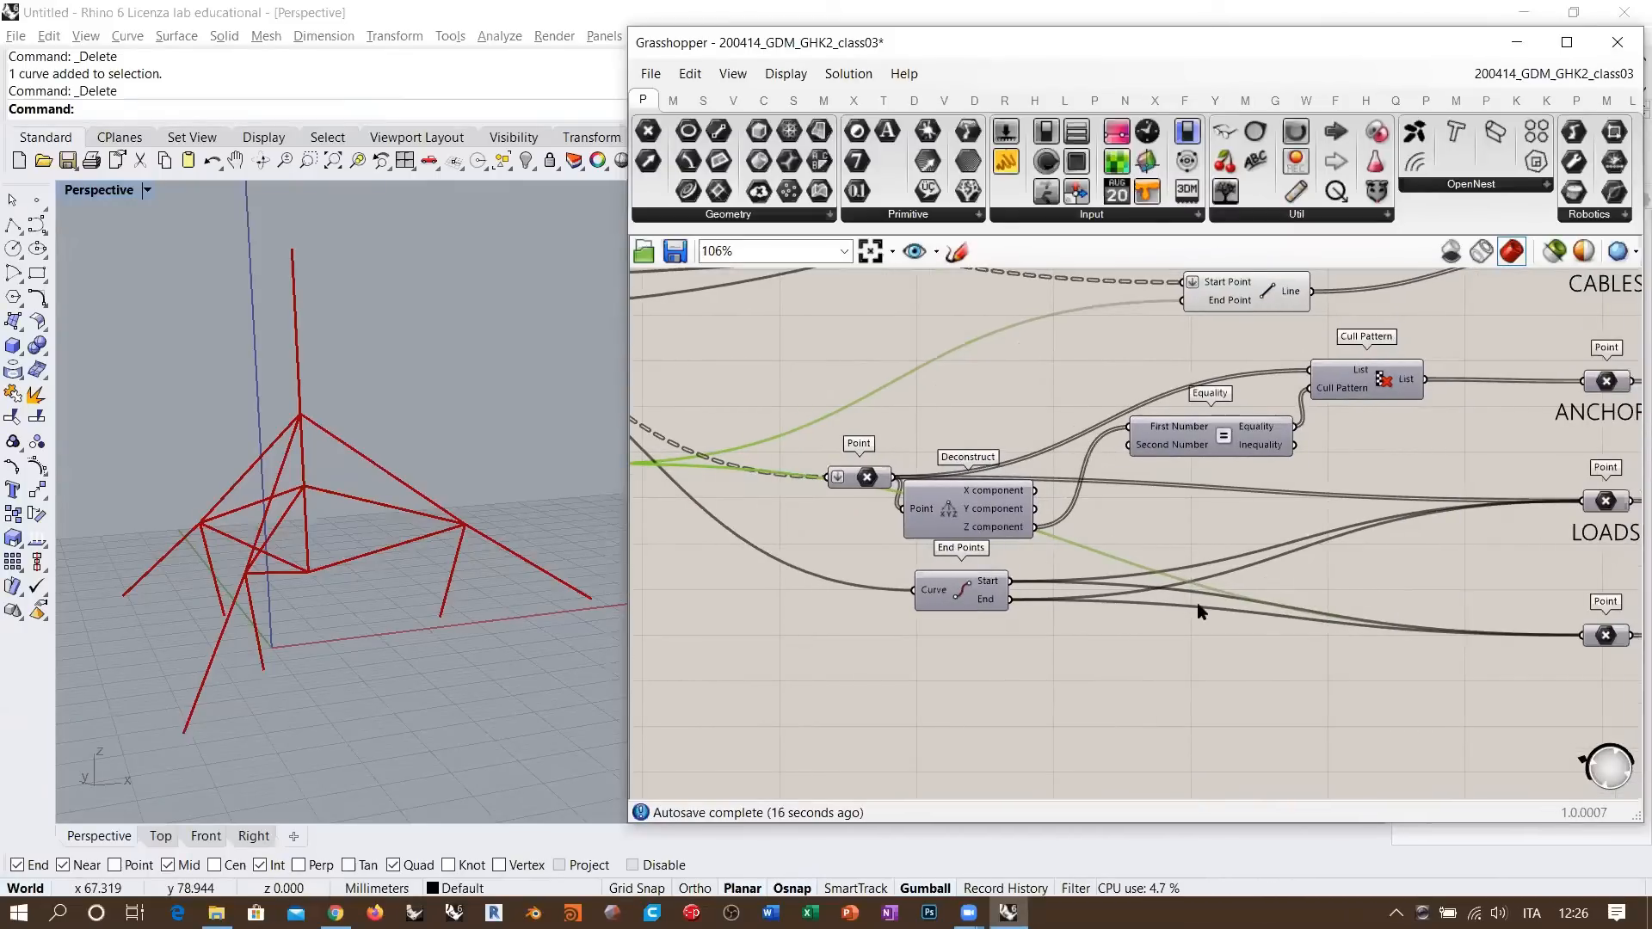
{"action": "right_click_drag", "start_coordinate": [1198, 611], "coordinate": [804, 586]}
{"action": "right_click_drag", "start_coordinate": [1417, 616], "coordinate": [983, 588]}
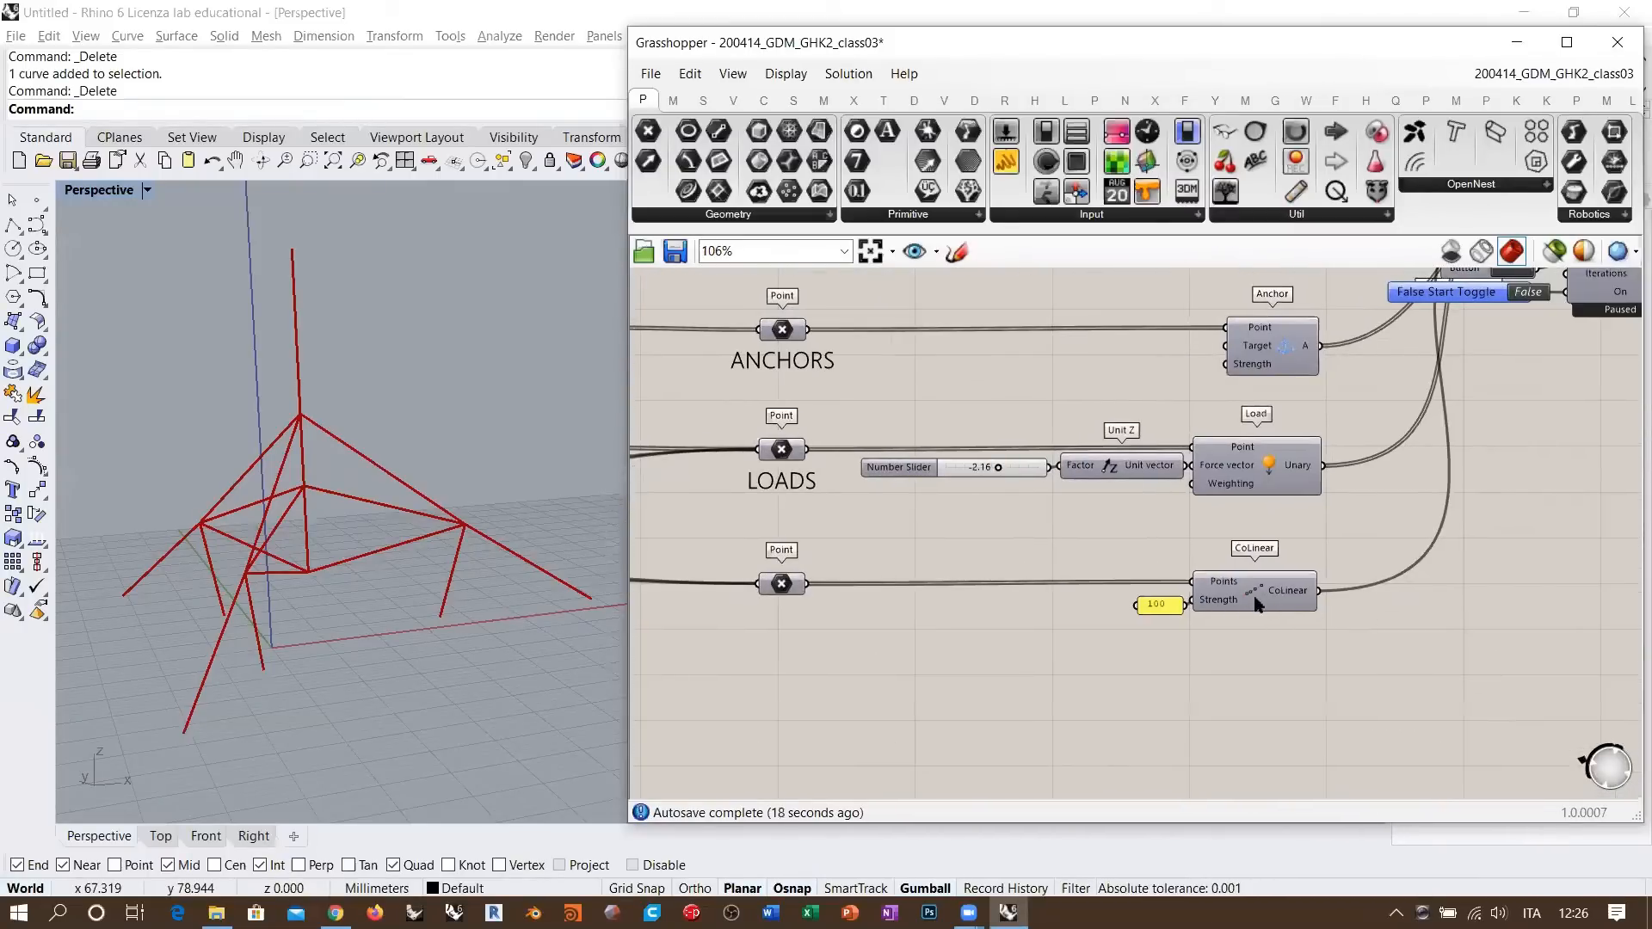
{"action": "right_click_drag", "start_coordinate": [815, 474], "coordinate": [1058, 551]}
{"action": "right_click_drag", "start_coordinate": [810, 513], "coordinate": [1404, 573]}
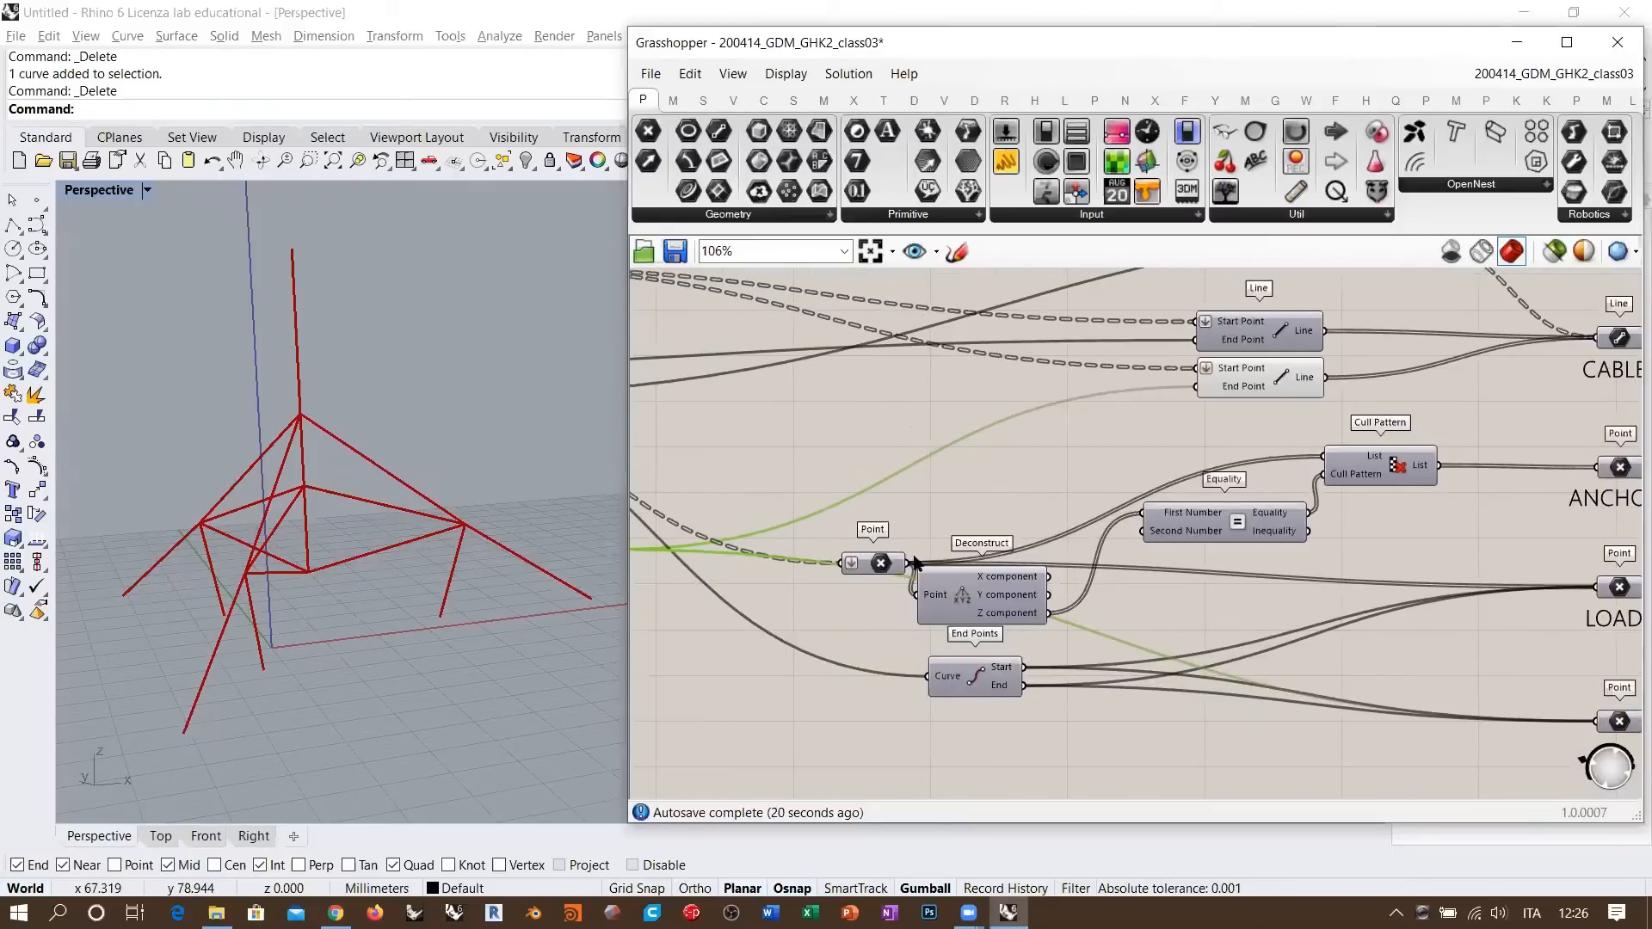
{"action": "scroll", "coordinate": [980, 609], "scroll_direction": "up", "scroll_amount": 2}
{"action": "right_click_drag", "start_coordinate": [981, 612], "coordinate": [1495, 718]}
- Disconnect the mast's Line SDL output from the BARS Line parameter
{"action": "left_click", "coordinate": [891, 516]}
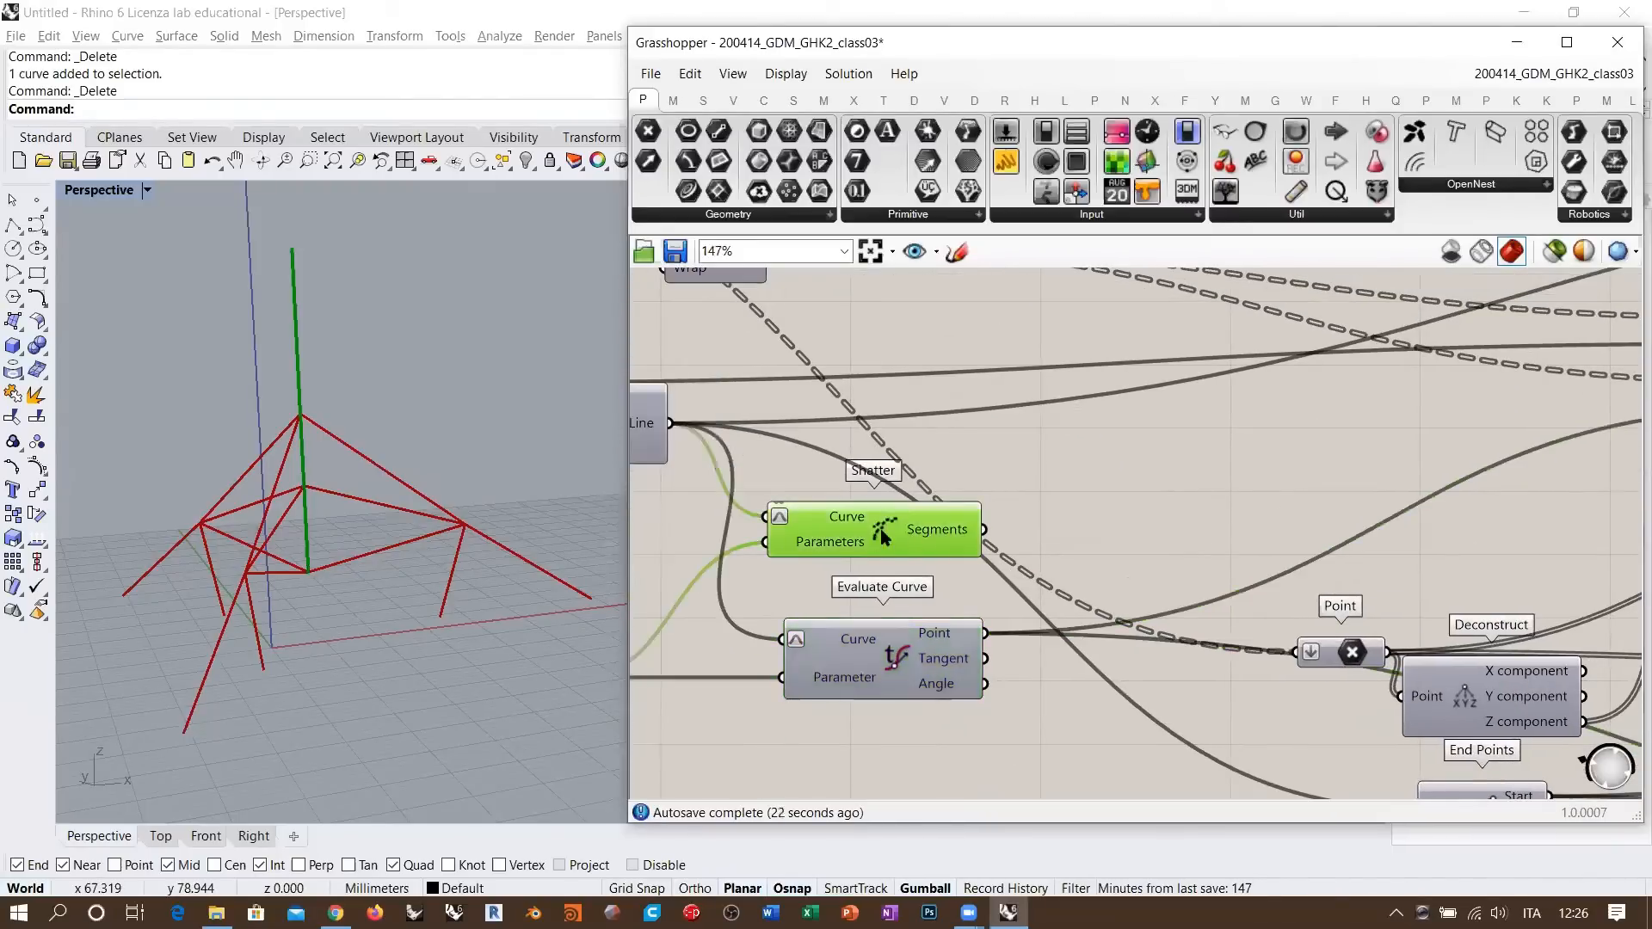
{"action": "scroll", "coordinate": [871, 530], "scroll_direction": "down", "scroll_amount": 1}
{"action": "right_click_drag", "start_coordinate": [887, 533], "coordinate": [850, 585]}
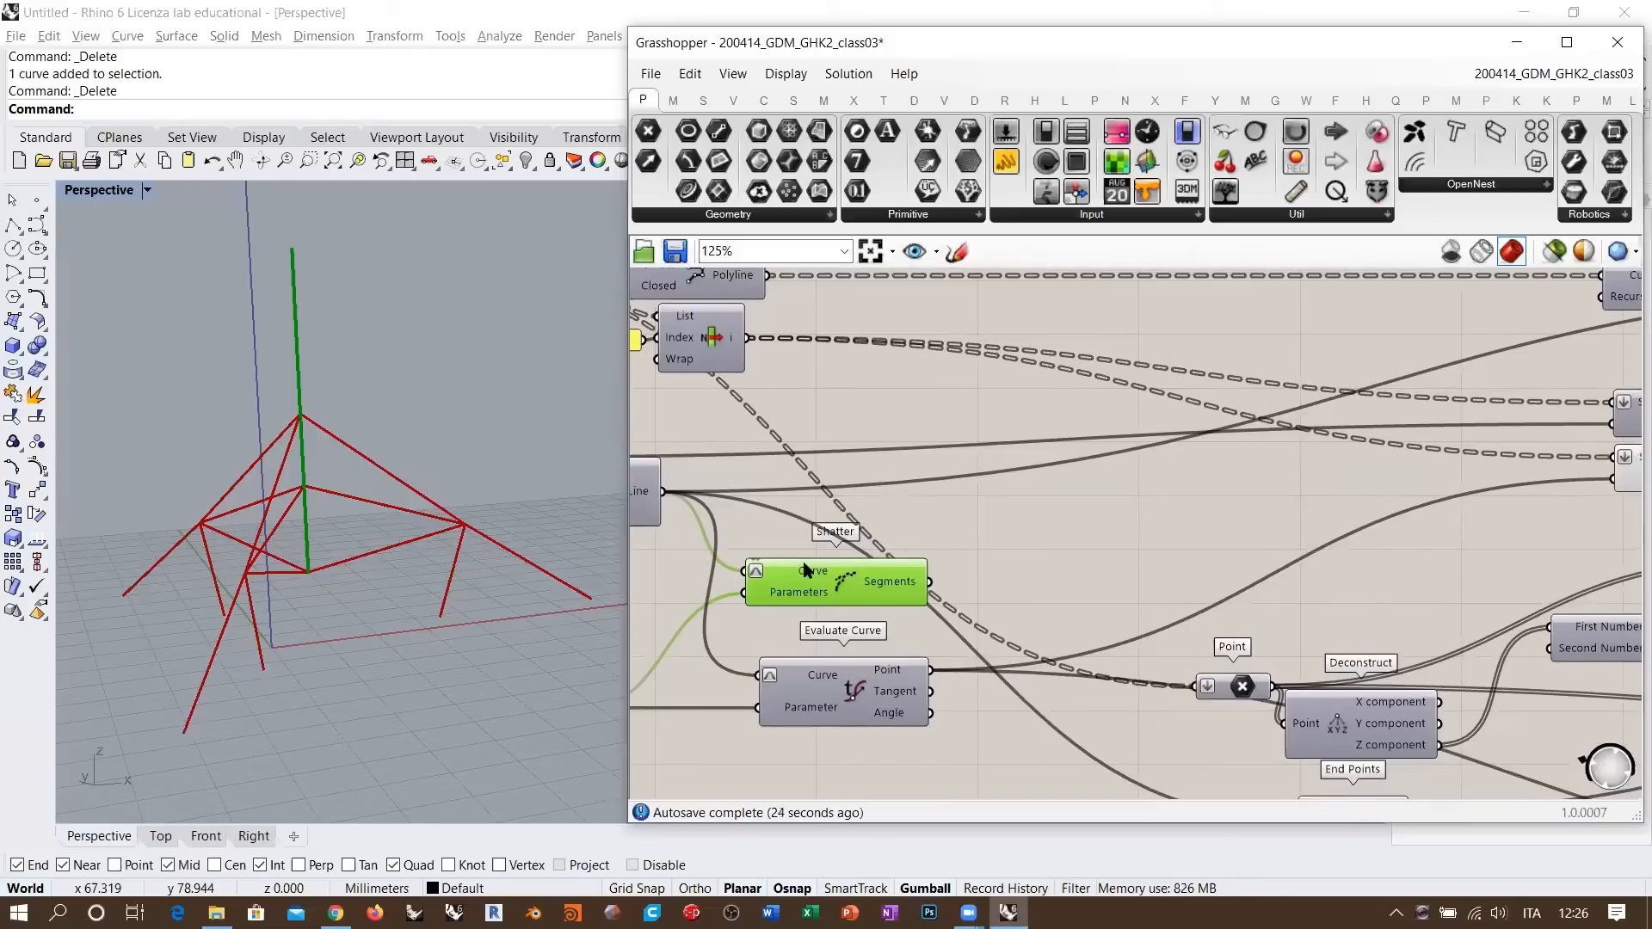
{"action": "right_click_drag", "start_coordinate": [729, 486], "coordinate": [817, 509]}
{"action": "left_click", "coordinate": [695, 518]}
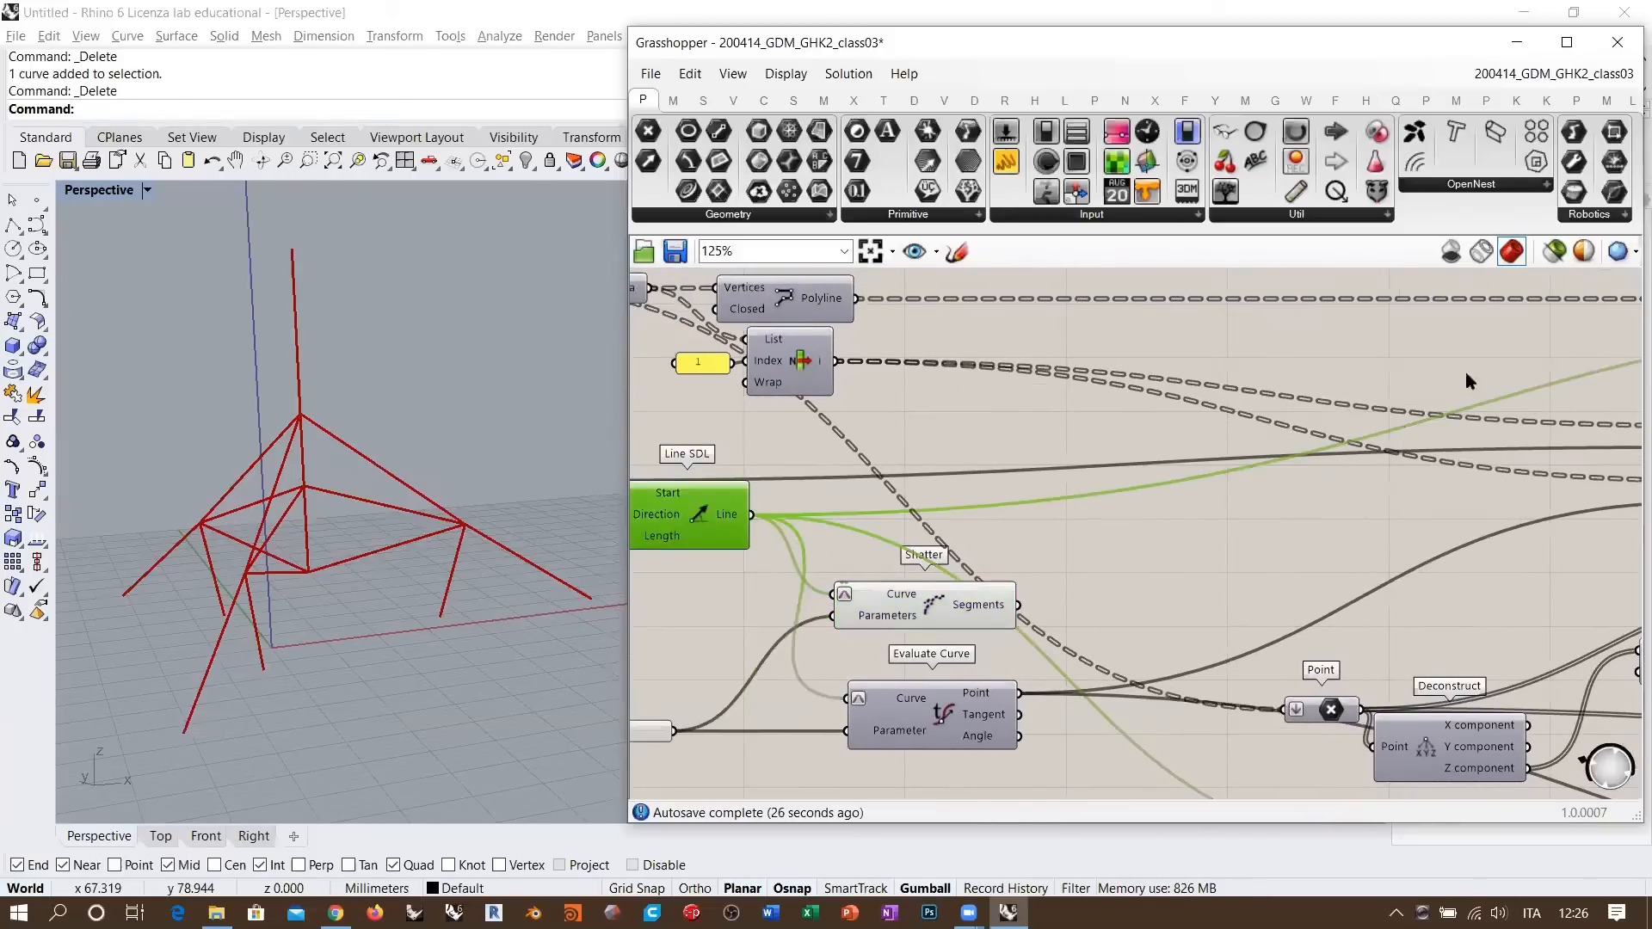
{"action": "right_click_drag", "start_coordinate": [1467, 373], "coordinate": [1006, 458]}
{"action": "right_click_drag", "start_coordinate": [1387, 447], "coordinate": [1131, 504]}
{"action": "right_click_drag", "start_coordinate": [1473, 465], "coordinate": [1301, 486]}
{"action": "scroll", "coordinate": [1301, 486], "scroll_direction": "up", "scroll_amount": 1}
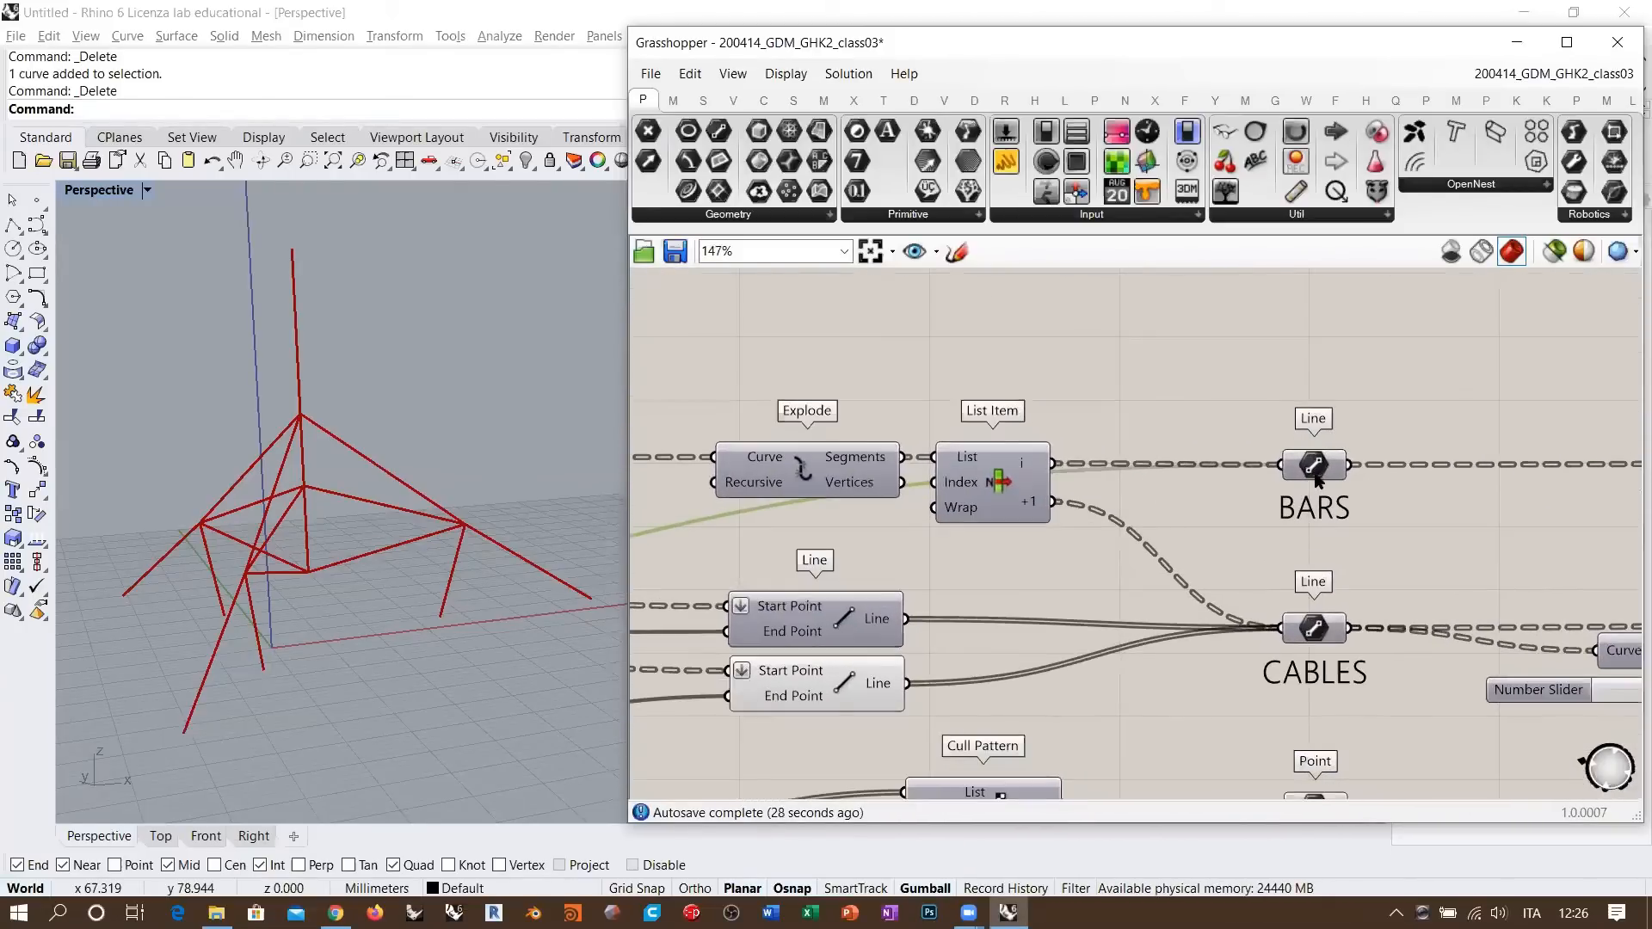
{"action": "left_click", "coordinate": [1311, 467]}
{"action": "scroll", "coordinate": [1350, 403], "scroll_direction": "down", "scroll_amount": 4}
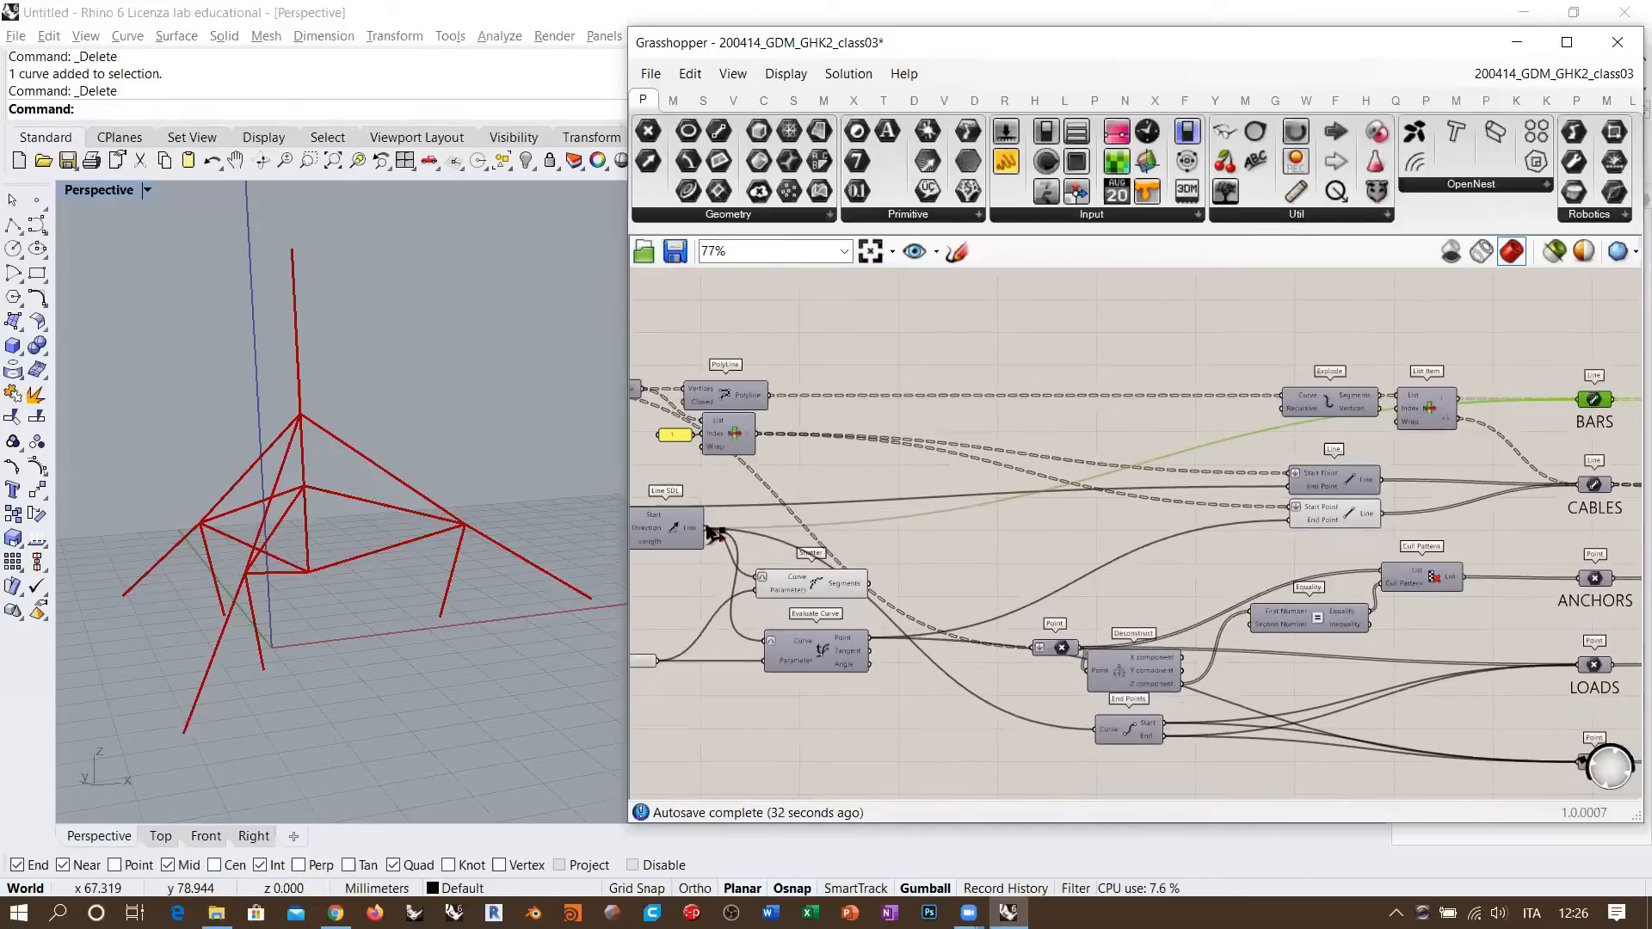
{"action": "left_click_drag", "start_coordinate": [714, 534], "coordinate": [1583, 400], "text": "ctrl"}
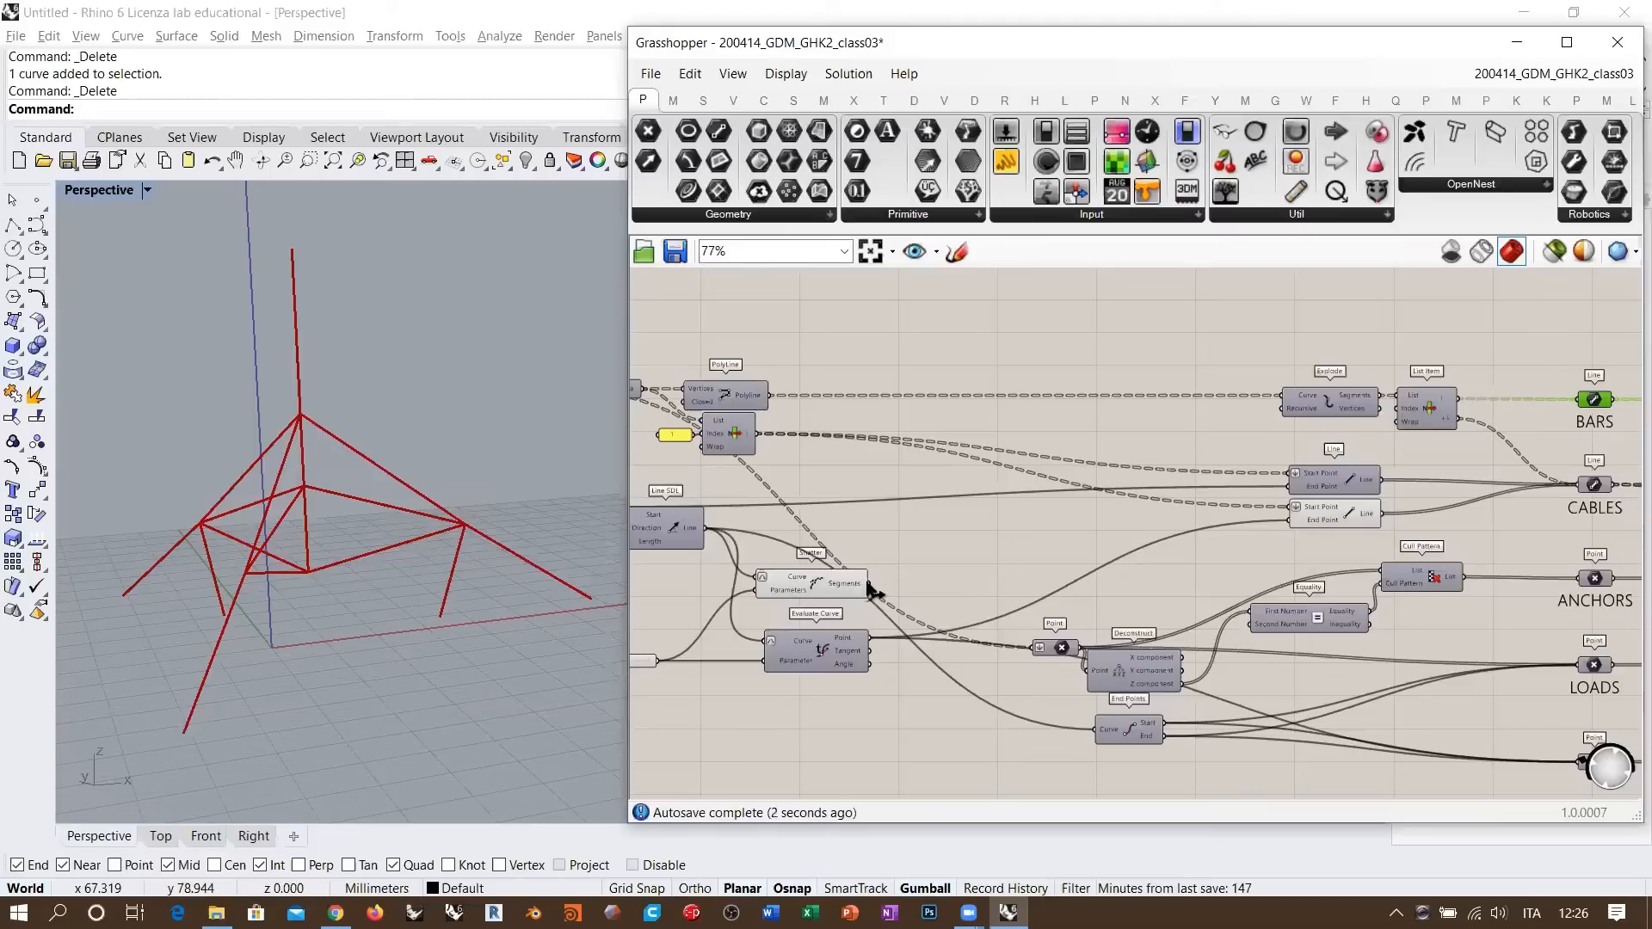
- Add Shatter's Segments output to the BARS Line parameter alongside the List Item wire, and turn off Shatter's preview
{"action": "left_click_drag", "start_coordinate": [869, 583], "coordinate": [1583, 400]}
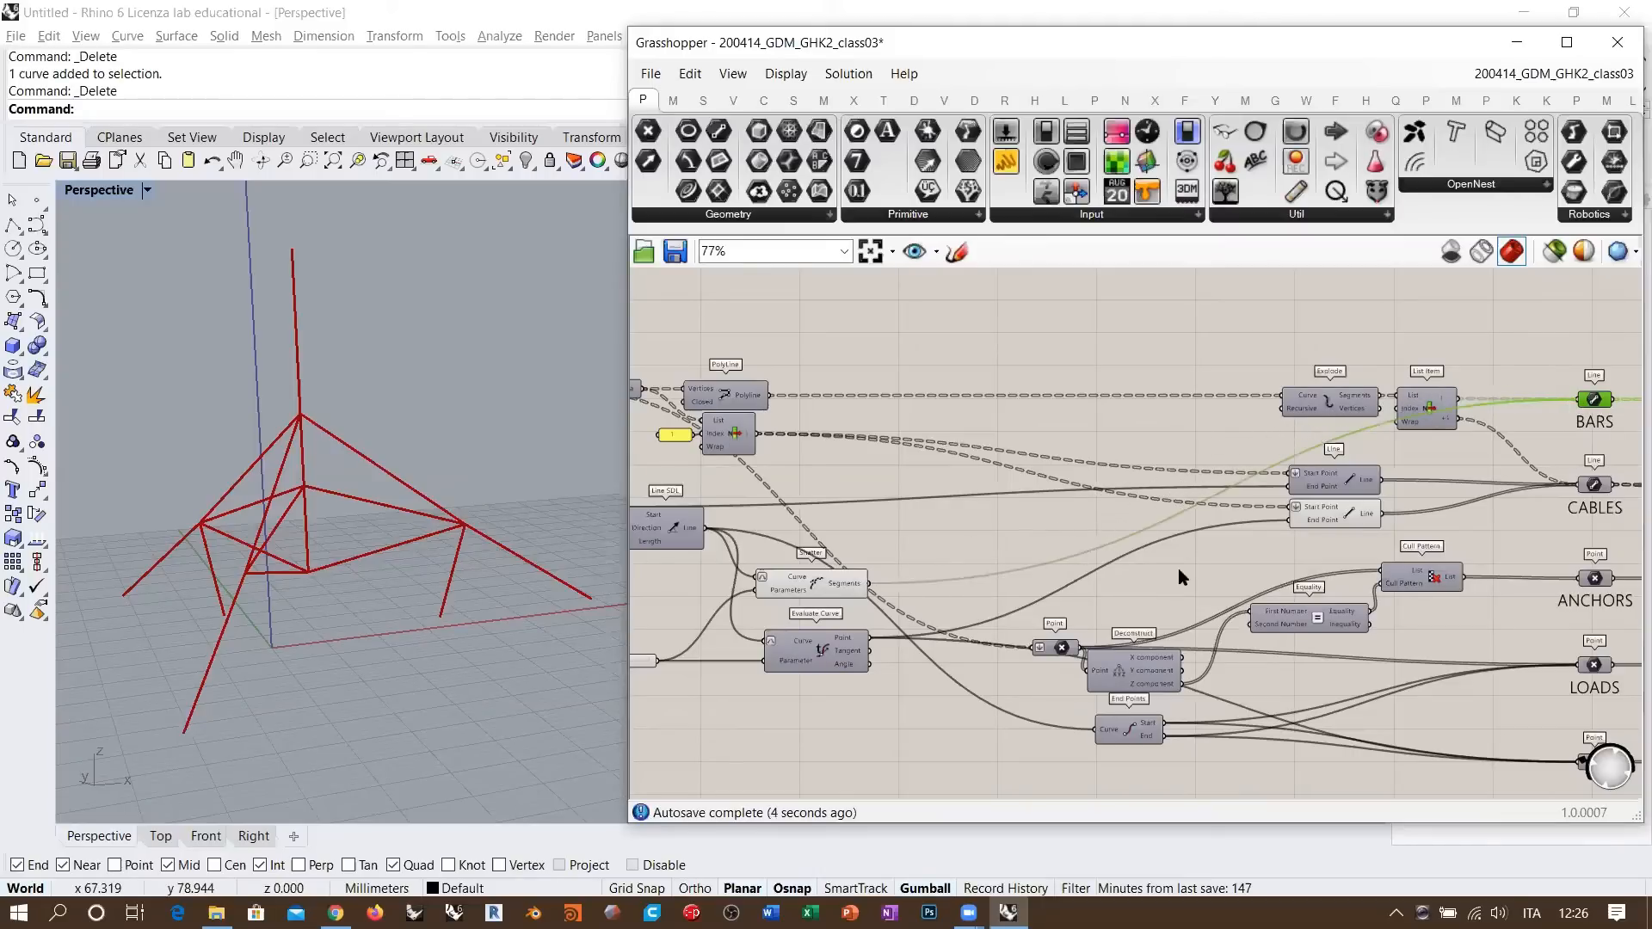
{"action": "left_click", "coordinate": [828, 589]}
{"action": "left_click", "coordinate": [947, 521]}
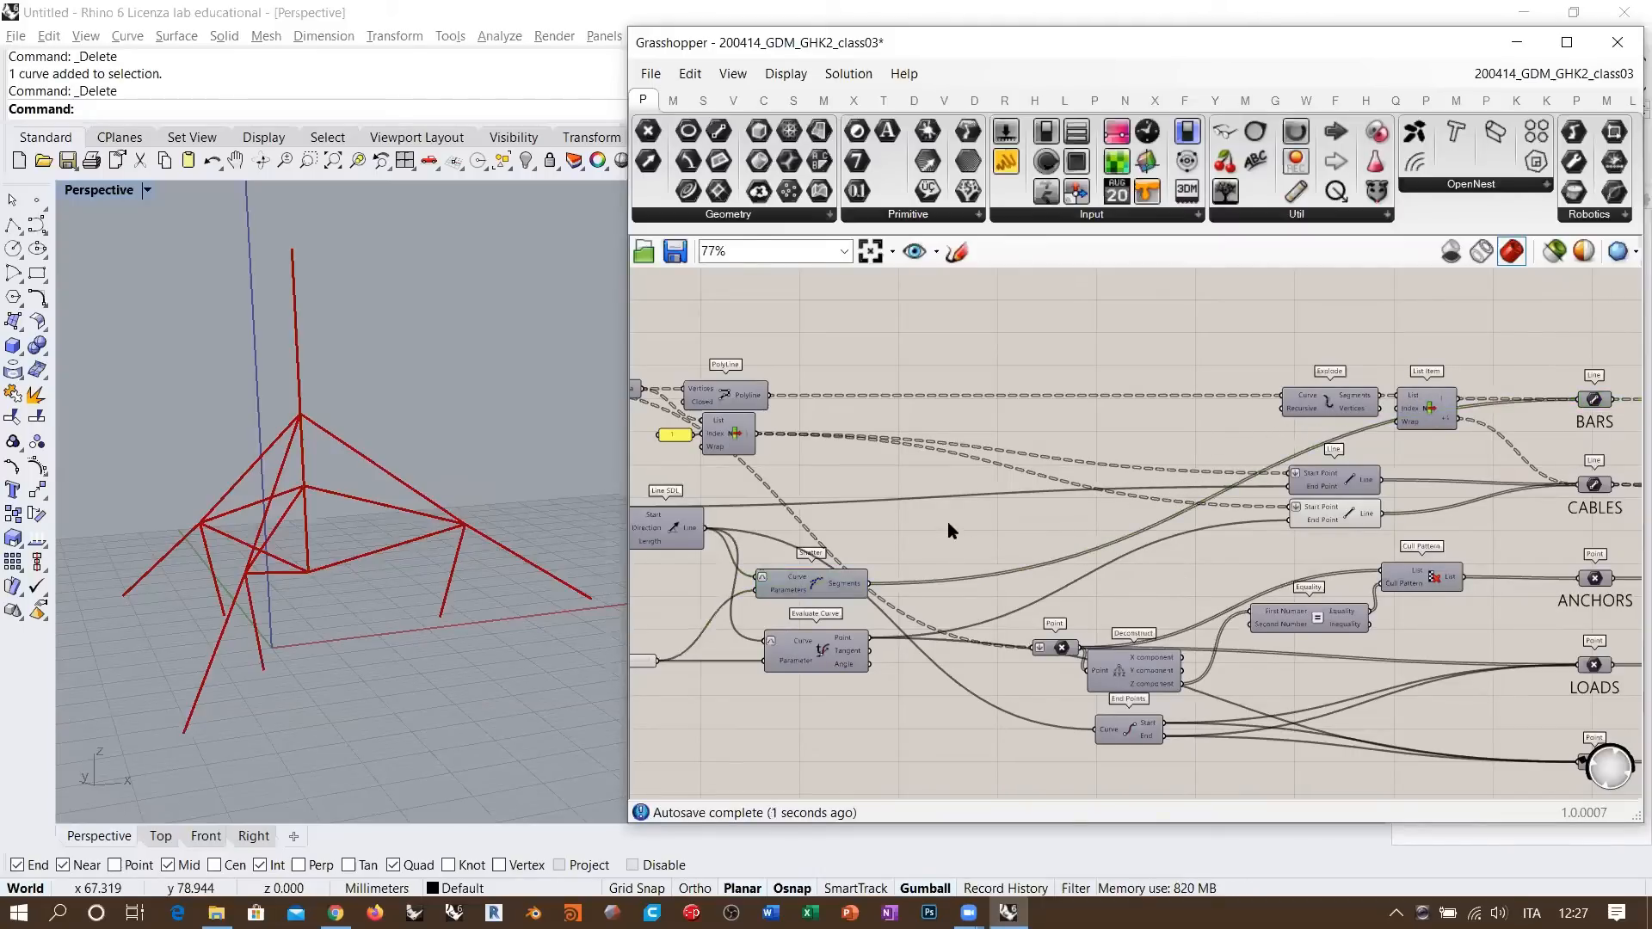
- Turn on the preview of the Point parameter below LOADS and examine its points along the mast in the viewport
{"action": "right_click_drag", "start_coordinate": [1060, 567], "coordinate": [913, 448]}
{"action": "scroll", "coordinate": [1328, 594], "scroll_direction": "up", "scroll_amount": 2}
{"action": "left_click", "coordinate": [1334, 637]}
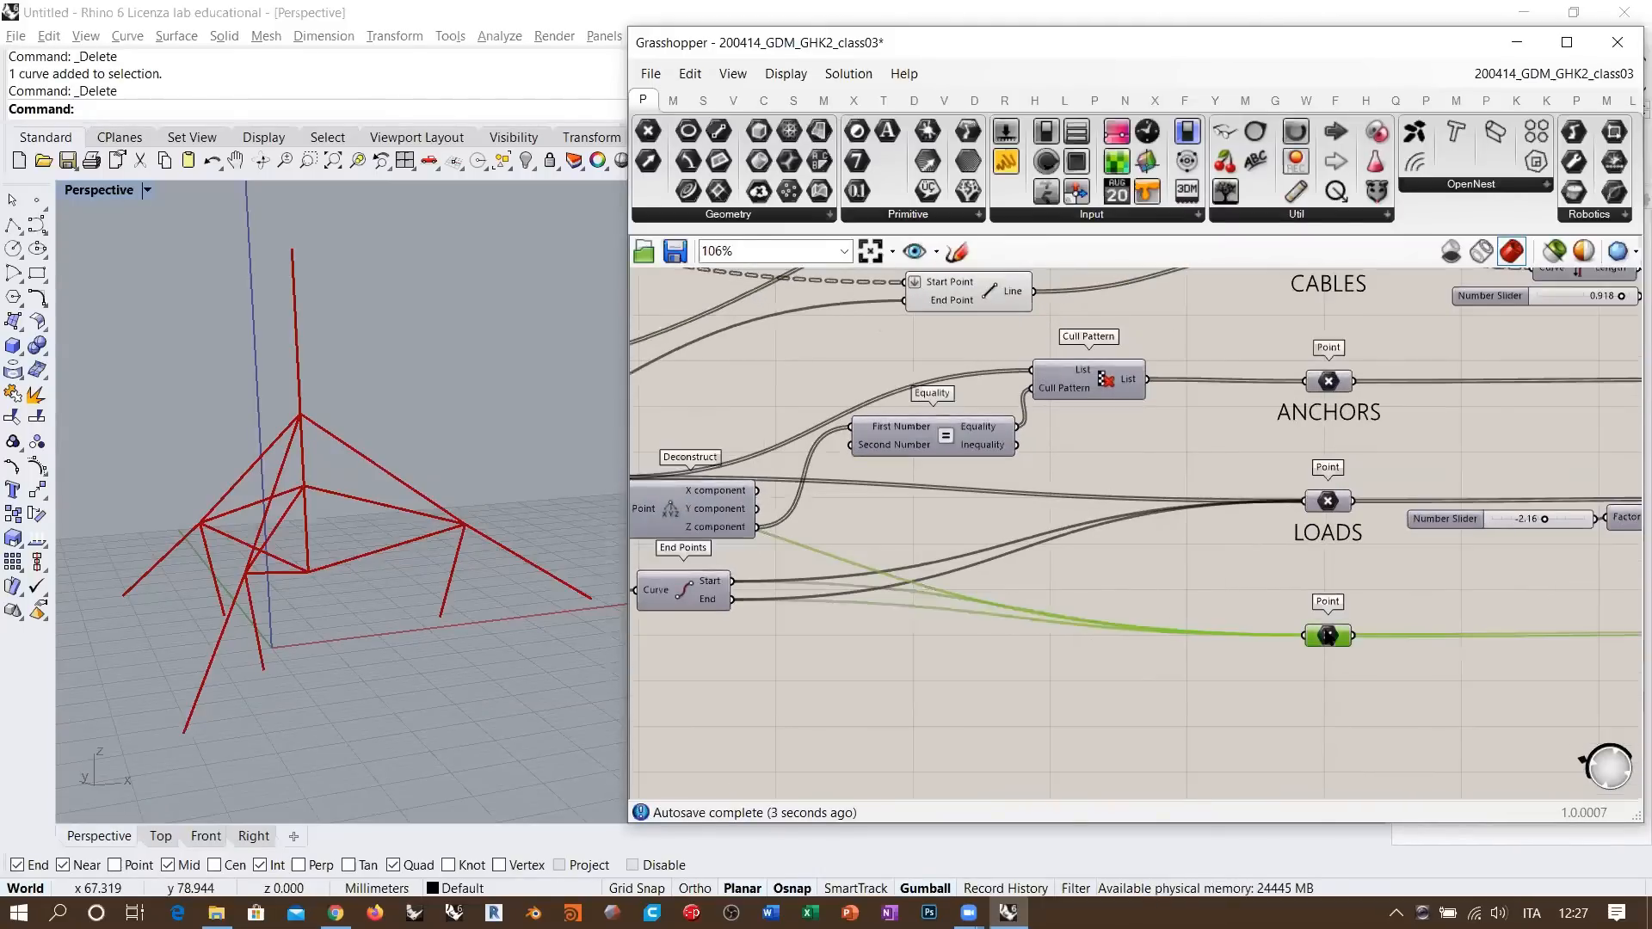
{"action": "key", "text": "ctrl+q"}
{"action": "left_click", "coordinate": [1238, 671]}
{"action": "right_click_drag", "start_coordinate": [451, 520], "coordinate": [531, 556], "text": "shift"}
{"action": "scroll", "coordinate": [441, 476], "scroll_direction": "up", "scroll_amount": 2}
{"action": "right_click_drag", "start_coordinate": [442, 476], "coordinate": [387, 380]}
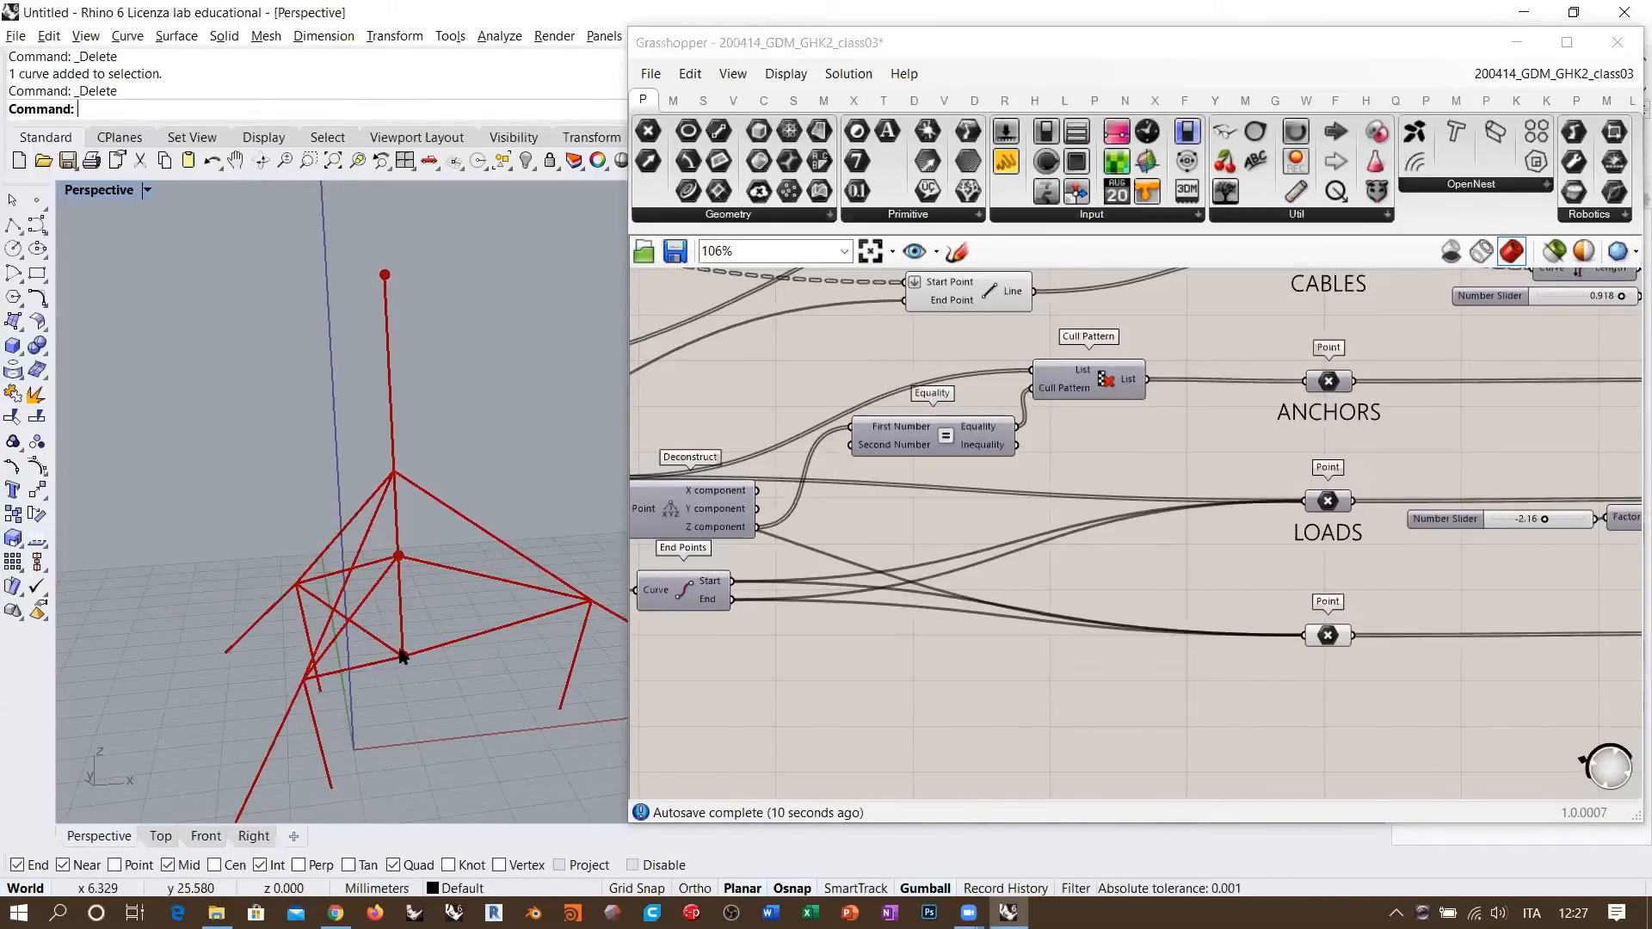
{"action": "right_click_drag", "start_coordinate": [430, 625], "coordinate": [420, 582]}
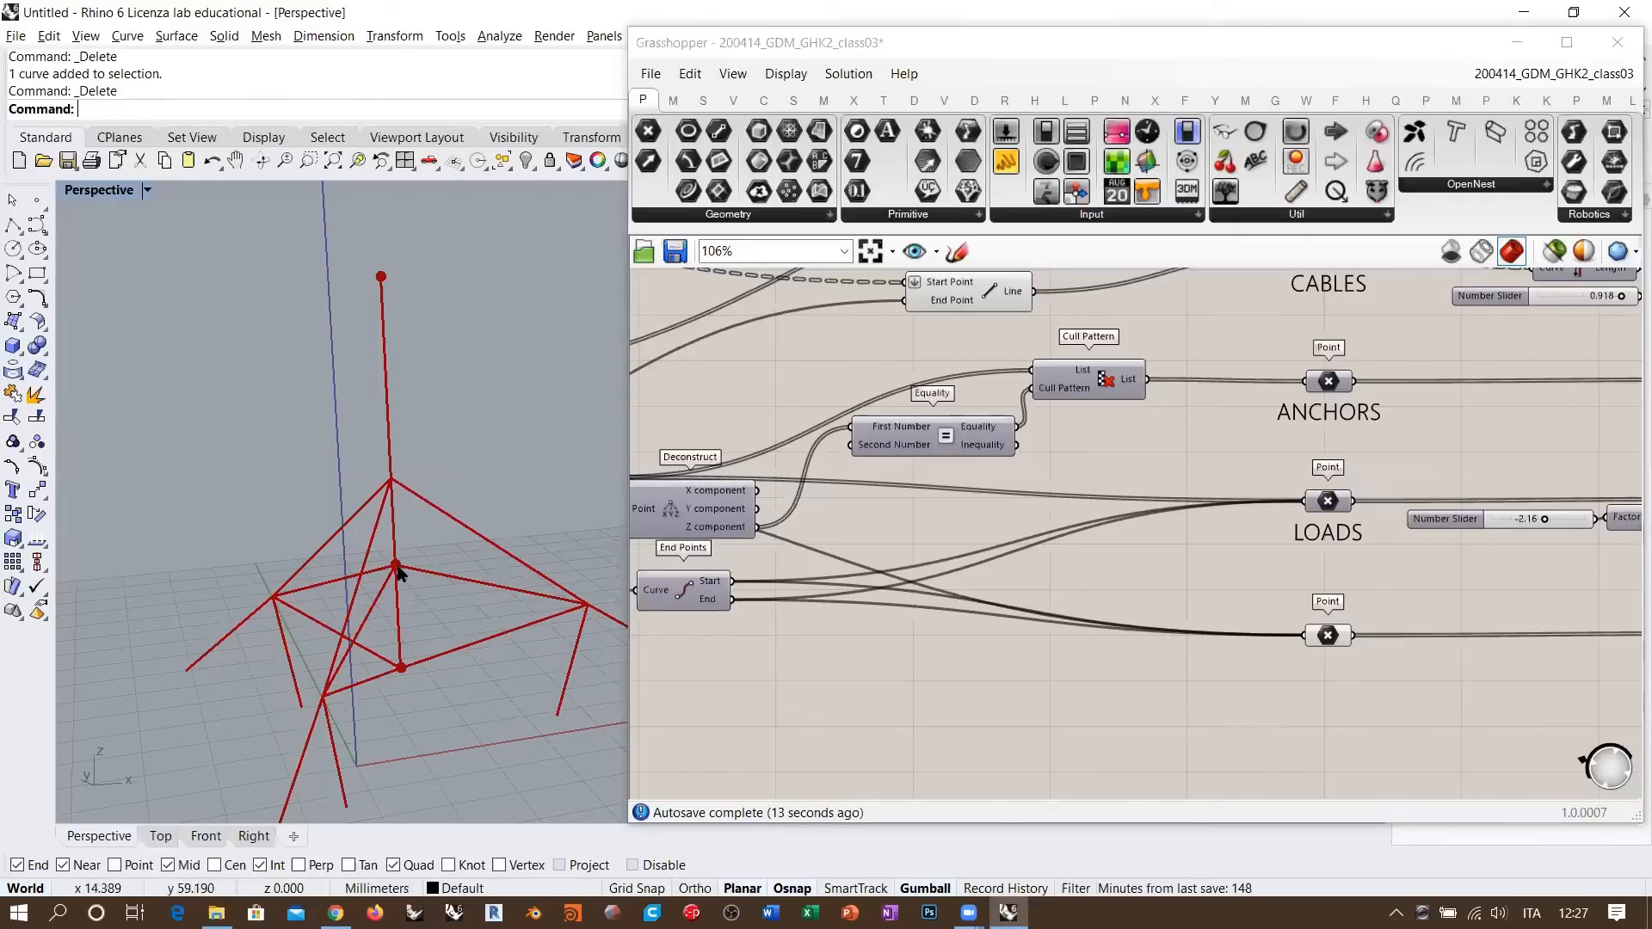
{"action": "left_click", "coordinate": [1257, 704]}
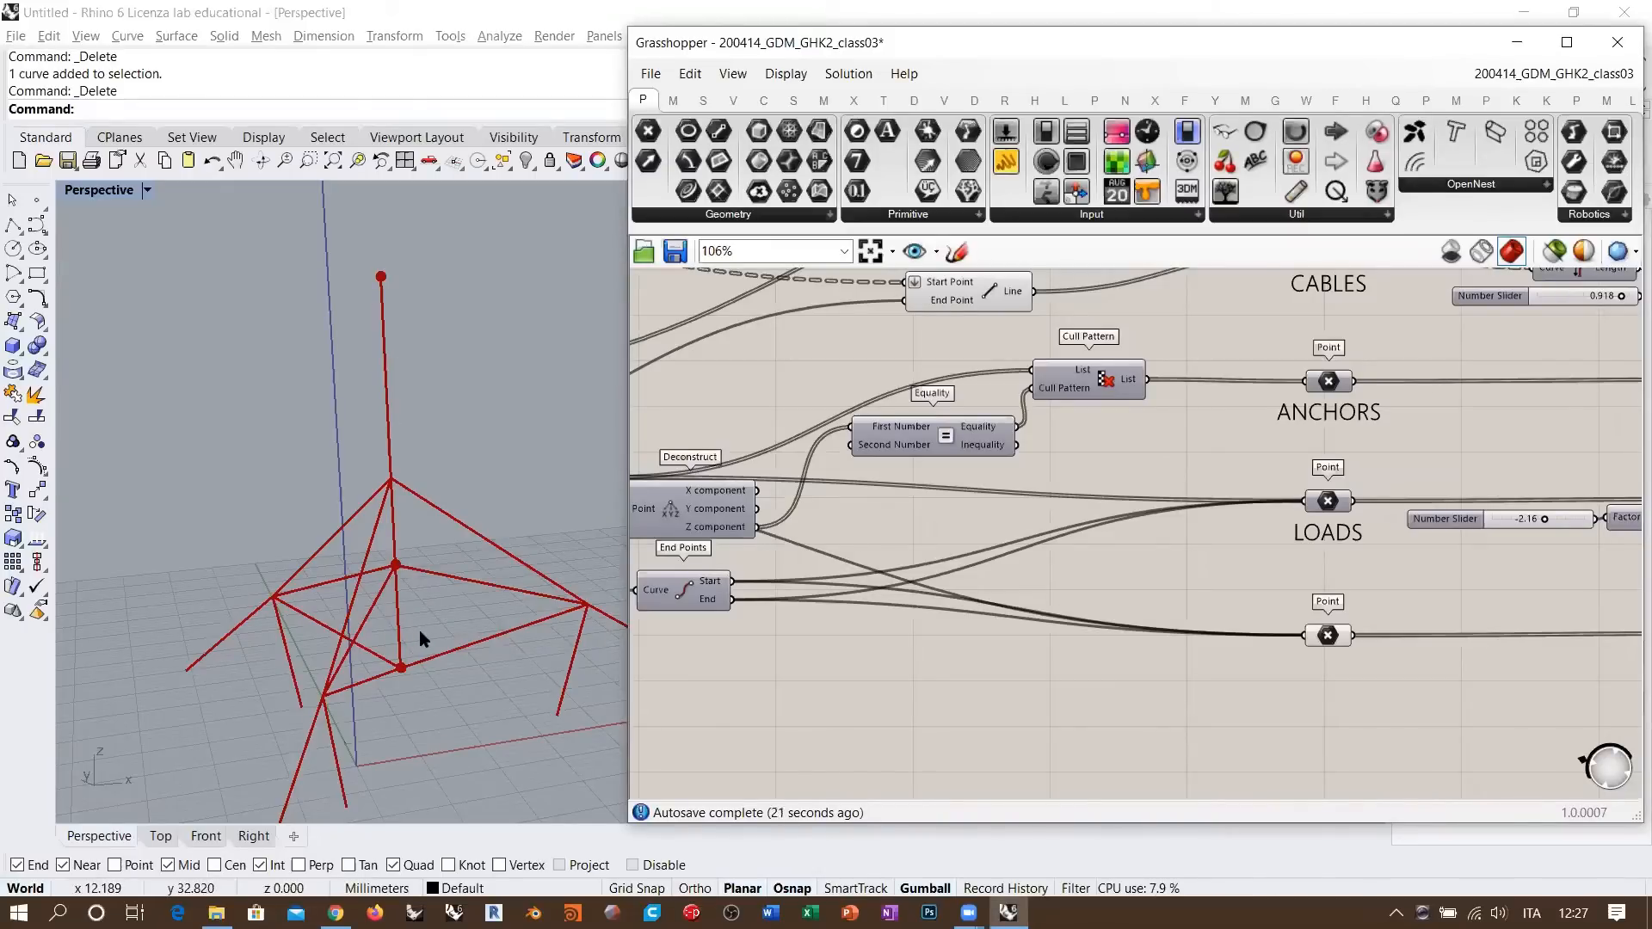
- Turn off the previews of the Point parameter feeding CoLinear and of the second cable Line component
{"action": "right_click_drag", "start_coordinate": [1355, 610], "coordinate": [874, 596]}
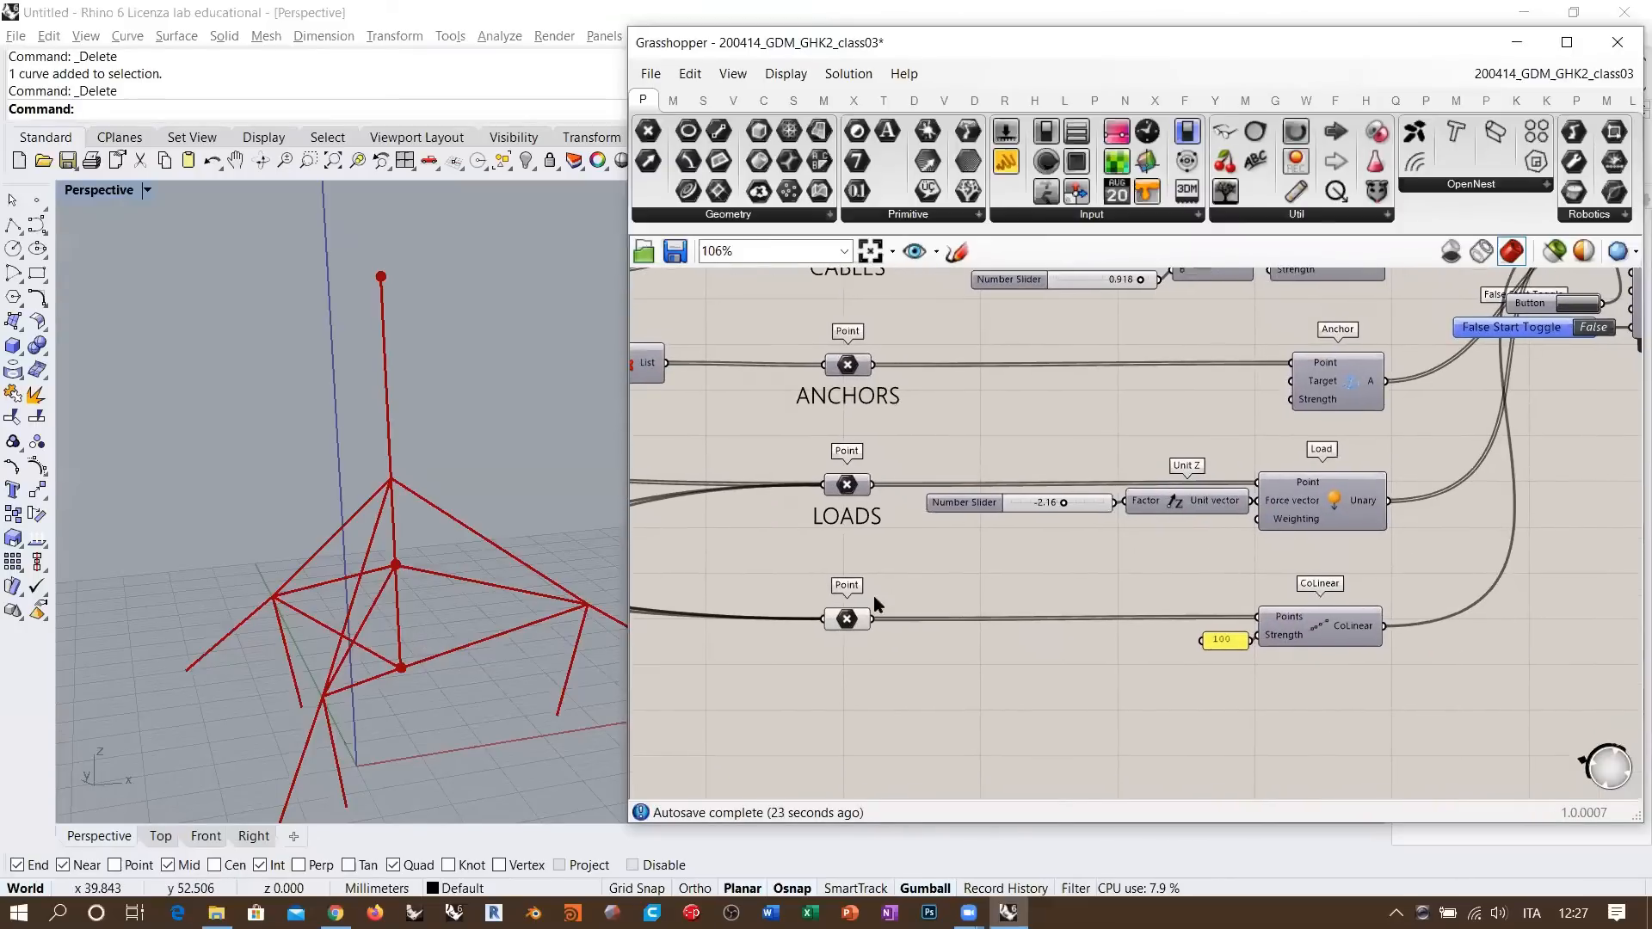
{"action": "left_click", "coordinate": [839, 620]}
{"action": "right_click_drag", "start_coordinate": [1339, 479], "coordinate": [1024, 574]}
{"action": "scroll", "coordinate": [1194, 484], "scroll_direction": "down", "scroll_amount": 3}
{"action": "right_click_drag", "start_coordinate": [1000, 488], "coordinate": [1347, 500]}
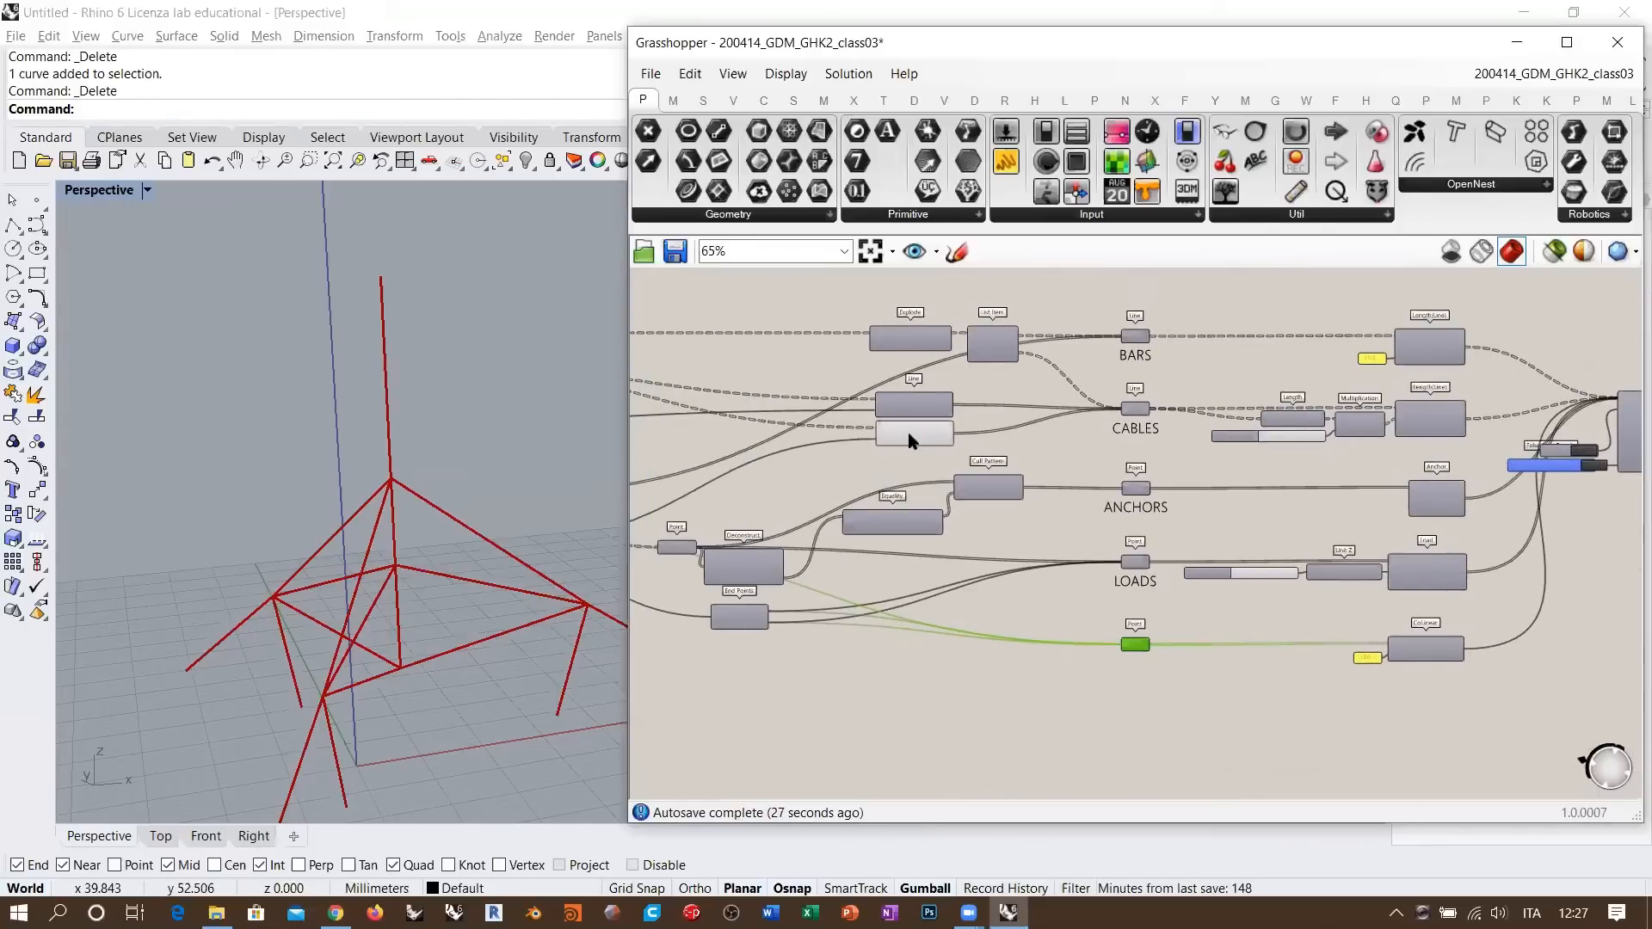
{"action": "left_click", "coordinate": [906, 432]}
{"action": "key", "text": "ctrl+q"}
- Set the BouncySolver's start toggle to True to run the simulation, and view the structure from another angle
{"action": "right_click_drag", "start_coordinate": [774, 517], "coordinate": [995, 528]}
{"action": "scroll", "coordinate": [1248, 452], "scroll_direction": "up", "scroll_amount": 3}
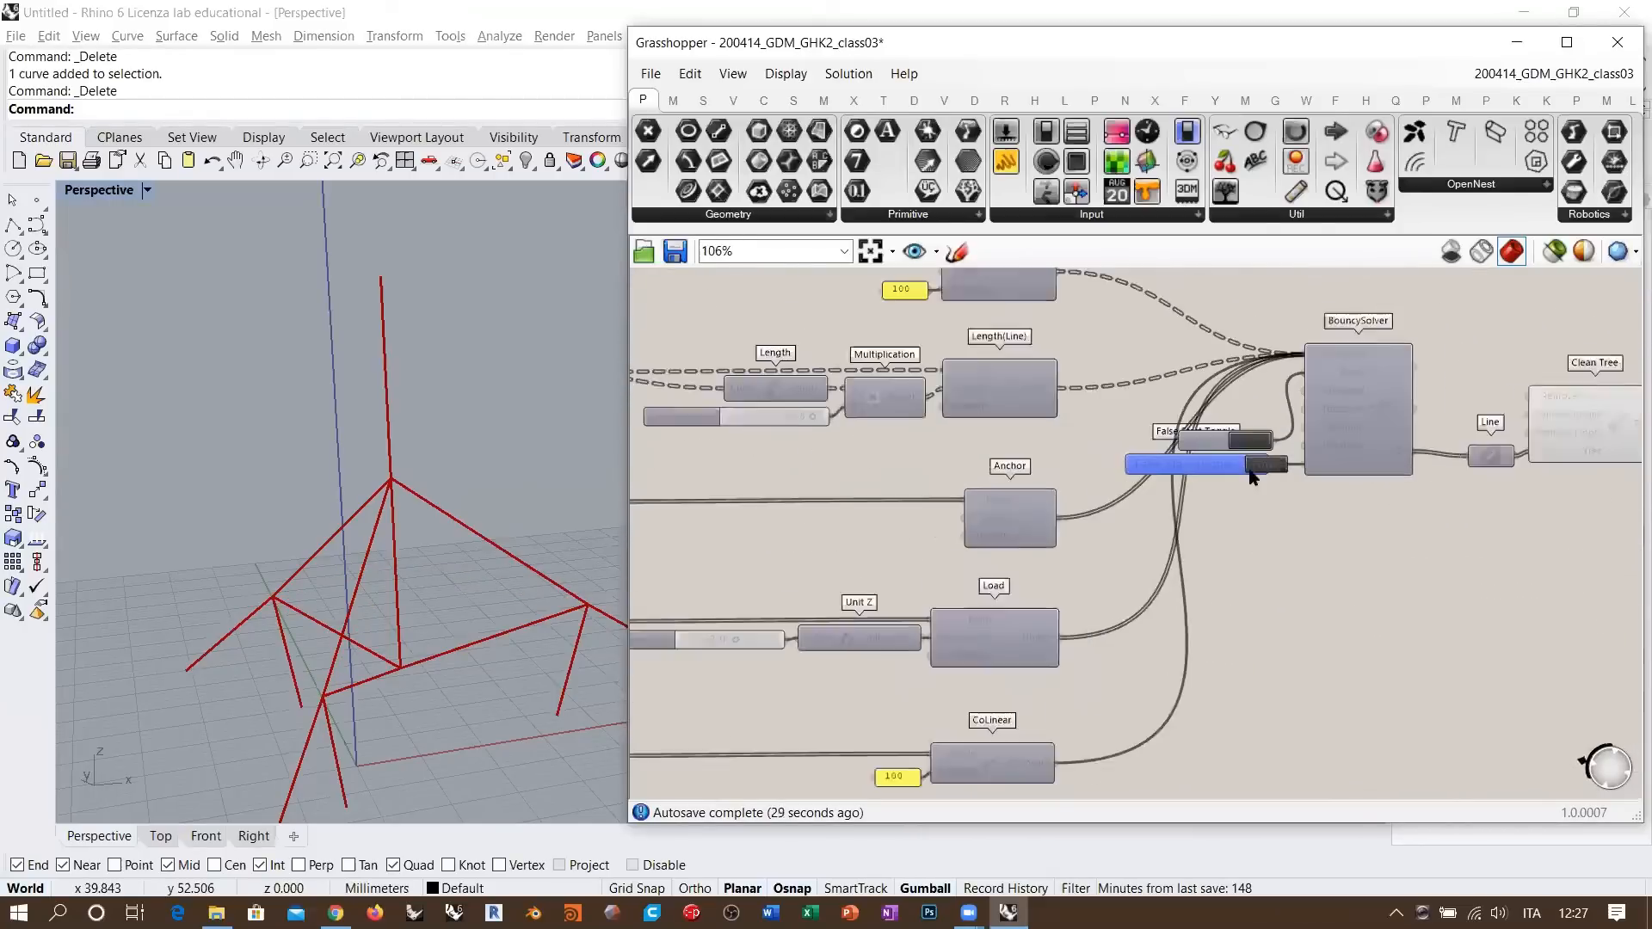
{"action": "right_click_drag", "start_coordinate": [456, 525], "coordinate": [362, 520]}
{"action": "right_click_drag", "start_coordinate": [1279, 464], "coordinate": [1200, 503]}
{"action": "scroll", "coordinate": [1200, 503], "scroll_direction": "up", "scroll_amount": 2}
{"action": "left_click", "coordinate": [1190, 487]}
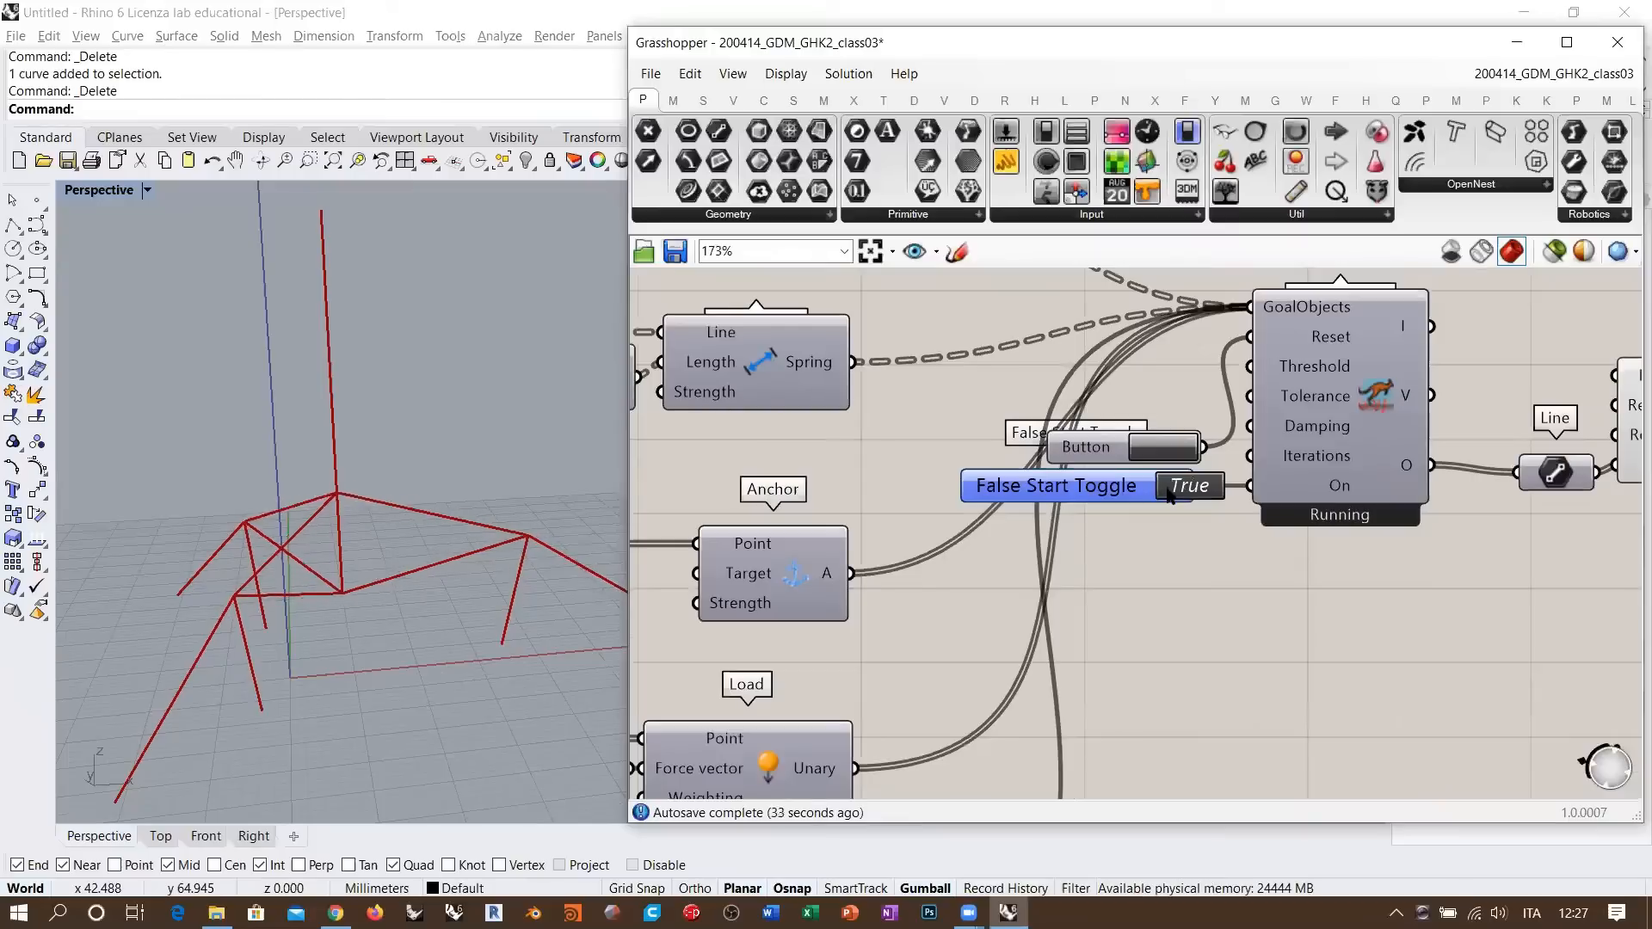
{"action": "right_click_drag", "start_coordinate": [394, 460], "coordinate": [334, 516]}
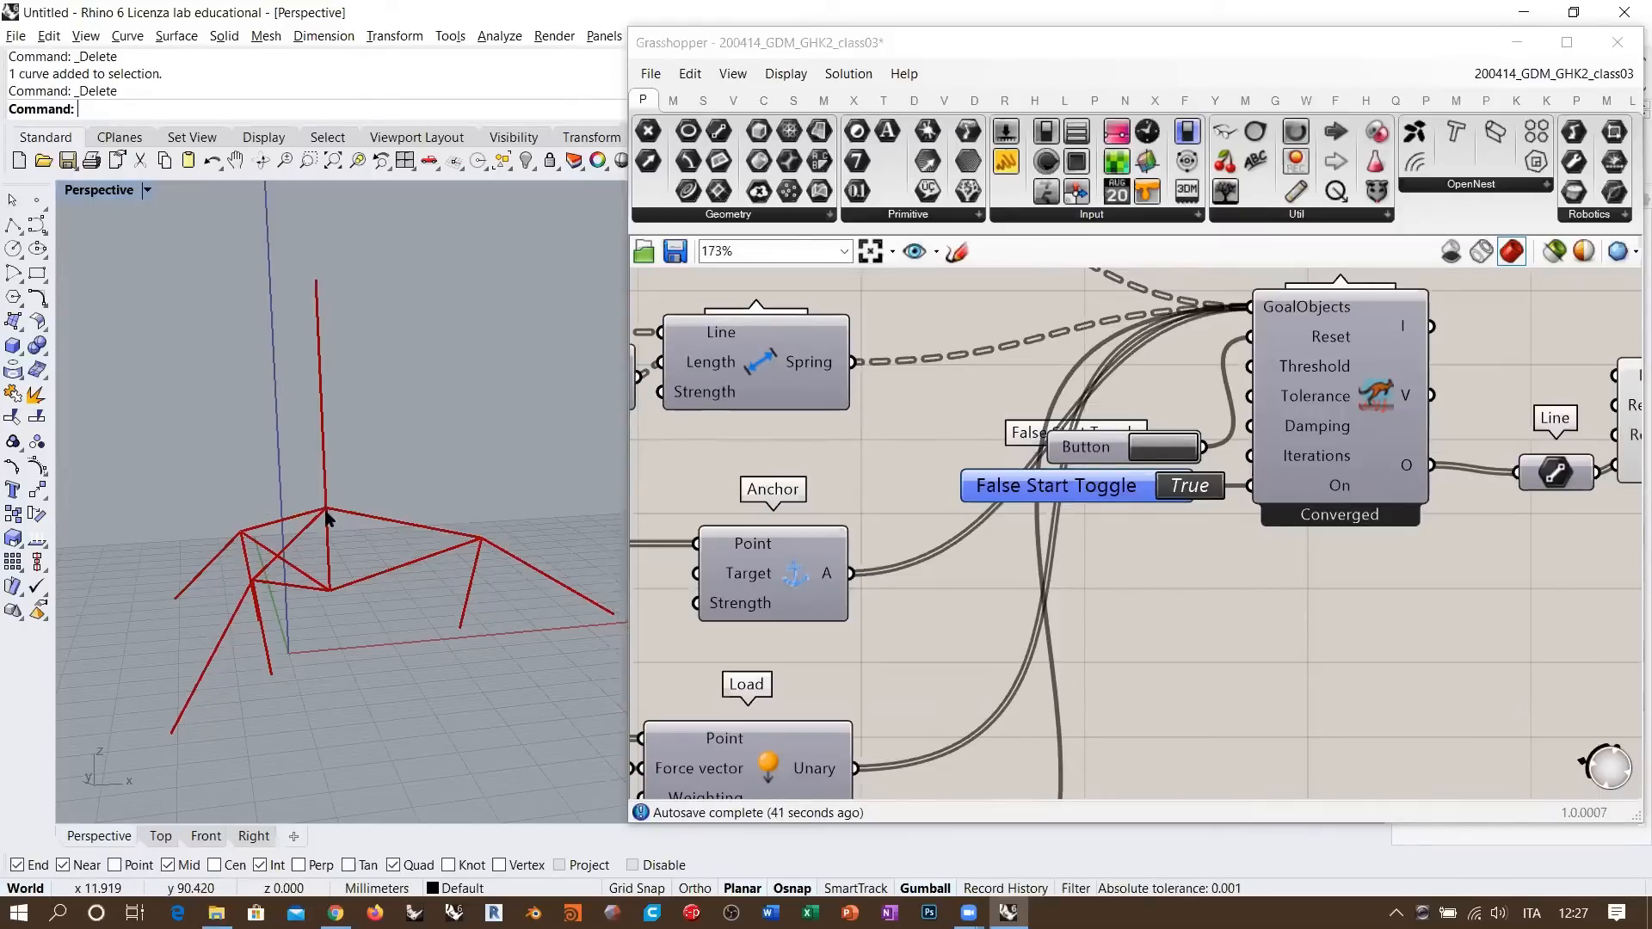
- Set the load's Unit Z factor slider first to 0.00 and finally to -5.00, comparing the structure's shape at both values
{"action": "right_click_drag", "start_coordinate": [1077, 513], "coordinate": [1297, 564]}
{"action": "scroll", "coordinate": [757, 514], "scroll_direction": "down", "scroll_amount": 1}
{"action": "right_click_drag", "start_coordinate": [757, 514], "coordinate": [1071, 586]}
{"action": "scroll", "coordinate": [1020, 553], "scroll_direction": "up", "scroll_amount": 2}
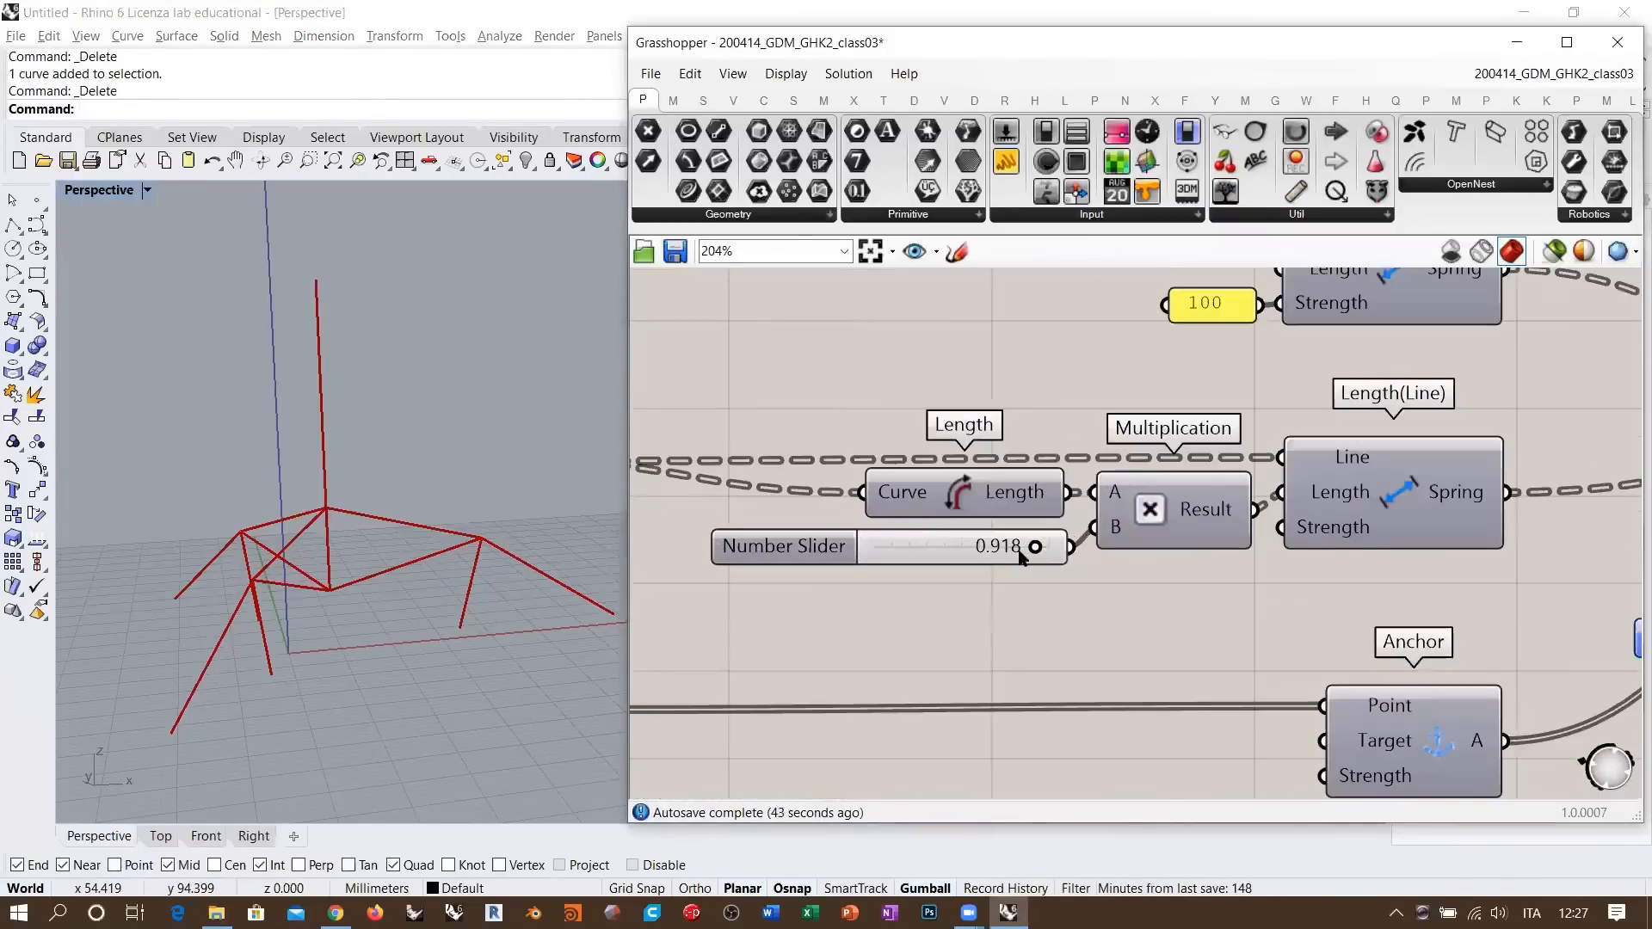
{"action": "scroll", "coordinate": [1037, 542], "scroll_direction": "down", "scroll_amount": 3}
{"action": "right_click_drag", "start_coordinate": [1100, 367], "coordinate": [1153, 424]}
{"action": "right_click_drag", "start_coordinate": [1120, 774], "coordinate": [1198, 457]}
{"action": "scroll", "coordinate": [1072, 563], "scroll_direction": "up", "scroll_amount": 4}
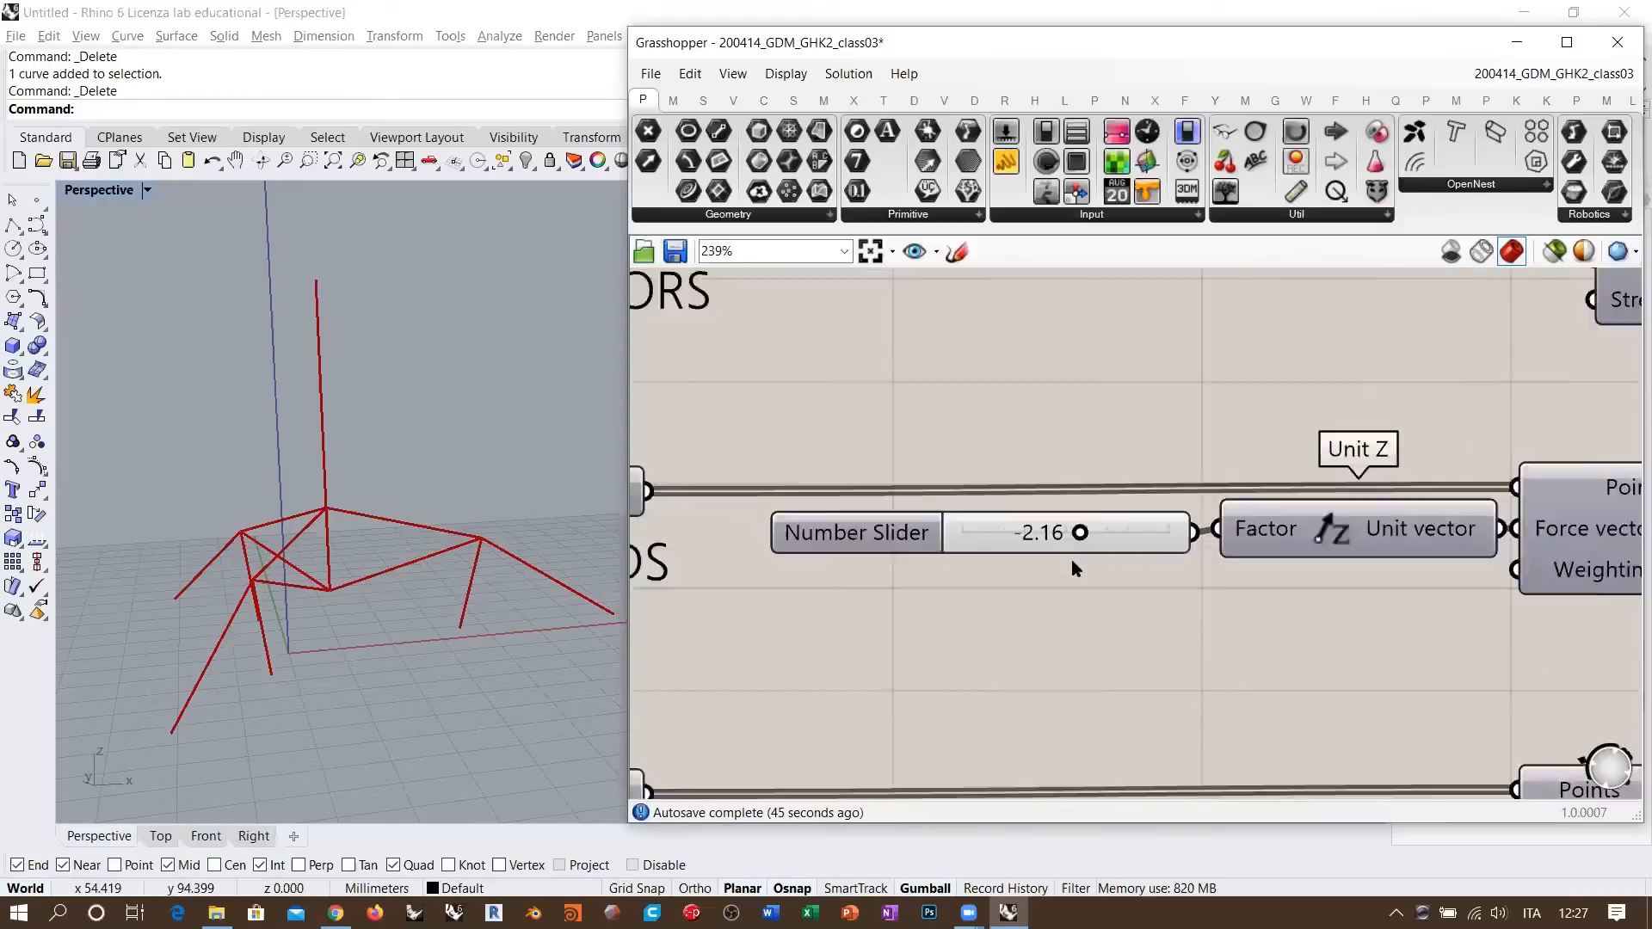
{"action": "scroll", "coordinate": [1074, 551], "scroll_direction": "up", "scroll_amount": 1}
{"action": "left_click_drag", "start_coordinate": [1079, 530], "coordinate": [1185, 526]}
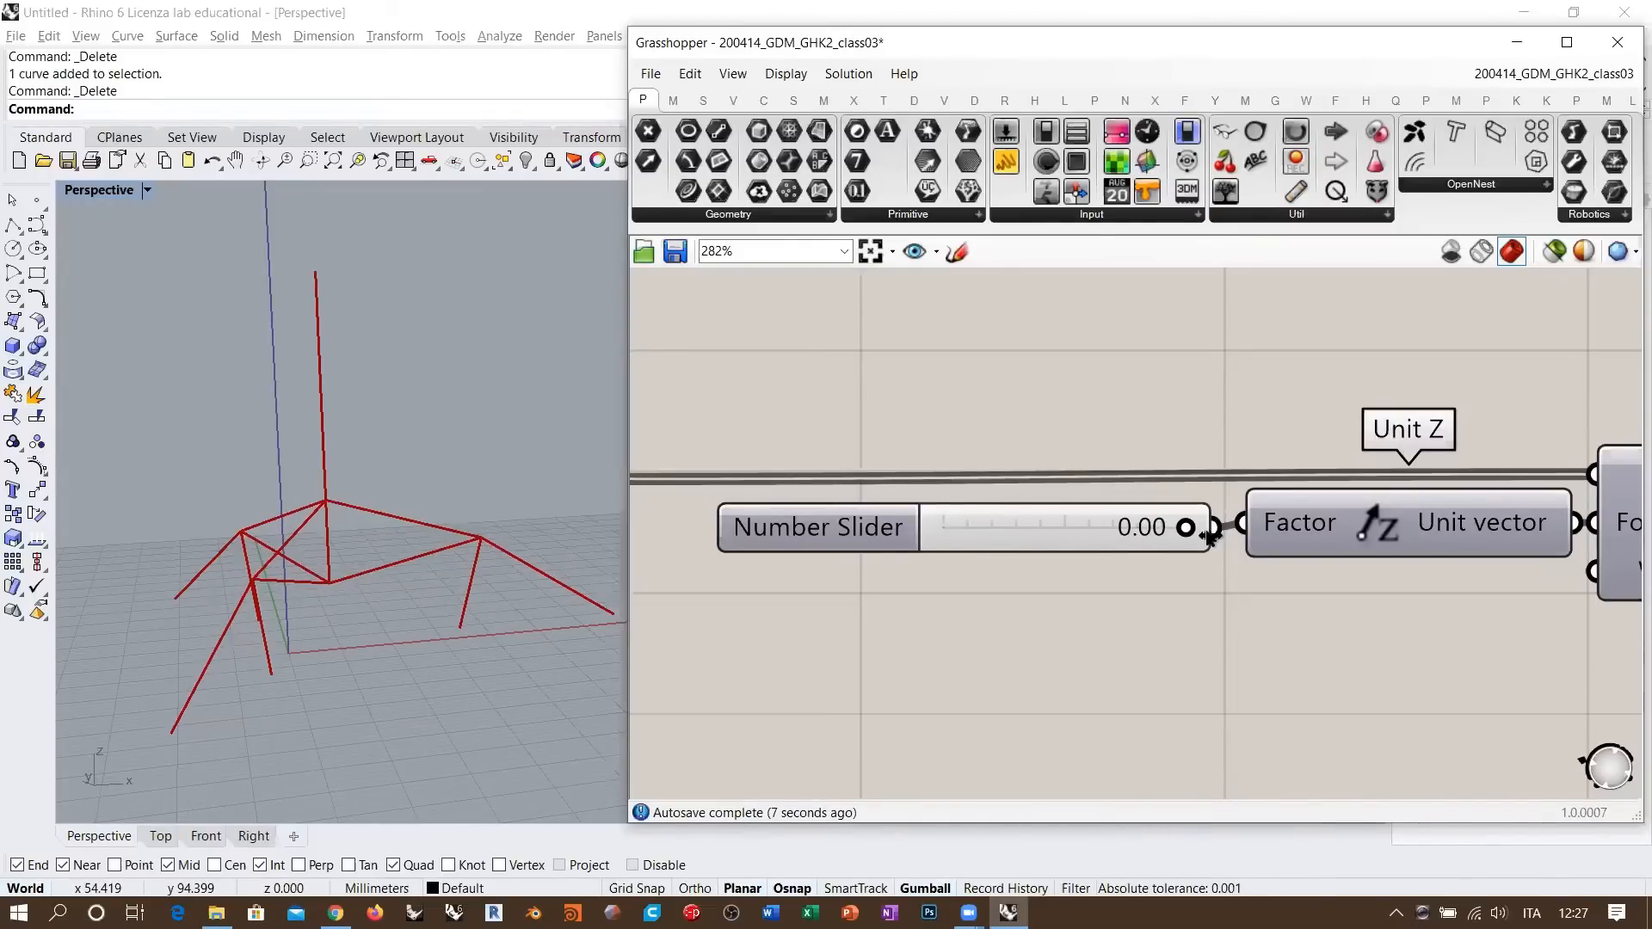
{"action": "right_click_drag", "start_coordinate": [435, 576], "coordinate": [403, 561]}
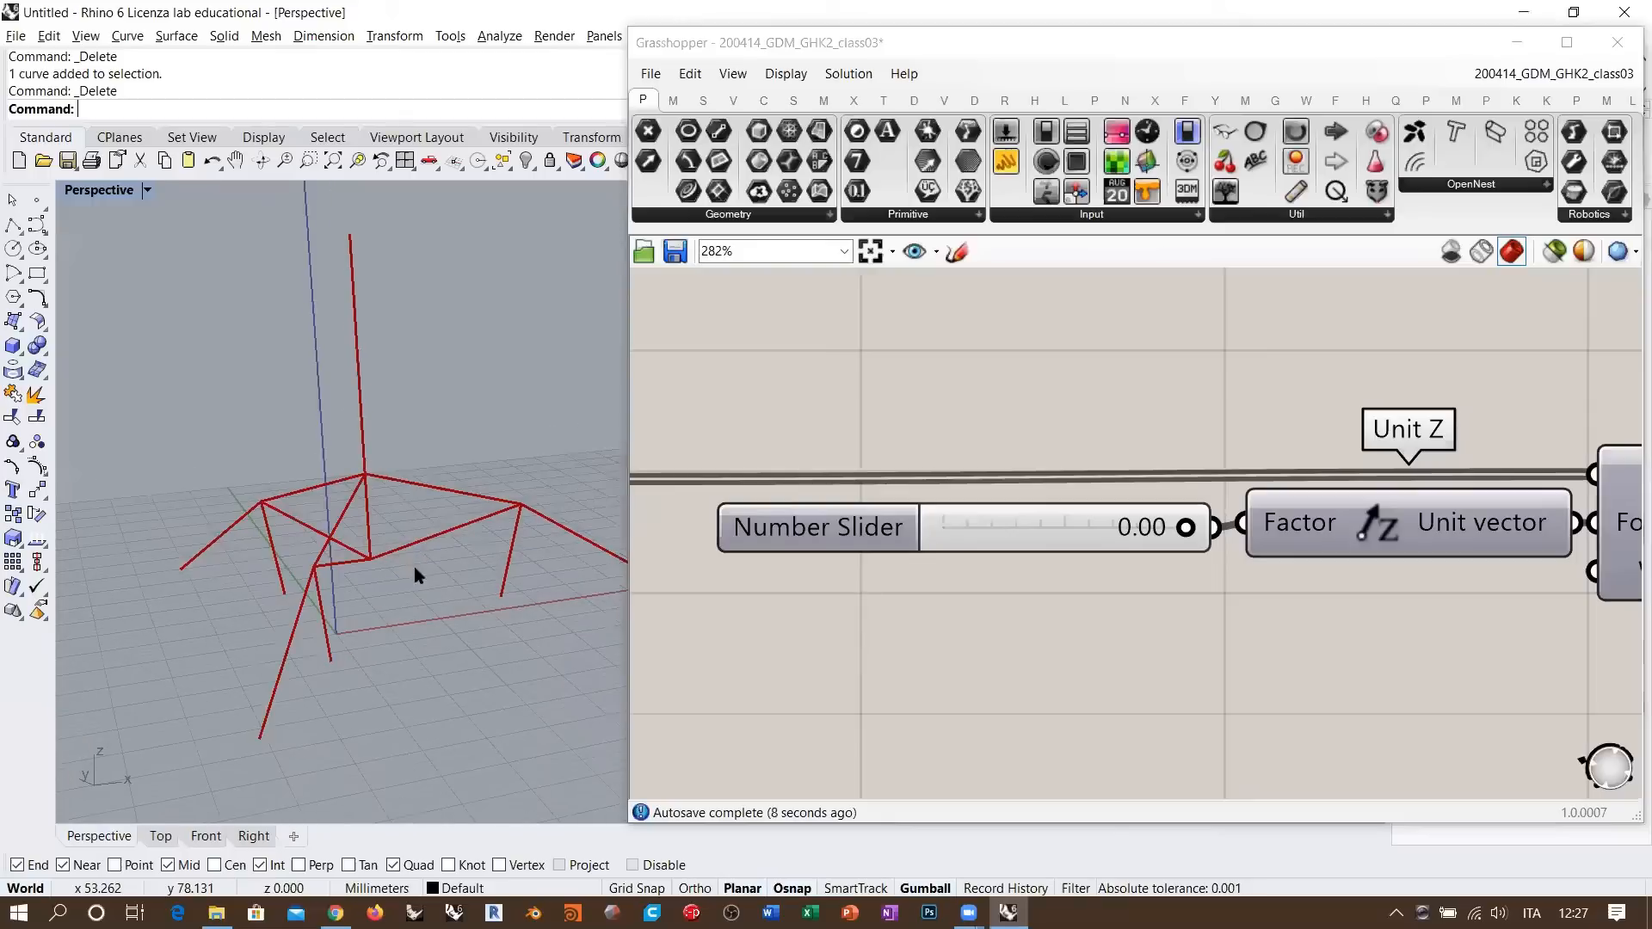
{"action": "left_click_drag", "start_coordinate": [1187, 564], "coordinate": [772, 544]}
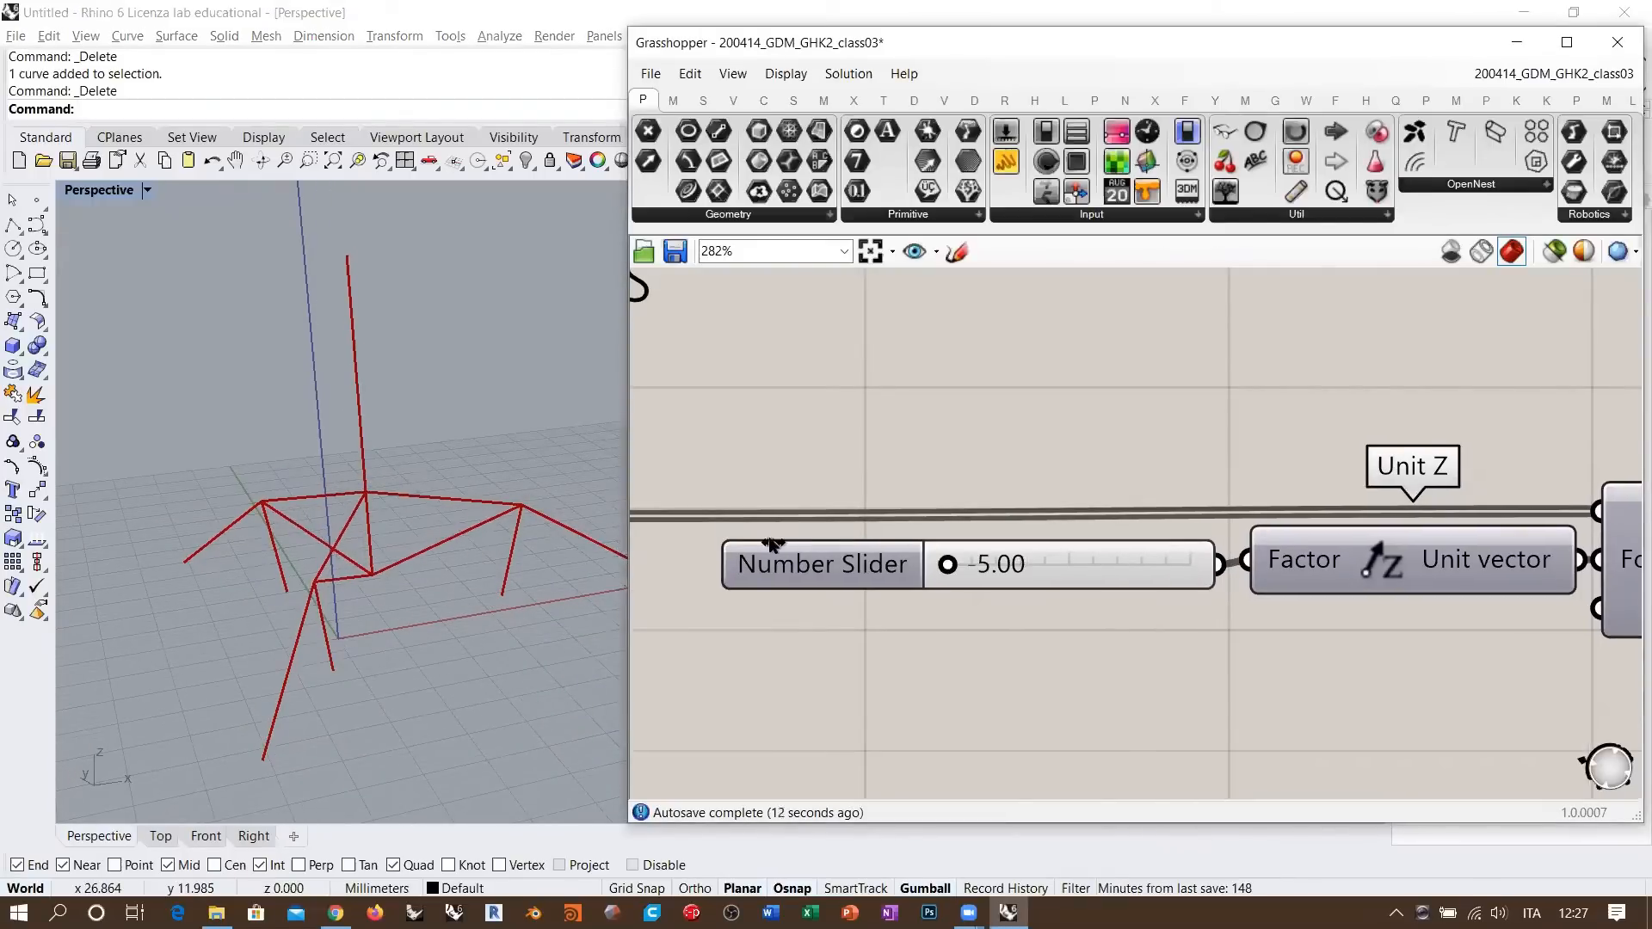
{"action": "mouse_move", "coordinate": [405, 517]}
{"action": "right_mouse_down"}
{"action": "mouse_move", "coordinate": [442, 568]}
{"action": "mouse_move", "coordinate": [373, 549]}
{"action": "mouse_move", "coordinate": [430, 534]}
{"action": "right_mouse_up"}
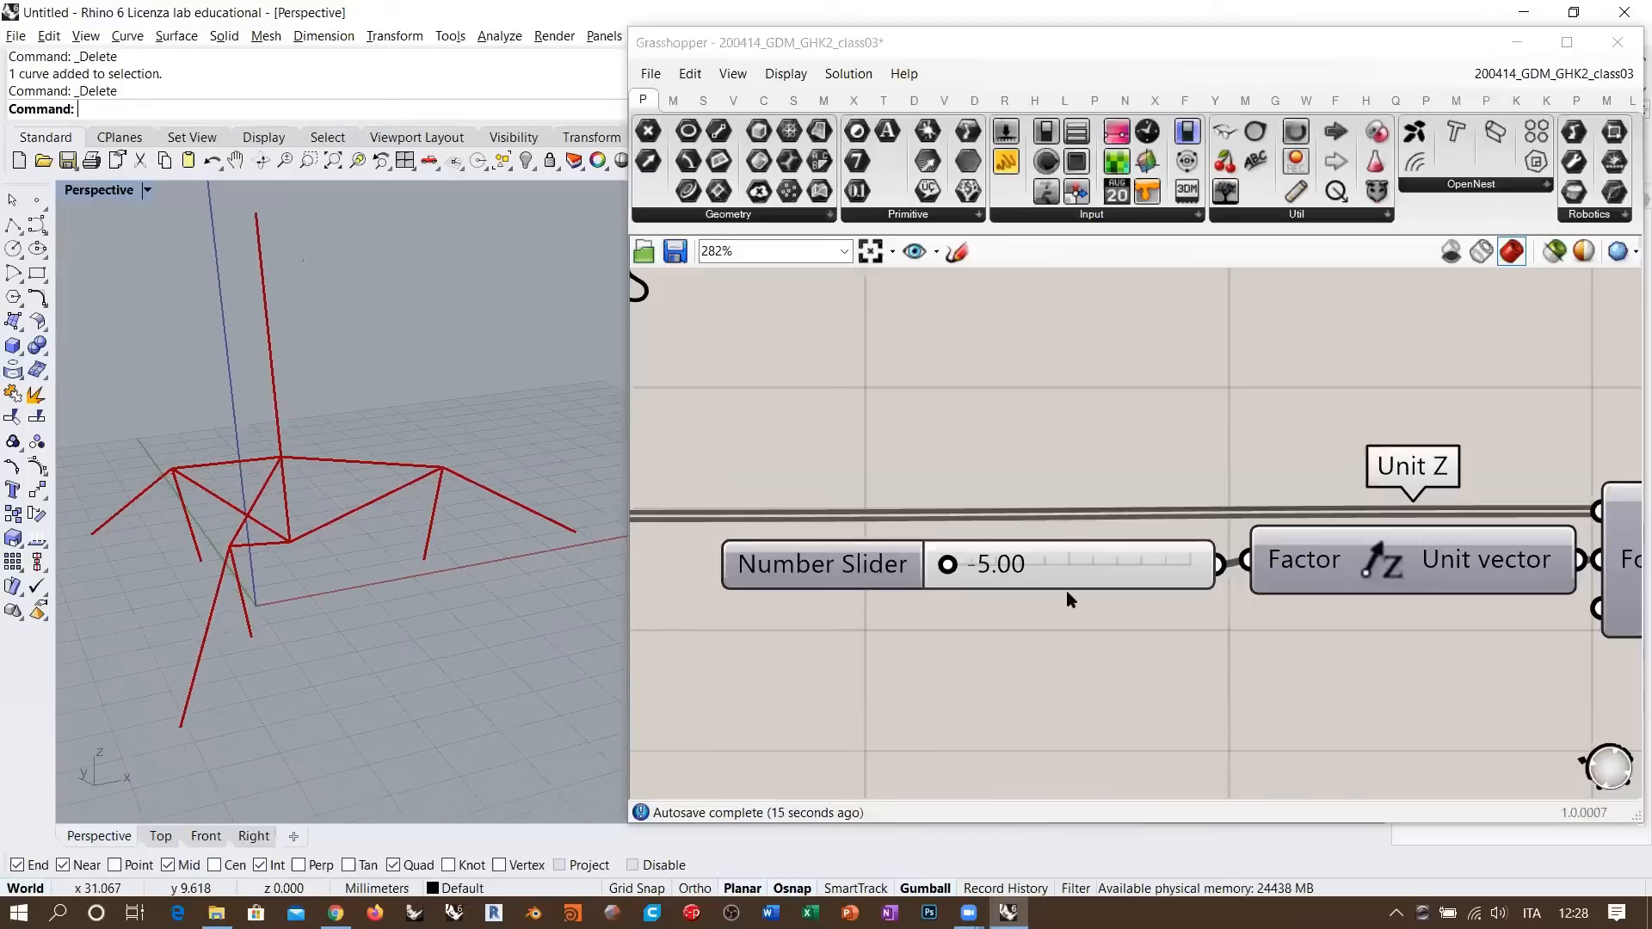
- Set the CABLES length multiplier slider to 0.584 and examine the structure in the viewport
{"action": "right_click_drag", "start_coordinate": [1066, 590], "coordinate": [1134, 497]}
{"action": "scroll", "coordinate": [1134, 497], "scroll_direction": "down", "scroll_amount": 4}
{"action": "right_click_drag", "start_coordinate": [1071, 439], "coordinate": [1060, 549]}
{"action": "right_click_drag", "start_coordinate": [1170, 386], "coordinate": [1121, 499]}
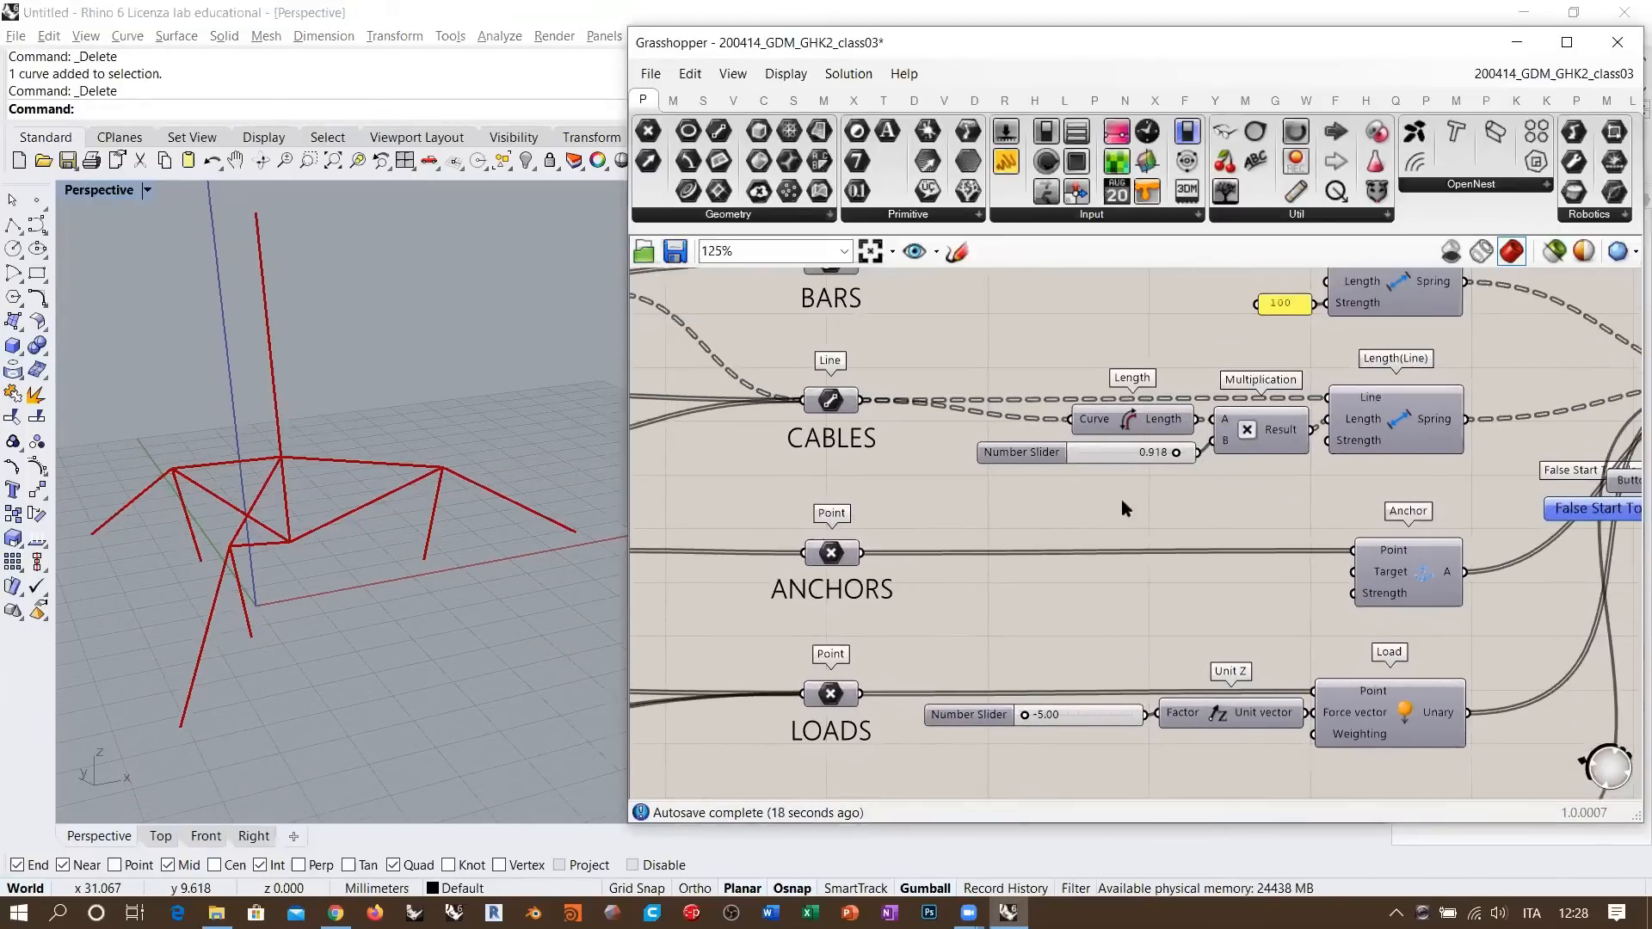
{"action": "scroll", "coordinate": [1170, 478], "scroll_direction": "up", "scroll_amount": 3}
{"action": "left_click_drag", "start_coordinate": [1168, 456], "coordinate": [1098, 477]}
{"action": "left_click", "coordinate": [387, 622]}
{"action": "right_click_drag", "start_coordinate": [387, 622], "coordinate": [413, 579]}
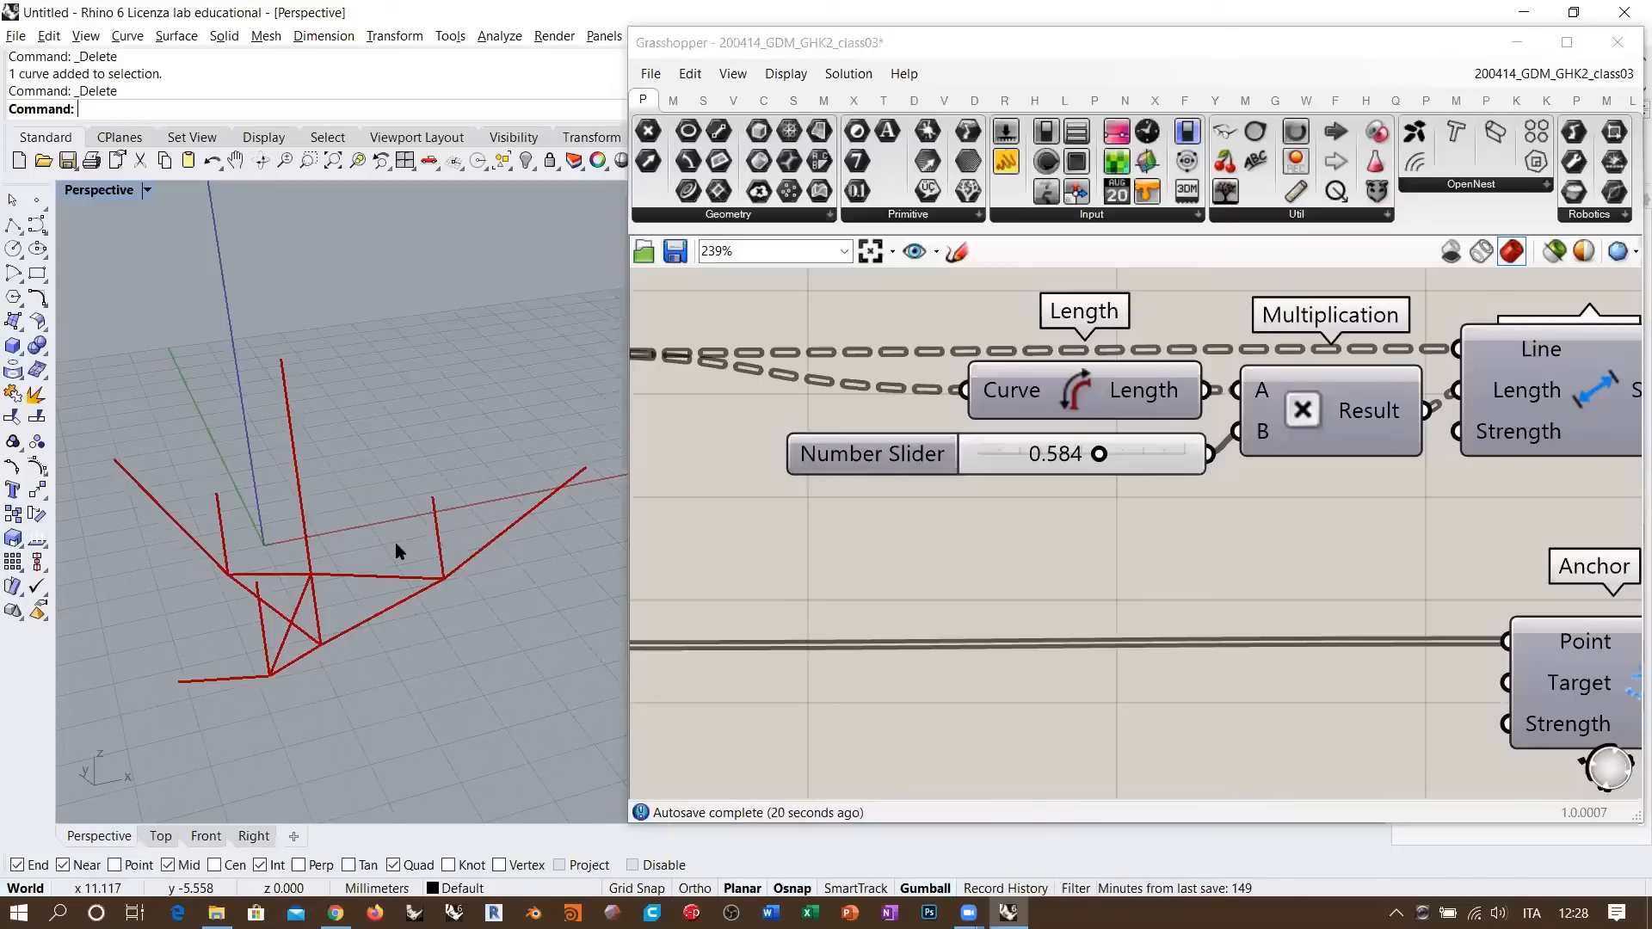
- Set the CABLES length multiplier slider to 0.801 and reset the BouncySolver to rerun the simulation
{"action": "left_click_drag", "start_coordinate": [1099, 455], "coordinate": [1149, 453]}
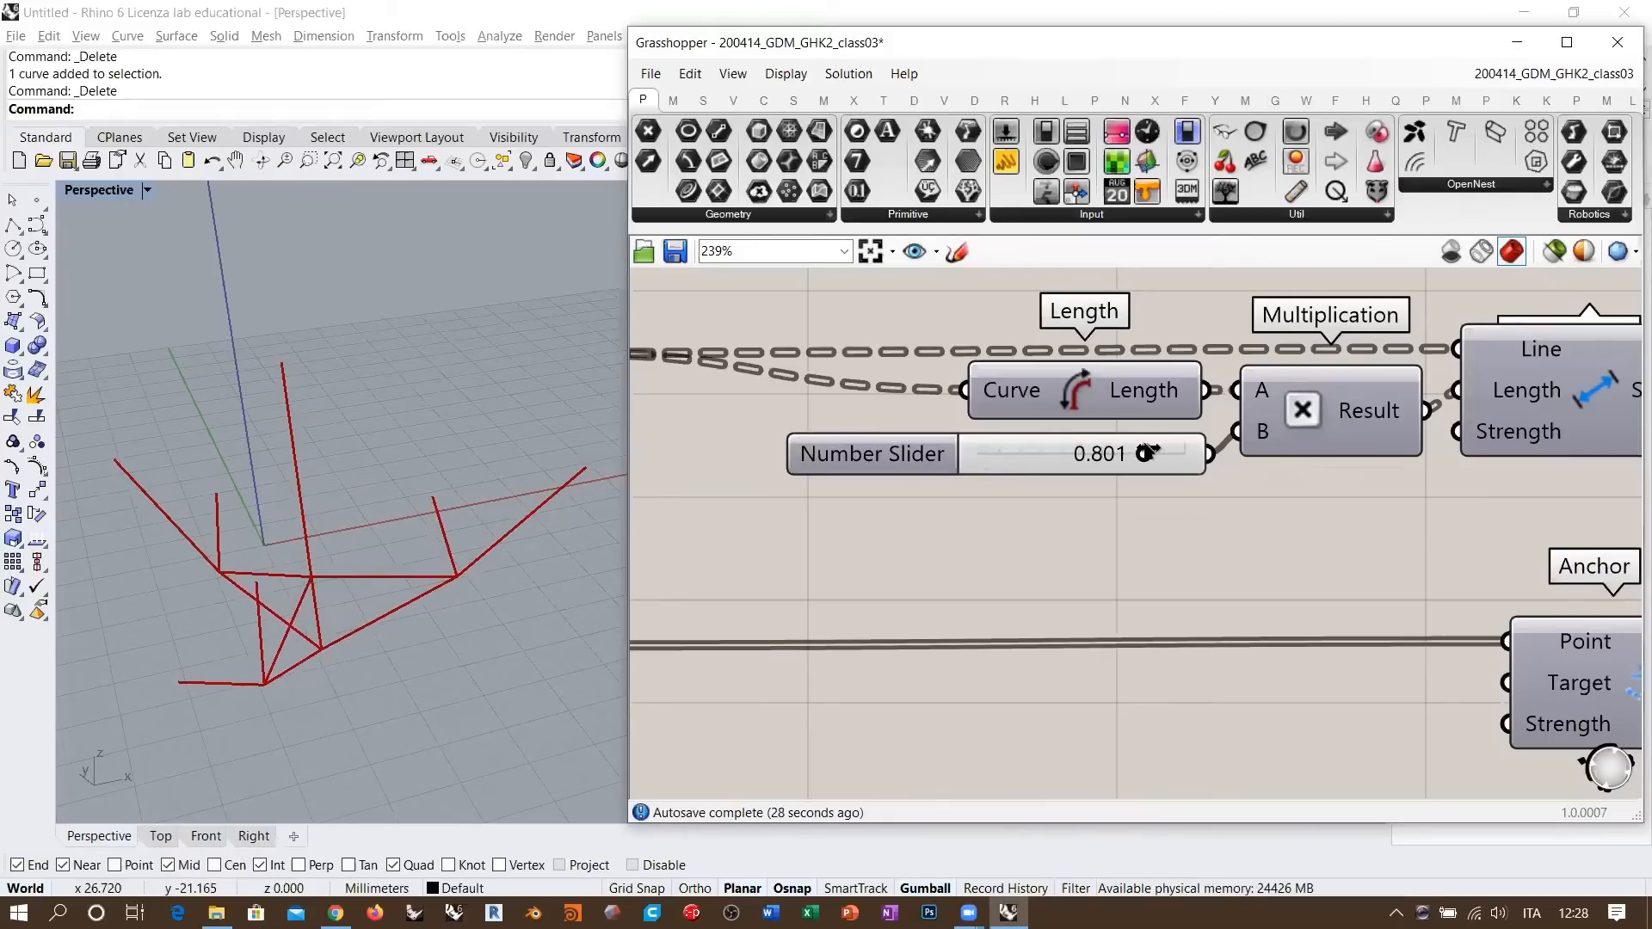
{"action": "scroll", "coordinate": [953, 469], "scroll_direction": "down", "scroll_amount": 5}
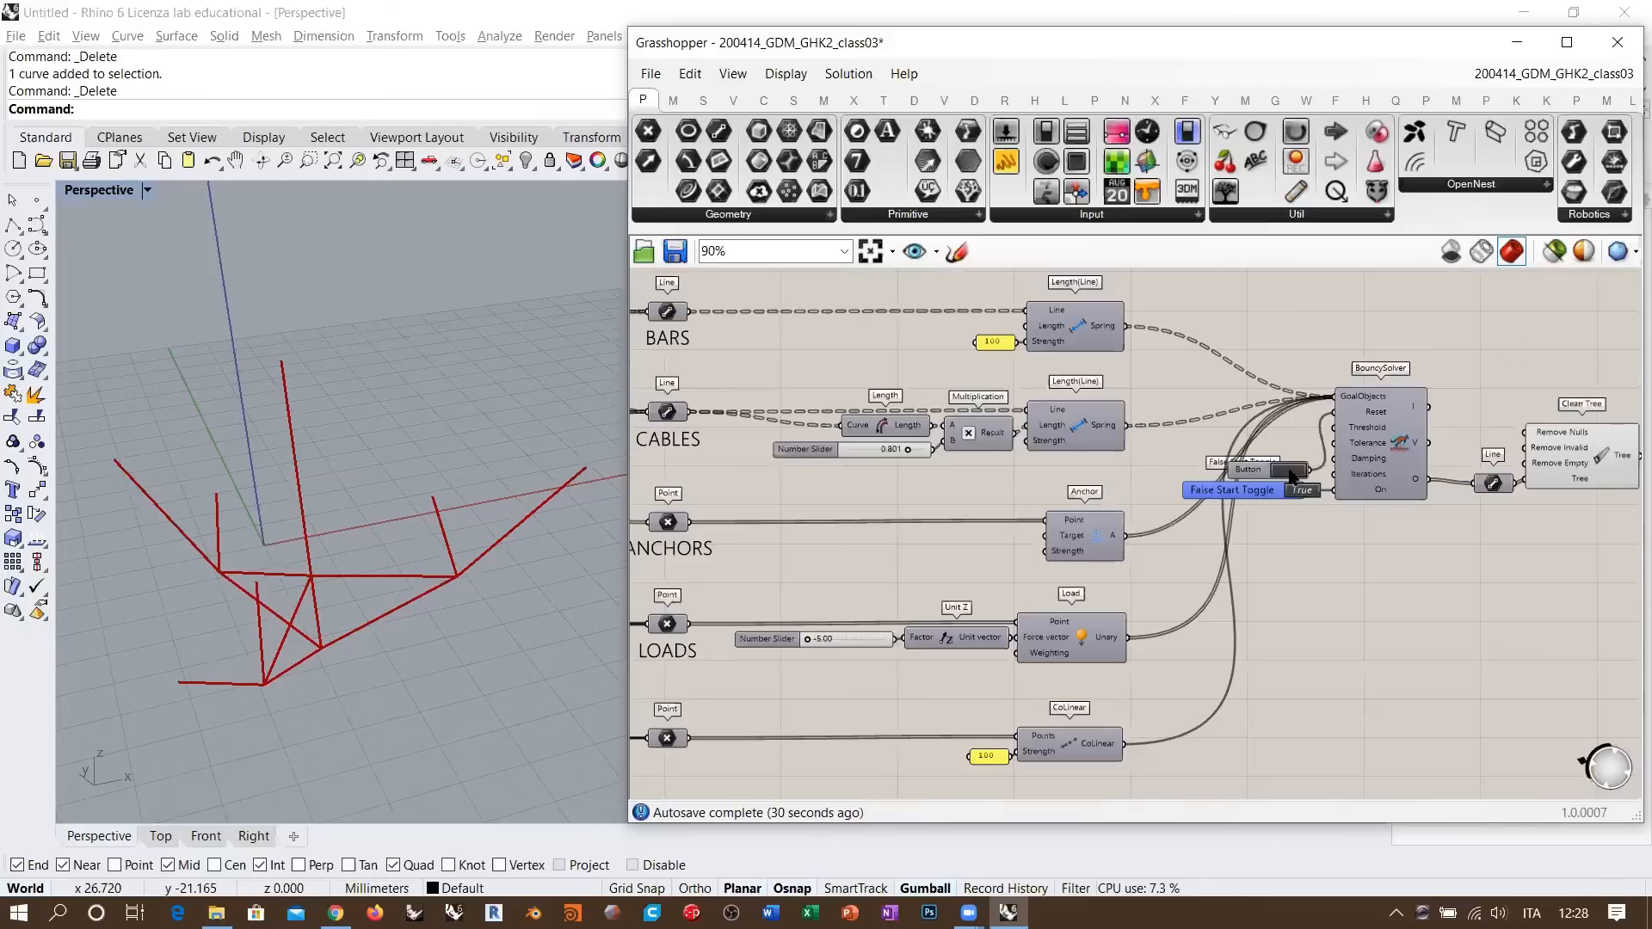
{"action": "scroll", "coordinate": [1282, 489], "scroll_direction": "up", "scroll_amount": 3}
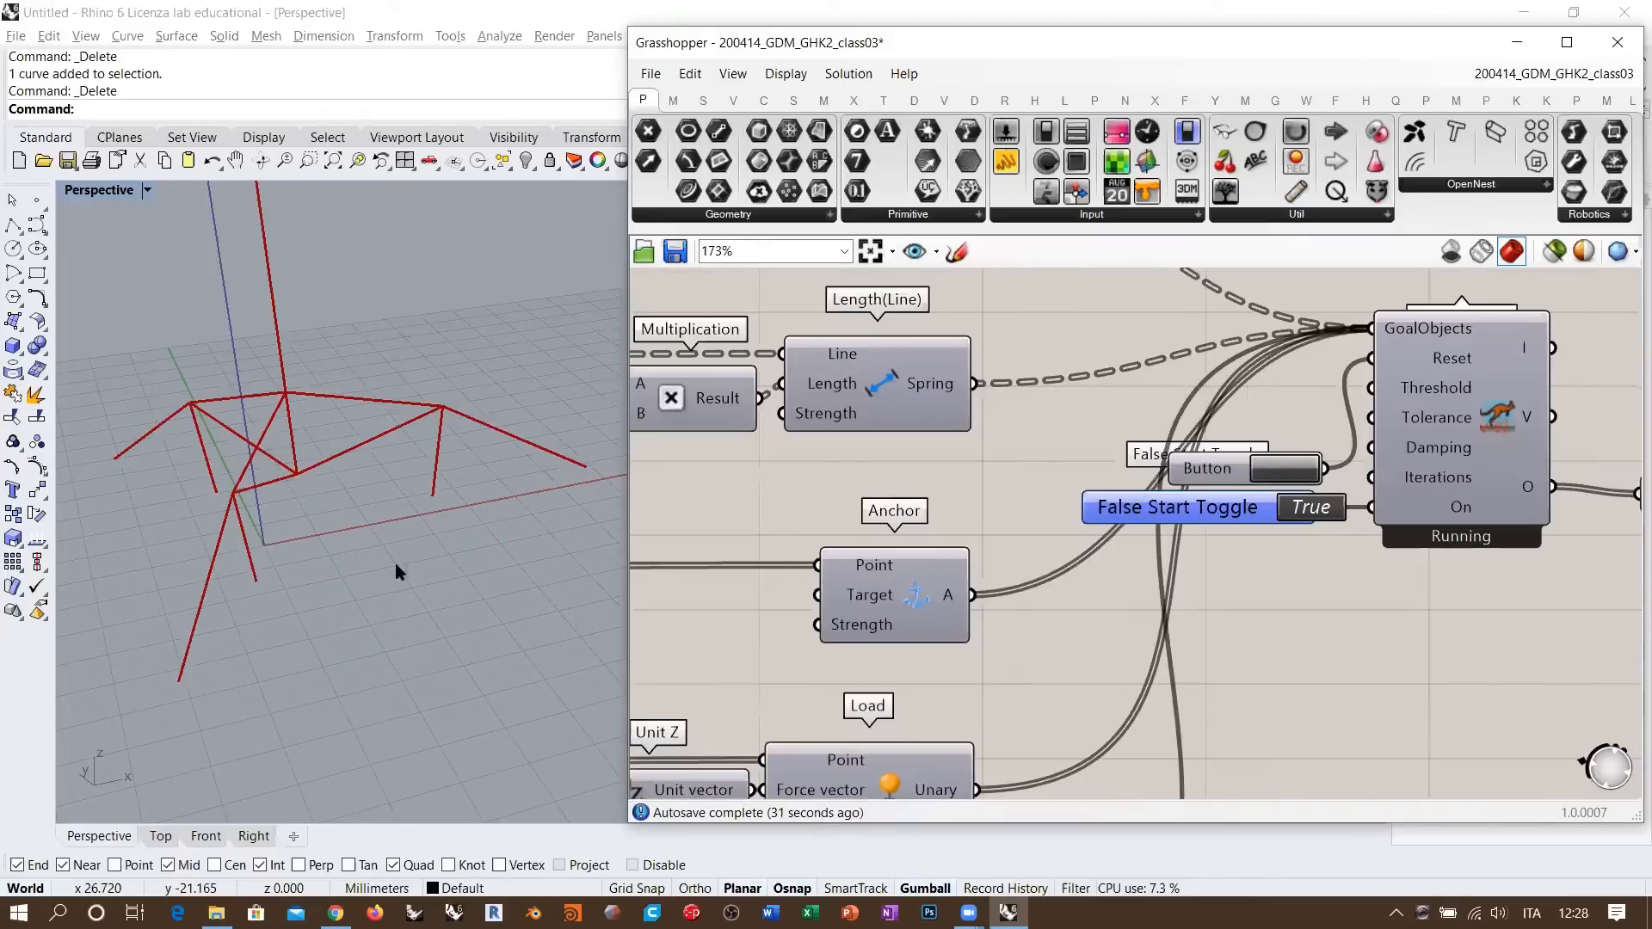
{"action": "right_click_drag", "start_coordinate": [394, 563], "coordinate": [397, 568]}
{"action": "mouse_move", "coordinate": [378, 474]}
{"action": "right_mouse_down"}
{"action": "mouse_move", "coordinate": [392, 516]}
{"action": "mouse_move", "coordinate": [379, 486]}
{"action": "right_mouse_up"}
{"action": "right_click_drag", "start_coordinate": [994, 507], "coordinate": [1189, 470]}
{"action": "scroll", "coordinate": [1189, 469], "scroll_direction": "down", "scroll_amount": 2}
{"action": "scroll", "coordinate": [957, 485], "scroll_direction": "up", "scroll_amount": 2}
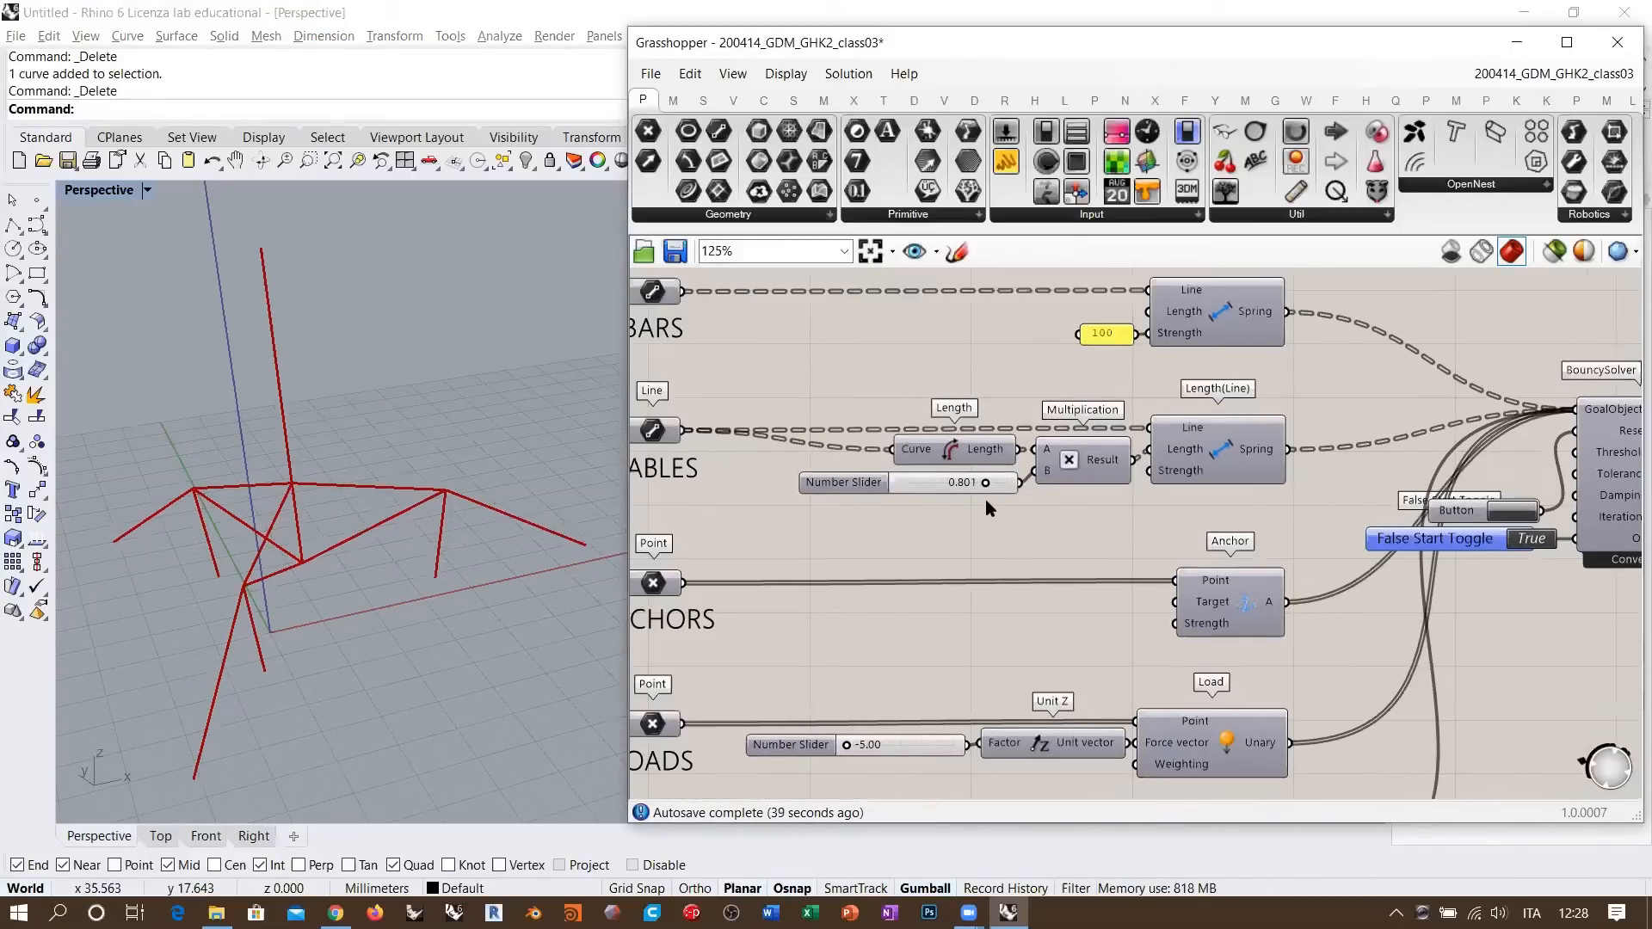
- Set the CABLES length multiplier slider to 0.836
{"action": "mouse_move", "coordinate": [980, 478]}
{"action": "left_mouse_down"}
{"action": "mouse_move", "coordinate": [860, 477]}
{"action": "mouse_move", "coordinate": [1016, 480]}
{"action": "mouse_move", "coordinate": [988, 481]}
{"action": "left_mouse_up"}
{"action": "right_click_drag", "start_coordinate": [850, 607], "coordinate": [940, 512]}
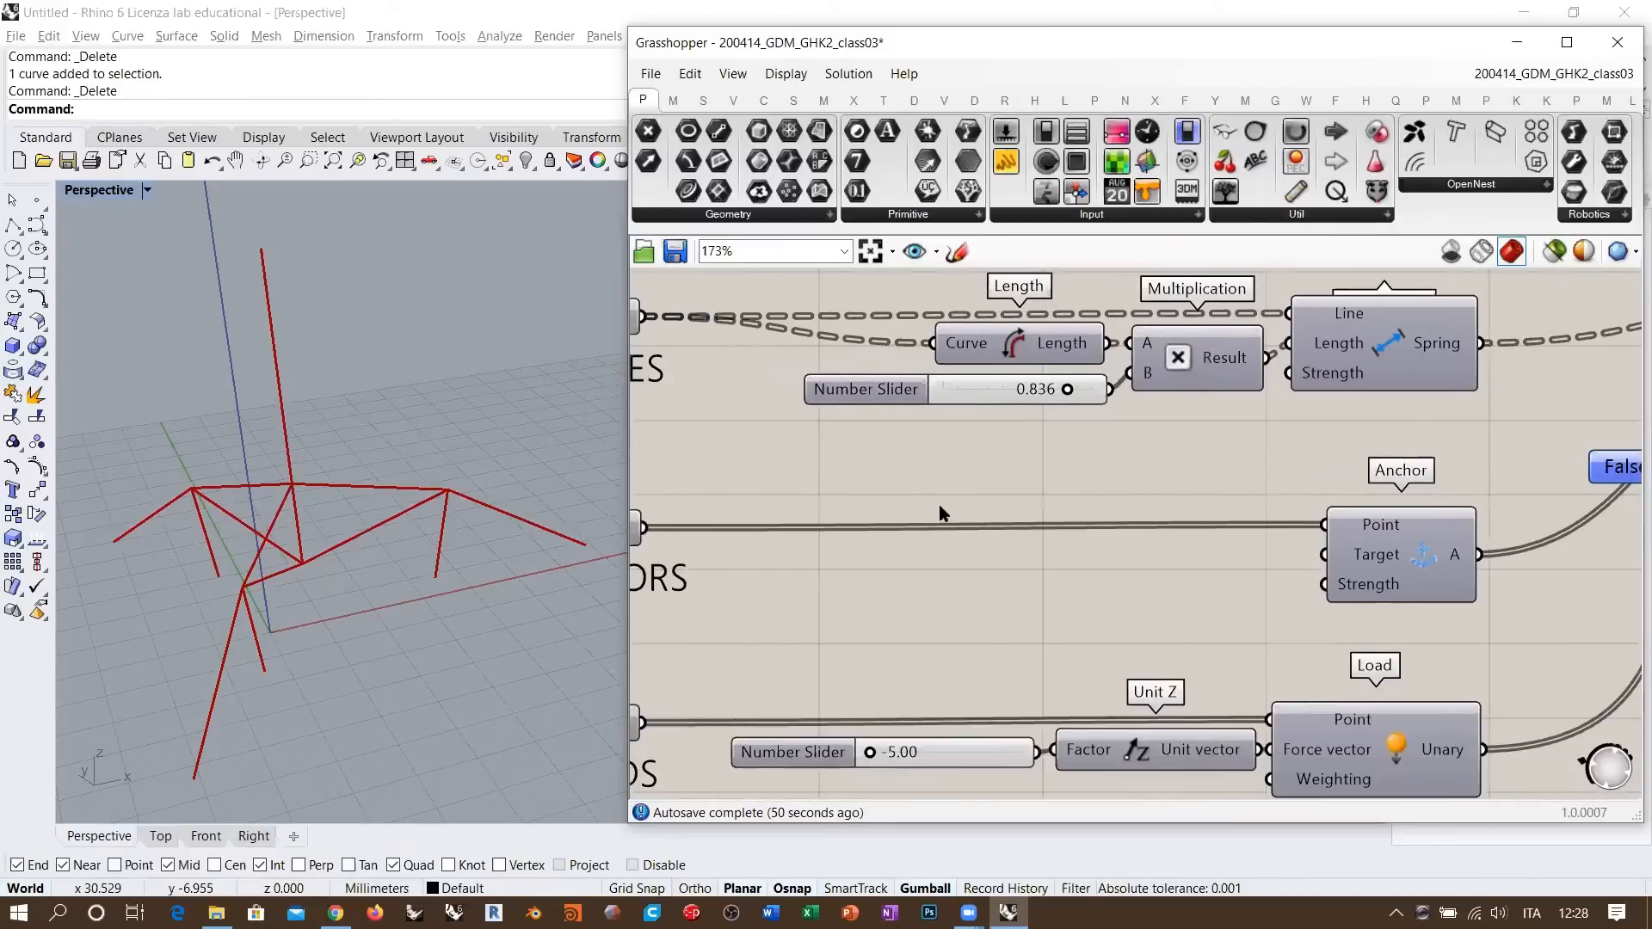
{"action": "scroll", "coordinate": [940, 513], "scroll_direction": "down", "scroll_amount": 1}
{"action": "scroll", "coordinate": [989, 521], "scroll_direction": "up", "scroll_amount": 1}
{"action": "right_click_drag", "start_coordinate": [1028, 480], "coordinate": [1025, 498]}
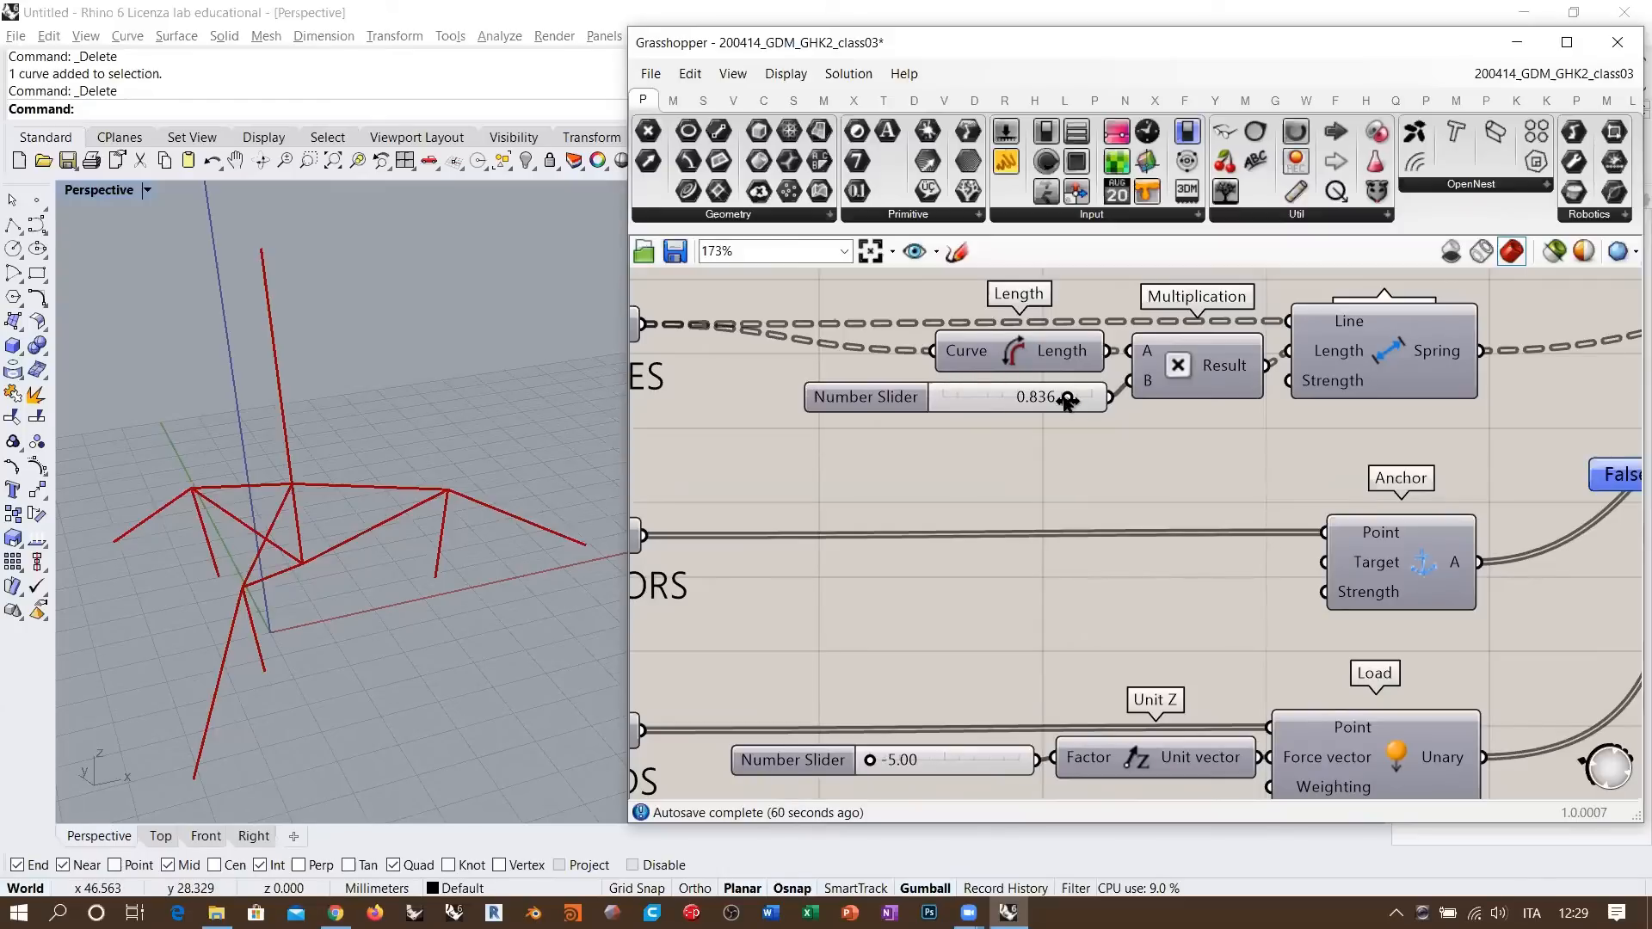
- Set the CABLES length multiplier slider to 1.000, 0.000 and finally 1.000, comparing the structure's shape from different angles
{"action": "left_click_drag", "start_coordinate": [1067, 400], "coordinate": [1243, 416]}
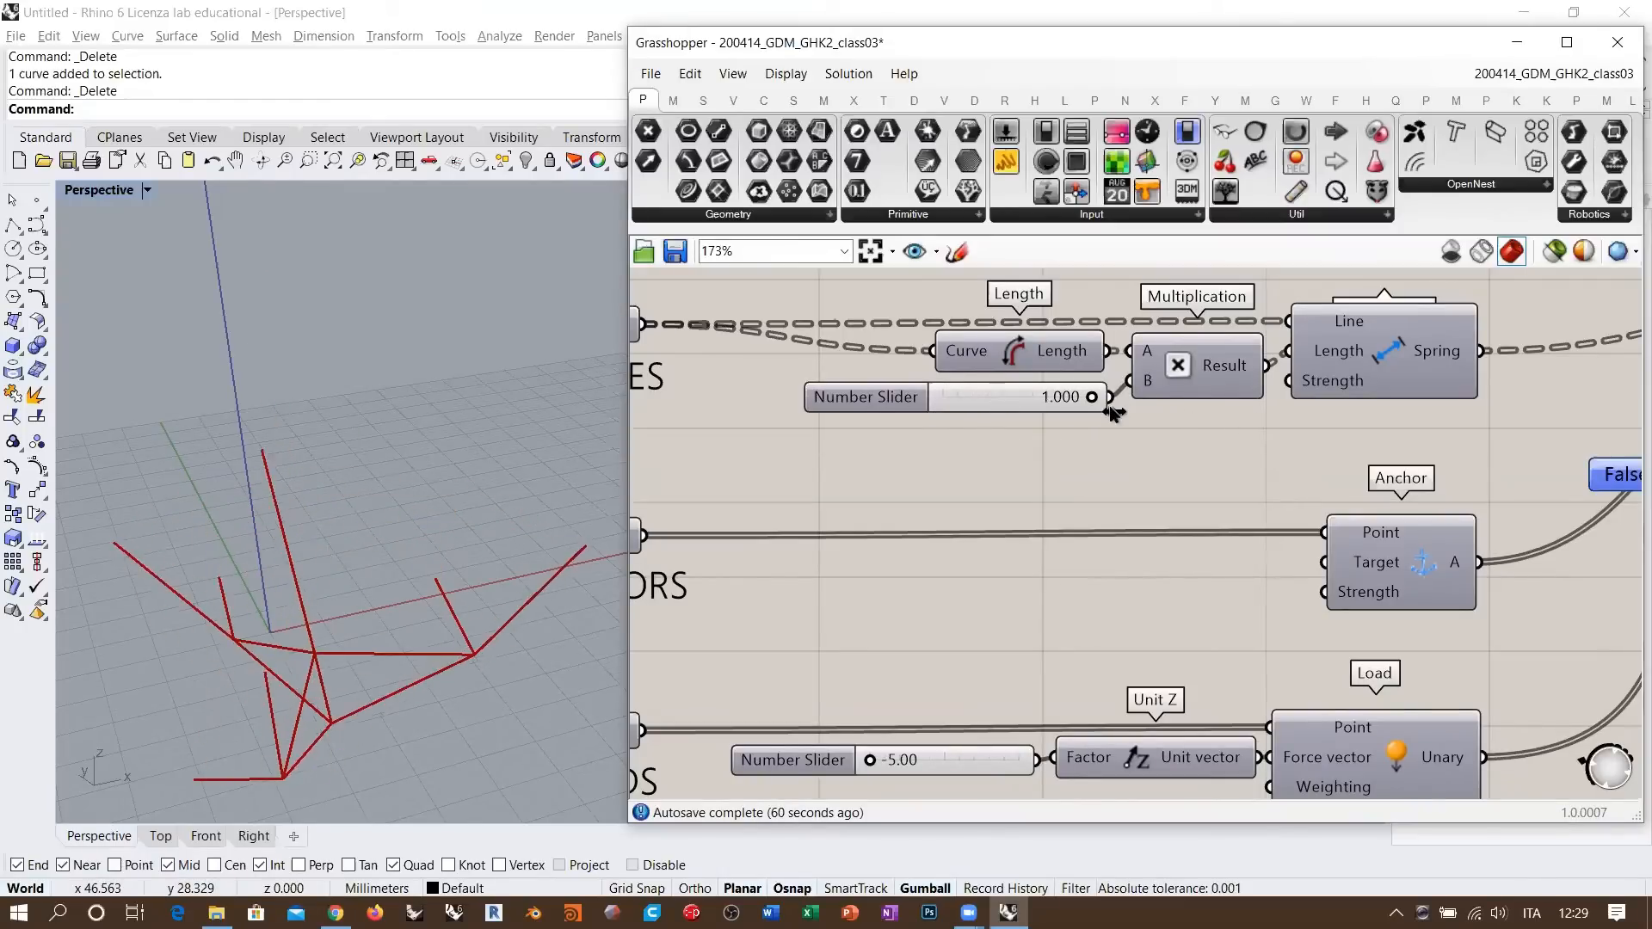
{"action": "left_click_drag", "start_coordinate": [1106, 410], "coordinate": [894, 402]}
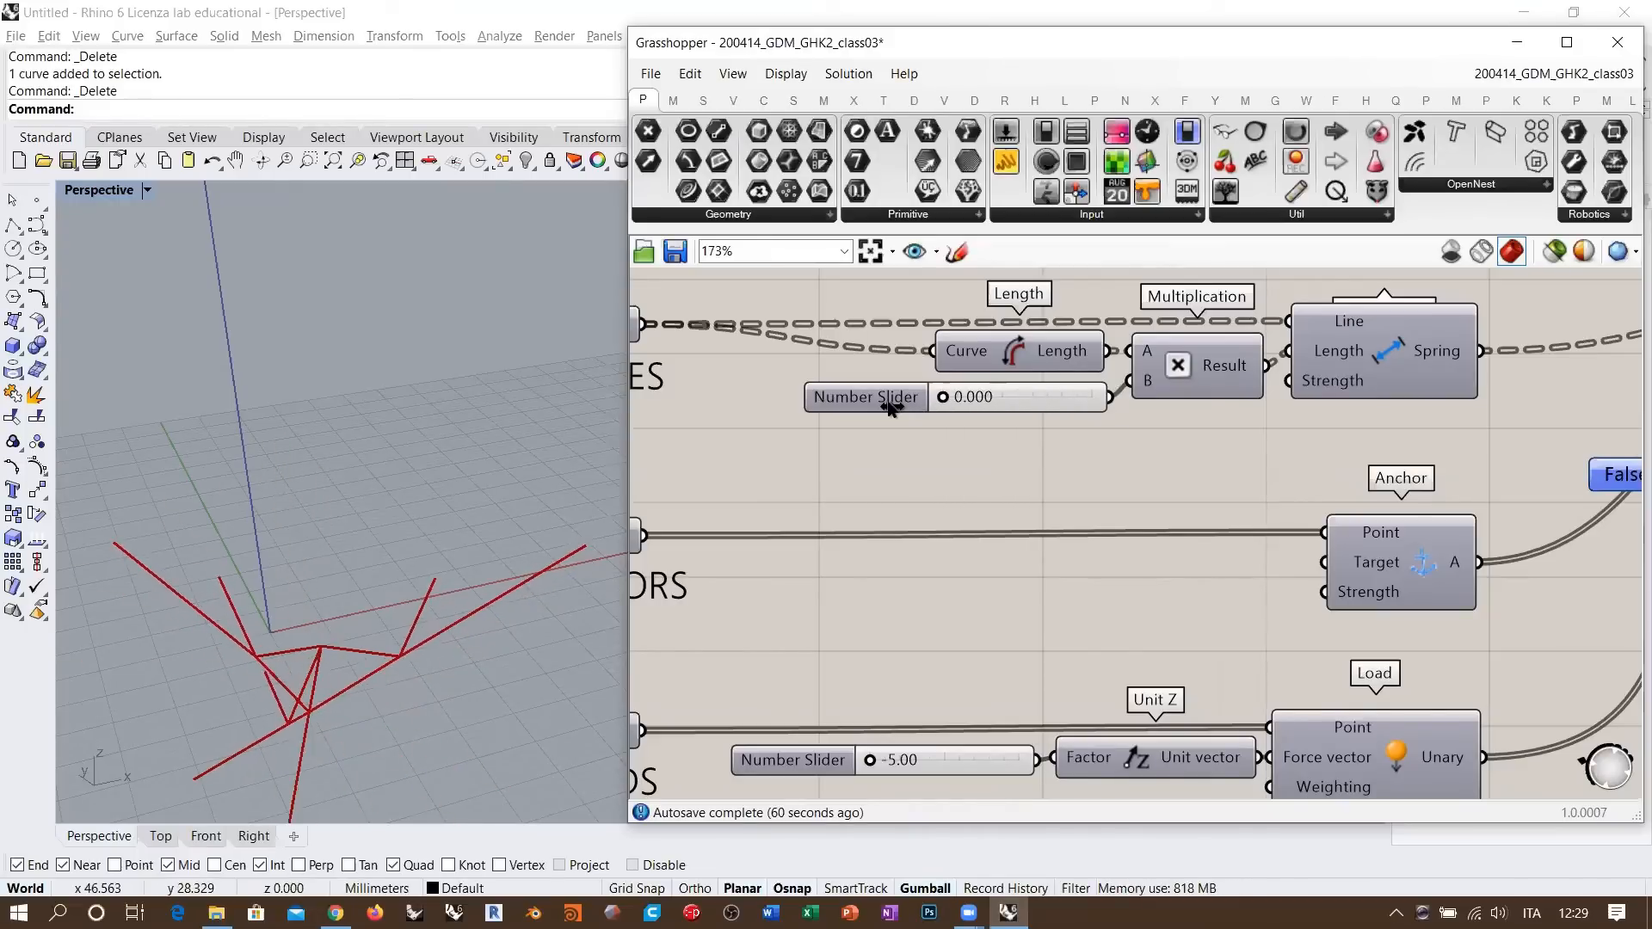
{"action": "right_click_drag", "start_coordinate": [414, 538], "coordinate": [388, 616]}
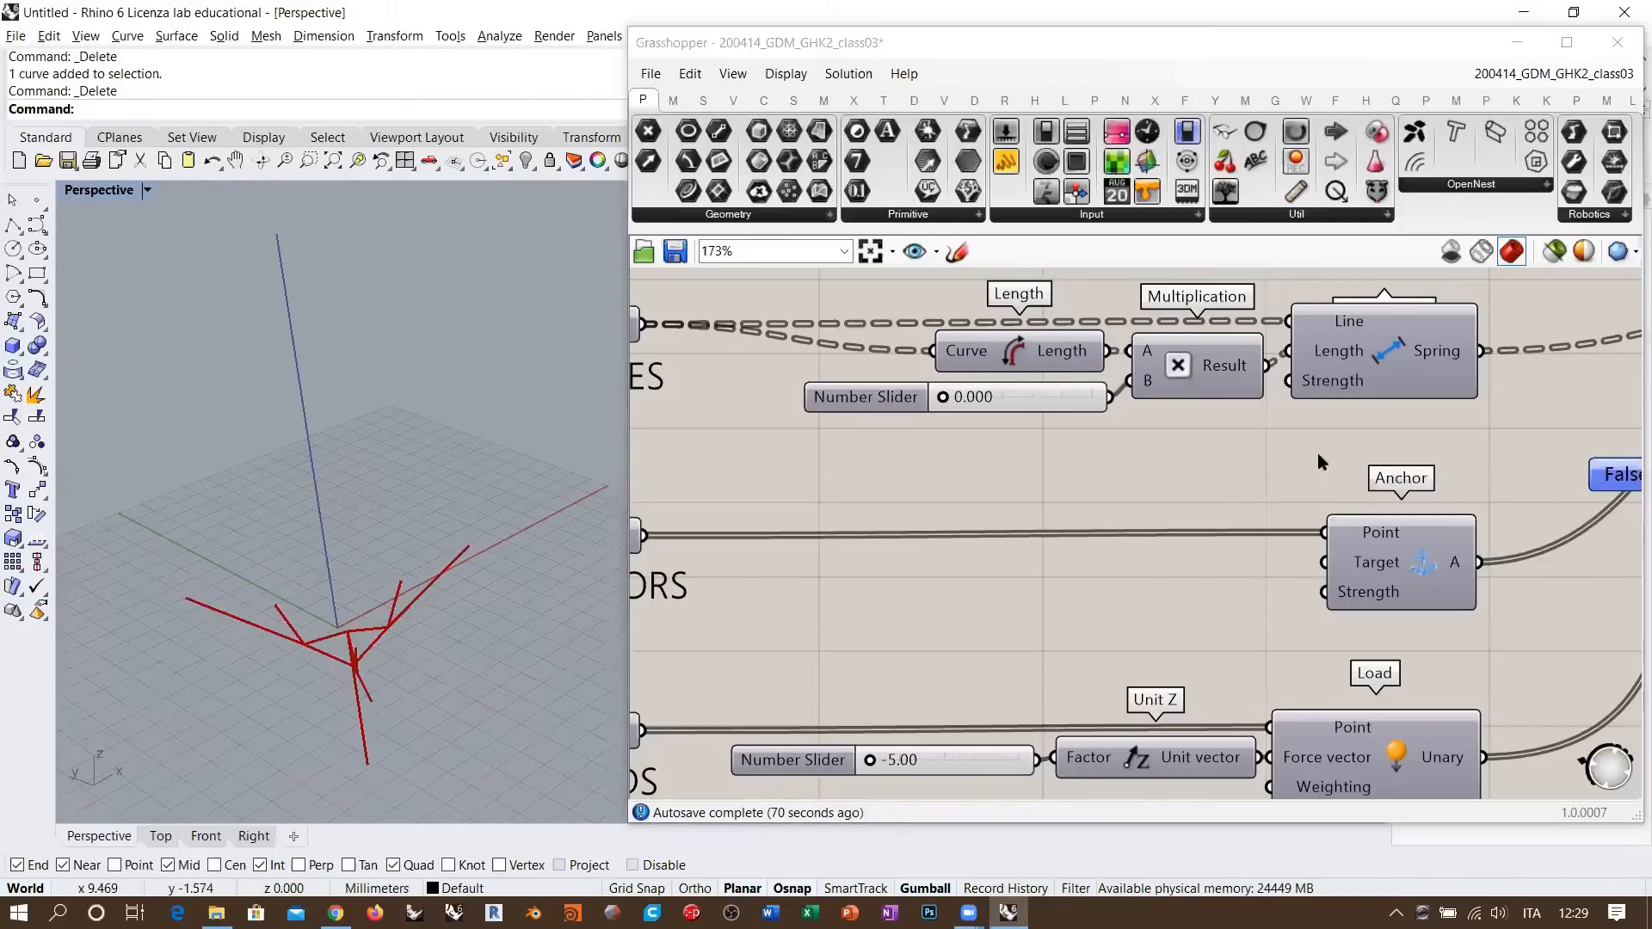
{"action": "left_click_drag", "start_coordinate": [944, 399], "coordinate": [1165, 401]}
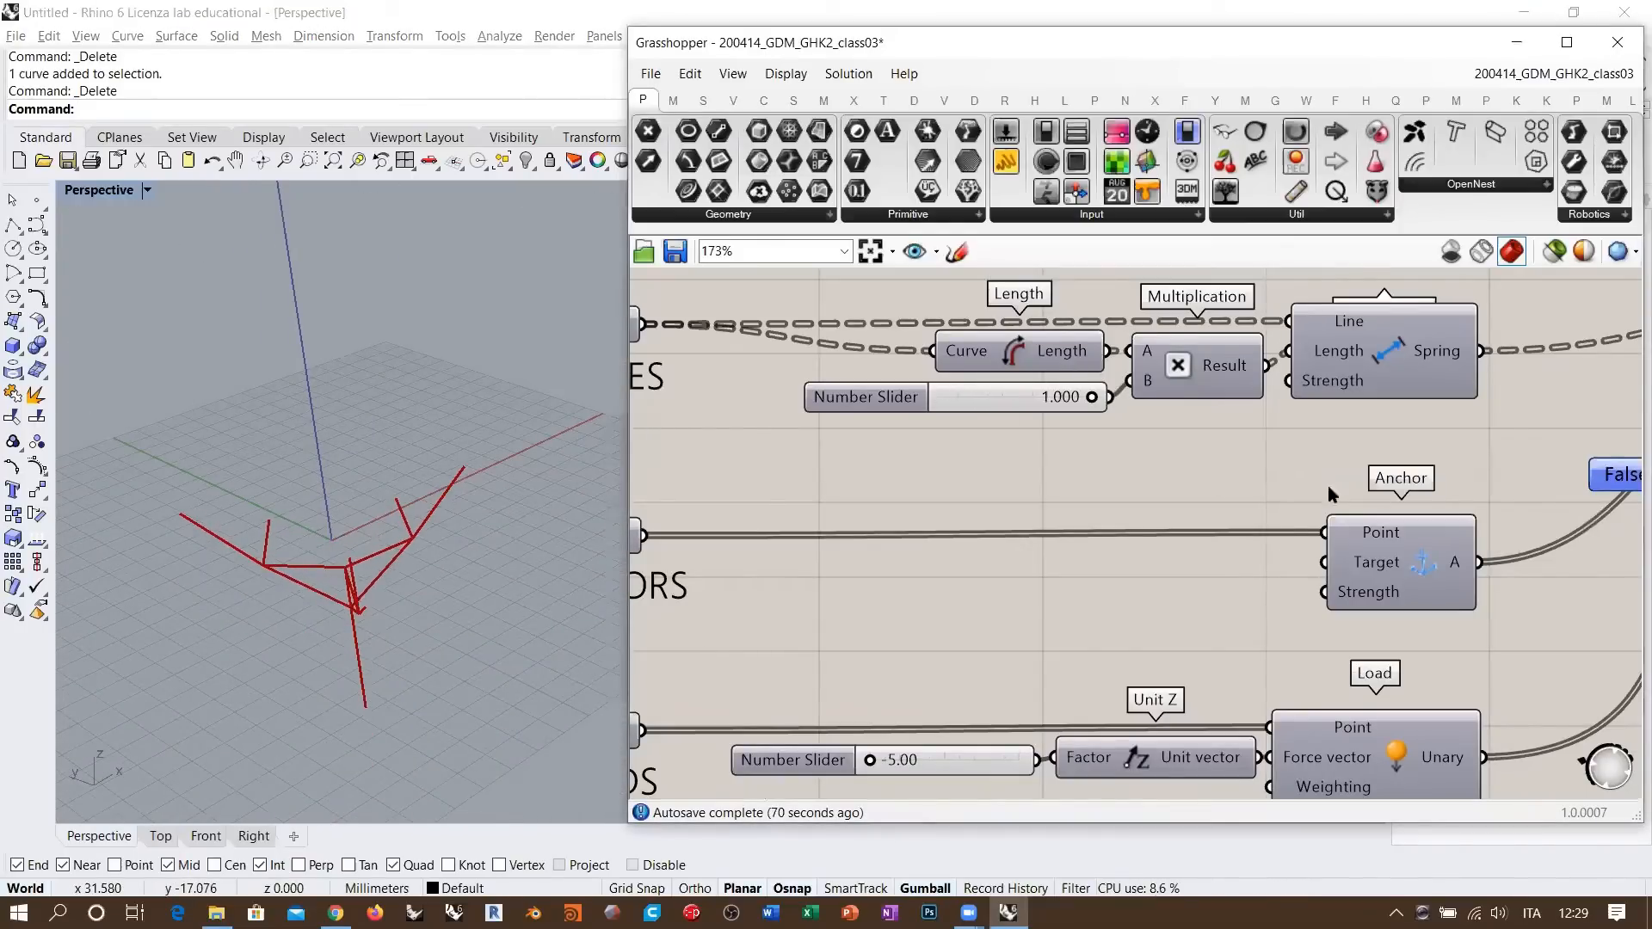
{"action": "right_click_drag", "start_coordinate": [1329, 487], "coordinate": [1158, 532]}
{"action": "right_click_drag", "start_coordinate": [422, 519], "coordinate": [397, 542]}
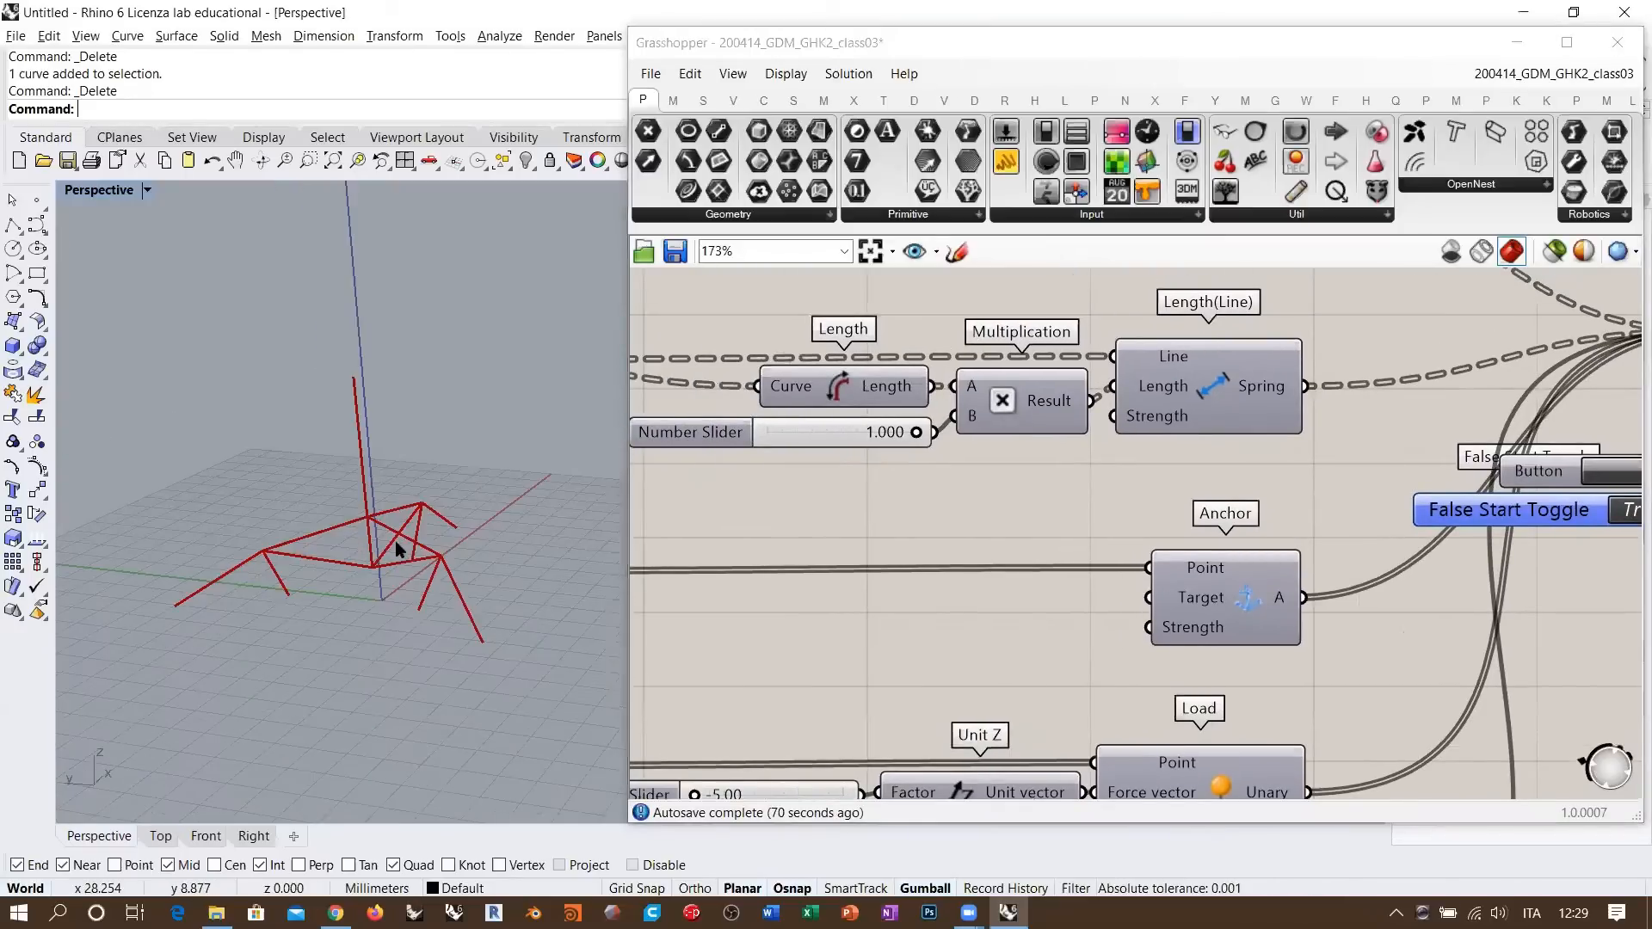
- Set the load's Unit Z factor slider to 0.00 and reset the BouncySolver
{"action": "right_click_drag", "start_coordinate": [784, 789], "coordinate": [756, 714]}
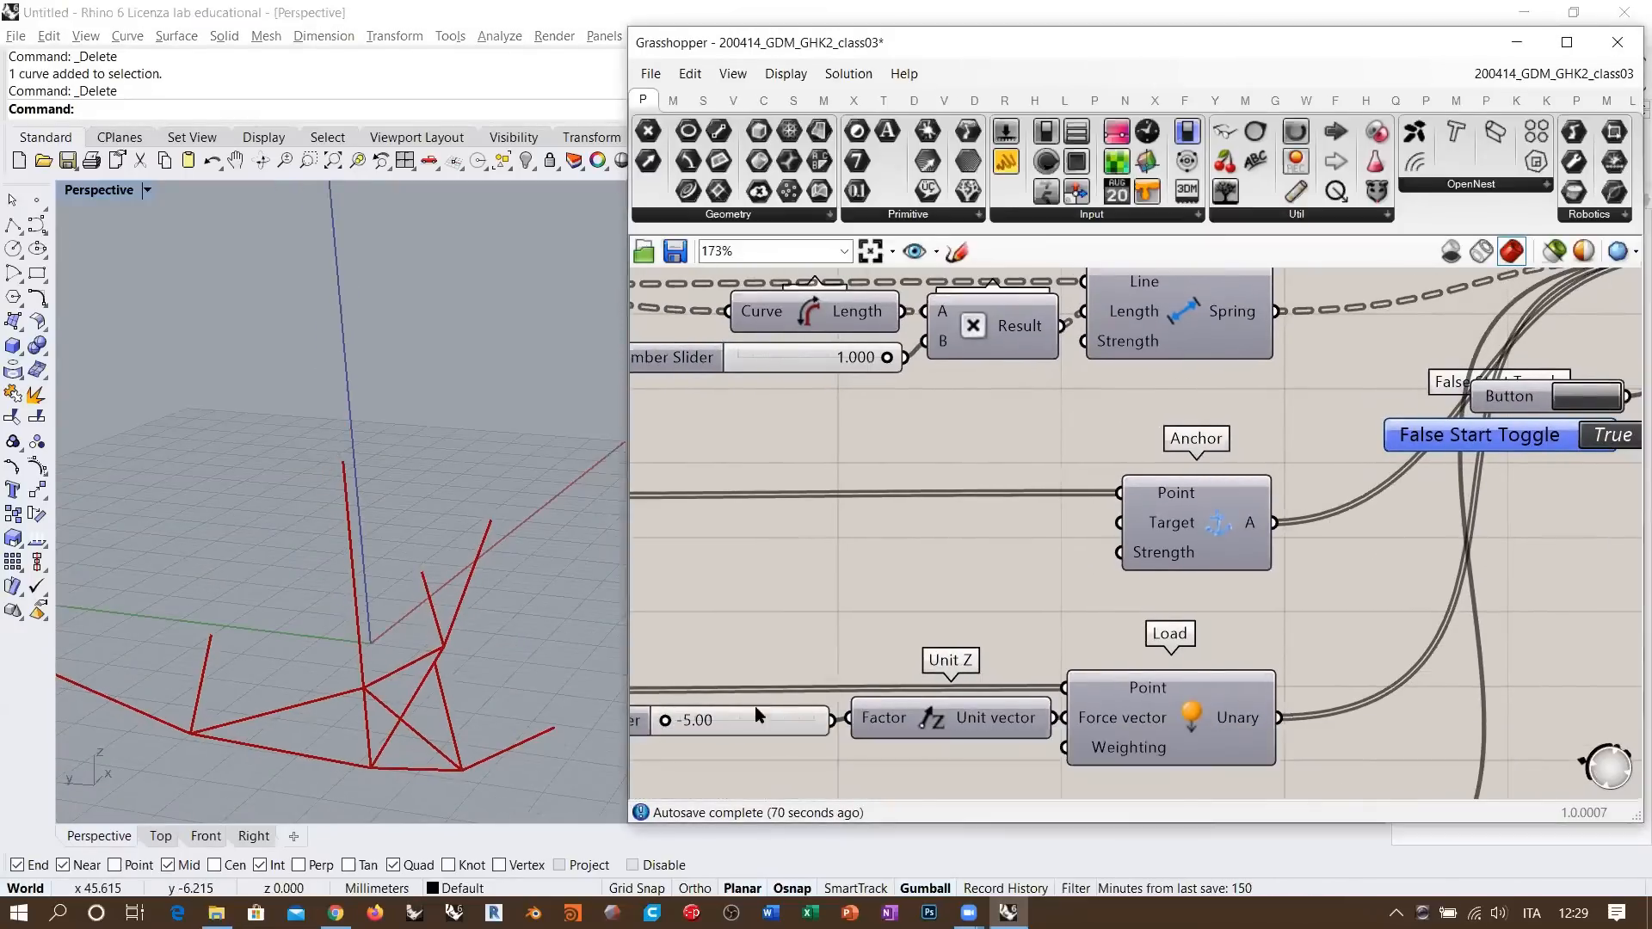
{"action": "left_click_drag", "start_coordinate": [670, 722], "coordinate": [863, 732]}
{"action": "right_click_drag", "start_coordinate": [1029, 575], "coordinate": [906, 591]}
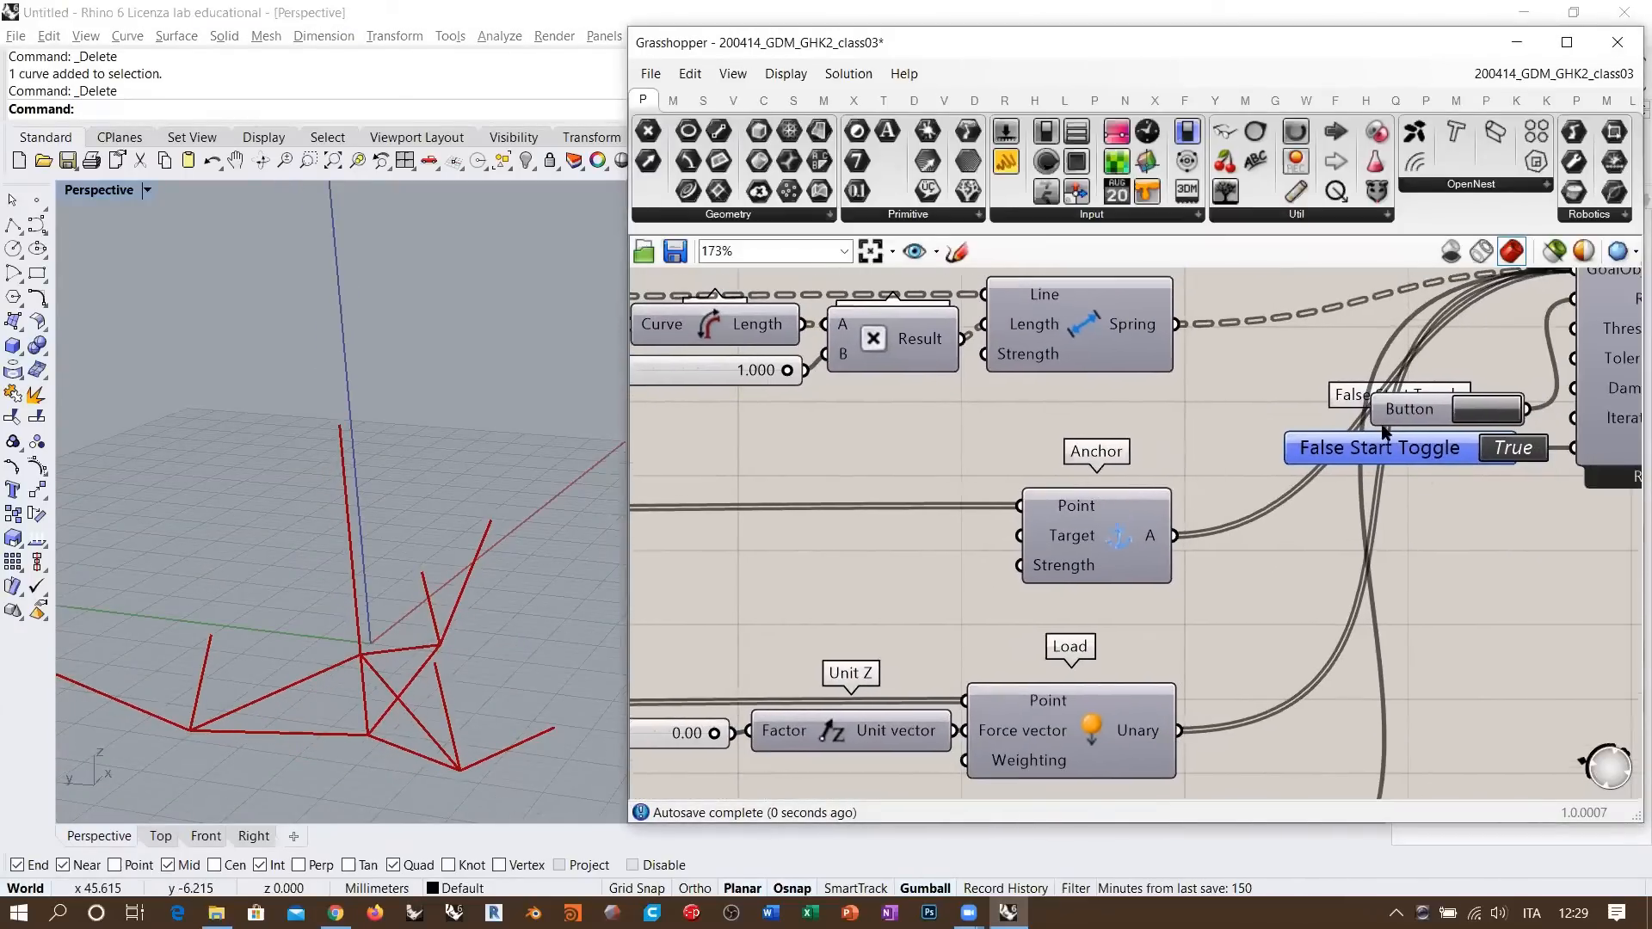
{"action": "left_click", "coordinate": [1445, 415]}
- Set the CABLES length multiplier to 0.815 and the load's Unit Z factor to -2.43, and view the structure from other angles
{"action": "right_click_drag", "start_coordinate": [728, 455], "coordinate": [984, 486]}
{"action": "left_click_drag", "start_coordinate": [1039, 392], "coordinate": [1011, 394]}
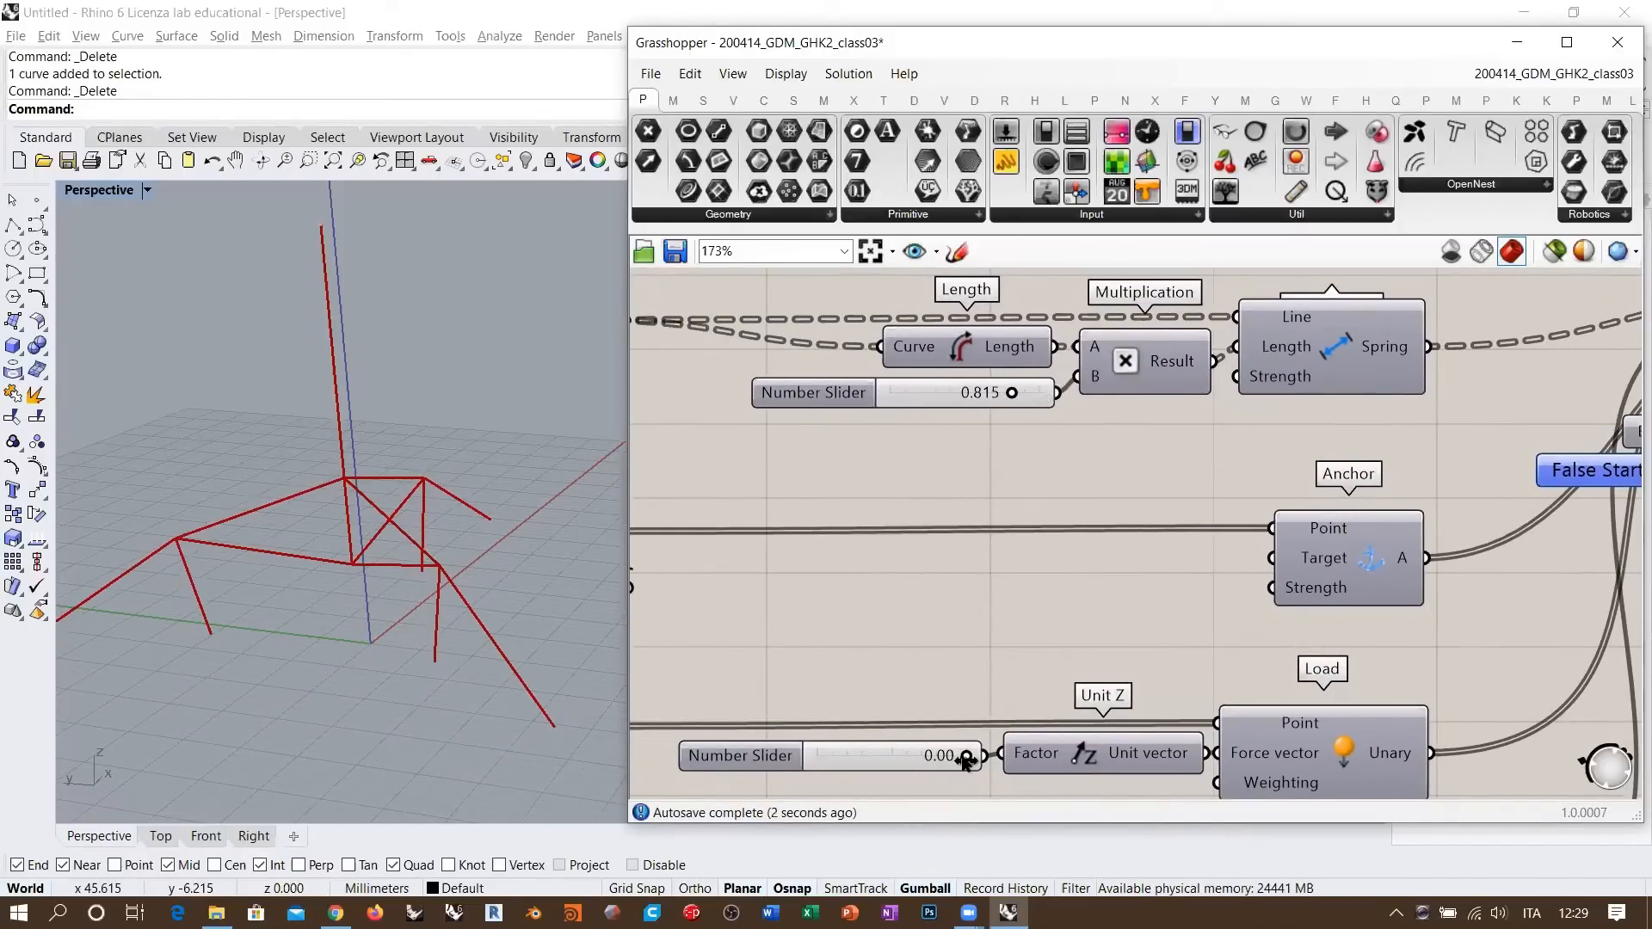
{"action": "left_click_drag", "start_coordinate": [966, 757], "coordinate": [893, 757]}
{"action": "right_click_drag", "start_coordinate": [435, 541], "coordinate": [402, 441]}
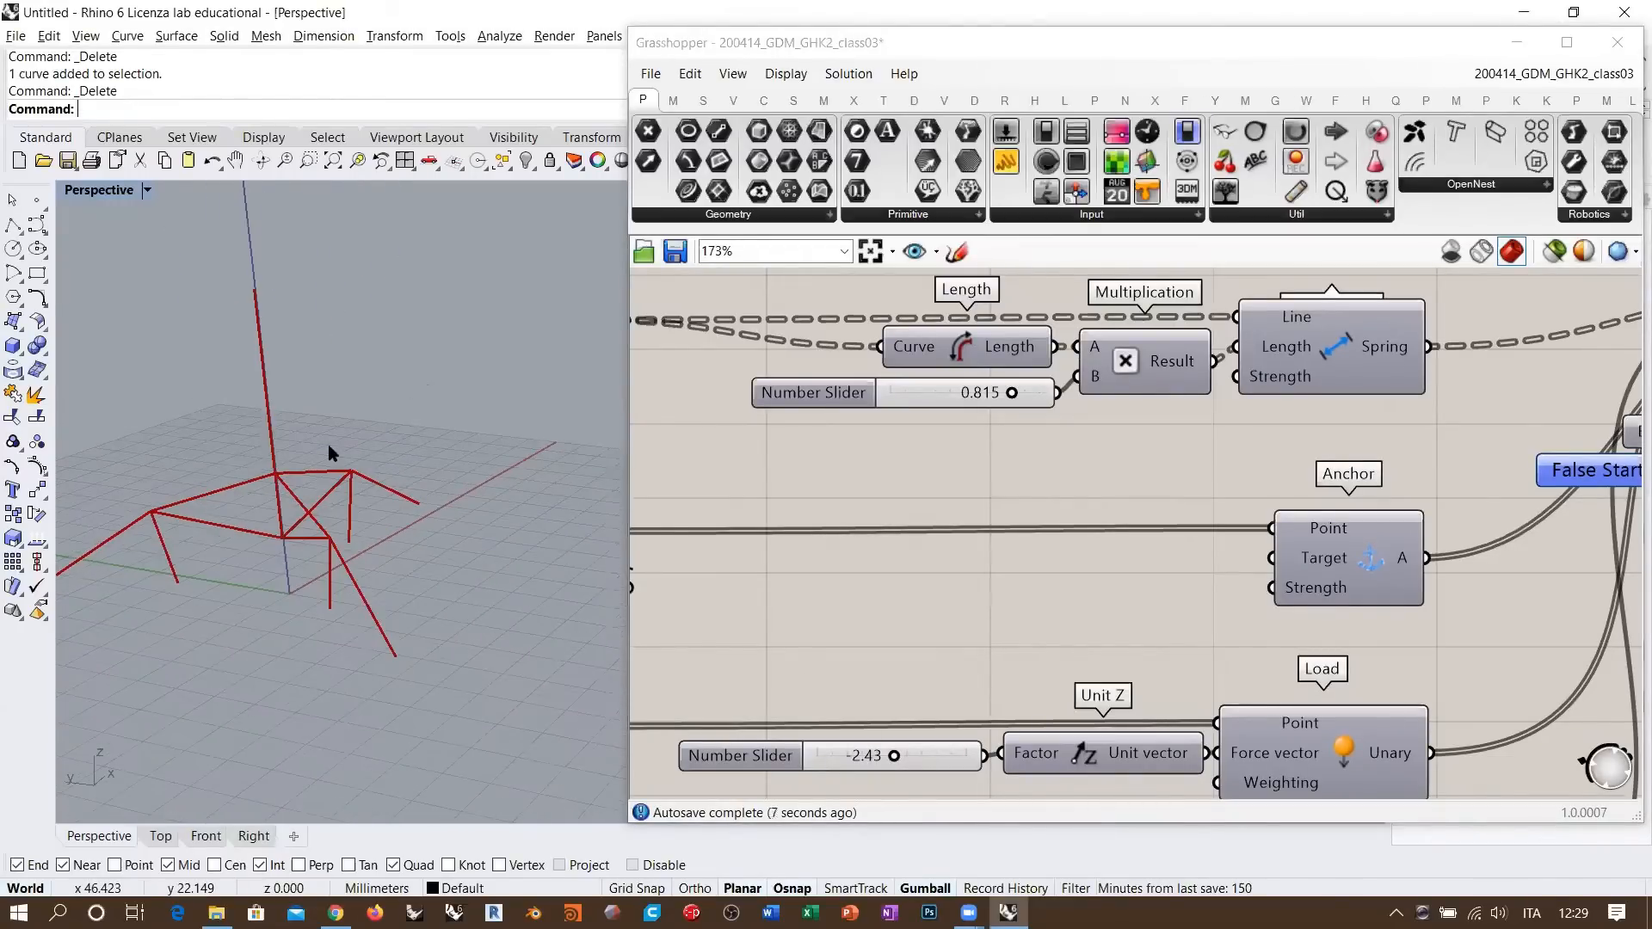
{"action": "right_click_drag", "start_coordinate": [295, 481], "coordinate": [294, 479]}
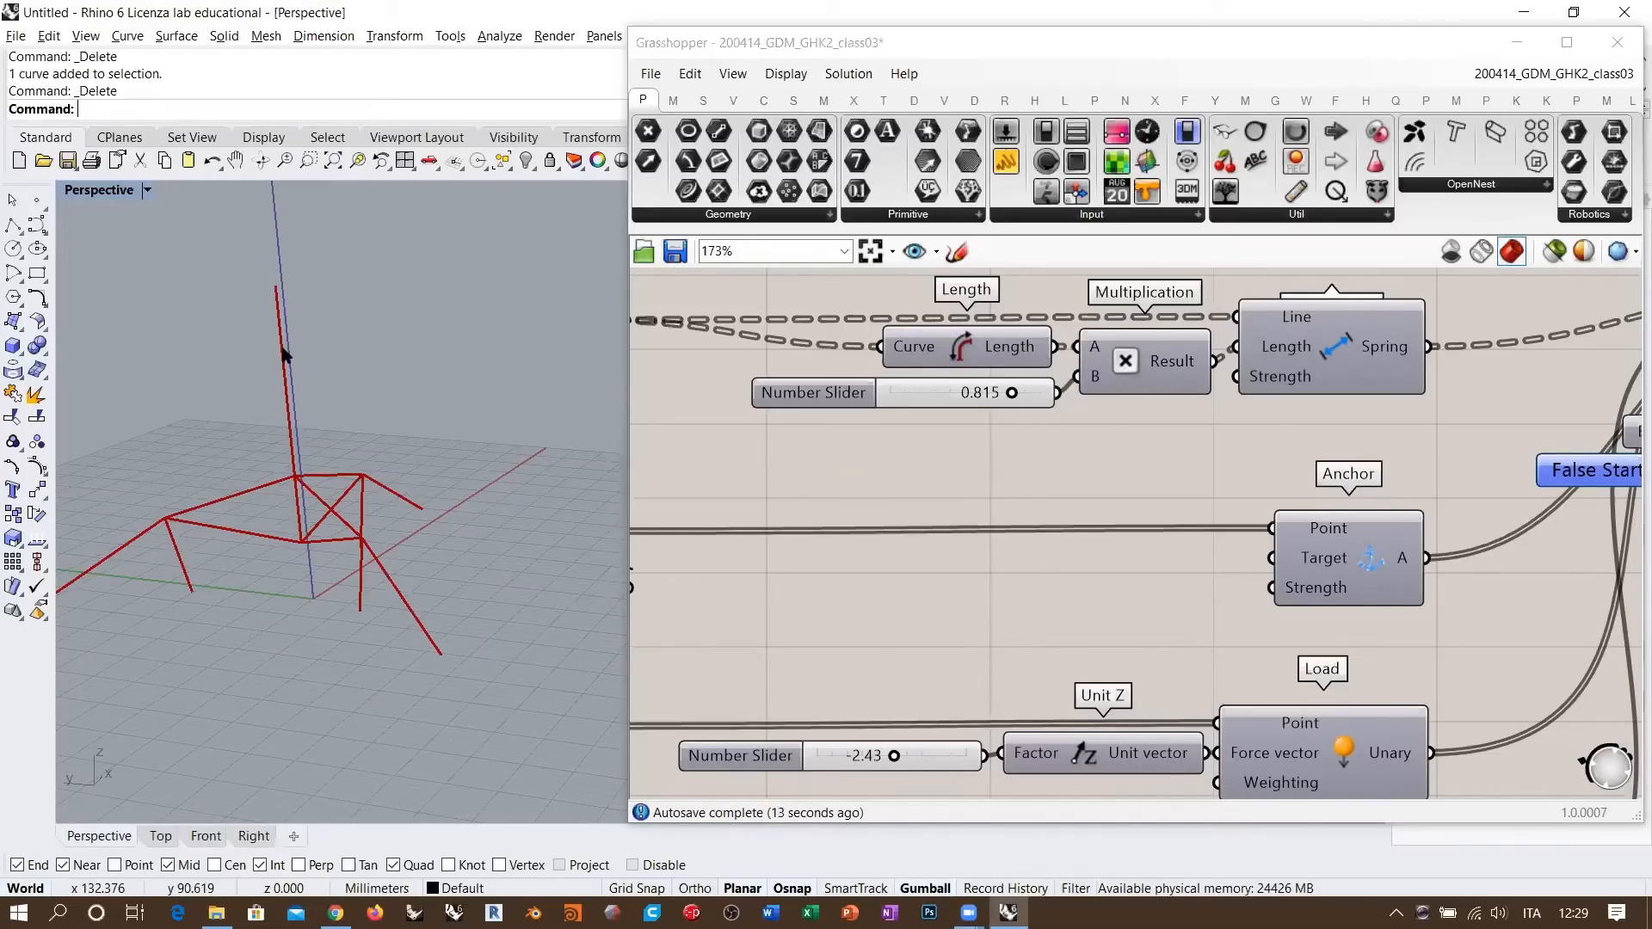
{"action": "right_click_drag", "start_coordinate": [339, 424], "coordinate": [360, 254]}
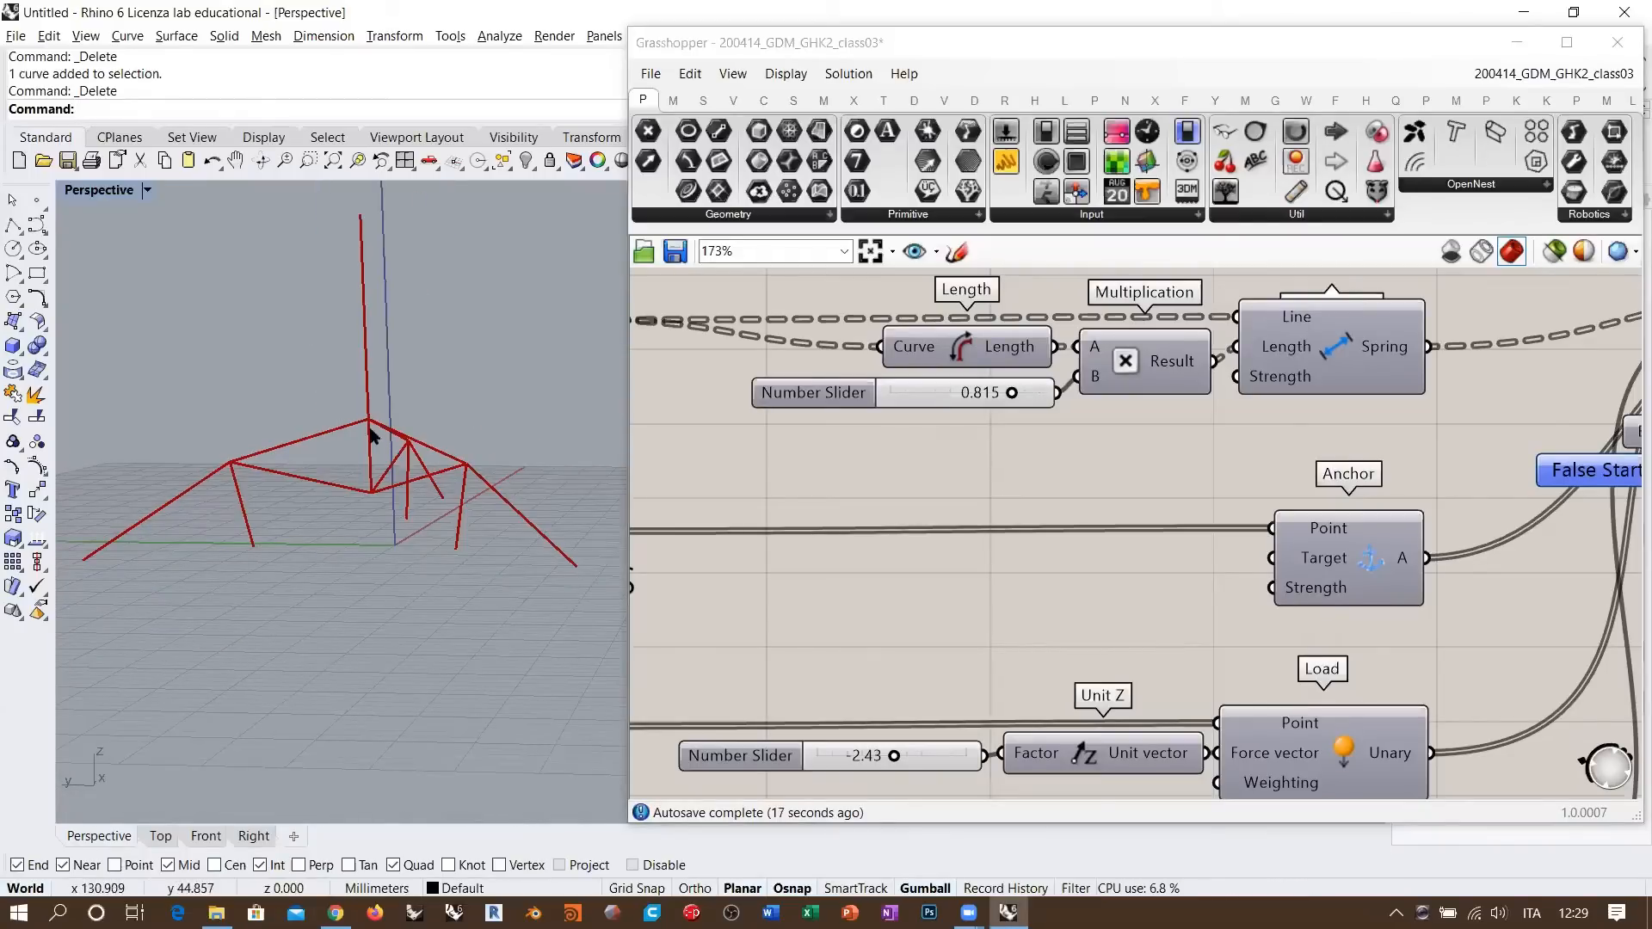
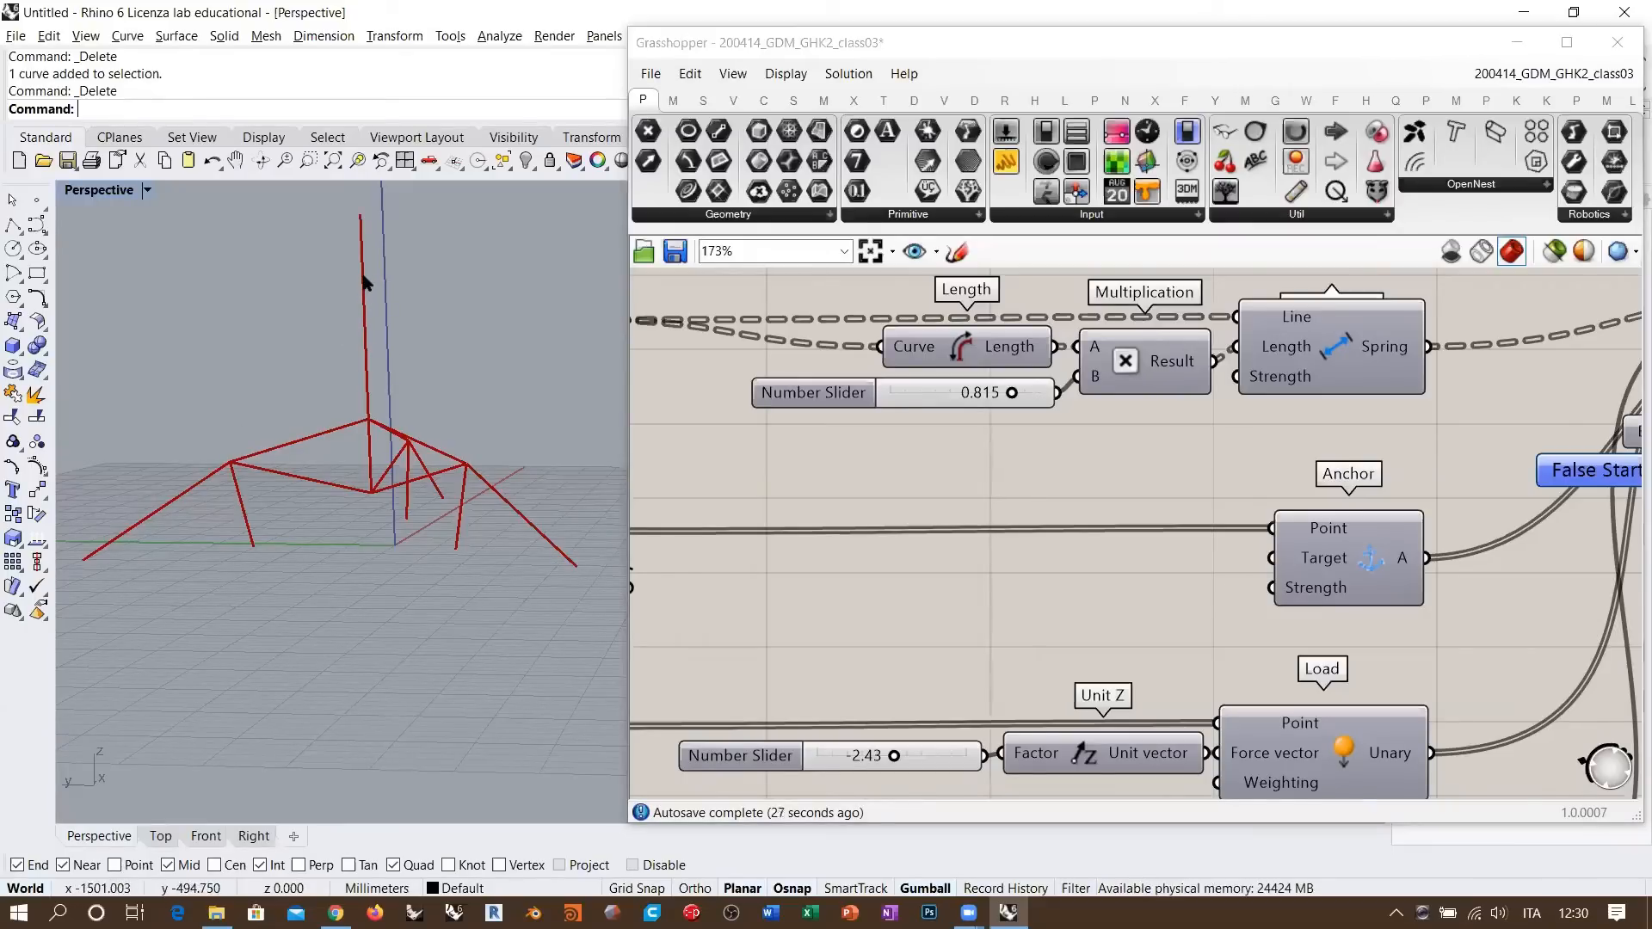
{"action": "right_click_drag", "start_coordinate": [395, 384], "coordinate": [375, 401]}
- Set the BouncySolver's start toggle to False and reset the solver
{"action": "right_click_drag", "start_coordinate": [1246, 485], "coordinate": [982, 479]}
{"action": "scroll", "coordinate": [982, 478], "scroll_direction": "down", "scroll_amount": 2}
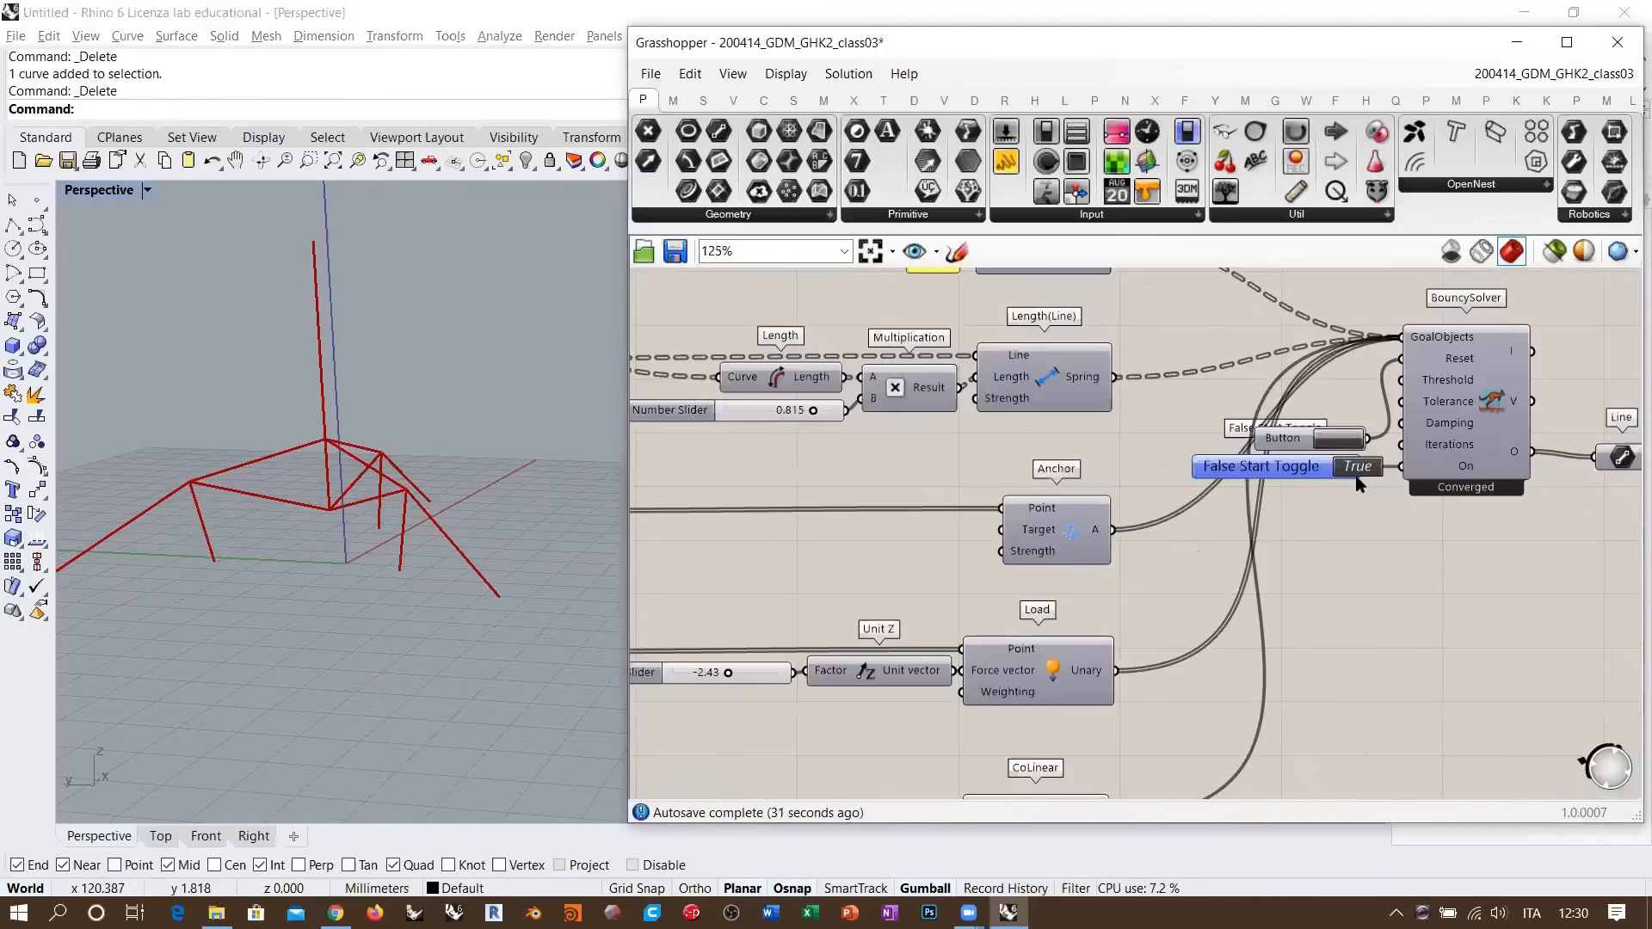
{"action": "left_click", "coordinate": [1348, 472]}
{"action": "left_click", "coordinate": [1335, 442]}
- Move the number slider feeding Shatter and Evaluate Curve closer to both components and set it to 0.818
{"action": "right_click_drag", "start_coordinate": [731, 587], "coordinate": [1204, 556]}
{"action": "right_click_drag", "start_coordinate": [679, 580], "coordinate": [877, 568]}
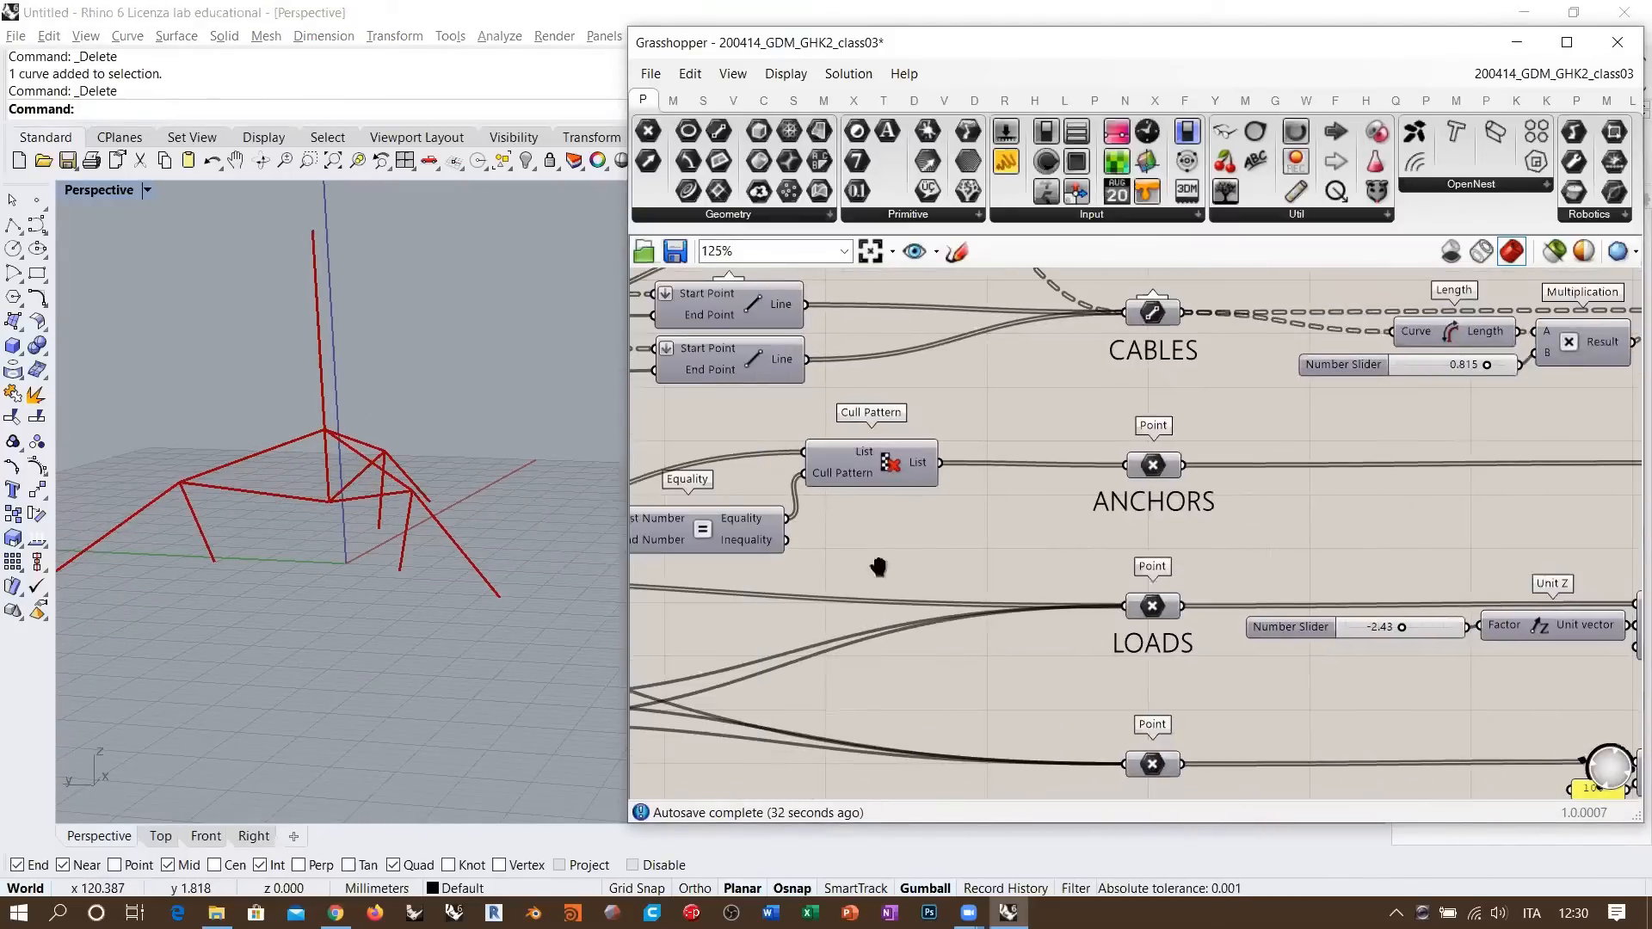
{"action": "right_click_drag", "start_coordinate": [1117, 523], "coordinate": [1377, 508]}
{"action": "right_click_drag", "start_coordinate": [667, 557], "coordinate": [1383, 590]}
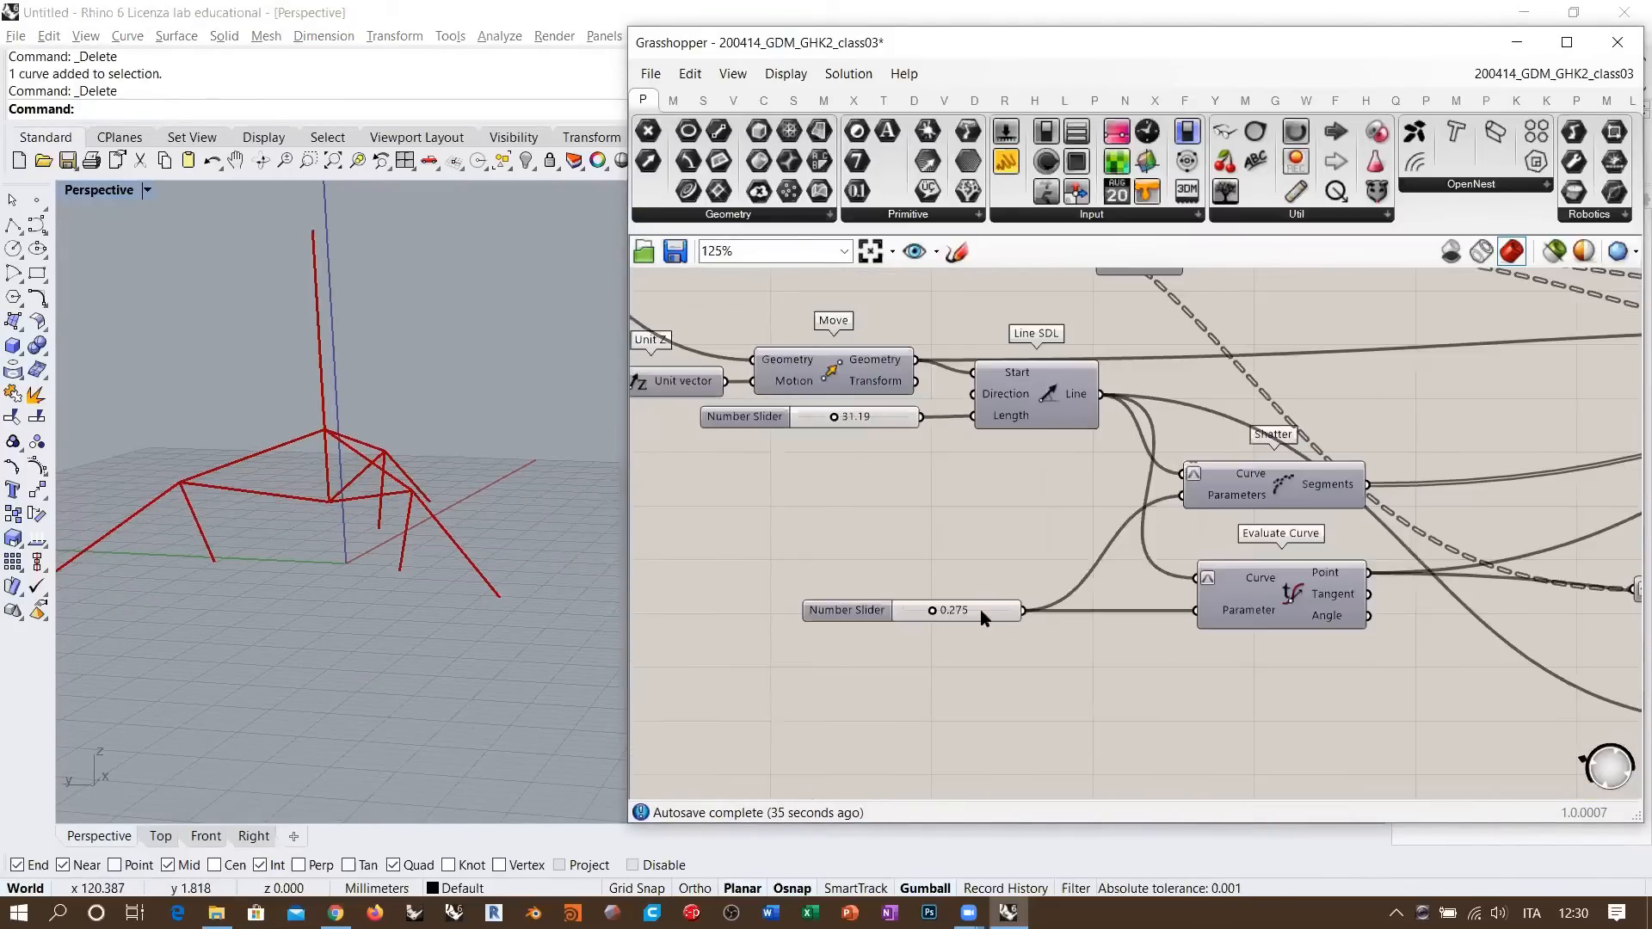
{"action": "left_click_drag", "start_coordinate": [981, 608], "coordinate": [1065, 533]}
{"action": "scroll", "coordinate": [1221, 545], "scroll_direction": "up", "scroll_amount": 2}
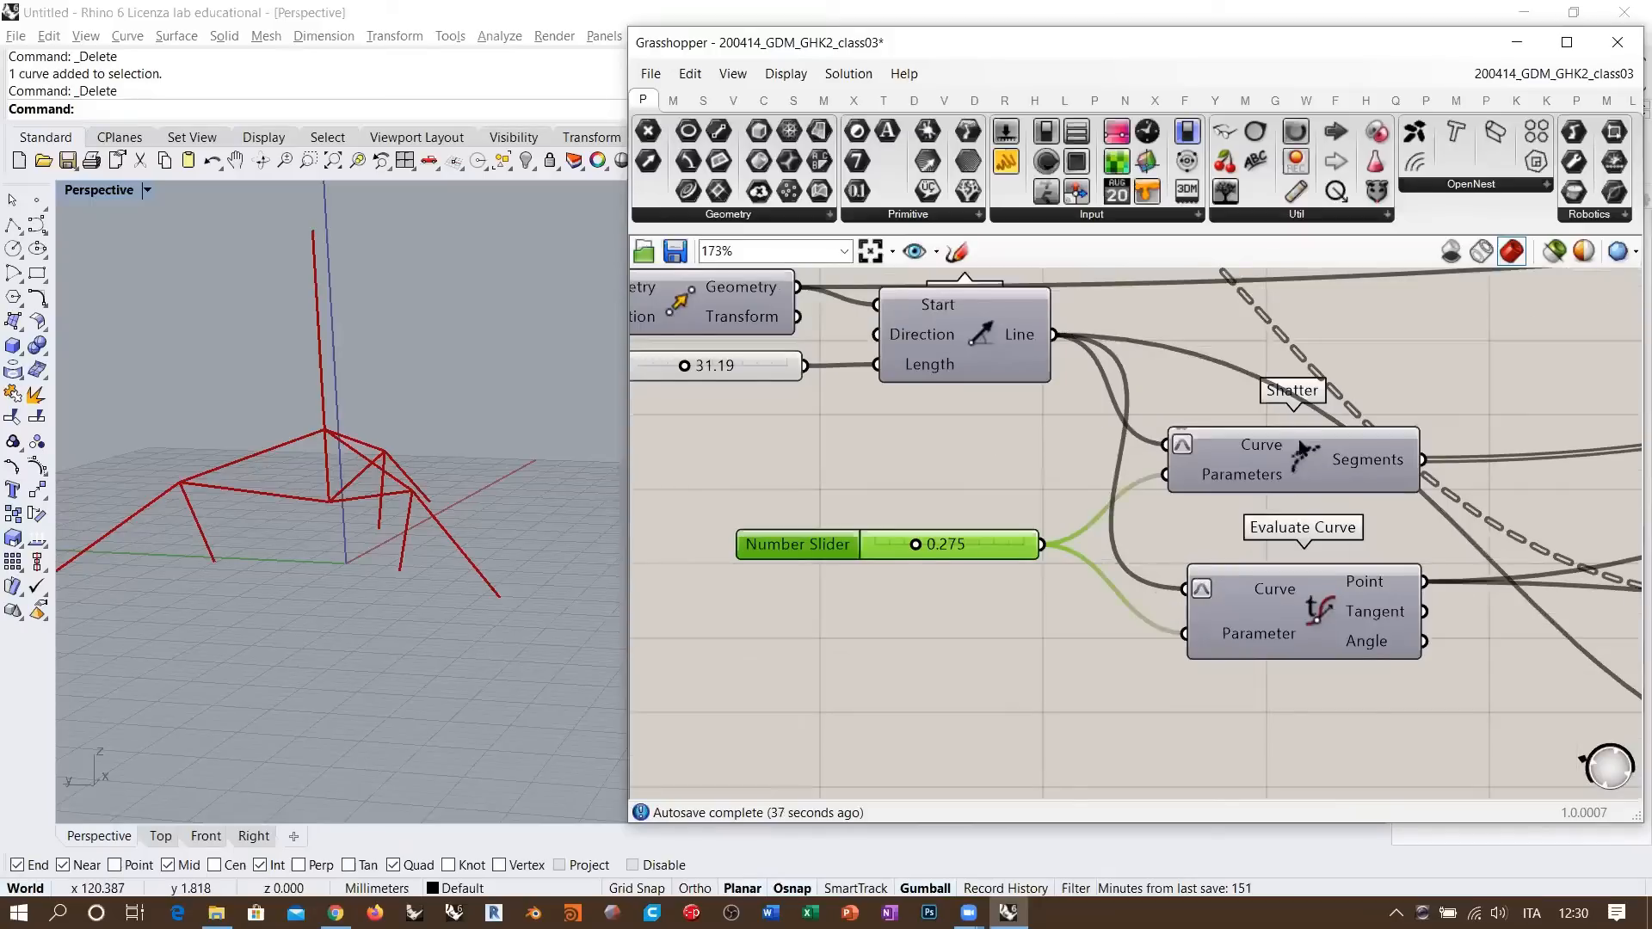
{"action": "left_click_drag", "start_coordinate": [914, 549], "coordinate": [993, 549]}
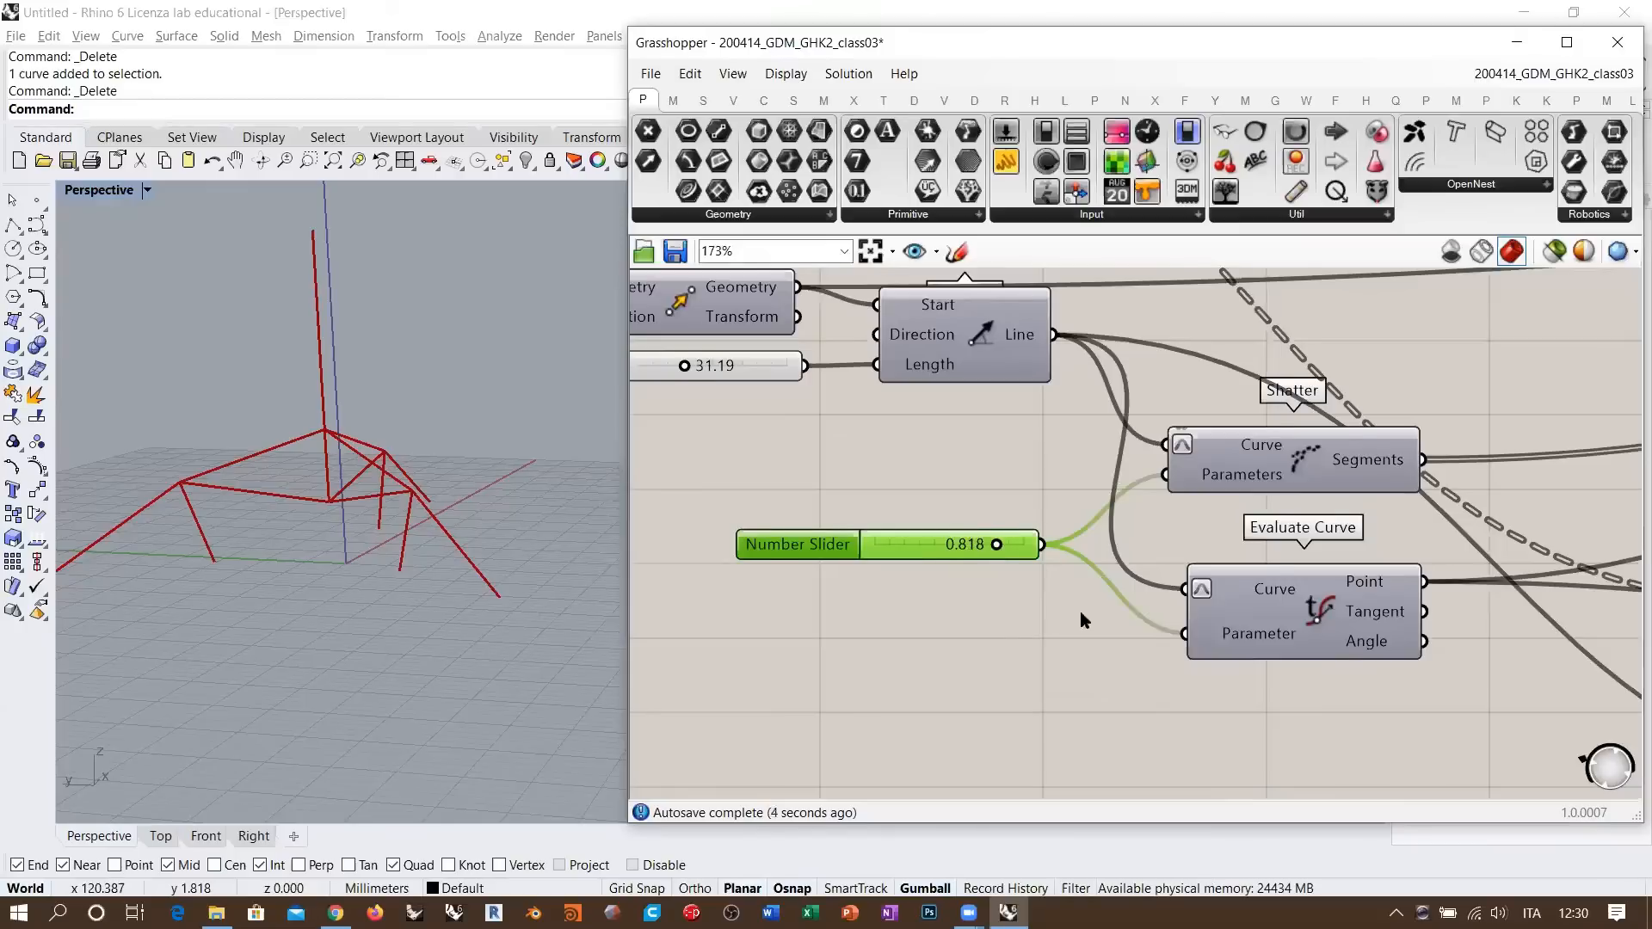
- Reset the BouncySolver, set its start toggle to True to rerun the simulation, and examine the mast and cables from several angles
{"action": "scroll", "coordinate": [1080, 616], "scroll_direction": "down", "scroll_amount": 4}
{"action": "right_click_drag", "start_coordinate": [1584, 542], "coordinate": [1285, 529]}
{"action": "scroll", "coordinate": [1286, 529], "scroll_direction": "up", "scroll_amount": 3}
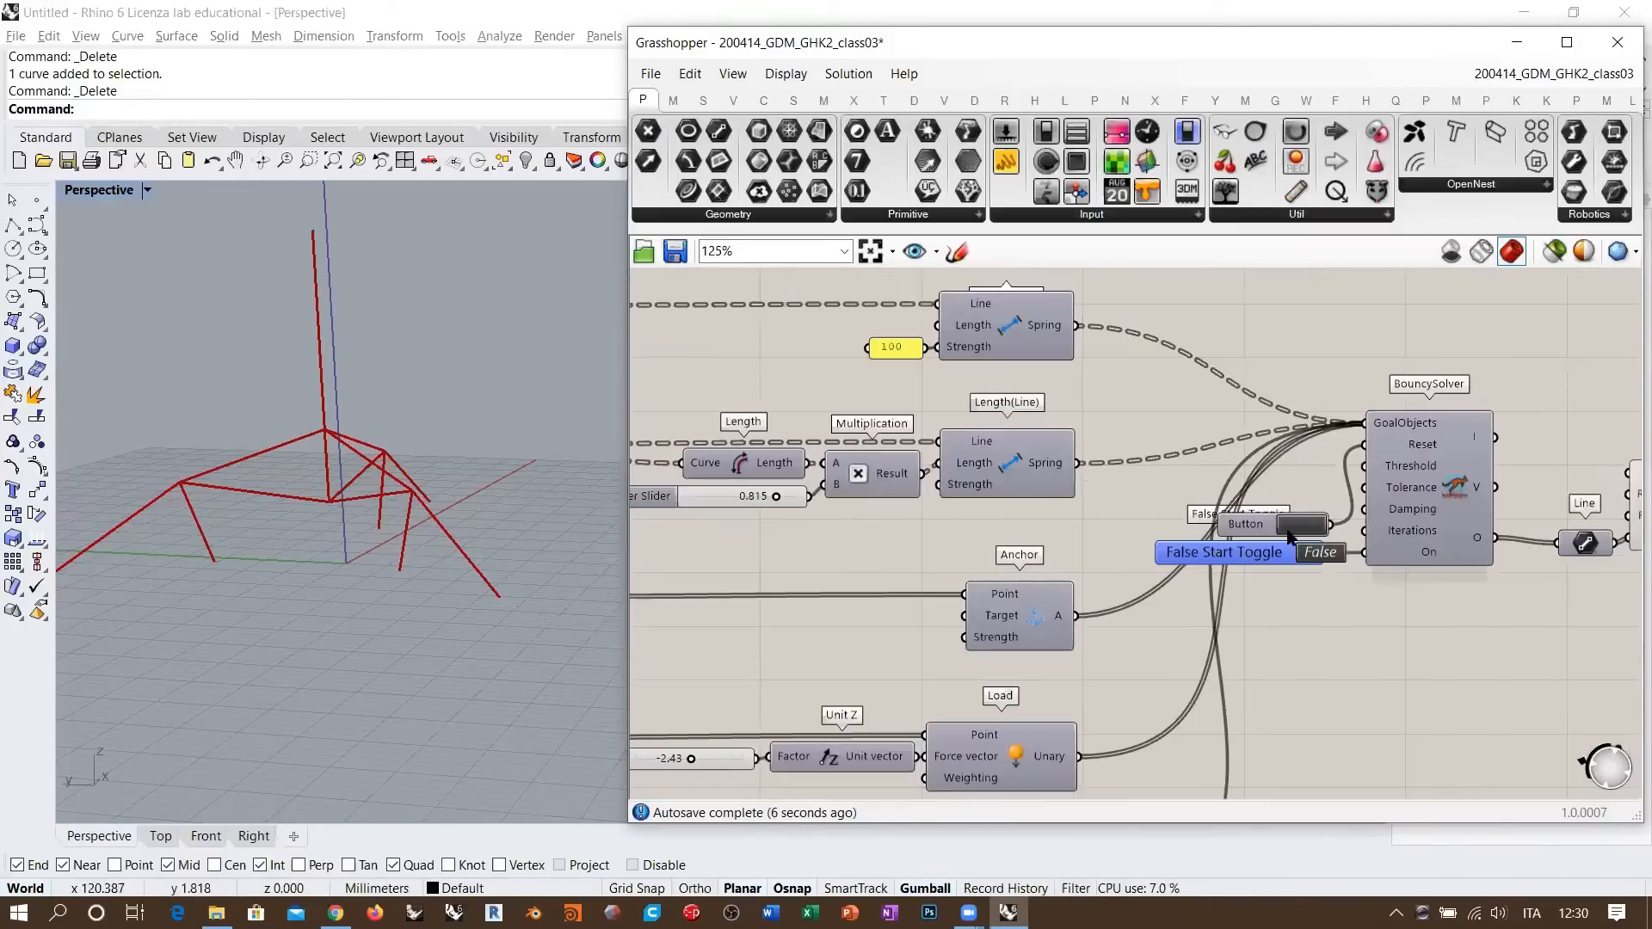
{"action": "left_click", "coordinate": [1282, 518]}
{"action": "right_click_drag", "start_coordinate": [379, 430], "coordinate": [397, 434]}
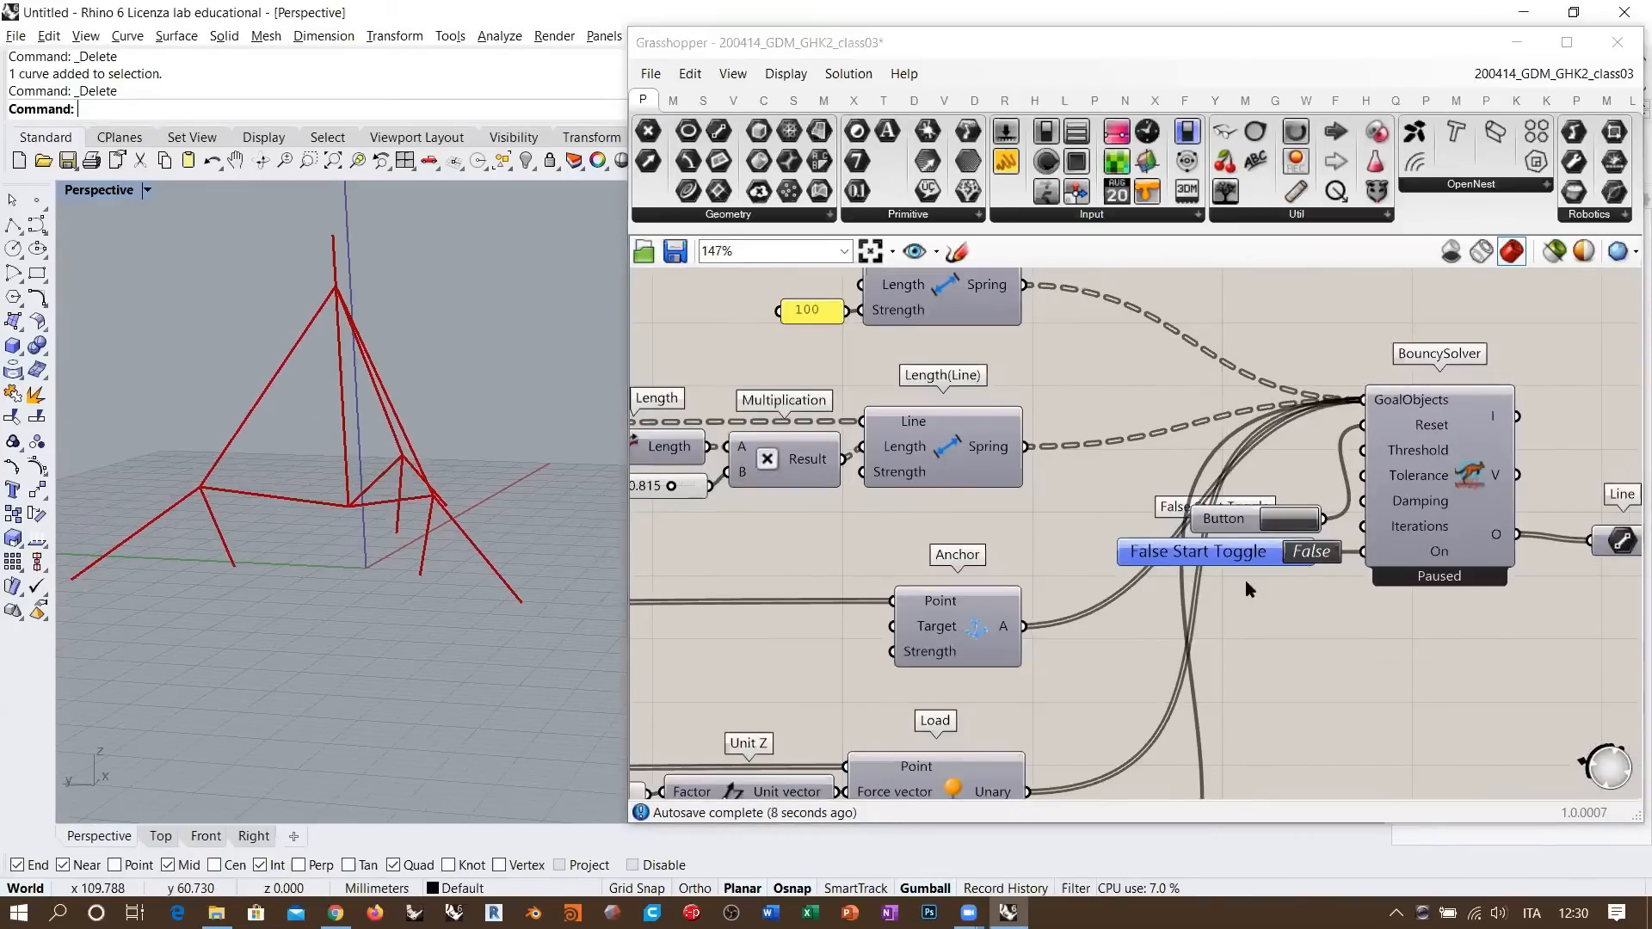
{"action": "left_click", "coordinate": [1312, 555]}
{"action": "right_click_drag", "start_coordinate": [516, 460], "coordinate": [357, 482]}
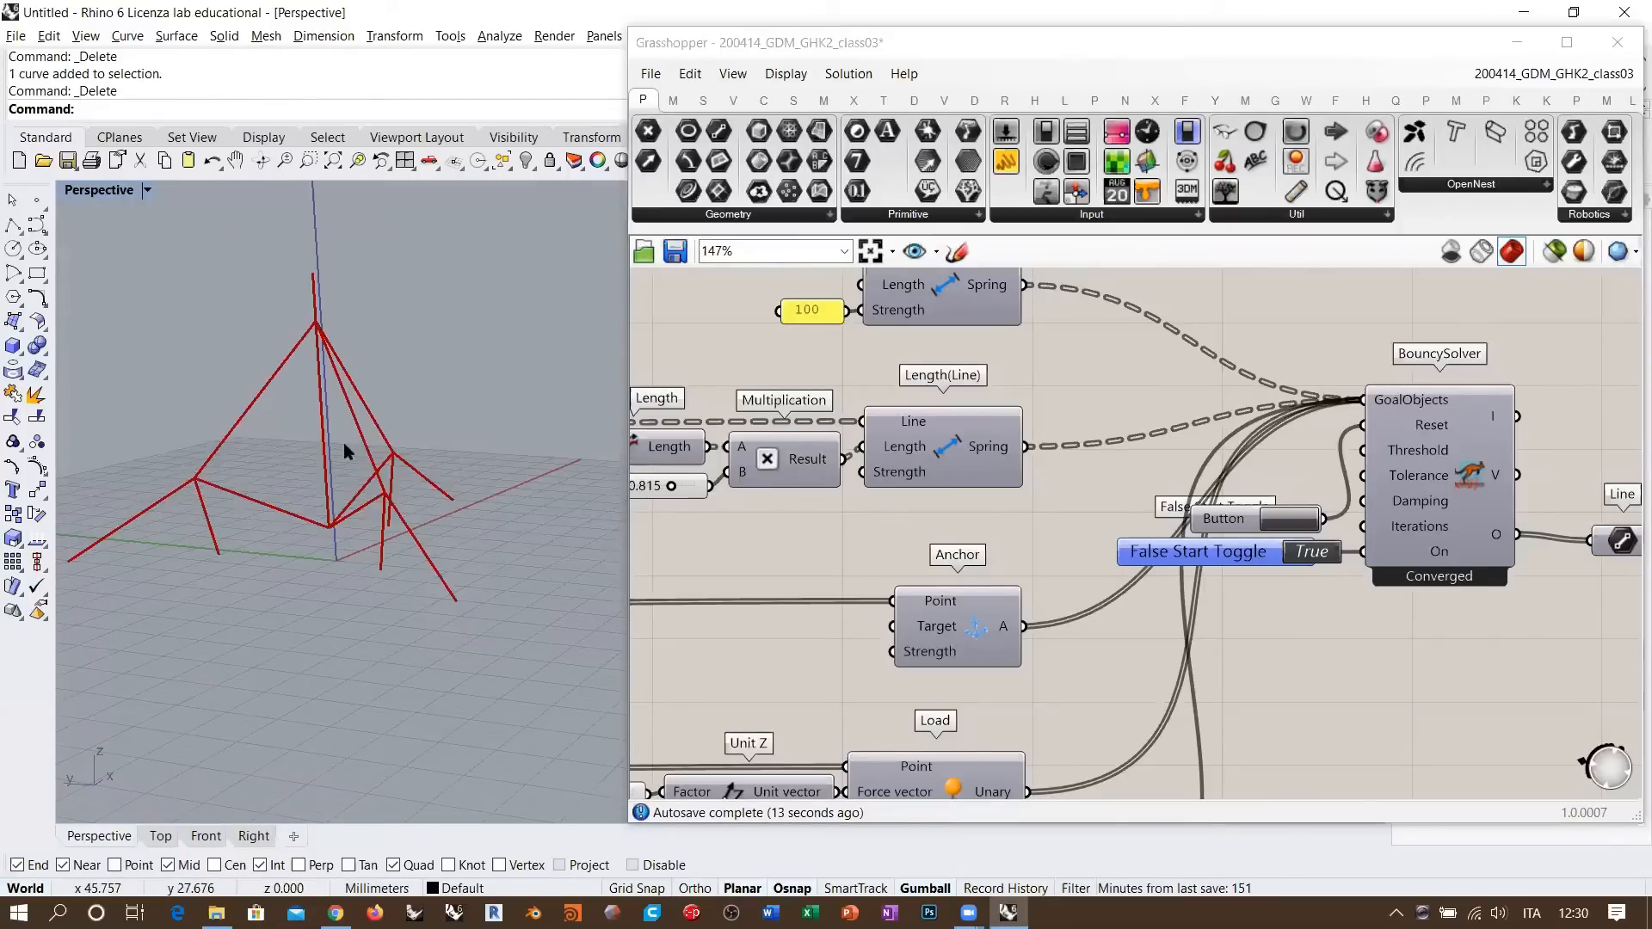
{"action": "mouse_move", "coordinate": [313, 387]}
{"action": "right_mouse_down"}
{"action": "mouse_move", "coordinate": [339, 390]}
{"action": "mouse_move", "coordinate": [313, 387]}
{"action": "right_mouse_up"}
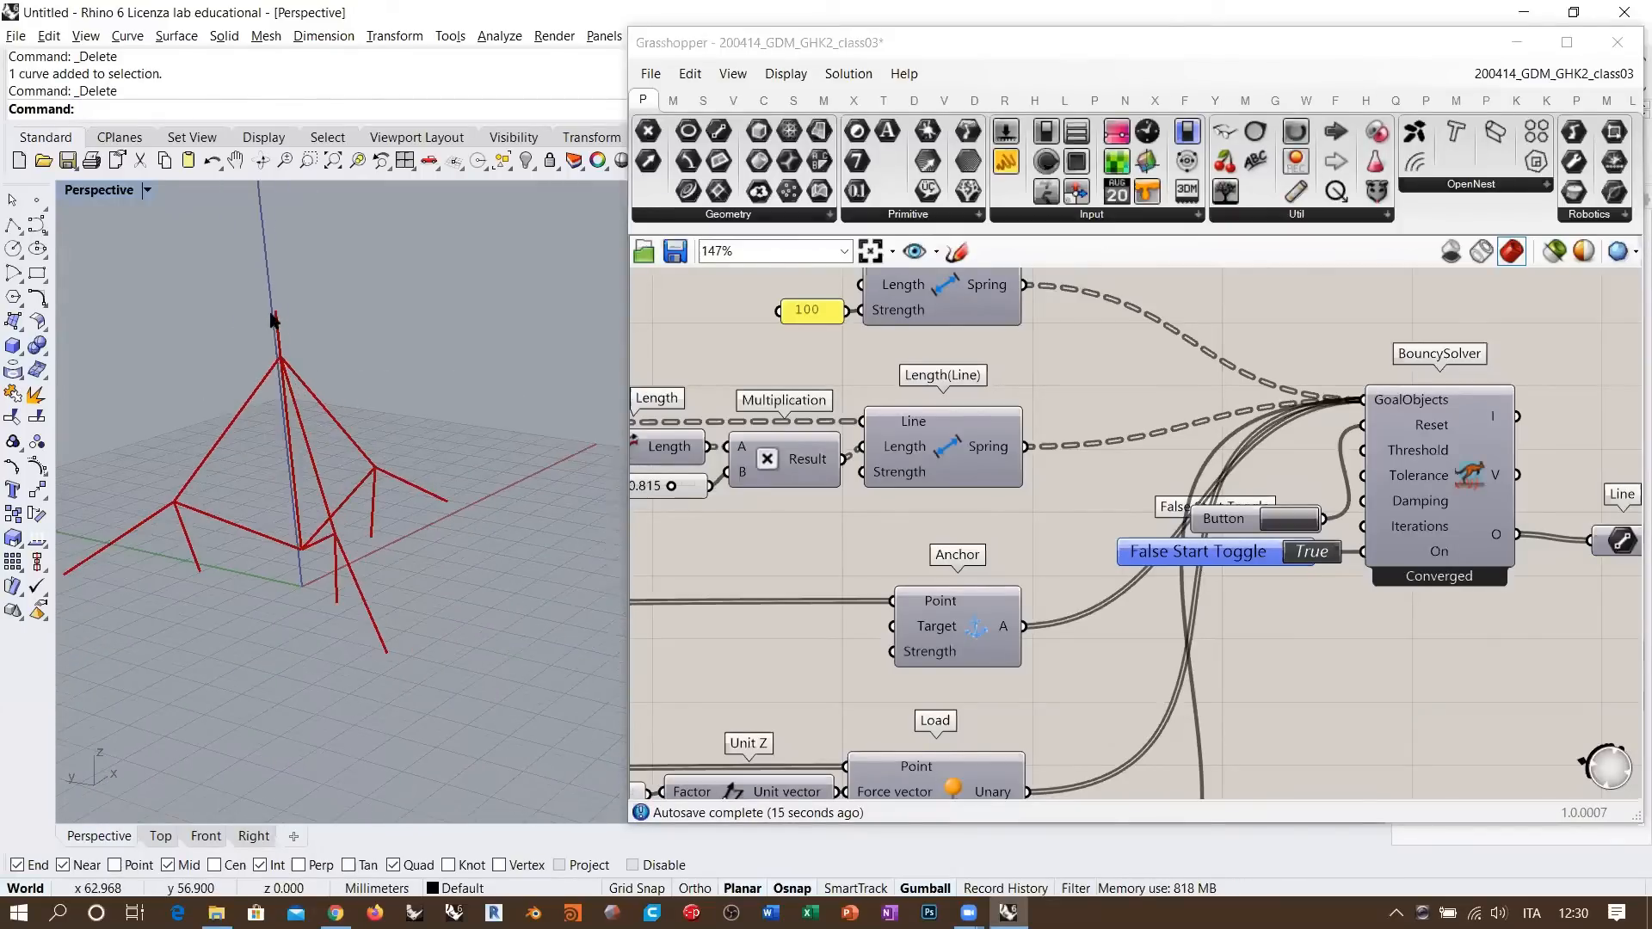
{"action": "scroll", "coordinate": [276, 316], "scroll_direction": "up", "scroll_amount": 3}
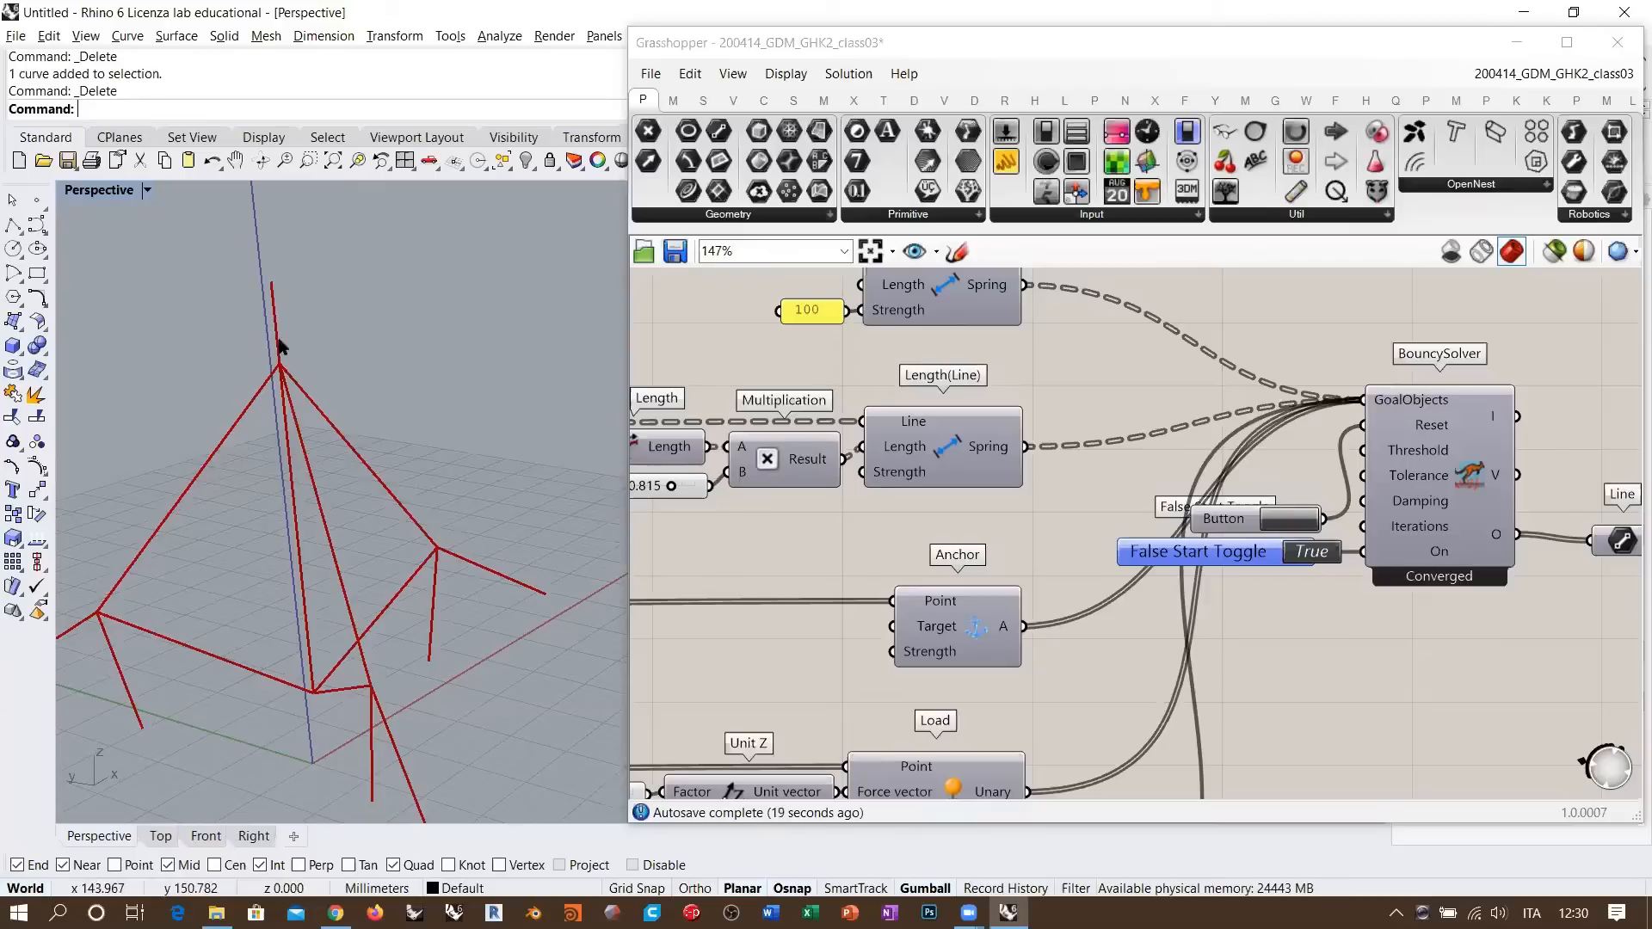
{"action": "right_click_drag", "start_coordinate": [282, 325], "coordinate": [297, 270]}
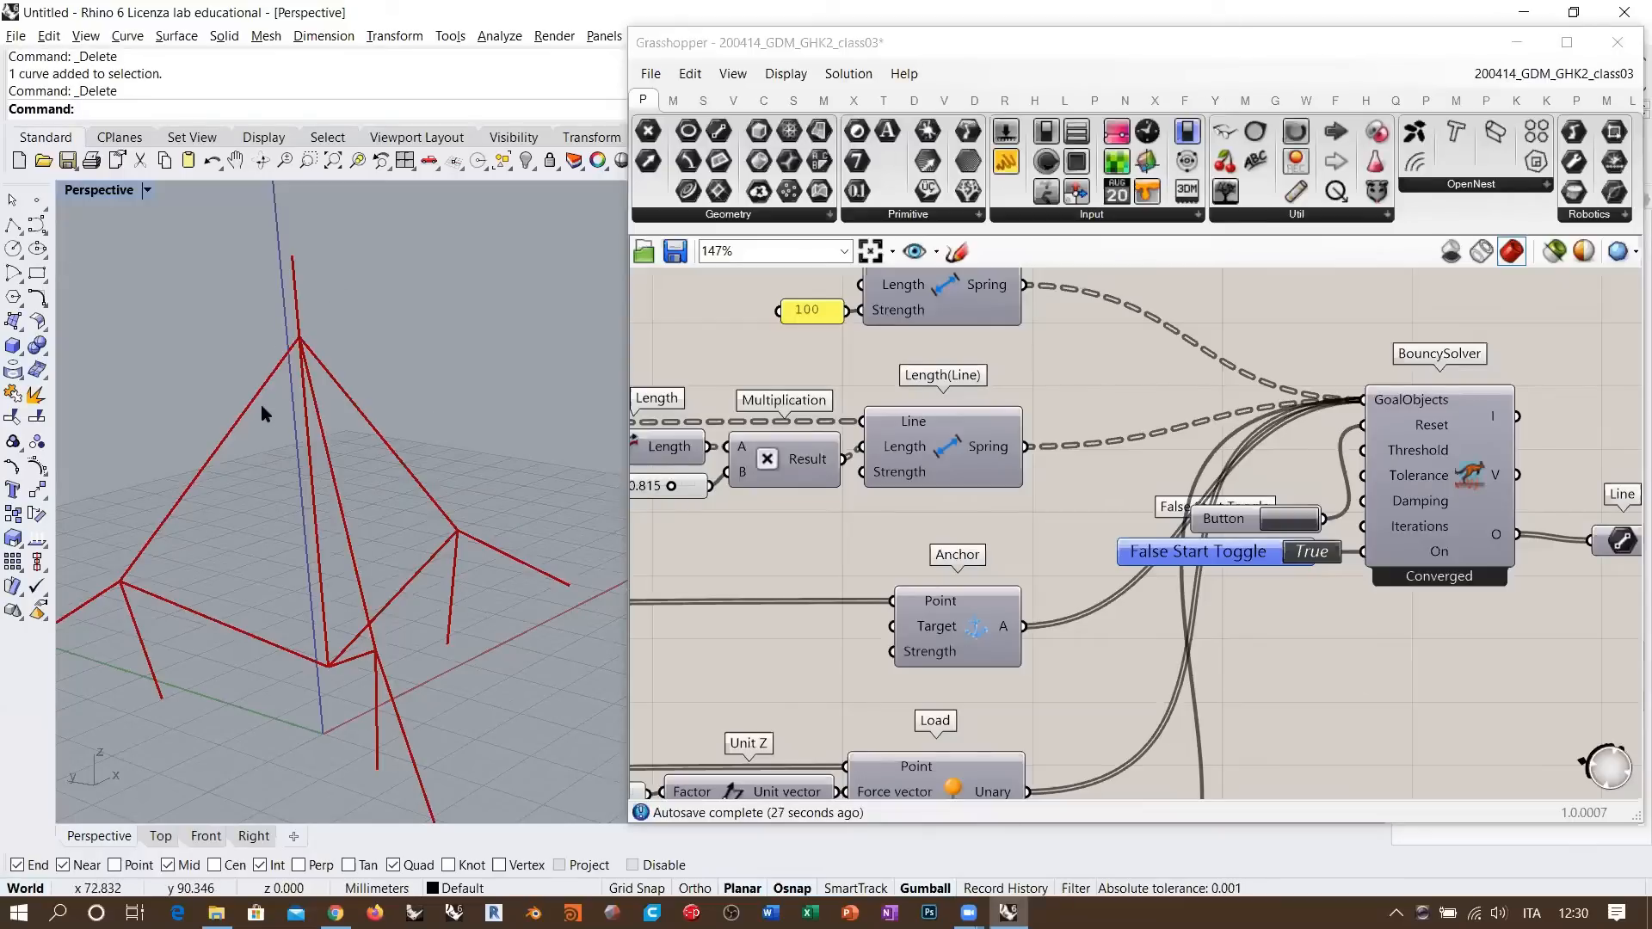
{"action": "right_click_drag", "start_coordinate": [303, 336], "coordinate": [301, 257]}
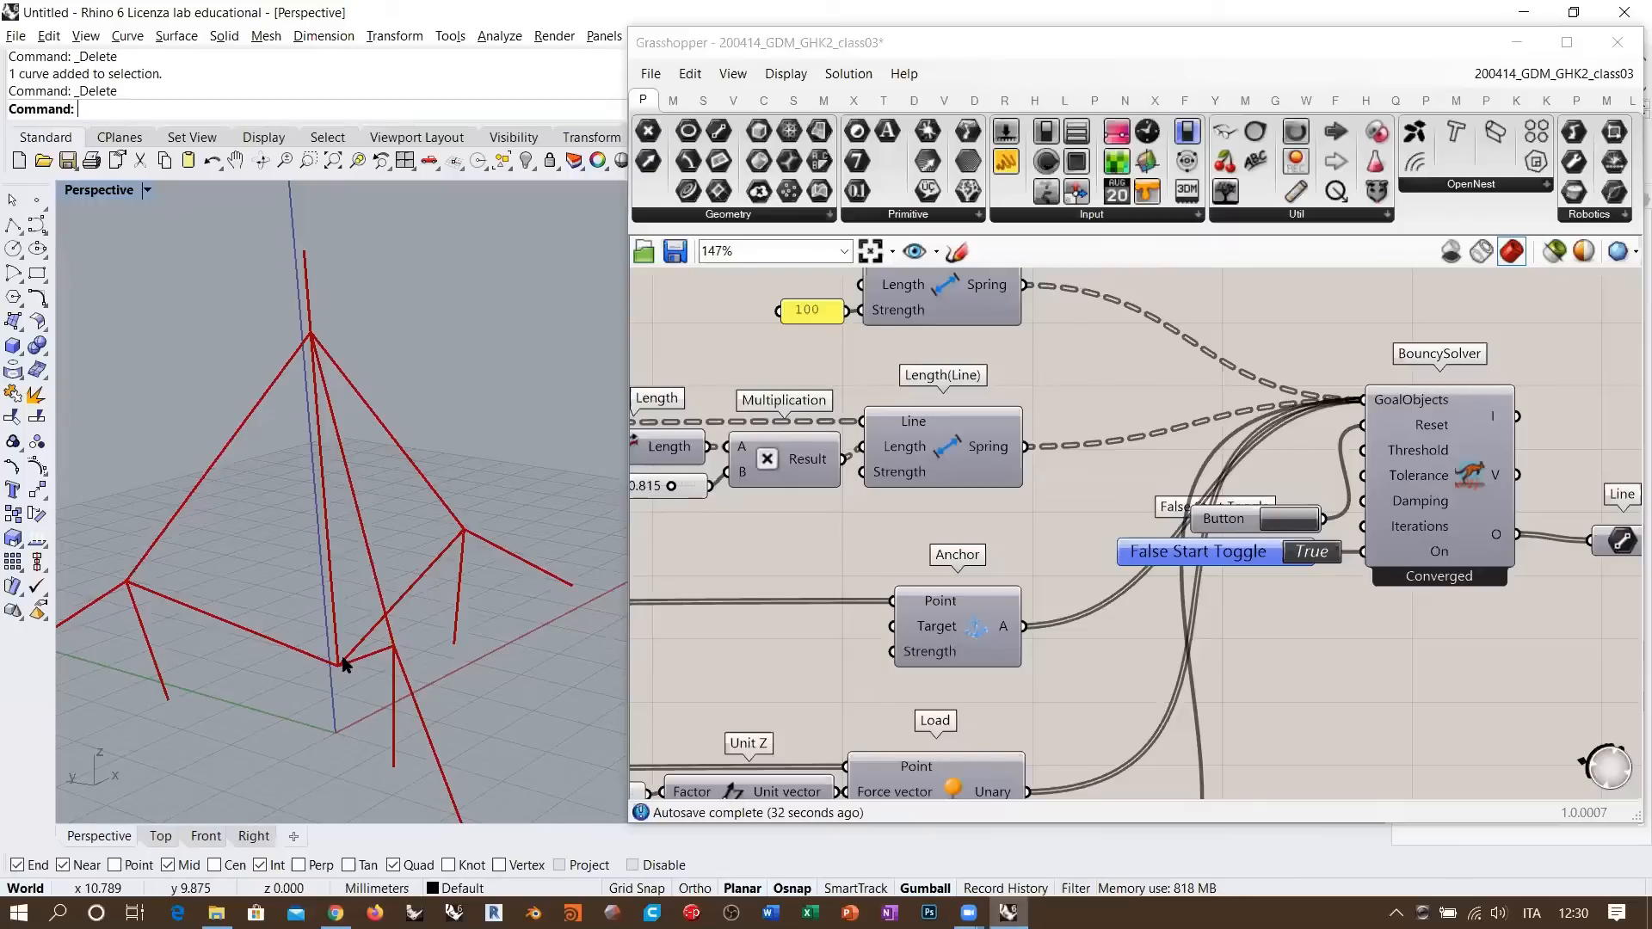
- Align the 100 strength panel with the CoLinear goal's Strength input
{"action": "right_click_drag", "start_coordinate": [825, 782], "coordinate": [1120, 397]}
{"action": "left_click", "coordinate": [1196, 598]}
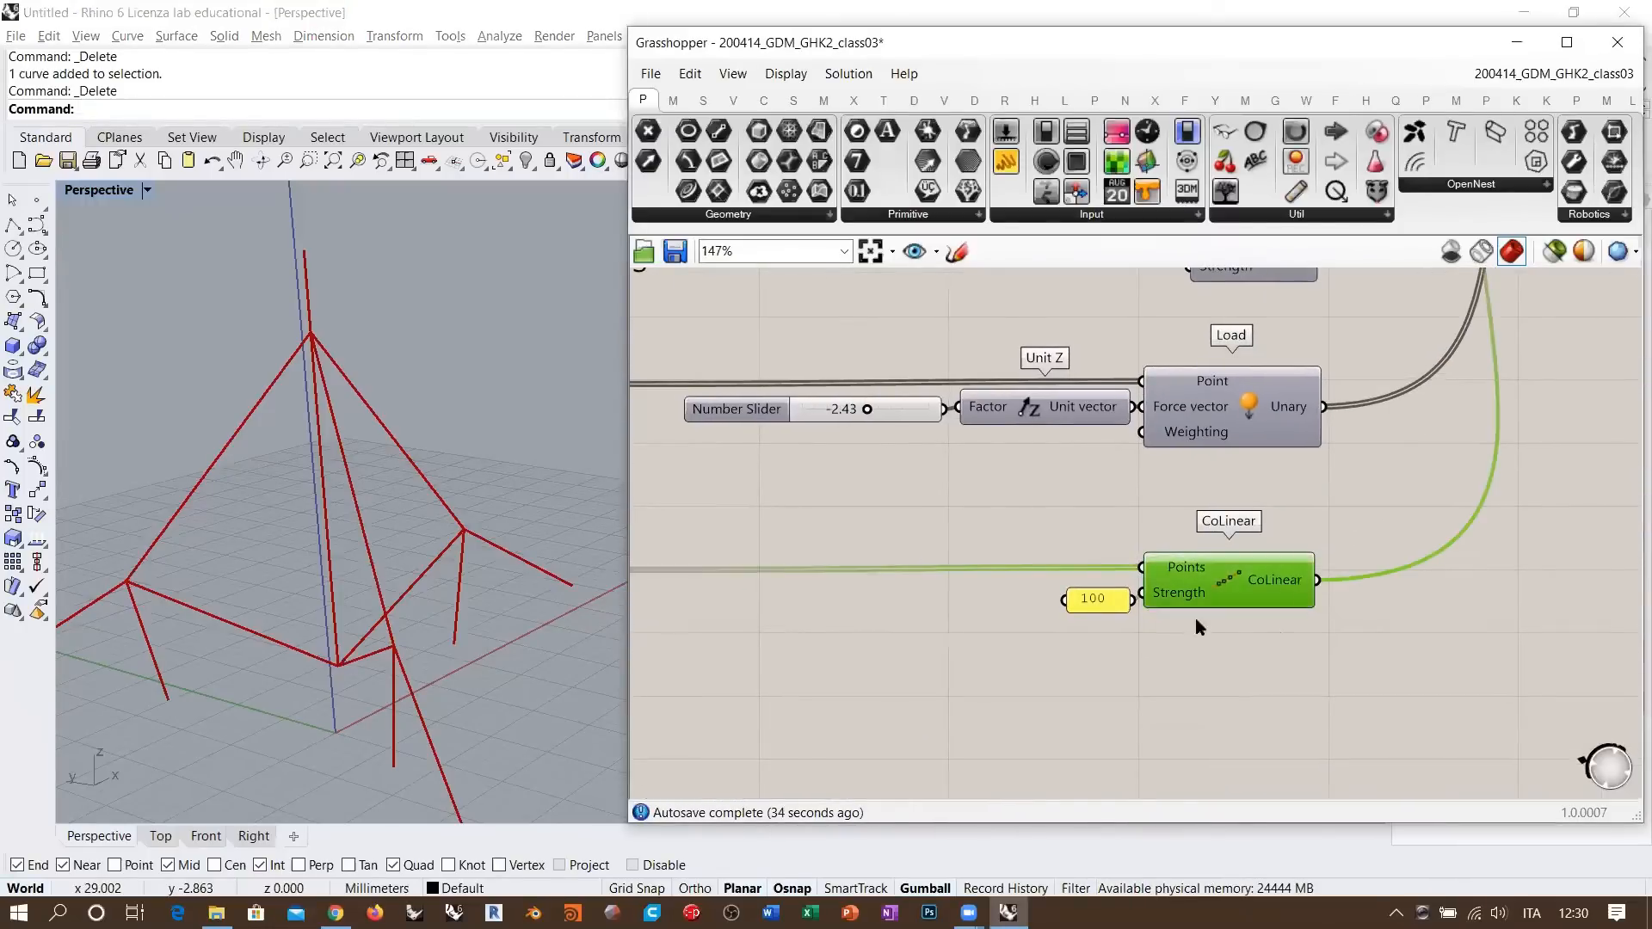
{"action": "scroll", "coordinate": [1258, 590], "scroll_direction": "up", "scroll_amount": 2}
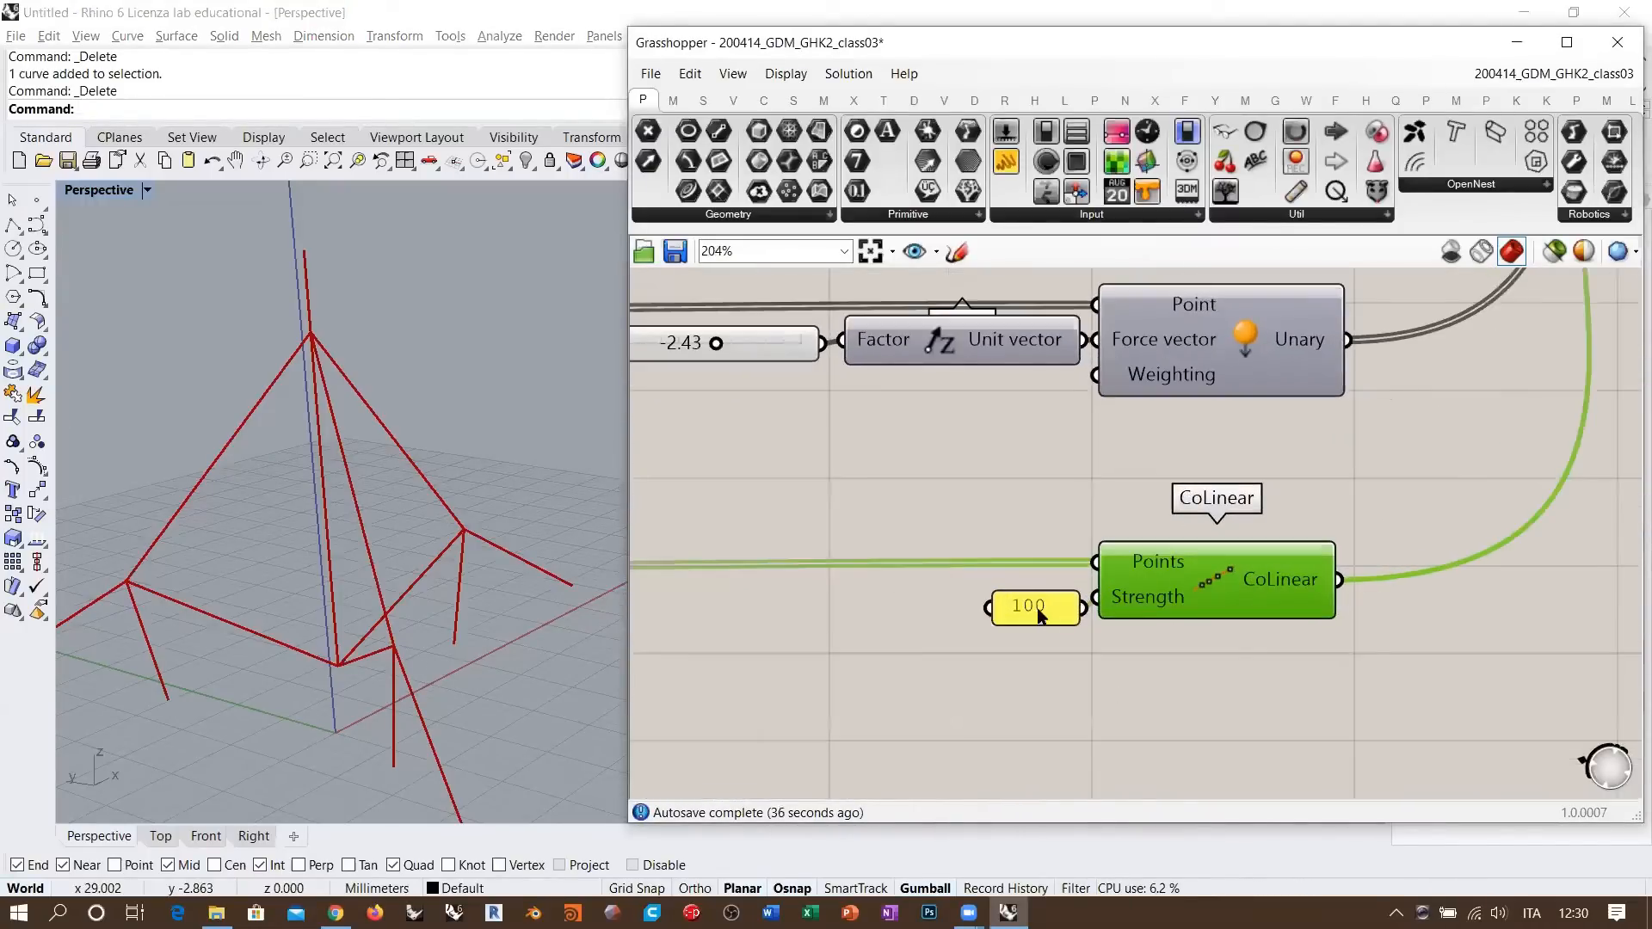
{"action": "left_click_drag", "start_coordinate": [1039, 612], "coordinate": [1026, 601]}
{"action": "left_click", "coordinate": [1216, 574]}
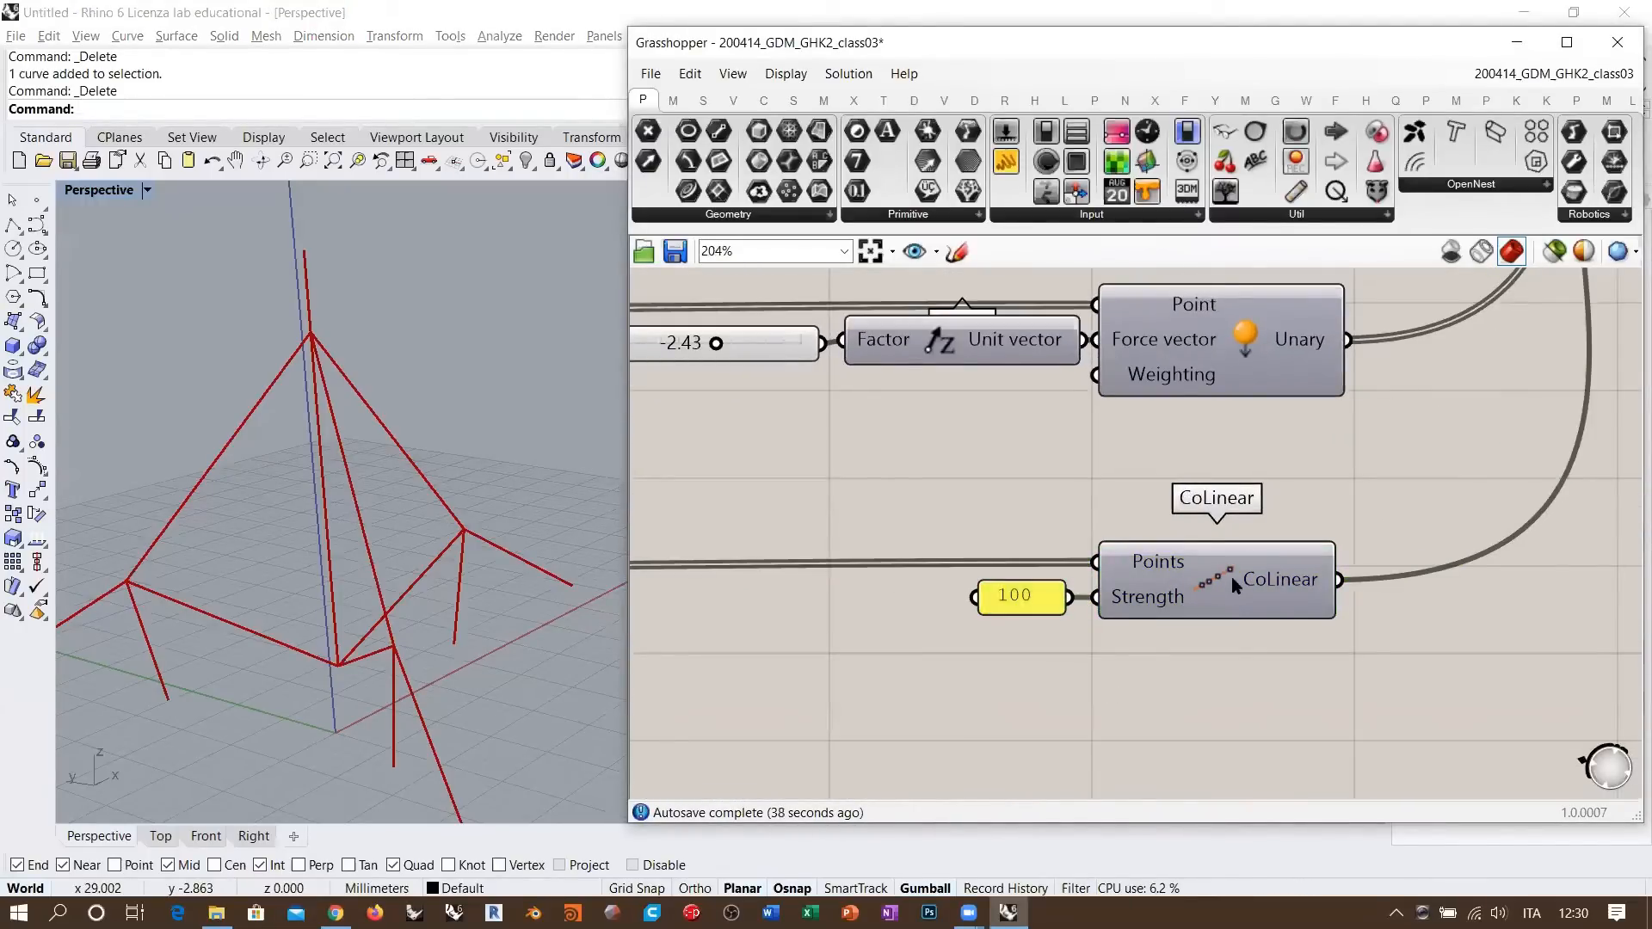
- Examine how the points feeding the CoLinear goal relate to the mast in the simulated structure
{"action": "scroll", "coordinate": [1218, 614], "scroll_direction": "down", "scroll_amount": 2}
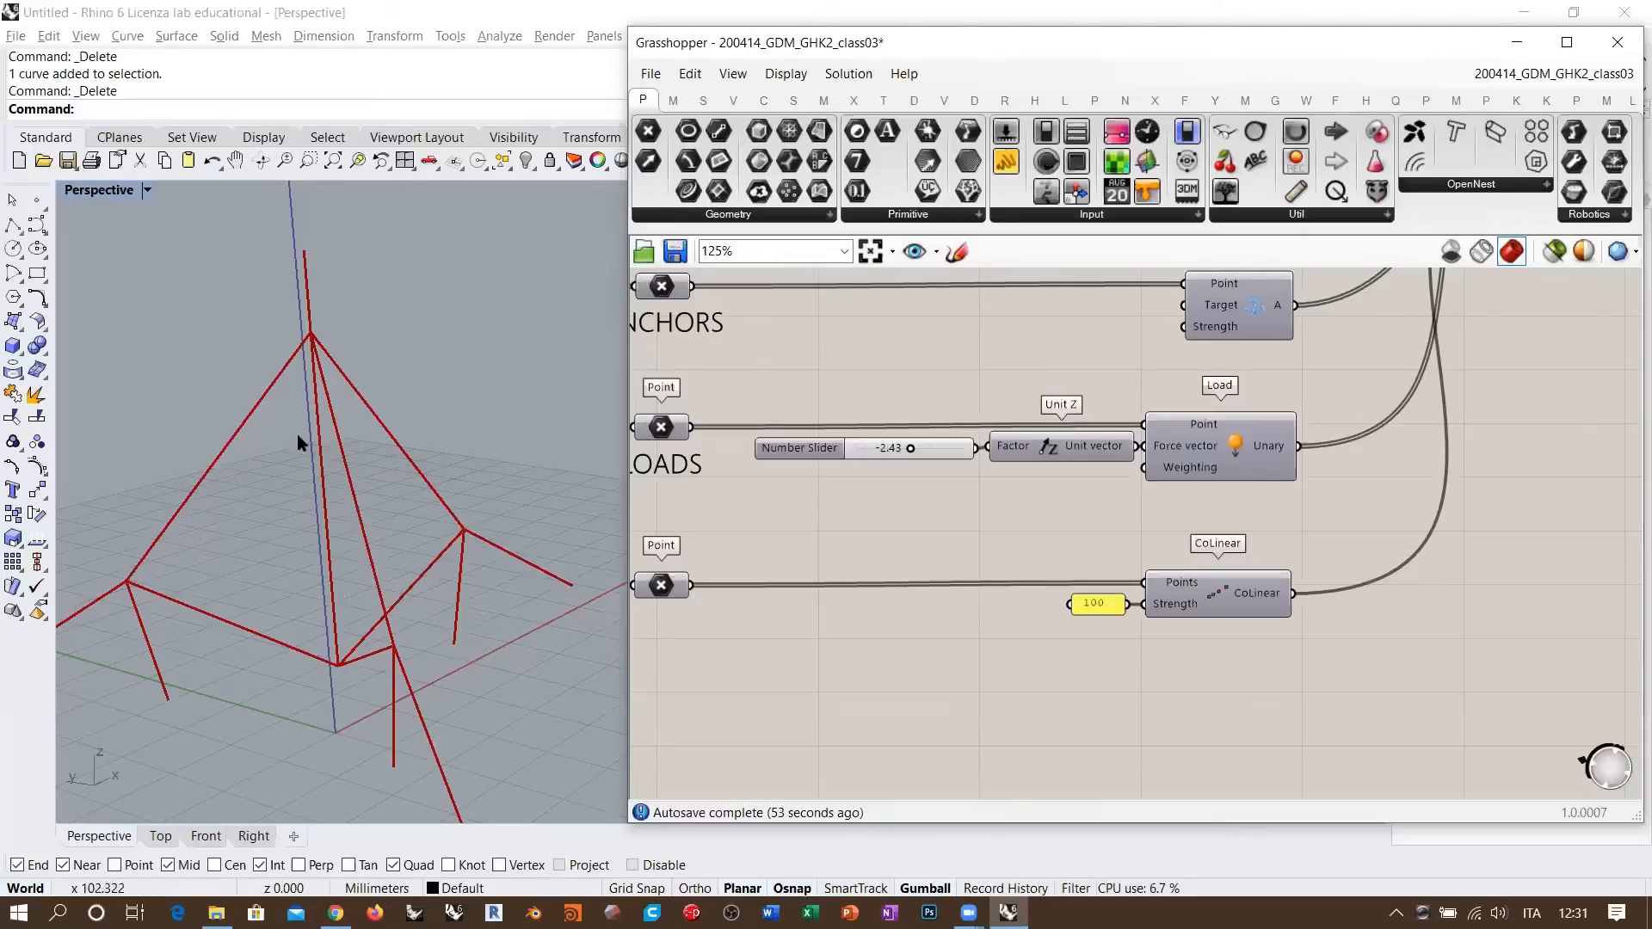
{"action": "scroll", "coordinate": [369, 469], "scroll_direction": "down", "scroll_amount": 3}
{"action": "right_click_drag", "start_coordinate": [365, 472], "coordinate": [420, 471]}
{"action": "scroll", "coordinate": [420, 472], "scroll_direction": "down", "scroll_amount": 3}
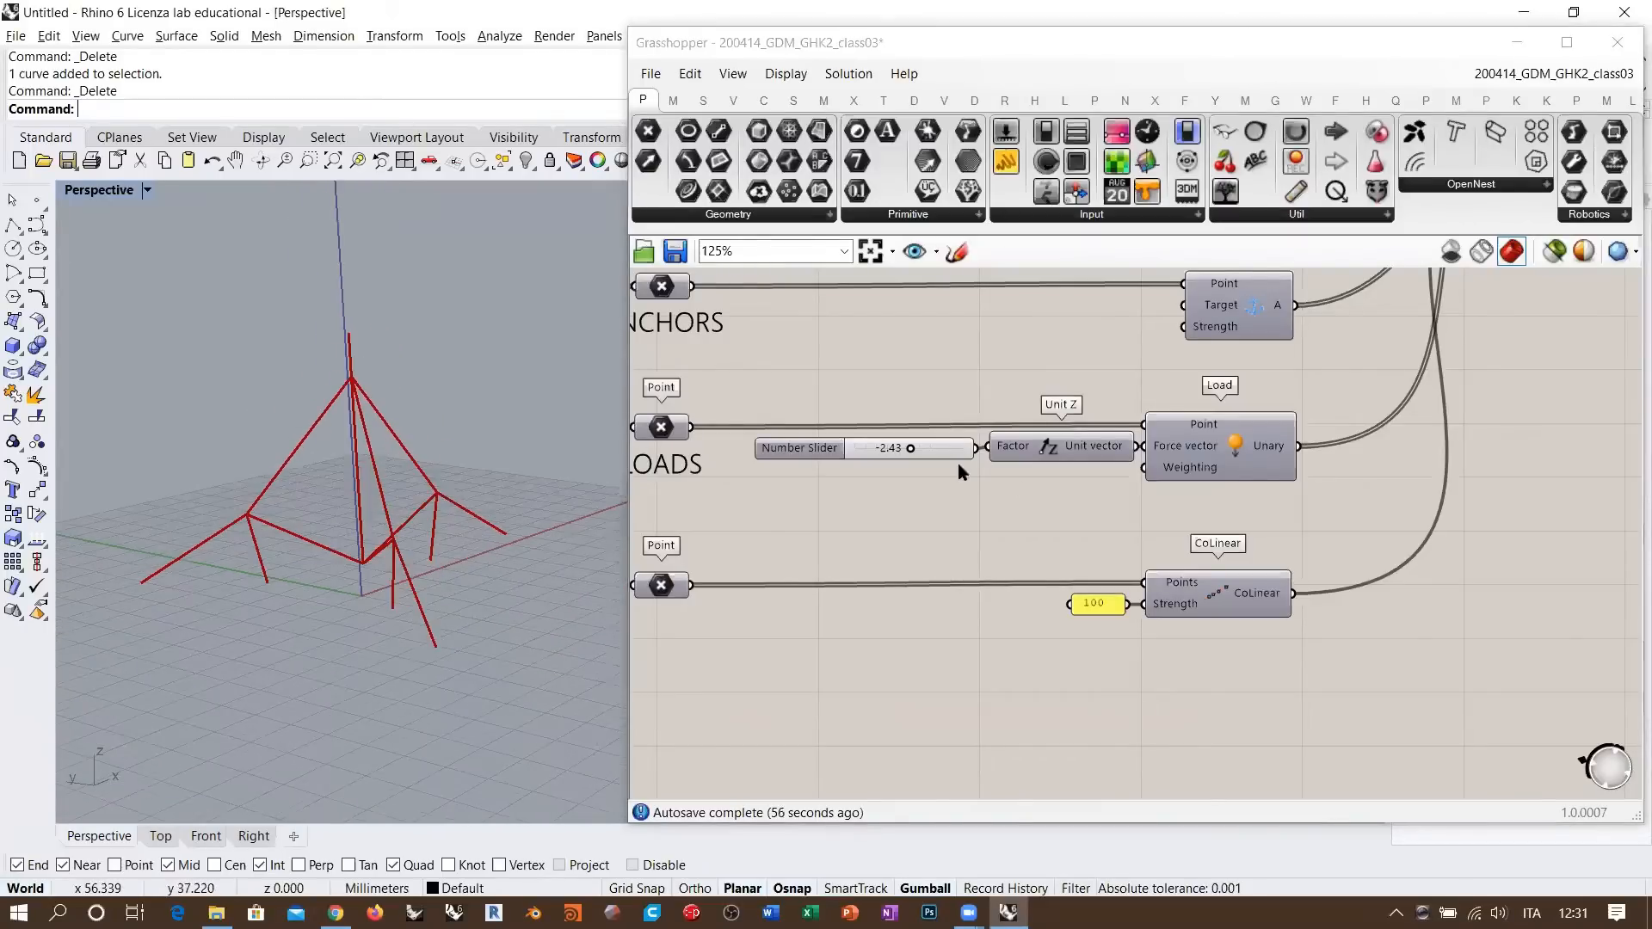
{"action": "right_click_drag", "start_coordinate": [1135, 461], "coordinate": [1022, 557]}
{"action": "scroll", "coordinate": [1102, 499], "scroll_direction": "down", "scroll_amount": 4}
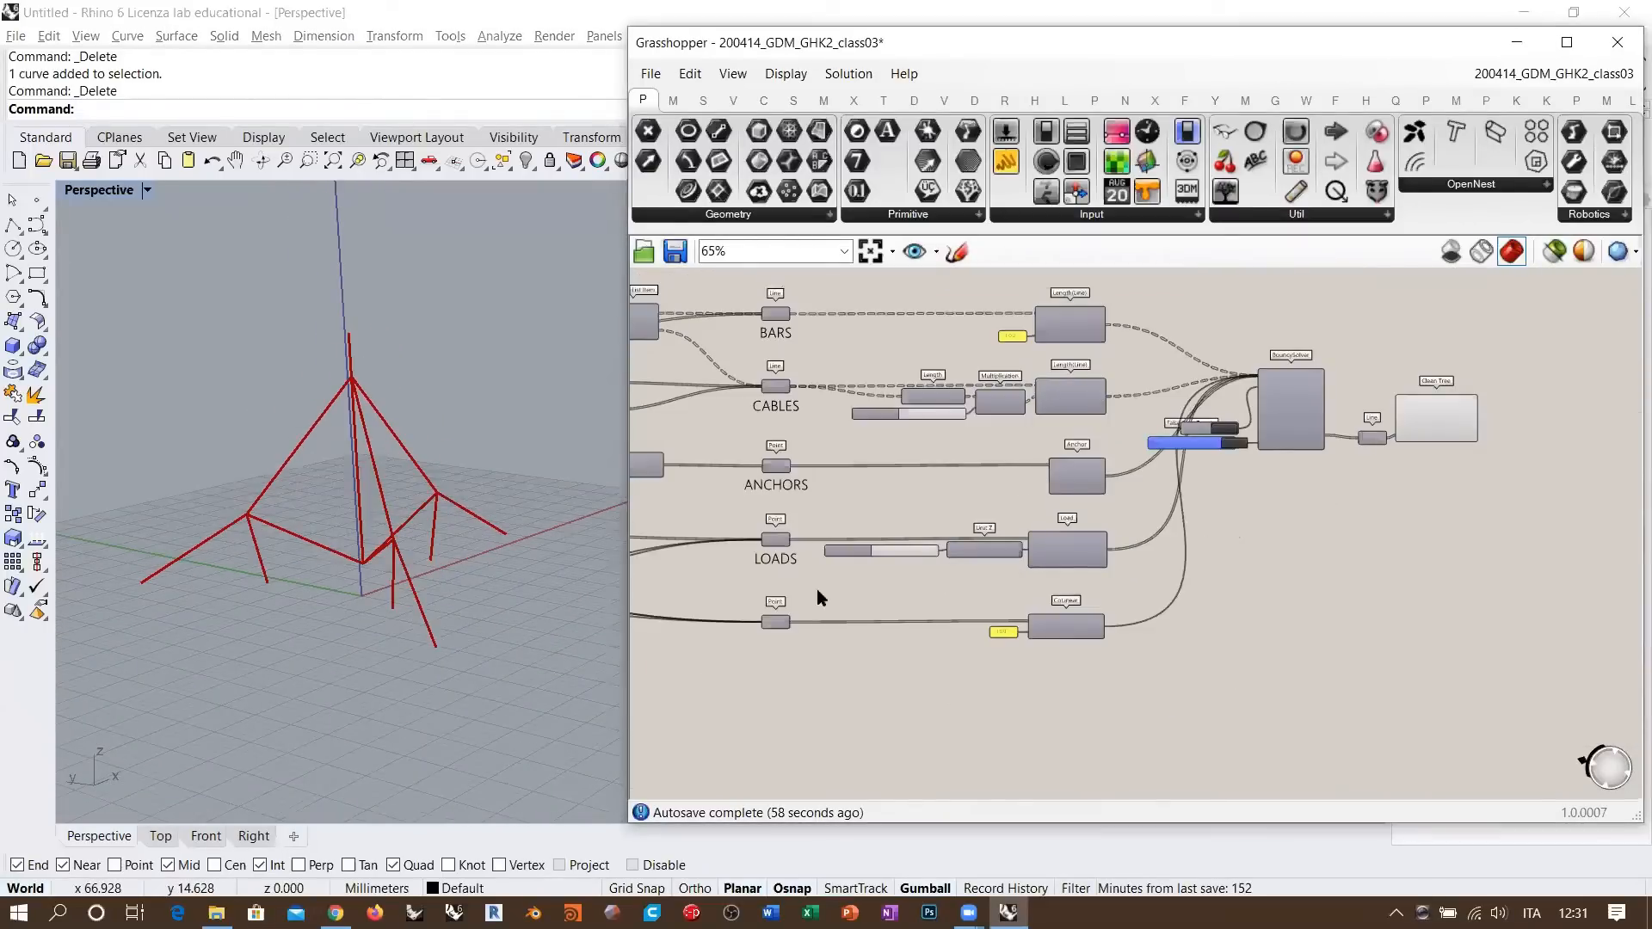
{"action": "scroll", "coordinate": [777, 621], "scroll_direction": "up", "scroll_amount": 2}
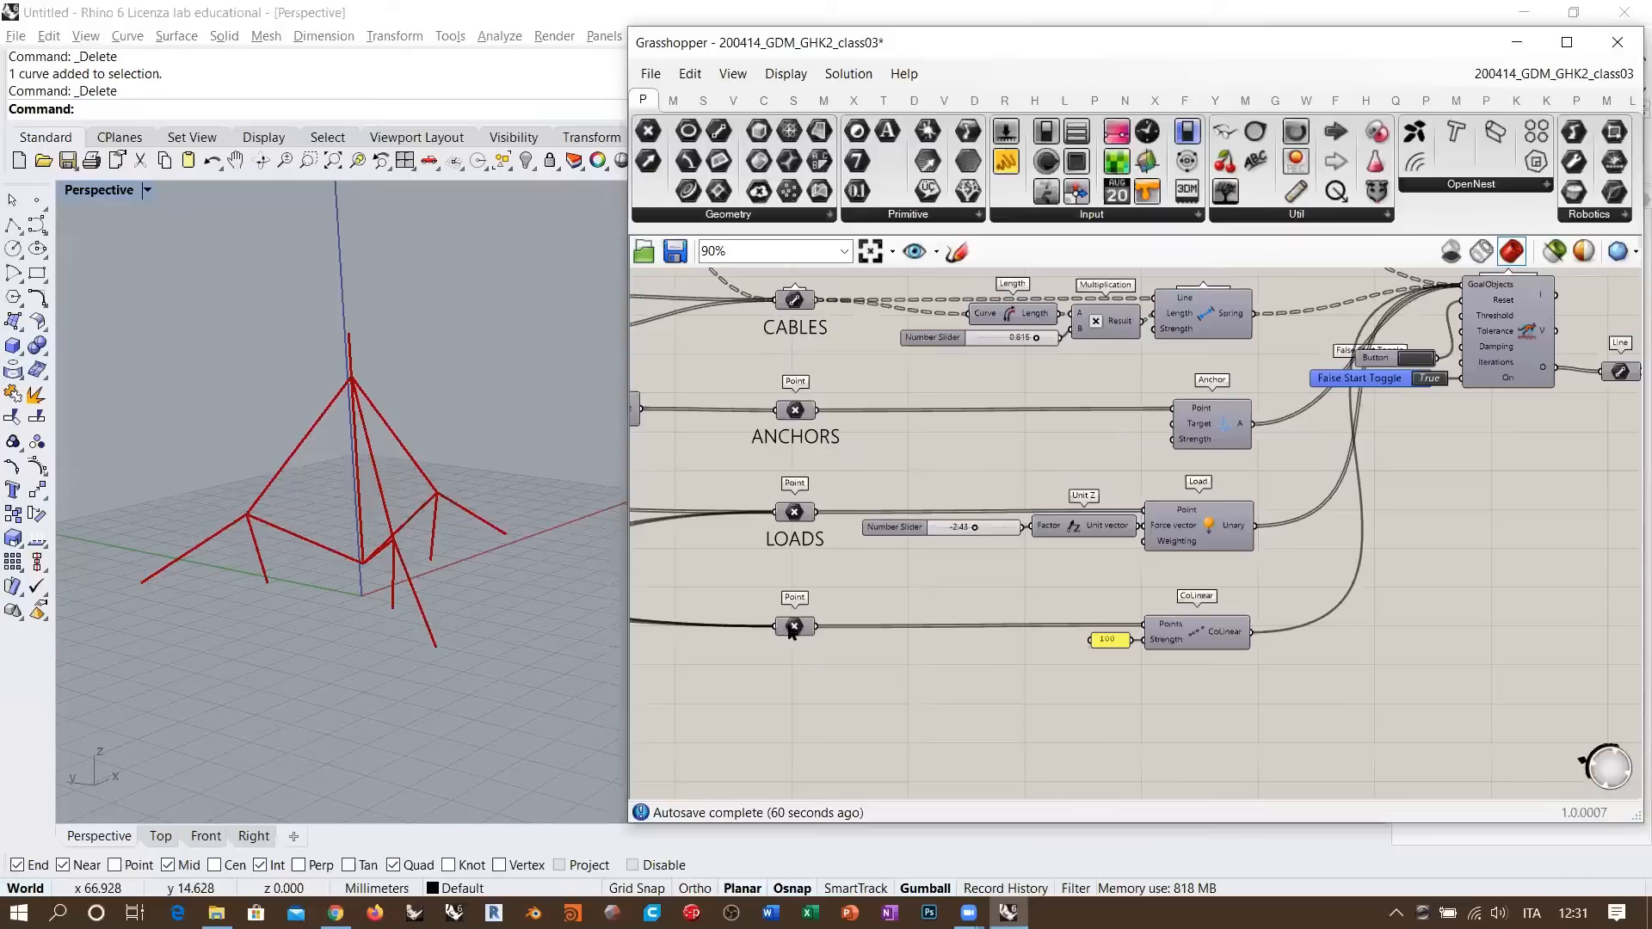
{"action": "left_click", "coordinate": [777, 621]}
{"action": "scroll", "coordinate": [973, 635], "scroll_direction": "up", "scroll_amount": 2}
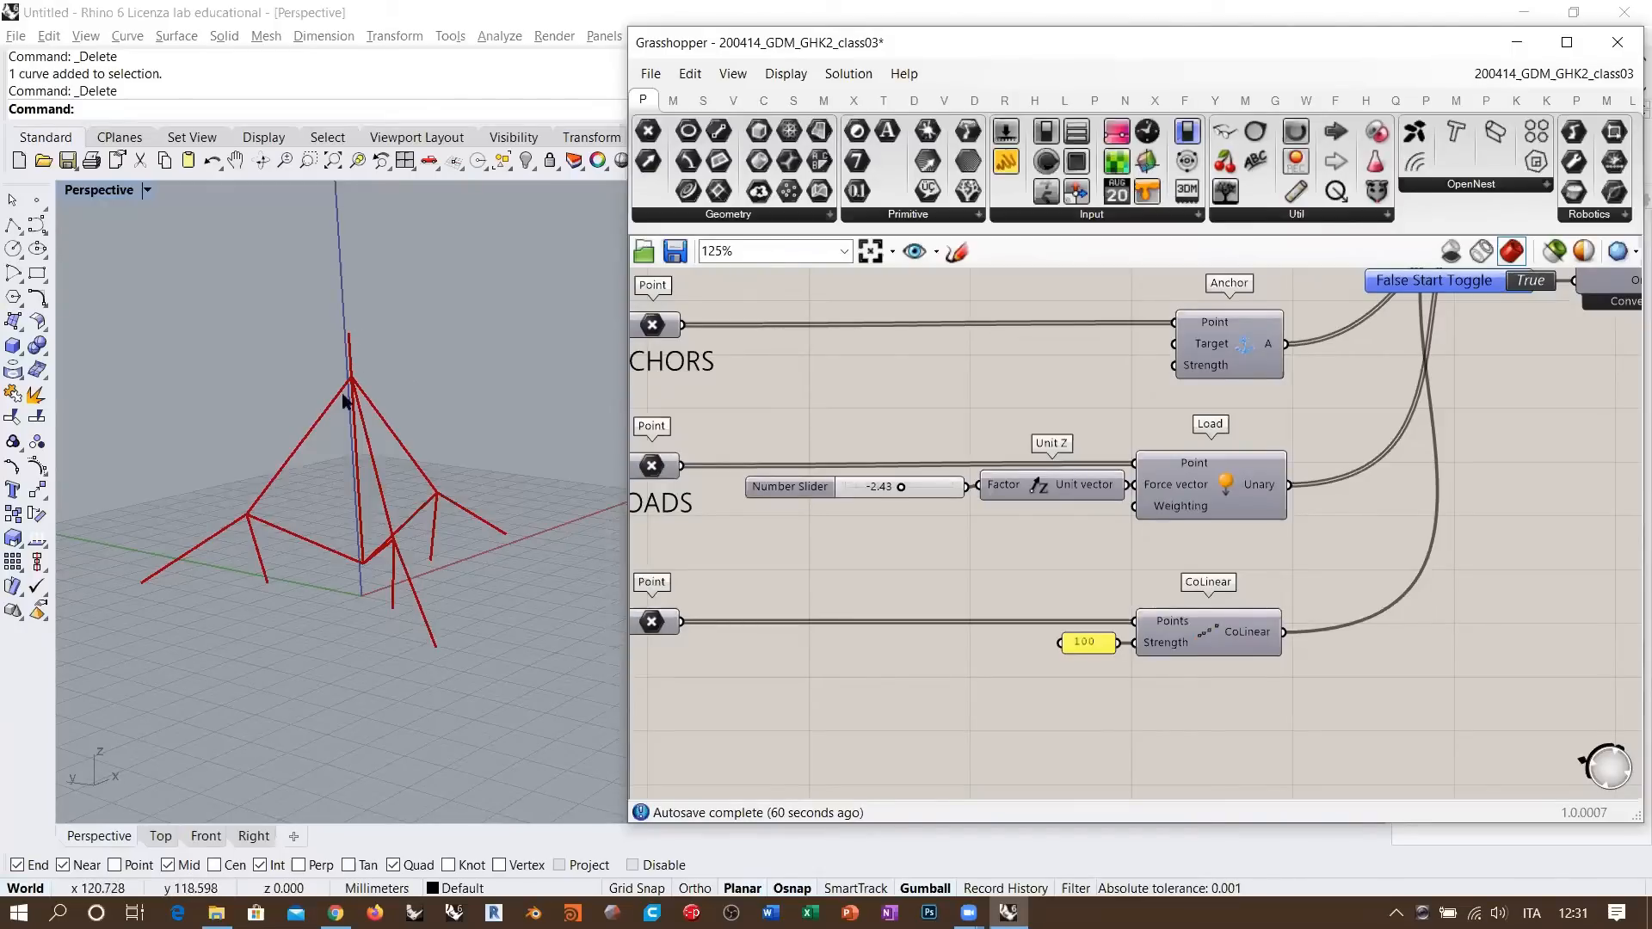
{"action": "mouse_move", "coordinate": [343, 400]}
{"action": "right_mouse_down"}
{"action": "mouse_move", "coordinate": [416, 395]}
{"action": "mouse_move", "coordinate": [338, 380]}
{"action": "right_mouse_up"}
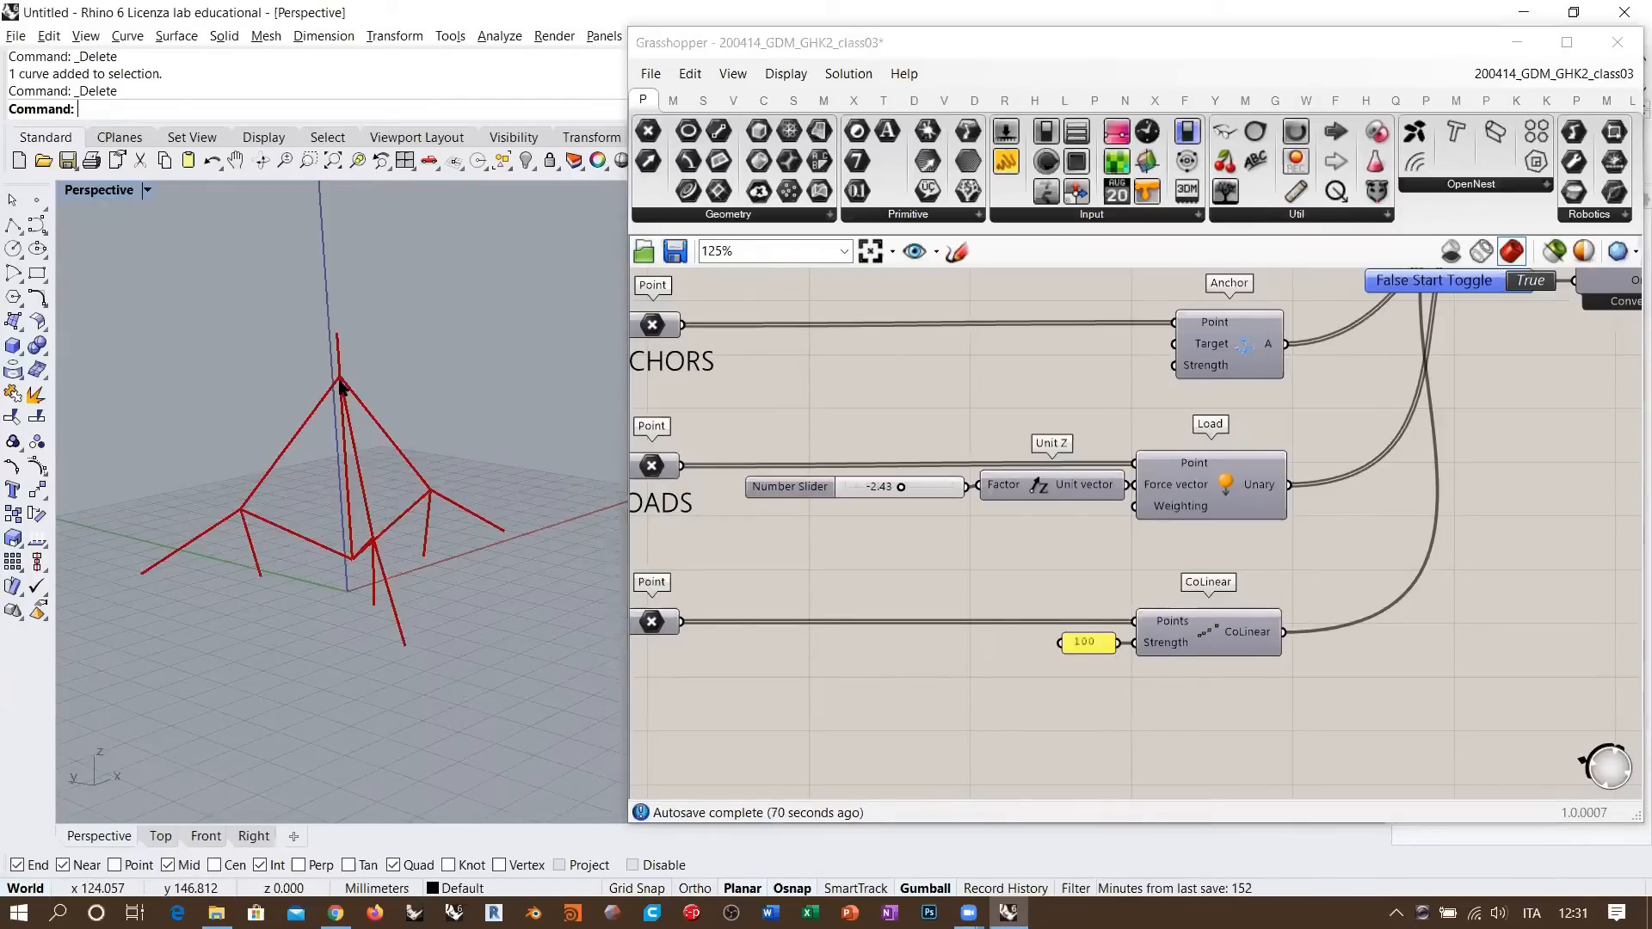
- Disconnect the CoLinear goal from the BouncySolver's GoalObjects input
{"action": "right_click_drag", "start_coordinate": [1277, 504], "coordinate": [1084, 543]}
{"action": "scroll", "coordinate": [1083, 544], "scroll_direction": "down", "scroll_amount": 2}
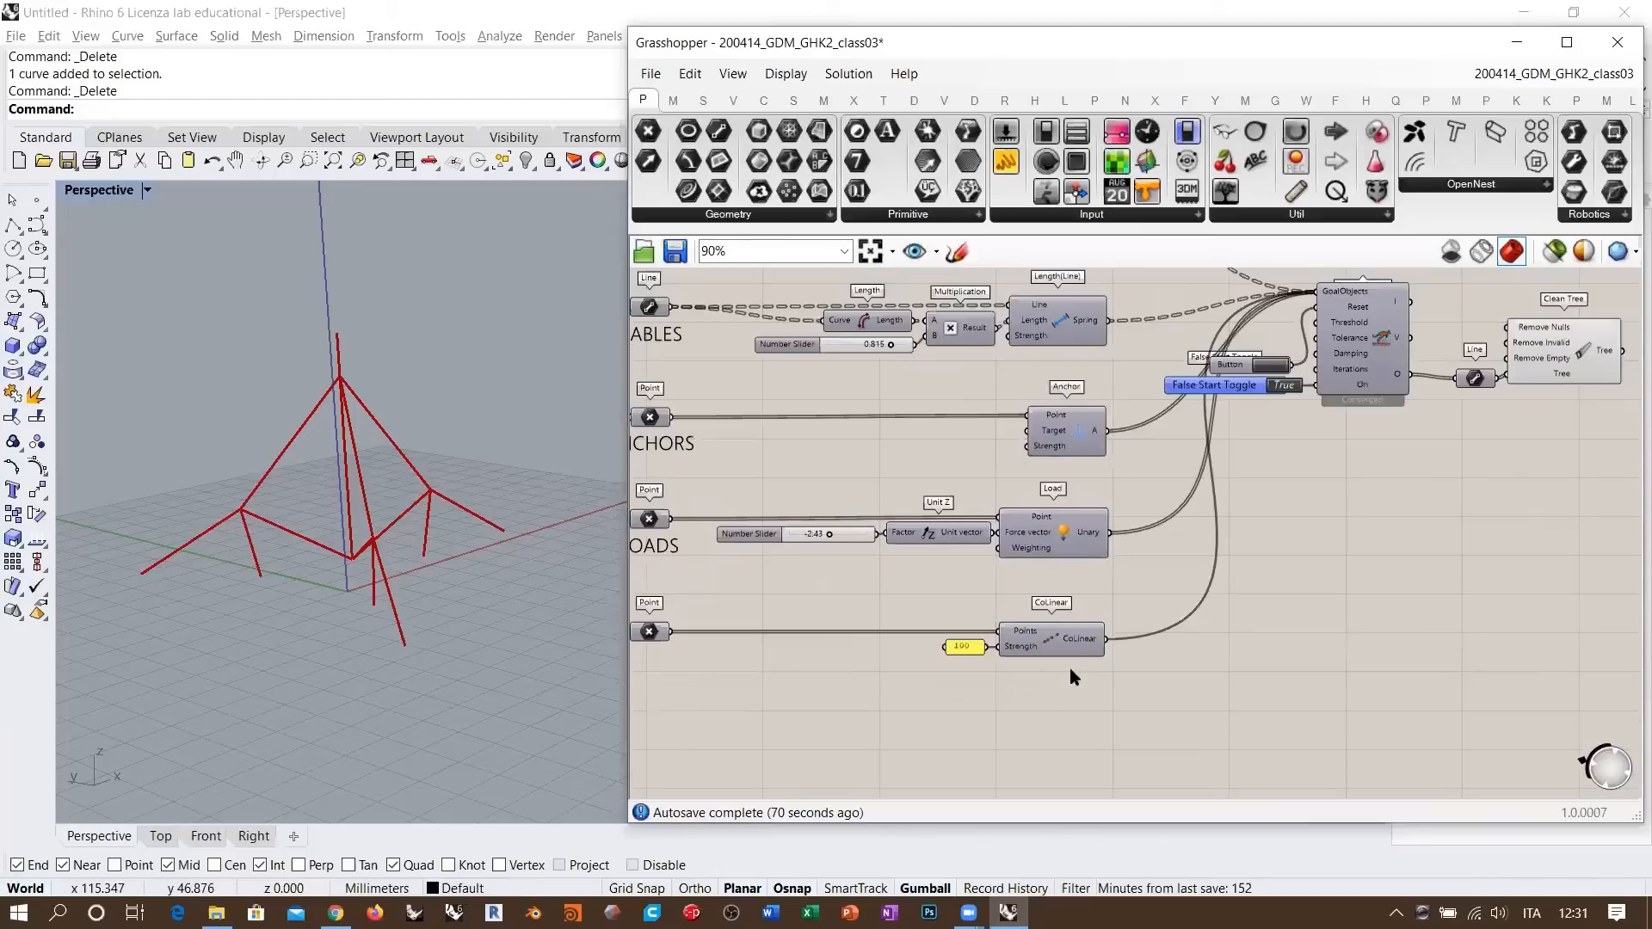
{"action": "right_click_drag", "start_coordinate": [1071, 667], "coordinate": [1010, 704]}
{"action": "left_click_drag", "start_coordinate": [1048, 494], "coordinate": [1218, 363]}
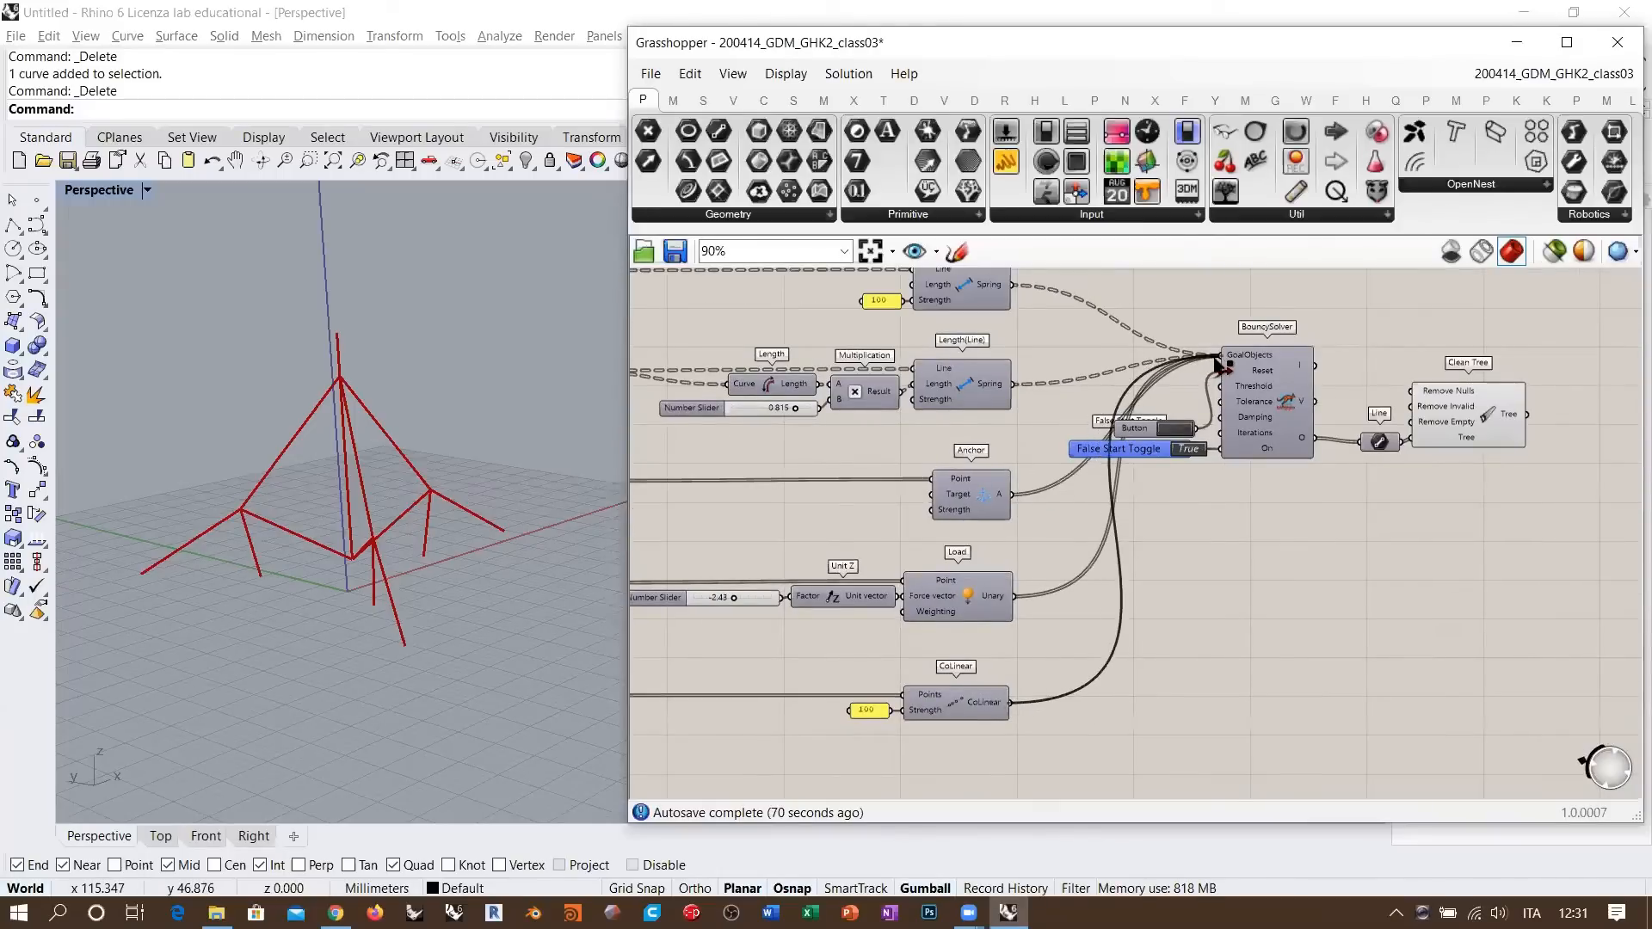
- Examine from several angles how the mast and cables behave with the CoLinear goal disconnected
{"action": "right_click_drag", "start_coordinate": [381, 360], "coordinate": [316, 357]}
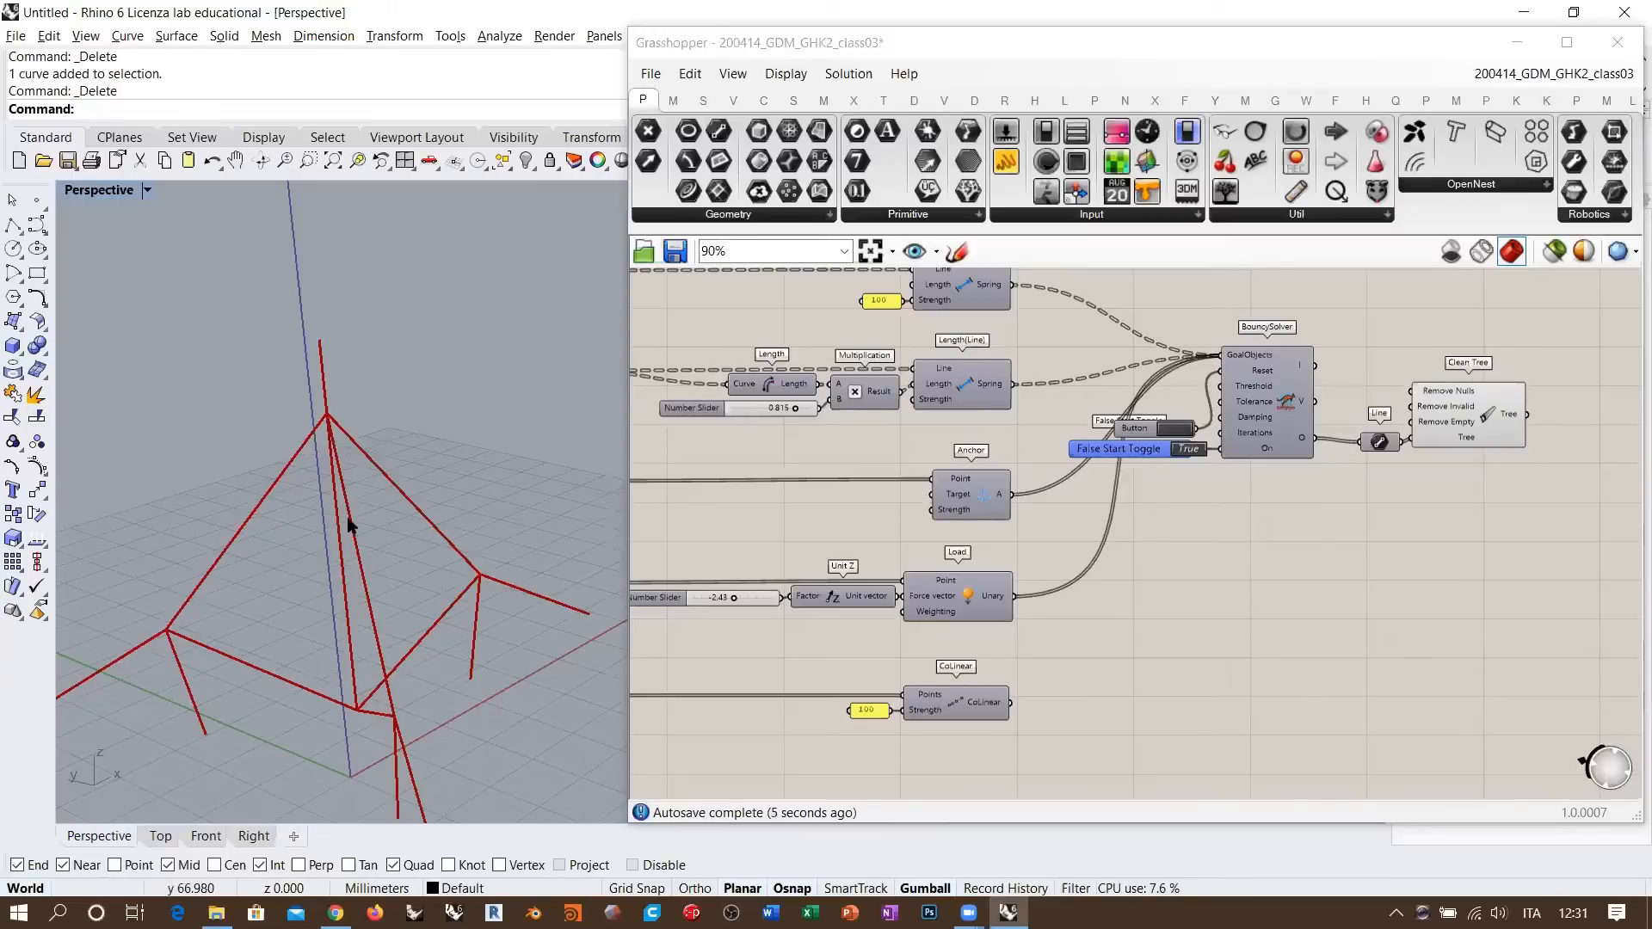
{"action": "right_click_drag", "start_coordinate": [1088, 496], "coordinate": [1126, 486]}
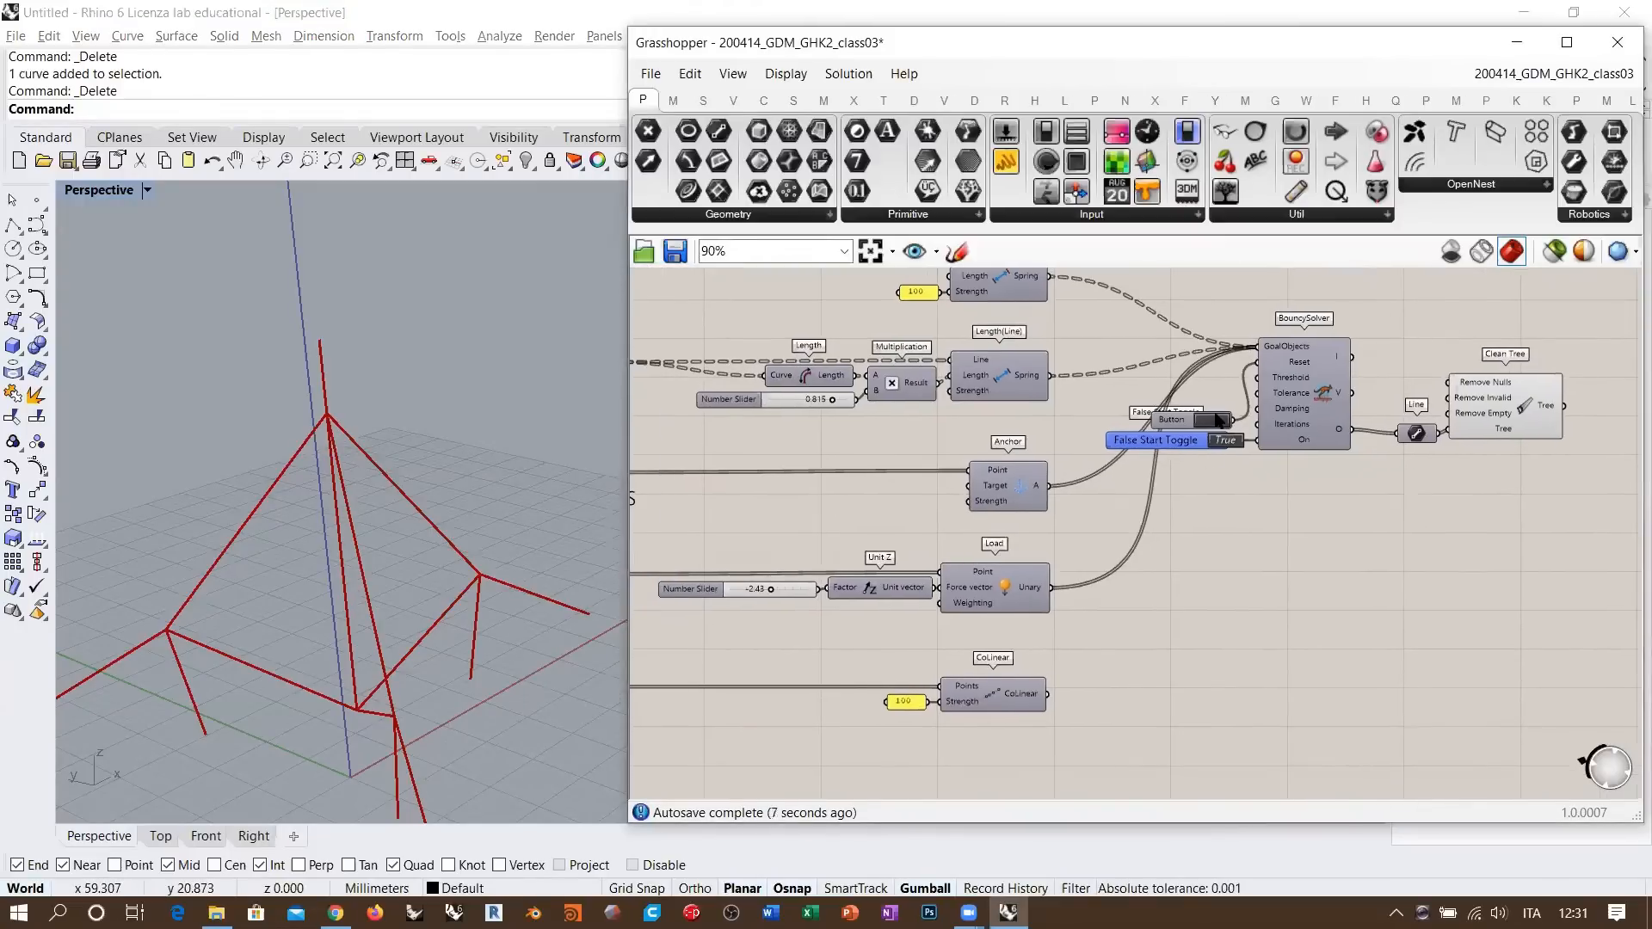
{"action": "right_click_drag", "start_coordinate": [1010, 484], "coordinate": [864, 545]}
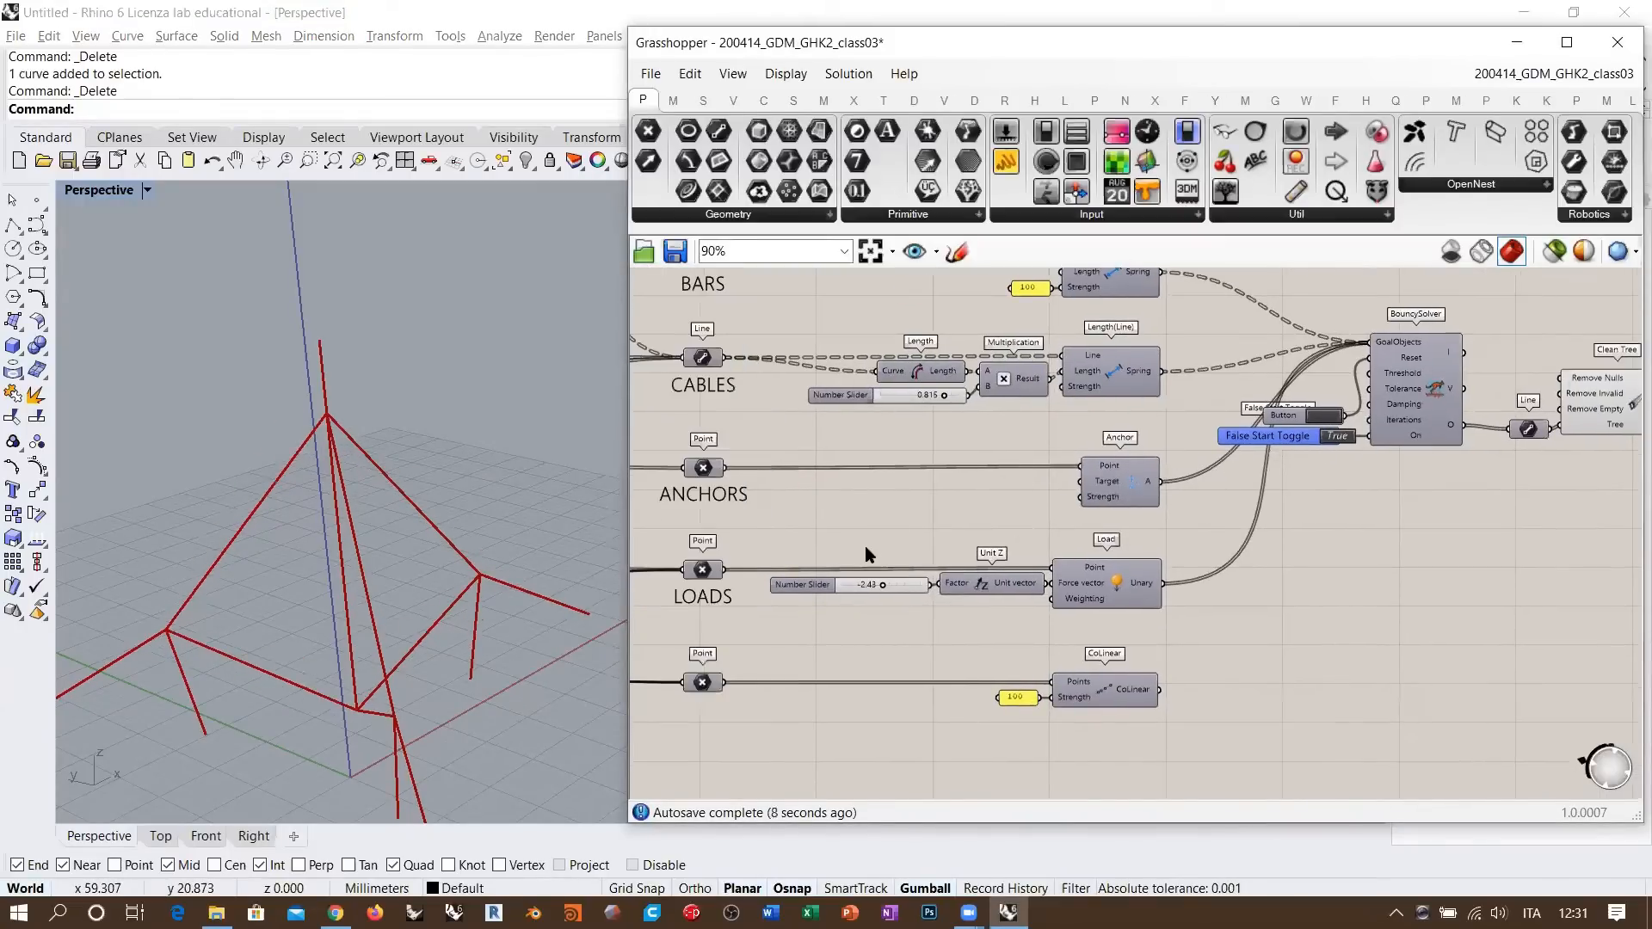
{"action": "scroll", "coordinate": [870, 398], "scroll_direction": "up", "scroll_amount": 3}
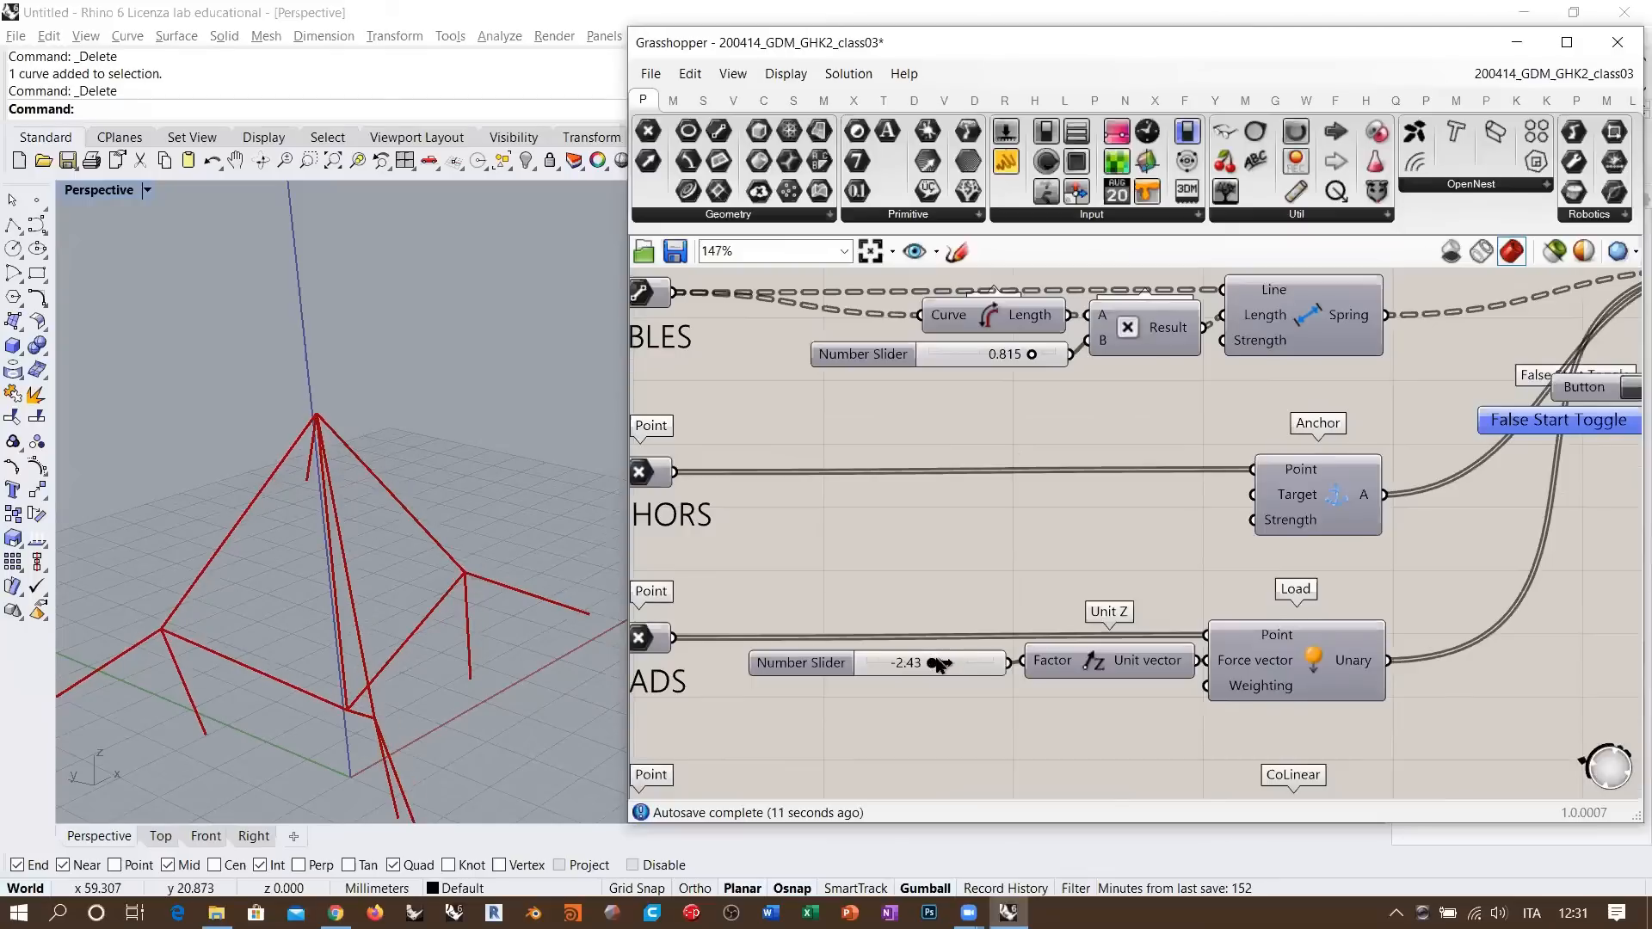
{"action": "right_click_drag", "start_coordinate": [421, 495], "coordinate": [456, 474]}
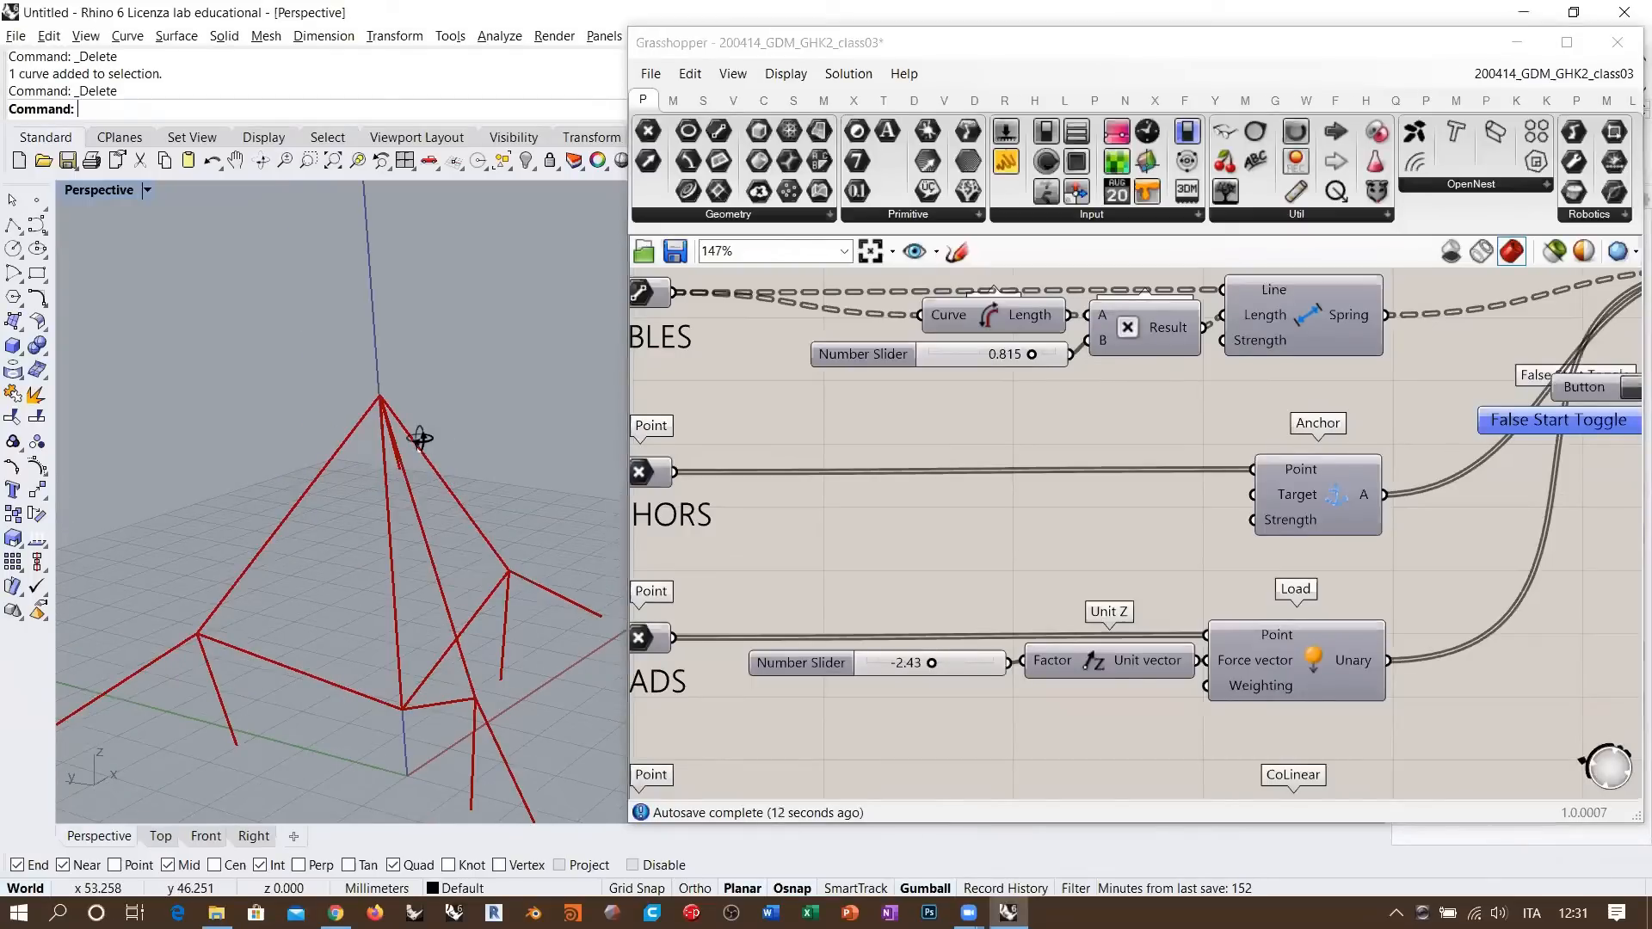
{"action": "right_click_drag", "start_coordinate": [286, 437], "coordinate": [386, 424]}
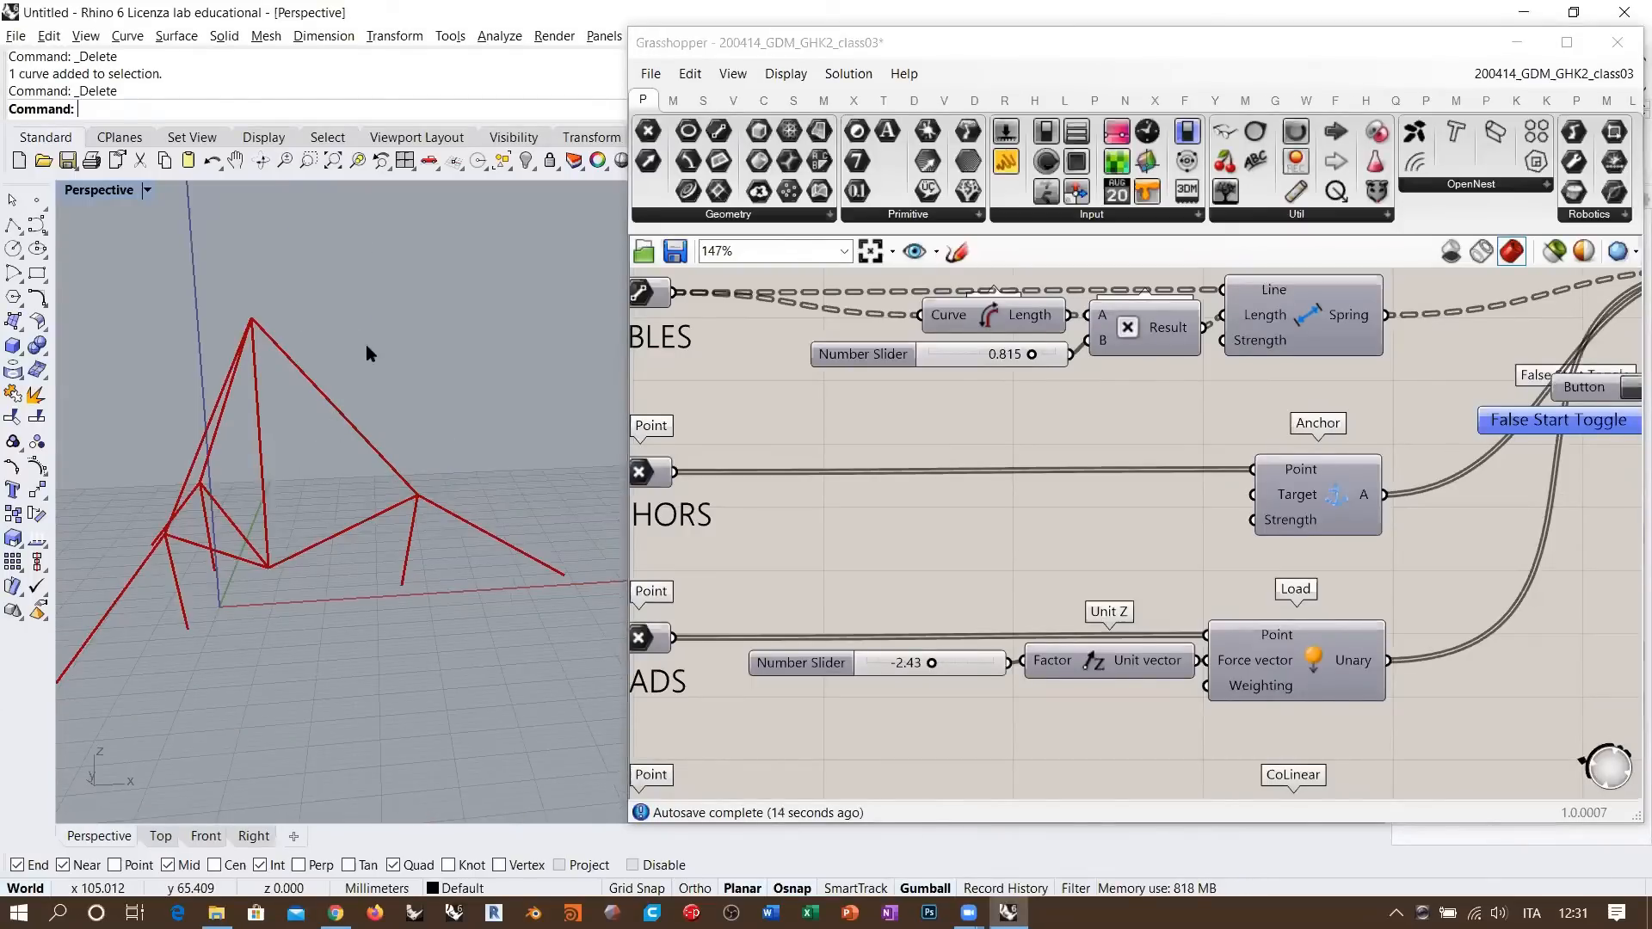
{"action": "right_click_drag", "start_coordinate": [342, 273], "coordinate": [343, 308]}
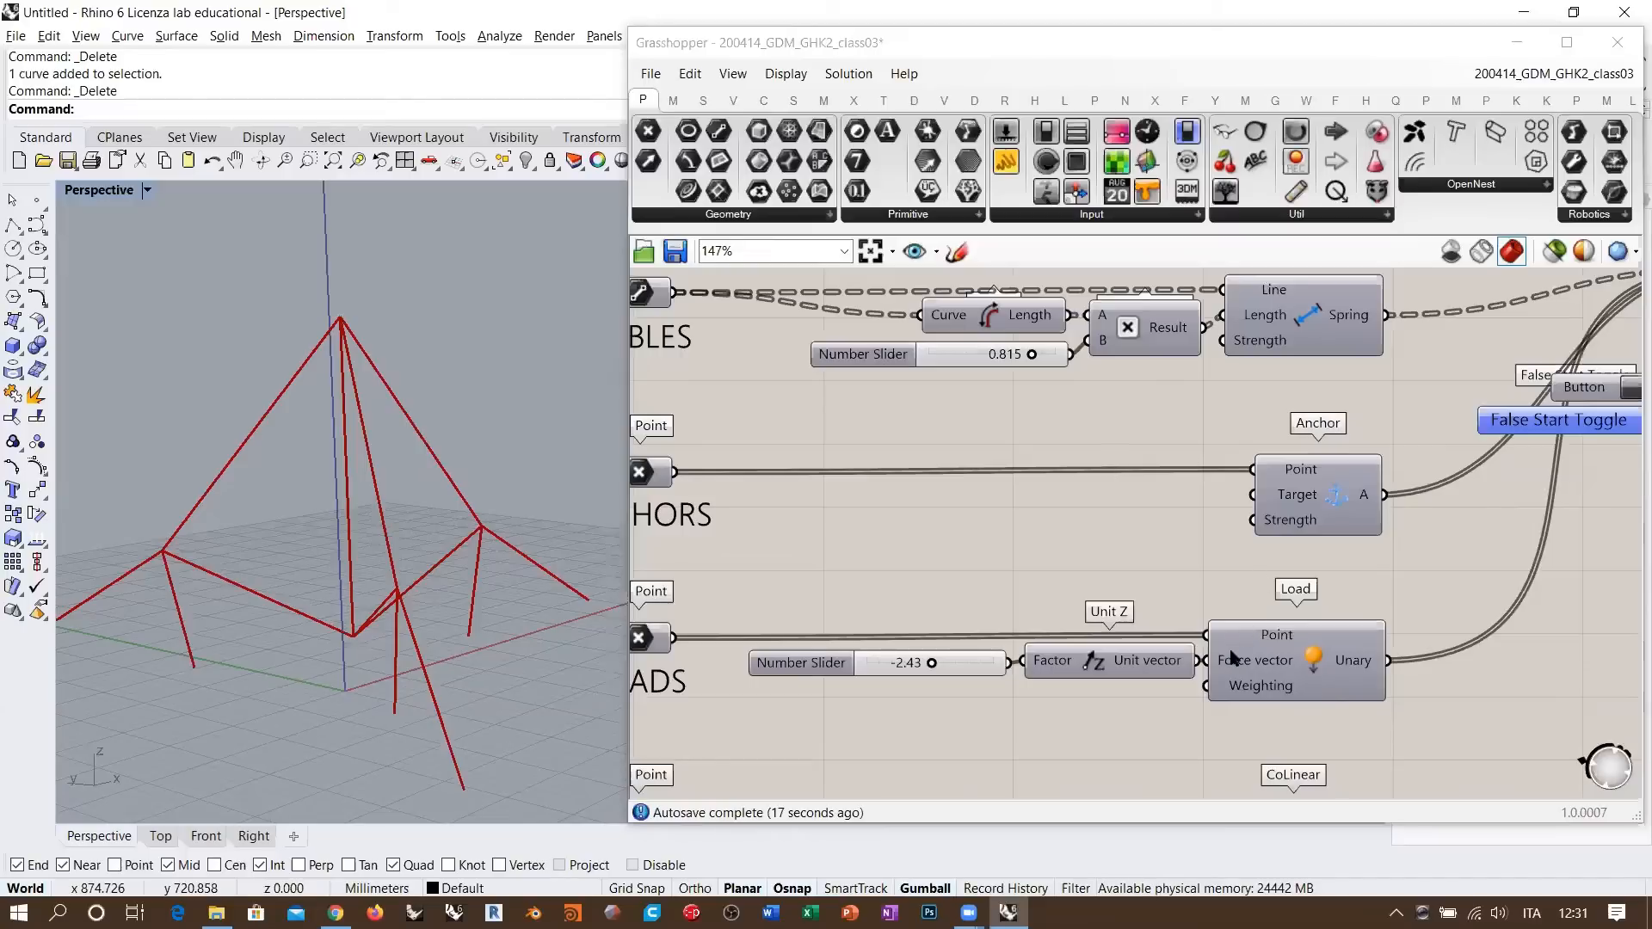
- Set the BouncySolver's start toggle to False and reset the simulation
{"action": "scroll", "coordinate": [1268, 662], "scroll_direction": "down", "scroll_amount": 2}
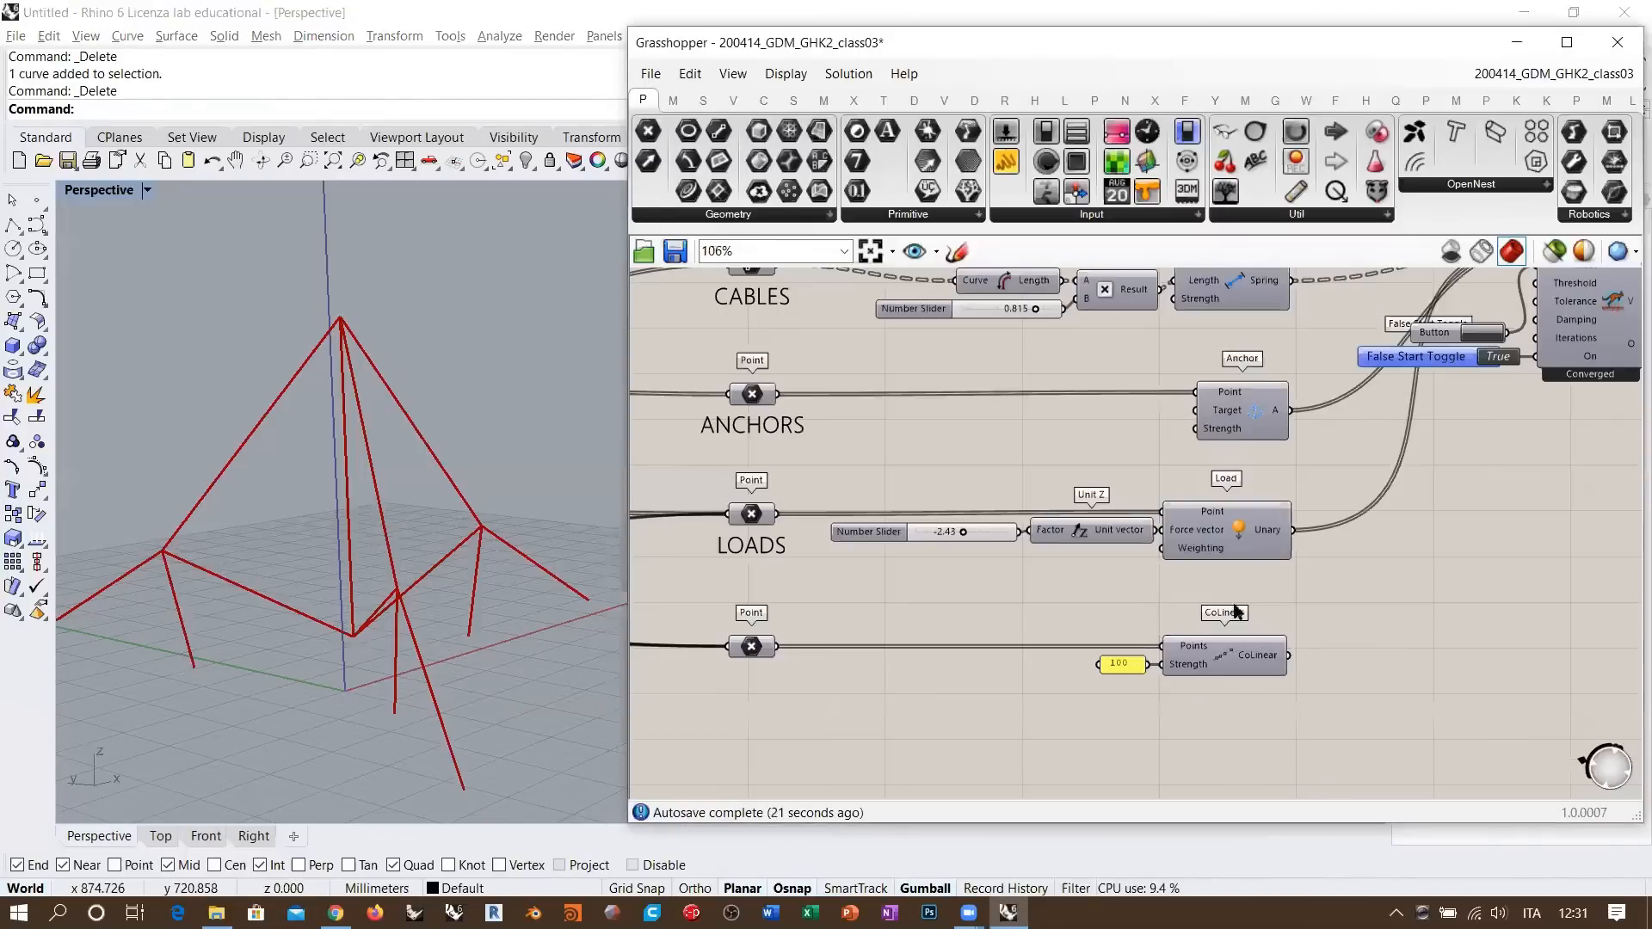
{"action": "right_click_drag", "start_coordinate": [1419, 370], "coordinate": [1462, 430]}
{"action": "left_click", "coordinate": [1485, 418]}
{"action": "left_click", "coordinate": [1476, 394]}
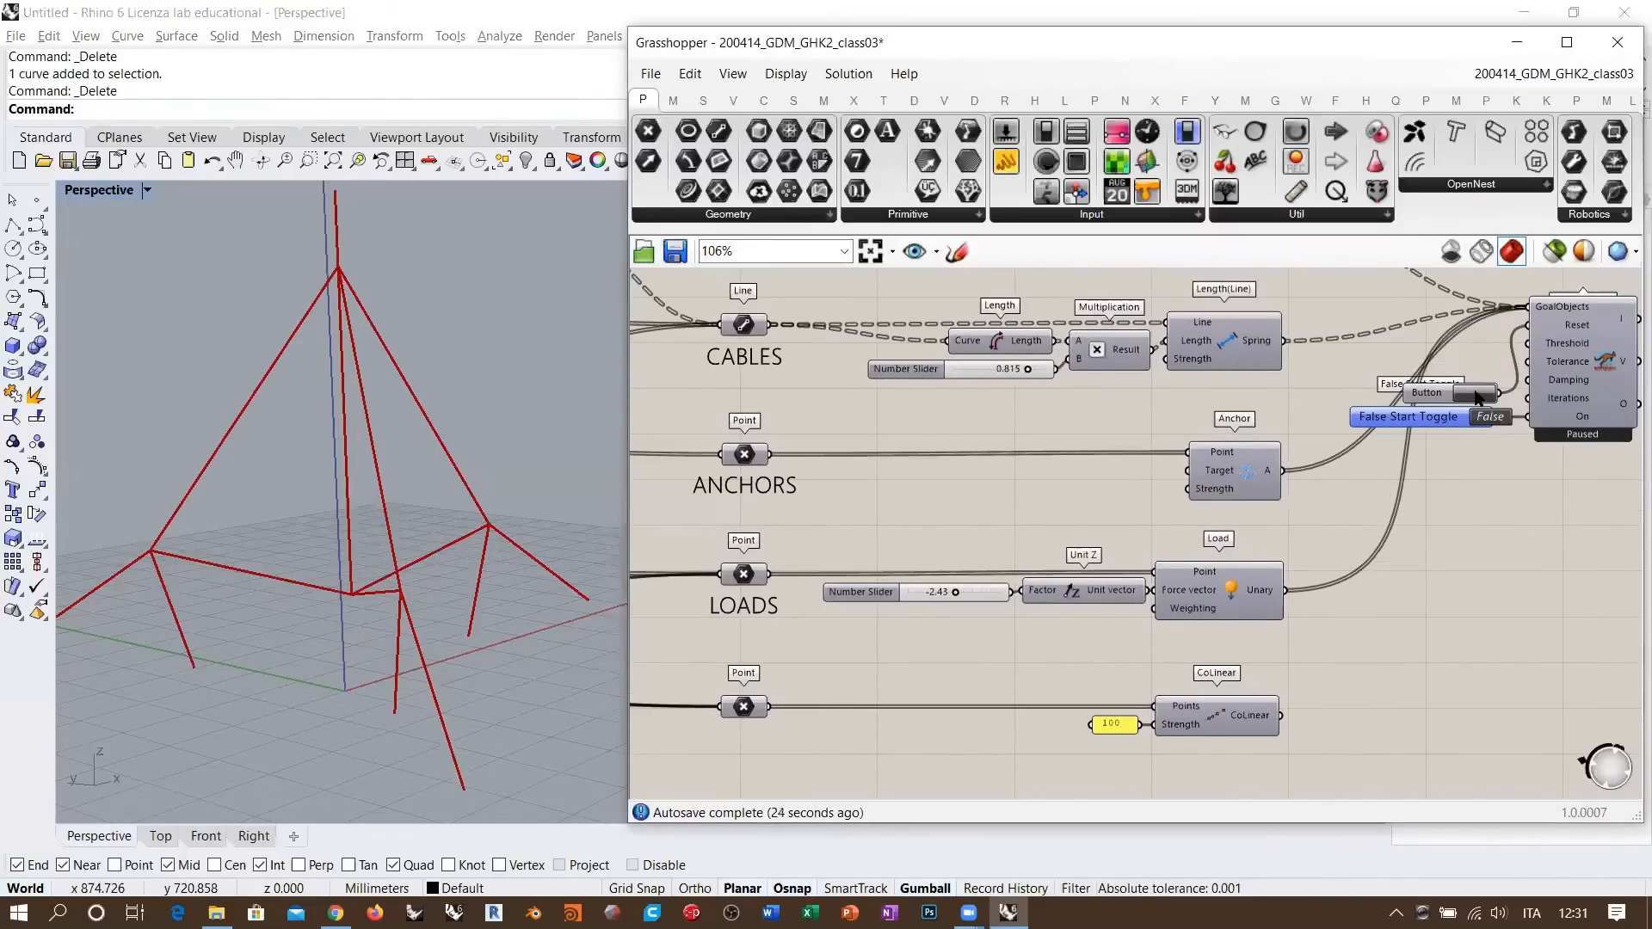
- Reconnect the CoLinear goal's output to the BouncySolver's GoalObjects input alongside the existing goals
{"action": "left_click_drag", "start_coordinate": [1281, 715], "coordinate": [1529, 308]}
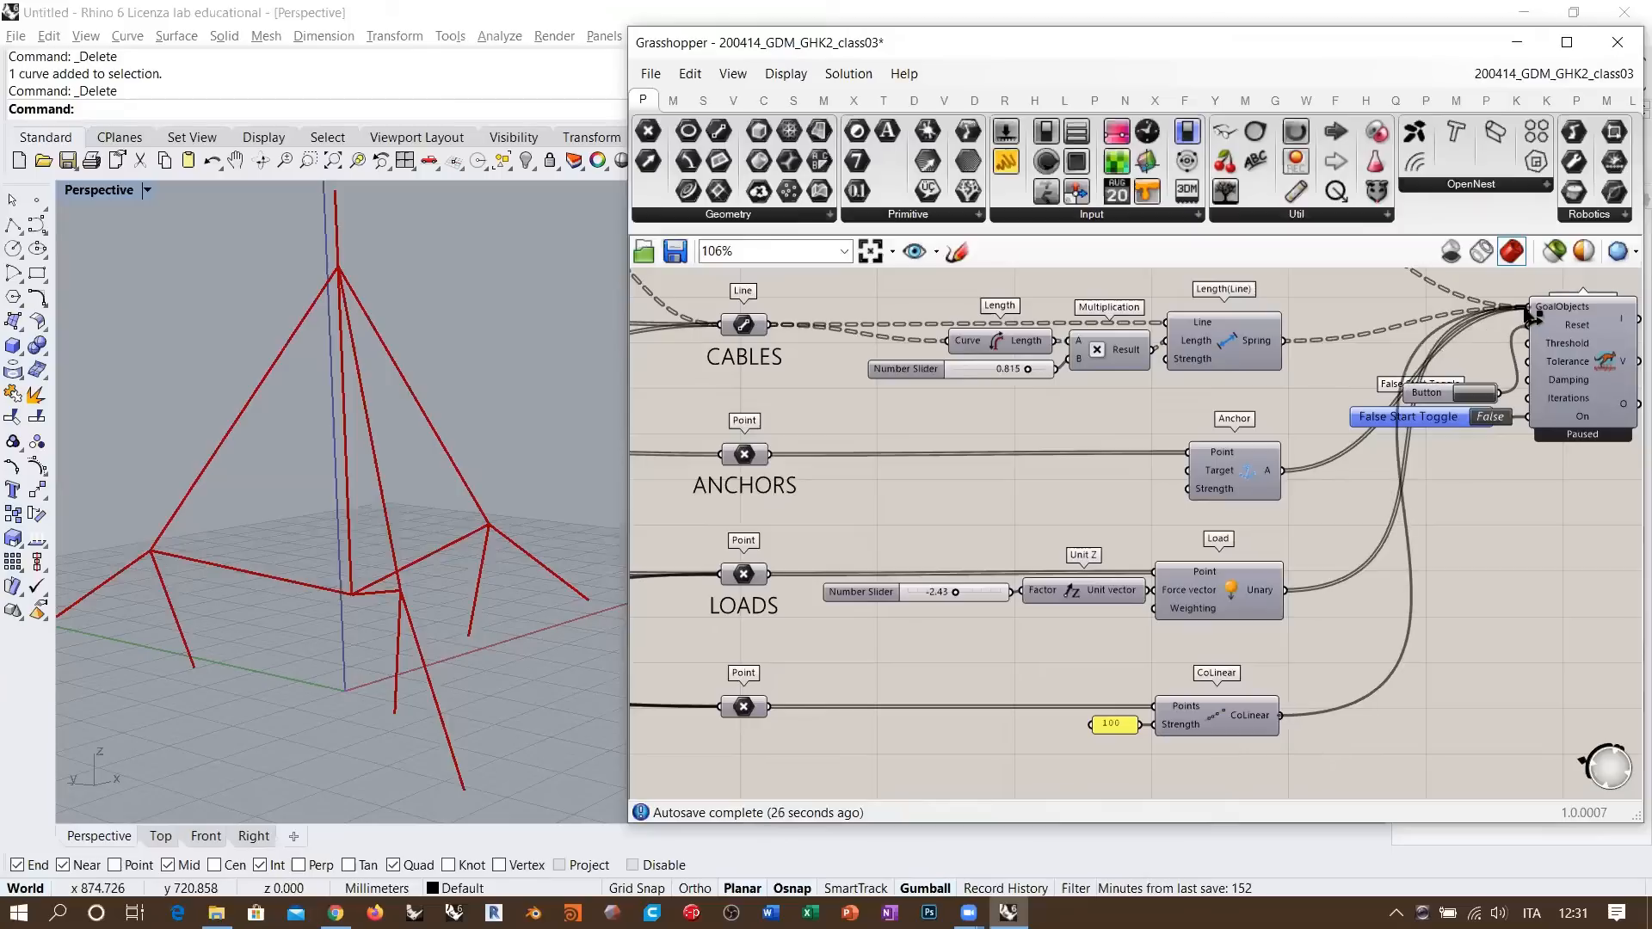
{"action": "right_click_drag", "start_coordinate": [1359, 490], "coordinate": [1317, 513]}
{"action": "right_click_drag", "start_coordinate": [1440, 440], "coordinate": [1357, 460]}
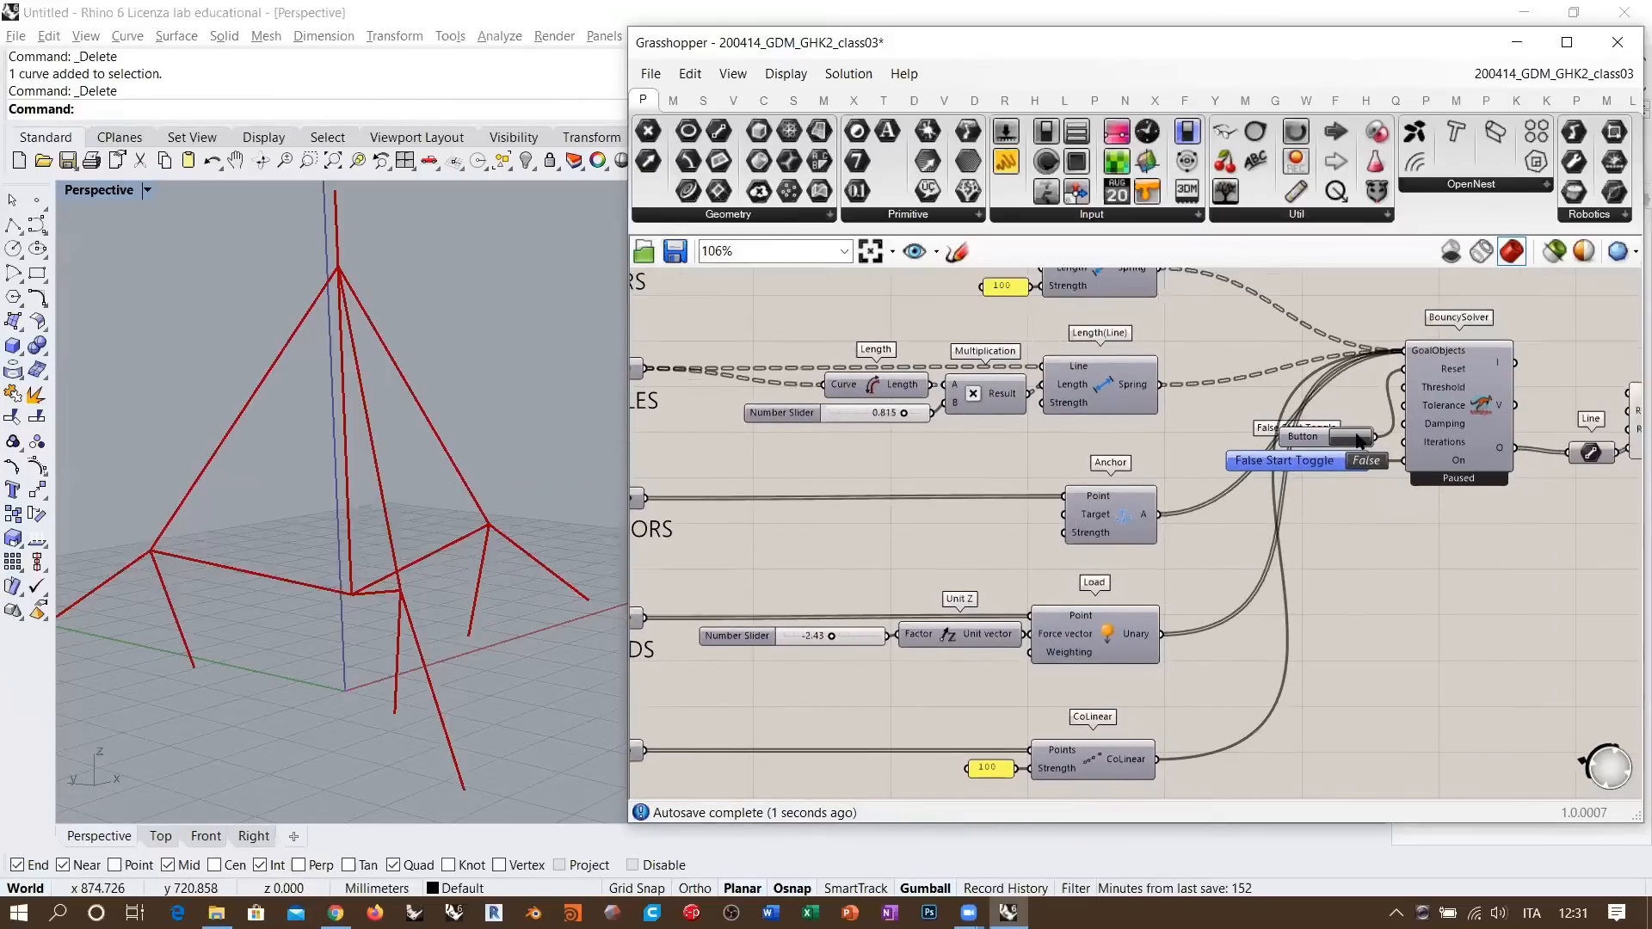
- Examine the reset structure from several angles and review the available Kangaroo line goals
{"action": "scroll", "coordinate": [413, 447], "scroll_direction": "down", "scroll_amount": 3}
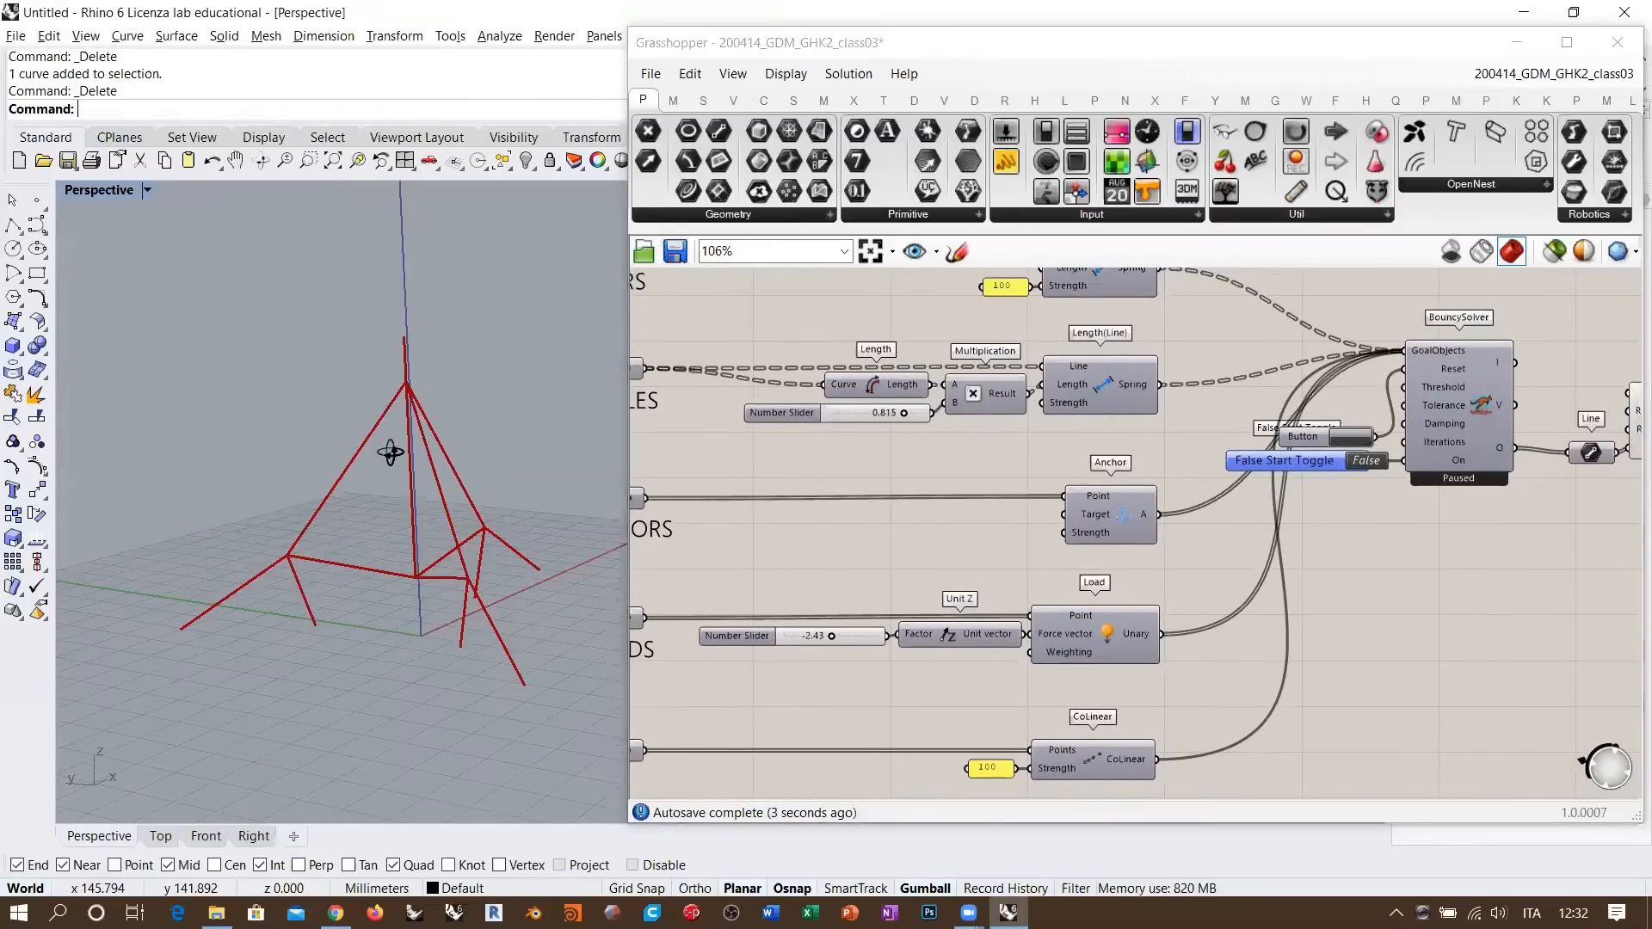
{"action": "right_click_drag", "start_coordinate": [380, 461], "coordinate": [348, 471]}
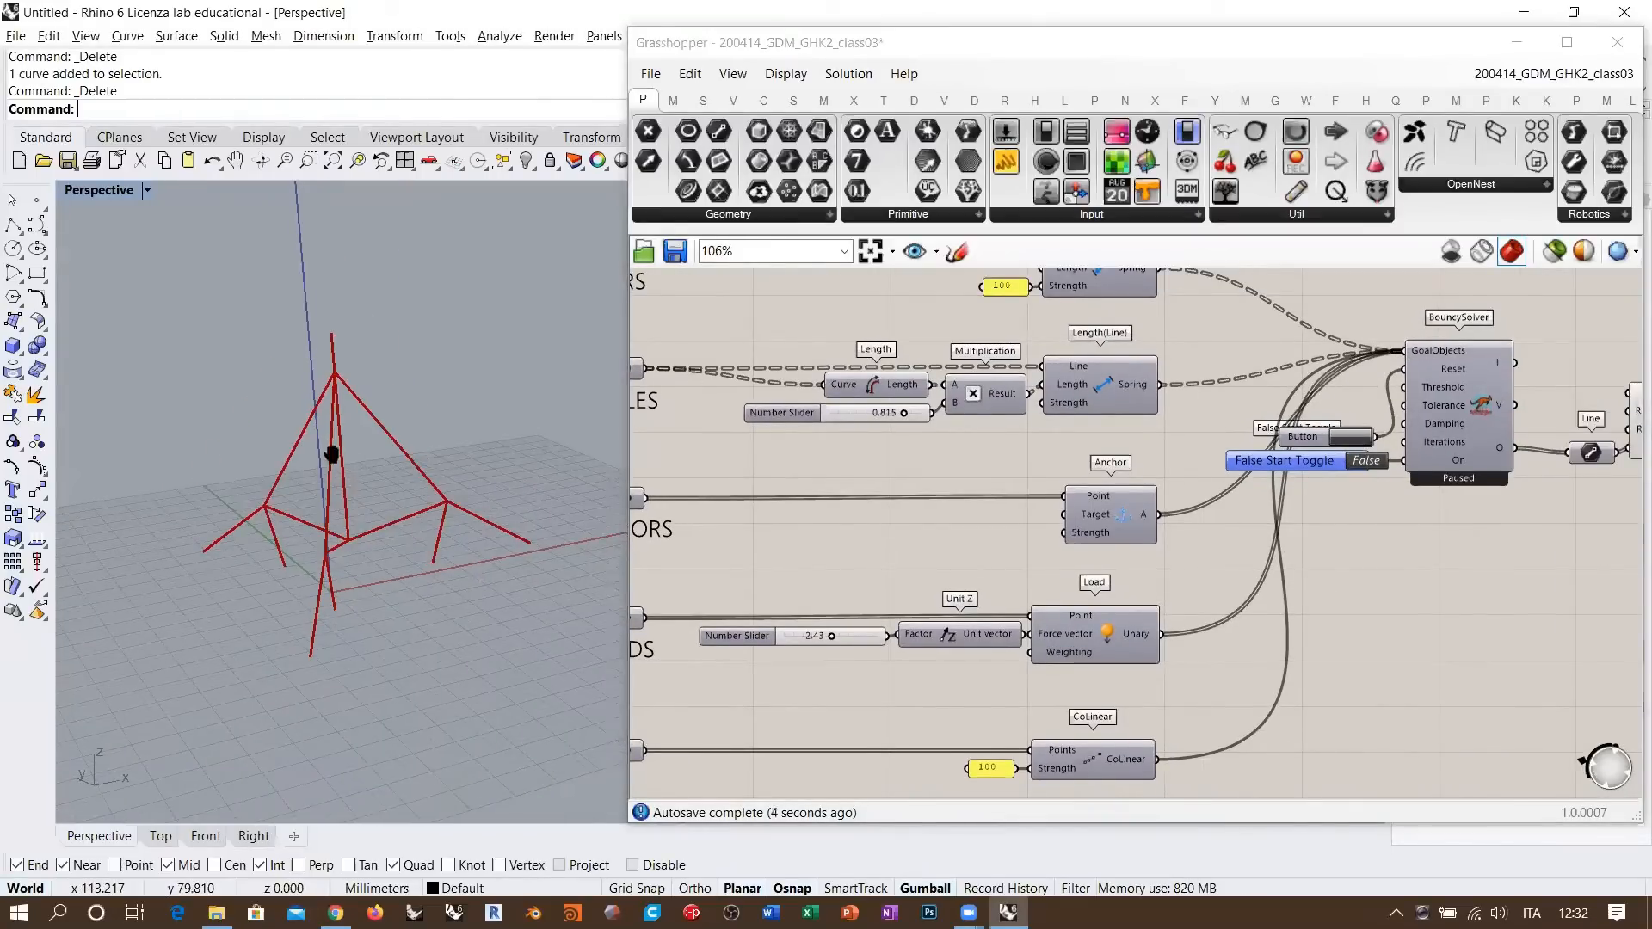
{"action": "scroll", "coordinate": [371, 412], "scroll_direction": "up", "scroll_amount": 2}
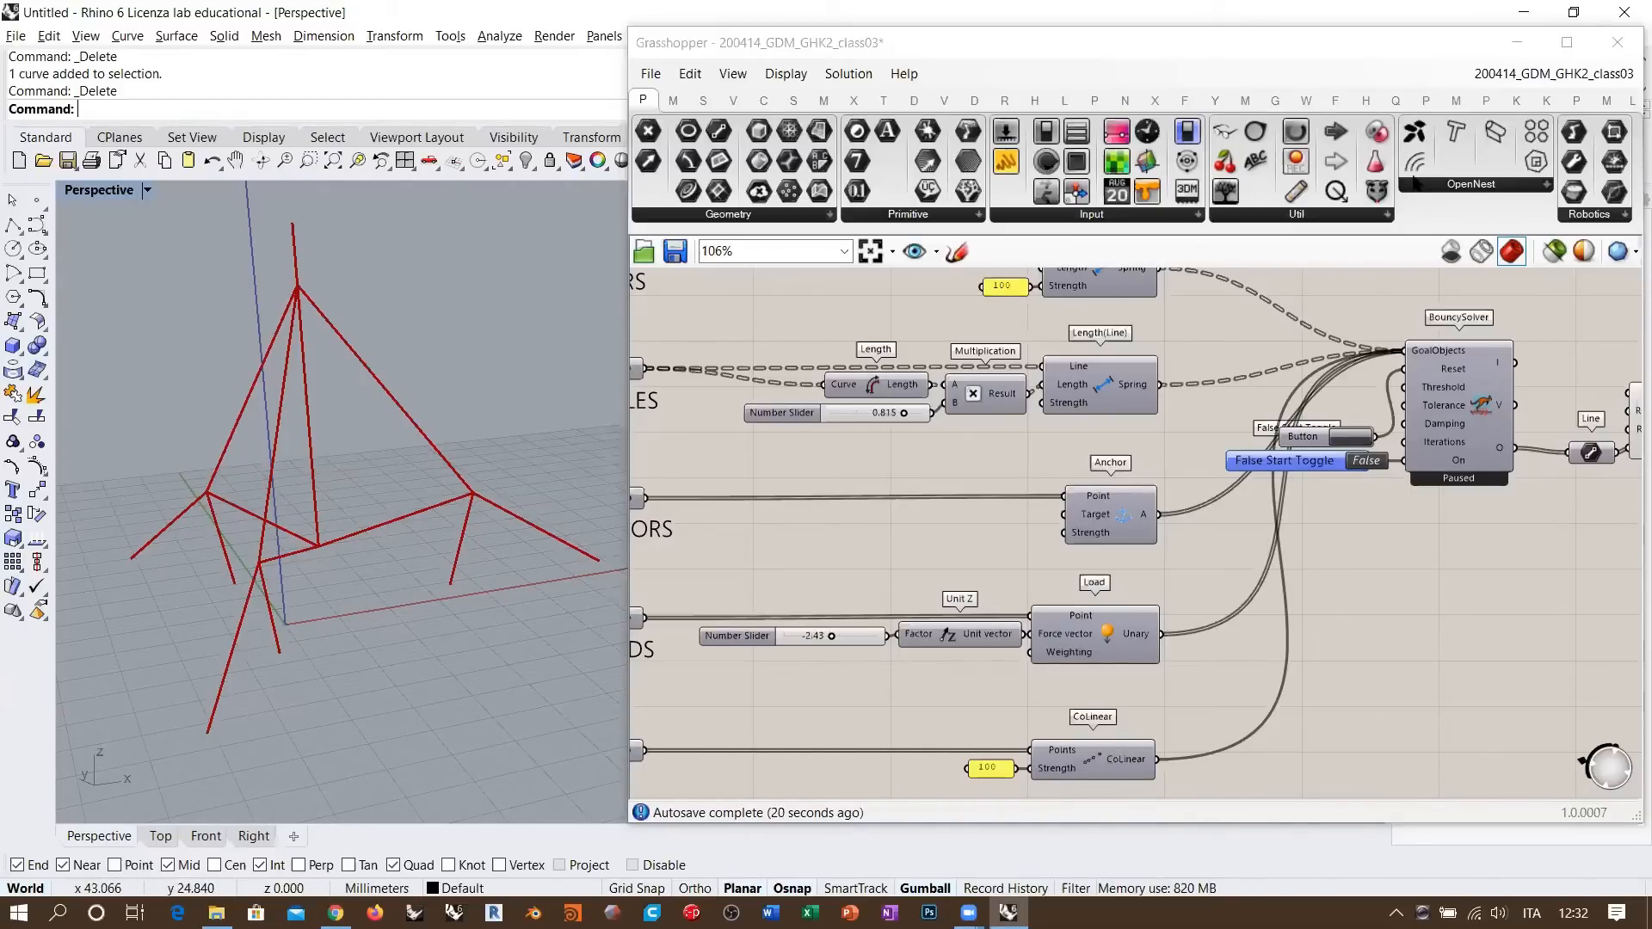
{"action": "left_click", "coordinate": [1516, 100]}
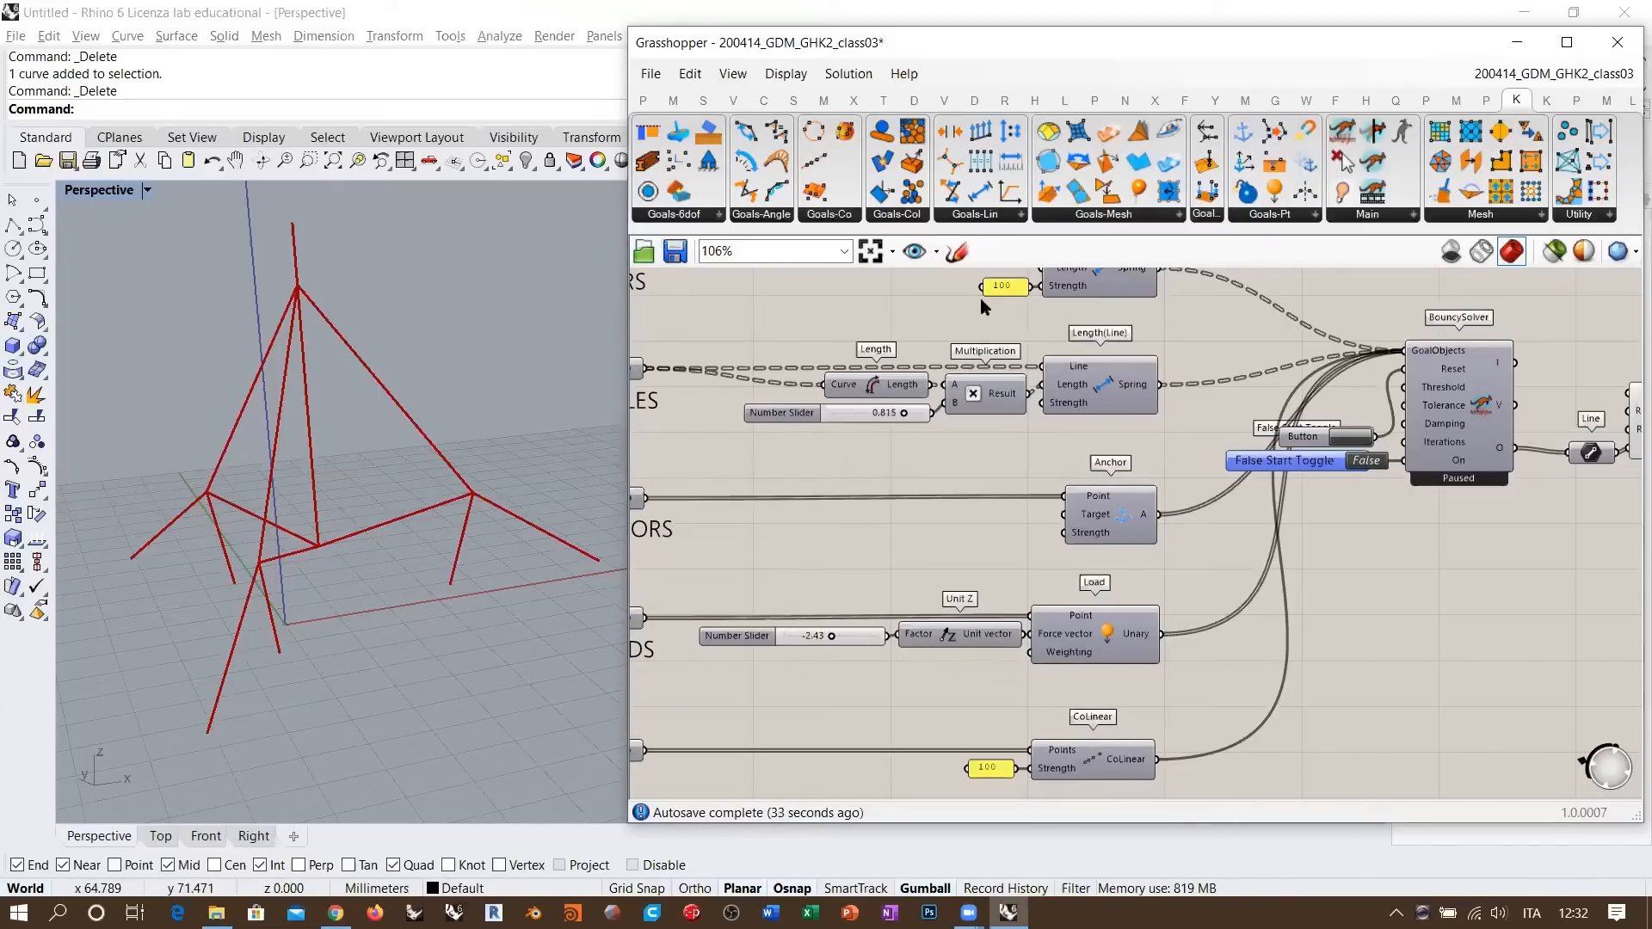
{"action": "left_click", "coordinate": [974, 215]}
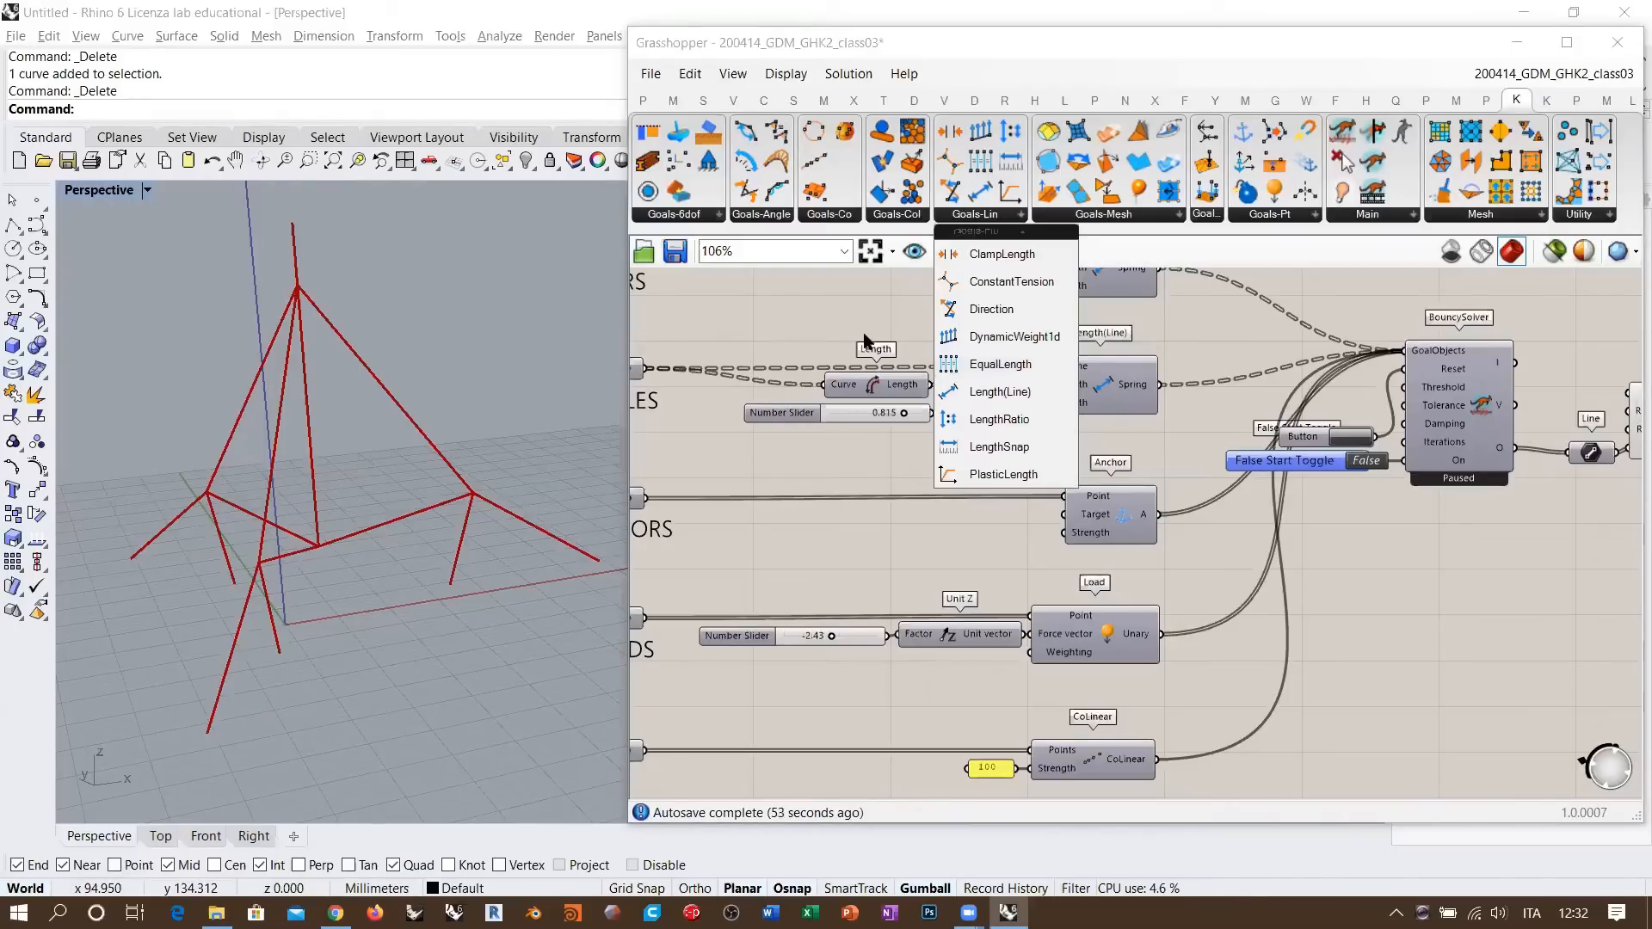
- Move the Line parameter closer to the BouncySolver, level with its O output
{"action": "right_click_drag", "start_coordinate": [1159, 703], "coordinate": [1396, 568]}
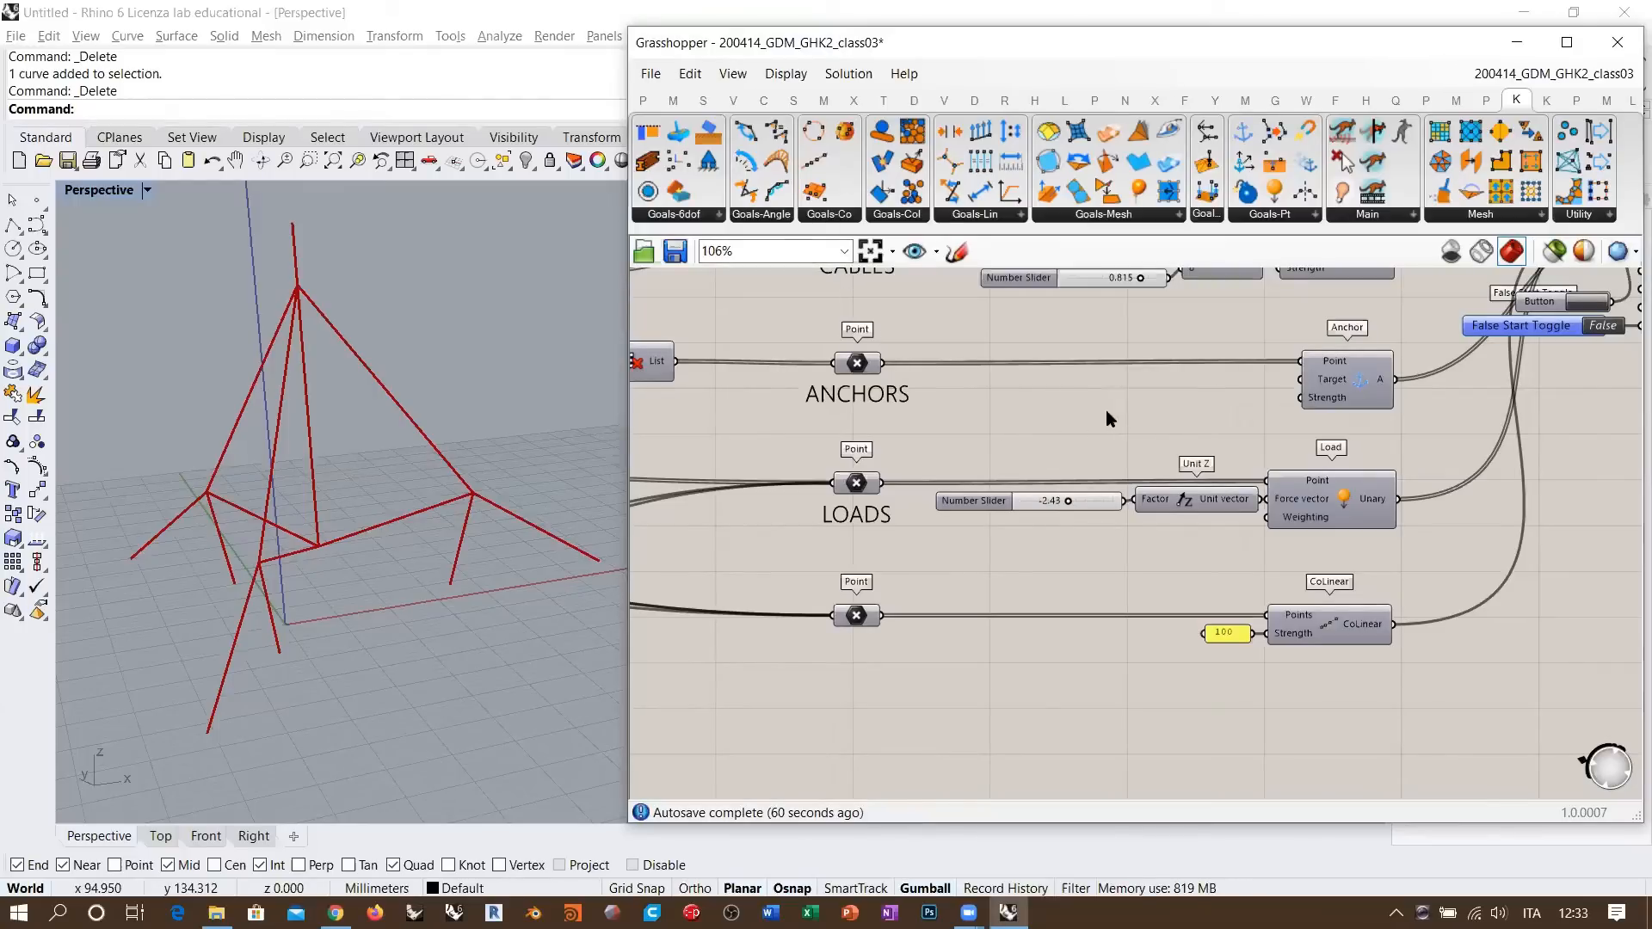
{"action": "right_click_drag", "start_coordinate": [1106, 409], "coordinate": [1075, 465]}
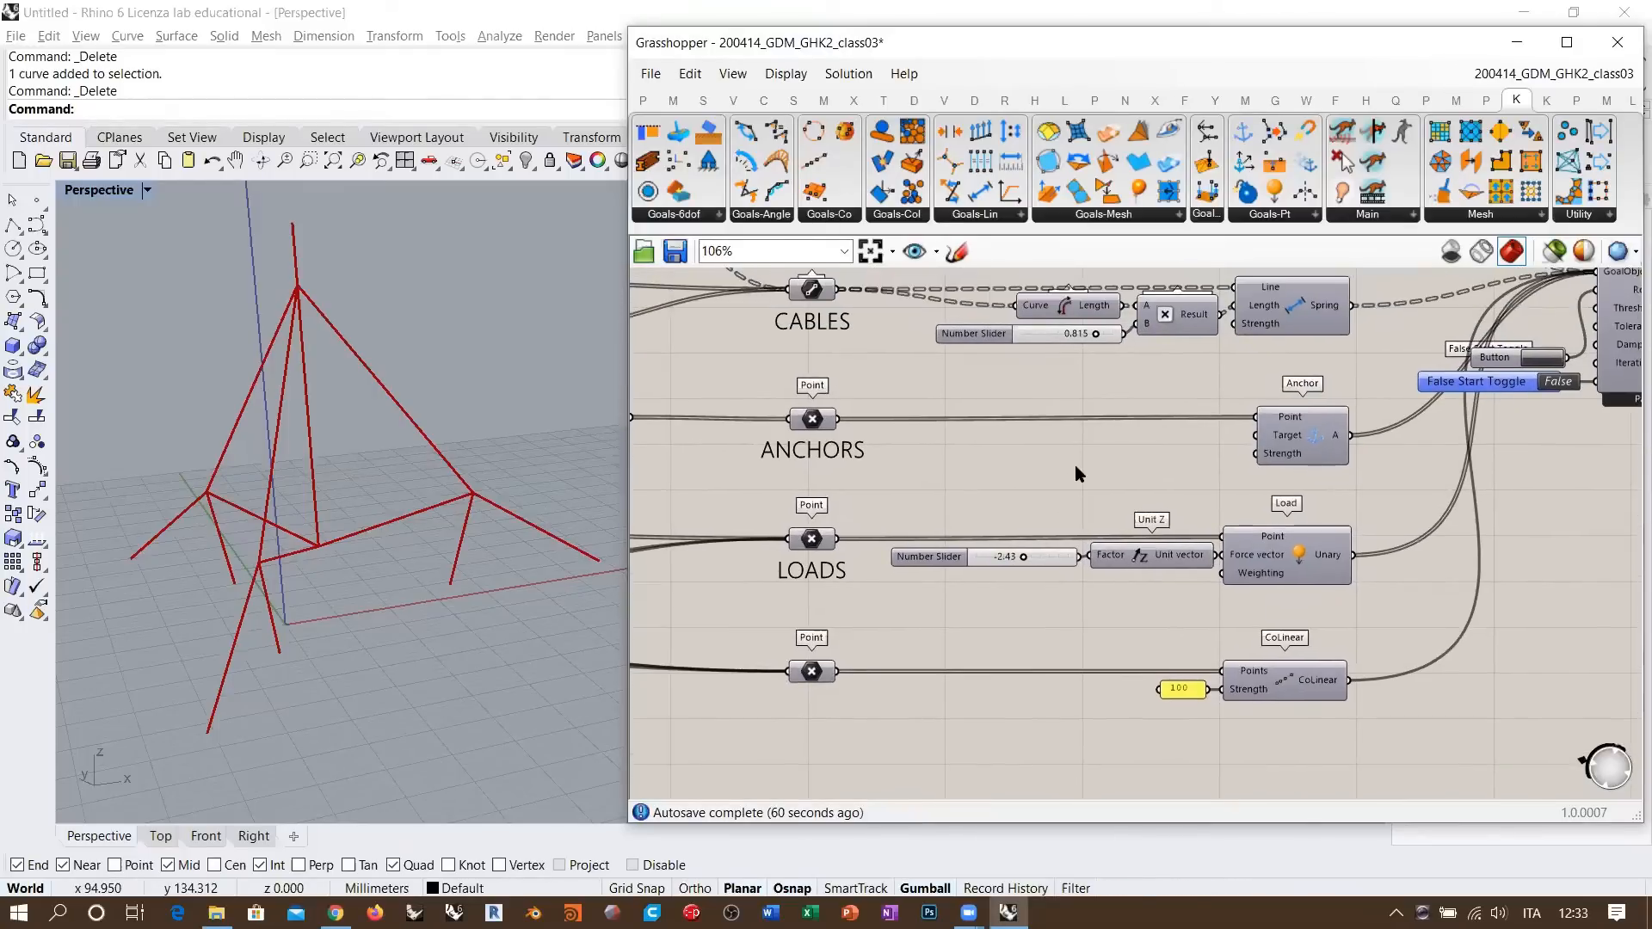
{"action": "scroll", "coordinate": [1075, 465], "scroll_direction": "down", "scroll_amount": 2}
{"action": "right_click_drag", "start_coordinate": [387, 413], "coordinate": [402, 461]}
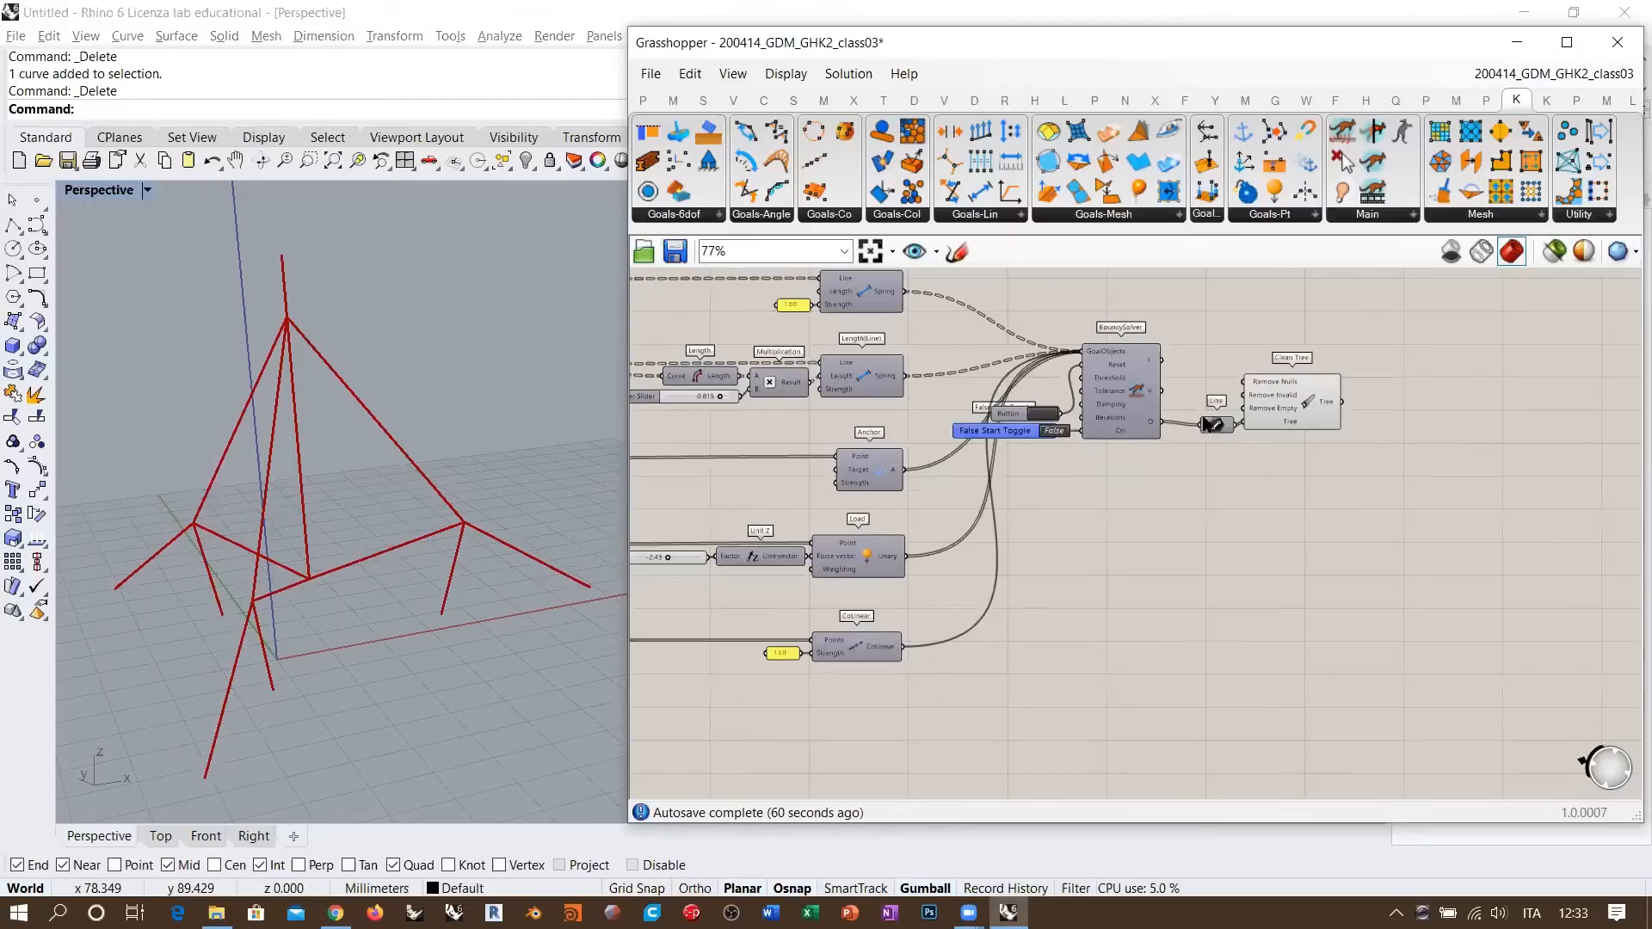
{"action": "left_click_drag", "start_coordinate": [1208, 424], "coordinate": [1203, 419]}
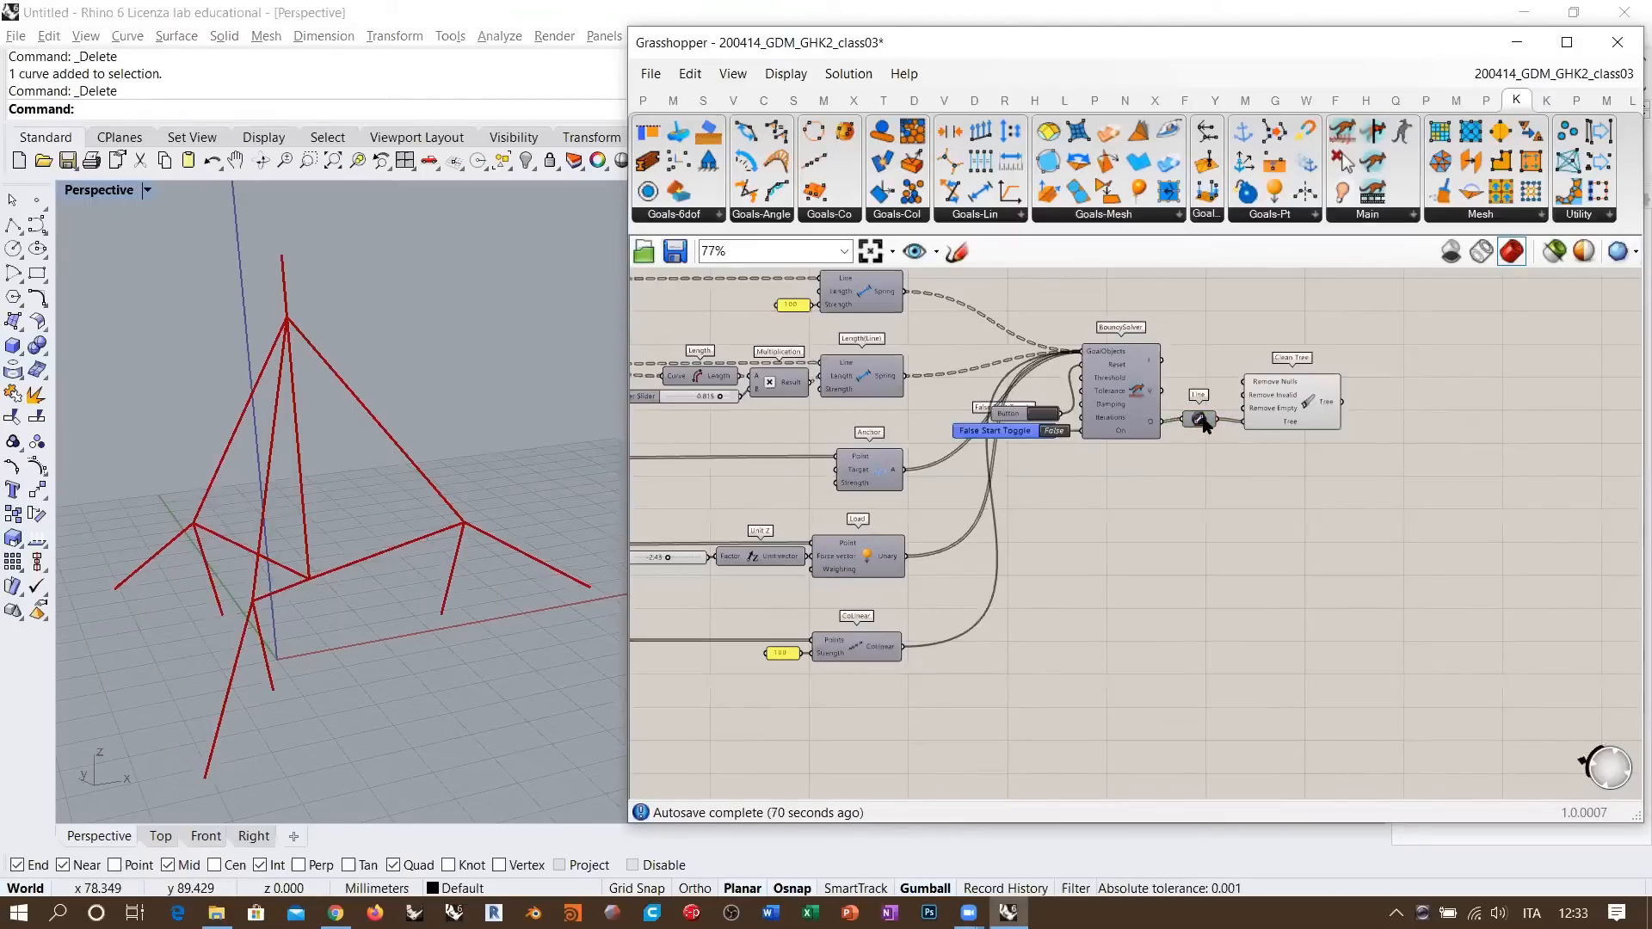
- Move the BouncySolver with its button, toggle, Line and Clean Tree components away from the goal components to free up canvas space
{"action": "mouse_move", "coordinate": [428, 421]}
{"action": "right_mouse_down"}
{"action": "mouse_move", "coordinate": [450, 405]}
{"action": "mouse_move", "coordinate": [420, 426]}
{"action": "right_mouse_up"}
{"action": "right_click_drag", "start_coordinate": [1308, 430], "coordinate": [1230, 444]}
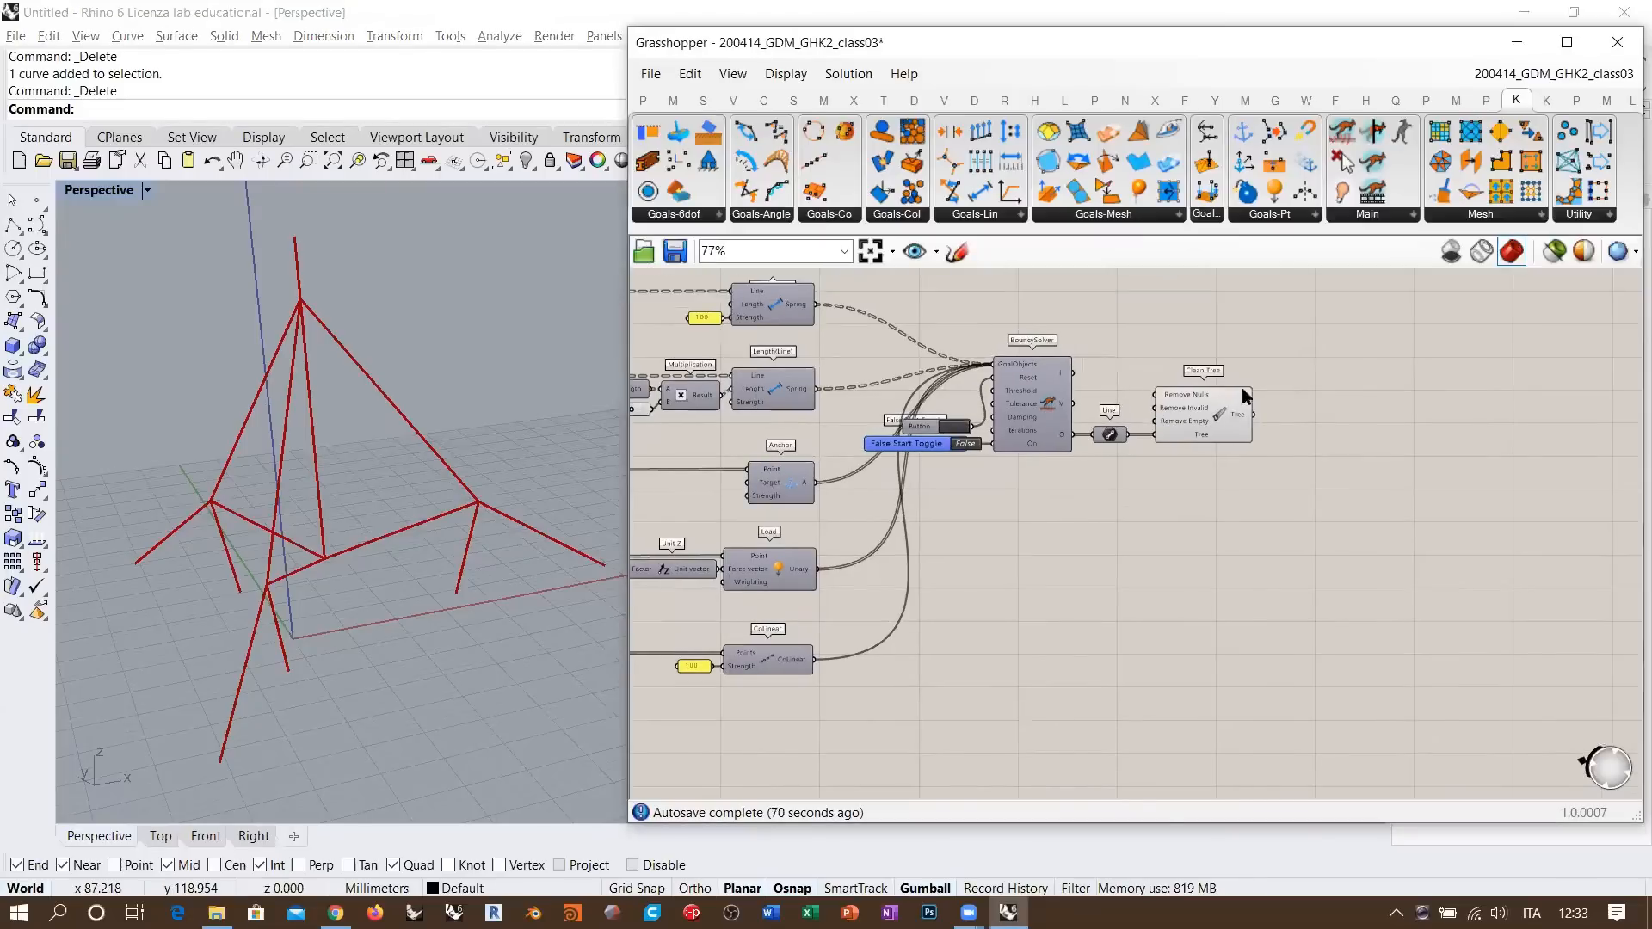
{"action": "right_click_drag", "start_coordinate": [1019, 400], "coordinate": [1190, 479]}
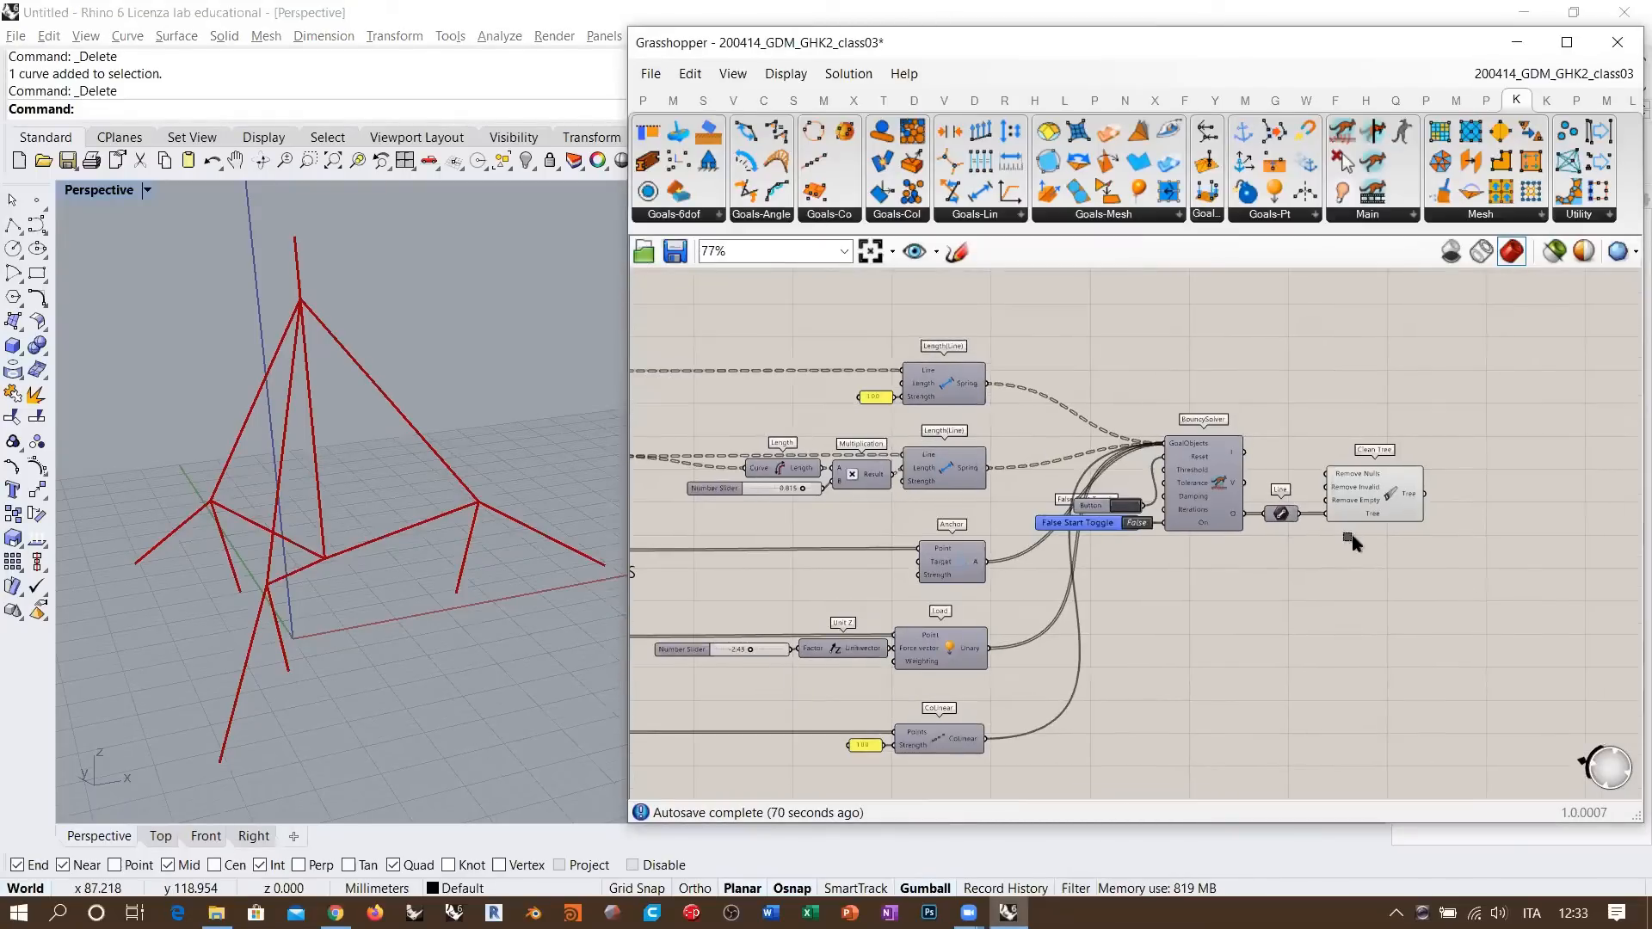
{"action": "left_click_drag", "start_coordinate": [1452, 574], "coordinate": [1105, 427]}
{"action": "left_click_drag", "start_coordinate": [1204, 470], "coordinate": [1407, 469]}
- Add an Entwine component next to the goals and connect the bars' Length(Line) Spring output to Branch {0;0}
{"action": "double_click", "coordinate": [1133, 341]}
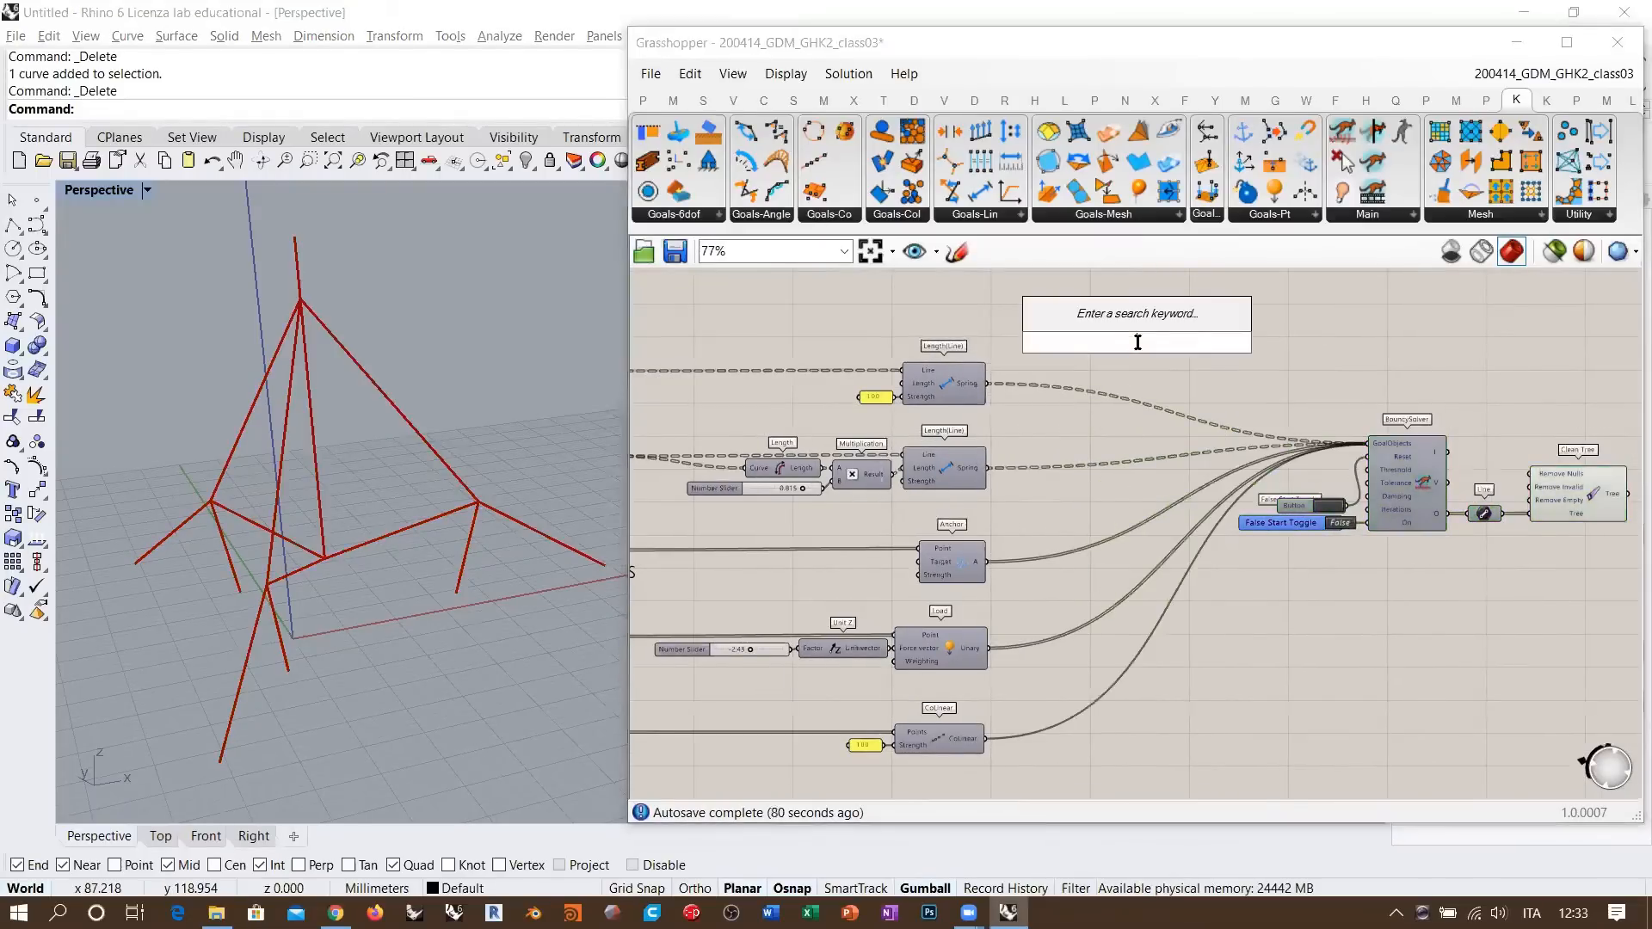
{"action": "type", "text": "entw"}
{"action": "left_click", "coordinate": [1070, 318]}
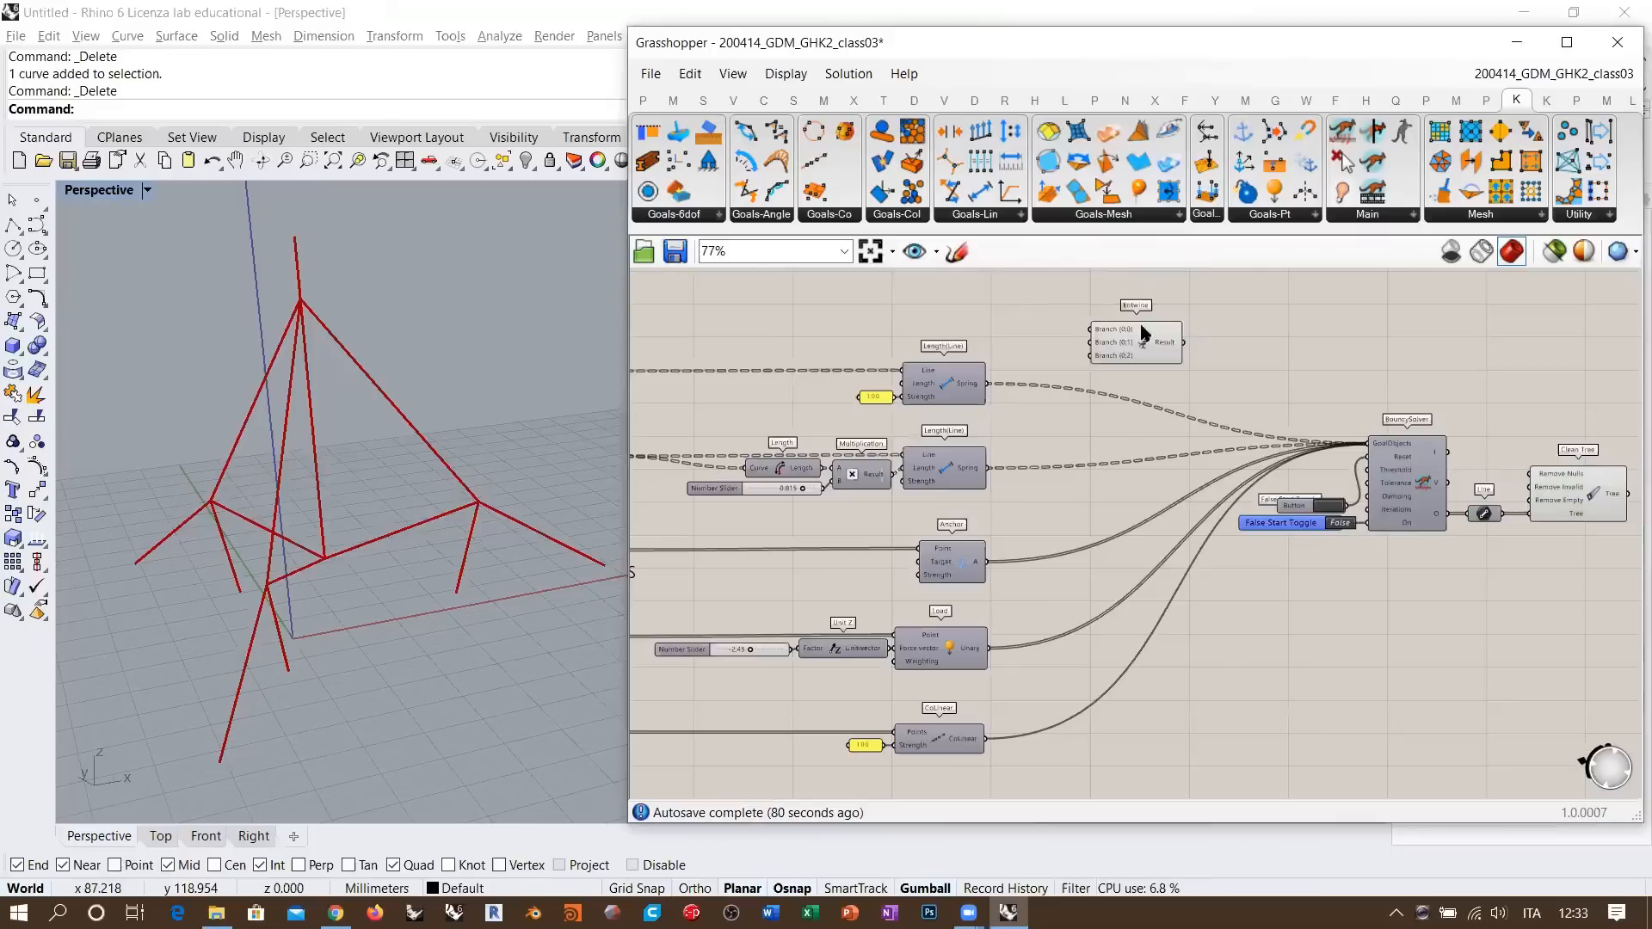
{"action": "left_click_drag", "start_coordinate": [1144, 335], "coordinate": [1114, 434]}
{"action": "scroll", "coordinate": [1045, 444], "scroll_direction": "up", "scroll_amount": 3}
{"action": "right_click_drag", "start_coordinate": [1045, 444], "coordinate": [1068, 491]}
{"action": "left_click_drag", "start_coordinate": [960, 385], "coordinate": [1105, 466]}
{"action": "left_click", "coordinate": [1077, 404]}
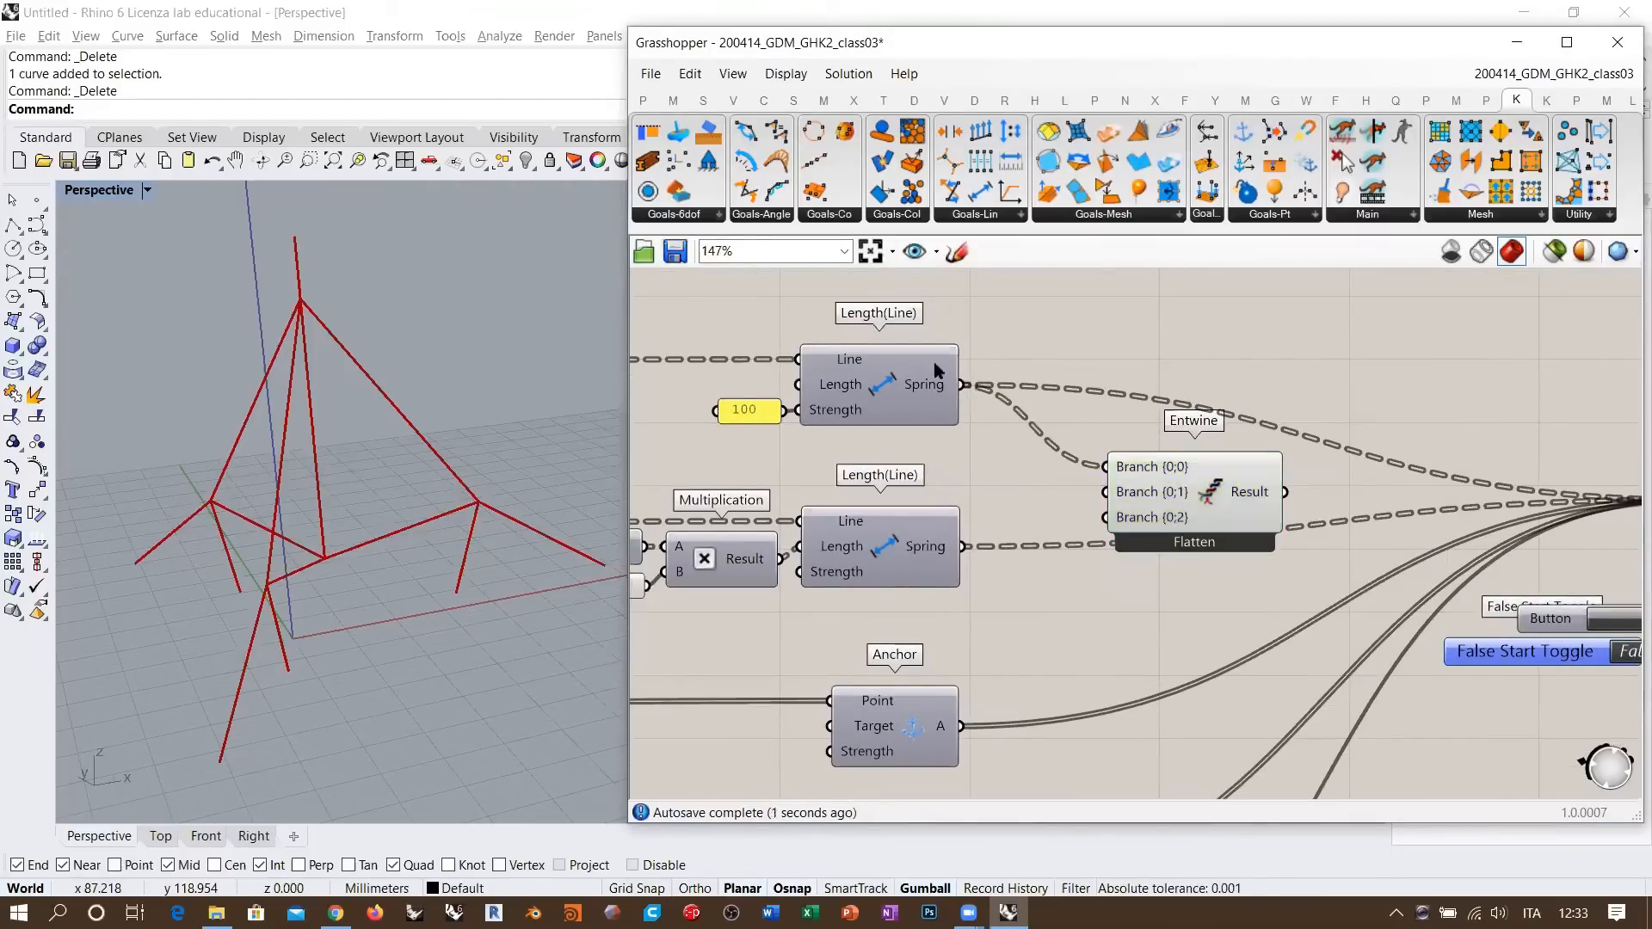
- Connect the cables' Length(Line) Spring output to Entwine's Branch {0;1}
{"action": "right_click_drag", "start_coordinate": [890, 379], "coordinate": [1305, 423]}
{"action": "scroll", "coordinate": [1305, 417], "scroll_direction": "down", "scroll_amount": 2}
{"action": "right_click_drag", "start_coordinate": [848, 379], "coordinate": [1082, 418]}
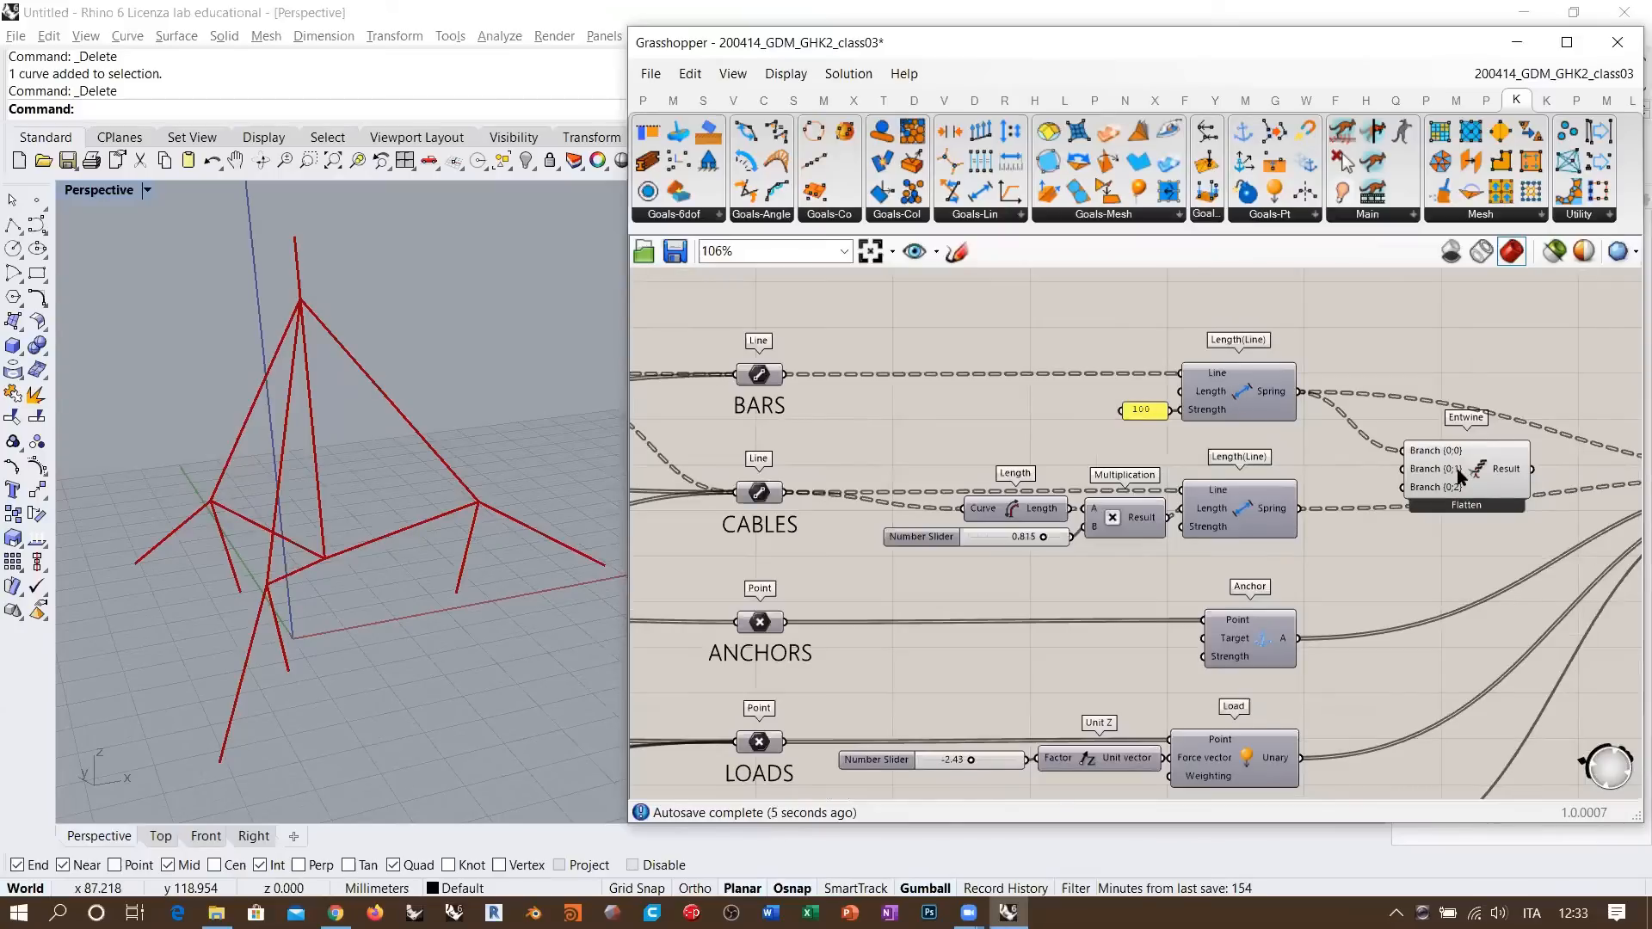
{"action": "scroll", "coordinate": [1460, 475], "scroll_direction": "up", "scroll_amount": 4}
{"action": "left_click_drag", "start_coordinate": [1297, 507], "coordinate": [1344, 472]}
{"action": "scroll", "coordinate": [1177, 370], "scroll_direction": "down", "scroll_amount": 3}
- Connect the Anchor, Load and CoLinear outputs together to Entwine's Branch {0;2}
{"action": "right_click_drag", "start_coordinate": [1243, 422], "coordinate": [1136, 332]}
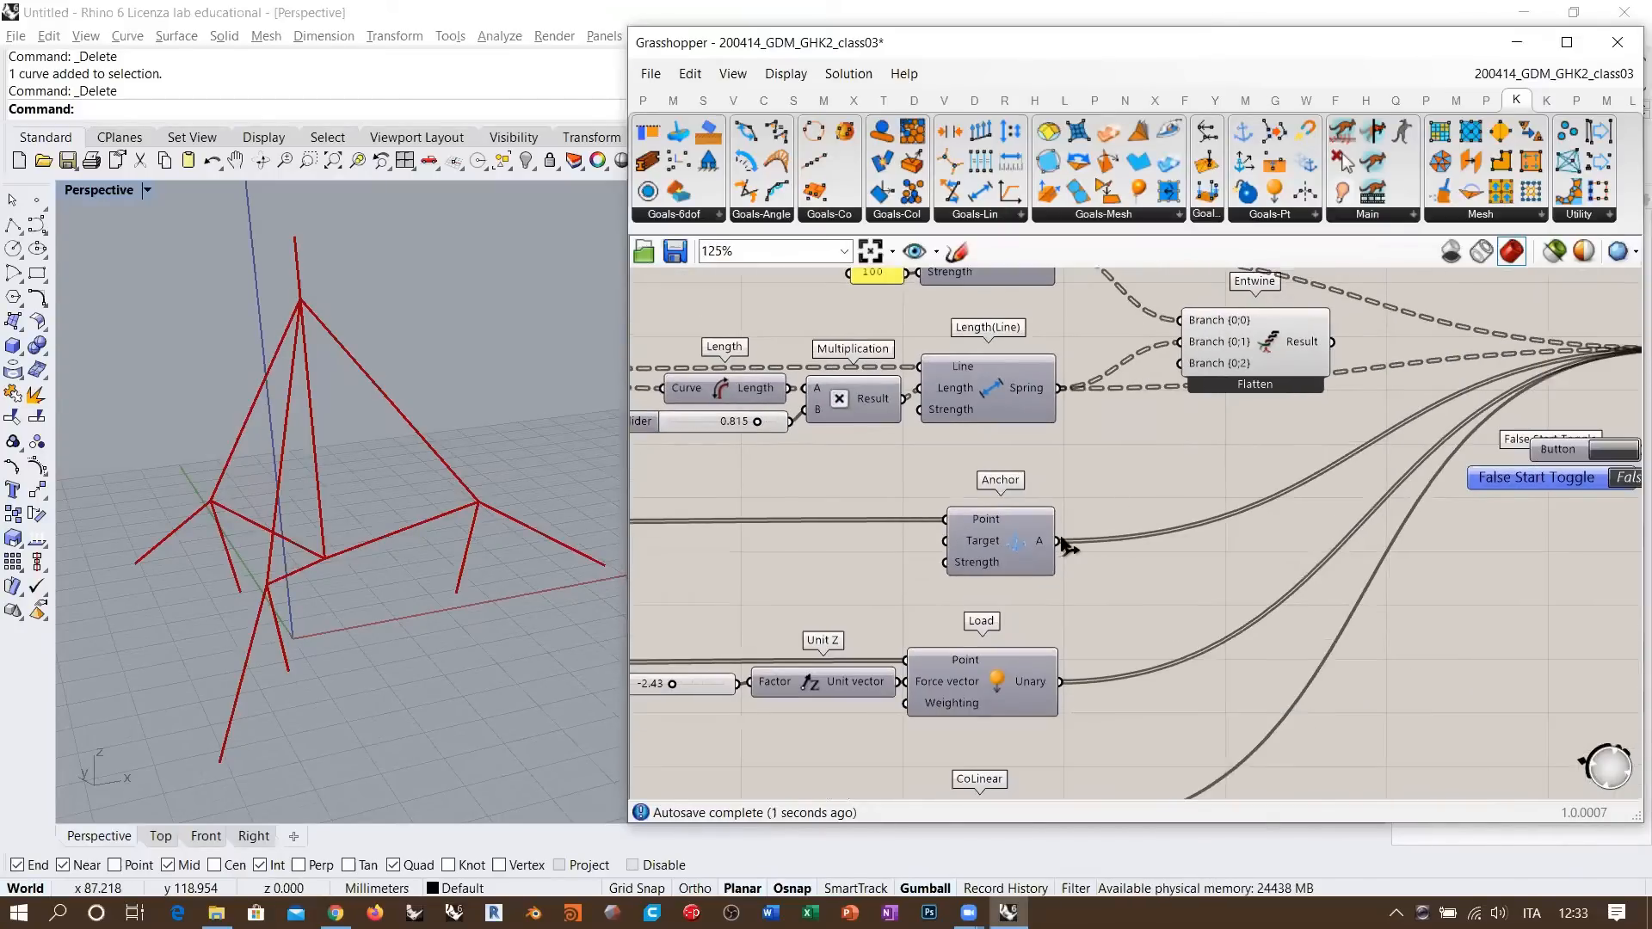
{"action": "left_click_drag", "start_coordinate": [1060, 540], "coordinate": [1180, 363]}
{"action": "left_click_drag", "start_coordinate": [1060, 682], "coordinate": [1181, 385]}
{"action": "right_click_drag", "start_coordinate": [1088, 796], "coordinate": [1070, 644]}
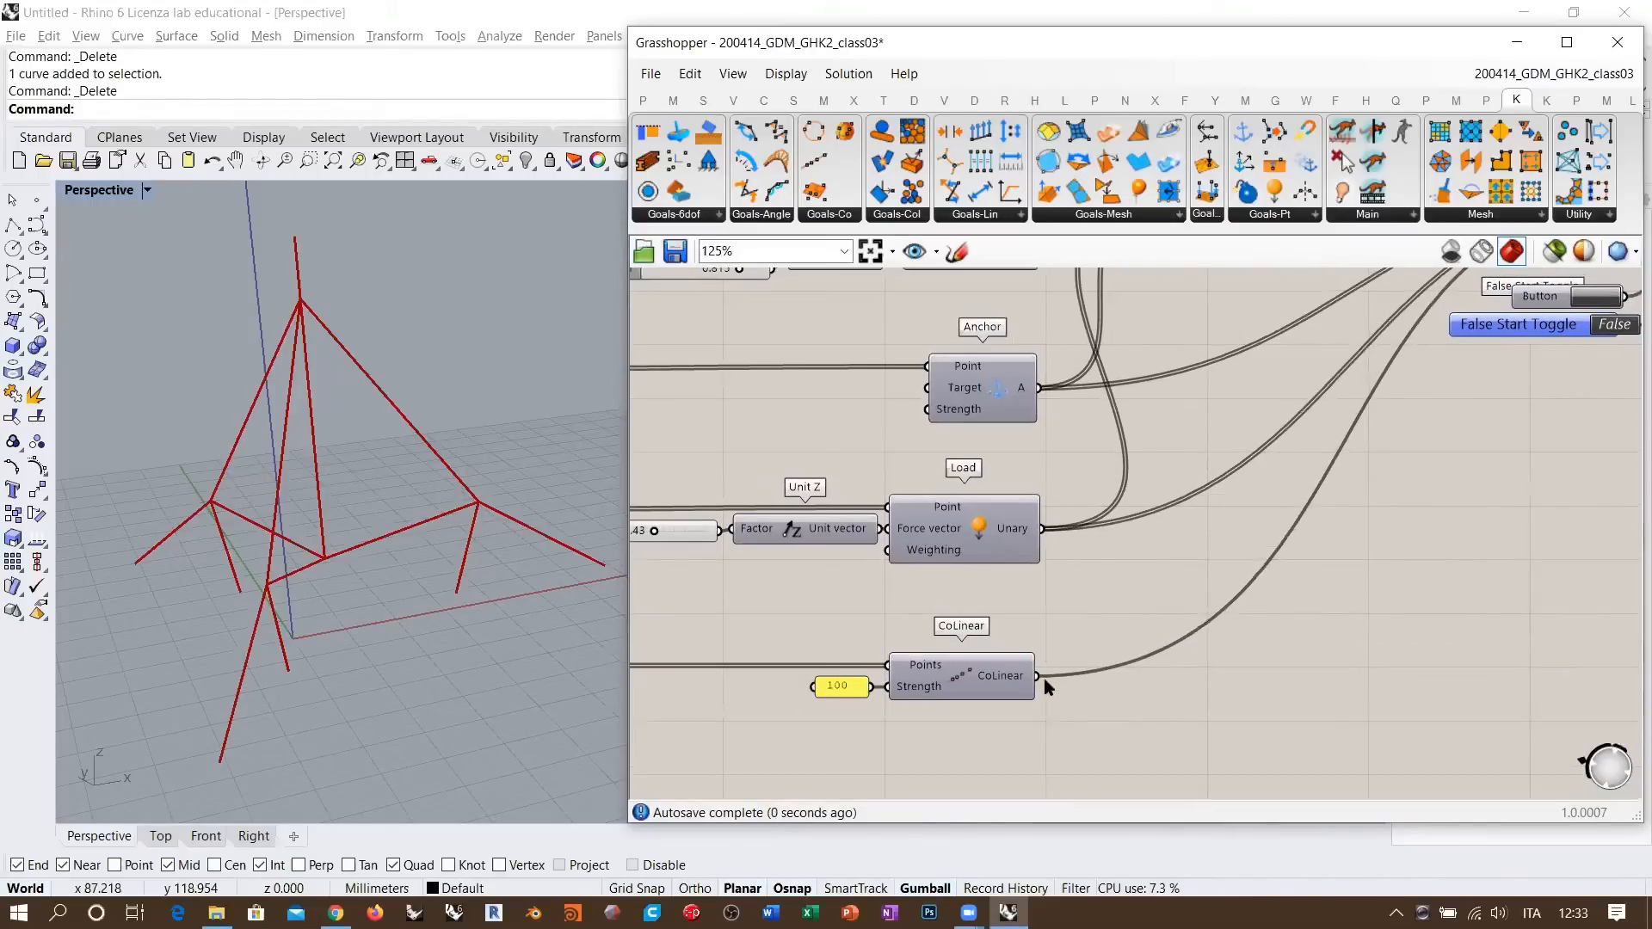
{"action": "left_click_drag", "start_coordinate": [1038, 676], "coordinate": [1163, 397]}
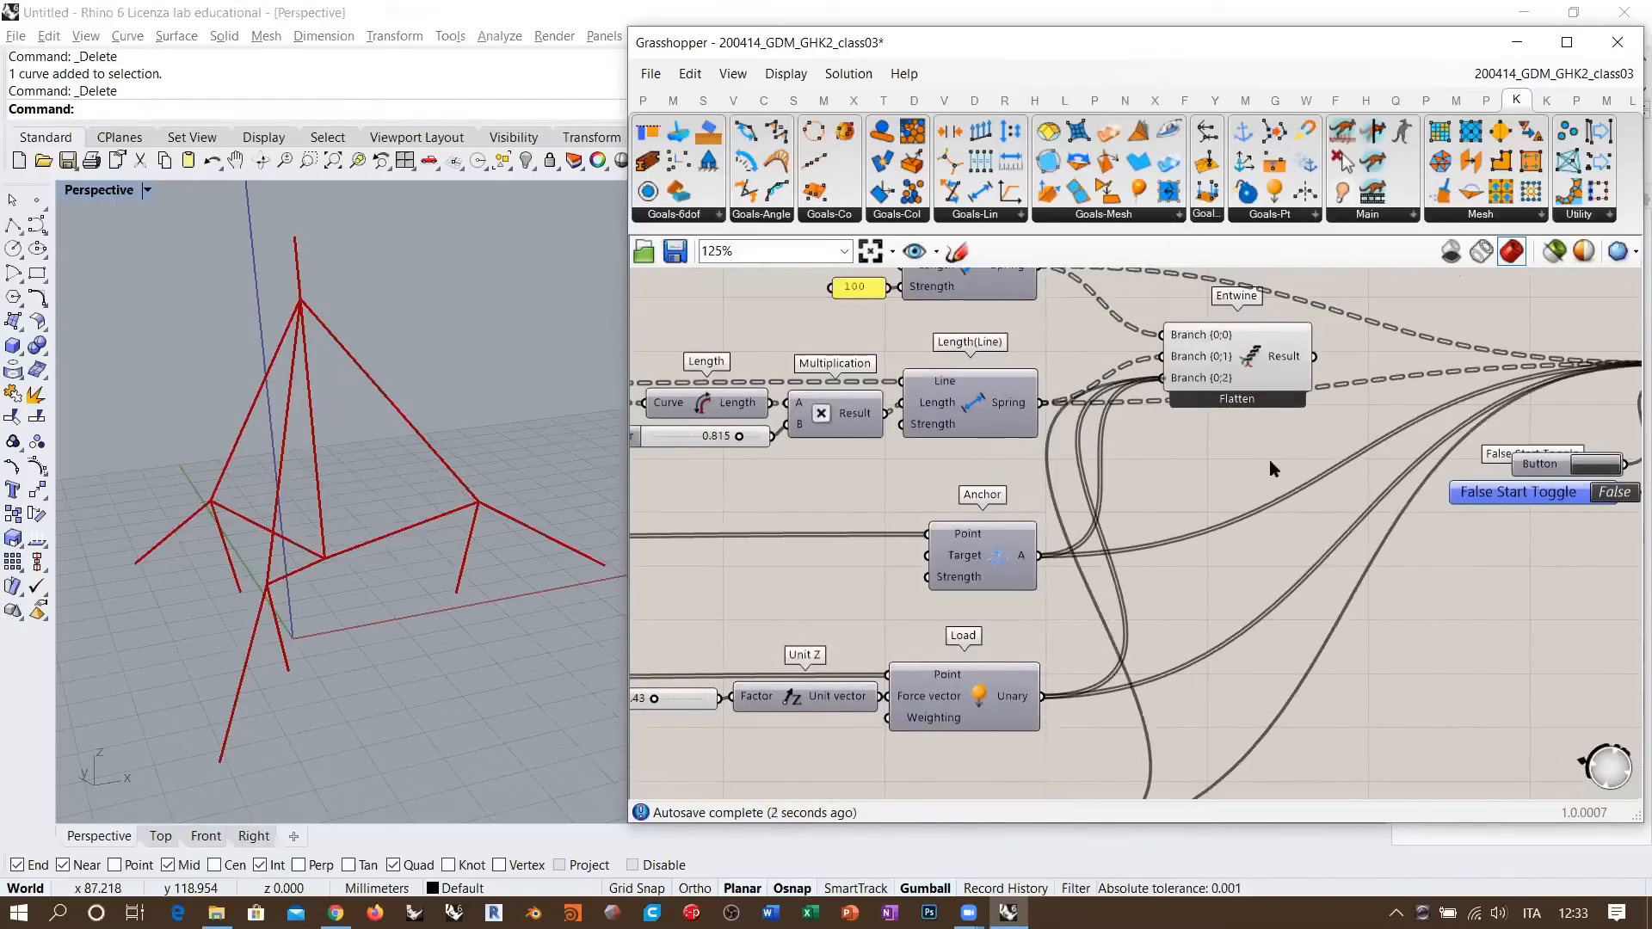
- Place Entwine beside the BouncySolver and connect its Result to GoalObjects, replacing the individual goal wires
{"action": "right_click_drag", "start_coordinate": [1146, 464], "coordinate": [832, 483]}
{"action": "left_click_drag", "start_coordinate": [937, 377], "coordinate": [1355, 389]}
{"action": "left_click_drag", "start_coordinate": [1007, 411], "coordinate": [1220, 383]}
{"action": "right_click_drag", "start_coordinate": [1344, 478], "coordinate": [1002, 468]}
- Delete the Line and Clean Tree components behind the BouncySolver
{"action": "right_click_drag", "start_coordinate": [1403, 568], "coordinate": [1342, 541]}
{"action": "left_click_drag", "start_coordinate": [1342, 541], "coordinate": [1129, 391]}
{"action": "key", "text": "Delete"}
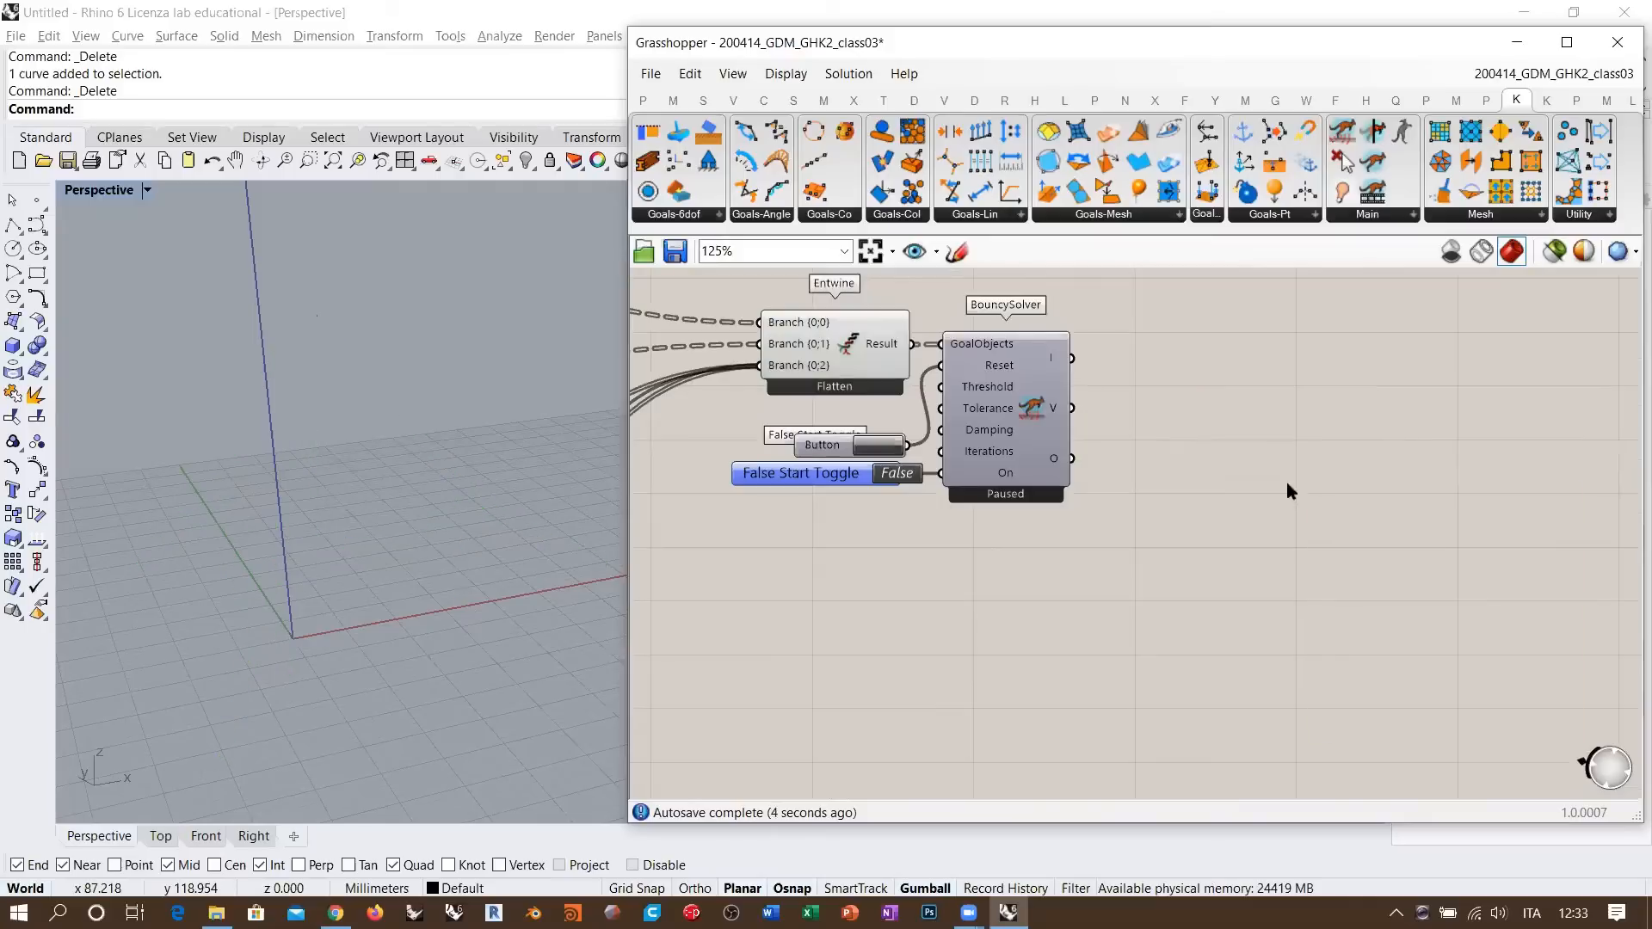
- Add a Partition List component after the BouncySolver and feed its List input with the solver's O output
{"action": "scroll", "coordinate": [1075, 447], "scroll_direction": "up", "scroll_amount": 3}
{"action": "double_click", "coordinate": [1189, 545]}
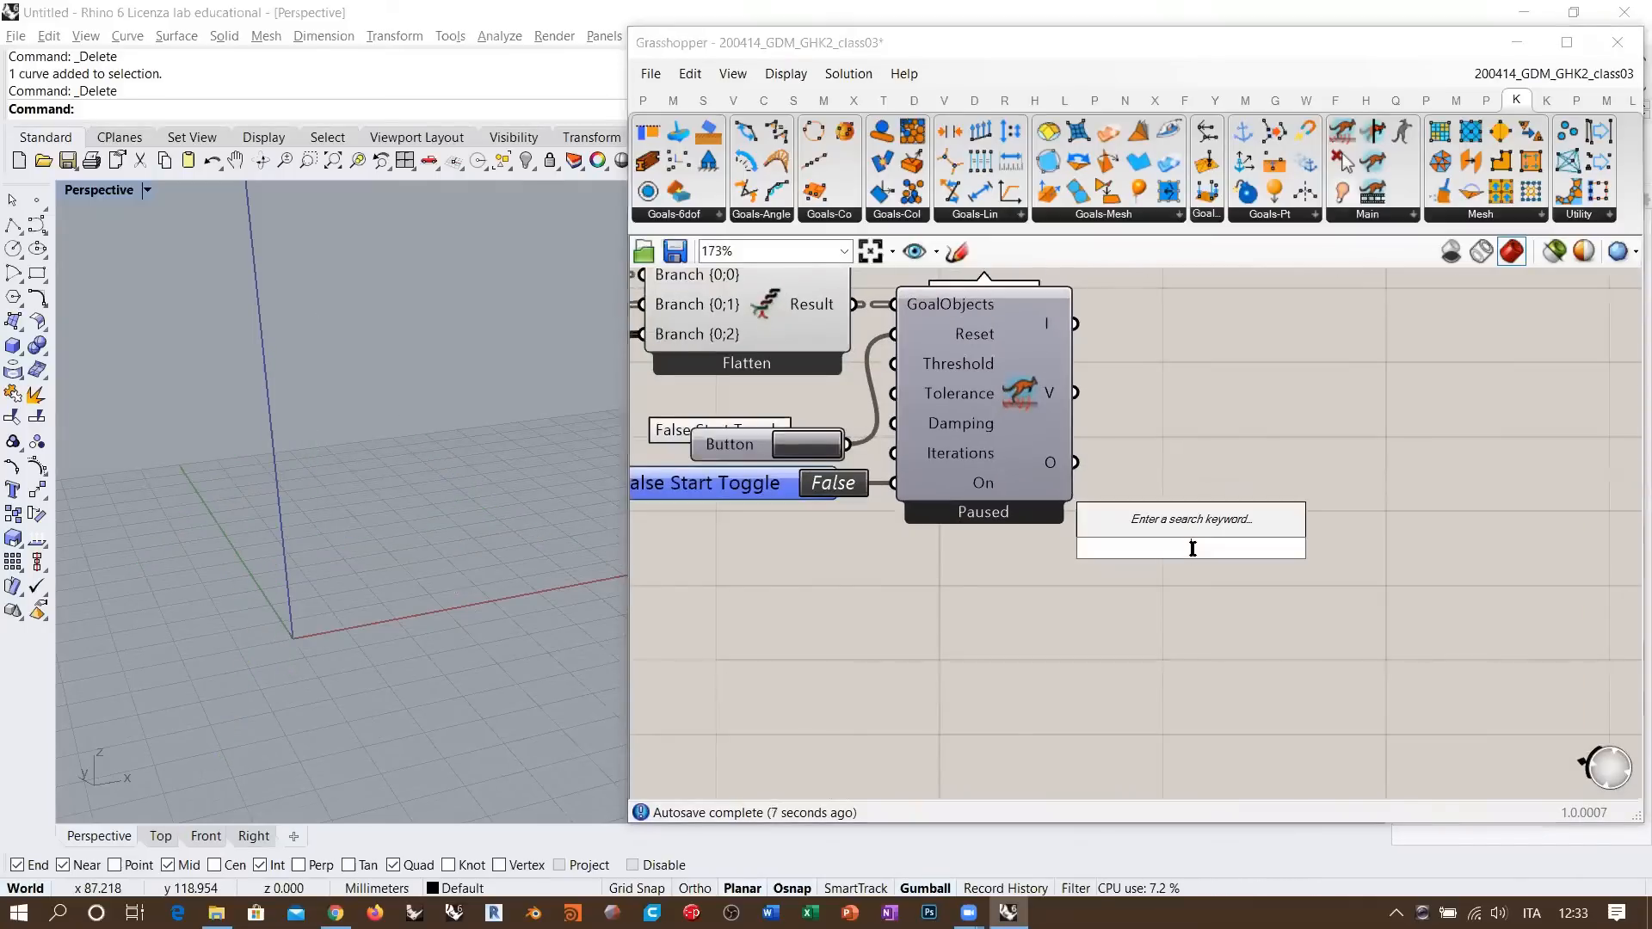
{"action": "type", "text": "part"}
{"action": "left_click", "coordinate": [1151, 523]}
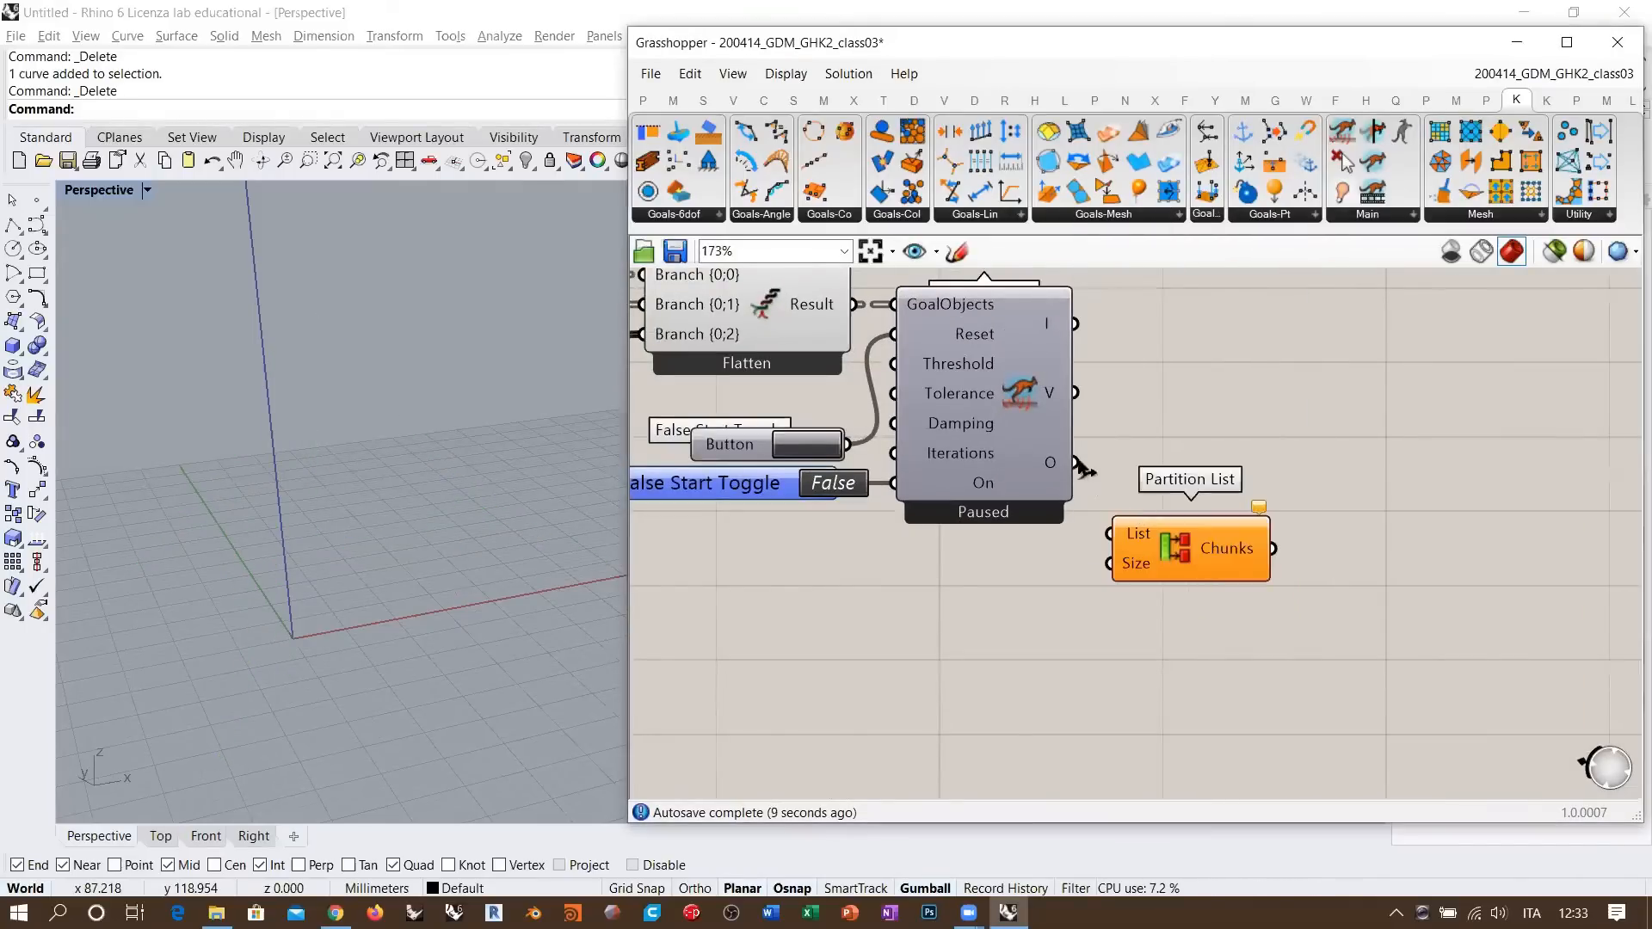
- Add a Tree Statistics component fed by the Entwine Result and connect its Length output to the Partition List's Size
{"action": "double_click", "coordinate": [1089, 623]}
{"action": "type", "text": "trees"}
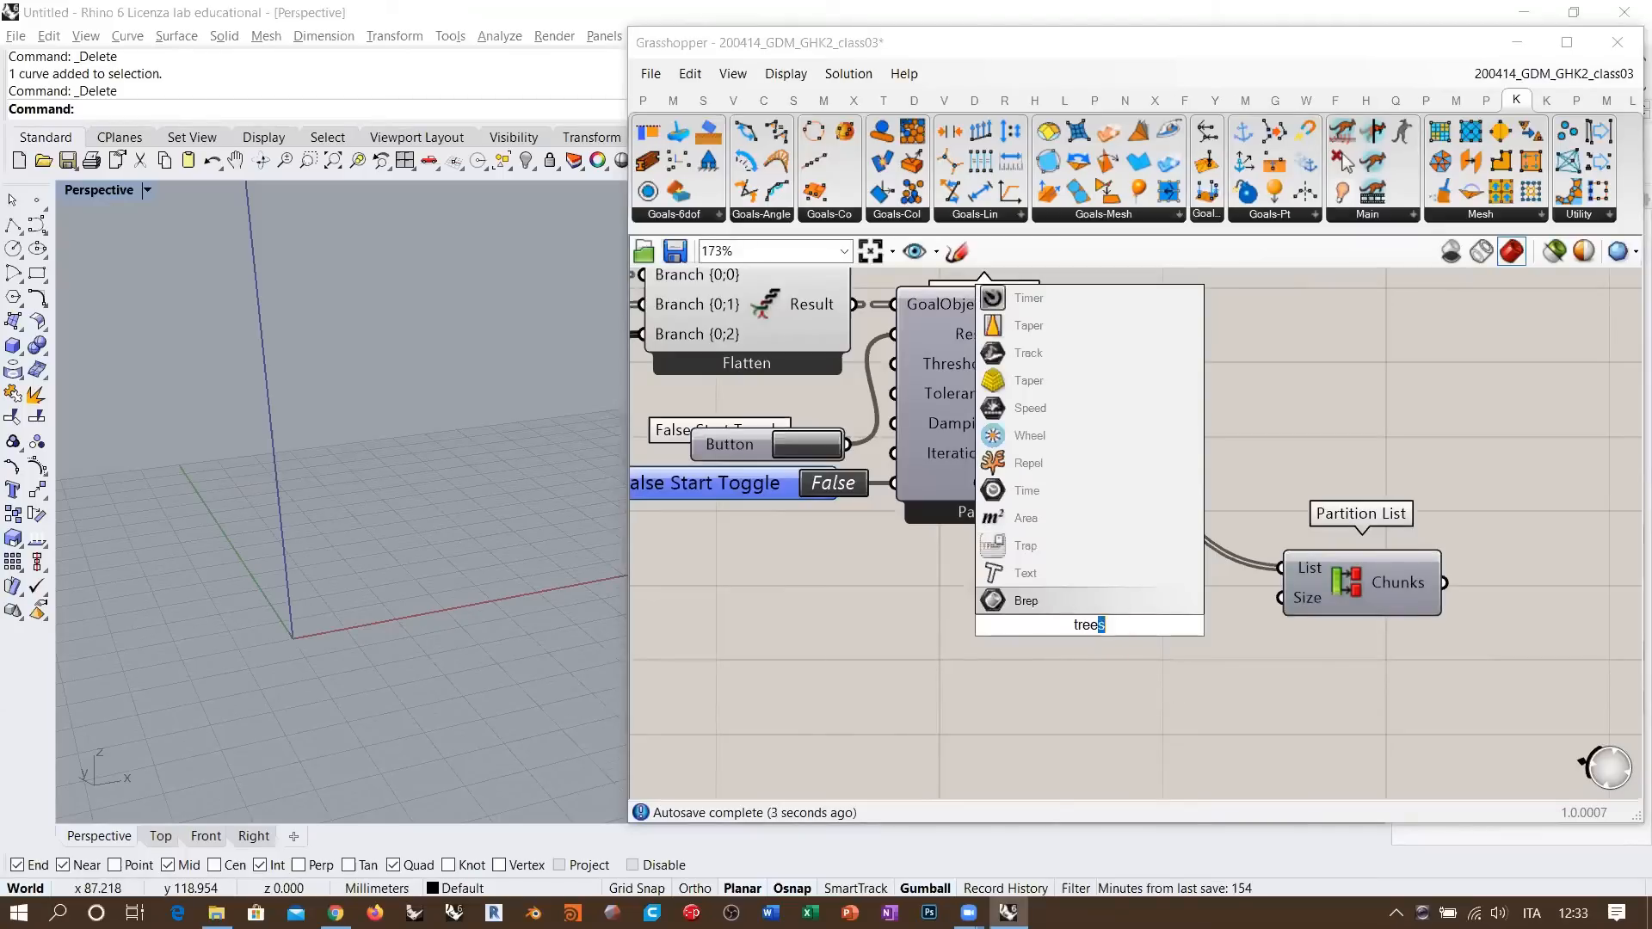
{"action": "left_click", "coordinate": [1062, 531]}
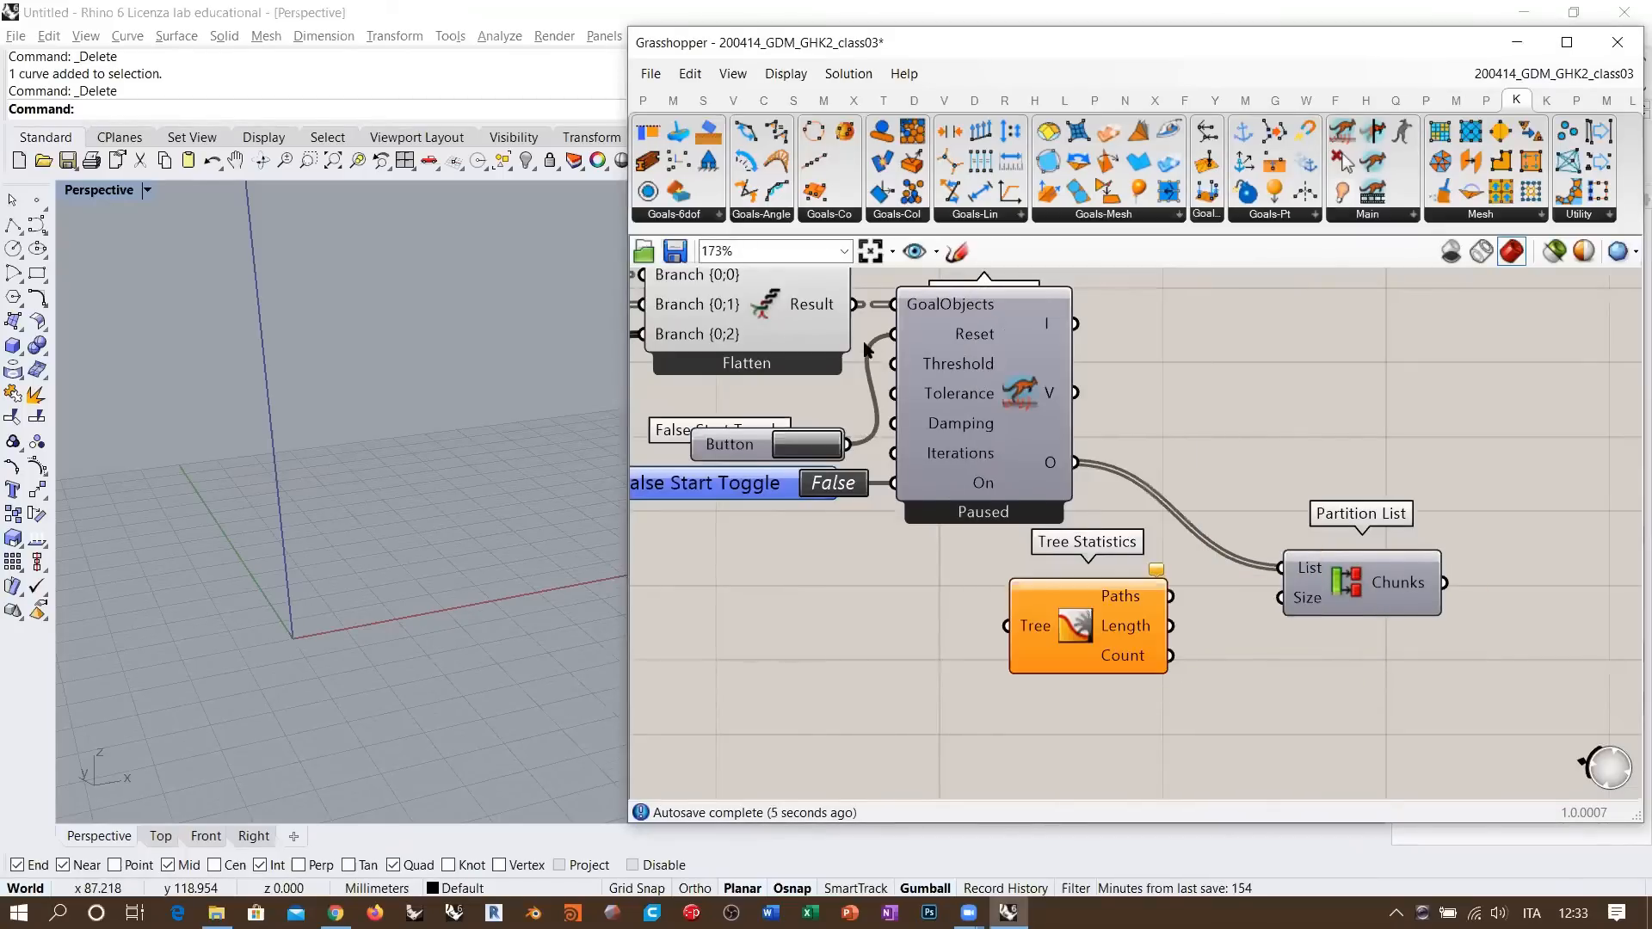
{"action": "right_click_drag", "start_coordinate": [865, 350], "coordinate": [921, 429]}
{"action": "left_click_drag", "start_coordinate": [910, 384], "coordinate": [1024, 720]}
{"action": "left_click_drag", "start_coordinate": [1122, 705], "coordinate": [1275, 693]}
{"action": "left_click", "coordinate": [1075, 712]}
{"action": "right_click_drag", "start_coordinate": [1335, 736], "coordinate": [1205, 549]}
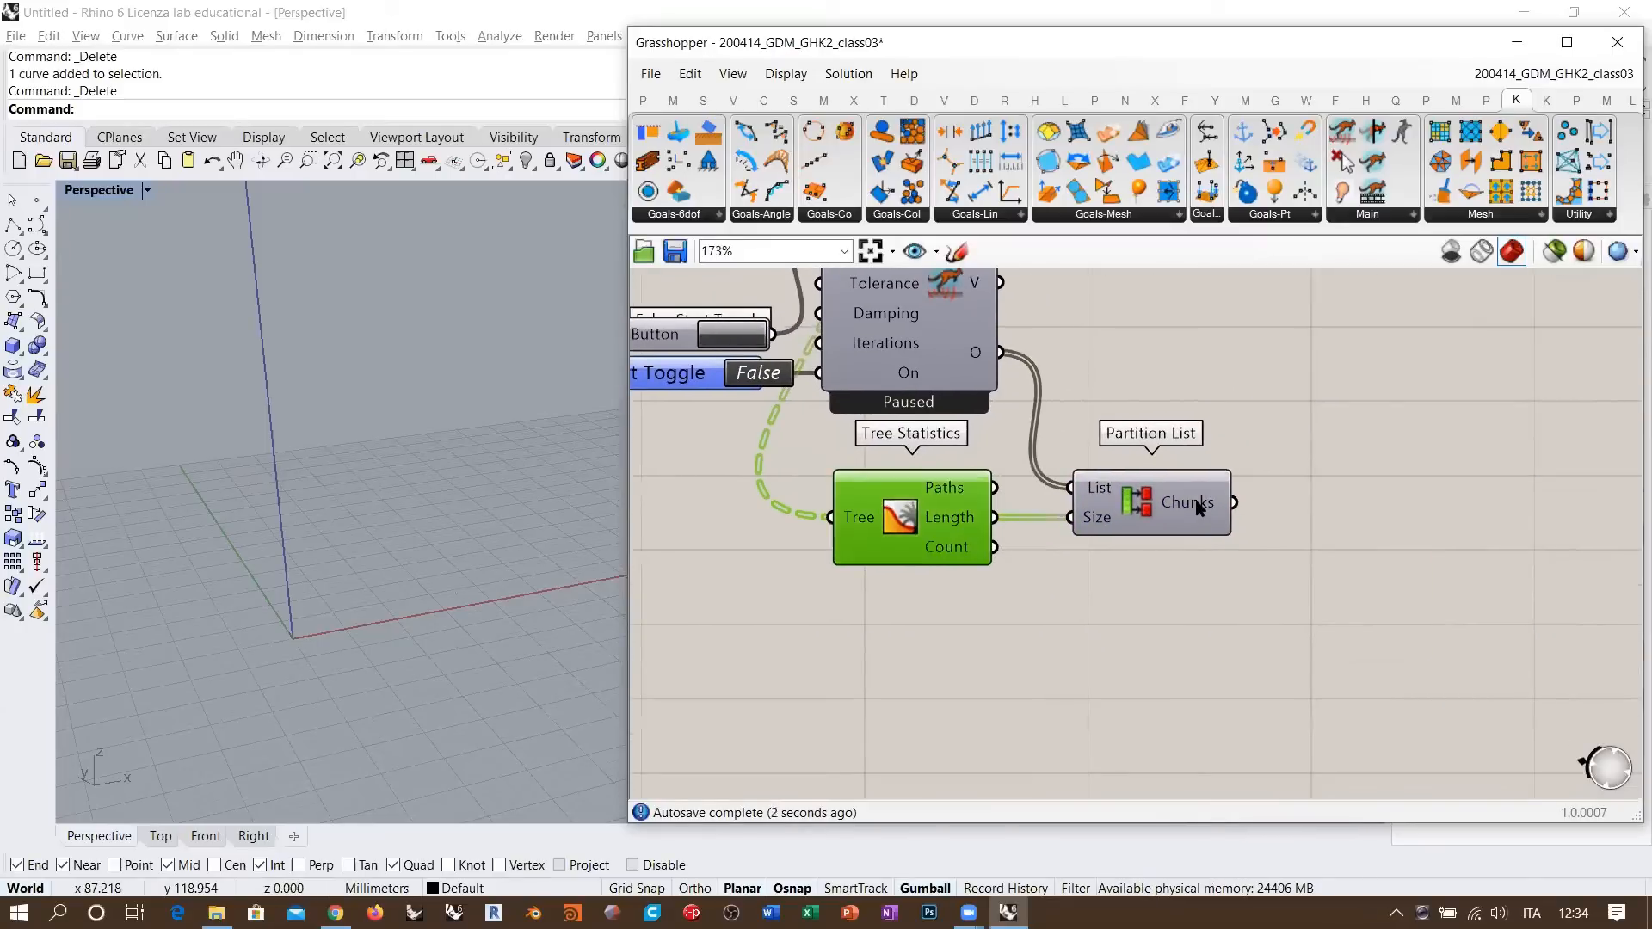
- Add an Explode Tree component and connect the Partition List's Chunks to its Data input
{"action": "mouse_move", "coordinate": [1199, 508]}
{"action": "right_click_drag", "start_coordinate": [1363, 516], "coordinate": [1193, 553]}
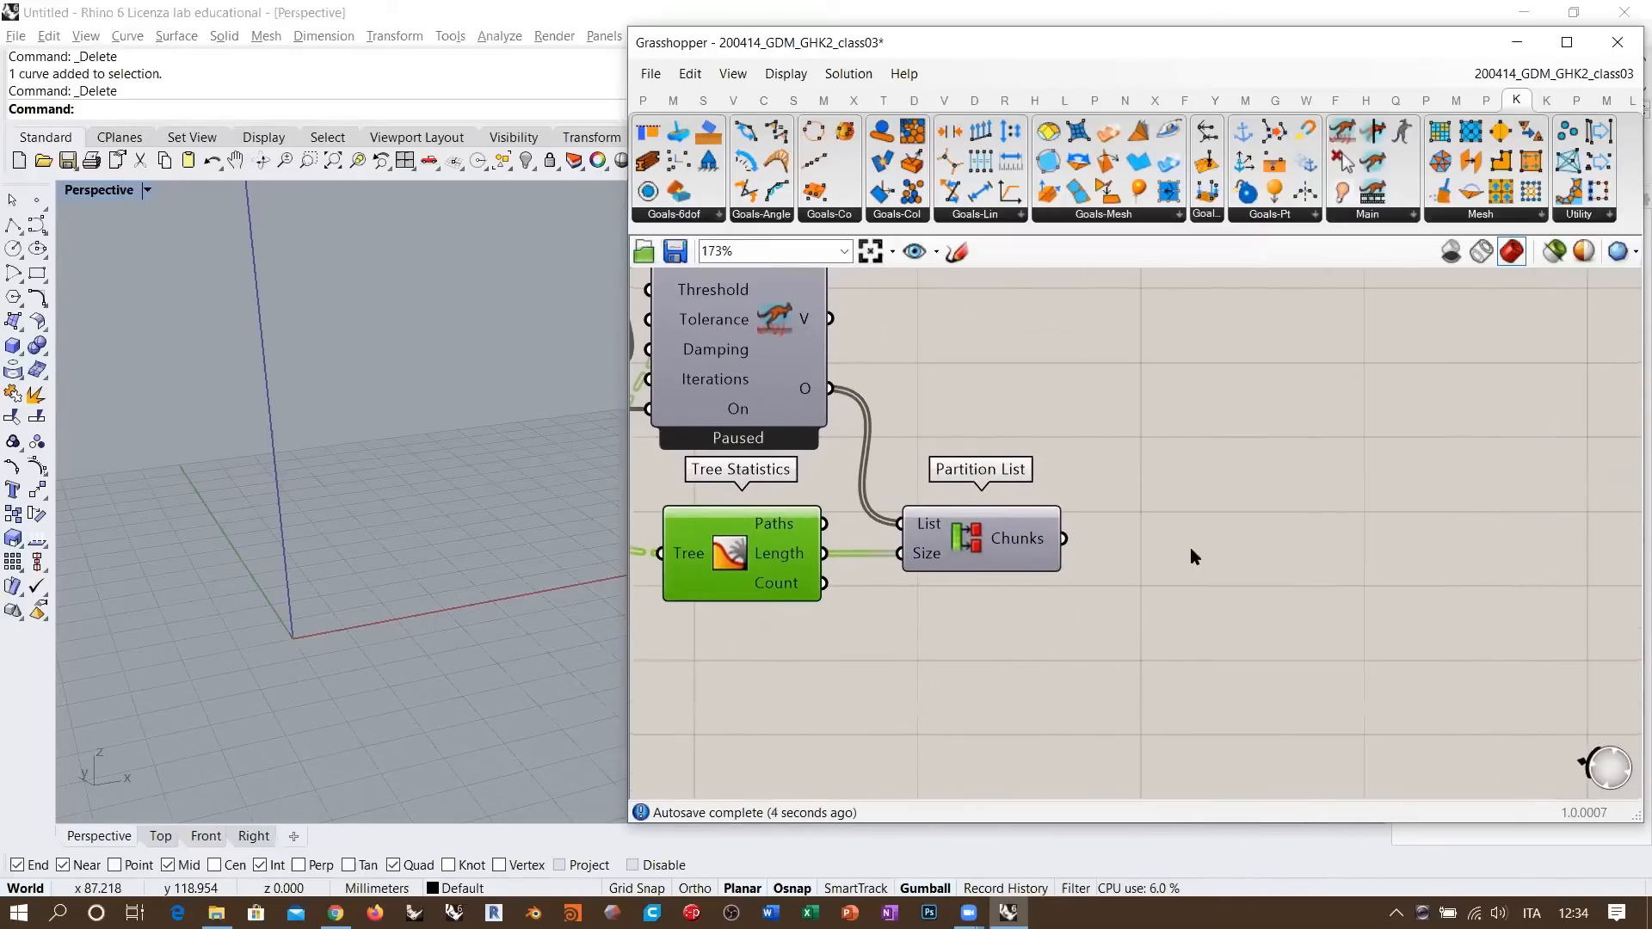
{"action": "left_click", "coordinate": [1193, 552]}
{"action": "double_click", "coordinate": [1193, 555]}
{"action": "type", "text": "explo"}
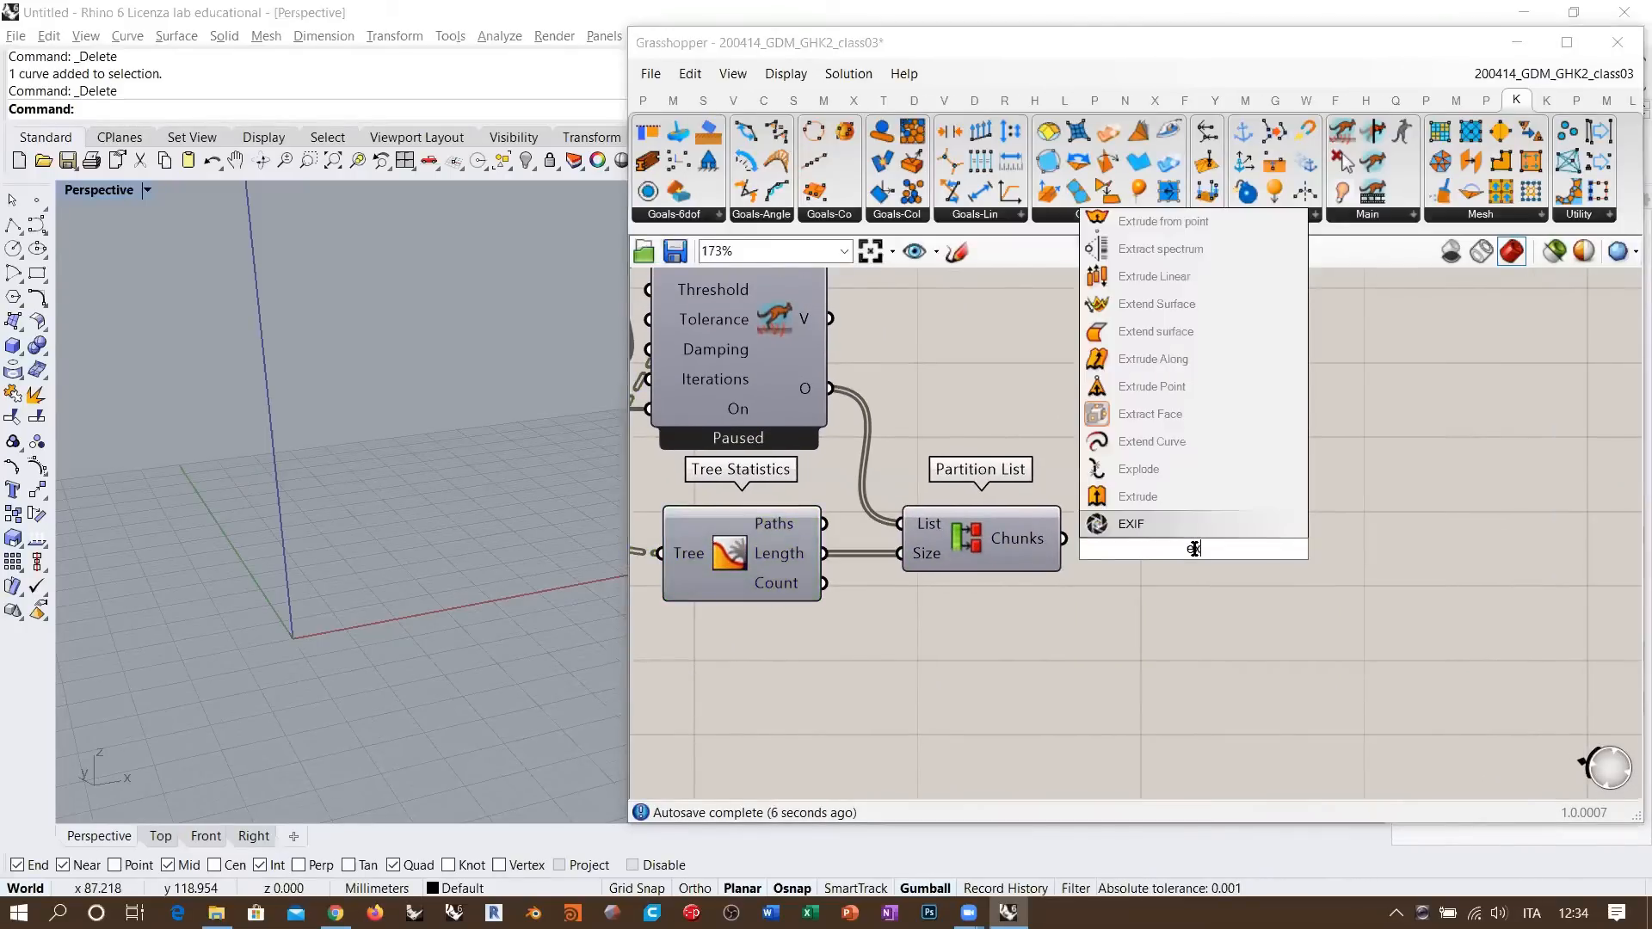
{"action": "left_click", "coordinate": [1157, 472]}
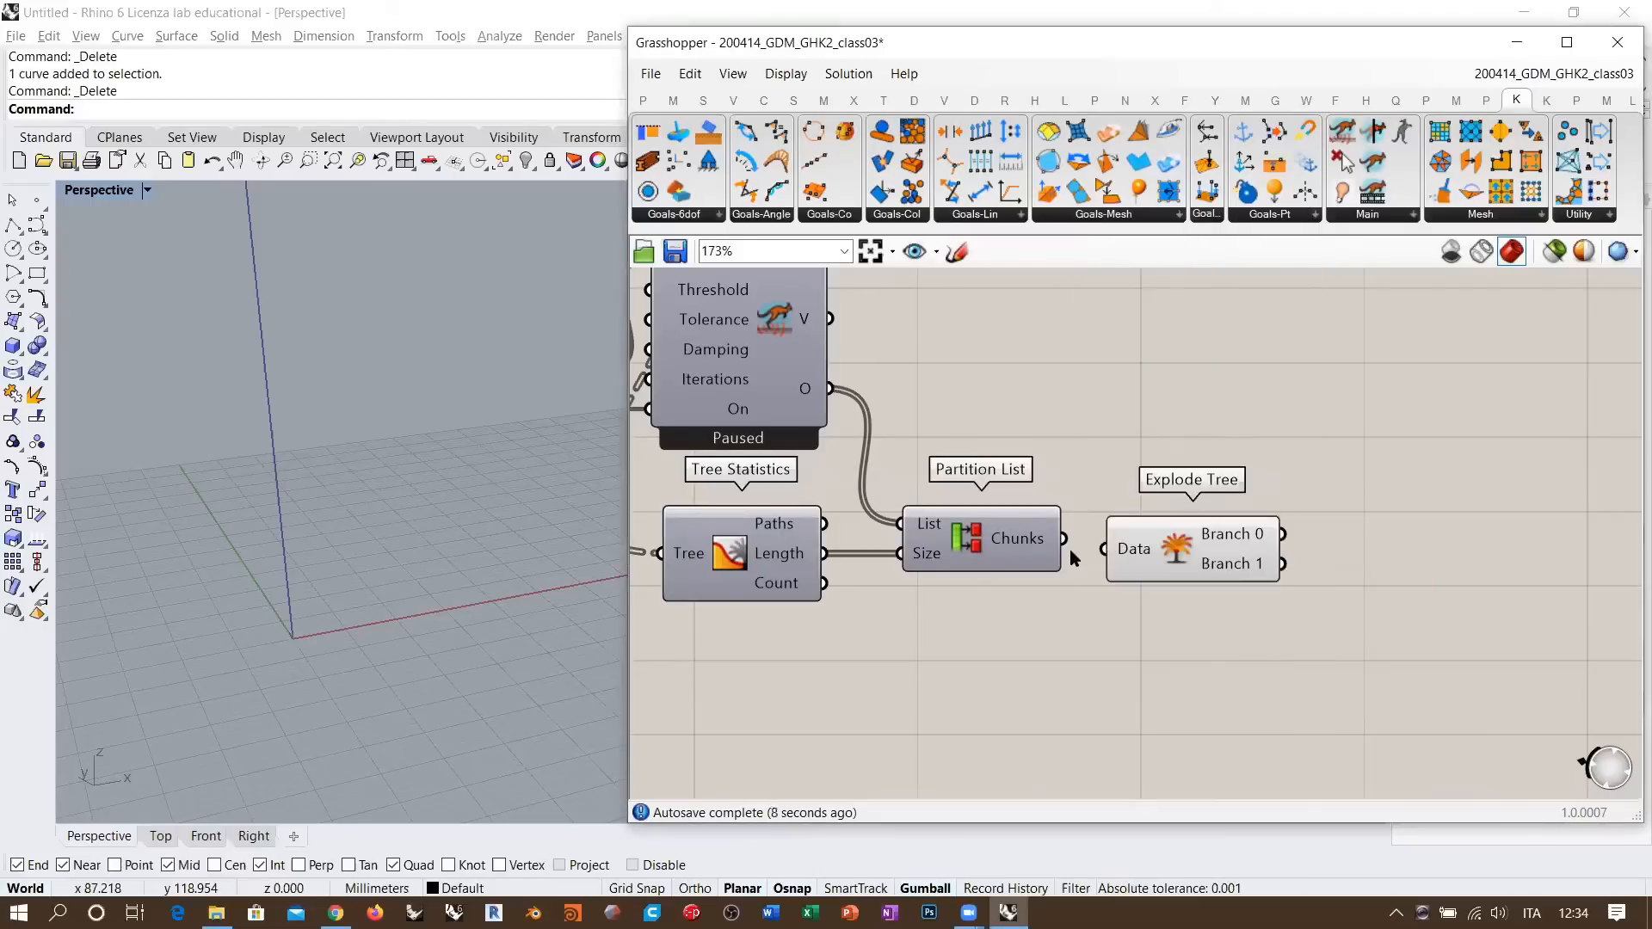
{"action": "left_click_drag", "start_coordinate": [1065, 539], "coordinate": [1118, 540]}
{"action": "left_click", "coordinate": [1086, 541]}
- Remove the second Explode Tree output so only branch {0;0;0;0} remains, and check the bars in the viewport
{"action": "right_click_drag", "start_coordinate": [1098, 539], "coordinate": [870, 531]}
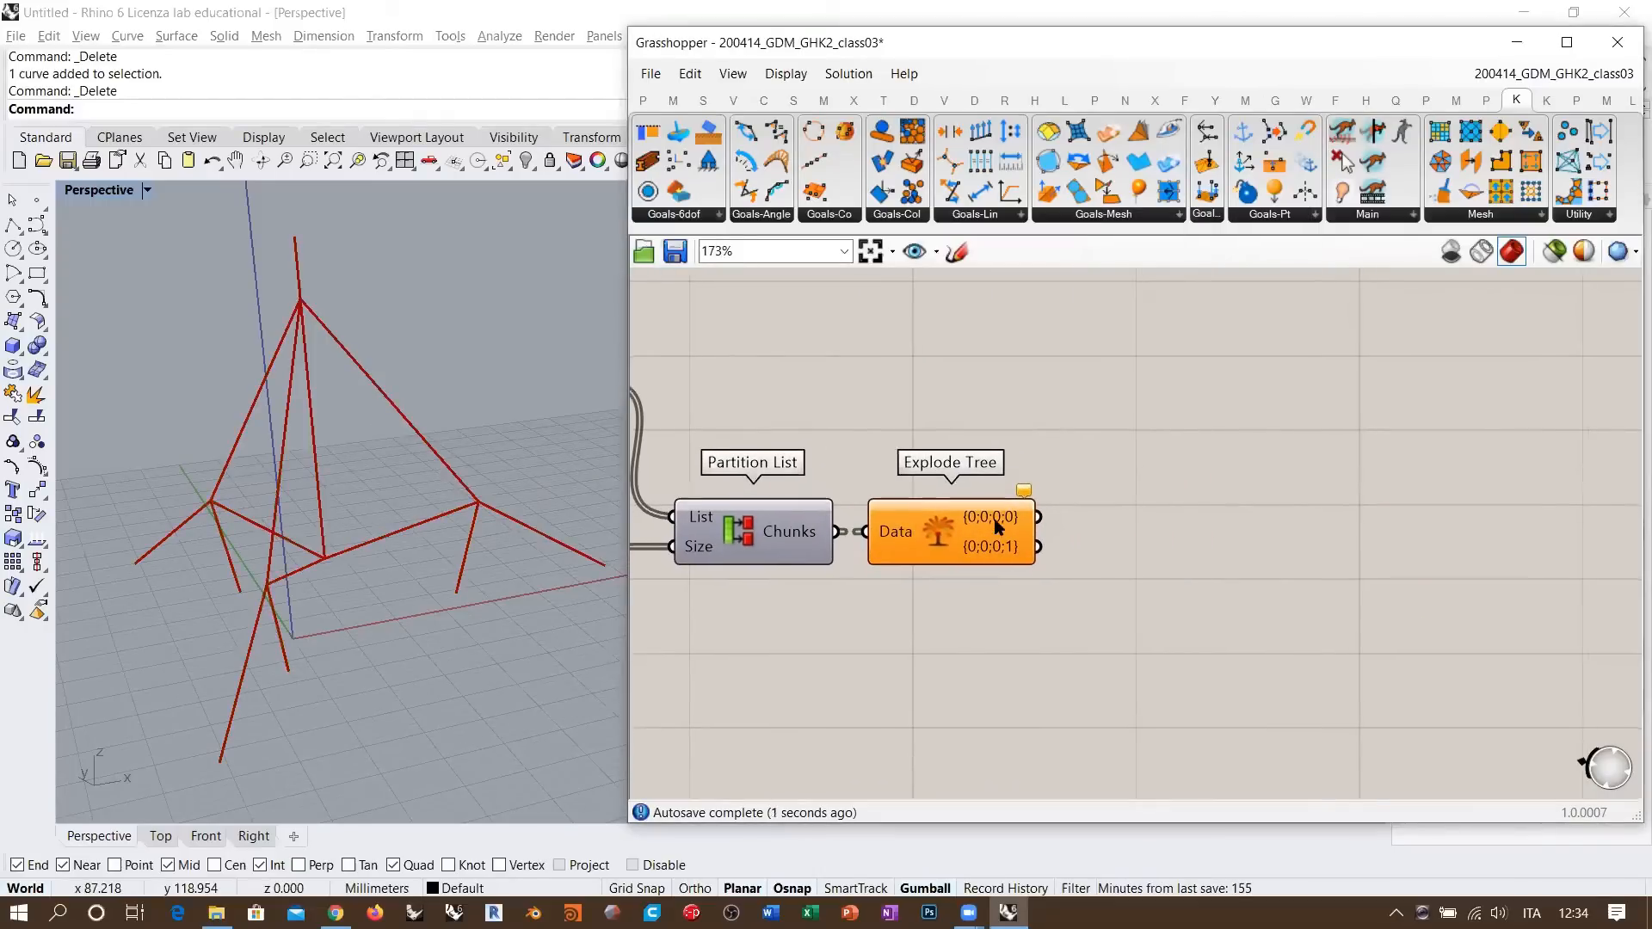
{"action": "scroll", "coordinate": [995, 528], "scroll_direction": "up", "scroll_amount": 3}
{"action": "left_click", "coordinate": [920, 570]}
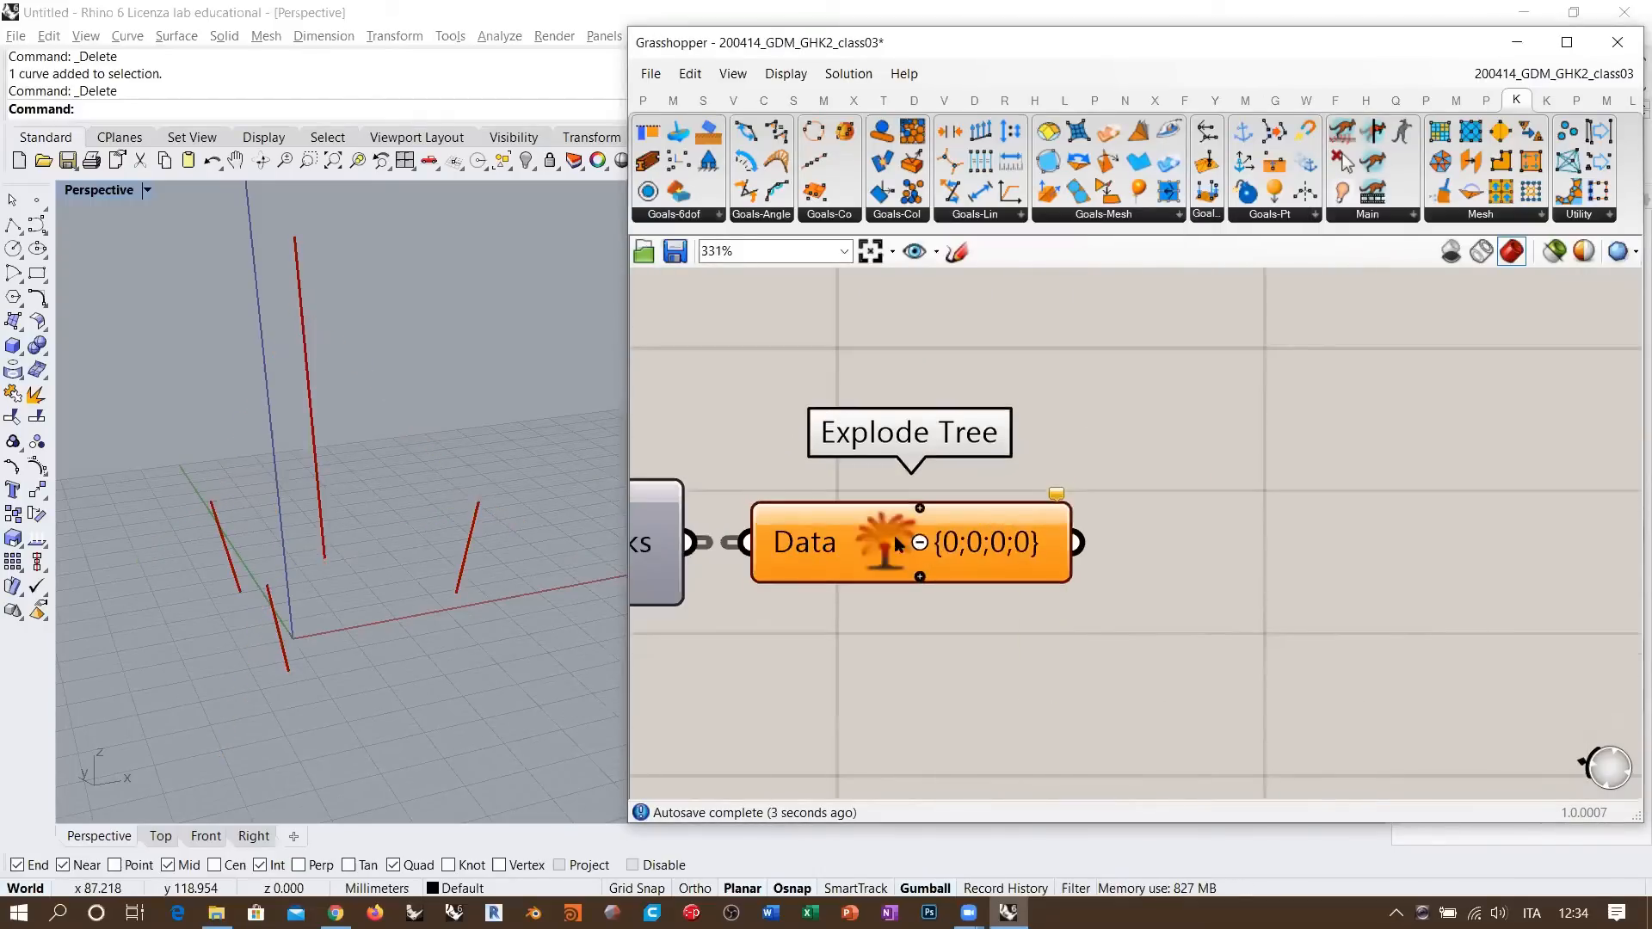
{"action": "mouse_move", "coordinate": [901, 549]}
{"action": "left_mouse_down"}
{"action": "mouse_move", "coordinate": [886, 549]}
{"action": "mouse_move", "coordinate": [901, 548]}
{"action": "left_mouse_up"}
{"action": "right_click_drag", "start_coordinate": [460, 546], "coordinate": [342, 486]}
{"action": "right_click_drag", "start_coordinate": [1299, 519], "coordinate": [1128, 531]}
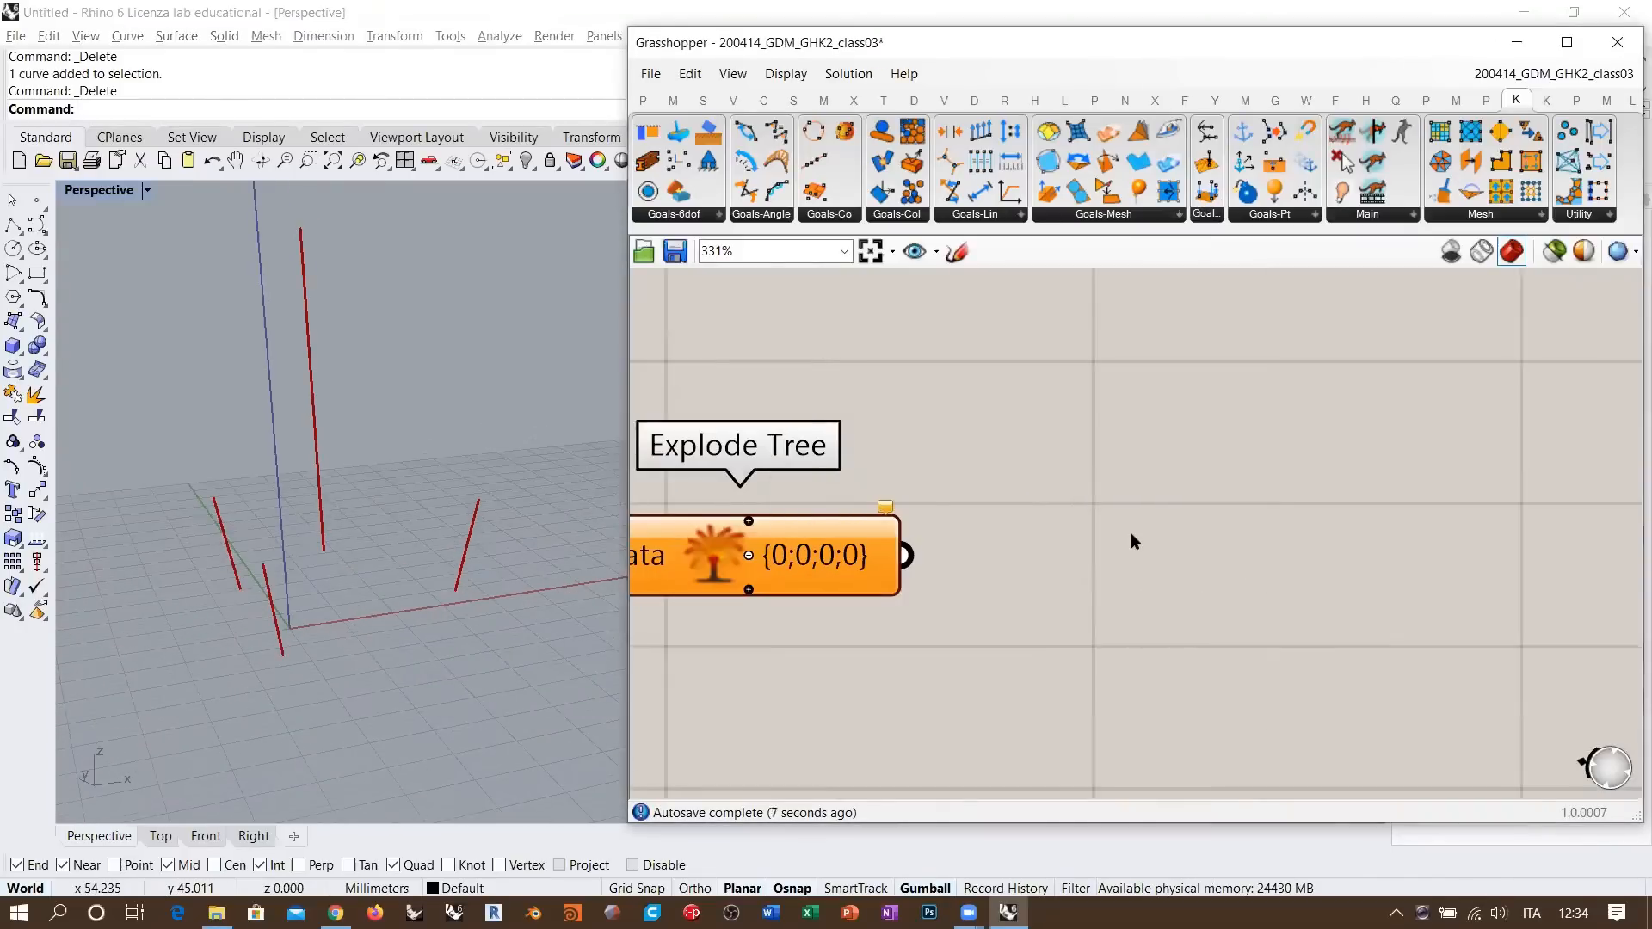
{"action": "left_click_drag", "start_coordinate": [837, 552], "coordinate": [871, 552]}
{"action": "right_click_drag", "start_coordinate": [471, 473], "coordinate": [439, 506]}
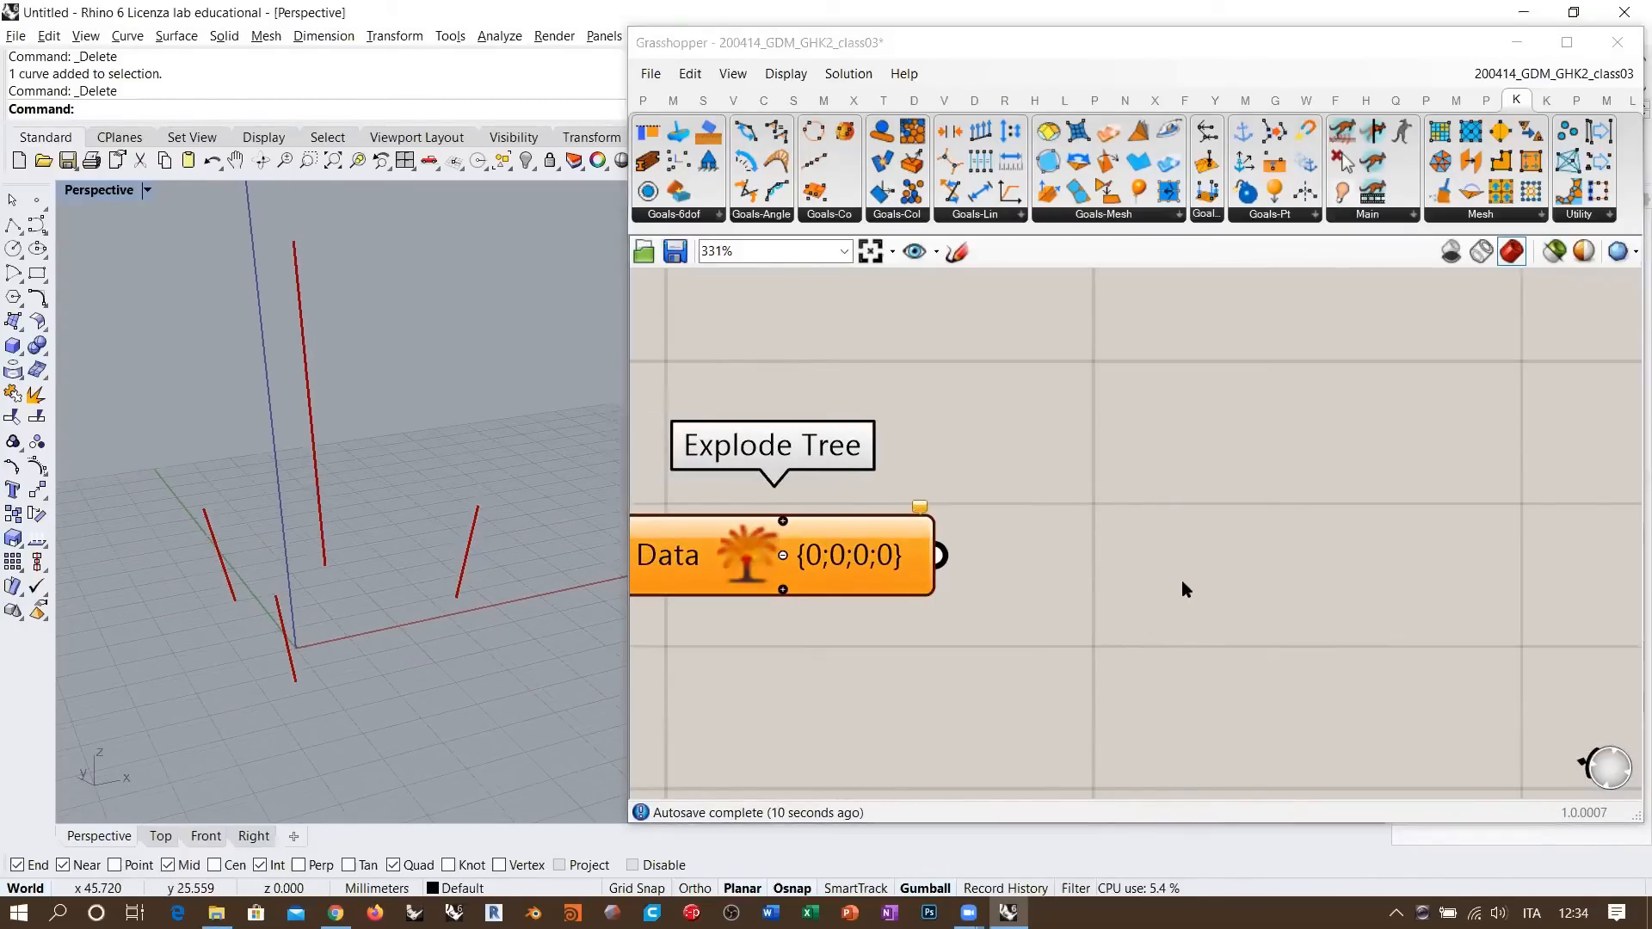
- Add a Pipe component and connect Explode Tree branch {0;0;0;0} to its Curve input
{"action": "double_click", "coordinate": [1185, 588]}
{"action": "type", "text": "pip"}
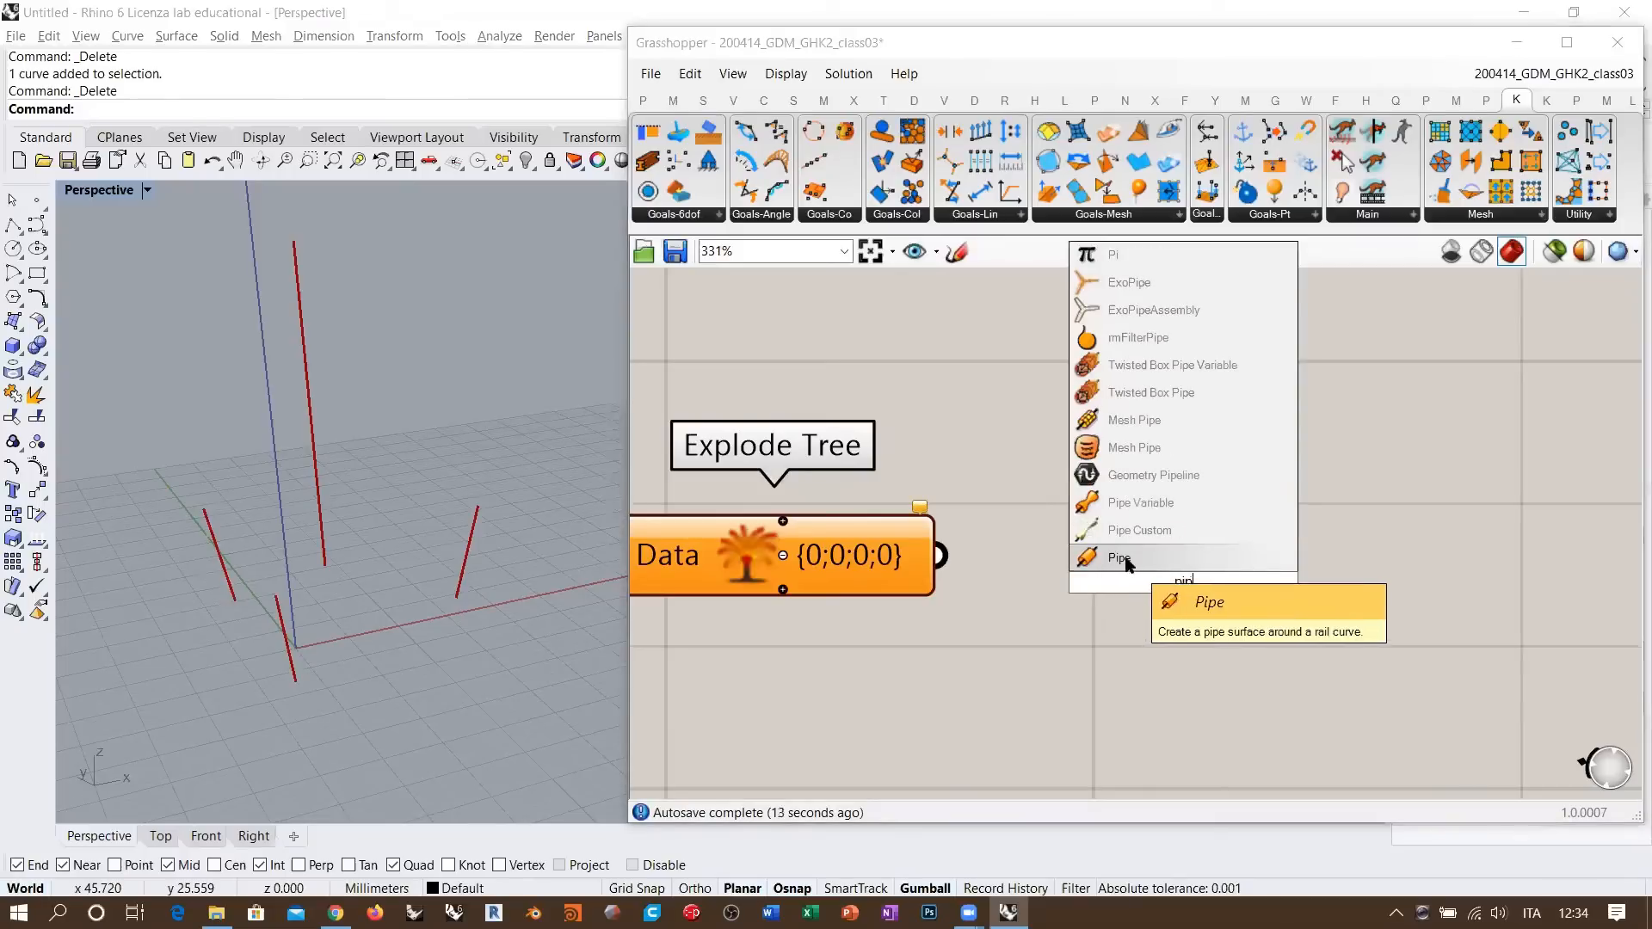
{"action": "left_click", "coordinate": [1121, 558]}
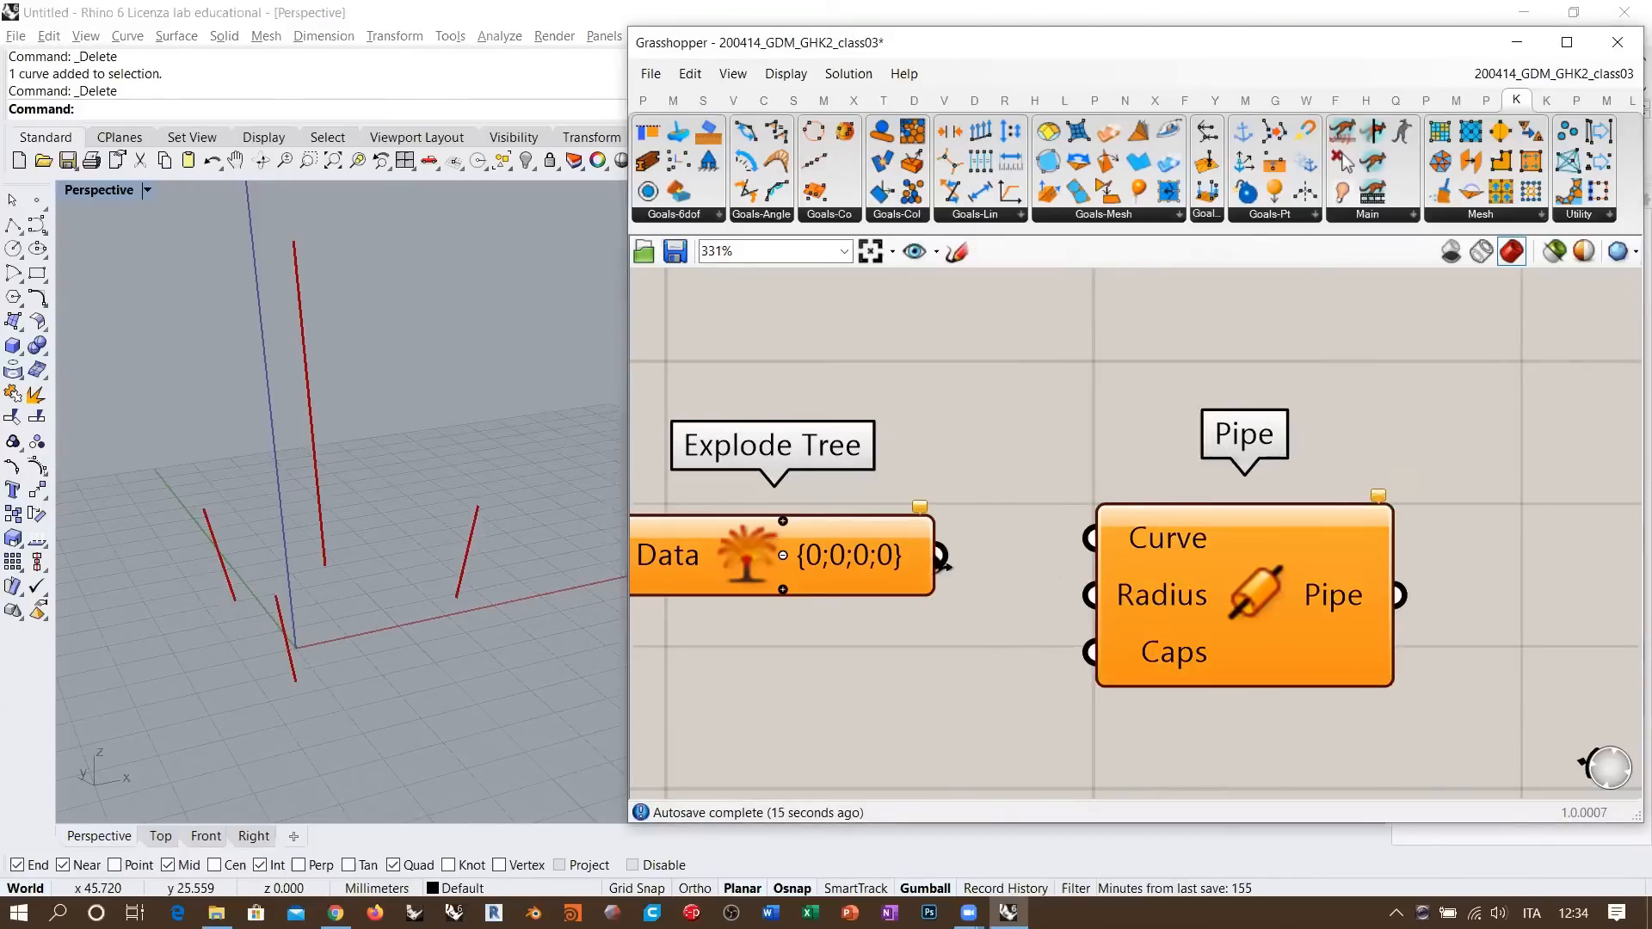
{"action": "left_click_drag", "start_coordinate": [939, 554], "coordinate": [1090, 539]}
{"action": "left_click_drag", "start_coordinate": [1206, 579], "coordinate": [1279, 597]}
{"action": "left_click", "coordinate": [1036, 571]}
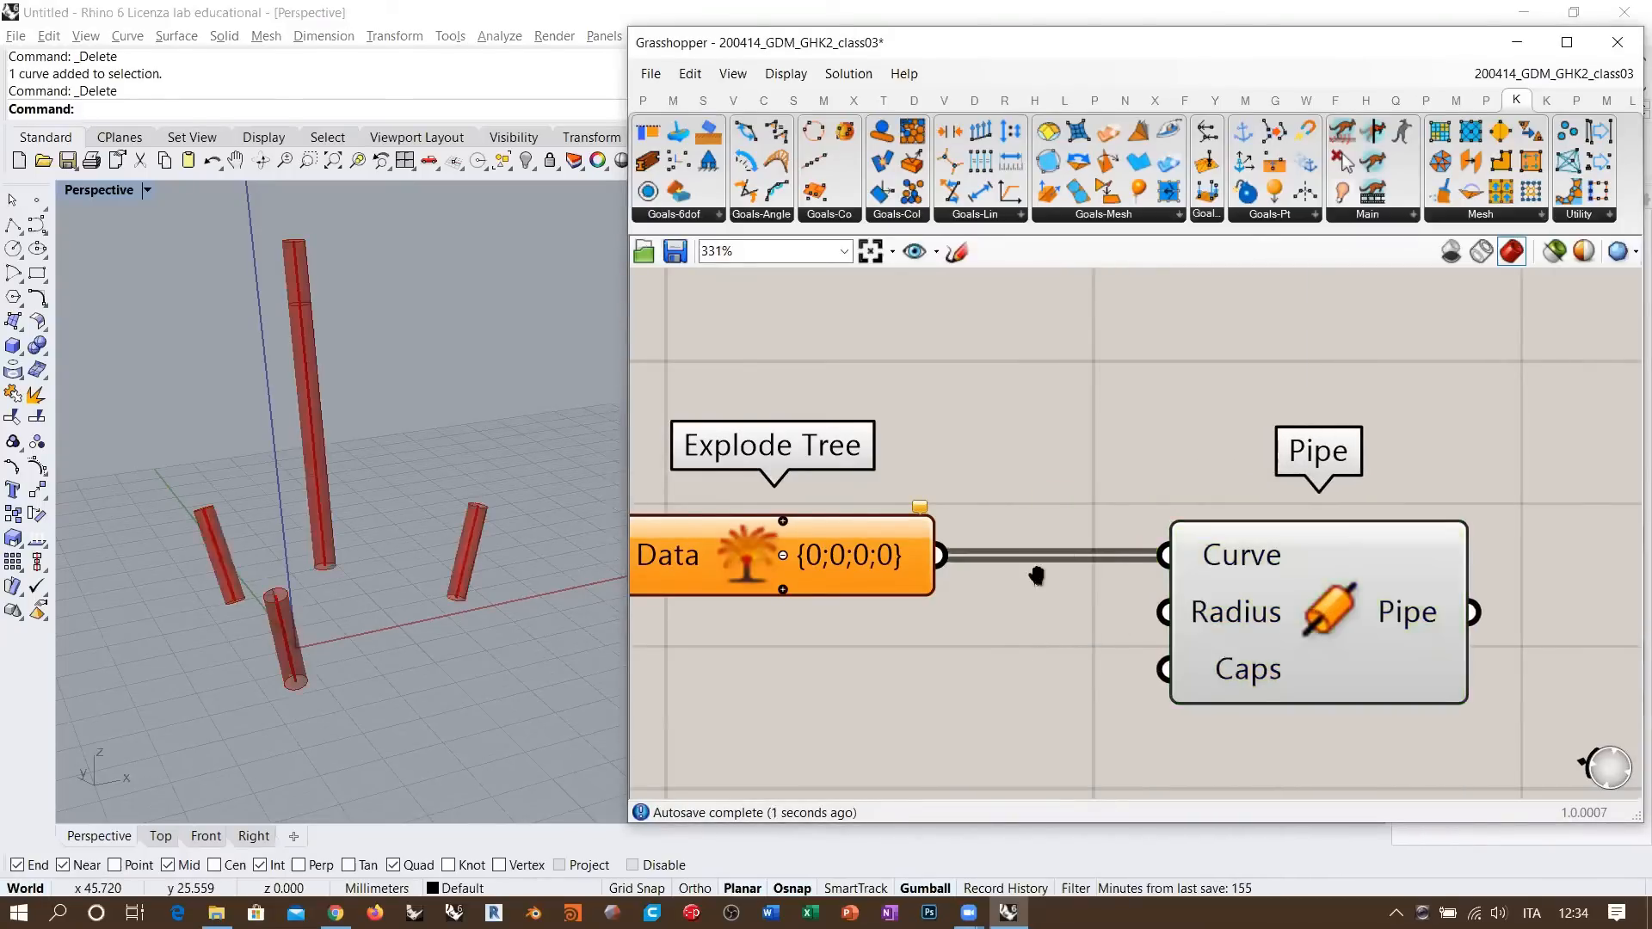
- Create a number slider set to 0.20 and connect it to the Pipe's Radius
{"action": "right_click_drag", "start_coordinate": [1036, 571], "coordinate": [1190, 491]}
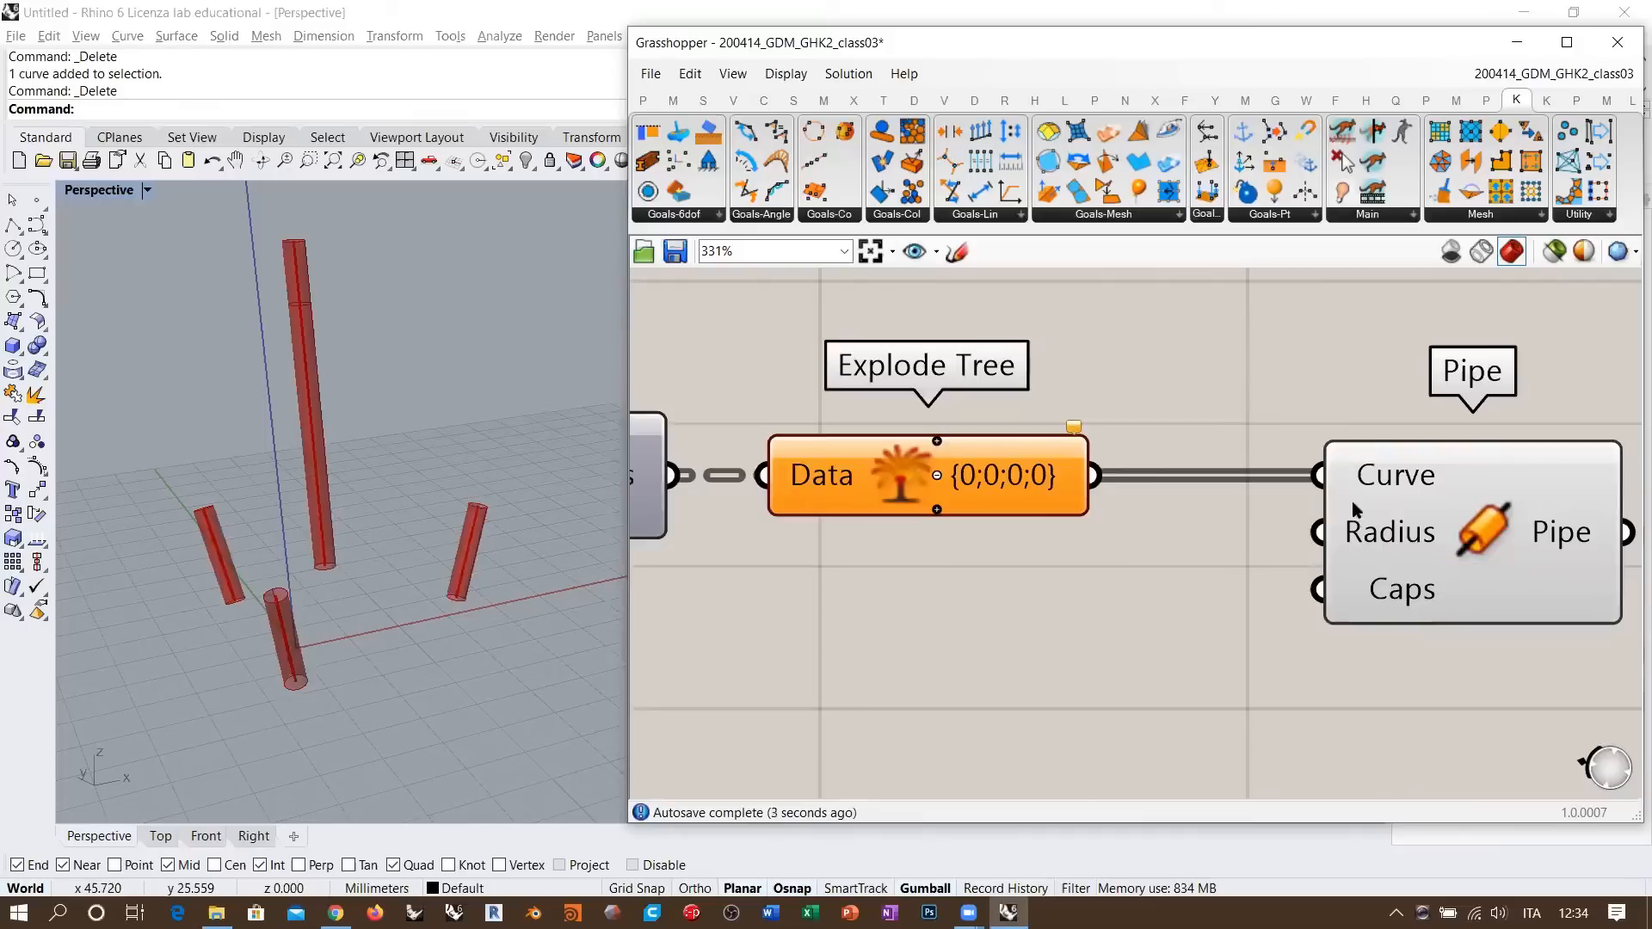
{"action": "double_click", "coordinate": [1158, 596]}
{"action": "type", "text": "0."}
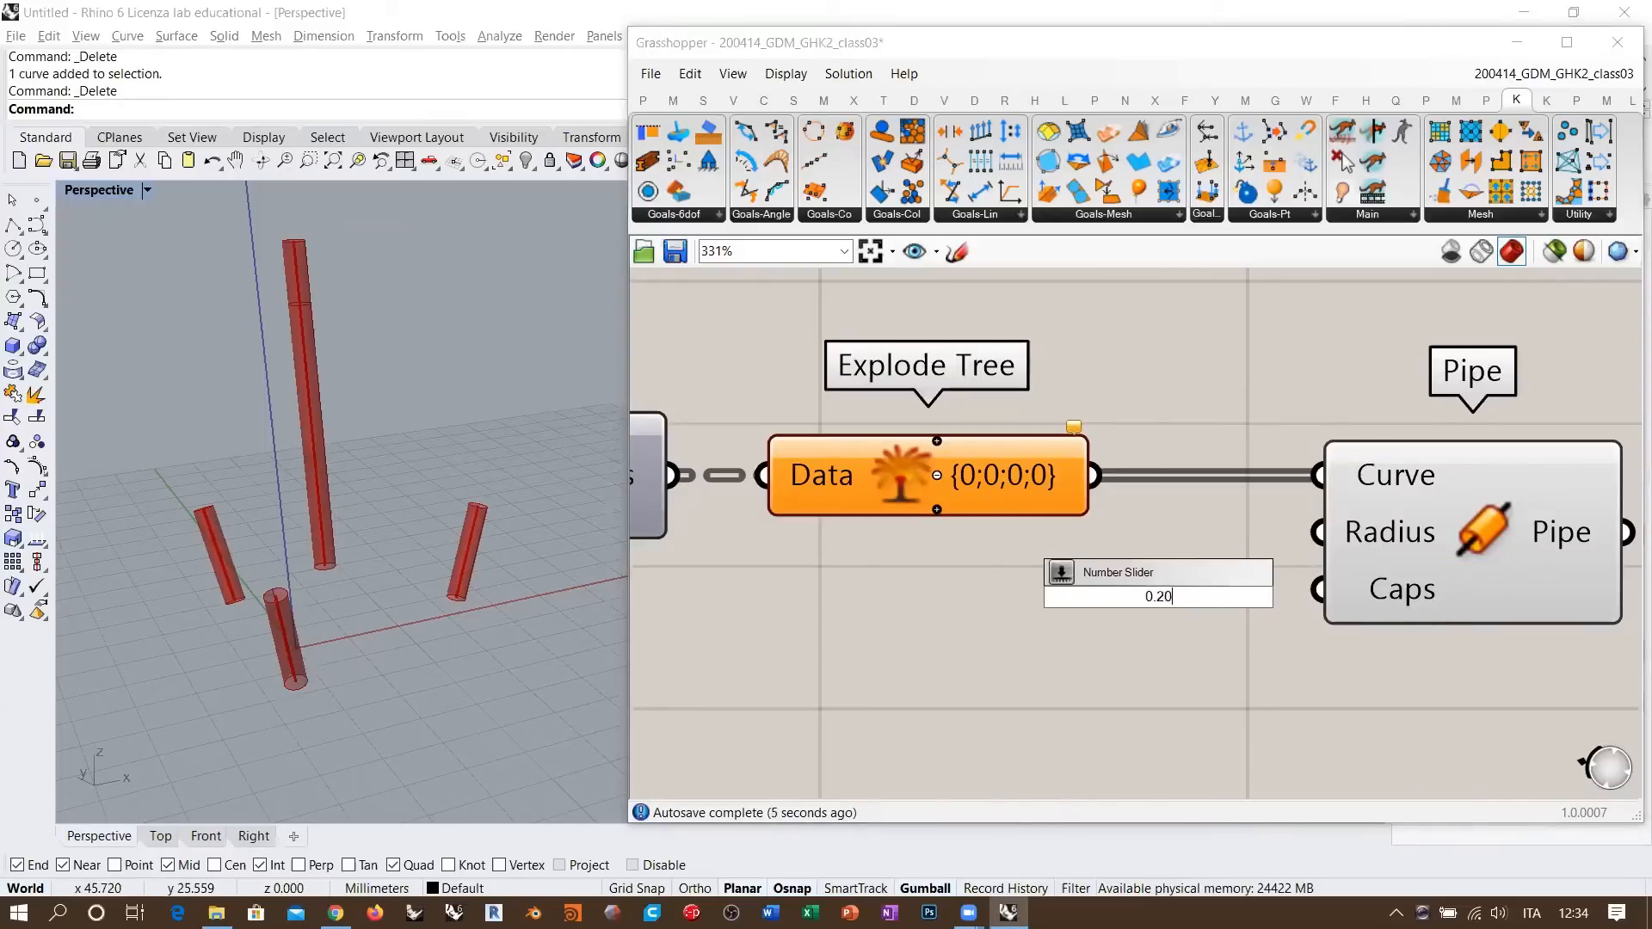
{"action": "type", "text": "20"}
{"action": "key", "text": "Return"}
{"action": "left_click_drag", "start_coordinate": [1325, 600], "coordinate": [1118, 567]}
{"action": "left_click_drag", "start_coordinate": [1332, 532], "coordinate": [1037, 606]}
{"action": "left_click", "coordinate": [1205, 649]}
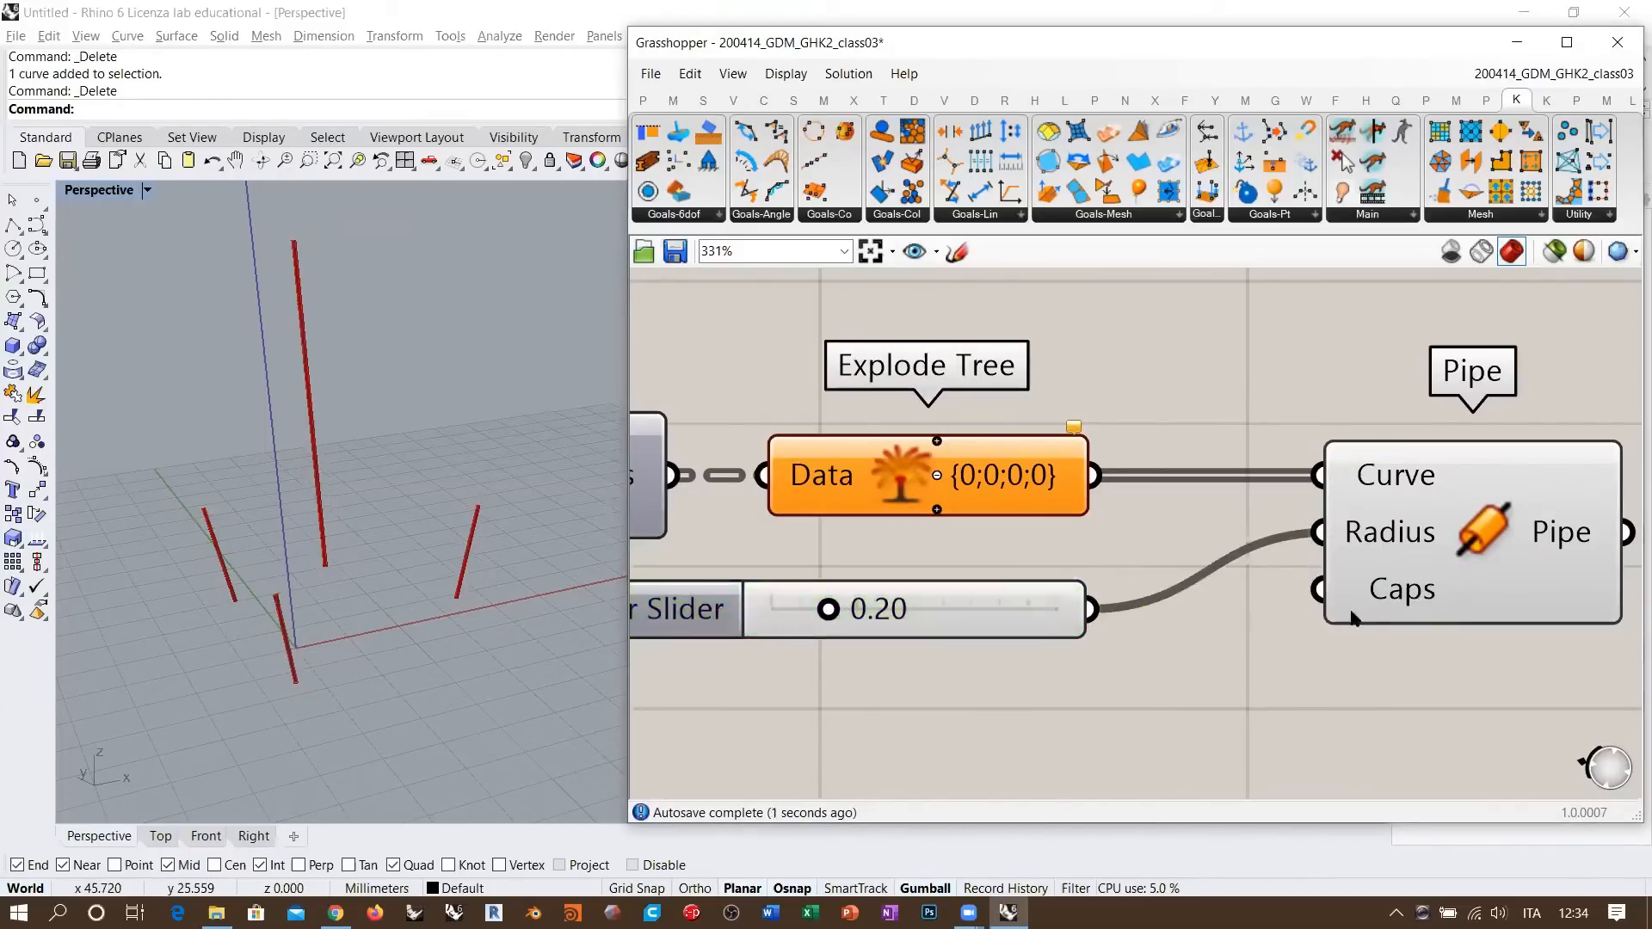
- Choose the cap type for the Pipe component and move the component closer to Explode Tree
{"action": "right_click", "coordinate": [1393, 594]}
{"action": "left_click", "coordinate": [1402, 768]}
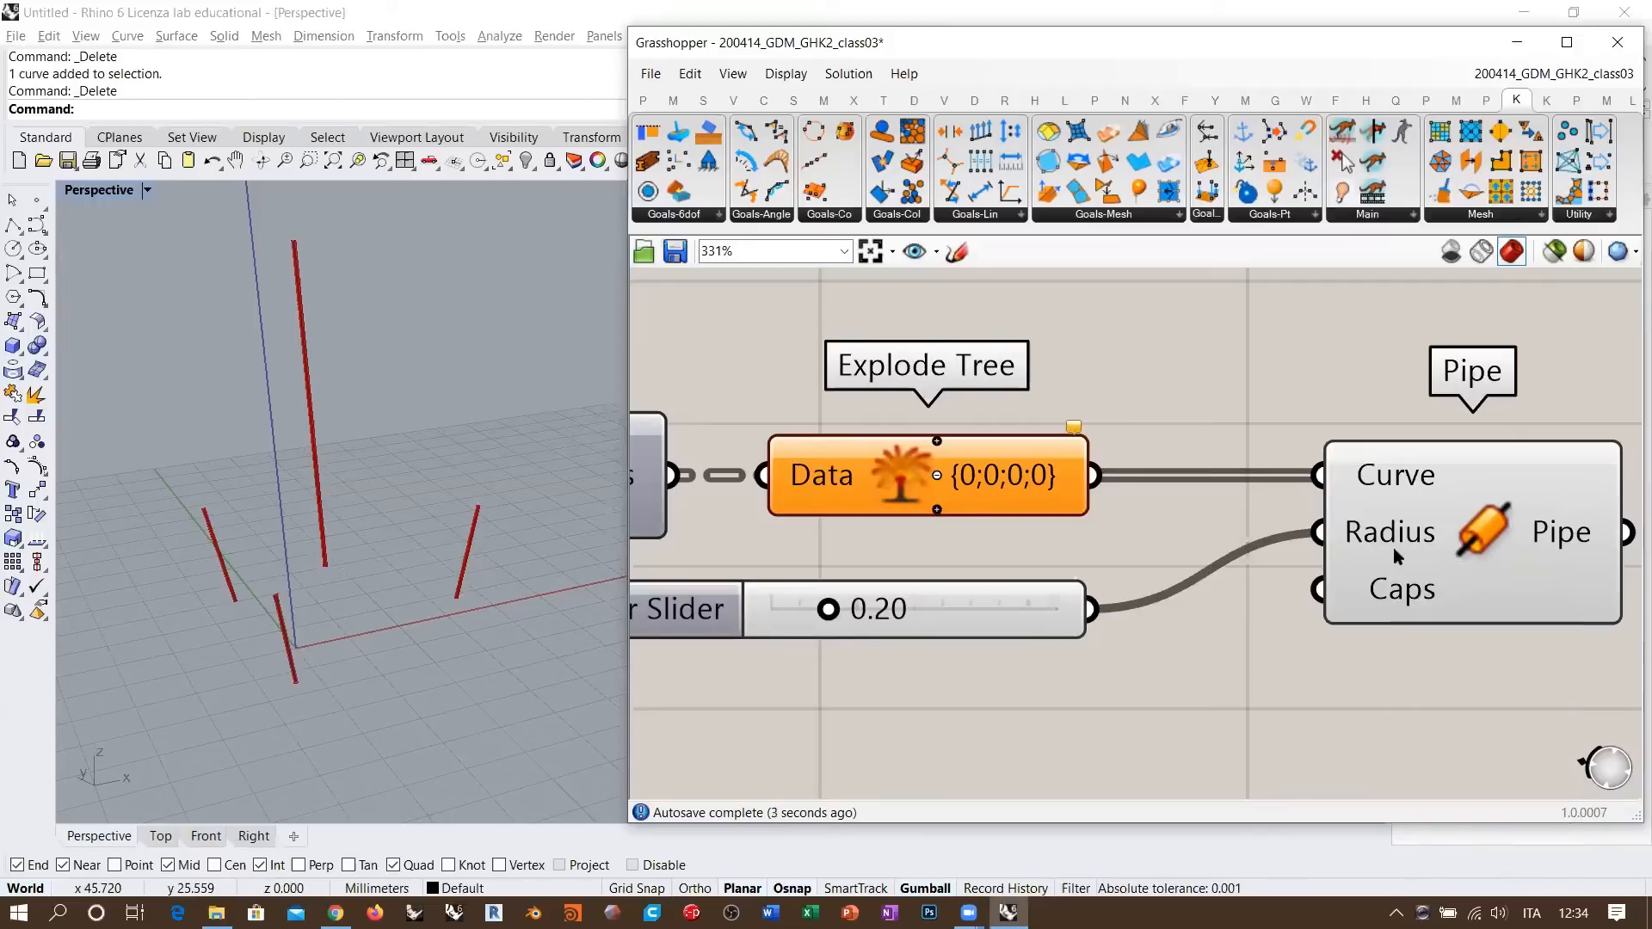
{"action": "right_click", "coordinate": [1397, 602]}
{"action": "left_click", "coordinate": [1402, 774]}
{"action": "left_click_drag", "start_coordinate": [1415, 542], "coordinate": [1311, 540]}
{"action": "left_click", "coordinate": [1350, 671]}
{"action": "scroll", "coordinate": [1185, 554], "scroll_direction": "down", "scroll_amount": 4}
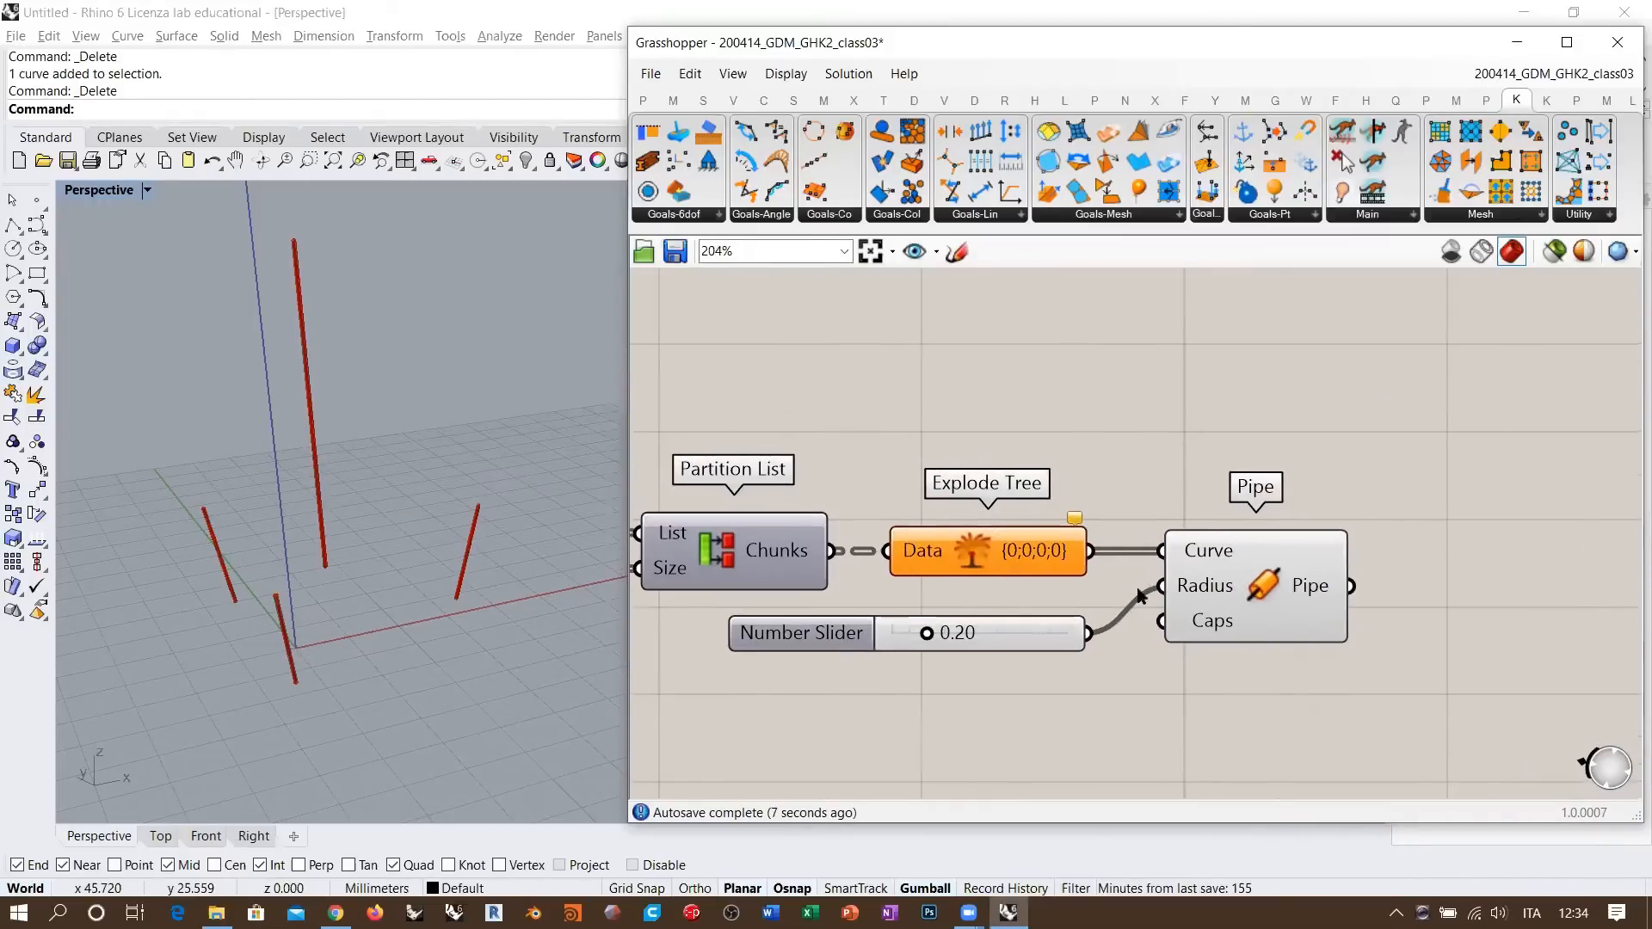
- Add the second output, branch {0;0;0;1}, back to the Explode Tree component
{"action": "scroll", "coordinate": [998, 590], "scroll_direction": "up", "scroll_amount": 8}
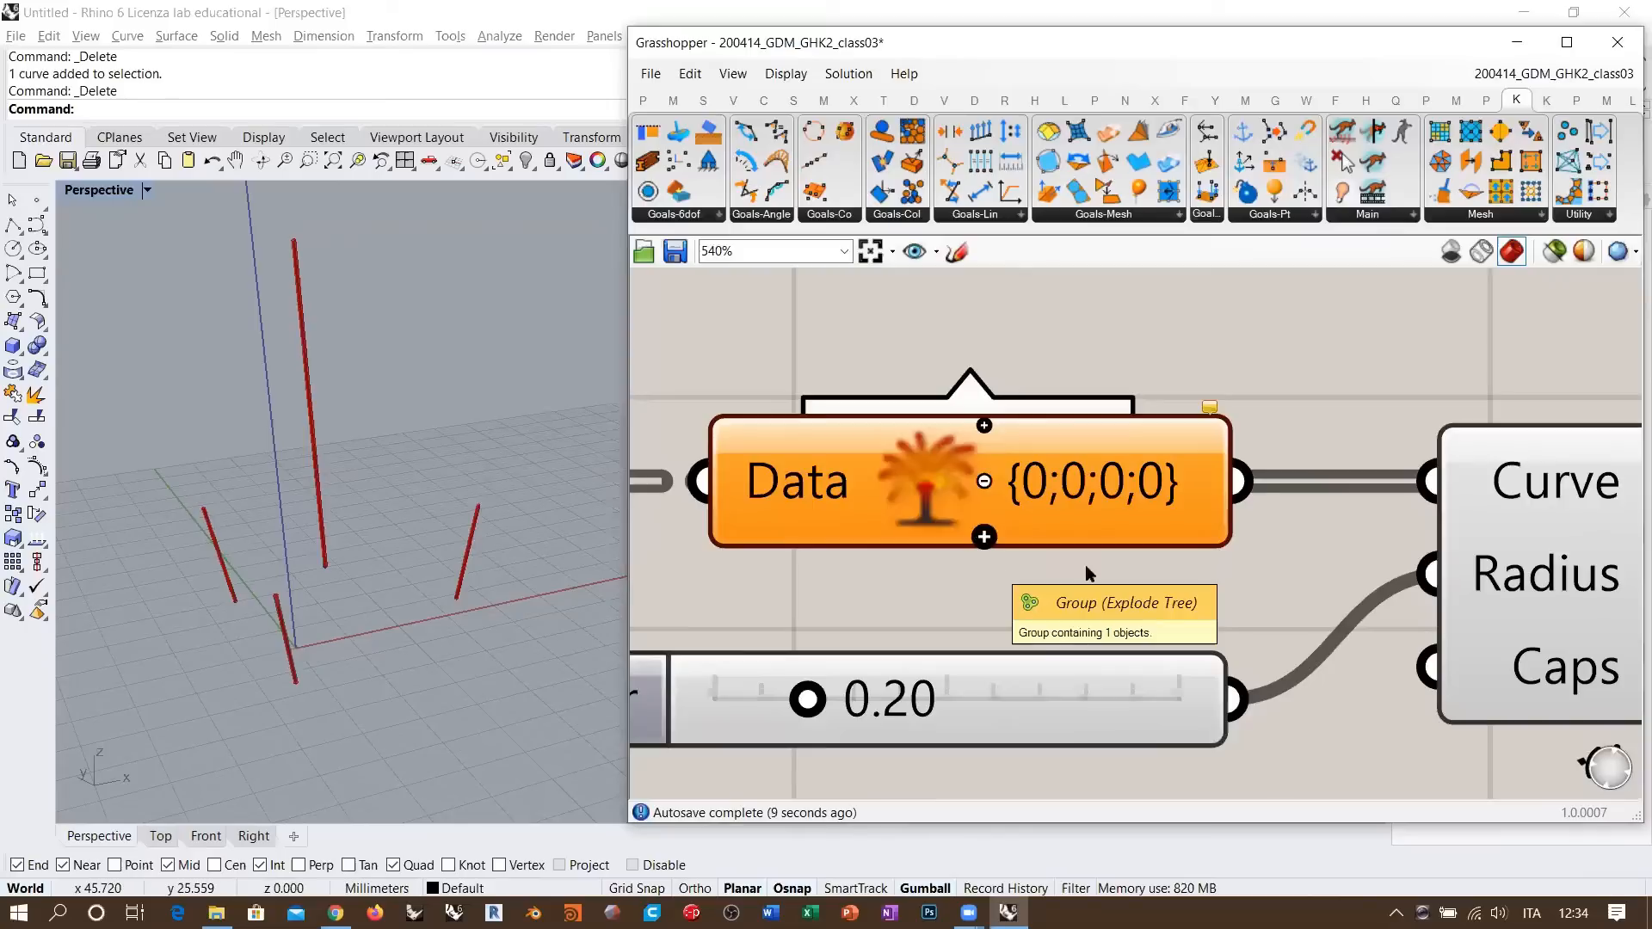
{"action": "left_click", "coordinate": [984, 536]}
{"action": "scroll", "coordinate": [1122, 549], "scroll_direction": "down", "scroll_amount": 4}
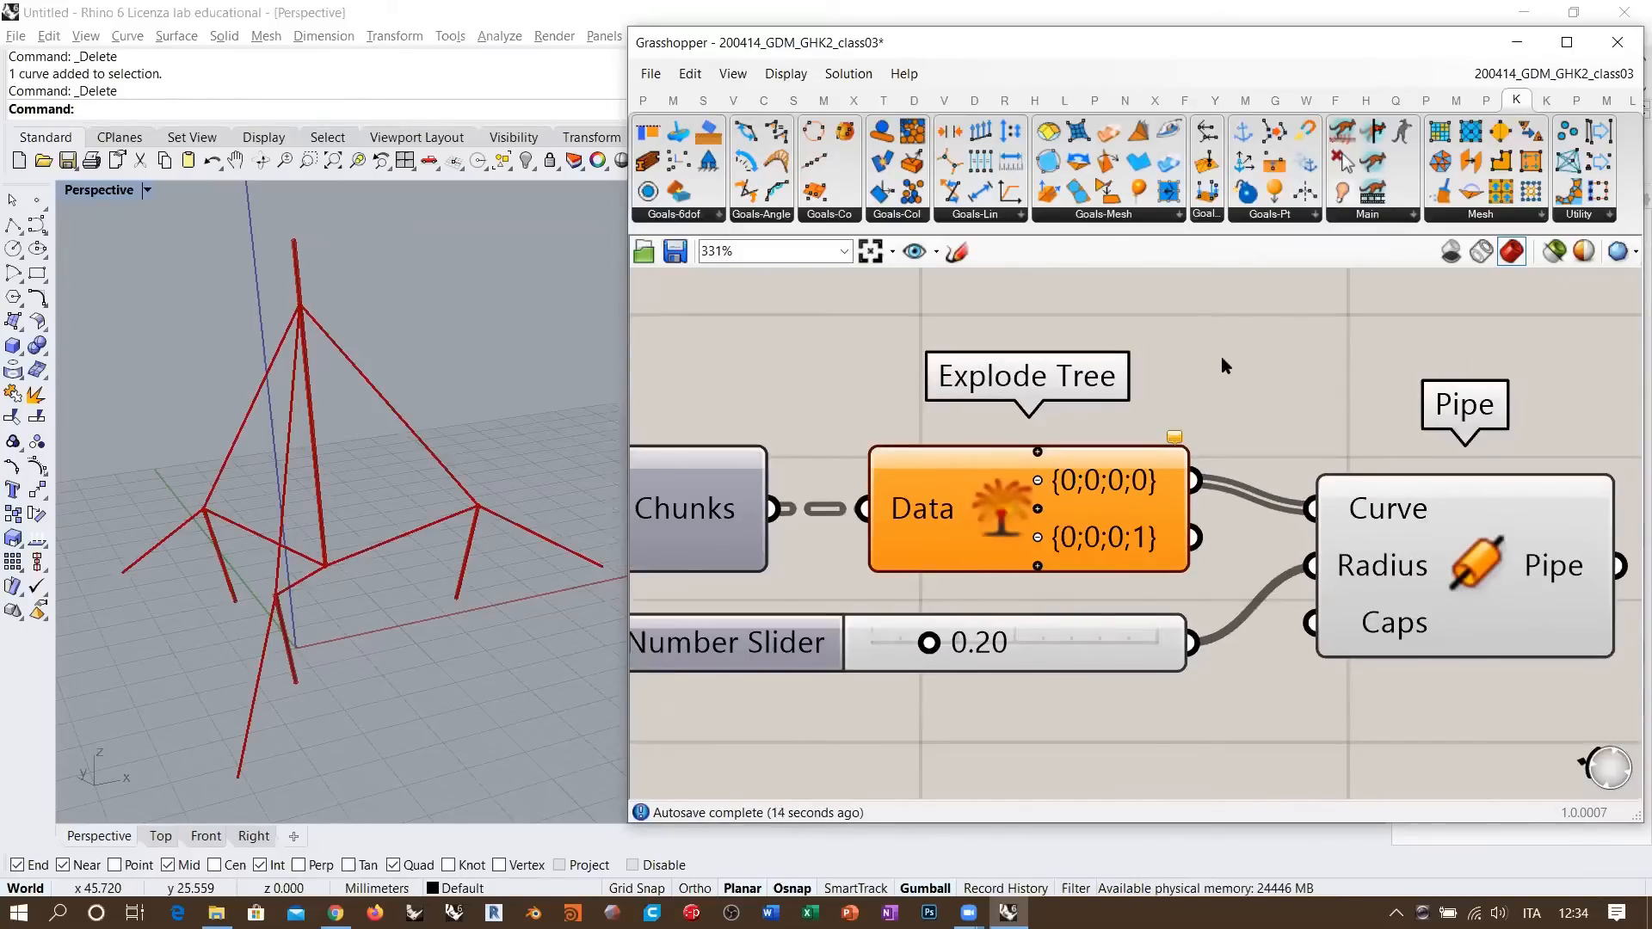
{"action": "scroll", "coordinate": [1221, 357], "scroll_direction": "down", "scroll_amount": 5}
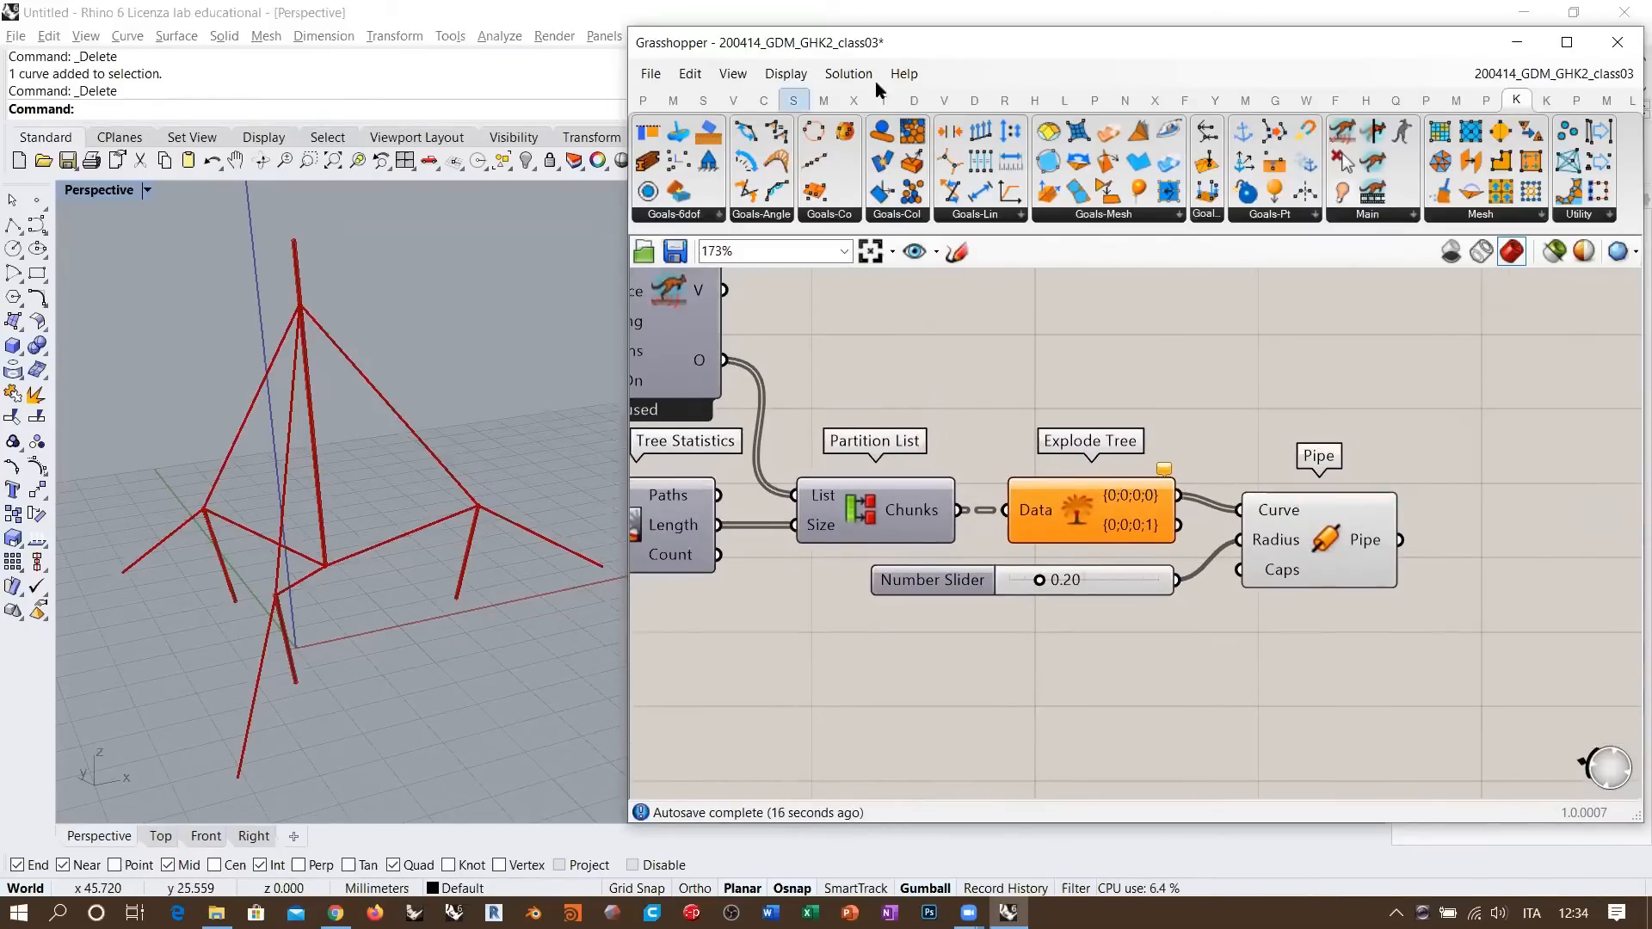
- Show the canvas widget options to check the Message Balloons setting
{"action": "left_click", "coordinate": [787, 77]}
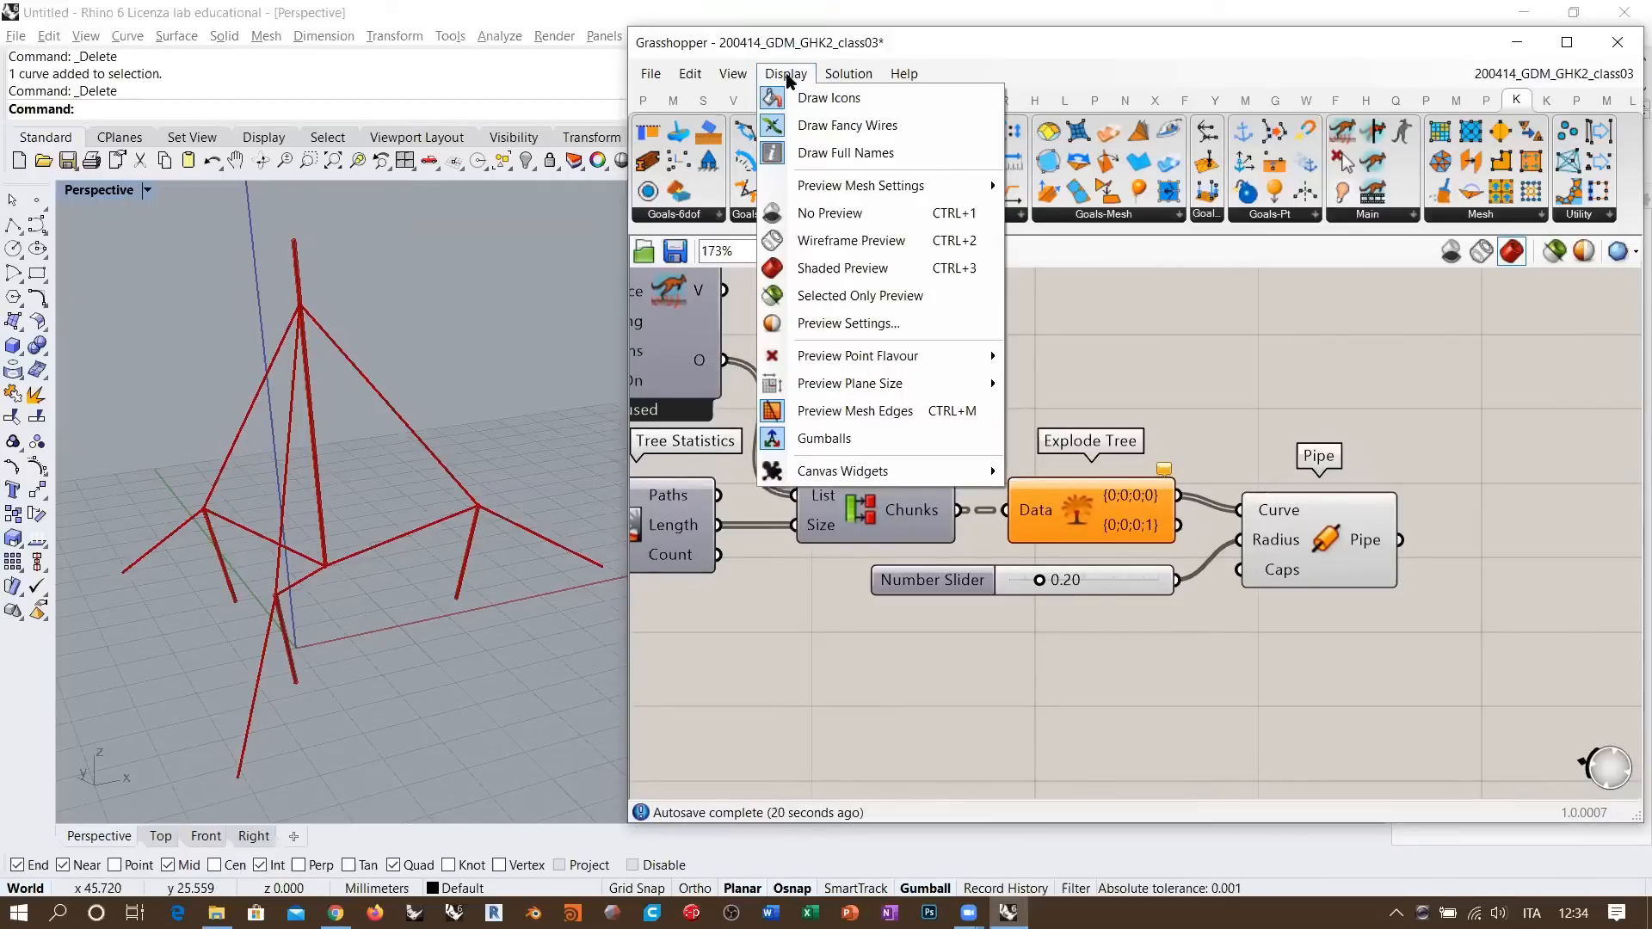
{"action": "mouse_move", "coordinate": [972, 473]}
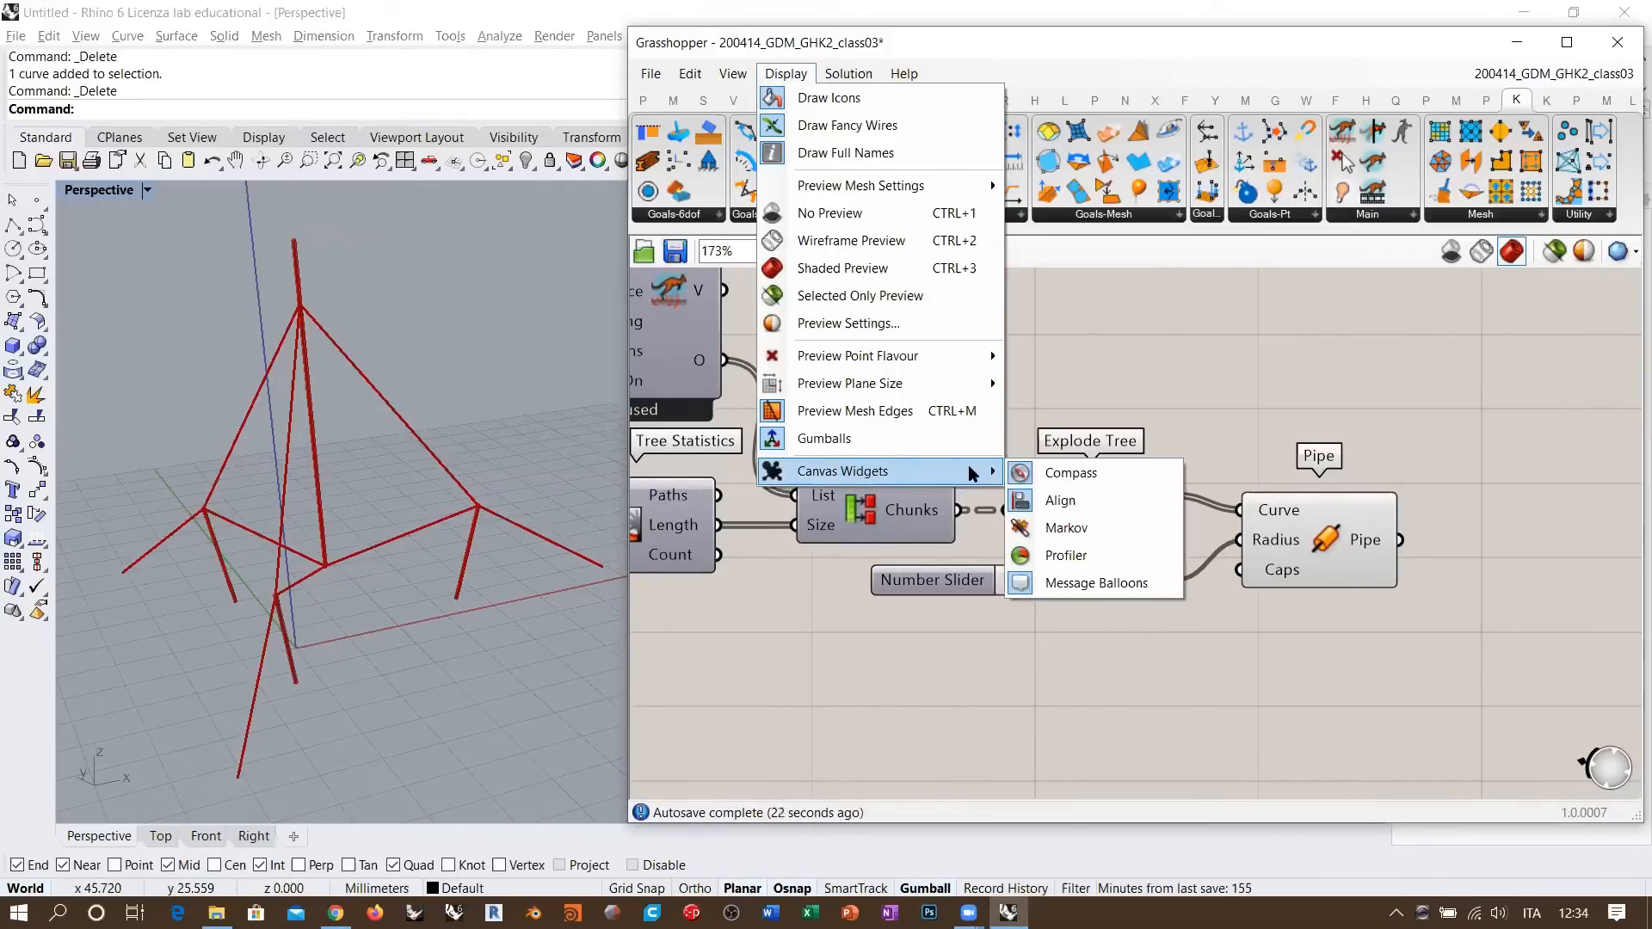
{"action": "left_click", "coordinate": [1077, 579]}
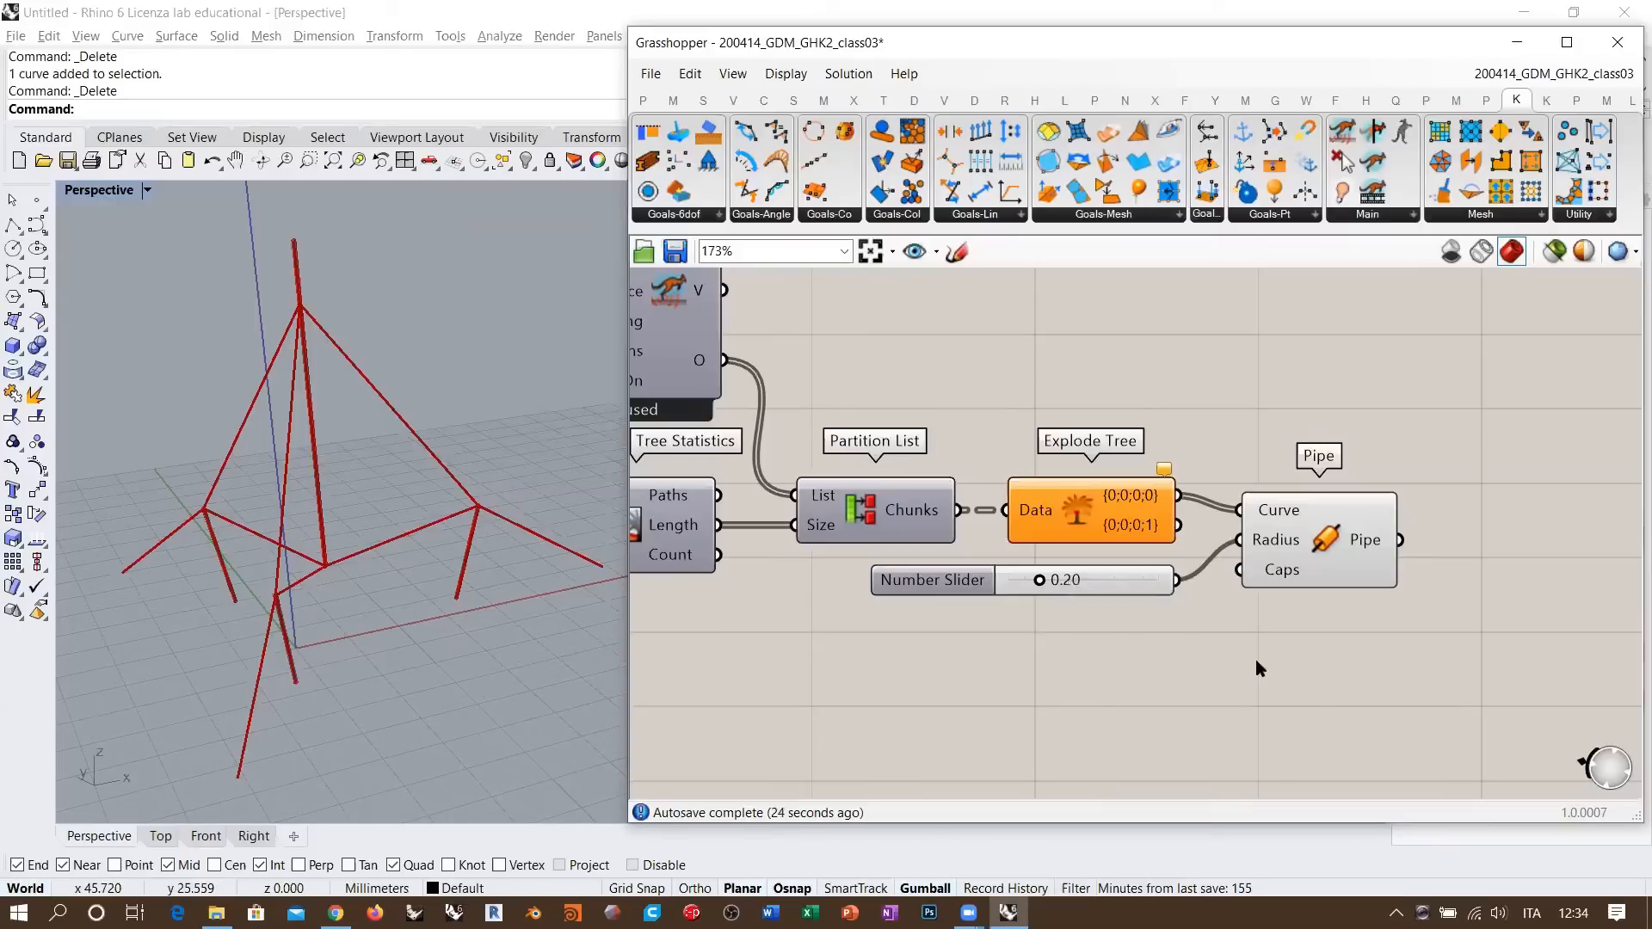
- Review the definition from the cable, anchor and load goals through the solver to the Pipe component
{"action": "scroll", "coordinate": [1161, 499], "scroll_direction": "down", "scroll_amount": 5}
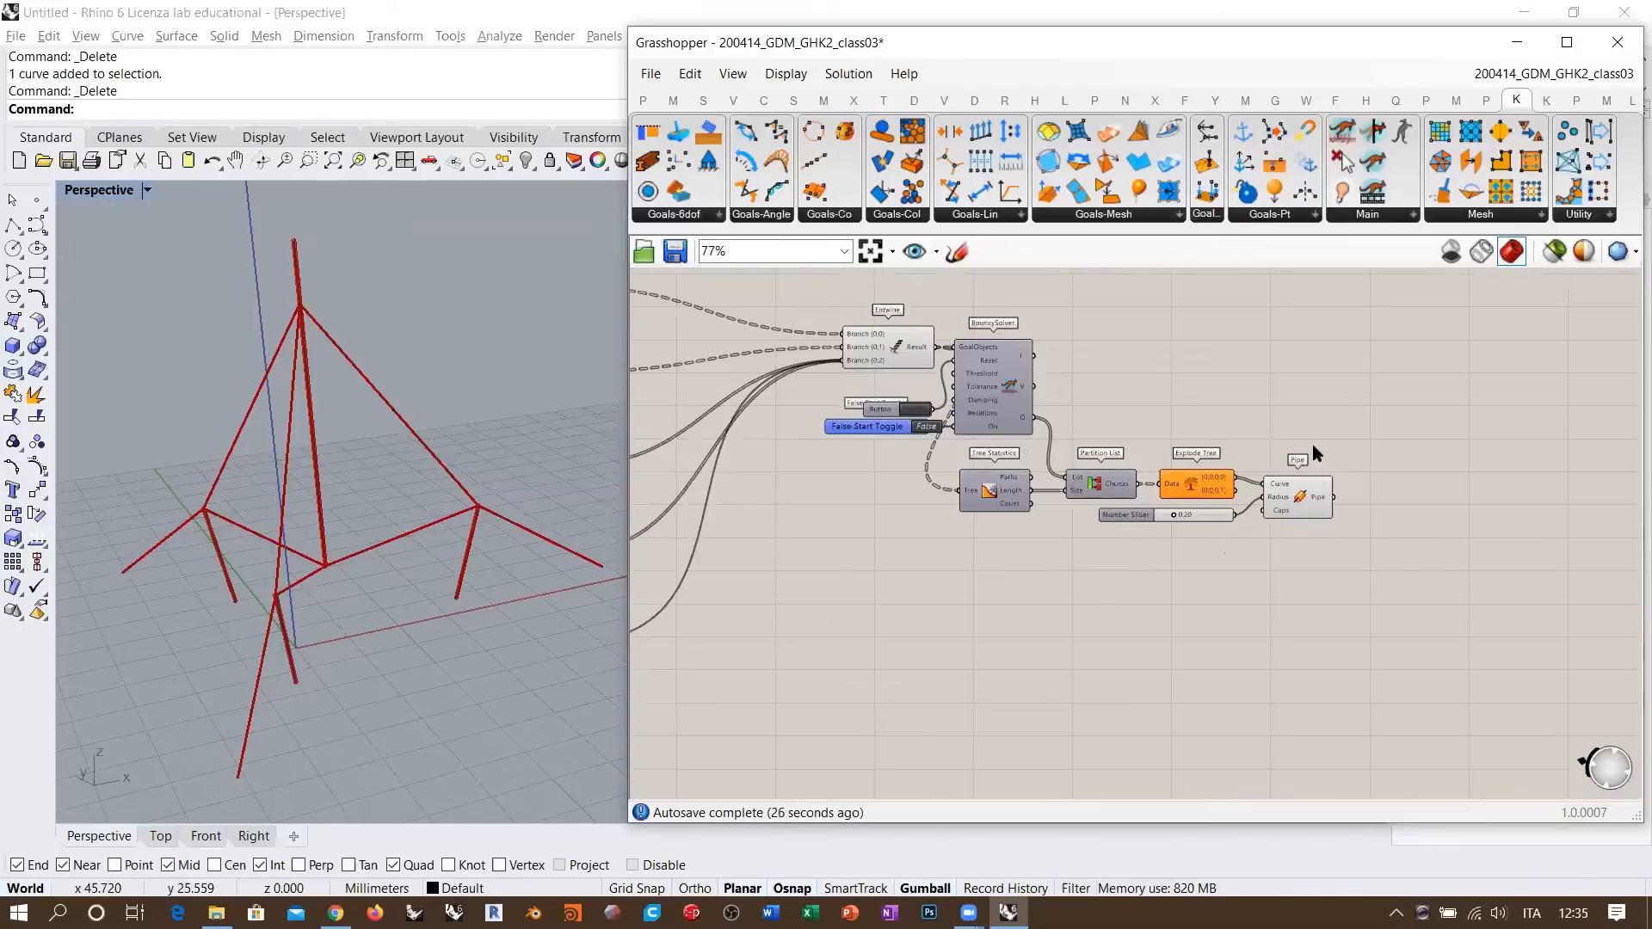
{"action": "scroll", "coordinate": [1022, 387], "scroll_direction": "up", "scroll_amount": 4}
{"action": "right_click_drag", "start_coordinate": [833, 443], "coordinate": [1314, 430]}
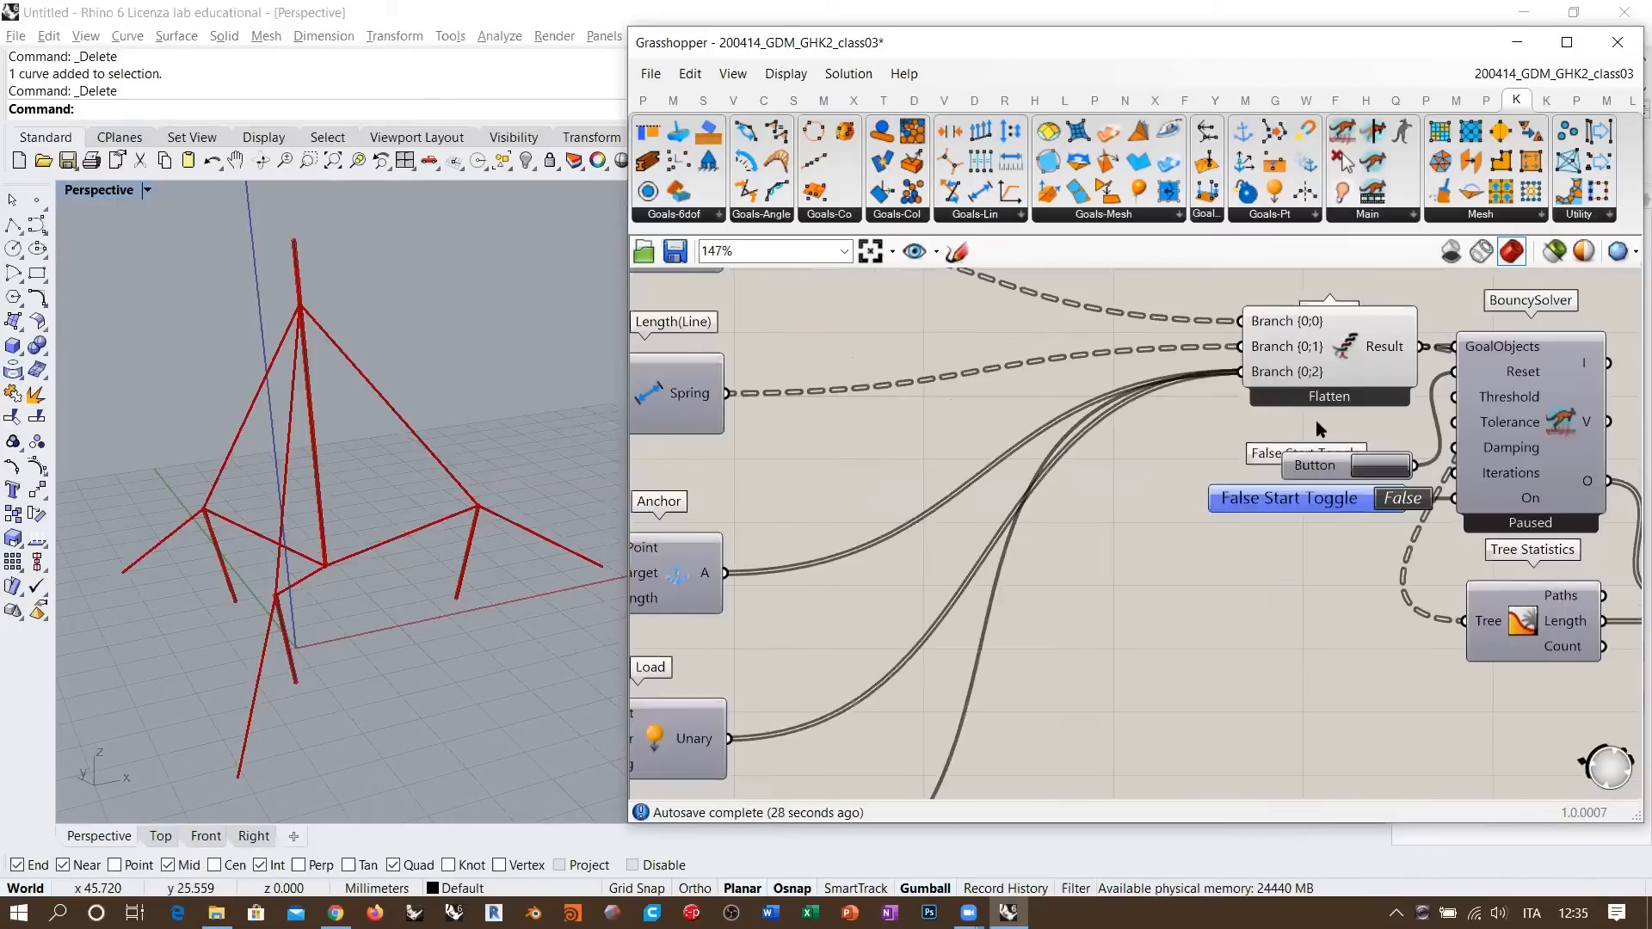
{"action": "scroll", "coordinate": [1316, 420], "scroll_direction": "down", "scroll_amount": 3}
{"action": "right_click_drag", "start_coordinate": [906, 443], "coordinate": [1080, 444]}
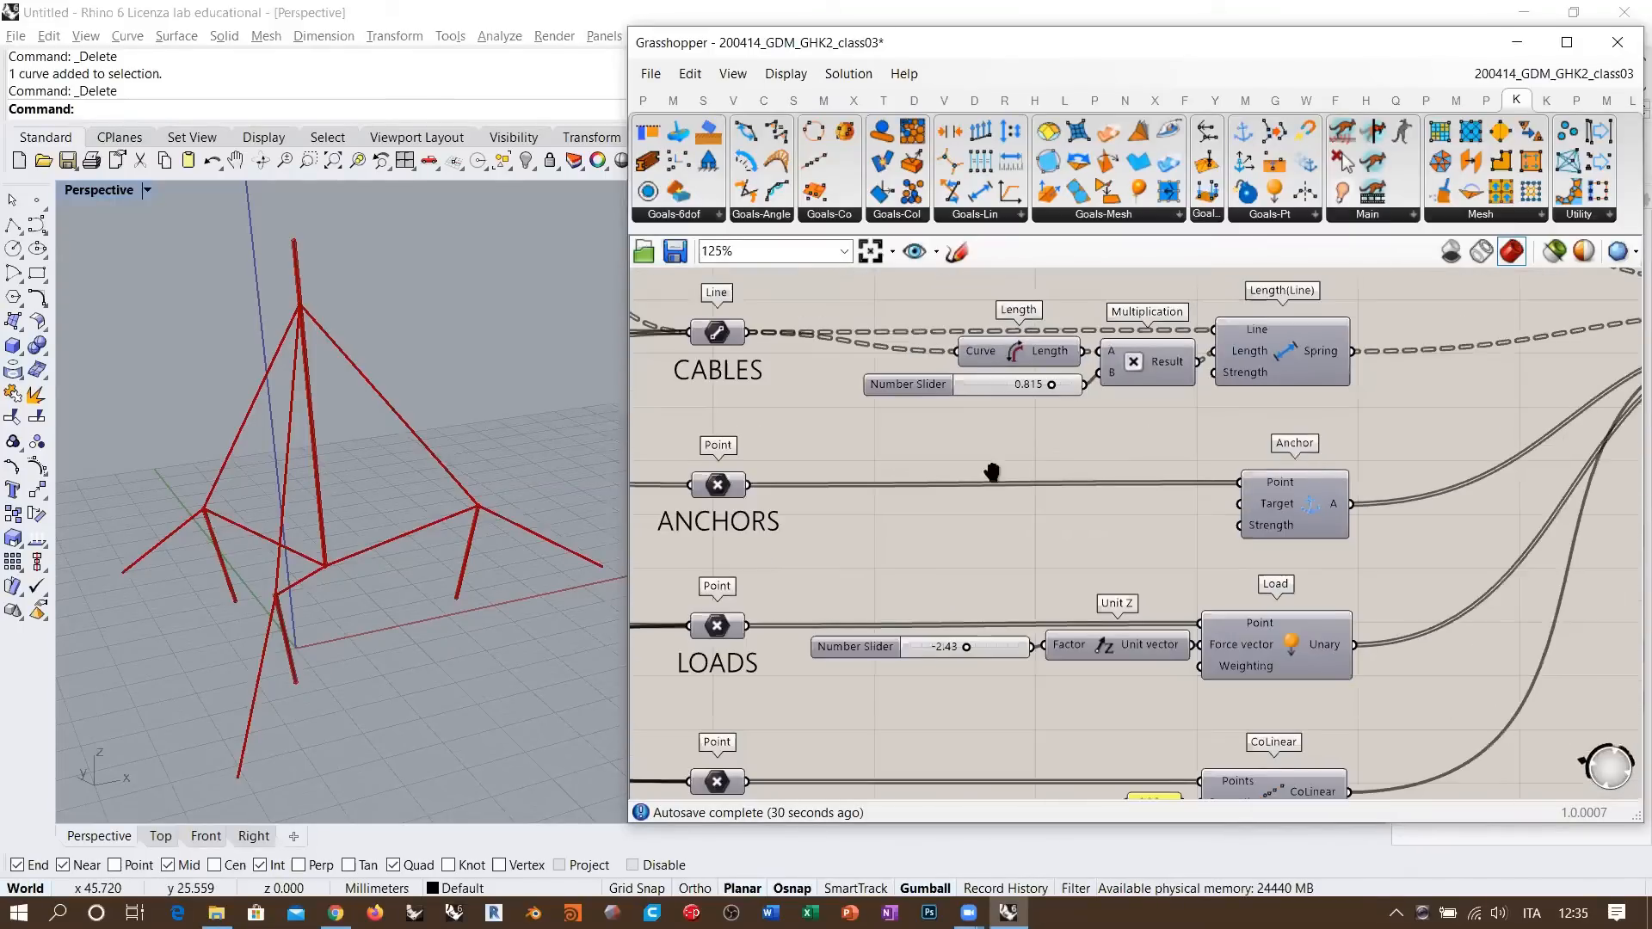
{"action": "right_click_drag", "start_coordinate": [989, 468], "coordinate": [1376, 497]}
{"action": "scroll", "coordinate": [1375, 498], "scroll_direction": "down", "scroll_amount": 3}
{"action": "scroll", "coordinate": [1080, 495], "scroll_direction": "down", "scroll_amount": 6}
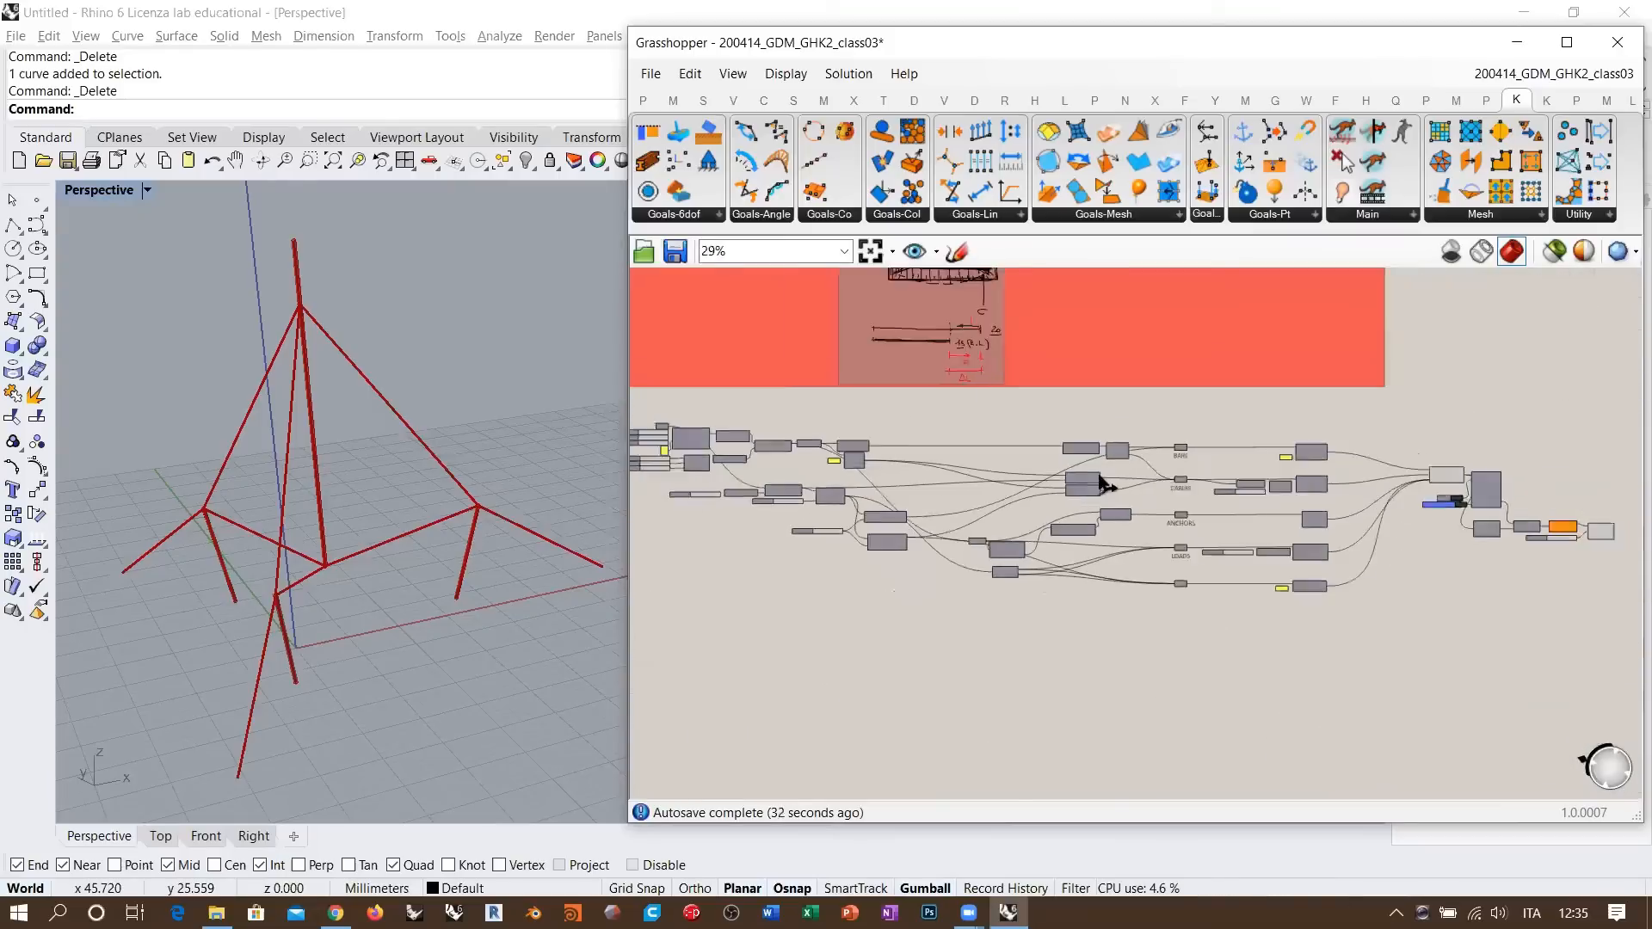
{"action": "scroll", "coordinate": [1401, 515], "scroll_direction": "up", "scroll_amount": 10}
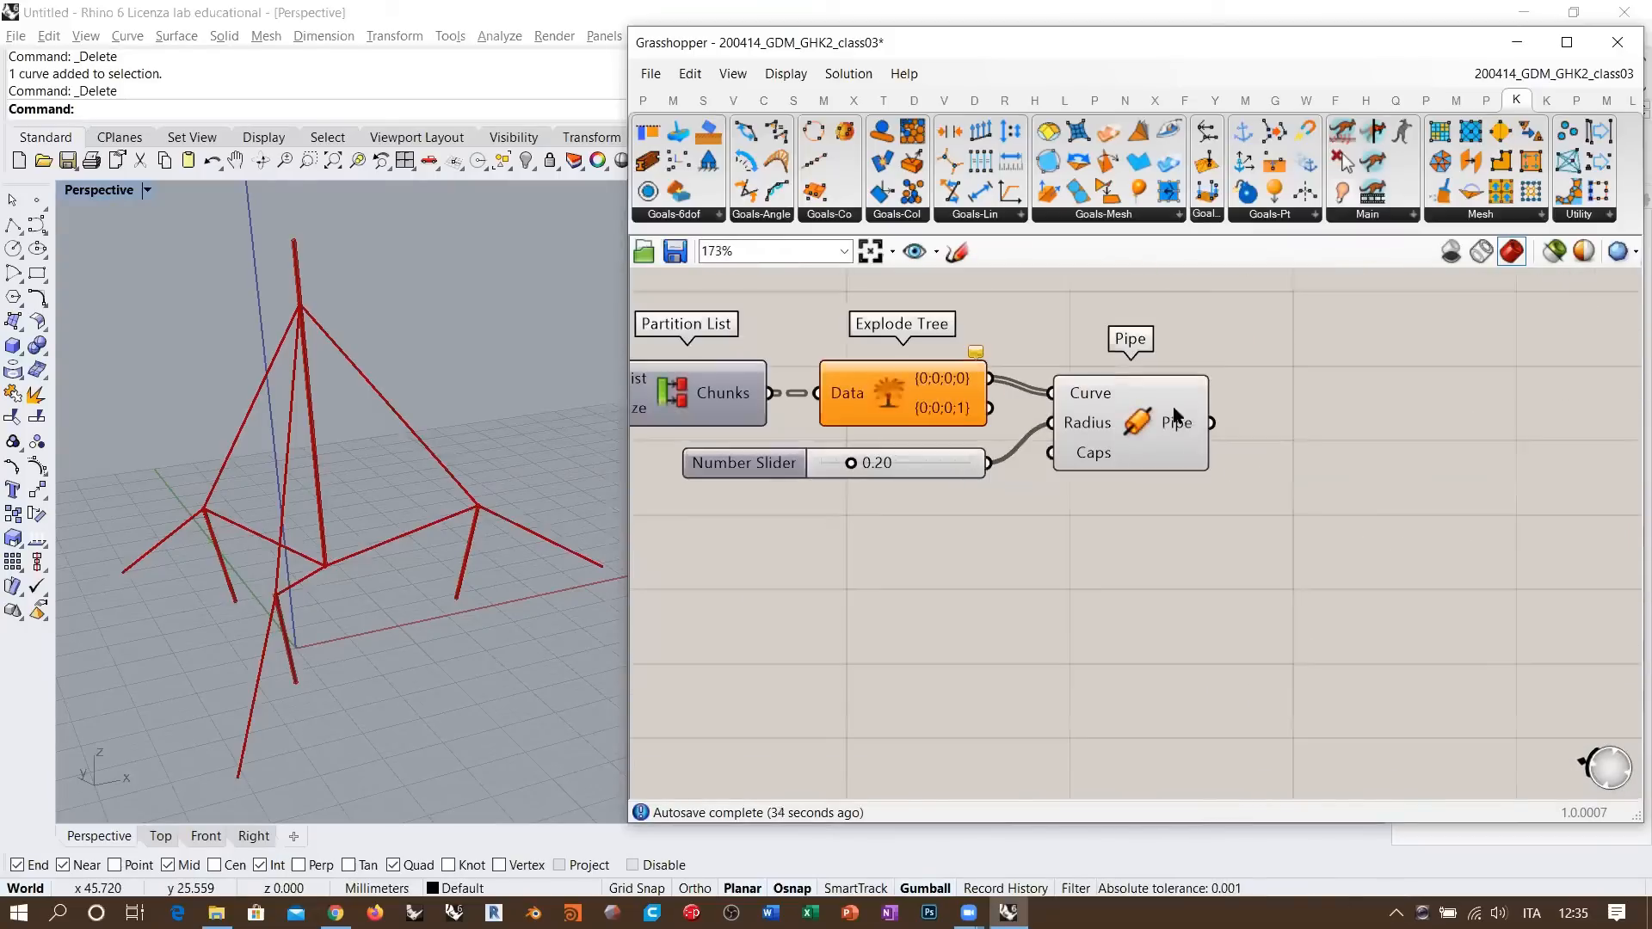
{"action": "scroll", "coordinate": [1130, 468], "scroll_direction": "up", "scroll_amount": 5}
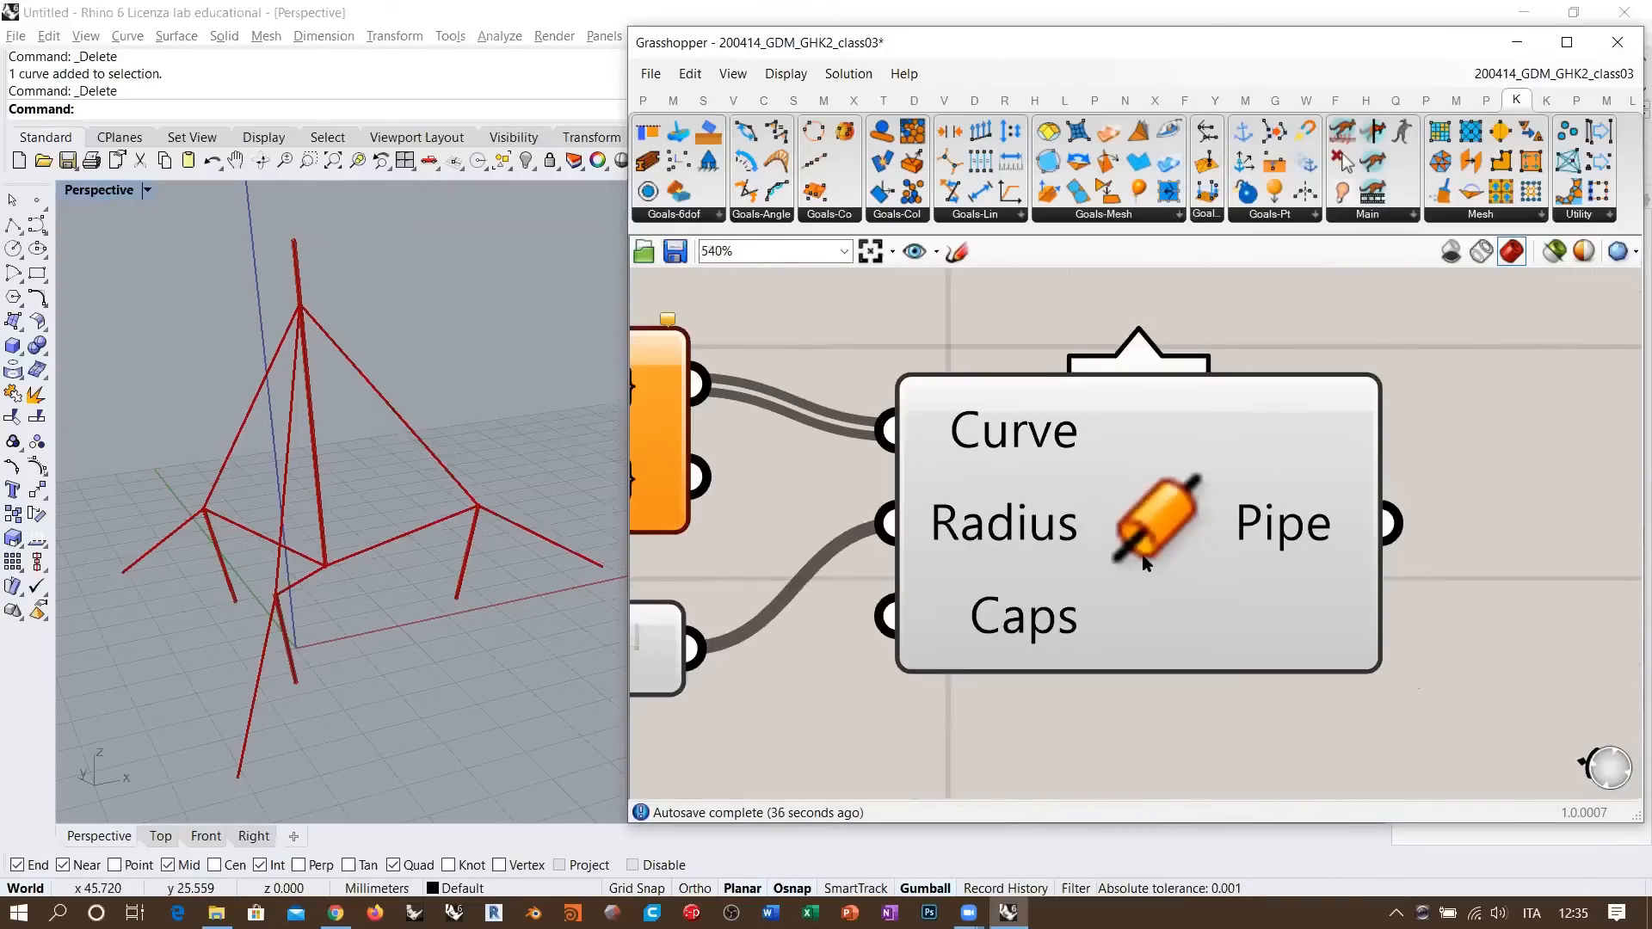
- Highlight the Pipe component to check which members it previews in the Rhino viewport
{"action": "mouse_move", "coordinate": [313, 461]}
{"action": "right_mouse_down"}
{"action": "mouse_move", "coordinate": [423, 444]}
{"action": "mouse_move", "coordinate": [262, 445]}
{"action": "mouse_move", "coordinate": [330, 444]}
{"action": "right_mouse_up"}
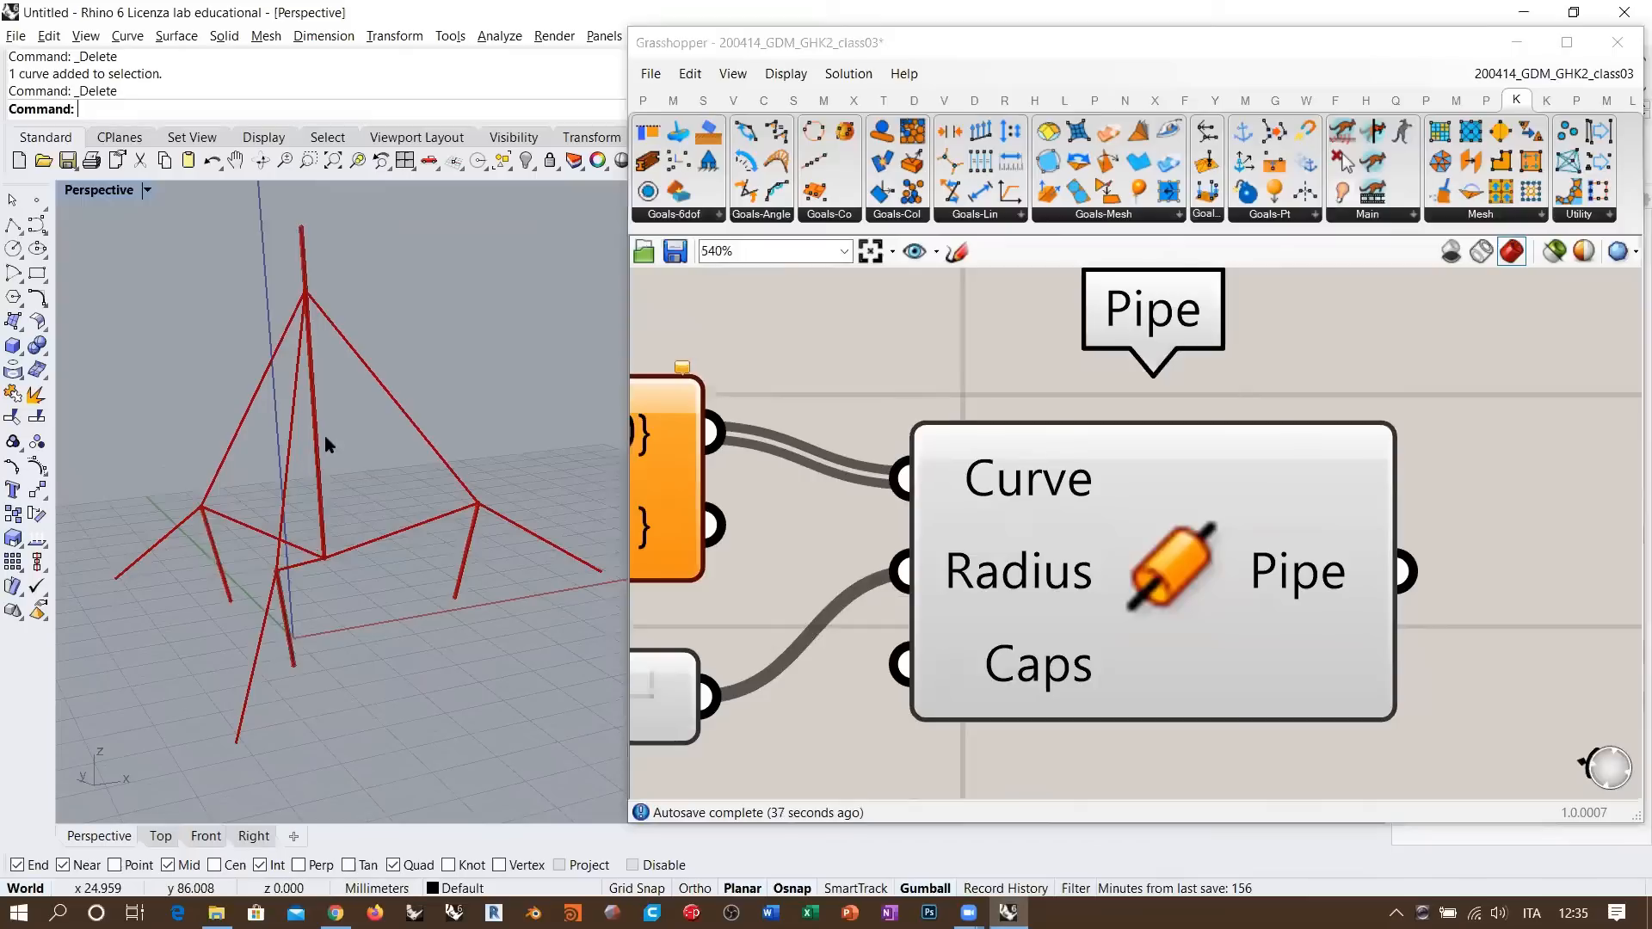
{"action": "left_click", "coordinate": [1236, 547]}
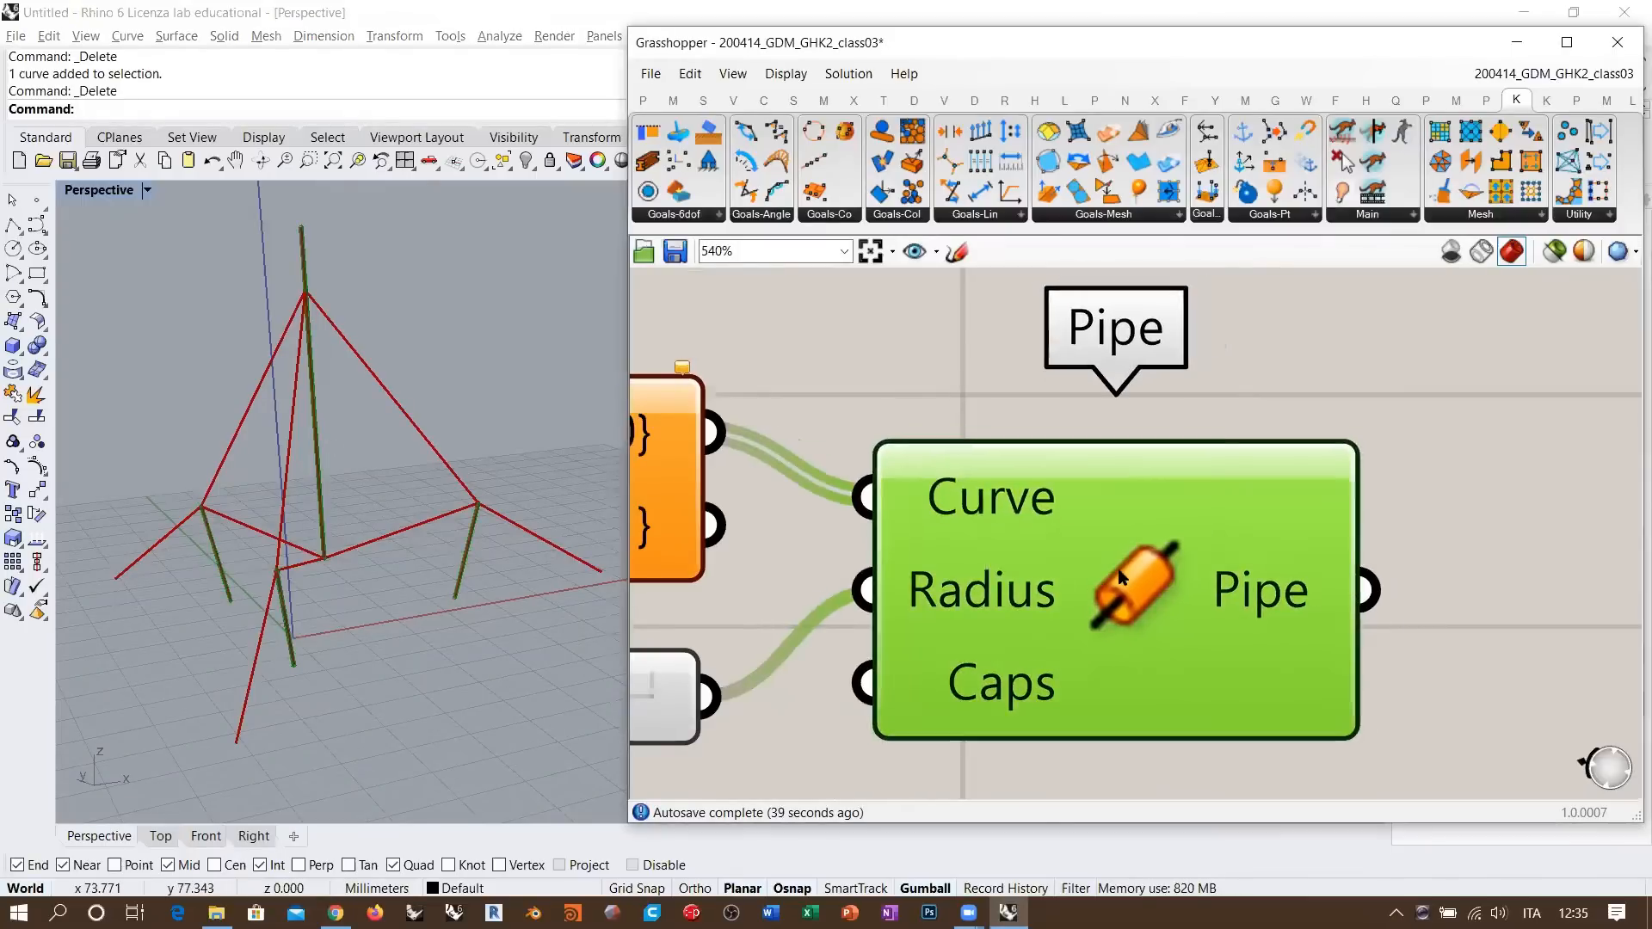
{"action": "left_click", "coordinate": [1427, 508]}
{"action": "scroll", "coordinate": [1468, 486], "scroll_direction": "down", "scroll_amount": 3}
{"action": "scroll", "coordinate": [1468, 477], "scroll_direction": "down", "scroll_amount": 2}
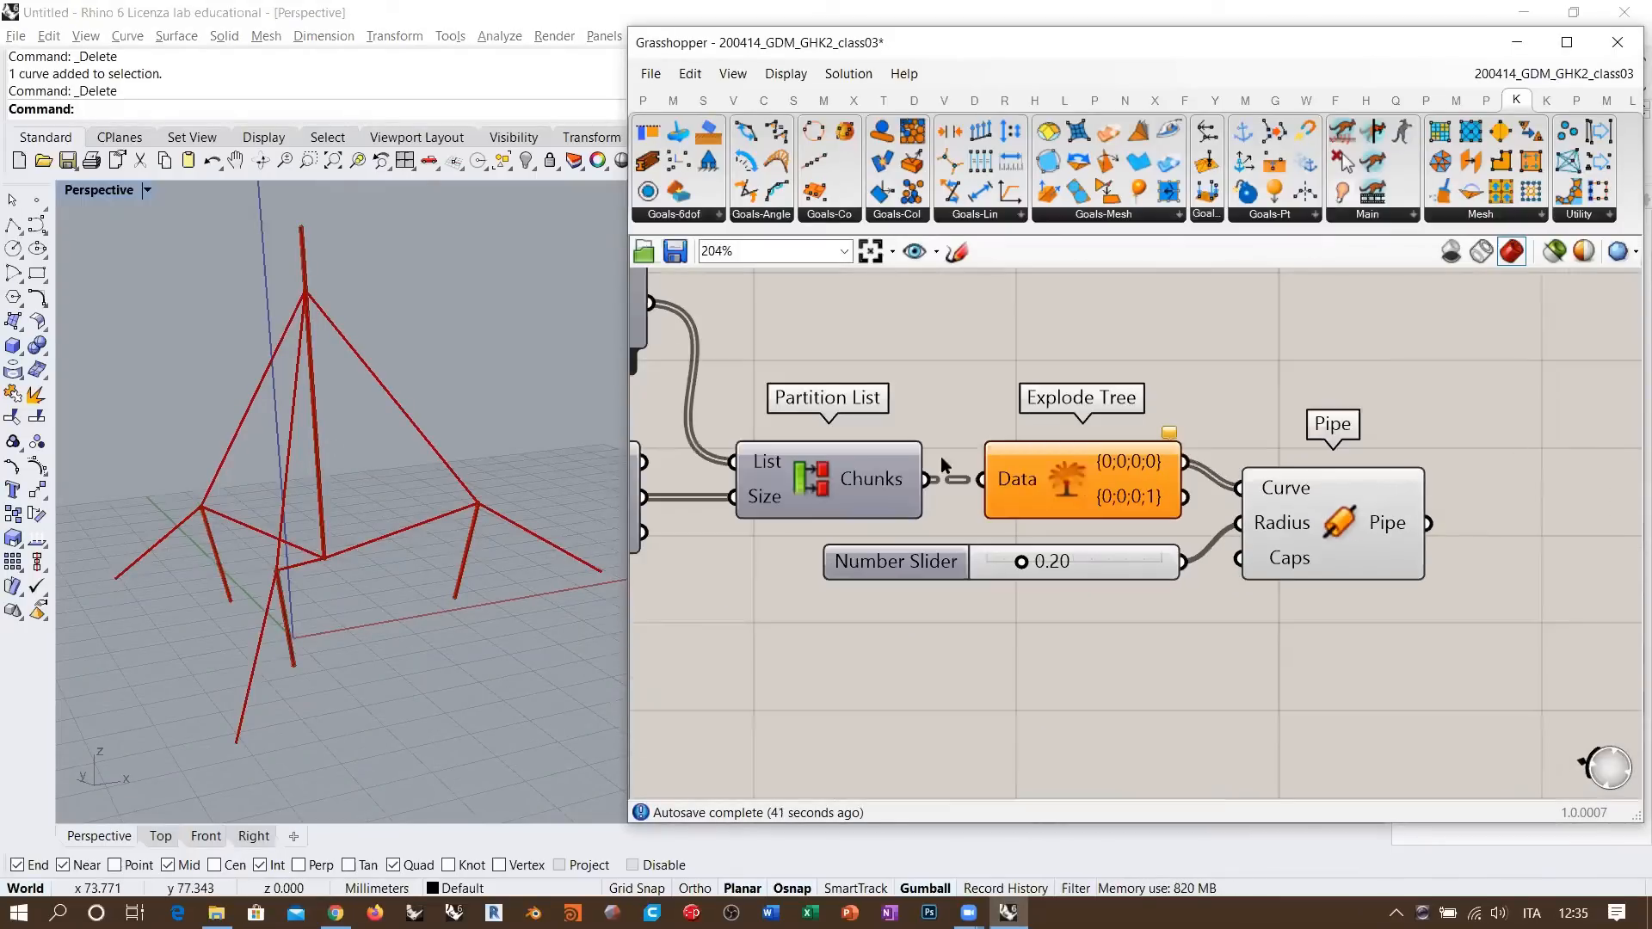
- Run the BouncySolver by setting the False Start Toggle to True and raise the Pipe's Radius slider to 0.70
{"action": "right_click_drag", "start_coordinate": [1003, 368], "coordinate": [951, 520]}
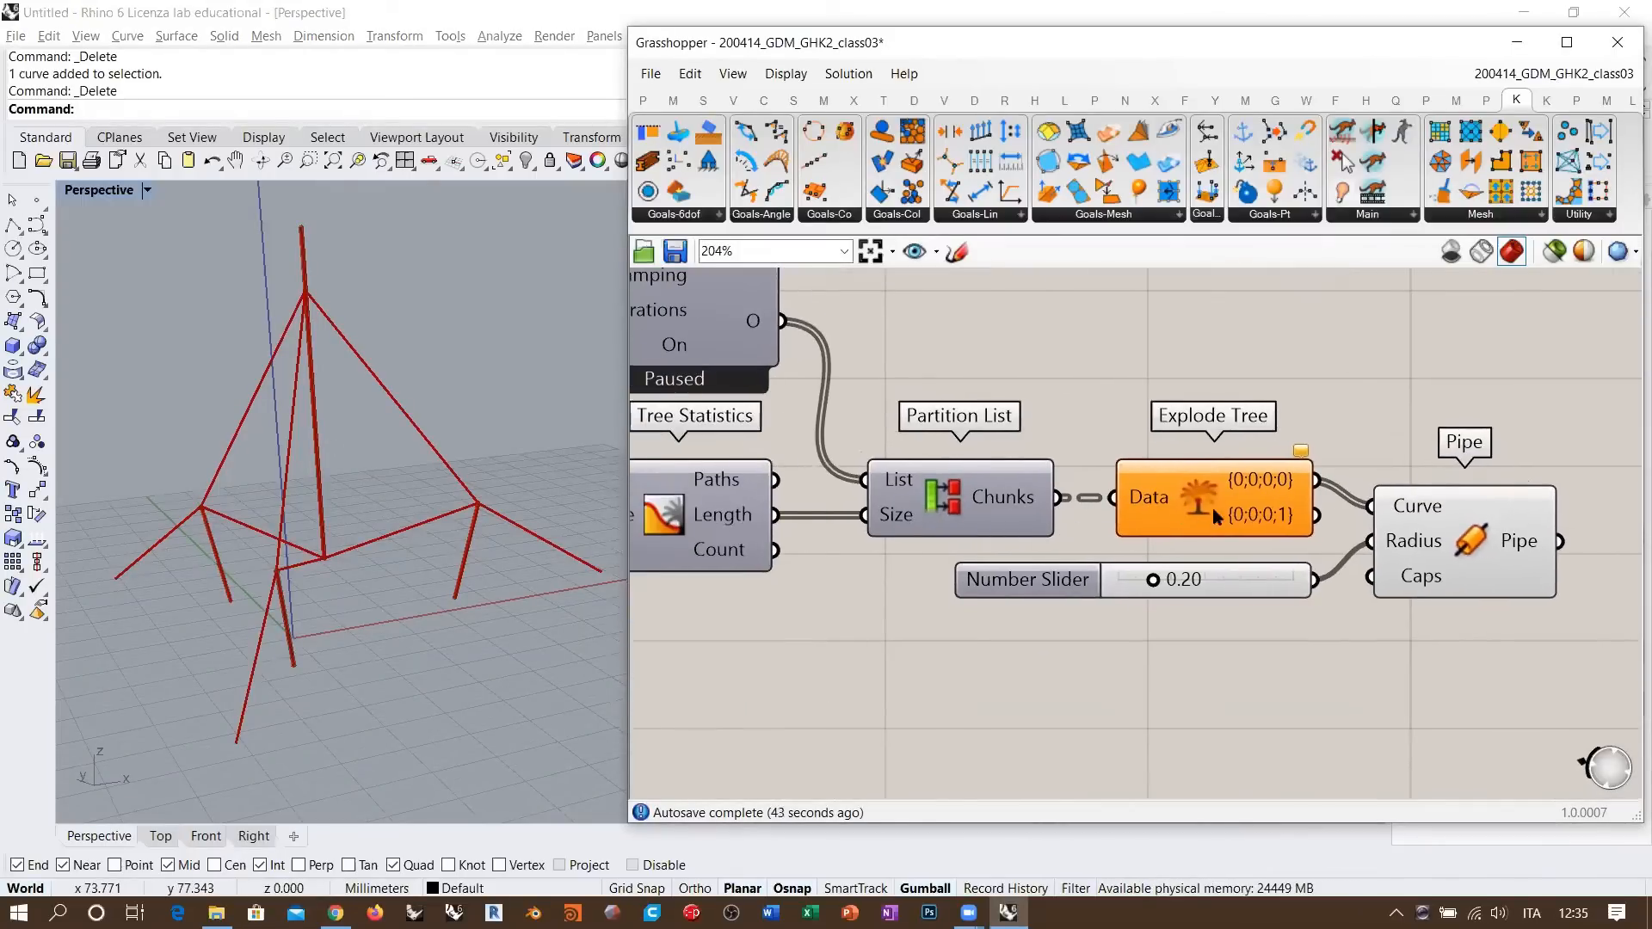
{"action": "right_click_drag", "start_coordinate": [1150, 455], "coordinate": [1327, 486]}
{"action": "scroll", "coordinate": [1371, 479], "scroll_direction": "down", "scroll_amount": 3}
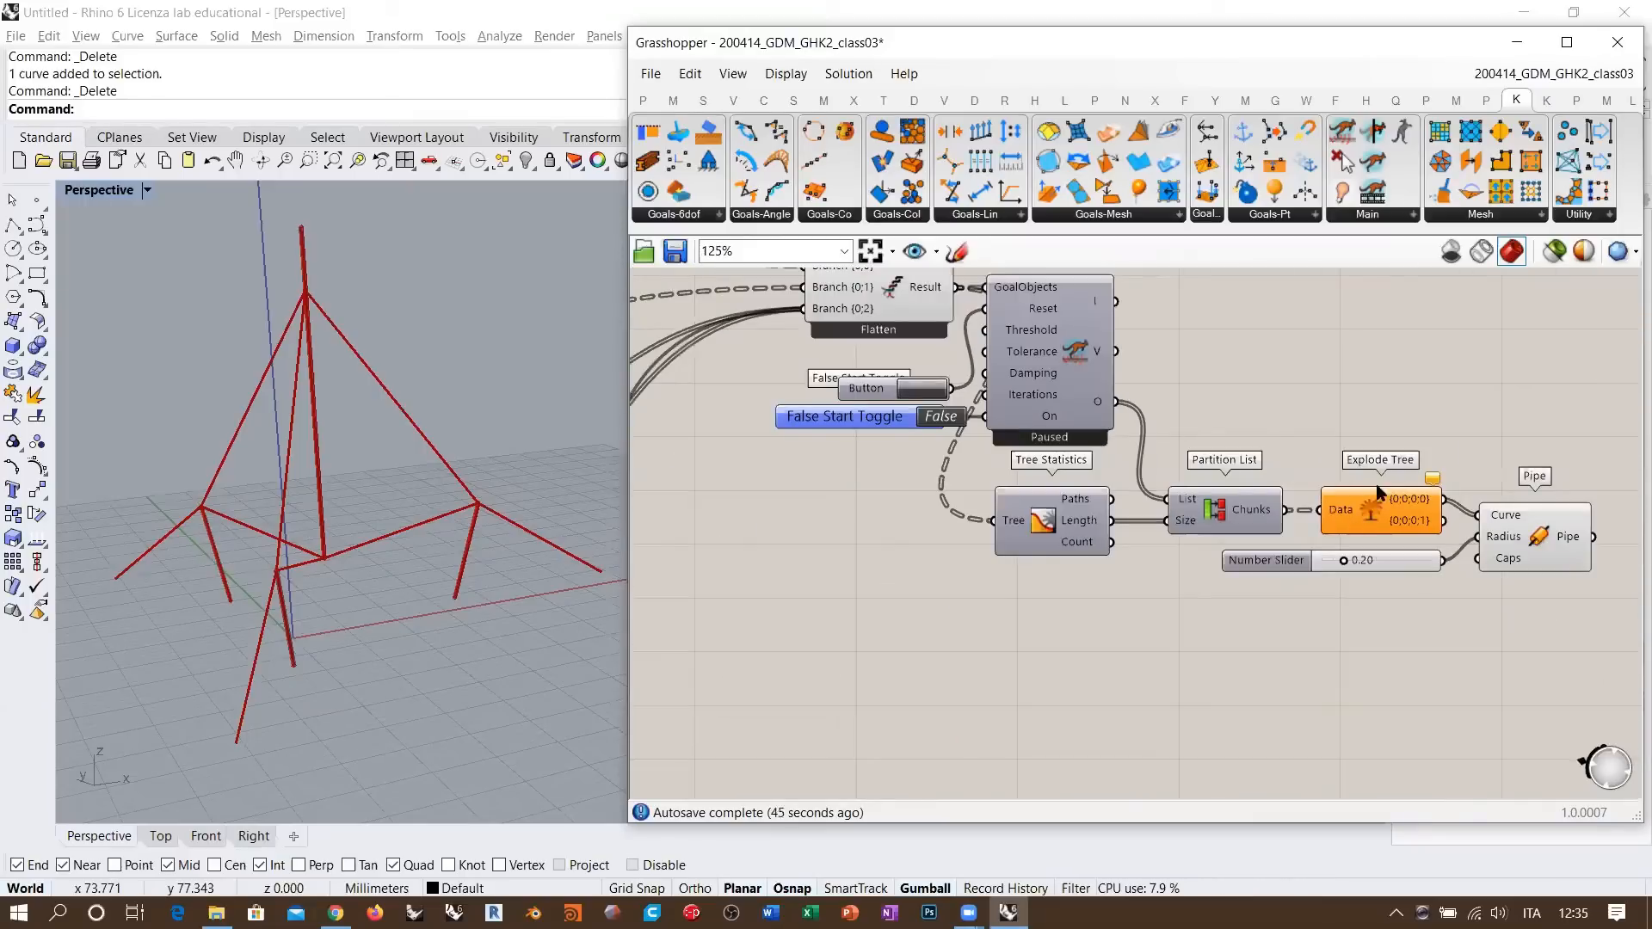
{"action": "scroll", "coordinate": [1409, 474], "scroll_direction": "up", "scroll_amount": 1}
{"action": "right_click_drag", "start_coordinate": [1364, 425], "coordinate": [1323, 462]}
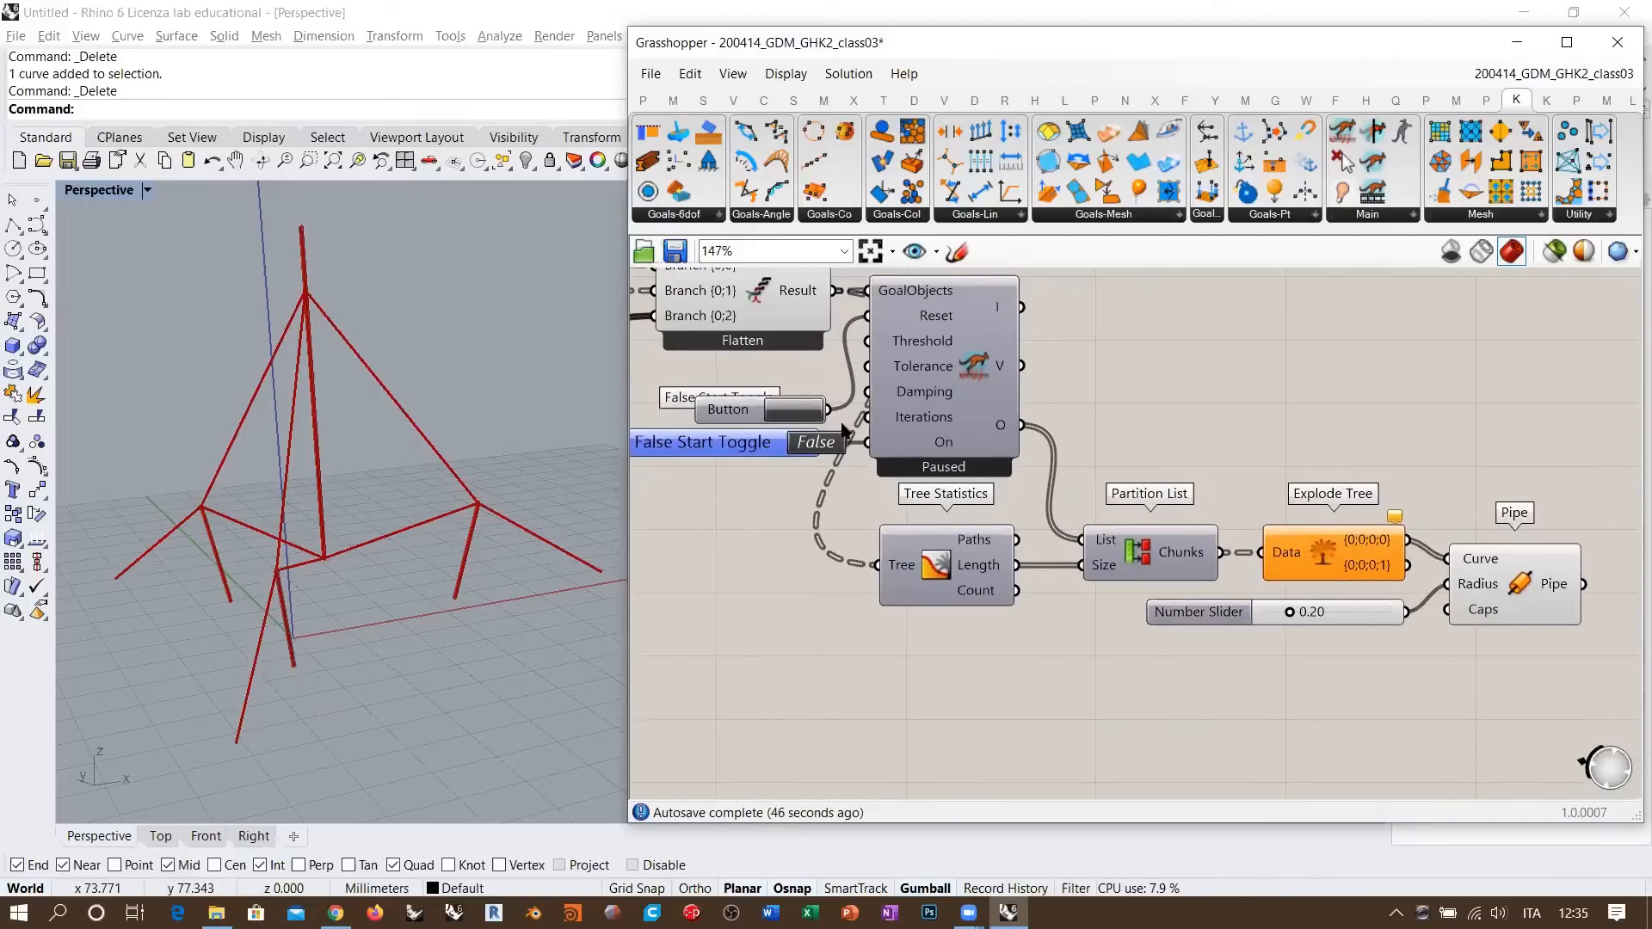
{"action": "double_click", "coordinate": [800, 443]}
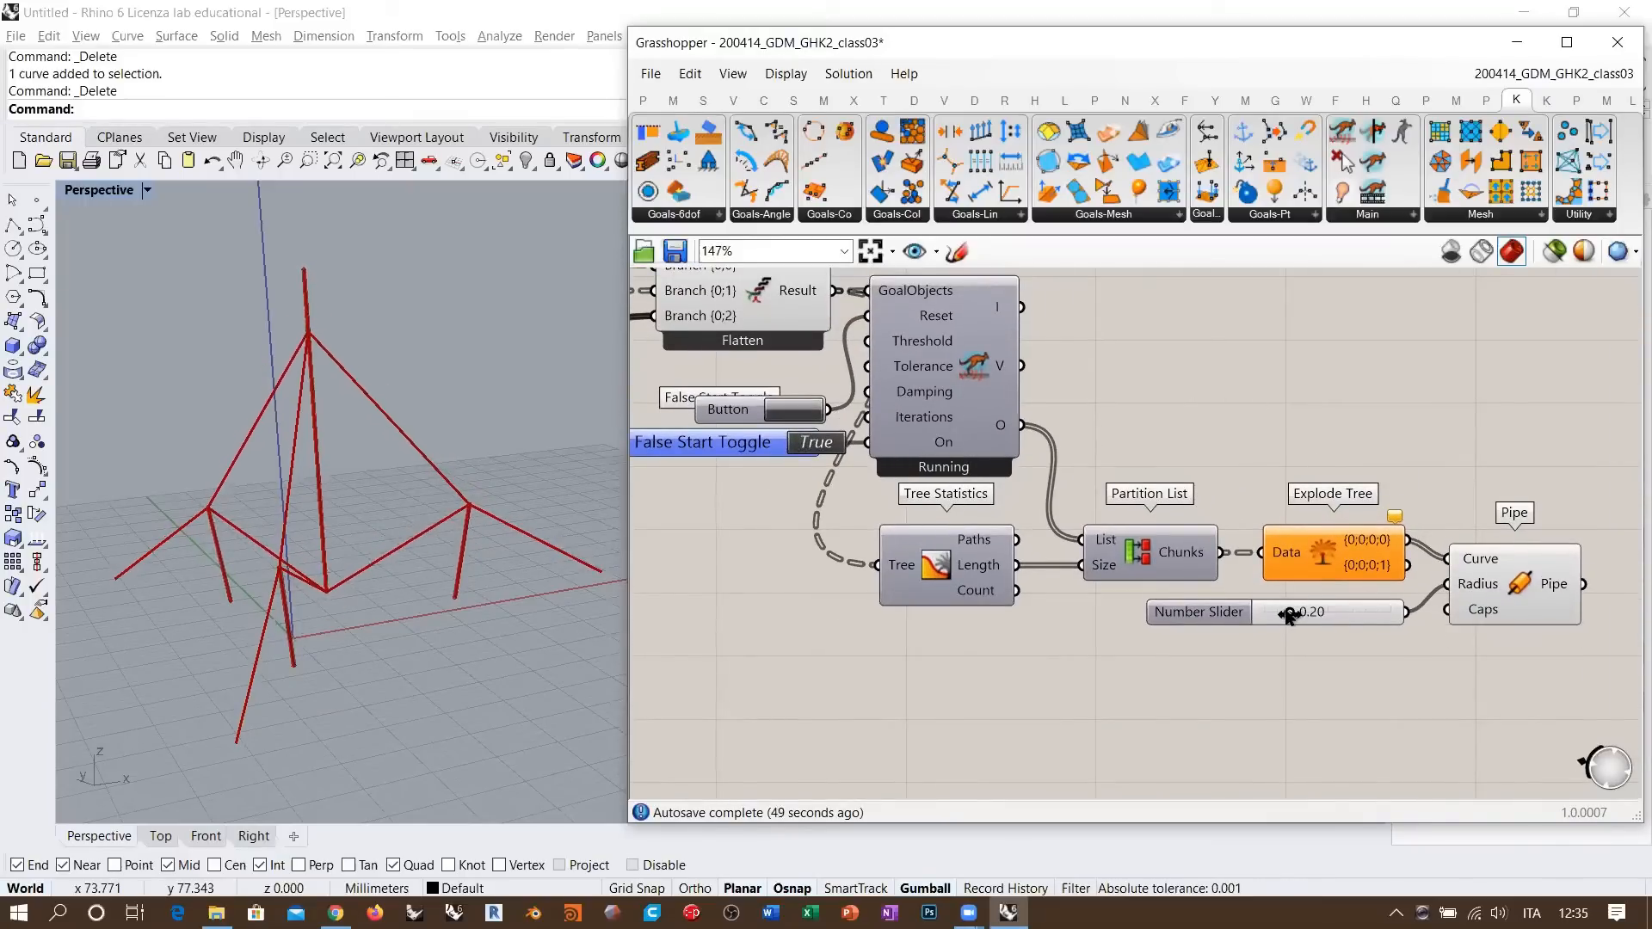
{"action": "left_click_drag", "start_coordinate": [1288, 613], "coordinate": [1349, 616]}
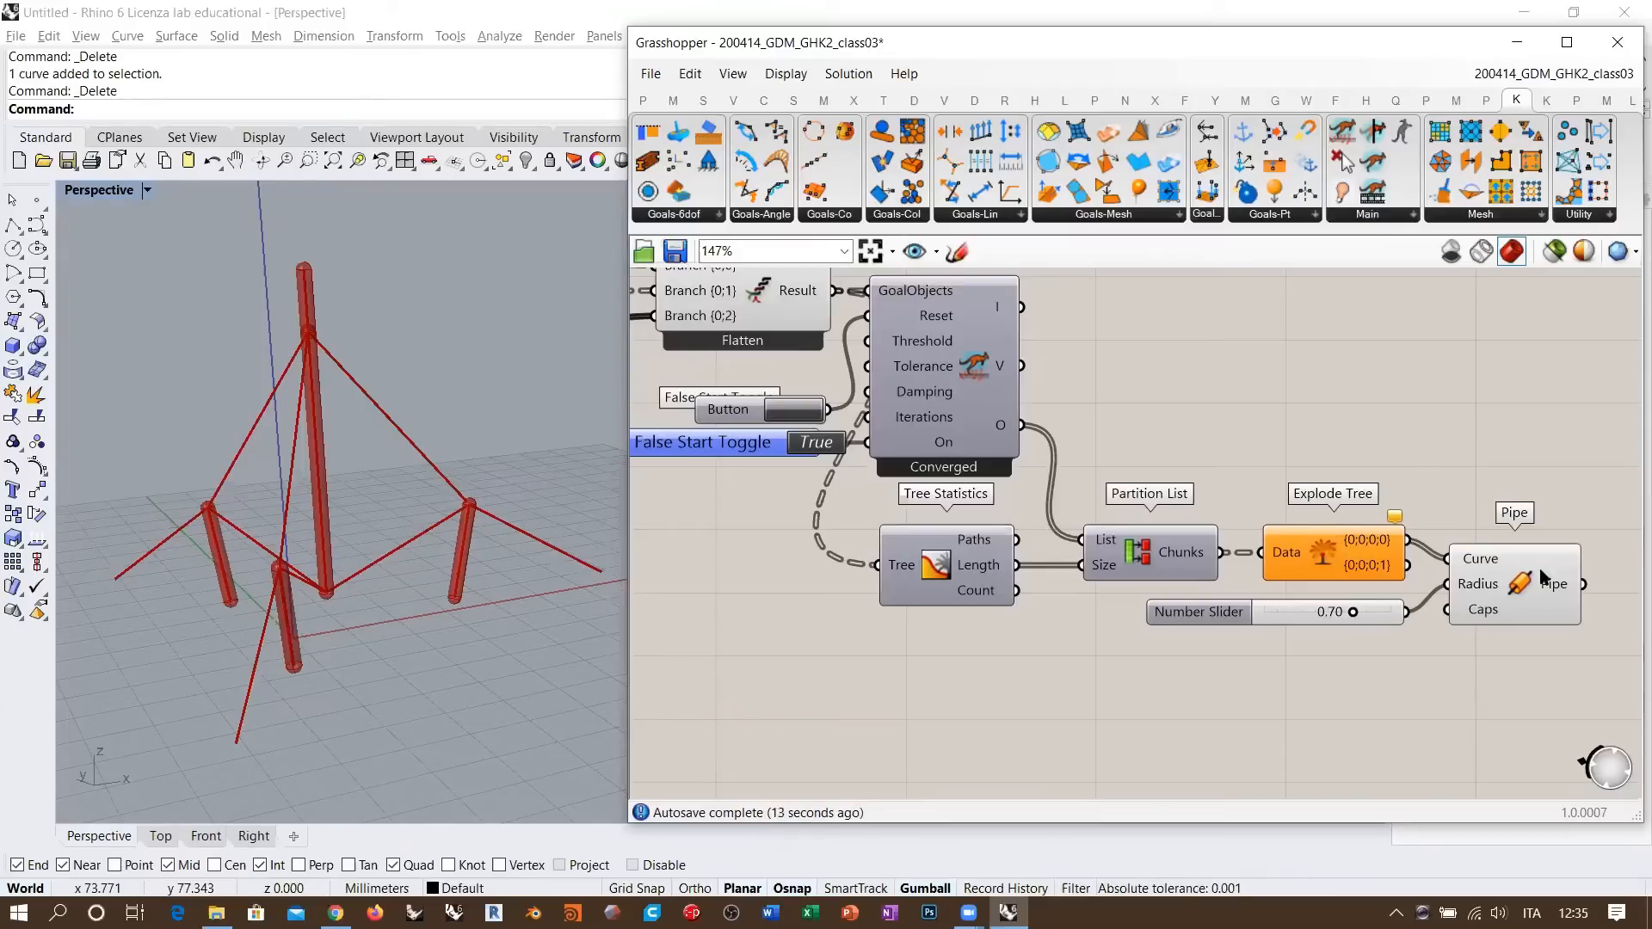
- Set the Grasshopper preview mesh to High Quality and narrow the Grasshopper window to enlarge the view of the pipes
{"action": "left_click", "coordinate": [1618, 252]}
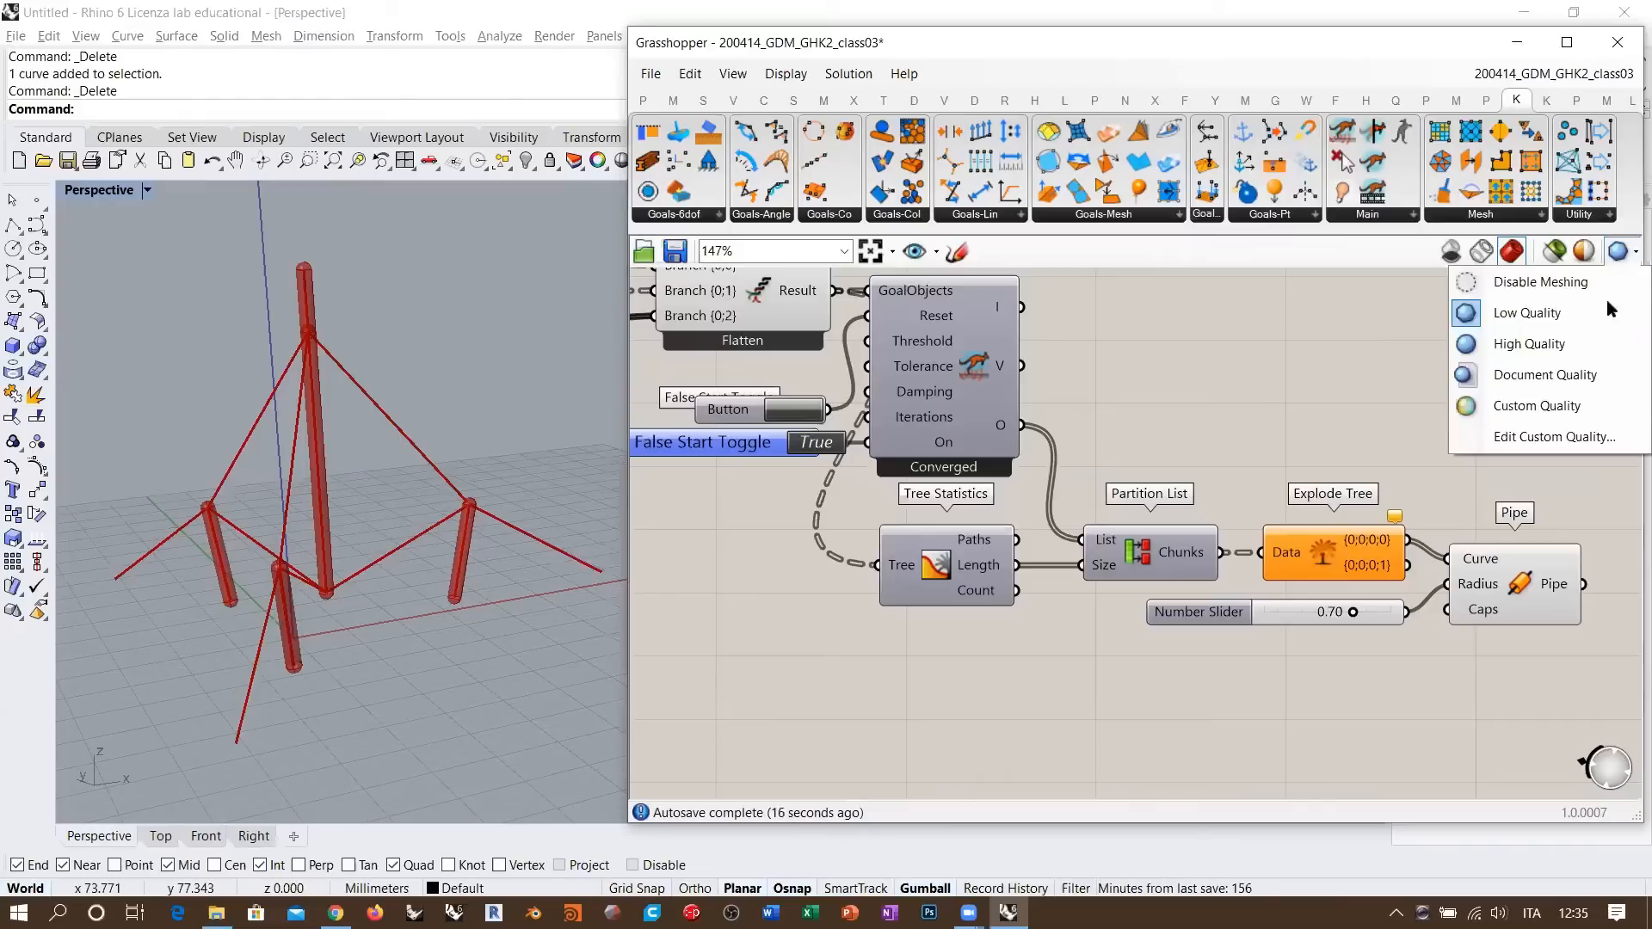
{"action": "left_click", "coordinate": [1524, 344]}
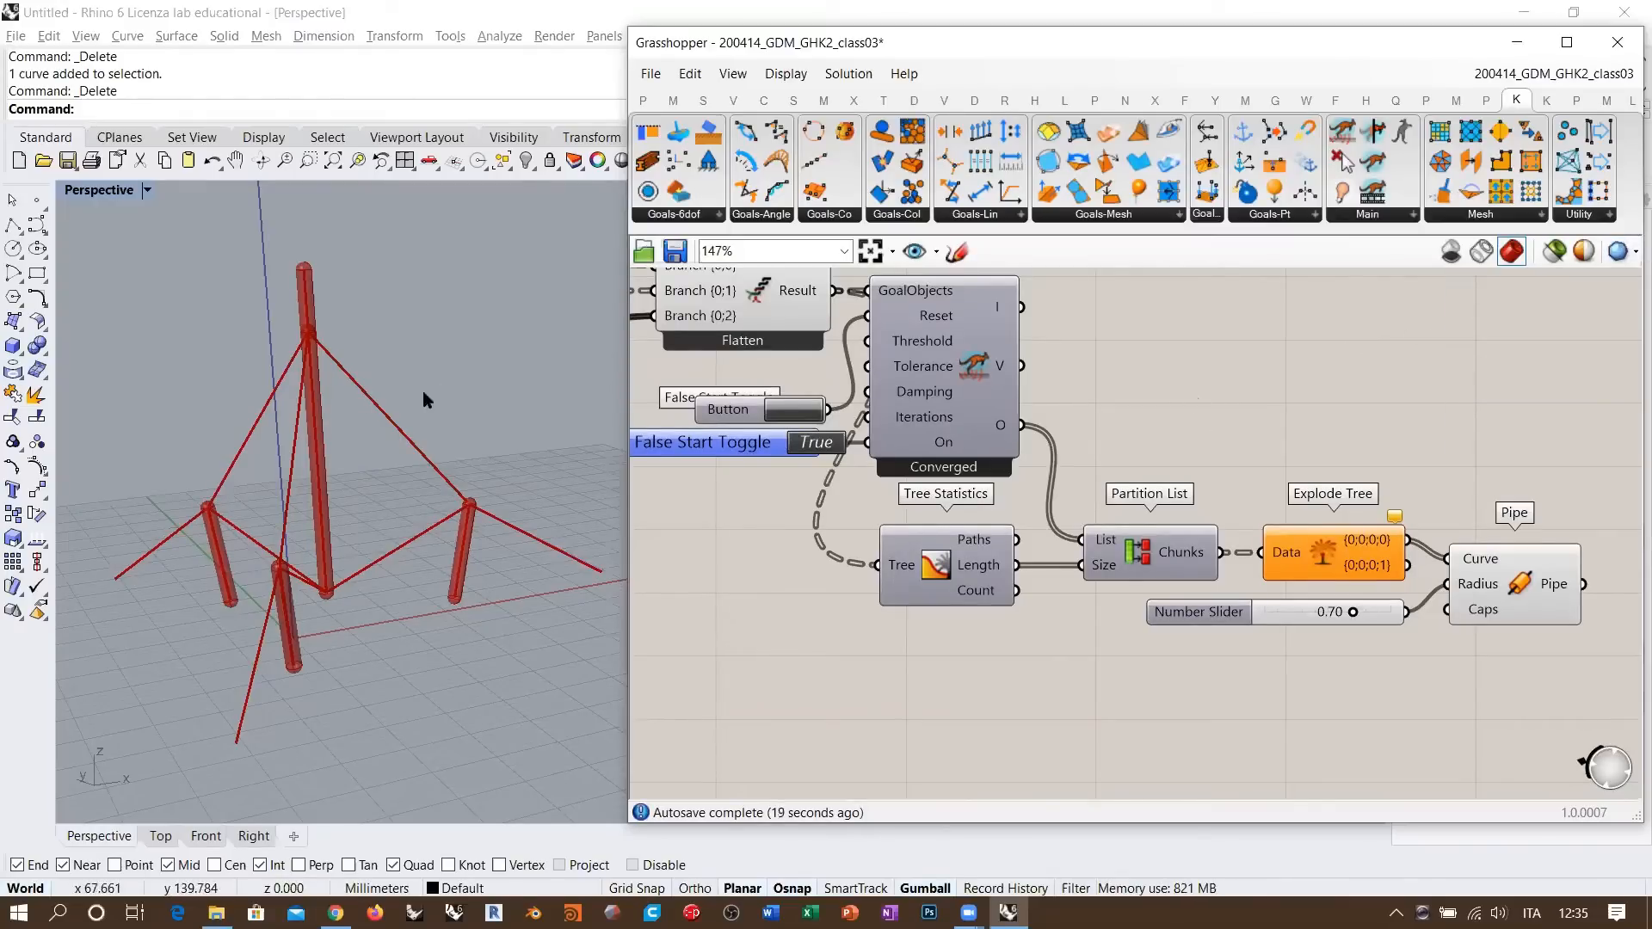
{"action": "left_click_drag", "start_coordinate": [627, 371], "coordinate": [1128, 379]}
{"action": "right_click_drag", "start_coordinate": [737, 483], "coordinate": [835, 476], "text": "shift"}
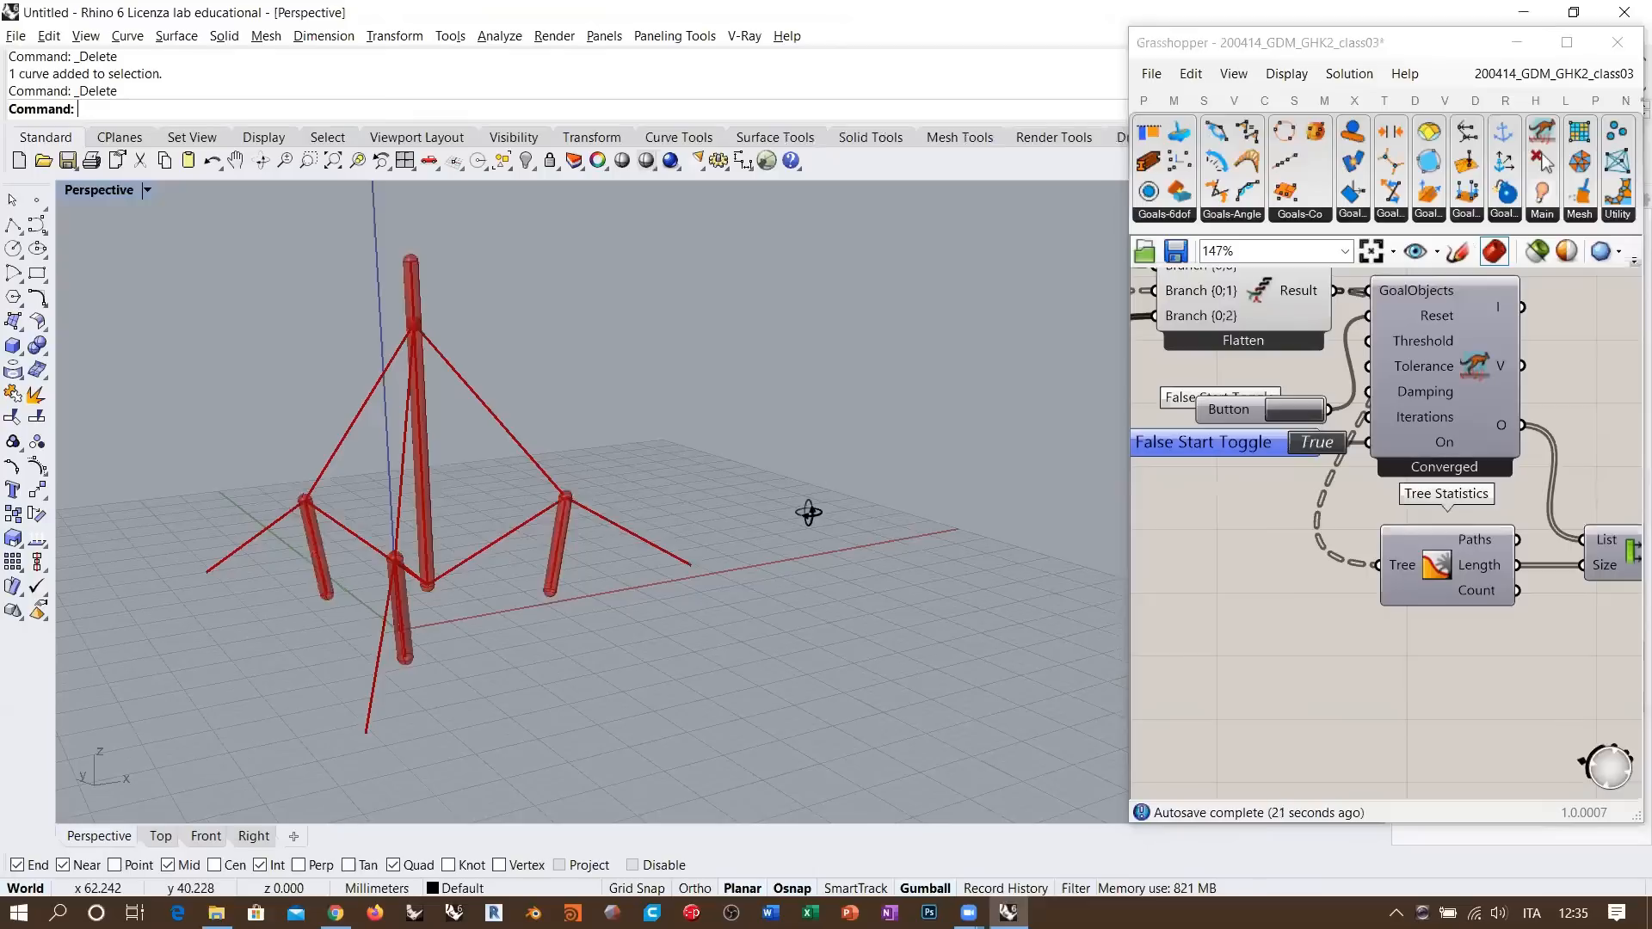
{"action": "right_click_drag", "start_coordinate": [620, 495], "coordinate": [721, 422], "text": "shift"}
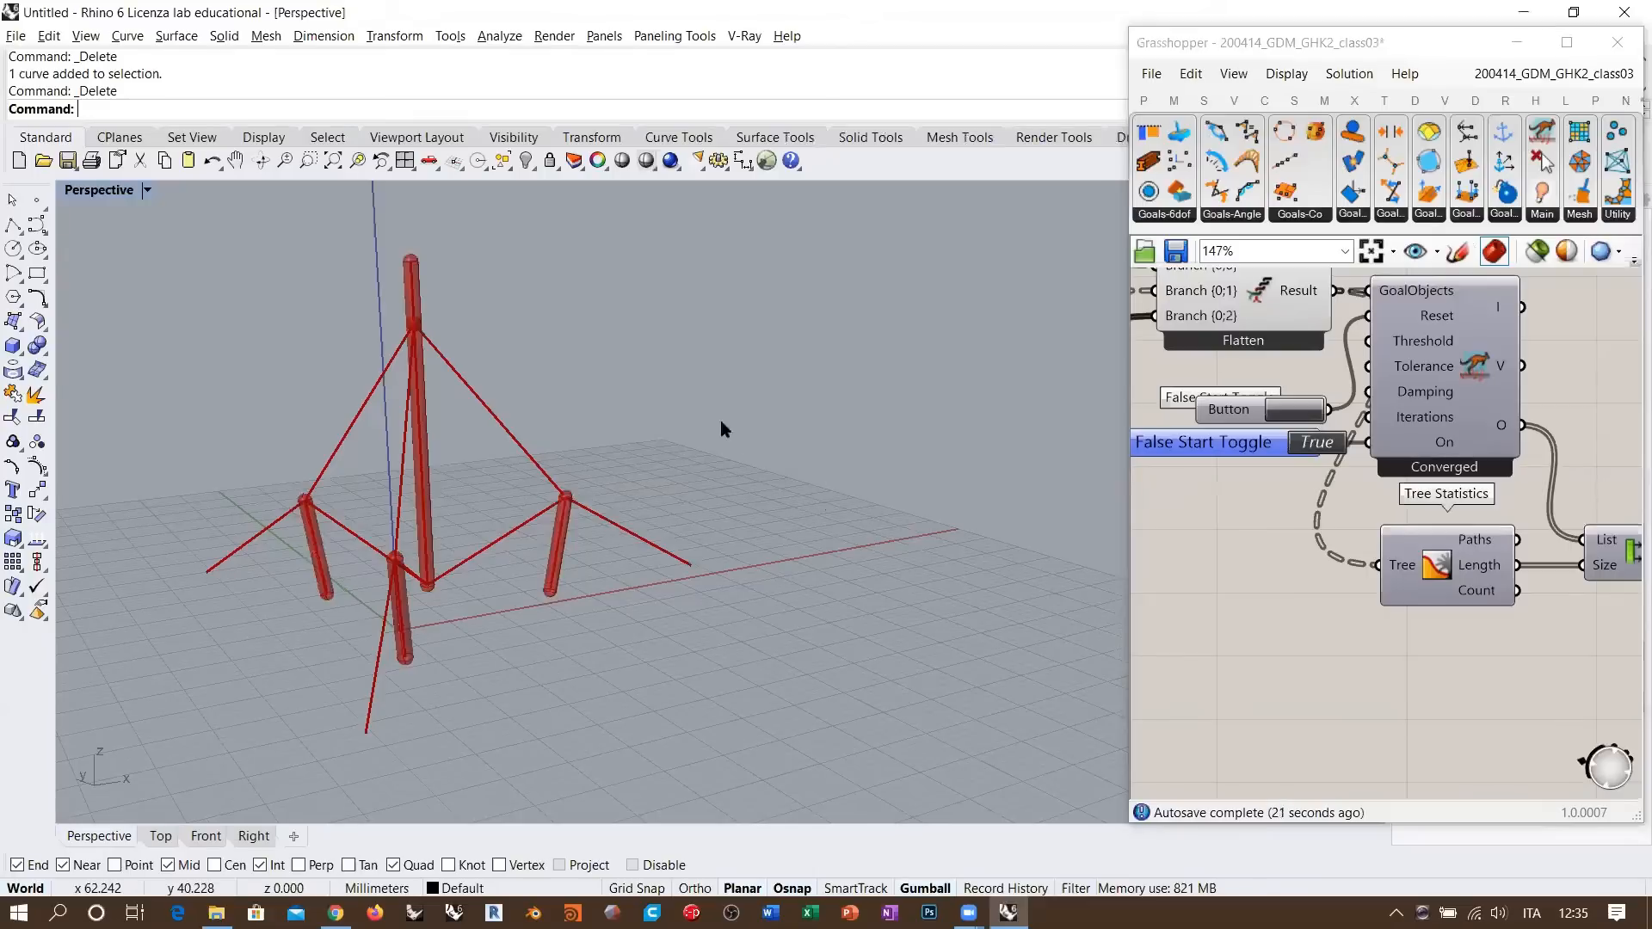
- Draw a test sphere on the ground plane beside the tensegrity structure
{"action": "left_click", "coordinate": [84, 350]}
{"action": "left_click", "coordinate": [248, 542]}
{"action": "left_click", "coordinate": [379, 591]}
{"action": "right_click_drag", "start_coordinate": [303, 445], "coordinate": [473, 431], "text": "shift"}
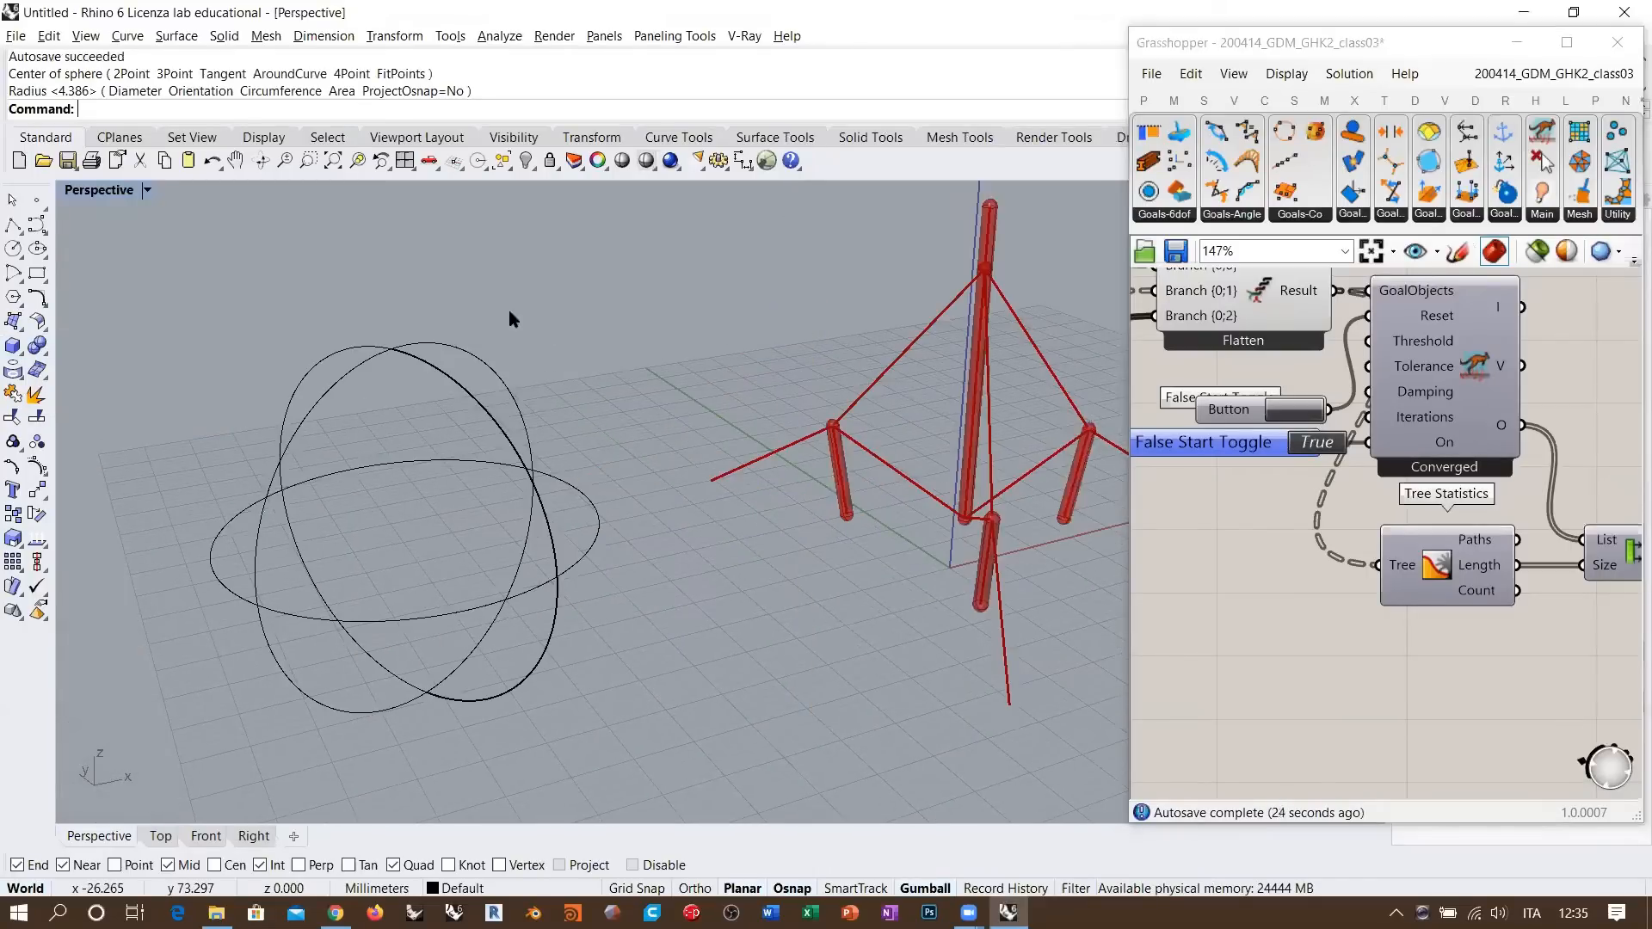
- Switch the Perspective viewport to Shaded display and select the test sphere
{"action": "left_click", "coordinate": [646, 160]}
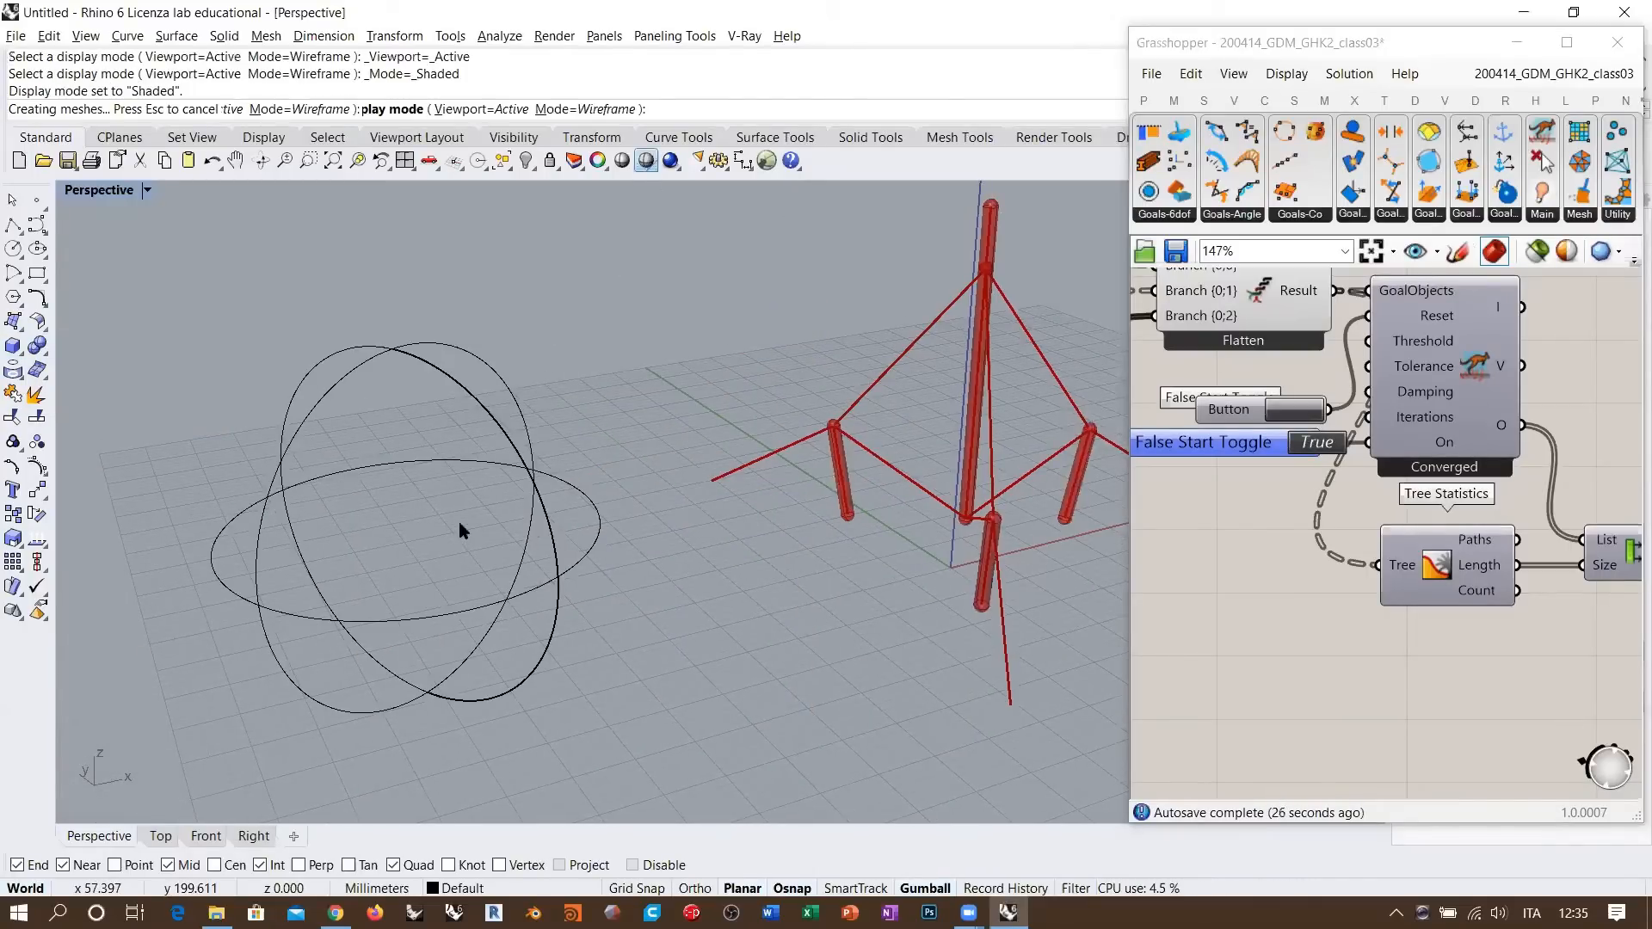
{"action": "mouse_move", "coordinate": [460, 523]}
{"action": "right_mouse_down"}
{"action": "mouse_move", "coordinate": [476, 507]}
{"action": "mouse_move", "coordinate": [565, 515]}
{"action": "right_mouse_up"}
{"action": "right_click_drag", "start_coordinate": [306, 497], "coordinate": [545, 432]}
{"action": "left_click", "coordinate": [544, 437]}
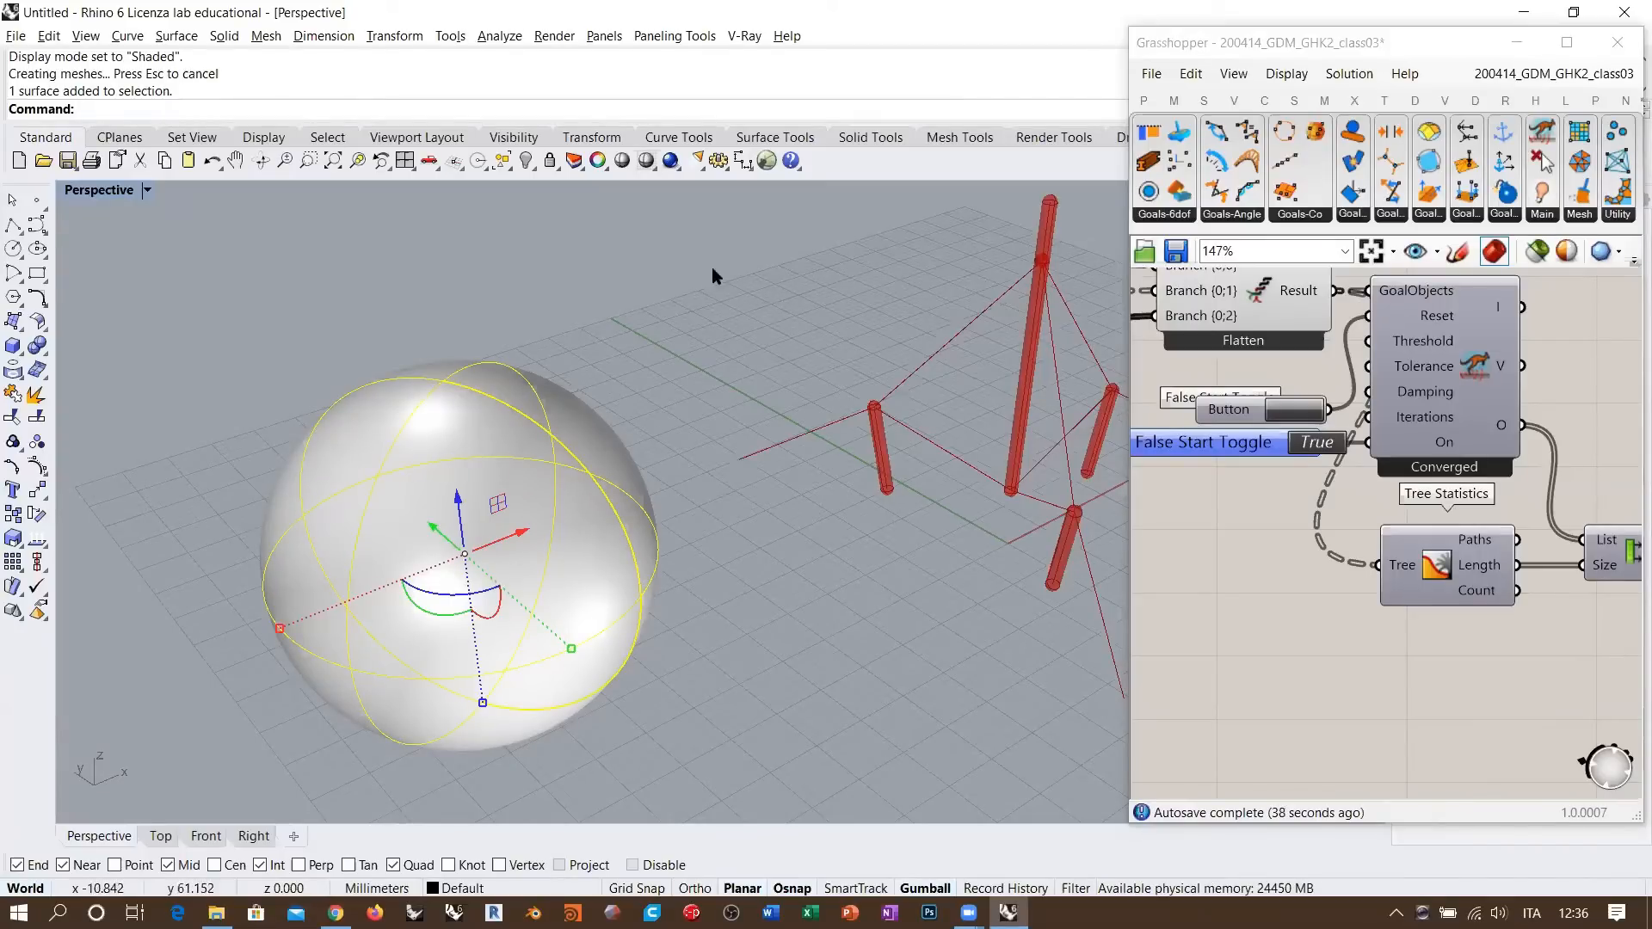
- Check the document's render mesh quality options in Rhino Options, leaving the settings as they are
{"action": "left_click", "coordinate": [717, 162]}
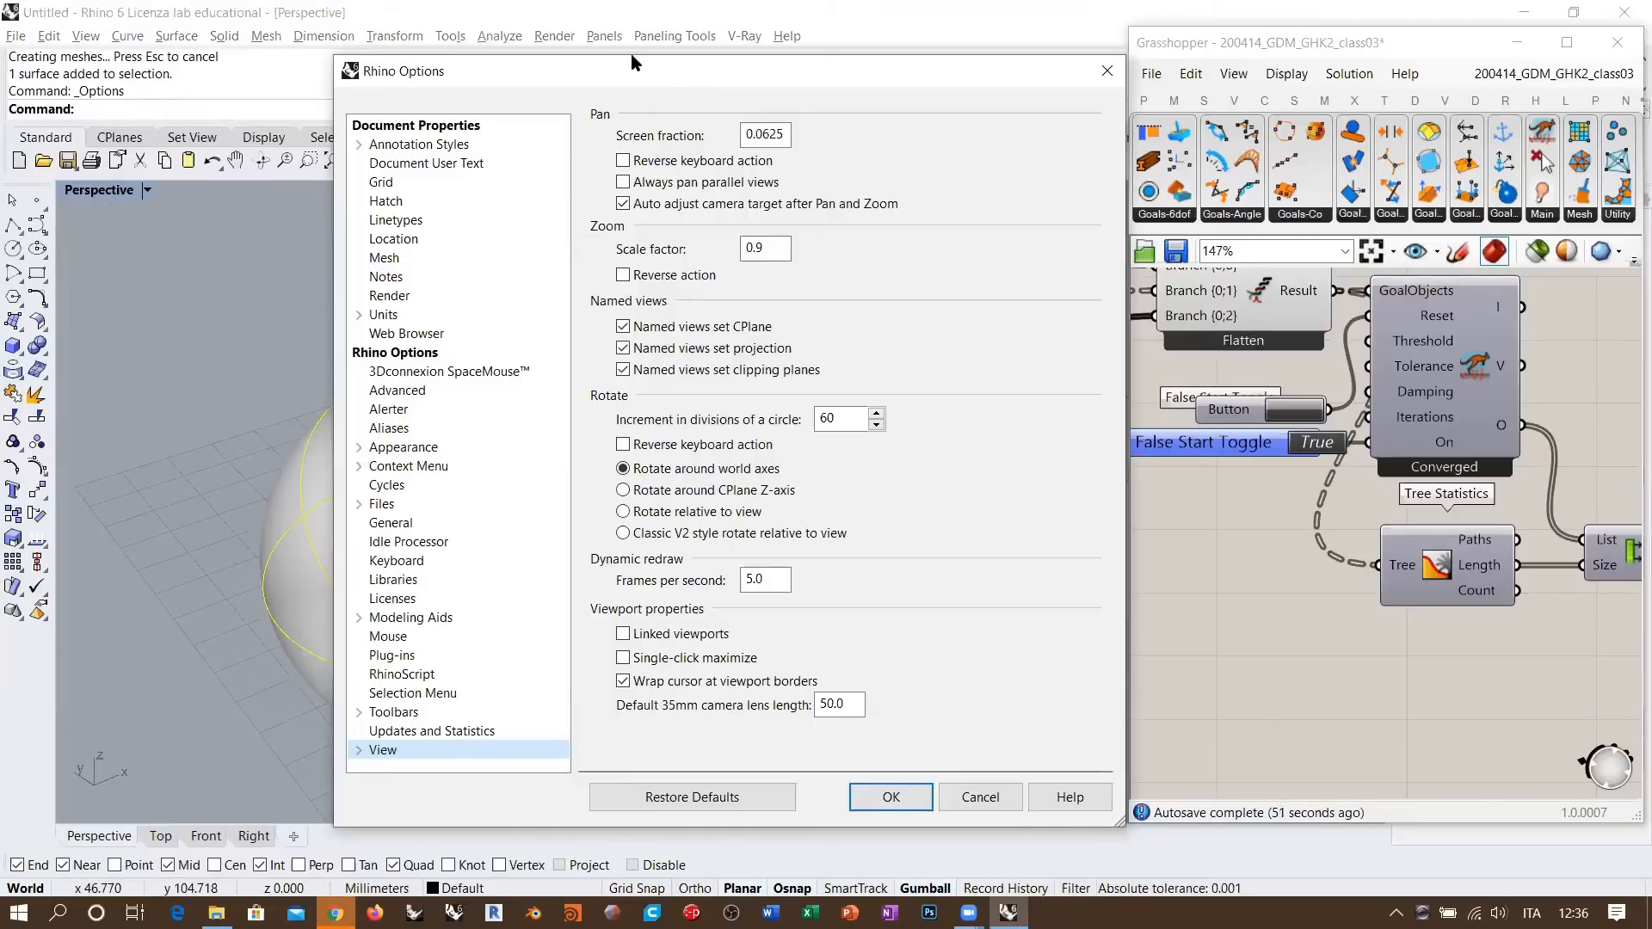
{"action": "left_click_drag", "start_coordinate": [632, 62], "coordinate": [492, 33]}
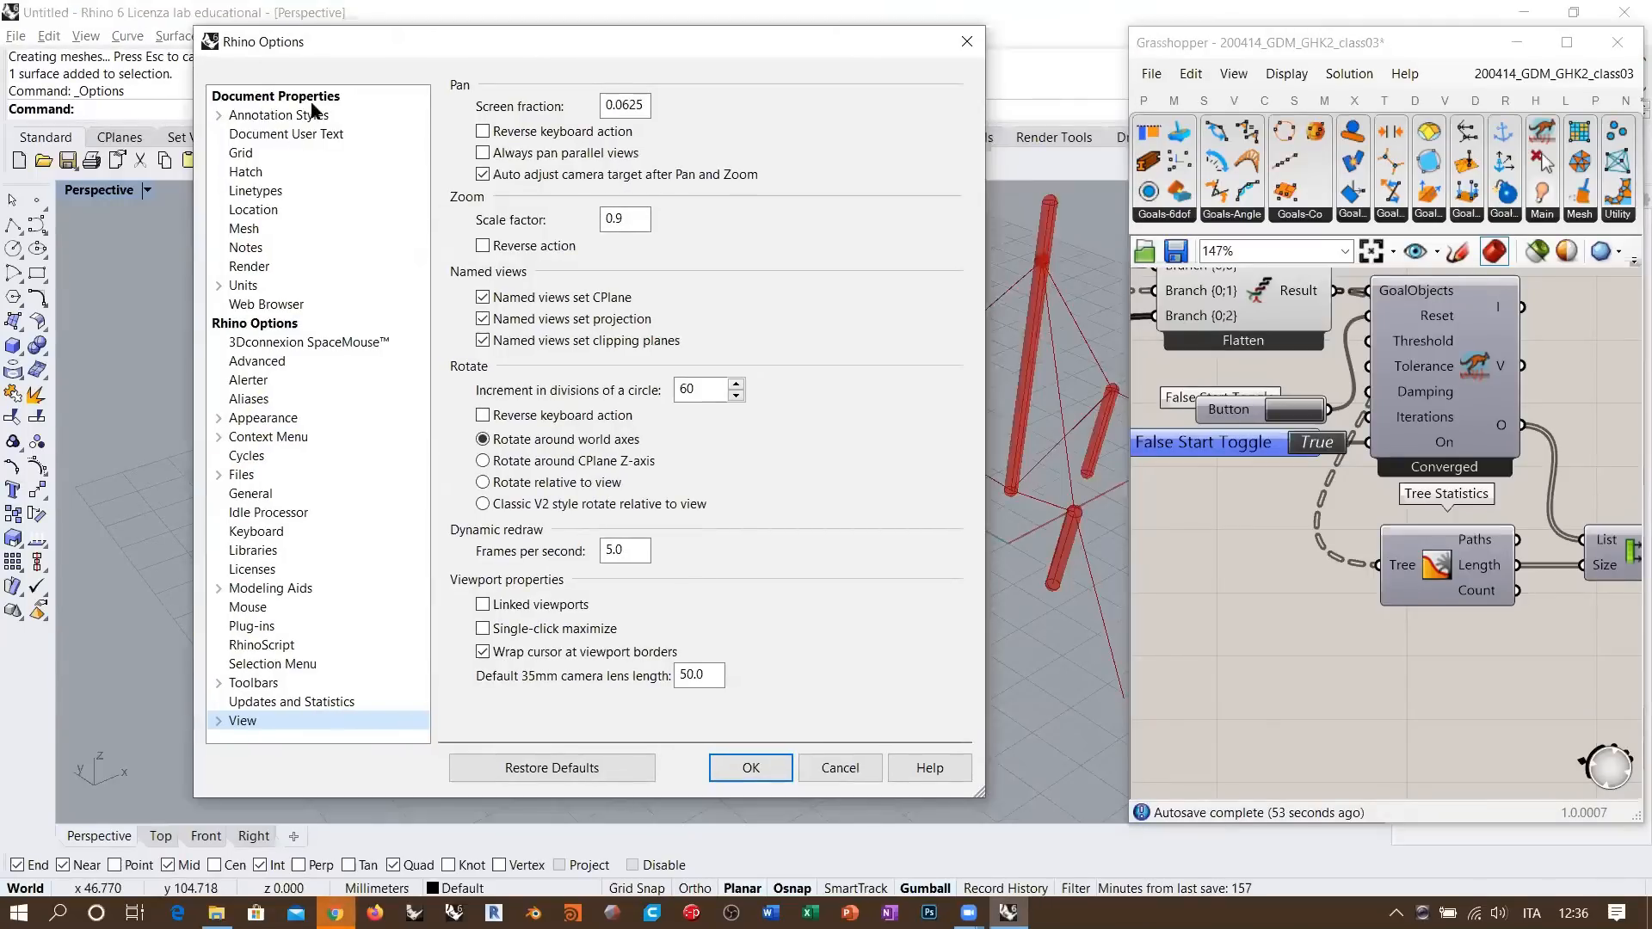
{"action": "left_click", "coordinate": [246, 228]}
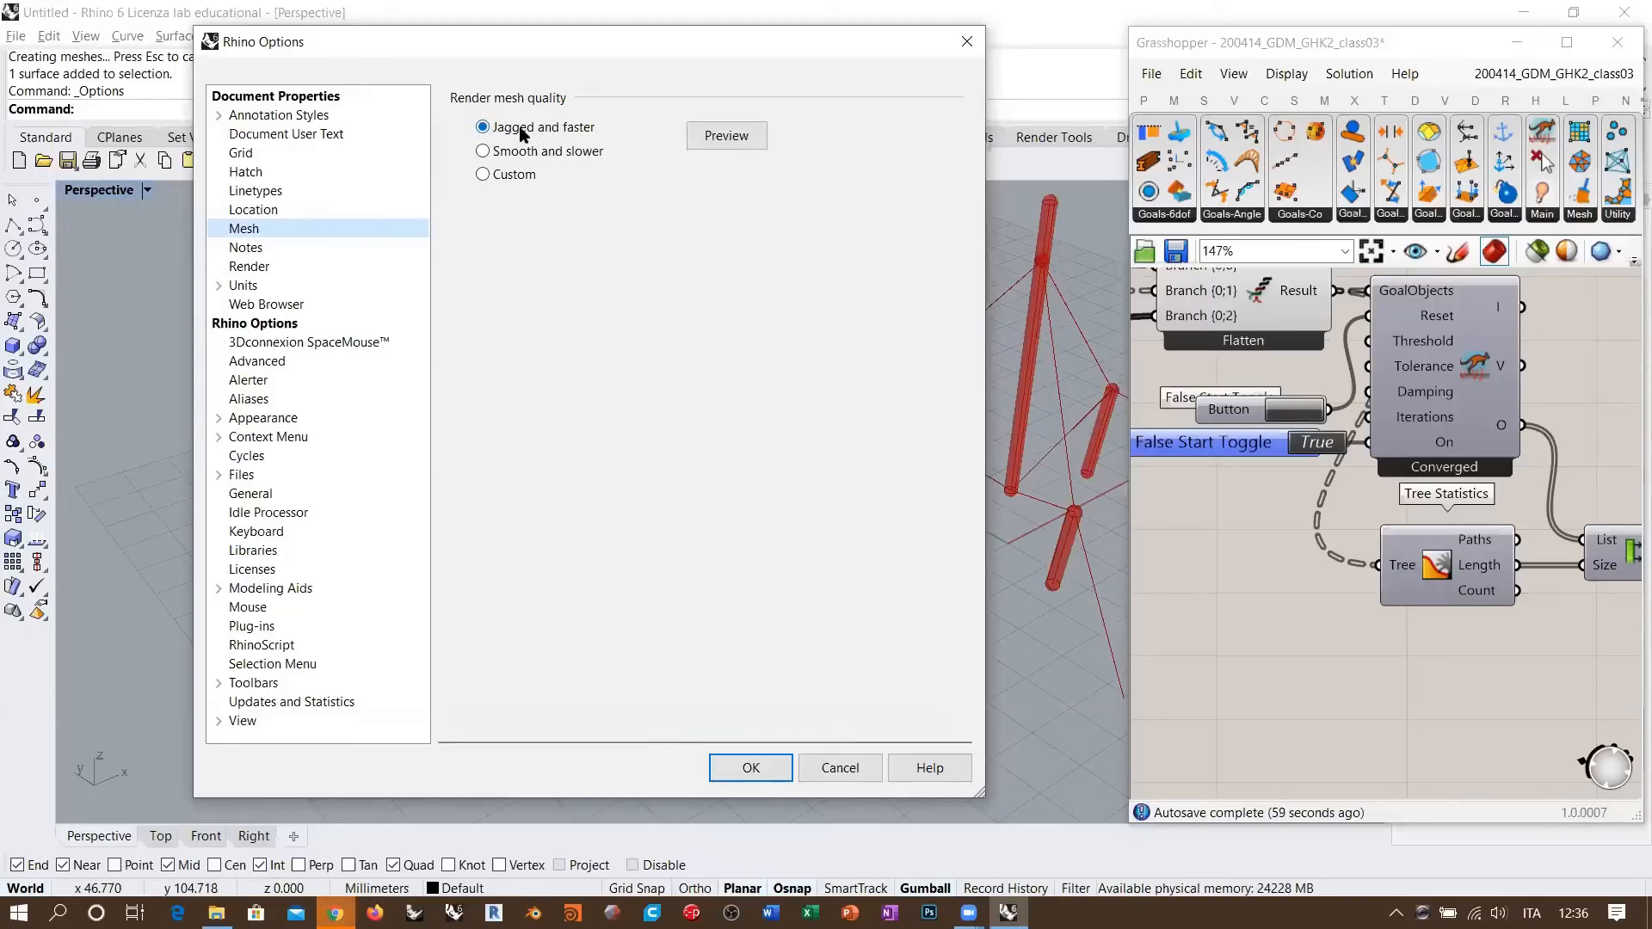
{"action": "left_click", "coordinate": [967, 41]}
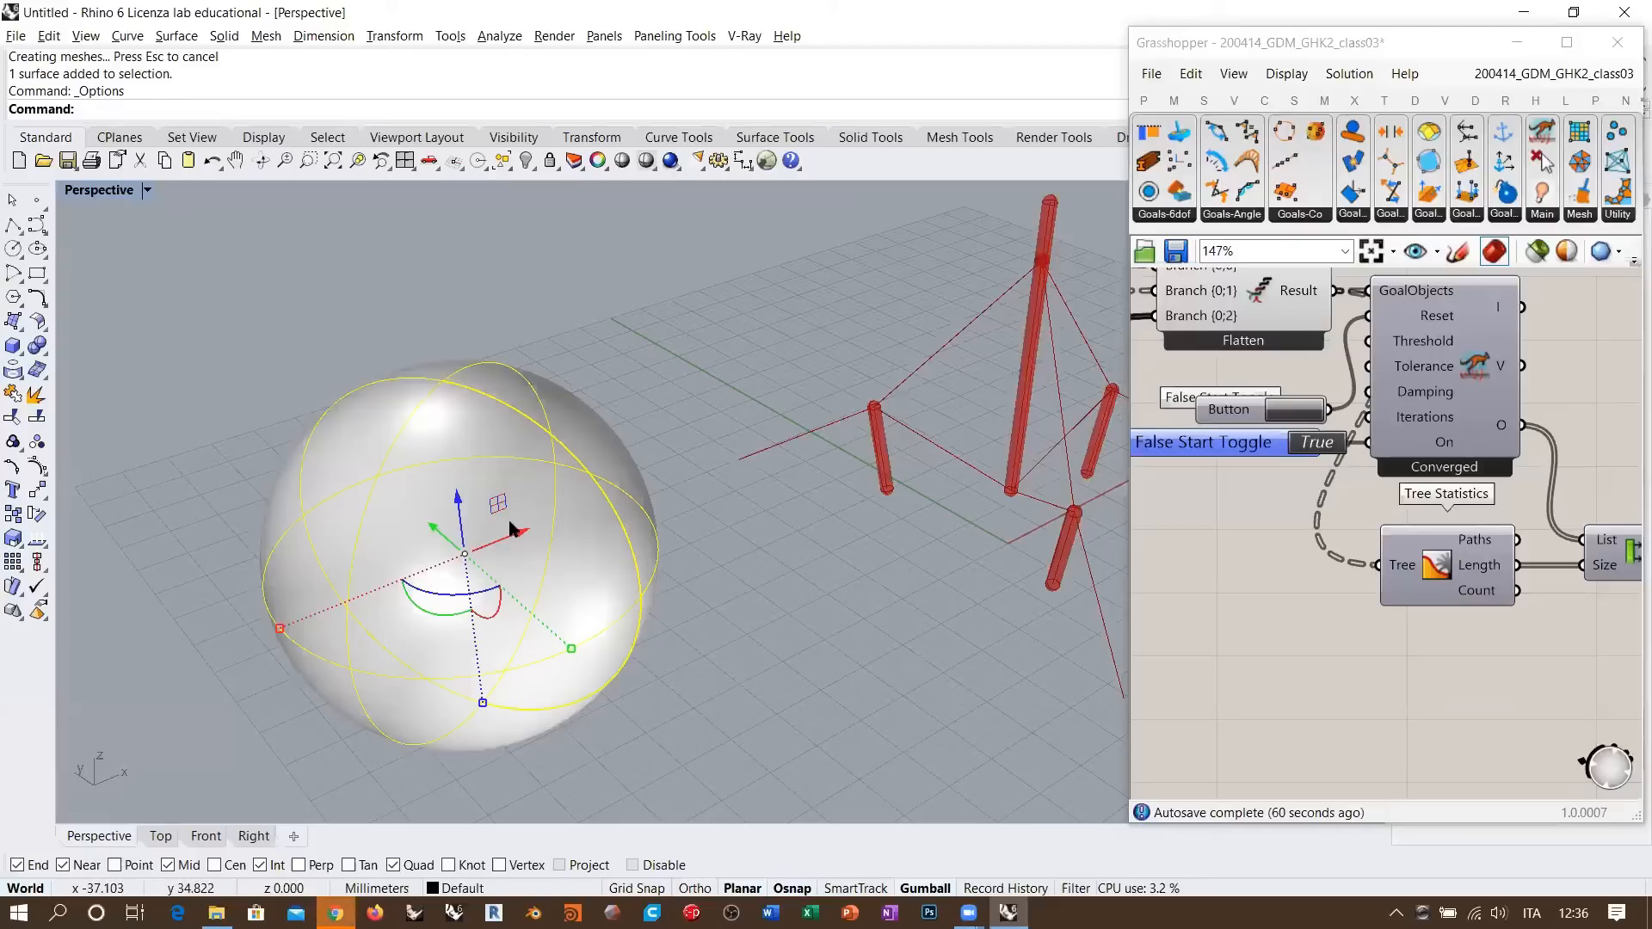
- Delete the test sphere from the Rhino model
{"action": "right_click_drag", "start_coordinate": [572, 501], "coordinate": [557, 524]}
{"action": "left_click", "coordinate": [699, 649]}
{"action": "right_click_drag", "start_coordinate": [699, 648], "coordinate": [541, 461]}
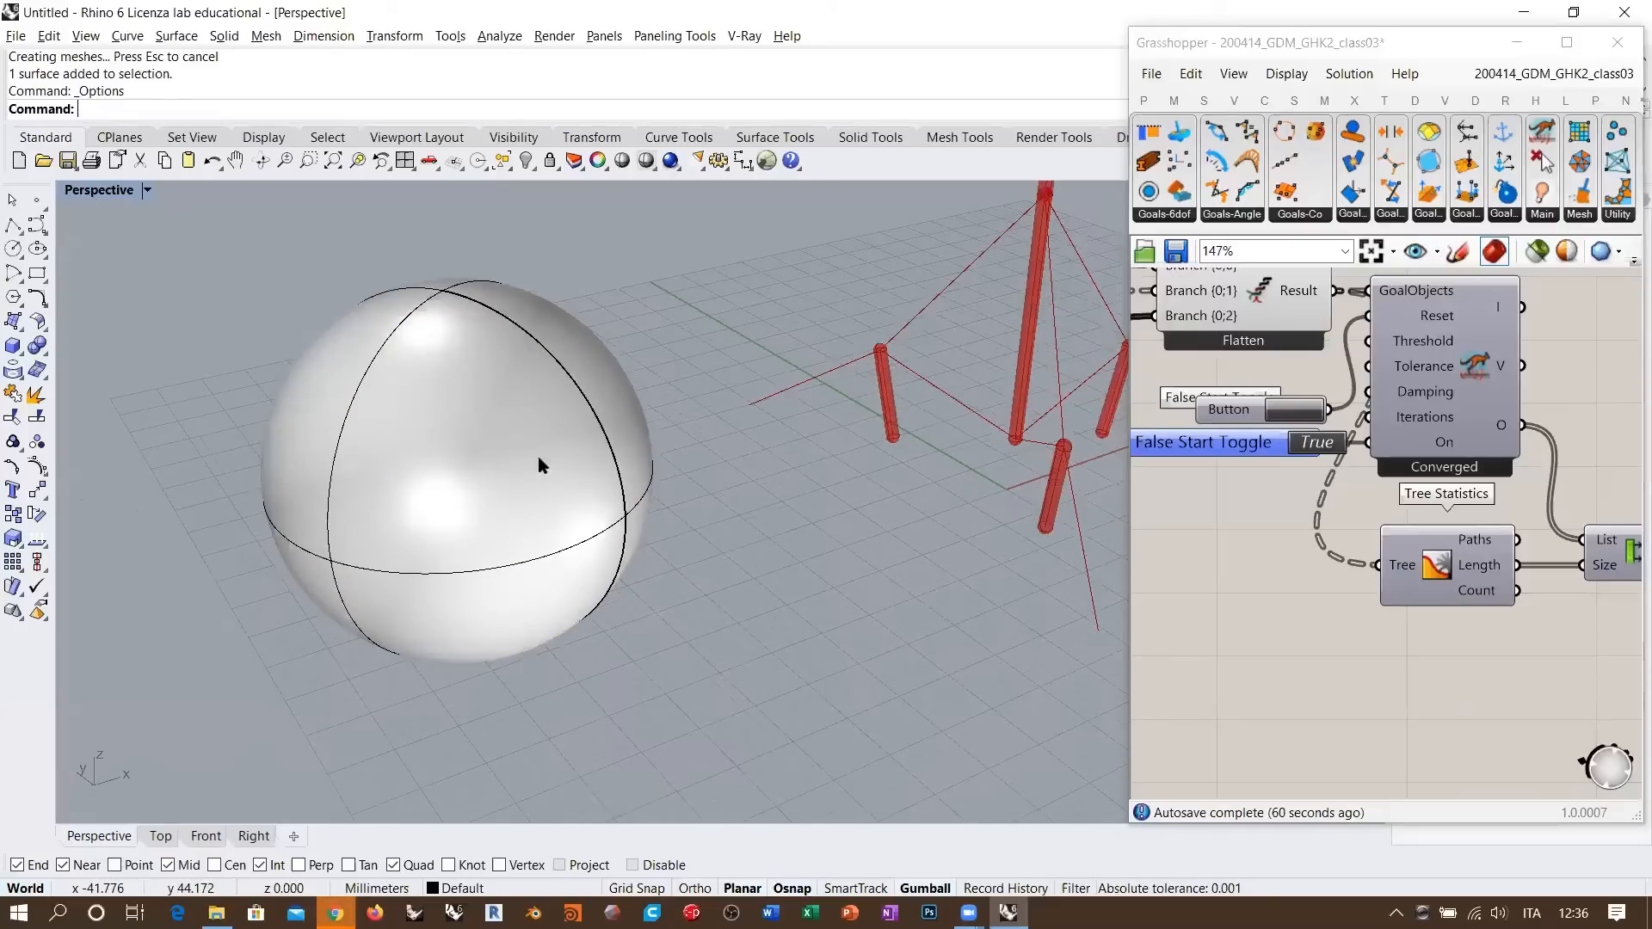
{"action": "left_click", "coordinate": [583, 405]}
{"action": "key", "text": "Delete"}
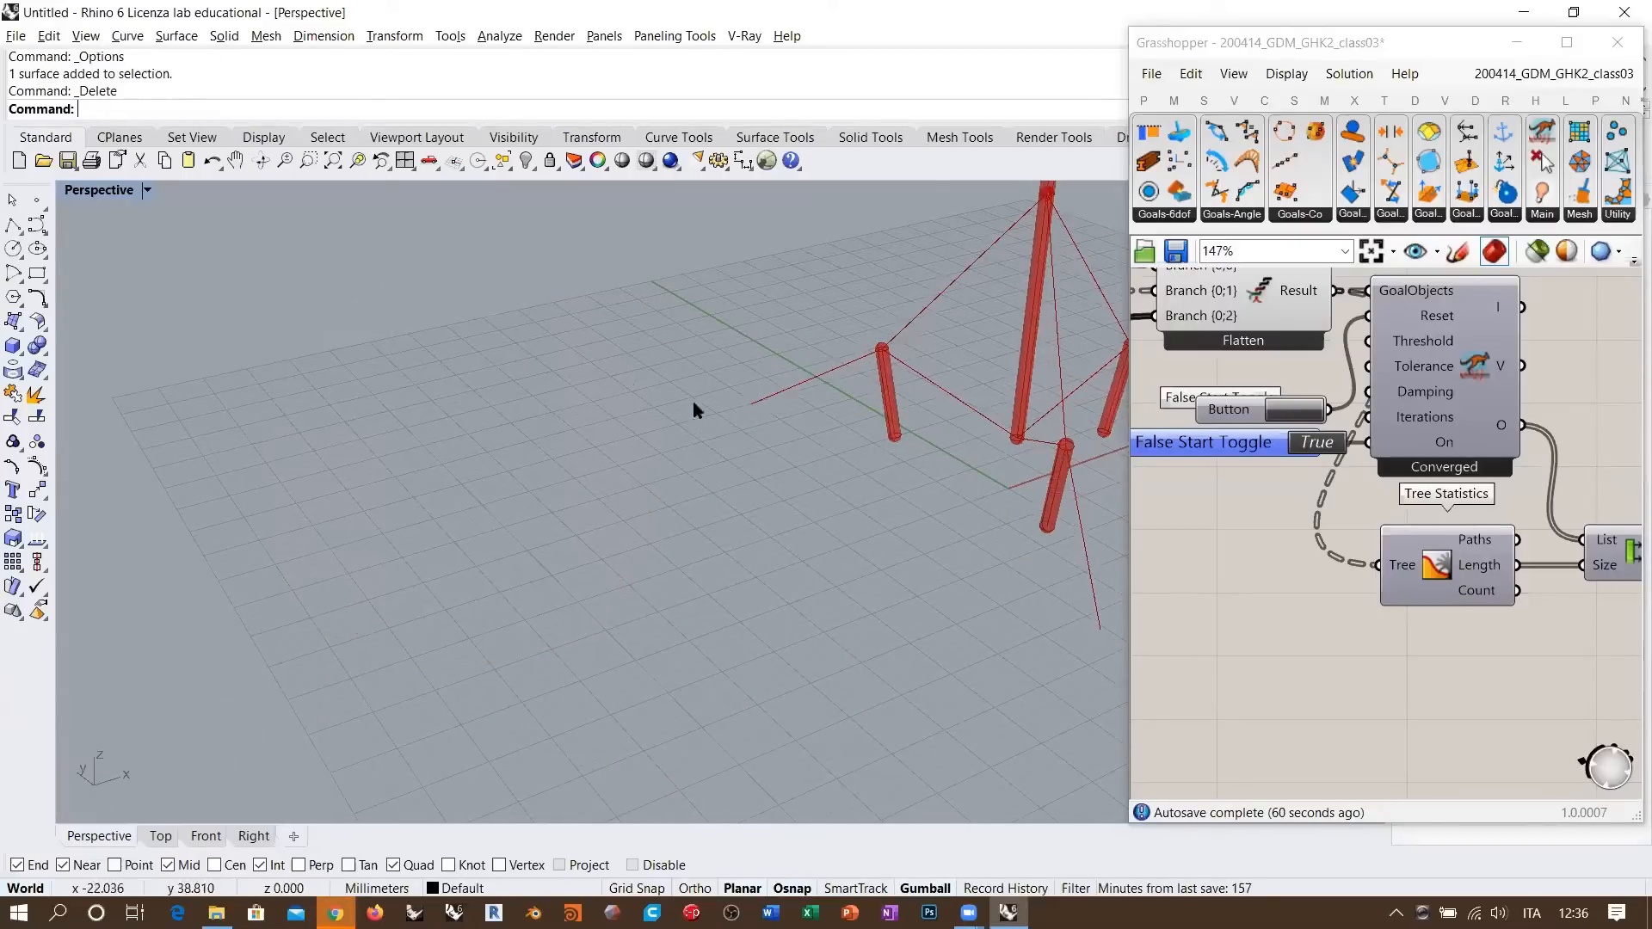
- Widen the Grasshopper window and examine the ends and surface of the bar pipes up close in the viewport
{"action": "left_click_drag", "start_coordinate": [1130, 344], "coordinate": [702, 344]}
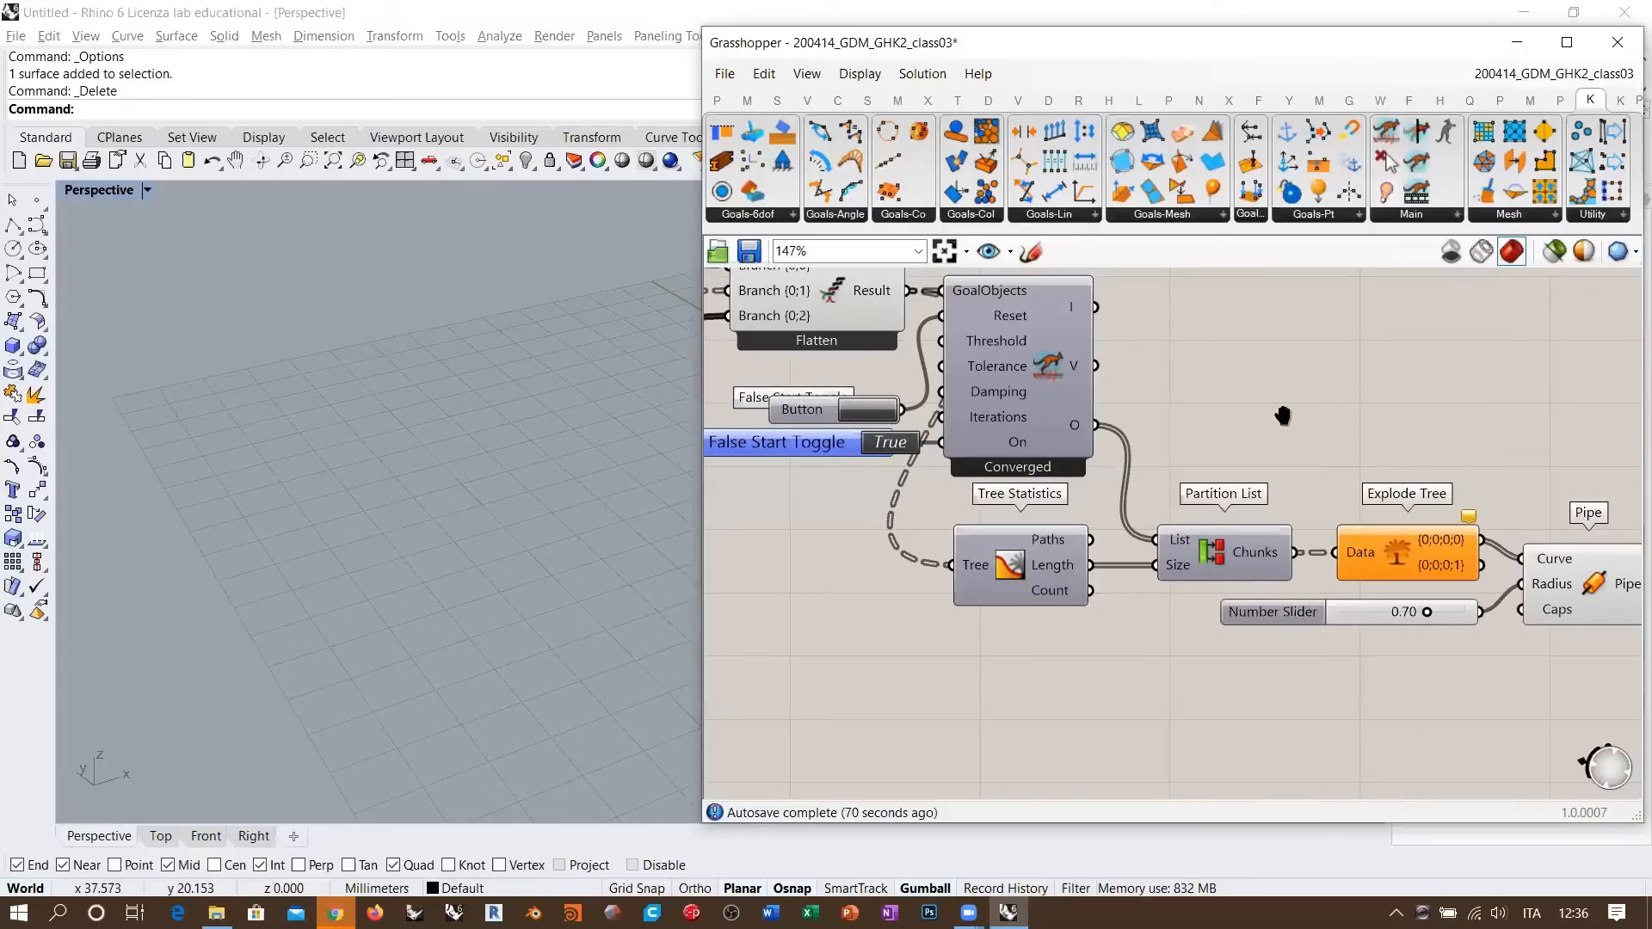
{"action": "right_click_drag", "start_coordinate": [1282, 417], "coordinate": [1124, 376]}
{"action": "left_click", "coordinate": [1424, 531]}
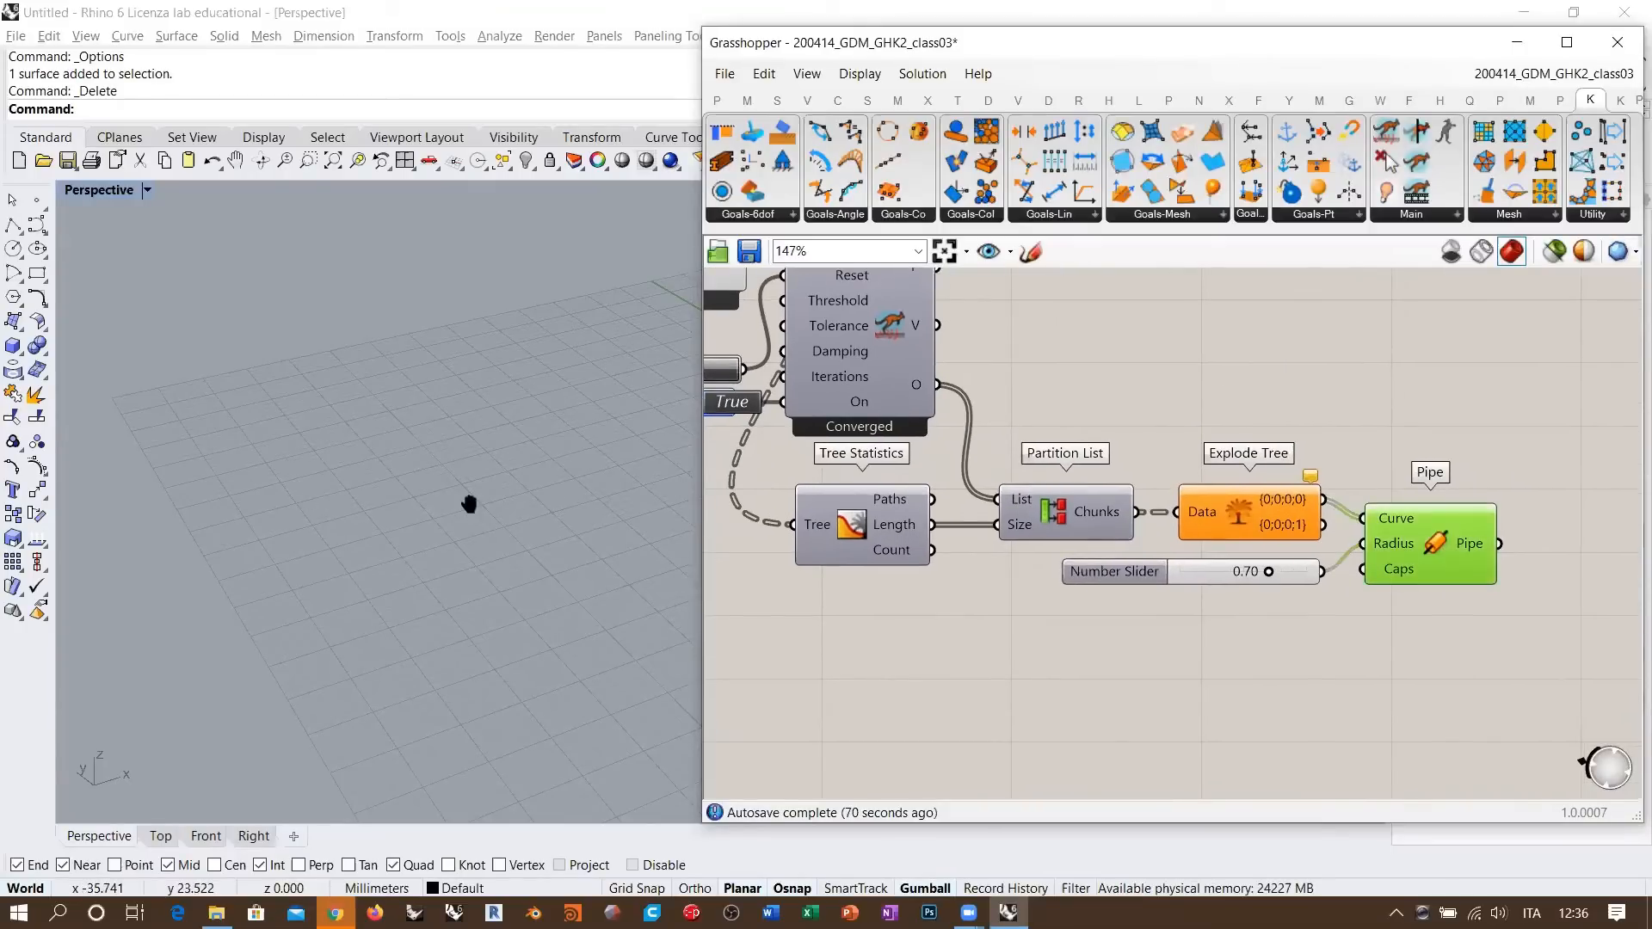
{"action": "left_click", "coordinate": [447, 575]}
{"action": "left_click", "coordinate": [869, 628]}
{"action": "scroll", "coordinate": [476, 546], "scroll_direction": "up", "scroll_amount": 5}
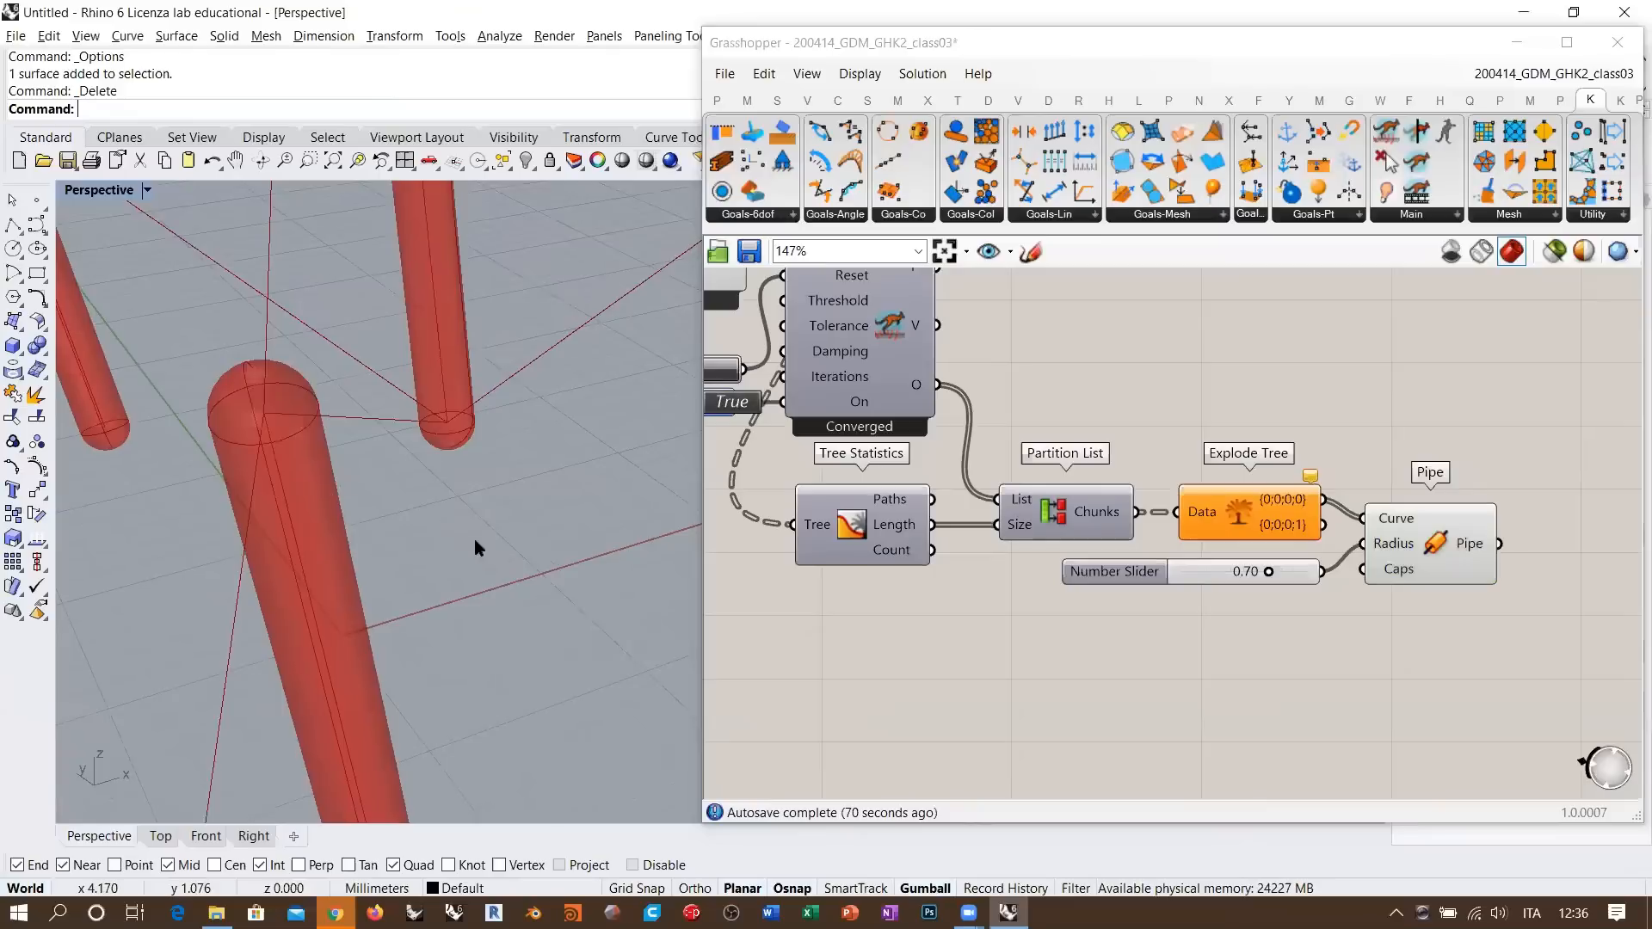
{"action": "scroll", "coordinate": [430, 524], "scroll_direction": "down", "scroll_amount": 2}
{"action": "scroll", "coordinate": [365, 461], "scroll_direction": "up", "scroll_amount": 5}
{"action": "scroll", "coordinate": [392, 387], "scroll_direction": "down", "scroll_amount": 2}
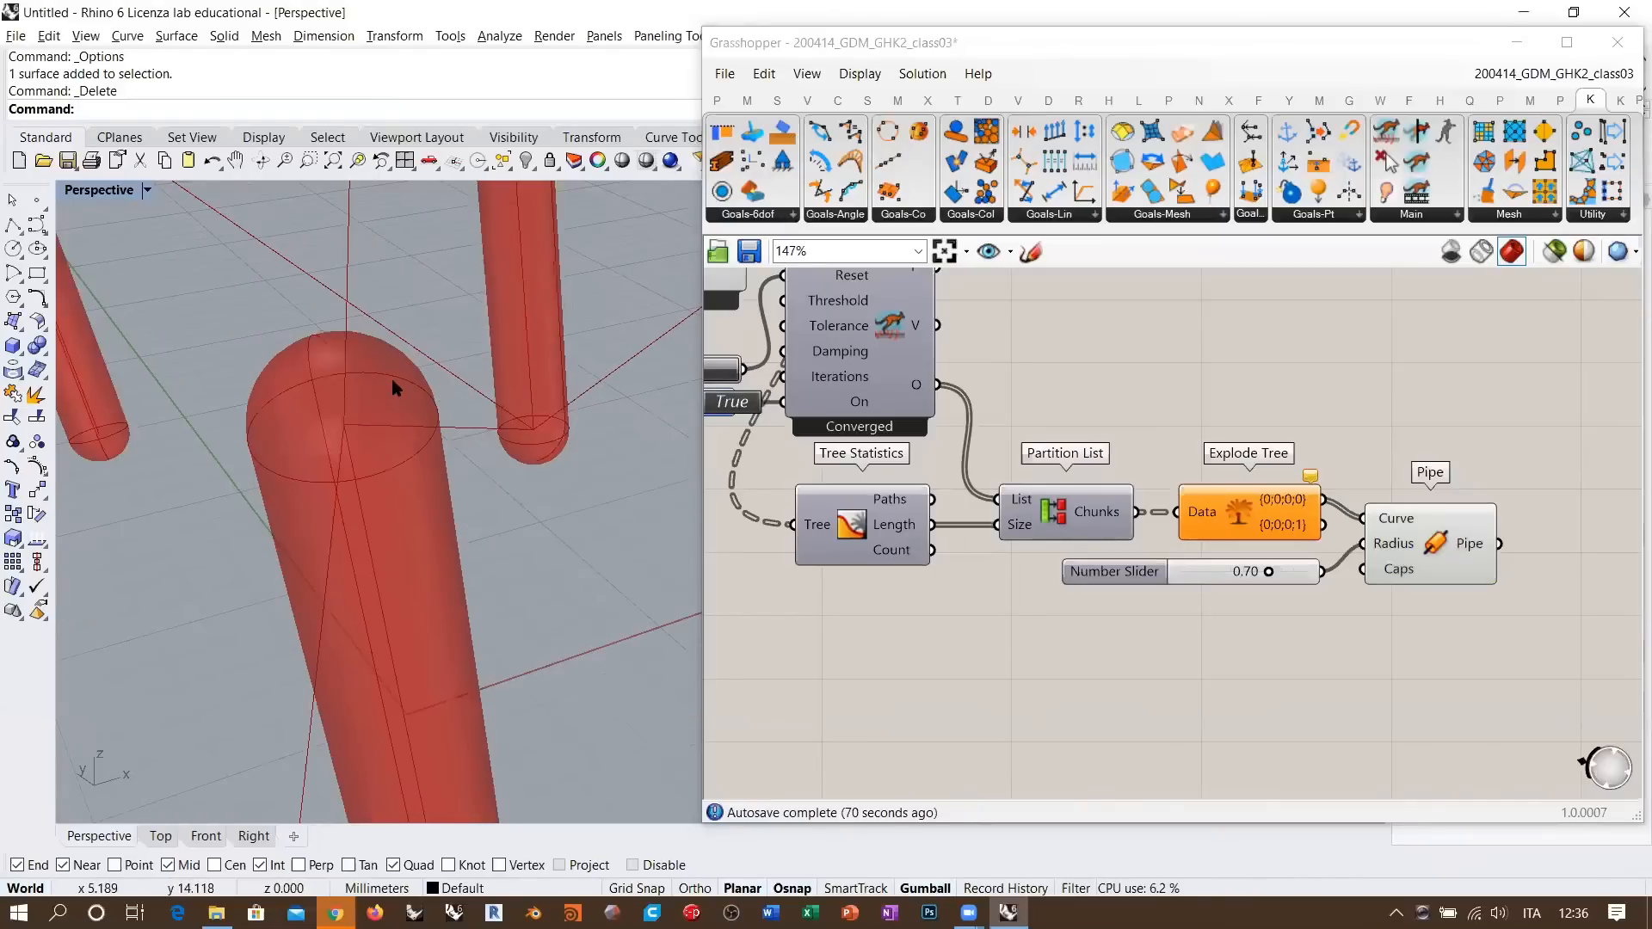
{"action": "scroll", "coordinate": [409, 436], "scroll_direction": "down", "scroll_amount": 2}
{"action": "scroll", "coordinate": [439, 430], "scroll_direction": "down", "scroll_amount": 4}
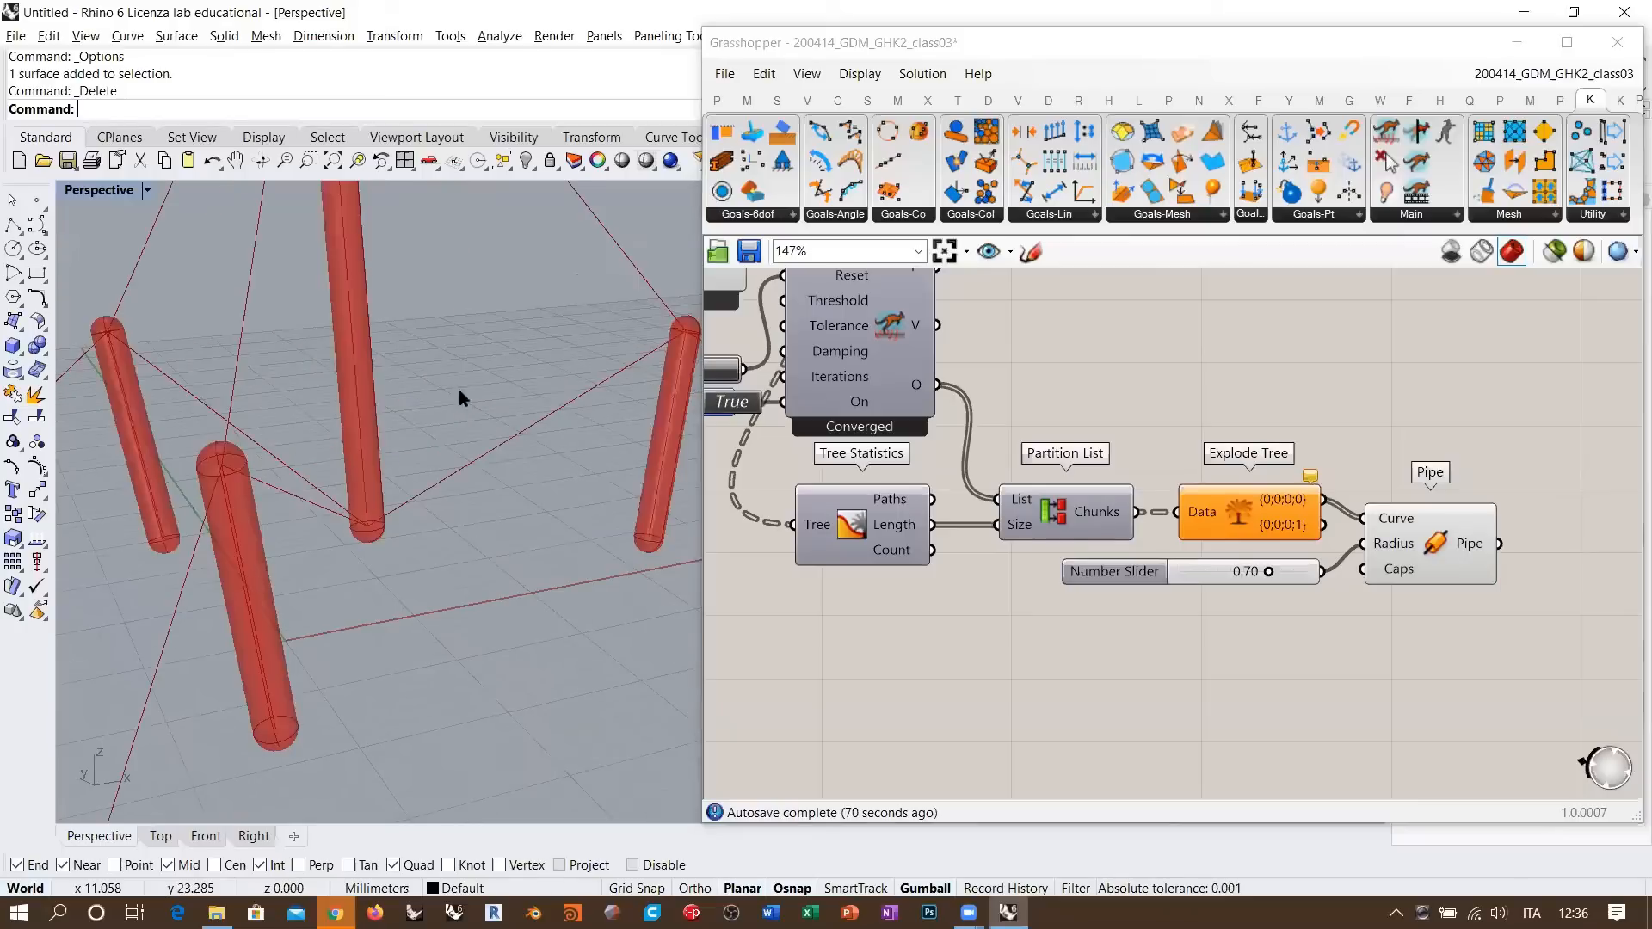
- Examine the bar pipes from several angles and up close where the cables meet the tall central bar
{"action": "right_click_drag", "start_coordinate": [450, 442], "coordinate": [437, 402]}
{"action": "scroll", "coordinate": [437, 403], "scroll_direction": "down", "scroll_amount": 2}
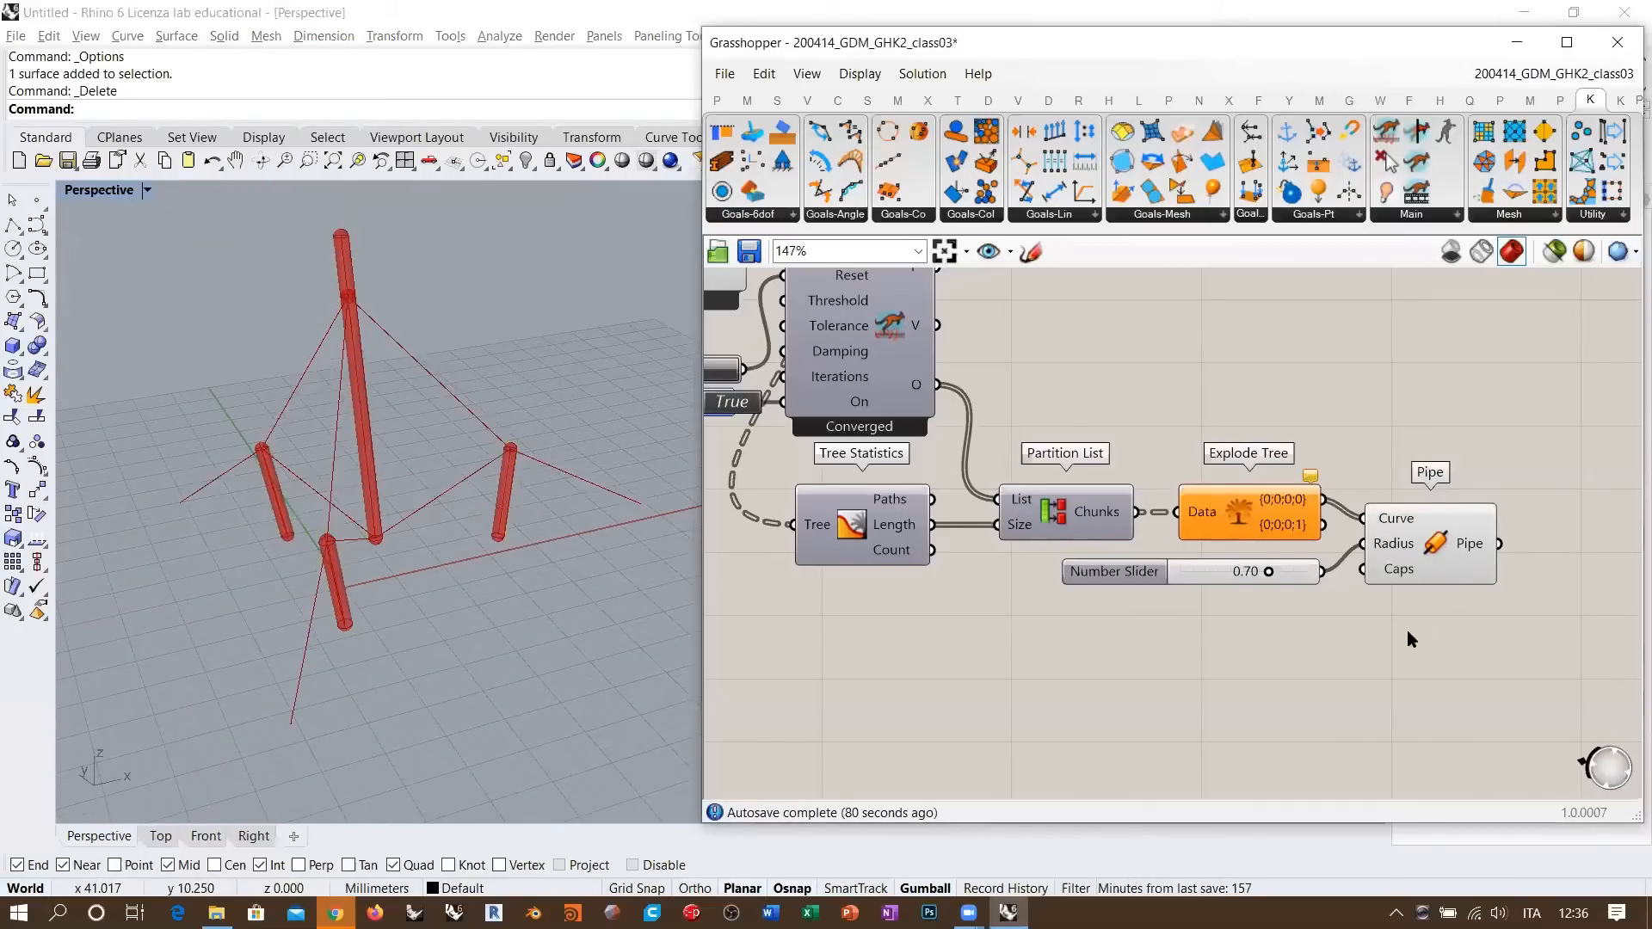
{"action": "mouse_move", "coordinate": [461, 395]}
{"action": "right_mouse_down"}
{"action": "mouse_move", "coordinate": [479, 376]}
{"action": "mouse_move", "coordinate": [432, 349]}
{"action": "mouse_move", "coordinate": [492, 390]}
{"action": "right_mouse_up"}
{"action": "scroll", "coordinate": [405, 395], "scroll_direction": "up", "scroll_amount": 8}
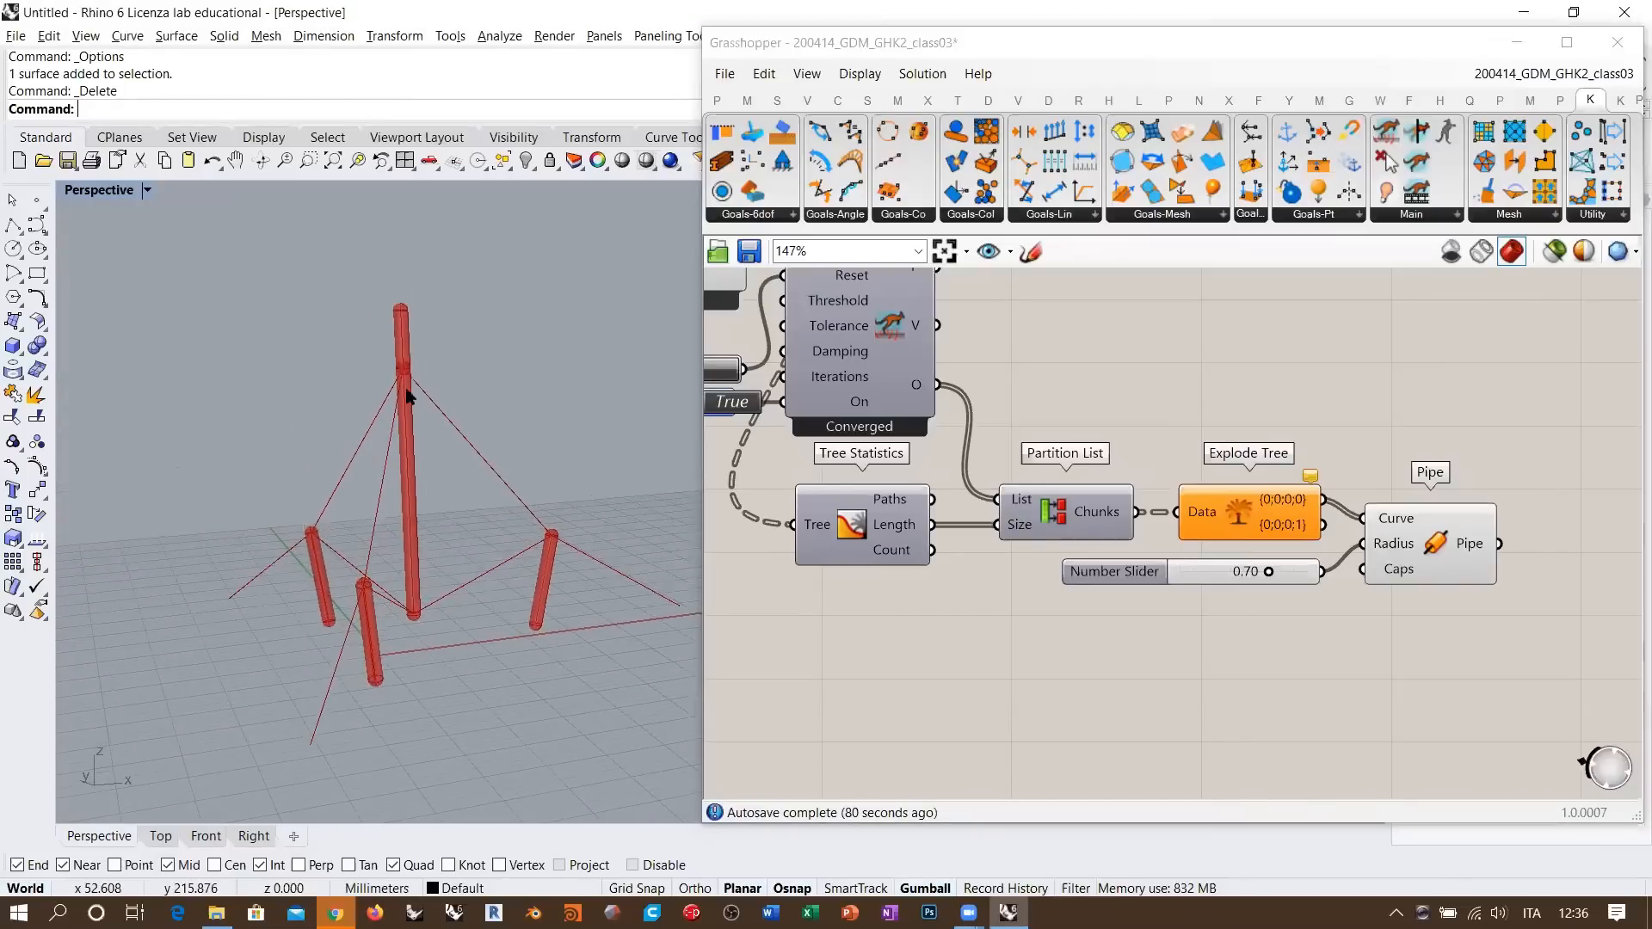
{"action": "scroll", "coordinate": [465, 395], "scroll_direction": "up", "scroll_amount": 2}
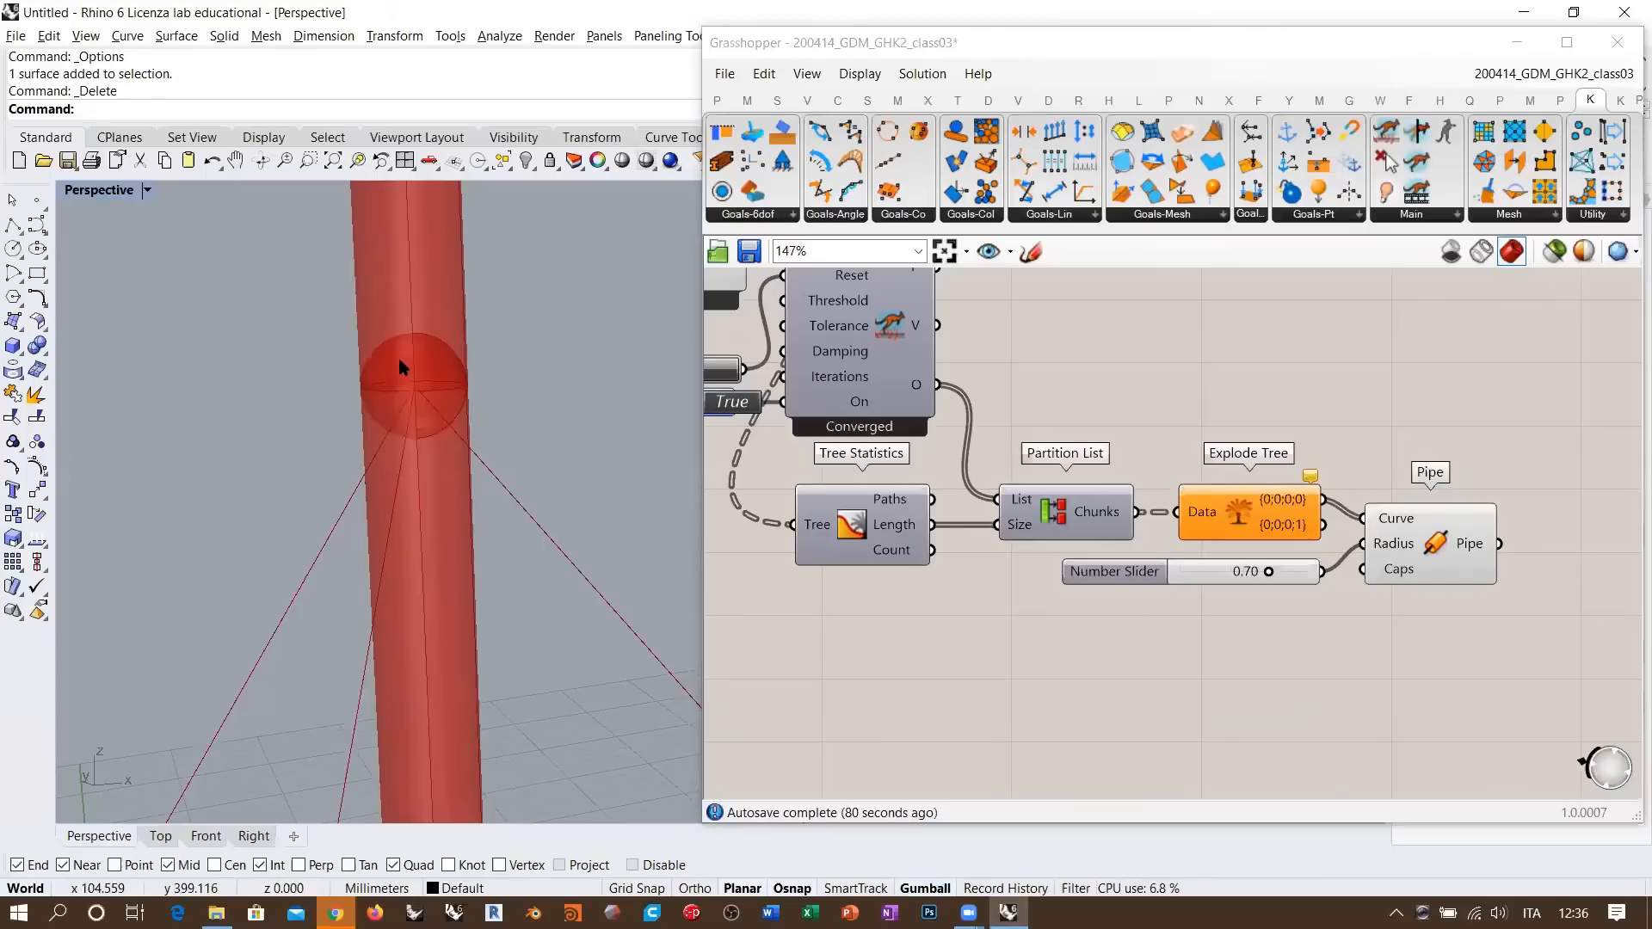
{"action": "scroll", "coordinate": [405, 365], "scroll_direction": "down", "scroll_amount": 5}
{"action": "right_click_drag", "start_coordinate": [498, 416], "coordinate": [336, 328]}
{"action": "left_click", "coordinate": [1431, 400]}
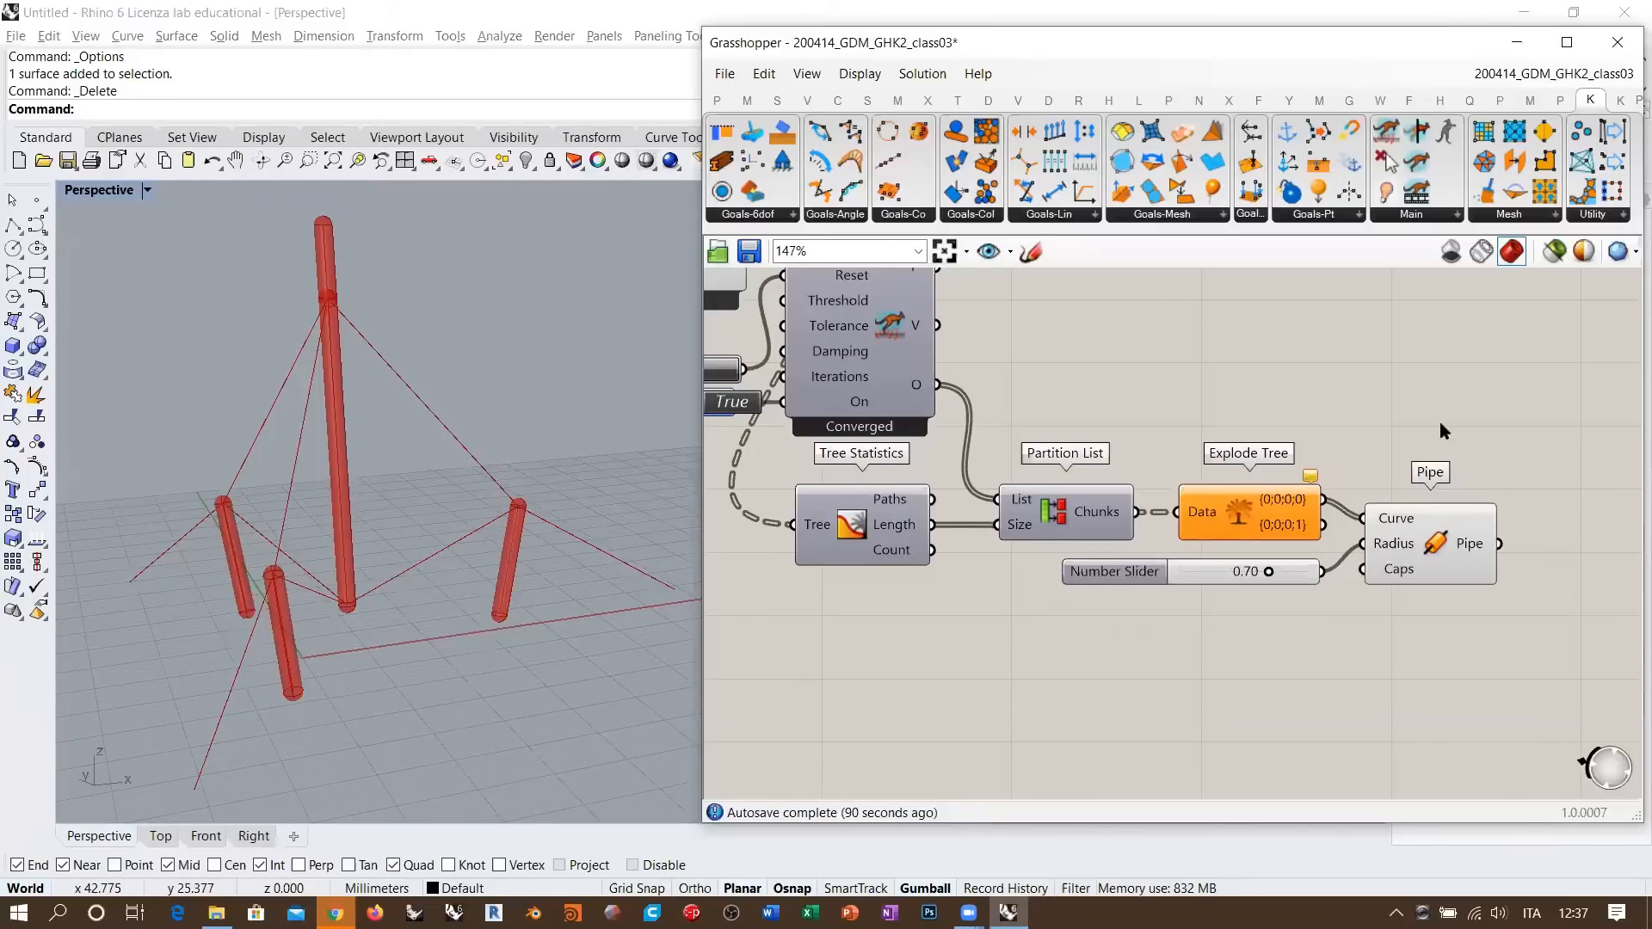
- Reset the BouncySolver so the form-finding simulation runs again
{"action": "right_click_drag", "start_coordinate": [1445, 597], "coordinate": [1269, 597]}
{"action": "scroll", "coordinate": [1182, 542], "scroll_direction": "up", "scroll_amount": 1}
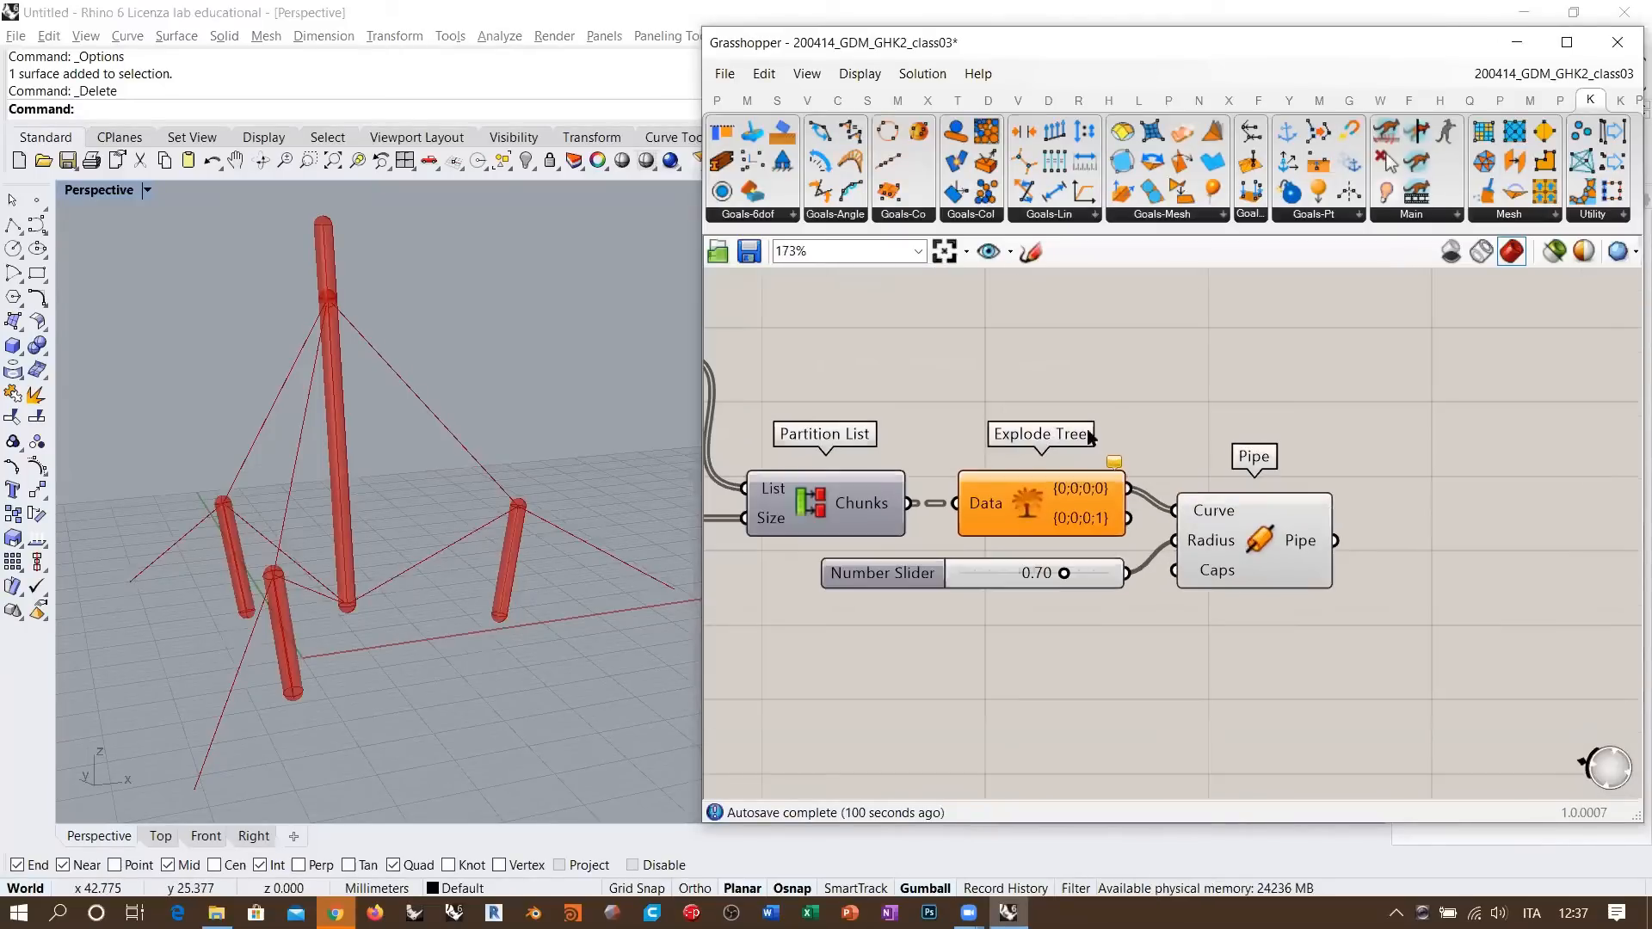
{"action": "right_click_drag", "start_coordinate": [860, 453], "coordinate": [1193, 491]}
{"action": "left_click", "coordinate": [737, 371]}
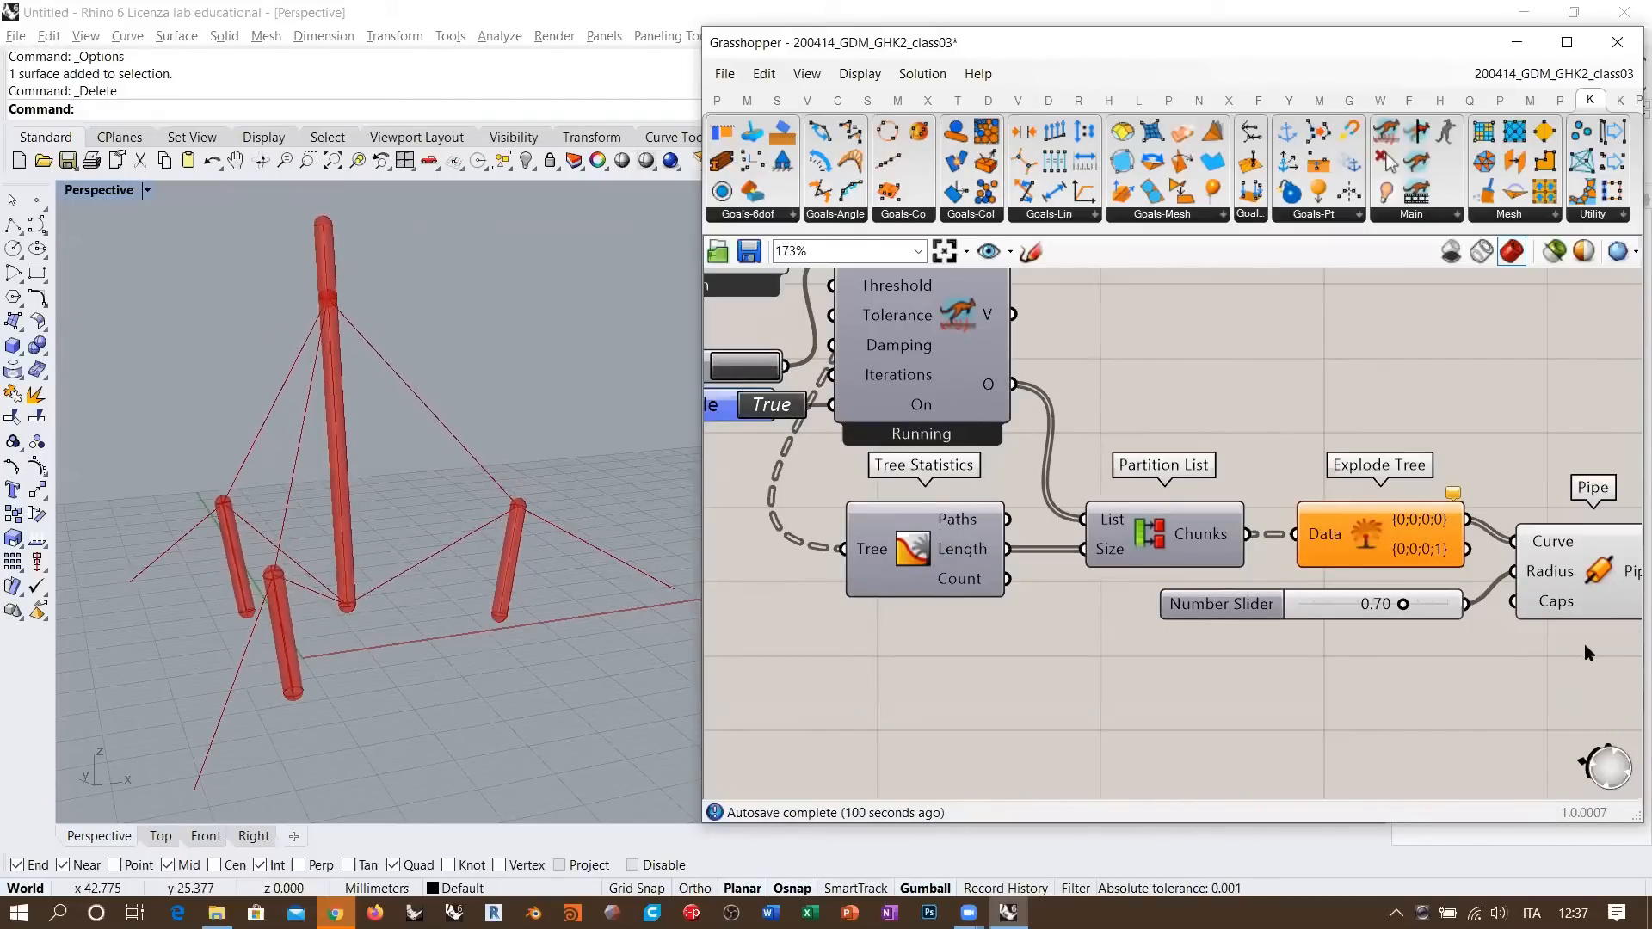
{"action": "right_click_drag", "start_coordinate": [1524, 673], "coordinate": [1417, 638]}
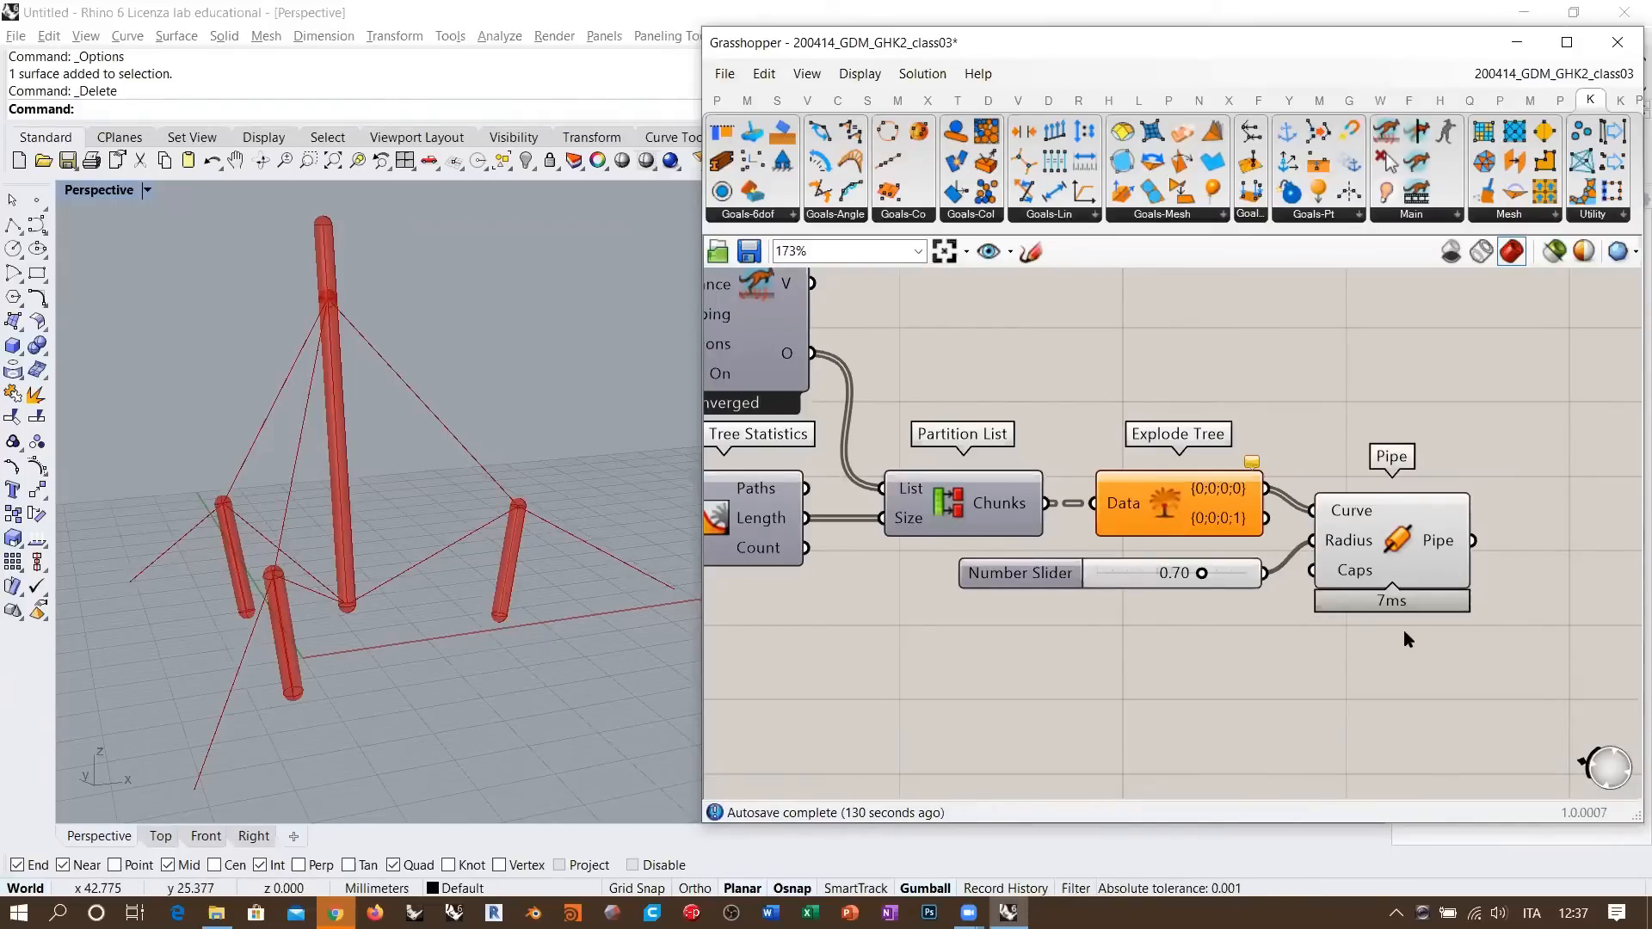
{"action": "scroll", "coordinate": [1401, 574], "scroll_direction": "down", "scroll_amount": 3}
{"action": "scroll", "coordinate": [1439, 573], "scroll_direction": "up", "scroll_amount": 3}
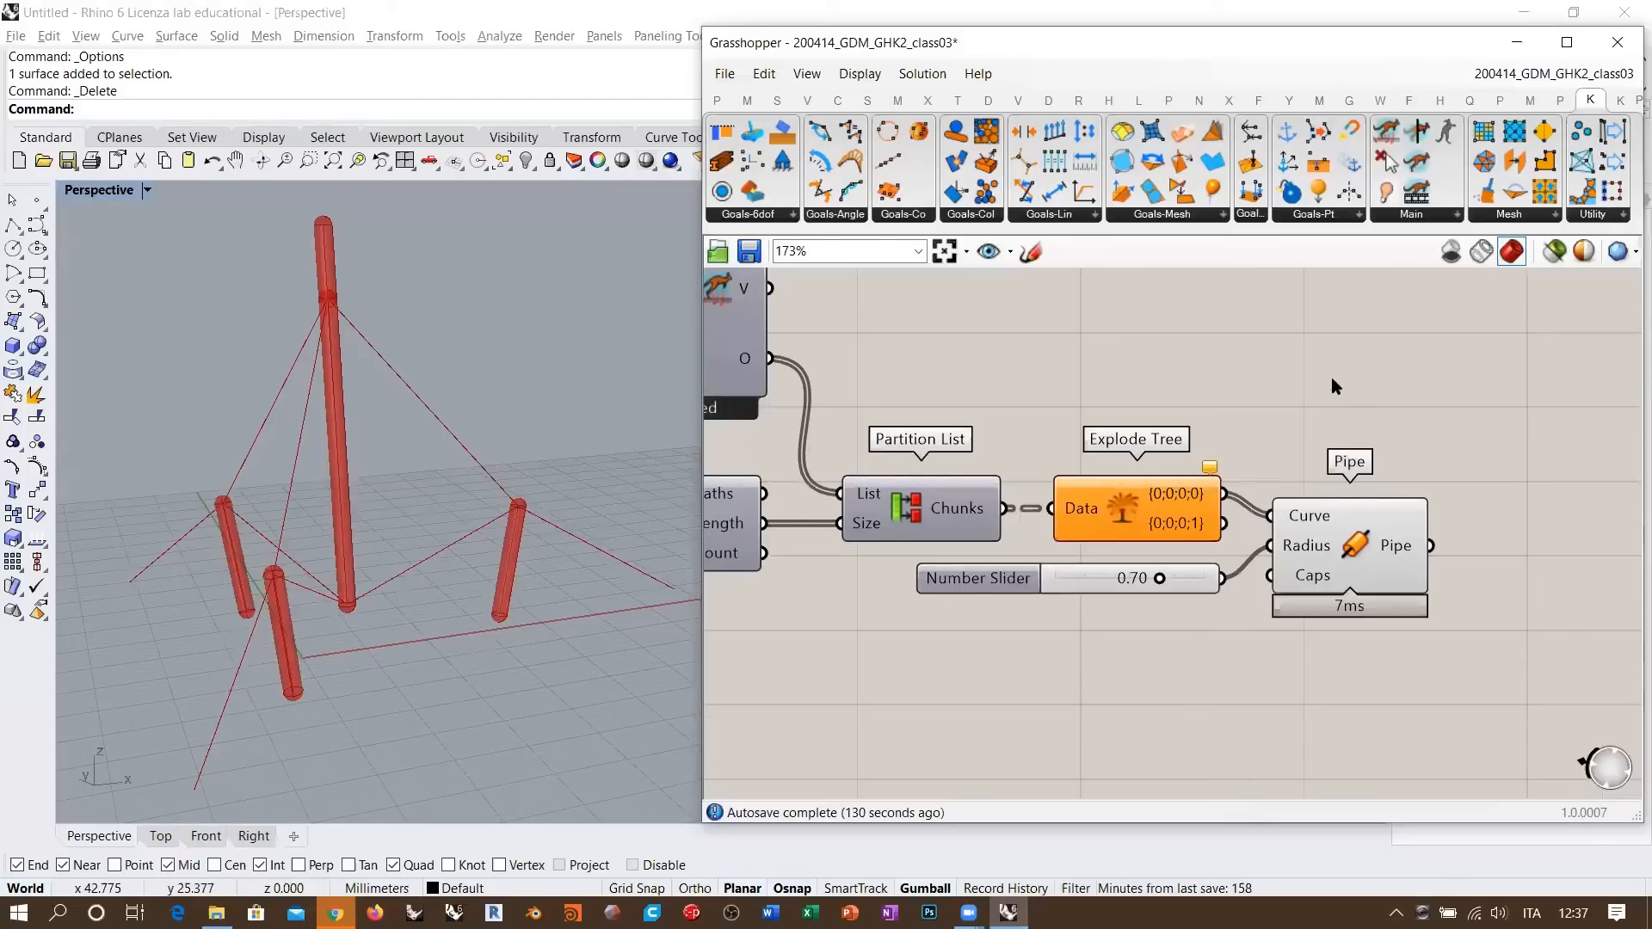
{"action": "scroll", "coordinate": [1377, 387], "scroll_direction": "down", "scroll_amount": 2}
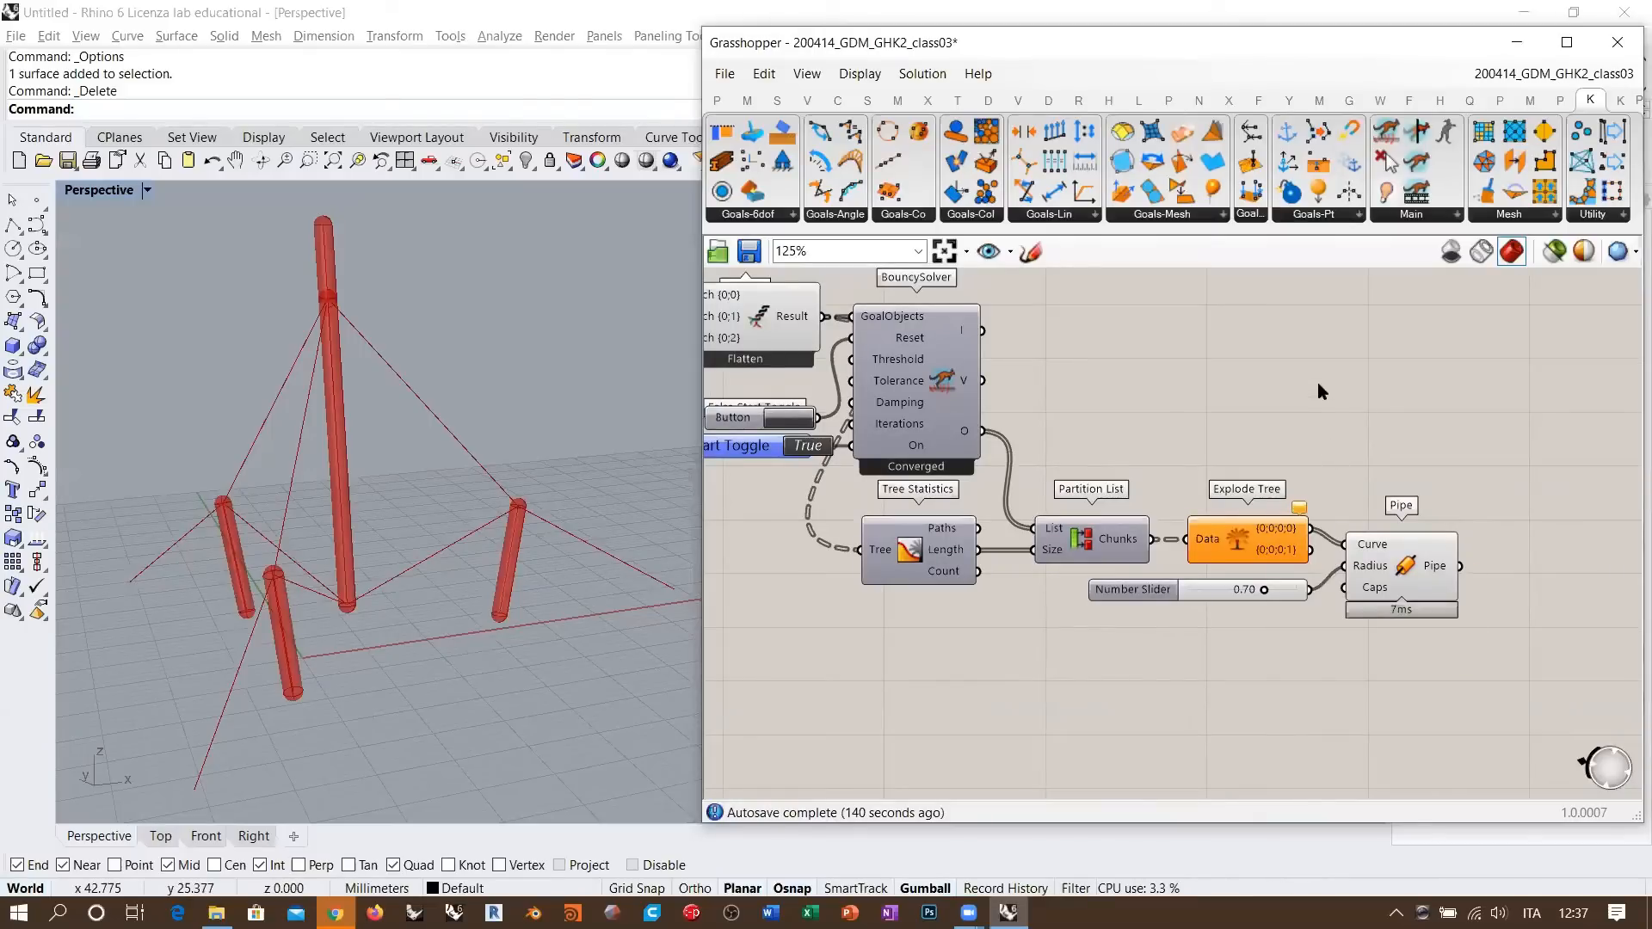
{"action": "left_click", "coordinate": [1049, 102]}
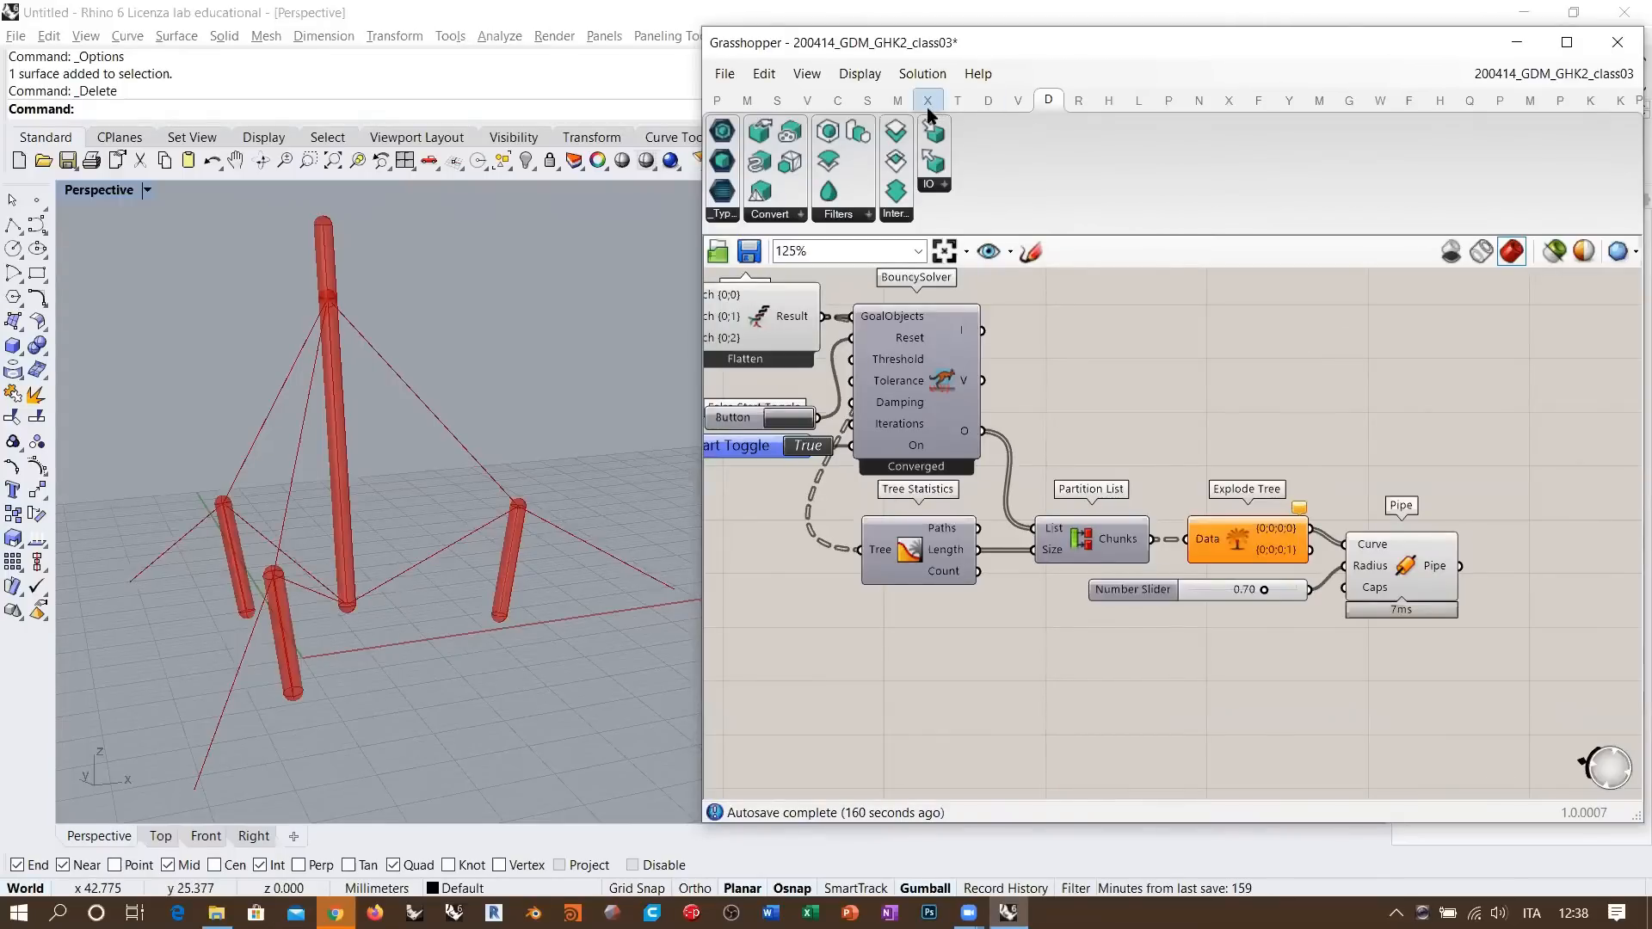
{"action": "left_click", "coordinate": [899, 100]}
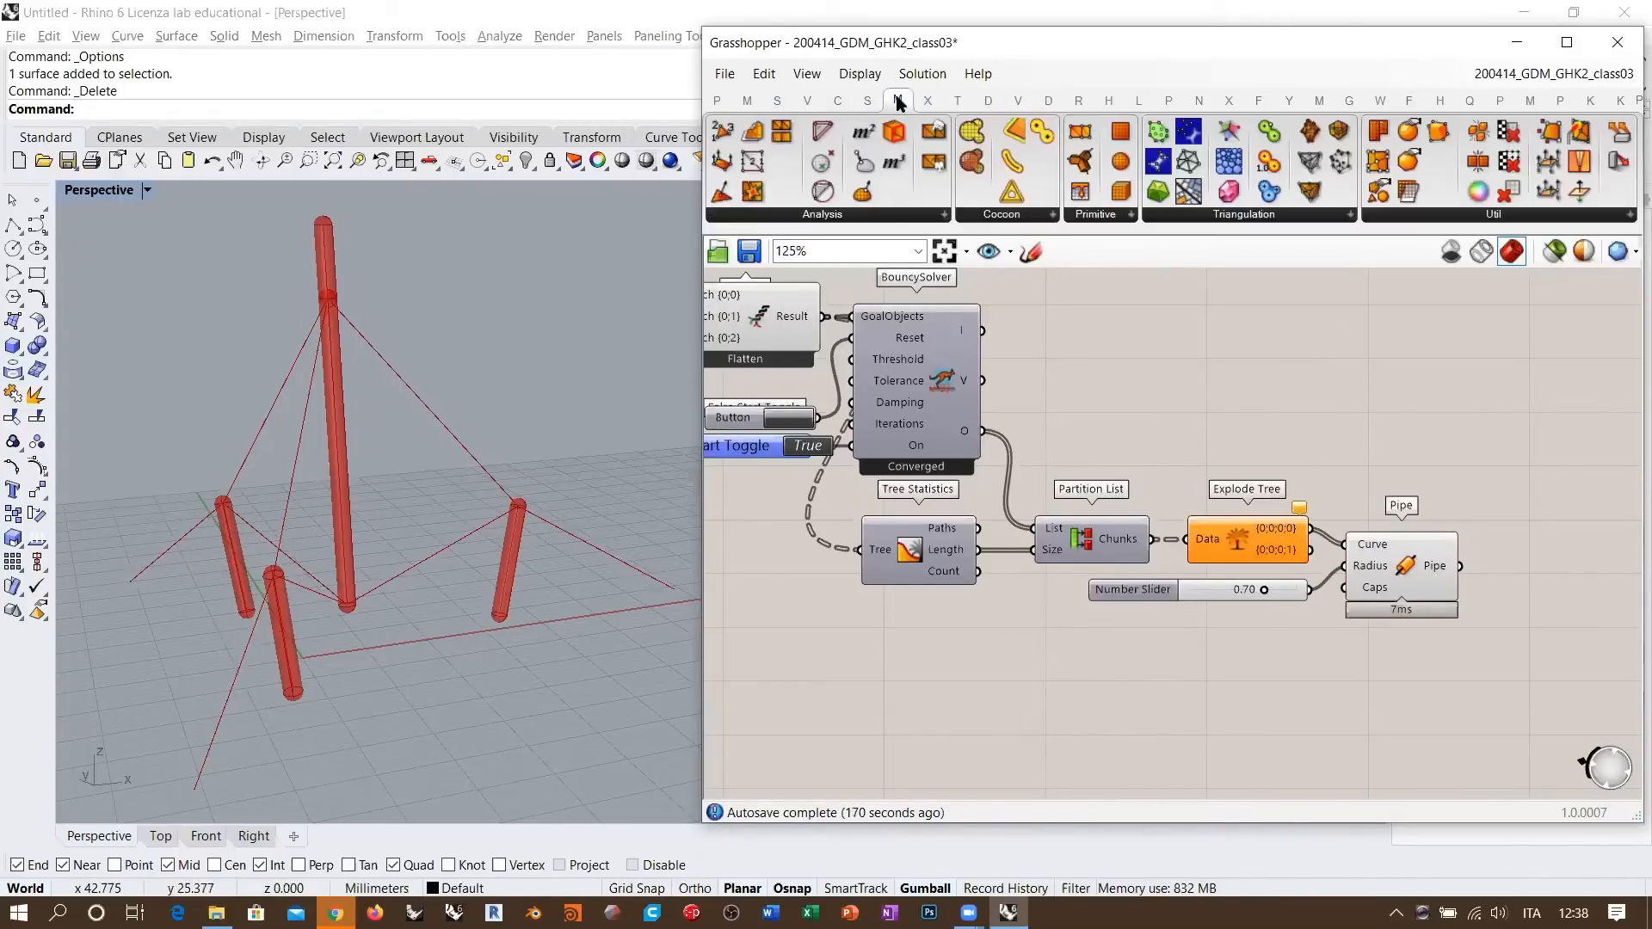
{"action": "left_click", "coordinate": [1008, 215]}
{"action": "left_click", "coordinate": [1048, 100]}
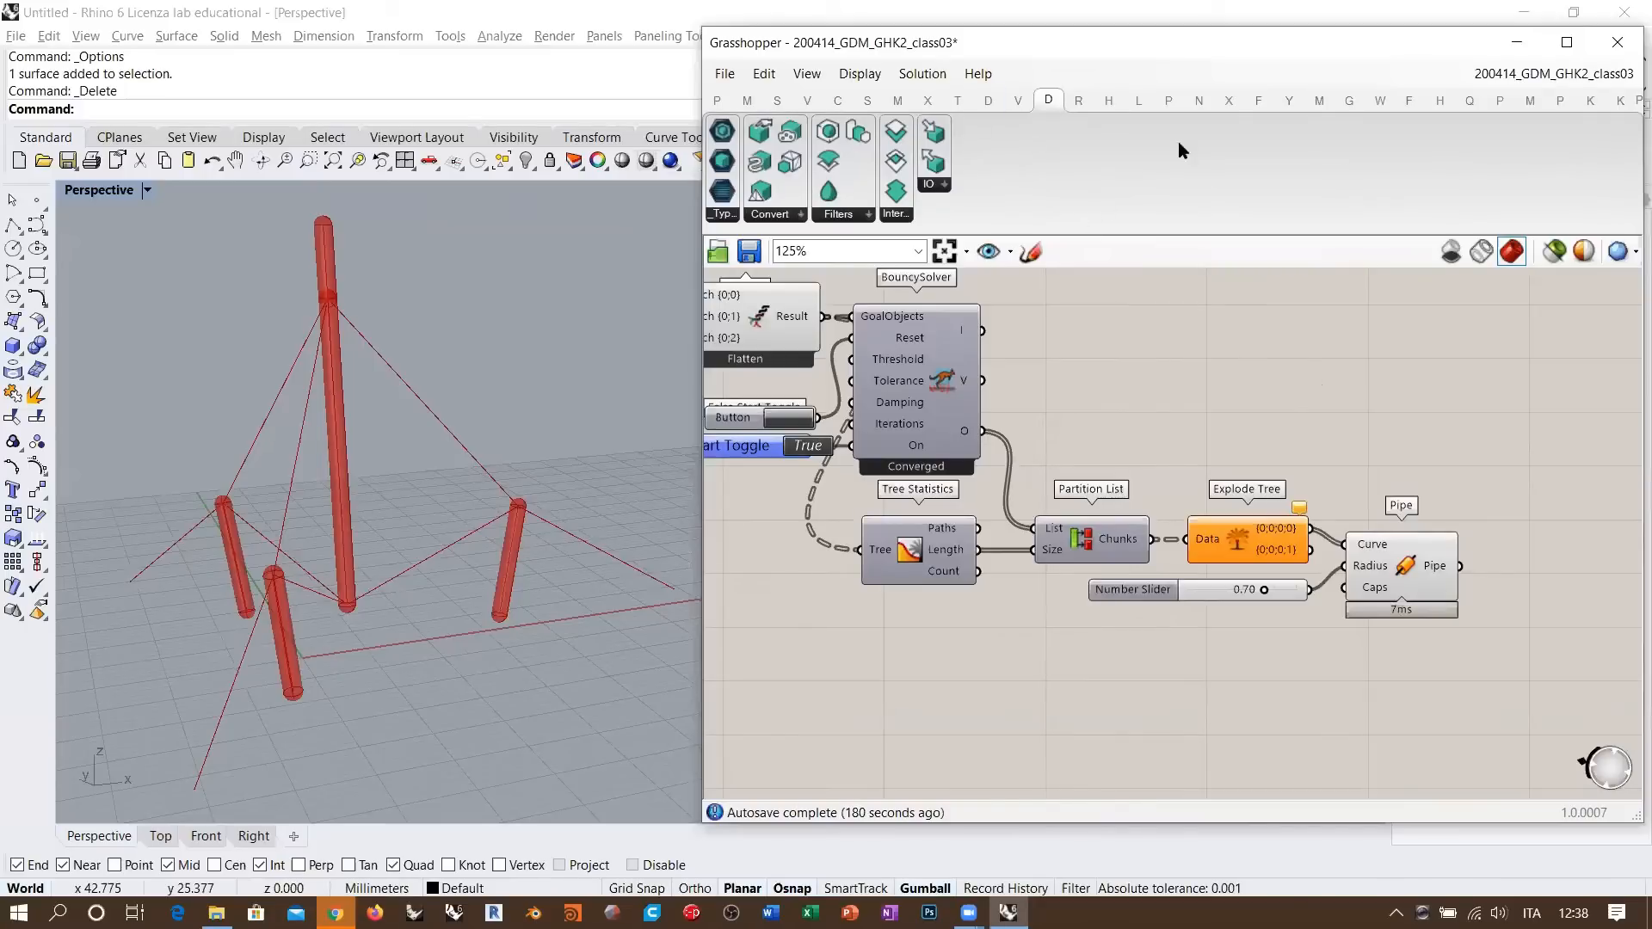
{"action": "left_click", "coordinate": [1590, 100]}
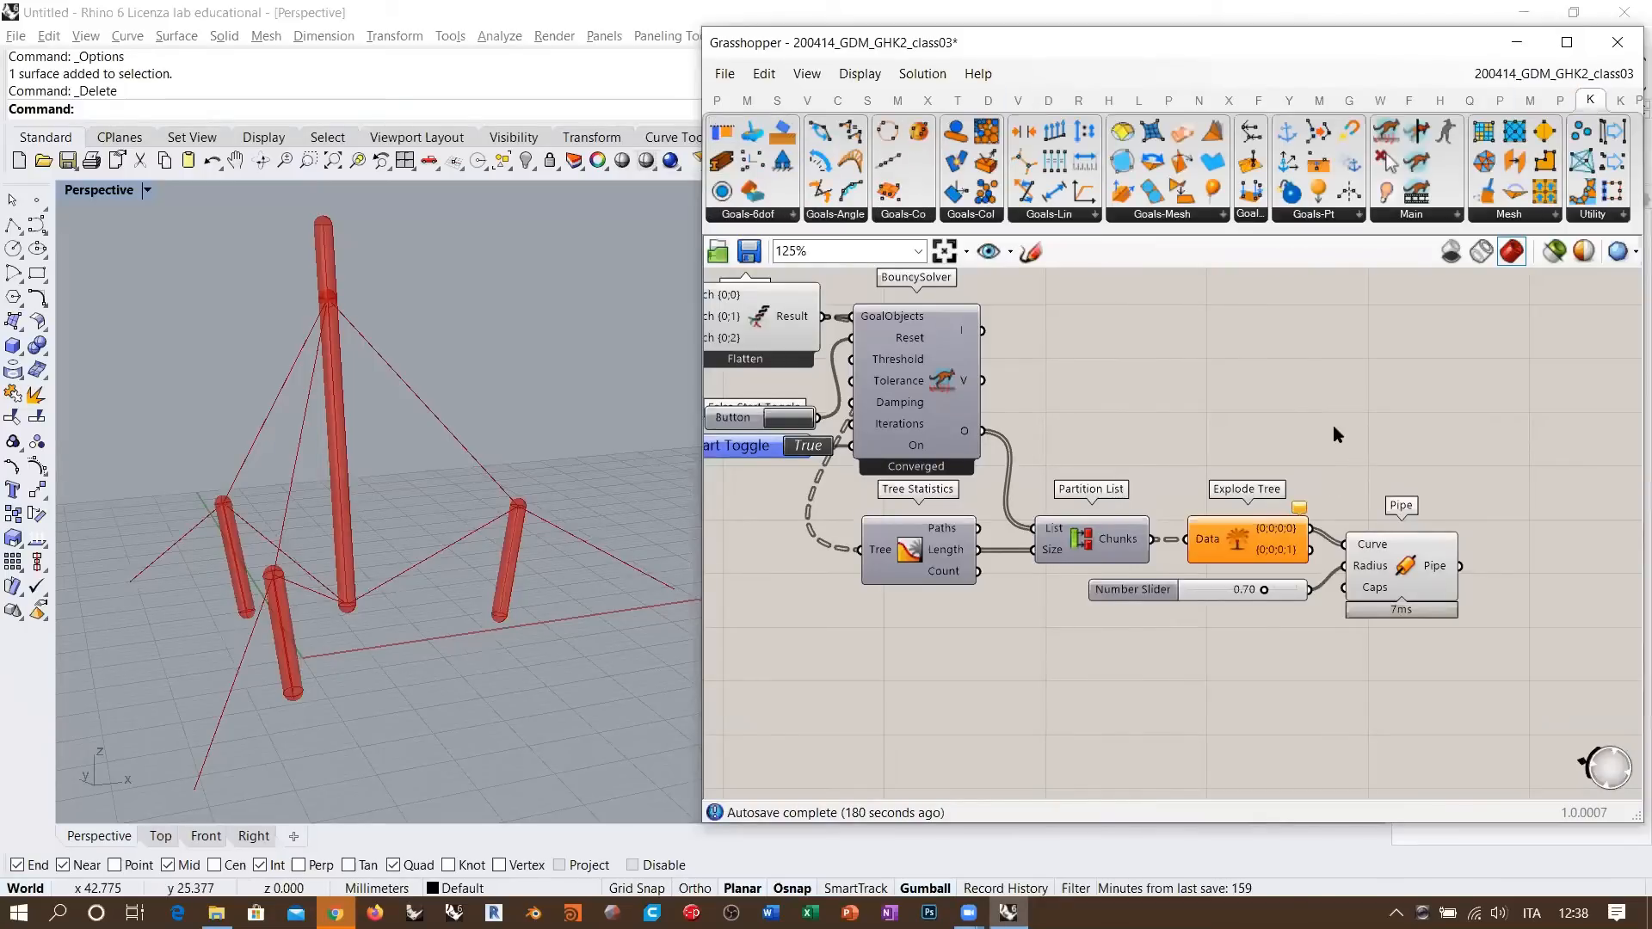
- Tidy the definition by moving Partition List, Explode Tree with the radius slider, and Pipe closer together
{"action": "left_click_drag", "start_coordinate": [1075, 551], "coordinate": [1063, 550]}
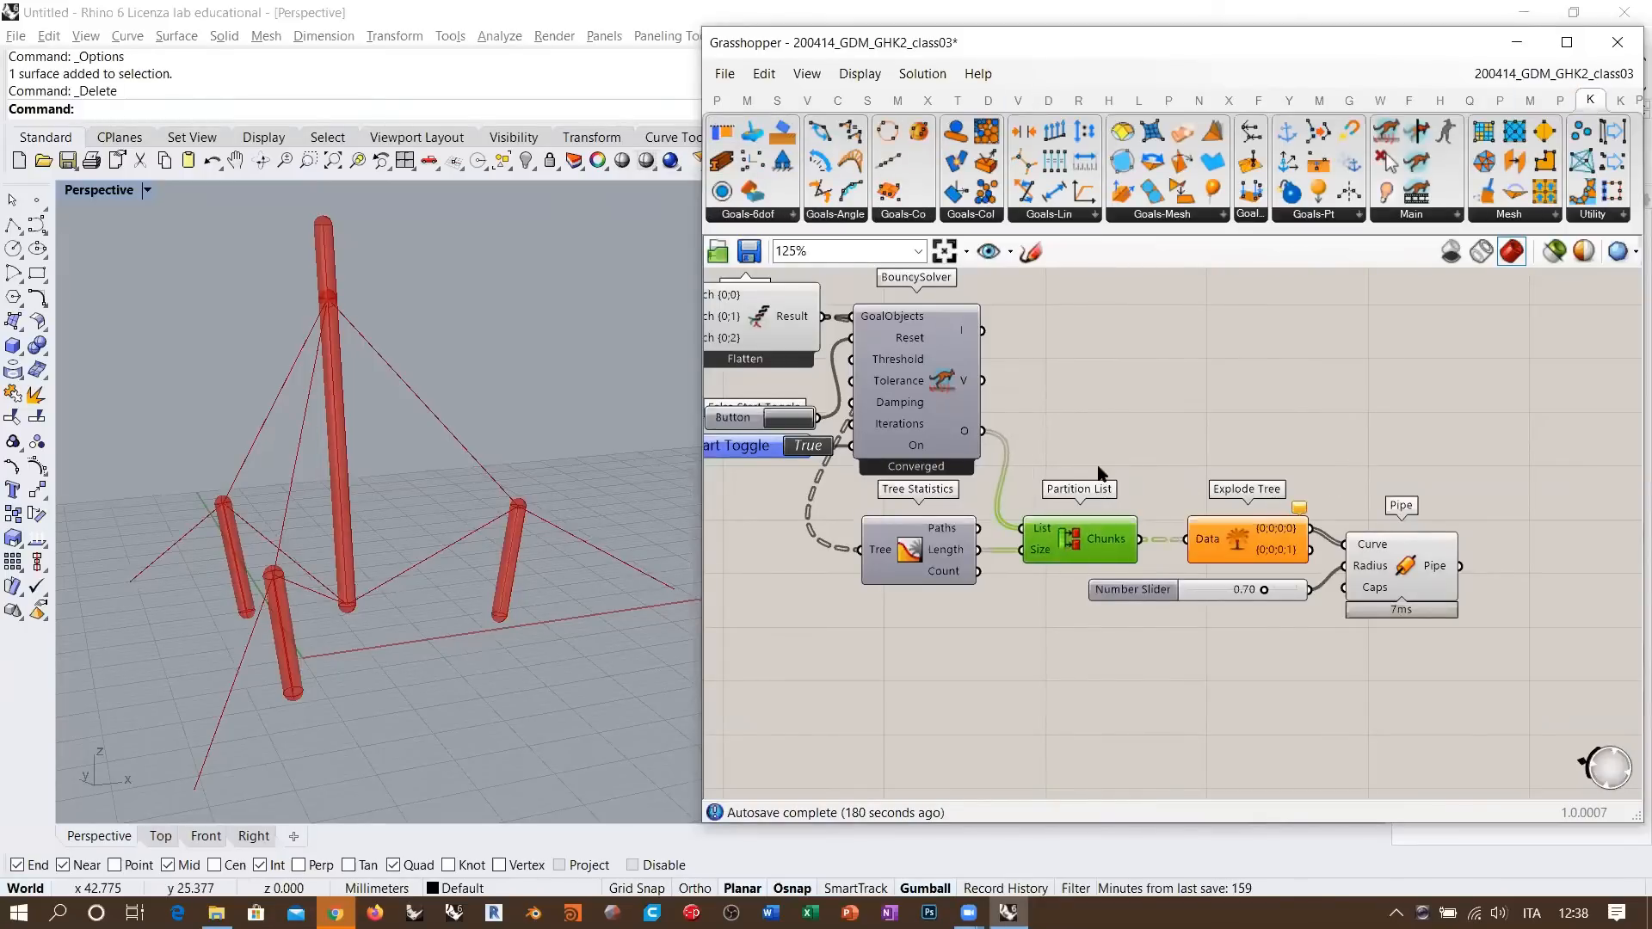
{"action": "left_click_drag", "start_coordinate": [1287, 473], "coordinate": [1231, 621]}
{"action": "left_click_drag", "start_coordinate": [1248, 550], "coordinate": [1223, 547]}
{"action": "left_click", "coordinate": [1271, 615]}
{"action": "left_click_drag", "start_coordinate": [1272, 446], "coordinate": [1232, 633]}
{"action": "left_click", "coordinate": [1210, 475]}
{"action": "left_click_drag", "start_coordinate": [1402, 554], "coordinate": [1368, 555]}
{"action": "left_click", "coordinate": [1359, 440]}
{"action": "right_click_drag", "start_coordinate": [1360, 436], "coordinate": [1345, 458]}
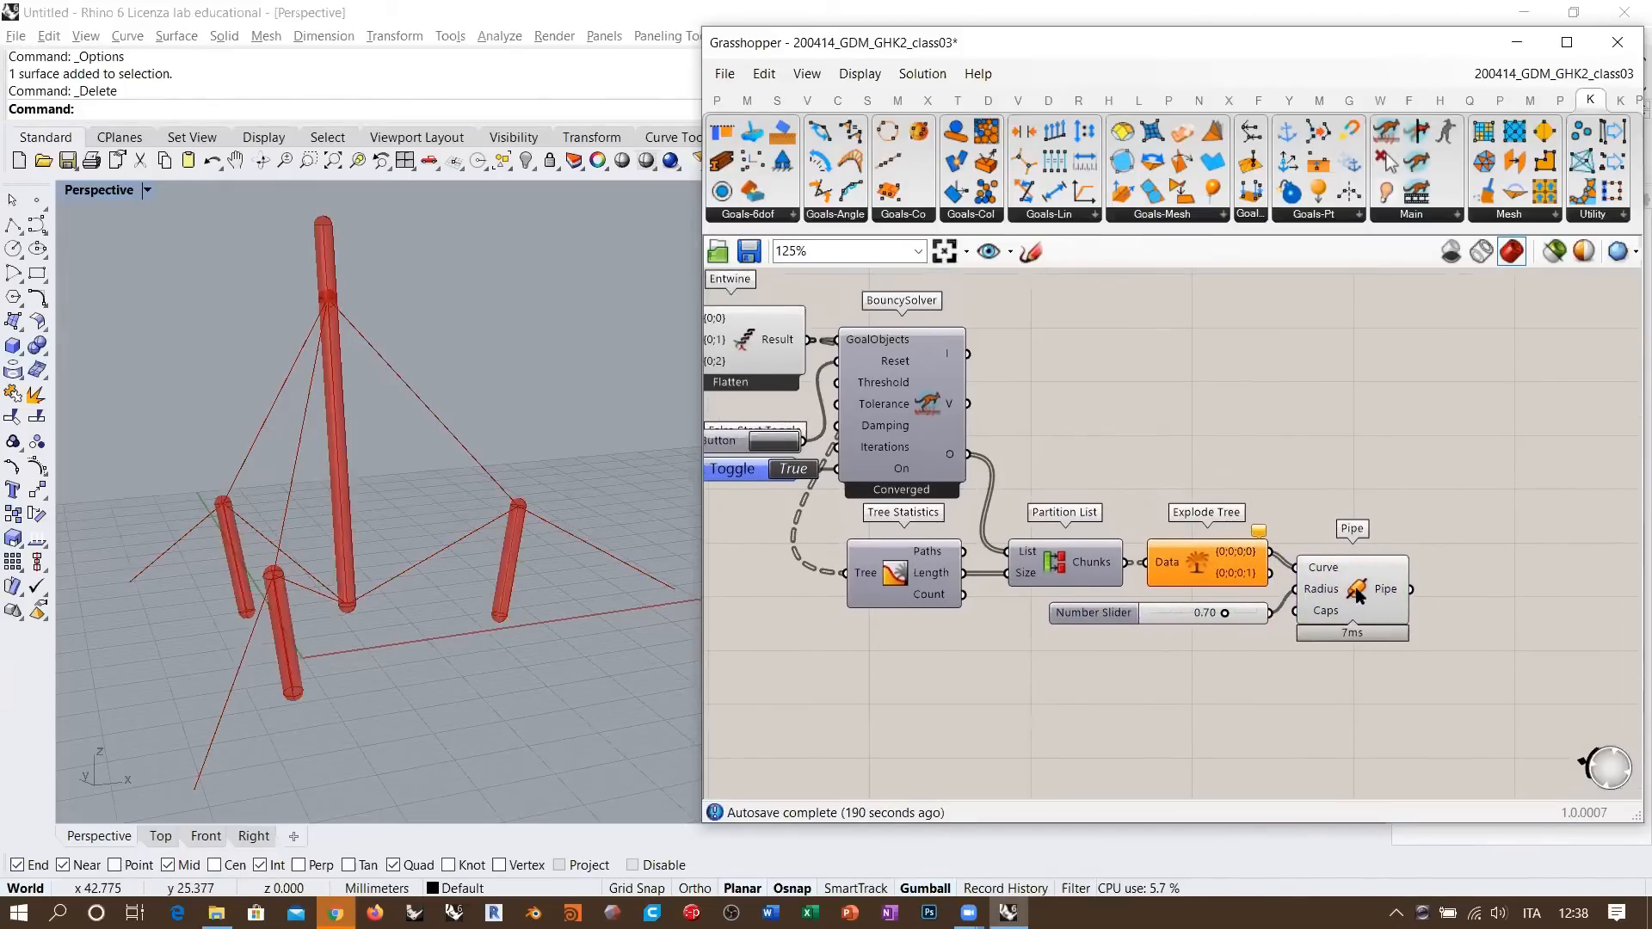
{"action": "left_click_drag", "start_coordinate": [1356, 588], "coordinate": [1354, 591]}
{"action": "left_click", "coordinate": [1343, 487]}
- Examine the whole piped structure with its cables from several angles in the Perspective viewport
{"action": "mouse_move", "coordinate": [446, 433]}
{"action": "right_mouse_down", "text": "shift"}
{"action": "mouse_move", "coordinate": [472, 450]}
{"action": "mouse_move", "coordinate": [436, 463]}
{"action": "right_mouse_up", "text": "shift"}
{"action": "mouse_move", "coordinate": [436, 463]}
{"action": "right_mouse_down", "text": "shift"}
{"action": "mouse_move", "coordinate": [424, 449]}
{"action": "mouse_move", "coordinate": [430, 462]}
{"action": "right_mouse_up", "text": "shift"}
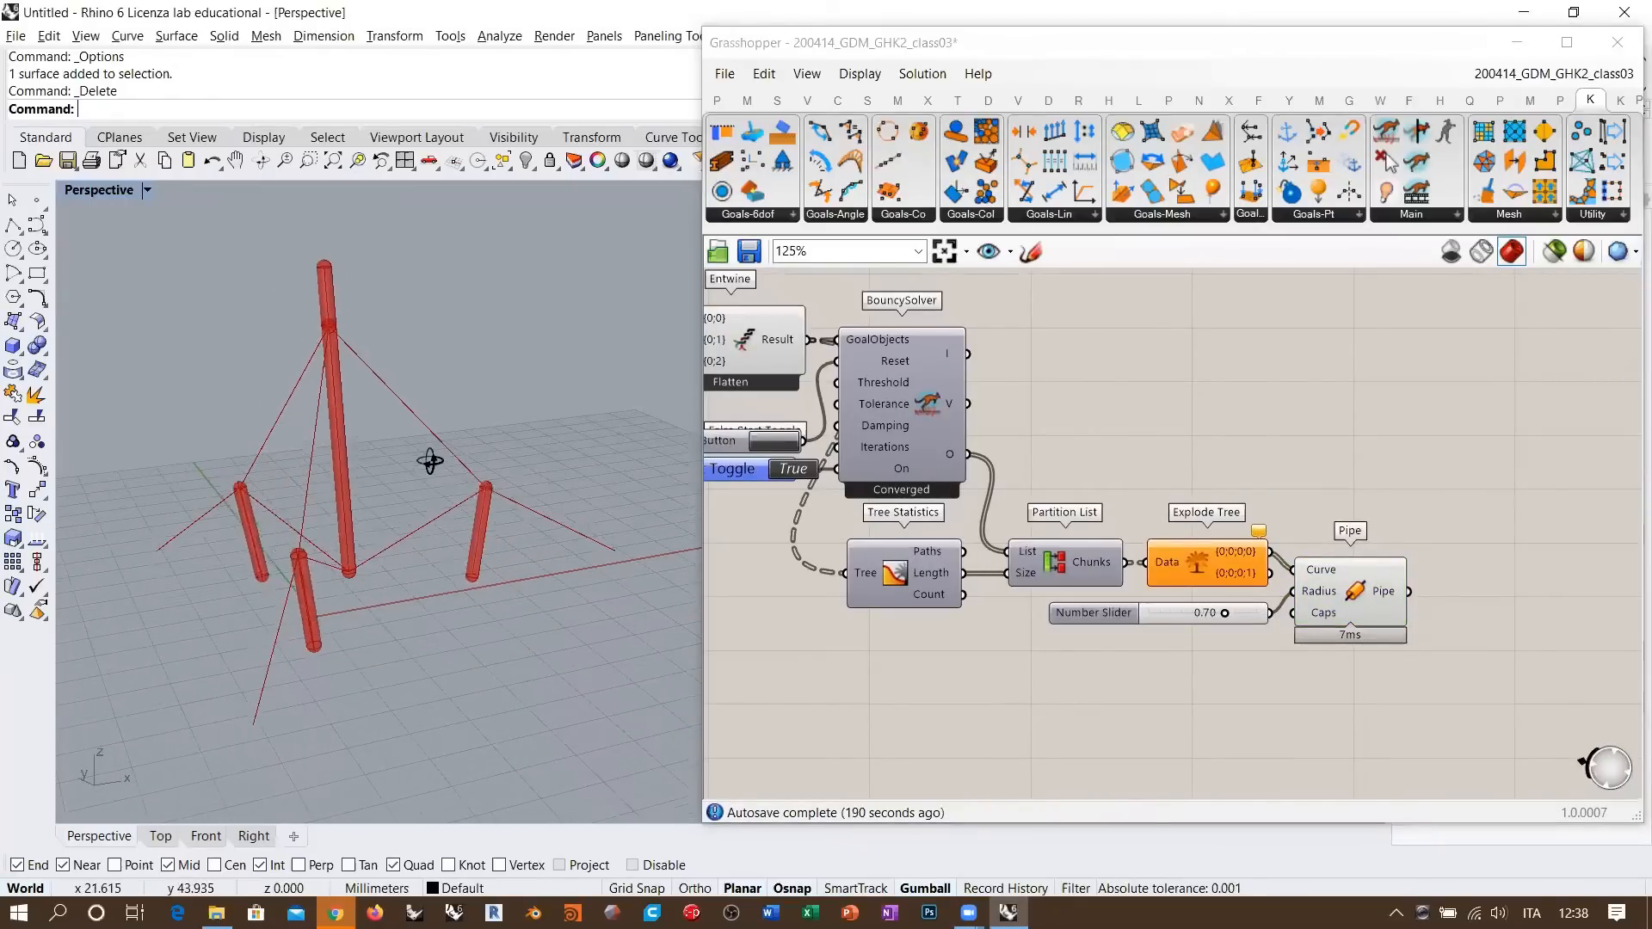
{"action": "right_click_drag", "start_coordinate": [350, 397], "coordinate": [378, 397], "text": "shift"}
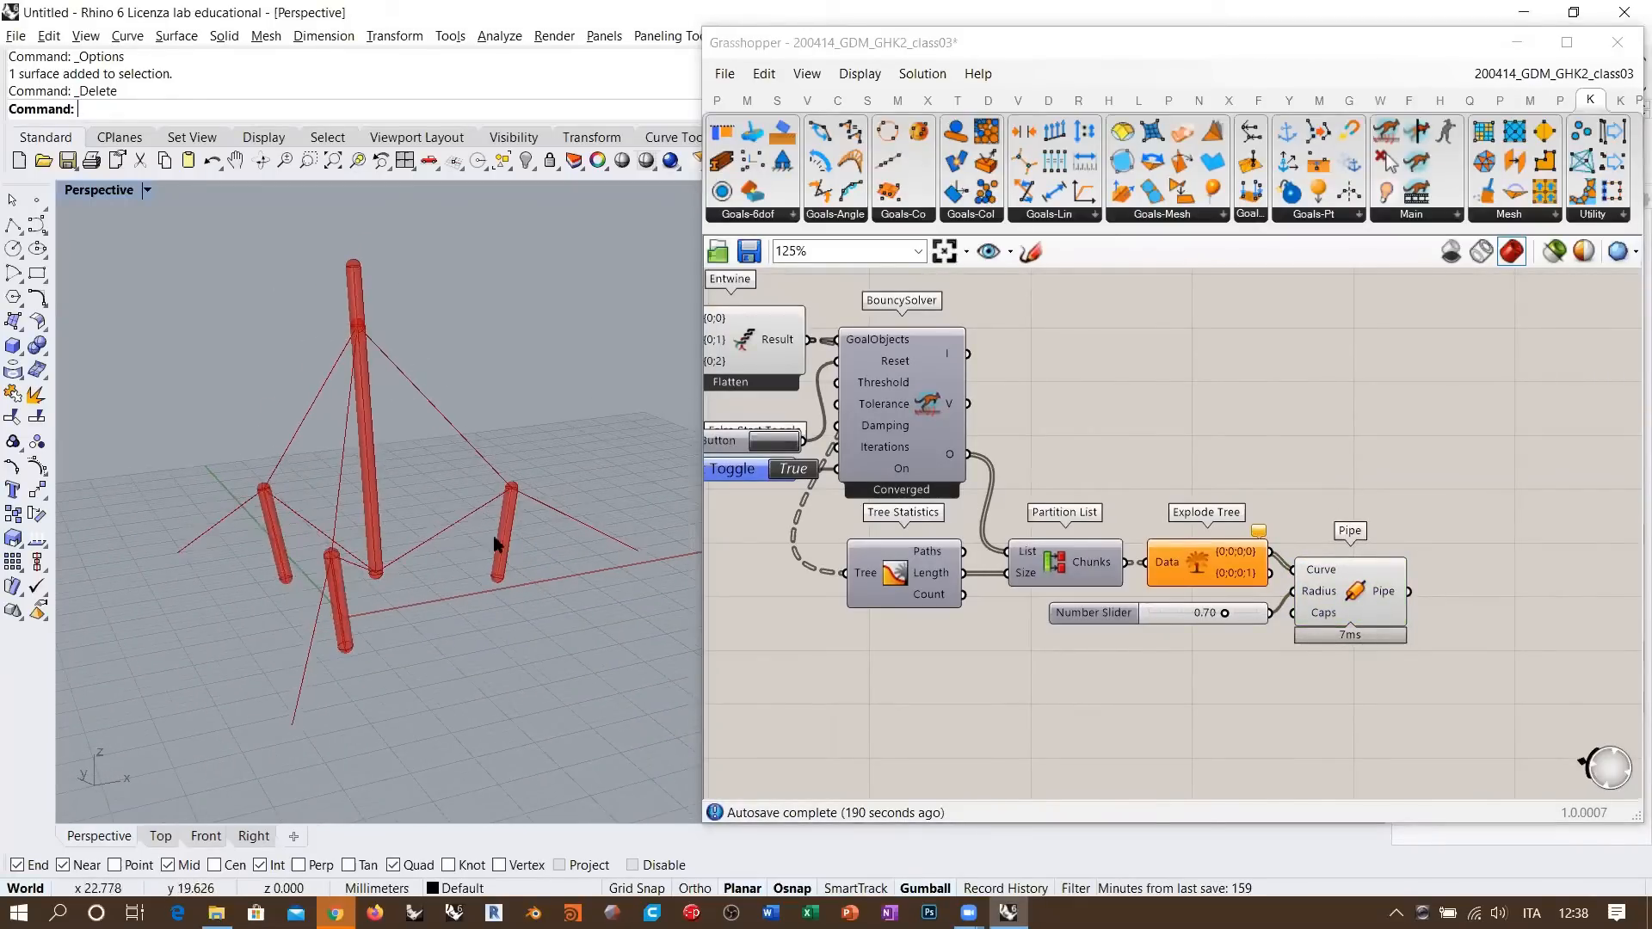
{"action": "left_click", "coordinate": [1304, 466]}
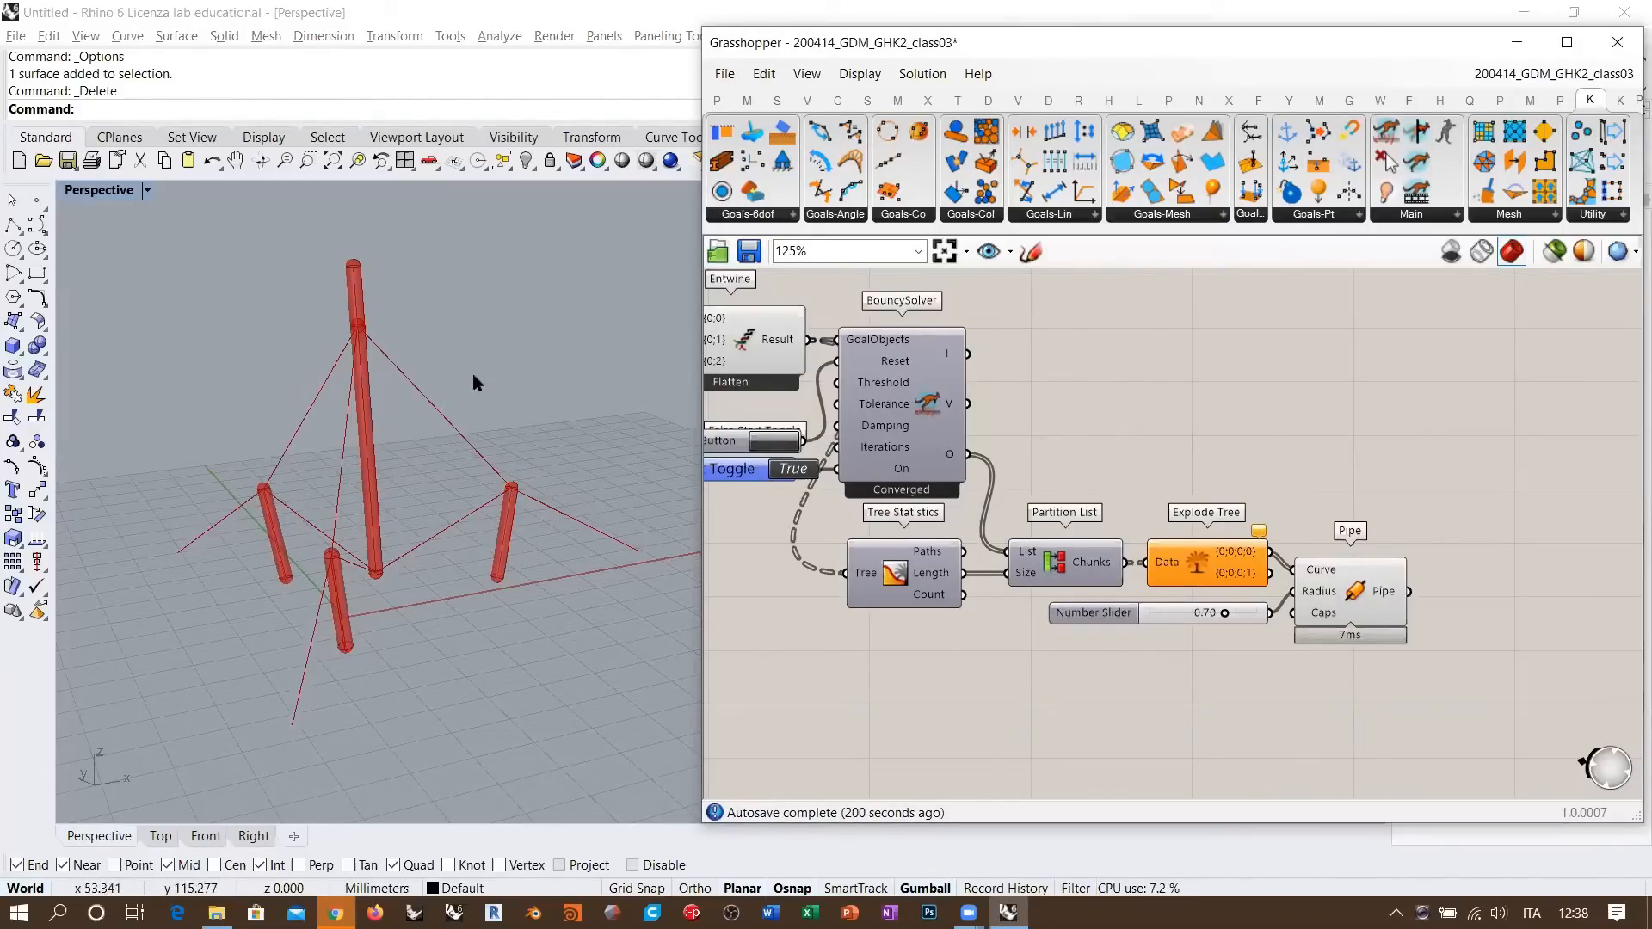
{"action": "scroll", "coordinate": [1473, 602], "scroll_direction": "down", "scroll_amount": 4}
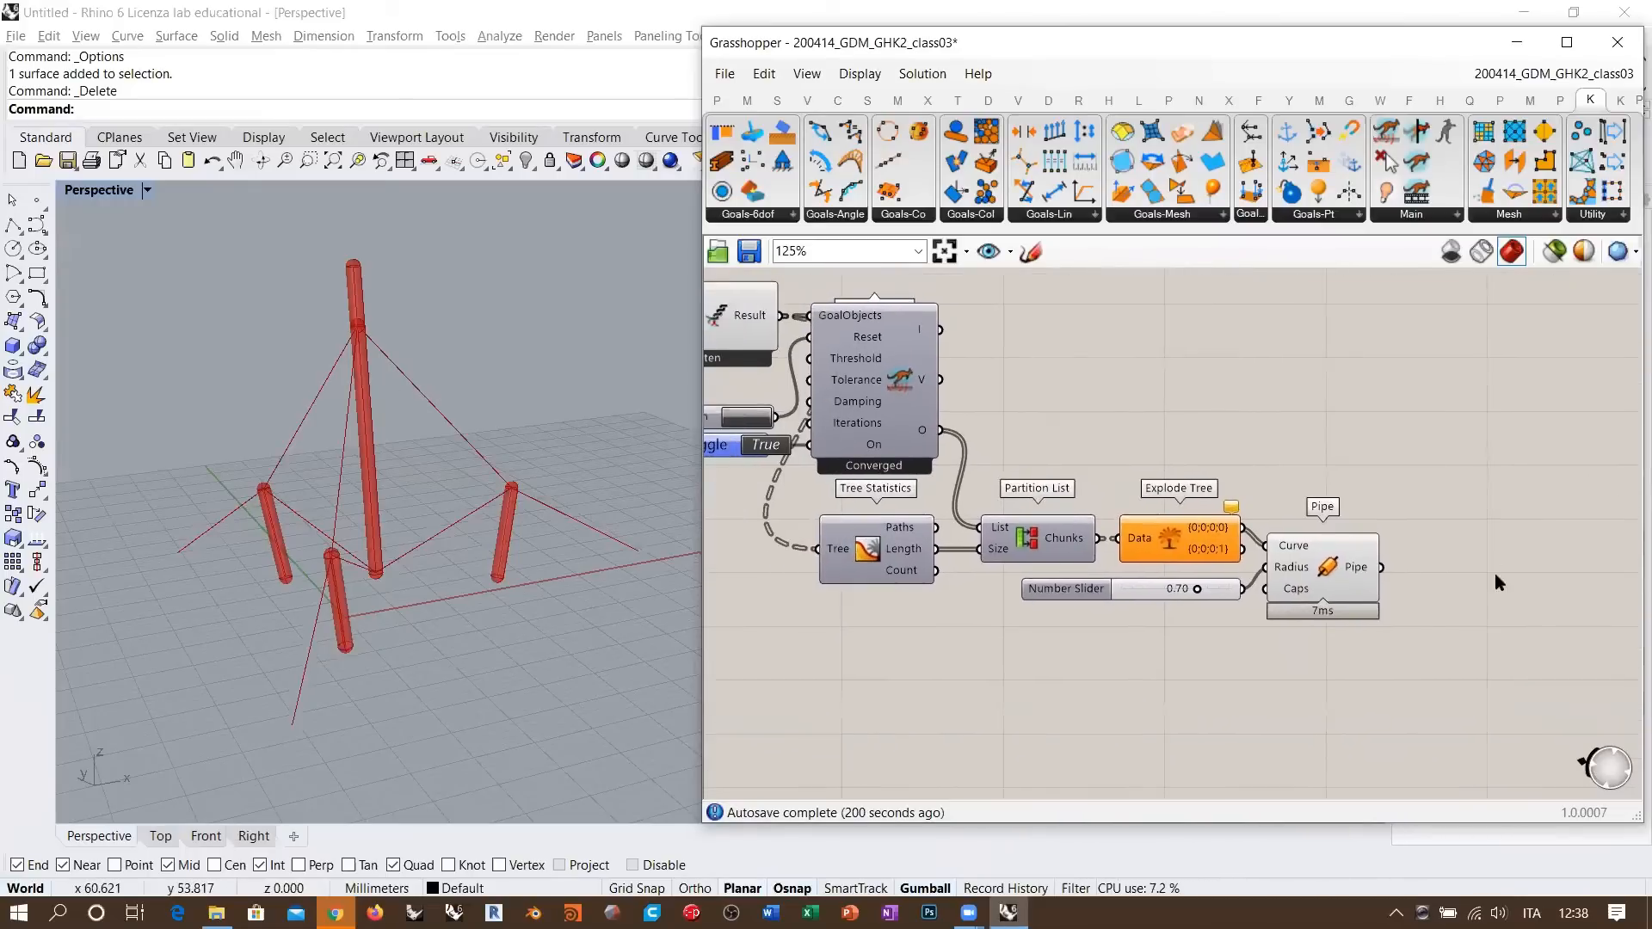
{"action": "right_click_drag", "start_coordinate": [416, 571], "coordinate": [348, 489]}
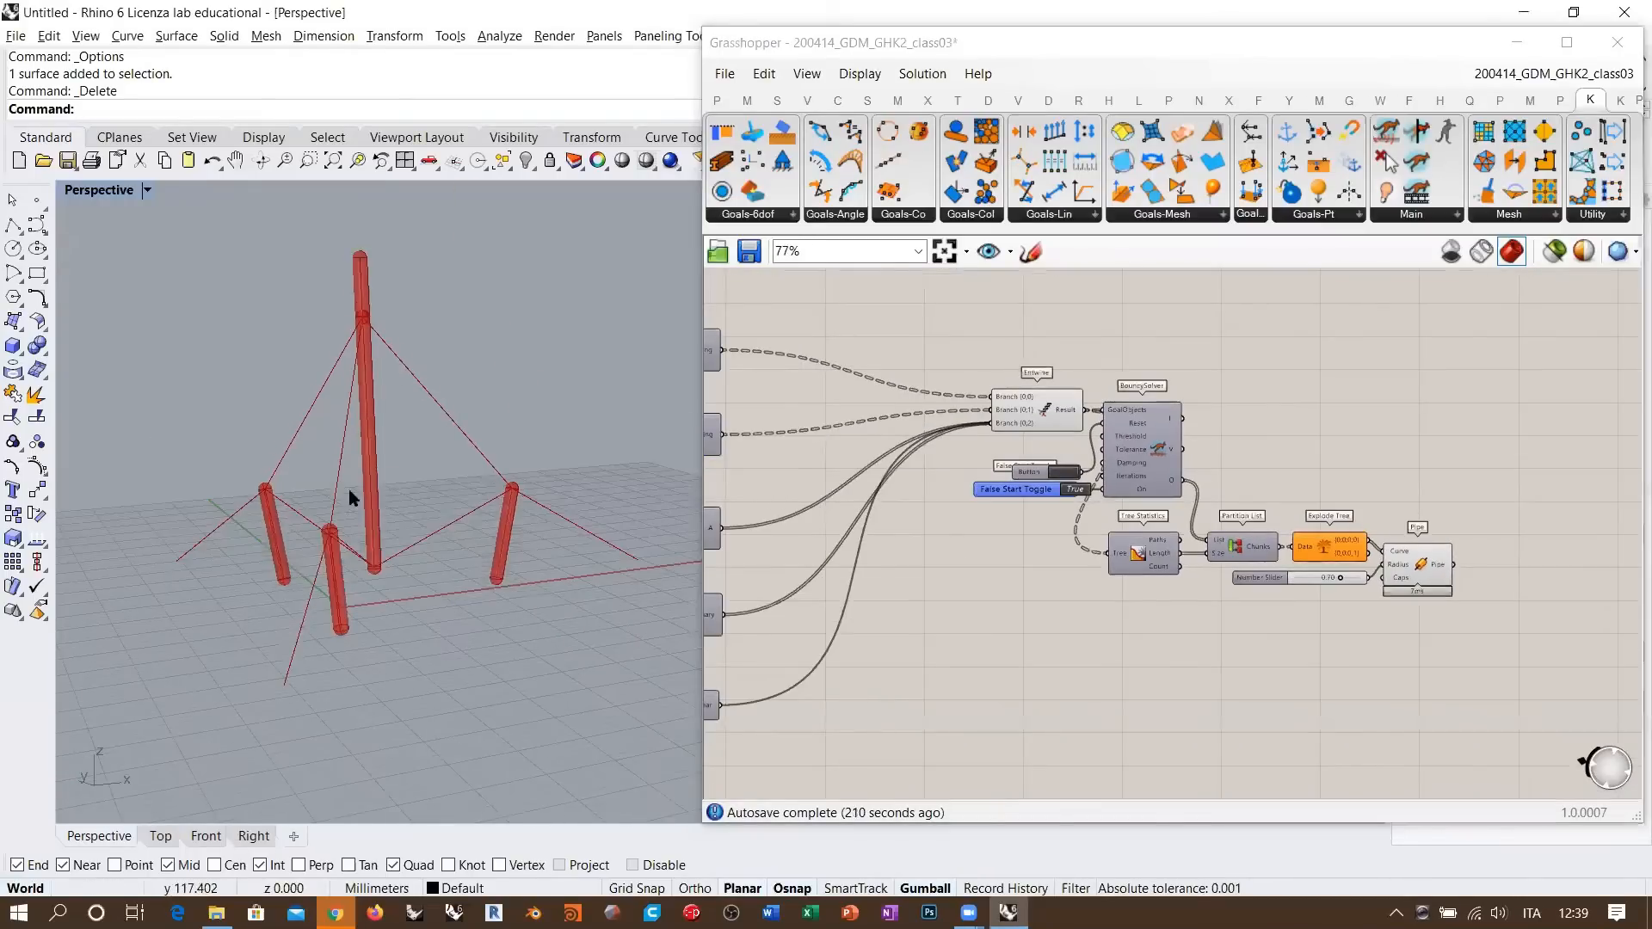
{"action": "right_click_drag", "start_coordinate": [464, 522], "coordinate": [418, 484]}
{"action": "left_click", "coordinate": [1069, 624]}
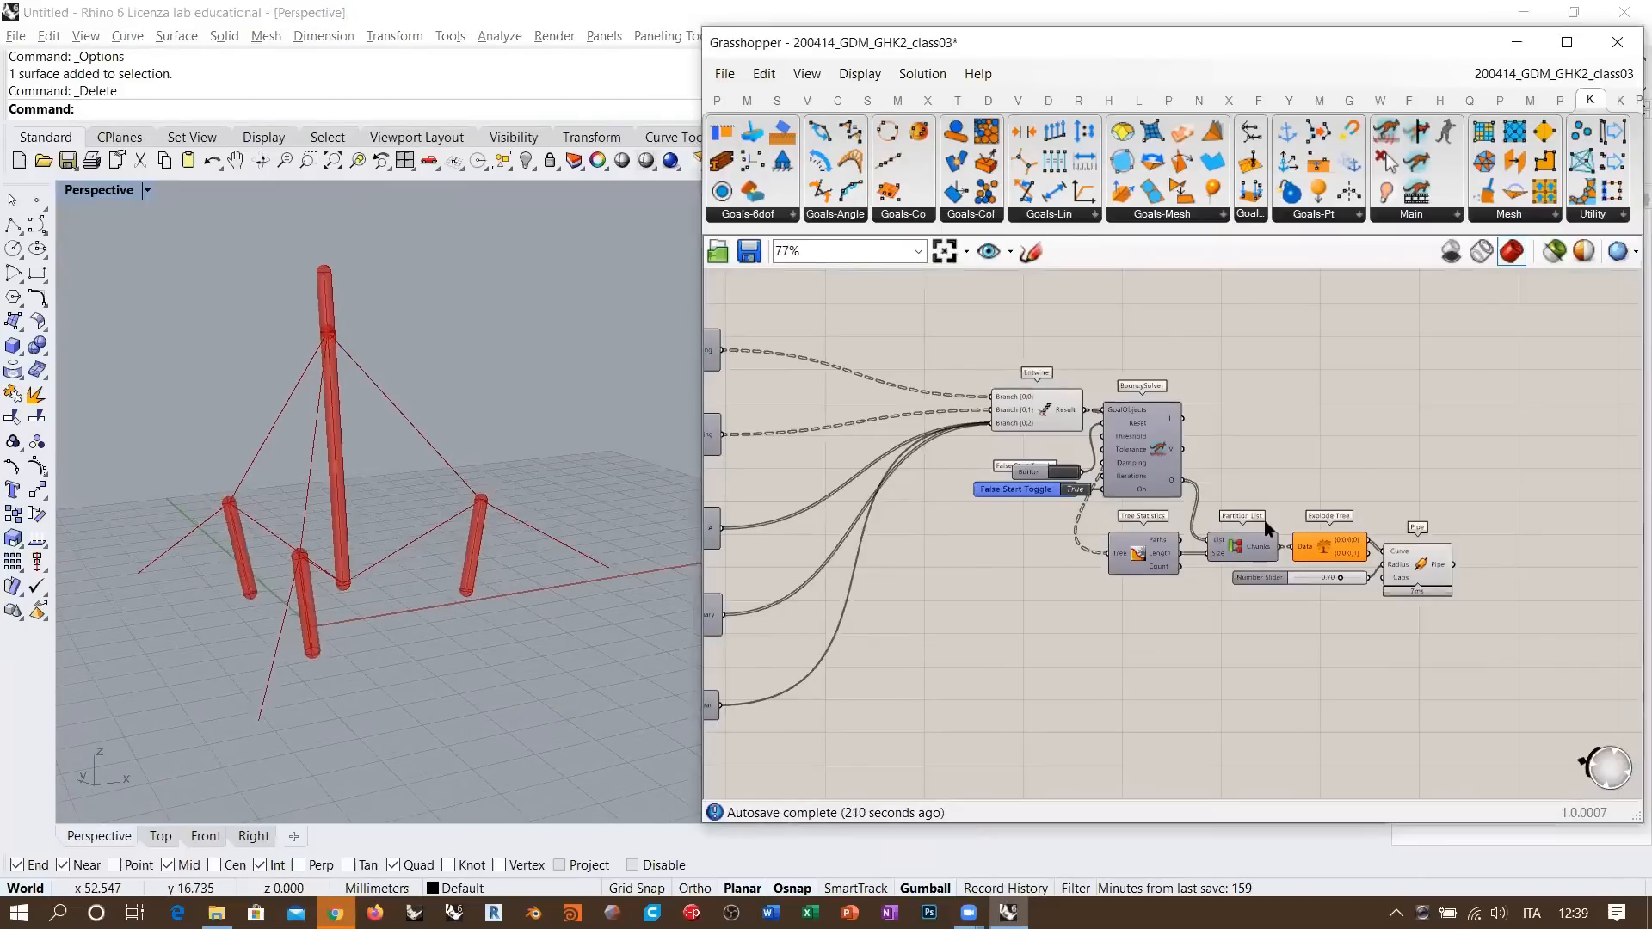
- Move the Entwine, BouncySolver and all downstream components together, lower and closer to the goal components
{"action": "left_click_drag", "start_coordinate": [1427, 417], "coordinate": [964, 671]}
{"action": "left_click_drag", "start_coordinate": [1150, 435], "coordinate": [1066, 544]}
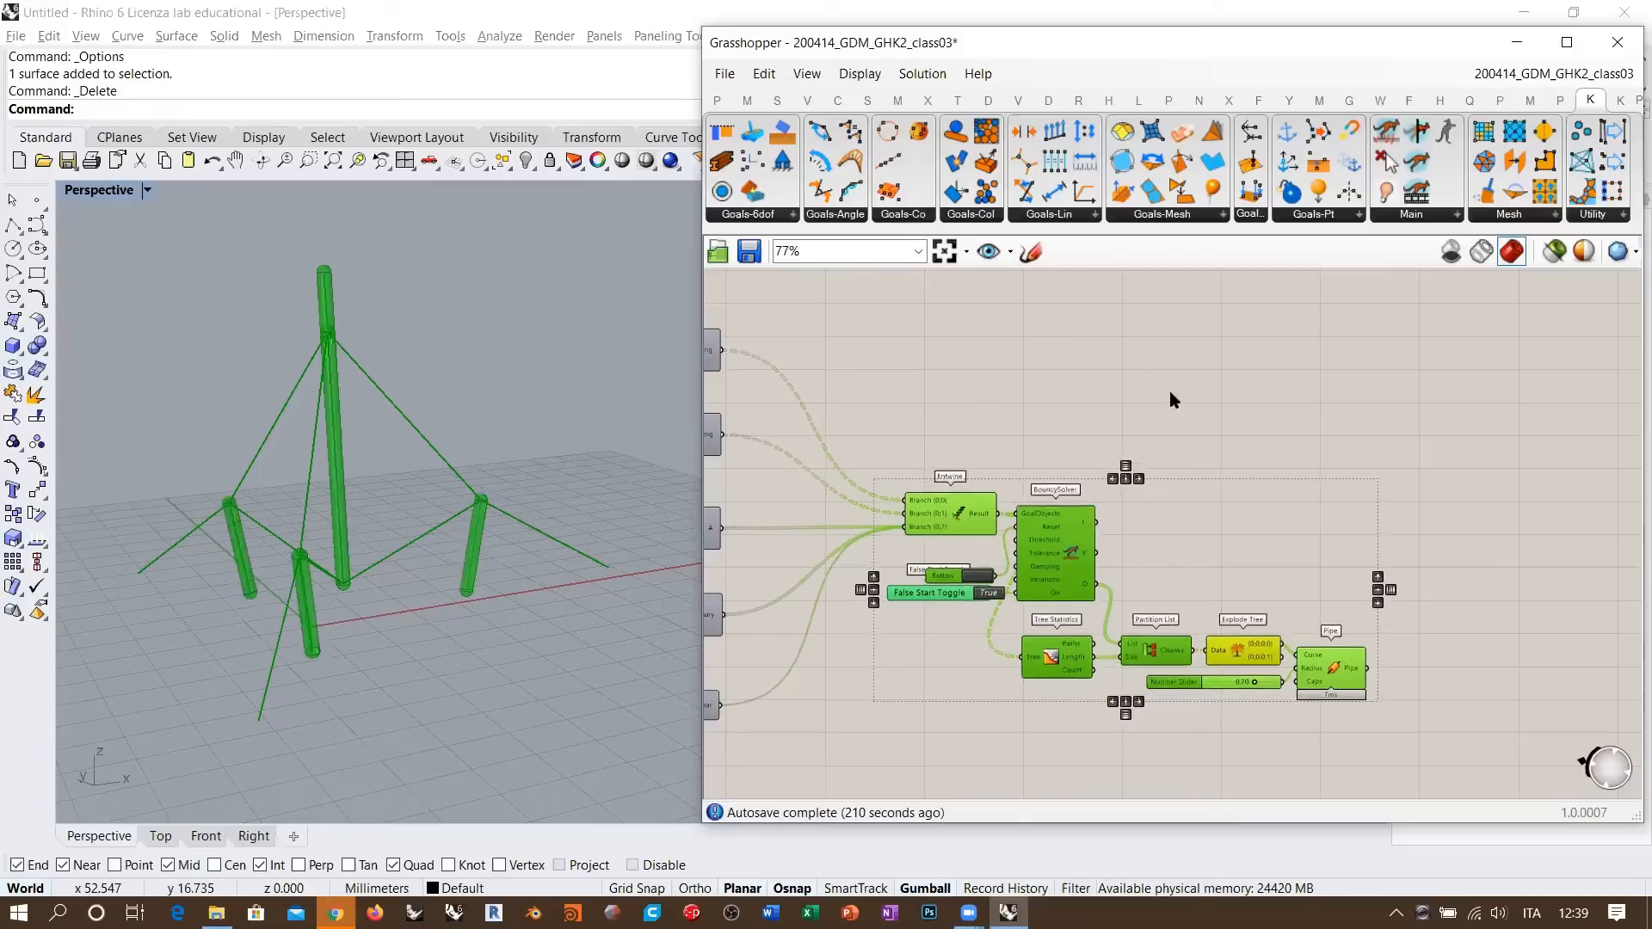
{"action": "left_click", "coordinate": [1449, 478]}
- Set the BouncySolver's start toggle to False and reset the simulation
{"action": "scroll", "coordinate": [1433, 483], "scroll_direction": "down", "scroll_amount": 2}
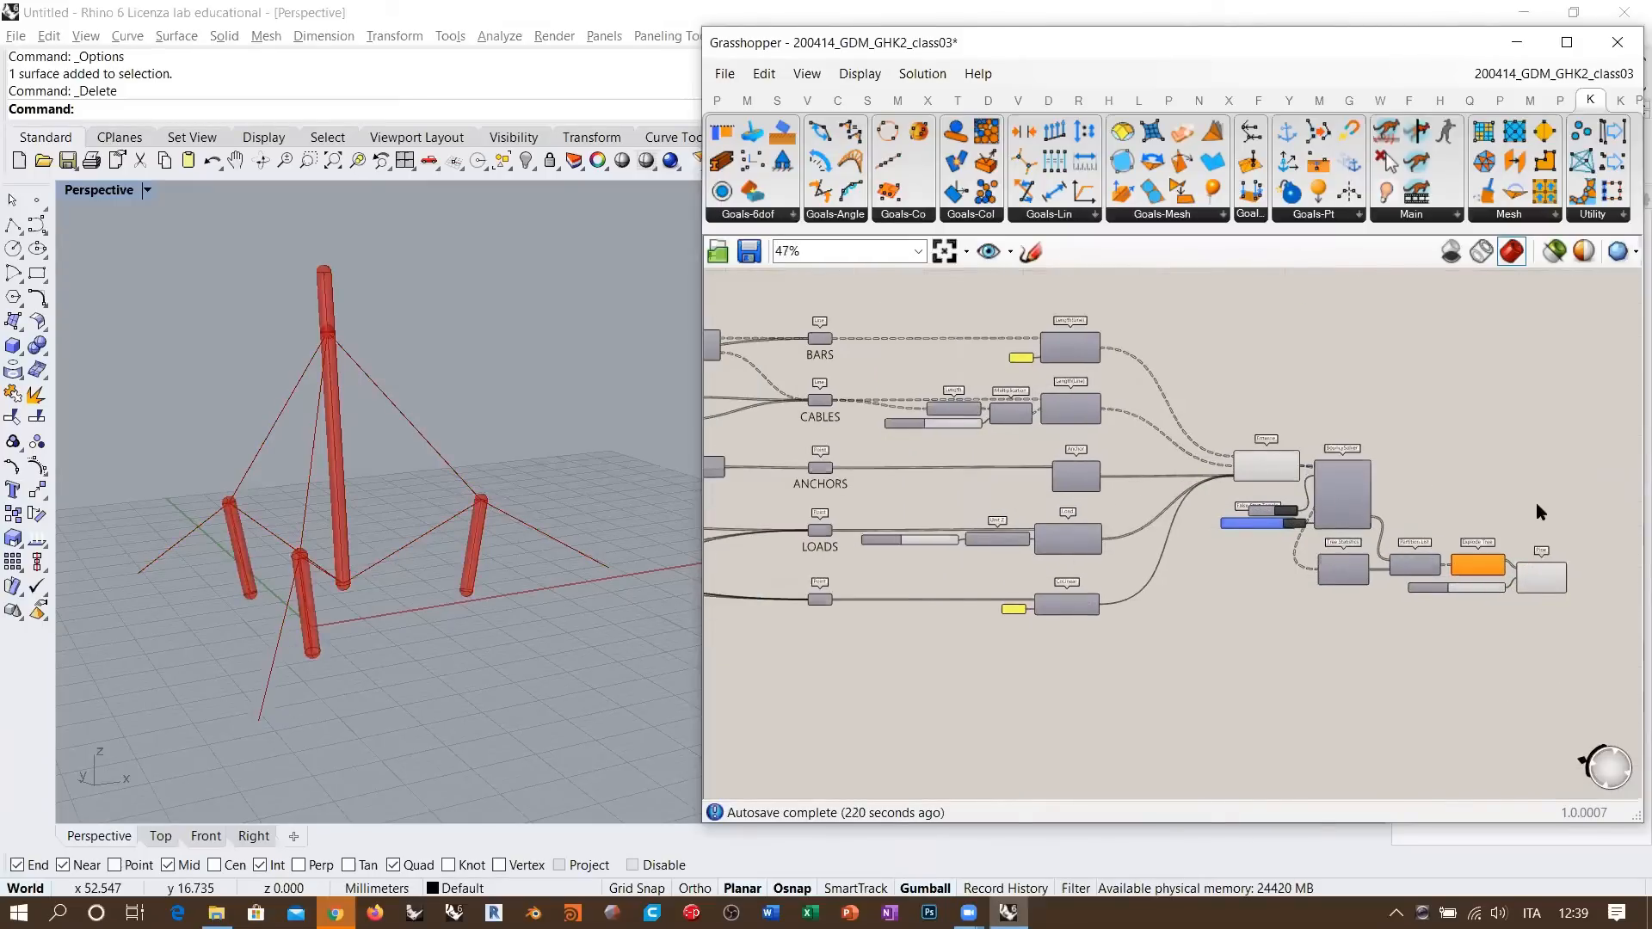
{"action": "scroll", "coordinate": [1535, 502], "scroll_direction": "down", "scroll_amount": 5}
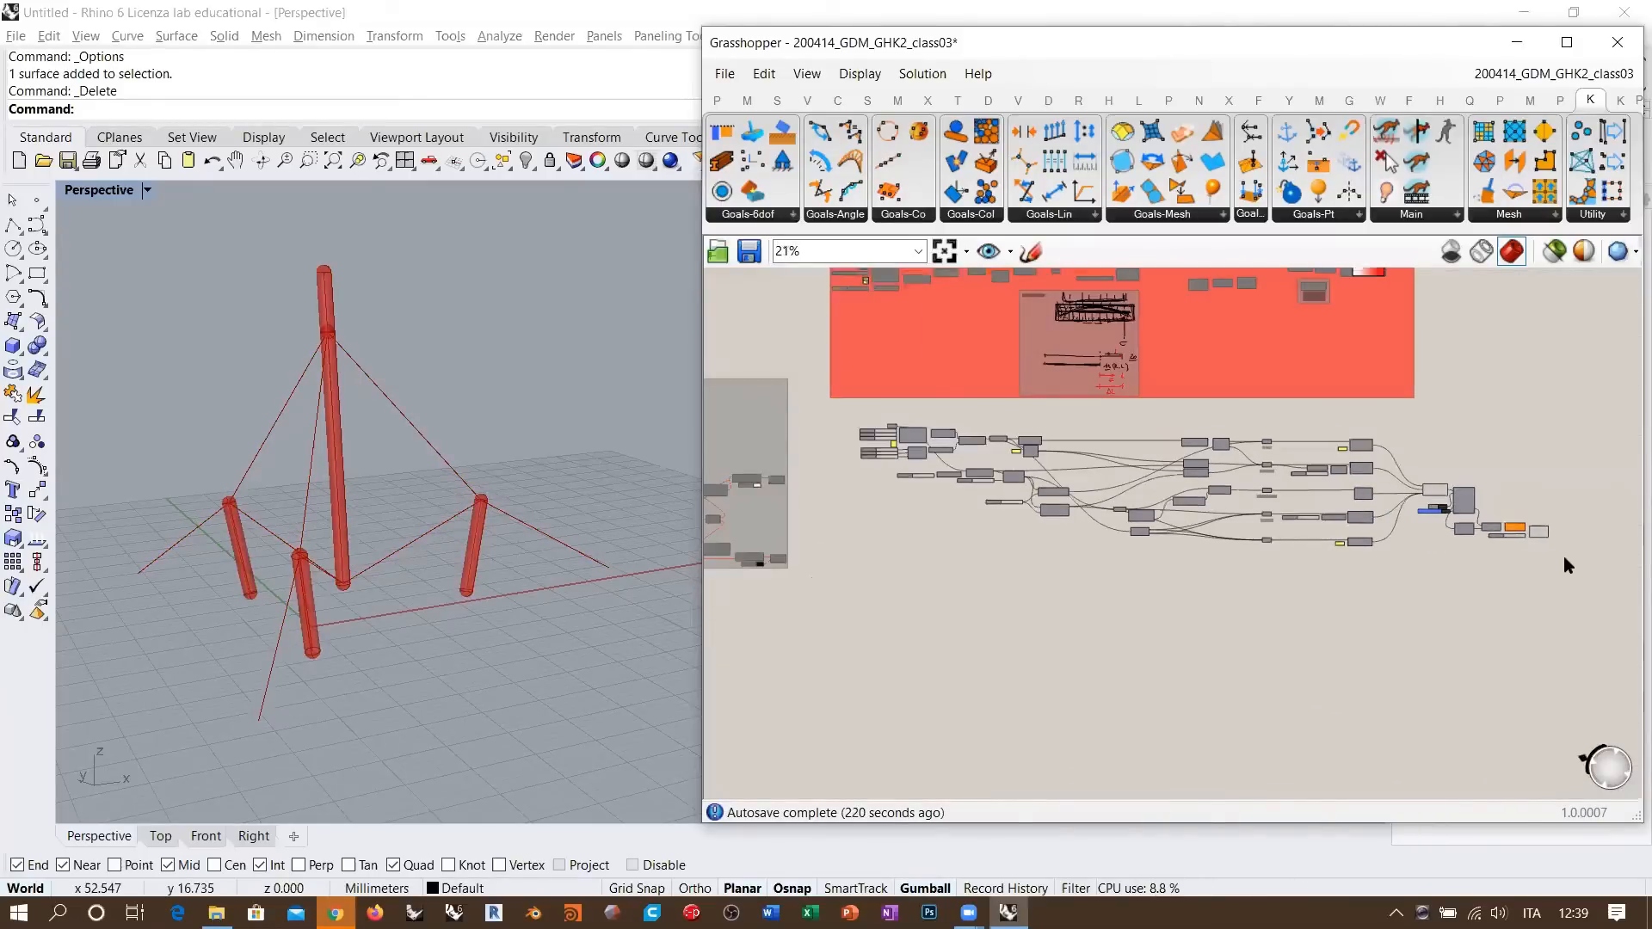
{"action": "scroll", "coordinate": [1445, 516], "scroll_direction": "up", "scroll_amount": 12}
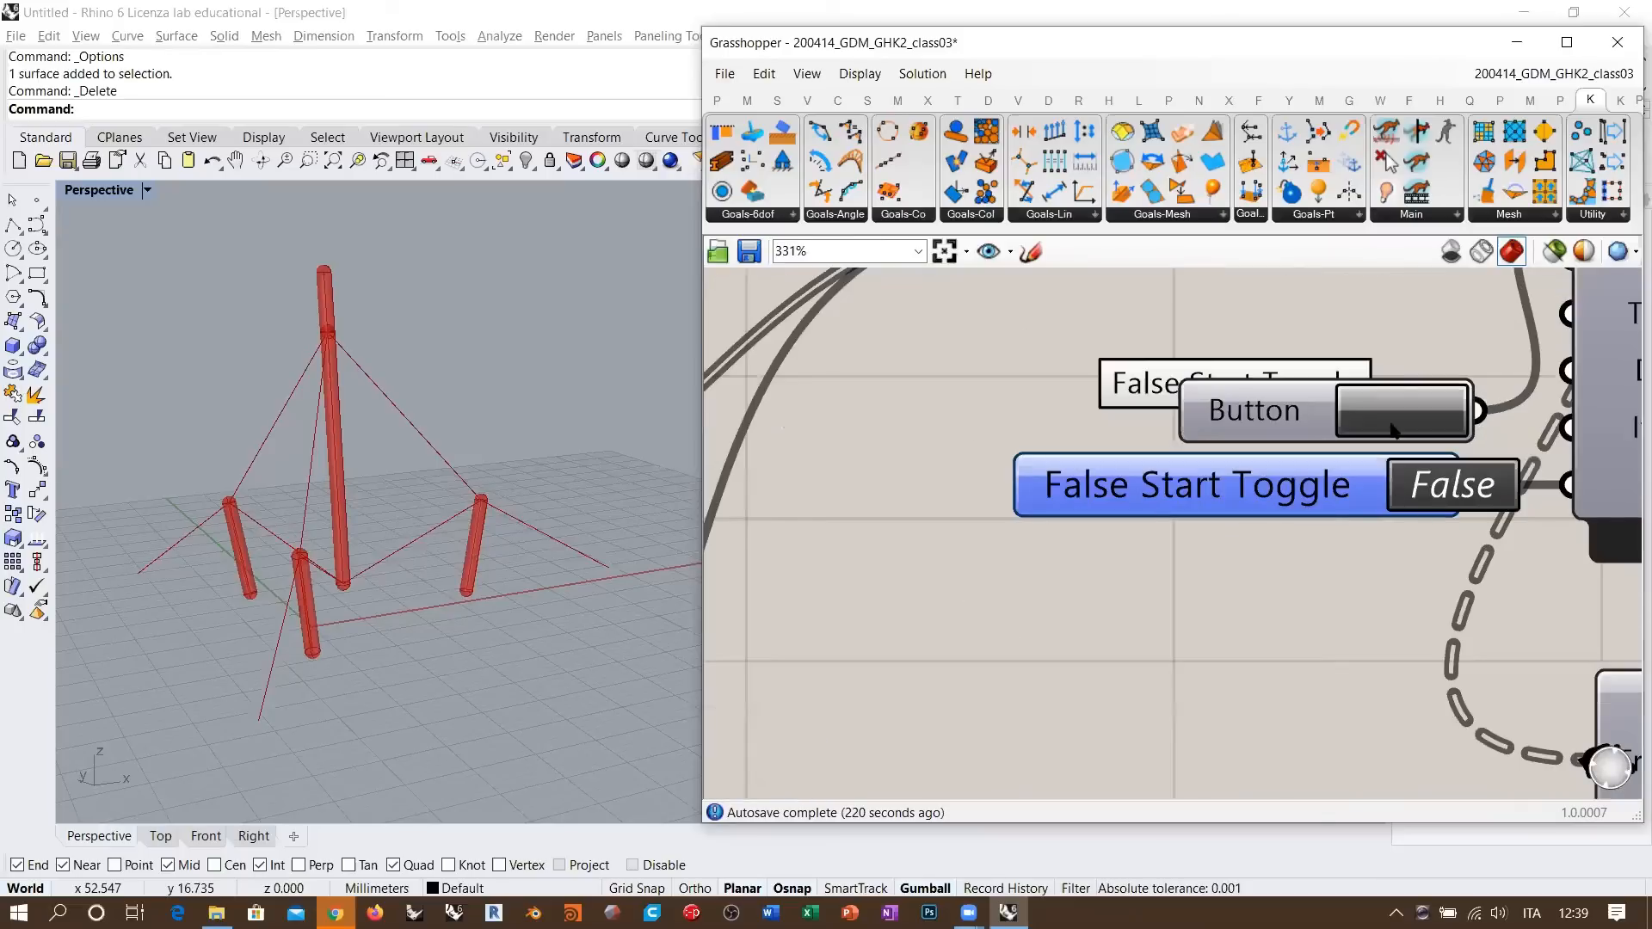
{"action": "left_click", "coordinate": [1393, 428]}
{"action": "scroll", "coordinate": [1411, 447], "scroll_direction": "down", "scroll_amount": 12}
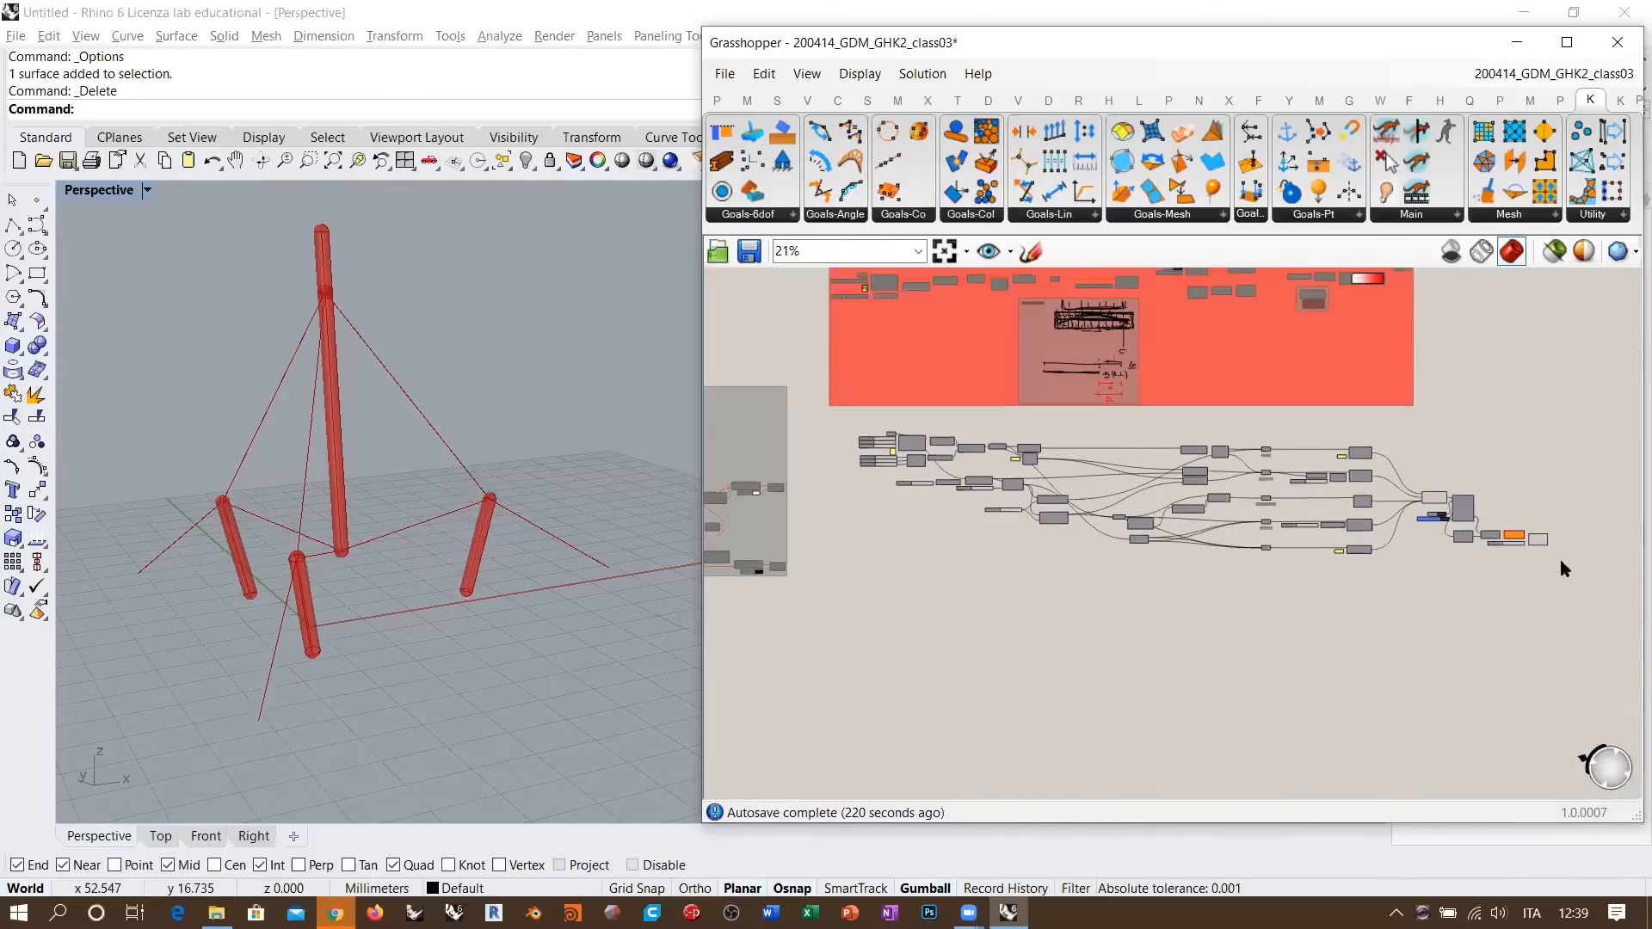
- Group all components of the finished bar-and-cable definition and disable them
{"action": "left_click_drag", "start_coordinate": [1574, 572], "coordinate": [833, 413]}
{"action": "key", "text": "ctrl+g"}
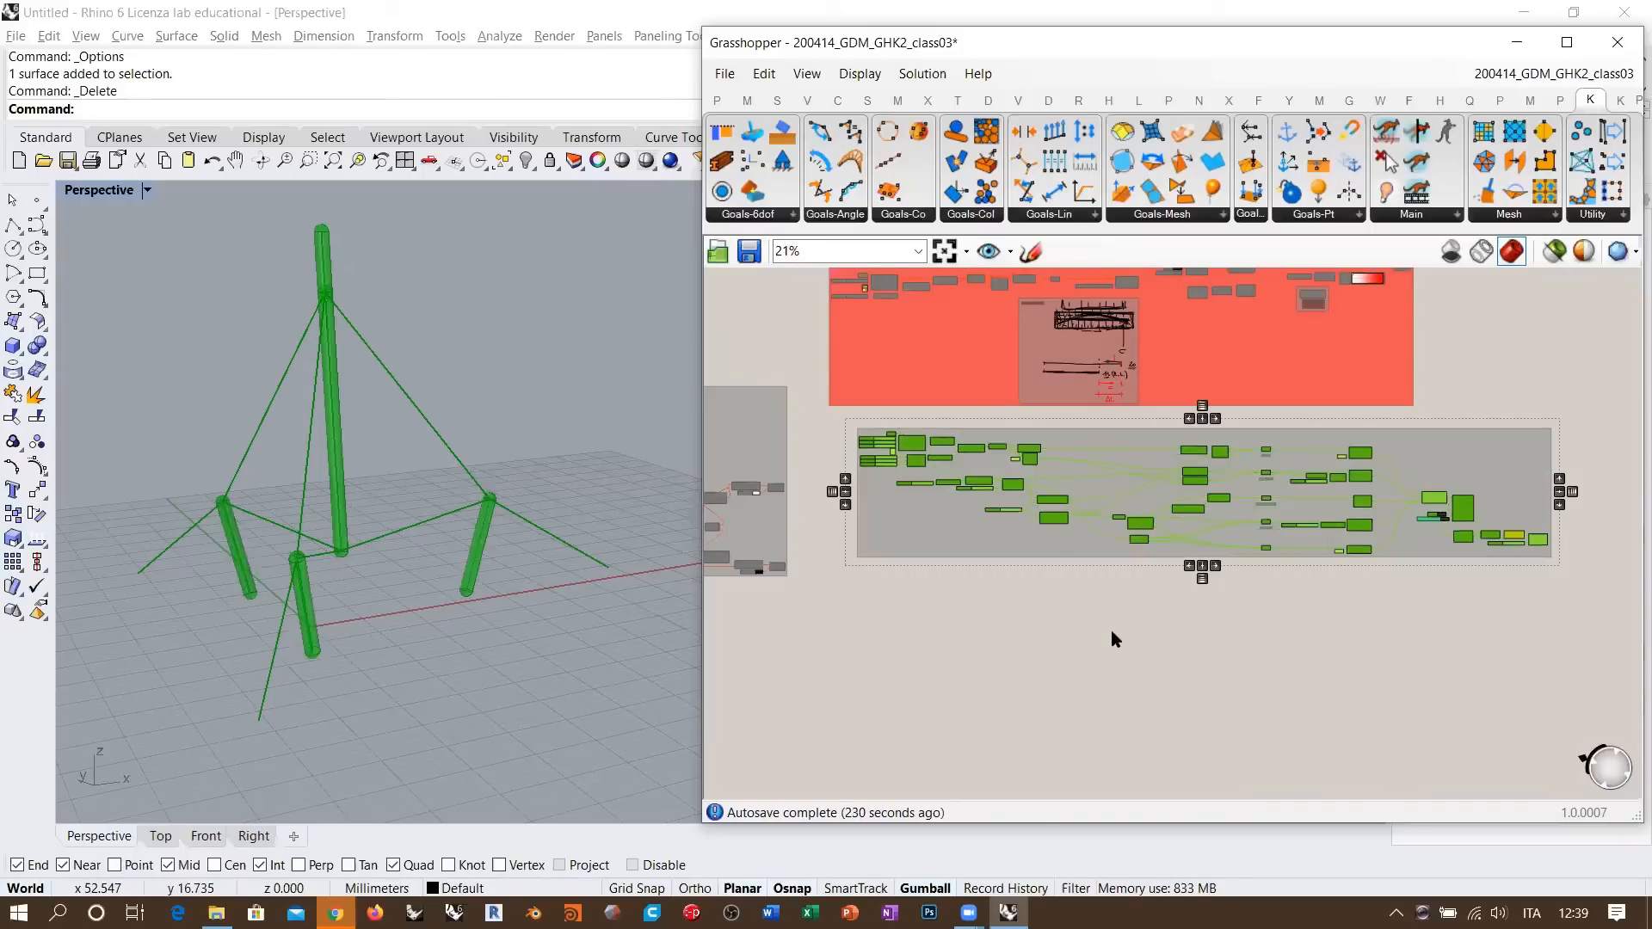
{"action": "key", "text": "ctrl+e"}
- Colour the new group red with hue 0°, saturation 100 and value 100
{"action": "left_click", "coordinate": [841, 459]}
{"action": "right_click_drag", "start_coordinate": [841, 460], "coordinate": [1092, 546]}
{"action": "left_click_drag", "start_coordinate": [1118, 584], "coordinate": [1091, 565]}
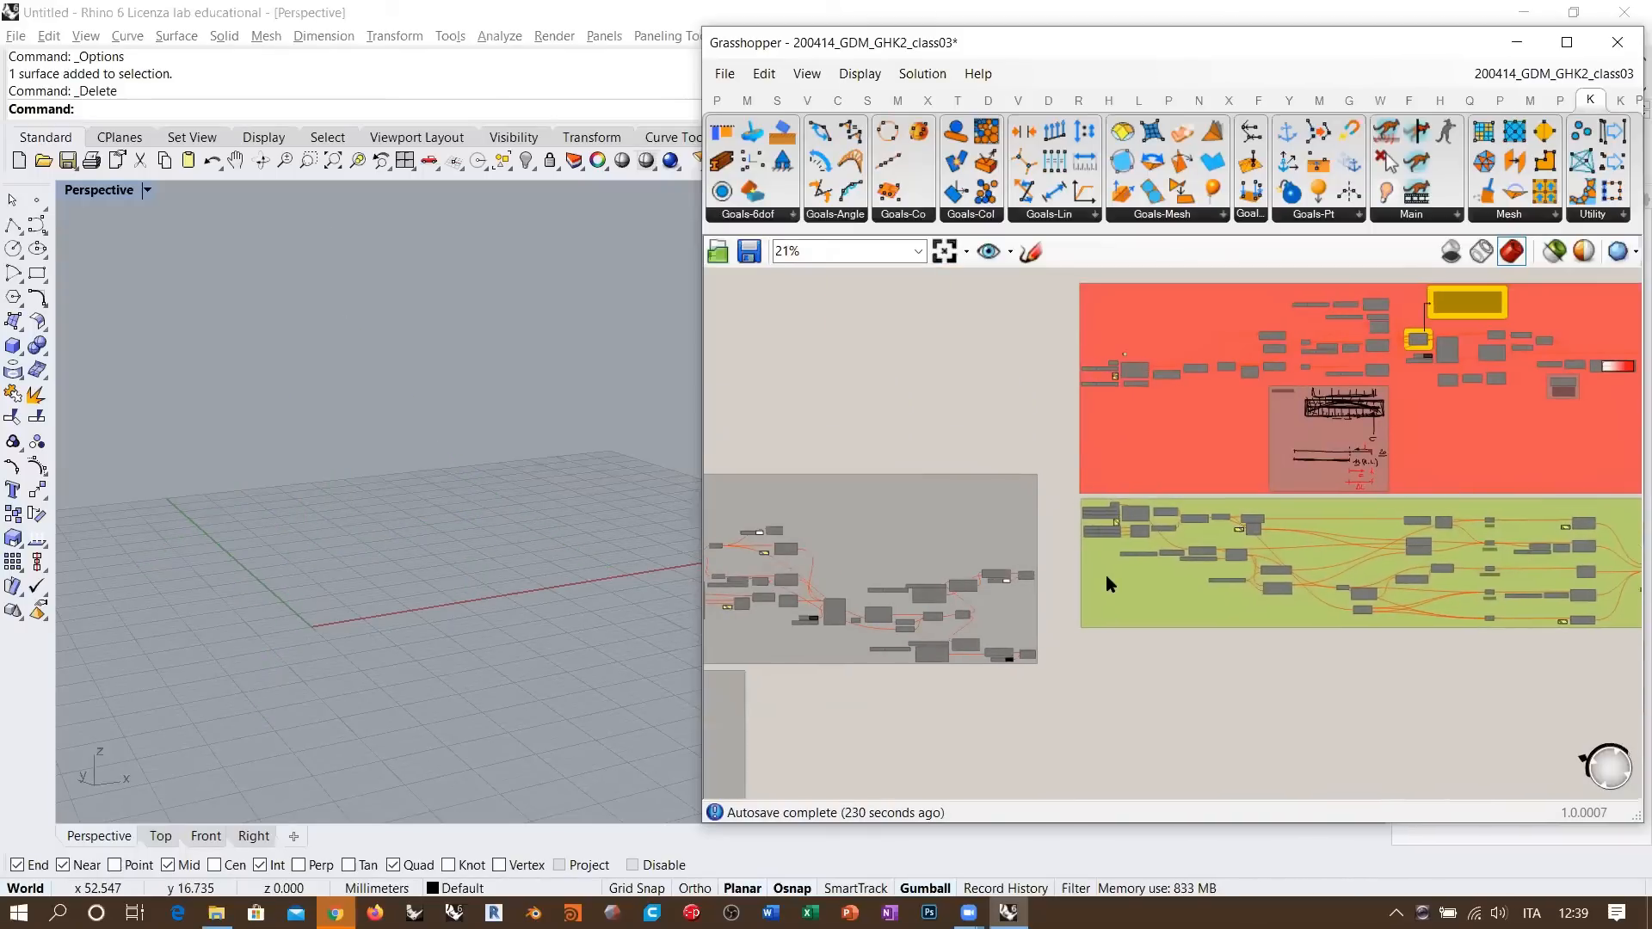
{"action": "right_click", "coordinate": [1107, 577]}
{"action": "mouse_move", "coordinate": [1198, 788]}
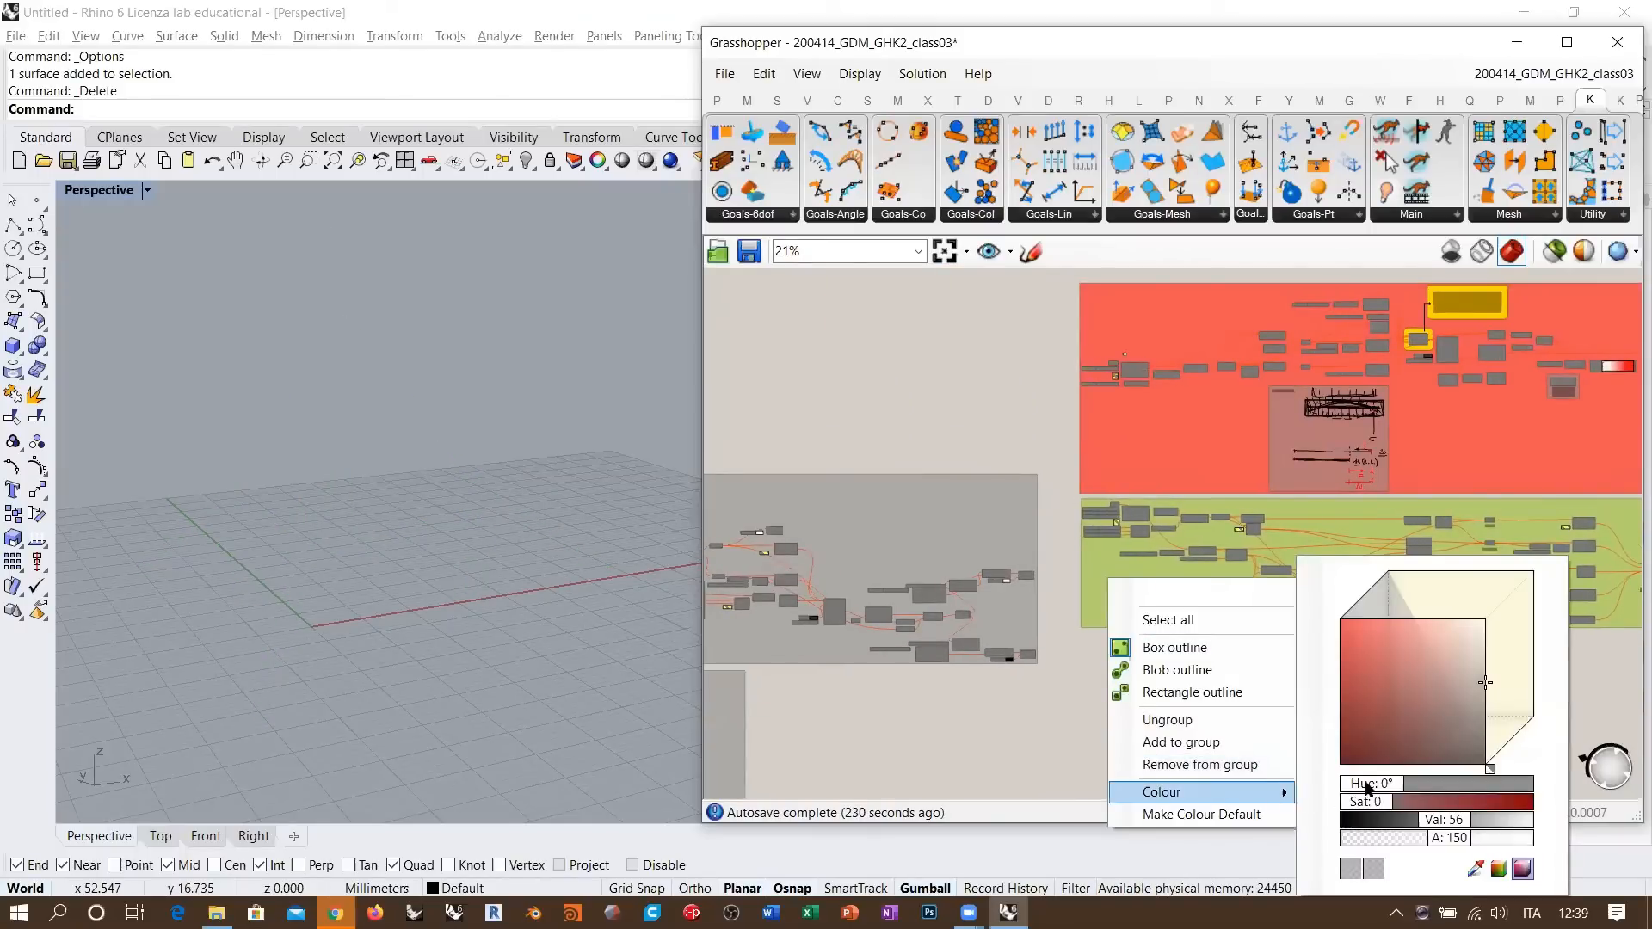
{"action": "left_click_drag", "start_coordinate": [1375, 793], "coordinate": [1538, 799]}
{"action": "left_click_drag", "start_coordinate": [1444, 819], "coordinate": [1559, 833]}
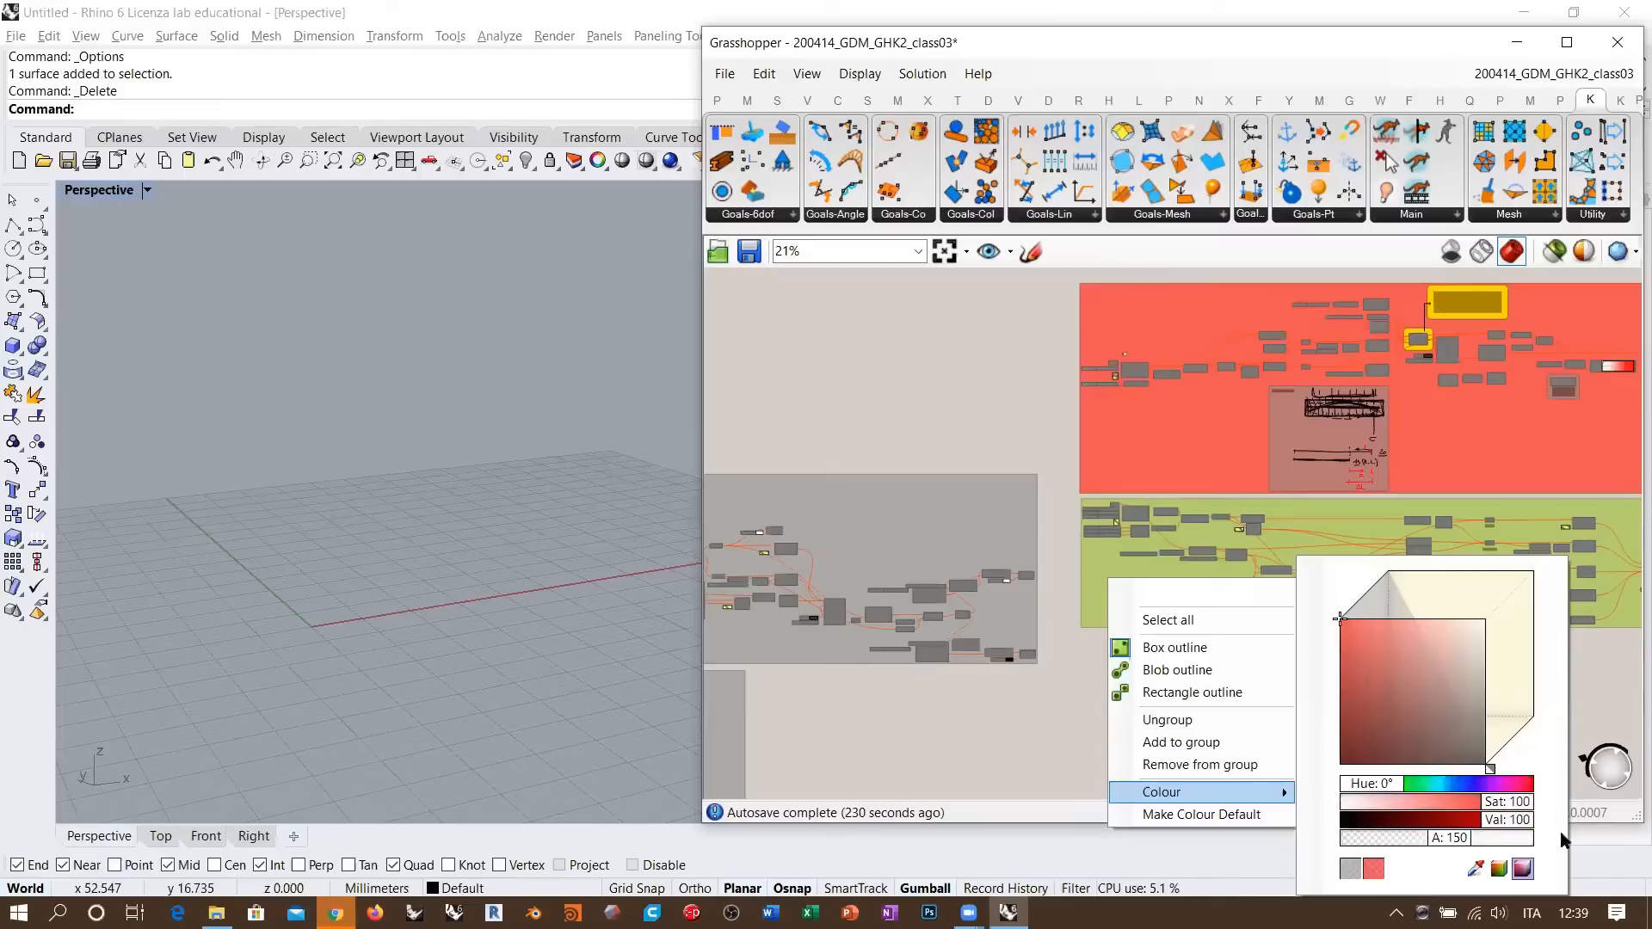
{"action": "left_click", "coordinate": [947, 373]}
- Add a Jump component on the empty canvas beside the grey group that ends with Clean Tree
{"action": "right_click_drag", "start_coordinate": [947, 373], "coordinate": [1429, 527]}
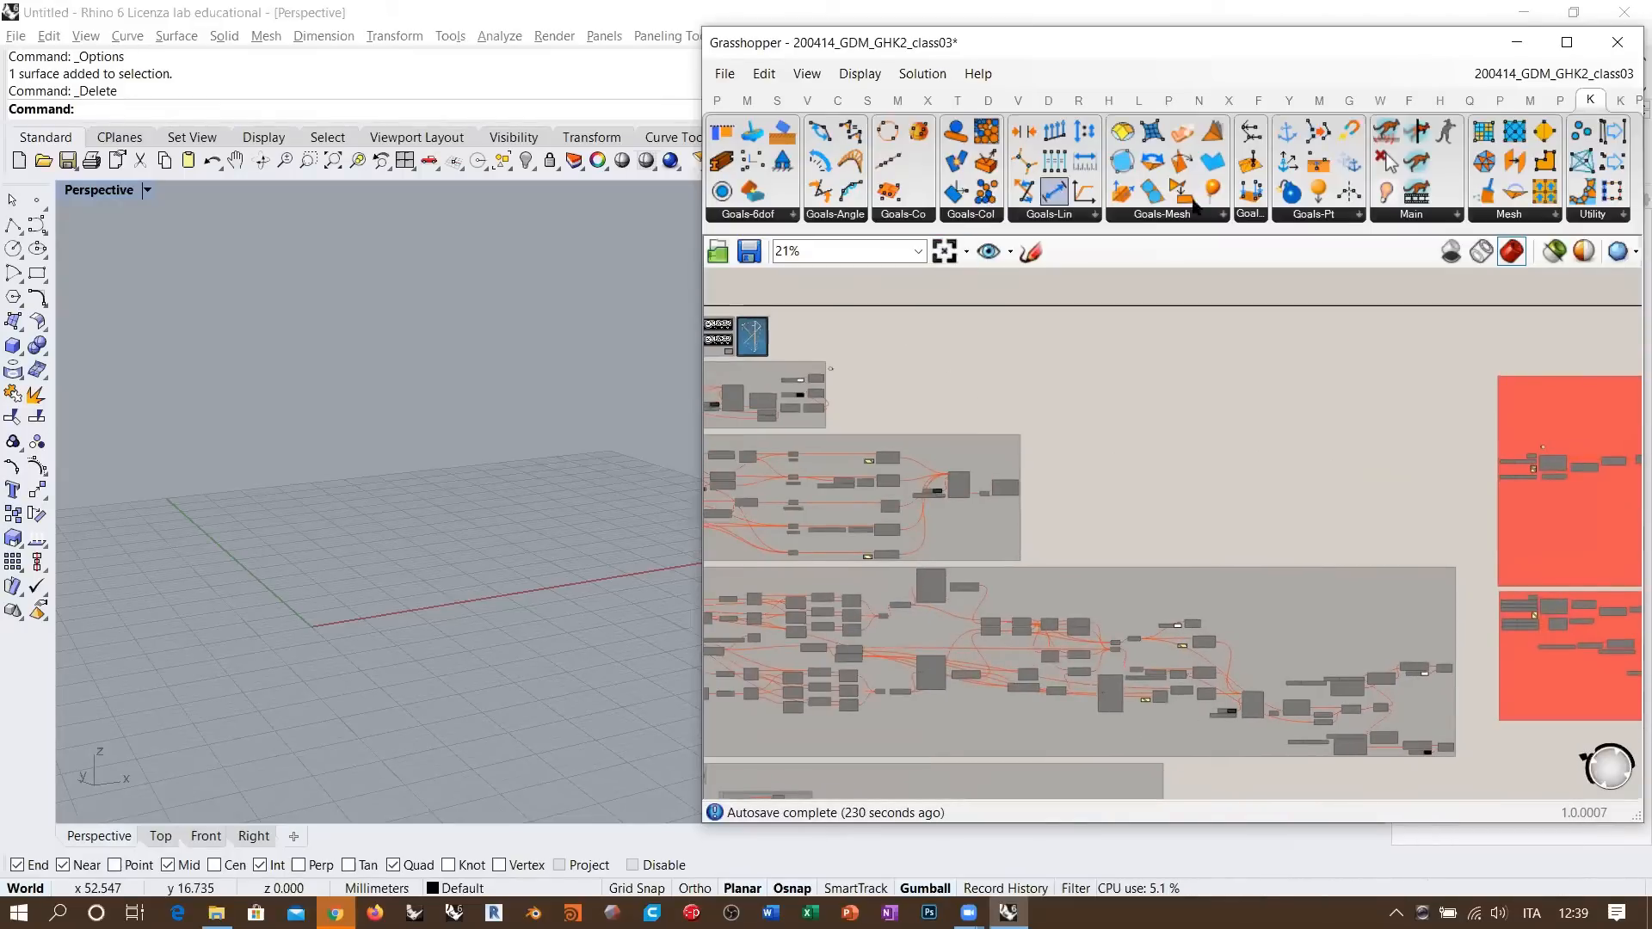
{"action": "scroll", "coordinate": [1103, 514], "scroll_direction": "up", "scroll_amount": 5}
{"action": "double_click", "coordinate": [1184, 440]}
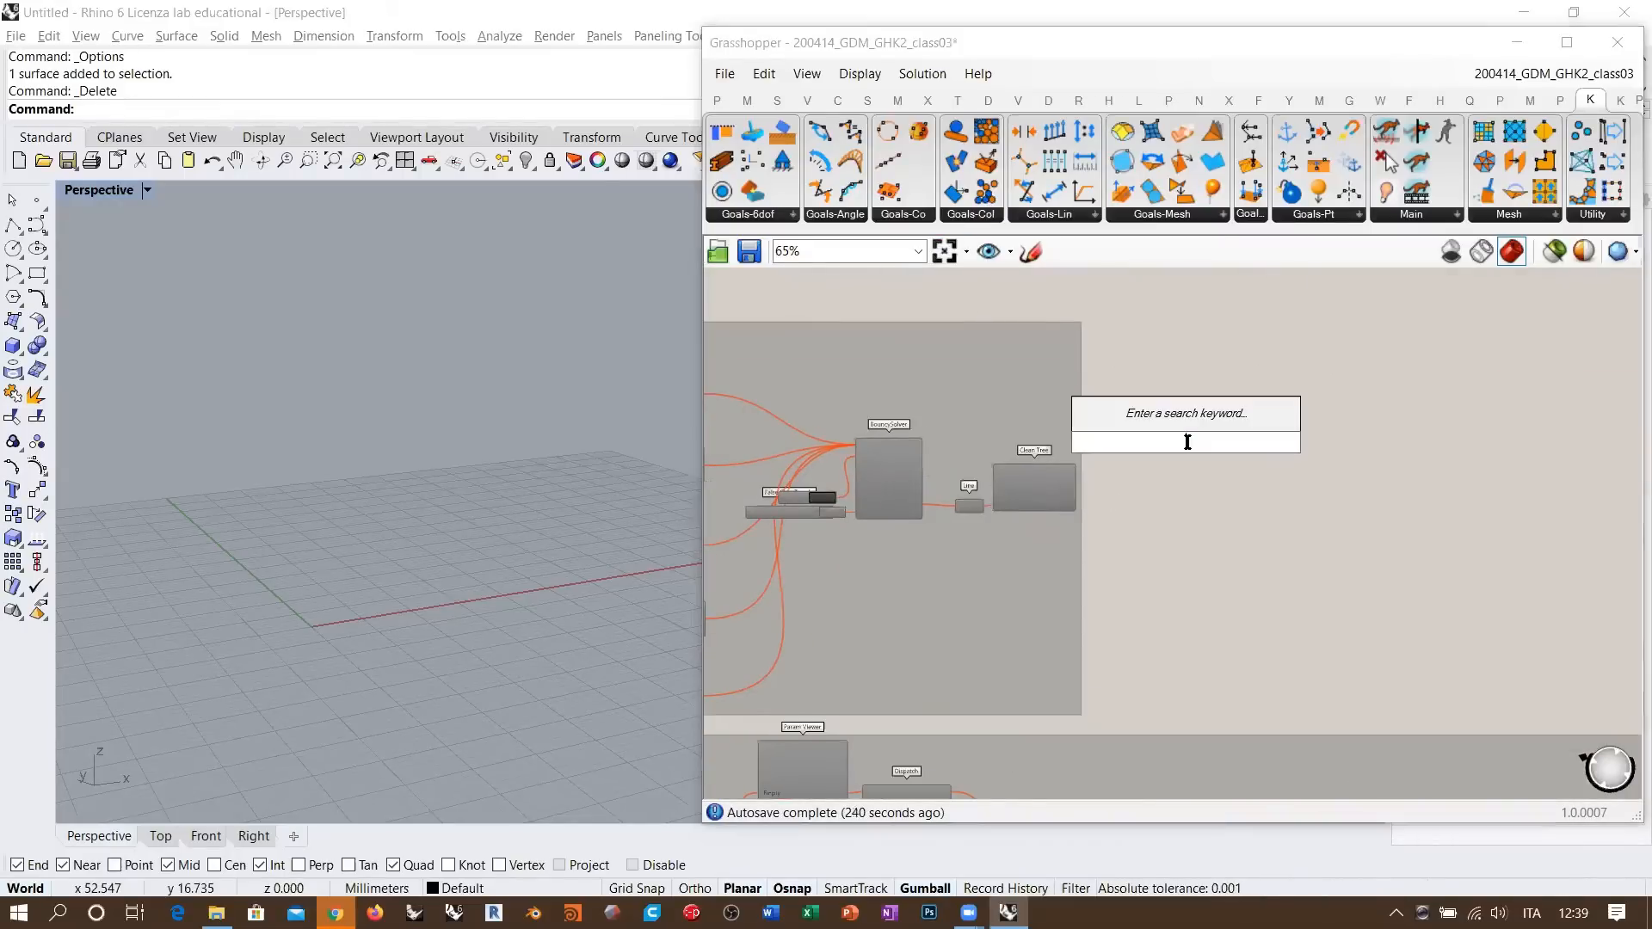
{"action": "type", "text": "jump"}
{"action": "left_click", "coordinate": [1123, 420]}
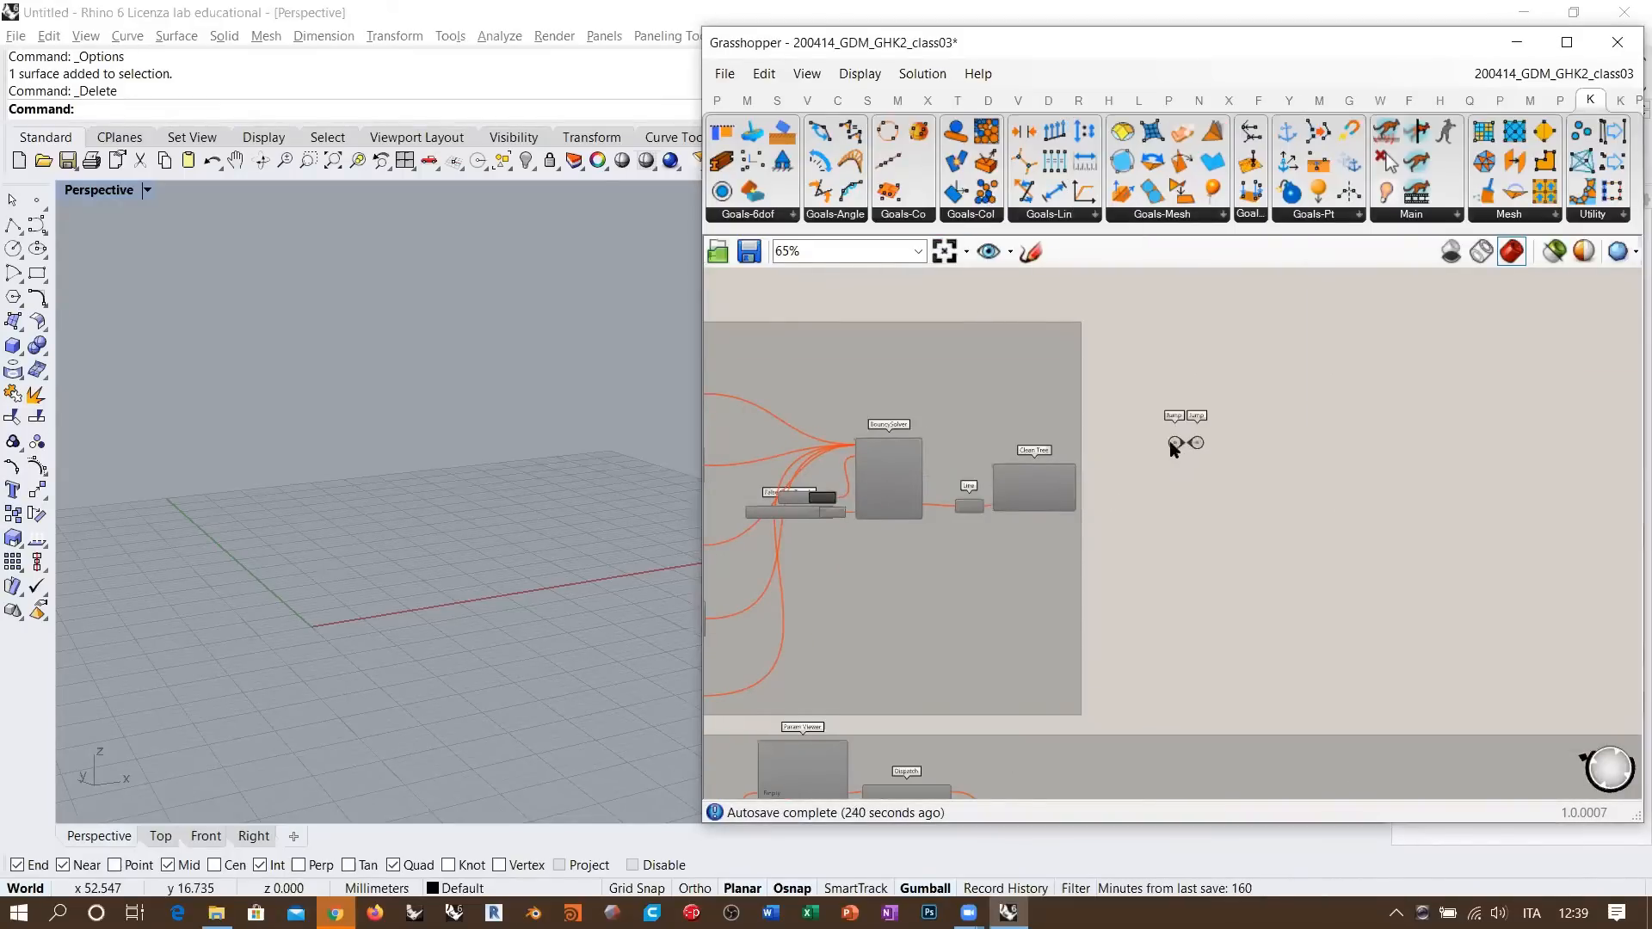
- Move the Jump's other end next to the start of the new red group
{"action": "scroll", "coordinate": [1104, 417], "scroll_direction": "down", "scroll_amount": 3}
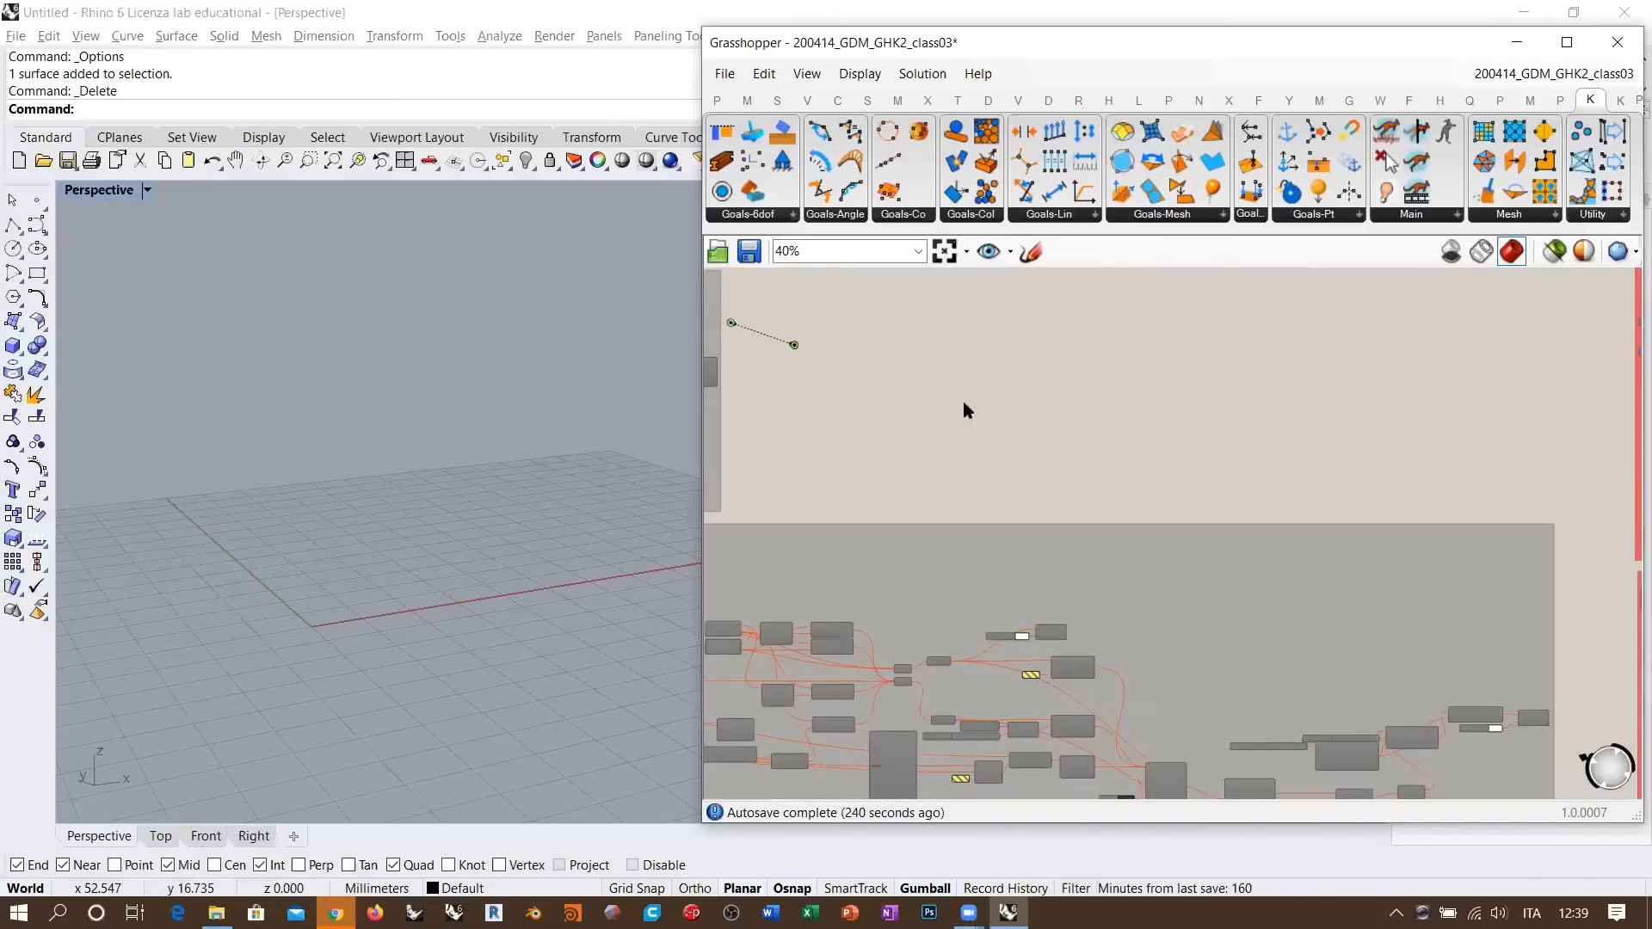
{"action": "left_click_drag", "start_coordinate": [1537, 538], "coordinate": [1569, 559]}
{"action": "right_click_drag", "start_coordinate": [1569, 559], "coordinate": [711, 380]}
{"action": "scroll", "coordinate": [709, 379], "scroll_direction": "up", "scroll_amount": 3}
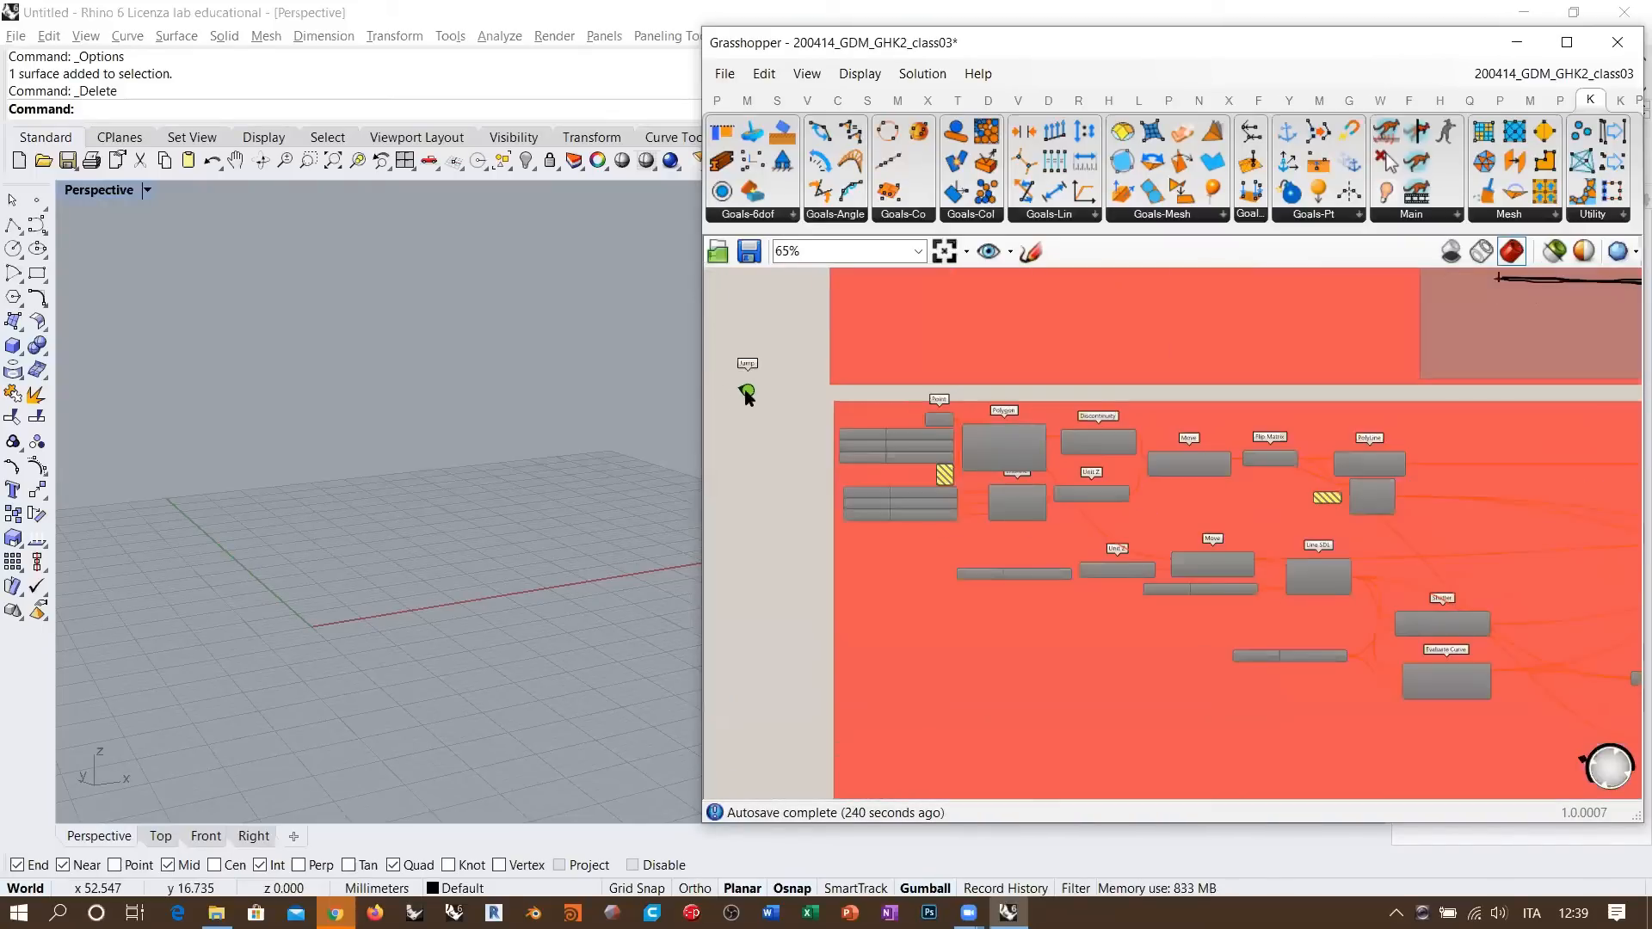
- Place the Jump's far end inside the lower red group, below its first sliders, and add it to that group
{"action": "left_click_drag", "start_coordinate": [962, 538], "coordinate": [972, 547]}
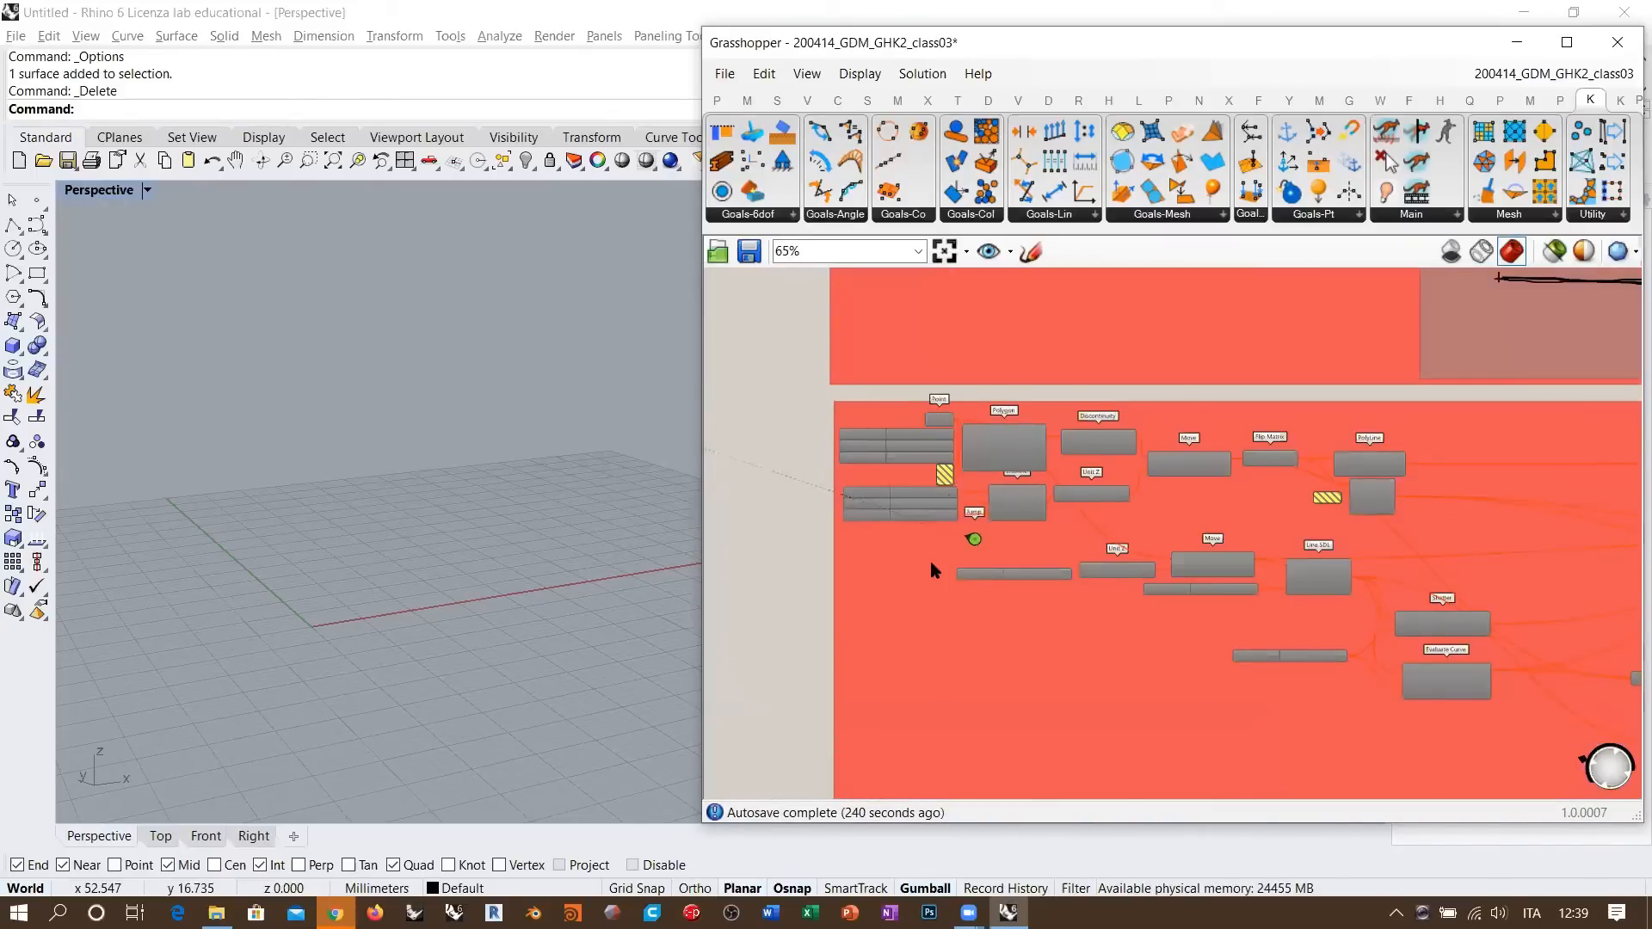
{"action": "right_click", "coordinate": [929, 558]}
{"action": "left_click", "coordinate": [994, 723]}
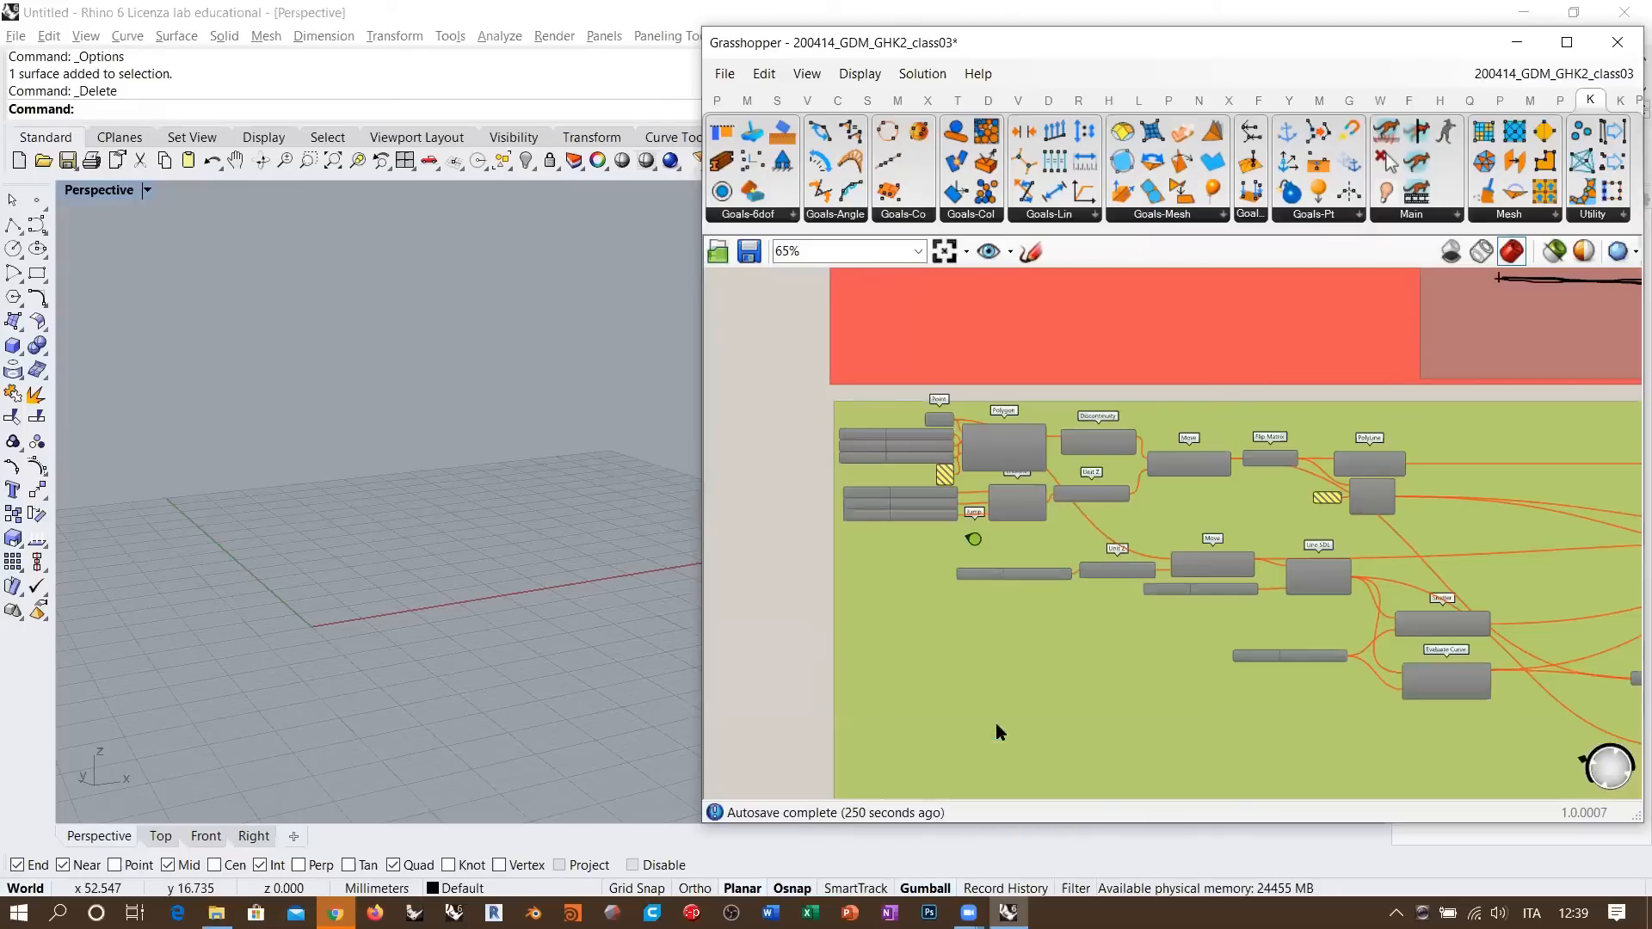
{"action": "left_click", "coordinate": [730, 527]}
- Enable all components of the long grey group directly above the large nested Kangaroo group
{"action": "scroll", "coordinate": [1264, 424], "scroll_direction": "down", "scroll_amount": 6}
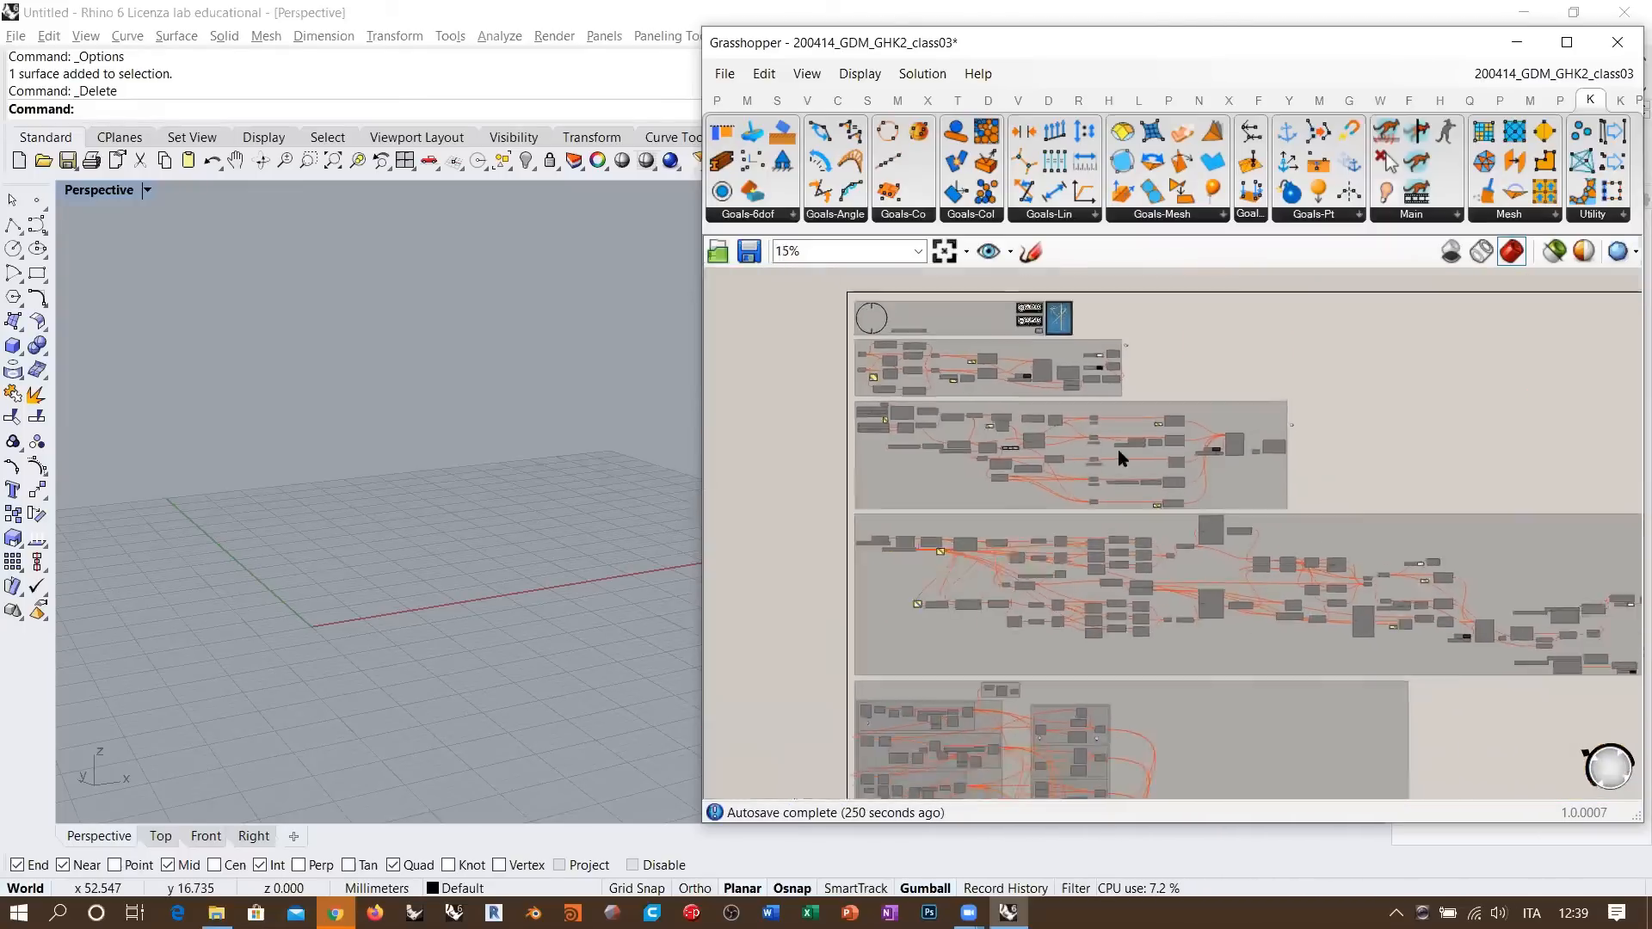
{"action": "right_click_drag", "start_coordinate": [1107, 472], "coordinate": [1087, 395]}
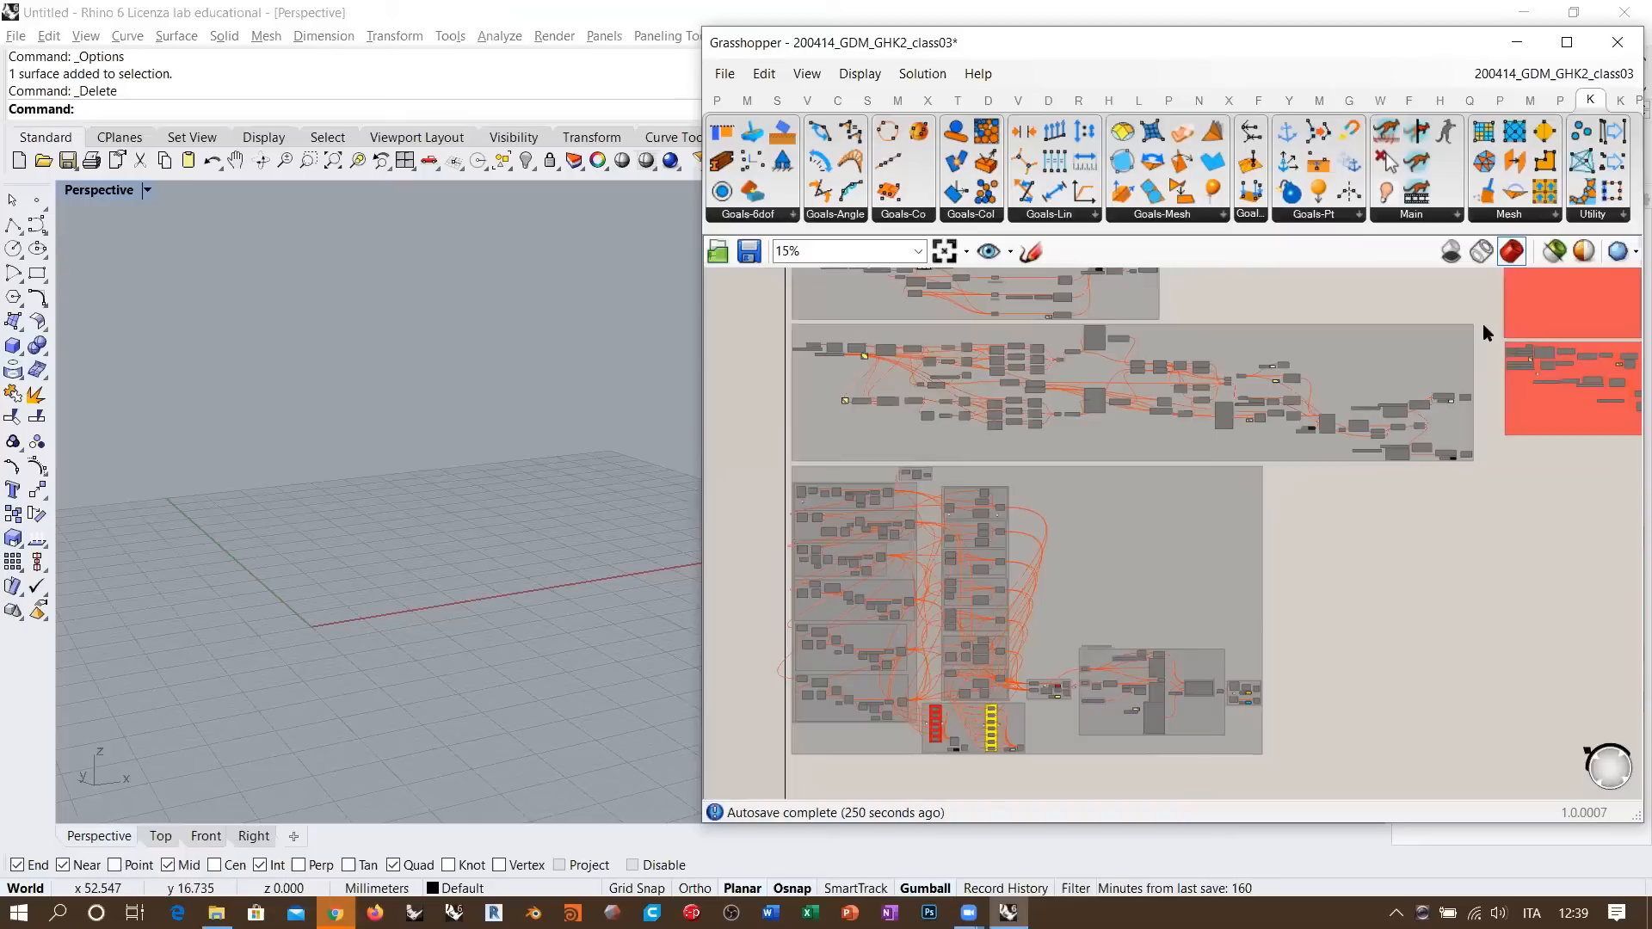
{"action": "left_click_drag", "start_coordinate": [1483, 324], "coordinate": [778, 472]}
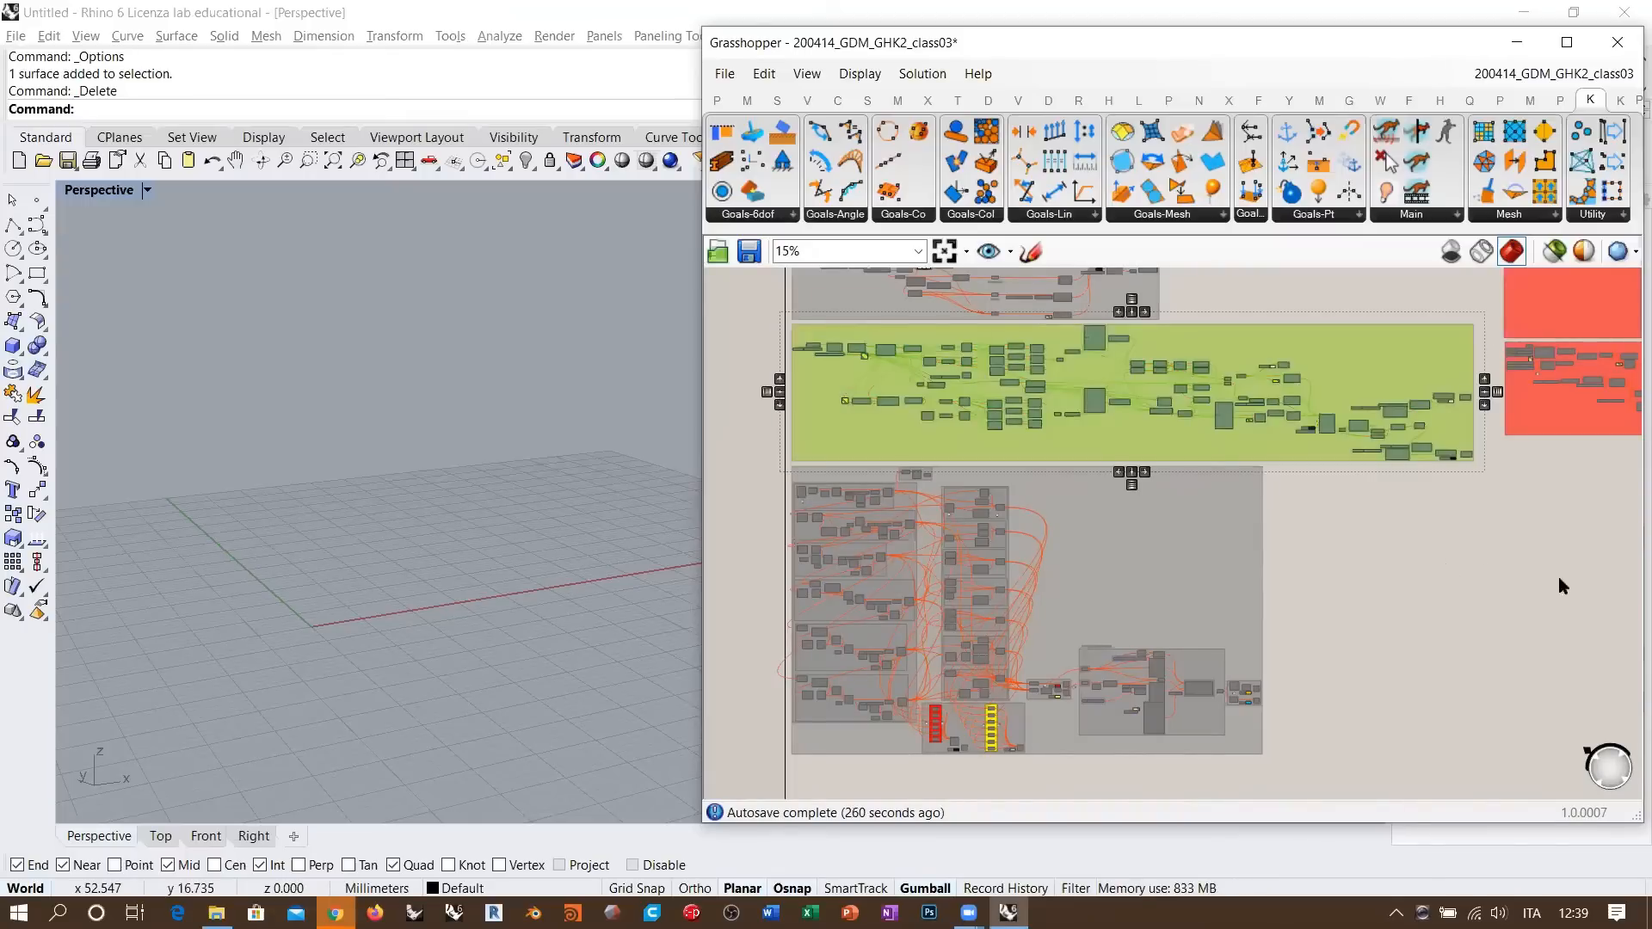
{"action": "left_click", "coordinate": [1409, 511]}
- Examine the truss arch and the two Length(Line) goals and Anchor goal feeding the BouncySolver
{"action": "right_click_drag", "start_coordinate": [612, 531], "coordinate": [644, 479]}
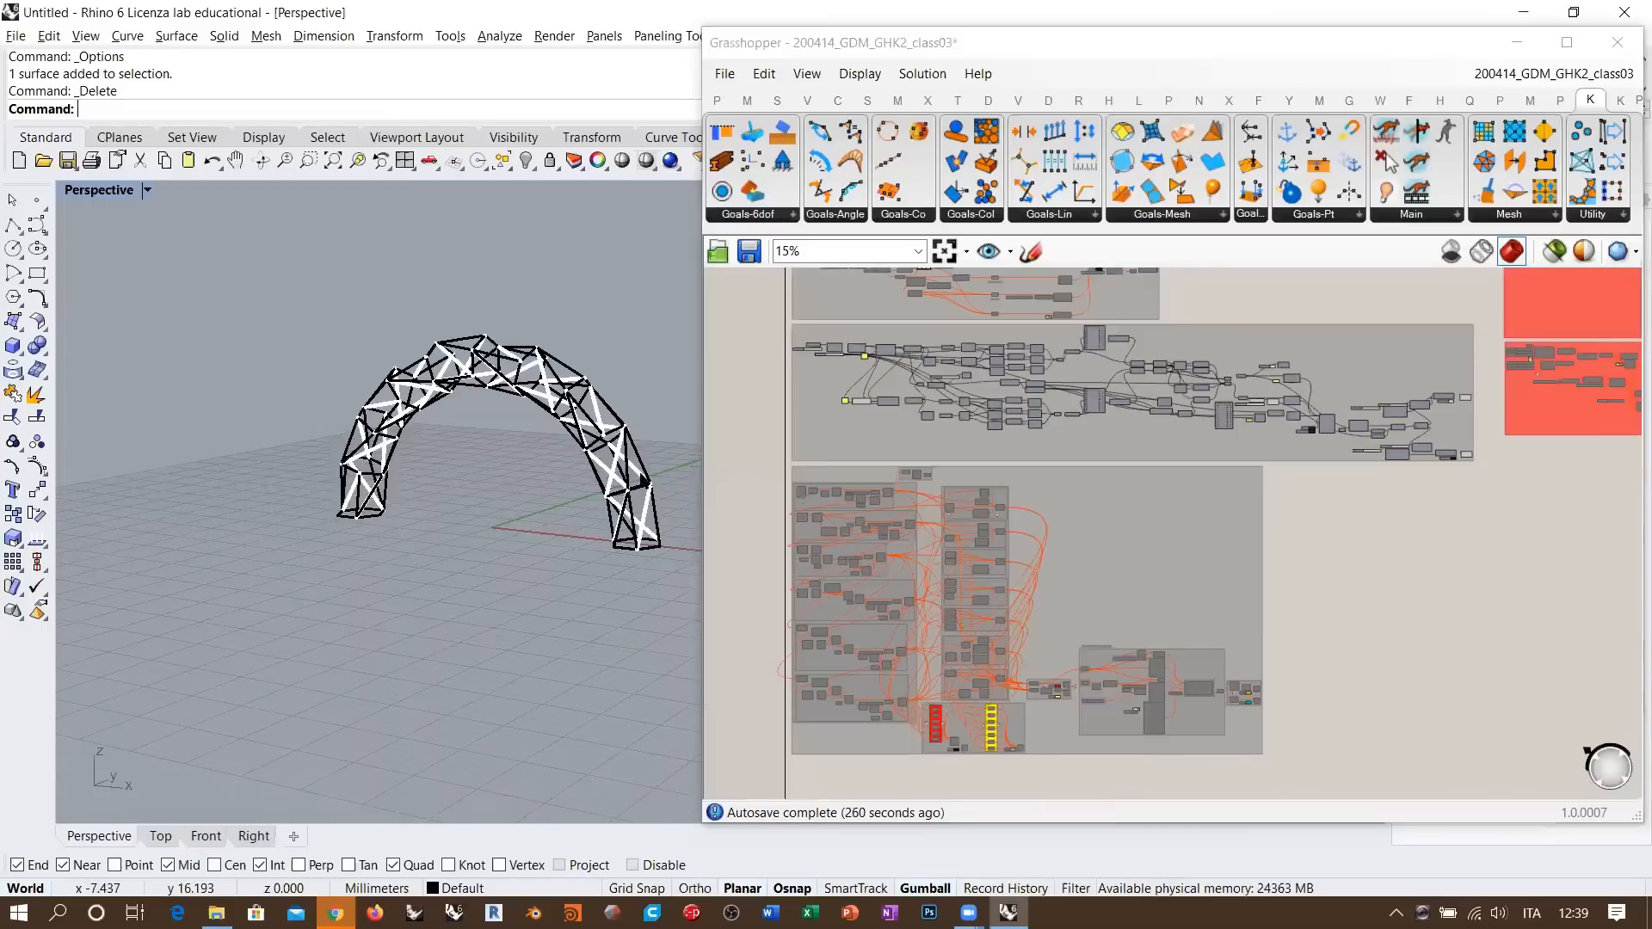
{"action": "scroll", "coordinate": [491, 529], "scroll_direction": "up", "scroll_amount": 5}
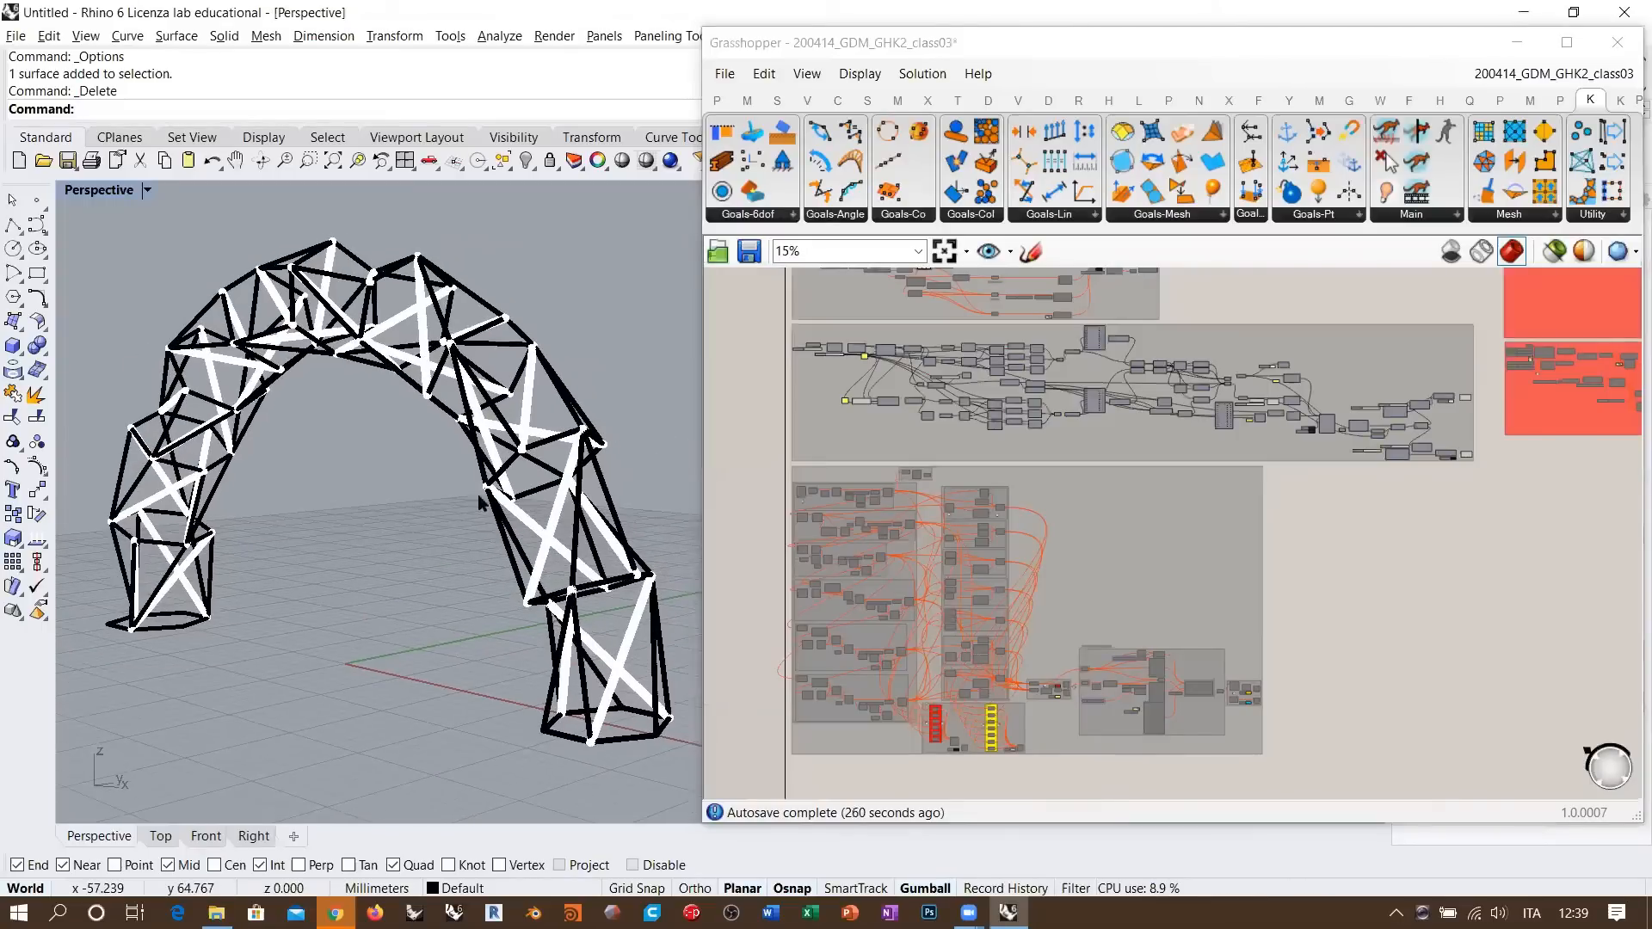
{"action": "right_click_drag", "start_coordinate": [483, 555], "coordinate": [470, 521]}
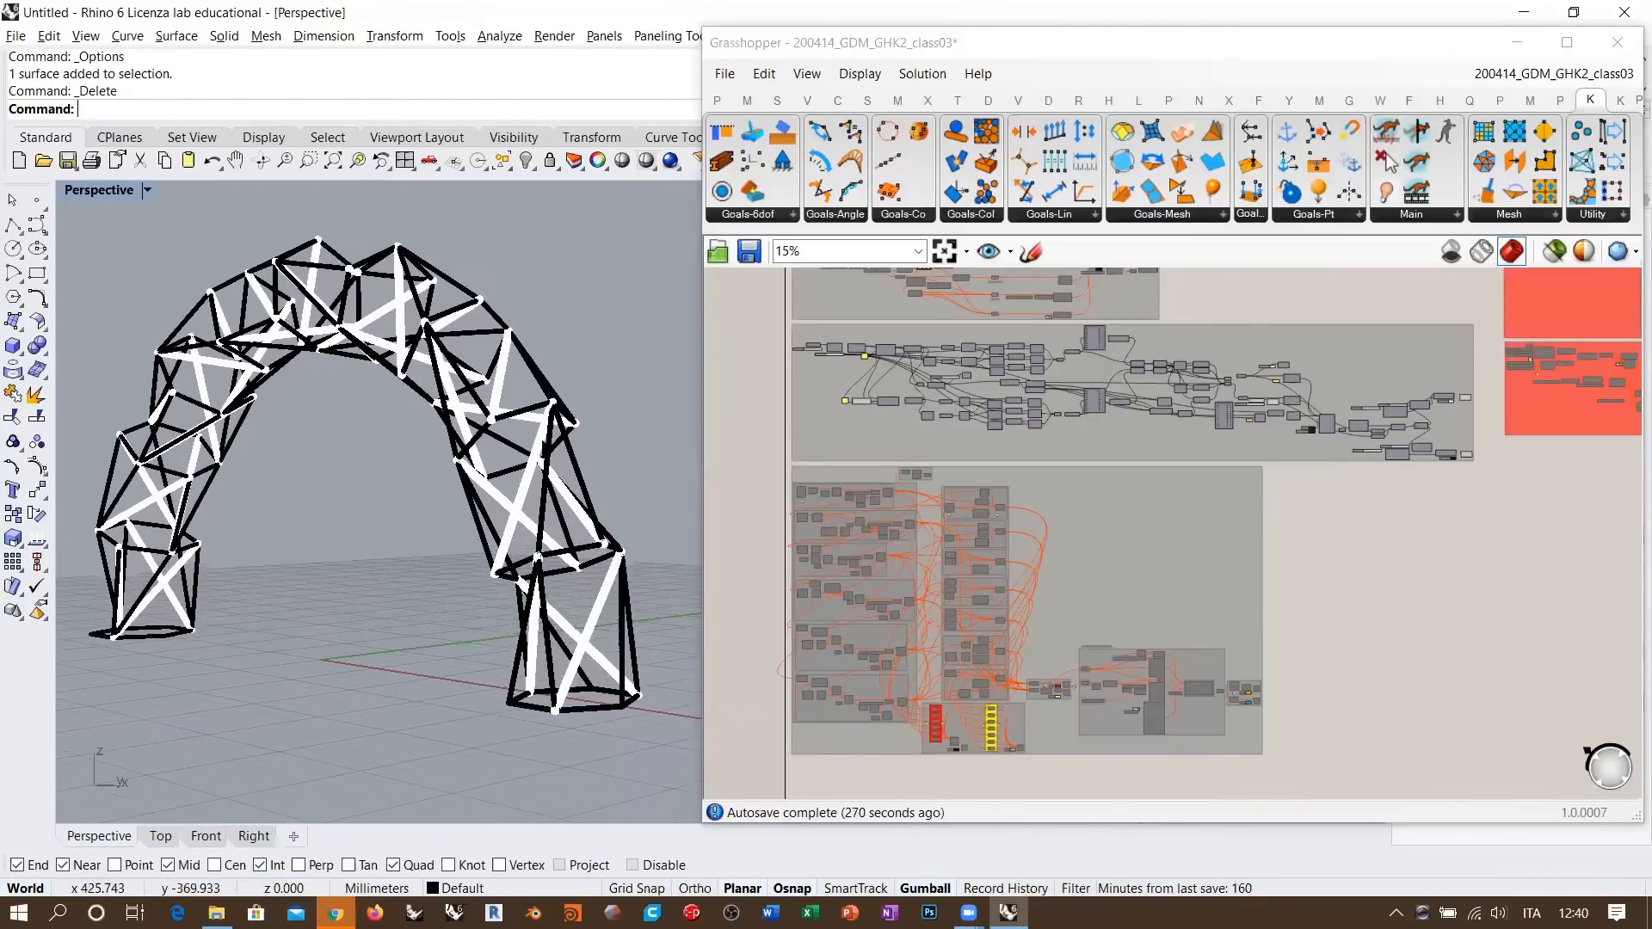
{"action": "scroll", "coordinate": [1138, 530], "scroll_direction": "up", "scroll_amount": 8}
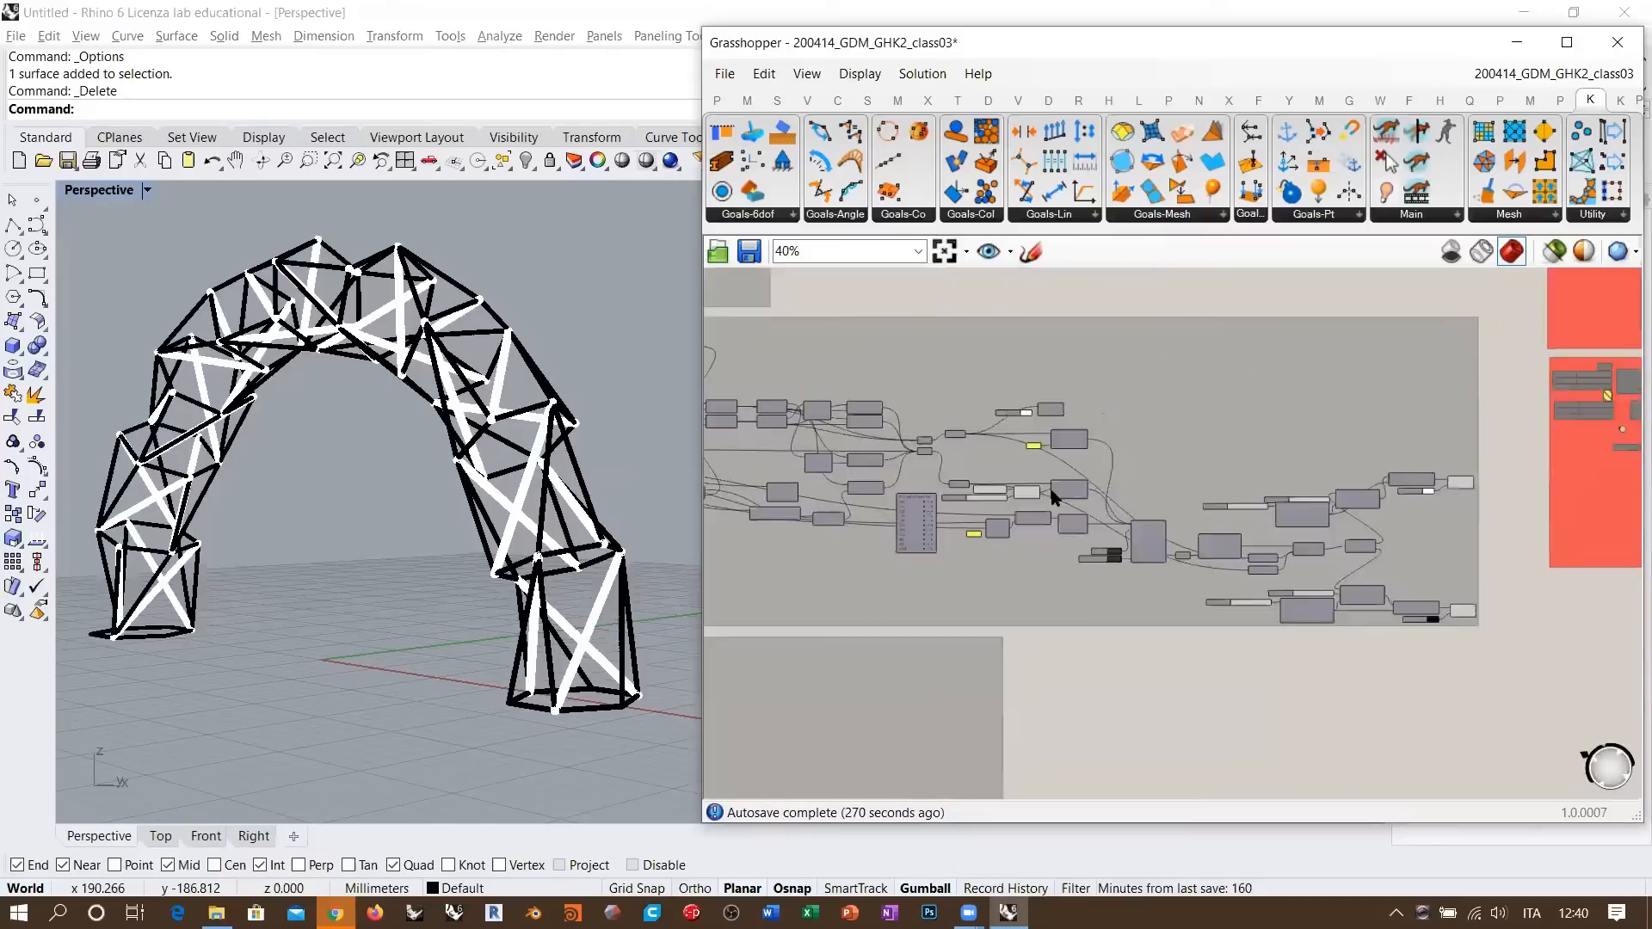
{"action": "scroll", "coordinate": [1117, 520], "scroll_direction": "down", "scroll_amount": 2}
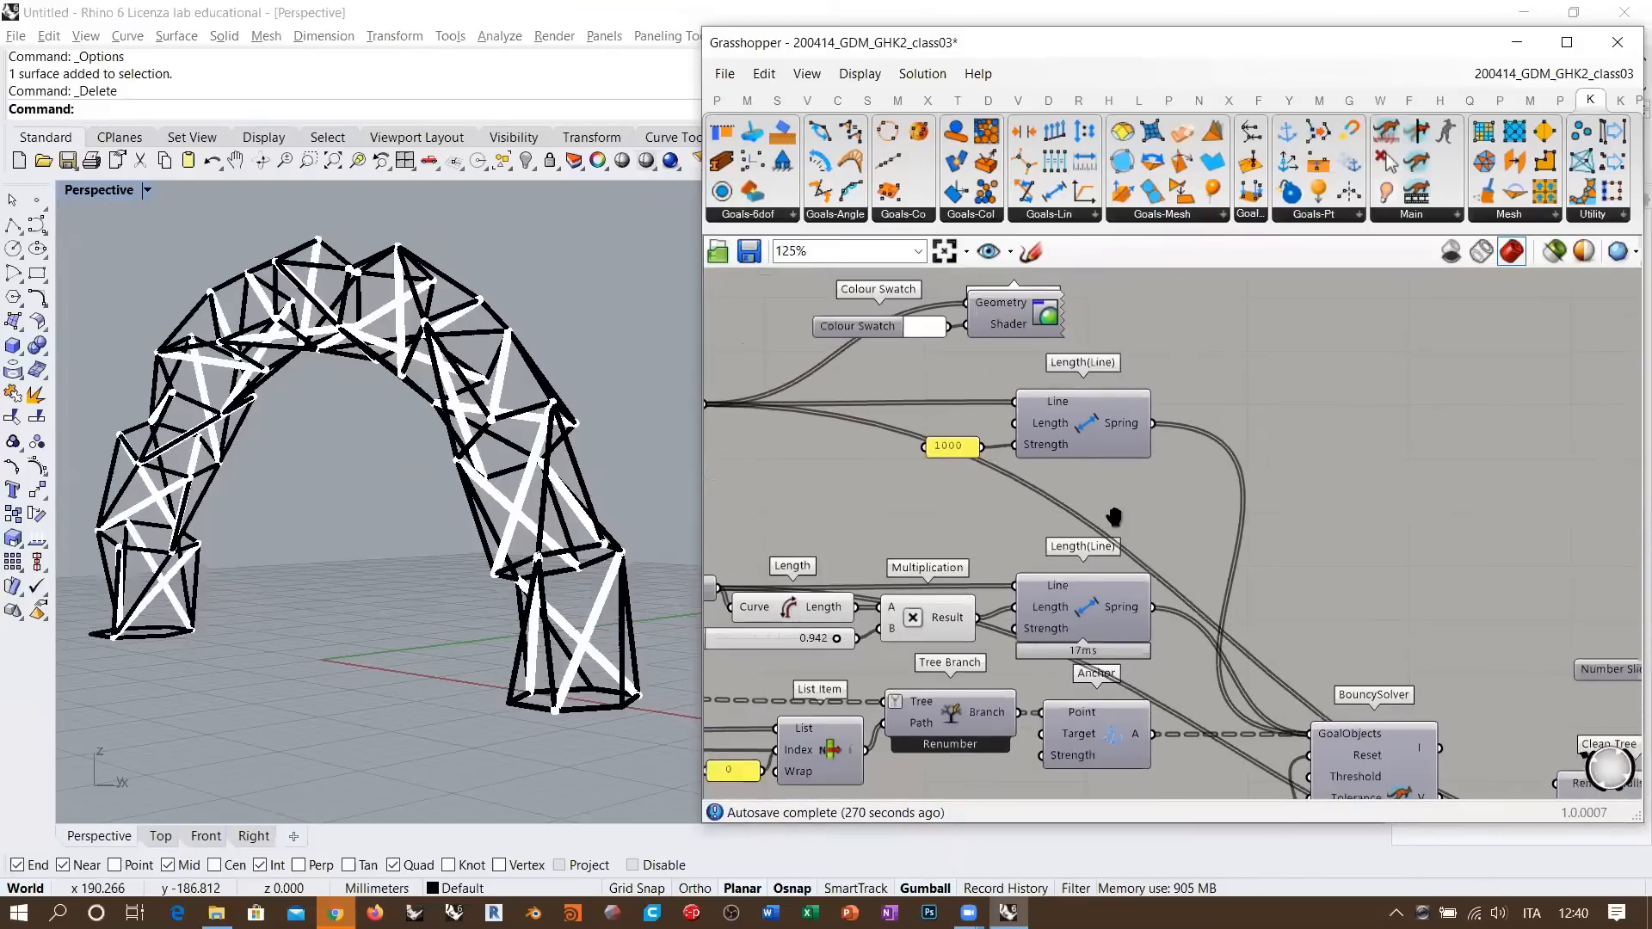
{"action": "left_click", "coordinate": [1083, 382]}
{"action": "left_click", "coordinate": [1091, 564], "text": "shift"}
{"action": "left_click", "coordinate": [1080, 694], "text": "shift"}
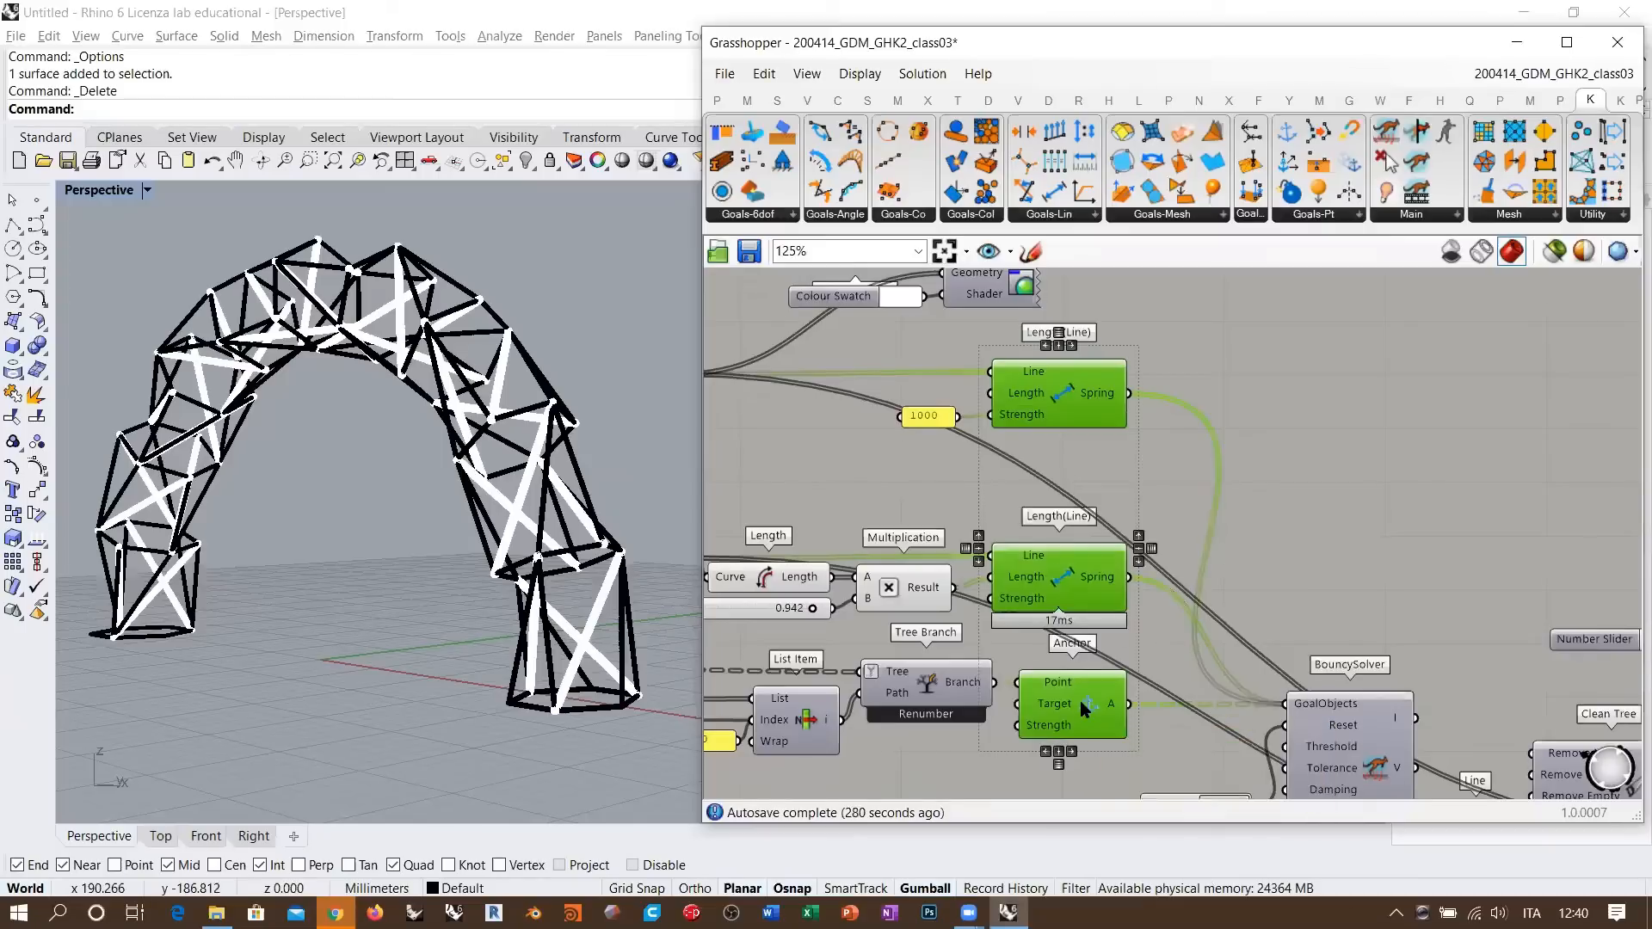
{"action": "scroll", "coordinate": [1227, 477], "scroll_direction": "down", "scroll_amount": 2}
{"action": "scroll", "coordinate": [1168, 496], "scroll_direction": "down", "scroll_amount": 2}
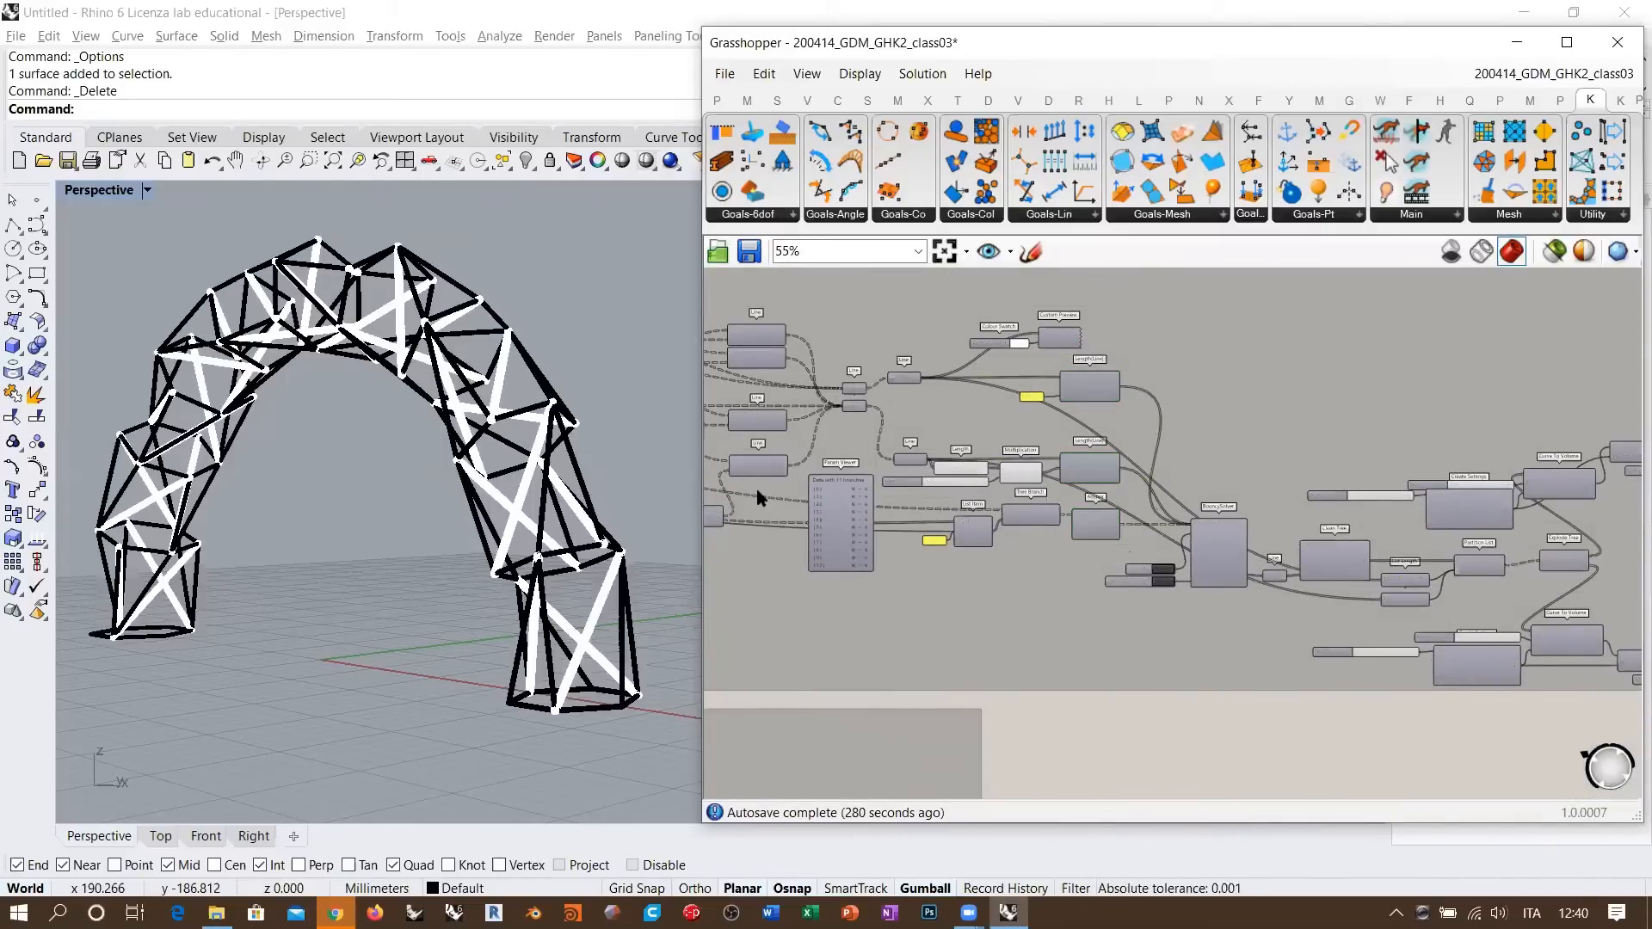
{"action": "right_click_drag", "start_coordinate": [604, 470], "coordinate": [614, 477]}
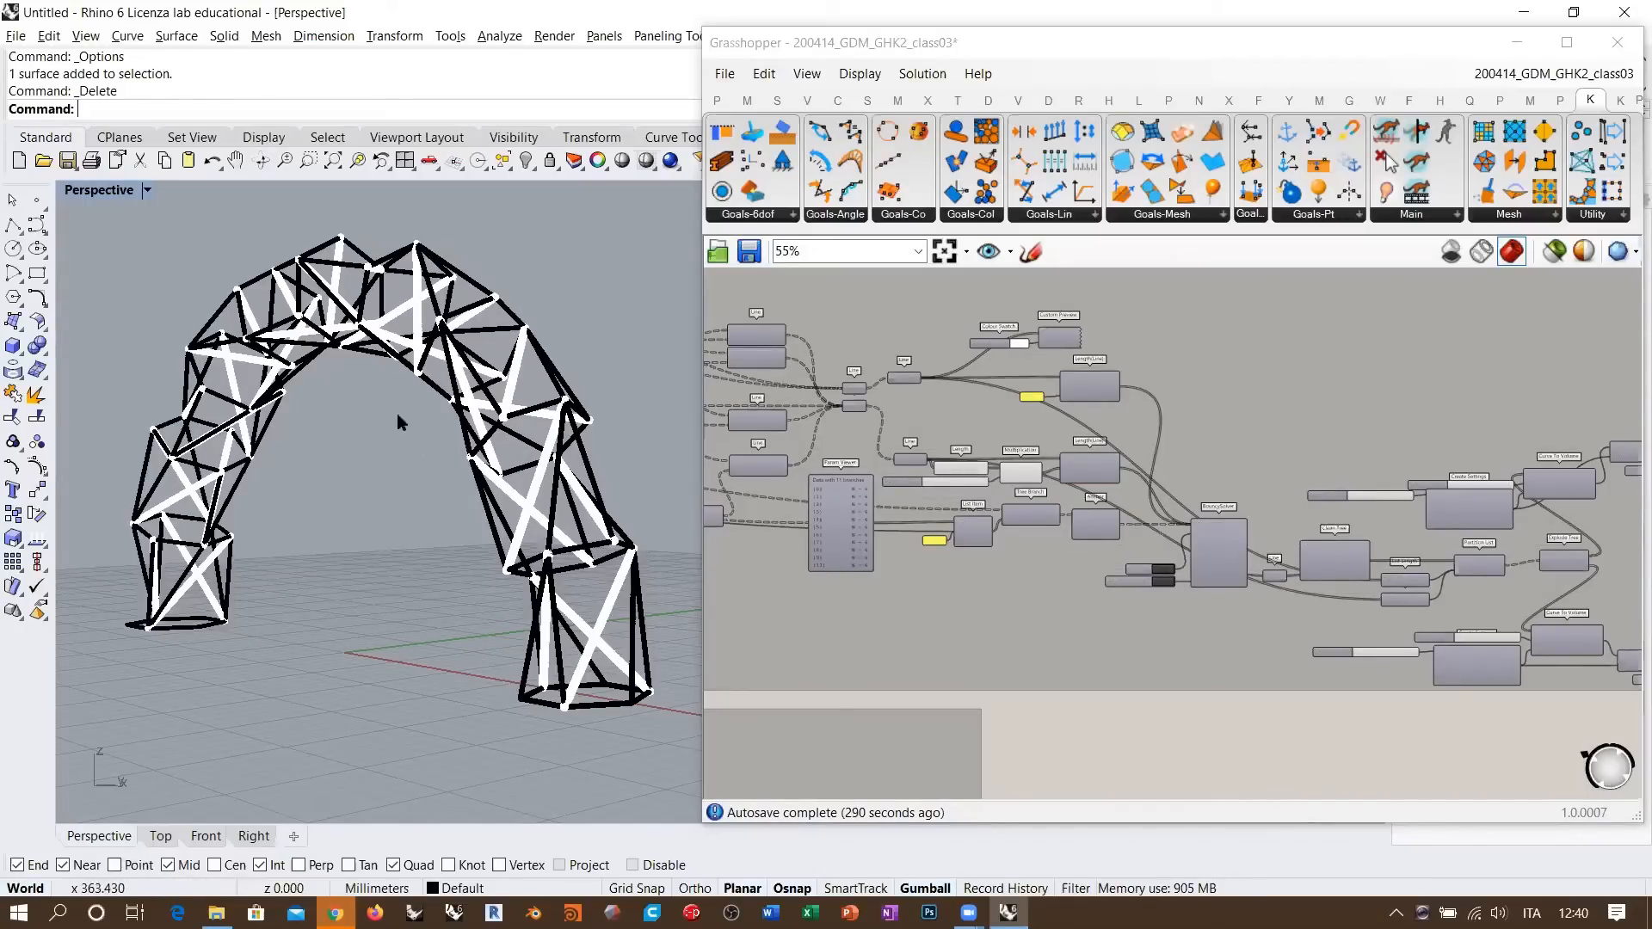
- Examine the springs, UnaryForce, settings and solver inputs of the older Kangaroo definition in the grey group below
{"action": "scroll", "coordinate": [1278, 550], "scroll_direction": "down", "scroll_amount": 5}
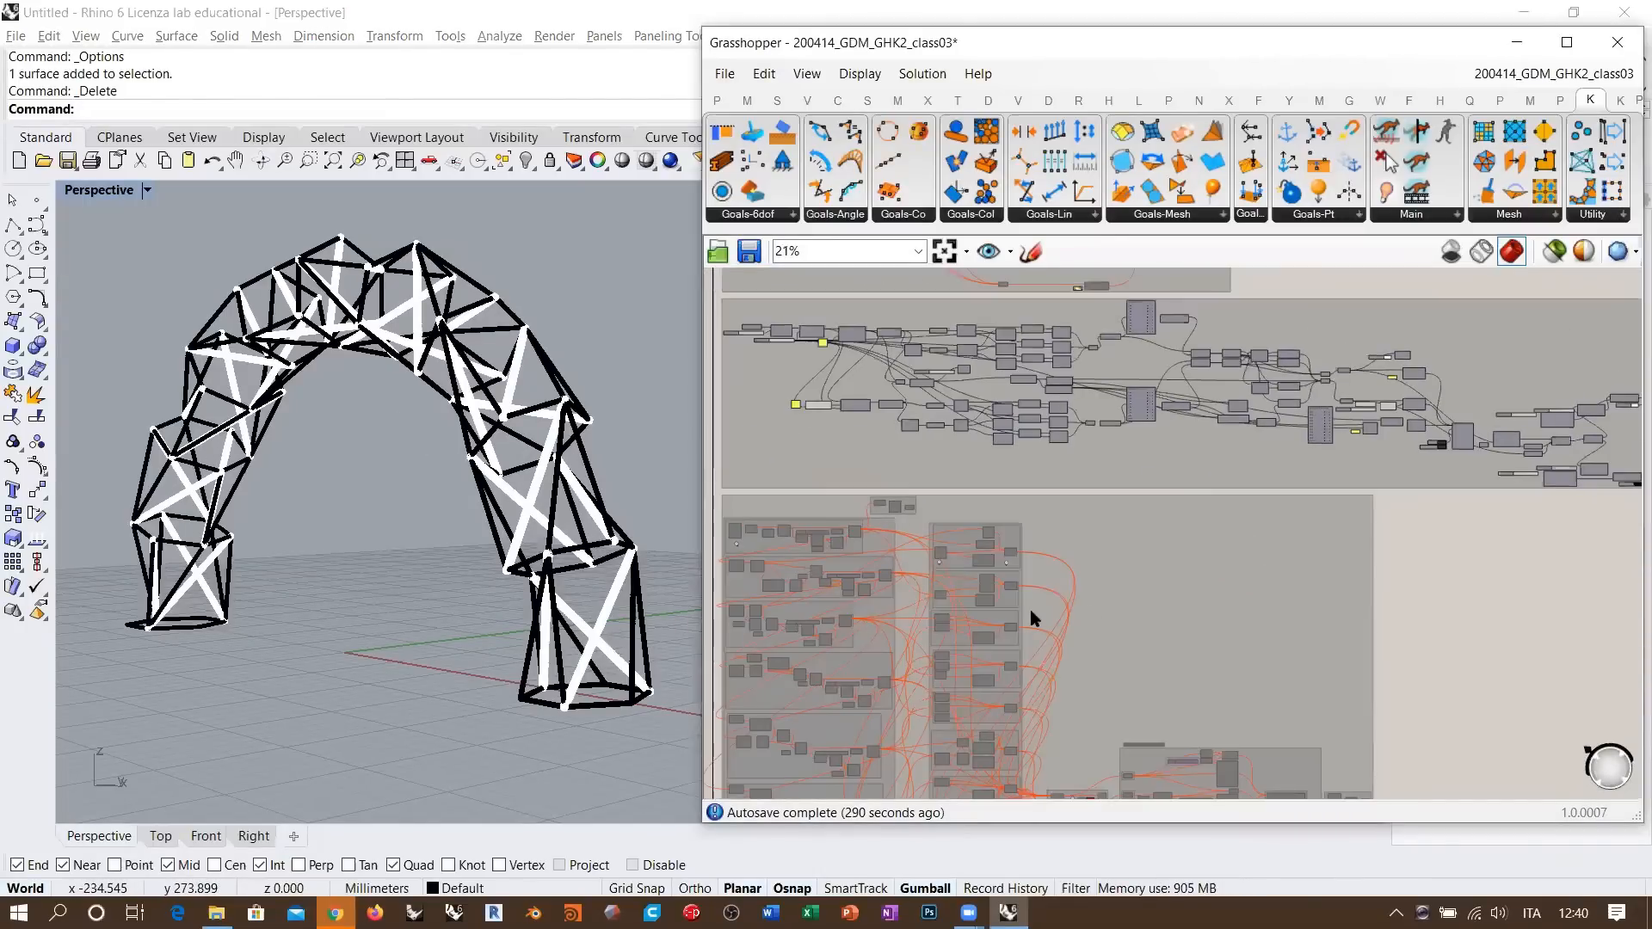
{"action": "right_click_drag", "start_coordinate": [1130, 618], "coordinate": [1211, 458]}
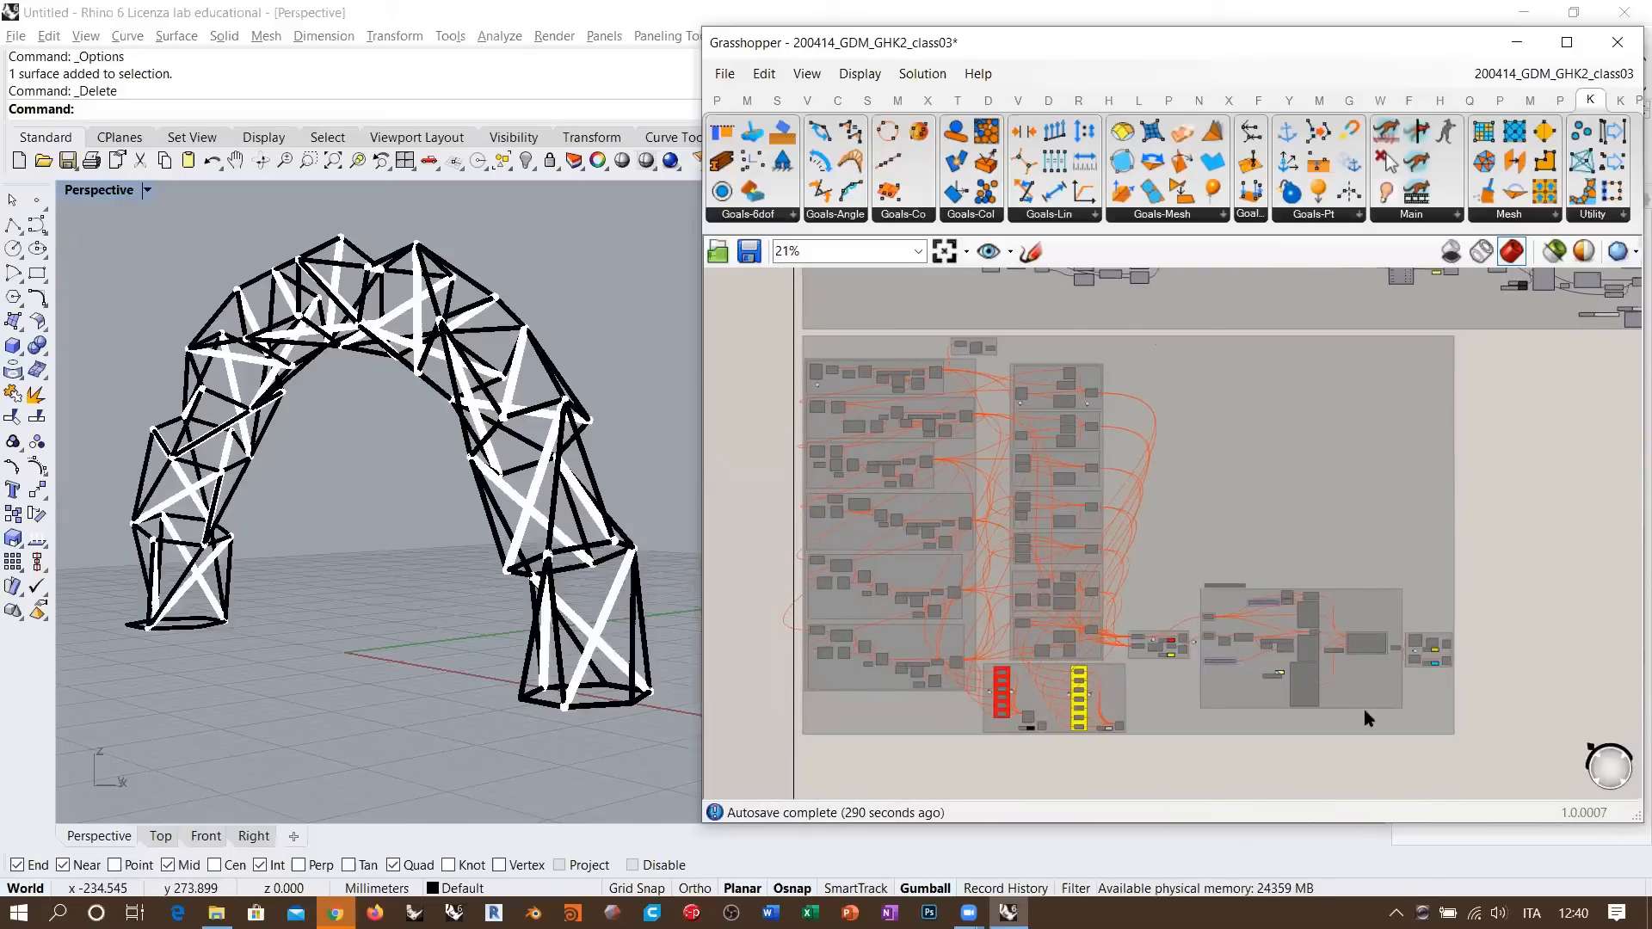
{"action": "scroll", "coordinate": [1323, 644], "scroll_direction": "up", "scroll_amount": 10}
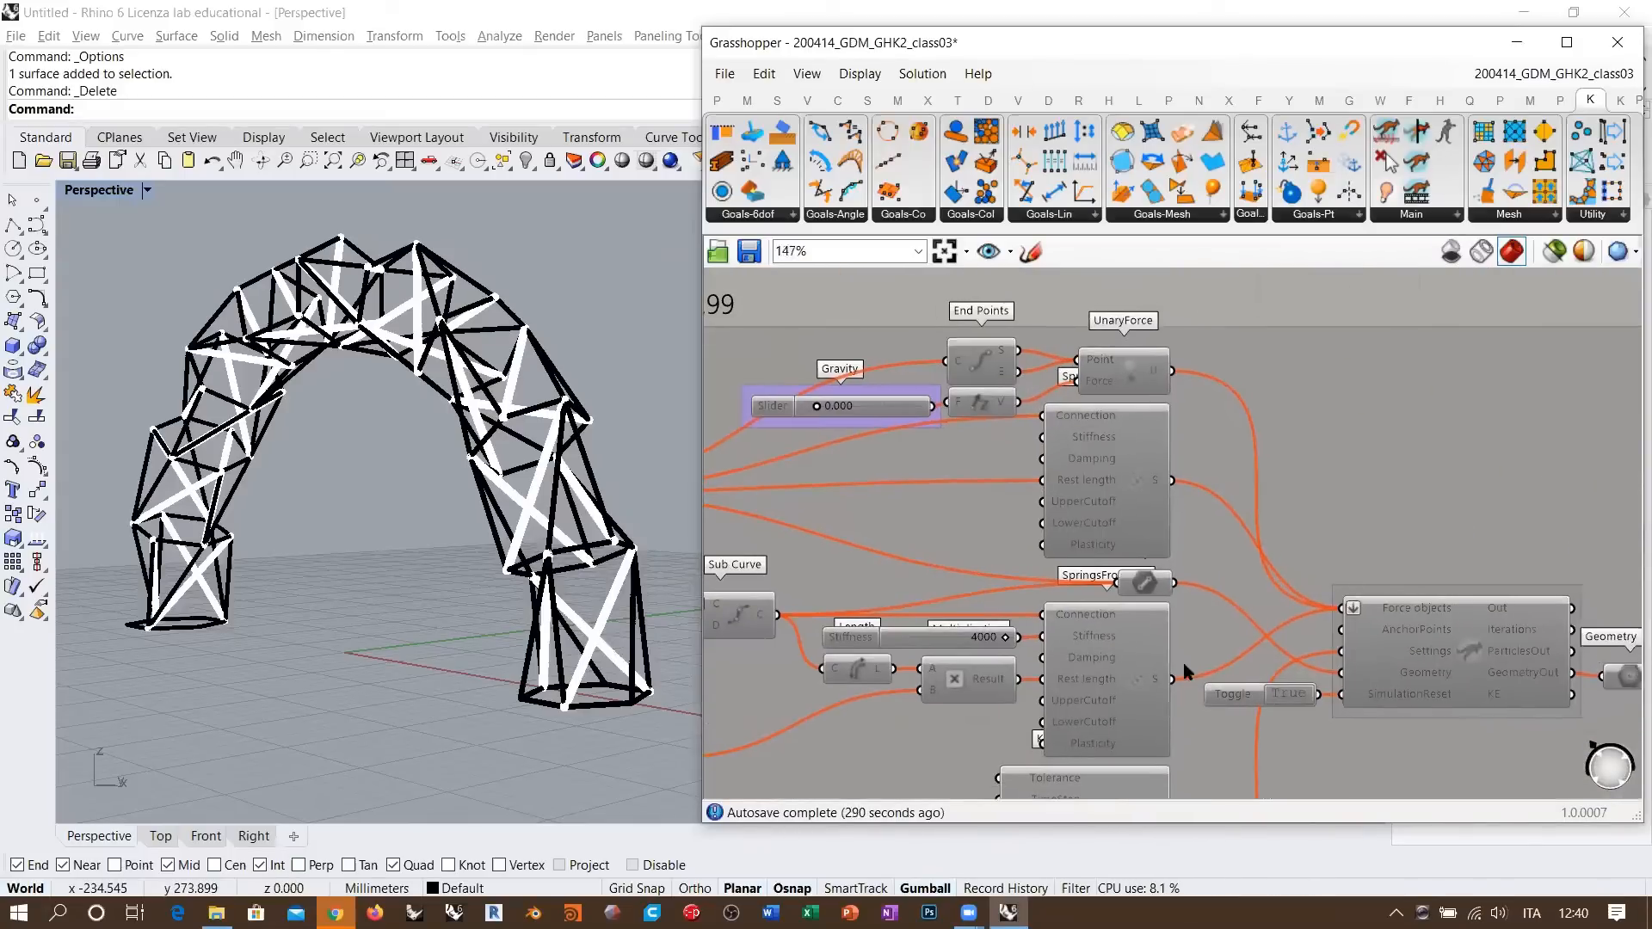
{"action": "scroll", "coordinate": [1154, 400], "scroll_direction": "down", "scroll_amount": 1}
{"action": "right_click_drag", "start_coordinate": [1154, 381], "coordinate": [1143, 516]}
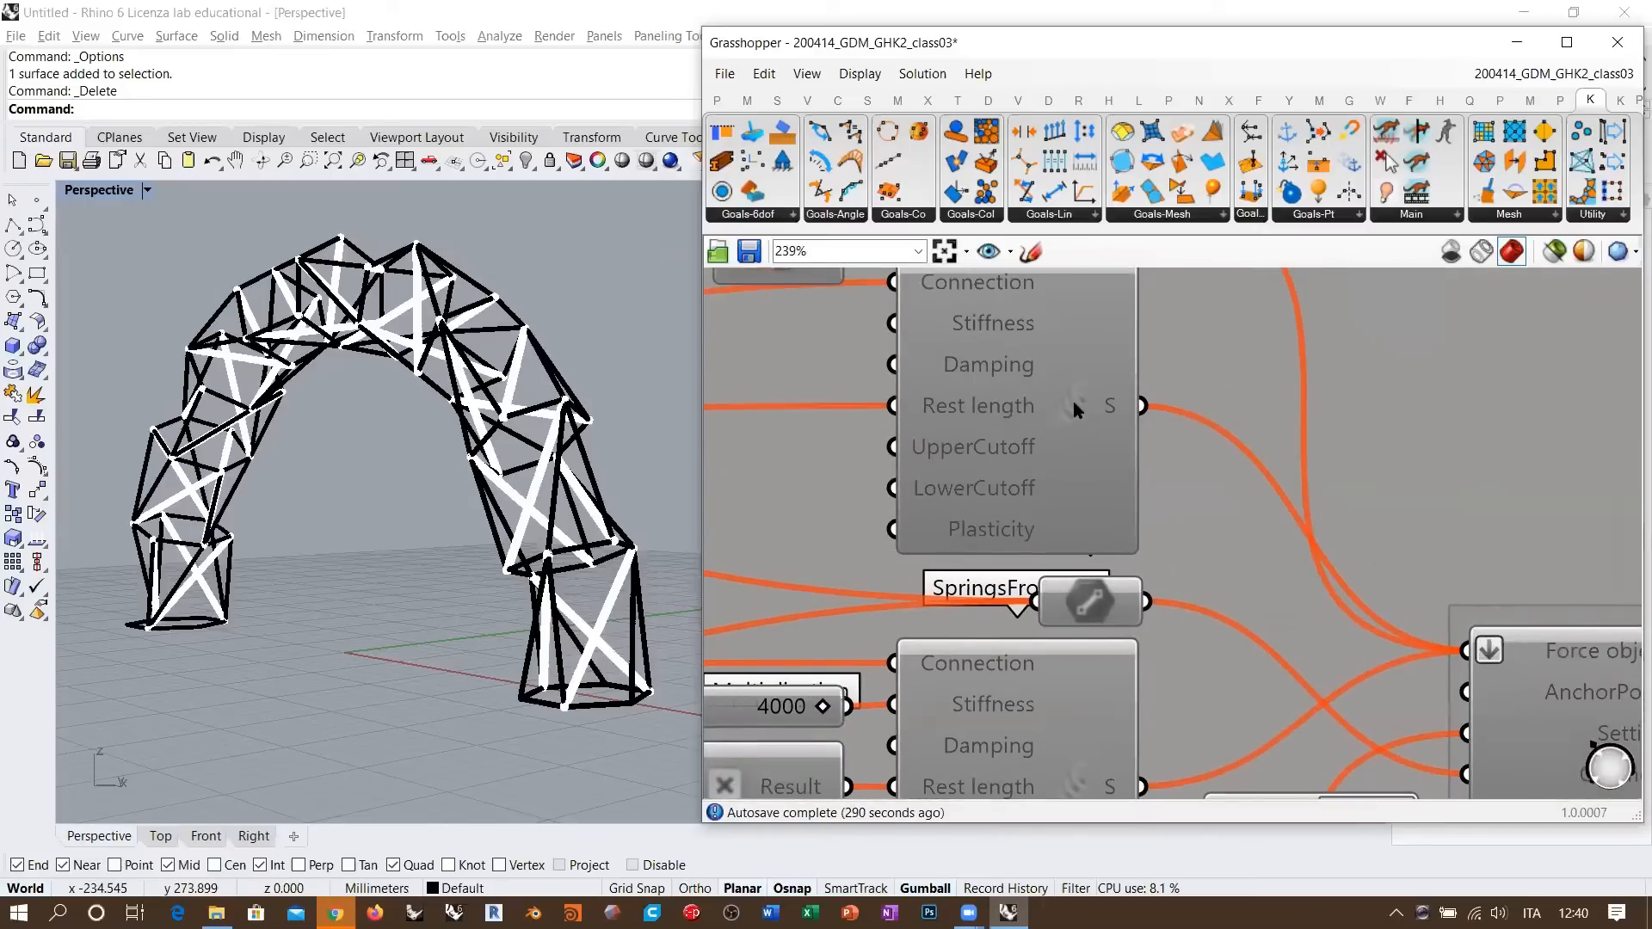
{"action": "scroll", "coordinate": [1071, 400], "scroll_direction": "down", "scroll_amount": 2}
{"action": "right_click_drag", "start_coordinate": [1582, 609], "coordinate": [1428, 609]}
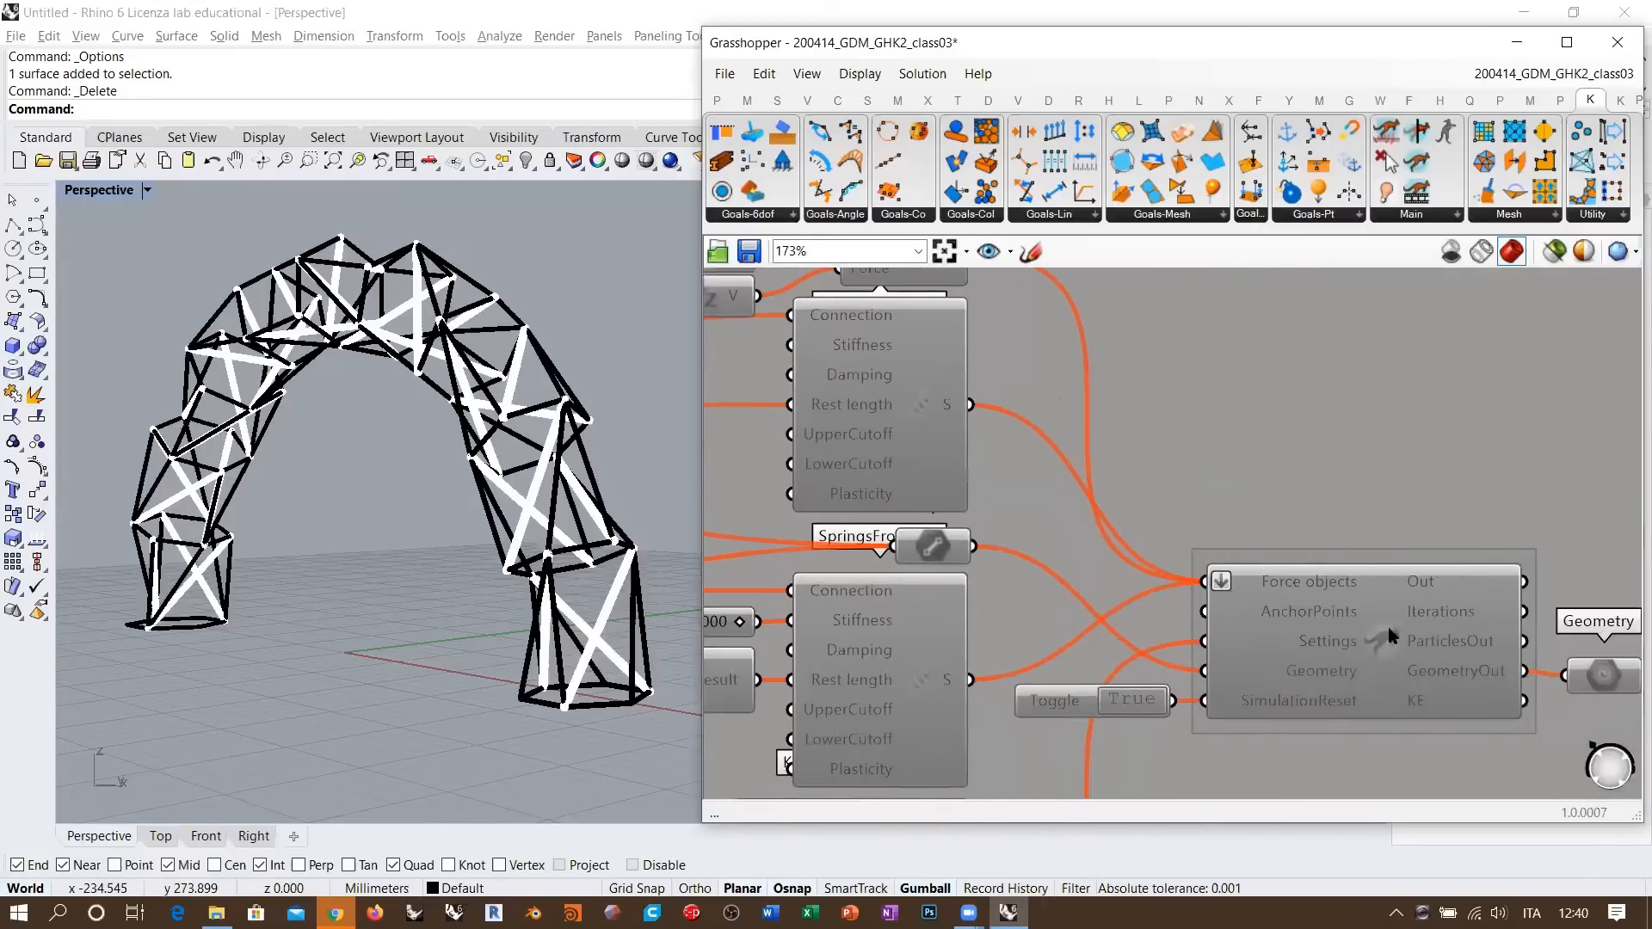
{"action": "right_click_drag", "start_coordinate": [991, 370], "coordinate": [1043, 572]}
{"action": "right_click_drag", "start_coordinate": [1039, 705], "coordinate": [1048, 538]}
{"action": "scroll", "coordinate": [1049, 538], "scroll_direction": "down", "scroll_amount": 2}
{"action": "right_click_drag", "start_coordinate": [1075, 795], "coordinate": [1097, 581]}
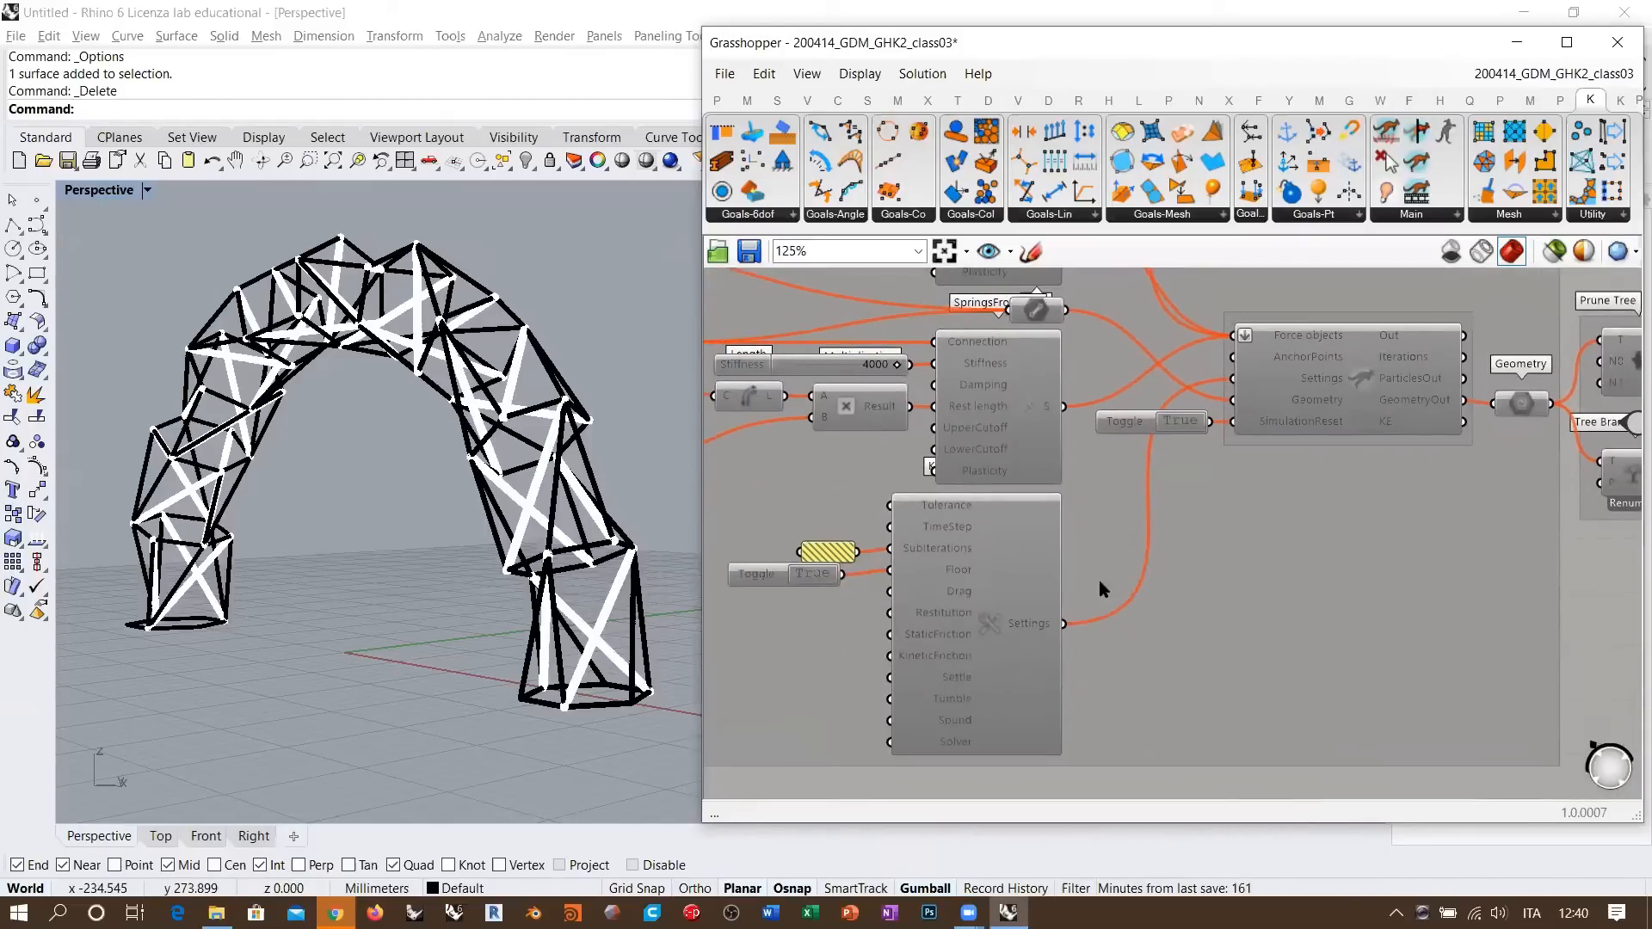
{"action": "scroll", "coordinate": [1086, 594], "scroll_direction": "up", "scroll_amount": 2}
{"action": "scroll", "coordinate": [1064, 569], "scroll_direction": "down", "scroll_amount": 2}
{"action": "right_click_drag", "start_coordinate": [1242, 350], "coordinate": [1170, 494]}
{"action": "scroll", "coordinate": [1169, 492], "scroll_direction": "up", "scroll_amount": 6}
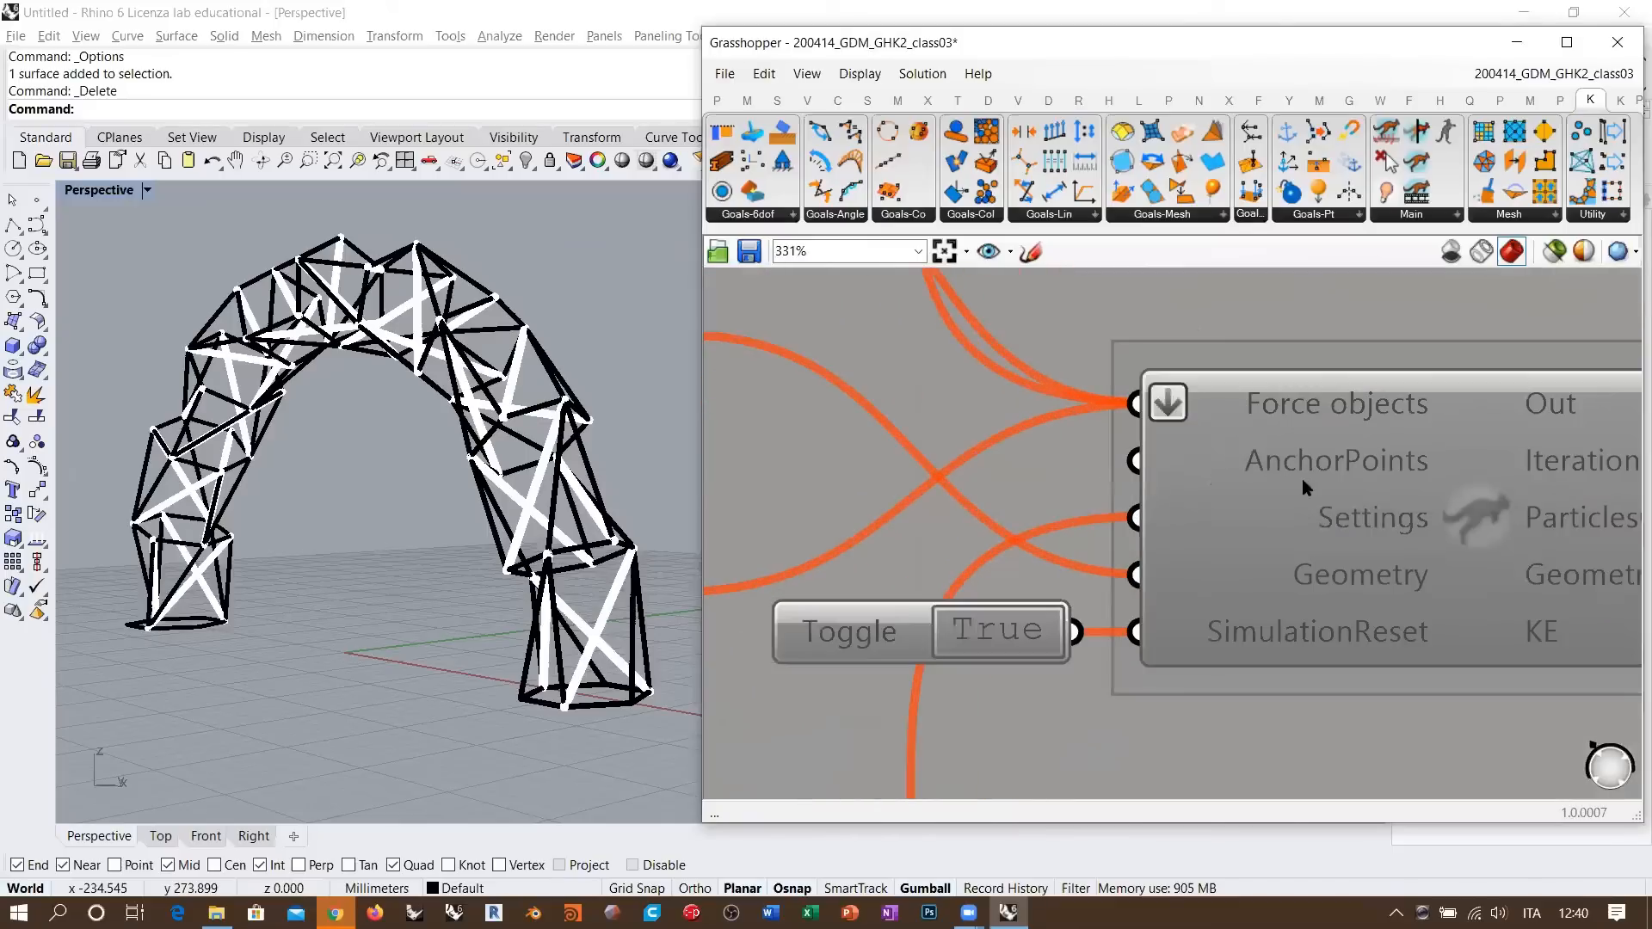
{"action": "scroll", "coordinate": [1315, 486], "scroll_direction": "down", "scroll_amount": 8}
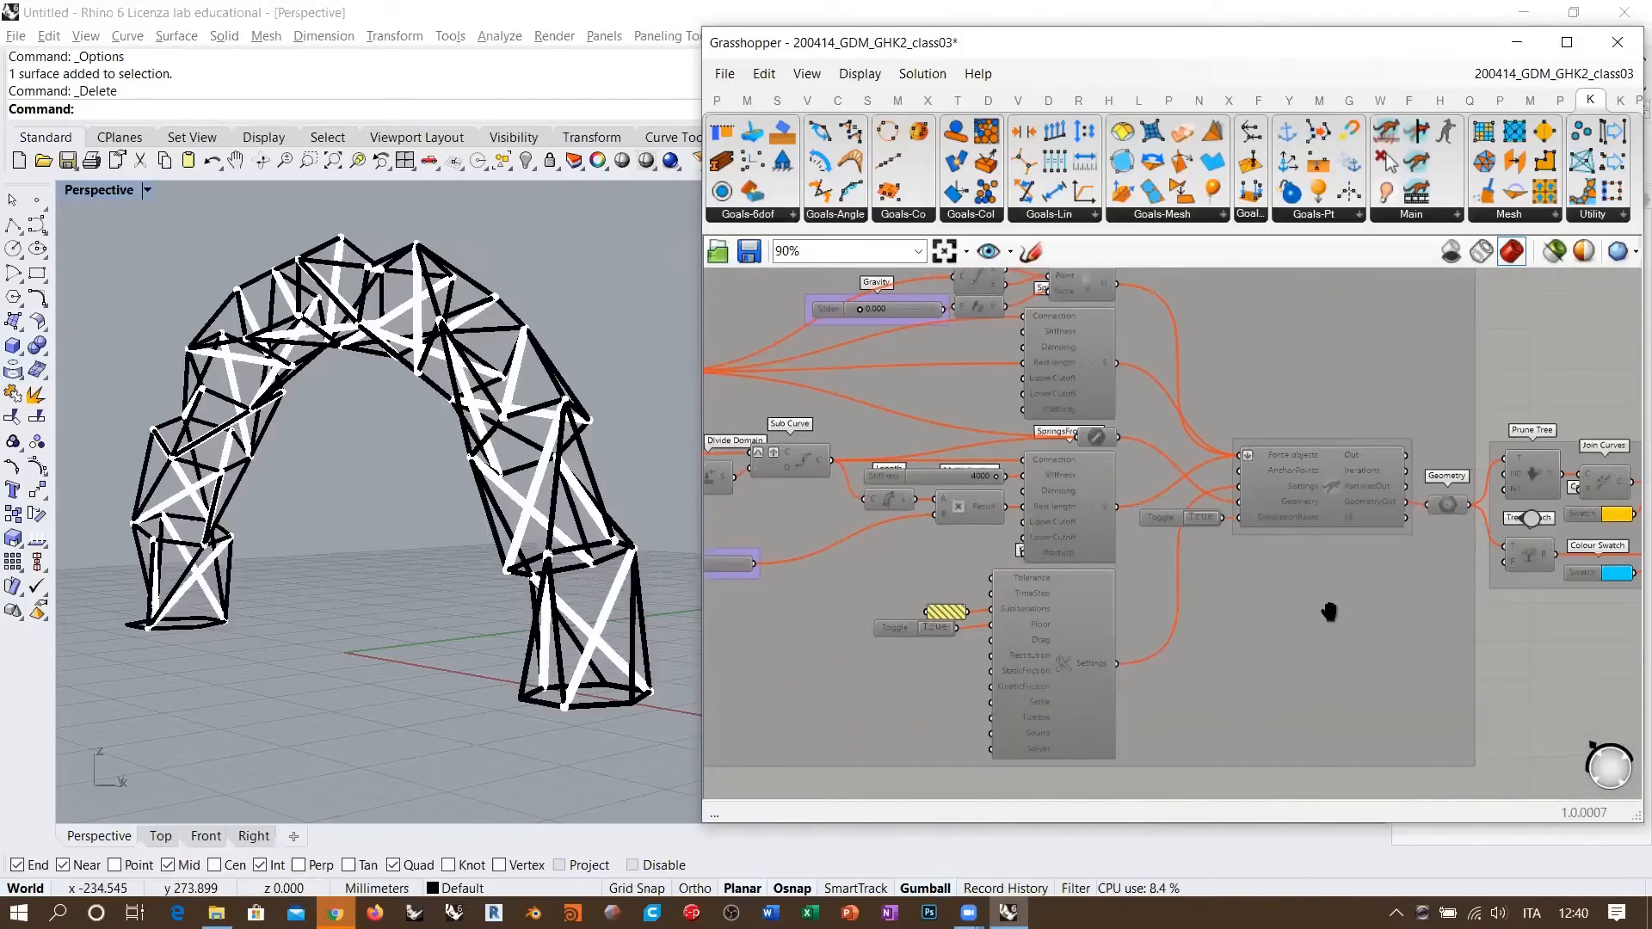
- Widen the Grasshopper window and turn off the preview of the two output components ending the truss arch definition
{"action": "right_click_drag", "start_coordinate": [1331, 607], "coordinate": [1342, 637]}
{"action": "scroll", "coordinate": [1344, 641], "scroll_direction": "down", "scroll_amount": 5}
{"action": "right_click_drag", "start_coordinate": [1434, 559], "coordinate": [1488, 584]}
{"action": "right_click_drag", "start_coordinate": [1086, 412], "coordinate": [1317, 669]}
{"action": "scroll", "coordinate": [1138, 401], "scroll_direction": "down", "scroll_amount": 3}
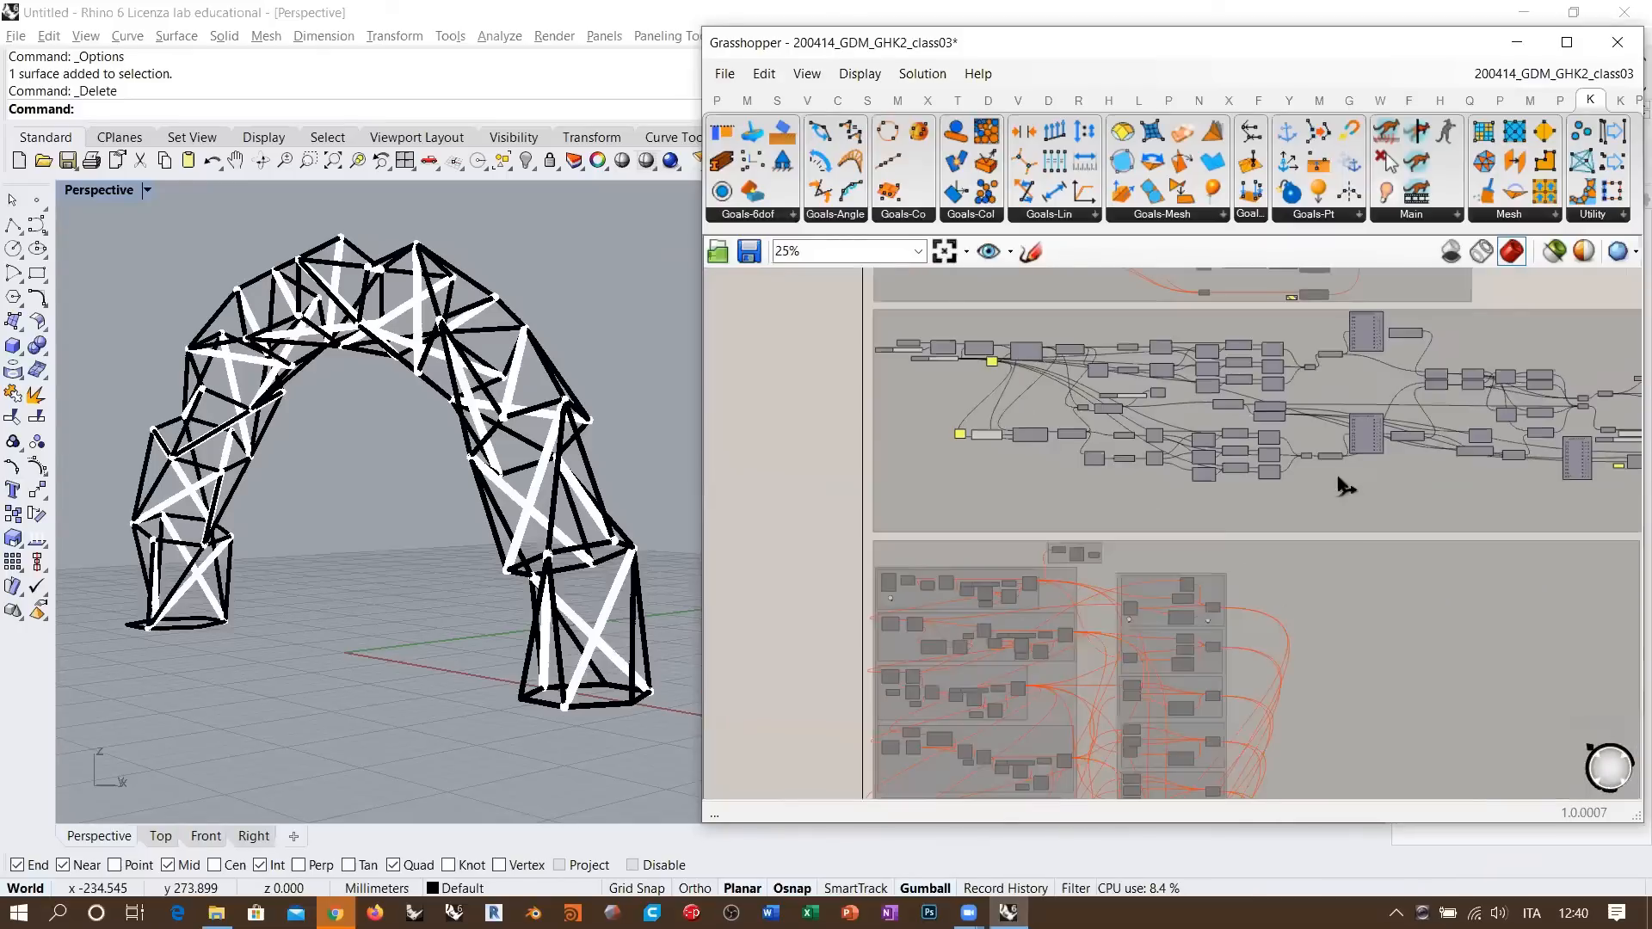
{"action": "right_click_drag", "start_coordinate": [1345, 479], "coordinate": [1109, 453]}
{"action": "right_click_drag", "start_coordinate": [487, 443], "coordinate": [361, 486]}
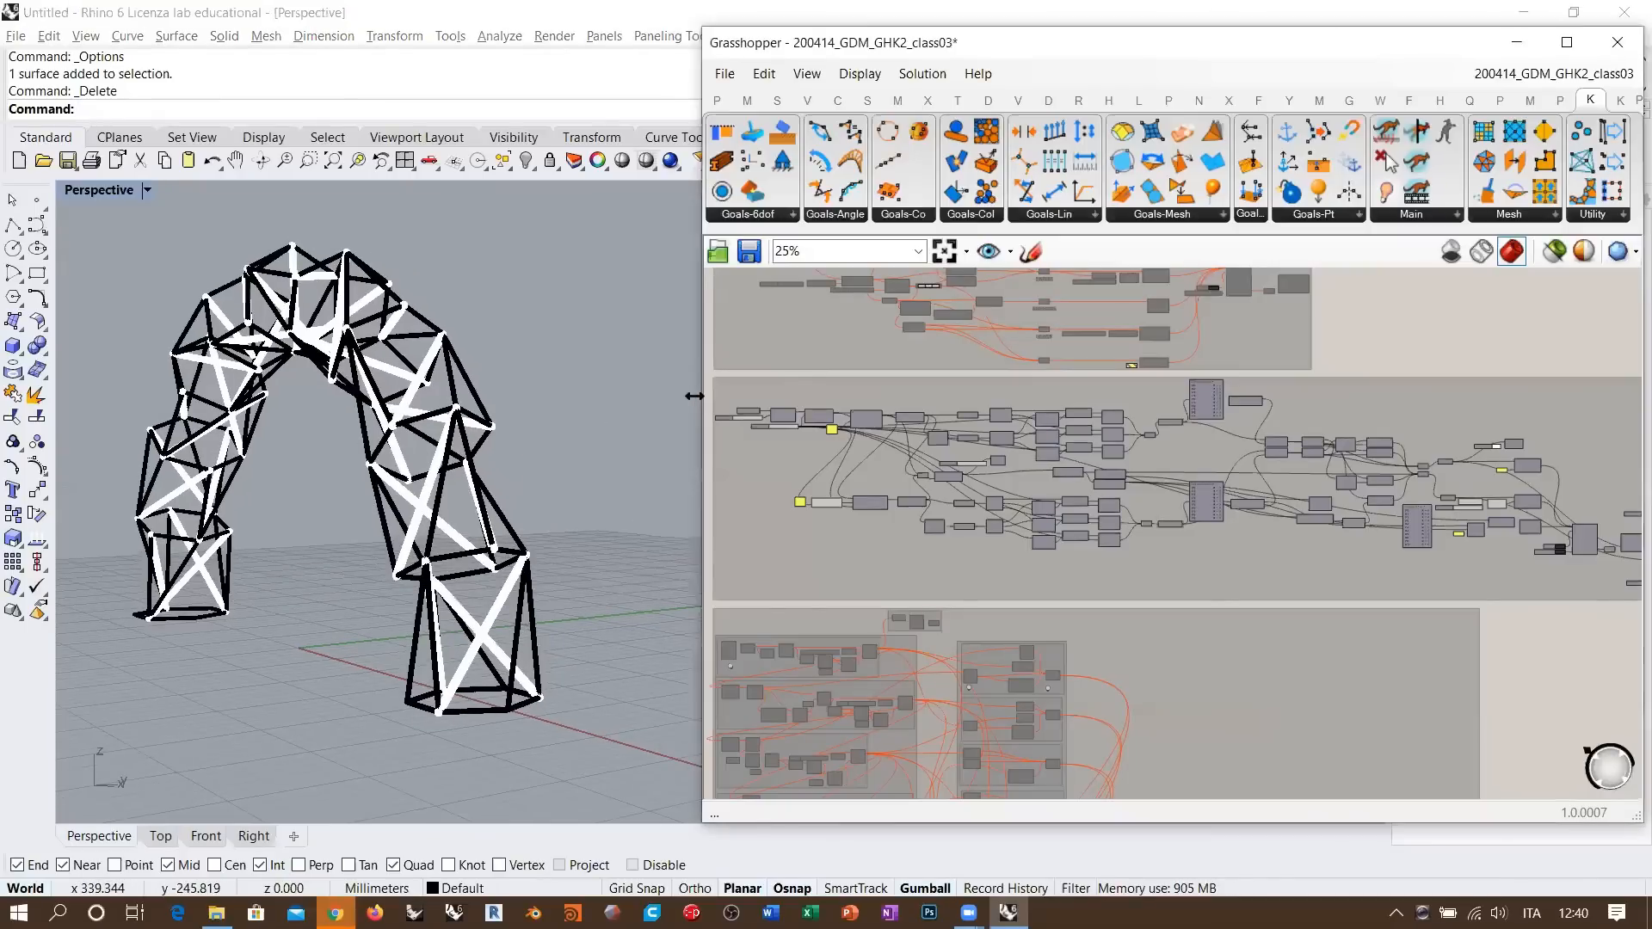
{"action": "left_click_drag", "start_coordinate": [699, 394], "coordinate": [578, 395]}
{"action": "right_click_drag", "start_coordinate": [1440, 549], "coordinate": [1061, 504]}
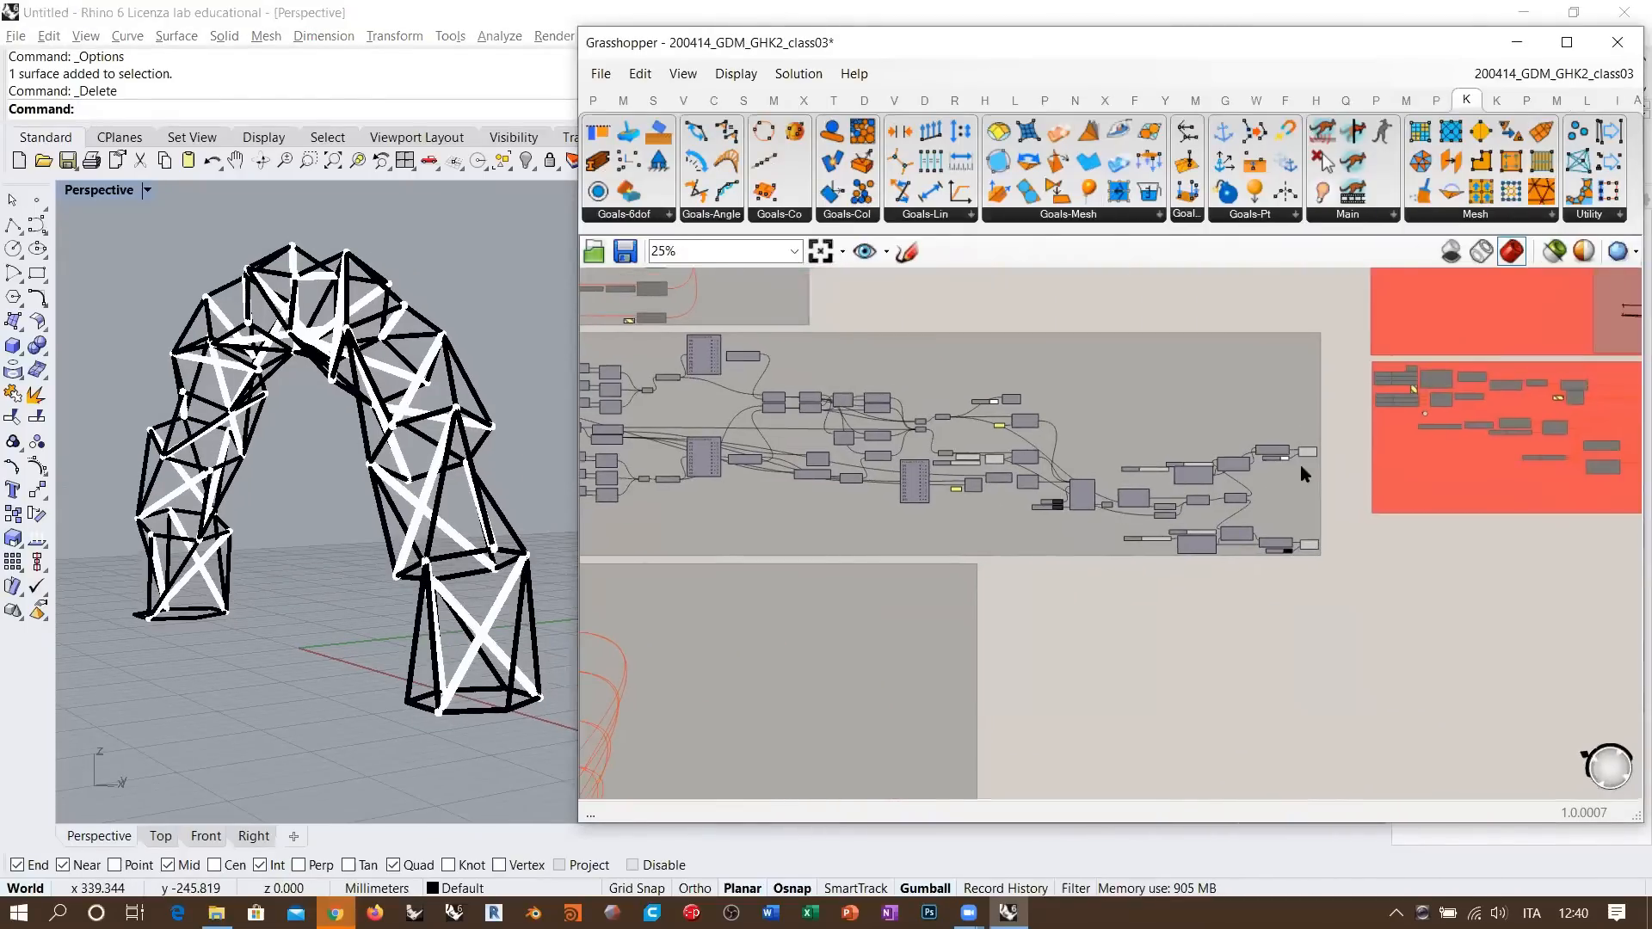
{"action": "left_click_drag", "start_coordinate": [1293, 578], "coordinate": [1329, 423]}
{"action": "key", "text": "ctrl+q"}
{"action": "left_click", "coordinate": [1397, 598]}
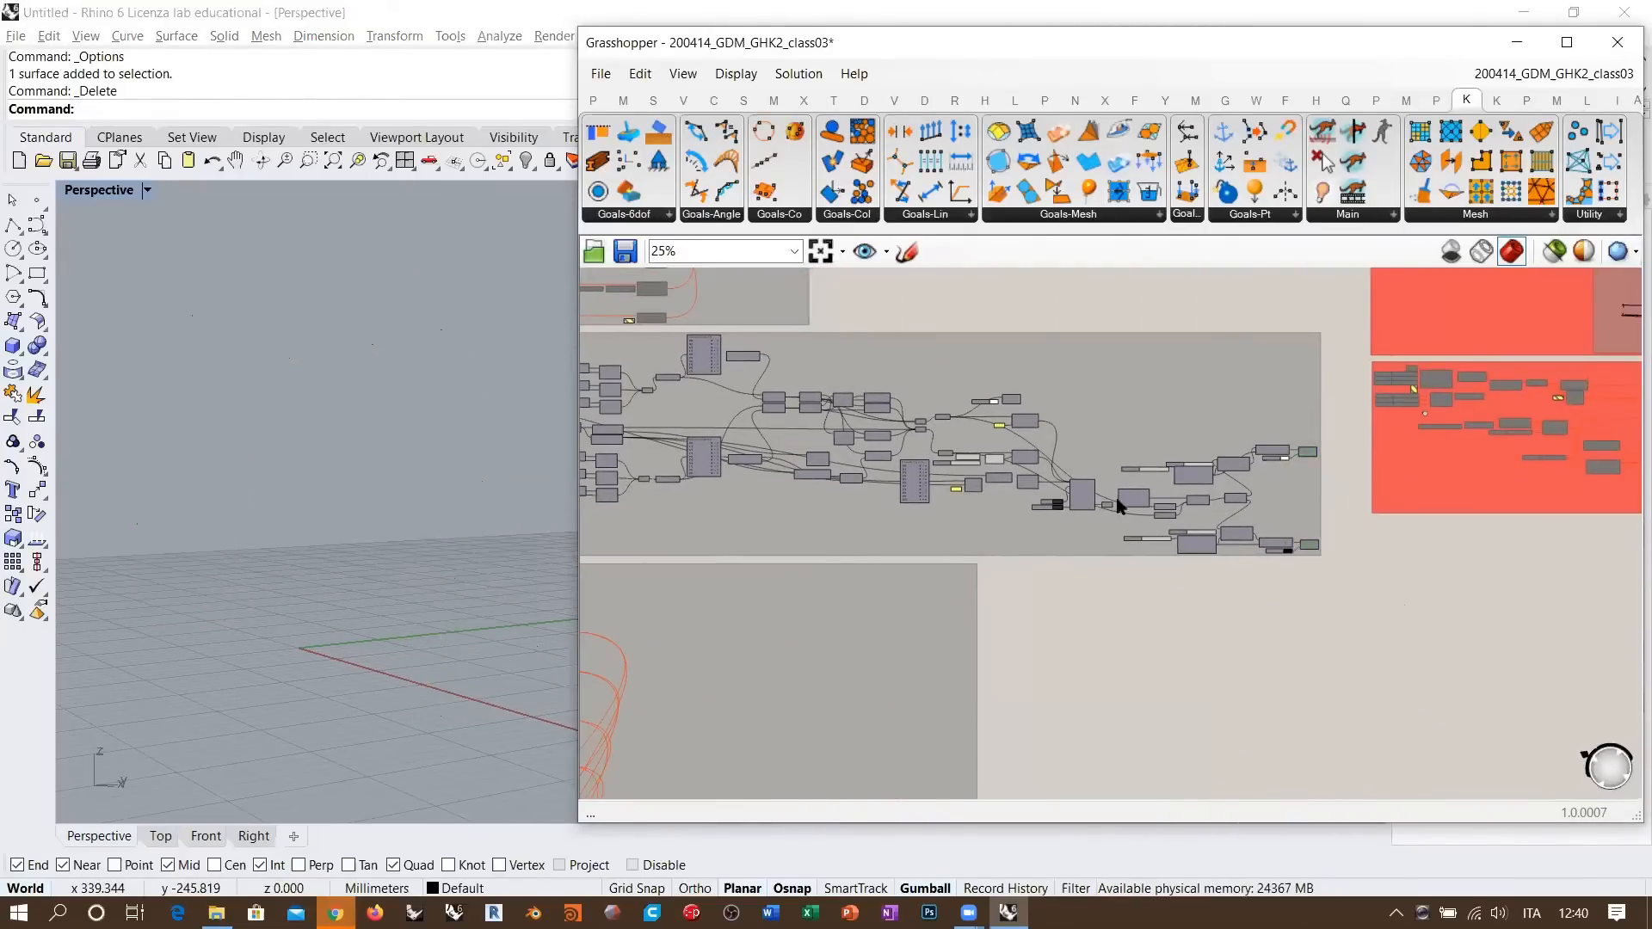
- Turn on the preview of the Arc component at the start of the truss arch definition
{"action": "scroll", "coordinate": [1050, 480], "scroll_direction": "up", "scroll_amount": 5}
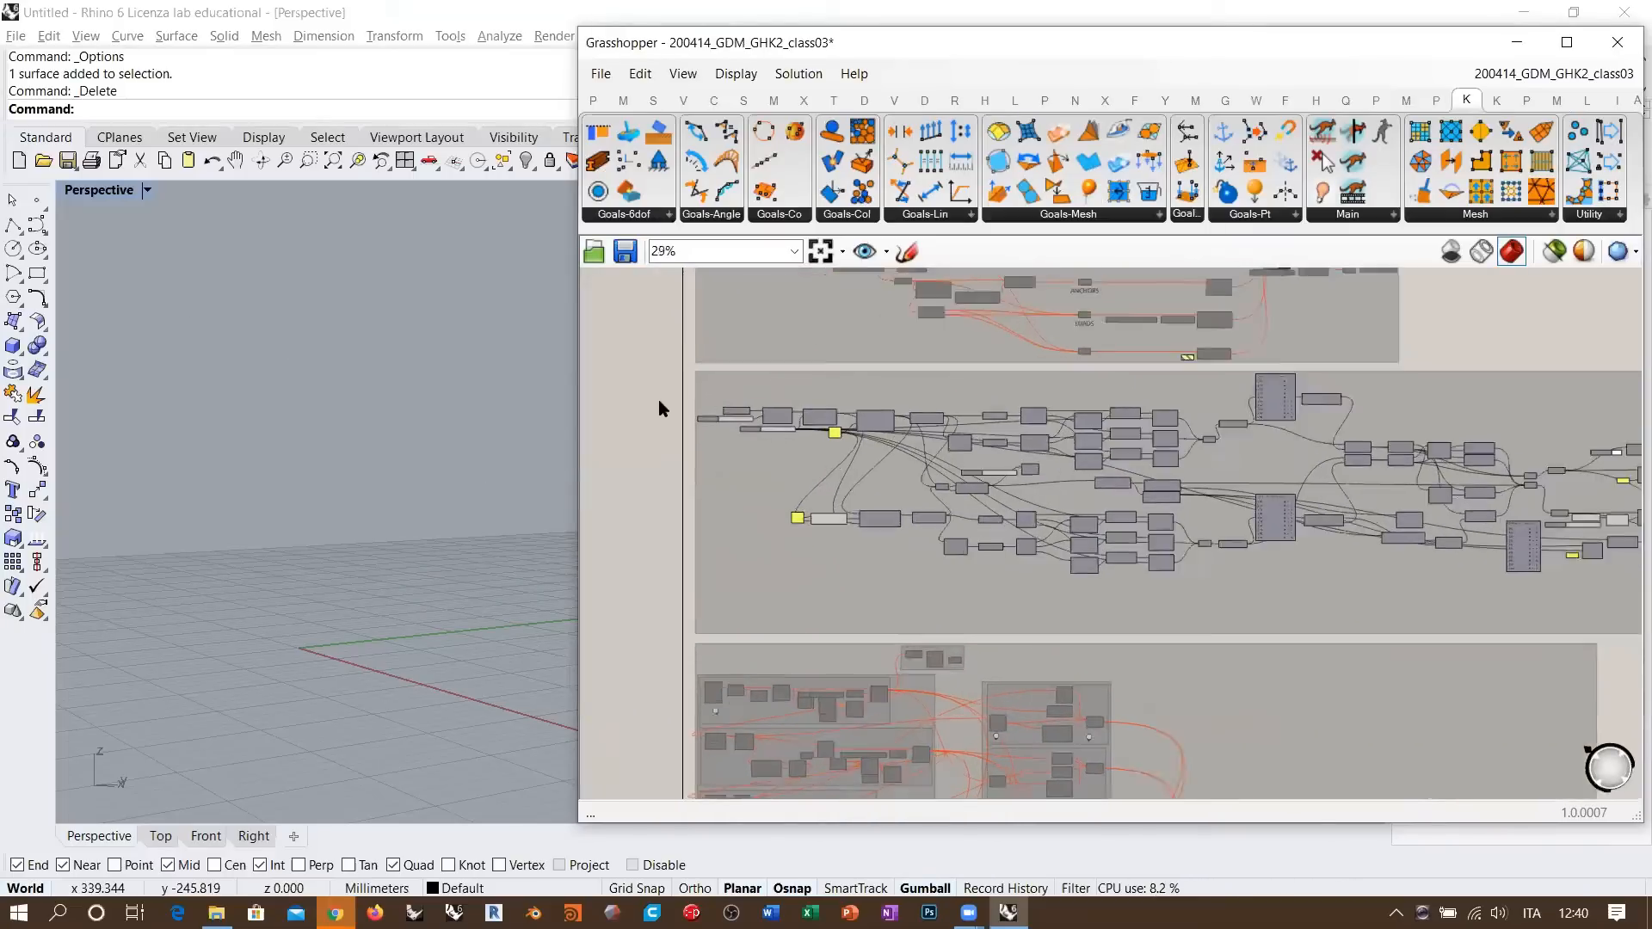
{"action": "scroll", "coordinate": [710, 426], "scroll_direction": "down", "scroll_amount": 4}
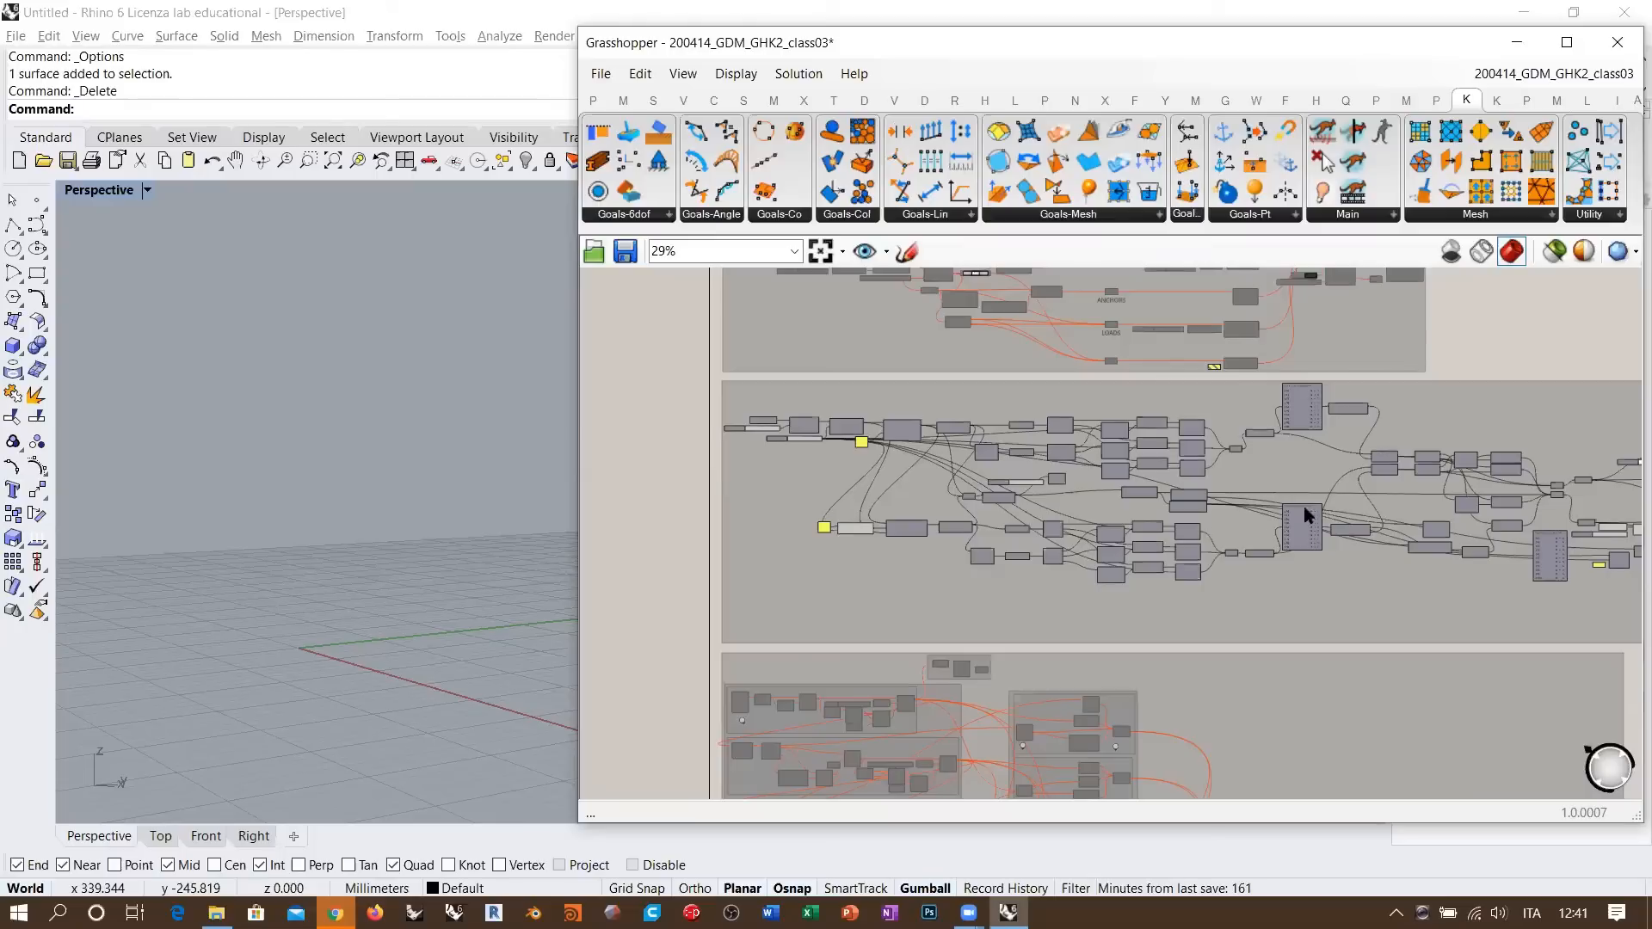
{"action": "scroll", "coordinate": [955, 481], "scroll_direction": "up", "scroll_amount": 9}
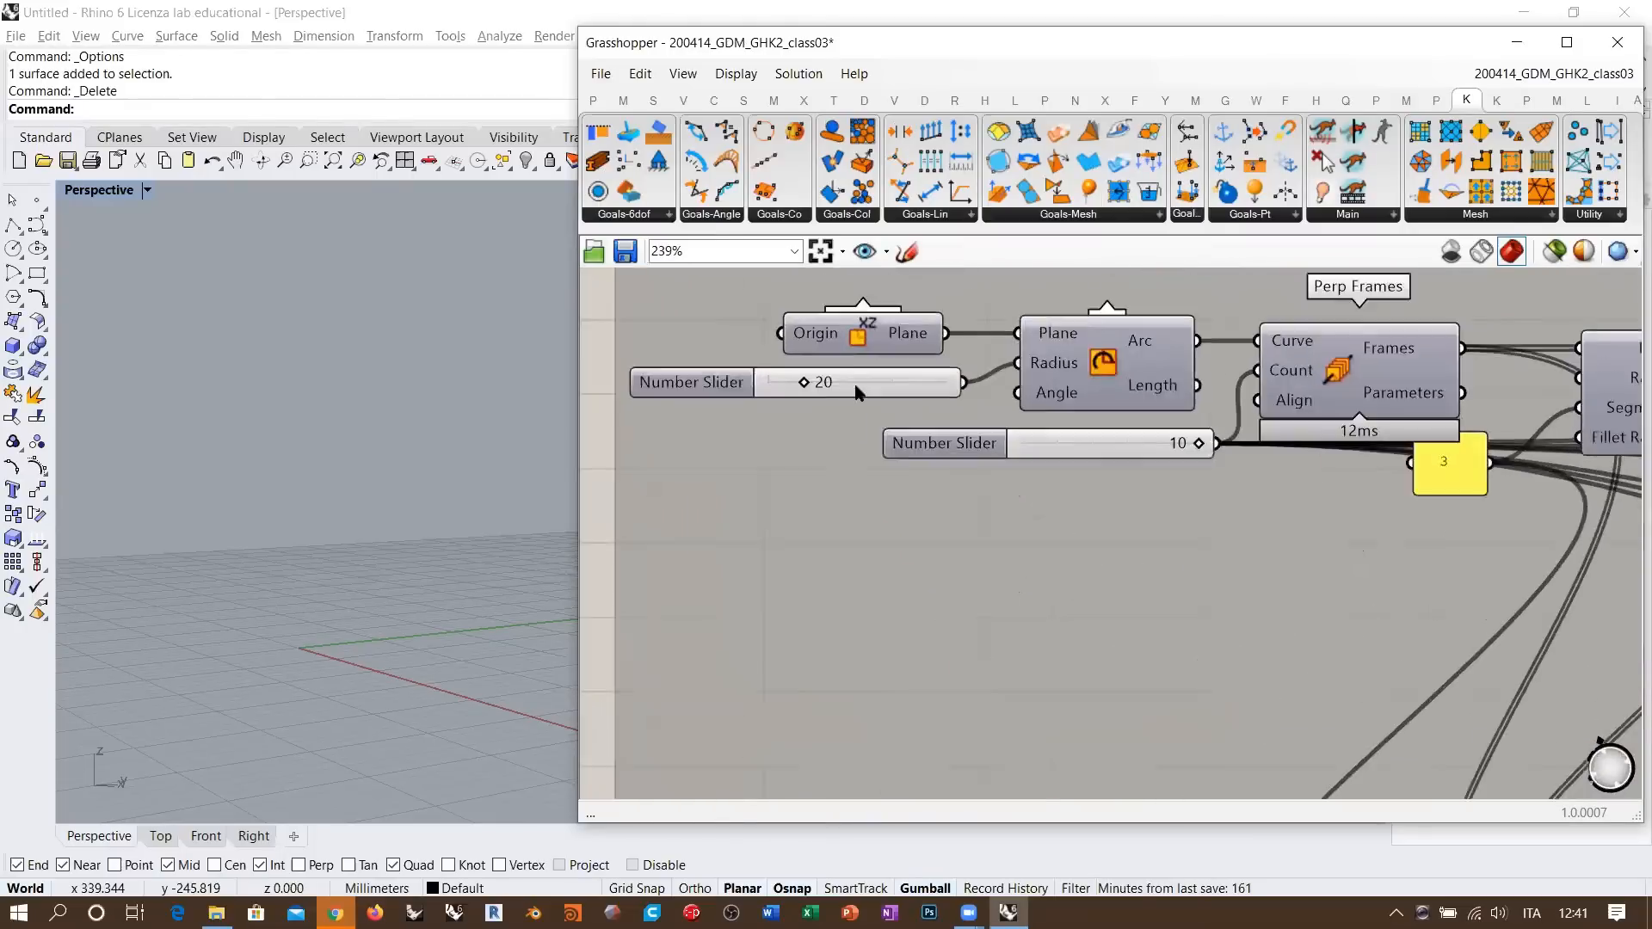
{"action": "left_click", "coordinate": [1097, 488]}
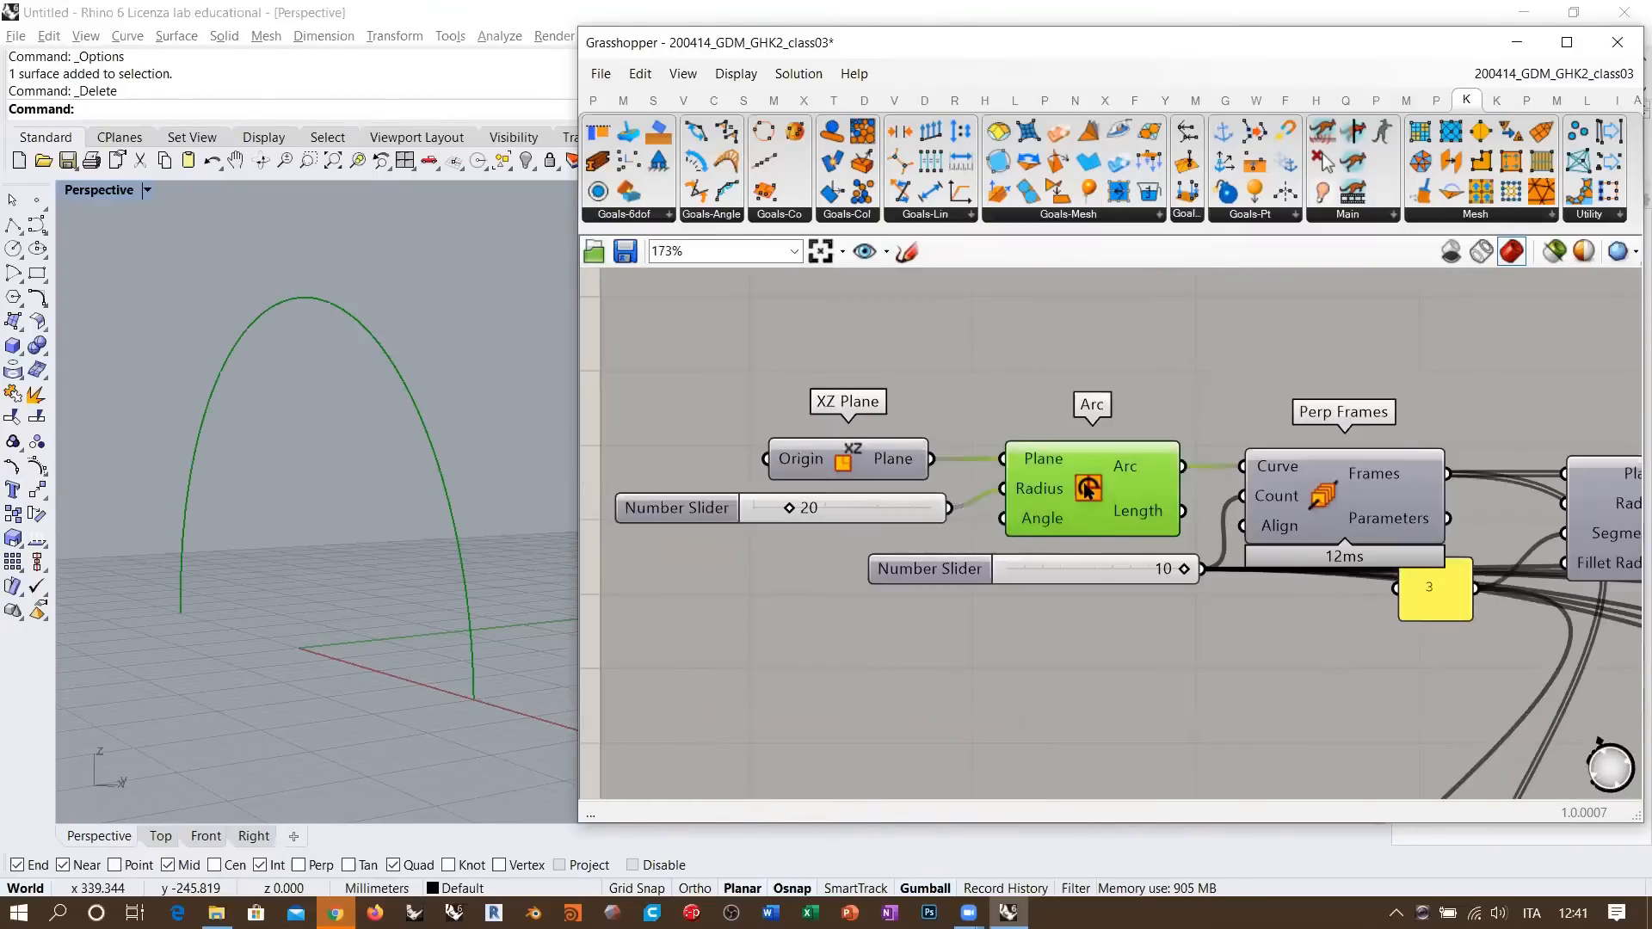
{"action": "left_click", "coordinate": [976, 509]}
{"action": "right_click_drag", "start_coordinate": [446, 514], "coordinate": [430, 464]}
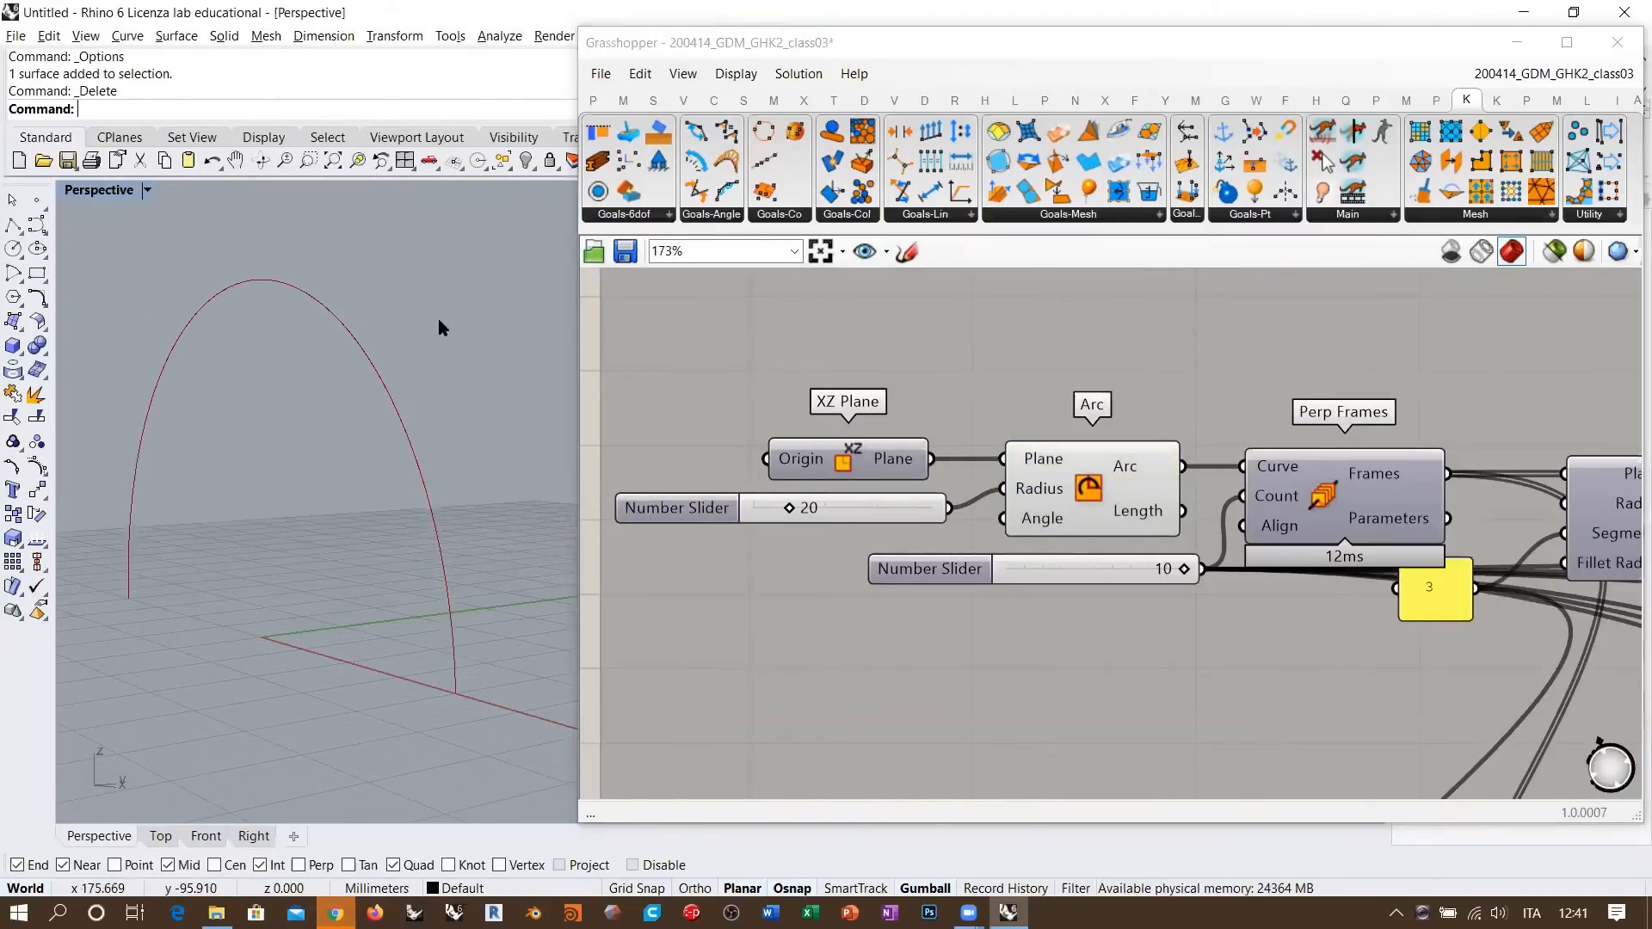
- Set the Perspective viewport's display mode to Wireframe and view the previewed arc
{"action": "middle_click", "coordinate": [354, 275]}
{"action": "left_click", "coordinate": [129, 191]}
{"action": "left_click", "coordinate": [112, 243]}
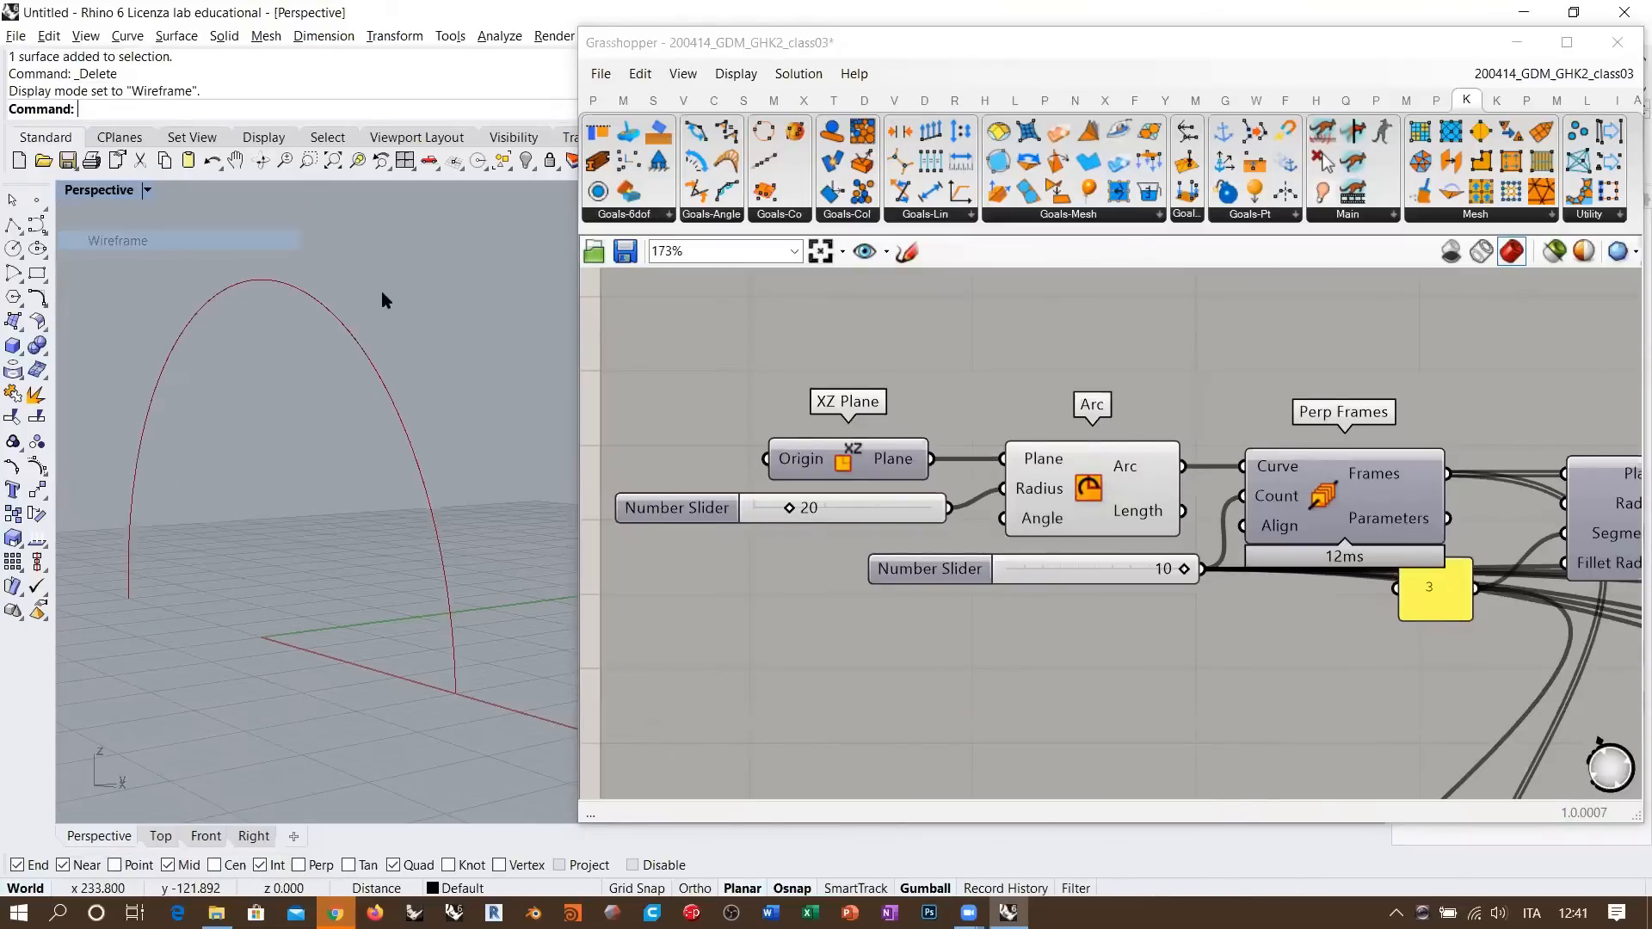
{"action": "right_click_drag", "start_coordinate": [380, 295], "coordinate": [435, 387]}
- Hide the Arc's preview and turn on the preview of Perp Frames to show the frames along the arc
{"action": "right_click_drag", "start_coordinate": [1180, 562], "coordinate": [1042, 542]}
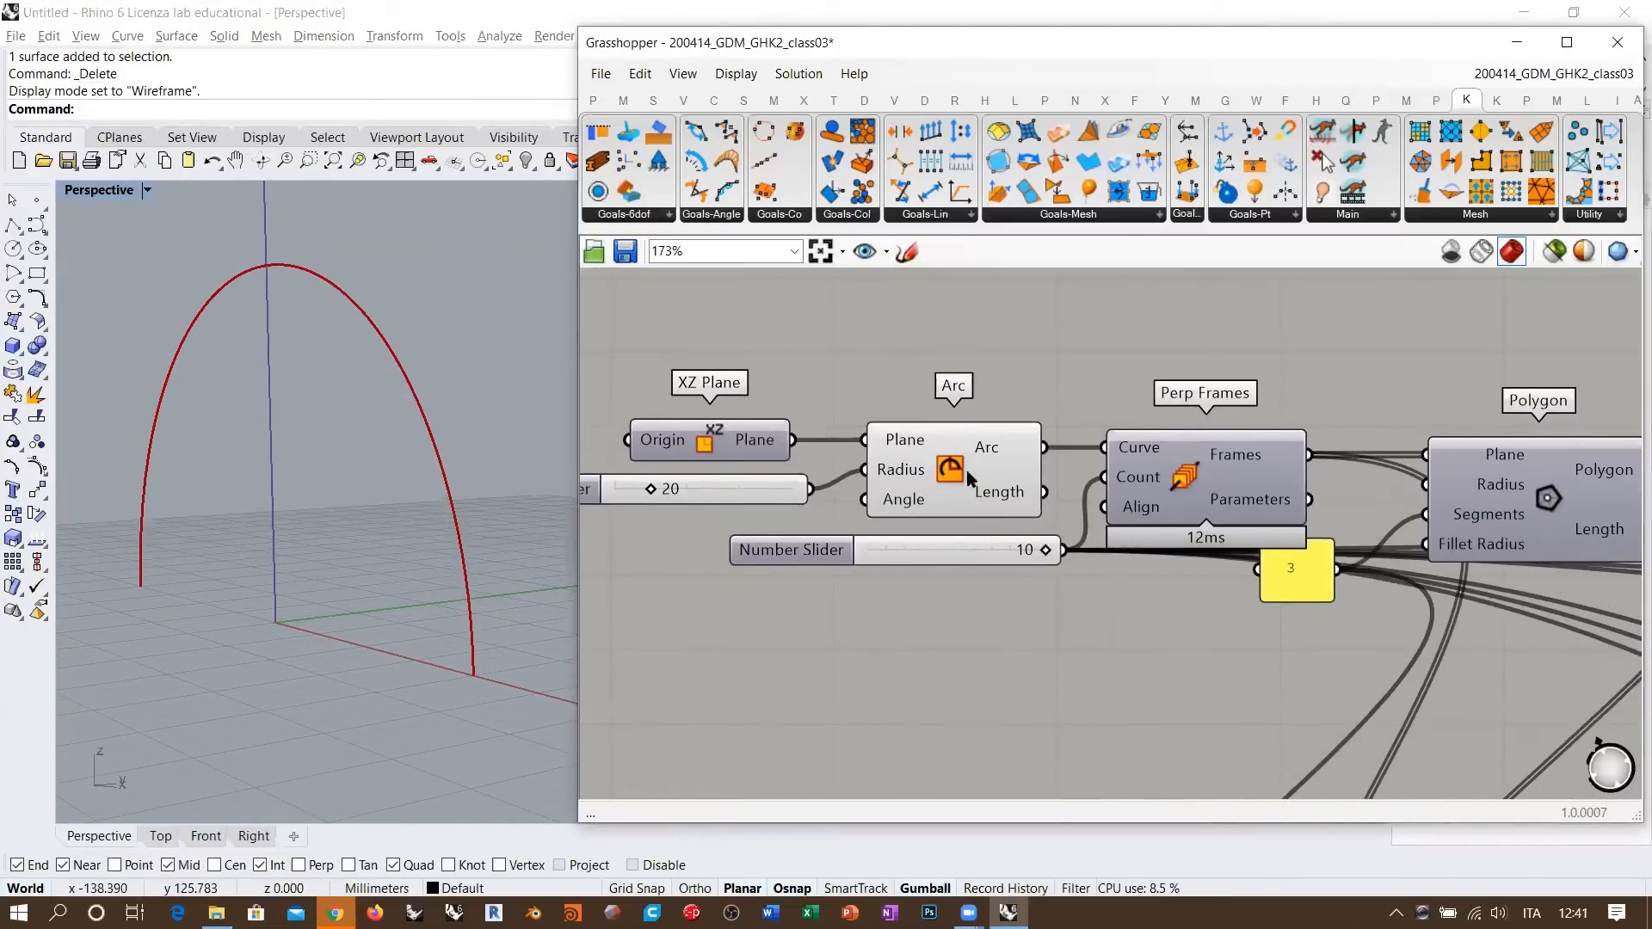
{"action": "left_click", "coordinate": [1174, 480]}
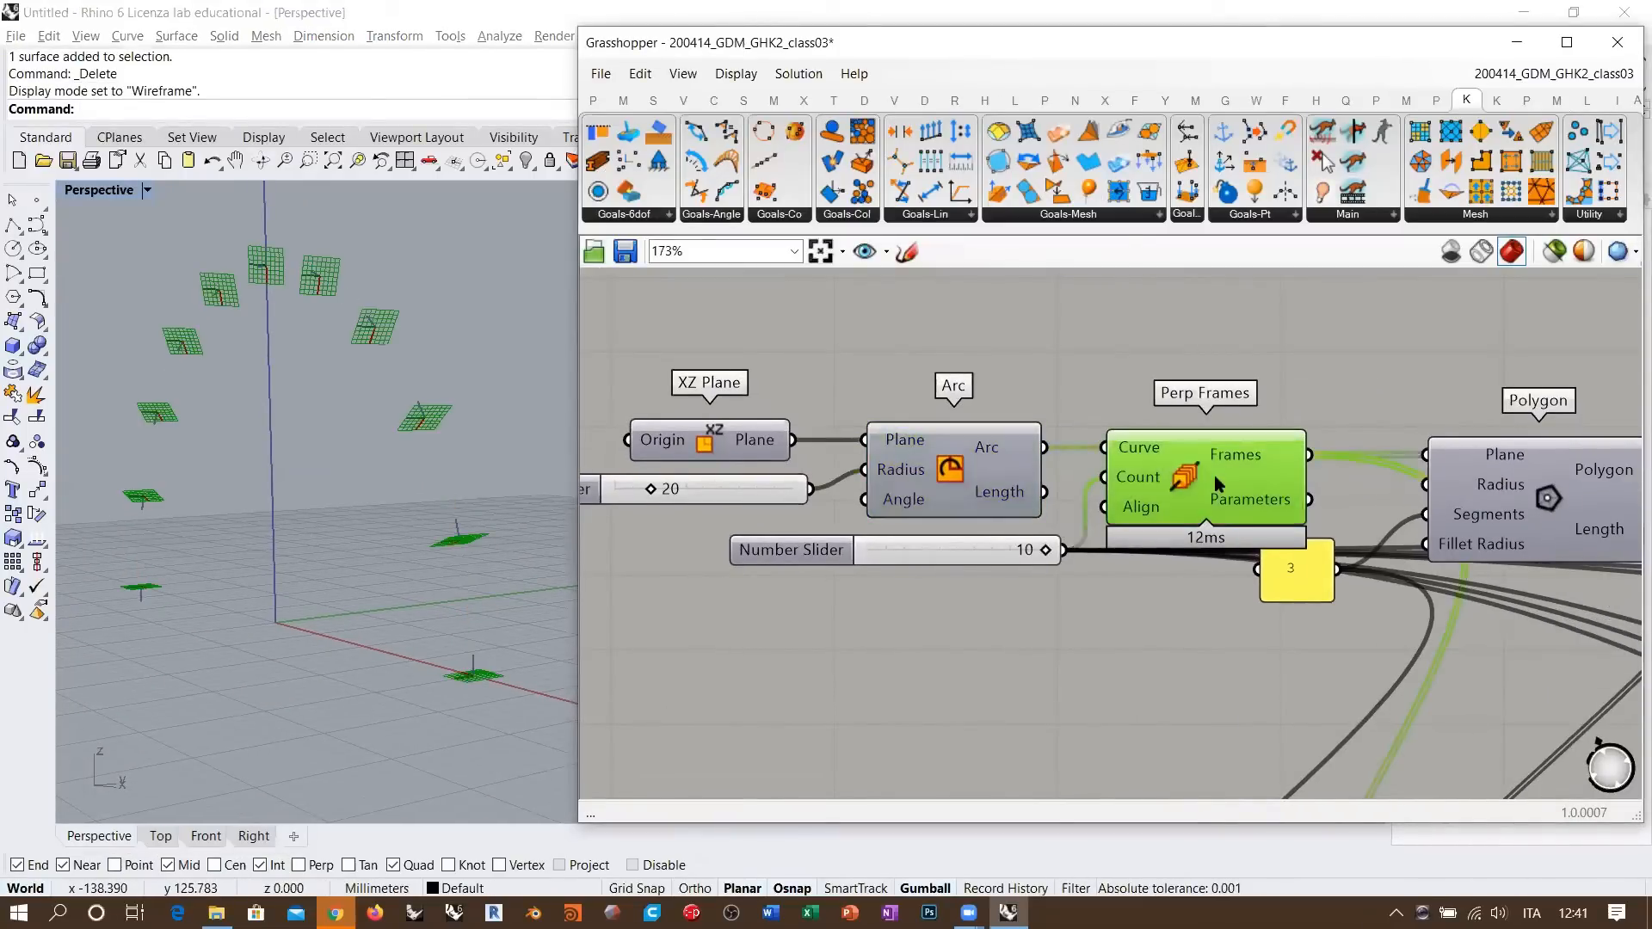
{"action": "left_click", "coordinate": [895, 528]}
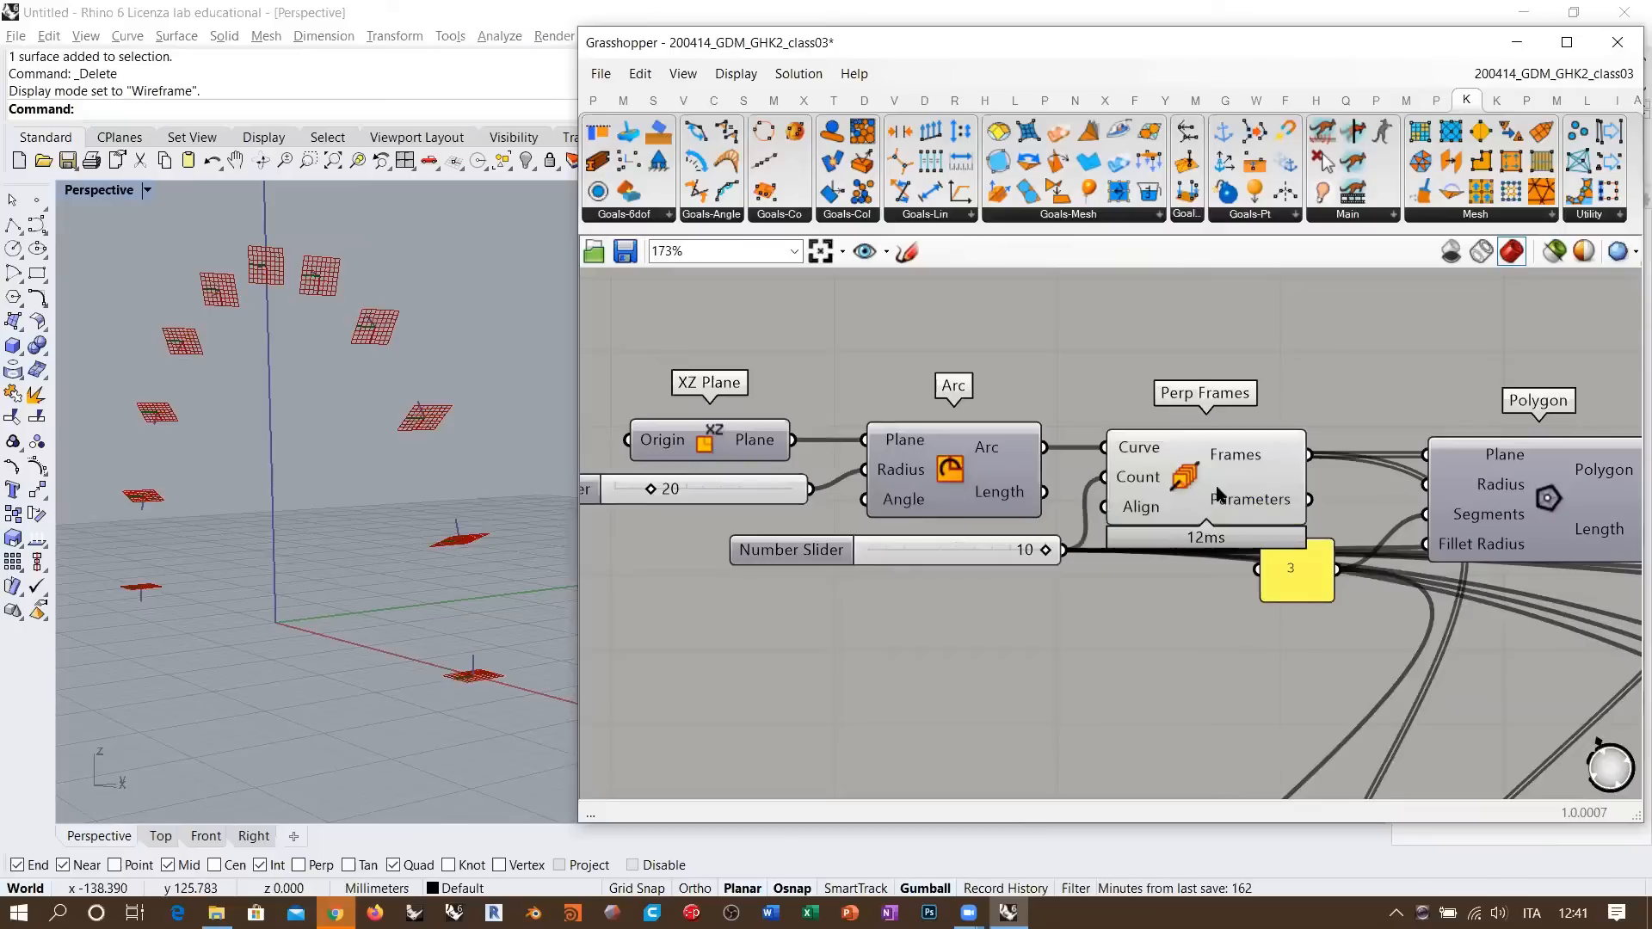
{"action": "right_click_drag", "start_coordinate": [316, 483], "coordinate": [527, 497]}
{"action": "scroll", "coordinate": [427, 487], "scroll_direction": "down", "scroll_amount": 3}
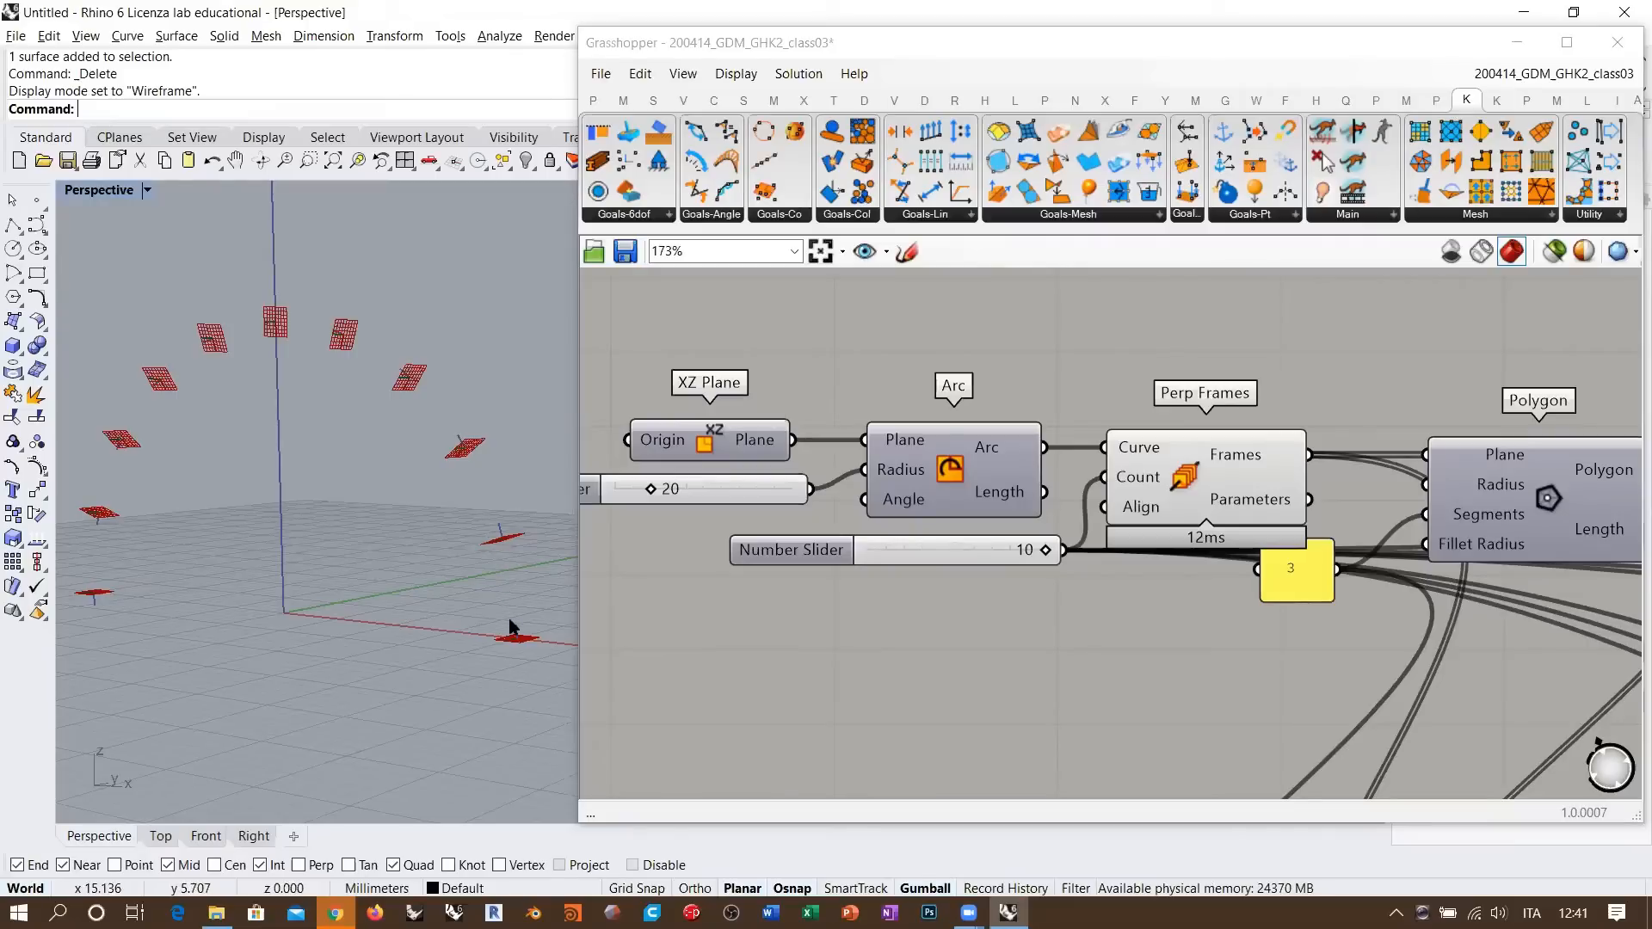
- Hide the Perp Frames preview and turn on the preview of Polygon to show the triangles along the arc
{"action": "right_click_drag", "start_coordinate": [280, 520], "coordinate": [406, 510]}
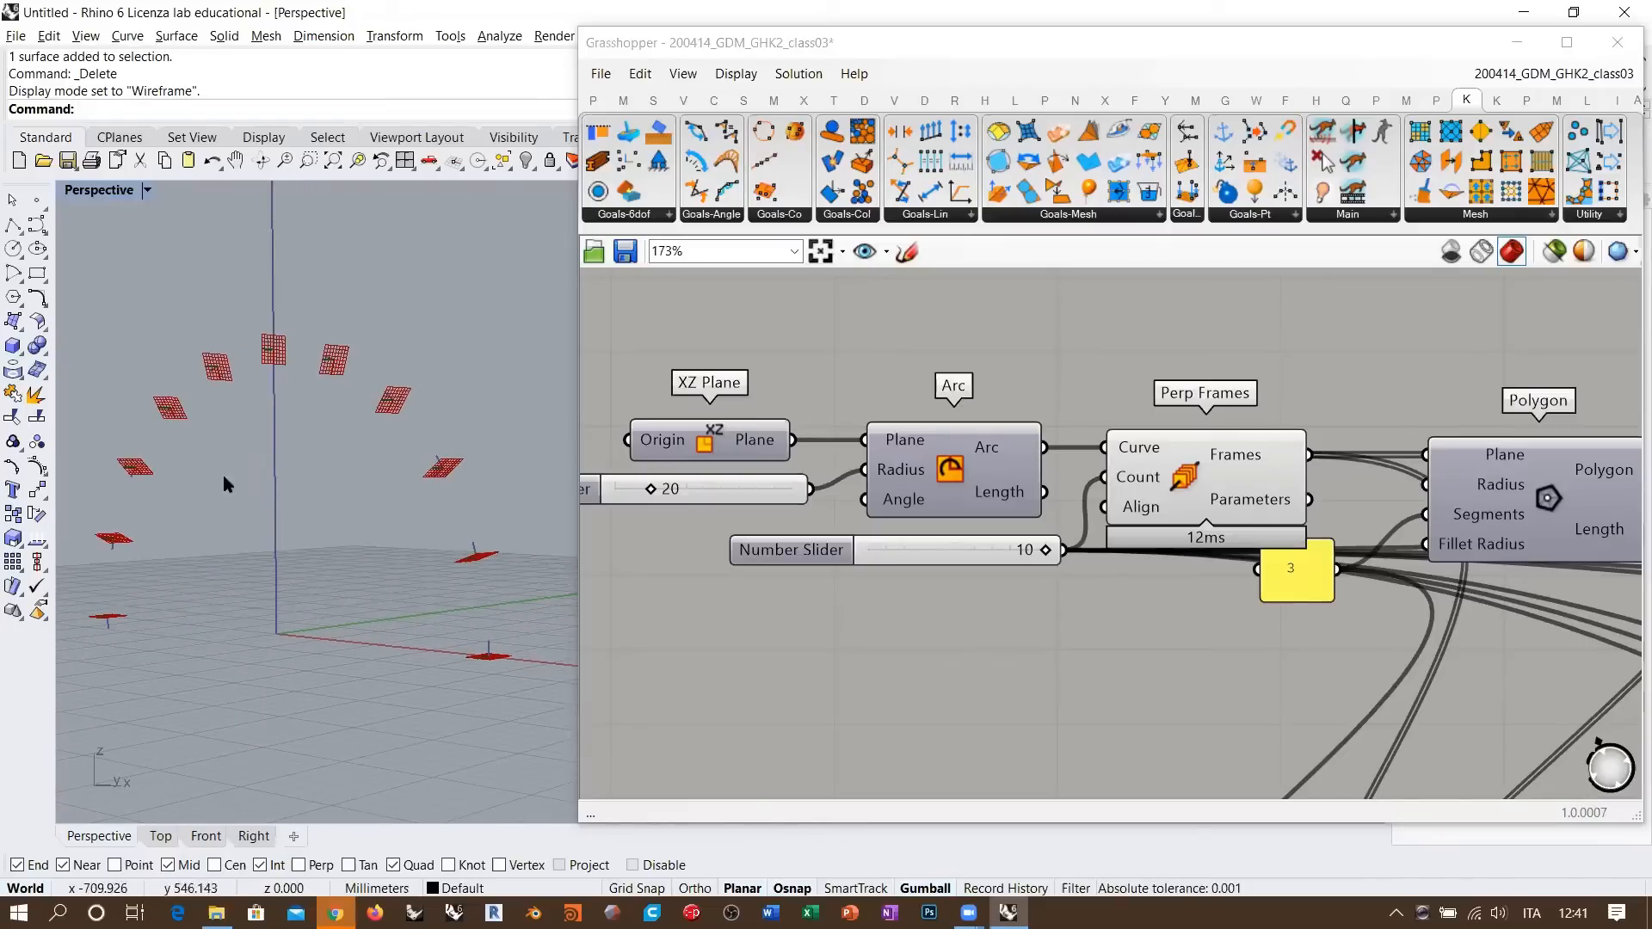
{"action": "left_click", "coordinate": [1214, 505]}
{"action": "right_click_drag", "start_coordinate": [1204, 481], "coordinate": [1094, 480]}
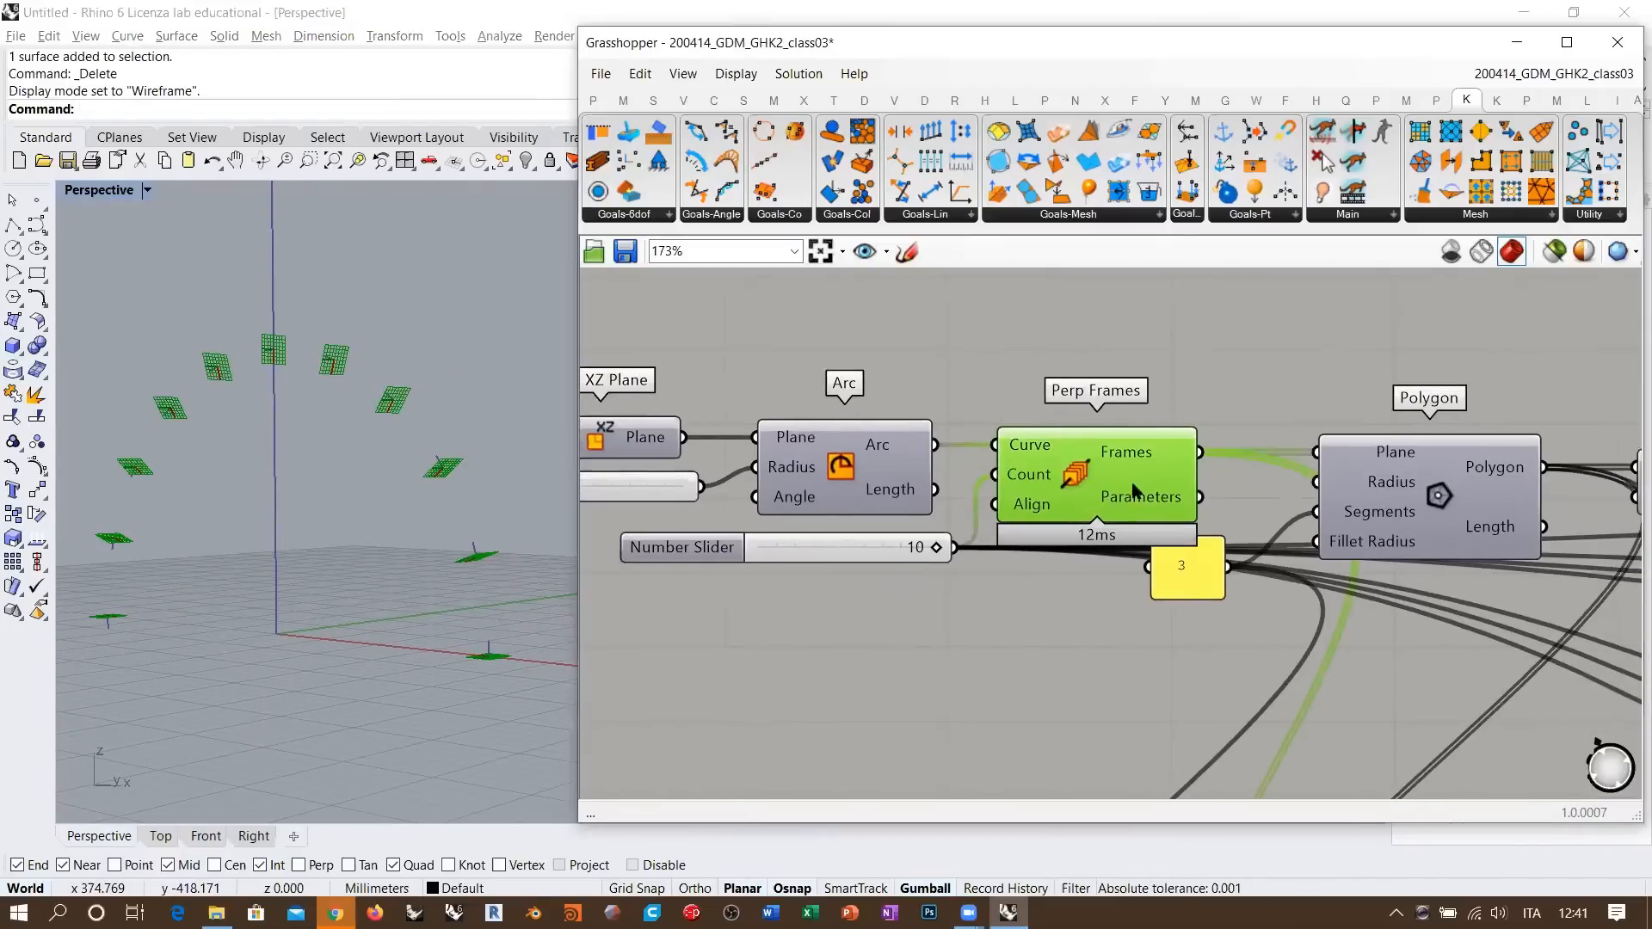
{"action": "left_click", "coordinate": [1397, 485]}
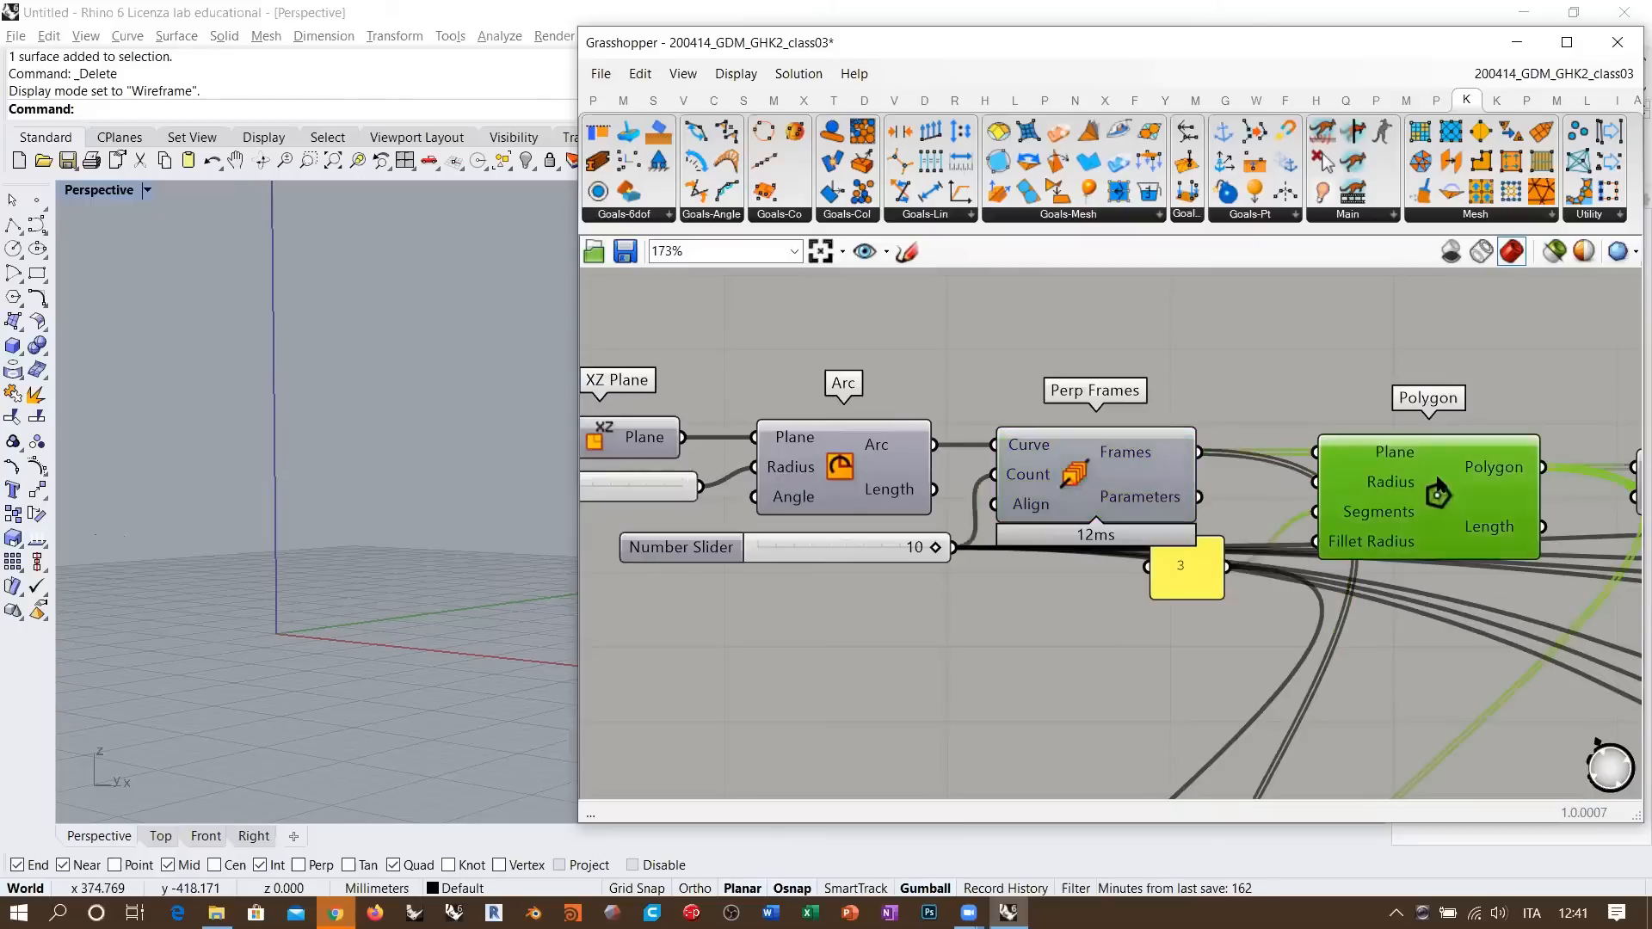
{"action": "right_click_drag", "start_coordinate": [449, 465], "coordinate": [404, 486]}
- Examine the tensegrity module picture above the definitions and return to the Polygon component of the truss arch
{"action": "scroll", "coordinate": [1123, 510], "scroll_direction": "down", "scroll_amount": 5}
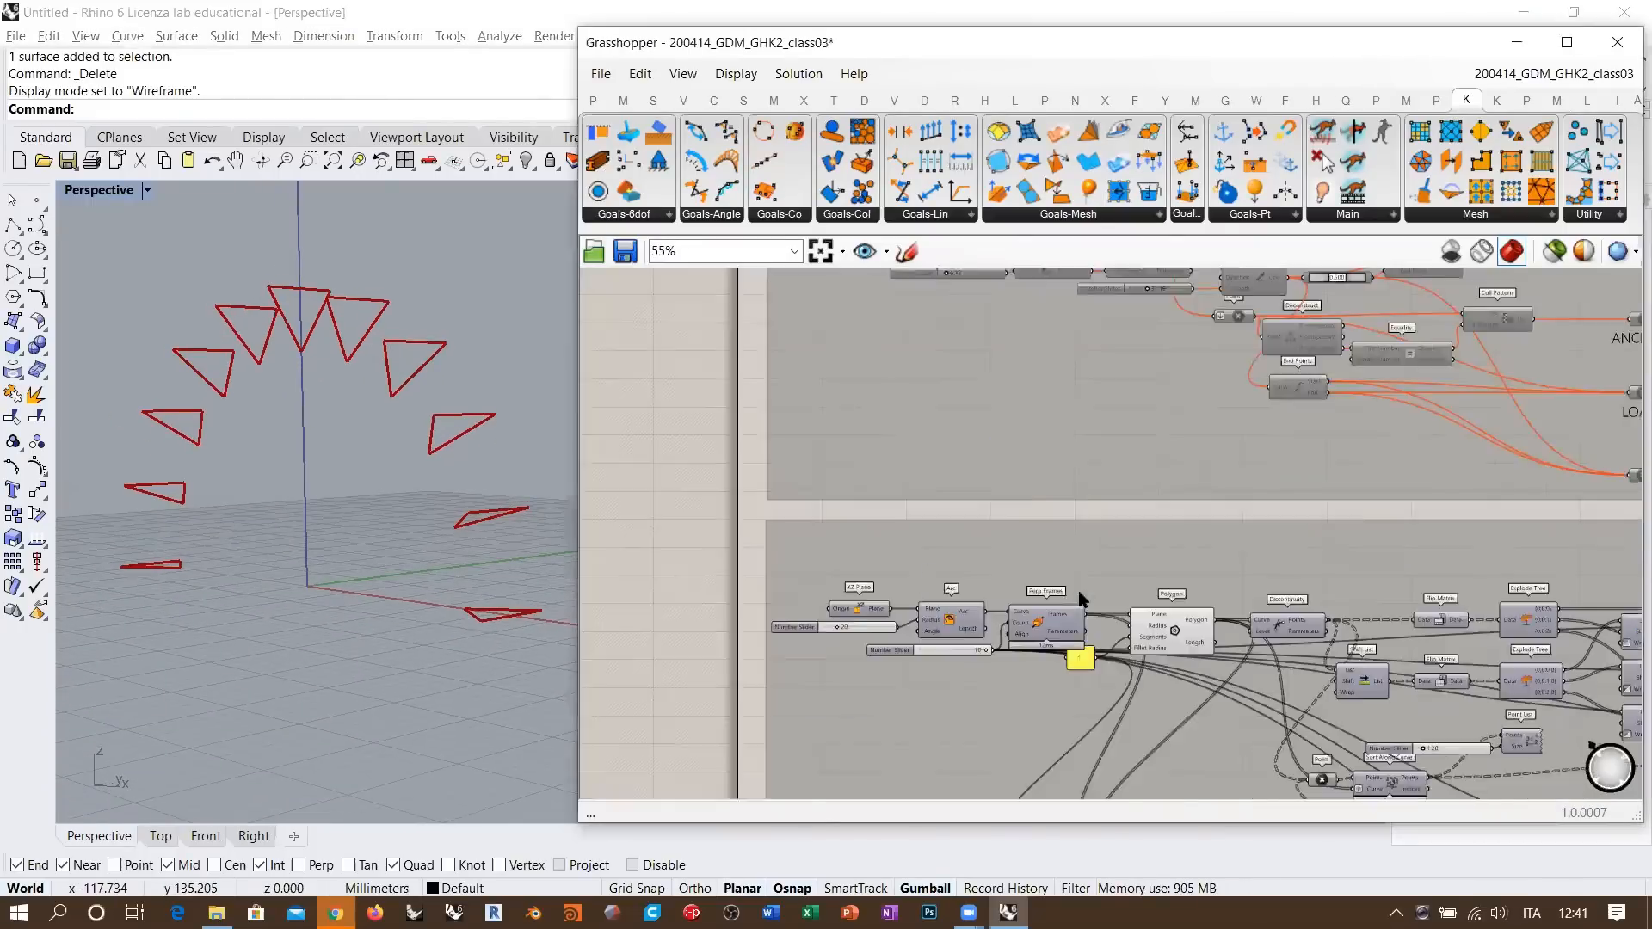
{"action": "right_click_drag", "start_coordinate": [1060, 563], "coordinate": [1127, 416]}
{"action": "scroll", "coordinate": [1127, 417], "scroll_direction": "up", "scroll_amount": 6}
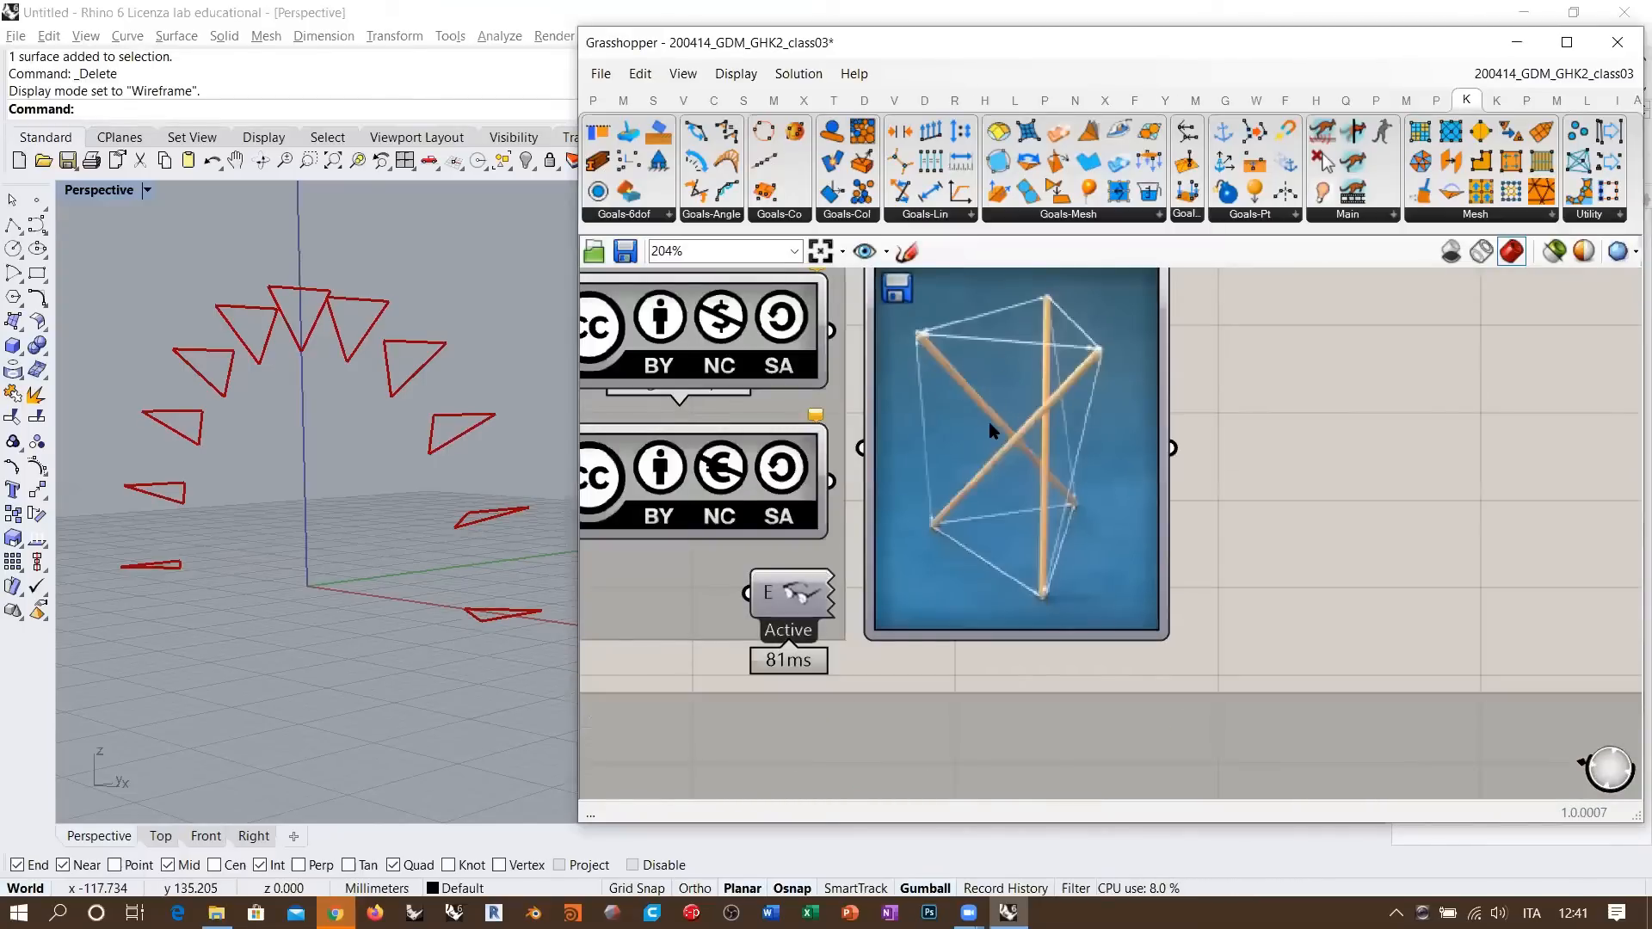
{"action": "scroll", "coordinate": [1140, 357], "scroll_direction": "down", "scroll_amount": 8}
{"action": "right_click_drag", "start_coordinate": [1054, 636], "coordinate": [1118, 460]}
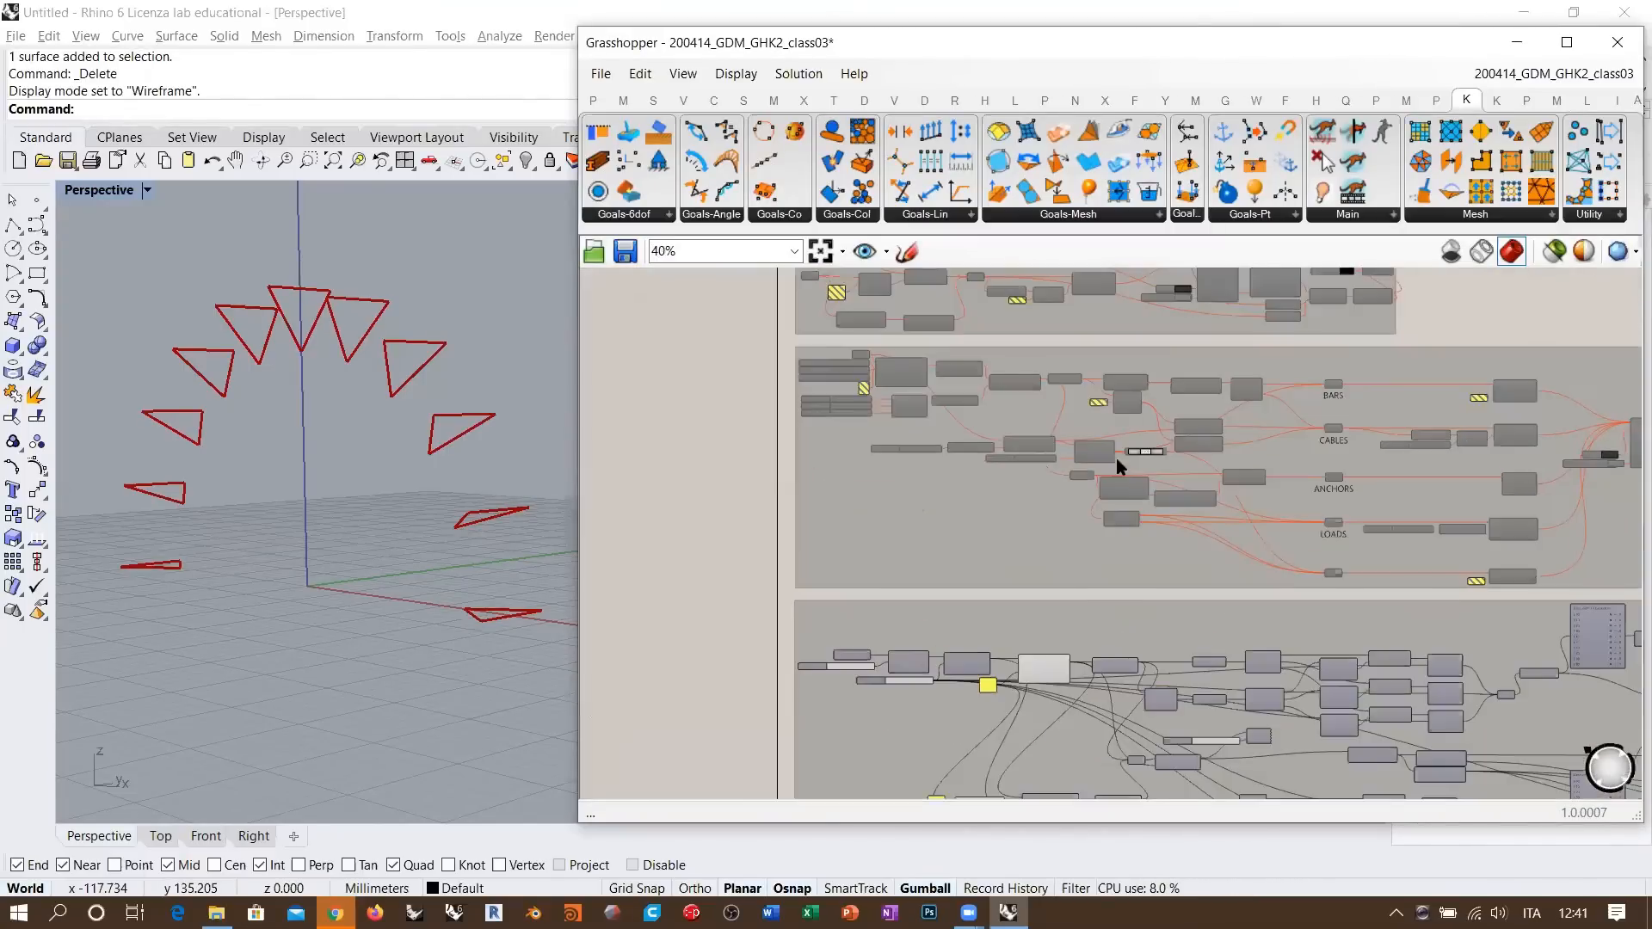
{"action": "right_click_drag", "start_coordinate": [1011, 715], "coordinate": [1092, 505]}
{"action": "scroll", "coordinate": [1086, 482], "scroll_direction": "up", "scroll_amount": 6}
{"action": "right_click_drag", "start_coordinate": [1180, 449], "coordinate": [1109, 489]}
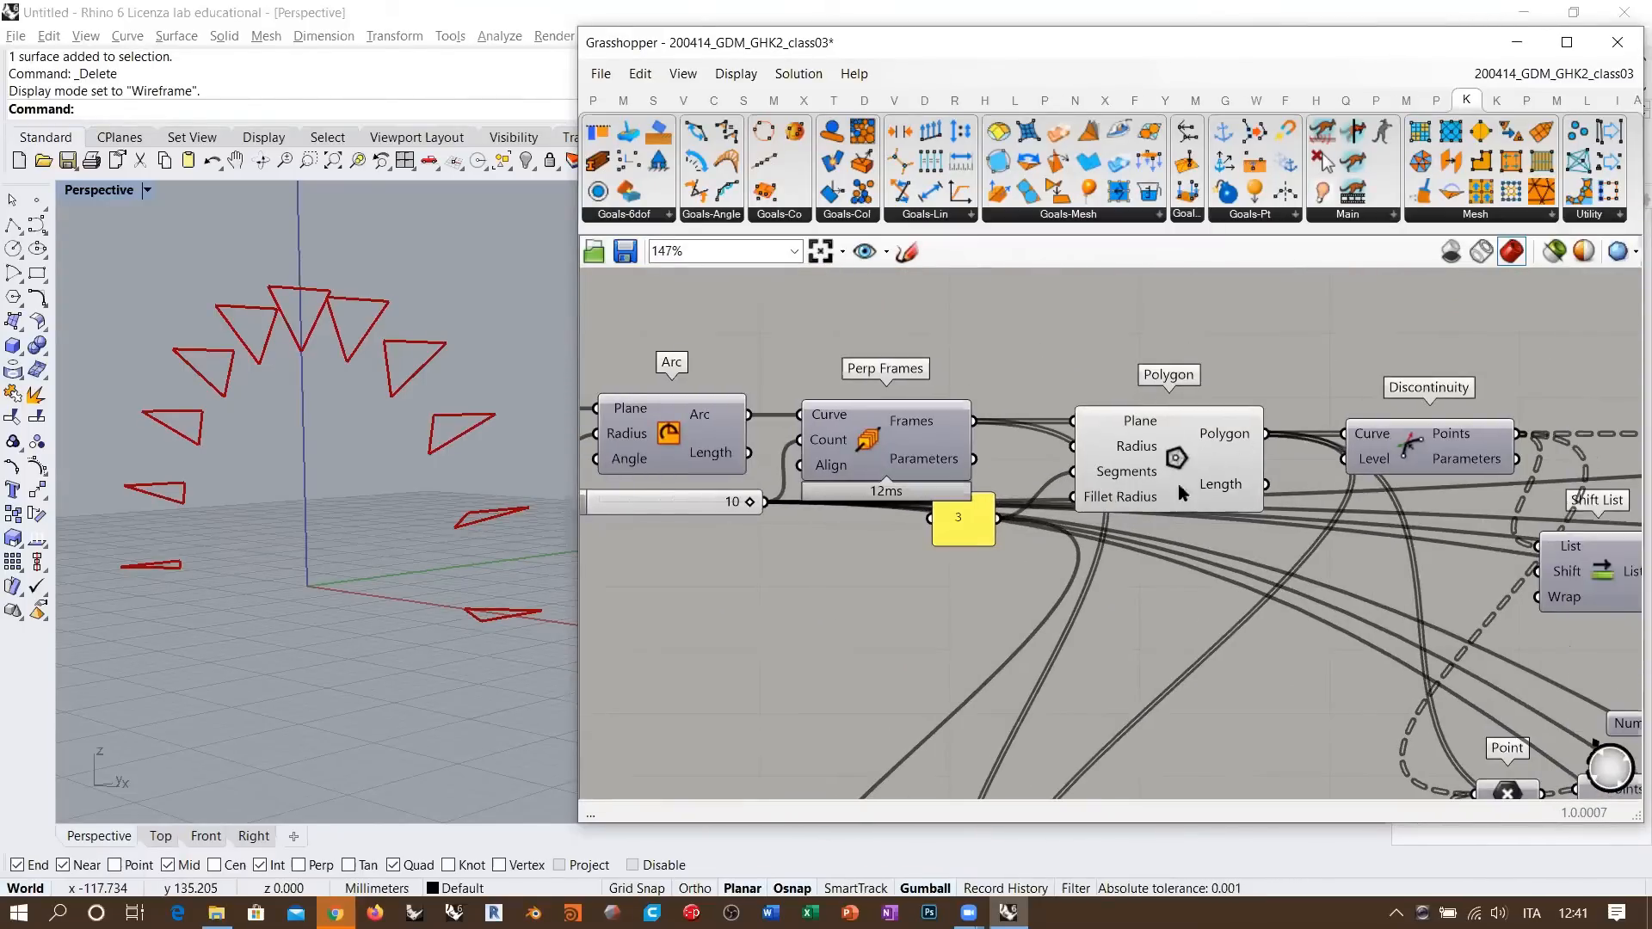
- Shrink the panel containing 3 and move the Polygon component closer to Perp Frames
{"action": "left_click", "coordinate": [1180, 484]}
{"action": "left_click", "coordinate": [1180, 485]}
{"action": "right_click_drag", "start_coordinate": [456, 384], "coordinate": [461, 468]}
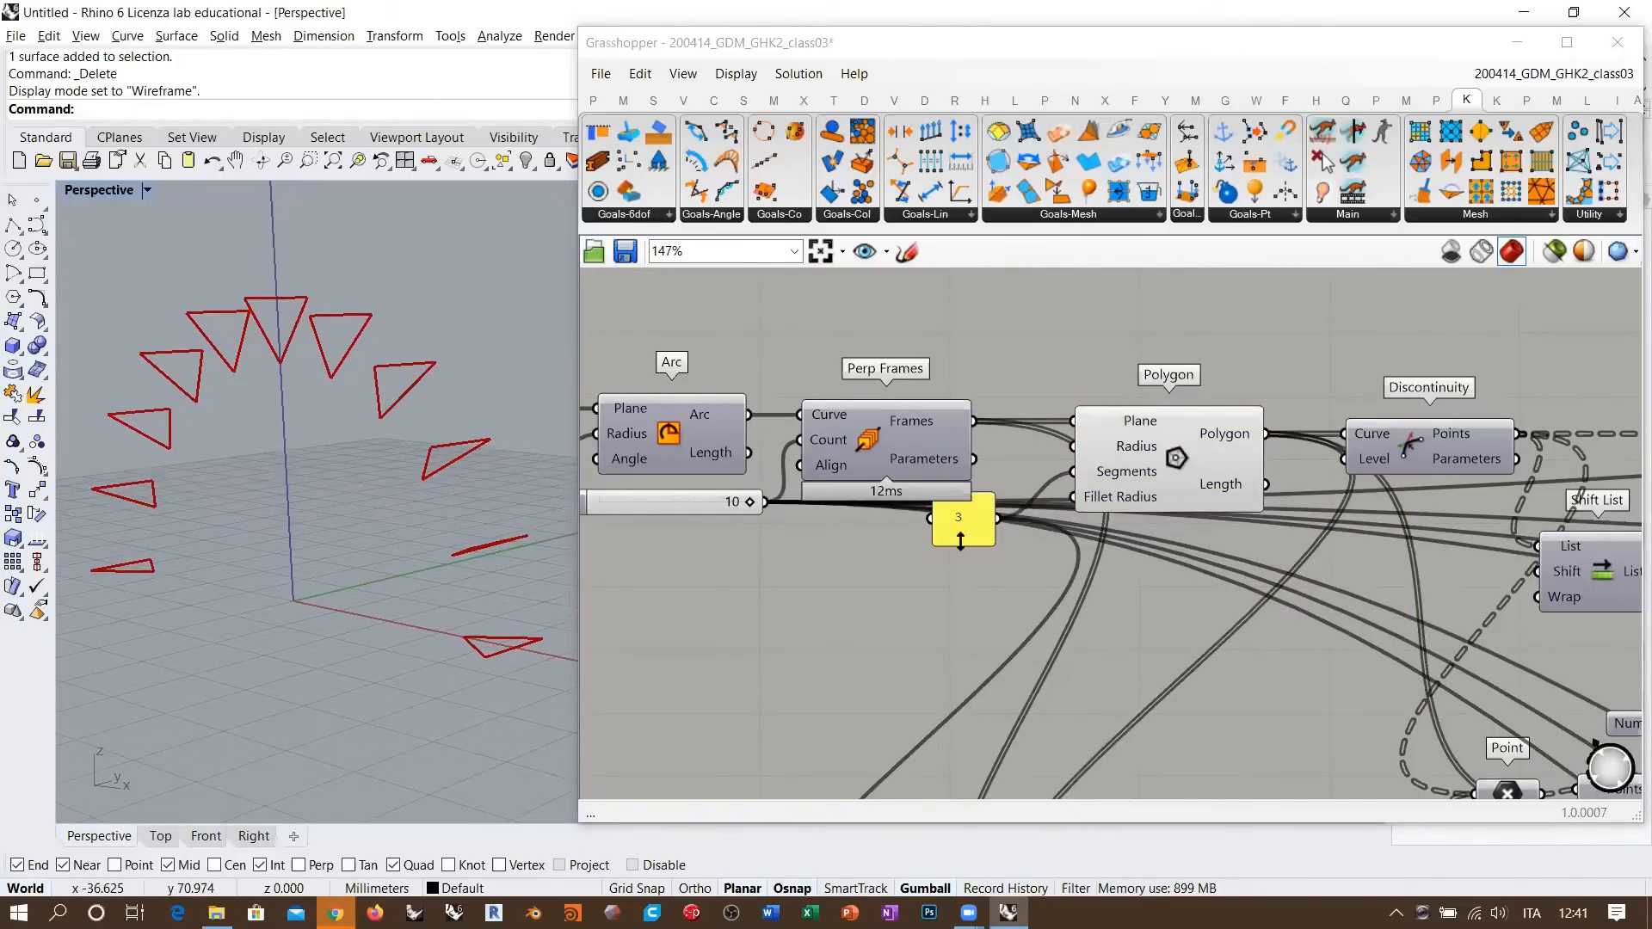
{"action": "mouse_move", "coordinate": [960, 539]}
{"action": "left_mouse_down"}
{"action": "mouse_move", "coordinate": [971, 515]}
{"action": "mouse_move", "coordinate": [941, 535]}
{"action": "left_mouse_up"}
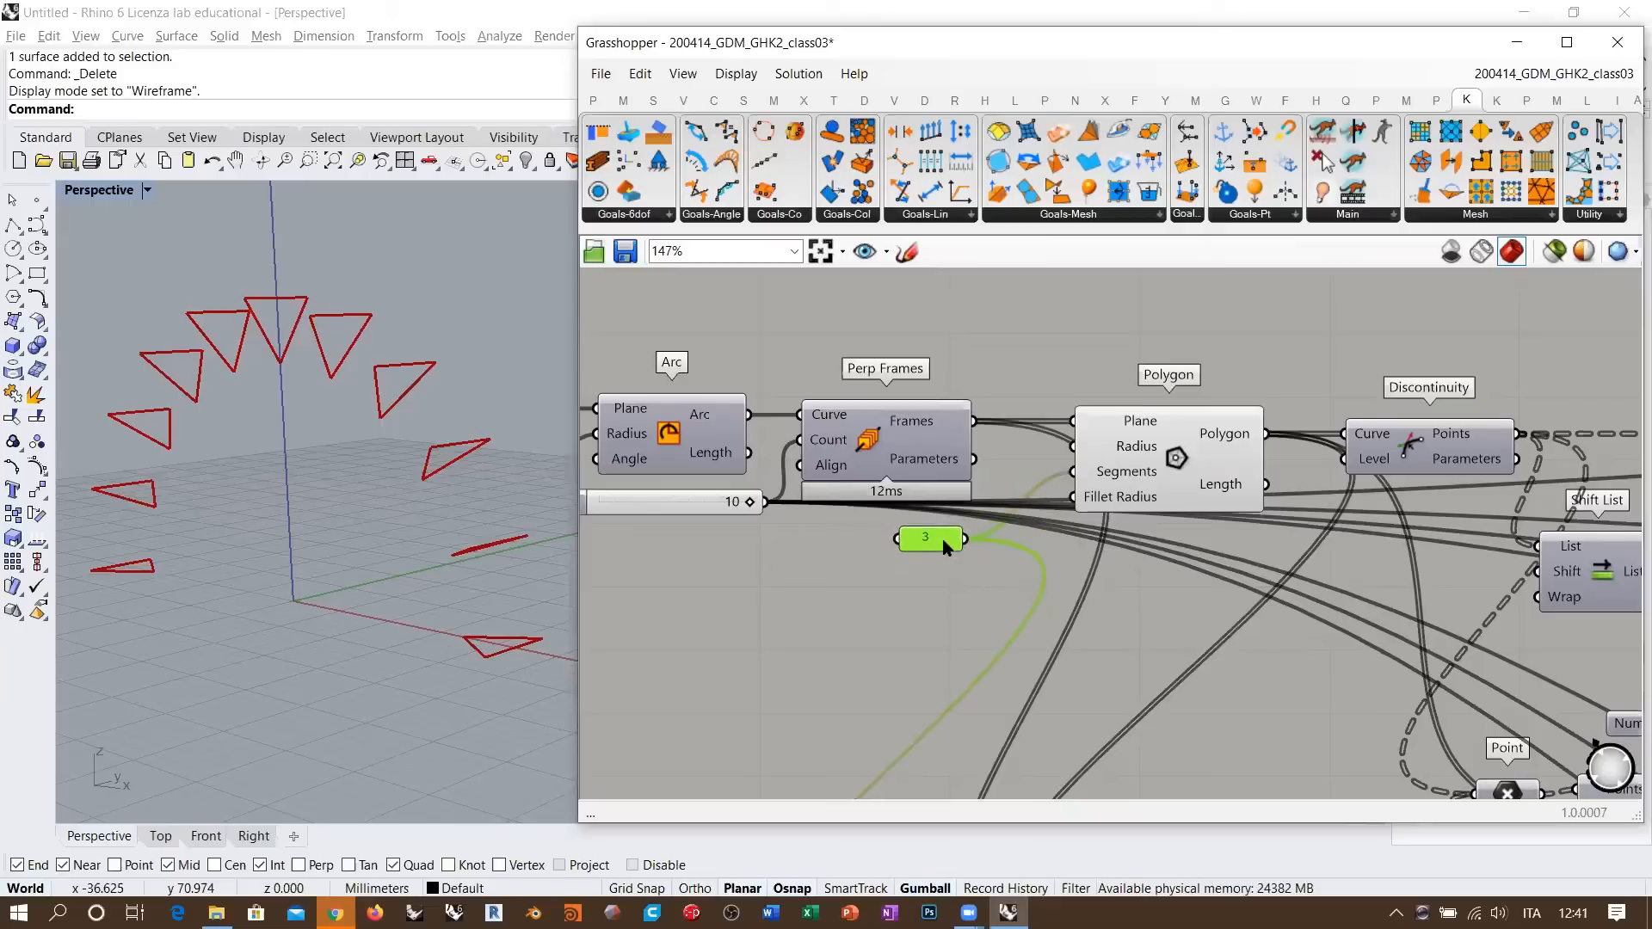
{"action": "left_click_drag", "start_coordinate": [1157, 443], "coordinate": [1103, 478]}
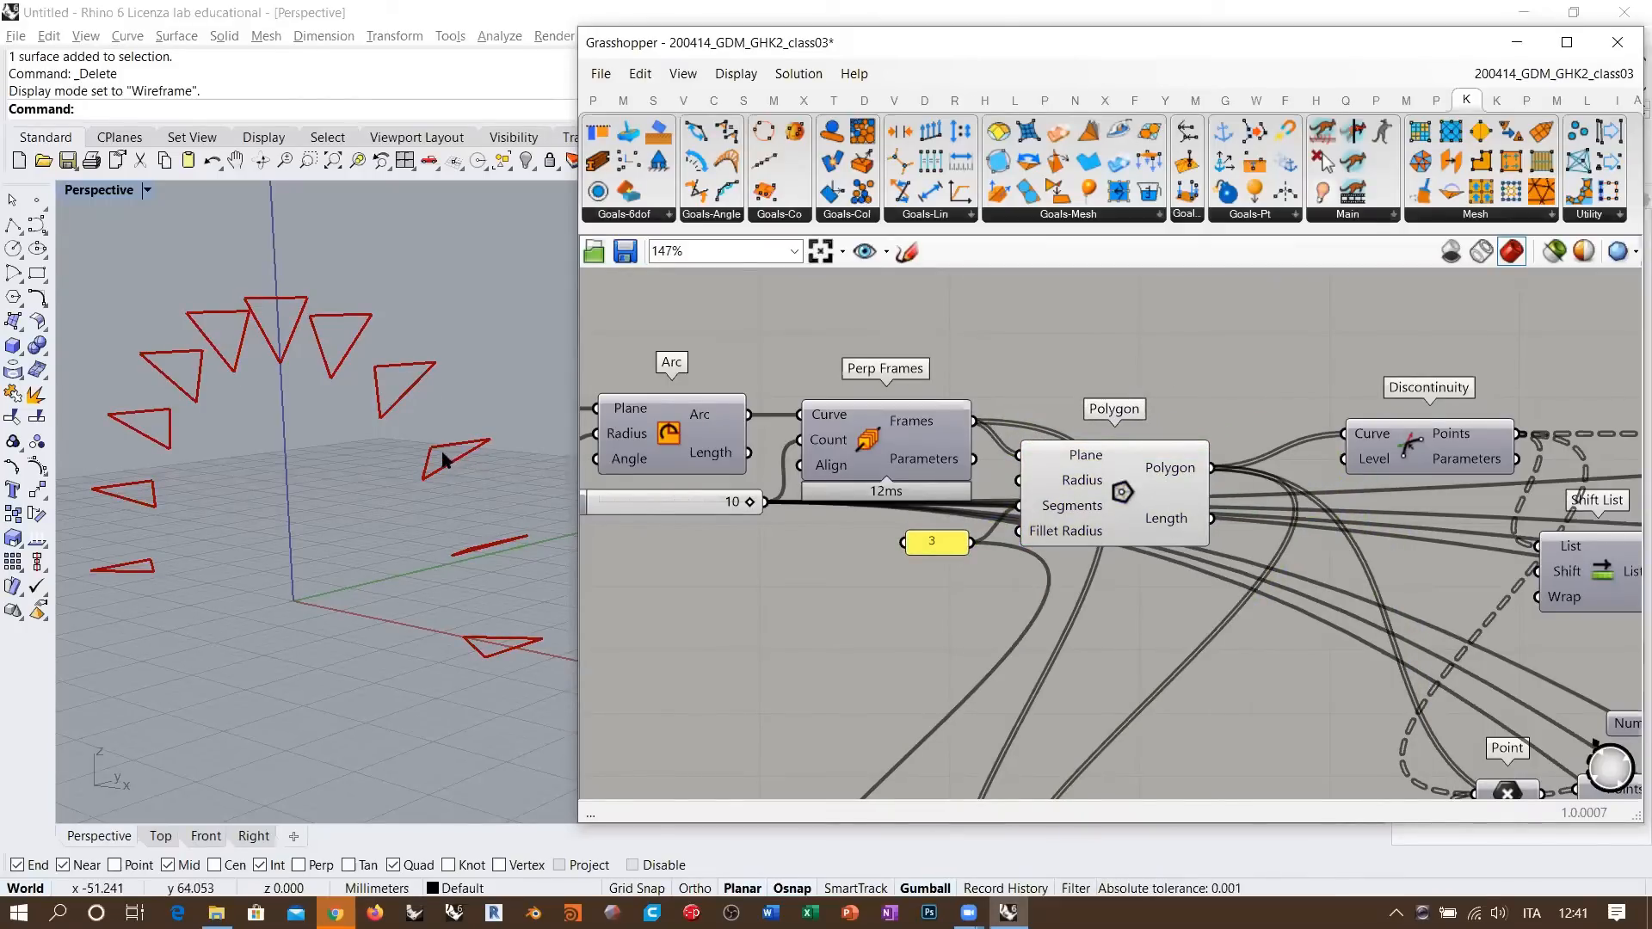
{"action": "scroll", "coordinate": [438, 449], "scroll_direction": "up", "scroll_amount": 2}
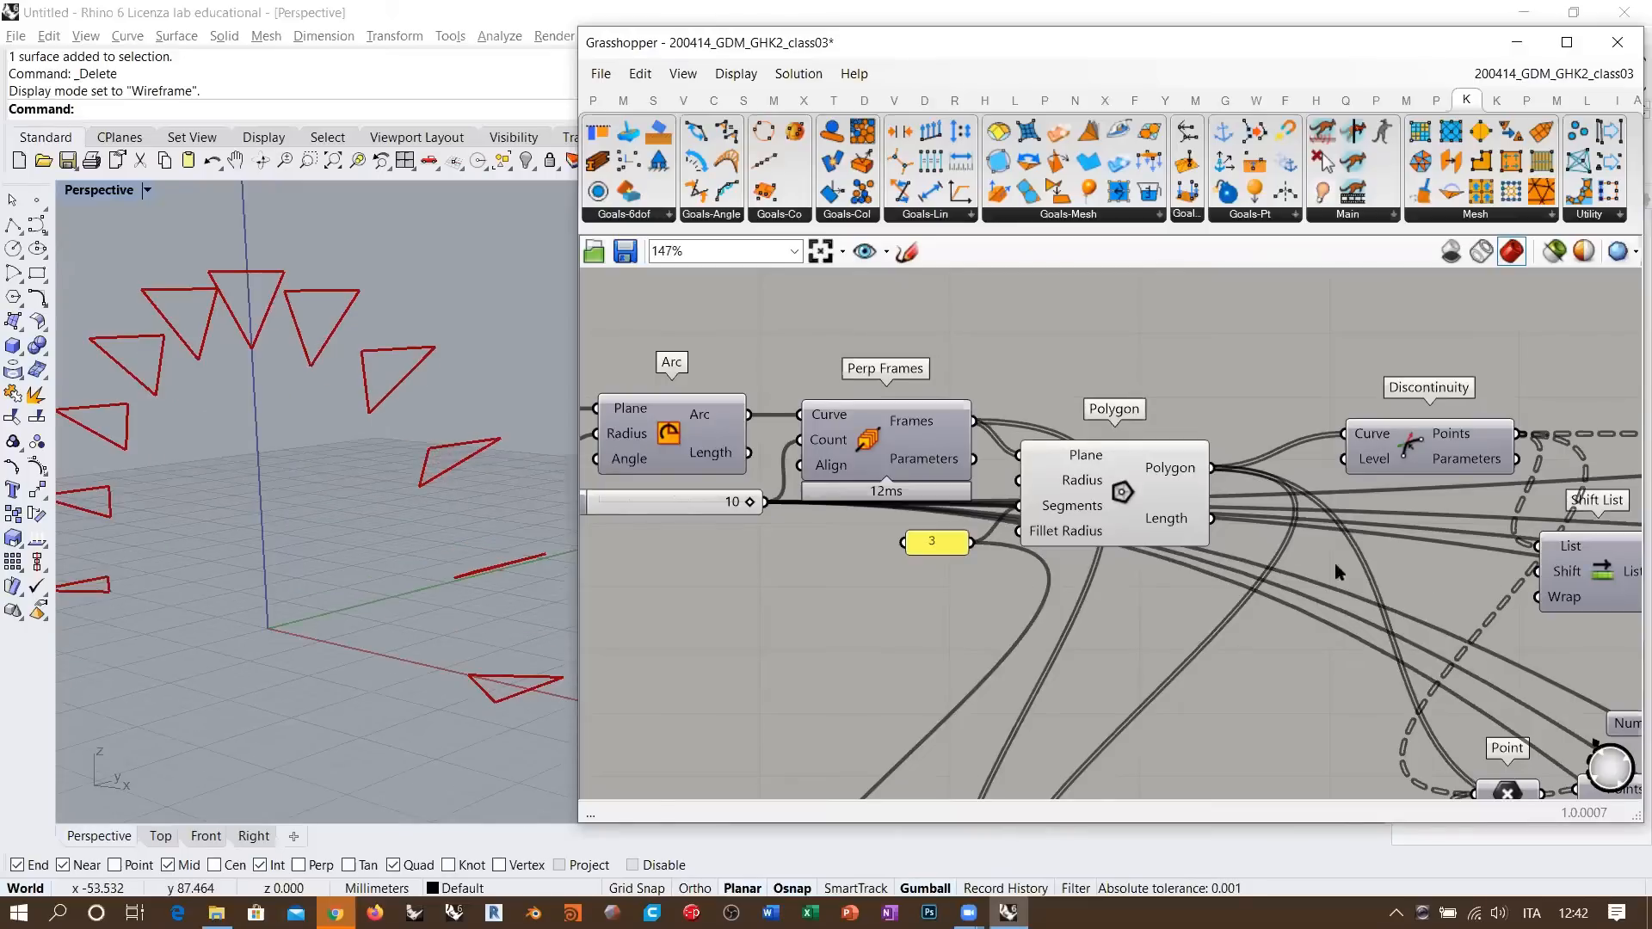
- Hide the Polygon preview and turn on the preview of Discontinuity to show the triangles' corner points
{"action": "right_click_drag", "start_coordinate": [1172, 531], "coordinate": [838, 529]}
{"action": "left_click", "coordinate": [790, 490]}
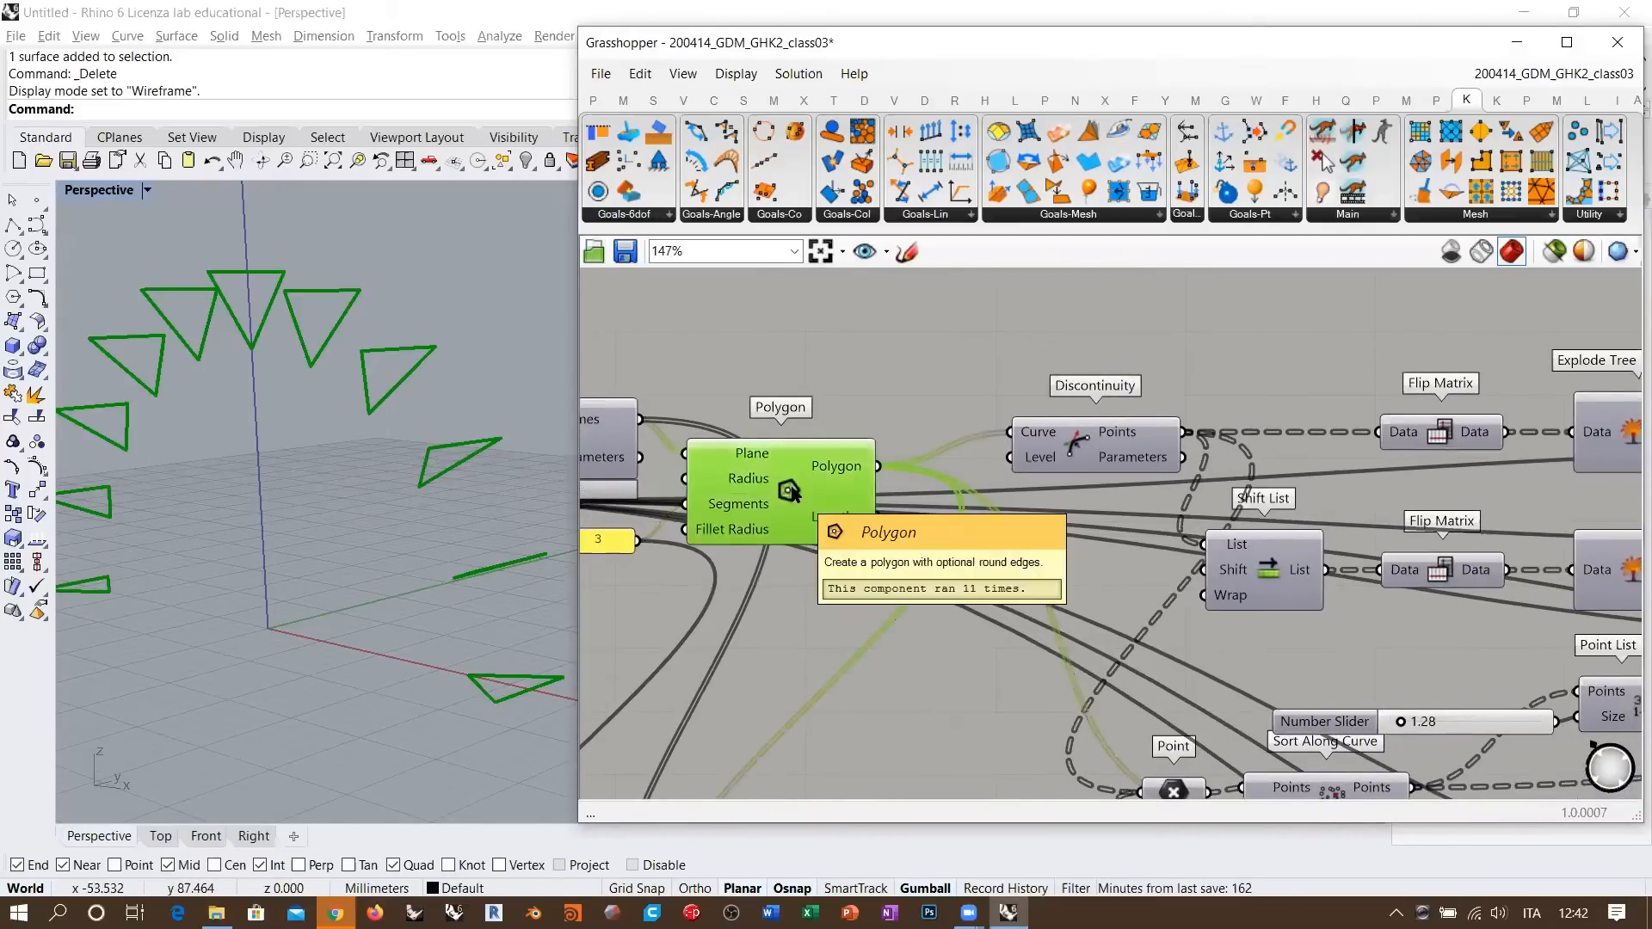
{"action": "left_click", "coordinate": [1121, 448]}
{"action": "left_click", "coordinate": [1054, 479]}
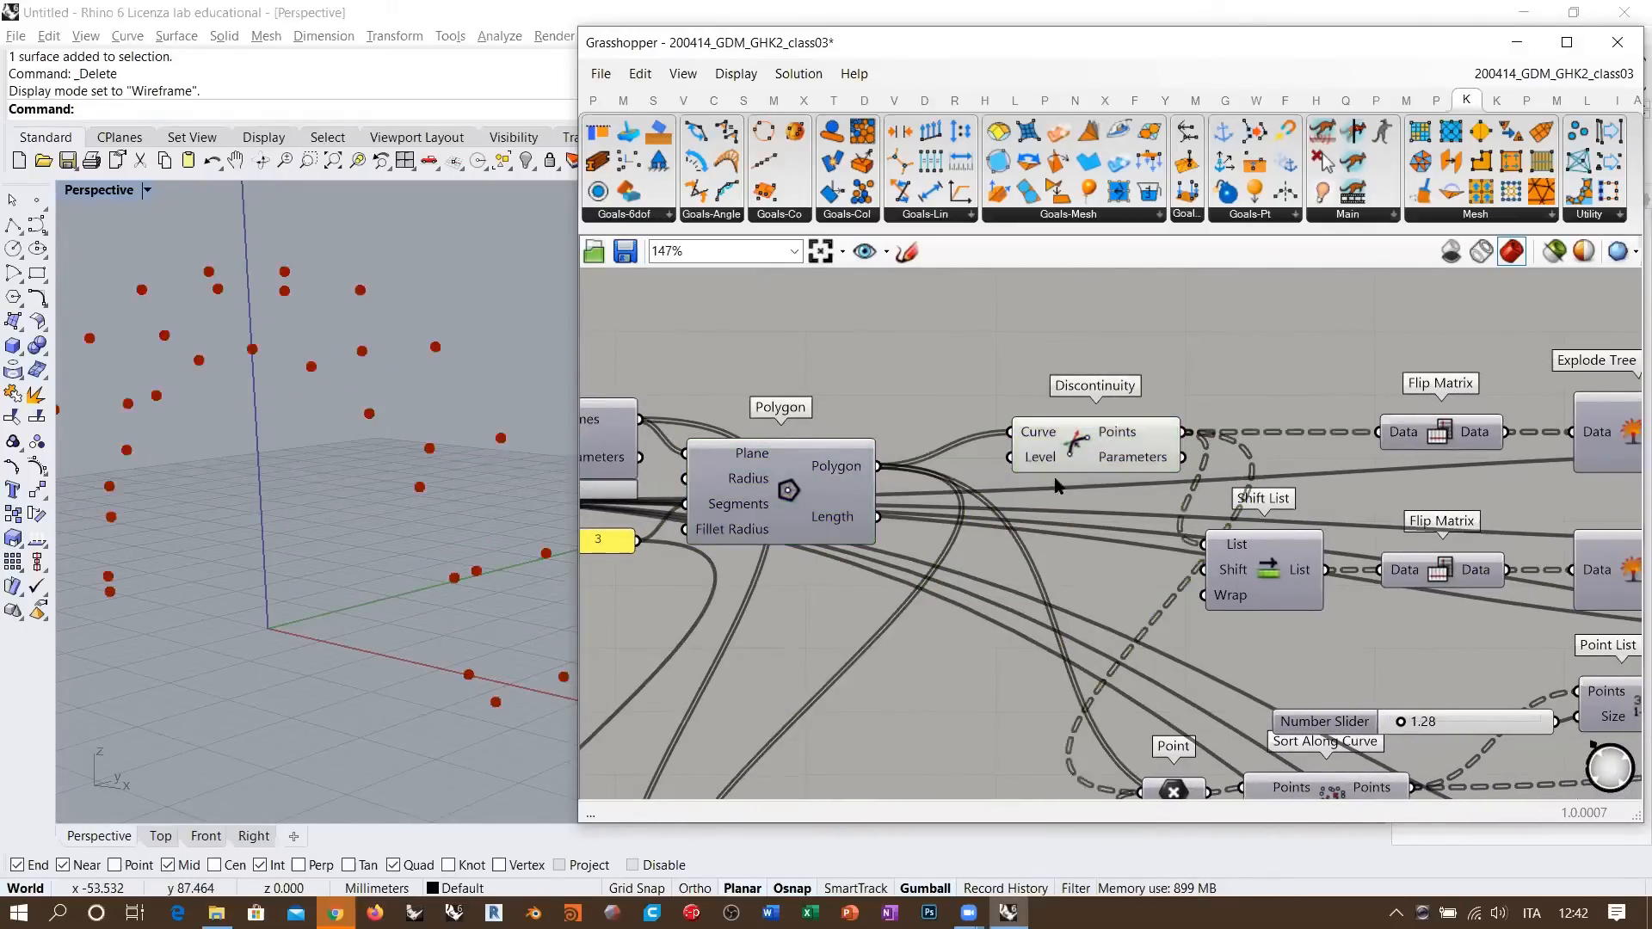
{"action": "right_click_drag", "start_coordinate": [421, 479], "coordinate": [651, 489]}
- Compare the data lists in the Frames output of Perp Frames and the Points output of Discontinuity
{"action": "mouse_move", "coordinate": [1121, 438]}
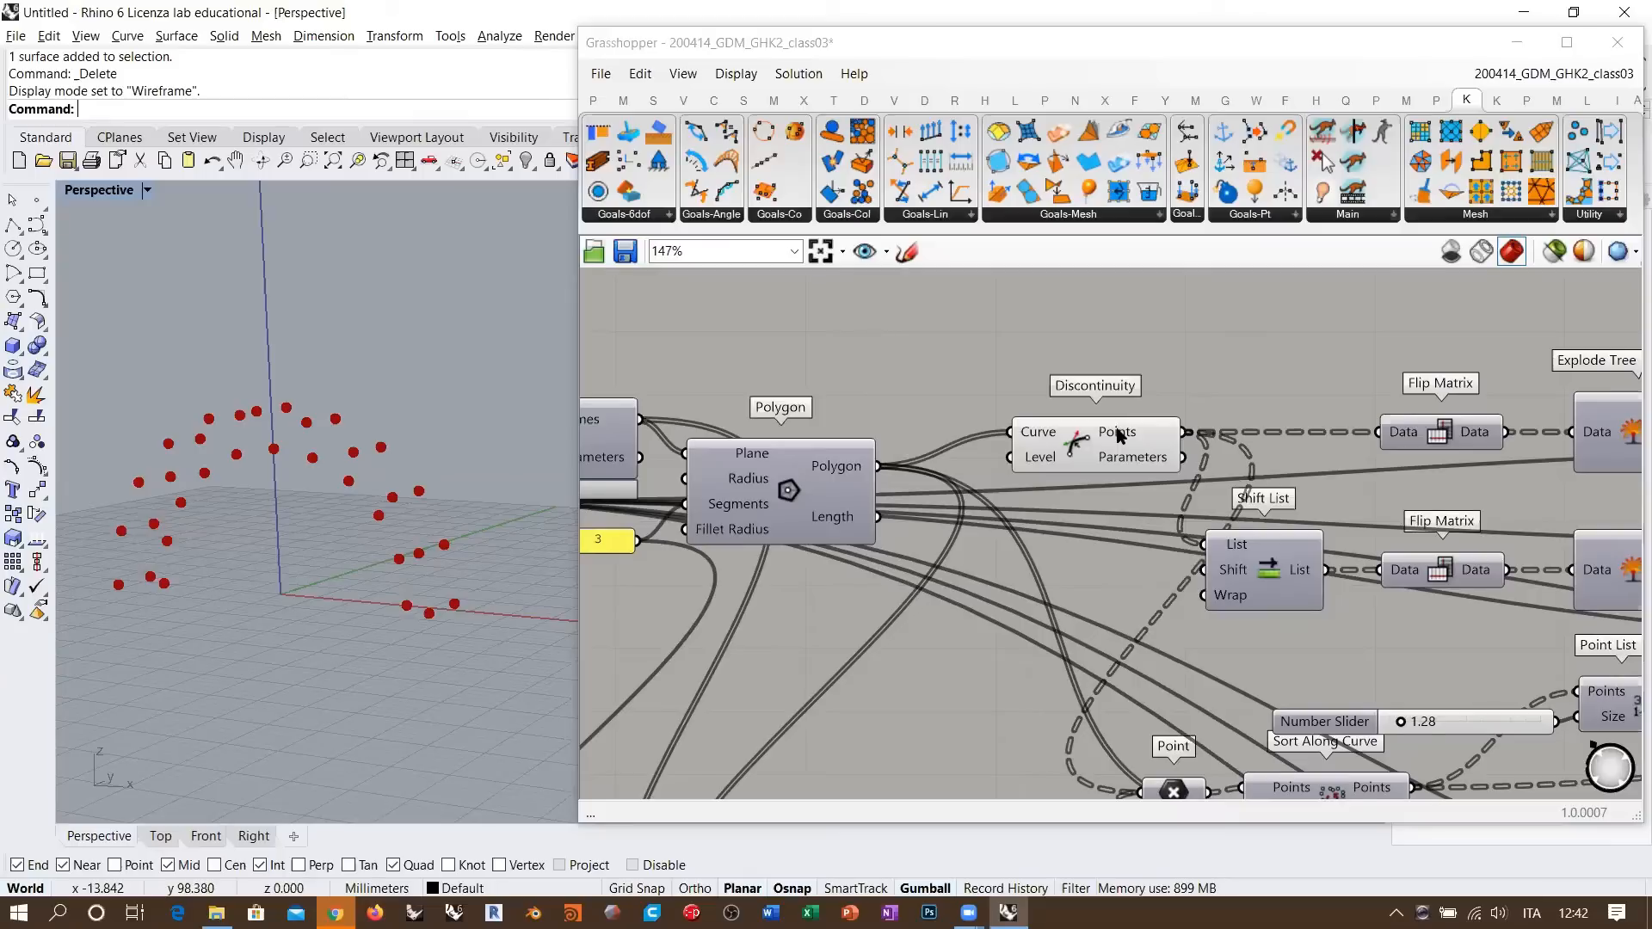
{"action": "right_click_drag", "start_coordinate": [940, 479], "coordinate": [1346, 464]}
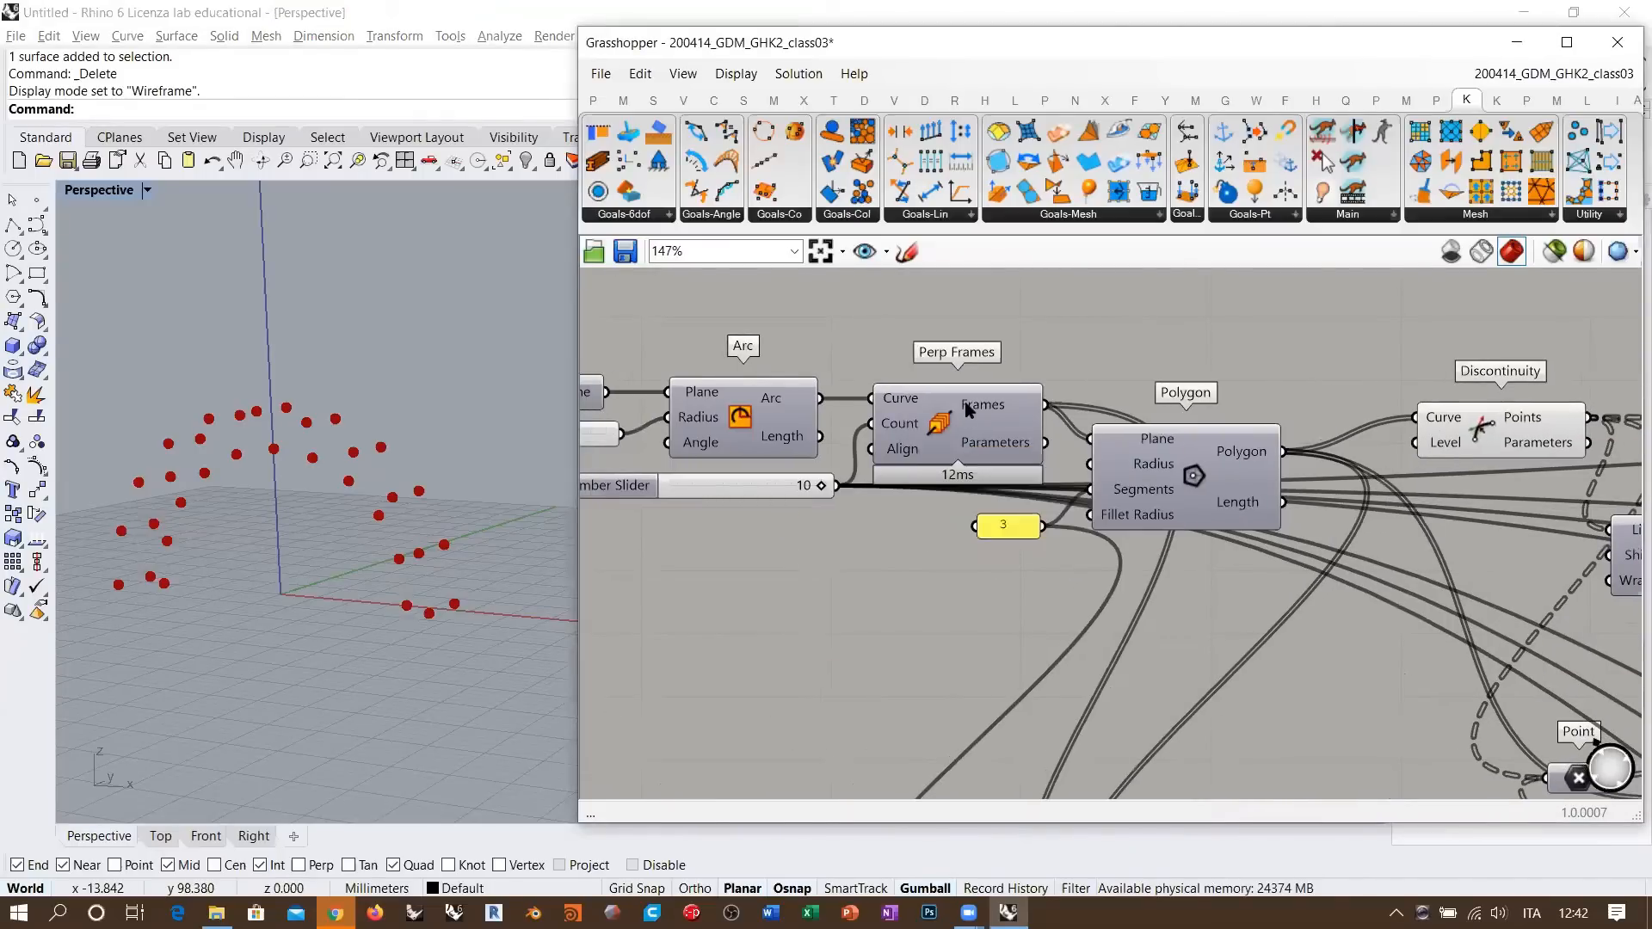
{"action": "mouse_move", "coordinate": [974, 407]}
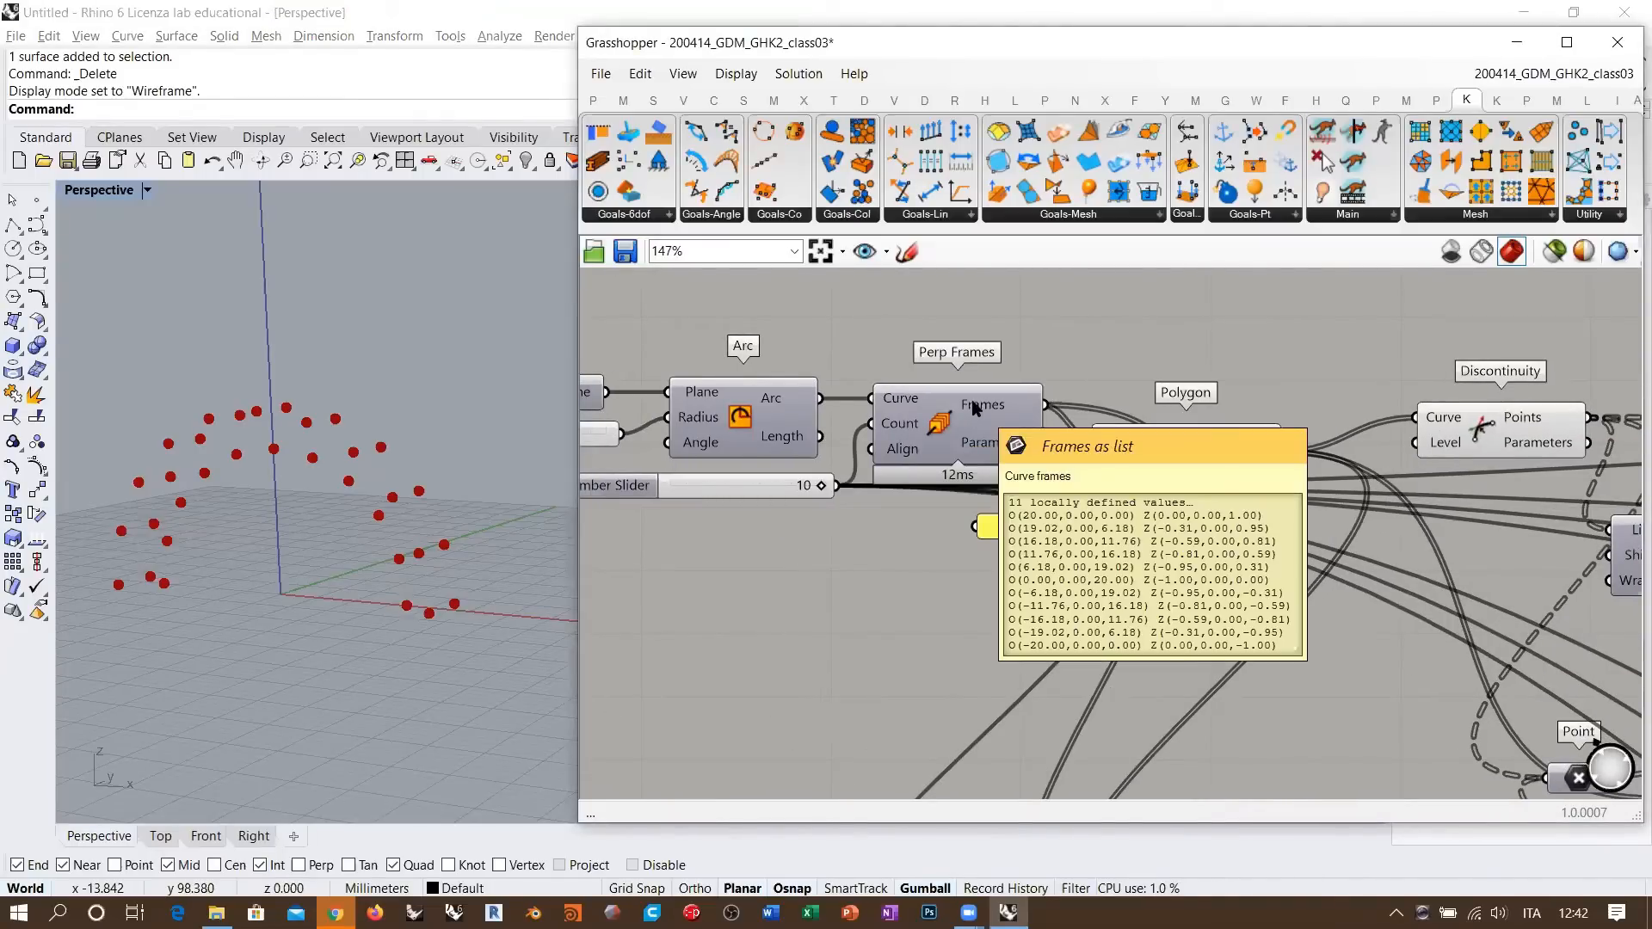
{"action": "right_click_drag", "start_coordinate": [1526, 465], "coordinate": [1024, 482]}
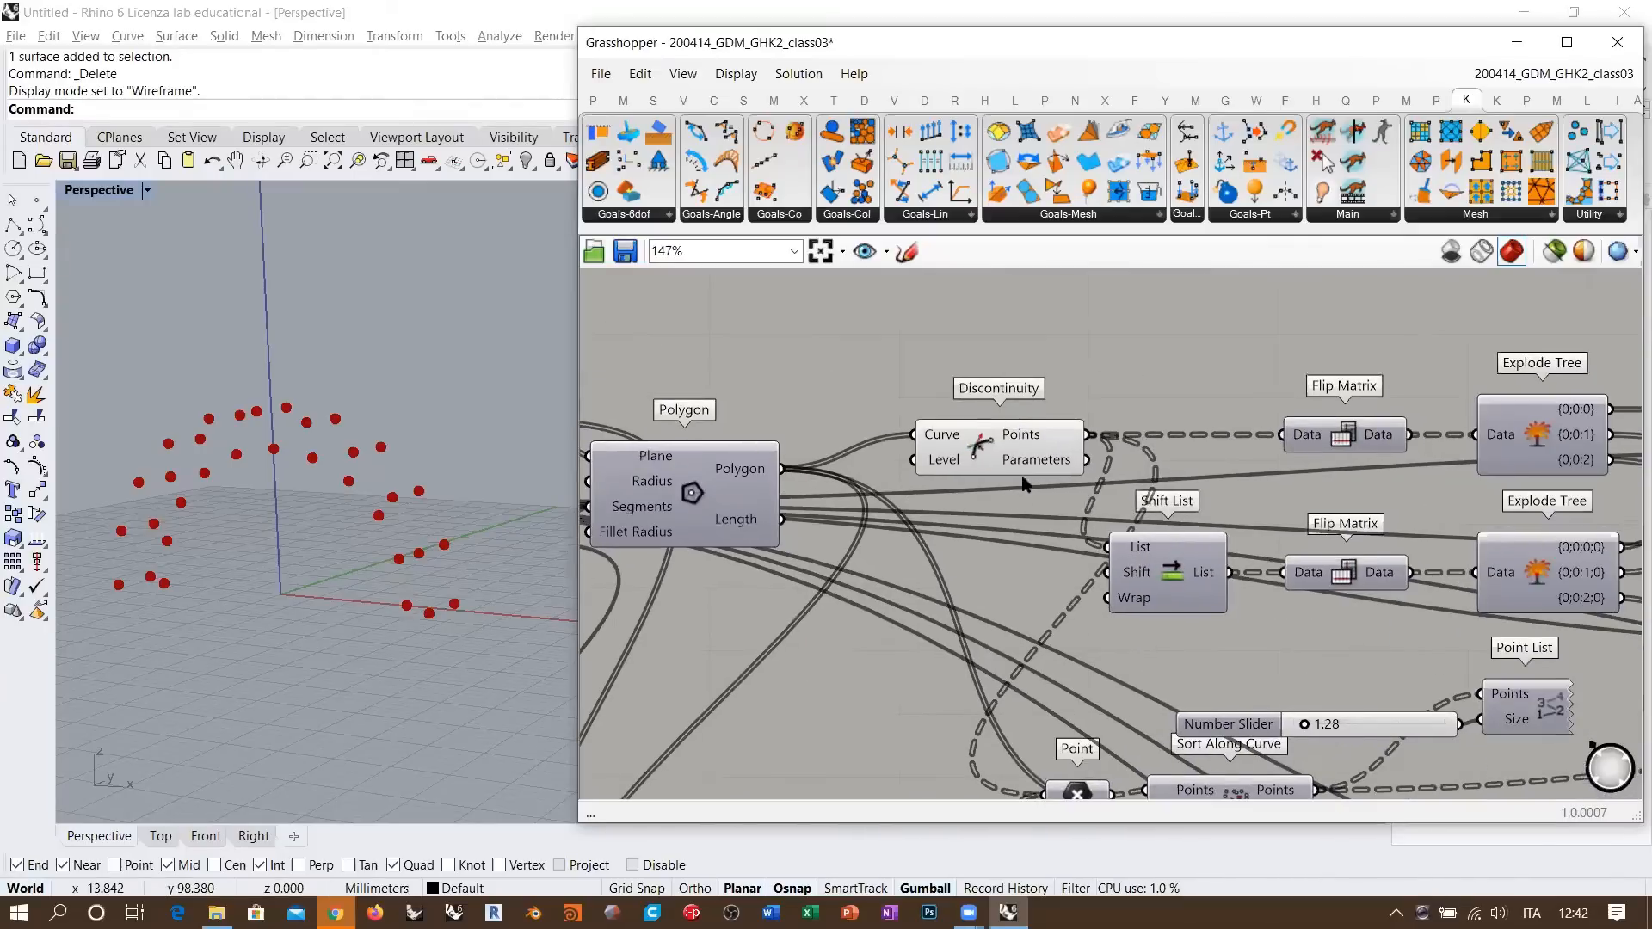
{"action": "mouse_move", "coordinate": [1020, 440]}
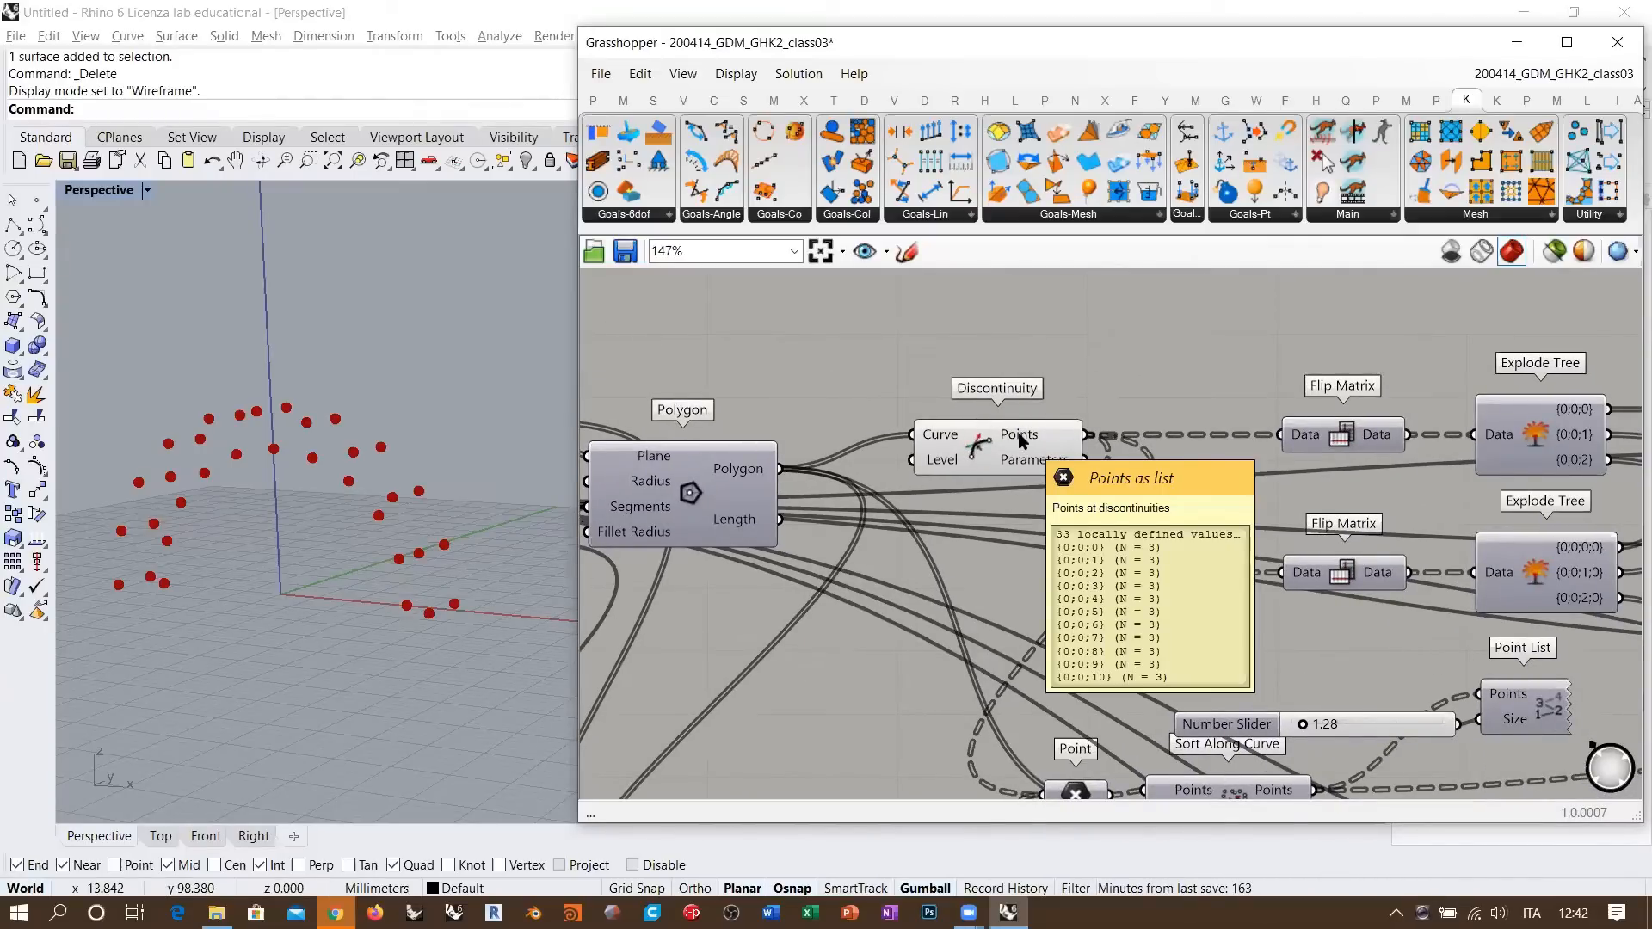
- Turn on the preview of the first Line component after the Shift Lists and inspect its lines among the corner points
{"action": "right_click_drag", "start_coordinate": [1292, 453], "coordinate": [1082, 394]}
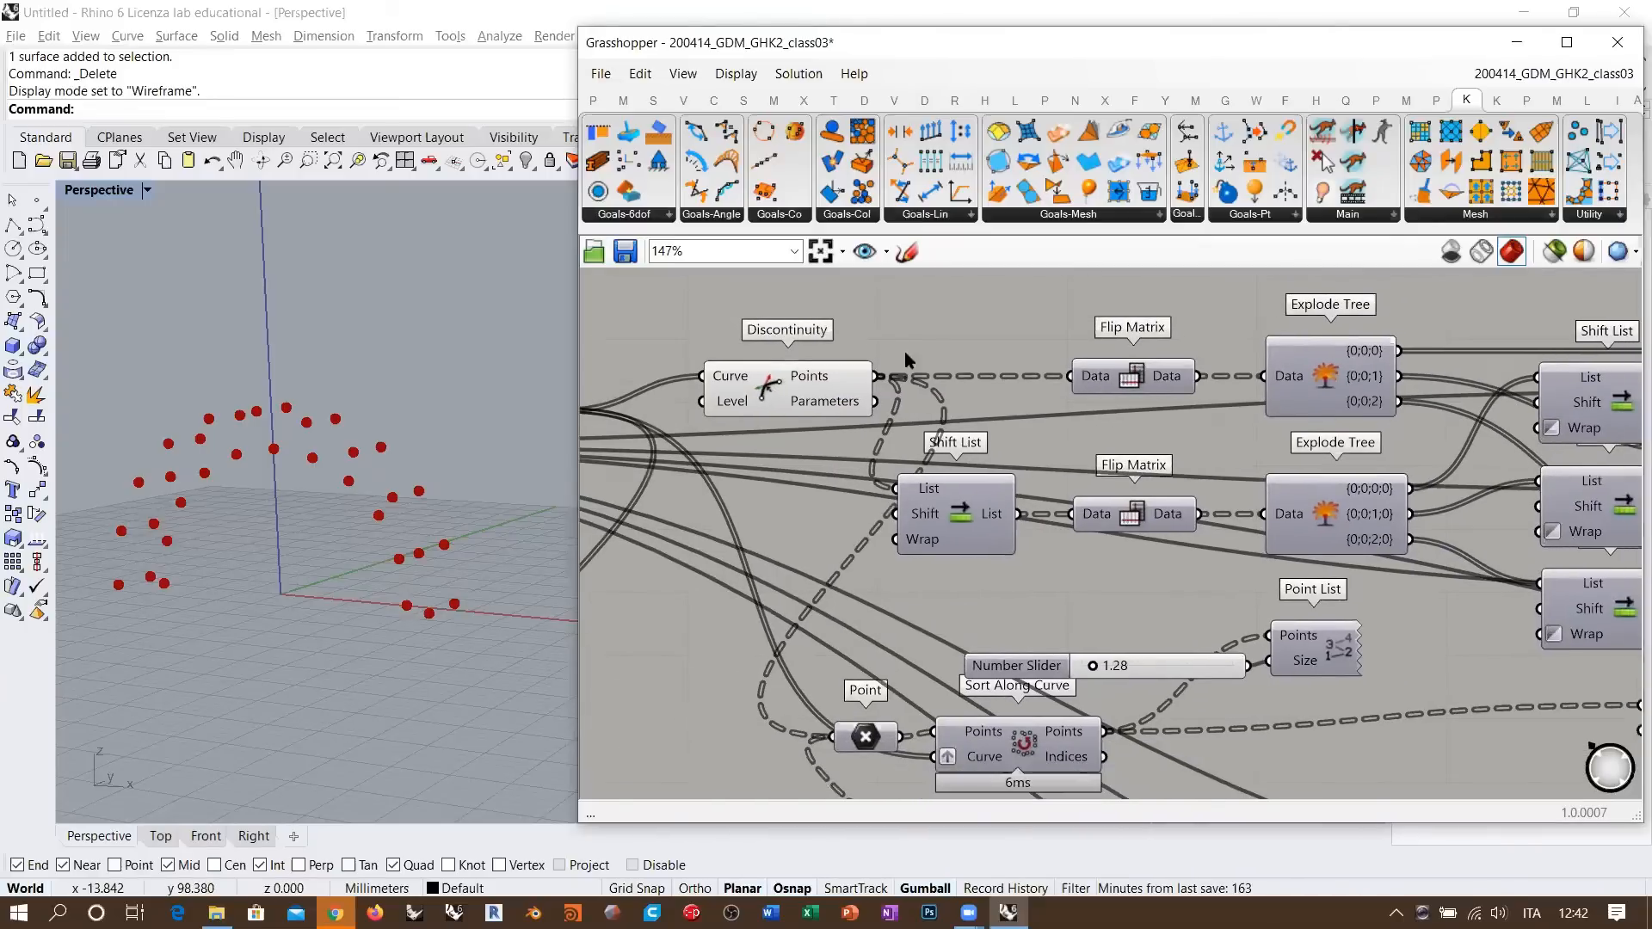
{"action": "right_click_drag", "start_coordinate": [1293, 409], "coordinate": [1118, 433]}
{"action": "scroll", "coordinate": [1118, 432], "scroll_direction": "down", "scroll_amount": 1}
{"action": "right_click_drag", "start_coordinate": [1346, 421], "coordinate": [1064, 444]}
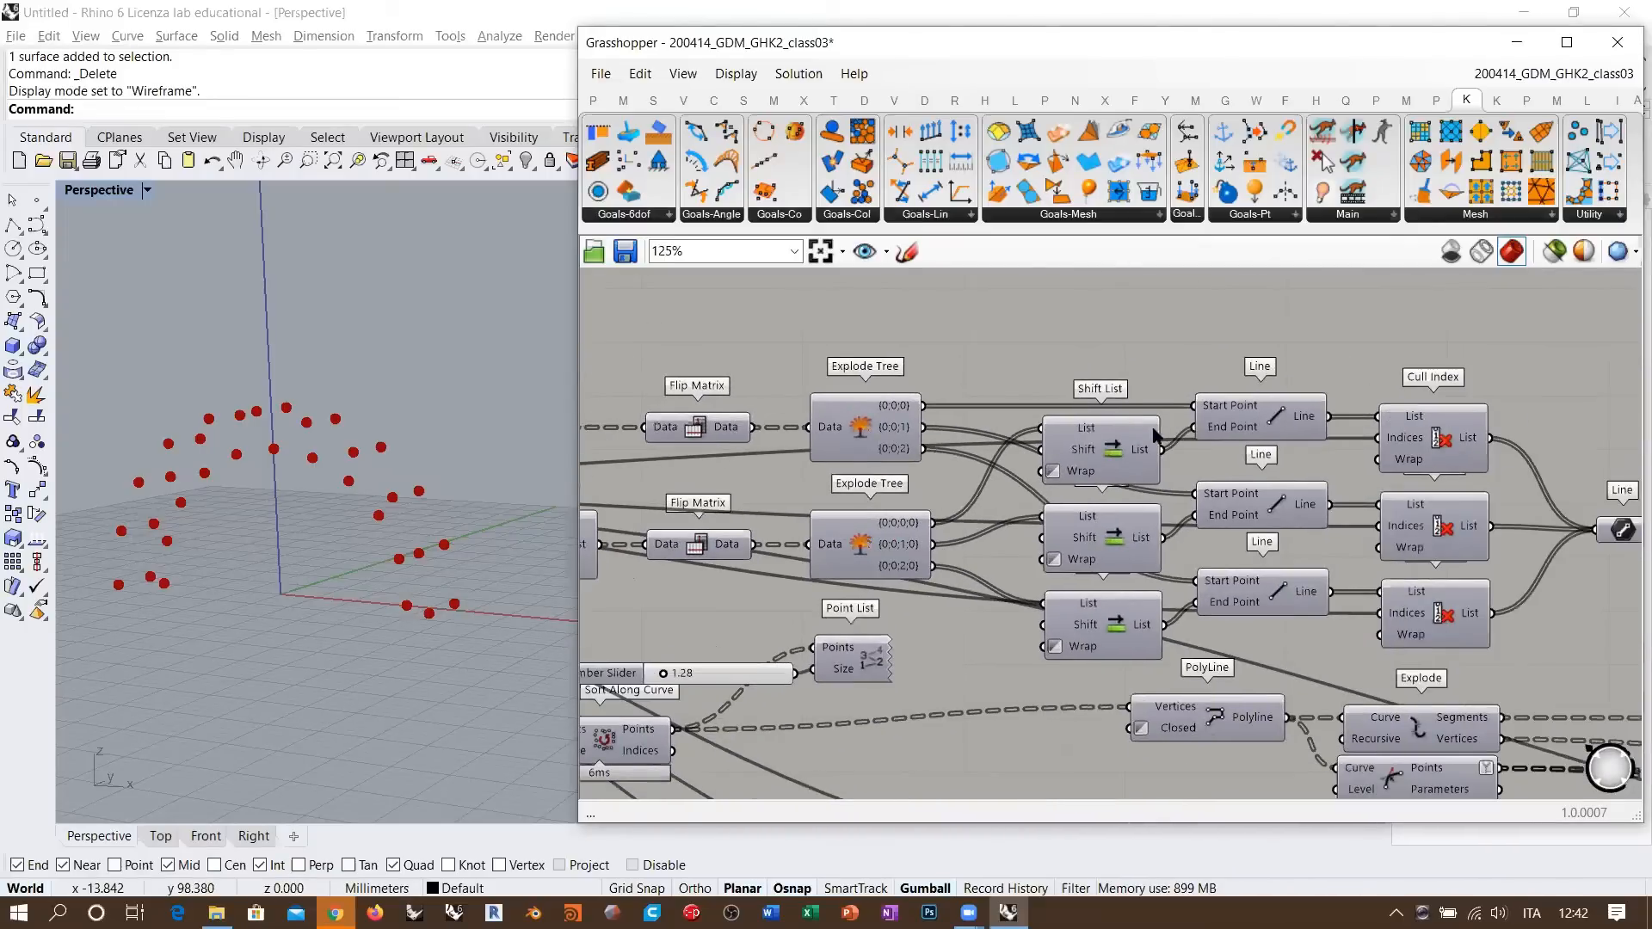
{"action": "right_click_drag", "start_coordinate": [1269, 419], "coordinate": [1221, 426]}
{"action": "left_click", "coordinate": [1220, 424]}
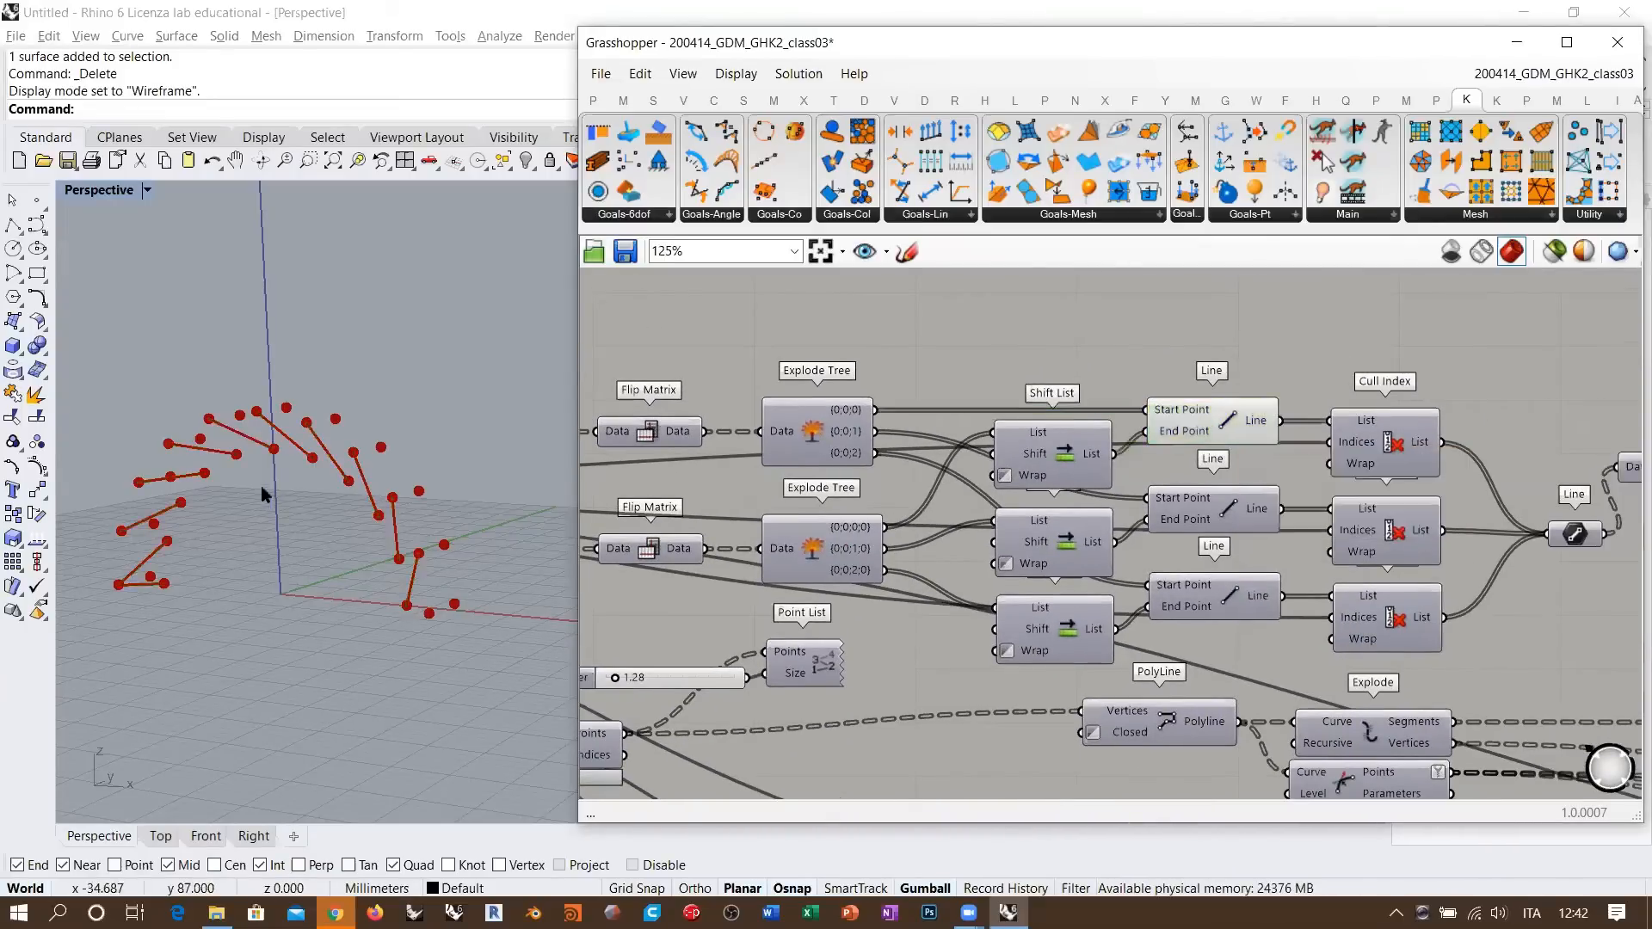
{"action": "right_click_drag", "start_coordinate": [266, 483], "coordinate": [459, 566]}
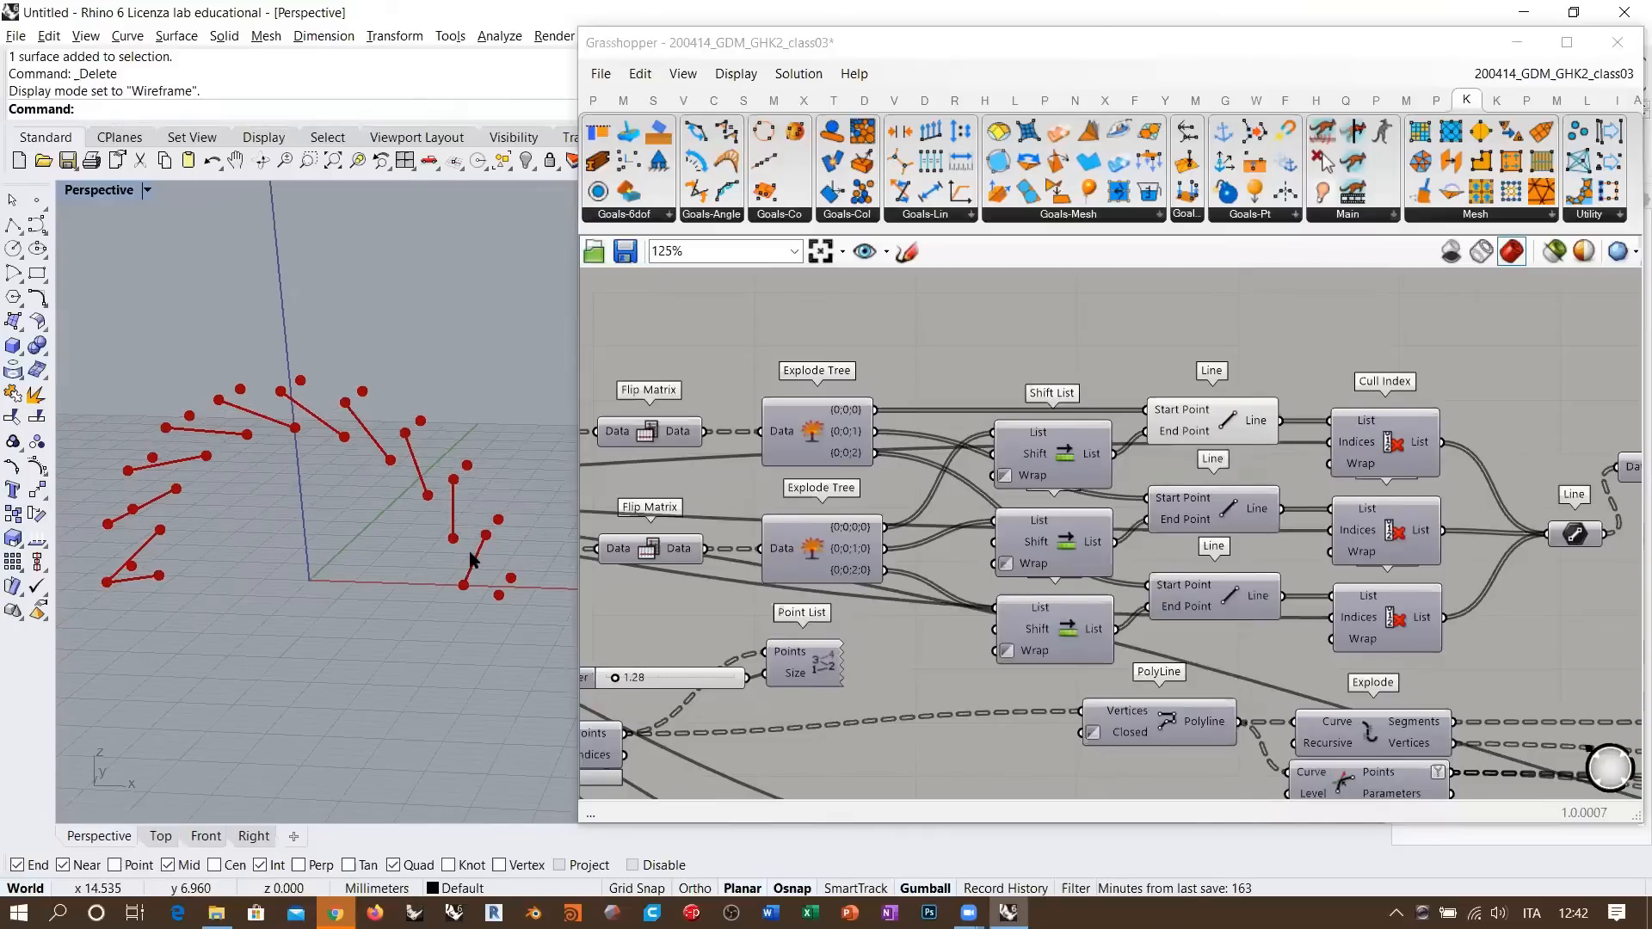
{"action": "scroll", "coordinate": [420, 561], "scroll_direction": "up", "scroll_amount": 3}
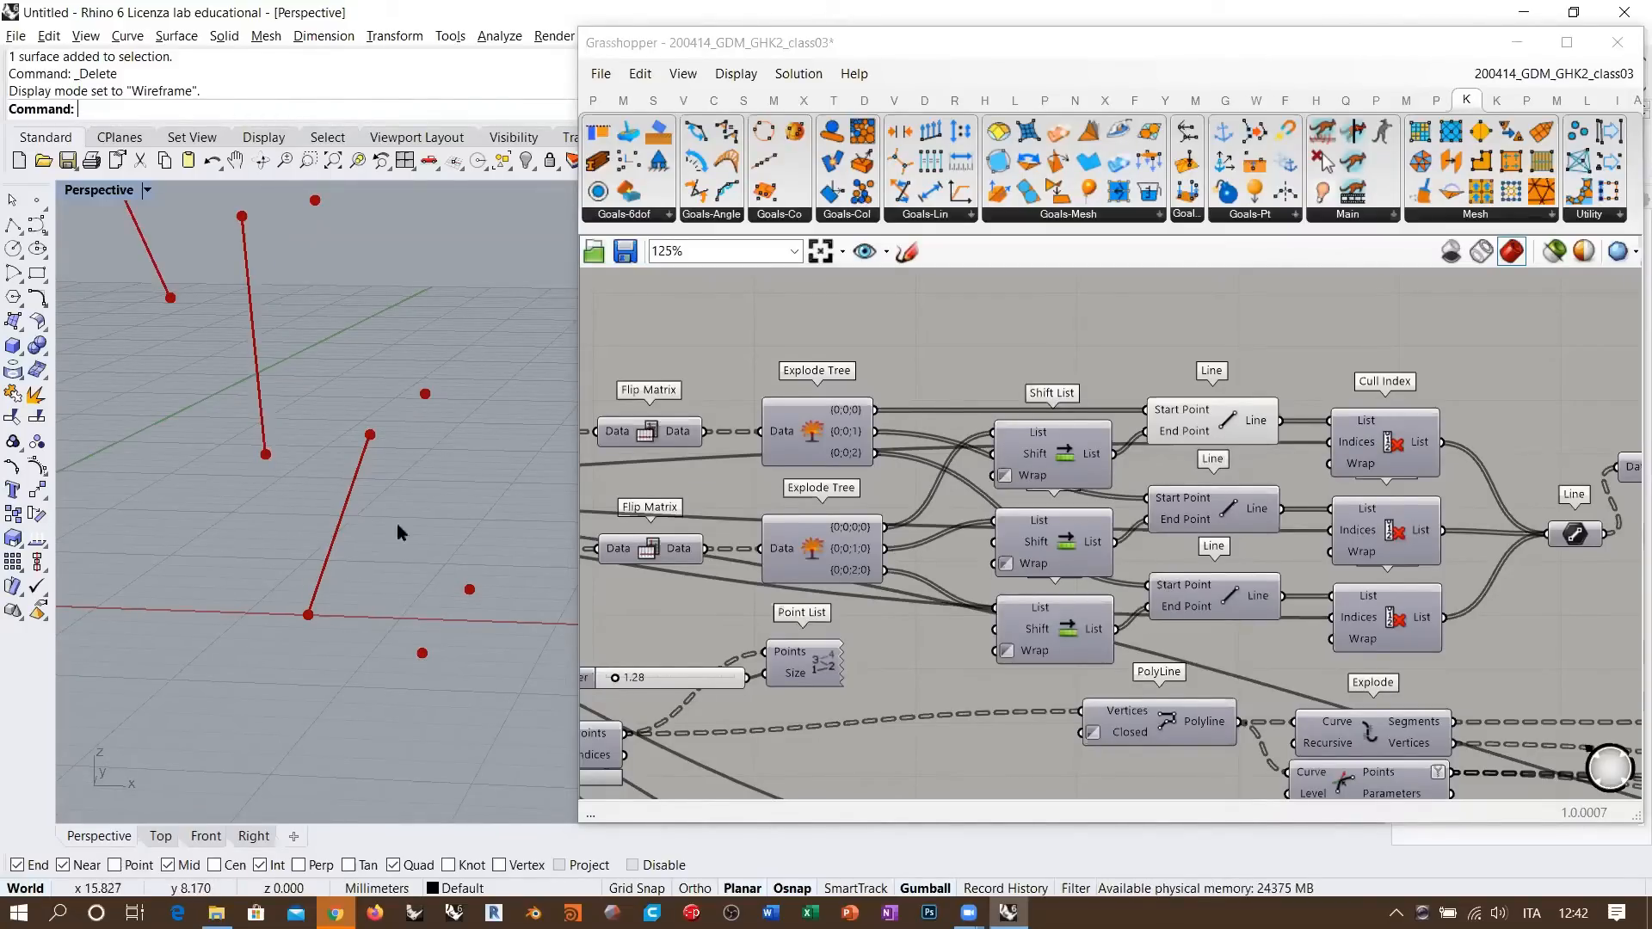
{"action": "right_click_drag", "start_coordinate": [301, 518], "coordinate": [318, 595]}
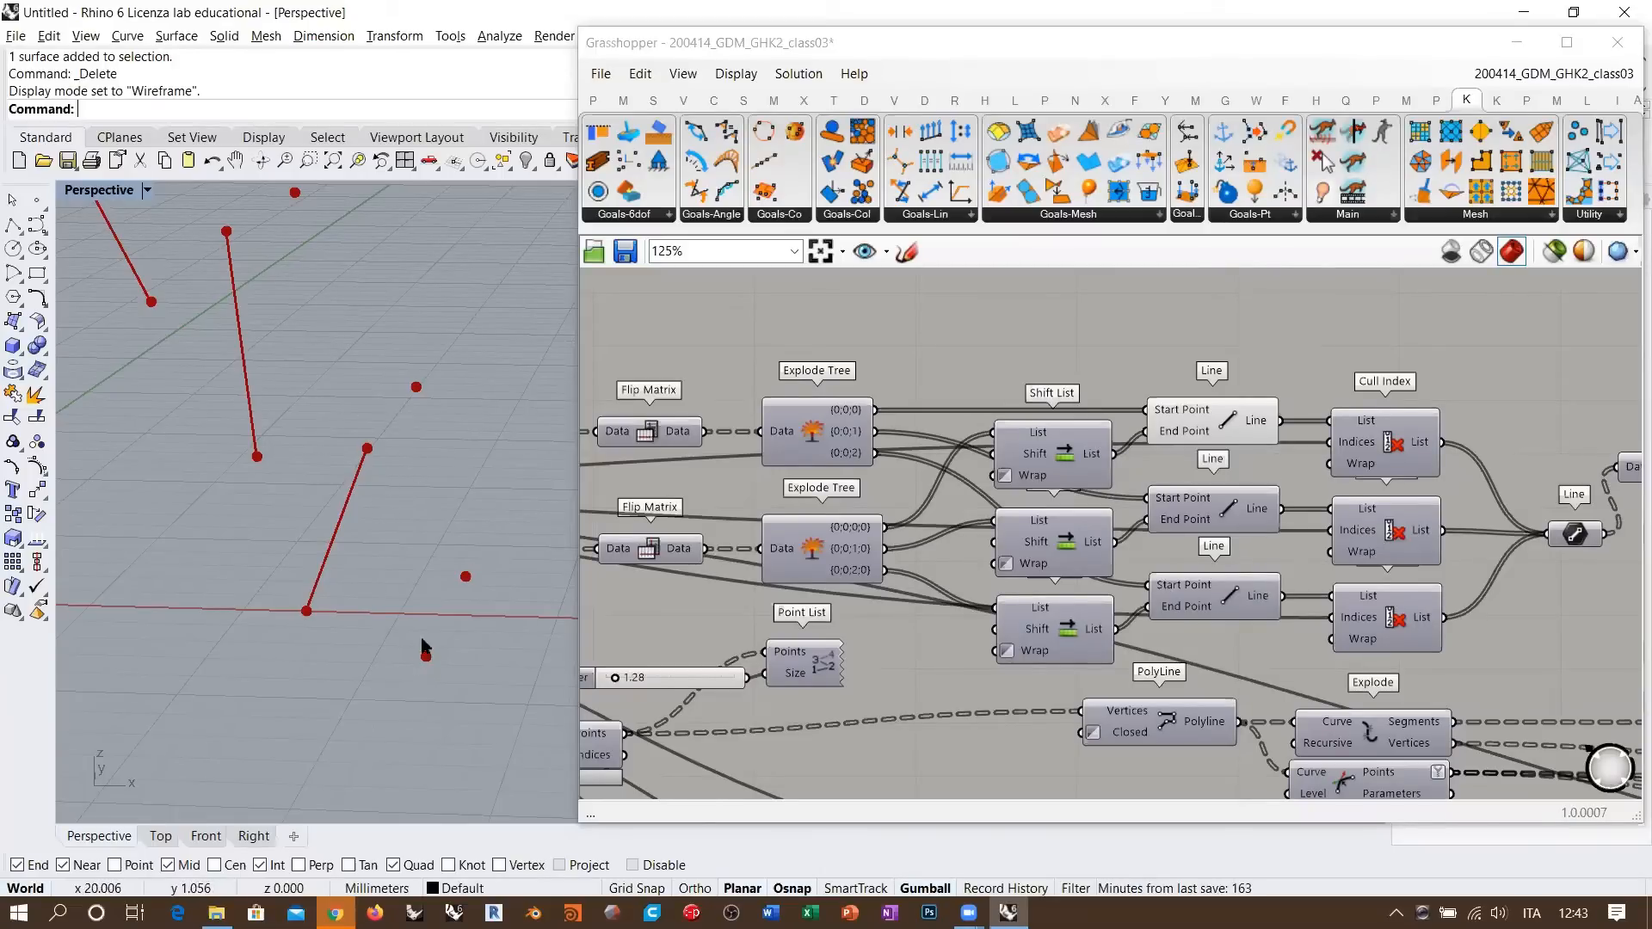
{"action": "right_click_drag", "start_coordinate": [471, 574], "coordinate": [421, 563]}
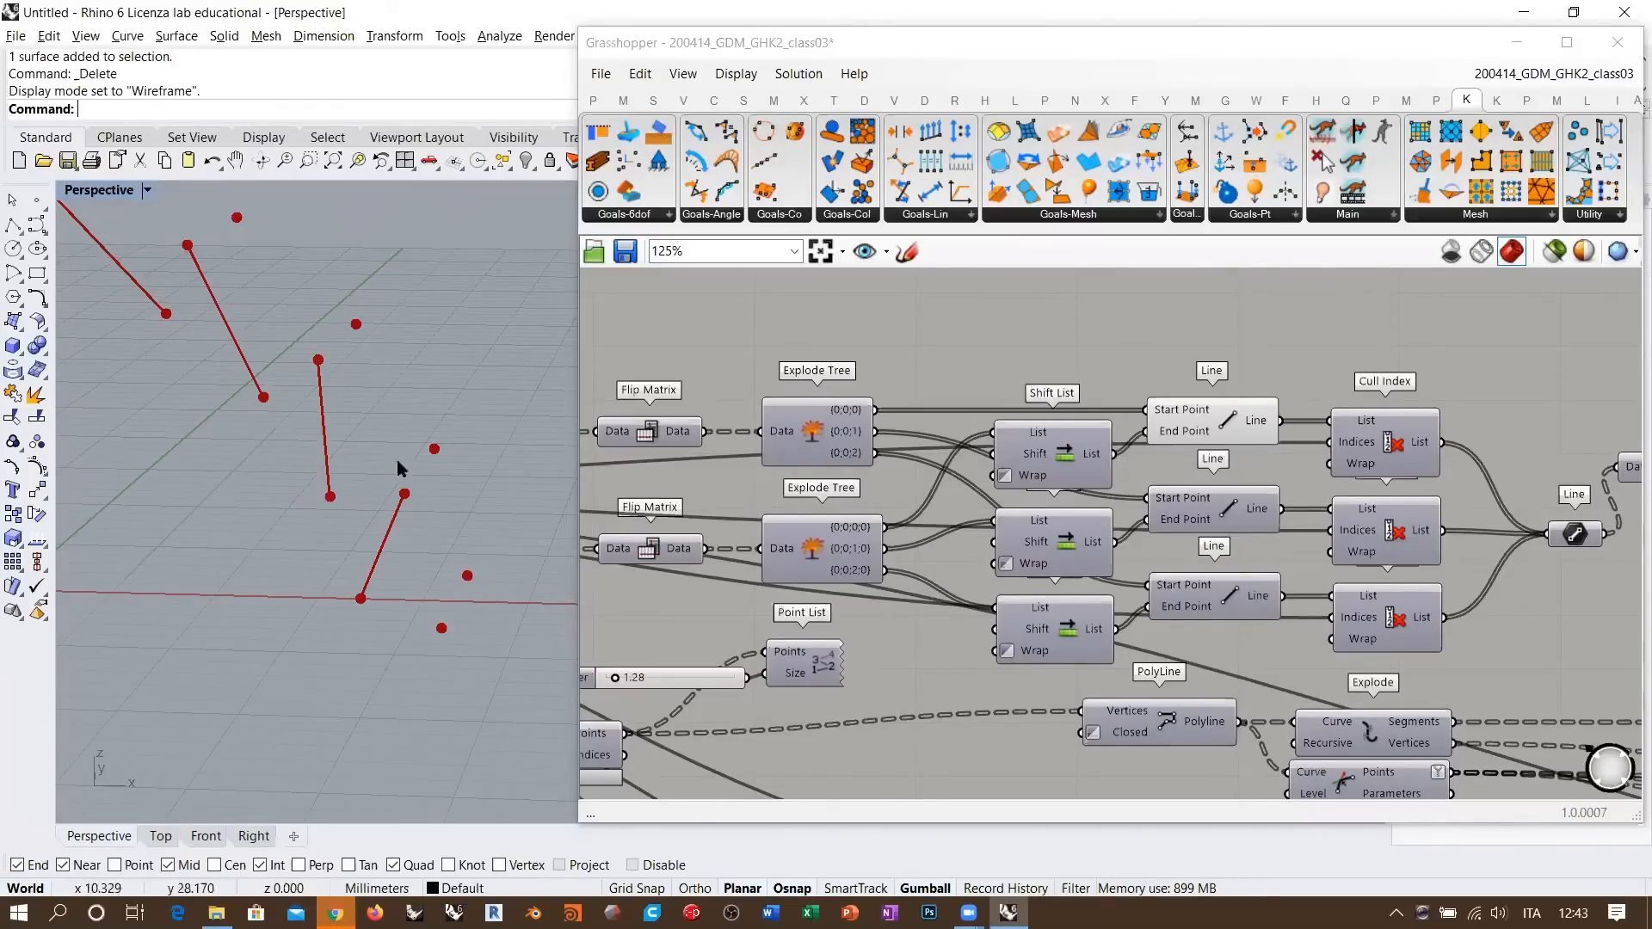
- Hide the first Line component's preview and select the Flip Matrix fed directly by the Discontinuity points
{"action": "left_click", "coordinate": [1237, 422]}
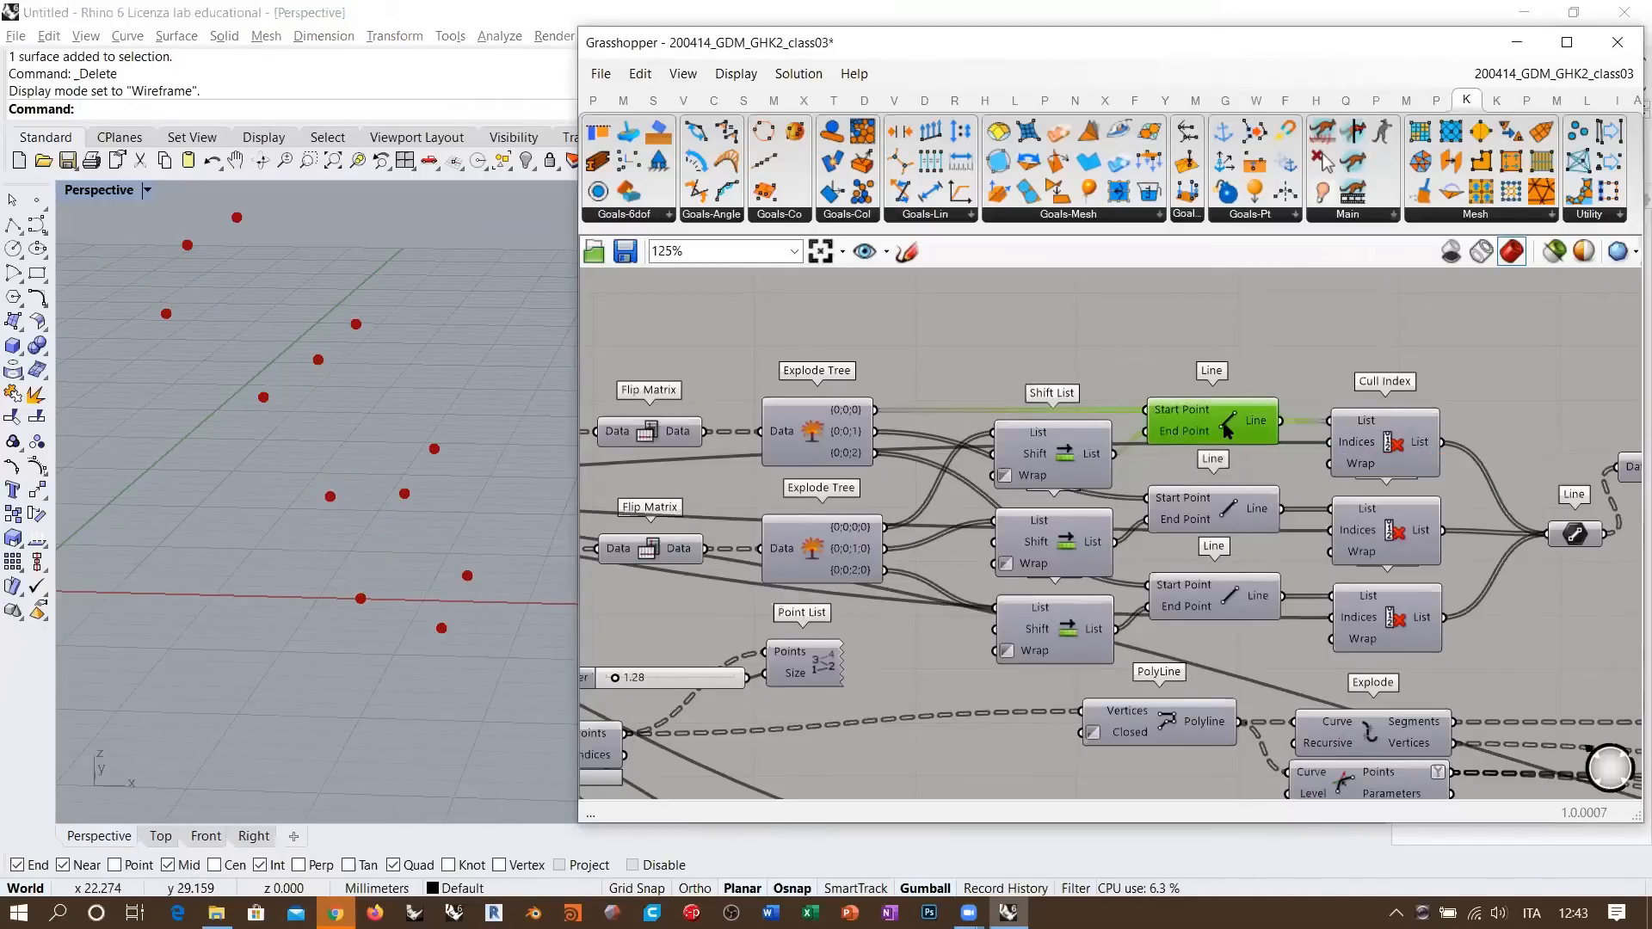
{"action": "right_click_drag", "start_coordinate": [987, 508], "coordinate": [1221, 564]}
{"action": "scroll", "coordinate": [979, 516], "scroll_direction": "up", "scroll_amount": 1}
{"action": "right_click_drag", "start_coordinate": [980, 544], "coordinate": [1043, 545]}
{"action": "right_click_drag", "start_coordinate": [935, 484], "coordinate": [968, 478]}
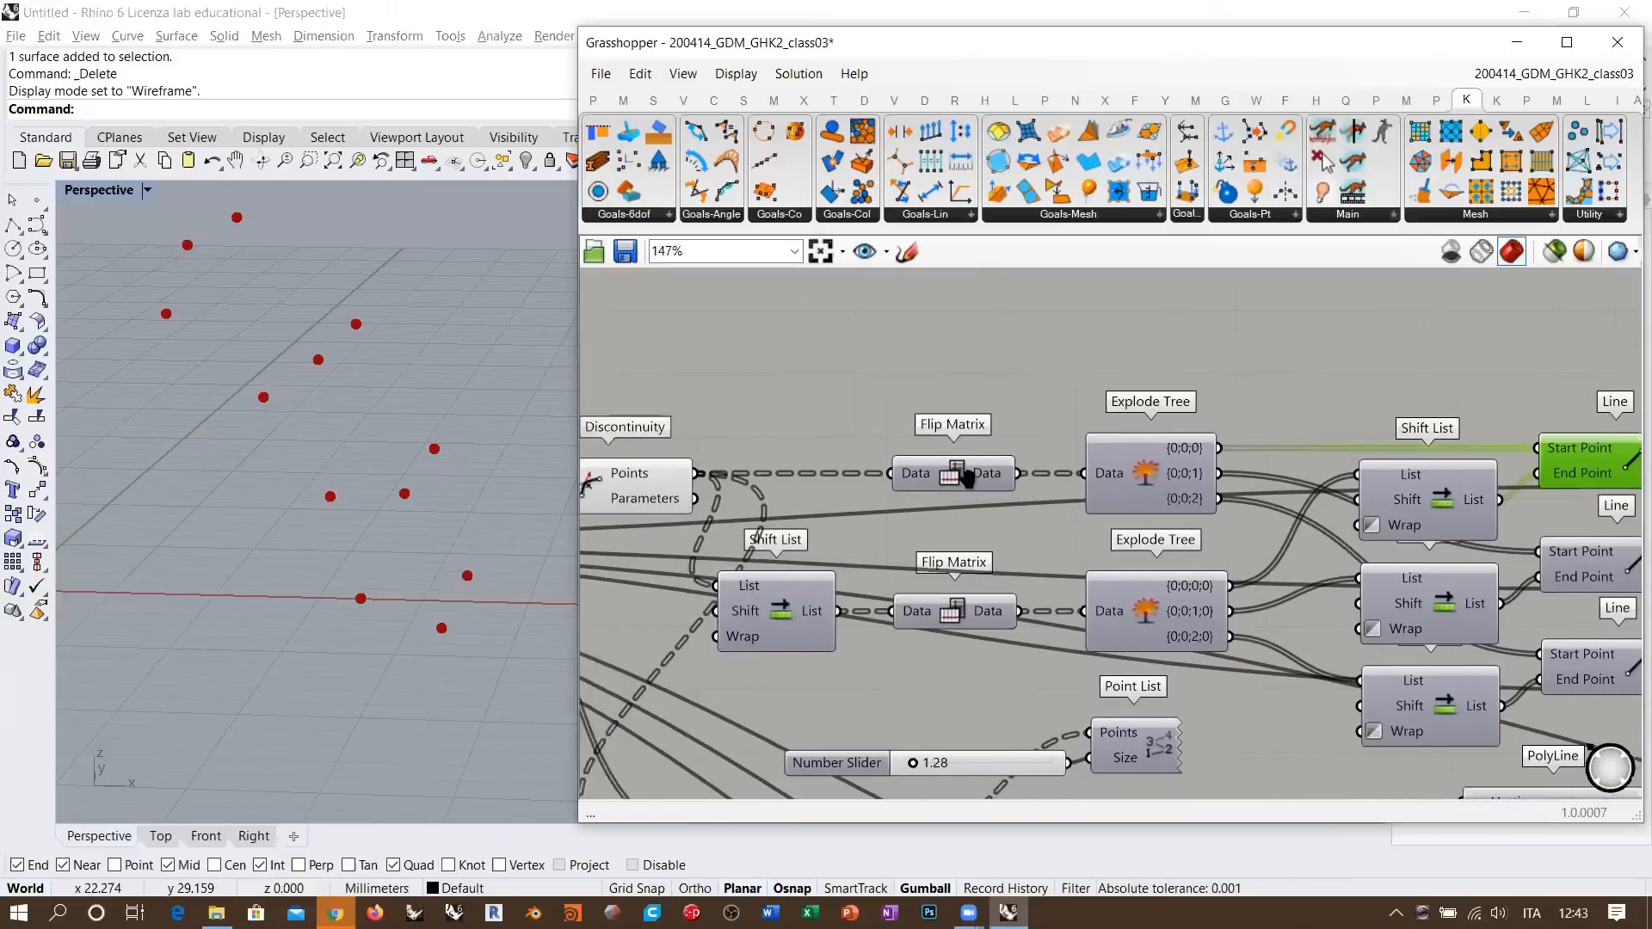
{"action": "scroll", "coordinate": [968, 478], "scroll_direction": "up", "scroll_amount": 1}
{"action": "left_click", "coordinate": [946, 472]}
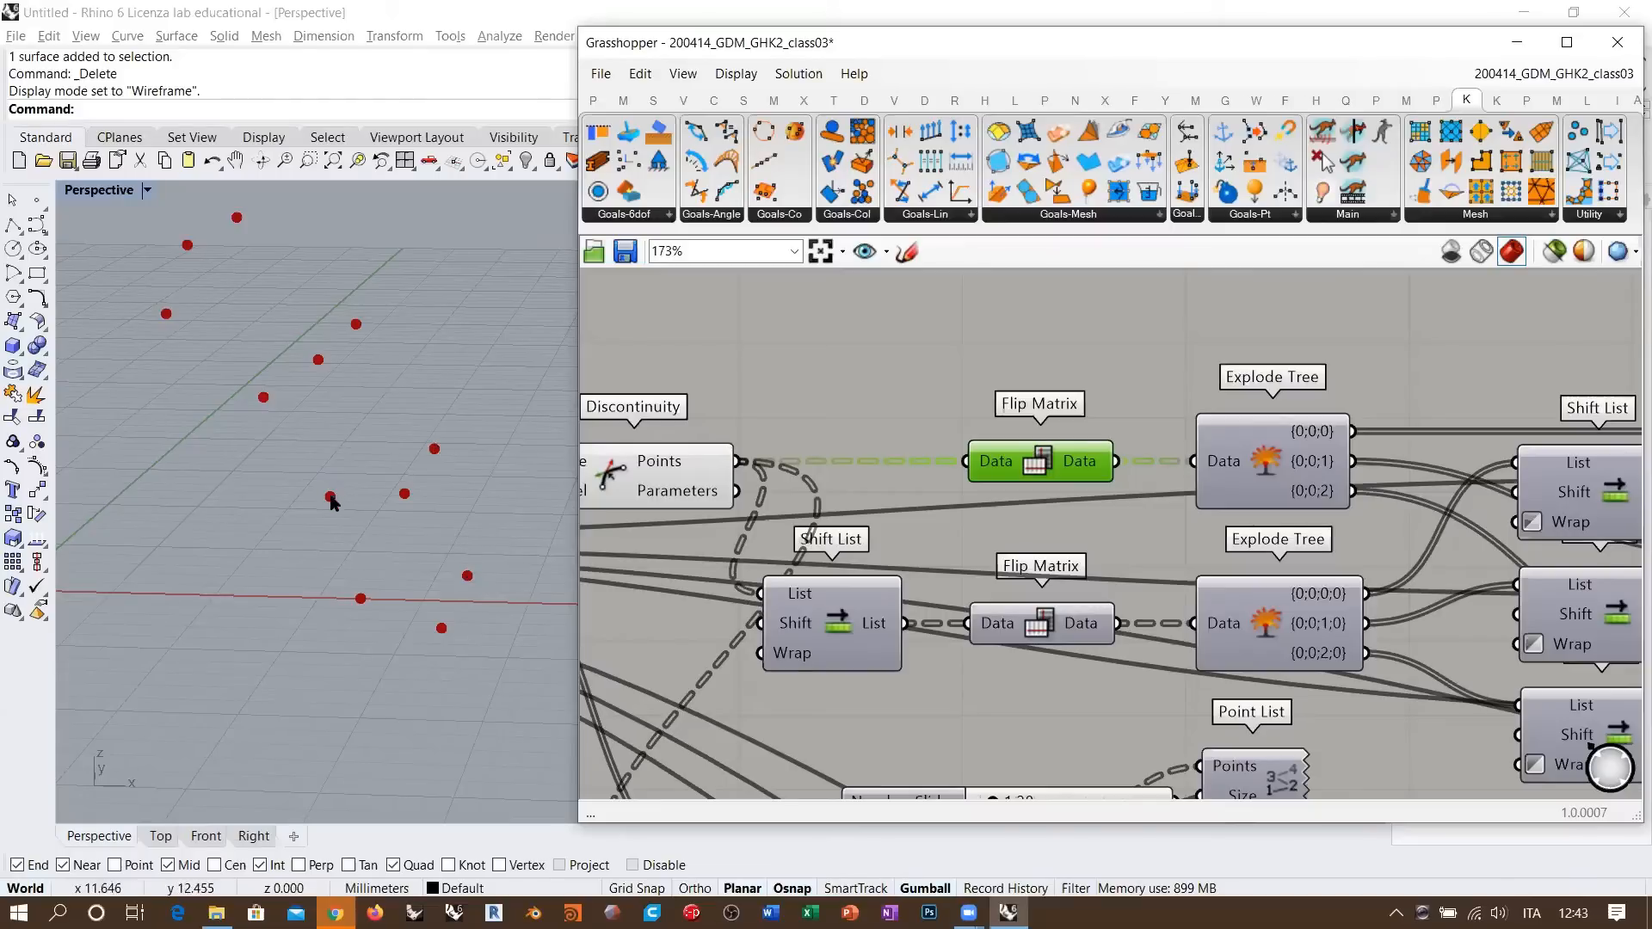
{"action": "right_click_drag", "start_coordinate": [395, 510], "coordinate": [399, 576], "text": "shift"}
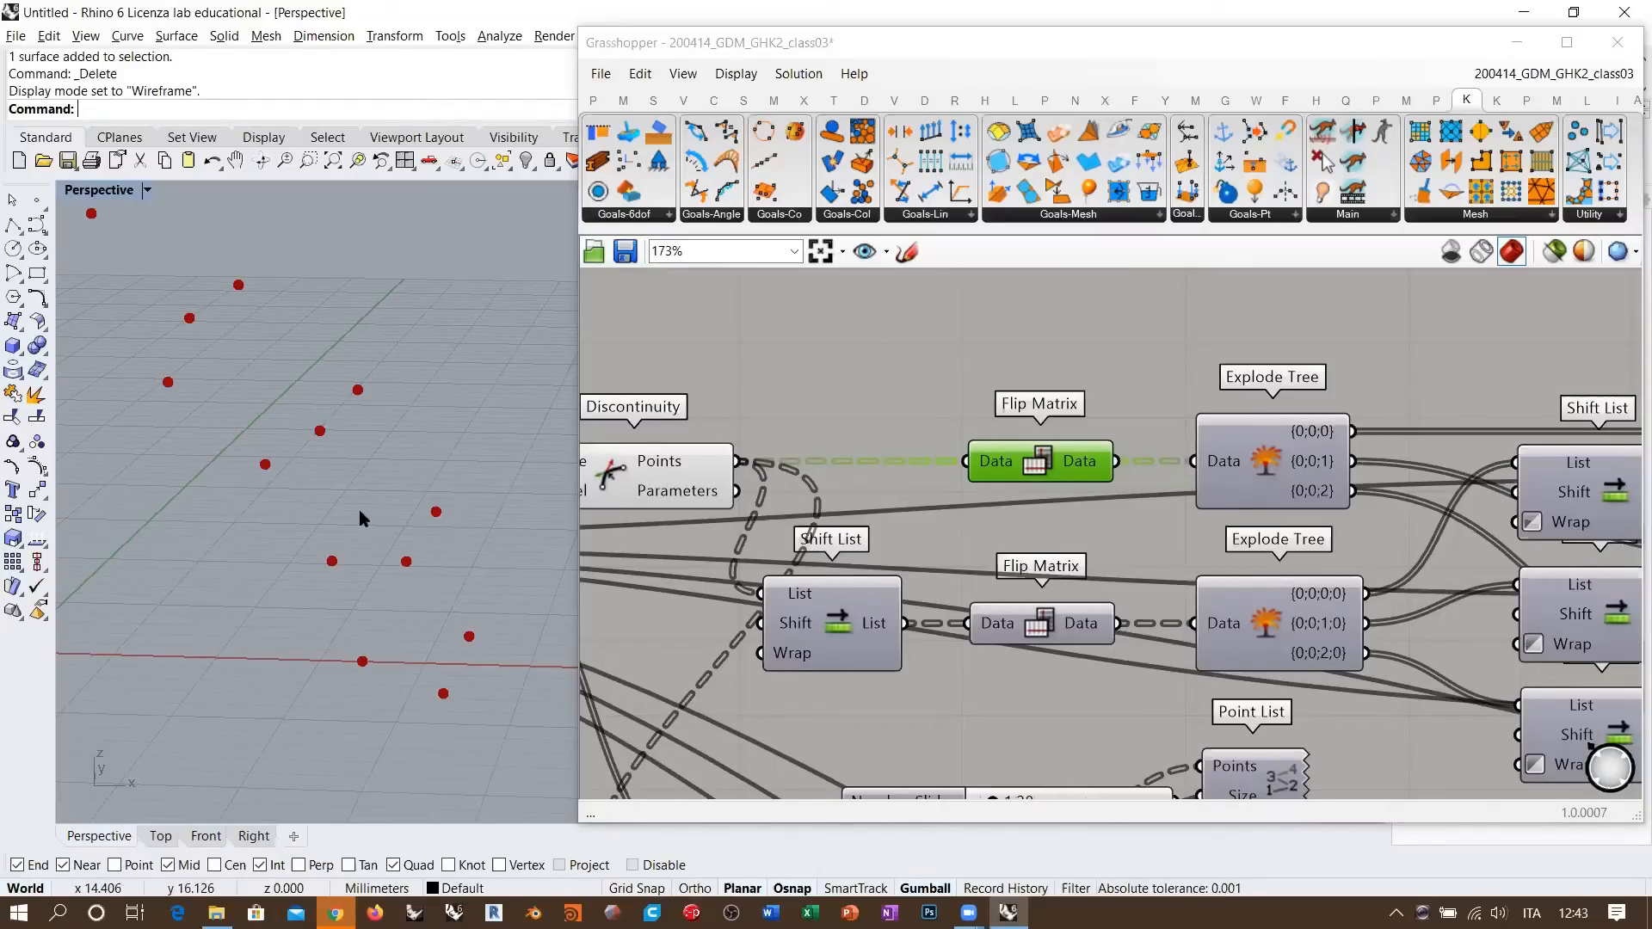
- Check the data structure of the Discontinuity component's Points output and hide the component's preview
{"action": "left_click", "coordinate": [658, 473]}
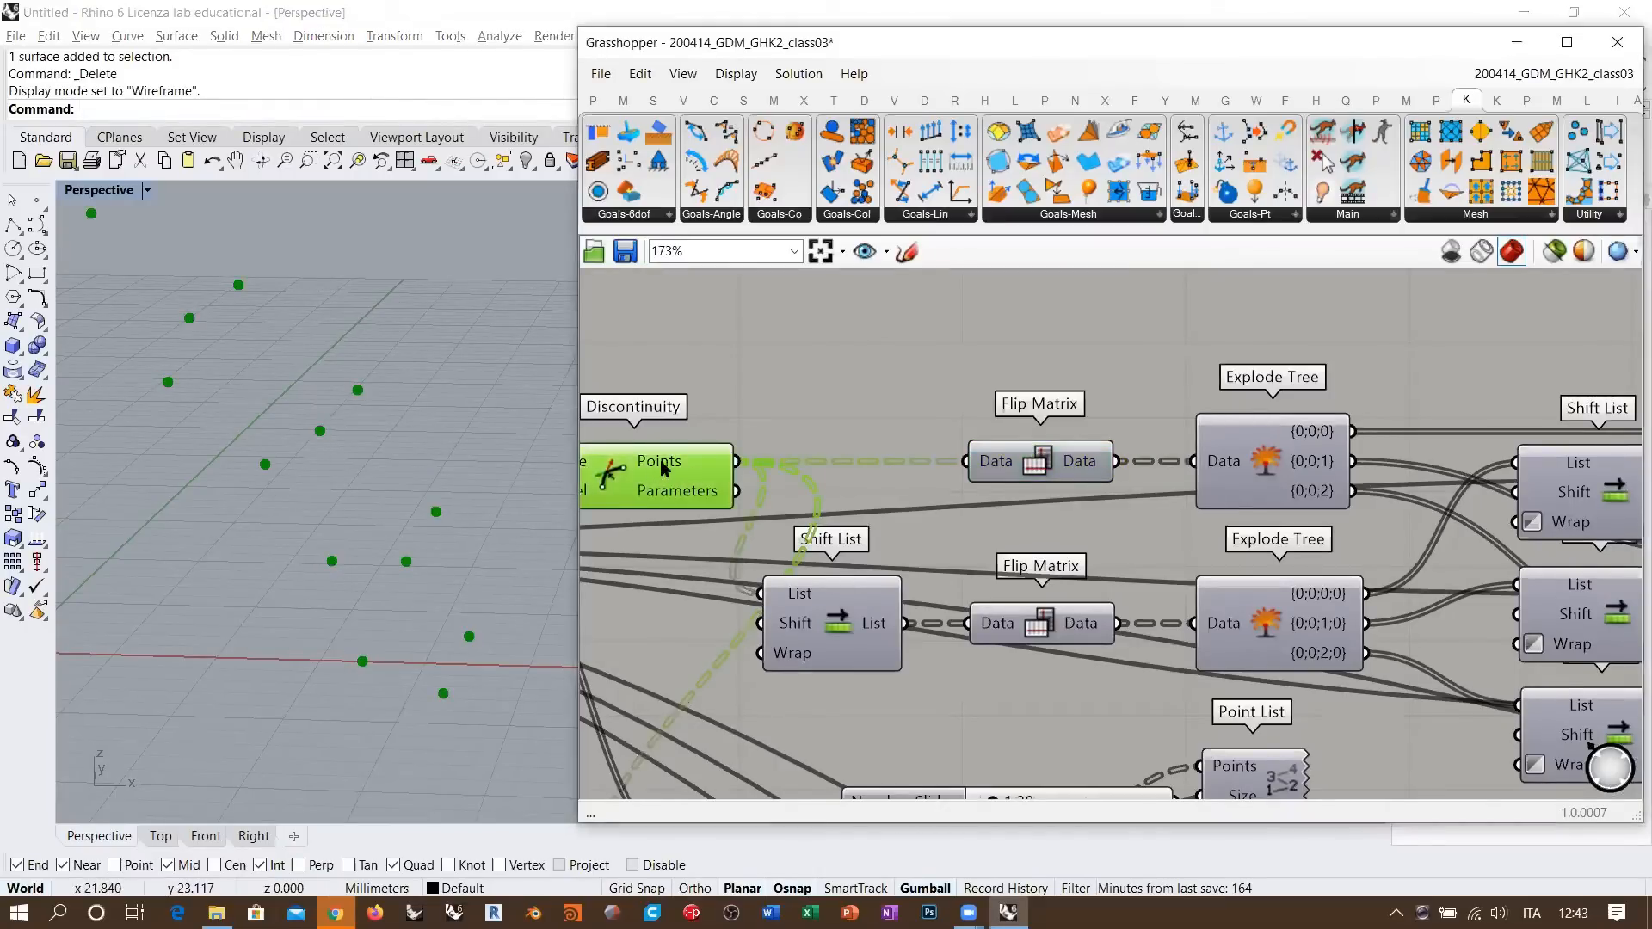
{"action": "mouse_move", "coordinate": [664, 467]}
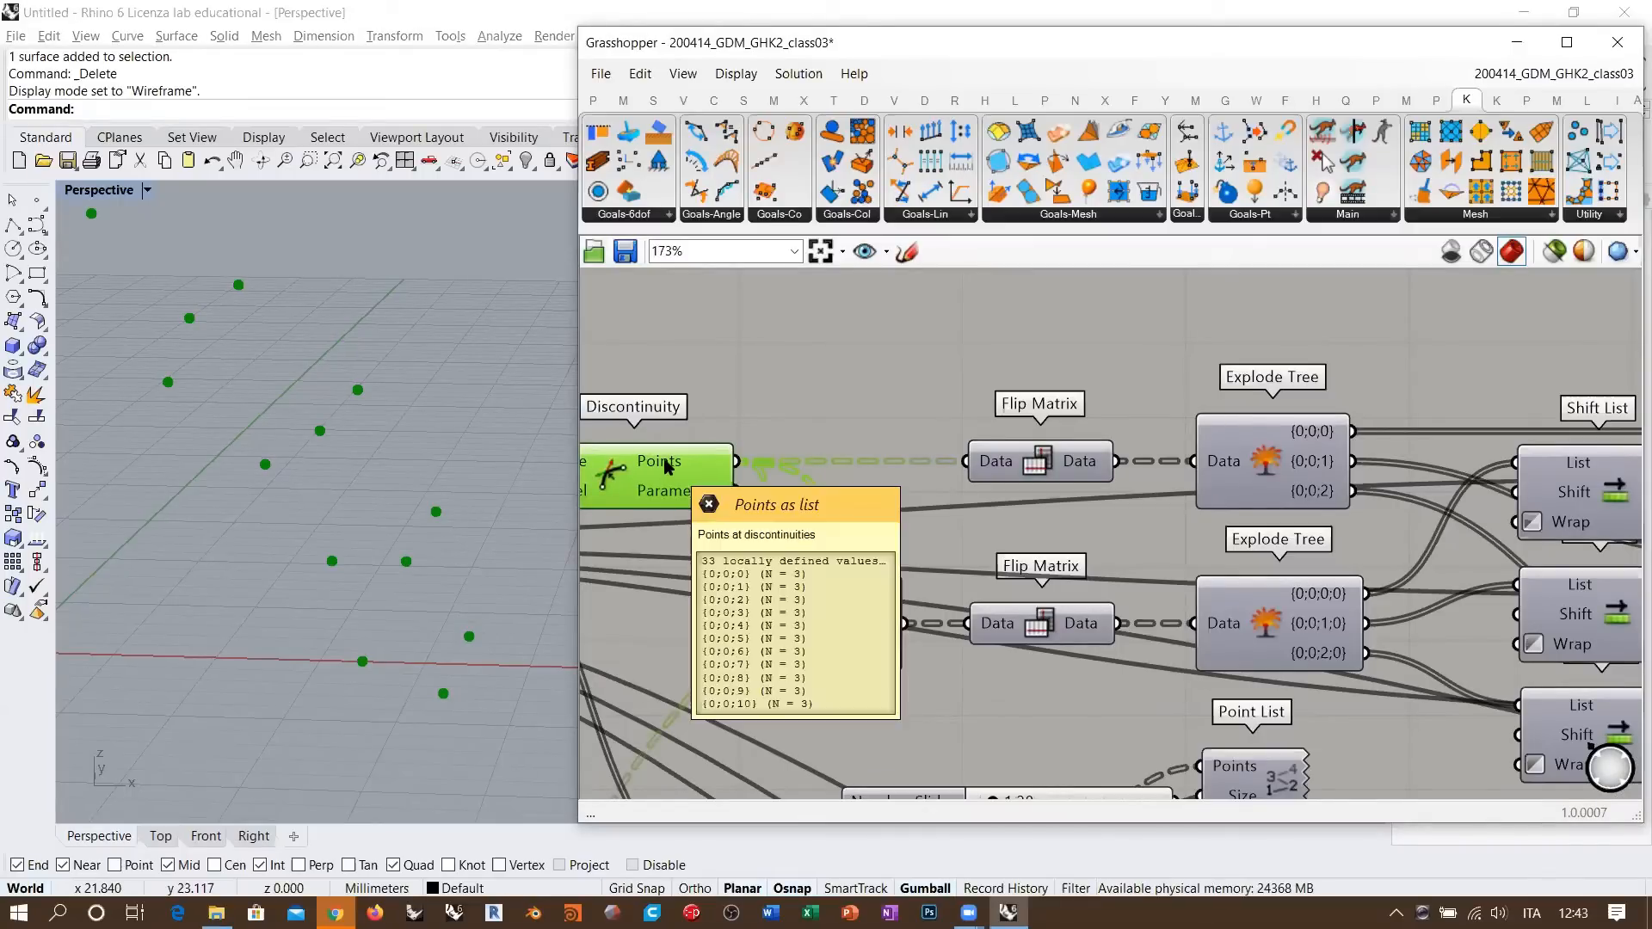
{"action": "key", "text": "ctrl+q"}
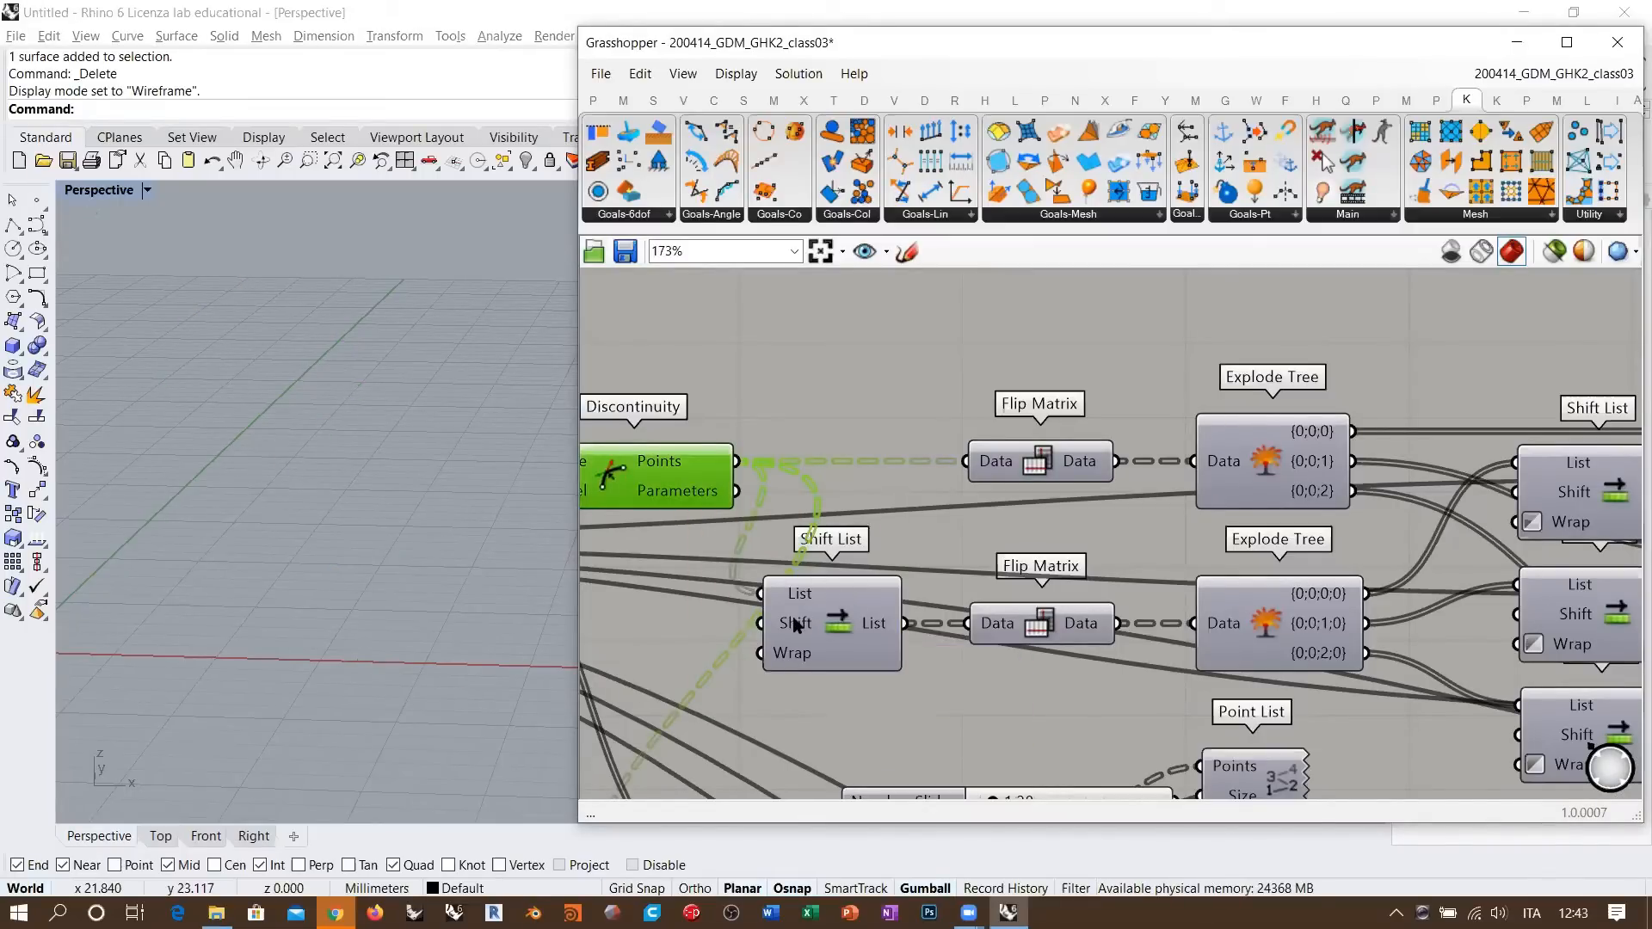
- Preview the points of the Shift List fed by Discontinuity and hide them again
{"action": "left_click", "coordinate": [839, 628]}
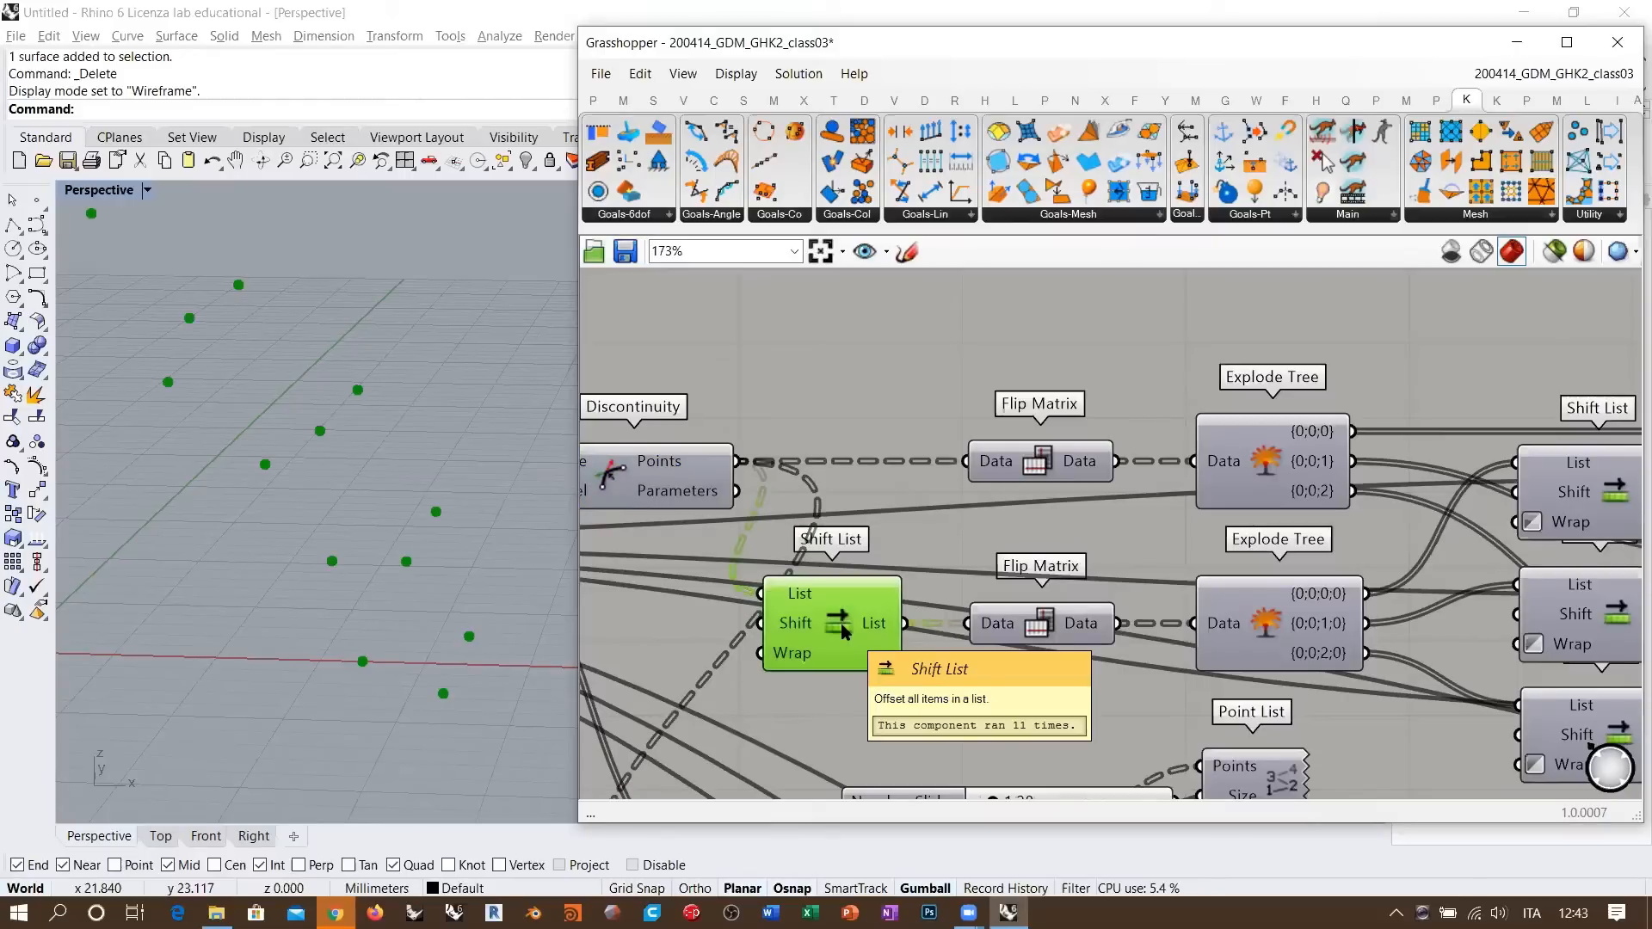
{"action": "key", "text": "ctrl+q"}
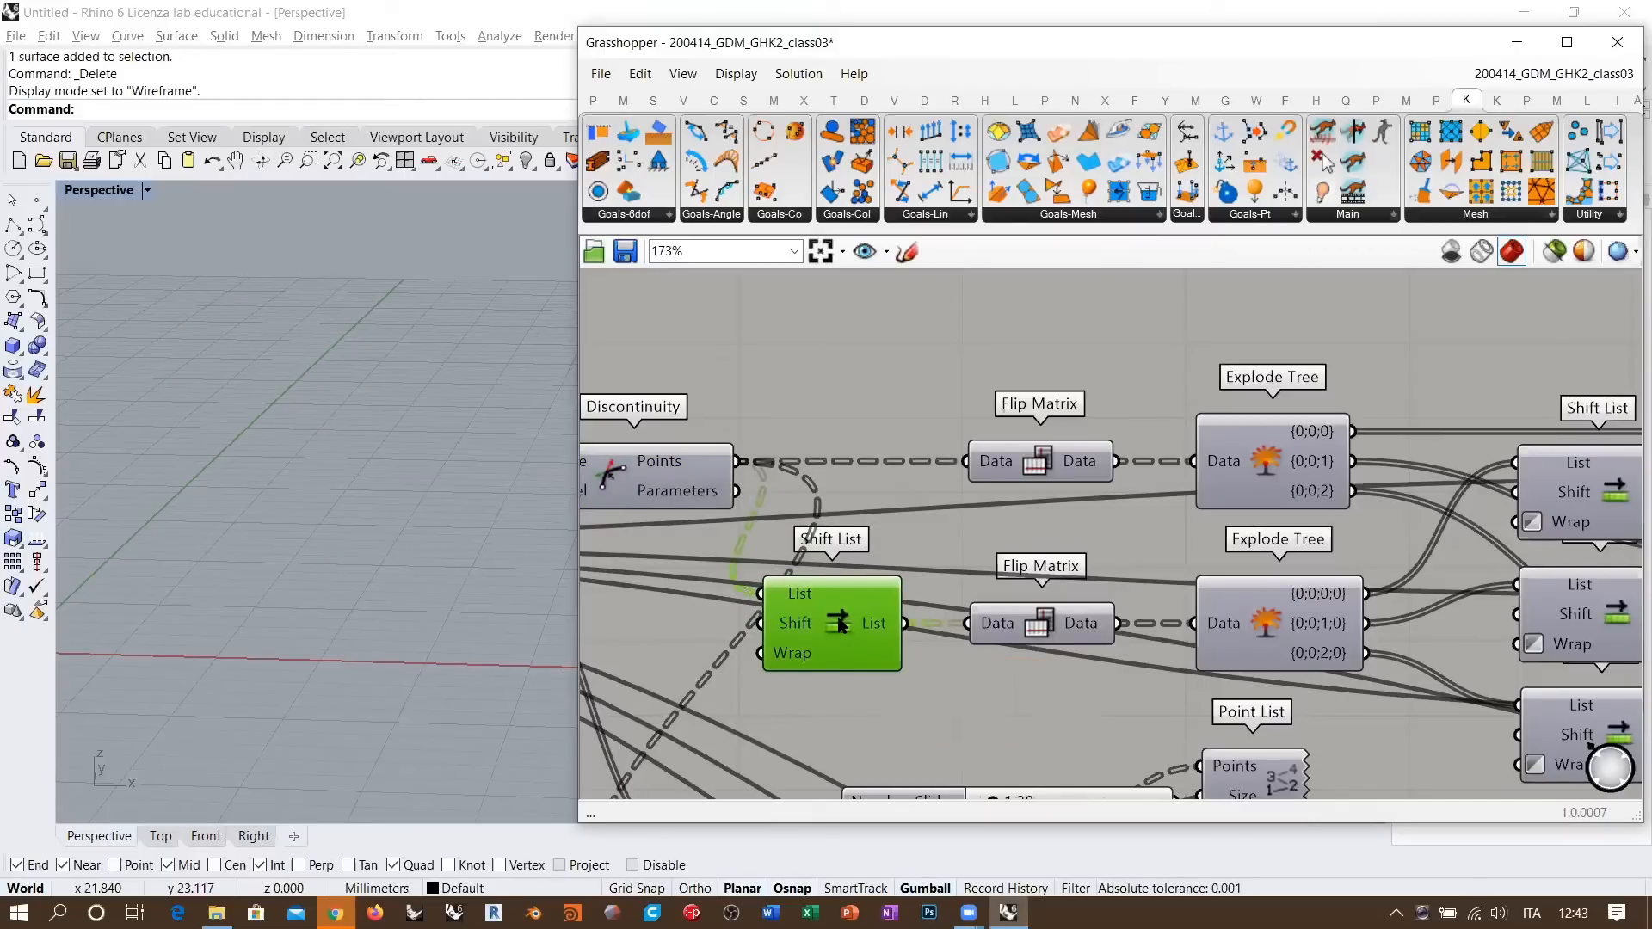
{"action": "left_click", "coordinate": [837, 620]}
{"action": "right_click_drag", "start_coordinate": [1048, 615], "coordinate": [922, 614]}
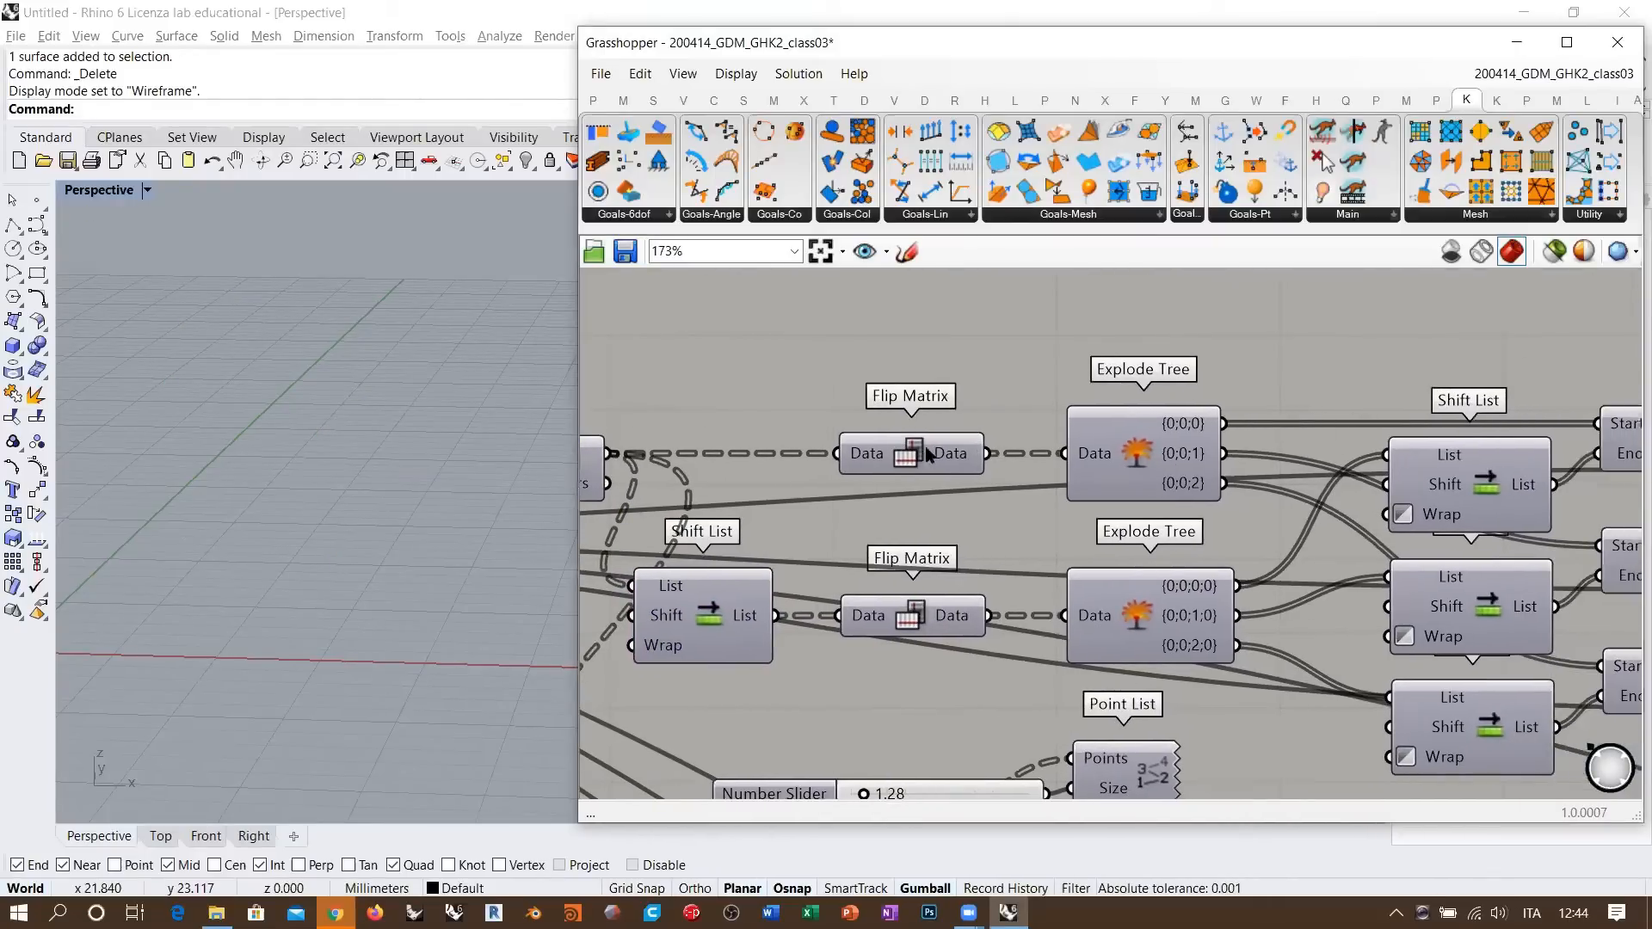
- Add a Point List component to the canvas above the Flip Matrix fed by the Discontinuity points
{"action": "left_click", "coordinate": [913, 454]}
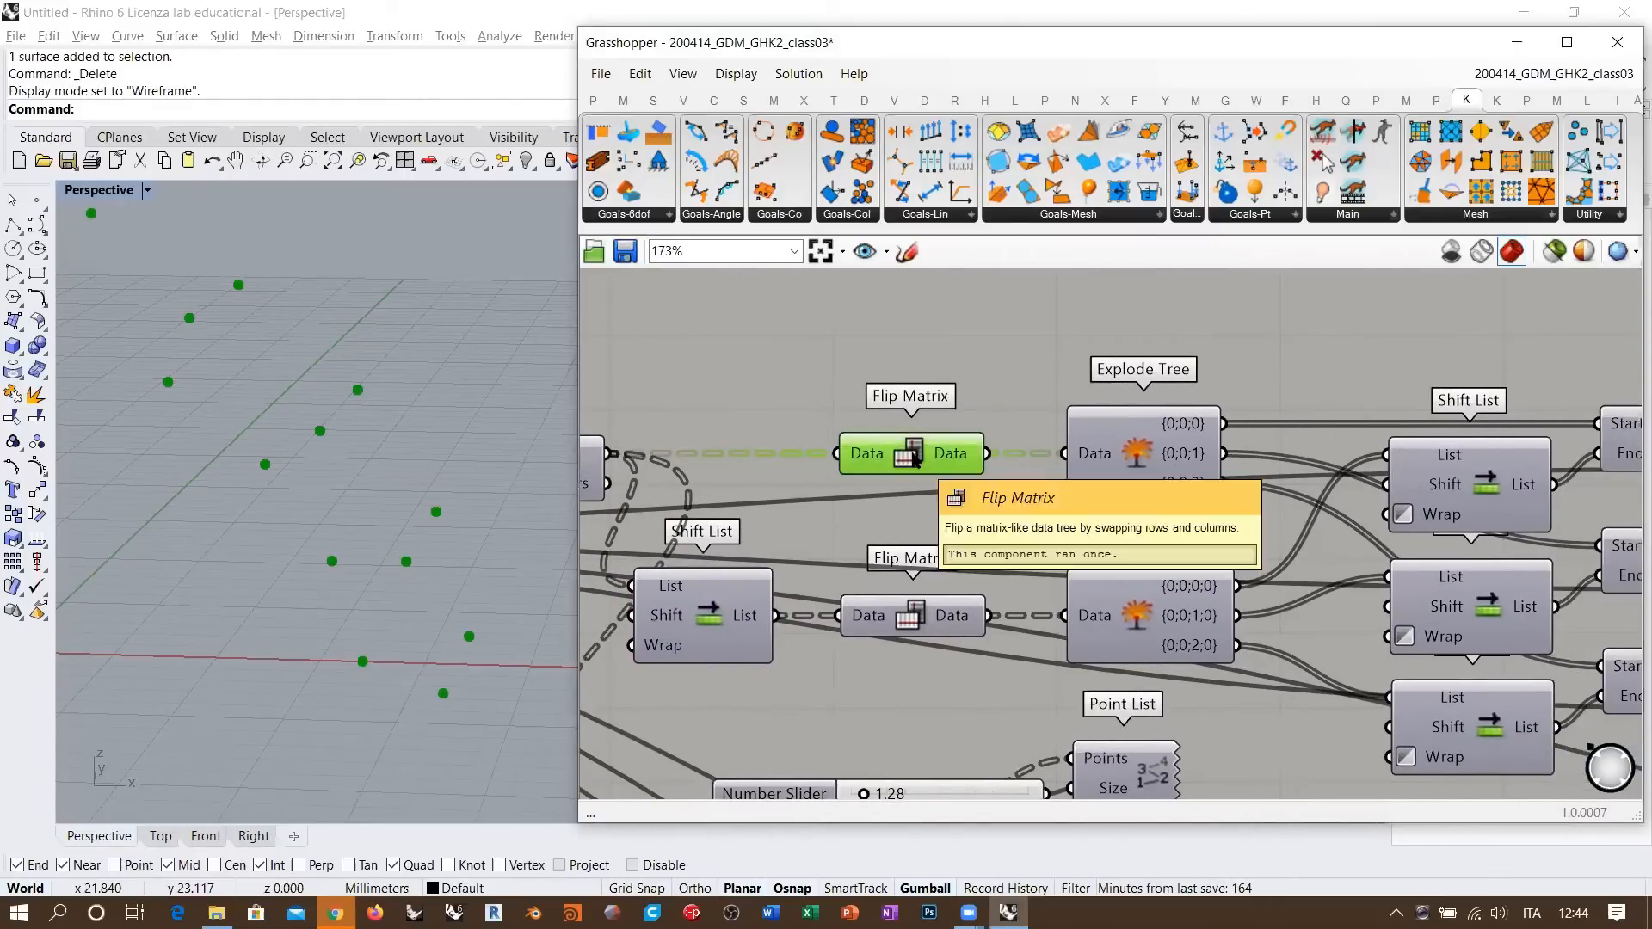
{"action": "scroll", "coordinate": [920, 456], "scroll_direction": "down", "scroll_amount": 3}
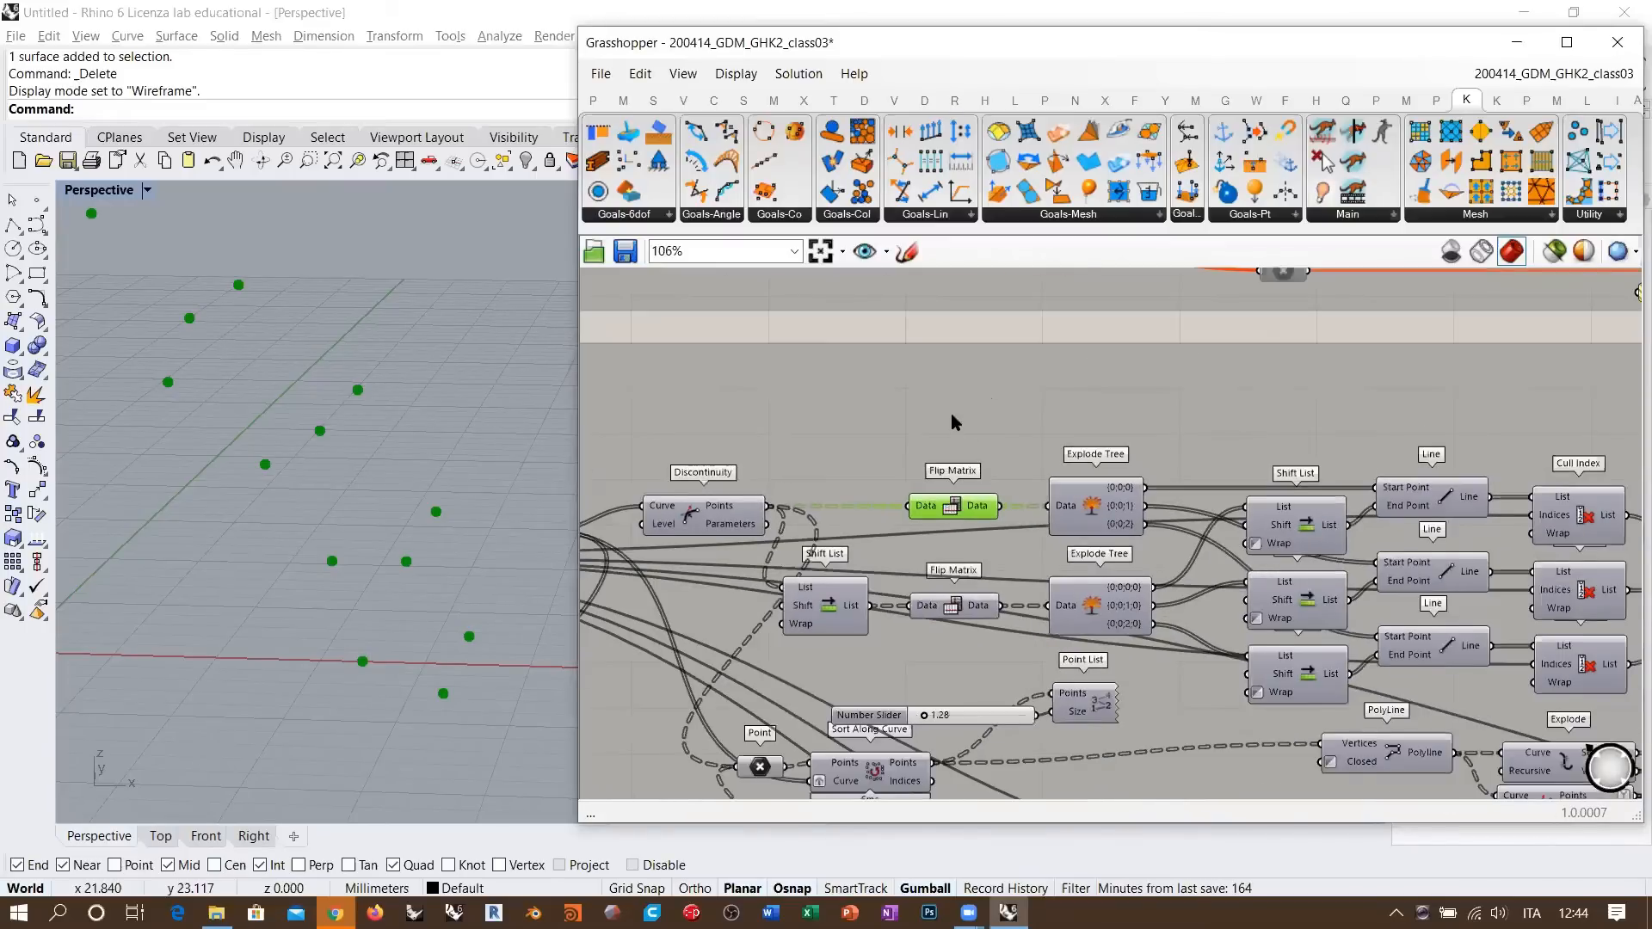
{"action": "double_click", "coordinate": [950, 406]}
{"action": "type", "text": "poi"}
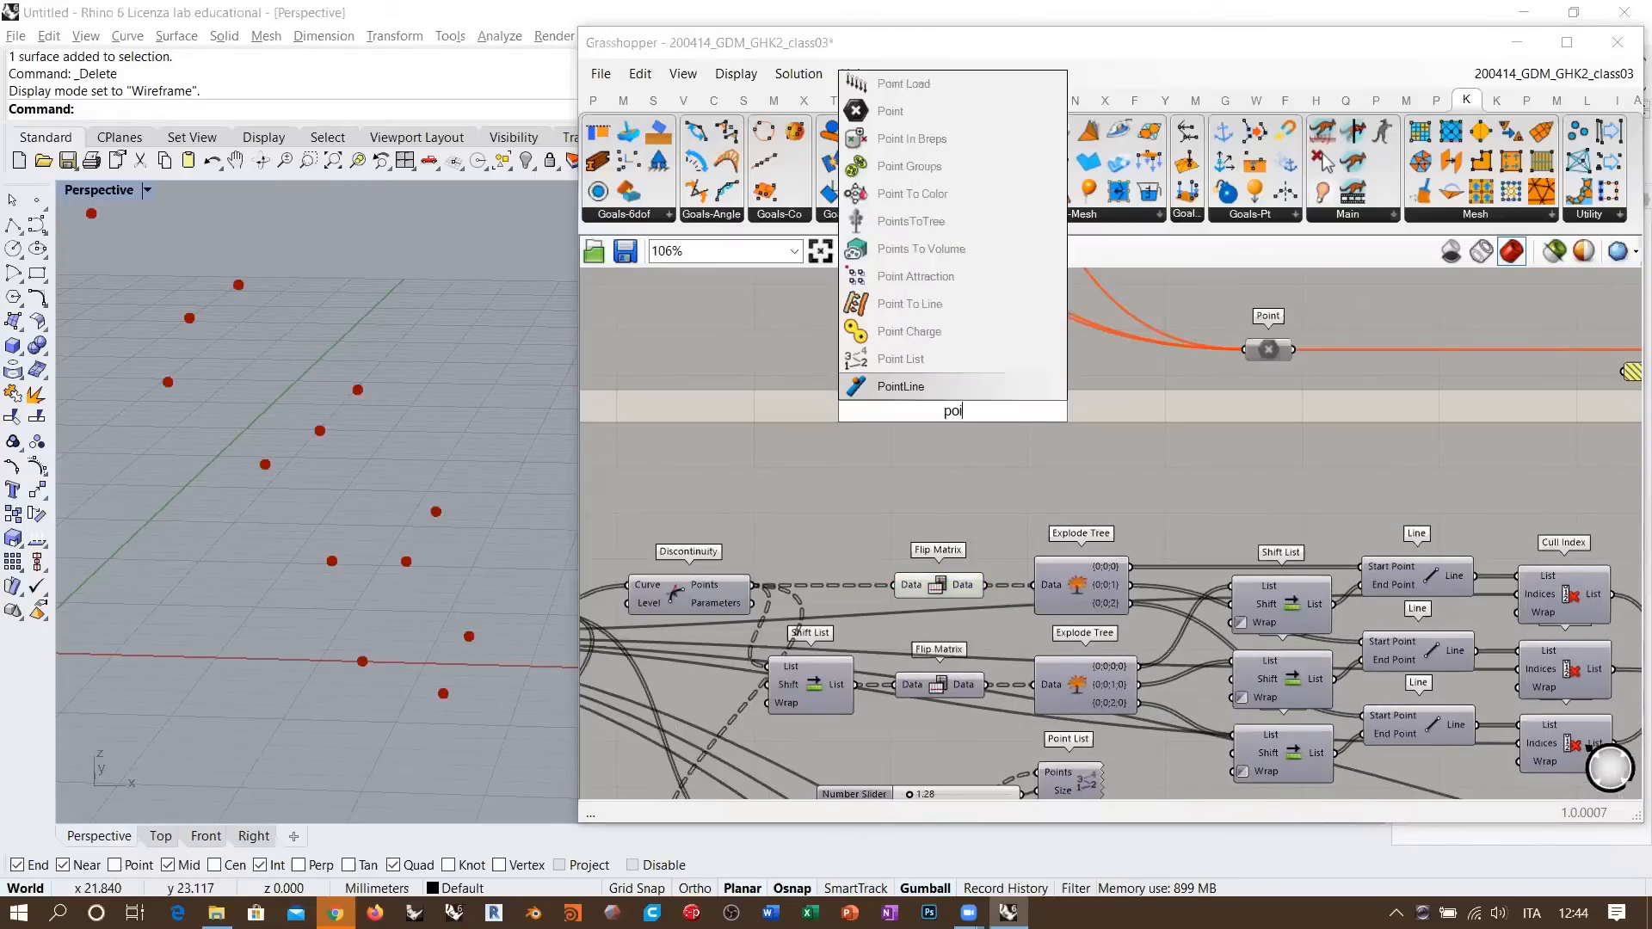
{"action": "left_click", "coordinate": [918, 362]}
{"action": "left_click_drag", "start_coordinate": [948, 404], "coordinate": [980, 466]}
- Add a number slider with the value 2.00 and connect it to the new Point List's Size input
{"action": "double_click", "coordinate": [883, 405]}
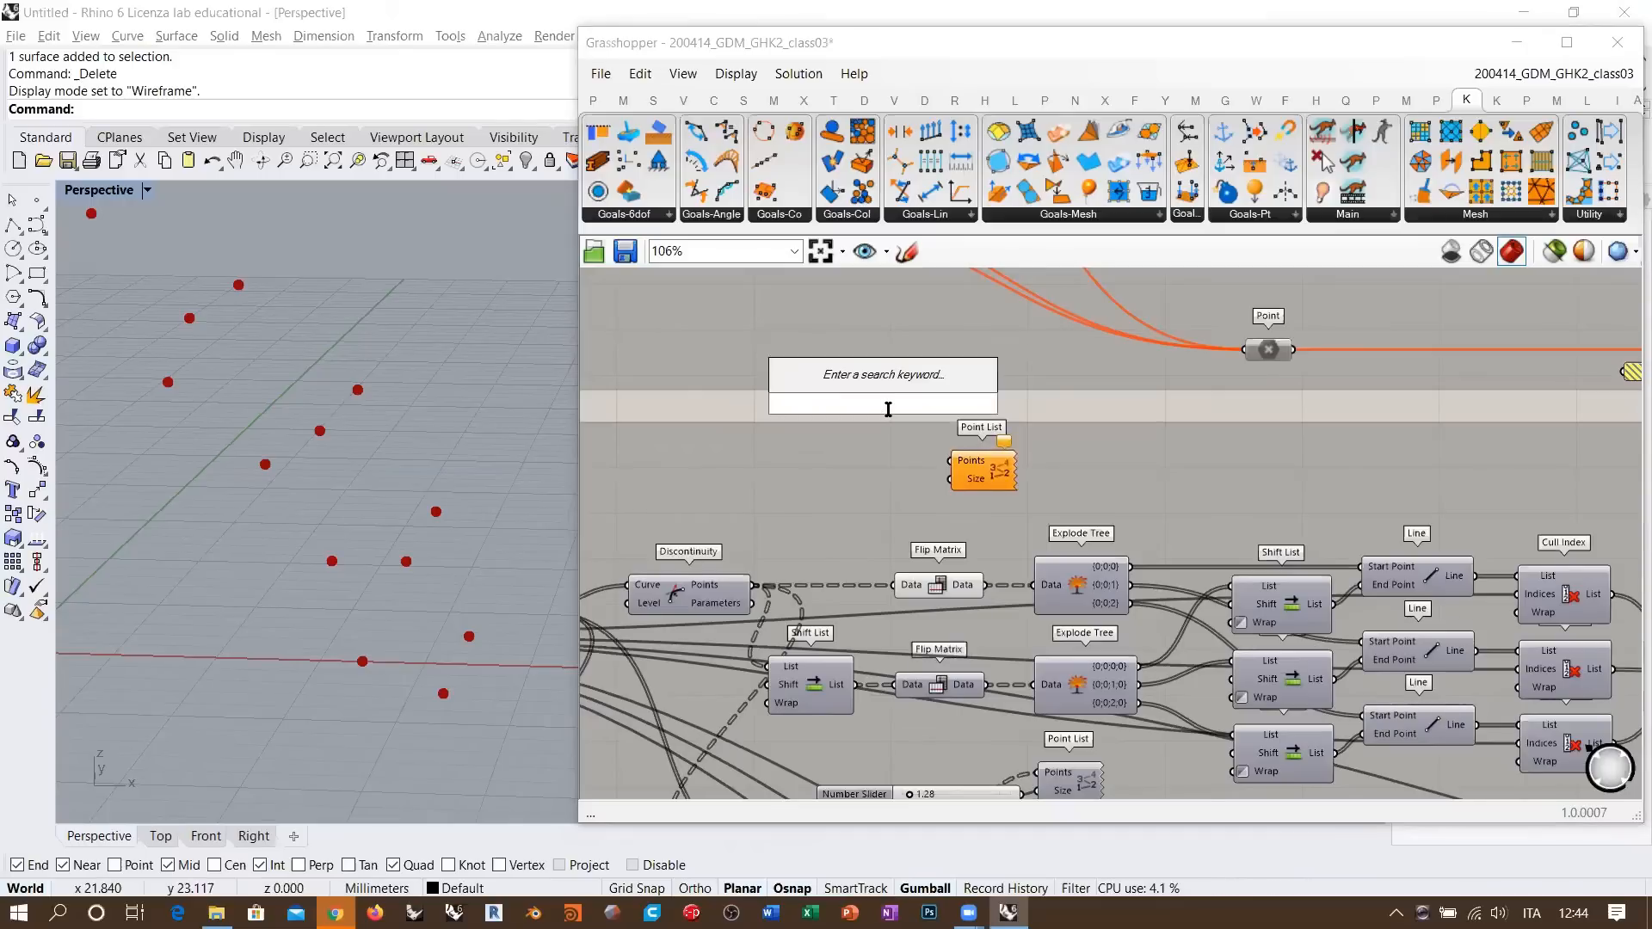
{"action": "type", "text": "2"}
{"action": "key", "text": "Return"}
{"action": "left_click_drag", "start_coordinate": [934, 404], "coordinate": [893, 479]}
{"action": "left_click", "coordinate": [888, 408]}
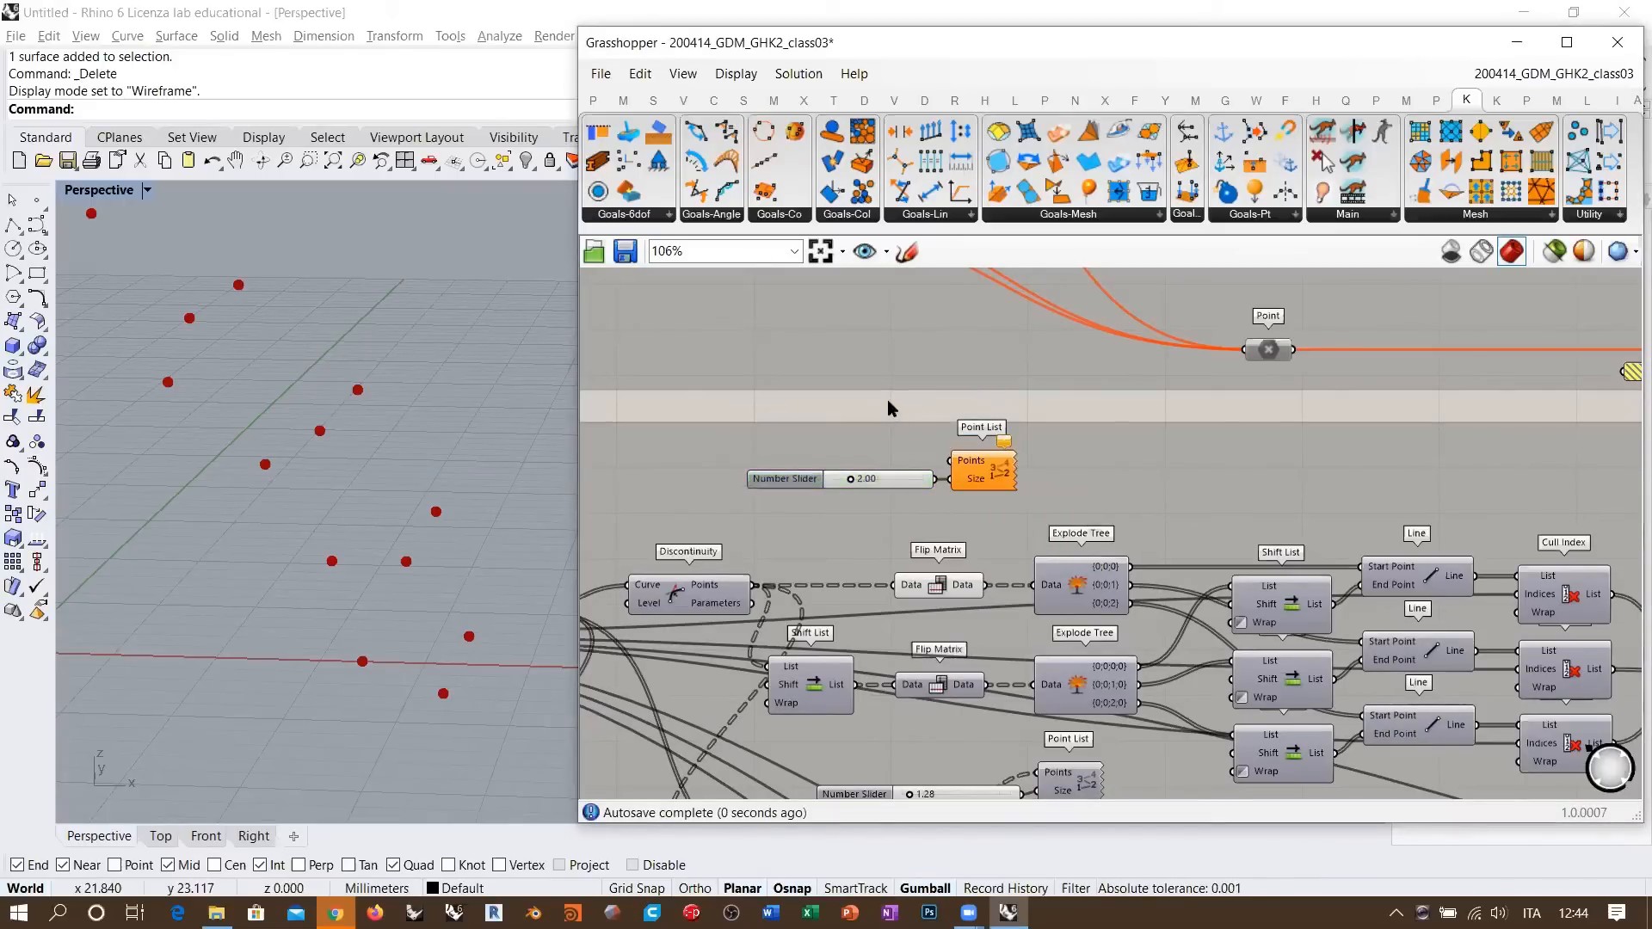
- Connect the Discontinuity's Points output to the new Point List's Points input and inspect the point numbering in the viewport
{"action": "scroll", "coordinate": [864, 538], "scroll_direction": "up", "scroll_amount": 2}
{"action": "right_click_drag", "start_coordinate": [381, 451], "coordinate": [404, 473], "text": "shift"}
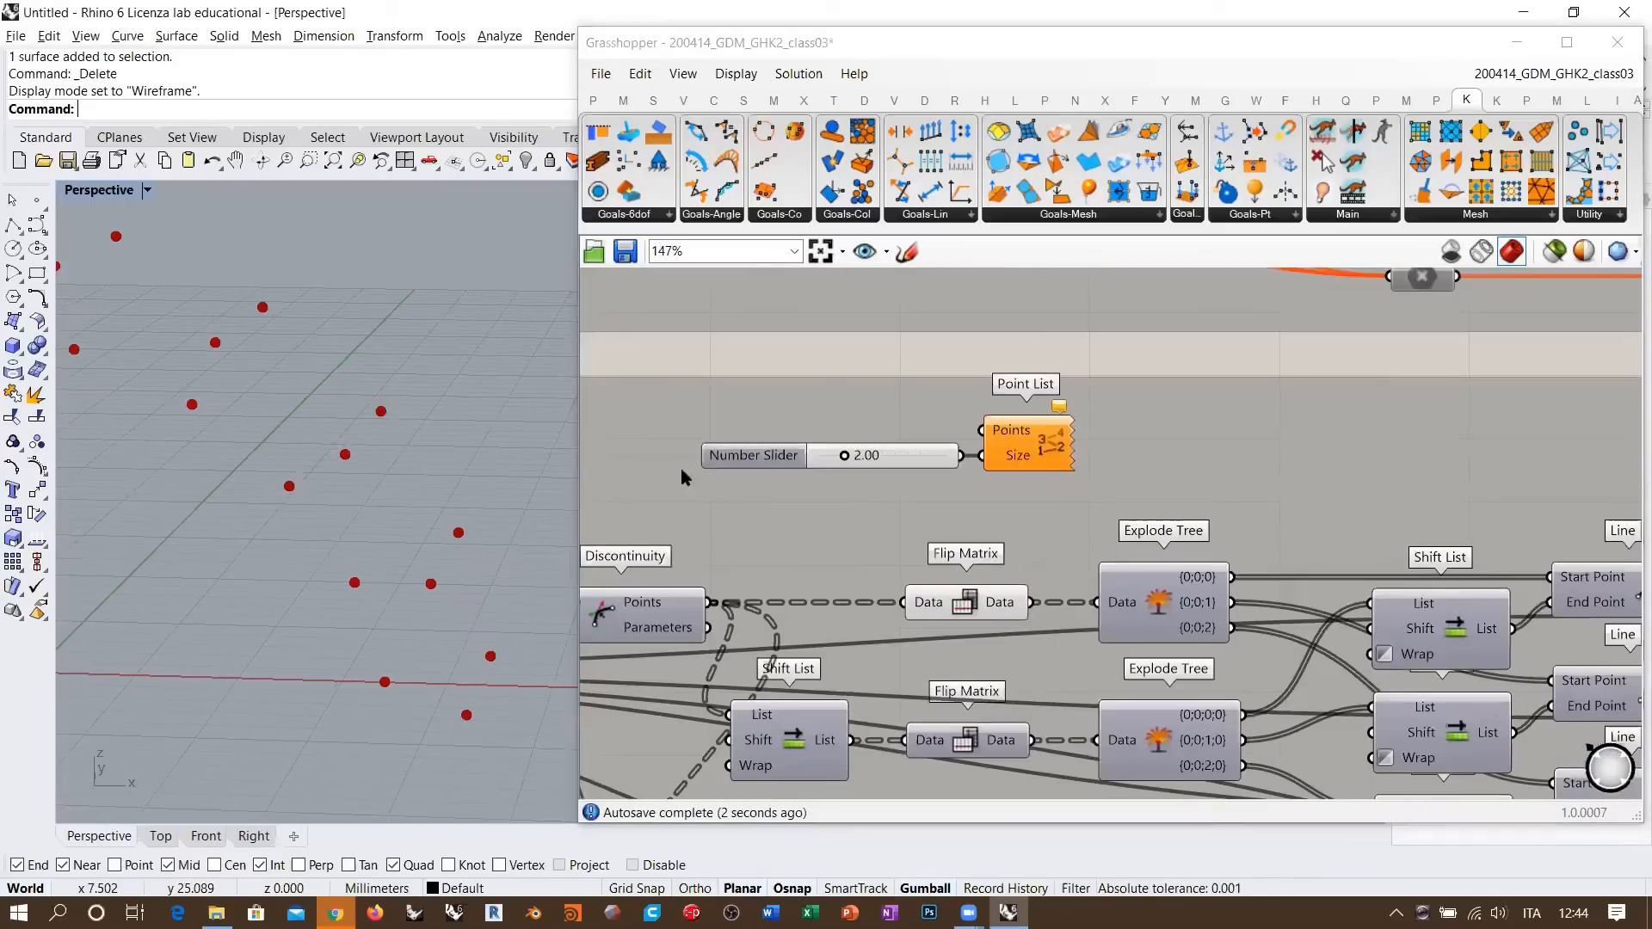
{"action": "right_click_drag", "start_coordinate": [860, 492], "coordinate": [865, 450]}
{"action": "right_click_drag", "start_coordinate": [450, 519], "coordinate": [411, 544]}
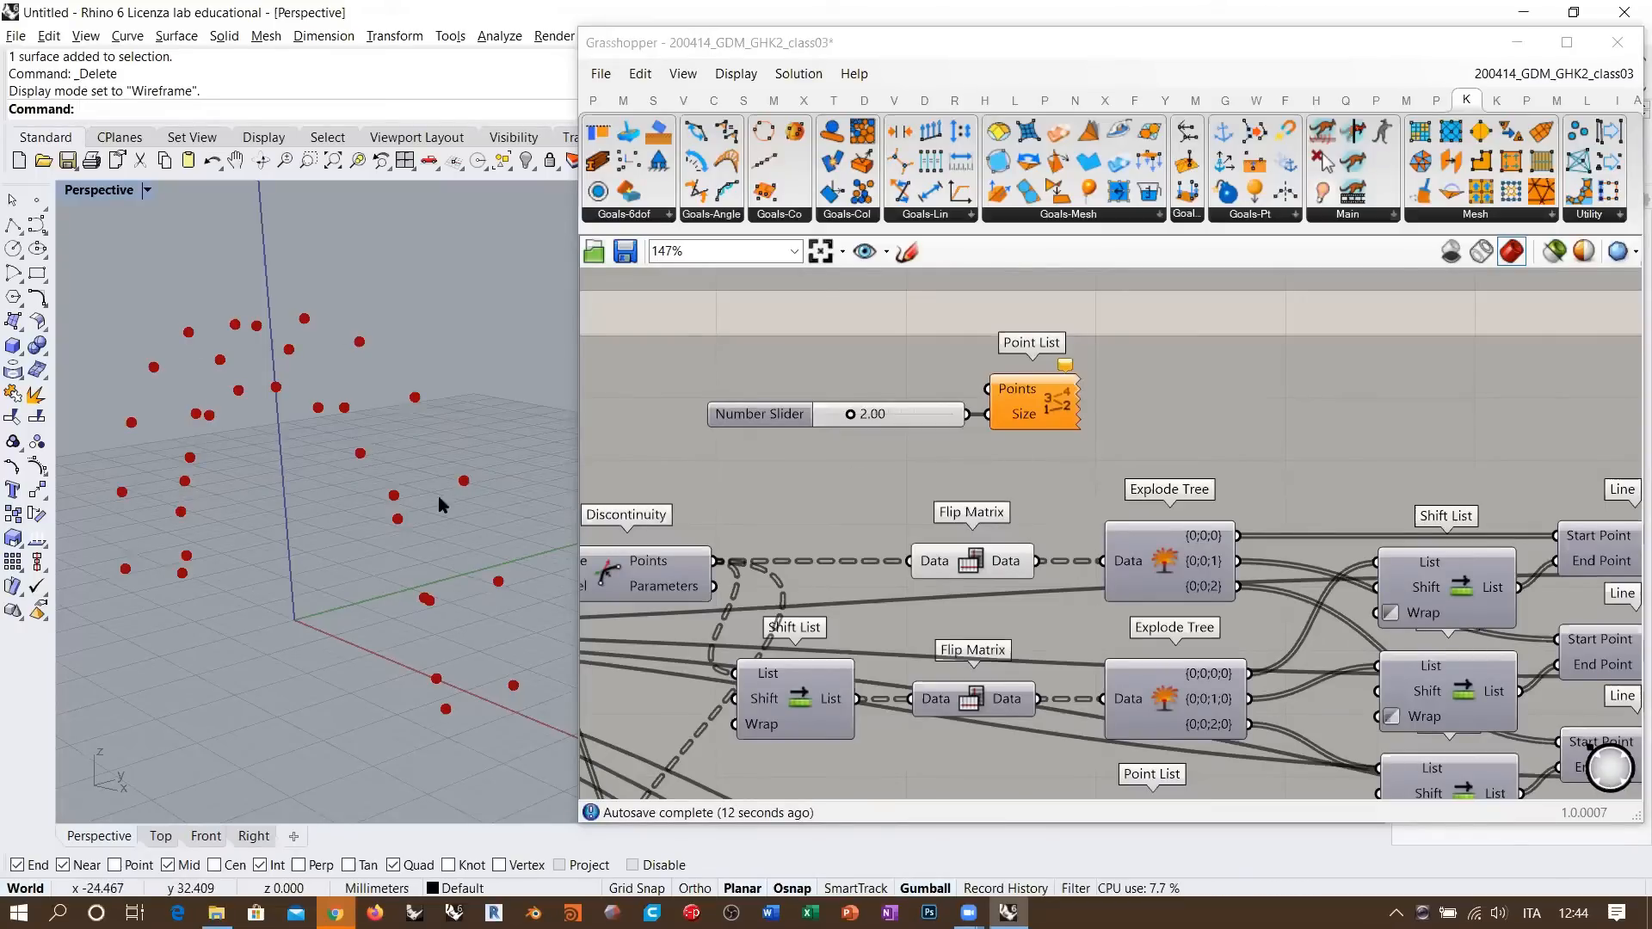
{"action": "right_click_drag", "start_coordinate": [438, 503], "coordinate": [444, 470]}
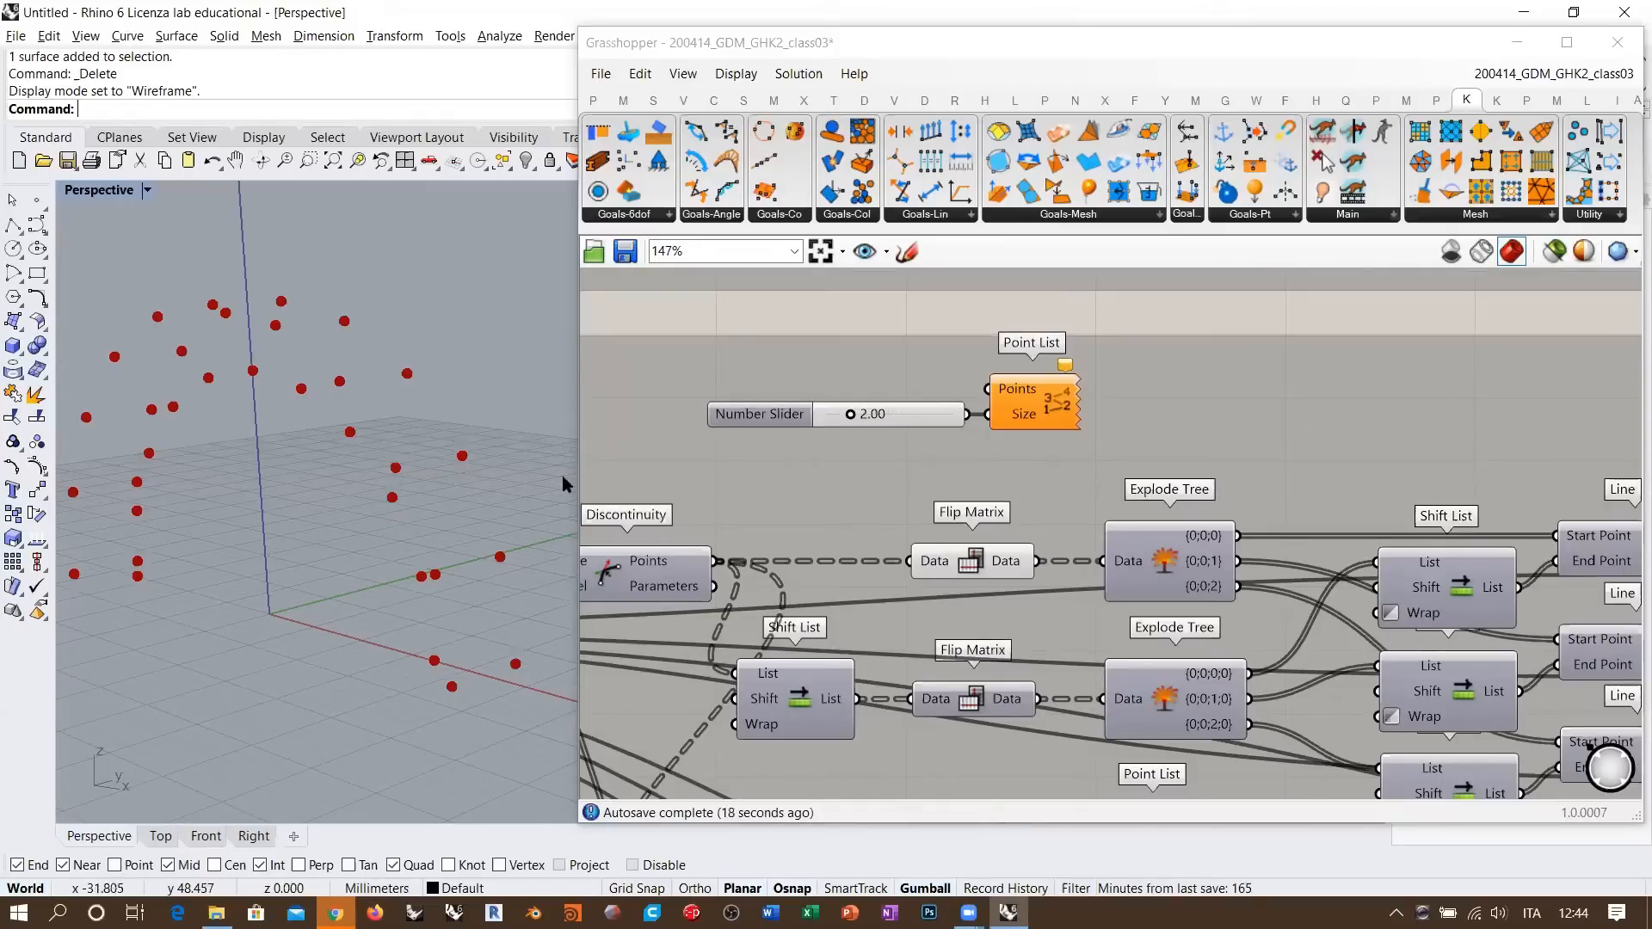
{"action": "left_click", "coordinate": [713, 563]}
{"action": "left_click_drag", "start_coordinate": [715, 564], "coordinate": [988, 389]}
{"action": "right_click_drag", "start_coordinate": [296, 558], "coordinate": [462, 582]}
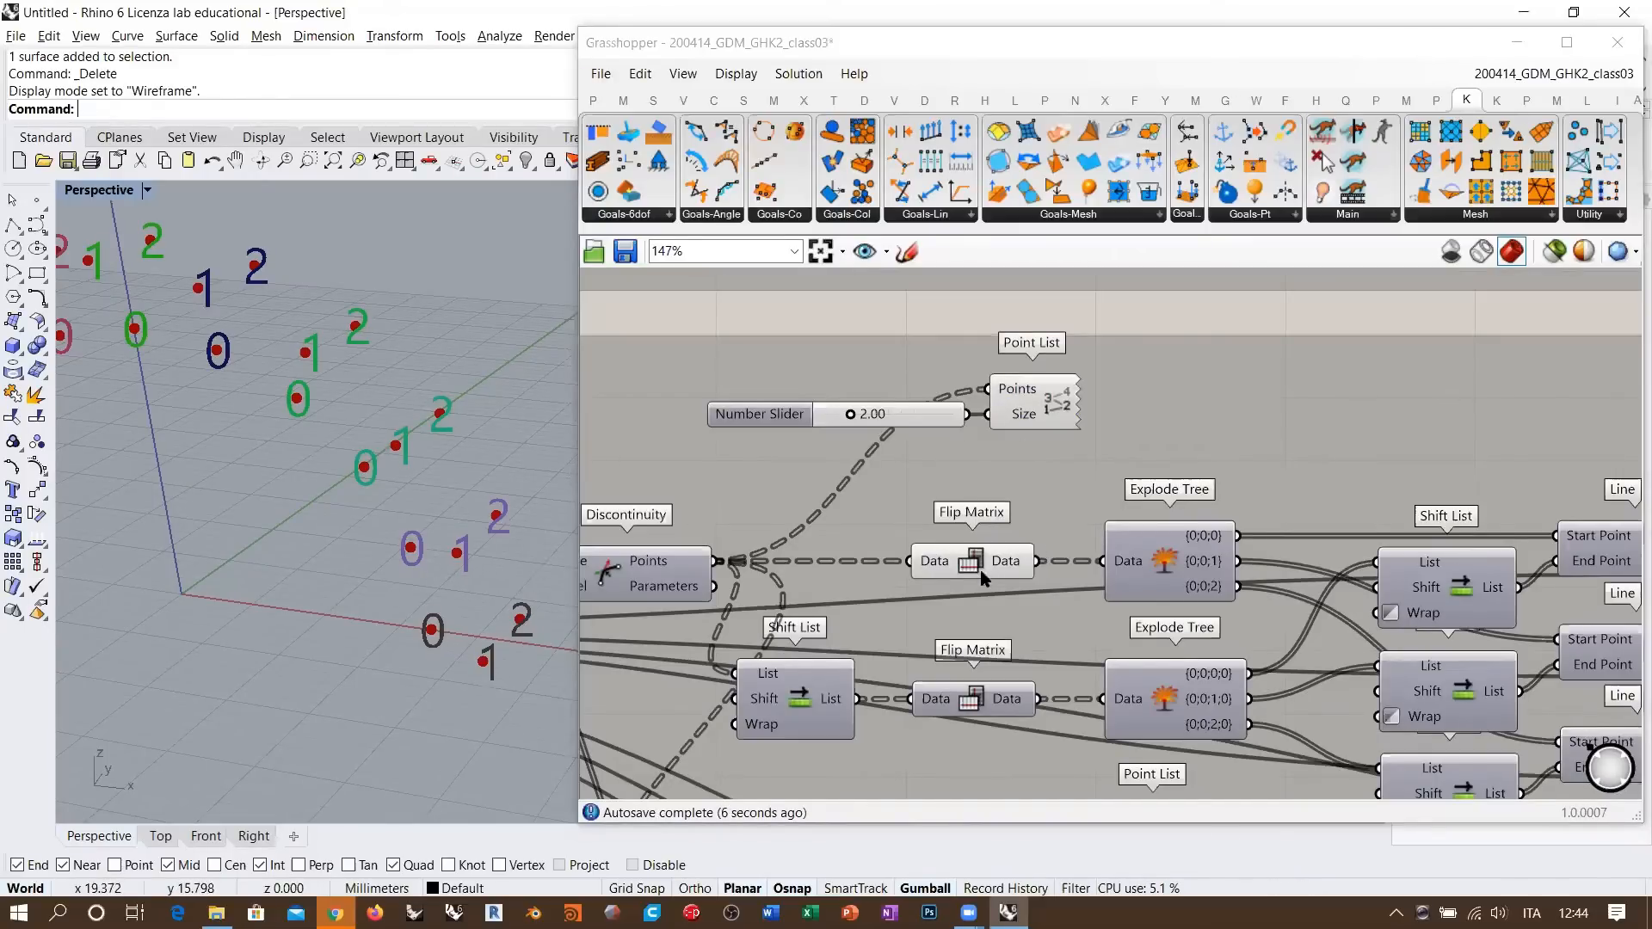
- Feed the new Point List from the Flip Matrix after Discontinuity and inspect the point order along the arch
{"action": "left_click_drag", "start_coordinate": [1037, 561], "coordinate": [987, 389]}
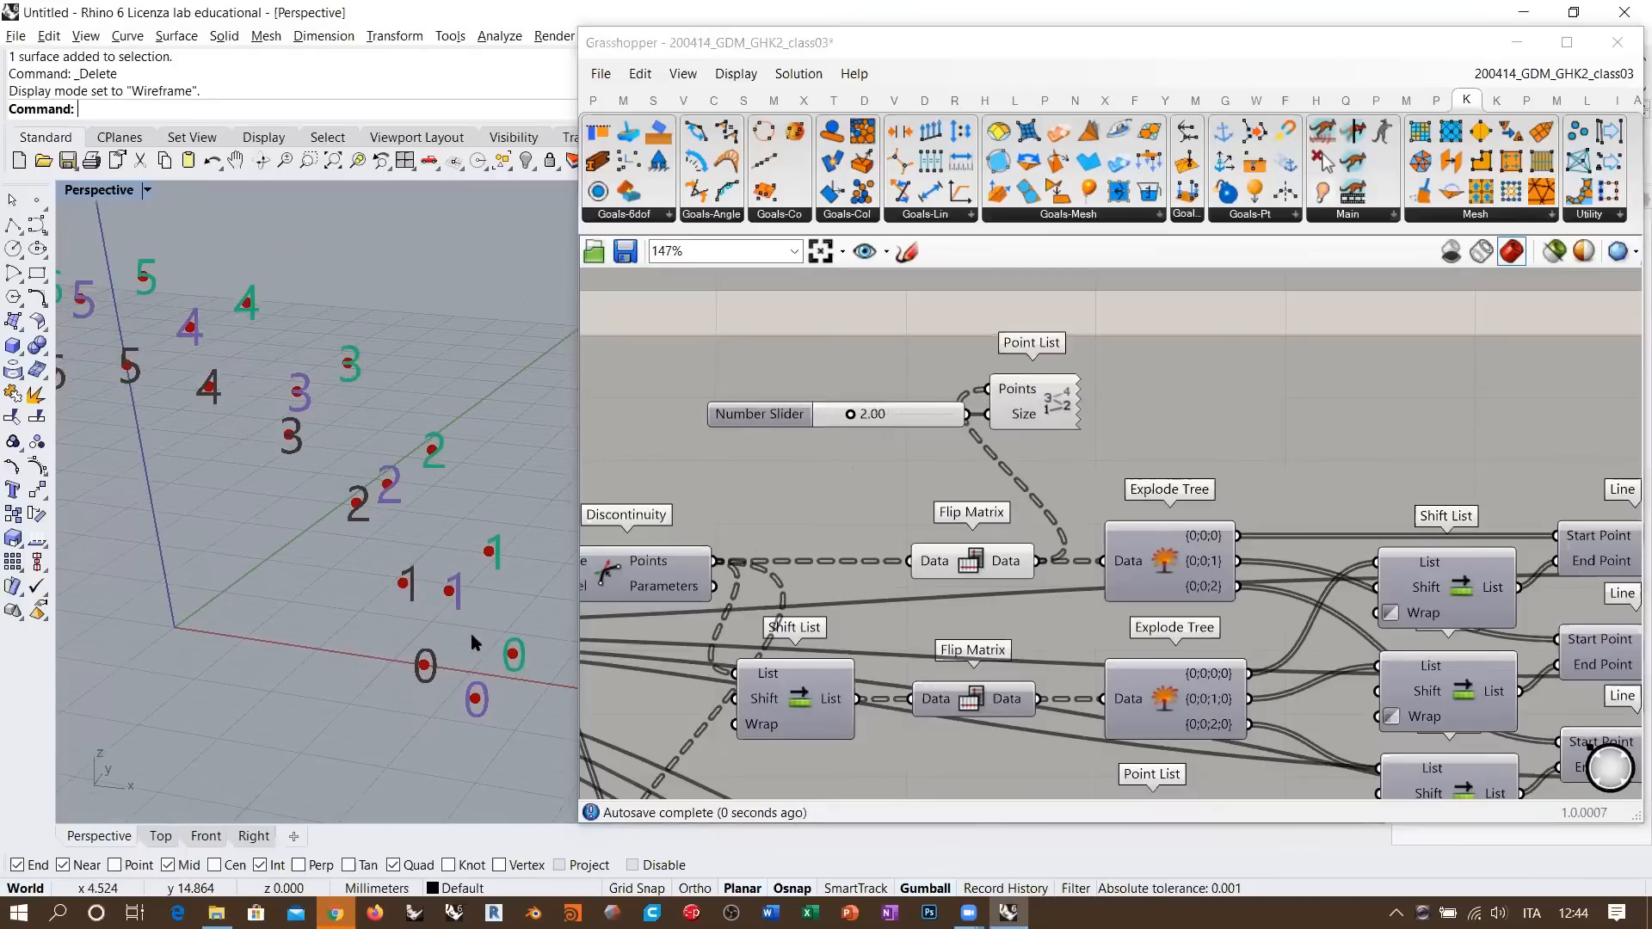
{"action": "scroll", "coordinate": [427, 568], "scroll_direction": "down", "scroll_amount": 3}
{"action": "right_click_drag", "start_coordinate": [166, 555], "coordinate": [222, 522], "text": "shift"}
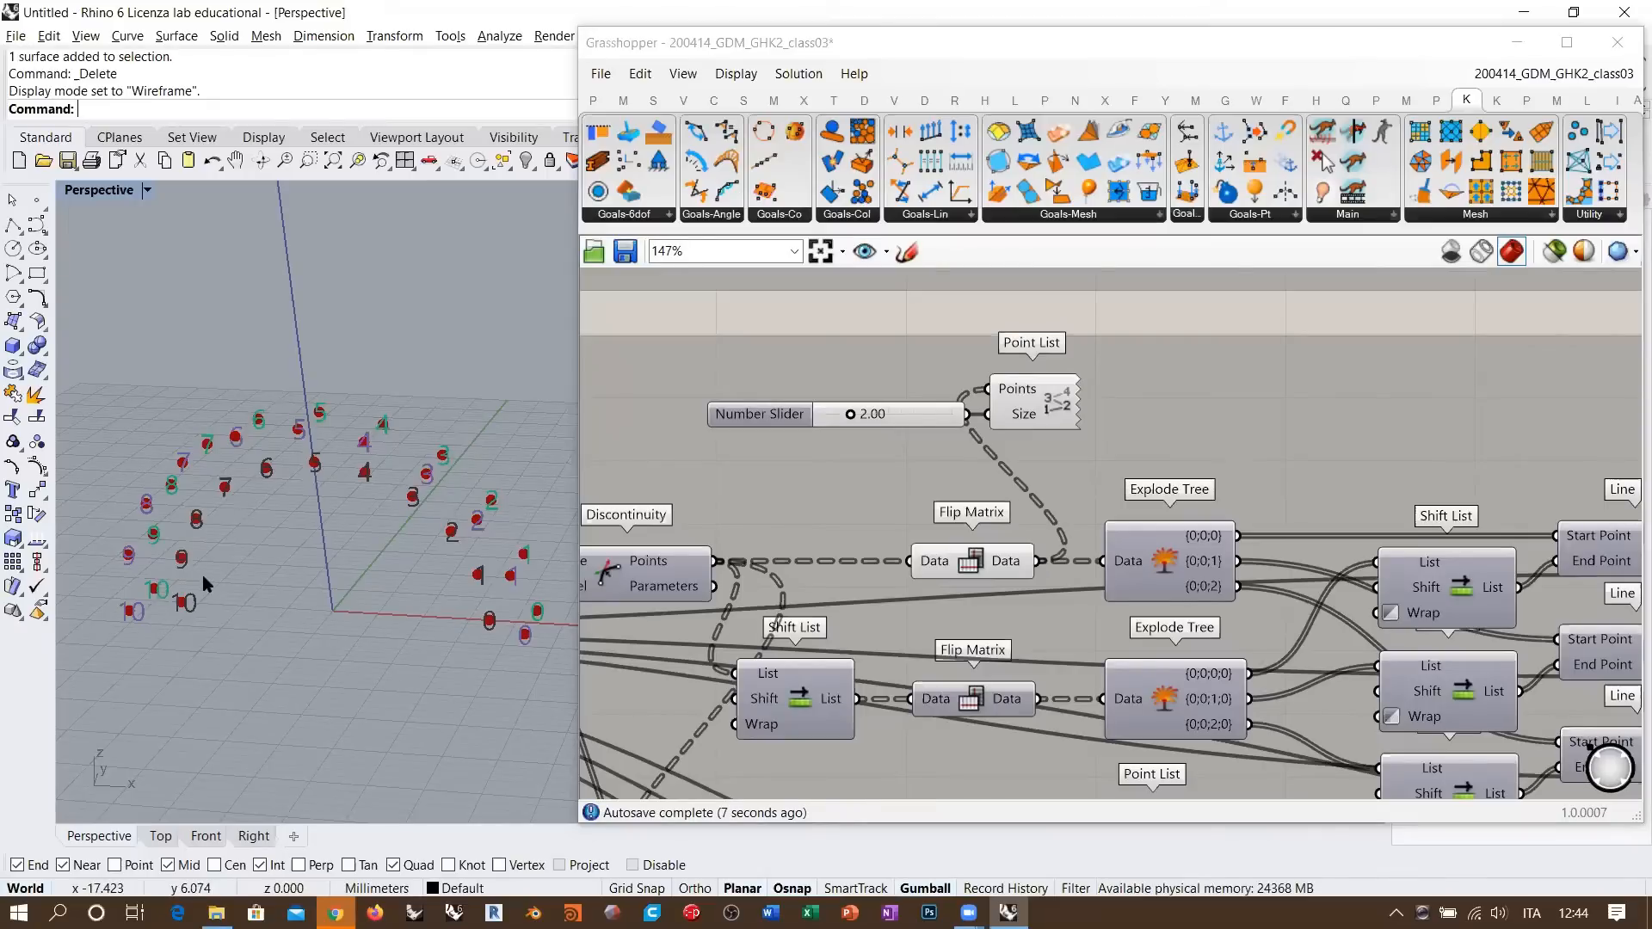
{"action": "mouse_move", "coordinate": [1024, 522]}
{"action": "right_mouse_down"}
{"action": "mouse_move", "coordinate": [941, 520]}
{"action": "mouse_move", "coordinate": [1038, 495]}
{"action": "right_mouse_up"}
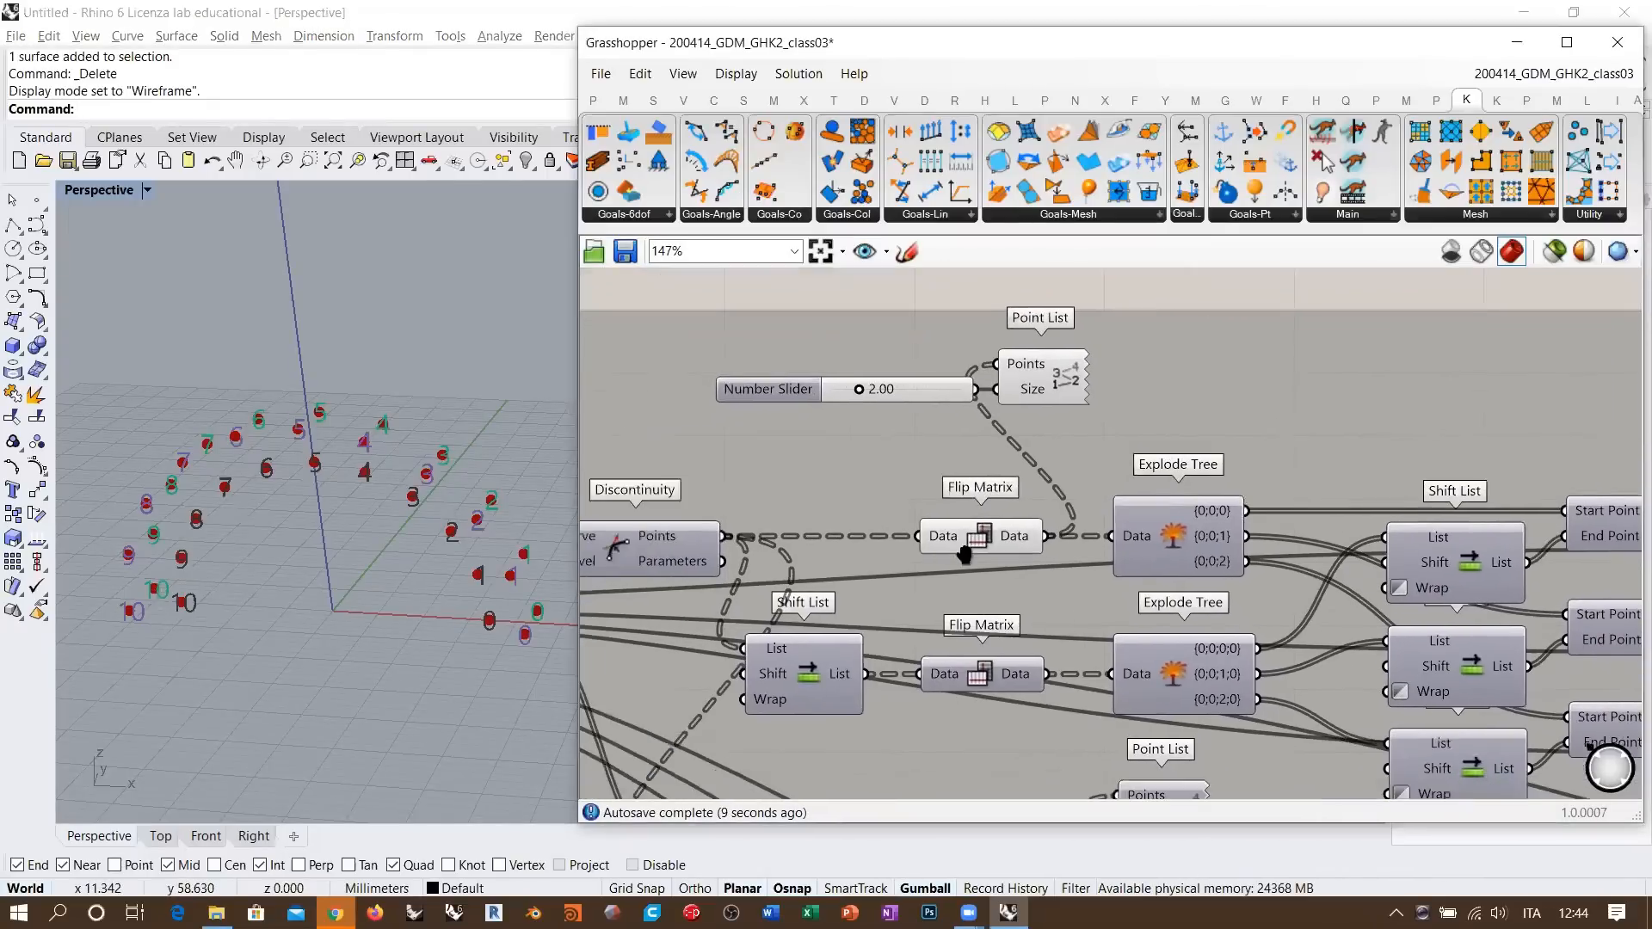
- Feed the new Point List from the Shift List after Discontinuity, comparing its numbering with that of the original Discontinuity points
{"action": "left_click_drag", "start_coordinate": [872, 674], "coordinate": [1002, 368]}
{"action": "scroll", "coordinate": [477, 639], "scroll_direction": "up", "scroll_amount": 8}
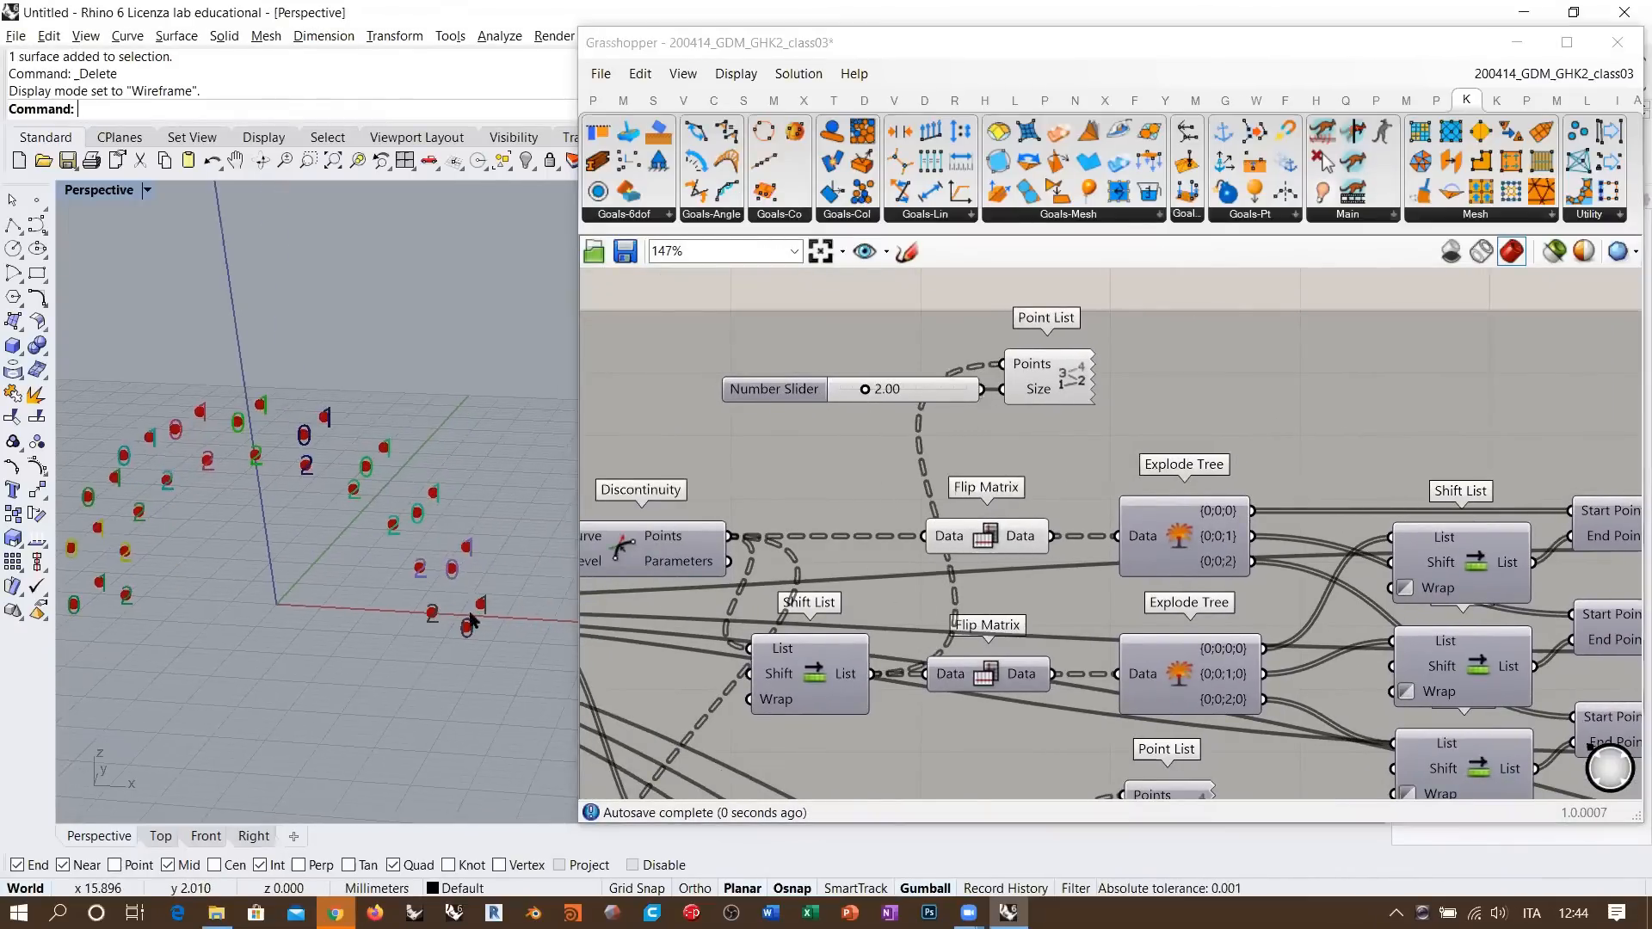
{"action": "scroll", "coordinate": [490, 633], "scroll_direction": "down", "scroll_amount": 2}
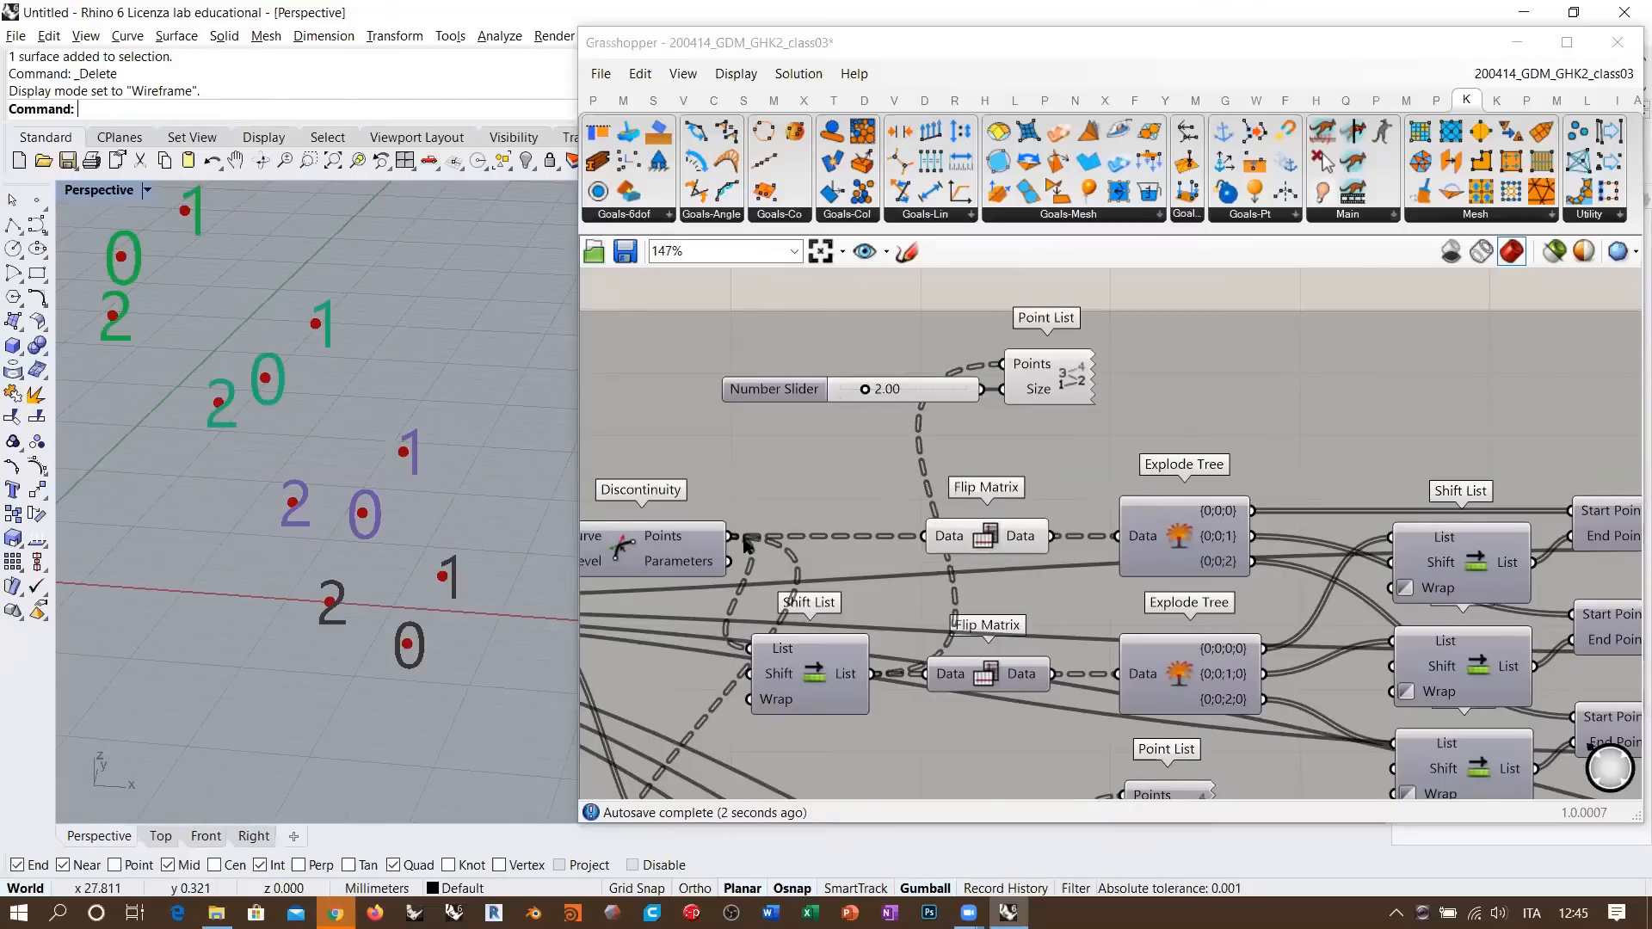
{"action": "left_click_drag", "start_coordinate": [730, 536], "coordinate": [1002, 364]}
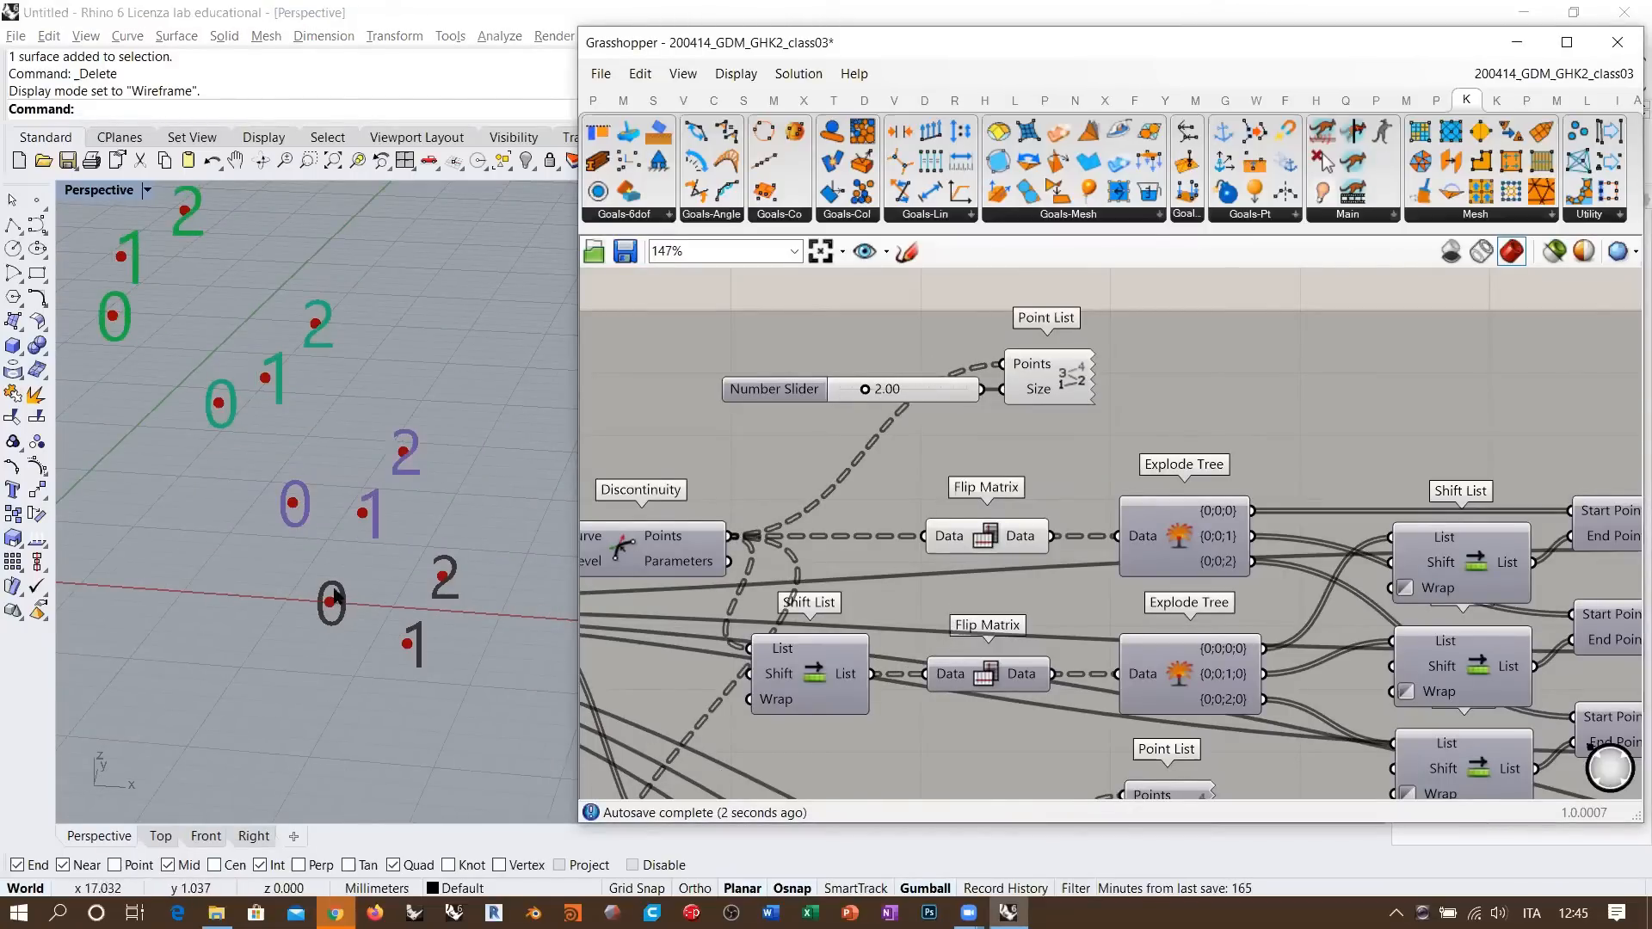
{"action": "left_click_drag", "start_coordinate": [871, 674], "coordinate": [1002, 364]}
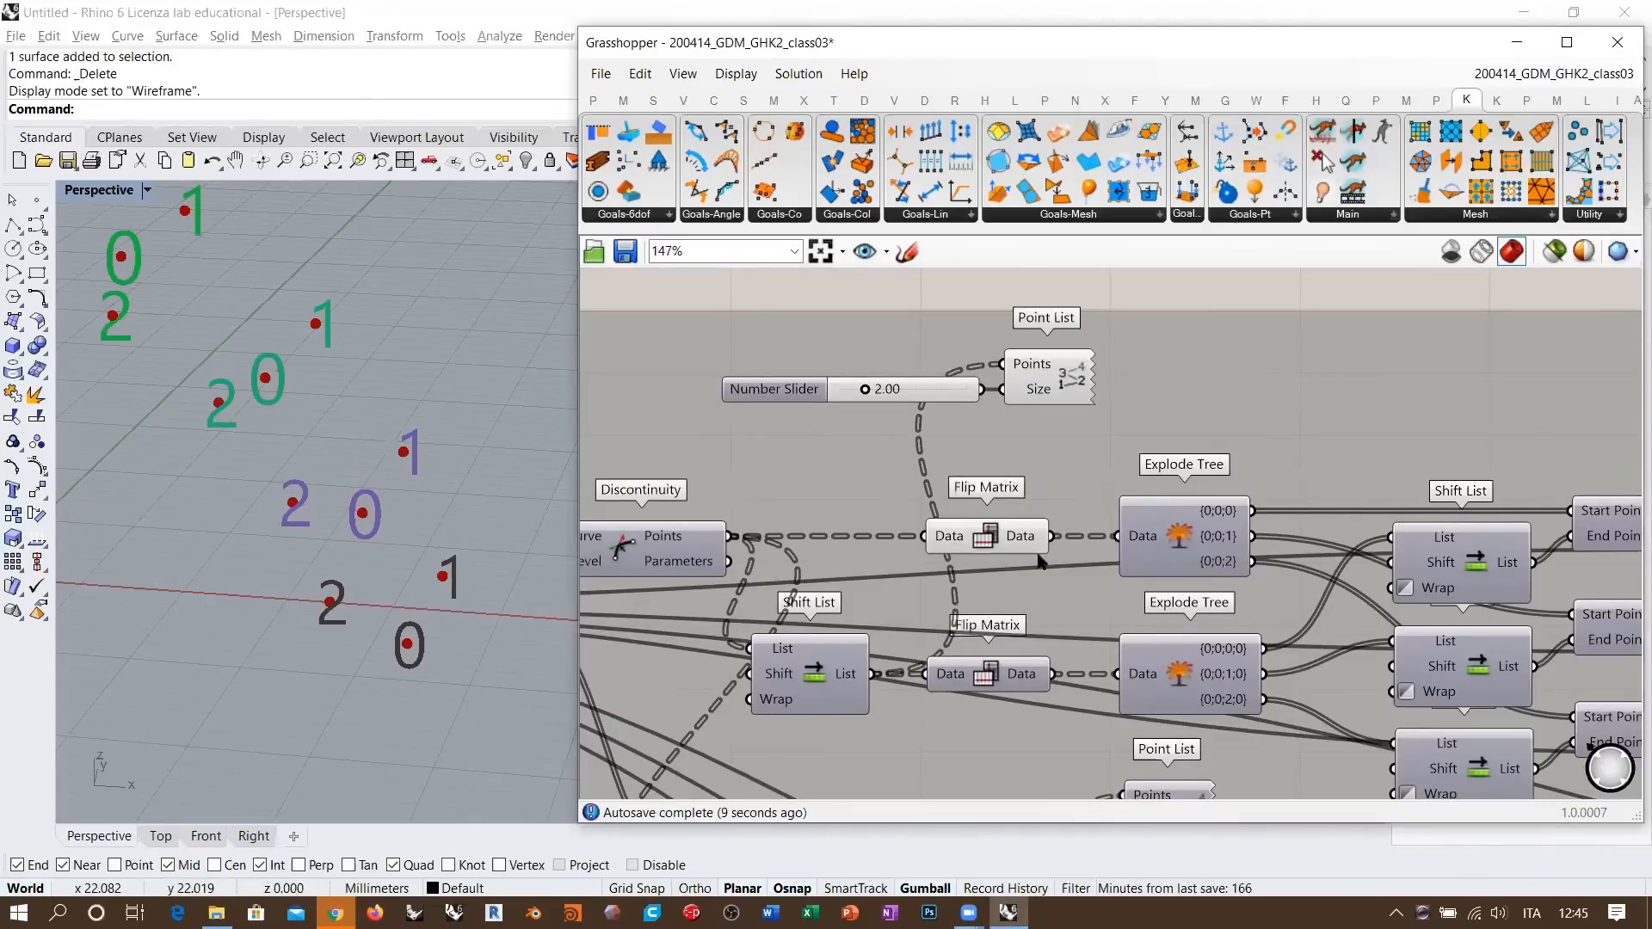
- Feed the new Point List from the Flip Matrix after the Shift List, comparing its numbering with the Flip Matrix fed directly by Discontinuity
{"action": "left_click", "coordinate": [995, 682]}
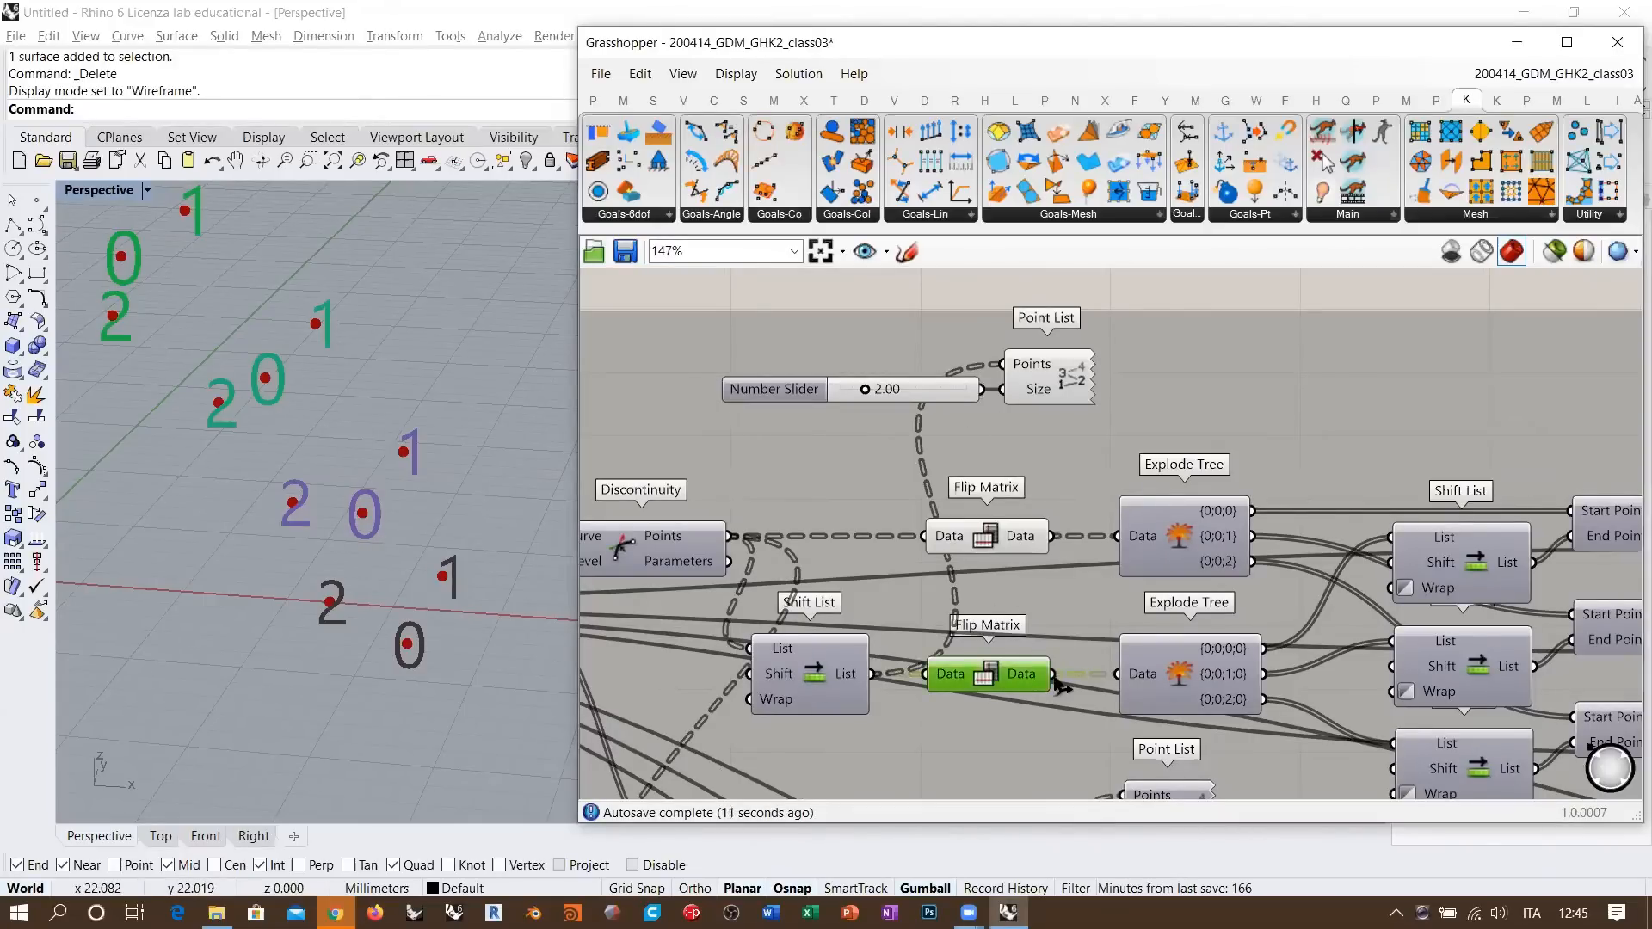
{"action": "left_click_drag", "start_coordinate": [1051, 673], "coordinate": [1001, 363]}
{"action": "left_click", "coordinate": [468, 524]}
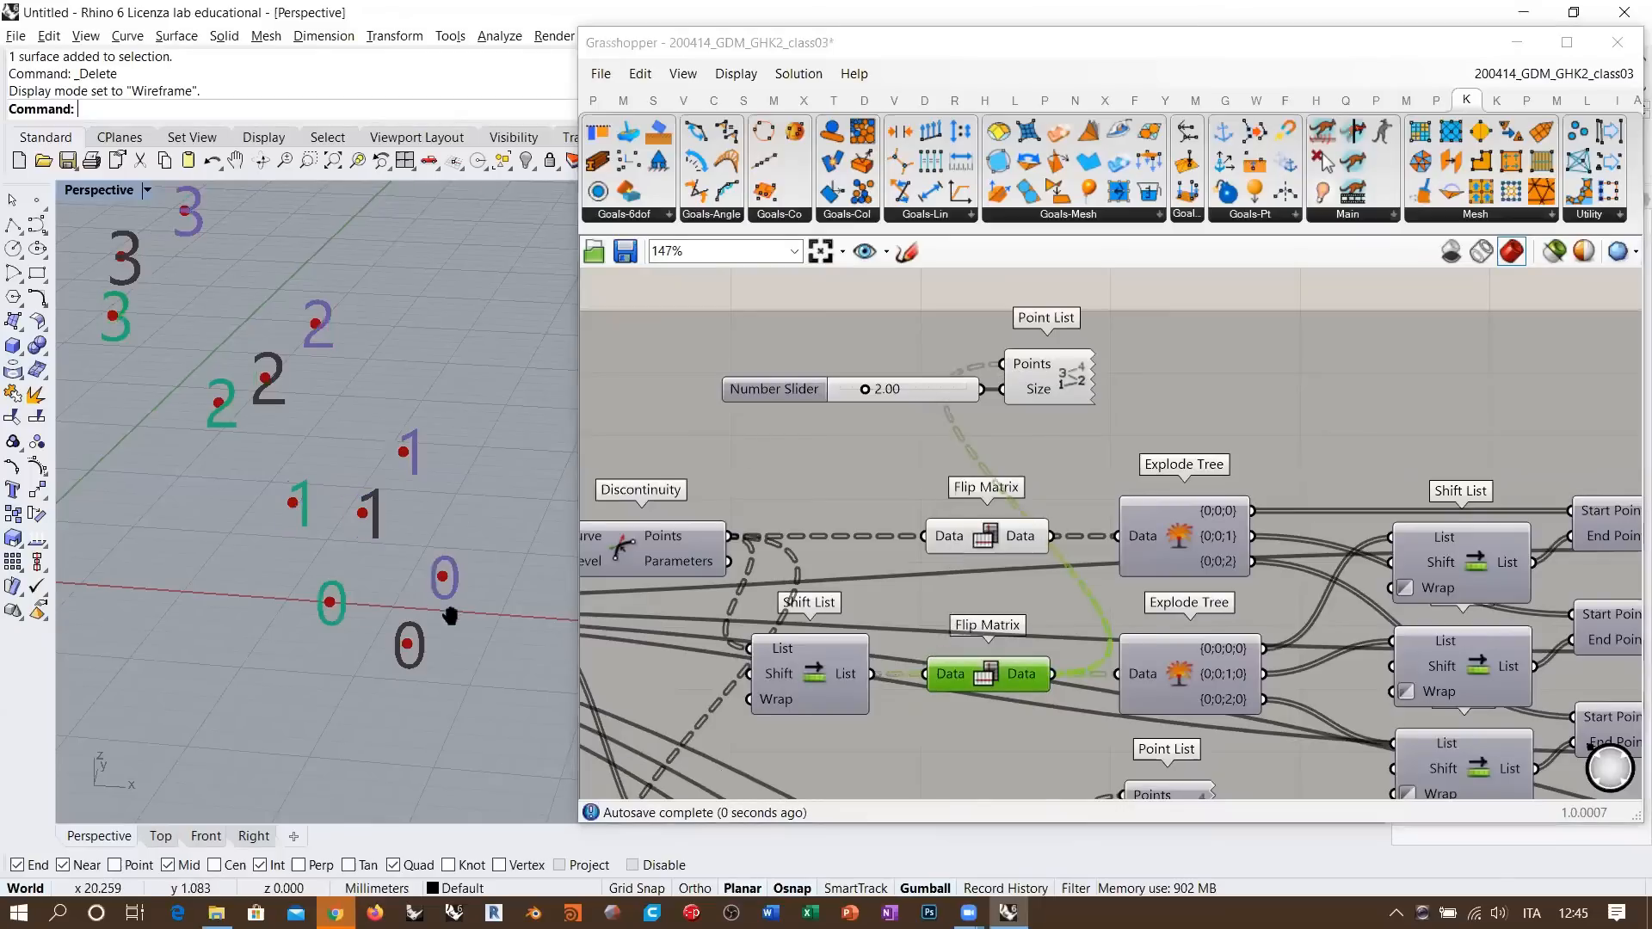
{"action": "scroll", "coordinate": [460, 658], "scroll_direction": "down", "scroll_amount": 3}
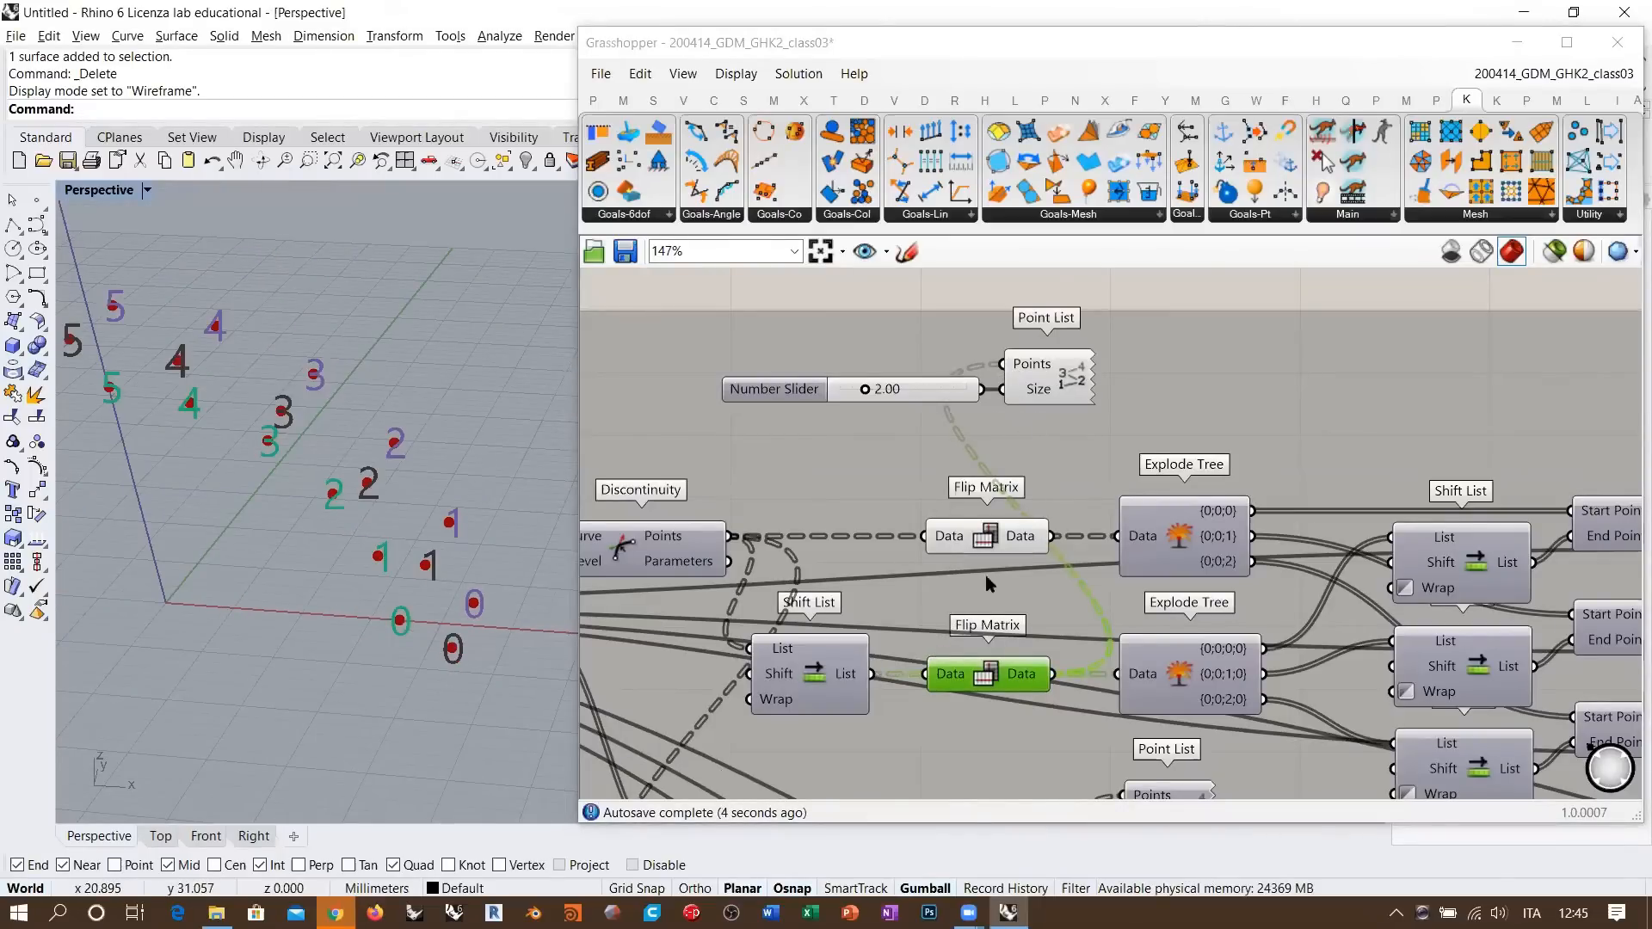
{"action": "left_click", "coordinate": [988, 540]}
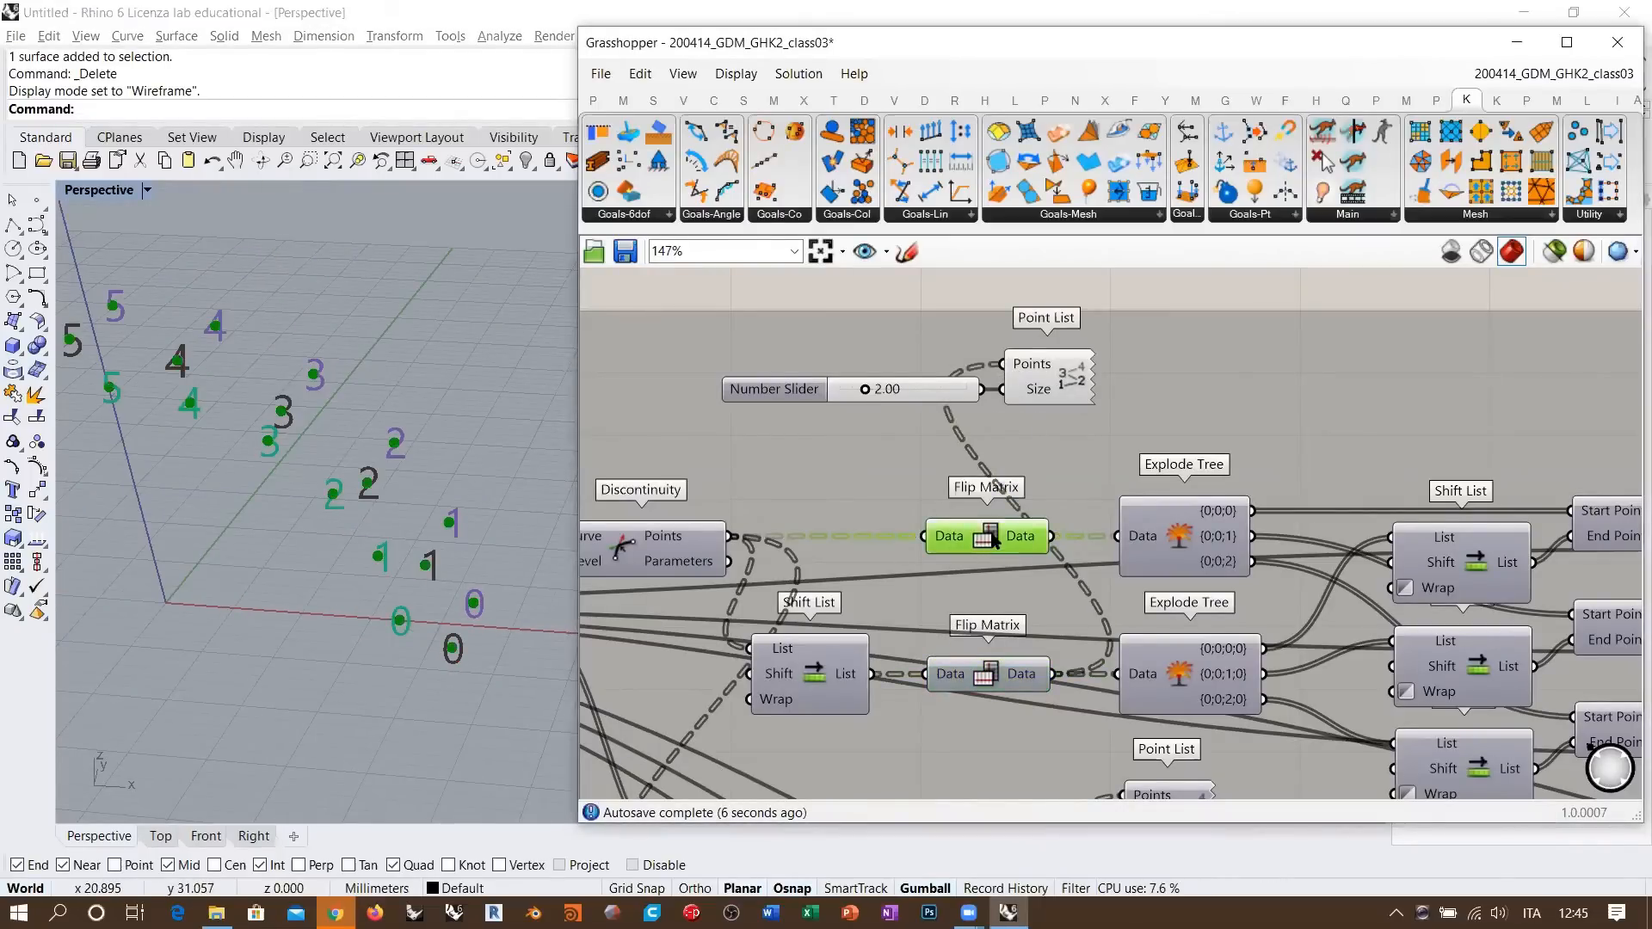
{"action": "left_click_drag", "start_coordinate": [1052, 536], "coordinate": [1002, 363]}
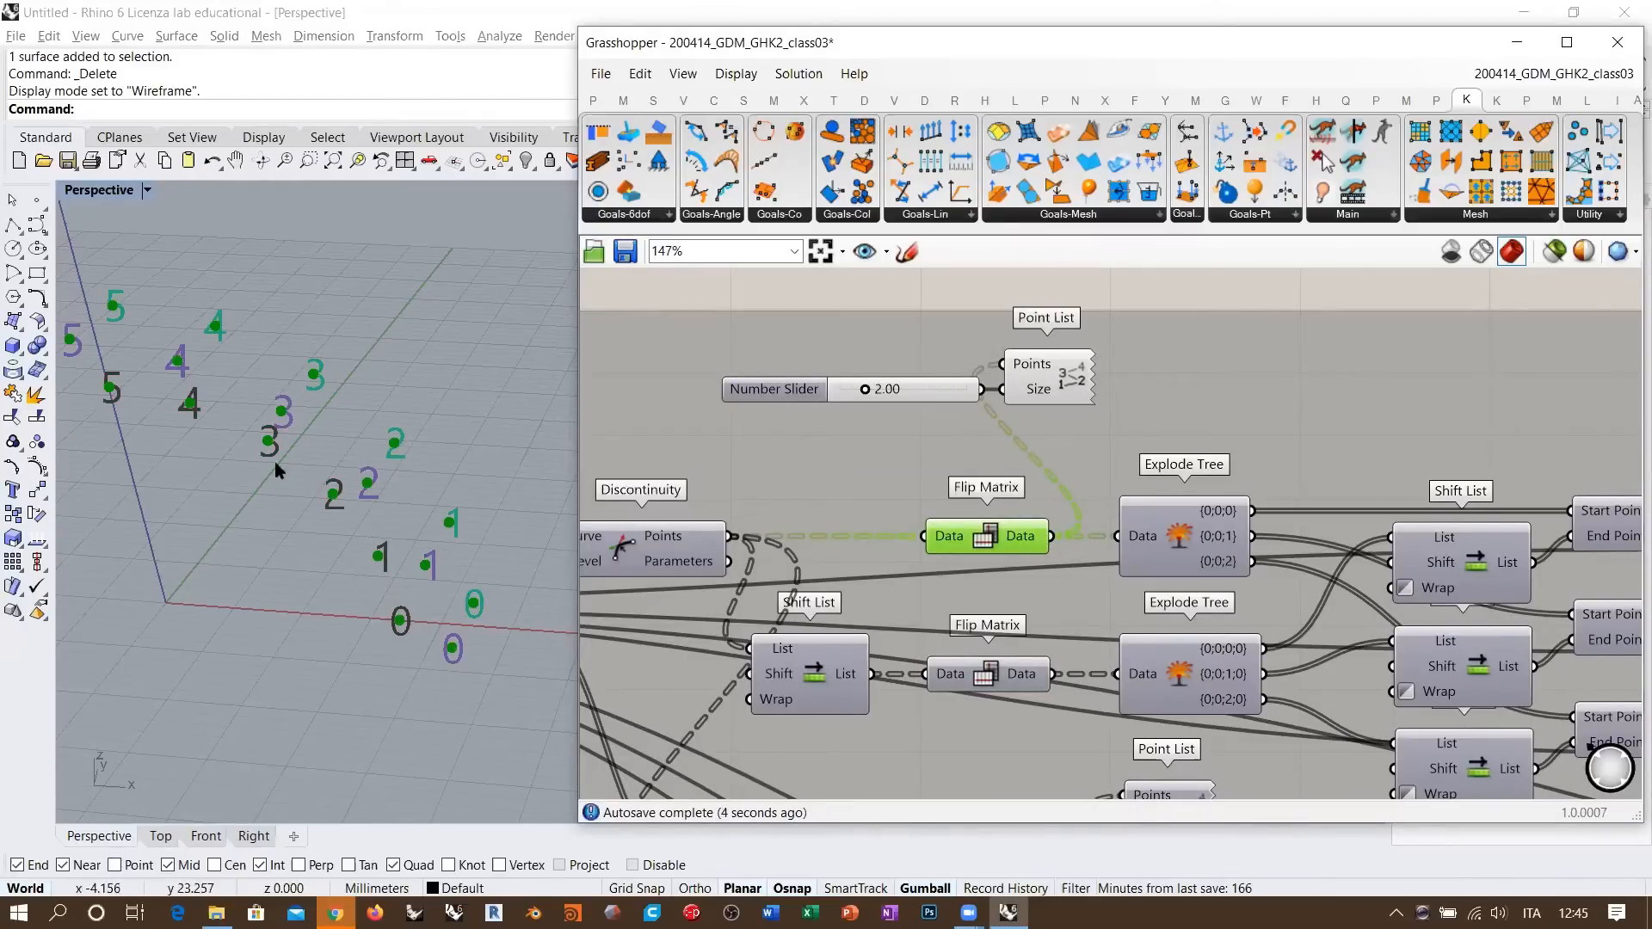
{"action": "left_click_drag", "start_coordinate": [1053, 674], "coordinate": [998, 363]}
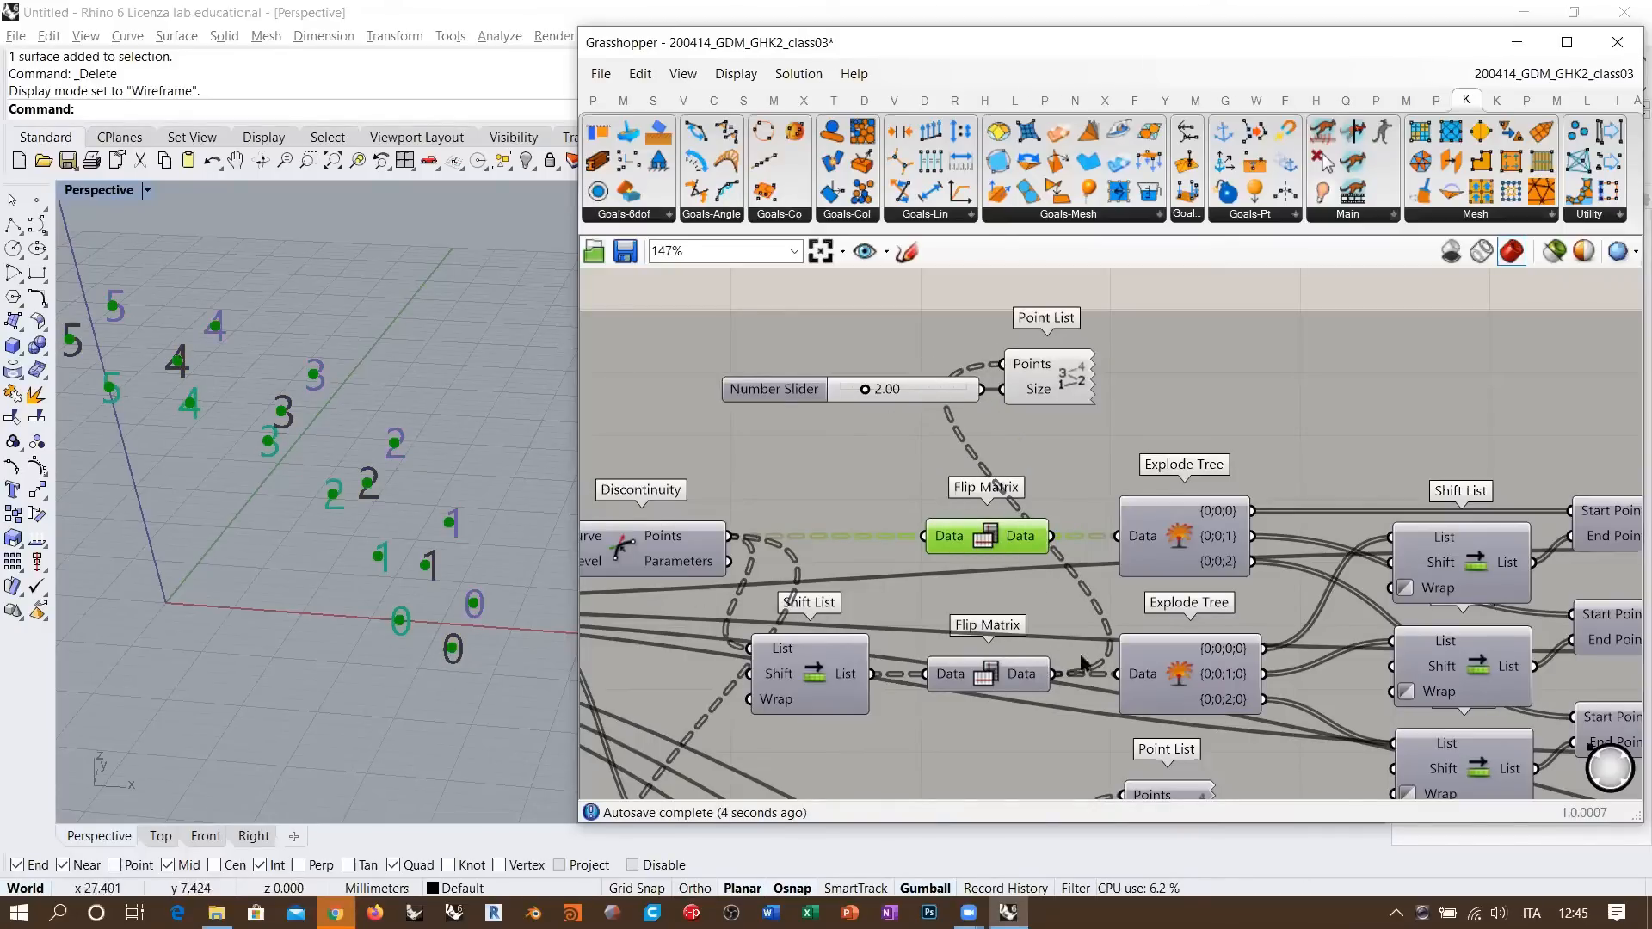
- Move the new Point List above the Explode Tree components and connect the first Explode Tree's {0;0;0} output to its Points input
{"action": "right_click_drag", "start_coordinate": [1232, 671], "coordinate": [1013, 619]}
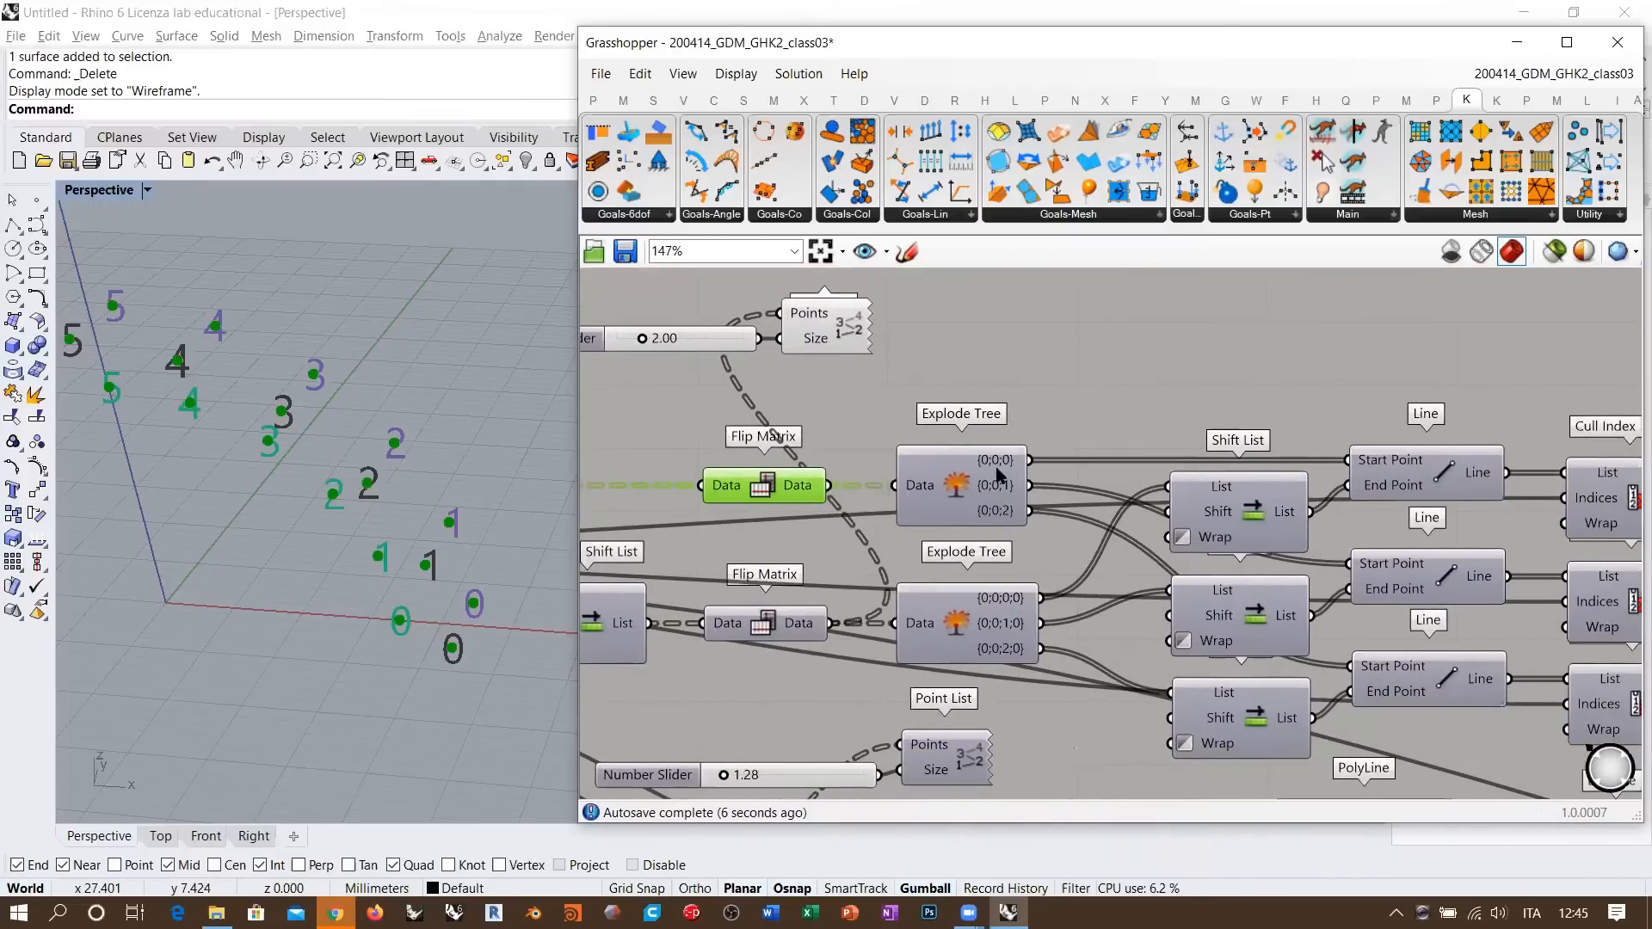
{"action": "left_click", "coordinate": [953, 483]}
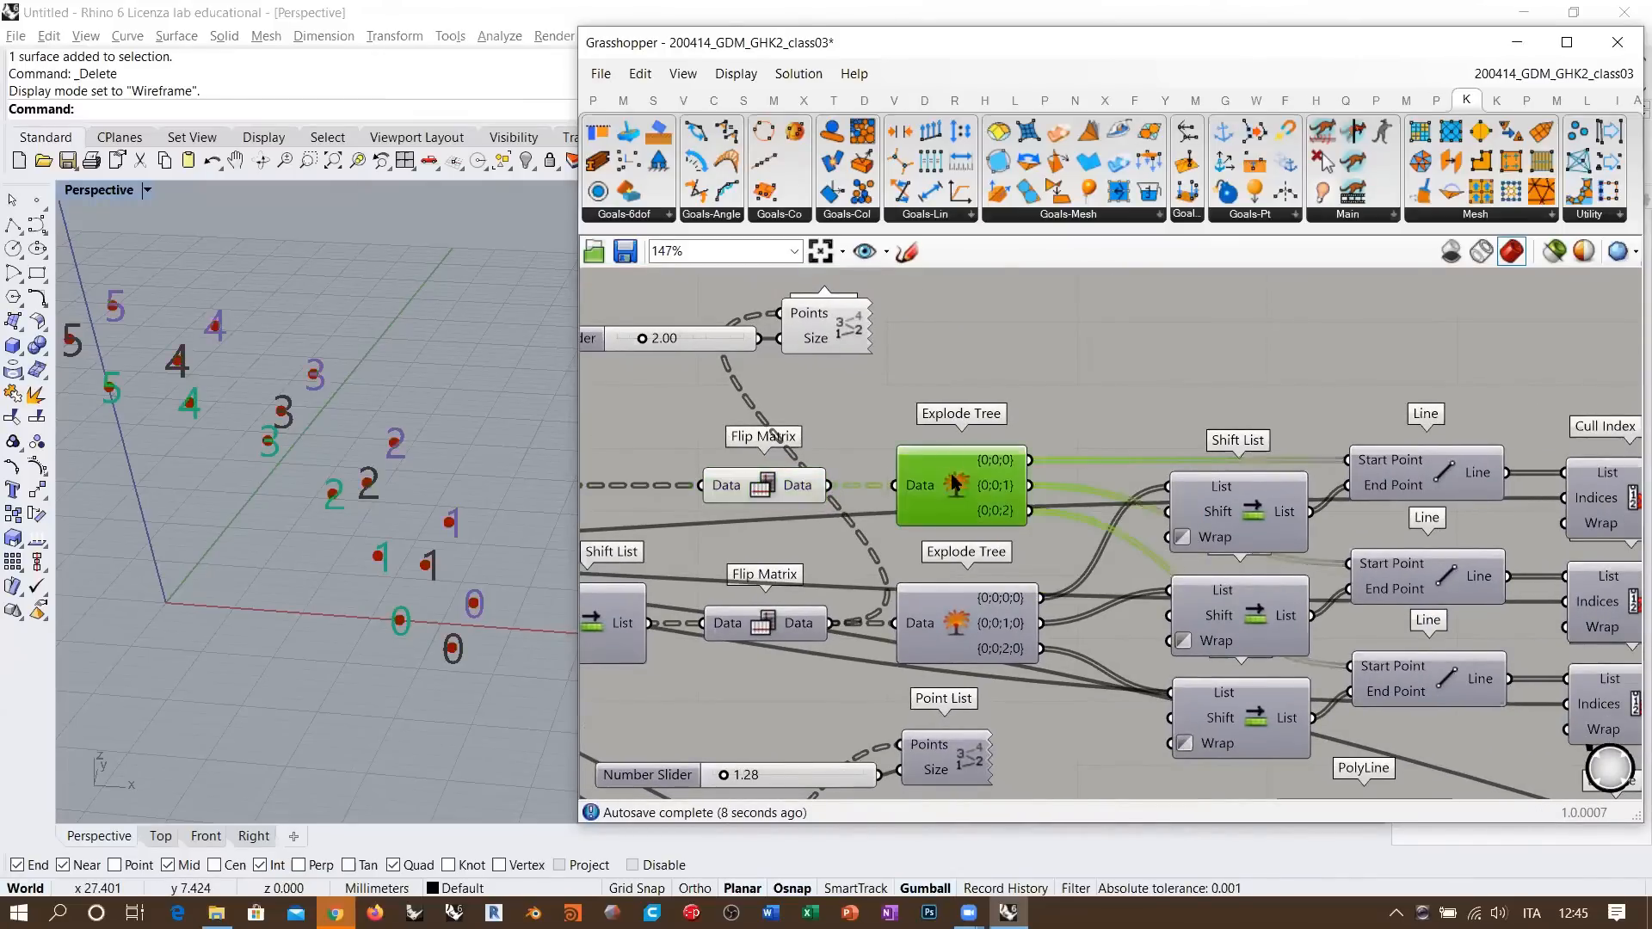
{"action": "left_click_drag", "start_coordinate": [827, 336], "coordinate": [1050, 344]}
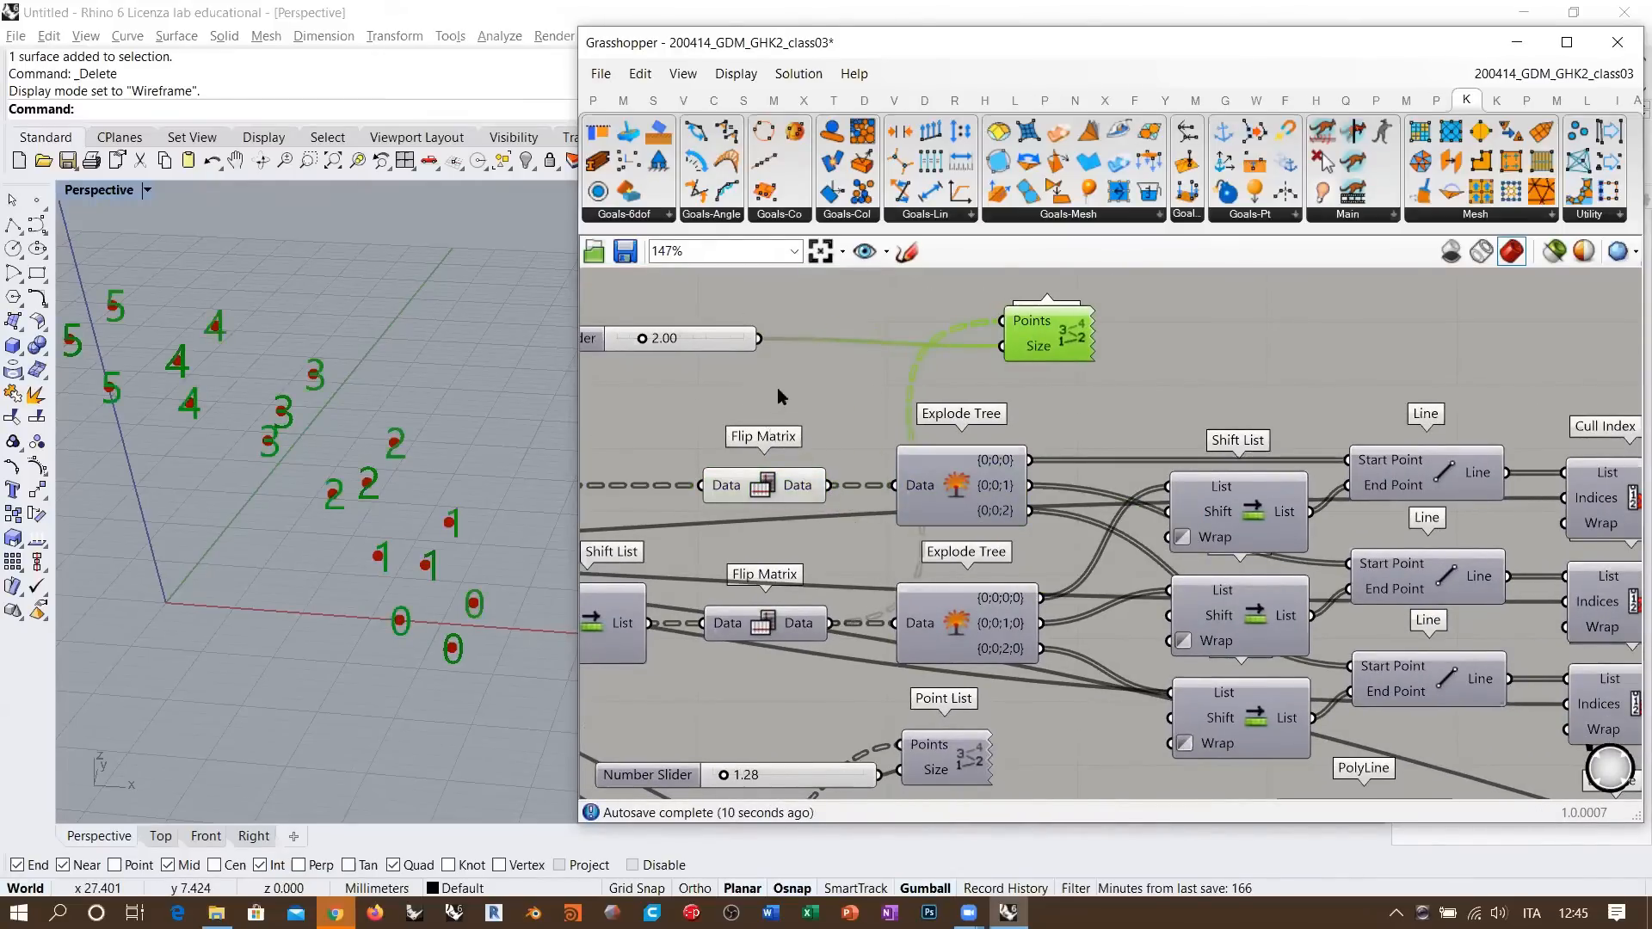
{"action": "left_click_drag", "start_coordinate": [1028, 460], "coordinate": [1003, 321]}
{"action": "right_click_drag", "start_coordinate": [396, 521], "coordinate": [511, 645]}
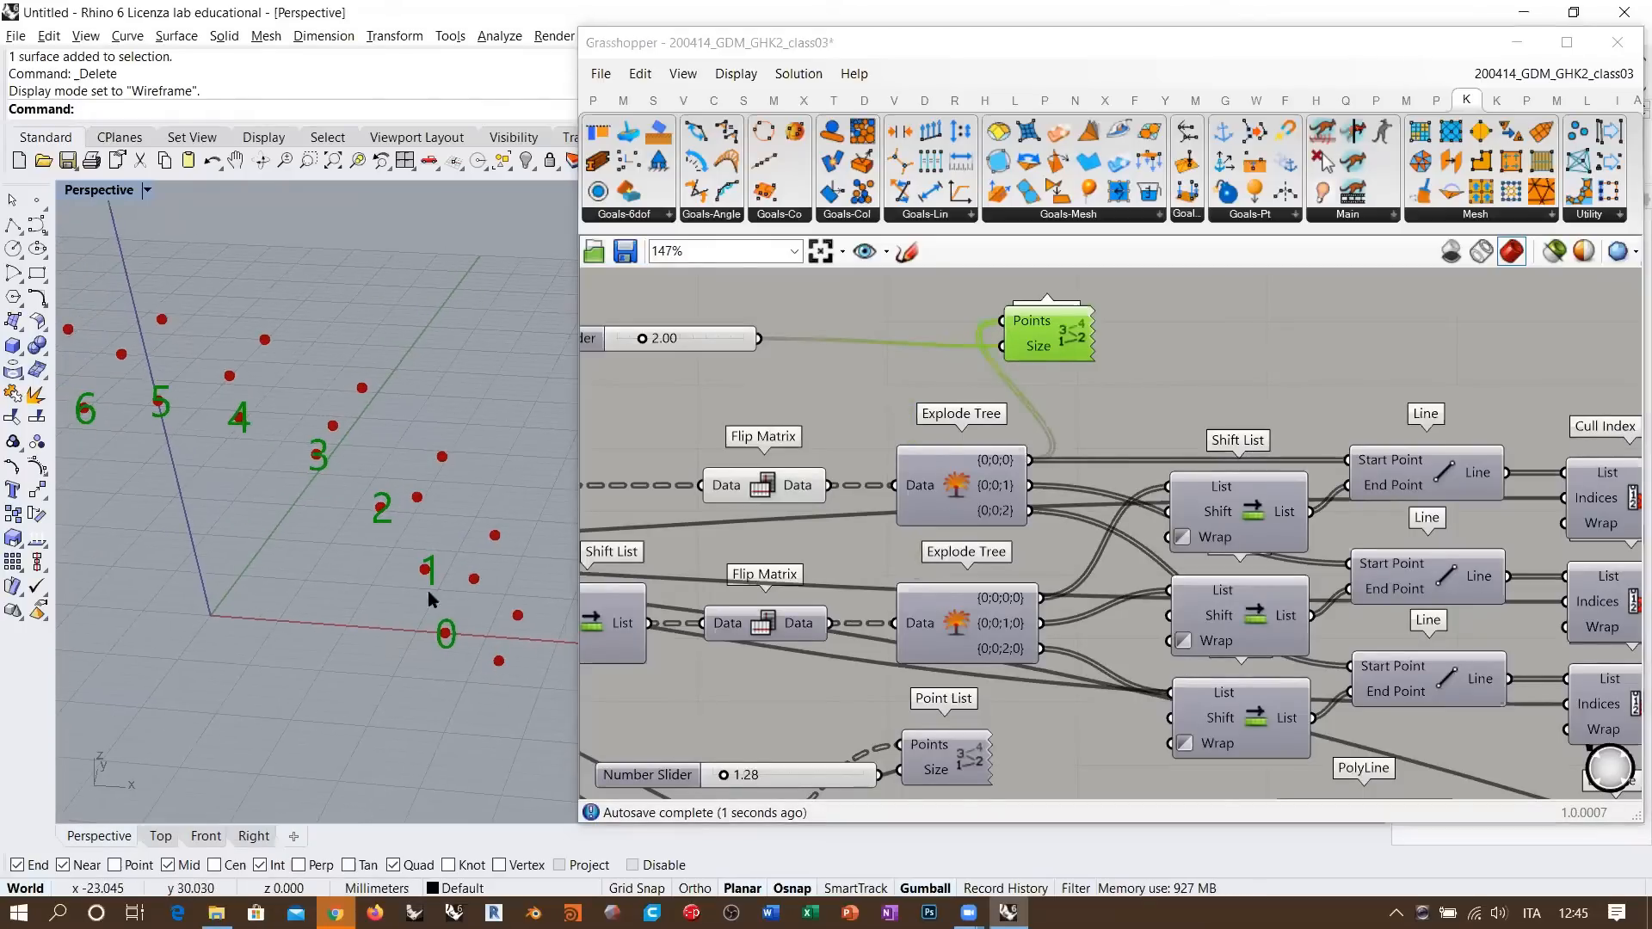
- Connect the second Explode Tree's {0;0;0;0} output to the Point List's Points input and inspect the numbered points against the first Explode Tree's
{"action": "right_click_drag", "start_coordinate": [1127, 508], "coordinate": [1047, 504]}
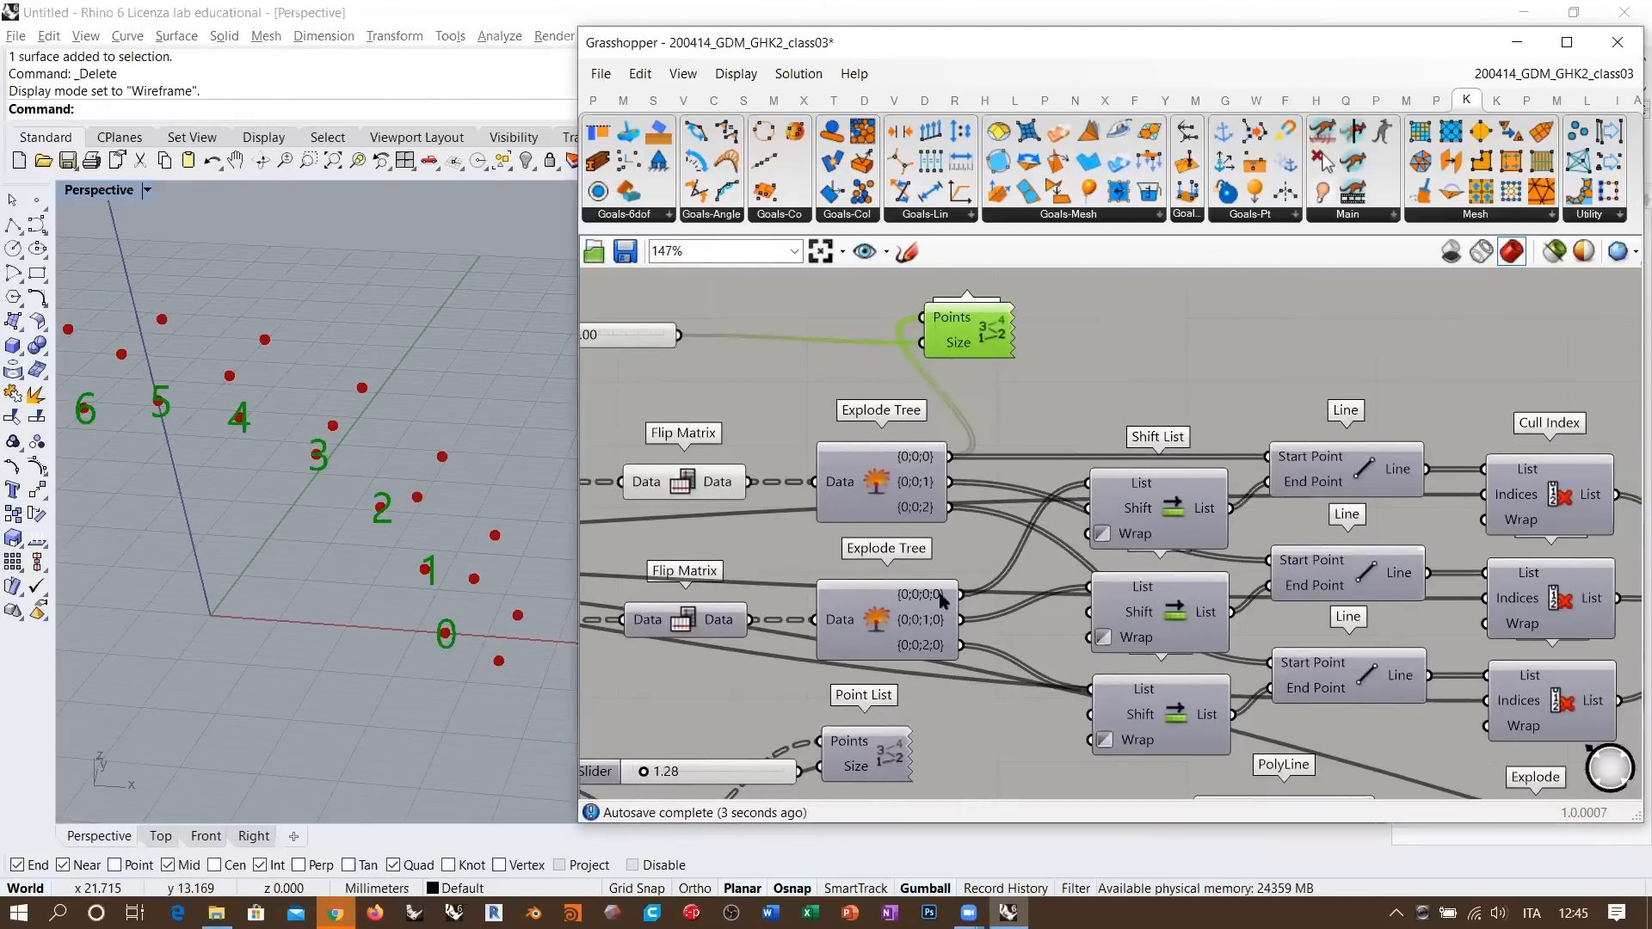
{"action": "left_click", "coordinate": [886, 615]}
{"action": "left_click_drag", "start_coordinate": [961, 594], "coordinate": [922, 318]}
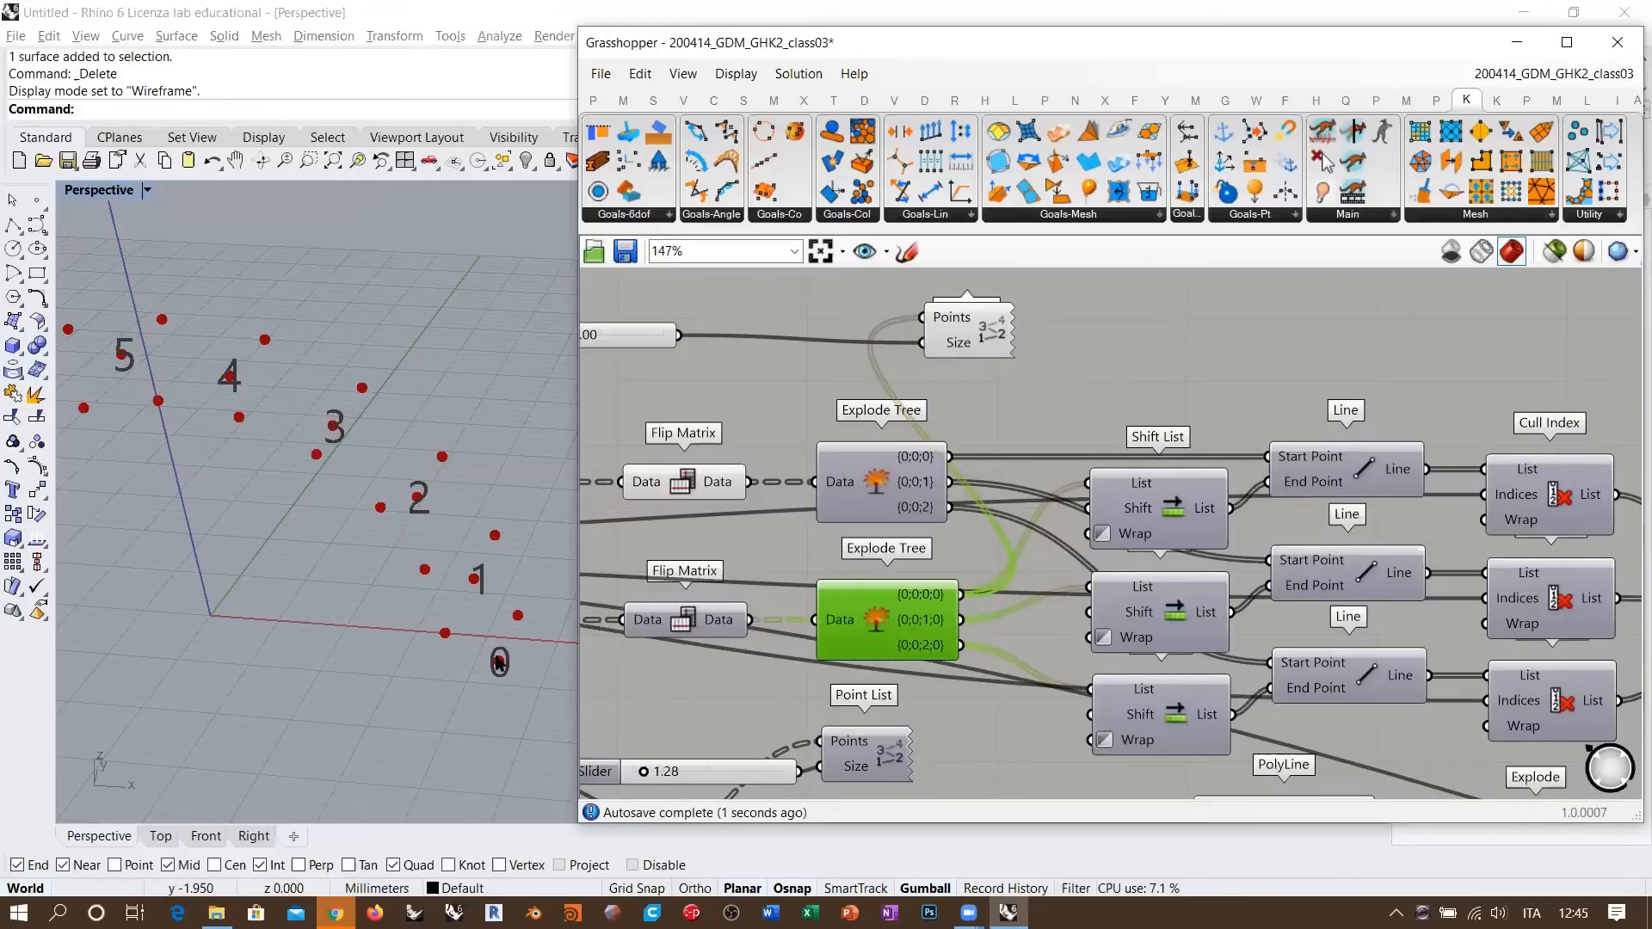
{"action": "right_click_drag", "start_coordinate": [503, 662], "coordinate": [474, 656], "text": "shift"}
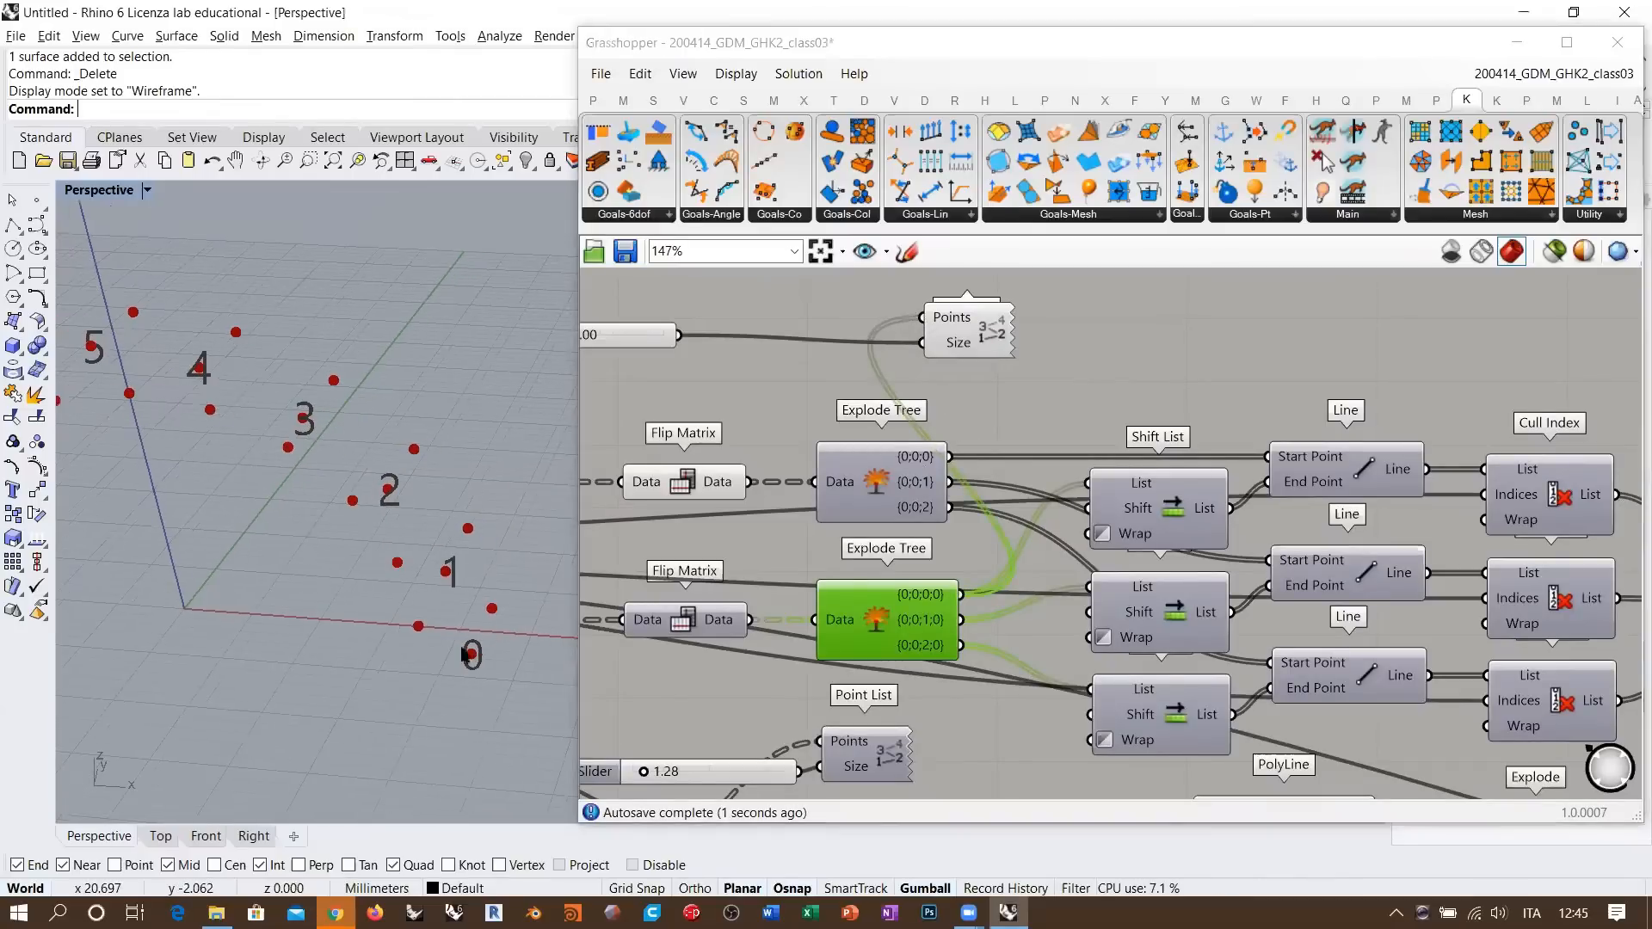
{"action": "left_click", "coordinate": [880, 488], "text": "shift"}
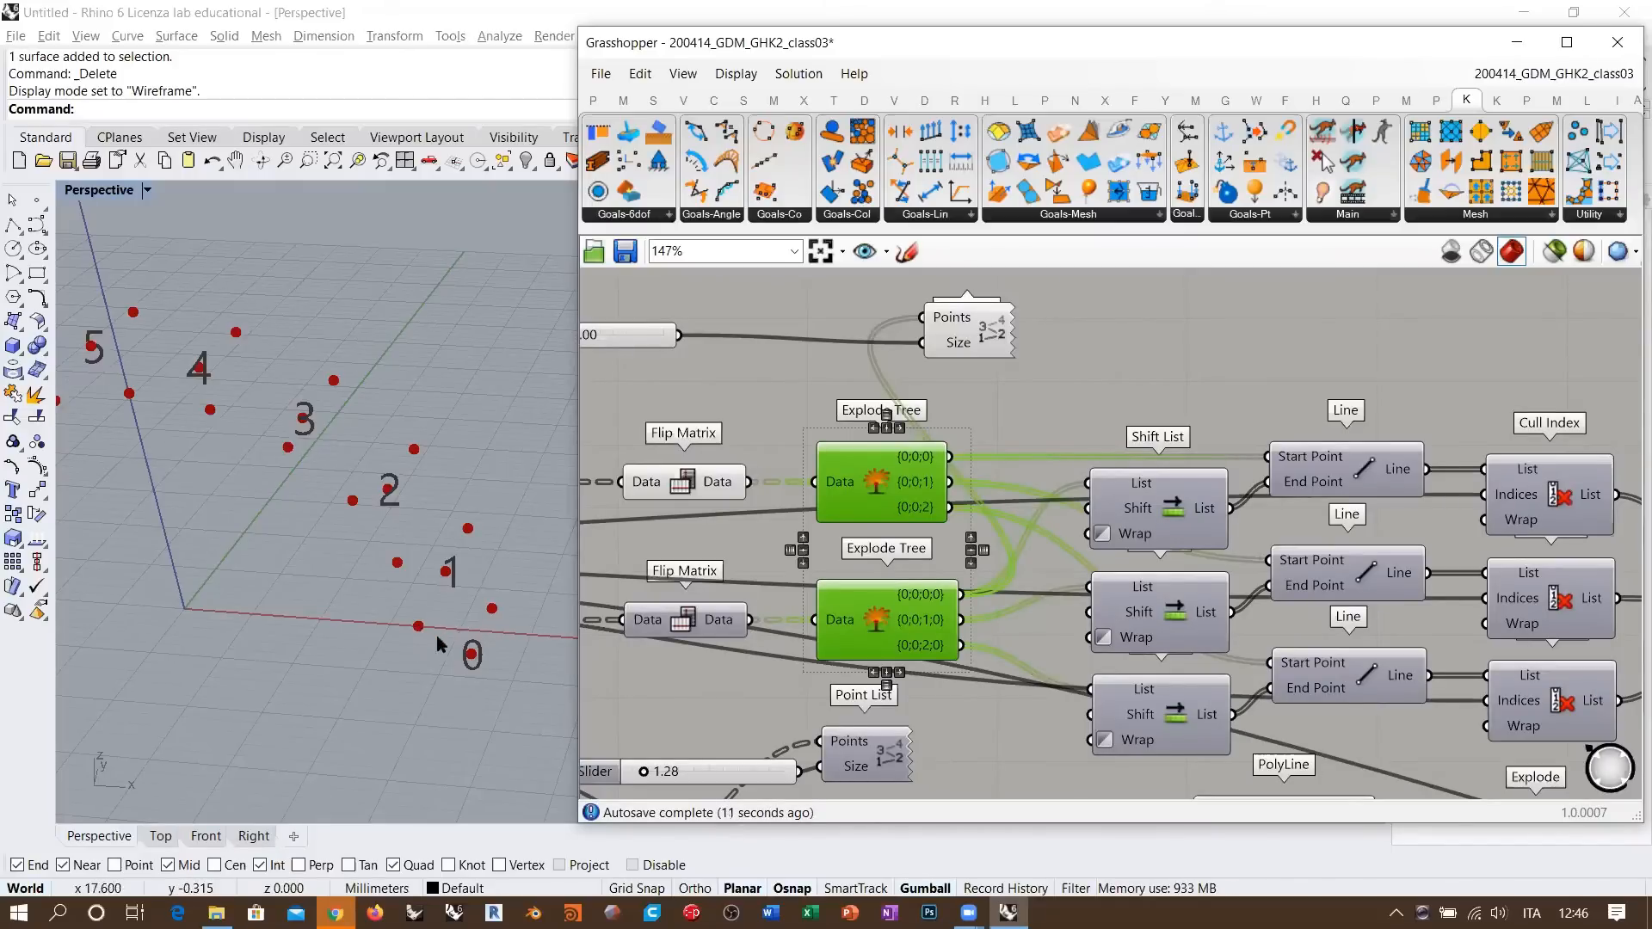
- Add a Line component from the first Explode Tree's {0;0;0} points to the second's {0;0;0;0} points and inspect the lines along the arch
{"action": "right_click_drag", "start_coordinate": [1075, 447], "coordinate": [989, 582]}
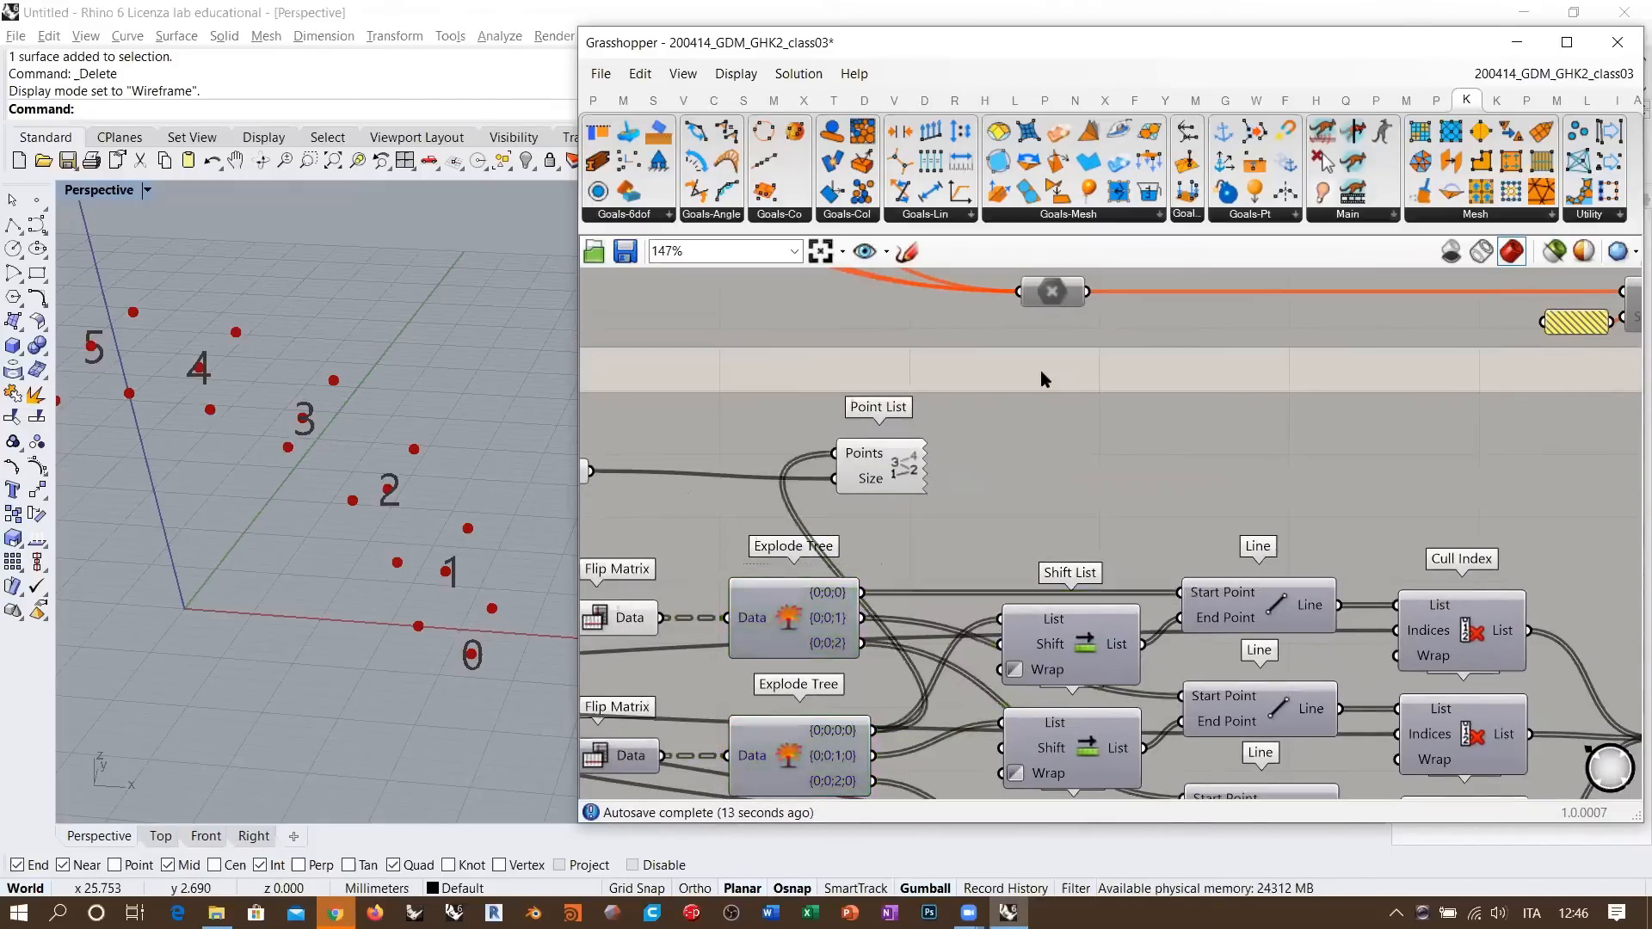
{"action": "double_click", "coordinate": [1040, 370]}
{"action": "type", "text": "lin"}
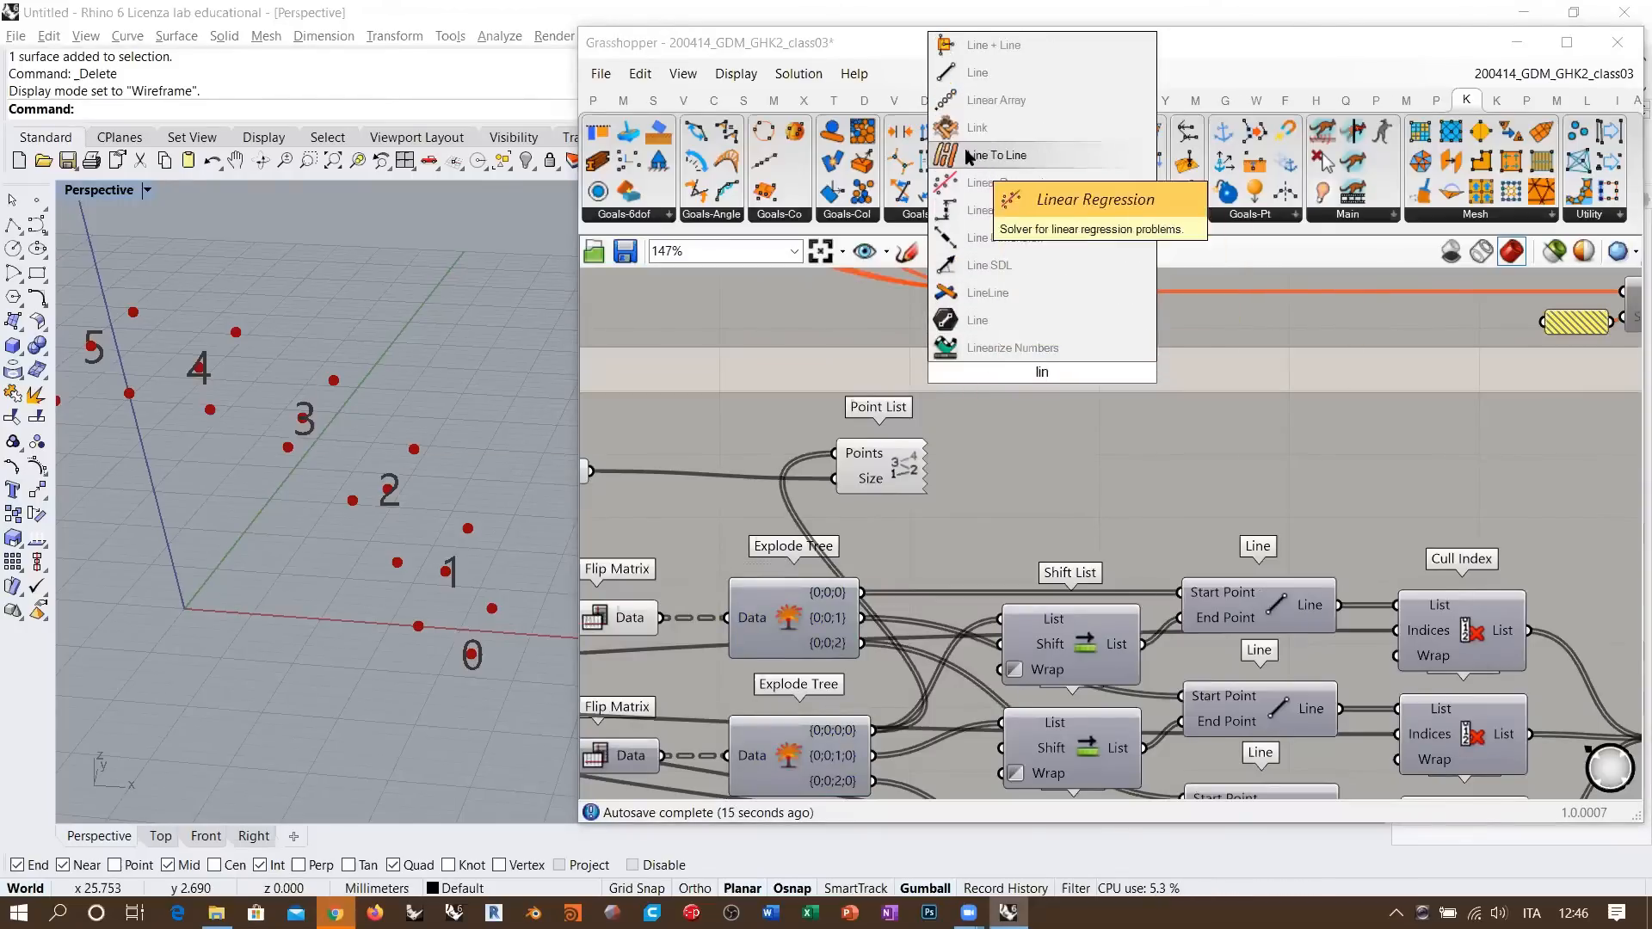
{"action": "left_click", "coordinate": [987, 74]}
{"action": "left_click_drag", "start_coordinate": [1024, 276], "coordinate": [1057, 514]}
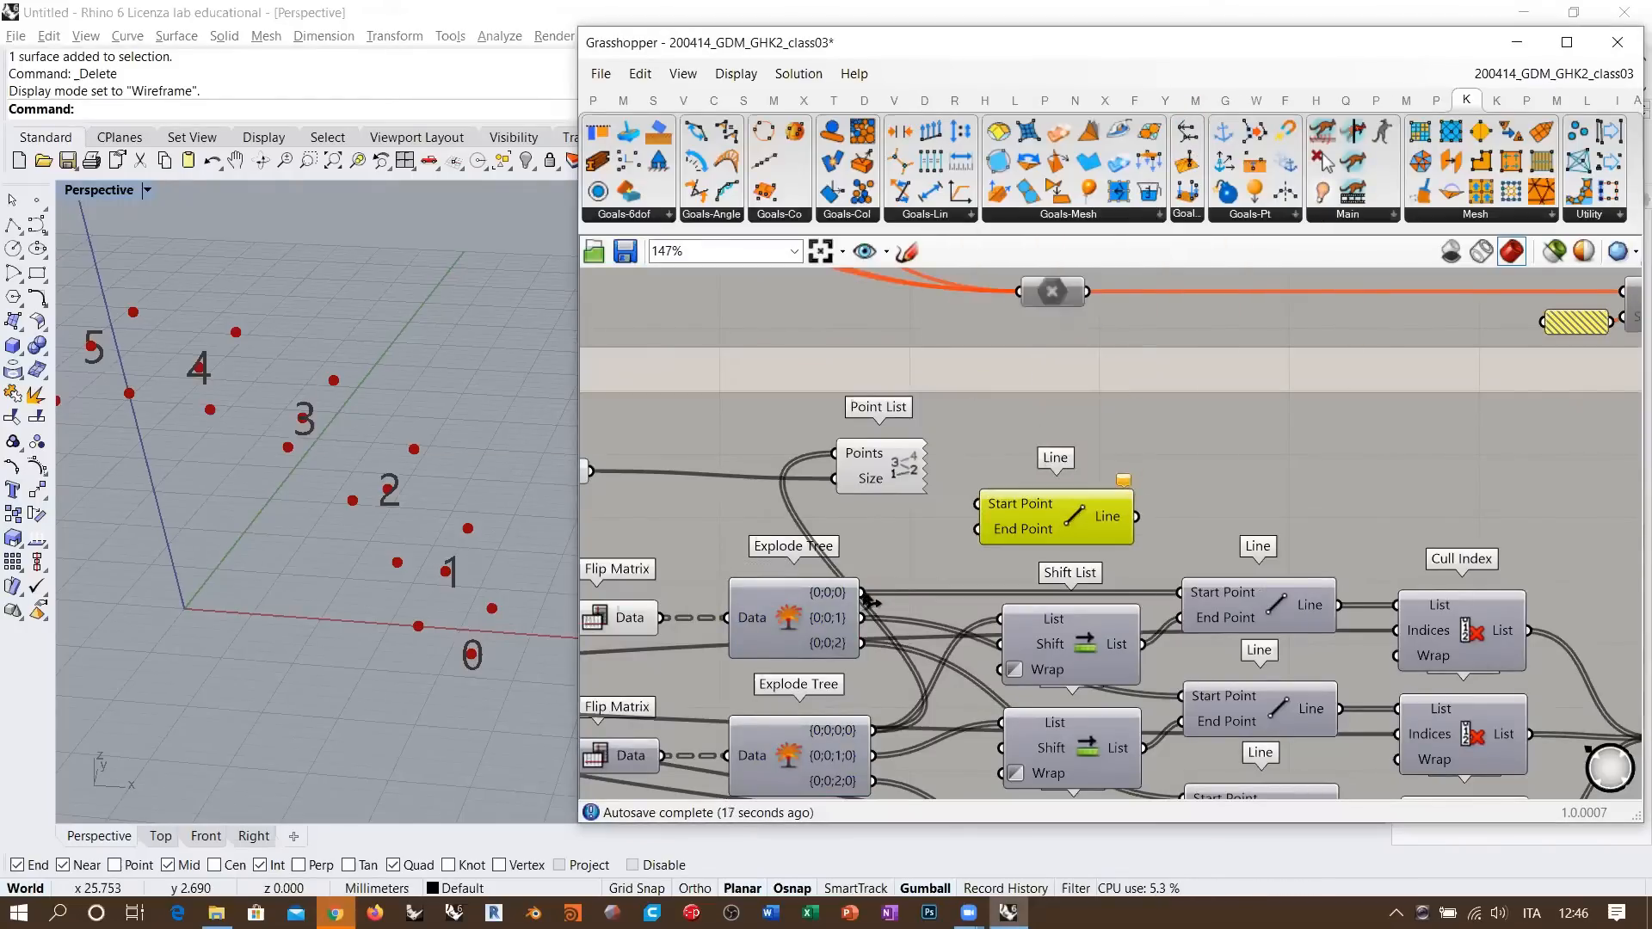
{"action": "left_click_drag", "start_coordinate": [862, 593], "coordinate": [981, 505]}
{"action": "left_click_drag", "start_coordinate": [873, 729], "coordinate": [979, 528]}
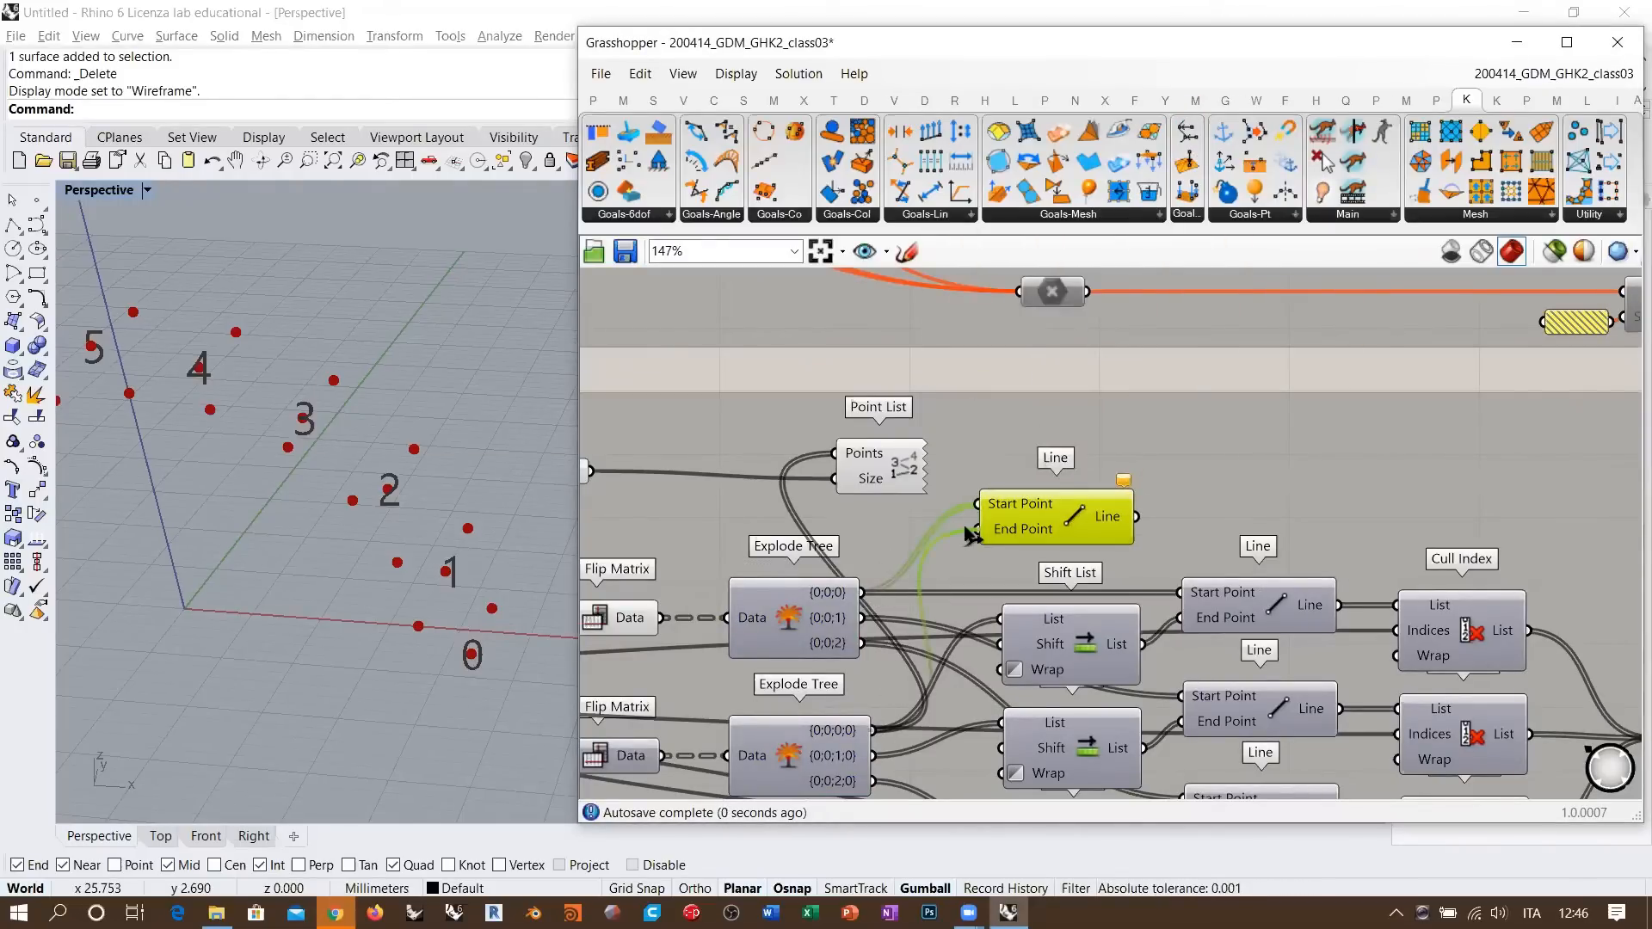
{"action": "right_click_drag", "start_coordinate": [440, 659], "coordinate": [464, 627], "text": "shift"}
{"action": "right_click_drag", "start_coordinate": [521, 546], "coordinate": [423, 577]}
{"action": "scroll", "coordinate": [486, 557], "scroll_direction": "down", "scroll_amount": 3}
{"action": "scroll", "coordinate": [485, 561], "scroll_direction": "down", "scroll_amount": 2}
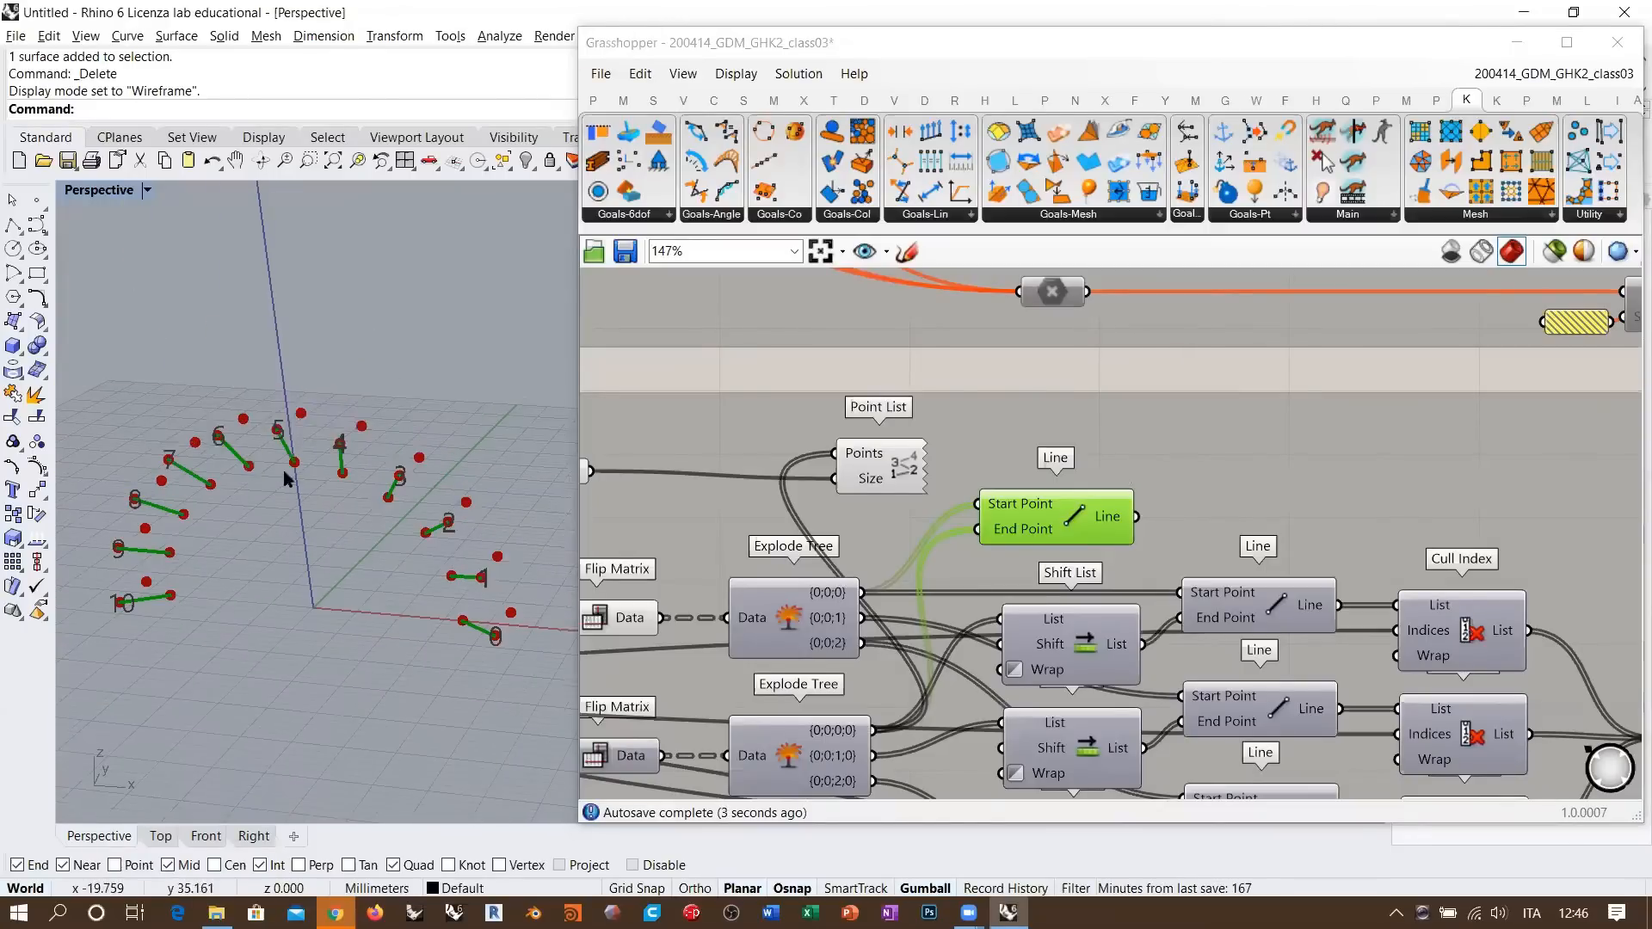
- Move the Point List above the test Line, connect the first Shift List's output to its Points input, and inspect the shifted numbering along the arch
{"action": "scroll", "coordinate": [446, 569], "scroll_direction": "up", "scroll_amount": 4}
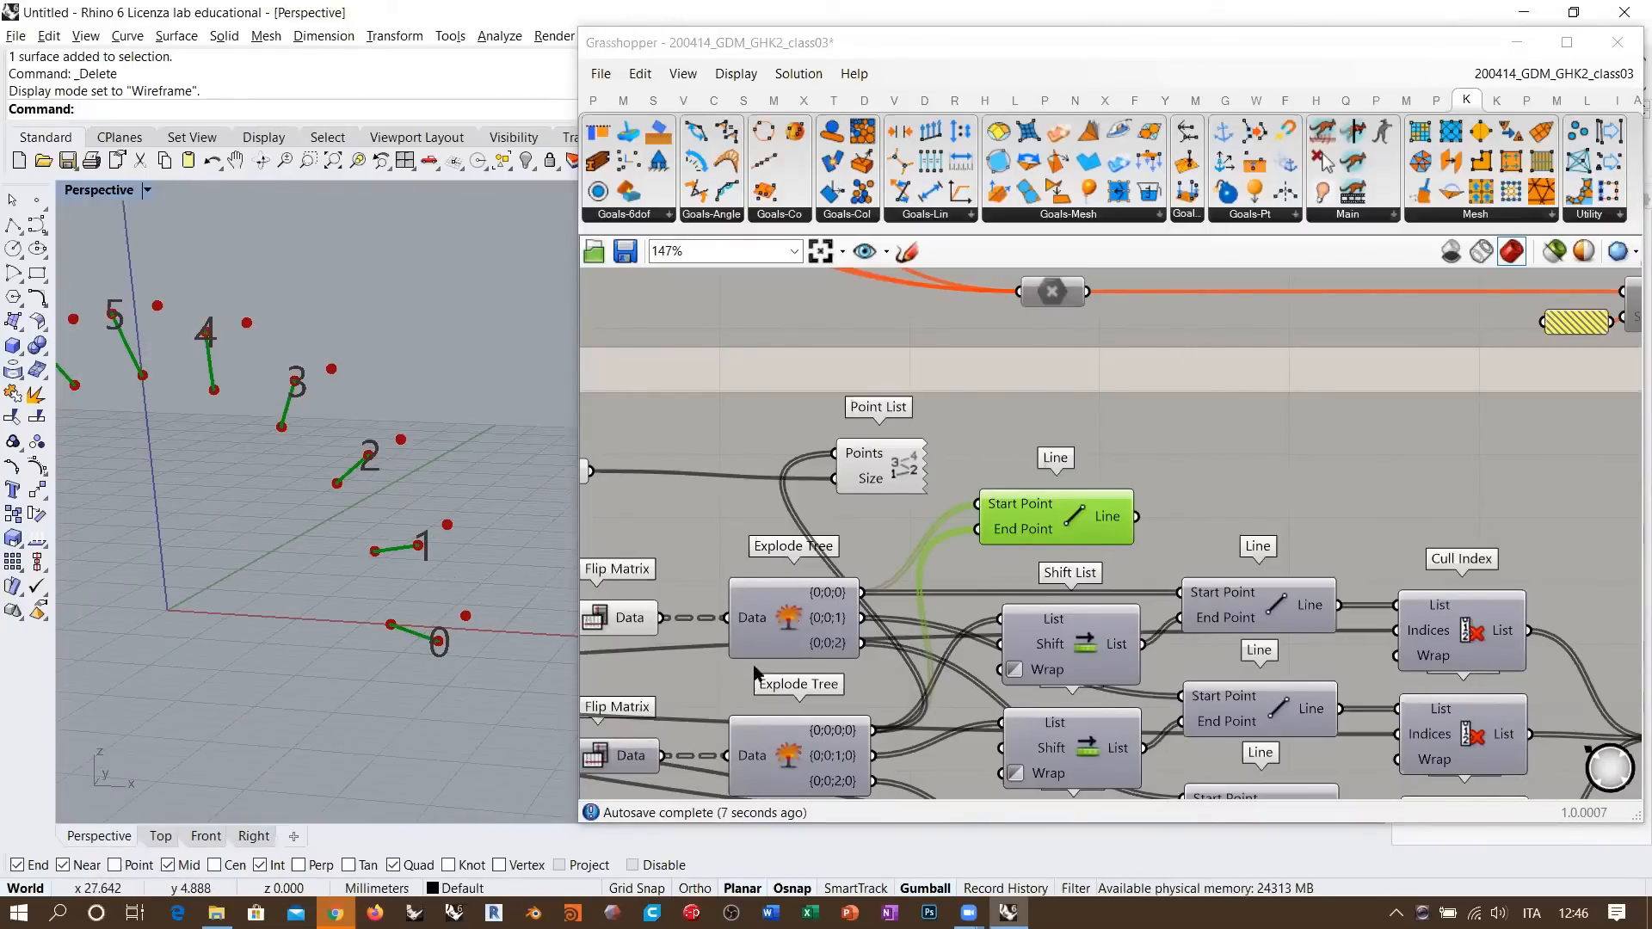
{"action": "left_click", "coordinate": [809, 737]}
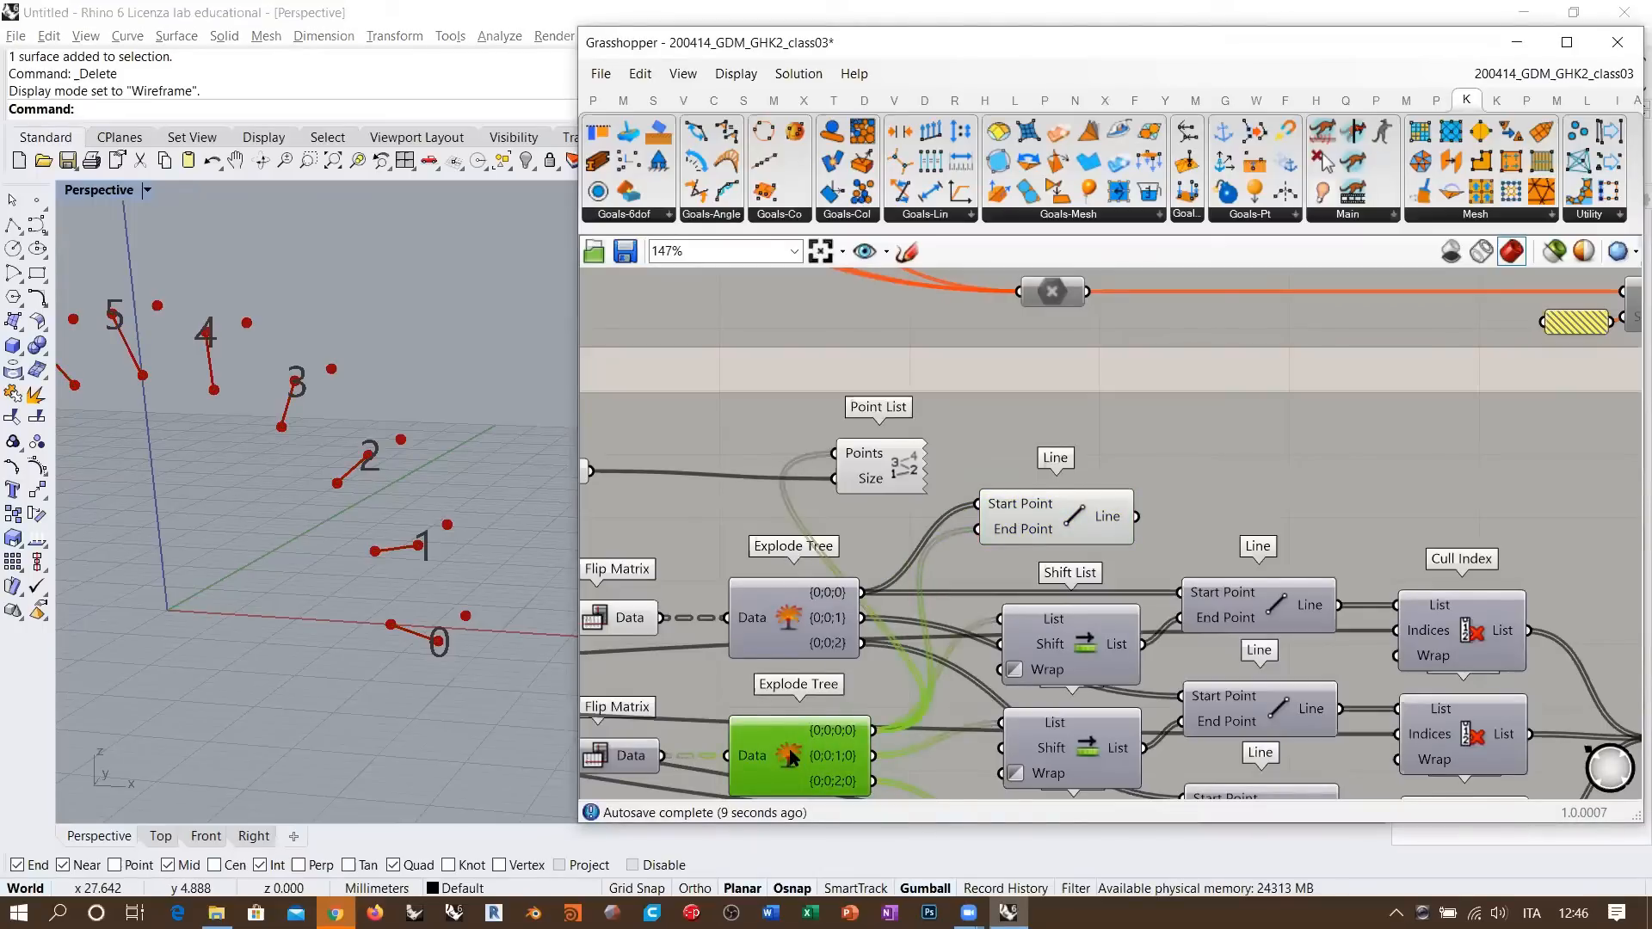
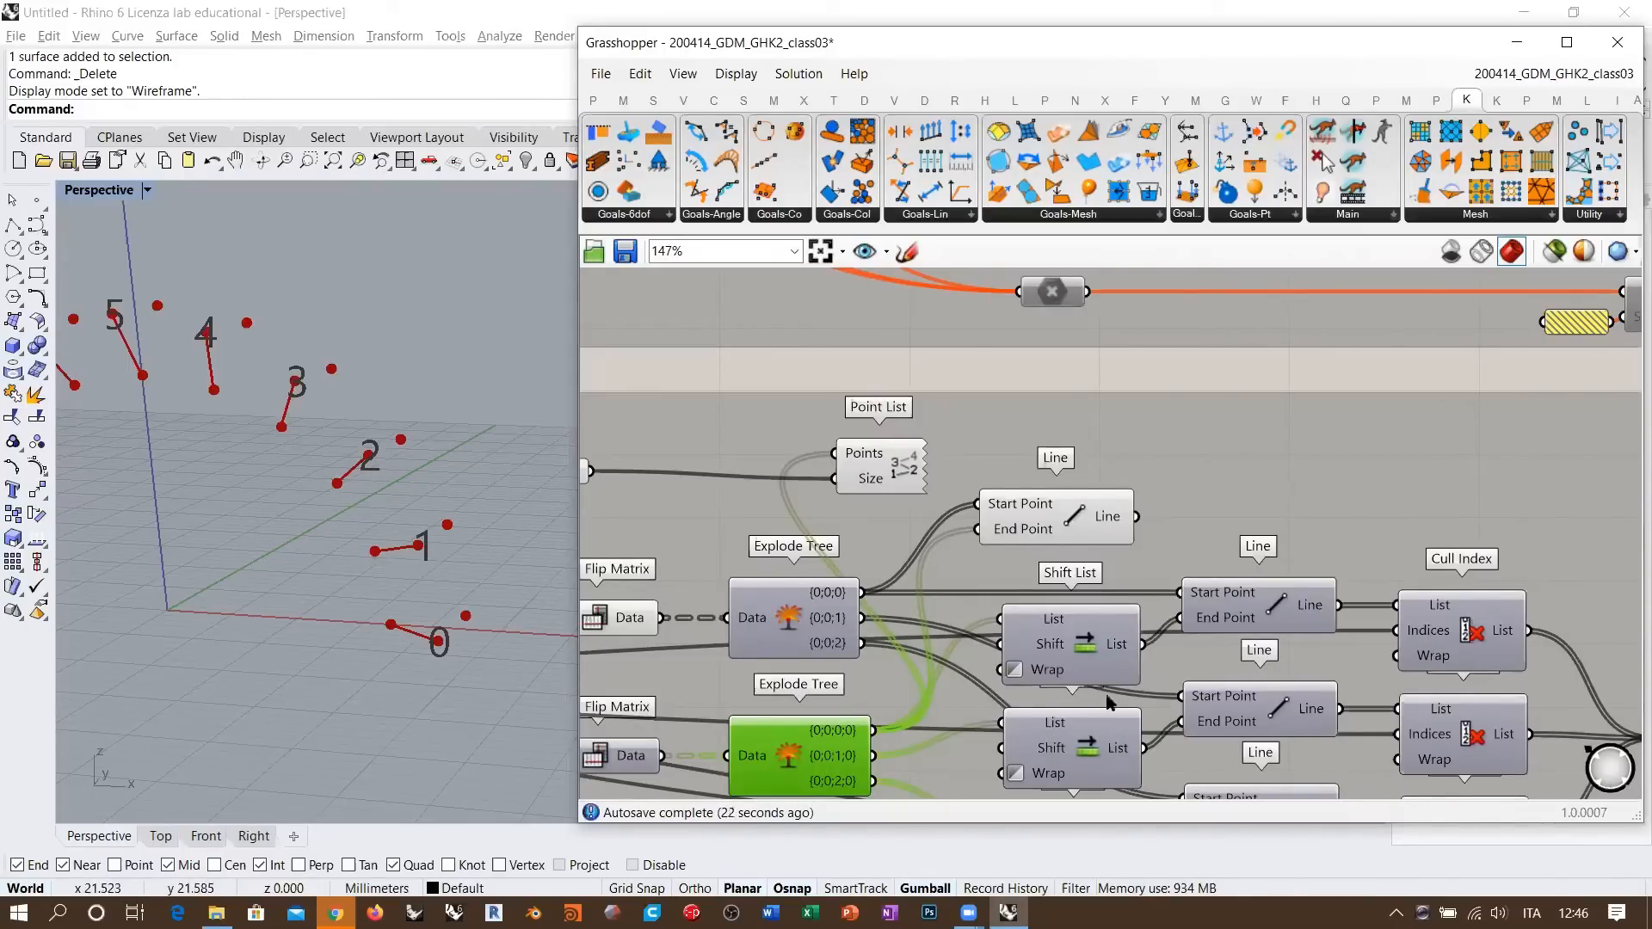
{"action": "right_click_drag", "start_coordinate": [1072, 646], "coordinate": [1038, 600]}
{"action": "left_click", "coordinate": [1065, 595]}
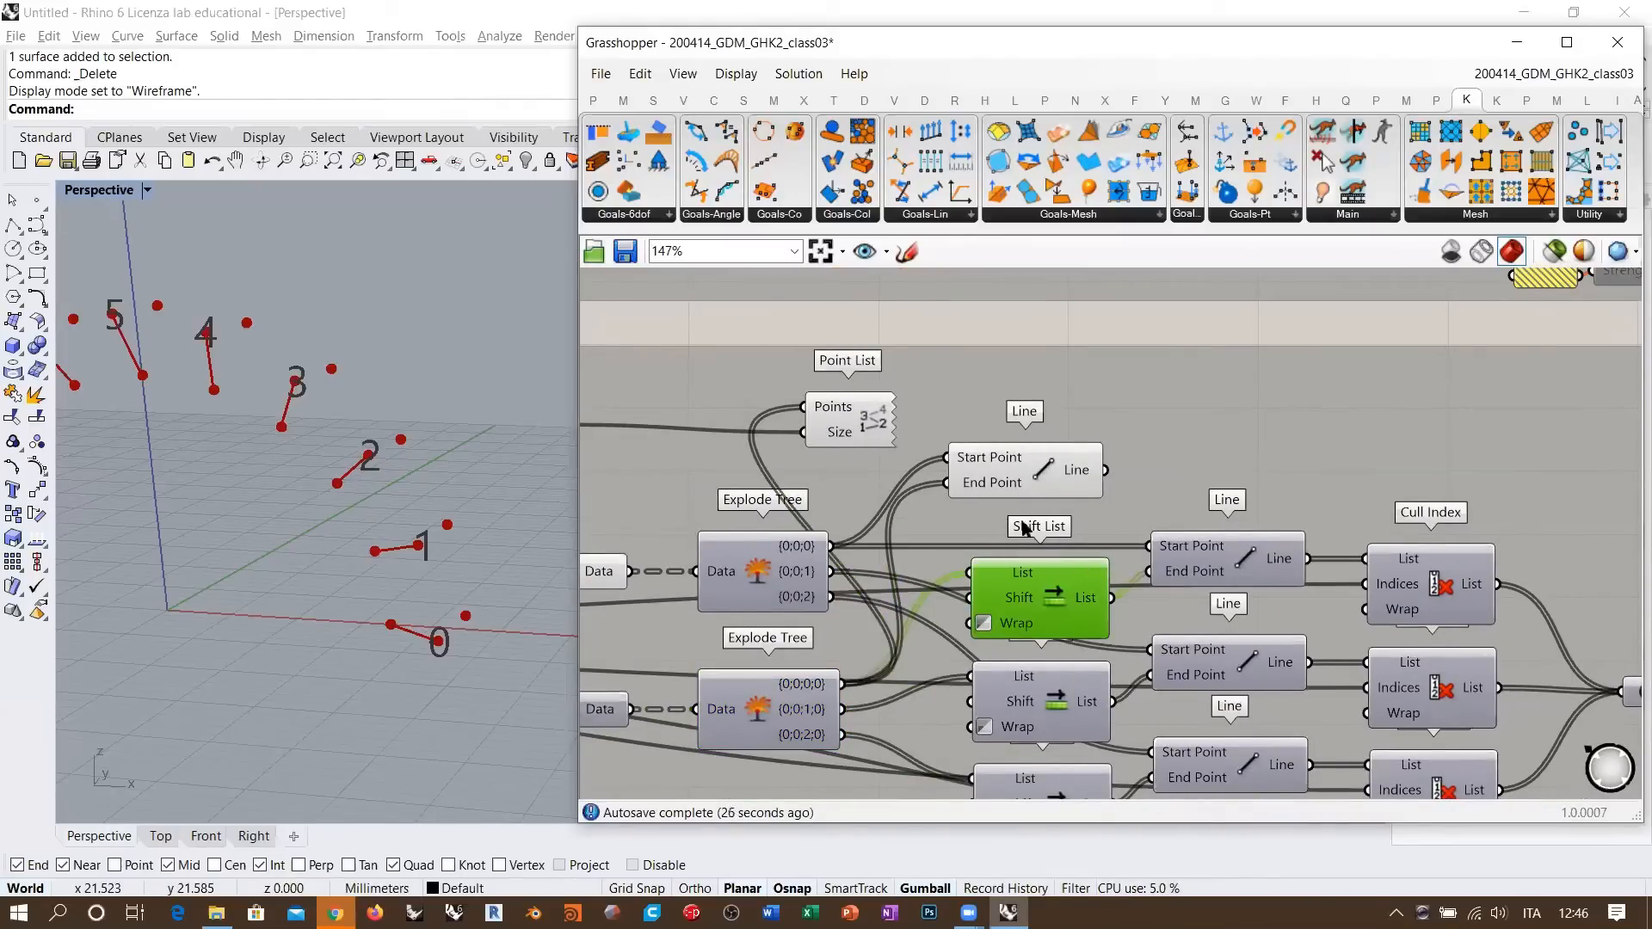
{"action": "left_click_drag", "start_coordinate": [864, 421], "coordinate": [1058, 393]}
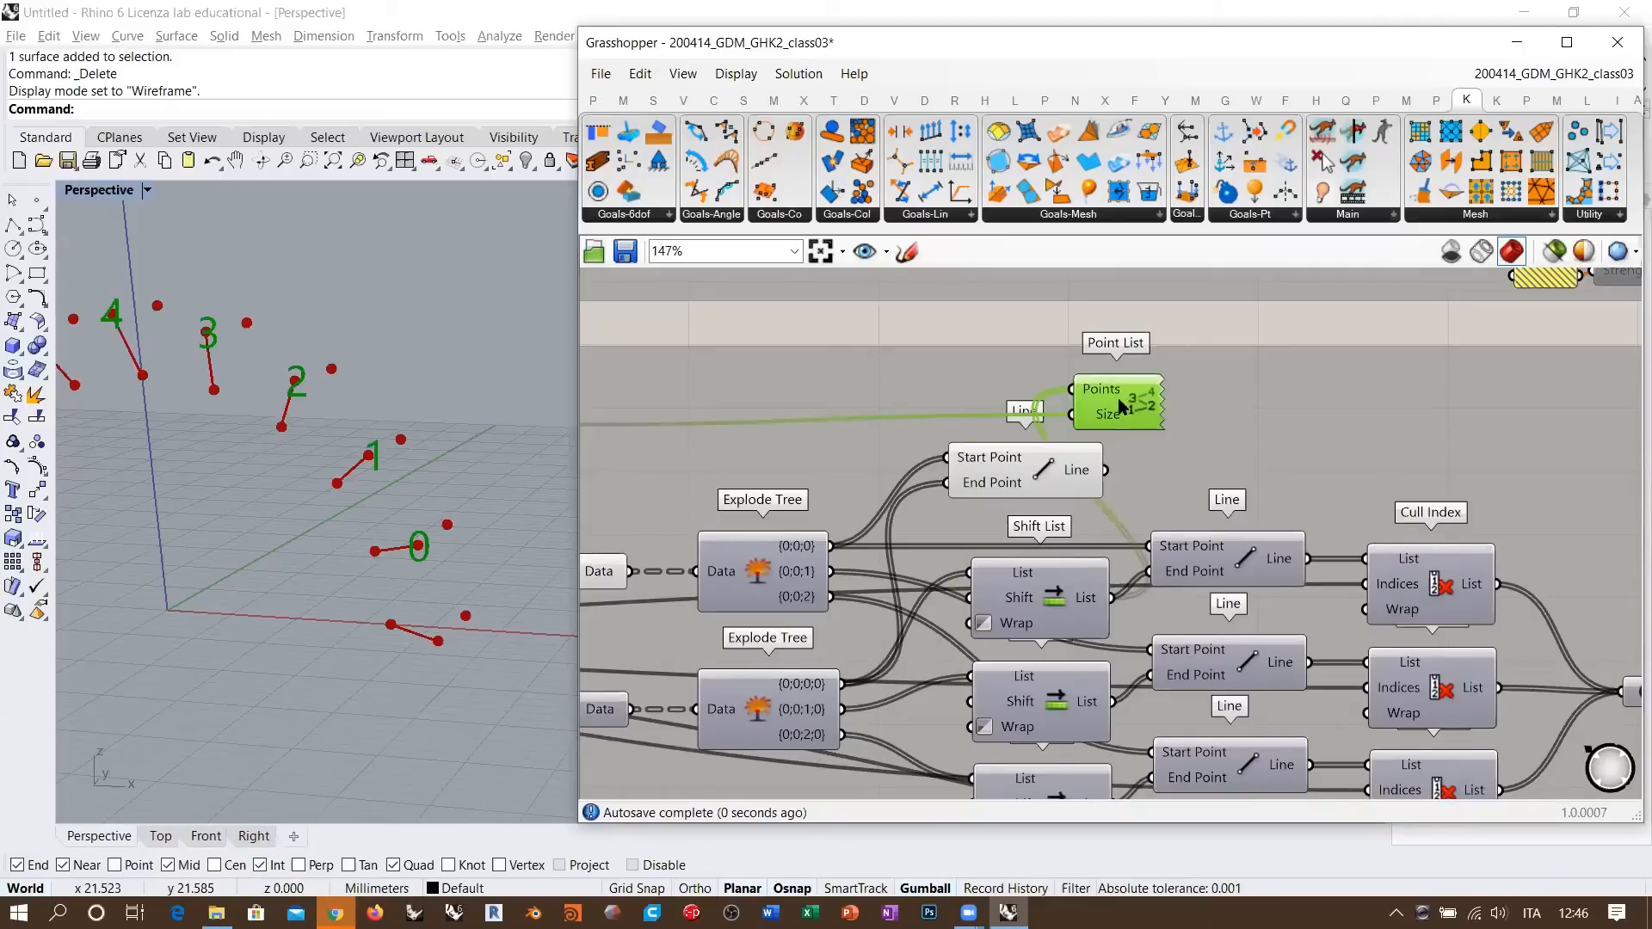
{"action": "left_click", "coordinate": [903, 396]}
{"action": "mouse_move", "coordinate": [478, 592]}
{"action": "right_mouse_down"}
{"action": "mouse_move", "coordinate": [461, 572]}
{"action": "mouse_move", "coordinate": [458, 588]}
{"action": "right_mouse_up"}
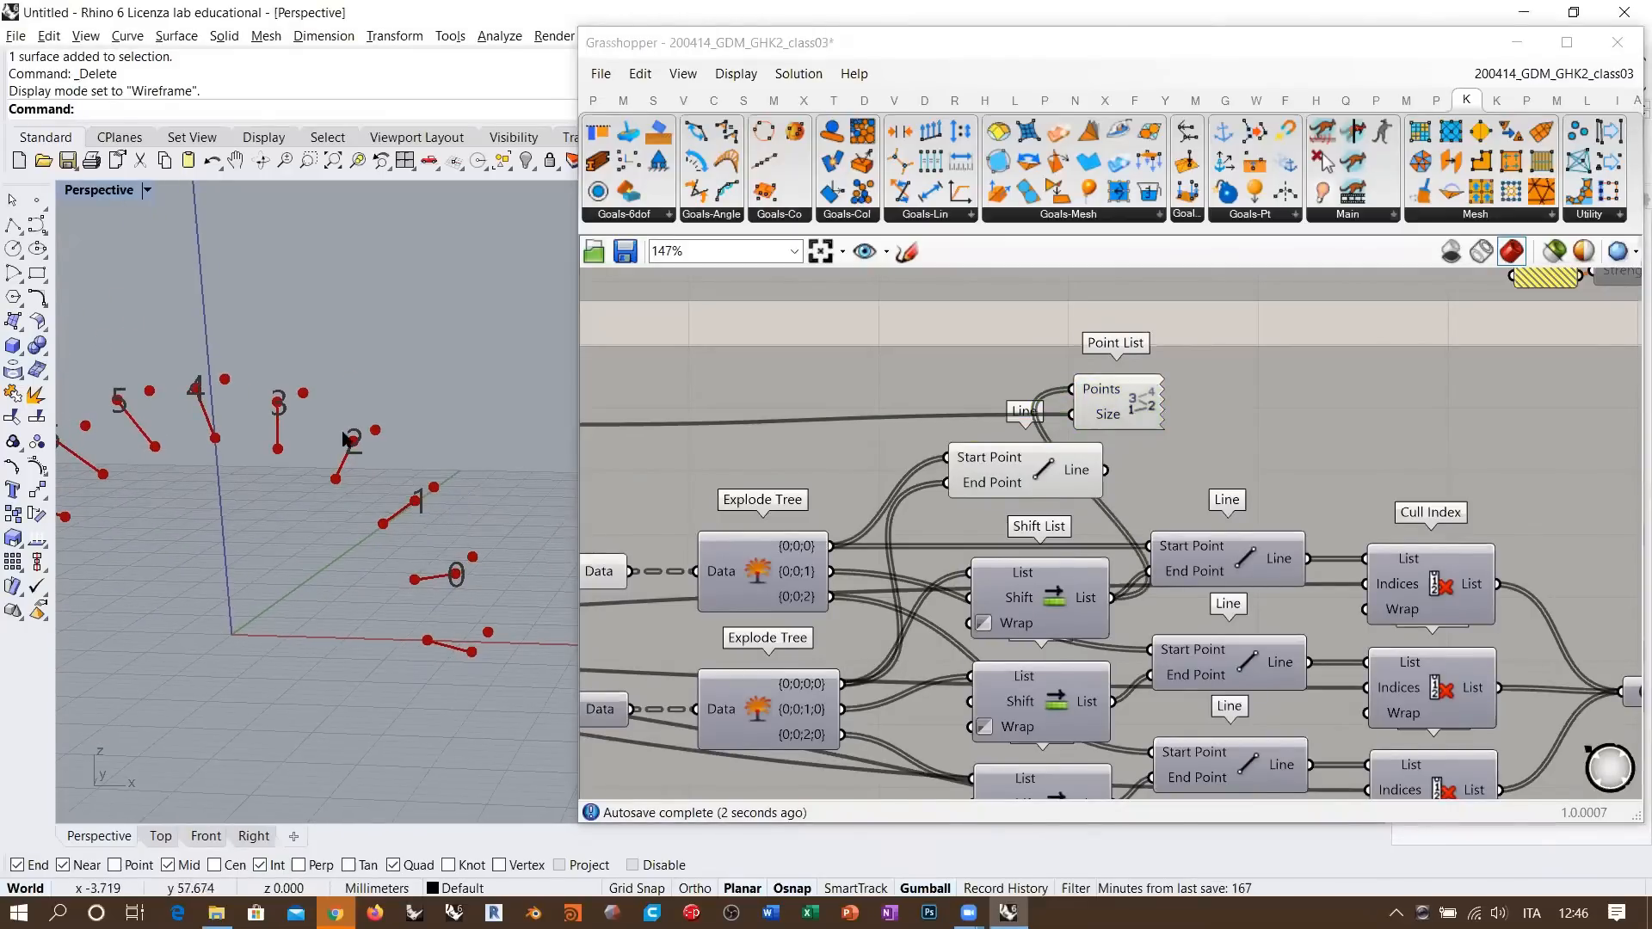
{"action": "right_click_drag", "start_coordinate": [179, 415], "coordinate": [357, 364], "text": "shift"}
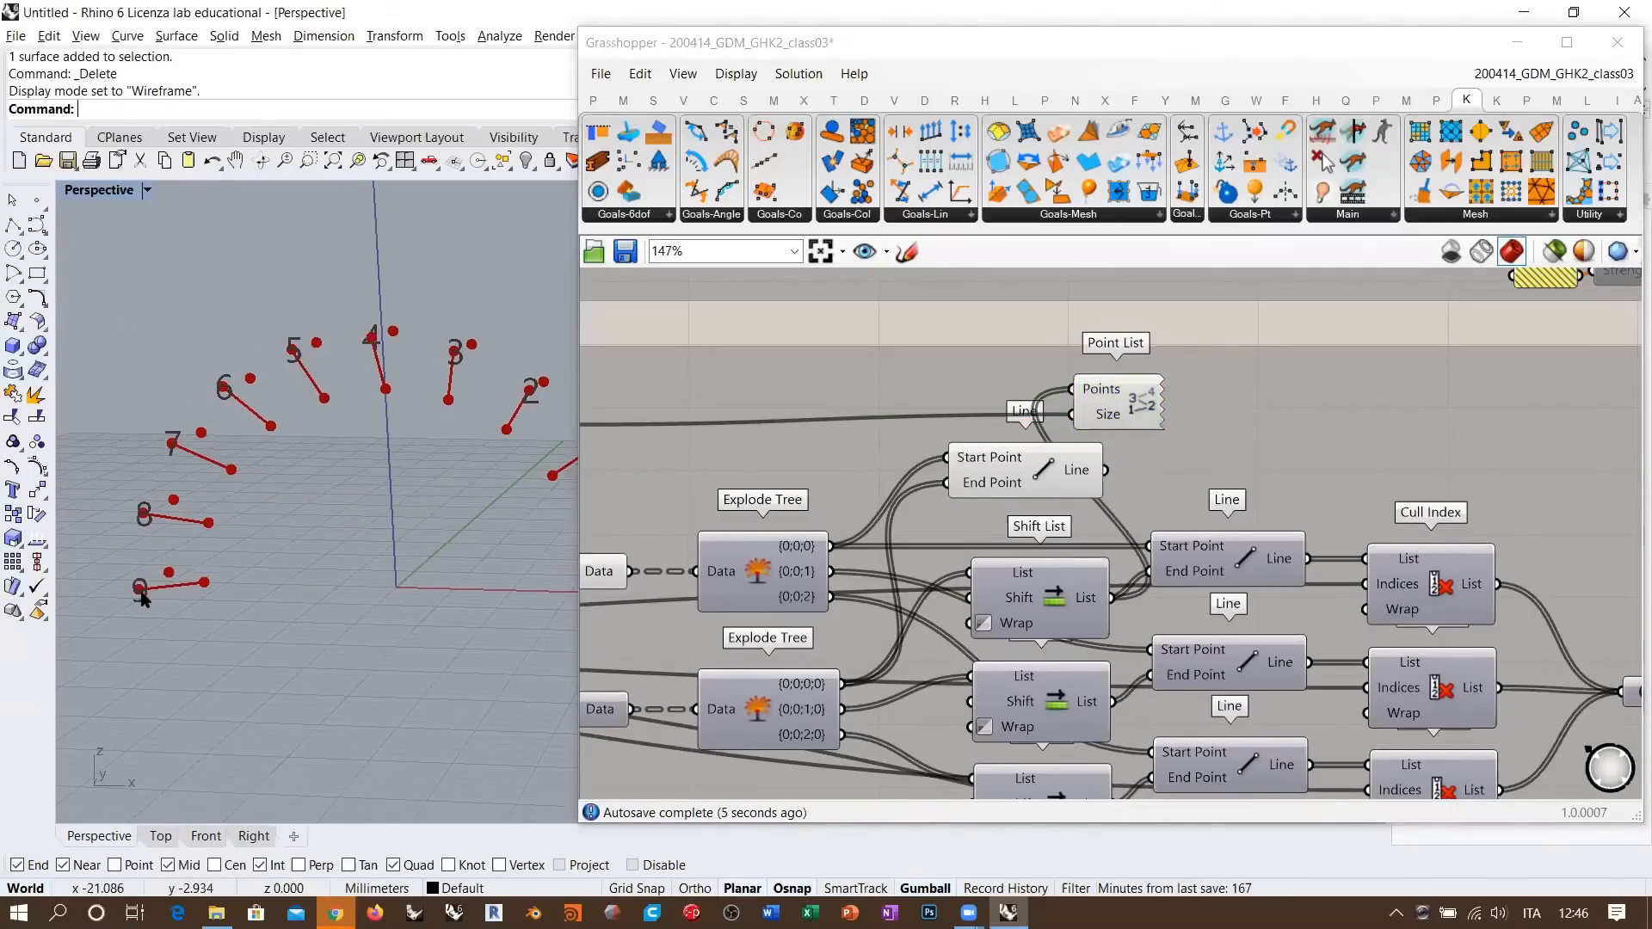
{"action": "right_click_drag", "start_coordinate": [143, 585], "coordinate": [340, 563], "text": "shift"}
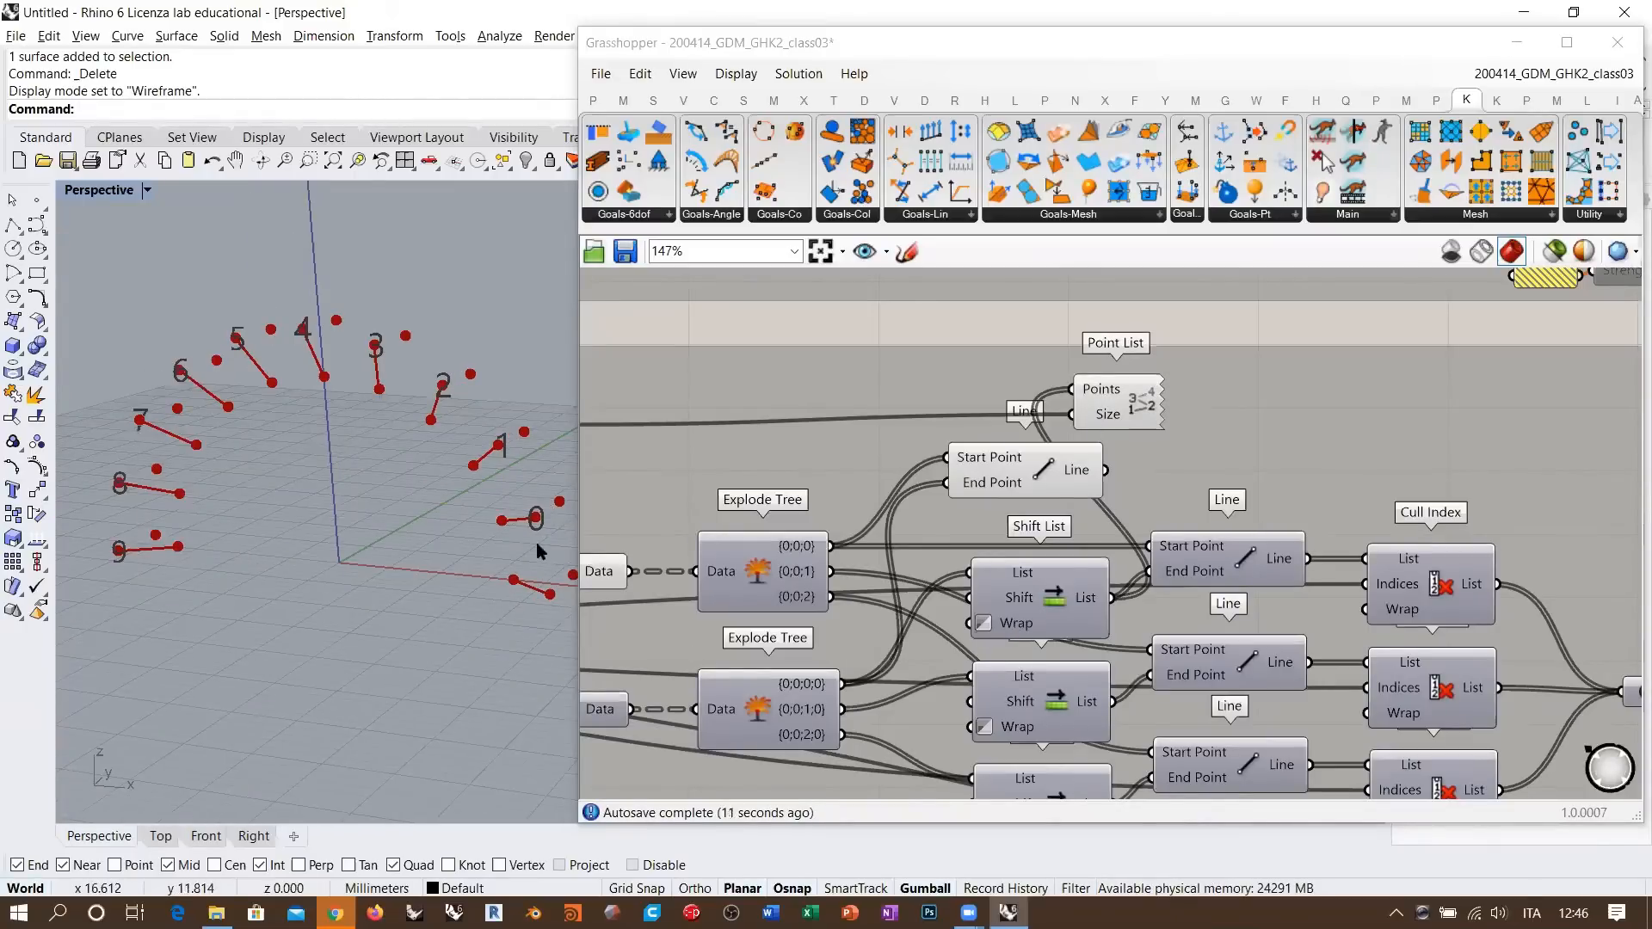
{"action": "right_click_drag", "start_coordinate": [537, 544], "coordinate": [469, 578], "text": "shift"}
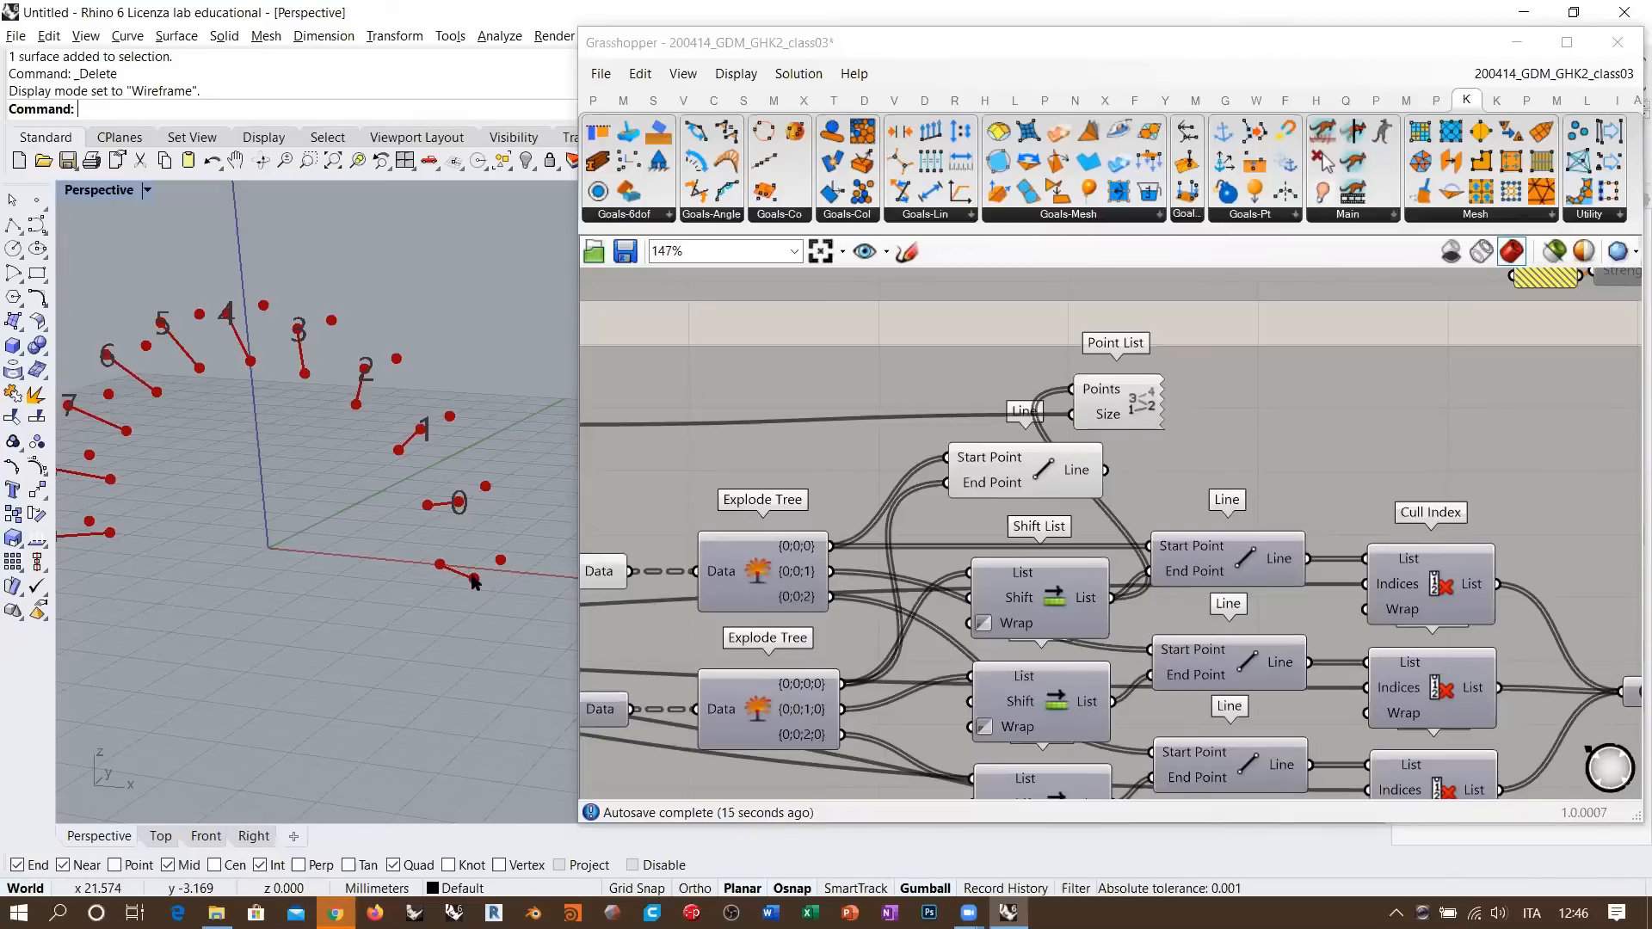
{"action": "right_click_drag", "start_coordinate": [474, 582], "coordinate": [479, 594], "text": "shift"}
- Feed the Point List from the first Explode Tree's {0;0;0} output, then from the Shift List again, comparing where the numbering starts
{"action": "left_click_drag", "start_coordinate": [833, 549], "coordinate": [1066, 388]}
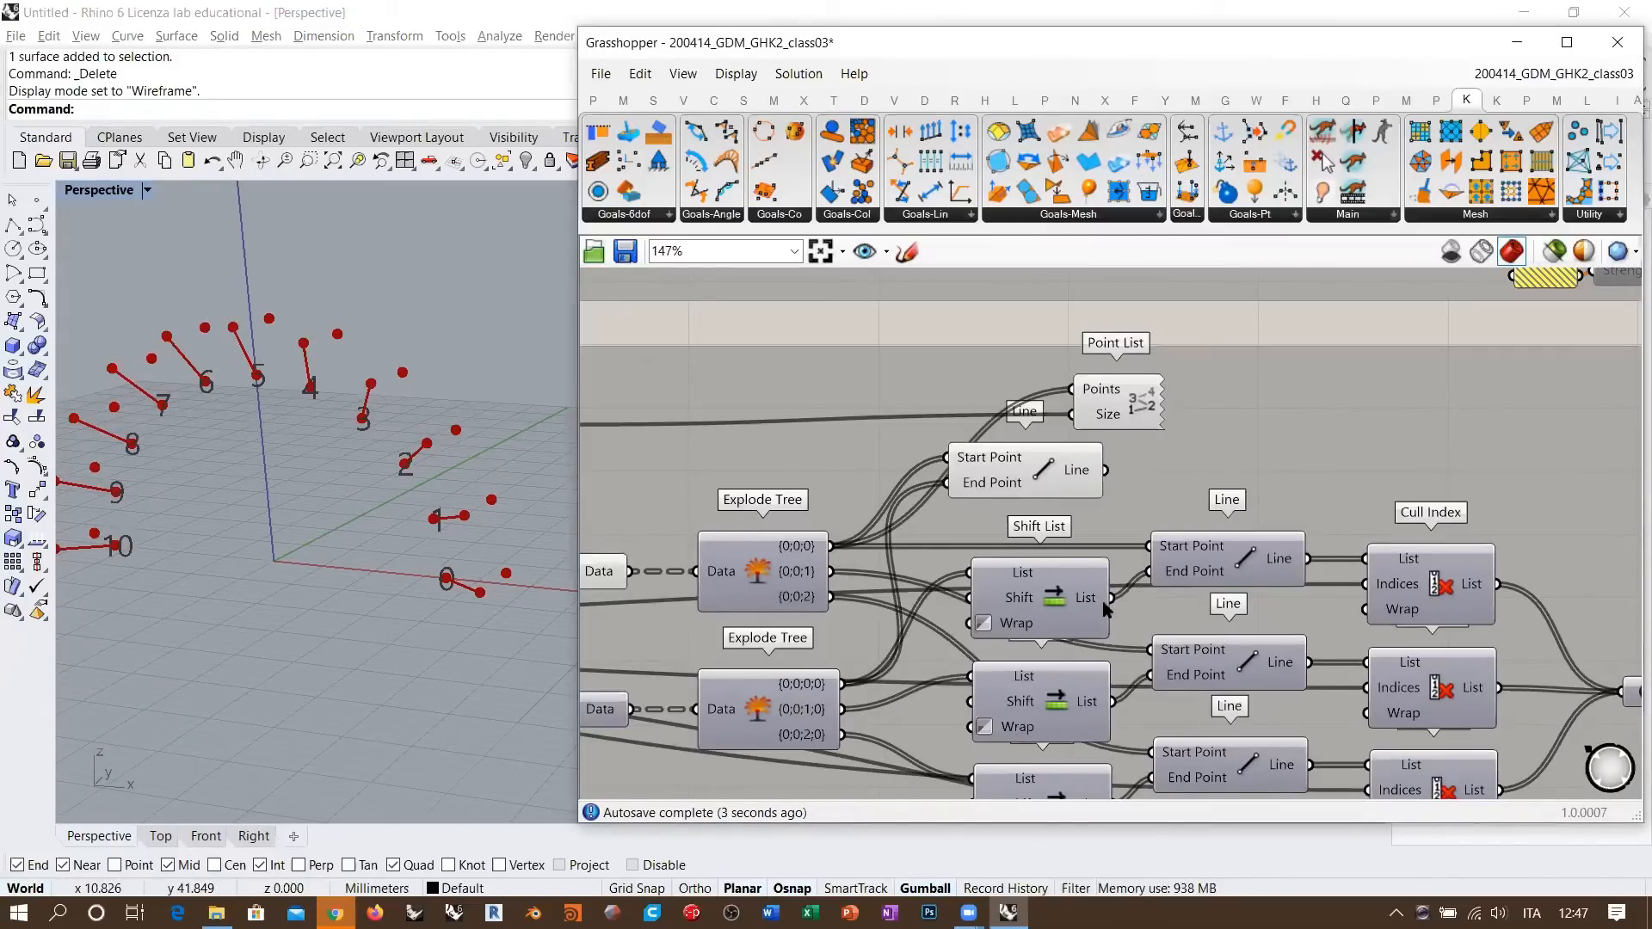
{"action": "left_click_drag", "start_coordinate": [1111, 597], "coordinate": [1071, 389]}
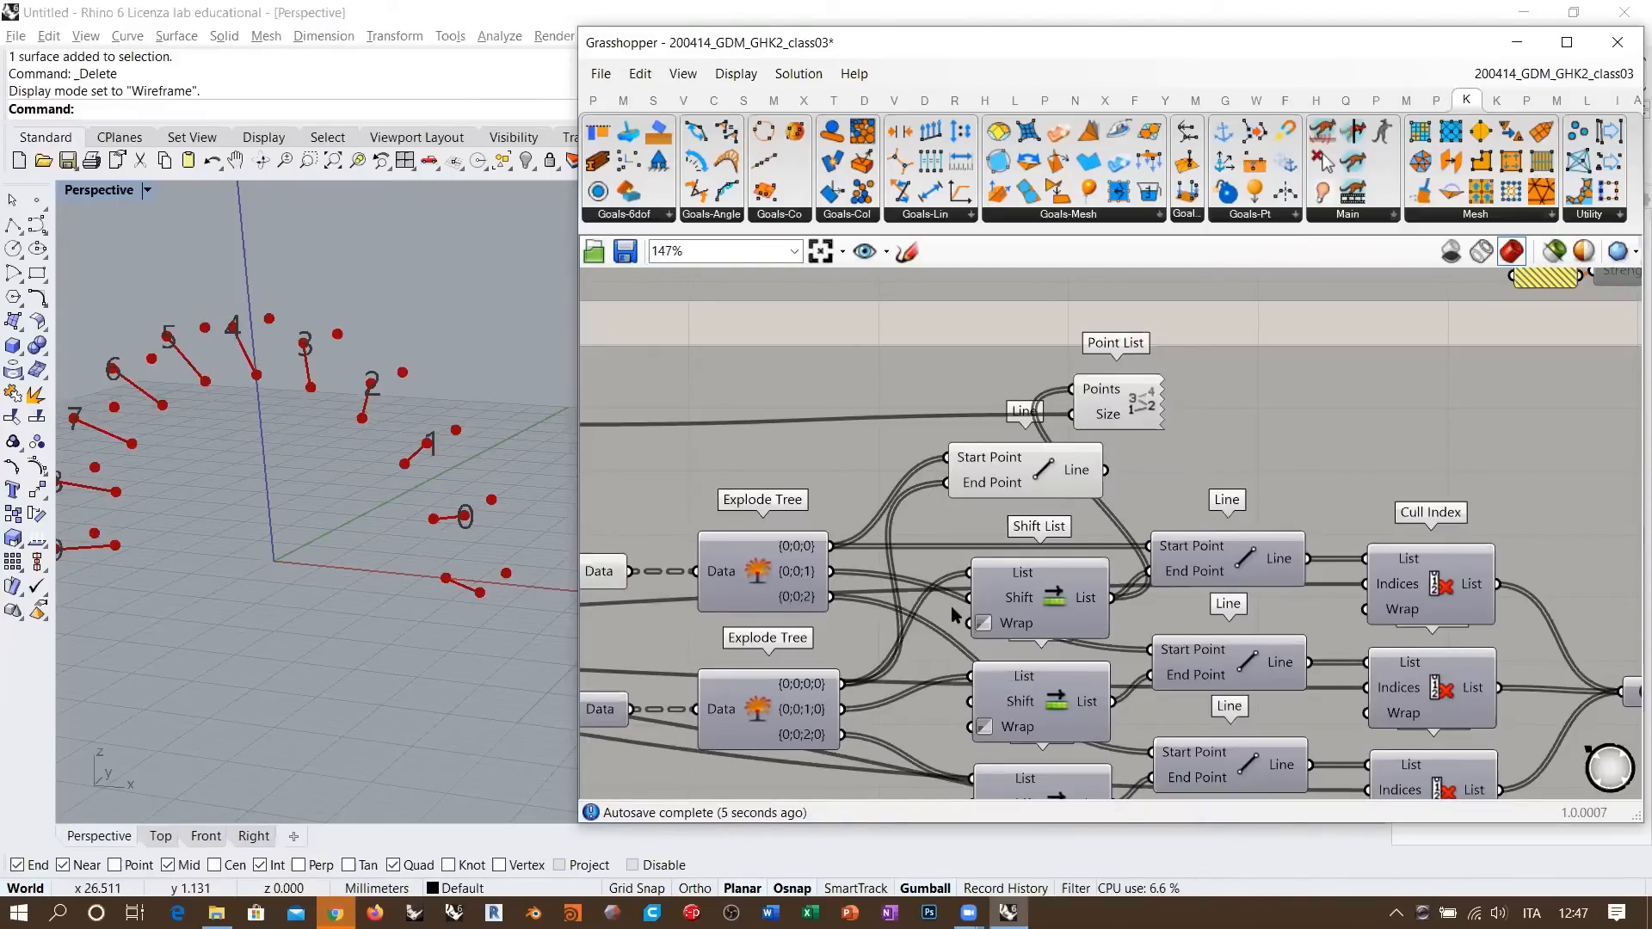
{"action": "scroll", "coordinate": [1061, 530], "scroll_direction": "up", "scroll_amount": 5}
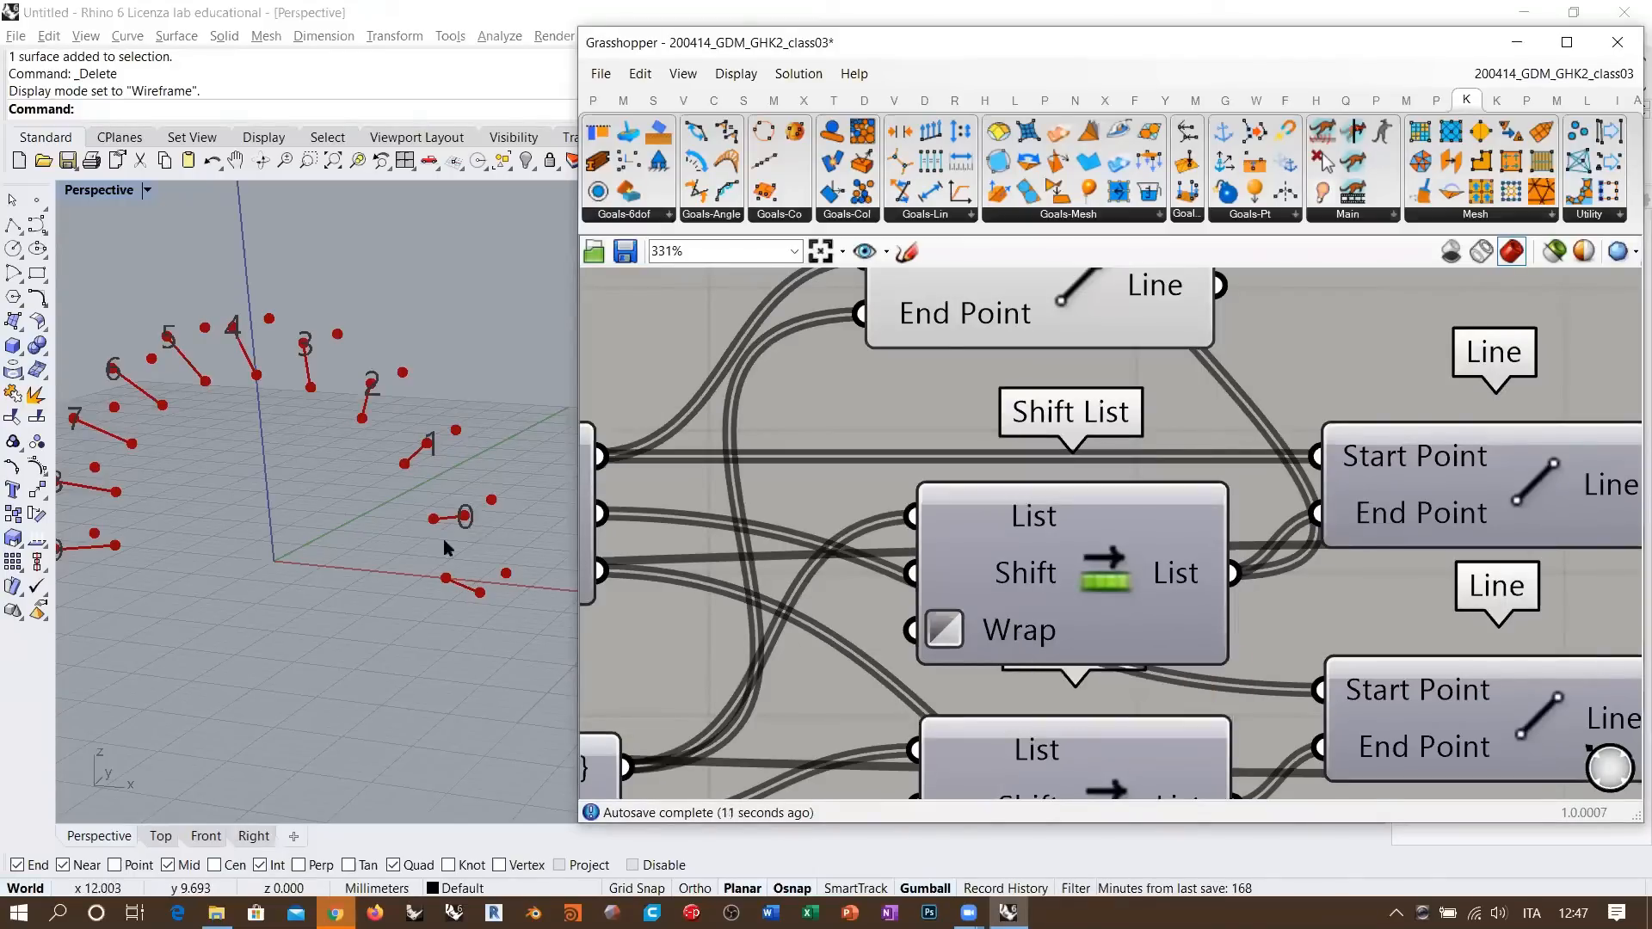
{"action": "right_click_drag", "start_coordinate": [462, 518], "coordinate": [486, 517], "text": "shift"}
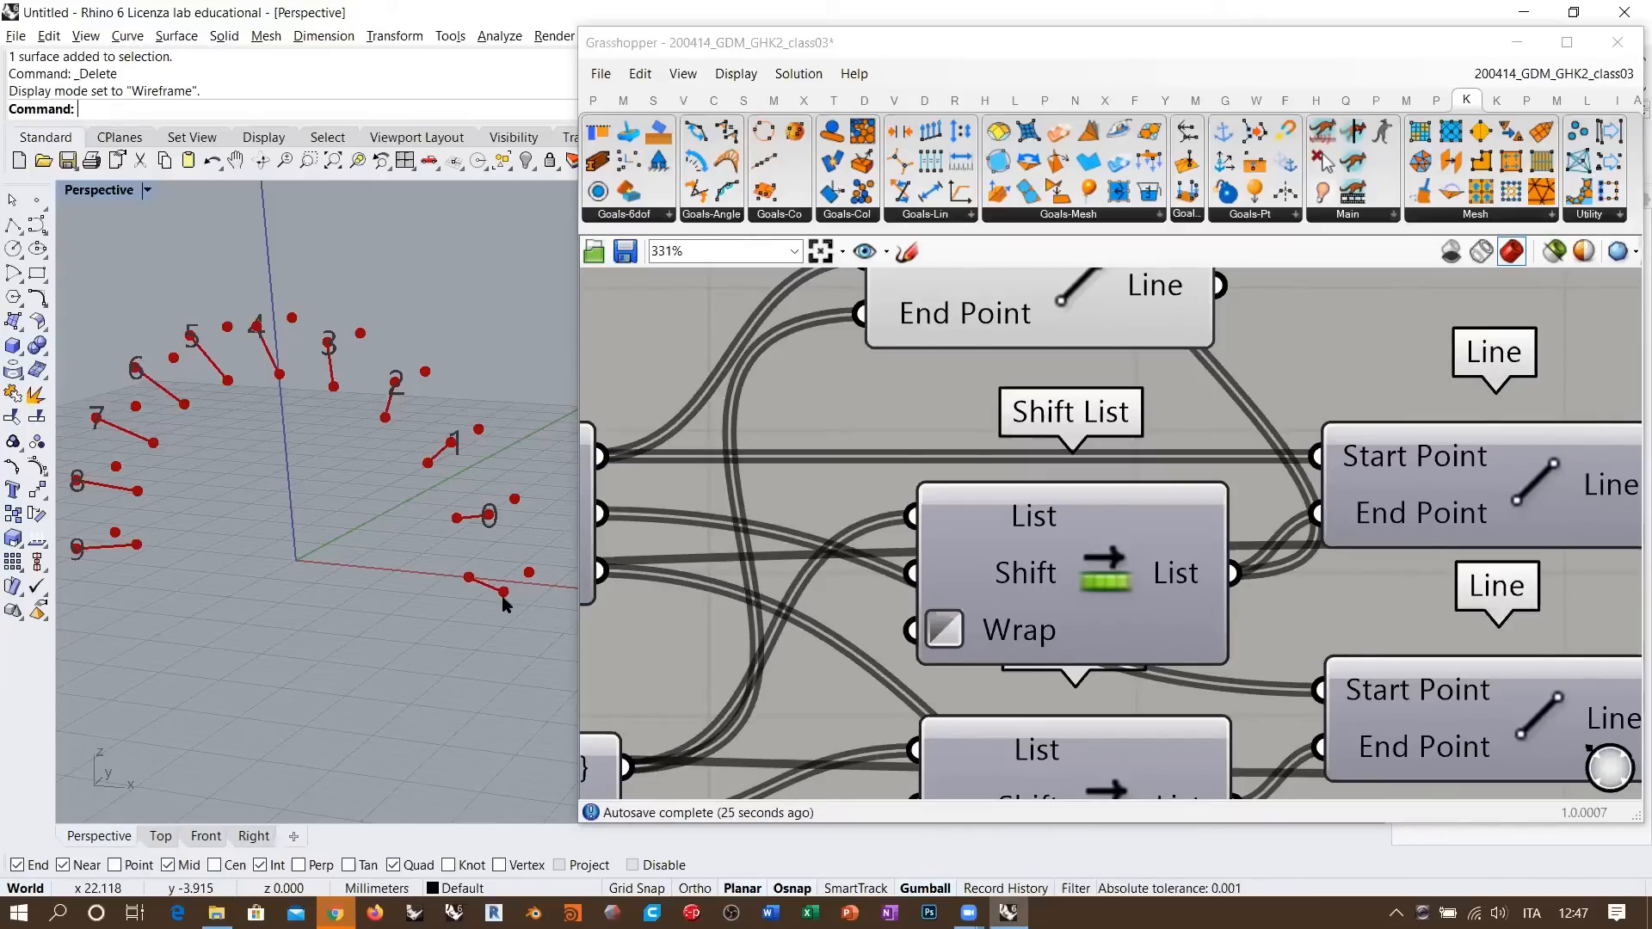
{"action": "right_click_drag", "start_coordinate": [457, 590], "coordinate": [430, 601]}
{"action": "scroll", "coordinate": [413, 593], "scroll_direction": "down", "scroll_amount": 3}
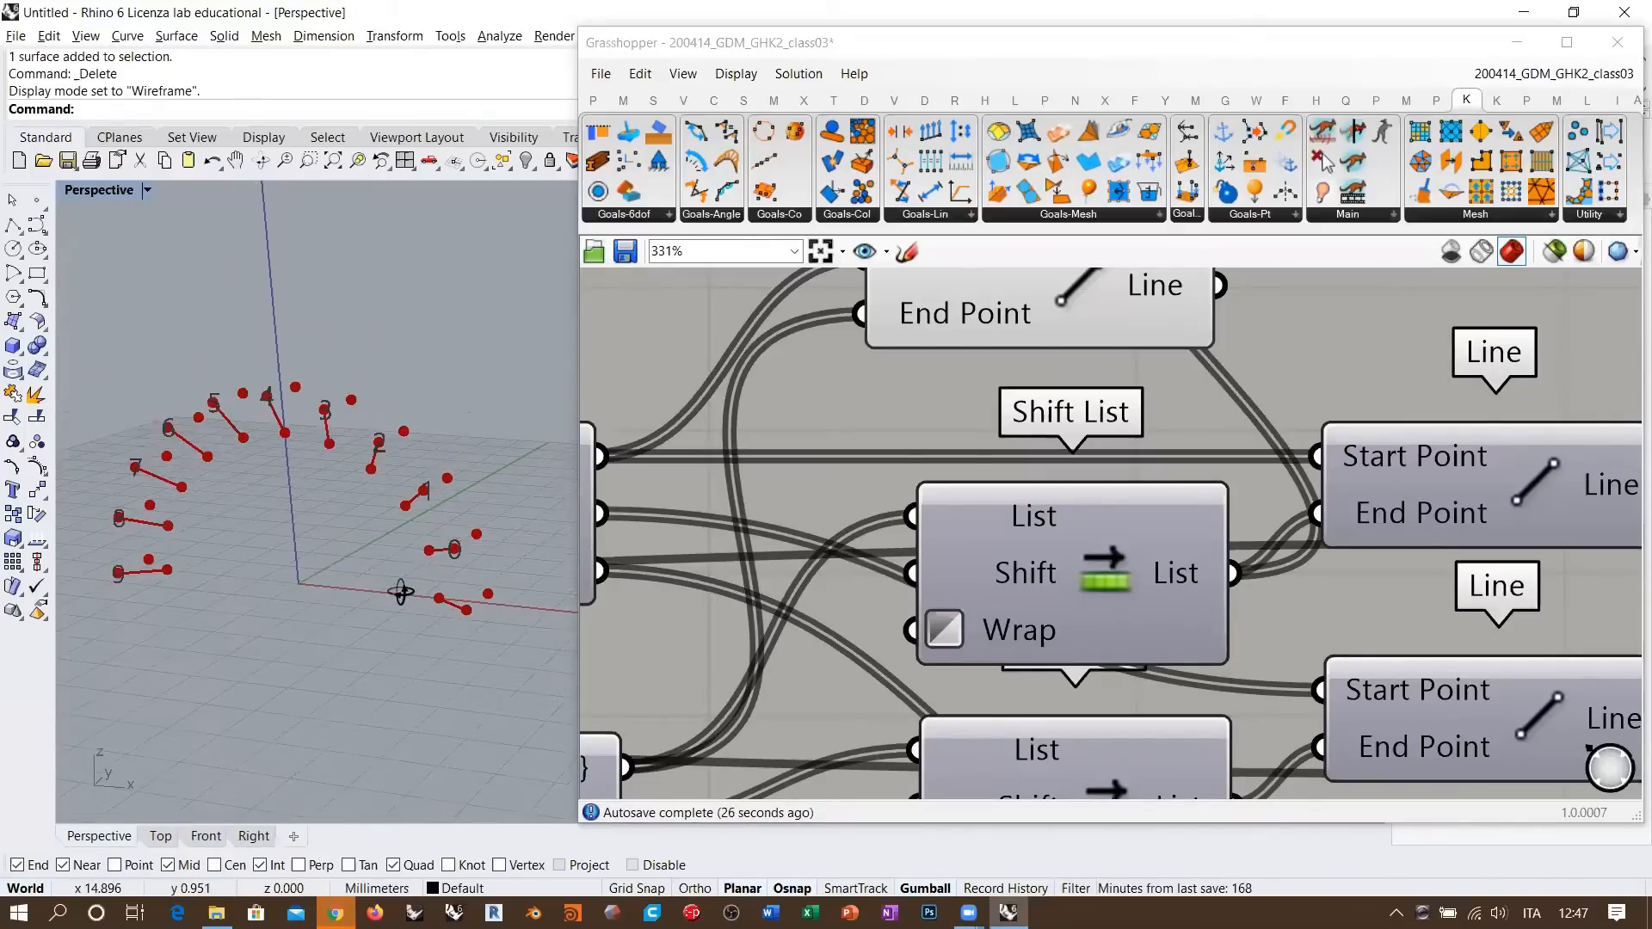
- Delete the test Line and turn on the preview of the first truss Line component beside the Shift List
{"action": "right_click_drag", "start_coordinate": [1088, 533], "coordinate": [958, 623]}
{"action": "scroll", "coordinate": [958, 623], "scroll_direction": "down", "scroll_amount": 2}
{"action": "left_click", "coordinate": [958, 628]}
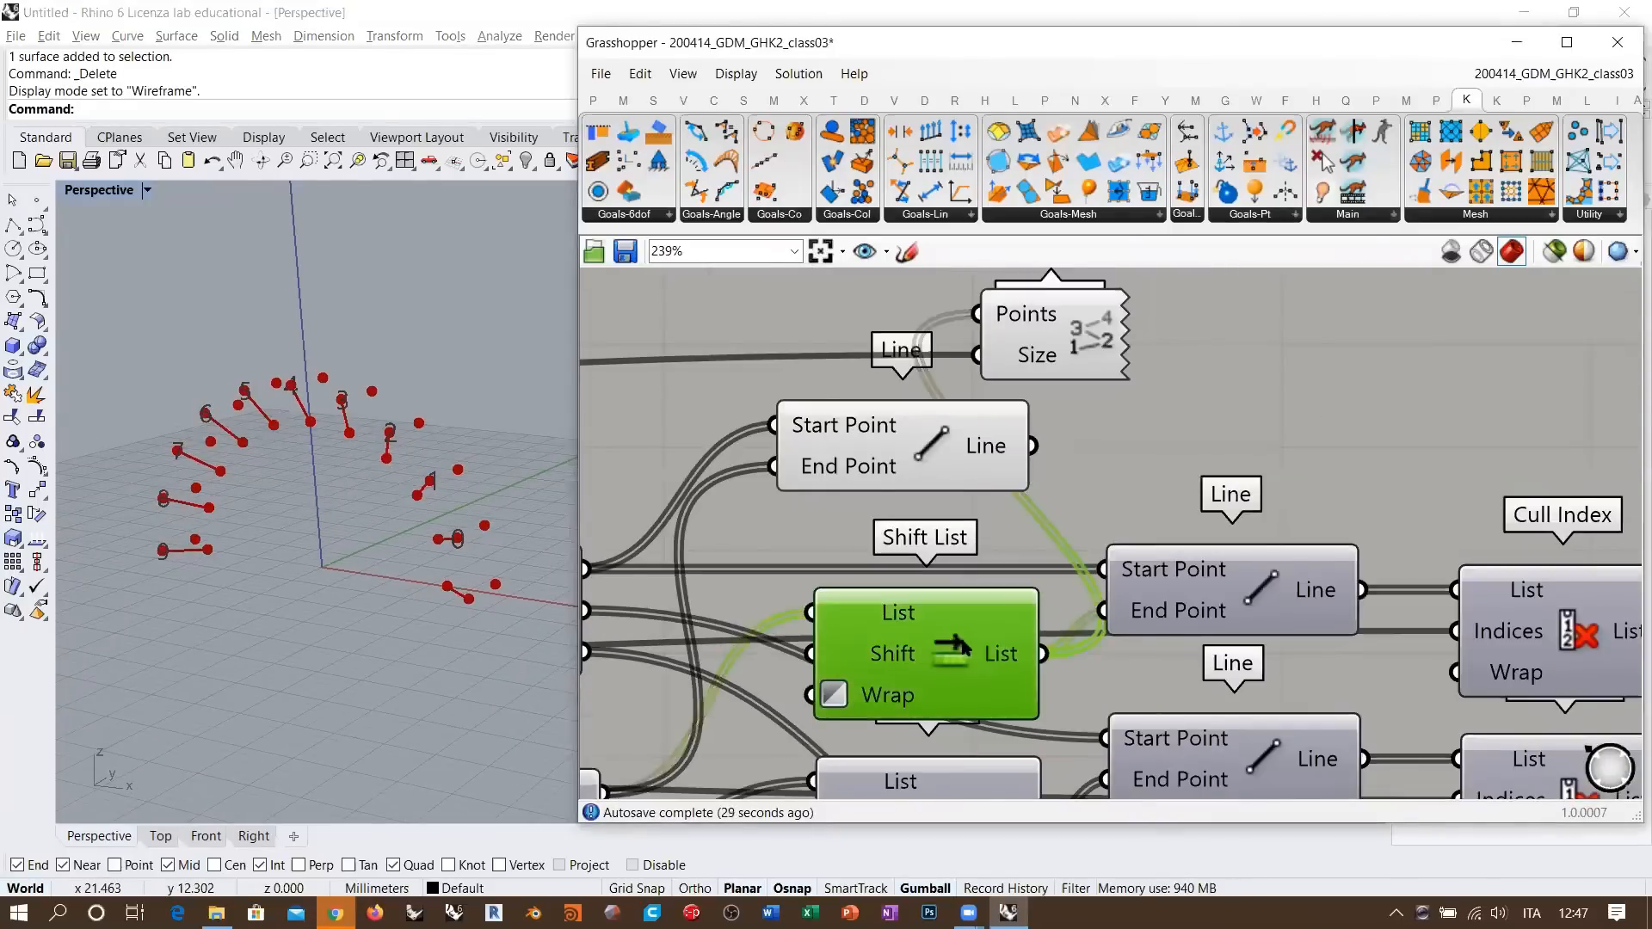
{"action": "right_click_drag", "start_coordinate": [1035, 381], "coordinate": [968, 379]}
{"action": "left_click", "coordinate": [894, 451]}
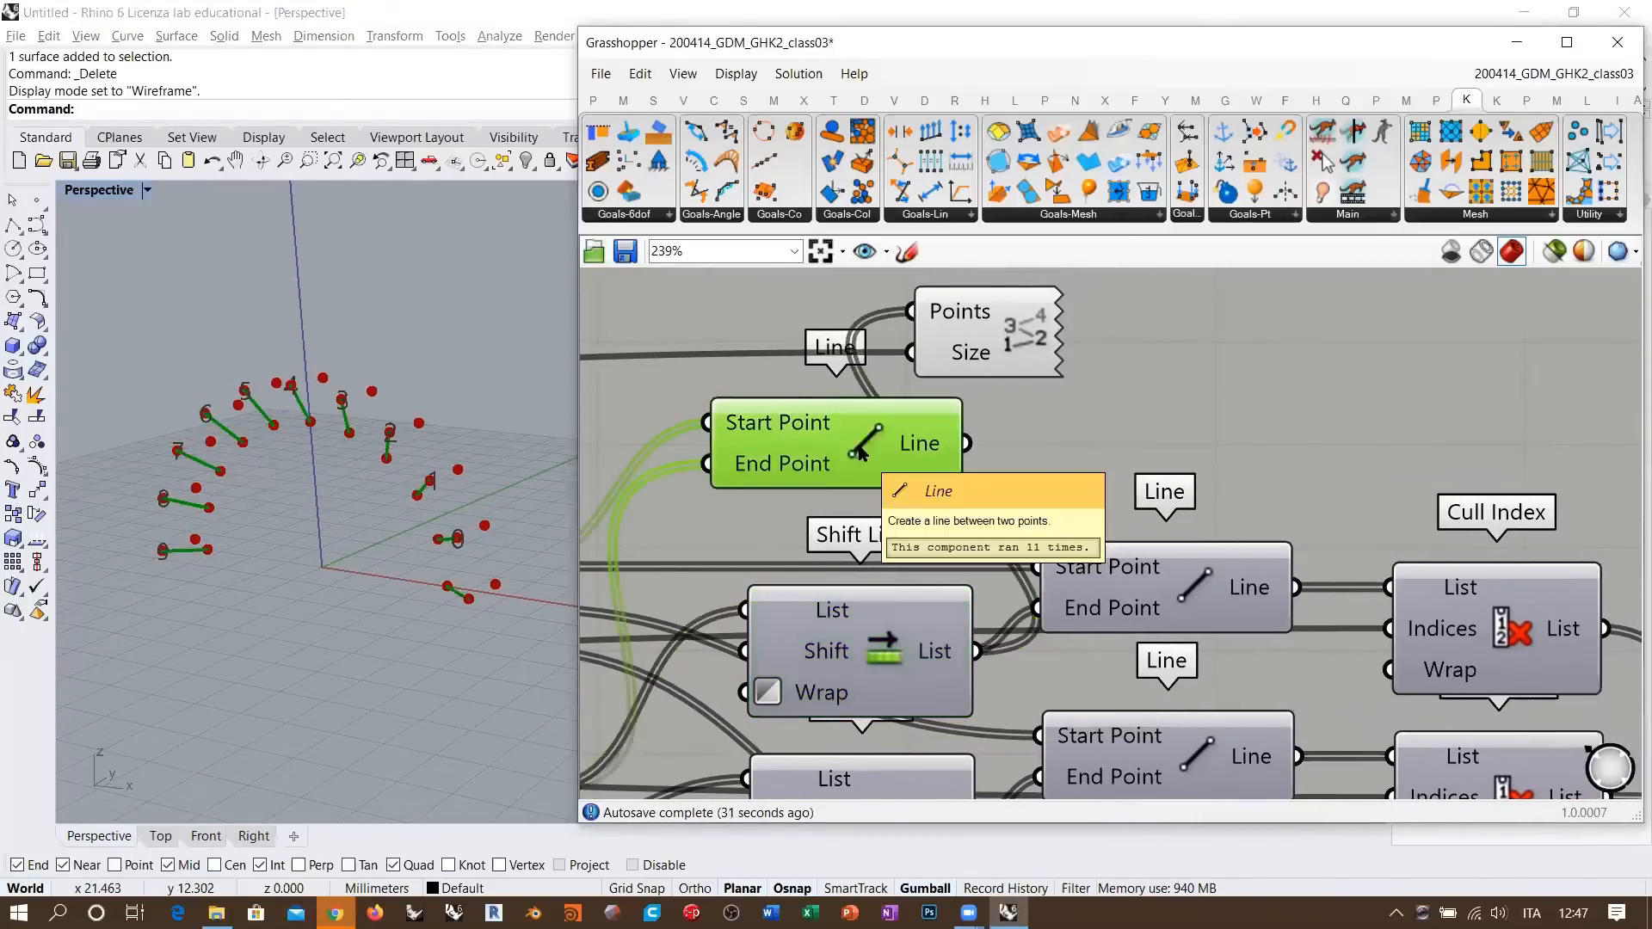
{"action": "key", "text": "Delete"}
{"action": "left_click", "coordinate": [1160, 581]}
{"action": "key", "text": "ctrl+q"}
{"action": "right_click_drag", "start_coordinate": [524, 601], "coordinate": [555, 518]}
- Hide the Point List's preview and inspect the first set of diagonals along the arch
{"action": "left_click", "coordinate": [1000, 335]}
{"action": "right_click_drag", "start_coordinate": [465, 487], "coordinate": [473, 535]}
{"action": "right_click_drag", "start_coordinate": [953, 532], "coordinate": [1125, 450]}
{"action": "scroll", "coordinate": [1172, 469], "scroll_direction": "down", "scroll_amount": 1}
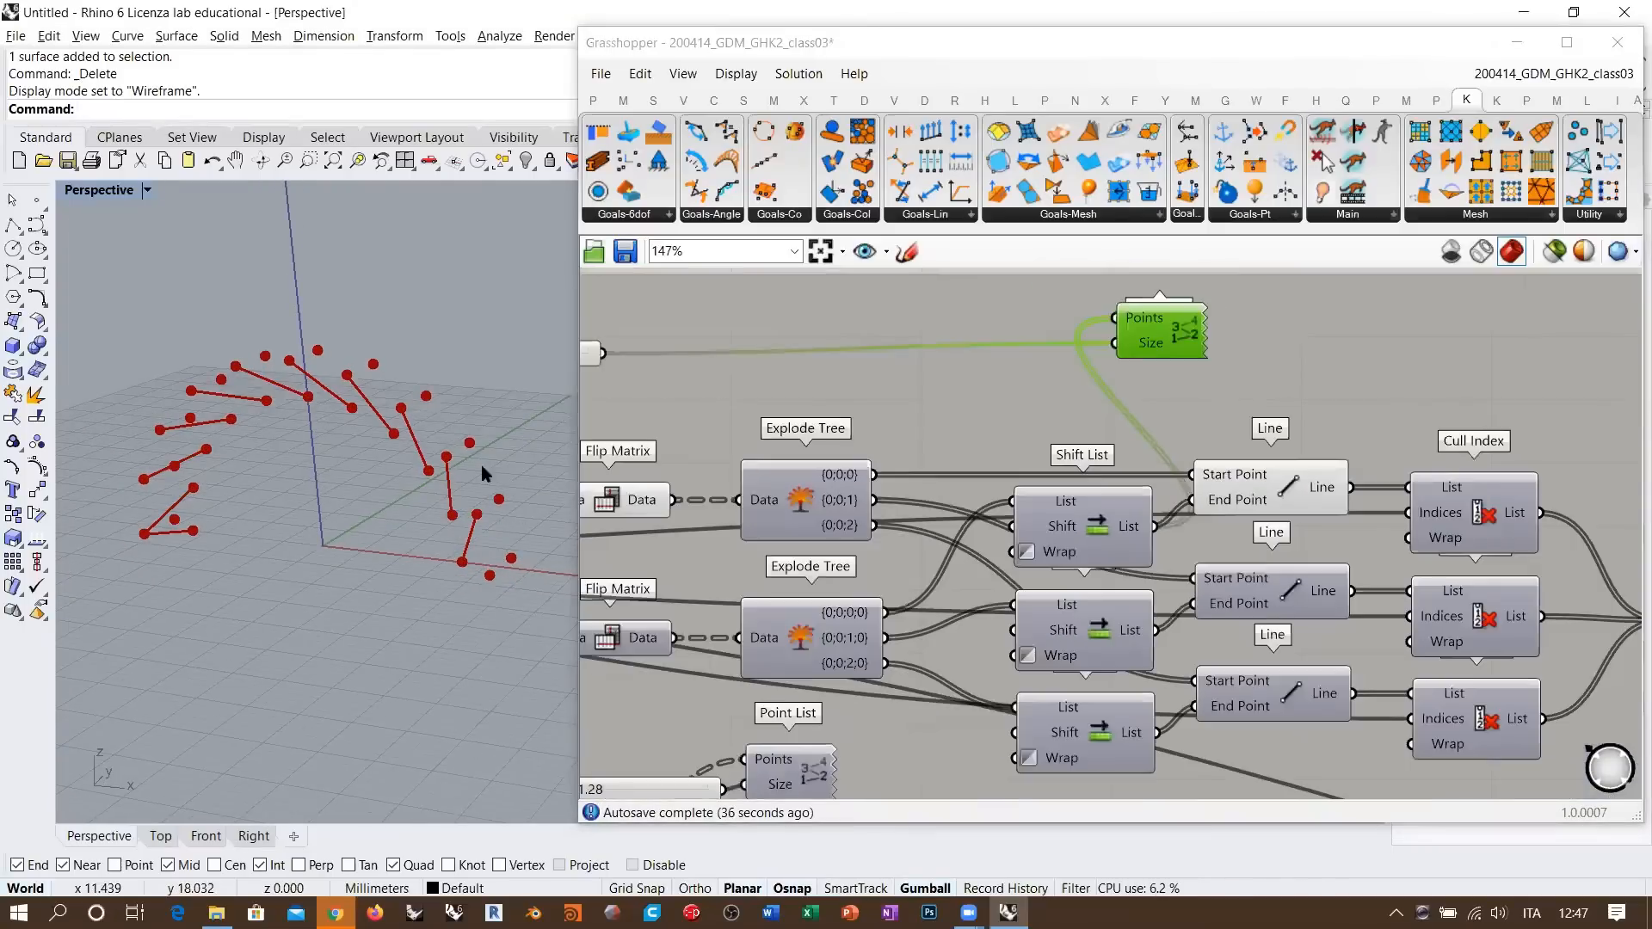
{"action": "right_click_drag", "start_coordinate": [484, 469], "coordinate": [479, 529]}
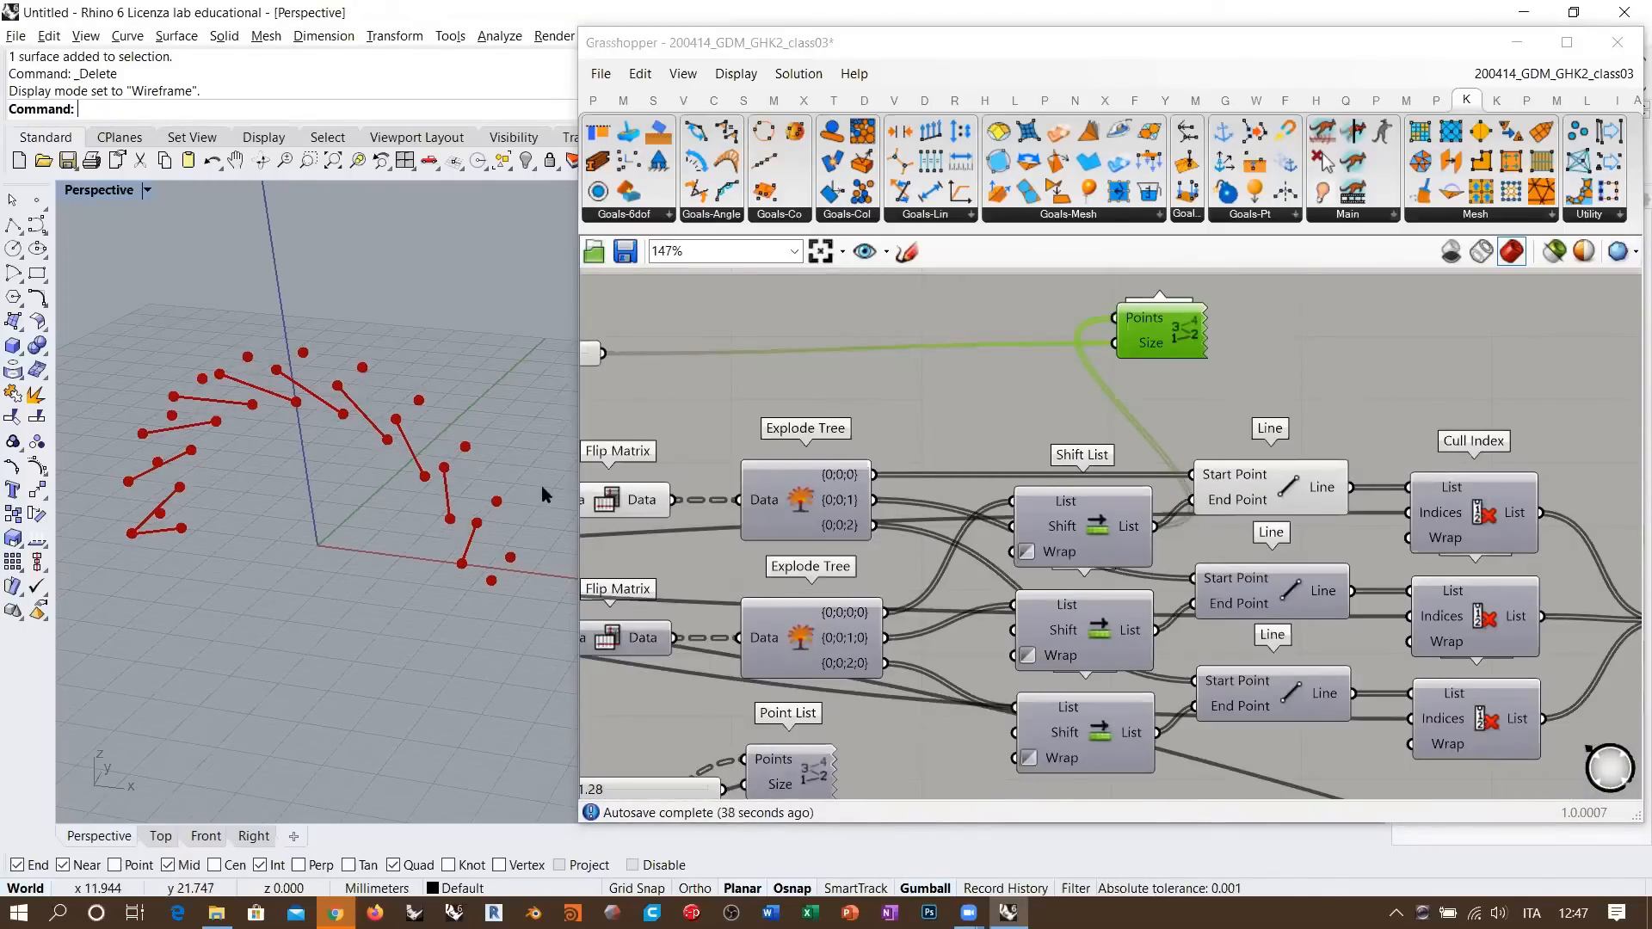
- Examine the two Explode Trees and the three Shift Lists they feed, including the Shift List's Wrap value
{"action": "right_click_drag", "start_coordinate": [1048, 582], "coordinate": [1088, 535]}
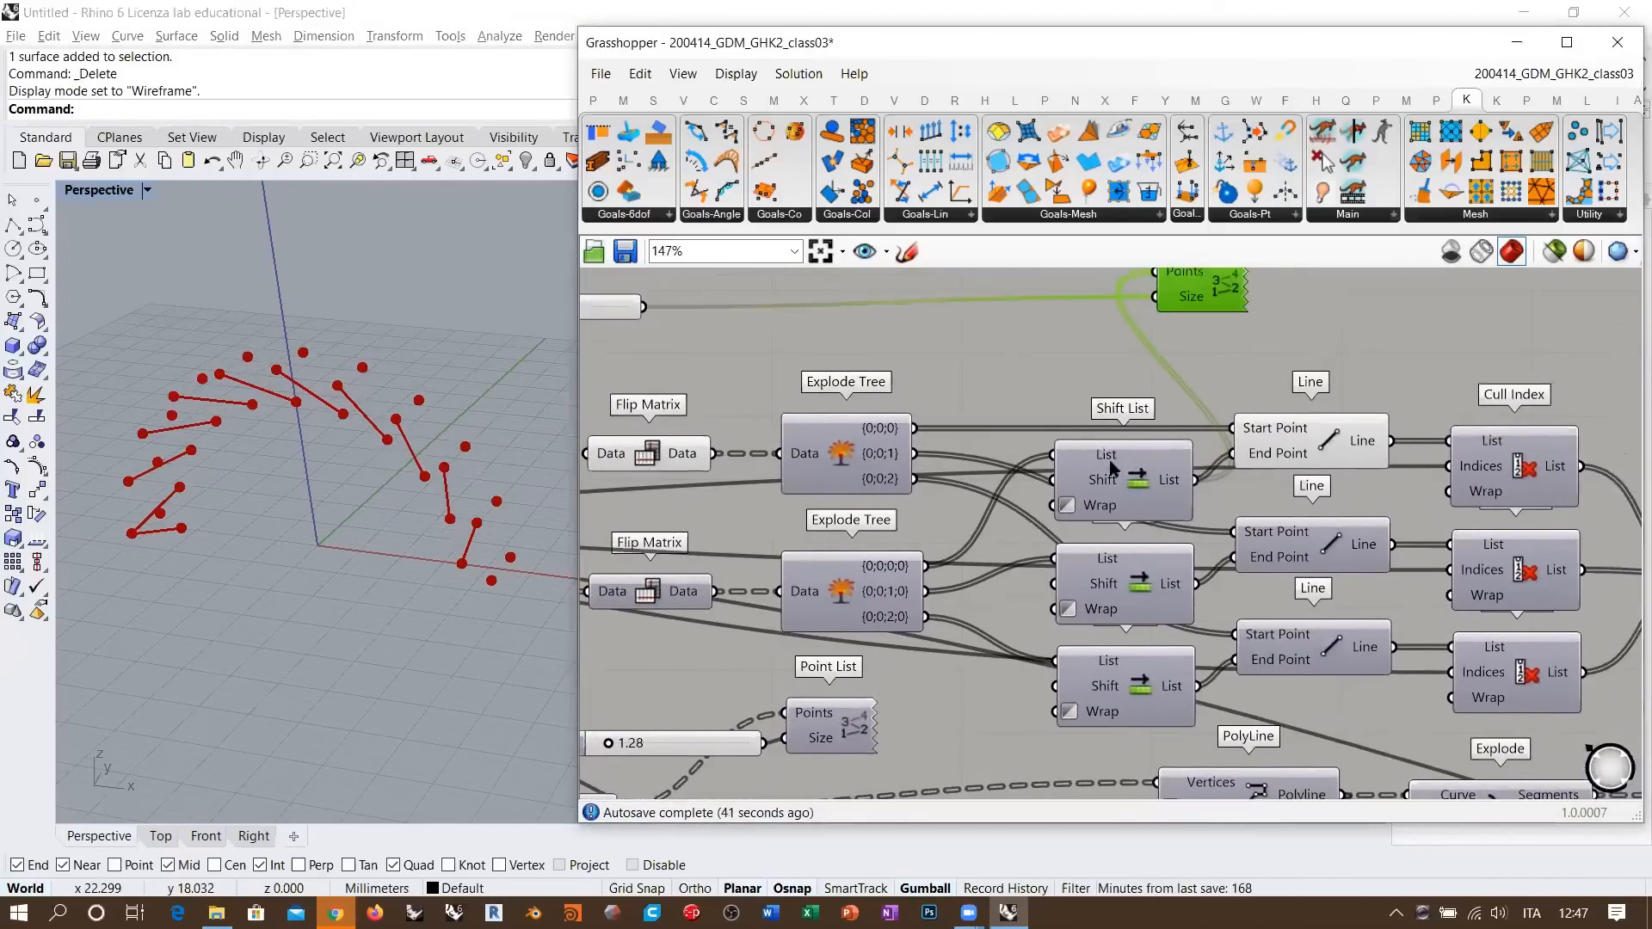
{"action": "left_click", "coordinate": [850, 458]}
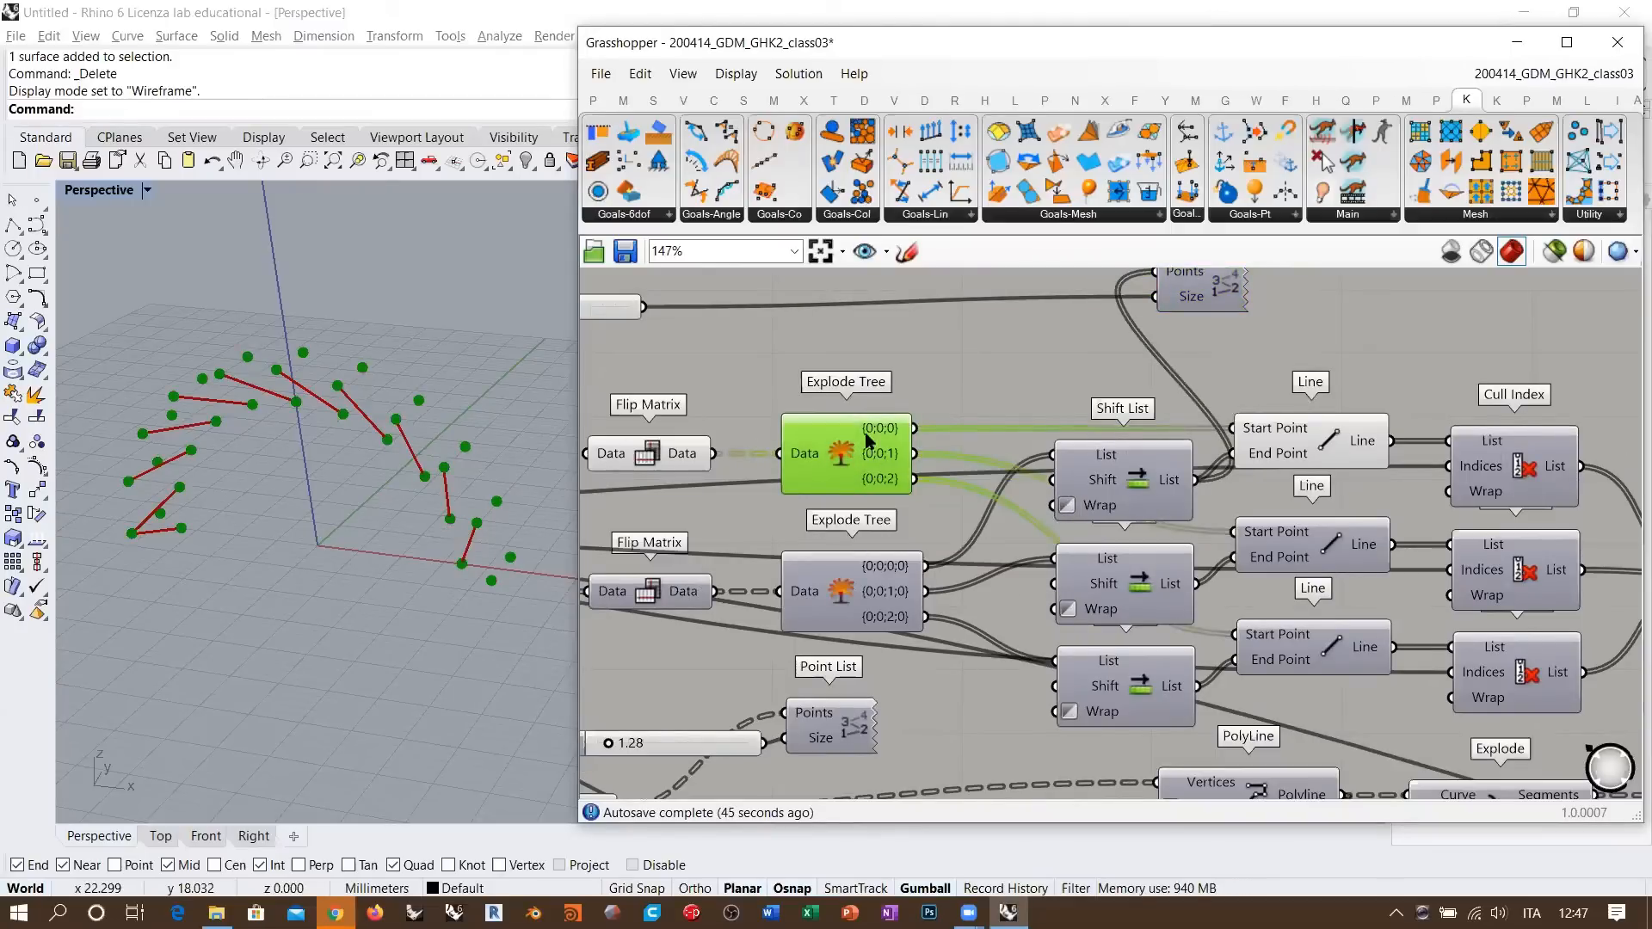
{"action": "left_click", "coordinate": [843, 462]}
{"action": "left_click", "coordinate": [837, 450]}
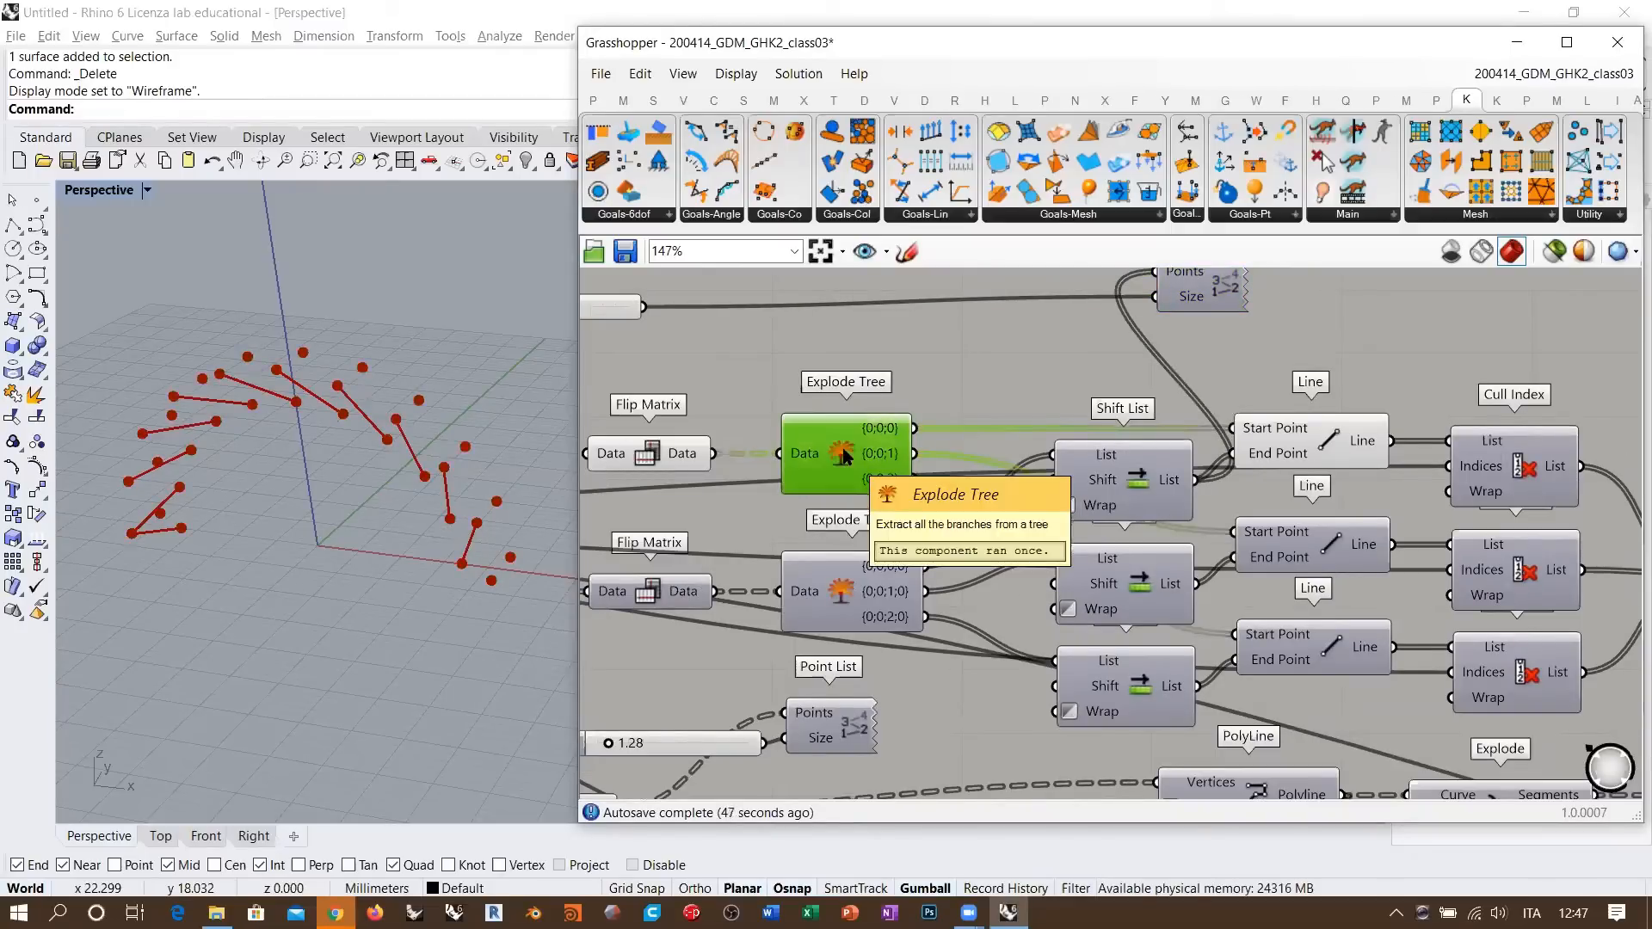
{"action": "left_click", "coordinate": [850, 595]}
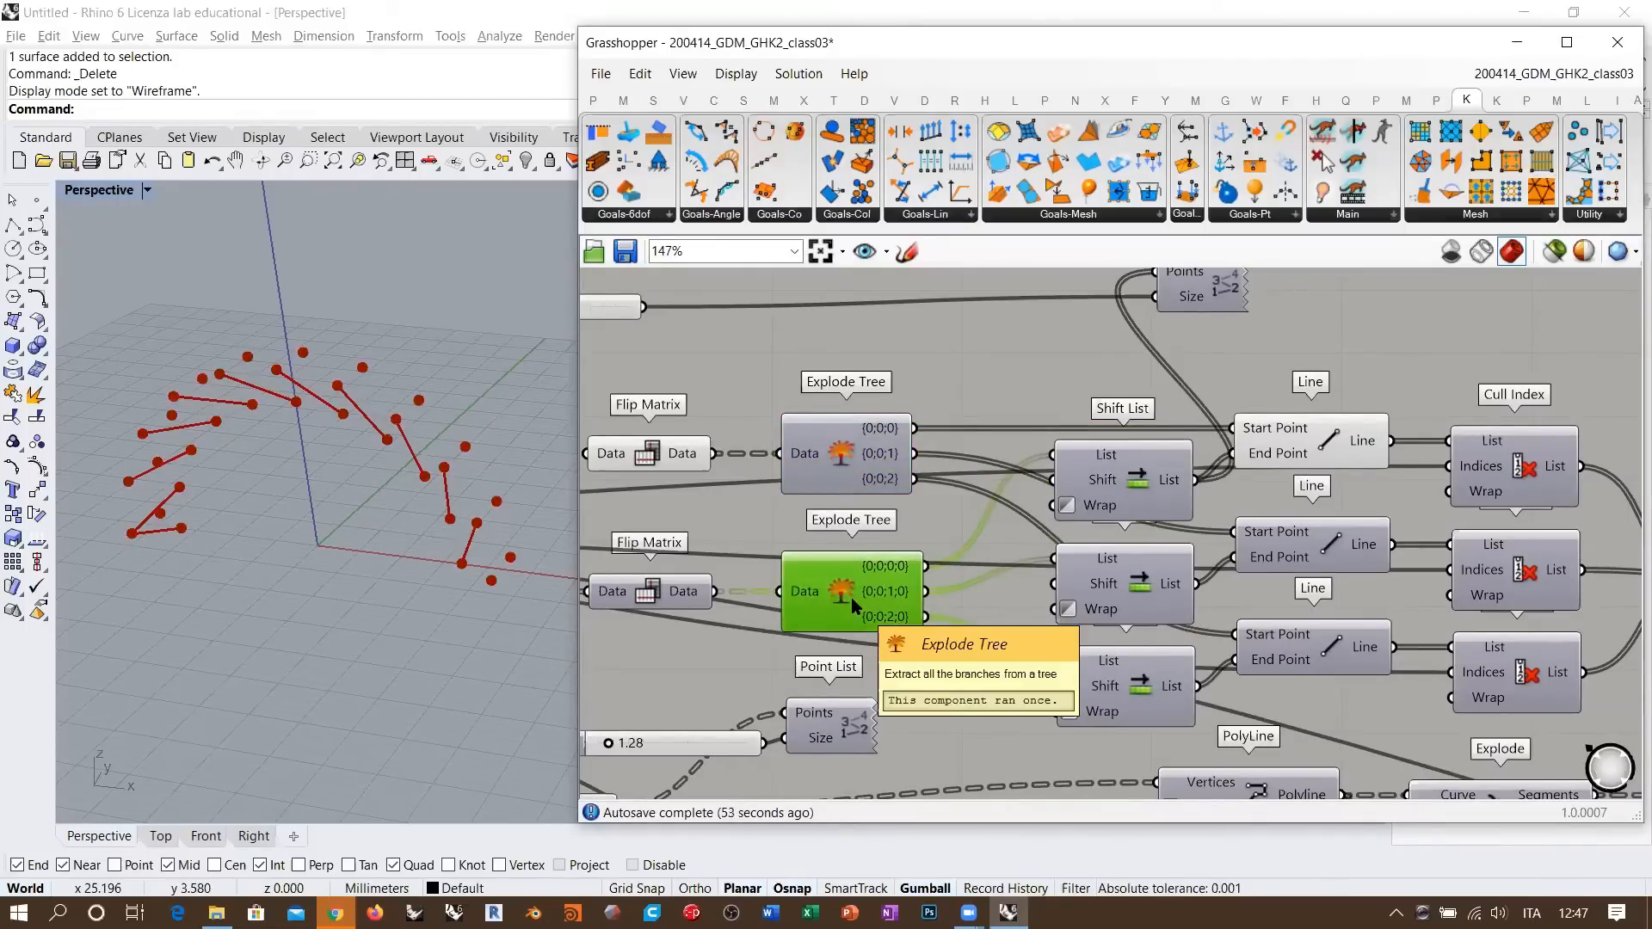
{"action": "right_click_drag", "start_coordinate": [1013, 613], "coordinate": [908, 602]}
{"action": "left_click", "coordinate": [1031, 473]}
{"action": "left_click", "coordinate": [1036, 572], "text": "shift"}
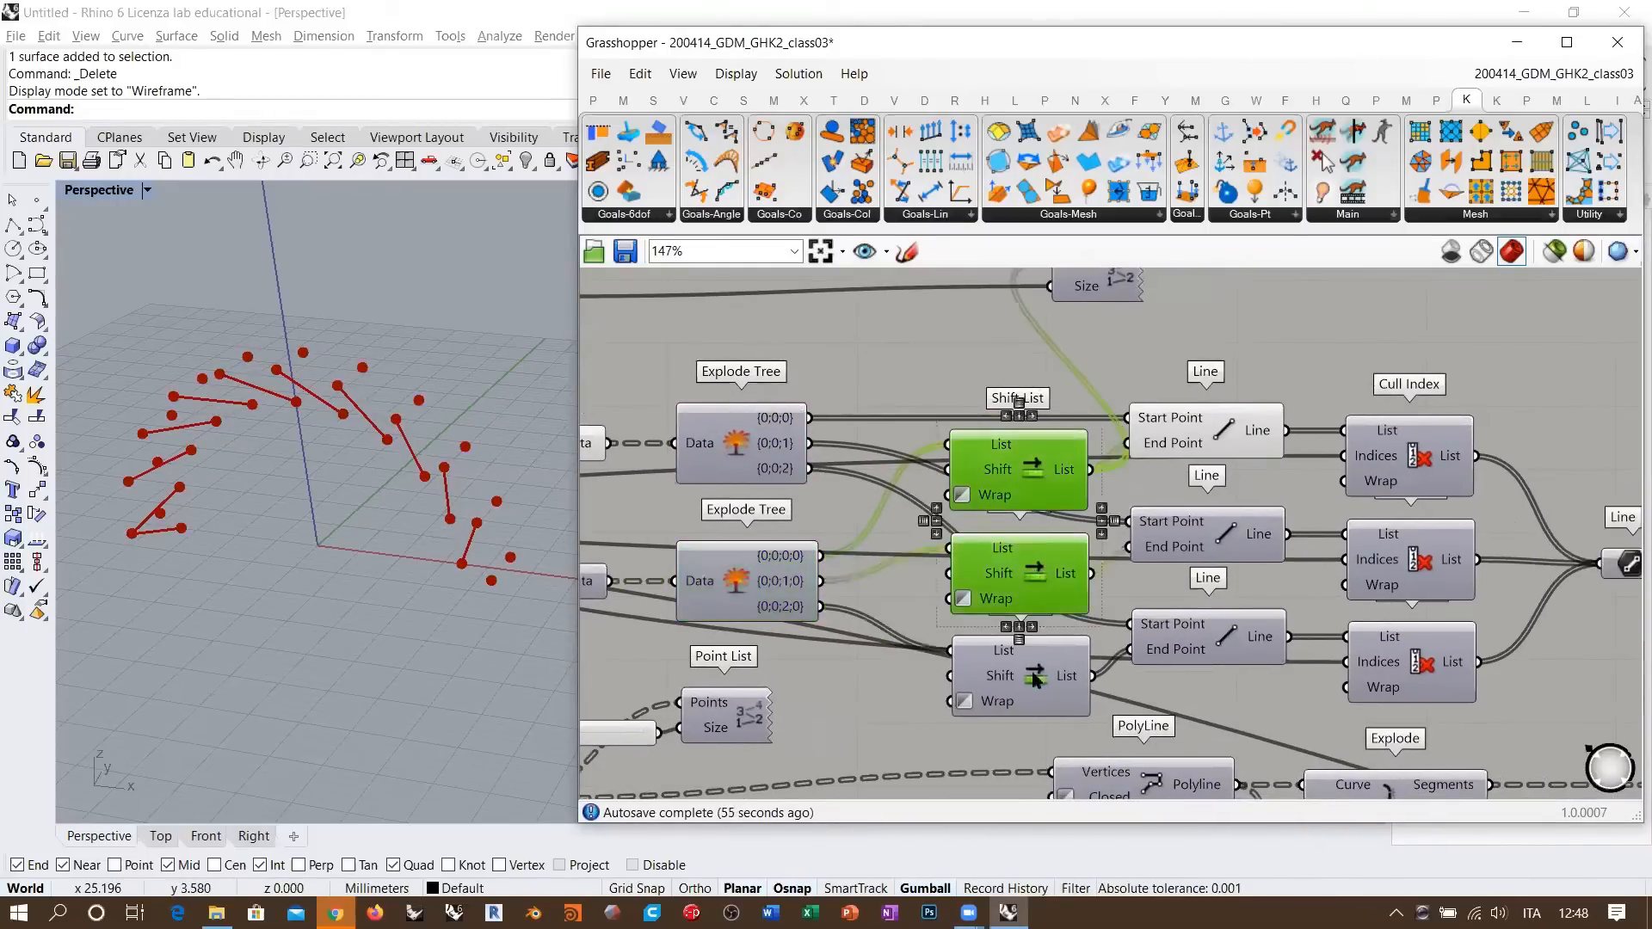
{"action": "left_click", "coordinate": [1038, 684], "text": "shift"}
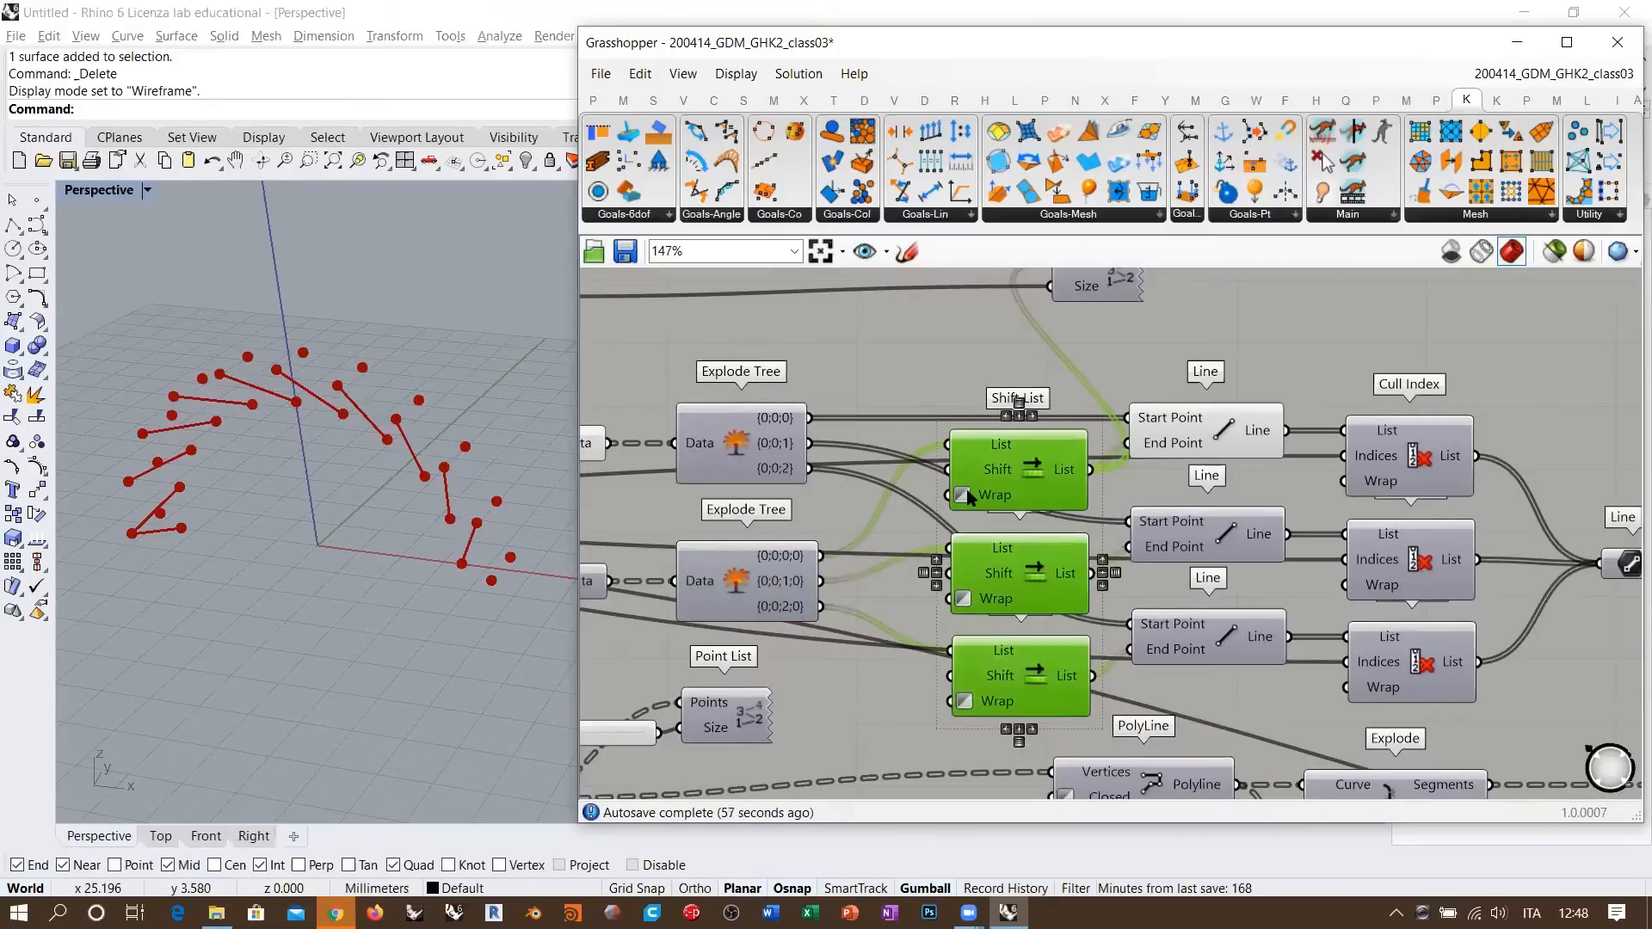
{"action": "mouse_move", "coordinate": [983, 604]}
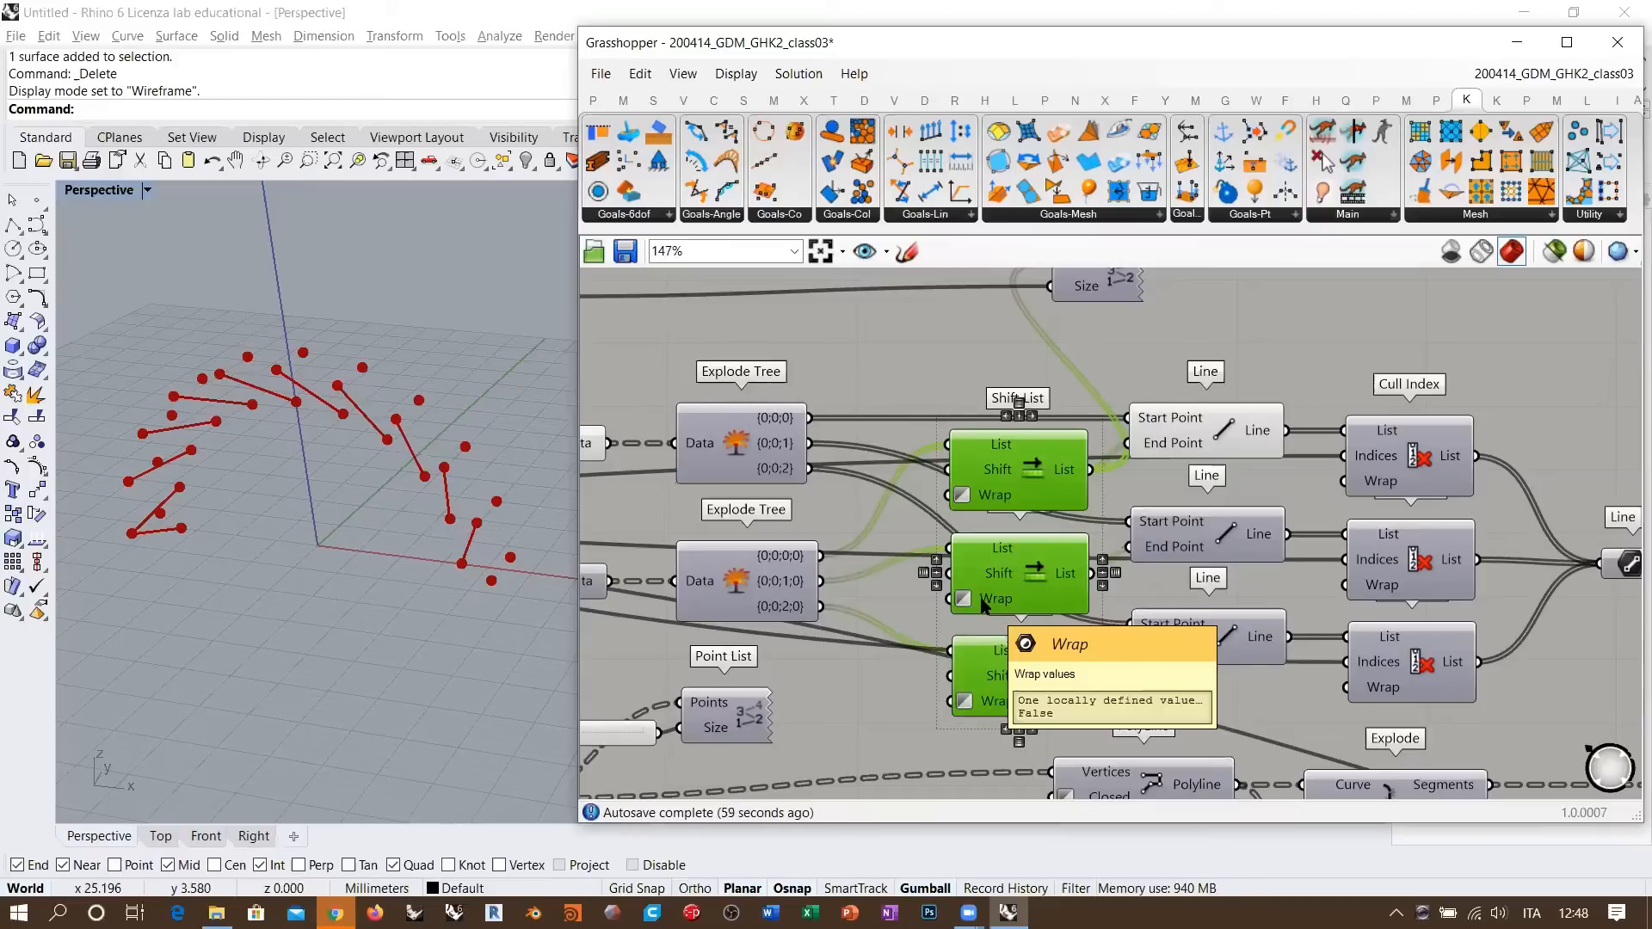
{"action": "right_click_drag", "start_coordinate": [983, 605], "coordinate": [929, 592]}
- Turn on the preview of the second and third Line components and inspect all three sets of diagonals
{"action": "left_click", "coordinate": [1170, 523]}
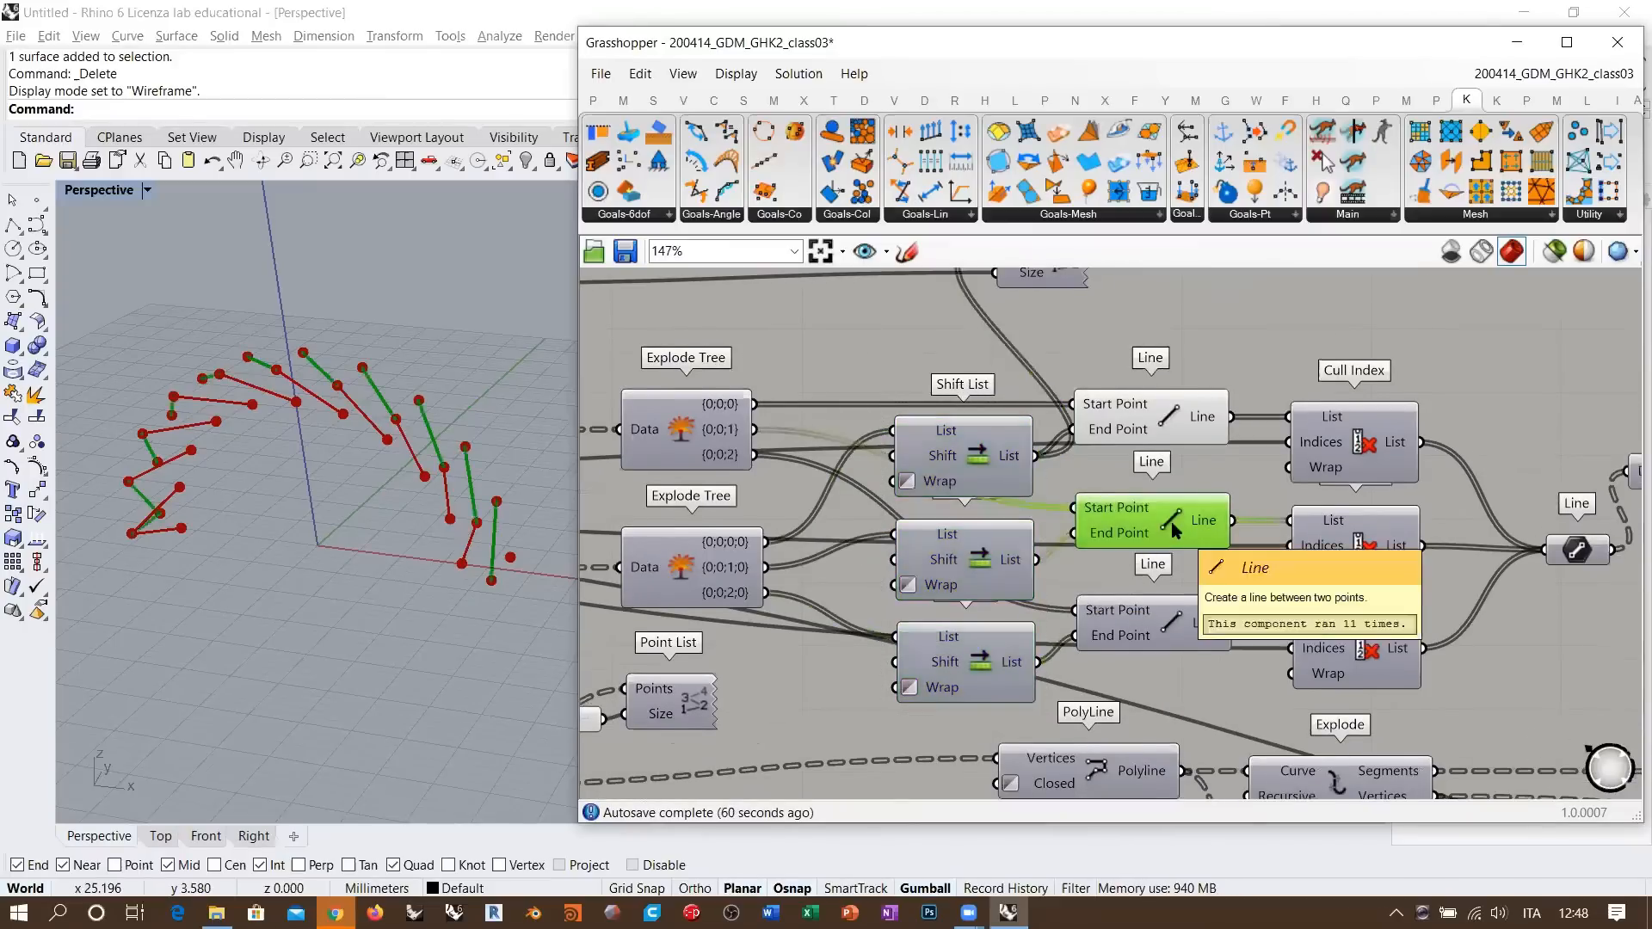
{"action": "left_click", "coordinate": [1170, 635]}
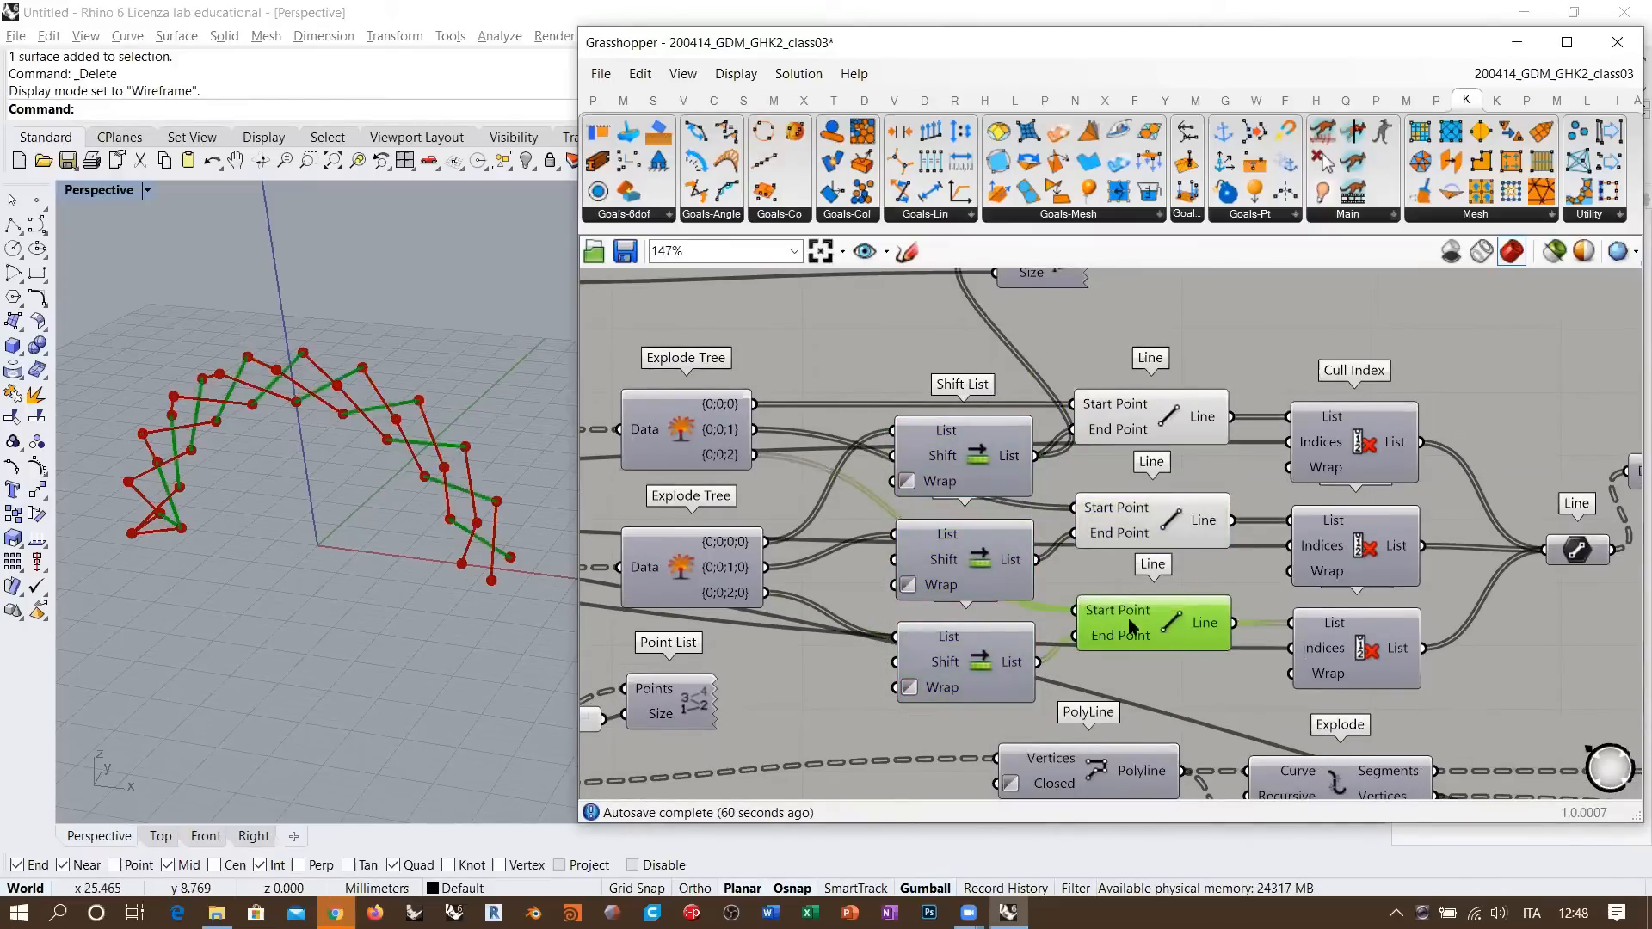
{"action": "right_click_drag", "start_coordinate": [510, 543], "coordinate": [441, 499]}
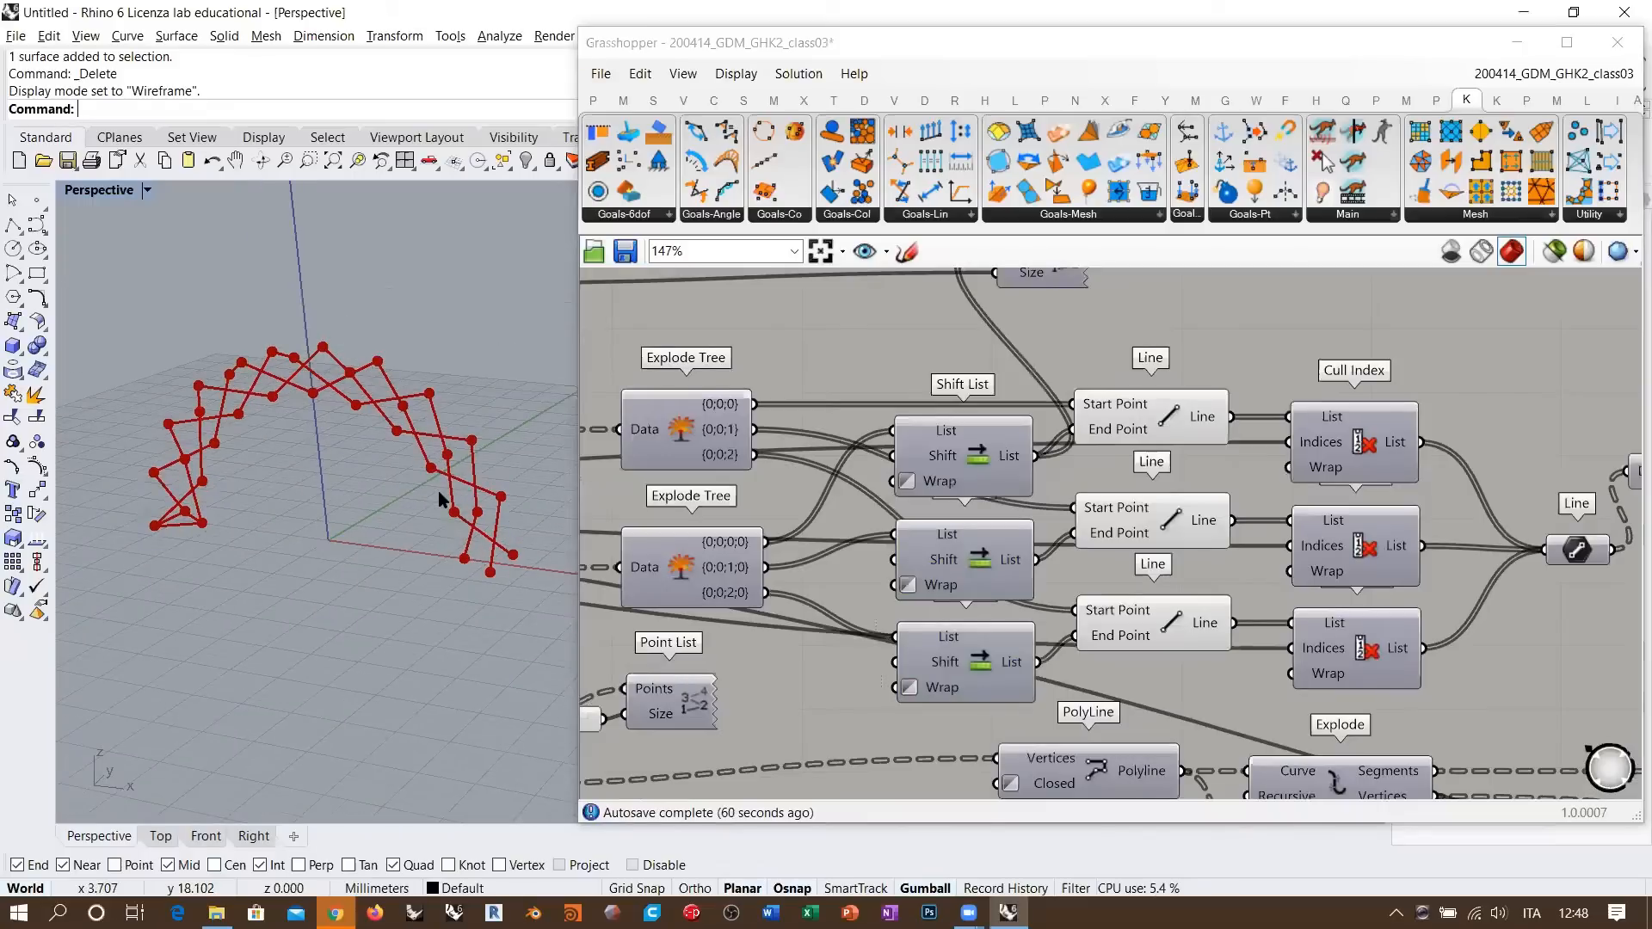
- Hide the preview of the three Line components that feed the Cull Index components
{"action": "right_click_drag", "start_coordinate": [1299, 545], "coordinate": [989, 510]}
{"action": "left_click", "coordinate": [1063, 422]}
{"action": "left_click", "coordinate": [1073, 525], "text": "shift"}
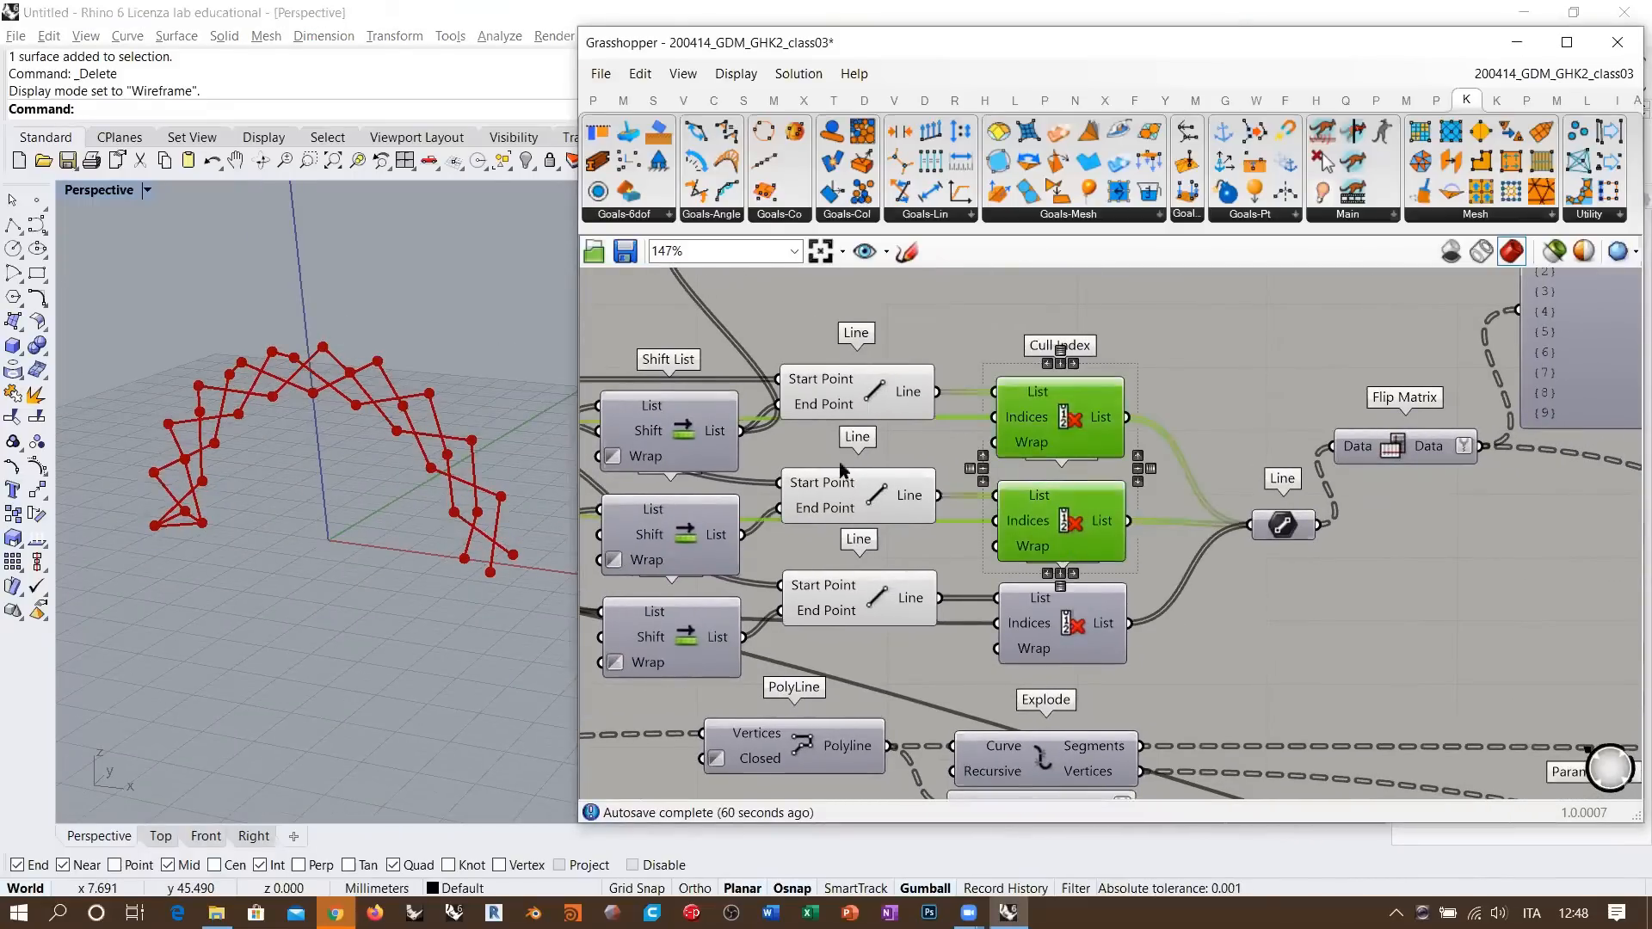
{"action": "left_click", "coordinate": [870, 394]}
{"action": "left_click", "coordinate": [876, 497], "text": "shift"}
{"action": "left_click", "coordinate": [878, 600], "text": "shift"}
{"action": "key", "text": "ctrl+q"}
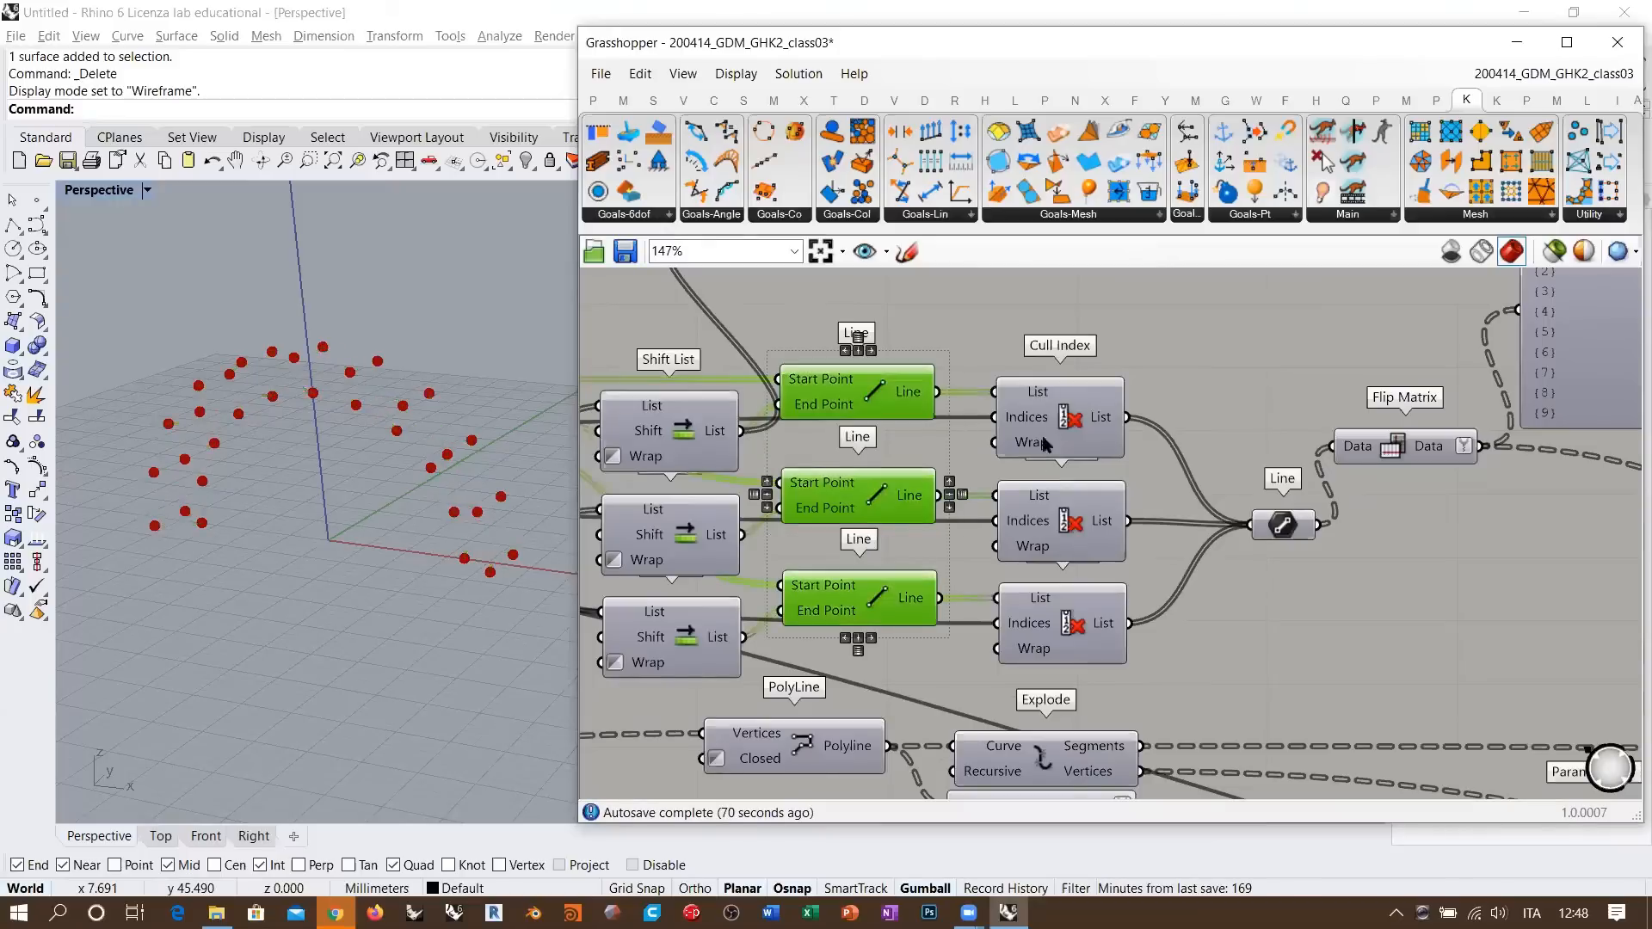
- Trace the first Cull Index's Indices input back to the Number Slider that sets the Perp Frames count
{"action": "left_click", "coordinate": [1100, 421]}
{"action": "mouse_move", "coordinate": [1100, 422]}
{"action": "right_mouse_down"}
{"action": "mouse_move", "coordinate": [1136, 430]}
{"action": "mouse_move", "coordinate": [1165, 468]}
{"action": "mouse_move", "coordinate": [1540, 486]}
{"action": "right_mouse_up"}
{"action": "right_click_drag", "start_coordinate": [645, 516], "coordinate": [1136, 505]}
{"action": "right_click_drag", "start_coordinate": [751, 492], "coordinate": [1107, 499]}
{"action": "right_click_drag", "start_coordinate": [838, 488], "coordinate": [876, 492]}
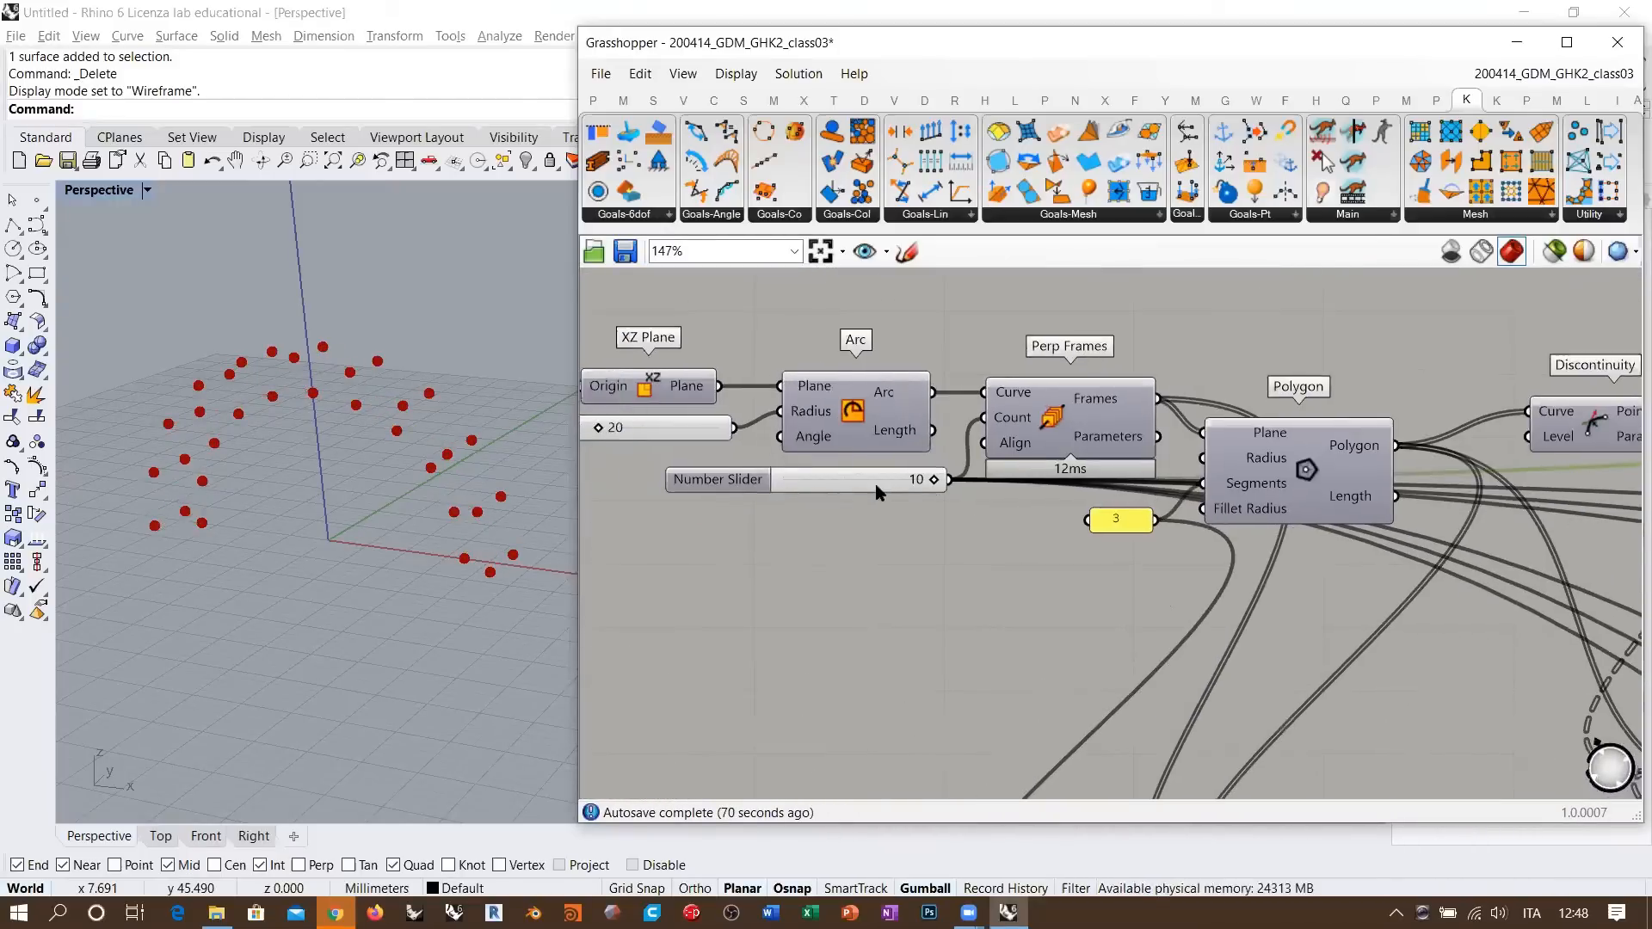
{"action": "left_click_drag", "start_coordinate": [875, 490], "coordinate": [873, 564]}
{"action": "right_click_drag", "start_coordinate": [1194, 570], "coordinate": [790, 517]}
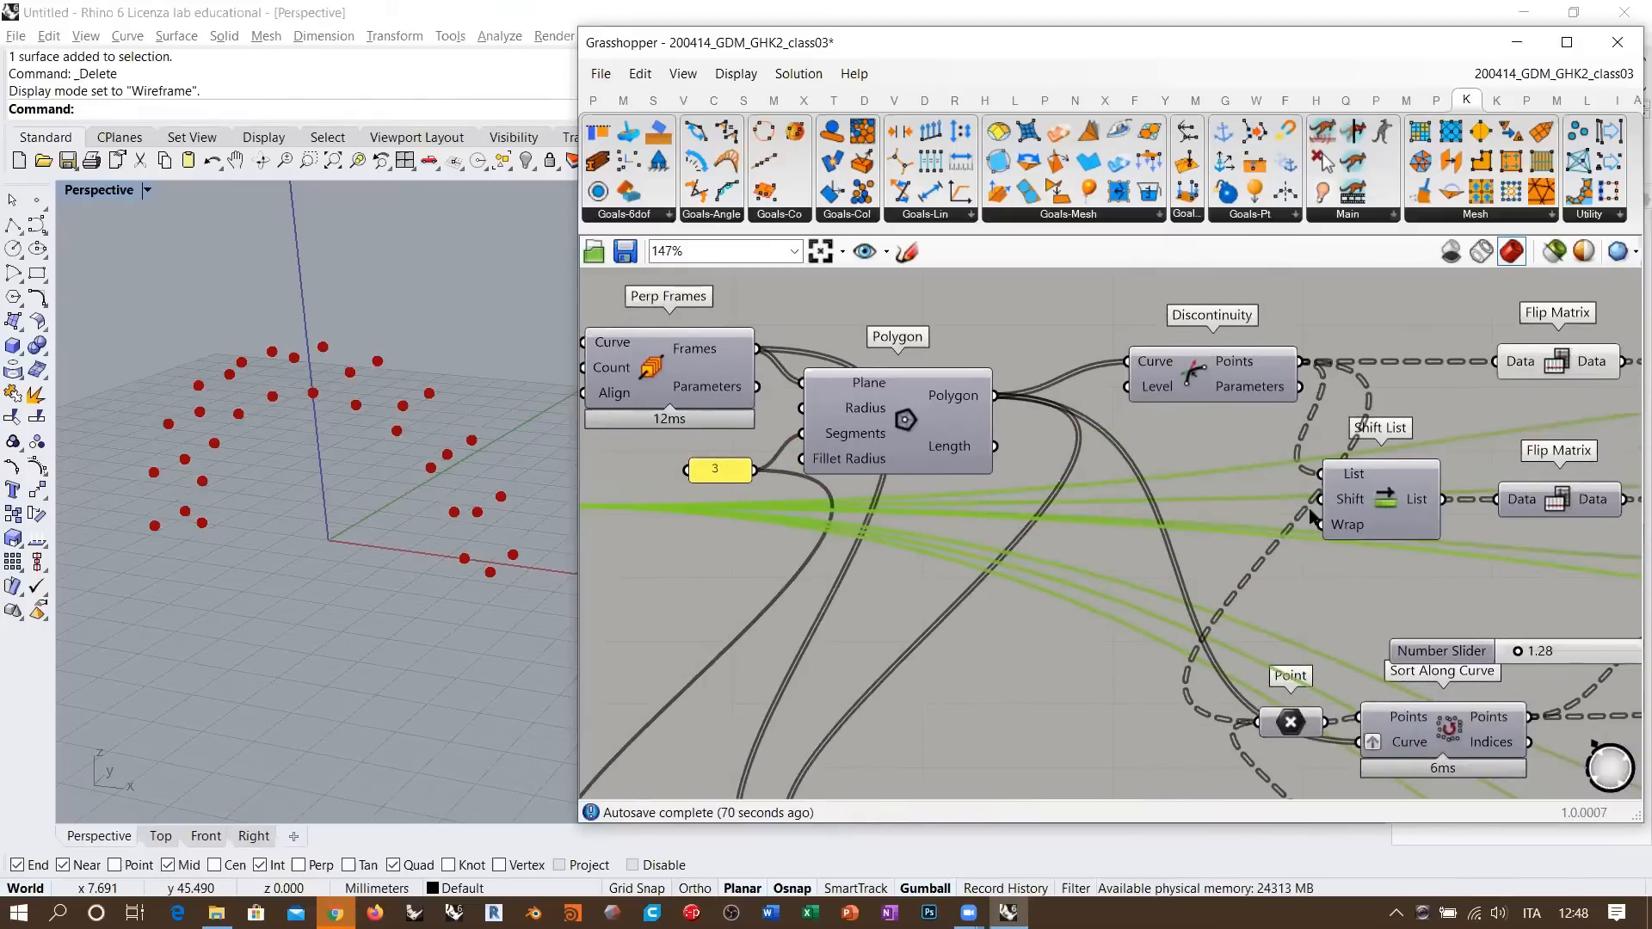
{"action": "scroll", "coordinate": [790, 516], "scroll_direction": "down", "scroll_amount": 2}
{"action": "scroll", "coordinate": [1298, 464], "scroll_direction": "up", "scroll_amount": 4}
{"action": "right_click_drag", "start_coordinate": [1338, 487], "coordinate": [1132, 517]}
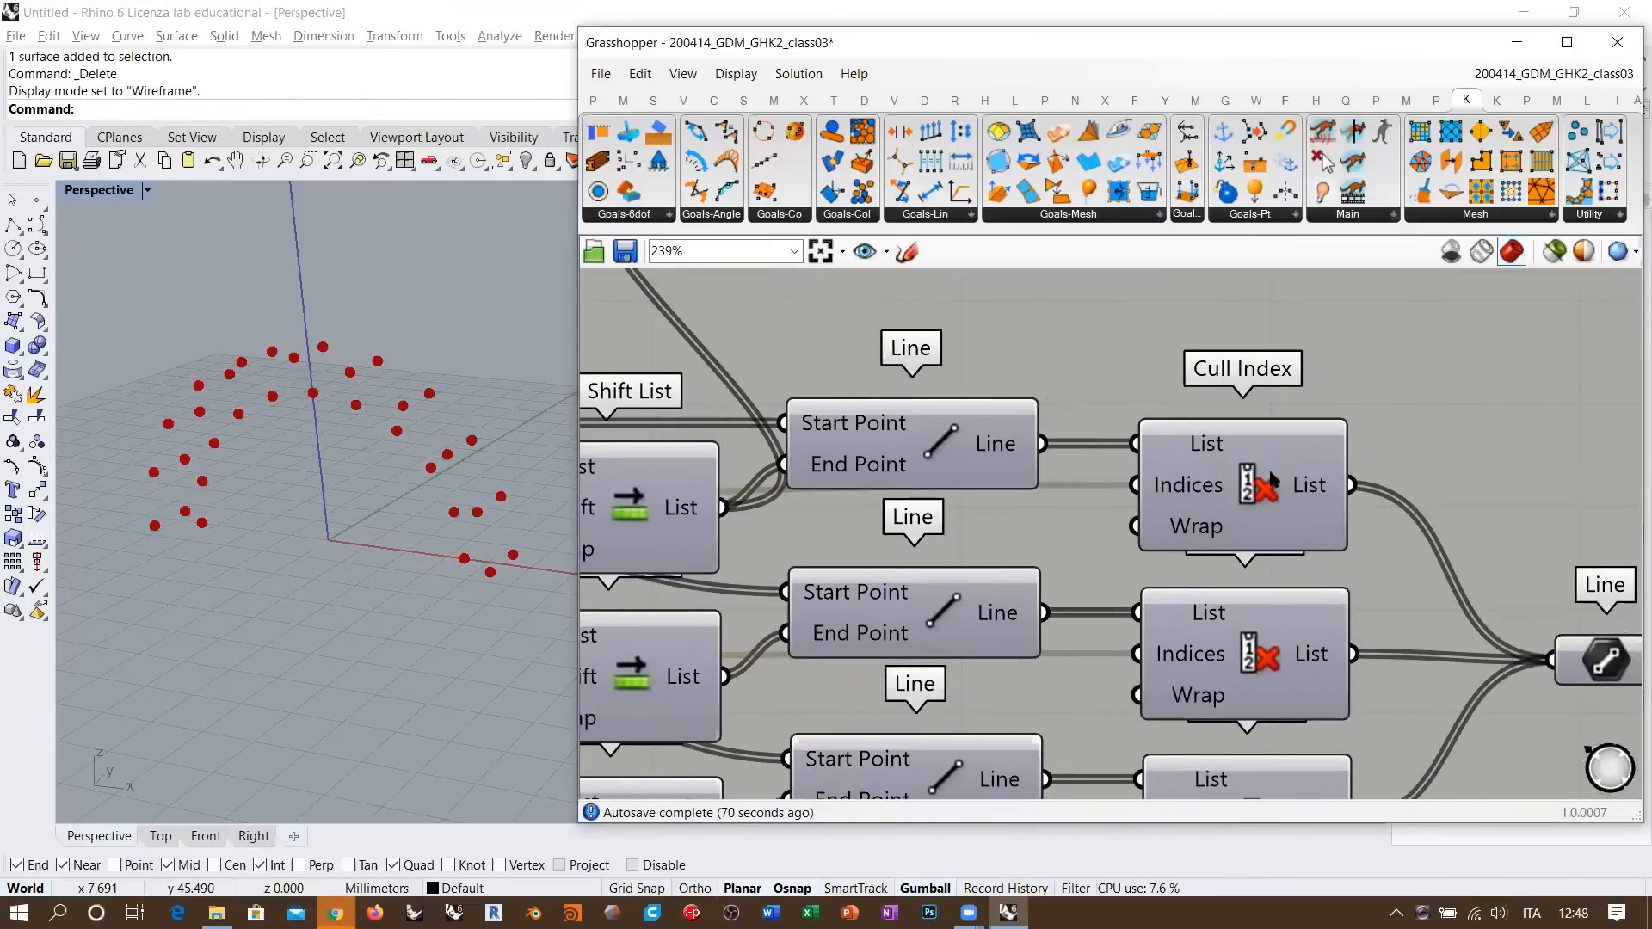
- Turn on the preview of the first Cull Index component and inspect the remaining diagonals on the arch
{"action": "left_click", "coordinate": [1245, 482]}
{"action": "key", "text": "ctrl+q"}
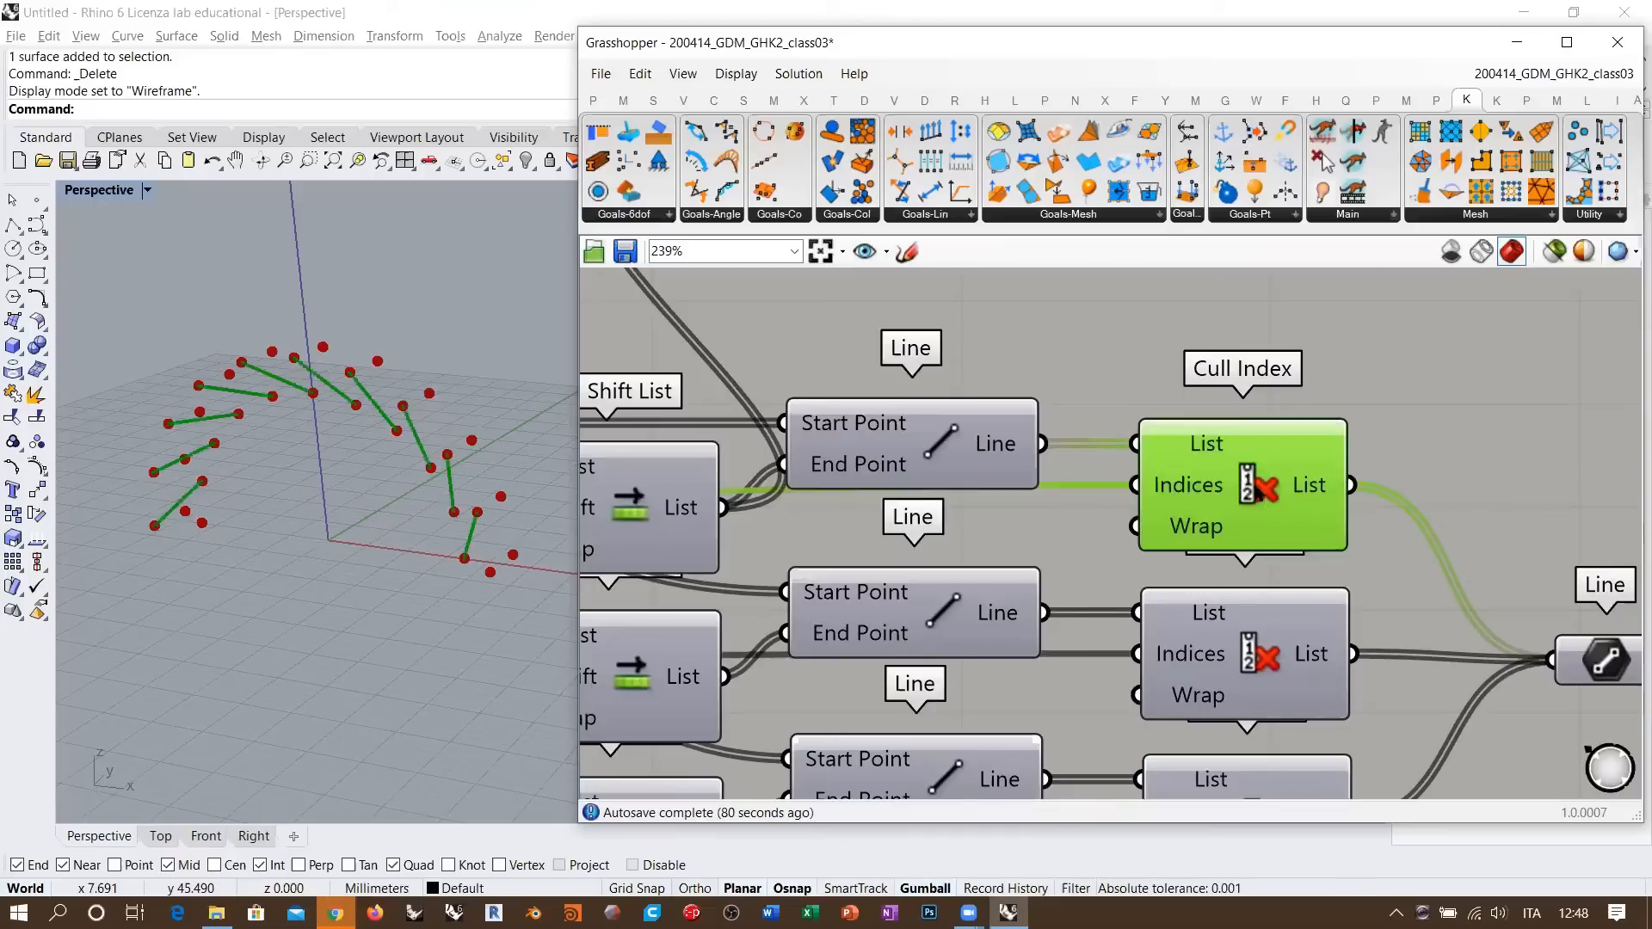
{"action": "left_click", "coordinate": [1245, 479], "text": "ctrl"}
{"action": "right_click_drag", "start_coordinate": [1204, 448], "coordinate": [1237, 456]}
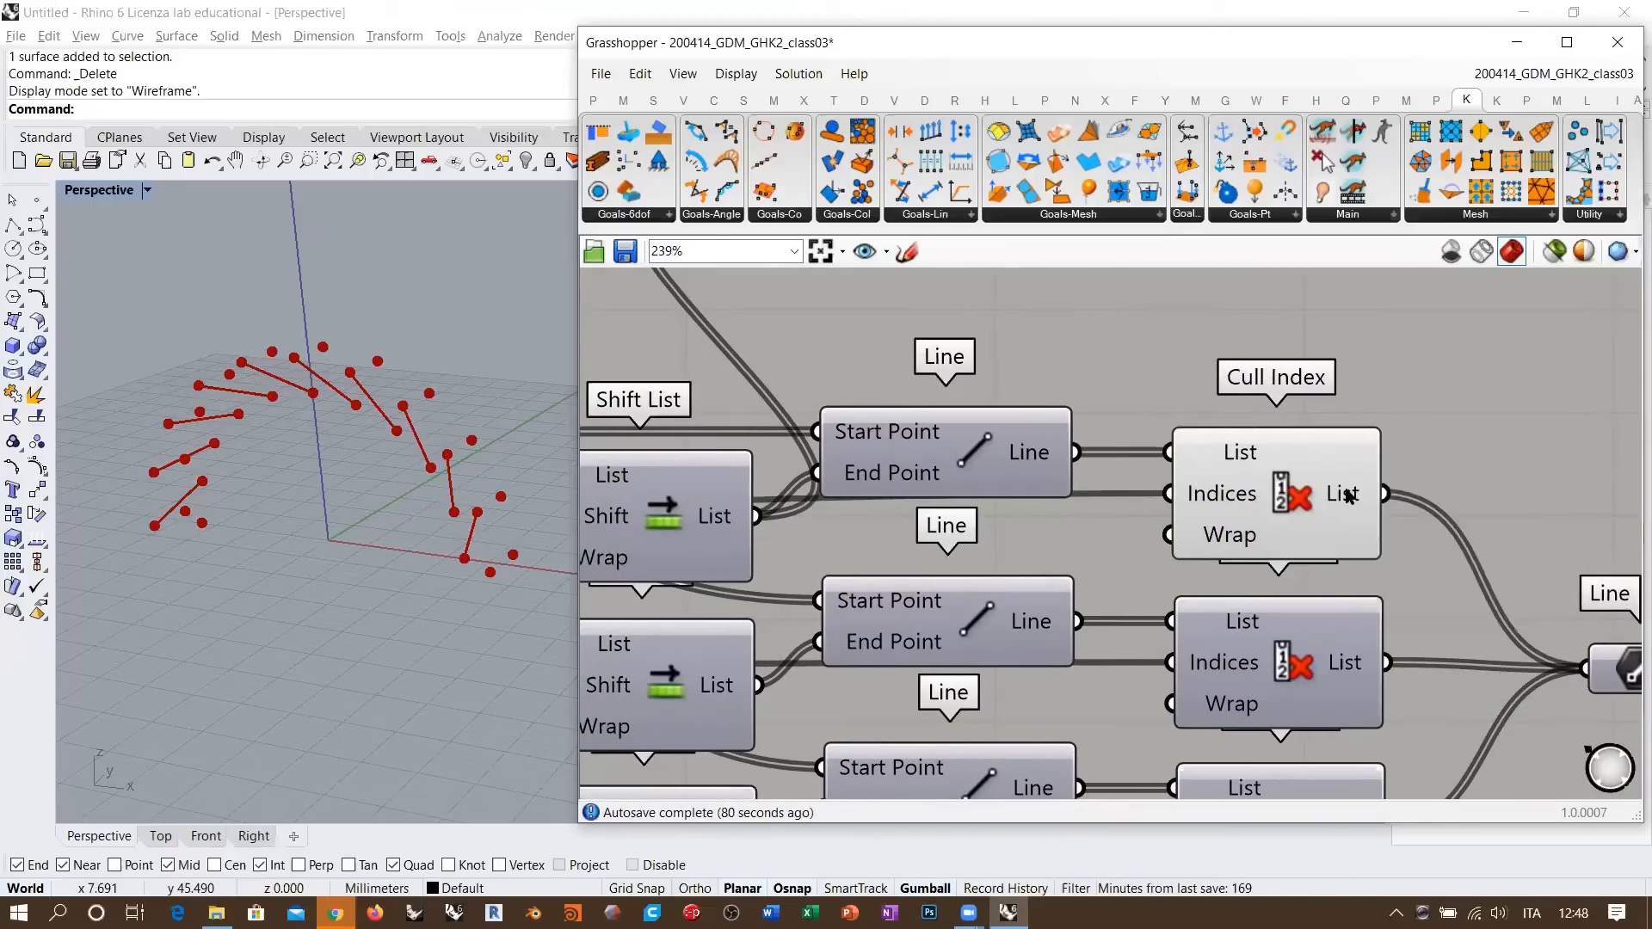
- Check the values in the first Cull Index's output list and inspect the remaining diagonals around the arch
{"action": "mouse_move", "coordinate": [1347, 496]}
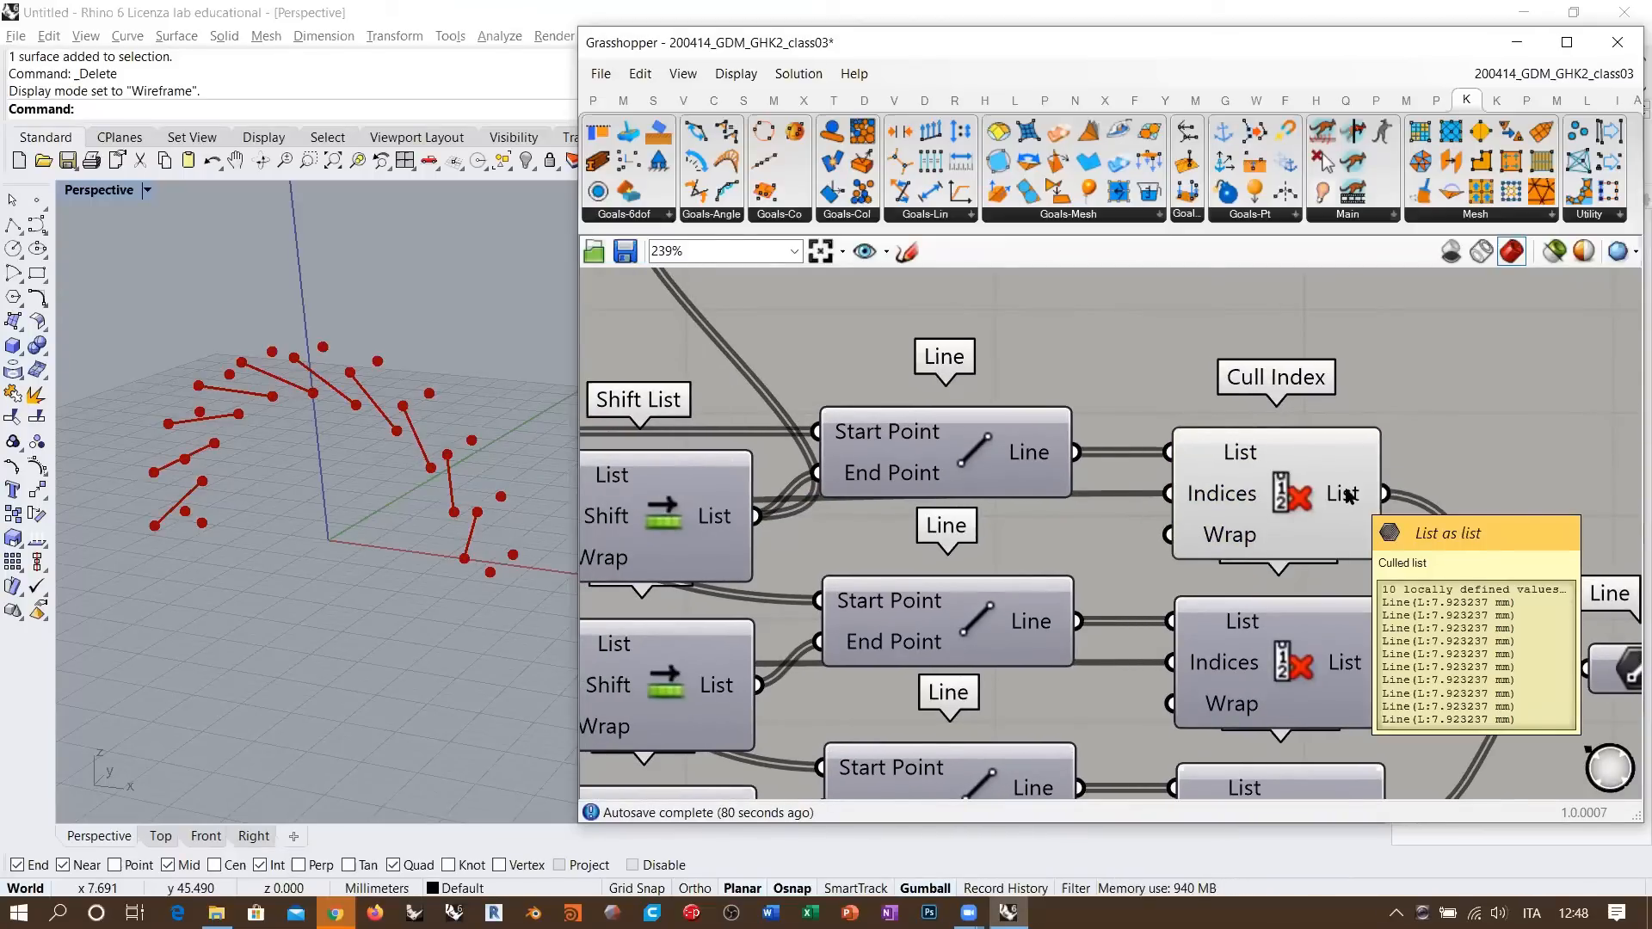
{"action": "right_click_drag", "start_coordinate": [319, 412], "coordinate": [488, 538]}
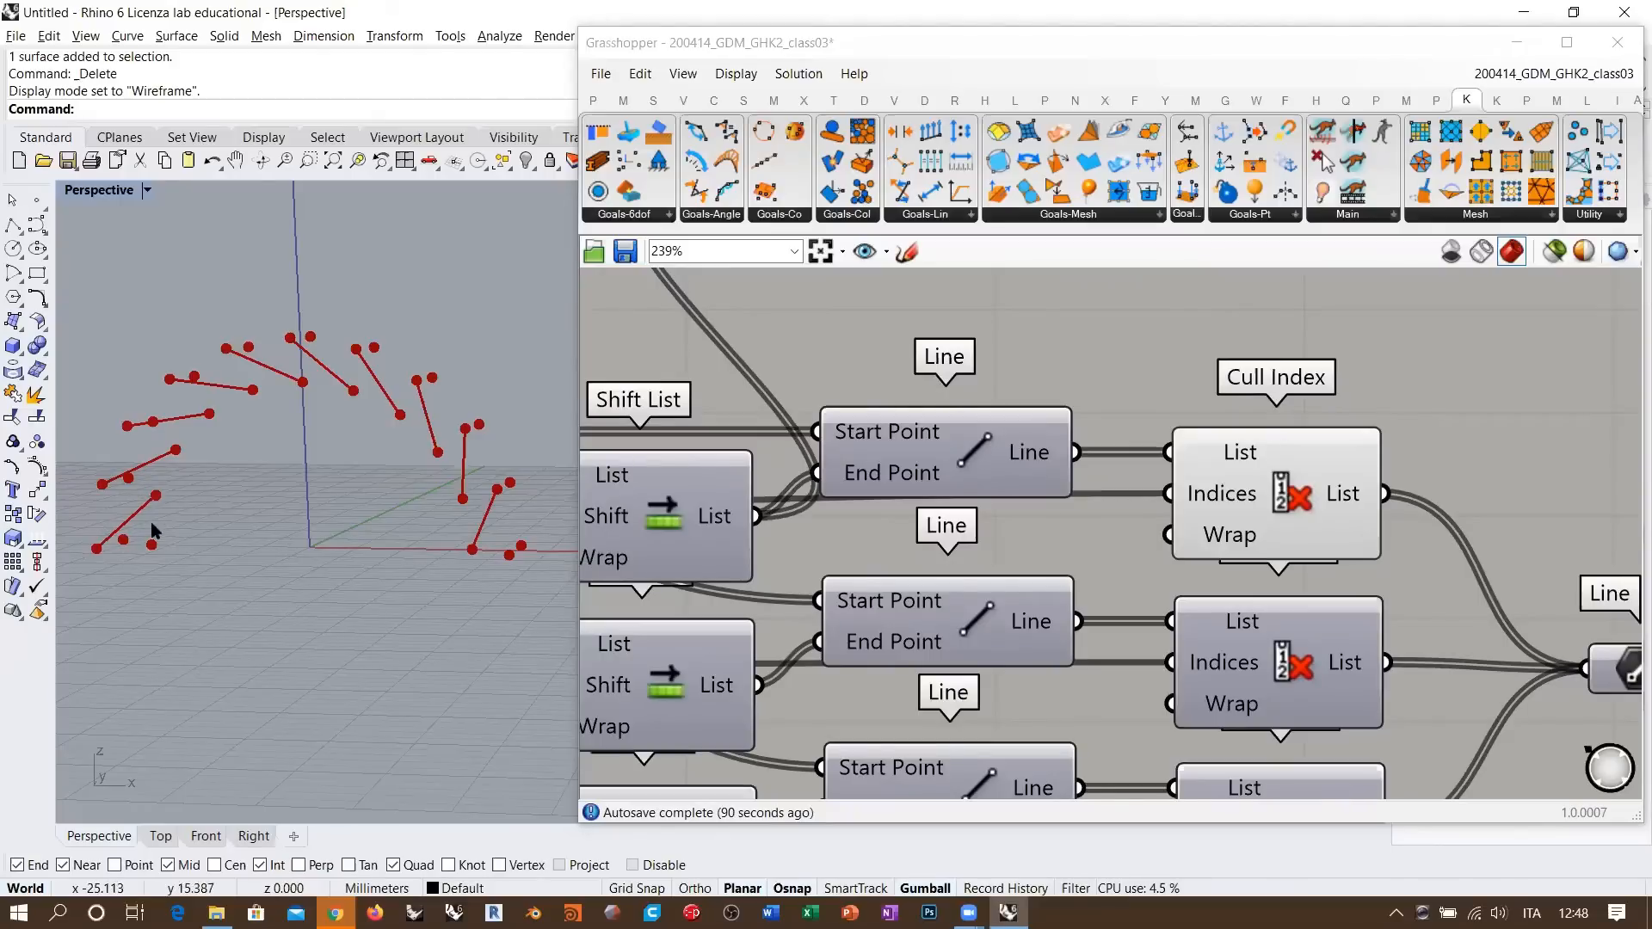
{"action": "right_click_drag", "start_coordinate": [151, 521], "coordinate": [307, 377]}
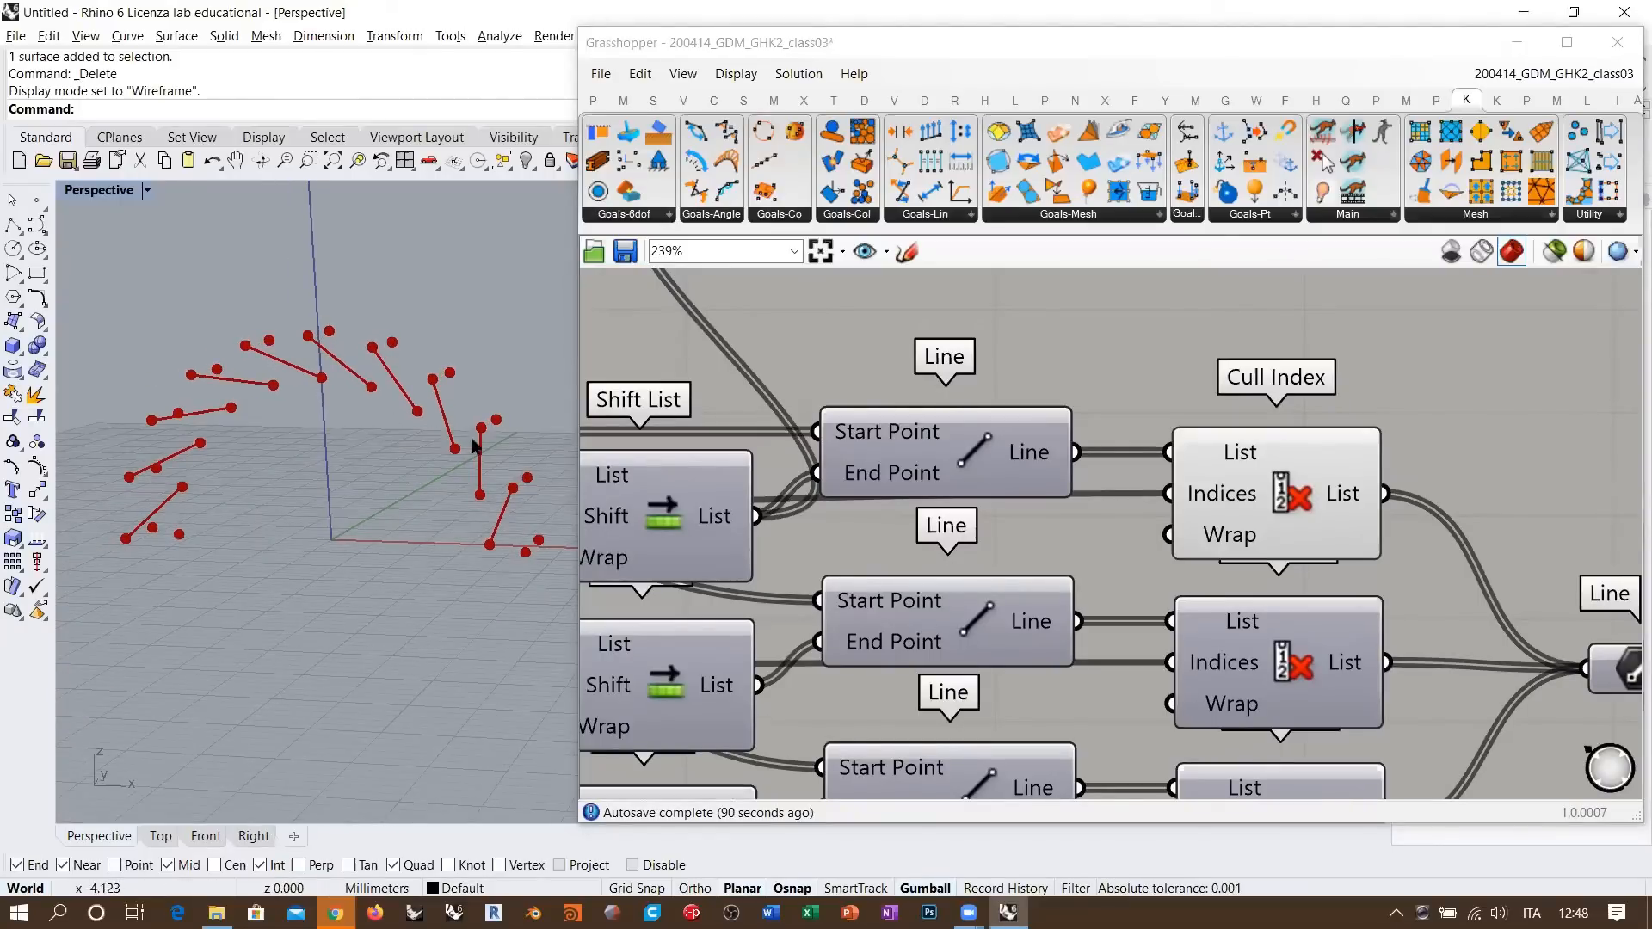
- Hide the first Cull Index's preview, show the first Line component instead, and inspect the extra line at the arch's base
{"action": "left_click", "coordinate": [1187, 469]}
{"action": "left_click", "coordinate": [994, 459]}
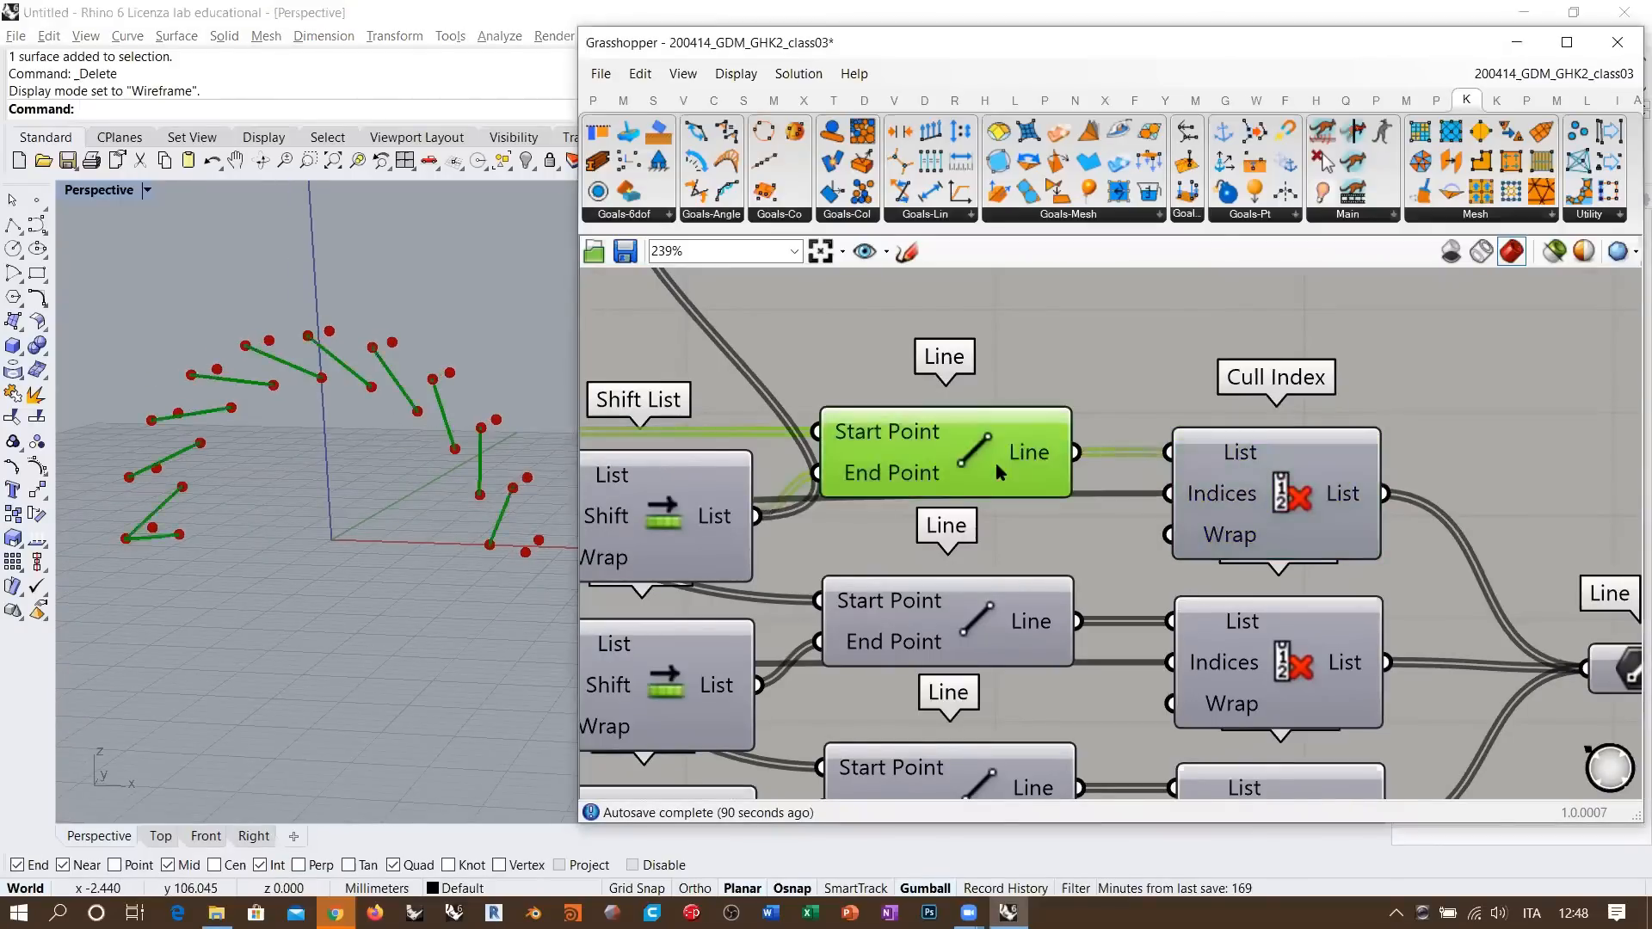
{"action": "scroll", "coordinate": [973, 464], "scroll_direction": "down", "scroll_amount": 2}
{"action": "left_click", "coordinate": [208, 509]}
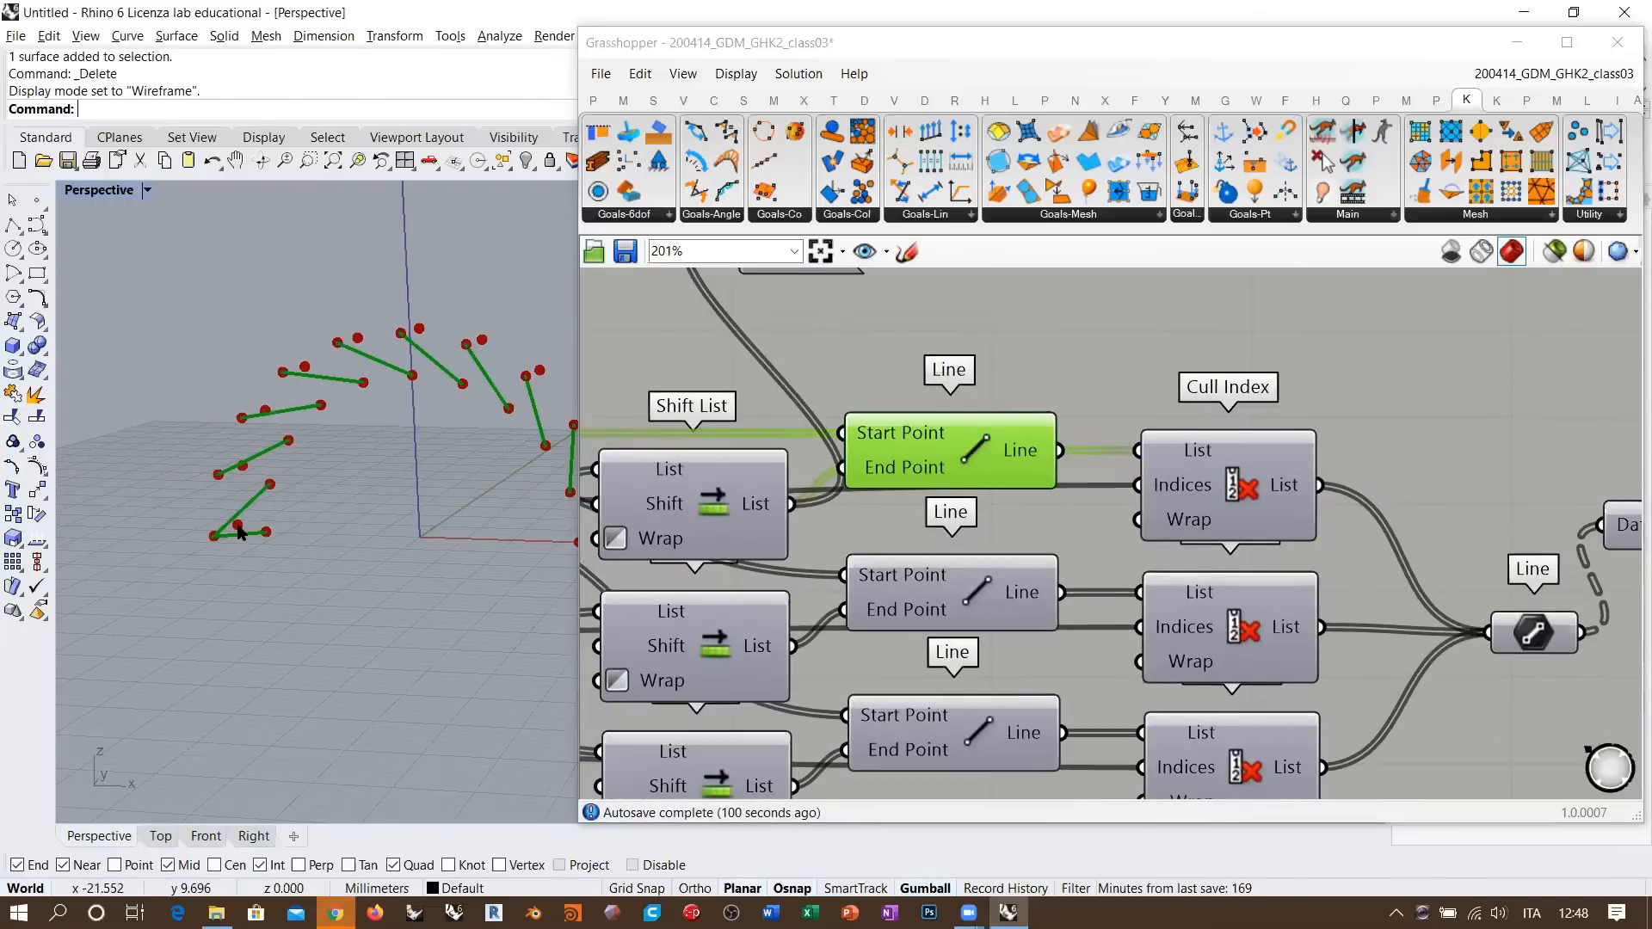
{"action": "scroll", "coordinate": [179, 575], "scroll_direction": "up", "scroll_amount": 5}
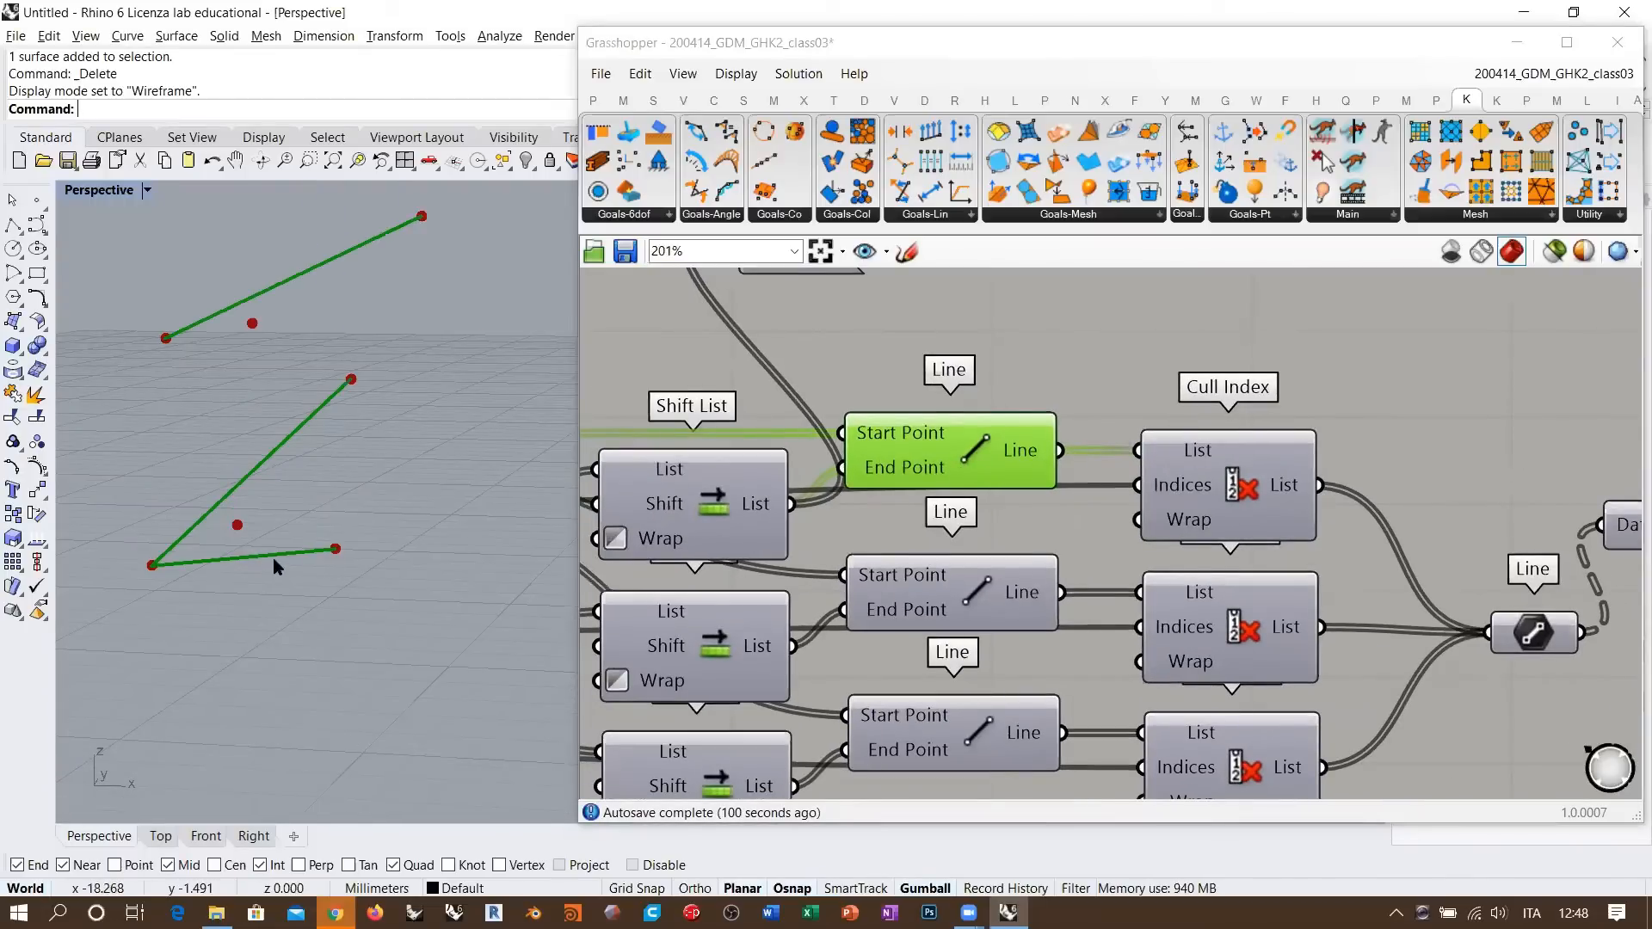
{"action": "right_click_drag", "start_coordinate": [810, 538], "coordinate": [956, 478]}
{"action": "scroll", "coordinate": [956, 478], "scroll_direction": "down", "scroll_amount": 1}
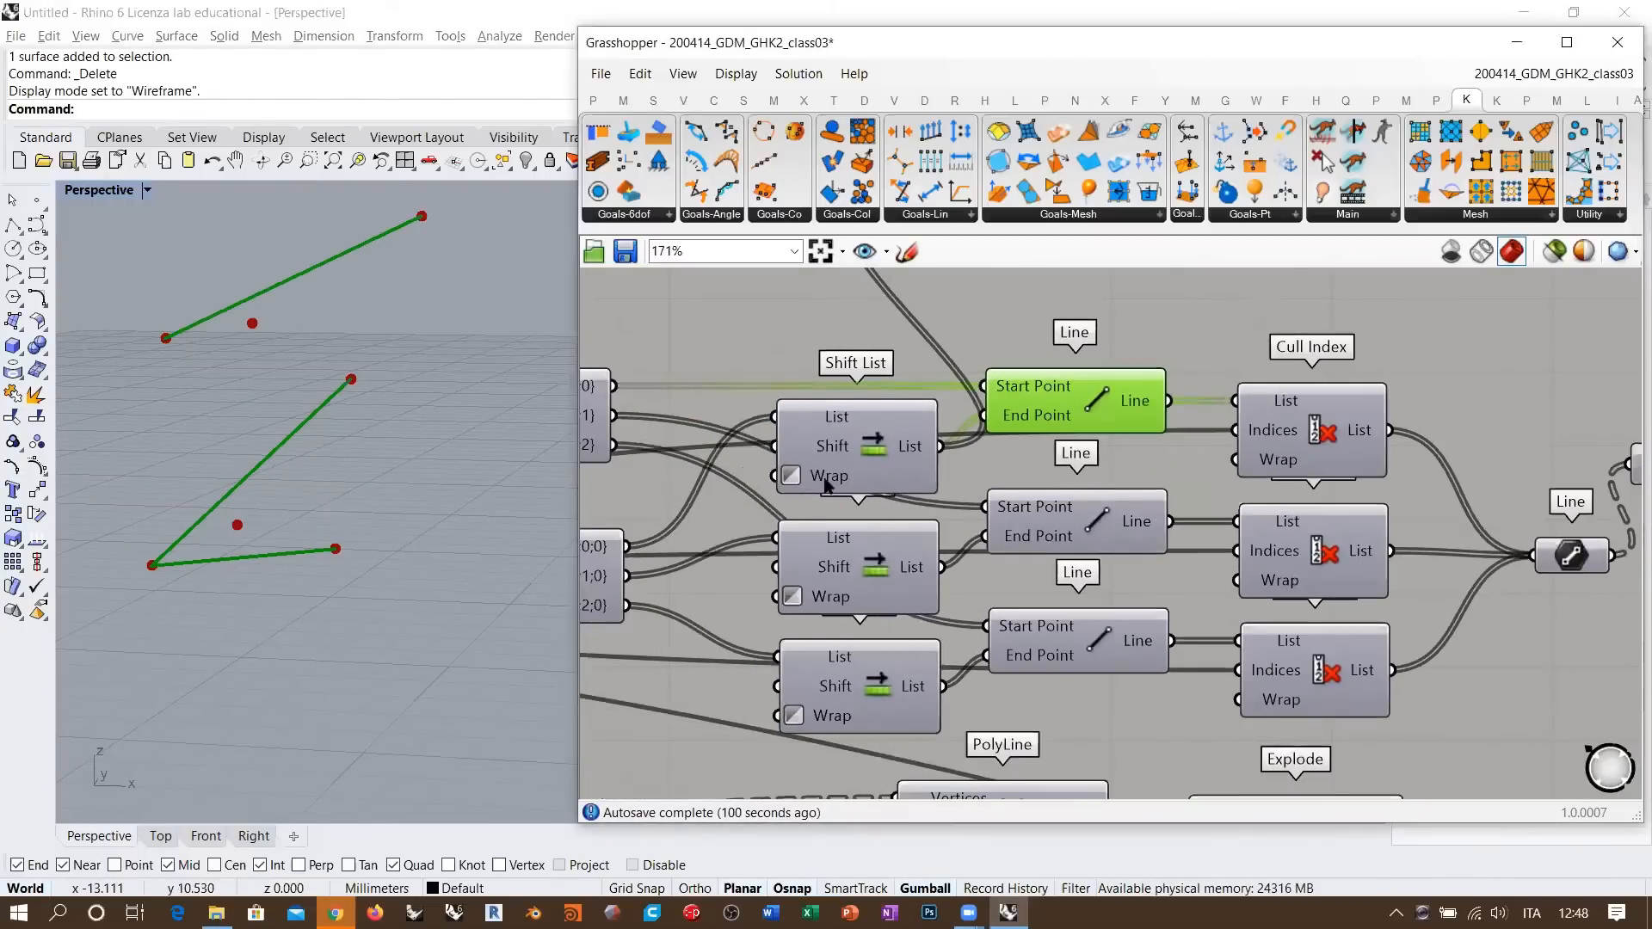
{"action": "right_click_drag", "start_coordinate": [355, 529], "coordinate": [359, 537]}
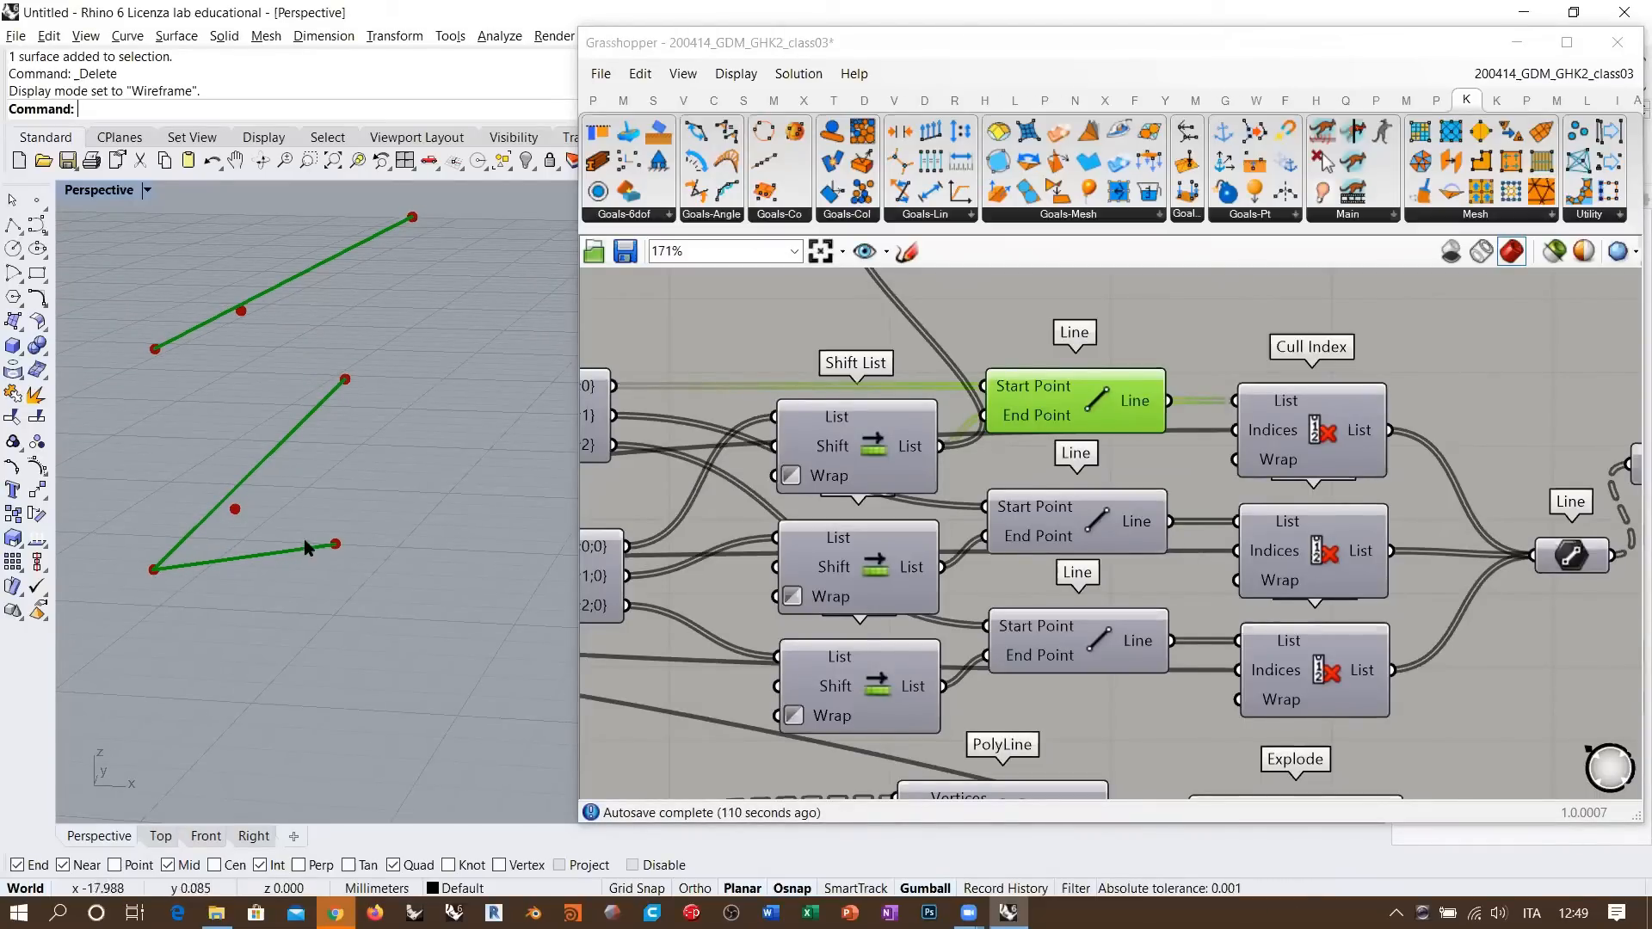
{"action": "scroll", "coordinate": [308, 544], "scroll_direction": "down", "scroll_amount": 6}
{"action": "right_click_drag", "start_coordinate": [348, 535], "coordinate": [238, 588], "text": "shift"}
{"action": "scroll", "coordinate": [208, 547], "scroll_direction": "down", "scroll_amount": 4}
{"action": "right_click_drag", "start_coordinate": [364, 547], "coordinate": [323, 564]}
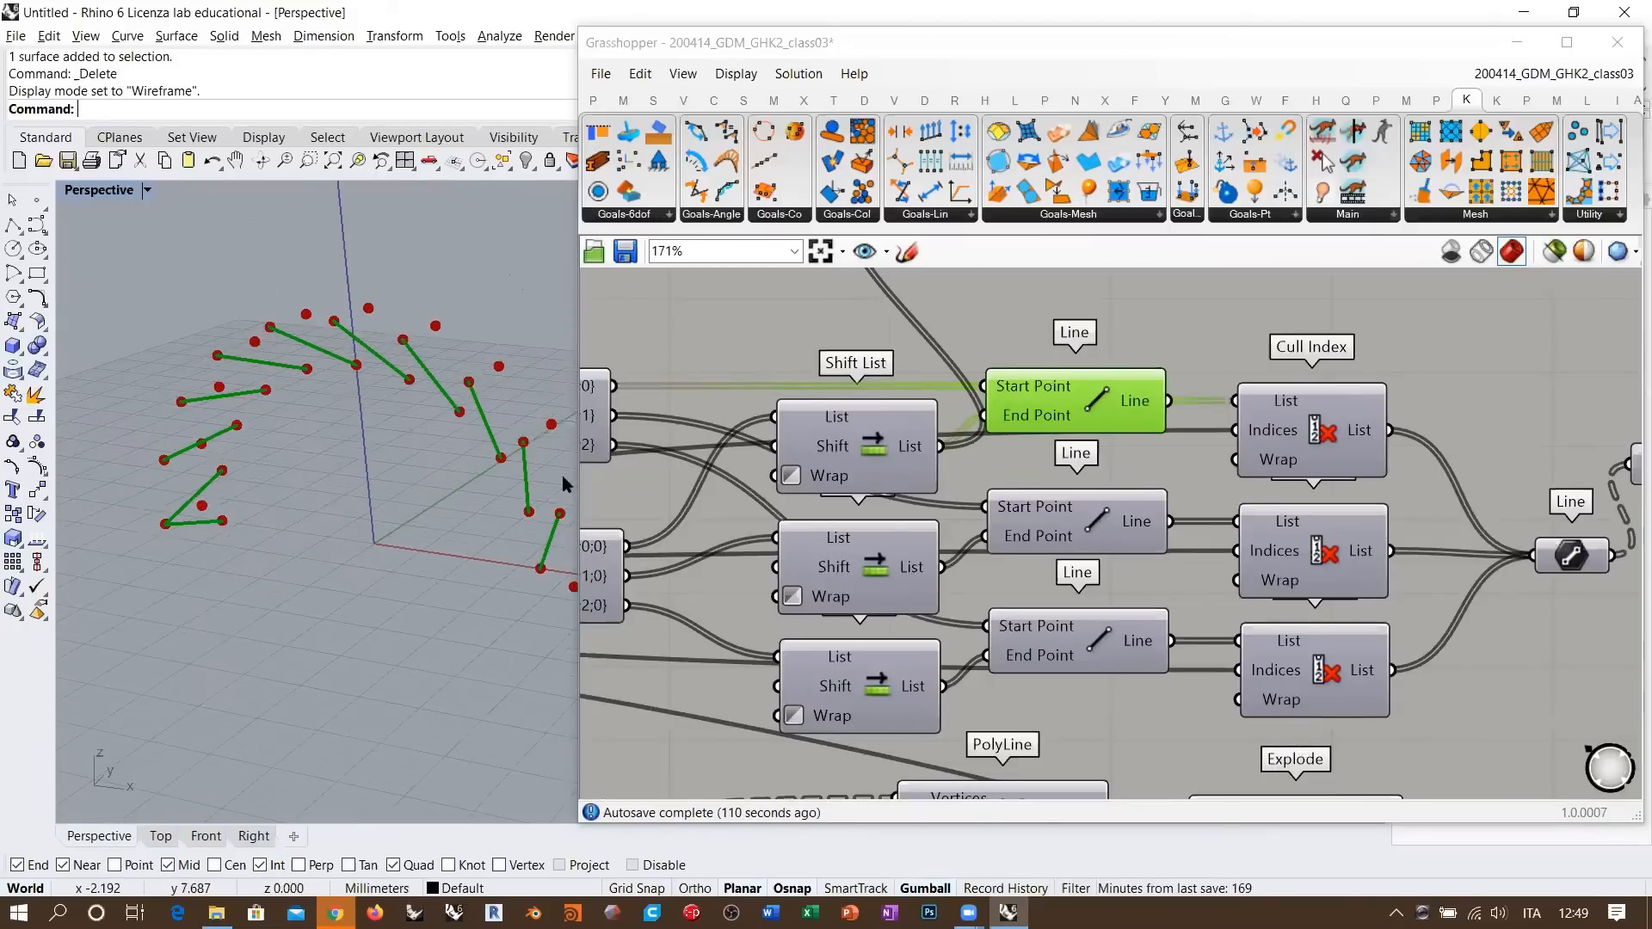
- Turn on the preview of the second and third Line components and inspect the extra lines closing the triangle at the base
{"action": "left_click", "coordinate": [1067, 407]}
{"action": "right_click_drag", "start_coordinate": [814, 495], "coordinate": [1031, 499]}
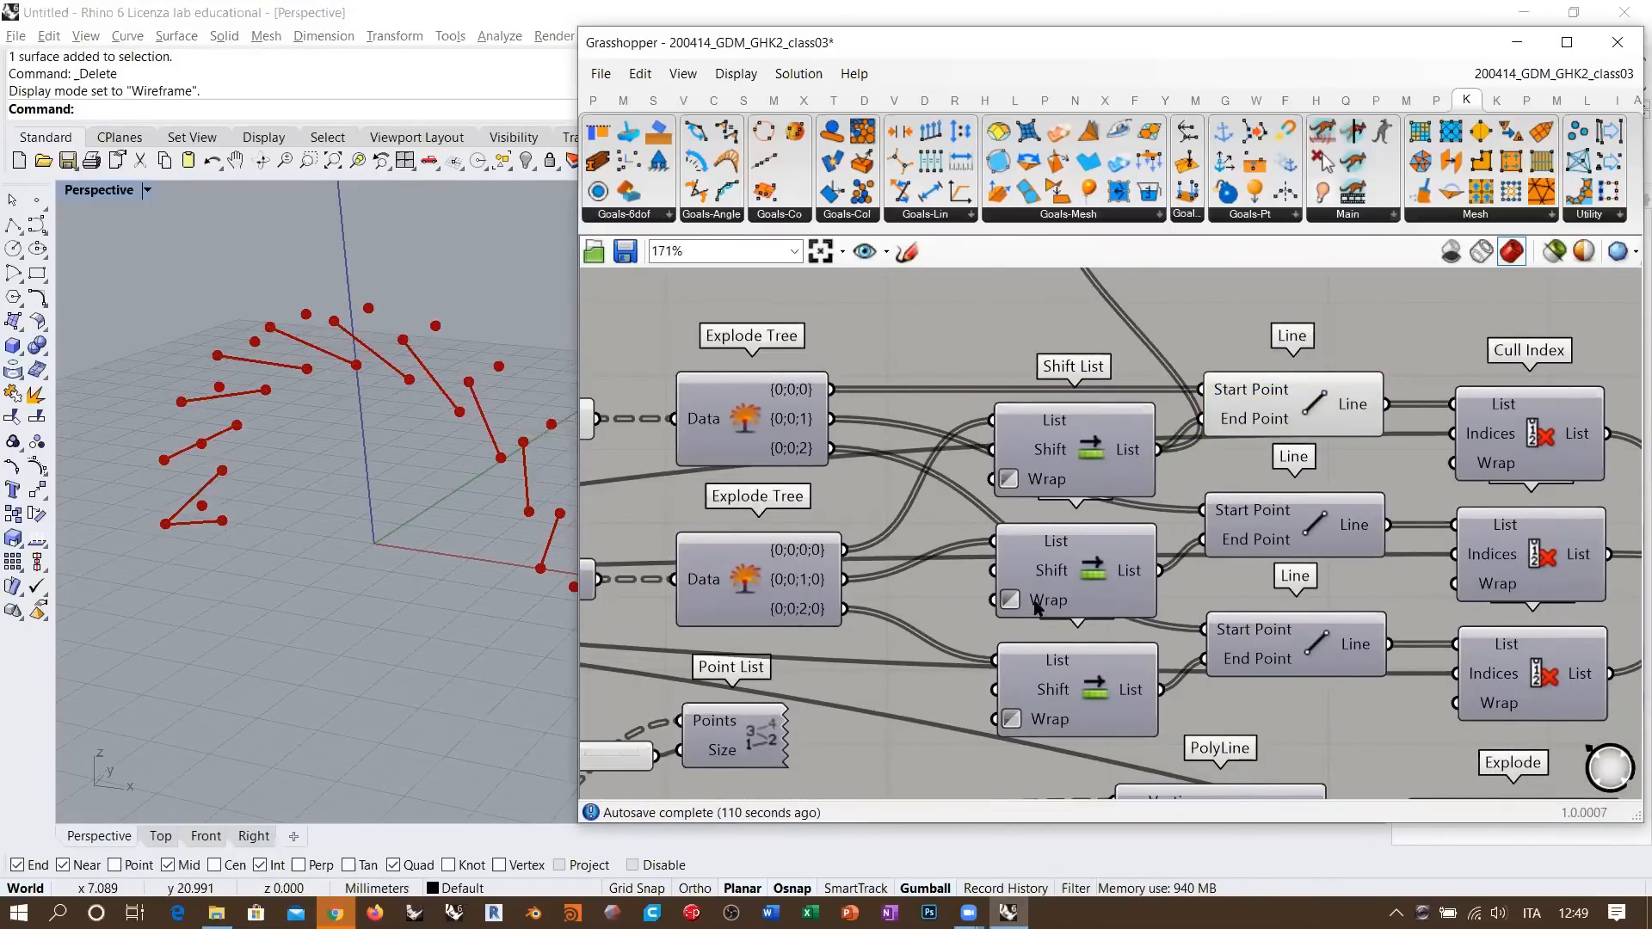
{"action": "left_click", "coordinate": [1313, 402]}
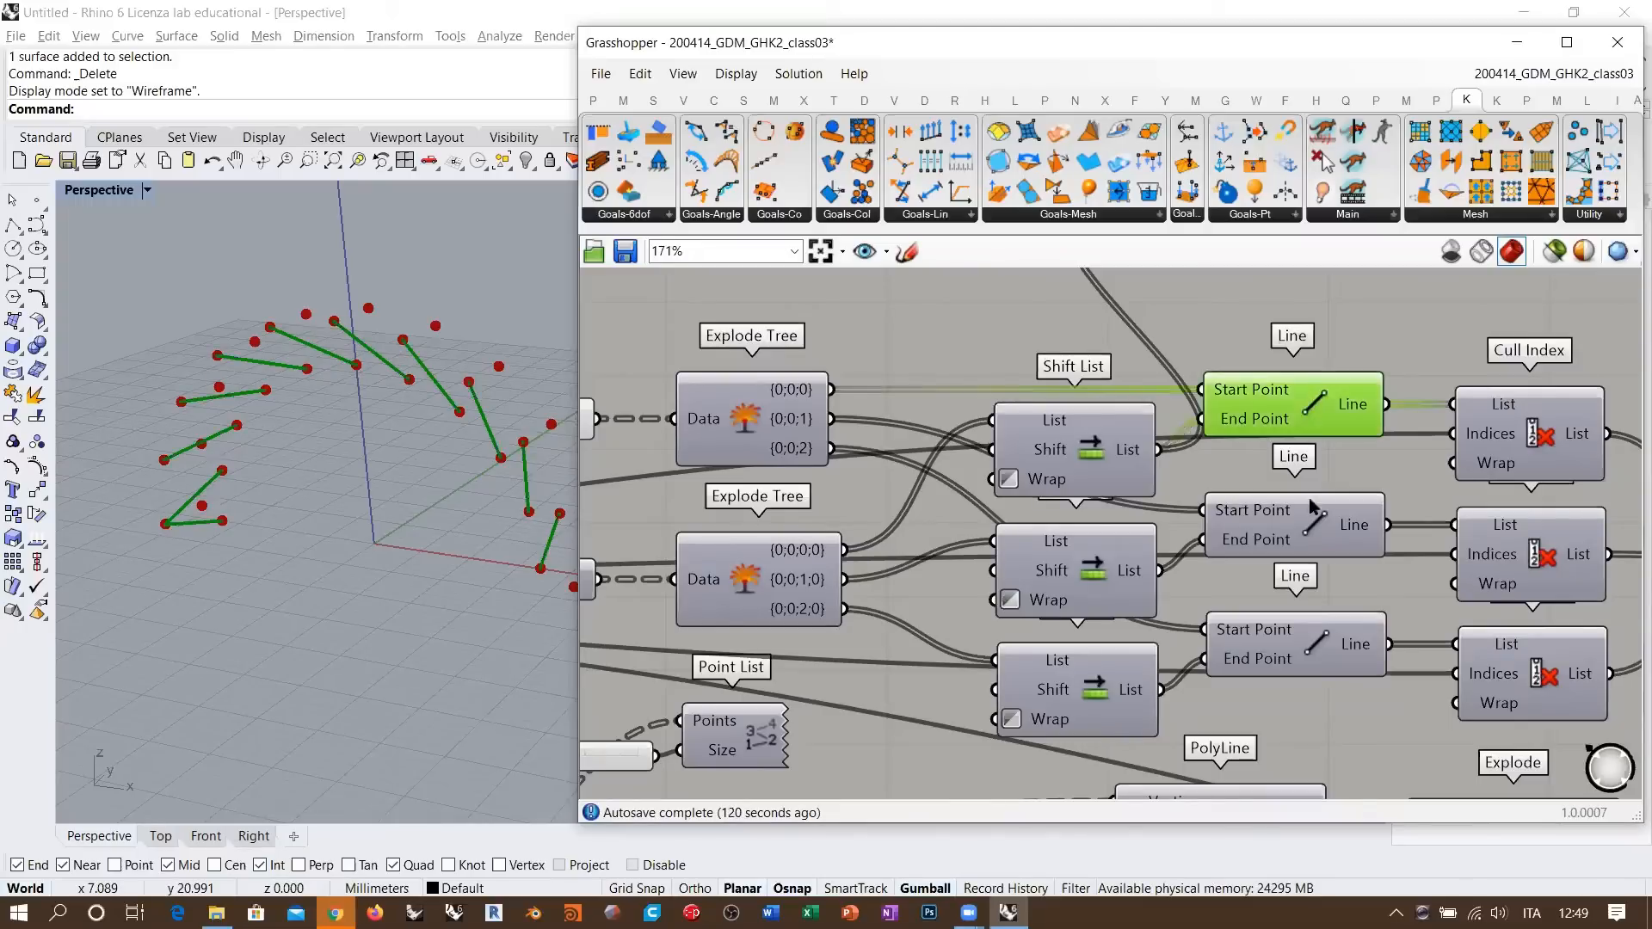
{"action": "left_click", "coordinate": [1321, 521]}
{"action": "left_click", "coordinate": [172, 538]}
{"action": "scroll", "coordinate": [177, 516], "scroll_direction": "up", "scroll_amount": 4}
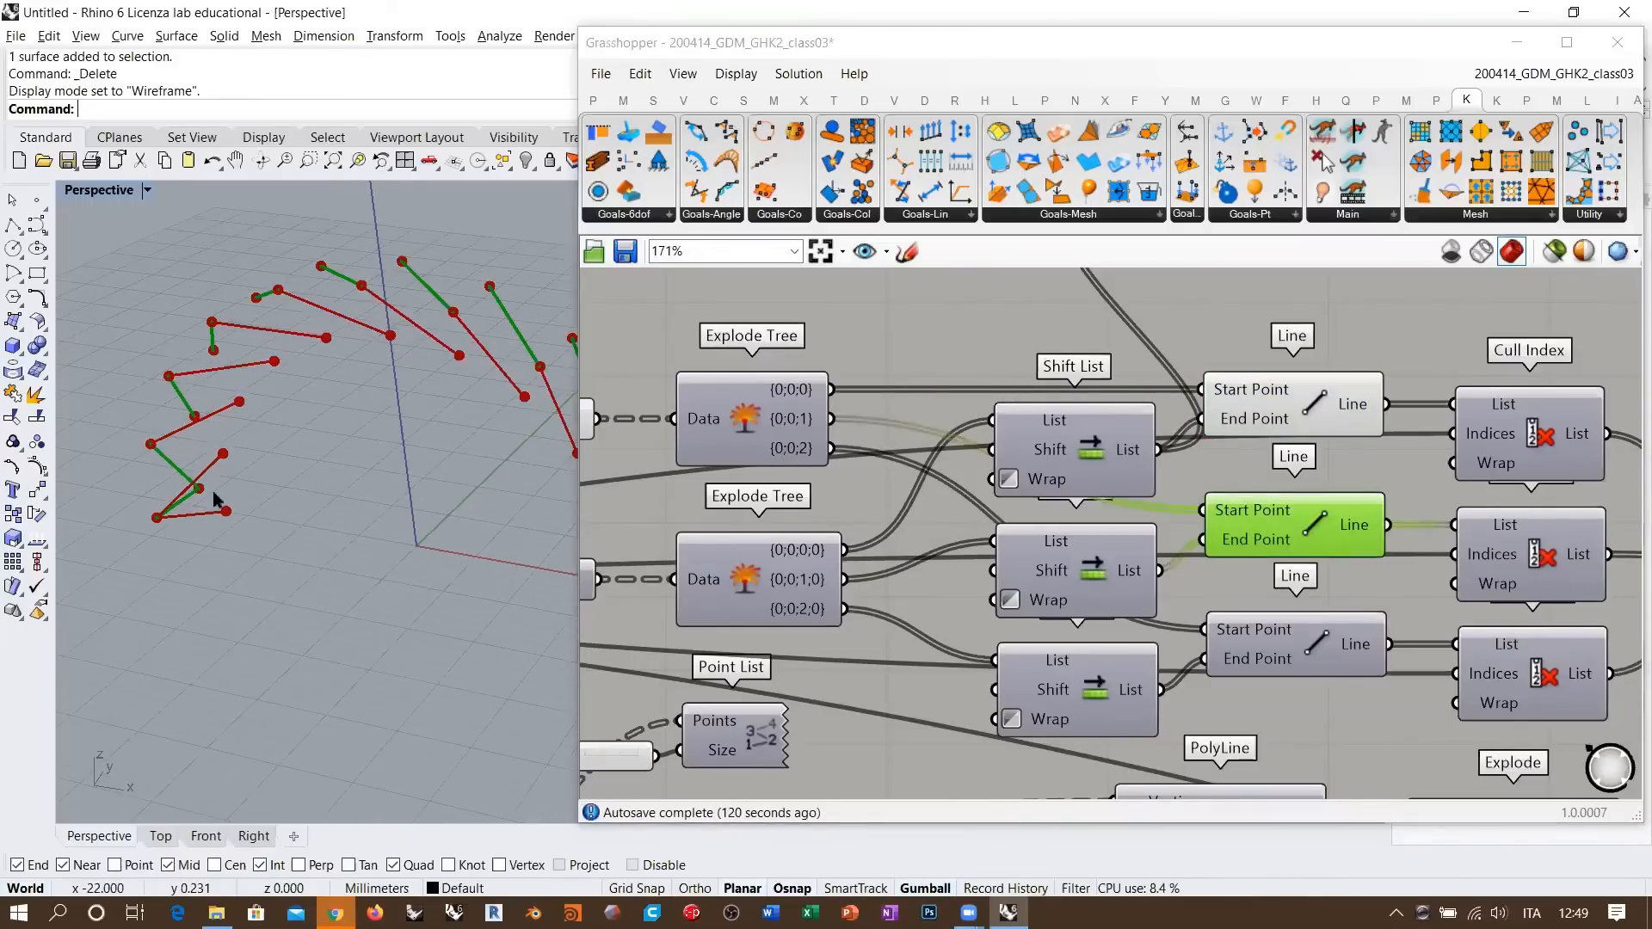
{"action": "left_click", "coordinate": [1308, 644]}
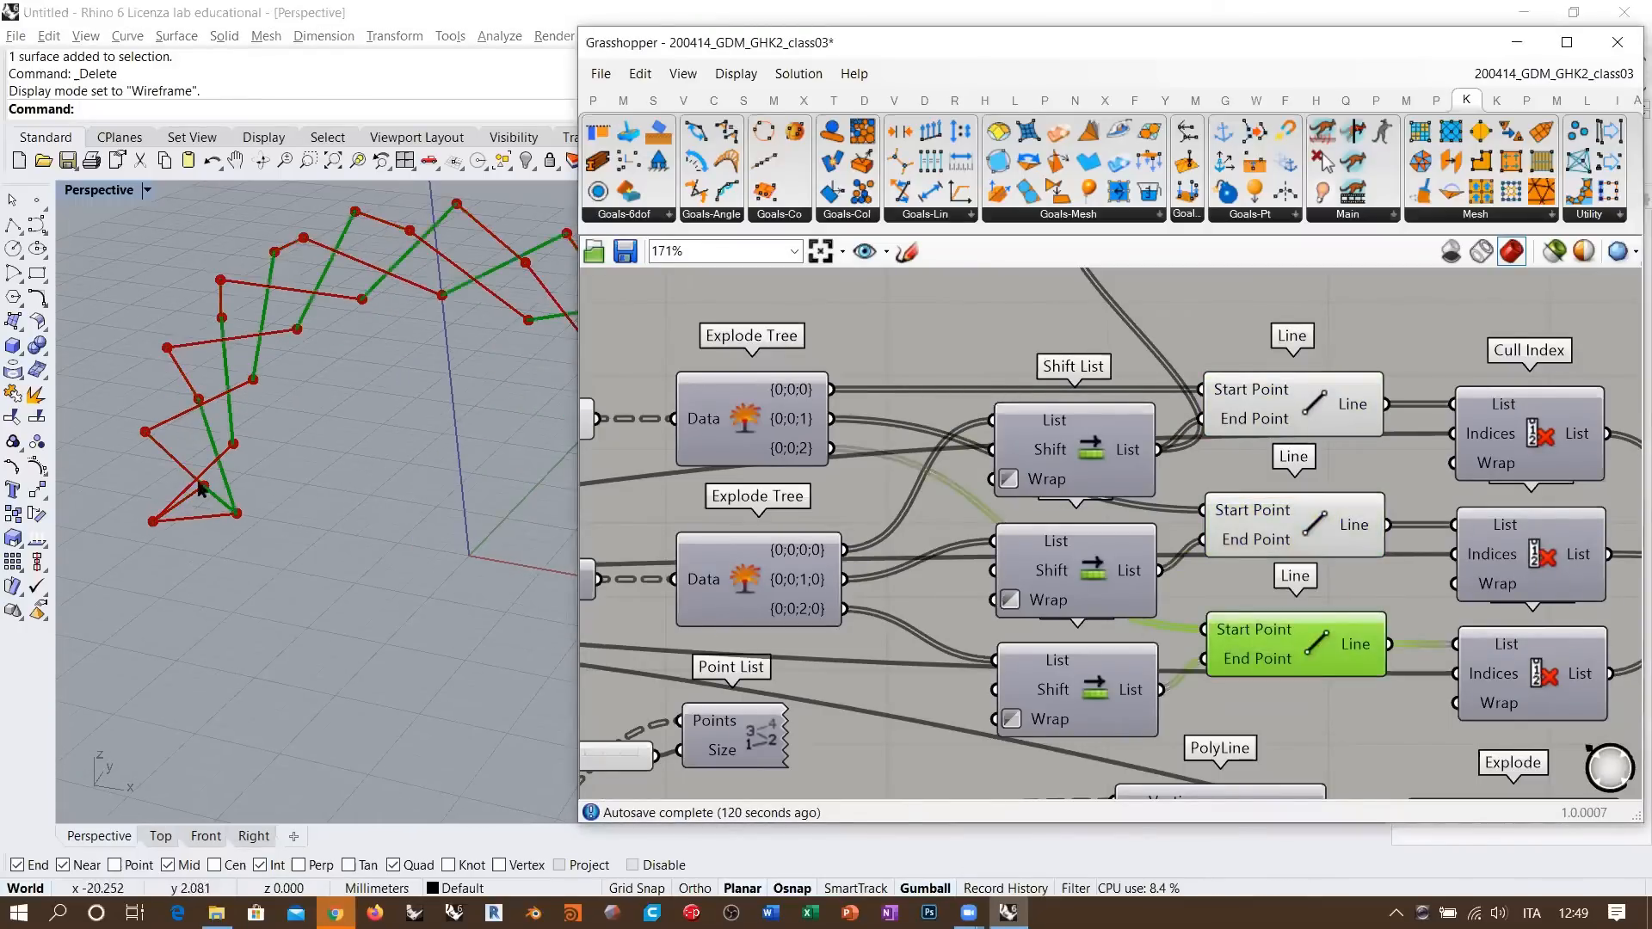
{"action": "left_click", "coordinate": [1319, 635]}
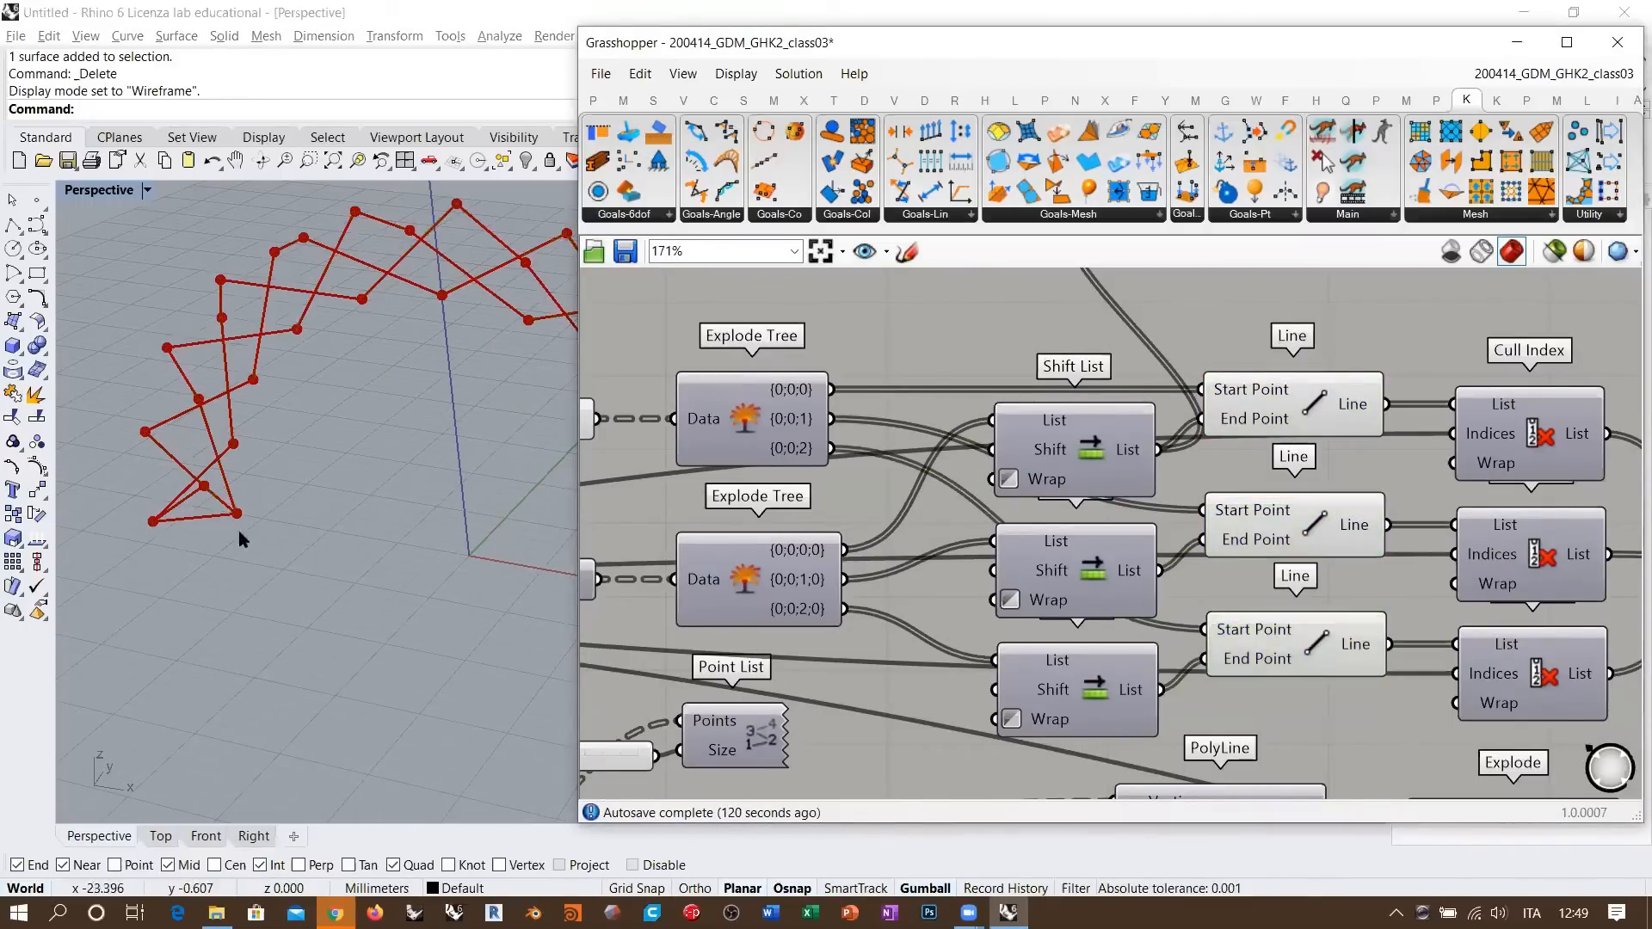
- Locate the Number Slider that sets the Perp Frames count and highlight its outgoing wires
{"action": "right_click_drag", "start_coordinate": [1124, 527], "coordinate": [1199, 530]}
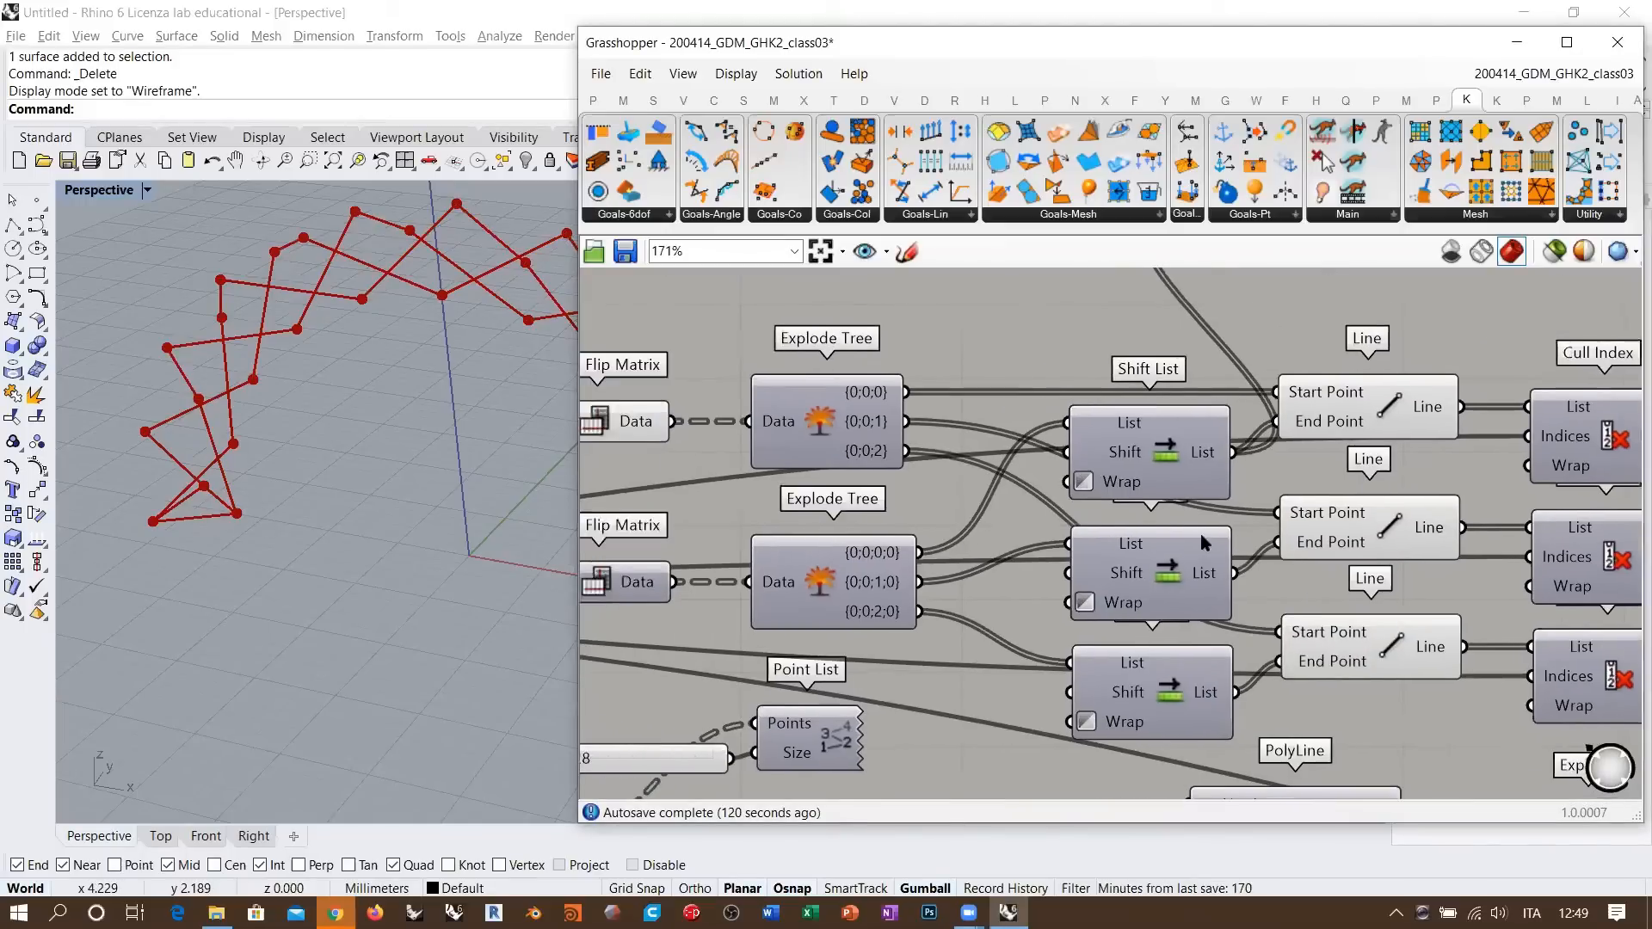
{"action": "scroll", "coordinate": [1199, 530], "scroll_direction": "down", "scroll_amount": 5}
{"action": "right_click_drag", "start_coordinate": [593, 543], "coordinate": [978, 542]}
{"action": "scroll", "coordinate": [989, 563], "scroll_direction": "up", "scroll_amount": 6}
{"action": "left_click_drag", "start_coordinate": [990, 575], "coordinate": [996, 527]}
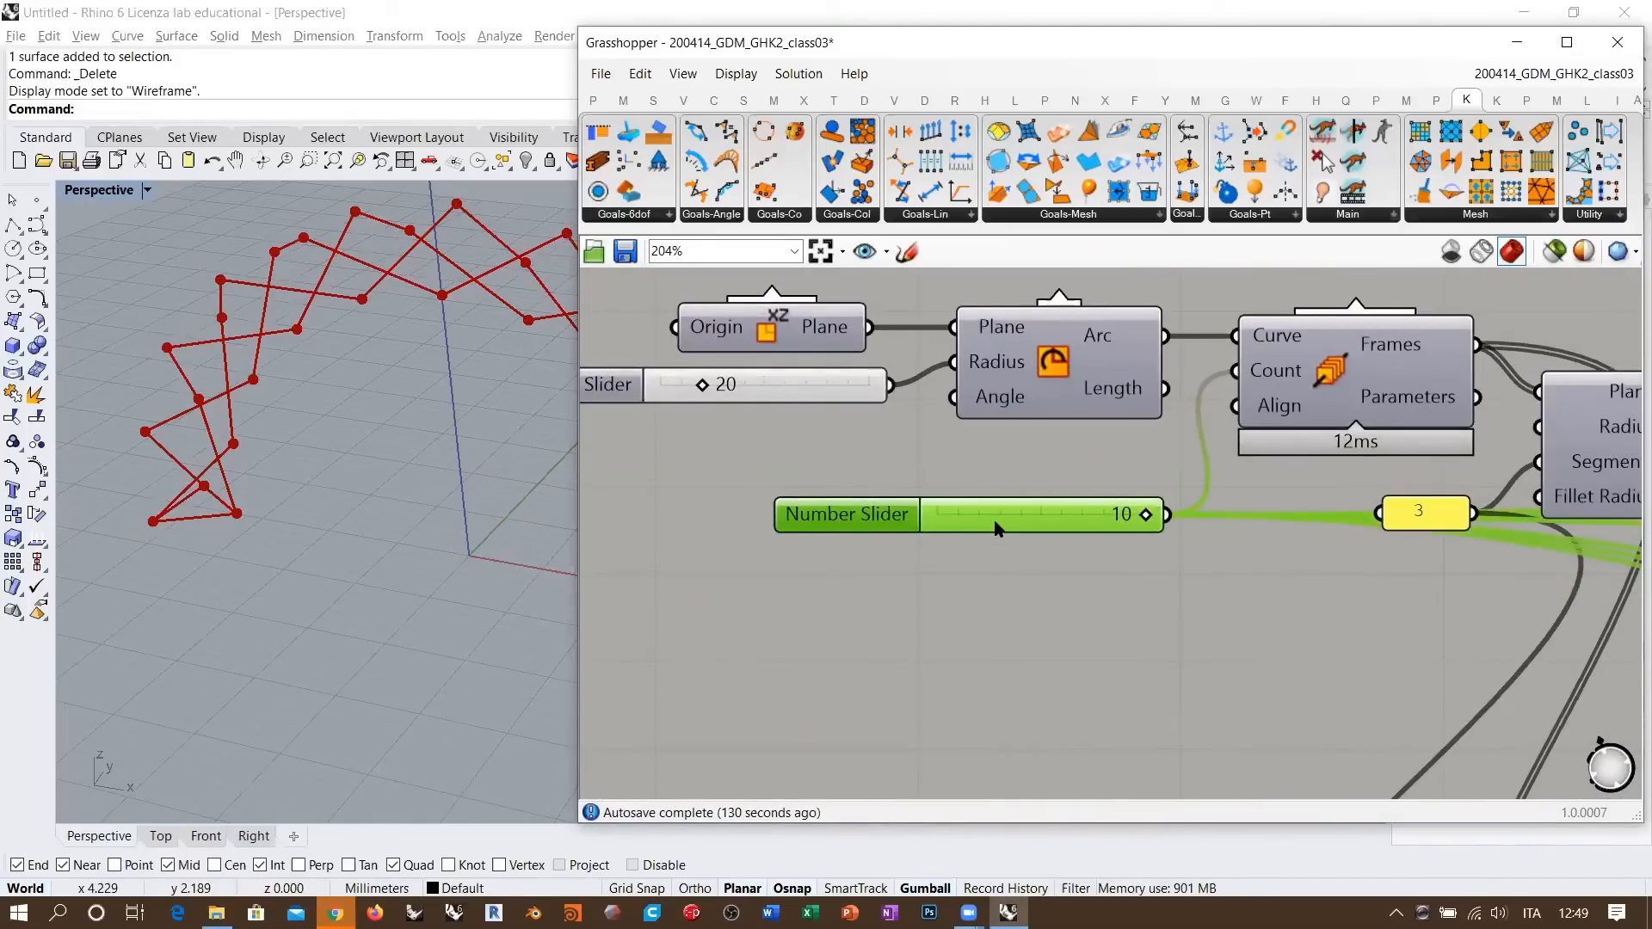
{"action": "right_click_drag", "start_coordinate": [1123, 488], "coordinate": [927, 519]}
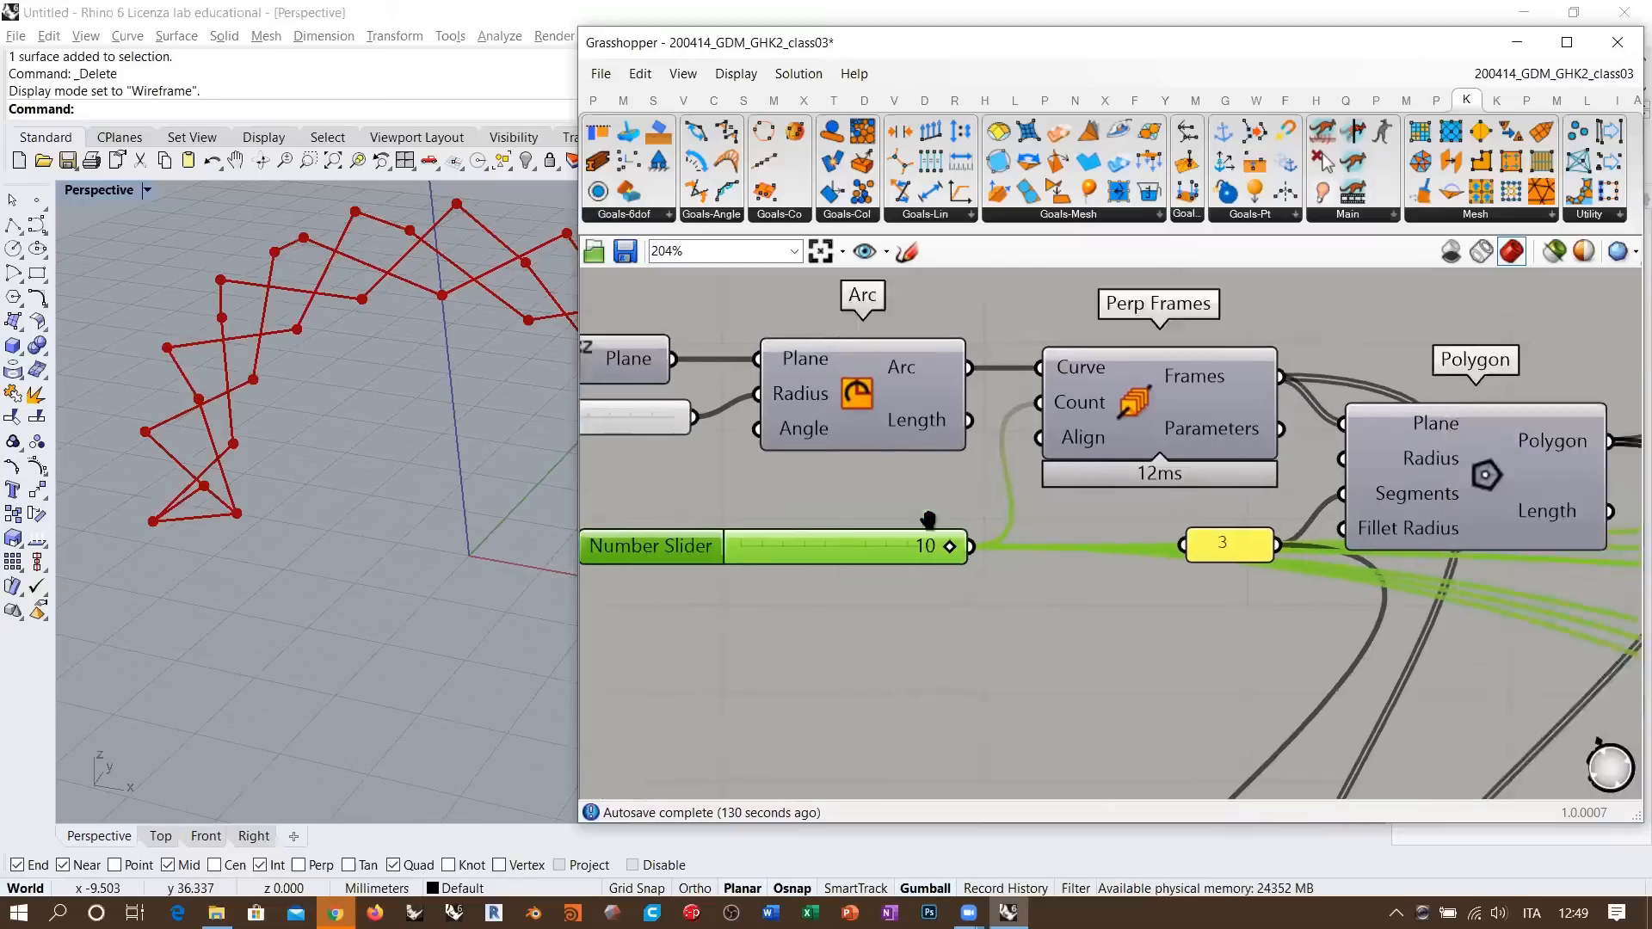
- Follow the count slider's wires to the Cull Index components and read the first Line component's output values
{"action": "scroll", "coordinate": [929, 520], "scroll_direction": "down", "scroll_amount": 5}
{"action": "right_click_drag", "start_coordinate": [1213, 527], "coordinate": [1016, 516]}
{"action": "right_click_drag", "start_coordinate": [1424, 510], "coordinate": [980, 550]}
{"action": "scroll", "coordinate": [1357, 505], "scroll_direction": "up", "scroll_amount": 6}
{"action": "right_click_drag", "start_coordinate": [1286, 470], "coordinate": [1150, 444]}
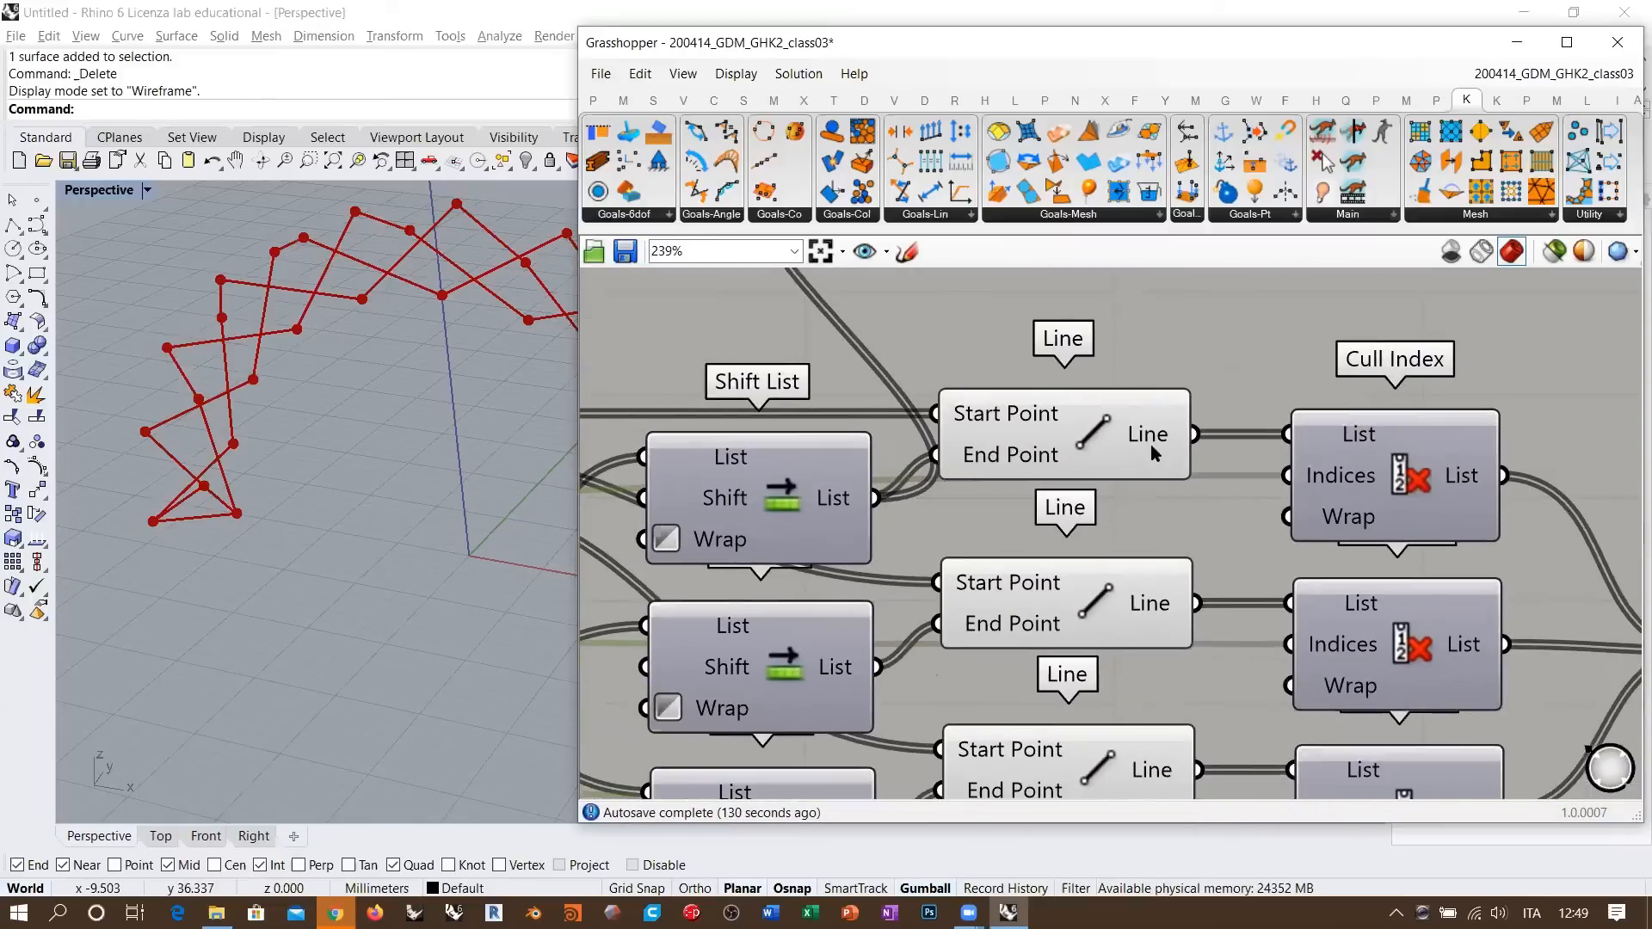
{"action": "mouse_move", "coordinate": [1146, 436]}
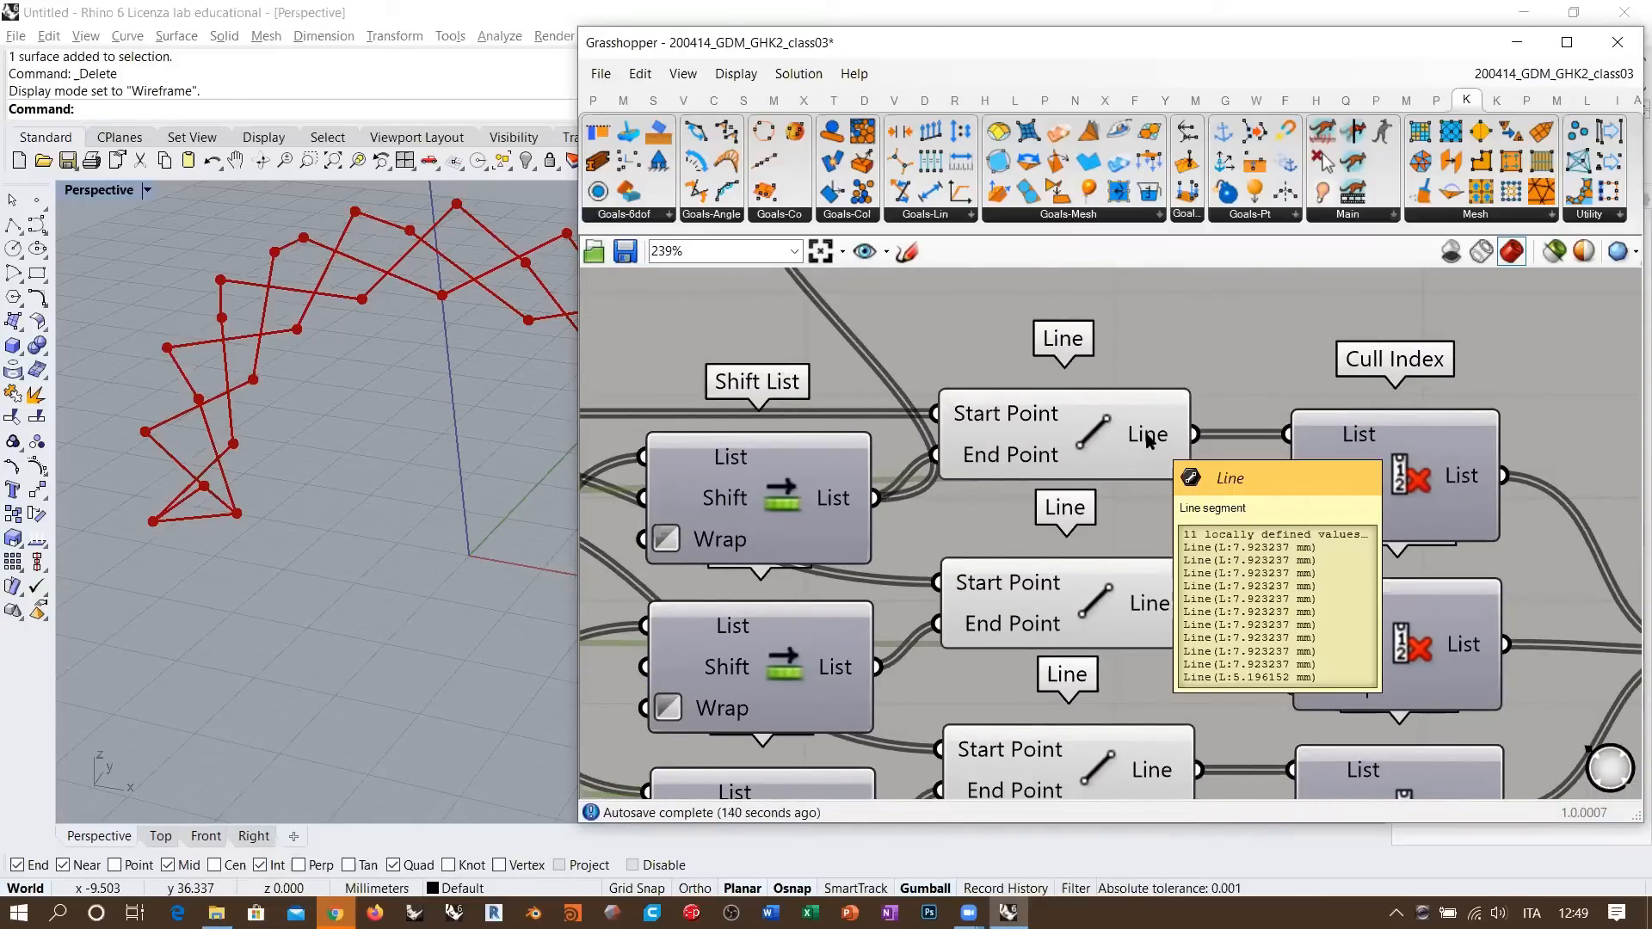
- Add a Panel above the first Line component, connect the Line output to it, and show the end of the list
{"action": "right_click_drag", "start_coordinate": [1149, 439], "coordinate": [1007, 613]}
{"action": "right_click_drag", "start_coordinate": [1115, 368], "coordinate": [1080, 530]}
{"action": "scroll", "coordinate": [1047, 424], "scroll_direction": "down", "scroll_amount": 1}
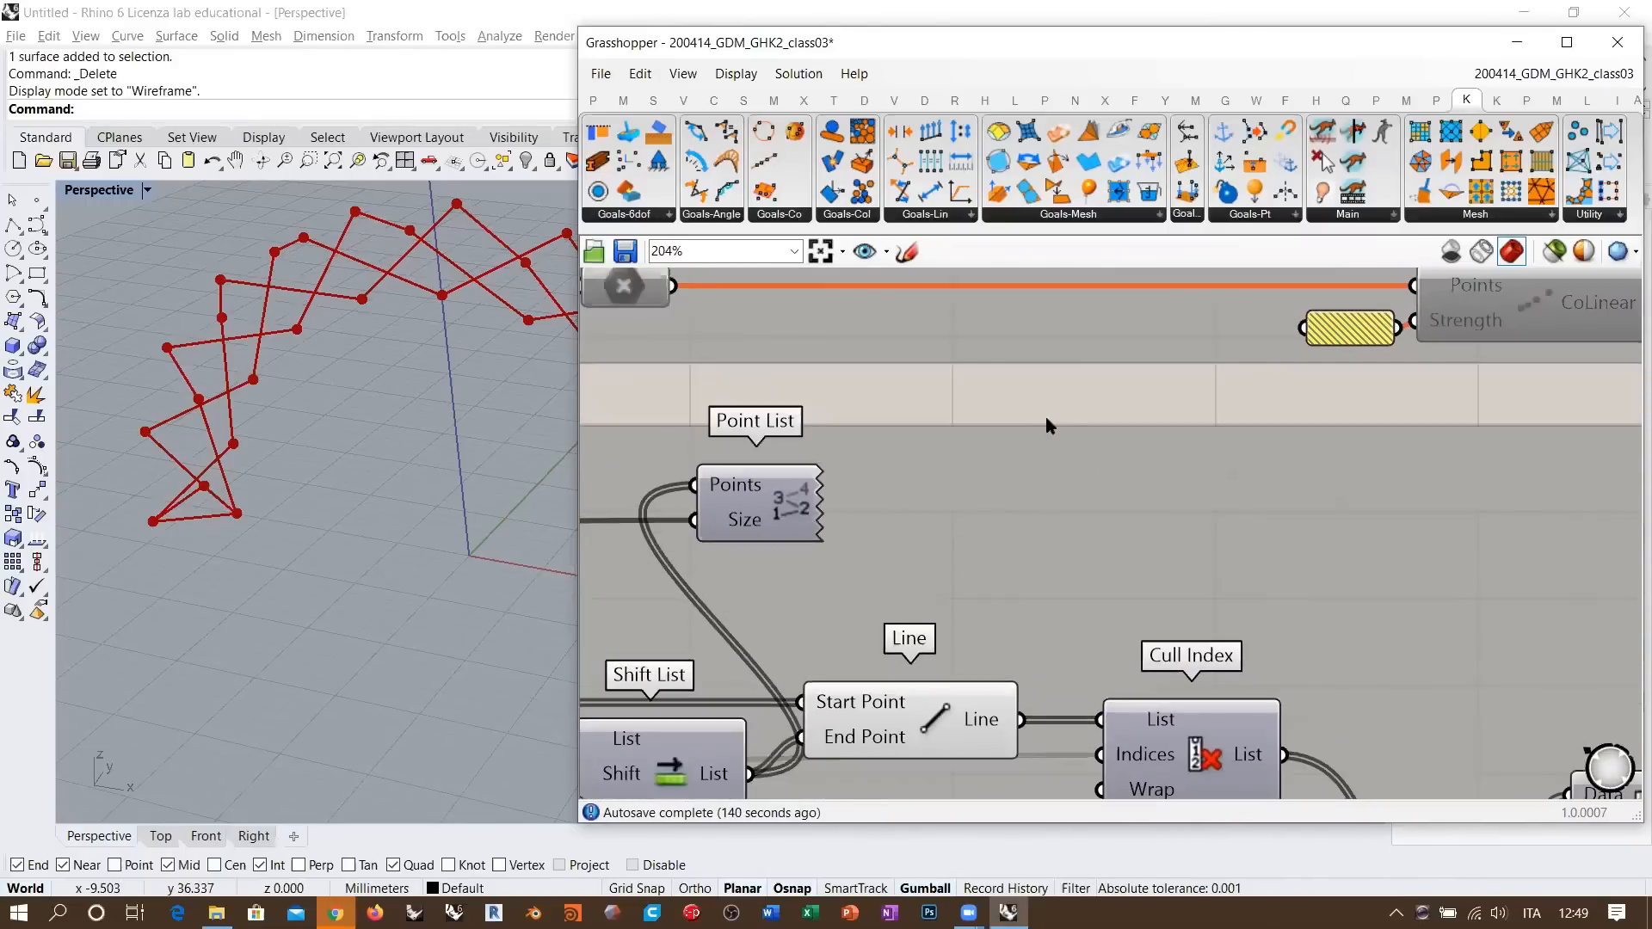
{"action": "double_click", "coordinate": [1060, 392]}
{"action": "type", "text": "panel"}
{"action": "key", "text": "Return"}
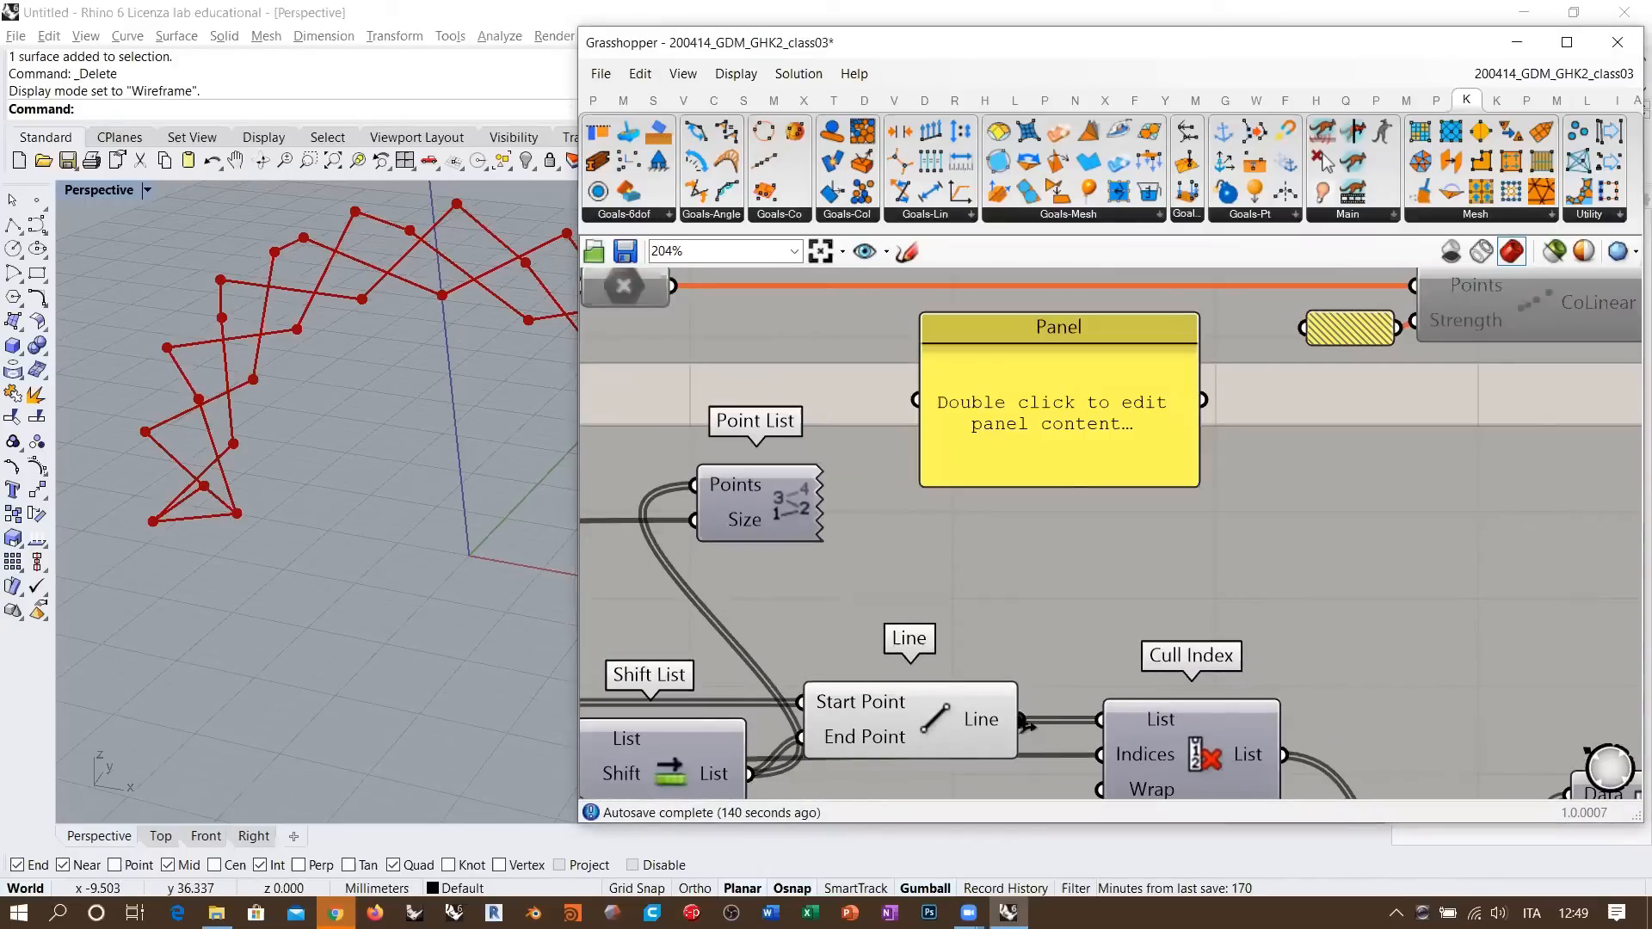
{"action": "left_click_drag", "start_coordinate": [1024, 721], "coordinate": [917, 400]}
{"action": "left_click_drag", "start_coordinate": [1191, 368], "coordinate": [1196, 497]}
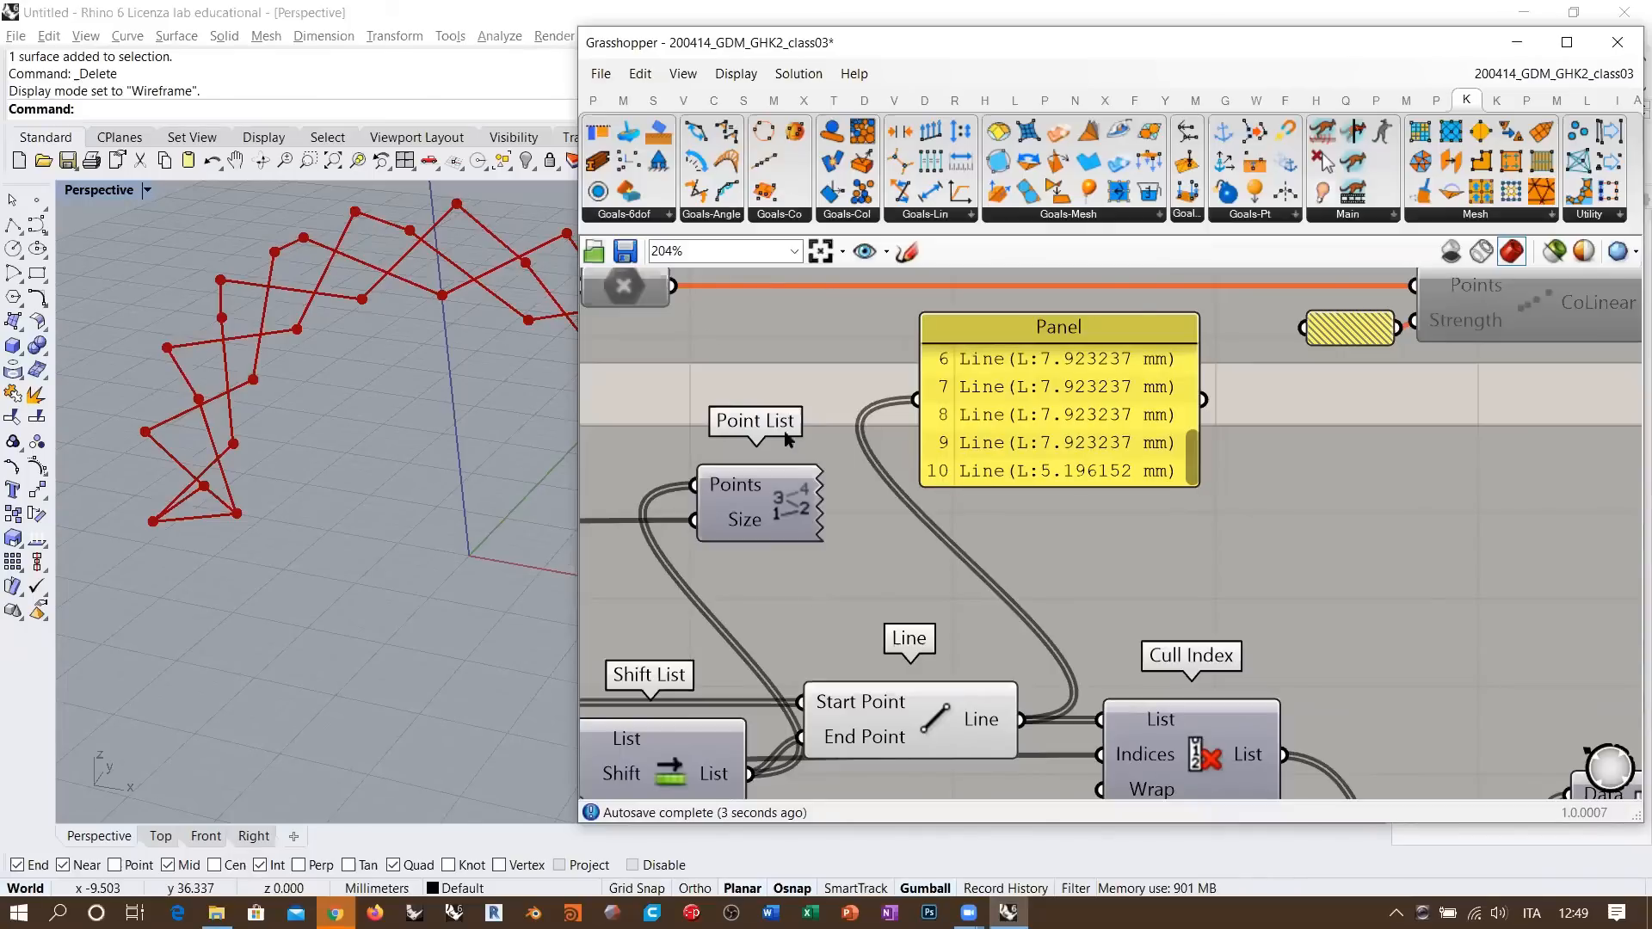
- Return to the Perp Frames count slider and follow its wires back to the first Cull Index's Indices input
{"action": "right_click_drag", "start_coordinate": [973, 560], "coordinate": [1423, 508]}
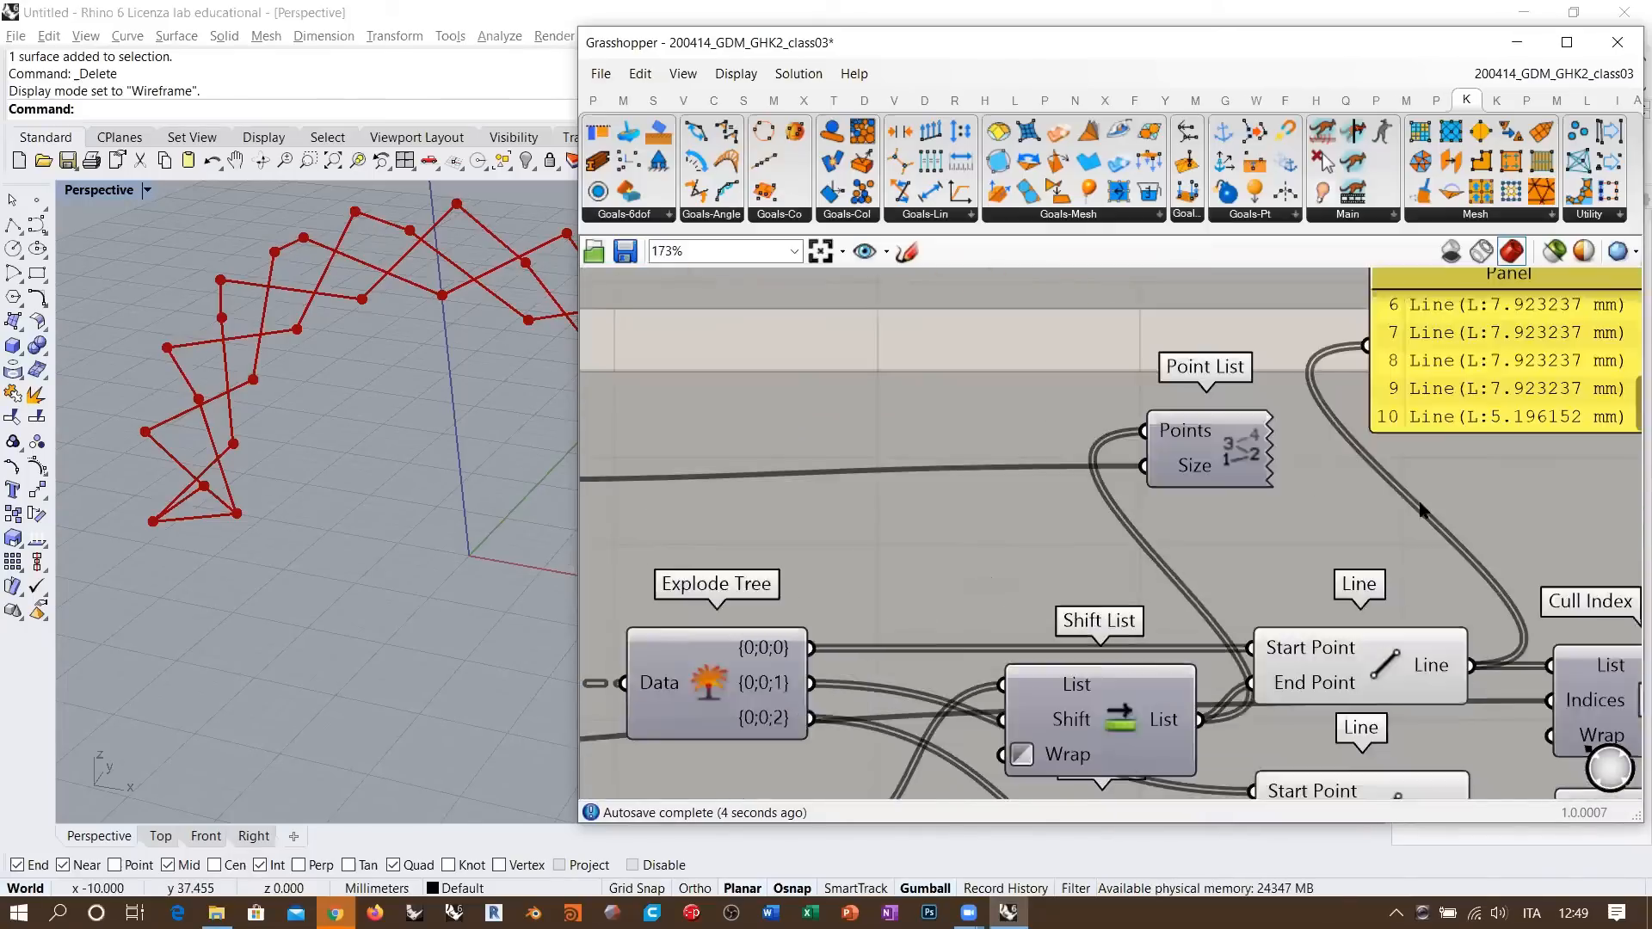
{"action": "scroll", "coordinate": [1423, 509], "scroll_direction": "down", "scroll_amount": 6}
{"action": "right_click_drag", "start_coordinate": [1046, 548], "coordinate": [1538, 497]}
{"action": "right_click_drag", "start_coordinate": [875, 553], "coordinate": [1090, 610]}
{"action": "scroll", "coordinate": [1160, 628], "scroll_direction": "up", "scroll_amount": 7}
{"action": "left_click", "coordinate": [1198, 650]}
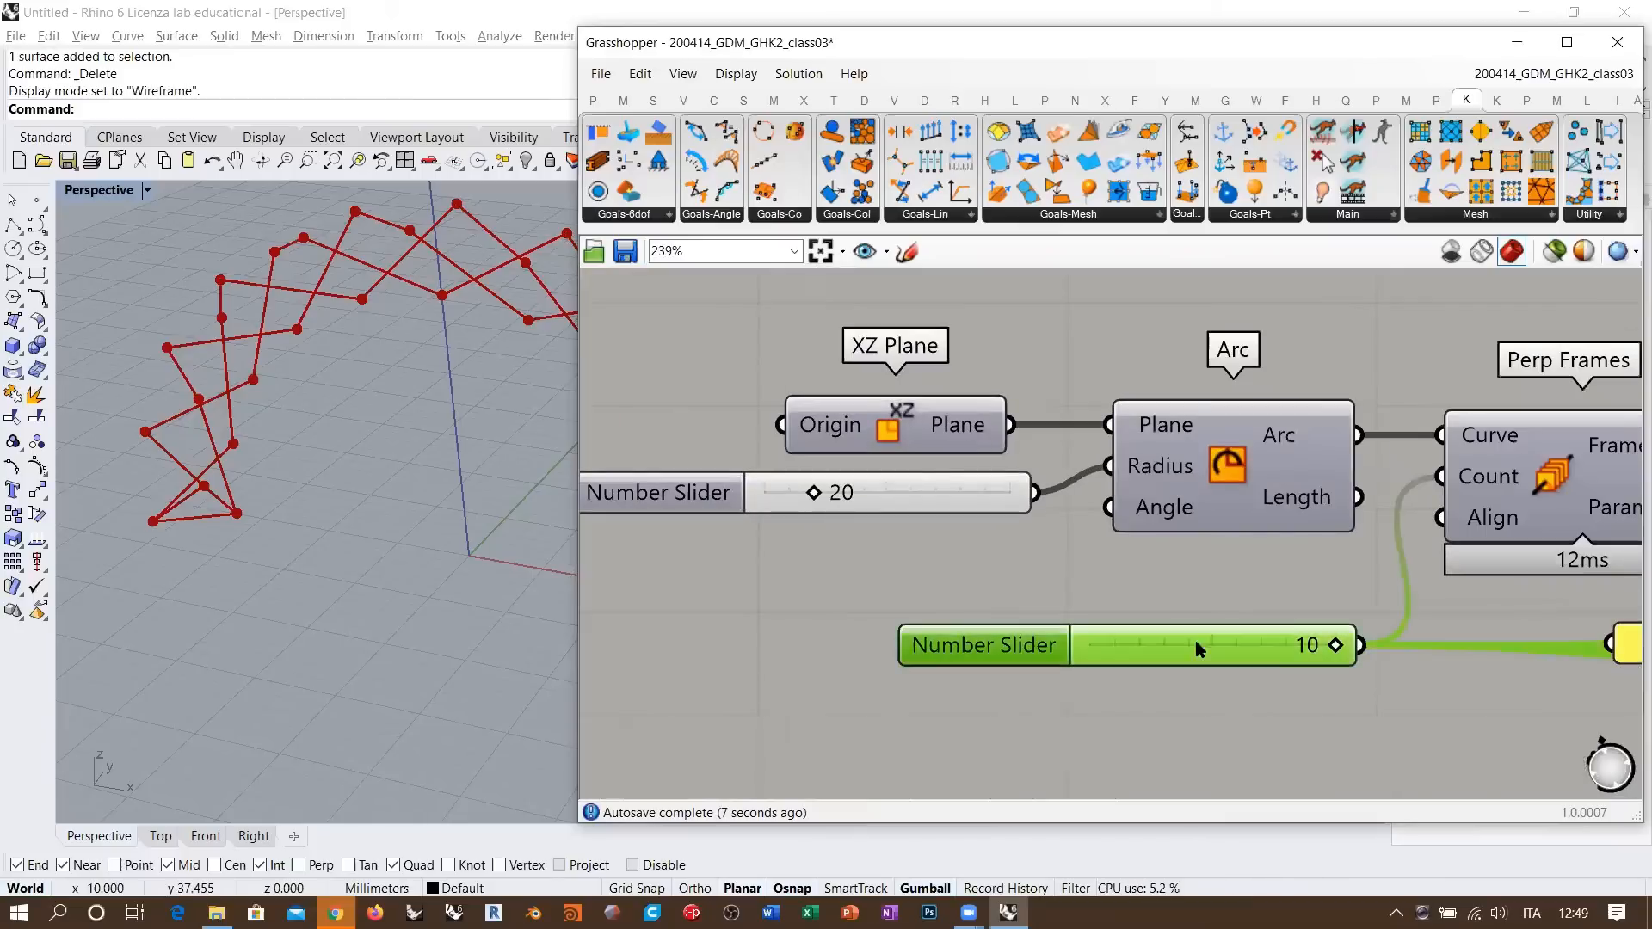
{"action": "right_click_drag", "start_coordinate": [1585, 448], "coordinate": [878, 497]}
{"action": "scroll", "coordinate": [867, 492], "scroll_direction": "down", "scroll_amount": 5}
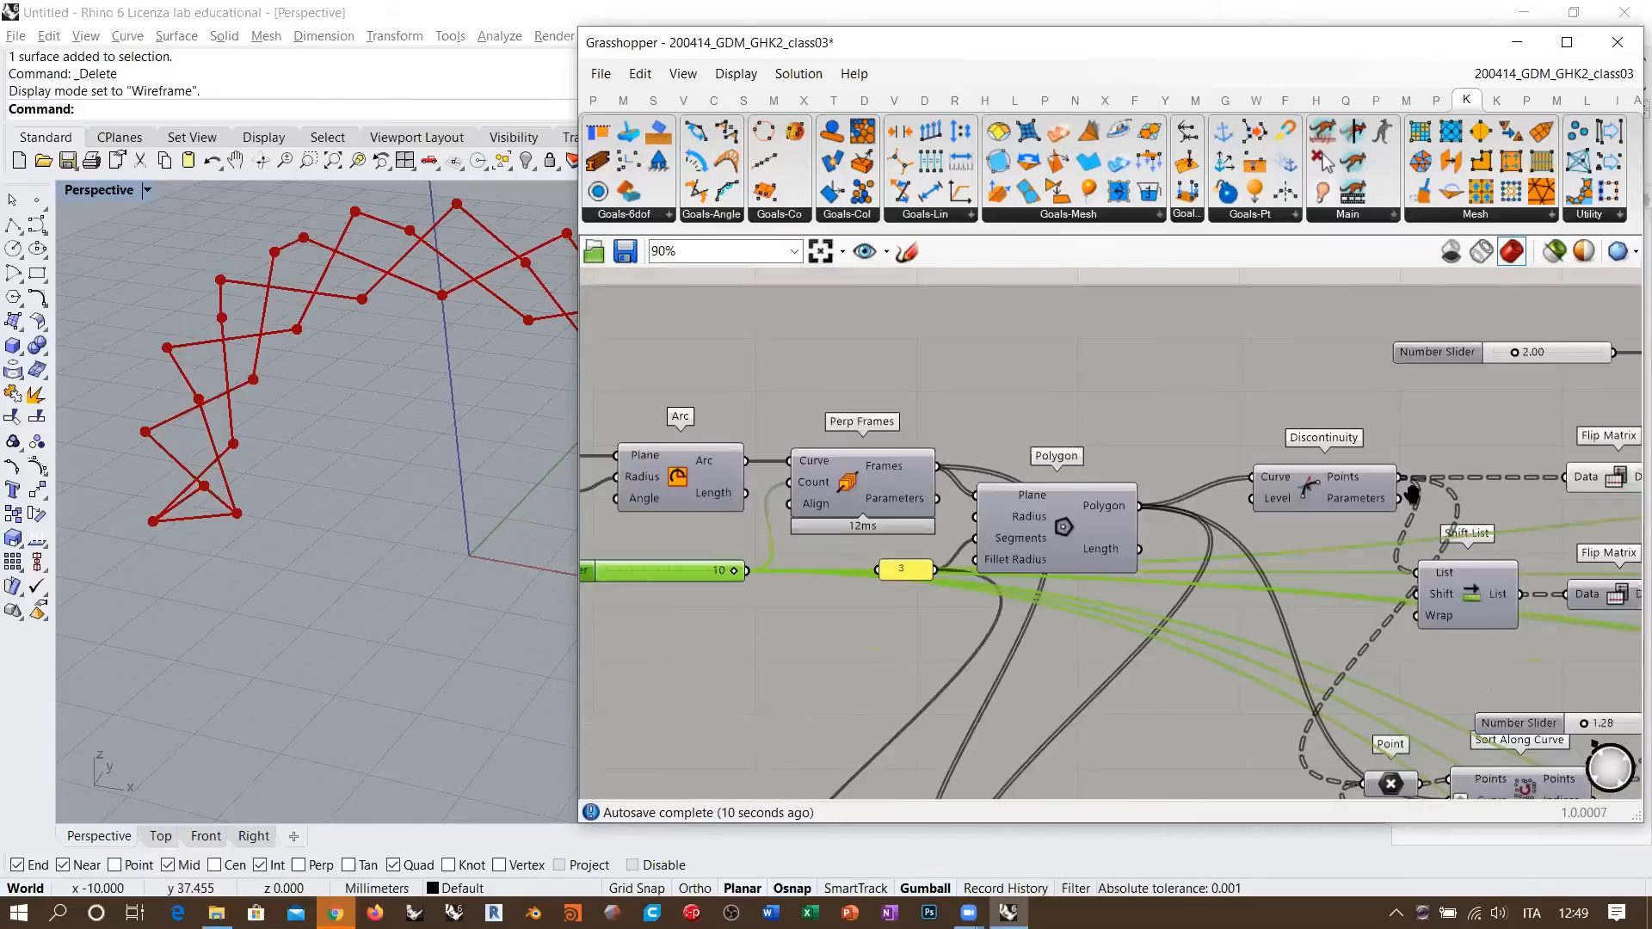
{"action": "right_click_drag", "start_coordinate": [1411, 493], "coordinate": [602, 518]}
{"action": "scroll", "coordinate": [1109, 513], "scroll_direction": "up", "scroll_amount": 7}
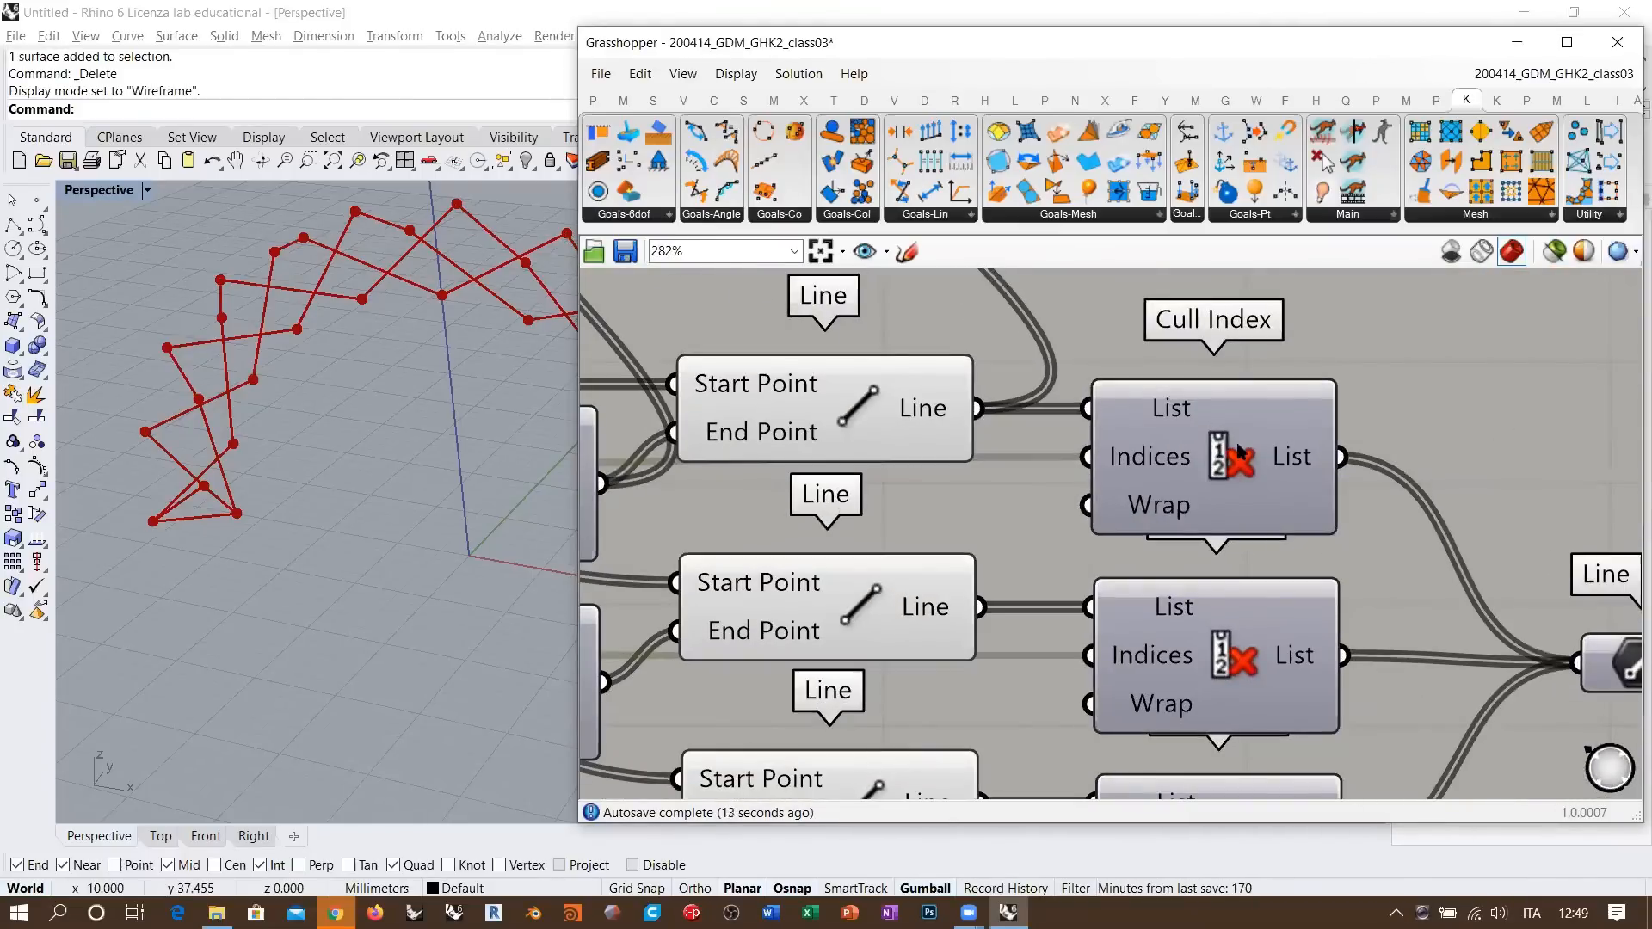
- Connect the first Cull Index's List output to the Panel in place of the Line output and move the Panel above Cull Index
{"action": "left_click", "coordinate": [1238, 454]}
{"action": "right_click_drag", "start_coordinate": [1238, 453], "coordinate": [1280, 704]}
{"action": "scroll", "coordinate": [1286, 555], "scroll_direction": "down", "scroll_amount": 2}
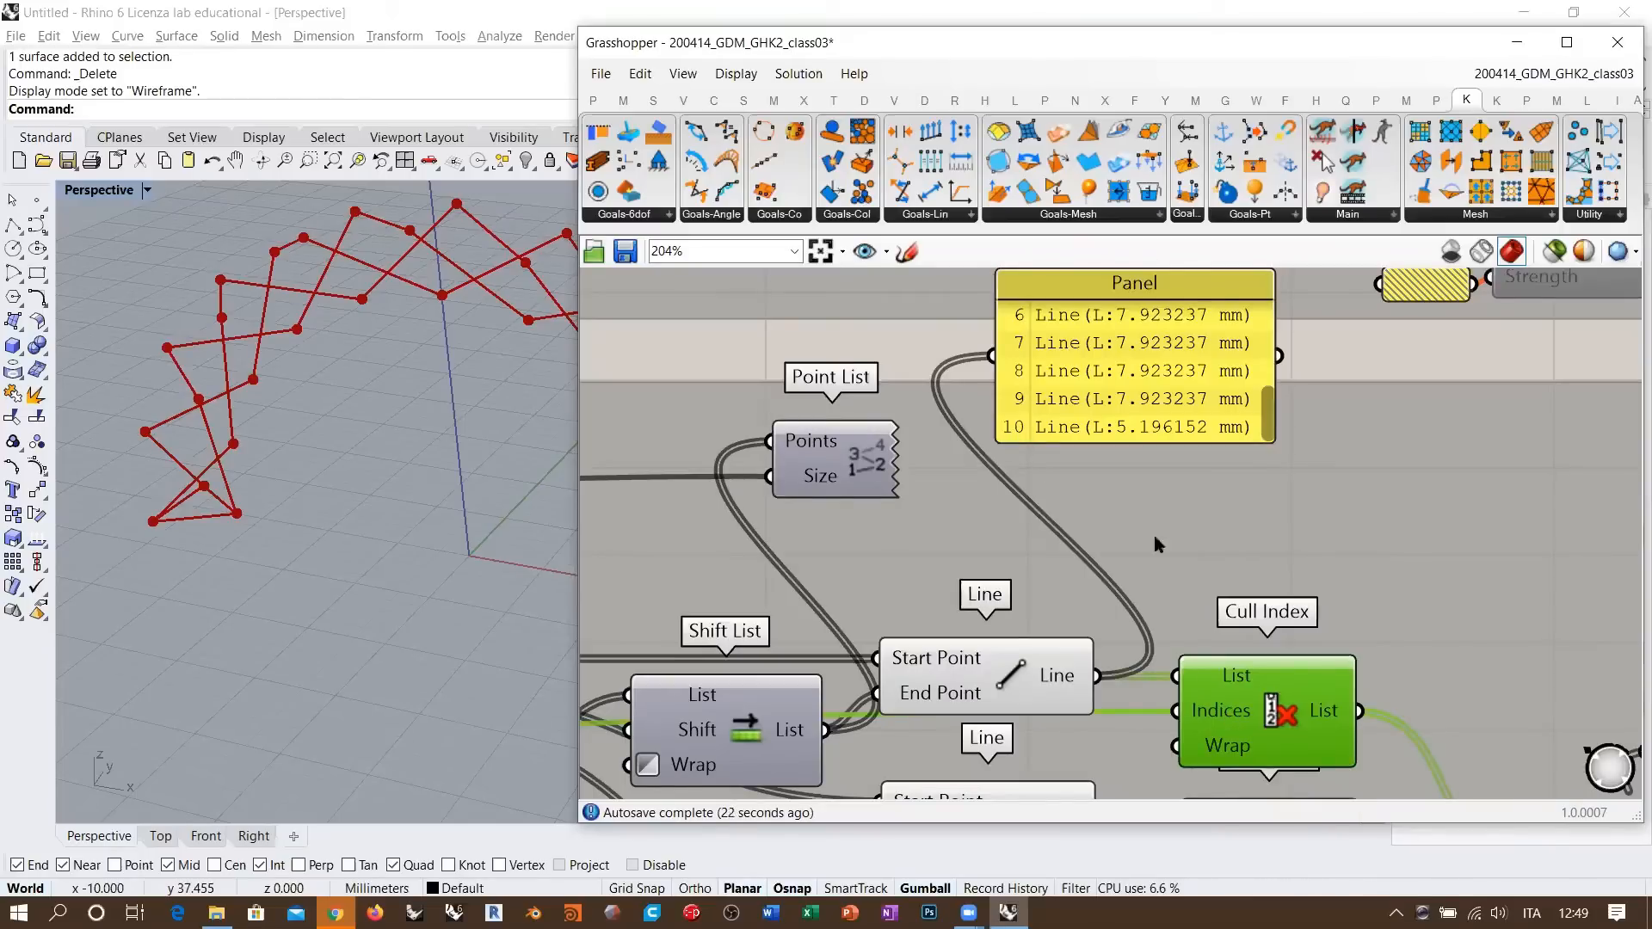
{"action": "right_click_drag", "start_coordinate": [1309, 693], "coordinate": [1146, 701]}
{"action": "left_click_drag", "start_coordinate": [1199, 723], "coordinate": [830, 362]}
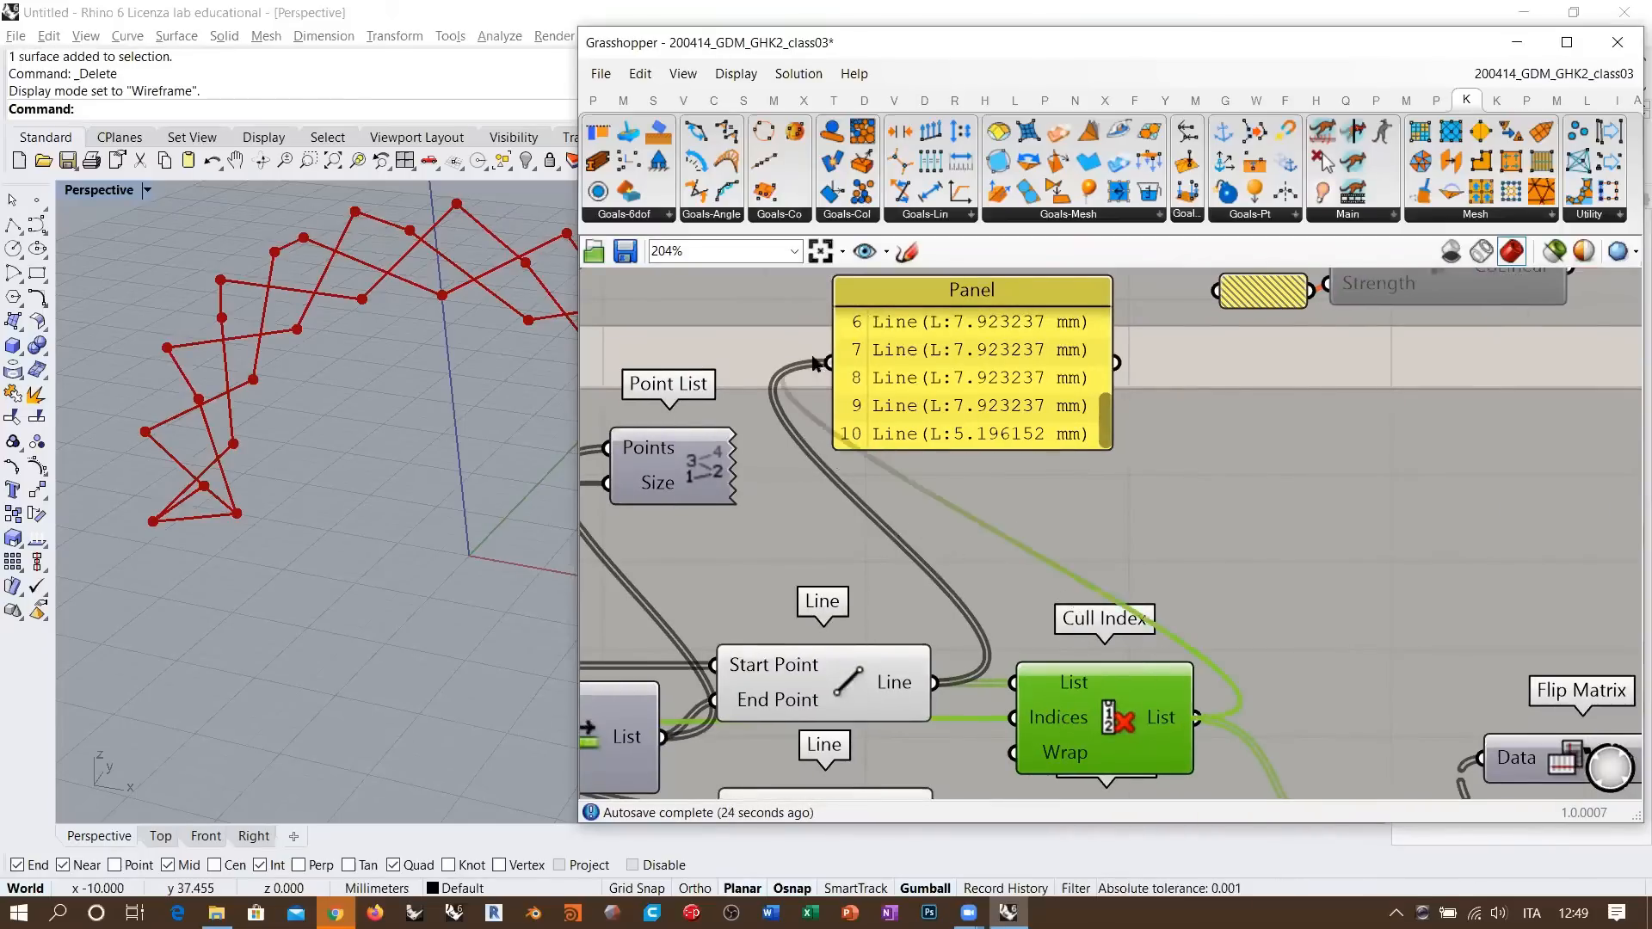
{"action": "left_click_drag", "start_coordinate": [1096, 409], "coordinate": [1355, 533]}
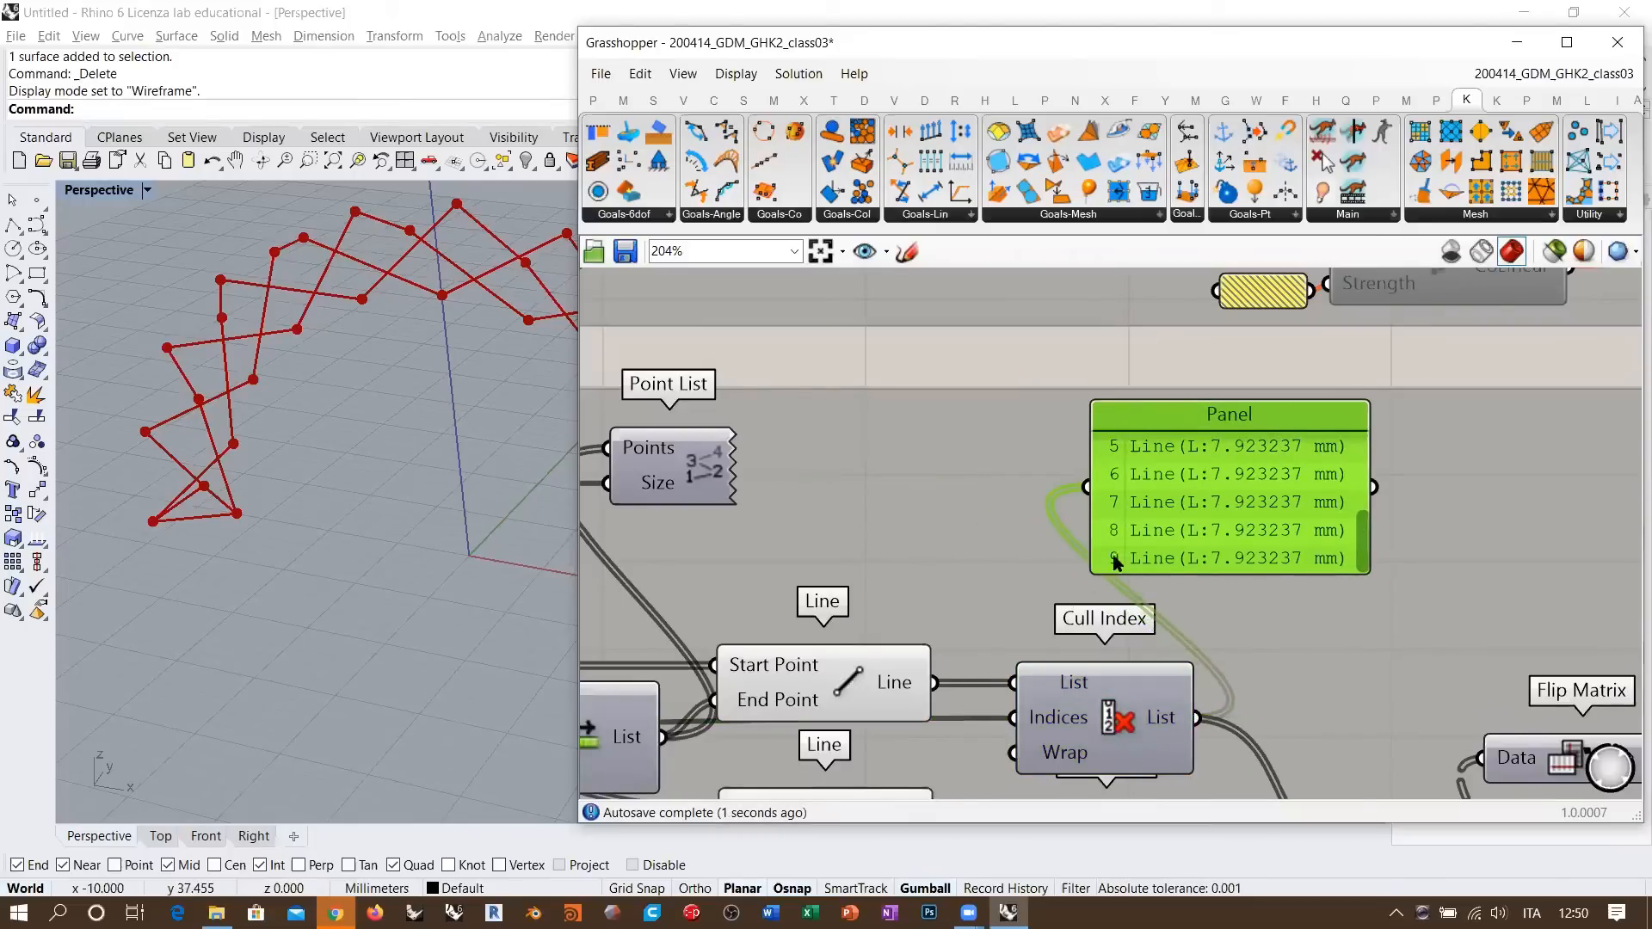
- Turn off the preview of the three Line components that feed the Cull Index components
{"action": "right_click_drag", "start_coordinate": [993, 638], "coordinate": [1023, 564]}
{"action": "left_click", "coordinate": [864, 615]}
{"action": "key", "text": "ctrl+q"}
{"action": "right_click_drag", "start_coordinate": [888, 719], "coordinate": [904, 545]}
{"action": "left_click", "coordinate": [898, 575]}
{"action": "key", "text": "ctrl+q"}
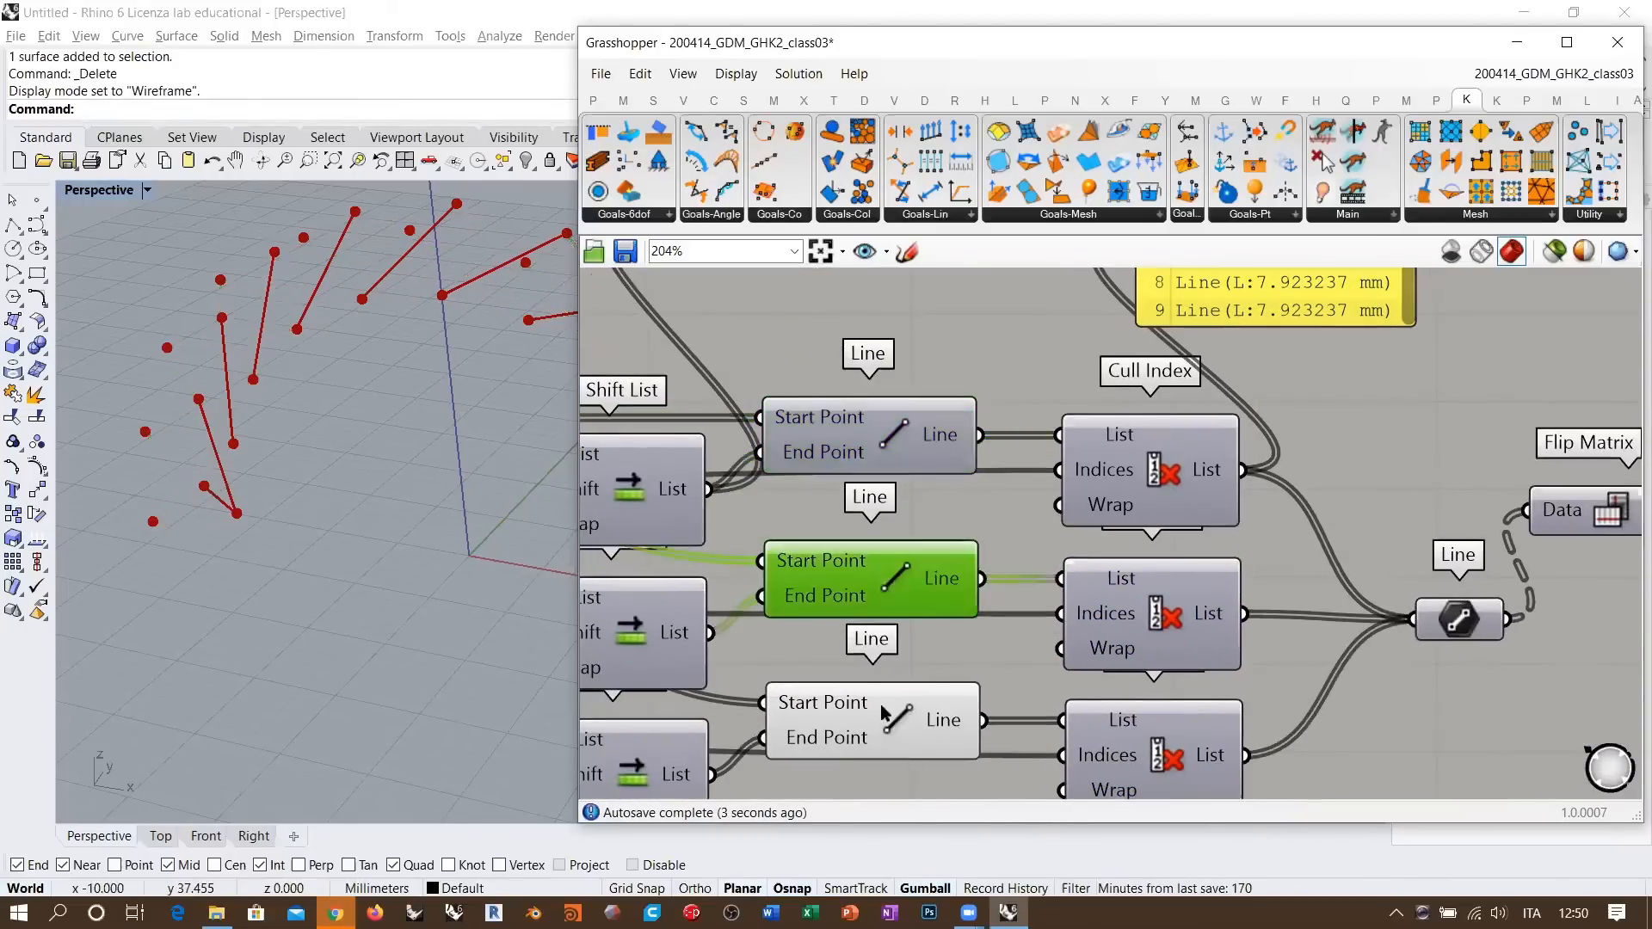
{"action": "left_click", "coordinate": [879, 708]}
{"action": "key", "text": "ctrl+q"}
- Turn on the preview of the Line parameter that collects the three culled lists and inspect the complete diagonals
{"action": "scroll", "coordinate": [1226, 709], "scroll_direction": "down", "scroll_amount": 2}
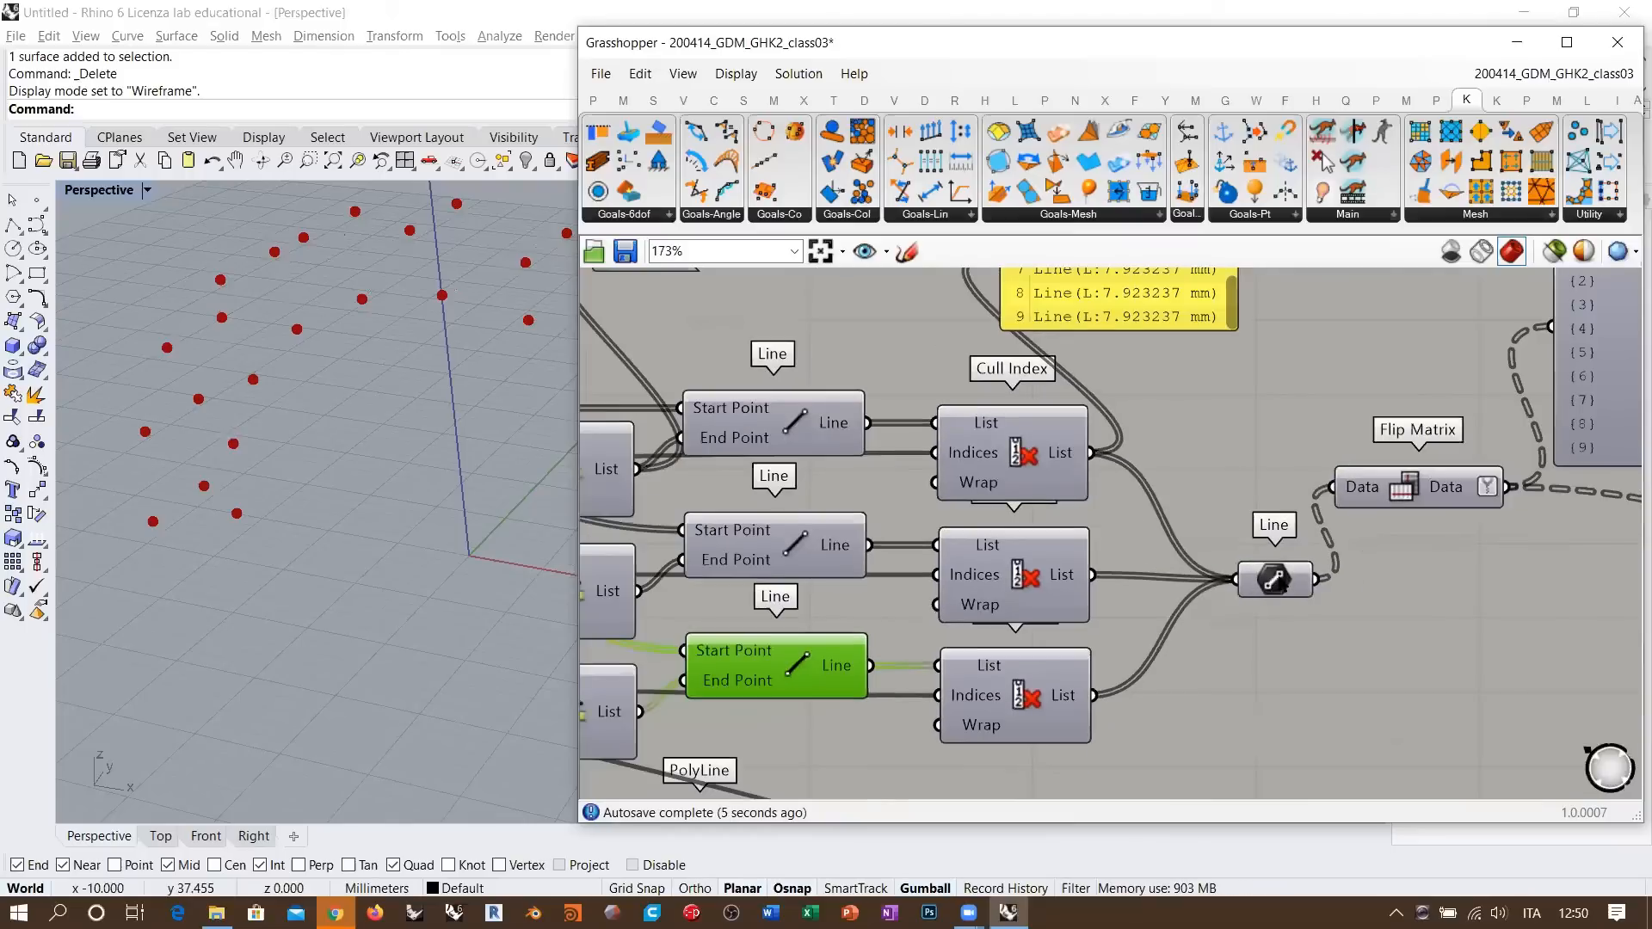
{"action": "left_click", "coordinate": [1280, 582]}
{"action": "key", "text": "ctrl+q"}
{"action": "left_click_drag", "start_coordinate": [1280, 582], "coordinate": [1268, 577]}
{"action": "left_click", "coordinate": [1230, 658]}
{"action": "right_click_drag", "start_coordinate": [301, 475], "coordinate": [371, 499]}
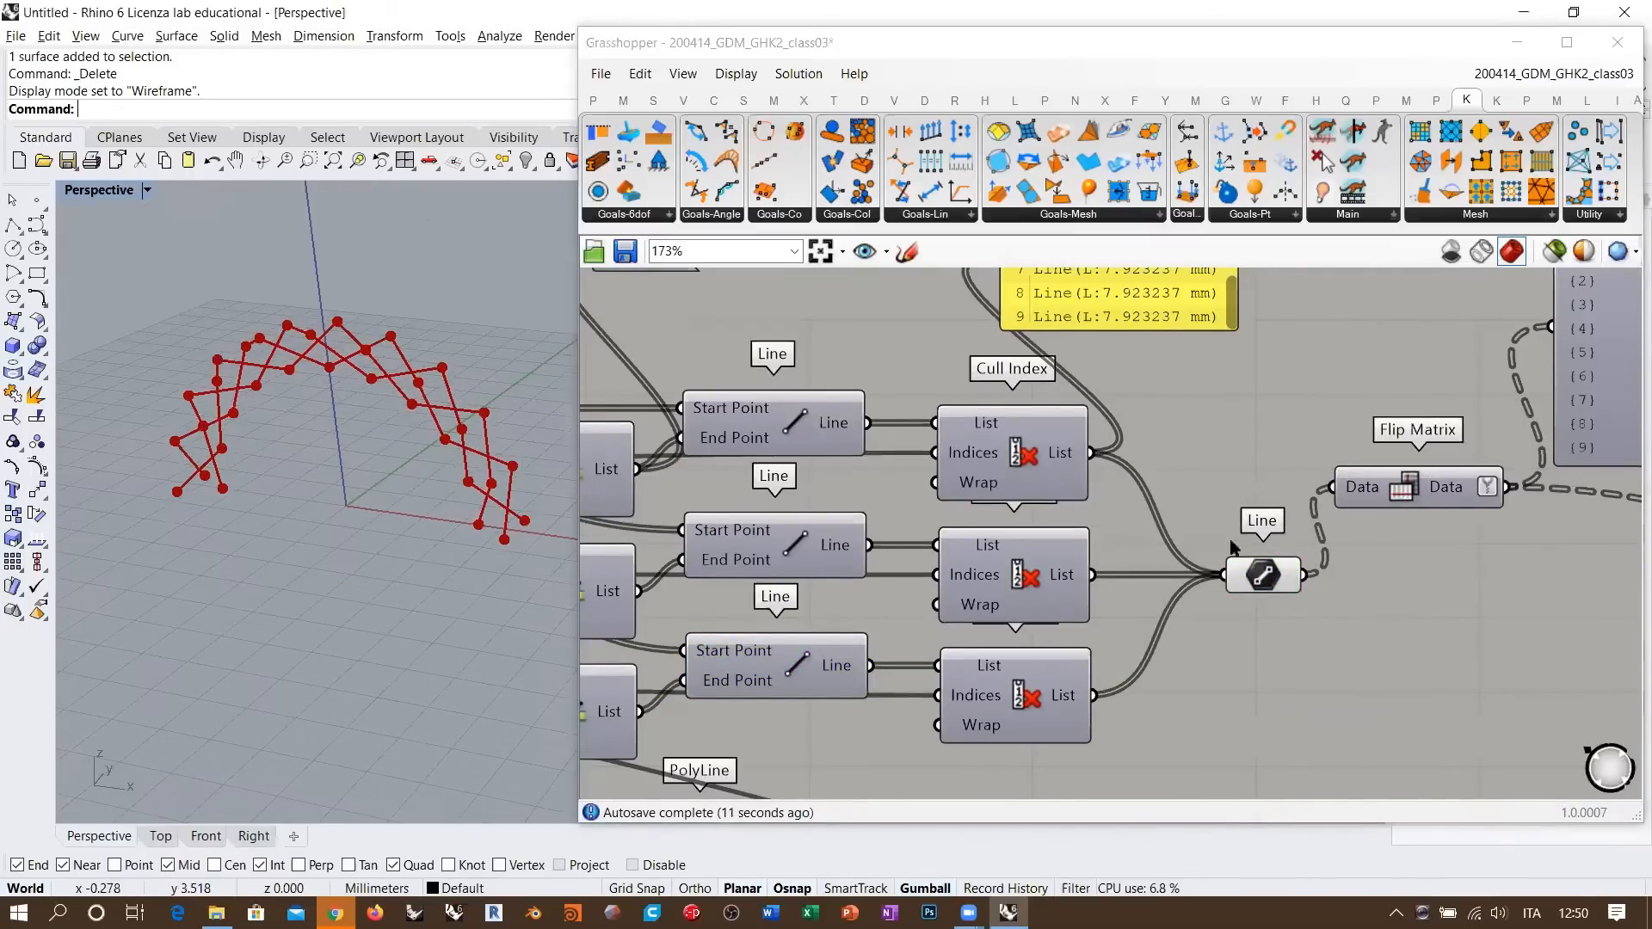
- Delete the Panel attached to the first Cull Index and review the overall truss definition
{"action": "right_click_drag", "start_coordinate": [1230, 542], "coordinate": [1109, 608]}
{"action": "scroll", "coordinate": [1002, 484], "scroll_direction": "down", "scroll_amount": 1}
{"action": "left_click_drag", "start_coordinate": [1002, 381], "coordinate": [1022, 385]}
{"action": "key", "text": "Delete"}
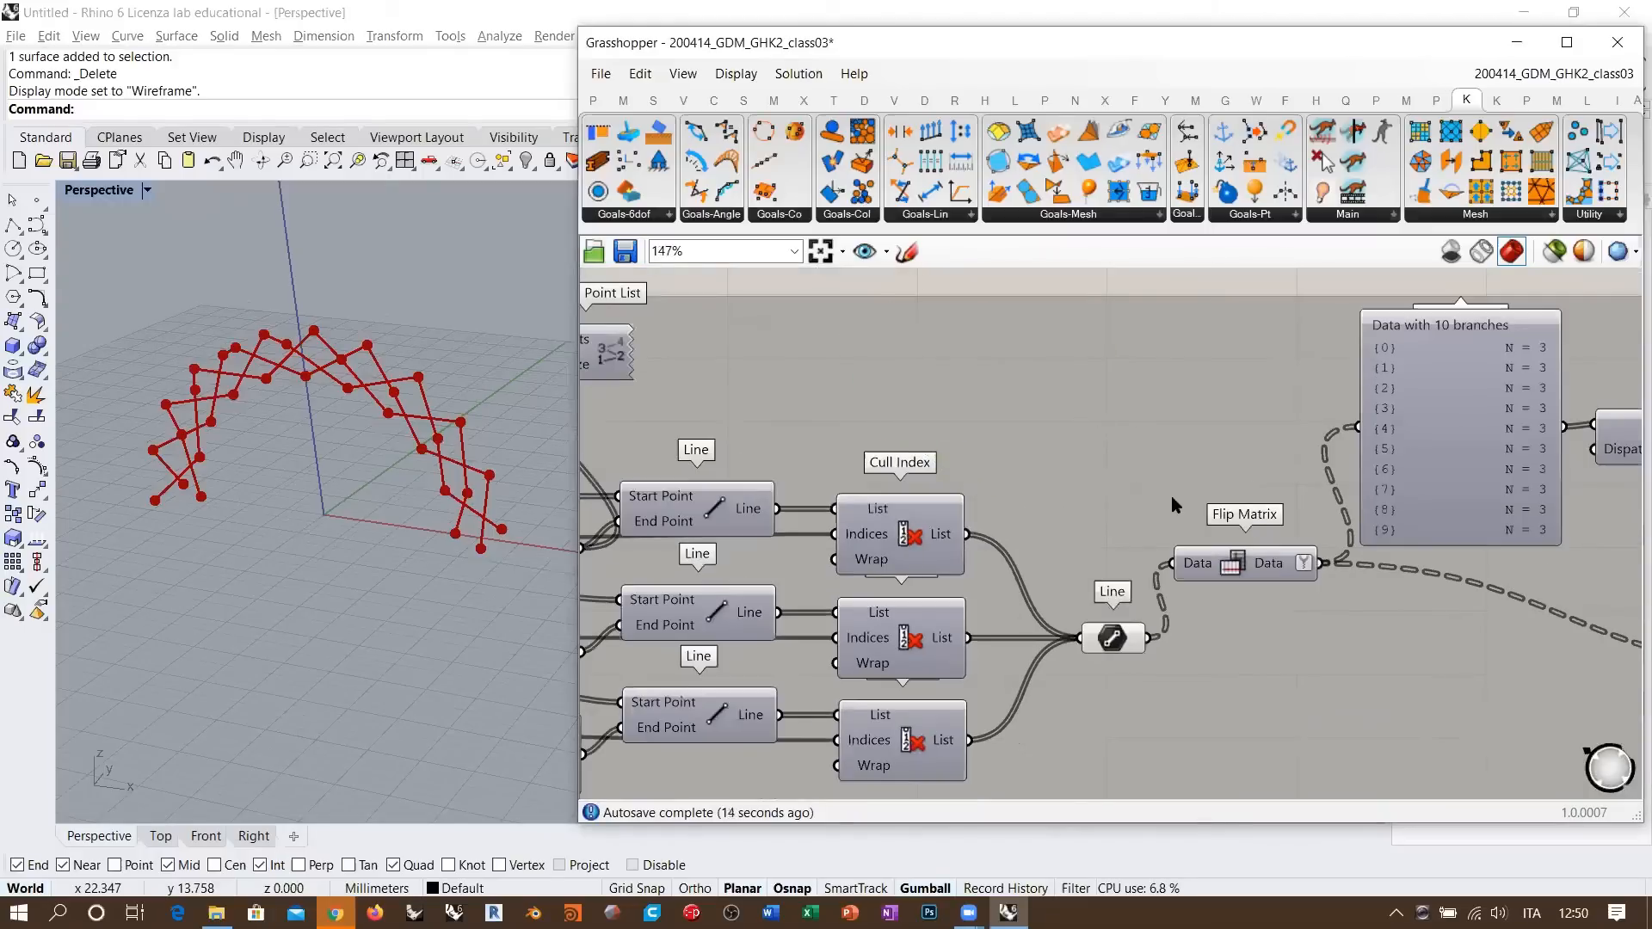
{"action": "scroll", "coordinate": [1133, 492], "scroll_direction": "down", "scroll_amount": 3}
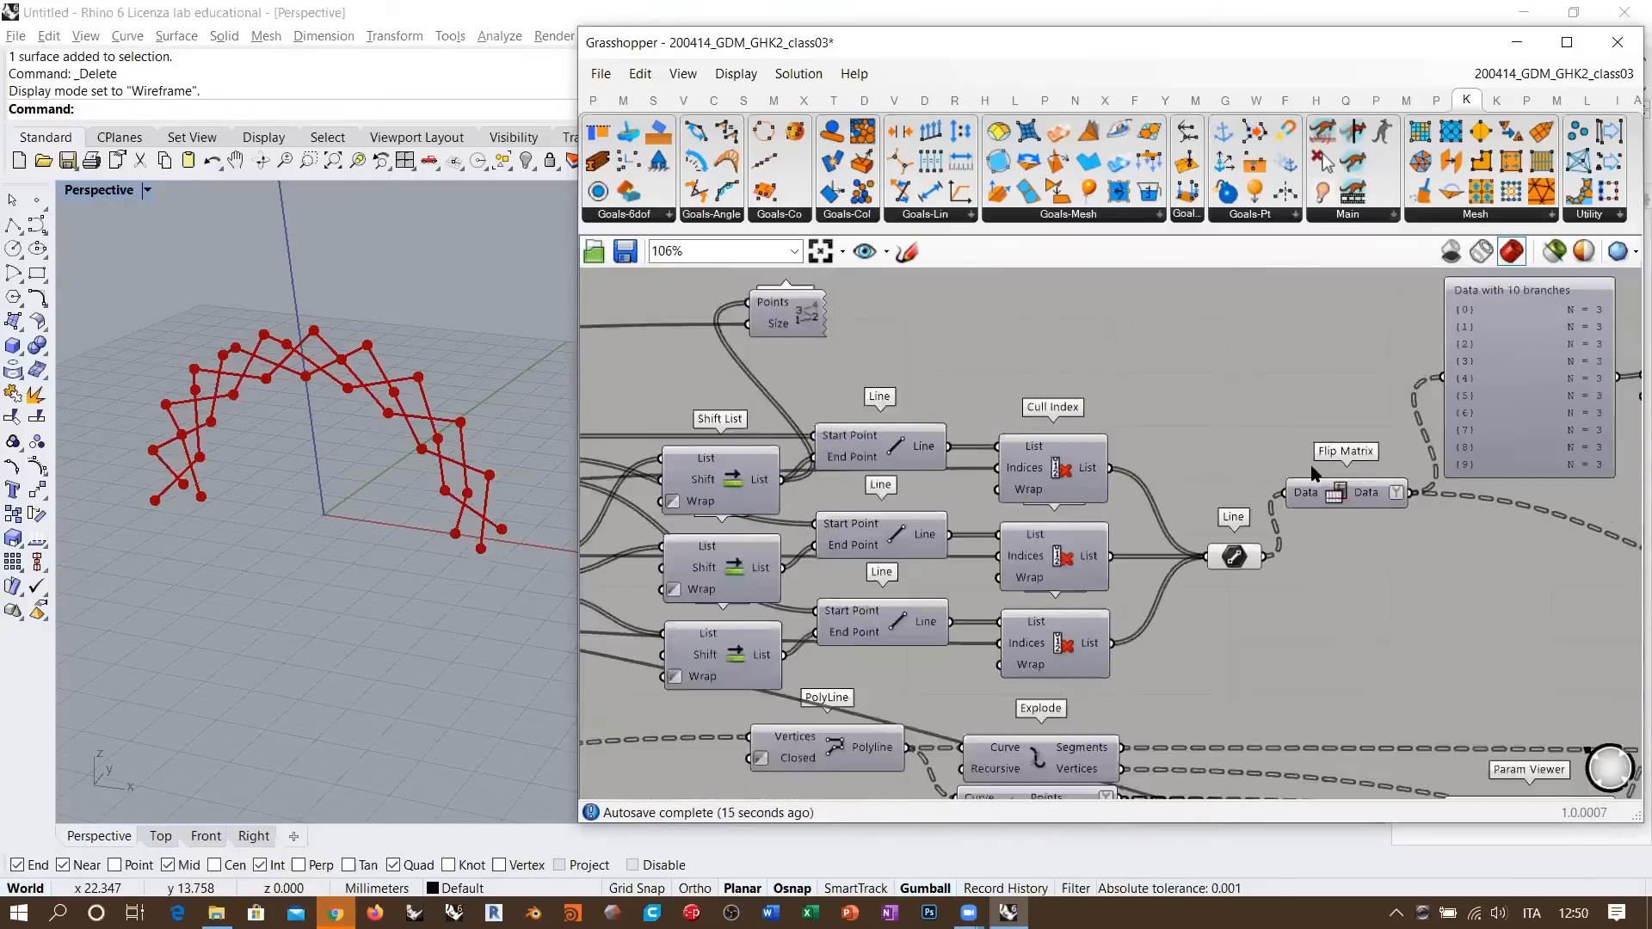
{"action": "right_click_drag", "start_coordinate": [1182, 516], "coordinate": [1345, 423]}
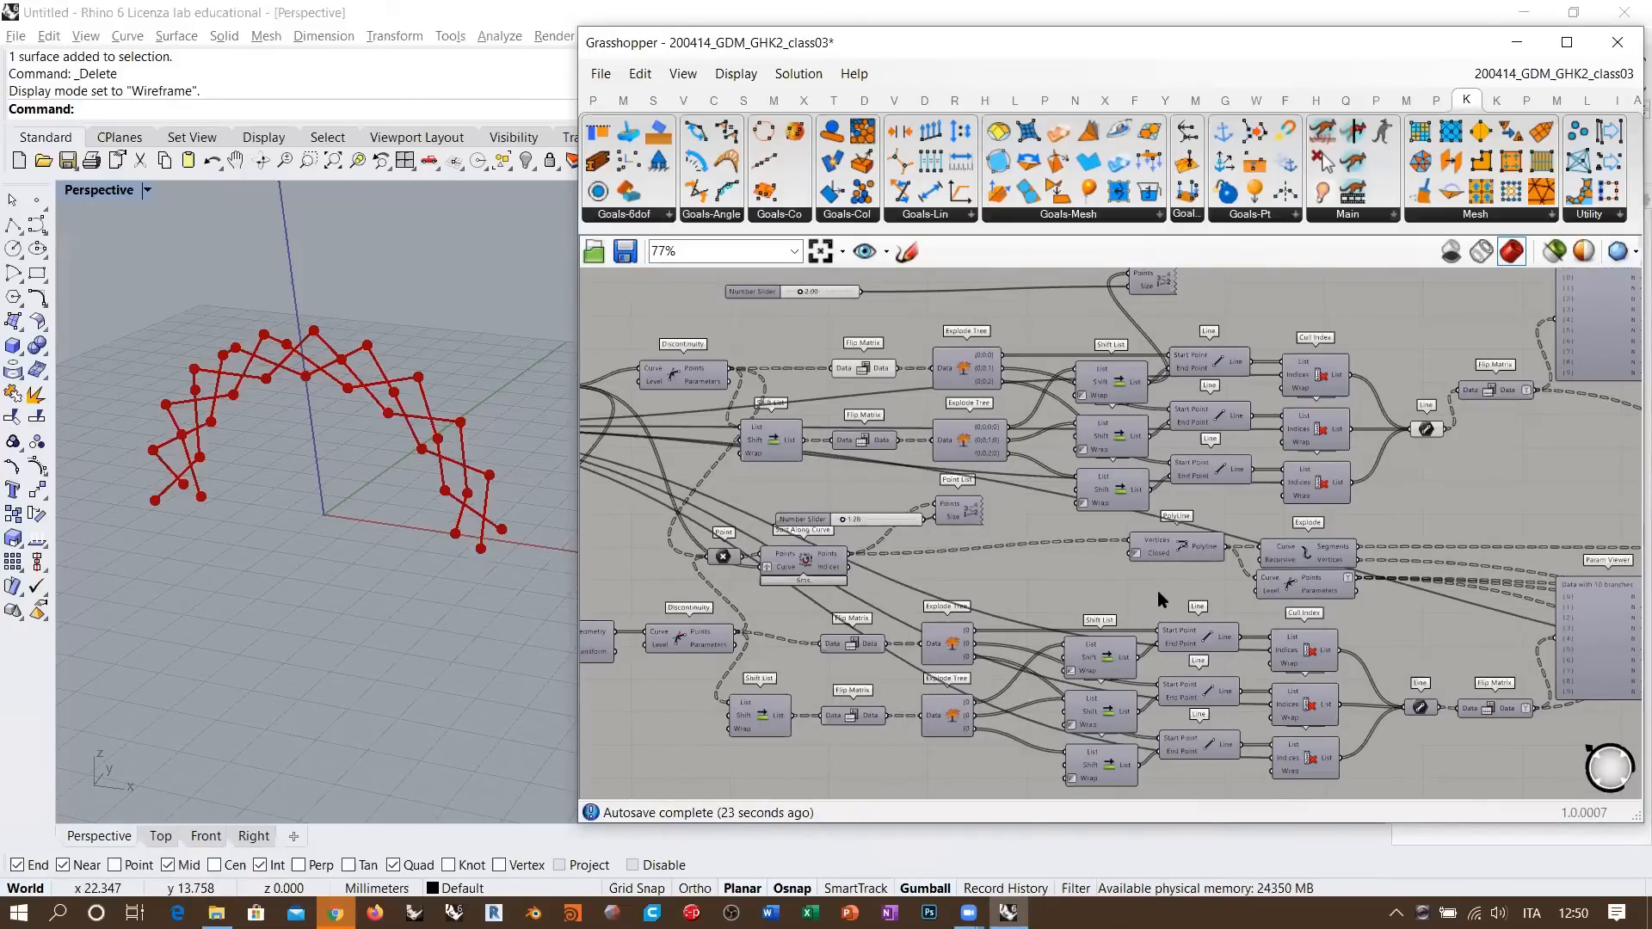
- Turn on the preview of the Rotate component and examine the rotated triangles against the existing truss lines
{"action": "right_click_drag", "start_coordinate": [1077, 574], "coordinate": [1355, 434]}
{"action": "scroll", "coordinate": [853, 505], "scroll_direction": "up", "scroll_amount": 3}
{"action": "right_click_drag", "start_coordinate": [810, 518], "coordinate": [1071, 587]}
{"action": "left_click", "coordinate": [1067, 589]}
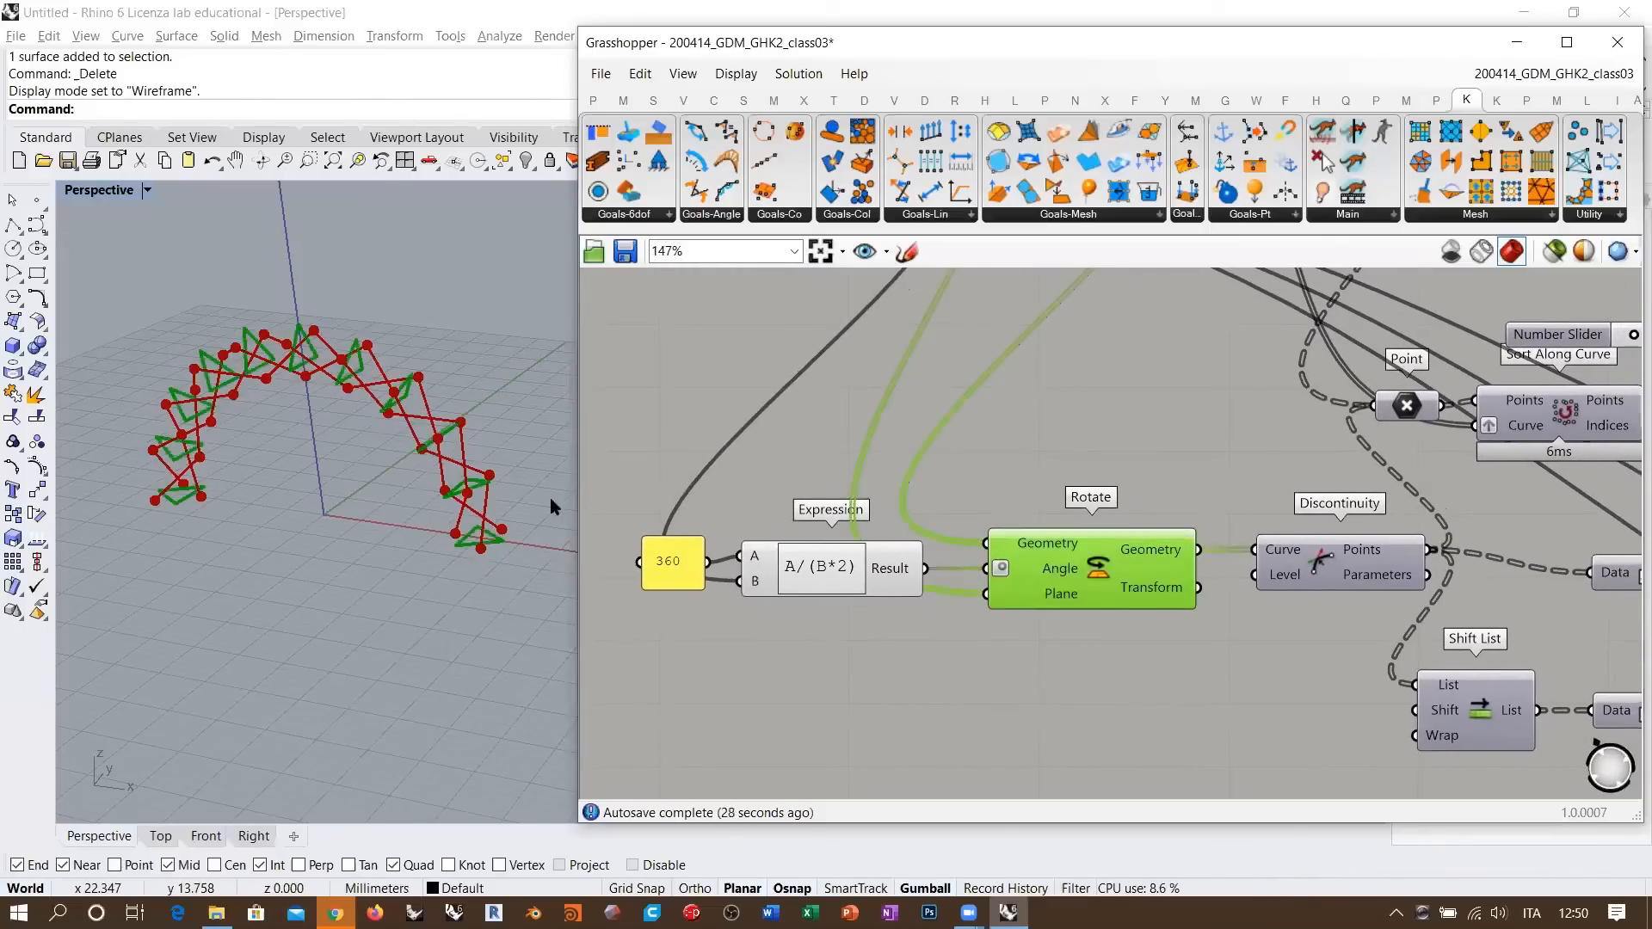
{"action": "right_click_drag", "start_coordinate": [551, 506], "coordinate": [476, 494]}
{"action": "scroll", "coordinate": [483, 521], "scroll_direction": "up", "scroll_amount": 3}
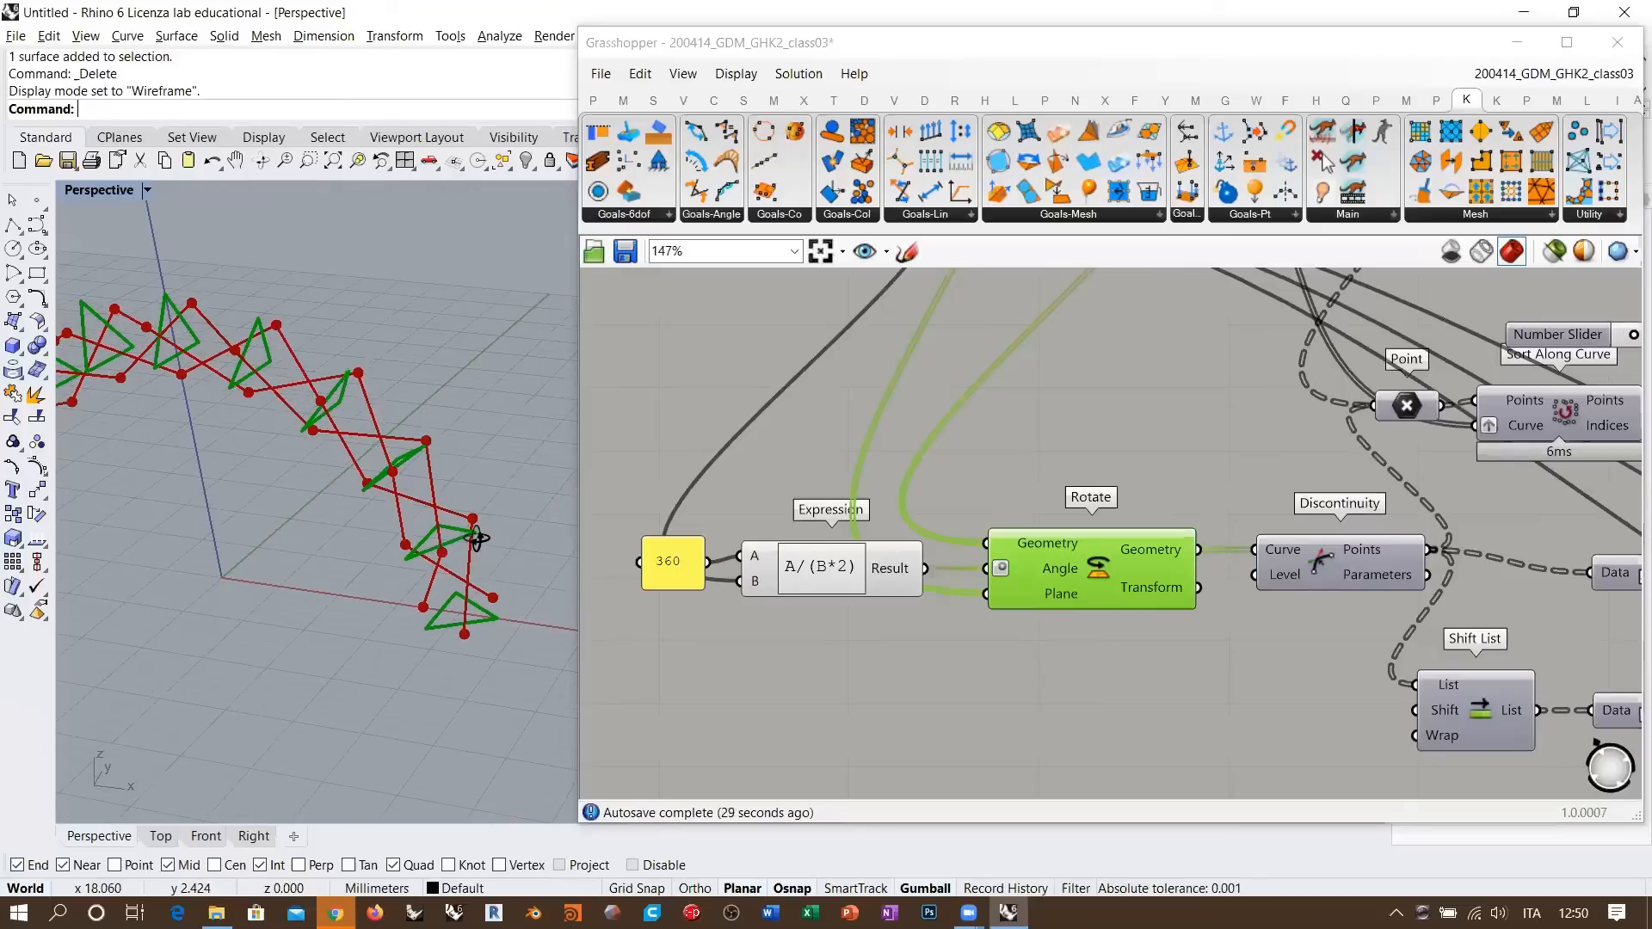
{"action": "right_click_drag", "start_coordinate": [1090, 576], "coordinate": [922, 564]}
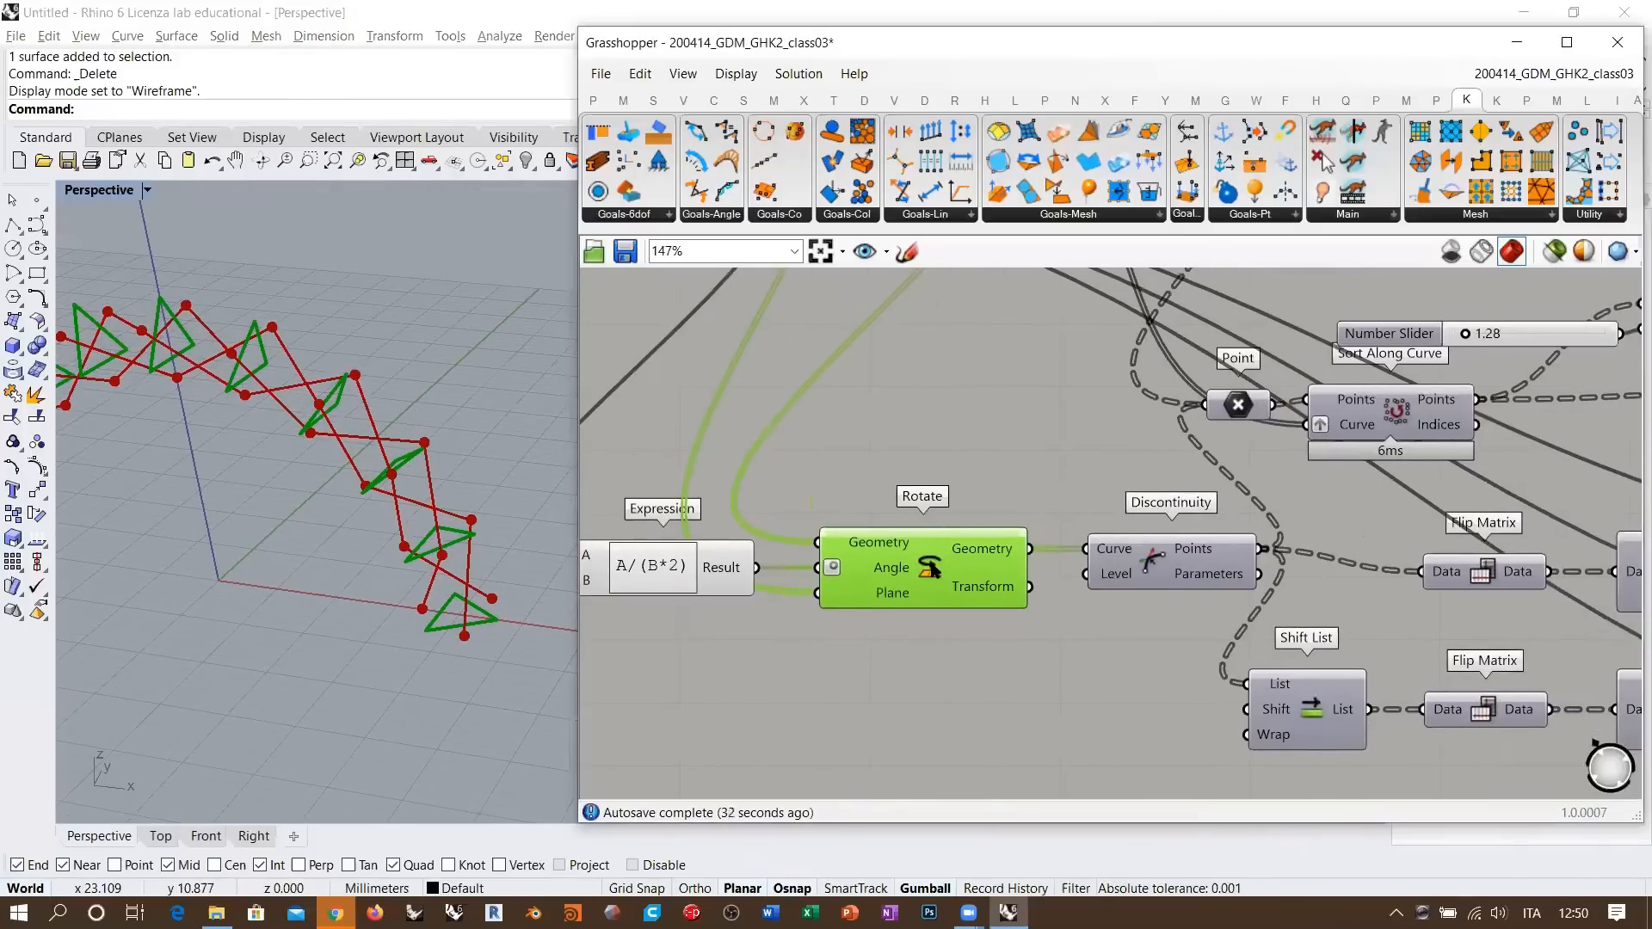
- Turn off the Rotate component's preview and review the branch built from it alongside the existing arch lines
{"action": "scroll", "coordinate": [1392, 602], "scroll_direction": "down", "scroll_amount": 5}
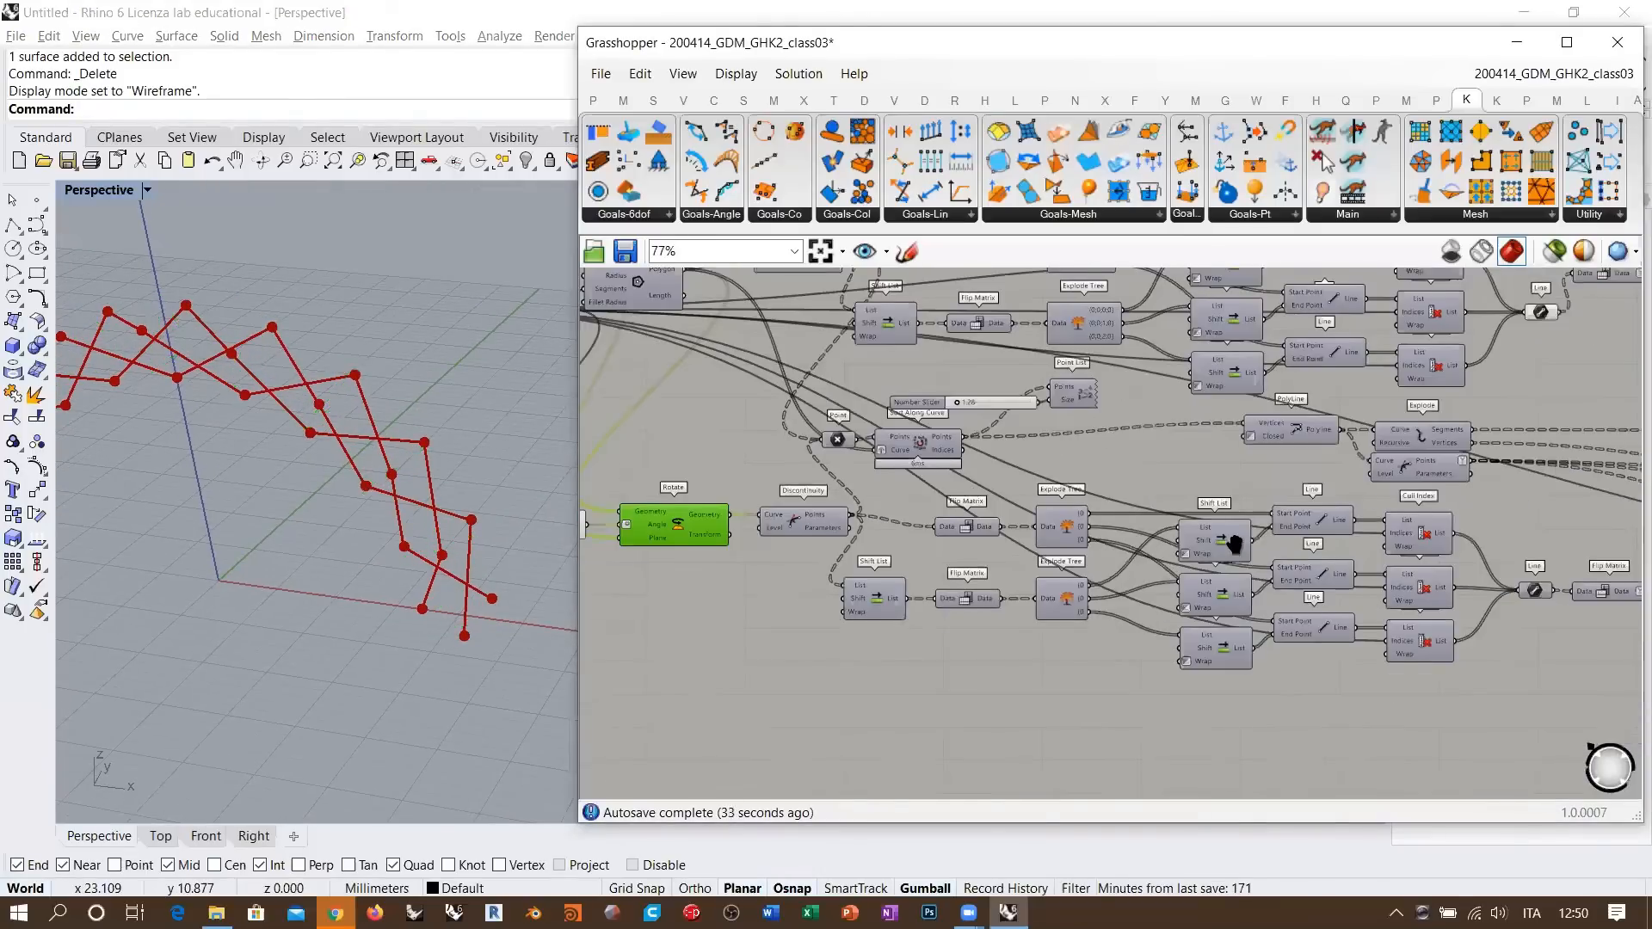
{"action": "right_click_drag", "start_coordinate": [1238, 545], "coordinate": [1326, 581]}
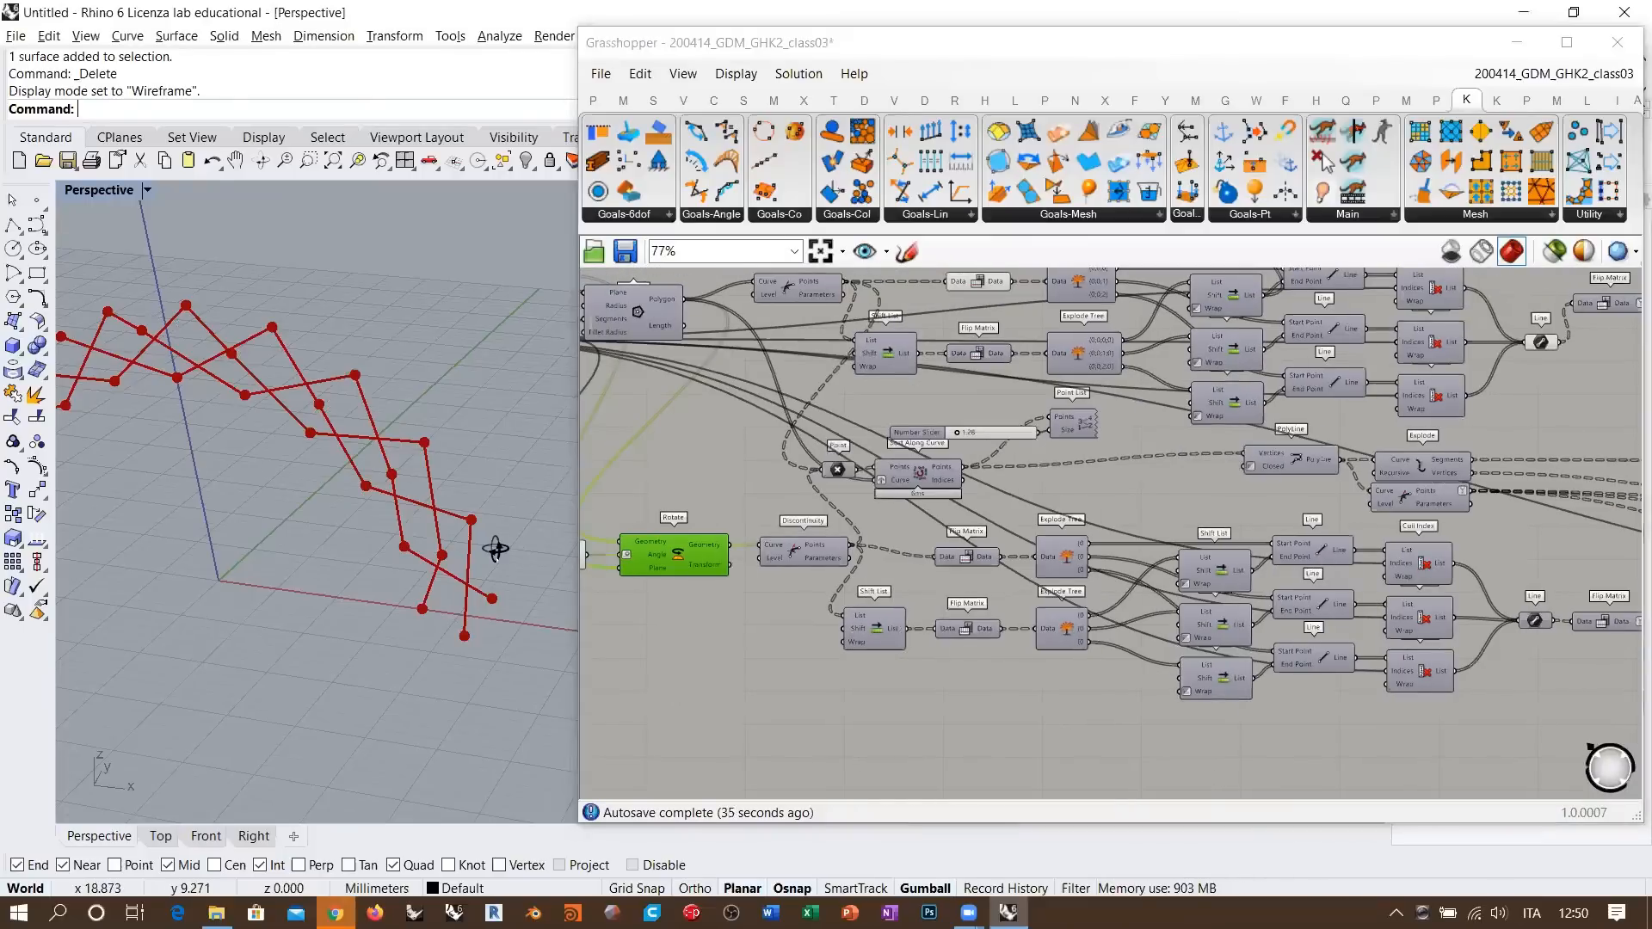
{"action": "right_click_drag", "start_coordinate": [498, 546], "coordinate": [532, 483]}
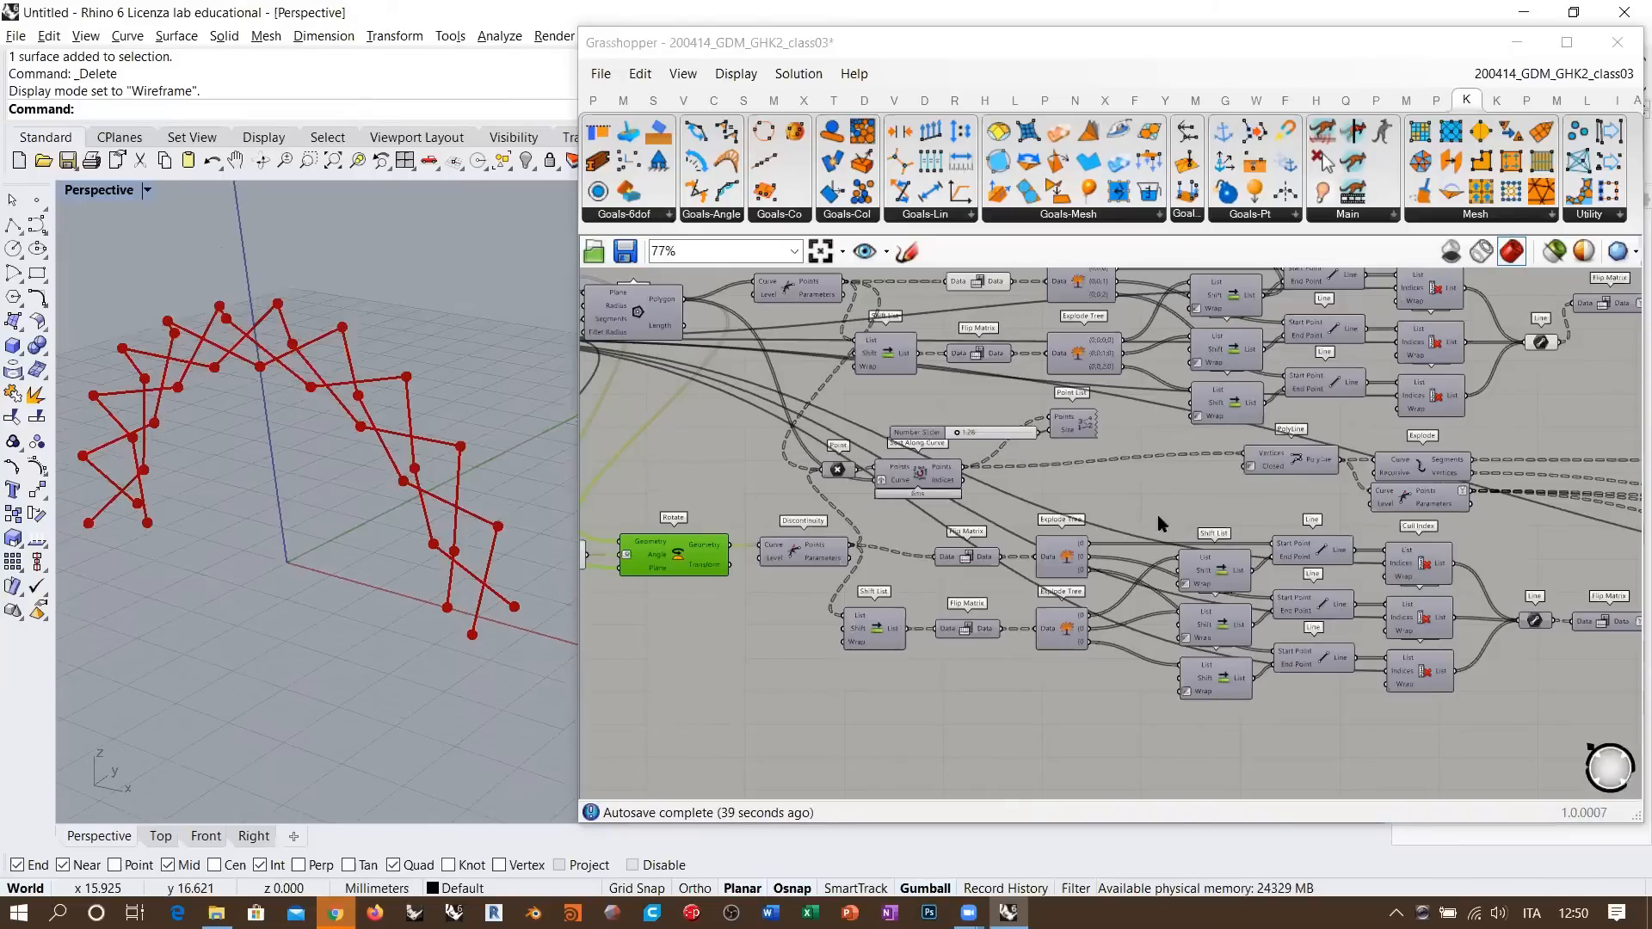
{"action": "right_click_drag", "start_coordinate": [1159, 517], "coordinate": [1223, 489]}
{"action": "right_click_drag", "start_coordinate": [731, 528], "coordinate": [882, 533]}
{"action": "scroll", "coordinate": [882, 533], "scroll_direction": "up", "scroll_amount": 1}
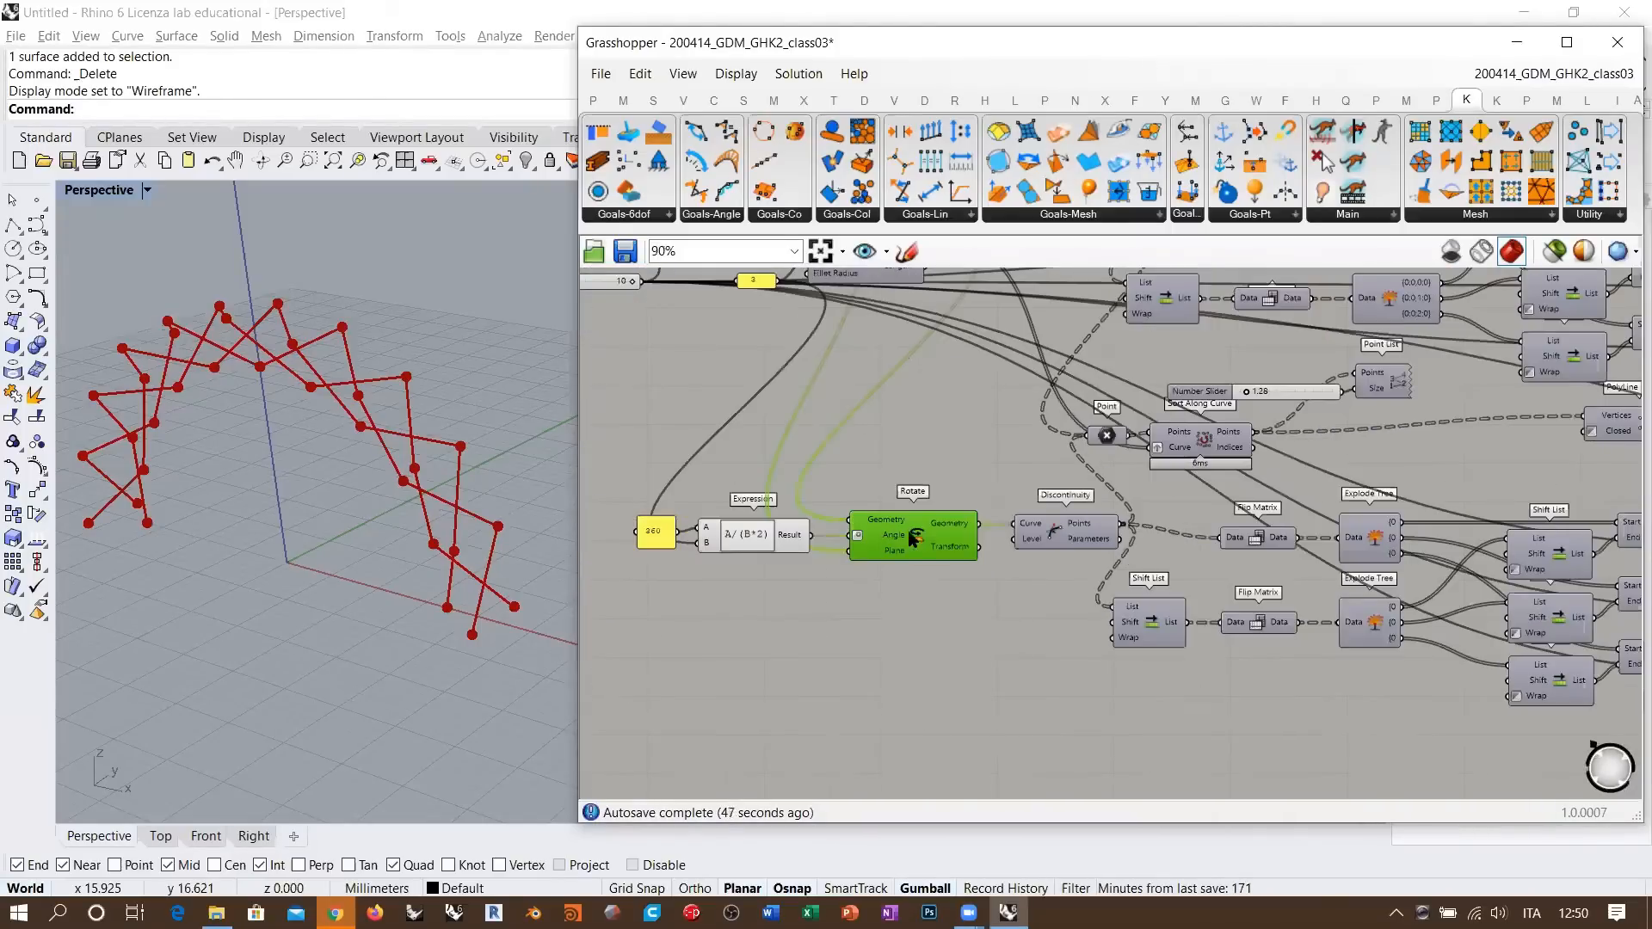
- Show the Rotate preview again and examine how the Polygon, Perp Frames and A/(B*2) Expression feed the rotated triangles
{"action": "scroll", "coordinate": [1091, 572], "scroll_direction": "up", "scroll_amount": 4}
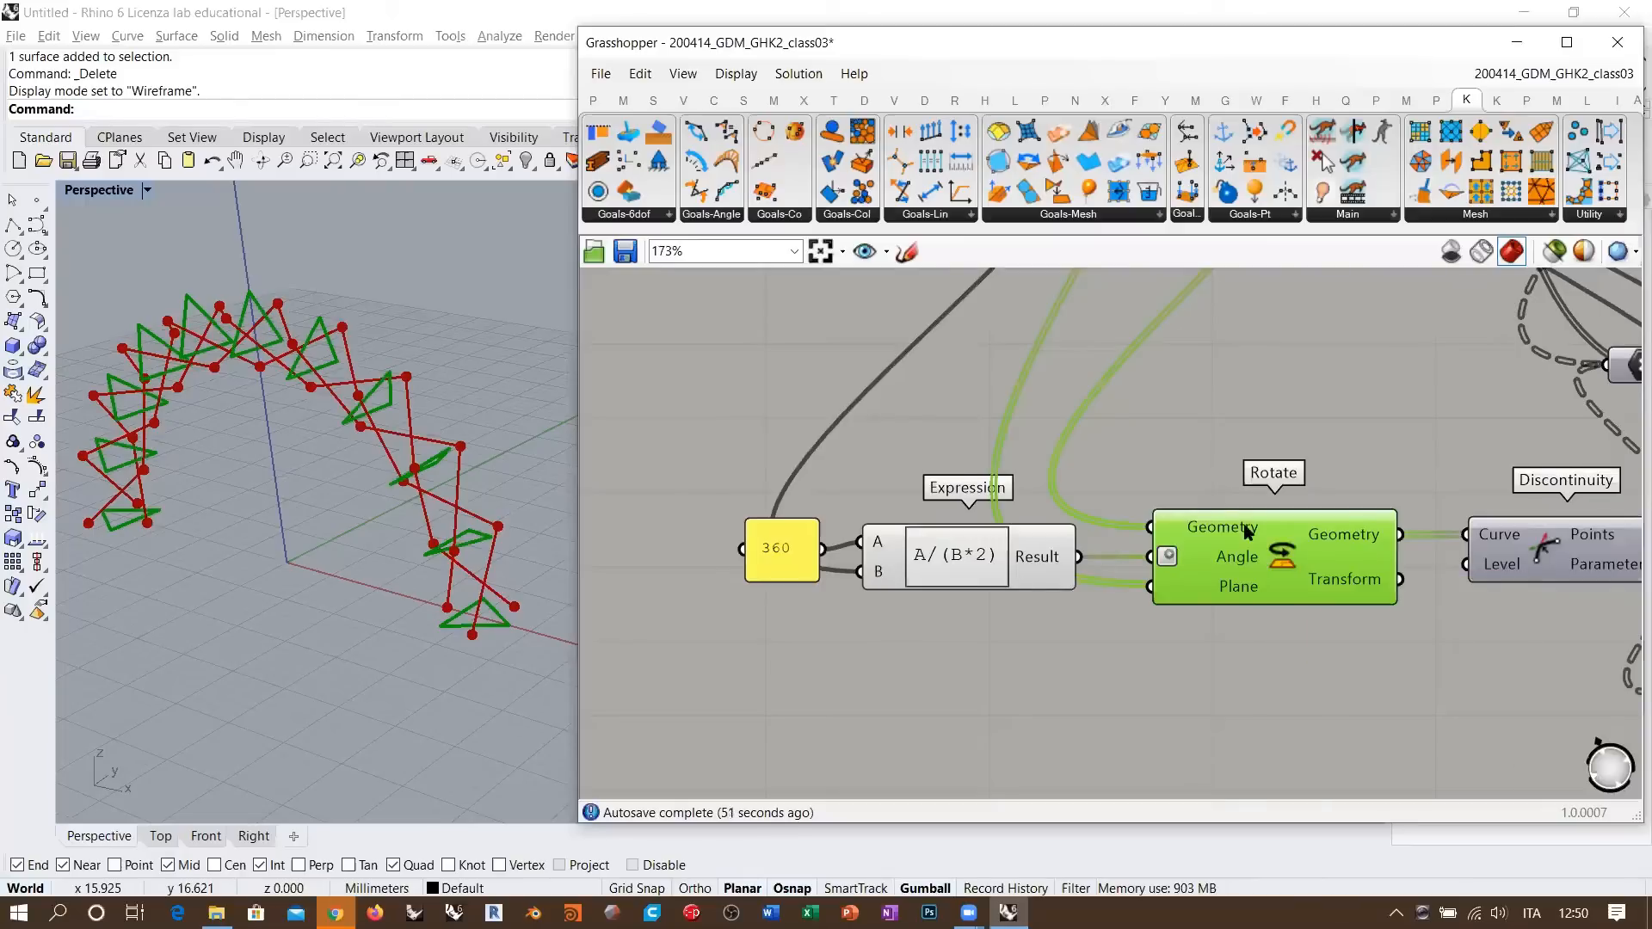
{"action": "scroll", "coordinate": [1245, 526], "scroll_direction": "down", "scroll_amount": 1}
{"action": "right_click_drag", "start_coordinate": [1287, 336], "coordinate": [1209, 508]}
{"action": "right_click_drag", "start_coordinate": [1225, 330], "coordinate": [1200, 558]}
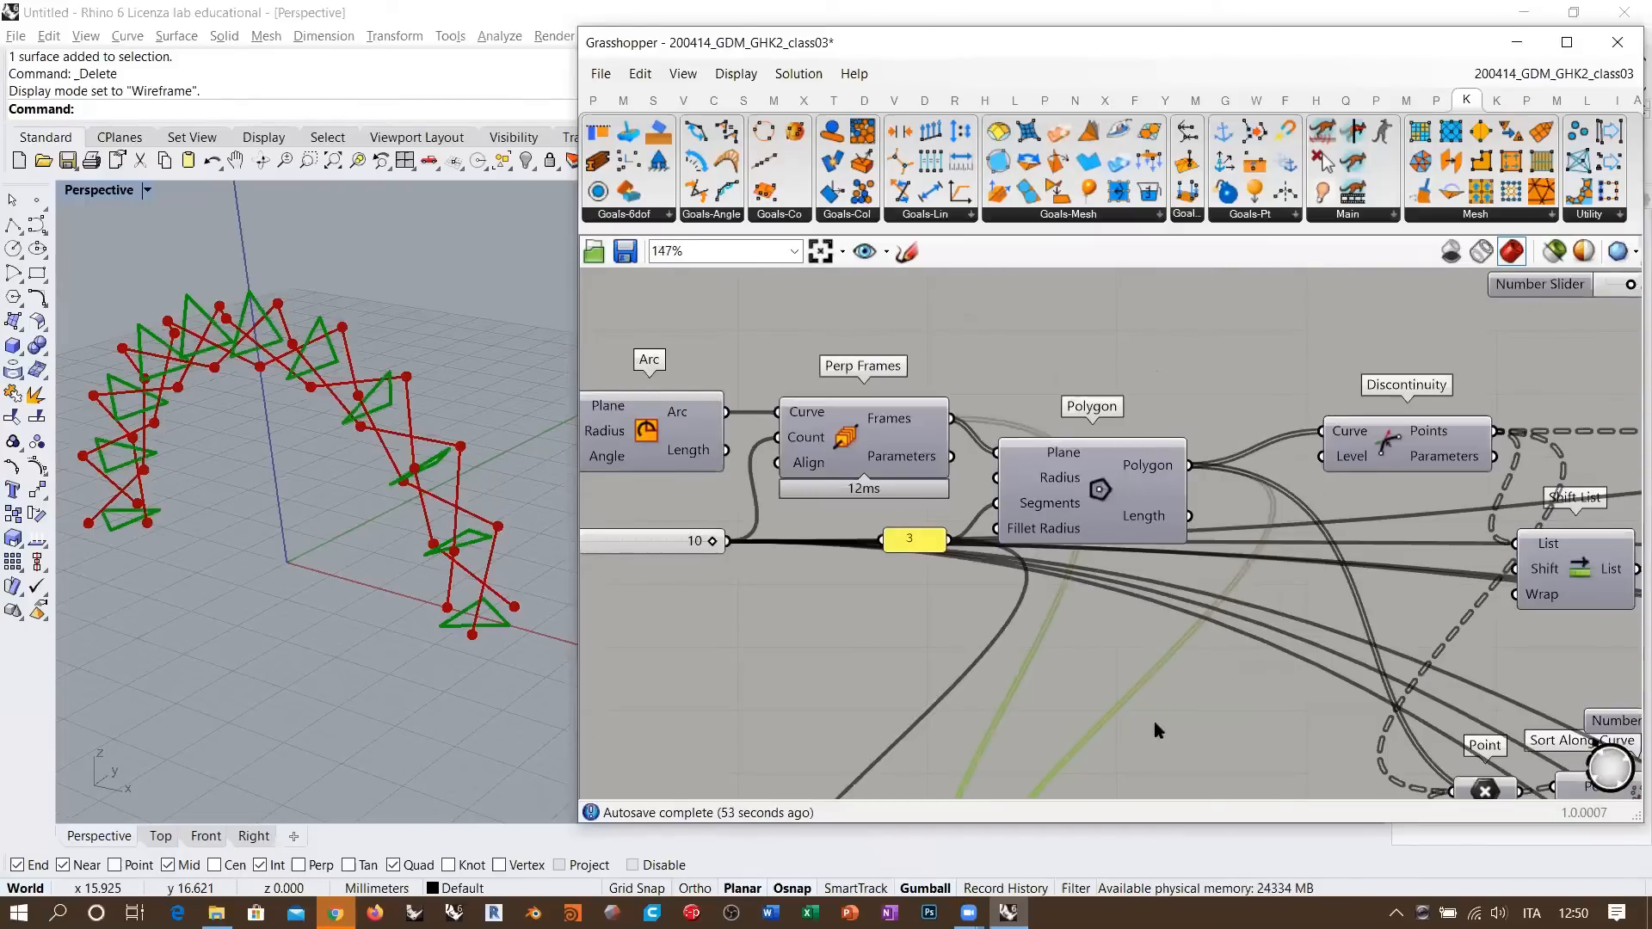
{"action": "right_click_drag", "start_coordinate": [1153, 729], "coordinate": [1182, 458]}
{"action": "scroll", "coordinate": [1176, 551], "scroll_direction": "up", "scroll_amount": 3}
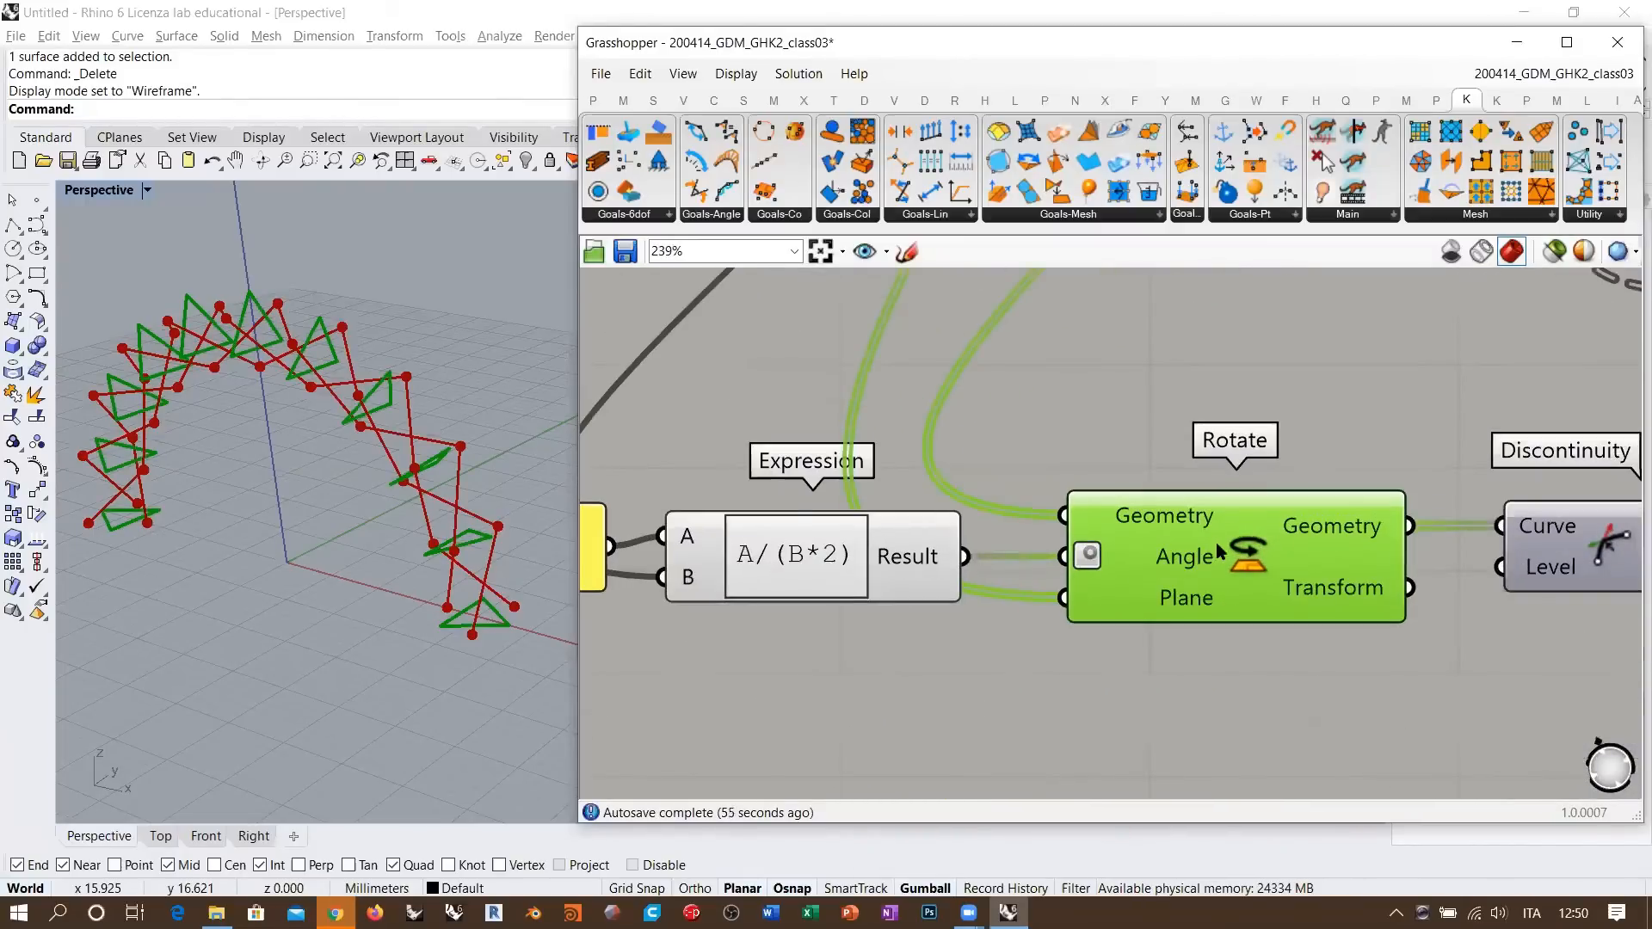
{"action": "right_click_drag", "start_coordinate": [899, 561], "coordinate": [993, 563]}
{"action": "mouse_move", "coordinate": [1244, 564]}
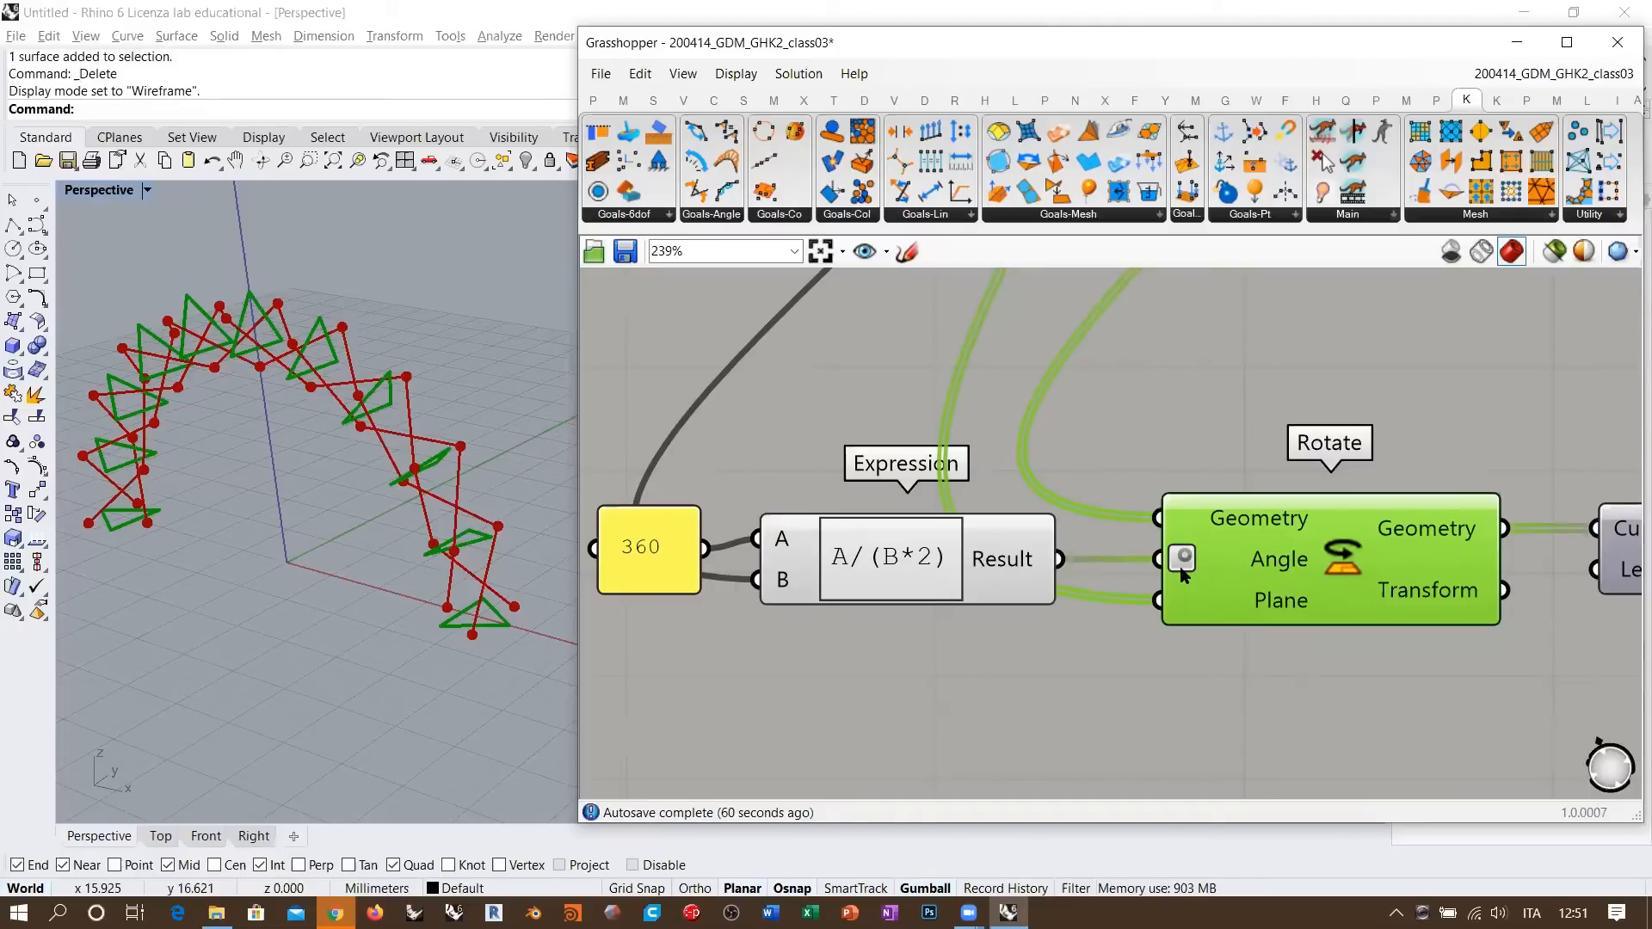
{"action": "scroll", "coordinate": [503, 578], "scroll_direction": "up", "scroll_amount": 5}
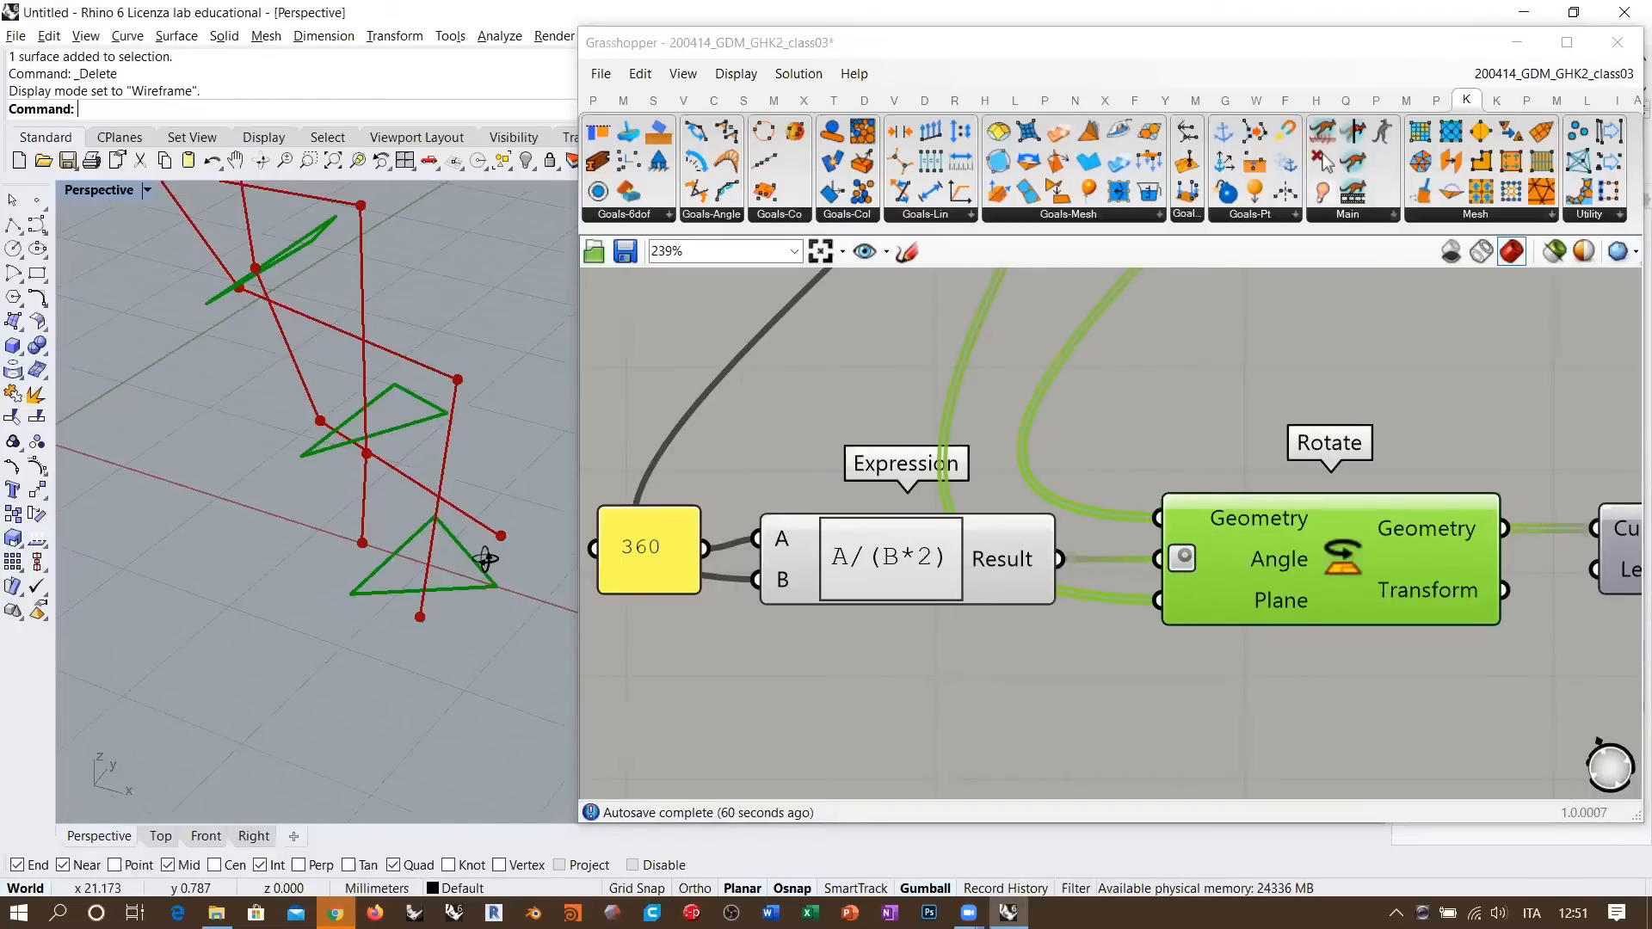
{"action": "right_click_drag", "start_coordinate": [485, 560], "coordinate": [475, 556]}
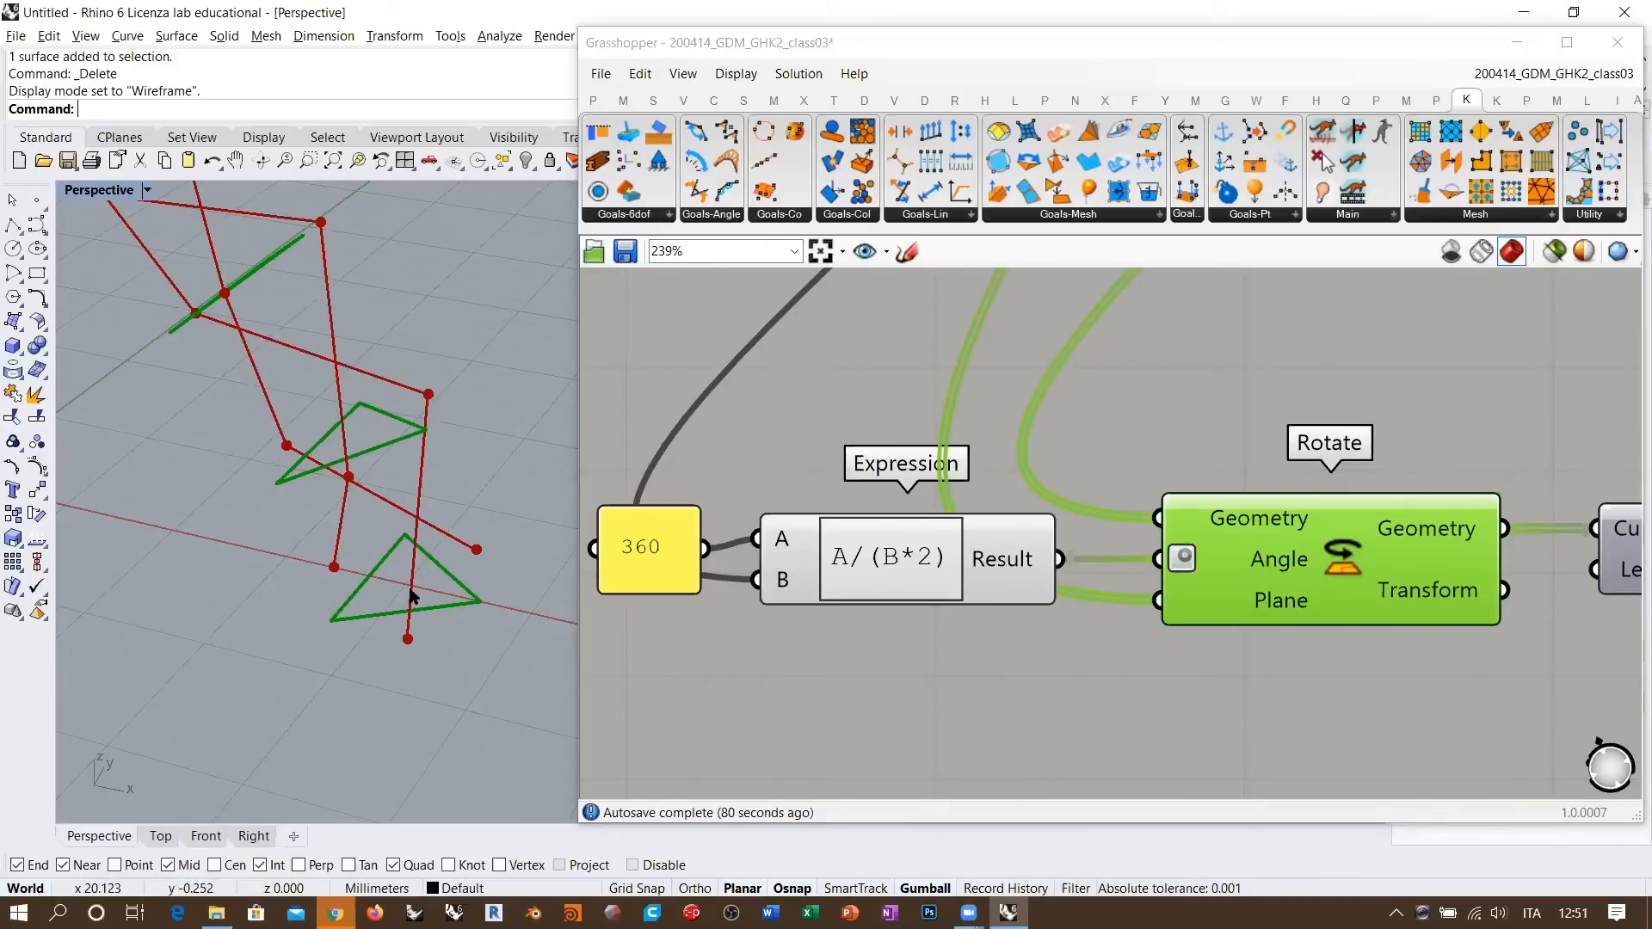
- Shrink the 360 Panel and move the 3 Panel above it, next to the Expression component
{"action": "mouse_move", "coordinate": [629, 509]}
{"action": "left_mouse_down"}
{"action": "mouse_move", "coordinate": [629, 578]}
{"action": "mouse_move", "coordinate": [643, 535]}
{"action": "left_mouse_up"}
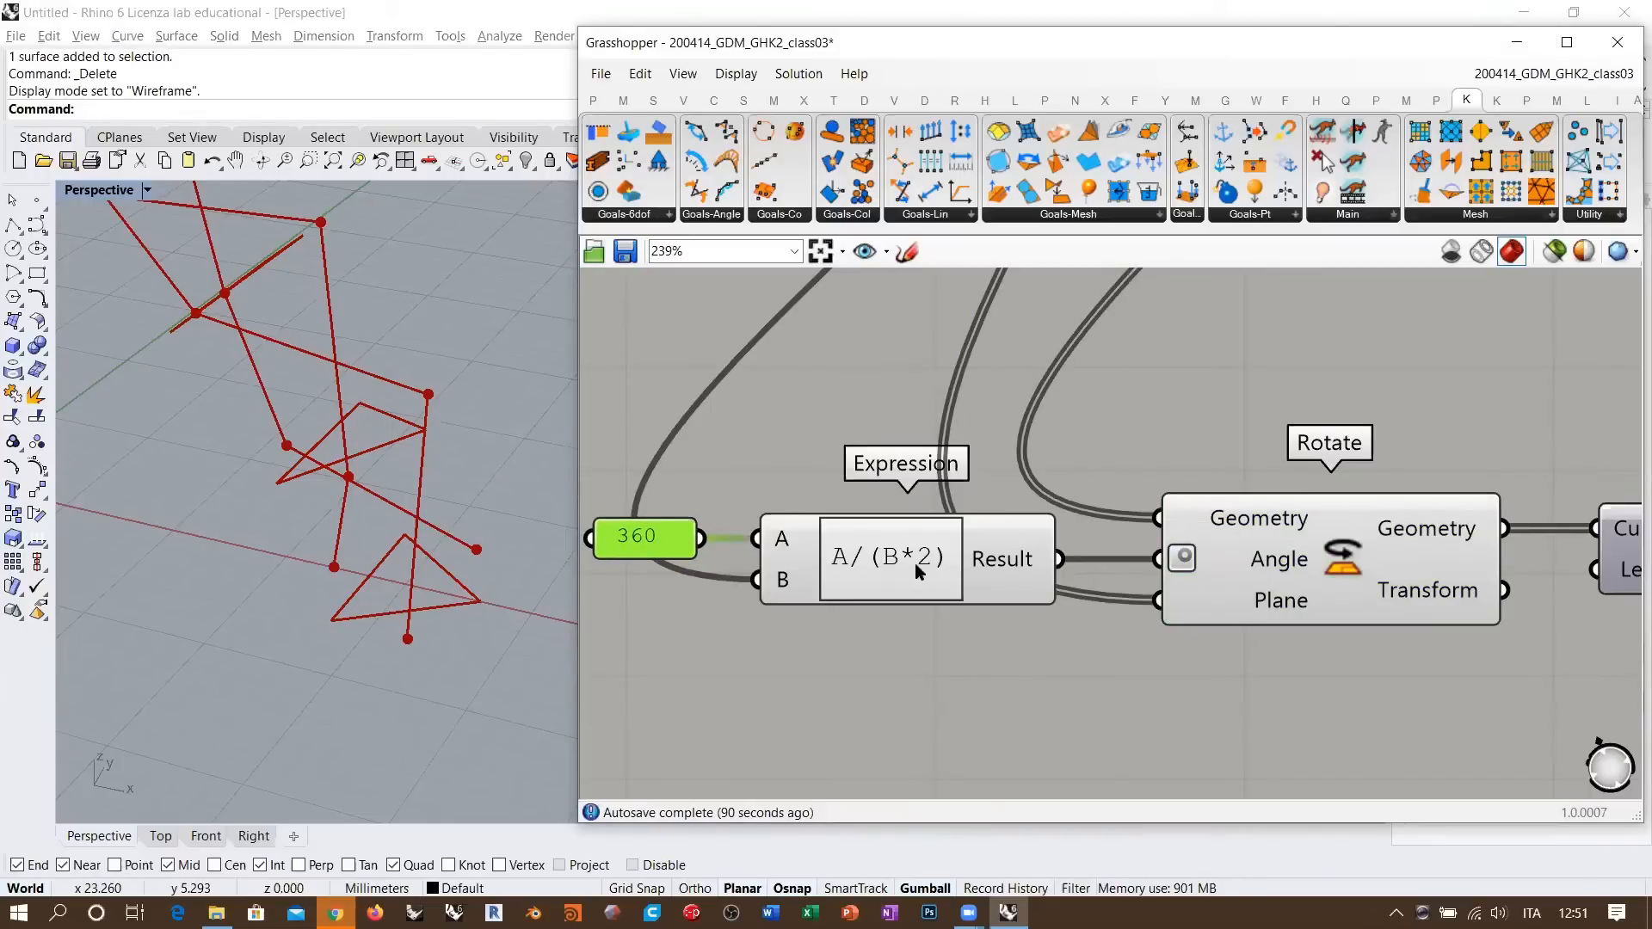
{"action": "scroll", "coordinate": [797, 556], "scroll_direction": "down", "scroll_amount": 5}
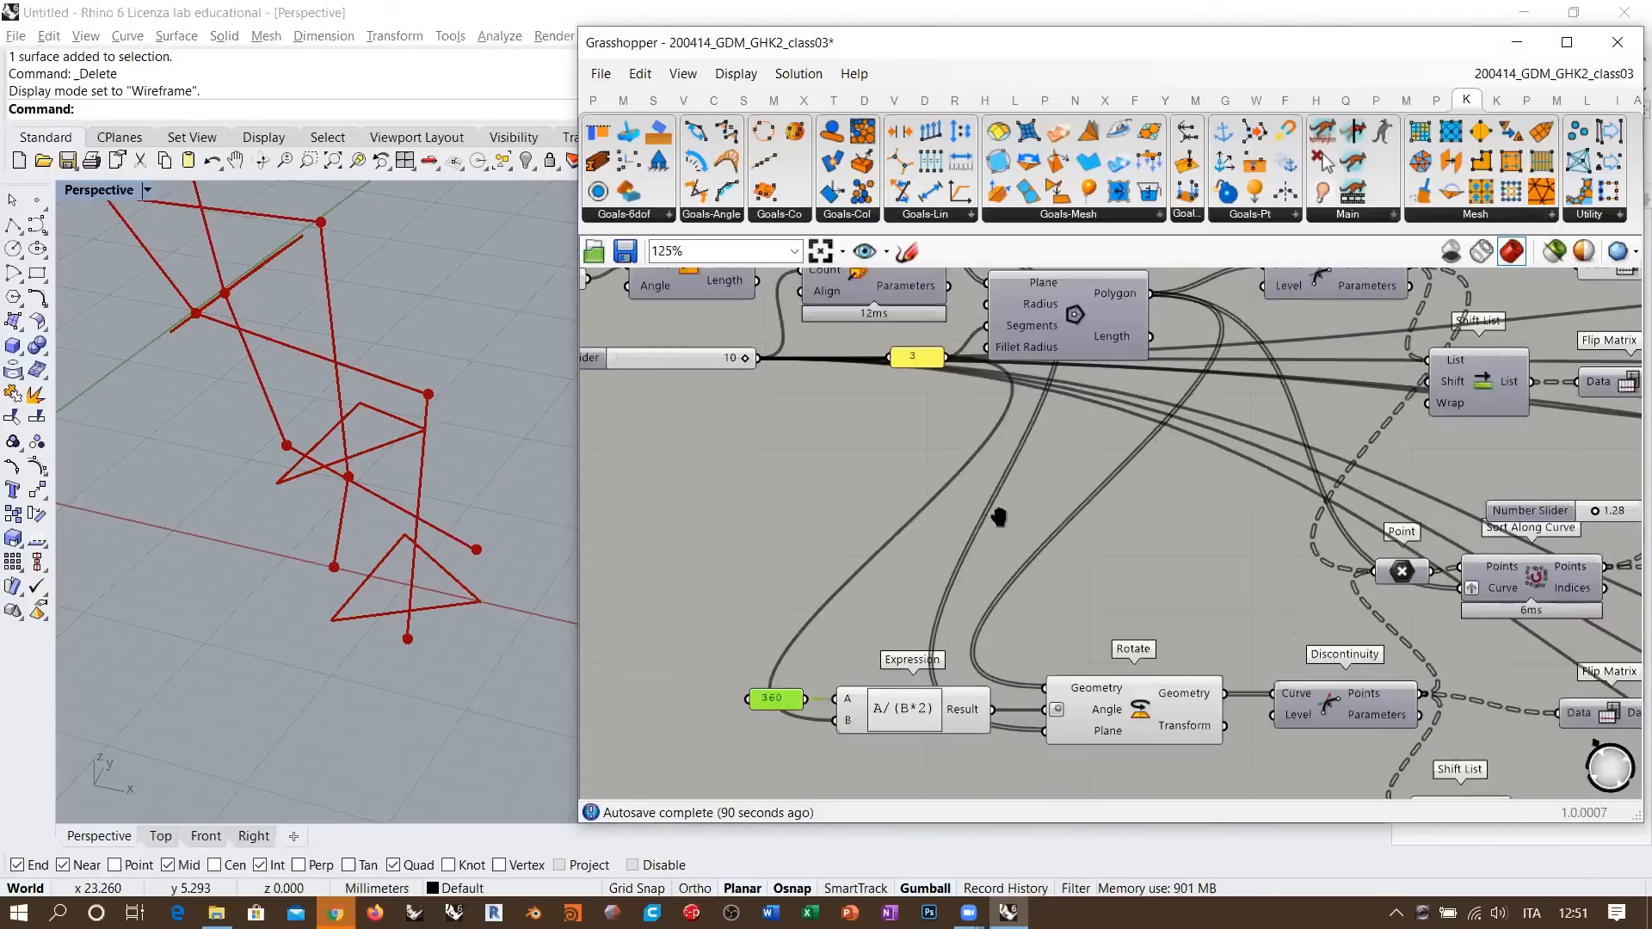
{"action": "left_click_drag", "start_coordinate": [967, 385], "coordinate": [834, 664]}
{"action": "scroll", "coordinate": [841, 700], "scroll_direction": "up", "scroll_amount": 5}
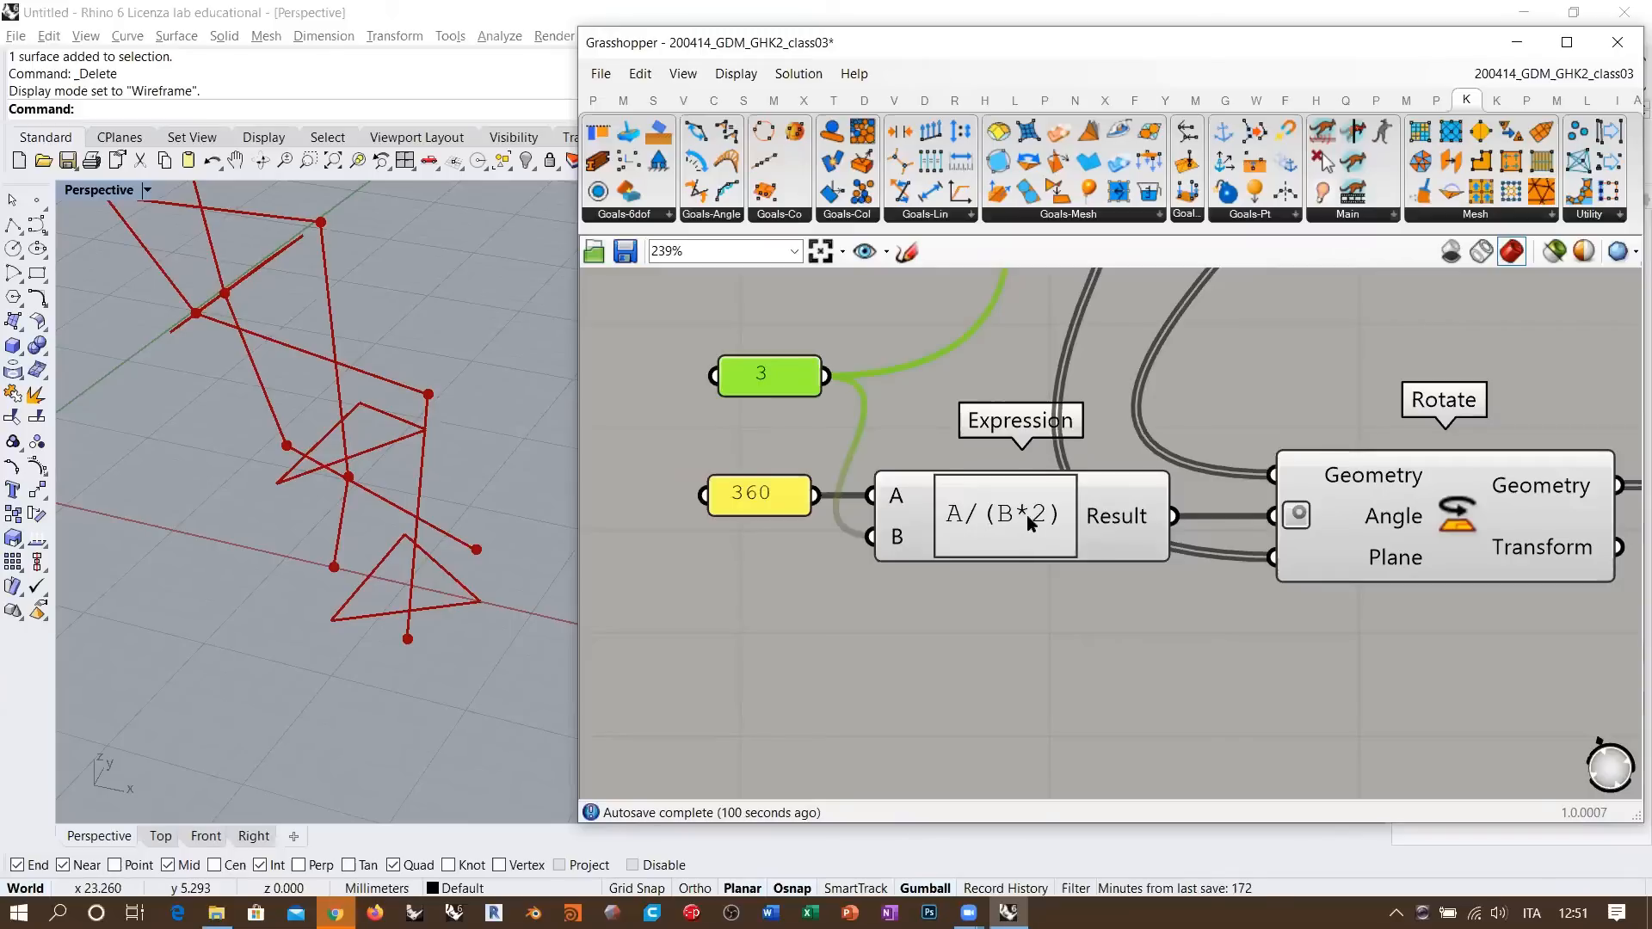
{"action": "left_click_drag", "start_coordinate": [788, 389], "coordinate": [773, 426]}
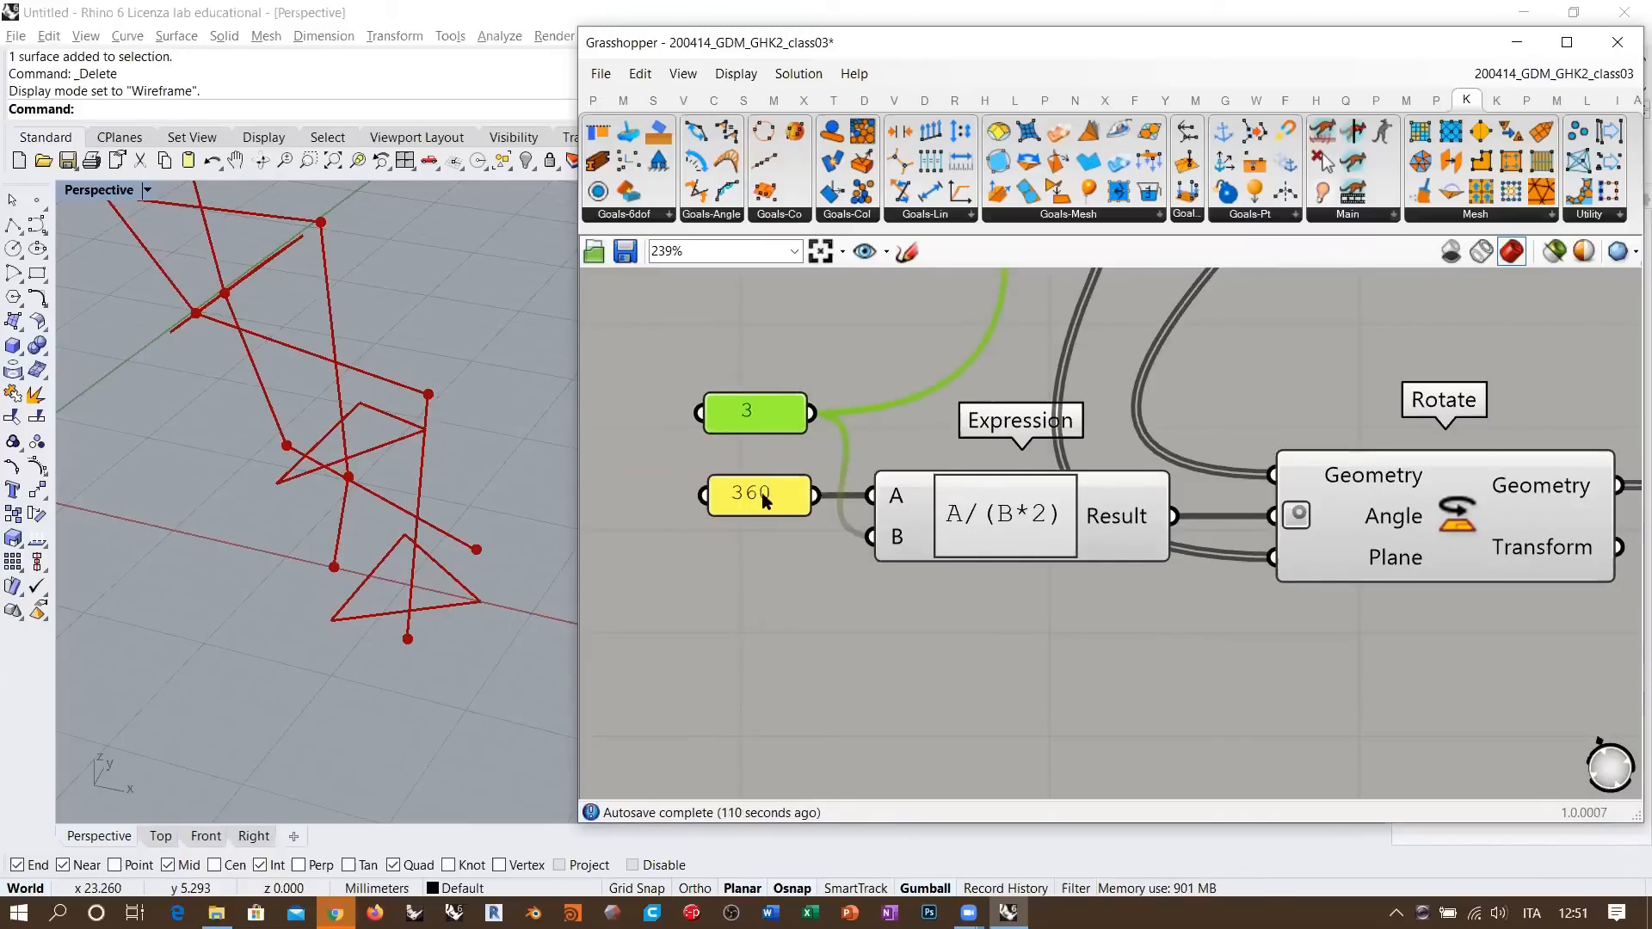
- Move the 3 Panel back beside the Segments input of the Polygon component
{"action": "scroll", "coordinate": [755, 422], "scroll_direction": "down", "scroll_amount": 5}
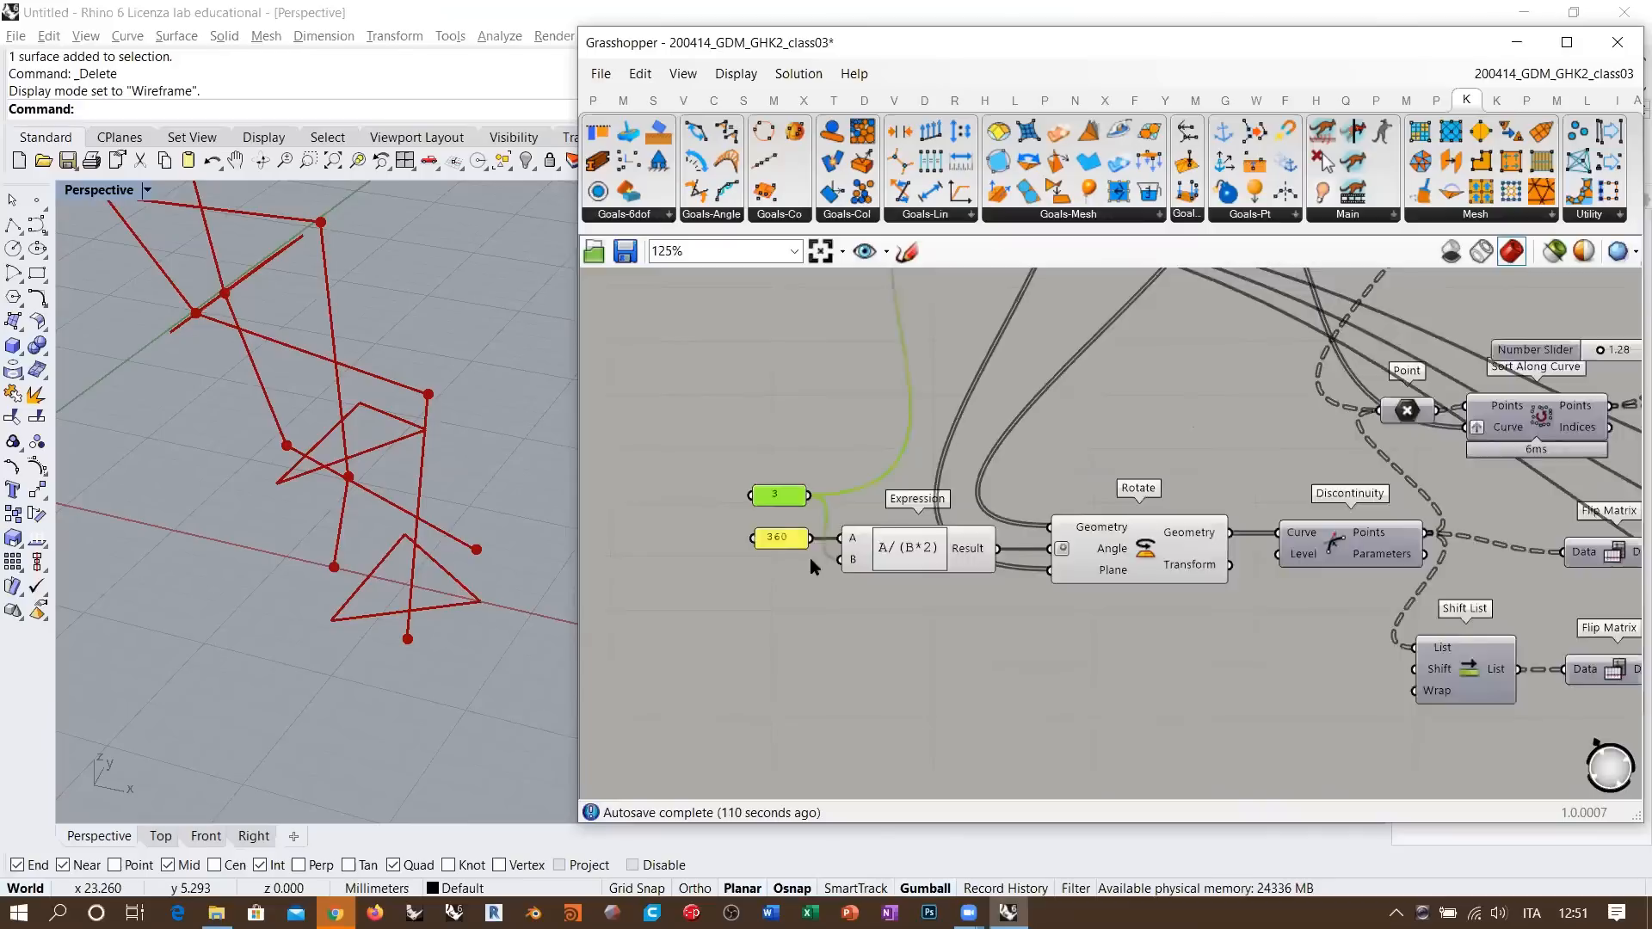
{"action": "left_click_drag", "start_coordinate": [850, 560], "coordinate": [916, 356]}
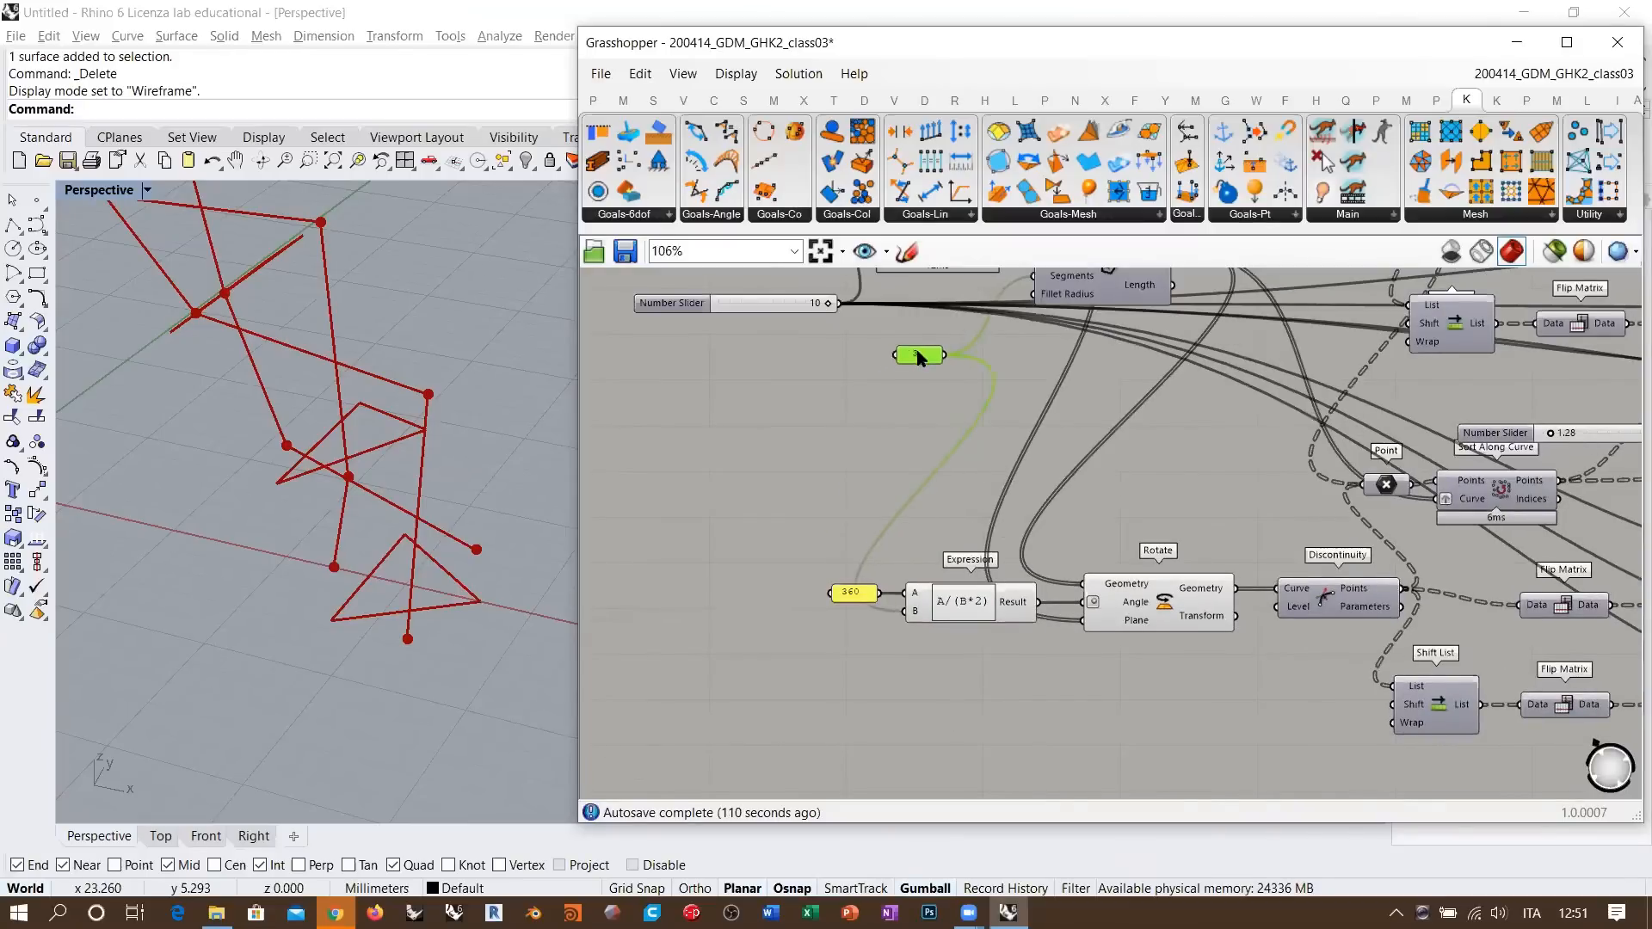
{"action": "right_click_drag", "start_coordinate": [1014, 561], "coordinate": [969, 625]}
{"action": "left_click_drag", "start_coordinate": [871, 425], "coordinate": [925, 360]}
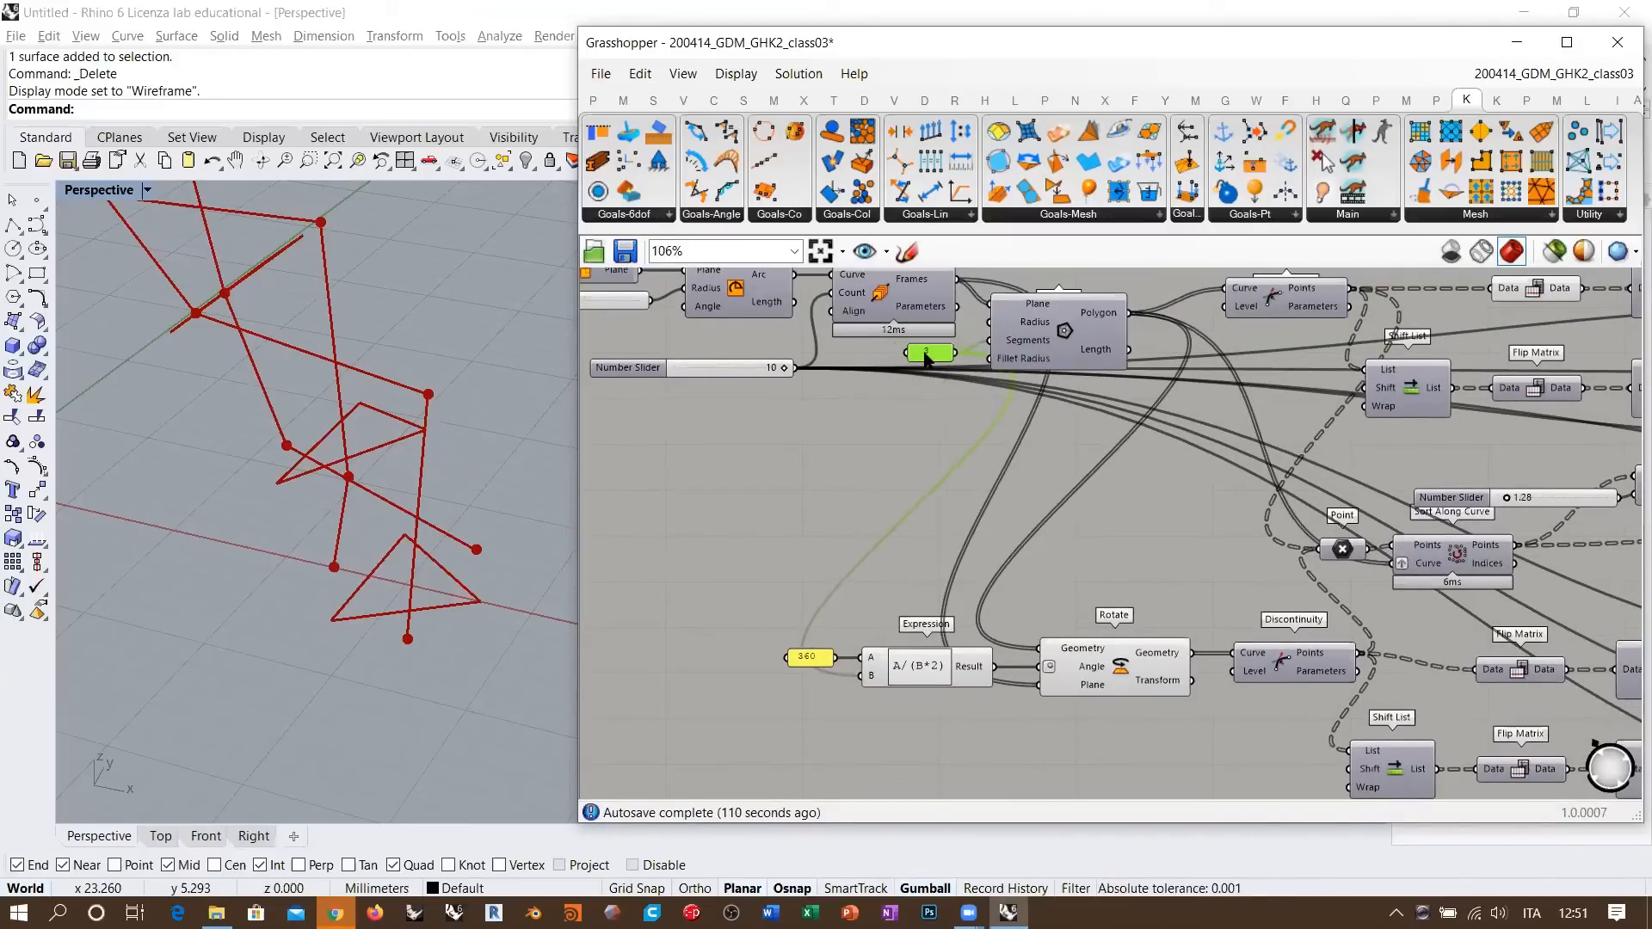
- Select the Rotate component, check its rotated triangles and turn off its preview
{"action": "right_click_drag", "start_coordinate": [895, 609], "coordinate": [807, 553]}
{"action": "scroll", "coordinate": [765, 652], "scroll_direction": "up", "scroll_amount": 3}
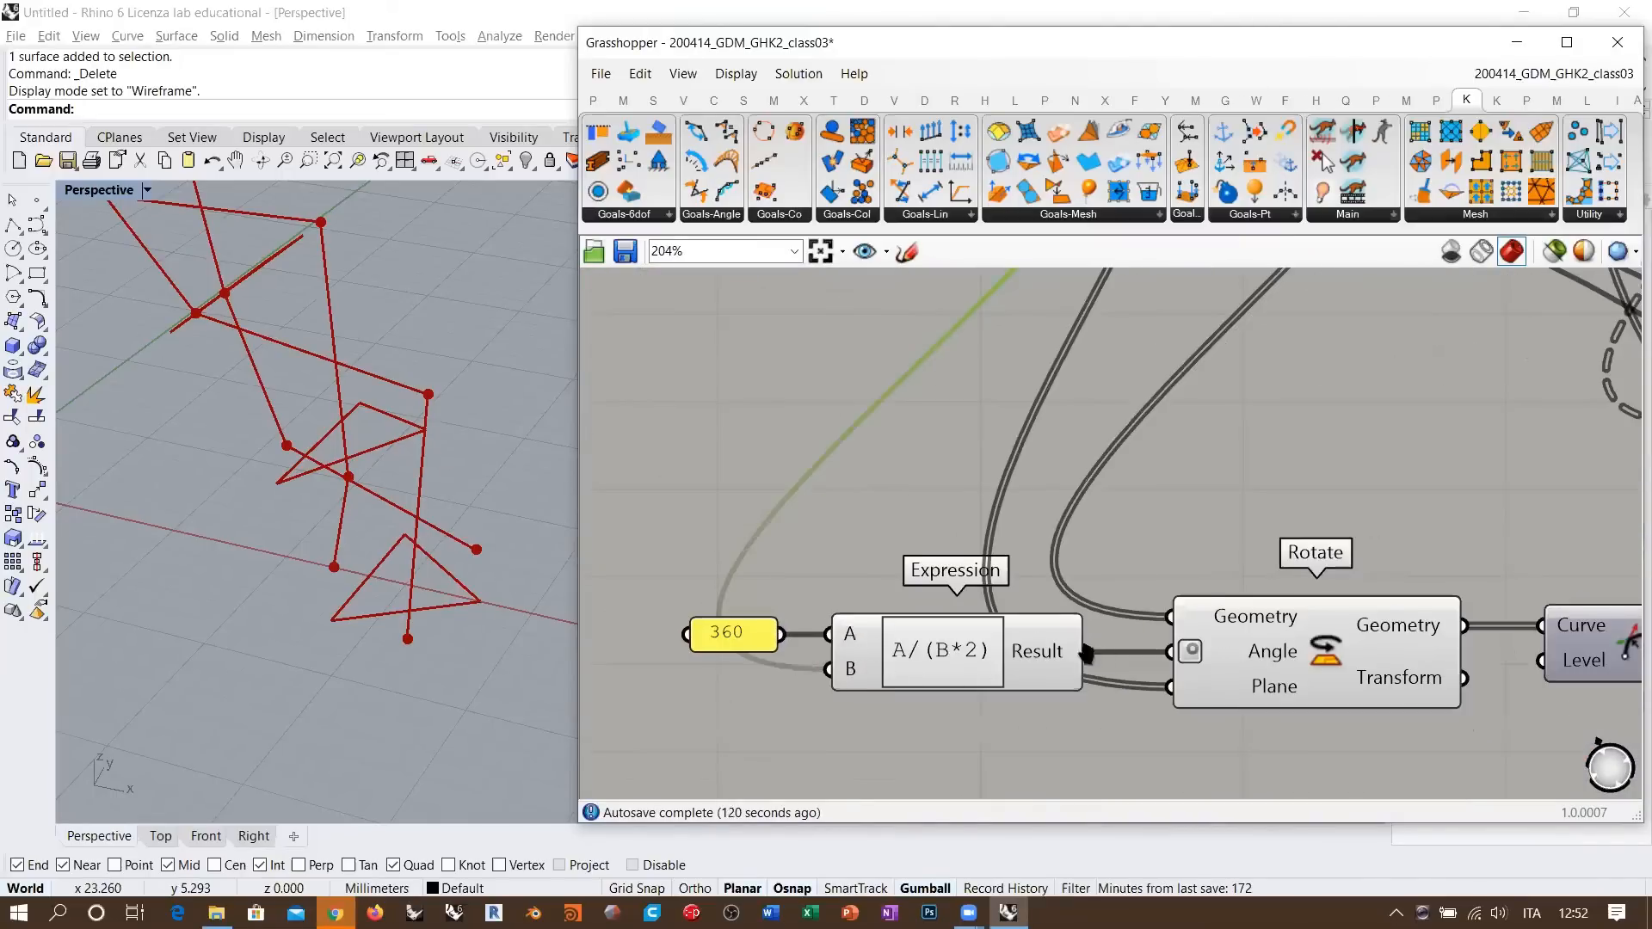
{"action": "right_click_drag", "start_coordinate": [1086, 654], "coordinate": [795, 585]}
{"action": "left_click", "coordinate": [1024, 573]}
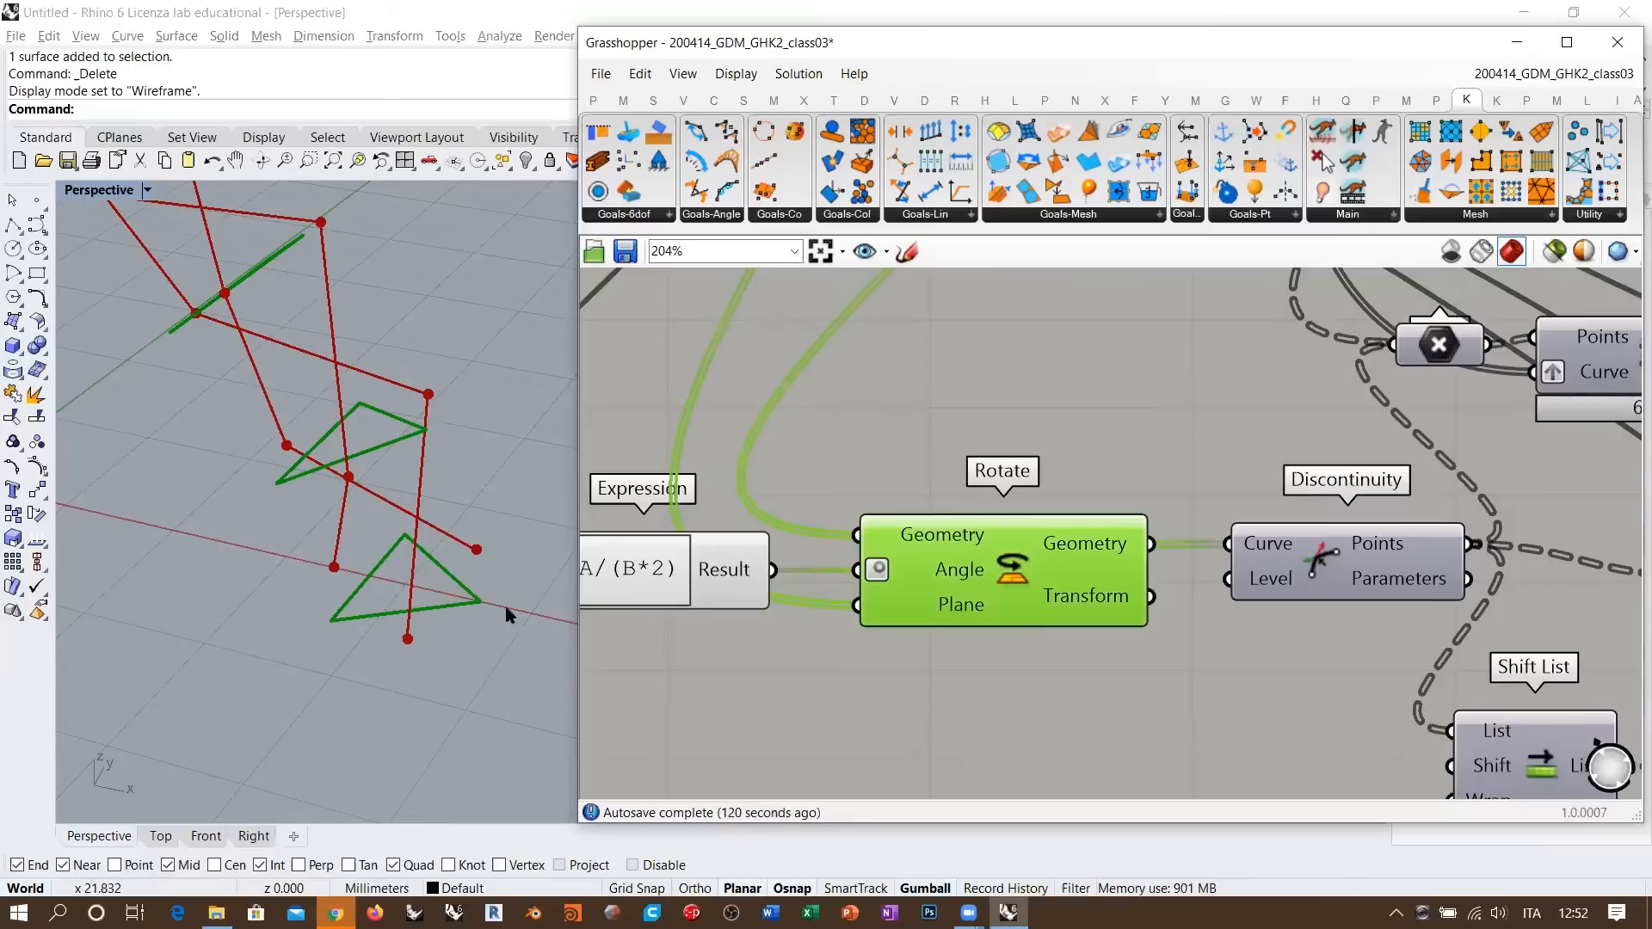
{"action": "right_click_drag", "start_coordinate": [1028, 574], "coordinate": [739, 523]}
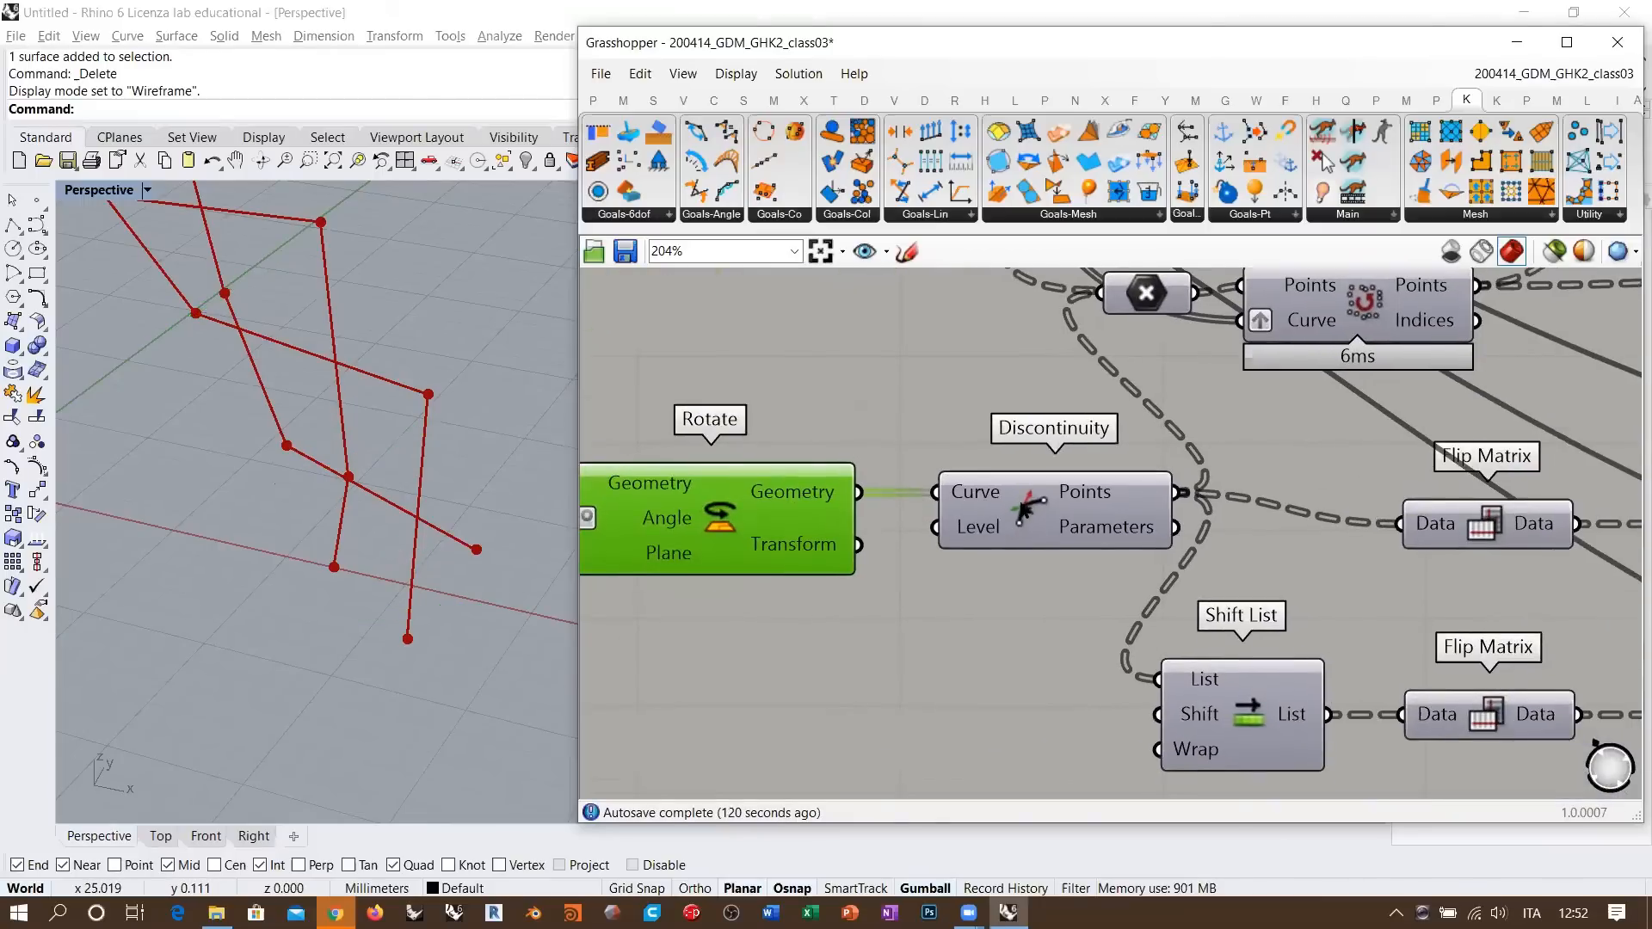
- Preview the corner points extracted by the Discontinuity component after Rotate, inspect them and hide them
{"action": "left_click", "coordinate": [1054, 511]}
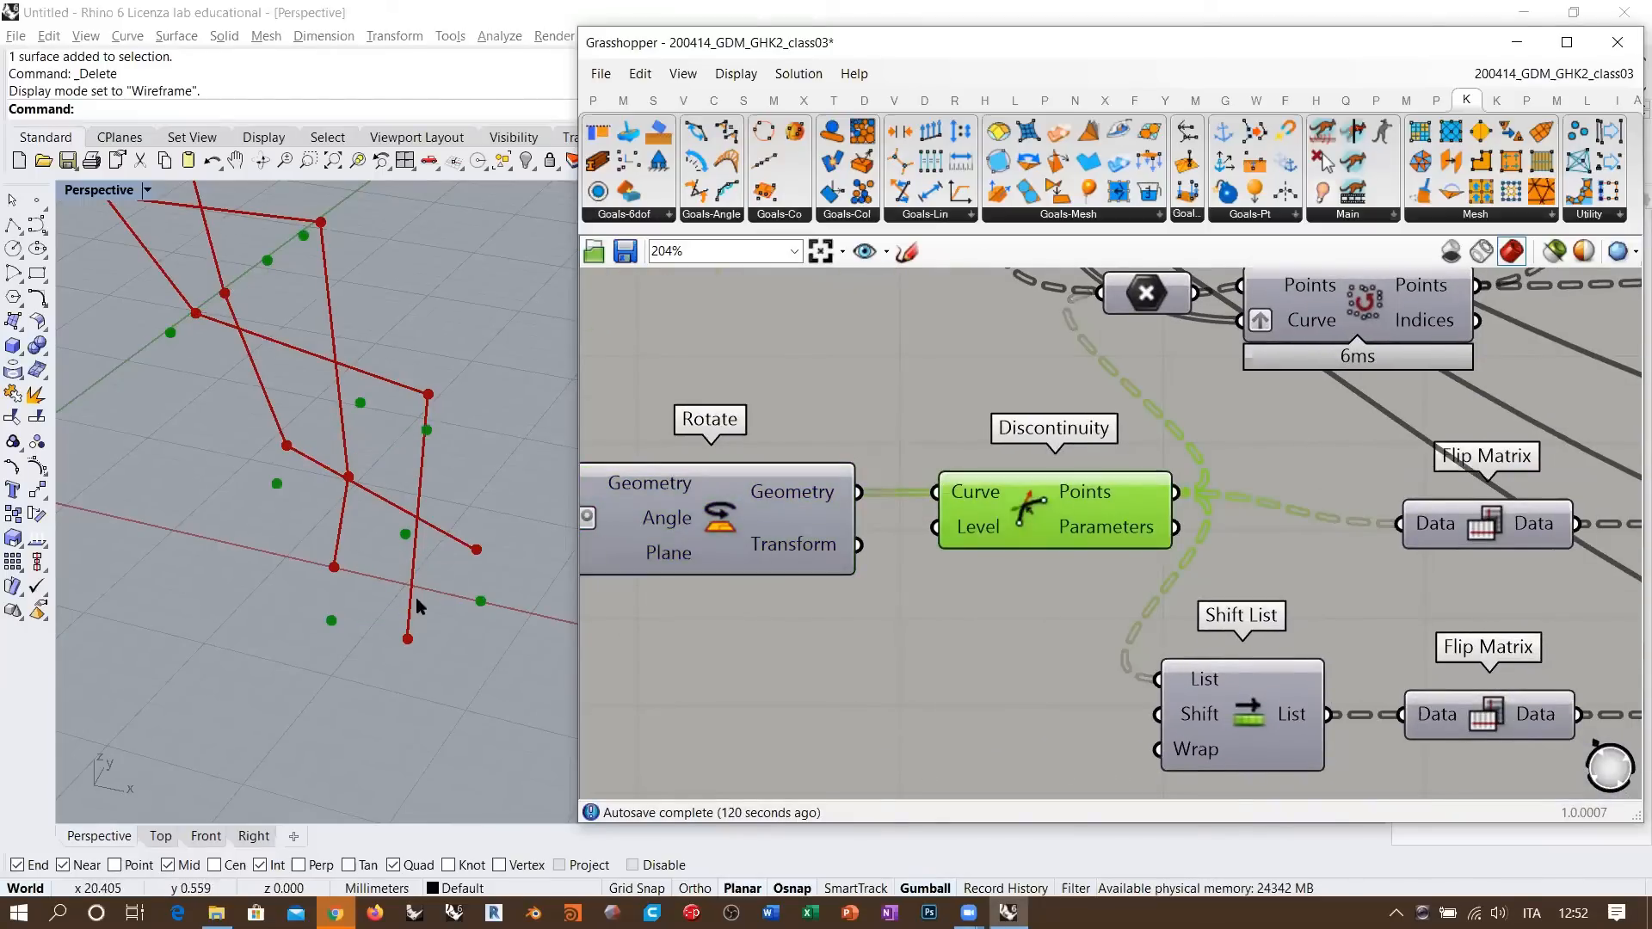
{"action": "right_click_drag", "start_coordinate": [415, 600], "coordinate": [392, 575]}
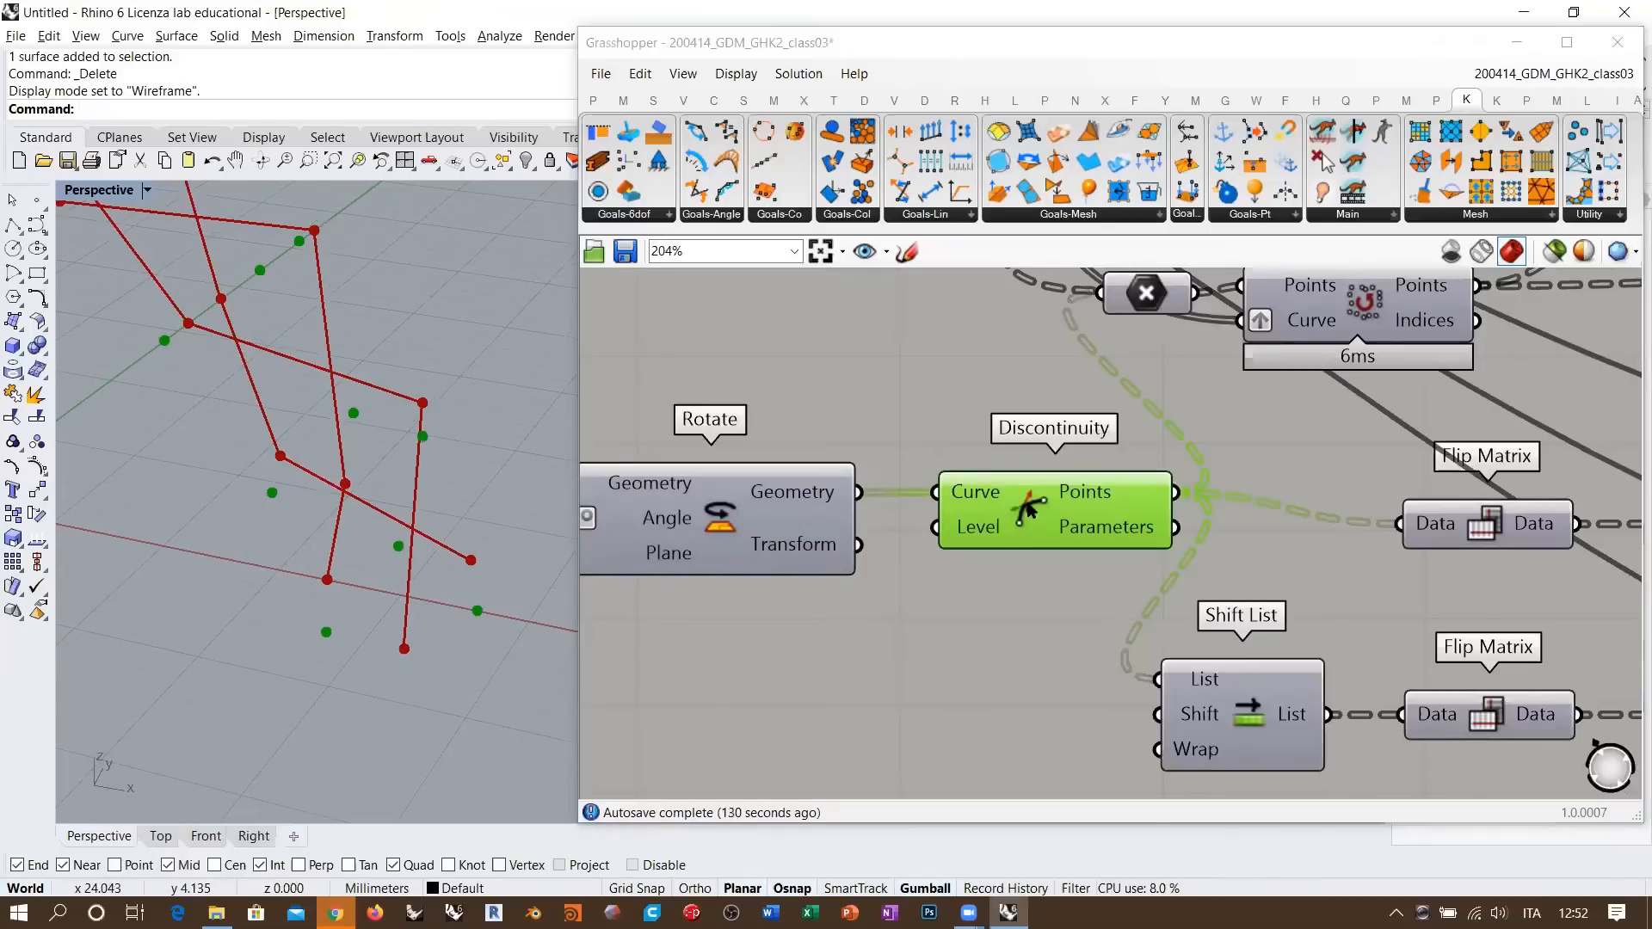
{"action": "left_click", "coordinate": [1042, 504]}
{"action": "key", "text": "ctrl+q"}
- Turn on the preview of the Line parameter collecting the rotated branch's three culled lists and inspect its diagonals
{"action": "right_click_drag", "start_coordinate": [1249, 581], "coordinate": [956, 580]}
{"action": "scroll", "coordinate": [958, 584], "scroll_direction": "down", "scroll_amount": 2}
{"action": "right_click_drag", "start_coordinate": [1109, 569], "coordinate": [807, 561]}
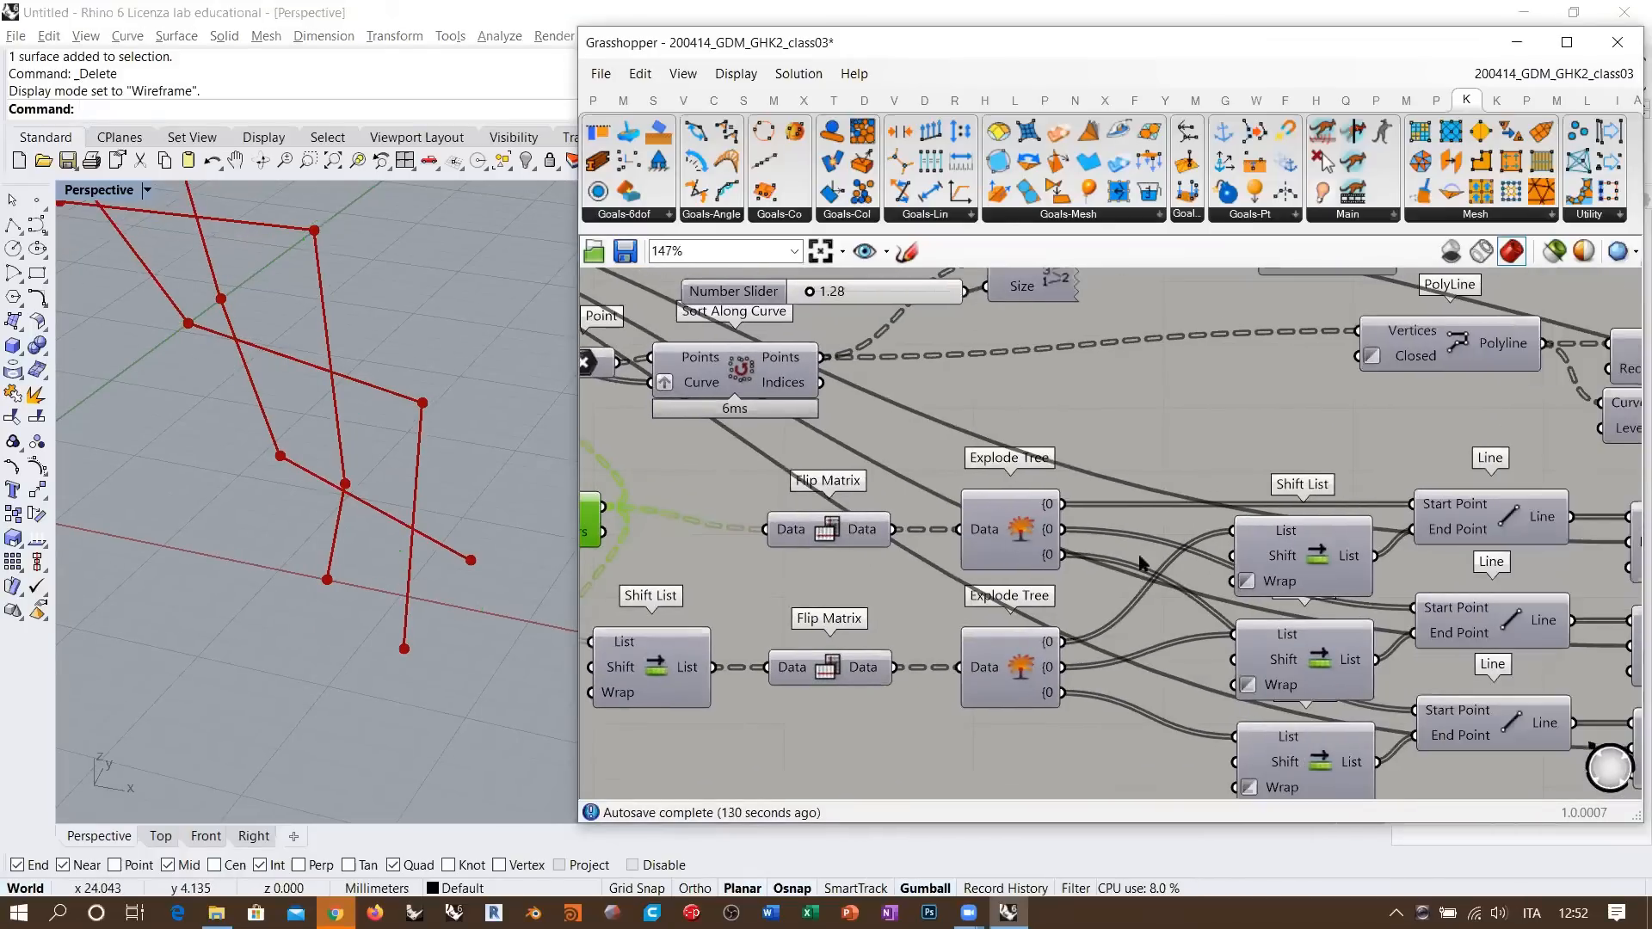
{"action": "right_click_drag", "start_coordinate": [1067, 520], "coordinate": [806, 458]}
{"action": "right_click_drag", "start_coordinate": [1162, 516], "coordinate": [941, 504]}
{"action": "left_click", "coordinate": [1439, 581]}
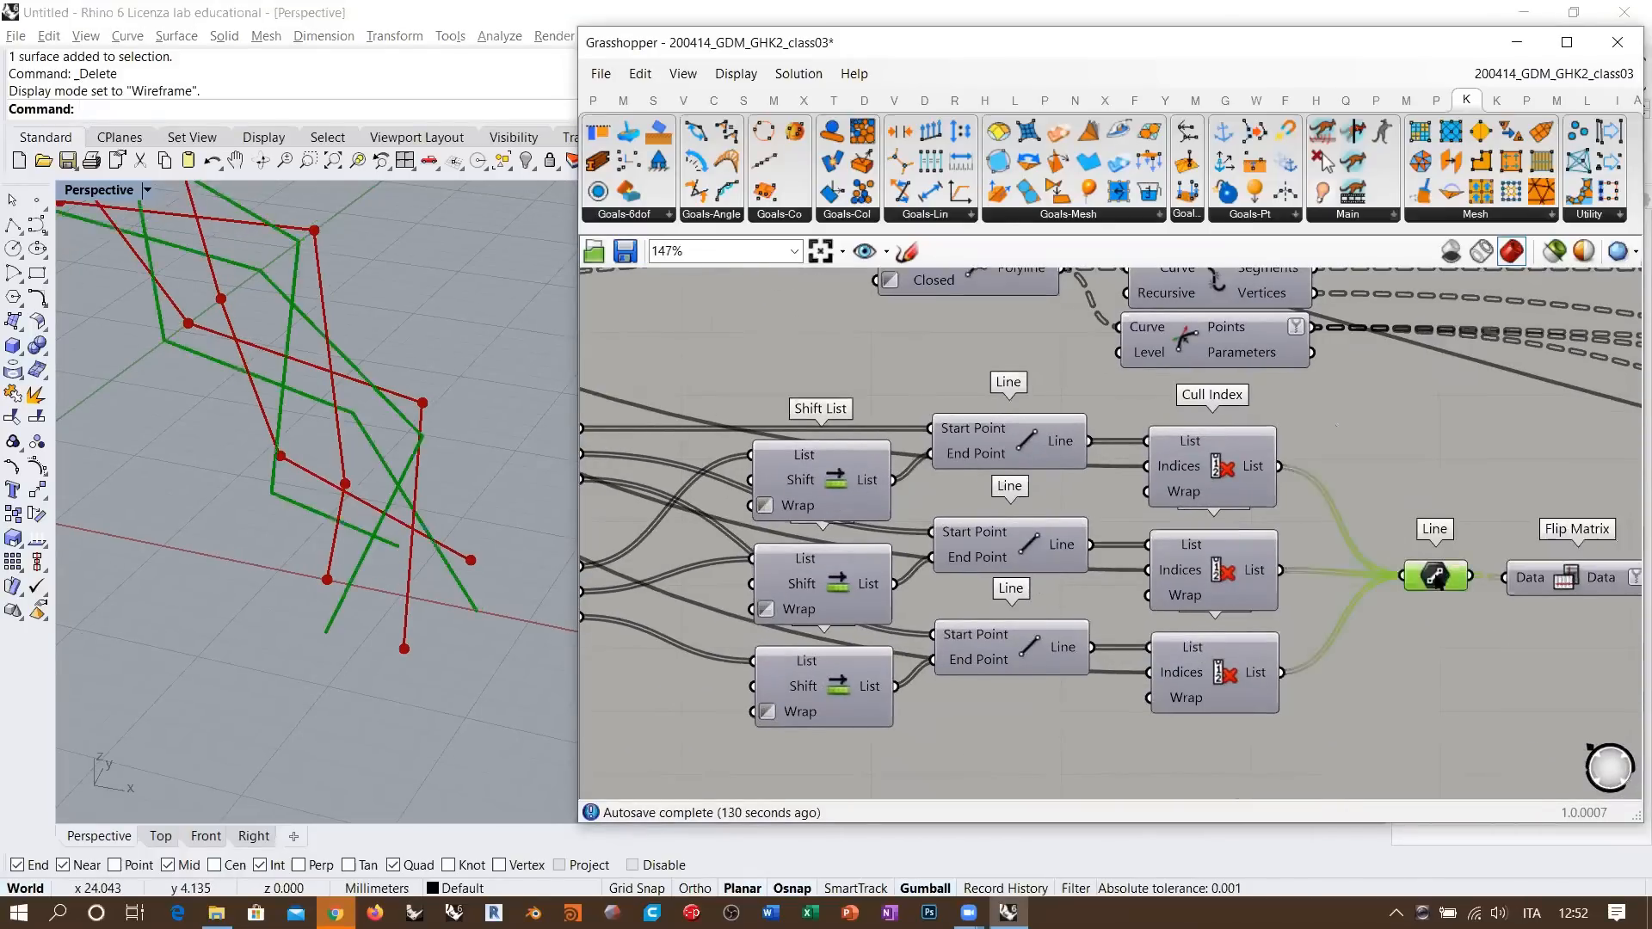
{"action": "left_click", "coordinate": [1376, 612]}
{"action": "mouse_move", "coordinate": [387, 535]}
{"action": "right_mouse_down"}
{"action": "mouse_move", "coordinate": [499, 491]}
{"action": "mouse_move", "coordinate": [400, 564]}
{"action": "mouse_move", "coordinate": [398, 513]}
{"action": "right_mouse_up"}
{"action": "scroll", "coordinate": [493, 526], "scroll_direction": "down", "scroll_amount": 2}
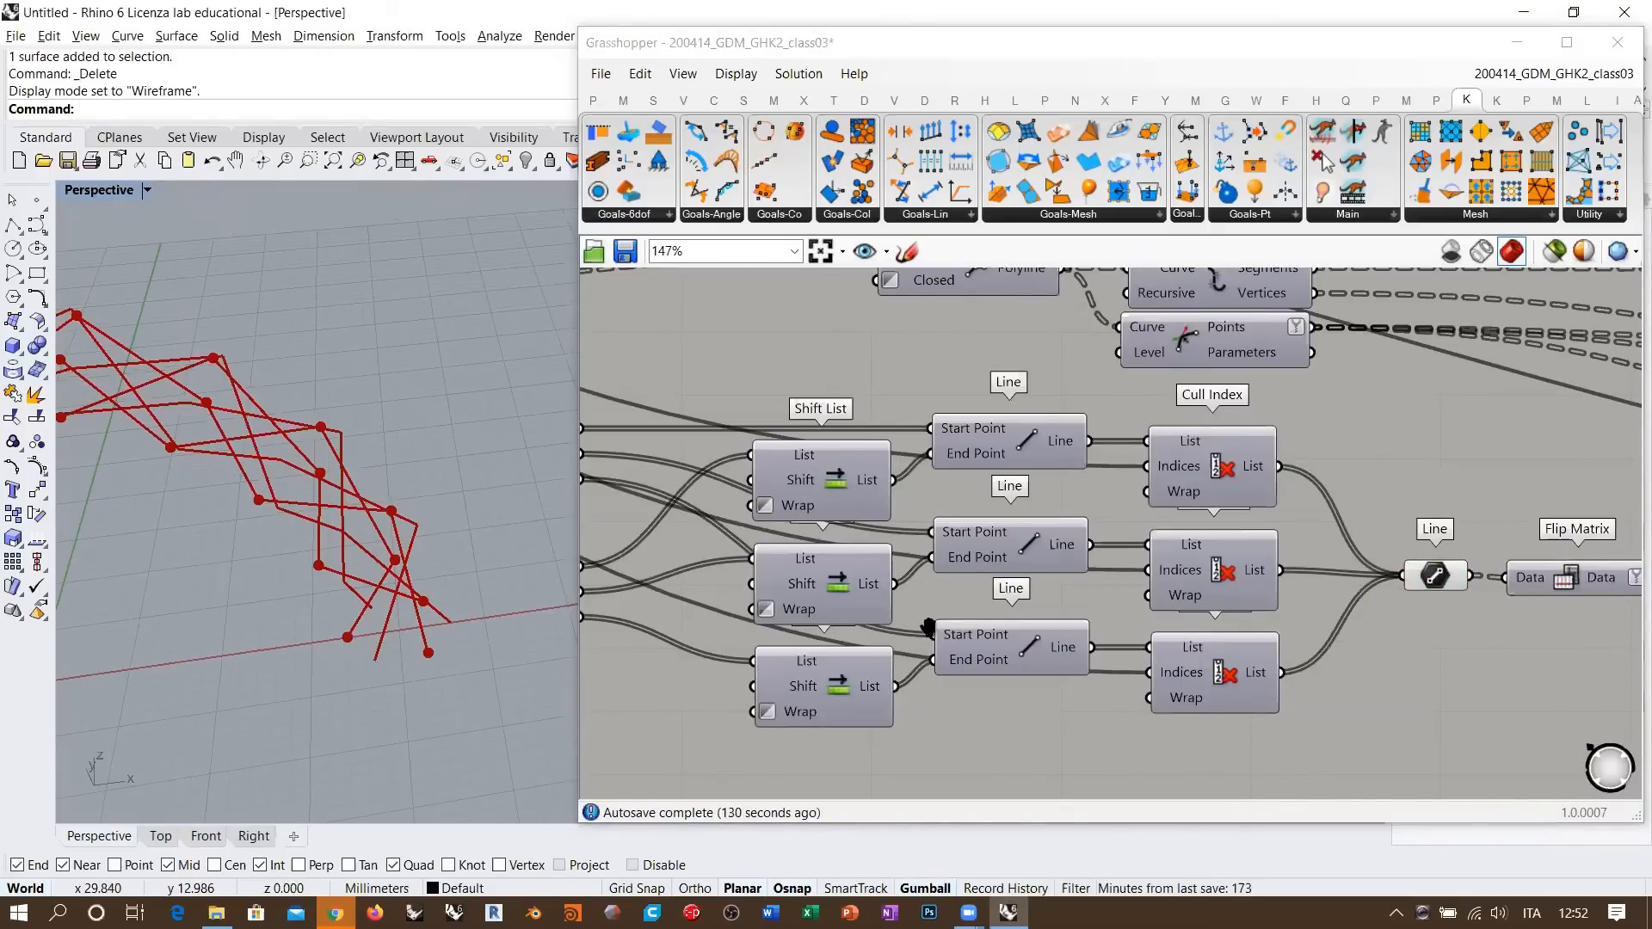
- Trace the rotated branch's Line parameter through Flip Matrix and Dispatch to the downstream lines, and turn off its preview
{"action": "right_click_drag", "start_coordinate": [1441, 593], "coordinate": [825, 646]}
{"action": "left_click", "coordinate": [809, 628]}
{"action": "scroll", "coordinate": [811, 626], "scroll_direction": "down", "scroll_amount": 4}
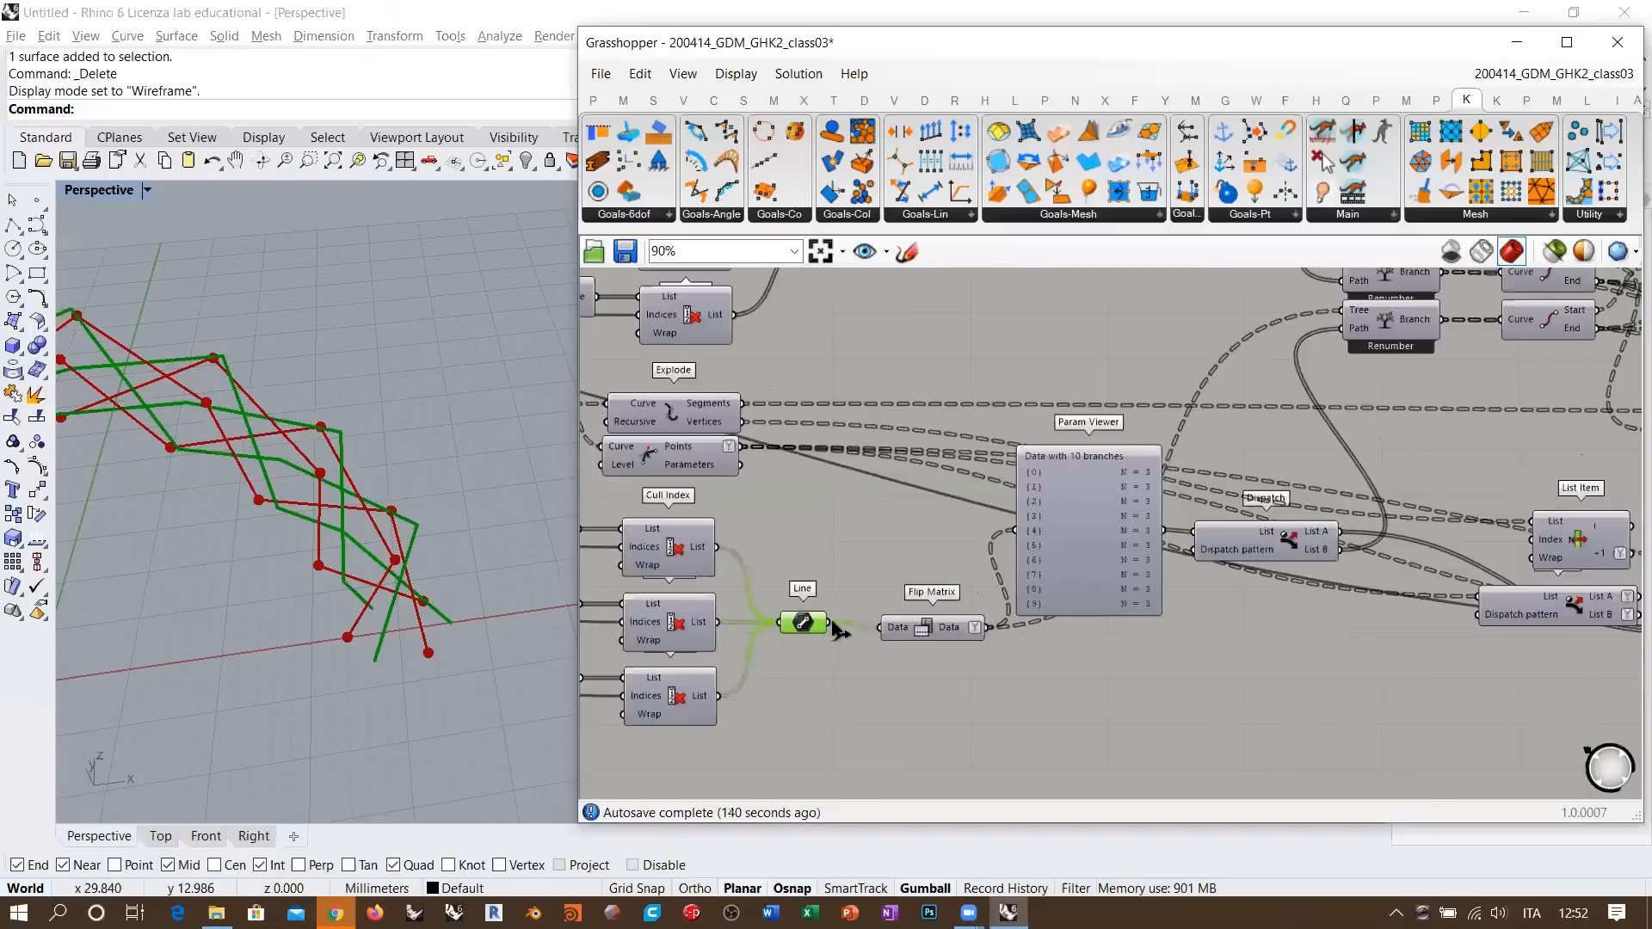
{"action": "right_click_drag", "start_coordinate": [1066, 571], "coordinate": [789, 641]}
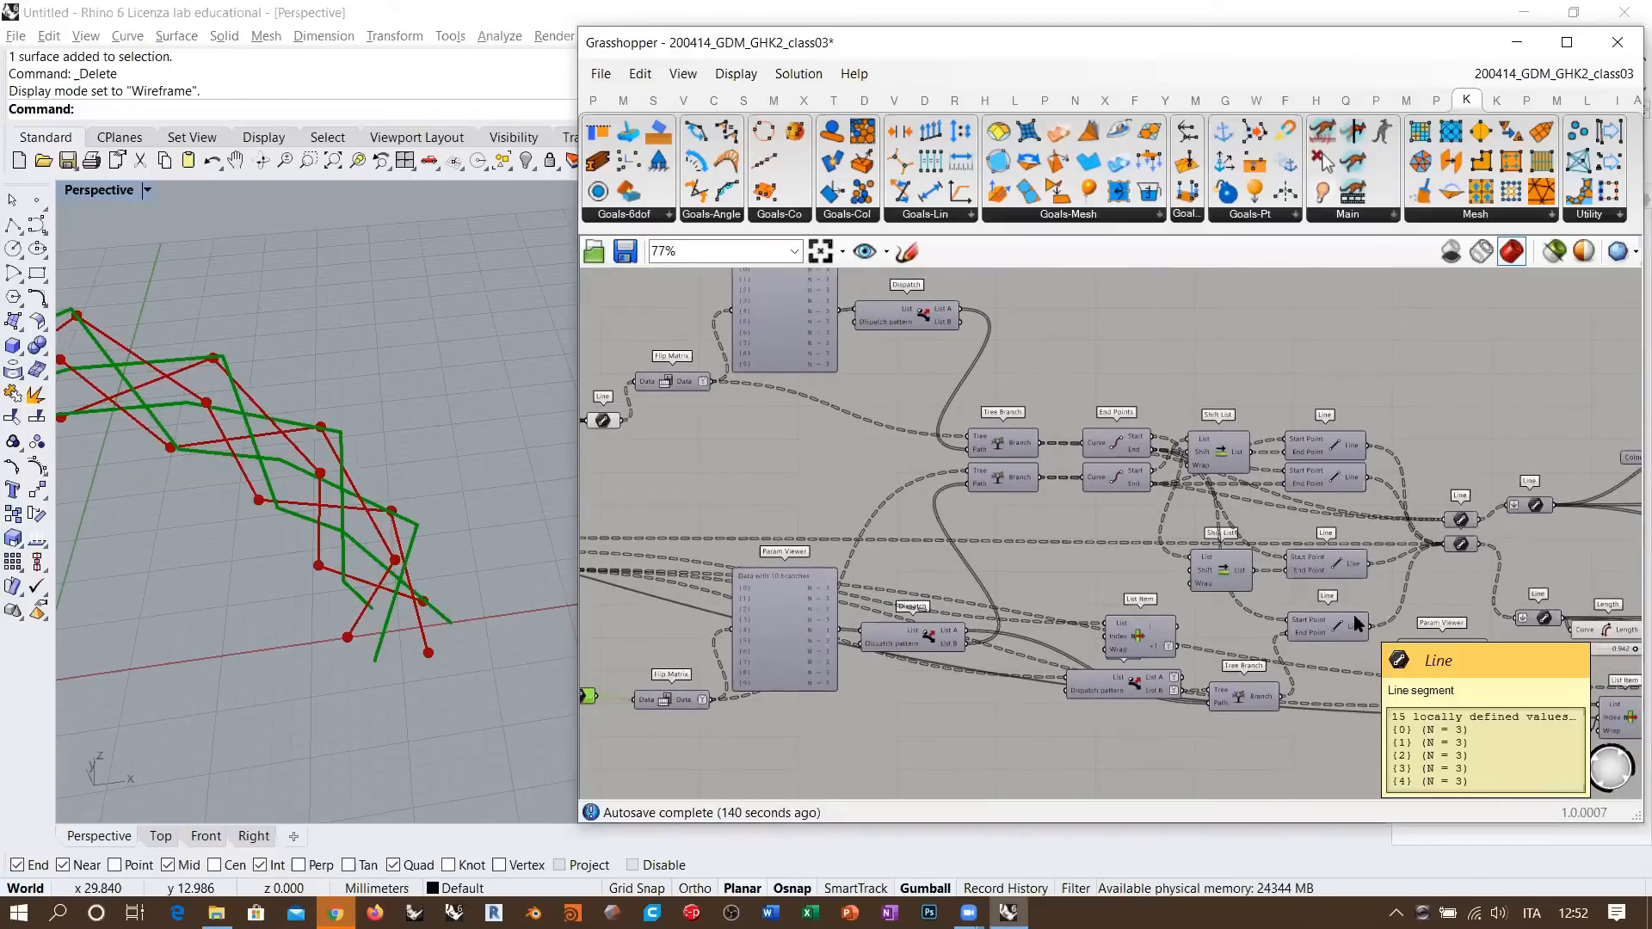
{"action": "right_click_drag", "start_coordinate": [617, 702], "coordinate": [901, 628]}
{"action": "scroll", "coordinate": [901, 626], "scroll_direction": "up", "scroll_amount": 3}
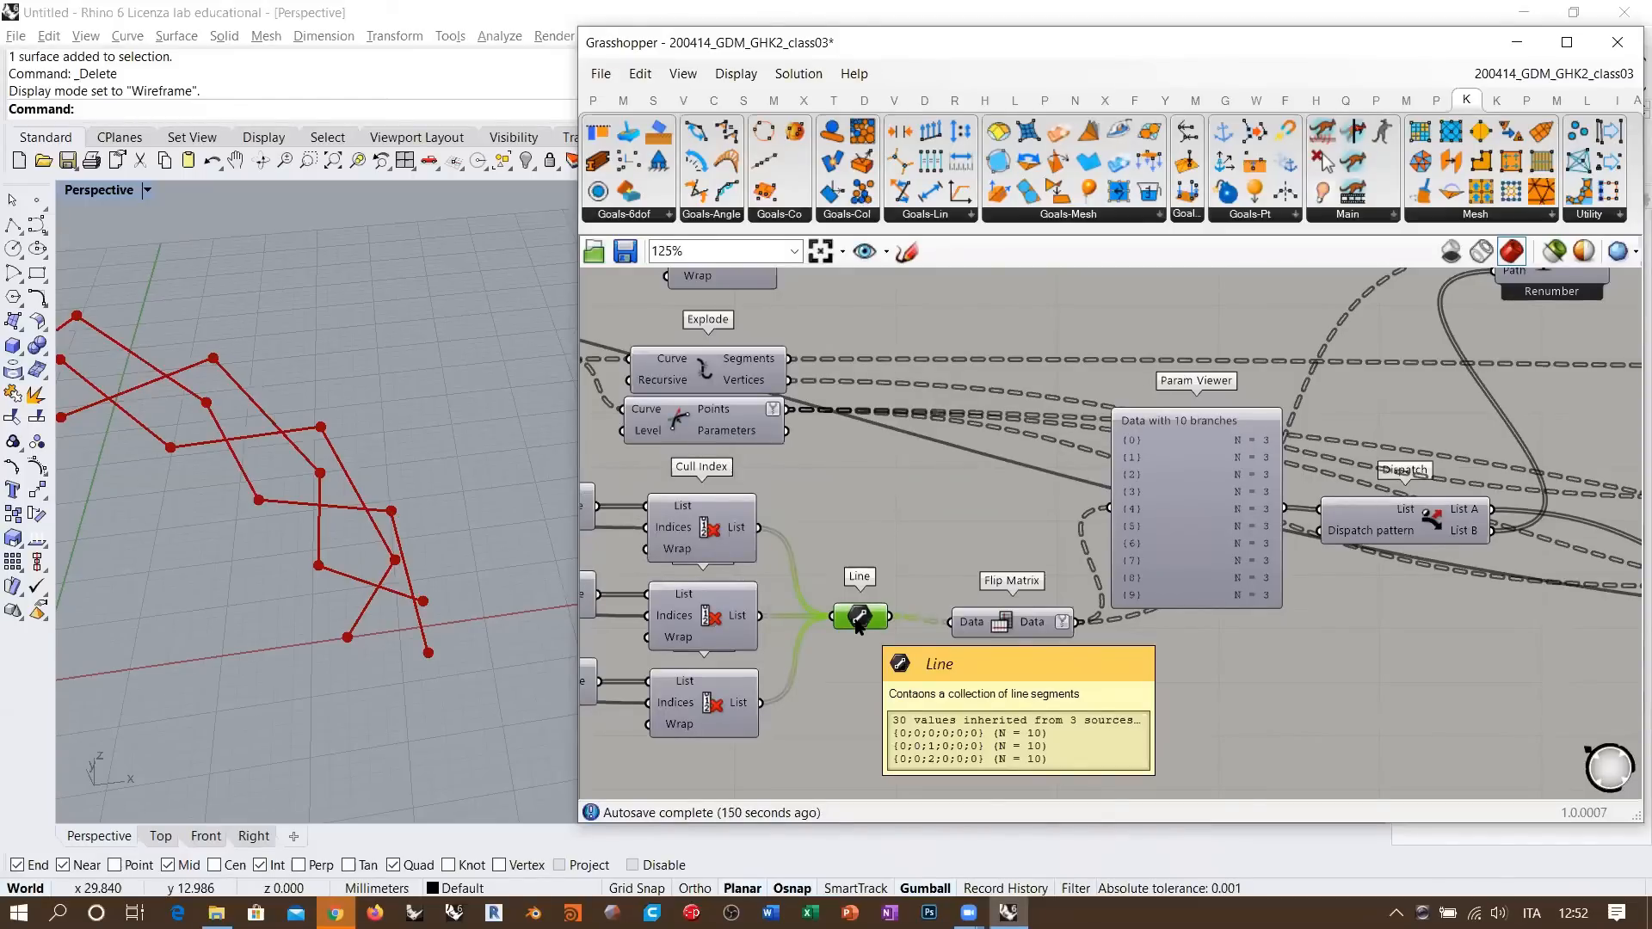
- Show the rotated branch's Line parameter again and compare its diagonals with the original ones at the arch's end
{"action": "key", "text": "ctrl+q"}
{"action": "right_click_drag", "start_coordinate": [398, 649], "coordinate": [427, 676]}
{"action": "scroll", "coordinate": [443, 635], "scroll_direction": "up", "scroll_amount": 5}
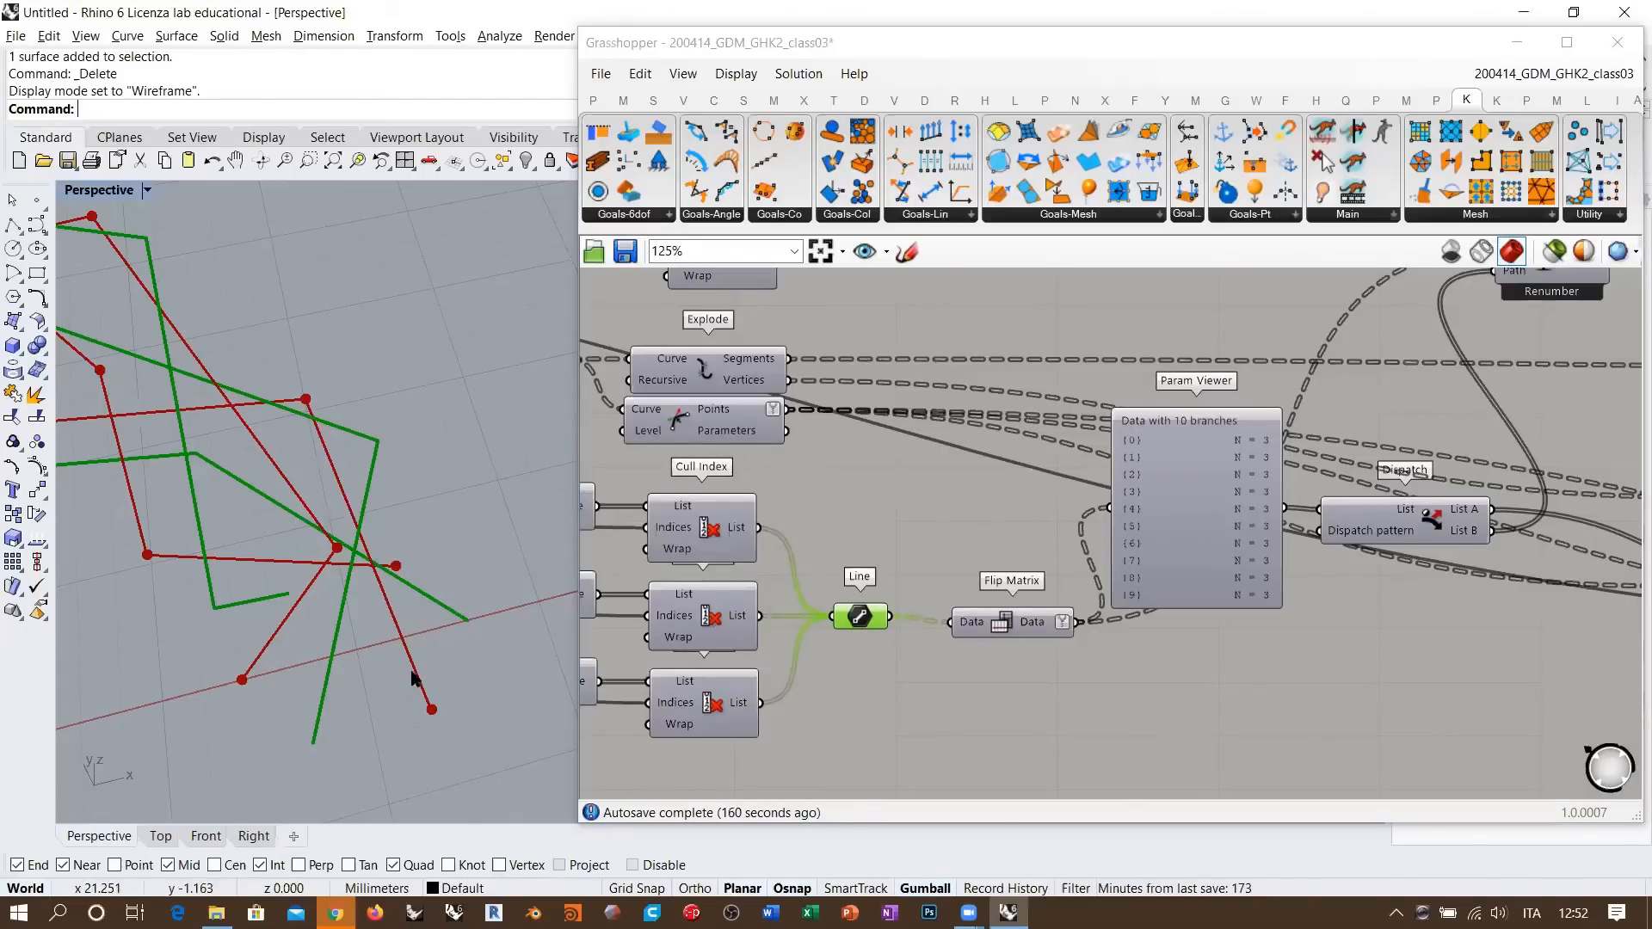
{"action": "right_click_drag", "start_coordinate": [488, 656], "coordinate": [476, 592]}
{"action": "left_click", "coordinate": [853, 613]}
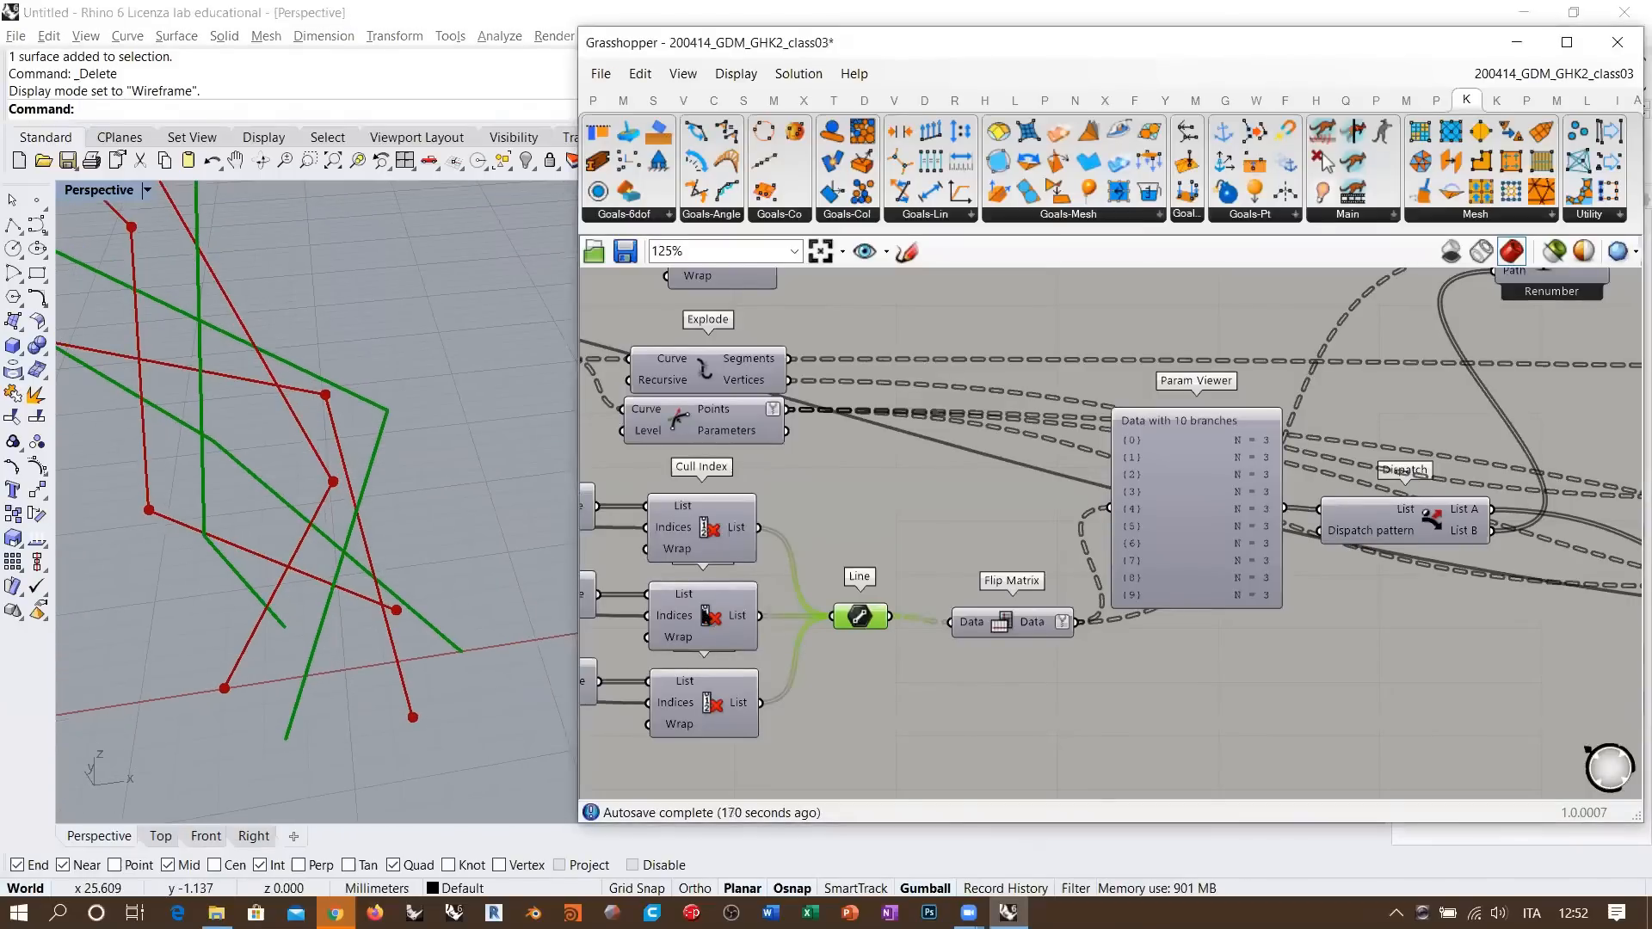
- Hide the rotated branch's Line parameter and review the downstream components through the final Line parameters
{"action": "key", "text": "ctrl+q"}
{"action": "right_click_drag", "start_coordinate": [456, 657], "coordinate": [431, 681], "text": "shift"}
{"action": "right_click_drag", "start_coordinate": [1132, 597], "coordinate": [939, 615]}
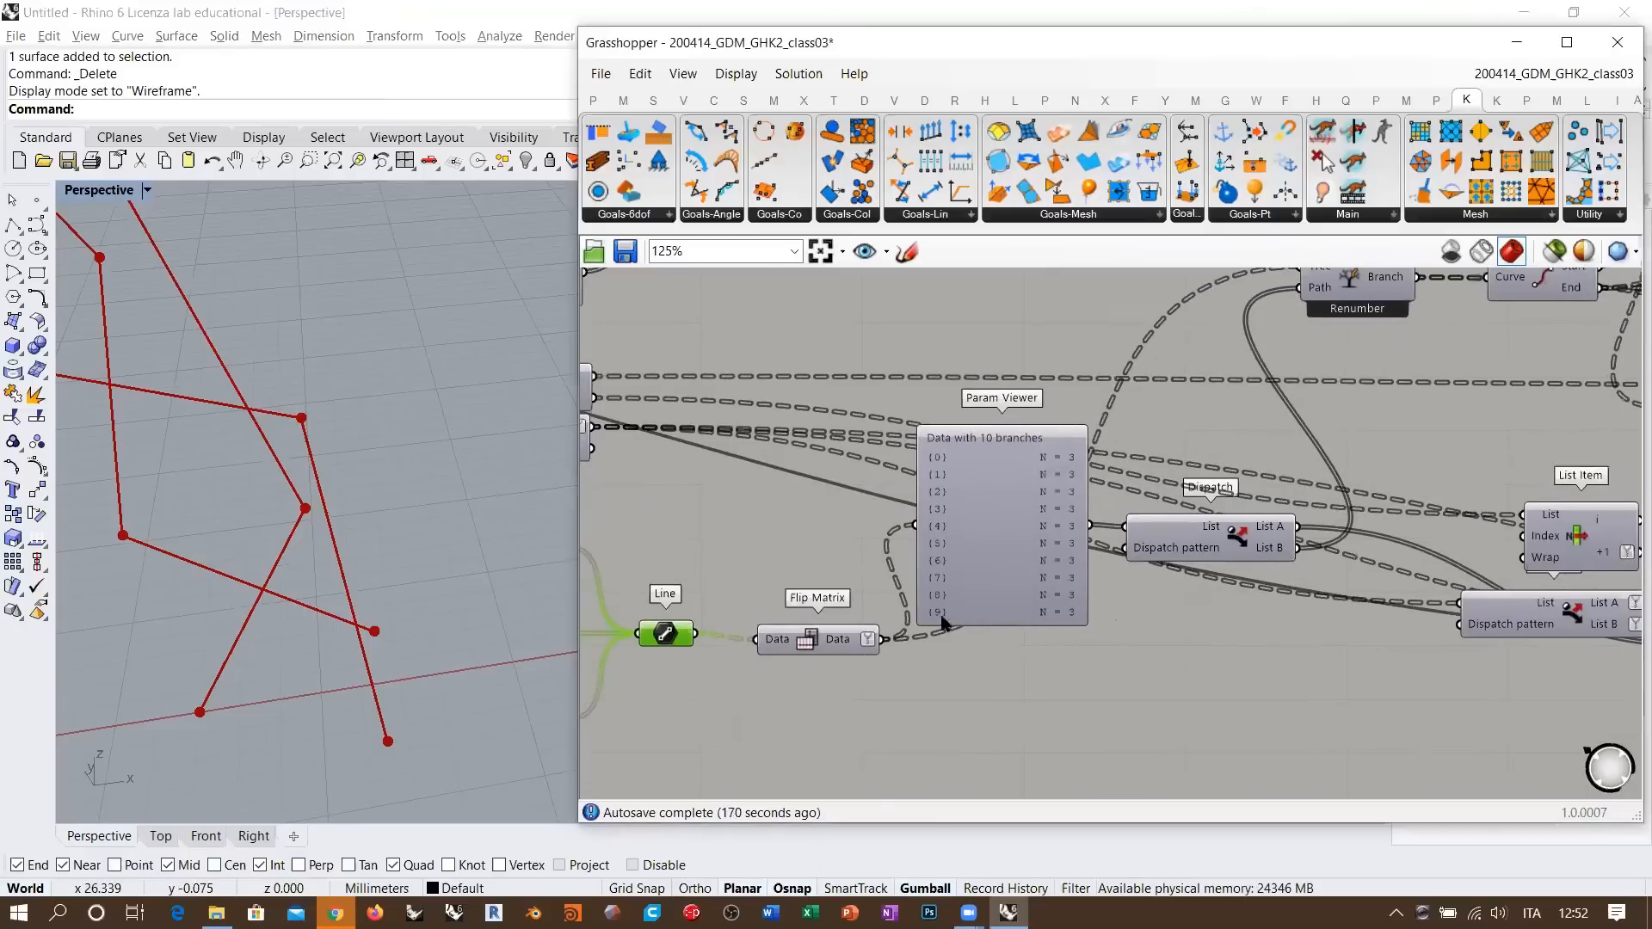
{"action": "scroll", "coordinate": [1303, 548], "scroll_direction": "down", "scroll_amount": 3}
{"action": "right_click_drag", "start_coordinate": [1212, 578], "coordinate": [748, 675]}
{"action": "right_click_drag", "start_coordinate": [1343, 607], "coordinate": [1228, 549]}
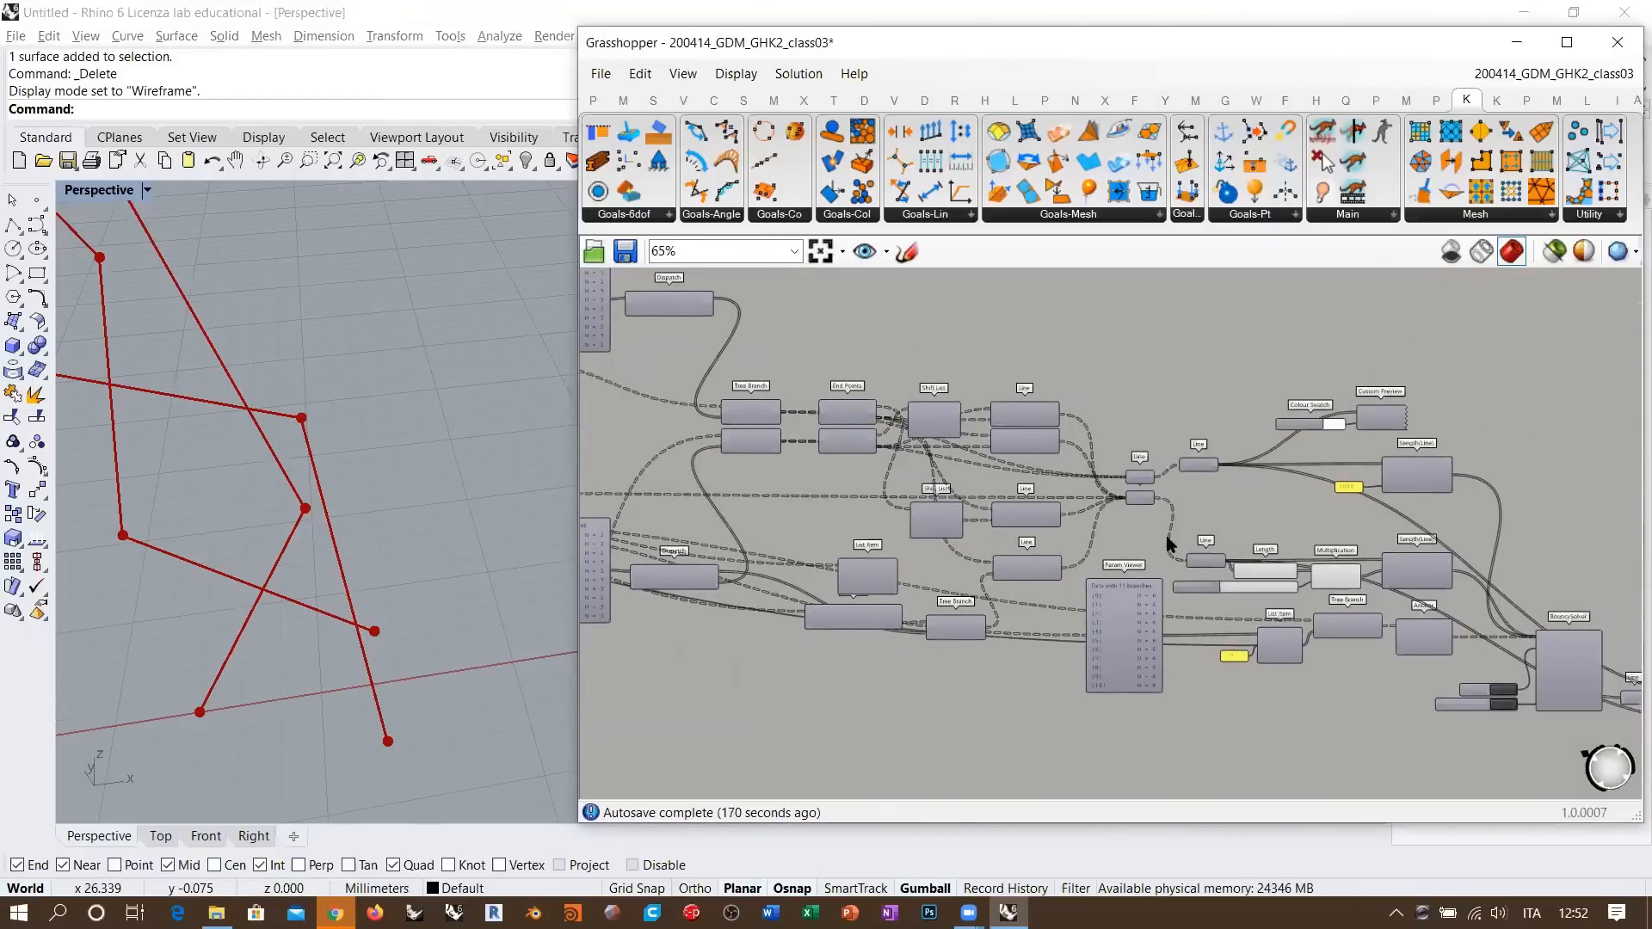
- Line up the rotated branch's Flip Matrix with its Line parameter and inspect the data structure in its Param Viewer
{"action": "scroll", "coordinate": [1032, 551], "scroll_direction": "up", "scroll_amount": 2}
{"action": "right_click_drag", "start_coordinate": [853, 588], "coordinate": [1141, 535]}
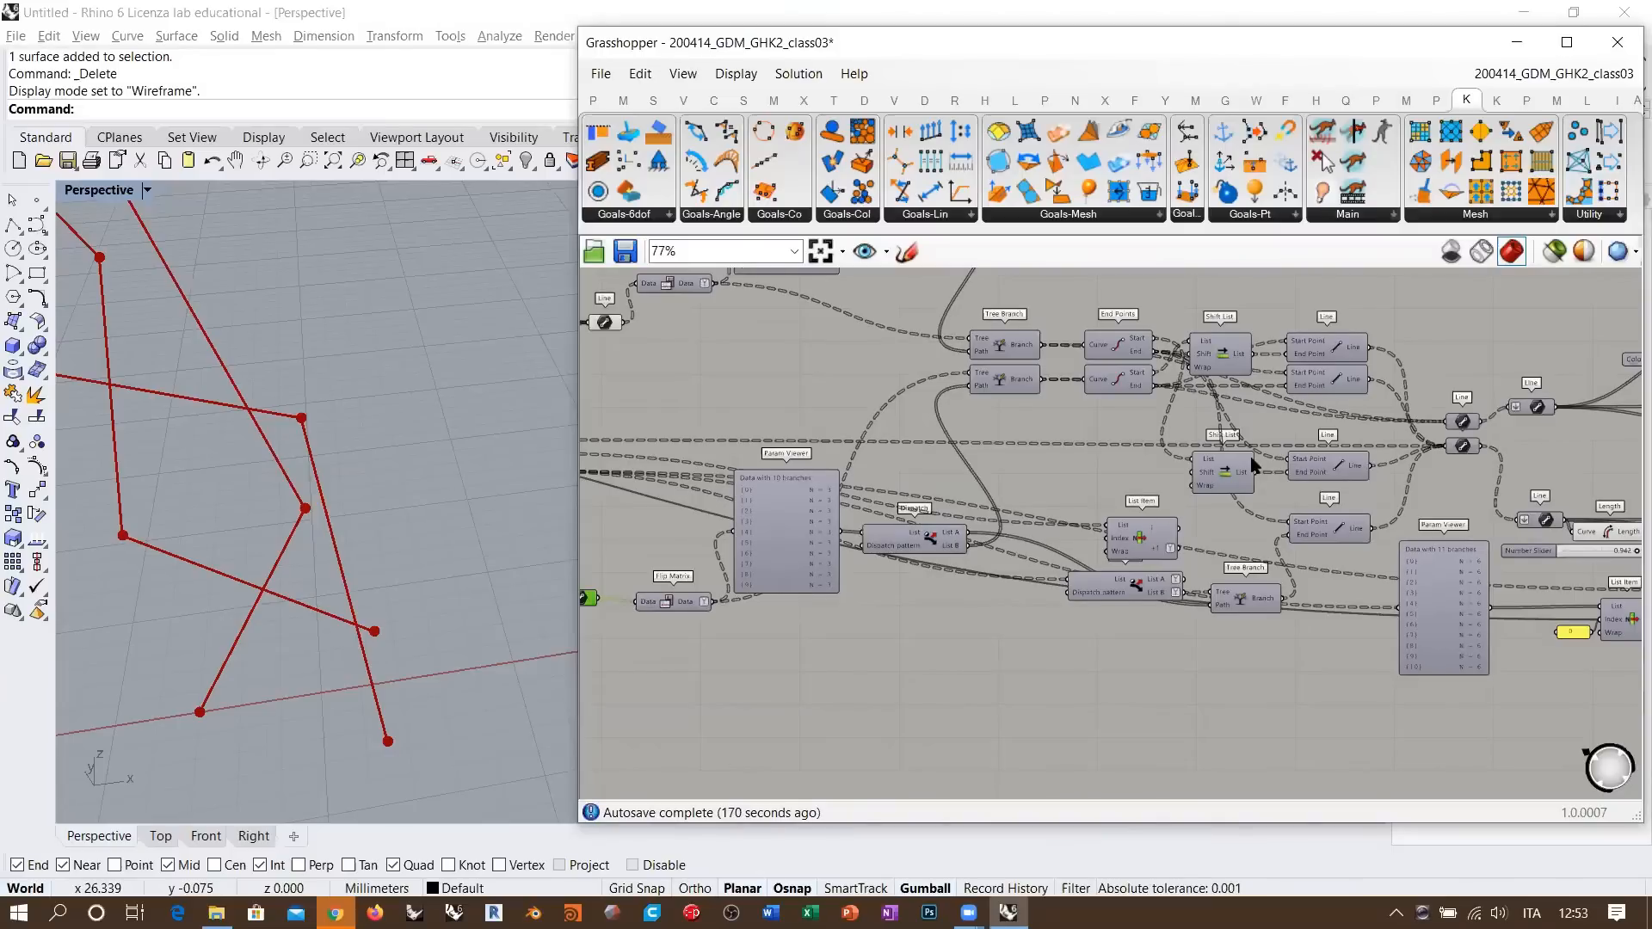
{"action": "right_click_drag", "start_coordinate": [833, 552], "coordinate": [889, 446]}
{"action": "scroll", "coordinate": [775, 594], "scroll_direction": "up", "scroll_amount": 3}
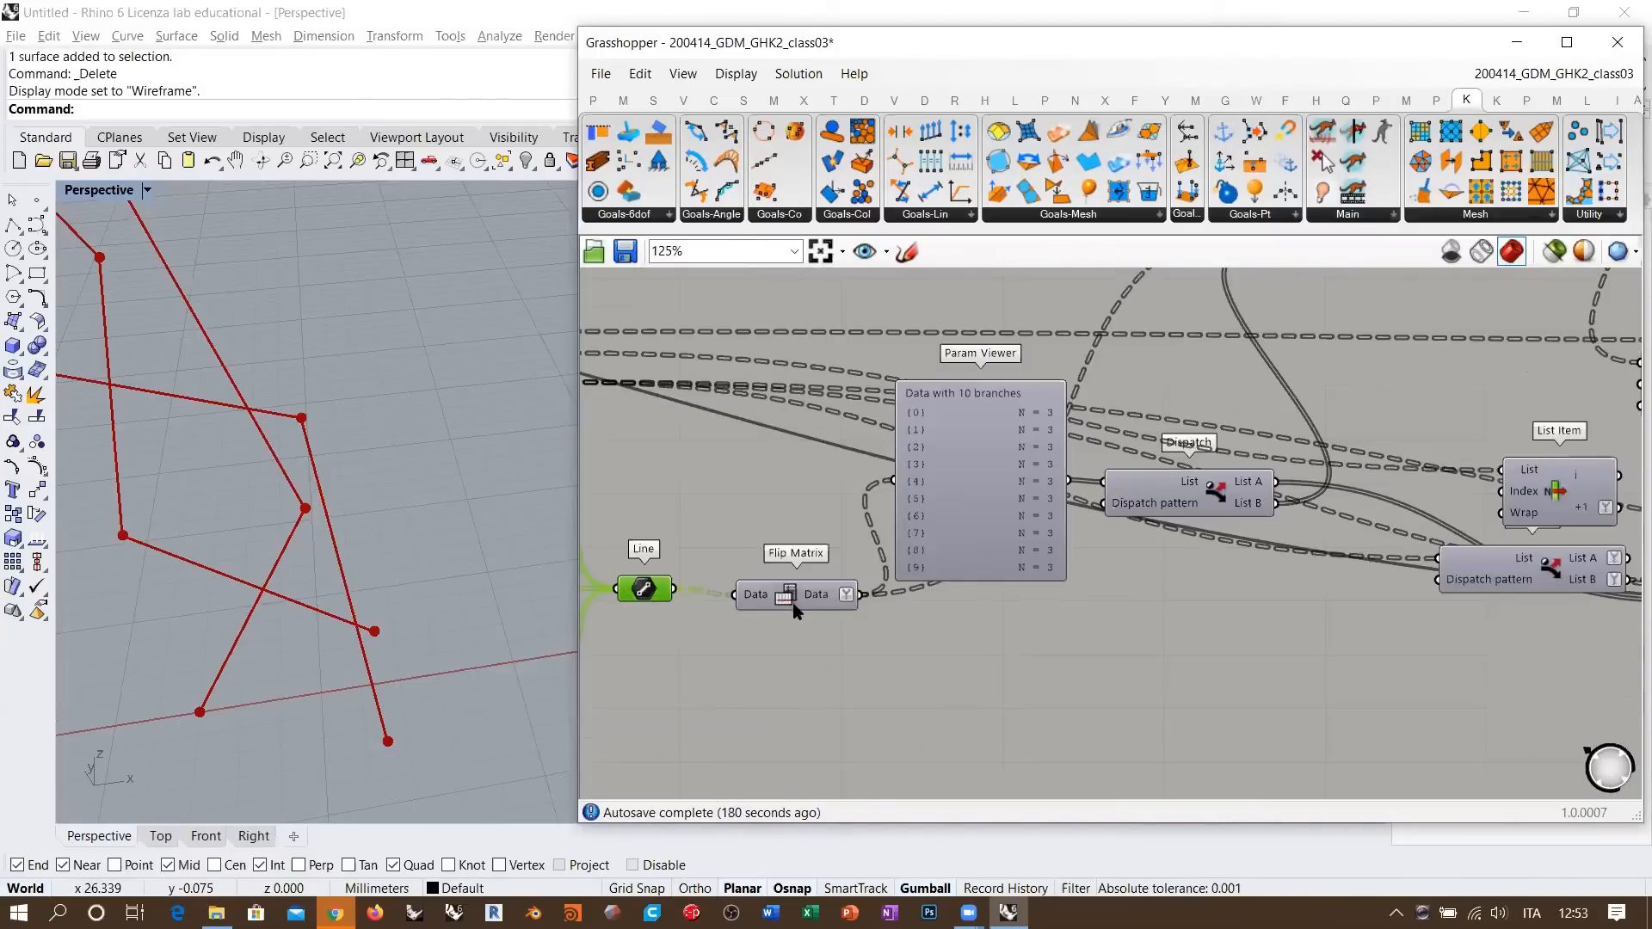
{"action": "left_click", "coordinate": [774, 598]}
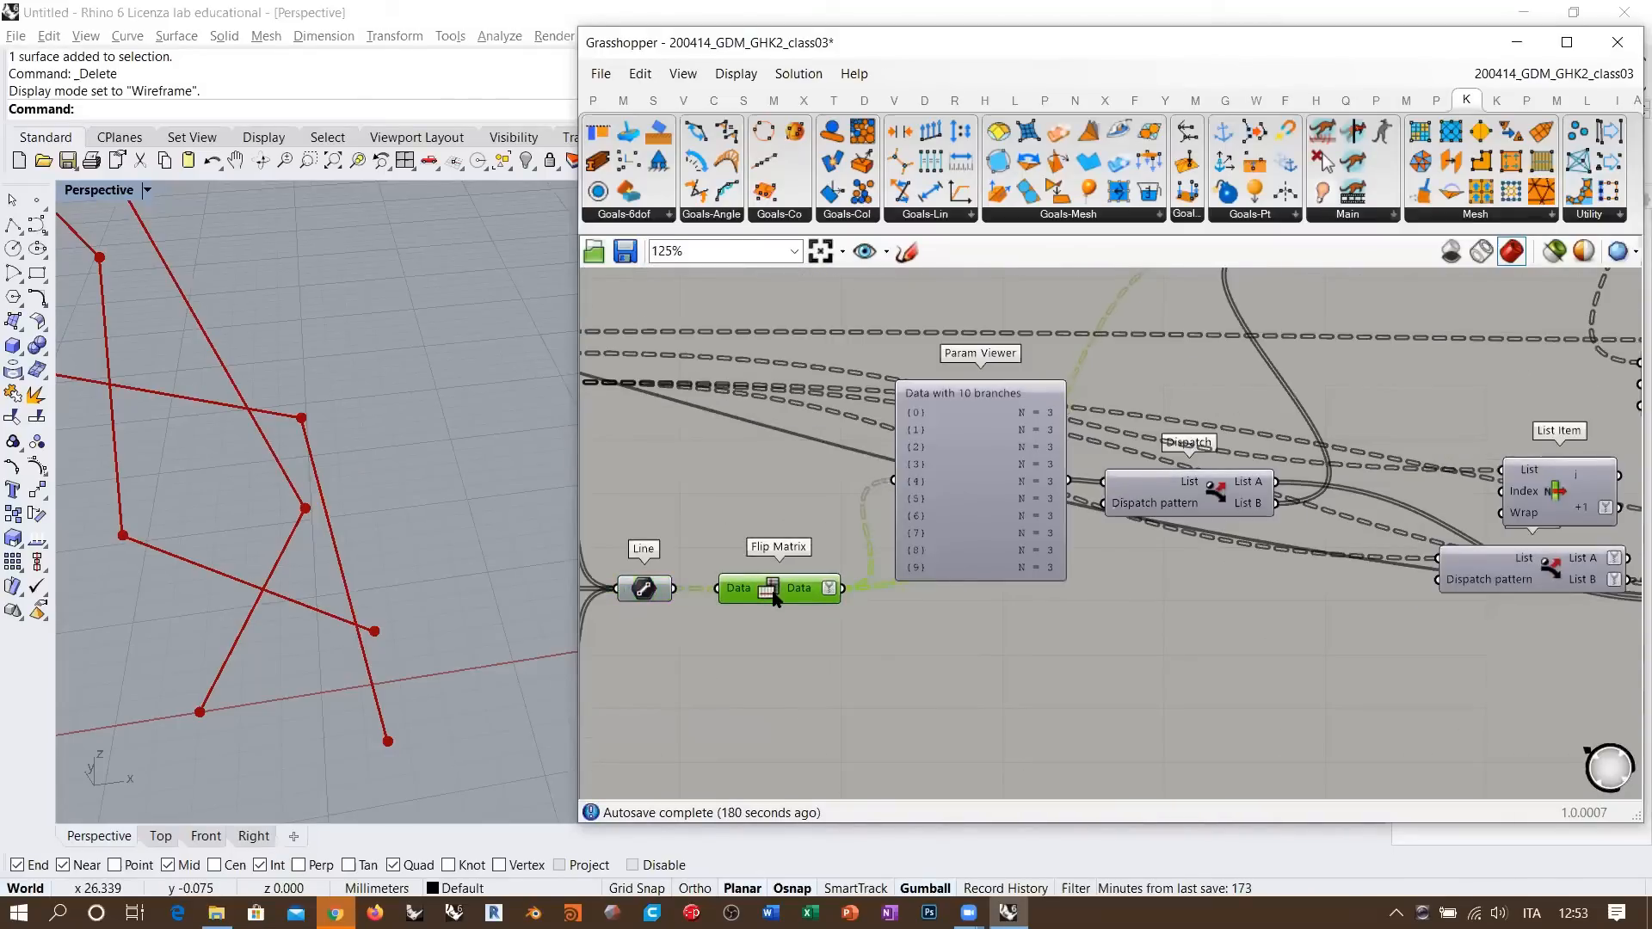
{"action": "double_click", "coordinate": [974, 486]}
{"action": "double_click", "coordinate": [972, 505]}
{"action": "left_click_drag", "start_coordinate": [1010, 594], "coordinate": [1086, 660]}
{"action": "right_click_drag", "start_coordinate": [1079, 559], "coordinate": [790, 714]}
- Hide the preview of the original branch's Line parameter
{"action": "scroll", "coordinate": [870, 627], "scroll_direction": "down", "scroll_amount": 1}
{"action": "right_click_drag", "start_coordinate": [912, 459], "coordinate": [1241, 547]}
{"action": "left_click", "coordinate": [754, 478]}
{"action": "key", "text": "ctrl+q"}
- Follow the definition downstream to the BouncySolver and reset the simulation
{"action": "scroll", "coordinate": [1240, 550], "scroll_direction": "down", "scroll_amount": 3}
{"action": "right_click_drag", "start_coordinate": [1067, 660], "coordinate": [1468, 598]}
{"action": "right_click_drag", "start_coordinate": [972, 499], "coordinate": [970, 558]}
{"action": "right_click_drag", "start_coordinate": [1485, 582], "coordinate": [966, 527]}
{"action": "right_click_drag", "start_coordinate": [1420, 574], "coordinate": [989, 527]}
{"action": "right_click_drag", "start_coordinate": [1335, 553], "coordinate": [905, 492]}
{"action": "scroll", "coordinate": [1187, 560], "scroll_direction": "up", "scroll_amount": 5}
{"action": "scroll", "coordinate": [905, 493], "scroll_direction": "down", "scroll_amount": 4}
{"action": "right_click_drag", "start_coordinate": [1281, 598], "coordinate": [989, 538]}
{"action": "right_click_drag", "start_coordinate": [1277, 564], "coordinate": [1360, 560]}
{"action": "scroll", "coordinate": [1157, 527], "scroll_direction": "down", "scroll_amount": 3}
{"action": "right_click_drag", "start_coordinate": [914, 515], "coordinate": [1028, 531]}
{"action": "scroll", "coordinate": [1140, 570], "scroll_direction": "up", "scroll_amount": 5}
{"action": "scroll", "coordinate": [1140, 577], "scroll_direction": "up", "scroll_amount": 1}
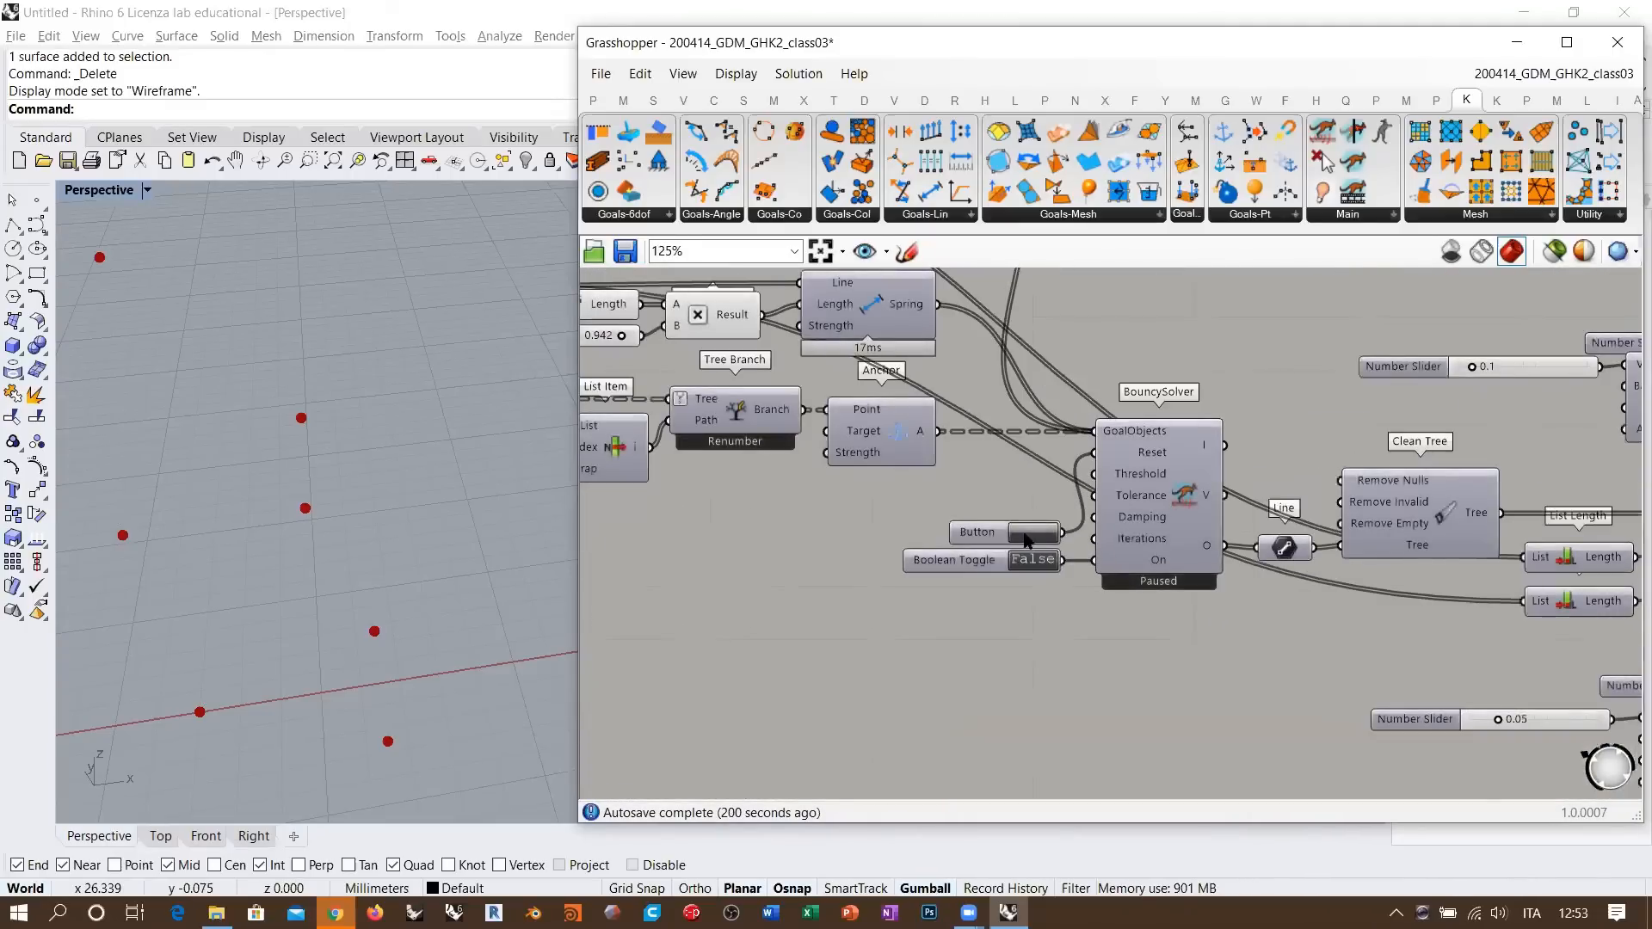
{"action": "left_click", "coordinate": [1032, 532]}
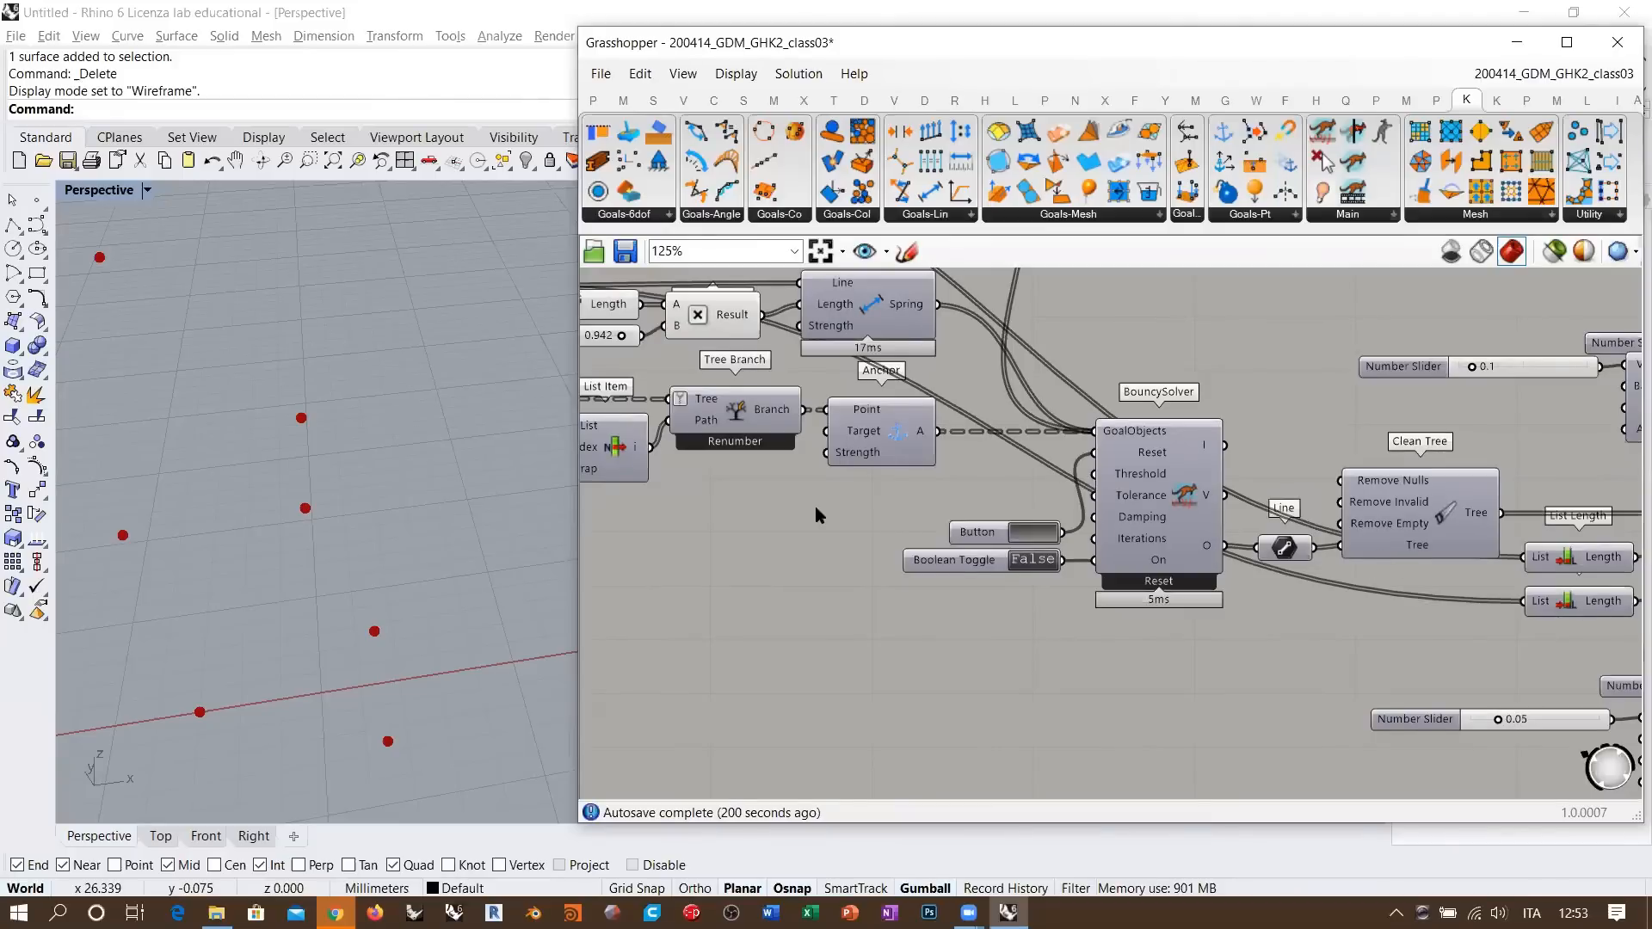
- Hide the point preview of the Flip Matrix feeding the upper Explode Tree
{"action": "scroll", "coordinate": [1165, 542], "scroll_direction": "down", "scroll_amount": 6}
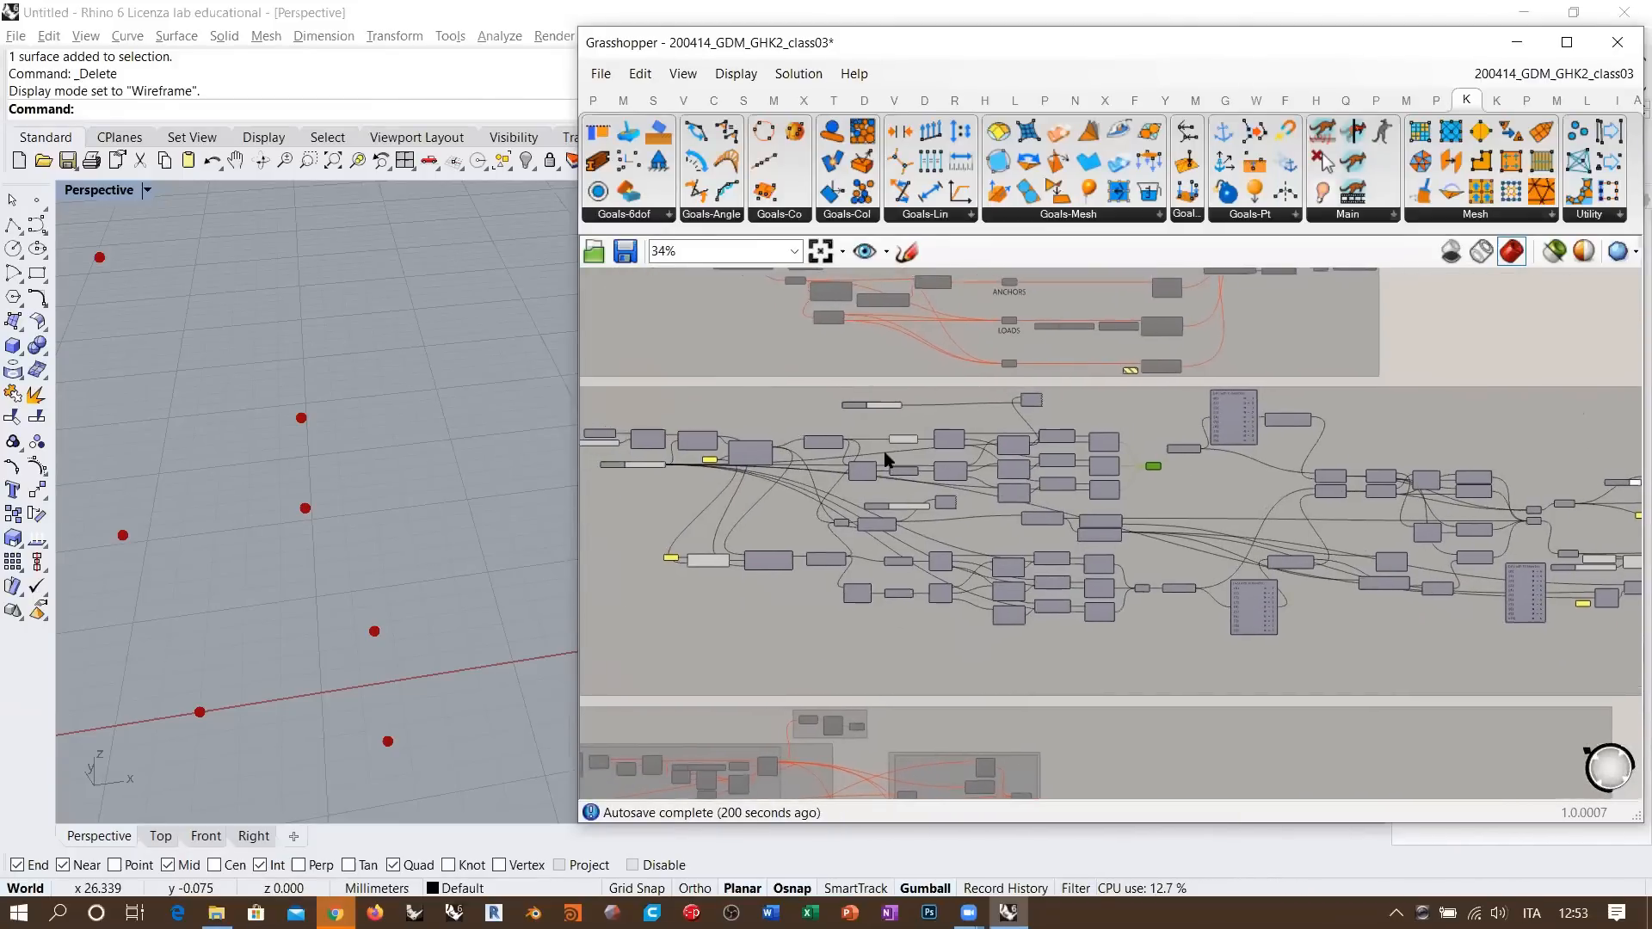
{"action": "scroll", "coordinate": [942, 435], "scroll_direction": "up", "scroll_amount": 8}
{"action": "left_click", "coordinate": [946, 426]}
{"action": "key", "text": "ctrl+q"}
- Follow the line branches to the two Tree Branch components before End Points, select both and inspect their lines in the viewport
{"action": "right_click_drag", "start_coordinate": [1251, 529], "coordinate": [947, 484]}
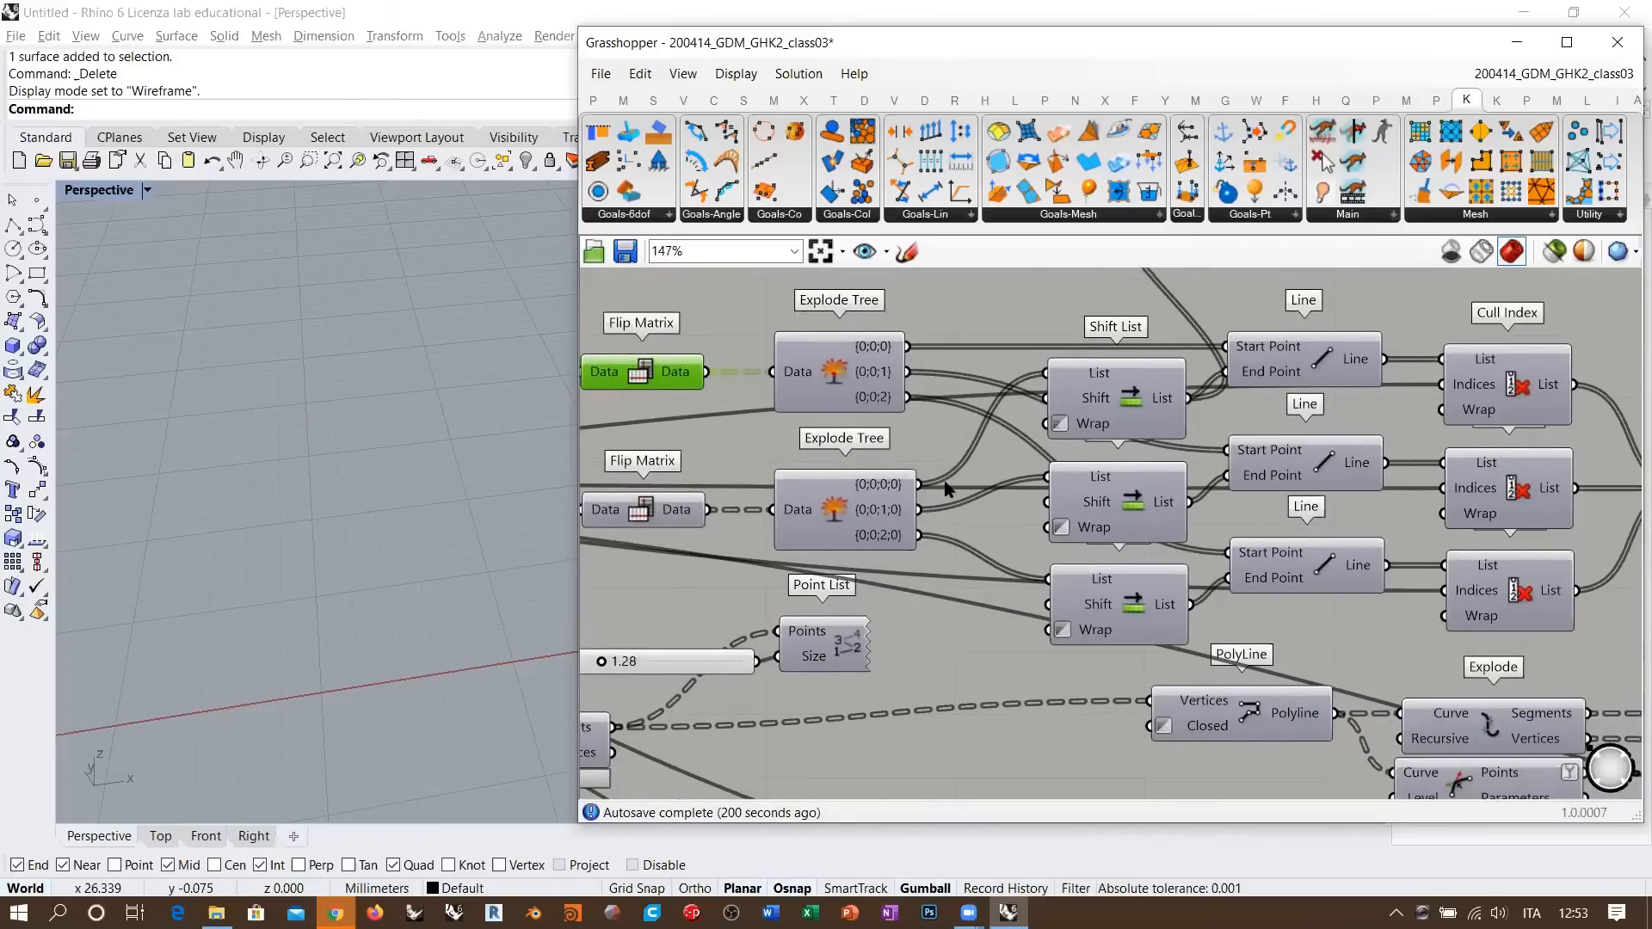
{"action": "right_click_drag", "start_coordinate": [1203, 612], "coordinate": [938, 533]}
{"action": "scroll", "coordinate": [1203, 572], "scroll_direction": "down", "scroll_amount": 2}
{"action": "right_click_drag", "start_coordinate": [1202, 572], "coordinate": [607, 465]}
{"action": "right_click_drag", "start_coordinate": [1158, 493], "coordinate": [922, 549]}
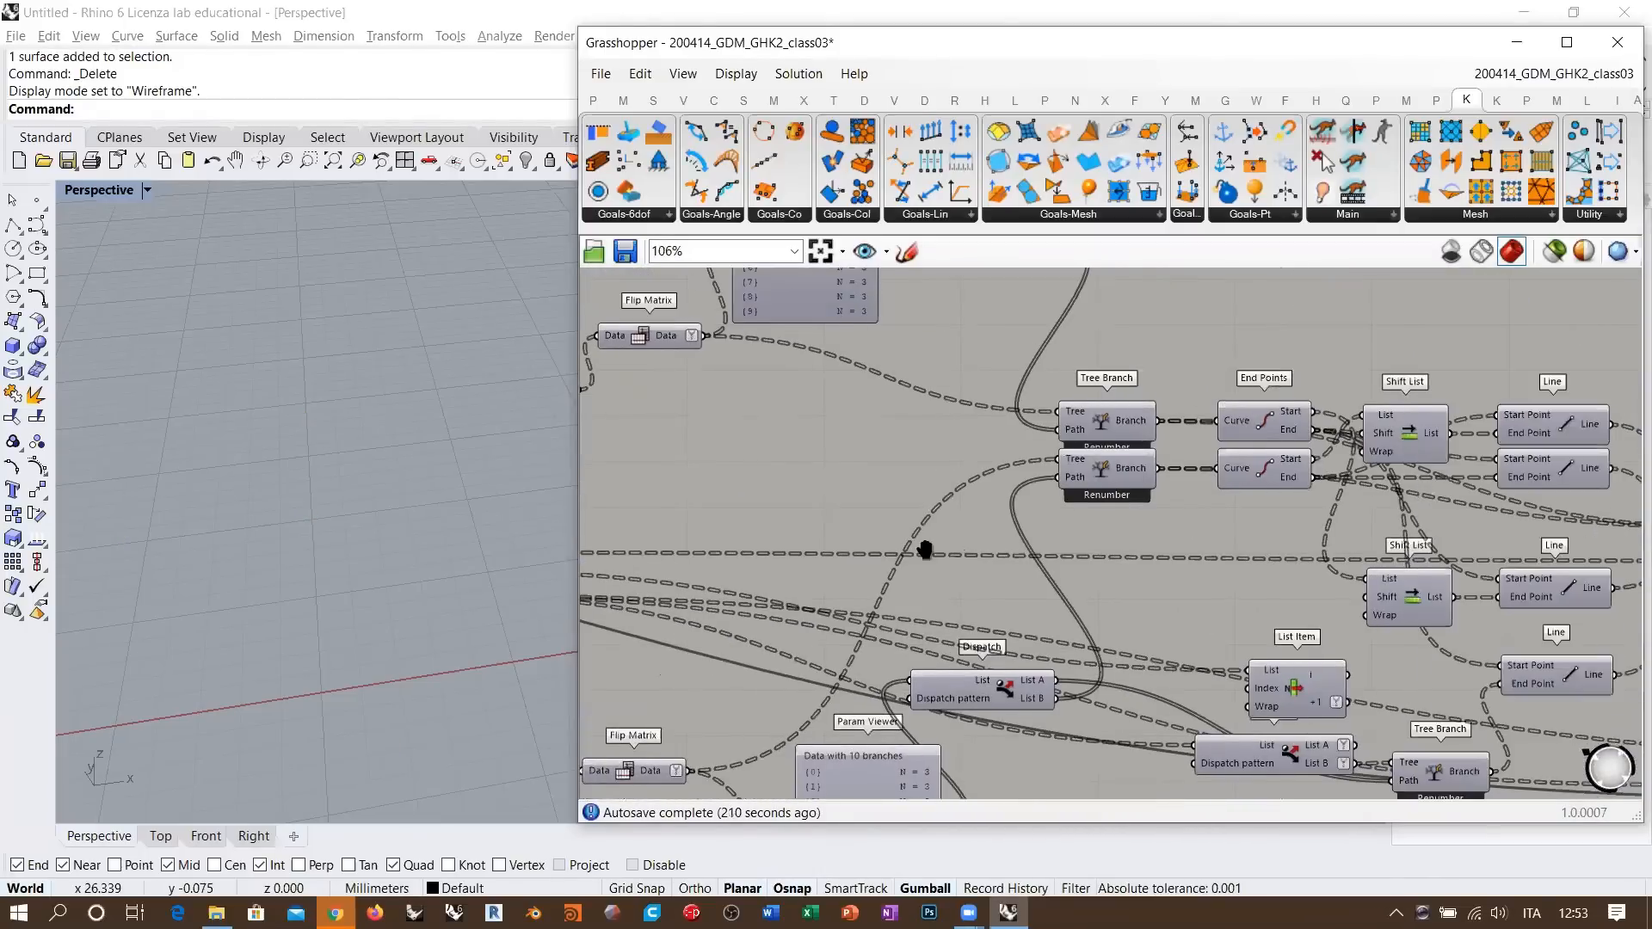
{"action": "right_click_drag", "start_coordinate": [1113, 471], "coordinate": [1091, 474]}
{"action": "left_click", "coordinate": [1089, 475]}
{"action": "left_click", "coordinate": [1091, 443], "text": "shift"}
{"action": "right_click_drag", "start_coordinate": [404, 619], "coordinate": [413, 559]}
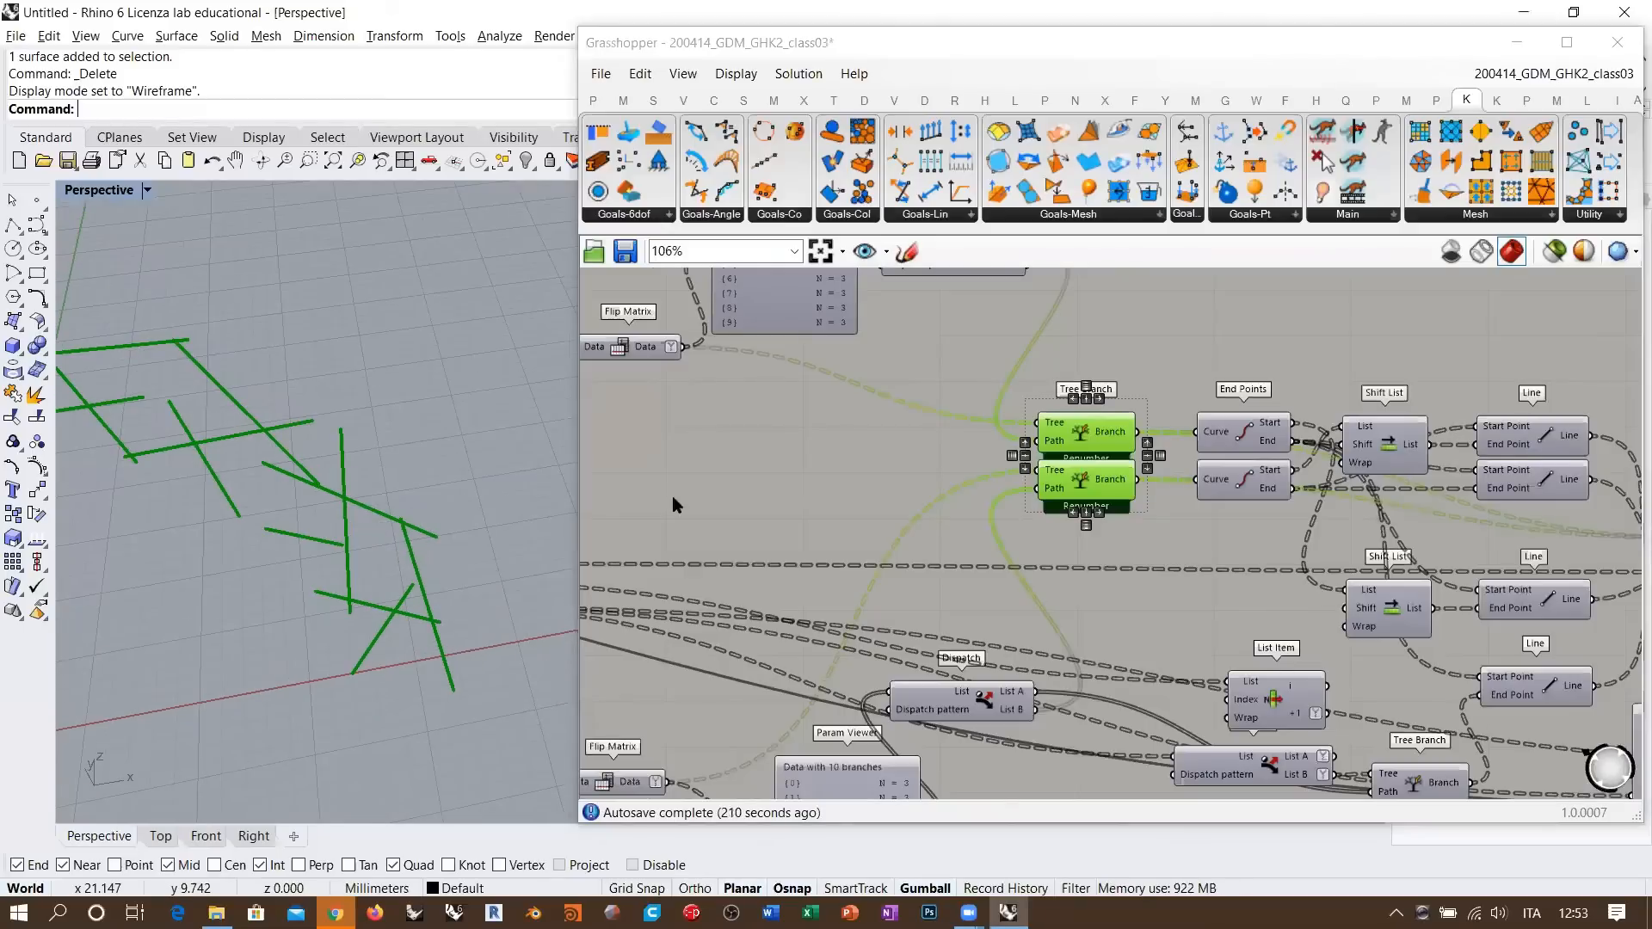
{"action": "right_click_drag", "start_coordinate": [1023, 494], "coordinate": [968, 544]}
{"action": "scroll", "coordinate": [1029, 535], "scroll_direction": "up", "scroll_amount": 3}
{"action": "right_click_drag", "start_coordinate": [324, 564], "coordinate": [412, 448]}
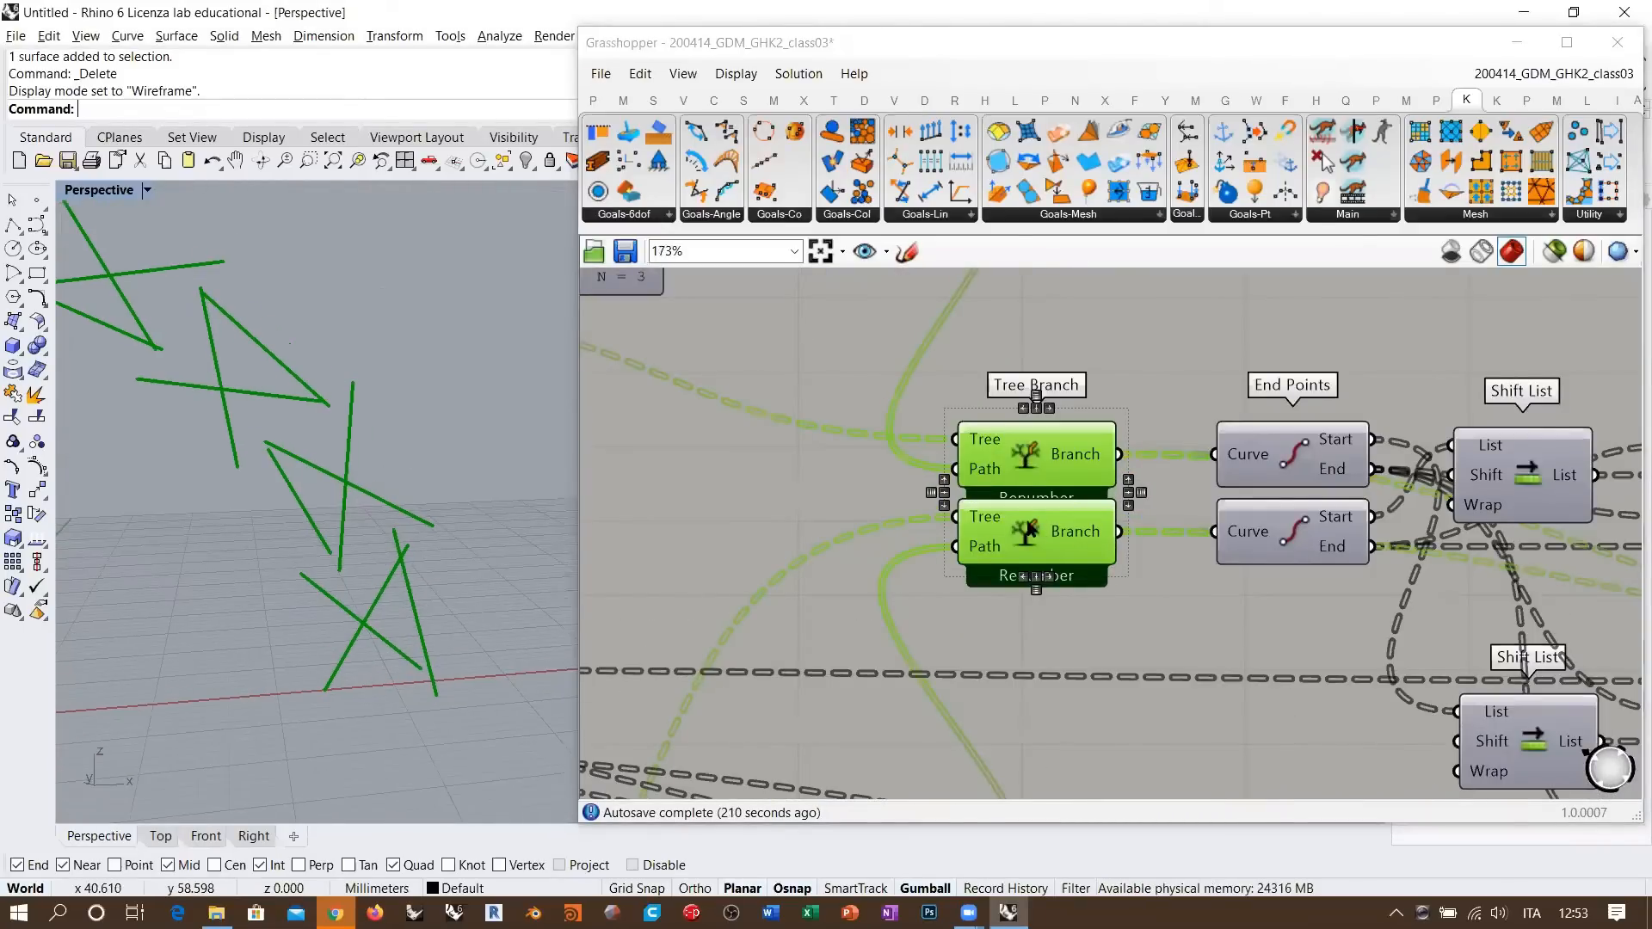
- Select the Line component fed by the lower Tree Branch and toggle its preview
{"action": "right_click_drag", "start_coordinate": [1296, 584], "coordinate": [955, 450]}
{"action": "scroll", "coordinate": [956, 450], "scroll_direction": "down", "scroll_amount": 2}
{"action": "right_click_drag", "start_coordinate": [1205, 482], "coordinate": [1127, 442]}
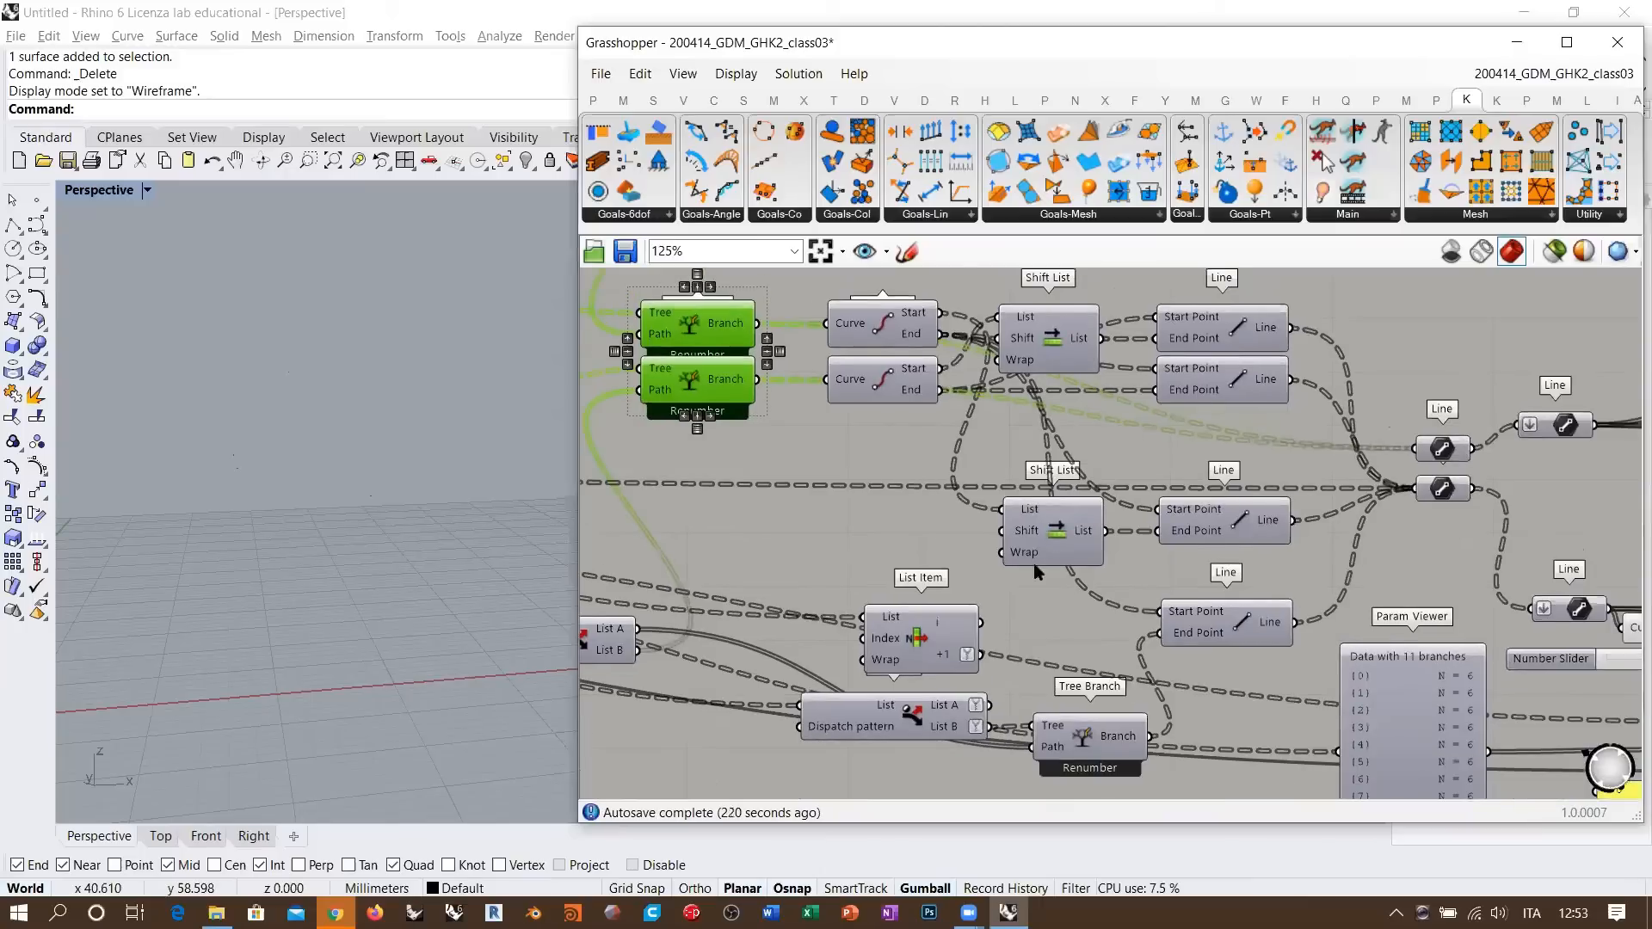
{"action": "right_click_drag", "start_coordinate": [1149, 621], "coordinate": [1312, 480]}
{"action": "left_click", "coordinate": [1400, 486]}
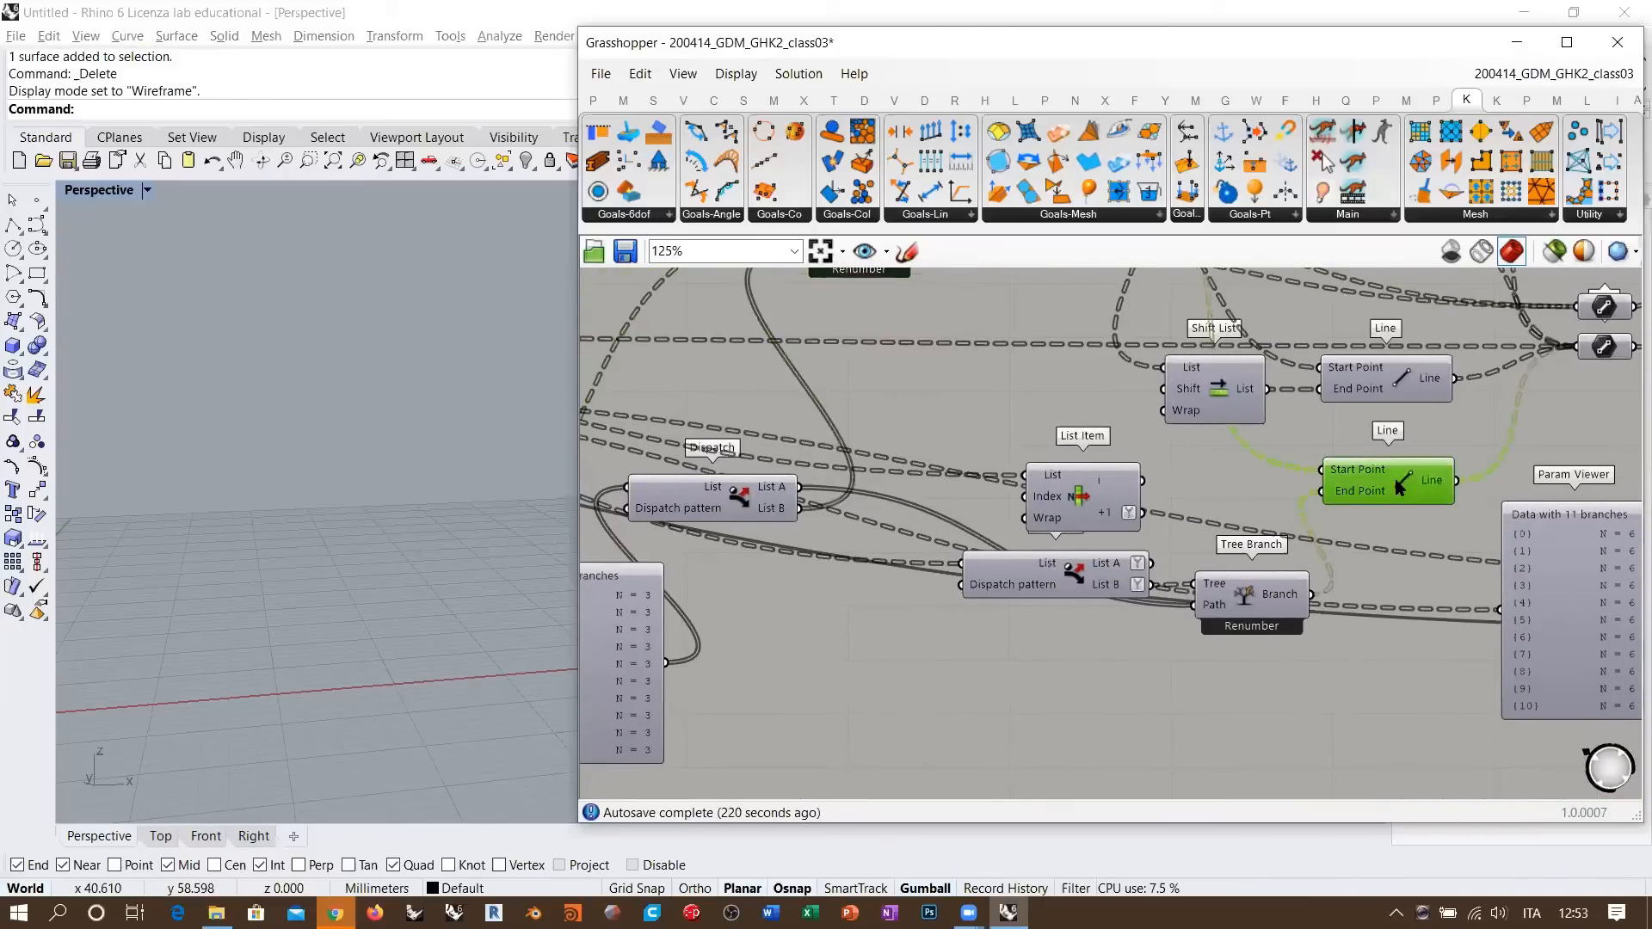
{"action": "right_click_drag", "start_coordinate": [1393, 409], "coordinate": [956, 578]}
{"action": "key", "text": "ctrl+q"}
- Show the lines gathered in the two collecting Line parameters and examine them around the end of the truss arch
{"action": "scroll", "coordinate": [1163, 522], "scroll_direction": "up", "scroll_amount": 2}
{"action": "right_click_drag", "start_coordinate": [1163, 521], "coordinate": [995, 544]}
{"action": "left_click", "coordinate": [998, 542]}
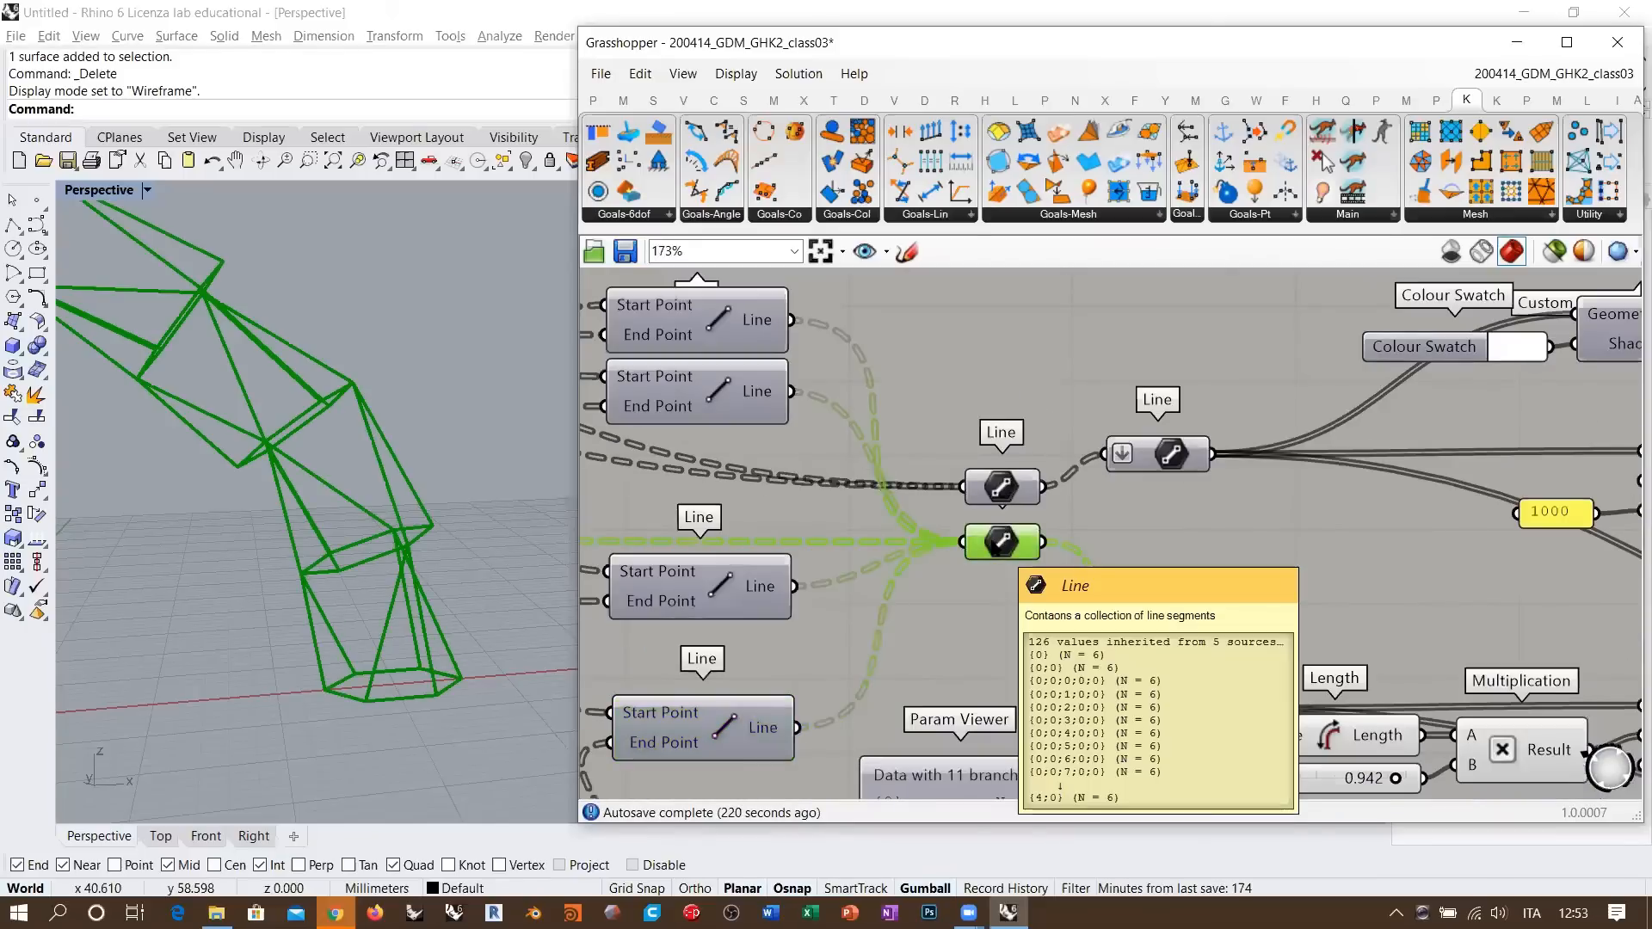
{"action": "right_click_drag", "start_coordinate": [324, 505], "coordinate": [448, 525]}
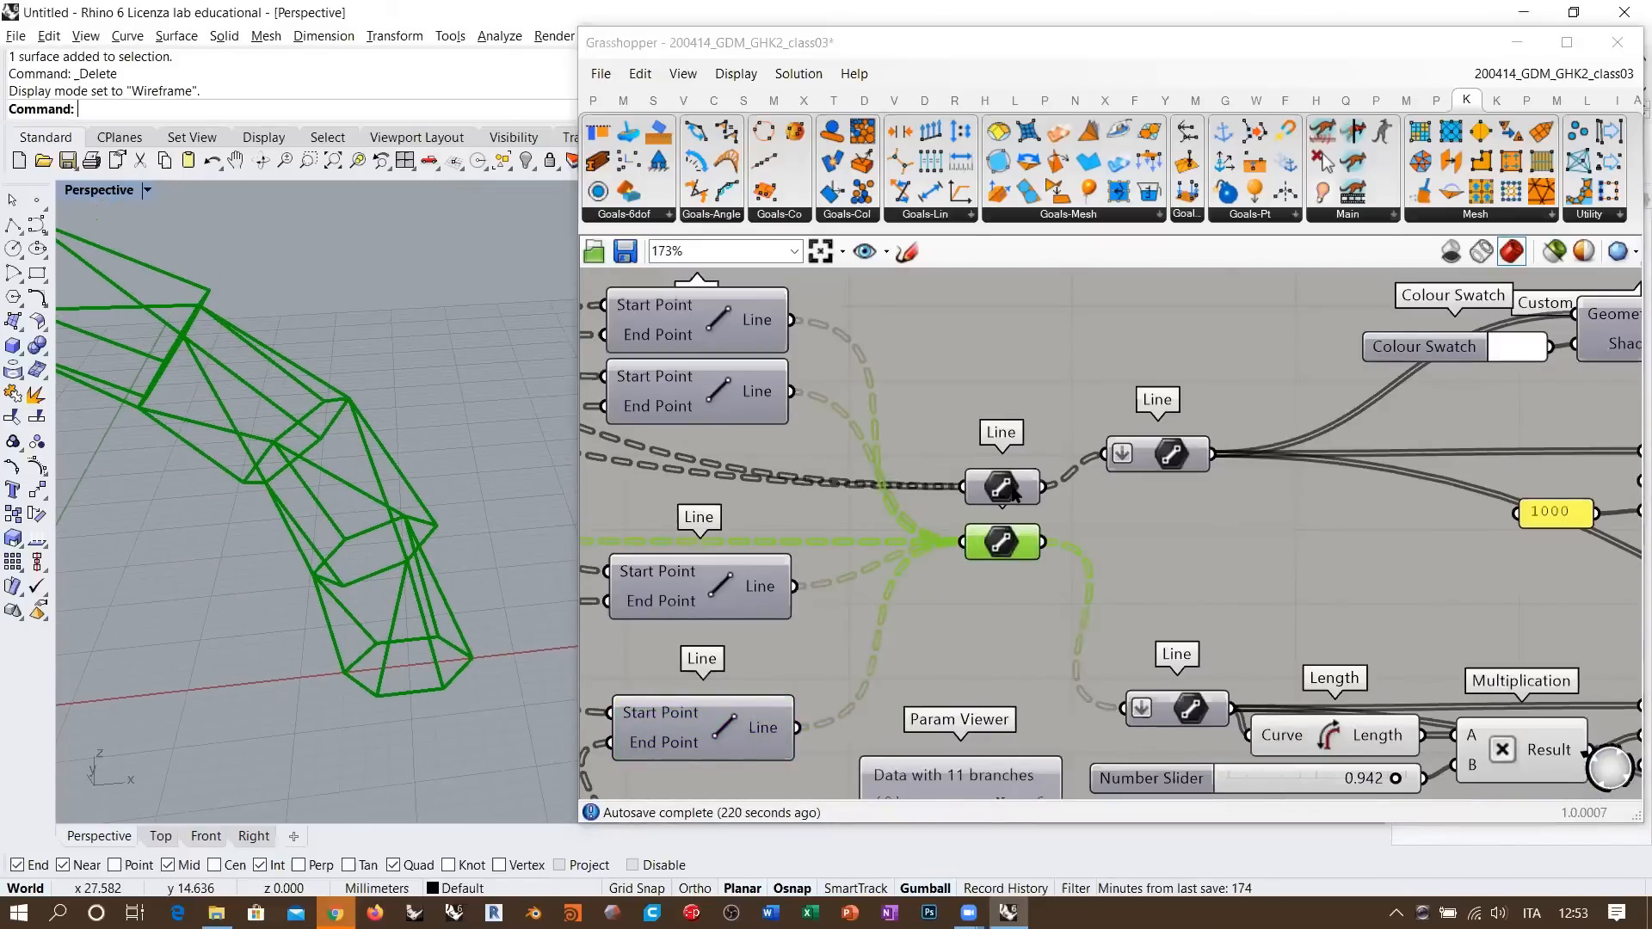
{"action": "left_click", "coordinate": [1000, 486]}
{"action": "right_click_drag", "start_coordinate": [358, 578], "coordinate": [433, 593]}
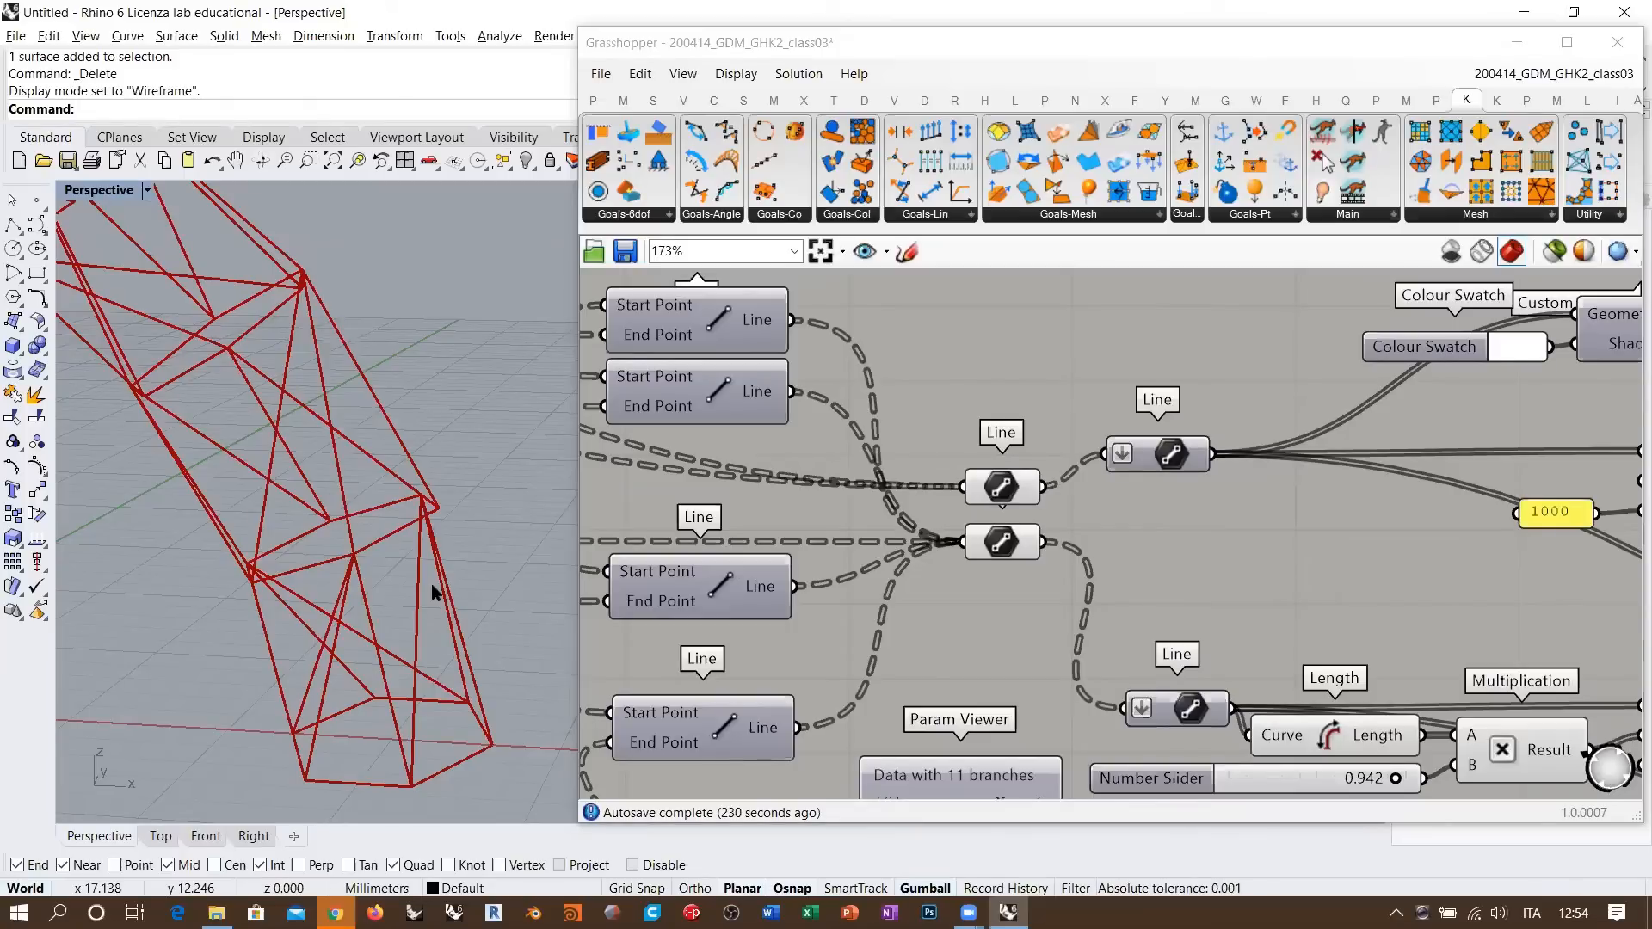
{"action": "left_click", "coordinate": [1070, 461]}
- Start a freehand sketch on an empty area of the canvas and draw two crossing diagonals
{"action": "scroll", "coordinate": [1070, 461], "scroll_direction": "down", "scroll_amount": 6}
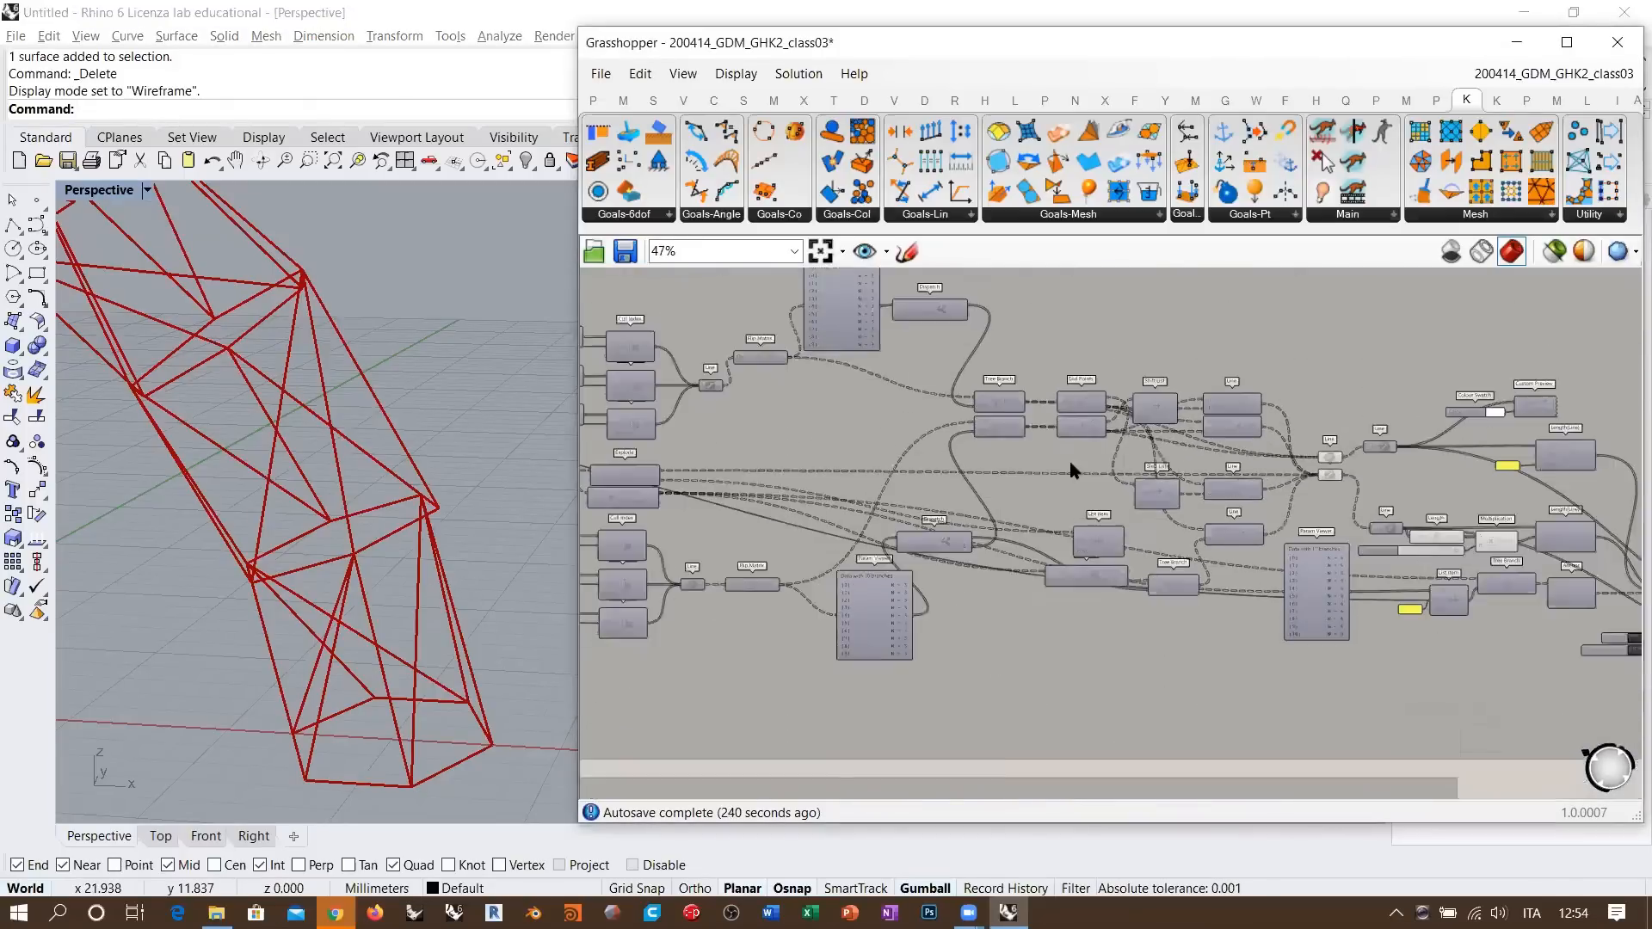
{"action": "scroll", "coordinate": [921, 502], "scroll_direction": "up", "scroll_amount": 4}
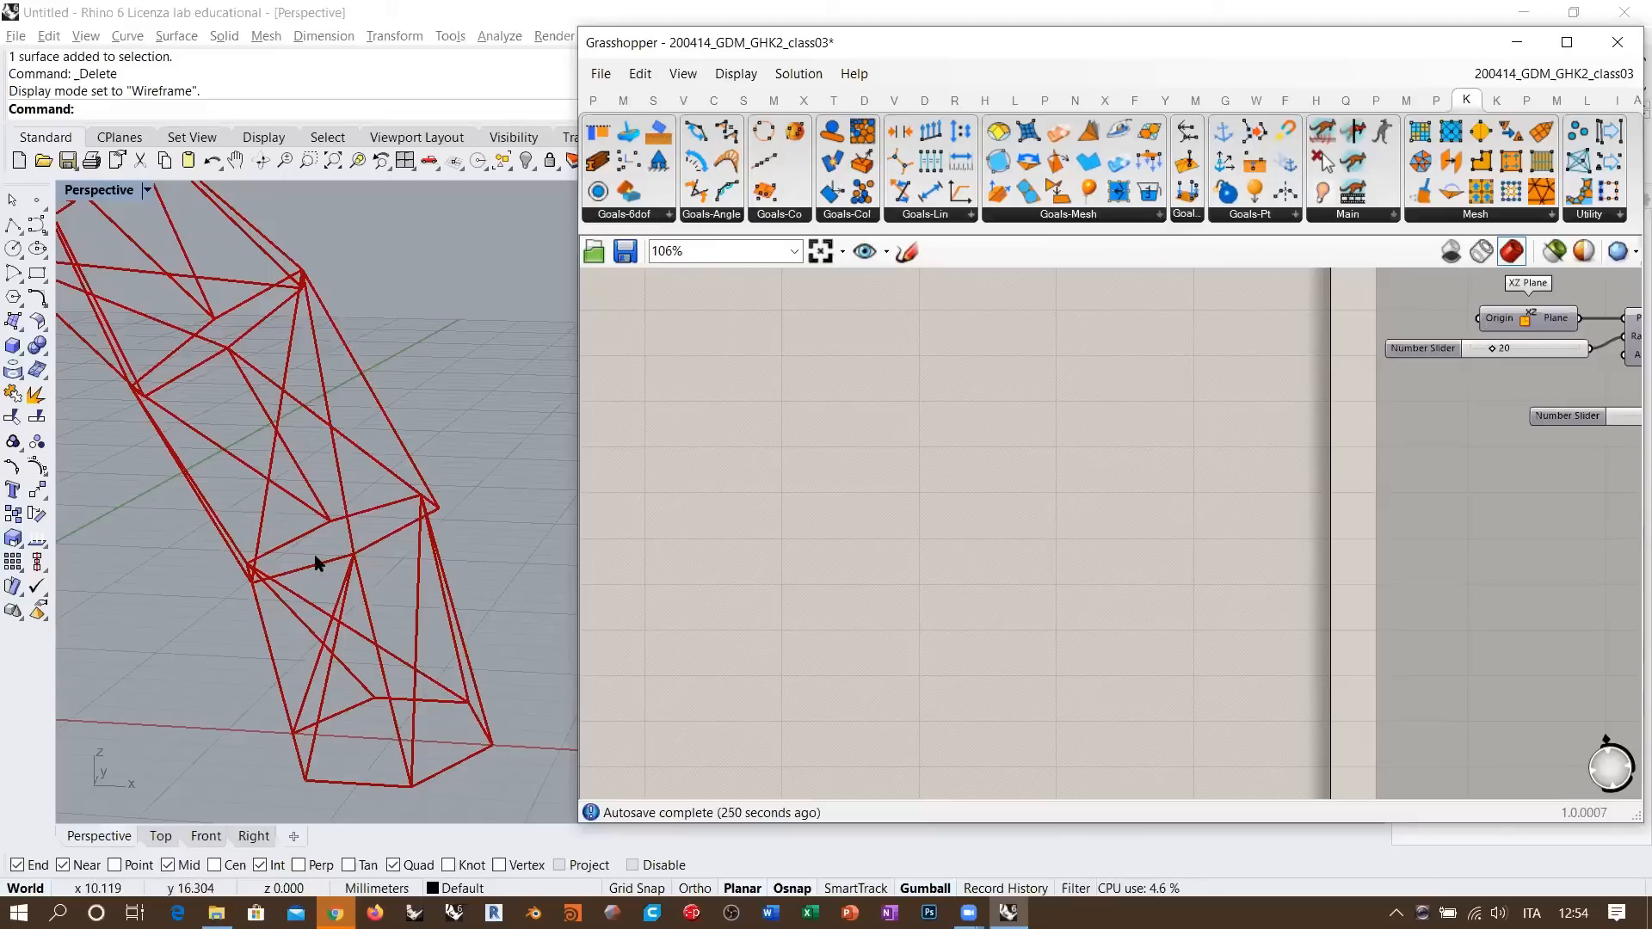
{"action": "left_click", "coordinate": [908, 253]}
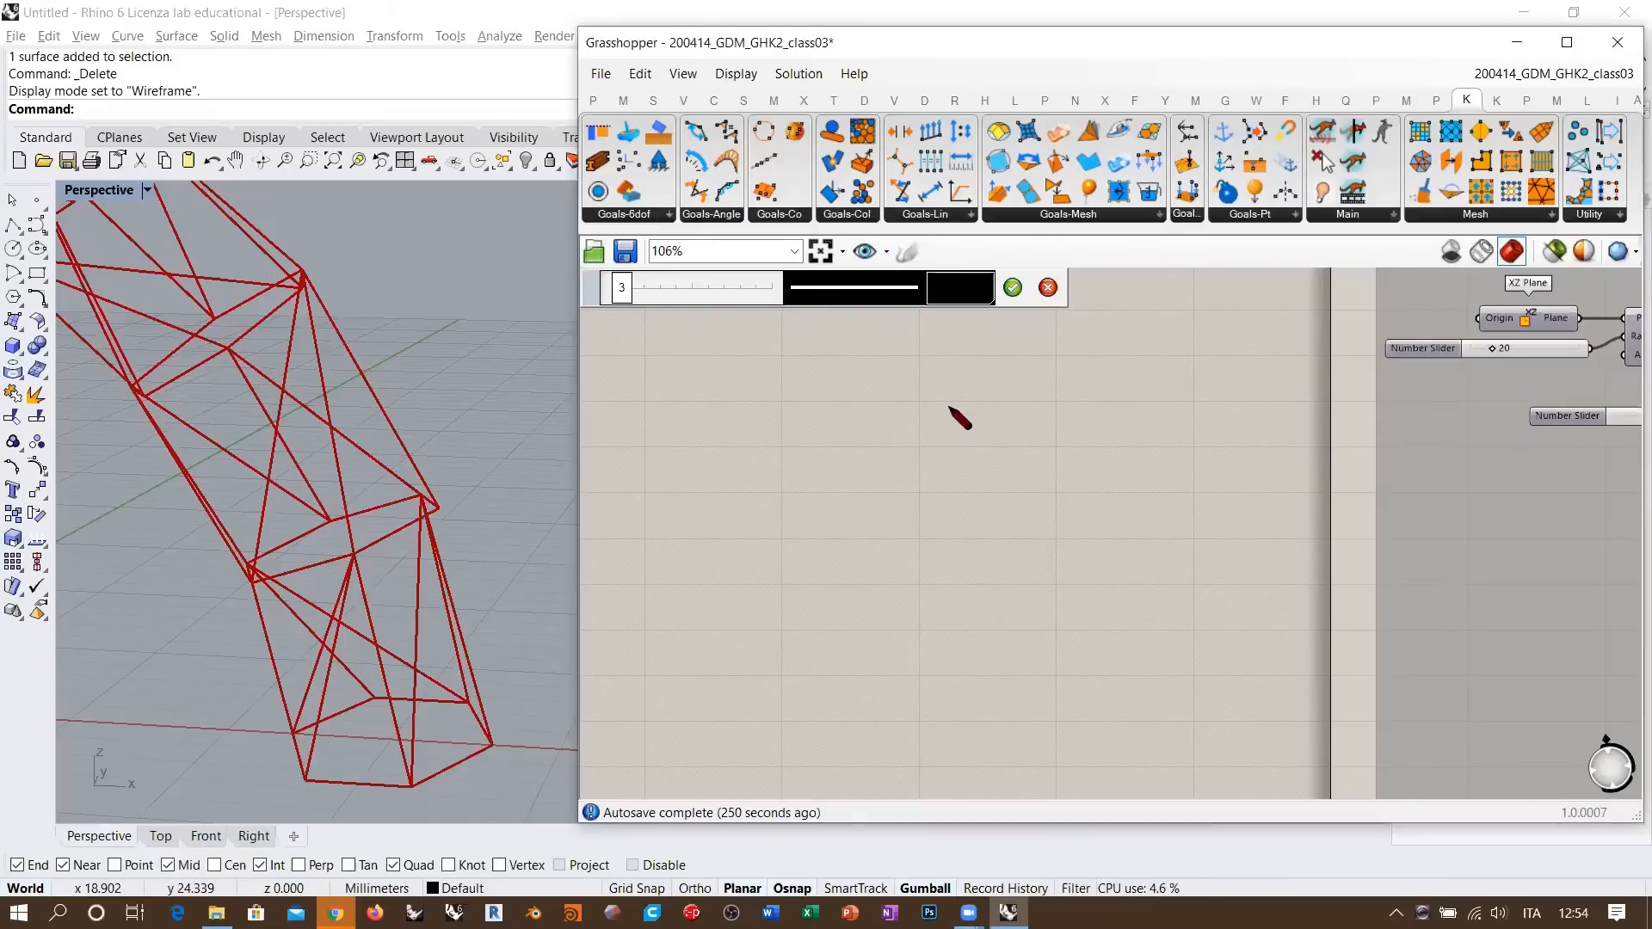
{"action": "left_click_drag", "start_coordinate": [957, 392], "coordinate": [841, 638]}
{"action": "left_click_drag", "start_coordinate": [839, 391], "coordinate": [977, 625]}
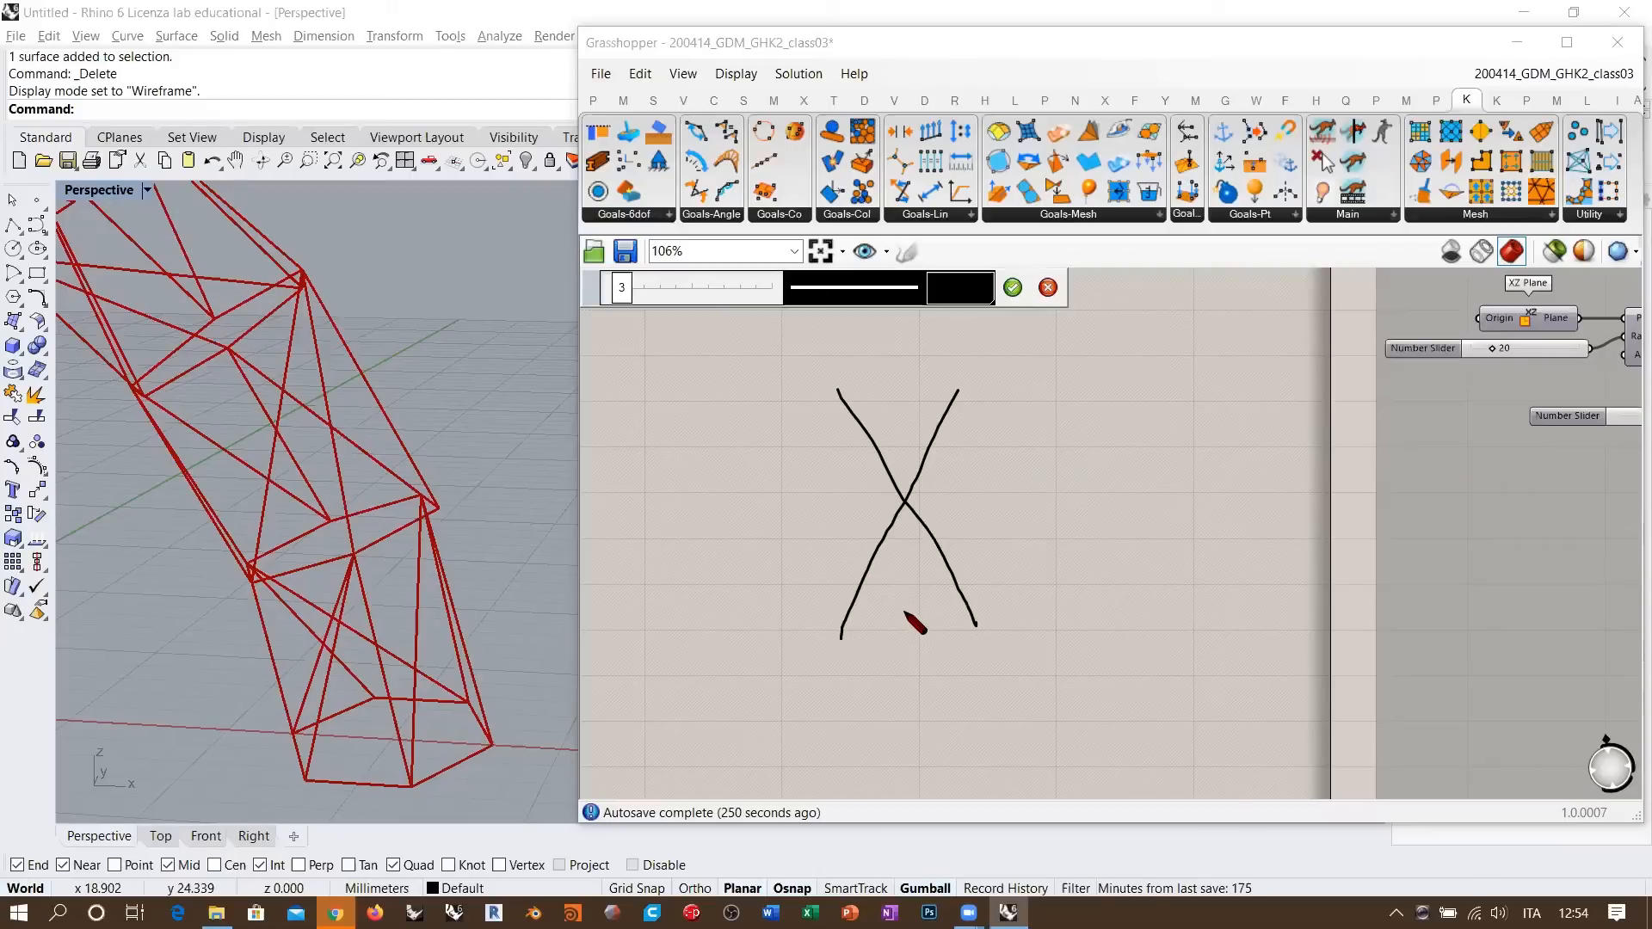
- Sketch a dashed frame around the crossing diagonals and an adjoining dashed face below with its own pair of crossing diagonals
{"action": "mouse_move", "coordinate": [837, 425]}
{"action": "left_mouse_down"}
{"action": "mouse_move", "coordinate": [843, 641]}
{"action": "mouse_move", "coordinate": [977, 635]}
{"action": "mouse_move", "coordinate": [967, 413]}
{"action": "mouse_move", "coordinate": [932, 391]}
{"action": "mouse_move", "coordinate": [836, 395]}
{"action": "left_mouse_up"}
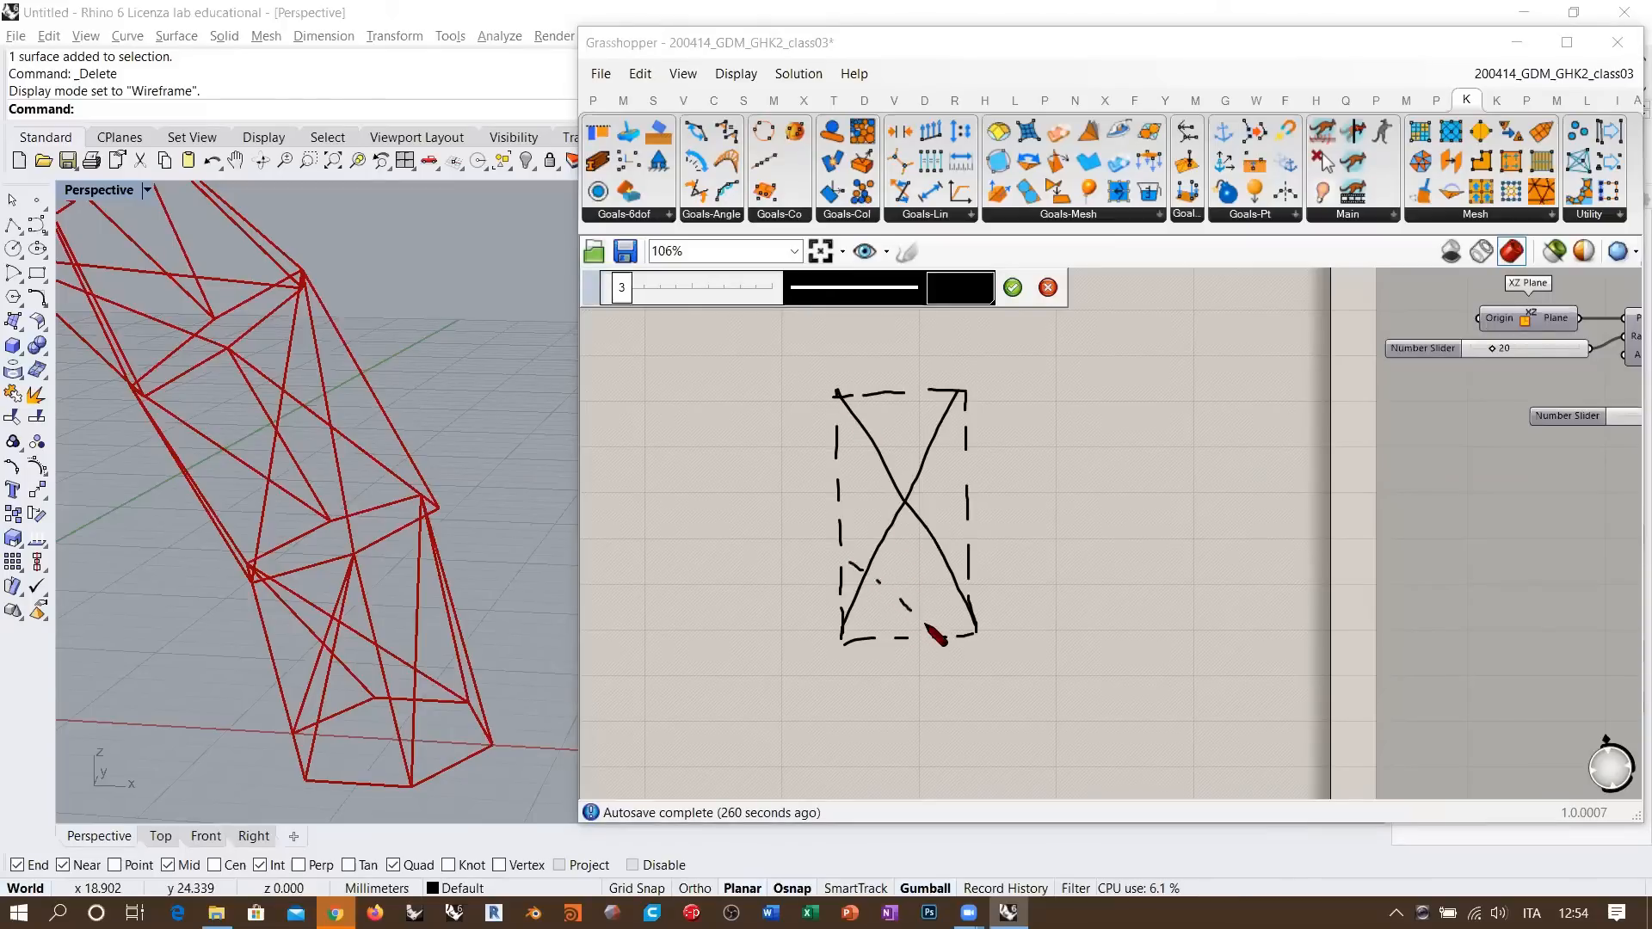
{"action": "mouse_move", "coordinate": [929, 619]}
{"action": "left_mouse_down"}
{"action": "mouse_move", "coordinate": [925, 794]}
{"action": "mouse_move", "coordinate": [863, 739]}
{"action": "left_mouse_up"}
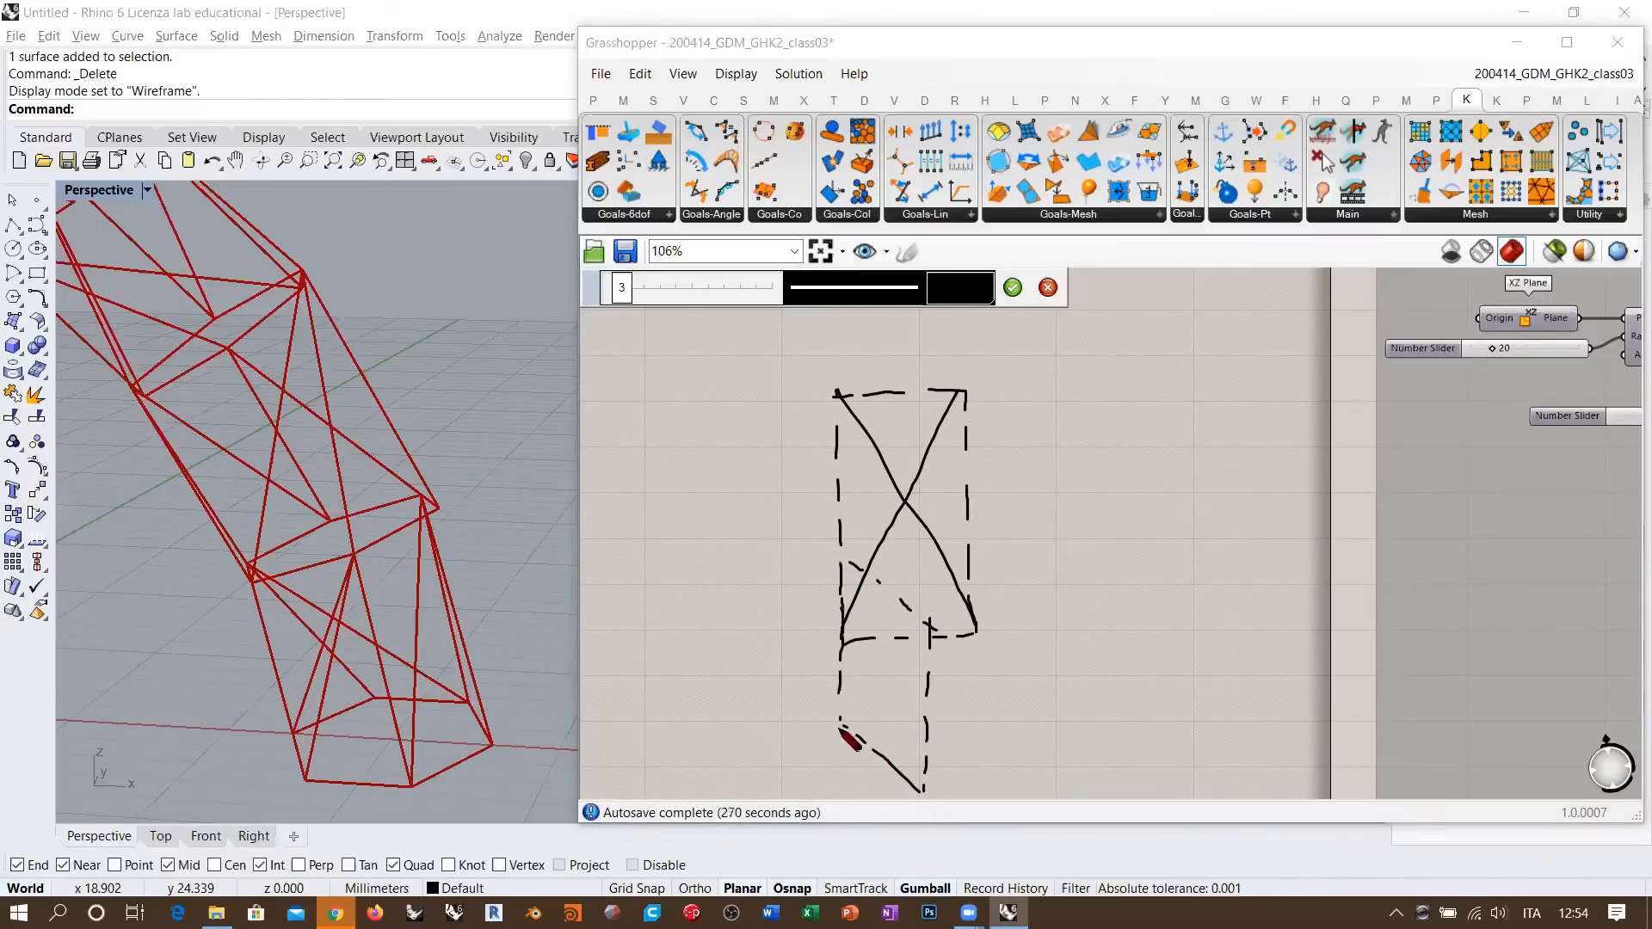
{"action": "left_click_drag", "start_coordinate": [934, 627], "coordinate": [838, 719]}
{"action": "left_click_drag", "start_coordinate": [848, 566], "coordinate": [936, 783]}
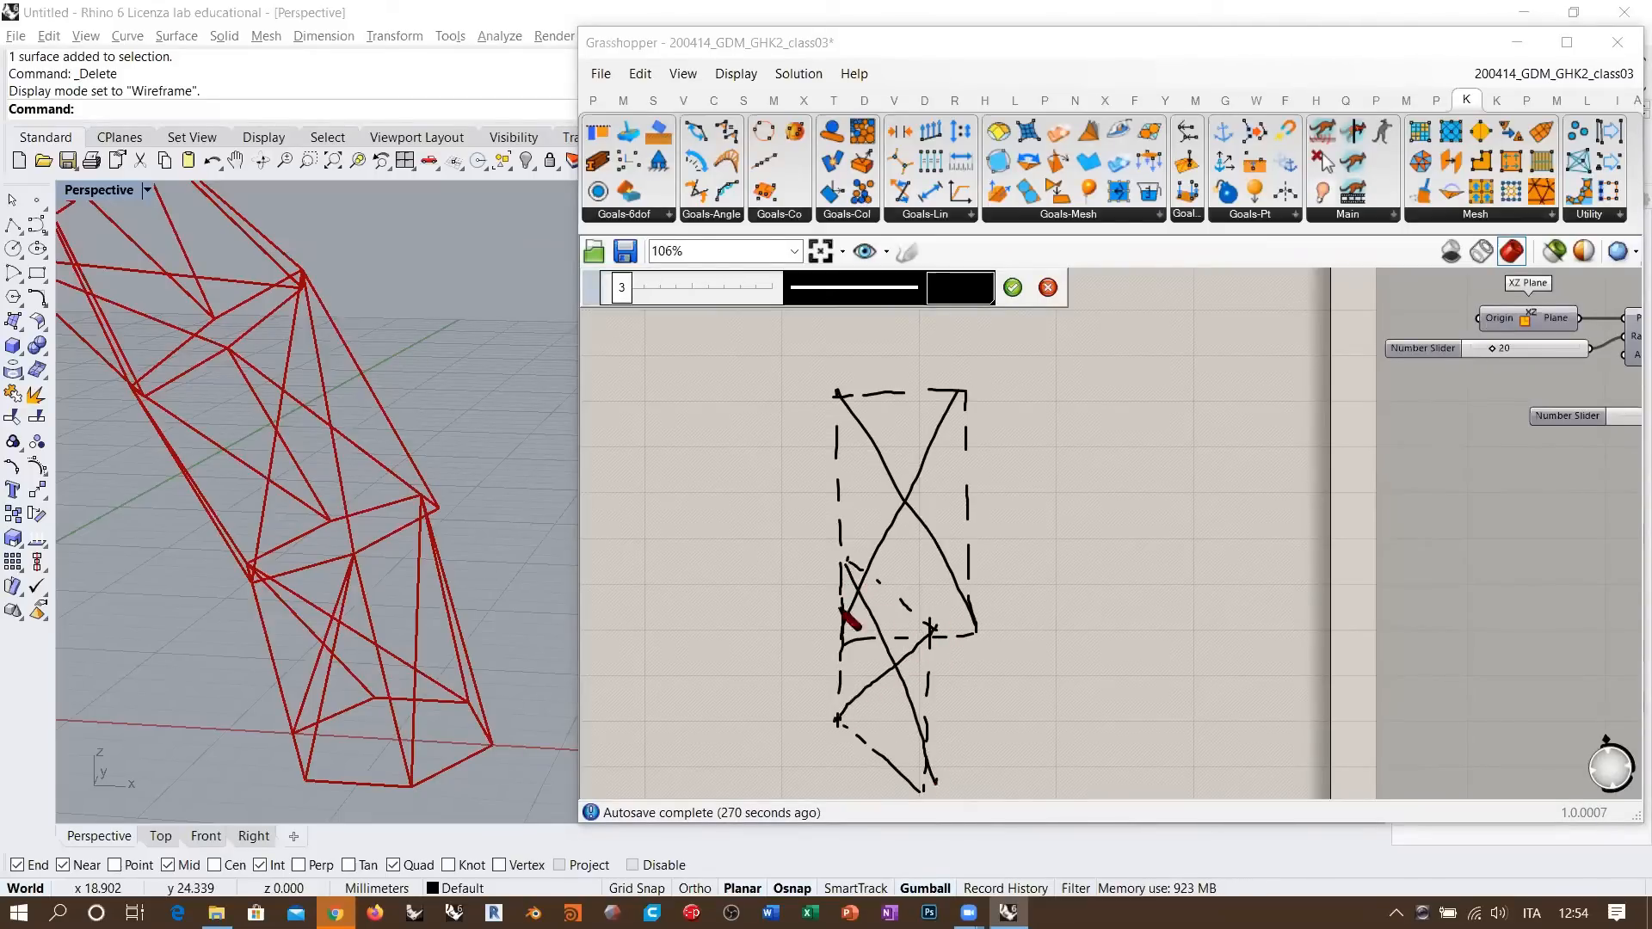
- Retrace the sketched faces' edges with solid strokes and draw the connecting triangle between the upper and lower faces
{"action": "mouse_move", "coordinate": [847, 561]}
{"action": "left_mouse_down"}
{"action": "mouse_move", "coordinate": [863, 646]}
{"action": "mouse_move", "coordinate": [931, 630]}
{"action": "left_mouse_up"}
{"action": "mouse_move", "coordinate": [843, 564]}
{"action": "left_mouse_down"}
{"action": "mouse_move", "coordinate": [987, 627]}
{"action": "mouse_move", "coordinate": [931, 635]}
{"action": "mouse_move", "coordinate": [929, 785]}
{"action": "left_mouse_up"}
{"action": "left_click_drag", "start_coordinate": [848, 566], "coordinate": [843, 703]}
{"action": "left_click_drag", "start_coordinate": [970, 411], "coordinate": [978, 630]}
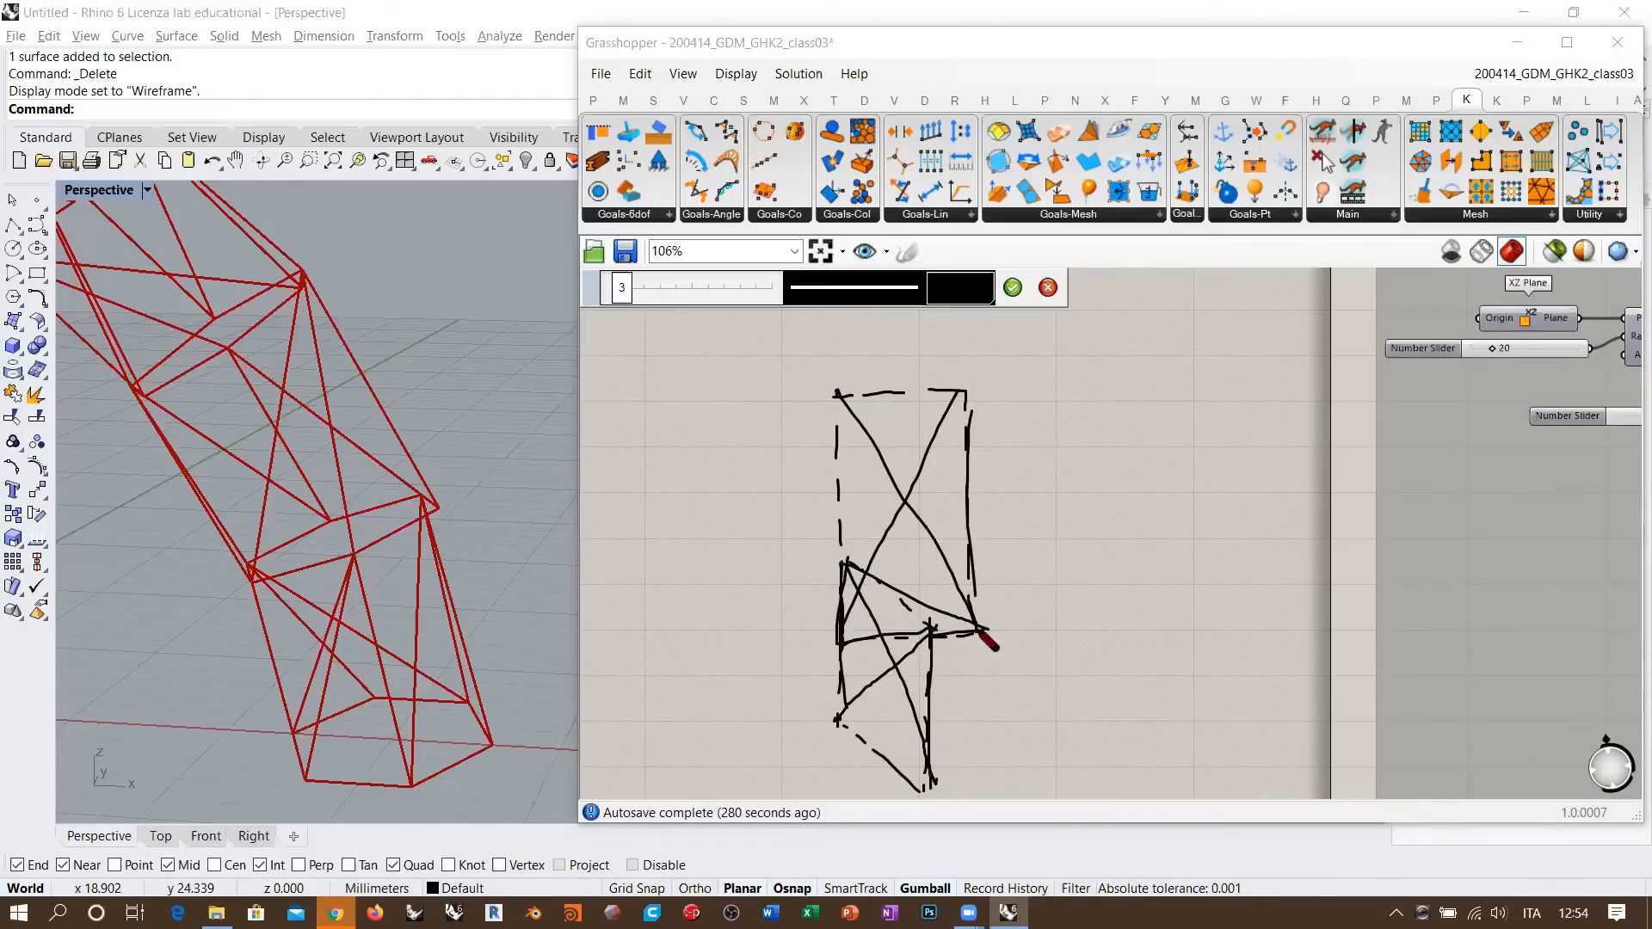
{"action": "mouse_move", "coordinate": [836, 393]}
{"action": "left_mouse_down"}
{"action": "mouse_move", "coordinate": [839, 636]}
{"action": "mouse_move", "coordinate": [982, 631]}
{"action": "left_mouse_up"}
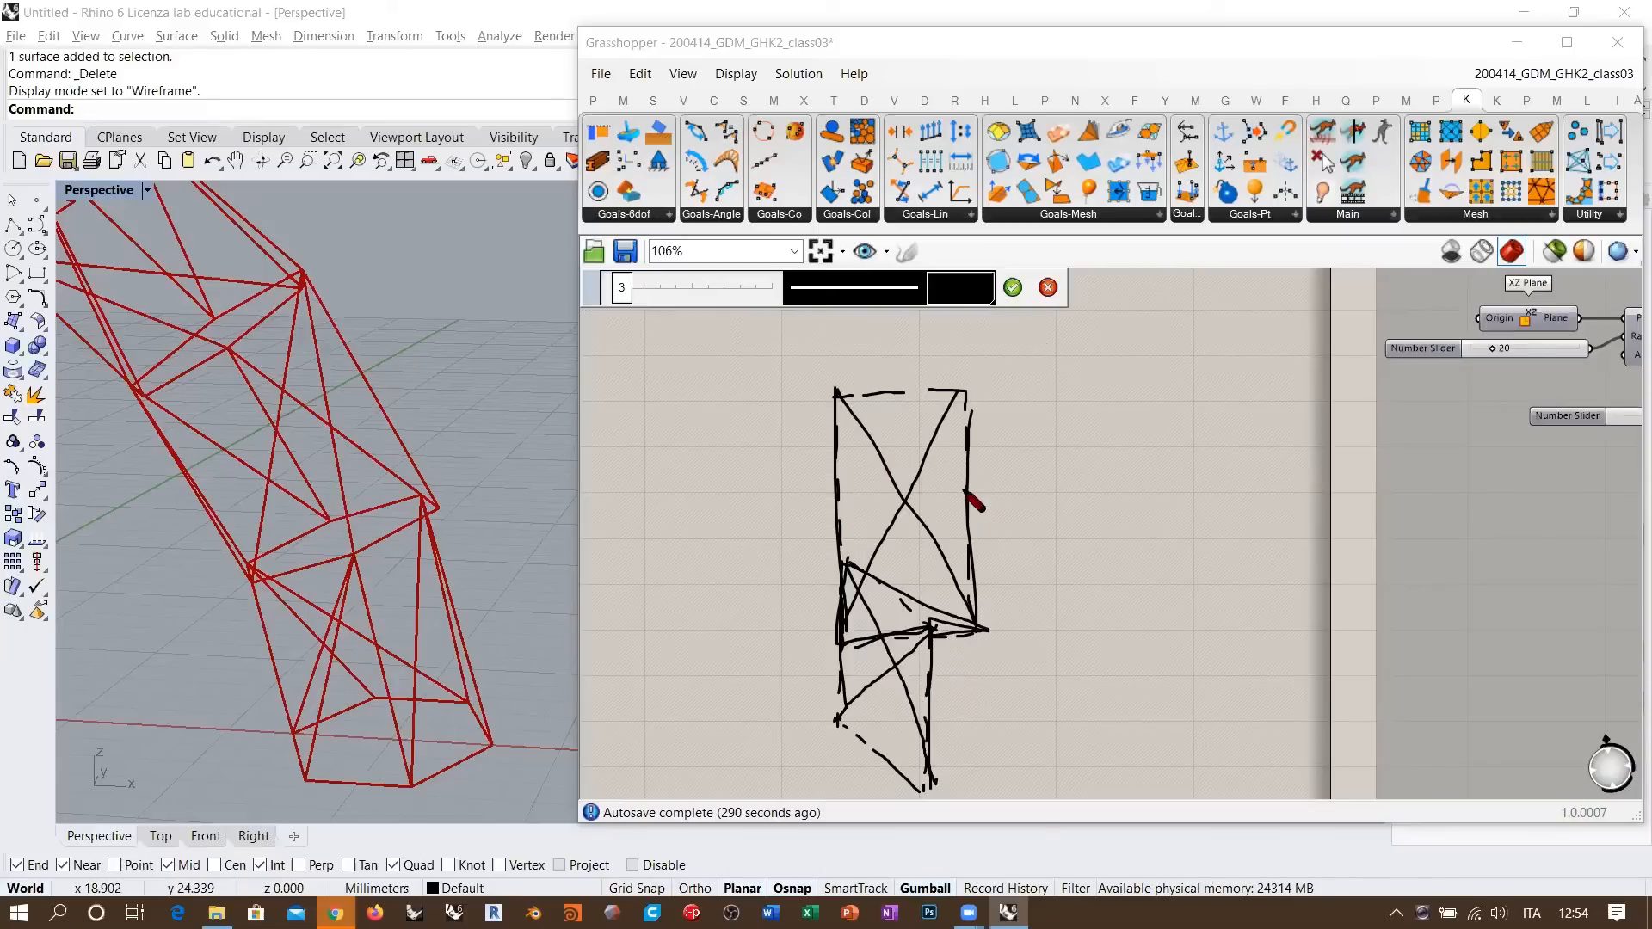
- Discard the freehand truss sketch drawn over the Grasshopper canvas
{"action": "left_click", "coordinate": [1048, 288]}
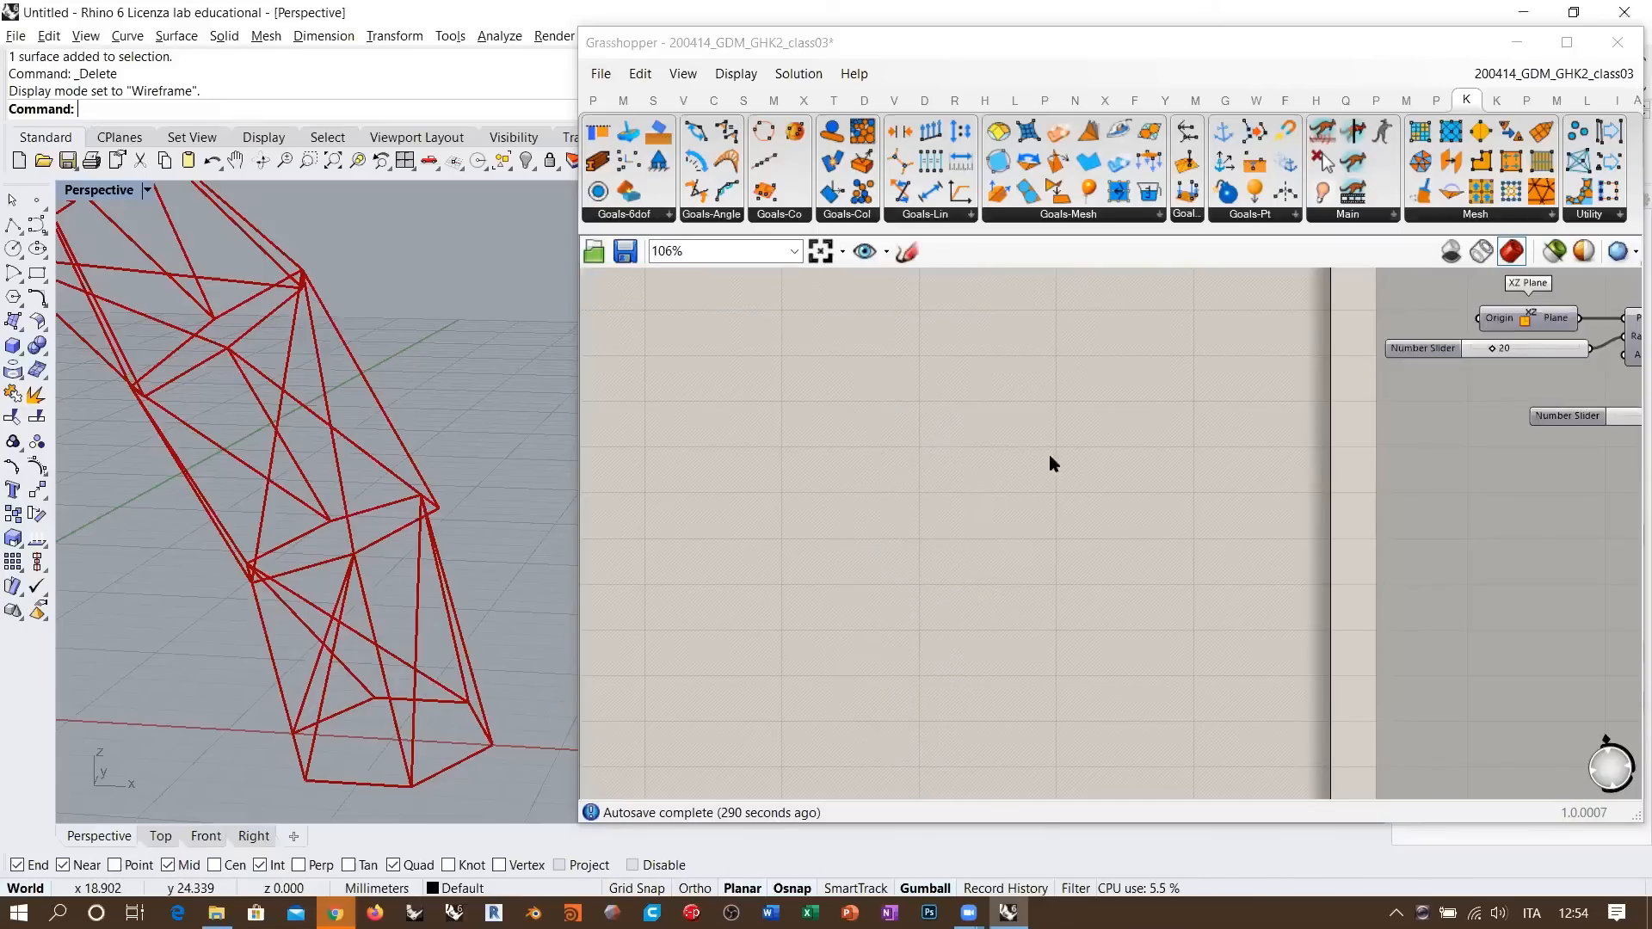
{"action": "scroll", "coordinate": [849, 421], "scroll_direction": "down", "scroll_amount": 5}
{"action": "right_click_drag", "start_coordinate": [1028, 454], "coordinate": [800, 456]}
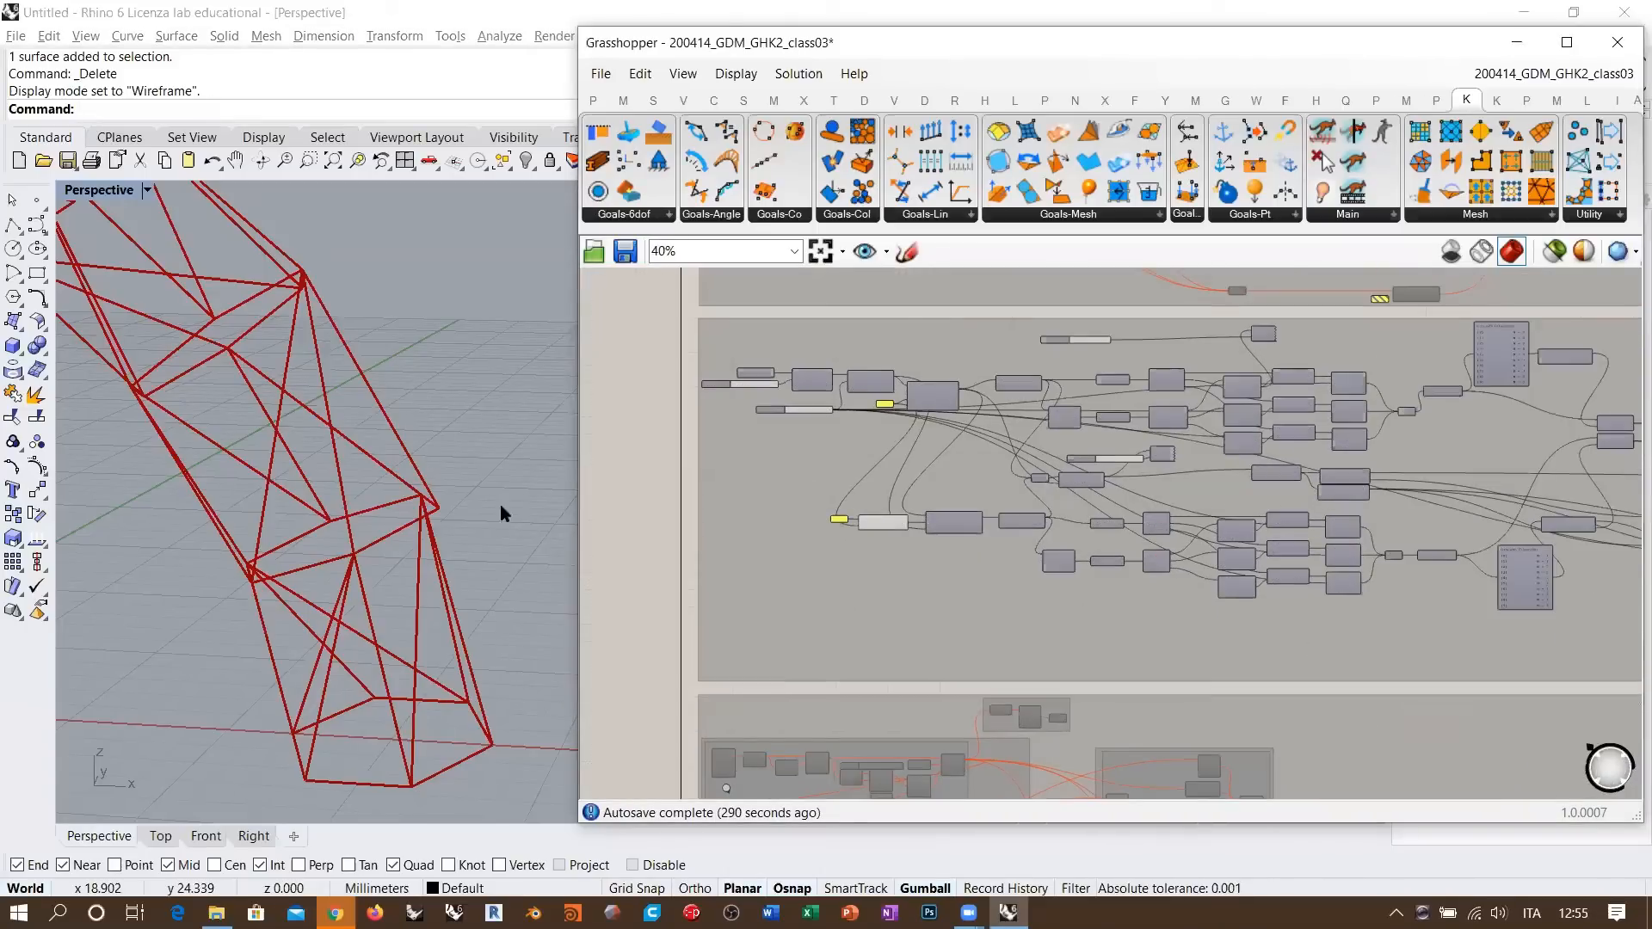
- Examine the truss arch's lower leg from several angles alongside the component chain that generates it
{"action": "right_click_drag", "start_coordinate": [426, 503], "coordinate": [354, 546]}
{"action": "right_click_drag", "start_coordinate": [439, 686], "coordinate": [469, 522]}
{"action": "right_click_drag", "start_coordinate": [379, 500], "coordinate": [470, 639]}
{"action": "scroll", "coordinate": [501, 688], "scroll_direction": "up", "scroll_amount": 5}
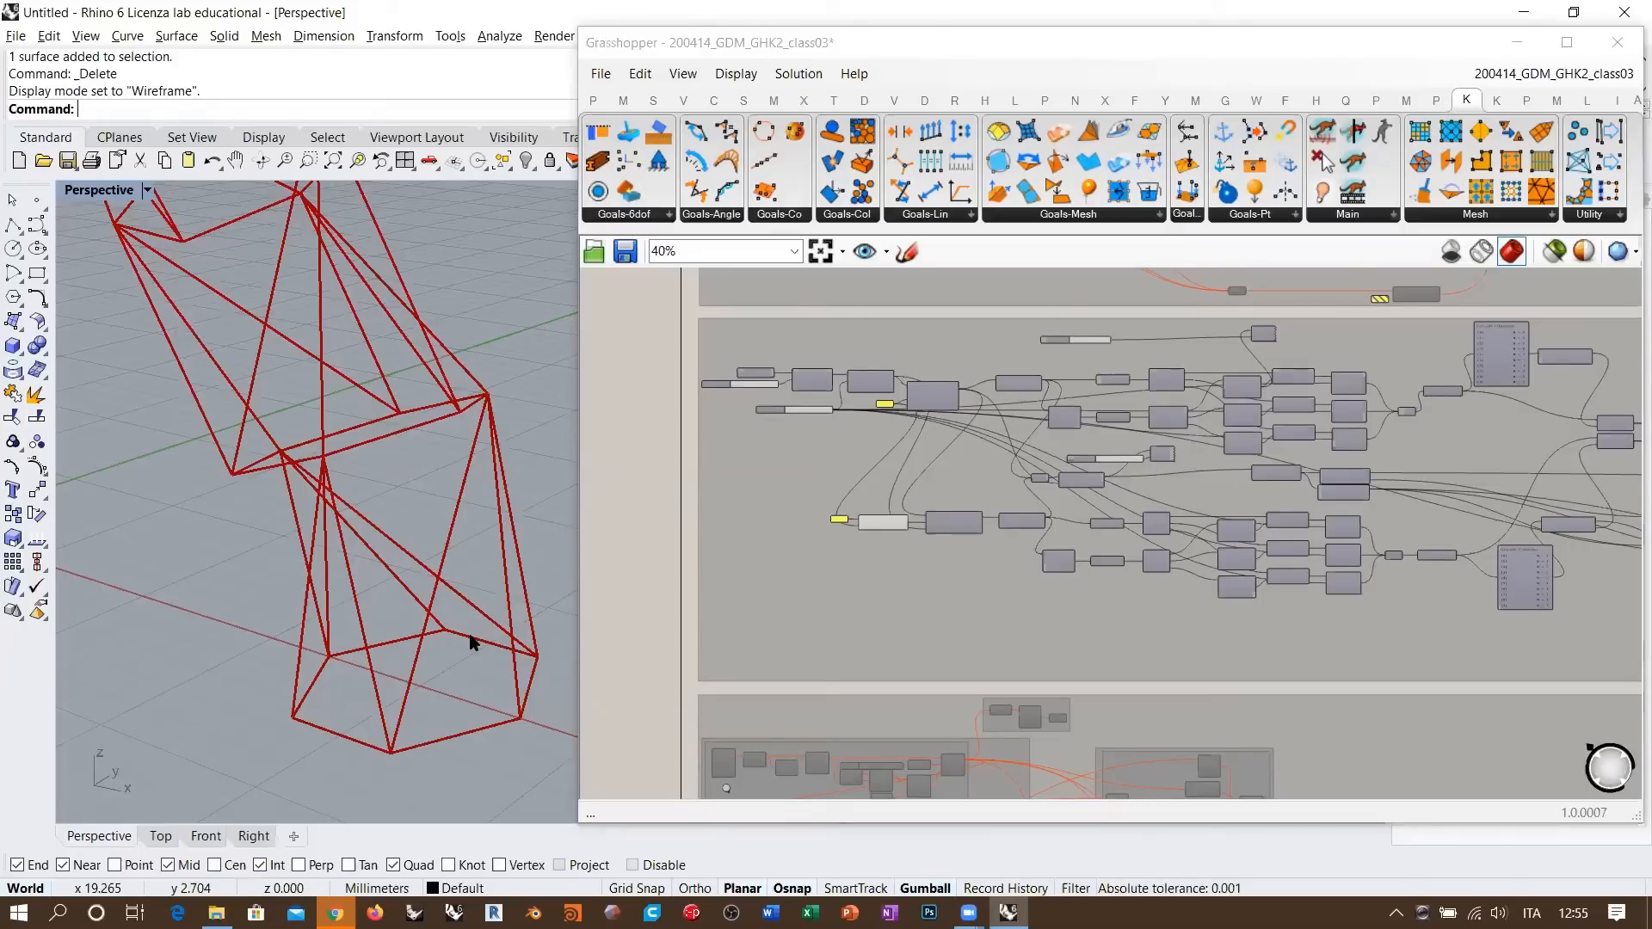
{"action": "right_click_drag", "start_coordinate": [394, 627], "coordinate": [415, 564]}
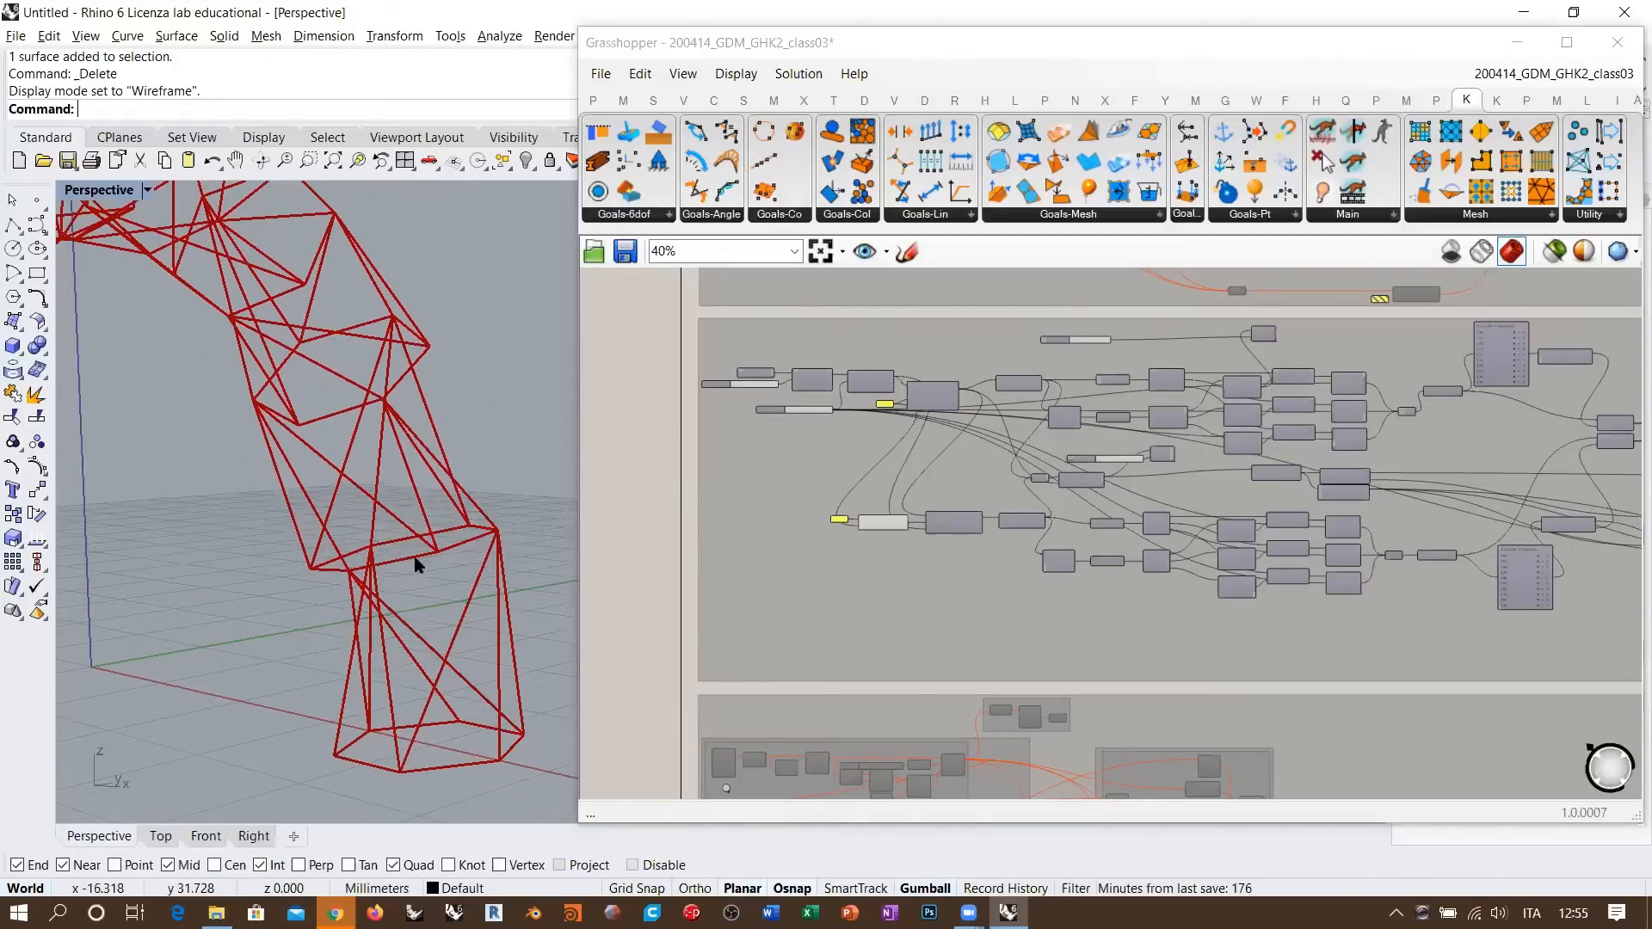
{"action": "right_click_drag", "start_coordinate": [894, 517], "coordinate": [872, 537]}
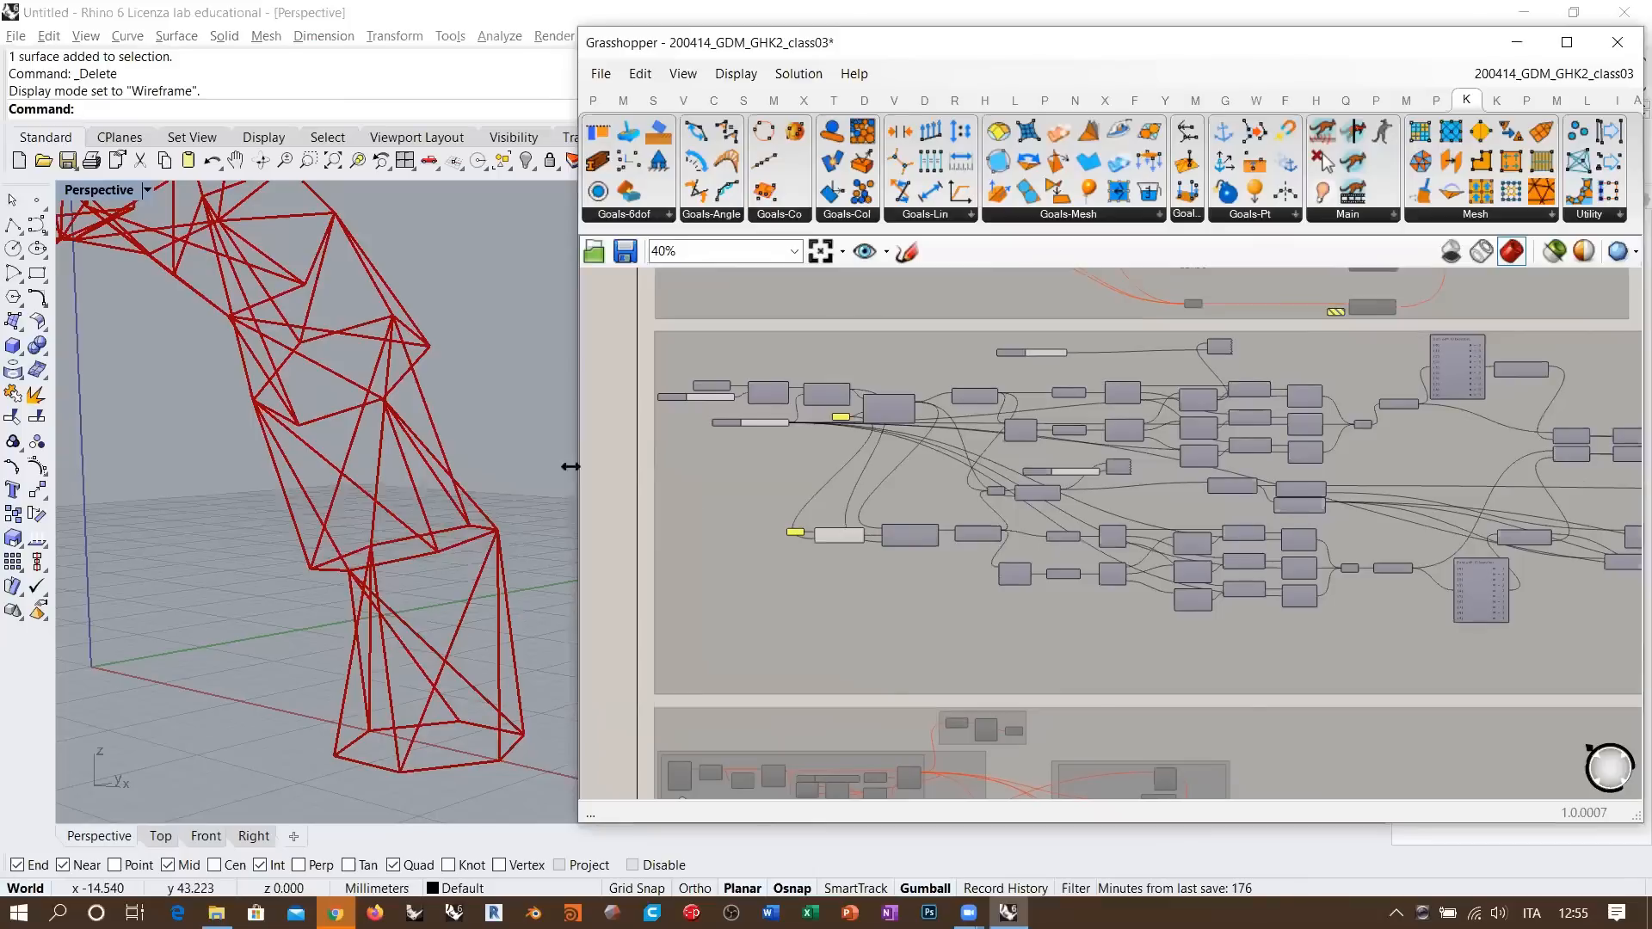
{"action": "right_click_drag", "start_coordinate": [457, 466], "coordinate": [467, 515], "text": "shift"}
{"action": "right_click_drag", "start_coordinate": [1368, 548], "coordinate": [1223, 568]}
{"action": "scroll", "coordinate": [822, 600], "scroll_direction": "up", "scroll_amount": 1}
{"action": "right_click_drag", "start_coordinate": [743, 557], "coordinate": [692, 561]}
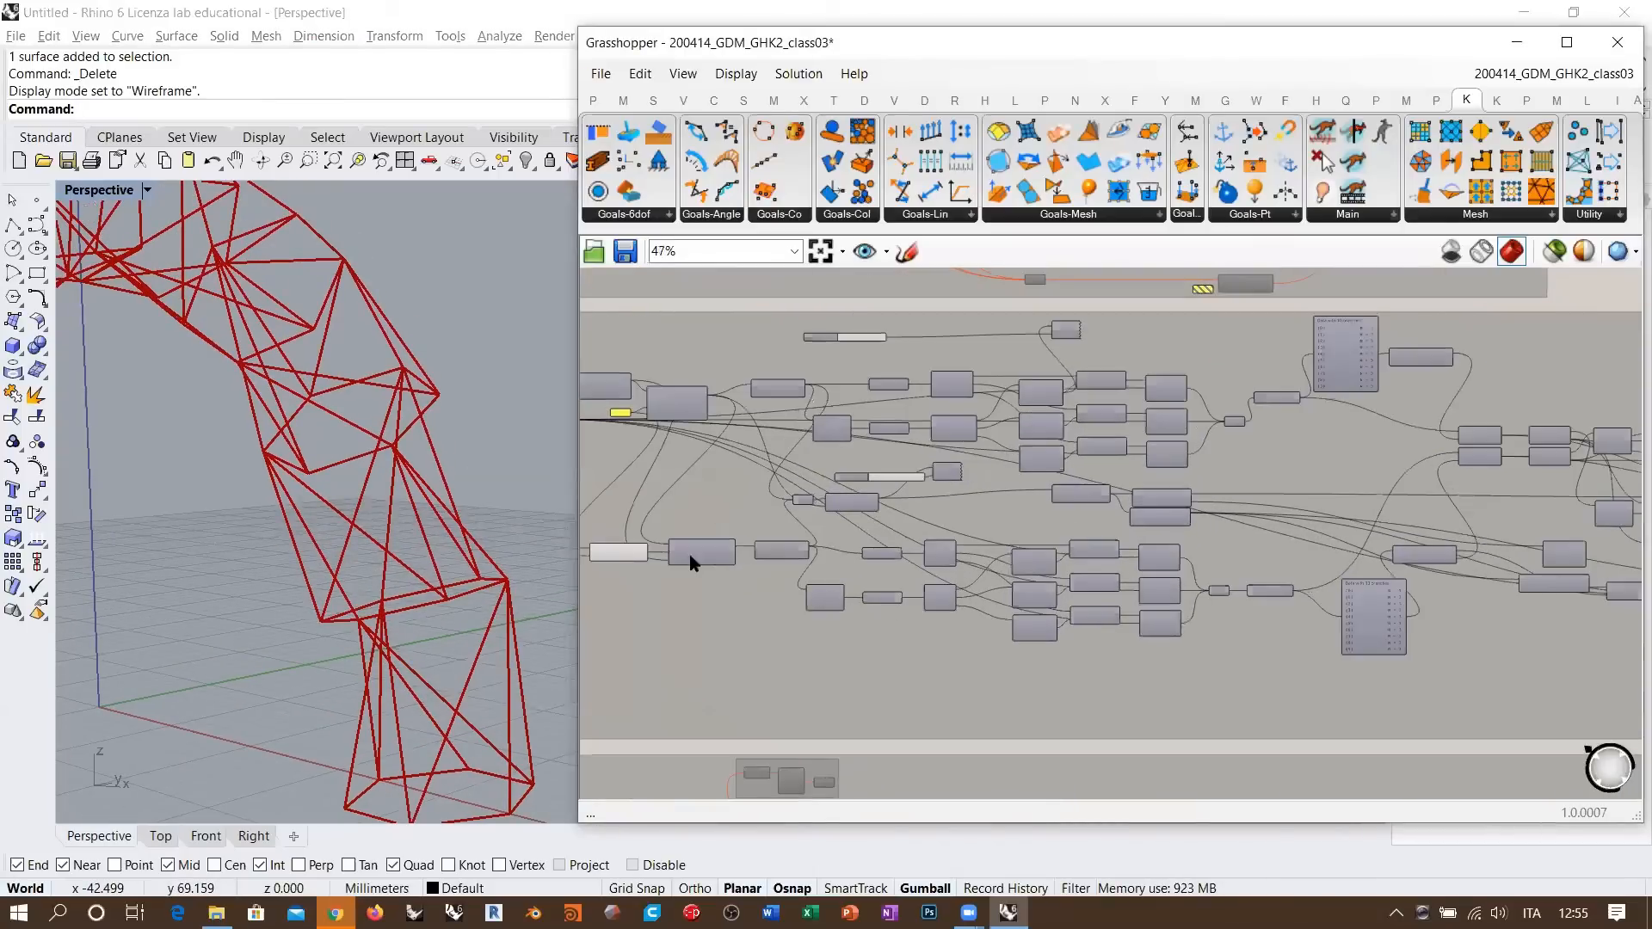
{"action": "scroll", "coordinate": [691, 561], "scroll_direction": "up", "scroll_amount": 1}
{"action": "right_click_drag", "start_coordinate": [487, 590], "coordinate": [487, 723]}
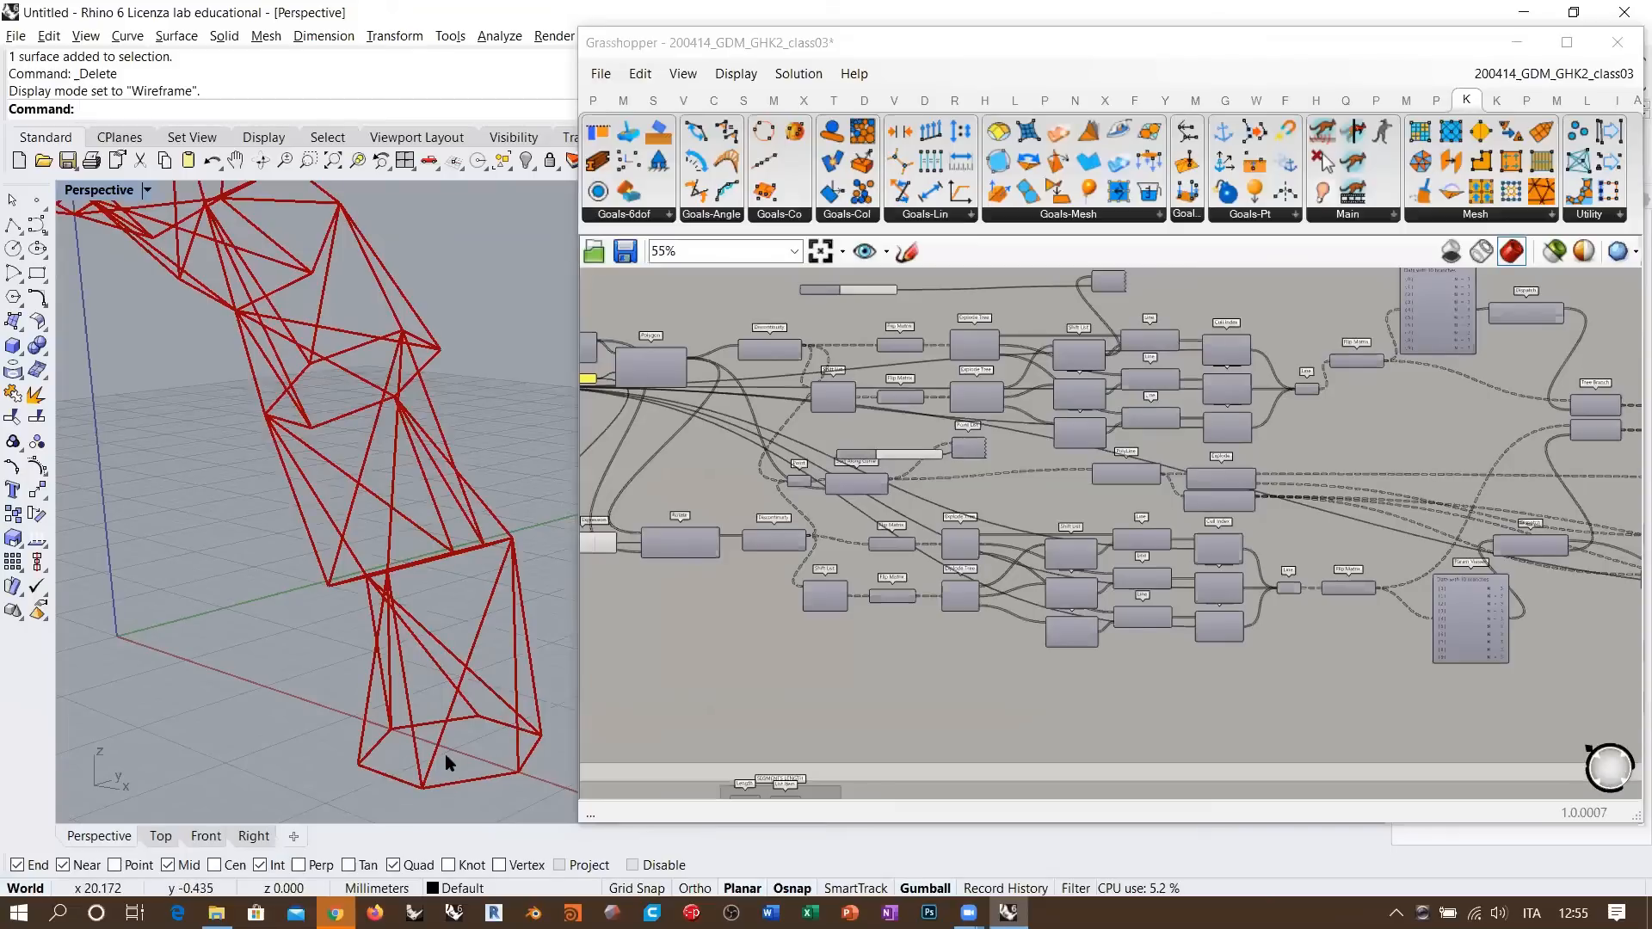
{"action": "right_click_drag", "start_coordinate": [467, 715], "coordinate": [431, 729], "text": "shift"}
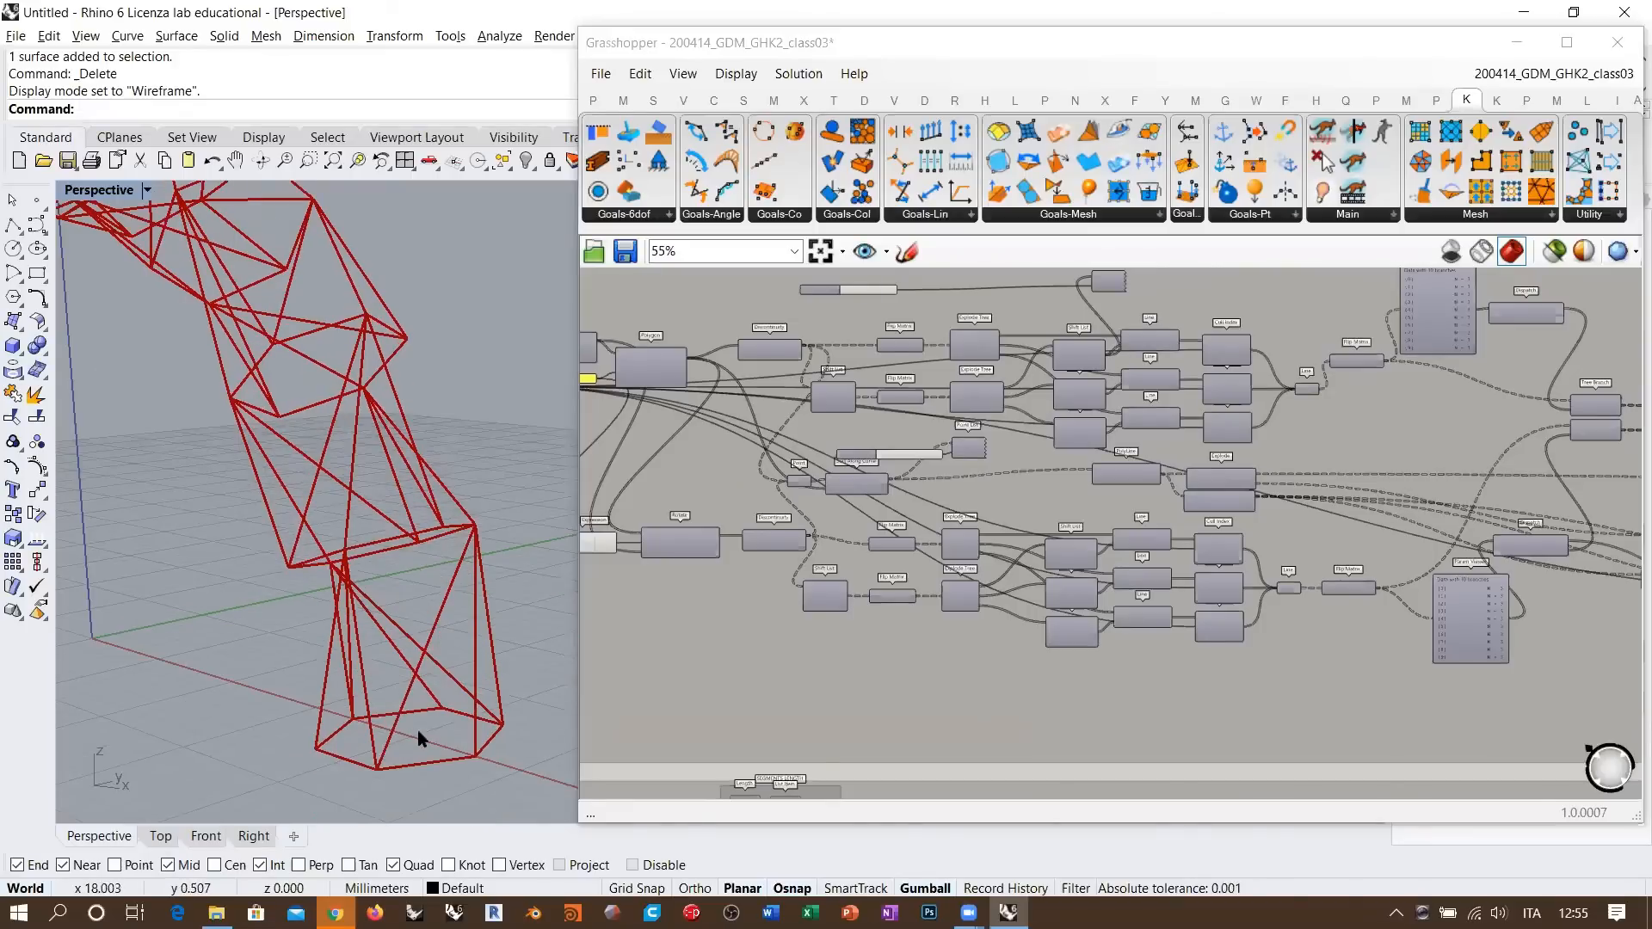
{"action": "right_click_drag", "start_coordinate": [878, 523], "coordinate": [940, 511]}
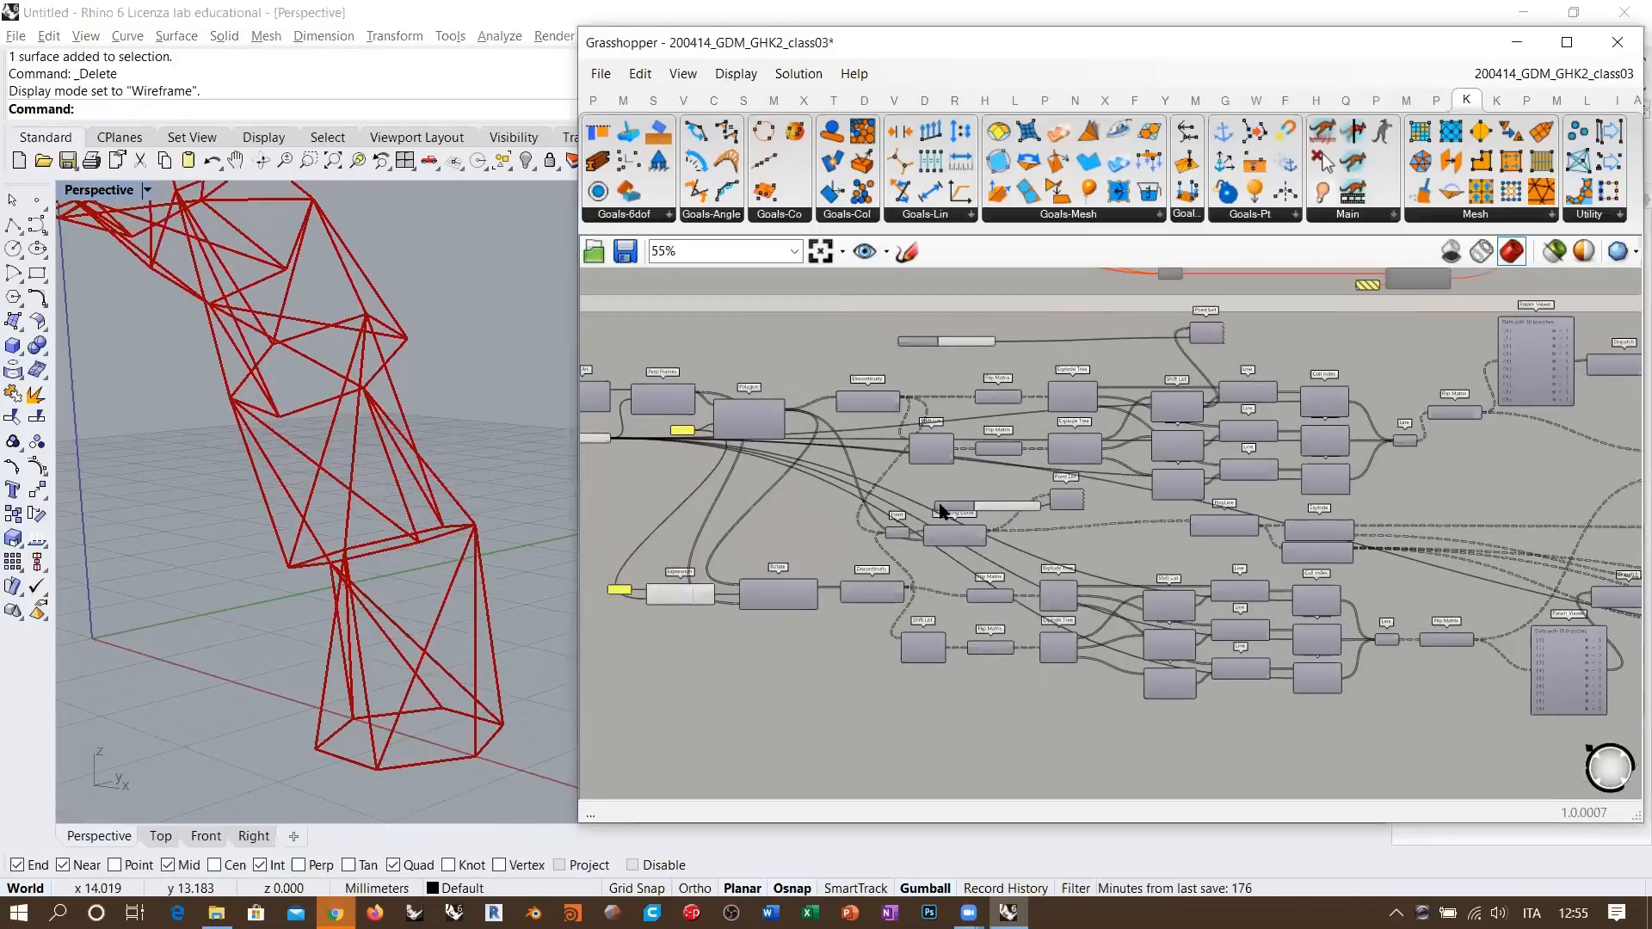
- Select the lower of the two stacked Line containers and examine which truss members it highlights
{"action": "scroll", "coordinate": [937, 523], "scroll_direction": "up", "scroll_amount": 3}
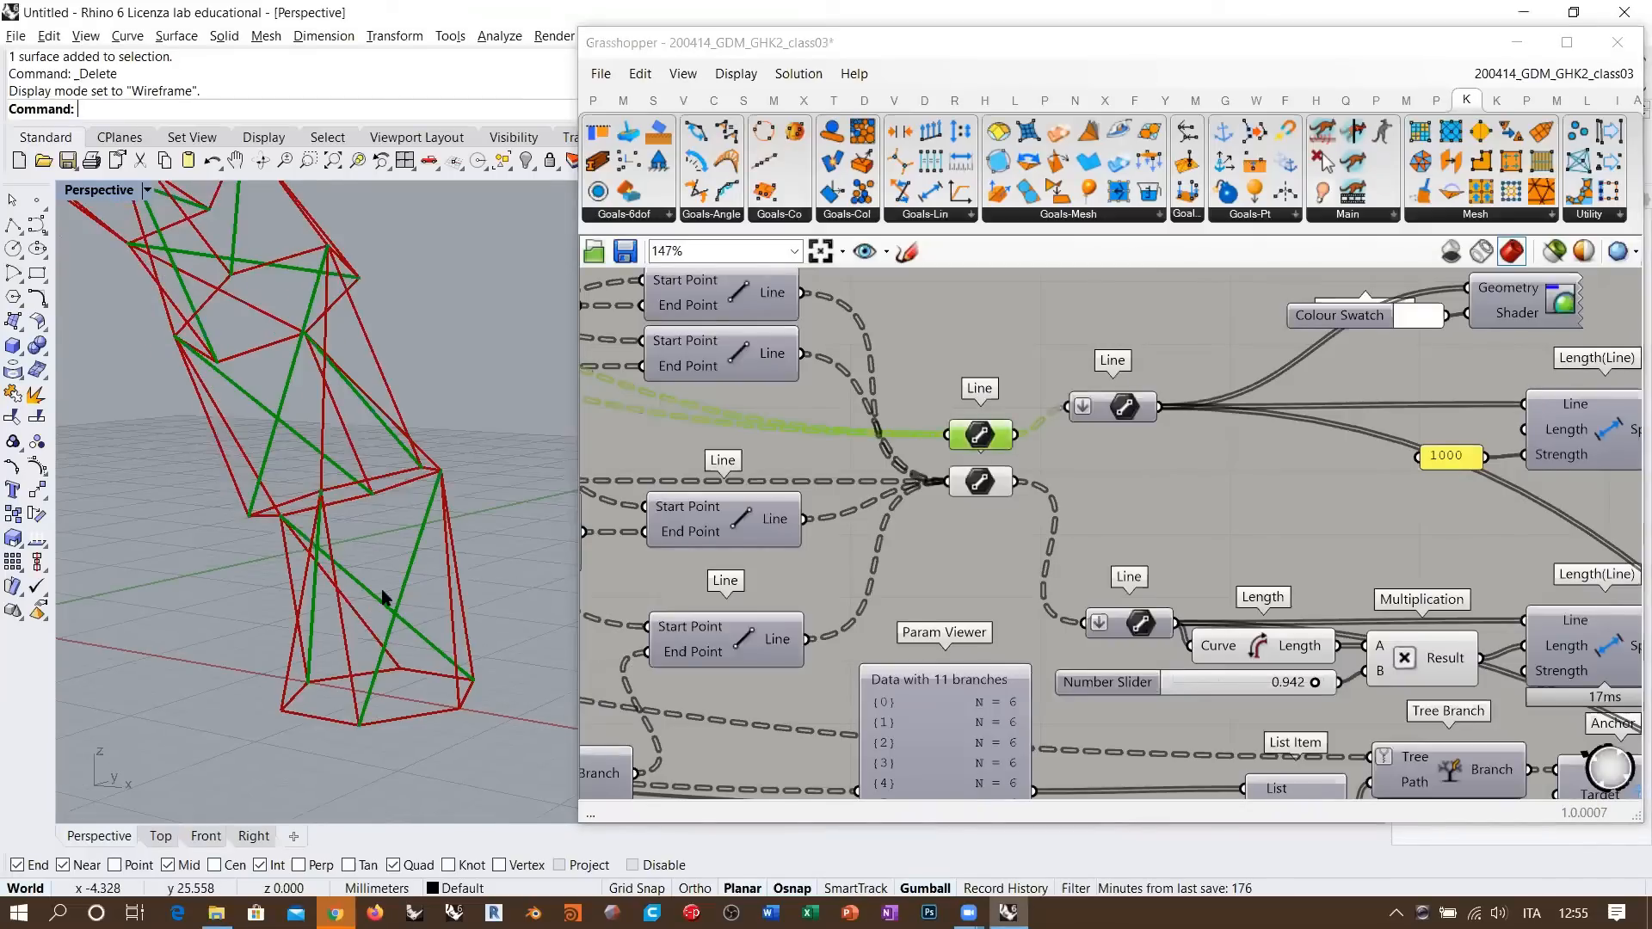
{"action": "left_click", "coordinate": [981, 482]}
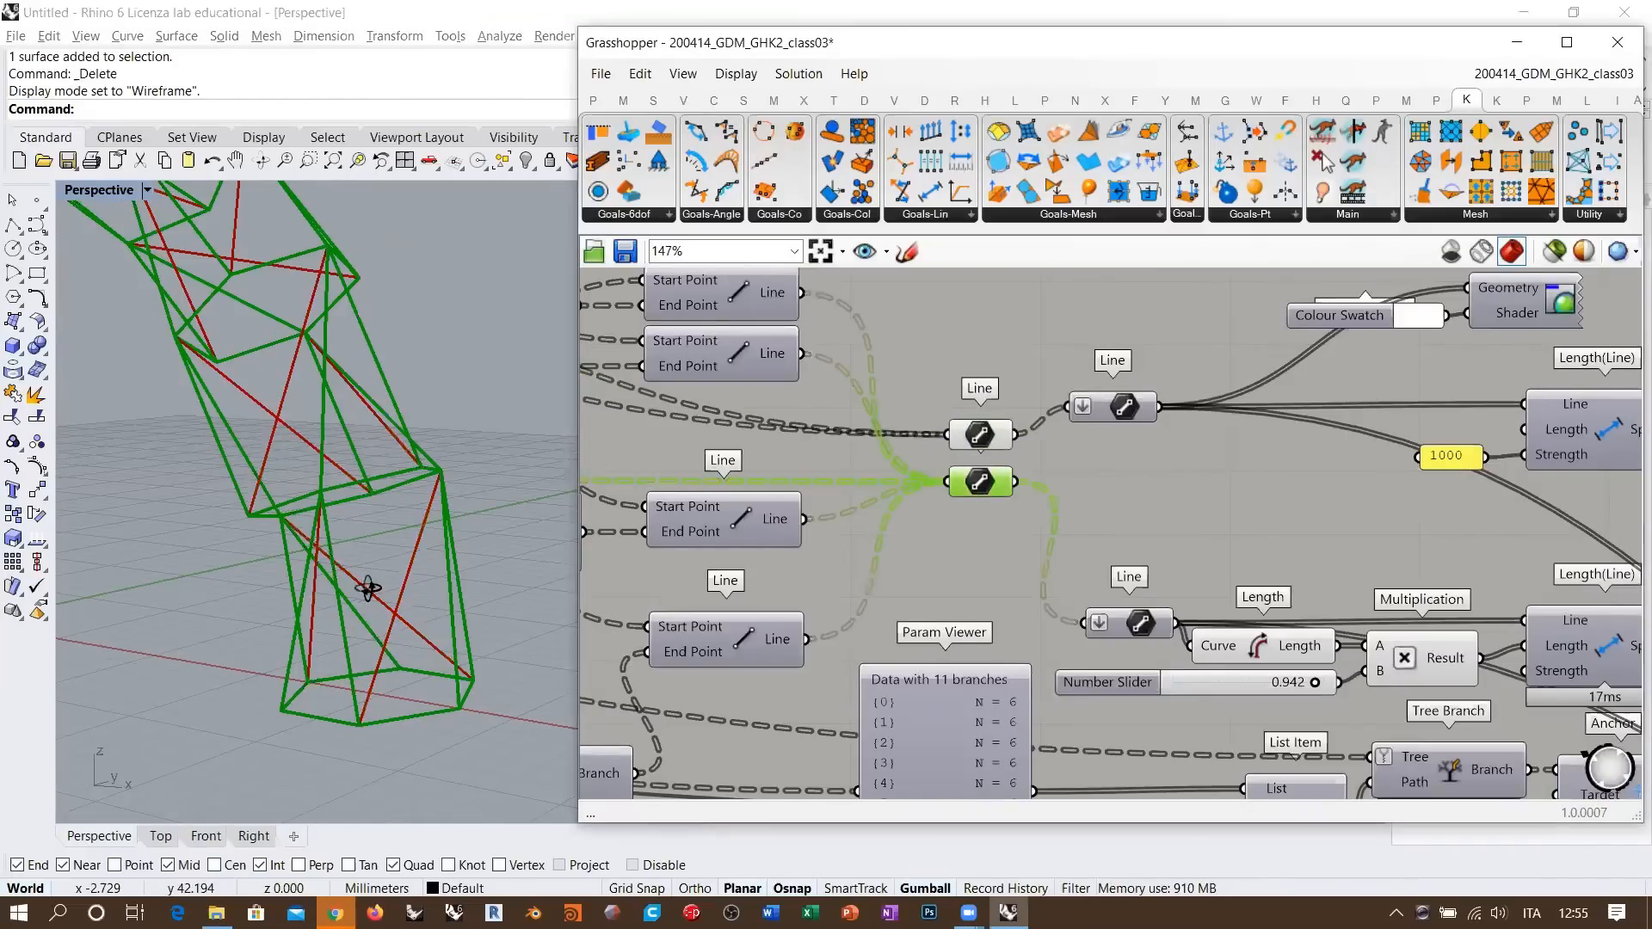
{"action": "scroll", "coordinate": [362, 568], "scroll_direction": "up", "scroll_amount": 2}
{"action": "right_click_drag", "start_coordinate": [406, 560], "coordinate": [420, 617]}
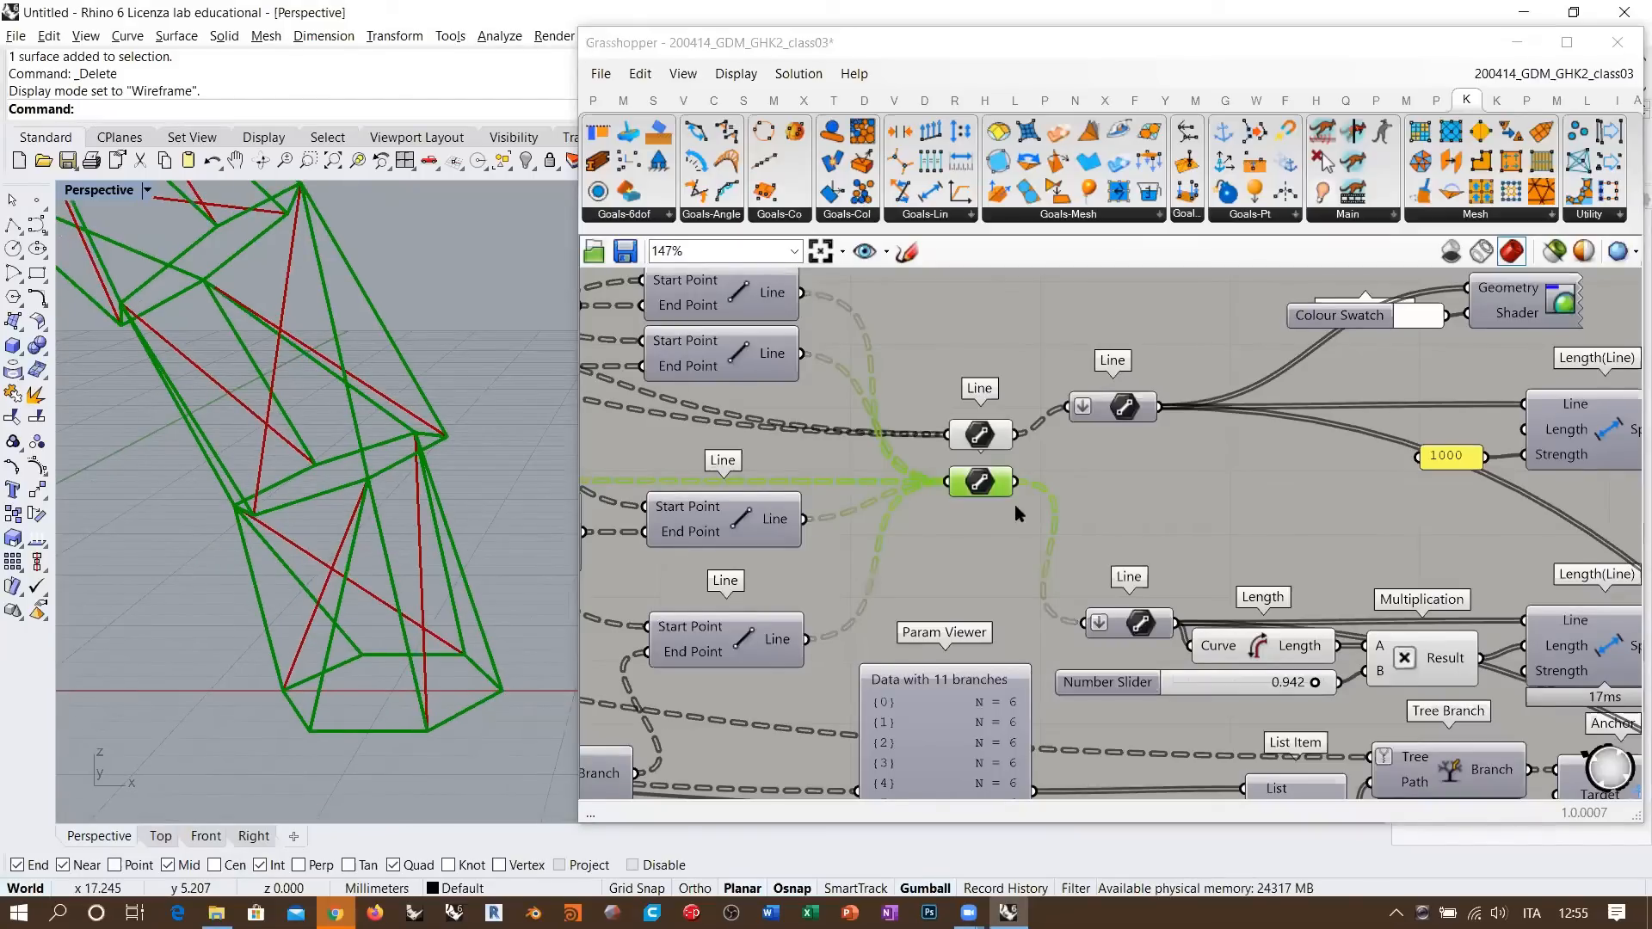
- Turn off the preview of both stacked Line containers that collect the truss members
{"action": "left_click", "coordinate": [981, 485]}
{"action": "key", "text": "ctrl+q"}
{"action": "right_click_drag", "start_coordinate": [1267, 583], "coordinate": [1068, 550]}
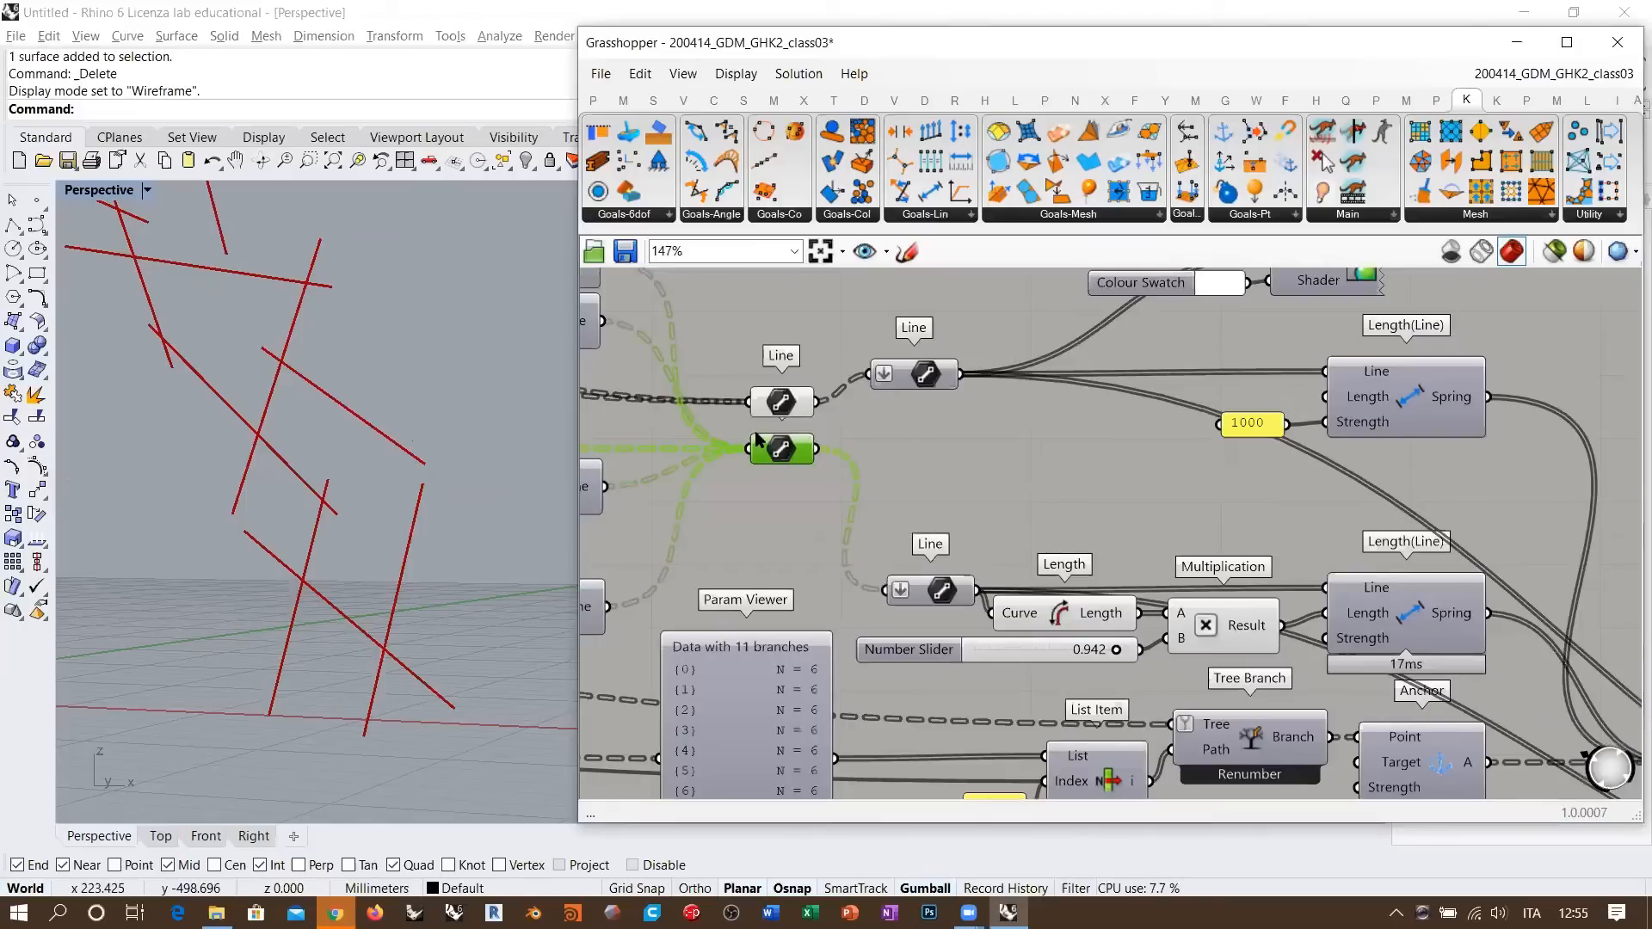
{"action": "left_click", "coordinate": [779, 403], "text": "shift"}
{"action": "right_click_drag", "start_coordinate": [783, 449], "coordinate": [753, 481]}
{"action": "key", "text": "ctrl+q"}
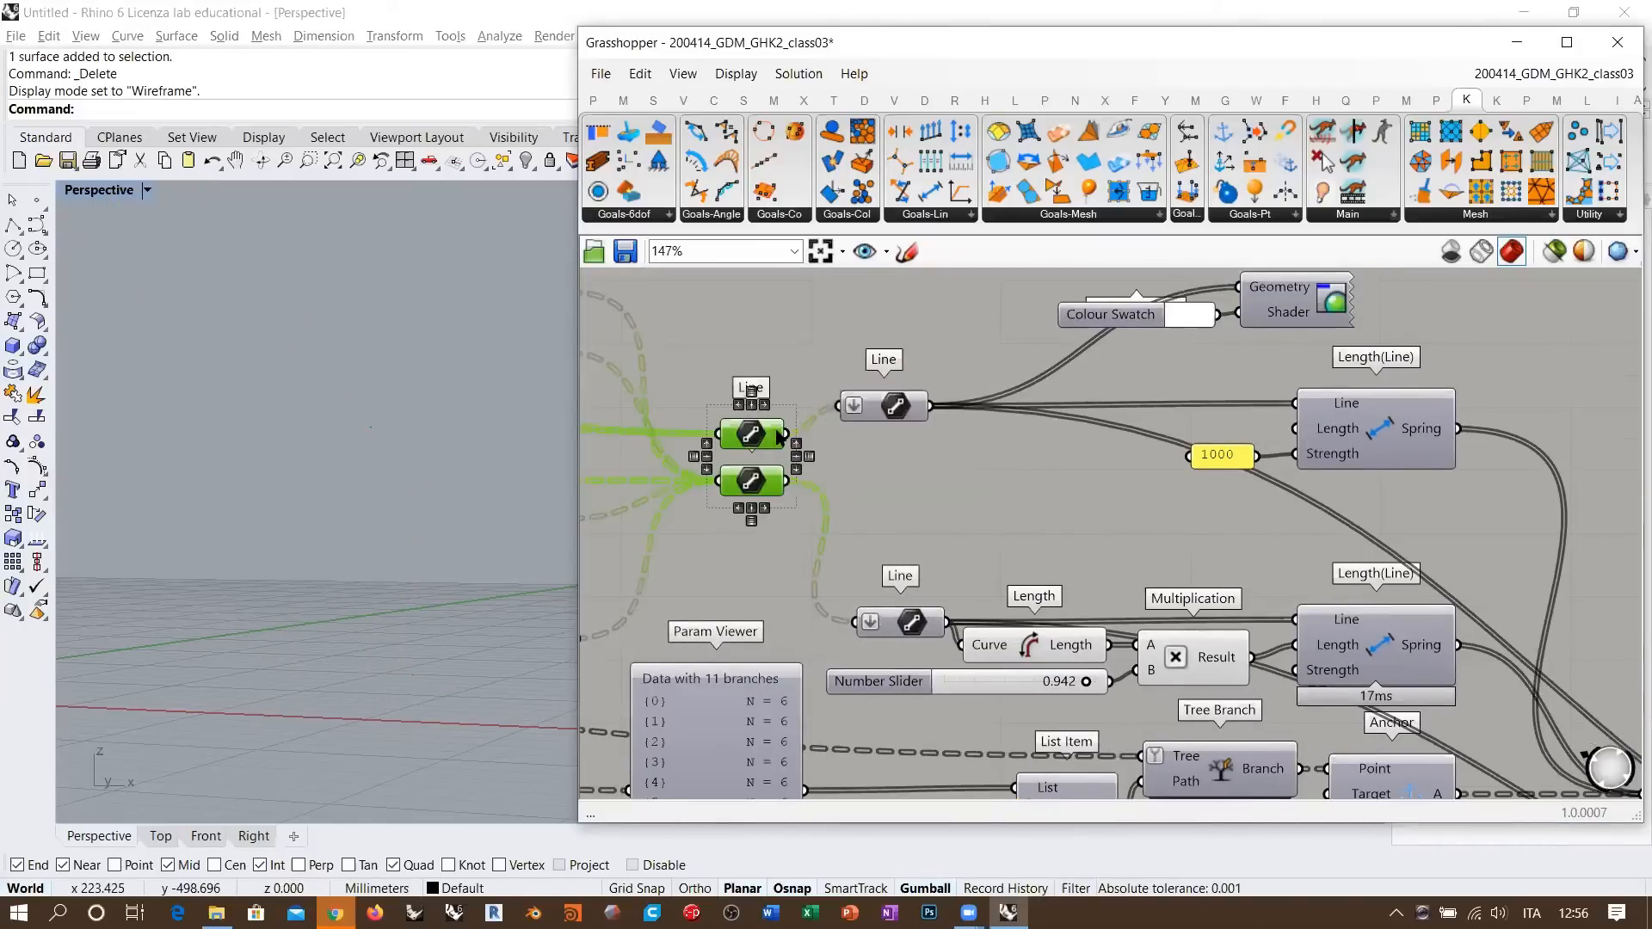
{"action": "right_click_drag", "start_coordinate": [981, 498], "coordinate": [906, 497]}
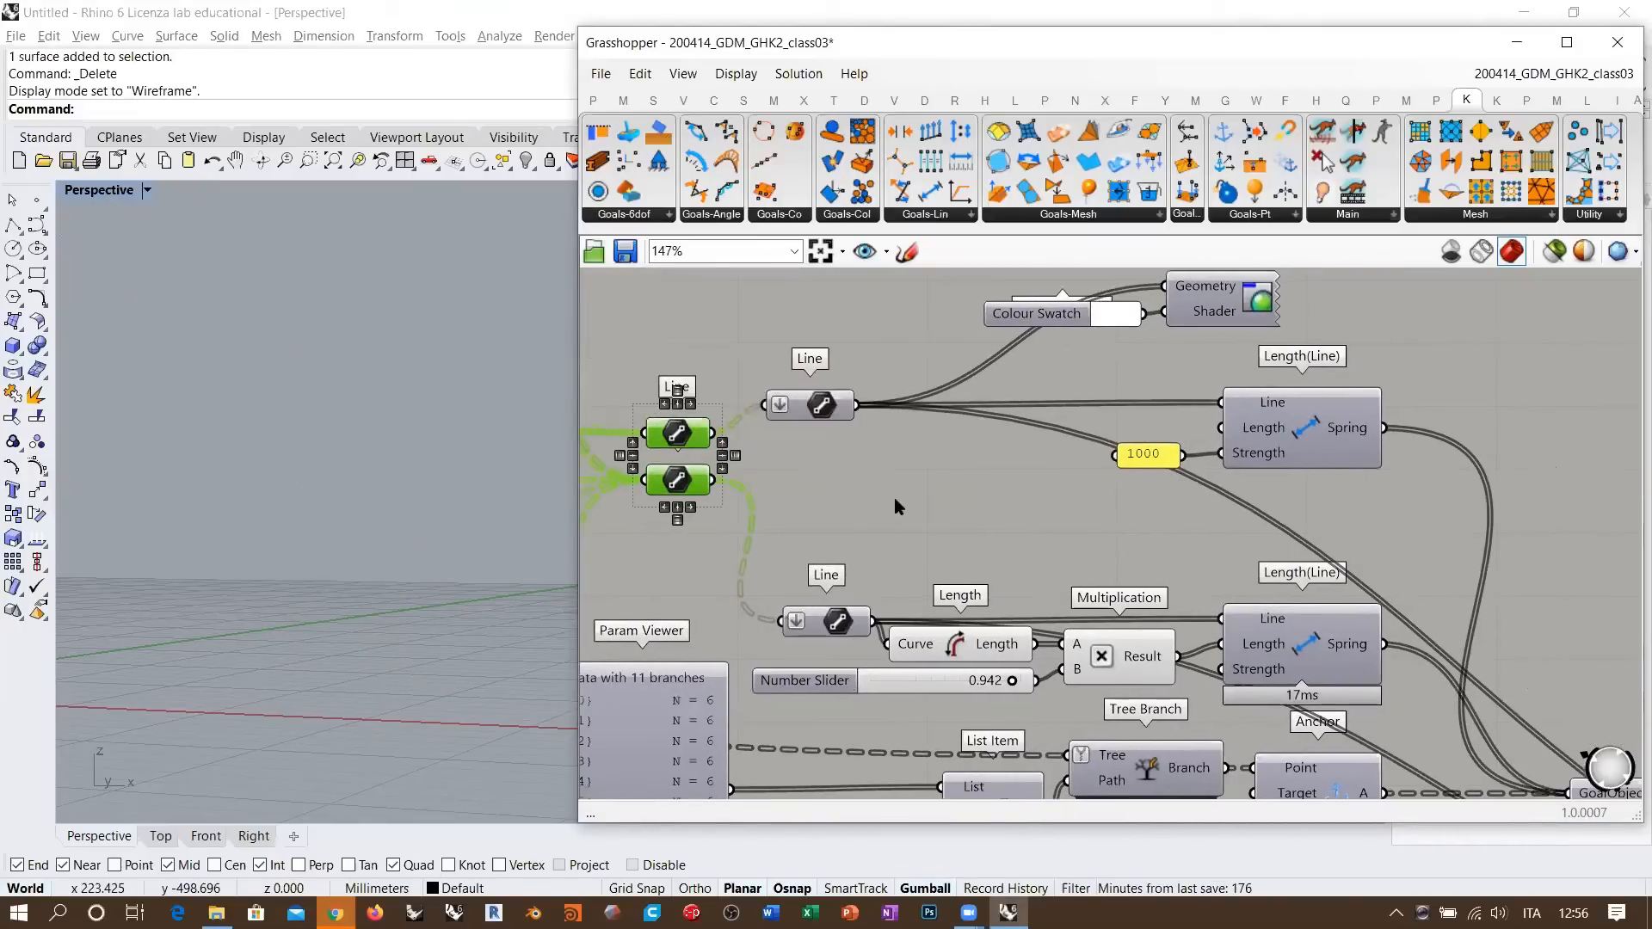
- Nudge the 1000 panel closer to the Strength input of the upper Length(Line) goal and review that goal
{"action": "left_click", "coordinate": [1282, 438]}
{"action": "right_click_drag", "start_coordinate": [1283, 438], "coordinate": [1243, 500]}
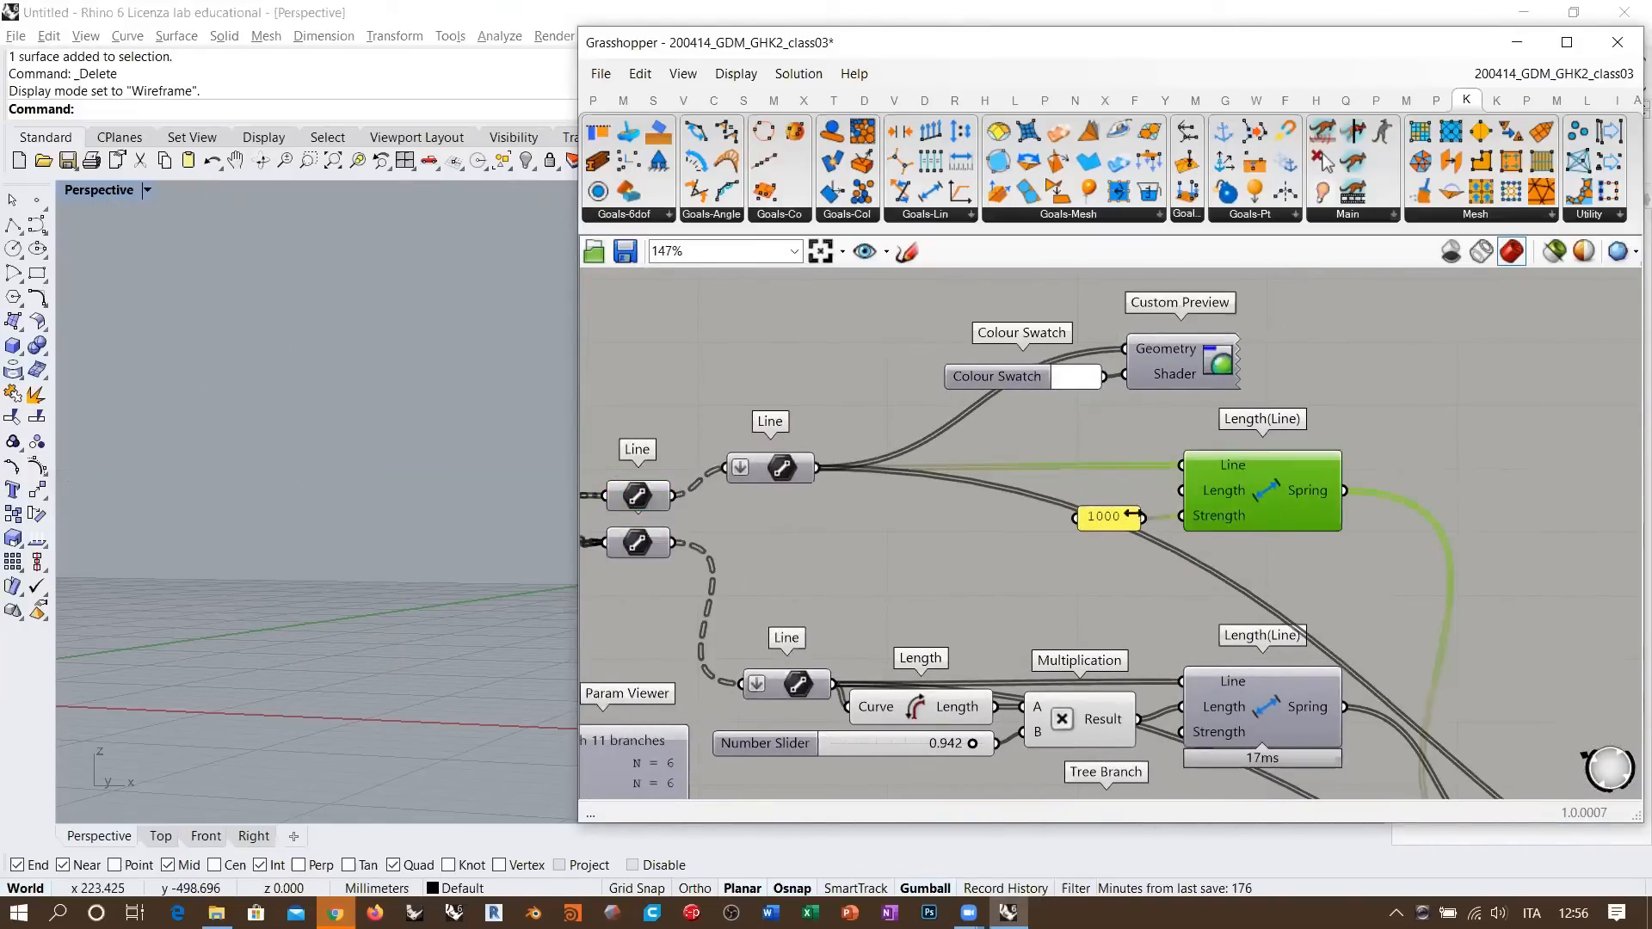
{"action": "left_click_drag", "start_coordinate": [1105, 523], "coordinate": [1112, 521]}
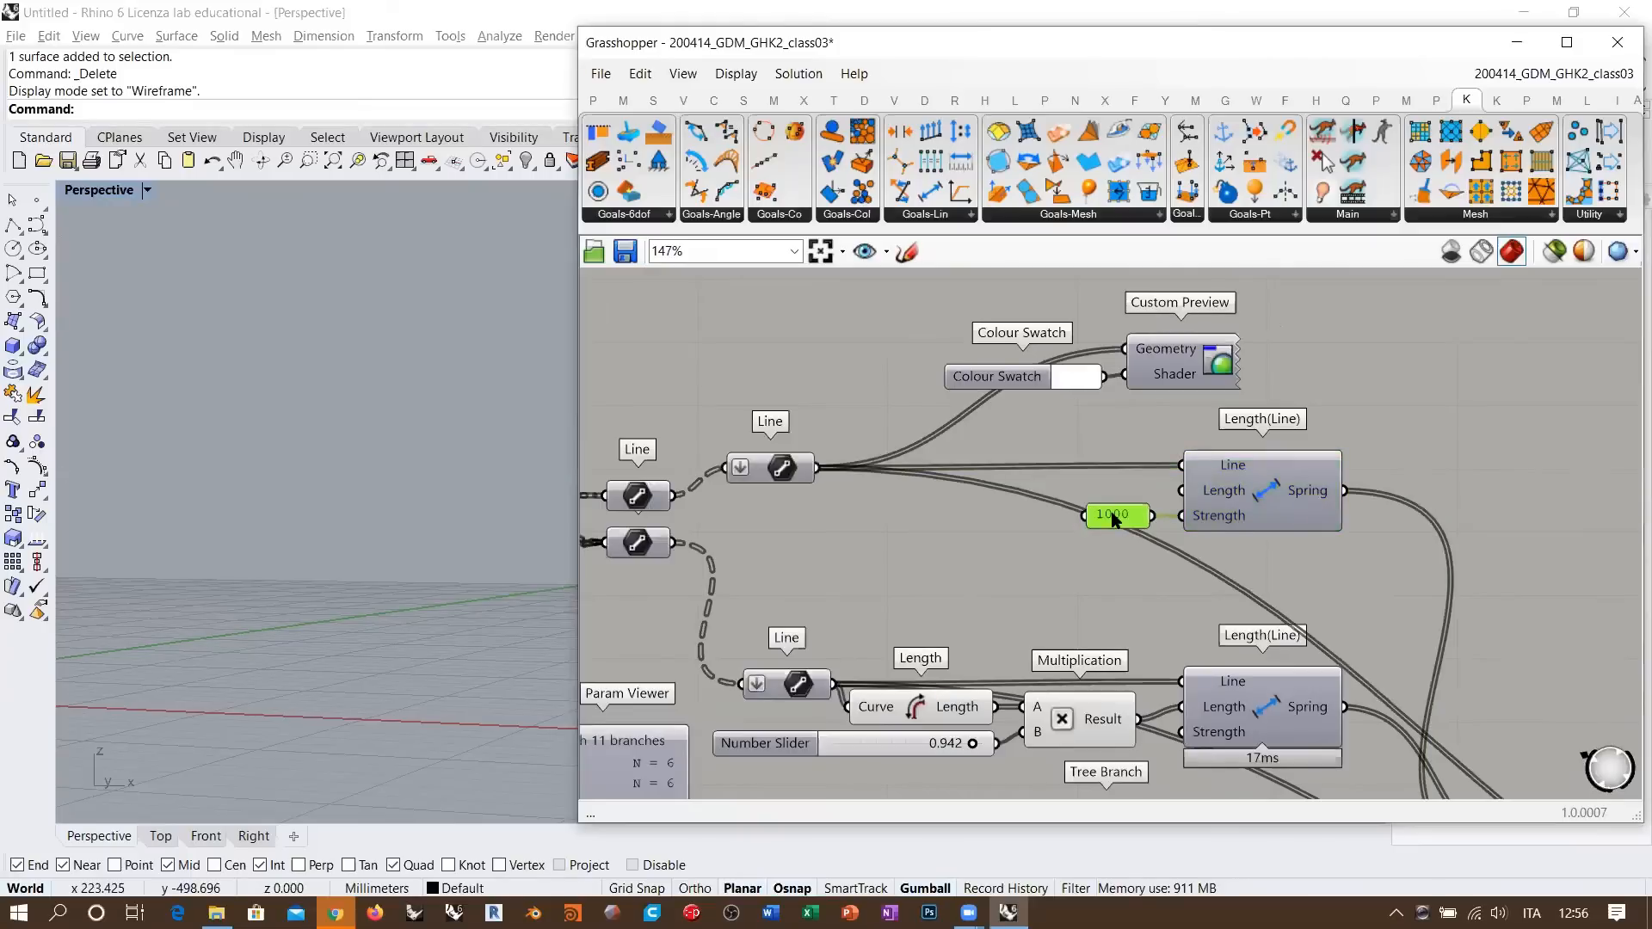
{"action": "left_click", "coordinate": [1265, 507]}
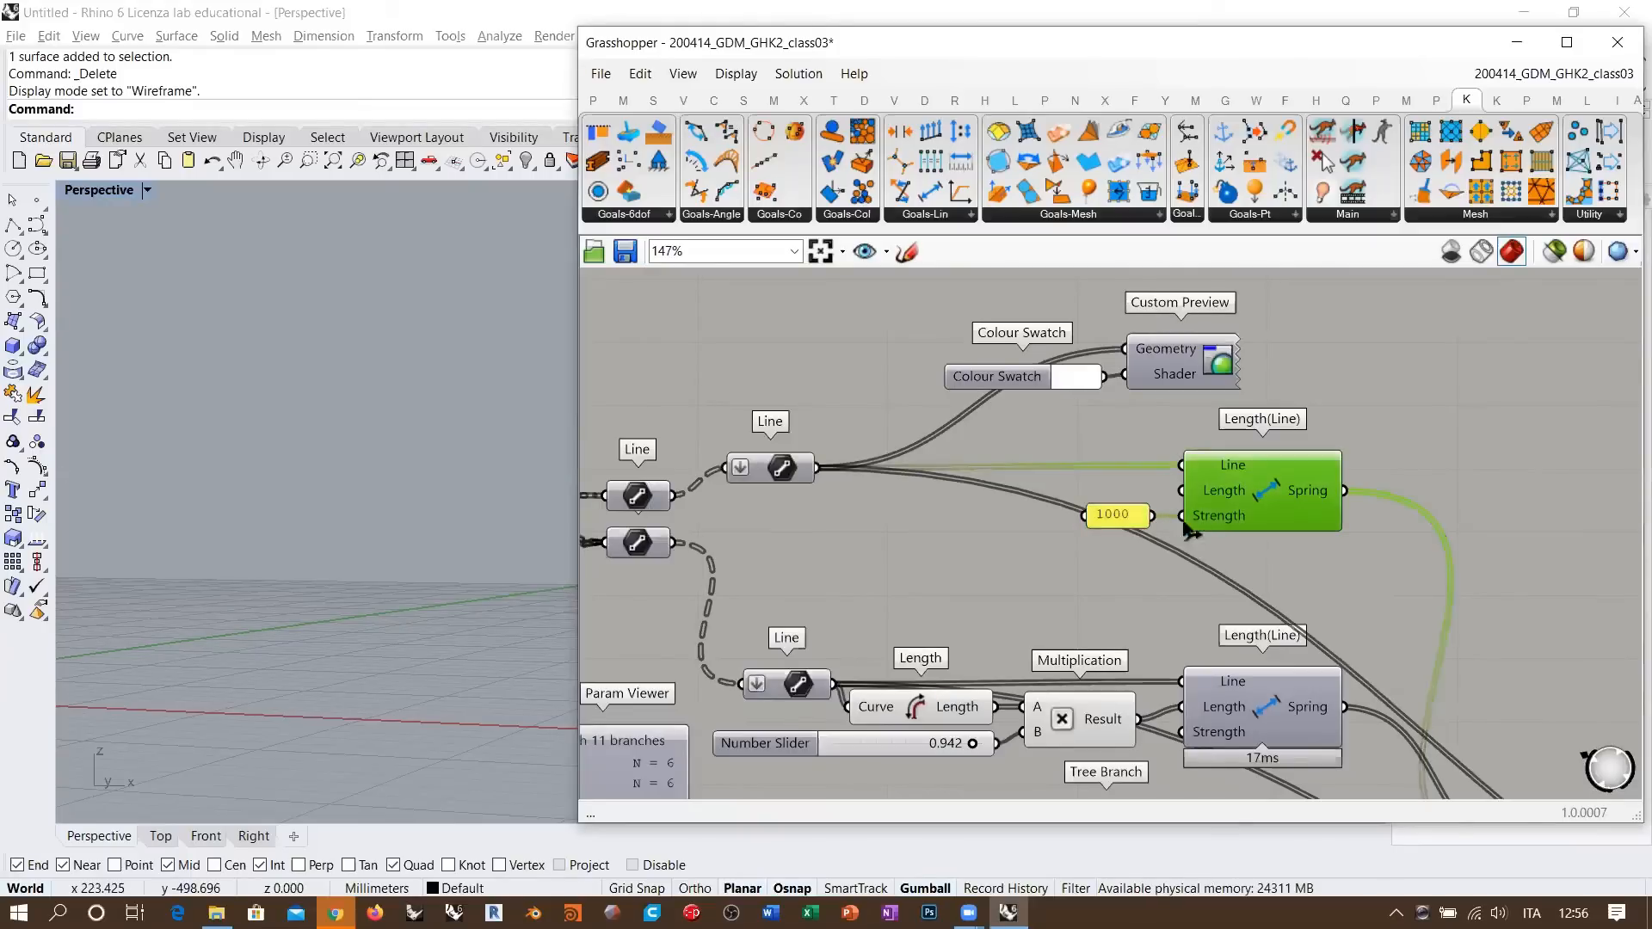
{"action": "left_click", "coordinate": [1271, 490]}
{"action": "right_click_drag", "start_coordinate": [1157, 647], "coordinate": [1264, 474]}
{"action": "right_click_drag", "start_coordinate": [1047, 568], "coordinate": [1054, 557]}
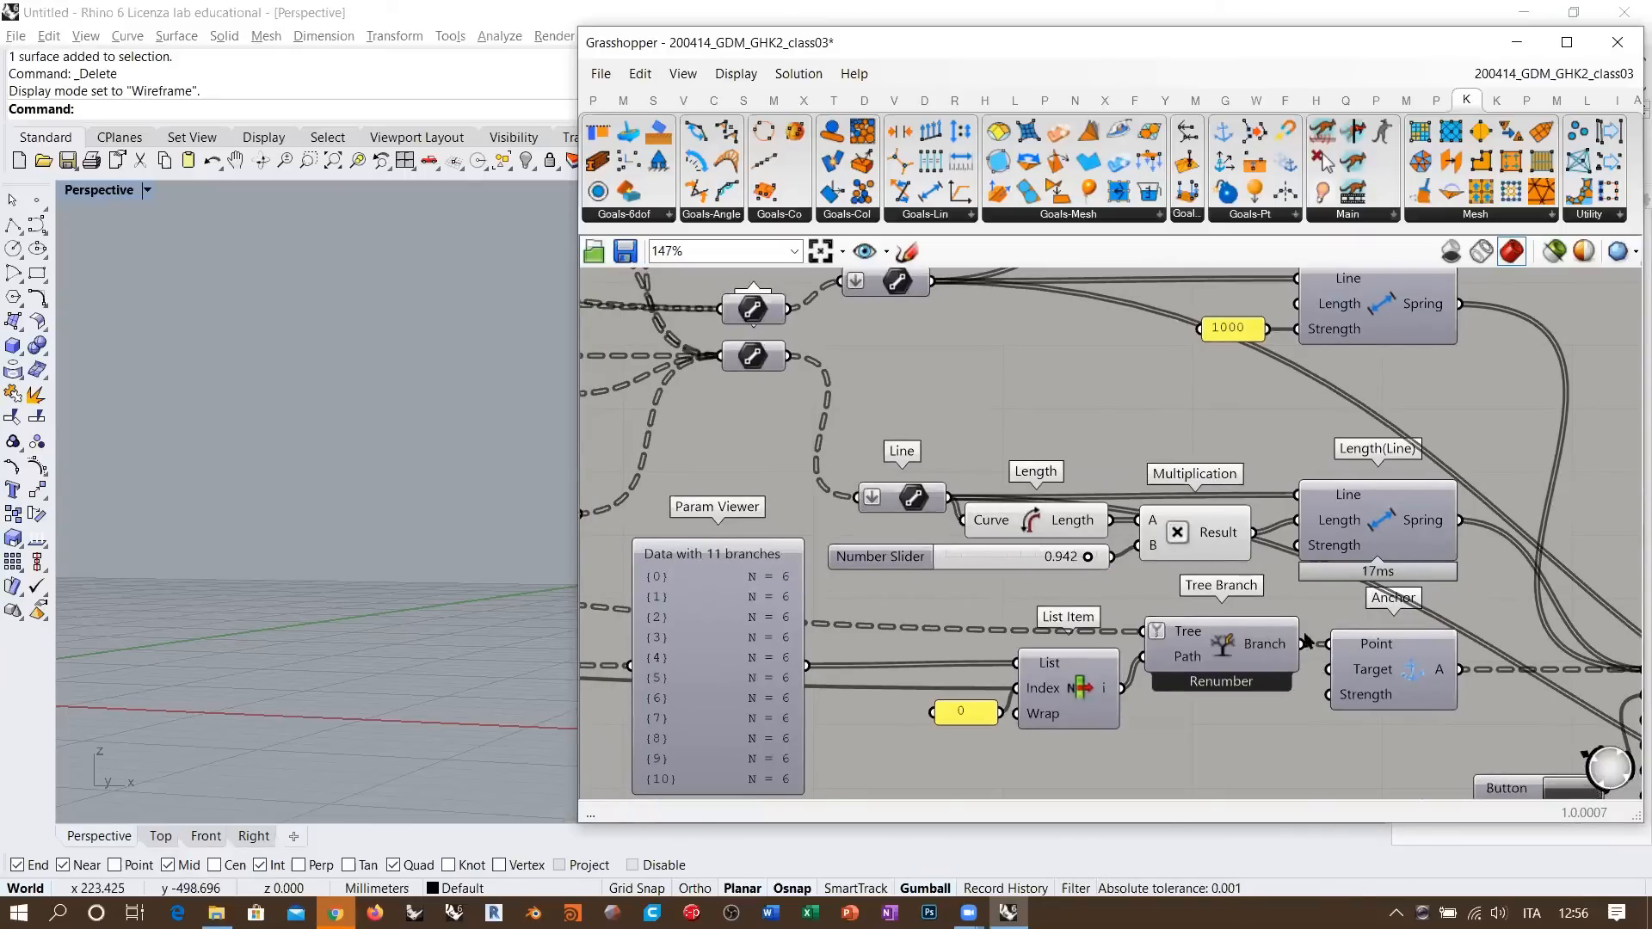
- Select the Tree Branch component feeding the Anchor goal, check its points at the arch's feet, and turn off its preview
{"action": "right_click_drag", "start_coordinate": [1307, 641], "coordinate": [1329, 534]}
{"action": "left_click", "coordinate": [1329, 534]}
{"action": "left_click", "coordinate": [1194, 551]}
{"action": "scroll", "coordinate": [438, 624], "scroll_direction": "down", "scroll_amount": 4}
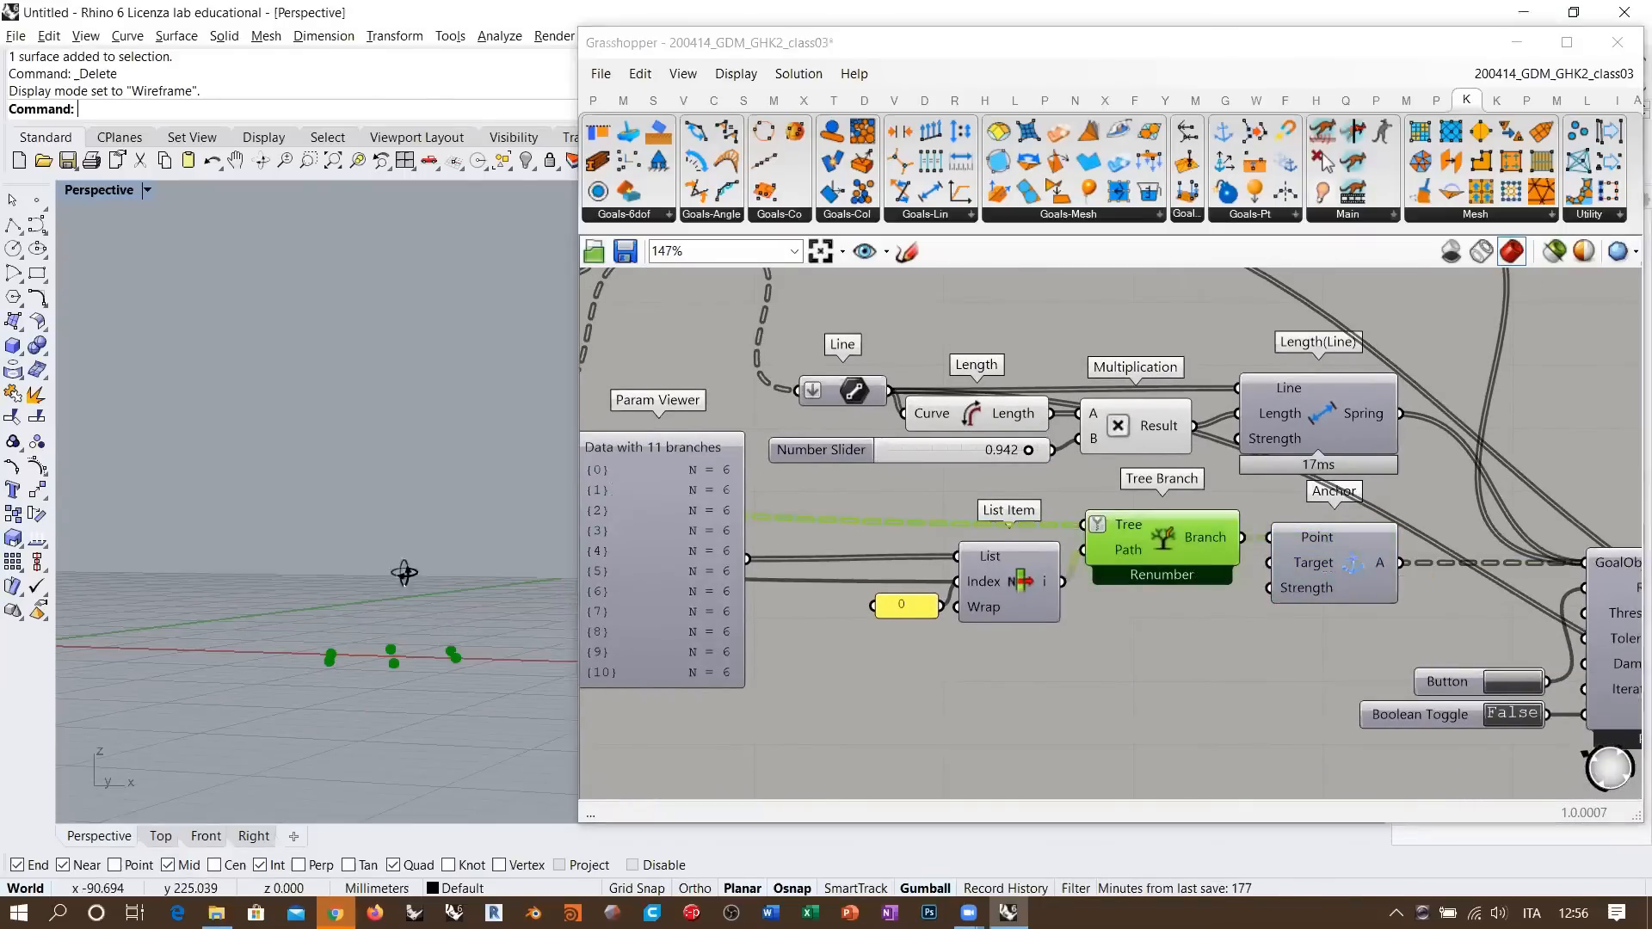
{"action": "right_click_drag", "start_coordinate": [405, 572], "coordinate": [466, 617]}
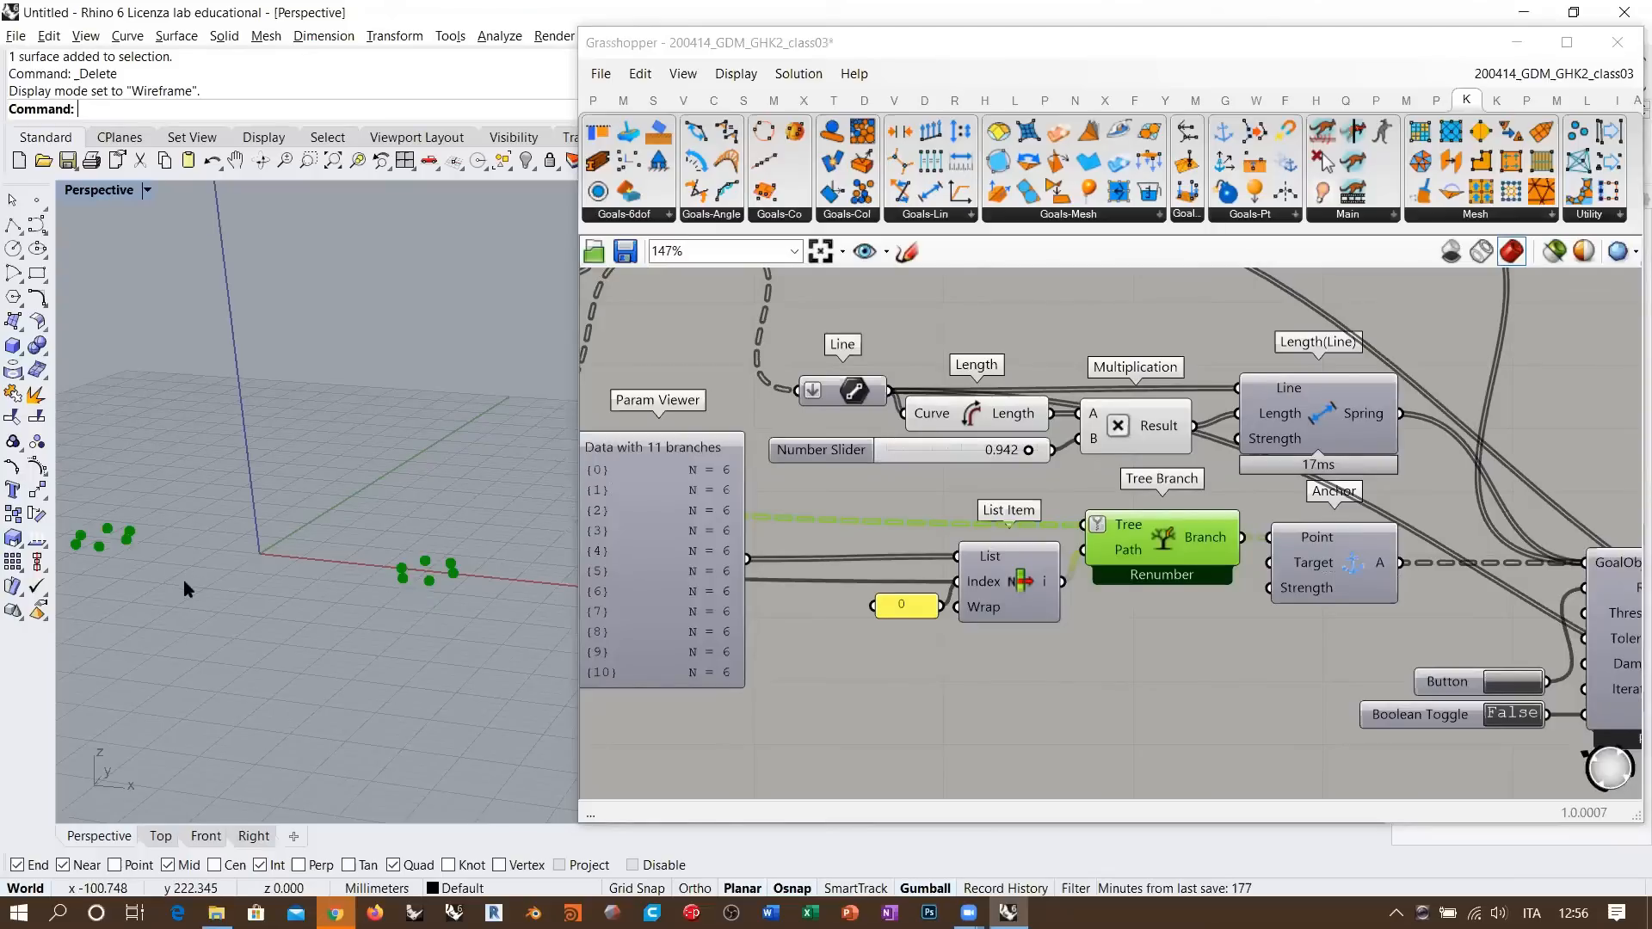
{"action": "right_click_drag", "start_coordinate": [183, 580], "coordinate": [224, 630], "text": "shift"}
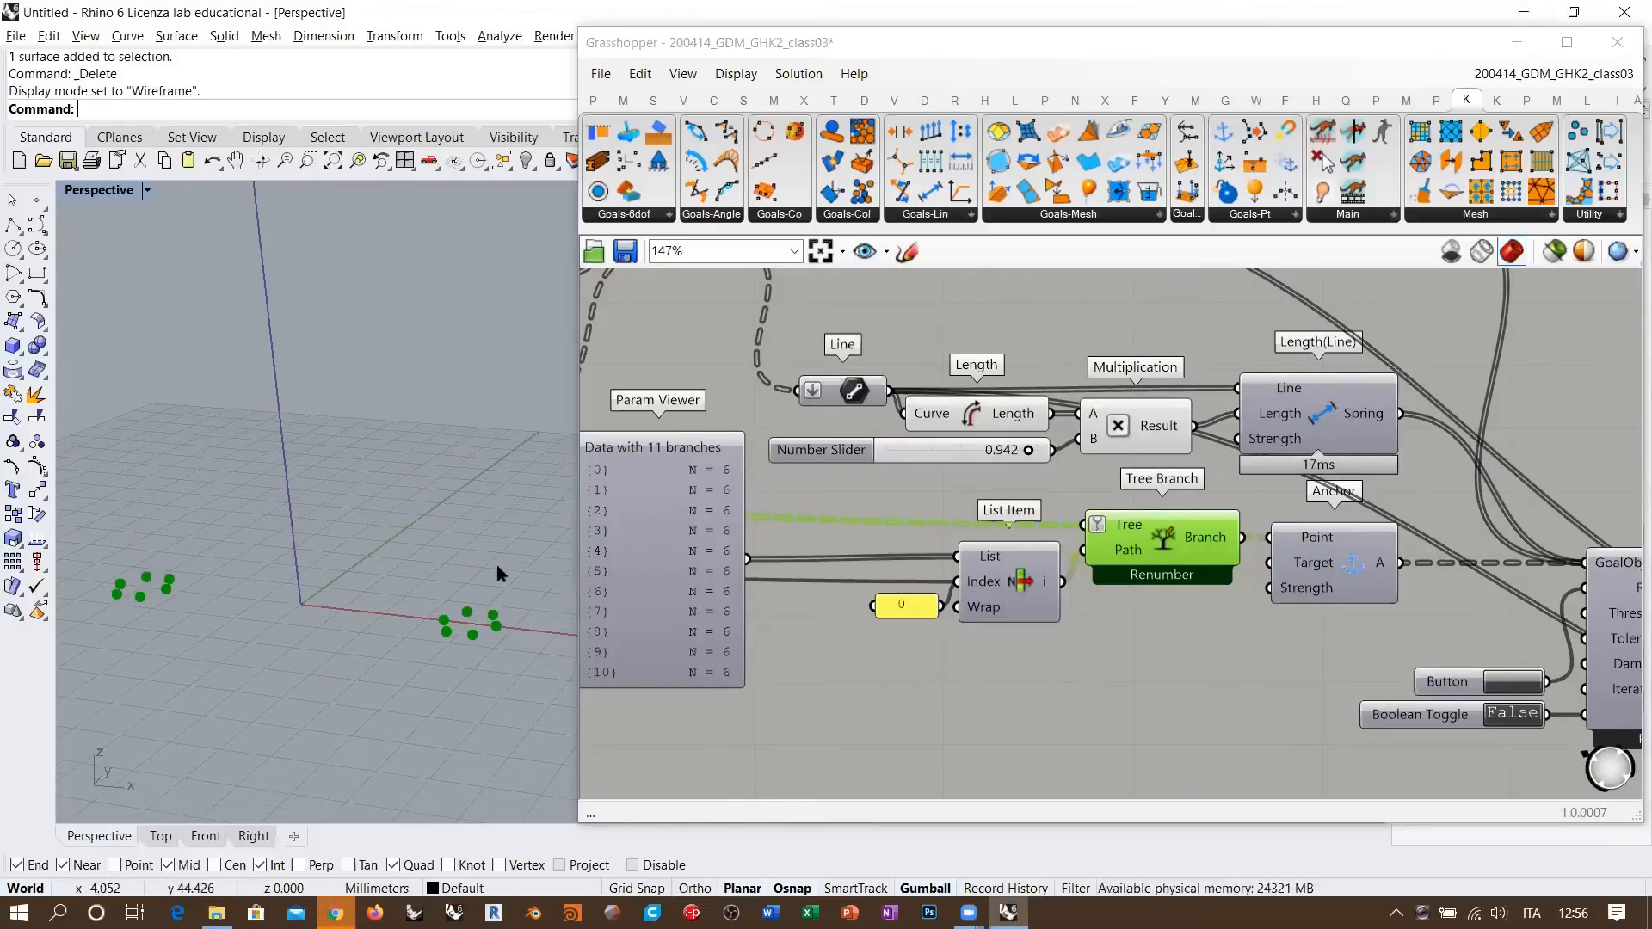
{"action": "left_click", "coordinate": [1174, 540]}
{"action": "key", "text": "ctrl+q"}
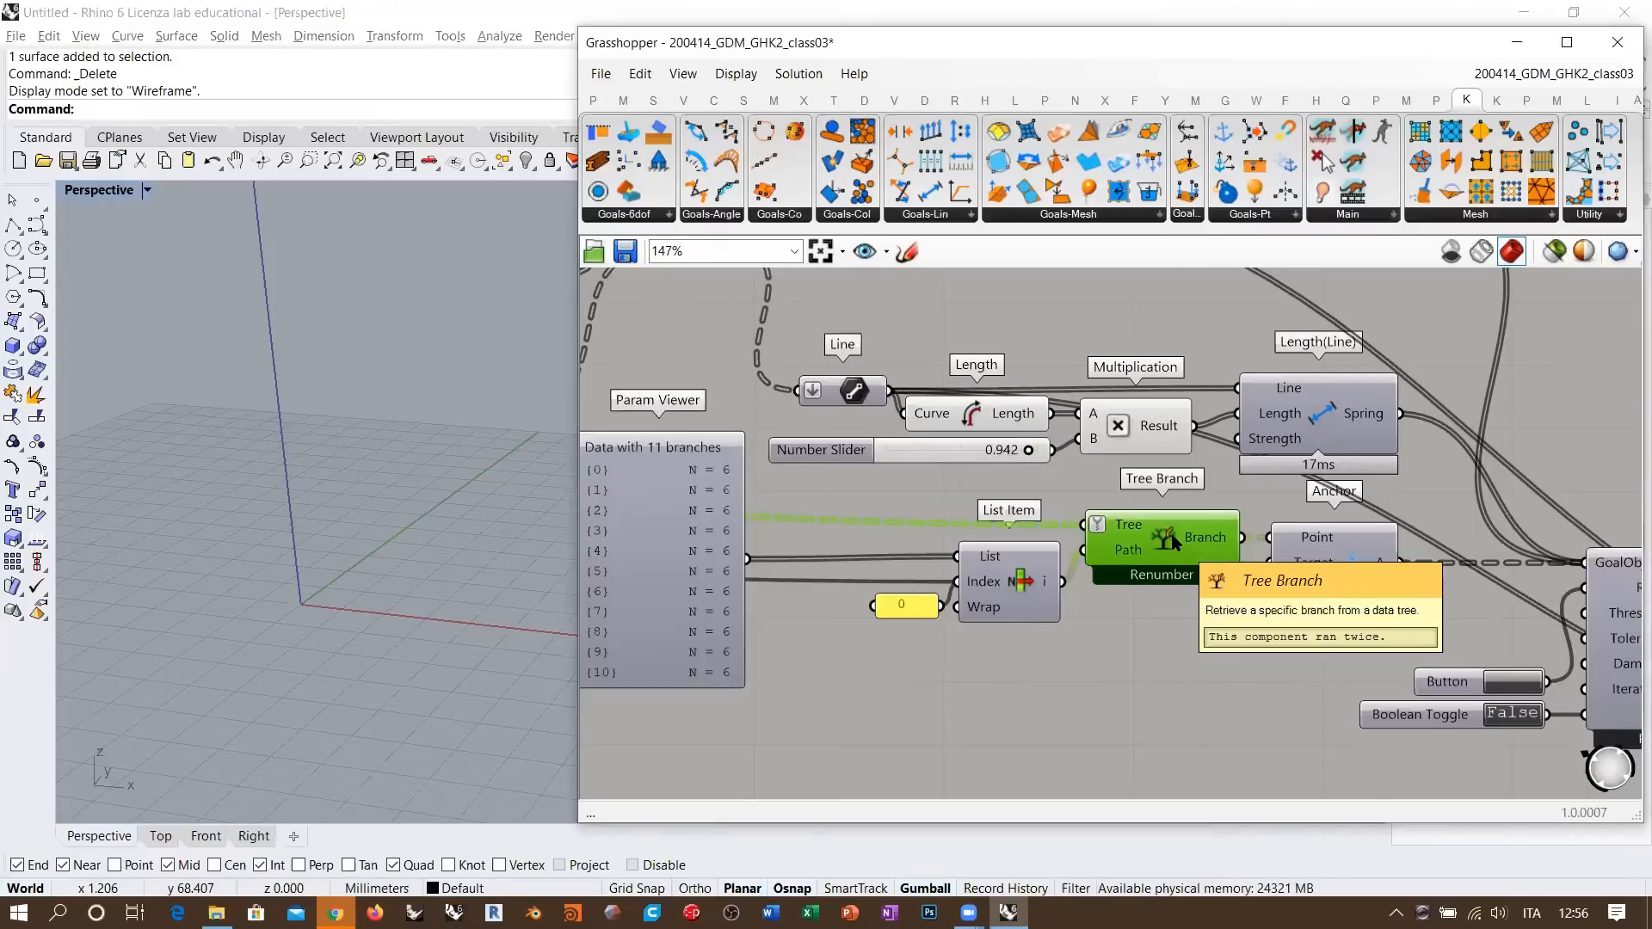
- Reset the BouncySolver simulation
{"action": "right_click_drag", "start_coordinate": [1288, 589], "coordinate": [1147, 588]}
{"action": "right_click_drag", "start_coordinate": [1331, 671], "coordinate": [763, 594]}
{"action": "scroll", "coordinate": [763, 594], "scroll_direction": "down", "scroll_amount": 1}
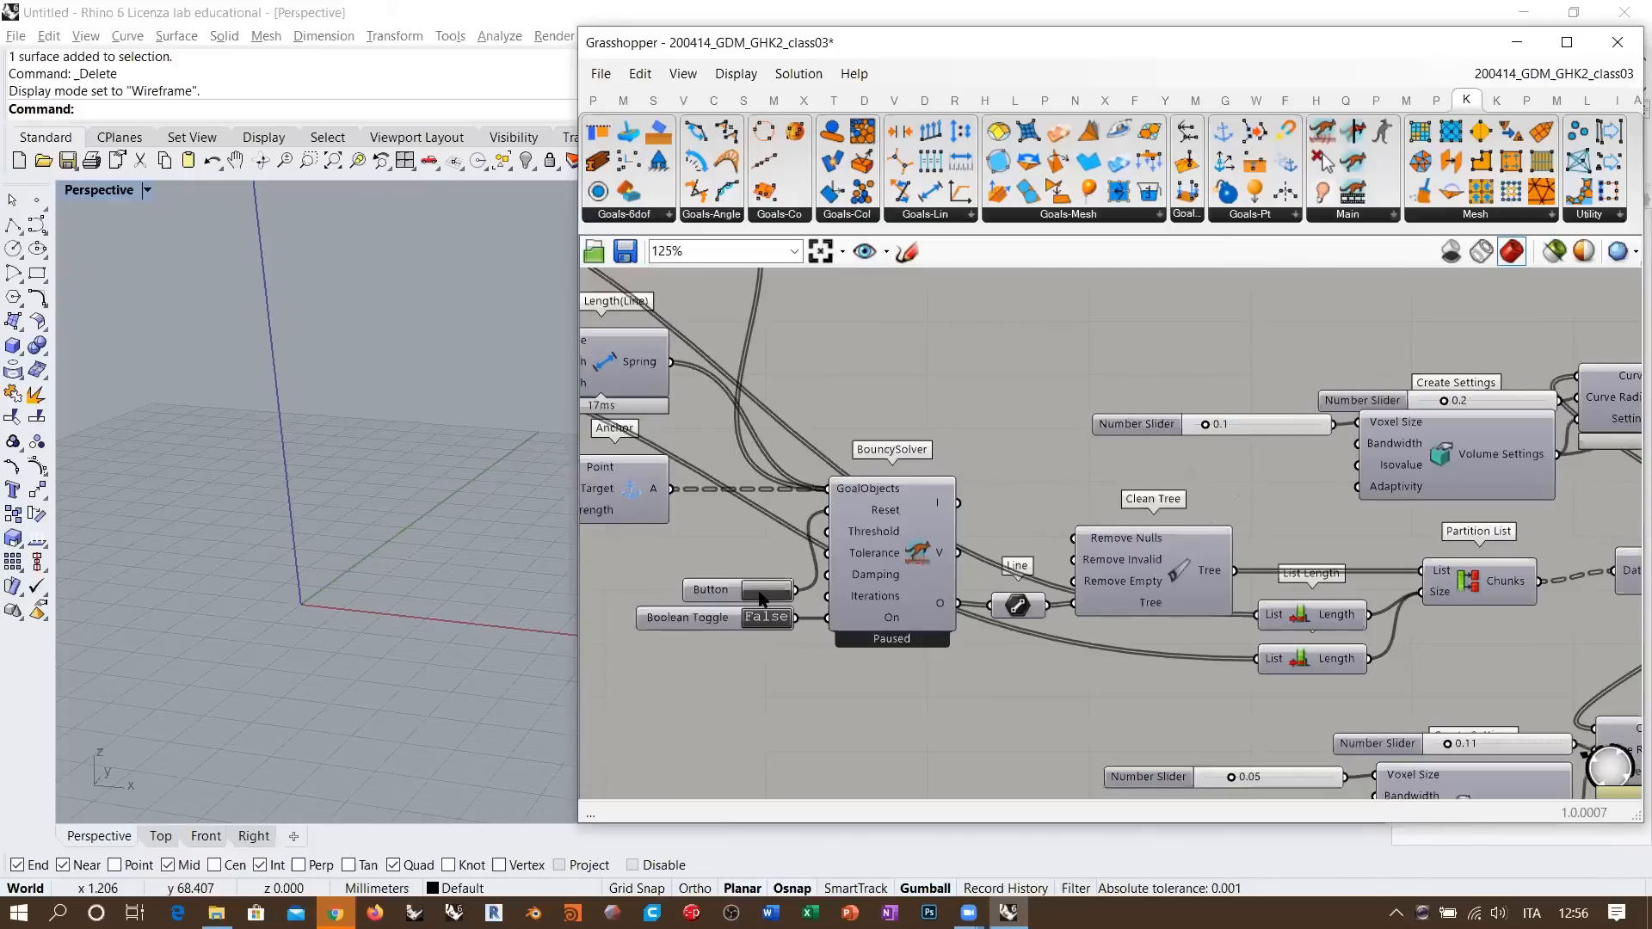
{"action": "scroll", "coordinate": [763, 593], "scroll_direction": "up", "scroll_amount": 2}
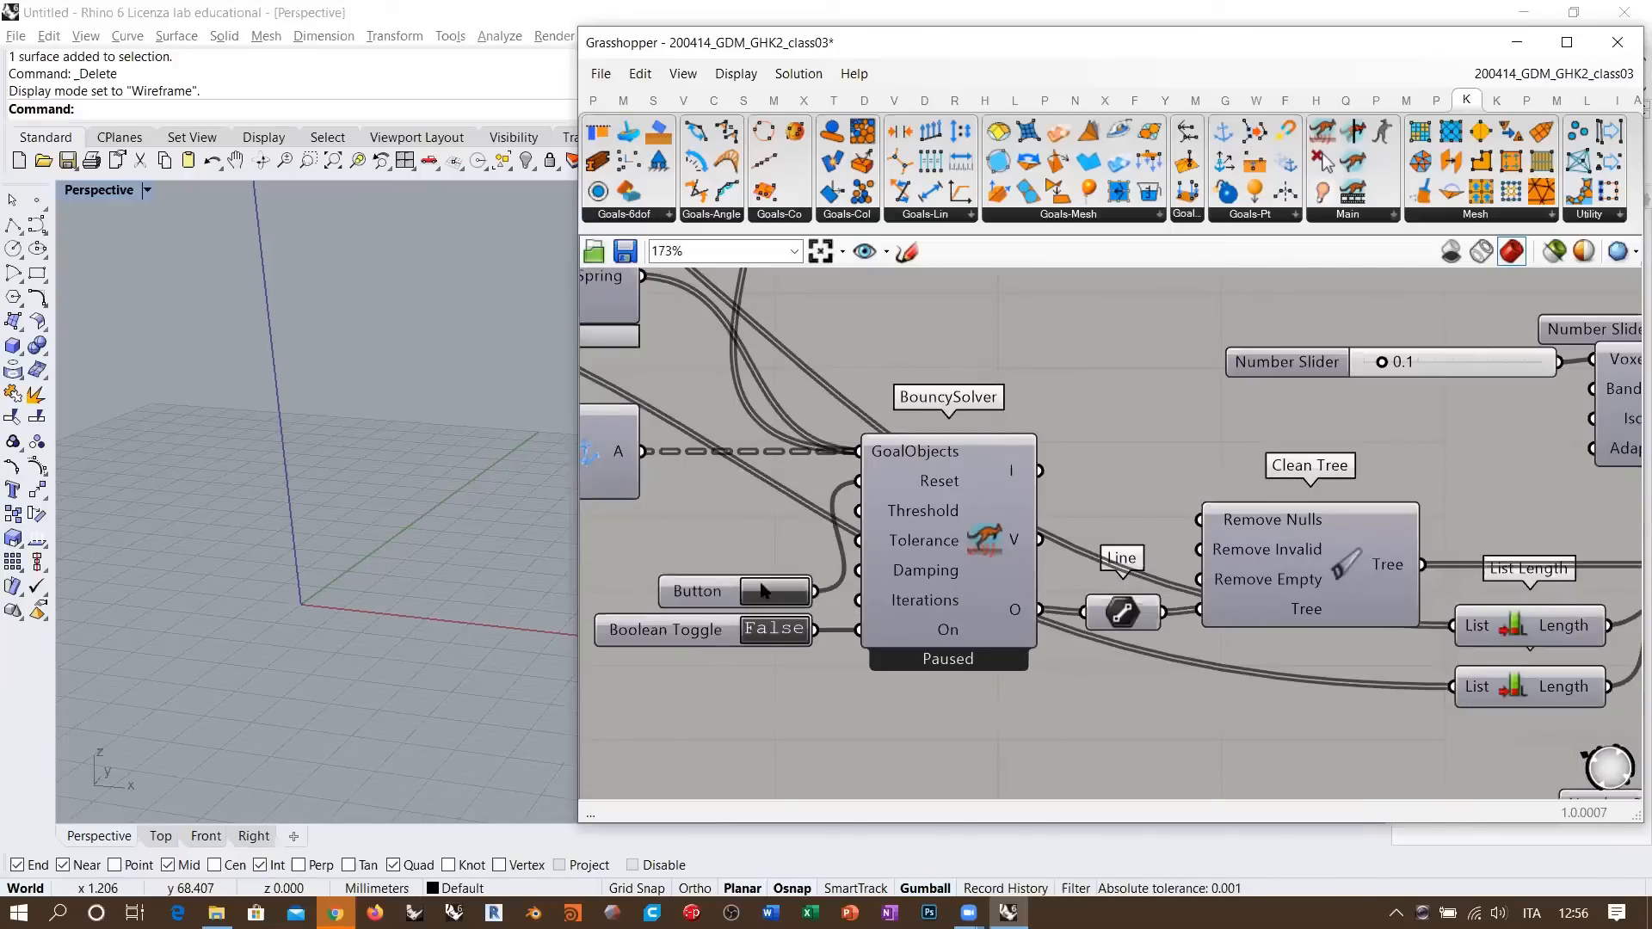
{"action": "left_click", "coordinate": [761, 586]}
- Examine the components downstream of the solver, from Clean Tree through Partition List to the two volume-to-mesh branches
{"action": "right_click_drag", "start_coordinate": [991, 592], "coordinate": [784, 544]}
{"action": "scroll", "coordinate": [784, 544], "scroll_direction": "down", "scroll_amount": 2}
{"action": "right_click_drag", "start_coordinate": [1226, 622], "coordinate": [809, 568]}
{"action": "scroll", "coordinate": [809, 568], "scroll_direction": "down", "scroll_amount": 1}
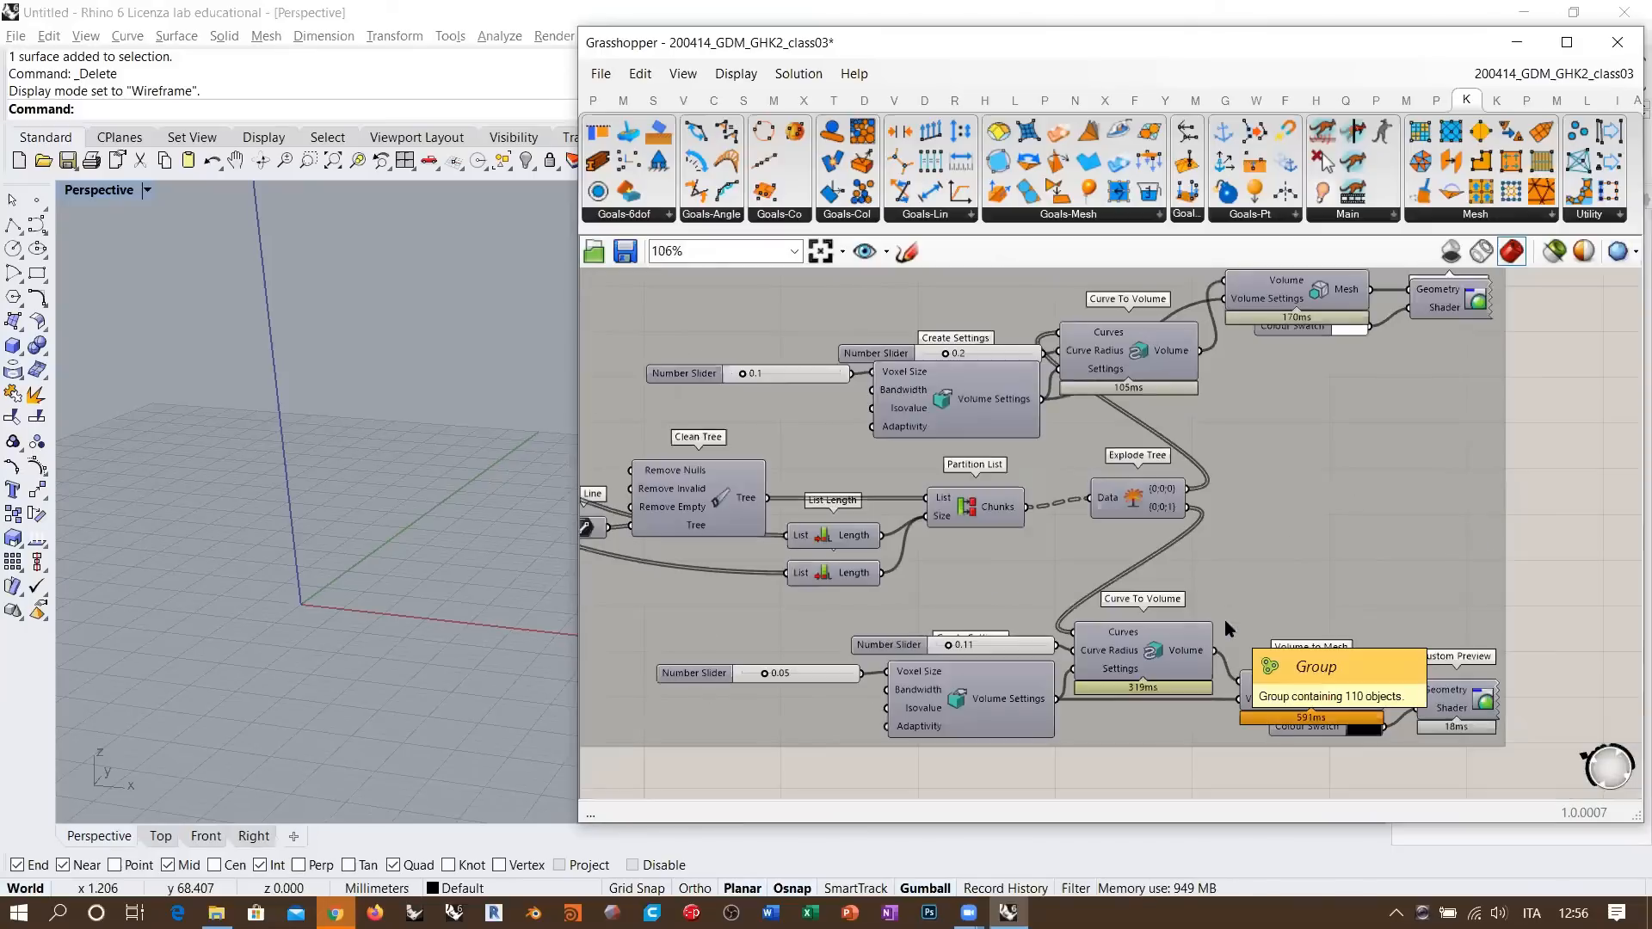
{"action": "right_click_drag", "start_coordinate": [1209, 472], "coordinate": [1179, 506]}
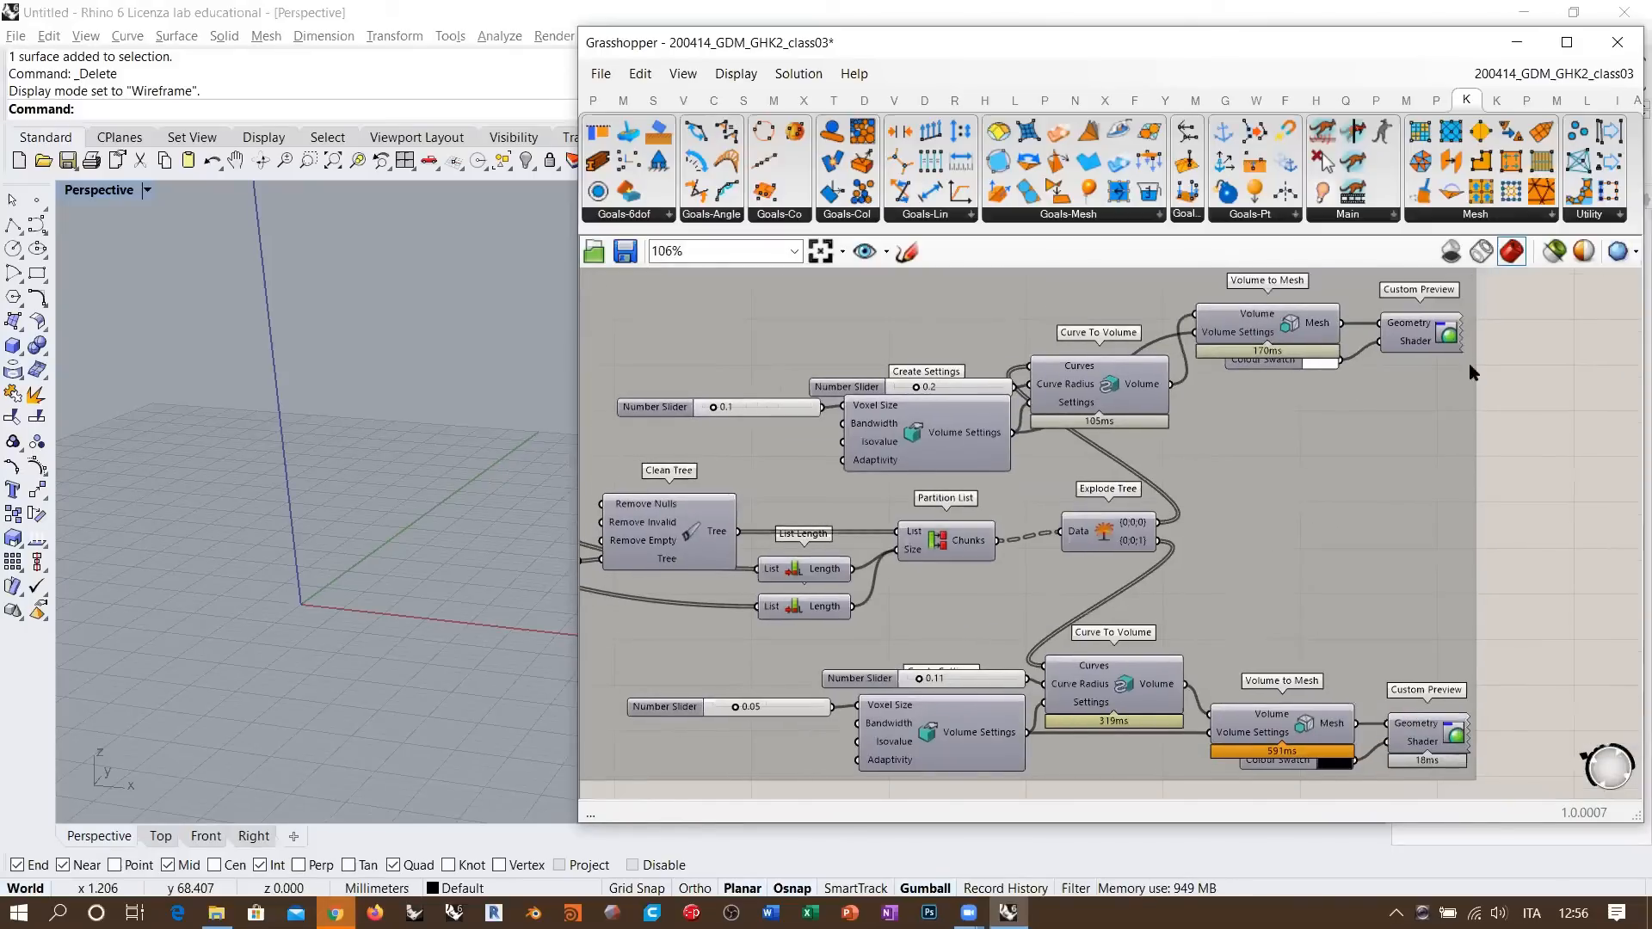
{"action": "right_click_drag", "start_coordinate": [1300, 348], "coordinate": [1258, 362]}
{"action": "right_click_drag", "start_coordinate": [1080, 388], "coordinate": [1119, 431]}
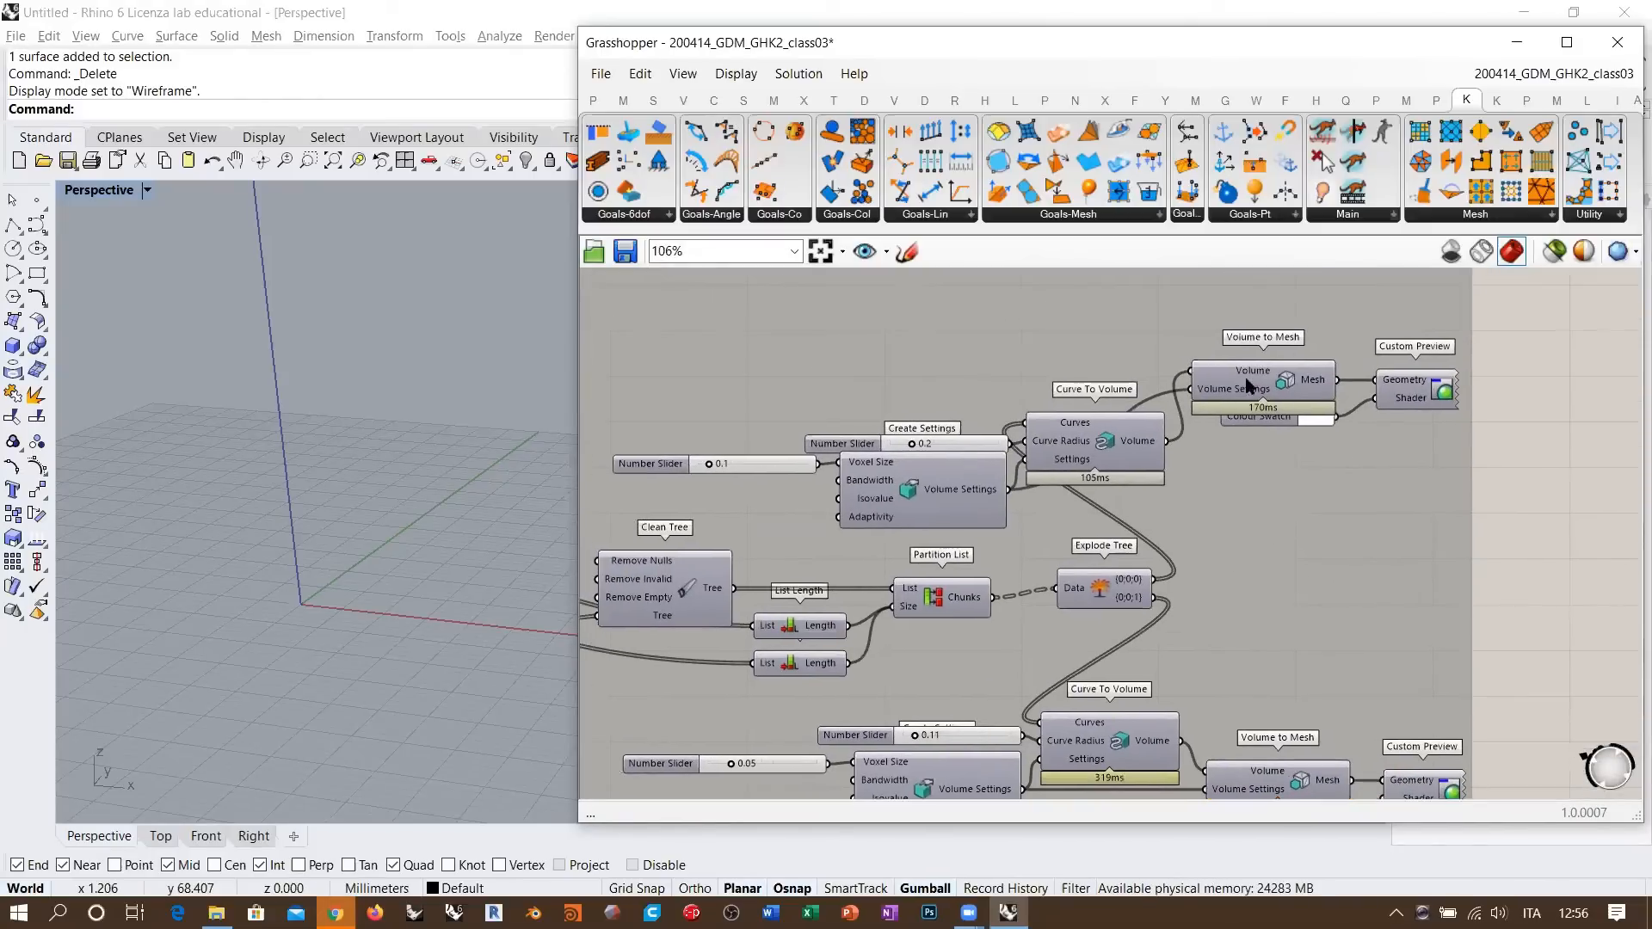
{"action": "scroll", "coordinate": [1247, 387], "scroll_direction": "up", "scroll_amount": 1}
{"action": "scroll", "coordinate": [1354, 390], "scroll_direction": "up", "scroll_amount": 2}
{"action": "scroll", "coordinate": [1470, 446], "scroll_direction": "down", "scroll_amount": 2}
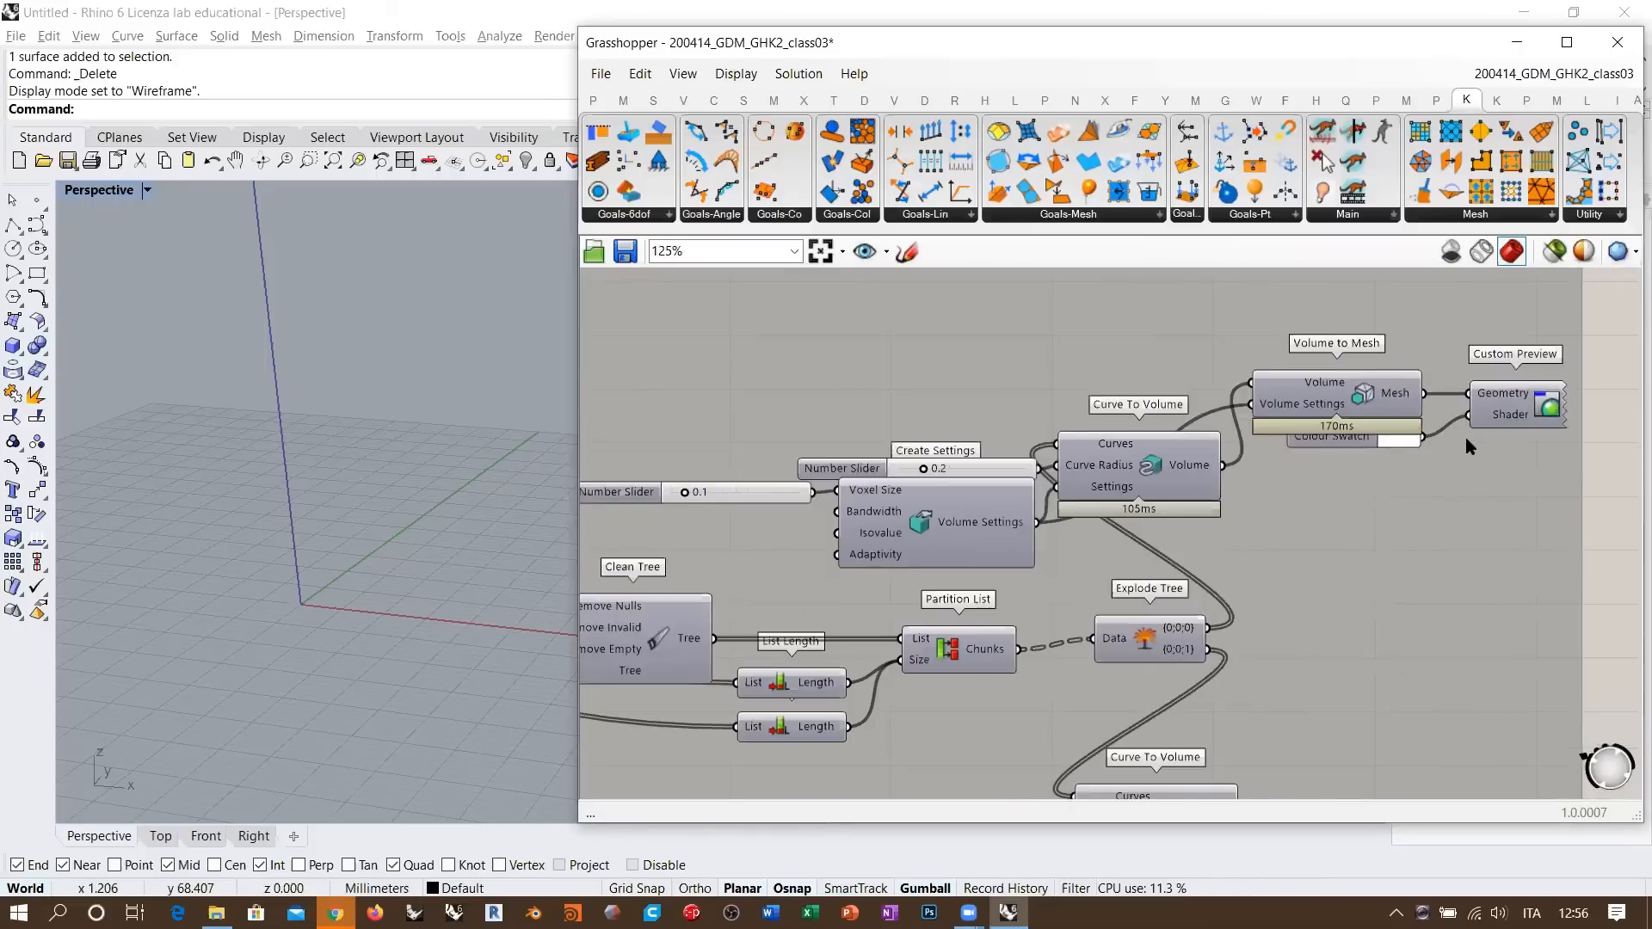
{"action": "scroll", "coordinate": [1318, 509], "scroll_direction": "down", "scroll_amount": 3}
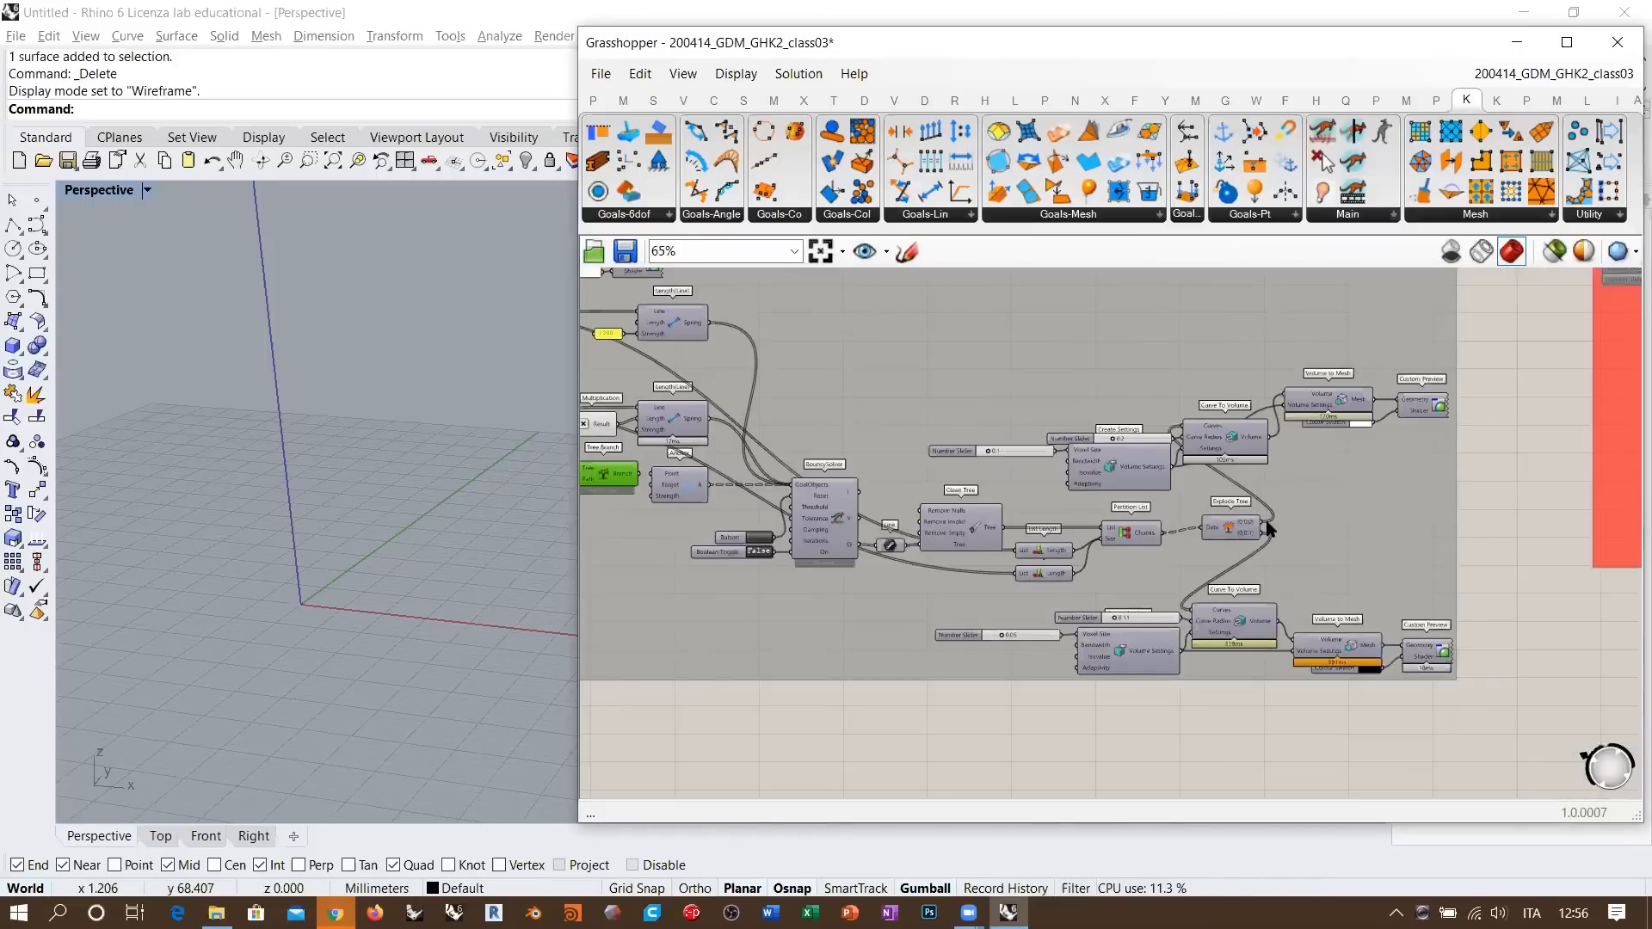
- Disable all components after Clean Tree, including List Length, Partition List, Explode Tree and both volume meshing branches
{"action": "right_click_drag", "start_coordinate": [923, 723], "coordinate": [809, 702]}
{"action": "left_click_drag", "start_coordinate": [815, 757], "coordinate": [1348, 346]}
{"action": "middle_click", "coordinate": [1055, 468]}
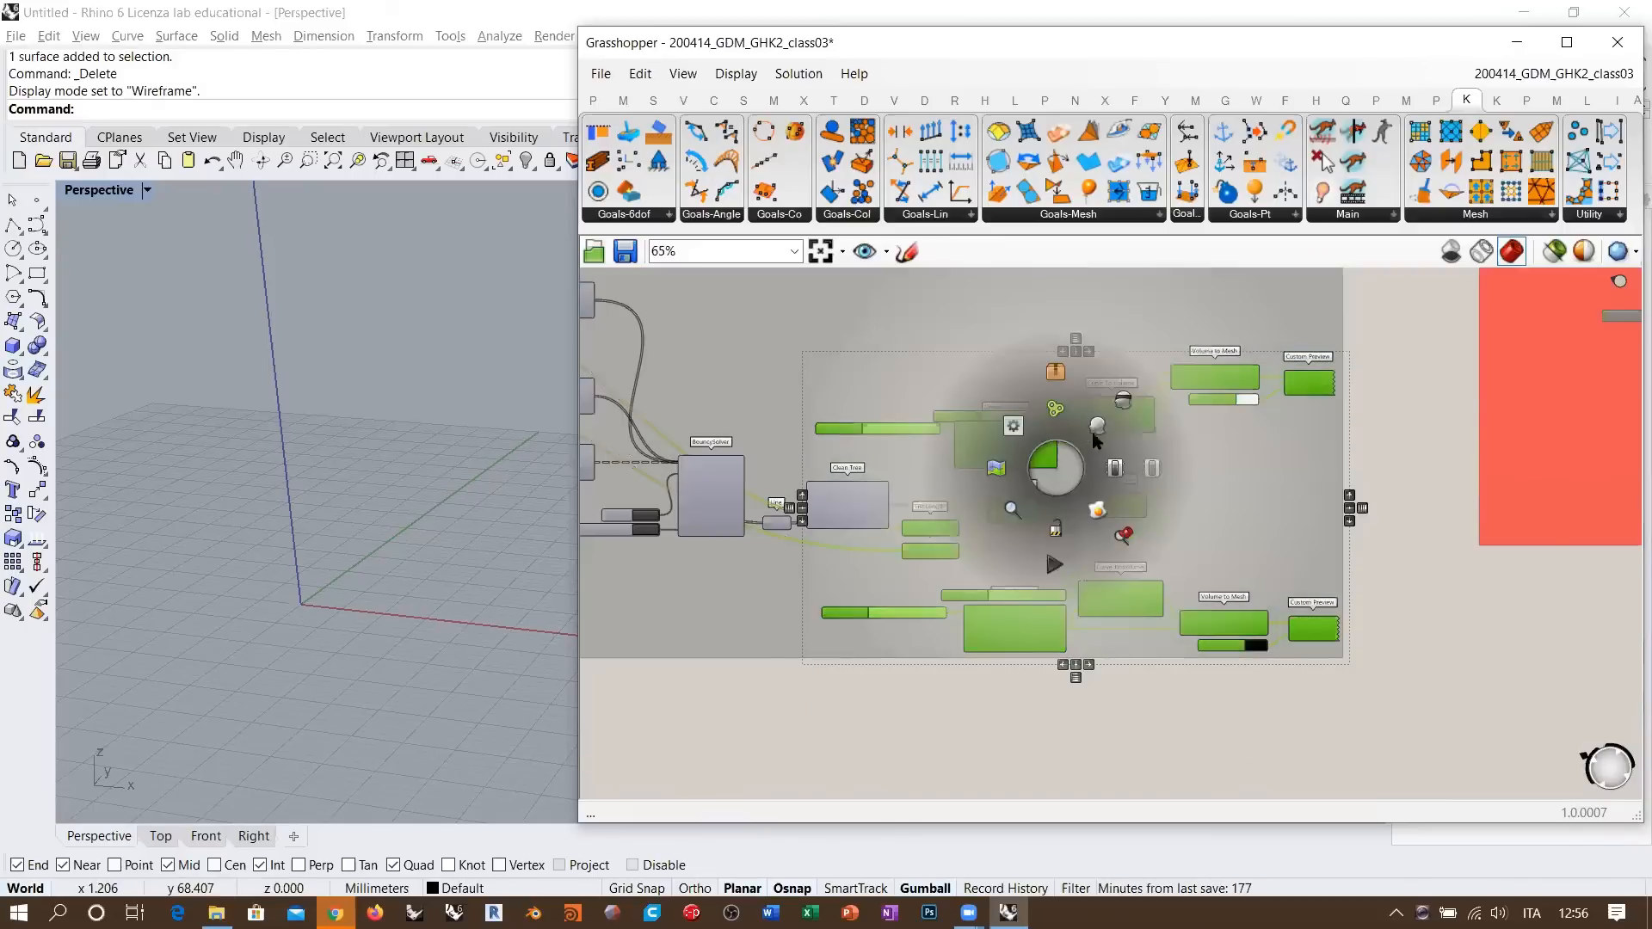
{"action": "left_click", "coordinate": [1146, 471]}
{"action": "left_click", "coordinate": [1111, 750]}
- Turn on the preview of the Clean Tree component to display the solved truss lines
{"action": "right_click_drag", "start_coordinate": [806, 519], "coordinate": [938, 532]}
{"action": "scroll", "coordinate": [775, 551], "scroll_direction": "up", "scroll_amount": 2}
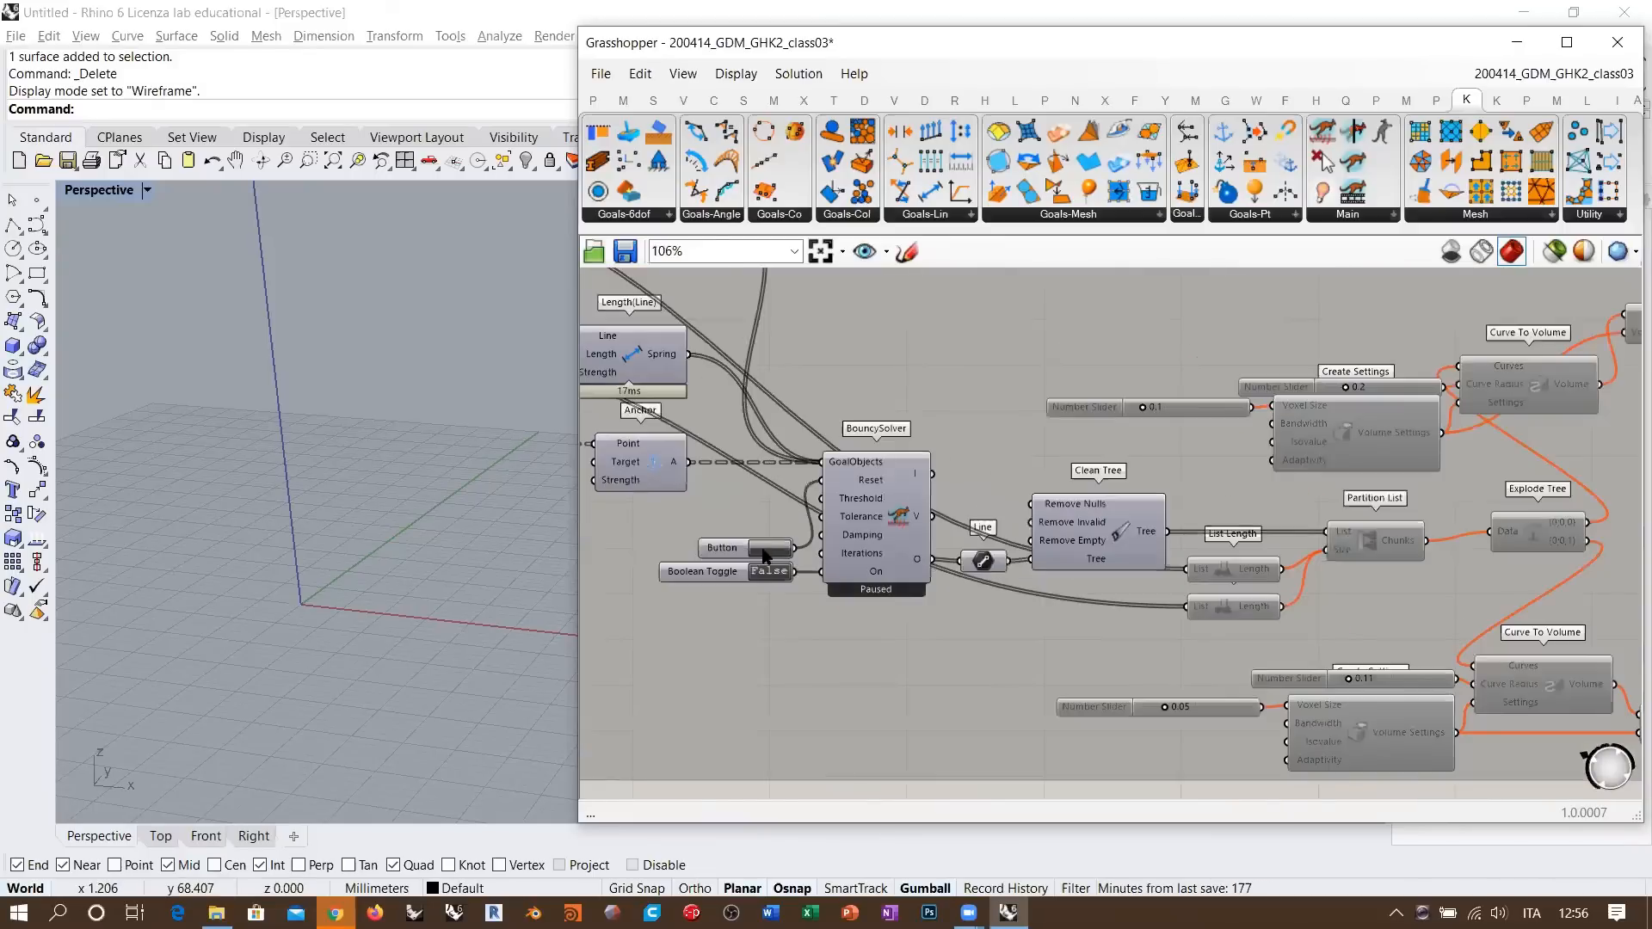
{"action": "left_click", "coordinate": [1133, 535]}
{"action": "key", "text": "ctrl+q"}
{"action": "right_click_drag", "start_coordinate": [1133, 535], "coordinate": [1143, 535]}
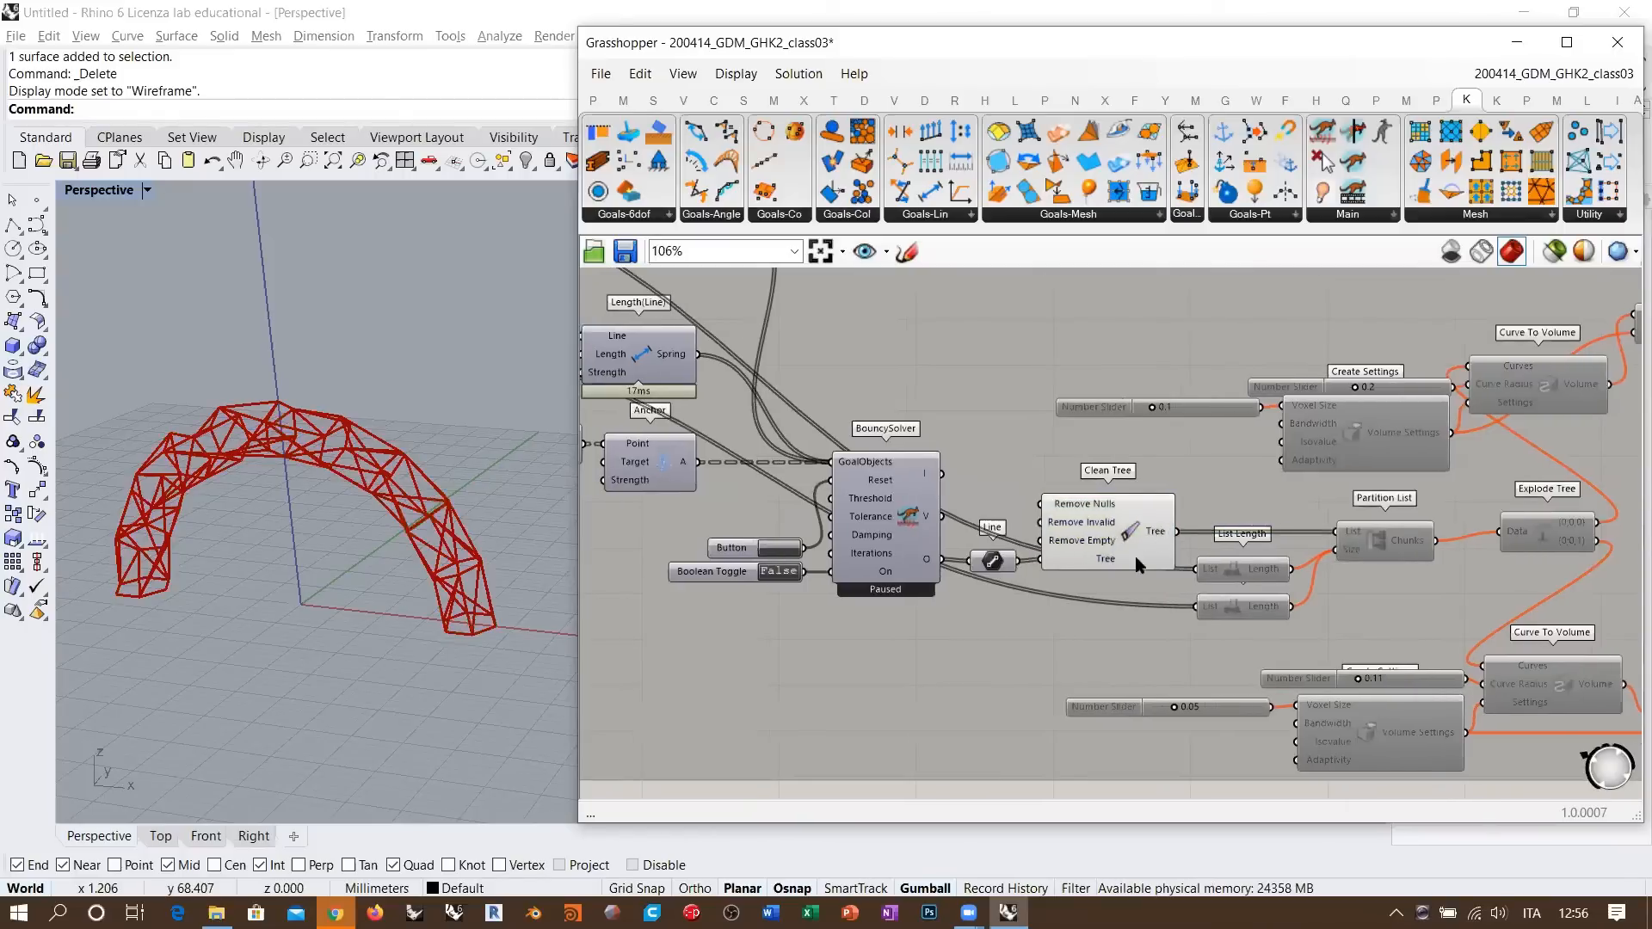
- Examine the BouncySolver's goal, reset and on/off inputs and its output into the Line container
{"action": "scroll", "coordinate": [1137, 564], "scroll_direction": "up", "scroll_amount": 3}
{"action": "left_click", "coordinate": [1145, 539]}
{"action": "right_click_drag", "start_coordinate": [922, 565], "coordinate": [1118, 553]}
{"action": "scroll", "coordinate": [998, 554], "scroll_direction": "up", "scroll_amount": 2}
{"action": "left_click", "coordinate": [1338, 526]}
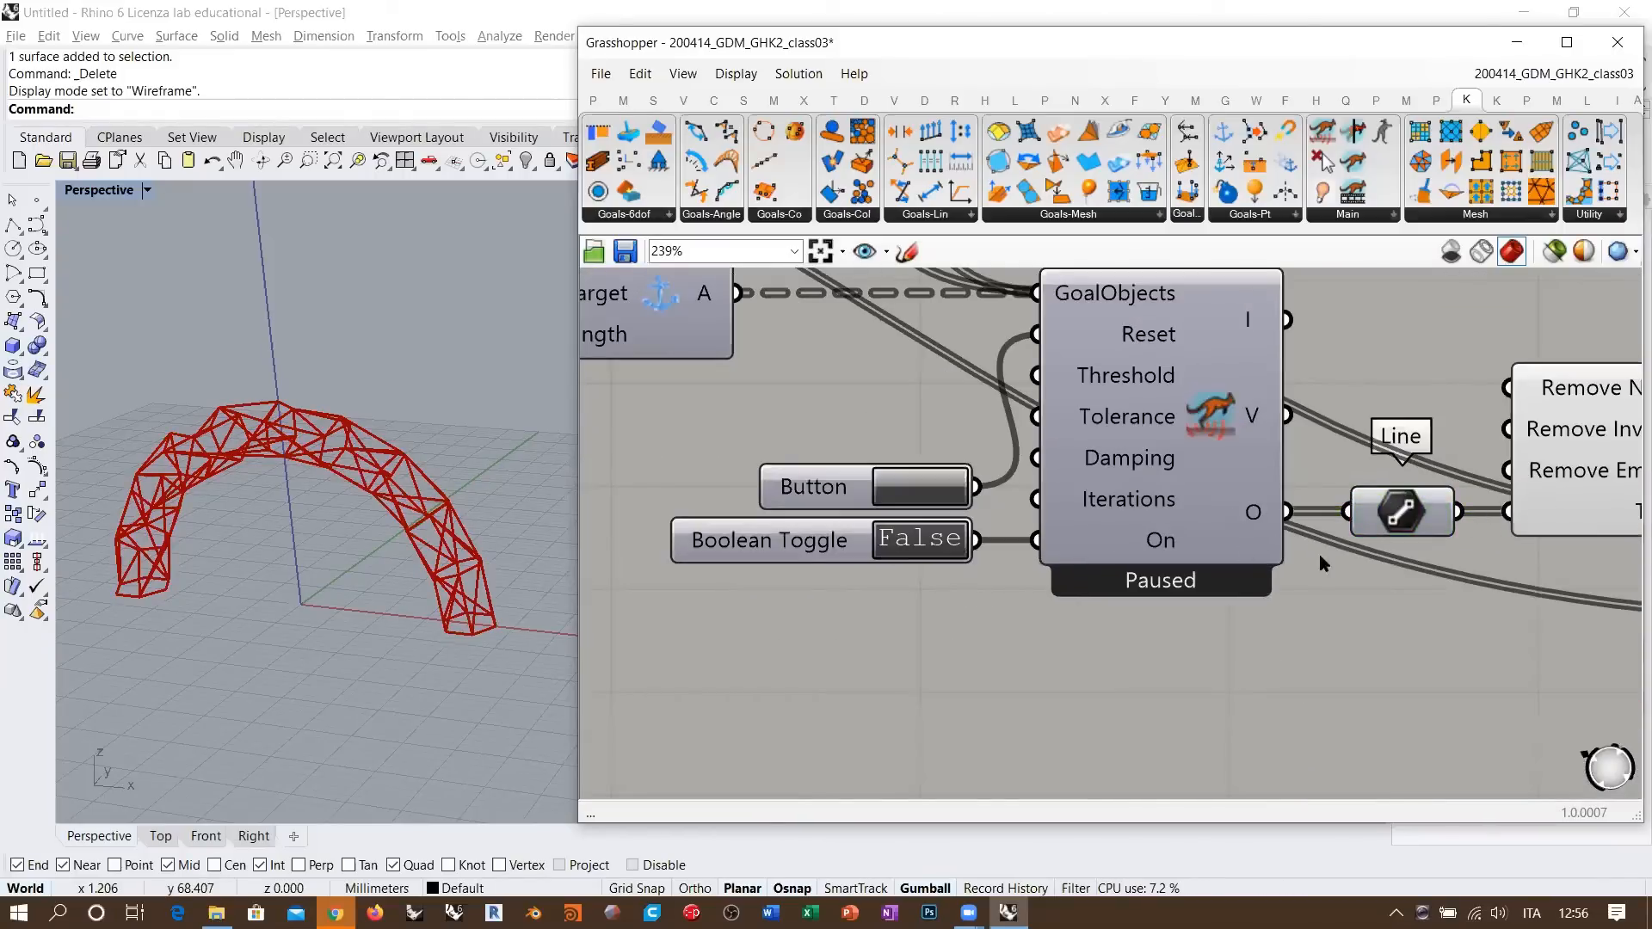
{"action": "scroll", "coordinate": [980, 499], "scroll_direction": "down", "scroll_amount": 5}
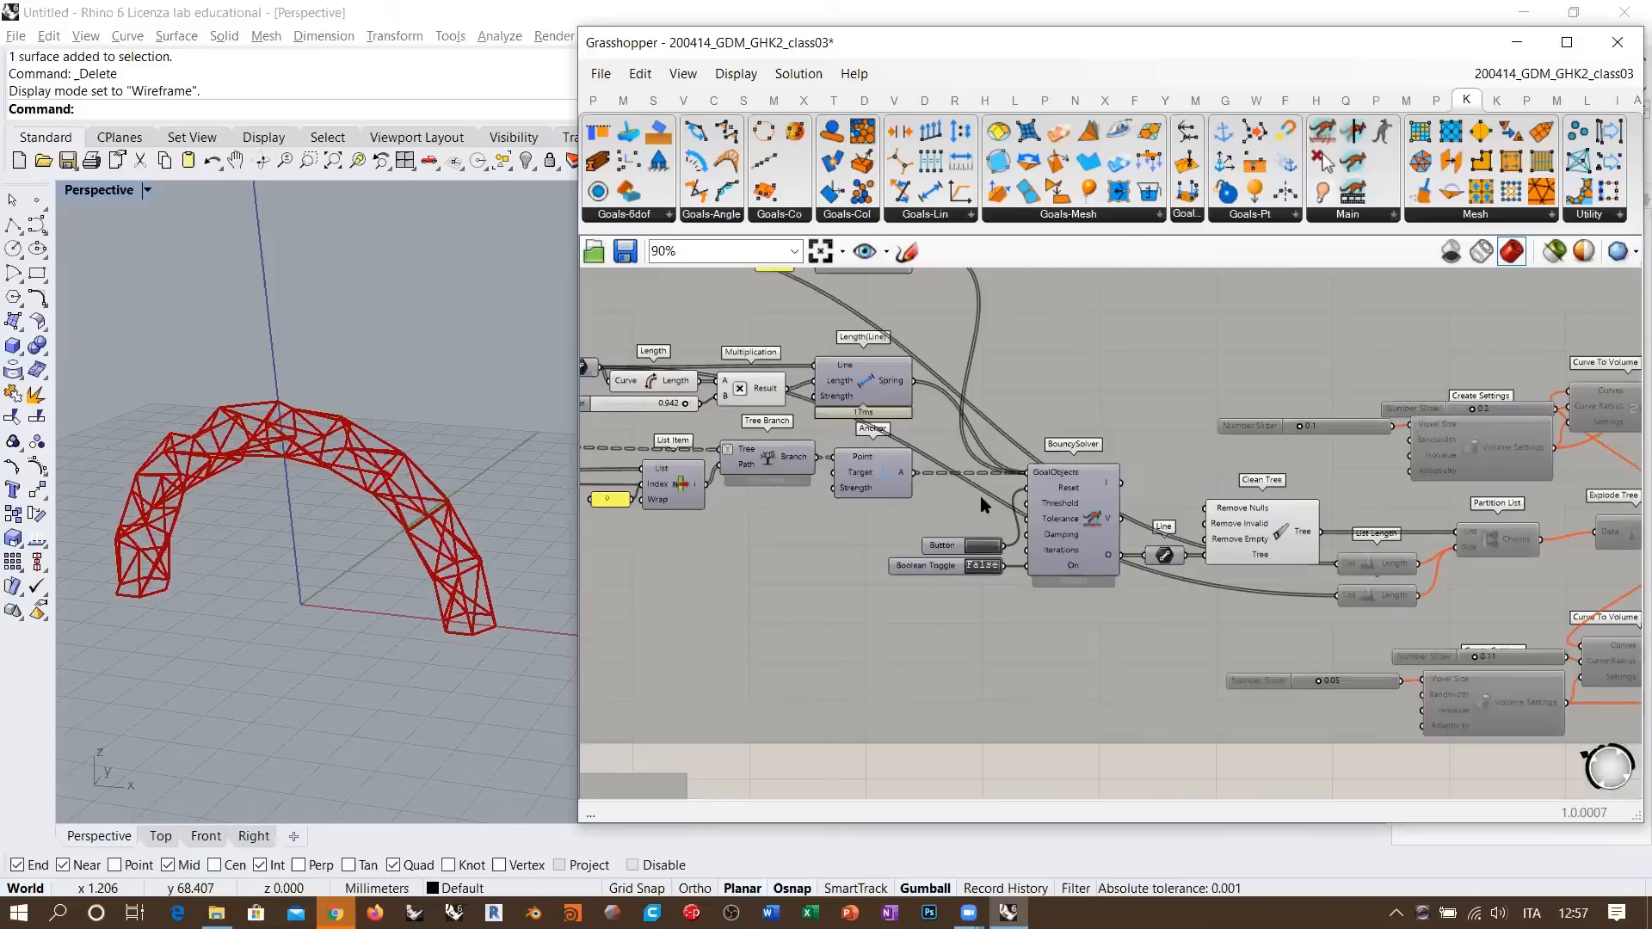
- Start the BouncySolver simulation by setting its Boolean Toggle to True
{"action": "right_click_drag", "start_coordinate": [905, 400], "coordinate": [942, 383]}
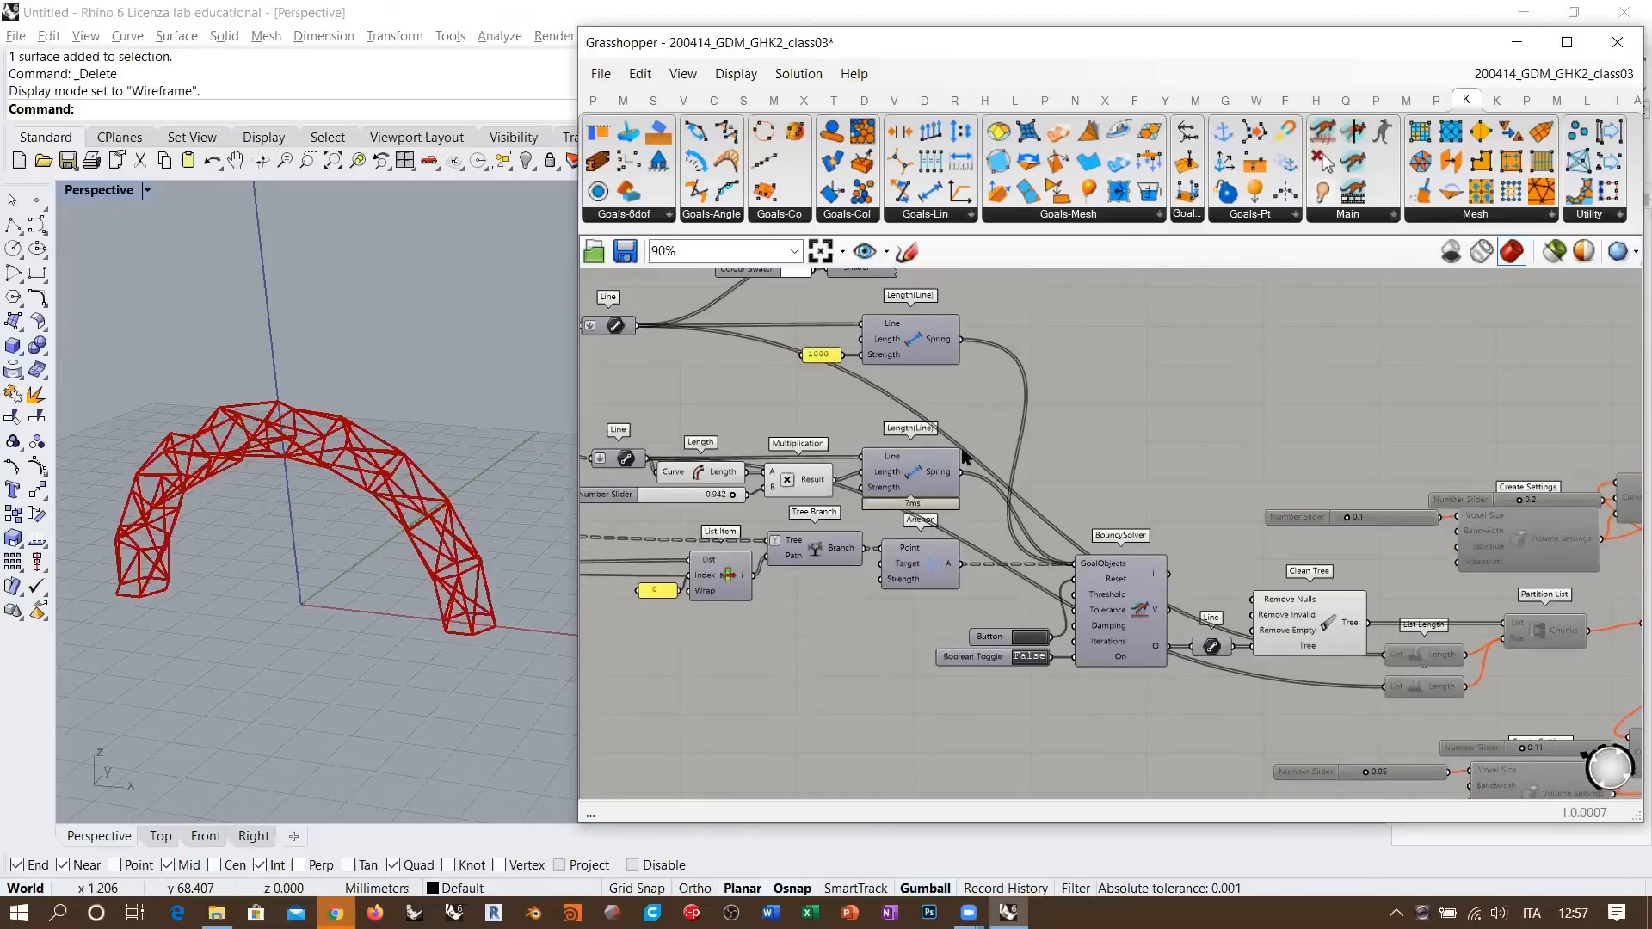
{"action": "right_click_drag", "start_coordinate": [971, 570], "coordinate": [972, 635]}
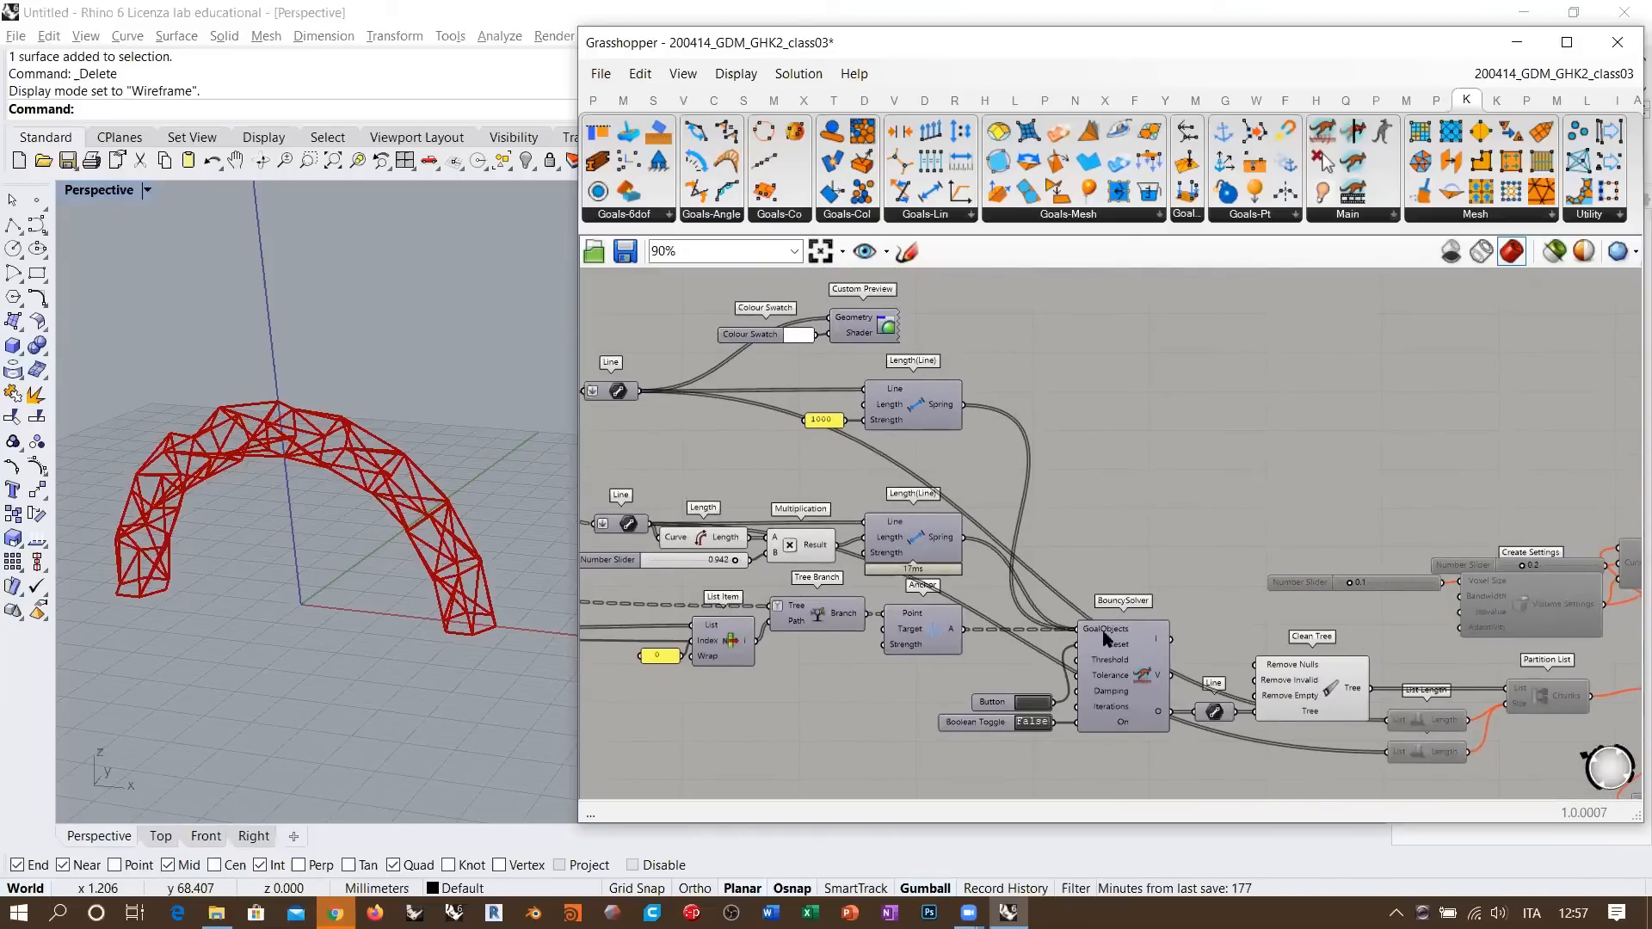
{"action": "scroll", "coordinate": [1034, 601], "scroll_direction": "up", "scroll_amount": 5}
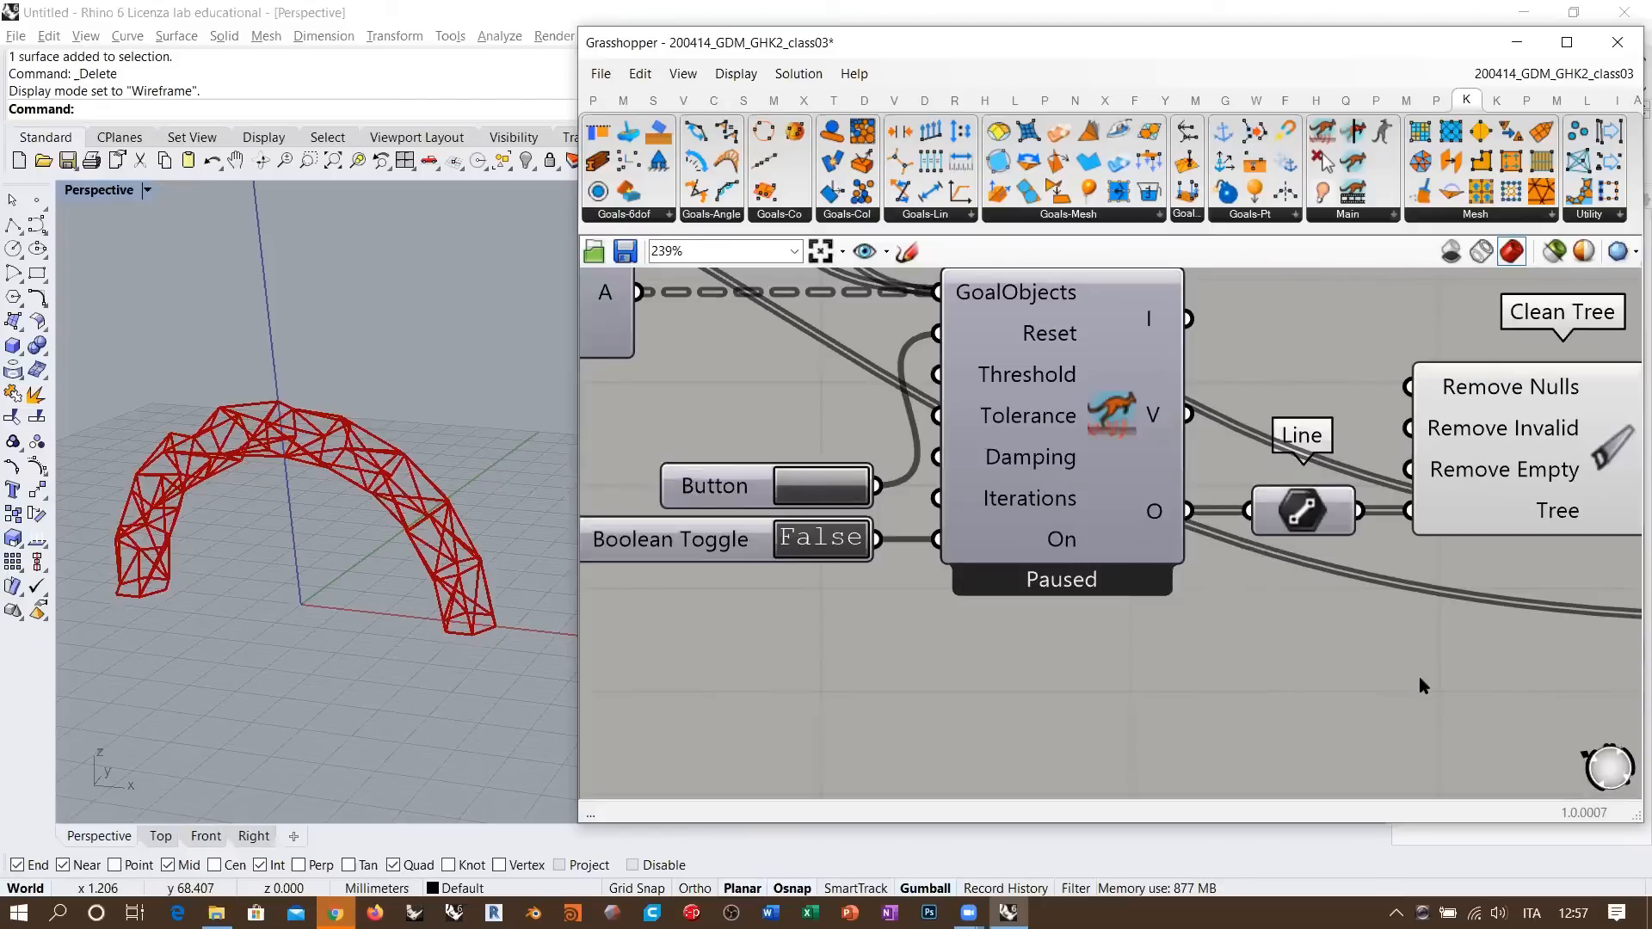
{"action": "right_click_drag", "start_coordinate": [806, 491], "coordinate": [890, 499]}
{"action": "double_click", "coordinate": [897, 548]}
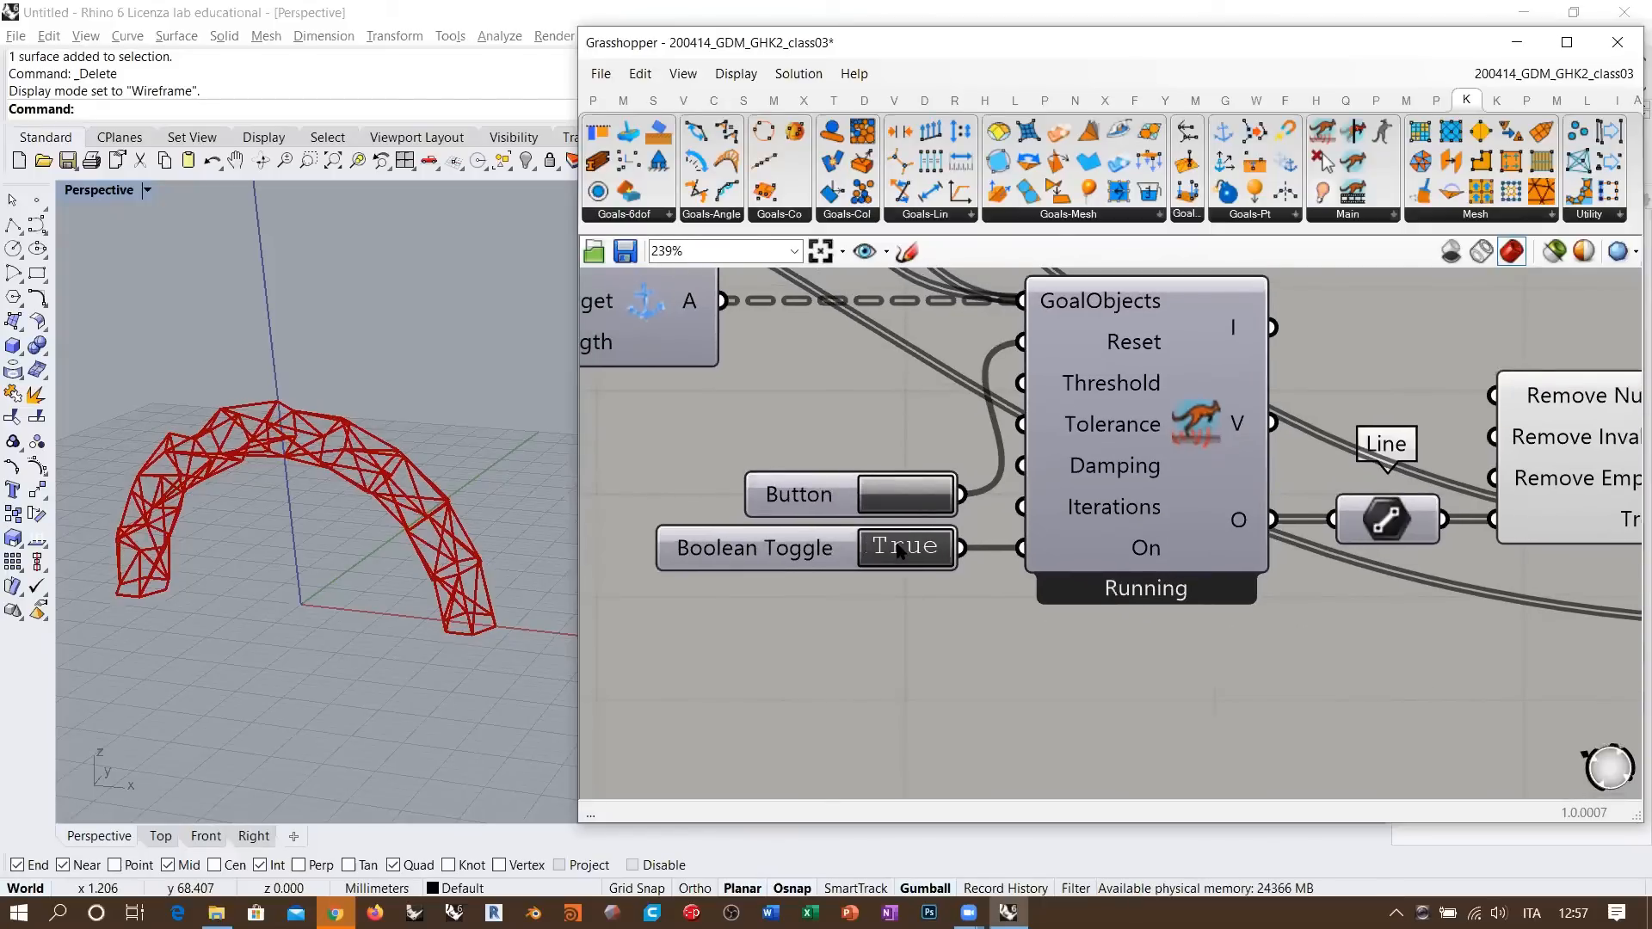
- Examine the truss arch while the solver runs, along with the Length(Line) and Anchor goals feeding the BouncySolver
{"action": "right_click_drag", "start_coordinate": [421, 587], "coordinate": [451, 551]}
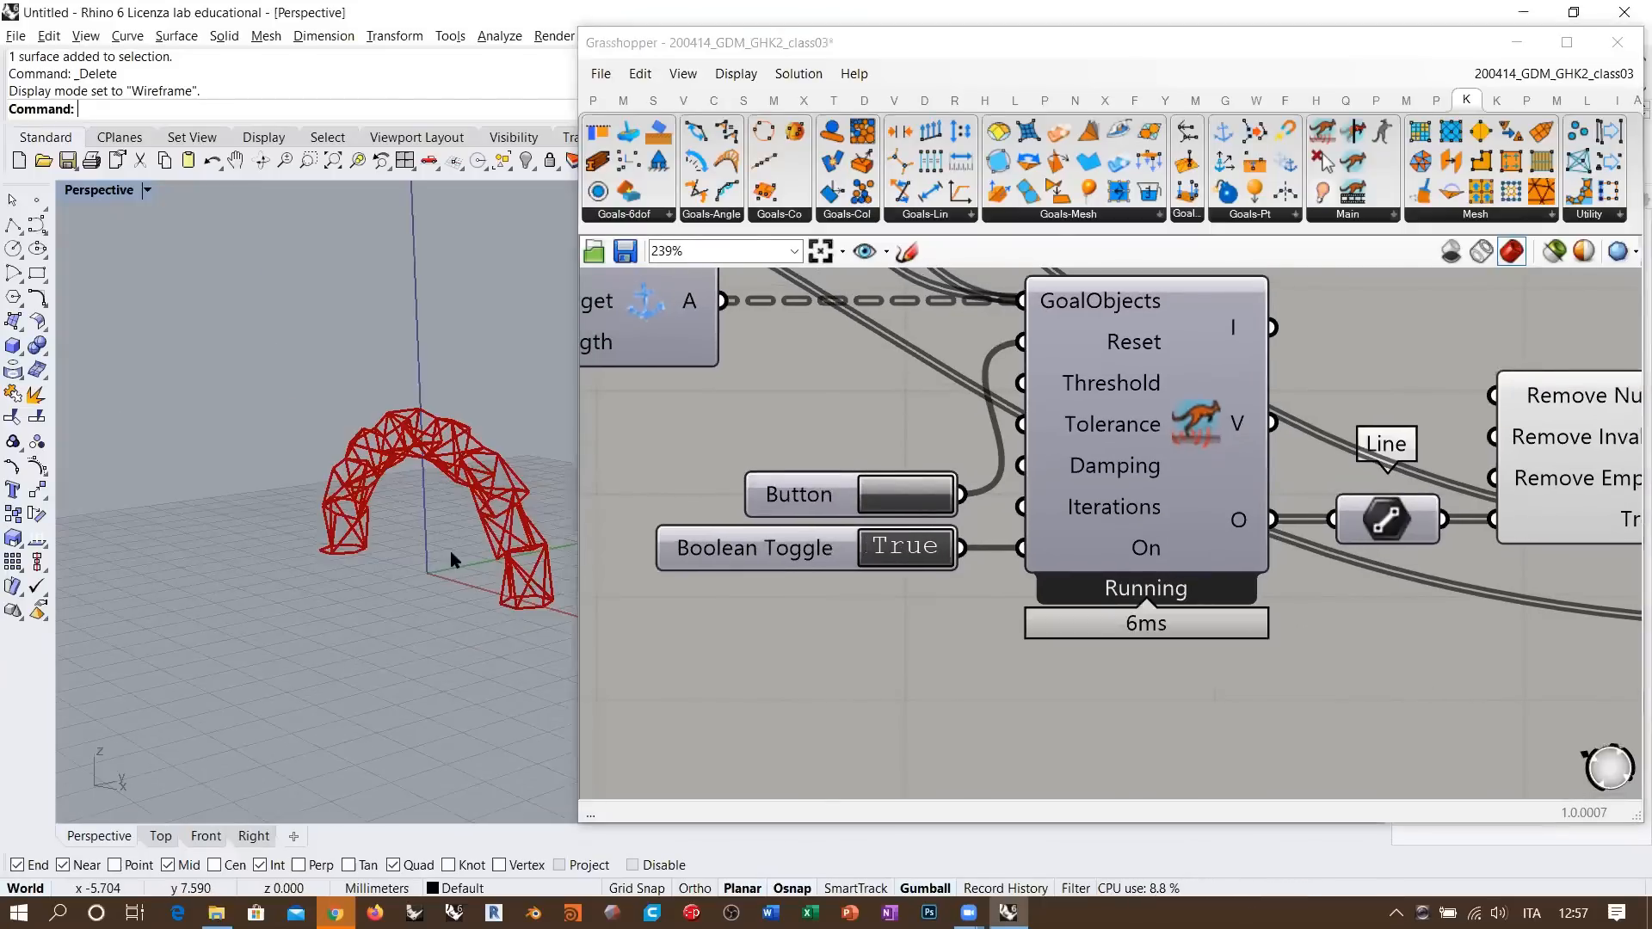
{"action": "scroll", "coordinate": [542, 544], "scroll_direction": "up", "scroll_amount": 6}
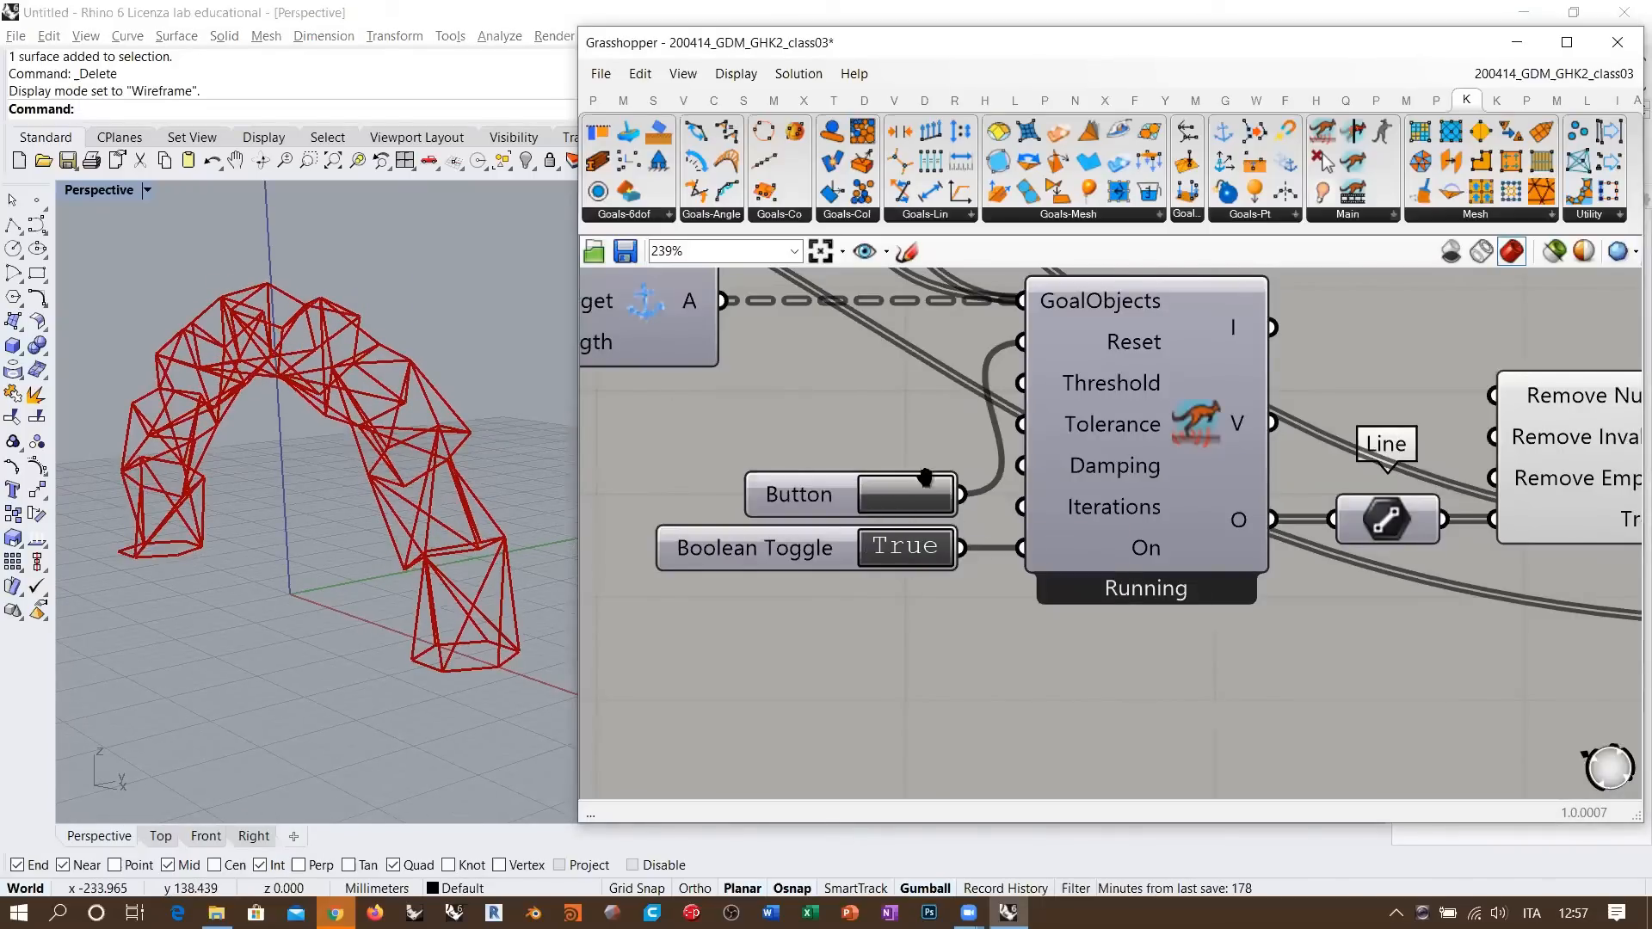
{"action": "scroll", "coordinate": [1137, 612], "scroll_direction": "down", "scroll_amount": 2}
{"action": "scroll", "coordinate": [1128, 607], "scroll_direction": "down", "scroll_amount": 3}
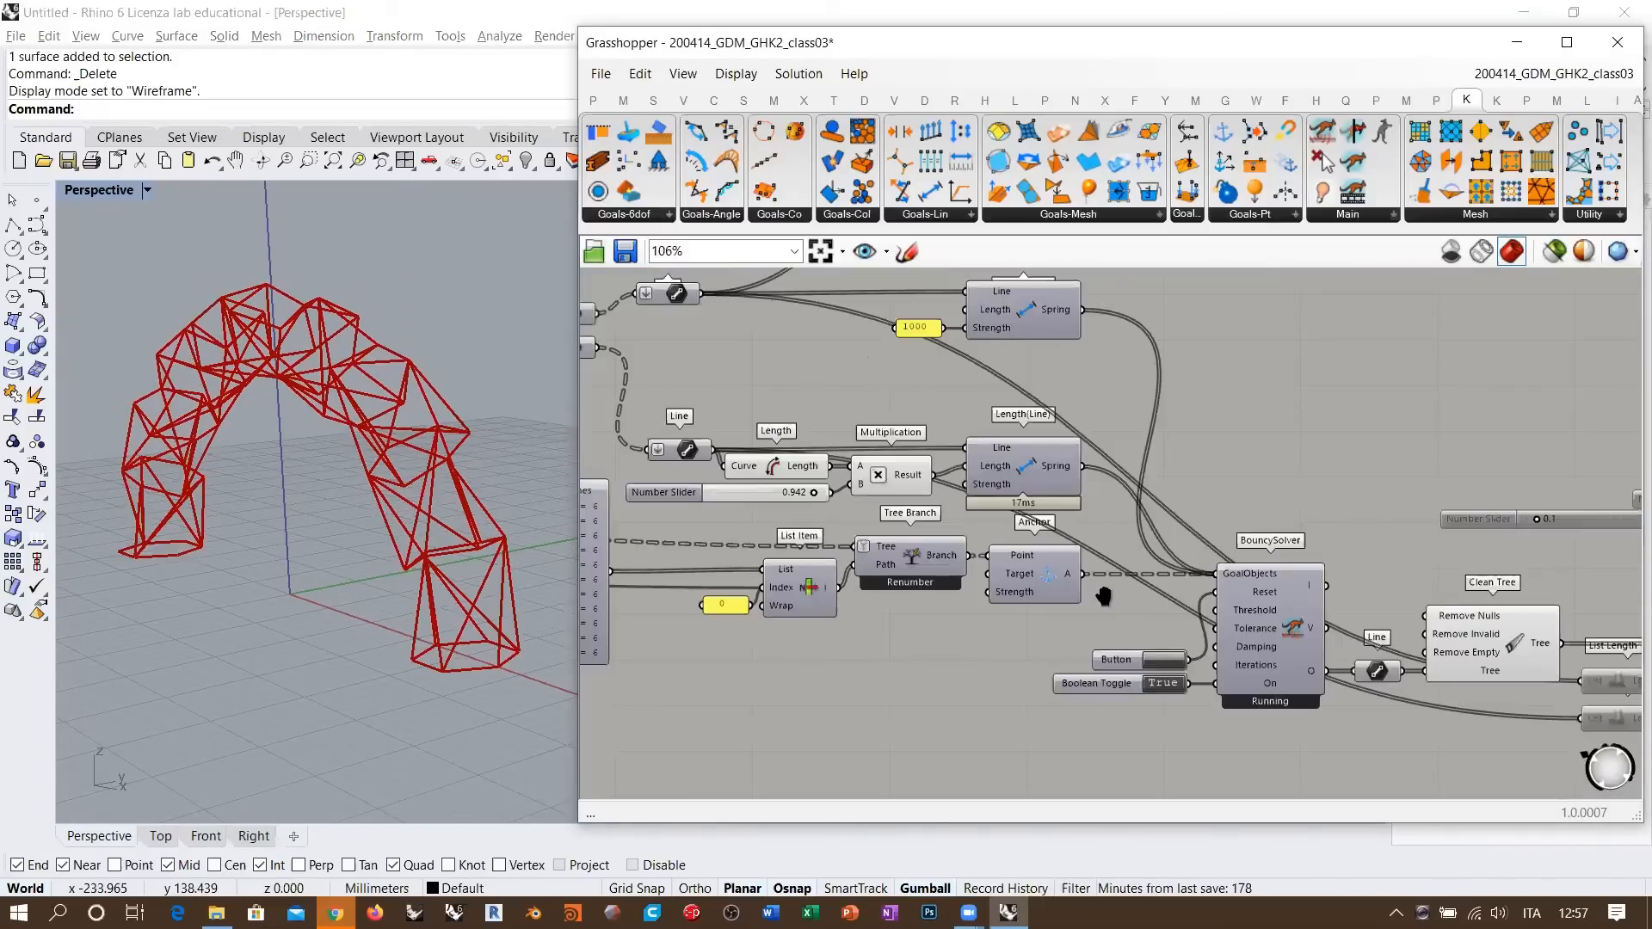
{"action": "right_click_drag", "start_coordinate": [1103, 596], "coordinate": [1165, 681]}
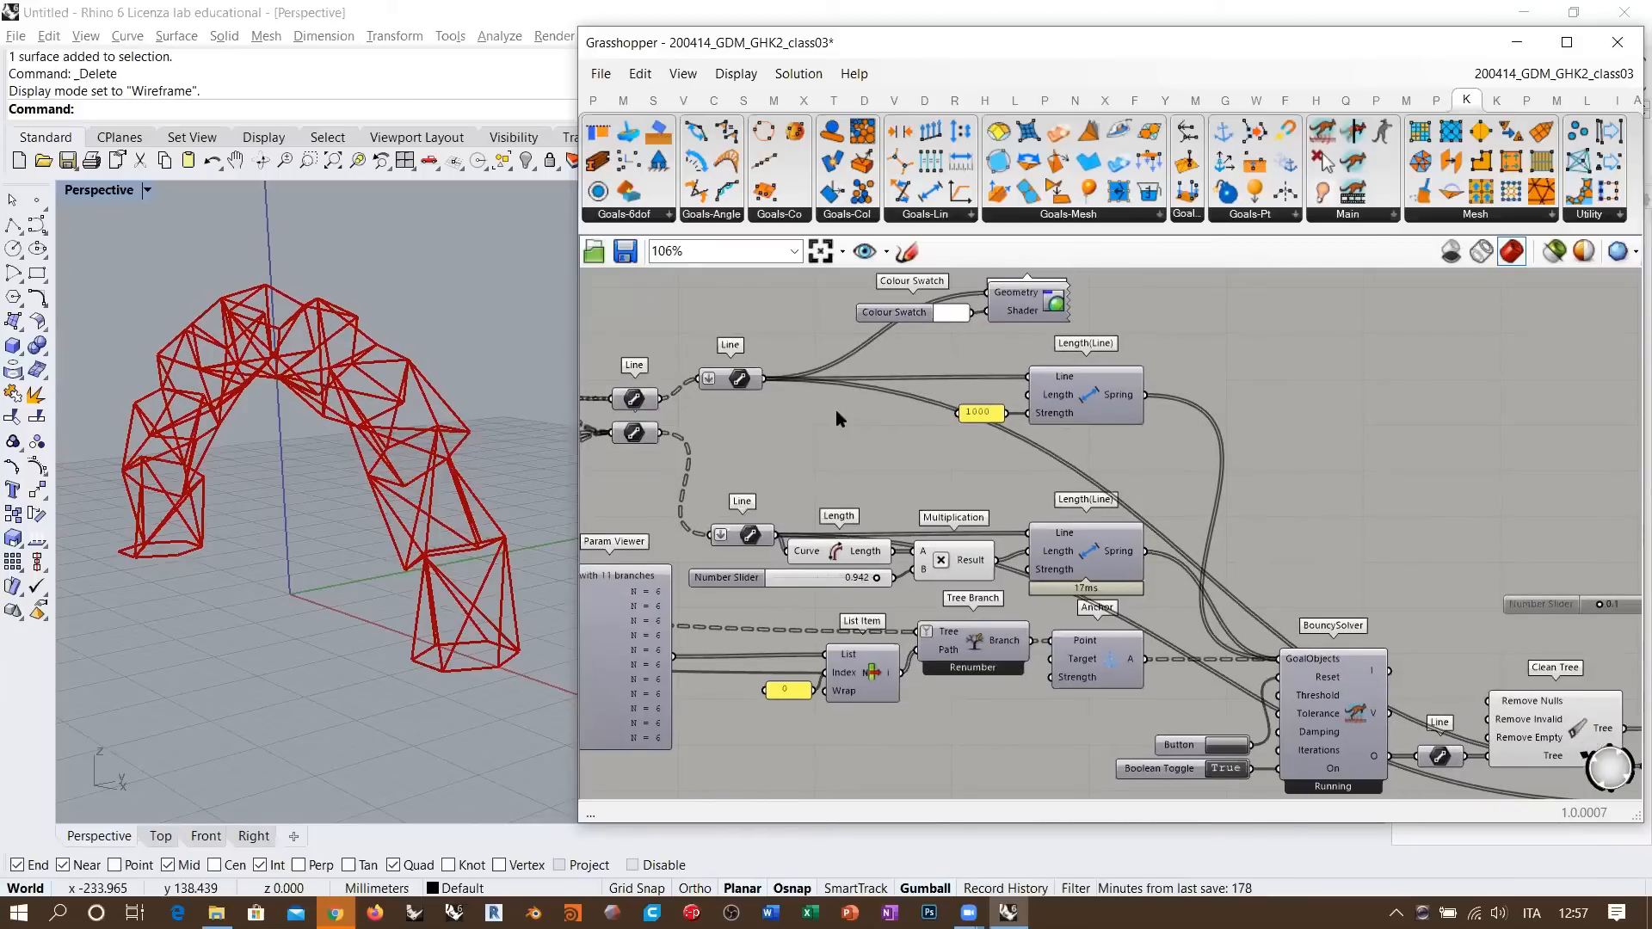
{"action": "right_click_drag", "start_coordinate": [851, 581], "coordinate": [797, 497]}
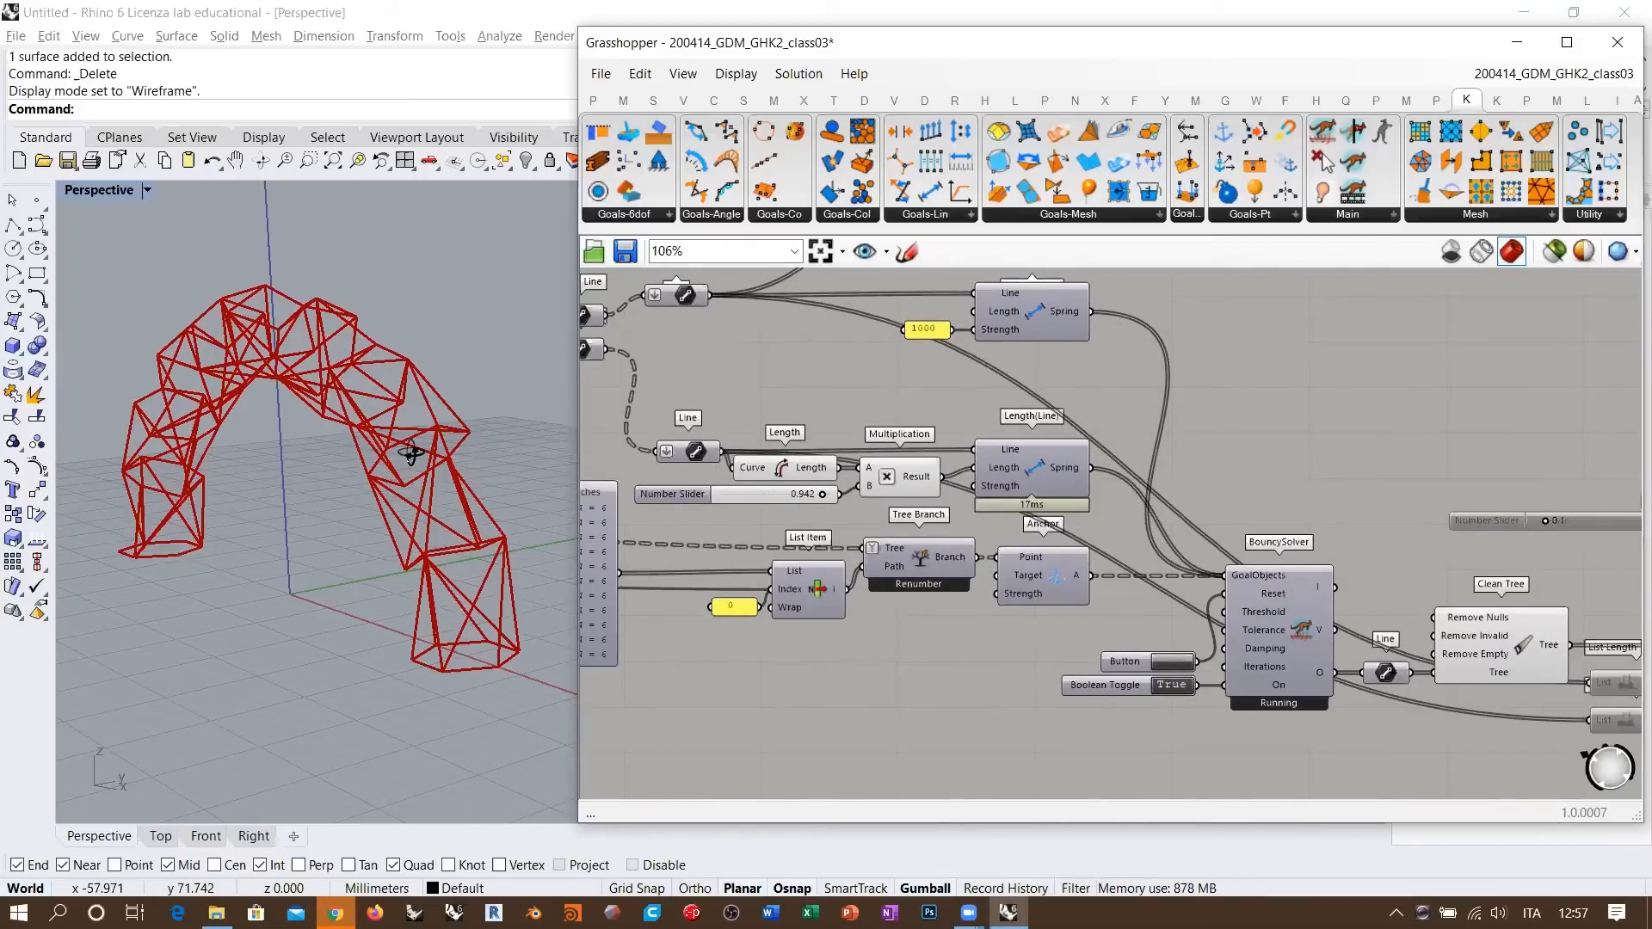
{"action": "right_click_drag", "start_coordinate": [475, 466], "coordinate": [509, 469]}
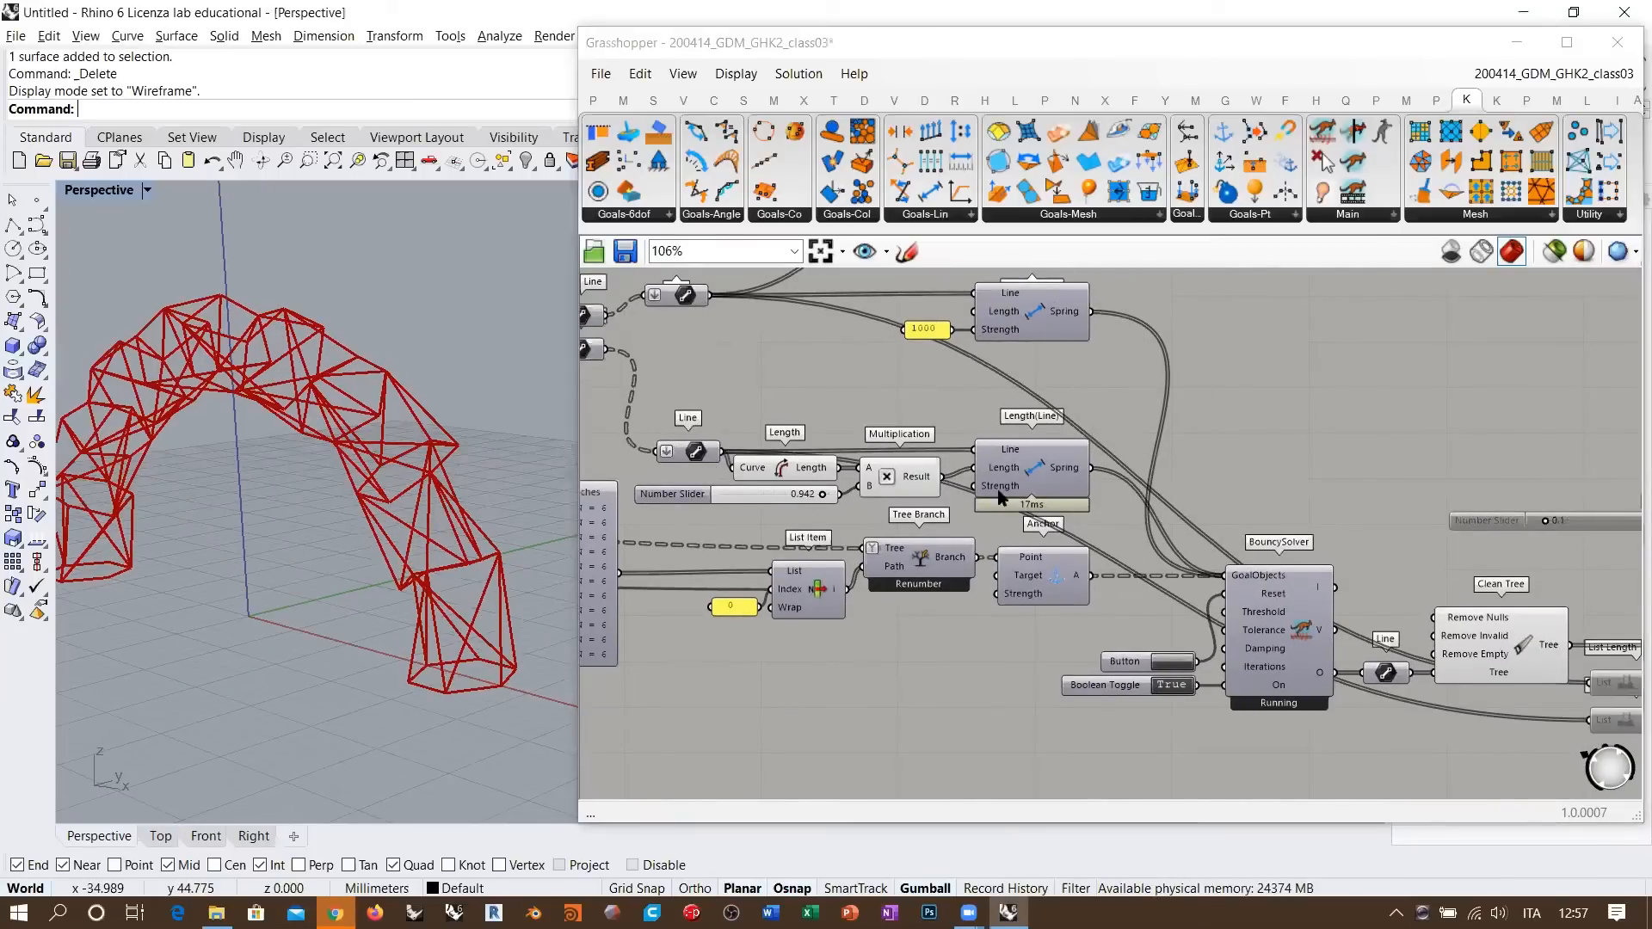
{"action": "right_click_drag", "start_coordinate": [405, 505], "coordinate": [439, 507]}
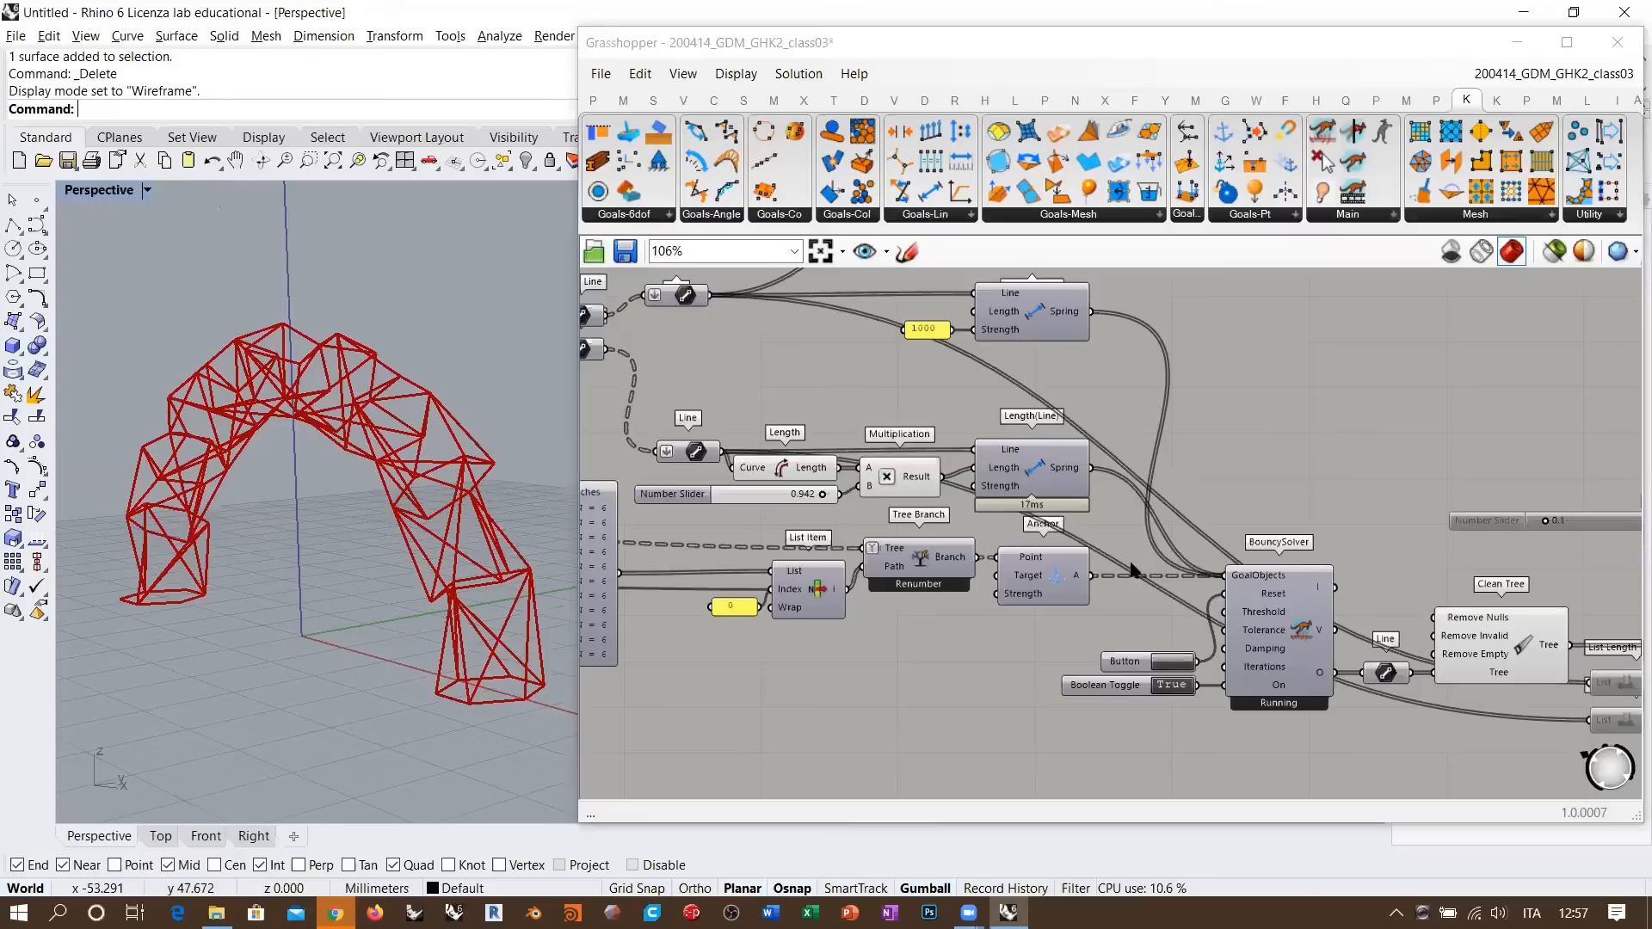
{"action": "scroll", "coordinate": [1132, 569], "scroll_direction": "up", "scroll_amount": 4}
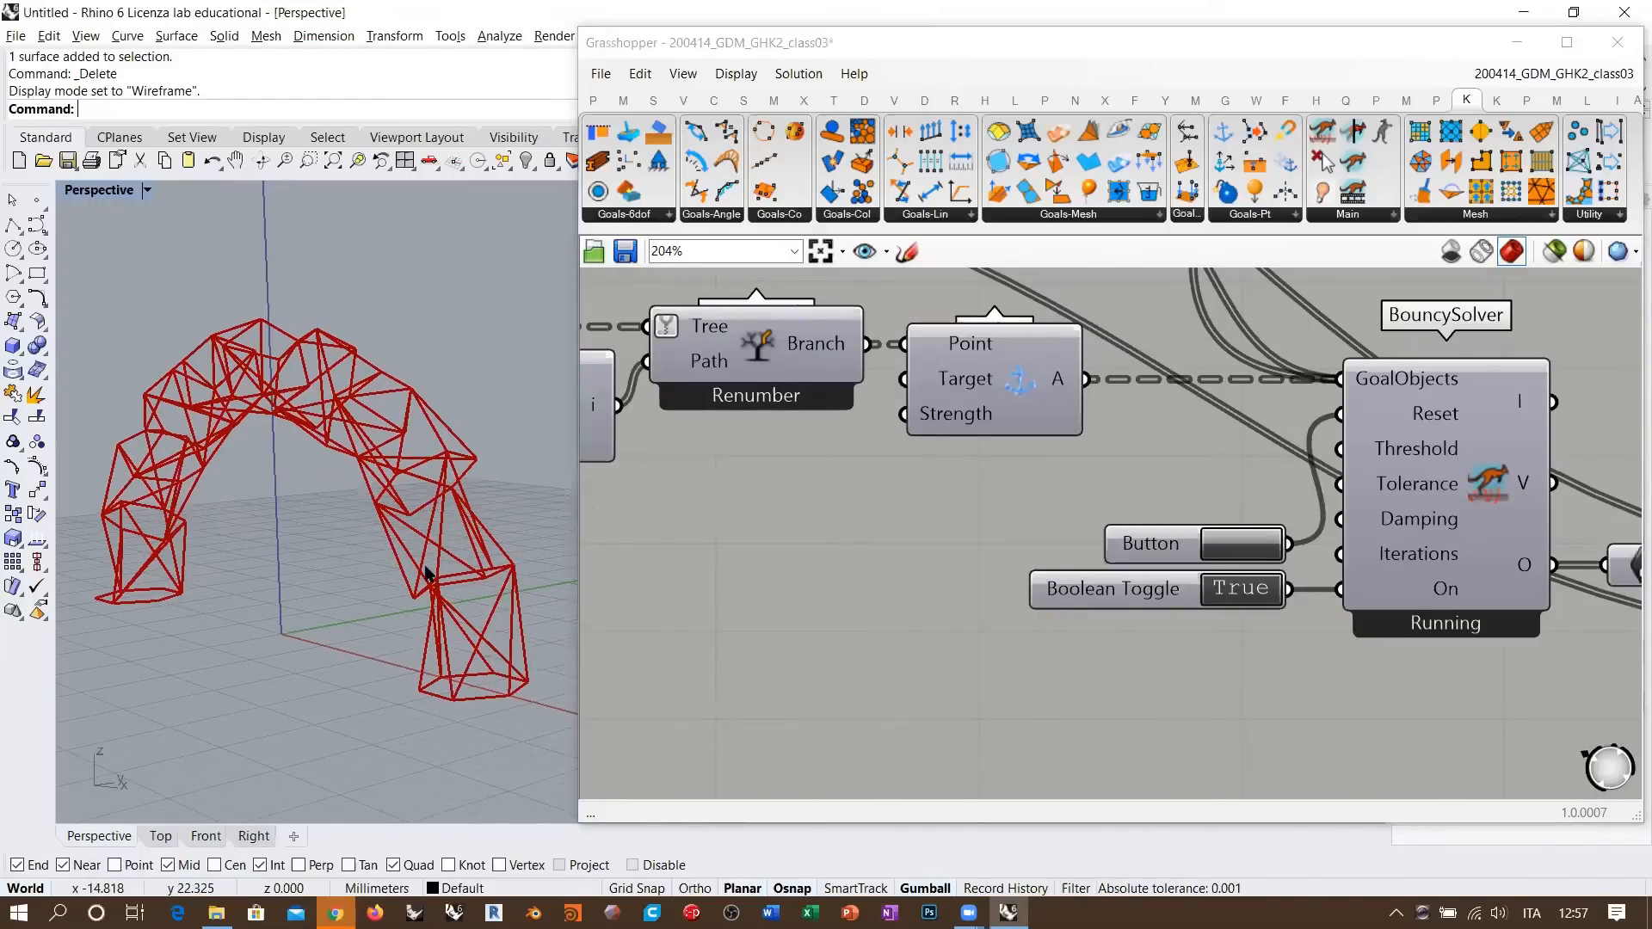
{"action": "right_click_drag", "start_coordinate": [330, 515], "coordinate": [415, 496]}
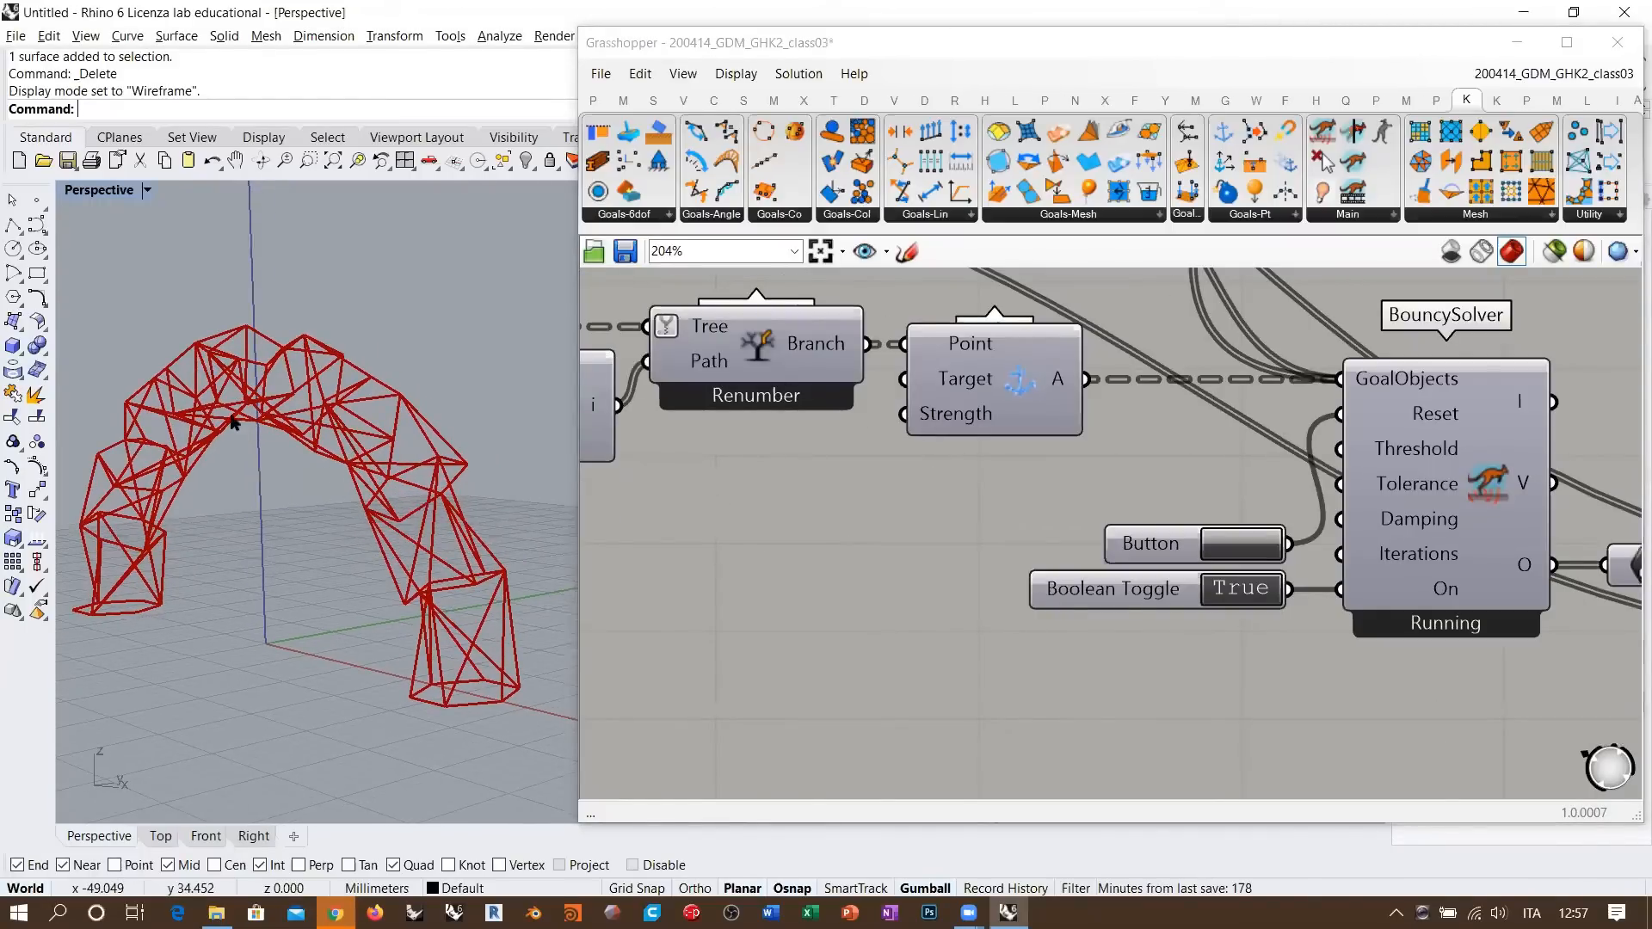
{"action": "scroll", "coordinate": [242, 429], "scroll_direction": "down", "scroll_amount": 2}
{"action": "scroll", "coordinate": [370, 465], "scroll_direction": "up", "scroll_amount": 2}
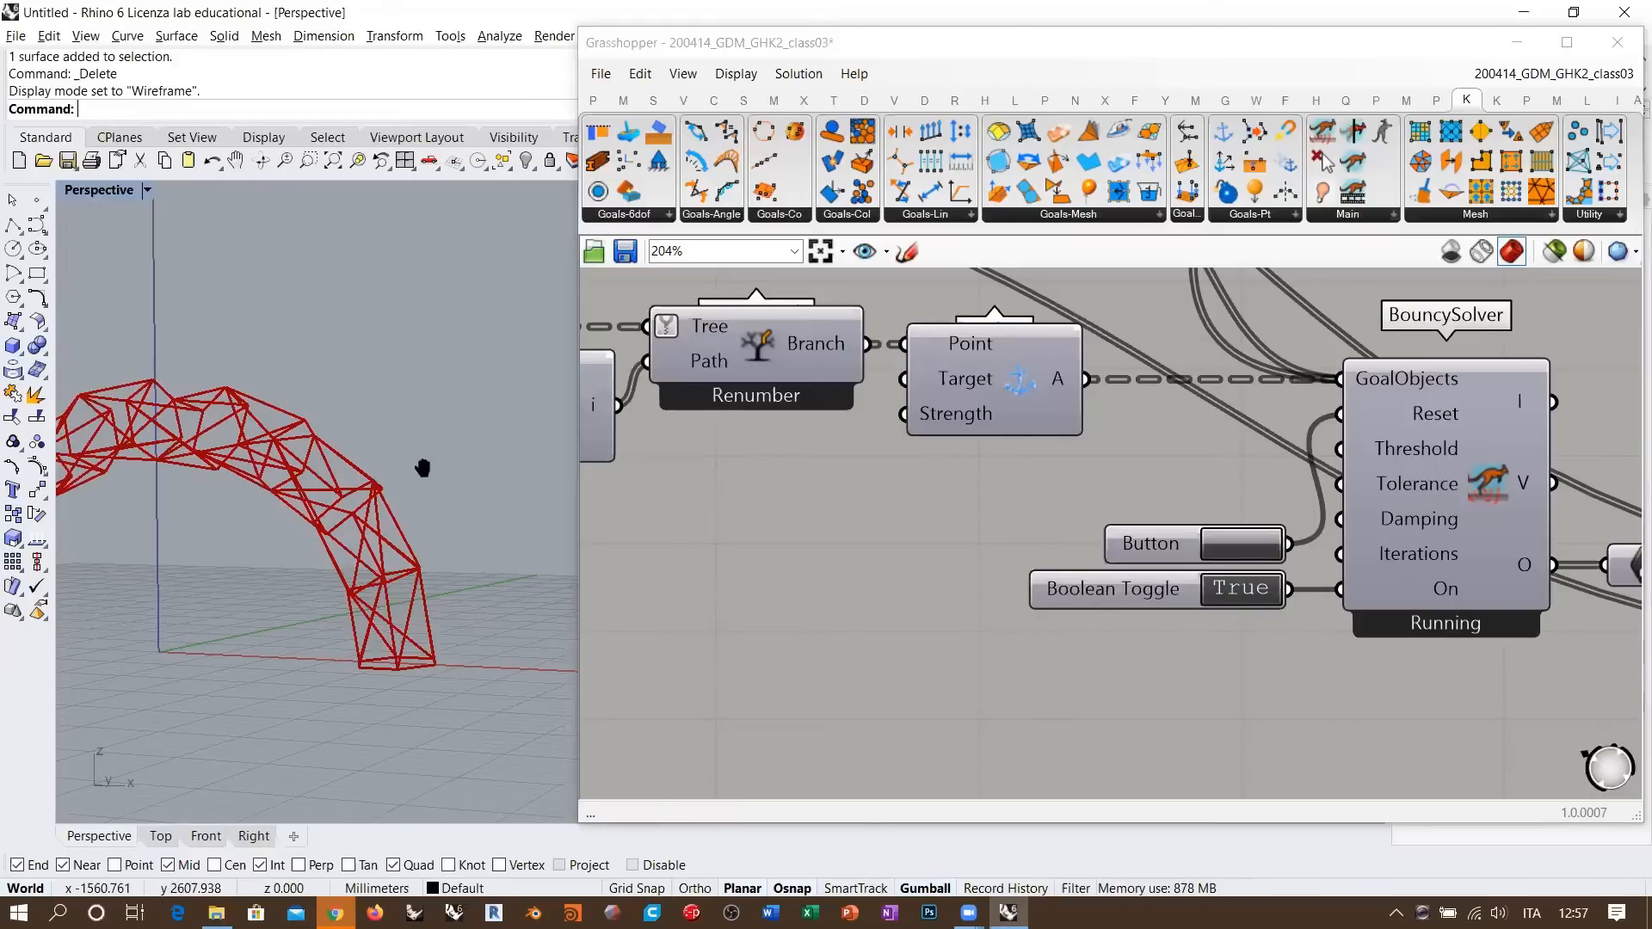
{"action": "scroll", "coordinate": [337, 446], "scroll_direction": "down", "scroll_amount": 1}
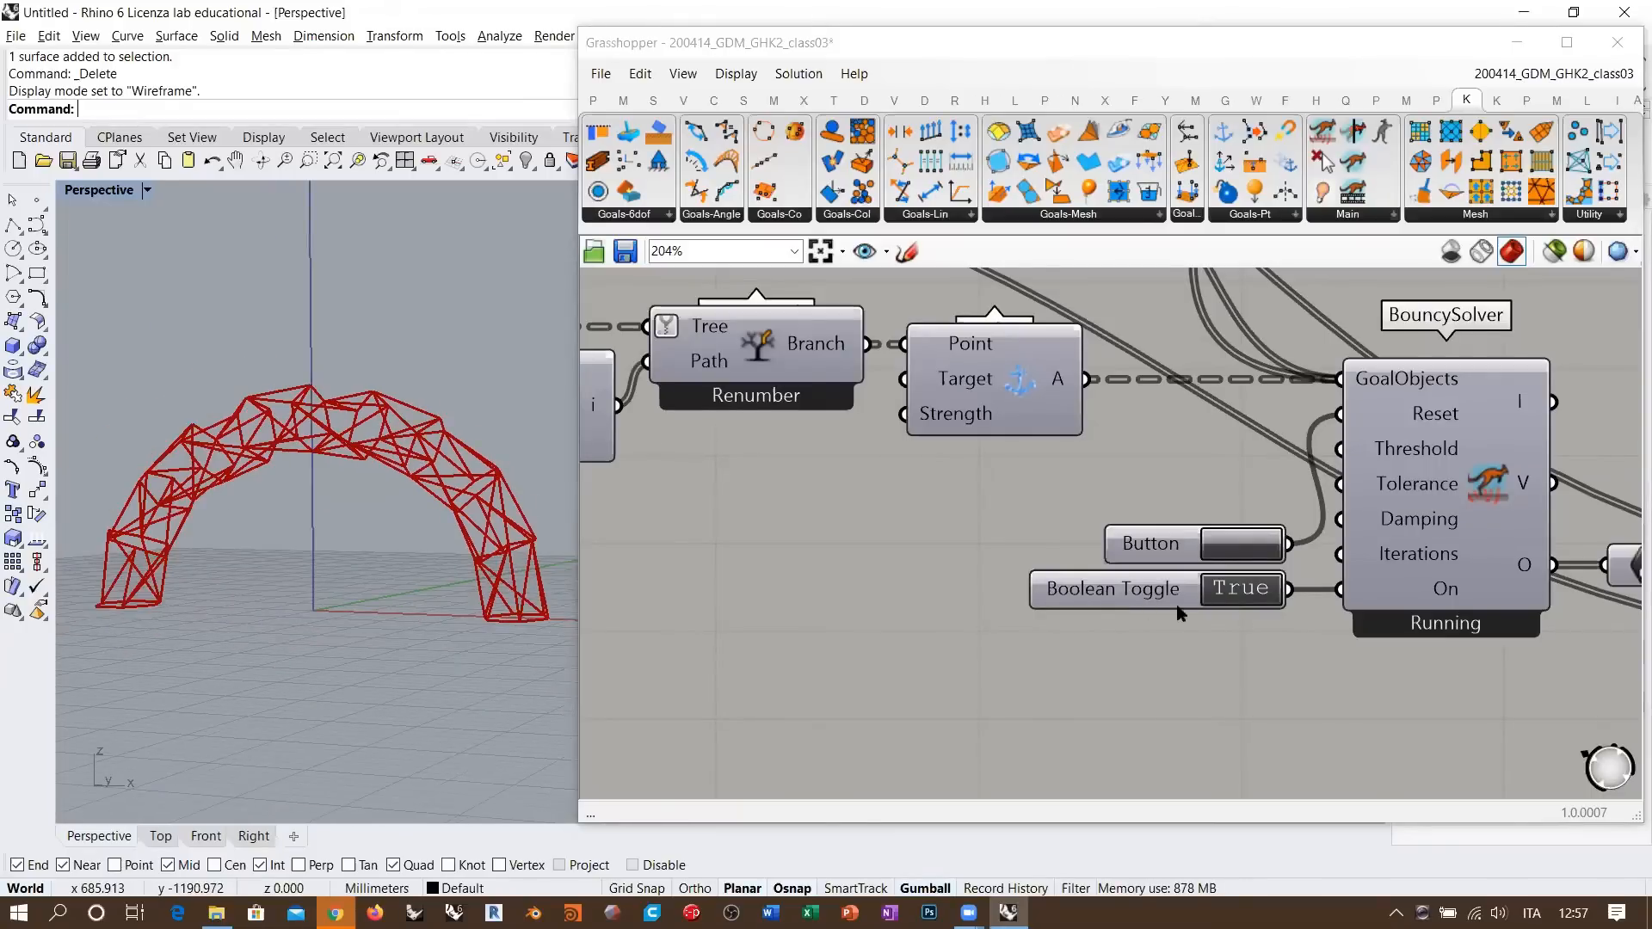
- Set the Number Slider that multiplies the line lengths for the second Length(Line) goal to 0.729
{"action": "right_click_drag", "start_coordinate": [1179, 612], "coordinate": [1041, 572]}
{"action": "right_click_drag", "start_coordinate": [771, 346], "coordinate": [1015, 505]}
{"action": "right_click_drag", "start_coordinate": [1175, 399], "coordinate": [1259, 475]}
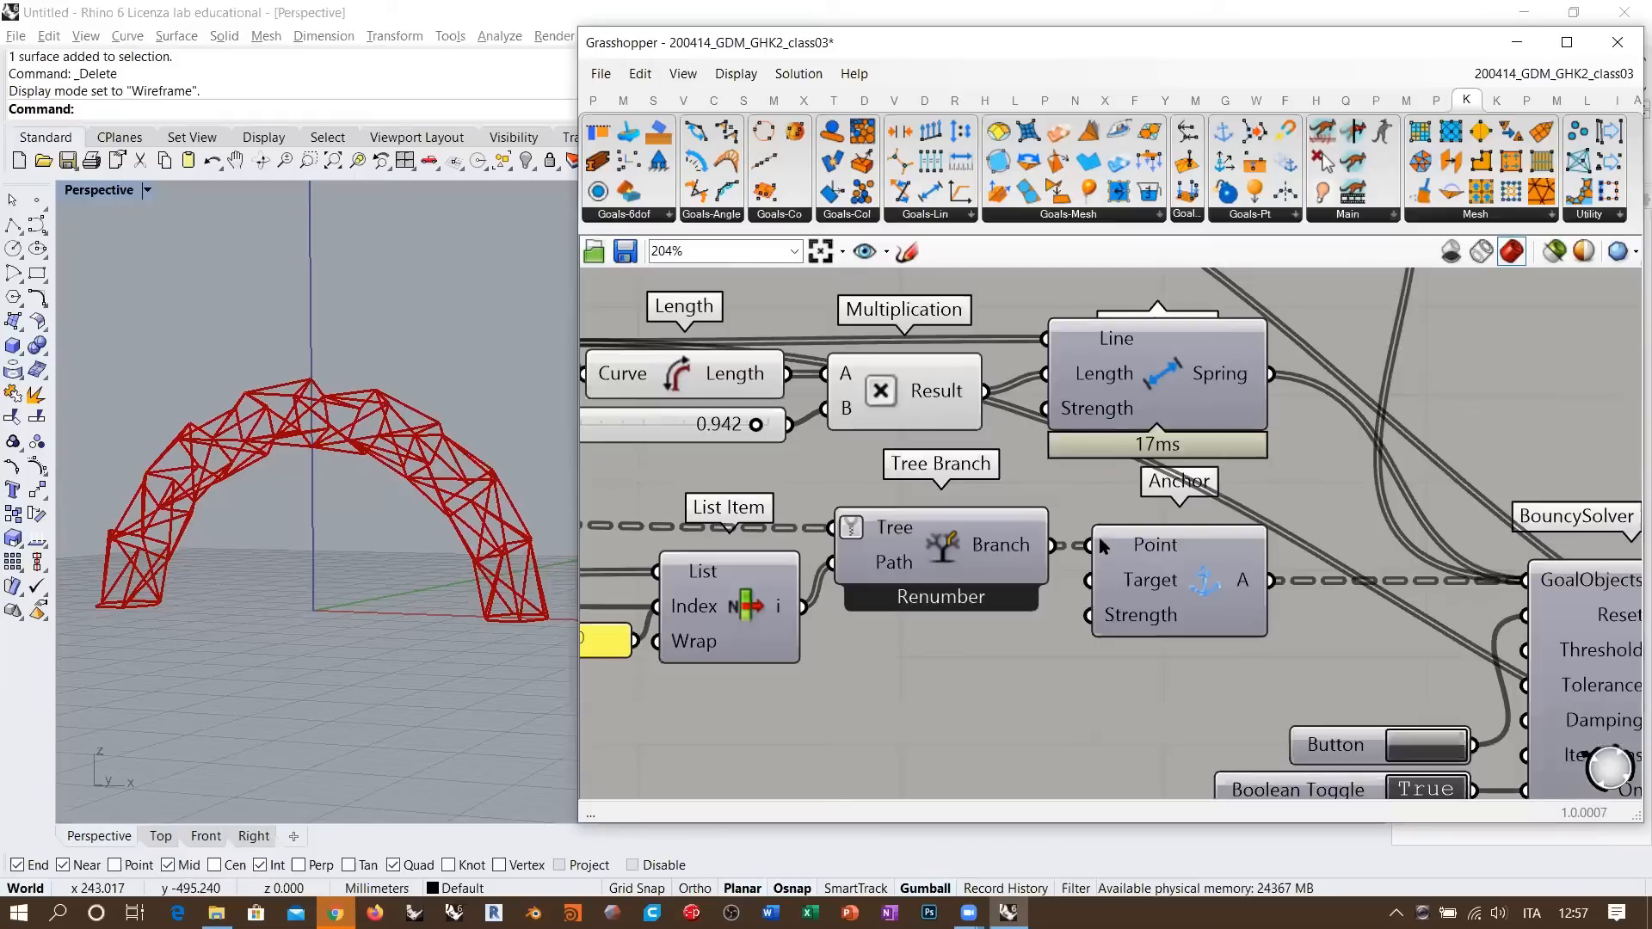
{"action": "scroll", "coordinate": [1101, 545], "scroll_direction": "up", "scroll_amount": 3}
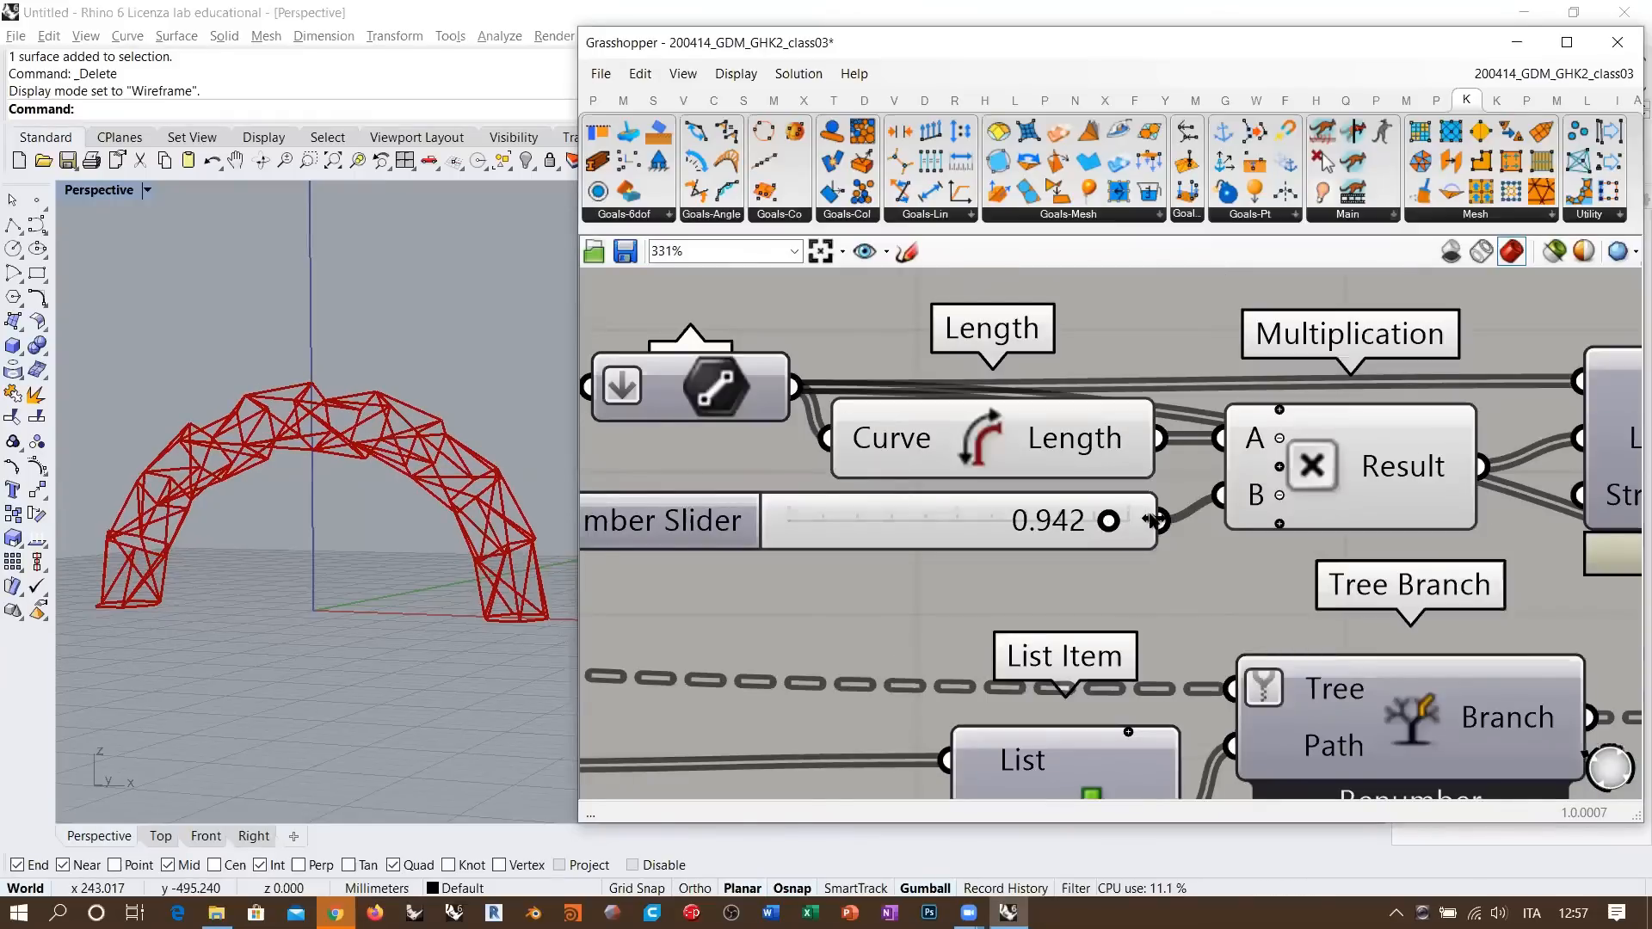
{"action": "left_click_drag", "start_coordinate": [1152, 519], "coordinate": [1036, 521]}
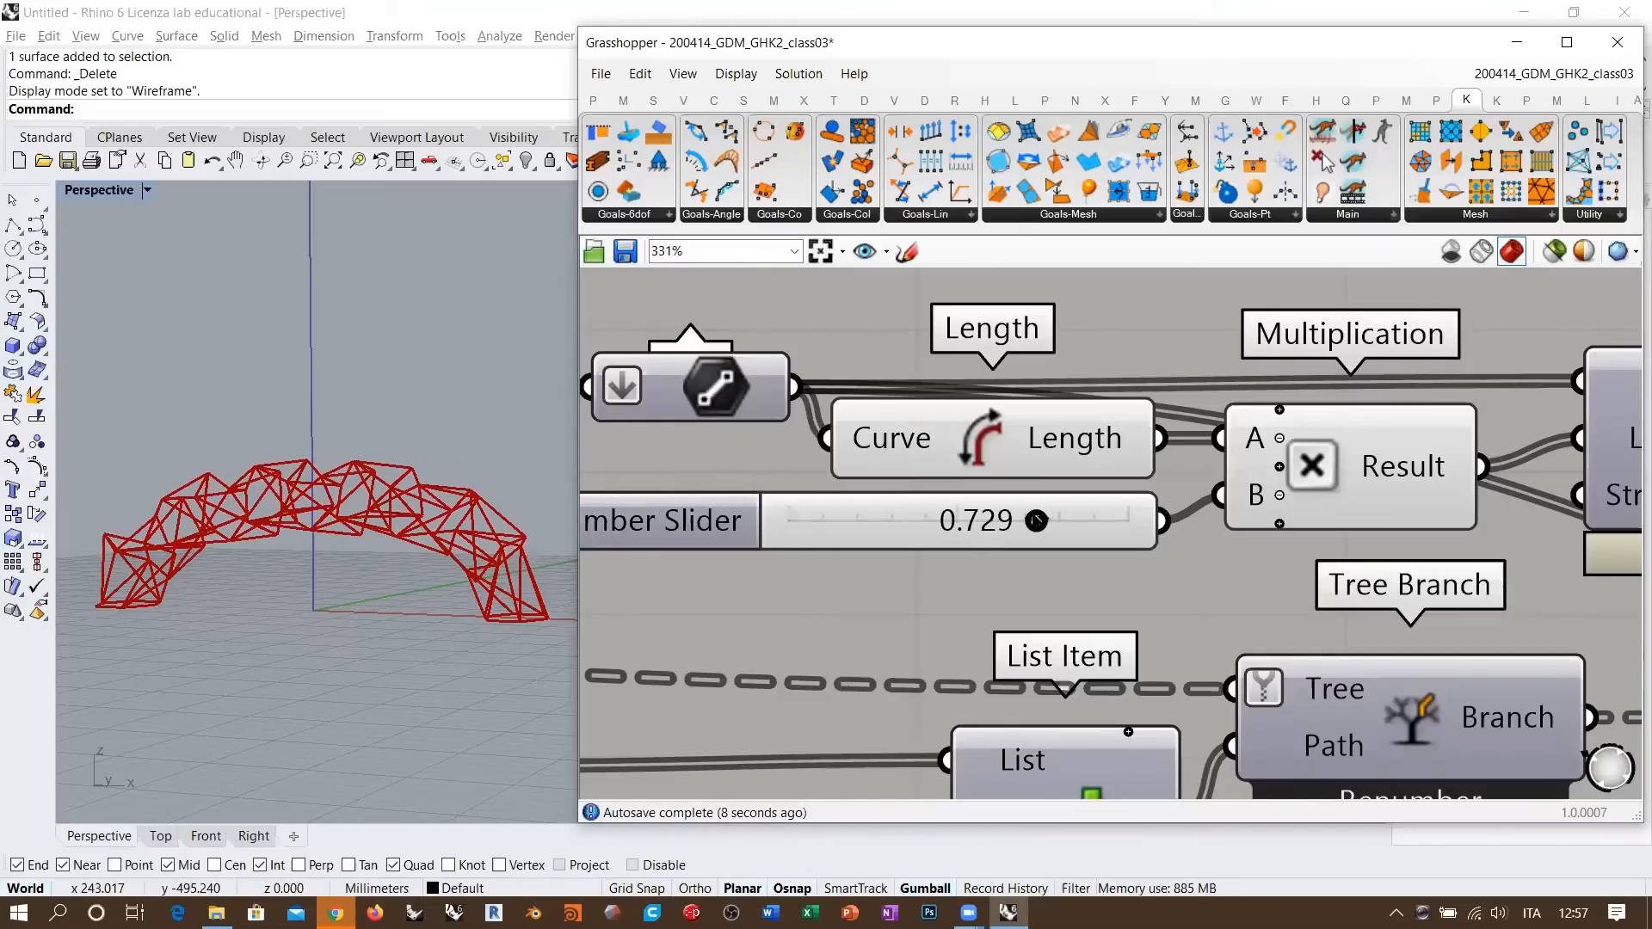
- Inspect the deformed truss in the perspective view, from close-up on its crossing members to the whole arch
{"action": "right_click_drag", "start_coordinate": [327, 520], "coordinate": [443, 353]}
{"action": "scroll", "coordinate": [433, 549], "scroll_direction": "up", "scroll_amount": 10}
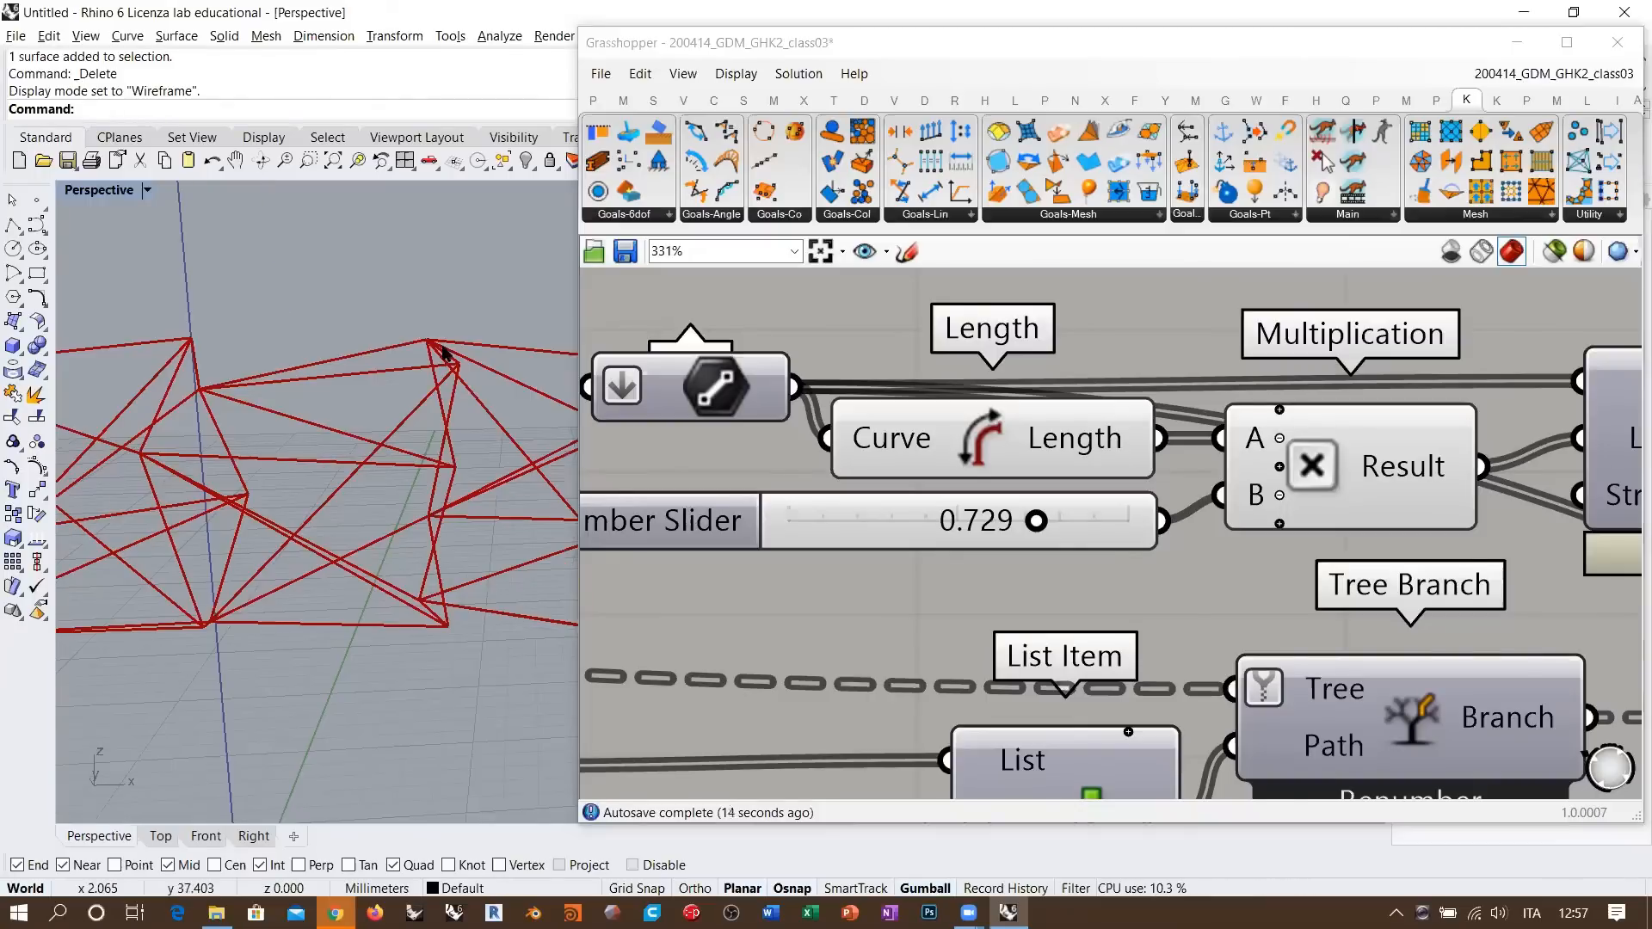
{"action": "right_click_drag", "start_coordinate": [405, 546], "coordinate": [479, 537]}
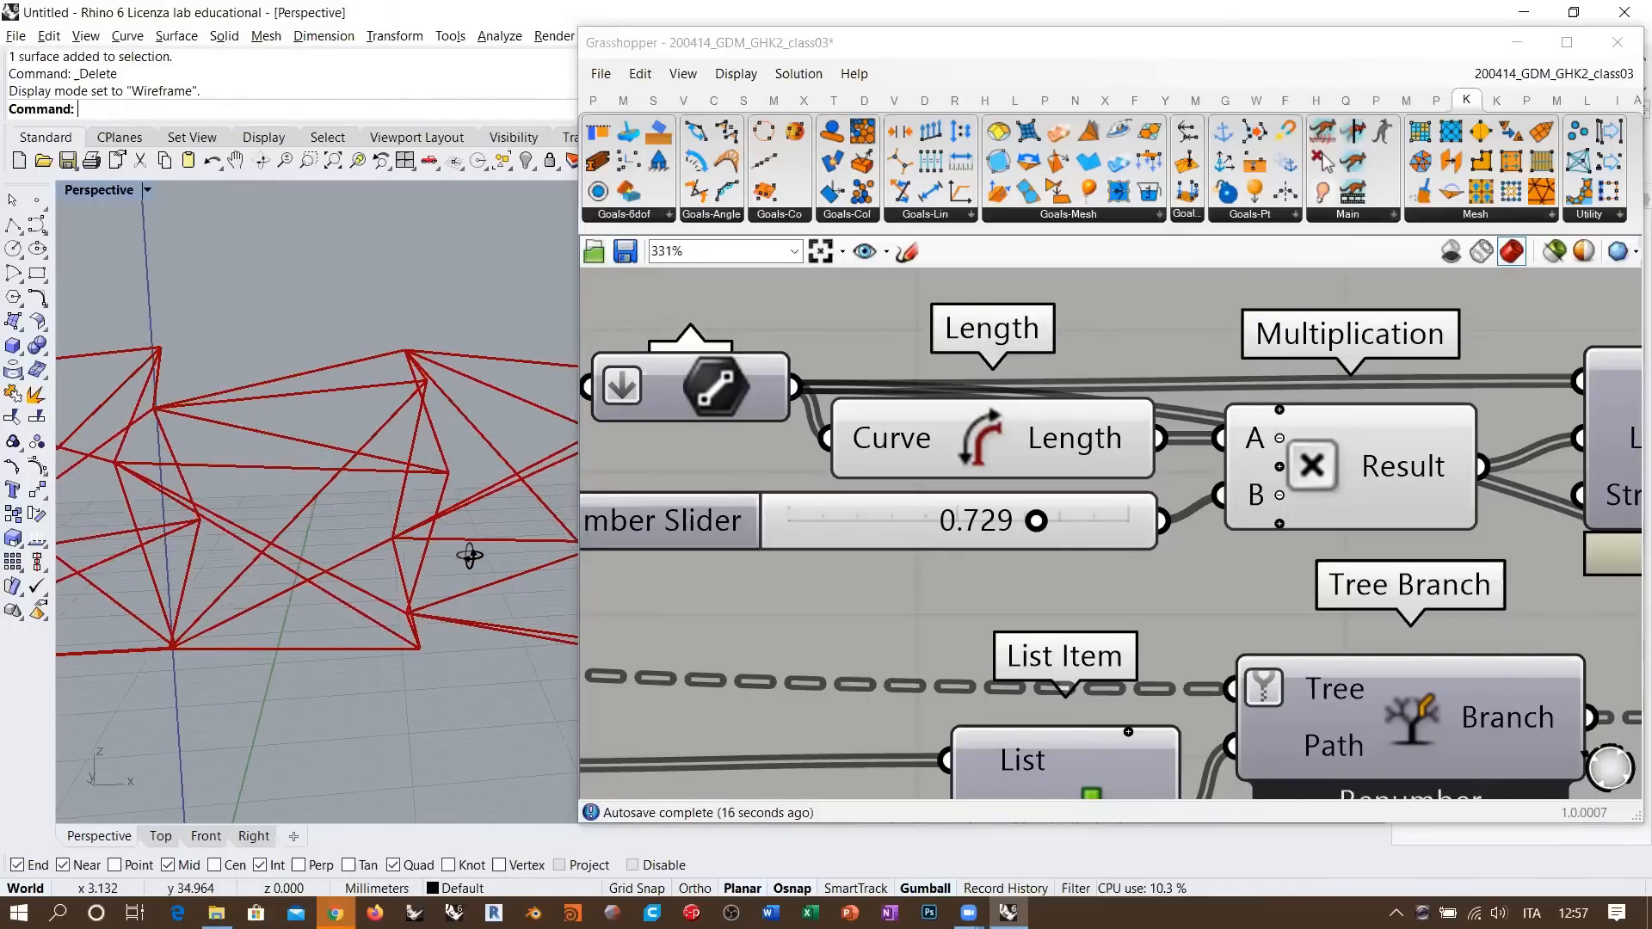
{"action": "right_click_drag", "start_coordinate": [465, 638], "coordinate": [463, 553]}
{"action": "right_click_drag", "start_coordinate": [227, 371], "coordinate": [227, 378]}
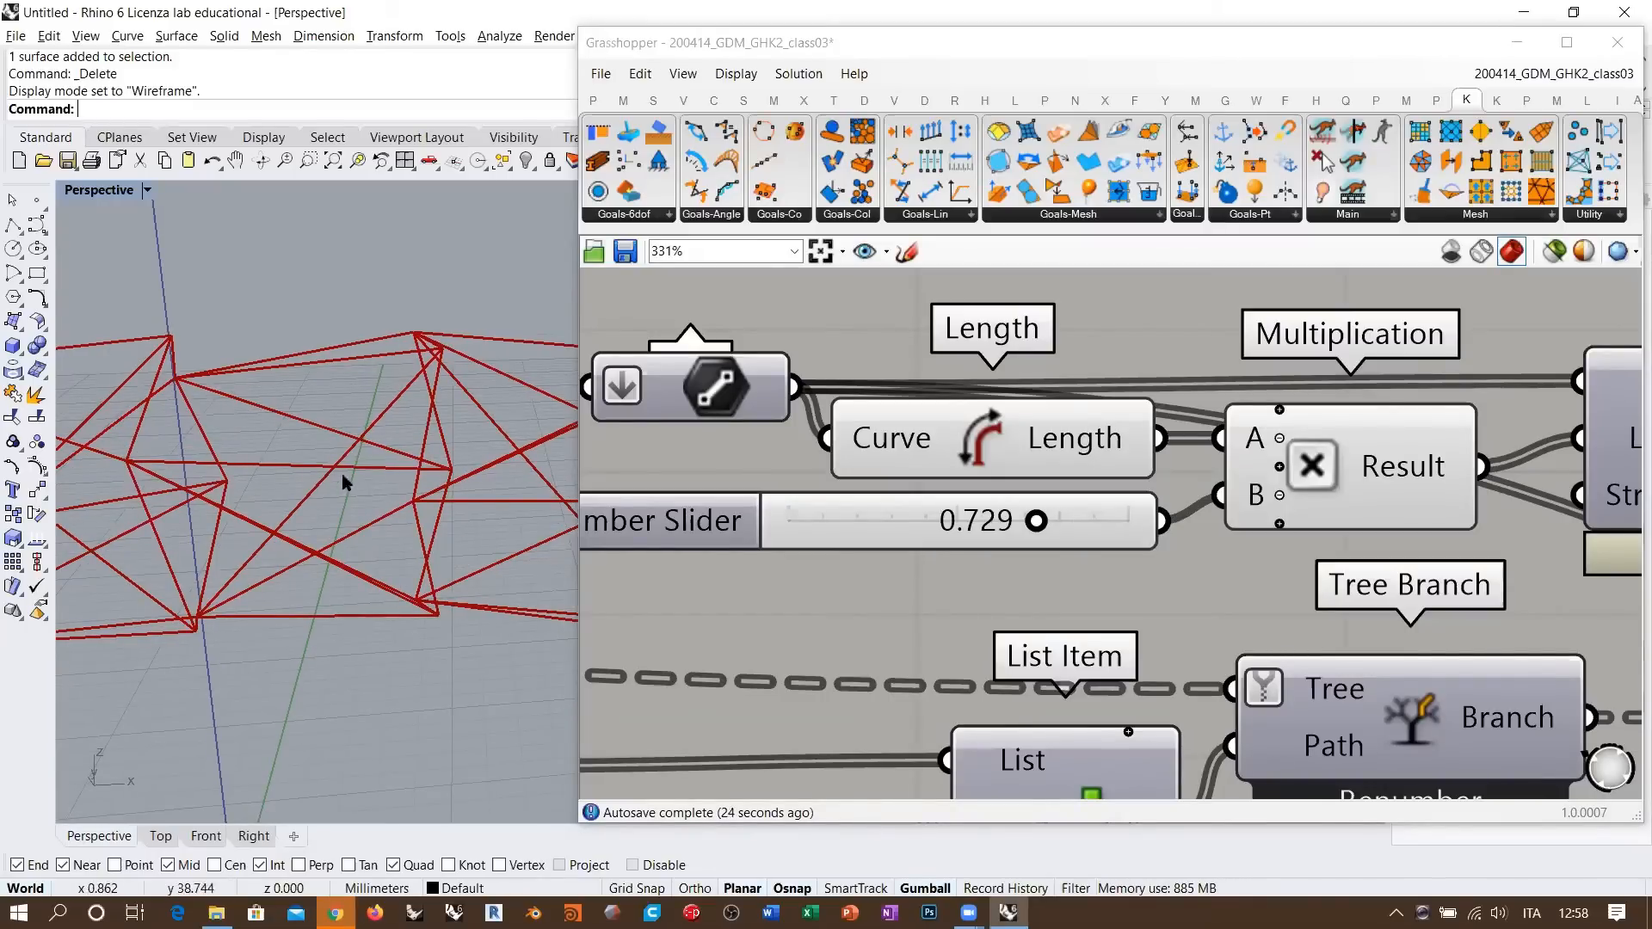
{"action": "right_click_drag", "start_coordinate": [409, 489], "coordinate": [265, 429]}
{"action": "scroll", "coordinate": [267, 430], "scroll_direction": "down", "scroll_amount": 5}
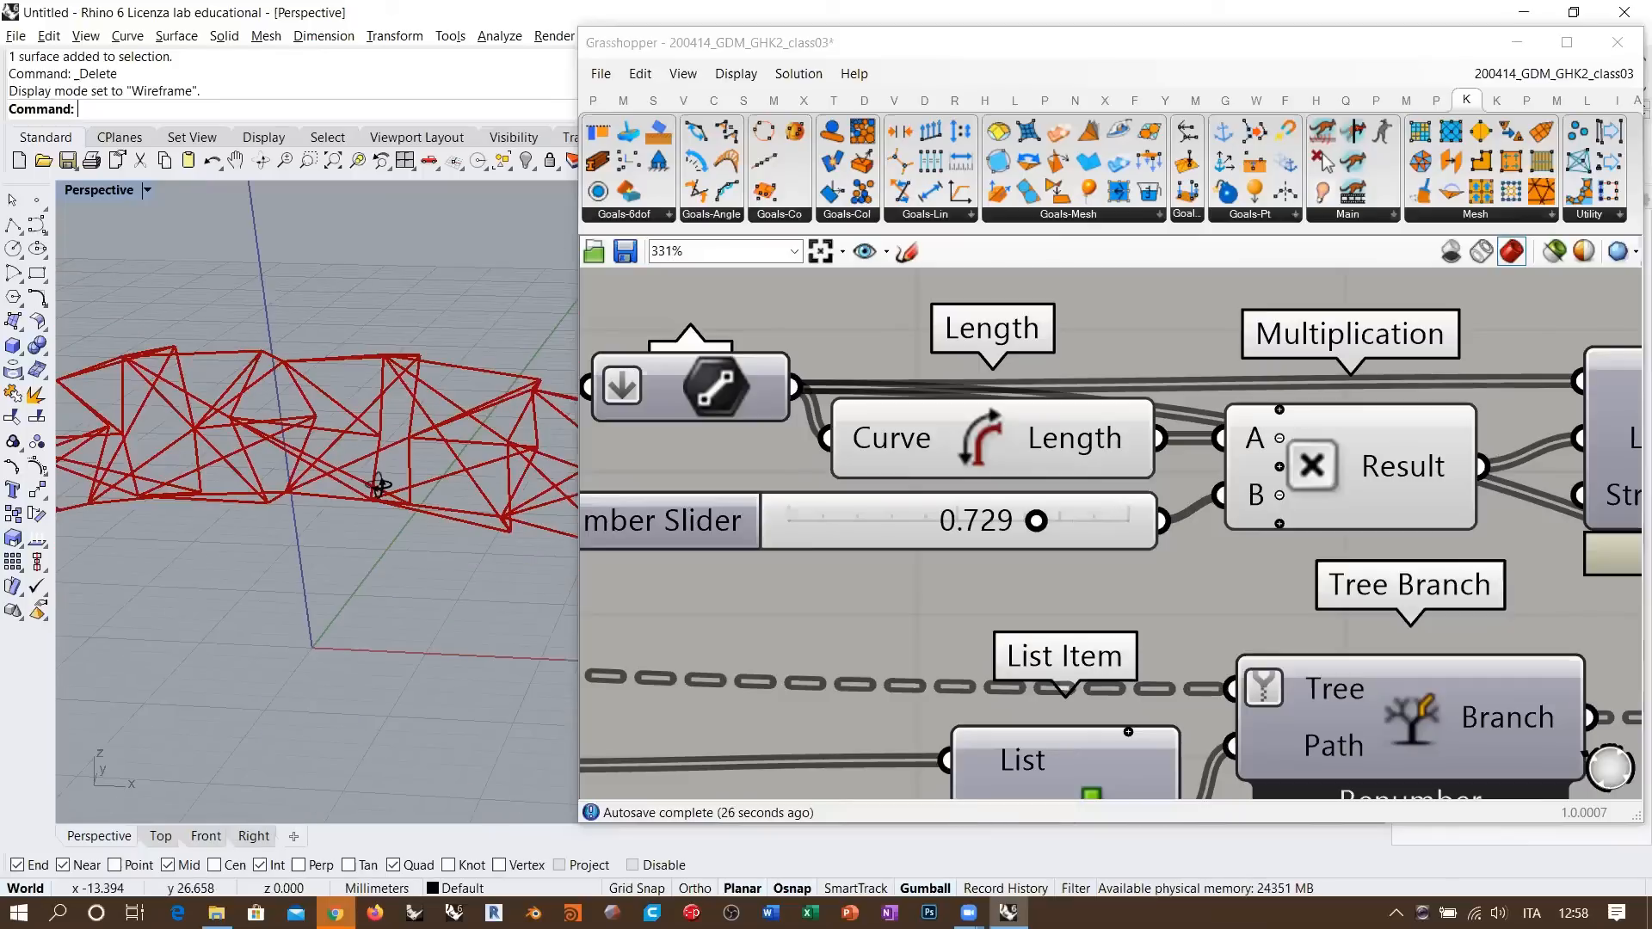
{"action": "scroll", "coordinate": [378, 507], "scroll_direction": "down", "scroll_amount": 3}
{"action": "scroll", "coordinate": [387, 490], "scroll_direction": "down", "scroll_amount": 1}
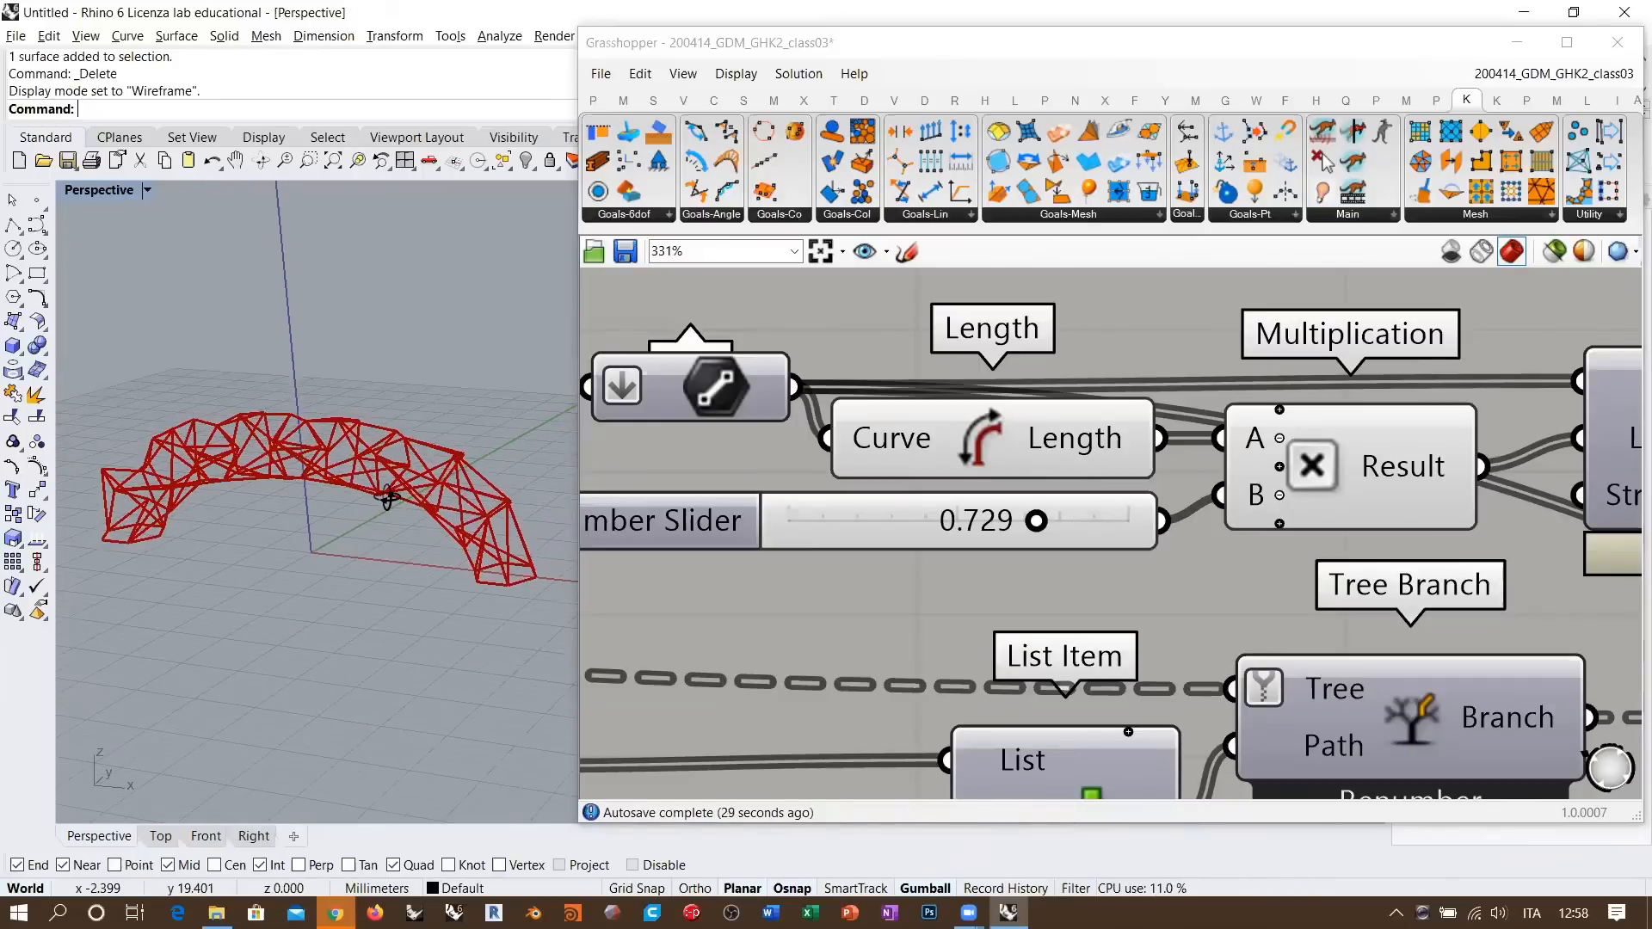
{"action": "right_click_drag", "start_coordinate": [387, 470], "coordinate": [385, 455]}
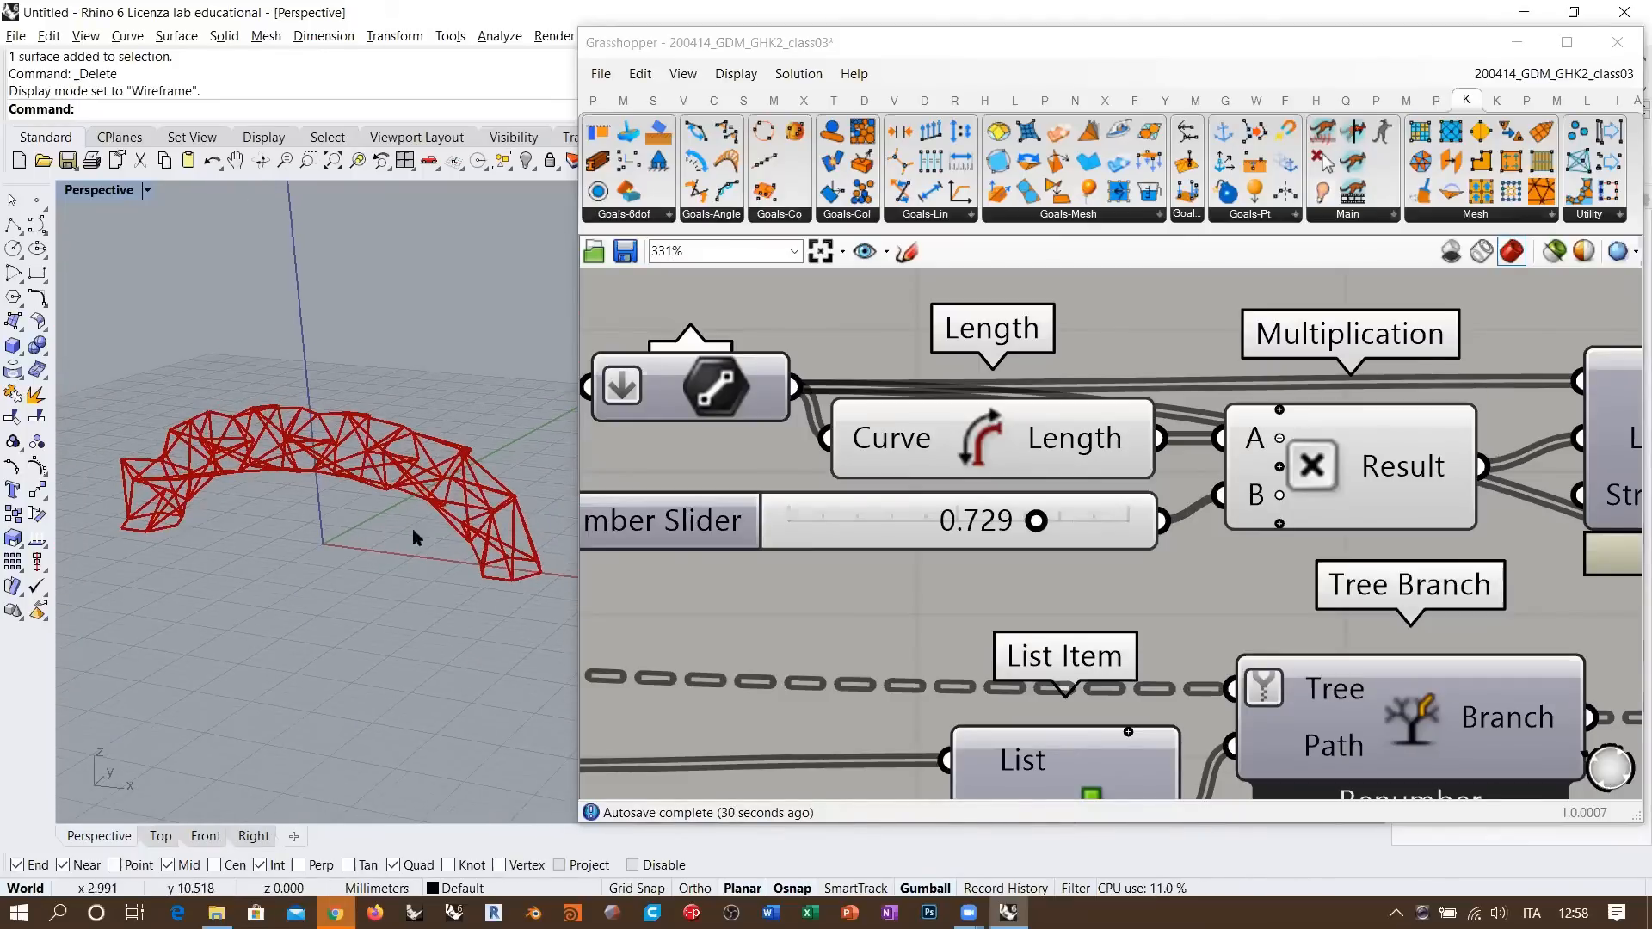
{"action": "right_click_drag", "start_coordinate": [418, 535], "coordinate": [443, 511]}
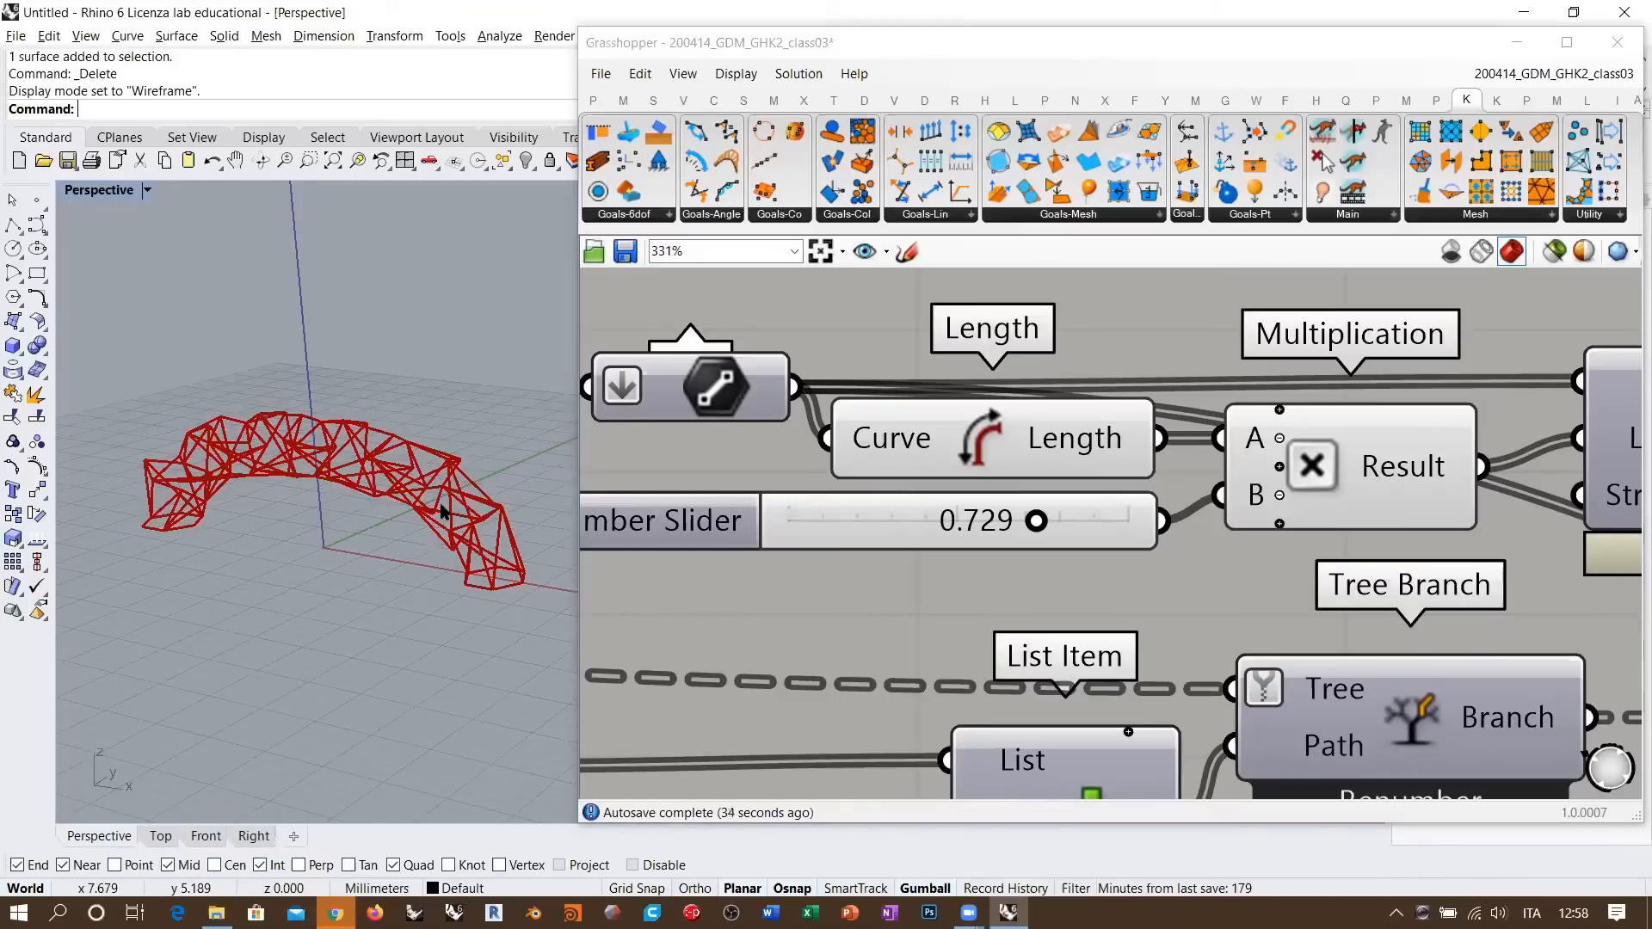
{"action": "right_click_drag", "start_coordinate": [346, 497], "coordinate": [357, 504]}
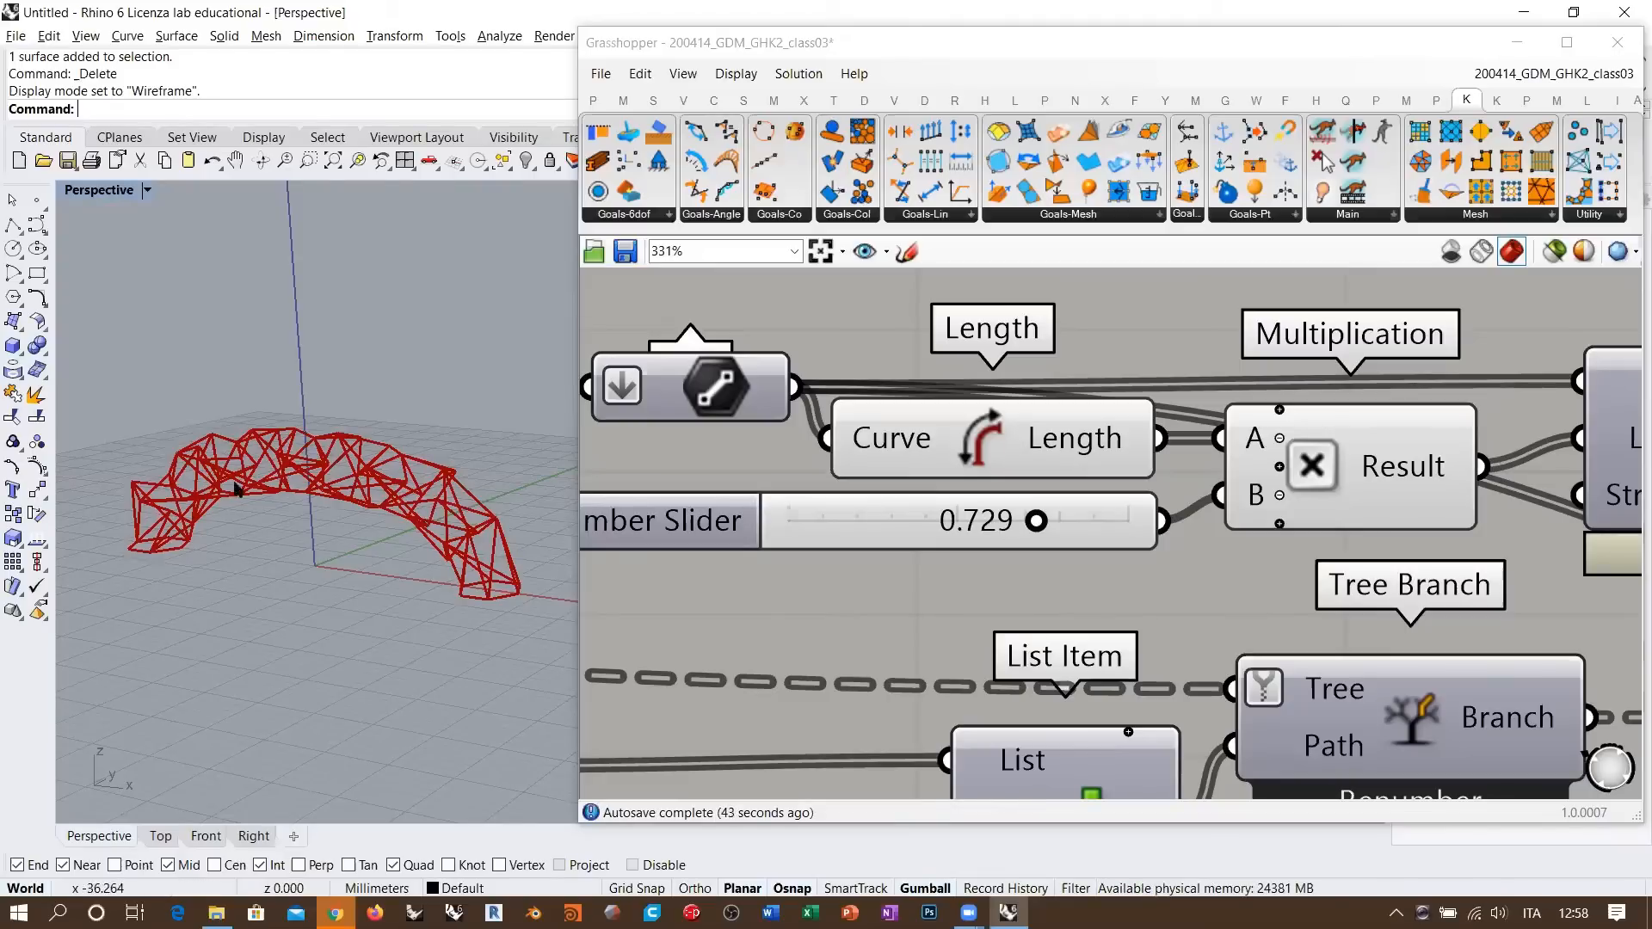
{"action": "right_click_drag", "start_coordinate": [487, 572], "coordinate": [225, 420]}
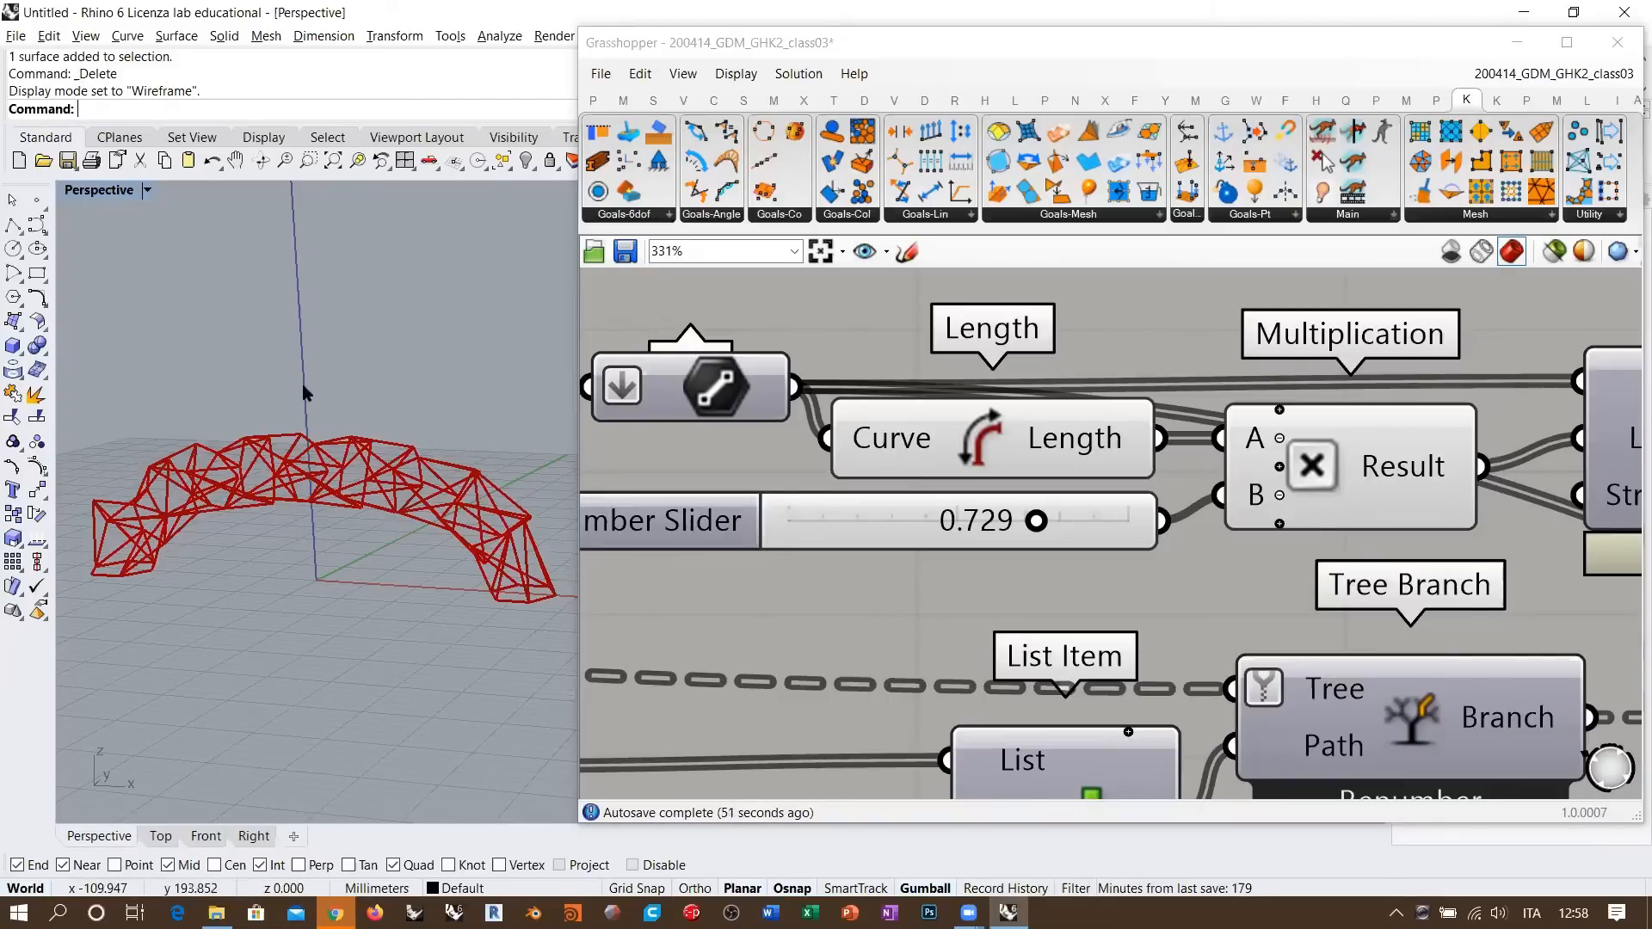
- Reset the BouncySolver simulation with the input connected to its Reset
{"action": "right_click_drag", "start_coordinate": [1091, 515], "coordinate": [931, 470]}
{"action": "scroll", "coordinate": [931, 470], "scroll_direction": "down", "scroll_amount": 7}
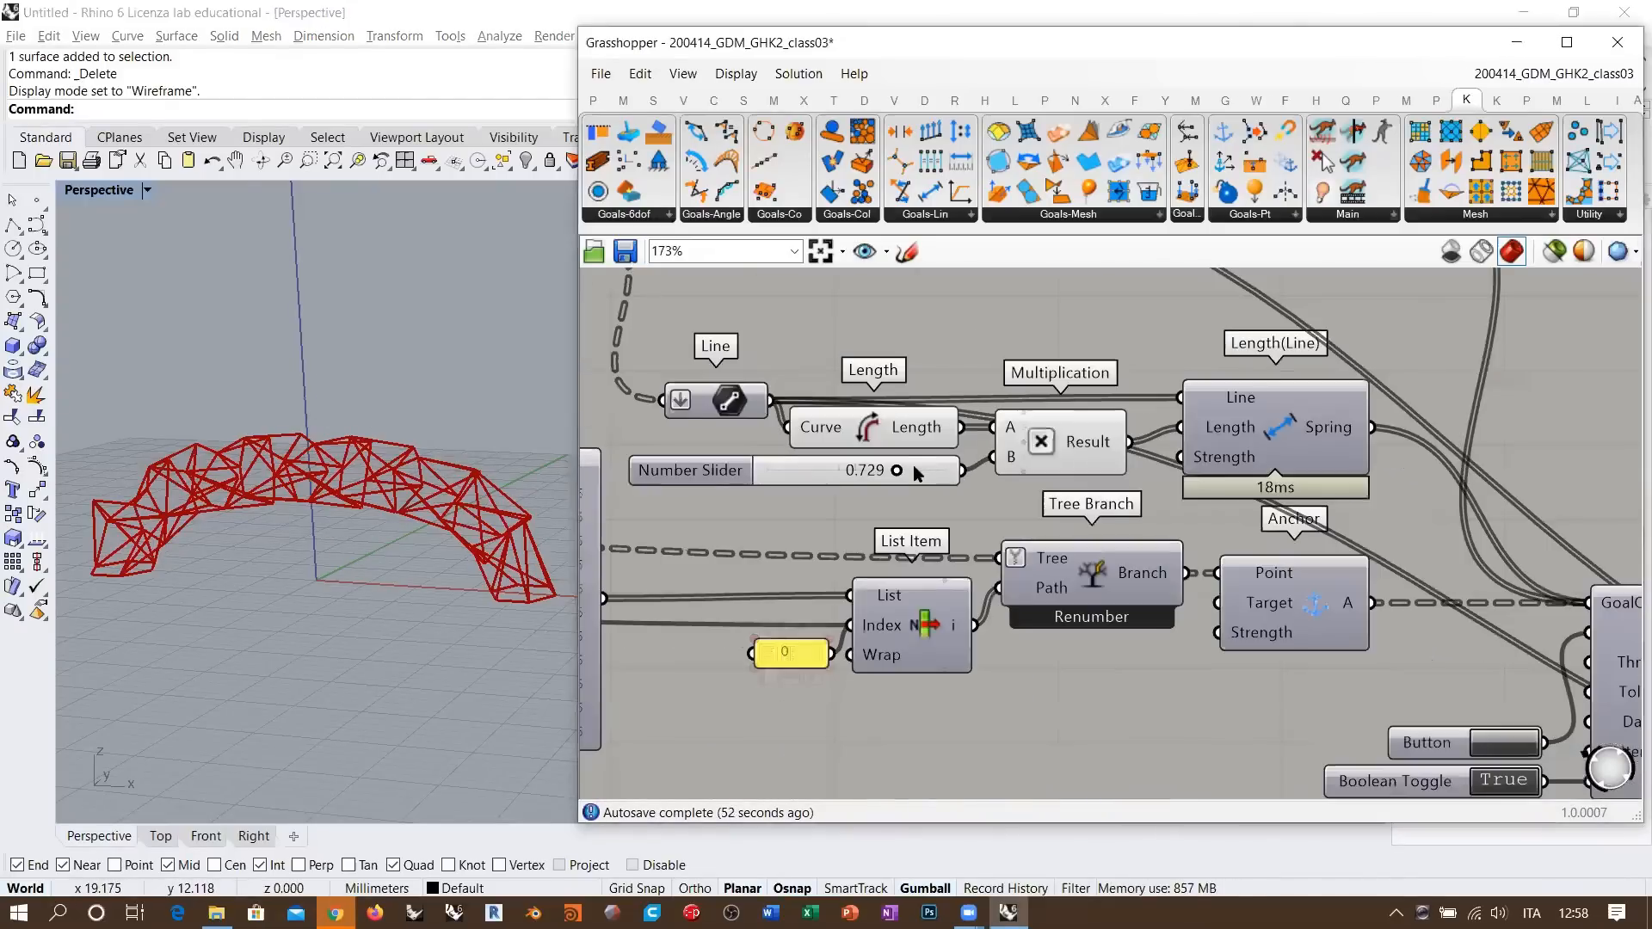
{"action": "scroll", "coordinate": [867, 467], "scroll_direction": "down", "scroll_amount": 3}
{"action": "right_click_drag", "start_coordinate": [1294, 559], "coordinate": [1170, 540]}
{"action": "scroll", "coordinate": [1090, 570], "scroll_direction": "up", "scroll_amount": 5}
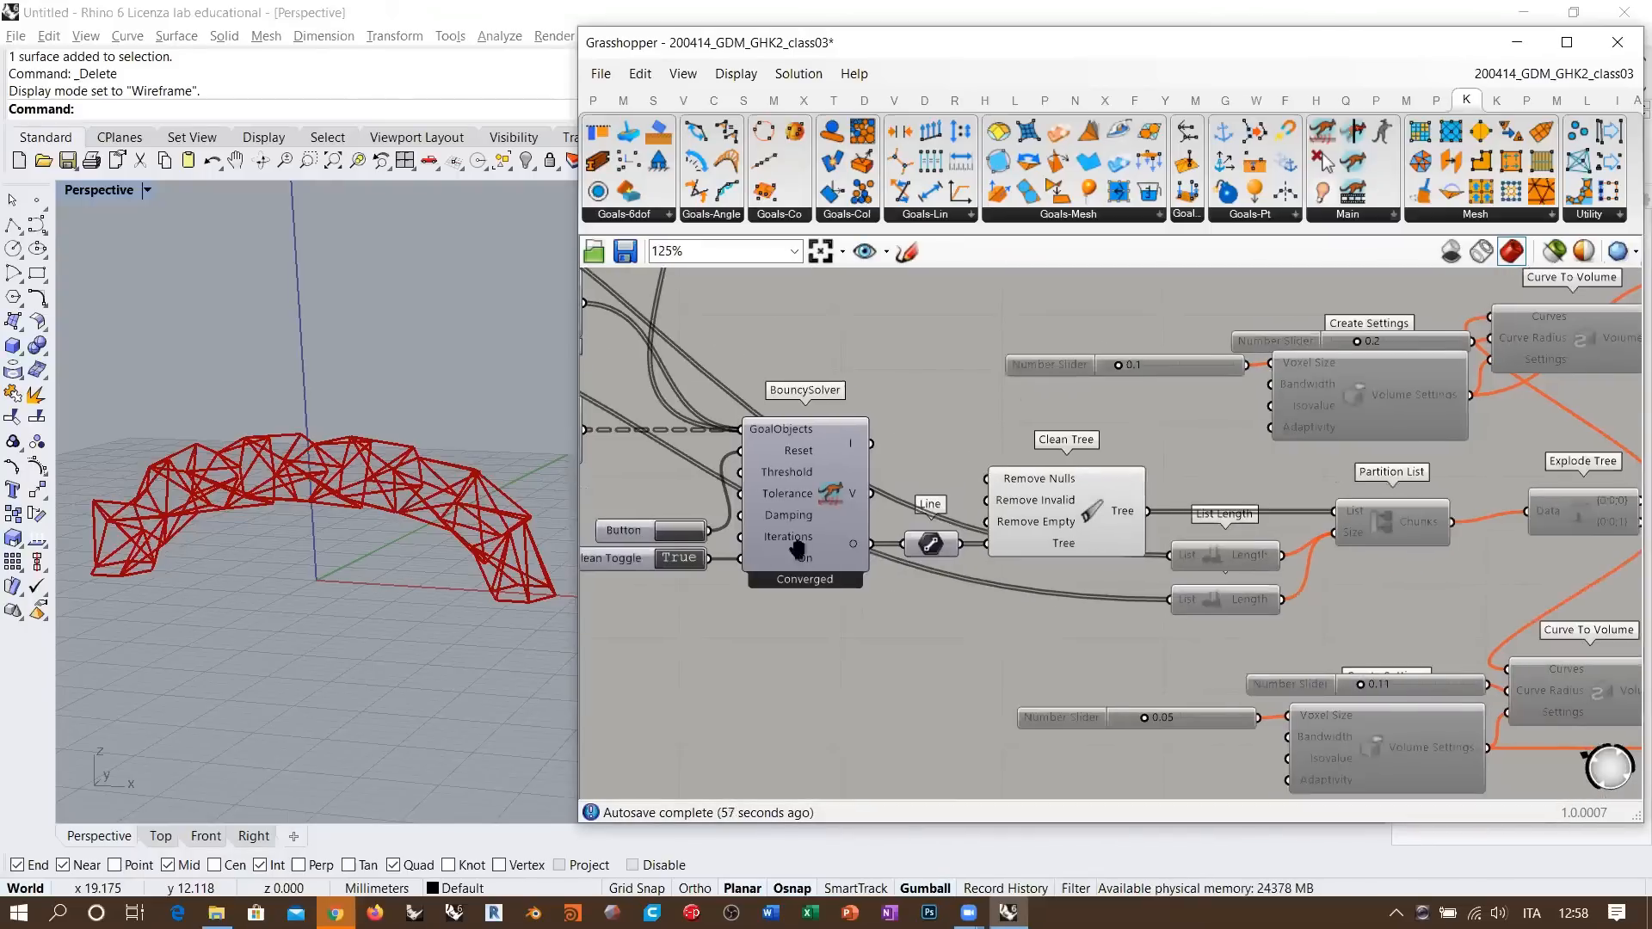
{"action": "scroll", "coordinate": [744, 563], "scroll_direction": "up", "scroll_amount": 3}
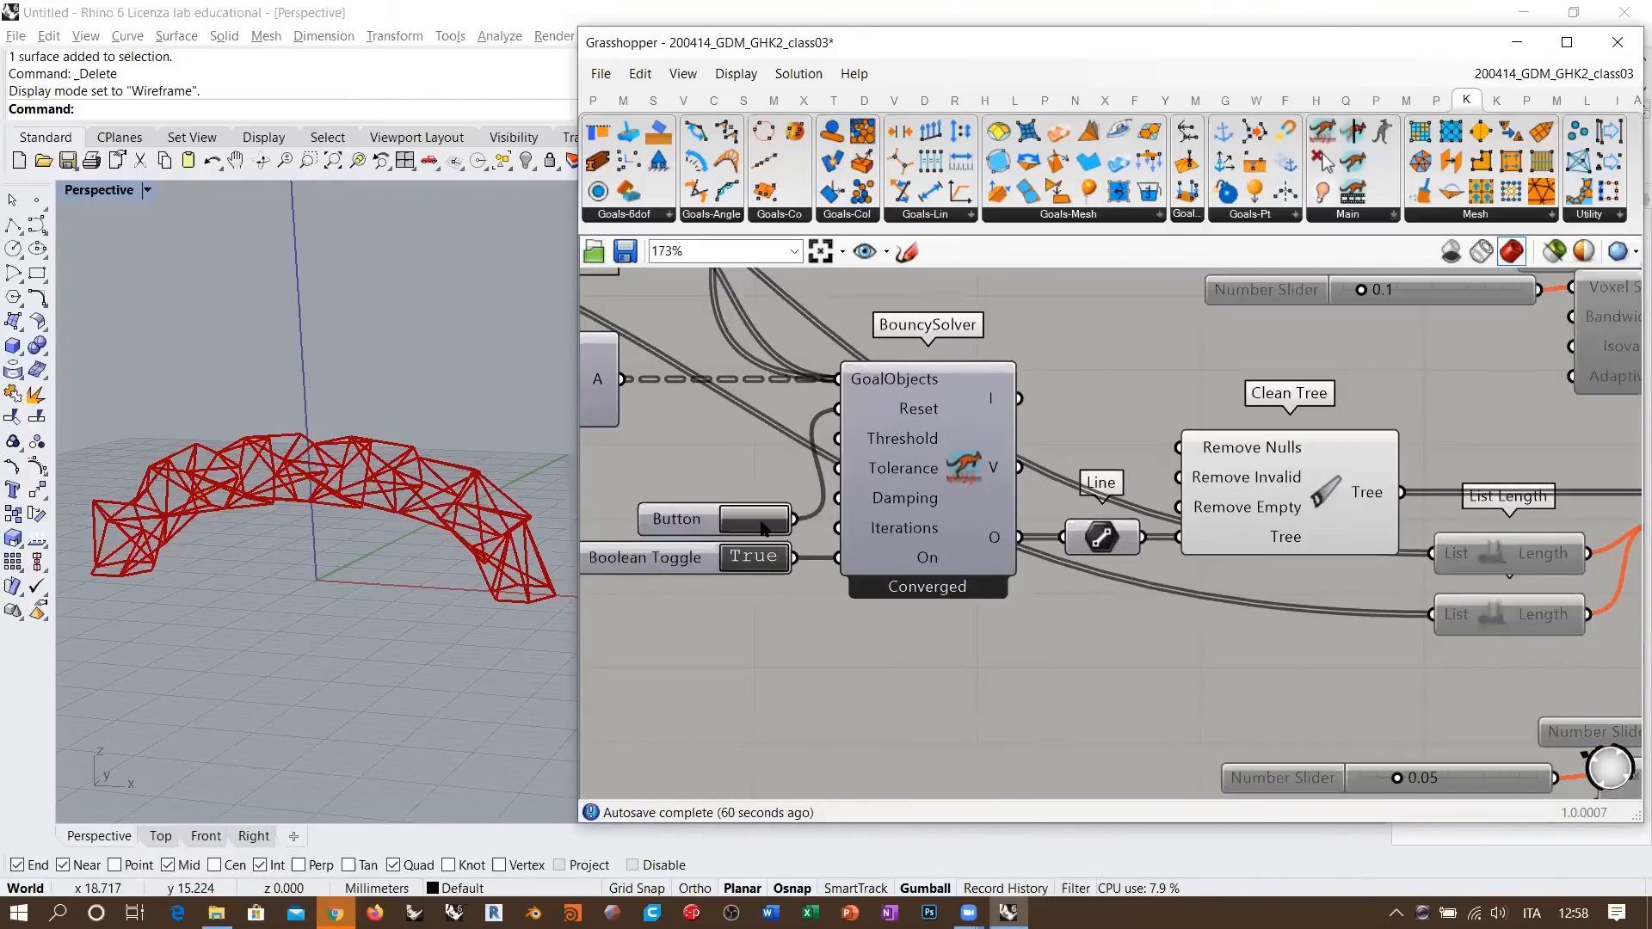
{"action": "left_click", "coordinate": [762, 528]}
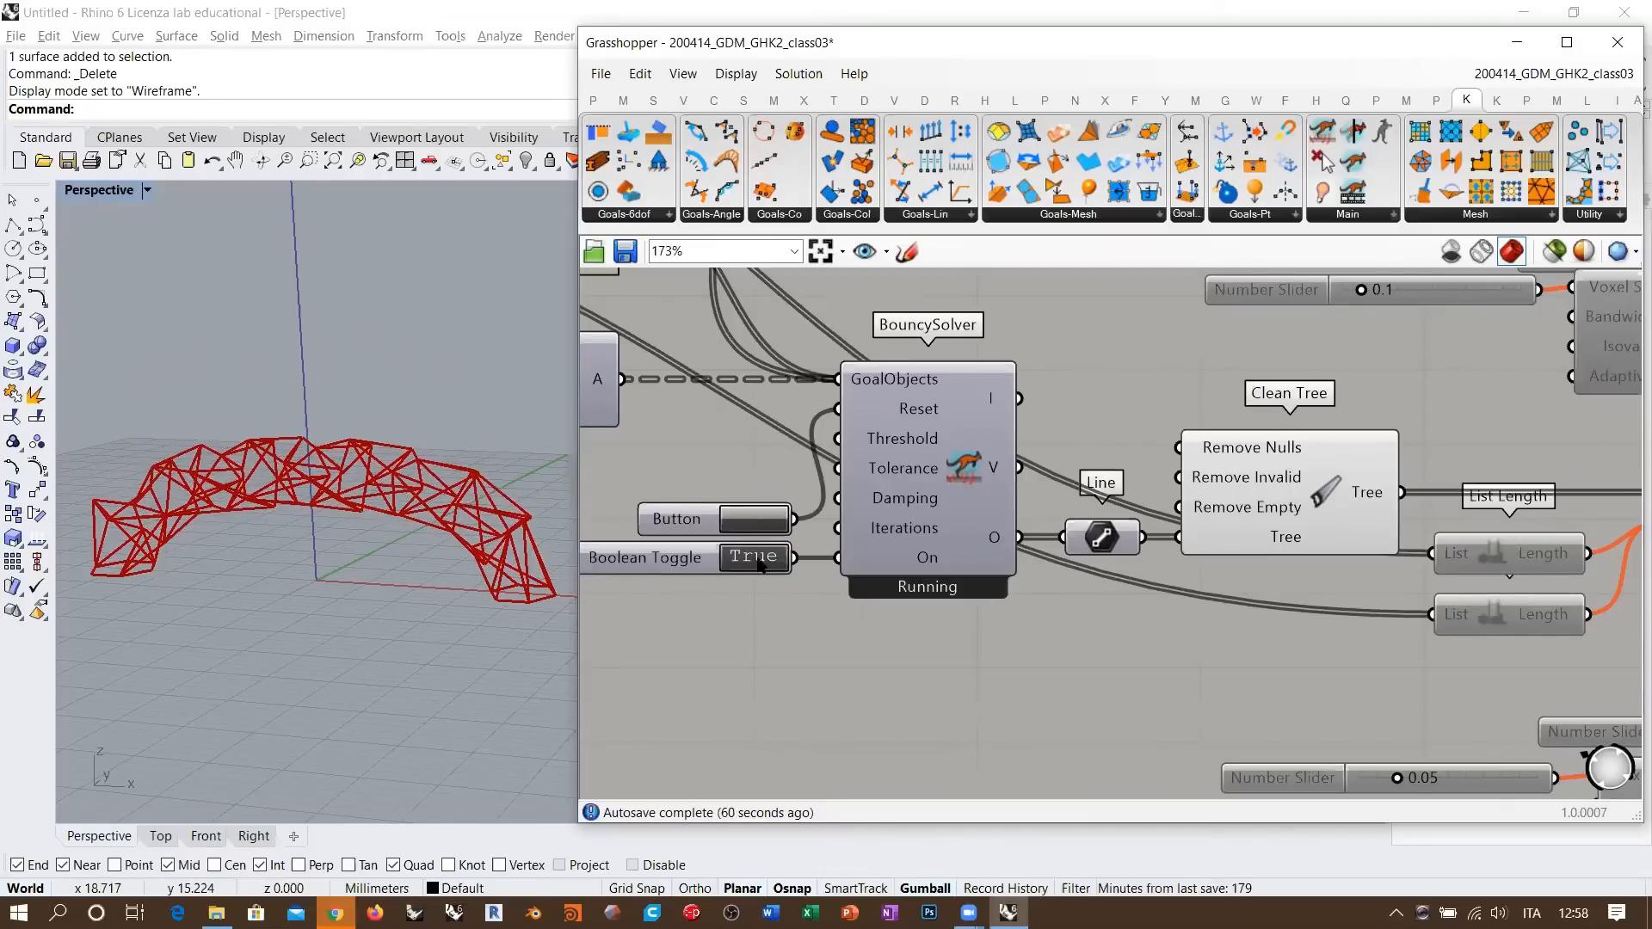
{"action": "left_click", "coordinate": [754, 518]}
- Enable the disabled list-splitting and volume-meshing components after the BouncySolver, and hide the Clean Tree preview
{"action": "scroll", "coordinate": [1265, 490], "scroll_direction": "down", "scroll_amount": 6}
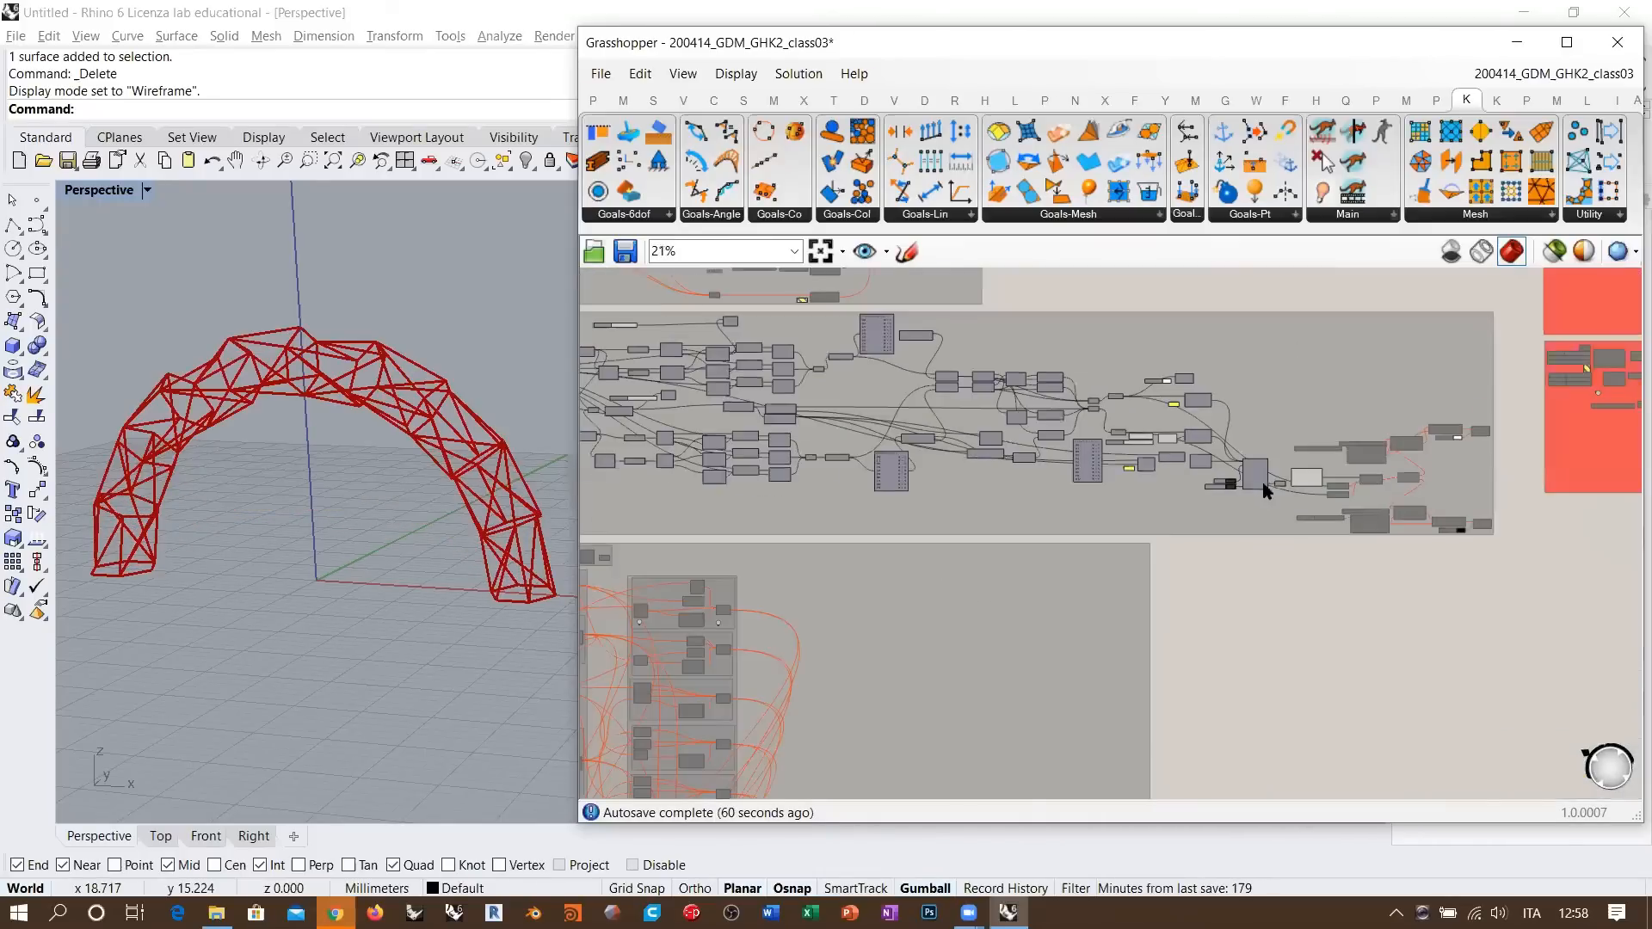
{"action": "scroll", "coordinate": [1264, 490], "scroll_direction": "down", "scroll_amount": 2}
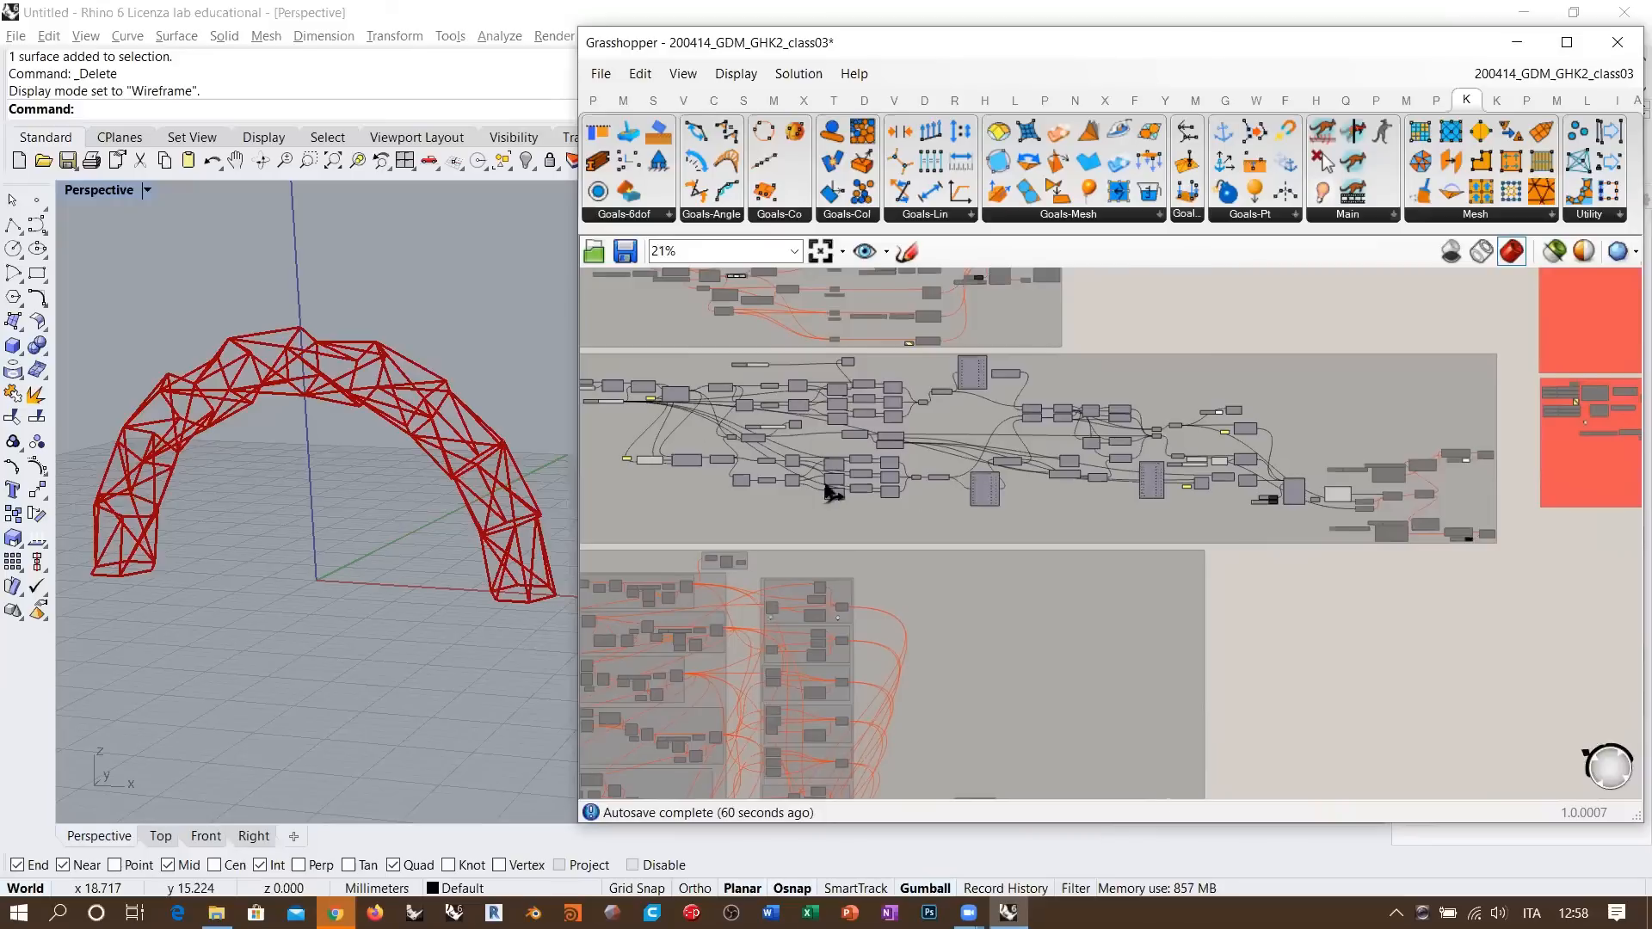
{"action": "scroll", "coordinate": [1182, 529], "scroll_direction": "up", "scroll_amount": 4}
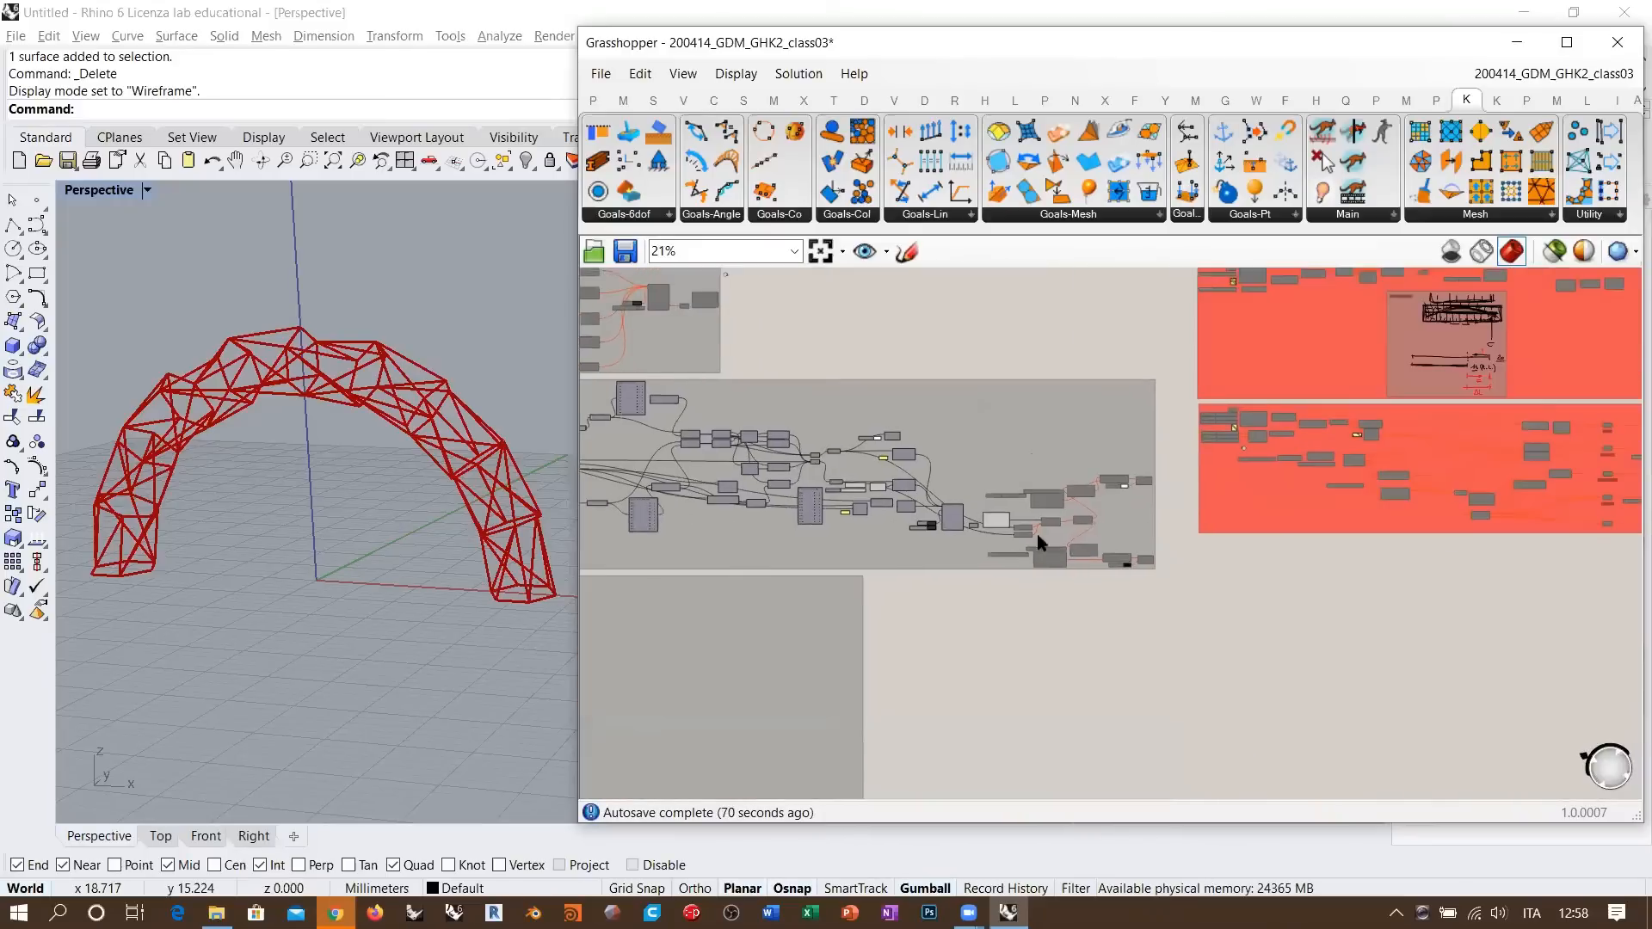
{"action": "scroll", "coordinate": [1180, 543], "scroll_direction": "up", "scroll_amount": 2}
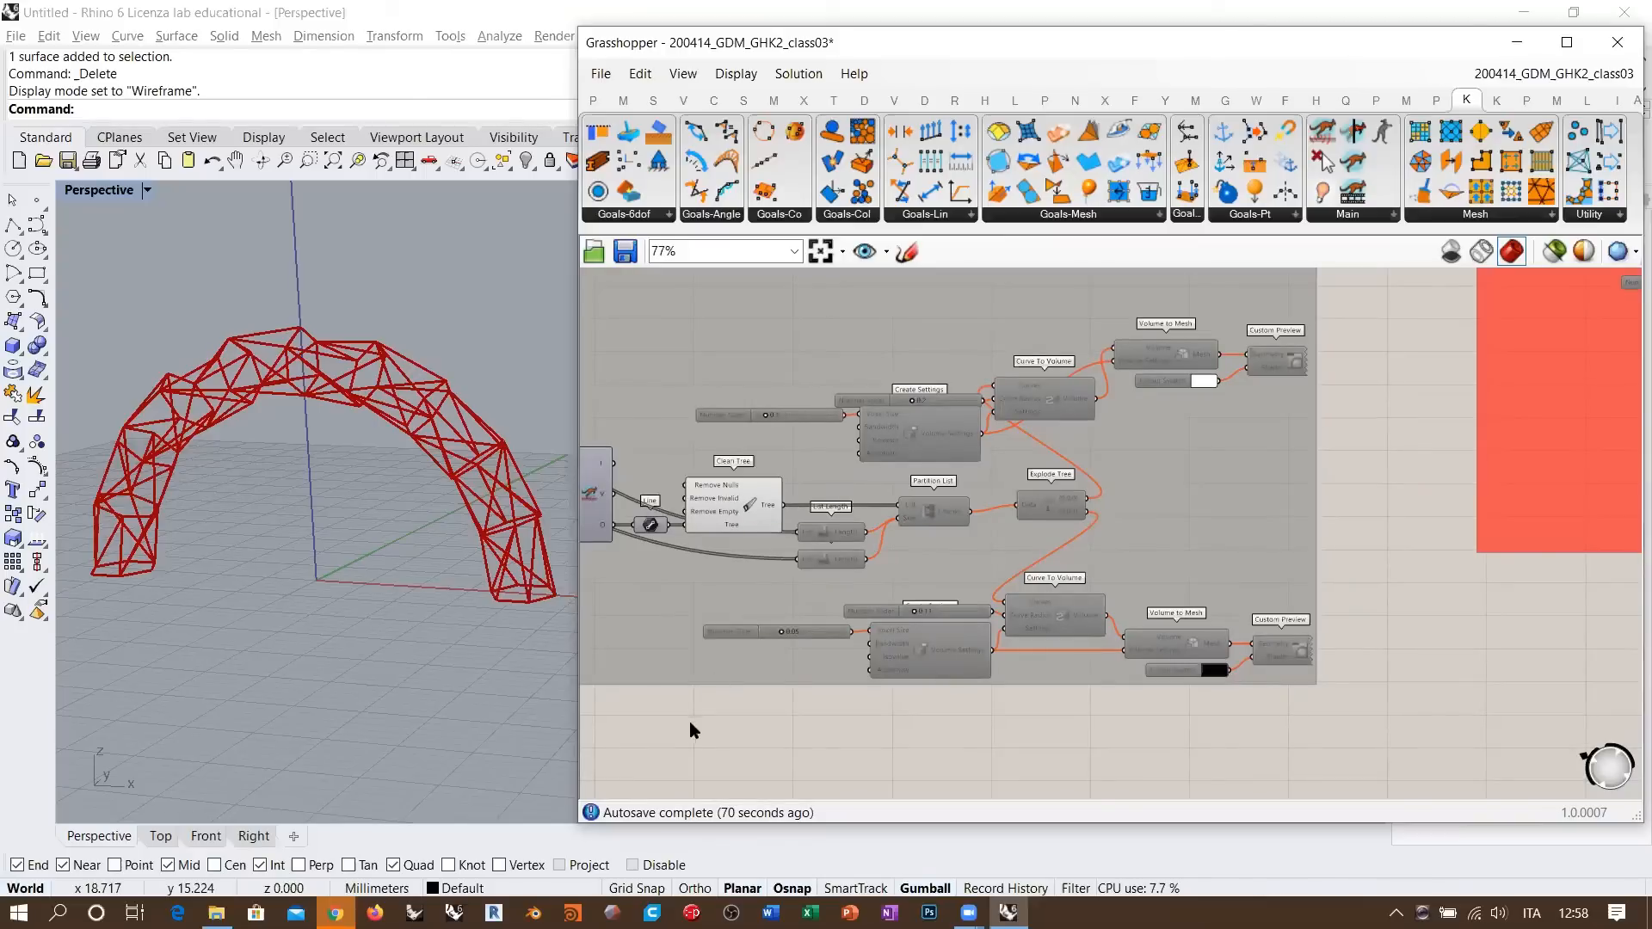
{"action": "left_click_drag", "start_coordinate": [689, 722], "coordinate": [1346, 322]}
{"action": "key", "text": "ctrl+e"}
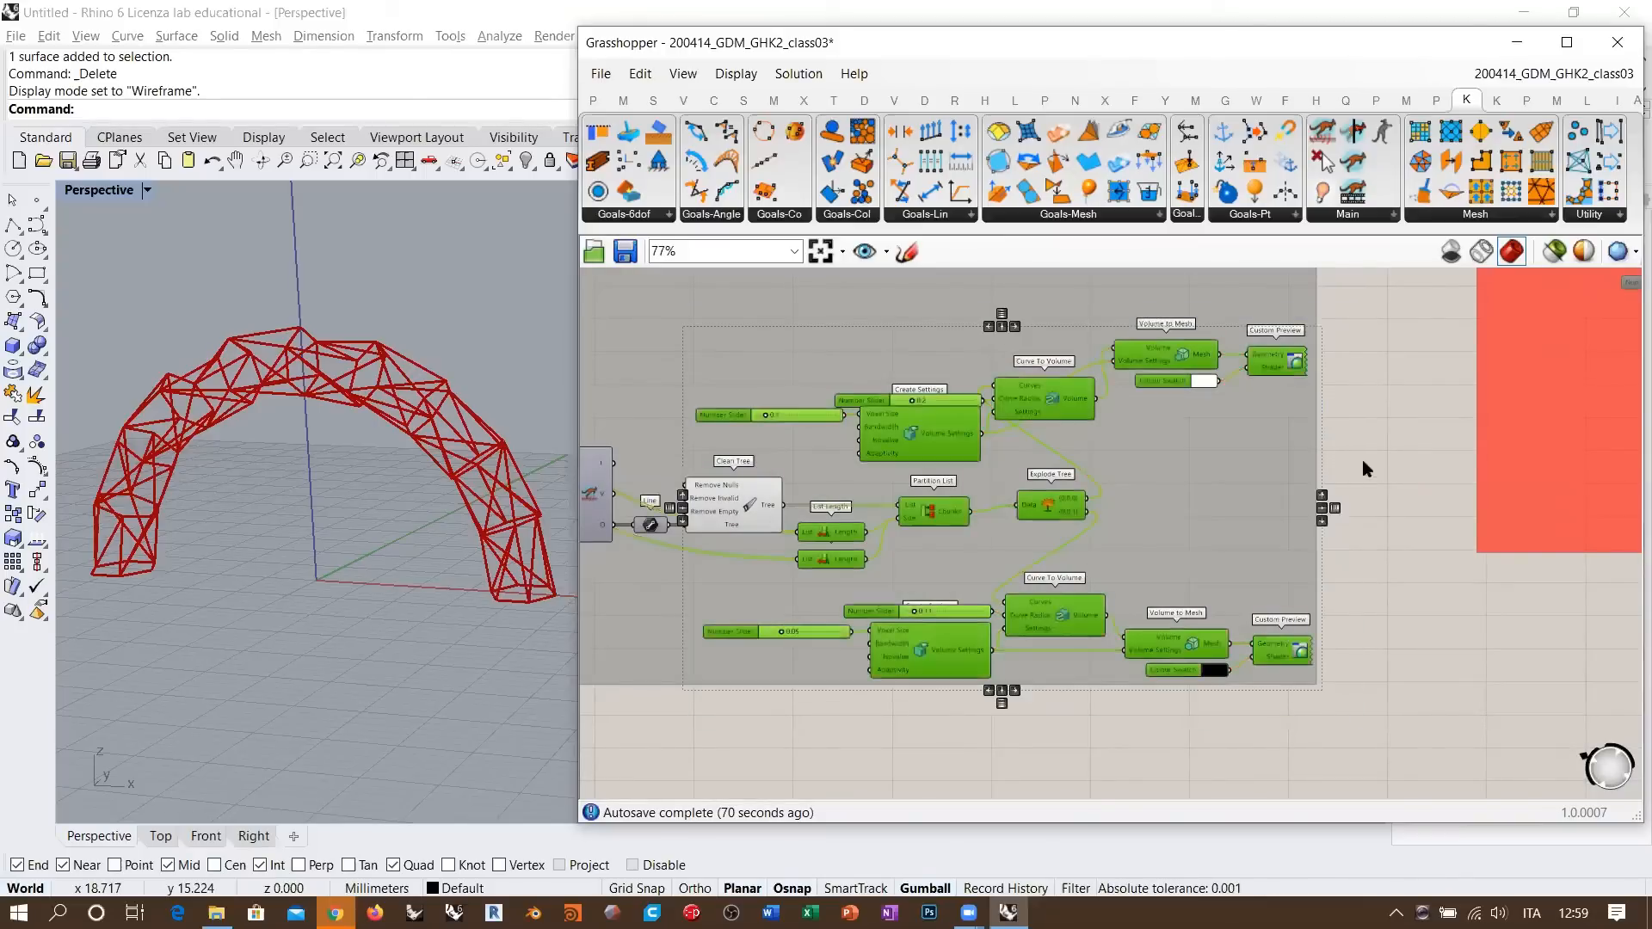
{"action": "left_click", "coordinate": [738, 506]}
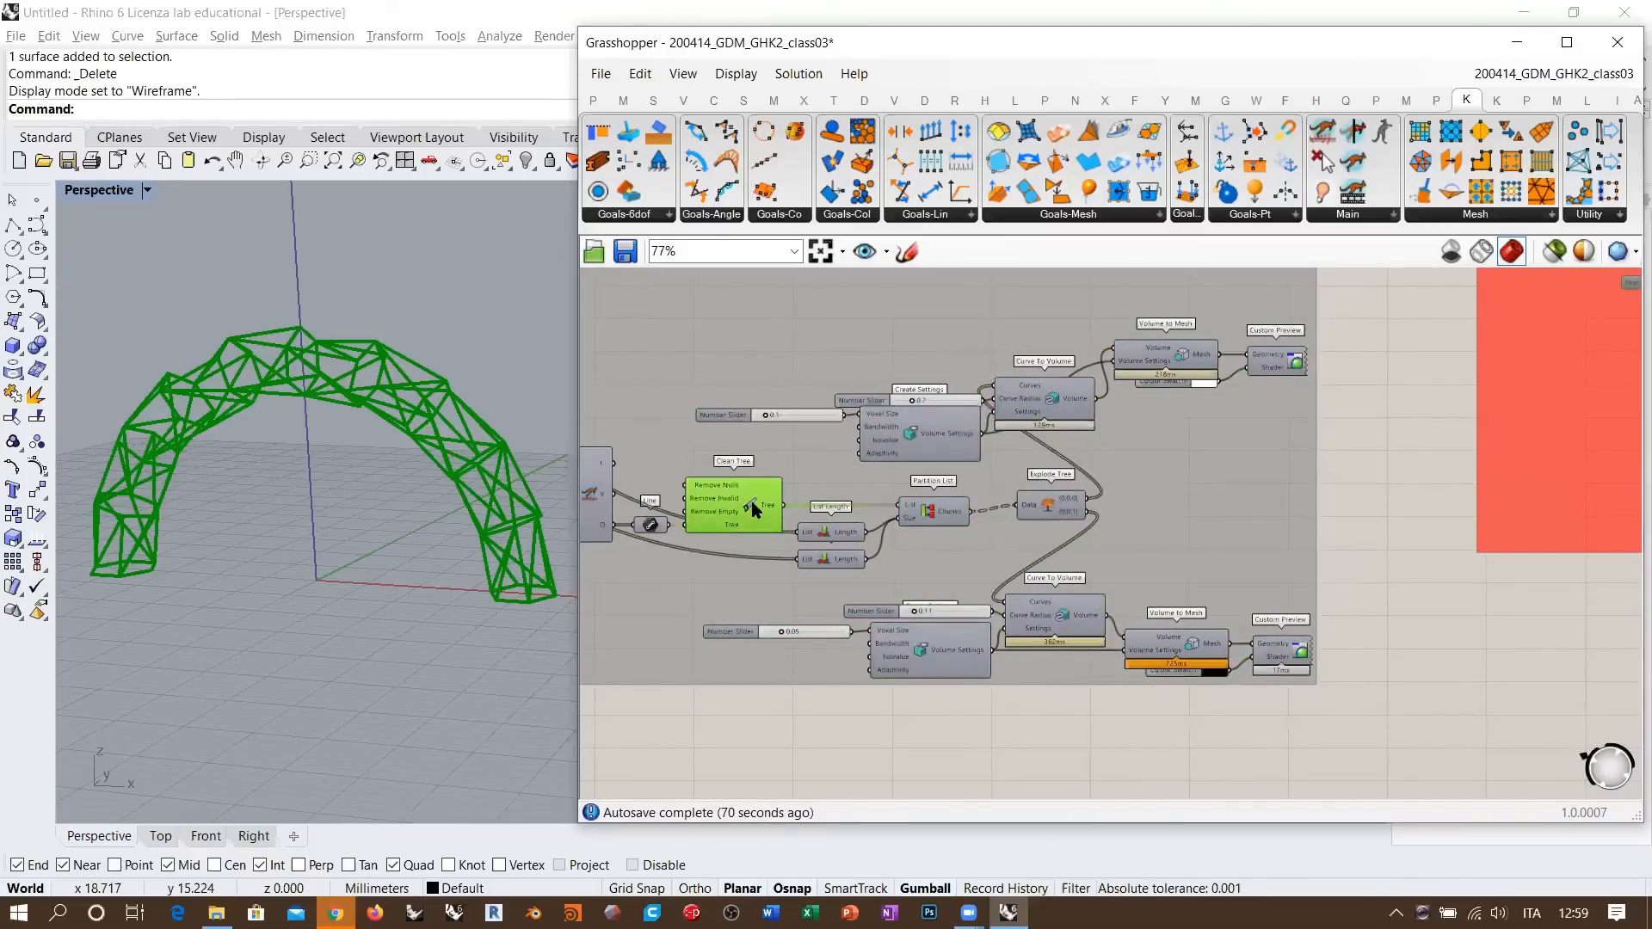
- Inspect the white and black meshed truss members up close in the perspective view
{"action": "scroll", "coordinate": [1062, 473], "scroll_direction": "up", "scroll_amount": 2}
{"action": "left_click", "coordinate": [1183, 427]}
{"action": "right_click_drag", "start_coordinate": [1190, 497], "coordinate": [1217, 295]}
{"action": "left_click", "coordinate": [1192, 621]}
{"action": "right_click_drag", "start_coordinate": [413, 430], "coordinate": [427, 389]}
{"action": "scroll", "coordinate": [427, 419], "scroll_direction": "up", "scroll_amount": 9}
{"action": "scroll", "coordinate": [417, 419], "scroll_direction": "up", "scroll_amount": 3}
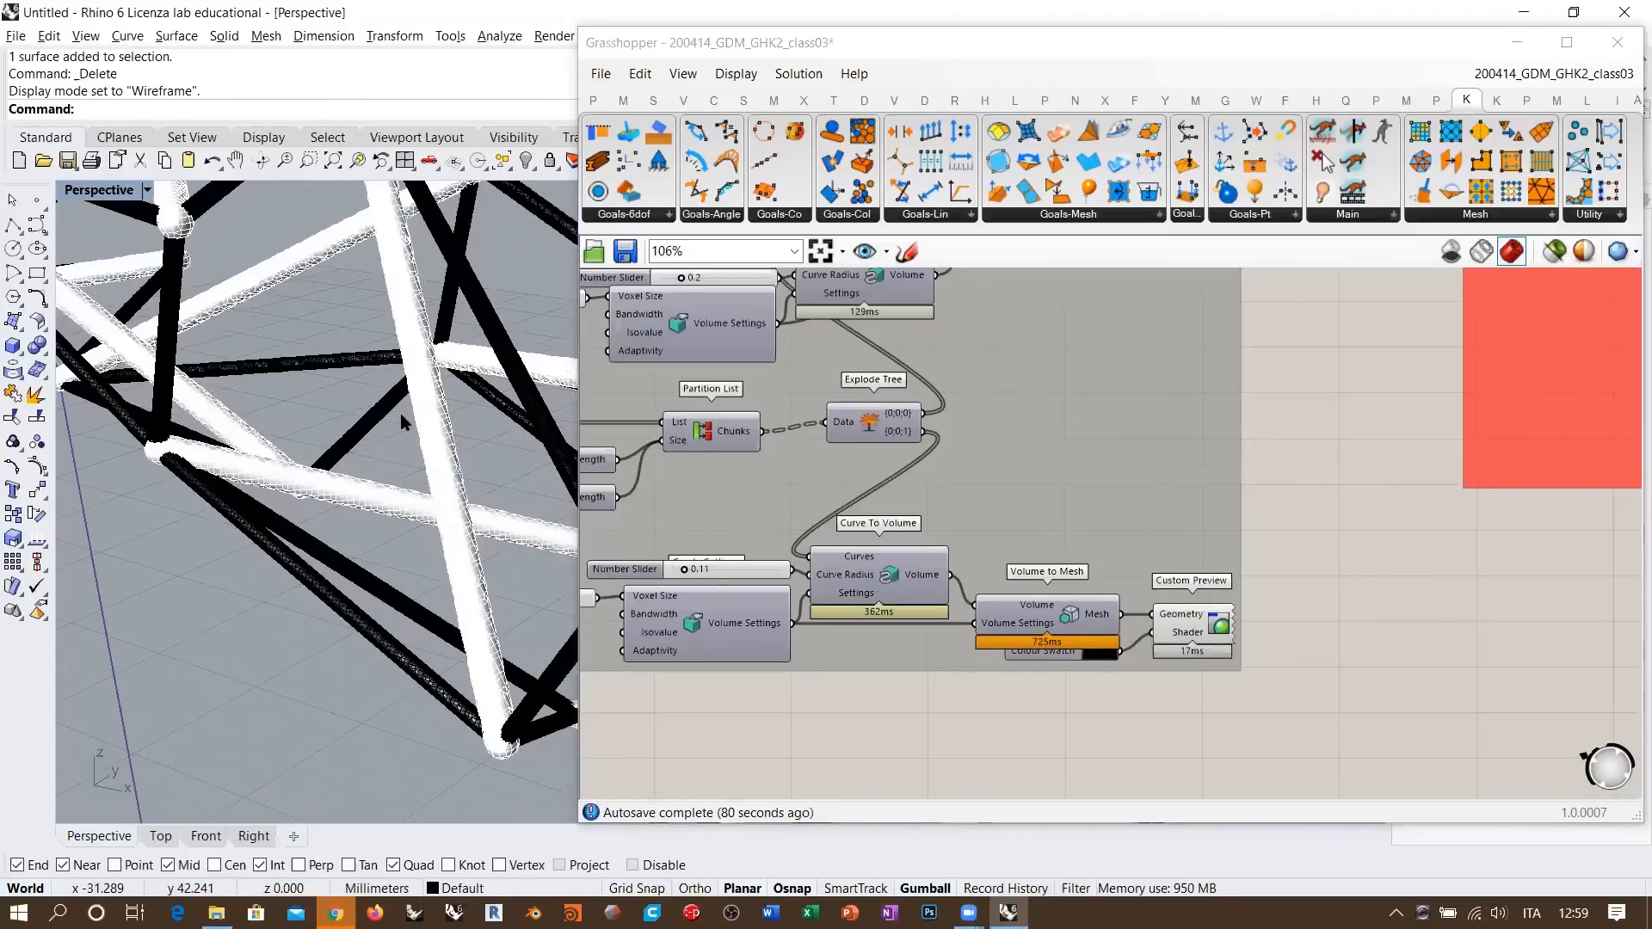
{"action": "scroll", "coordinate": [255, 490], "scroll_direction": "down", "scroll_amount": 3}
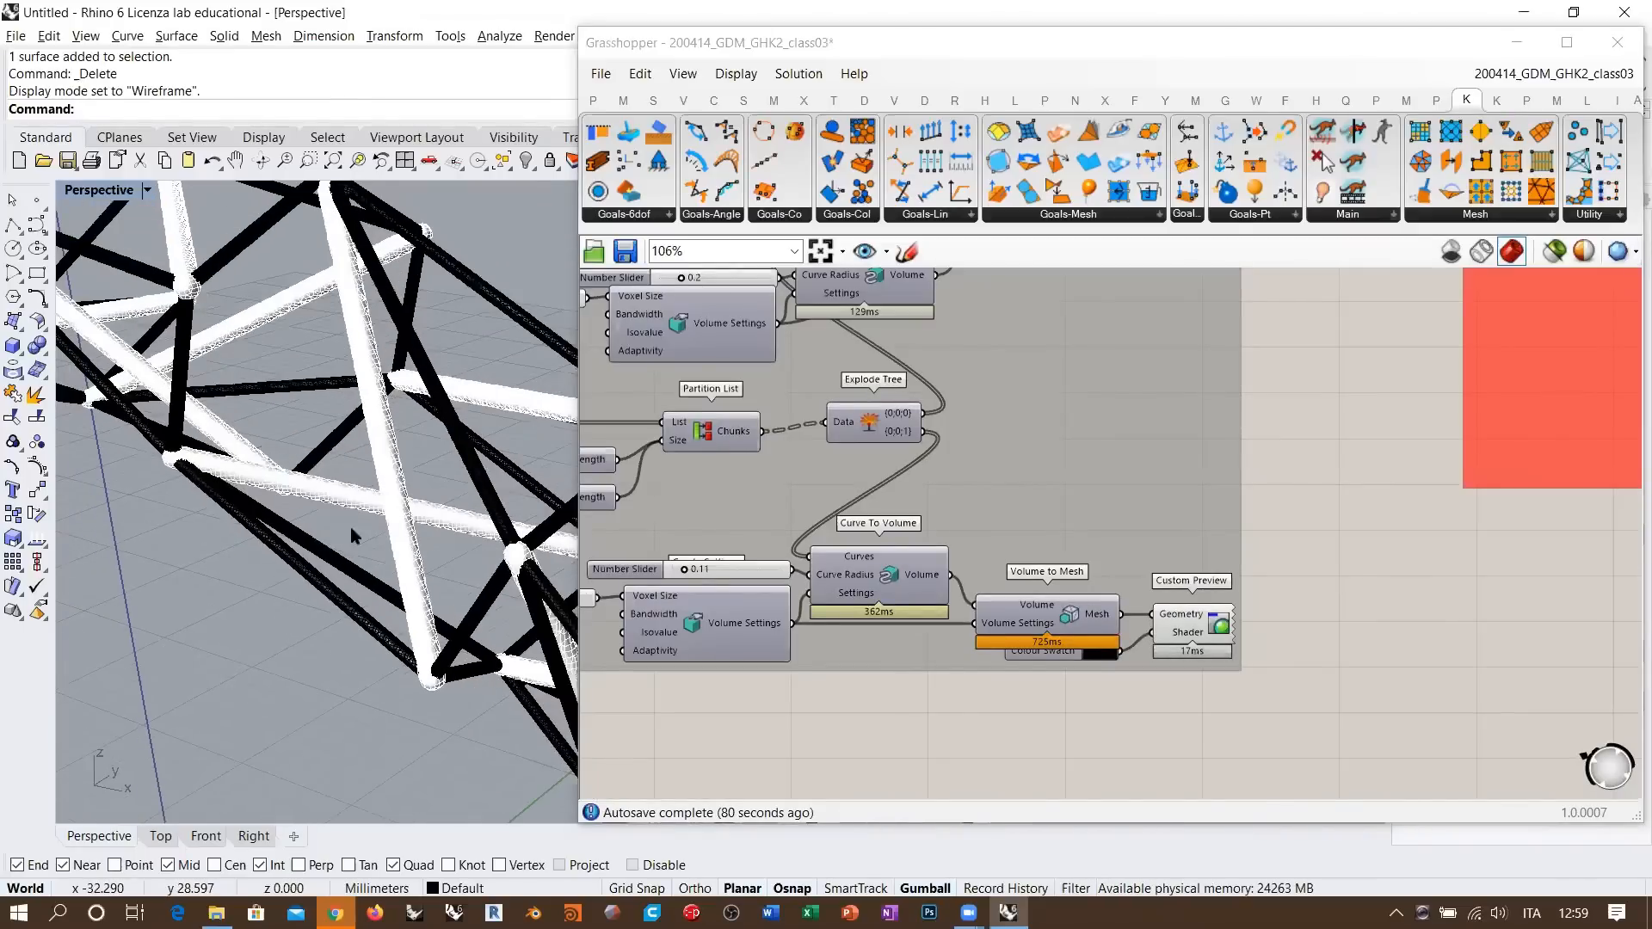
{"action": "right_click_drag", "start_coordinate": [350, 528], "coordinate": [288, 484]}
- Examine the voxel size and curve radius inputs of the two volume-meshing branches and their connections to Explode Tree
{"action": "left_click", "coordinate": [1201, 677]}
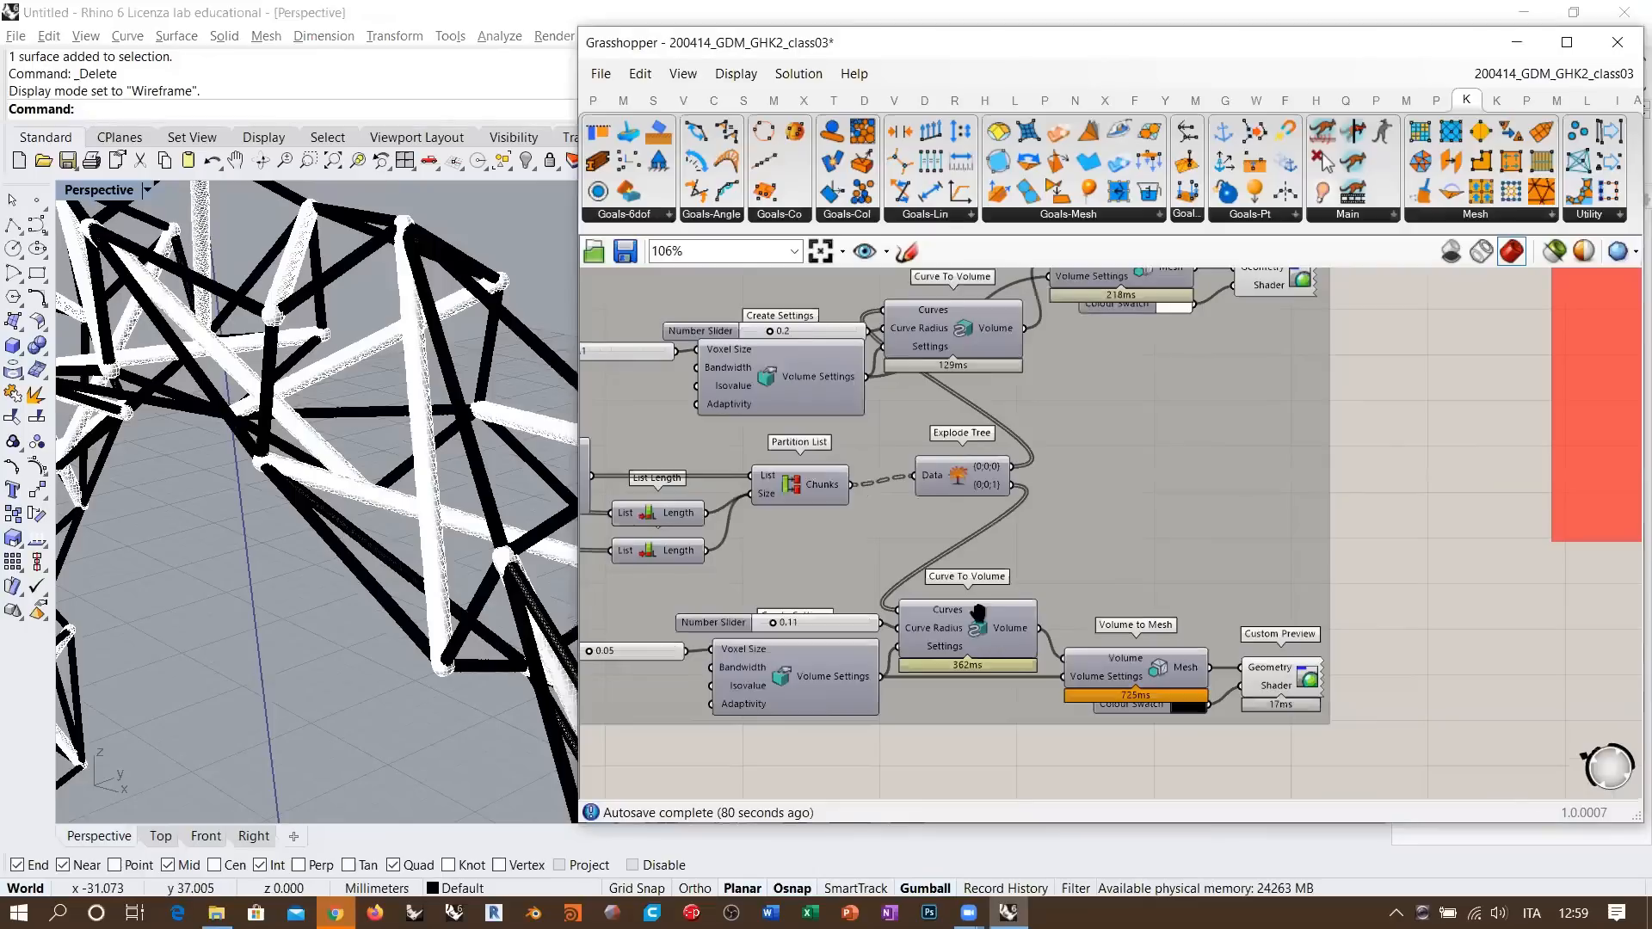
{"action": "scroll", "coordinate": [978, 614], "scroll_direction": "up", "scroll_amount": 4}
{"action": "scroll", "coordinate": [1341, 688], "scroll_direction": "down", "scroll_amount": 2}
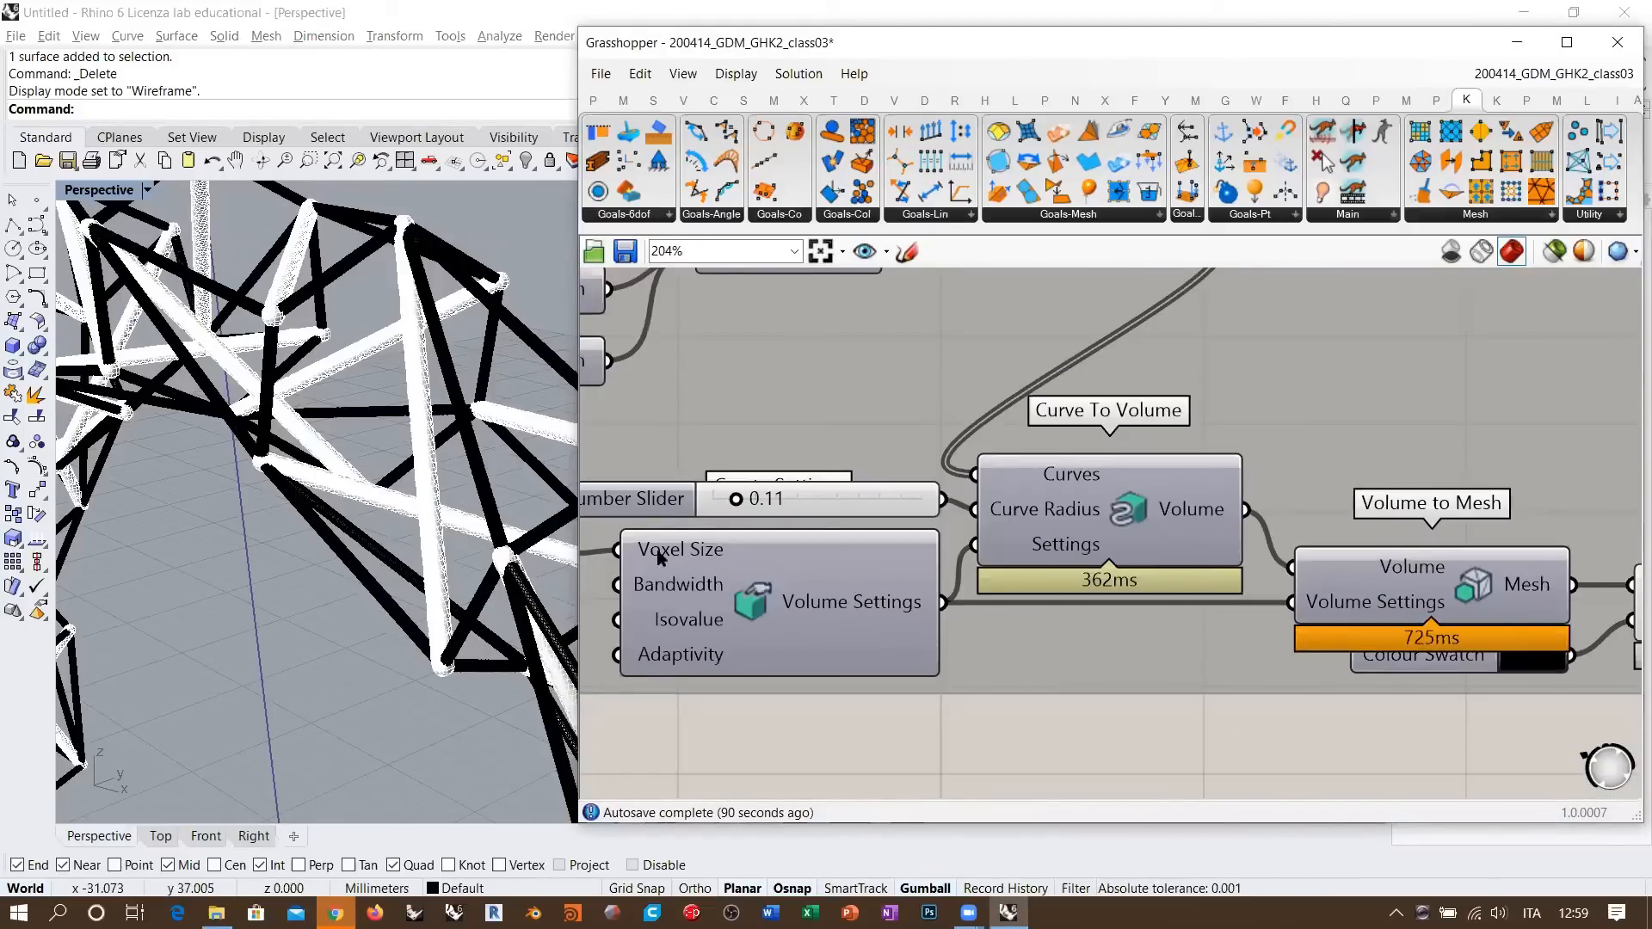
{"action": "scroll", "coordinate": [955, 590], "scroll_direction": "down", "scroll_amount": 2}
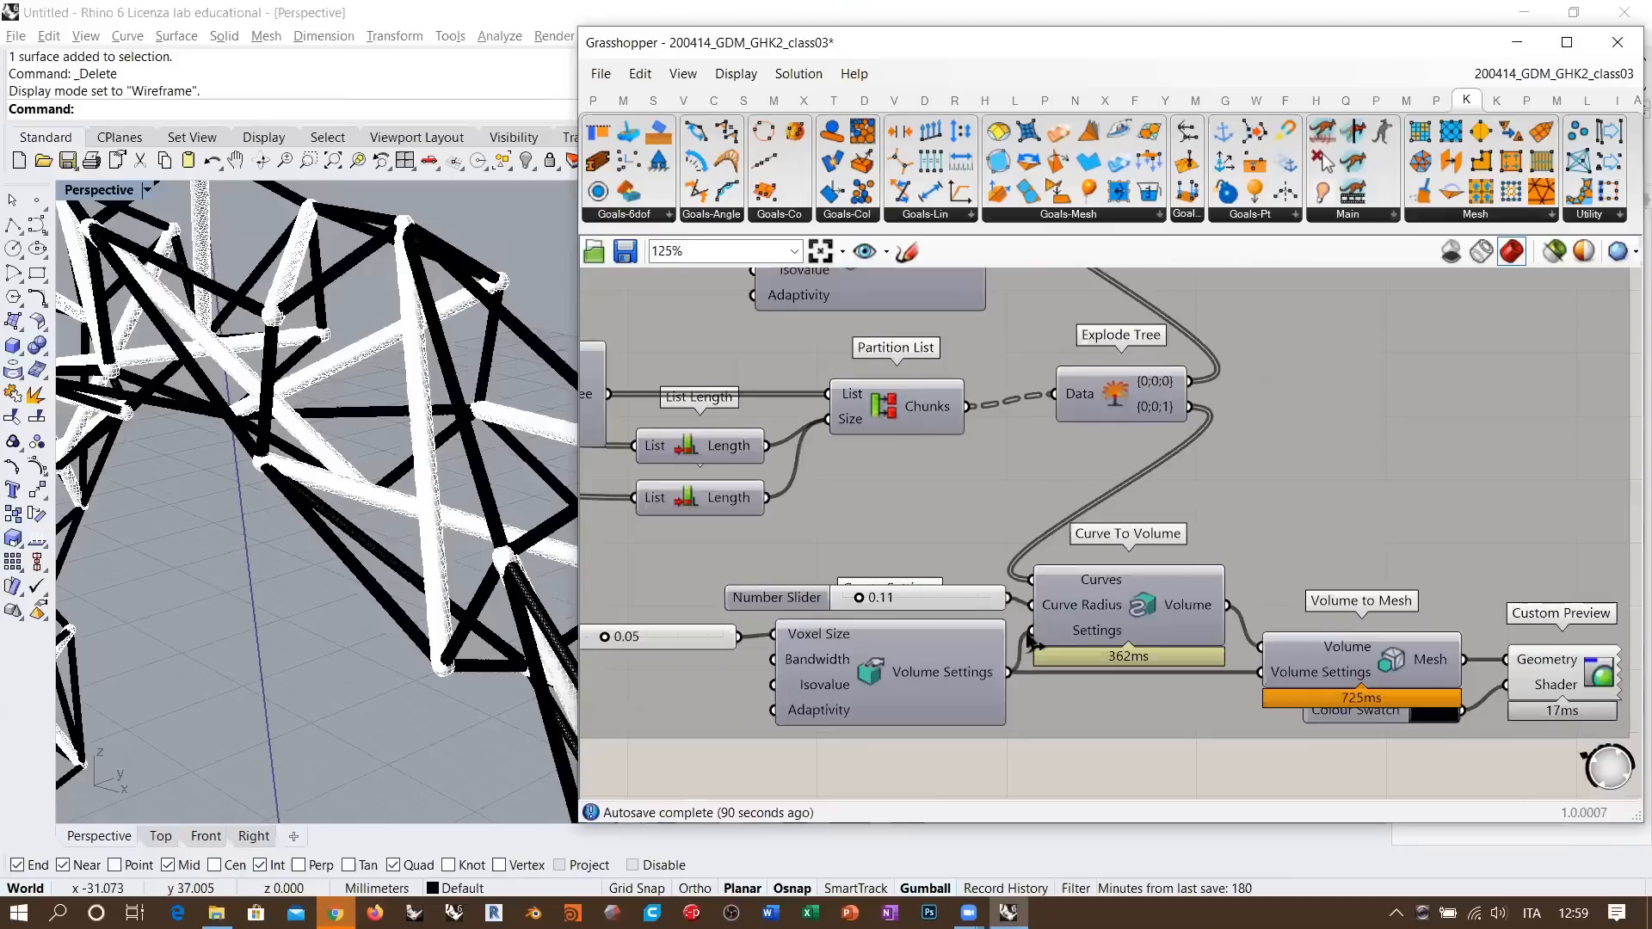
{"action": "scroll", "coordinate": [943, 608], "scroll_direction": "down", "scroll_amount": 1}
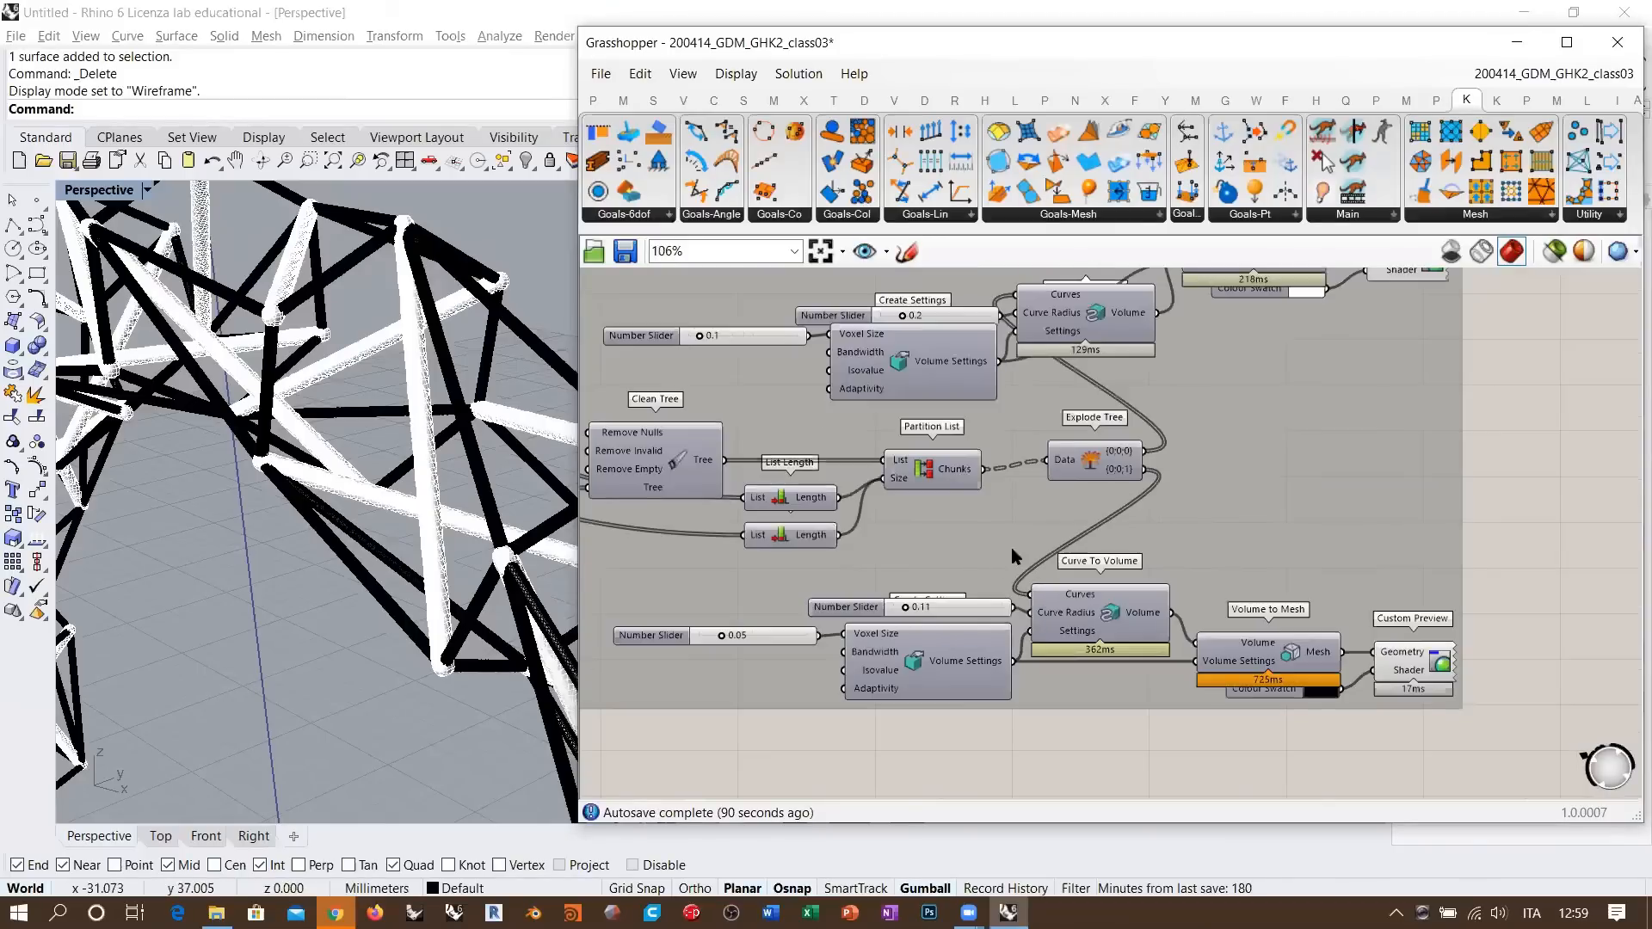
{"action": "right_click_drag", "start_coordinate": [1251, 461], "coordinate": [1256, 519]}
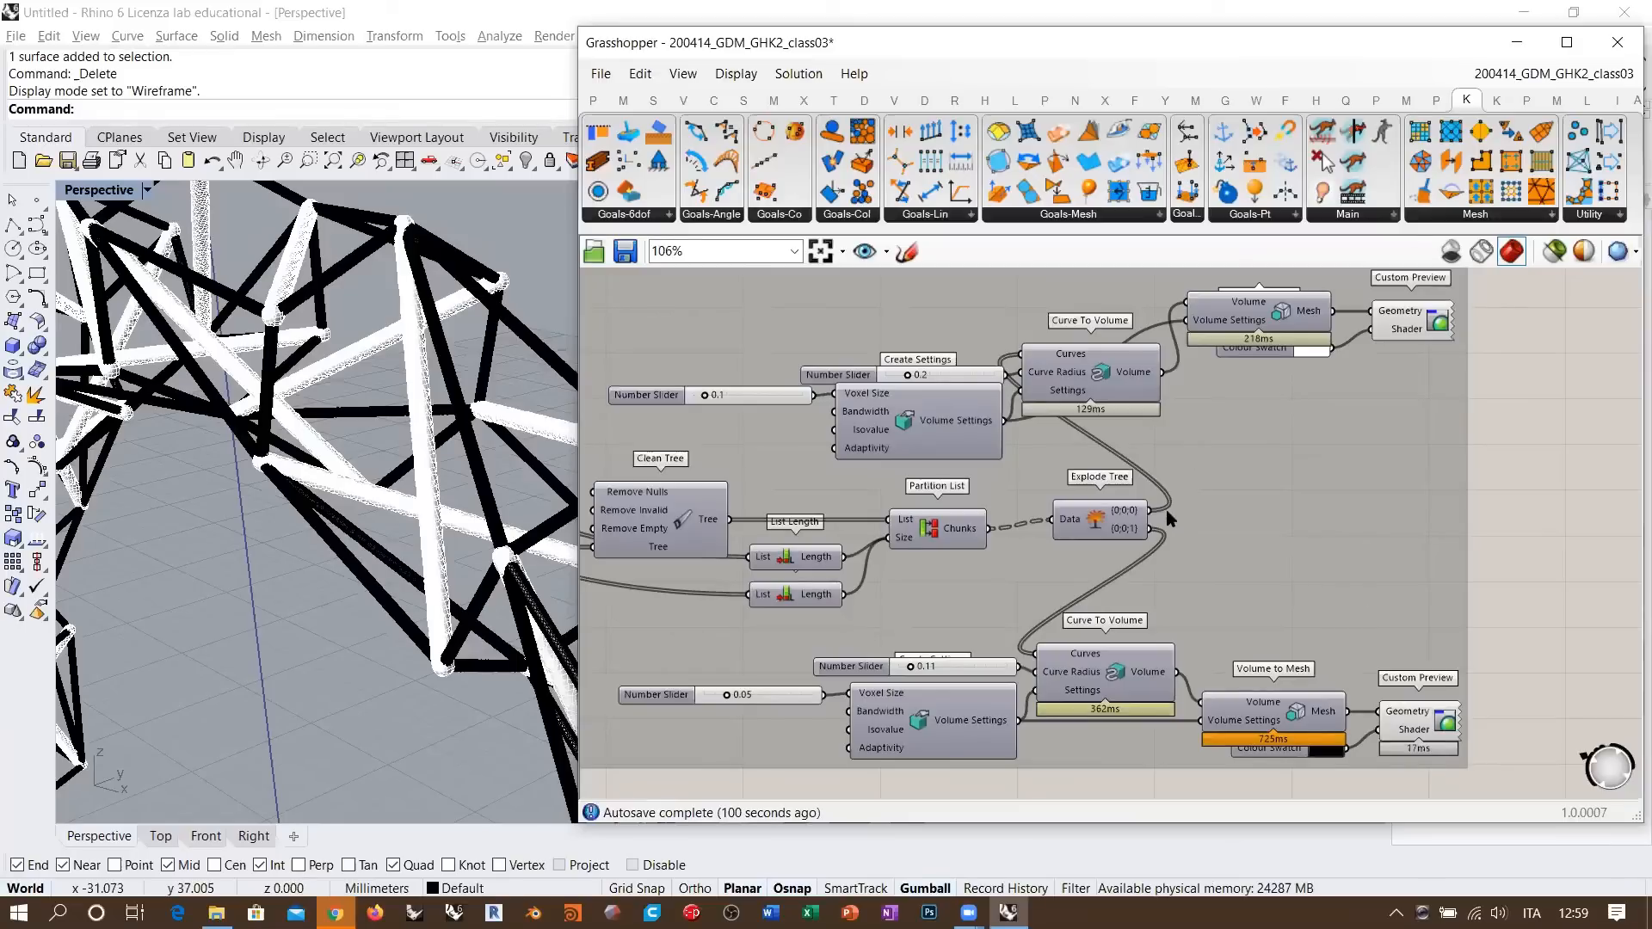
- Inspect the meshed arch from its joints to the whole structure, and review both meshing branches on the canvas
{"action": "right_click_drag", "start_coordinate": [415, 523], "coordinate": [264, 286]}
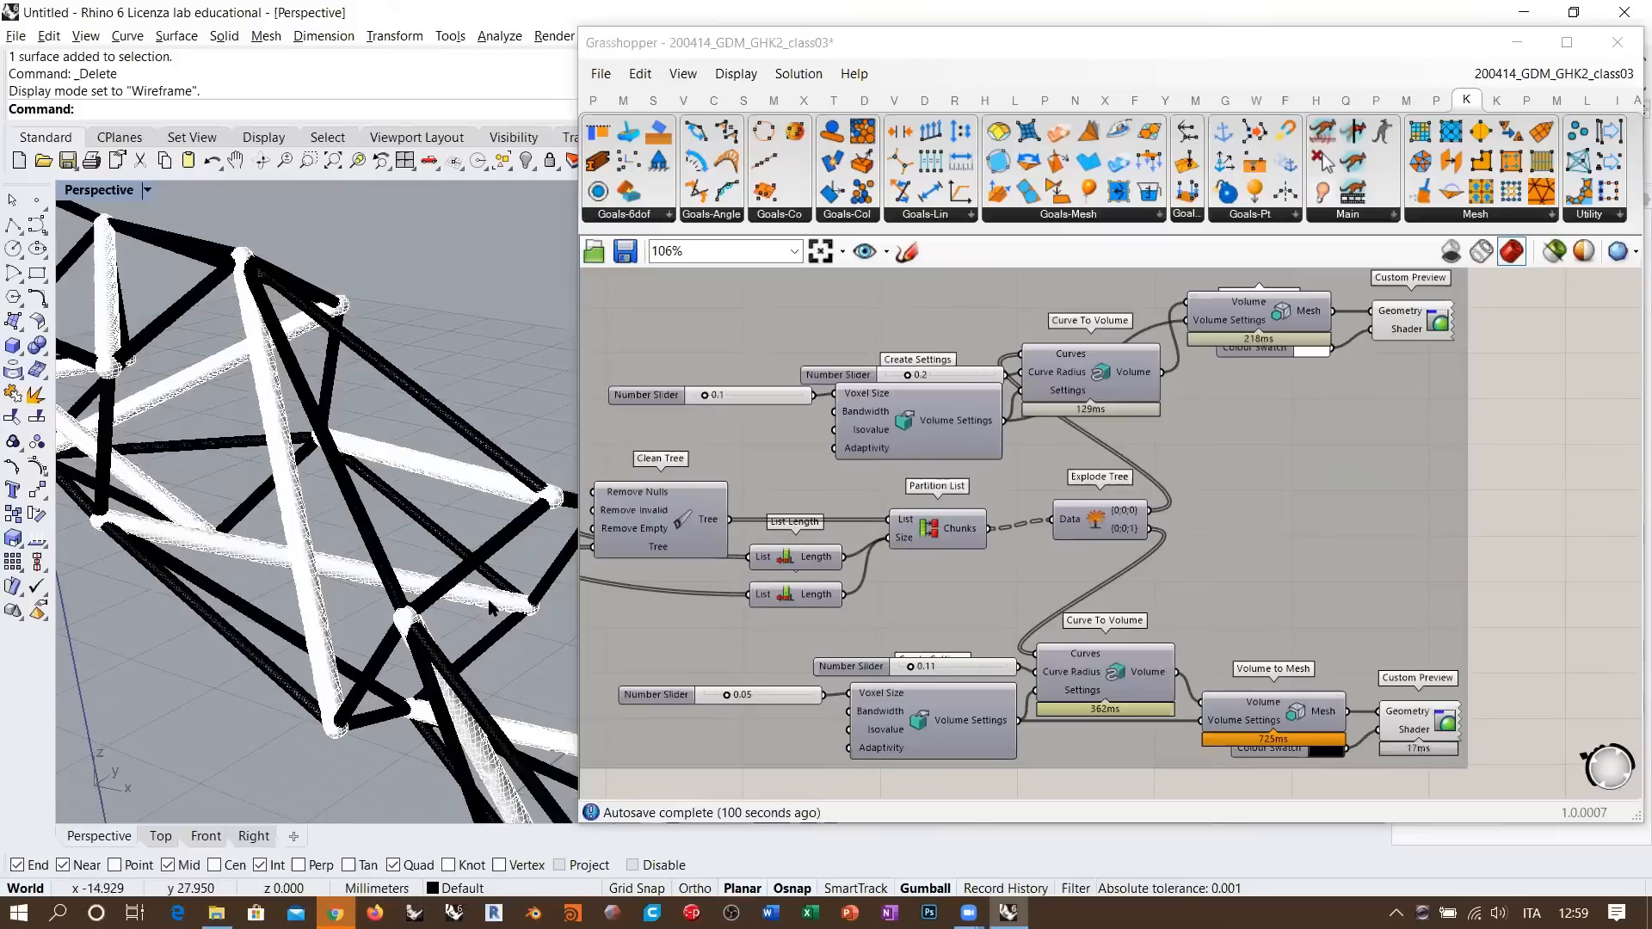
{"action": "scroll", "coordinate": [330, 585], "scroll_direction": "down", "scroll_amount": 5}
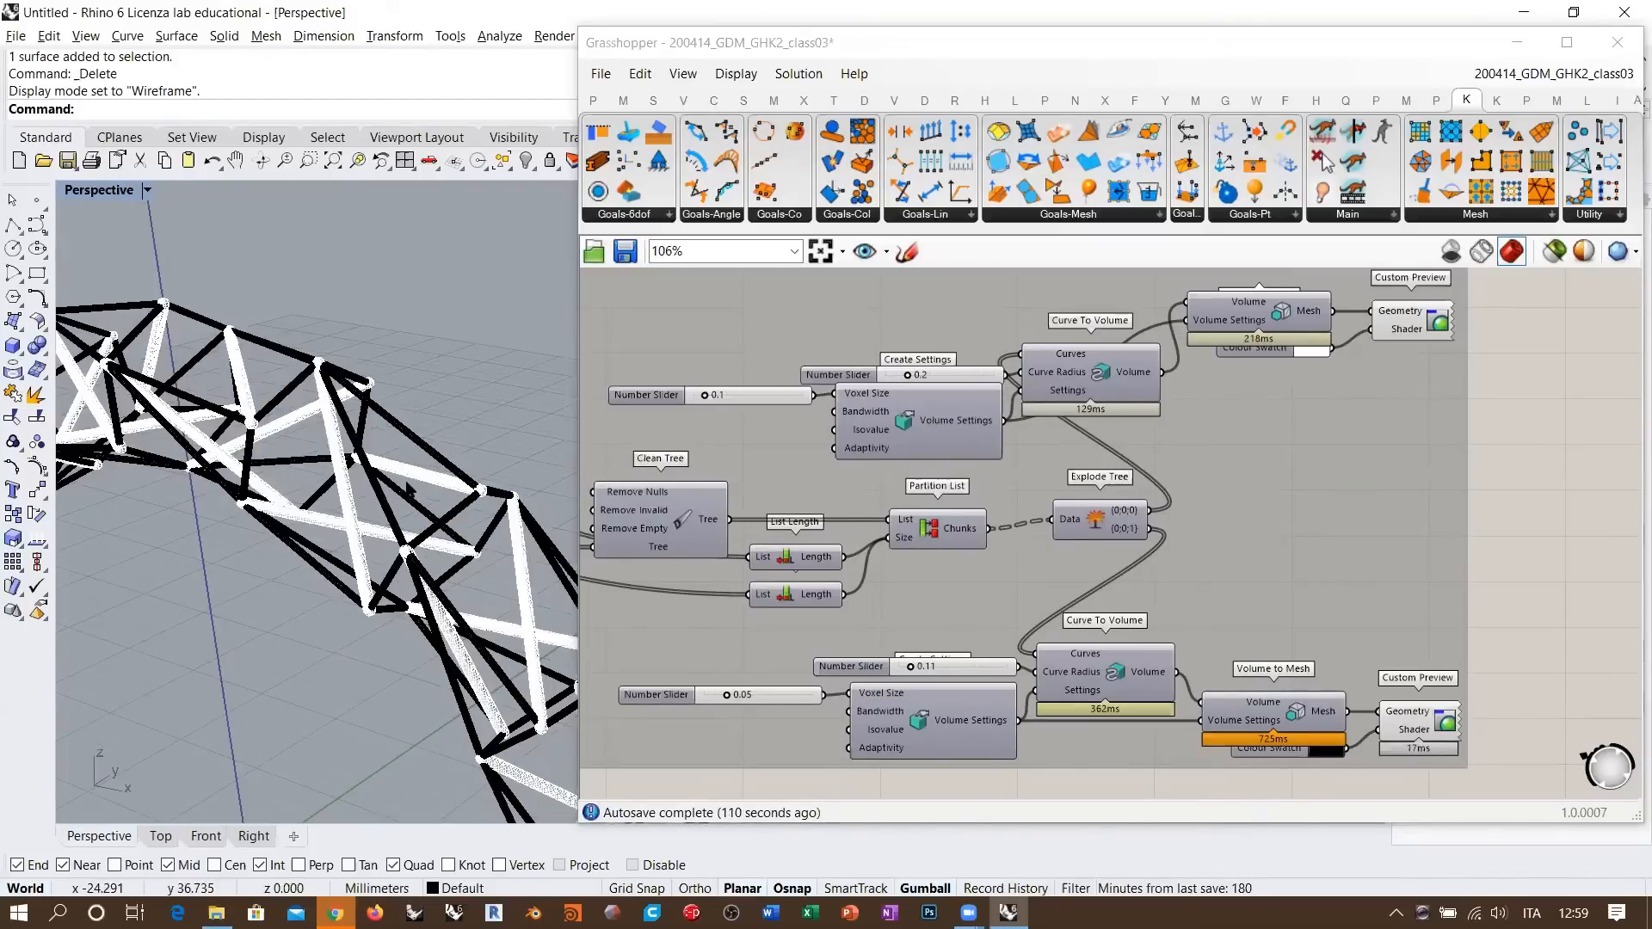
{"action": "right_click_drag", "start_coordinate": [422, 480], "coordinate": [361, 481]}
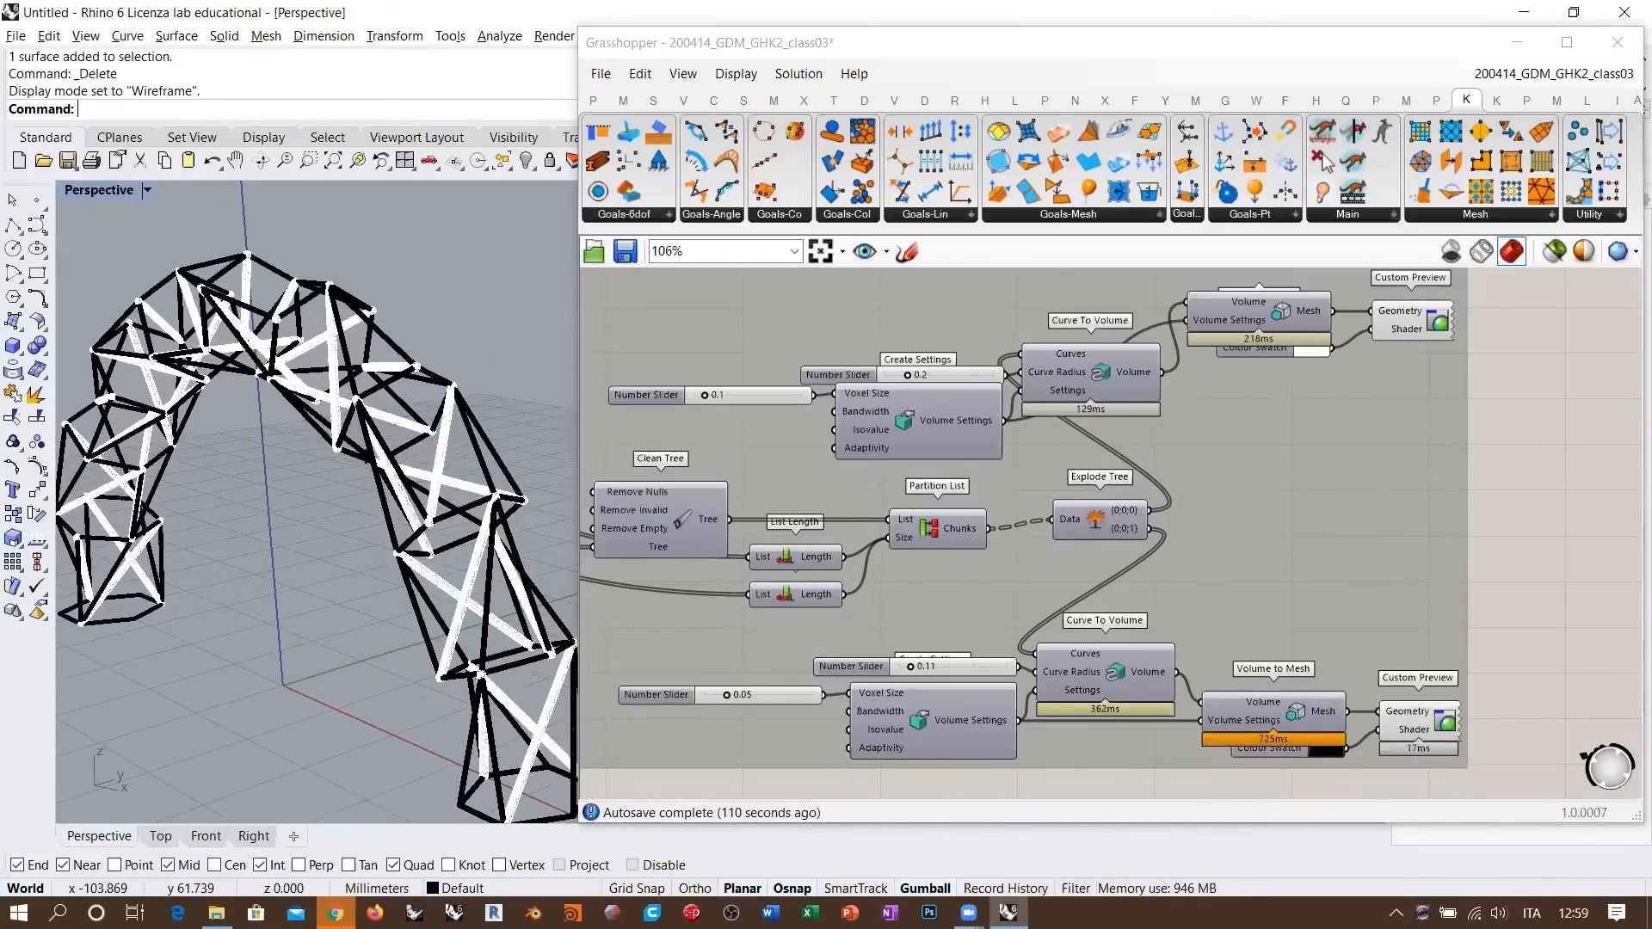
{"action": "scroll", "coordinate": [304, 440], "scroll_direction": "down", "scroll_amount": 3}
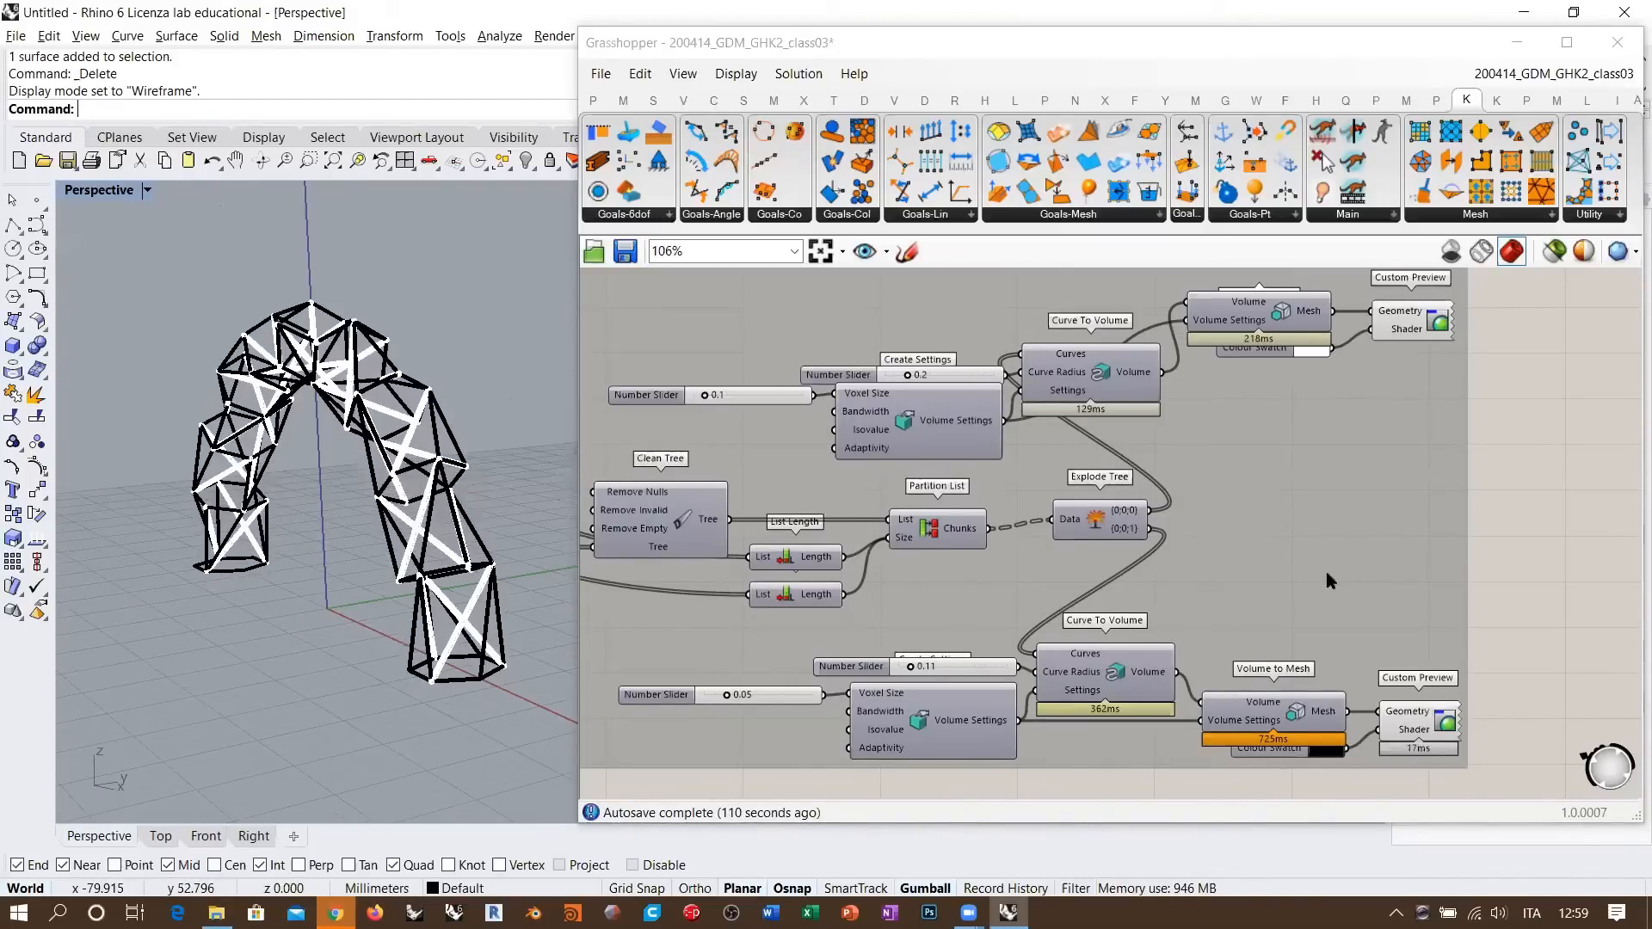
{"action": "right_click_drag", "start_coordinate": [404, 433], "coordinate": [422, 521]}
{"action": "left_click", "coordinate": [1563, 539]}
{"action": "scroll", "coordinate": [1249, 497], "scroll_direction": "down", "scroll_amount": 2}
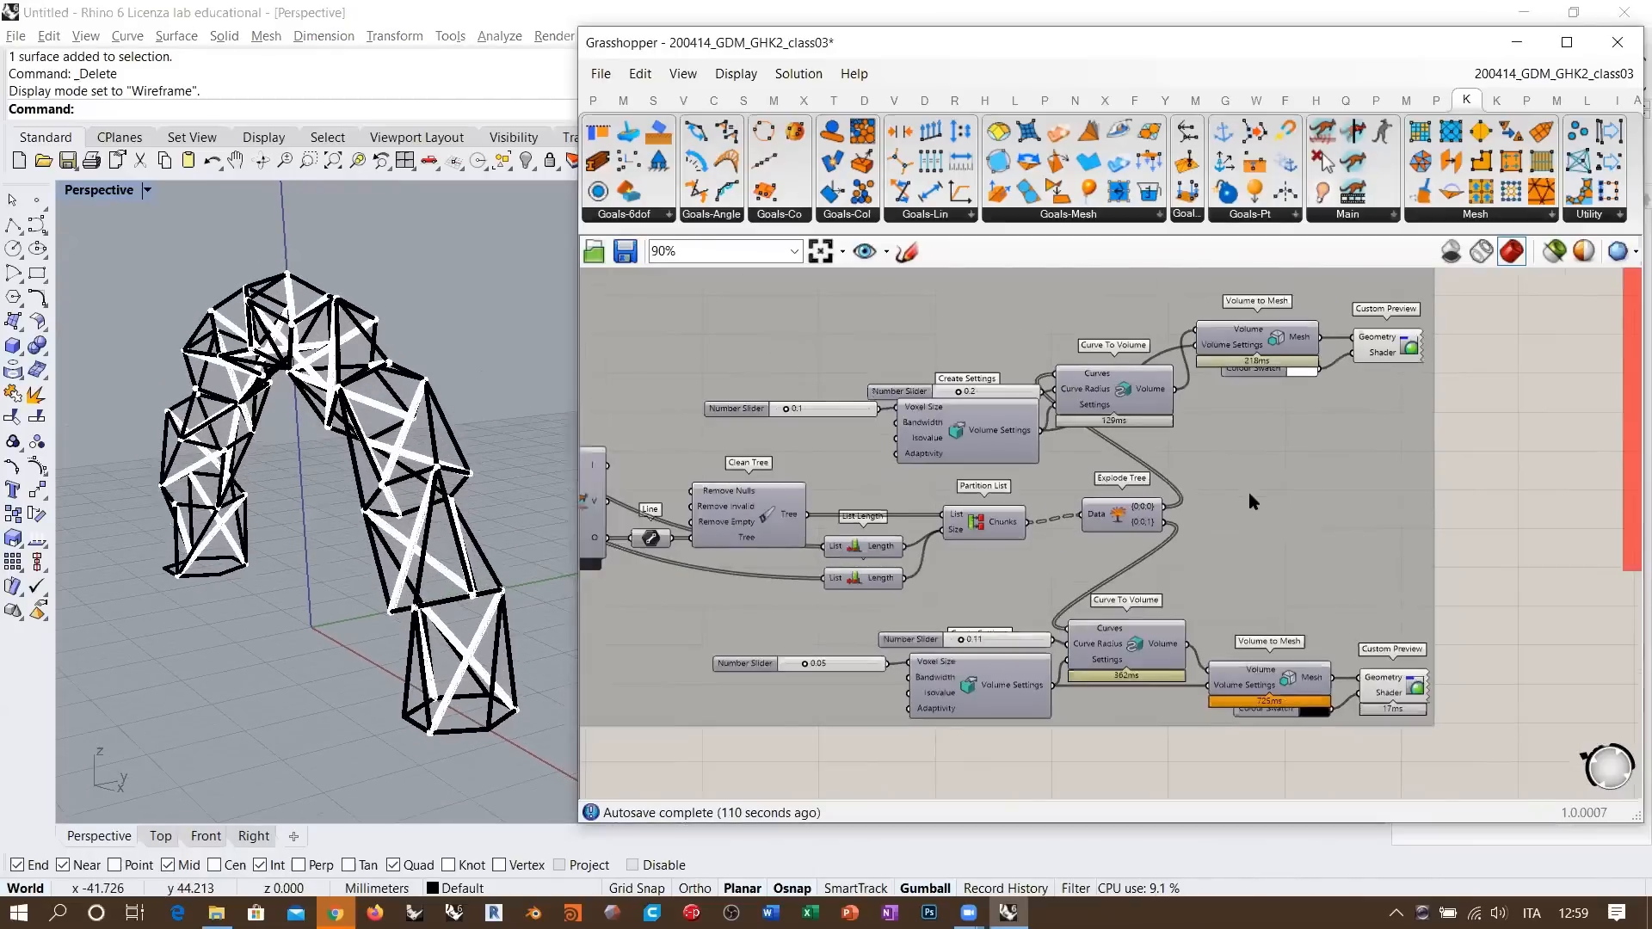
{"action": "right_click_drag", "start_coordinate": [1248, 493], "coordinate": [1215, 518]}
{"action": "scroll", "coordinate": [1175, 475], "scroll_direction": "up", "scroll_amount": 1}
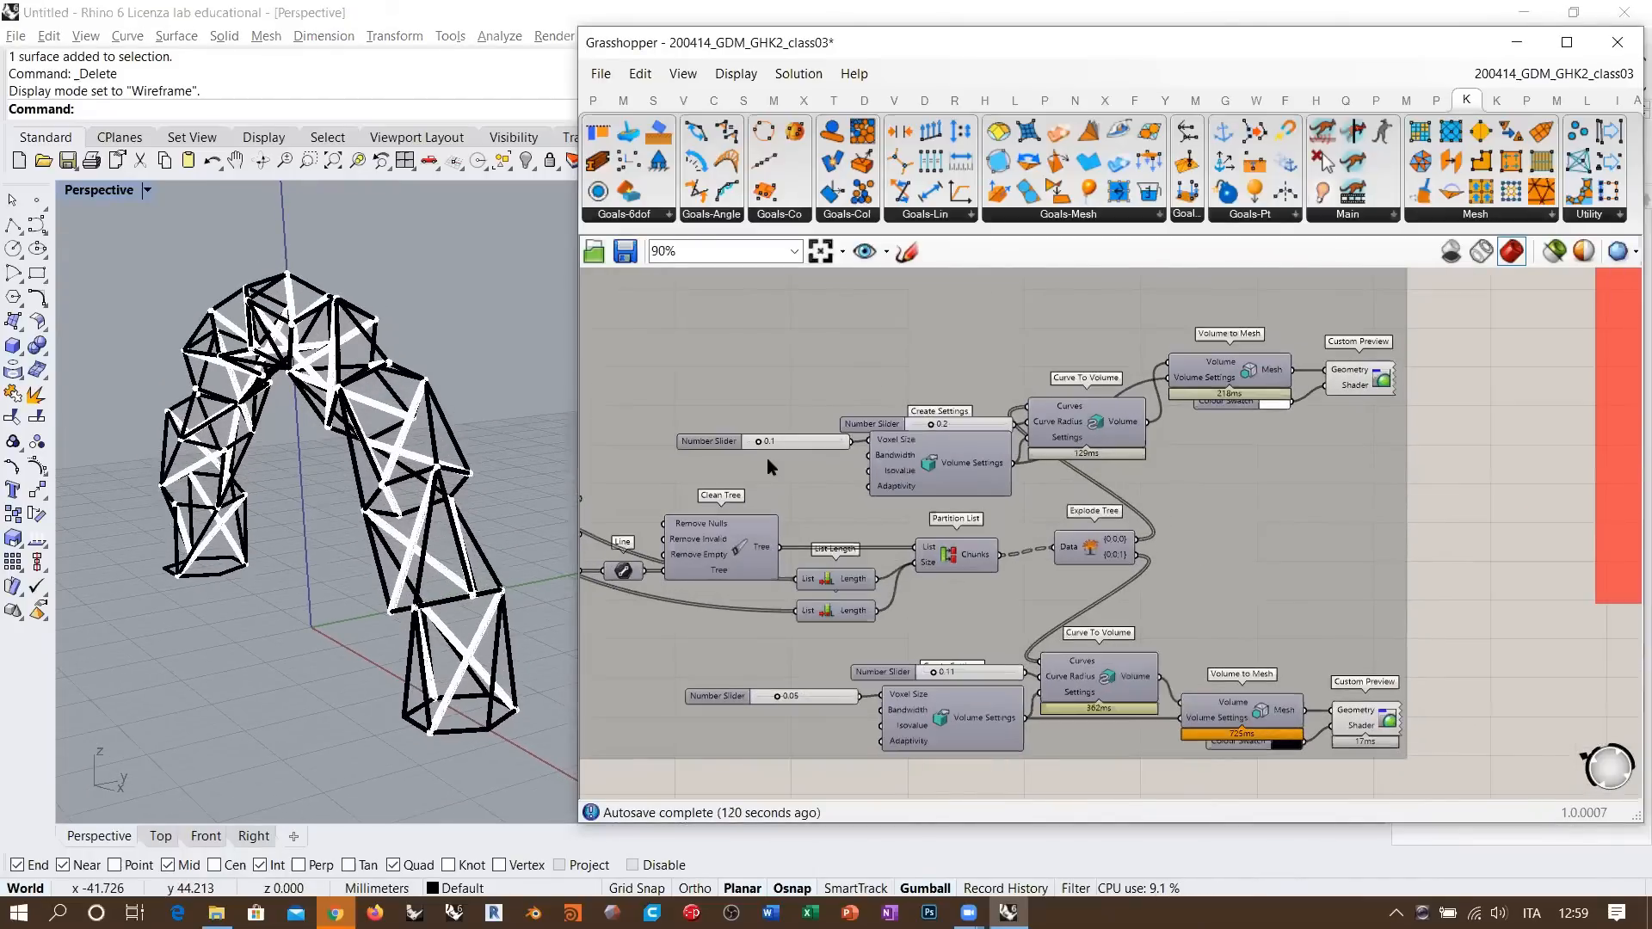
- Move Explode Tree closer to Partition List and delete the lower meshing branch with the black Custom Preview
{"action": "left_click_drag", "start_coordinate": [1109, 557], "coordinate": [1064, 565]}
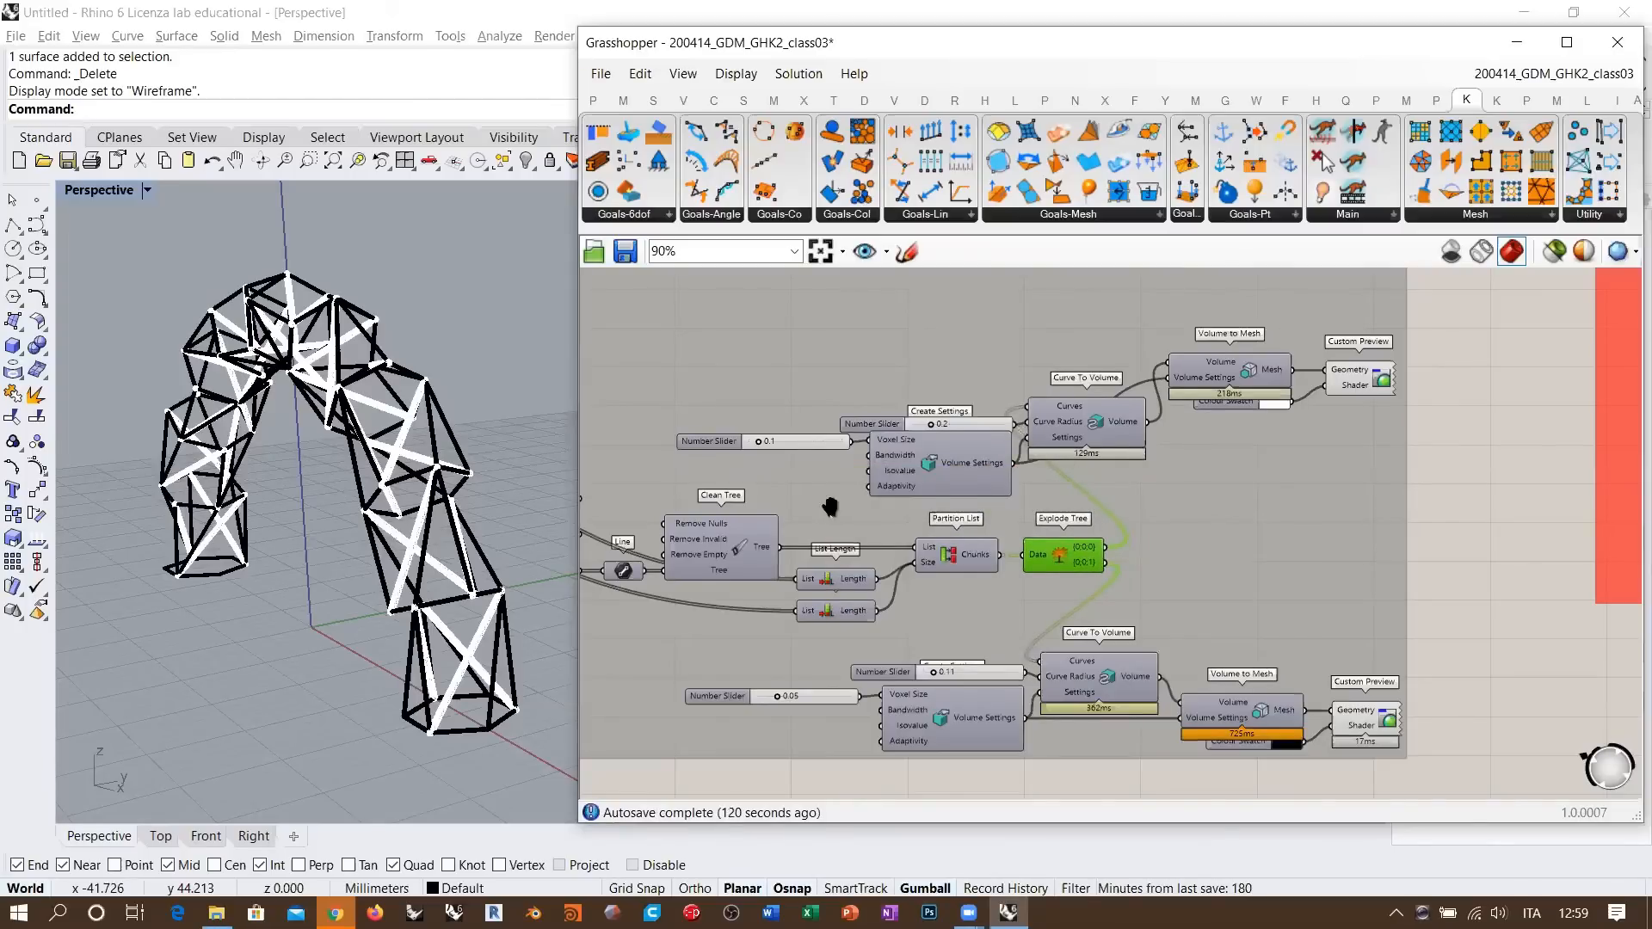
{"action": "scroll", "coordinate": [843, 620], "scroll_direction": "down", "scroll_amount": 4}
{"action": "scroll", "coordinate": [831, 691], "scroll_direction": "up", "scroll_amount": 4}
{"action": "left_click_drag", "start_coordinate": [725, 745], "coordinate": [1471, 558]}
{"action": "key", "text": "Delete"}
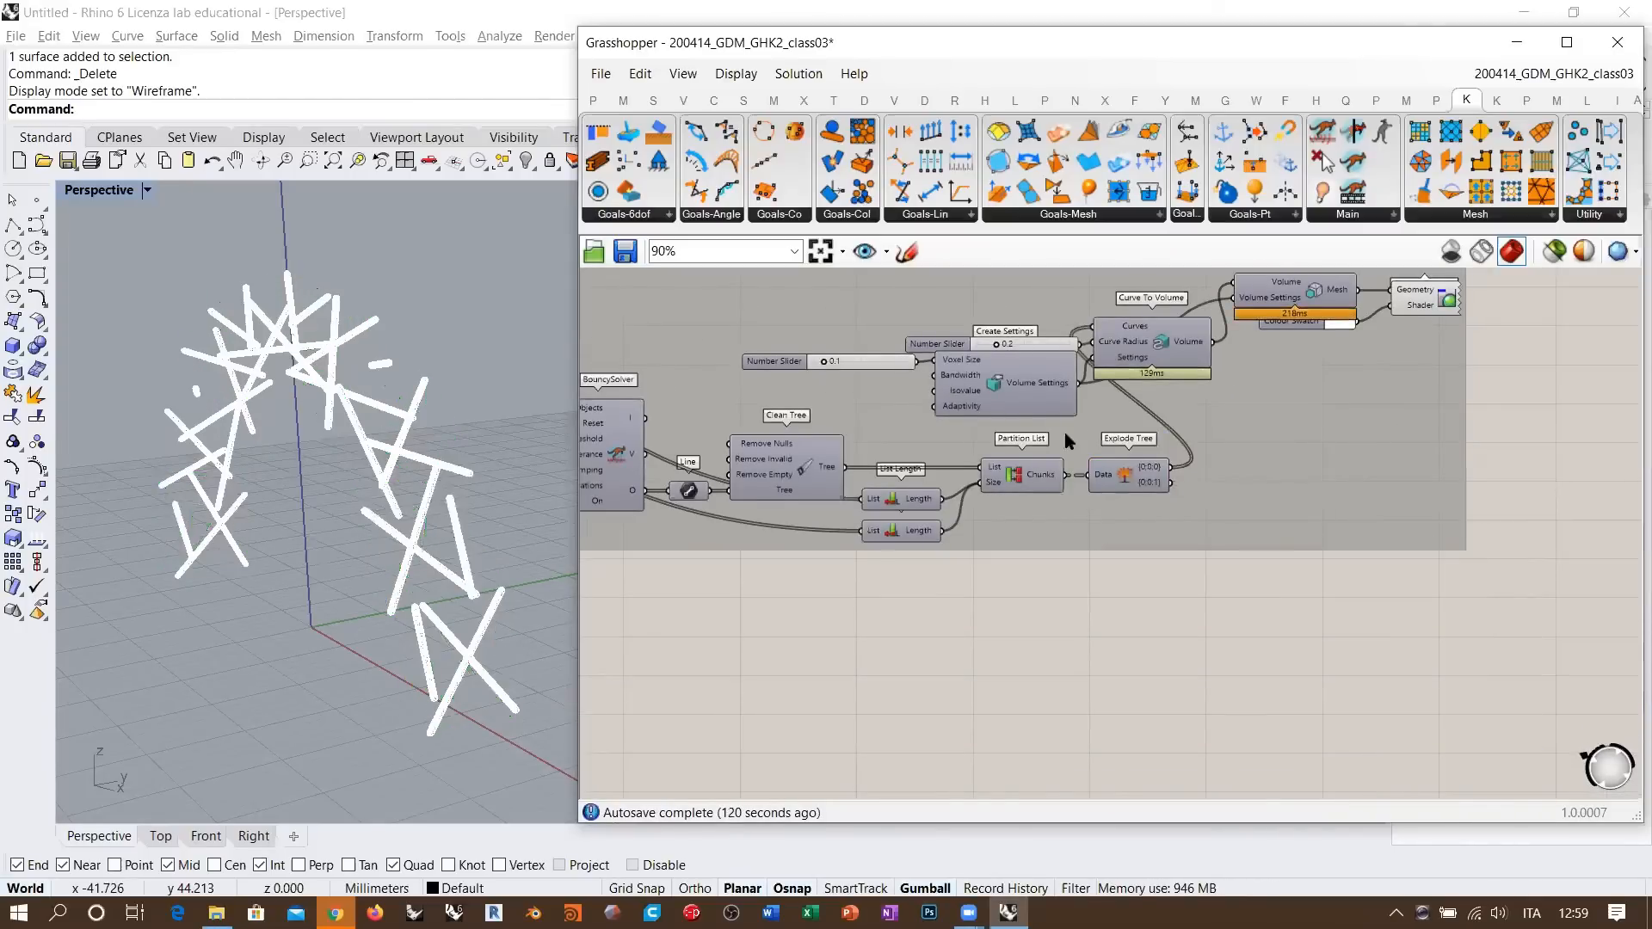
- Delete the remaining meshing branch with its sliders, Create Settings, Curve To Volume, Volume to Mesh and white Custom Preview
{"action": "right_click_drag", "start_coordinate": [1068, 439], "coordinate": [1104, 647]}
{"action": "scroll", "coordinate": [1089, 628], "scroll_direction": "down", "scroll_amount": 1}
{"action": "scroll", "coordinate": [1088, 625], "scroll_direction": "down", "scroll_amount": 1}
{"action": "right_click_drag", "start_coordinate": [1036, 545], "coordinate": [1032, 604]}
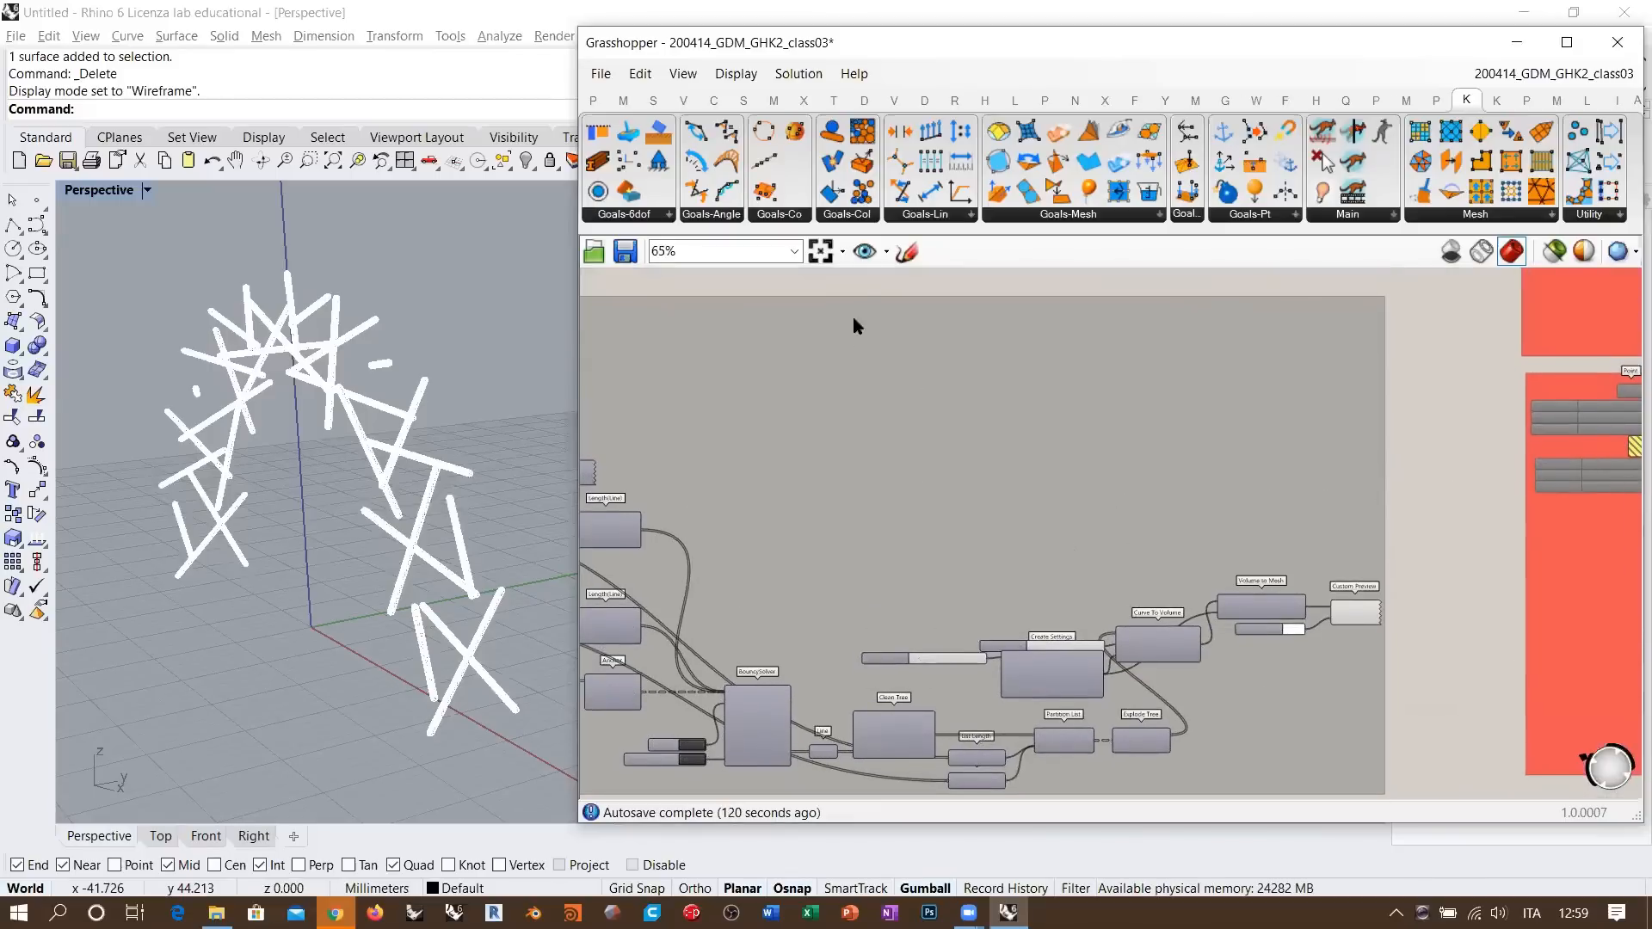
{"action": "left_click_drag", "start_coordinate": [839, 285], "coordinate": [1428, 699]}
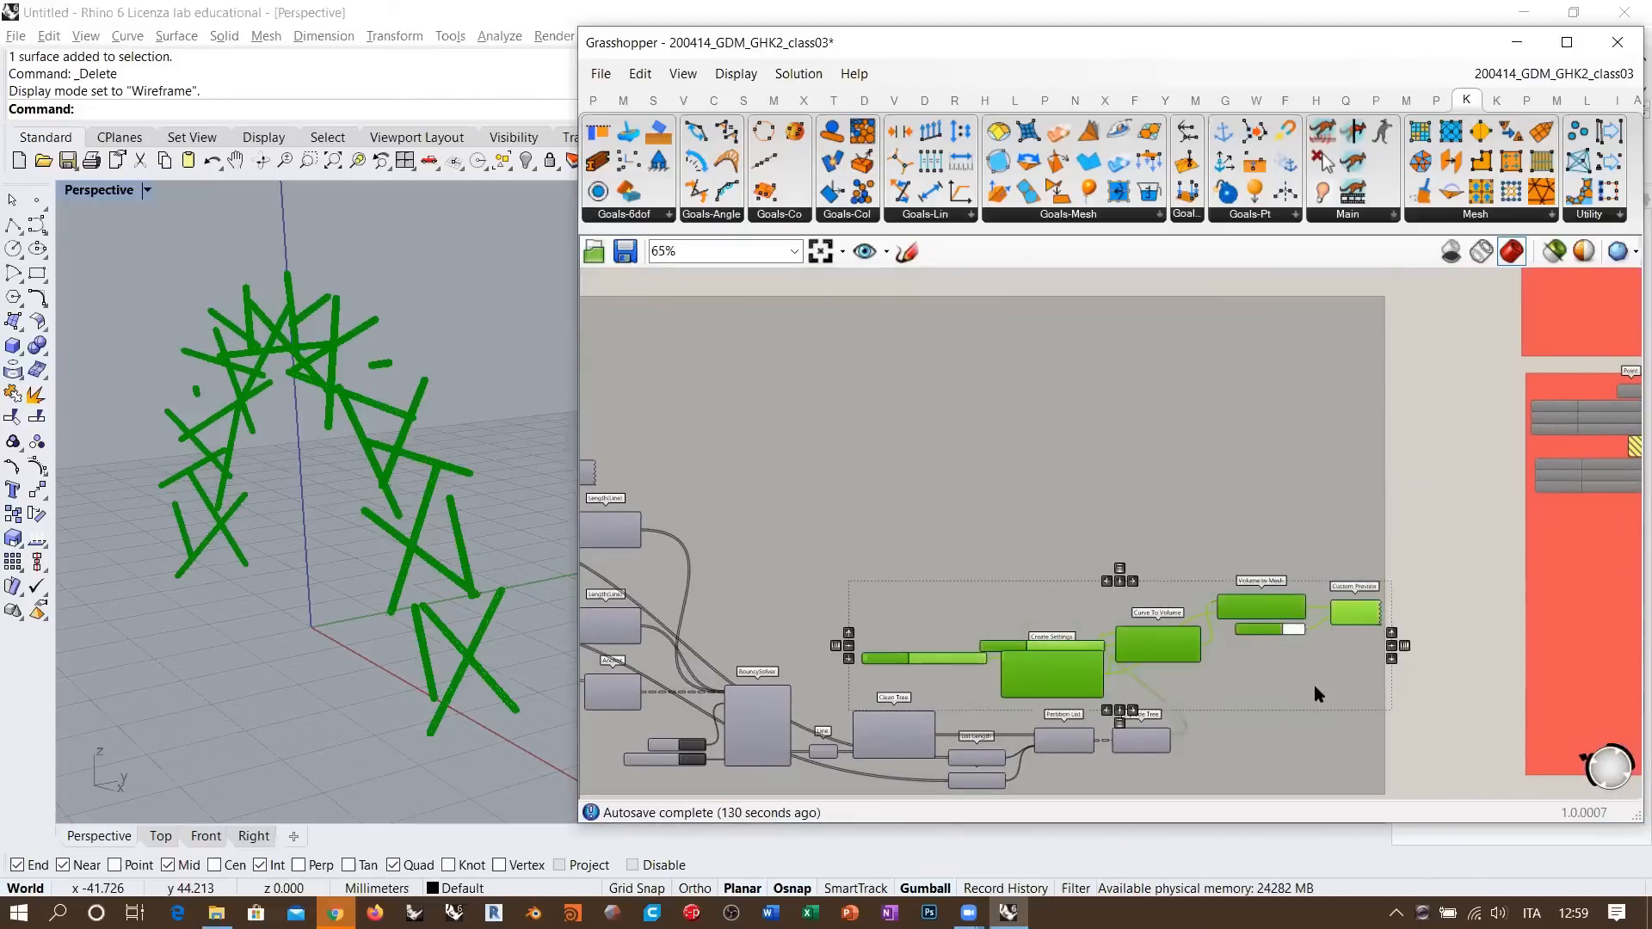
{"action": "key", "text": "Delete"}
- Hide the preview of the Explode Tree component
{"action": "right_click_drag", "start_coordinate": [1101, 609], "coordinate": [1125, 531]}
{"action": "scroll", "coordinate": [1124, 531], "scroll_direction": "up", "scroll_amount": 5}
{"action": "left_click", "coordinate": [1372, 598]}
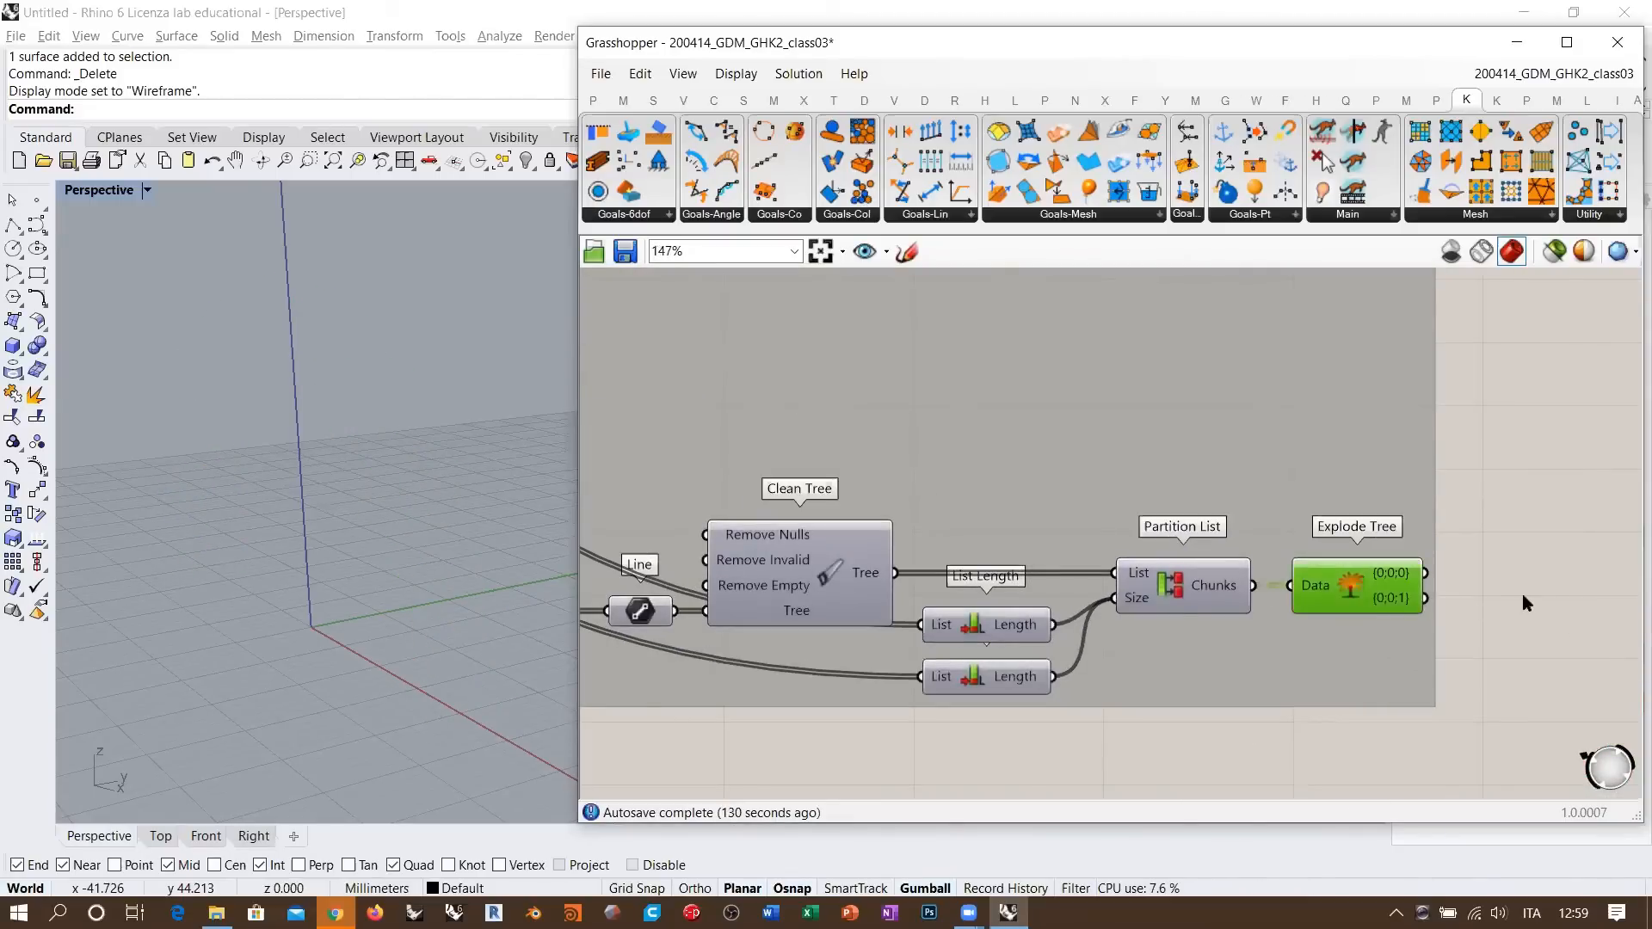
{"action": "key", "text": "ctrl+q"}
- Trace how the two Line parameters before the Length(Line) goals connect to the List Length components
{"action": "right_click_drag", "start_coordinate": [1506, 596], "coordinate": [1442, 565]}
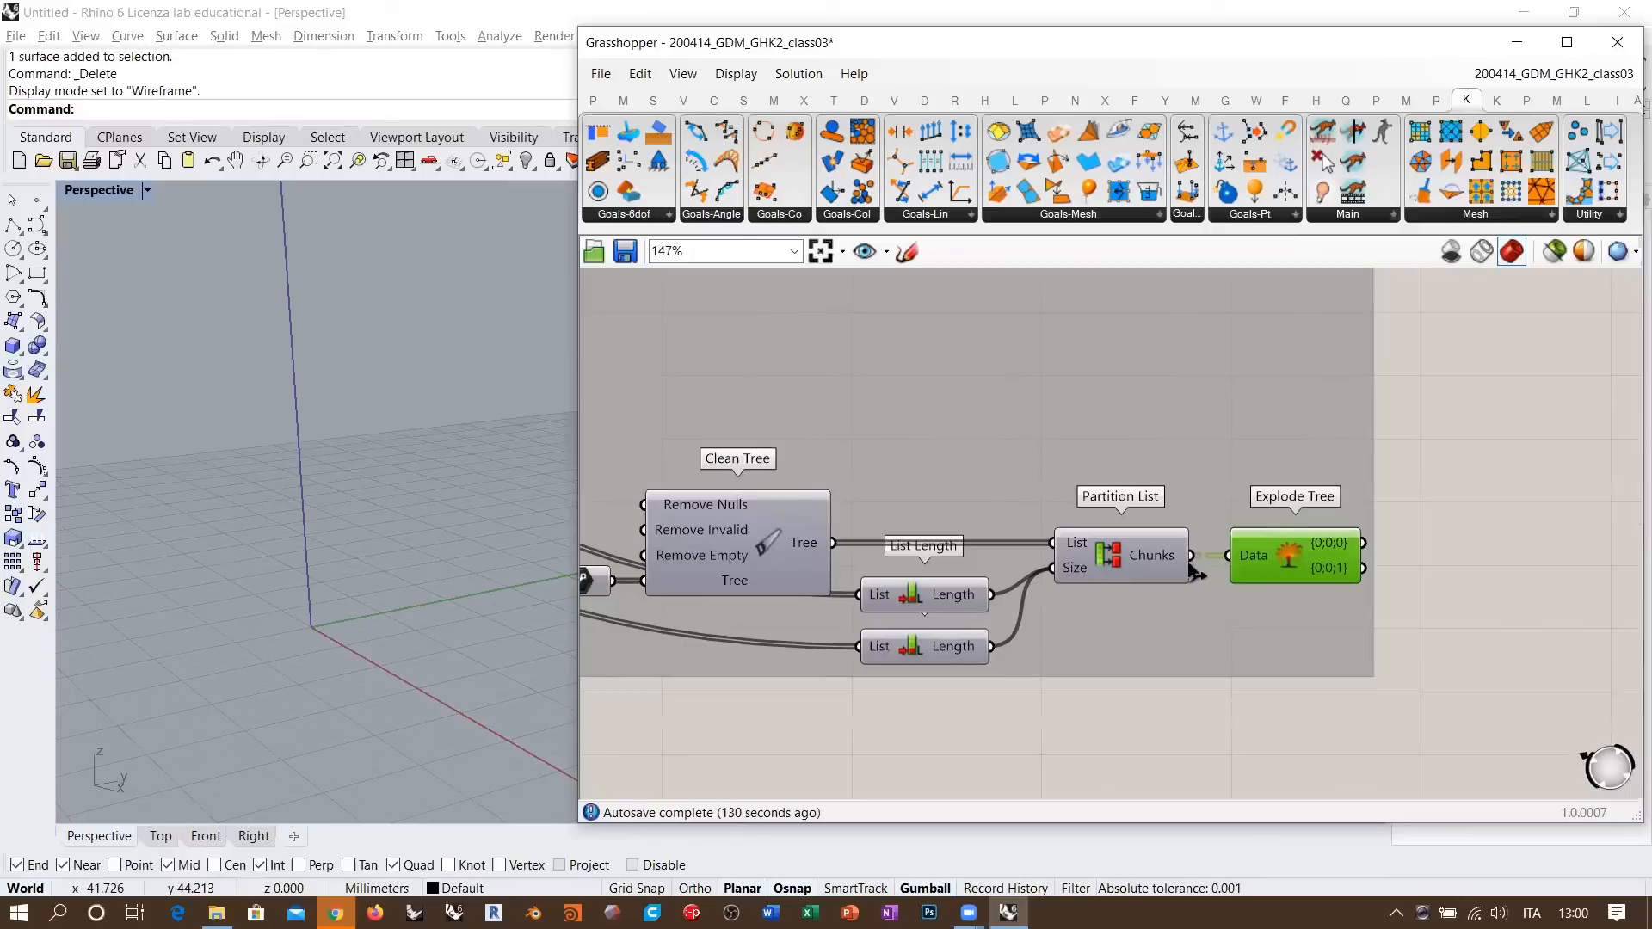
{"action": "right_click_drag", "start_coordinate": [1005, 561], "coordinate": [1206, 565]}
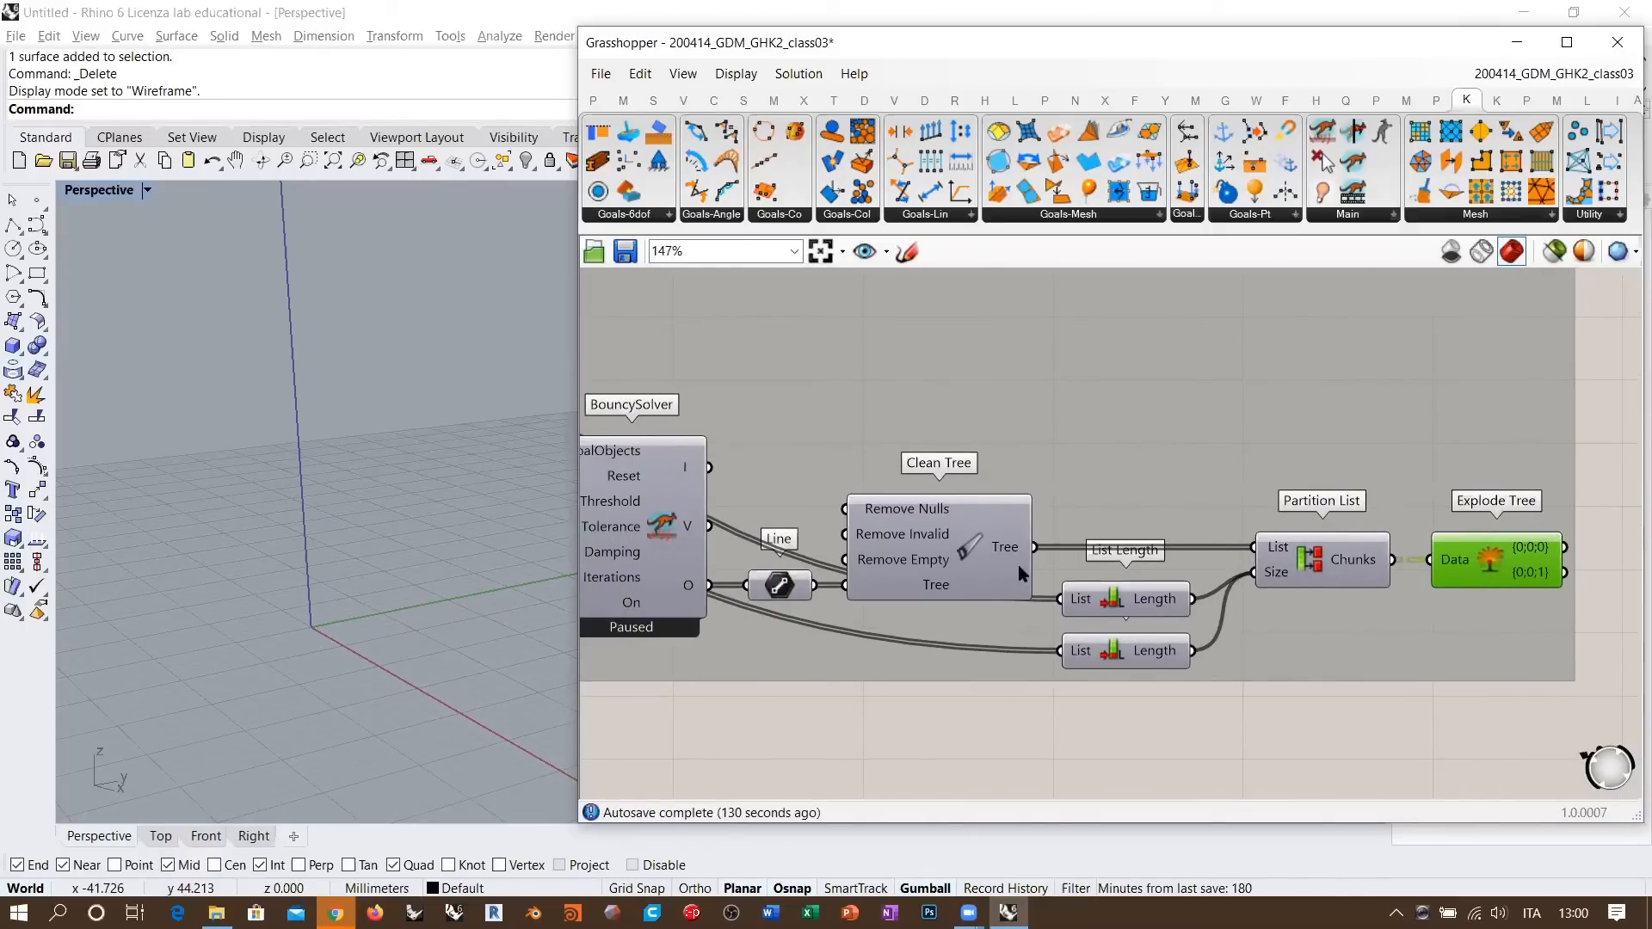
{"action": "scroll", "coordinate": [1404, 634], "scroll_direction": "down", "scroll_amount": 3}
{"action": "scroll", "coordinate": [1481, 643], "scroll_direction": "down", "scroll_amount": 1}
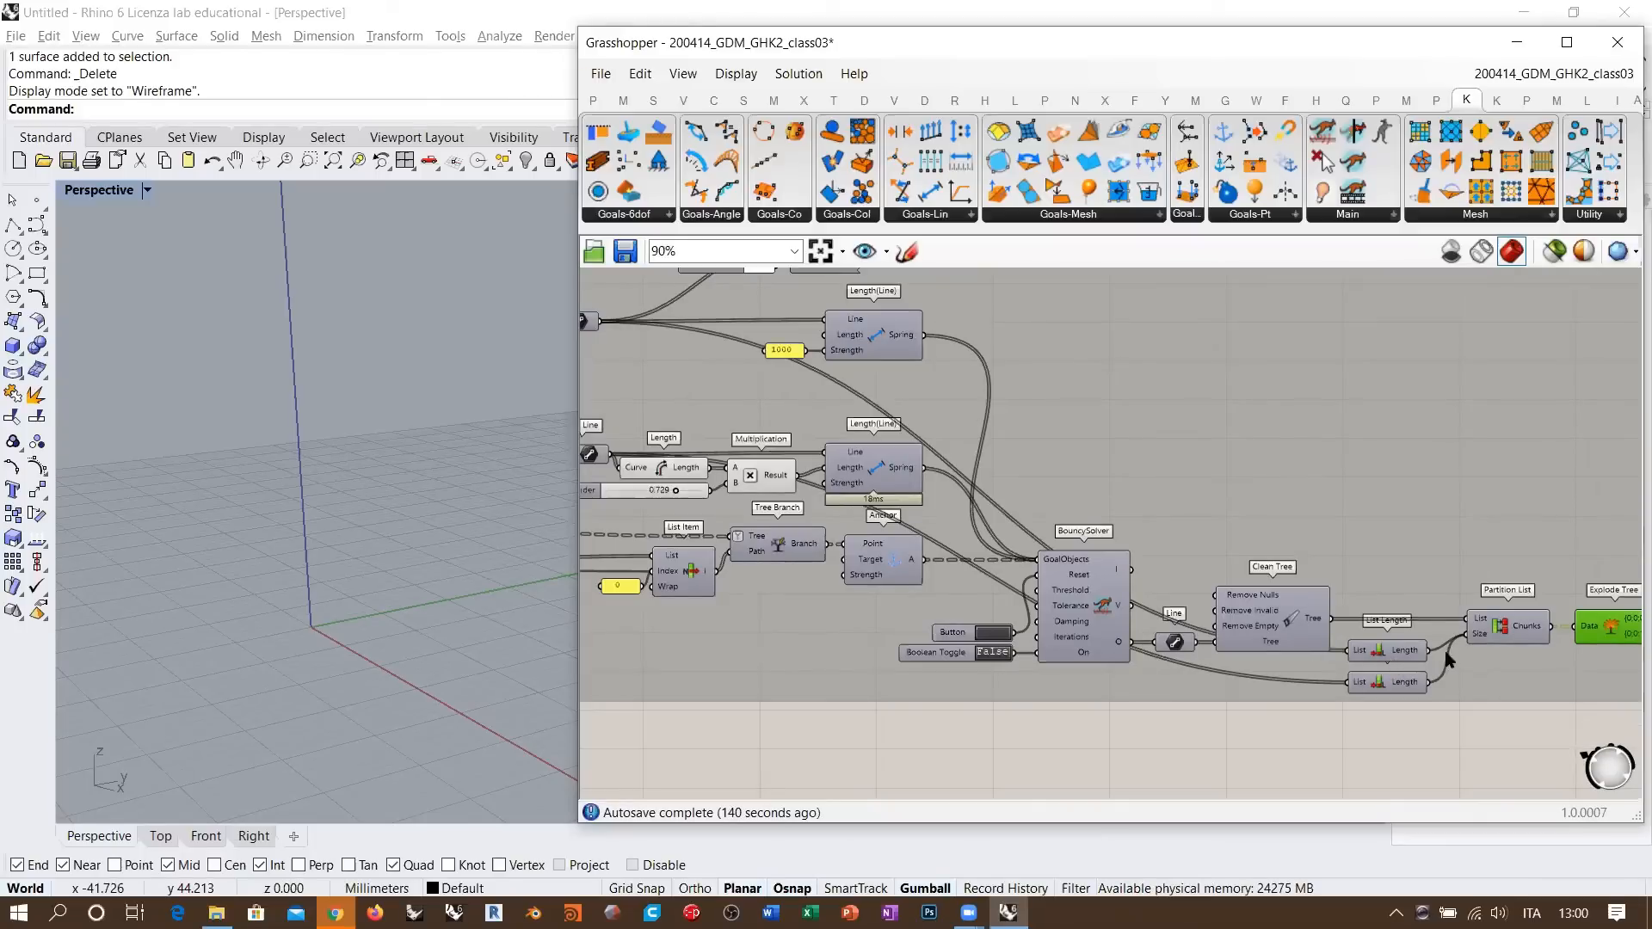
{"action": "right_click_drag", "start_coordinate": [1005, 532], "coordinate": [1182, 558]}
{"action": "left_click", "coordinate": [756, 347]}
{"action": "left_click", "coordinate": [765, 487], "text": "shift"}
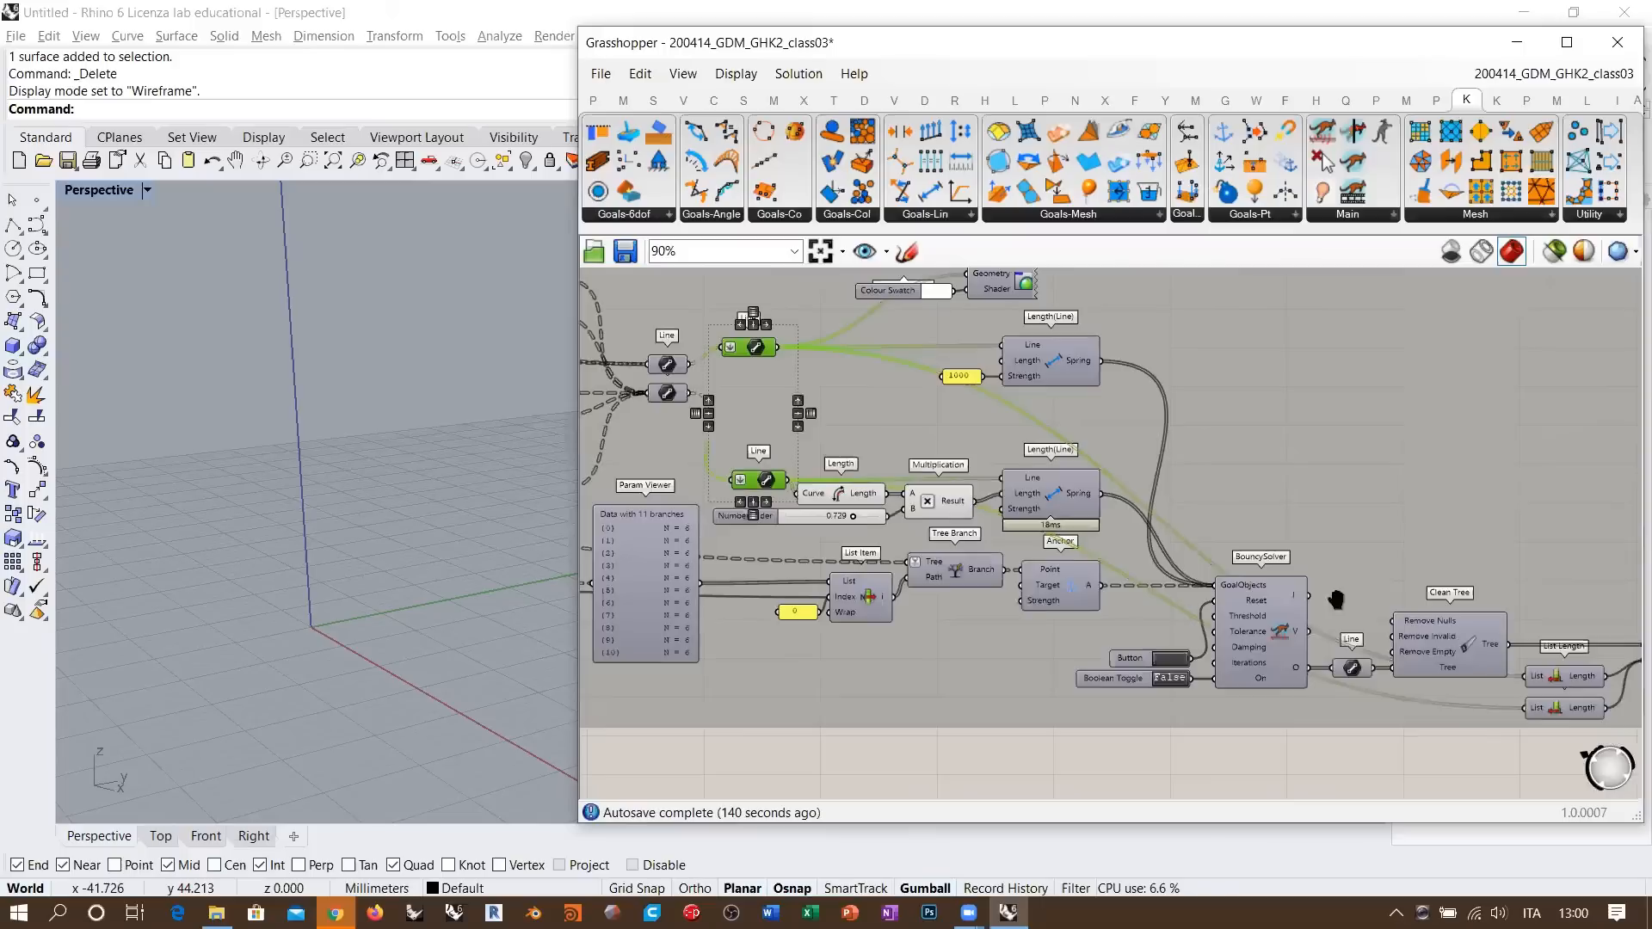
{"action": "right_click_drag", "start_coordinate": [1335, 599], "coordinate": [1117, 560]}
- Examine how Clean Tree and the two List Length components feed the List and Size inputs of Partition List
{"action": "scroll", "coordinate": [1116, 561], "scroll_direction": "up", "scroll_amount": 5}
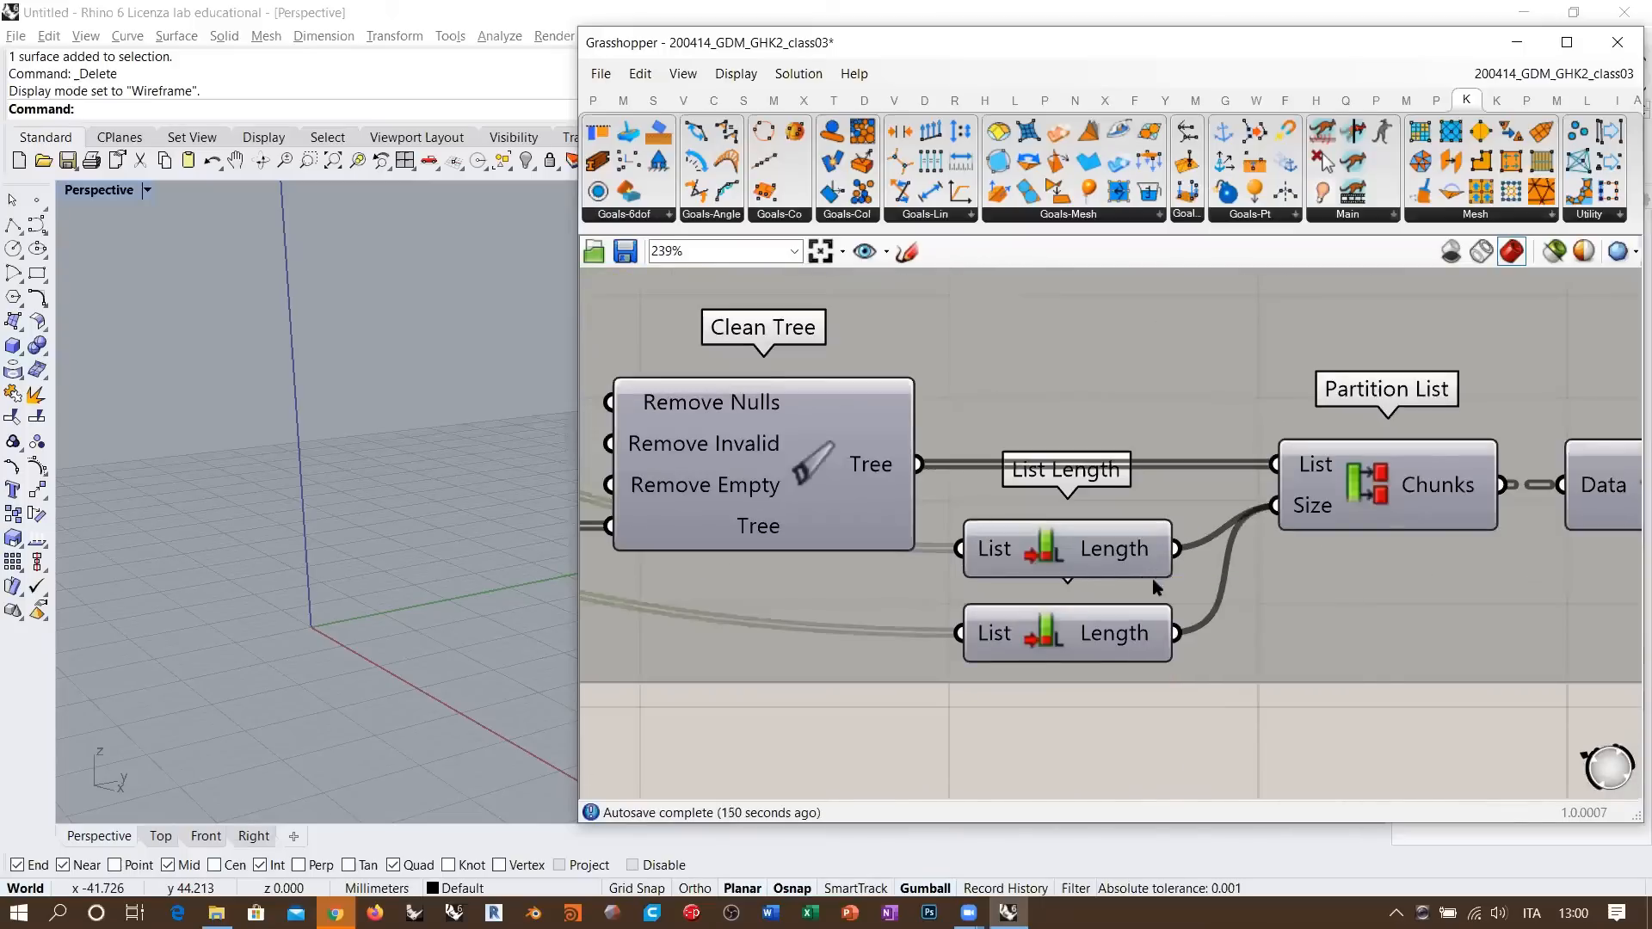
{"action": "left_click", "coordinate": [1388, 480]}
{"action": "left_click", "coordinate": [1409, 493]}
{"action": "right_click", "coordinate": [1391, 487]}
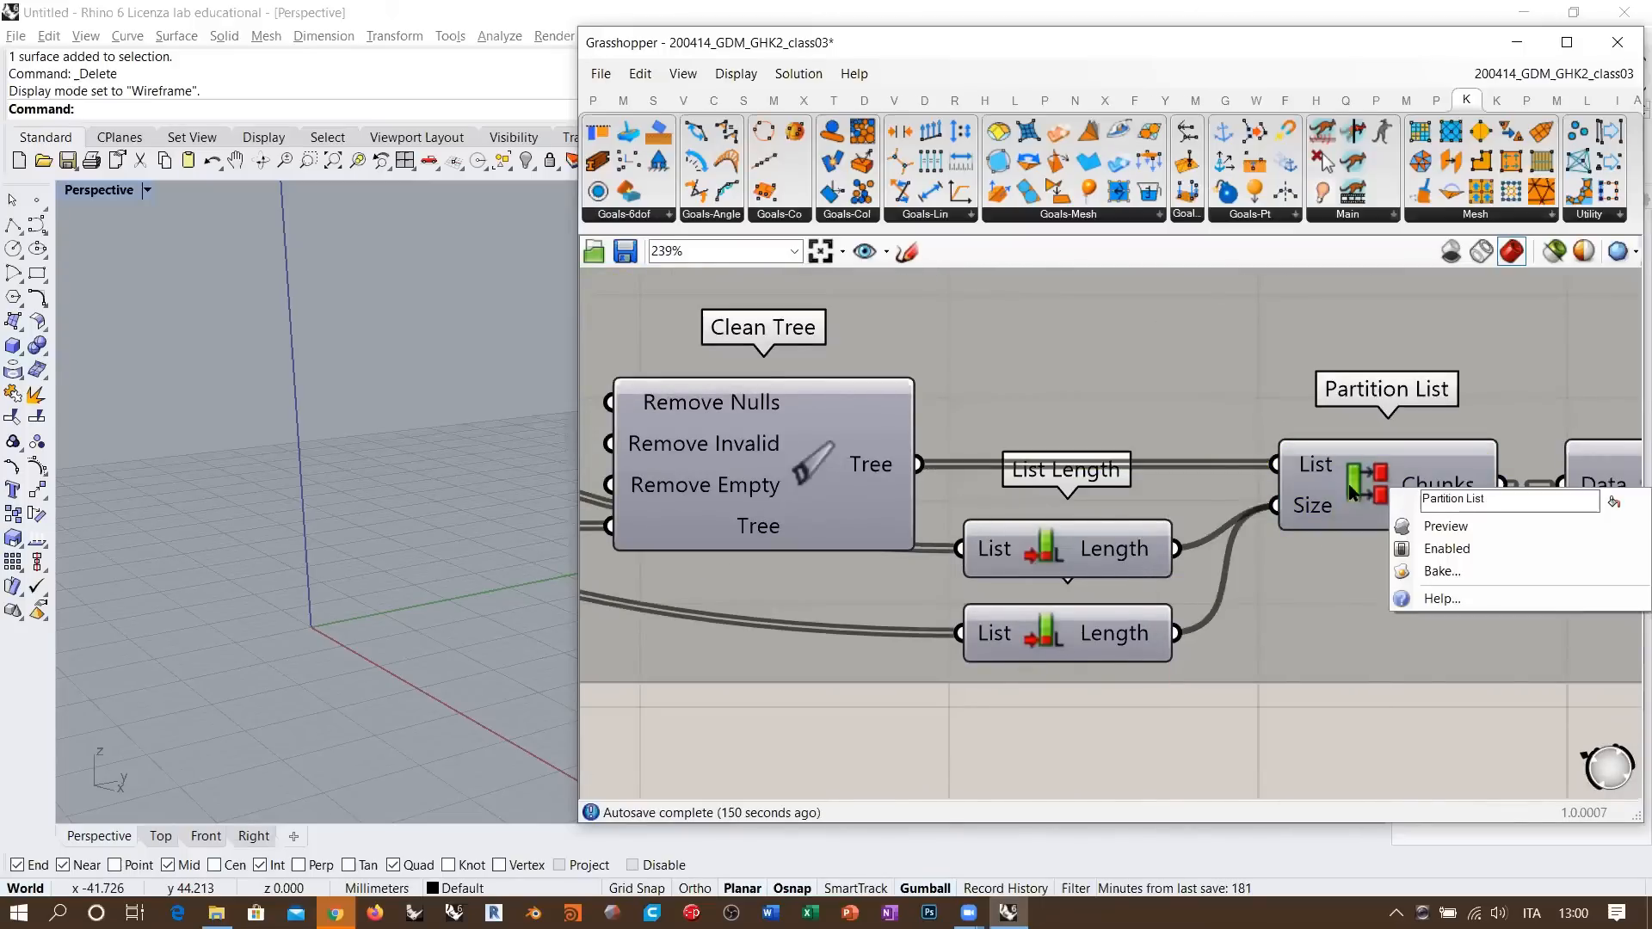
{"action": "left_click", "coordinate": [1367, 576]}
{"action": "scroll", "coordinate": [1411, 593], "scroll_direction": "down", "scroll_amount": 4}
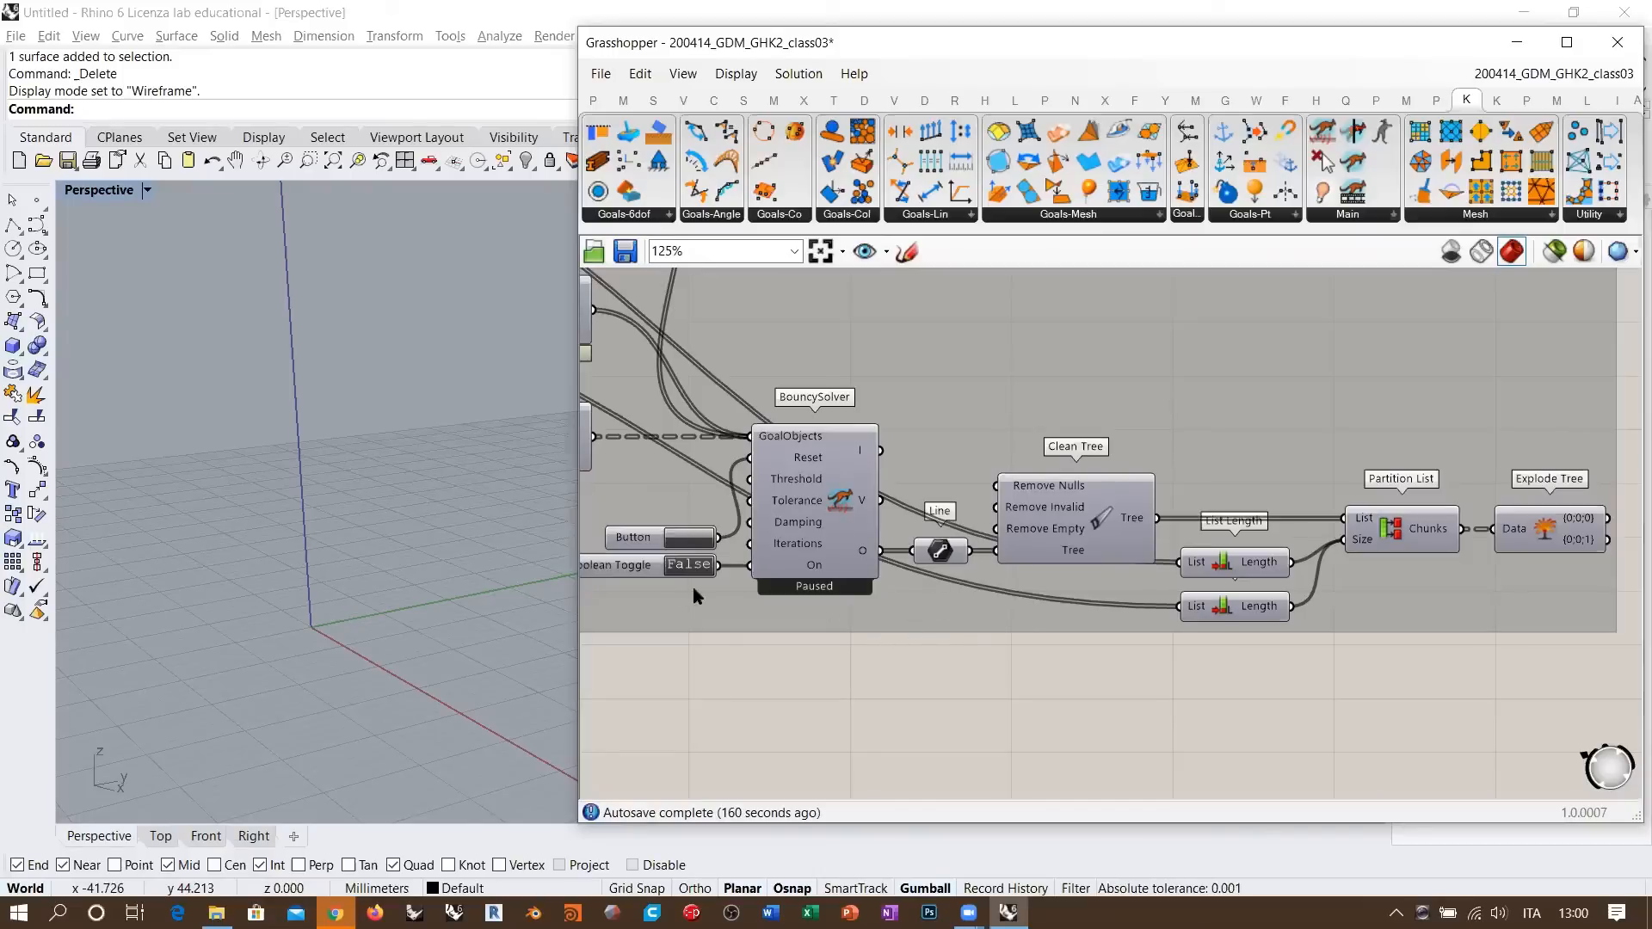
- Add a Line parameter fed by the {0;0;0} output of Explode Tree and check its lines in the perspective view
{"action": "right_click_drag", "start_coordinate": [1410, 557], "coordinate": [1040, 552]}
{"action": "left_click", "coordinate": [1189, 511]}
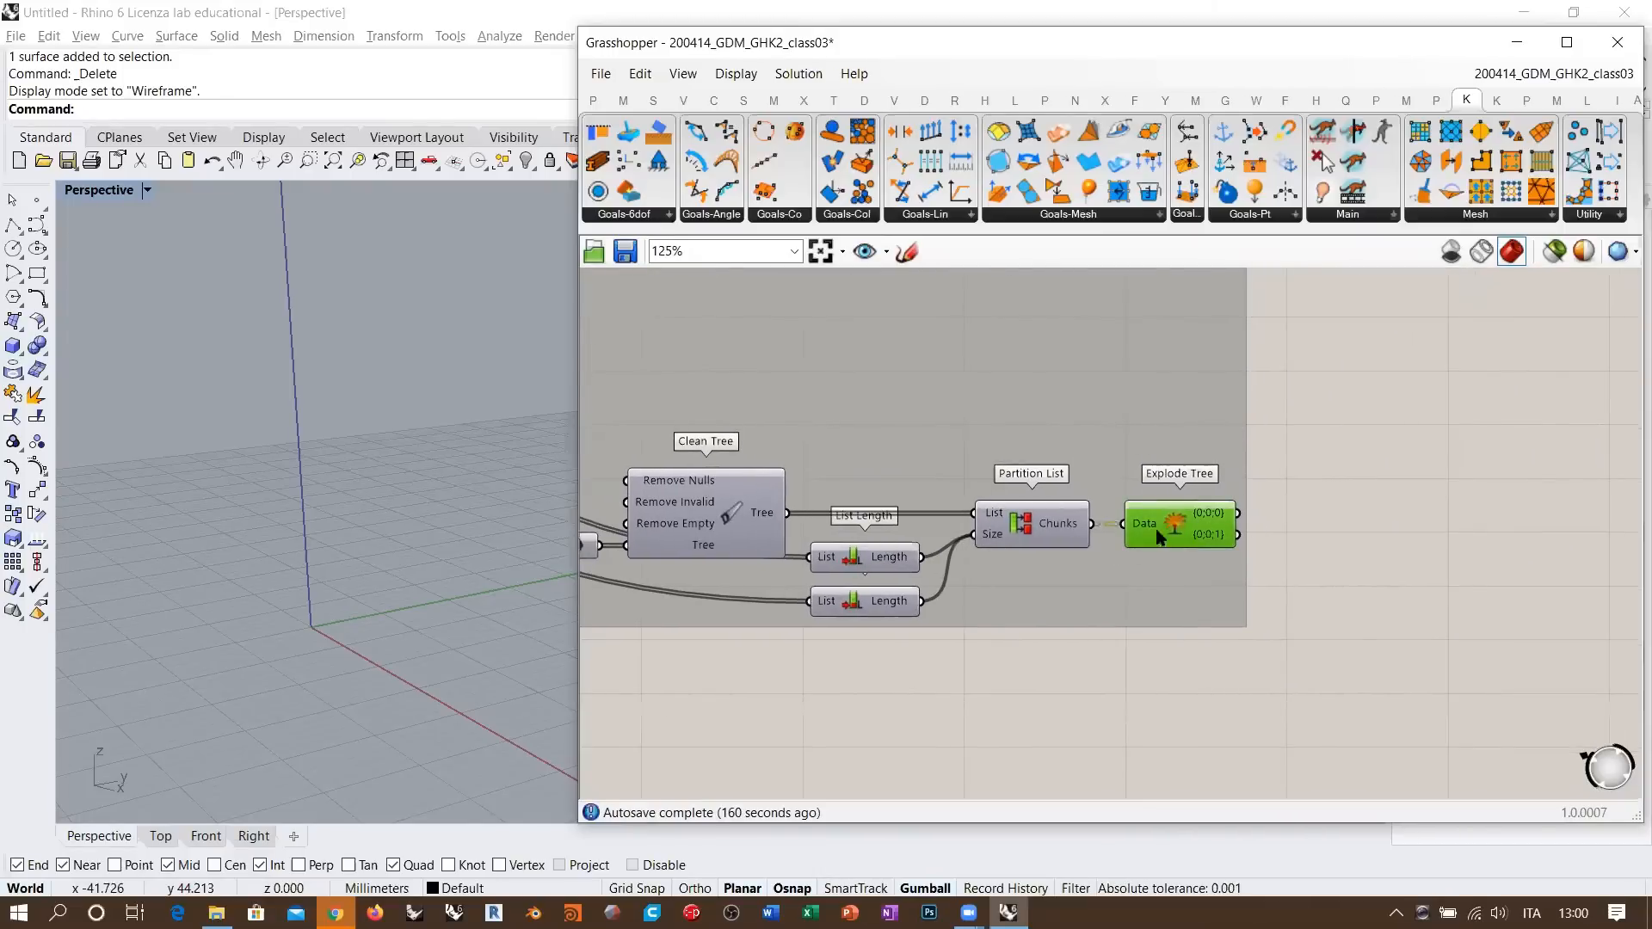
{"action": "double_click", "coordinate": [1368, 522]}
{"action": "type", "text": "line"}
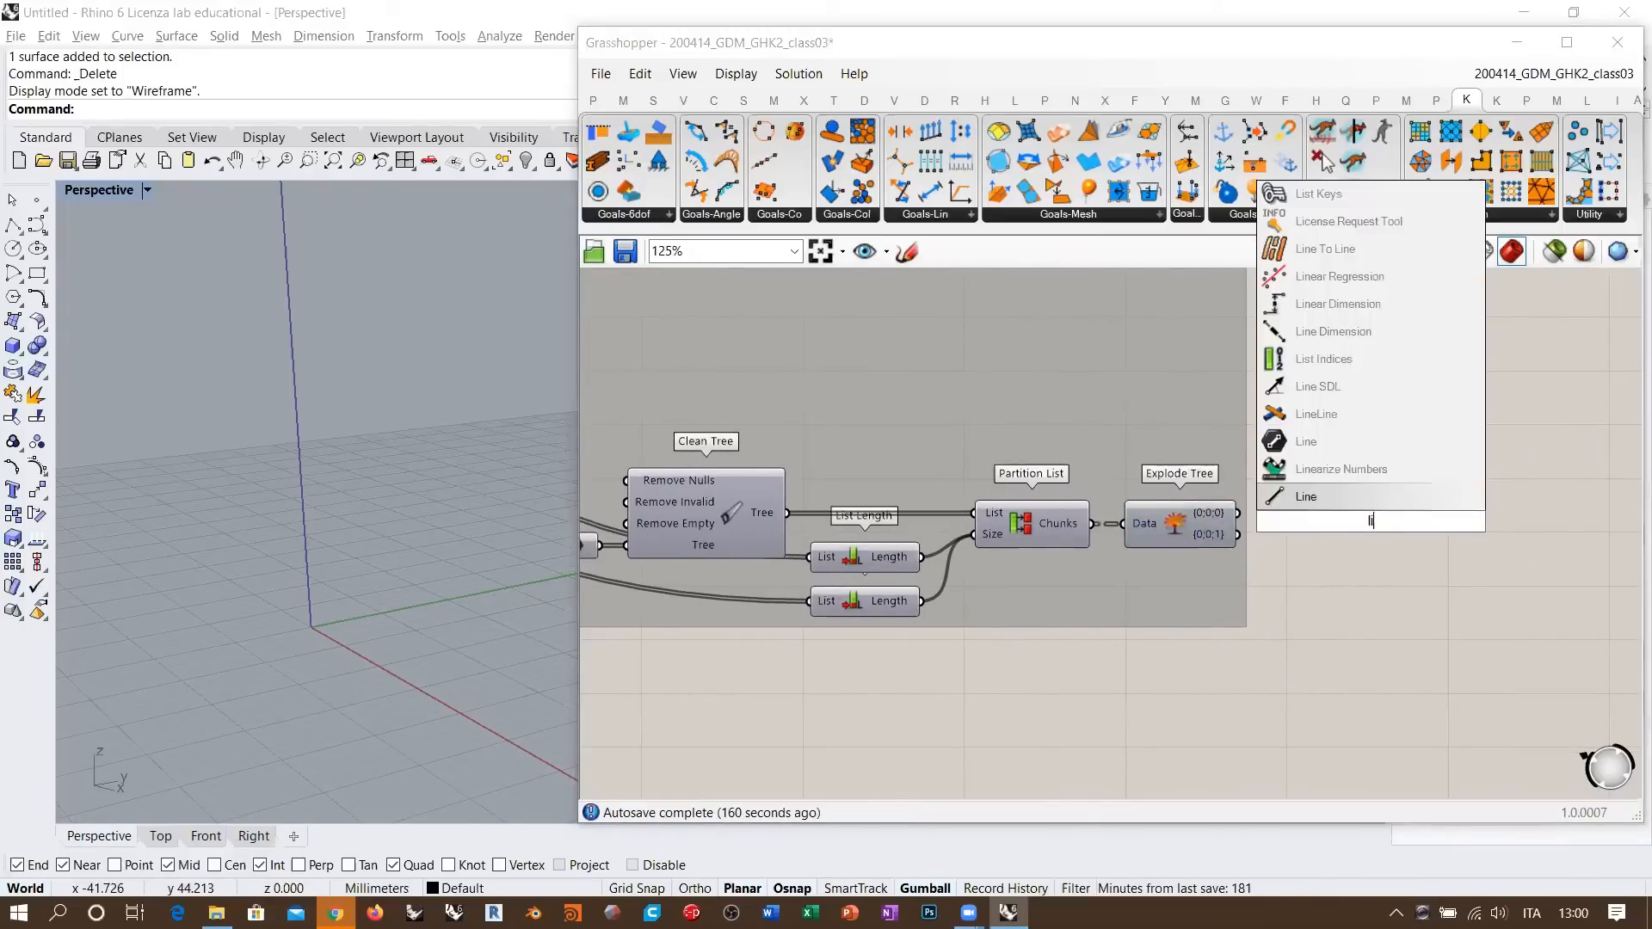
{"action": "key", "text": "Return"}
{"action": "left_click_drag", "start_coordinate": [1342, 525], "coordinate": [1339, 518]}
{"action": "left_click", "coordinate": [1316, 572]}
{"action": "right_click_drag", "start_coordinate": [271, 455], "coordinate": [448, 494]}
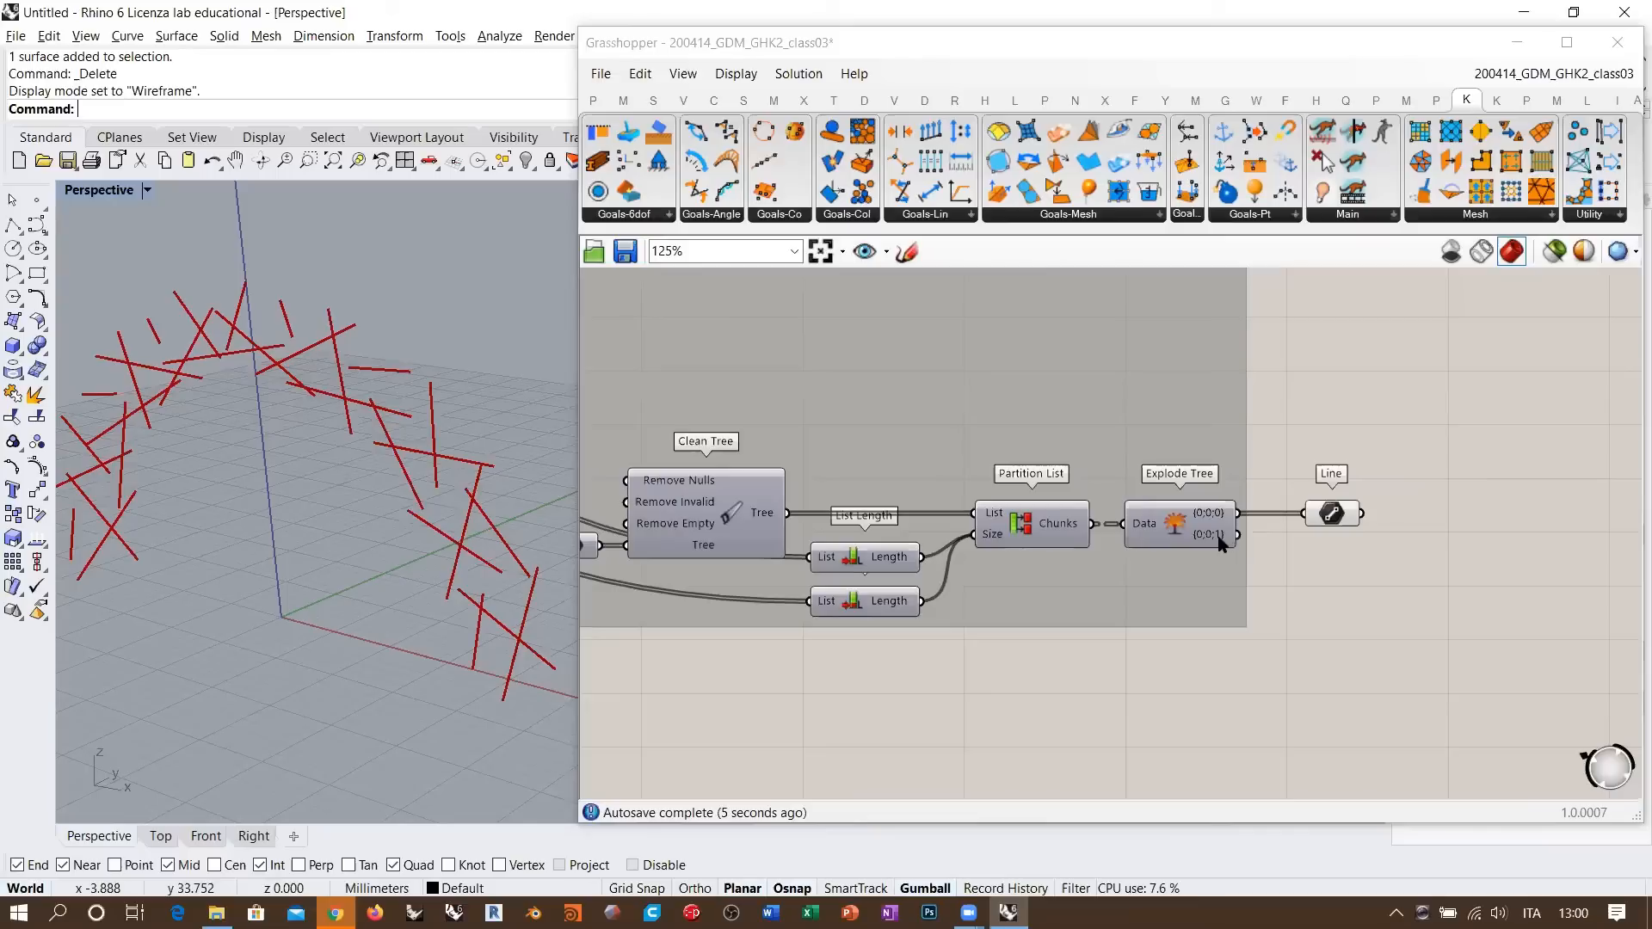
{"action": "left_click", "coordinate": [1325, 519]}
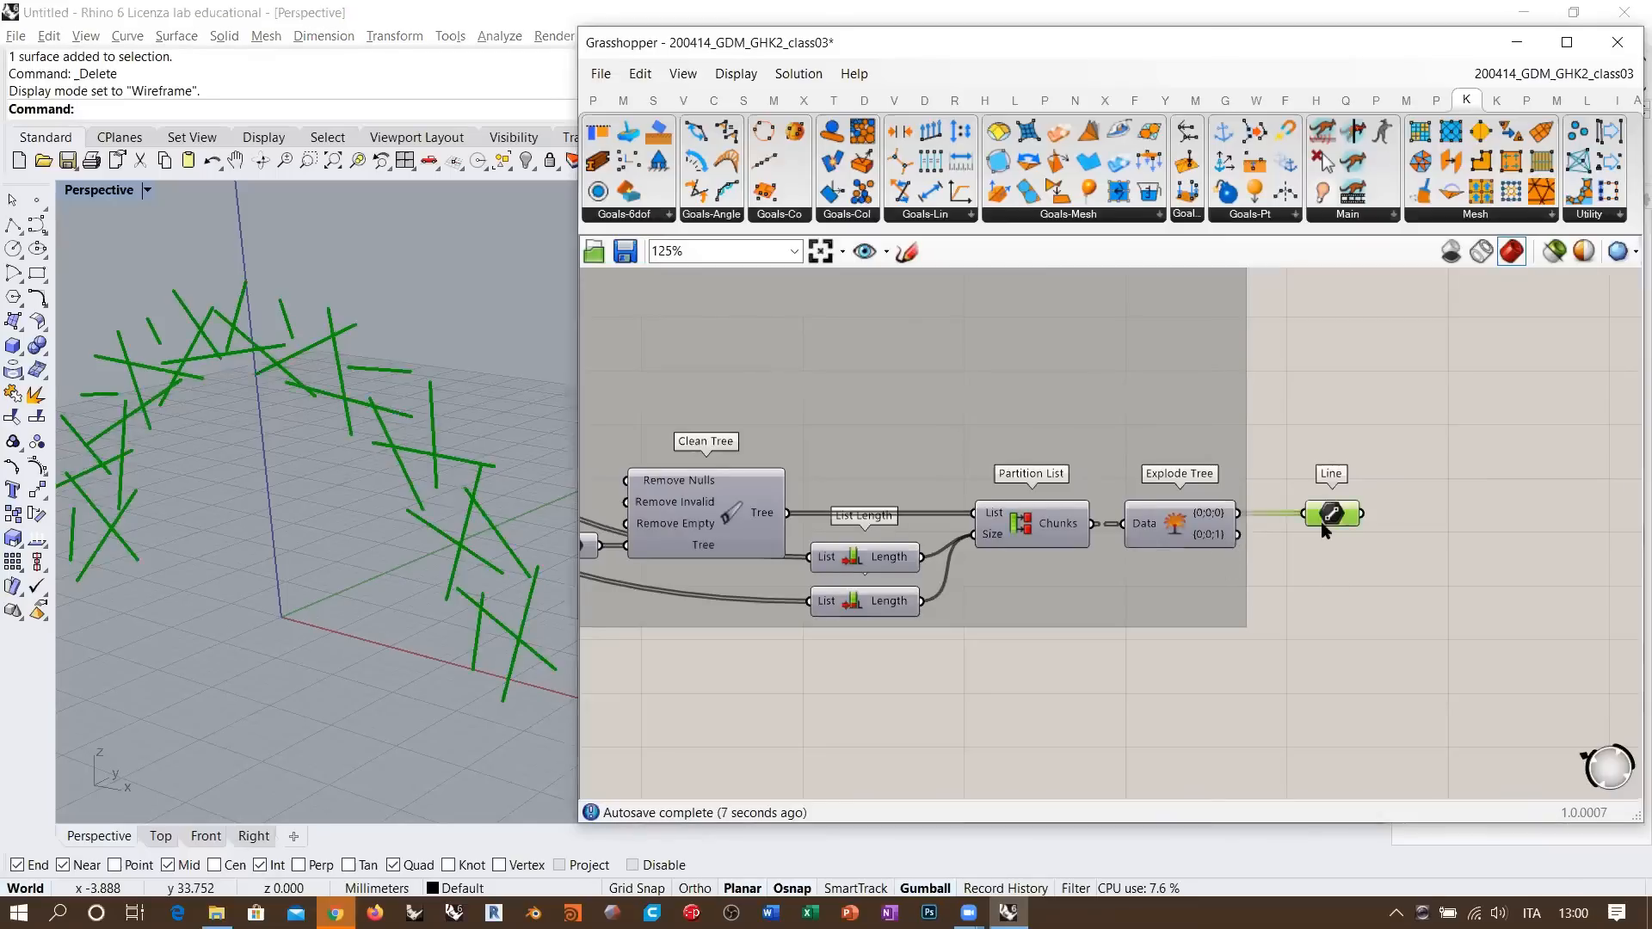
- Delete the Line parameter after Explode Tree and turn the Explode Tree preview back on
{"action": "key", "text": "Delete"}
{"action": "right_click_drag", "start_coordinate": [1172, 534], "coordinate": [1205, 544]}
{"action": "left_click", "coordinate": [1206, 546]}
{"action": "key", "text": "ctrl+q"}
{"action": "left_click", "coordinate": [1347, 578]}
- Select the entire truss arch definition and review its chain of goals leading to BouncySolver and Clean Tree
{"action": "scroll", "coordinate": [1347, 579], "scroll_direction": "down", "scroll_amount": 5}
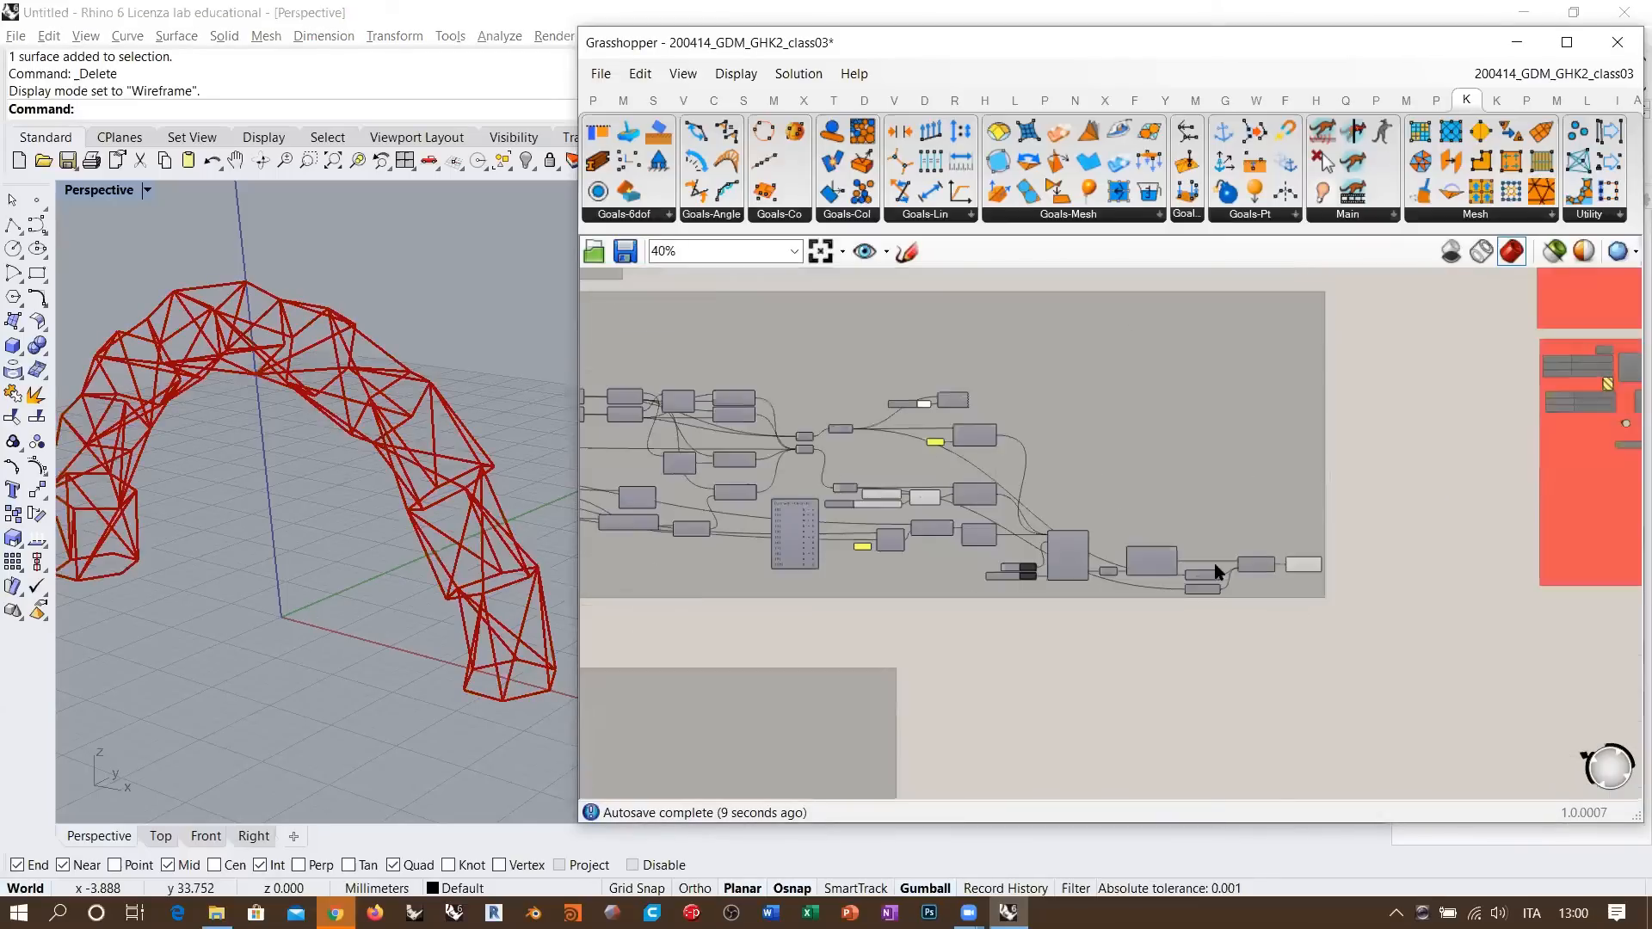
{"action": "scroll", "coordinate": [1335, 517], "scroll_direction": "down", "scroll_amount": 2}
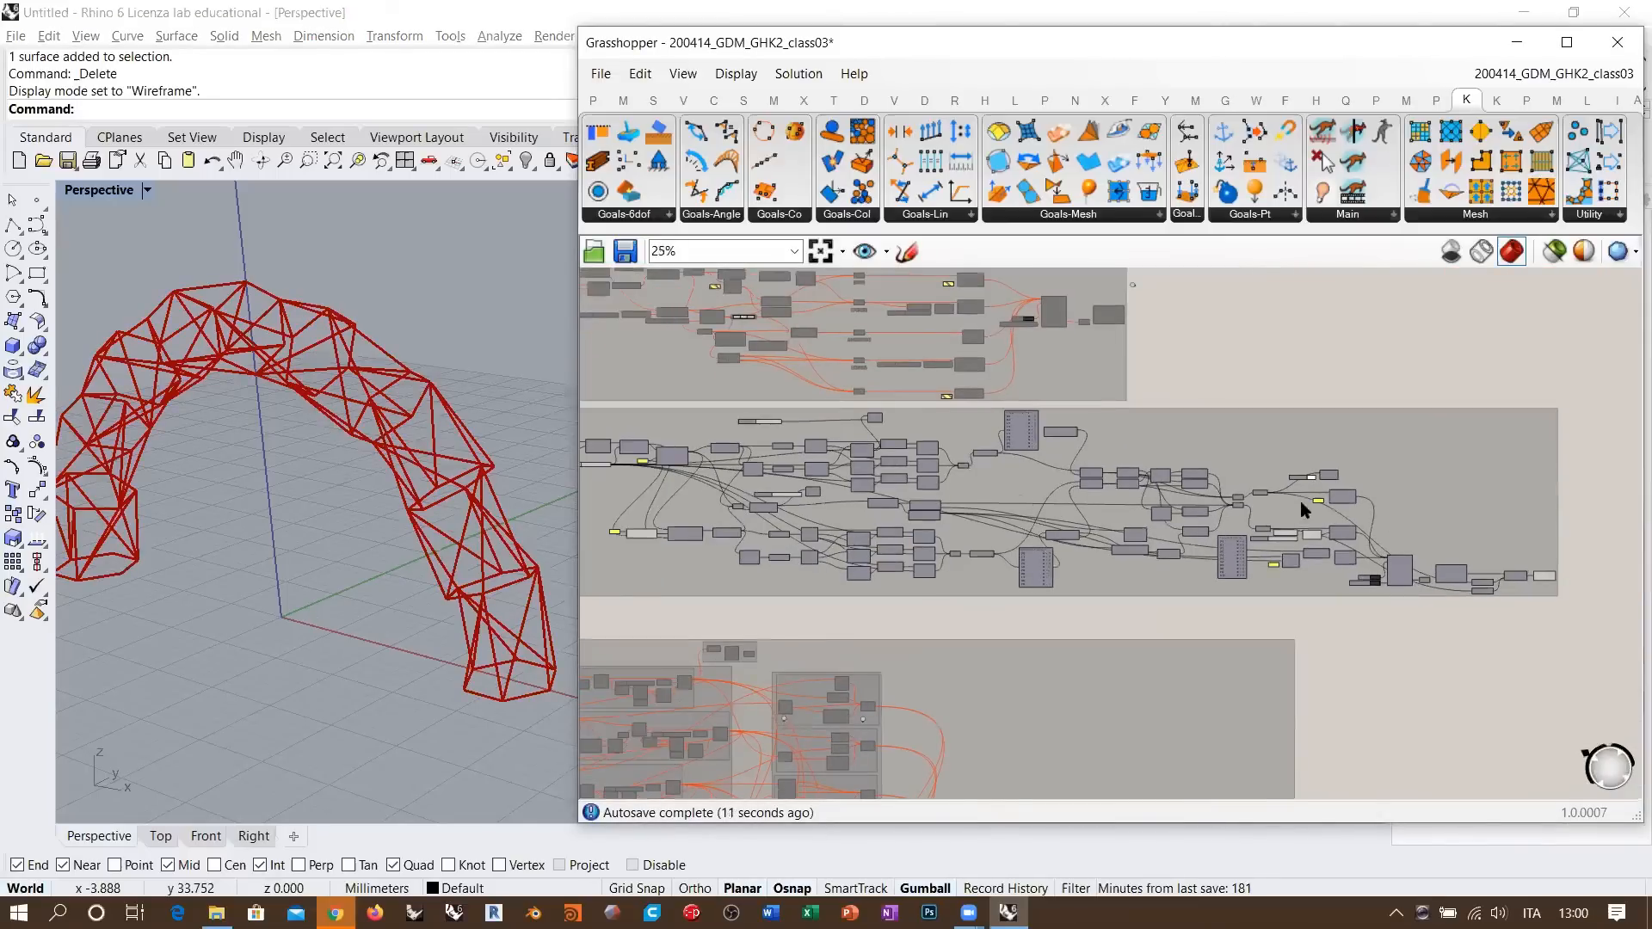
{"action": "left_click_drag", "start_coordinate": [1574, 419], "coordinate": [676, 578]}
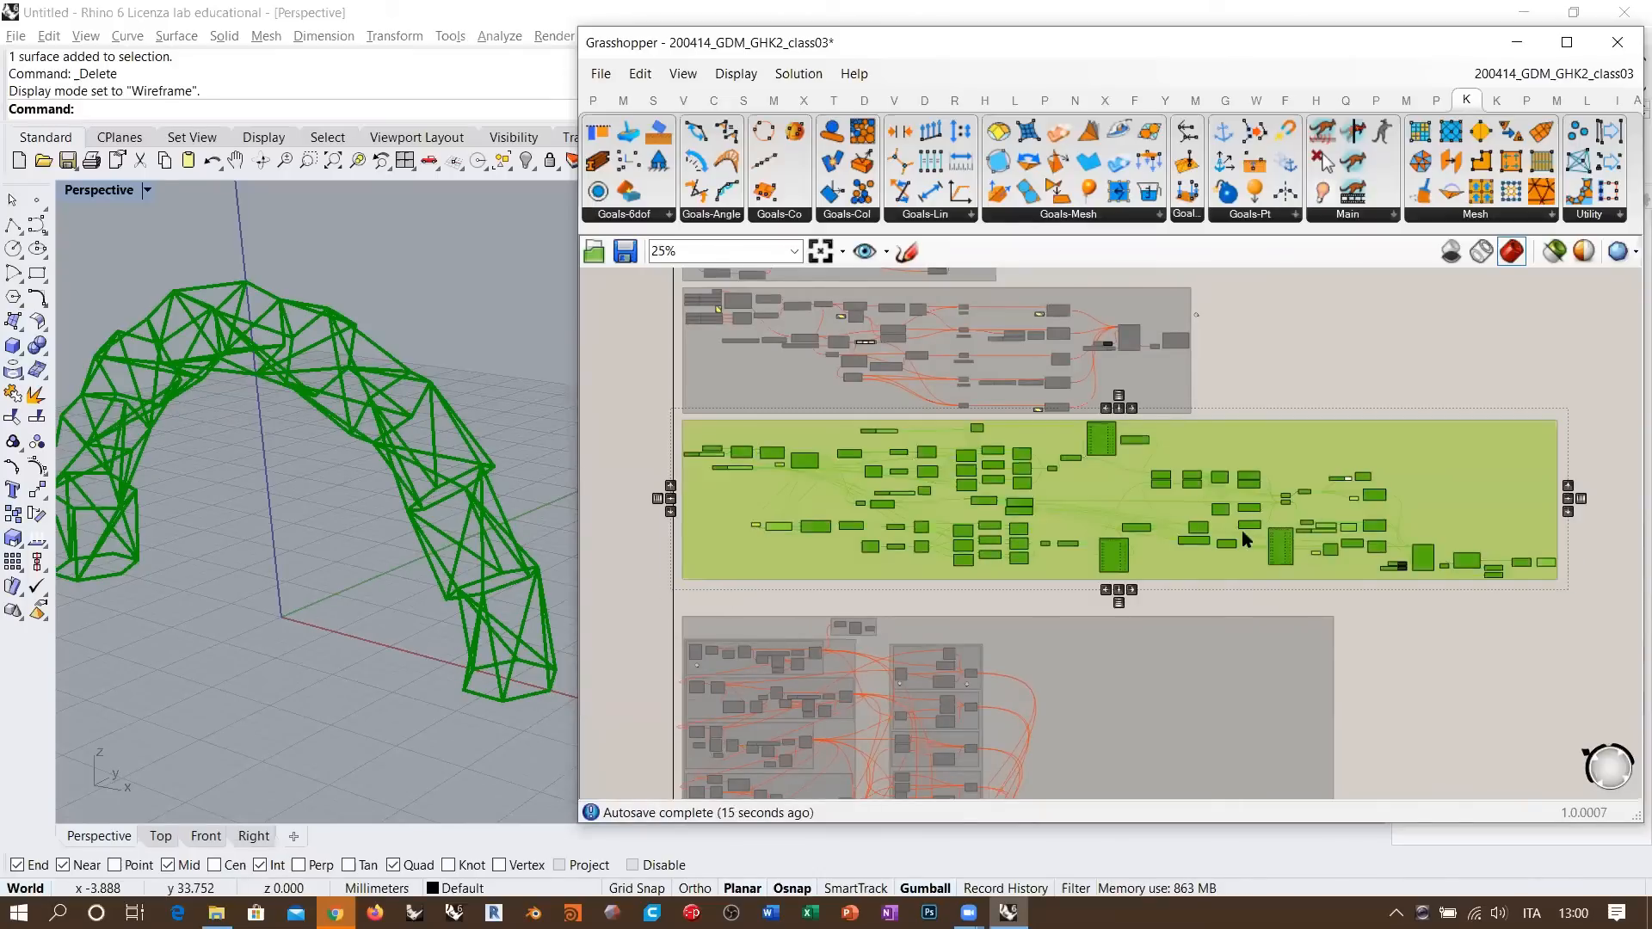
{"action": "scroll", "coordinate": [1306, 542], "scroll_direction": "up", "scroll_amount": 5}
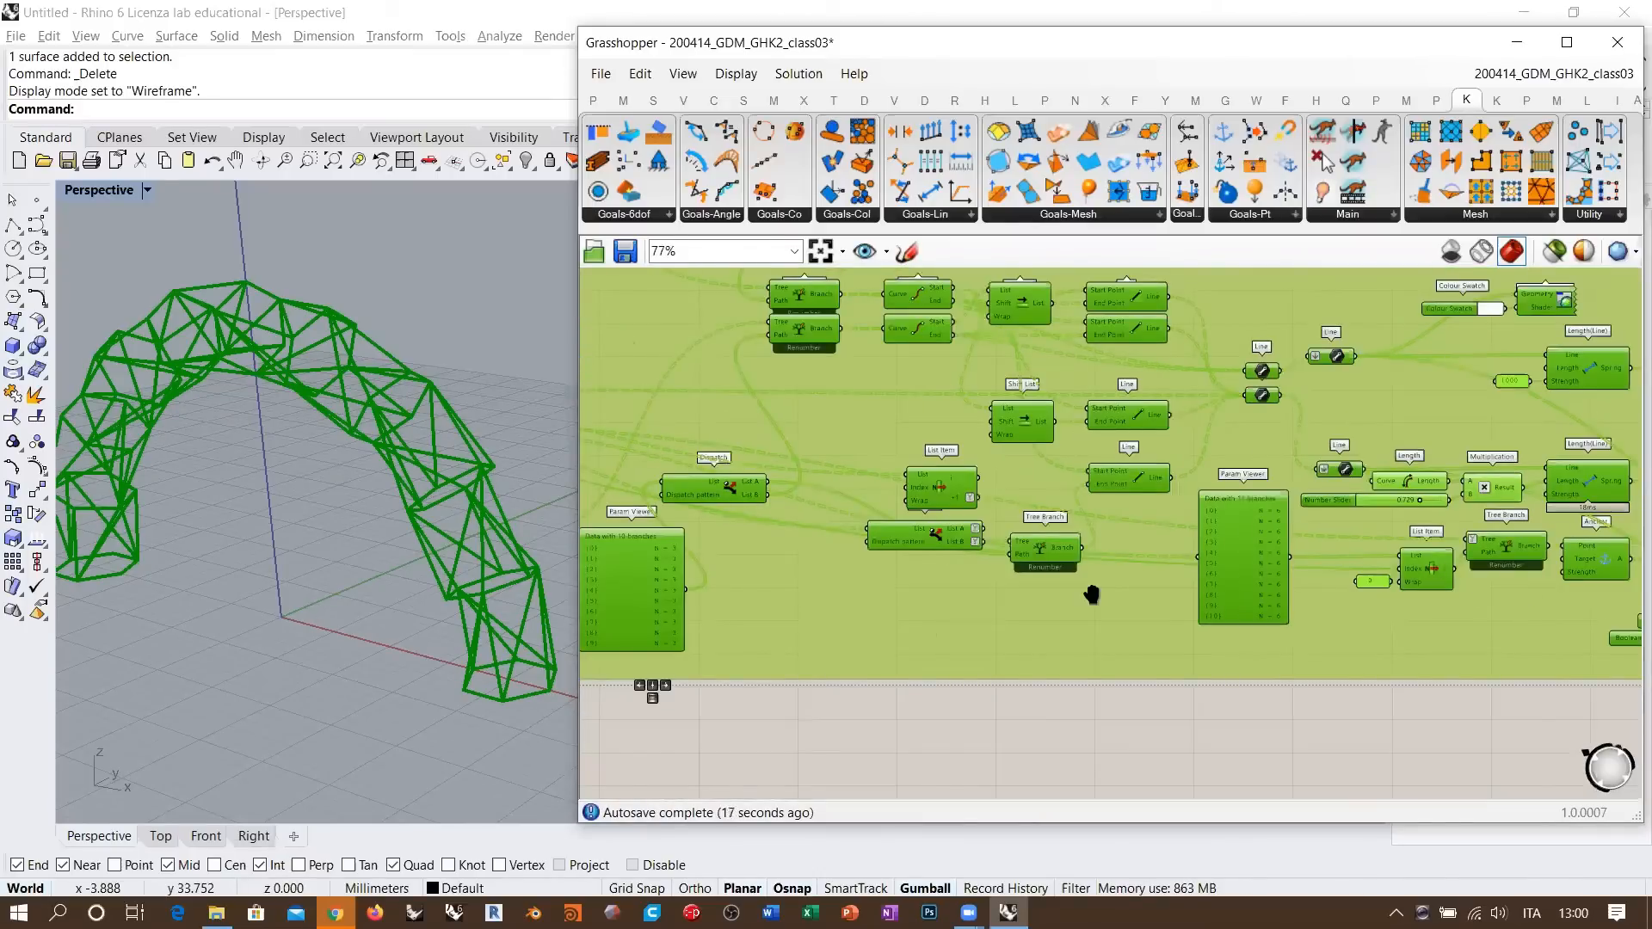
{"action": "right_click_drag", "start_coordinate": [1537, 560], "coordinate": [1092, 595]}
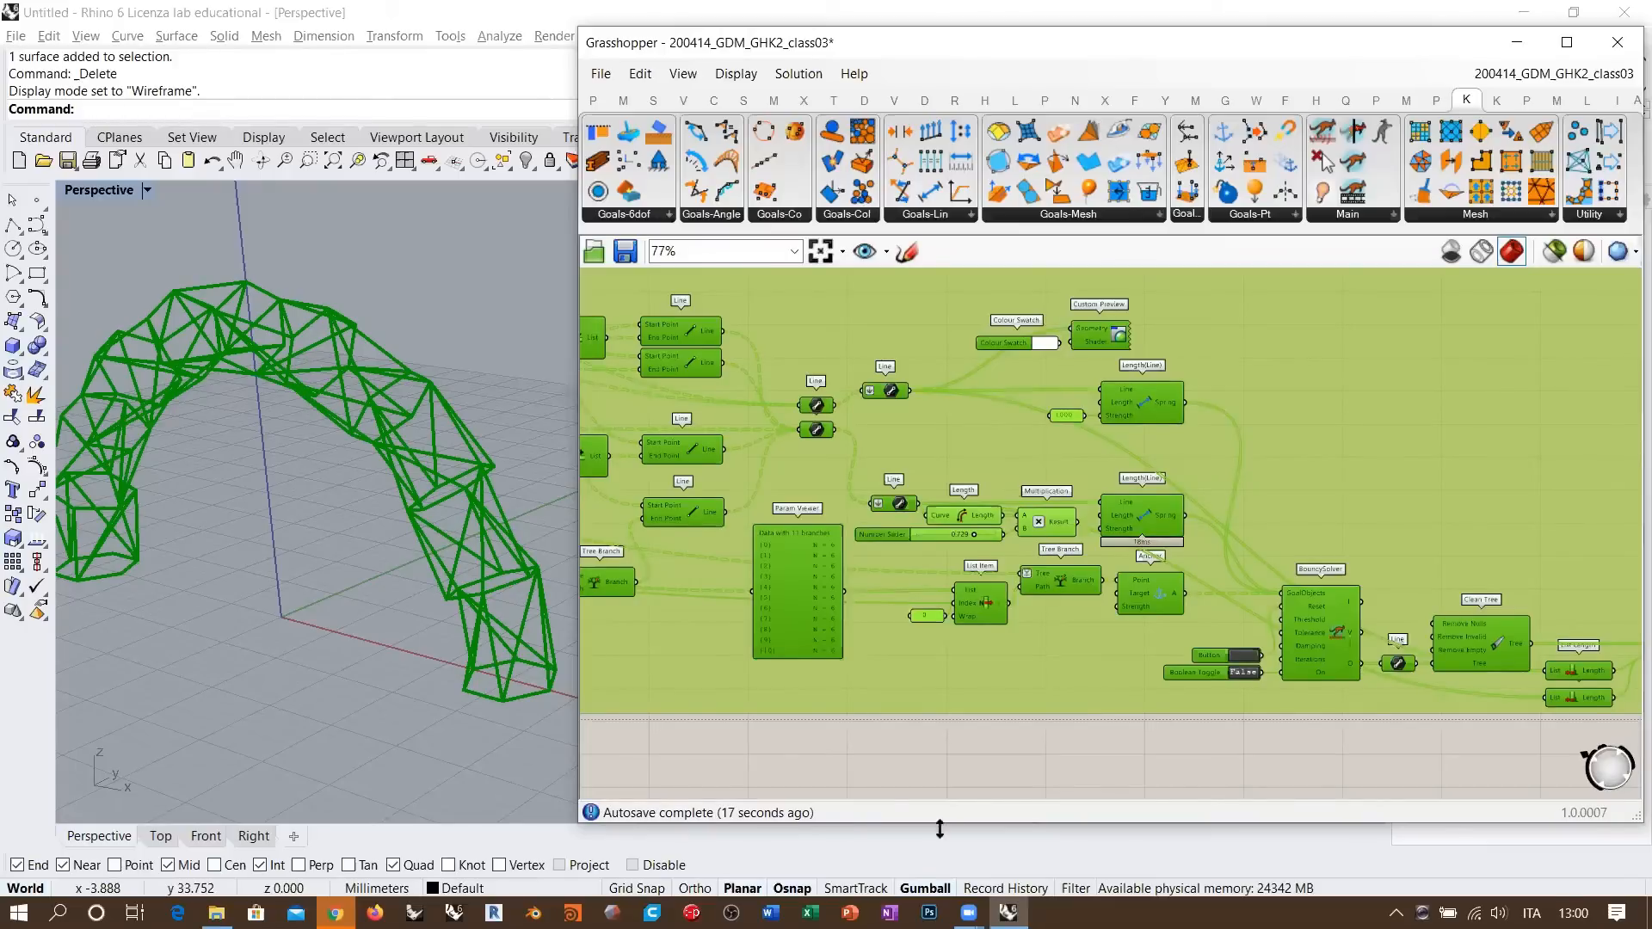
{"action": "scroll", "coordinate": [1273, 702], "scroll_direction": "up", "scroll_amount": 1}
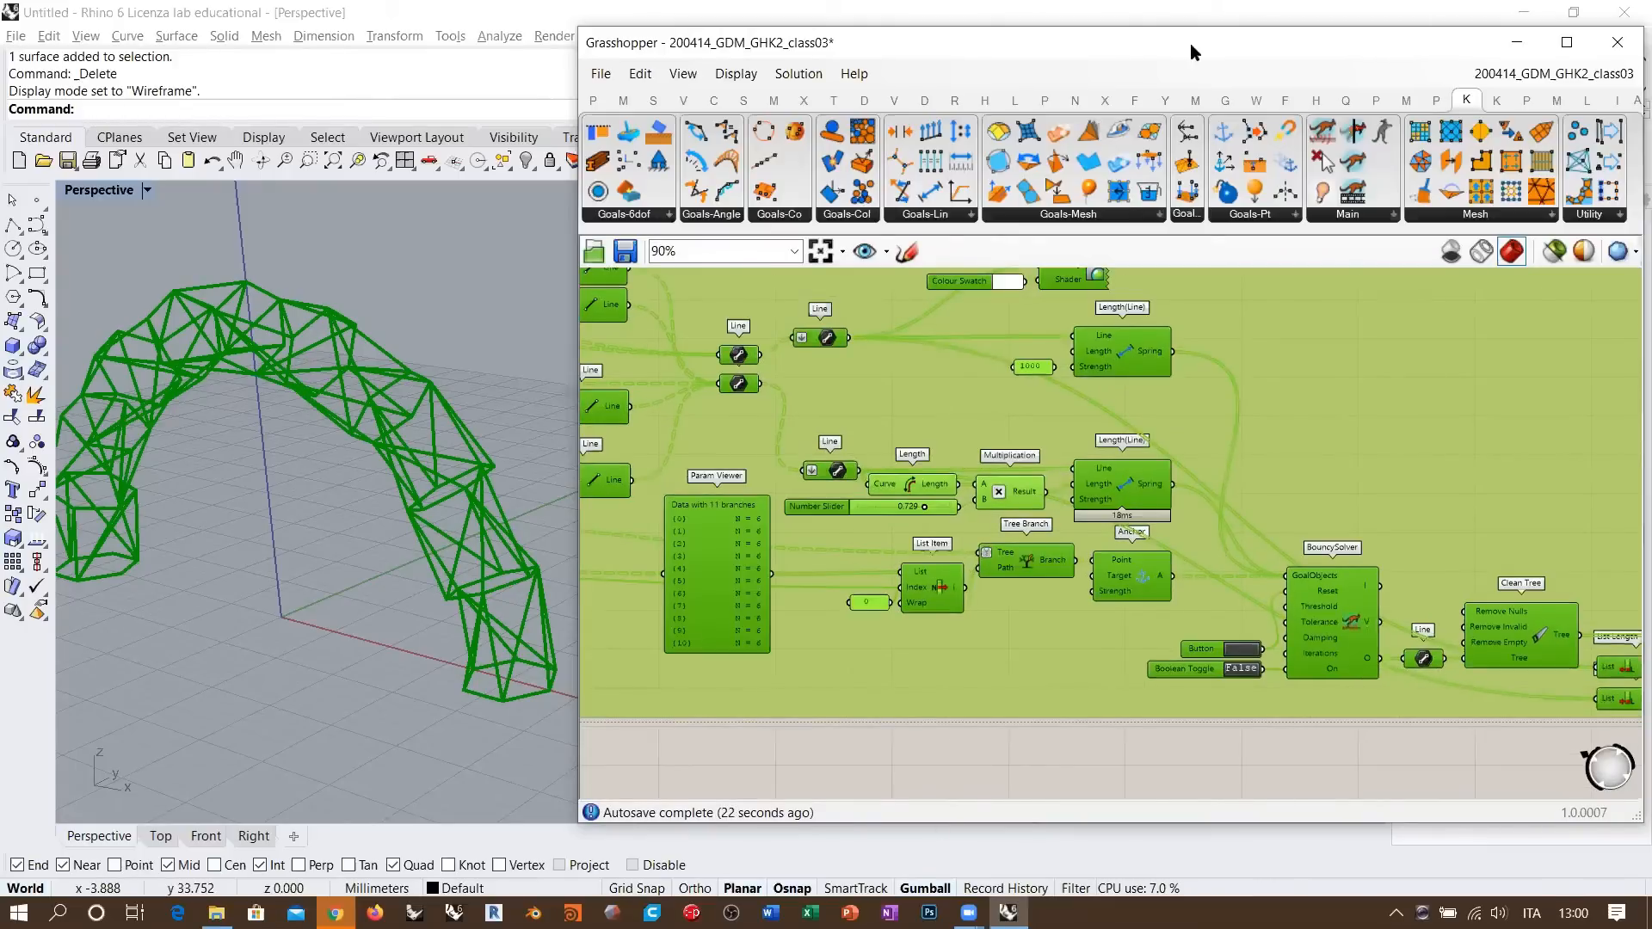
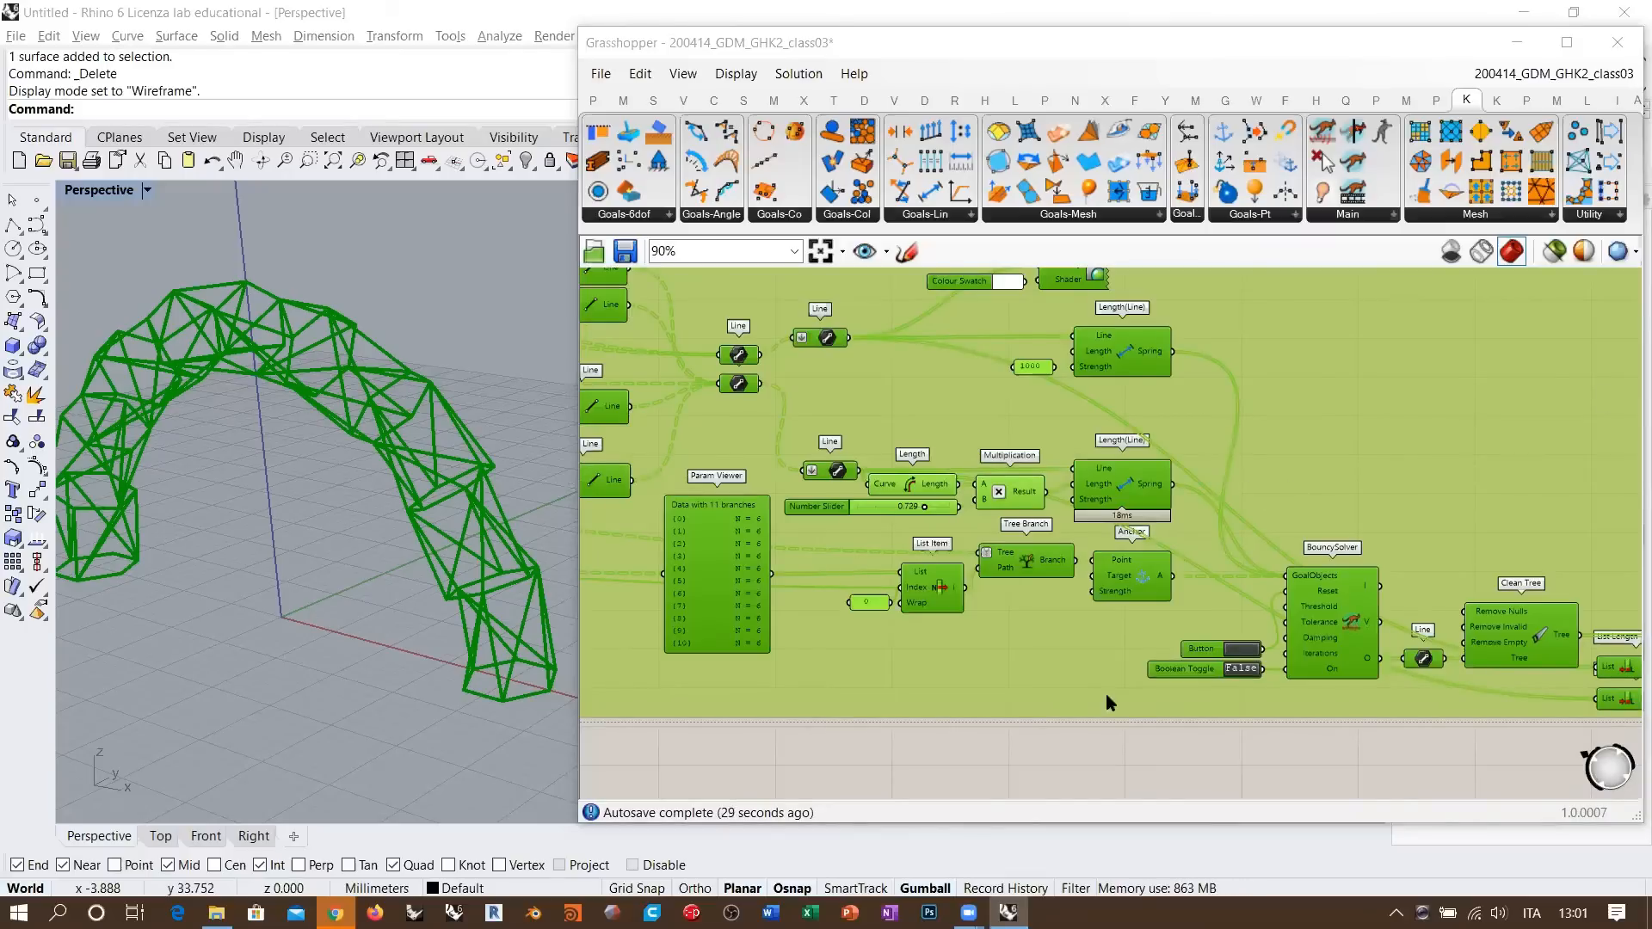
{"action": "left_click", "coordinate": [1090, 659]}
- Disable every component of the truss arch definition
{"action": "scroll", "coordinate": [1090, 658], "scroll_direction": "down", "scroll_amount": 8}
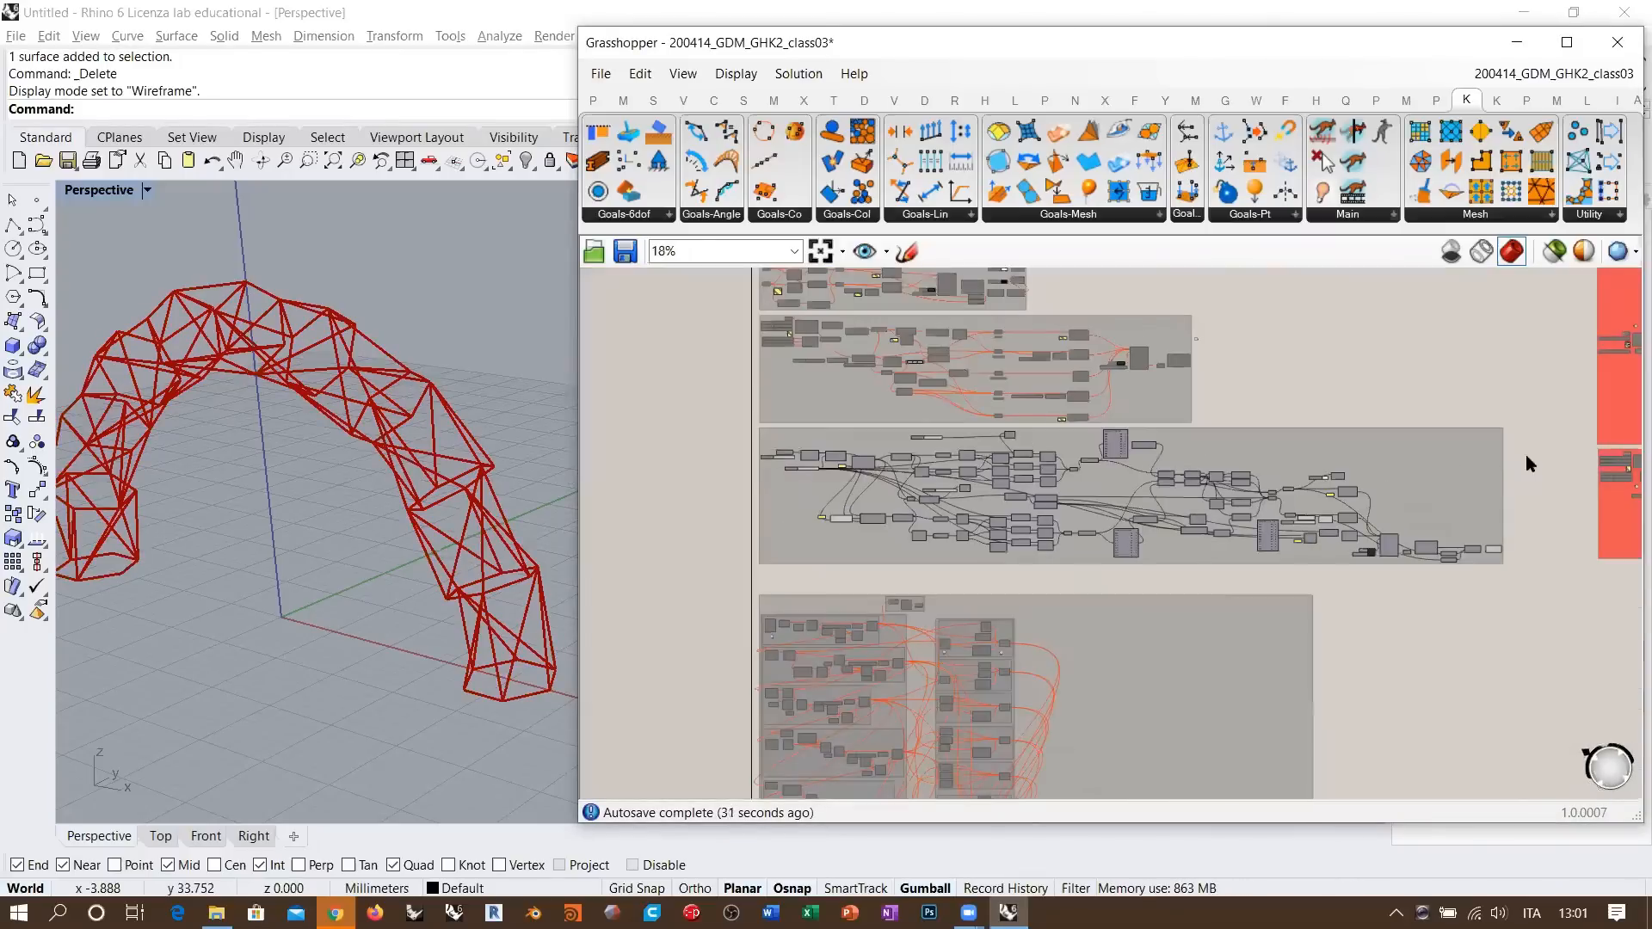
{"action": "left_click_drag", "start_coordinate": [1525, 454], "coordinate": [737, 574]}
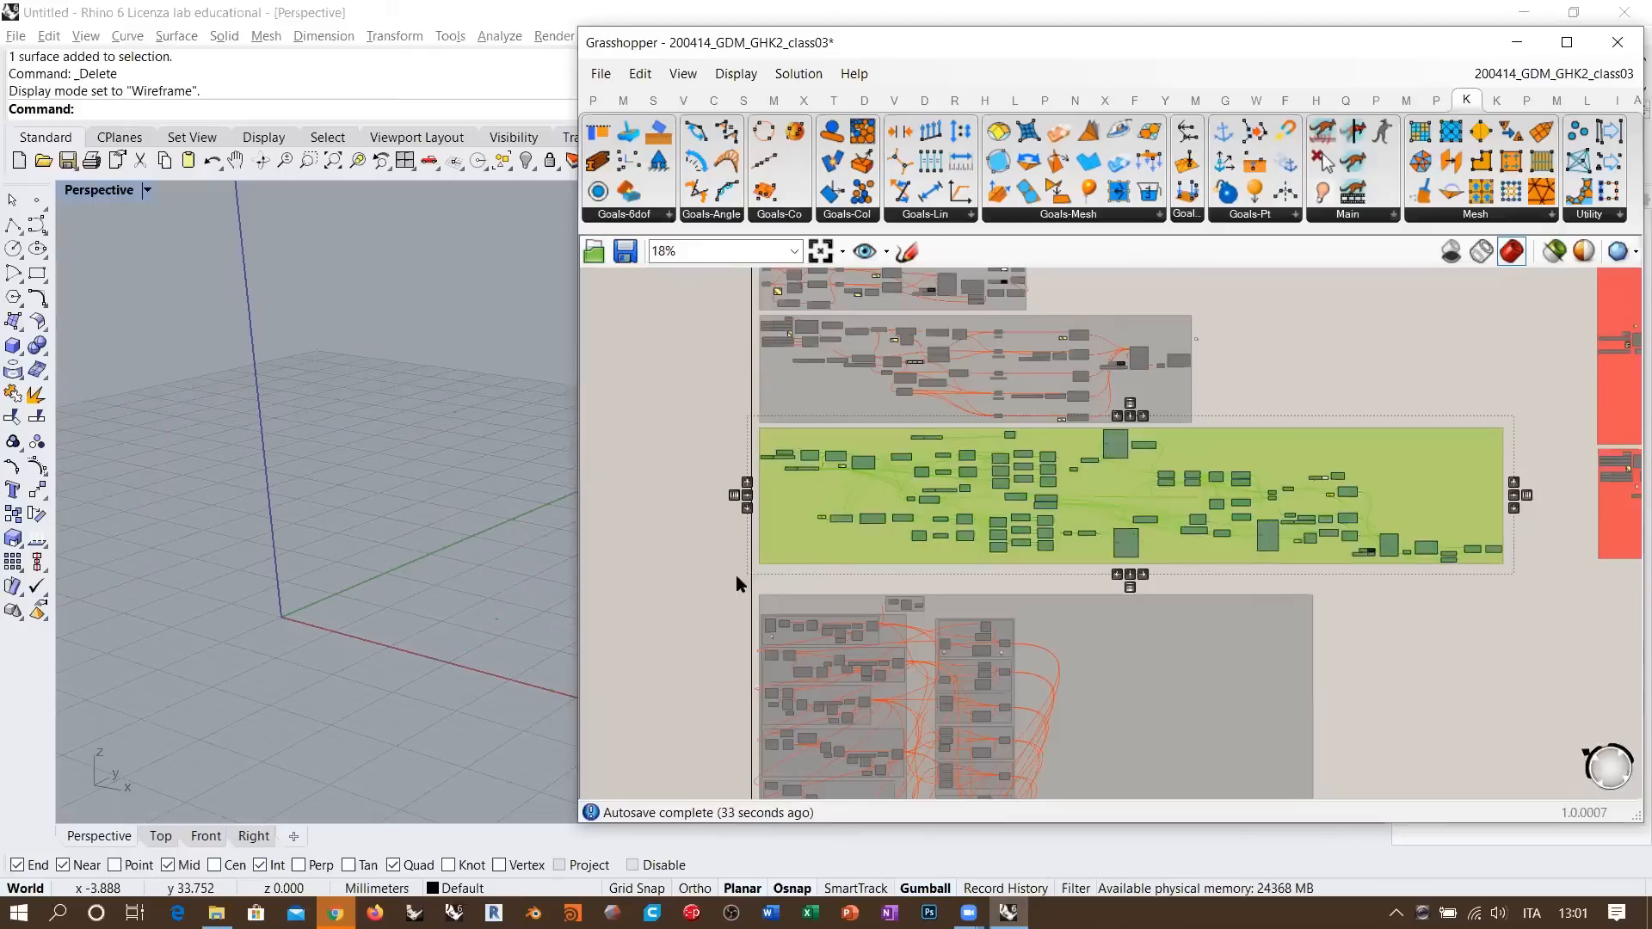
{"action": "left_click", "coordinate": [737, 575]}
- Enable all components of the large grouped definition below the truss arch
{"action": "right_click_drag", "start_coordinate": [933, 658], "coordinate": [937, 446]}
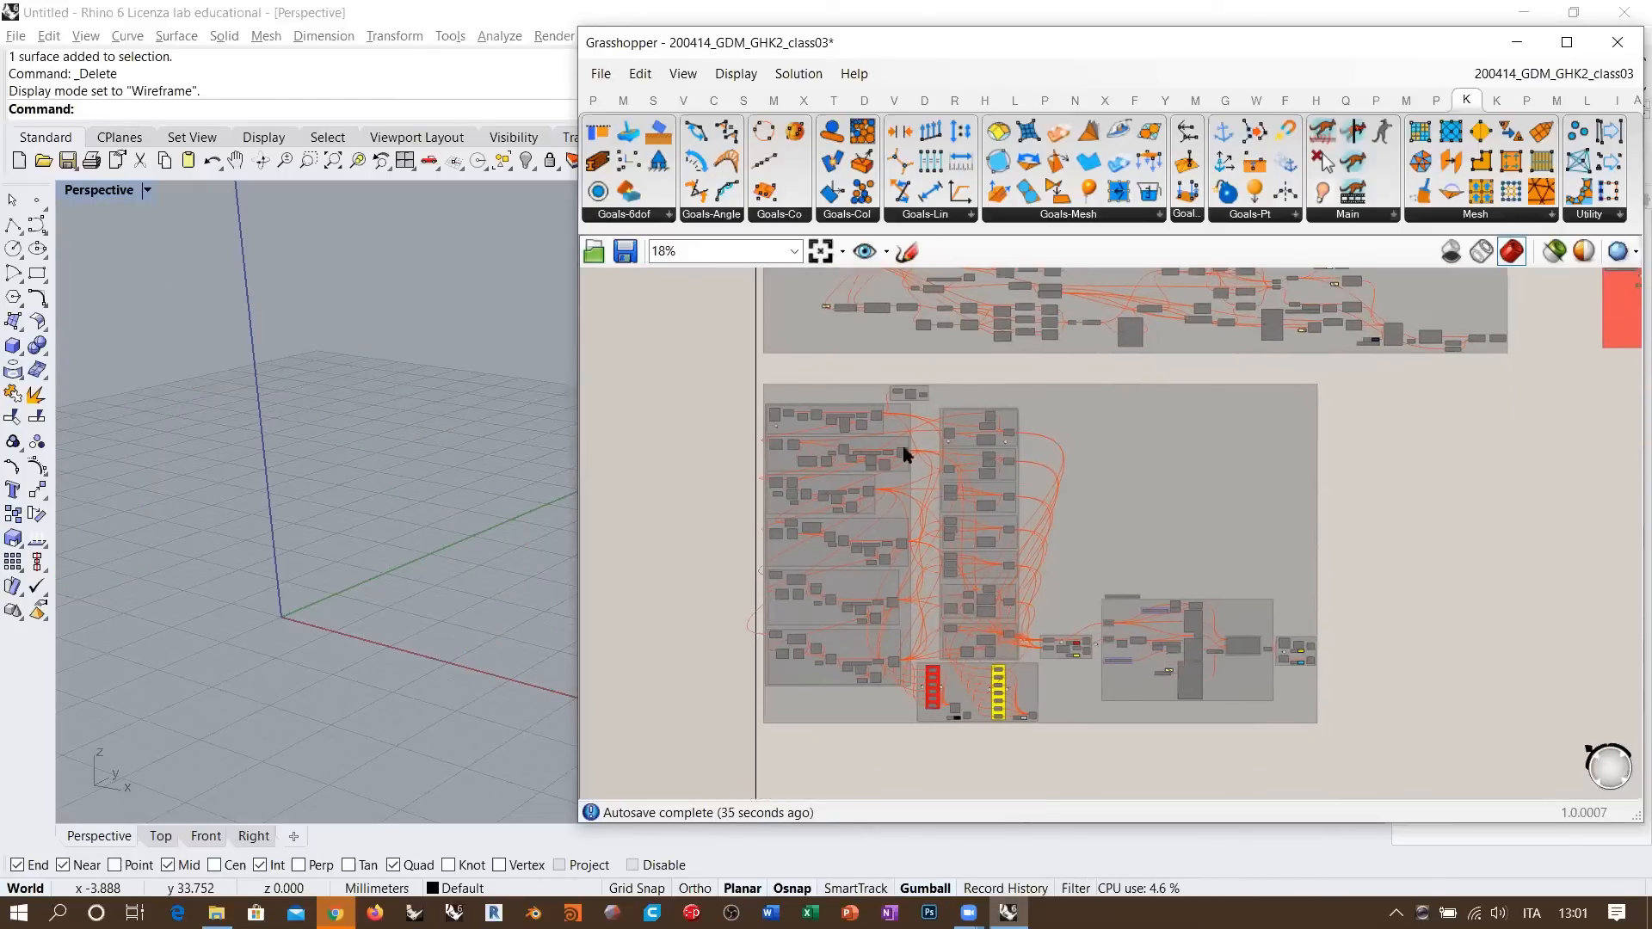
{"action": "left_click", "coordinate": [1067, 449]}
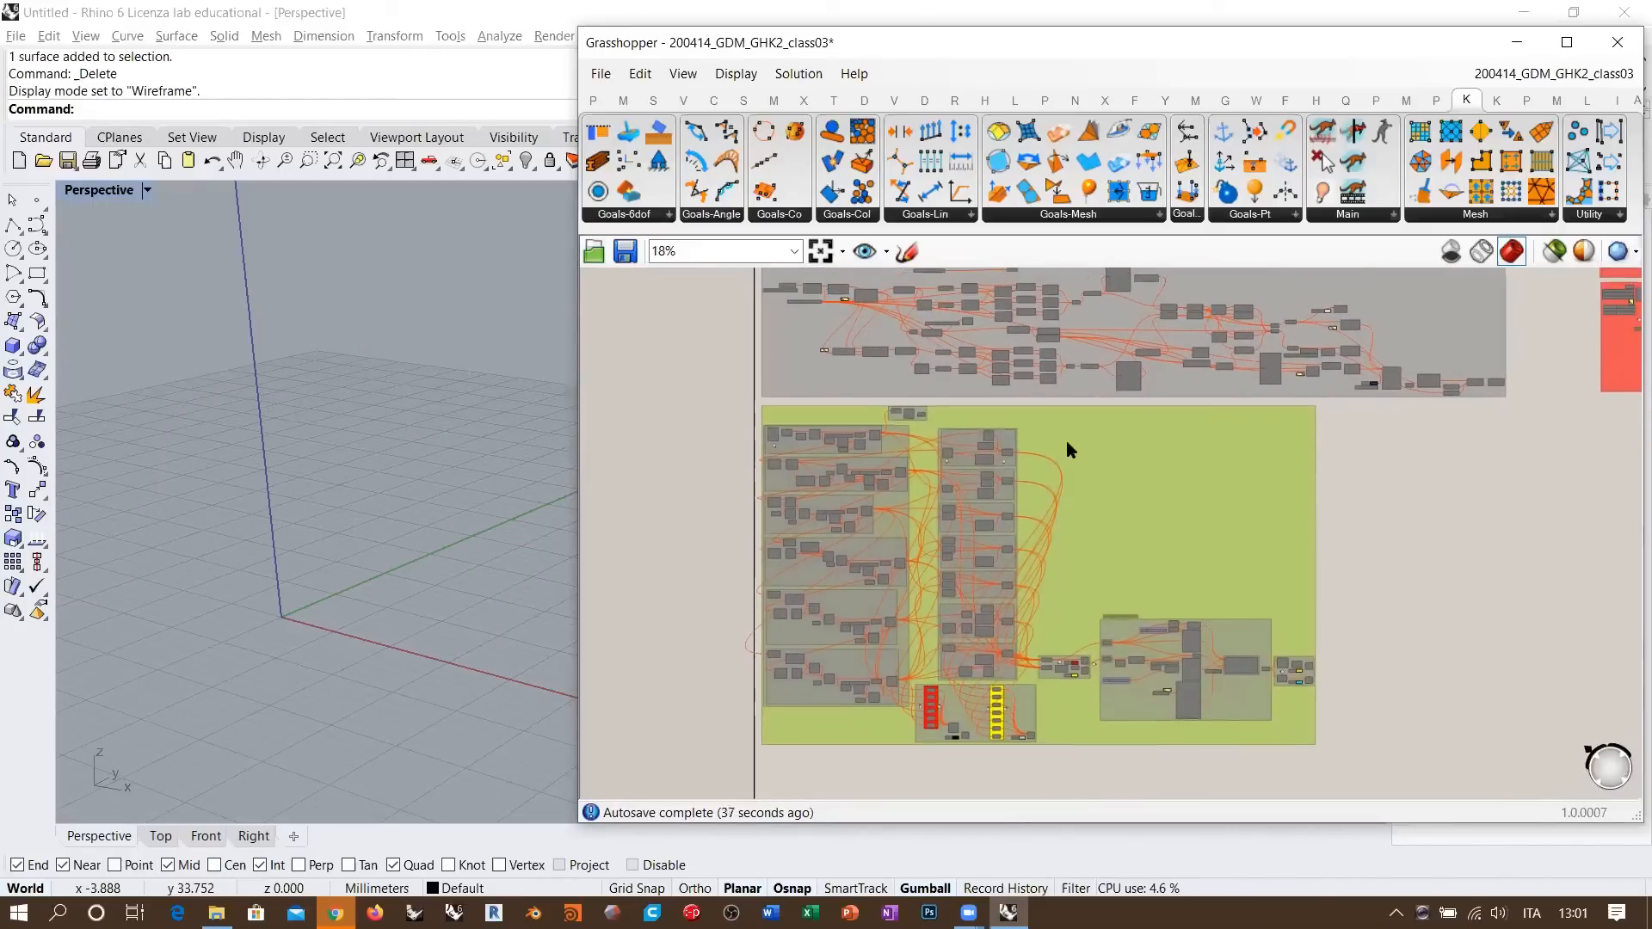
{"action": "left_click_drag", "start_coordinate": [1330, 406], "coordinate": [706, 731]}
{"action": "left_click", "coordinate": [1486, 477]}
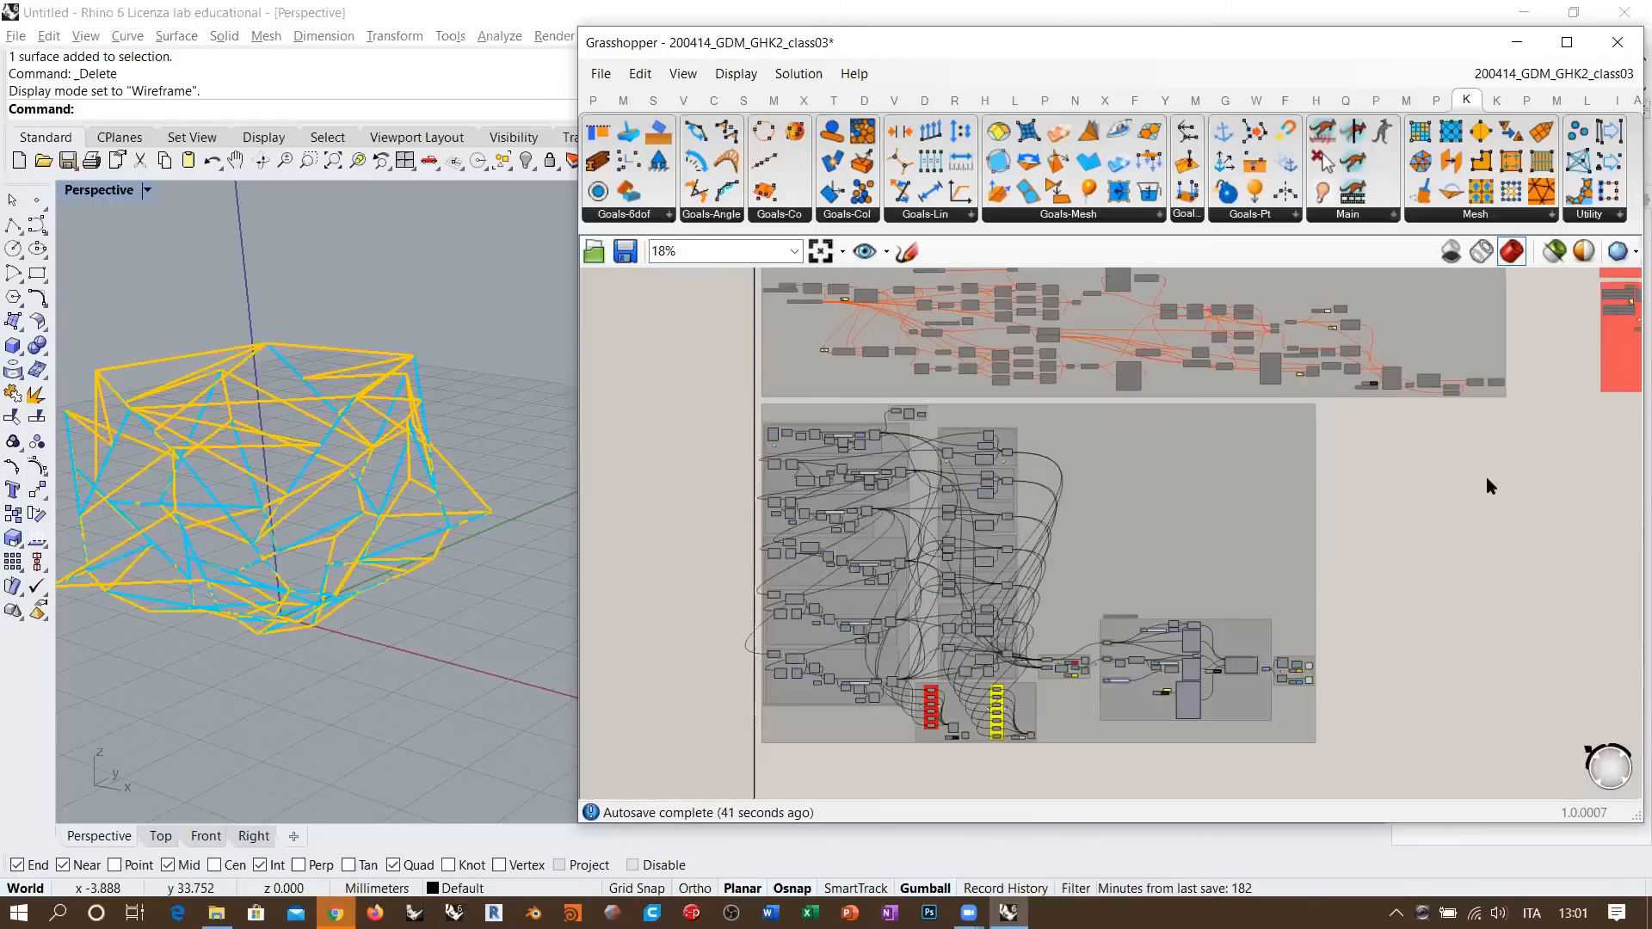
- Narrow the Grasshopper window to give the perspective view of the yellow and cyan structure more room
{"action": "left_click", "coordinate": [1572, 94]}
{"action": "right_click_drag", "start_coordinate": [447, 524], "coordinate": [361, 475]}
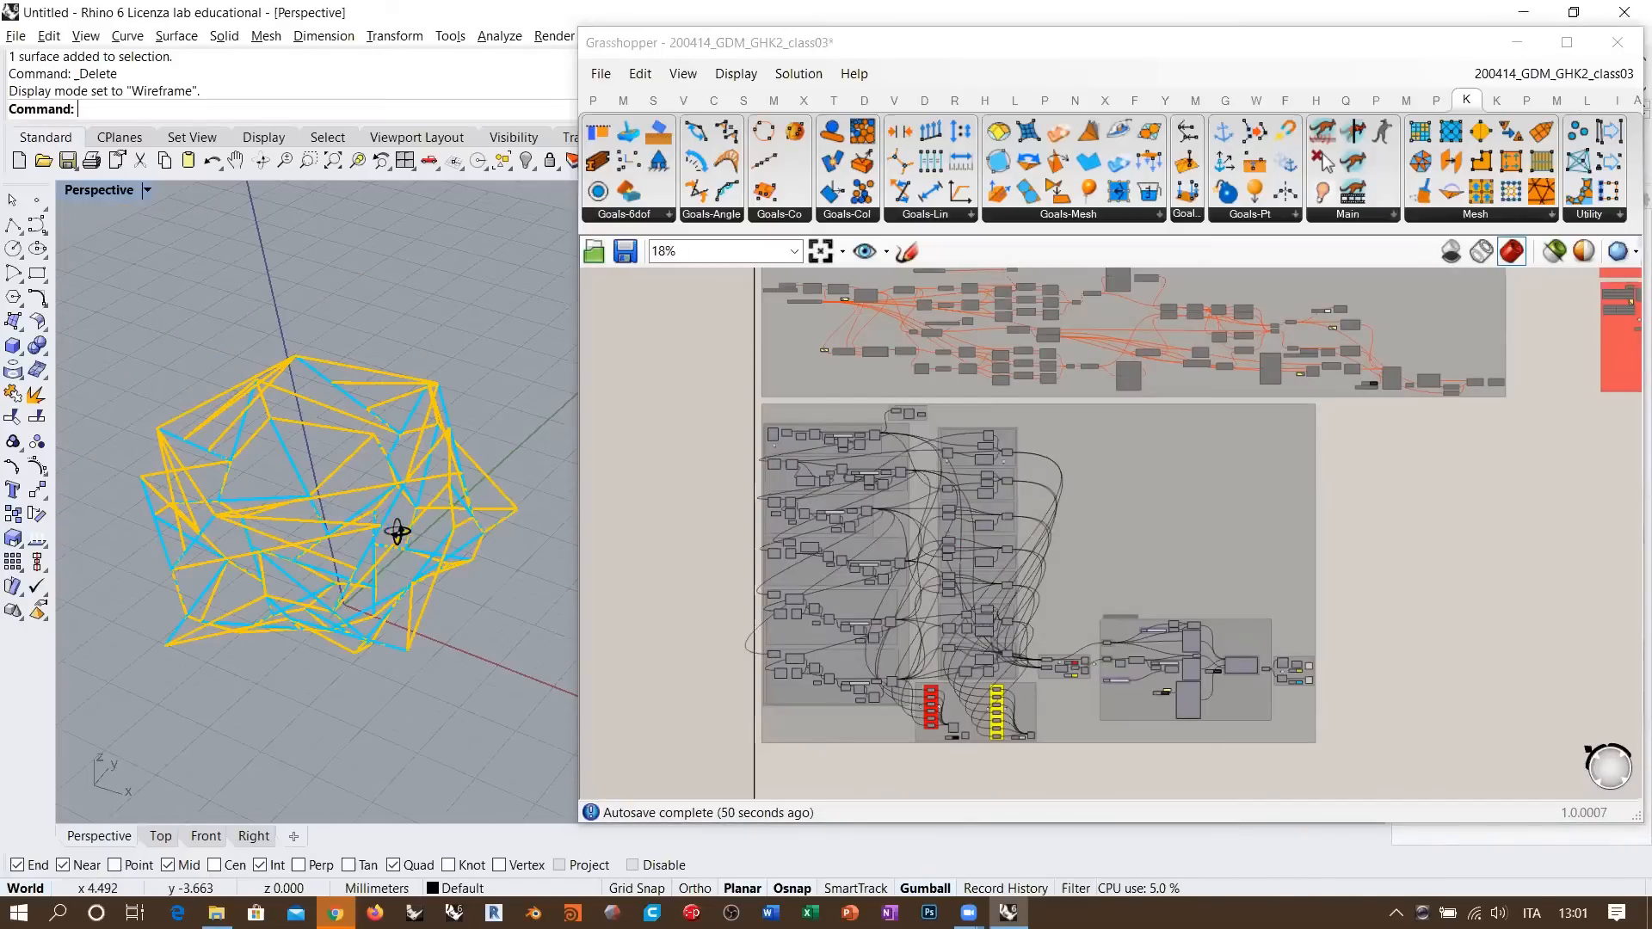
{"action": "mouse_move", "coordinate": [399, 559]}
{"action": "right_mouse_down"}
{"action": "mouse_move", "coordinate": [354, 597]}
{"action": "mouse_move", "coordinate": [395, 608]}
{"action": "mouse_move", "coordinate": [413, 542]}
{"action": "mouse_move", "coordinate": [383, 570]}
{"action": "mouse_move", "coordinate": [395, 526]}
{"action": "right_mouse_up"}
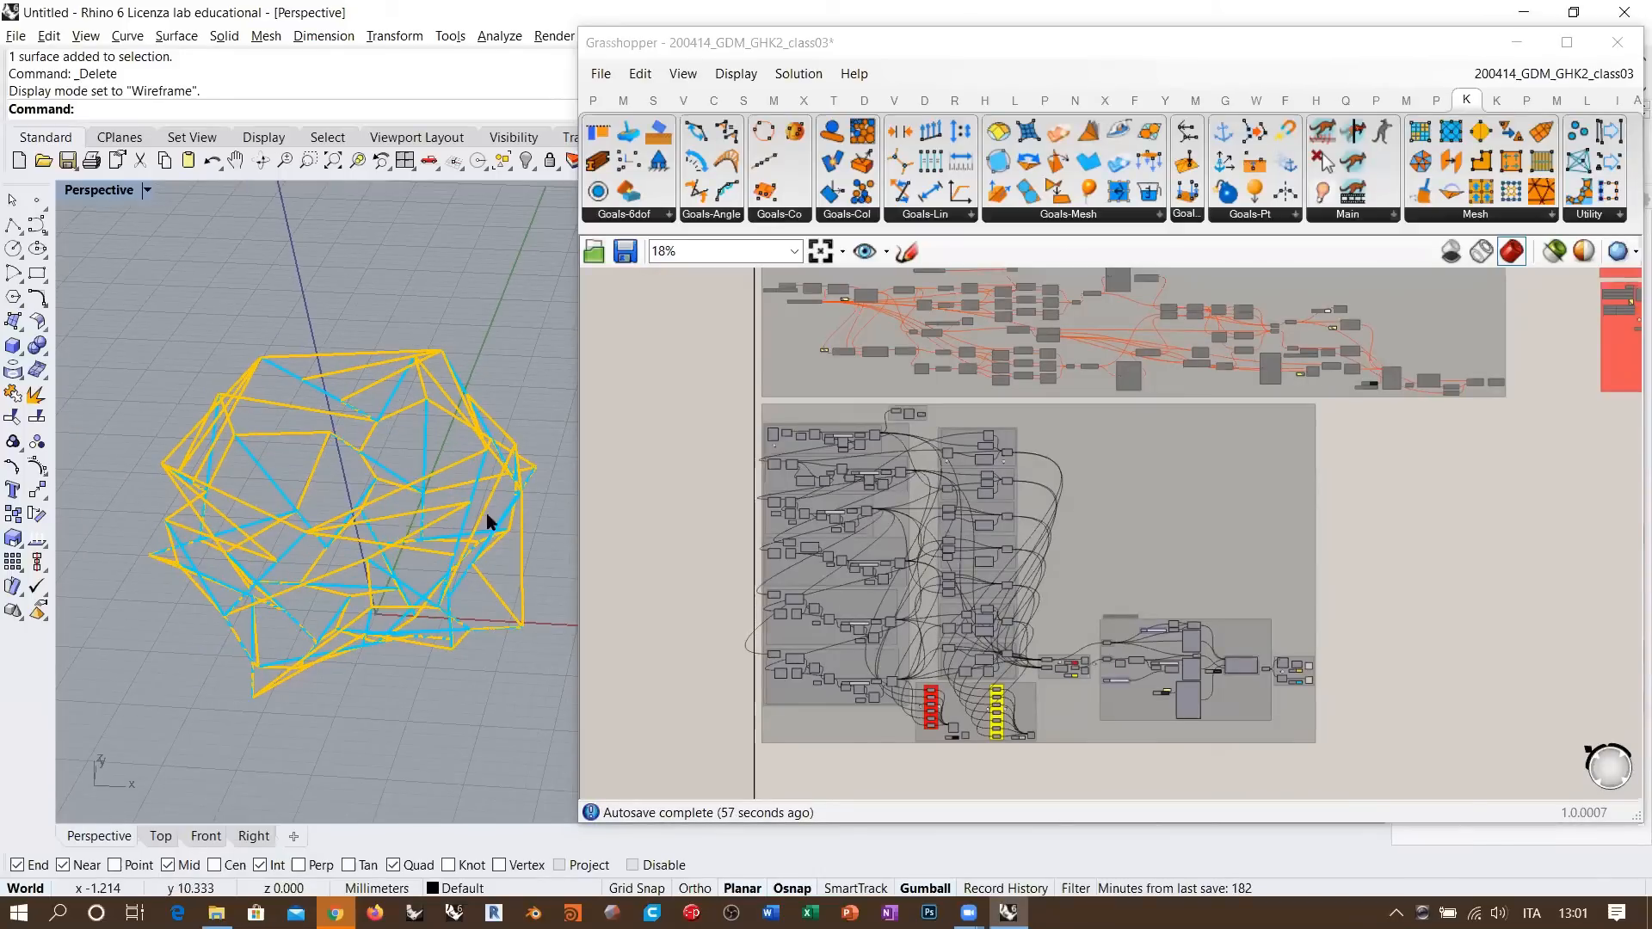
{"action": "left_click_drag", "start_coordinate": [586, 502], "coordinate": [864, 508]}
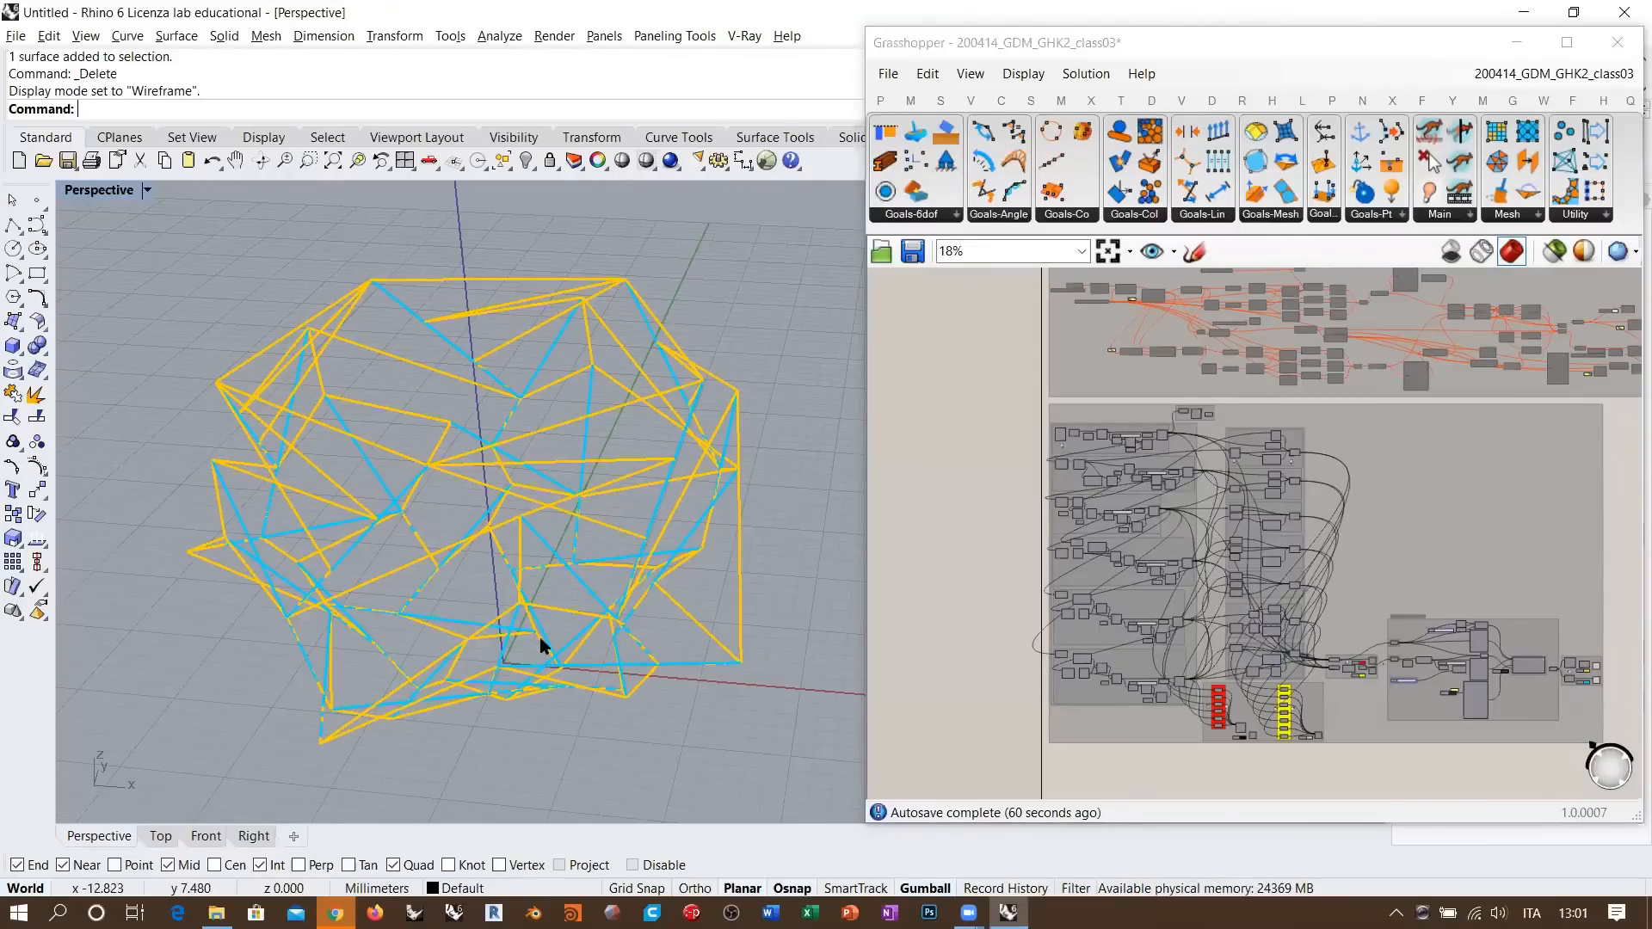
- Examine from above and close up how the cyan struts and yellow lines meet at the structure's base
{"action": "right_click_drag", "start_coordinate": [633, 603], "coordinate": [602, 535]}
{"action": "scroll", "coordinate": [469, 534], "scroll_direction": "up", "scroll_amount": 5}
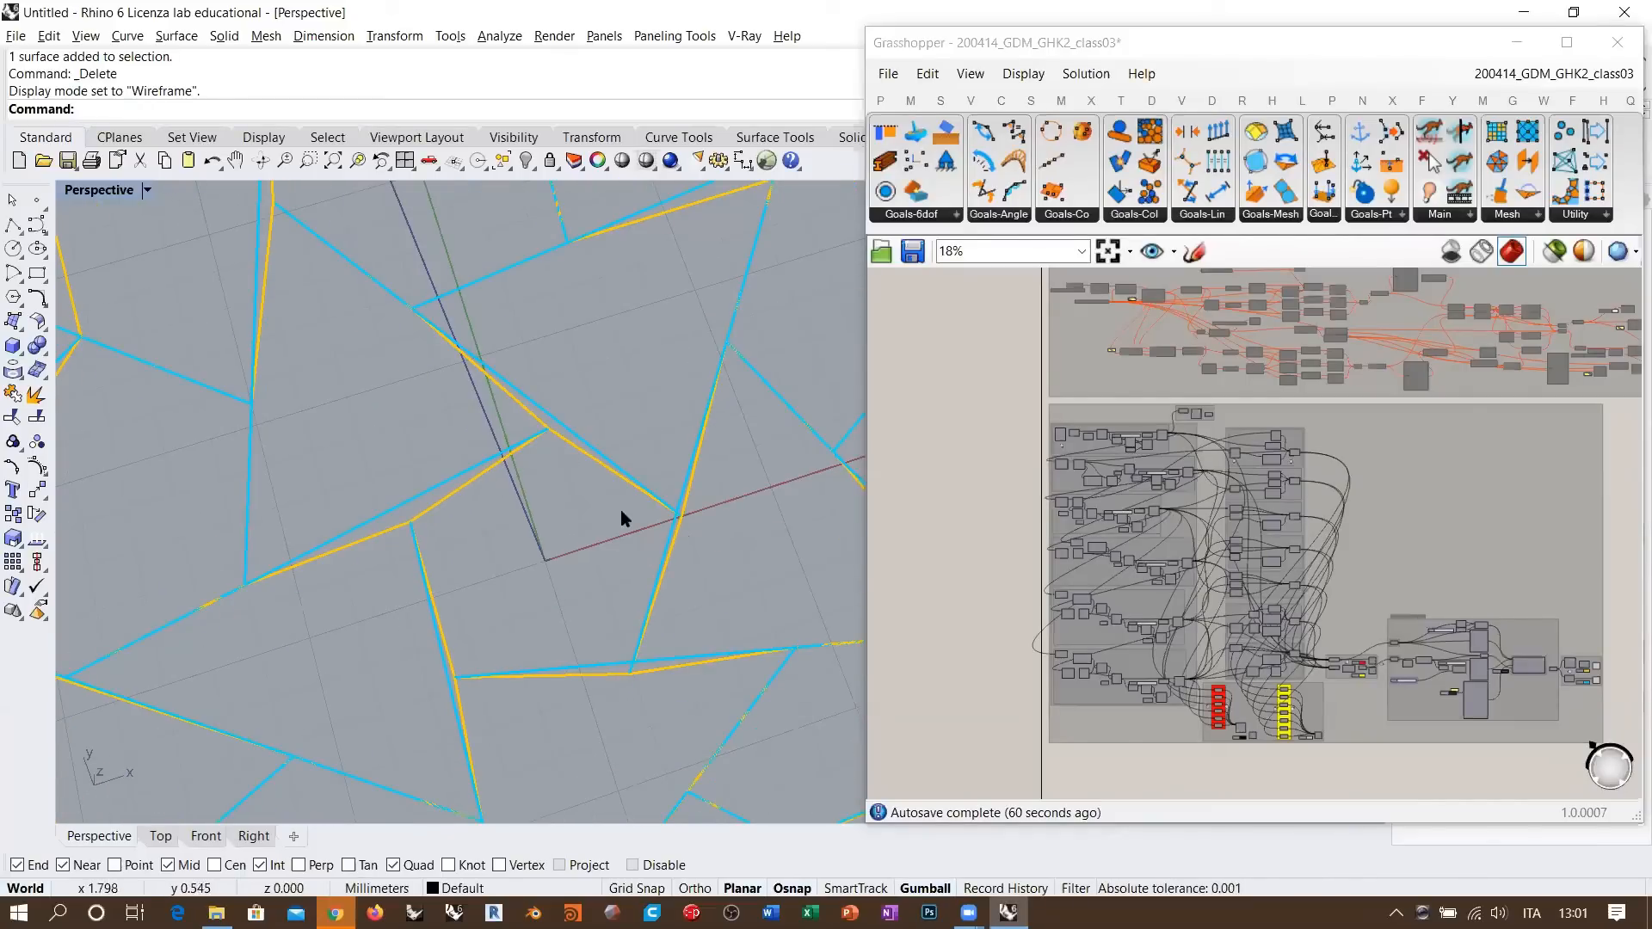
{"action": "scroll", "coordinate": [593, 497], "scroll_direction": "down", "scroll_amount": 3}
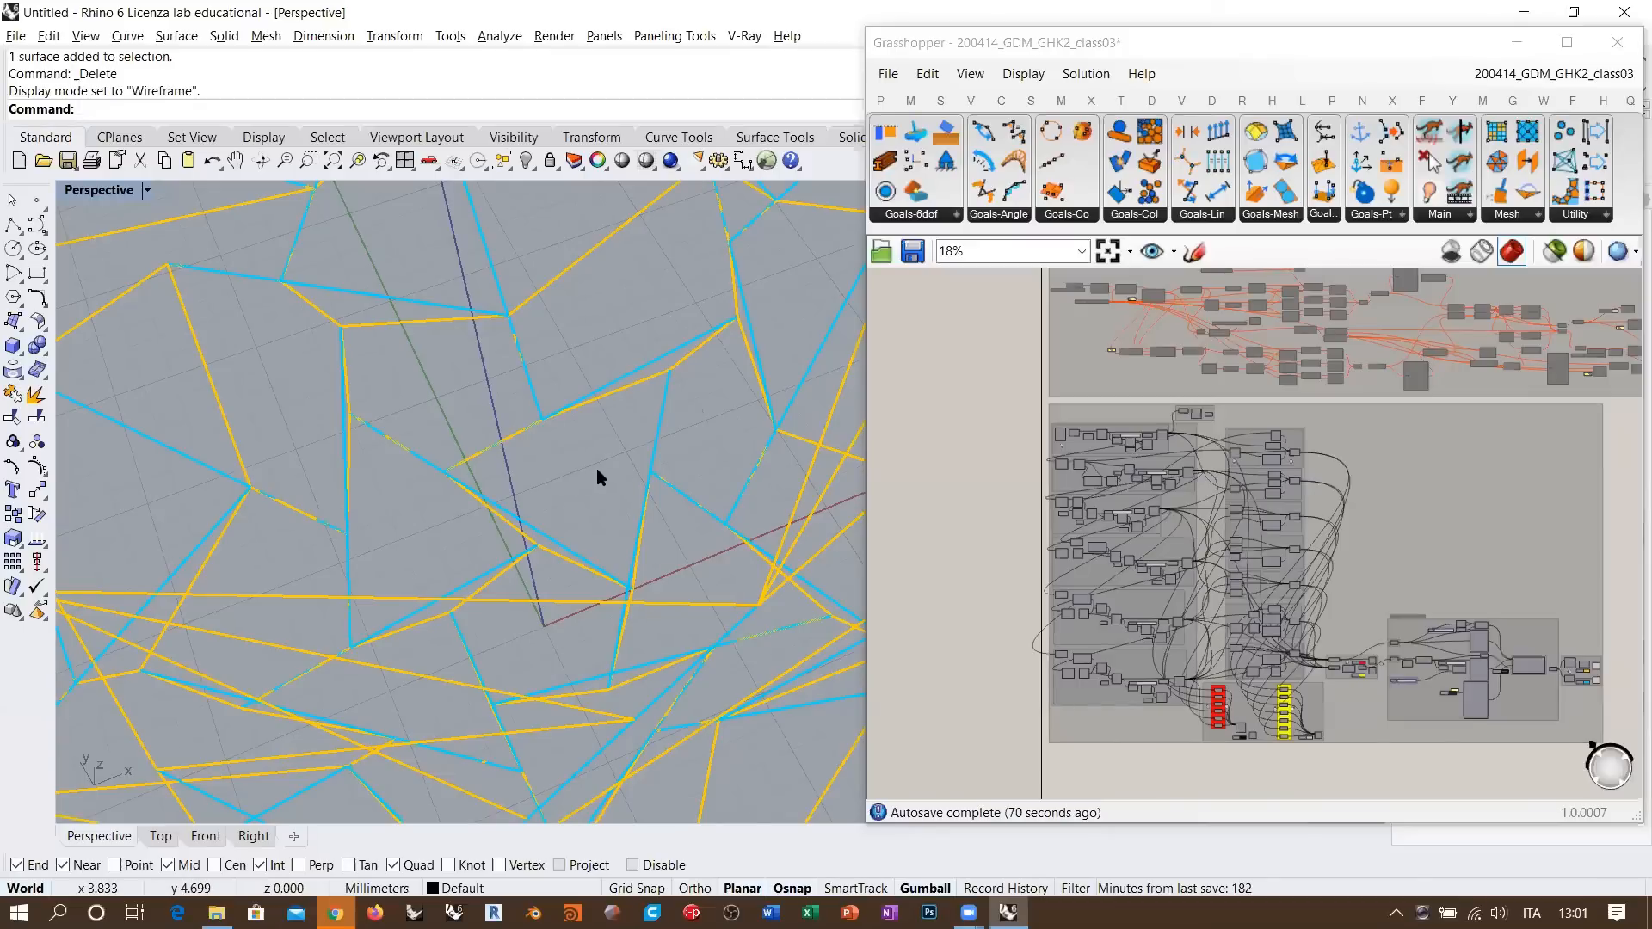
{"action": "right_click_drag", "start_coordinate": [596, 468], "coordinate": [606, 514]}
{"action": "right_click_drag", "start_coordinate": [632, 611], "coordinate": [566, 450]}
{"action": "scroll", "coordinate": [466, 604], "scroll_direction": "down", "scroll_amount": 4}
{"action": "right_click_drag", "start_coordinate": [534, 558], "coordinate": [507, 396]}
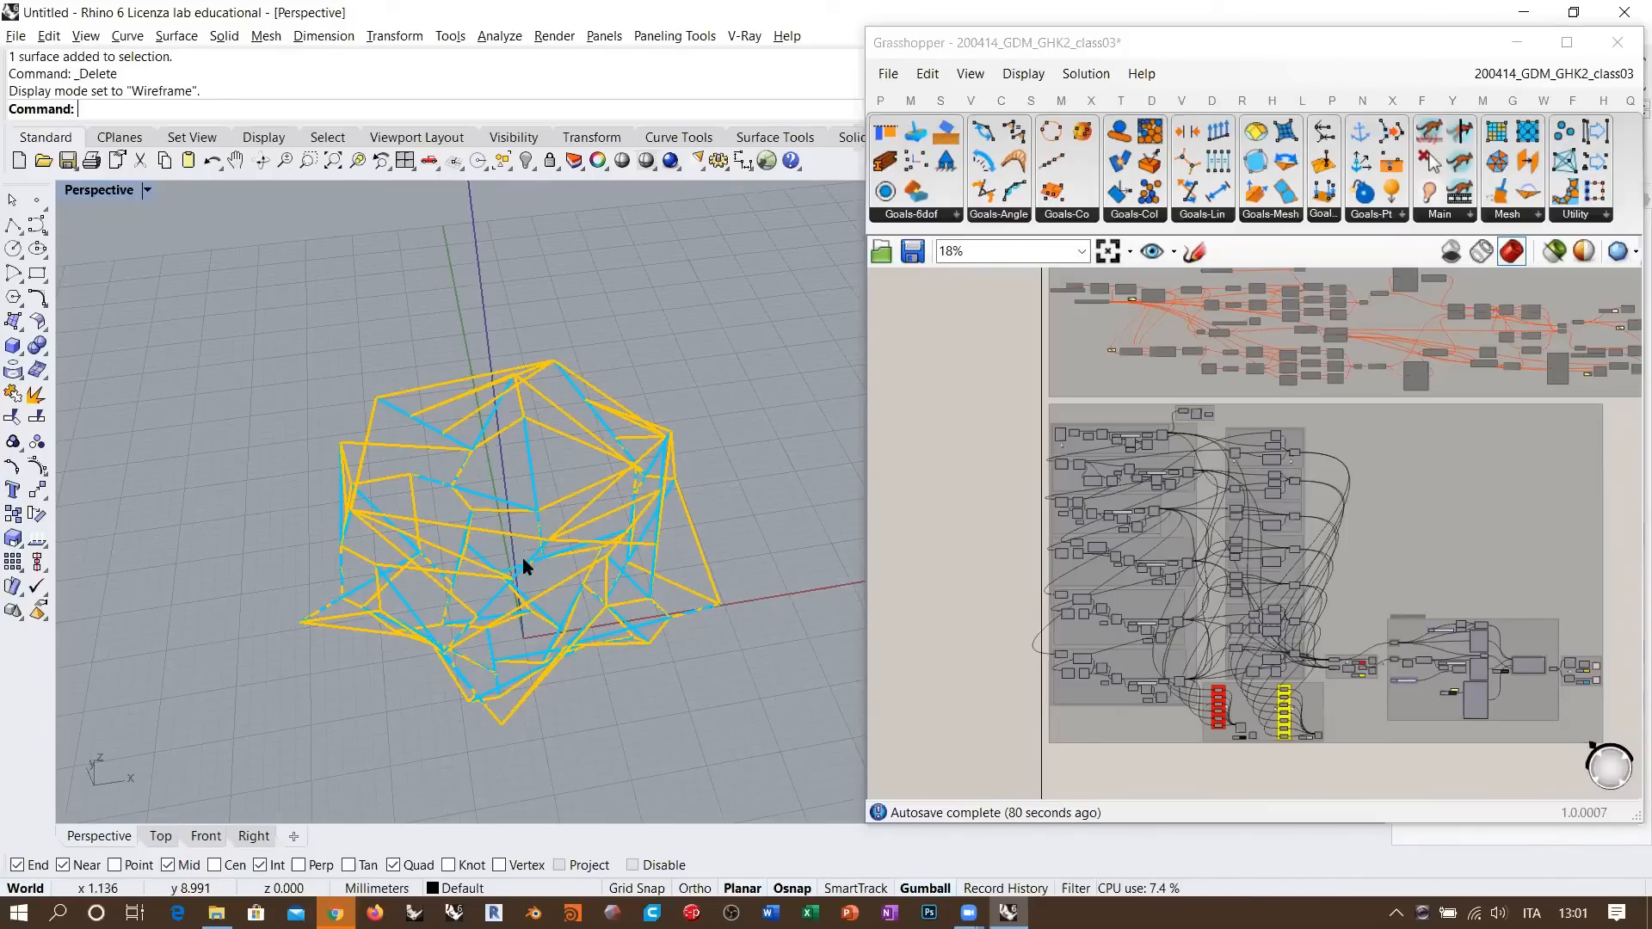
- Examine the overall shape of the yellow and cyan structure from low and raised viewpoints
{"action": "right_click_drag", "start_coordinate": [523, 557], "coordinate": [526, 633]}
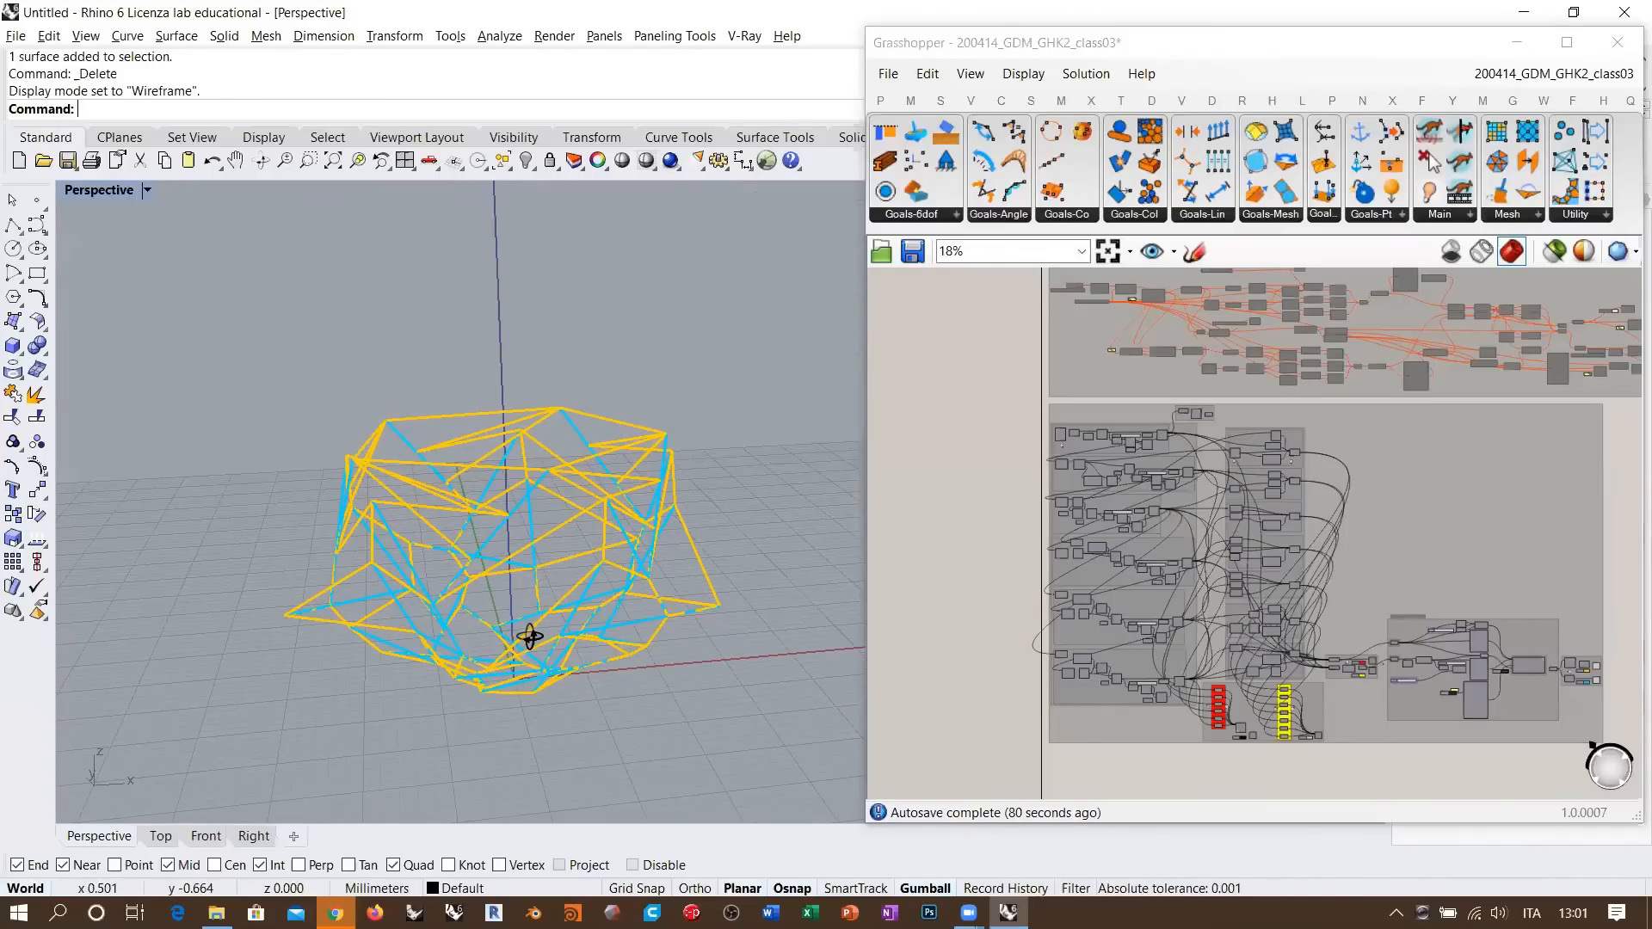
{"action": "scroll", "coordinate": [574, 547], "scroll_direction": "up", "scroll_amount": 2}
{"action": "right_click_drag", "start_coordinate": [575, 547], "coordinate": [773, 557]}
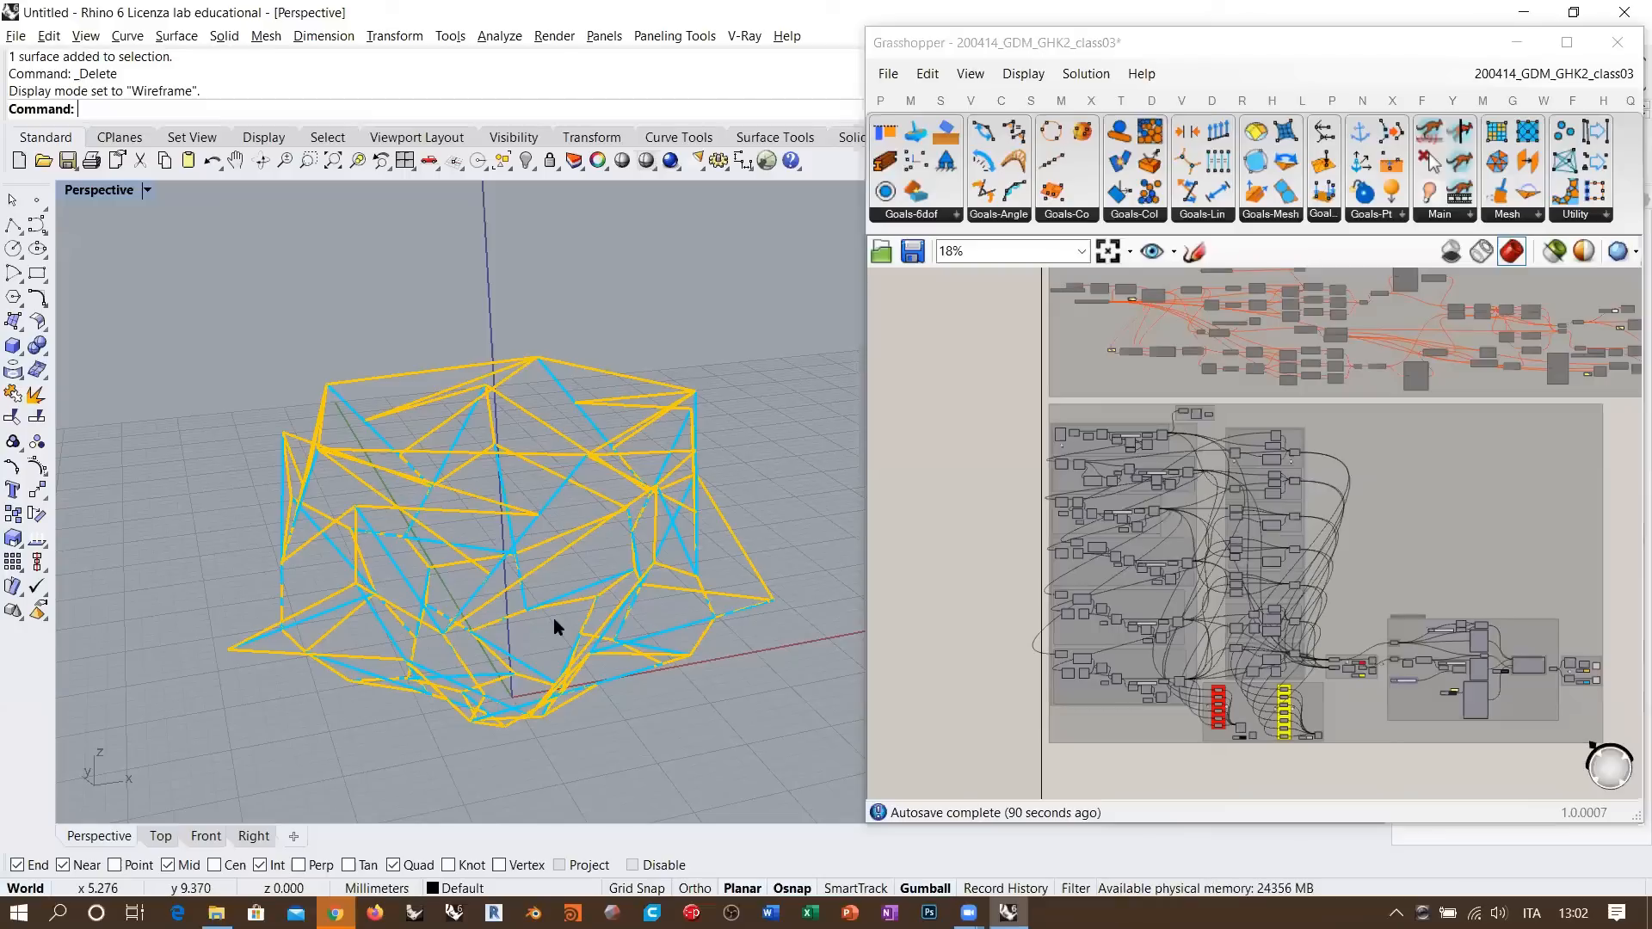
{"action": "right_click_drag", "start_coordinate": [625, 576], "coordinate": [642, 588]}
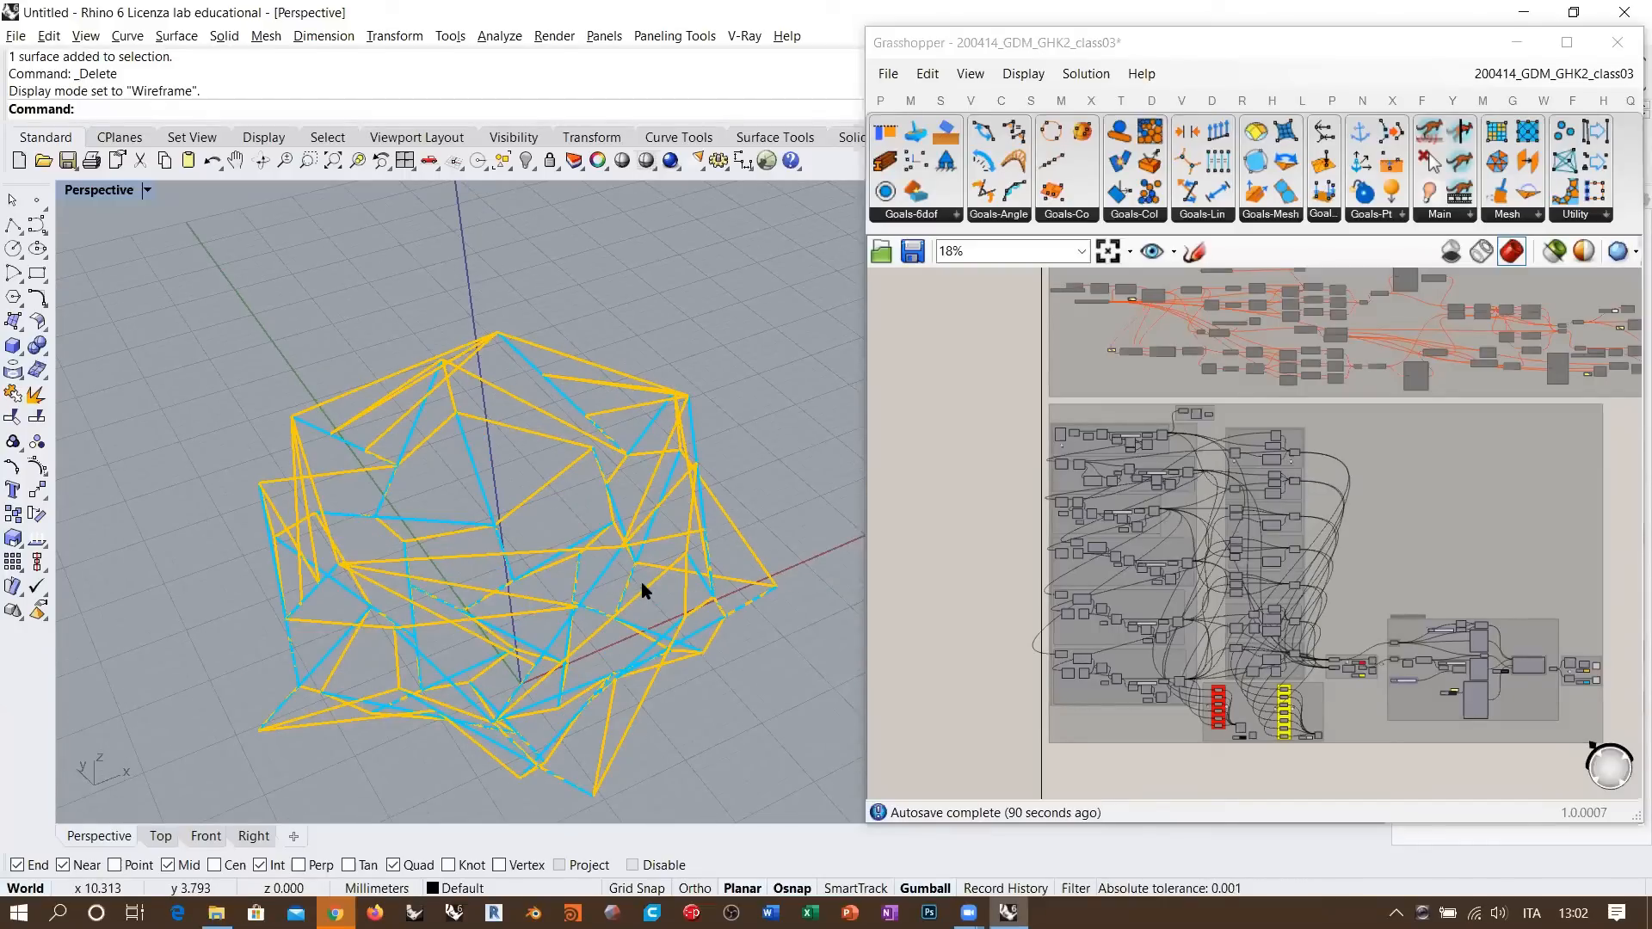
{"action": "right_click_drag", "start_coordinate": [565, 504], "coordinate": [266, 572]}
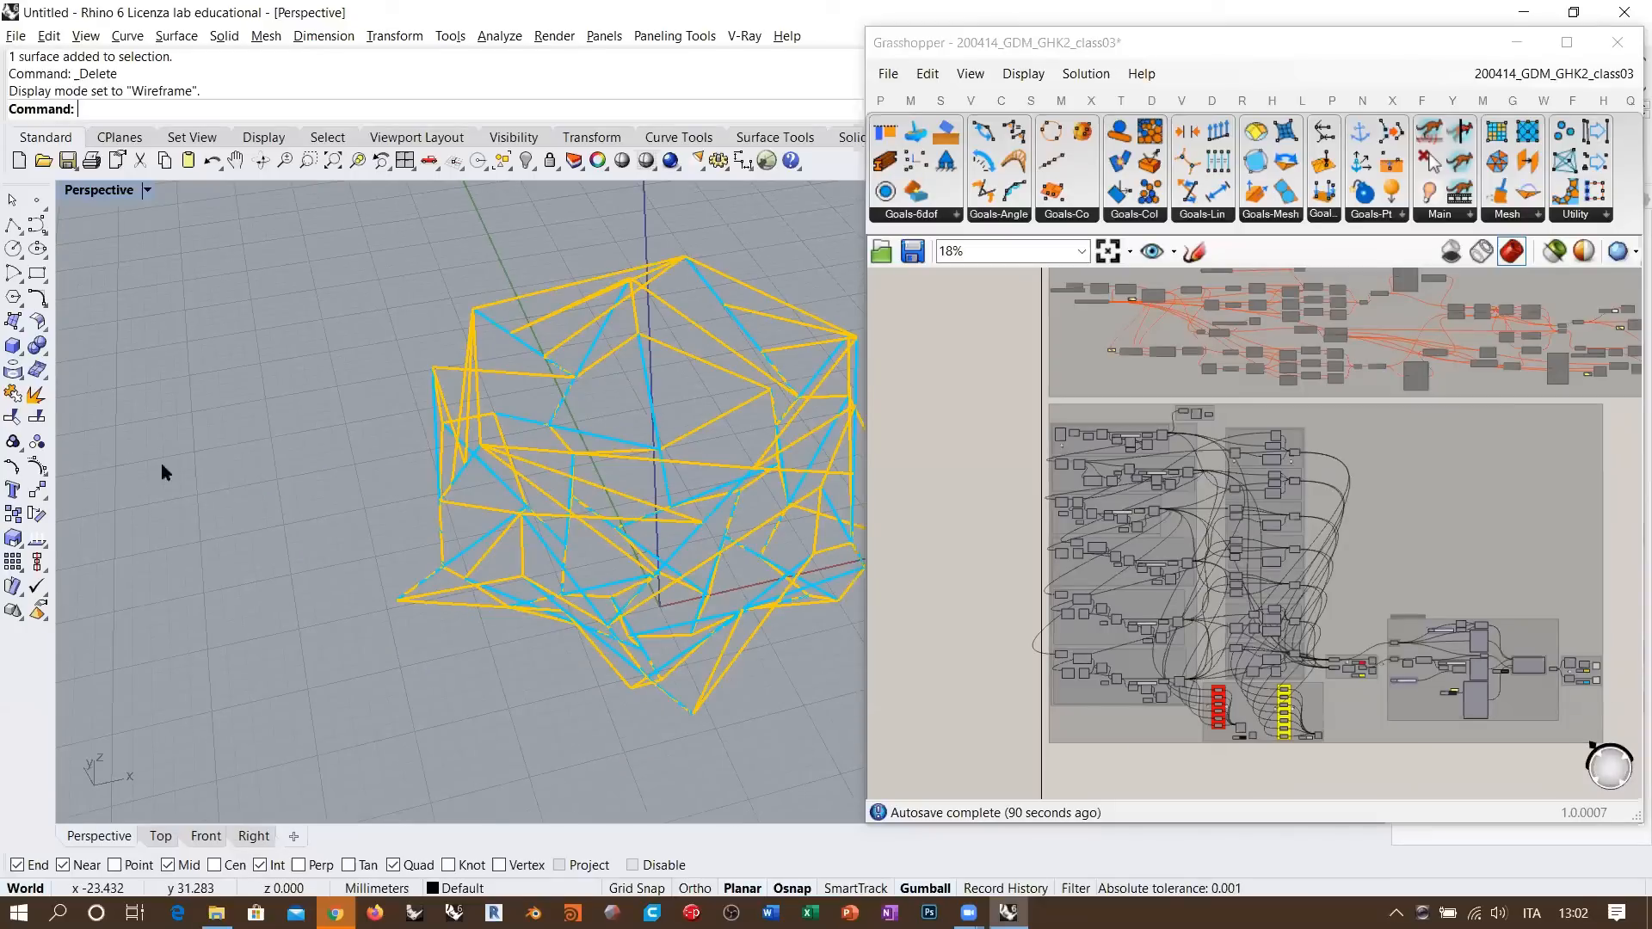
{"action": "mouse_move", "coordinate": [603, 563]}
{"action": "right_mouse_down"}
{"action": "mouse_move", "coordinate": [616, 553]}
{"action": "mouse_move", "coordinate": [571, 628]}
{"action": "mouse_move", "coordinate": [600, 583]}
{"action": "right_mouse_up"}
- Examine the strut pattern around the origin up close and compare it with the whole structure
{"action": "scroll", "coordinate": [616, 597], "scroll_direction": "up", "scroll_amount": 6}
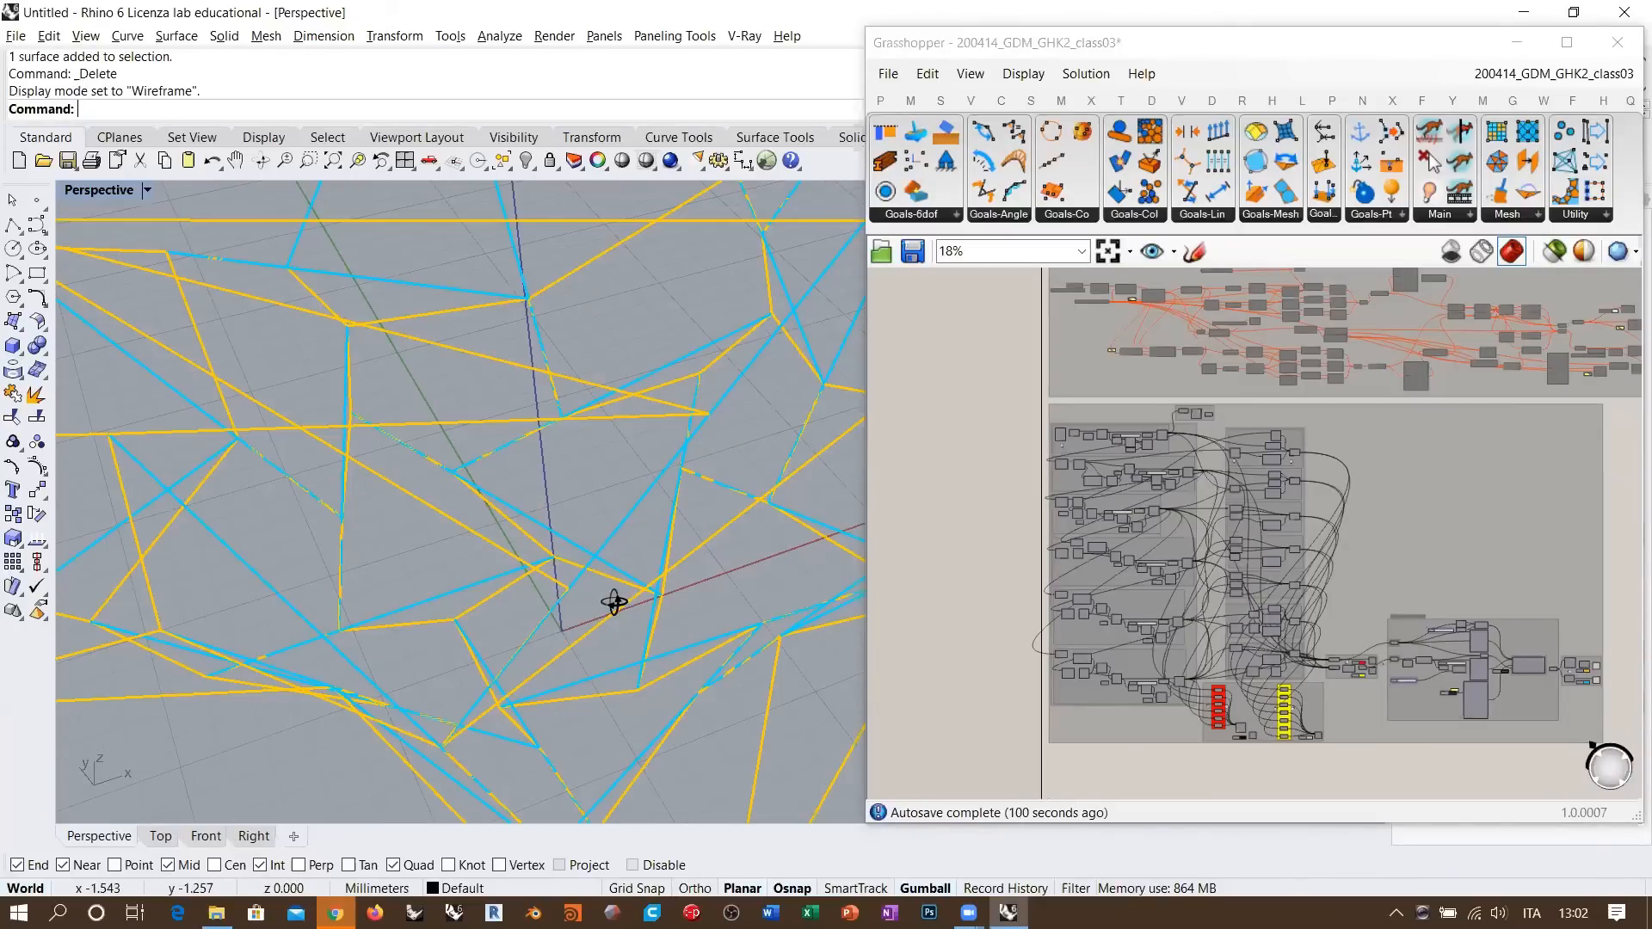
{"action": "scroll", "coordinate": [686, 578], "scroll_direction": "up", "scroll_amount": 2}
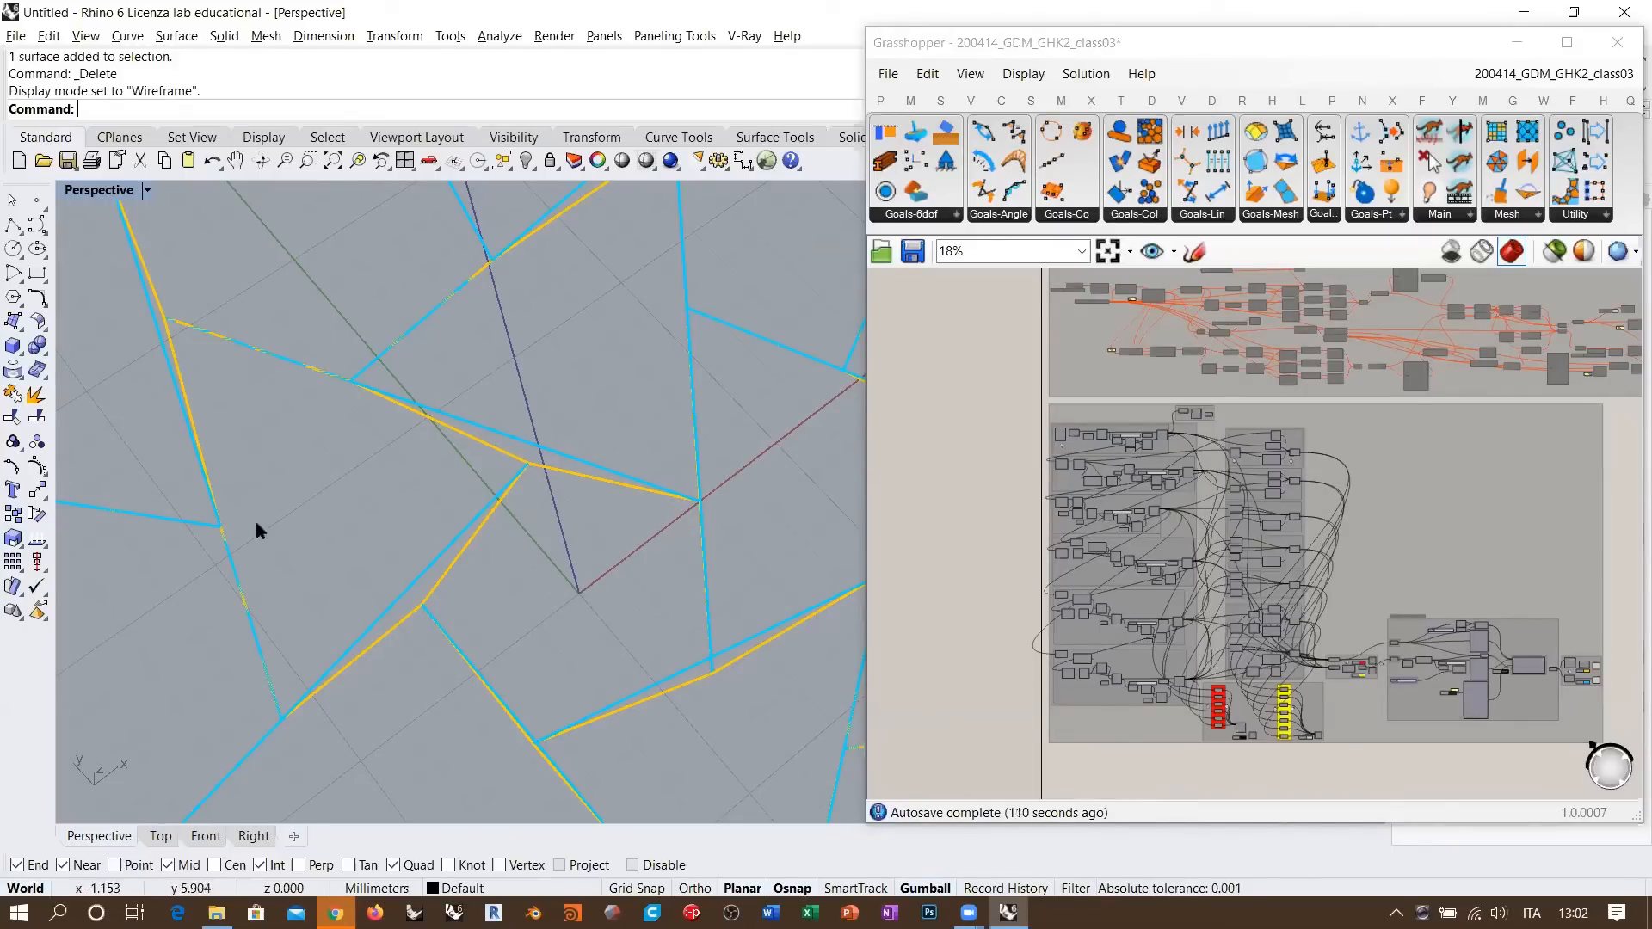
{"action": "right_click_drag", "start_coordinate": [364, 571], "coordinate": [328, 415]}
{"action": "scroll", "coordinate": [531, 456], "scroll_direction": "down", "scroll_amount": 6}
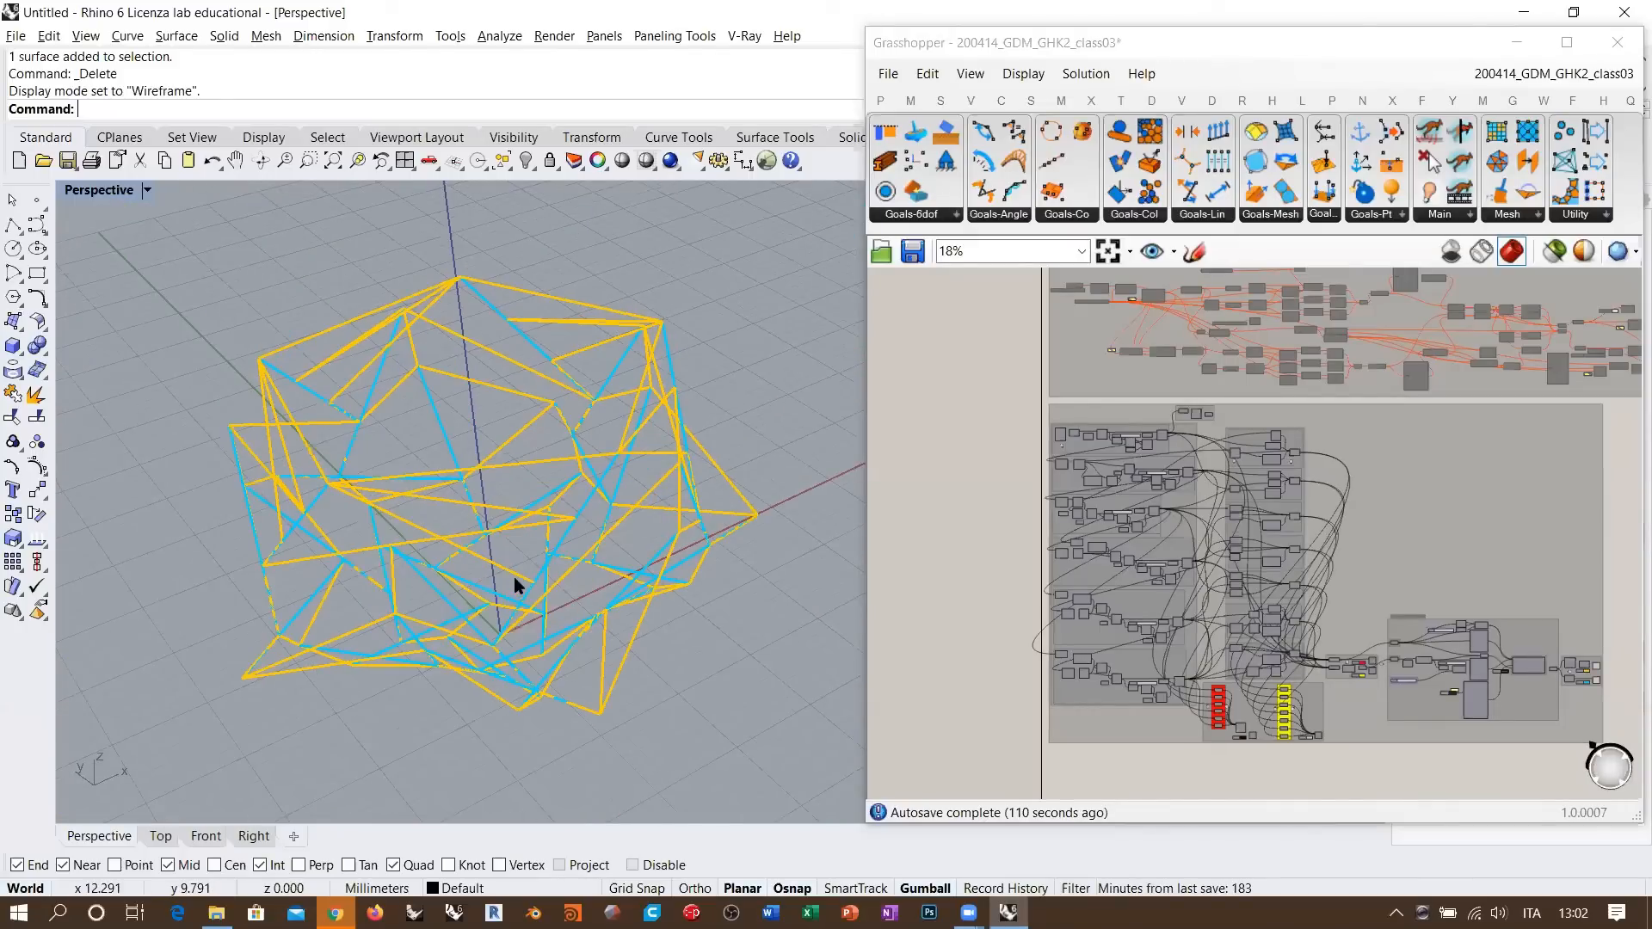
{"action": "right_click_drag", "start_coordinate": [527, 527], "coordinate": [669, 594]}
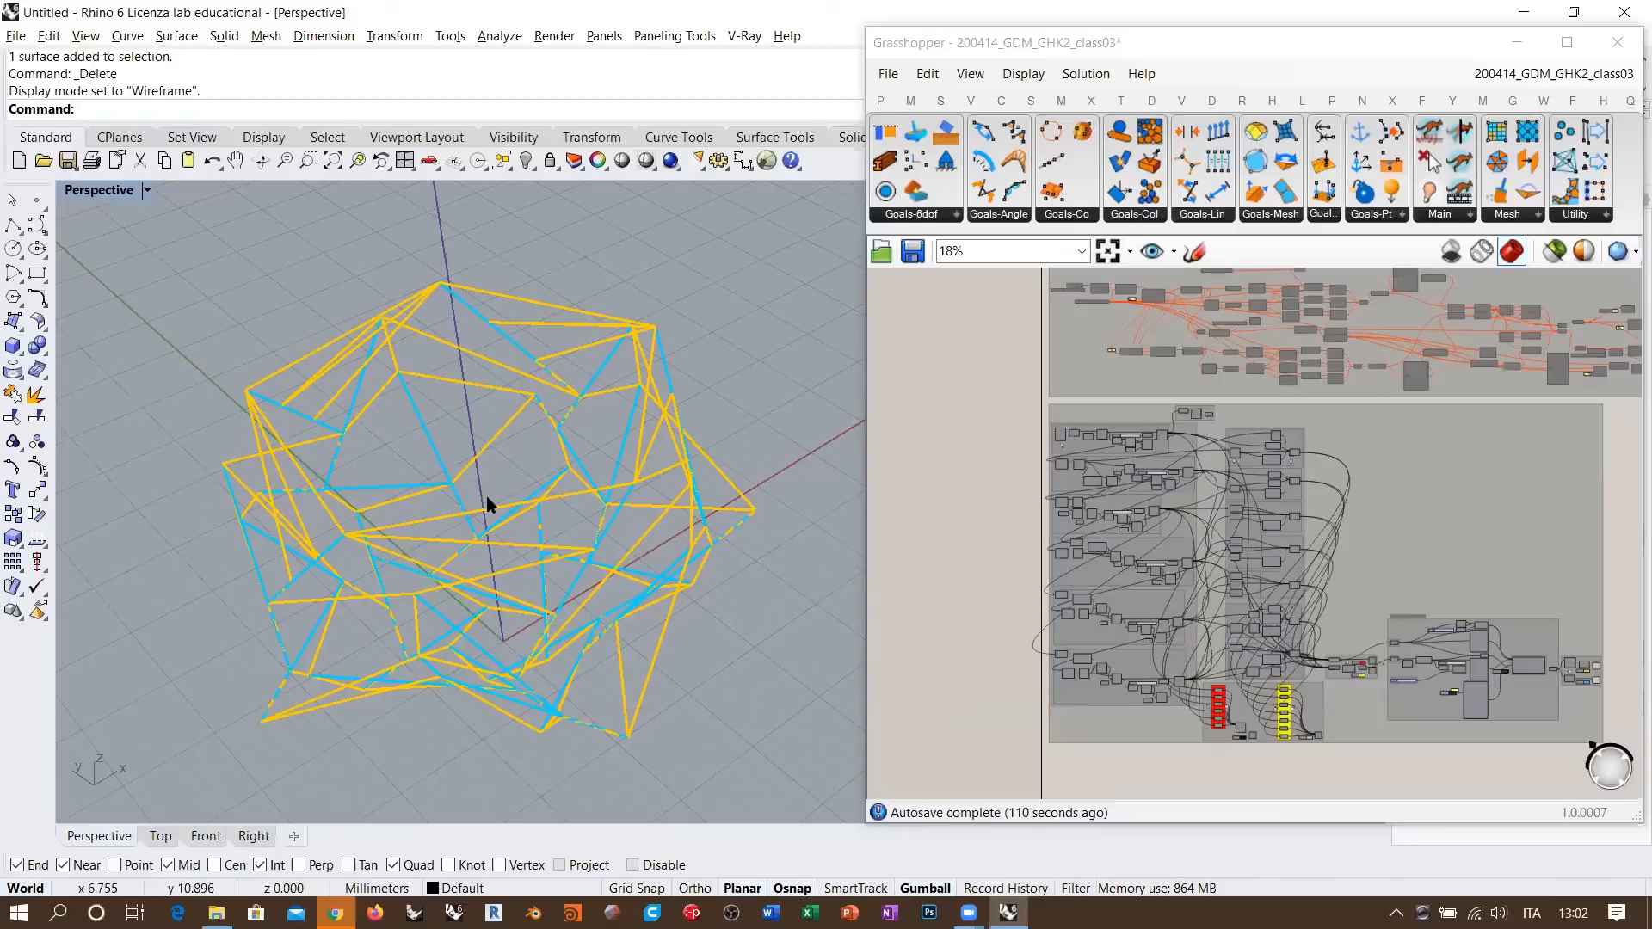
{"action": "right_click_drag", "start_coordinate": [588, 640], "coordinate": [430, 619]}
{"action": "scroll", "coordinate": [577, 654], "scroll_direction": "up", "scroll_amount": 5}
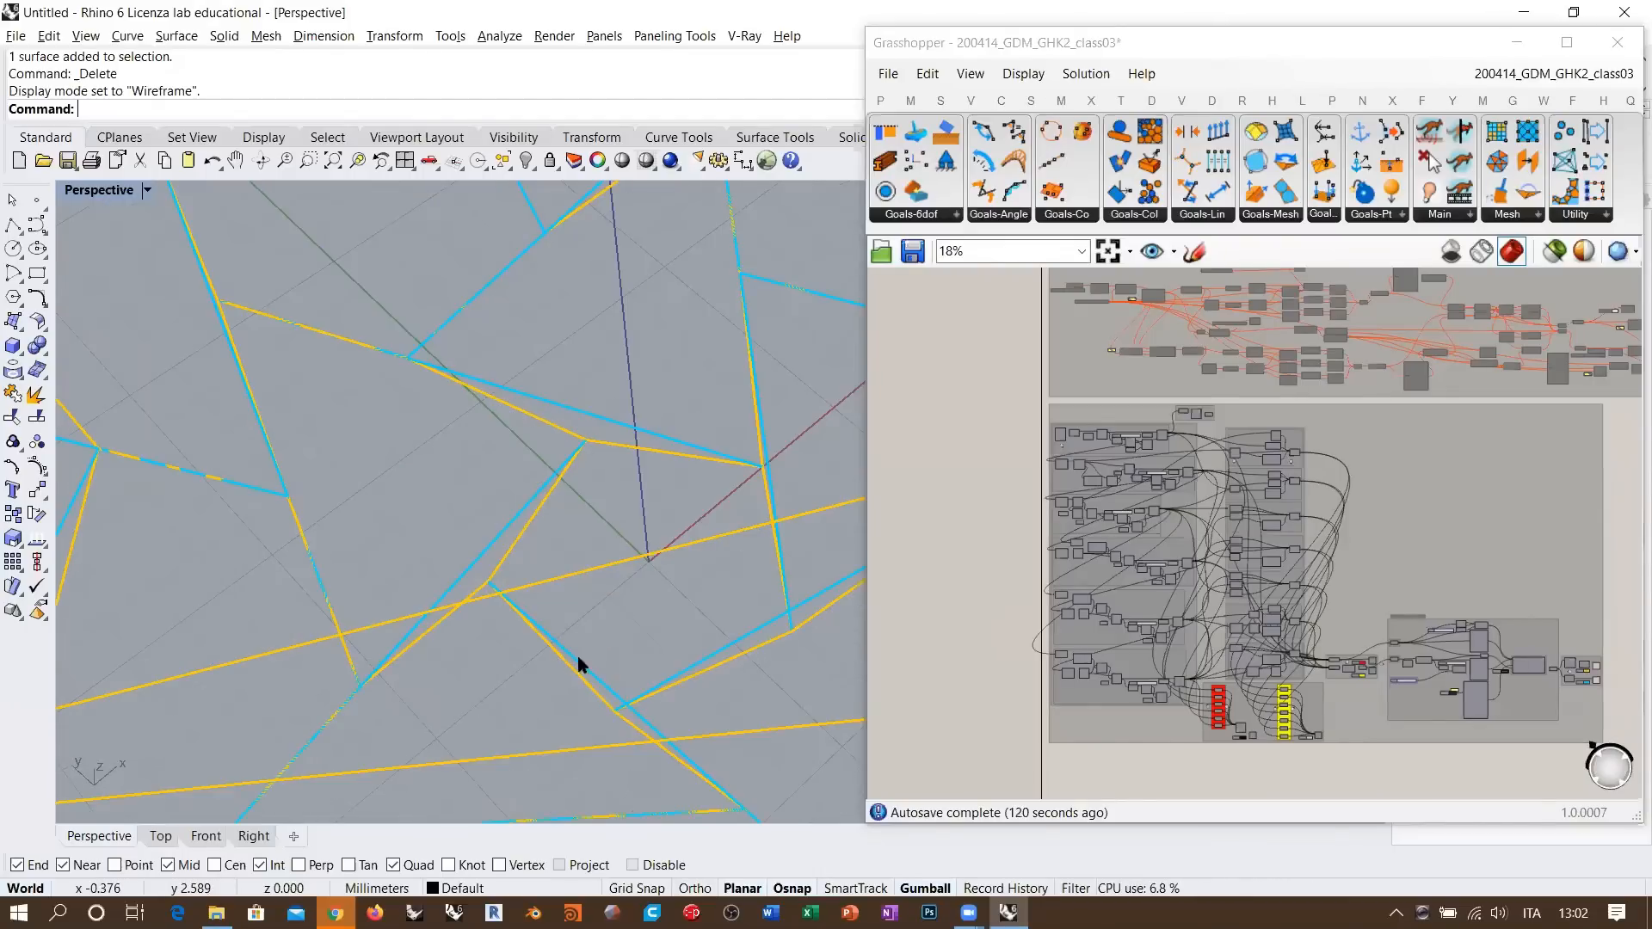
{"action": "right_click_drag", "start_coordinate": [578, 662], "coordinate": [479, 447]}
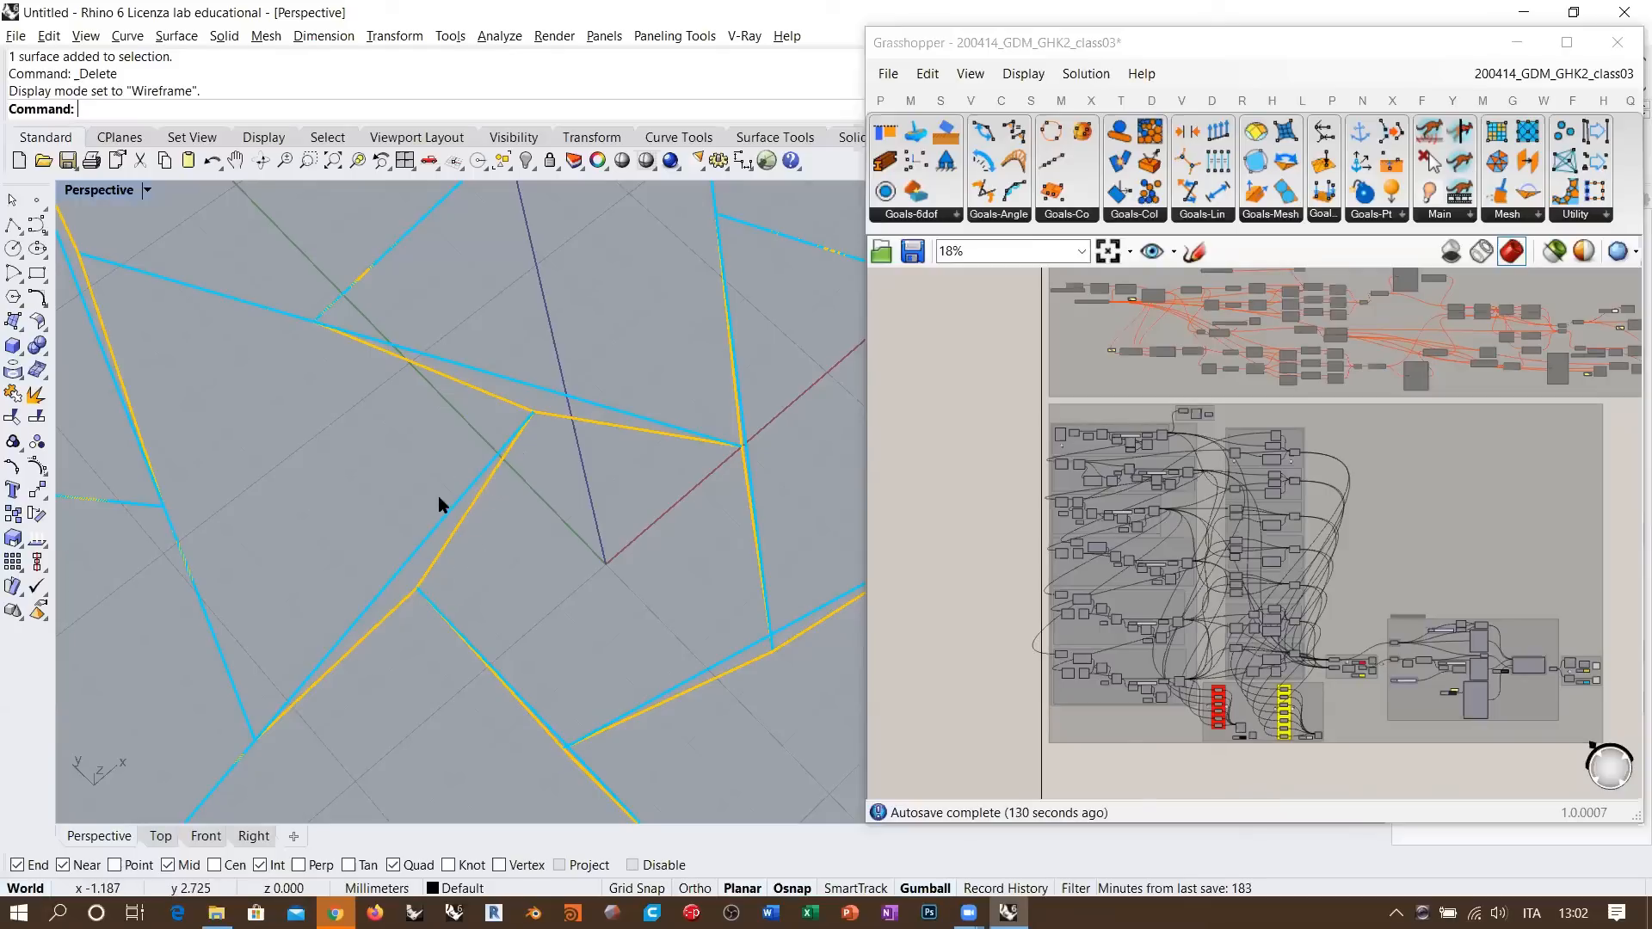
{"action": "right_click_drag", "start_coordinate": [437, 491], "coordinate": [512, 404]}
{"action": "scroll", "coordinate": [540, 488], "scroll_direction": "down", "scroll_amount": 8}
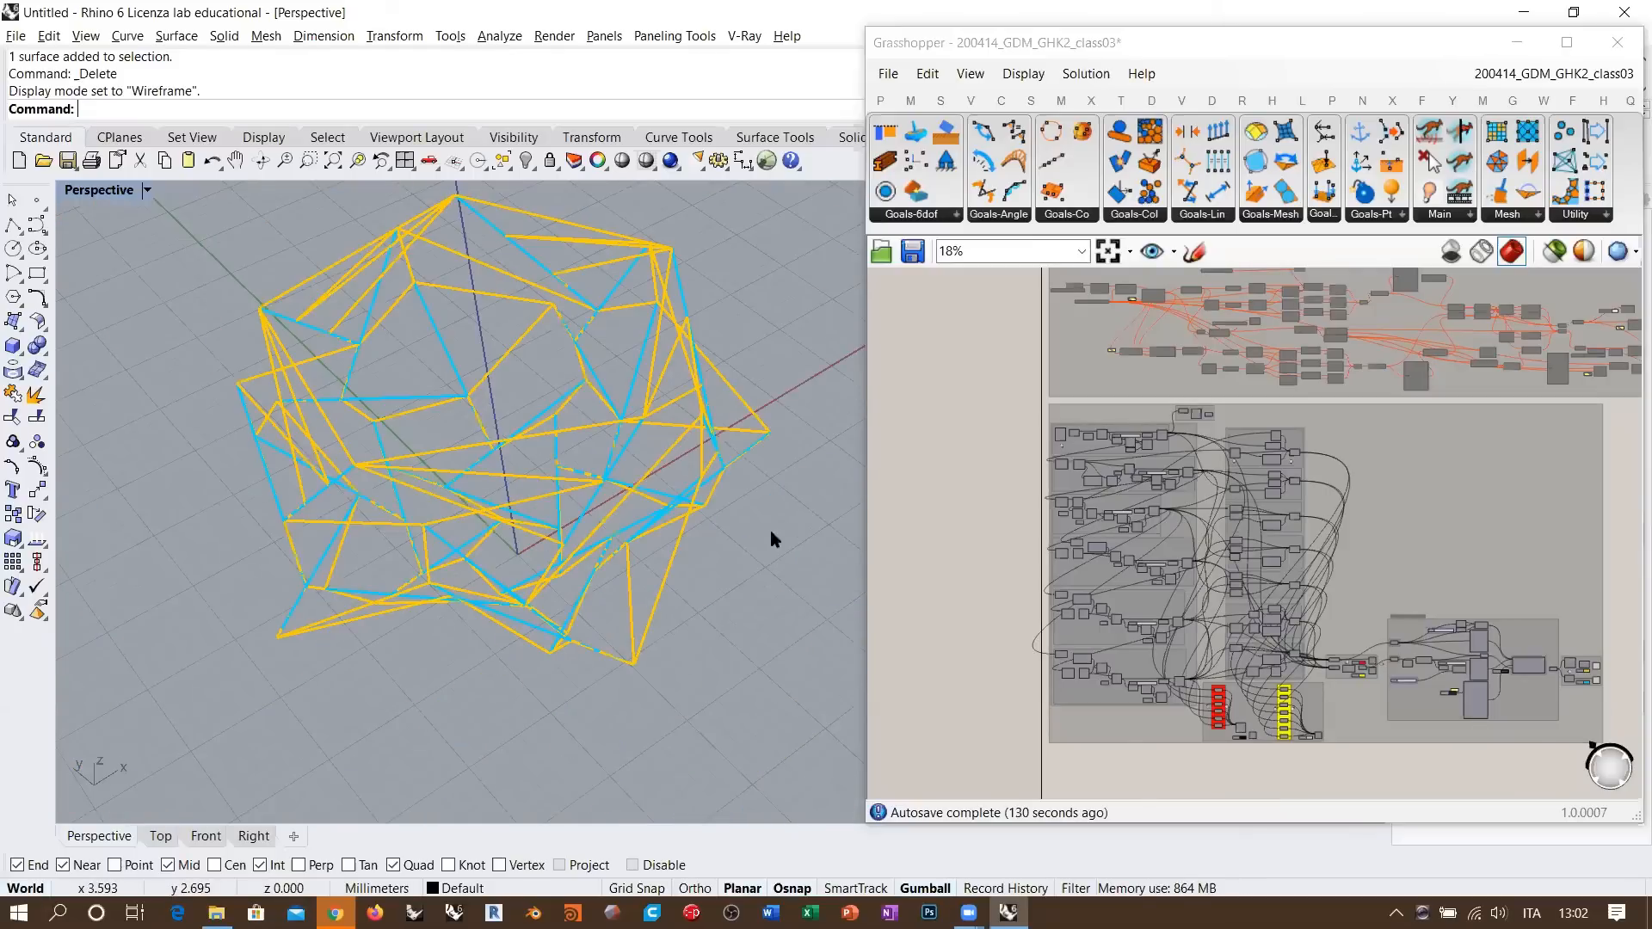
- Inspect the Kangaroo solver with its Toggle and Geometry output, widen the Grasshopper window, and display the older Kangaroo component set with Forces
{"action": "right_click_drag", "start_coordinate": [1511, 682], "coordinate": [1258, 614]}
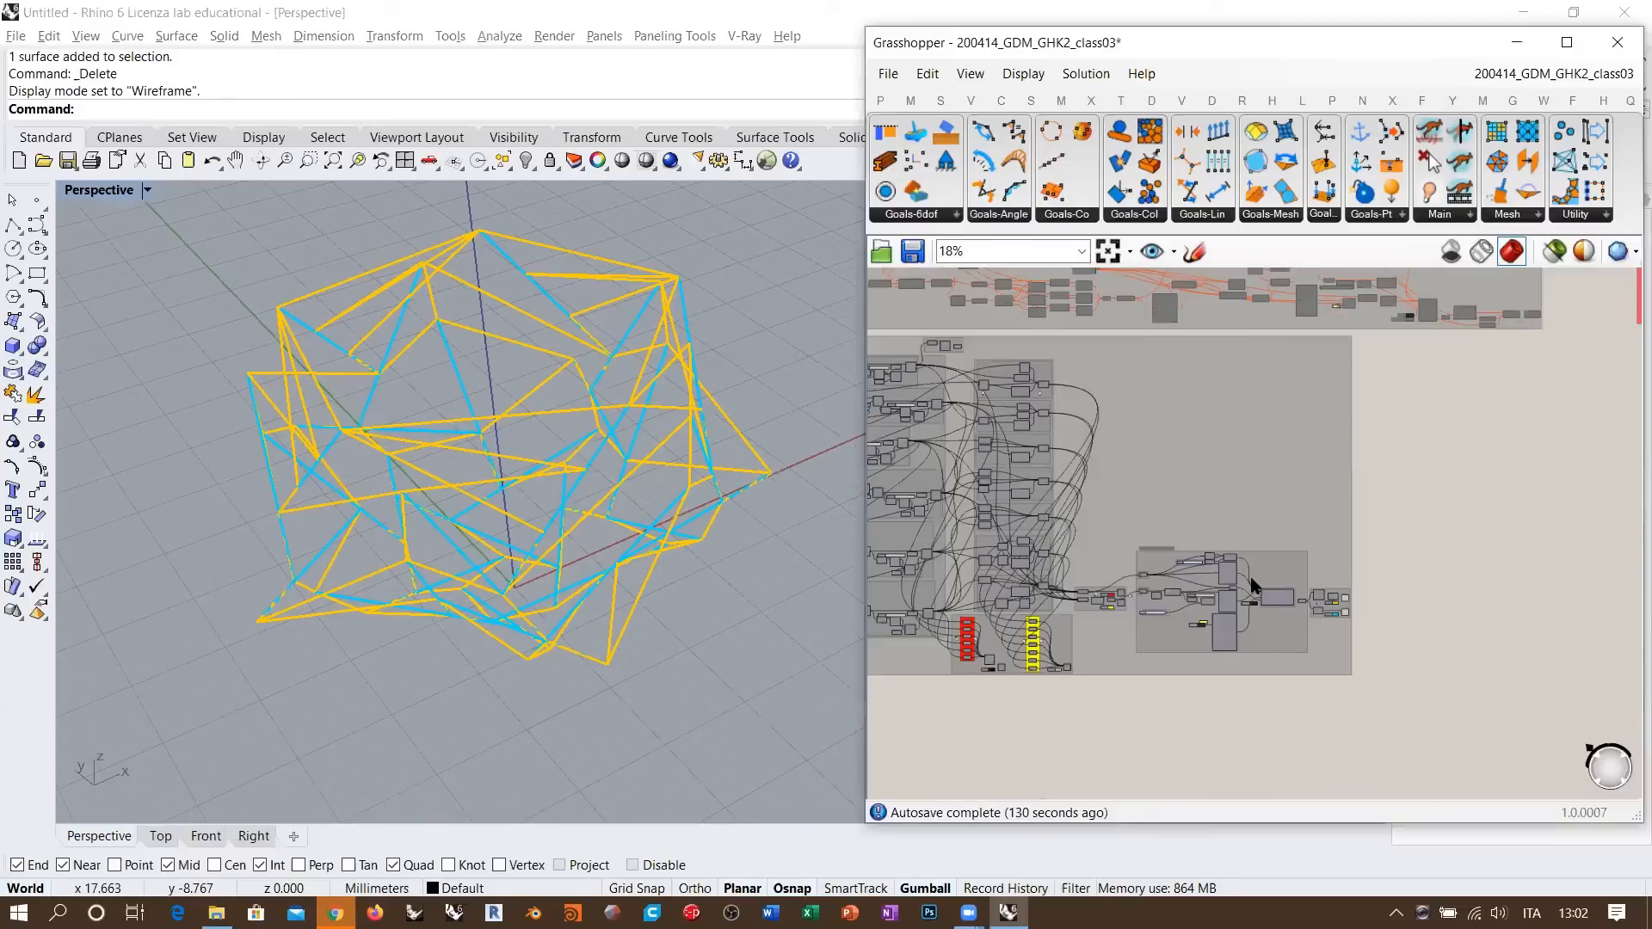
{"action": "scroll", "coordinate": [1251, 582], "scroll_direction": "up", "scroll_amount": 10}
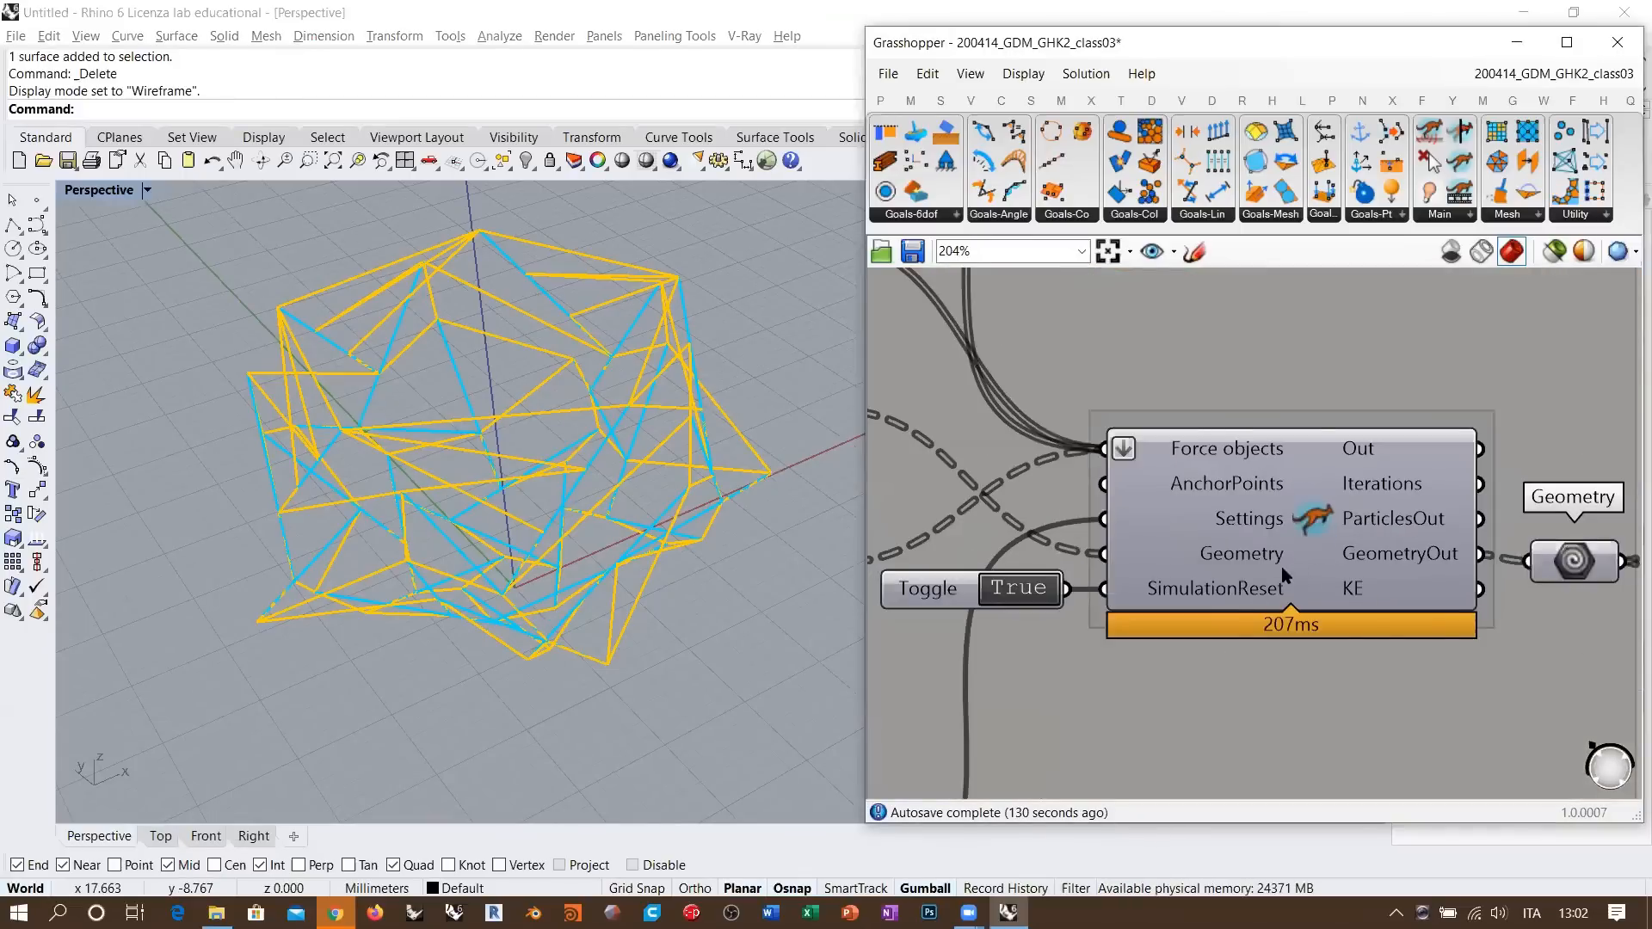
{"action": "scroll", "coordinate": [1308, 551], "scroll_direction": "down", "scroll_amount": 3}
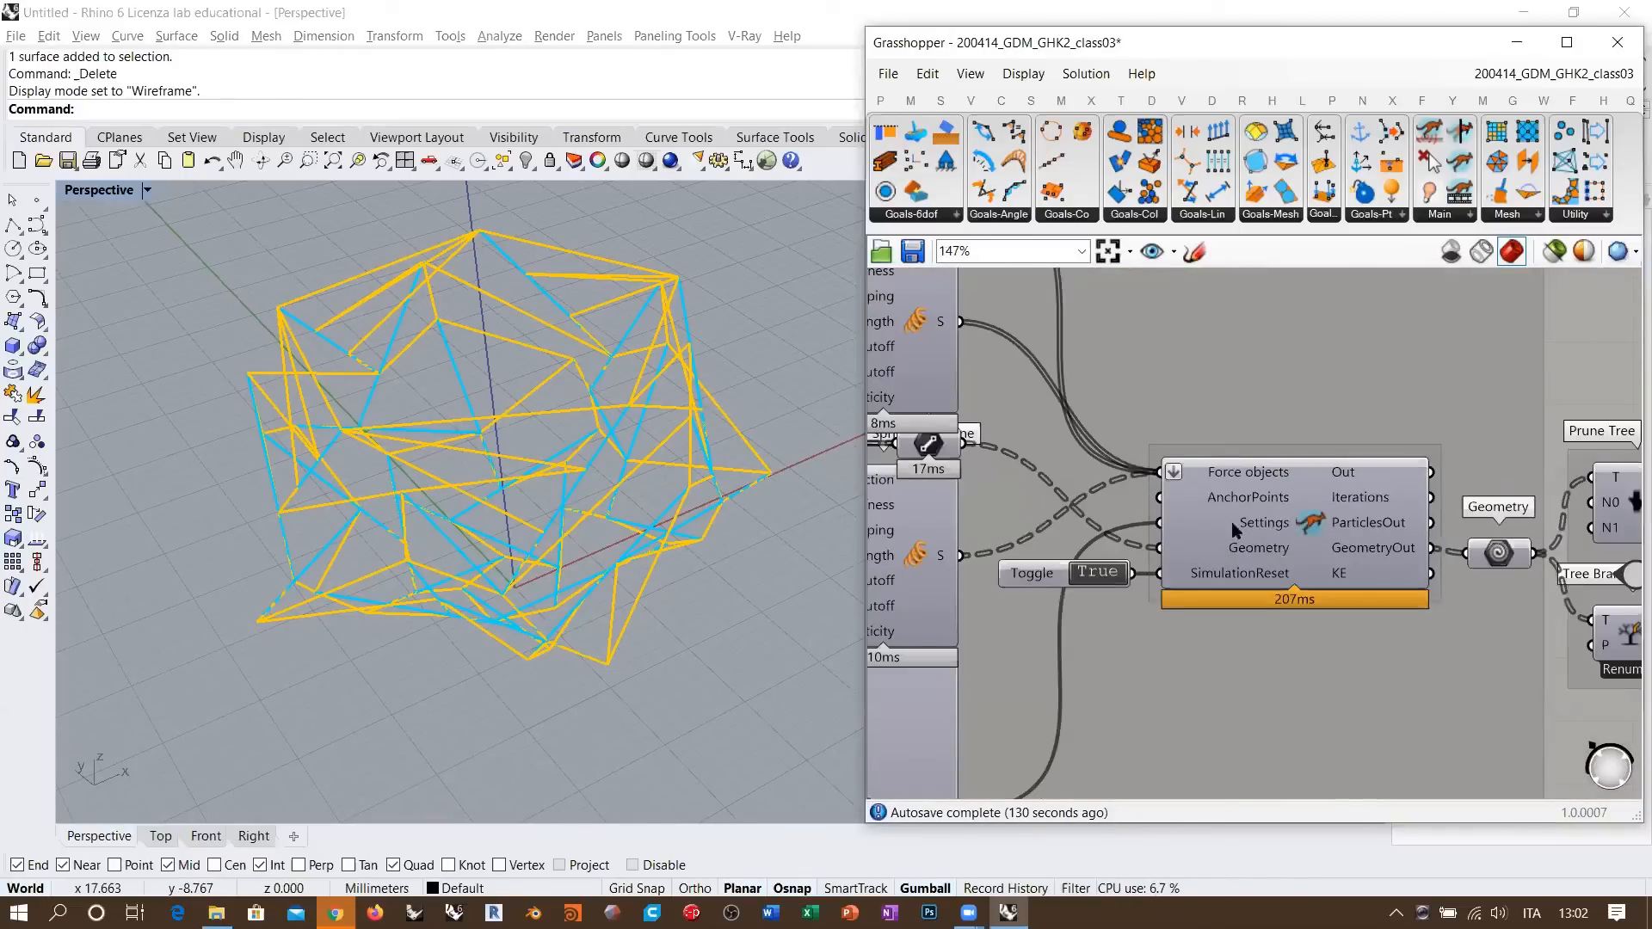
{"action": "right_click_drag", "start_coordinate": [1298, 432], "coordinate": [1288, 484]}
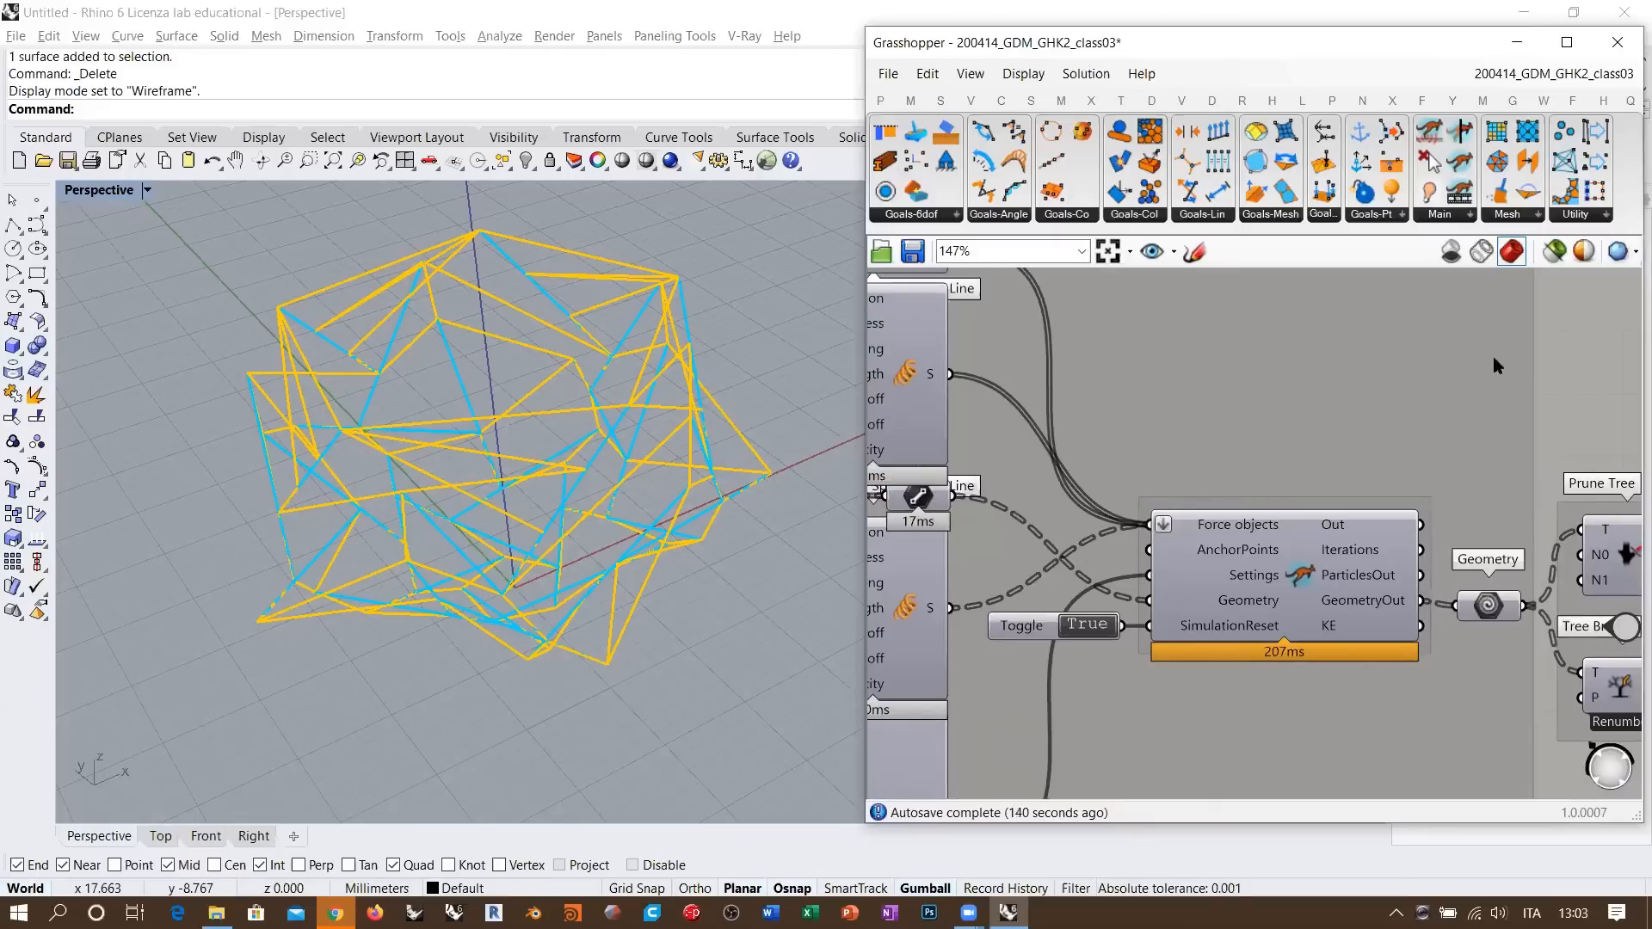
{"action": "left_click_drag", "start_coordinate": [861, 344], "coordinate": [649, 344]}
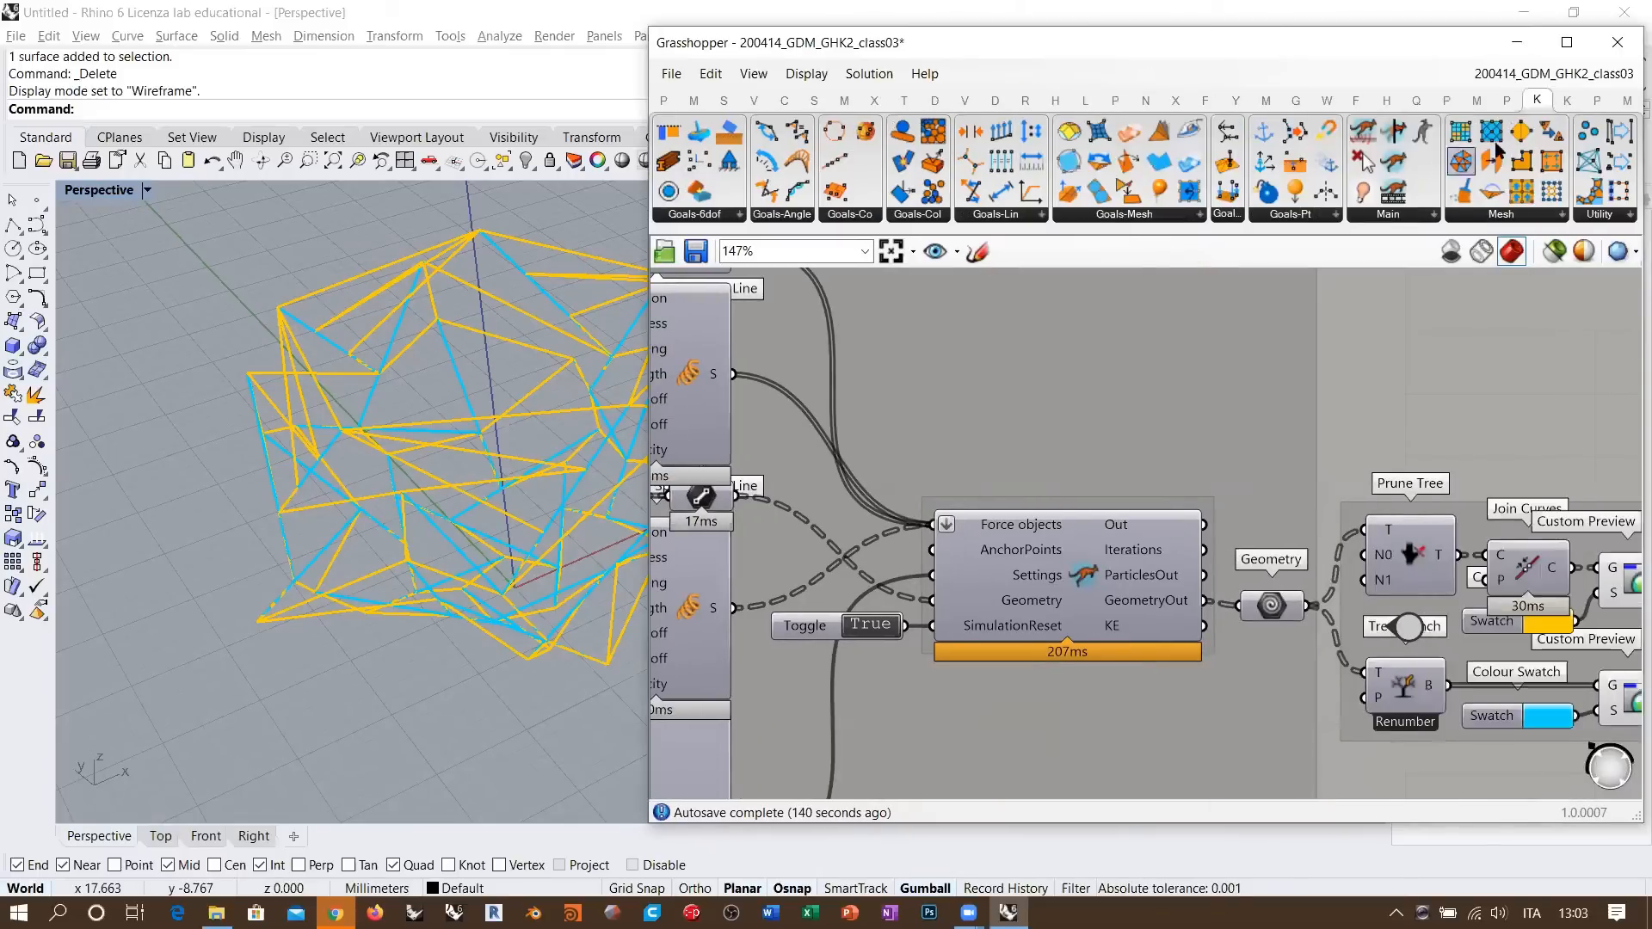
{"action": "left_click", "coordinate": [1566, 100]}
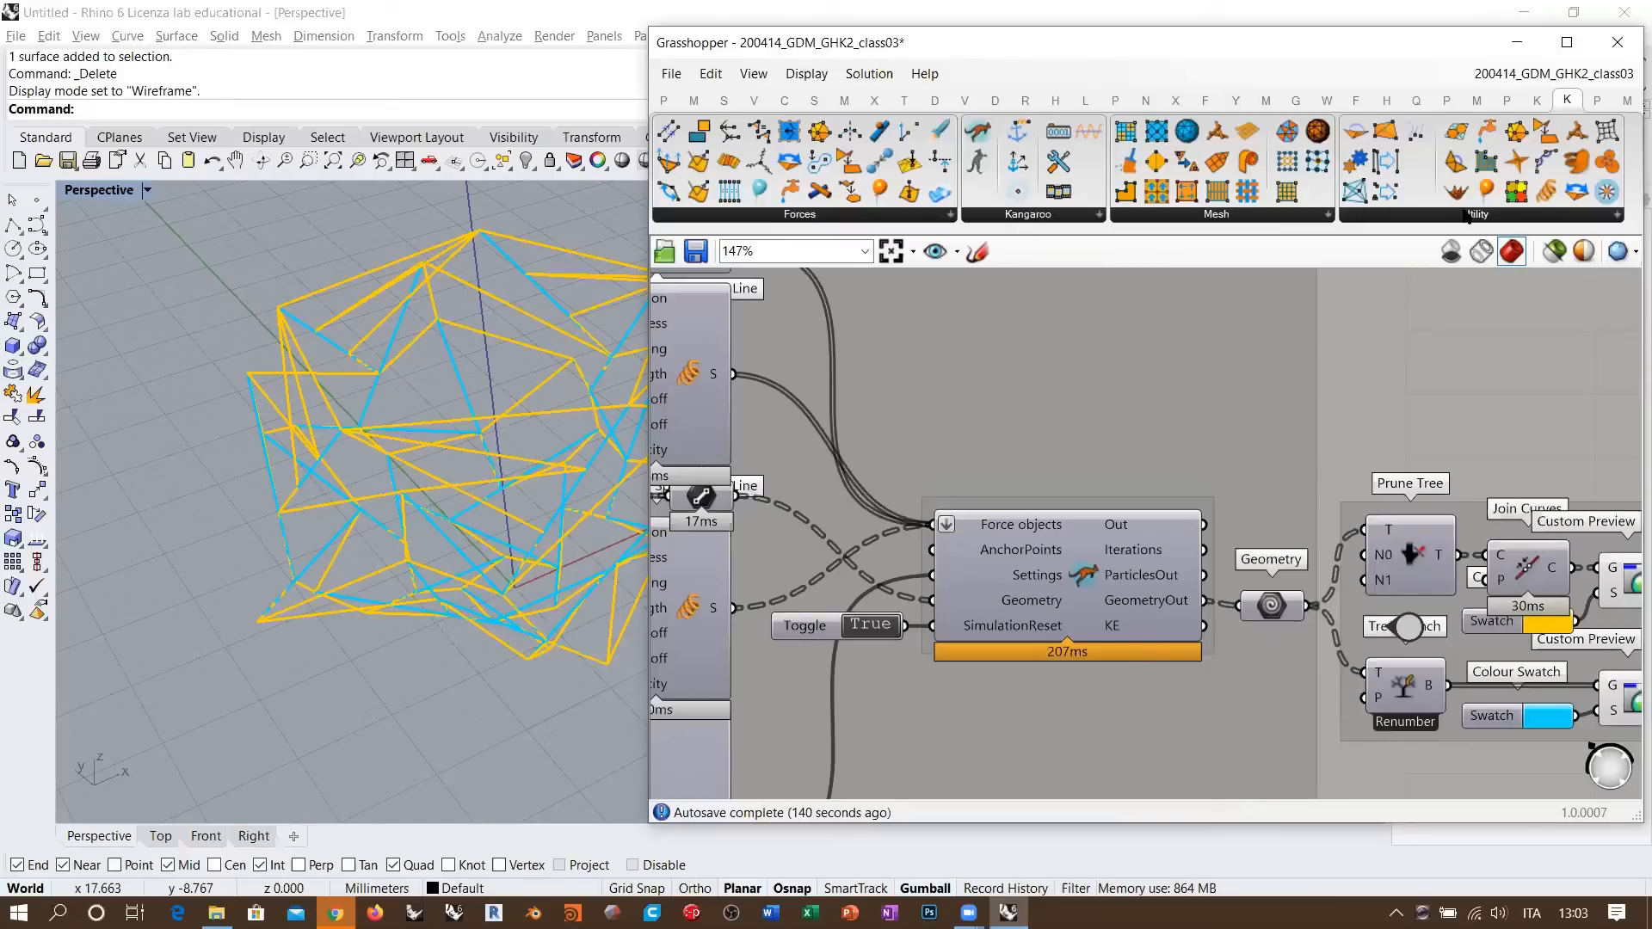
- Compare the newer Kangaroo component set with the older one, and examine the kangaroo 0.99 plugin label above the solver group
{"action": "left_click", "coordinate": [1537, 101]}
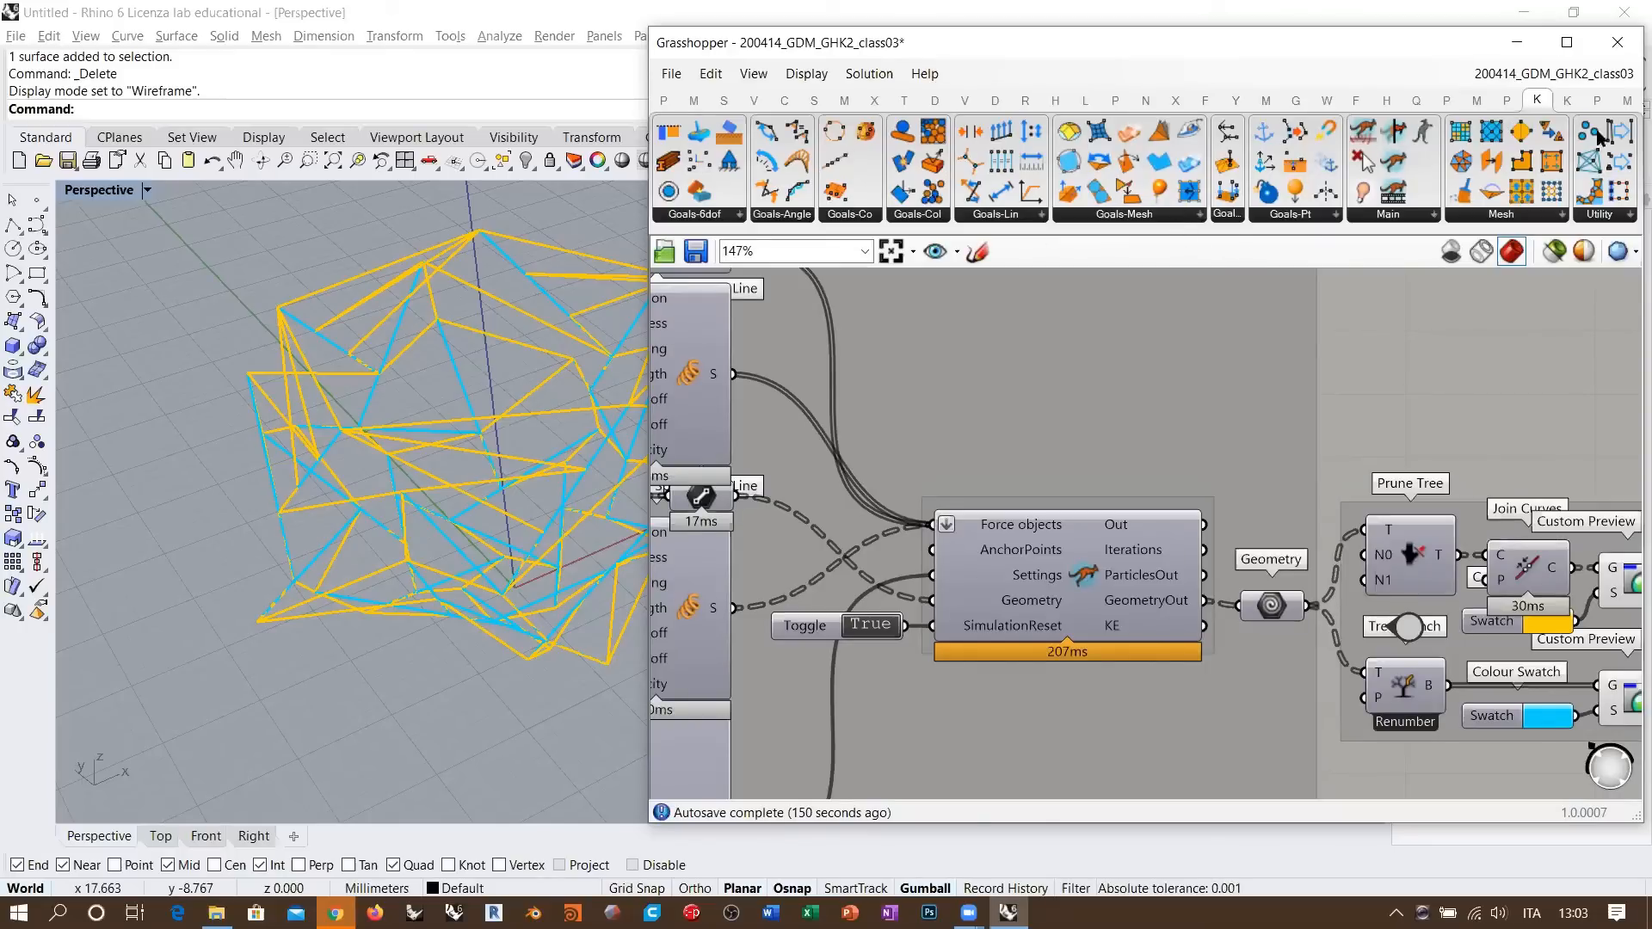
{"action": "left_click", "coordinate": [1567, 99]}
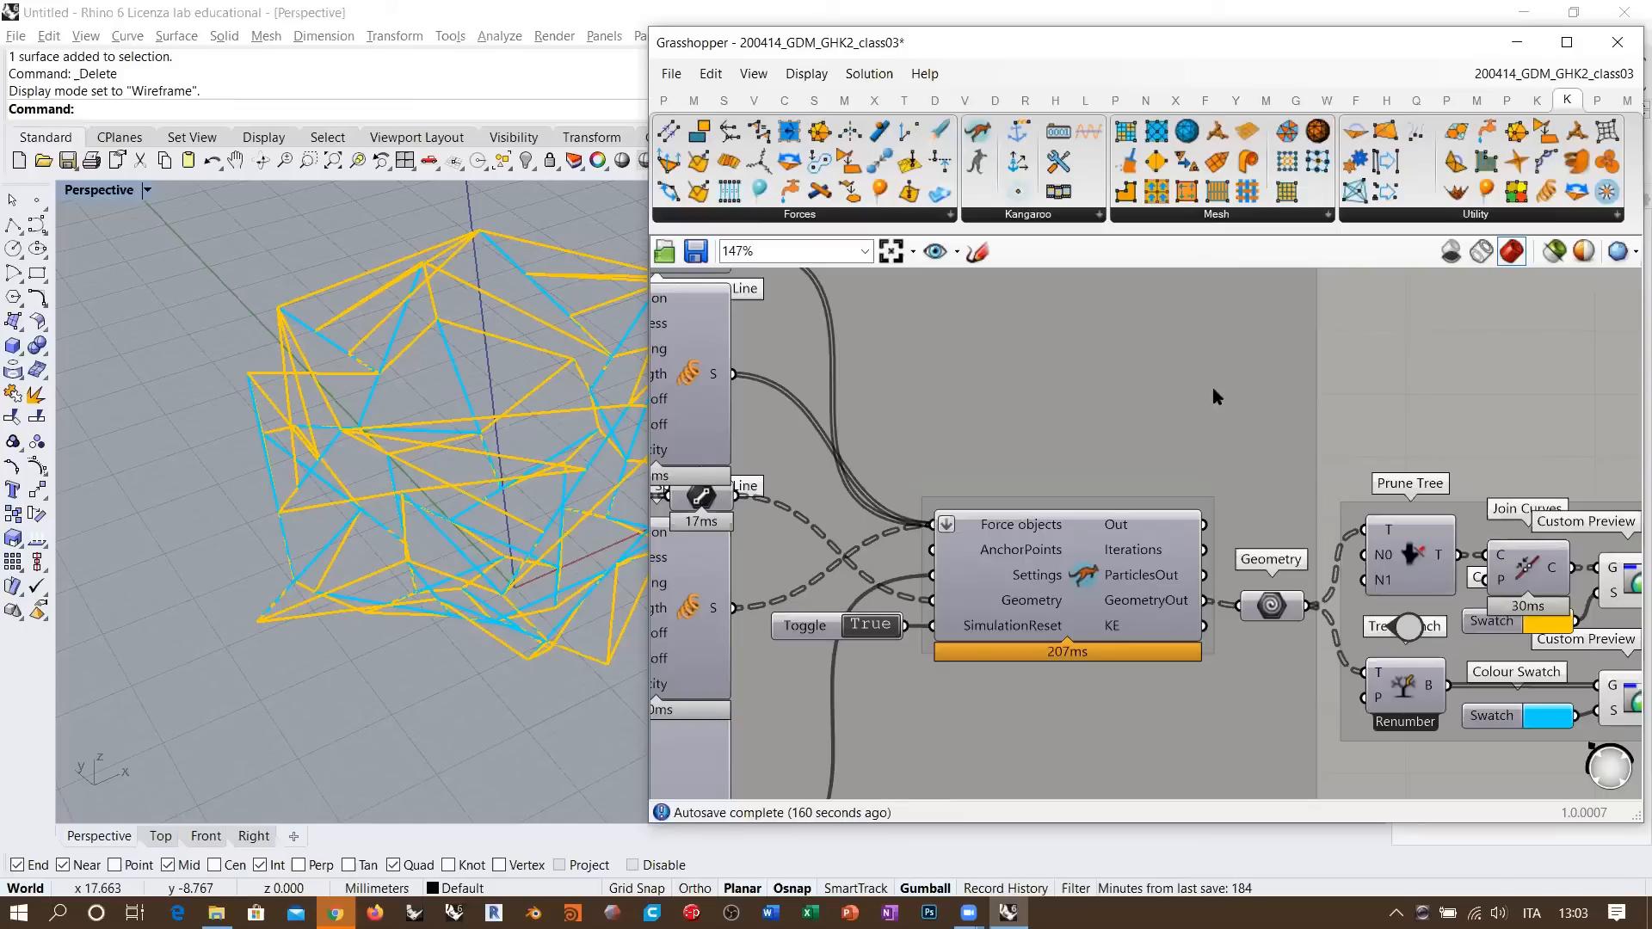
{"action": "scroll", "coordinate": [1293, 489], "scroll_direction": "down", "scroll_amount": 4}
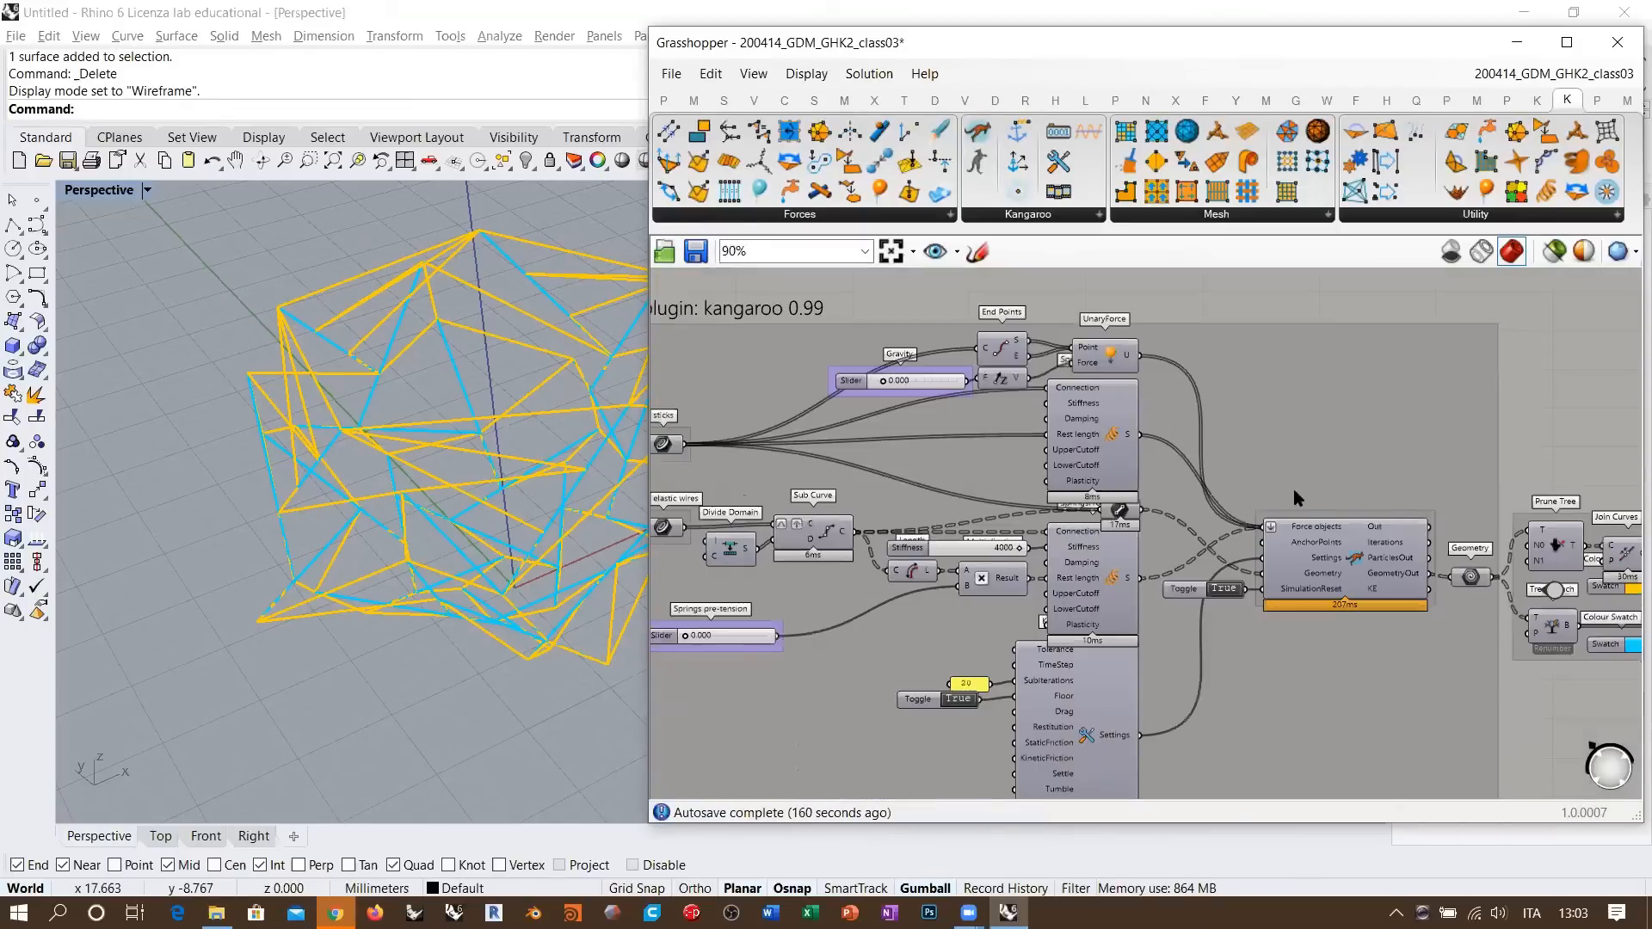
{"action": "scroll", "coordinate": [1304, 437], "scroll_direction": "up", "scroll_amount": 1}
{"action": "scroll", "coordinate": [751, 318], "scroll_direction": "up", "scroll_amount": 6}
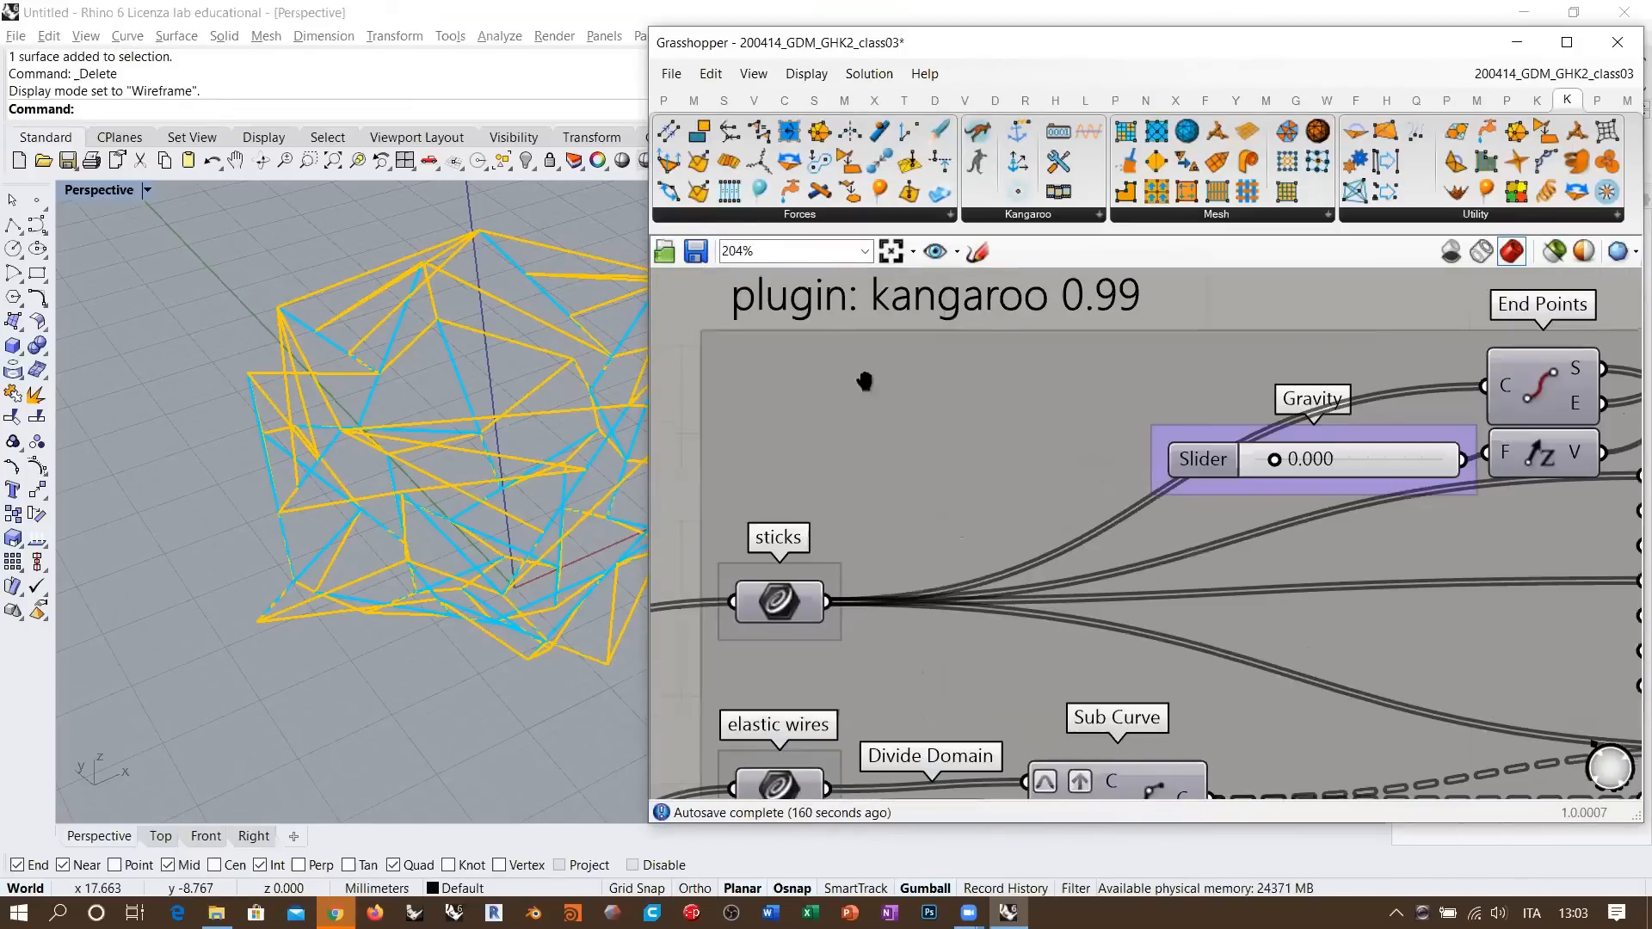
- Examine the whole definition, from the linked generating groups through to the kangaroo 0.99 group
{"action": "scroll", "coordinate": [962, 377], "scroll_direction": "down", "scroll_amount": 7}
{"action": "right_click_drag", "start_coordinate": [966, 489], "coordinate": [1306, 506]}
{"action": "scroll", "coordinate": [1256, 468], "scroll_direction": "down", "scroll_amount": 4}
{"action": "right_click_drag", "start_coordinate": [1229, 555], "coordinate": [1269, 658]}
{"action": "scroll", "coordinate": [1173, 422], "scroll_direction": "down", "scroll_amount": 2}
{"action": "right_click_drag", "start_coordinate": [1172, 422], "coordinate": [1120, 468]}
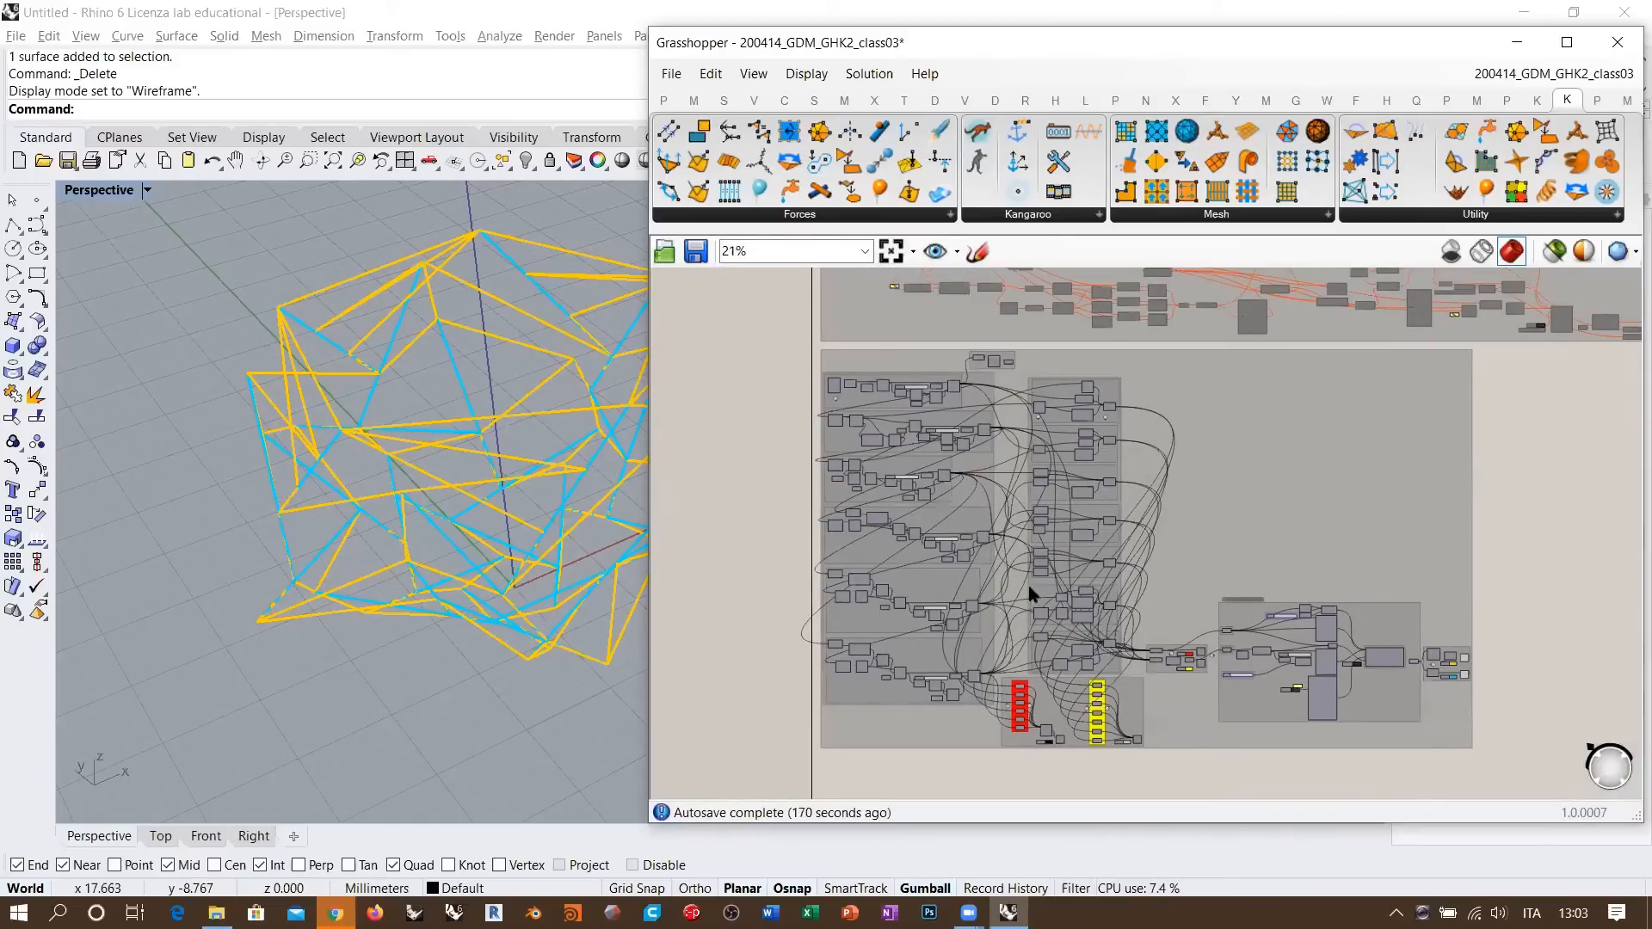
{"action": "scroll", "coordinate": [1422, 714], "scroll_direction": "up", "scroll_amount": 4}
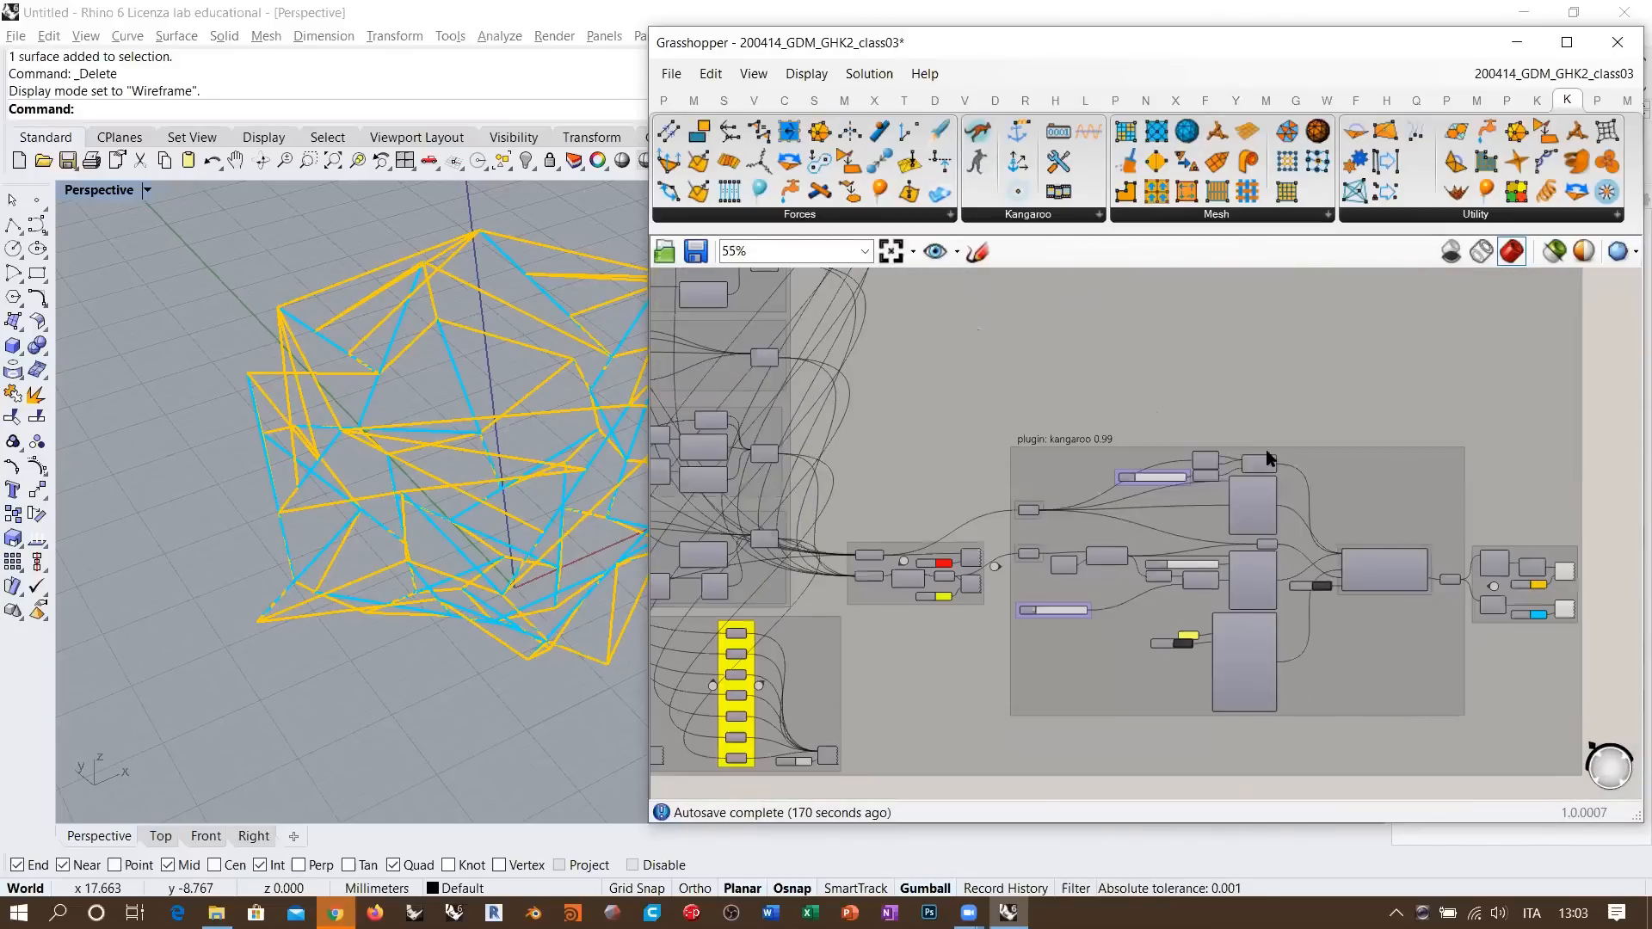
{"action": "scroll", "coordinate": [1266, 458], "scroll_direction": "up", "scroll_amount": 2}
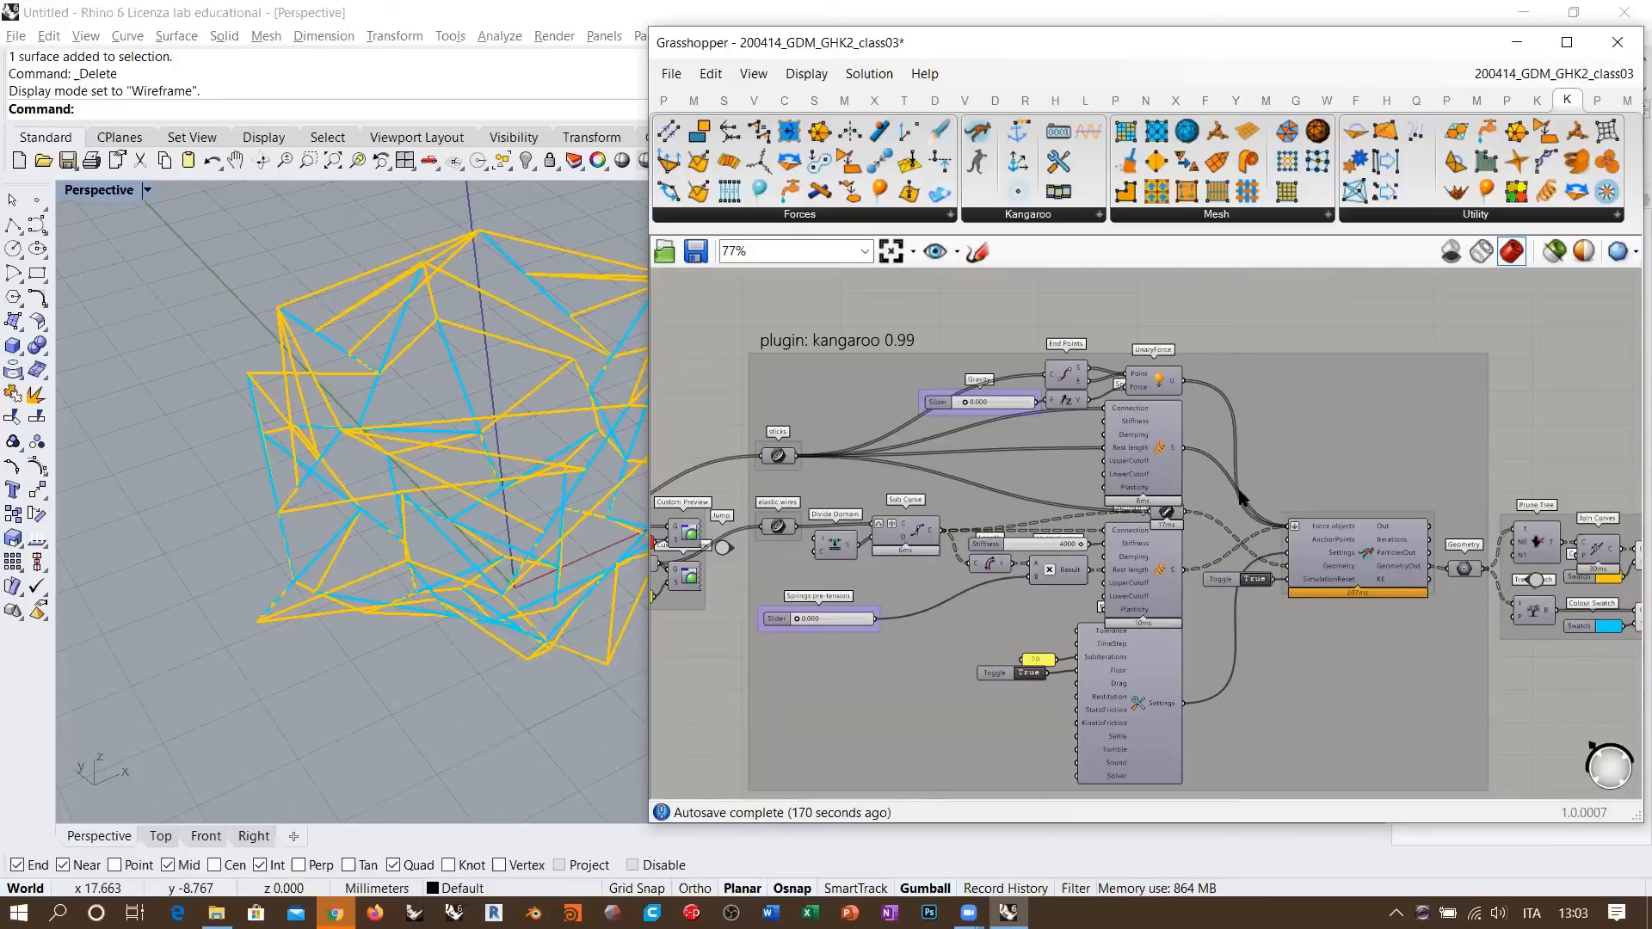
- Inspect the Prune Tree and Tree Branch outputs and the two Custom Preview components that colour the solver geometry
{"action": "right_click_drag", "start_coordinate": [1115, 516], "coordinate": [709, 431]}
{"action": "scroll", "coordinate": [1236, 492], "scroll_direction": "up", "scroll_amount": 4}
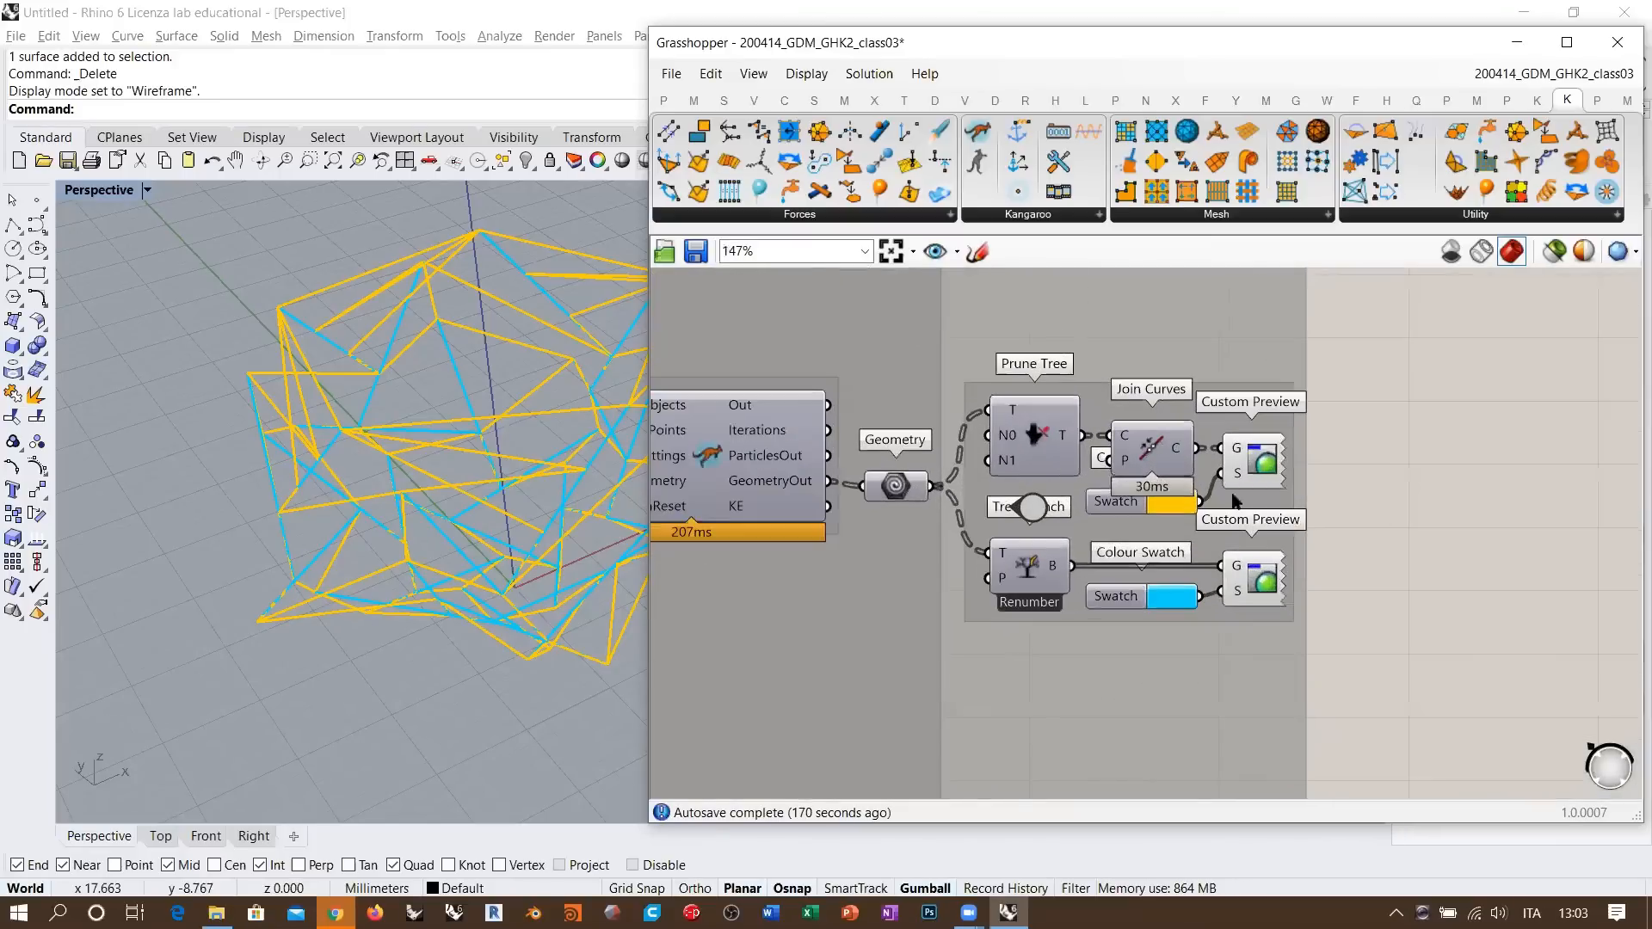
{"action": "right_click_drag", "start_coordinate": [1274, 468], "coordinate": [1368, 504]}
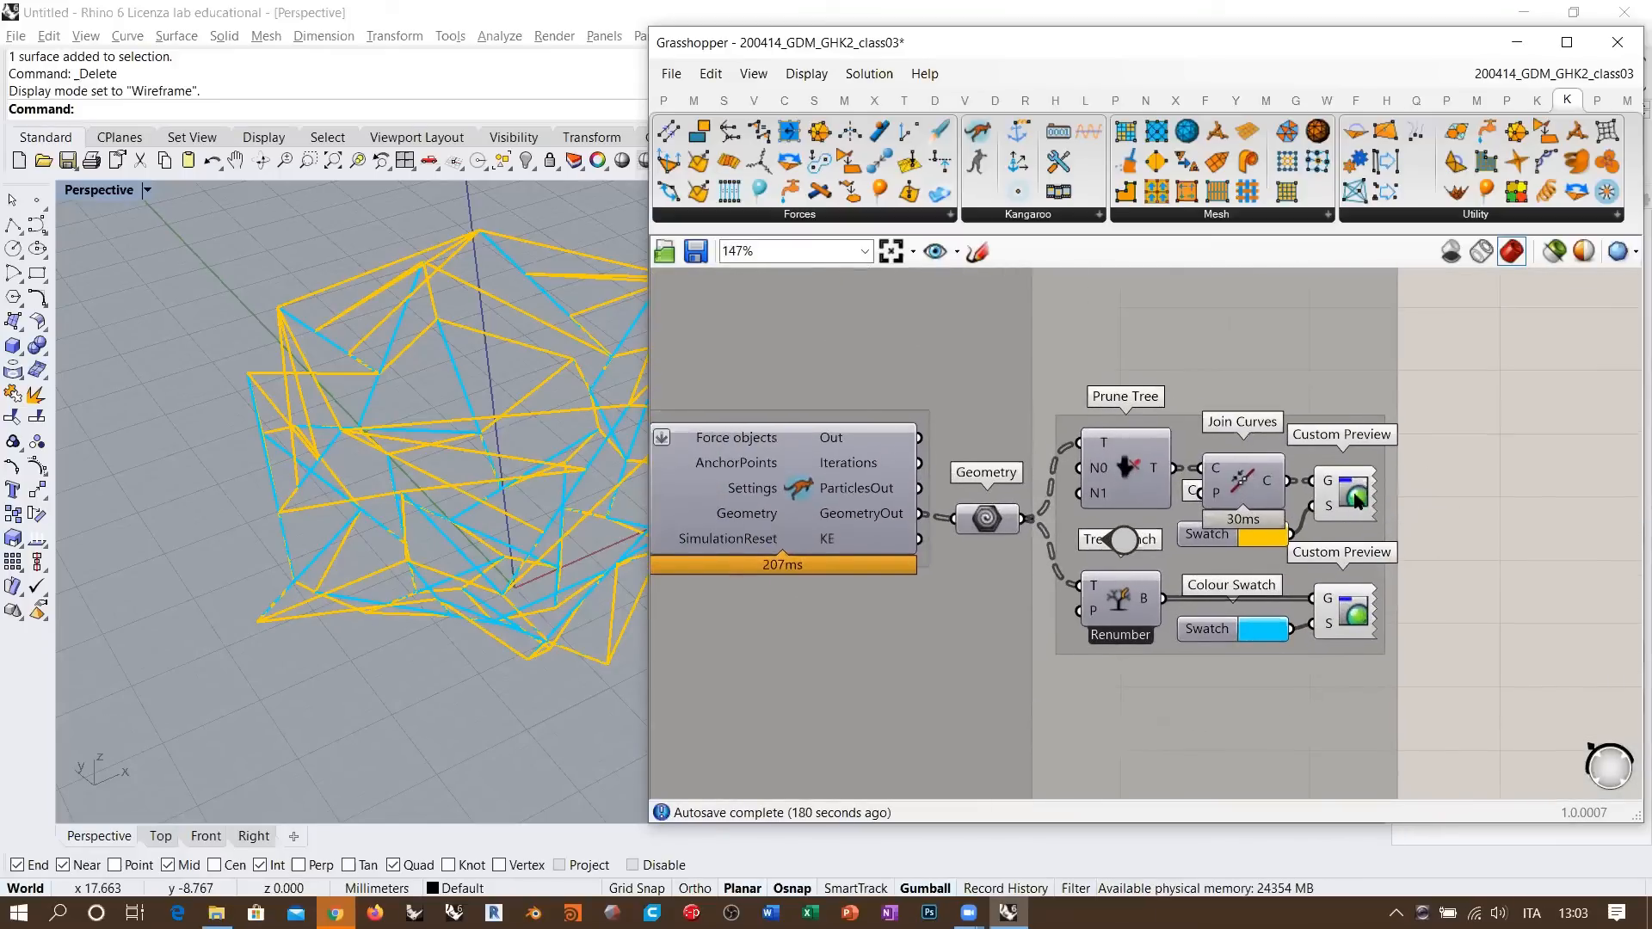
{"action": "left_click", "coordinate": [1355, 501]}
{"action": "left_click", "coordinate": [1348, 607]}
{"action": "left_click", "coordinate": [1489, 575]}
{"action": "right_click_drag", "start_coordinate": [919, 461], "coordinate": [1165, 452]}
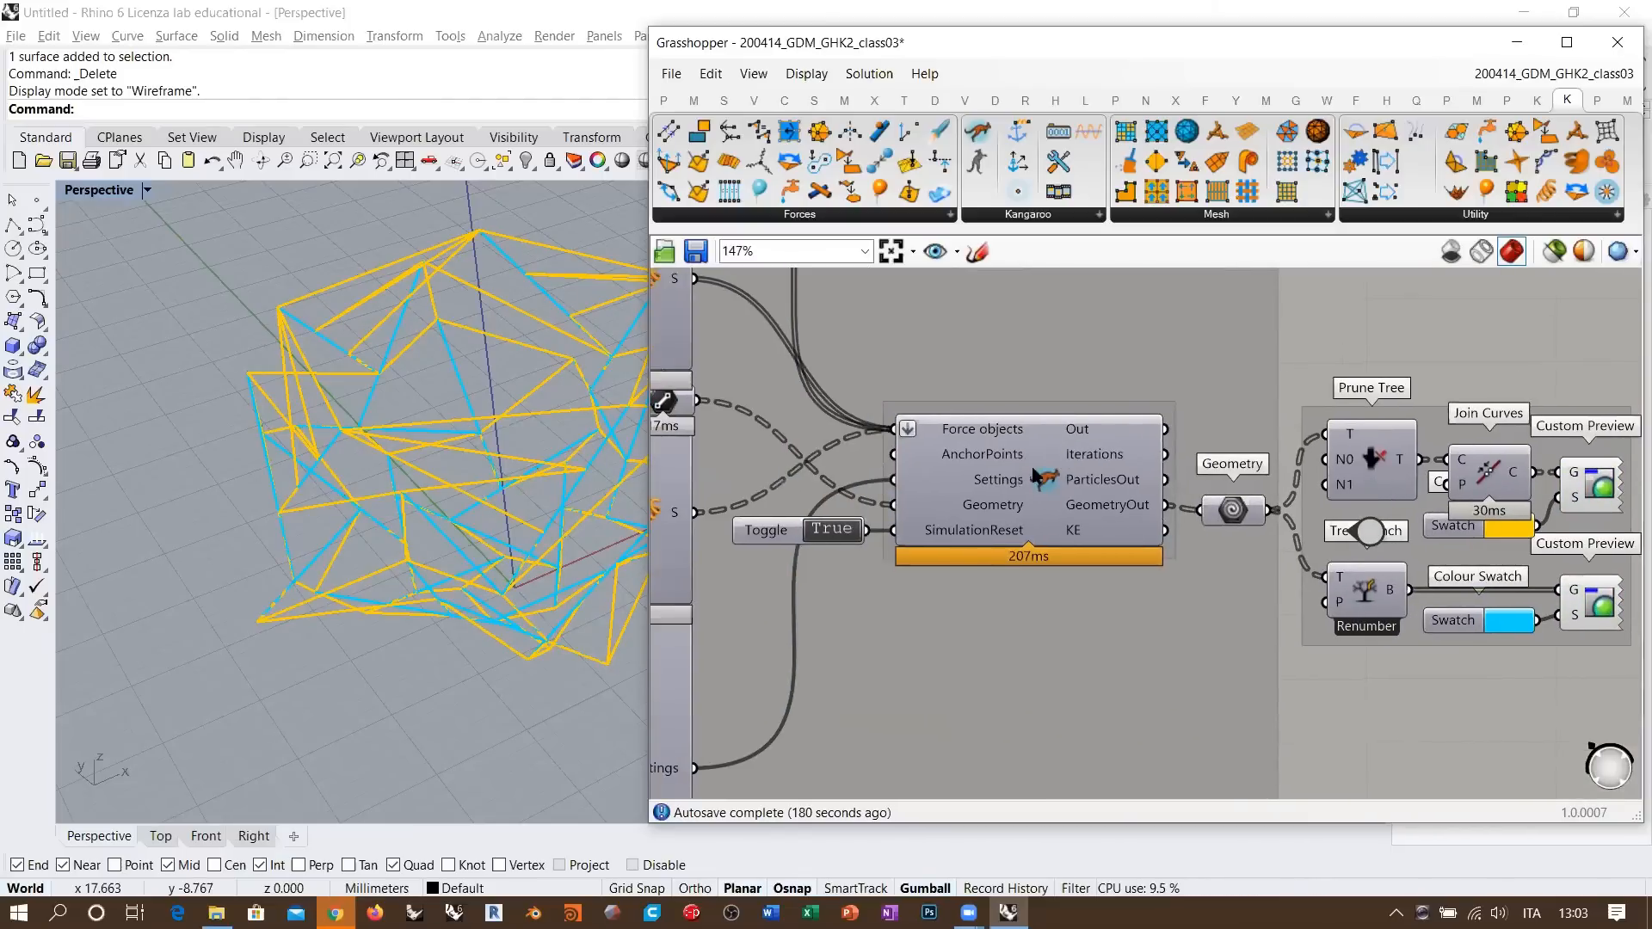
{"action": "double_click", "coordinate": [1024, 505]}
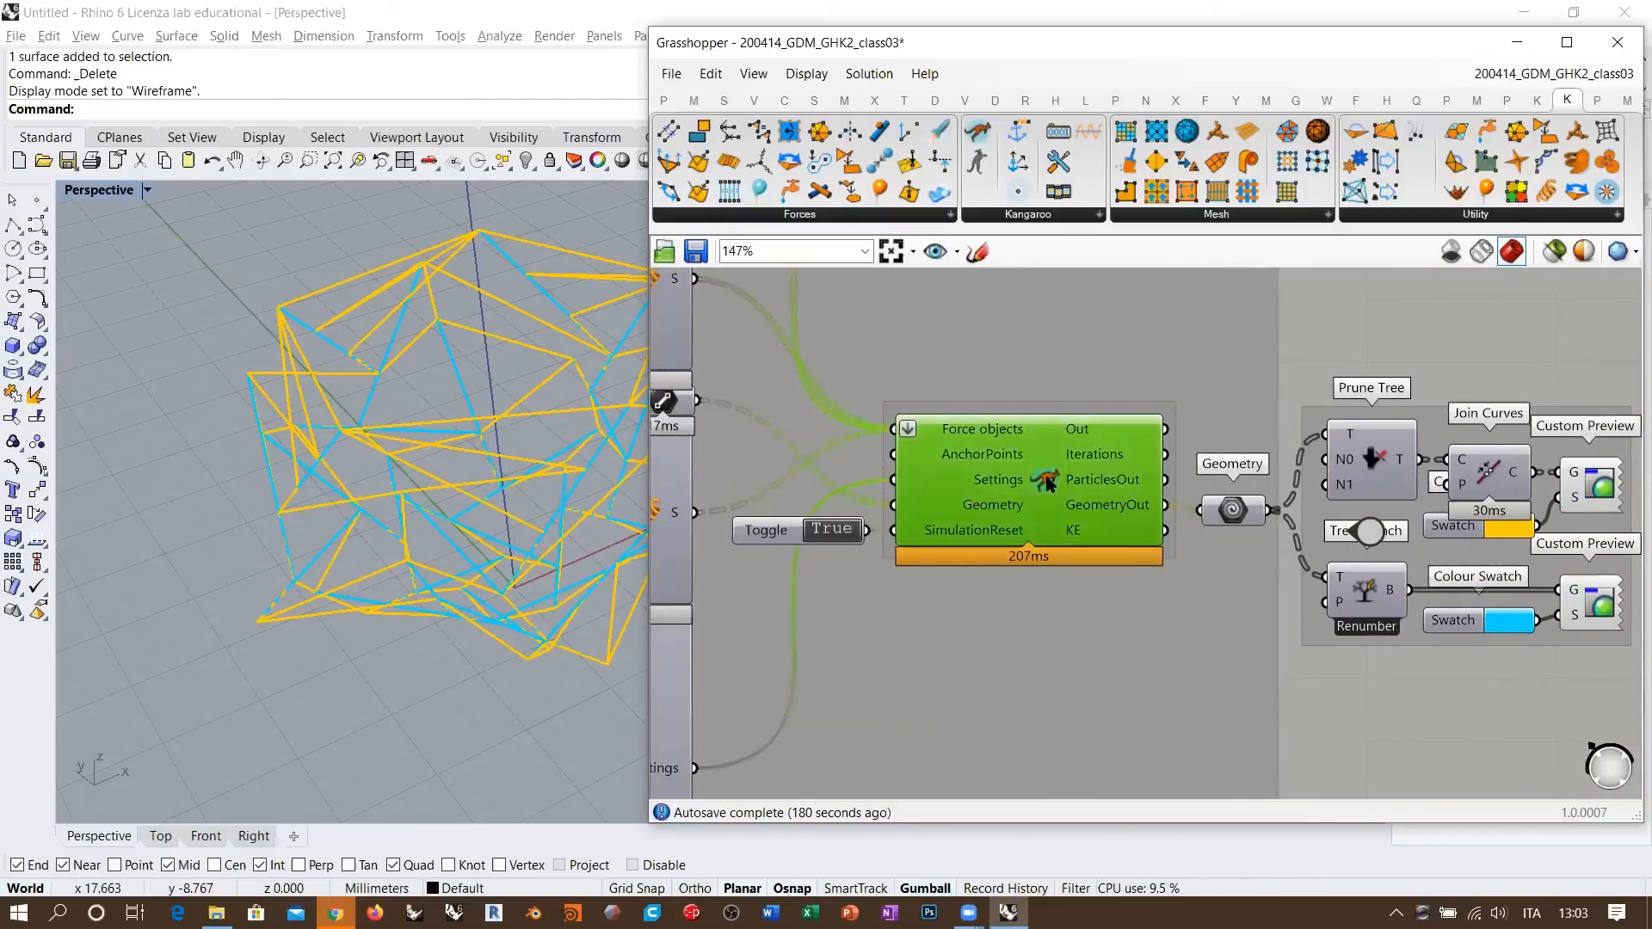
{"action": "left_click_drag", "start_coordinate": [1032, 430], "coordinate": [1115, 305]}
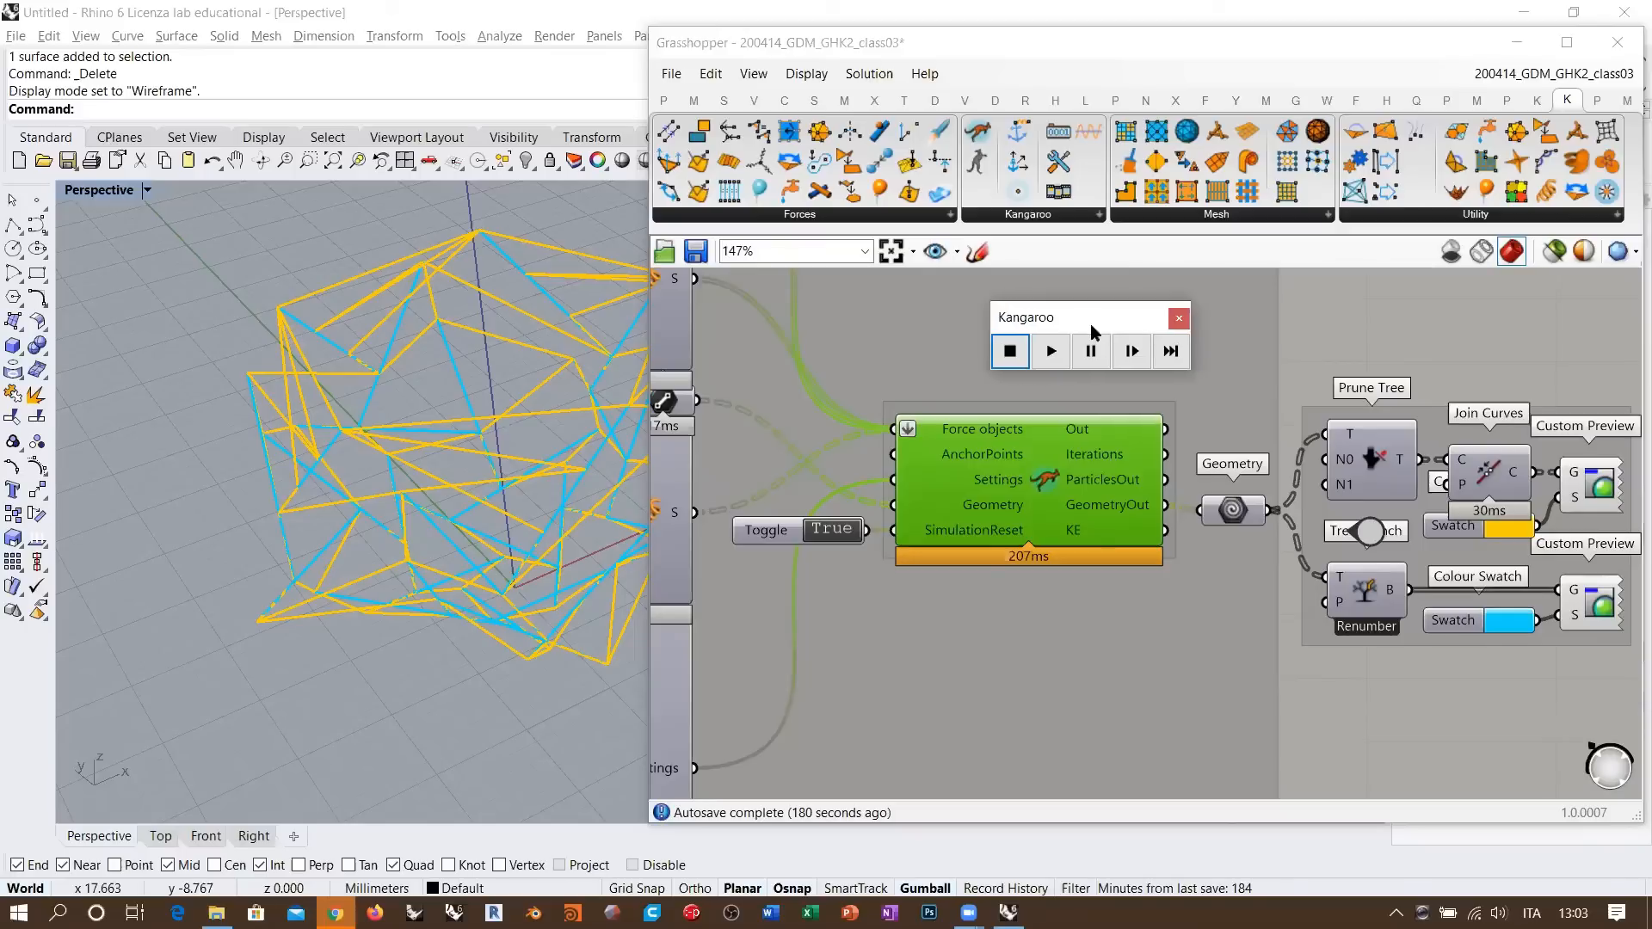
{"action": "left_click", "coordinate": [1188, 320]}
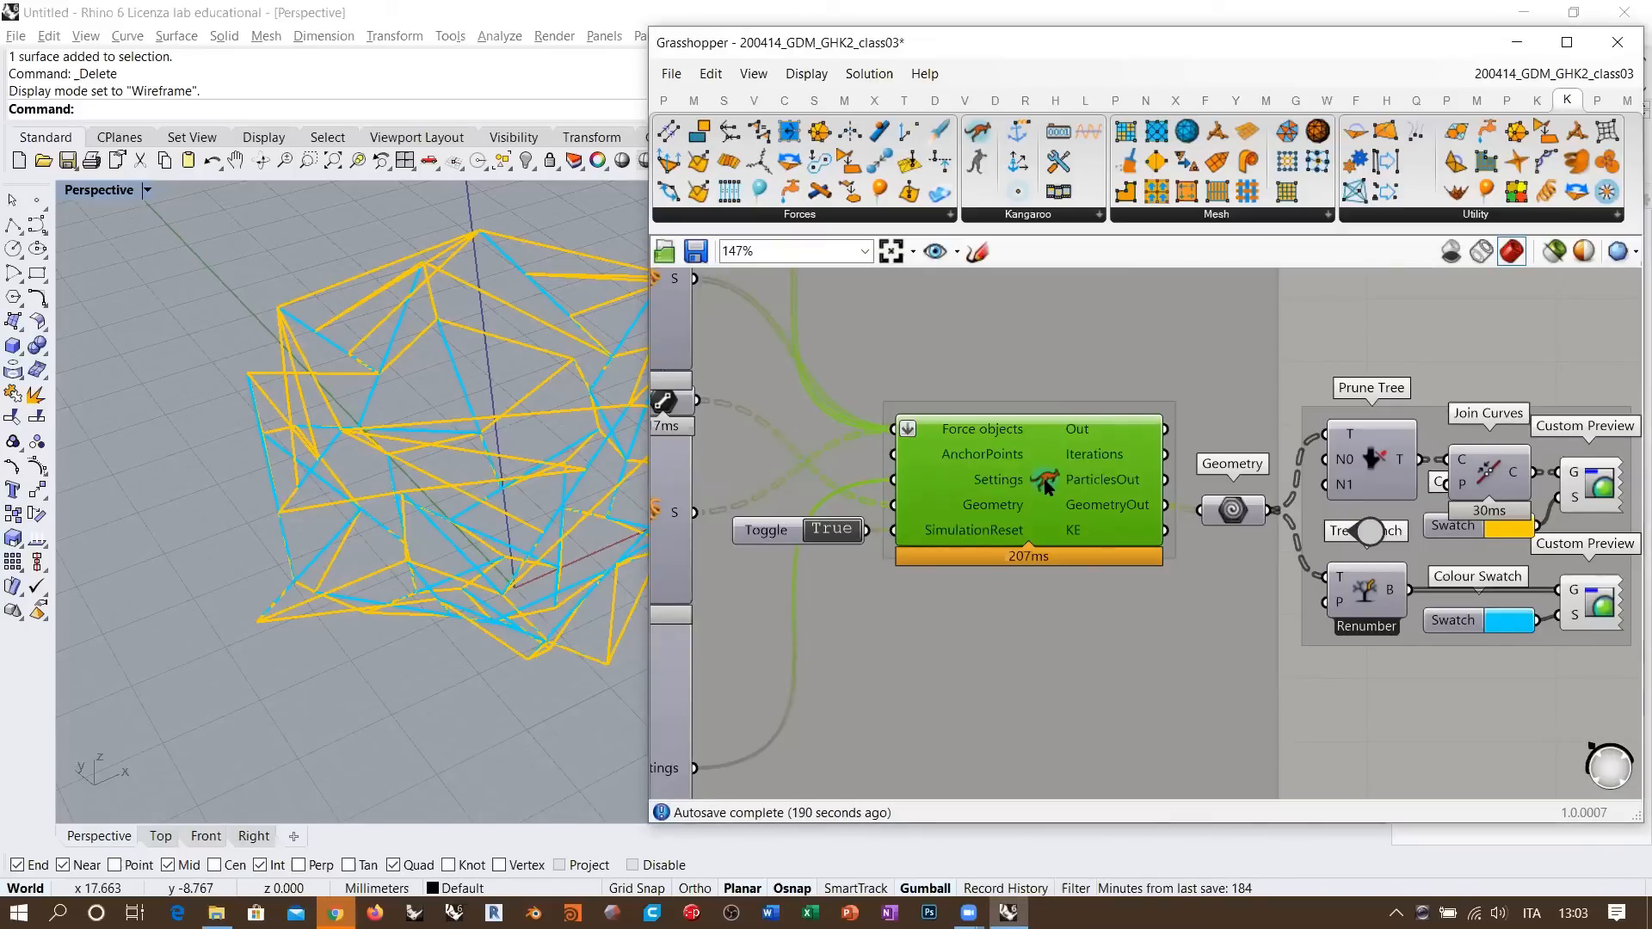
- Open the Kangaroo solver's playback controls, place them above the solver, and start the simulation
{"action": "double_click", "coordinate": [1044, 482]}
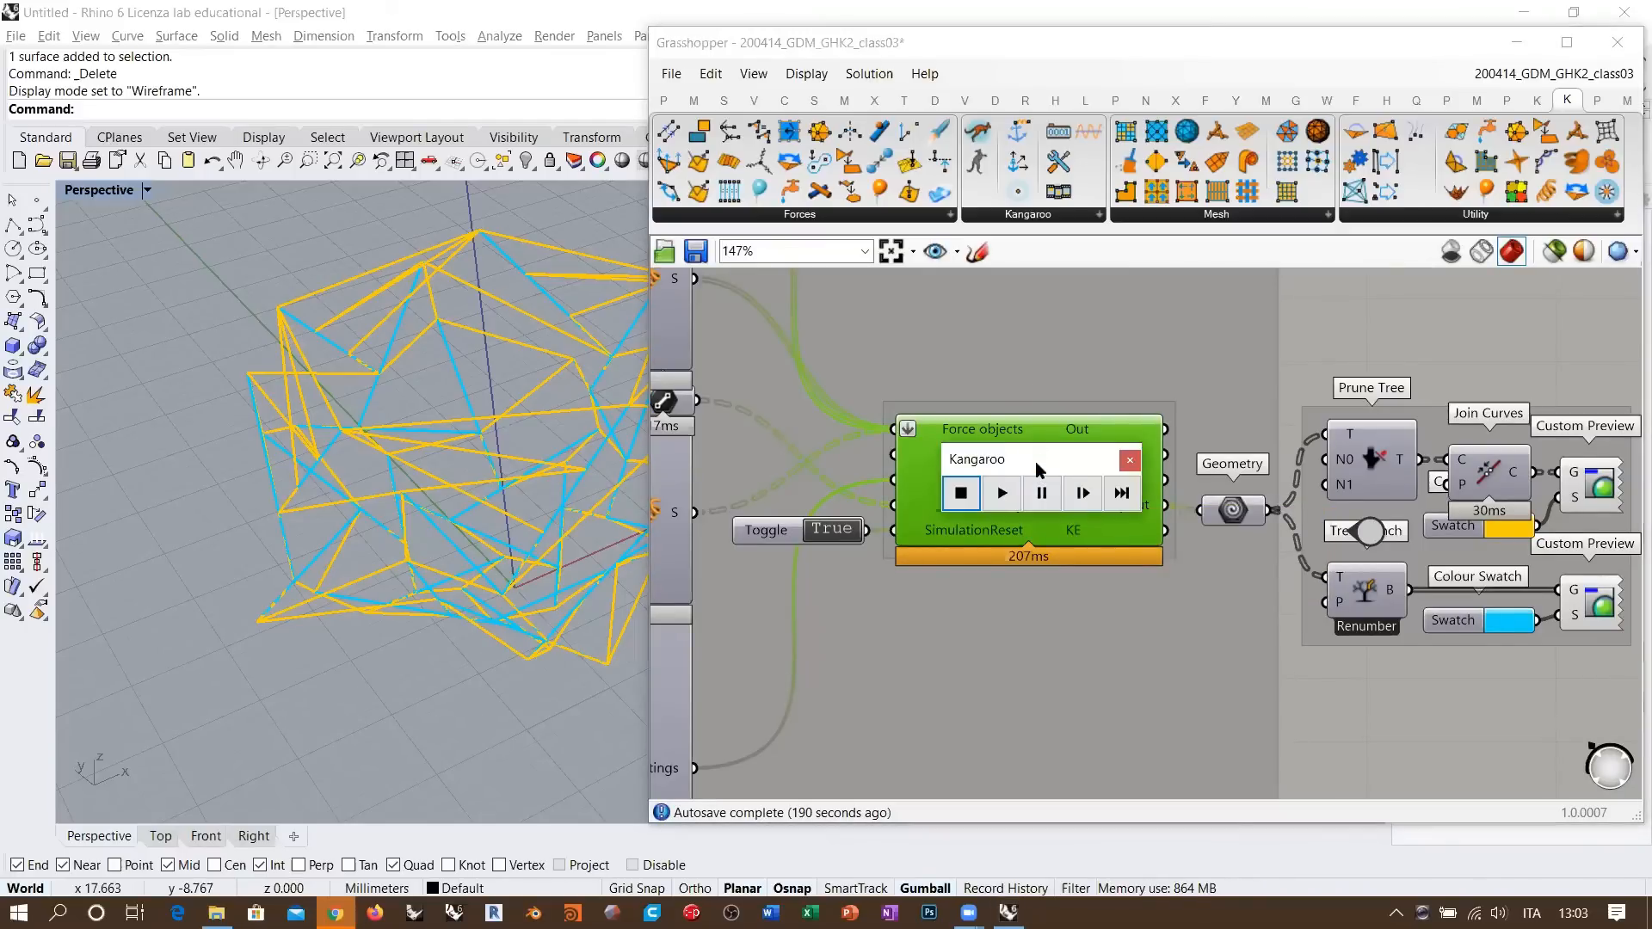
{"action": "left_click_drag", "start_coordinate": [1045, 459], "coordinate": [1034, 343]}
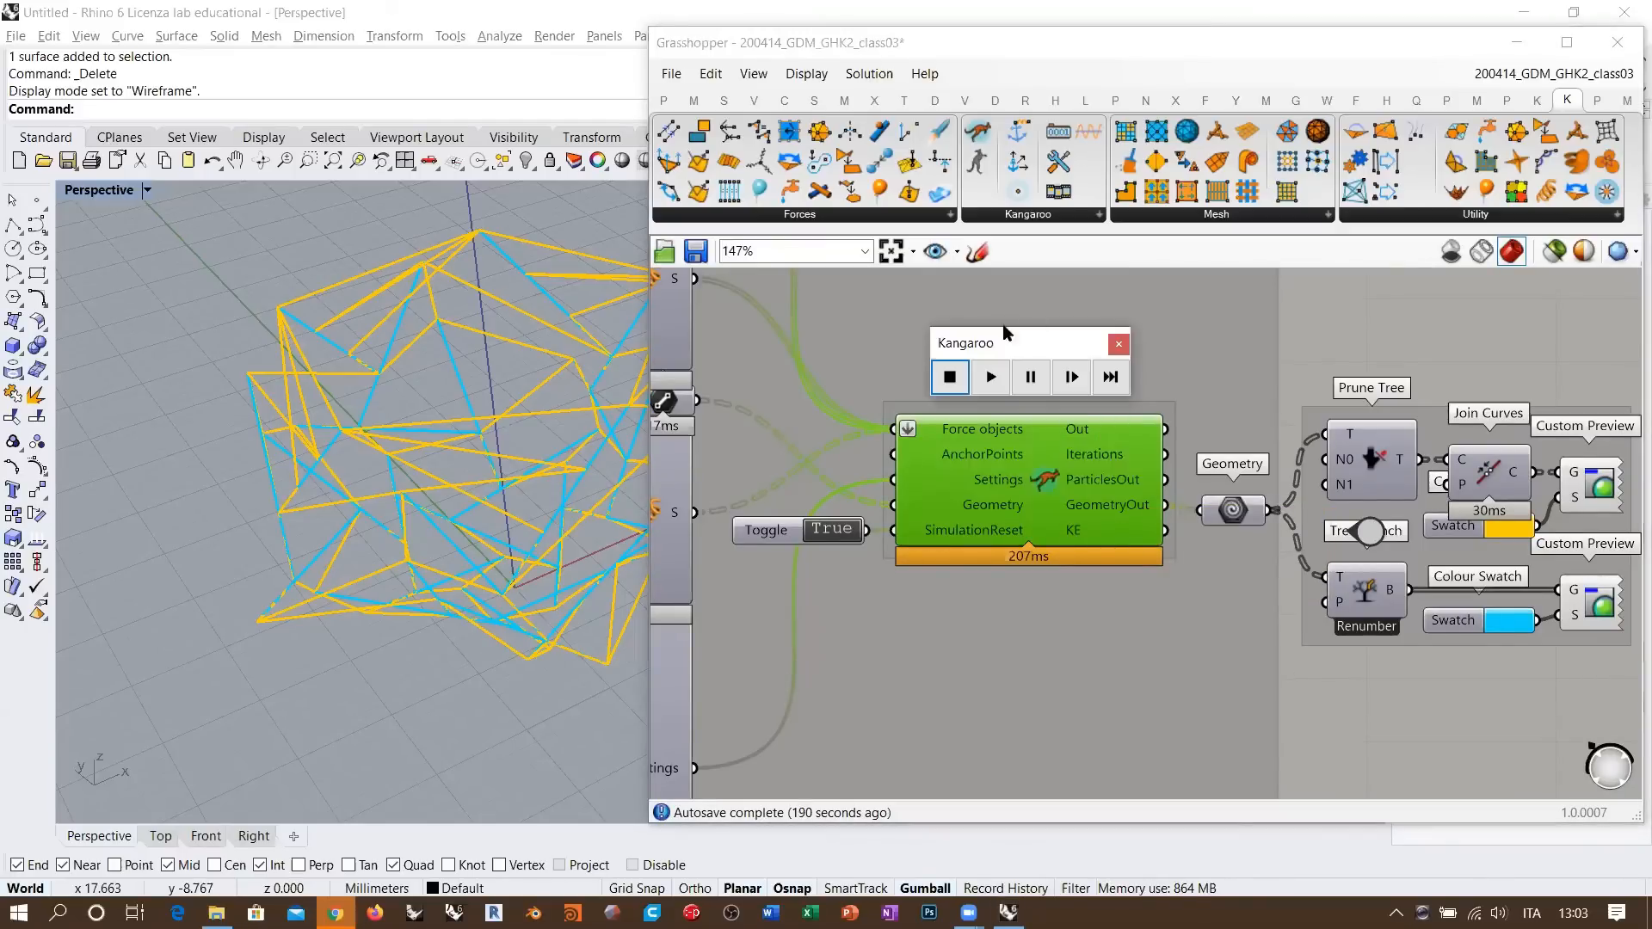
{"action": "left_click", "coordinate": [989, 378]}
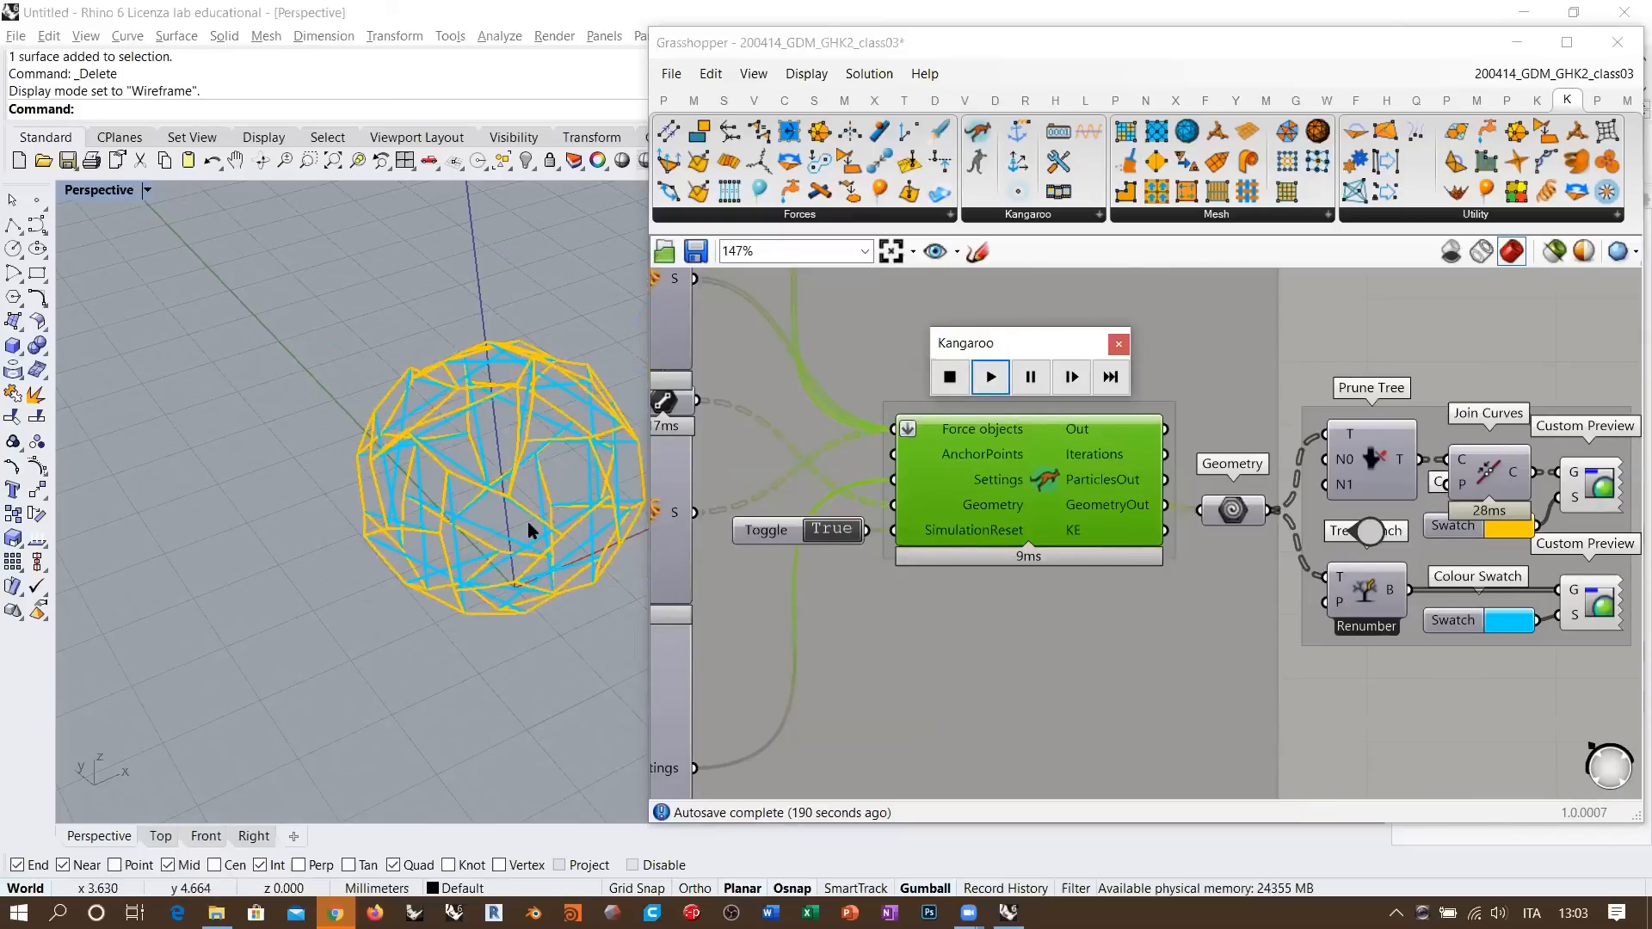
- Examine the simulated yellow and cyan structure up close and as a whole from low and raised viewpoints
{"action": "right_click_drag", "start_coordinate": [535, 502], "coordinate": [353, 516], "text": "shift"}
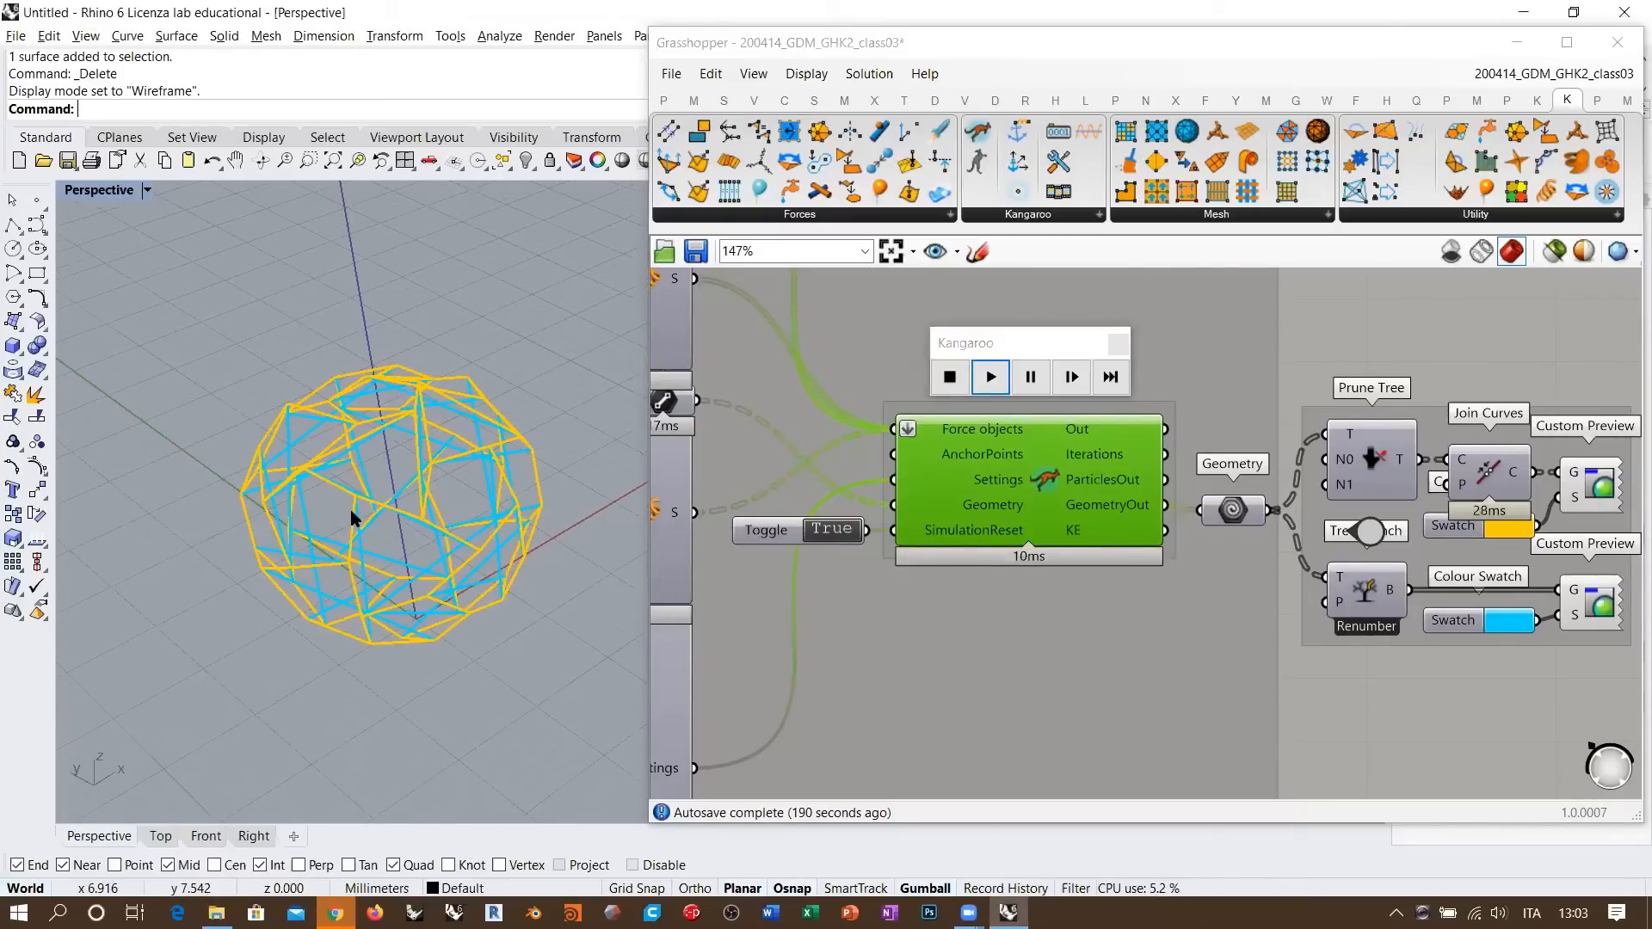
{"action": "scroll", "coordinate": [468, 426], "scroll_direction": "up", "scroll_amount": 3}
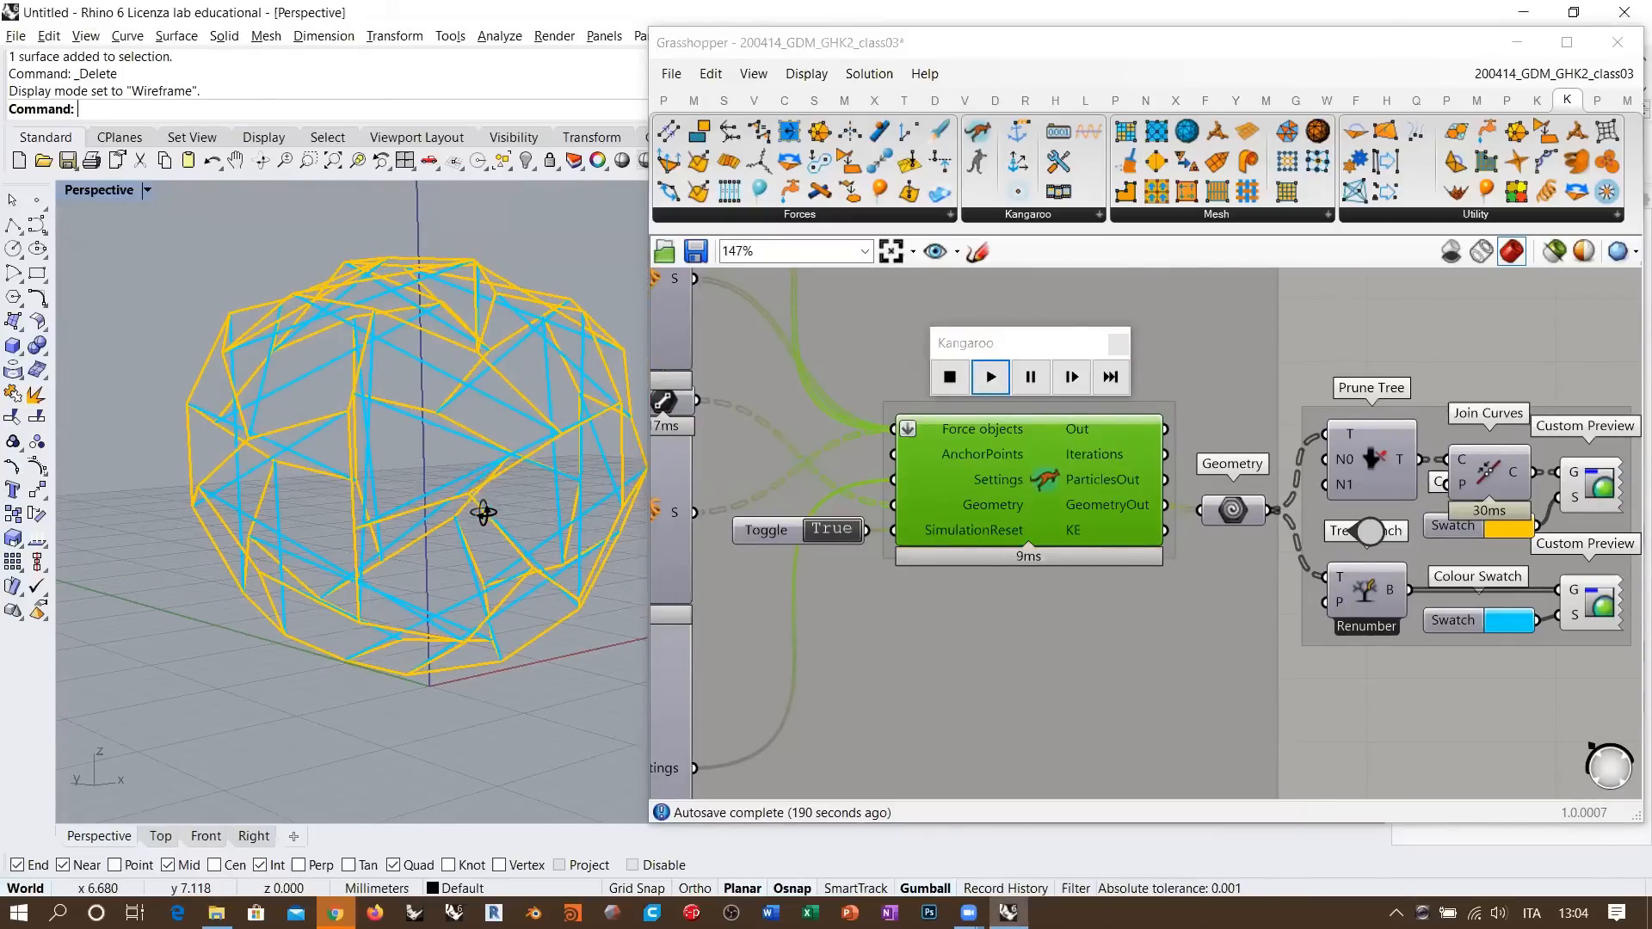
{"action": "right_click_drag", "start_coordinate": [484, 535], "coordinate": [424, 387]}
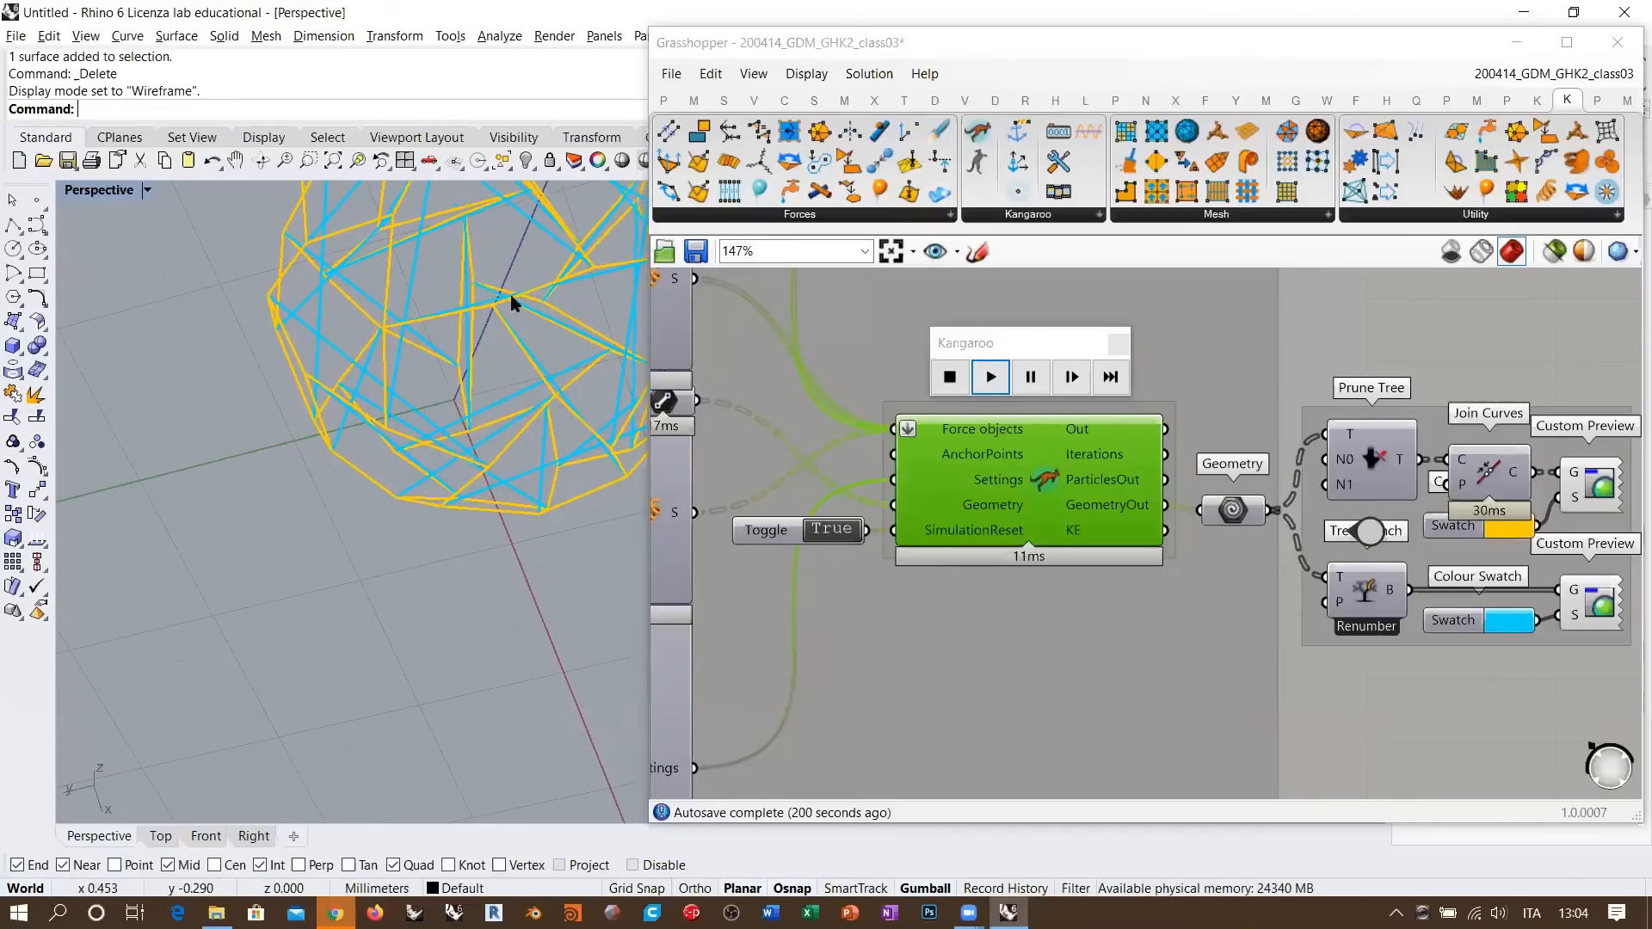
{"action": "right_click_drag", "start_coordinate": [516, 306], "coordinate": [433, 423]}
{"action": "scroll", "coordinate": [443, 457], "scroll_direction": "down", "scroll_amount": 3}
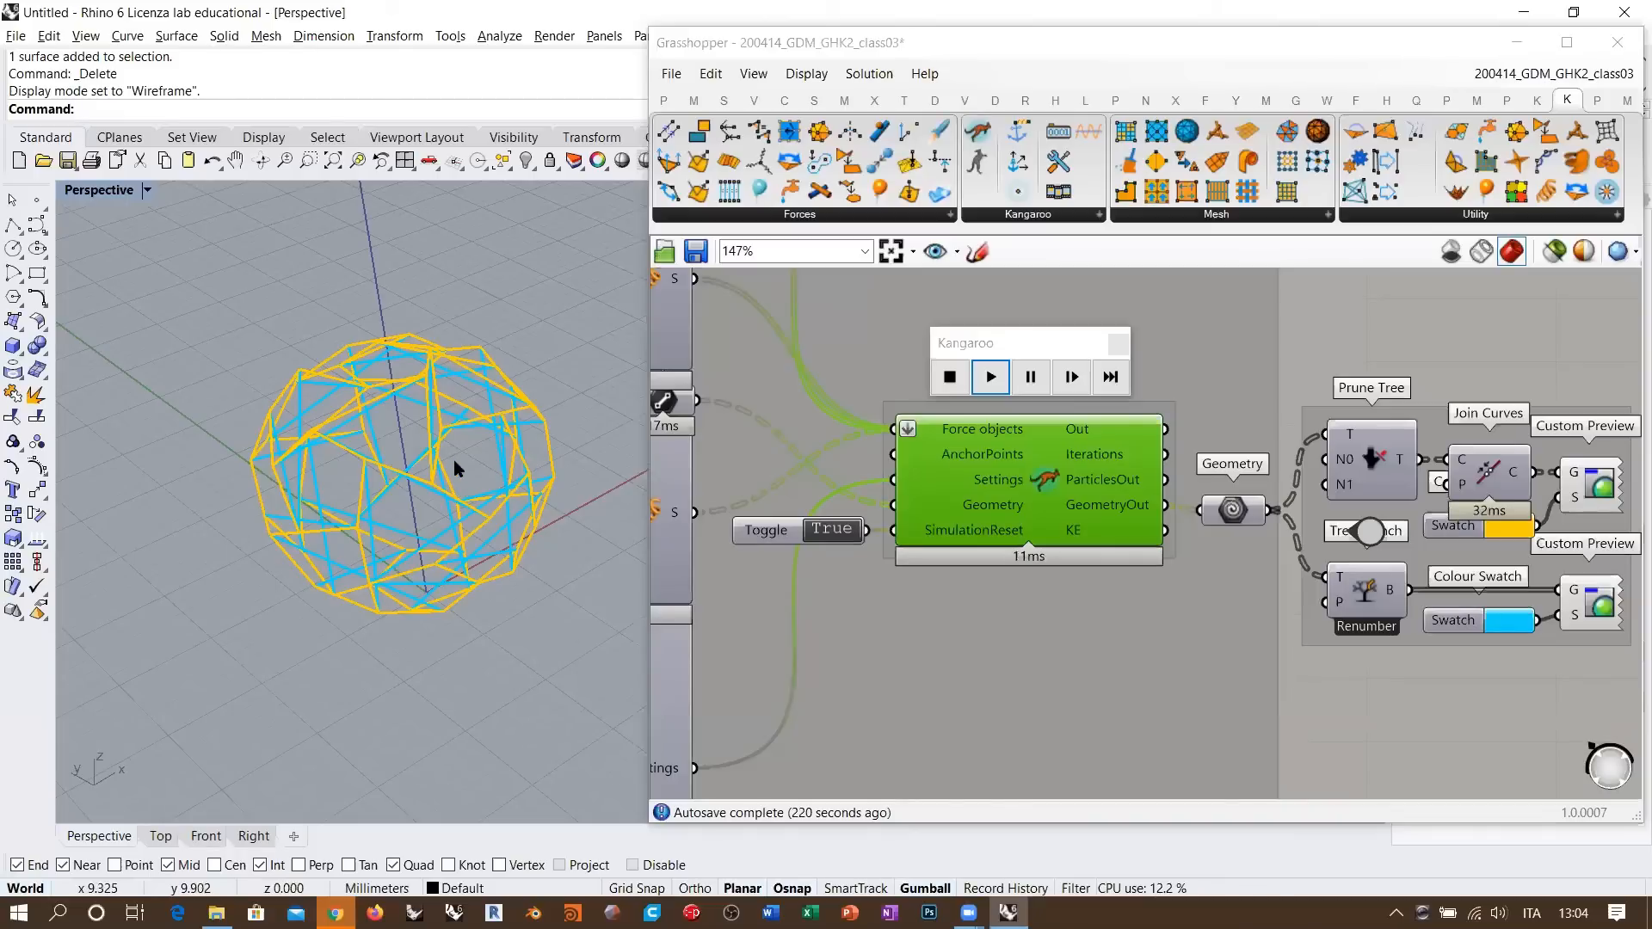
{"action": "right_click_drag", "start_coordinate": [469, 476], "coordinate": [419, 492]}
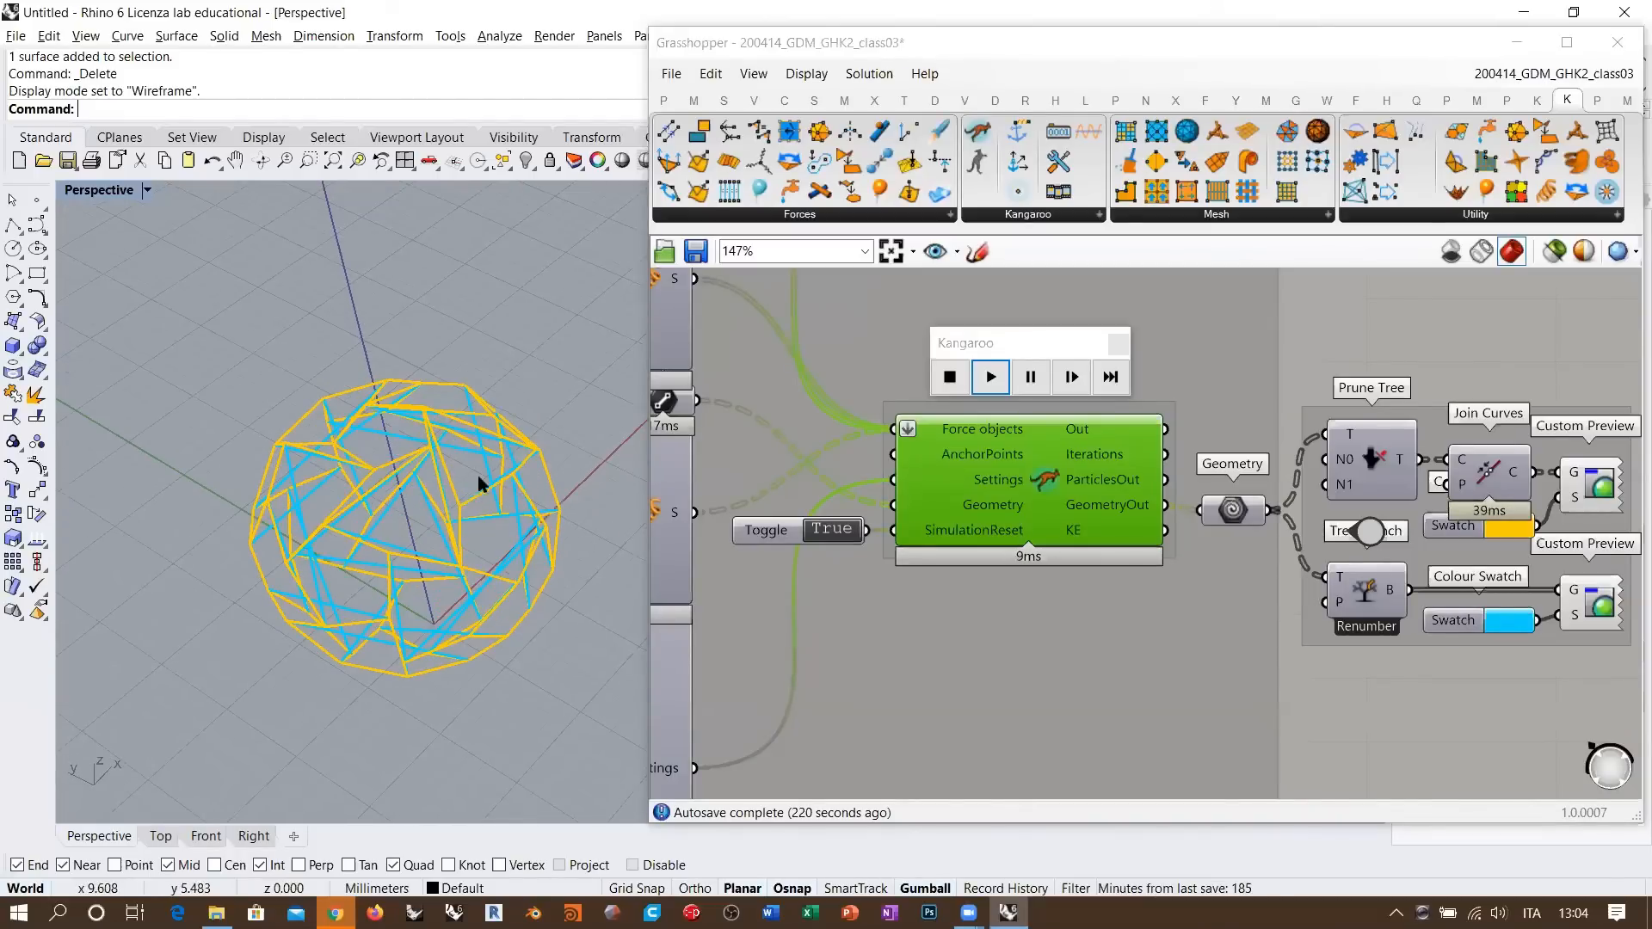
- Trace the definition back from the running solver through the spring components to the groups that generate its geometry
{"action": "scroll", "coordinate": [995, 506], "scroll_direction": "down", "scroll_amount": 5}
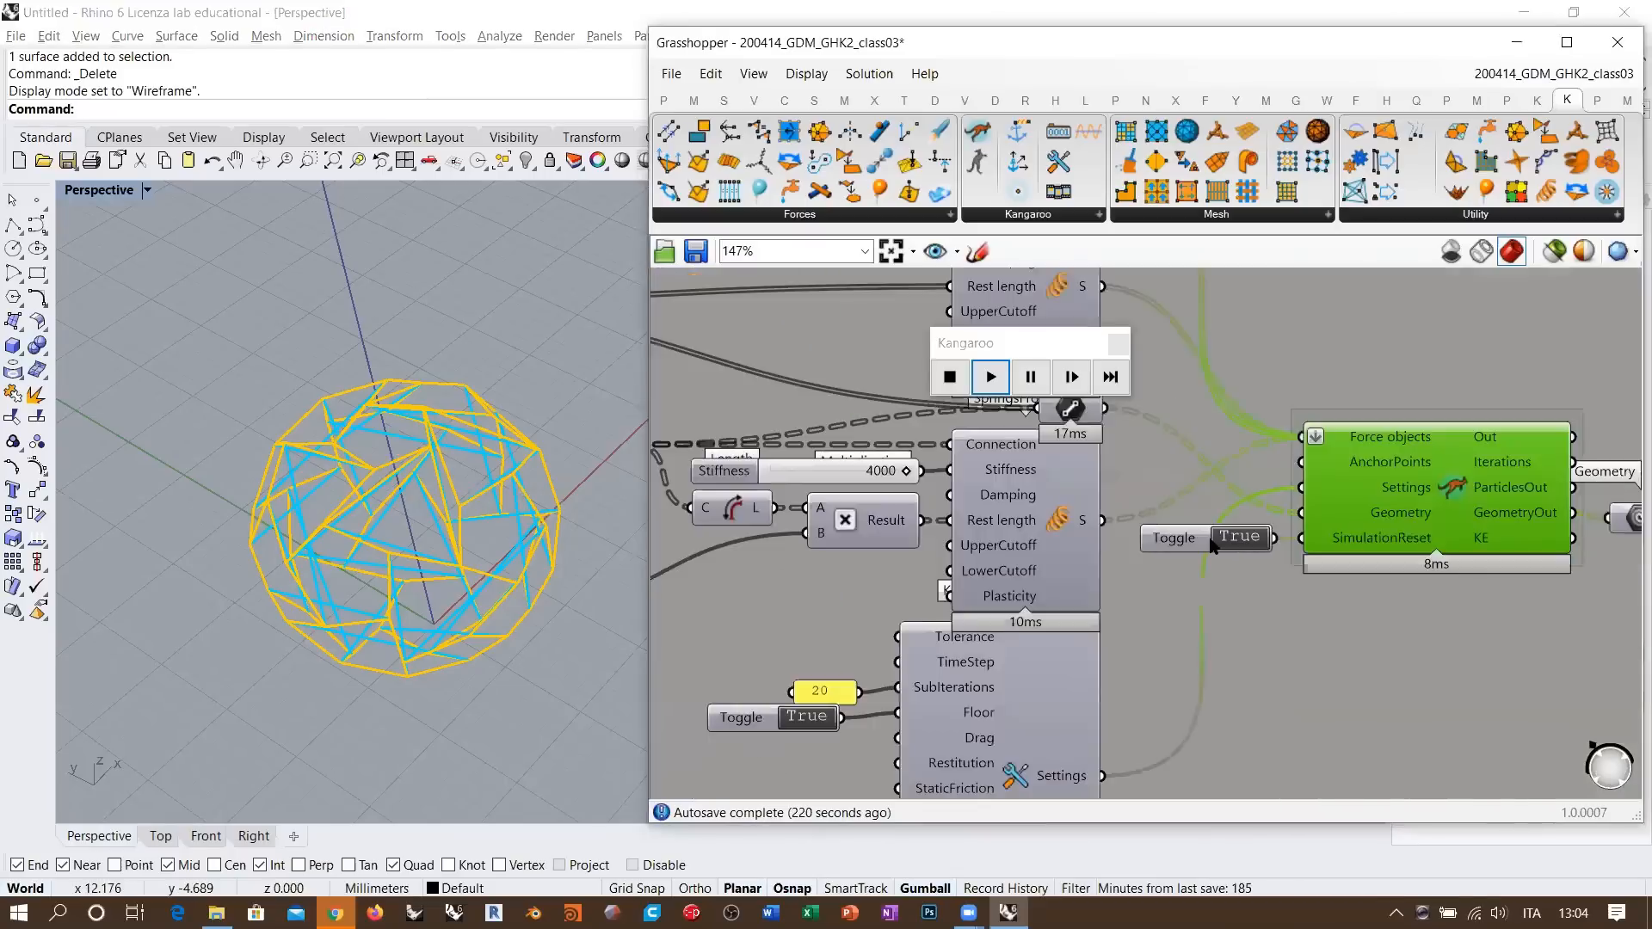
{"action": "scroll", "coordinate": [994, 507], "scroll_direction": "down", "scroll_amount": 5}
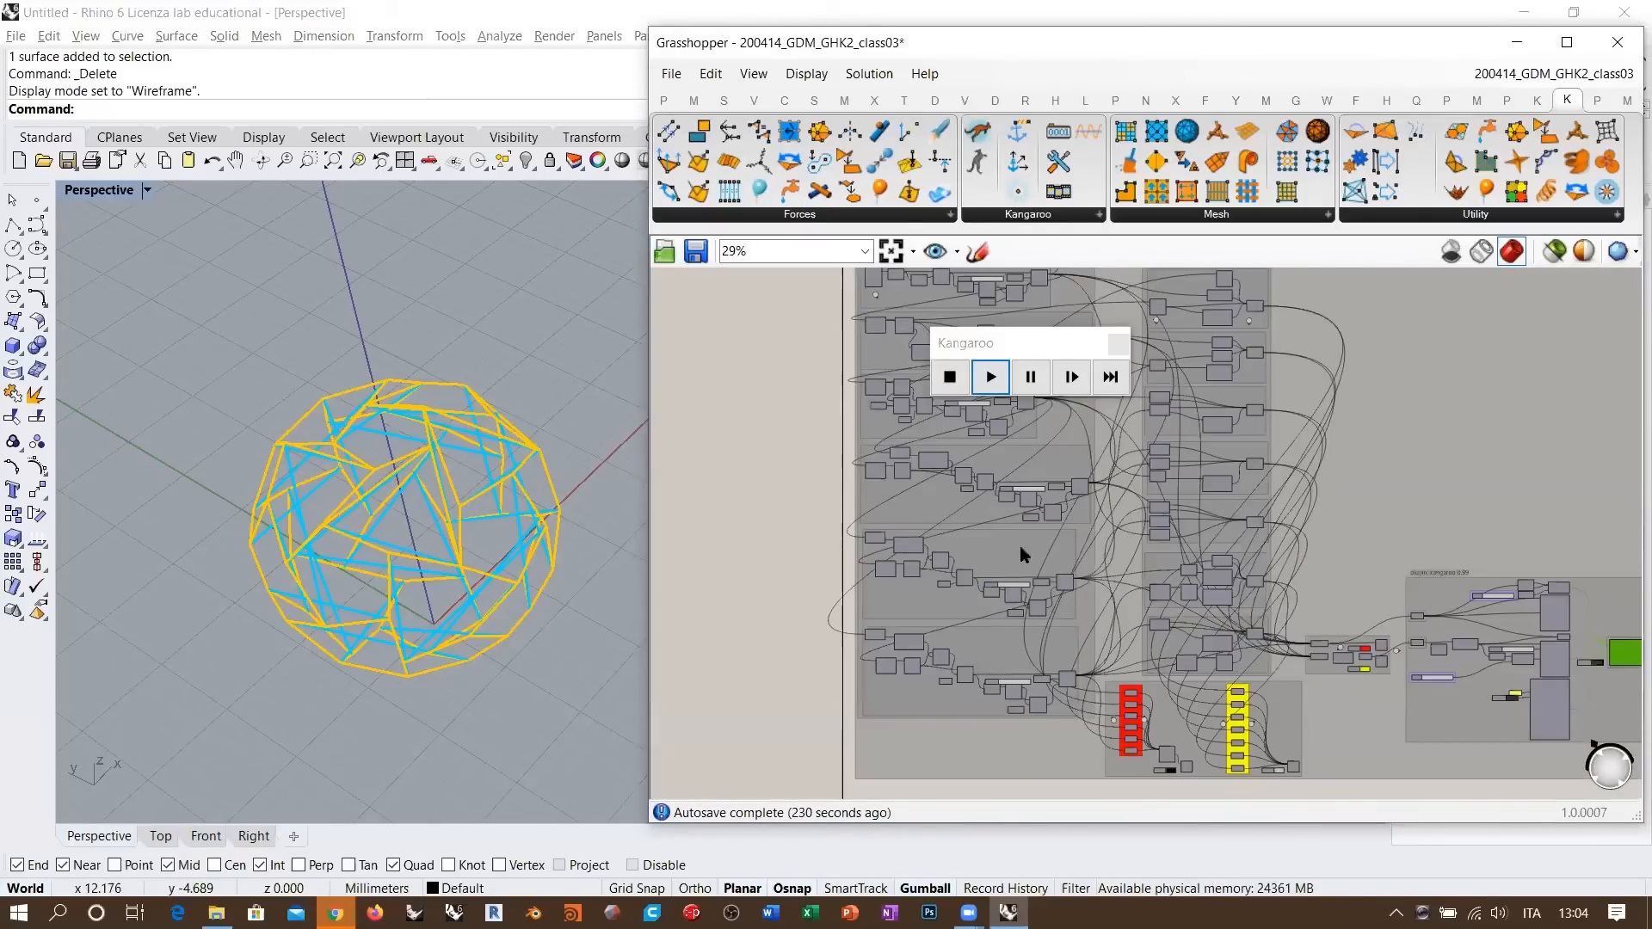
{"action": "right_click_drag", "start_coordinate": [1142, 483], "coordinate": [1124, 626]}
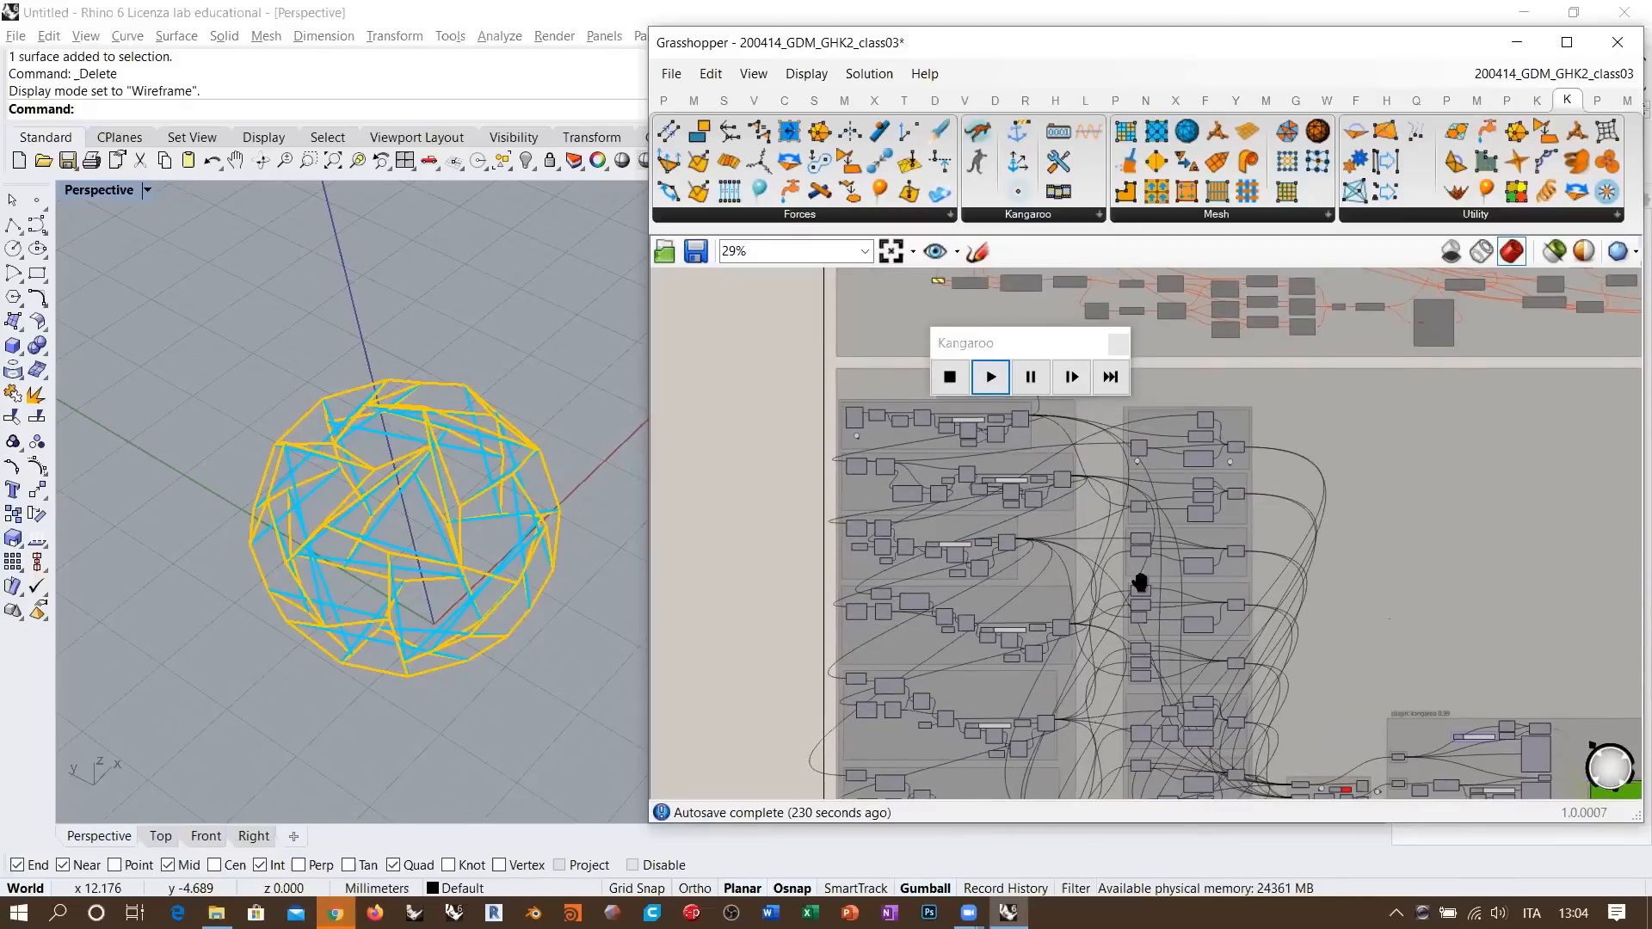
{"action": "right_click_drag", "start_coordinate": [1064, 472], "coordinate": [1071, 452]}
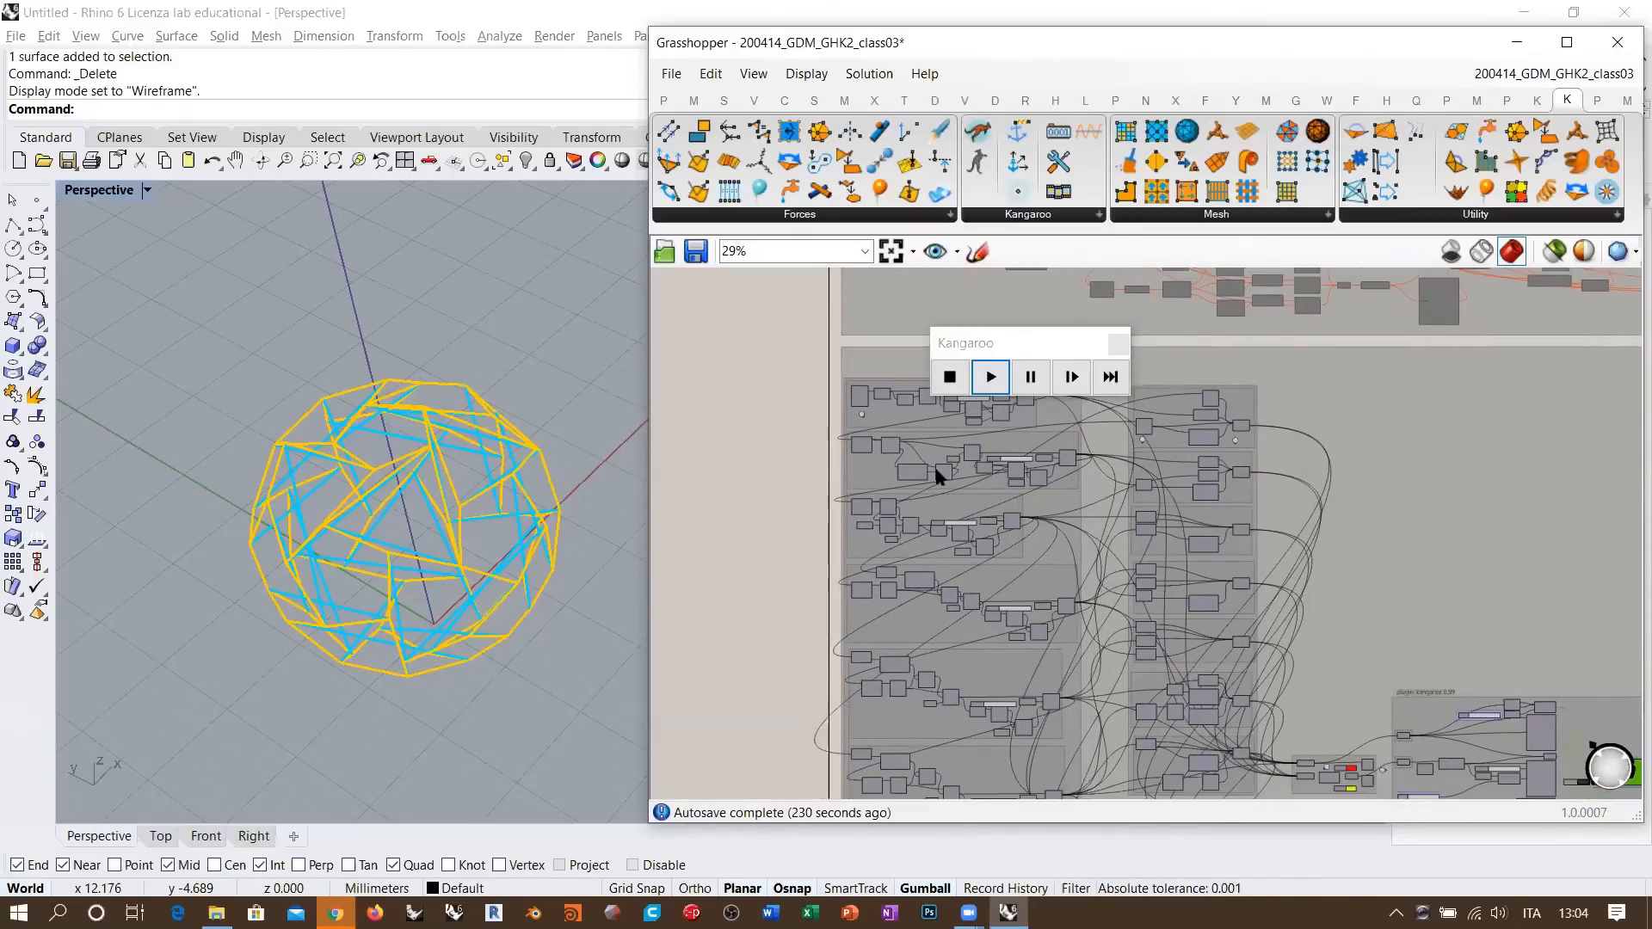
{"action": "right_click_drag", "start_coordinate": [1110, 583], "coordinate": [772, 462]}
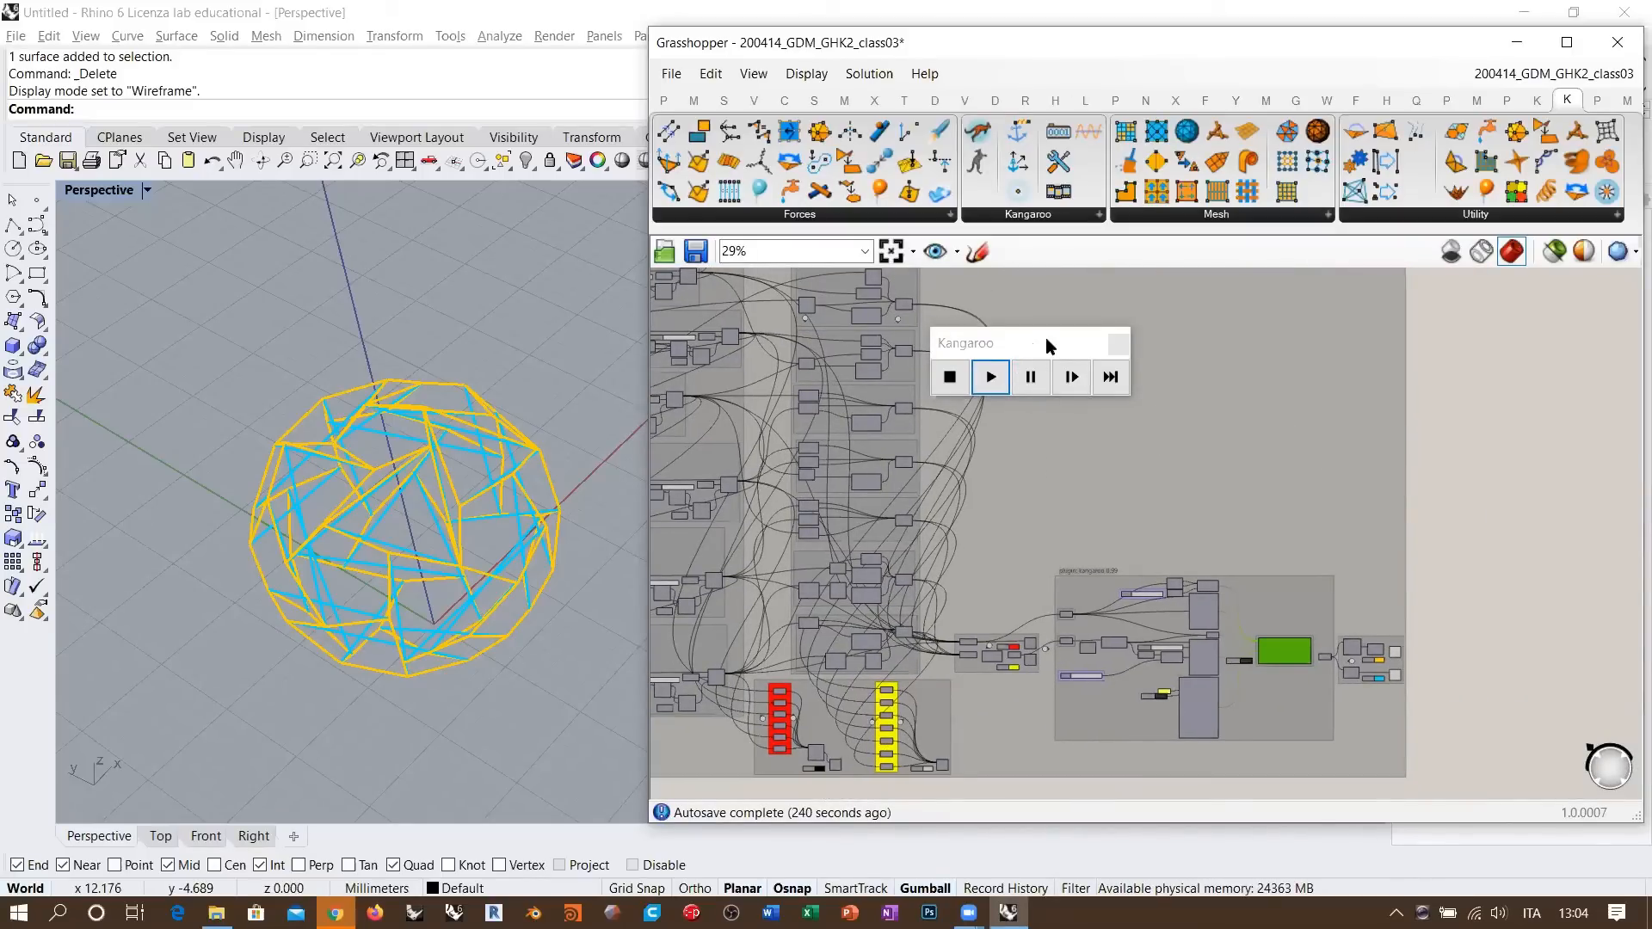
- Move the Kangaroo playback controls clear of the generating groups and bring the kangaroo 0.99 group into closer view
{"action": "left_click_drag", "start_coordinate": [1045, 338], "coordinate": [1418, 412]}
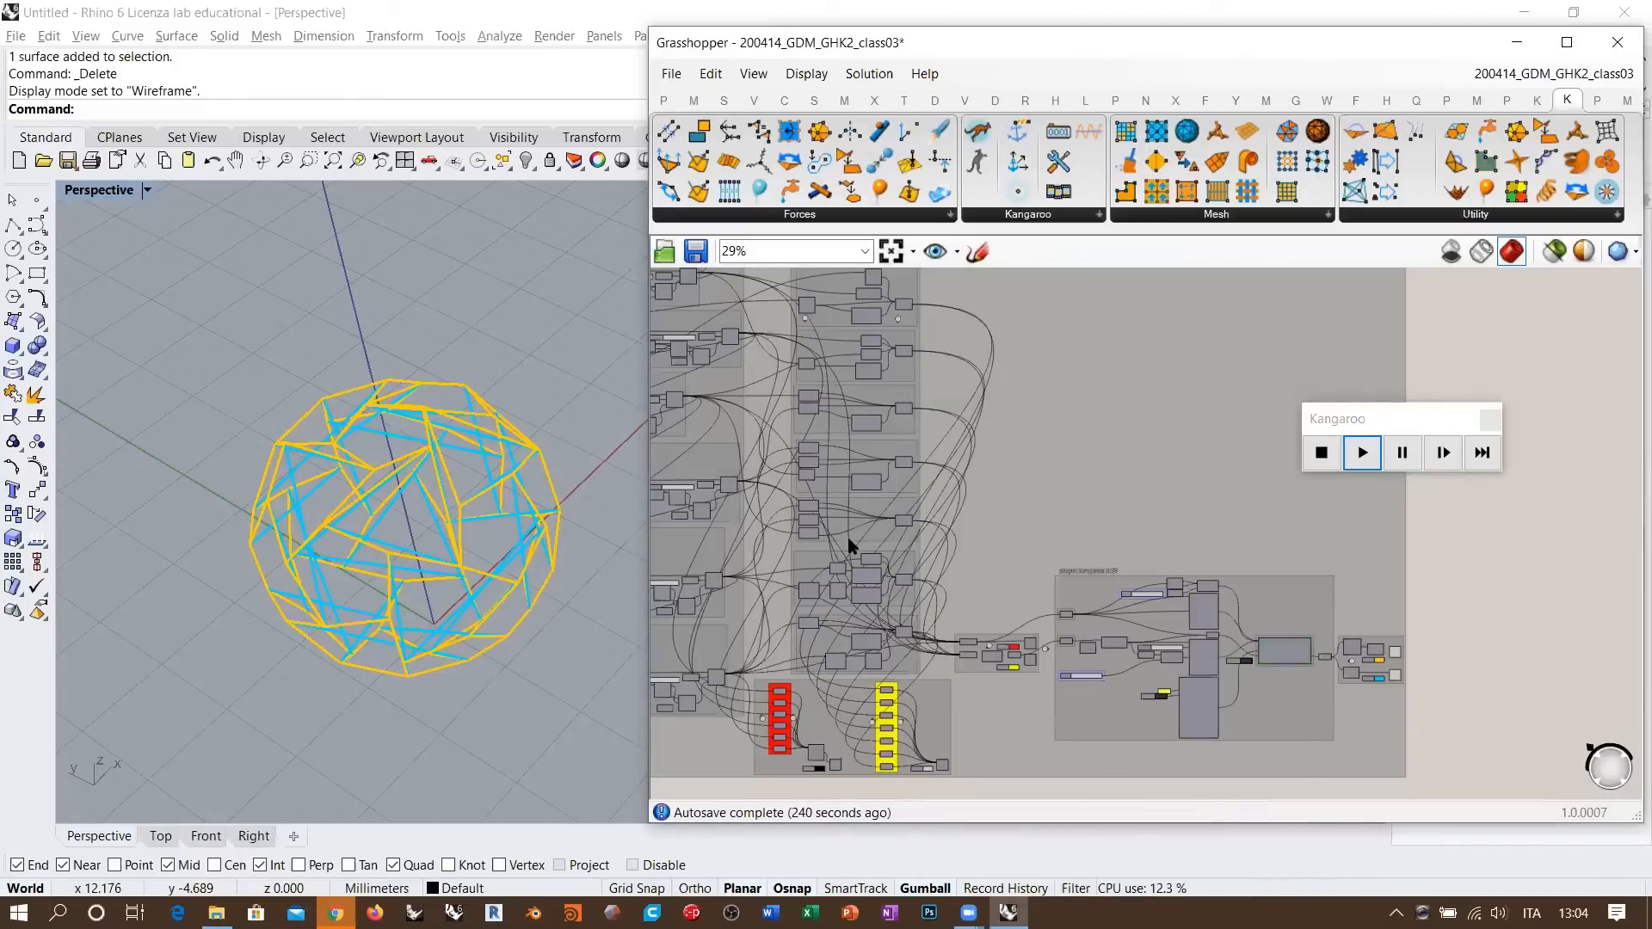
{"action": "right_click_drag", "start_coordinate": [856, 371], "coordinate": [919, 389]}
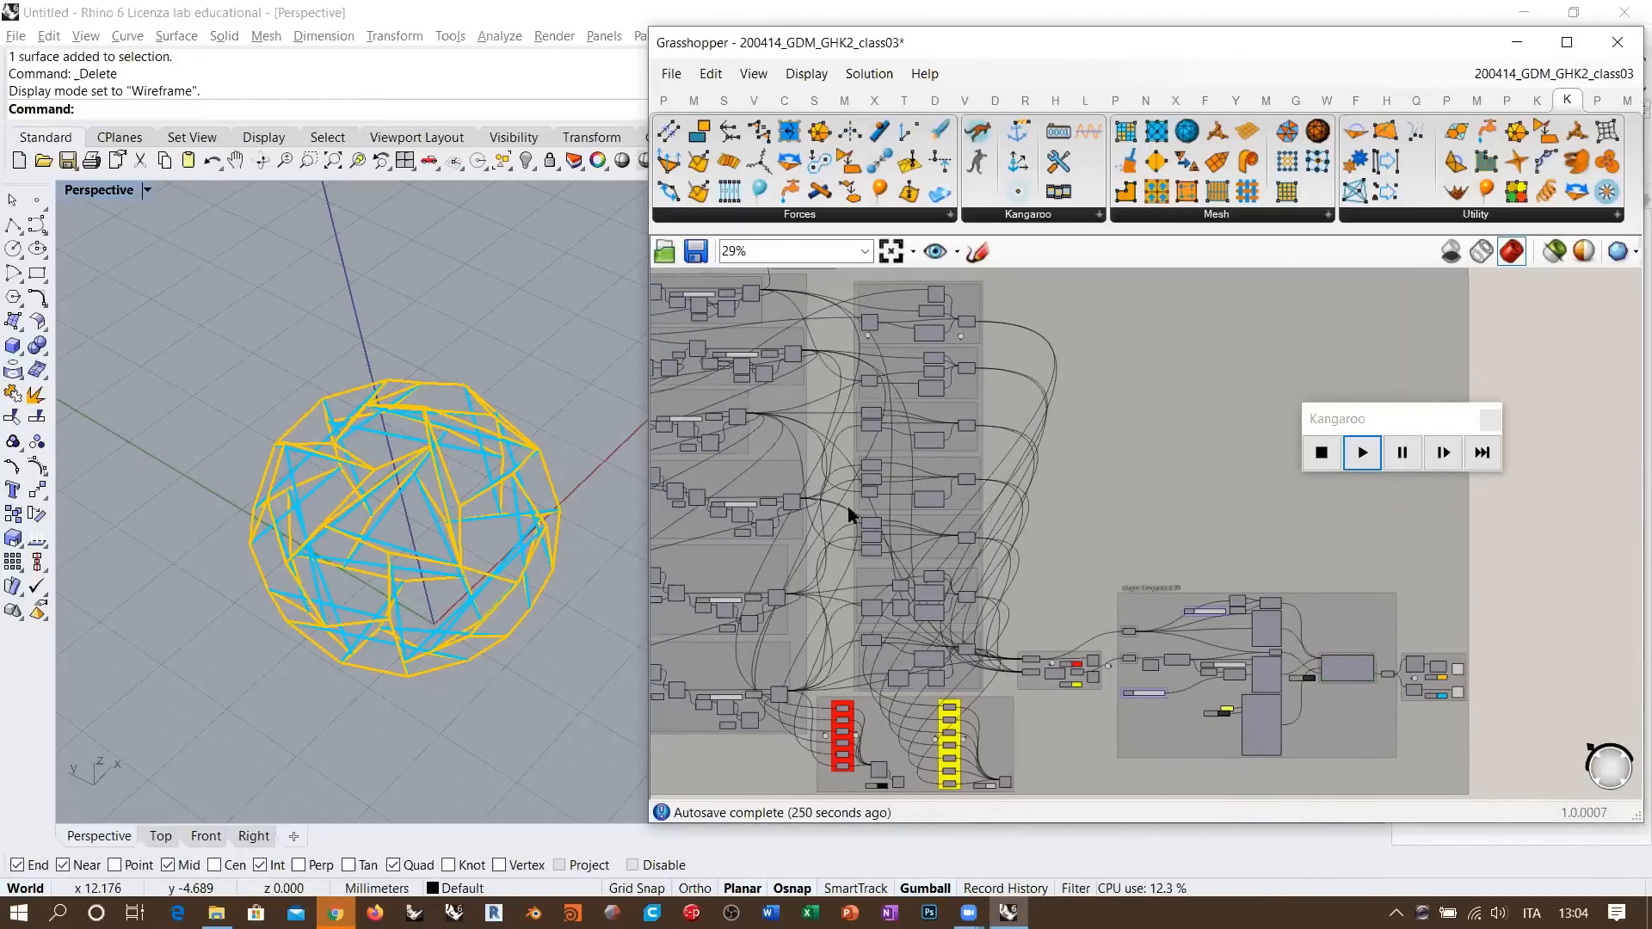
{"action": "scroll", "coordinate": [1136, 600], "scroll_direction": "up", "scroll_amount": 3}
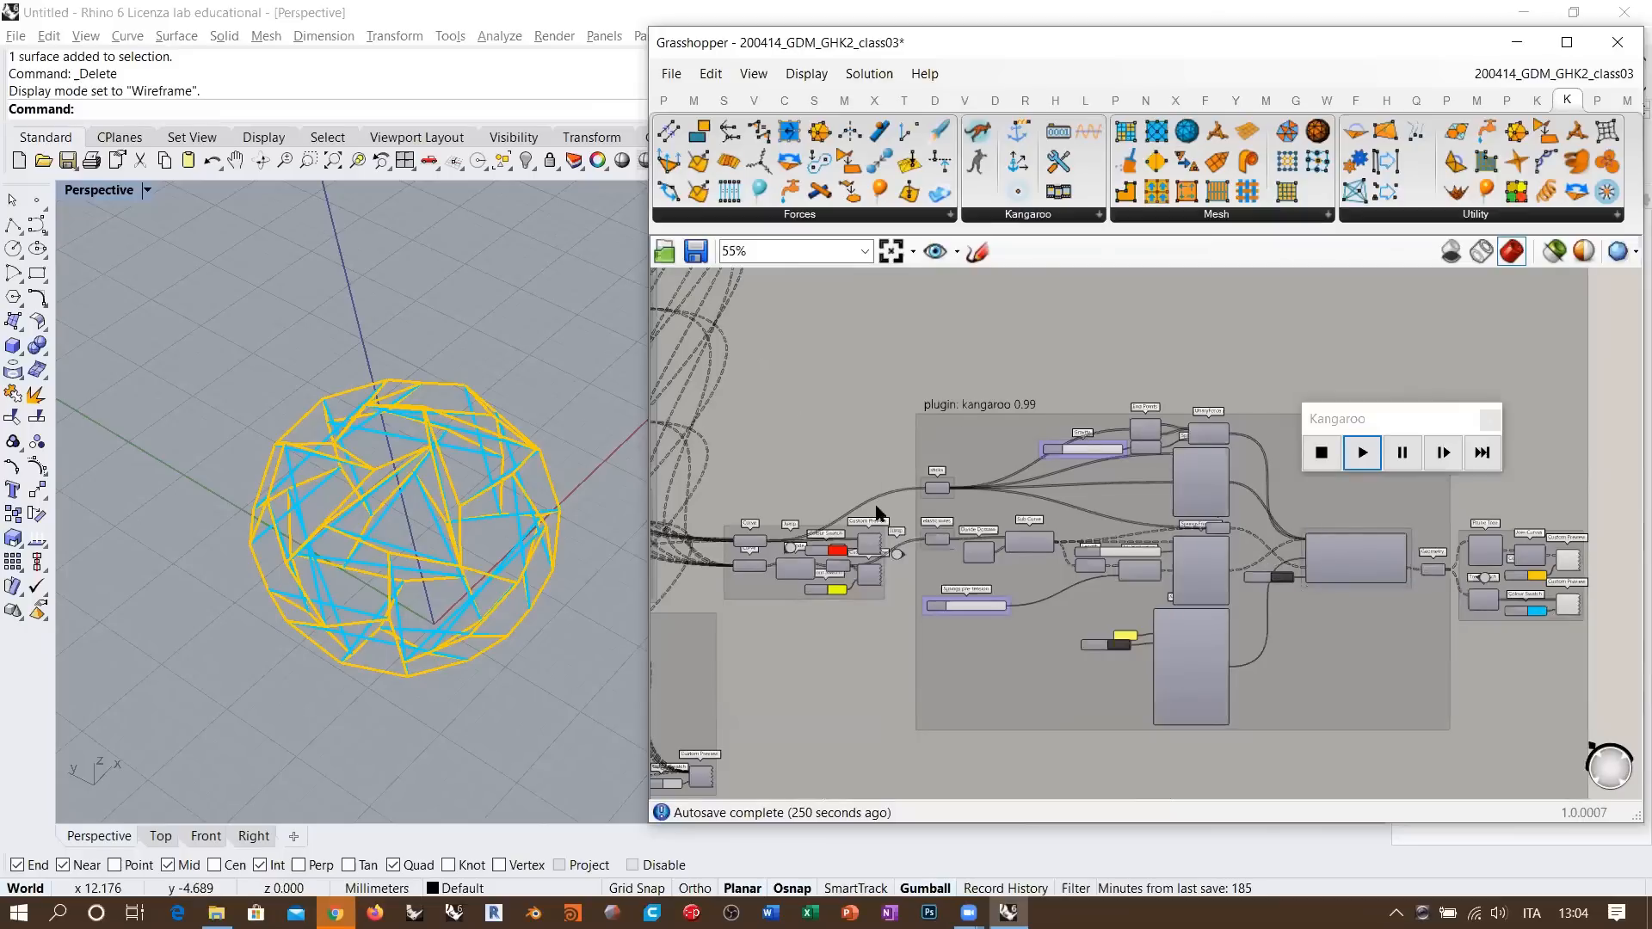
{"action": "right_click_drag", "start_coordinate": [875, 507], "coordinate": [897, 519]}
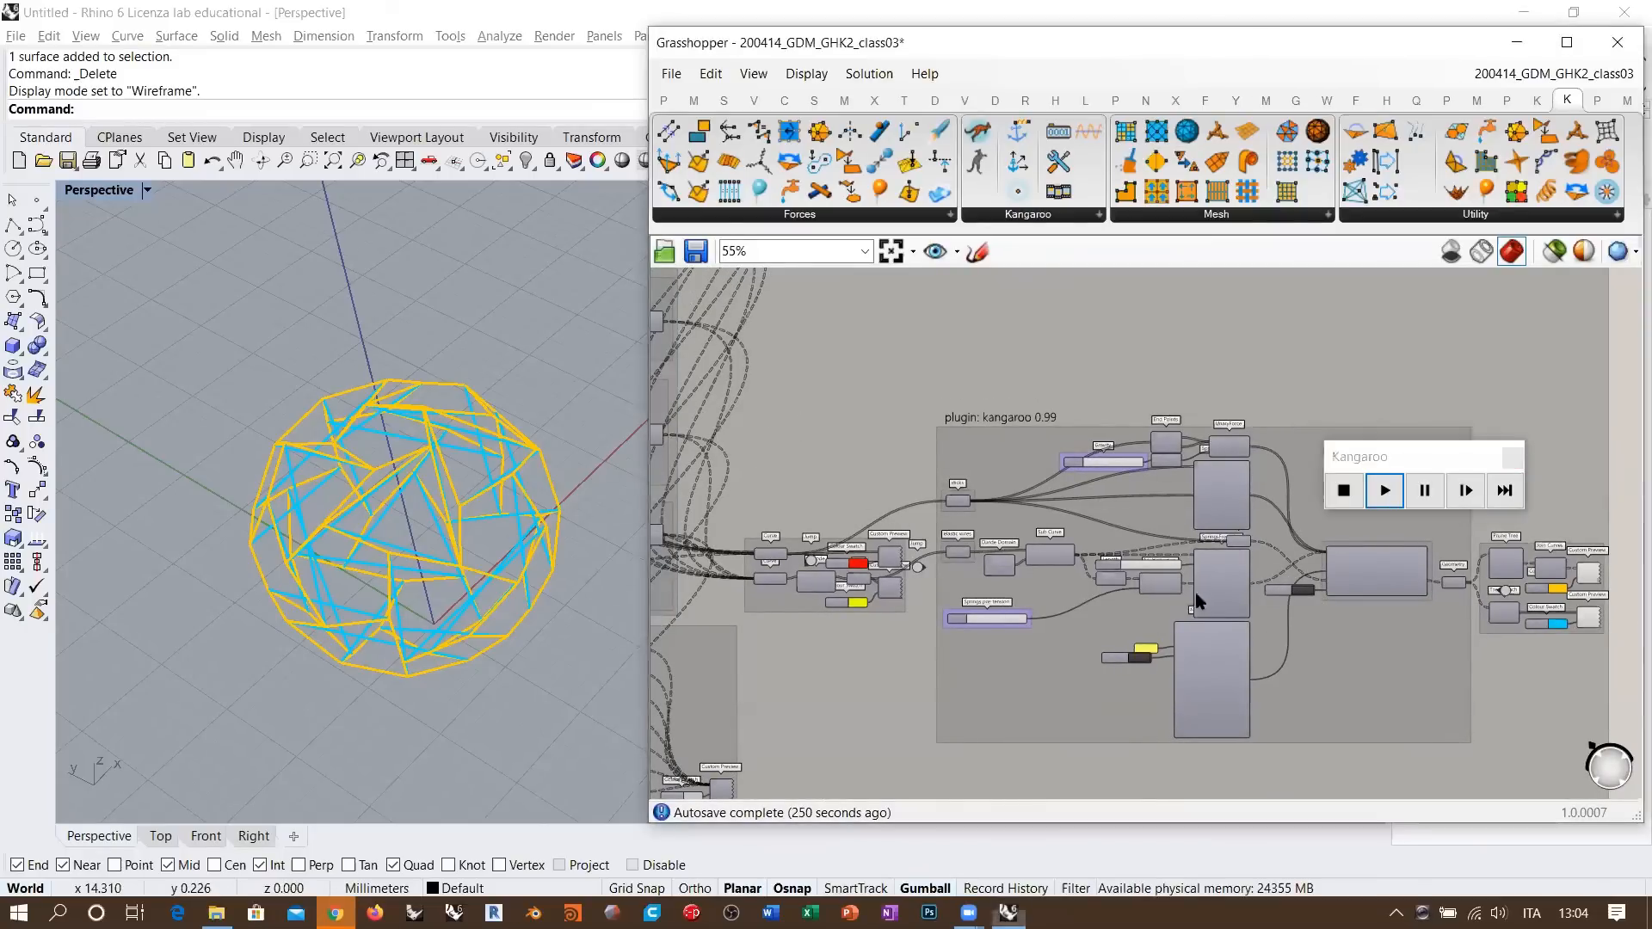
- Inspect the sticks and elastic wires inputs, the springs pre-tension, and the Gravity slider feeding the UnaryForce component
{"action": "right_click_drag", "start_coordinate": [1253, 621], "coordinate": [1195, 591]}
{"action": "scroll", "coordinate": [1055, 573], "scroll_direction": "up", "scroll_amount": 5}
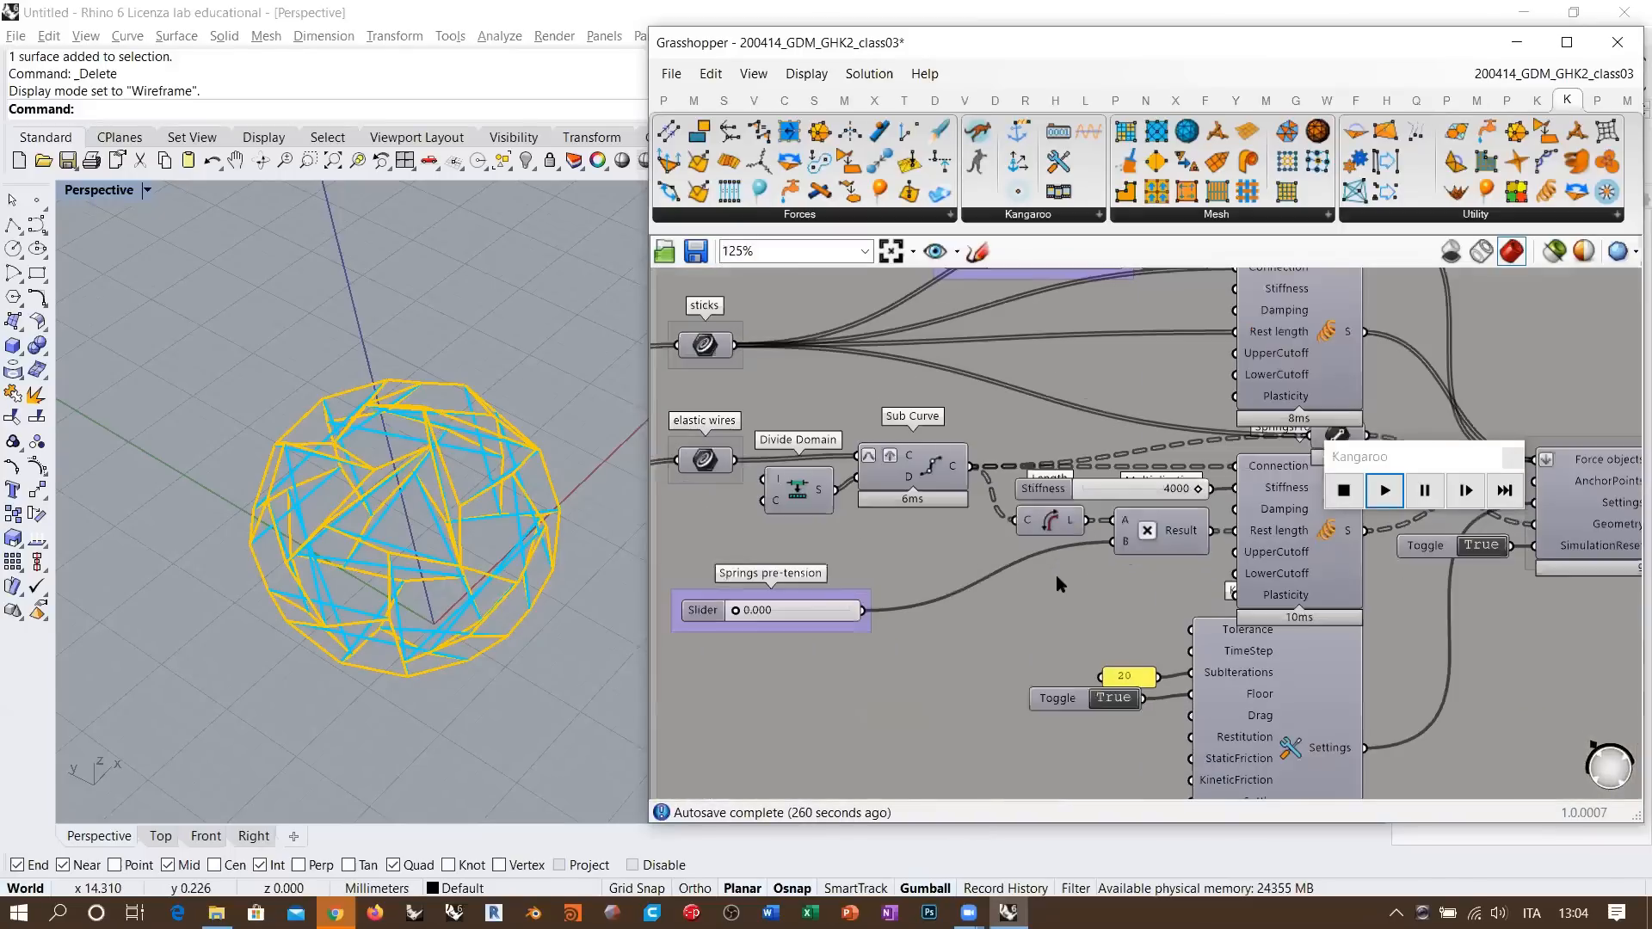
{"action": "right_click_drag", "start_coordinate": [1091, 580], "coordinate": [1045, 680]}
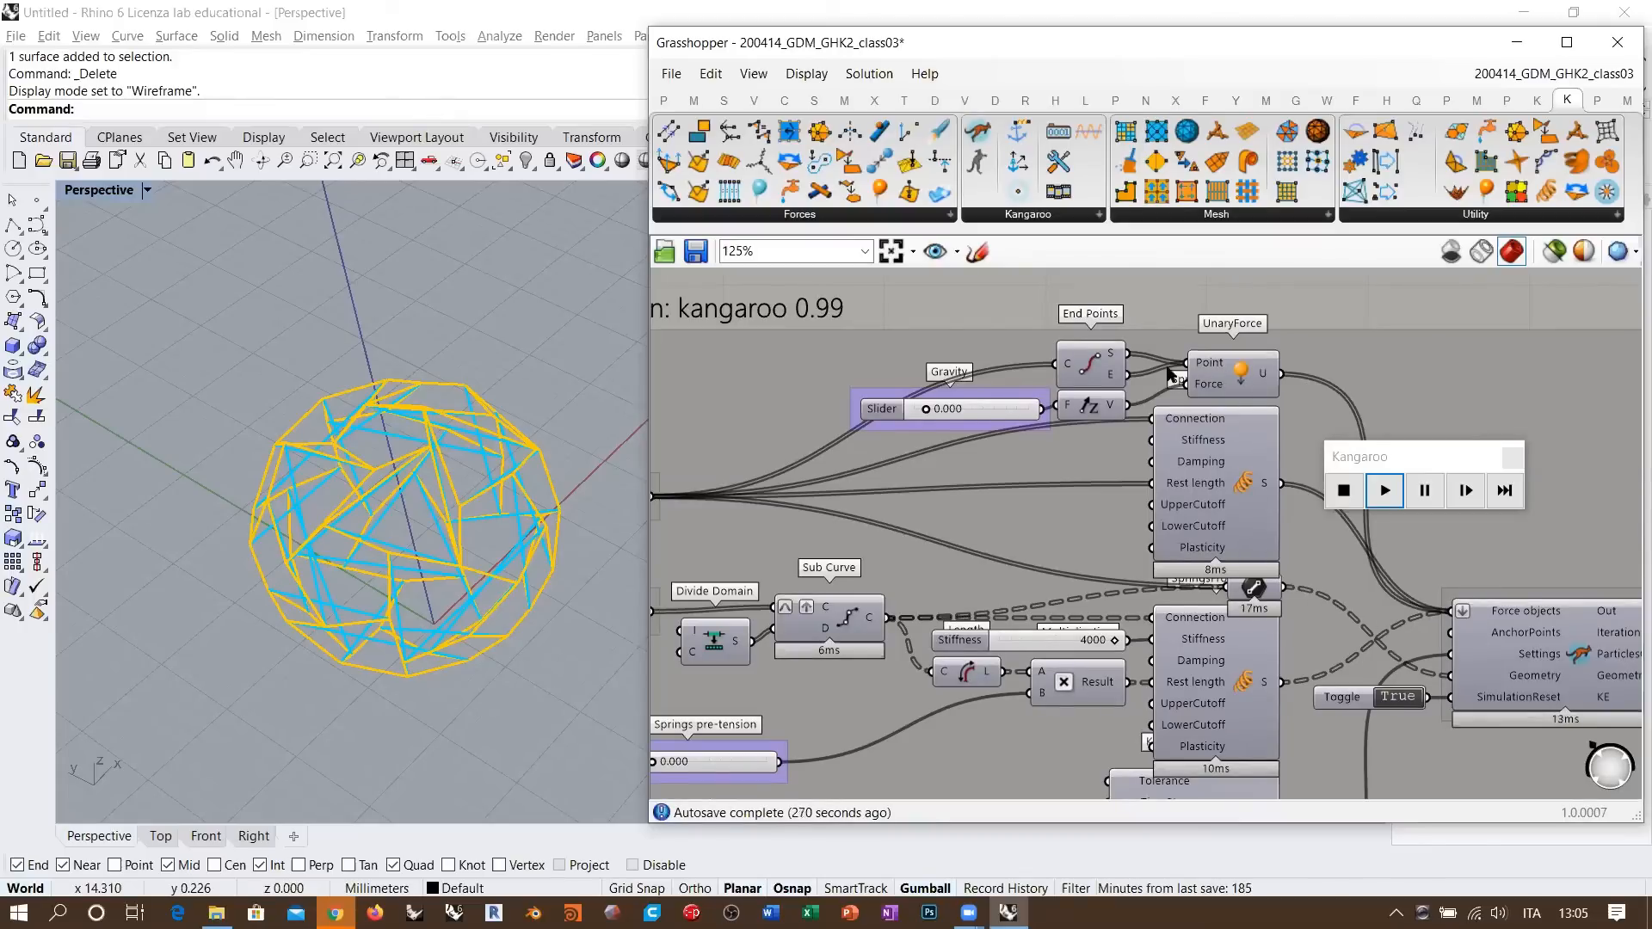
{"action": "right_click_drag", "start_coordinate": [984, 409], "coordinate": [975, 450]}
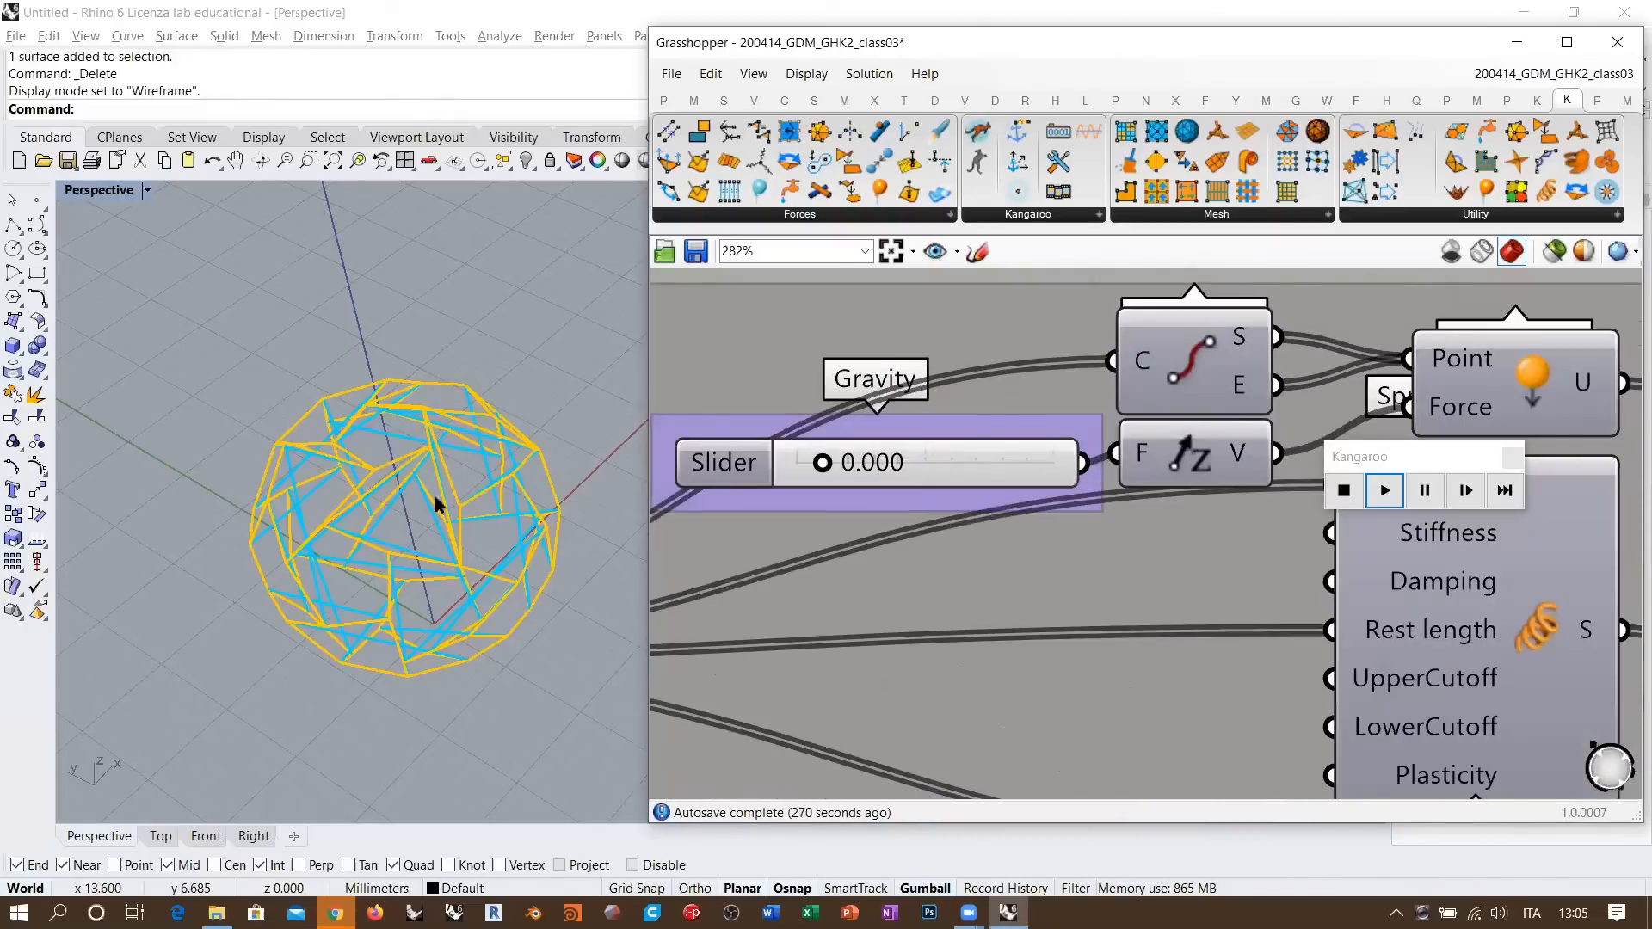
- Show the structure in the Front view and examine its base against the horizontal axis
{"action": "right_click_drag", "start_coordinate": [435, 395], "coordinate": [457, 465]}
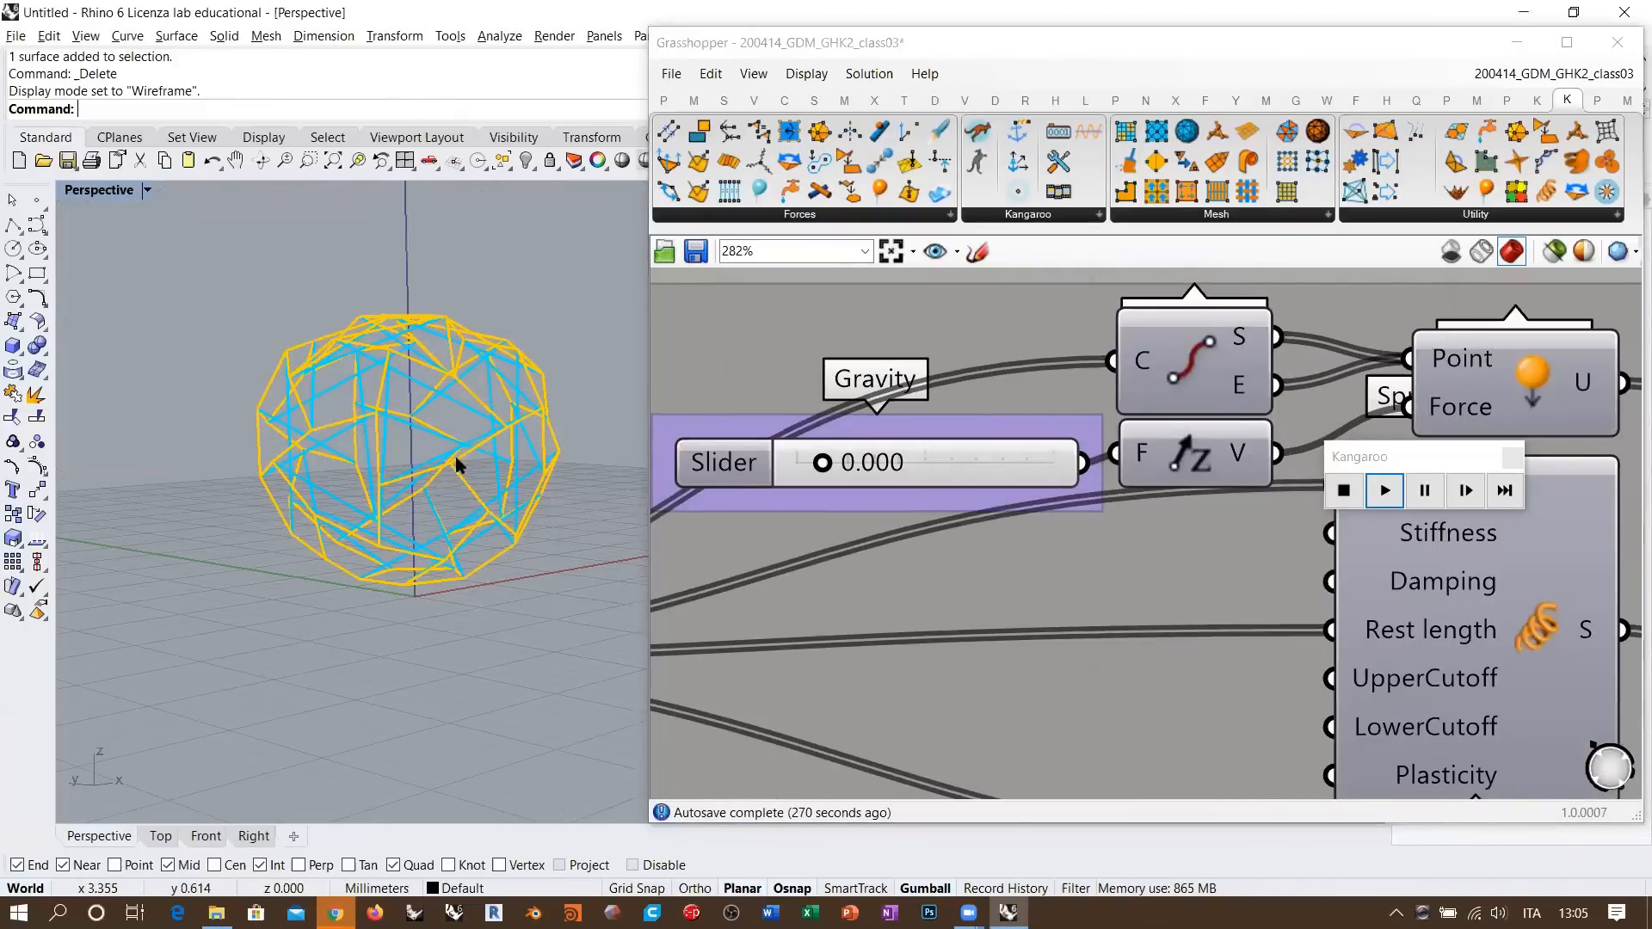
{"action": "left_click", "coordinate": [205, 837]}
{"action": "scroll", "coordinate": [360, 542], "scroll_direction": "up", "scroll_amount": 5}
{"action": "right_click_drag", "start_coordinate": [361, 527], "coordinate": [422, 568]}
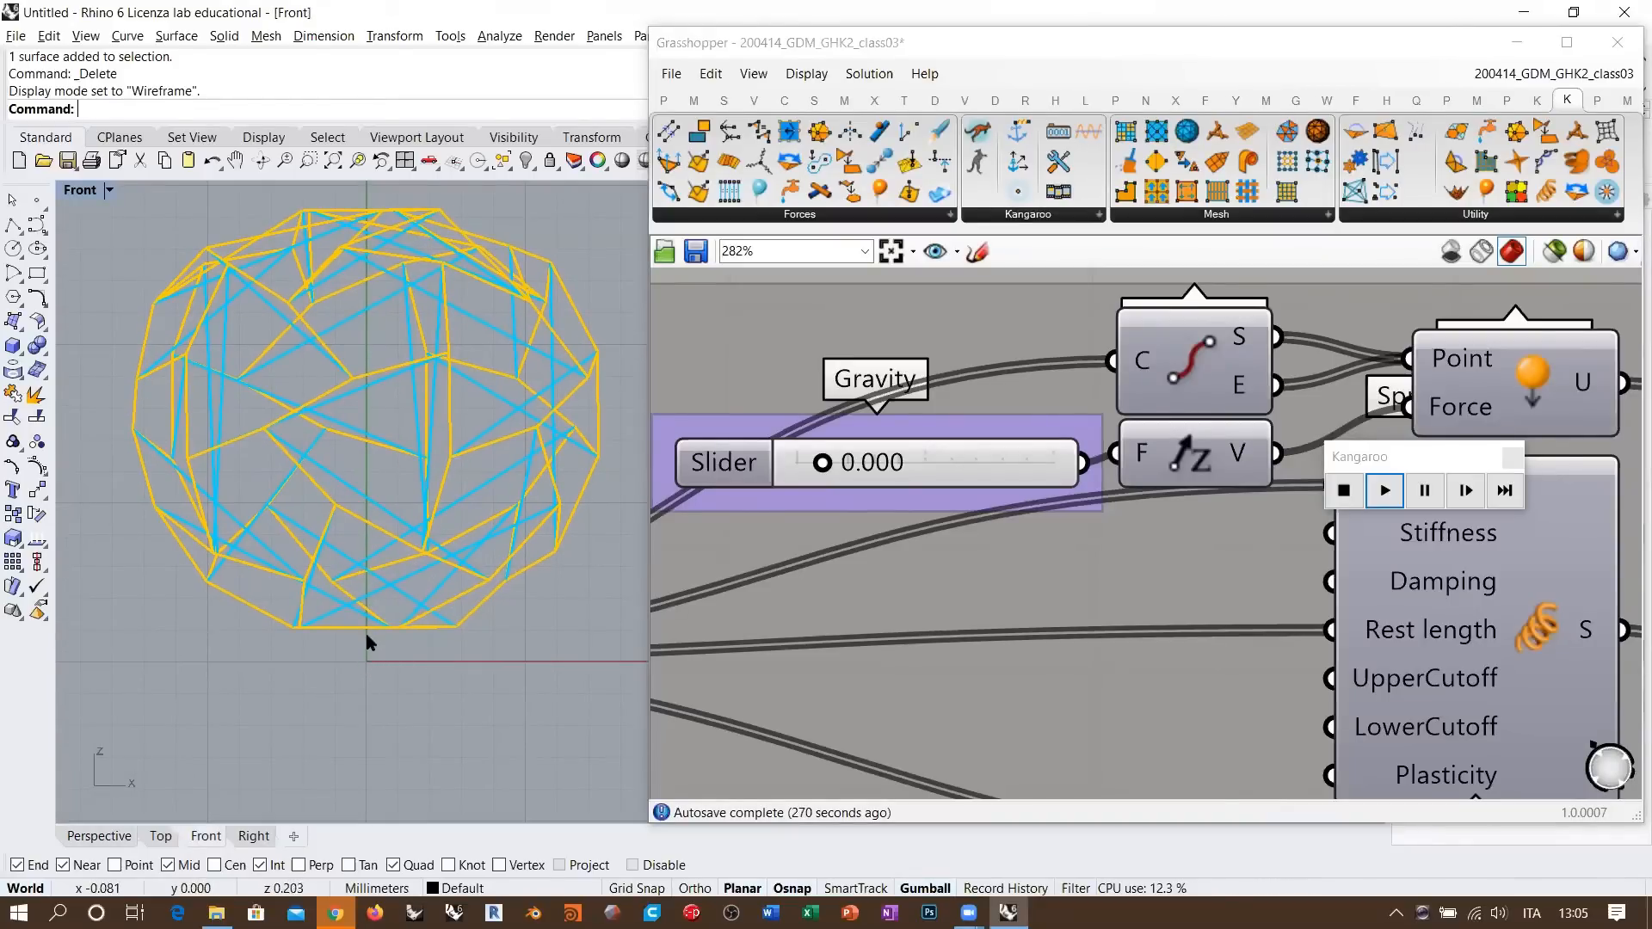
- Return to the Perspective view and inspect the SubIterations and Floor inputs of the Kangaroo settings component
{"action": "left_click", "coordinate": [127, 837]}
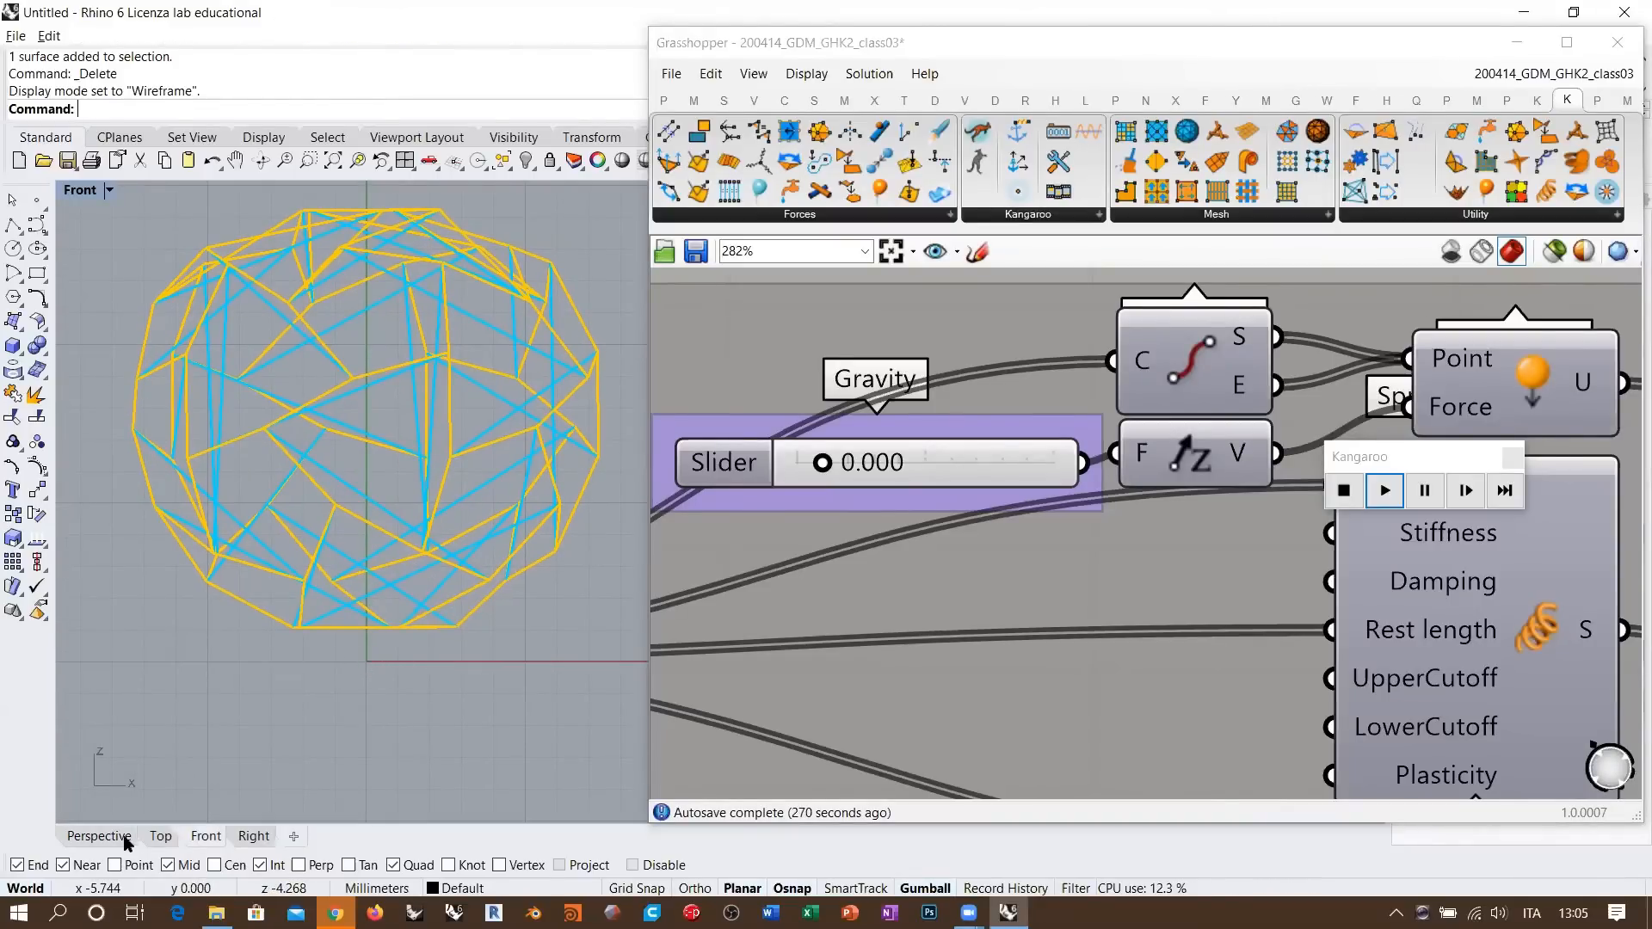
{"action": "right_click_drag", "start_coordinate": [1119, 645], "coordinate": [1148, 532]}
{"action": "scroll", "coordinate": [1147, 532], "scroll_direction": "down", "scroll_amount": 4}
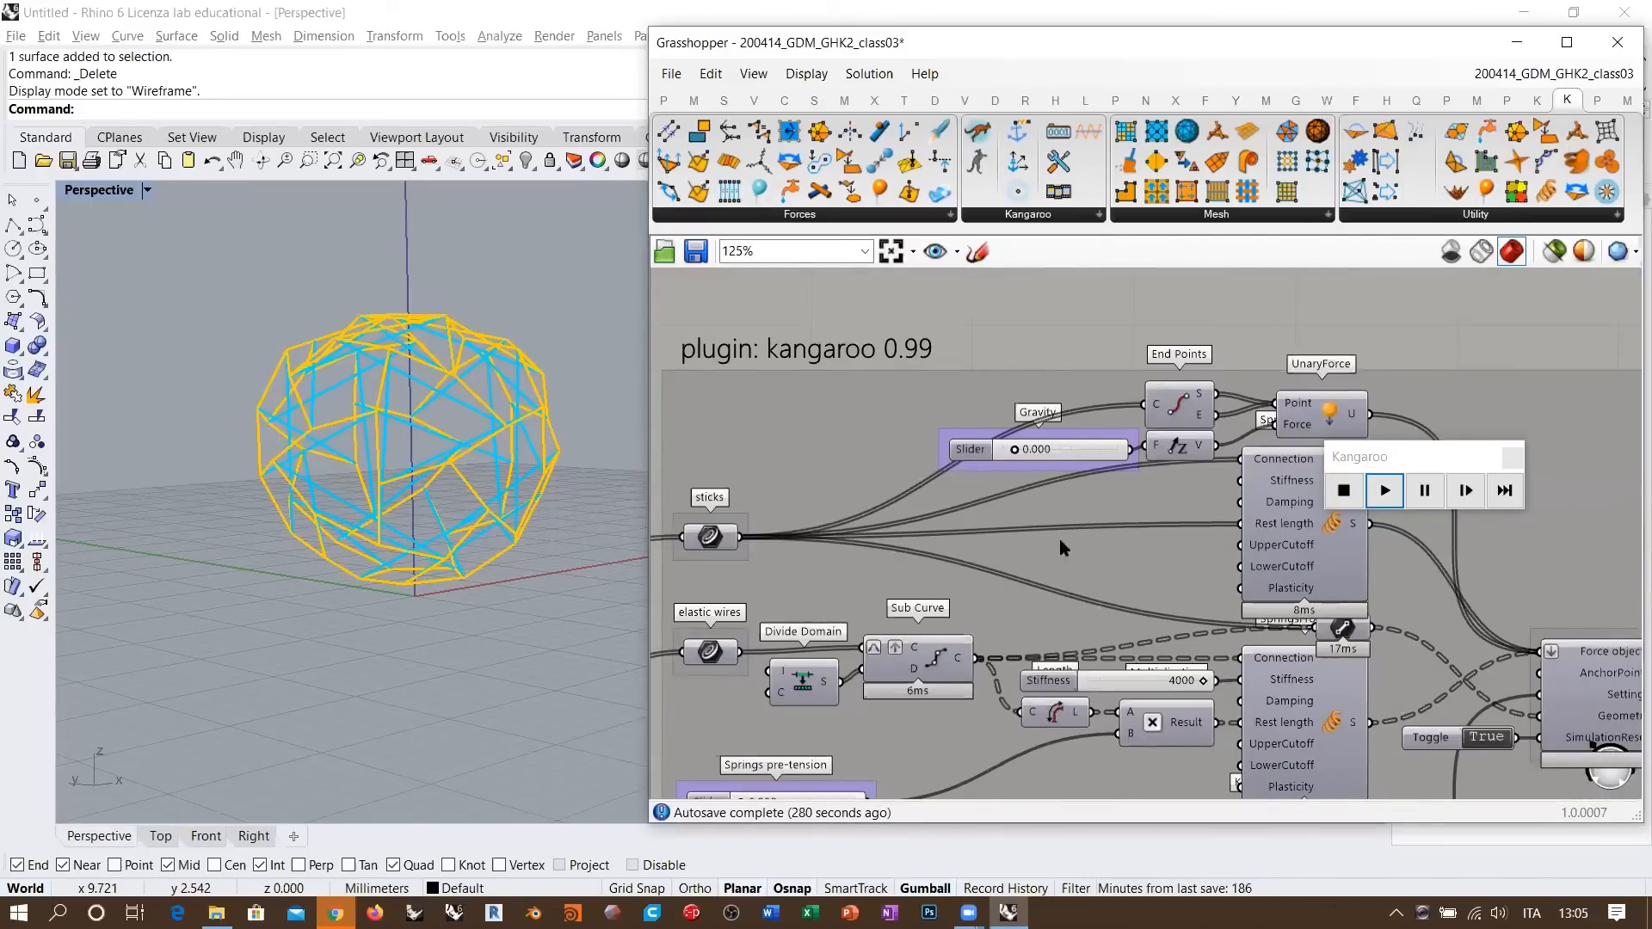
{"action": "right_click_drag", "start_coordinate": [1050, 641], "coordinate": [1126, 475]}
{"action": "right_click_drag", "start_coordinate": [1331, 689], "coordinate": [1106, 545]}
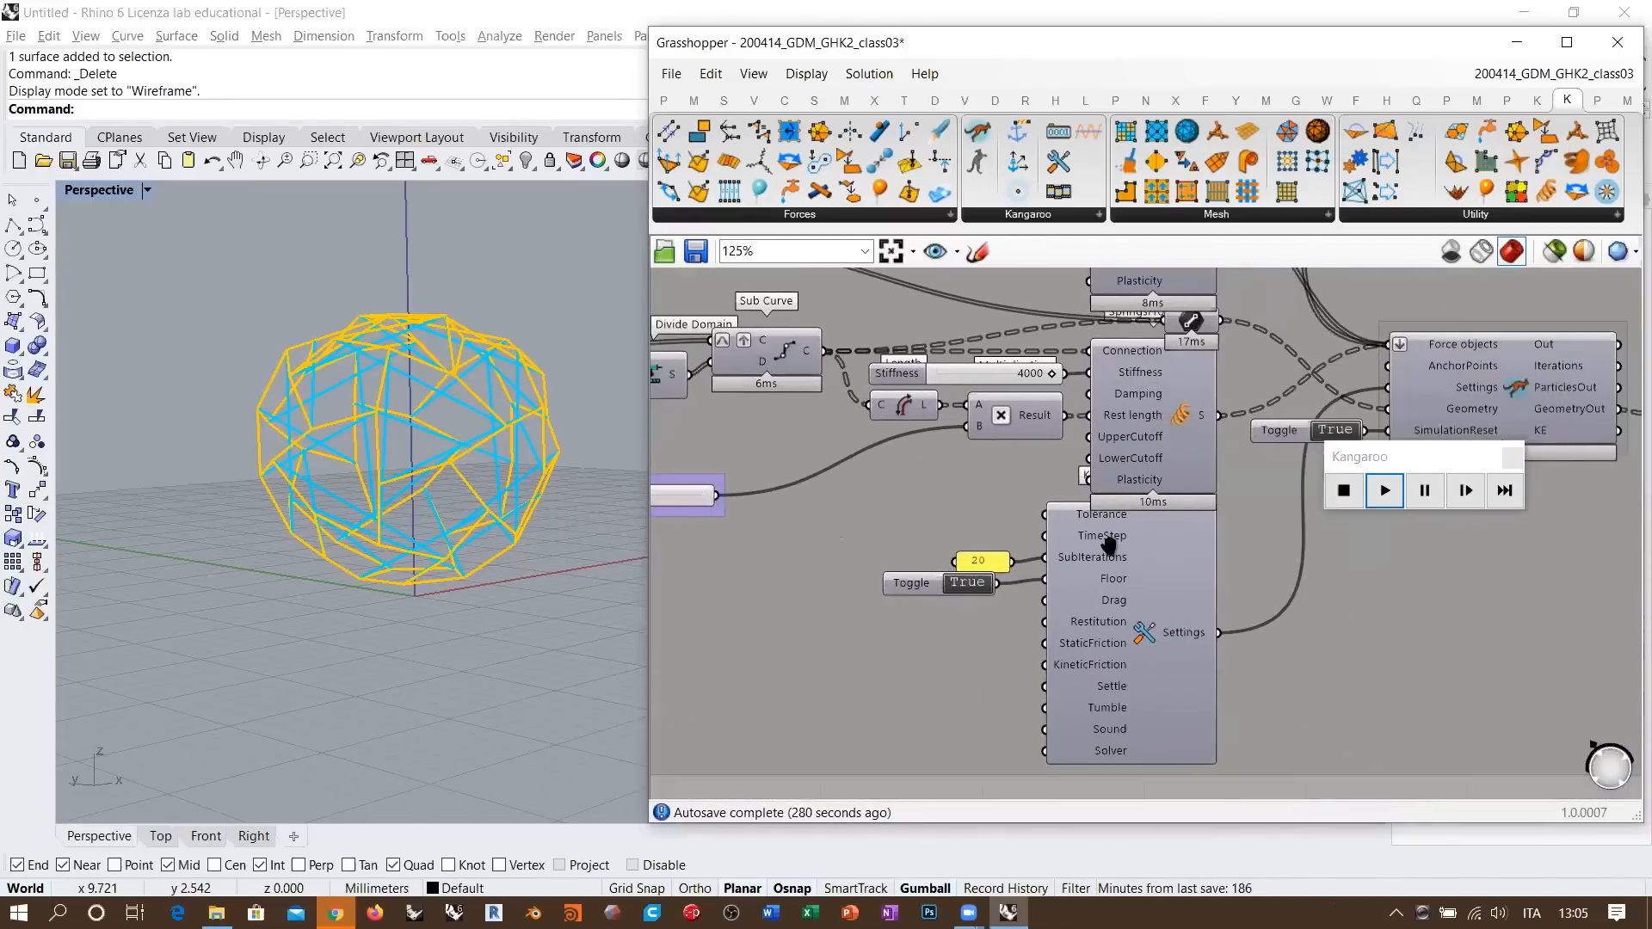
{"action": "scroll", "coordinate": [1125, 595], "scroll_direction": "up", "scroll_amount": 2}
{"action": "scroll", "coordinate": [1122, 596], "scroll_direction": "up", "scroll_amount": 3}
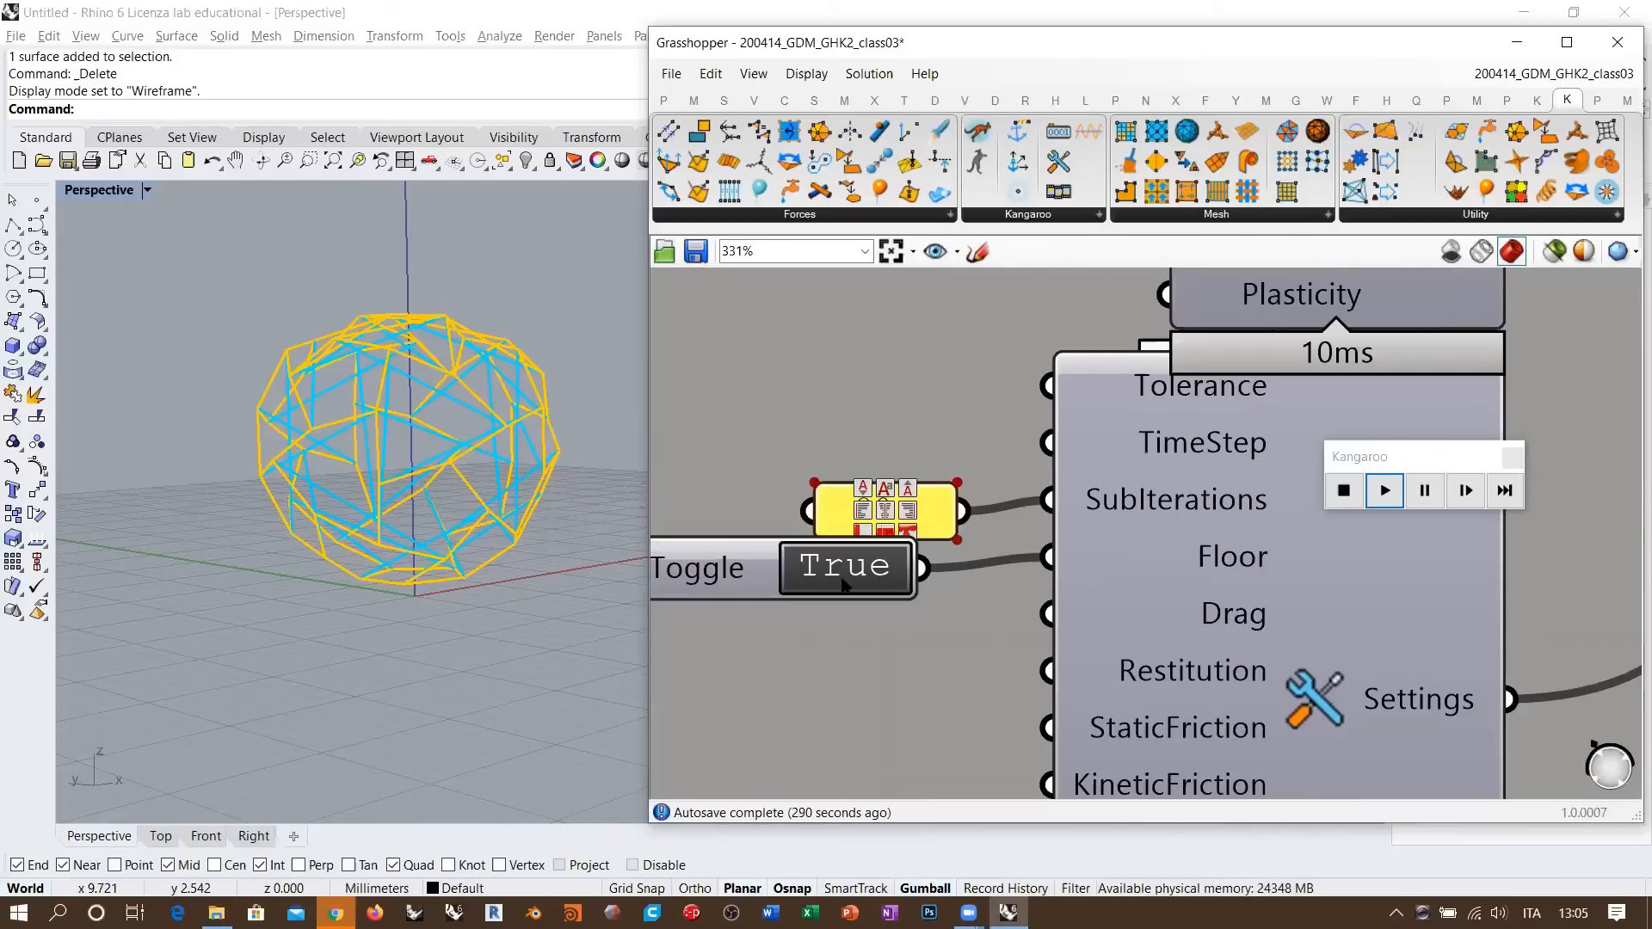
{"action": "scroll", "coordinate": [1204, 593], "scroll_direction": "down", "scroll_amount": 5}
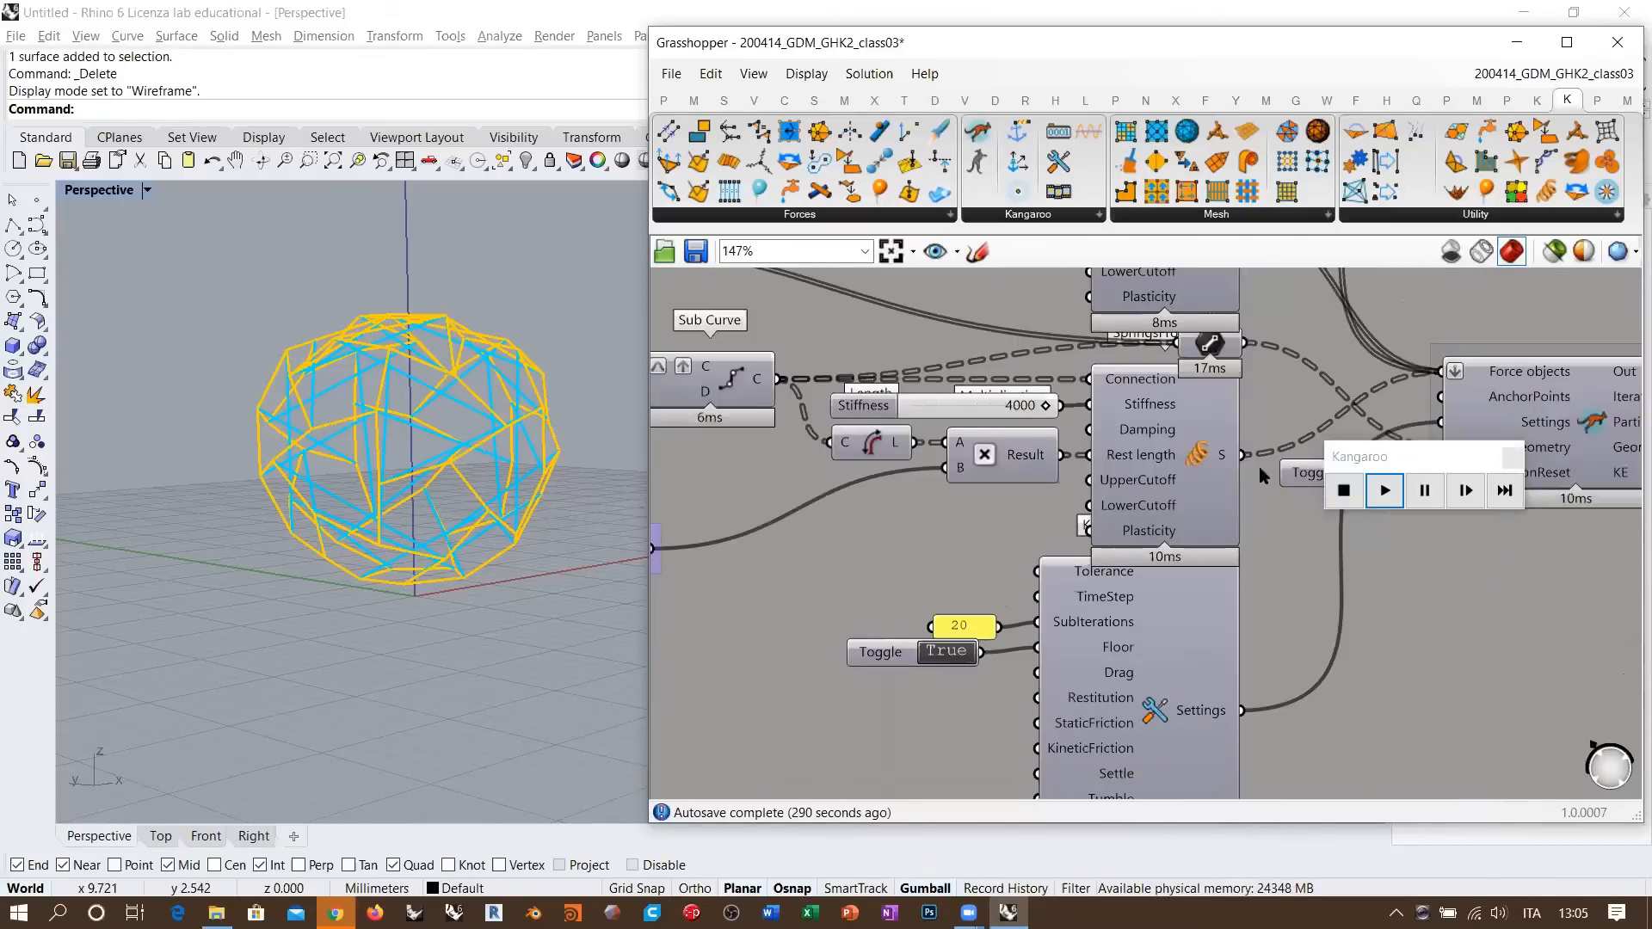
- Set the Gravity value feeding the UnaryForce component to -19.356 while the simulation runs
{"action": "right_click_drag", "start_coordinate": [1249, 503], "coordinate": [1166, 702]}
{"action": "right_click_drag", "start_coordinate": [1170, 439], "coordinate": [1317, 548]}
{"action": "scroll", "coordinate": [894, 415], "scroll_direction": "up", "scroll_amount": 1}
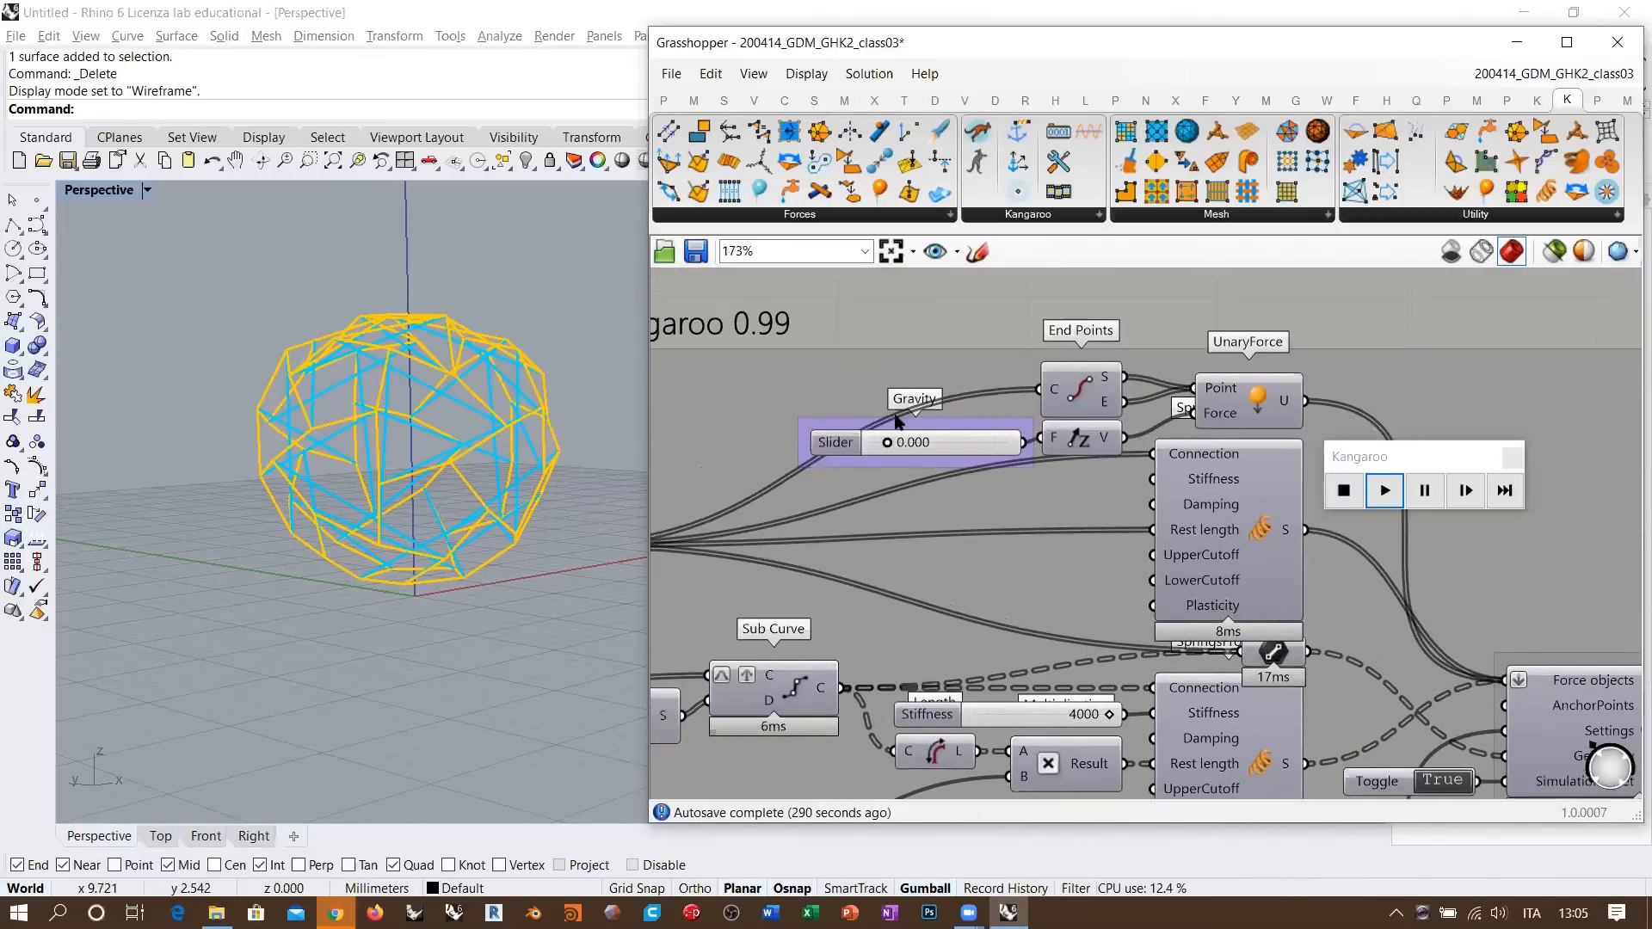
{"action": "scroll", "coordinate": [895, 430], "scroll_direction": "up", "scroll_amount": 5}
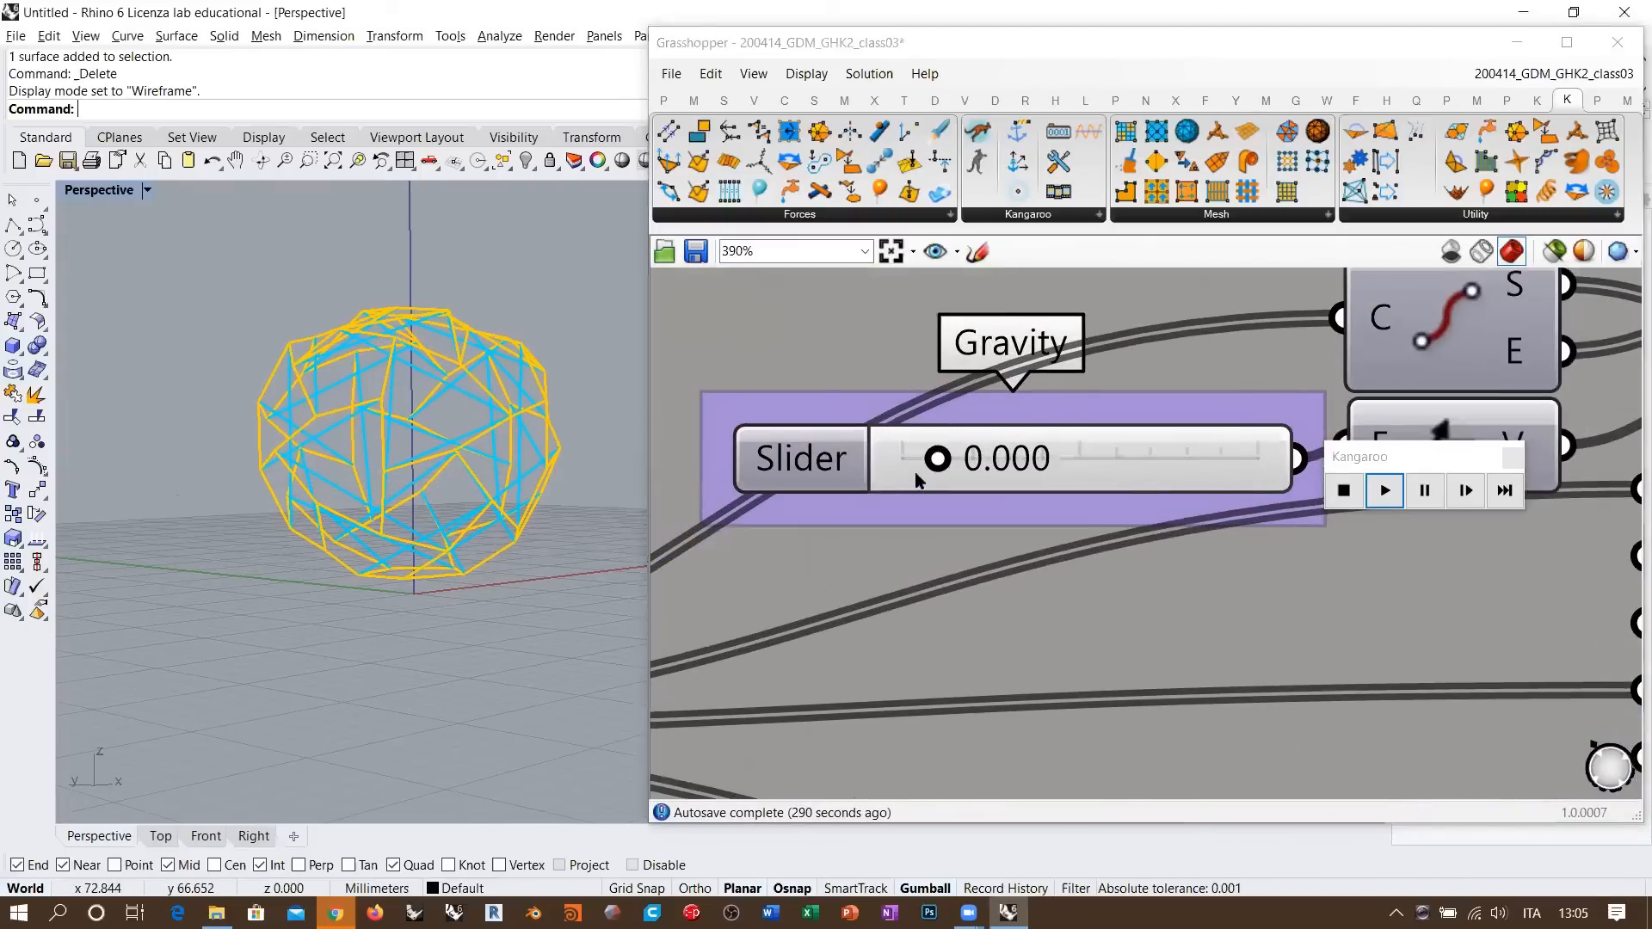
{"action": "mouse_move", "coordinate": [937, 457]}
{"action": "left_mouse_down"}
{"action": "mouse_move", "coordinate": [951, 458]}
{"action": "mouse_move", "coordinate": [930, 457]}
{"action": "left_mouse_up"}
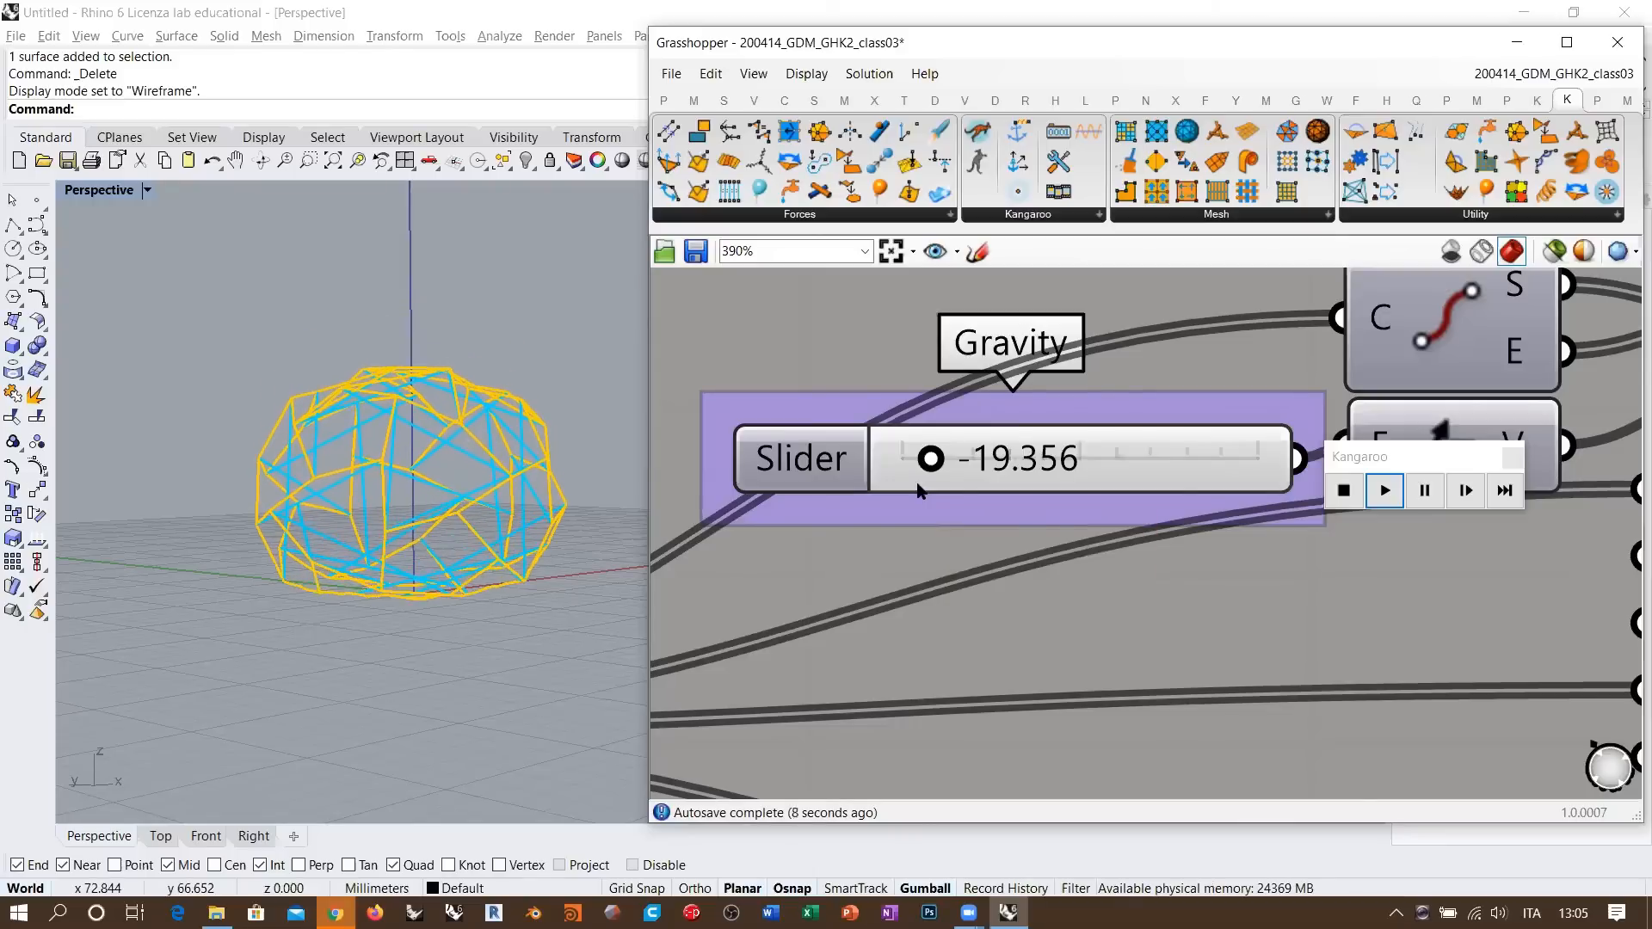
- Change Gravity to -2.420 and back down to -16.938, viewing the structure's base from a lower angle
{"action": "left_click_drag", "start_coordinate": [944, 461], "coordinate": [938, 462]}
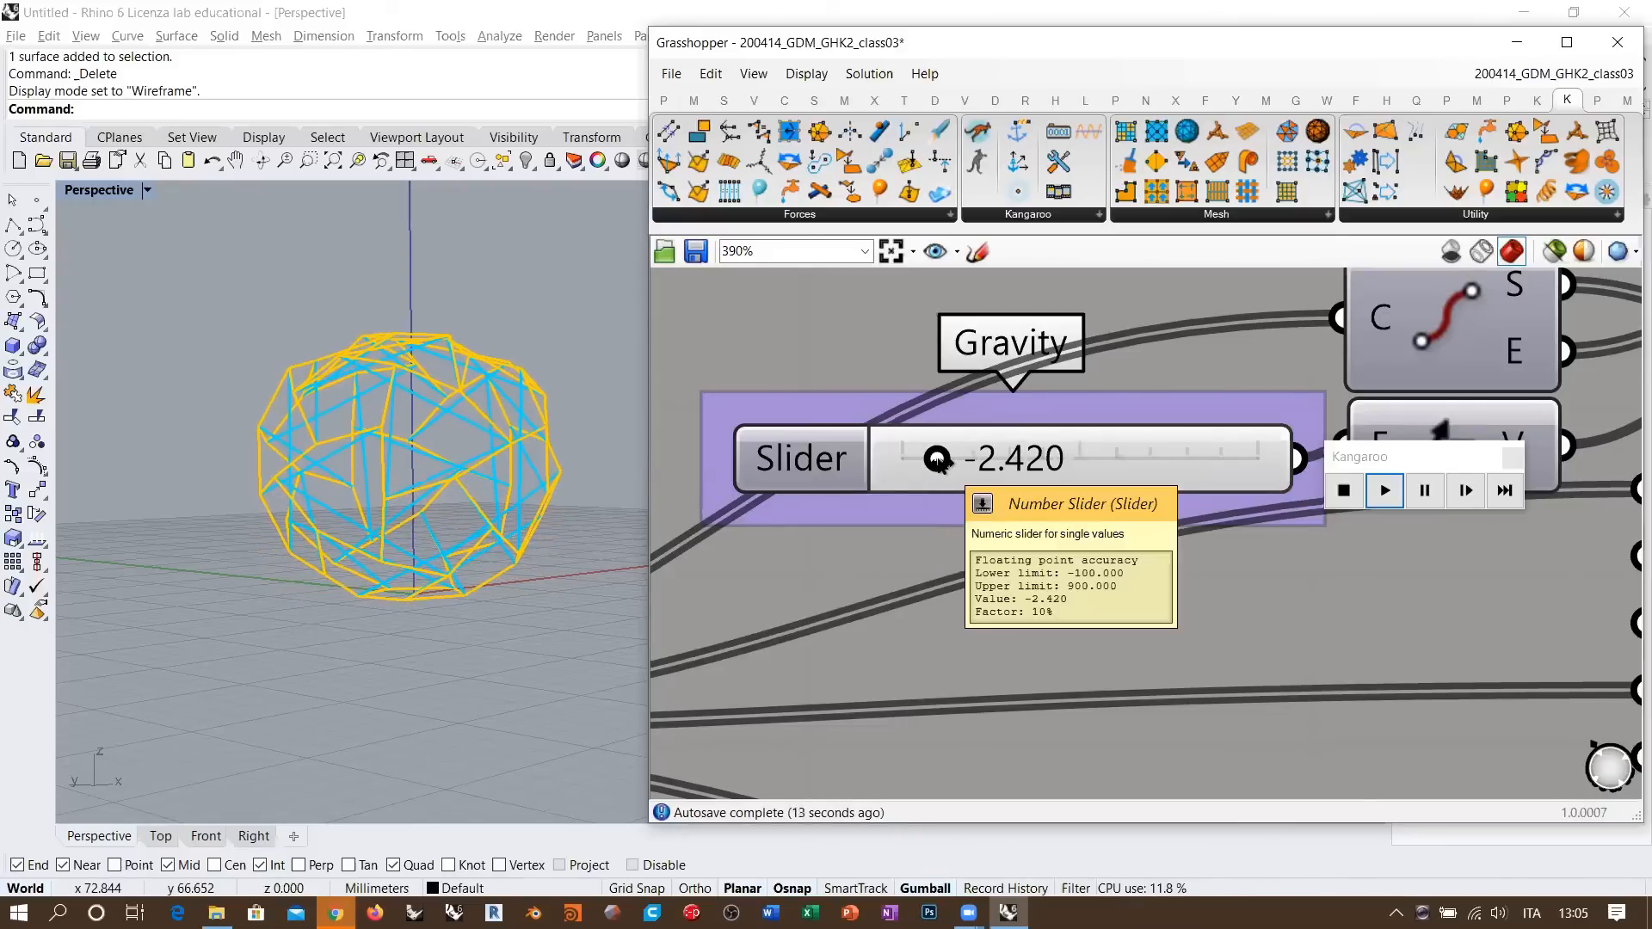
{"action": "mouse_move", "coordinate": [937, 460]}
{"action": "left_mouse_down"}
{"action": "mouse_move", "coordinate": [966, 461]}
{"action": "mouse_move", "coordinate": [932, 465]}
{"action": "left_mouse_up"}
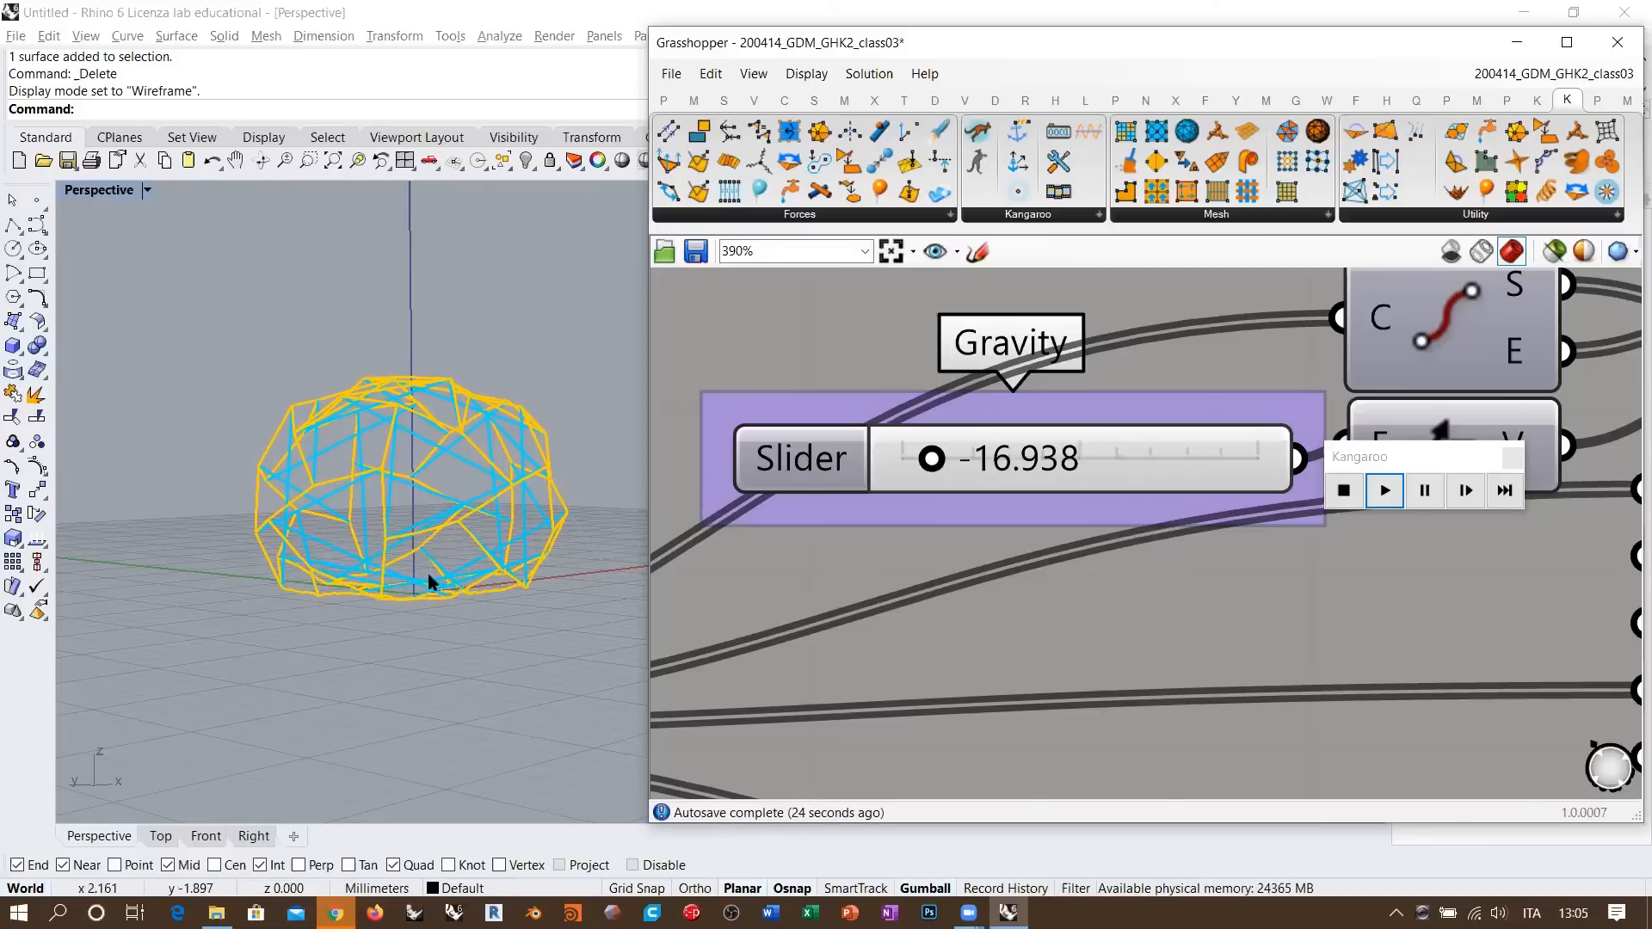
{"action": "right_click_drag", "start_coordinate": [456, 604], "coordinate": [463, 595]}
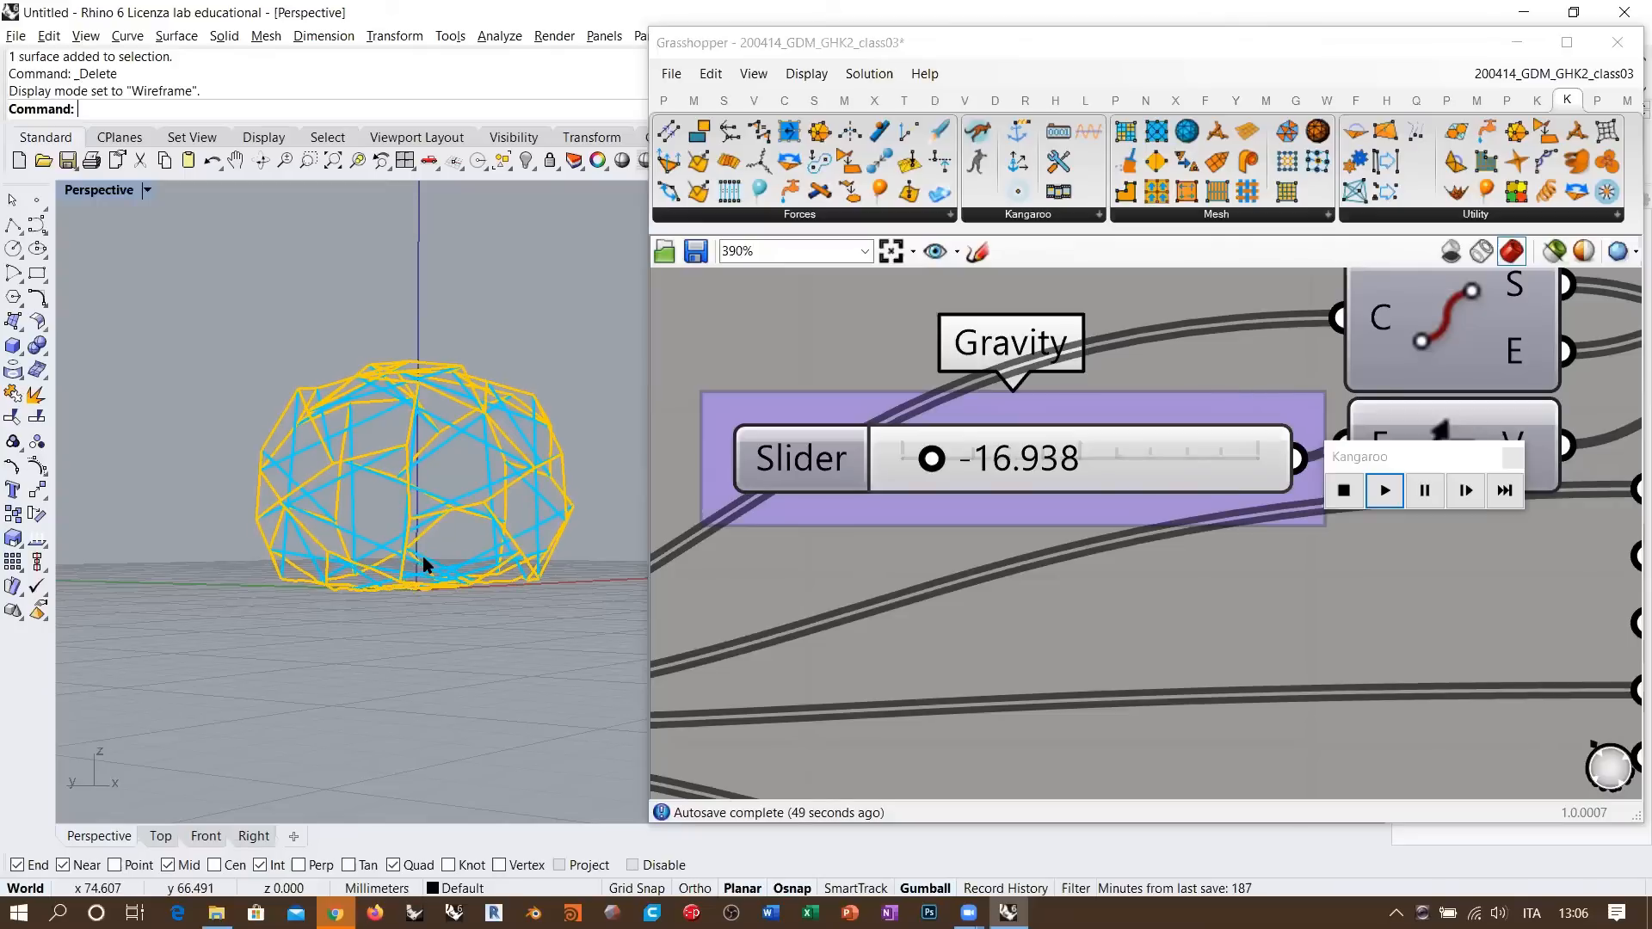
- Set Gravity to -4.839 and bring the springs and the Kangaroo solver's inputs into view
{"action": "left_click_drag", "start_coordinate": [931, 463], "coordinate": [936, 463]}
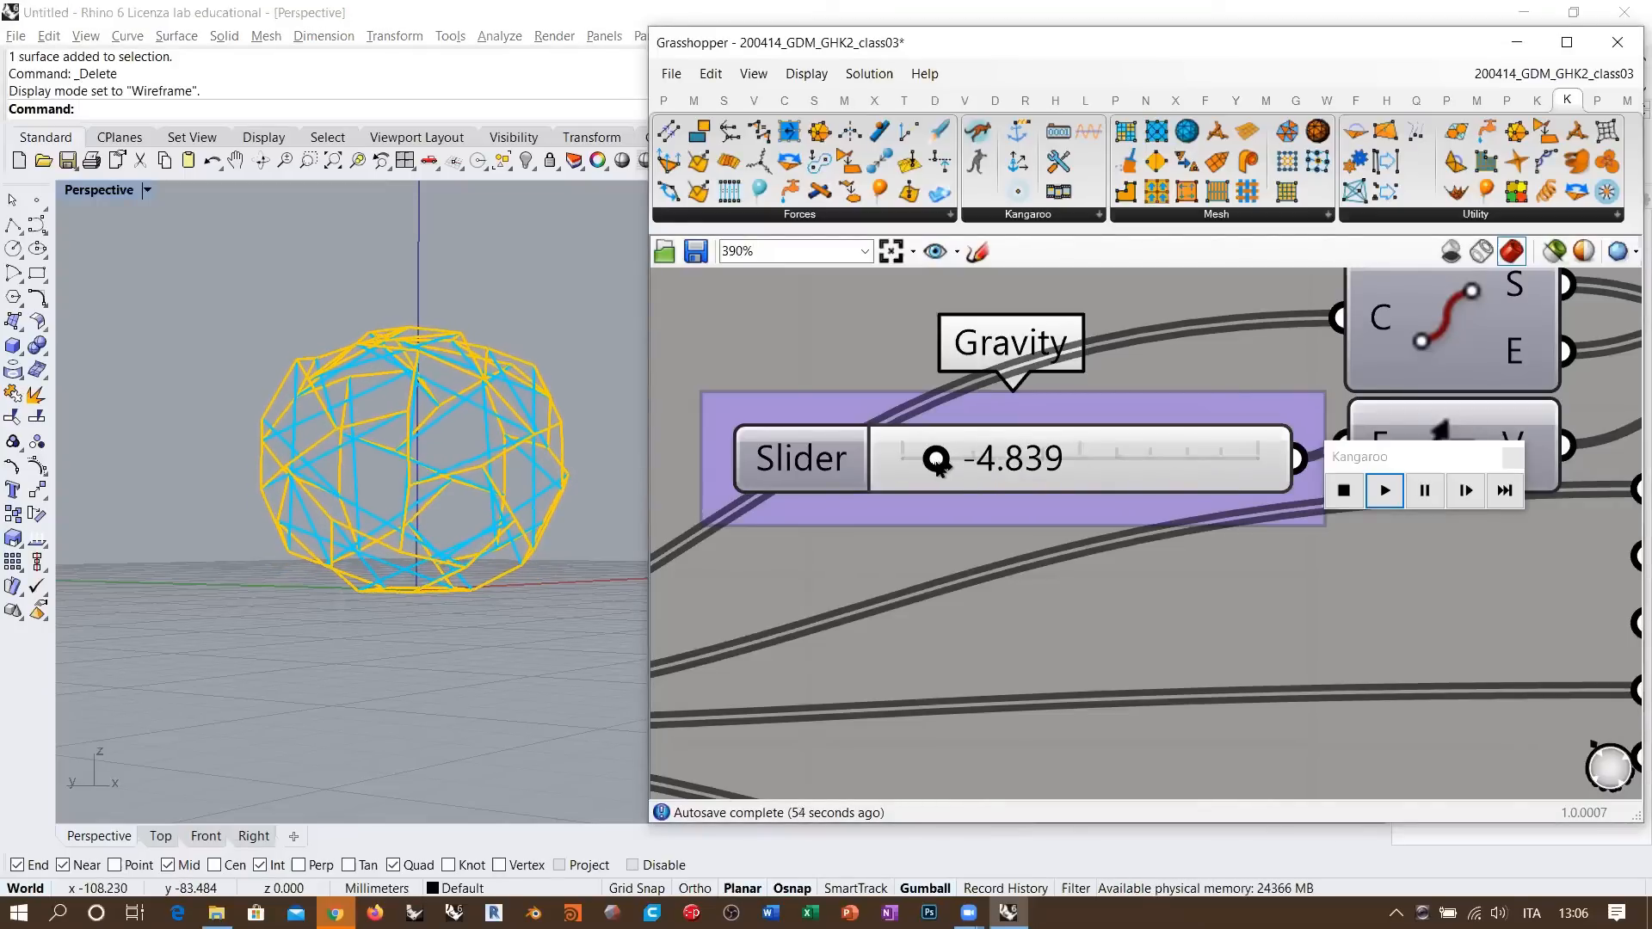
{"action": "scroll", "coordinate": [936, 462], "scroll_direction": "down", "scroll_amount": 5}
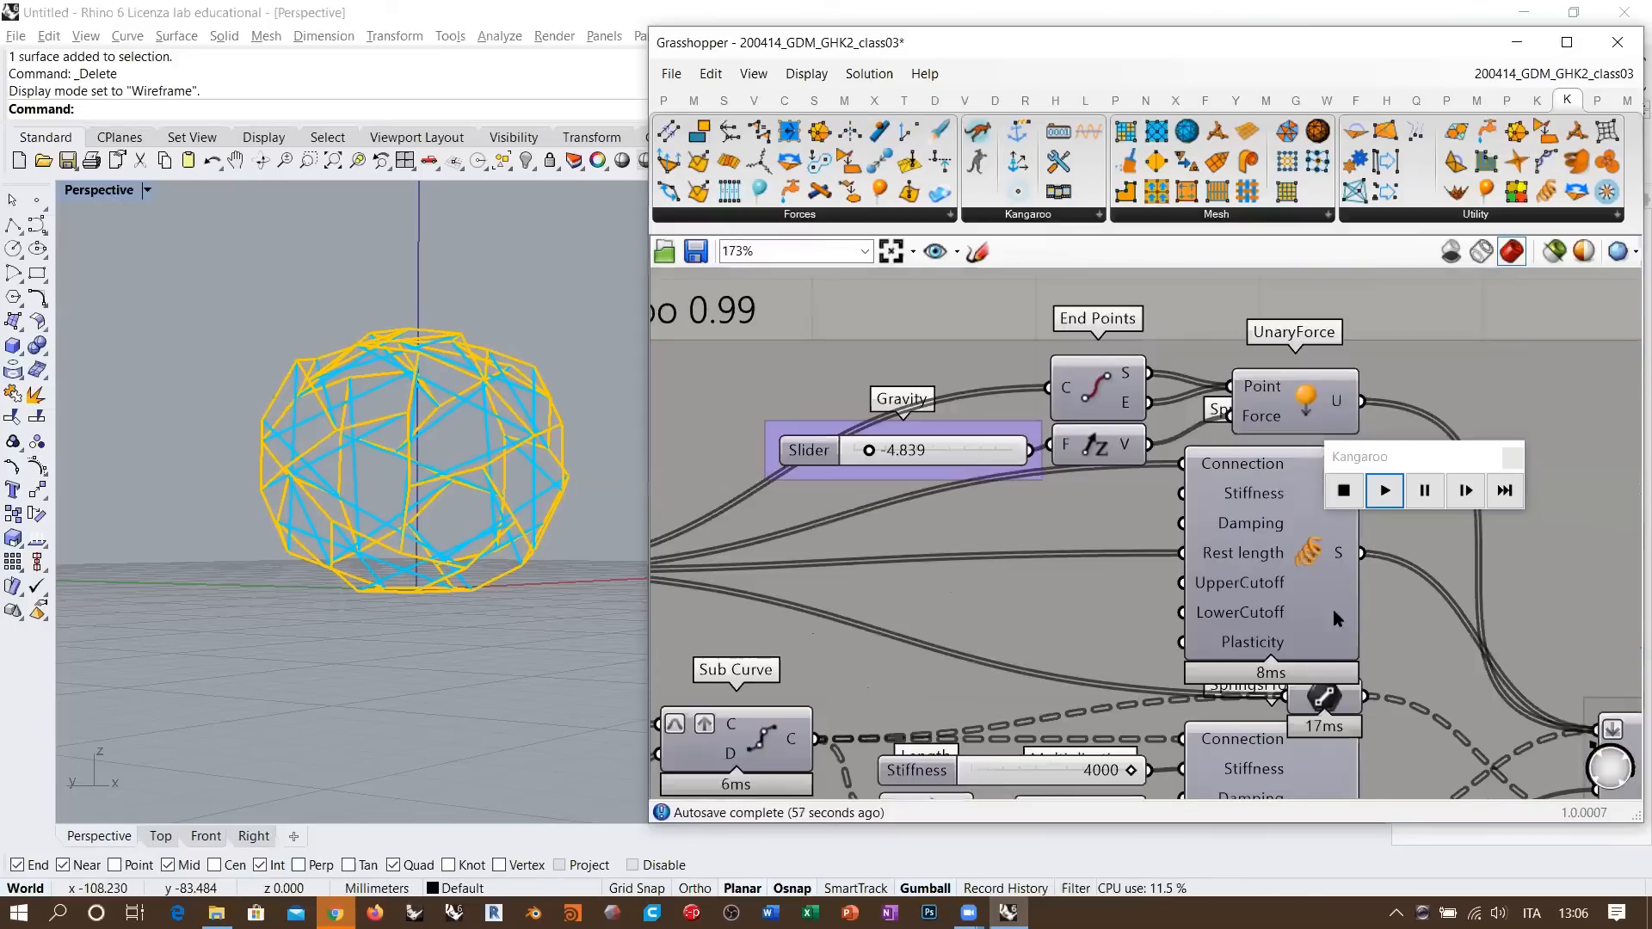
{"action": "scroll", "coordinate": [1376, 637], "scroll_direction": "down", "scroll_amount": 3}
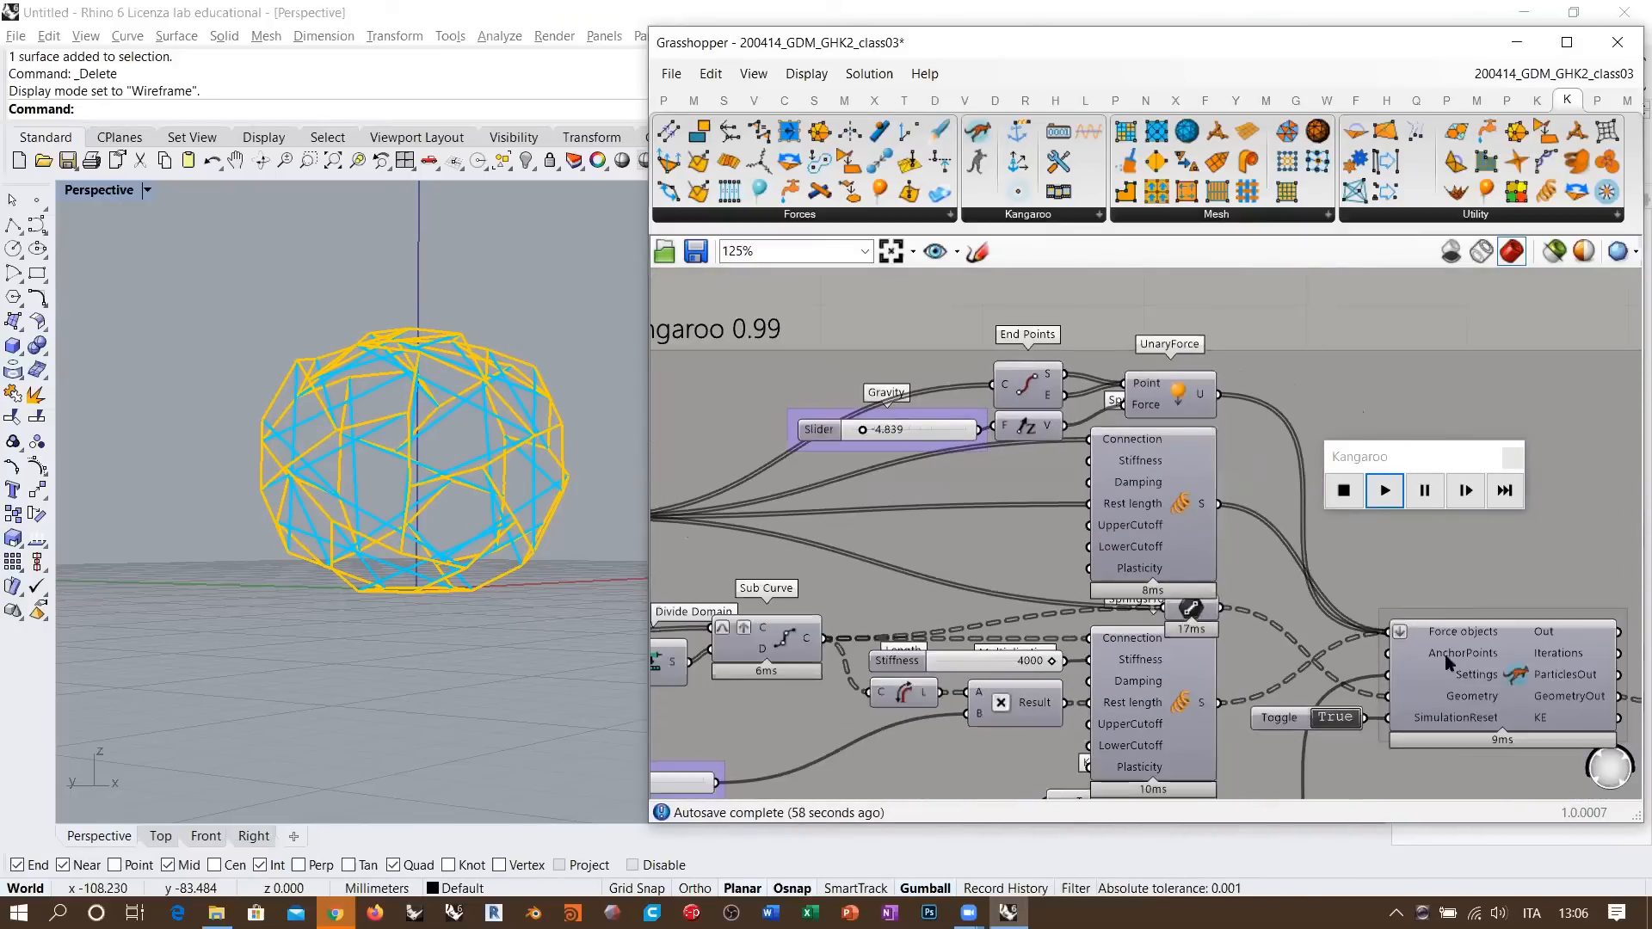
{"action": "right_click_drag", "start_coordinate": [1446, 654], "coordinate": [1370, 620]}
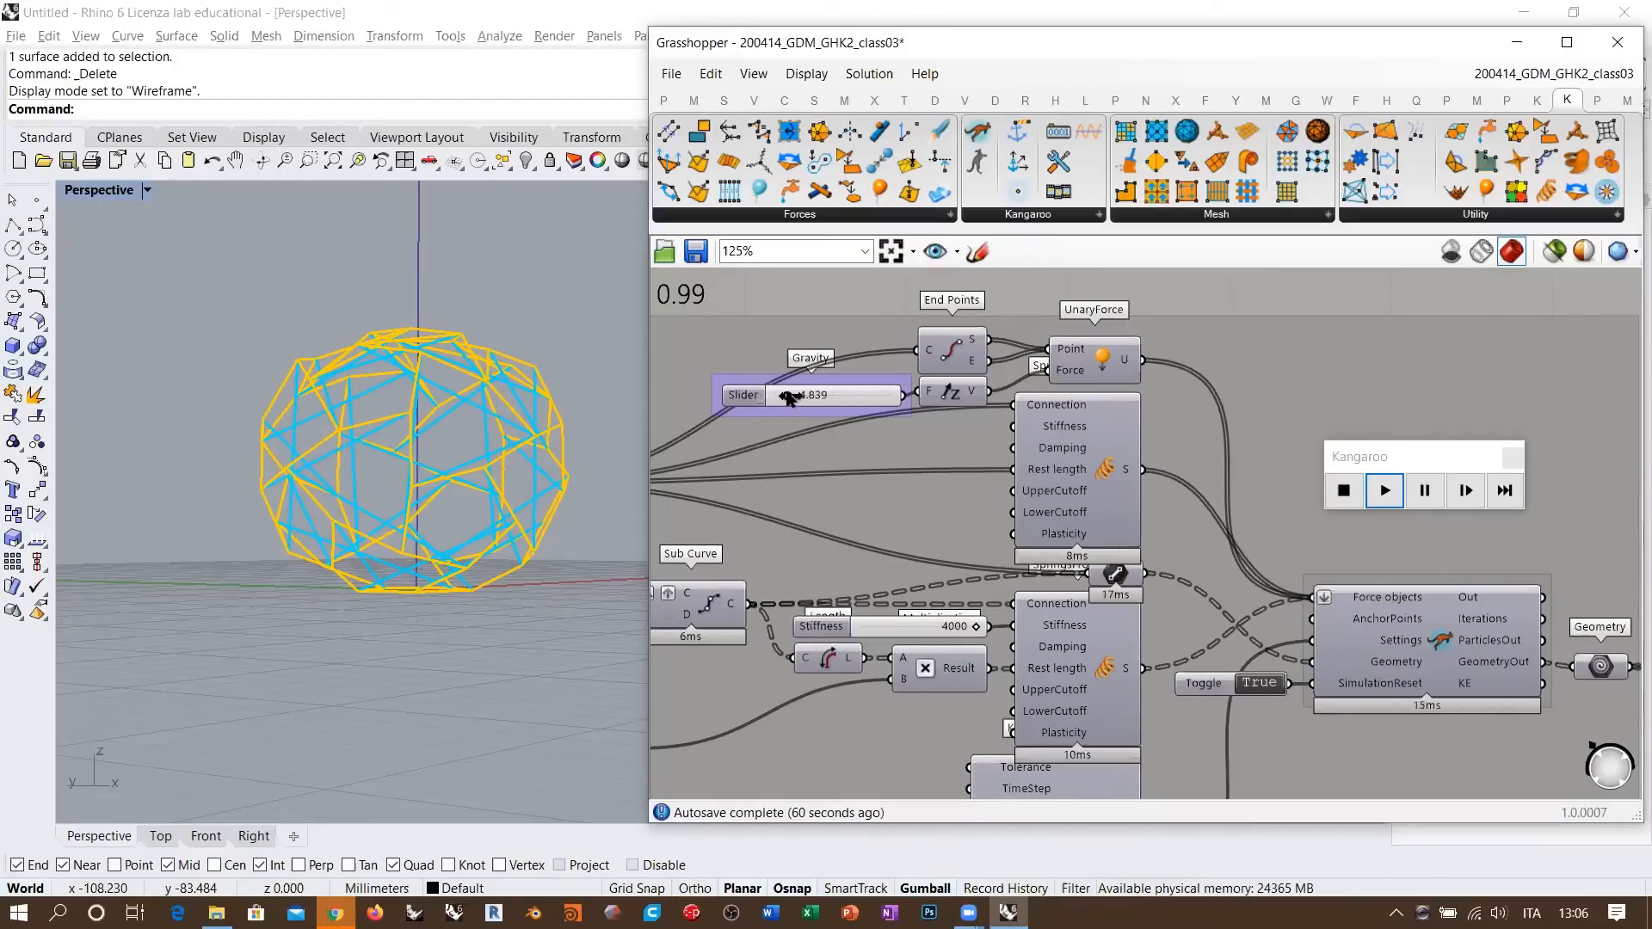
- Reset Gravity to 0.000 and view the simulated structure closer from another angle
{"action": "left_click_drag", "start_coordinate": [819, 395], "coordinate": [821, 396]}
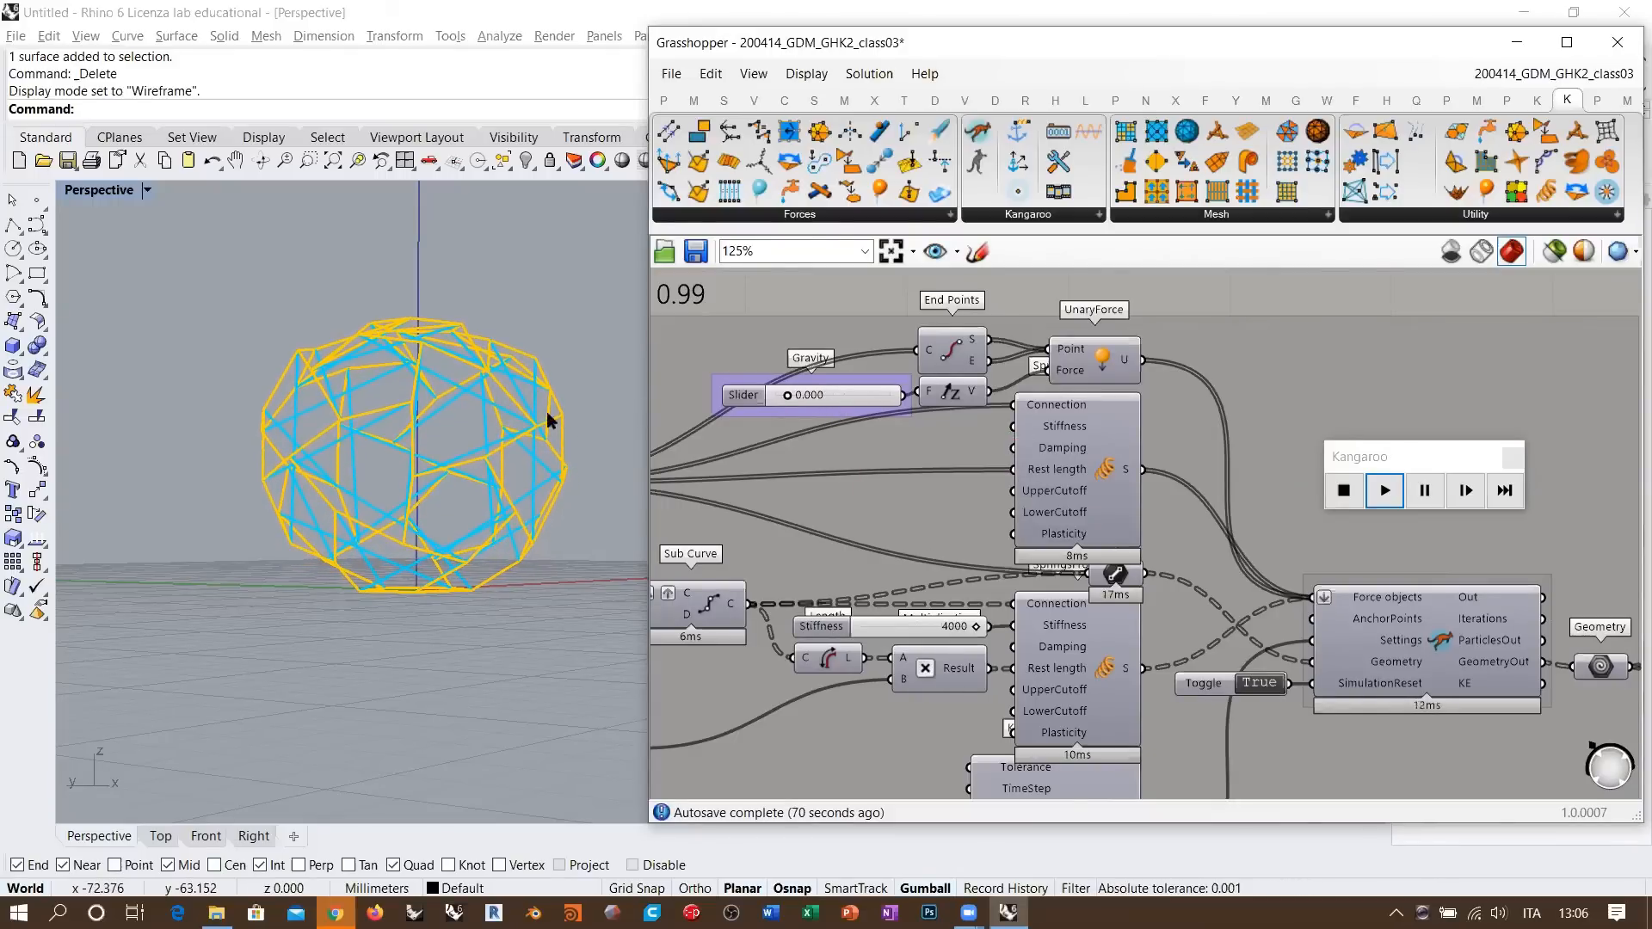
{"action": "right_click_drag", "start_coordinate": [509, 417], "coordinate": [429, 439]}
{"action": "scroll", "coordinate": [440, 475], "scroll_direction": "up", "scroll_amount": 2}
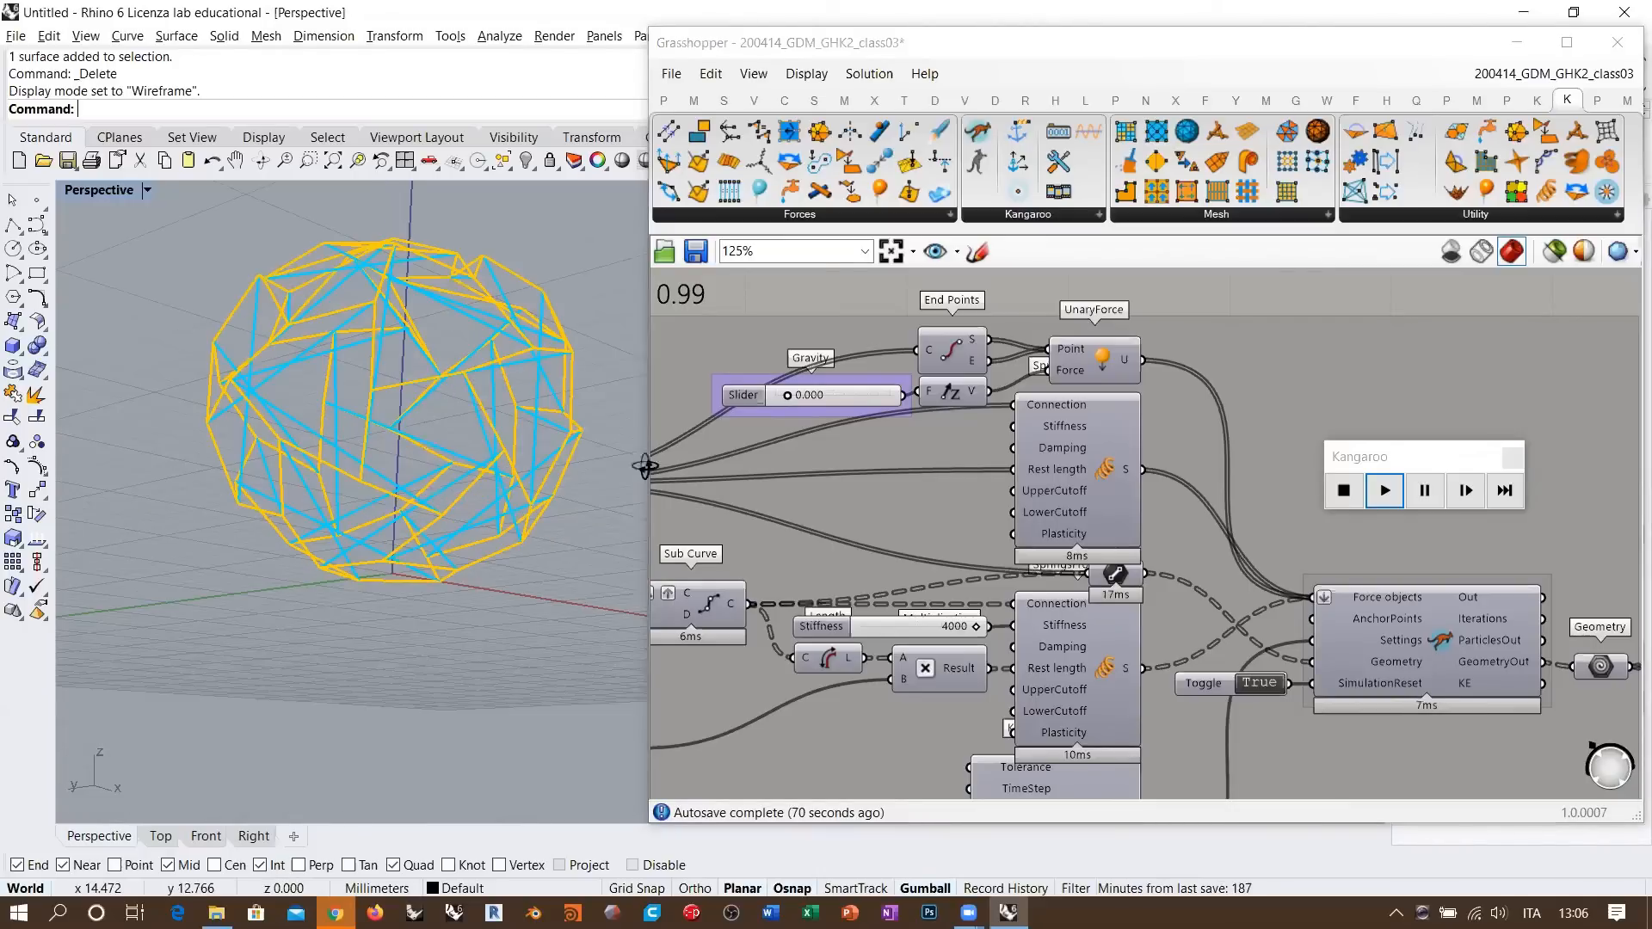
- Stop the Kangaroo simulation and close its playback controls
{"action": "right_click_drag", "start_coordinate": [1212, 563], "coordinate": [1032, 467]}
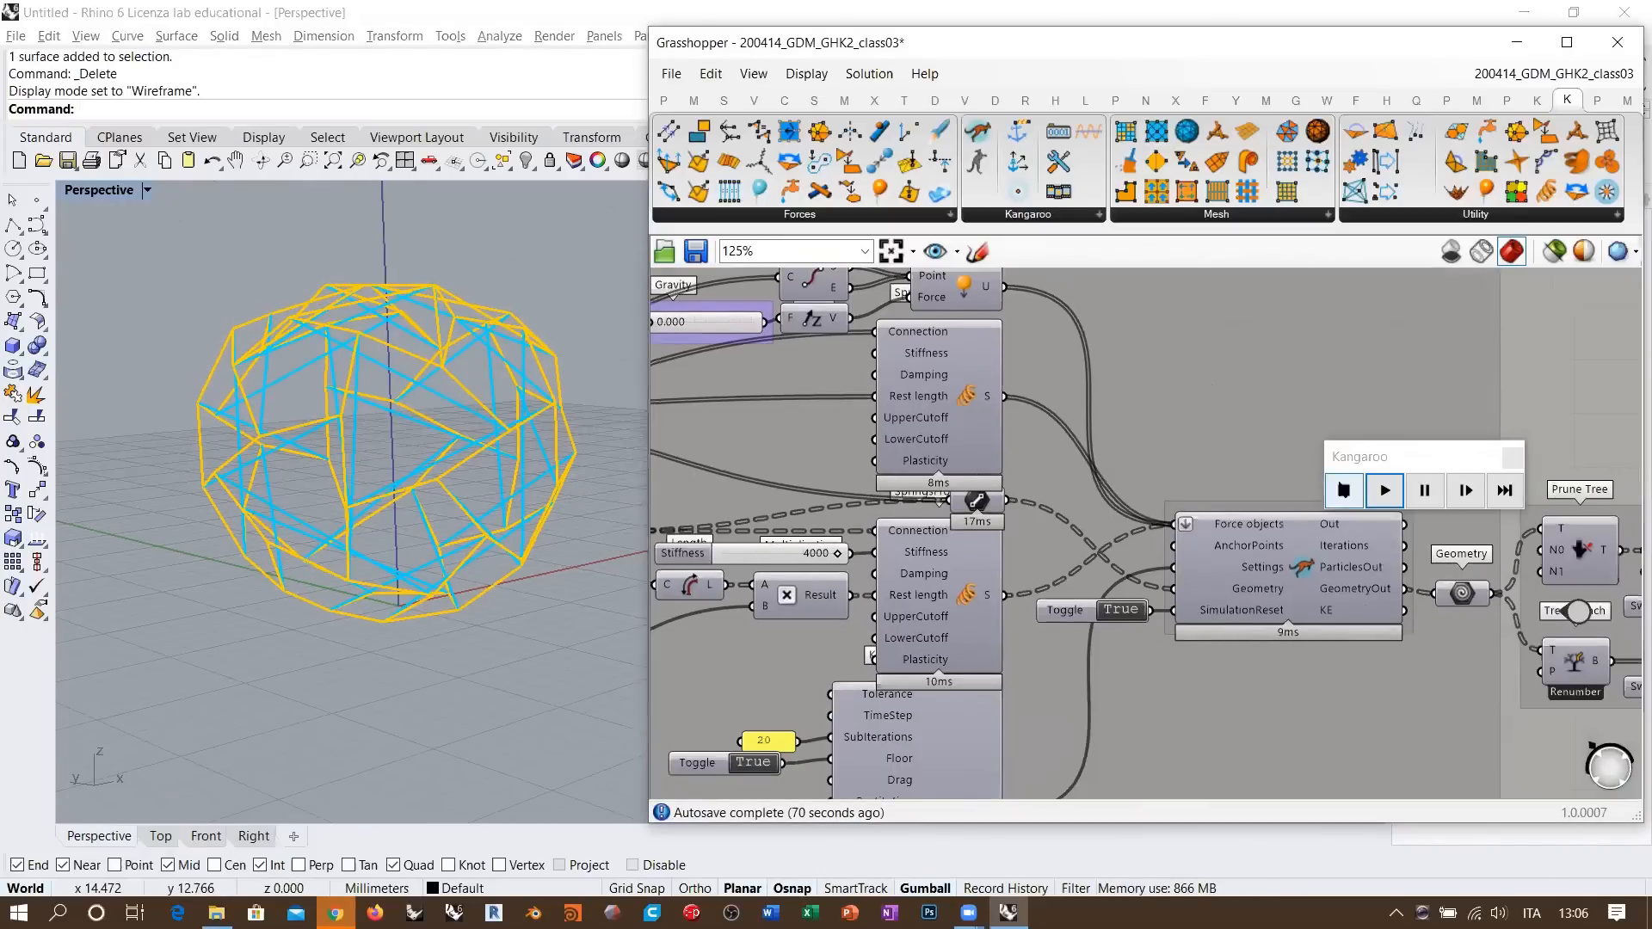
{"action": "left_click", "coordinate": [1344, 490]}
{"action": "left_click", "coordinate": [1512, 457]}
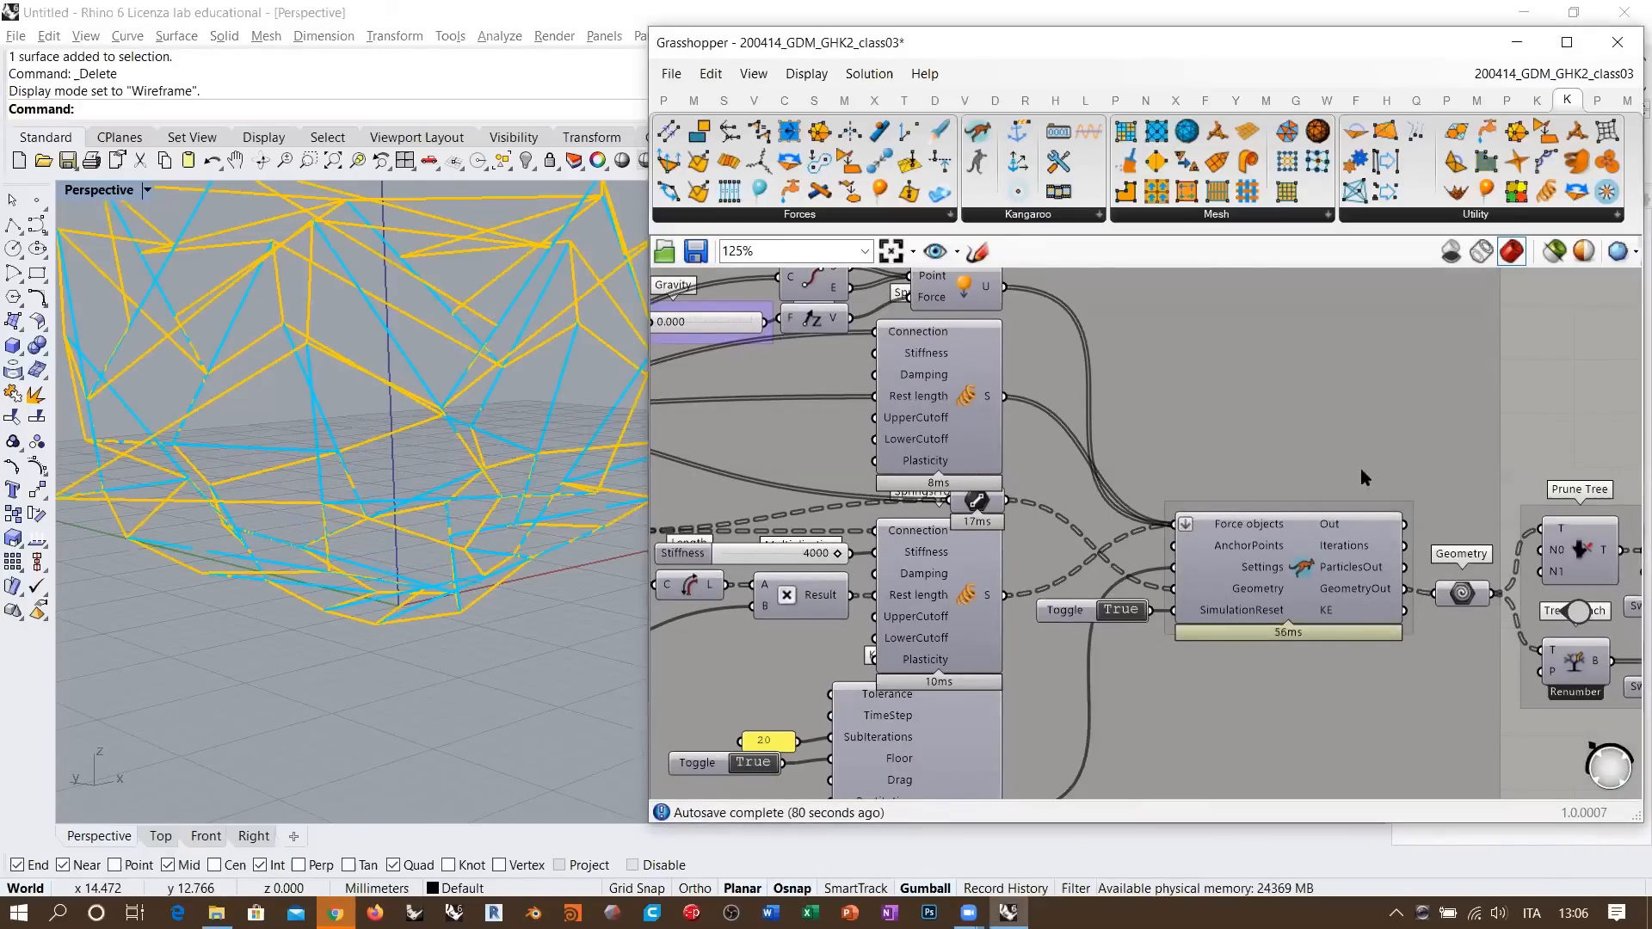
- Examine the initial strut geometry from several angles alongside the groups that generate it
{"action": "right_click_drag", "start_coordinate": [1273, 309], "coordinate": [1198, 379]}
{"action": "scroll", "coordinate": [1173, 468], "scroll_direction": "down", "scroll_amount": 5}
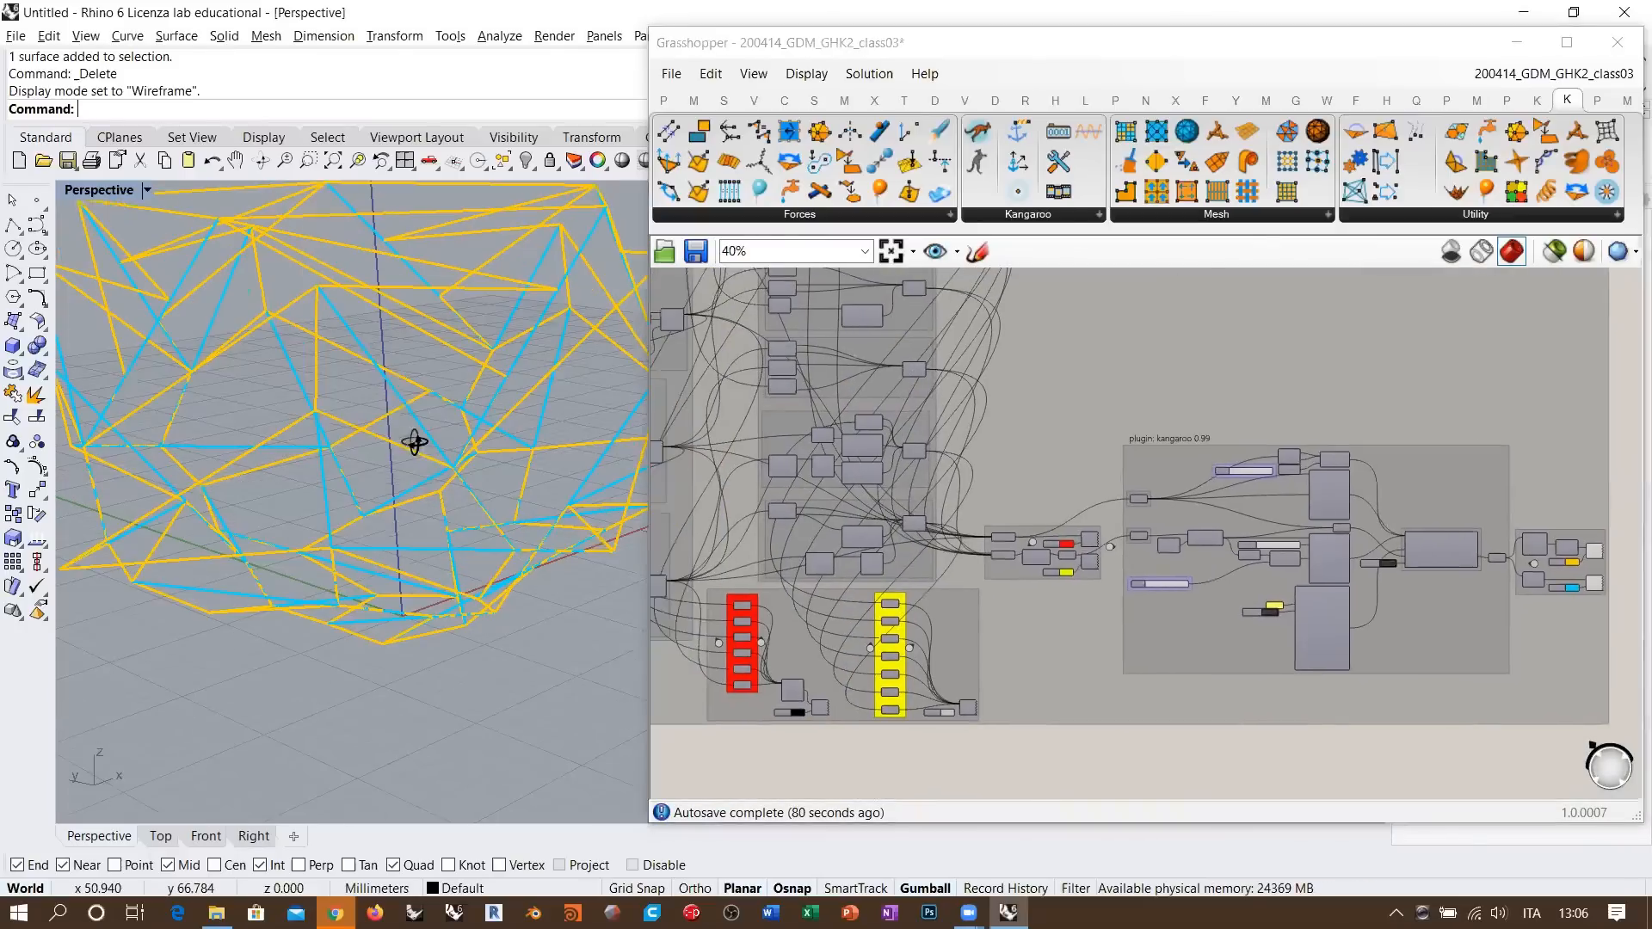
{"action": "right_click_drag", "start_coordinate": [435, 453], "coordinate": [447, 332]}
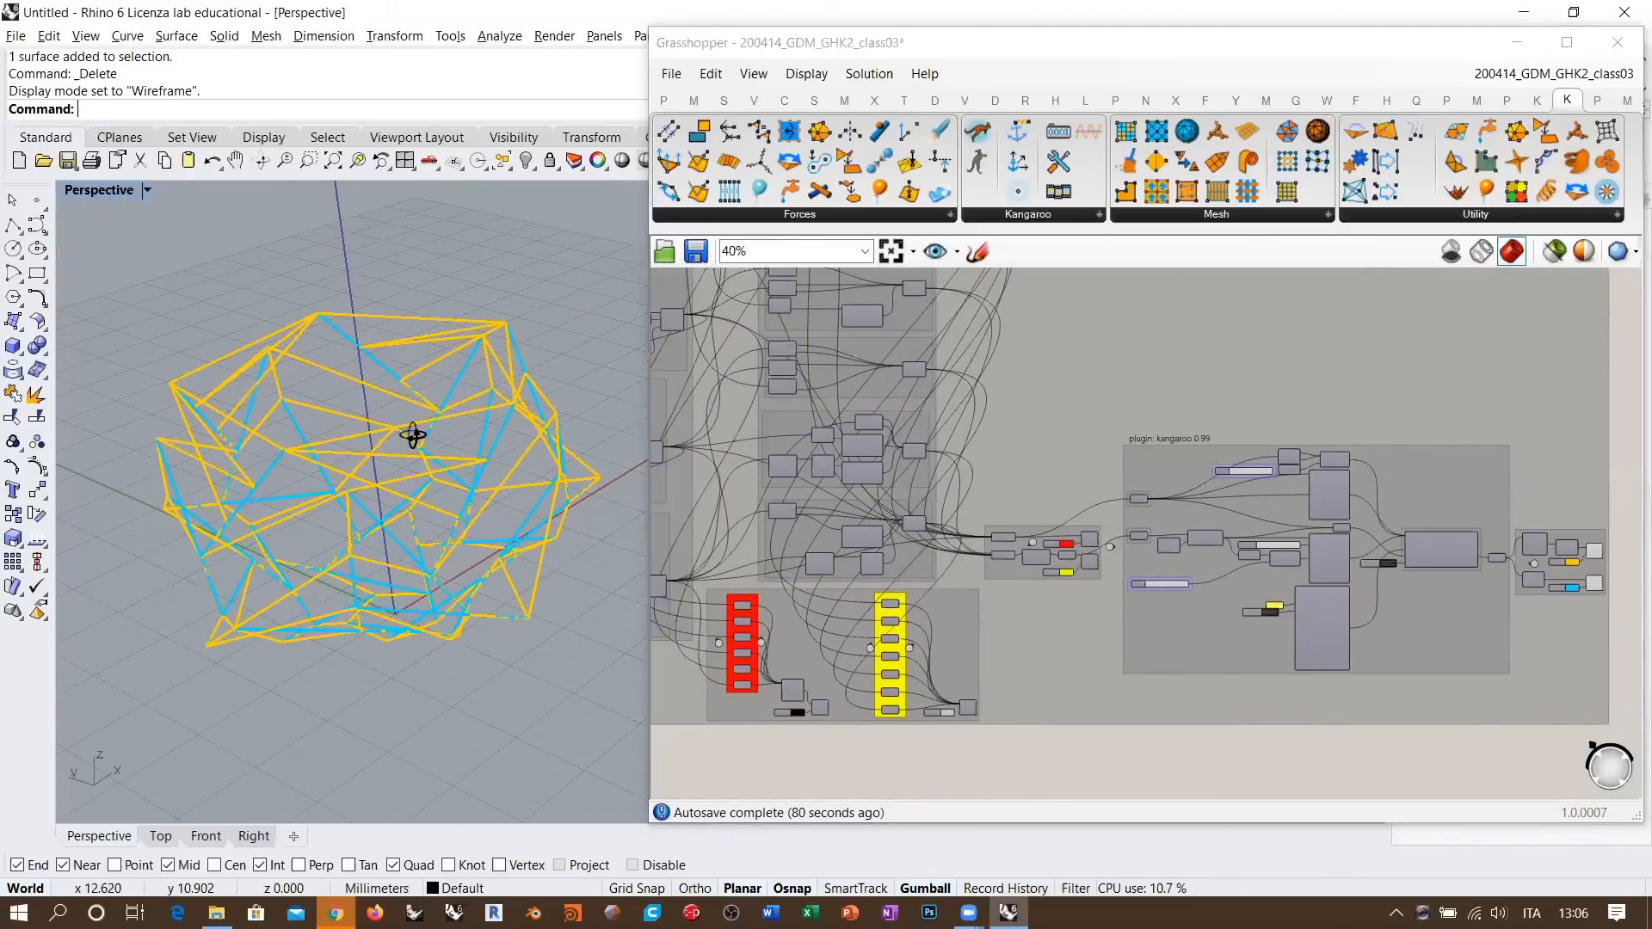
{"action": "right_click_drag", "start_coordinate": [837, 457], "coordinate": [1010, 550]}
{"action": "scroll", "coordinate": [1010, 555], "scroll_direction": "down", "scroll_amount": 2}
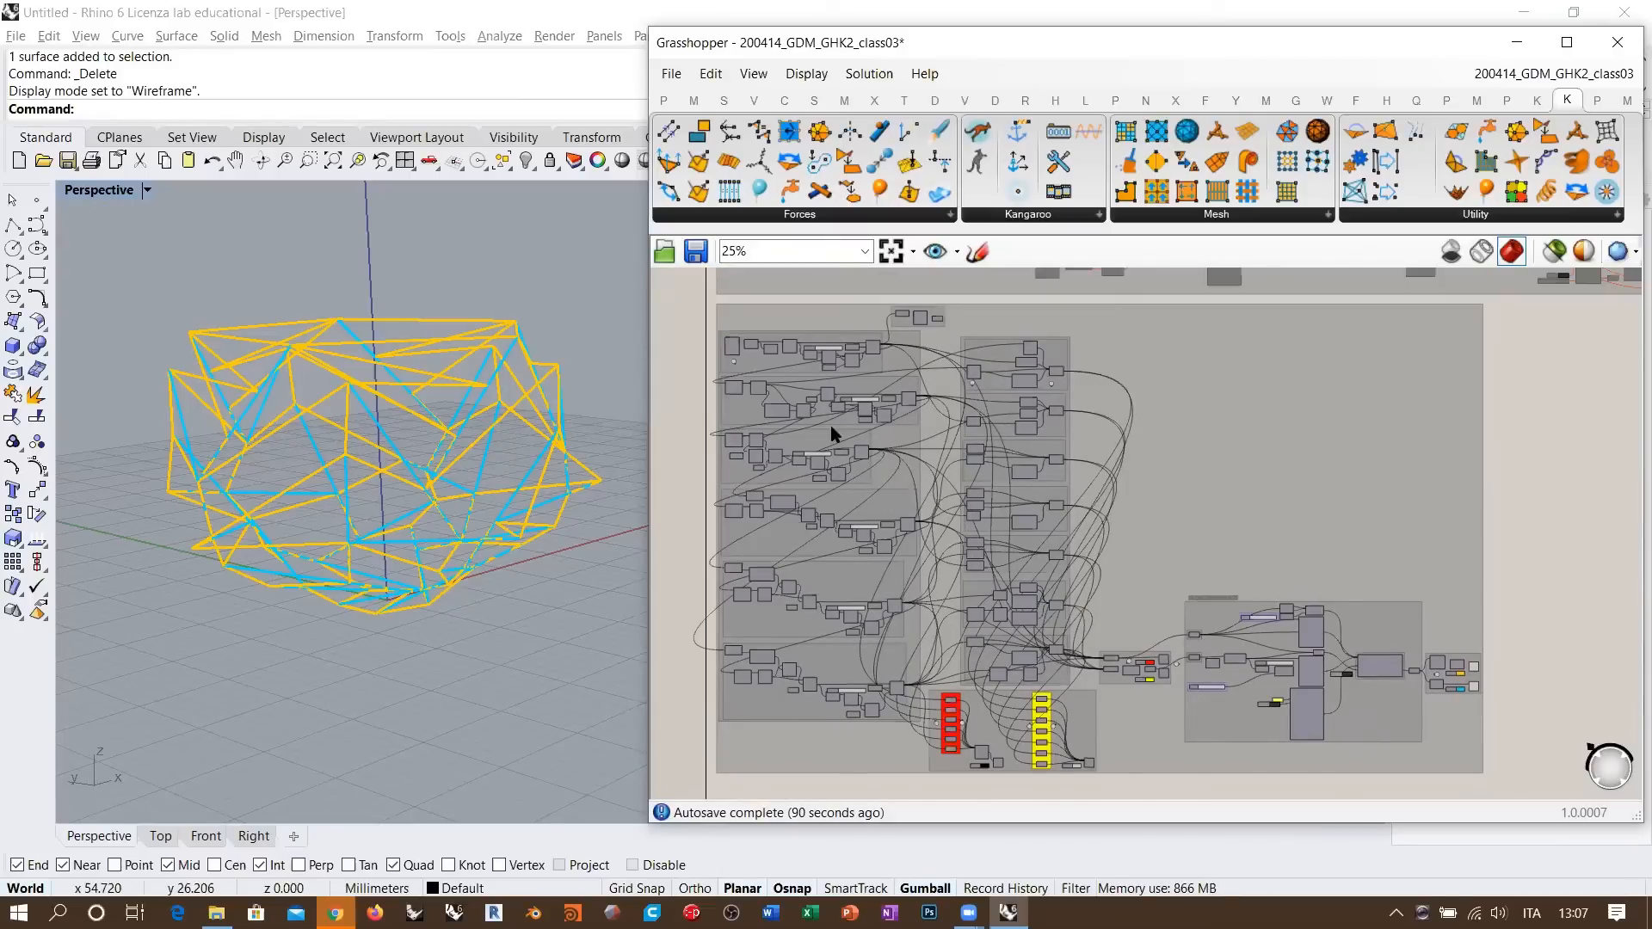
{"action": "right_click_drag", "start_coordinate": [380, 450], "coordinate": [420, 520]}
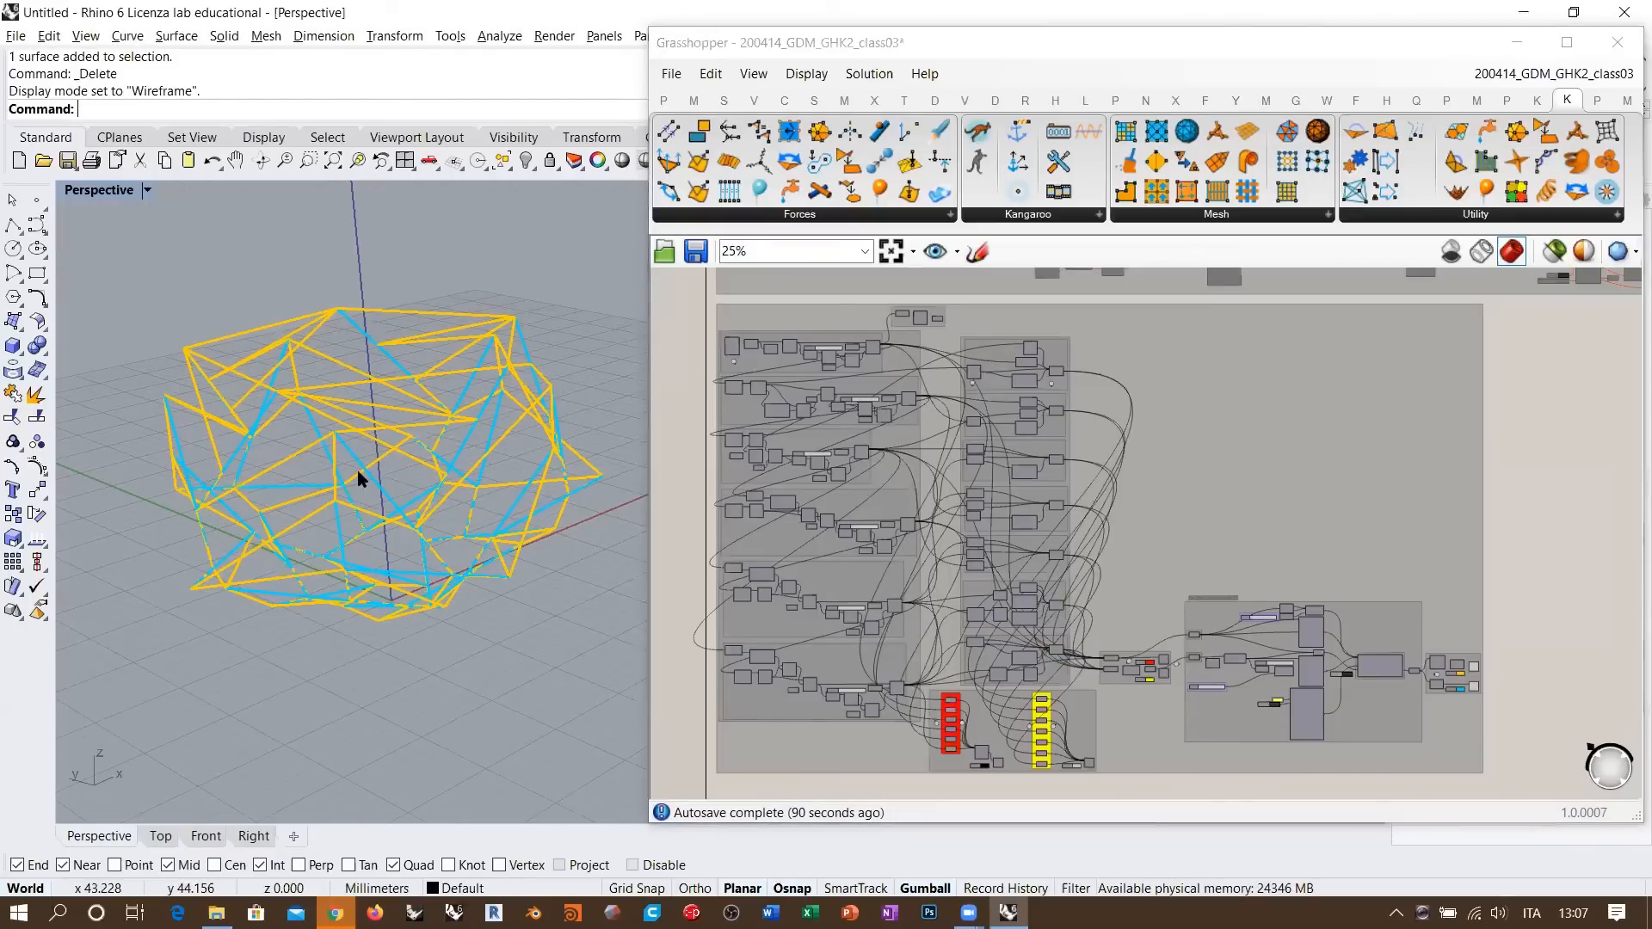
{"action": "right_click_drag", "start_coordinate": [358, 473], "coordinate": [335, 392]}
{"action": "right_click_drag", "start_coordinate": [422, 471], "coordinate": [290, 515]}
{"action": "right_click_drag", "start_coordinate": [423, 532], "coordinate": [451, 502]}
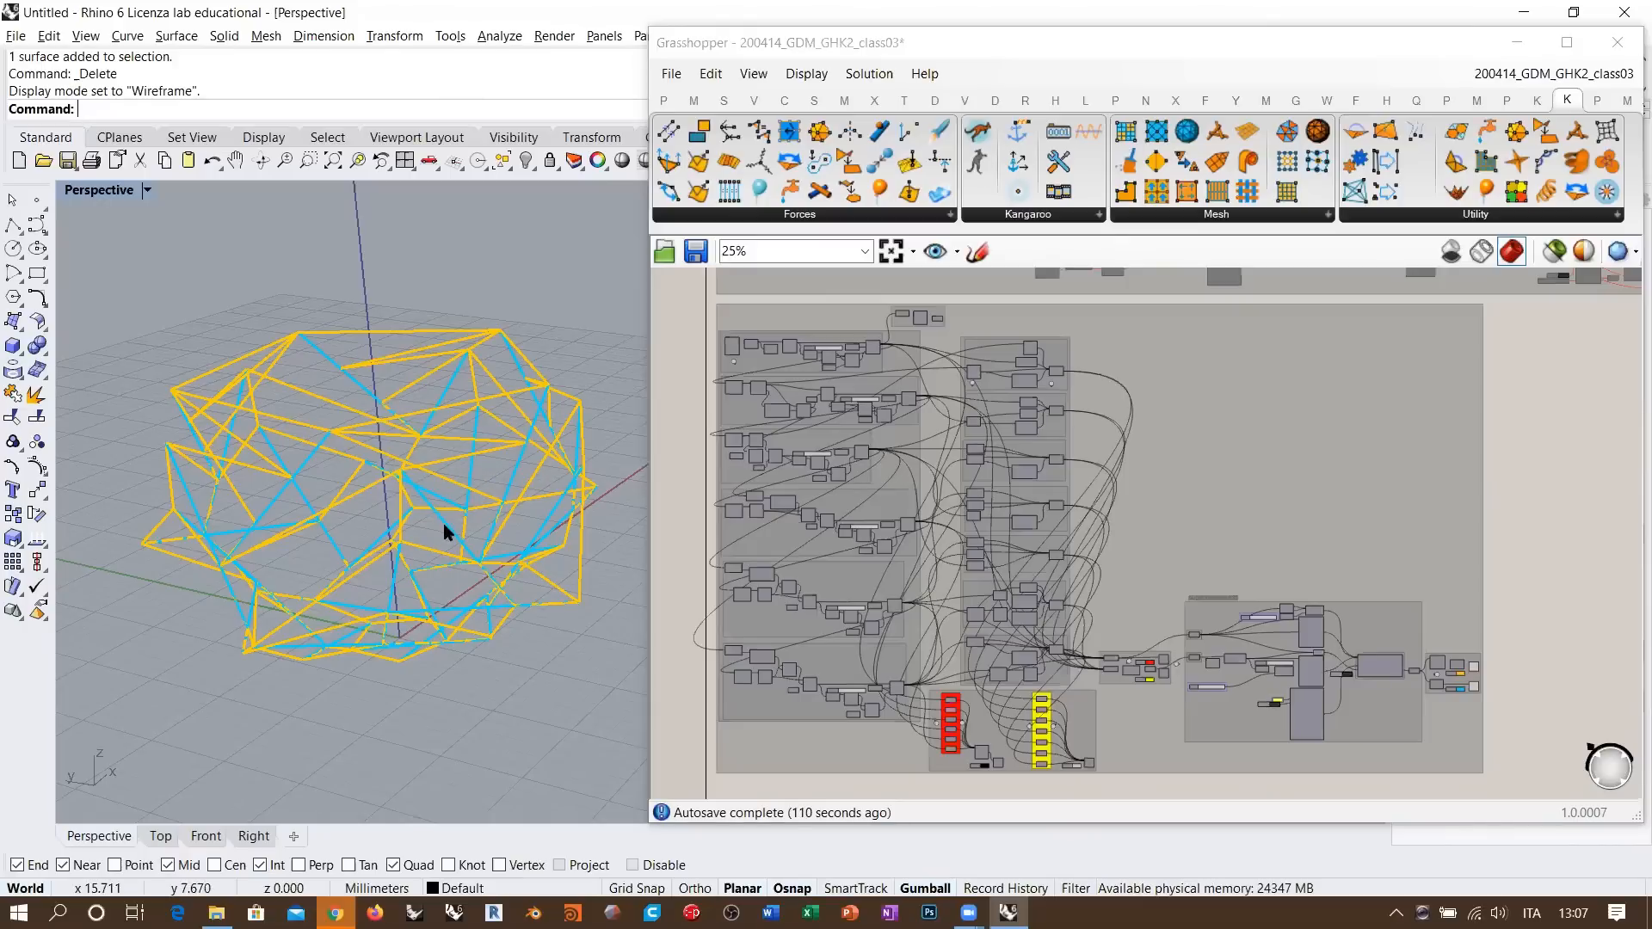
{"action": "right_click_drag", "start_coordinate": [442, 523], "coordinate": [491, 528]}
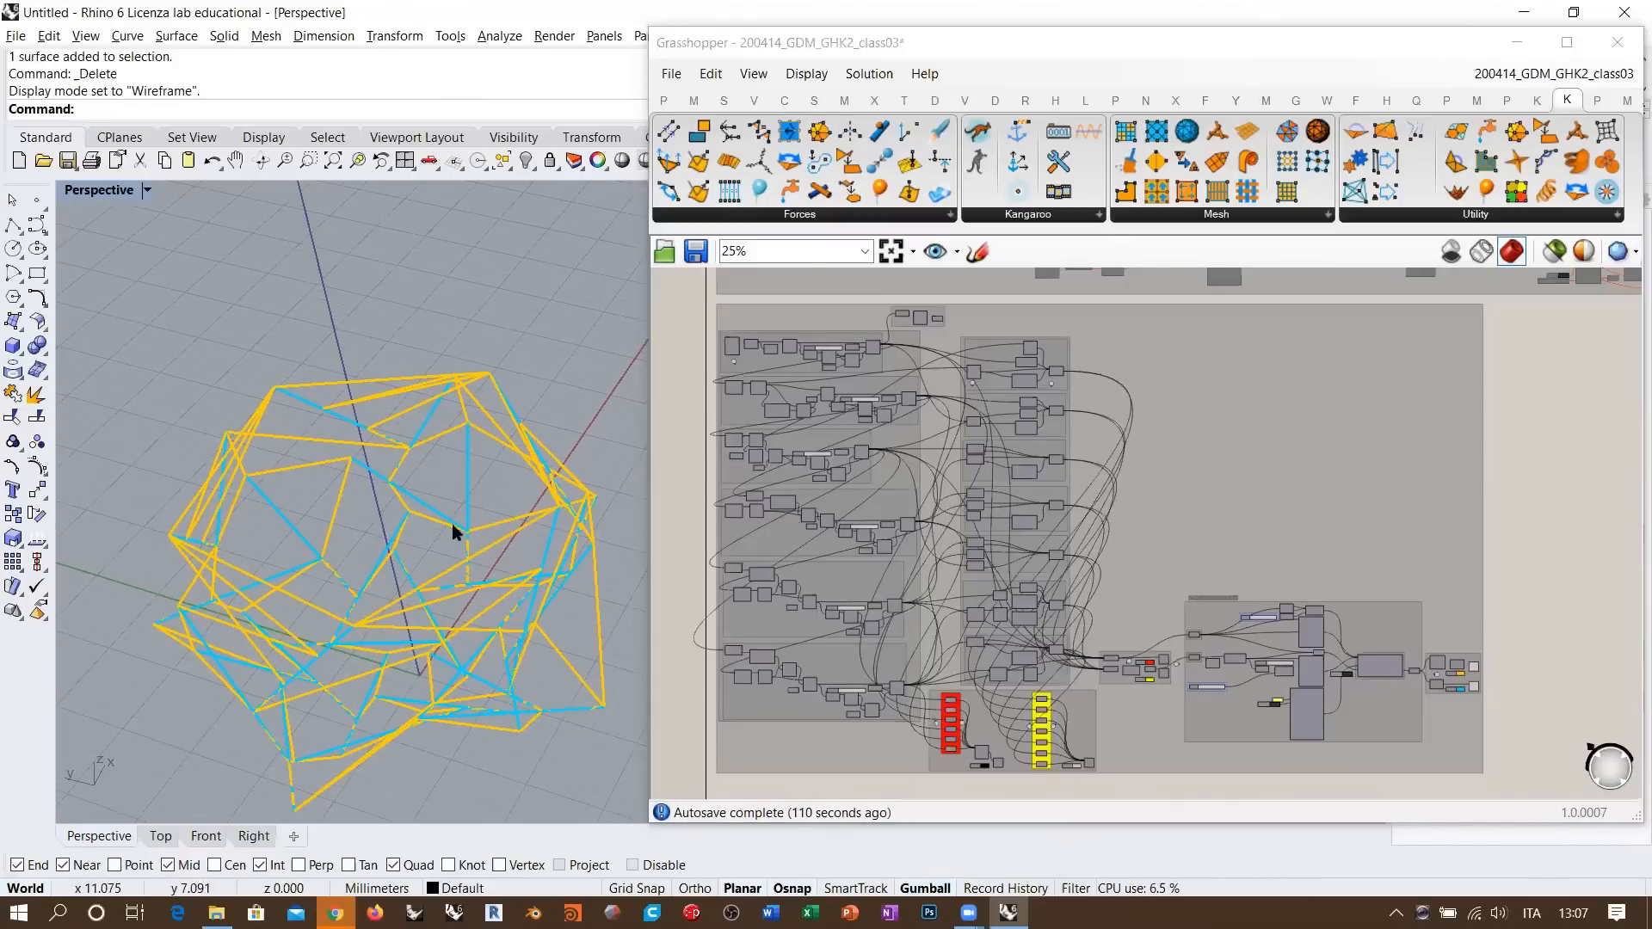
{"action": "right_click_drag", "start_coordinate": [467, 566], "coordinate": [465, 527]}
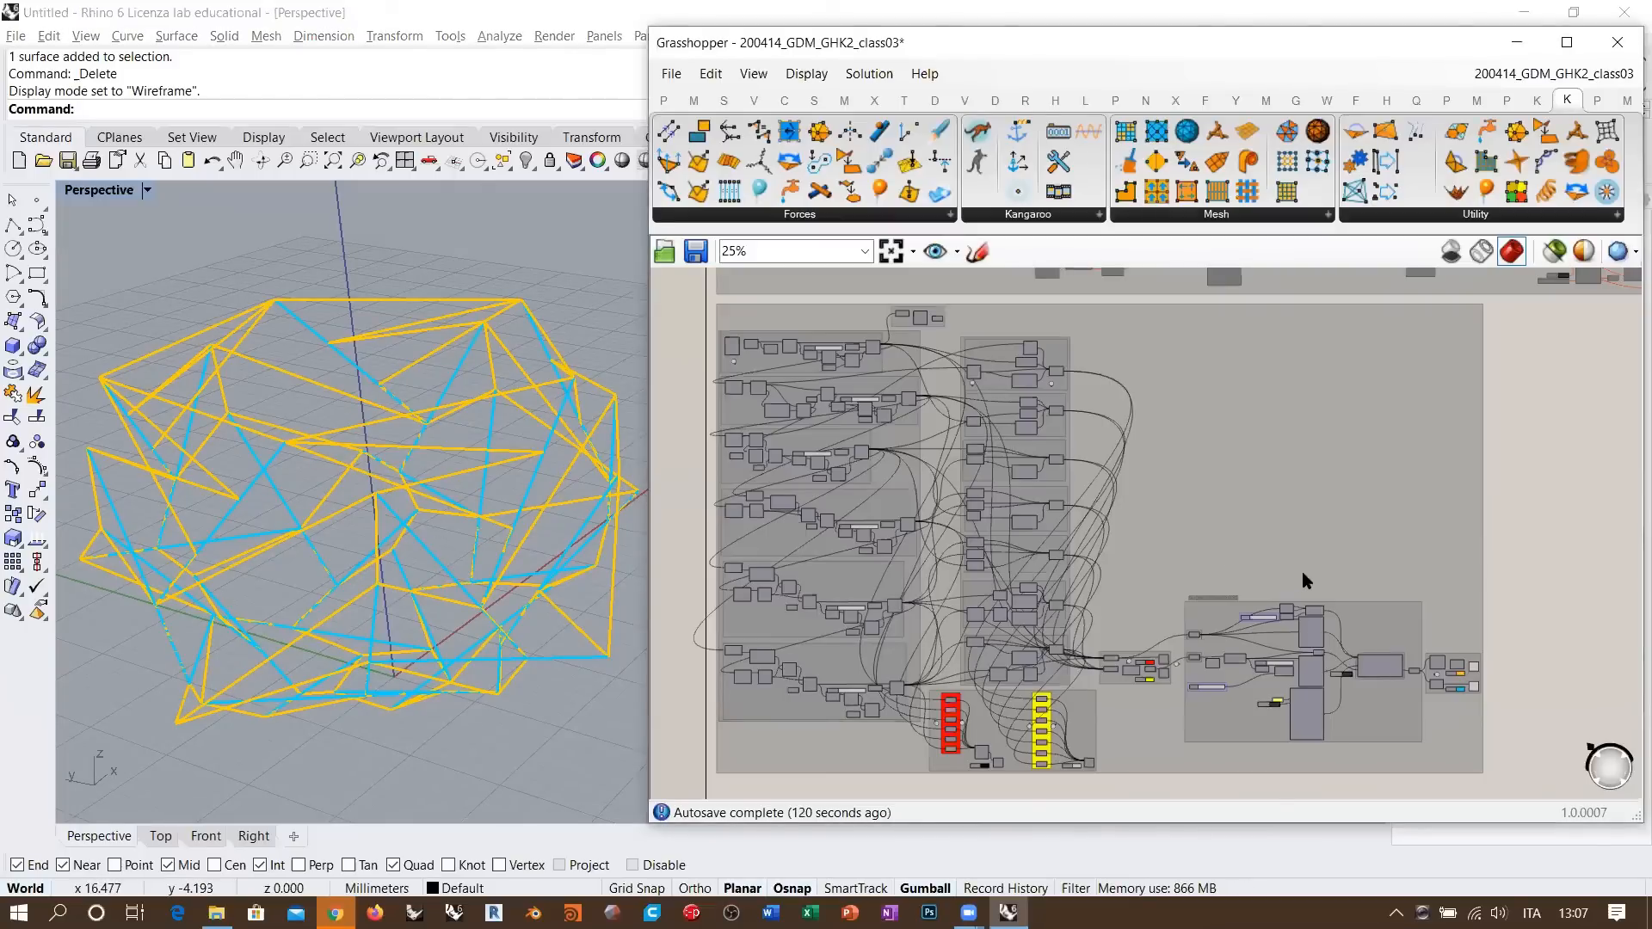
- Review the kangaroo 0.99 group and its connections to the geometry-generating groups
{"action": "scroll", "coordinate": [1302, 571], "scroll_direction": "up", "scroll_amount": 3}
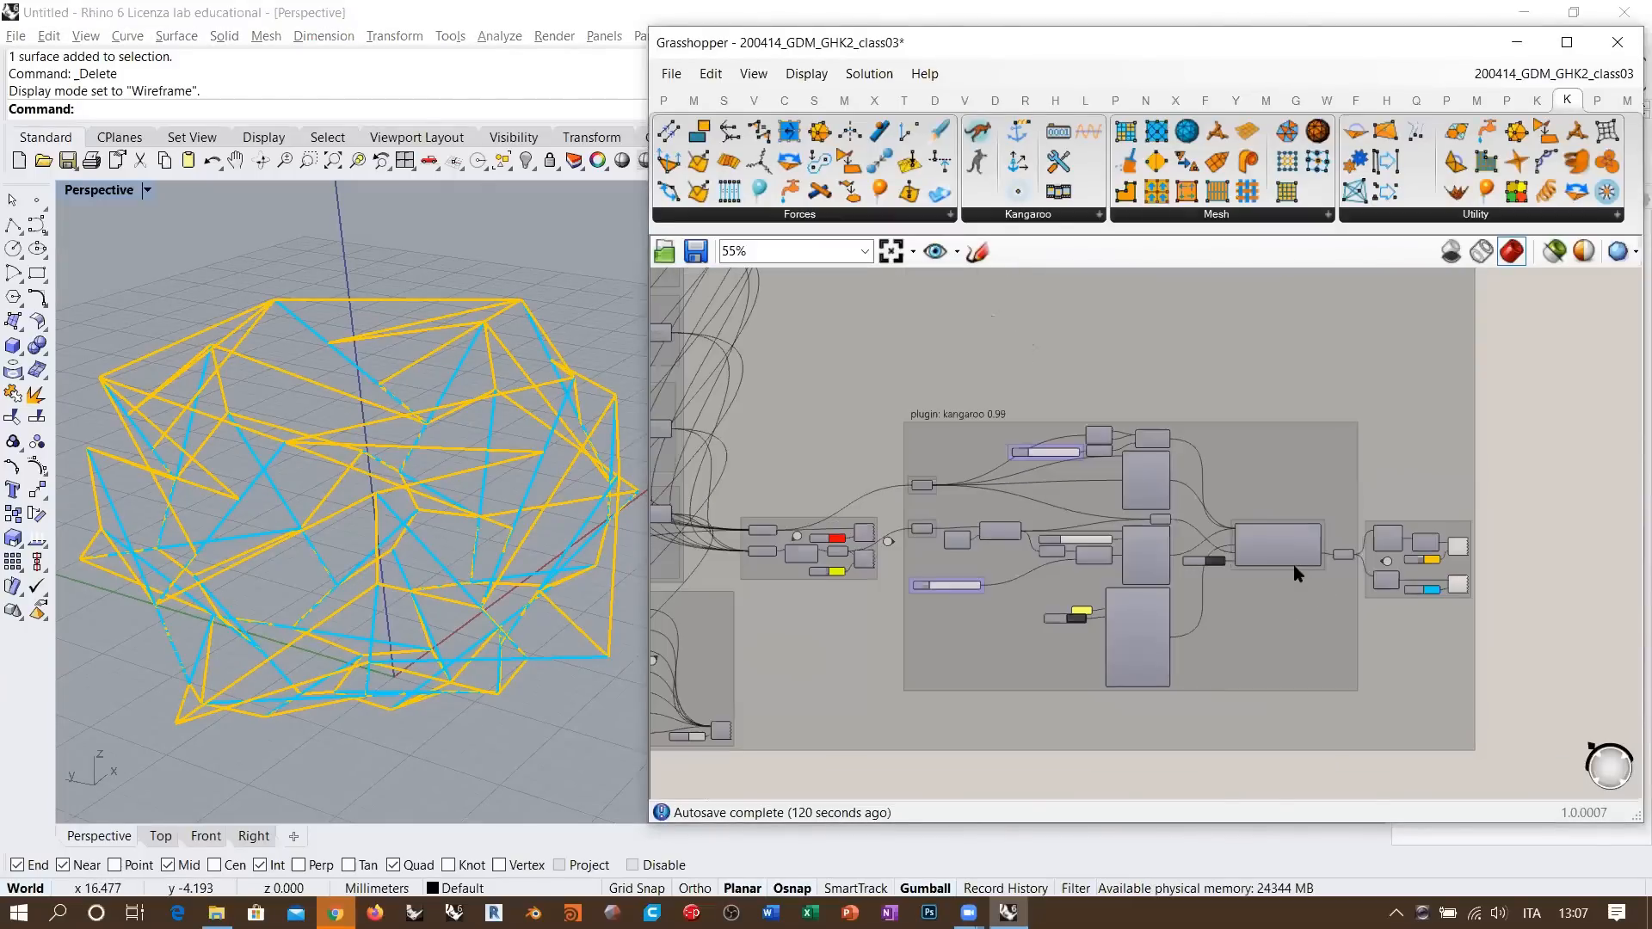
{"action": "scroll", "coordinate": [1296, 573], "scroll_direction": "down", "scroll_amount": 1}
{"action": "scroll", "coordinate": [1338, 627], "scroll_direction": "down", "scroll_amount": 3}
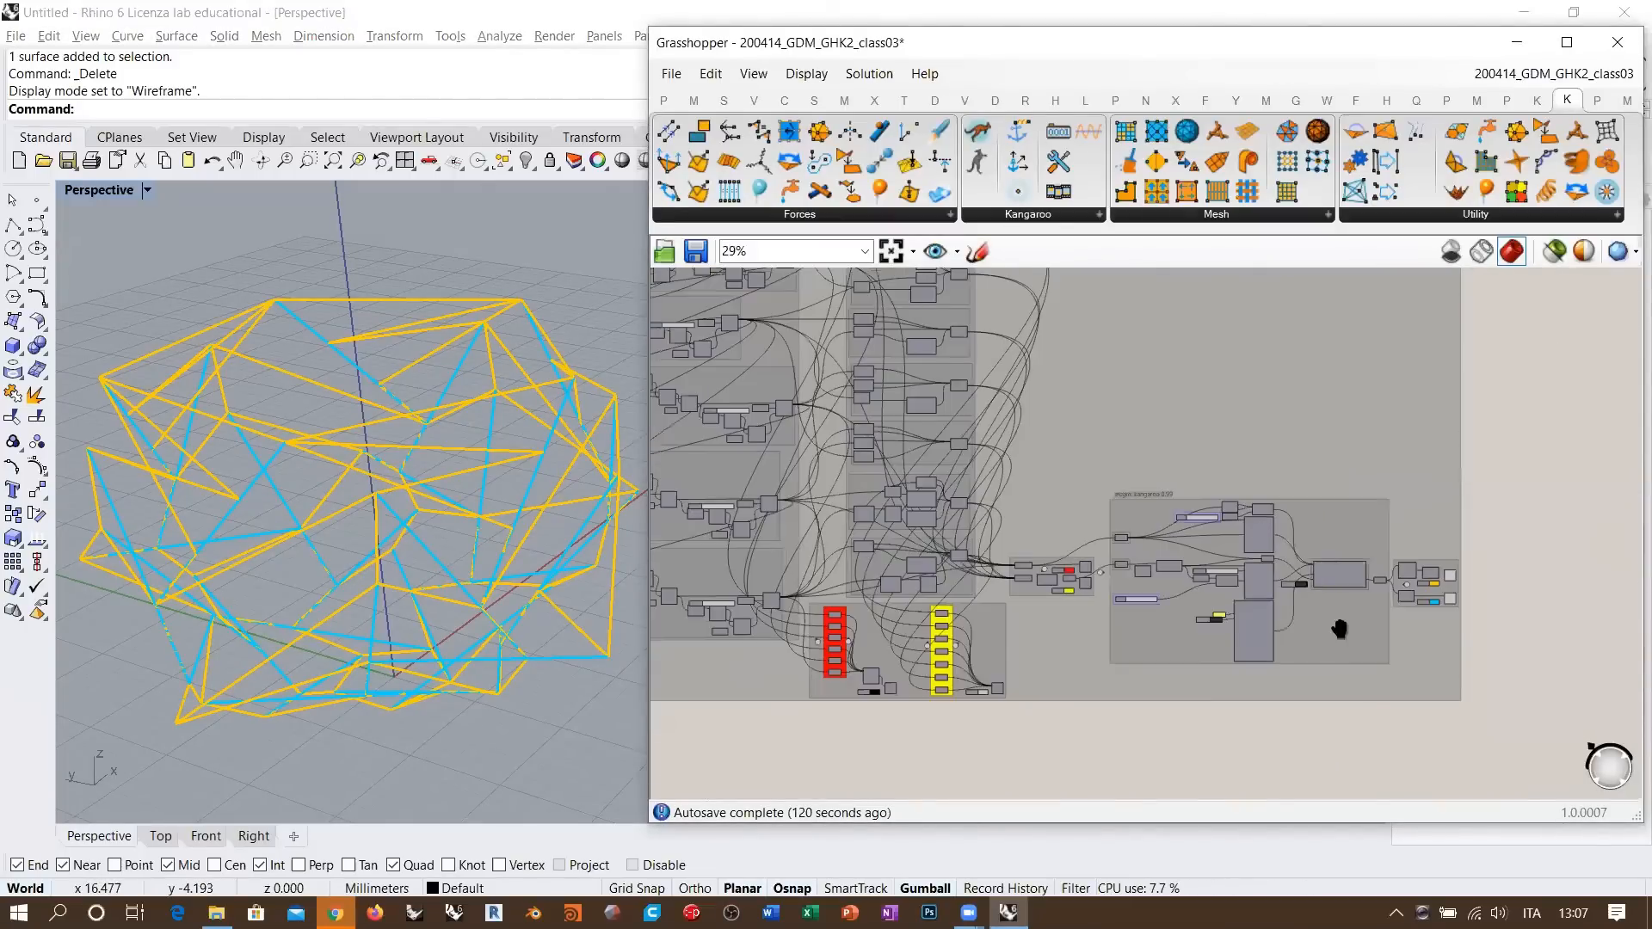
{"action": "scroll", "coordinate": [1338, 490], "scroll_direction": "up", "scroll_amount": 5}
{"action": "scroll", "coordinate": [1235, 572], "scroll_direction": "up", "scroll_amount": 2}
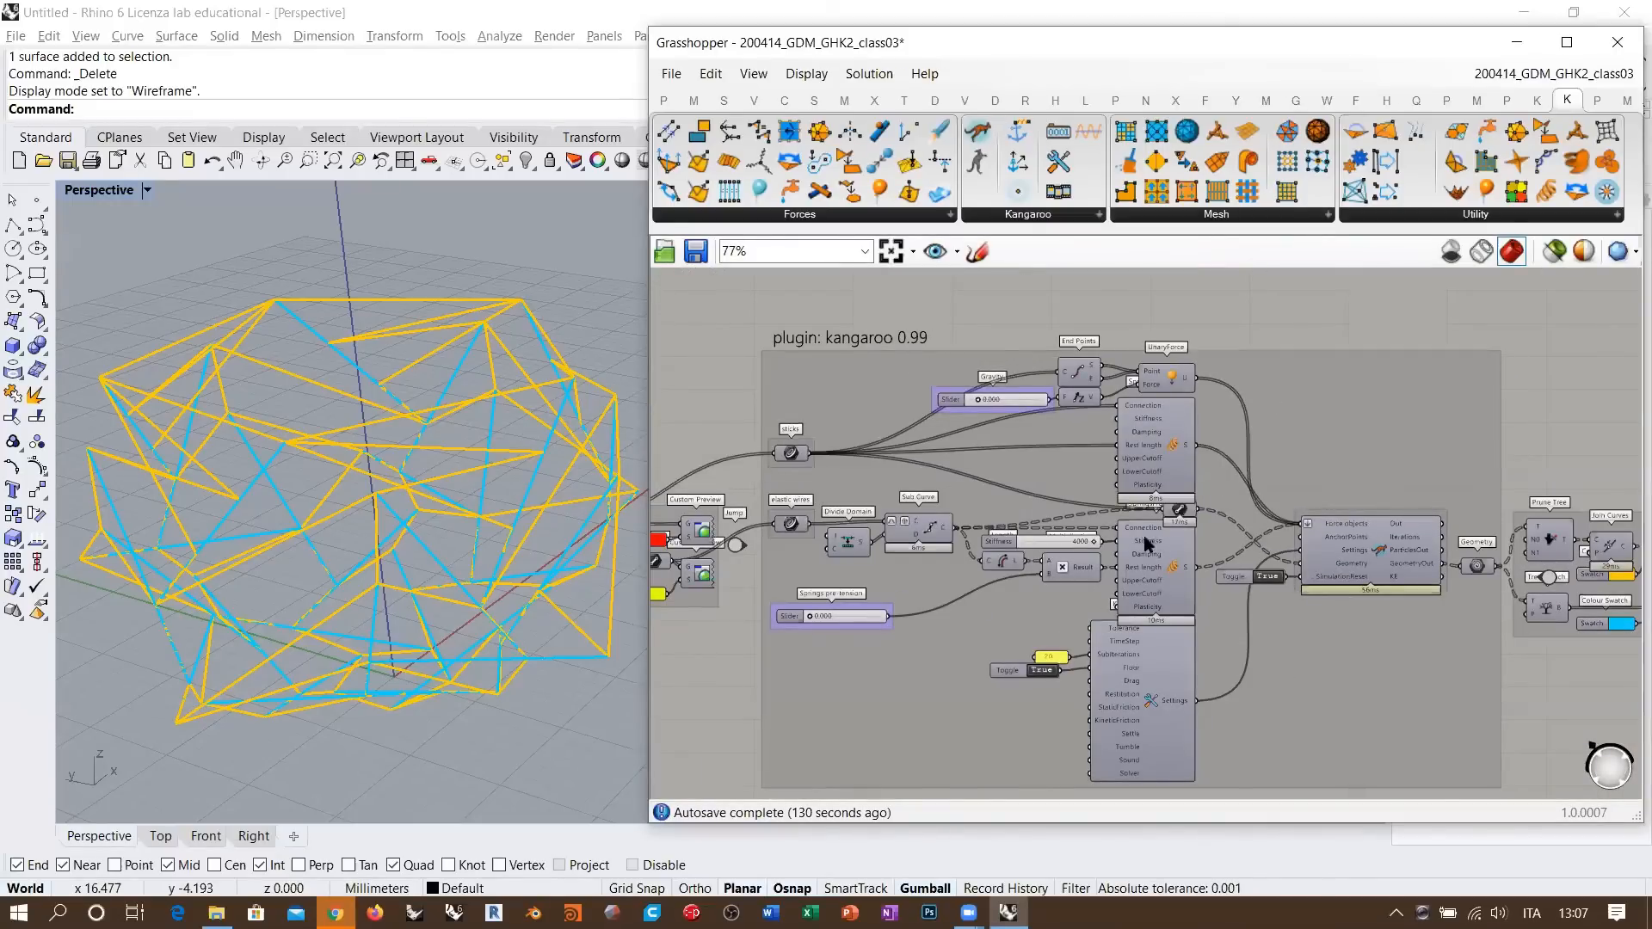
{"action": "scroll", "coordinate": [1170, 516], "scroll_direction": "down", "scroll_amount": 3}
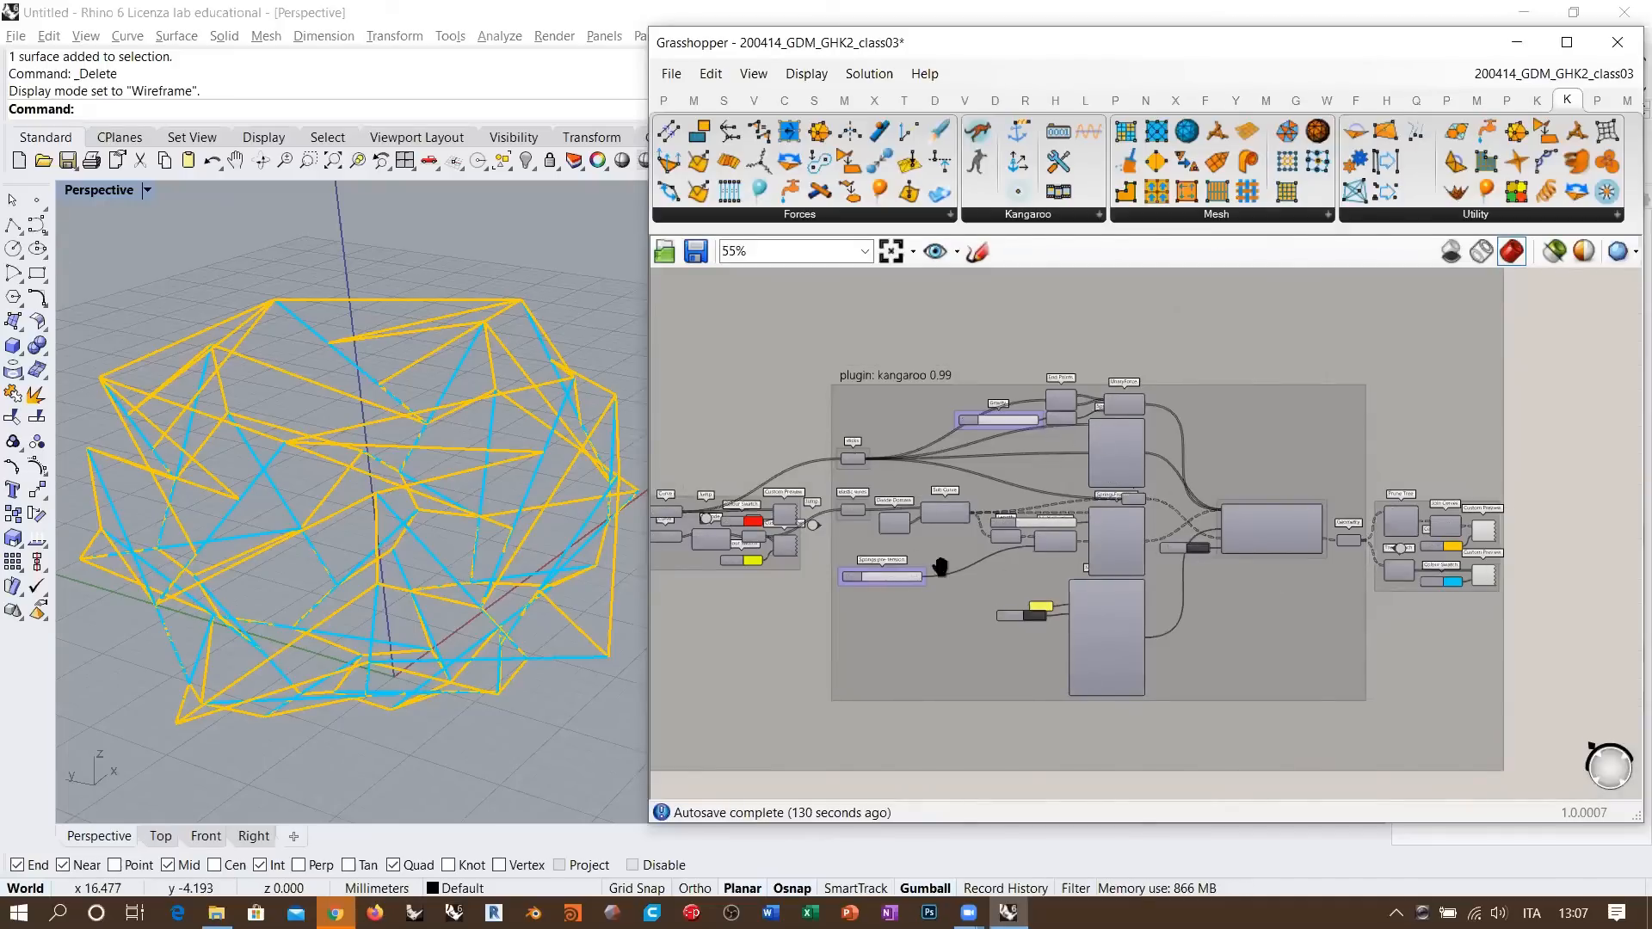
- Display the Kangaroo Goals component set and locate its Floor goal for comparison with the 0.99 springs and settings
{"action": "right_click_drag", "start_coordinate": [940, 566], "coordinate": [1026, 575]}
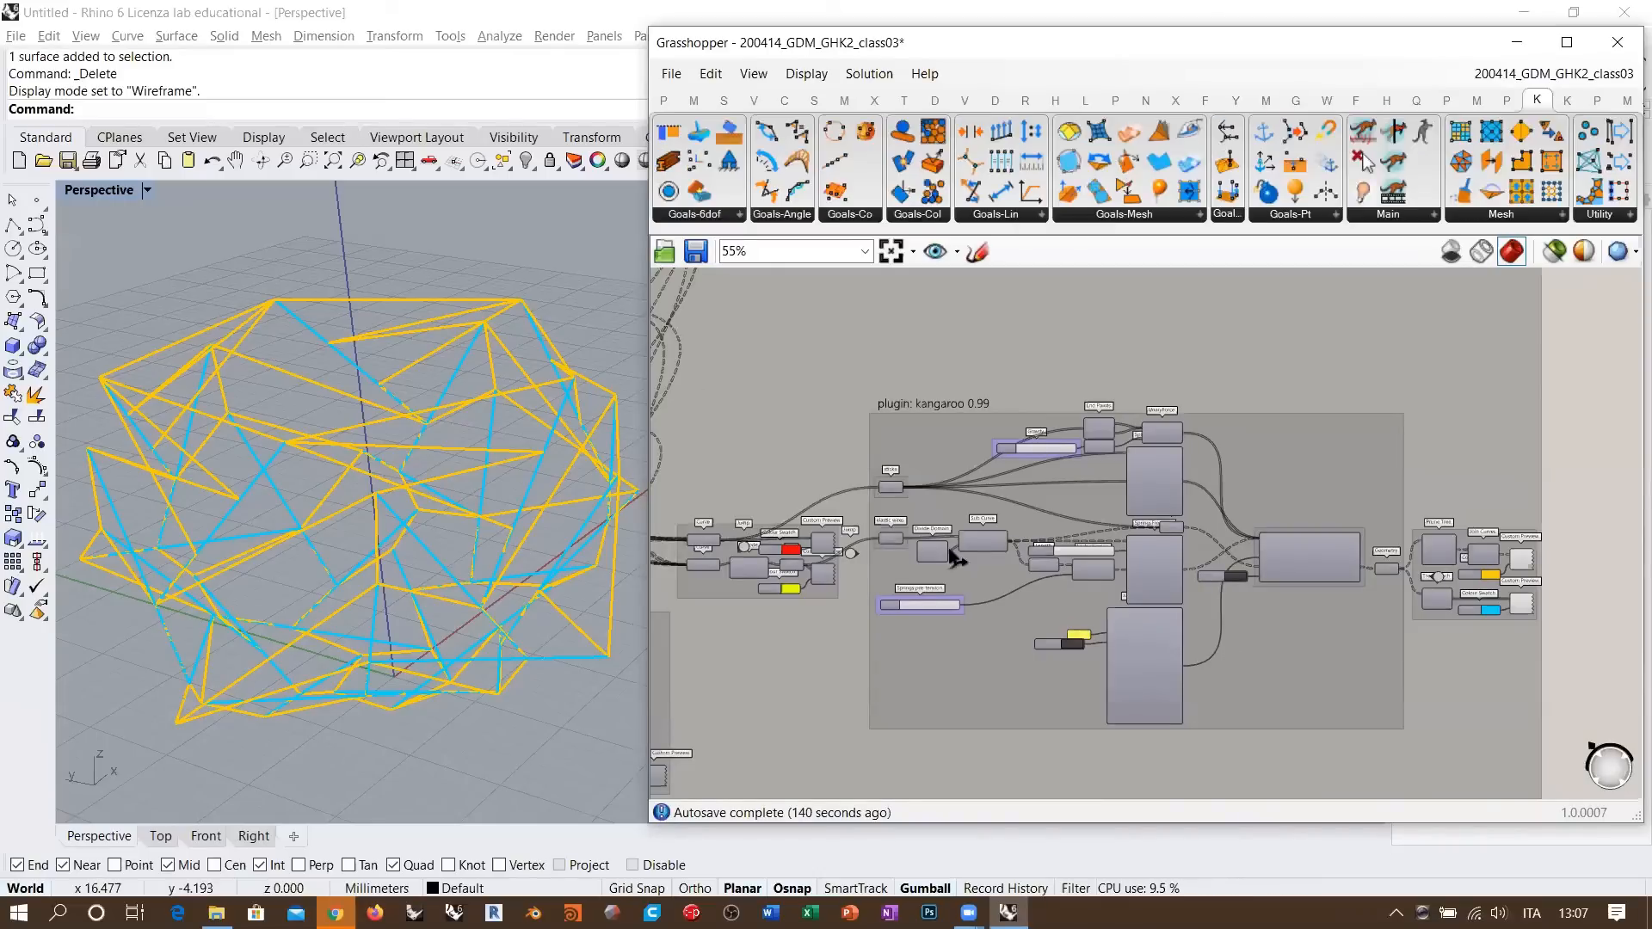
{"action": "scroll", "coordinate": [1066, 560], "scroll_direction": "up", "scroll_amount": 5}
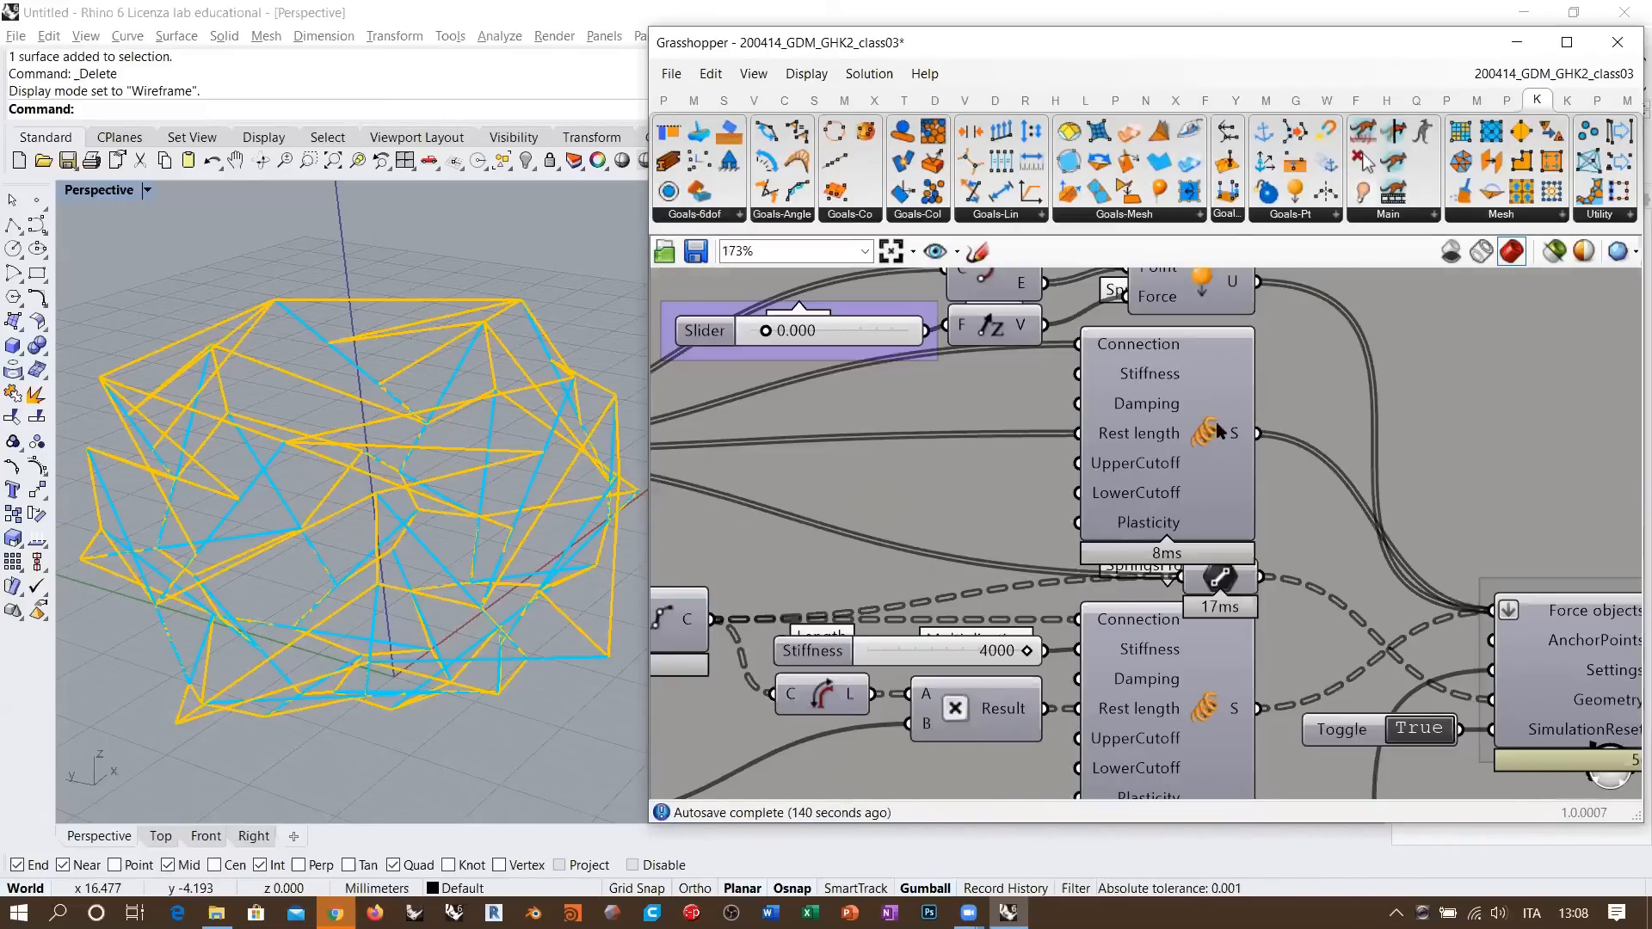
{"action": "scroll", "coordinate": [1188, 506], "scroll_direction": "down", "scroll_amount": 4}
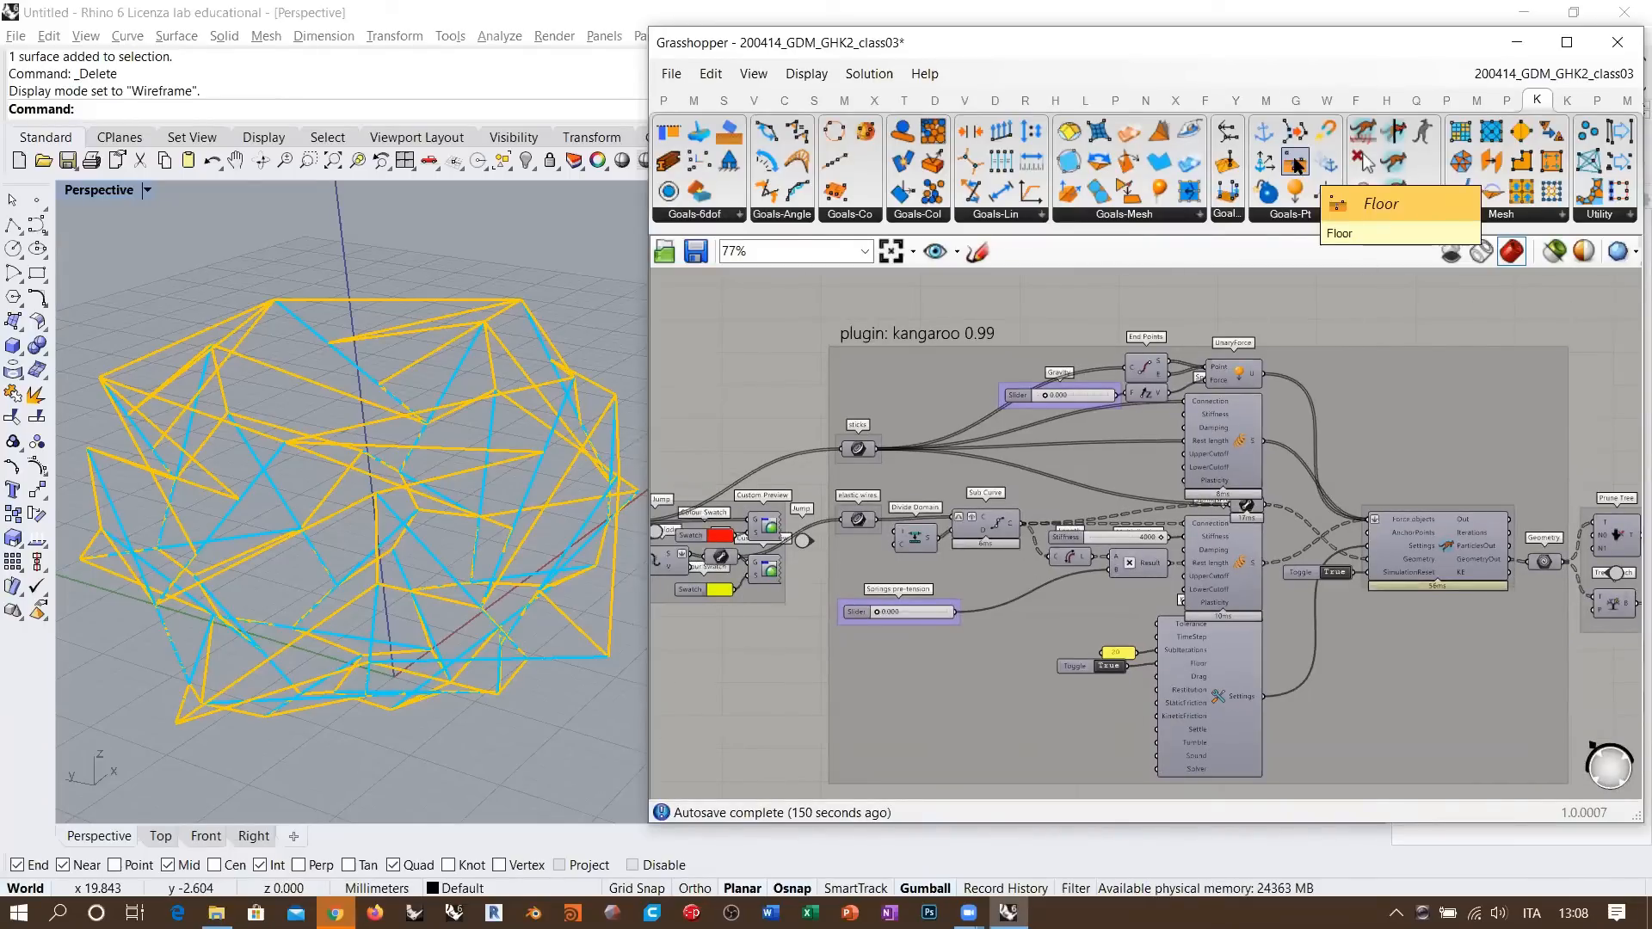
- Disable the components of the whole strut structure definition, from the generating groups to the kangaroo 0.99 group
{"action": "scroll", "coordinate": [1238, 511], "scroll_direction": "down", "scroll_amount": 5}
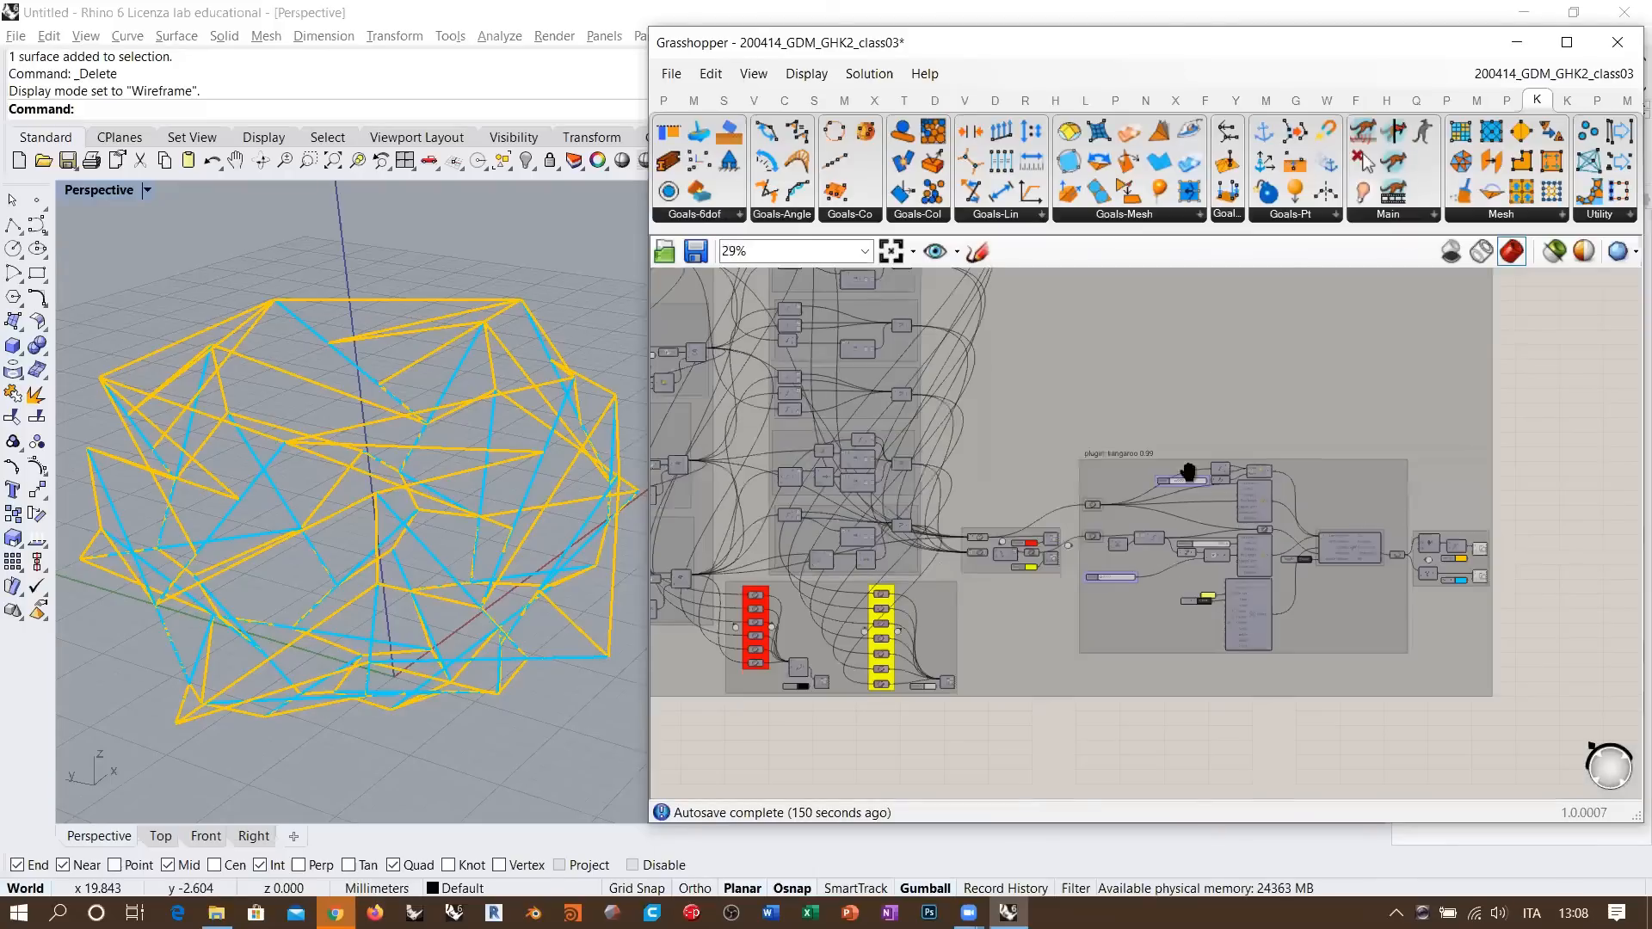
{"action": "scroll", "coordinate": [1436, 730], "scroll_direction": "down", "scroll_amount": 2}
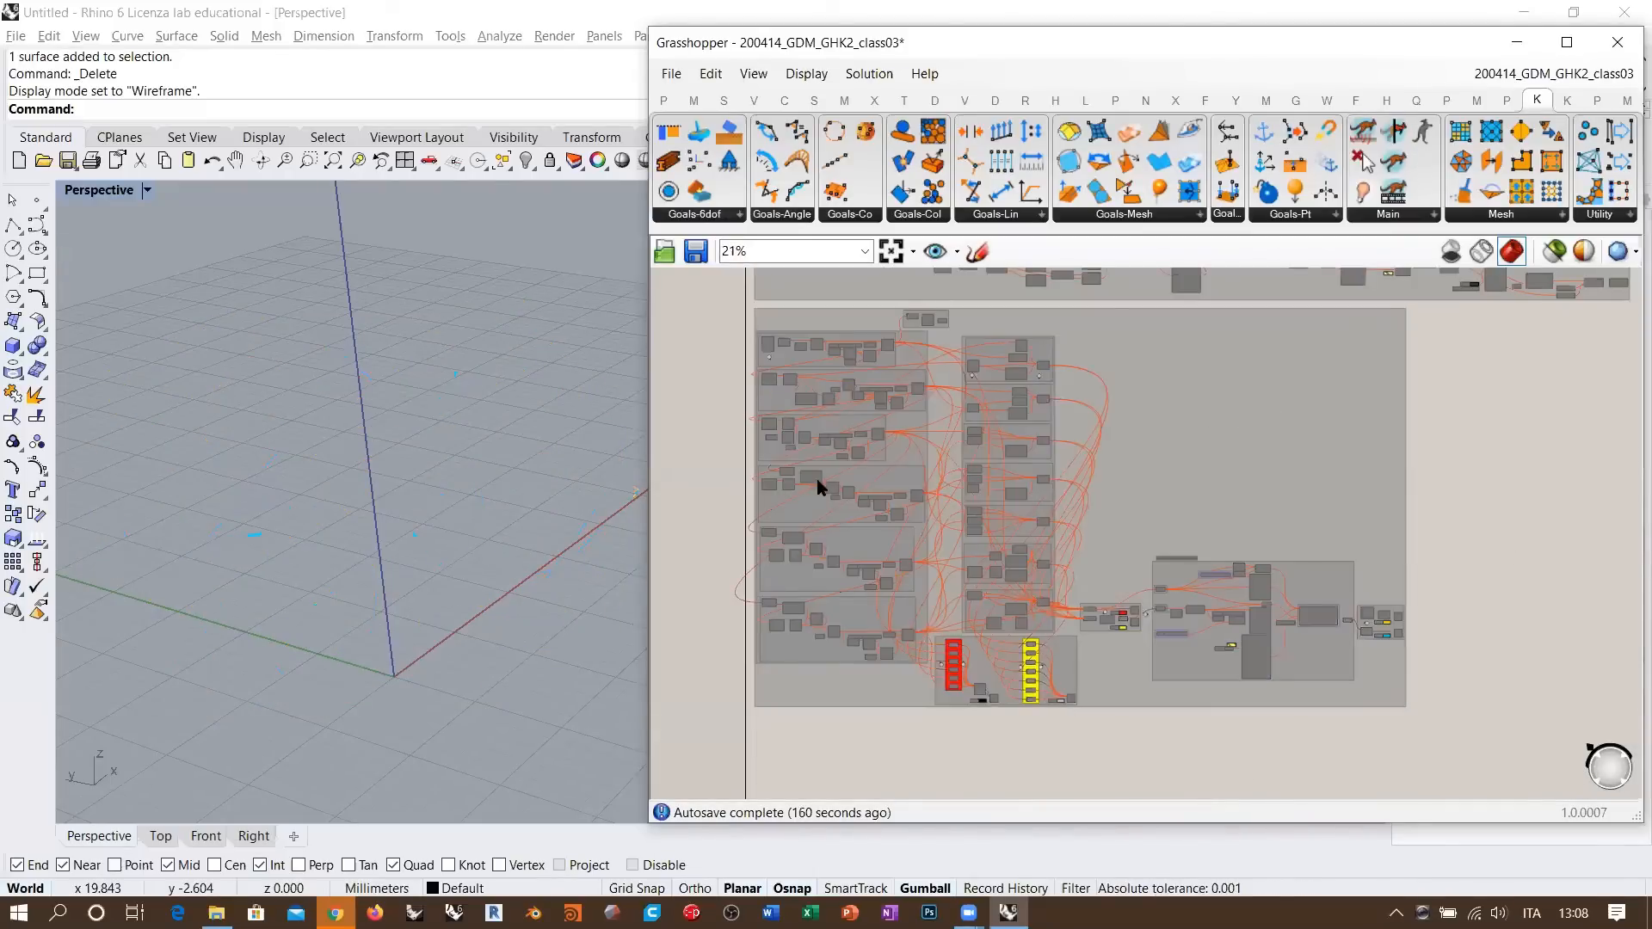
- Enable the components of the third definition group and view its red truss arch in the Rhino viewport
{"action": "left_click", "coordinate": [891, 250]}
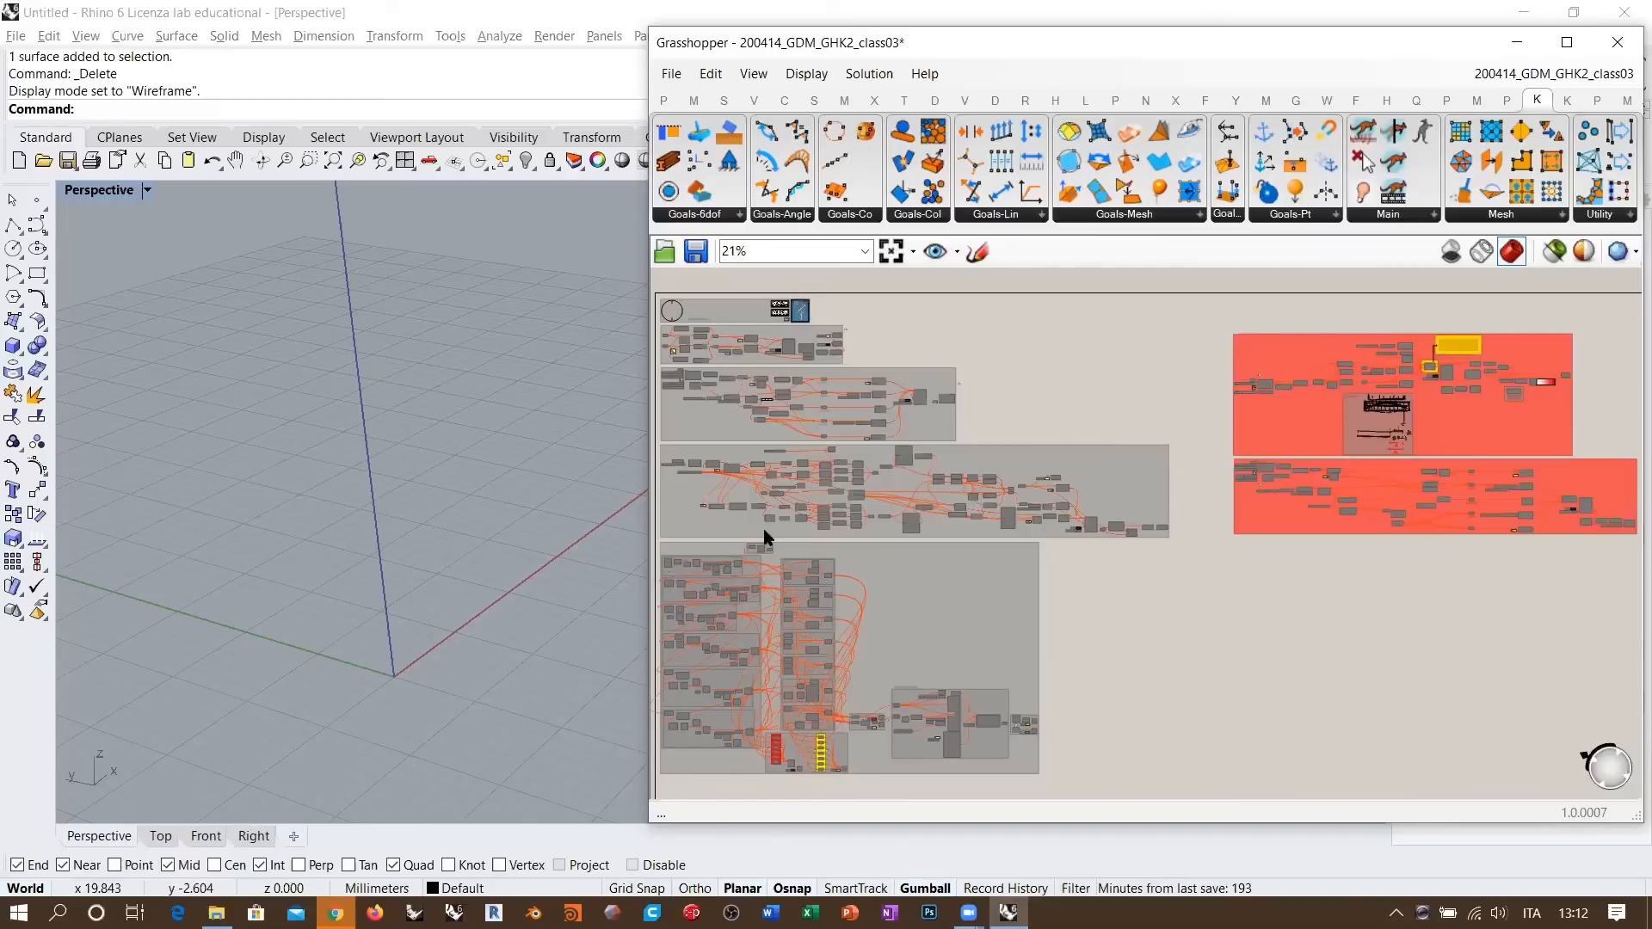
{"action": "right_click_drag", "start_coordinate": [764, 538], "coordinate": [893, 526]}
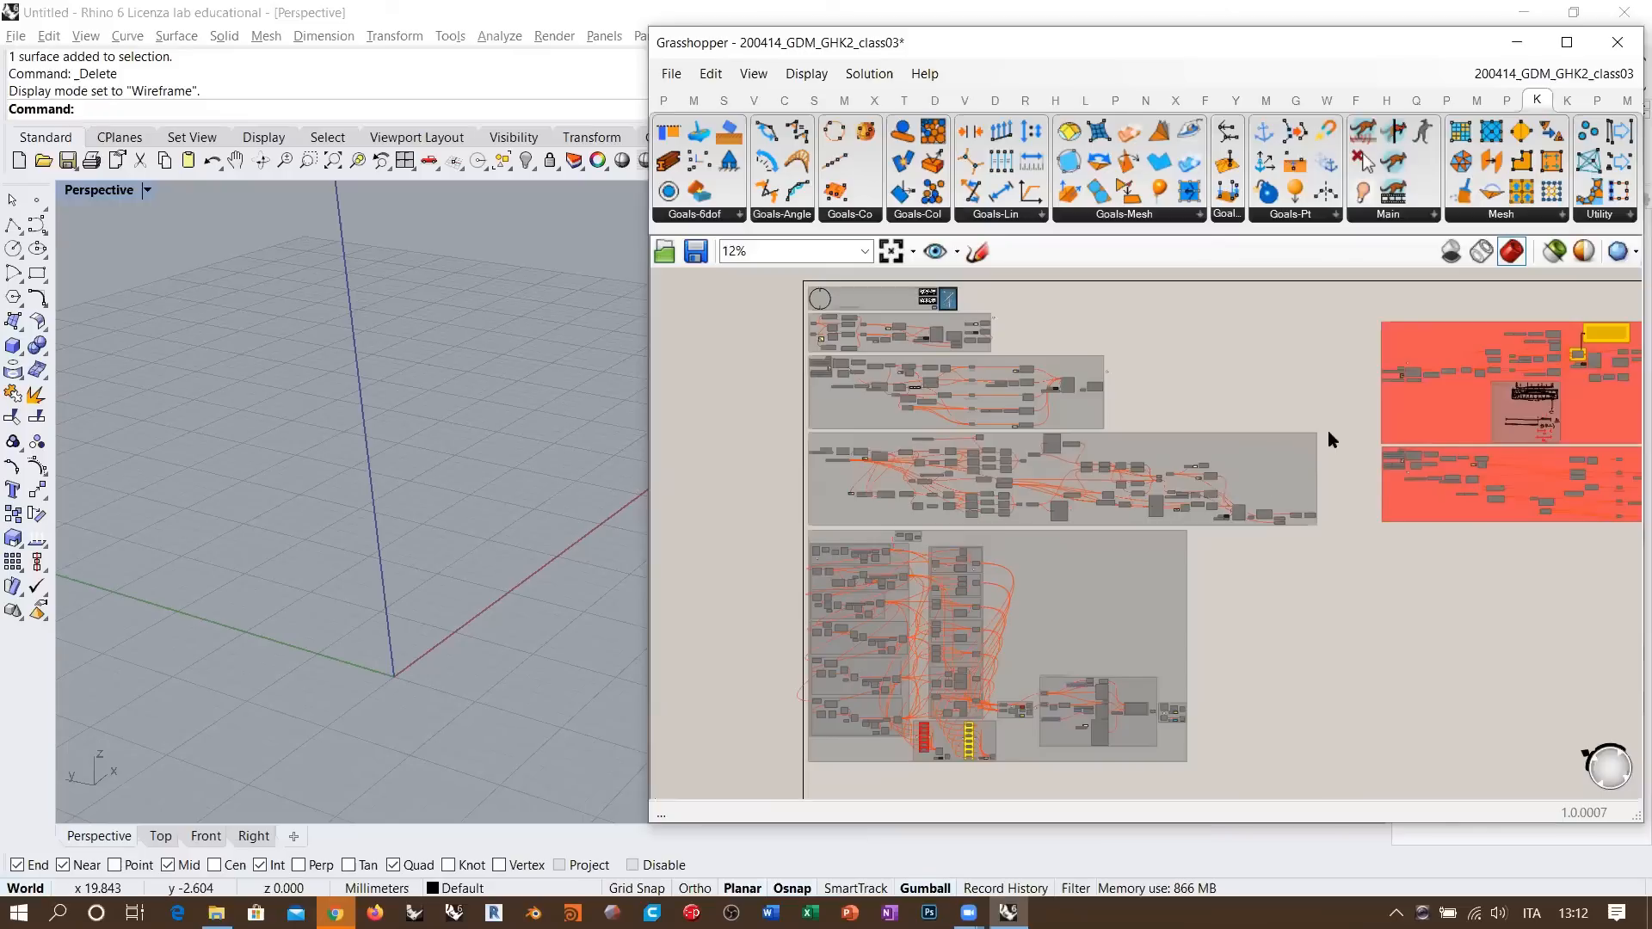
{"action": "left_click_drag", "start_coordinate": [1328, 432], "coordinate": [802, 529]}
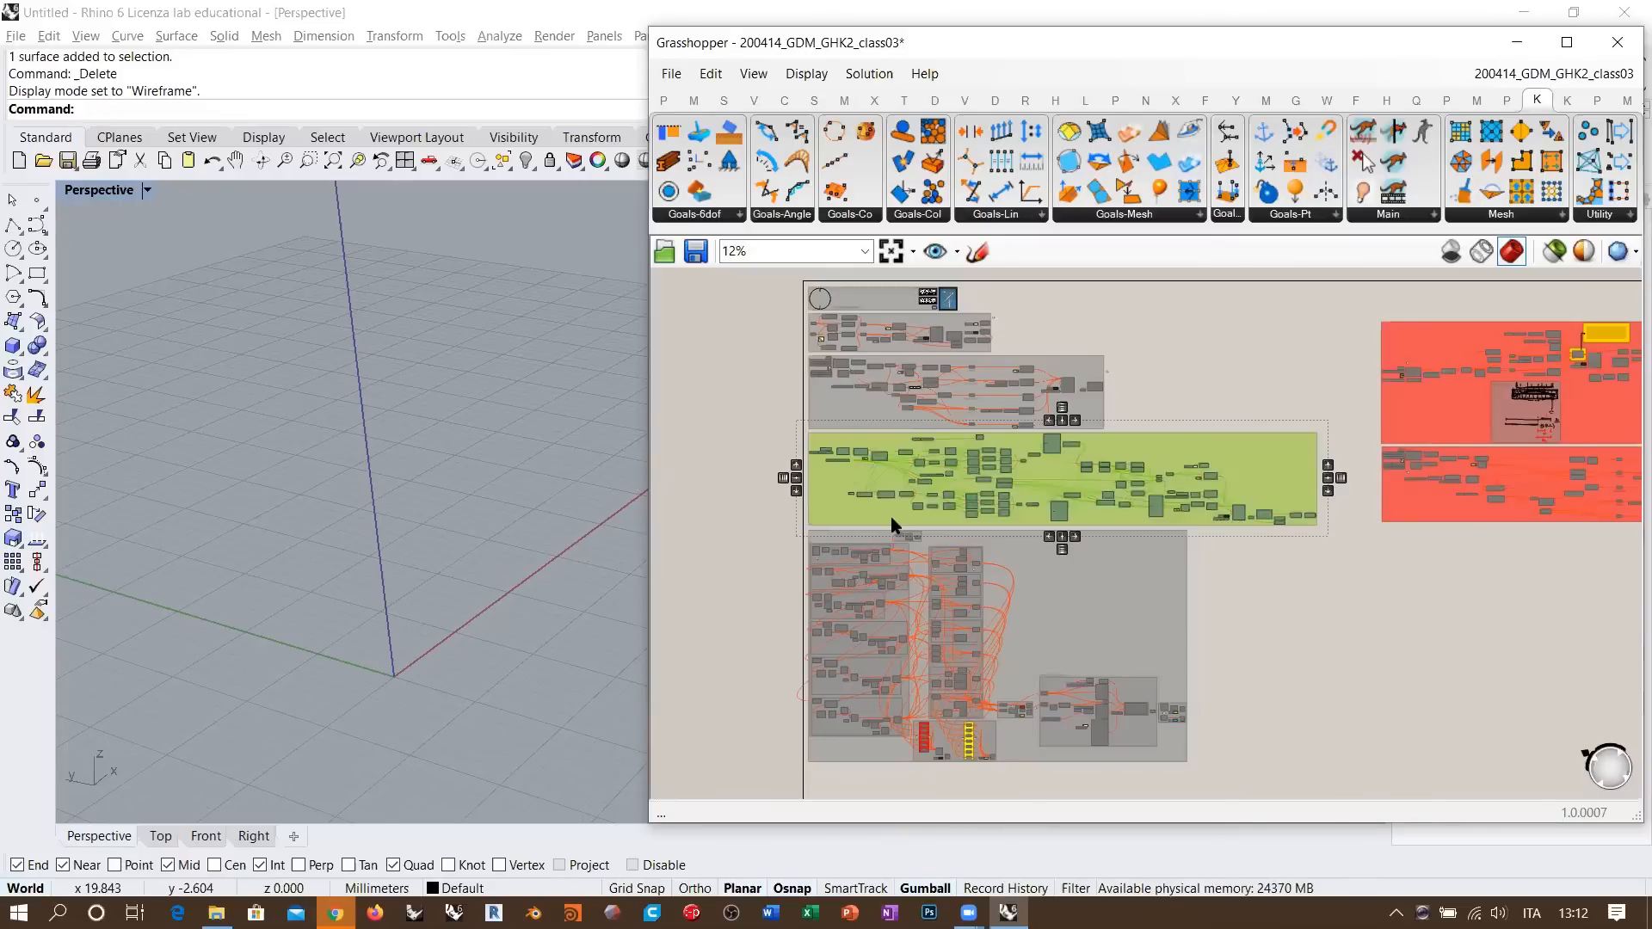
{"action": "left_click", "coordinate": [575, 449]}
{"action": "right_click_drag", "start_coordinate": [560, 468], "coordinate": [495, 507]}
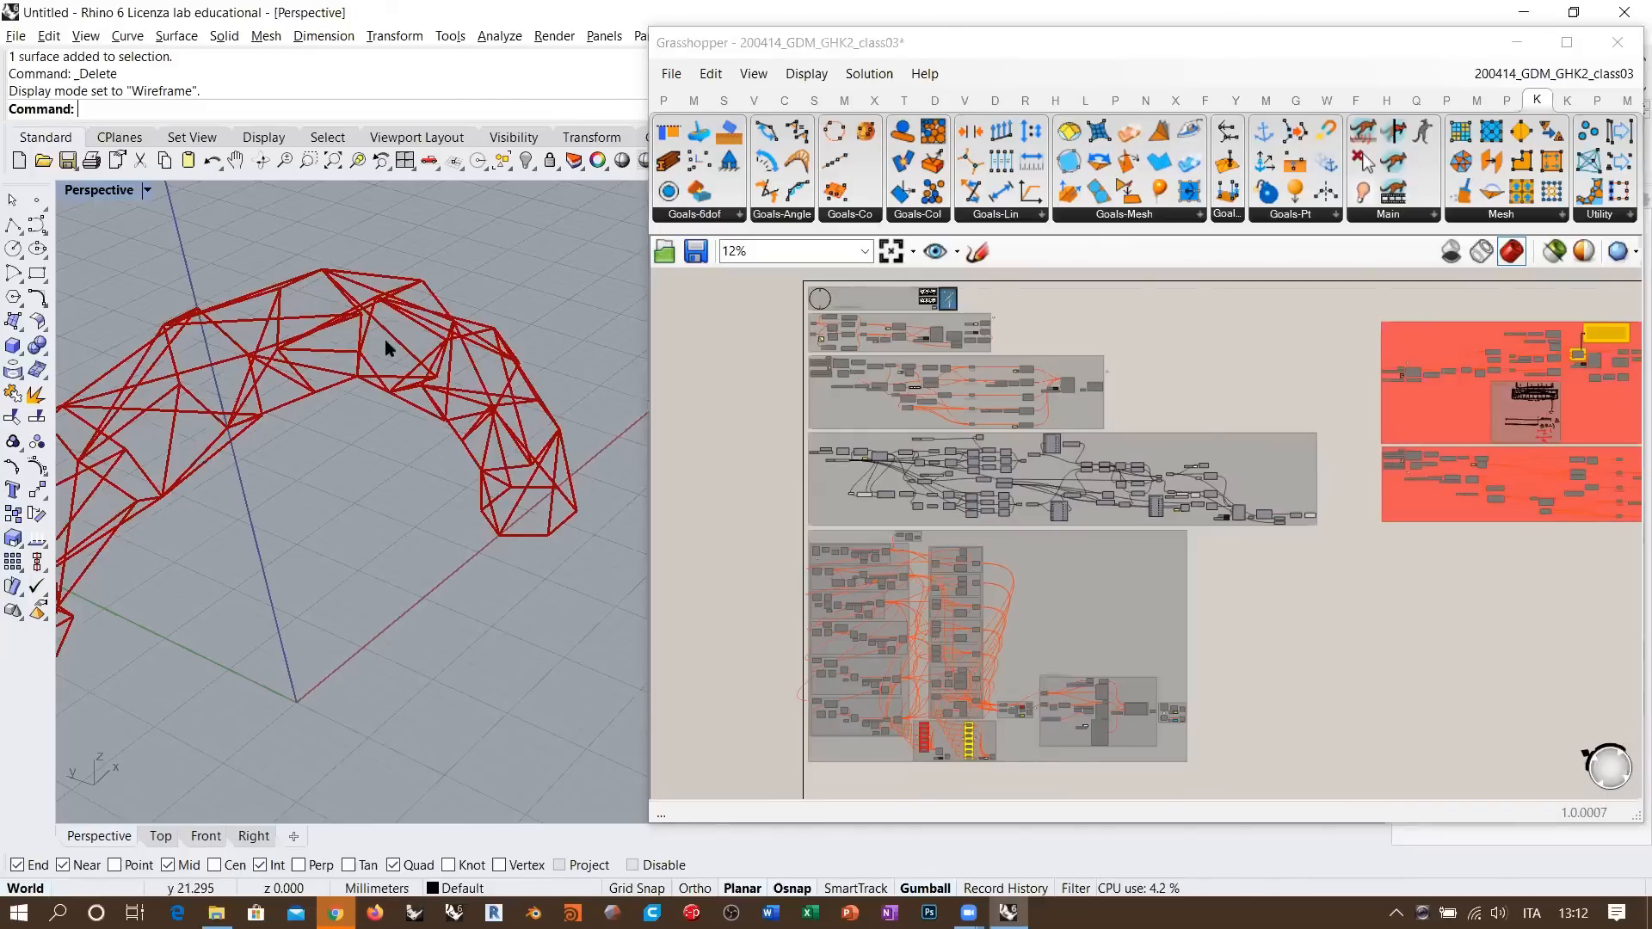
- Move the A/(B*2) Expression and its 360 panel farther from the Rotate component to free space before its Angle input
{"action": "right_click_drag", "start_coordinate": [855, 517], "coordinate": [888, 514]}
{"action": "scroll", "coordinate": [889, 514], "scroll_direction": "up", "scroll_amount": 6}
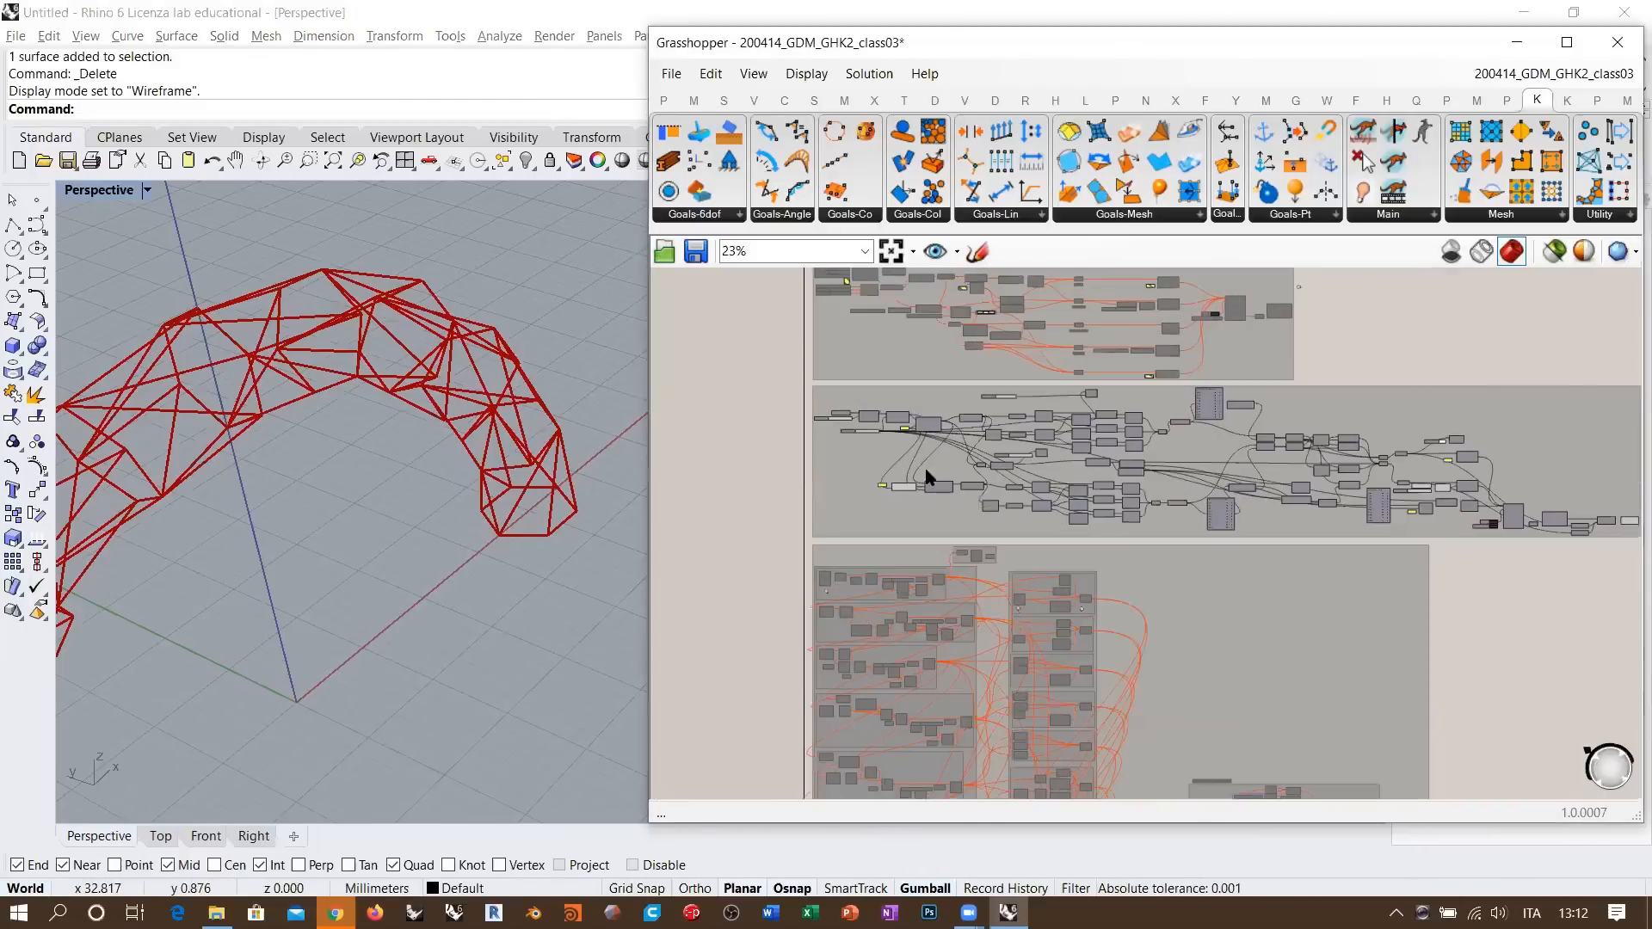
{"action": "right_click_drag", "start_coordinate": [479, 361], "coordinate": [538, 560]}
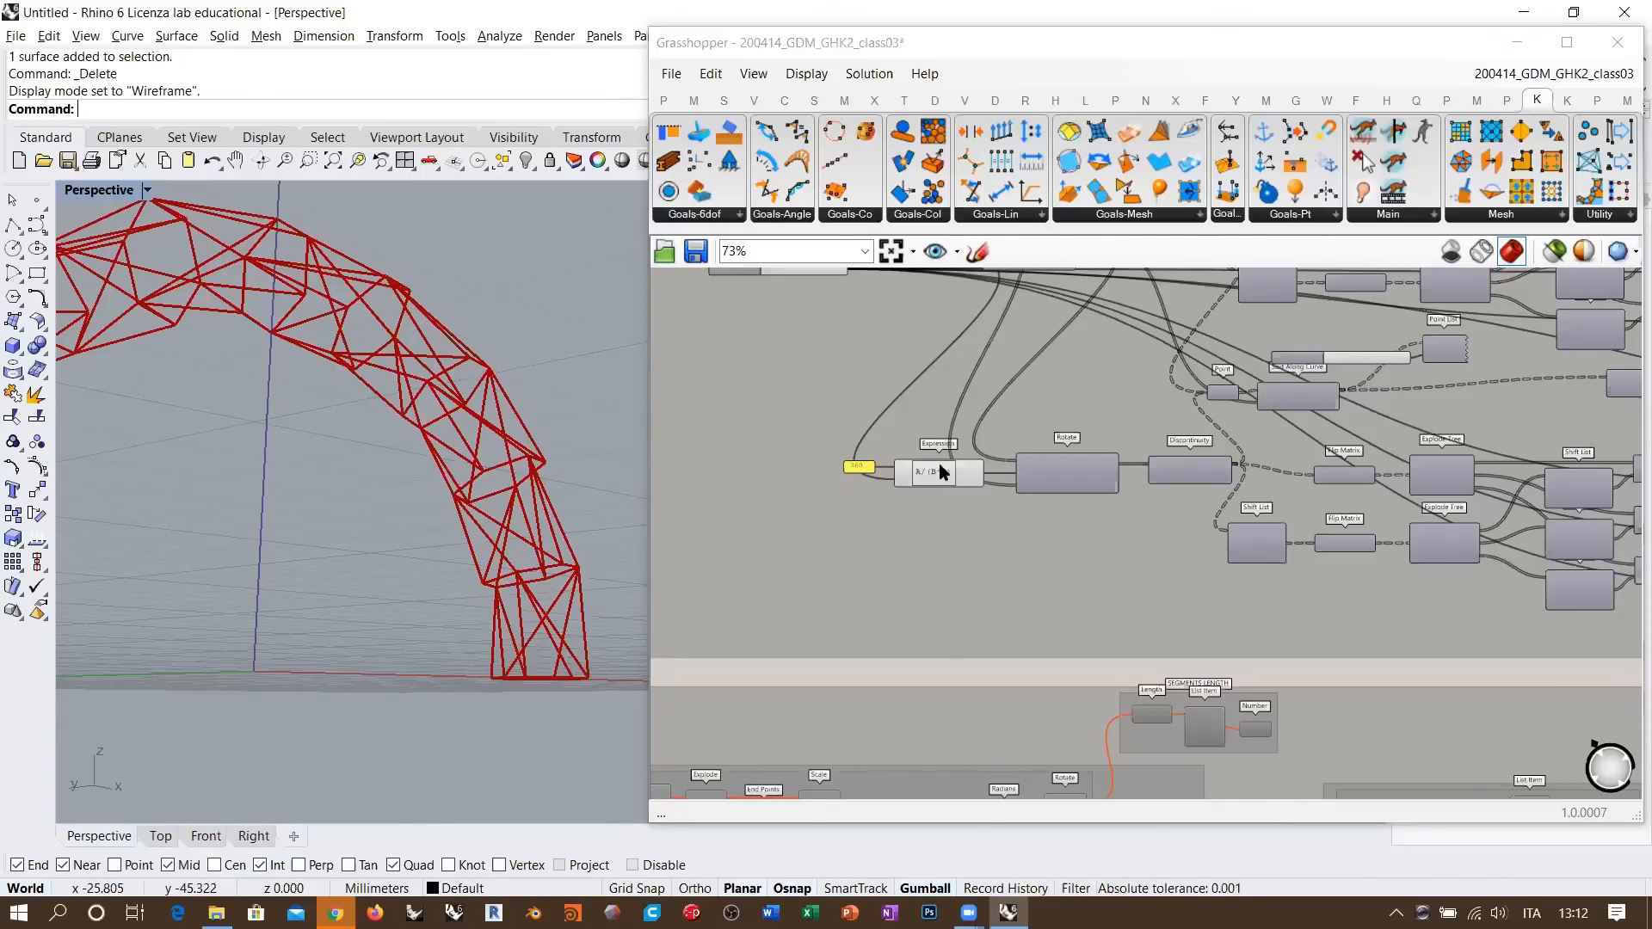
{"action": "left_click", "coordinate": [998, 481]}
{"action": "scroll", "coordinate": [998, 482], "scroll_direction": "up", "scroll_amount": 5}
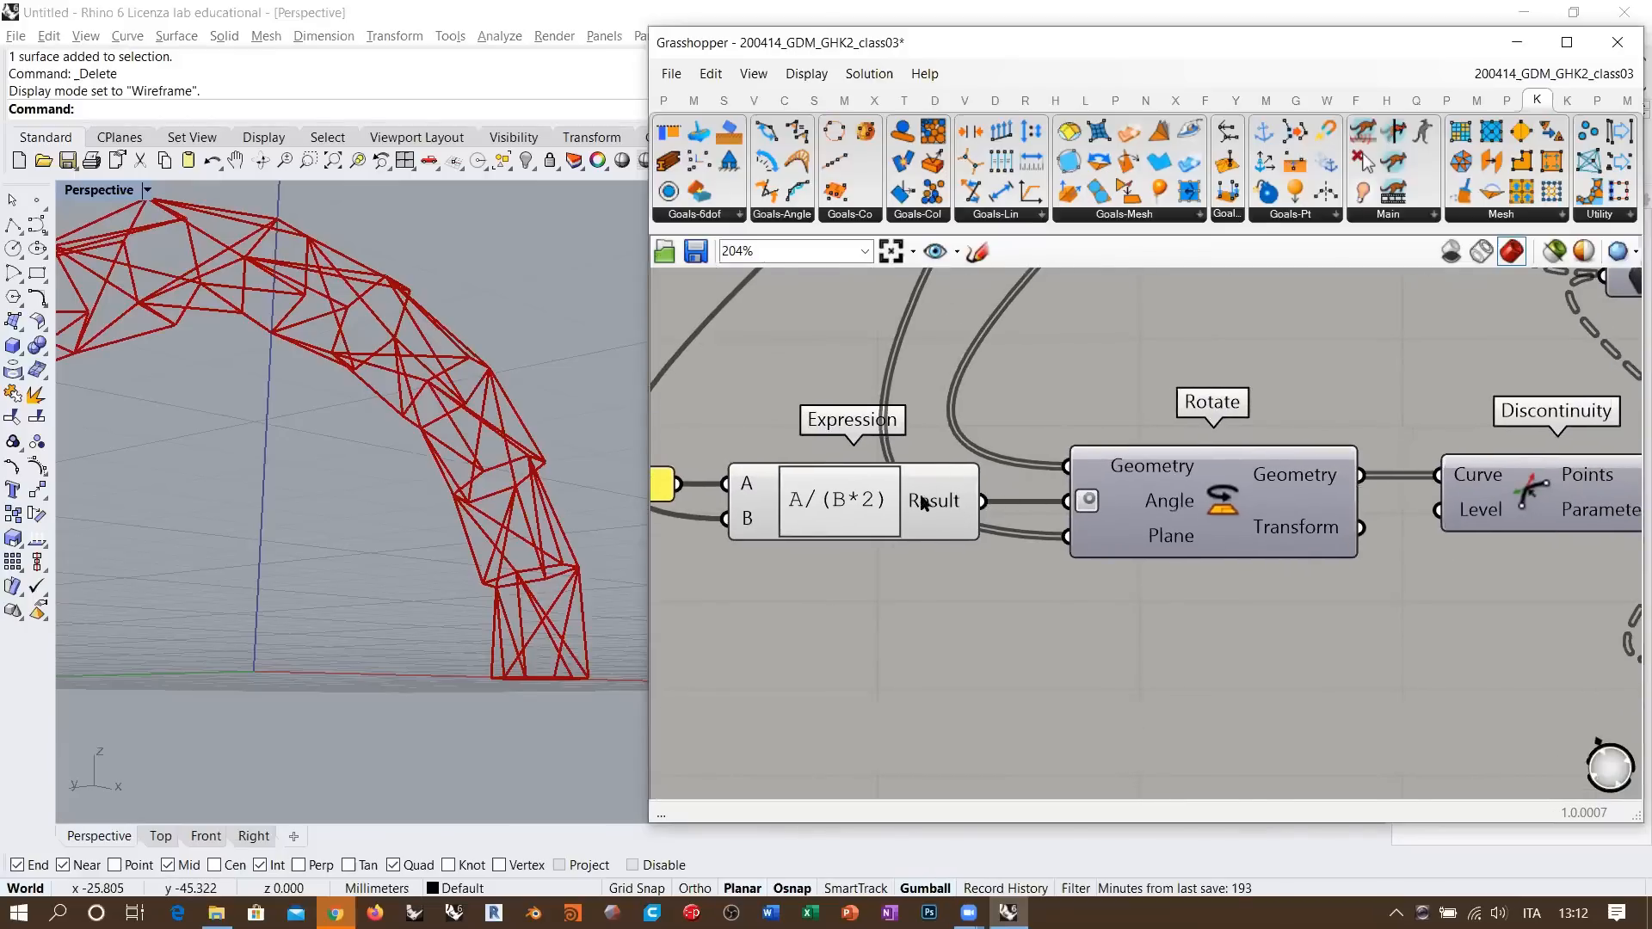
{"action": "mouse_move", "coordinate": [1157, 509]}
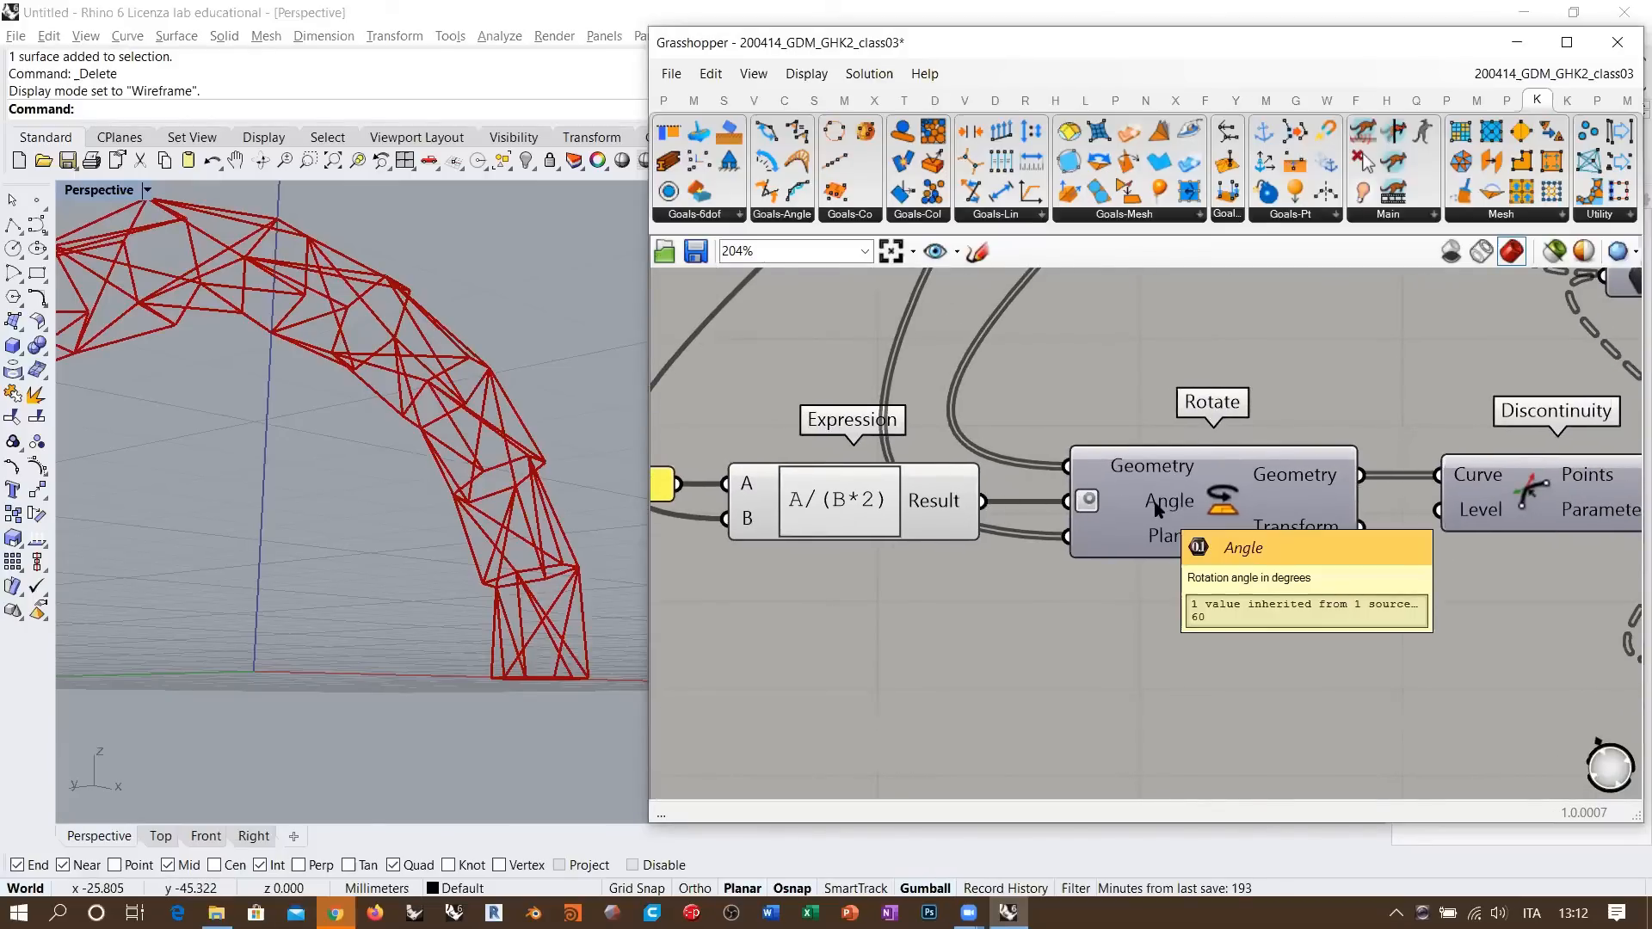
{"action": "right_click_drag", "start_coordinate": [895, 499], "coordinate": [1016, 501]}
{"action": "left_click", "coordinate": [860, 506]}
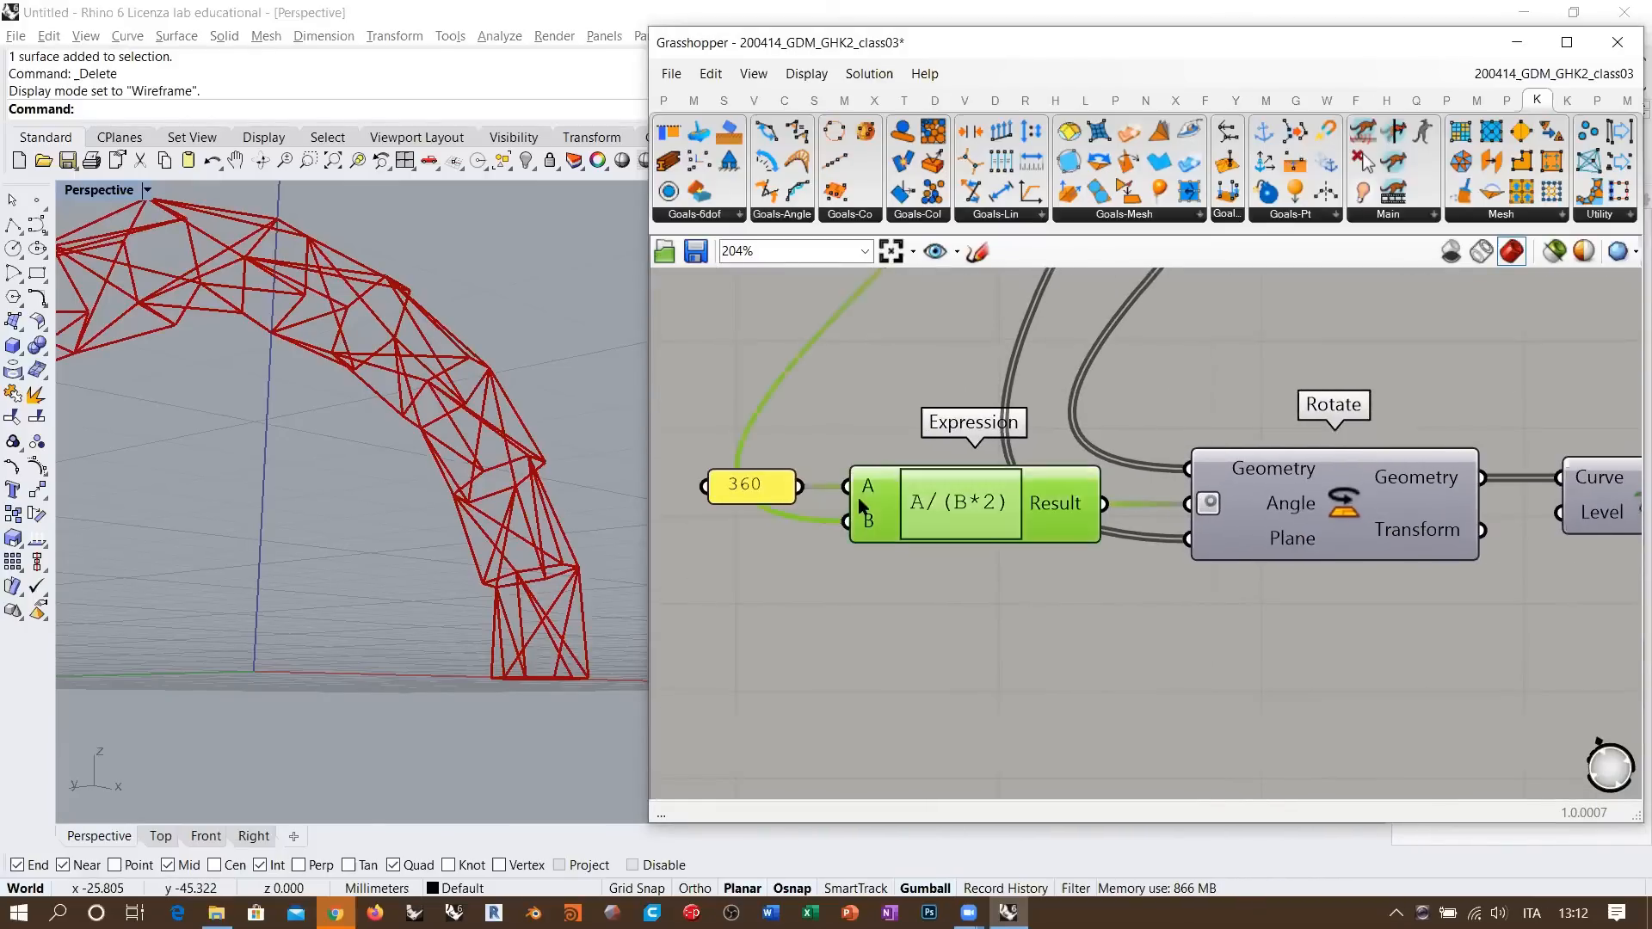
{"action": "left_click_drag", "start_coordinate": [968, 499], "coordinate": [796, 497]}
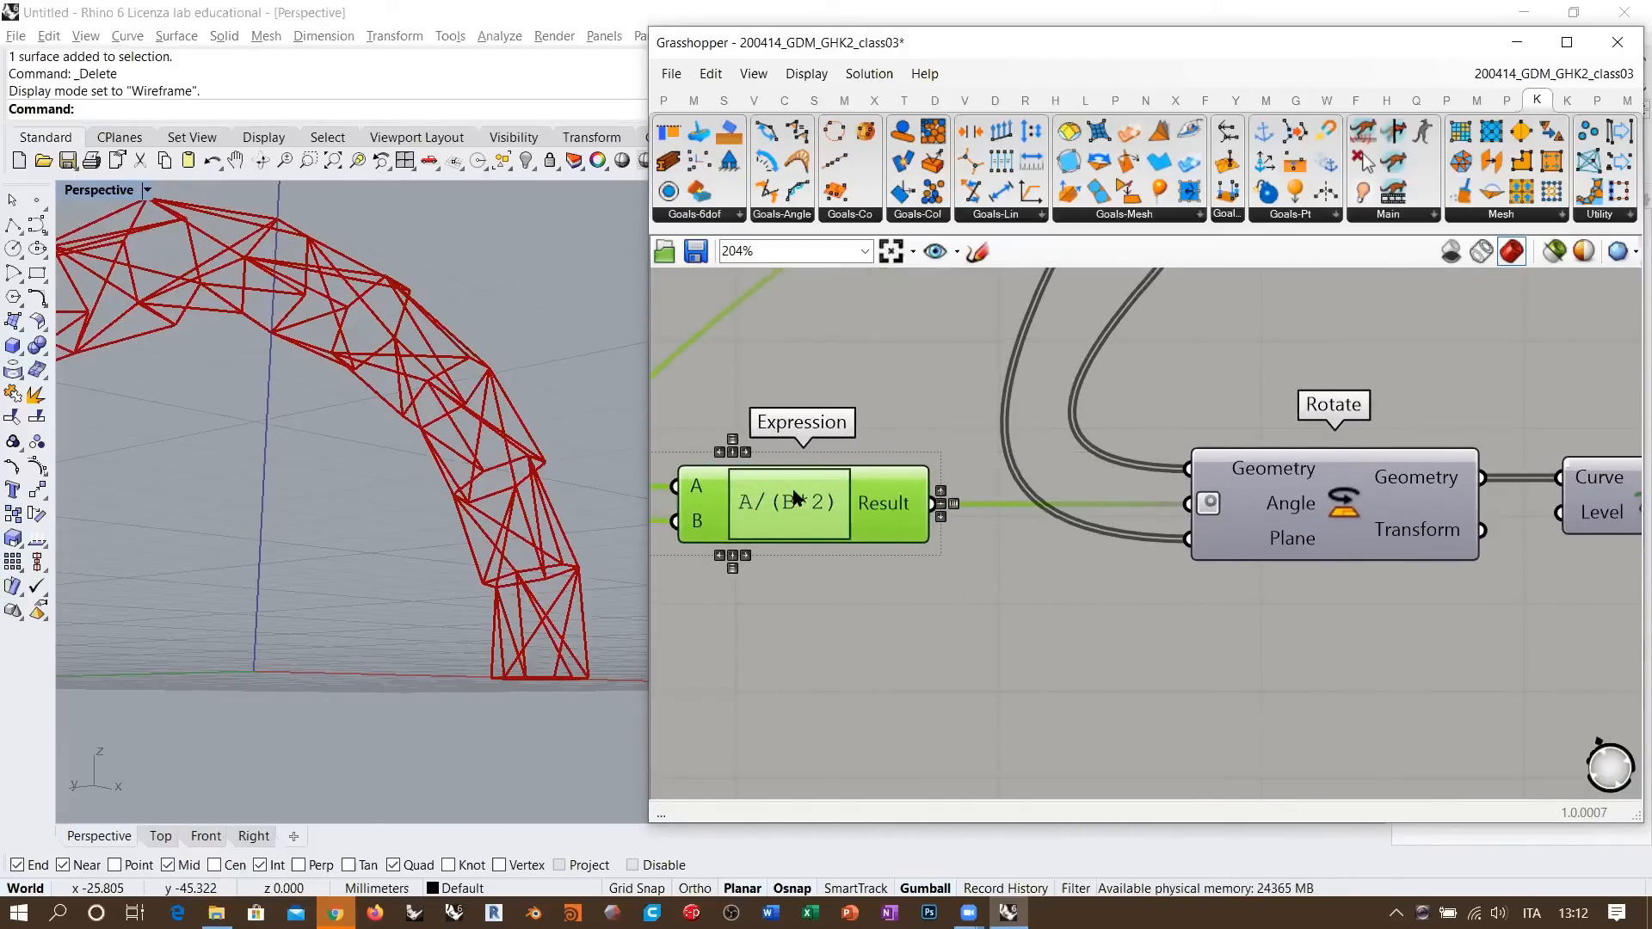
{"action": "scroll", "coordinate": [891, 511], "scroll_direction": "down", "scroll_amount": 3}
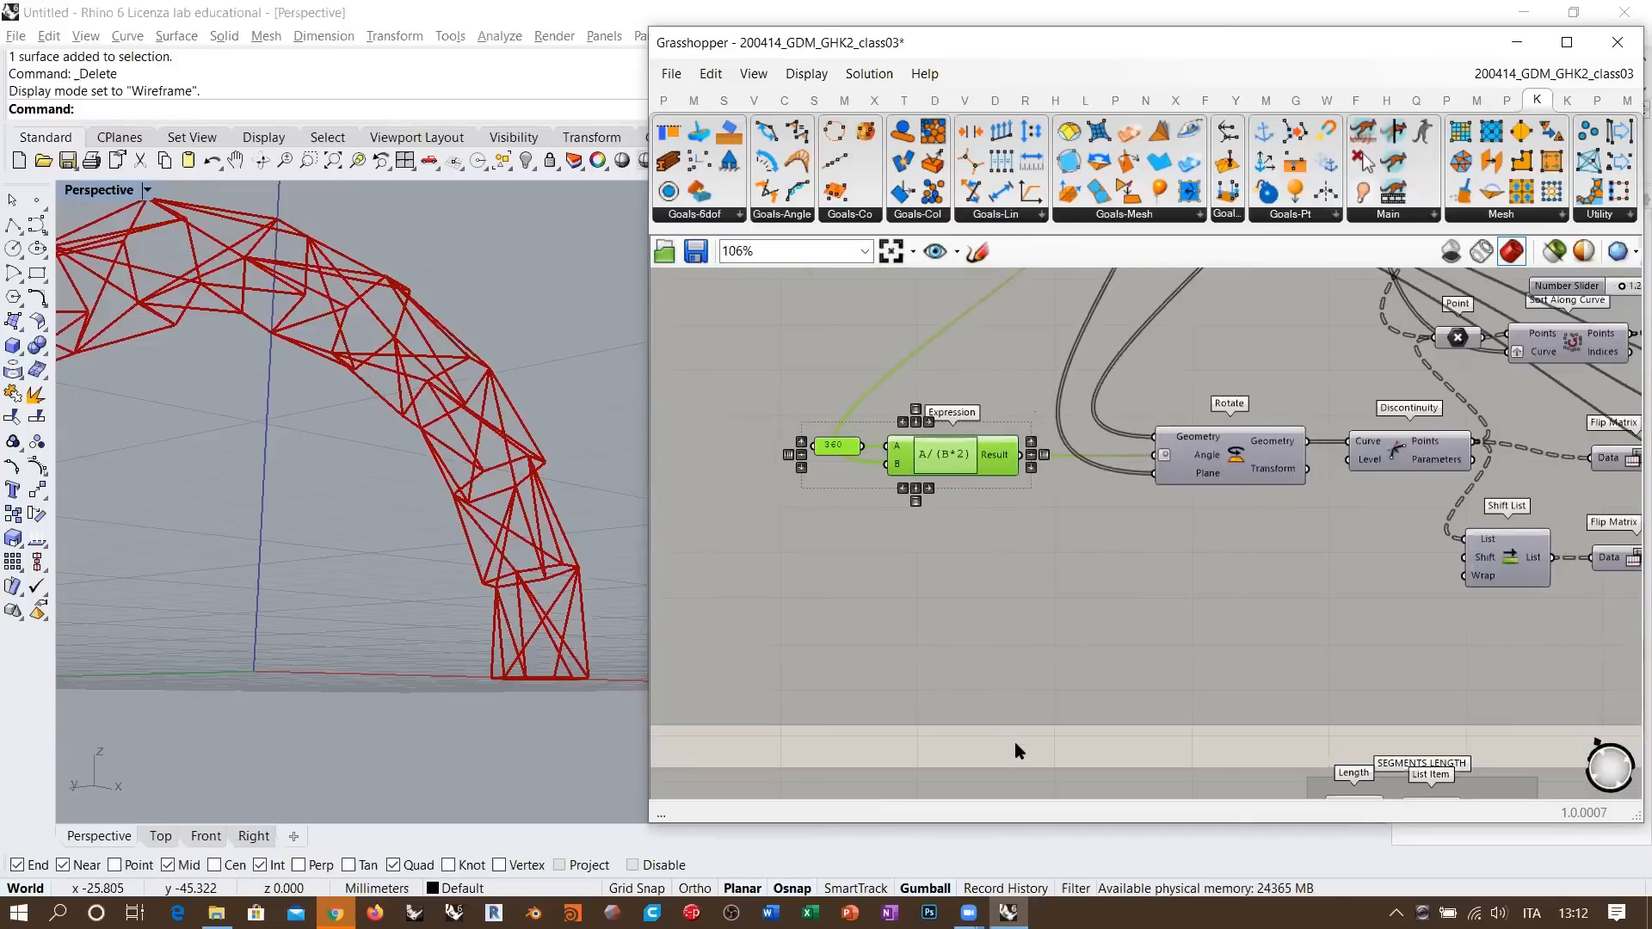
- Add an Addition component below the Expression and connect the Expression's Result to its A input
{"action": "double_click", "coordinate": [1015, 748]}
{"action": "type", "text": "addition"}
{"action": "key", "text": "Return"}
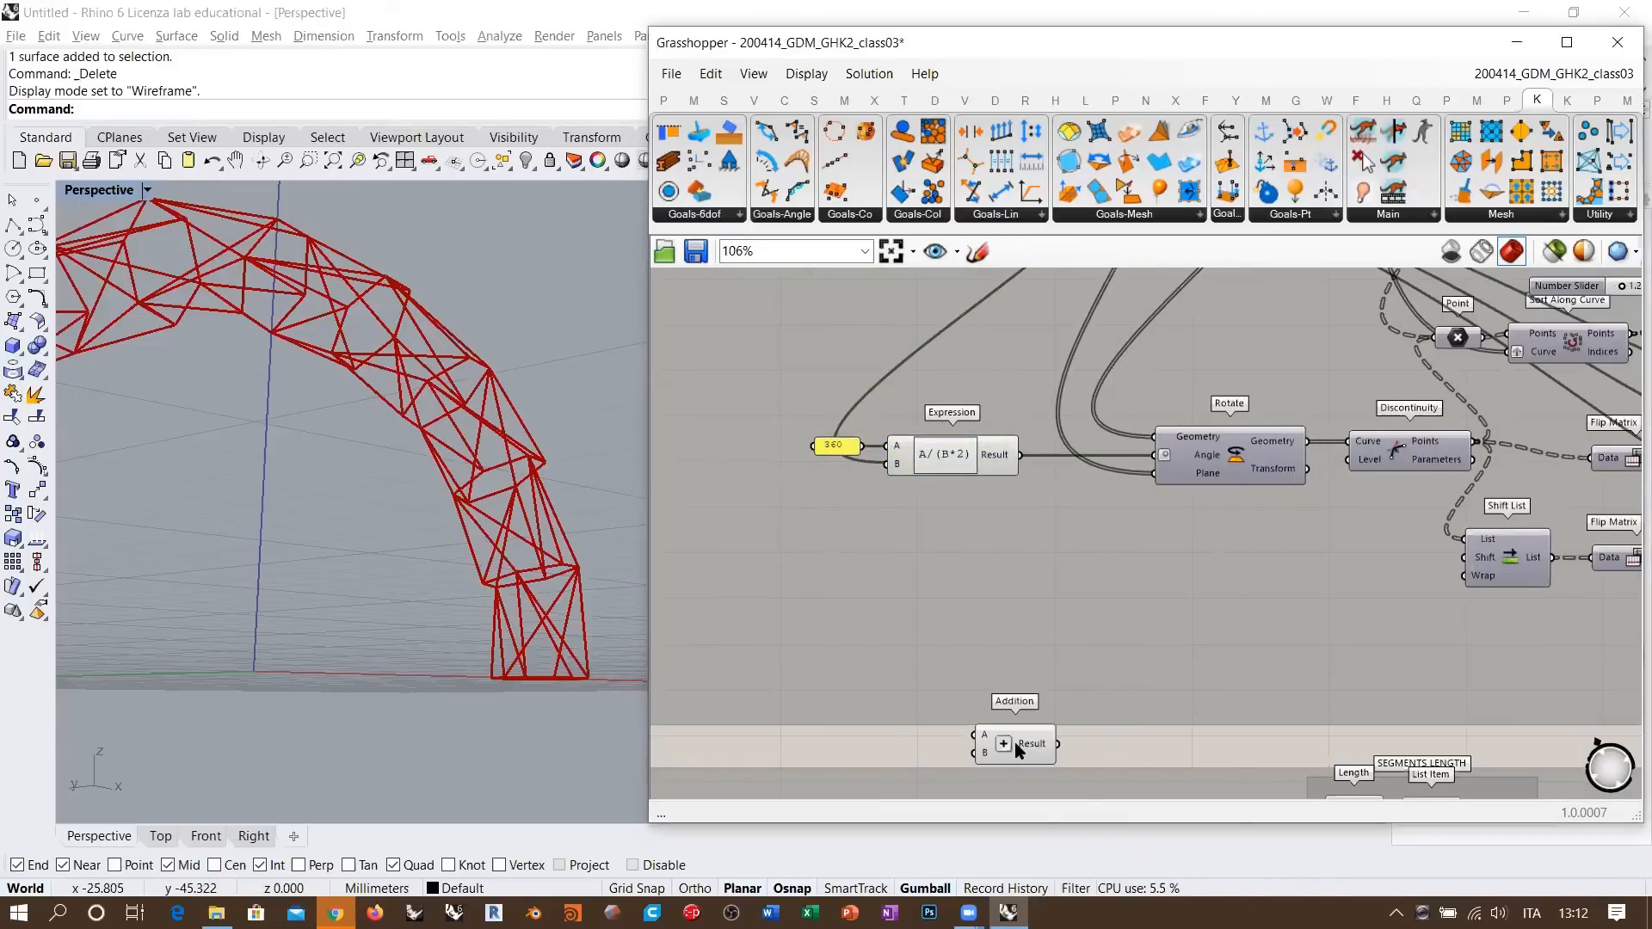
{"action": "left_click_drag", "start_coordinate": [1008, 755], "coordinate": [1044, 537]}
{"action": "left_click_drag", "start_coordinate": [1018, 454], "coordinate": [1021, 515]}
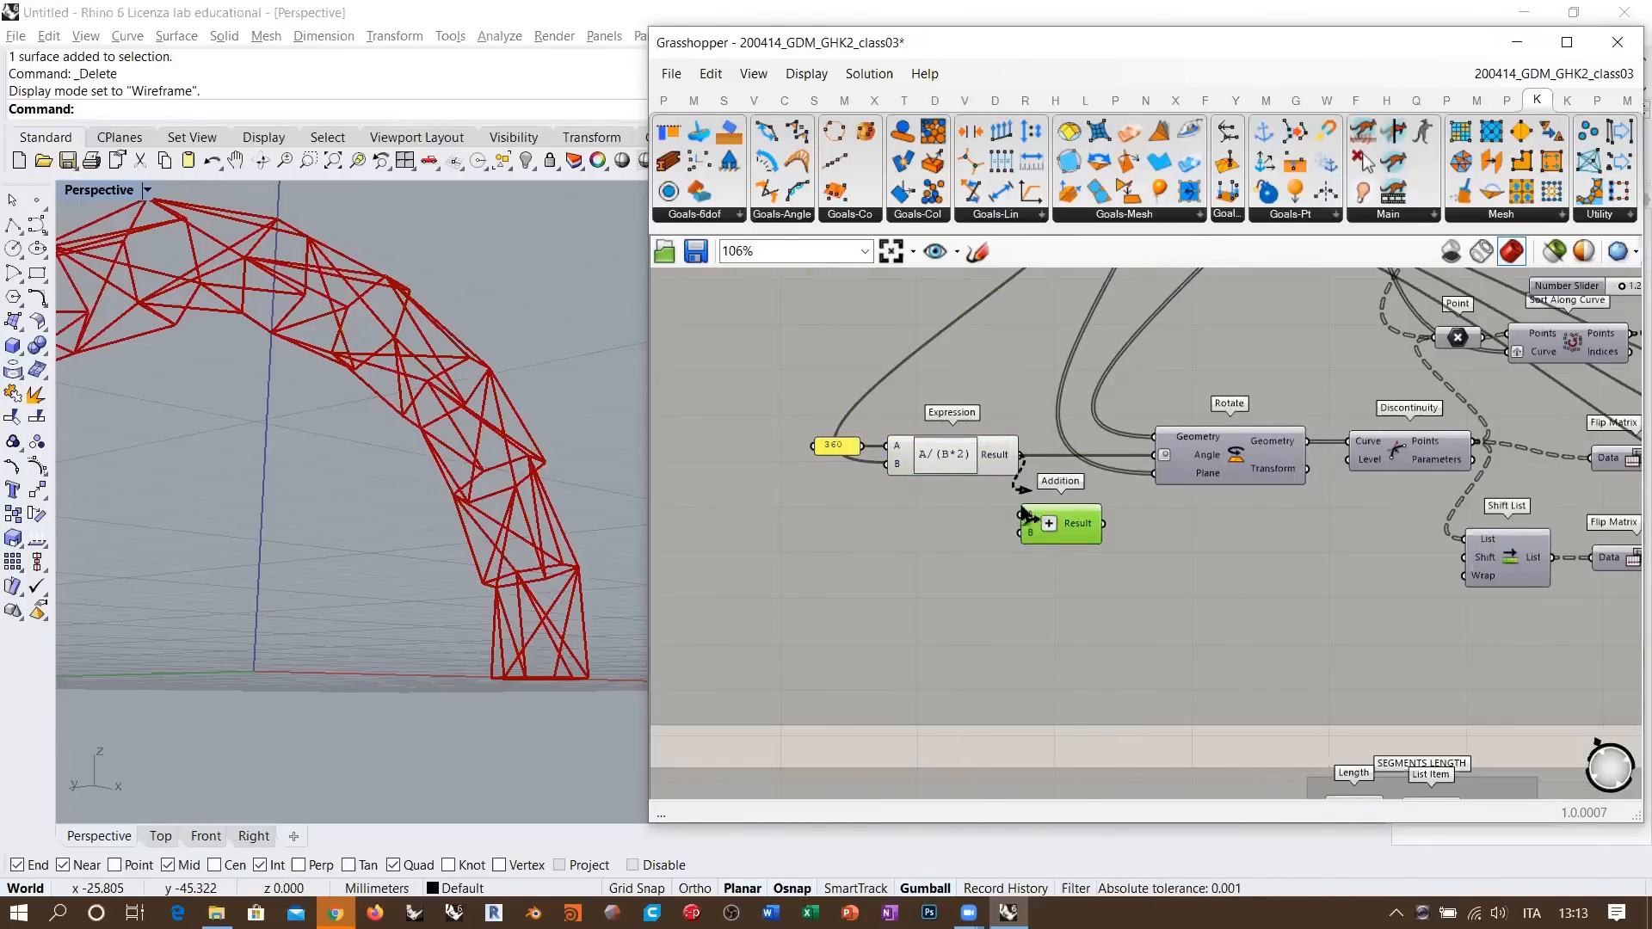
{"action": "scroll", "coordinate": [1033, 529], "scroll_direction": "up", "scroll_amount": 2}
{"action": "scroll", "coordinate": [1032, 557], "scroll_direction": "down", "scroll_amount": 2}
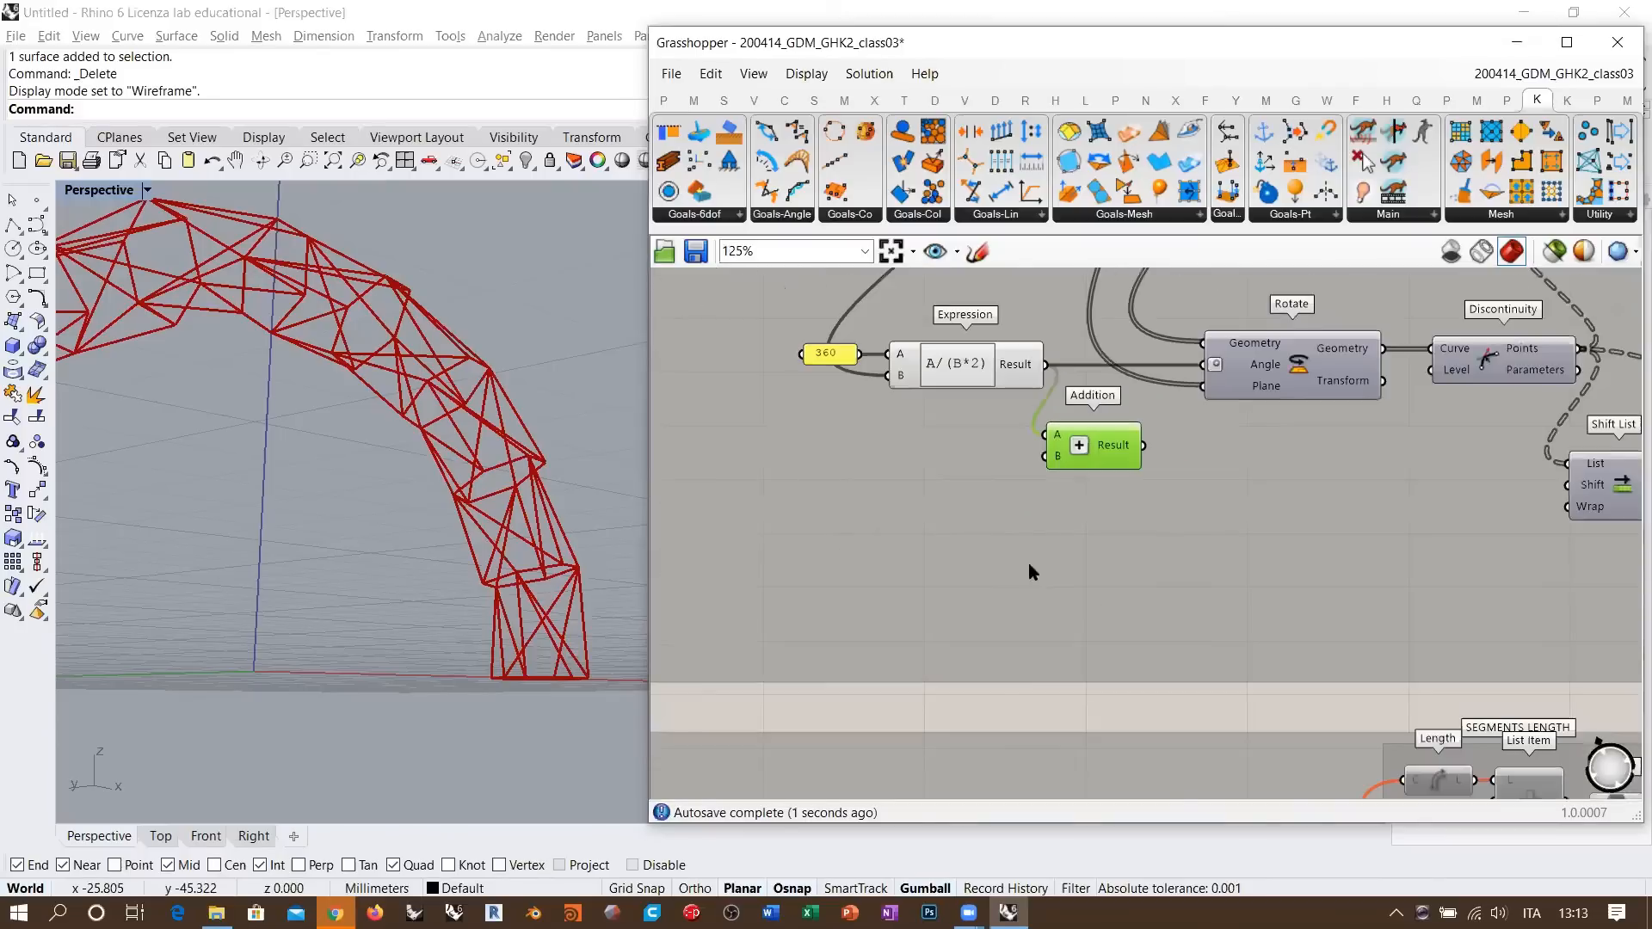
- Create a number slider from 0 to Pi/2, set it to 0 and connect it to the Addition's B input
{"action": "double_click", "coordinate": [1011, 709]}
{"action": "type", "text": "0<"}
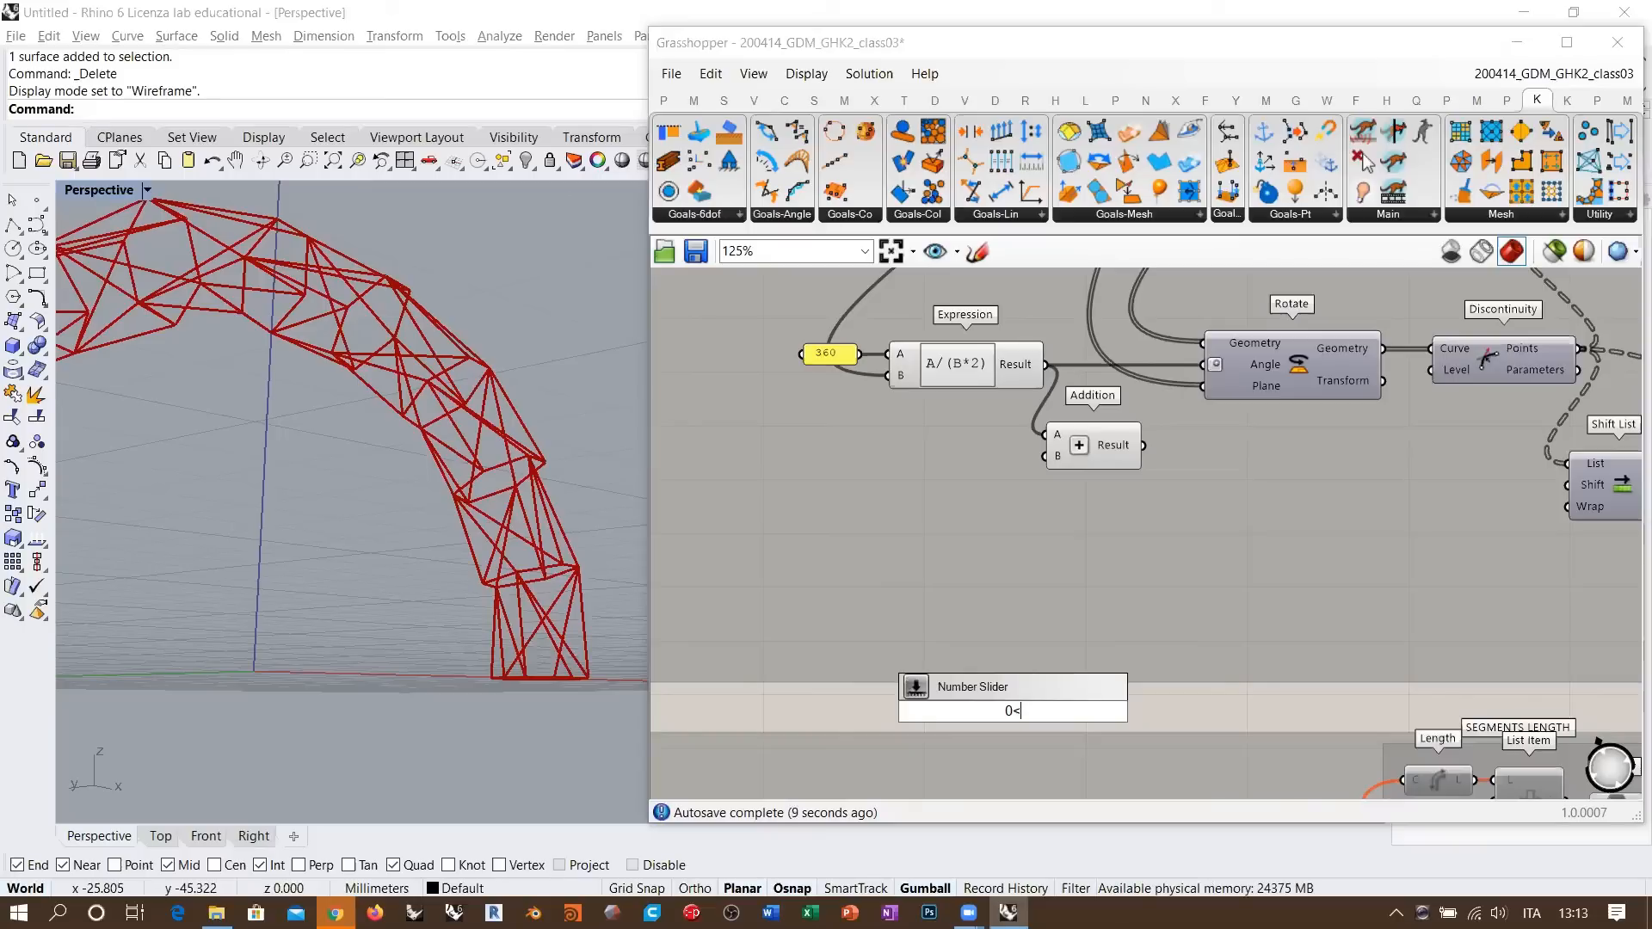
{"action": "type", "text": "Pi/"}
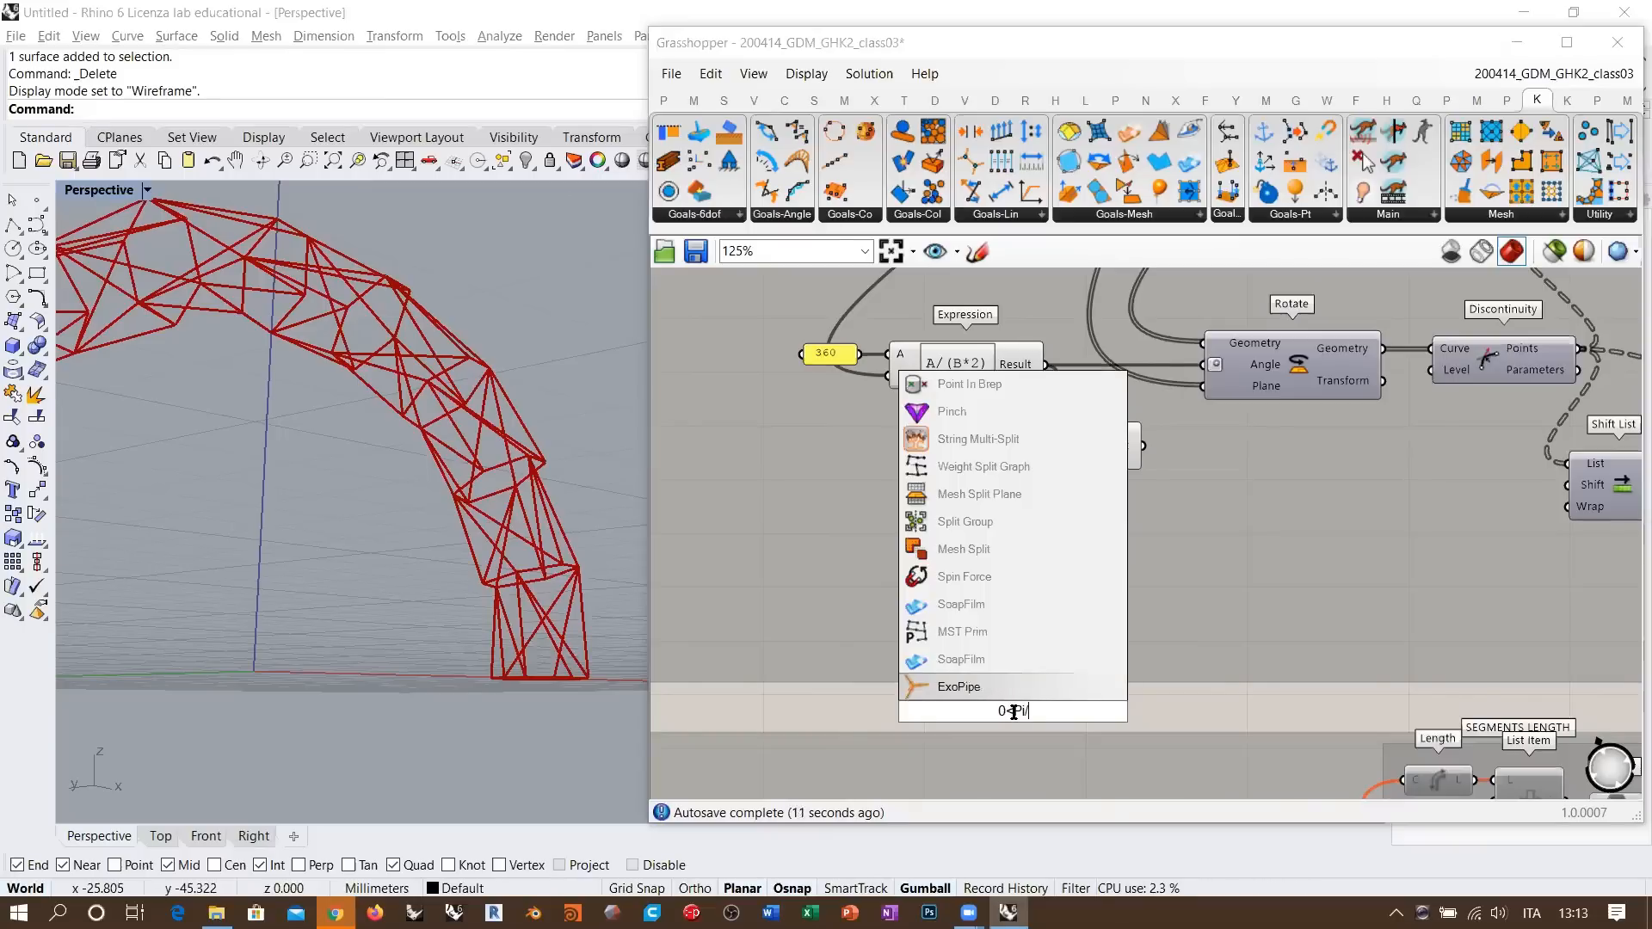
{"action": "type", "text": "2"}
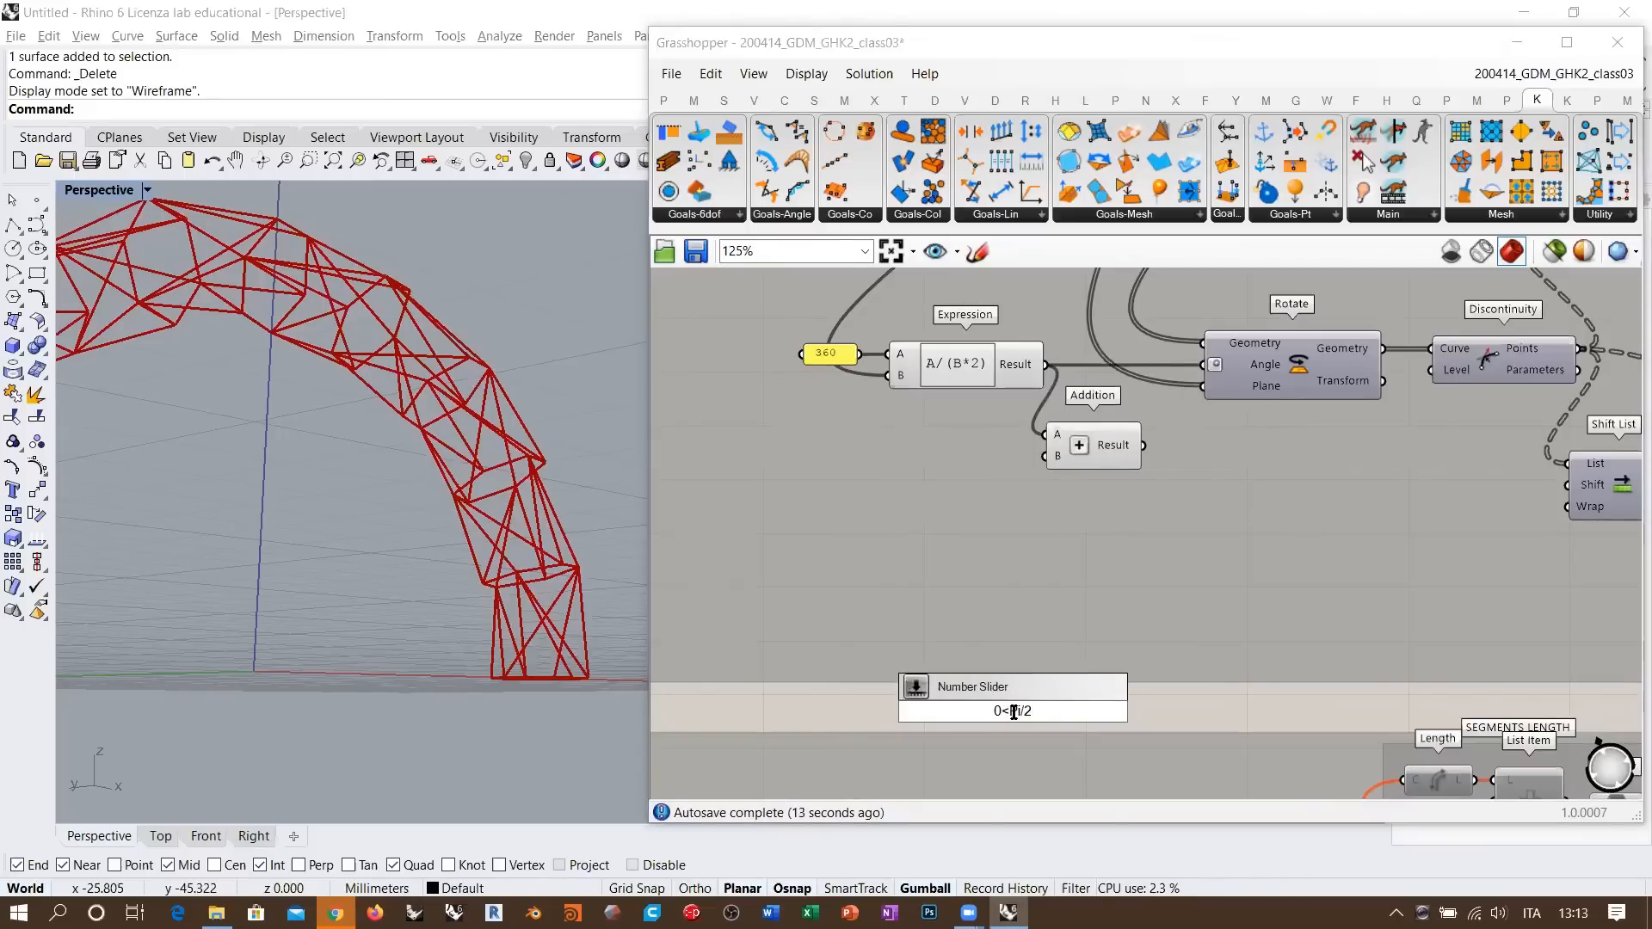
{"action": "key", "text": "BackSpace"}
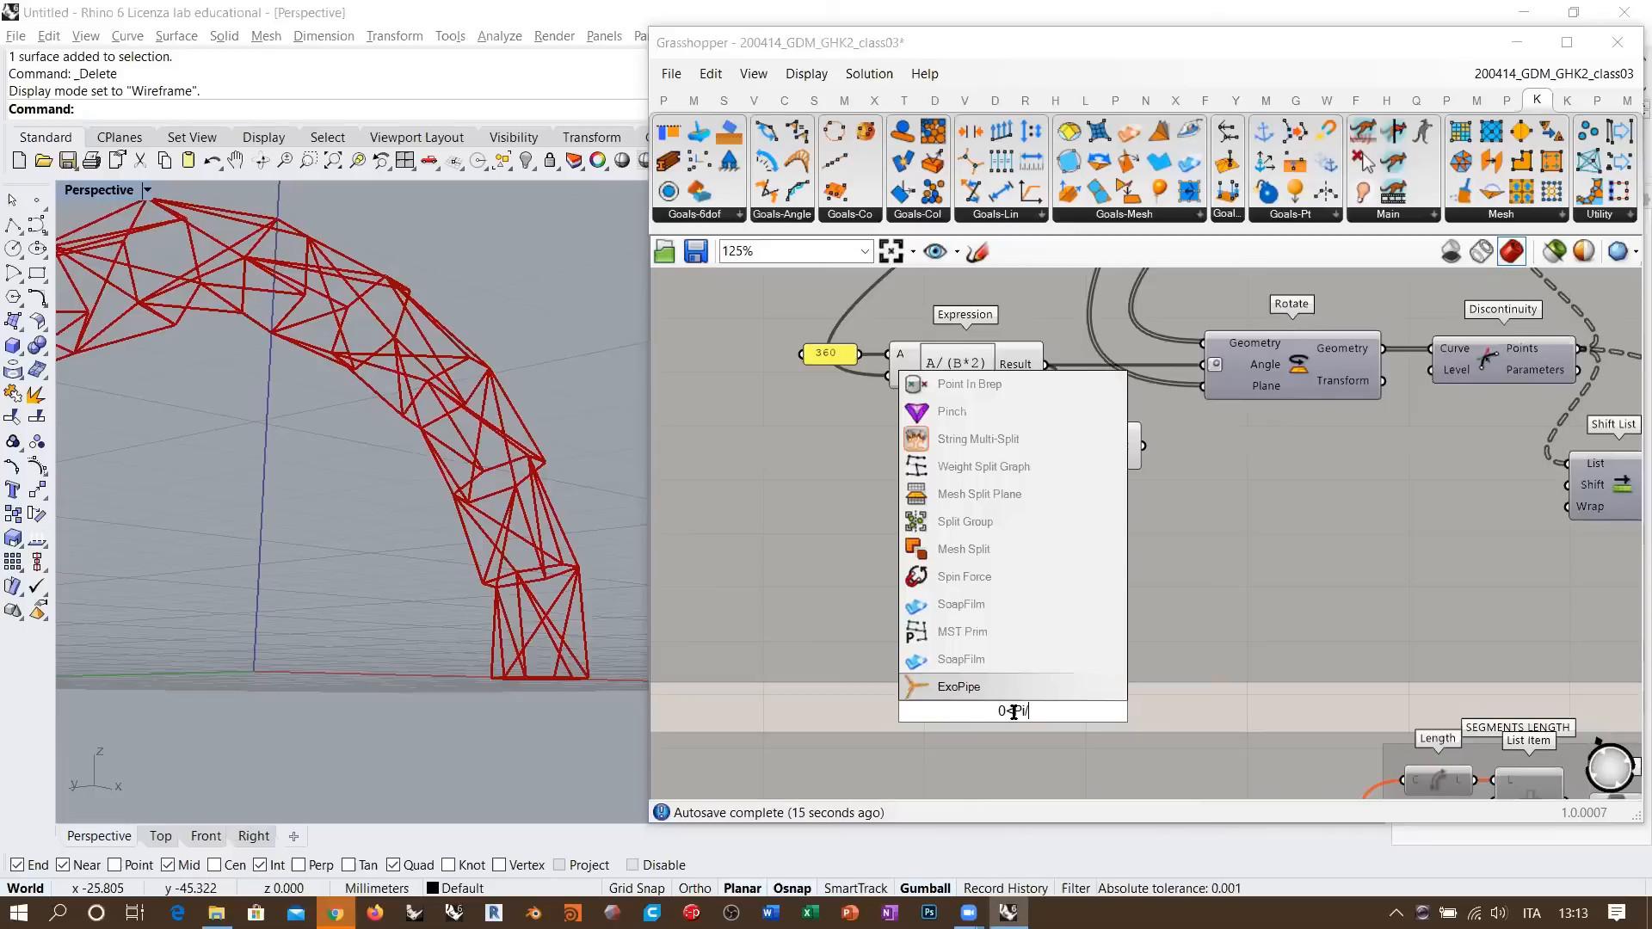
{"action": "type", "text": "2"}
{"action": "key", "text": "Return"}
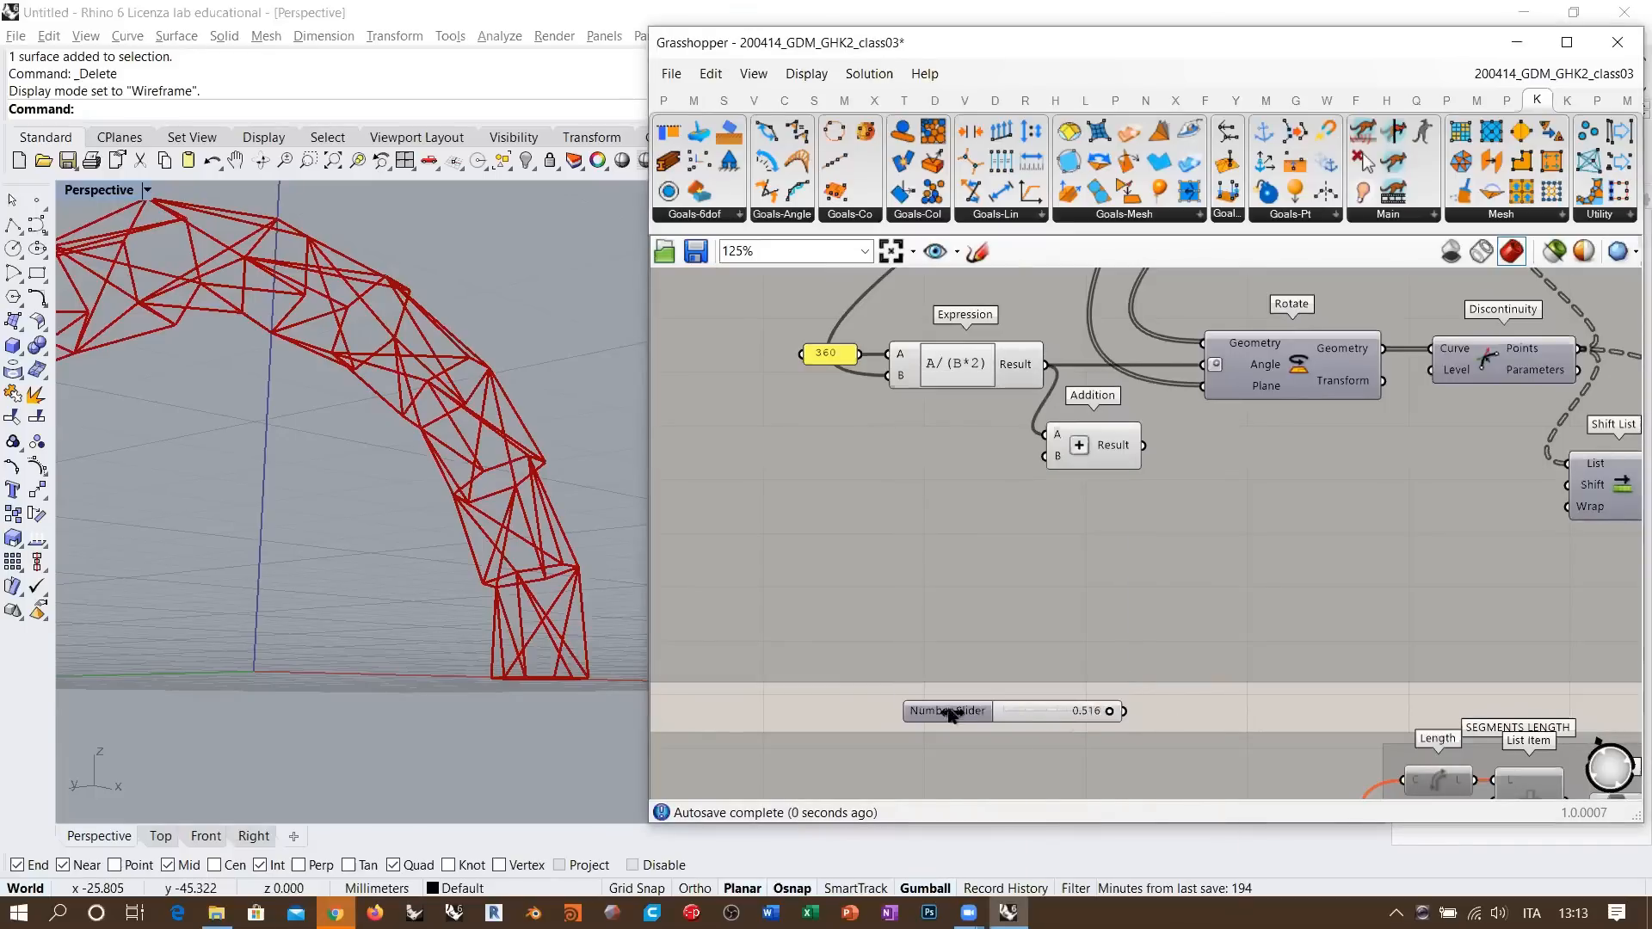
{"action": "left_click_drag", "start_coordinate": [1035, 711], "coordinate": [946, 482]}
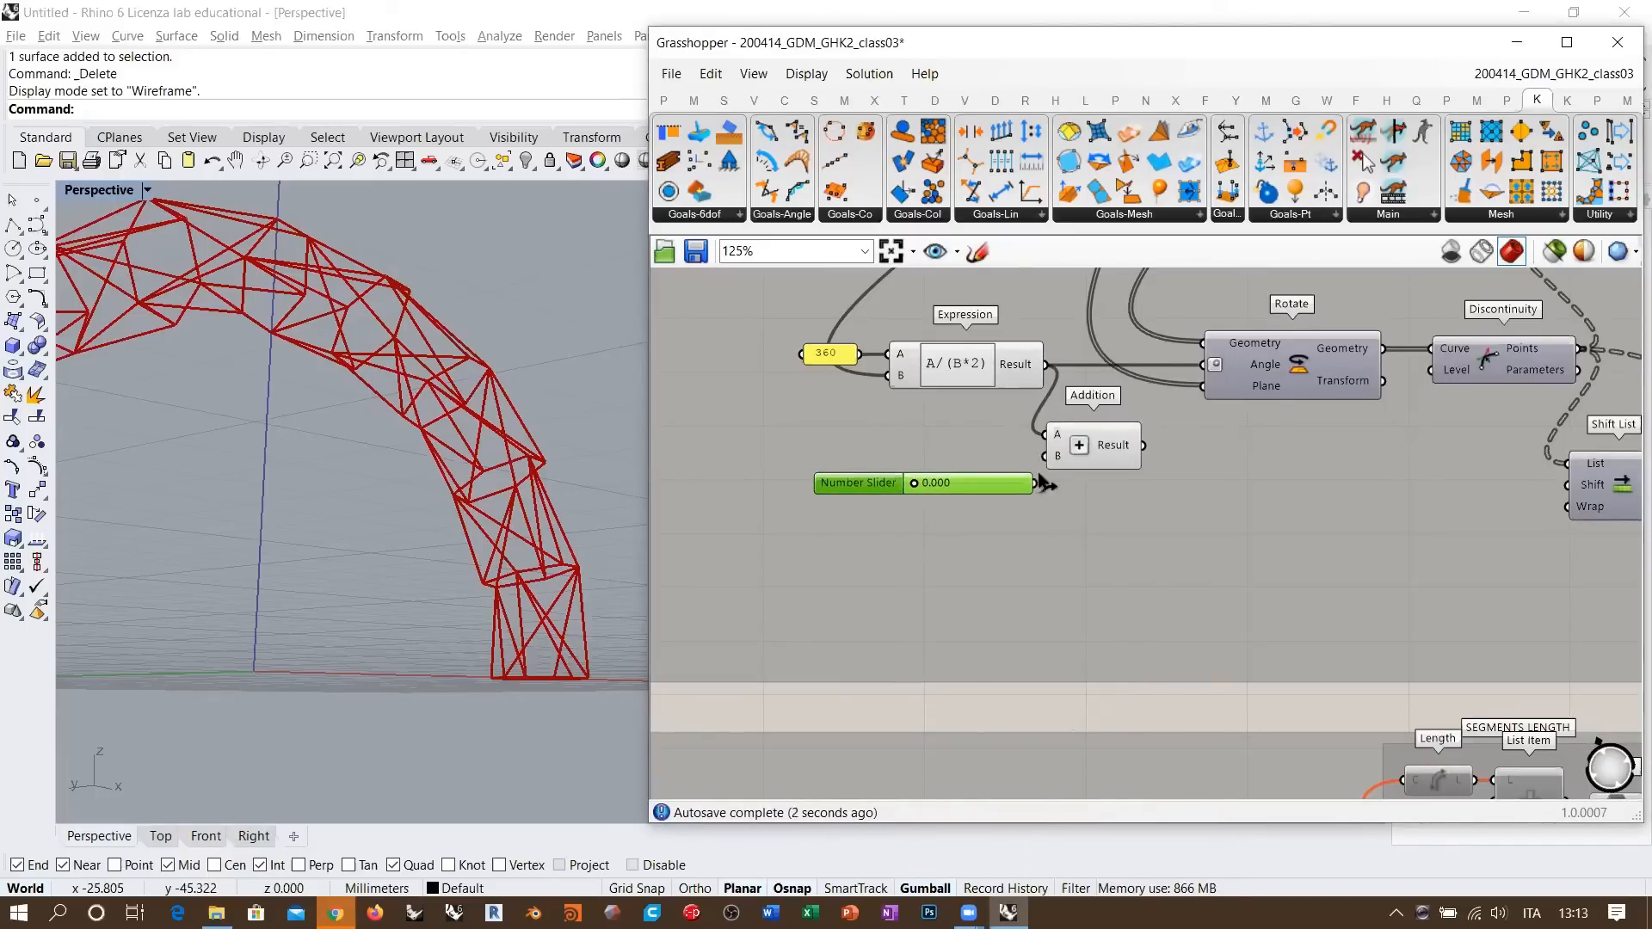
{"action": "right_click_drag", "start_coordinate": [1122, 427], "coordinate": [1113, 509]}
- Connect the Addition's Result to Rotate's Angle input in place of the Expression, and tidy the Addition and slider between them
{"action": "left_click_drag", "start_coordinate": [1134, 526], "coordinate": [1195, 446]}
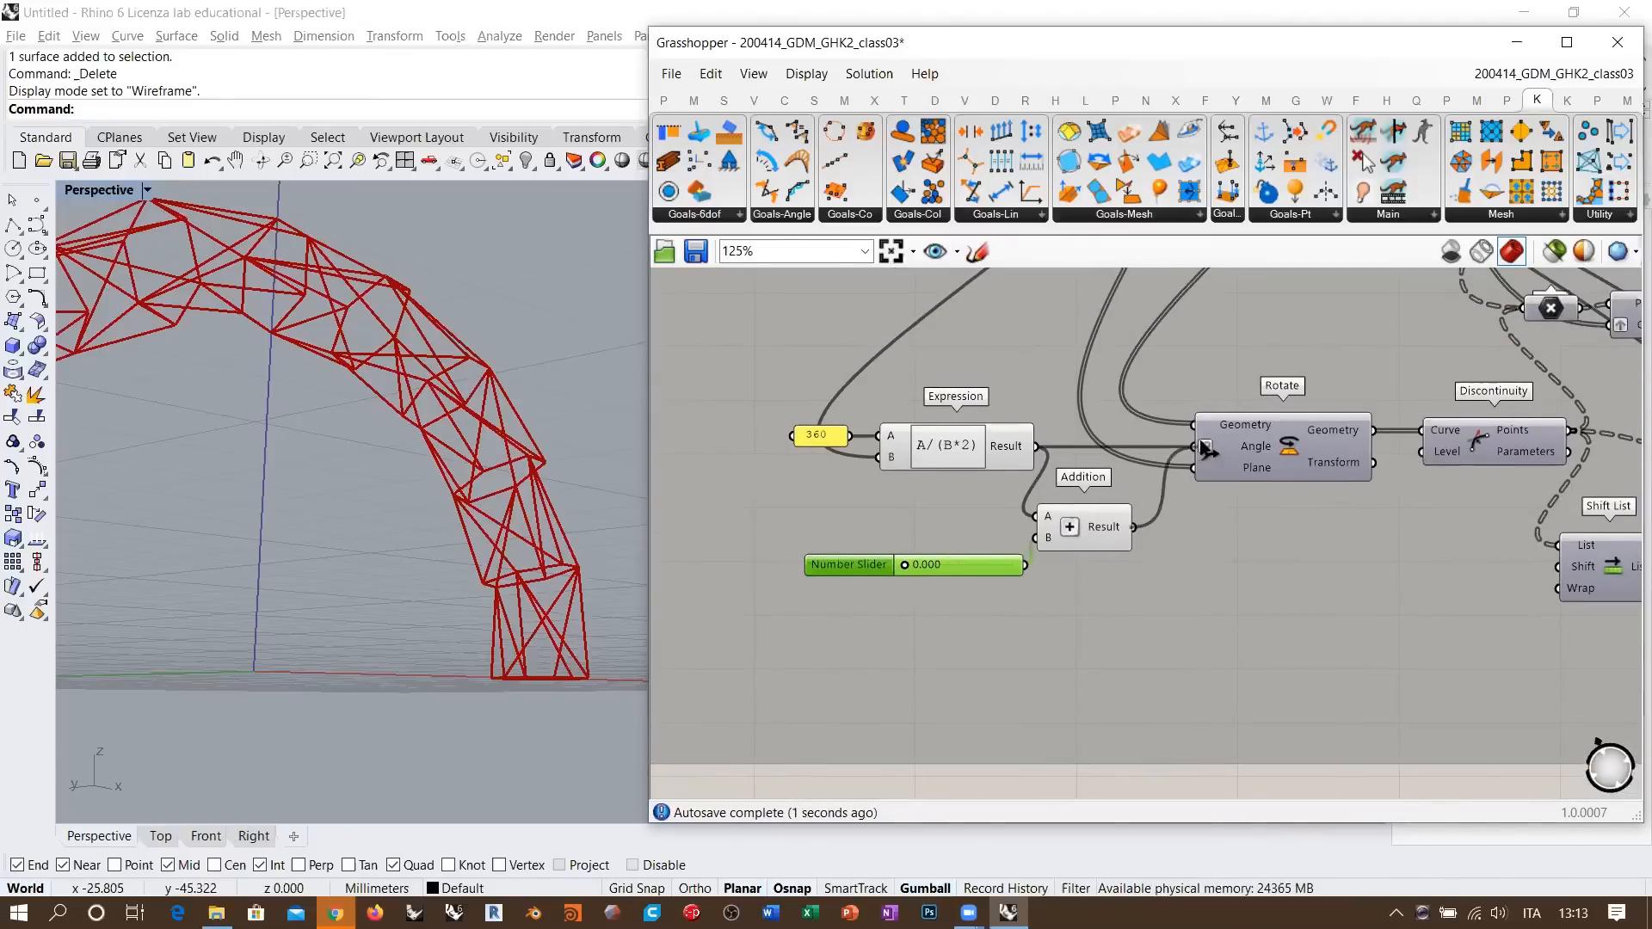
{"action": "left_click_drag", "start_coordinate": [1101, 526], "coordinate": [1126, 473]}
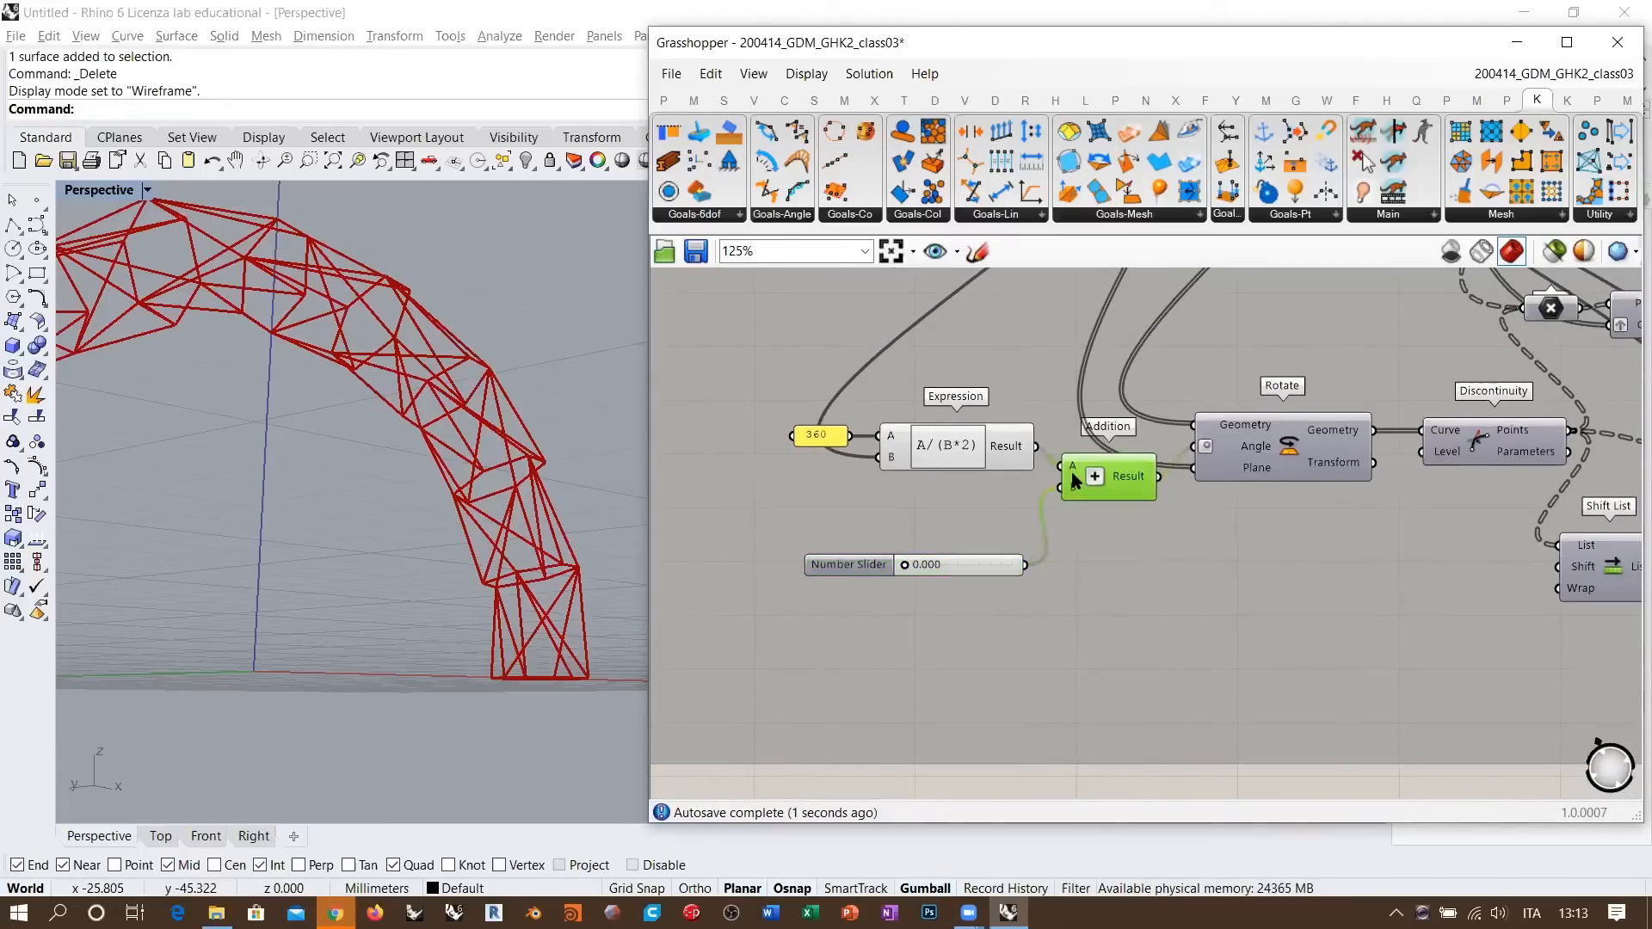
{"action": "left_click_drag", "start_coordinate": [991, 561], "coordinate": [1002, 487]}
{"action": "scroll", "coordinate": [1051, 491], "scroll_direction": "down", "scroll_amount": 2}
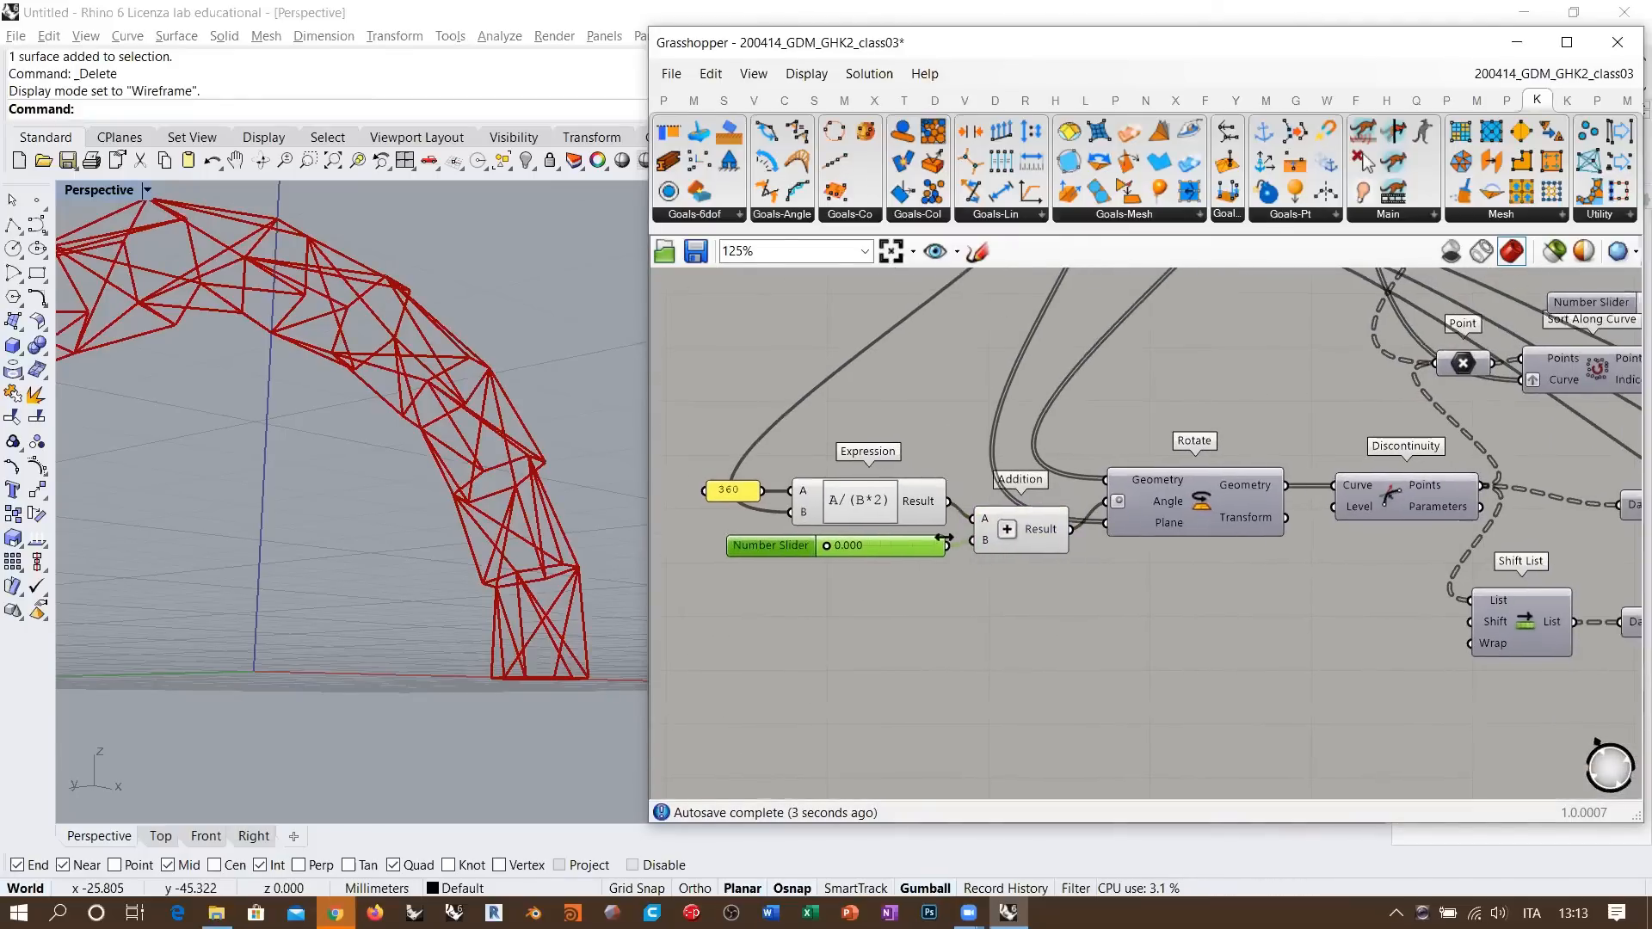
- Set the slider feeding the Addition to 0.249 and inspect the effect on the arch
{"action": "scroll", "coordinate": [999, 505], "scroll_direction": "down", "scroll_amount": 2}
{"action": "scroll", "coordinate": [830, 542], "scroll_direction": "up", "scroll_amount": 5}
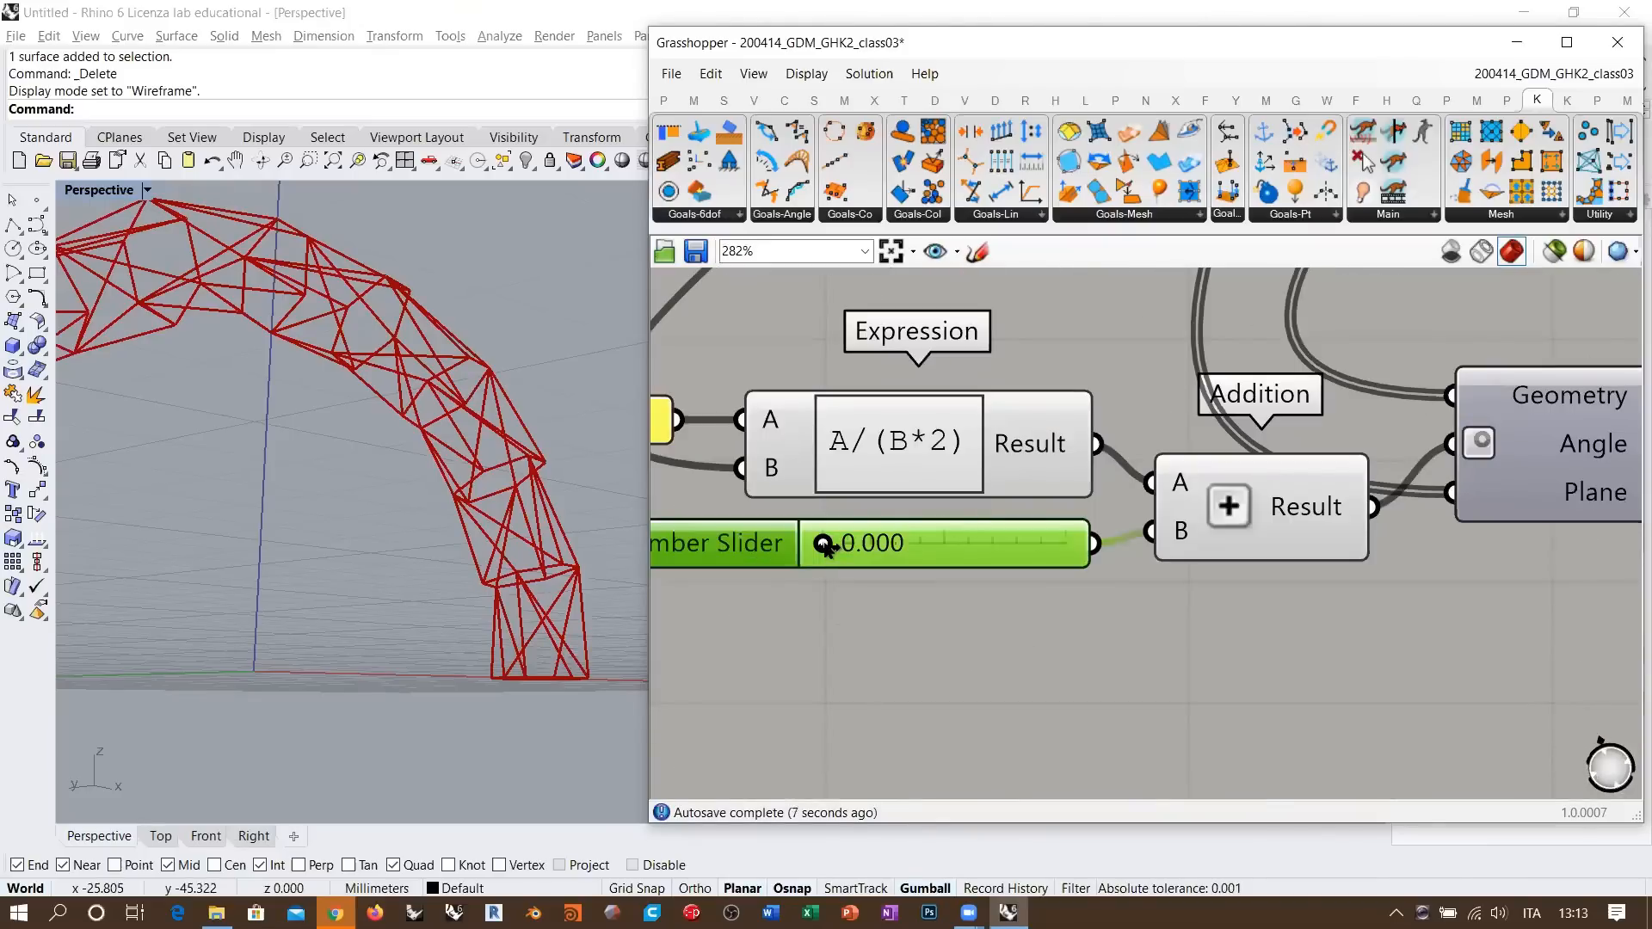
{"action": "left_click_drag", "start_coordinate": [826, 548], "coordinate": [941, 555]}
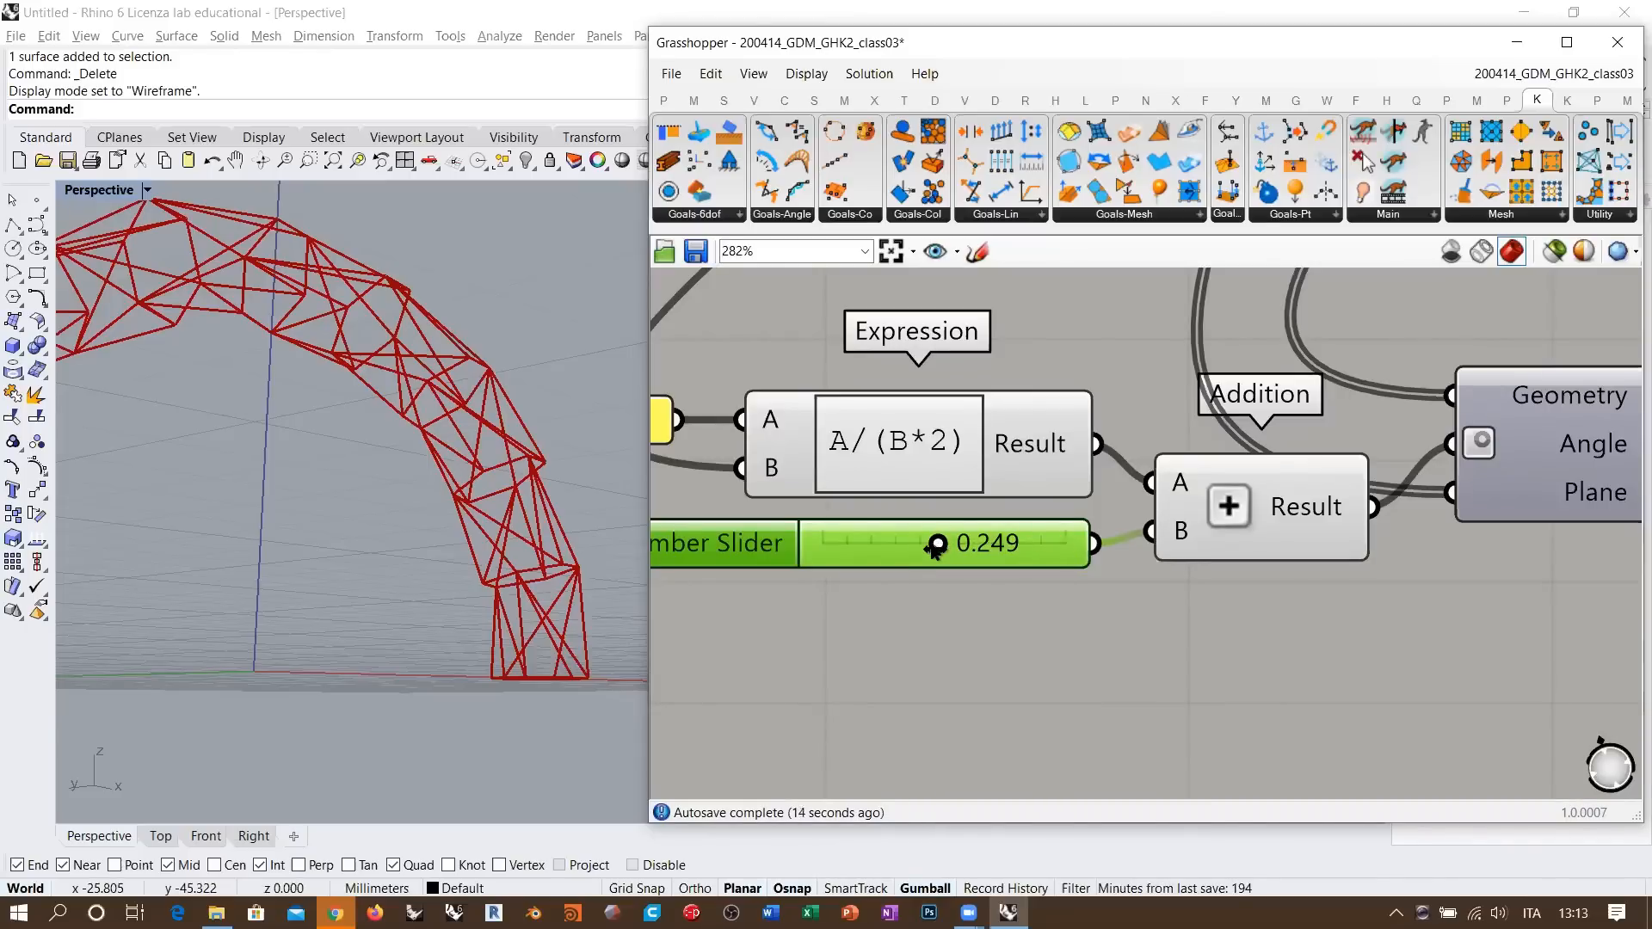
{"action": "right_click_drag", "start_coordinate": [1135, 483], "coordinate": [841, 537]}
{"action": "scroll", "coordinate": [841, 536], "scroll_direction": "down", "scroll_amount": 4}
{"action": "right_click_drag", "start_coordinate": [378, 555], "coordinate": [460, 680]}
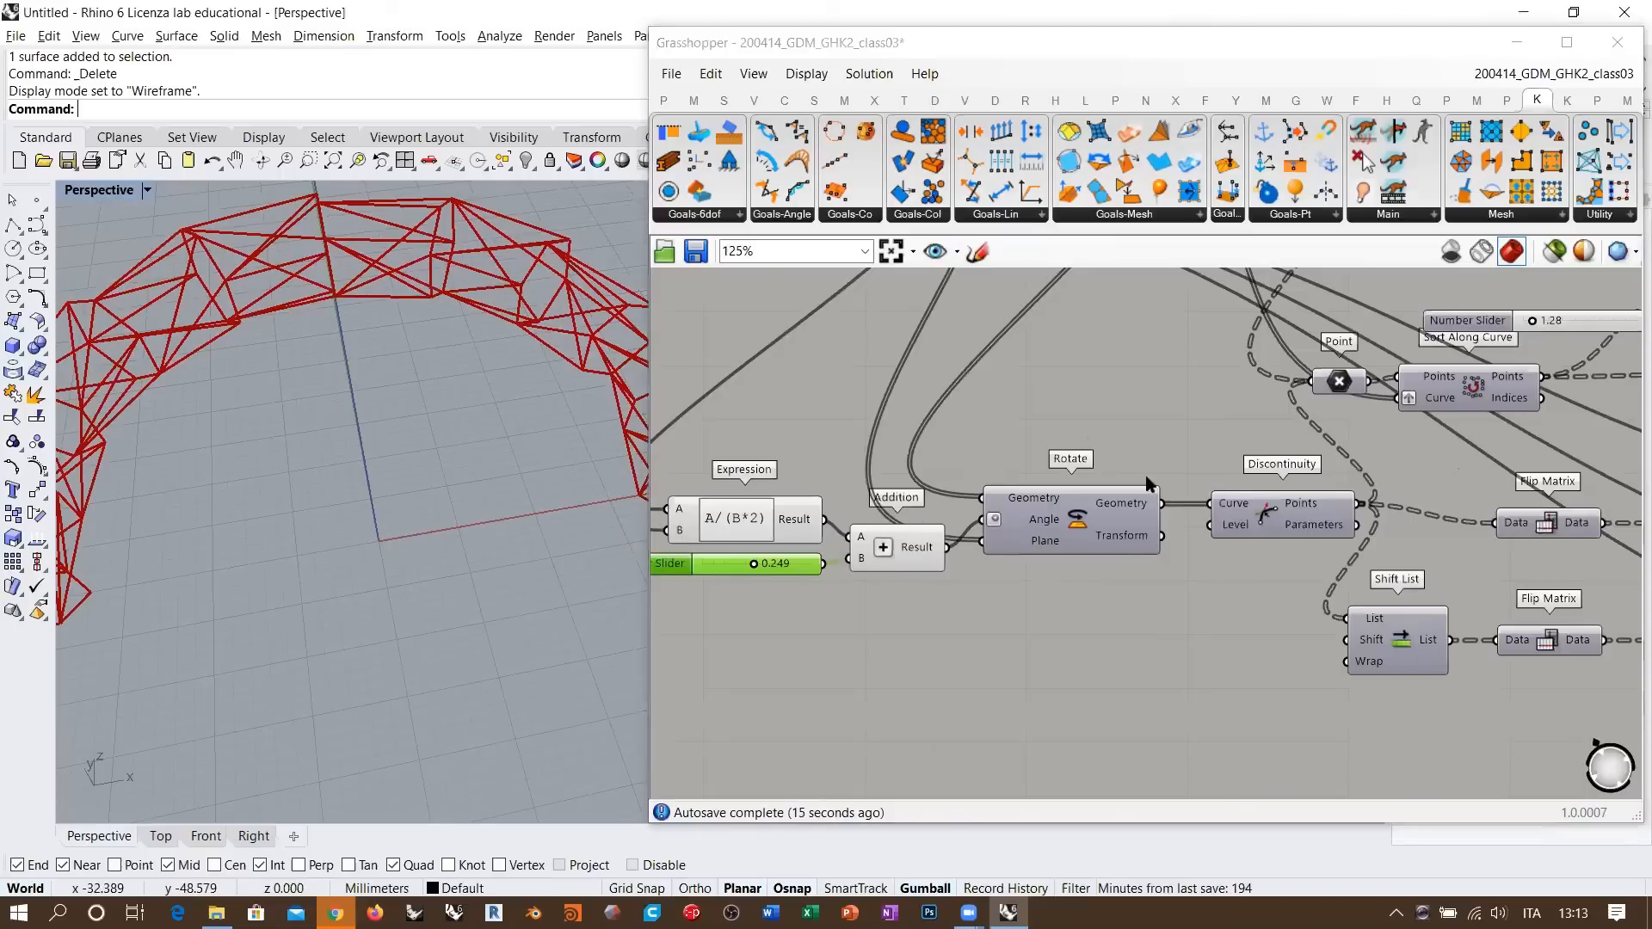
- Examine the spring and anchor goals and the BouncySolver with its reset button and toggle, alongside the arch
{"action": "scroll", "coordinate": [1146, 482], "scroll_direction": "down", "scroll_amount": 7}
{"action": "right_click_drag", "start_coordinate": [1146, 482], "coordinate": [873, 436]}
{"action": "right_click_drag", "start_coordinate": [1221, 487], "coordinate": [1026, 497]}
{"action": "scroll", "coordinate": [1170, 502], "scroll_direction": "up", "scroll_amount": 8}
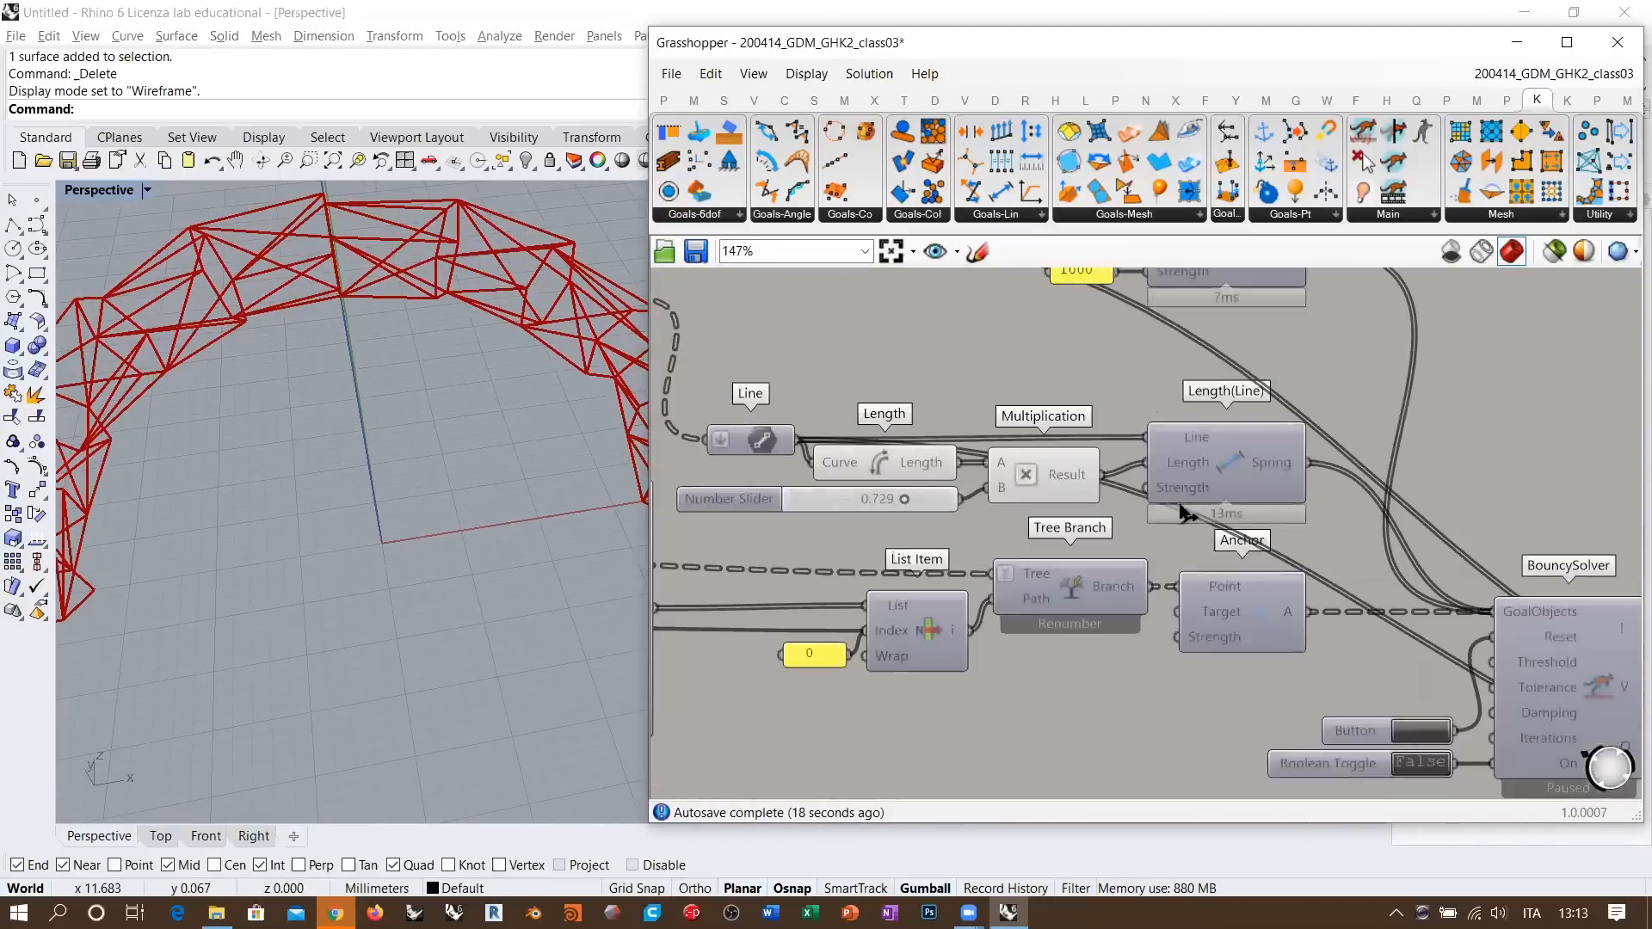
{"action": "right_click_drag", "start_coordinate": [1443, 730], "coordinate": [870, 513]}
{"action": "scroll", "coordinate": [871, 513], "scroll_direction": "up", "scroll_amount": 2}
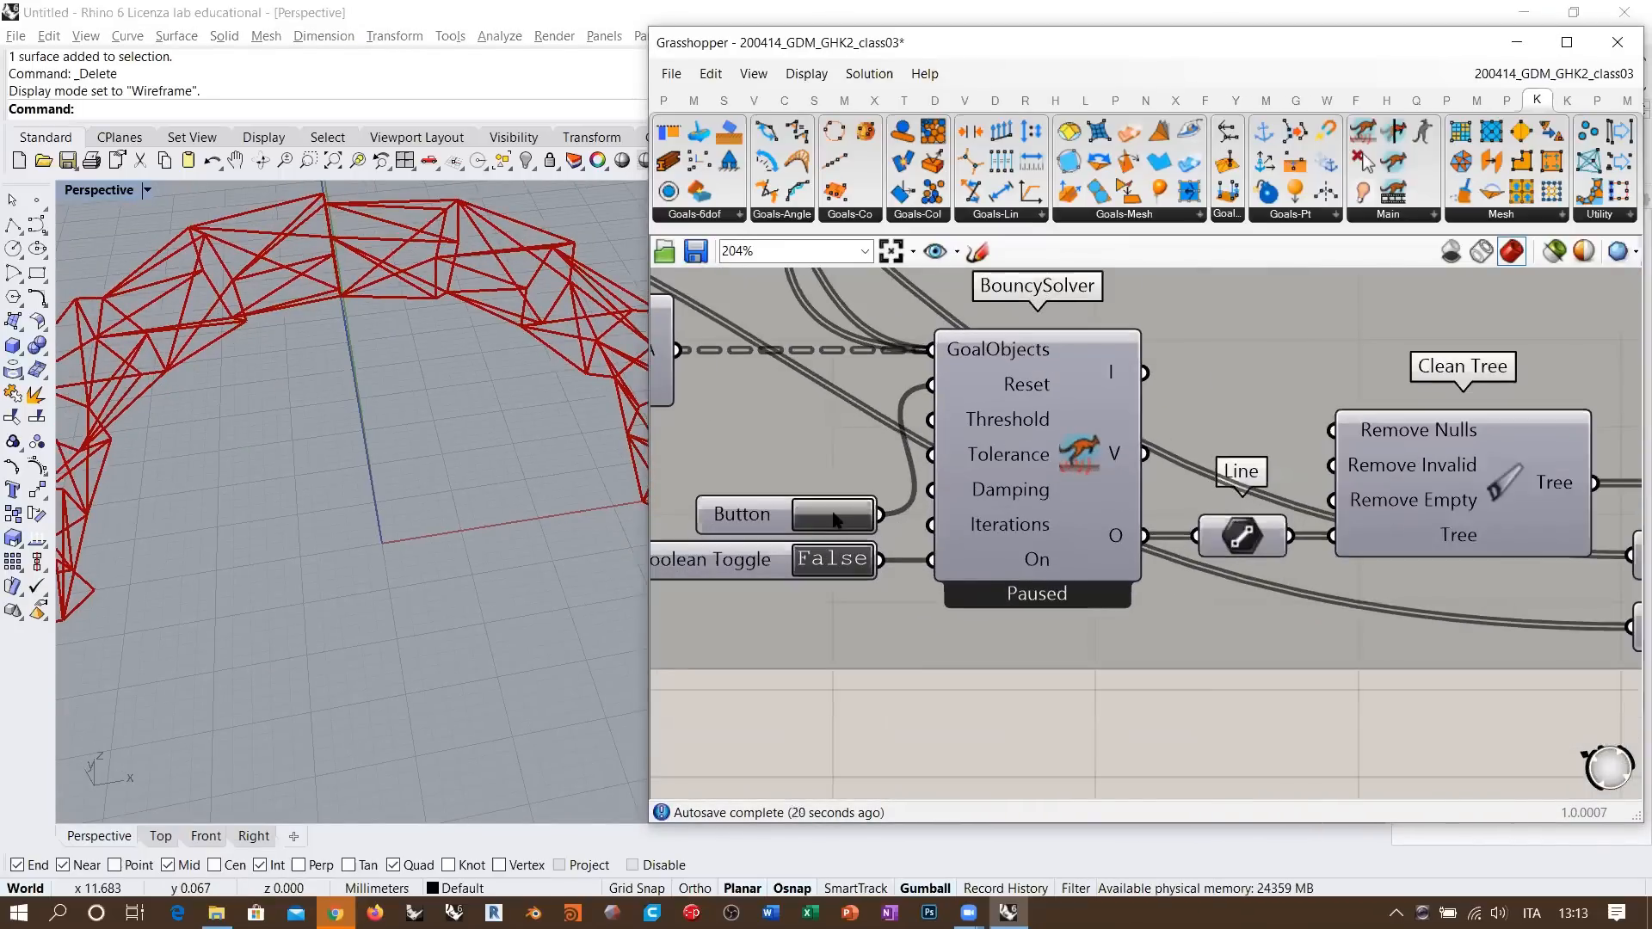
{"action": "right_click_drag", "start_coordinate": [358, 468], "coordinate": [411, 524]}
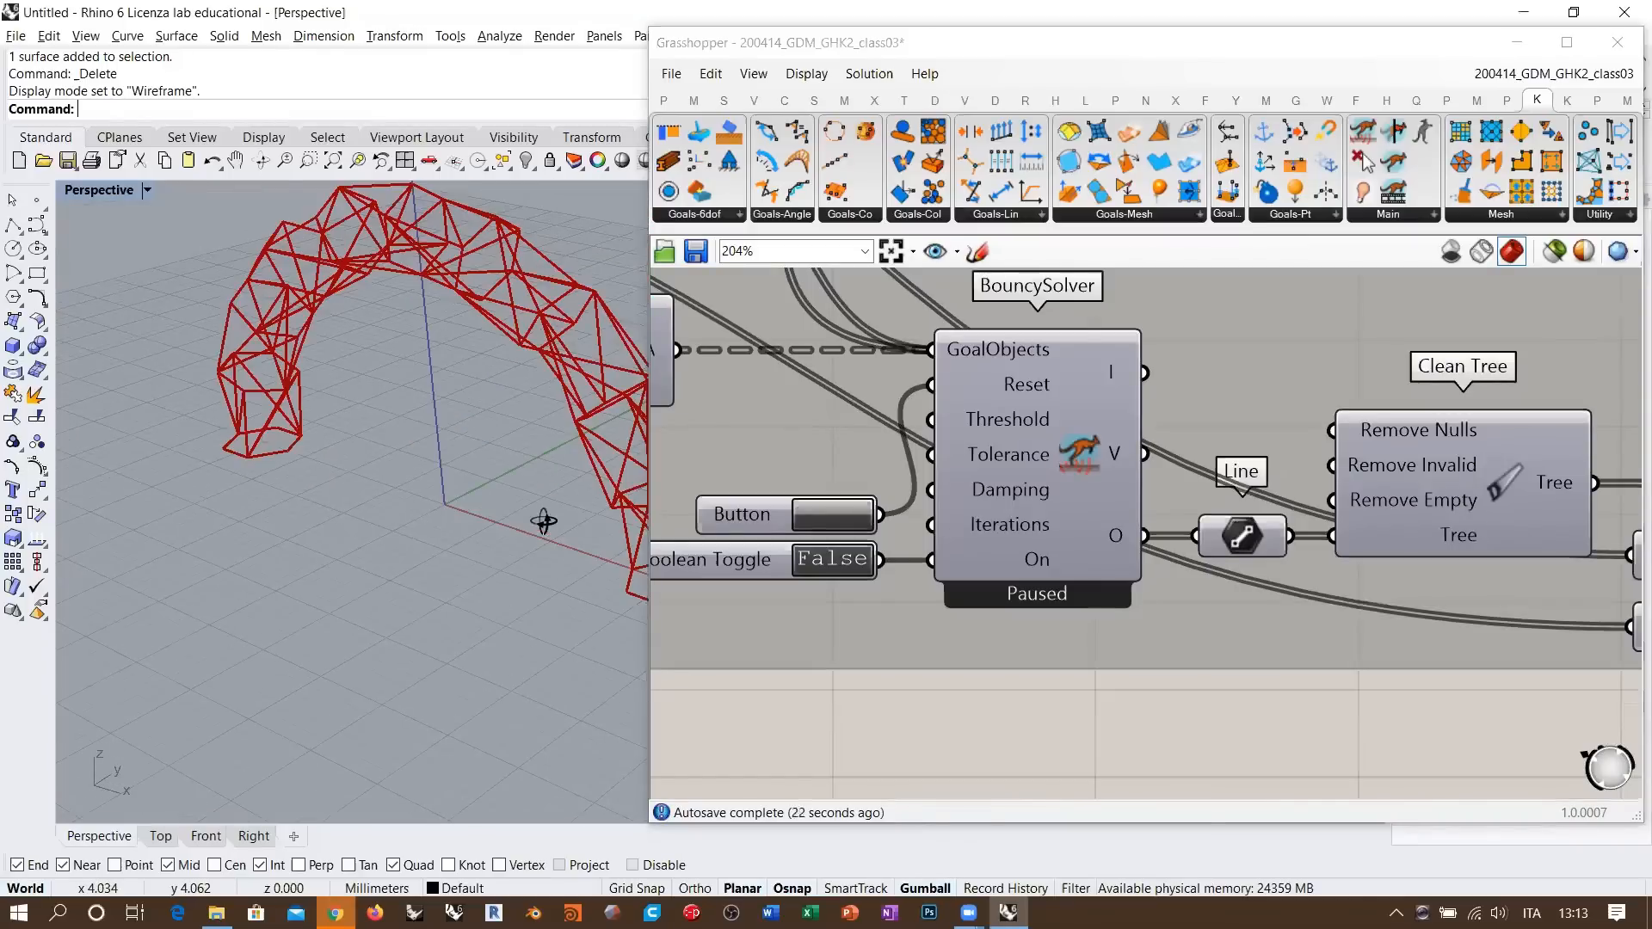
{"action": "right_click_drag", "start_coordinate": [544, 520], "coordinate": [568, 573]}
{"action": "right_click_drag", "start_coordinate": [903, 505], "coordinate": [856, 555]}
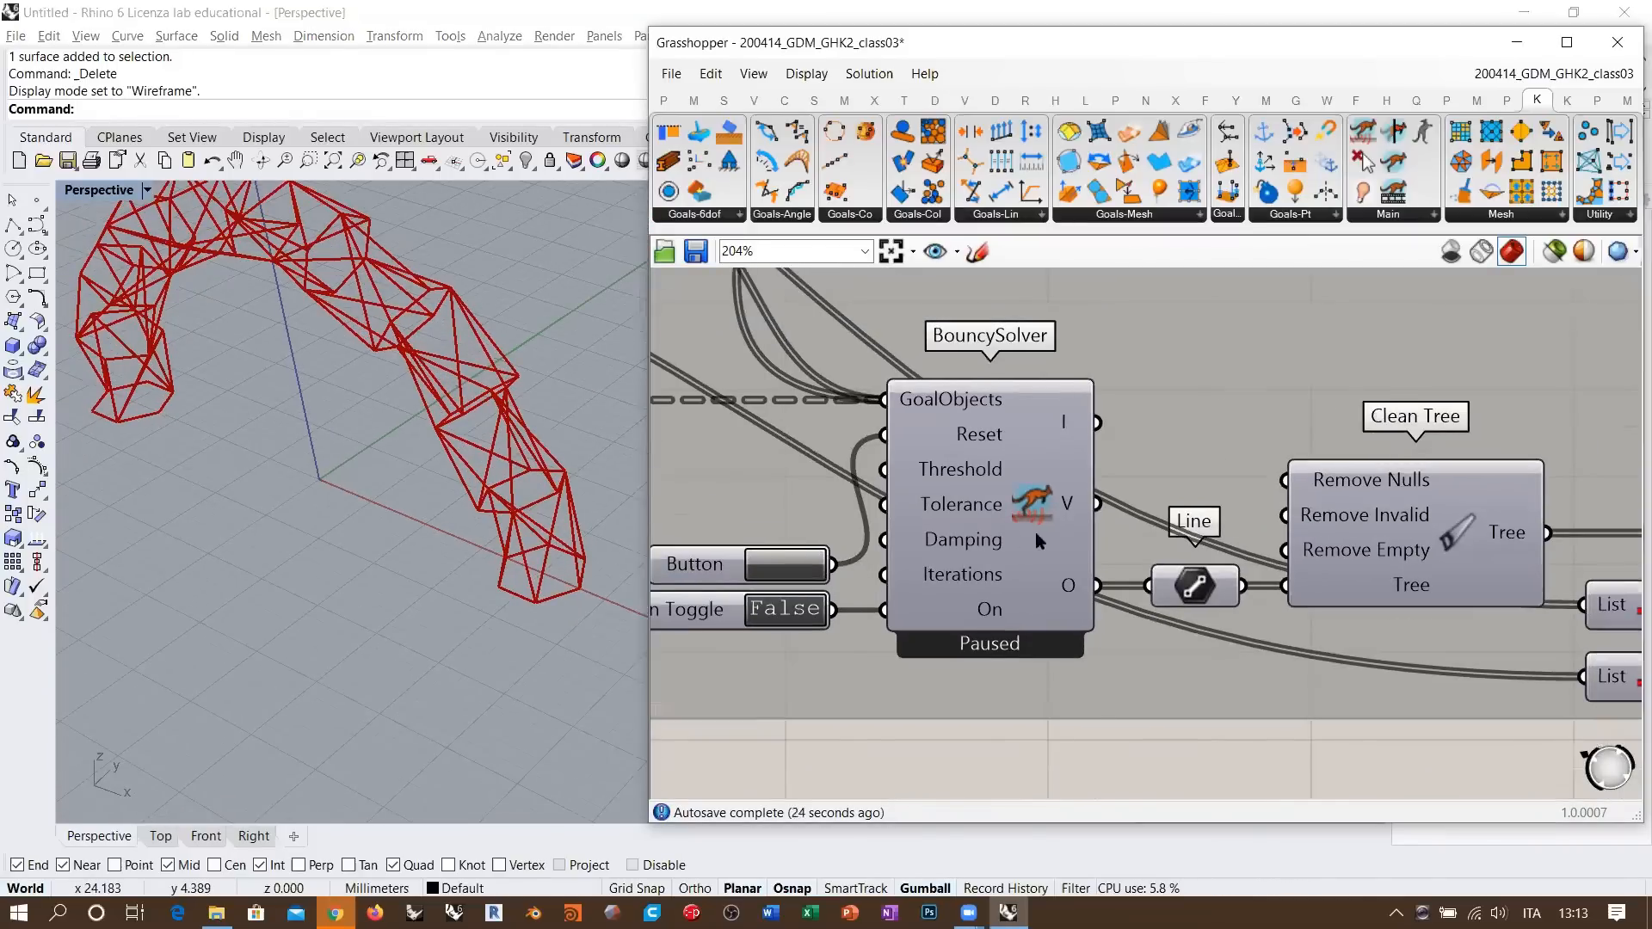
- Highlight the geometry output by the Explode Tree component at the end of the definition
{"action": "scroll", "coordinate": [1253, 542], "scroll_direction": "down", "scroll_amount": 5}
{"action": "scroll", "coordinate": [1252, 542], "scroll_direction": "up", "scroll_amount": 4}
{"action": "left_click", "coordinate": [1253, 542]}
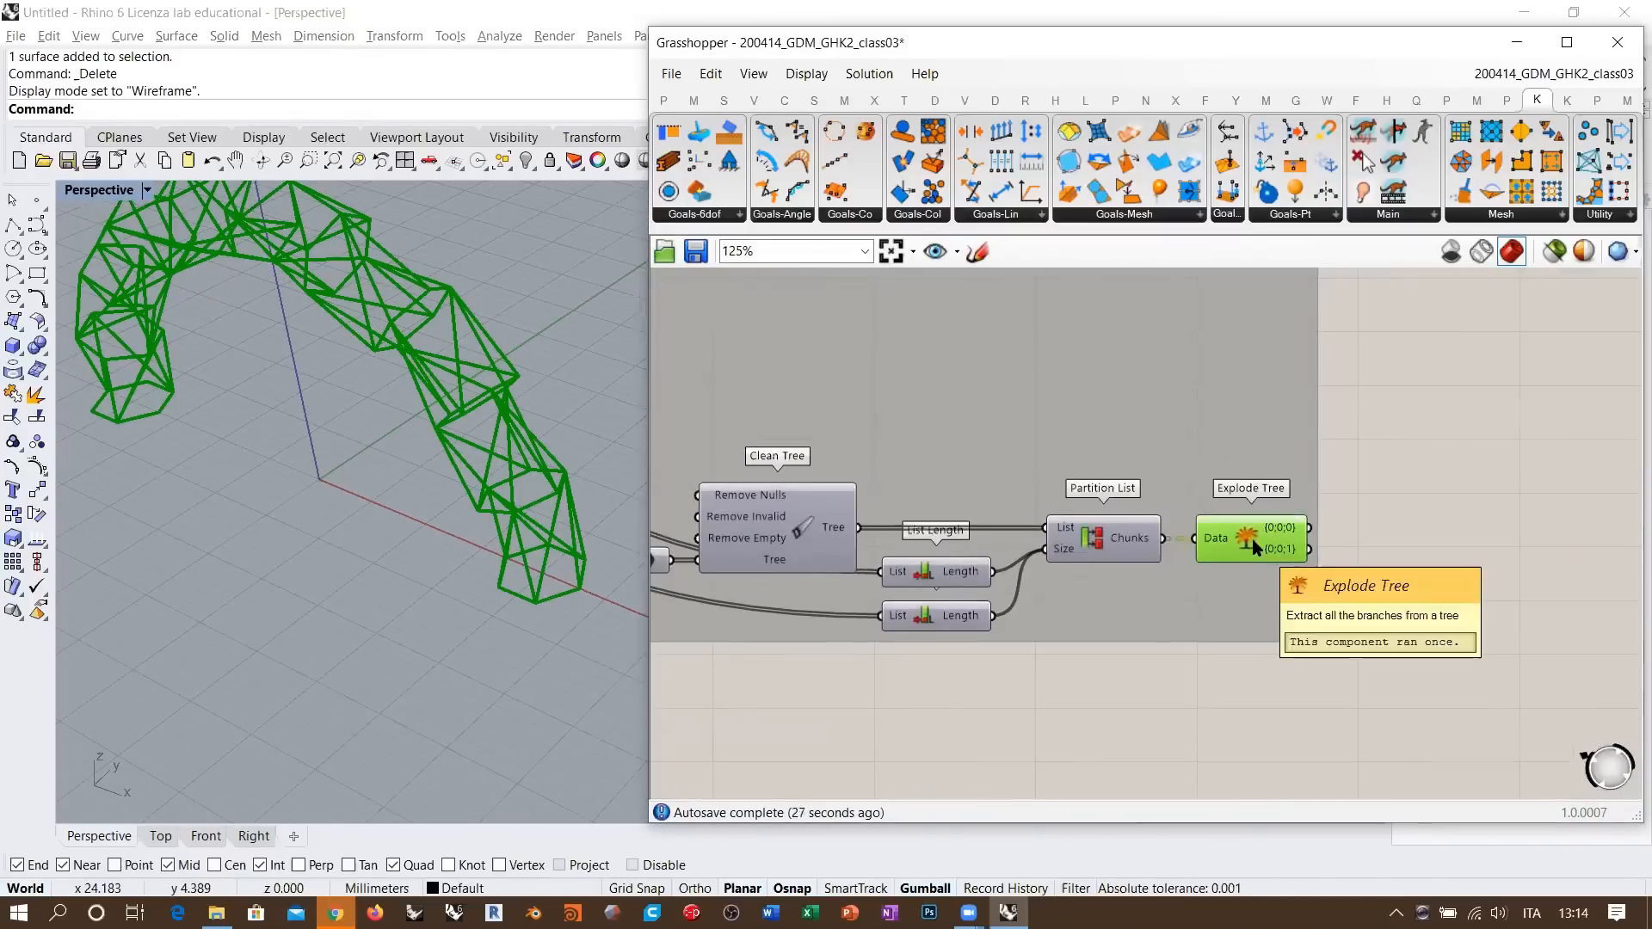
{"action": "left_click", "coordinate": [1235, 594]}
- Highlight the section polygons produced by the Rotate component and review the Addition and slider driving its angle
{"action": "right_click_drag", "start_coordinate": [891, 557], "coordinate": [1146, 550]}
{"action": "scroll", "coordinate": [1161, 548], "scroll_direction": "down", "scroll_amount": 4}
{"action": "right_click_drag", "start_coordinate": [712, 518], "coordinate": [1329, 537]}
{"action": "right_click_drag", "start_coordinate": [845, 539], "coordinate": [1054, 553]}
{"action": "right_click_drag", "start_coordinate": [745, 523], "coordinate": [993, 565]}
{"action": "scroll", "coordinate": [993, 566], "scroll_direction": "up", "scroll_amount": 6}
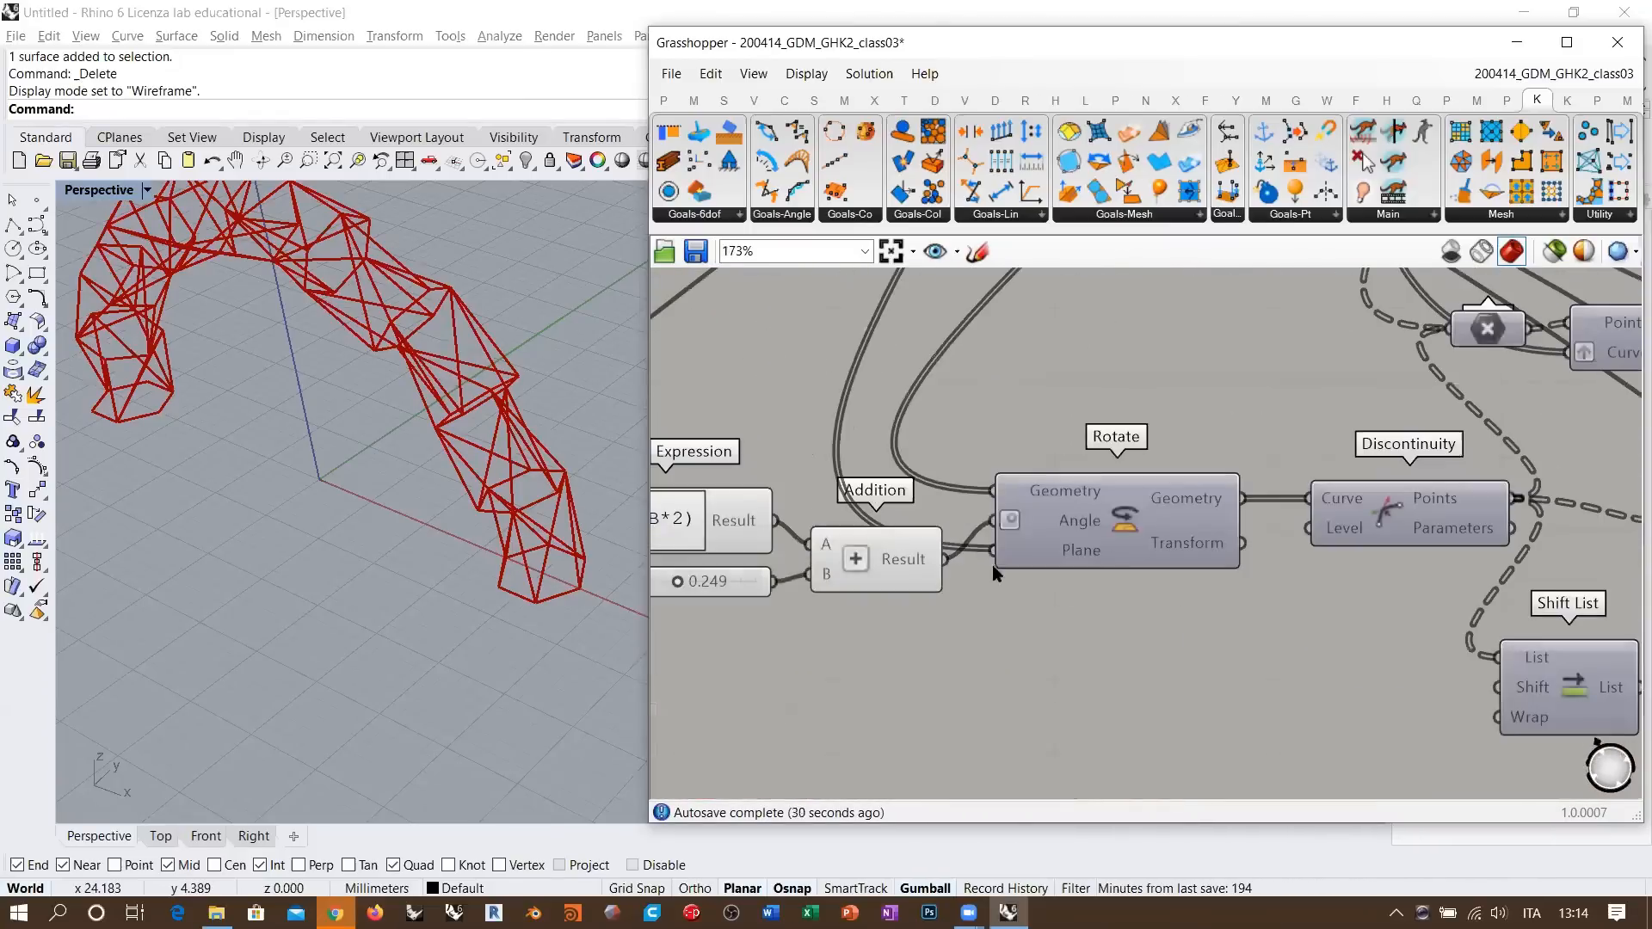
{"action": "left_click", "coordinate": [1011, 551]}
{"action": "scroll", "coordinate": [829, 600], "scroll_direction": "up", "scroll_amount": 3}
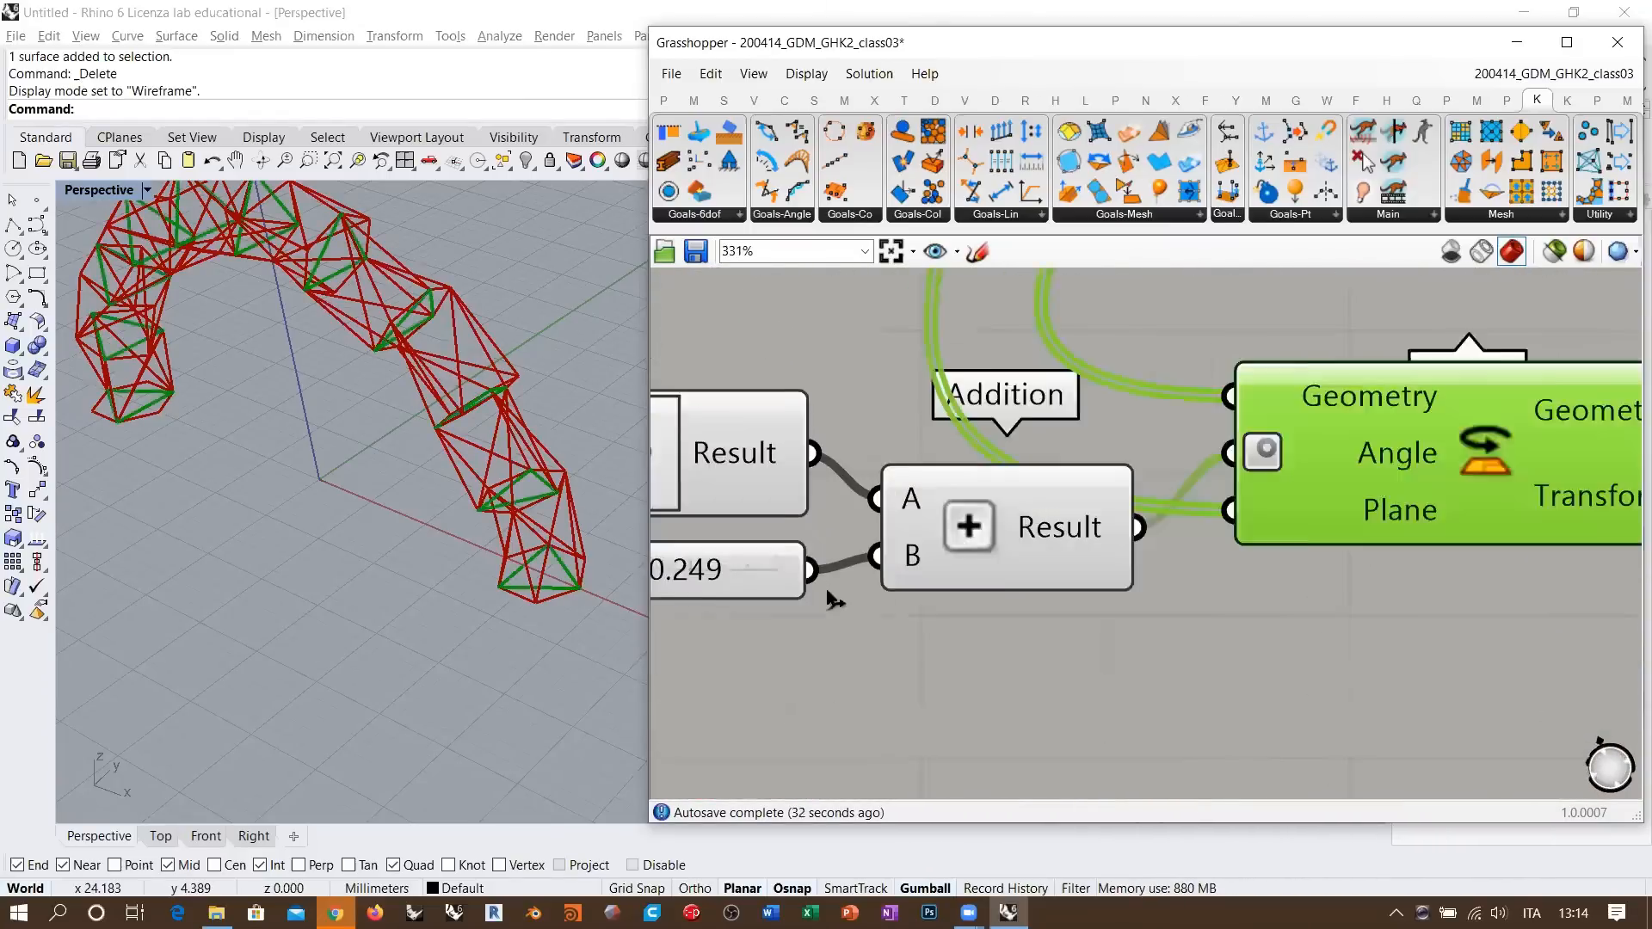
{"action": "scroll", "coordinate": [829, 600], "scroll_direction": "down", "scroll_amount": 2}
{"action": "right_click_drag", "start_coordinate": [1258, 572], "coordinate": [1041, 550]}
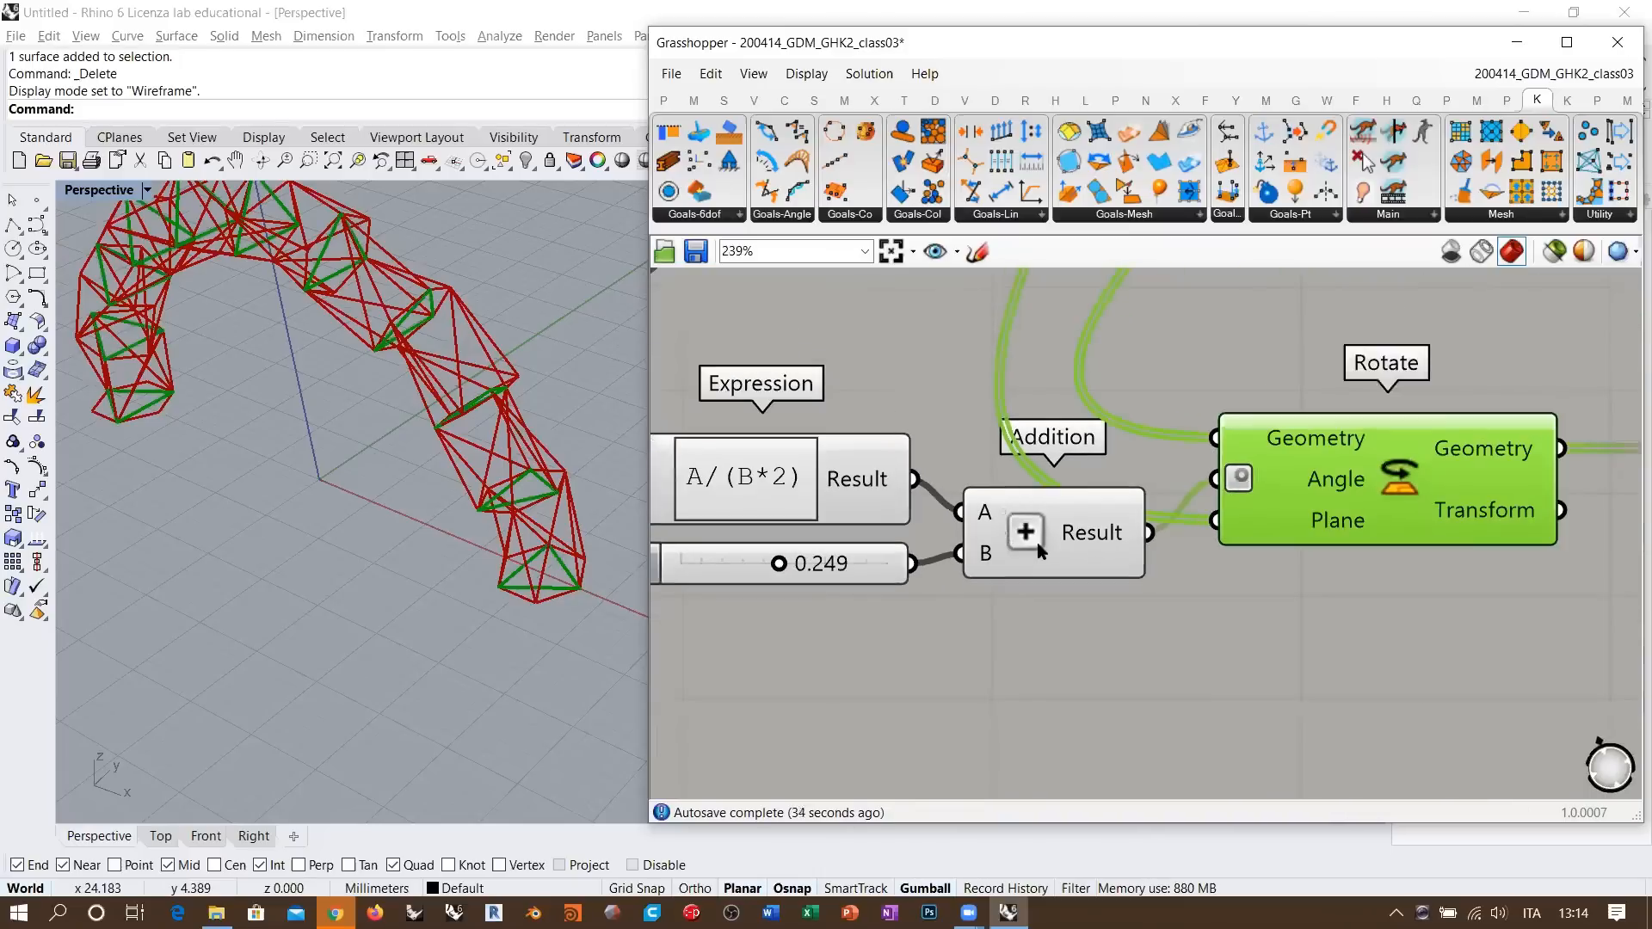
{"action": "mouse_move", "coordinate": [778, 563]}
{"action": "left_mouse_down"}
{"action": "mouse_move", "coordinate": [697, 564]}
{"action": "mouse_move", "coordinate": [805, 563]}
{"action": "left_mouse_up"}
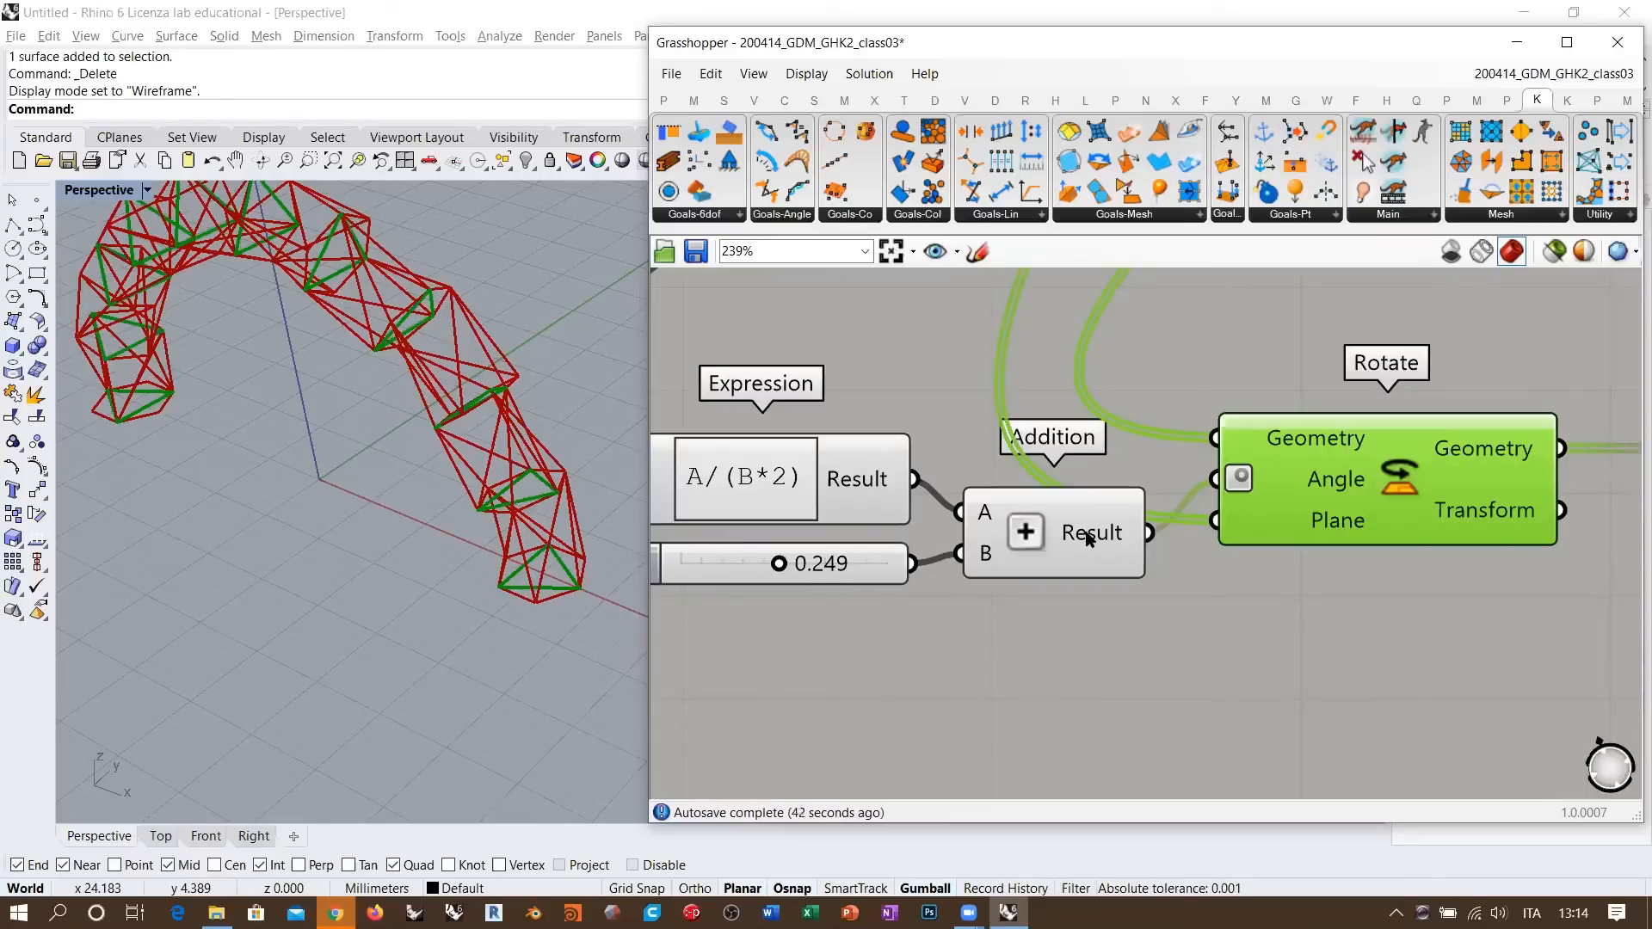
- Inspect the Addition result and the Rotate component's Angle input, highlighting the Addition and checking the Expression that feeds it
{"action": "mouse_move", "coordinate": [1088, 537]}
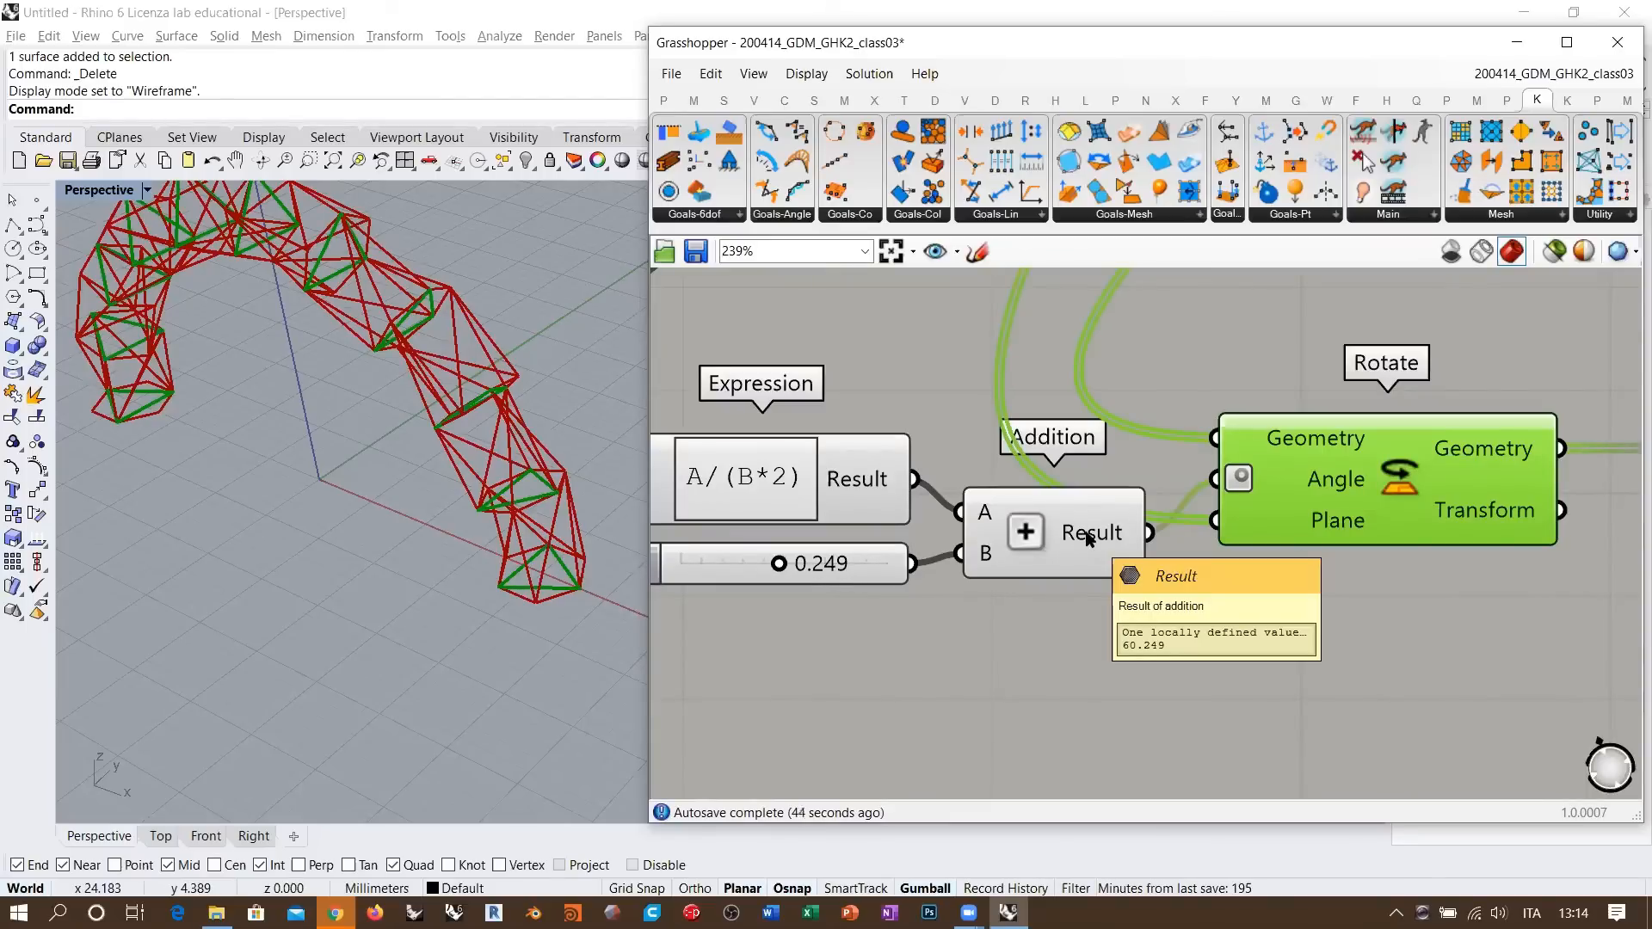
{"action": "mouse_move", "coordinate": [1245, 483]}
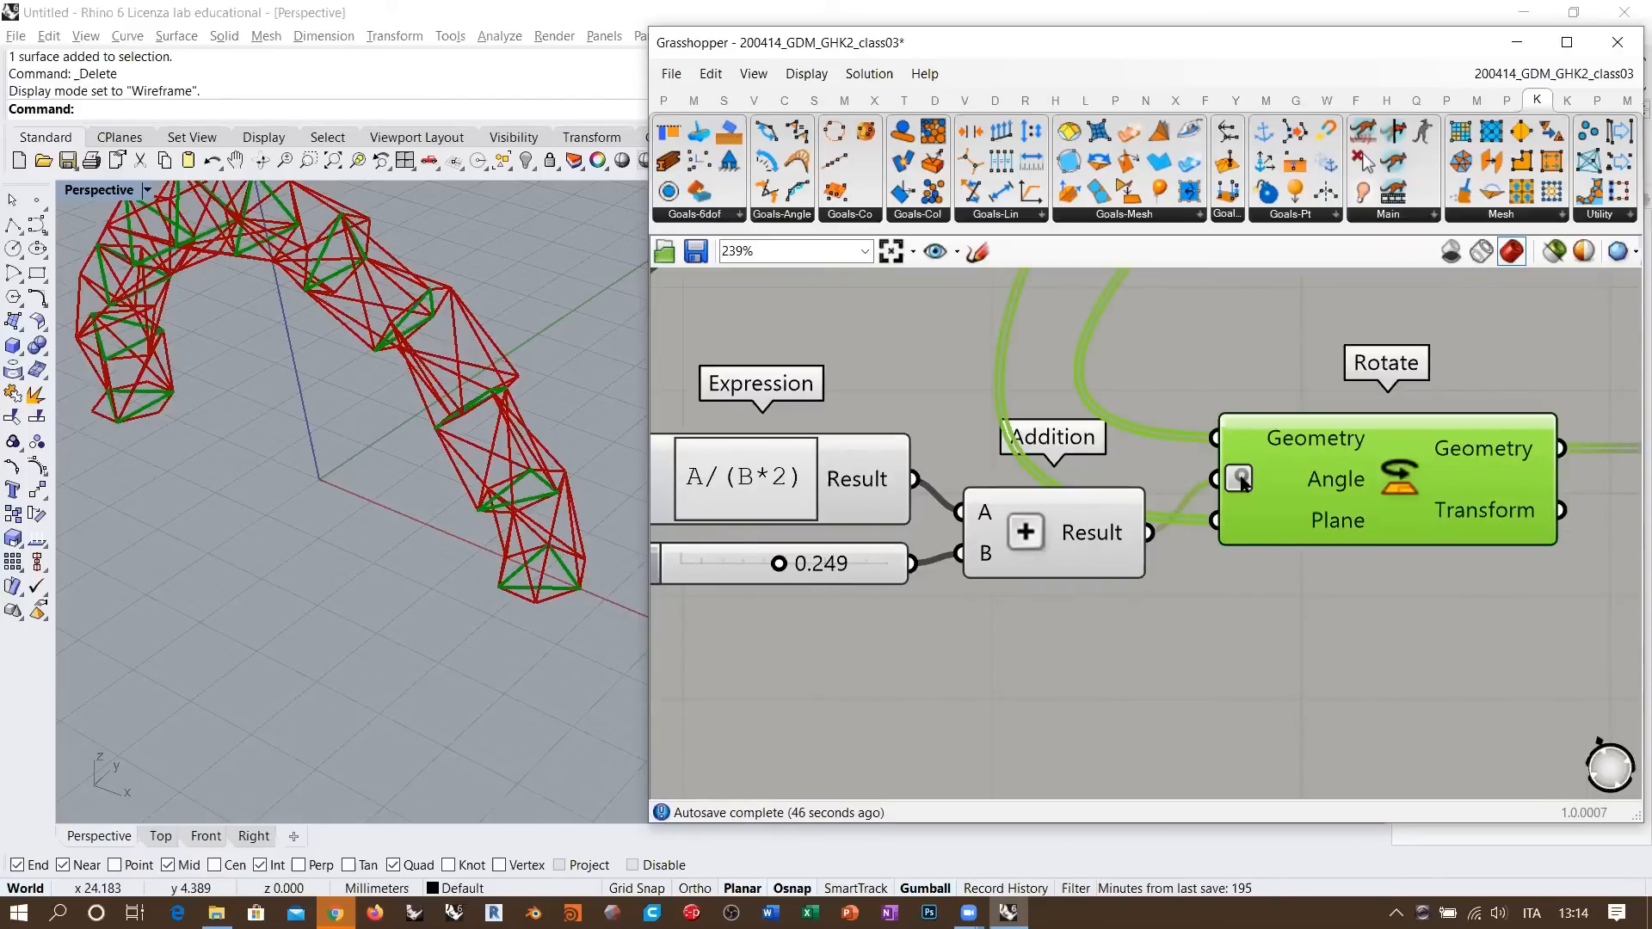
{"action": "right_click_drag", "start_coordinate": [1167, 493], "coordinate": [1093, 505]}
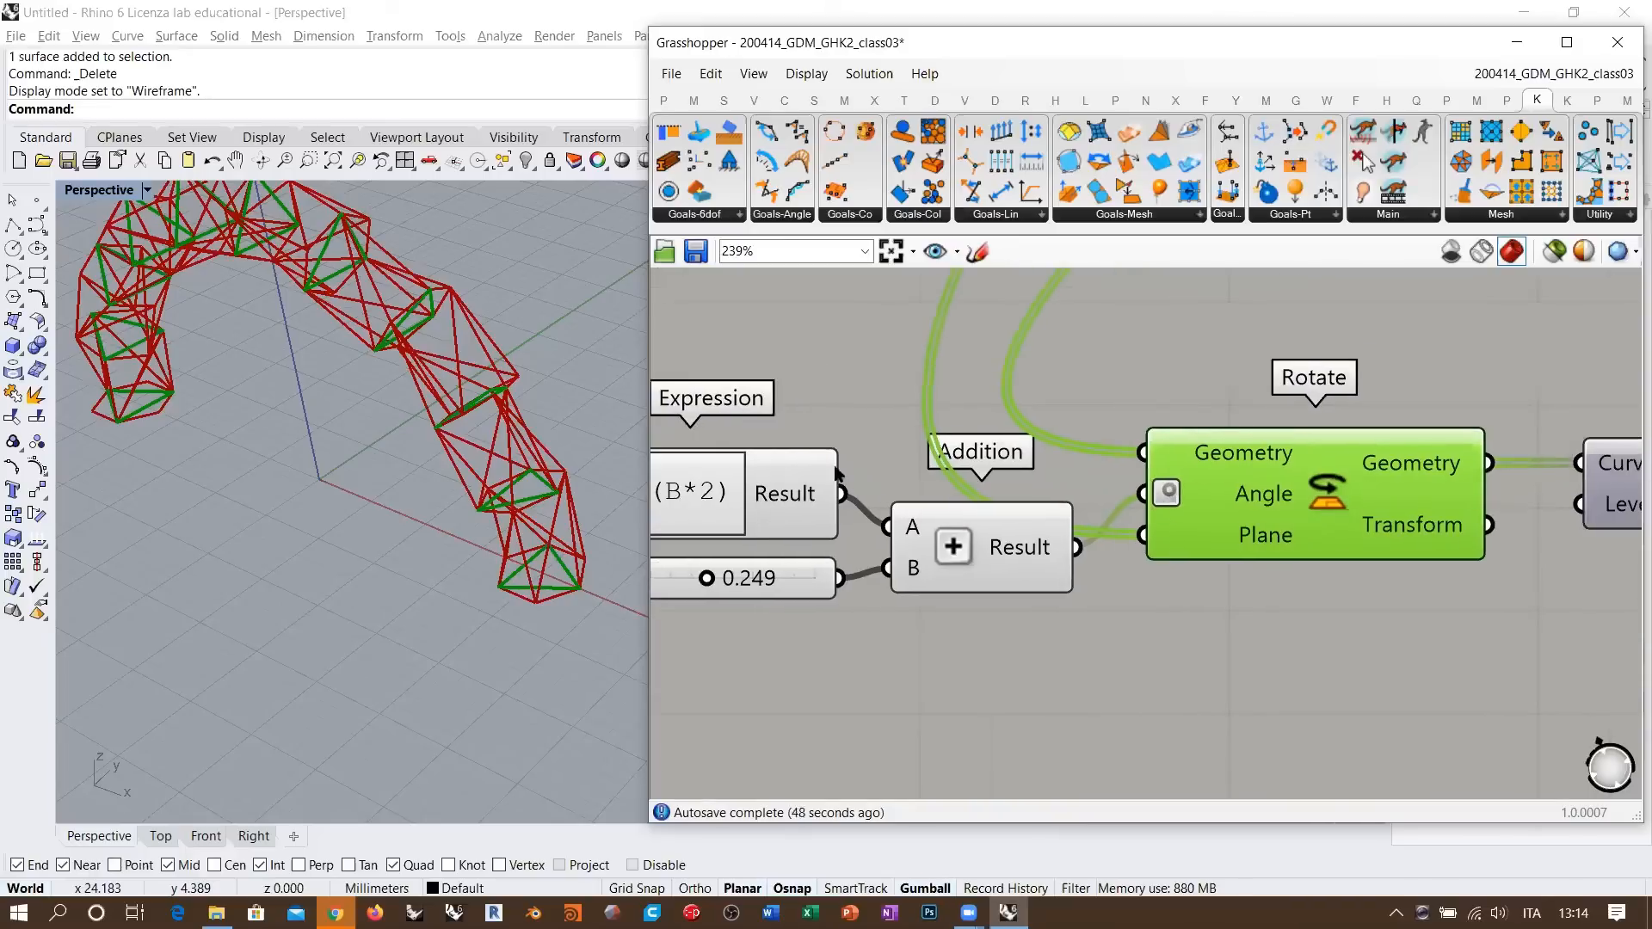
{"action": "right_click_drag", "start_coordinate": [841, 494], "coordinate": [881, 508]}
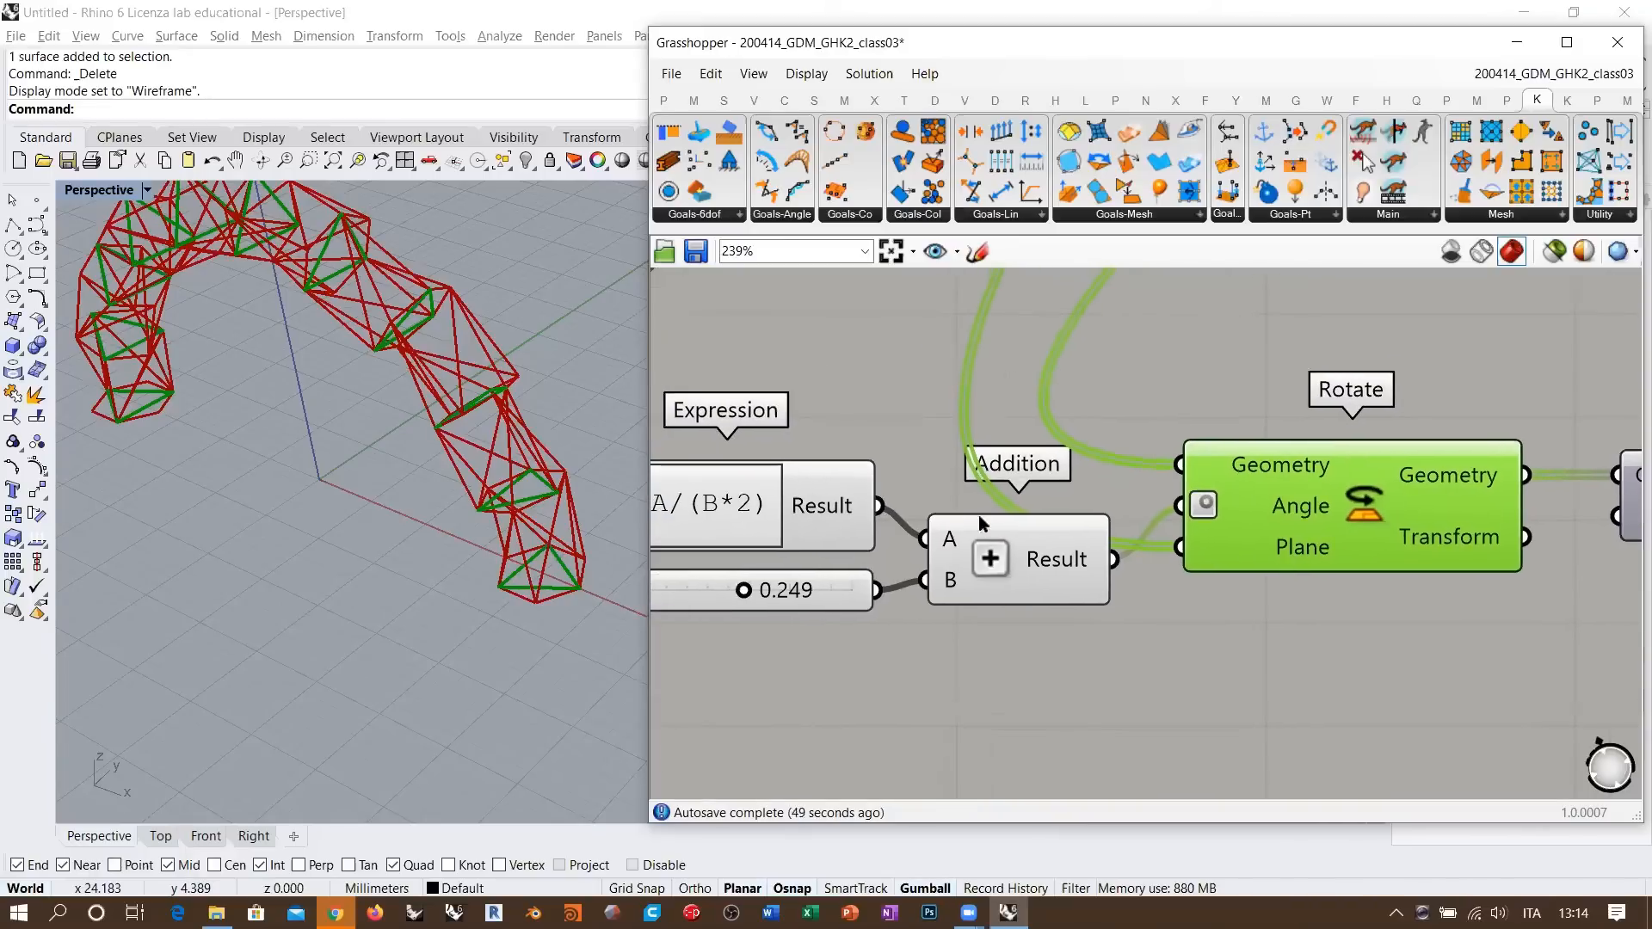
{"action": "left_click", "coordinate": [995, 560]}
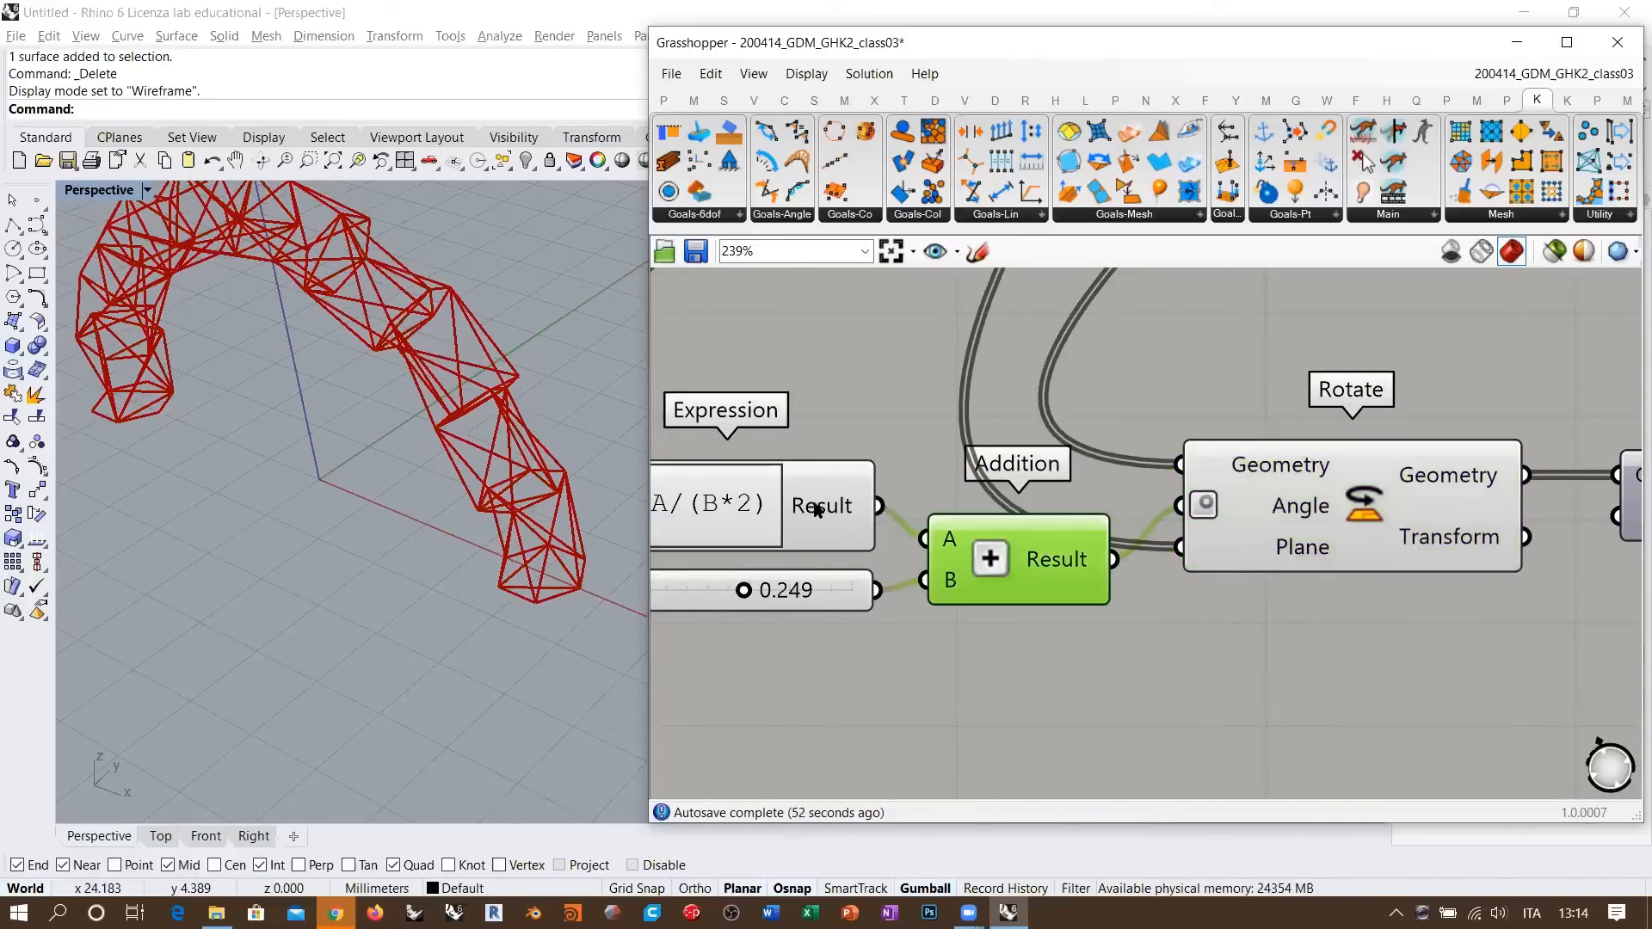
{"action": "mouse_move", "coordinate": [818, 509]}
- Raise the maximum of the number slider feeding the Addition to 15 and set its value to 15.000
{"action": "right_click_drag", "start_coordinate": [807, 609], "coordinate": [994, 610]}
{"action": "left_click", "coordinate": [859, 592]}
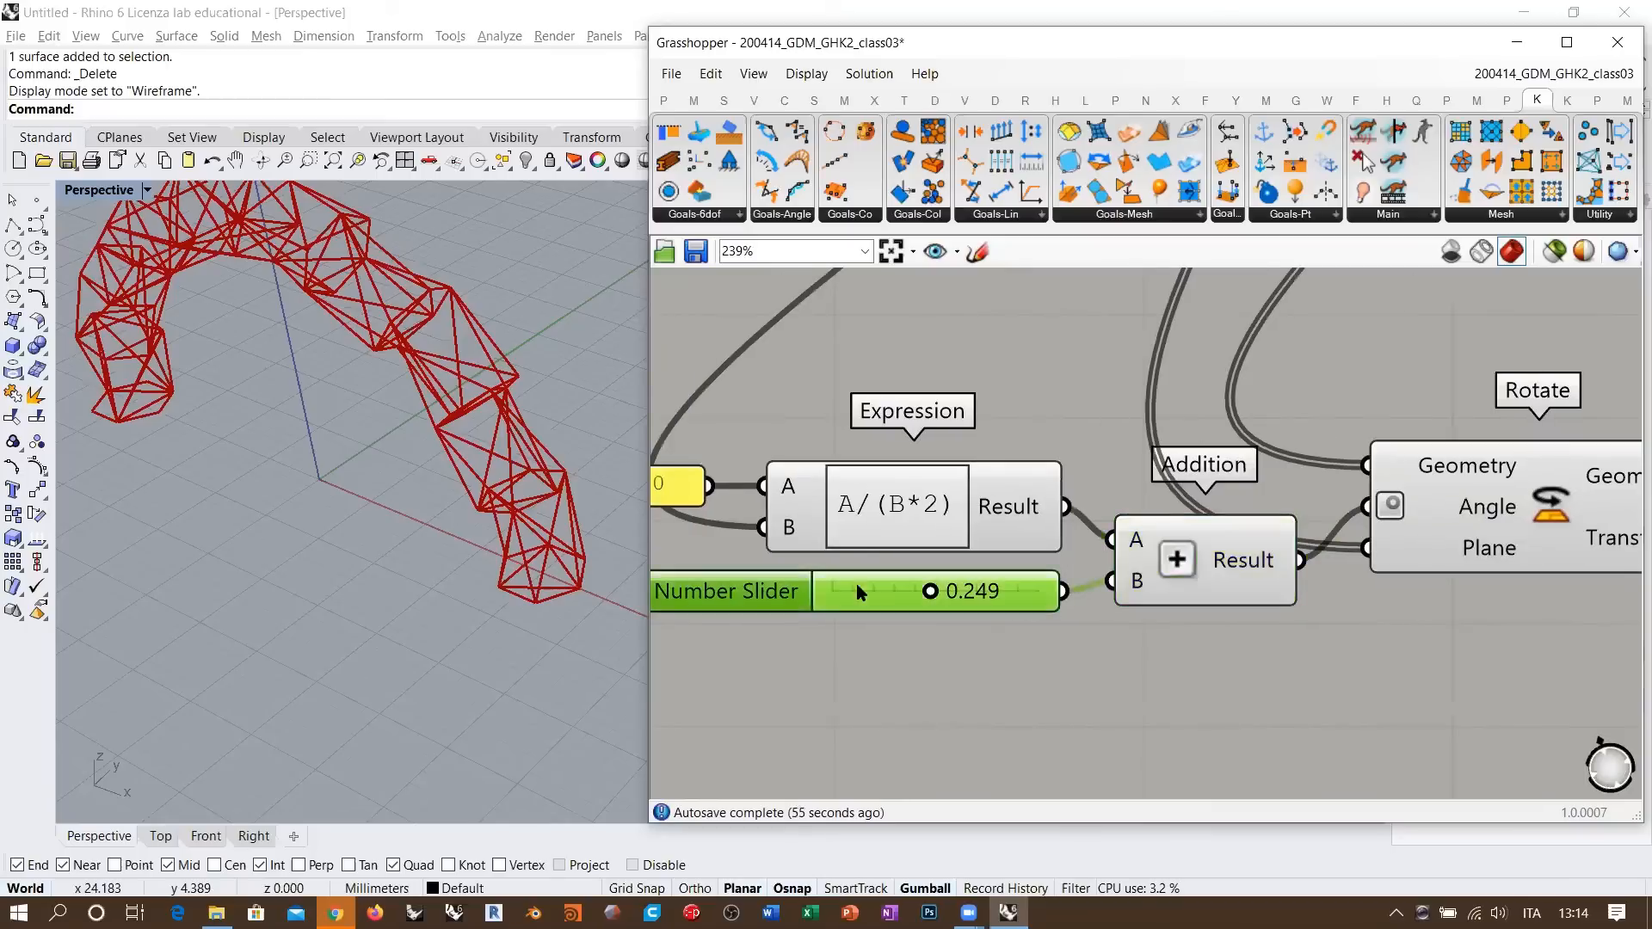
{"action": "double_click", "coordinate": [763, 593]}
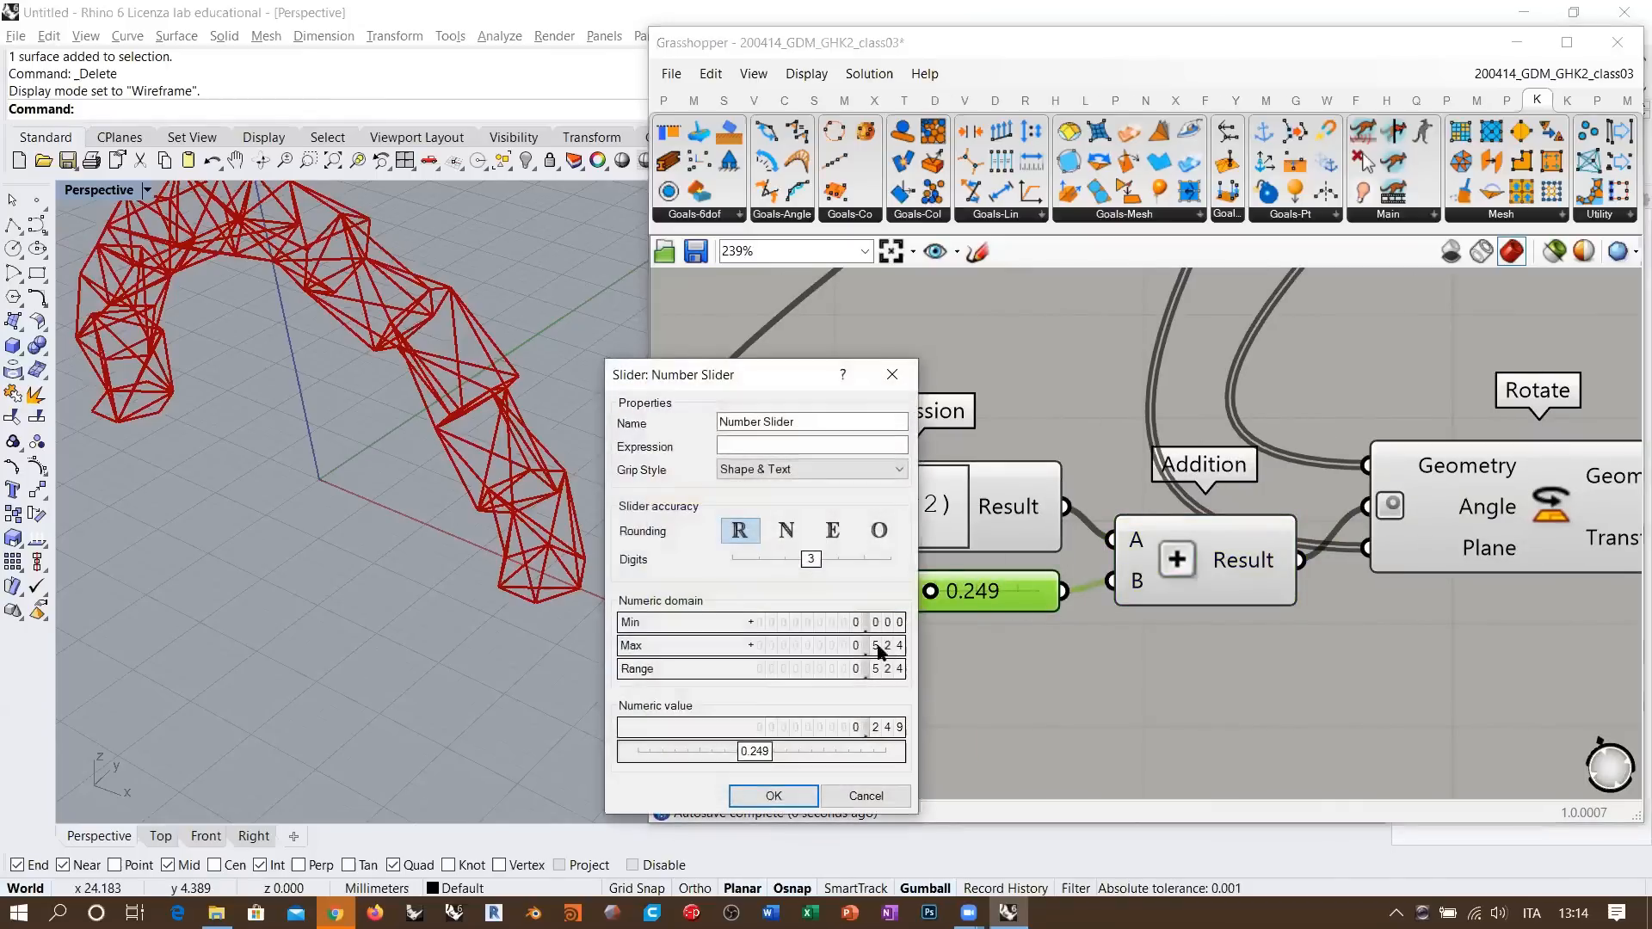
{"action": "double_click", "coordinate": [843, 645]}
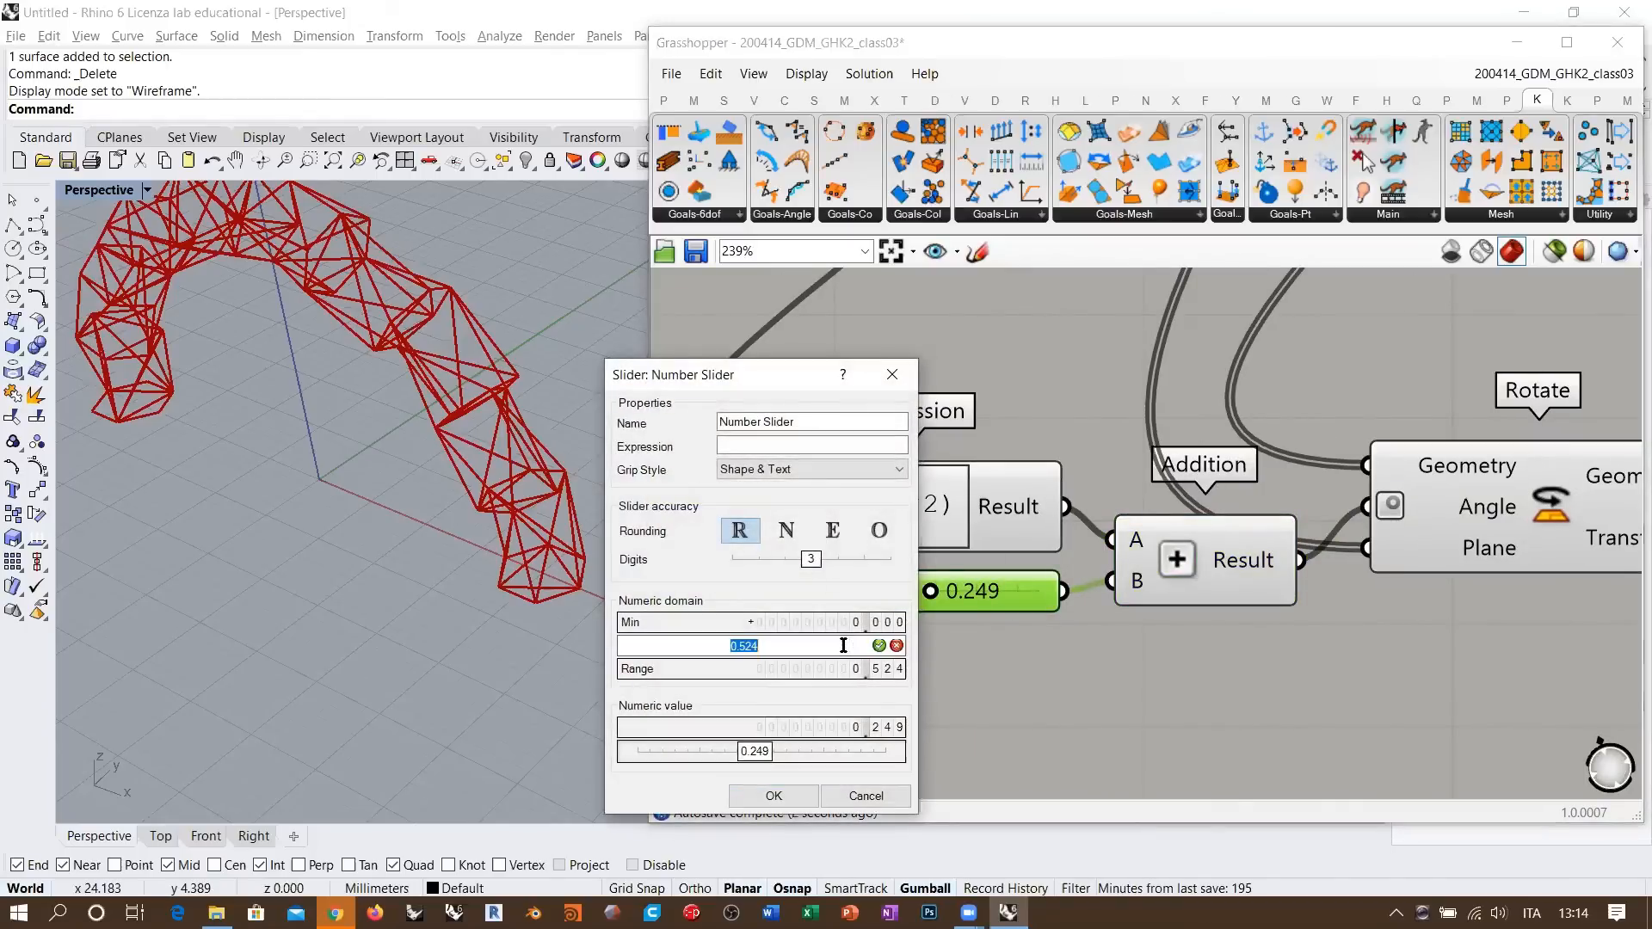
{"action": "type", "text": "15"}
{"action": "key", "text": "Return"}
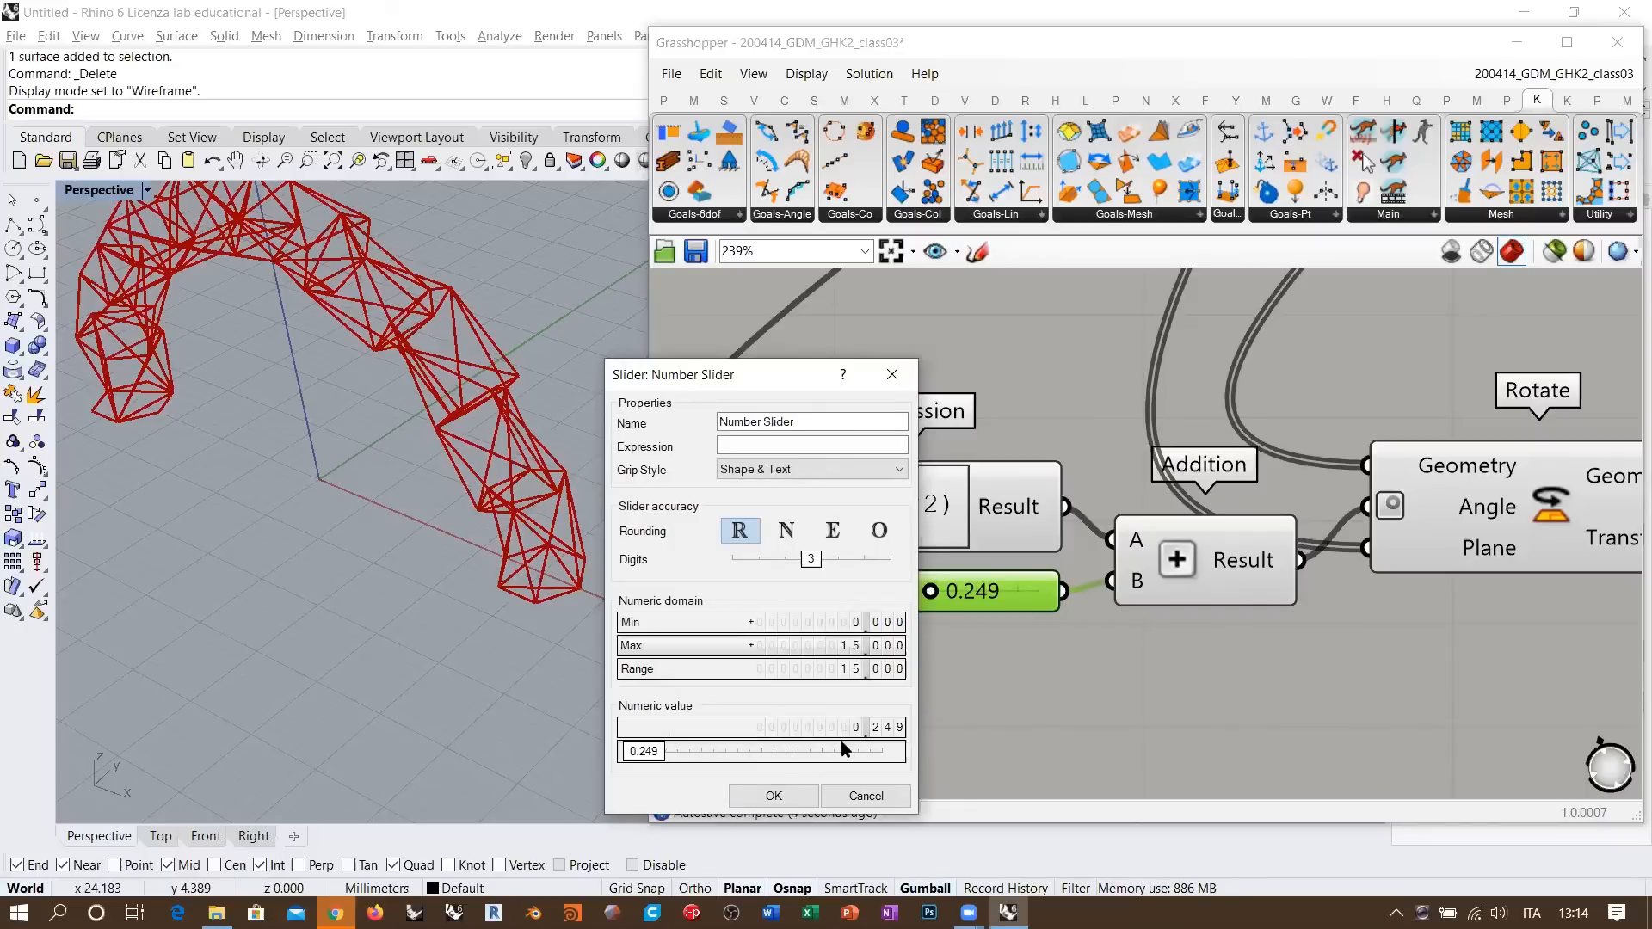
{"action": "left_click", "coordinate": [749, 796]}
{"action": "left_click_drag", "start_coordinate": [835, 591], "coordinate": [1053, 591]}
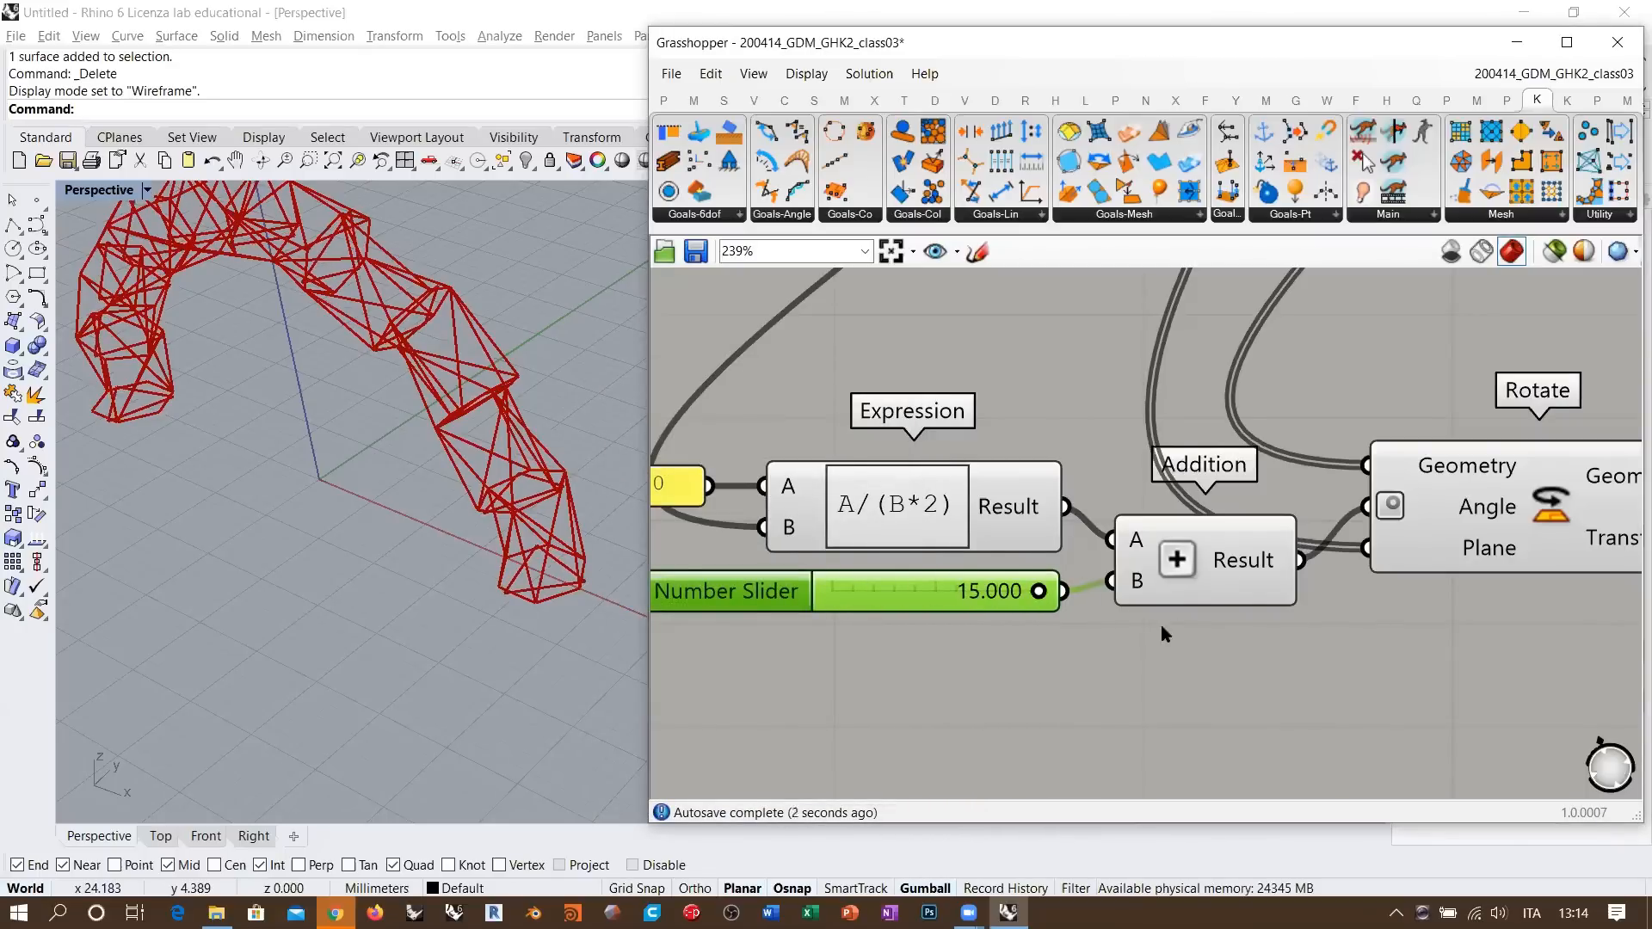
- Reset the BouncySolver and start the simulation by setting its Boolean Toggle to True
{"action": "scroll", "coordinate": [1015, 508], "scroll_direction": "down", "scroll_amount": 5}
{"action": "scroll", "coordinate": [1015, 508], "scroll_direction": "down", "scroll_amount": 6}
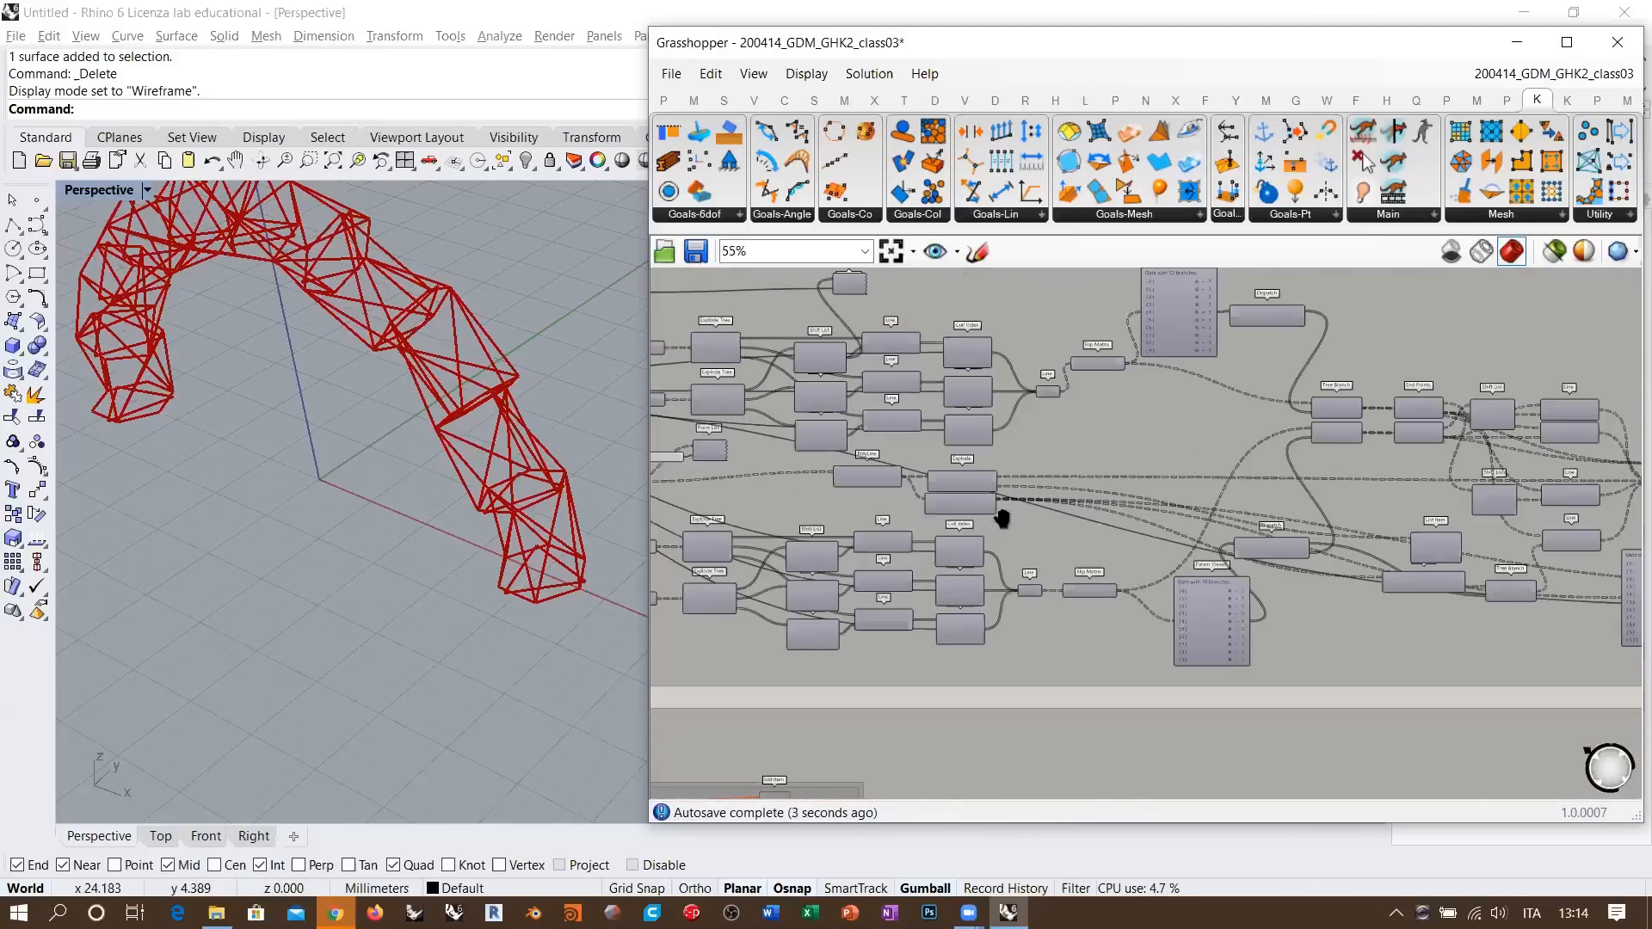
{"action": "scroll", "coordinate": [886, 522], "scroll_direction": "up", "scroll_amount": 2}
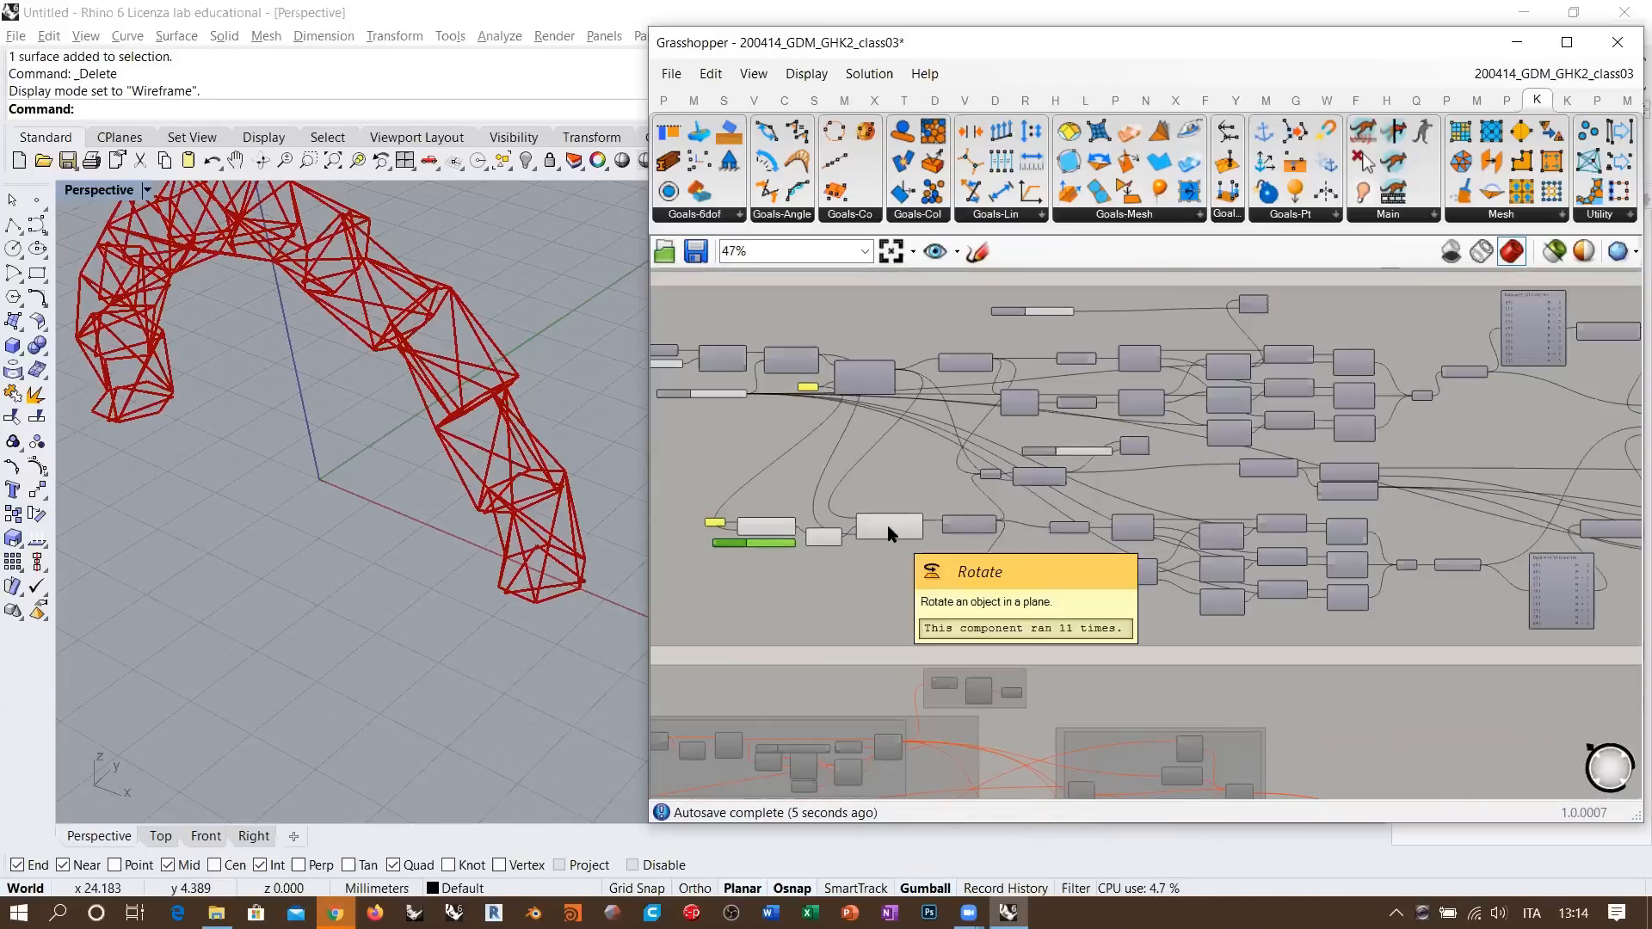
{"action": "scroll", "coordinate": [1199, 514], "scroll_direction": "up", "scroll_amount": 2}
{"action": "scroll", "coordinate": [1195, 515], "scroll_direction": "up", "scroll_amount": 6}
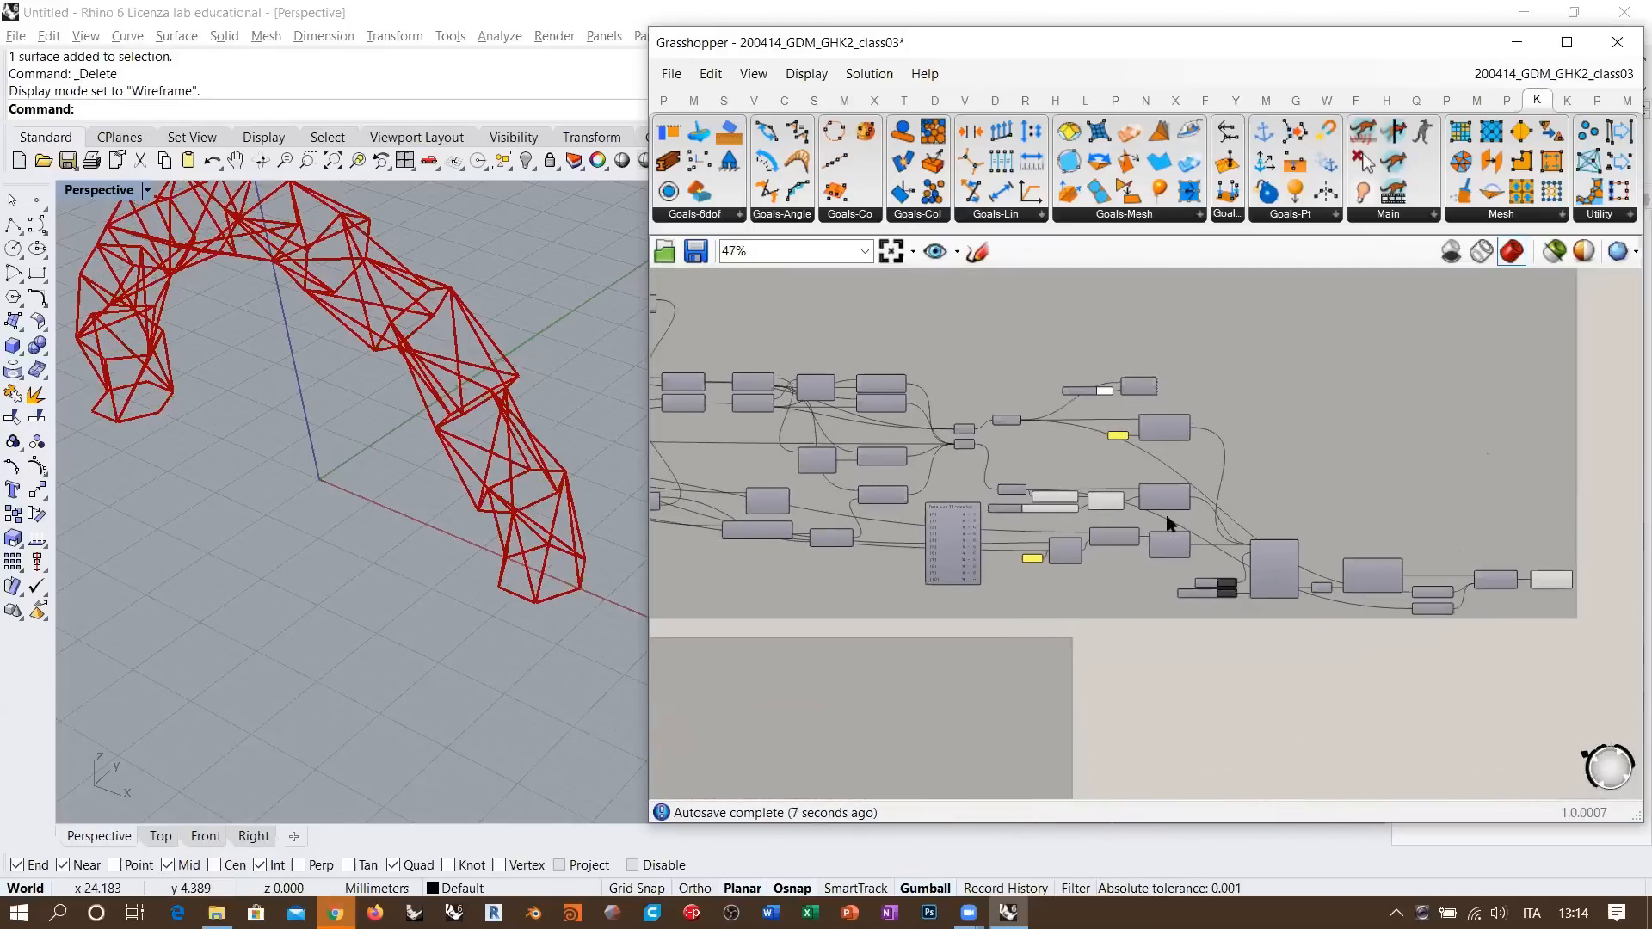
{"action": "left_click", "coordinate": [938, 538]}
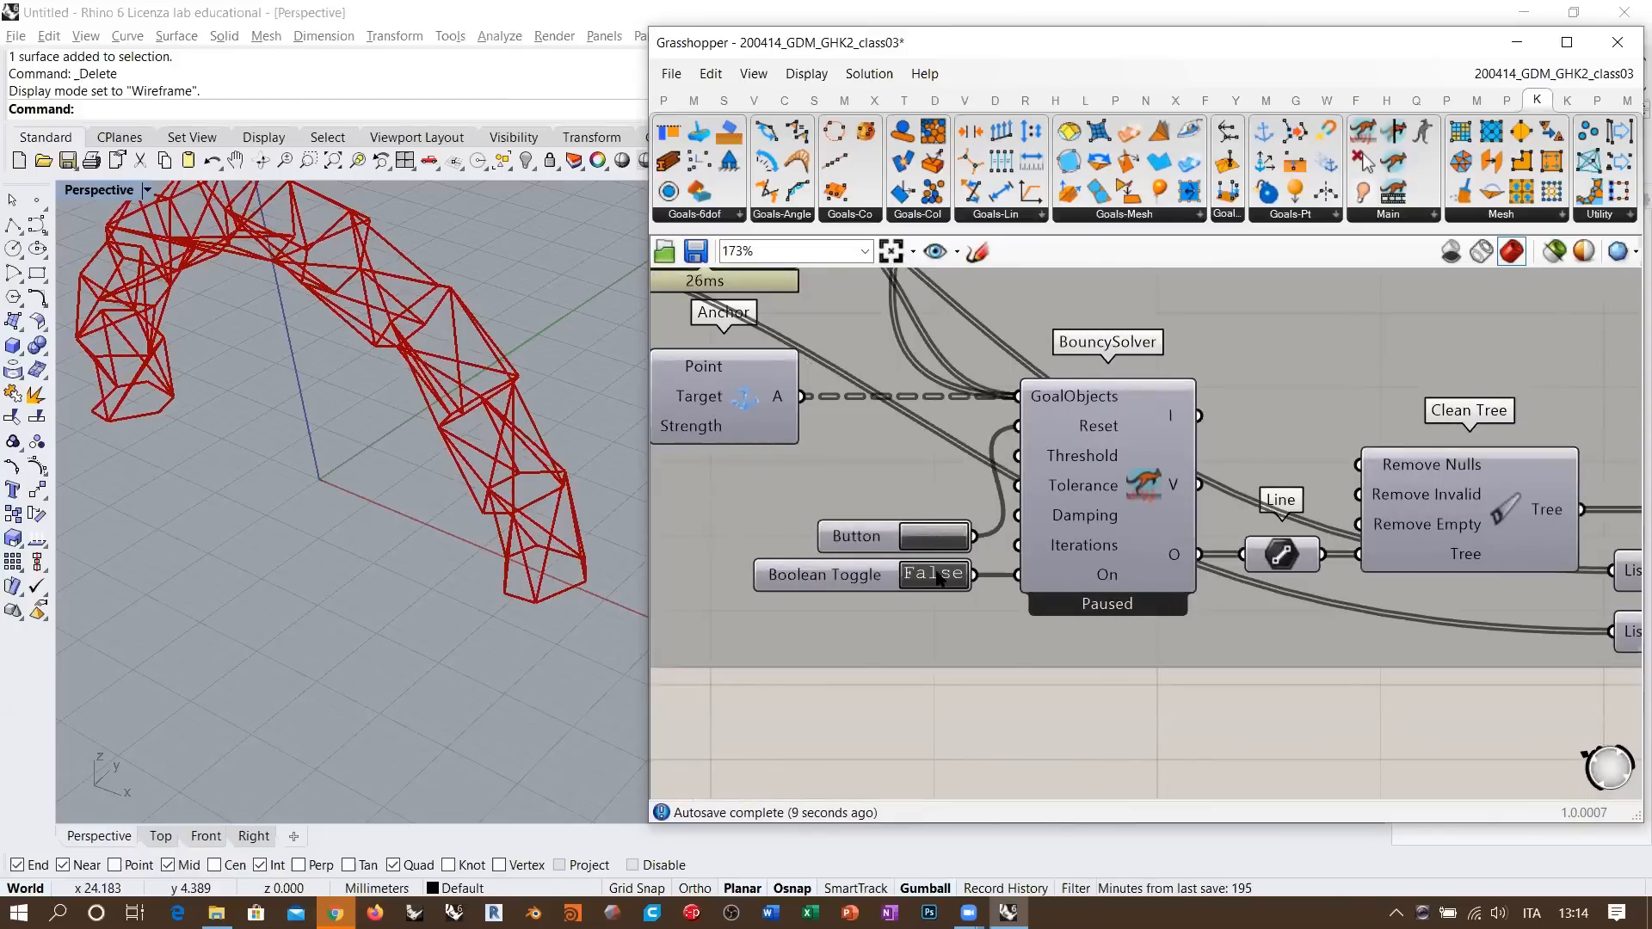
{"action": "double_click", "coordinate": [938, 574]}
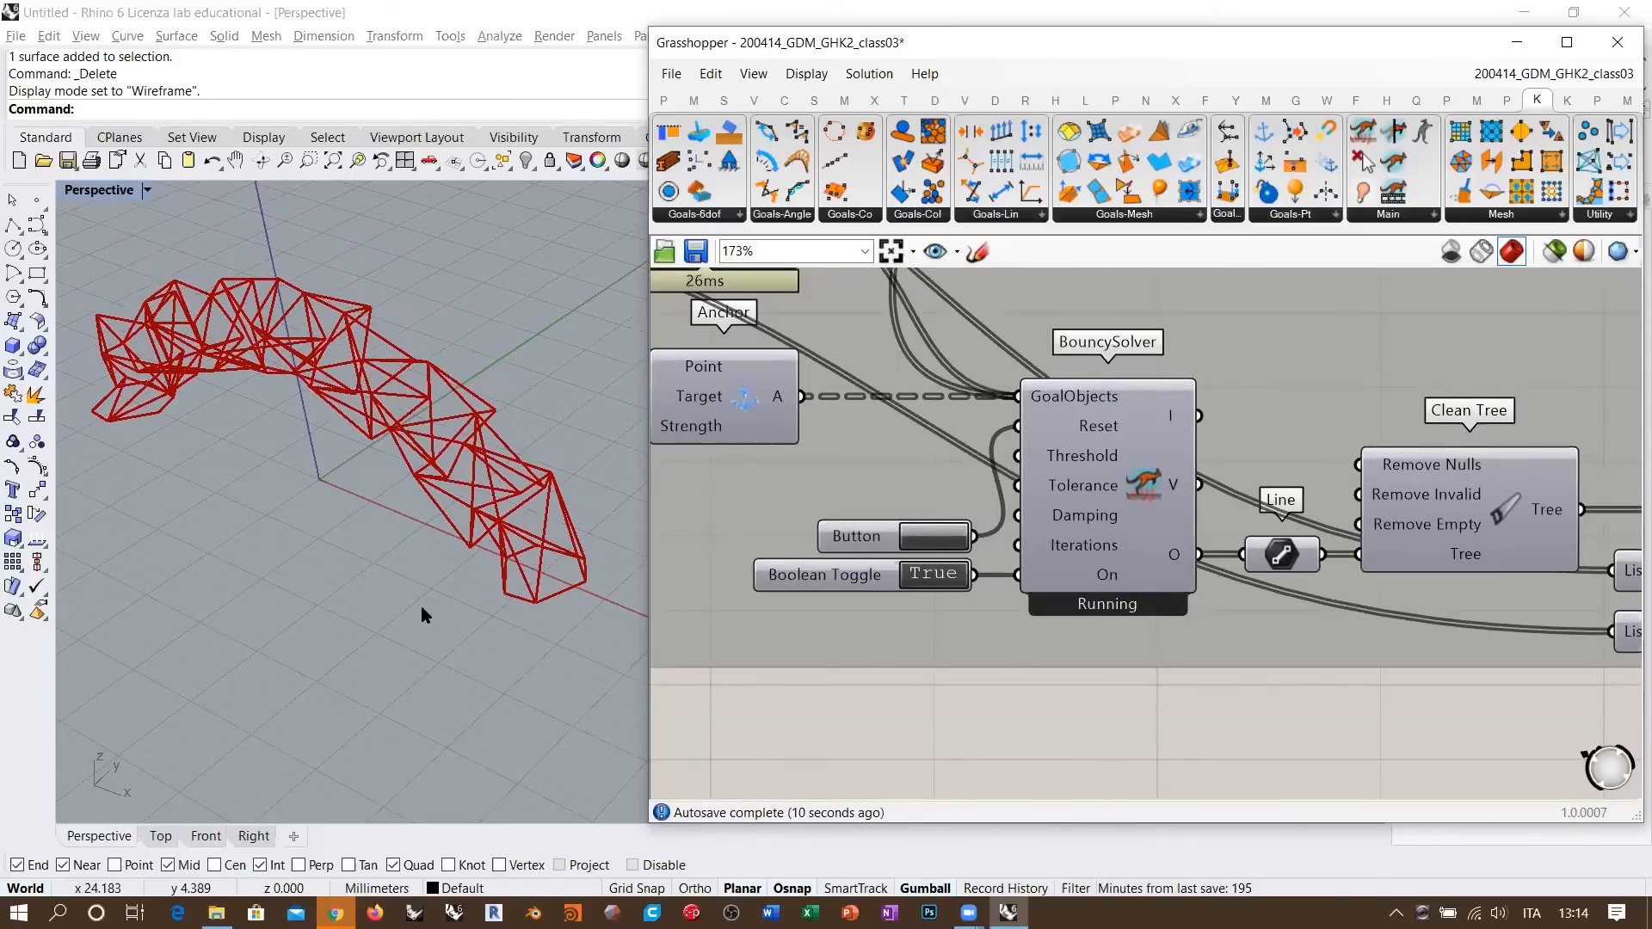
- Examine the relaxing truss arch in the Perspective view, up close and as a whole, while the solver runs
{"action": "right_click_drag", "start_coordinate": [449, 584], "coordinate": [494, 671]}
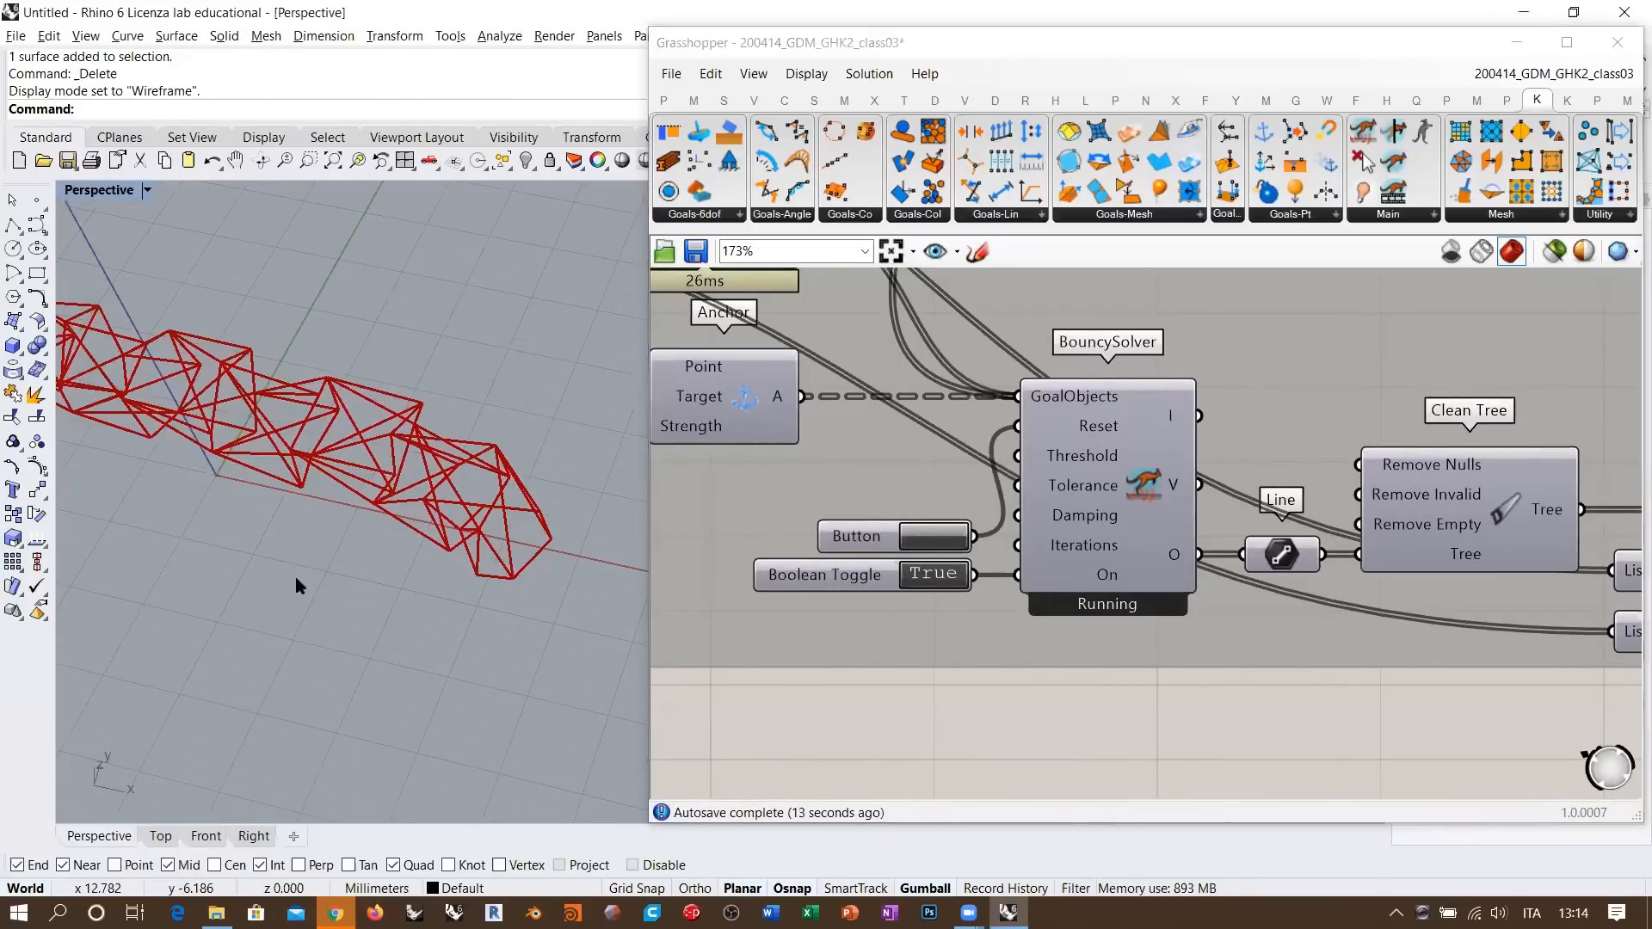
{"action": "mouse_move", "coordinate": [431, 491]}
{"action": "right_mouse_down"}
{"action": "mouse_move", "coordinate": [461, 450]}
{"action": "mouse_move", "coordinate": [536, 510]}
{"action": "mouse_move", "coordinate": [437, 542]}
{"action": "mouse_move", "coordinate": [446, 564]}
{"action": "mouse_move", "coordinate": [409, 545]}
{"action": "mouse_move", "coordinate": [534, 582]}
{"action": "mouse_move", "coordinate": [472, 608]}
{"action": "mouse_move", "coordinate": [515, 616]}
{"action": "mouse_move", "coordinate": [516, 560]}
{"action": "mouse_move", "coordinate": [390, 539]}
{"action": "mouse_move", "coordinate": [568, 490]}
{"action": "mouse_move", "coordinate": [450, 476]}
{"action": "right_mouse_up"}
{"action": "scroll", "coordinate": [457, 527], "scroll_direction": "up", "scroll_amount": 5}
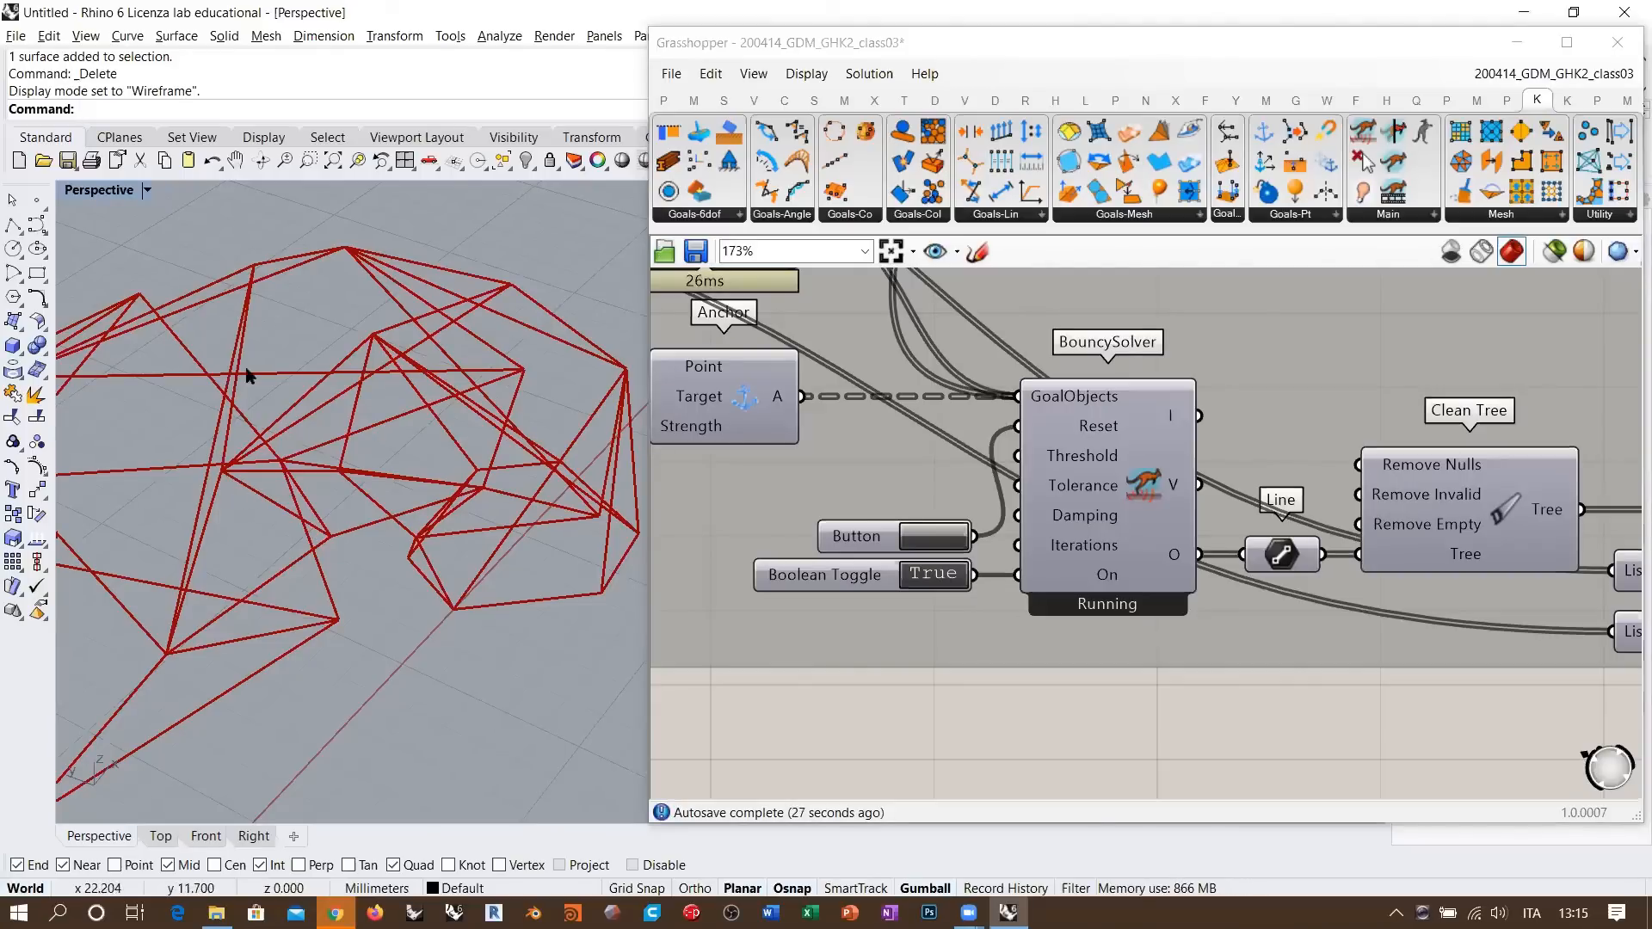
{"action": "scroll", "coordinate": [250, 372], "scroll_direction": "down", "scroll_amount": 5}
{"action": "mouse_move", "coordinate": [362, 433]}
{"action": "right_mouse_down"}
{"action": "mouse_move", "coordinate": [430, 481]}
{"action": "mouse_move", "coordinate": [303, 430]}
{"action": "right_mouse_up"}
{"action": "scroll", "coordinate": [1376, 599], "scroll_direction": "down", "scroll_amount": 5}
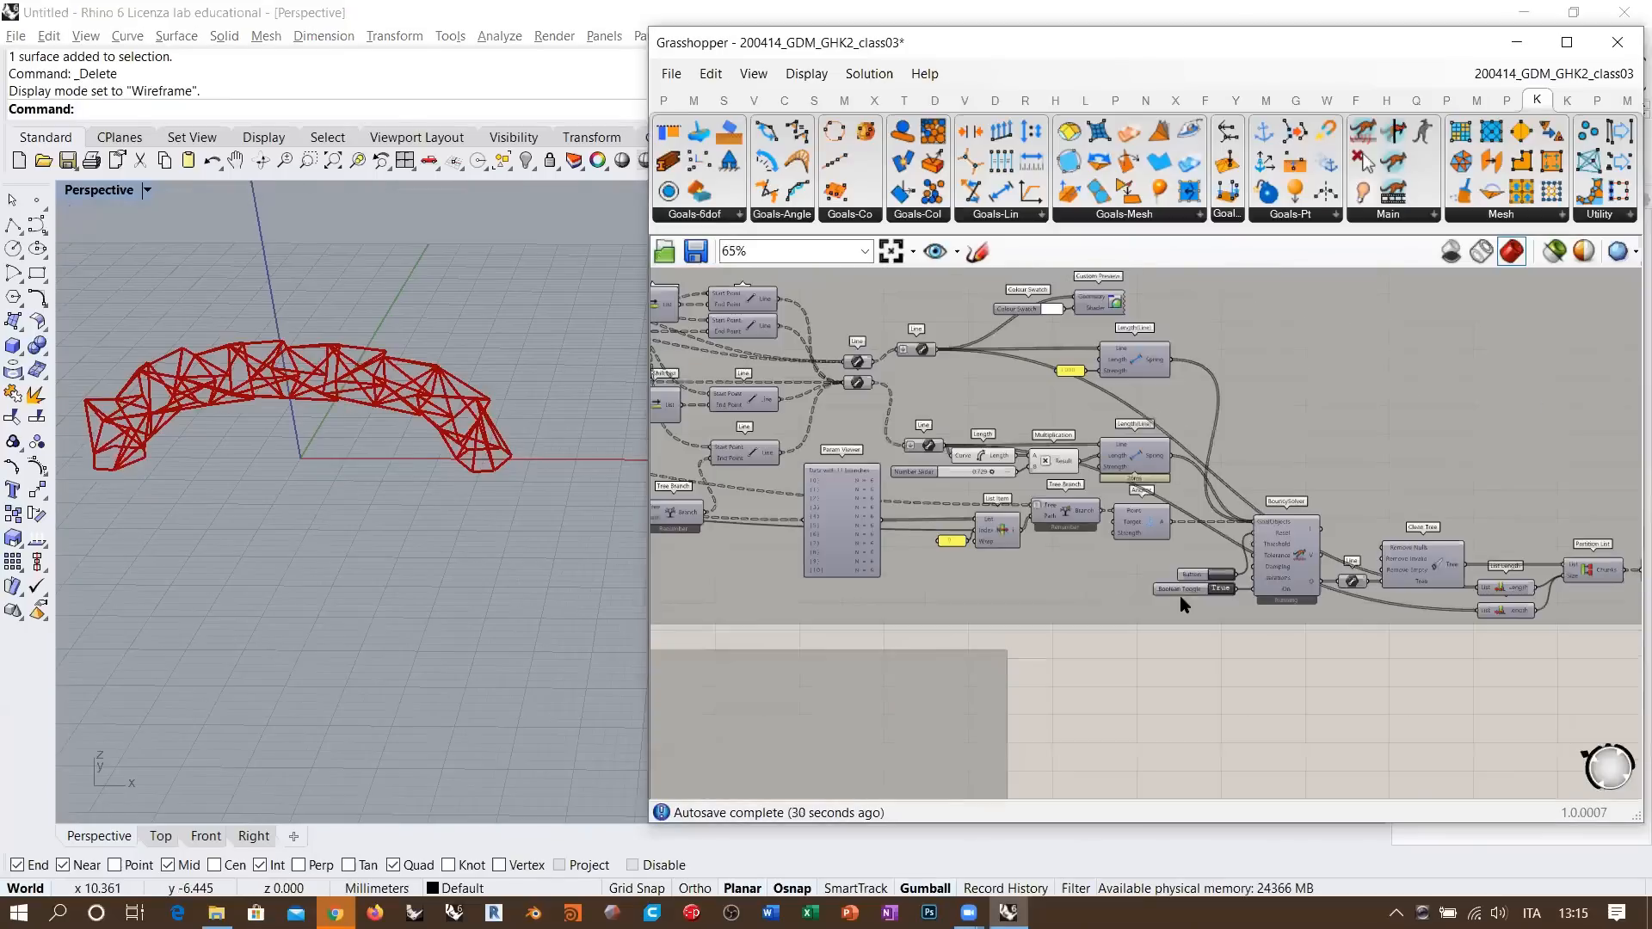
- Review the offset slider, Expression and Addition that drive the Rotate angle, comparing them with the simulated arch
{"action": "right_click_drag", "start_coordinate": [926, 597], "coordinate": [1233, 613]}
{"action": "mouse_move", "coordinate": [908, 602]}
{"action": "right_mouse_down"}
{"action": "mouse_move", "coordinate": [1094, 619]}
{"action": "mouse_move", "coordinate": [1172, 579]}
{"action": "right_mouse_up"}
{"action": "scroll", "coordinate": [1069, 579], "scroll_direction": "up", "scroll_amount": 5}
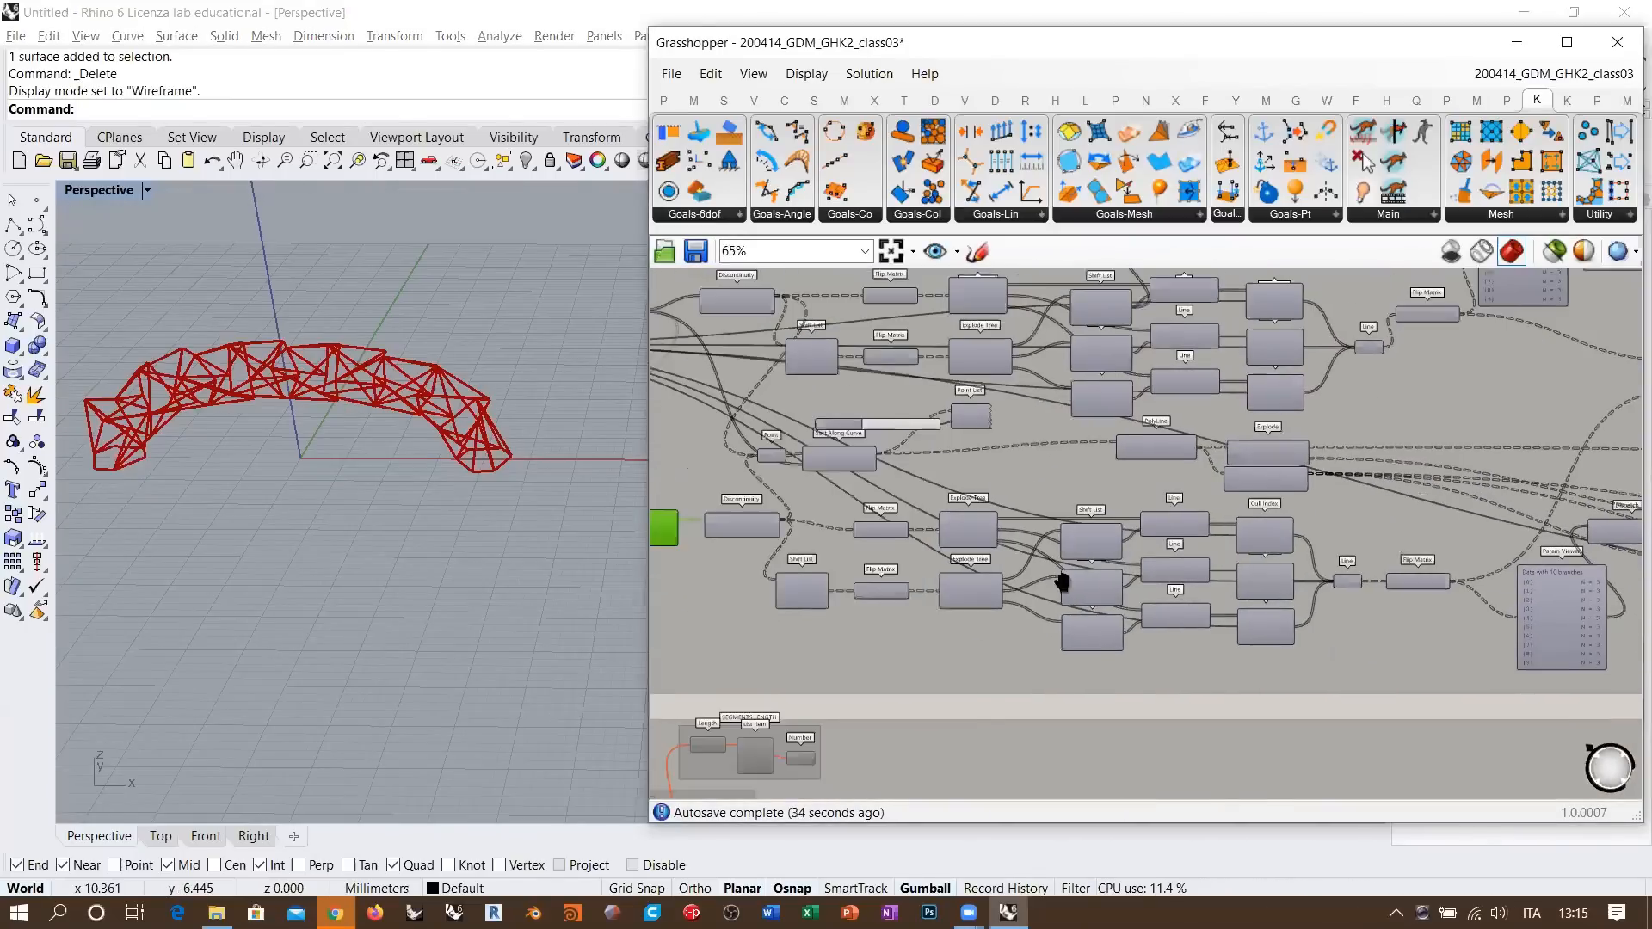
{"action": "scroll", "coordinate": [798, 569], "scroll_direction": "up", "scroll_amount": 3}
{"action": "right_click_drag", "start_coordinate": [788, 572], "coordinate": [963, 599]}
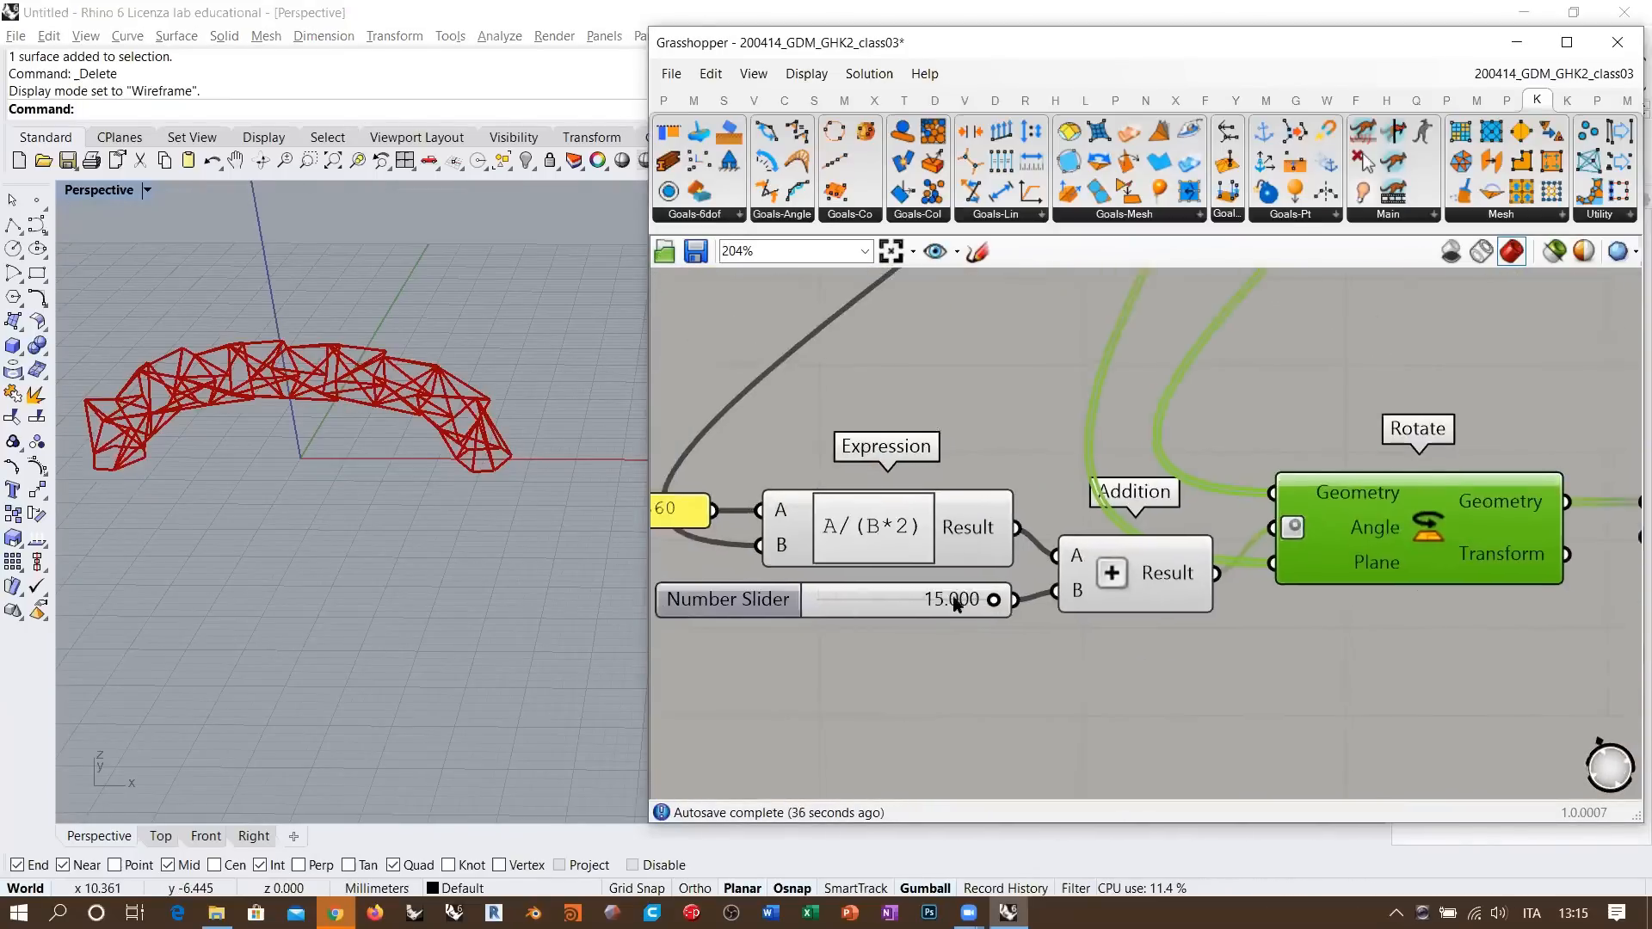
{"action": "scroll", "coordinate": [953, 600], "scroll_direction": "up", "scroll_amount": 3}
{"action": "left_click_drag", "start_coordinate": [1024, 604], "coordinate": [1139, 612]}
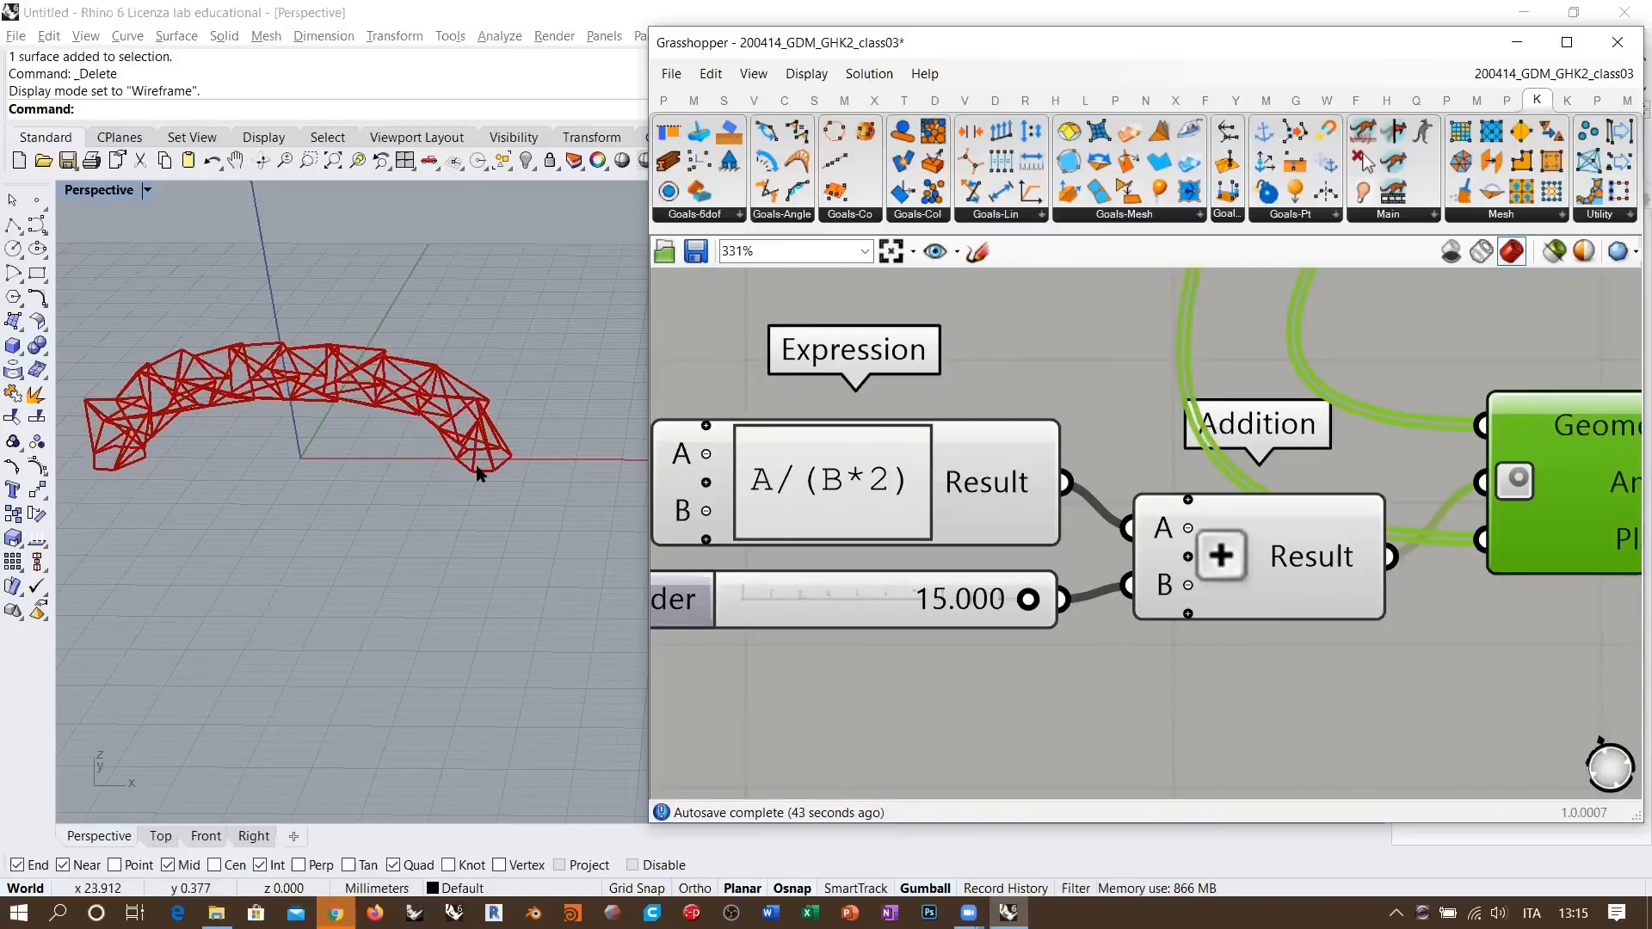
{"action": "scroll", "coordinate": [1024, 595], "scroll_direction": "down", "scroll_amount": 5}
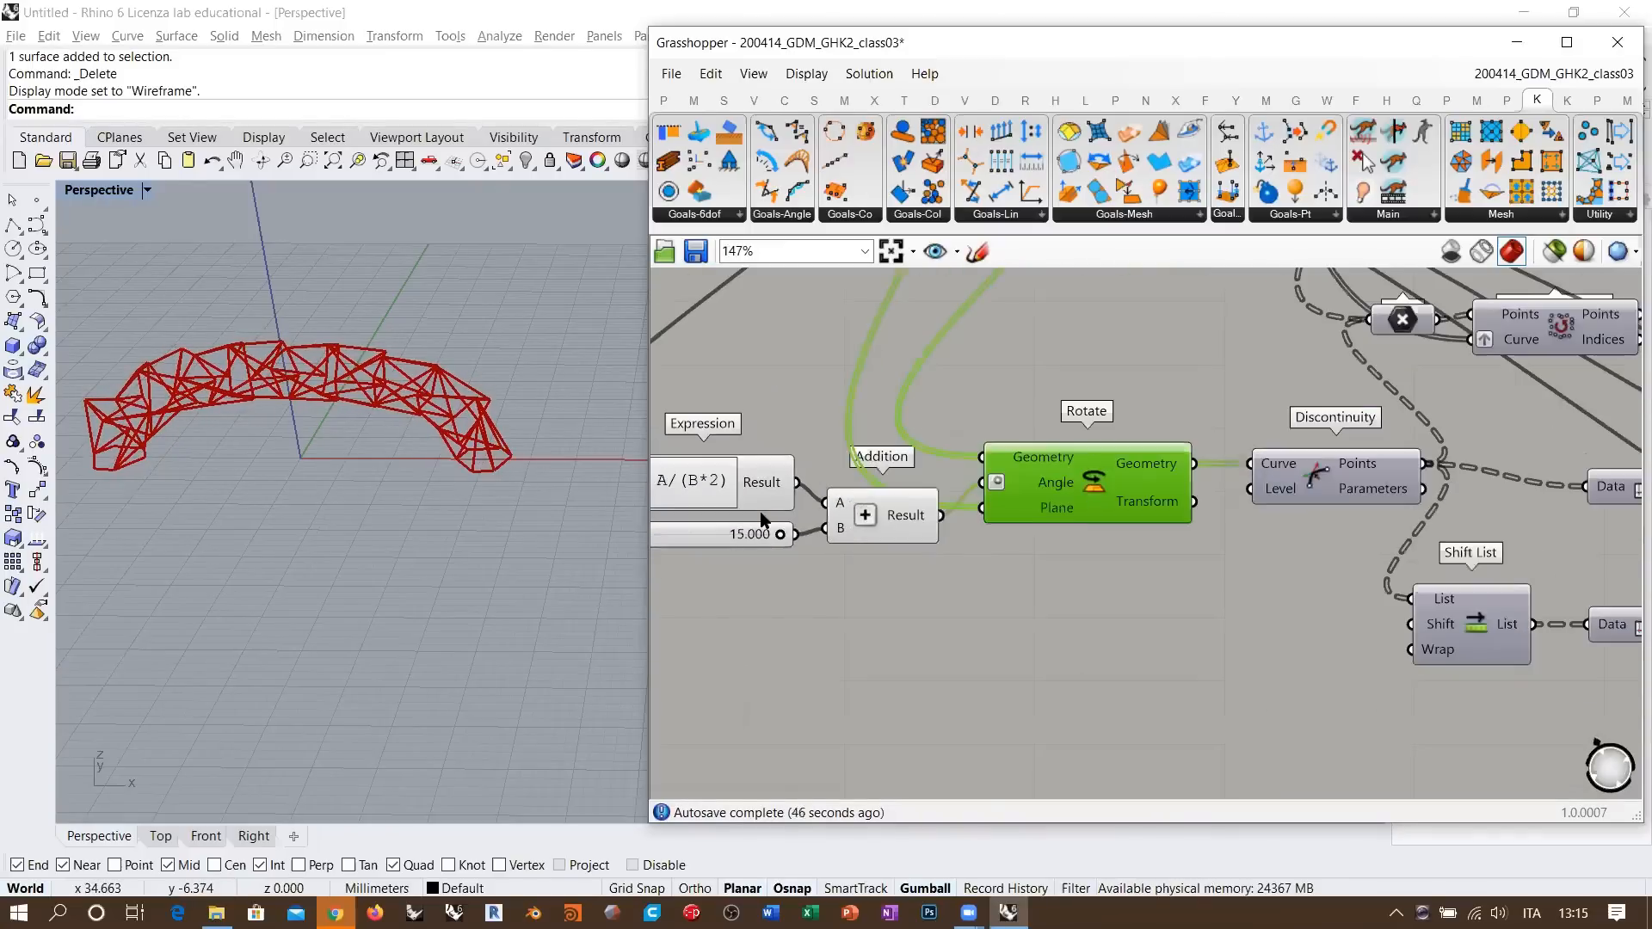
{"action": "right_click_drag", "start_coordinate": [555, 568], "coordinate": [413, 527]}
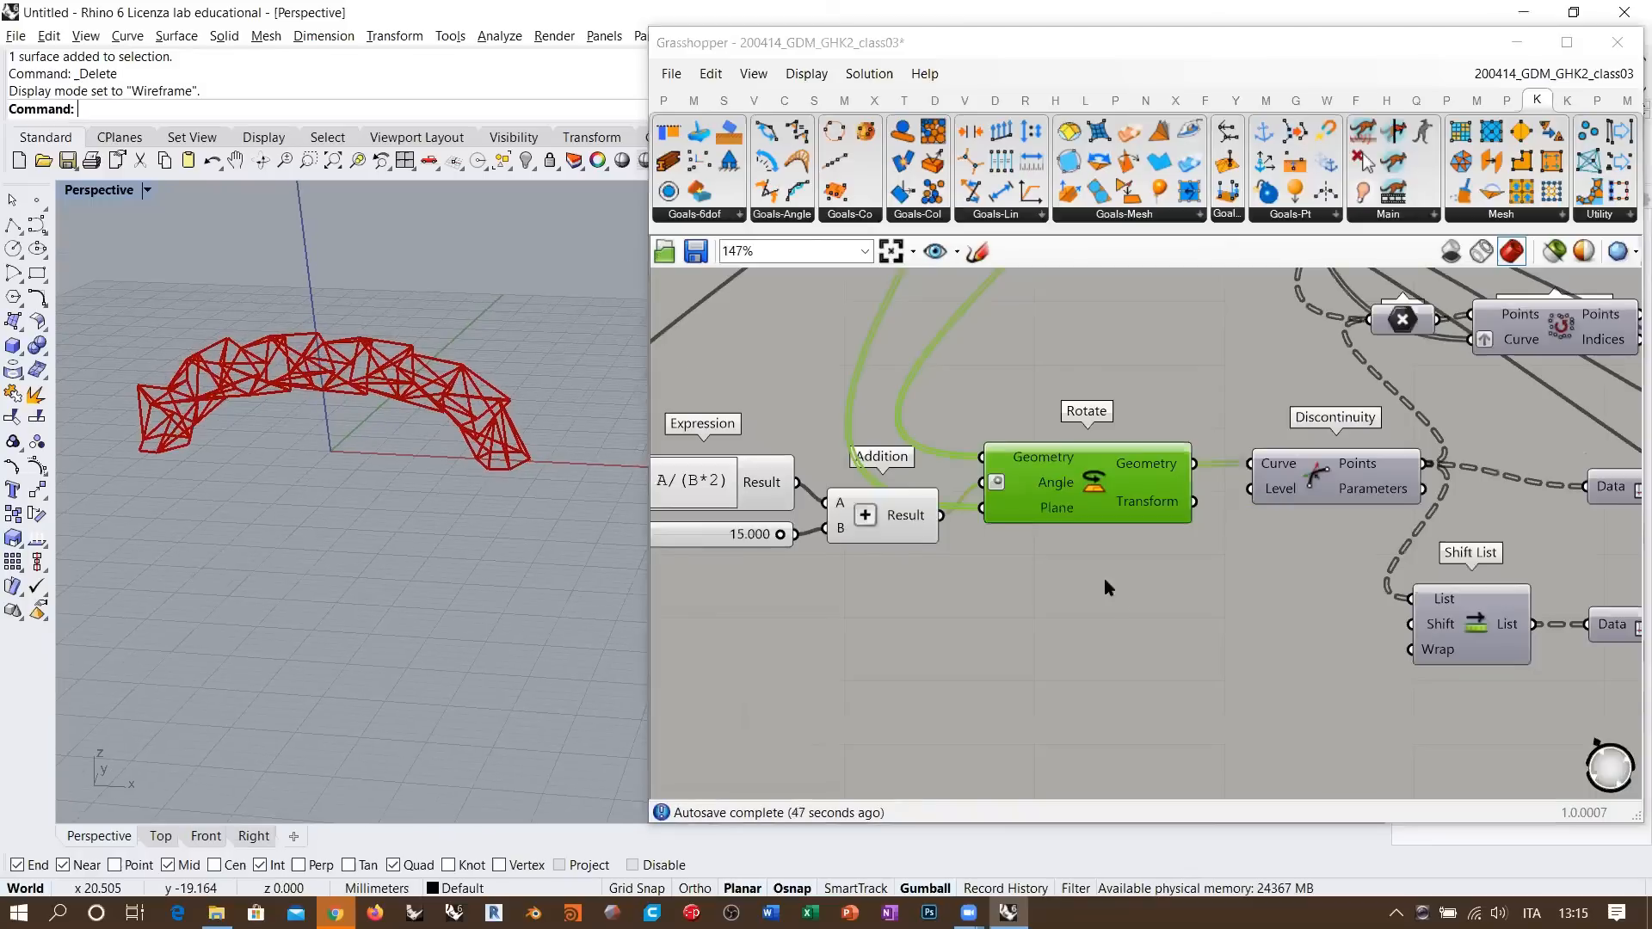
- Highlight the Addition component and review the whole arch definition from the section rotation through to the solver
{"action": "left_click", "coordinate": [850, 576]}
{"action": "scroll", "coordinate": [838, 553], "scroll_direction": "down", "scroll_amount": 5}
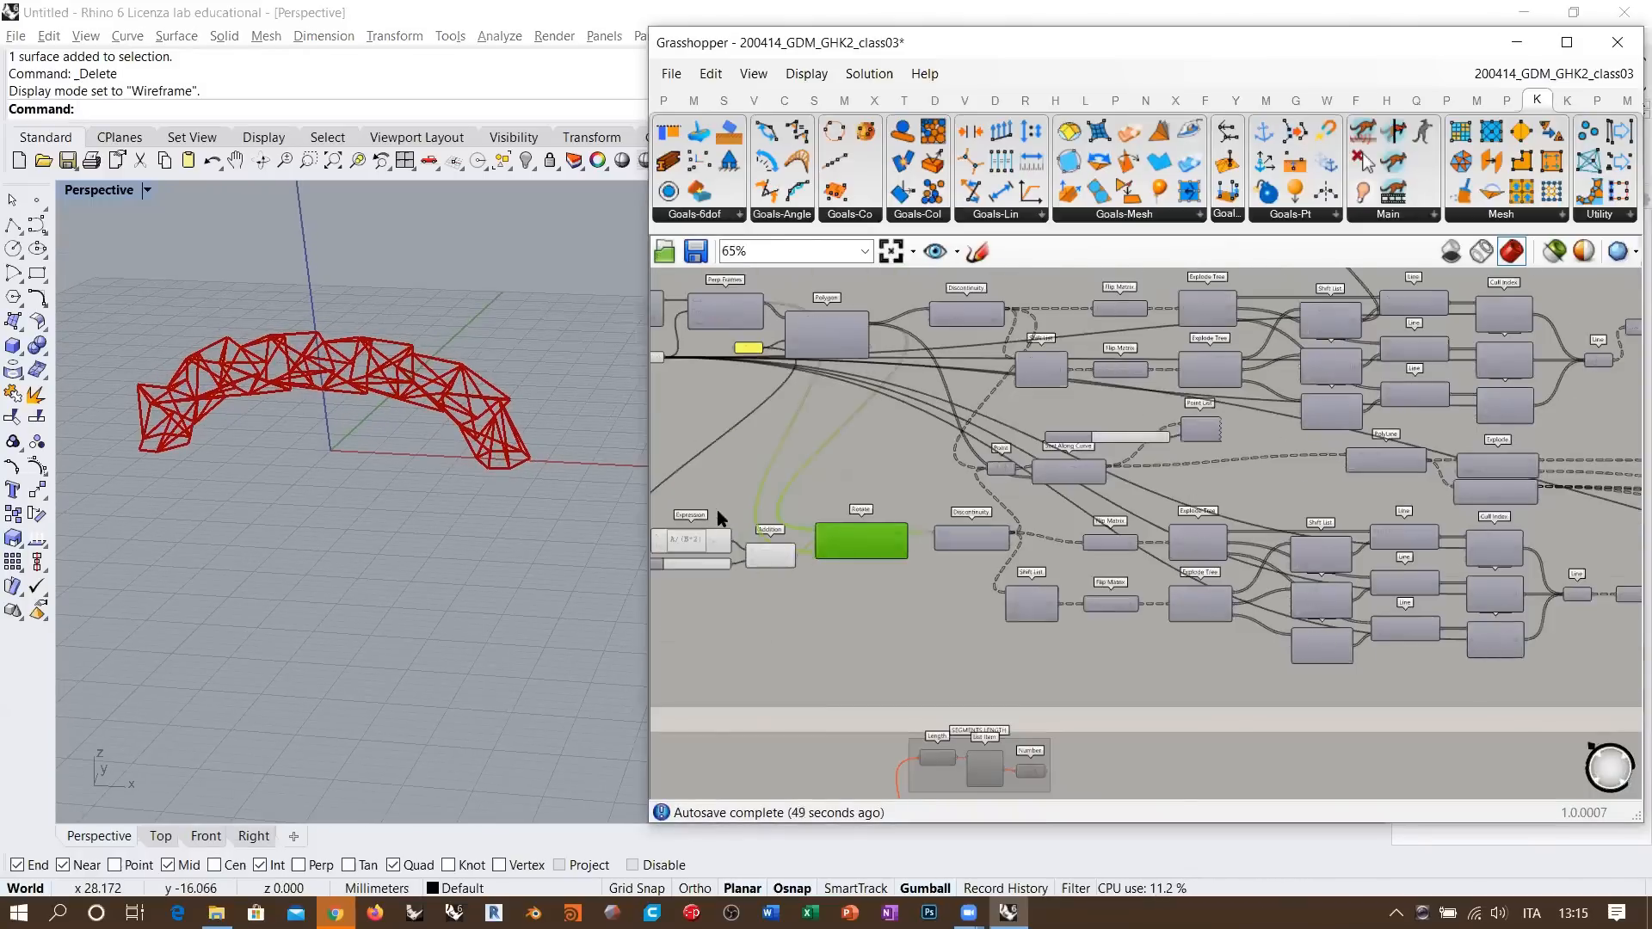
{"action": "right_click_drag", "start_coordinate": [948, 542], "coordinate": [917, 561]}
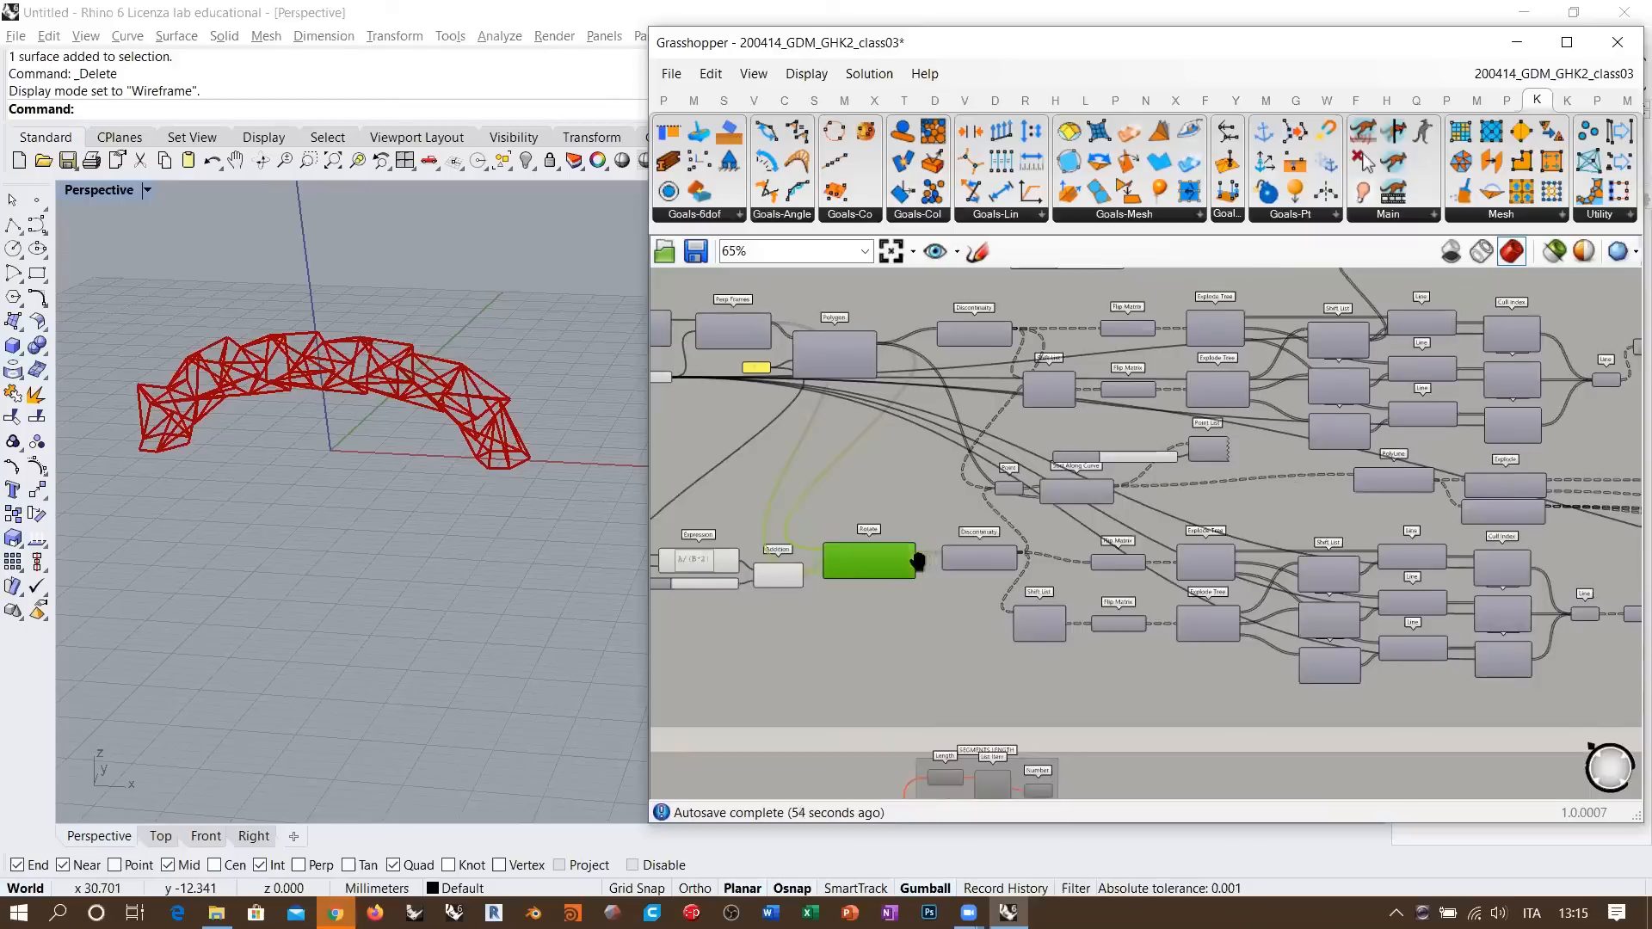
{"action": "scroll", "coordinate": [917, 561], "scroll_direction": "up", "scroll_amount": 5}
{"action": "scroll", "coordinate": [905, 526], "scroll_direction": "down", "scroll_amount": 6}
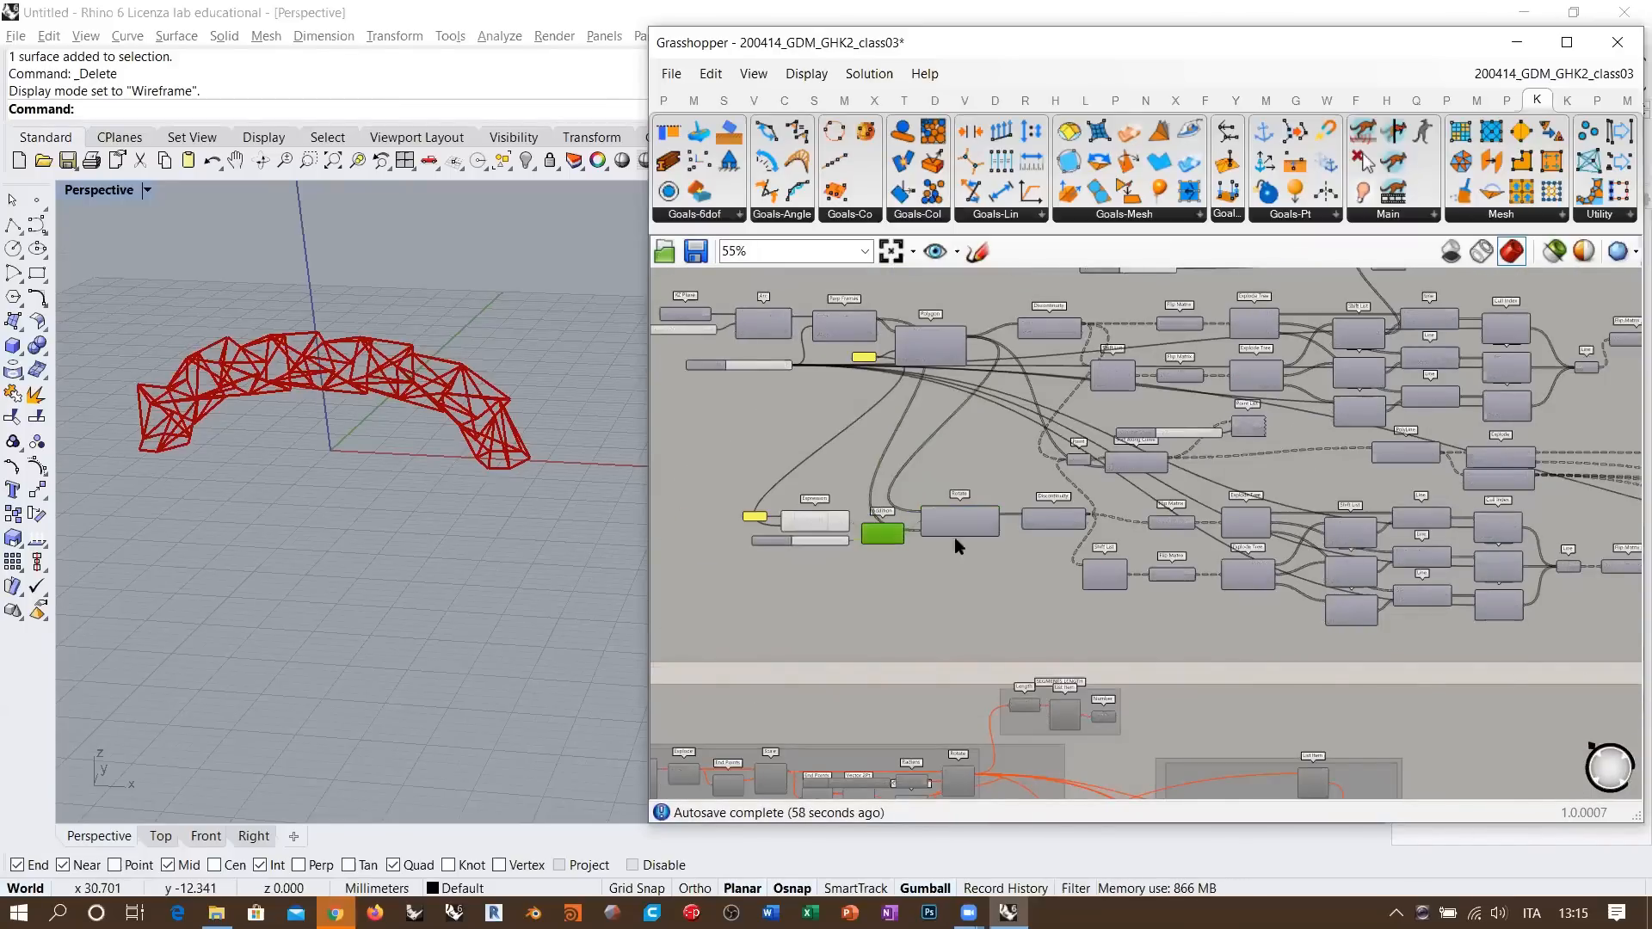
{"action": "right_click_drag", "start_coordinate": [1133, 540], "coordinate": [864, 516]}
{"action": "scroll", "coordinate": [863, 516], "scroll_direction": "down", "scroll_amount": 3}
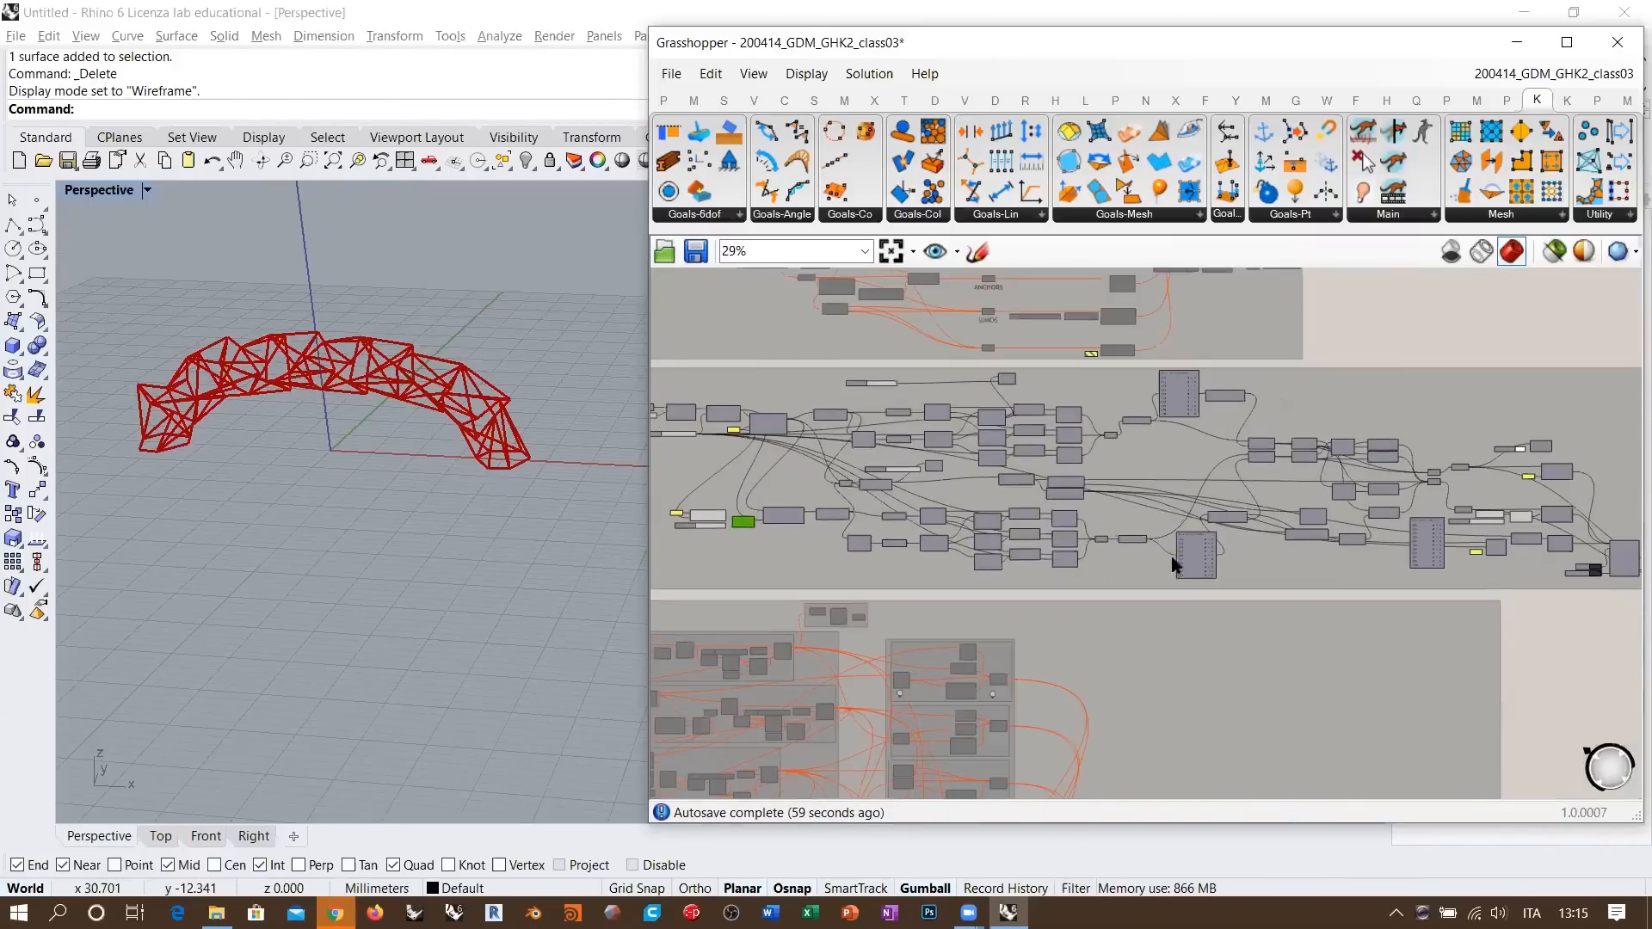
{"action": "right_click_drag", "start_coordinate": [1157, 555], "coordinate": [972, 551]}
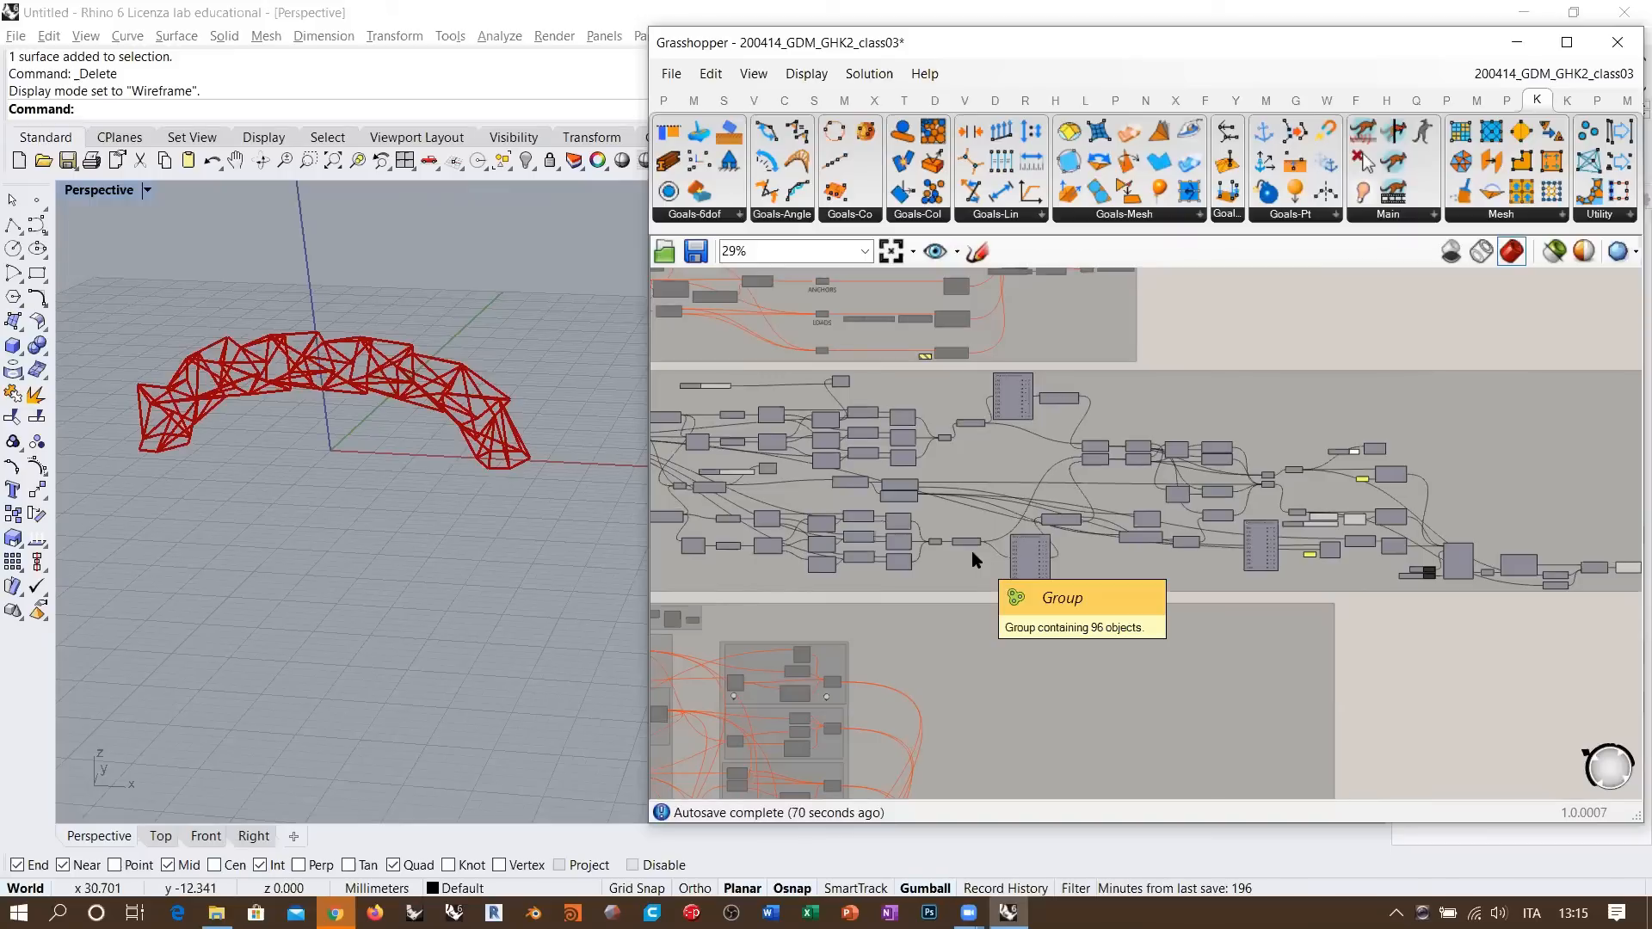
{"action": "right_click_drag", "start_coordinate": [1215, 559], "coordinate": [969, 554]}
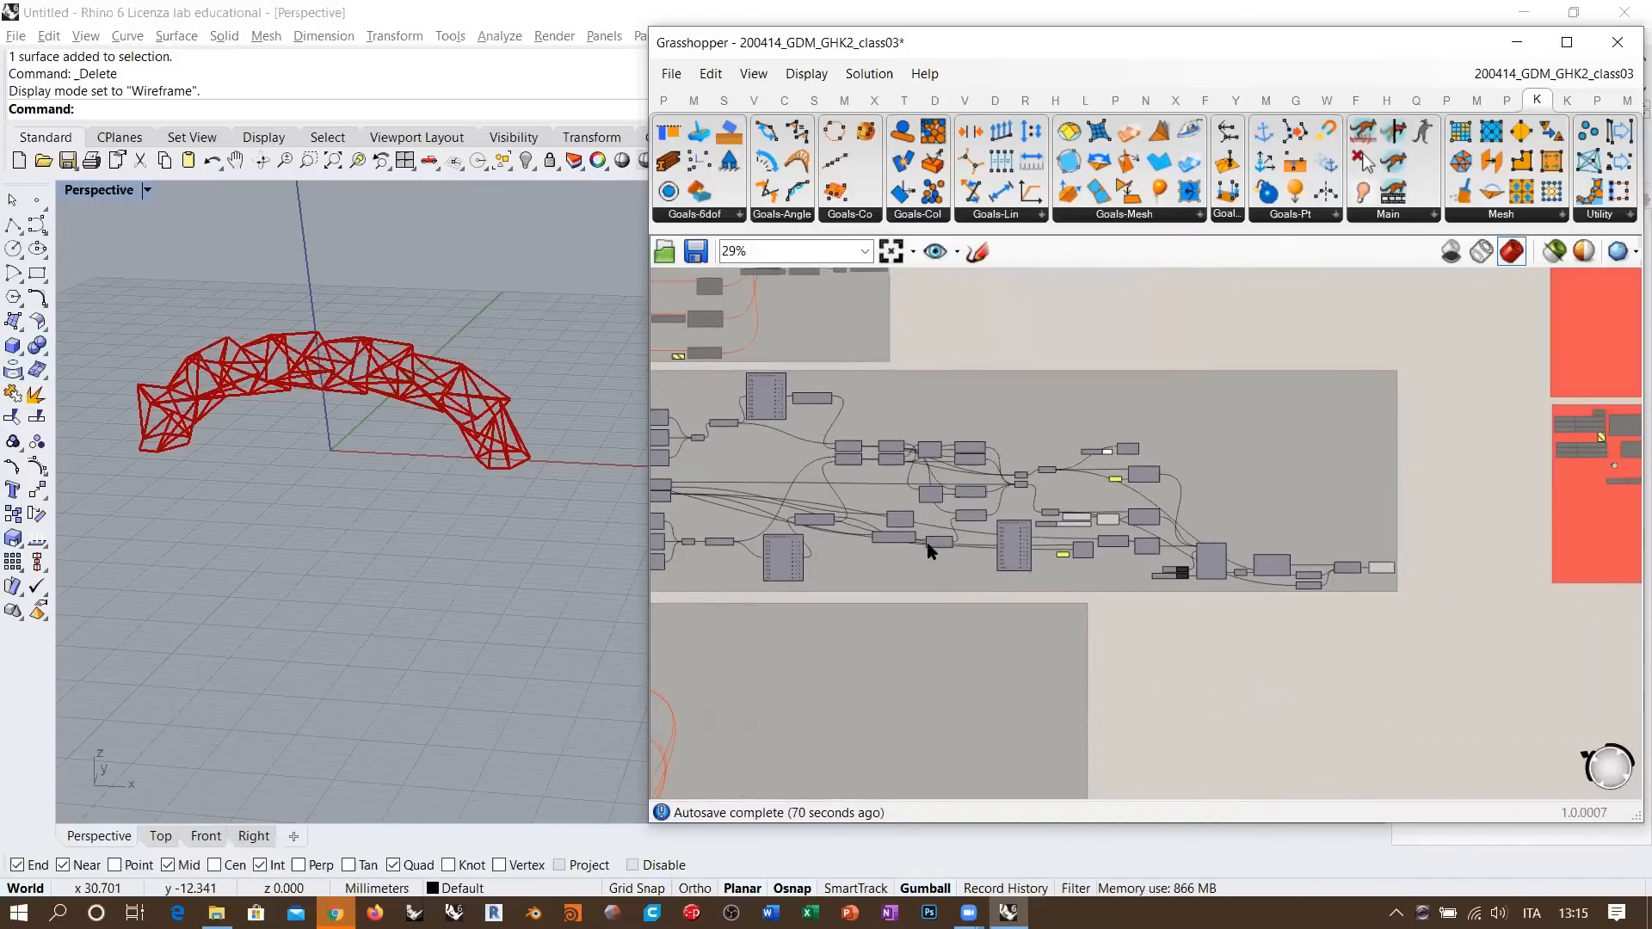
- Stop the BouncySolver by setting its Boolean Toggle to False and reset the simulated arch
{"action": "right_click_drag", "start_coordinate": [435, 456], "coordinate": [408, 527]}
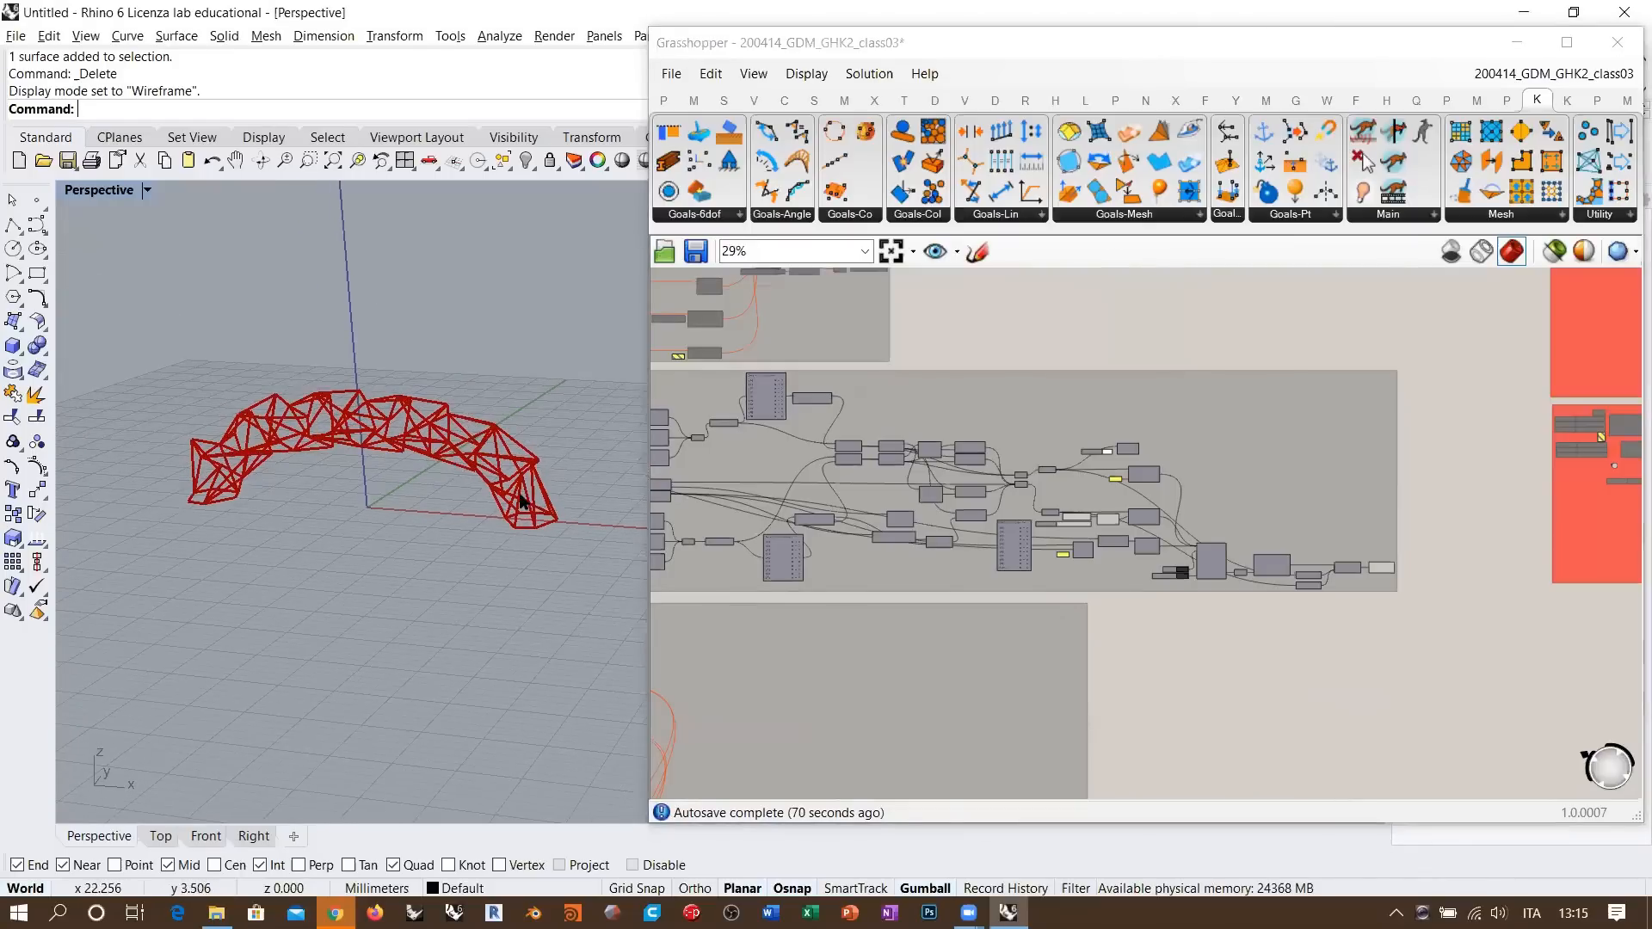
{"action": "scroll", "coordinate": [1008, 581], "scroll_direction": "up", "scroll_amount": 6}
{"action": "scroll", "coordinate": [1008, 582], "scroll_direction": "up", "scroll_amount": 4}
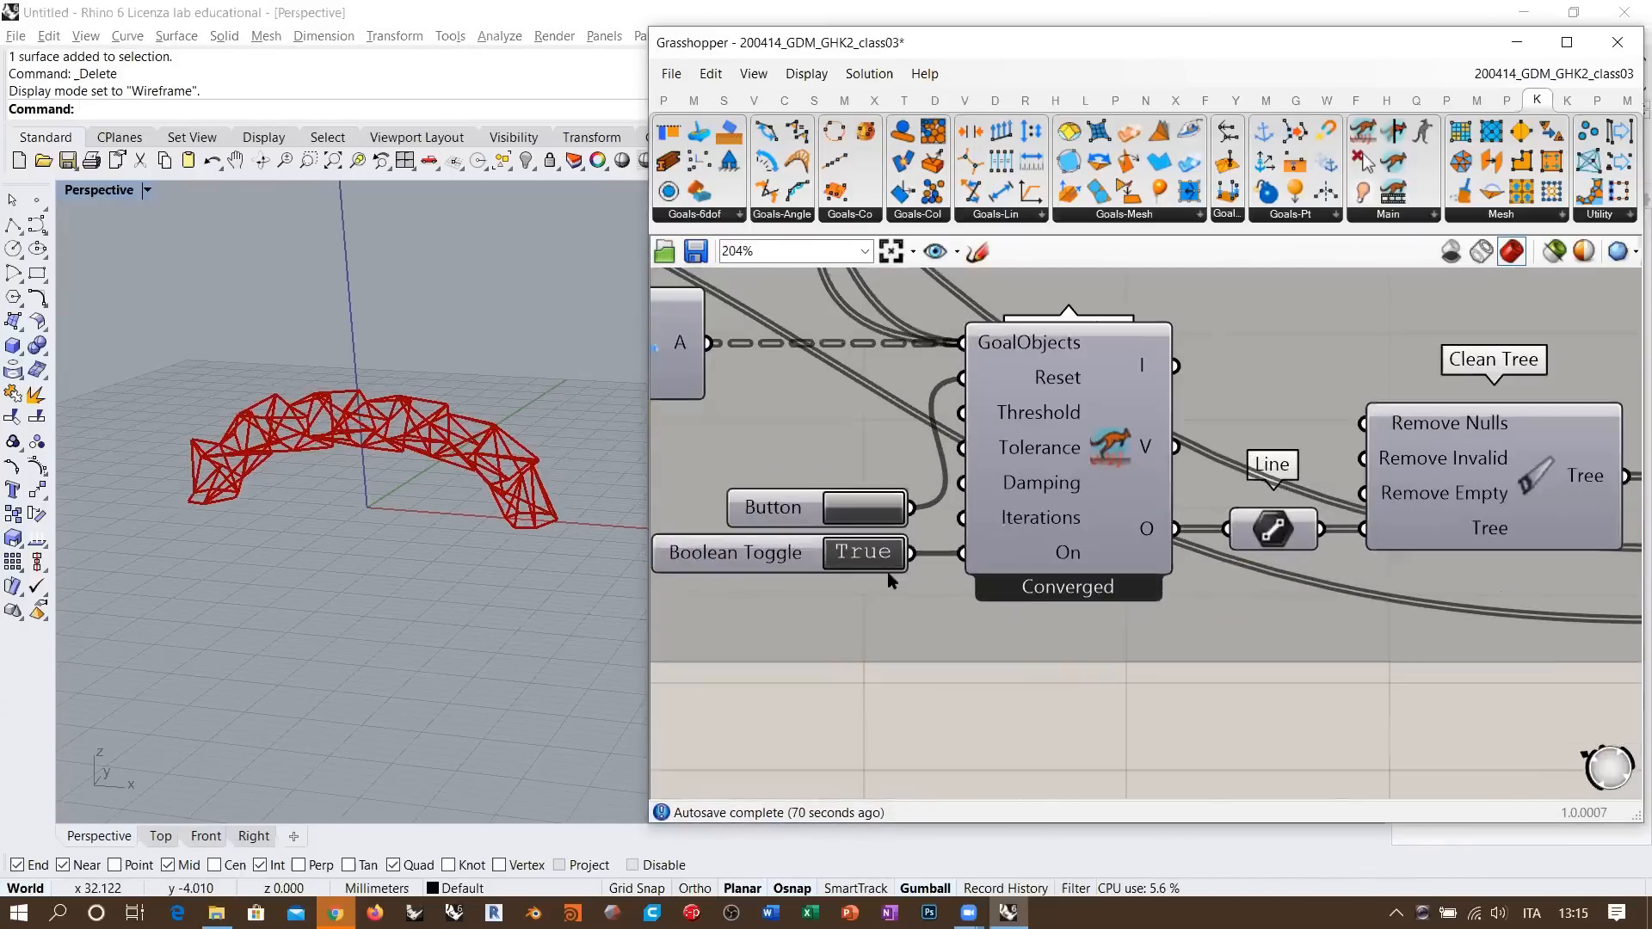
{"action": "double_click", "coordinate": [861, 555]}
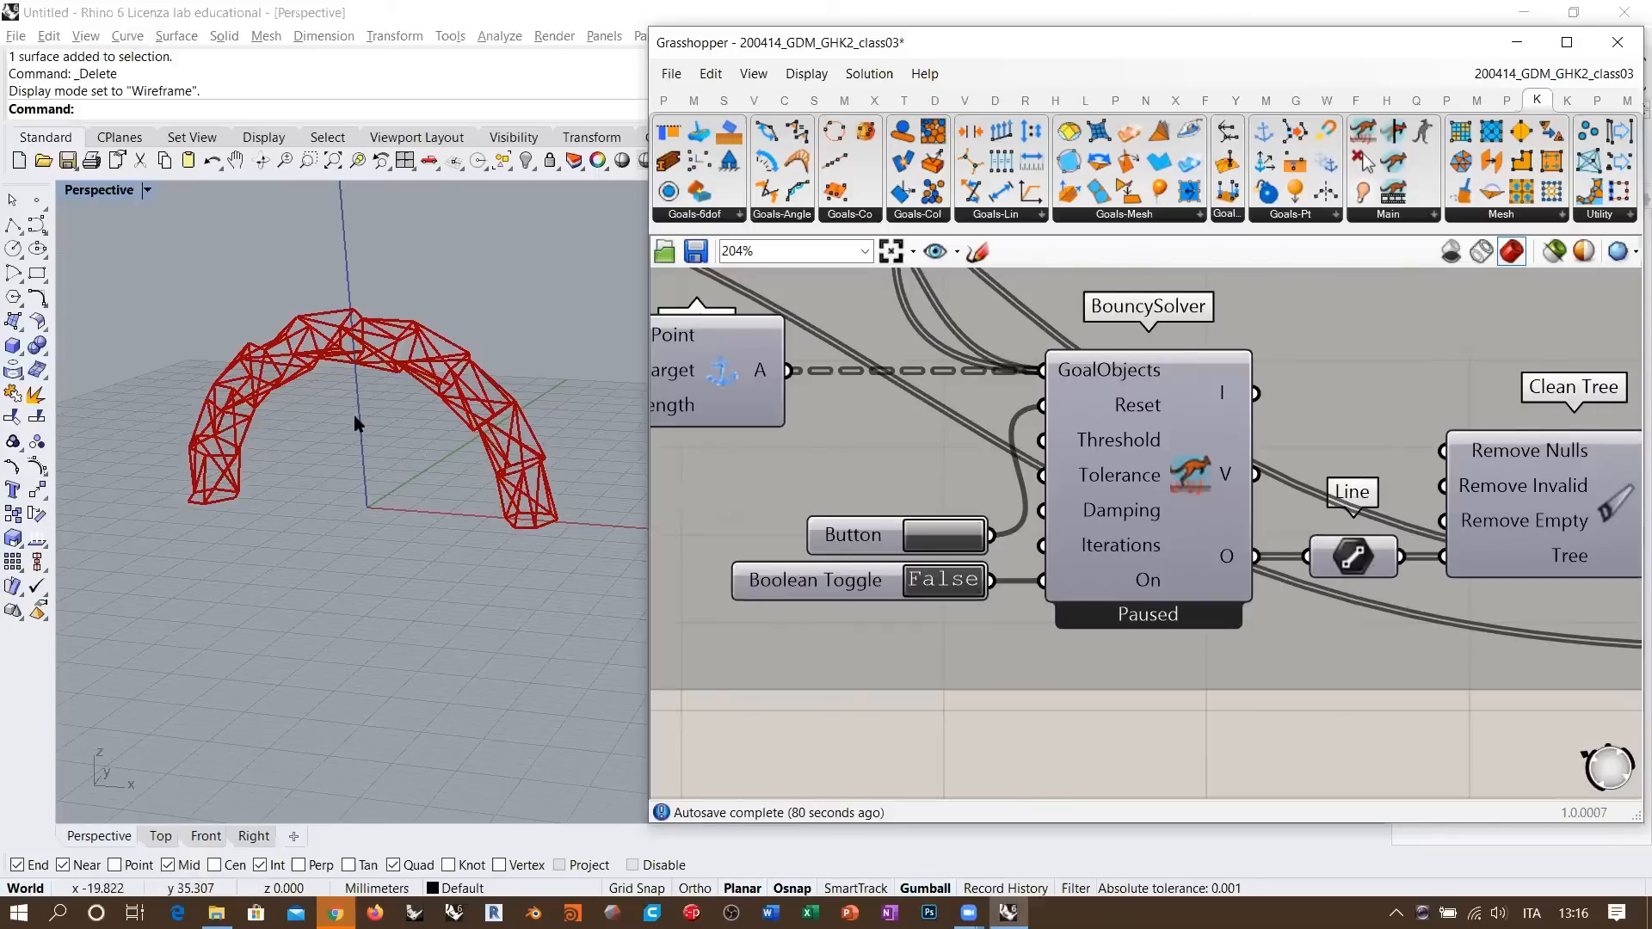
- Place a new Kangaroo Anchor goal on the empty canvas above the arch definition and show its inputs up close
{"action": "scroll", "coordinate": [861, 561], "scroll_direction": "down", "scroll_amount": 10}
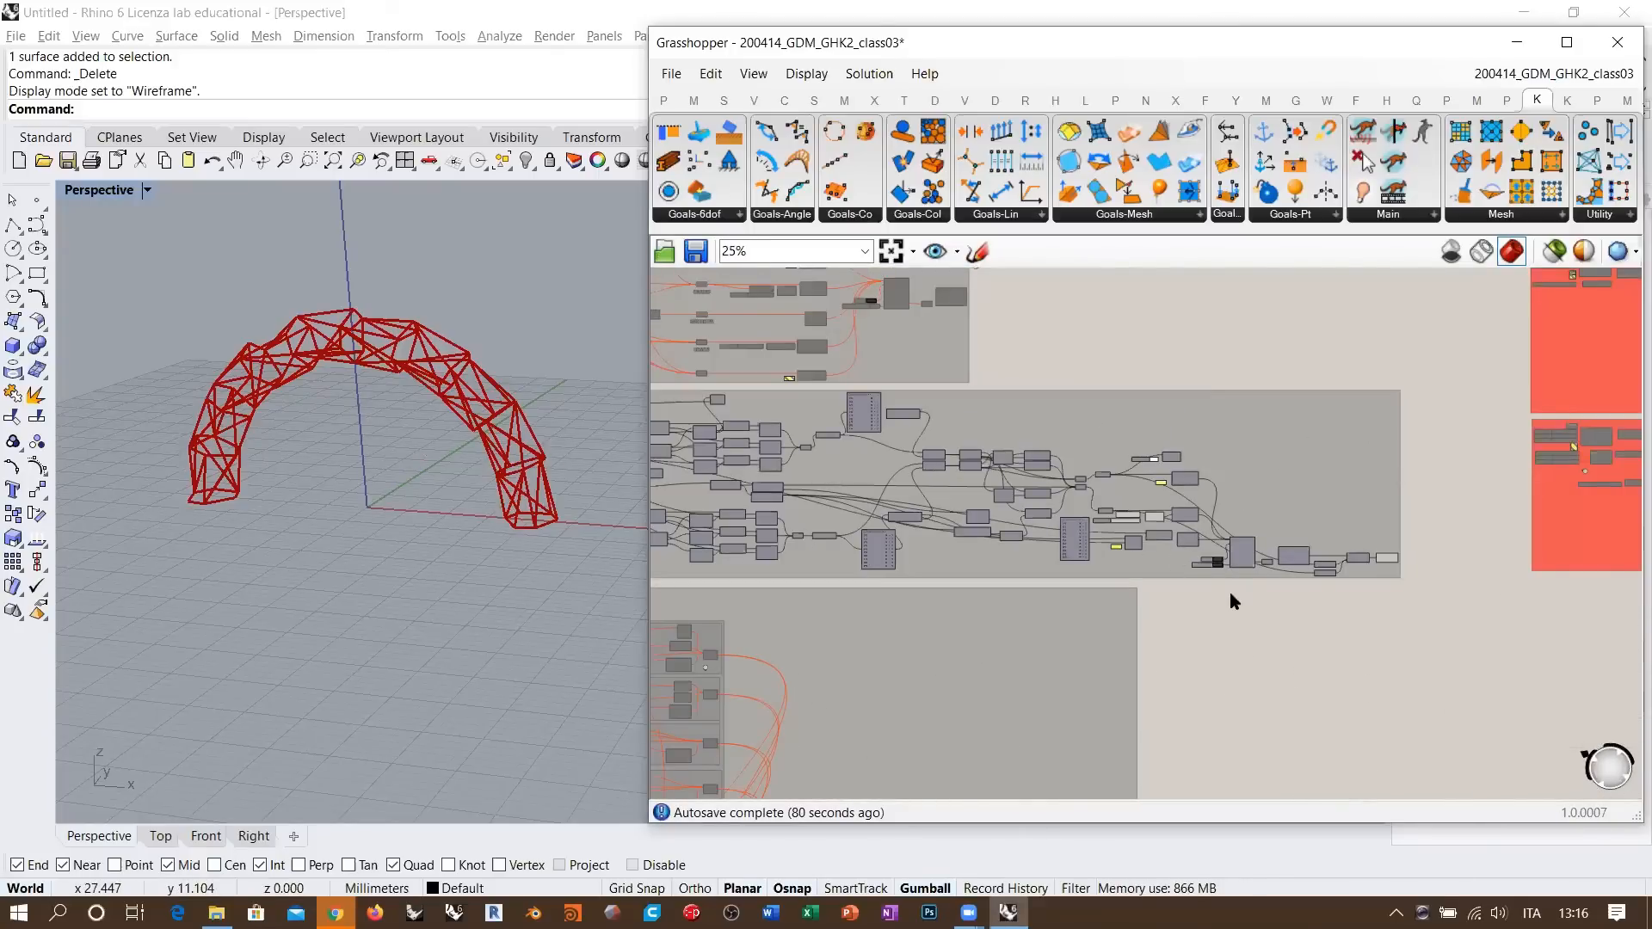
{"action": "scroll", "coordinate": [1121, 612], "scroll_direction": "up", "scroll_amount": 3}
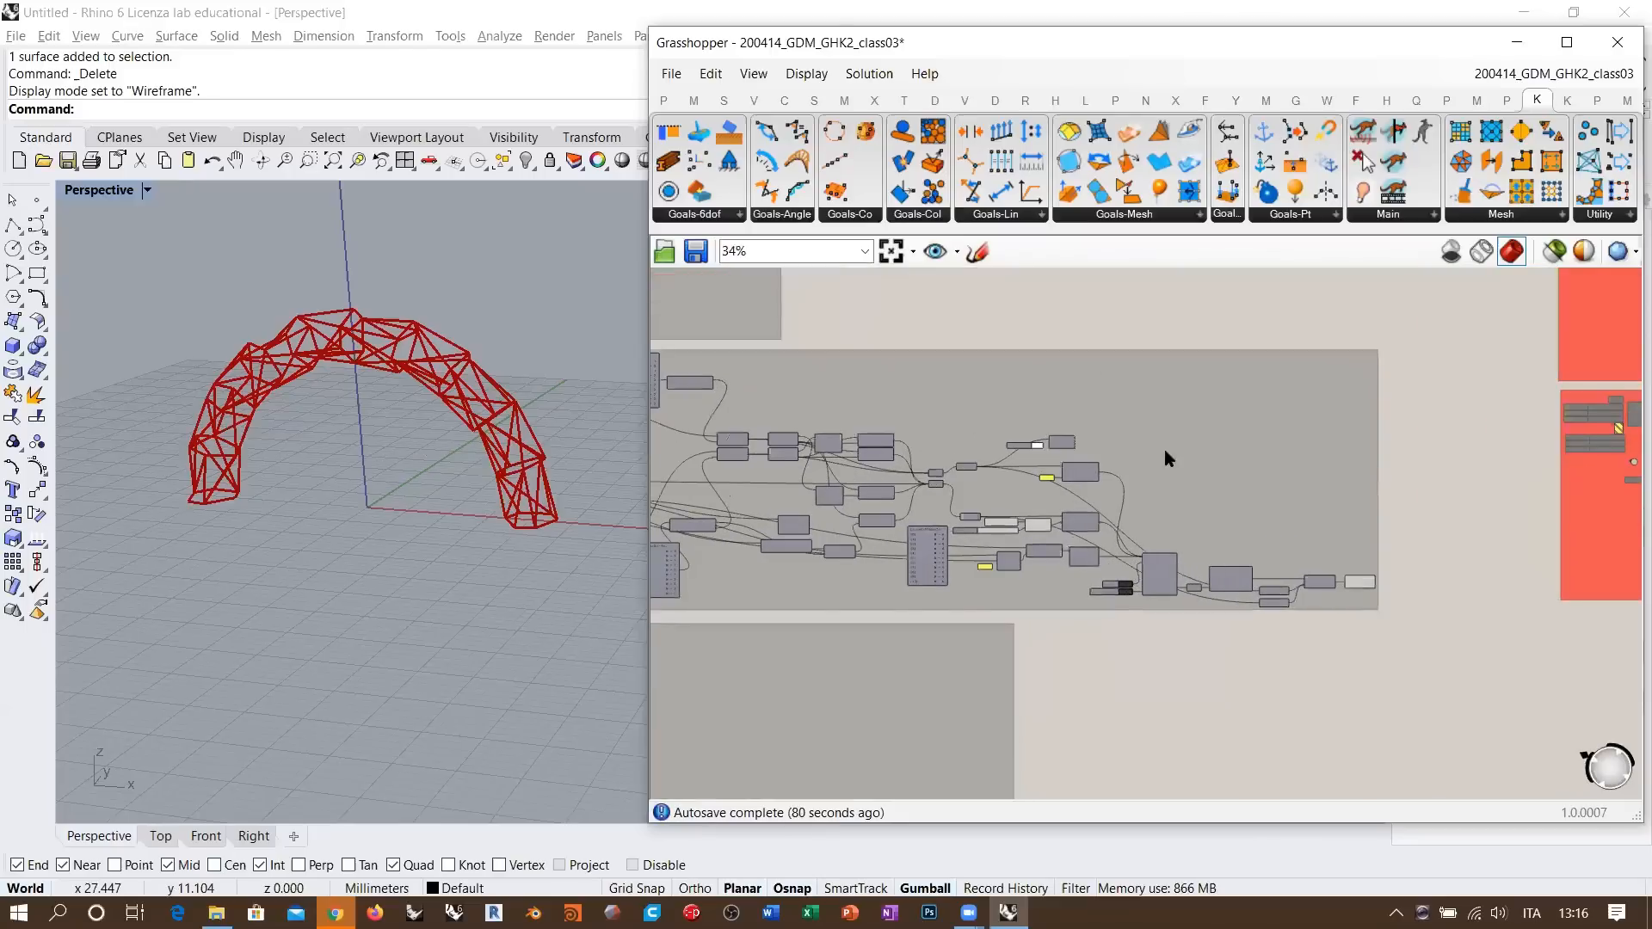
{"action": "left_click_drag", "start_coordinate": [1263, 134], "coordinate": [1121, 296]}
{"action": "scroll", "coordinate": [1121, 296], "scroll_direction": "up", "scroll_amount": 10}
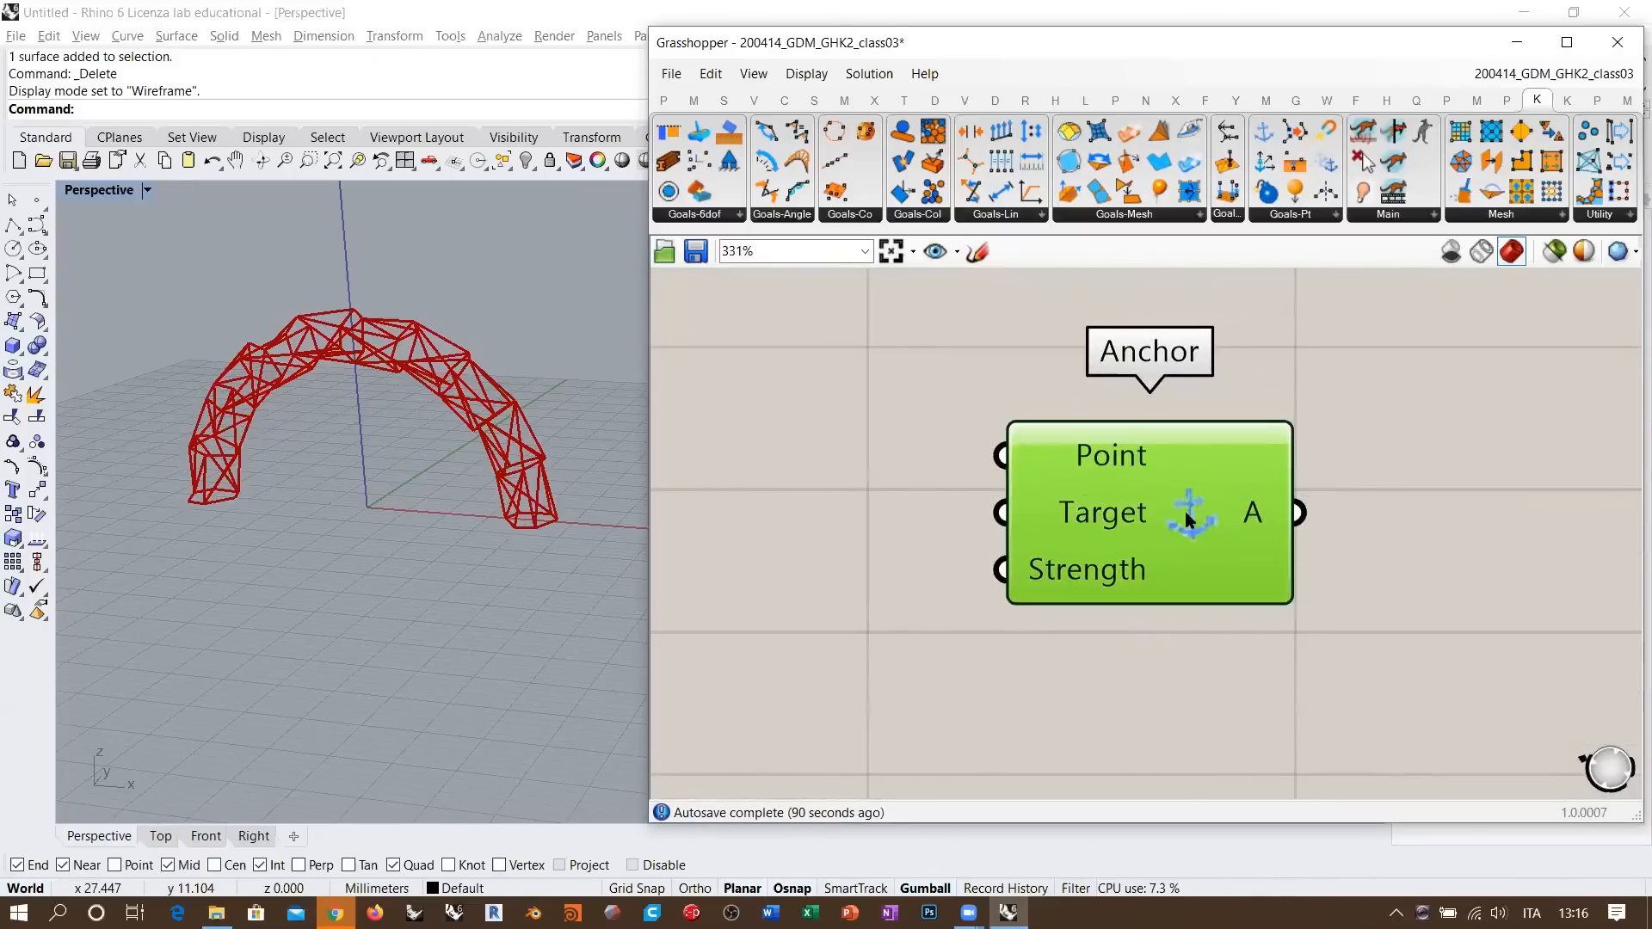
- Examine the Anchor goal's Point, Target and Strength inputs and read the description of Target
{"action": "left_click_drag", "start_coordinate": [1185, 519], "coordinate": [1146, 536]}
{"action": "left_click", "coordinate": [1264, 352]}
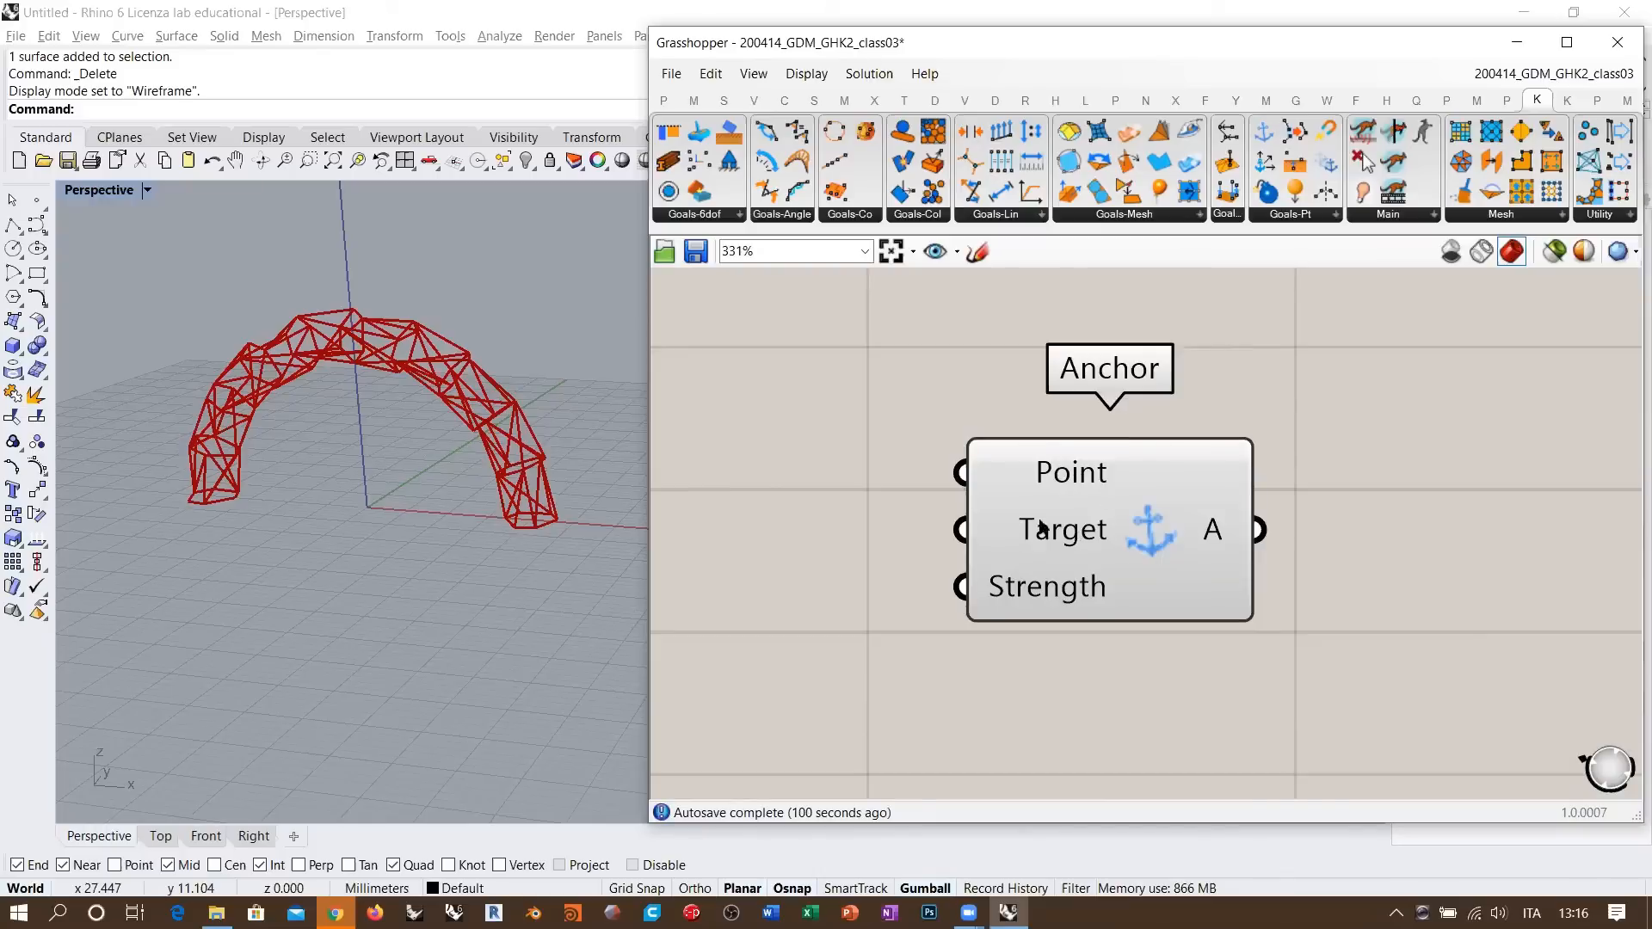
{"action": "mouse_move", "coordinate": [1057, 533]}
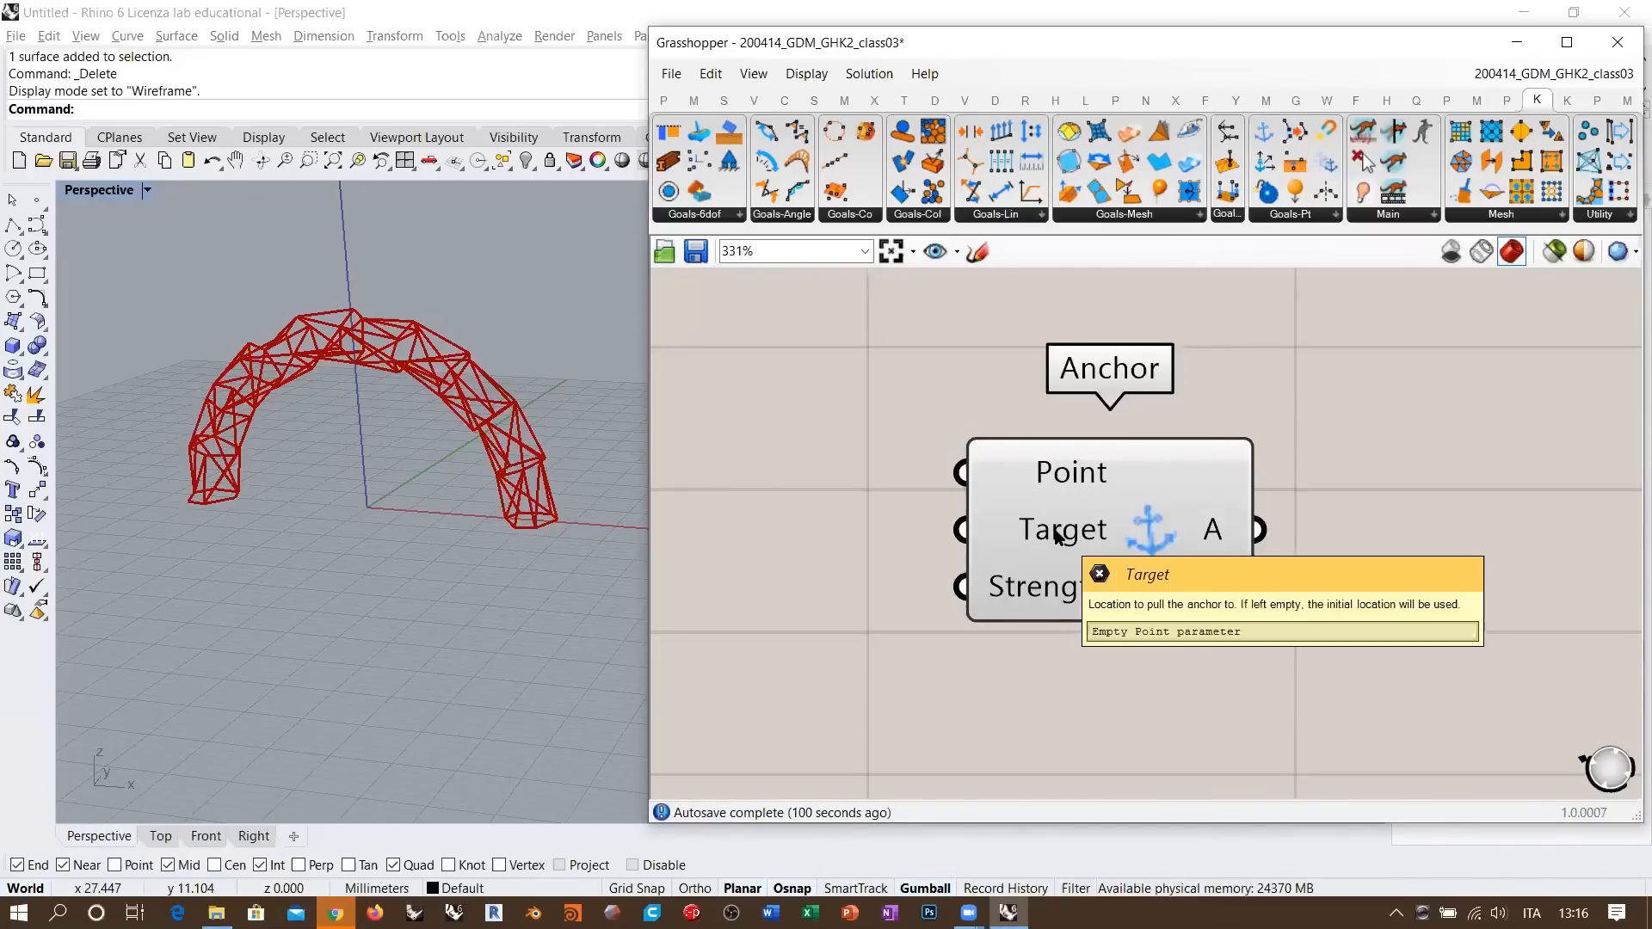
{"action": "right_click_drag", "start_coordinate": [1070, 539], "coordinate": [1199, 537]}
{"action": "scroll", "coordinate": [1203, 537], "scroll_direction": "down", "scroll_amount": 2}
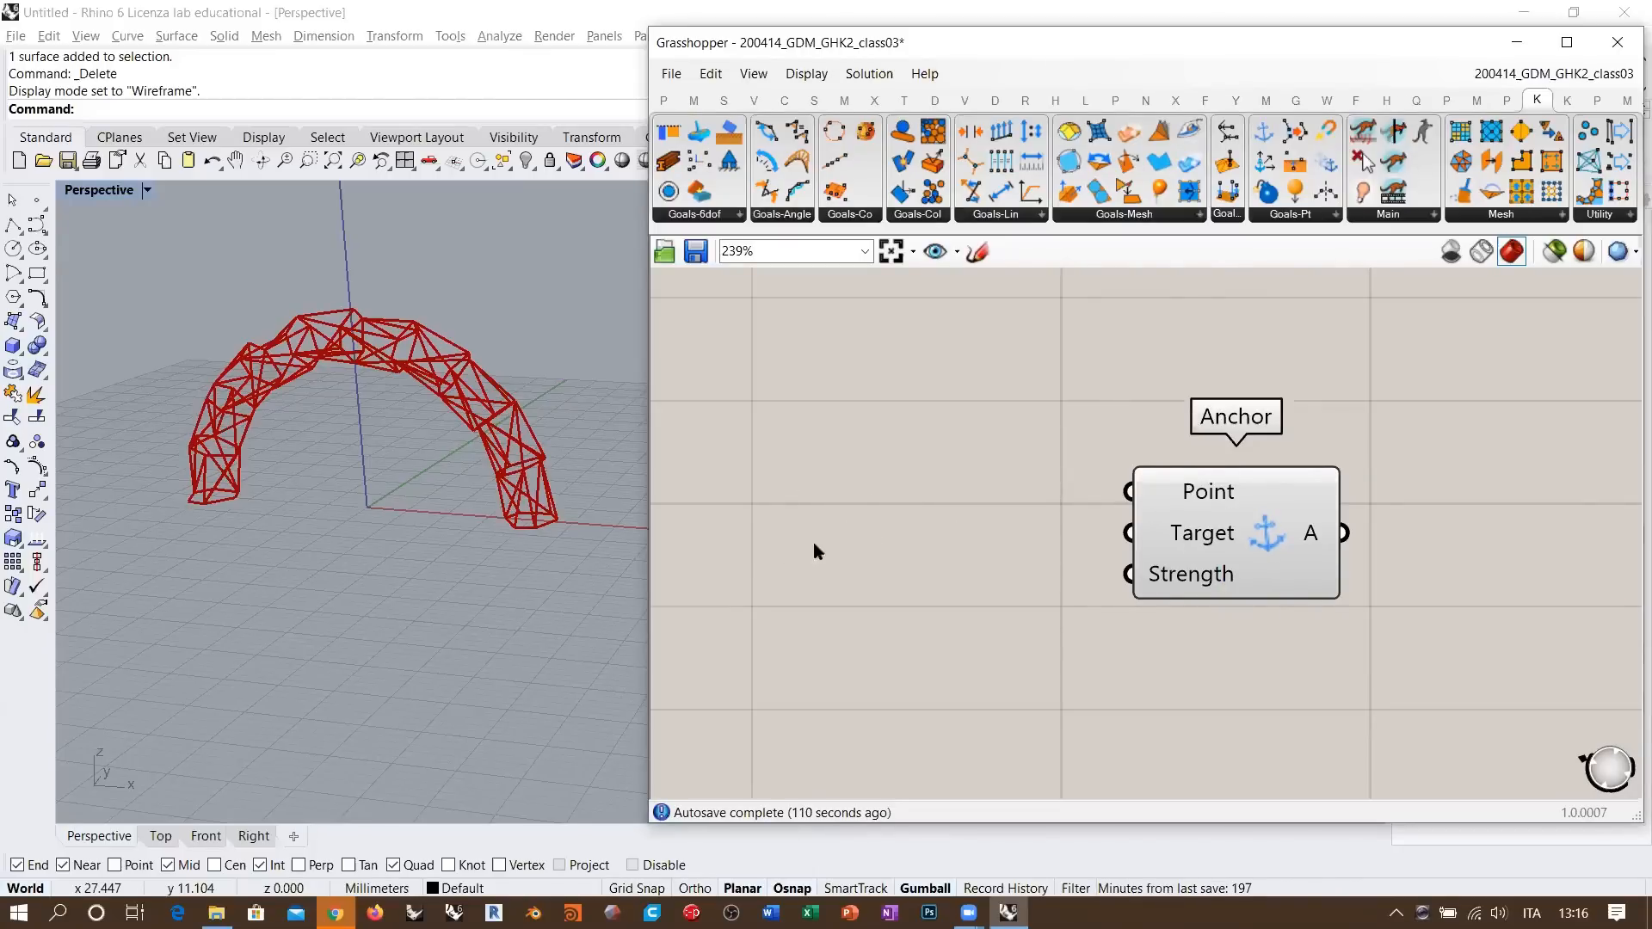
{"action": "right_click_drag", "start_coordinate": [1104, 539], "coordinate": [994, 541]}
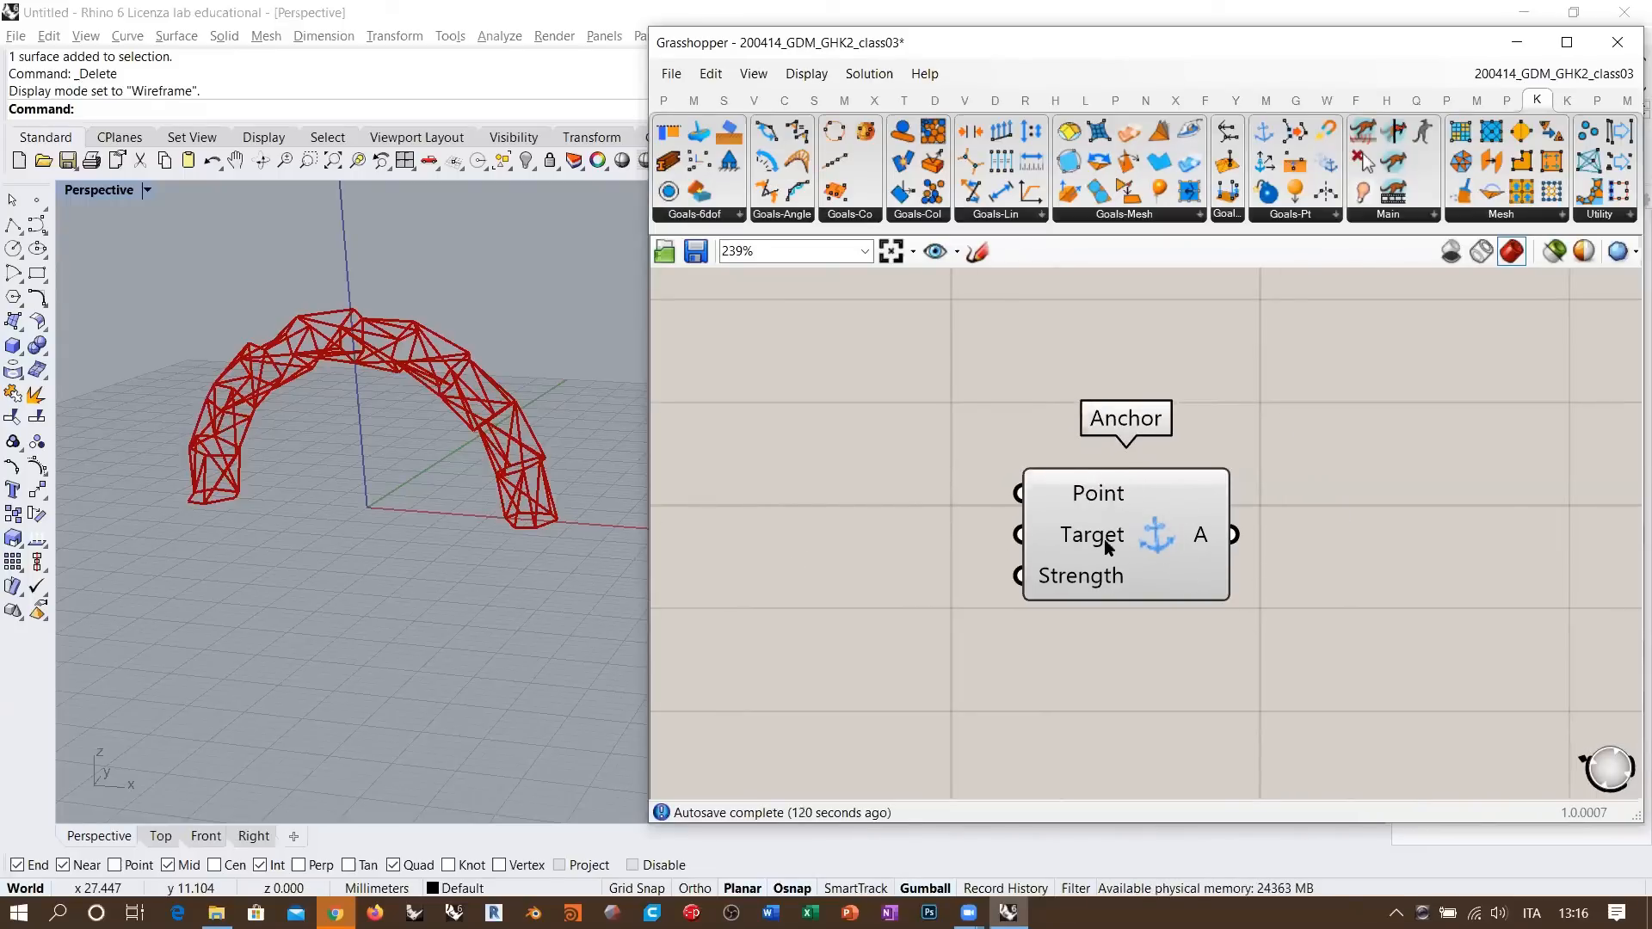
{"action": "mouse_move", "coordinate": [1107, 545]}
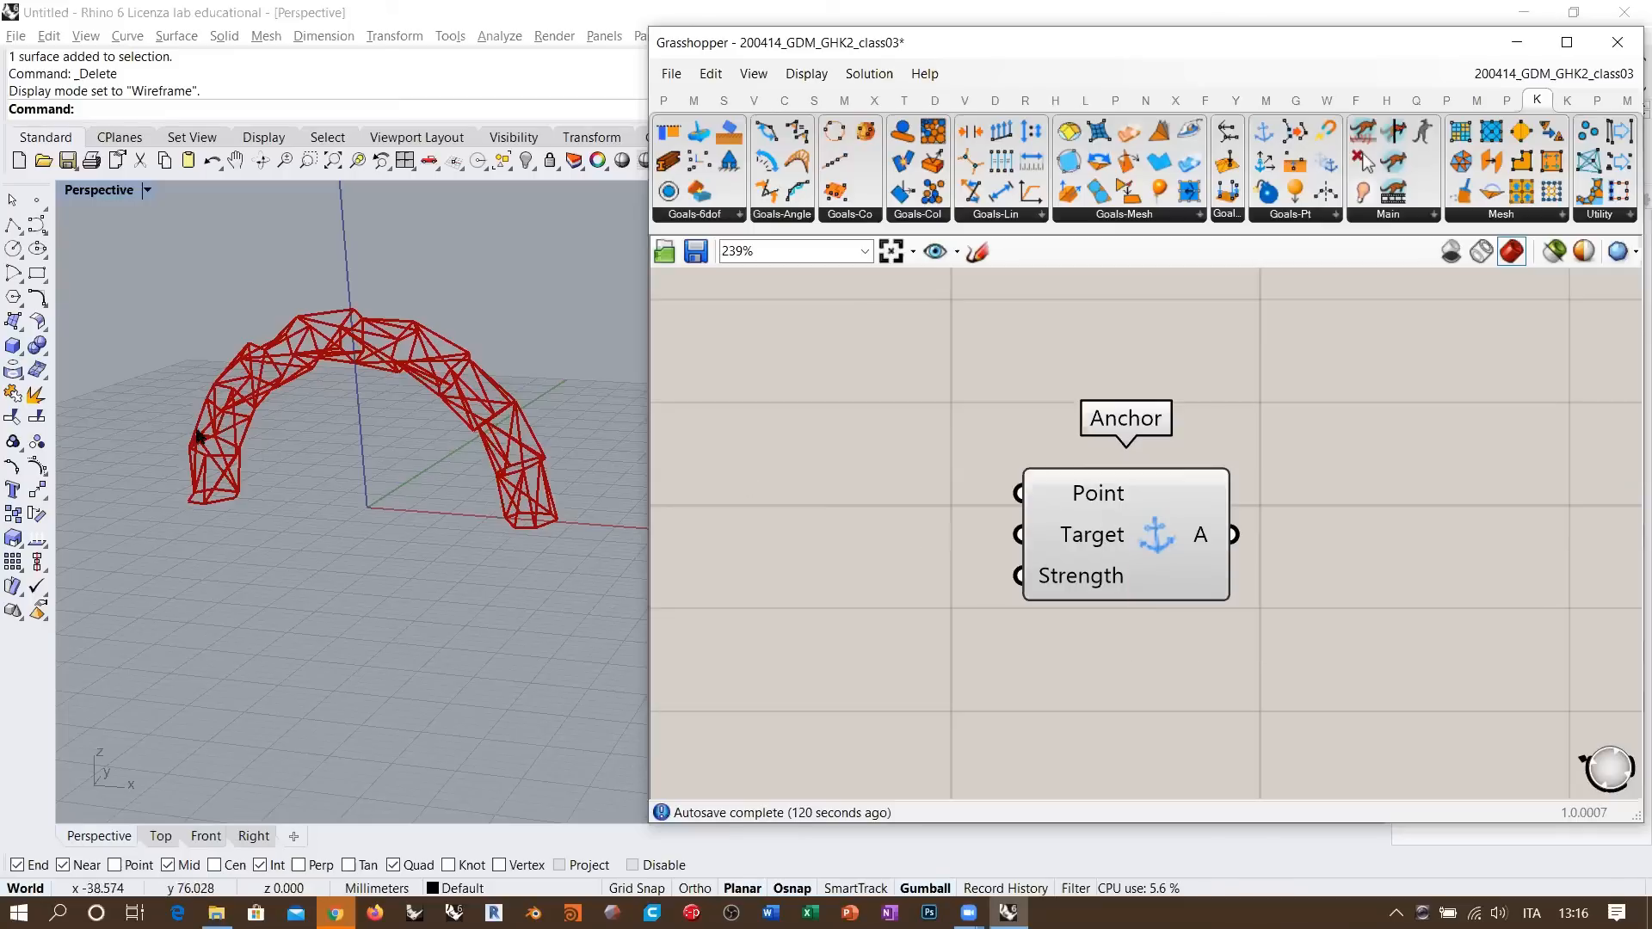
- Delete the standalone Anchor goal above the arch definition
{"action": "left_click", "coordinate": [1172, 516]}
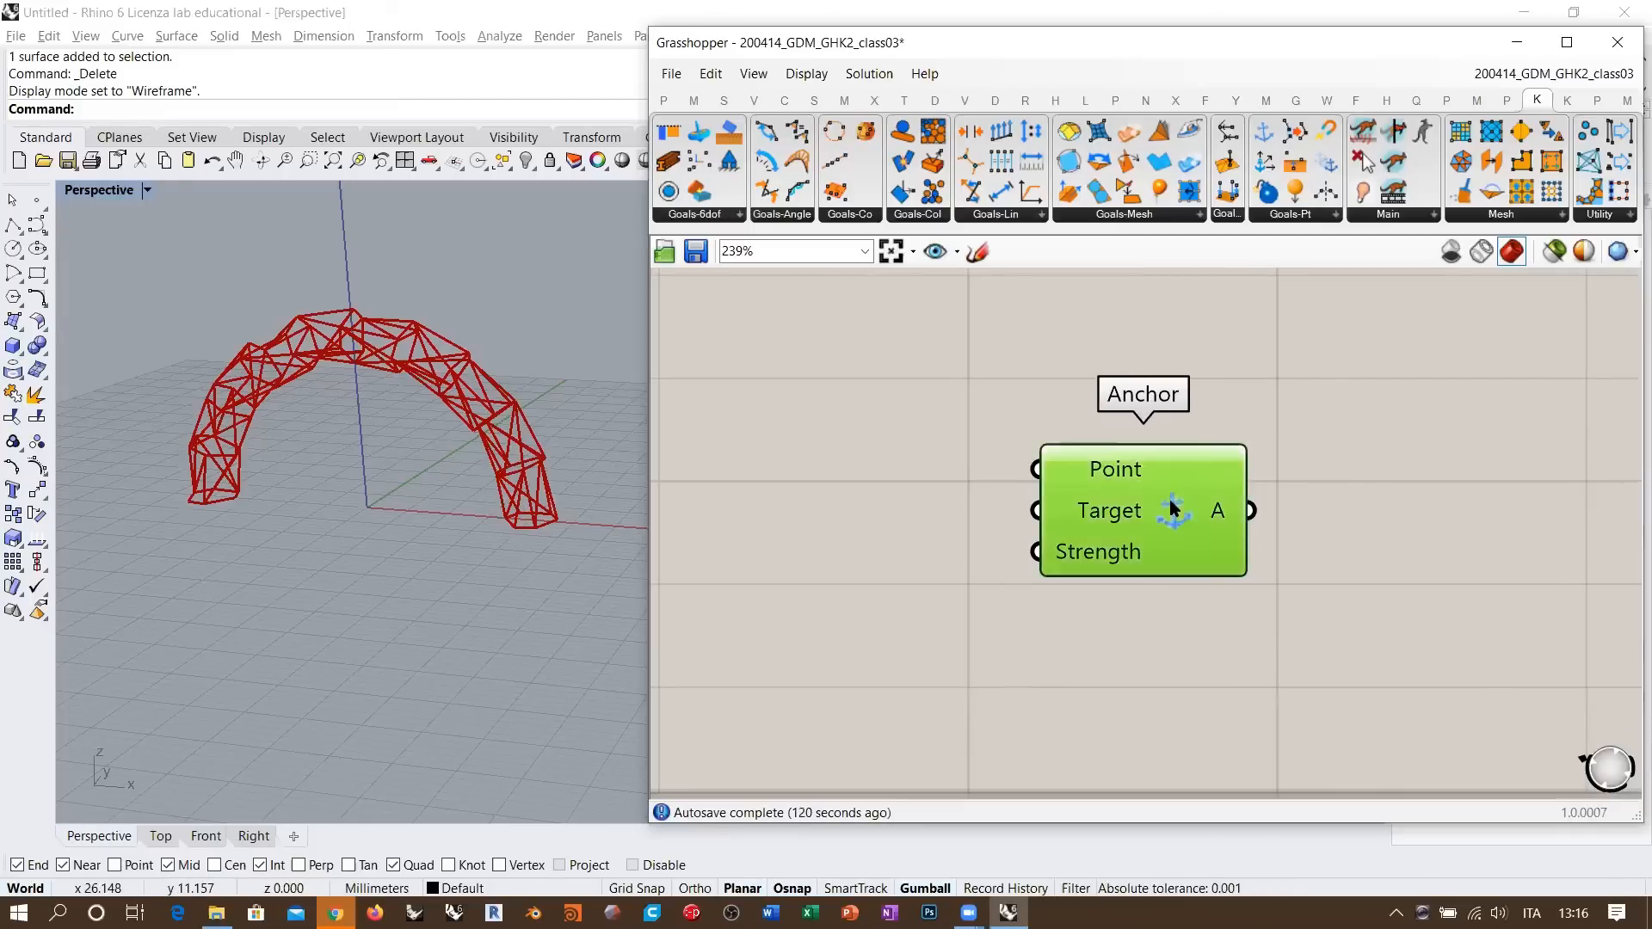
{"action": "scroll", "coordinate": [1175, 453], "scroll_direction": "down", "scroll_amount": 4}
{"action": "key", "text": "Delete"}
{"action": "scroll", "coordinate": [1236, 382], "scroll_direction": "down", "scroll_amount": 6}
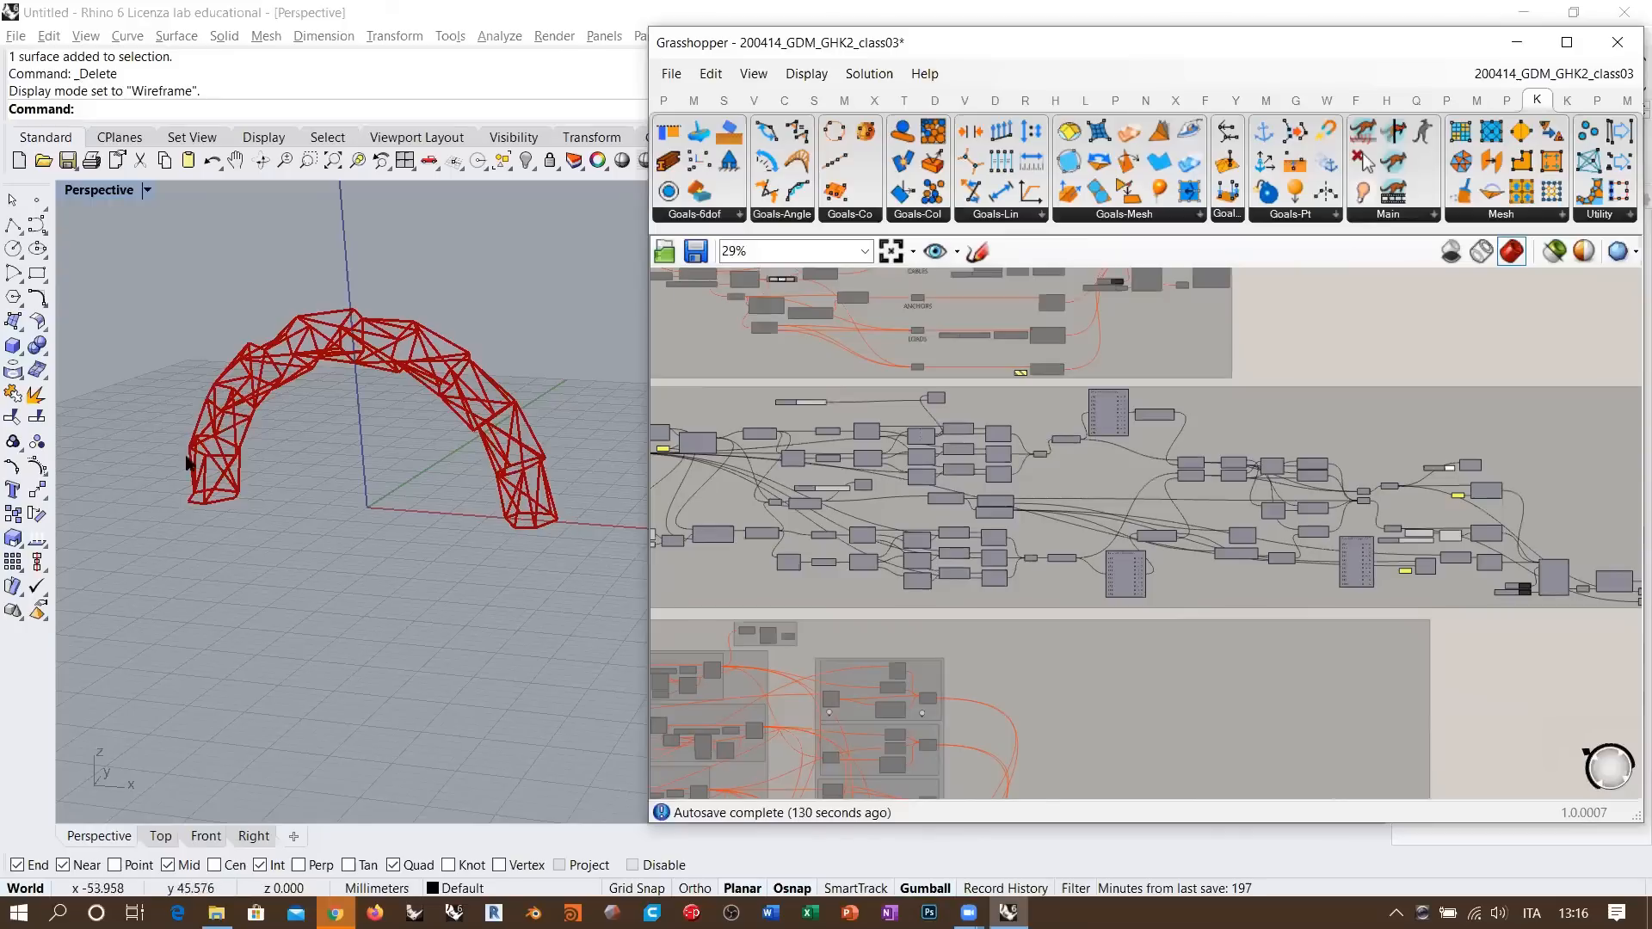
- Set the rotation offset slider feeding the Addition component to 0
{"action": "mouse_move", "coordinate": [916, 545]}
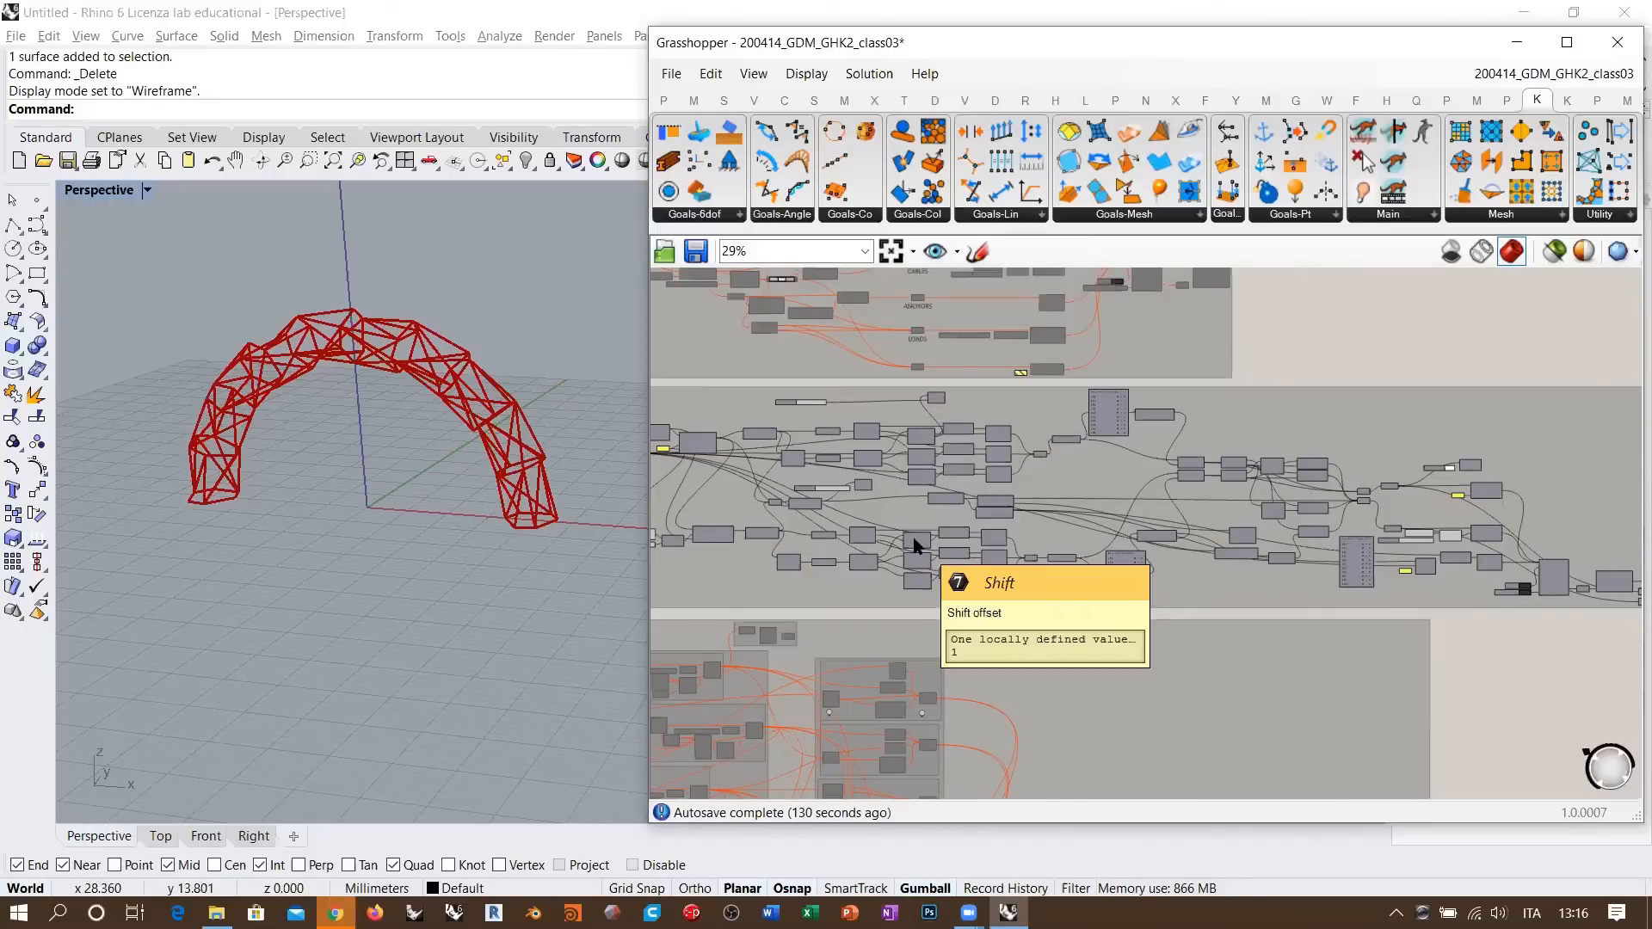
{"action": "right_click_drag", "start_coordinate": [953, 532], "coordinate": [1098, 525]}
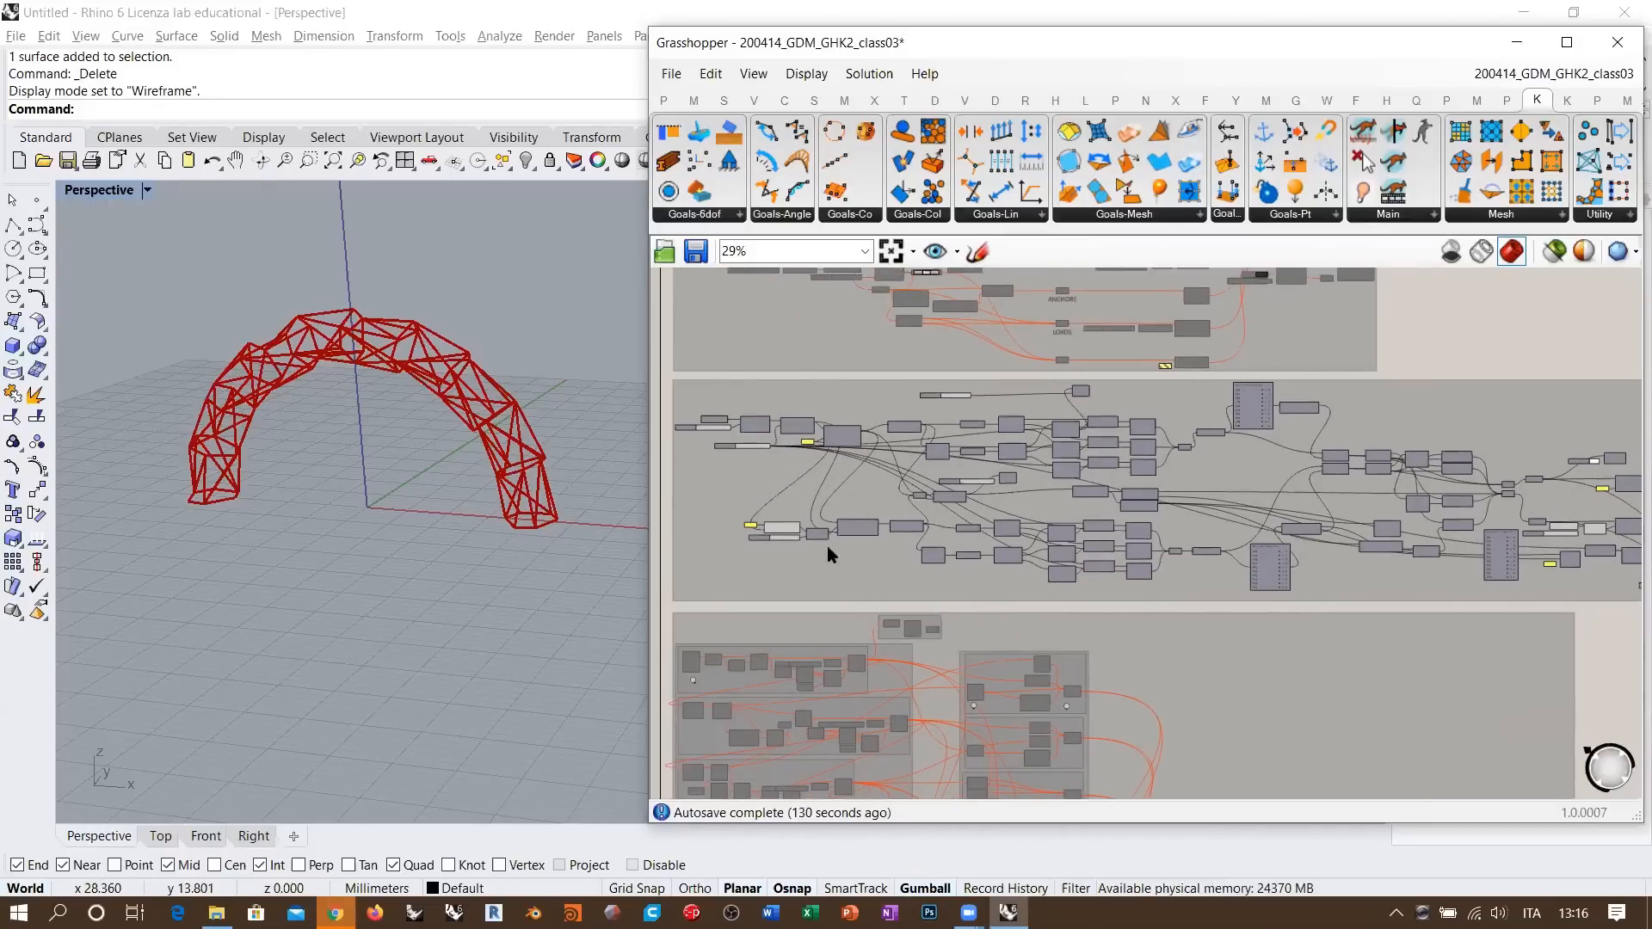
{"action": "scroll", "coordinate": [1058, 509], "scroll_direction": "down", "scroll_amount": 2}
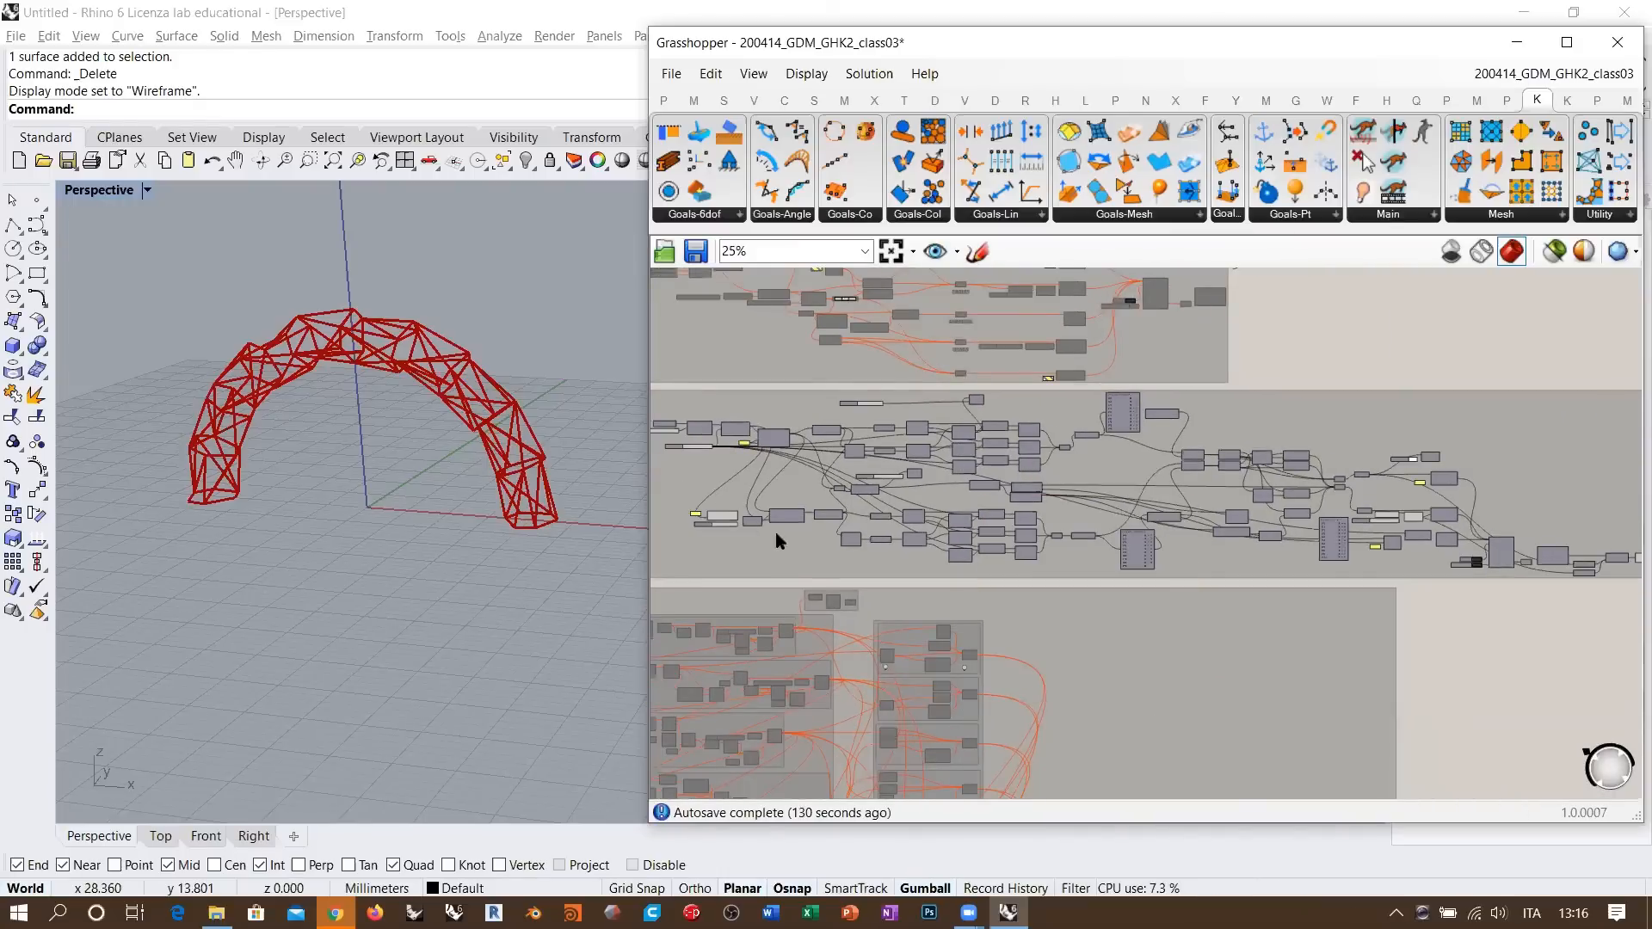
{"action": "scroll", "coordinate": [765, 521], "scroll_direction": "up", "scroll_amount": 10}
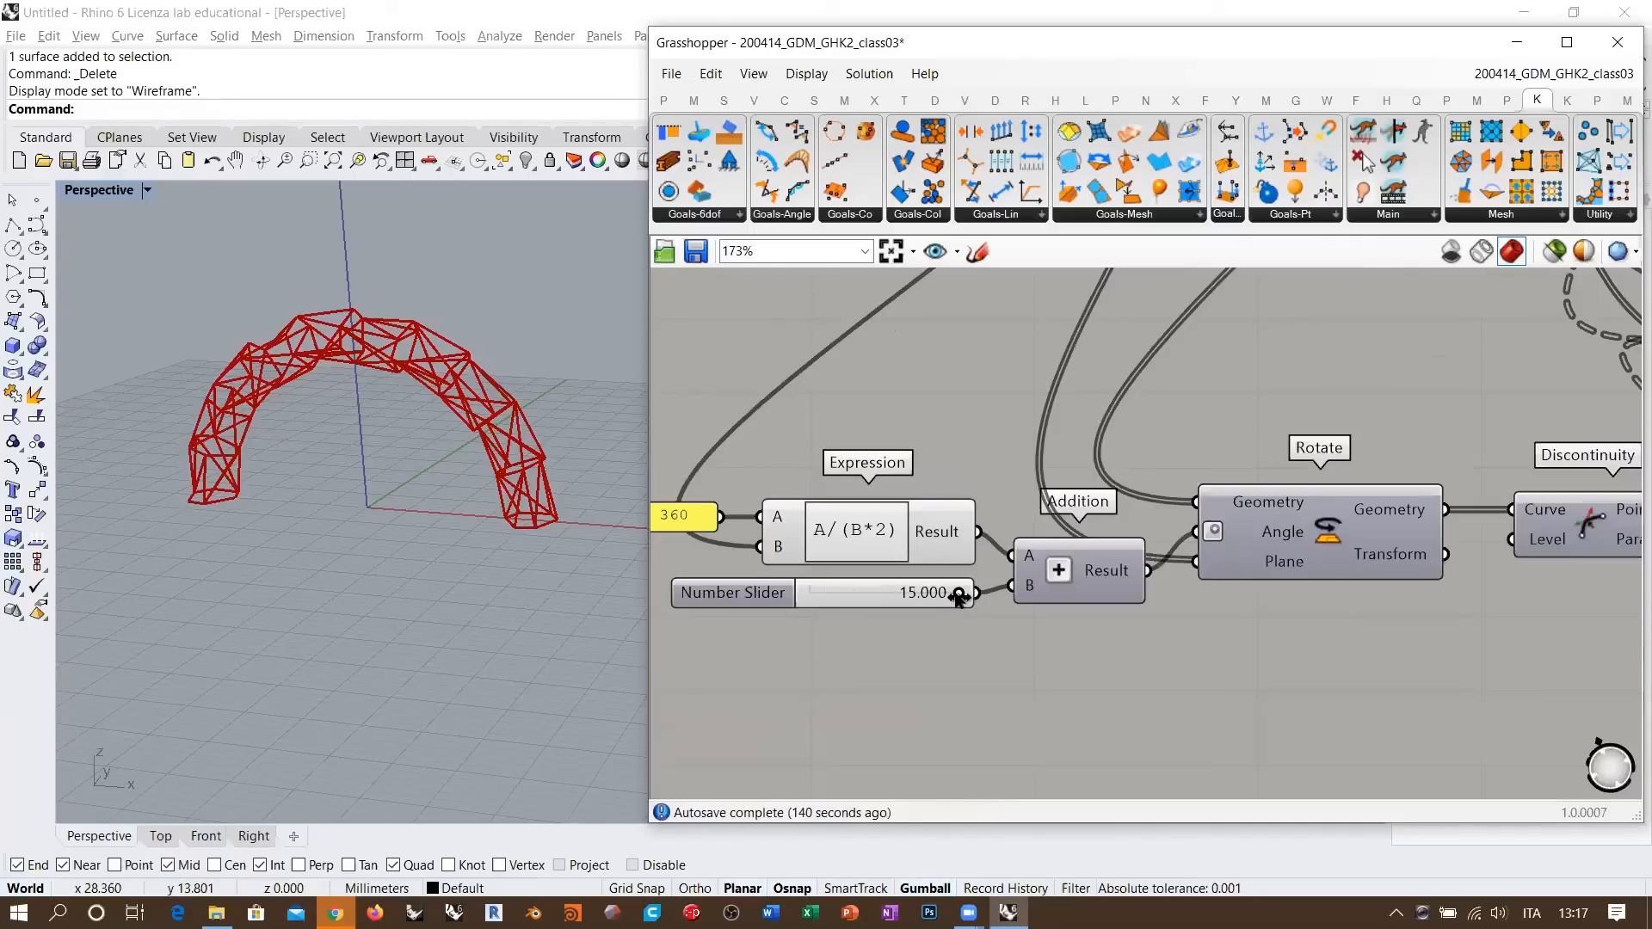
{"action": "left_click_drag", "start_coordinate": [957, 596], "coordinate": [727, 594]}
- Run the arch simulation by setting the BouncySolver's Boolean Toggle to True
{"action": "scroll", "coordinate": [761, 540], "scroll_direction": "down", "scroll_amount": 4}
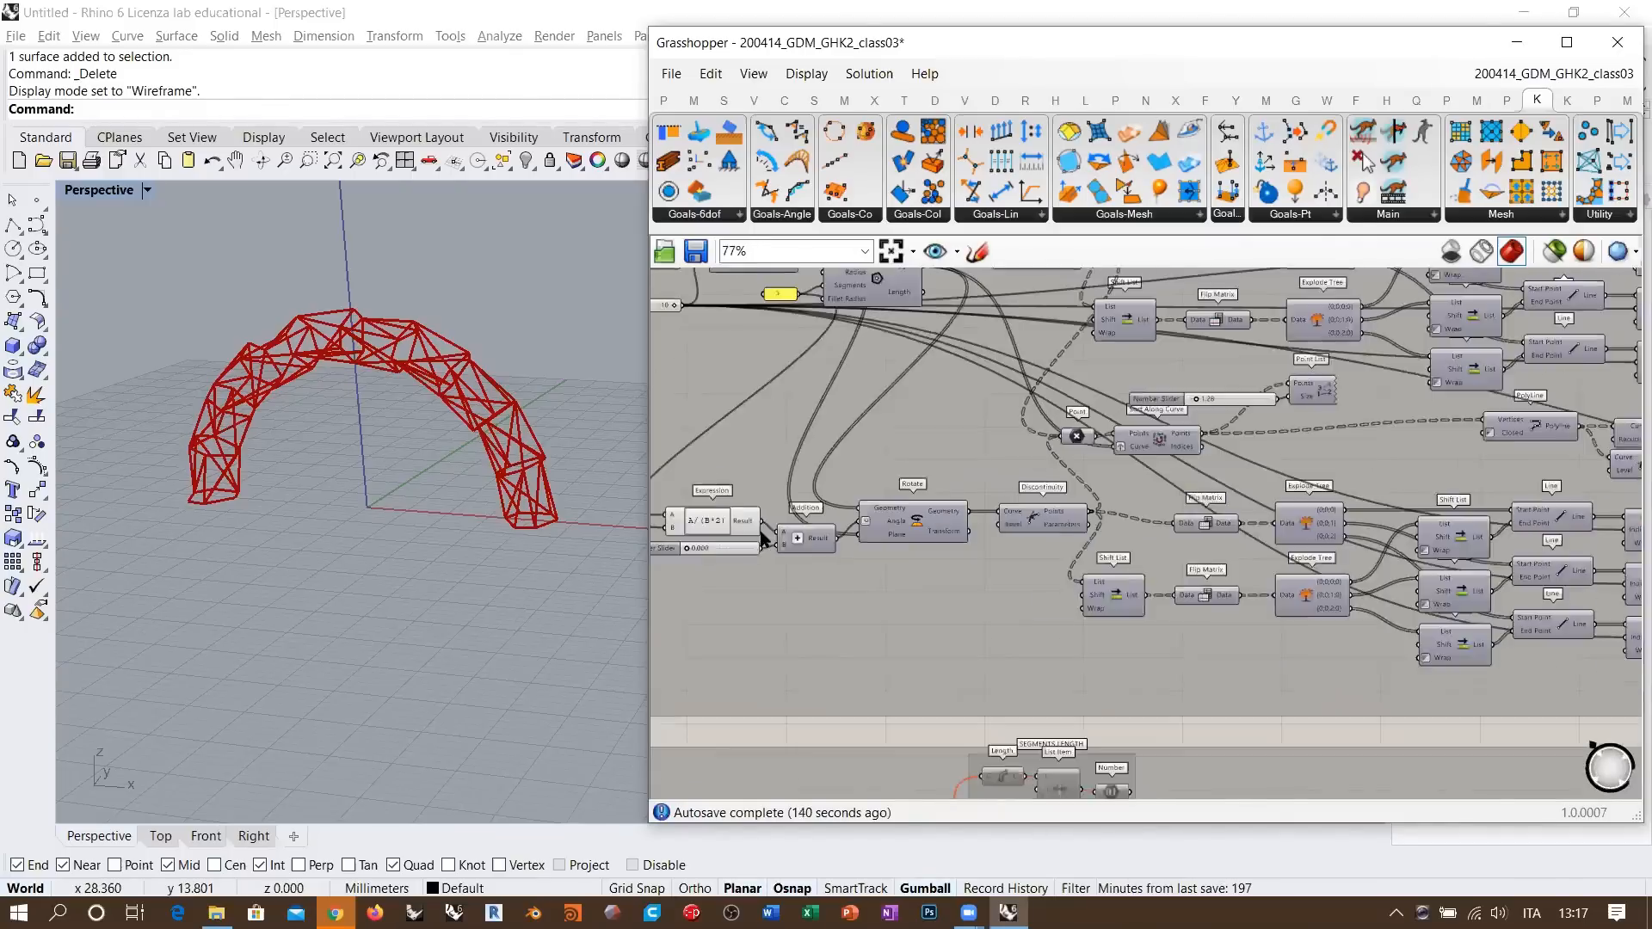
{"action": "scroll", "coordinate": [761, 539], "scroll_direction": "down", "scroll_amount": 3}
{"action": "right_click_drag", "start_coordinate": [1359, 568], "coordinate": [869, 525]}
{"action": "scroll", "coordinate": [869, 525], "scroll_direction": "down", "scroll_amount": 2}
{"action": "right_click_drag", "start_coordinate": [1306, 552], "coordinate": [1007, 535]}
{"action": "scroll", "coordinate": [1020, 551], "scroll_direction": "up", "scroll_amount": 7}
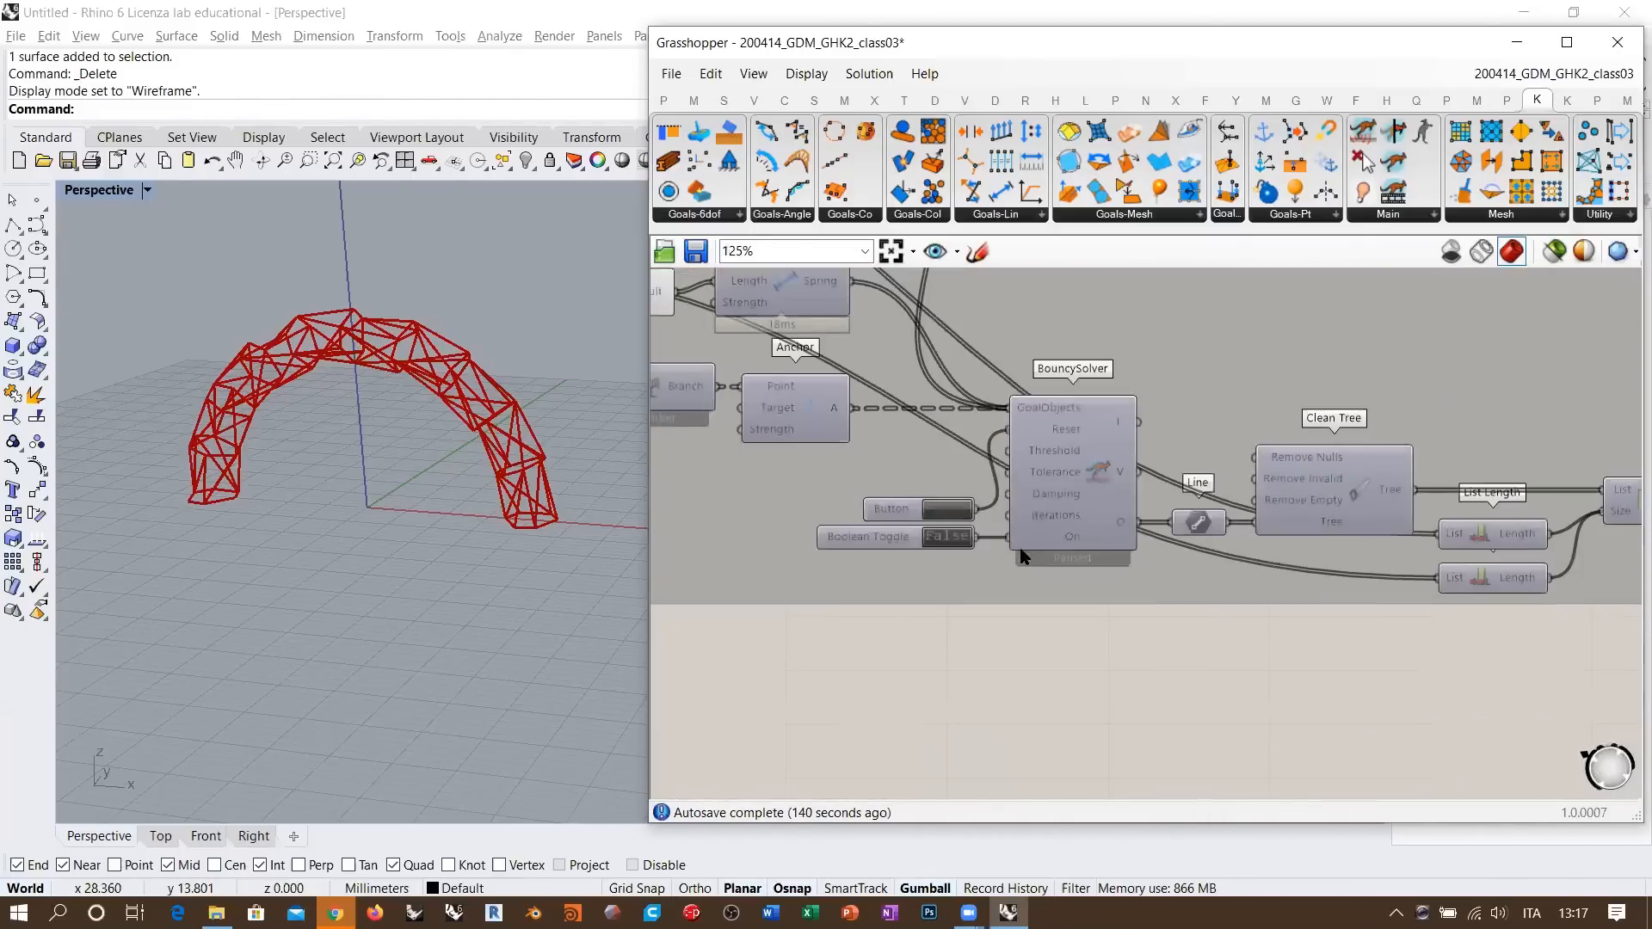
{"action": "double_click", "coordinate": [947, 536]}
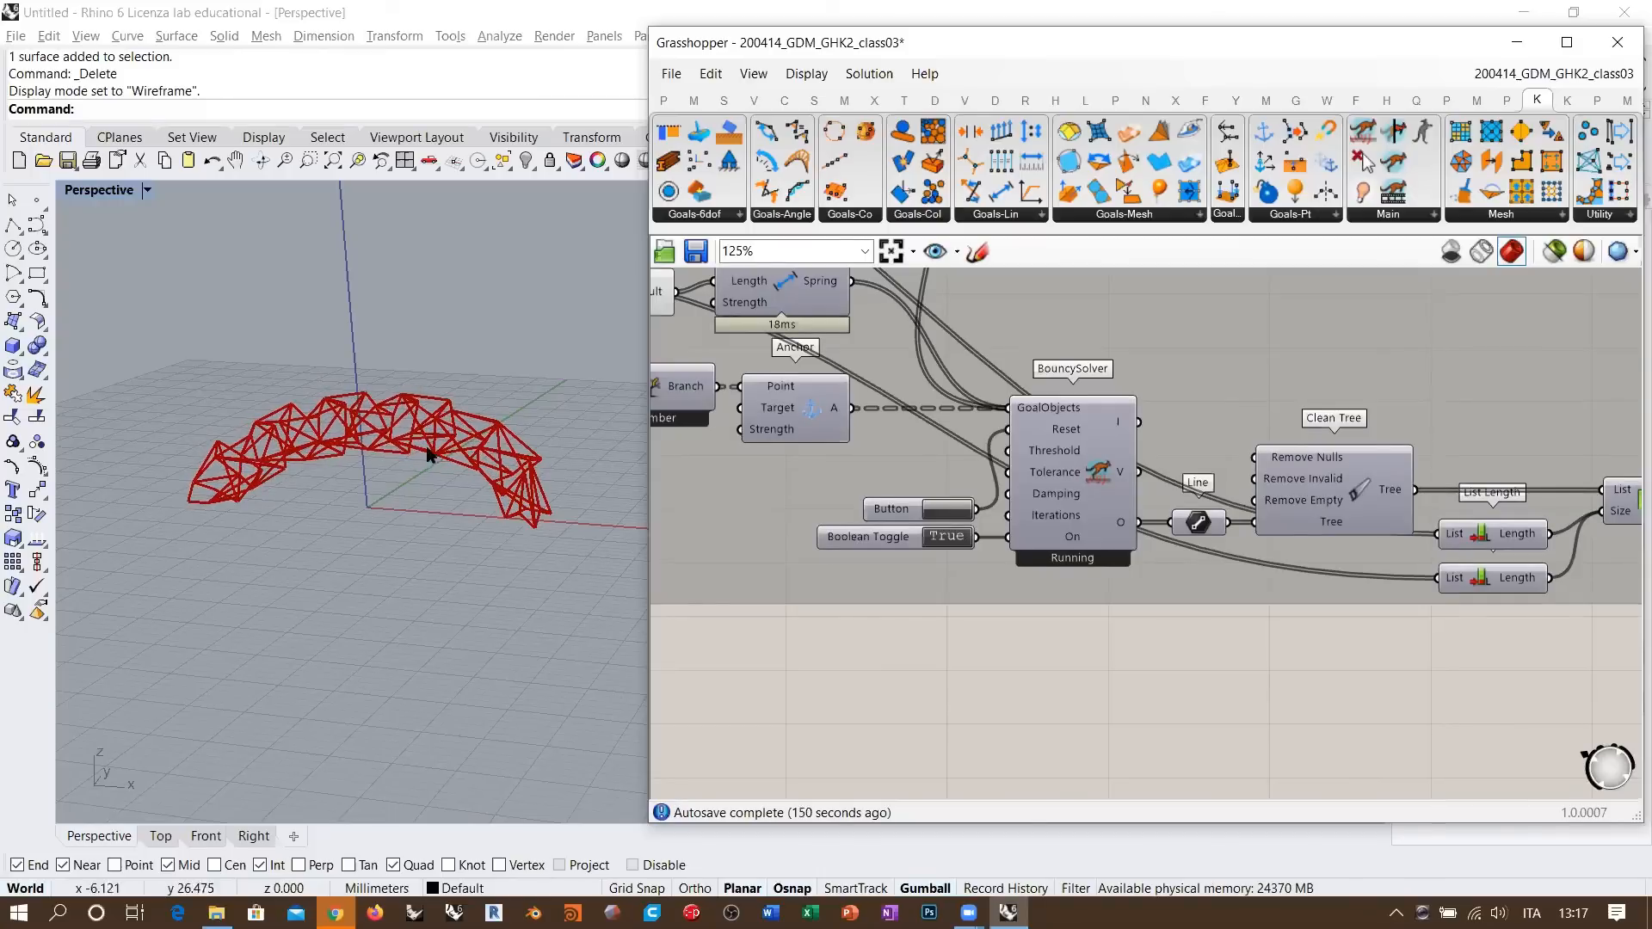
- Widen the Grasshopper window over the viewport and pause the BouncySolver by setting its Boolean Toggle to False
{"action": "scroll", "coordinate": [911, 602], "scroll_direction": "up", "scroll_amount": 2}
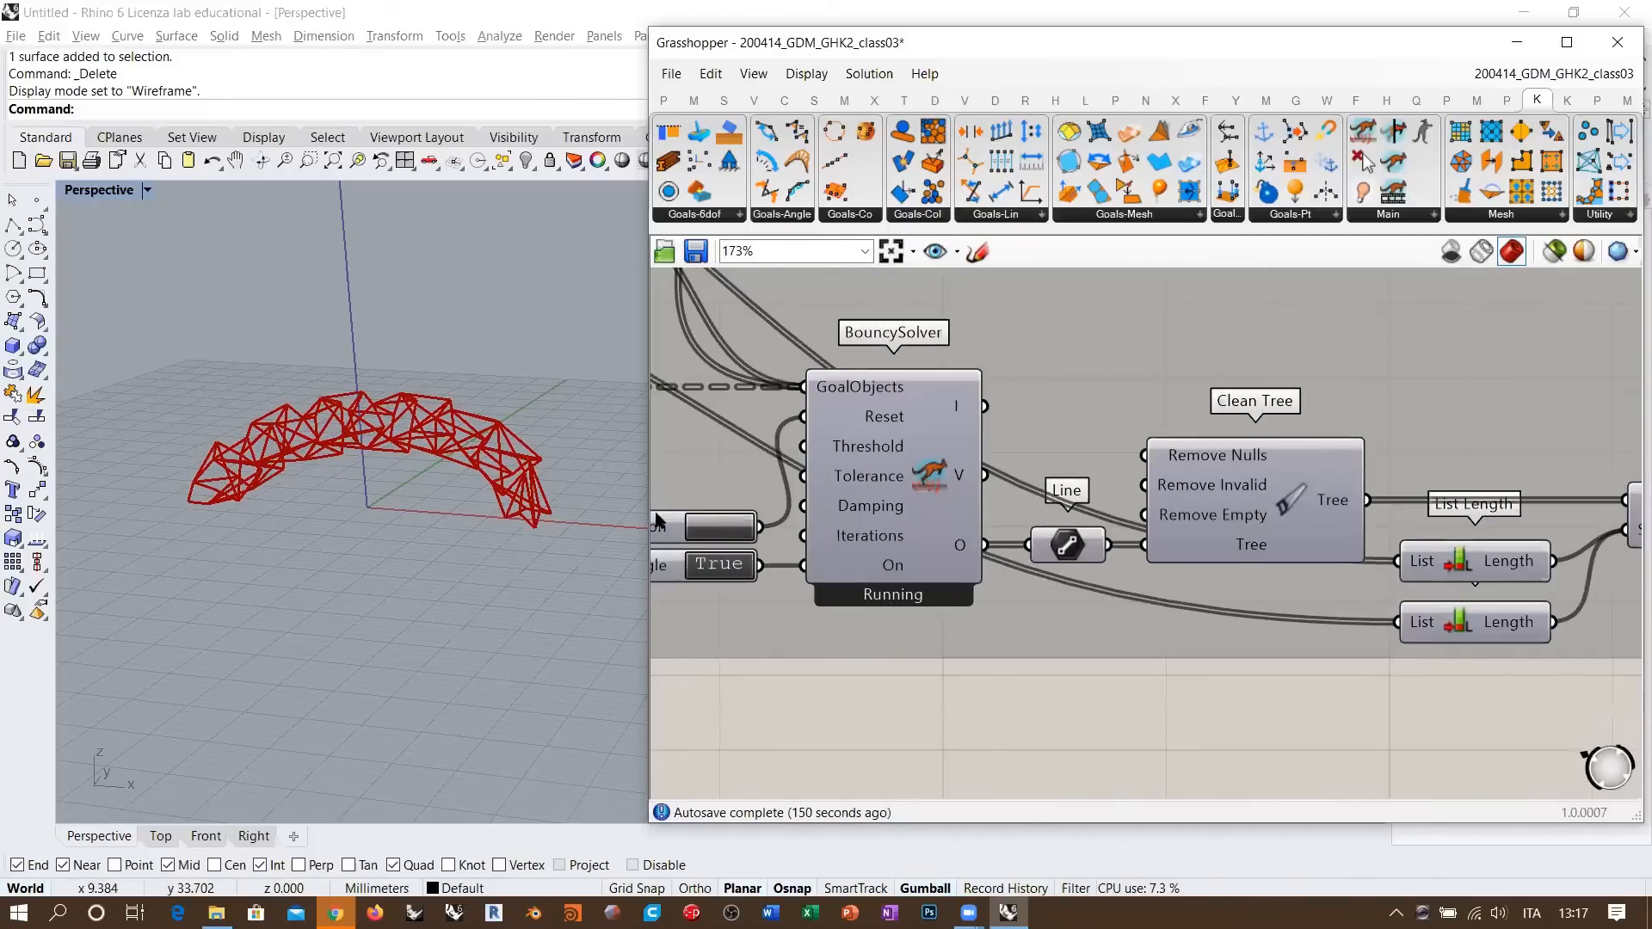
{"action": "left_click_drag", "start_coordinate": [647, 457], "coordinate": [593, 457]}
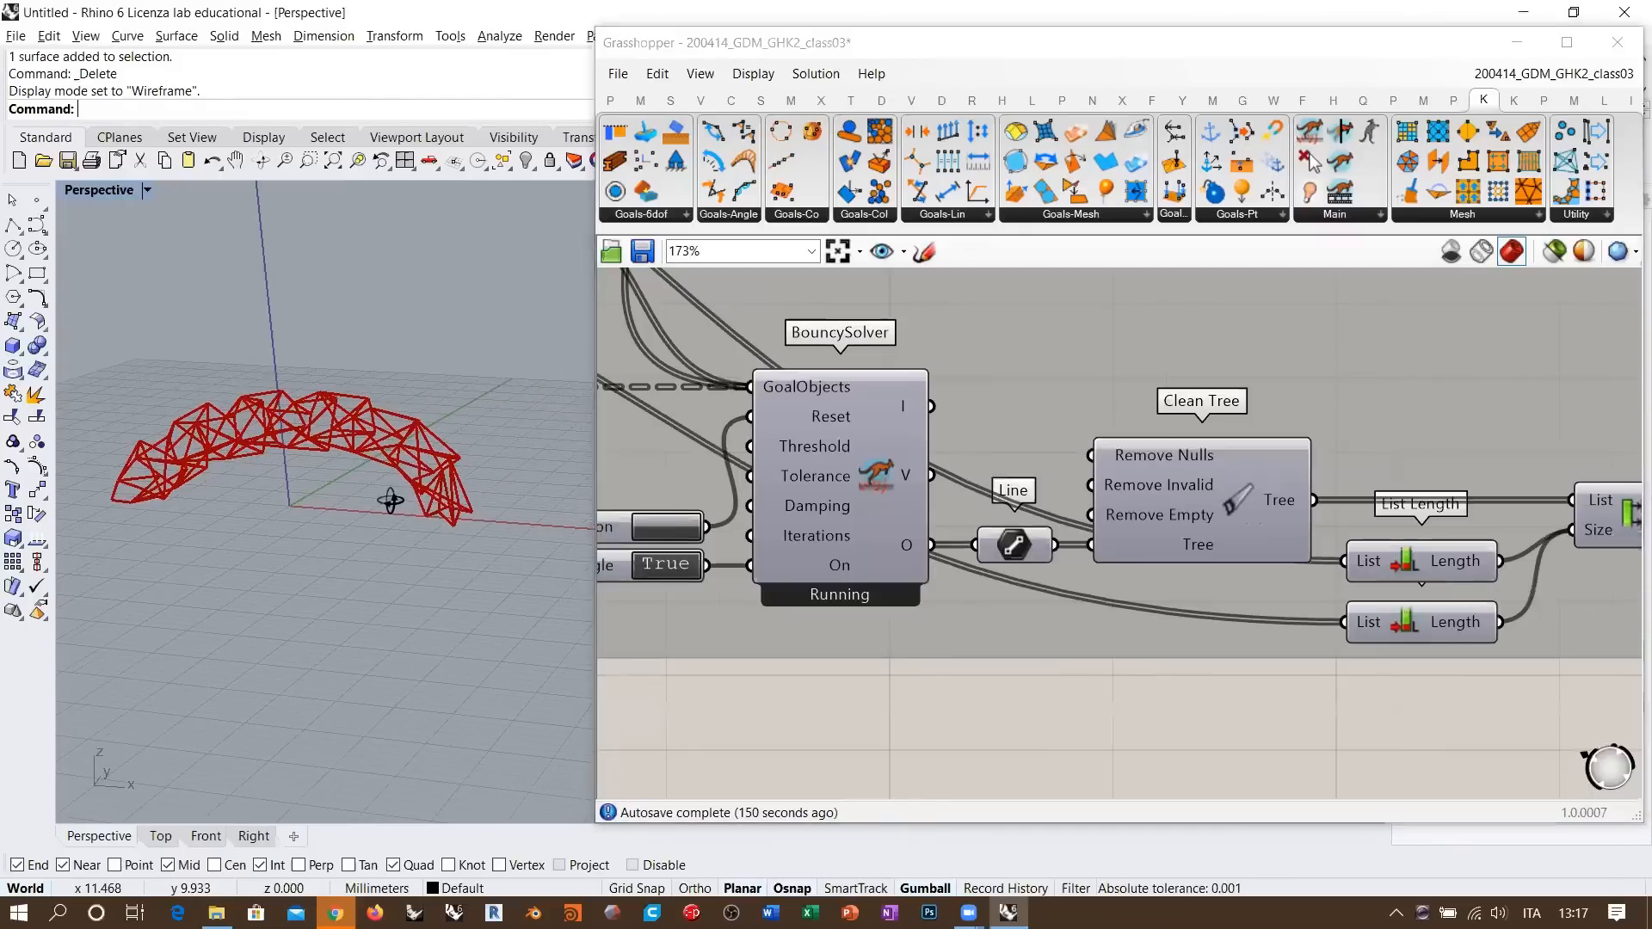
{"action": "left_click", "coordinate": [877, 555]}
{"action": "scroll", "coordinate": [860, 537], "scroll_direction": "down", "scroll_amount": 4}
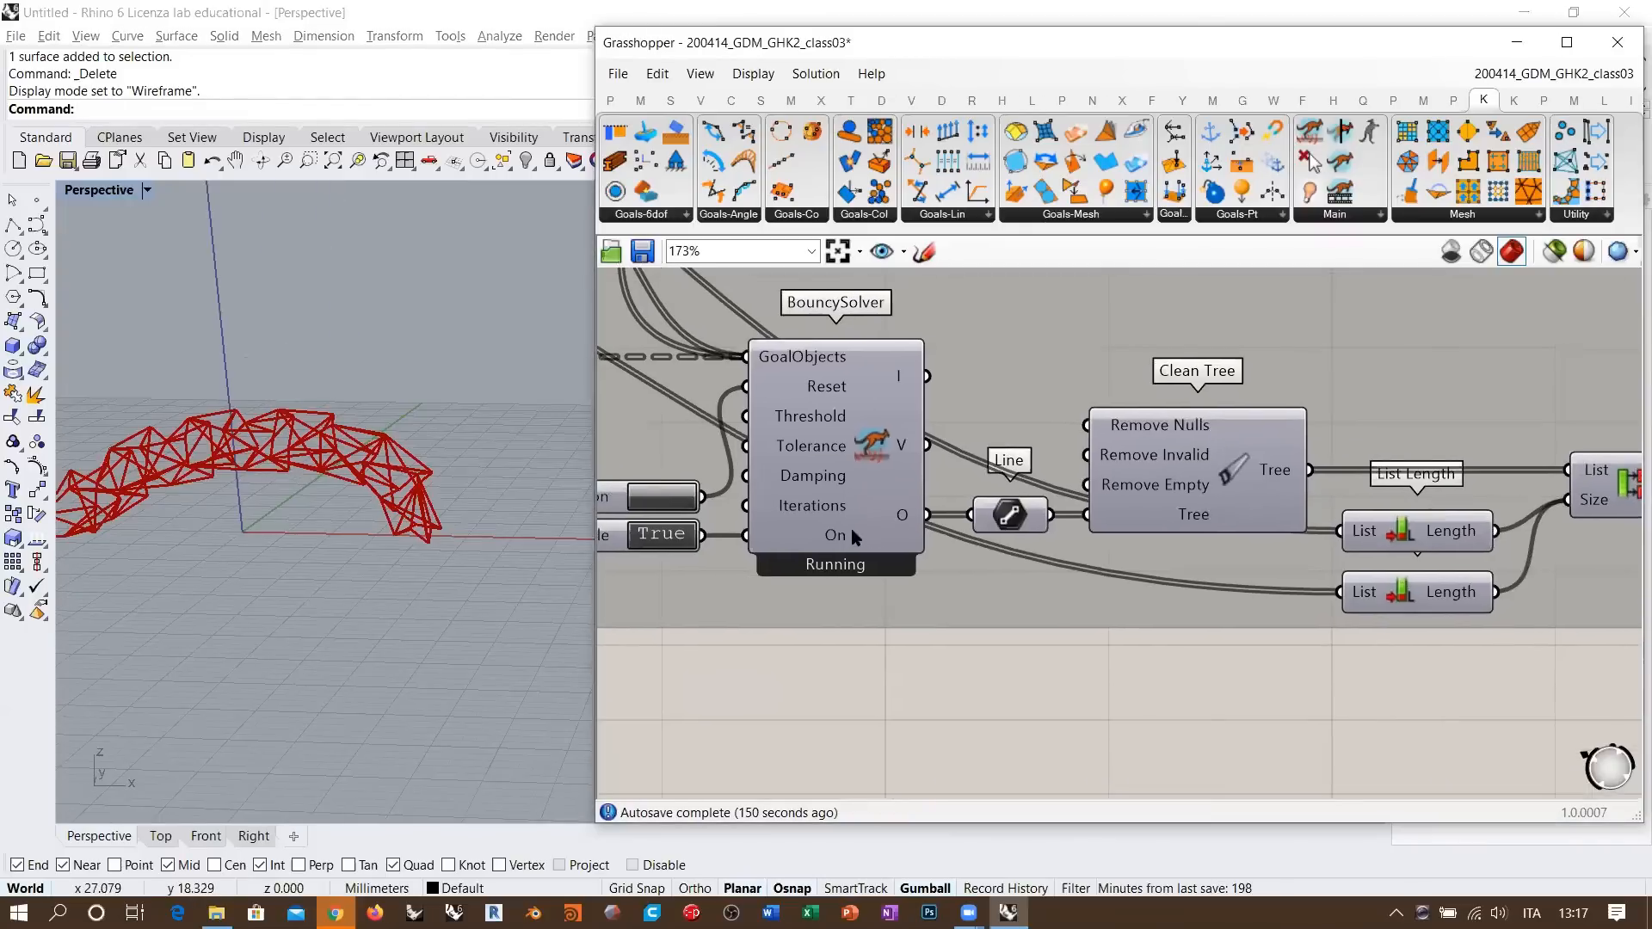
{"action": "scroll", "coordinate": [885, 532], "scroll_direction": "up", "scroll_amount": 3}
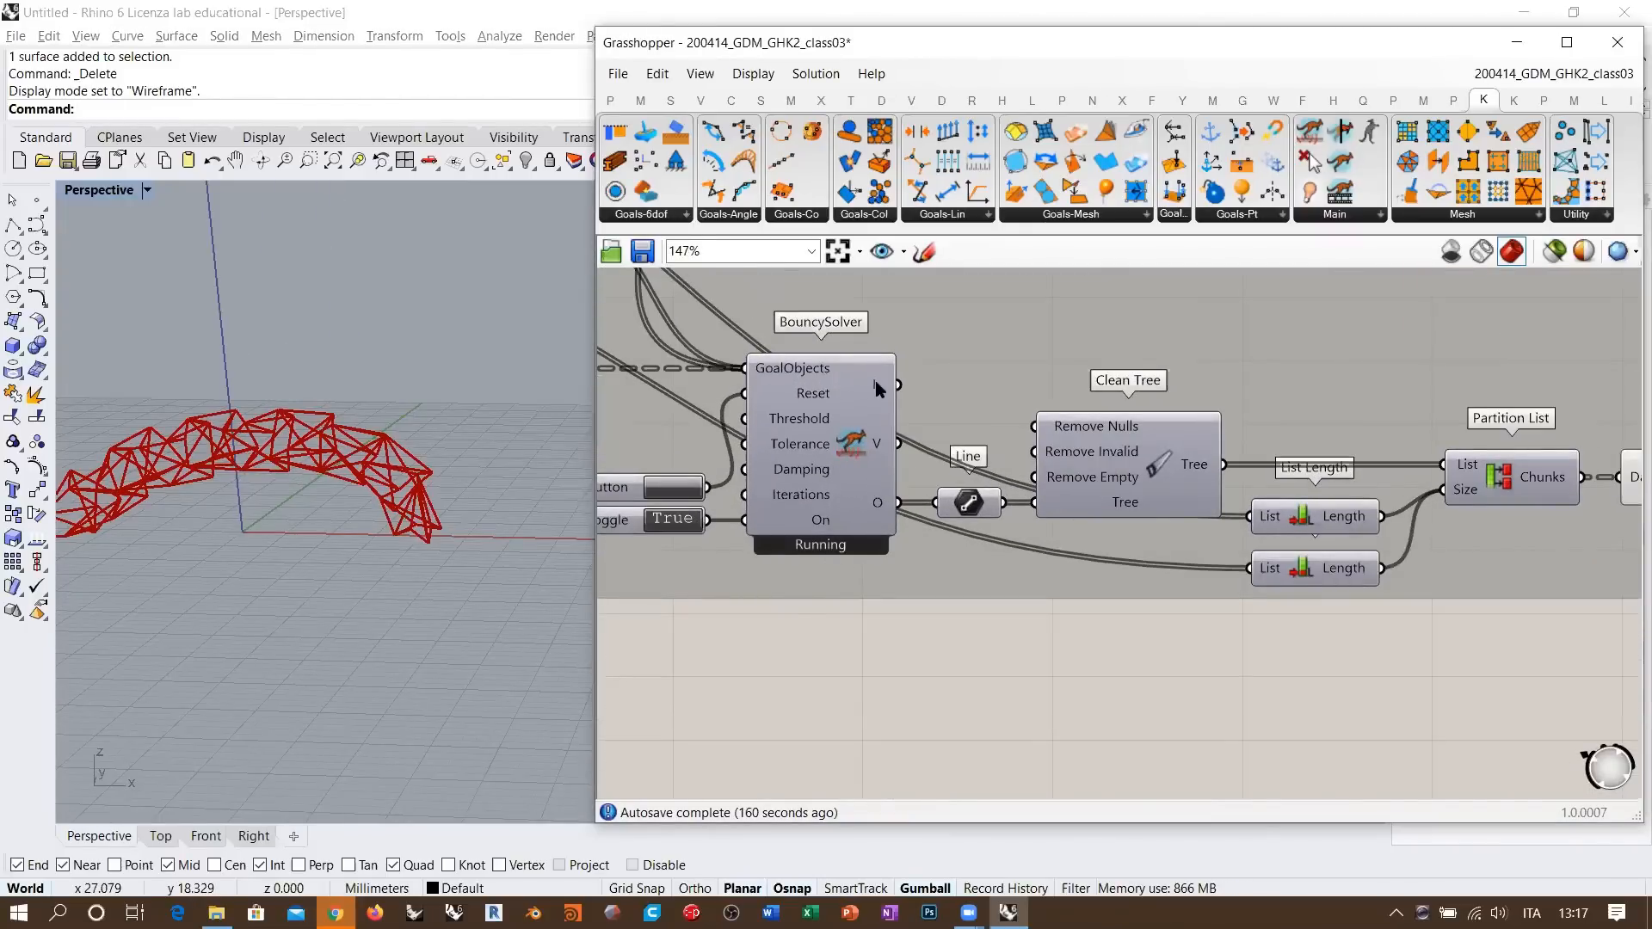
{"action": "mouse_move", "coordinate": [878, 388]}
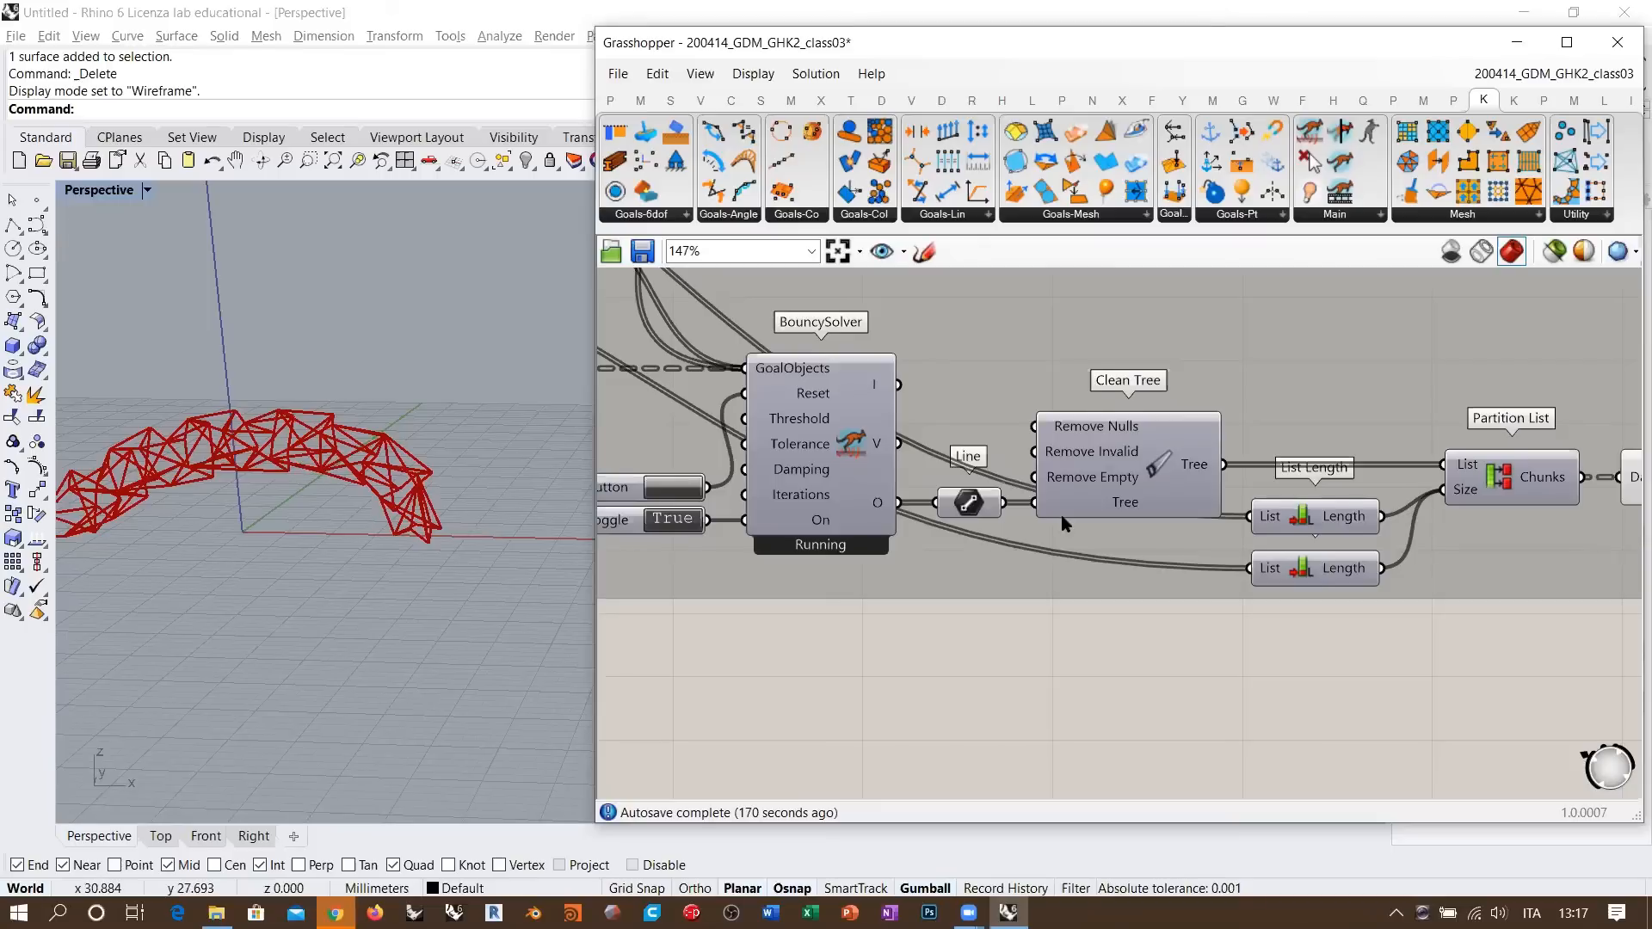
{"action": "right_click_drag", "start_coordinate": [1061, 518], "coordinate": [1103, 512]}
{"action": "double_click", "coordinate": [724, 514]}
- Bake the relaxed arch lines from the Explode Tree component with the default attributes
{"action": "scroll", "coordinate": [1139, 526], "scroll_direction": "down", "scroll_amount": 5}
{"action": "right_click_drag", "start_coordinate": [1505, 549], "coordinate": [1033, 530]}
{"action": "scroll", "coordinate": [953, 506], "scroll_direction": "up", "scroll_amount": 8}
{"action": "right_click", "coordinate": [829, 430]}
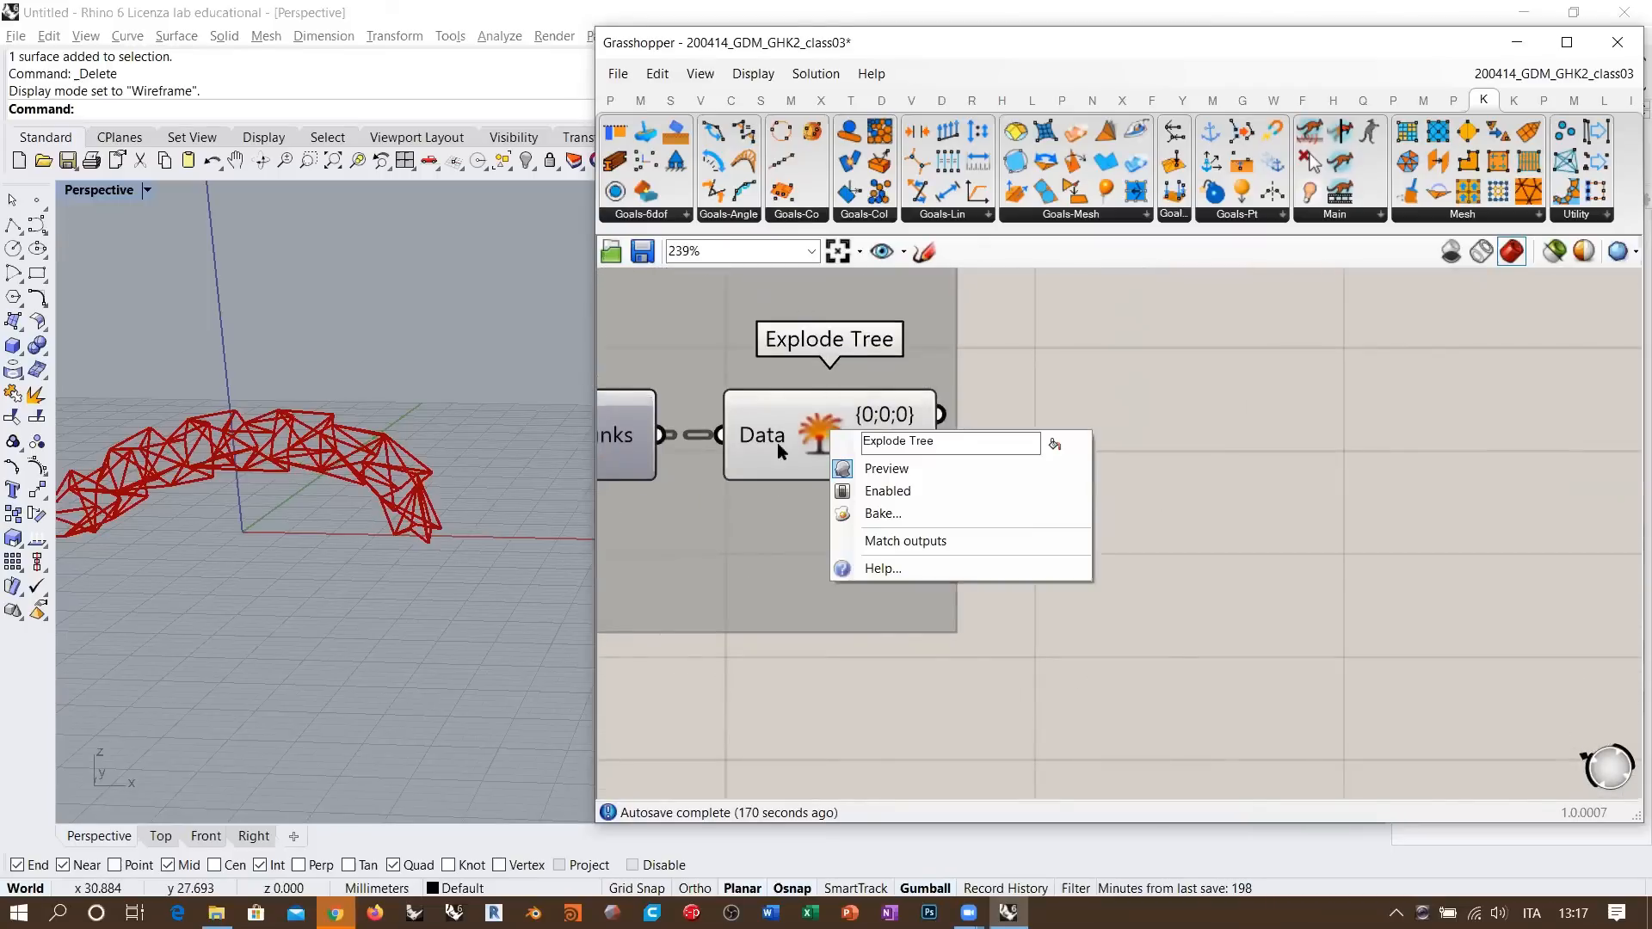
{"action": "left_click", "coordinate": [868, 513]}
{"action": "left_click", "coordinate": [886, 708]}
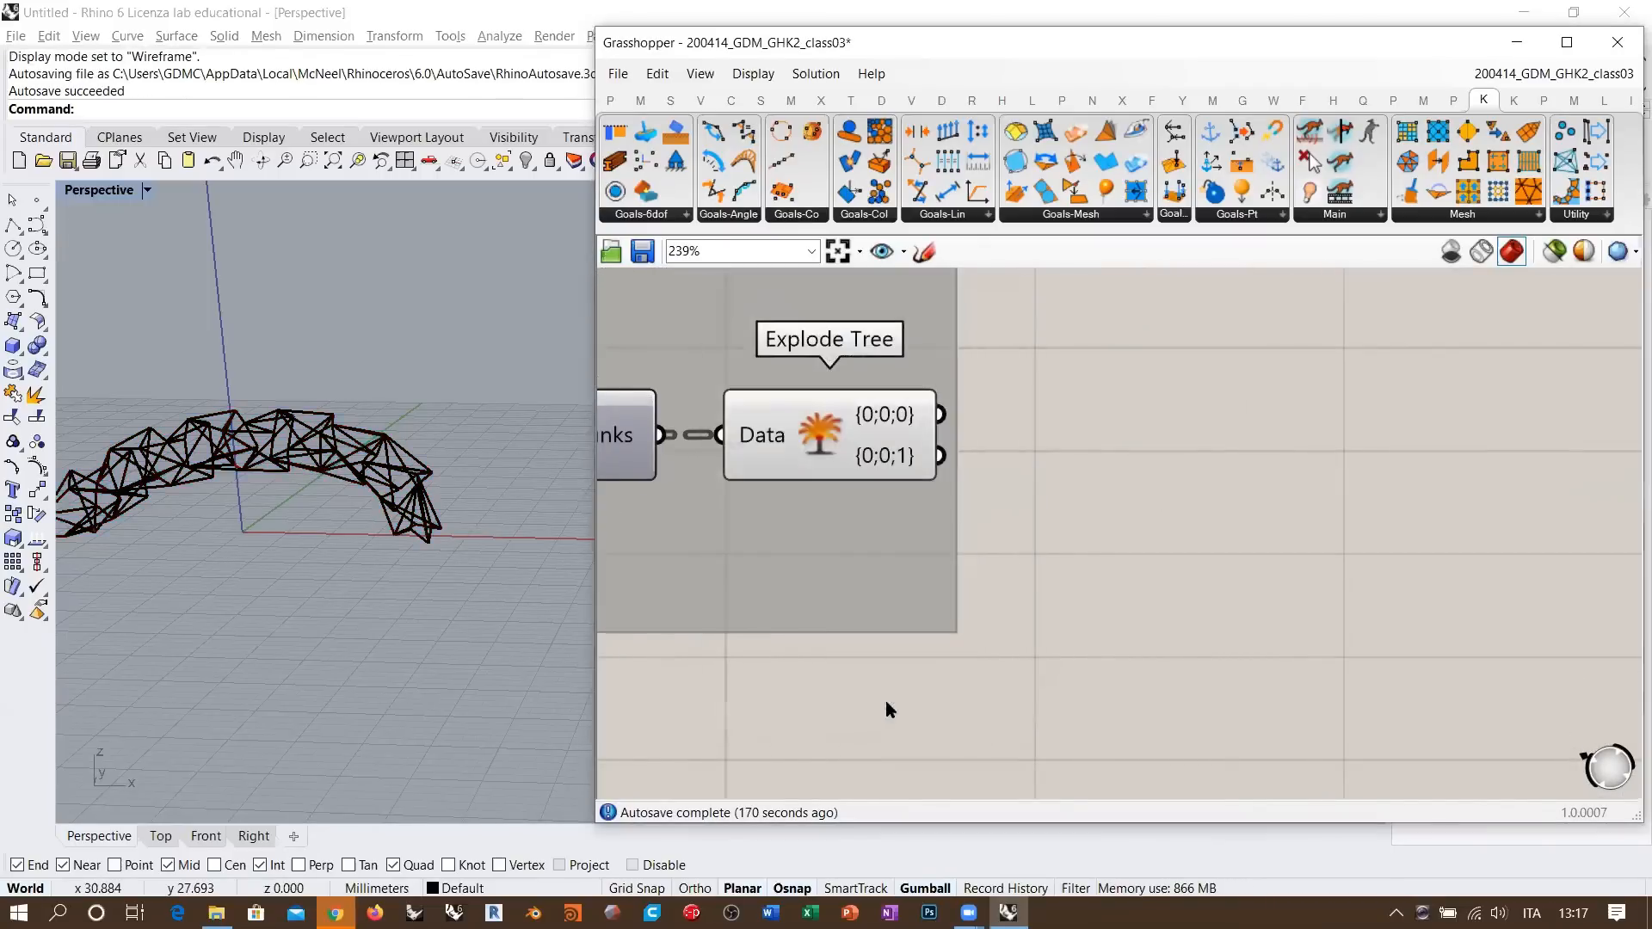
- Reset the BouncySolver so the arch returns to its starting geometry
{"action": "scroll", "coordinate": [760, 539], "scroll_direction": "down", "scroll_amount": 5}
{"action": "scroll", "coordinate": [961, 538], "scroll_direction": "up", "scroll_amount": 1}
{"action": "scroll", "coordinate": [961, 538], "scroll_direction": "up", "scroll_amount": 3}
{"action": "left_click", "coordinate": [843, 520]}
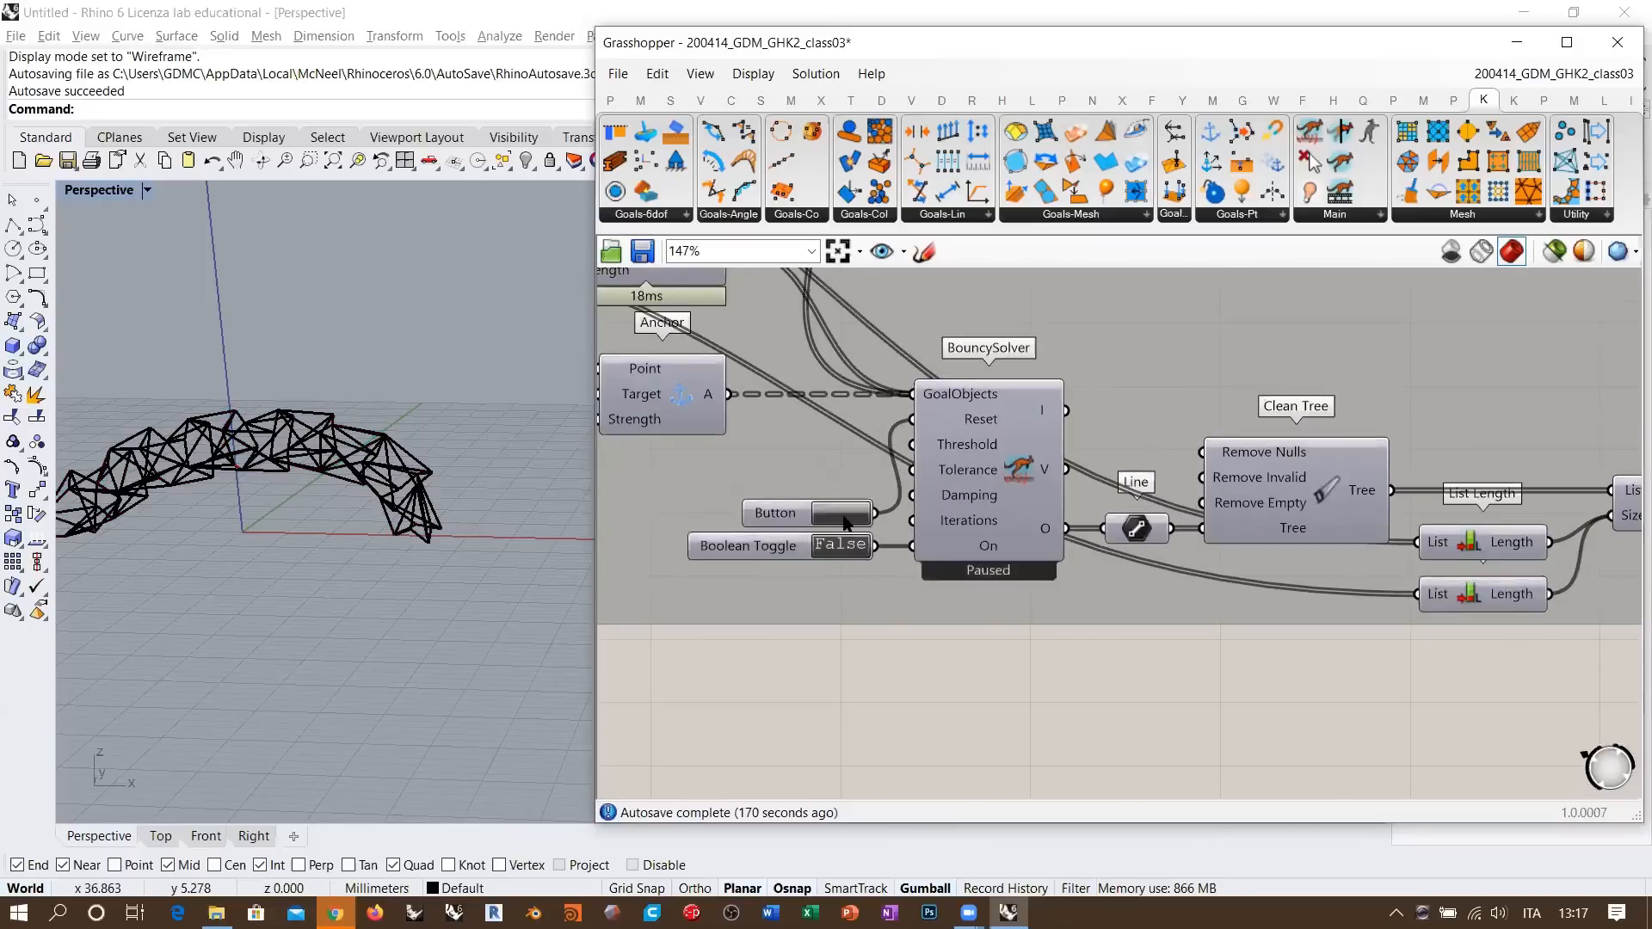
- Set the rotation offset slider feeding the Addition component to 15
{"action": "scroll", "coordinate": [980, 583], "scroll_direction": "down", "scroll_amount": 6}
{"action": "right_click_drag", "start_coordinate": [980, 583], "coordinate": [1212, 543]}
{"action": "right_click_drag", "start_coordinate": [819, 532], "coordinate": [1075, 529]}
{"action": "right_click_drag", "start_coordinate": [815, 541], "coordinate": [921, 597]}
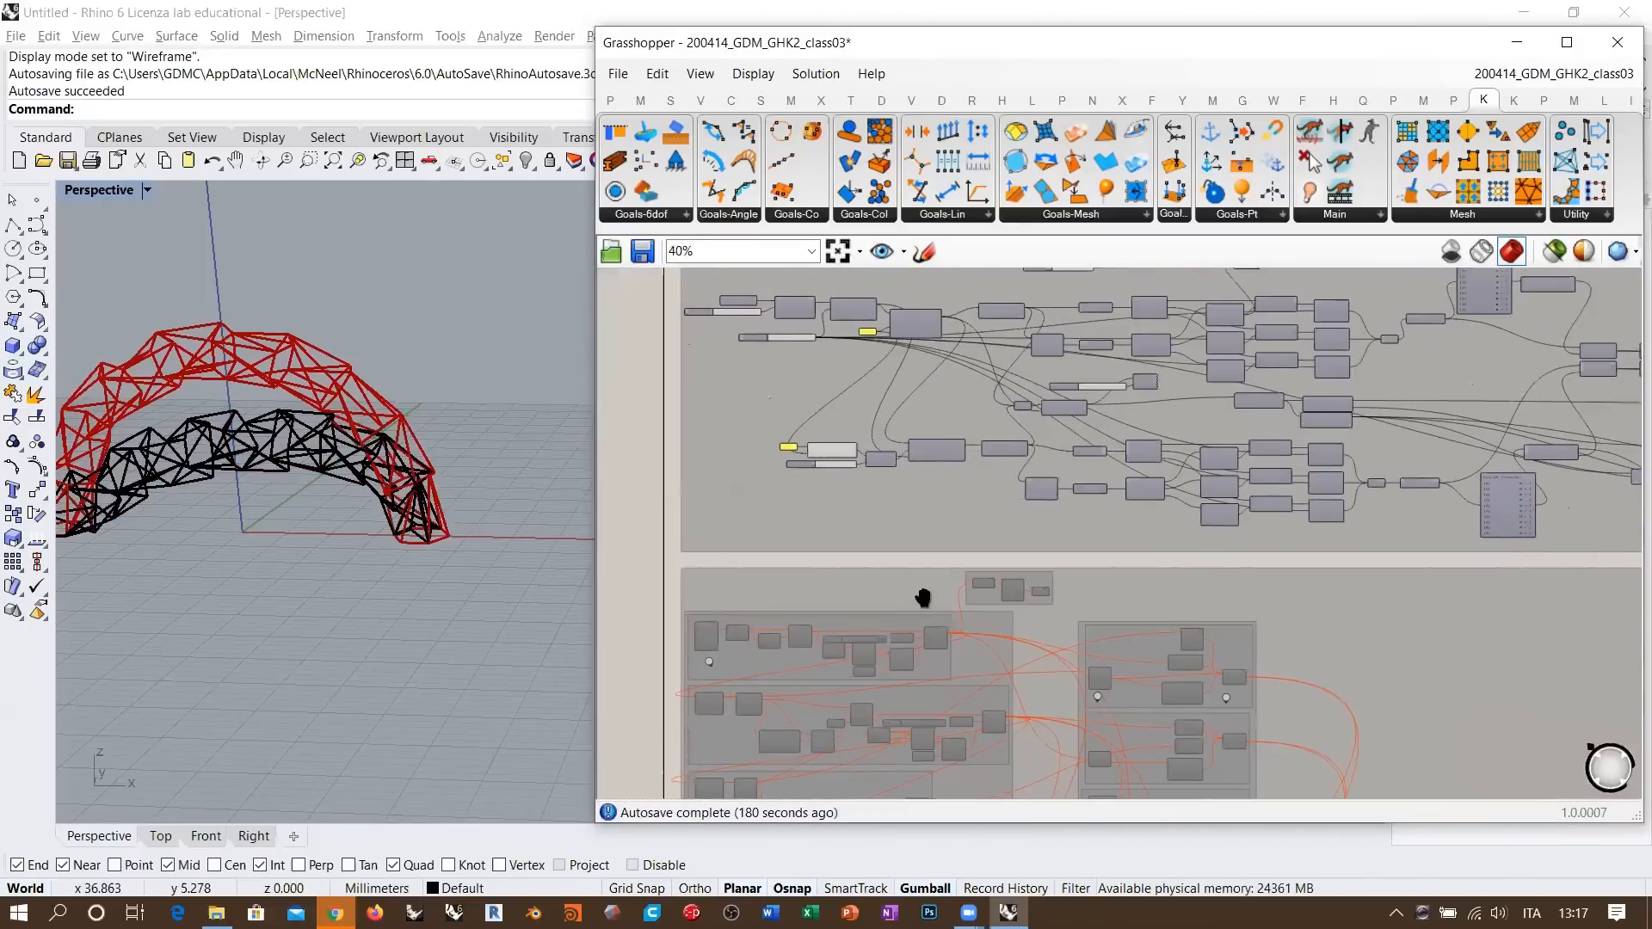
{"action": "scroll", "coordinate": [980, 593], "scroll_direction": "up", "scroll_amount": 7}
{"action": "left_click_drag", "start_coordinate": [841, 520], "coordinate": [1071, 516]}
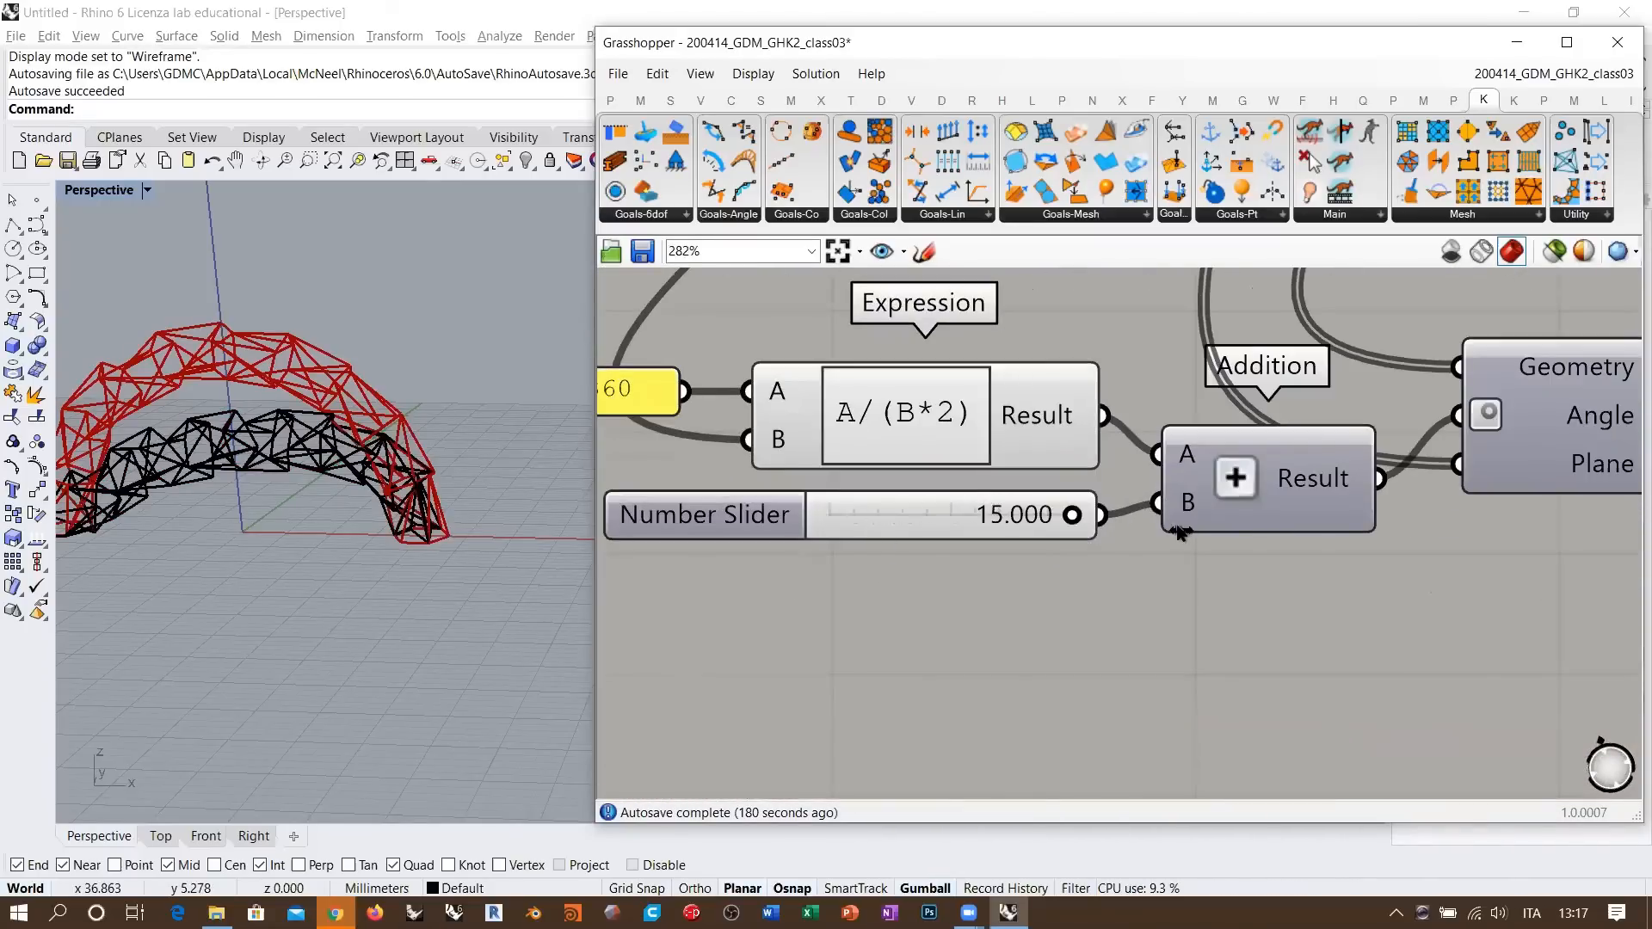
- Reset the BouncySolver and set its Boolean Toggle to True to simulate the offset arch over the baked one
{"action": "right_click_drag", "start_coordinate": [1071, 516], "coordinate": [754, 476]}
{"action": "scroll", "coordinate": [754, 476], "scroll_direction": "down", "scroll_amount": 7}
{"action": "right_click_drag", "start_coordinate": [1241, 509], "coordinate": [844, 481]}
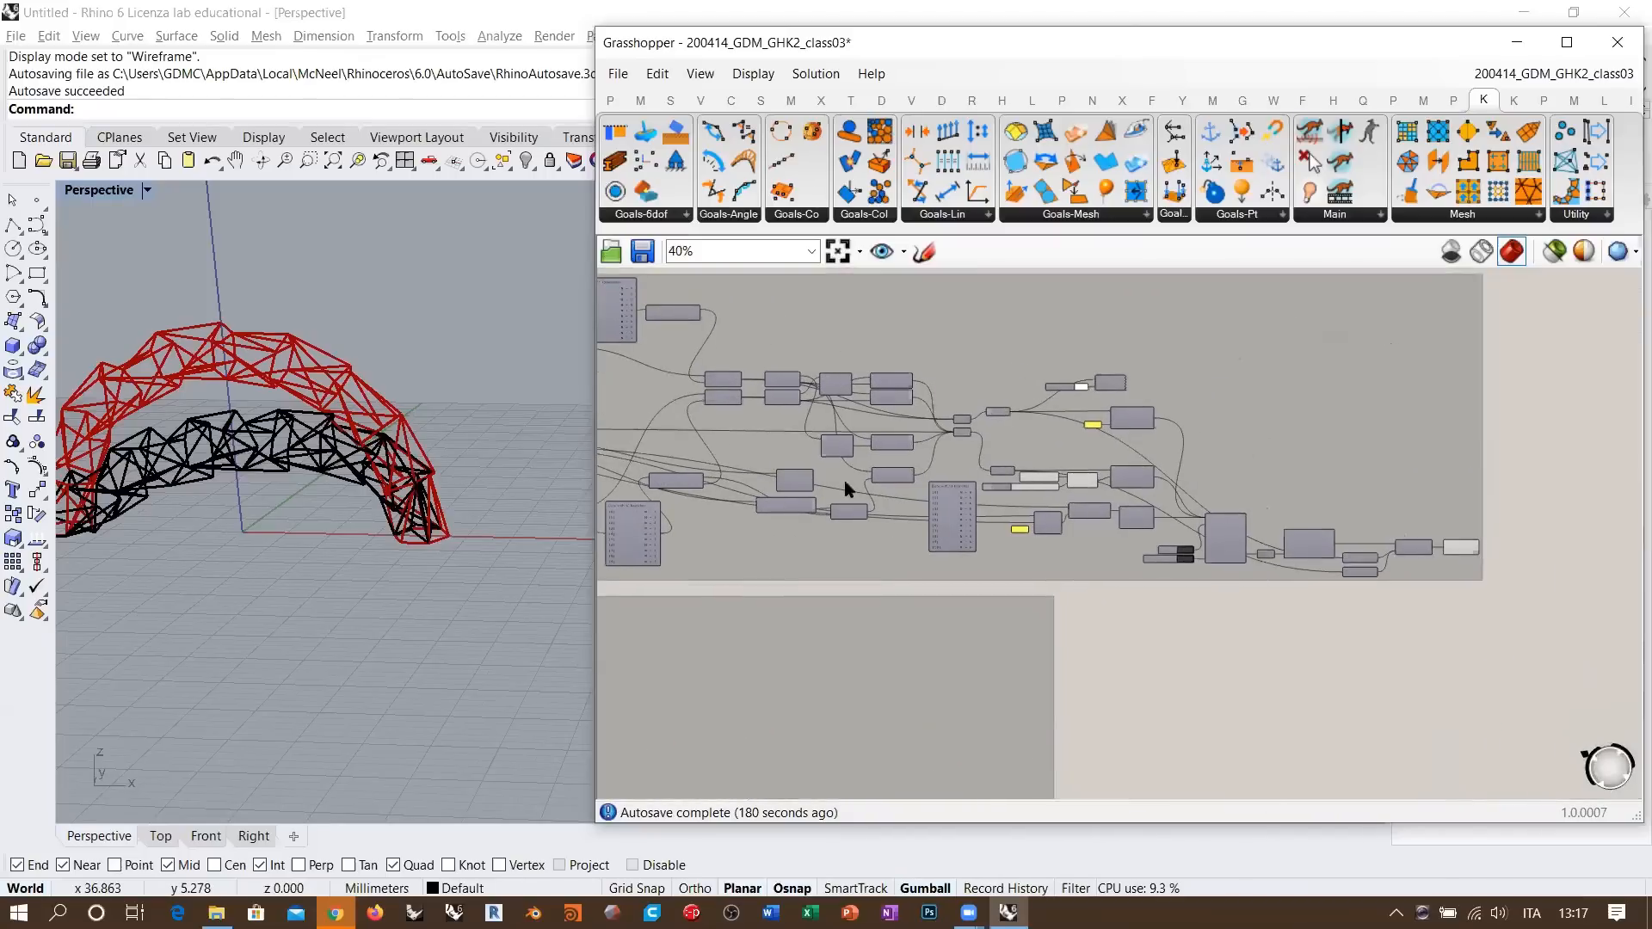
{"action": "right_click_drag", "start_coordinate": [1222, 559], "coordinate": [1045, 542]}
{"action": "scroll", "coordinate": [1043, 541], "scroll_direction": "up", "scroll_amount": 5}
{"action": "left_click", "coordinate": [897, 509]}
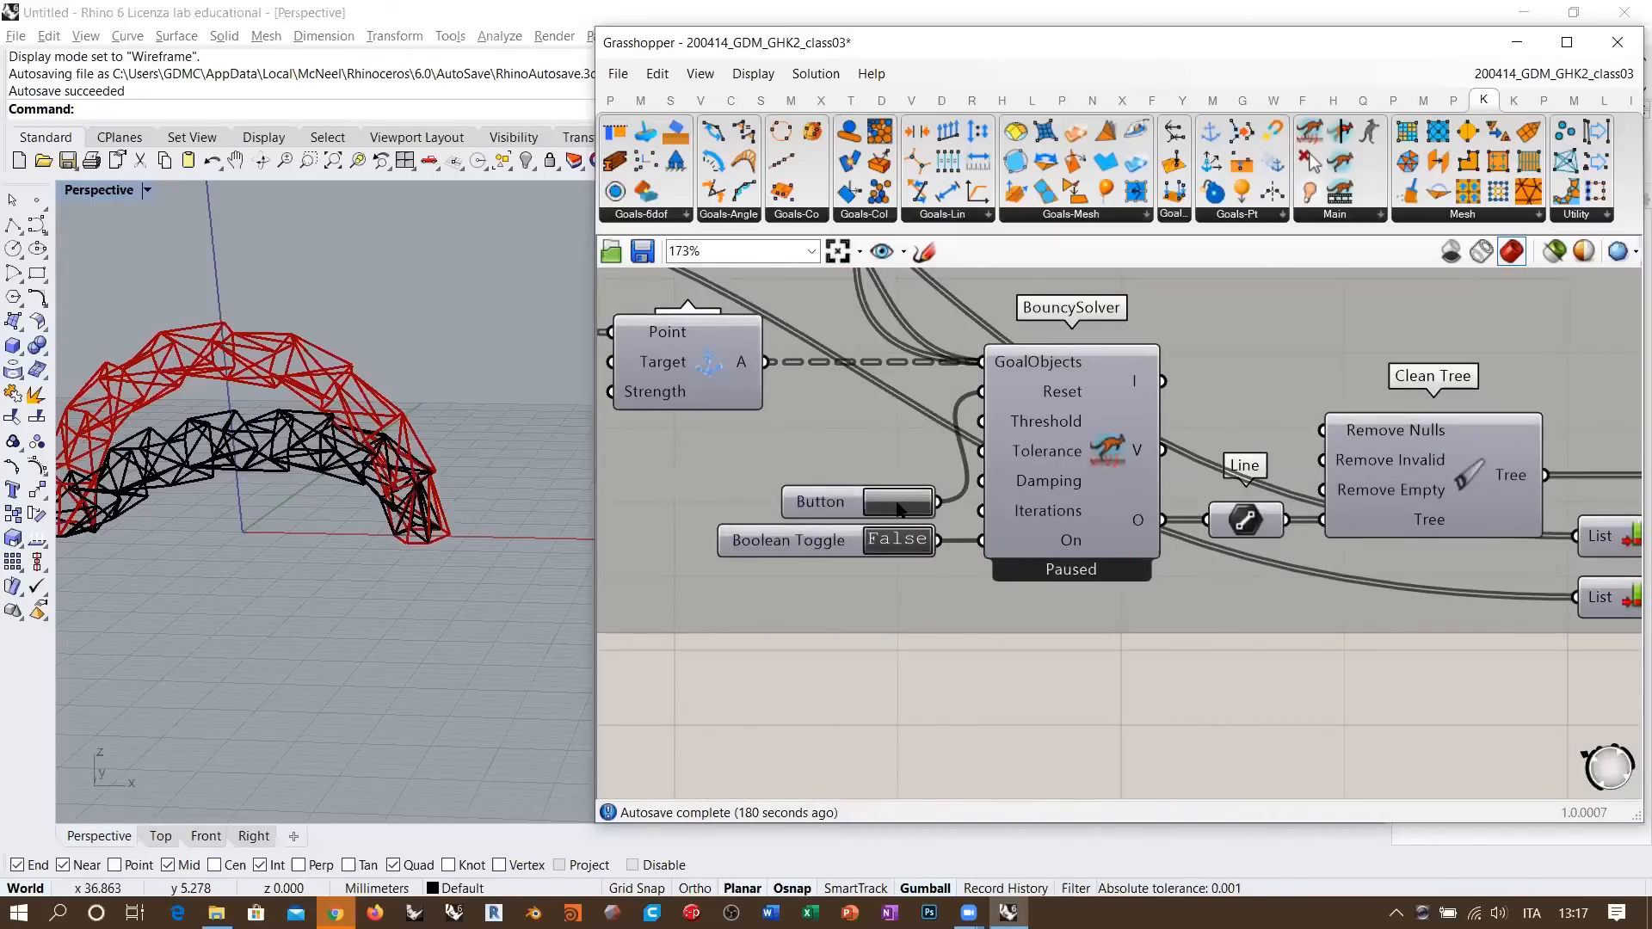
{"action": "double_click", "coordinate": [895, 543]}
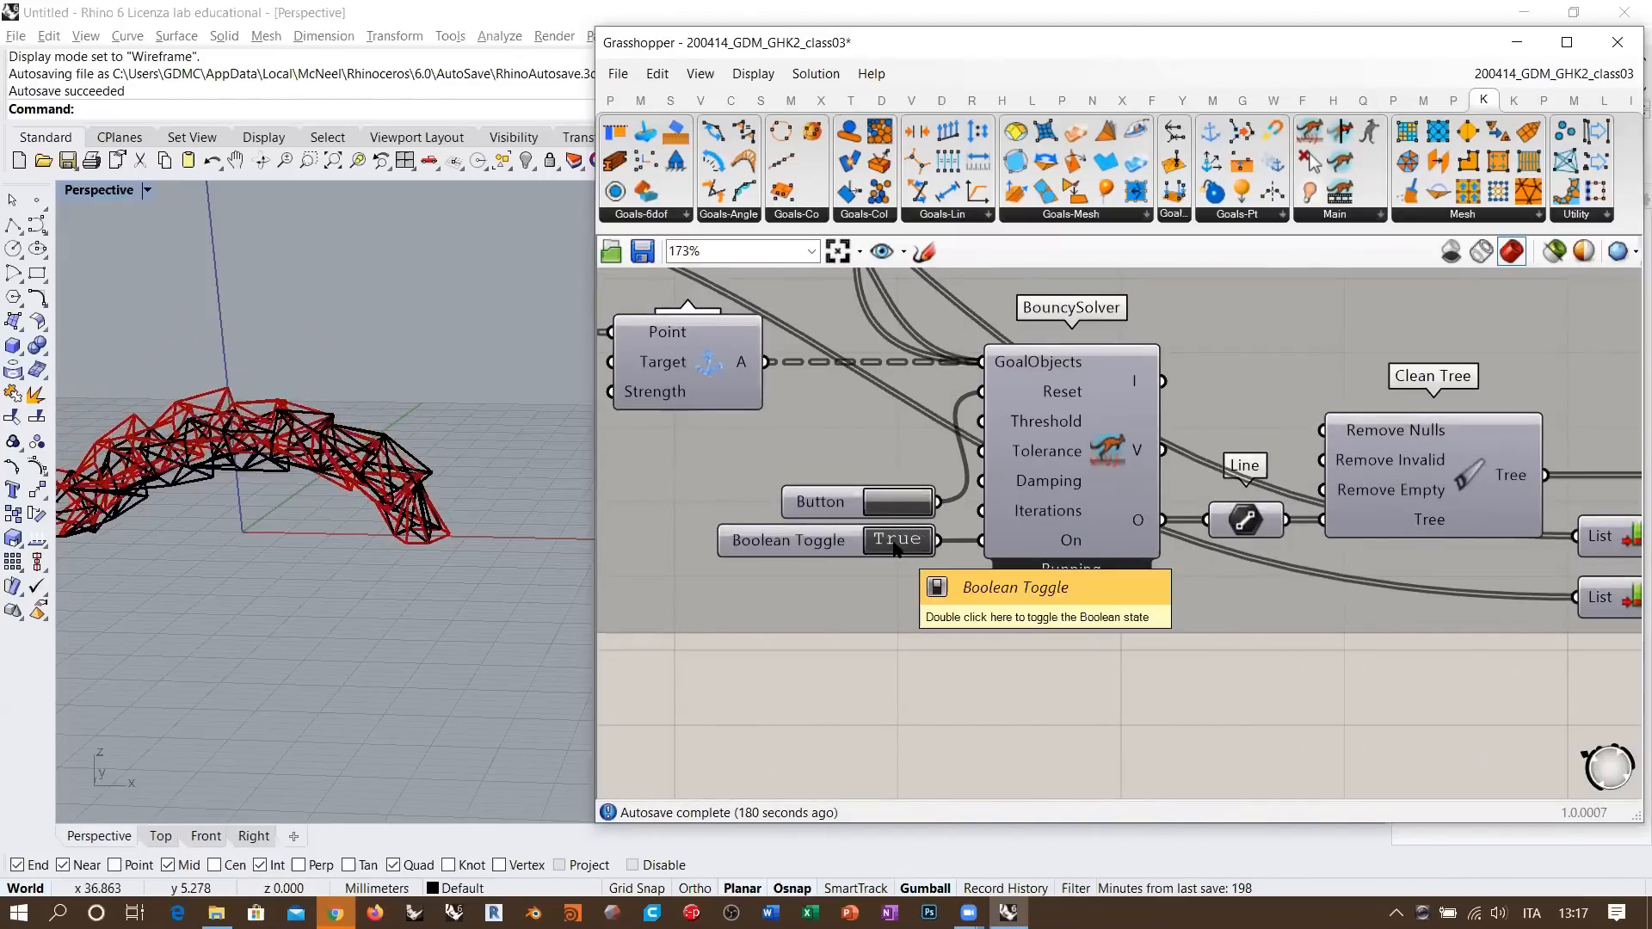
{"action": "right_click_drag", "start_coordinate": [298, 543], "coordinate": [394, 471], "text": "shift"}
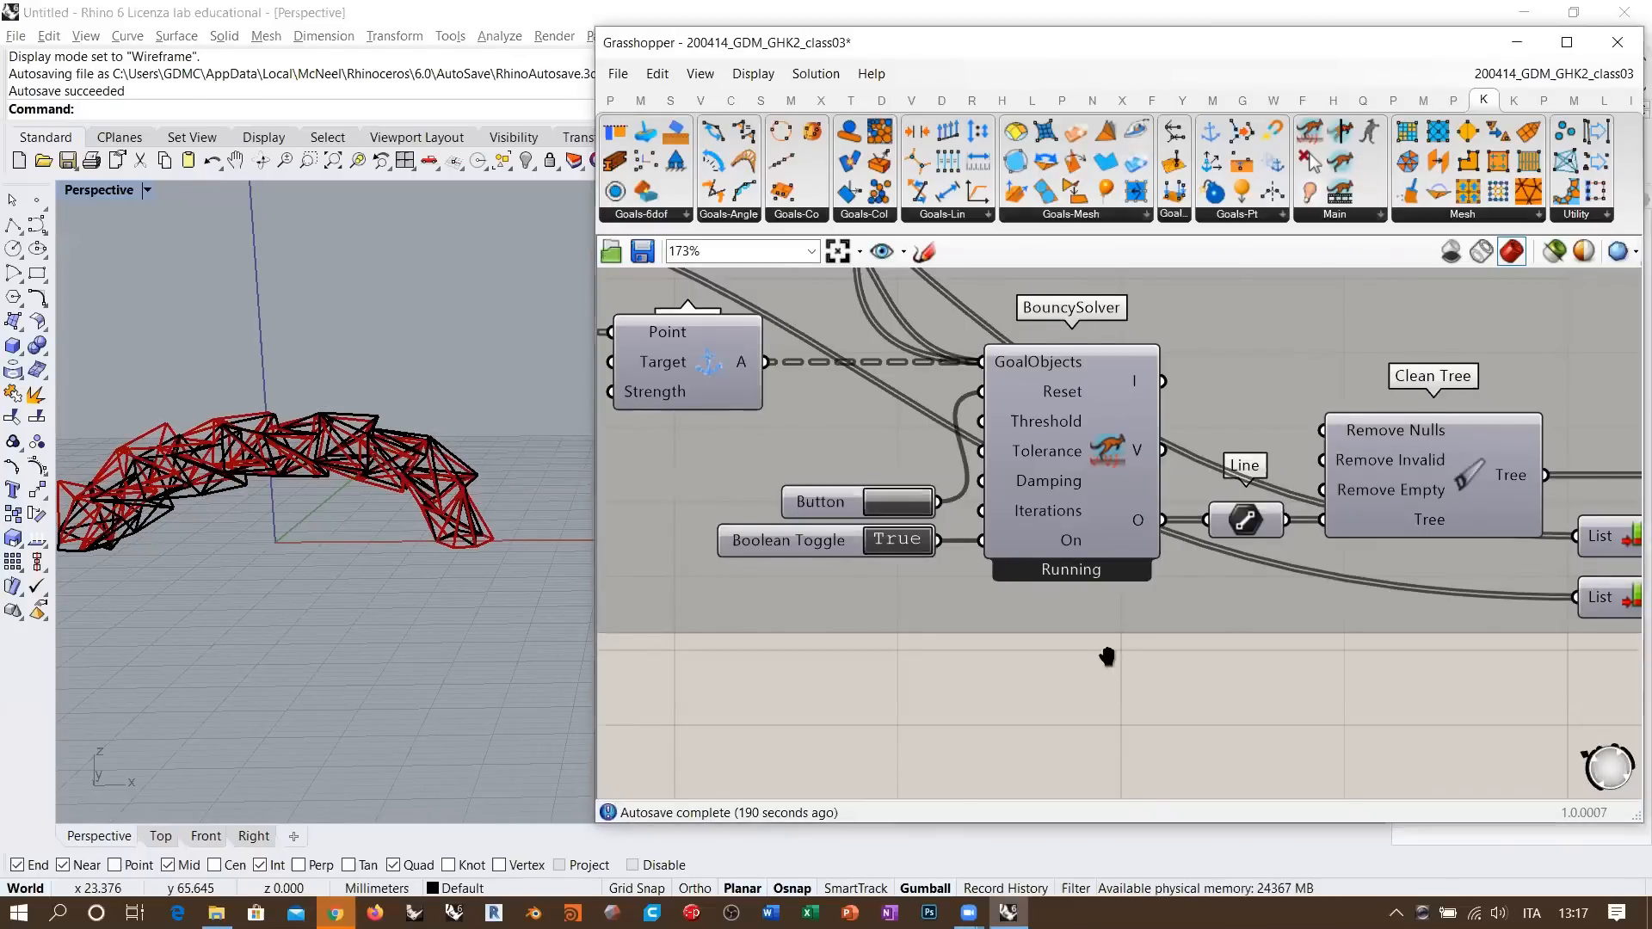
- Stop the running simulation of the offset arch with the BouncySolver's Boolean Toggle
{"action": "right_click_drag", "start_coordinate": [1114, 625], "coordinate": [824, 599]}
{"action": "scroll", "coordinate": [824, 600], "scroll_direction": "down", "scroll_amount": 3}
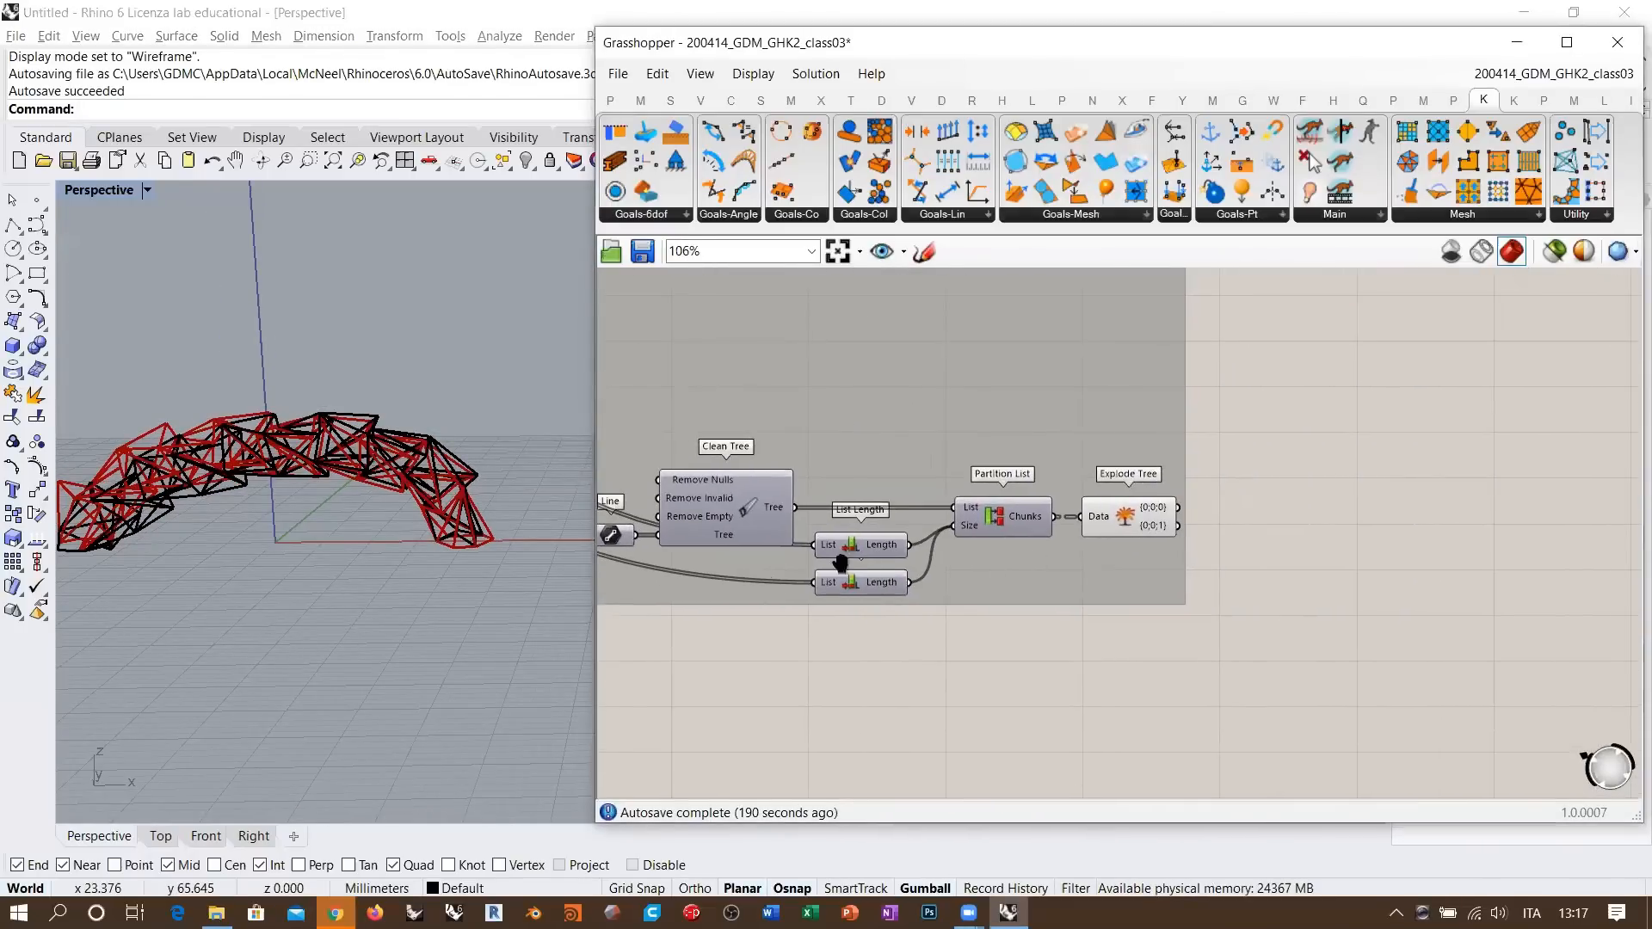
{"action": "scroll", "coordinate": [840, 564], "scroll_direction": "up", "scroll_amount": 4}
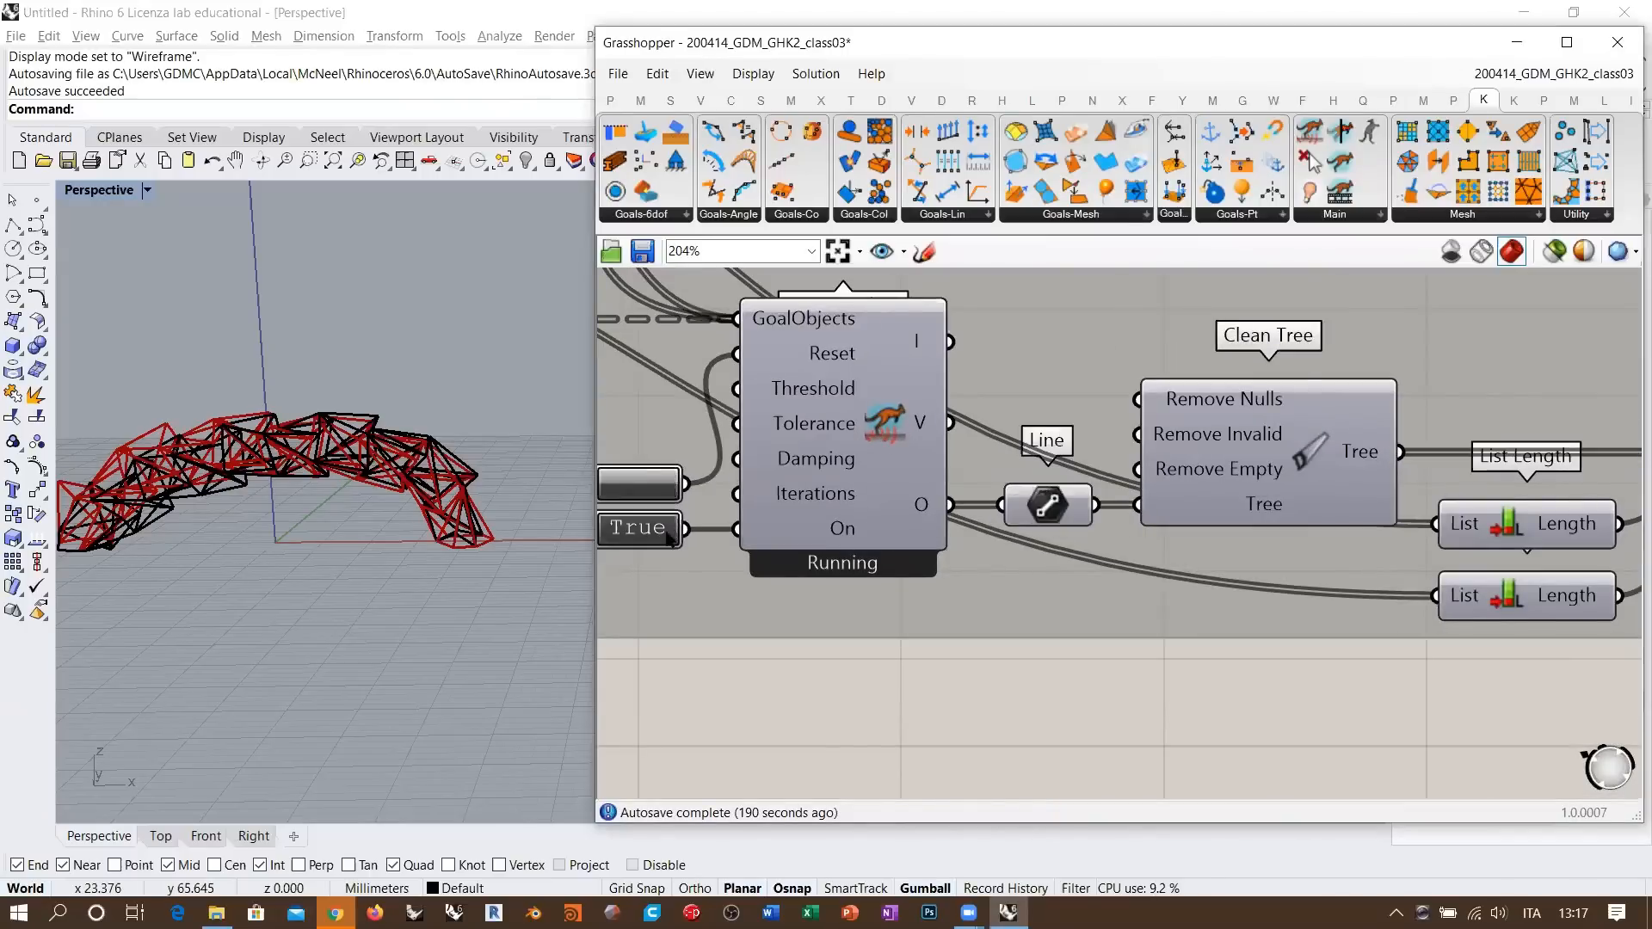
{"action": "left_click", "coordinate": [643, 530]}
- Bake the offset arch lines from the Explode Tree component with the default attributes
{"action": "right_click_drag", "start_coordinate": [1273, 566], "coordinate": [929, 542]}
{"action": "scroll", "coordinate": [929, 542], "scroll_direction": "down", "scroll_amount": 2}
{"action": "right_click_drag", "start_coordinate": [1485, 522], "coordinate": [1194, 529]}
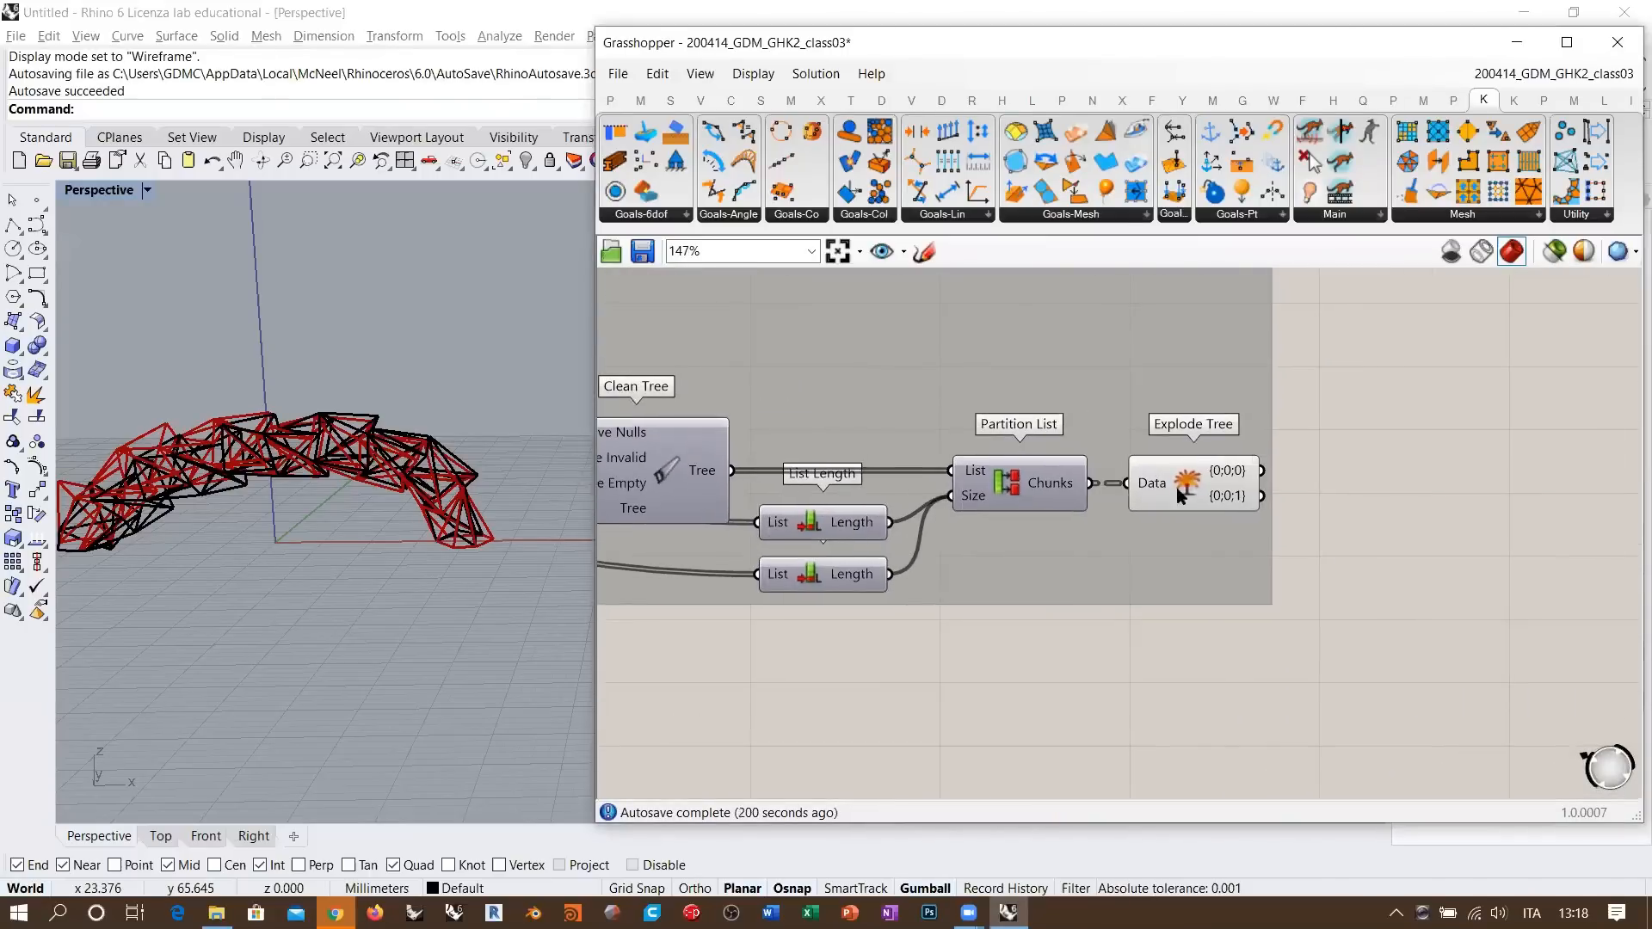
{"action": "scroll", "coordinate": [1182, 492], "scroll_direction": "up", "scroll_amount": 4}
{"action": "right_click", "coordinate": [1189, 475]}
{"action": "left_click", "coordinate": [1242, 555]}
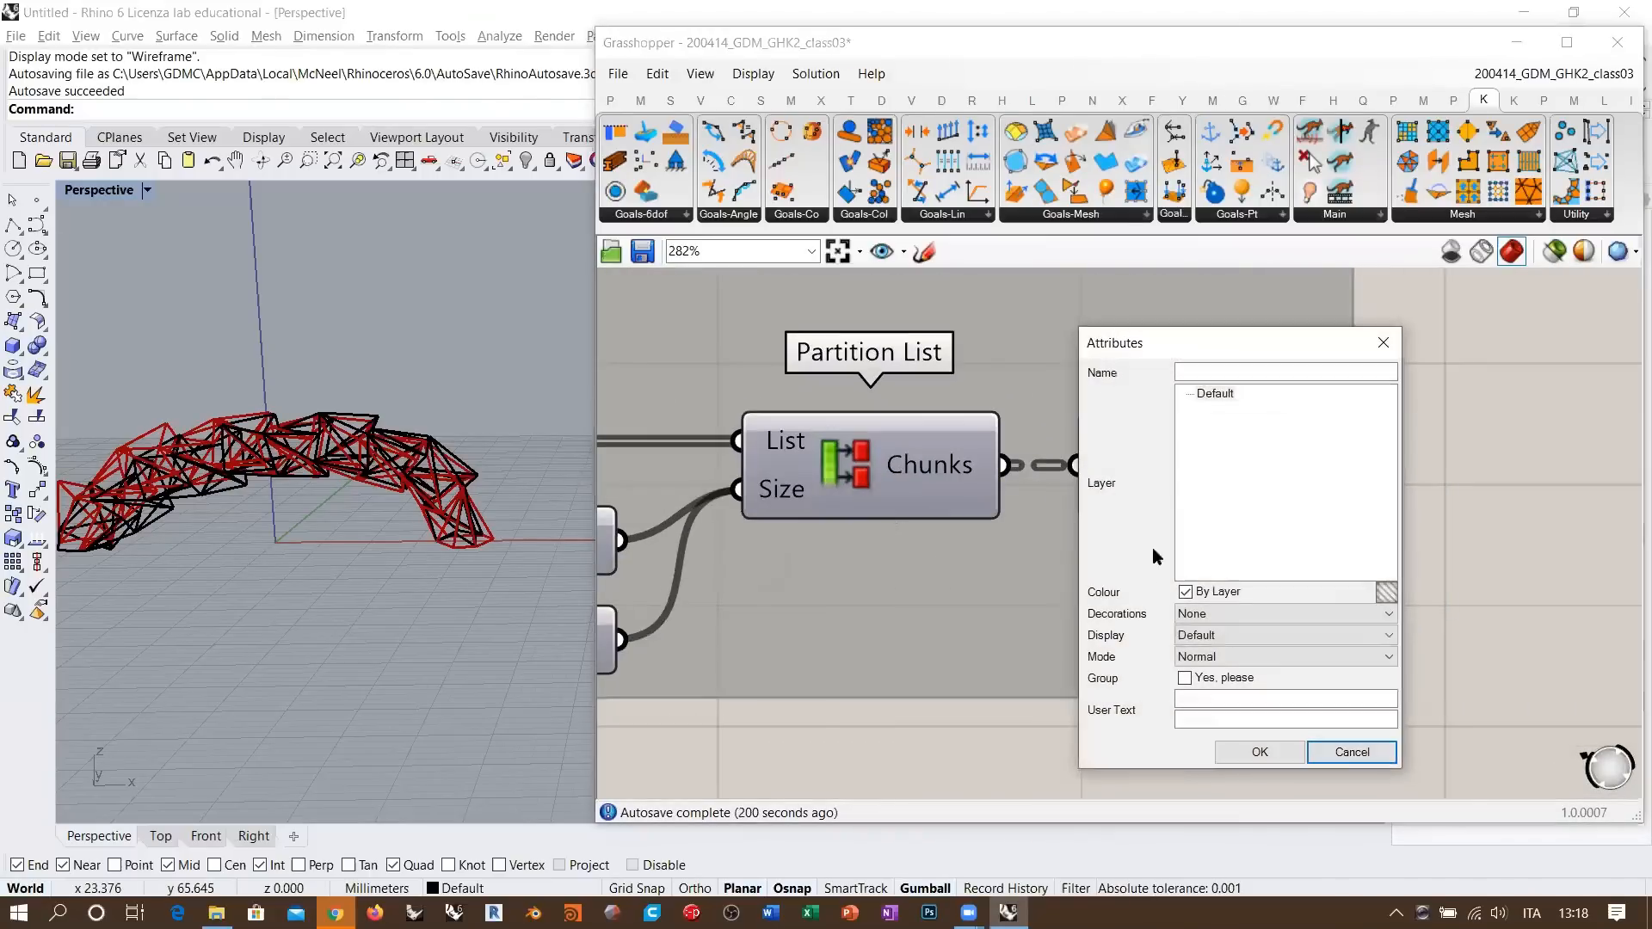
{"action": "left_click", "coordinate": [1255, 753]}
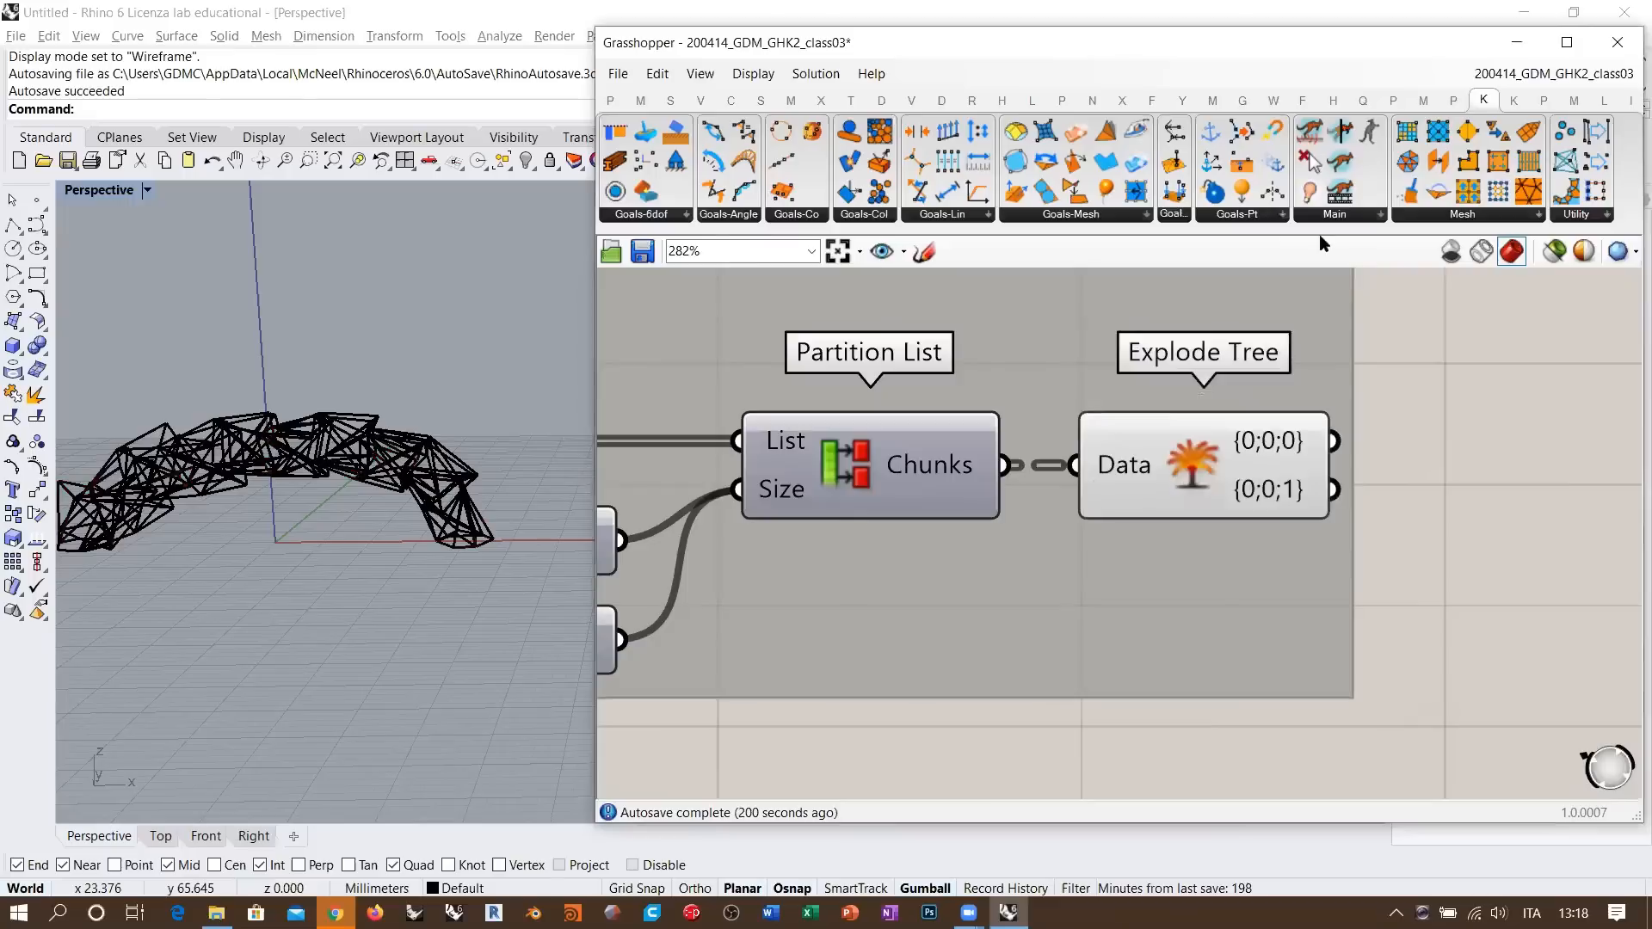
- Turn off the Grasshopper preview geometry and narrow its window to give the baked arches more viewport space
{"action": "left_click", "coordinate": [1454, 256]}
{"action": "left_click_drag", "start_coordinate": [595, 430], "coordinate": [1176, 430]}
{"action": "right_click_drag", "start_coordinate": [496, 486], "coordinate": [707, 508], "text": "shift"}
{"action": "scroll", "coordinate": [482, 417], "scroll_direction": "up", "scroll_amount": 4}
- Select the two baked arches in turn and compare their shapes in the Perspective view
{"action": "left_click", "coordinate": [498, 472]}
{"action": "left_click", "coordinate": [502, 497]}
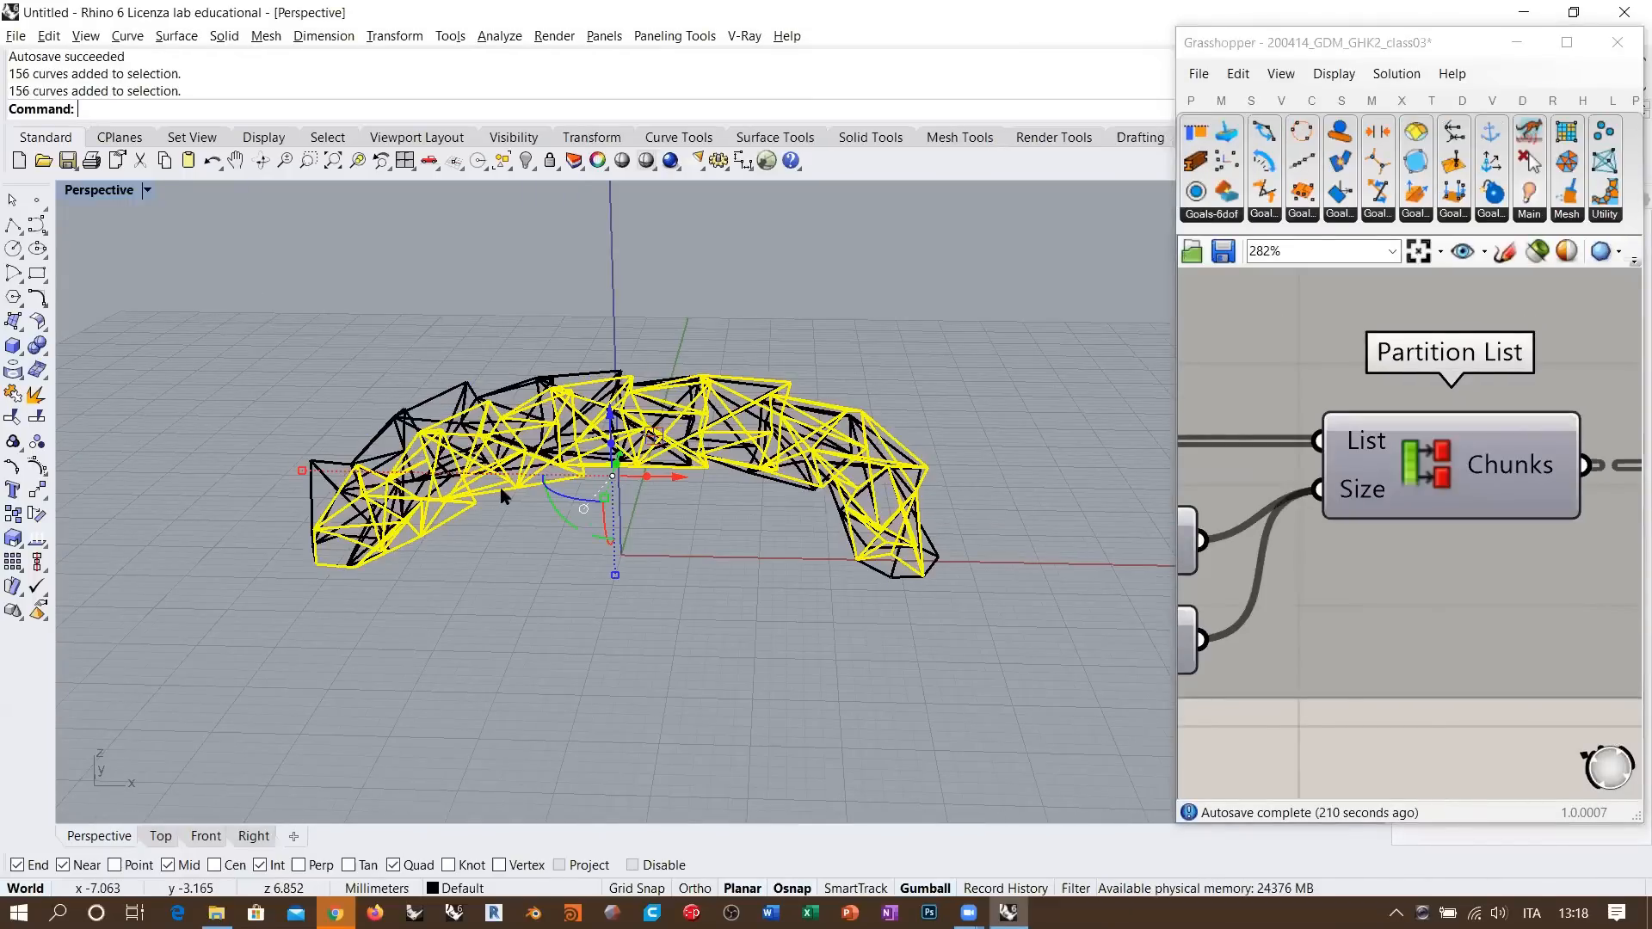
{"action": "left_click", "coordinate": [458, 391]}
{"action": "mouse_move", "coordinate": [831, 533]}
{"action": "right_mouse_down"}
{"action": "mouse_move", "coordinate": [790, 495]}
{"action": "mouse_move", "coordinate": [812, 457]}
{"action": "mouse_move", "coordinate": [846, 512]}
{"action": "right_mouse_up"}
{"action": "right_click_drag", "start_coordinate": [724, 556], "coordinate": [593, 482], "text": "shift"}
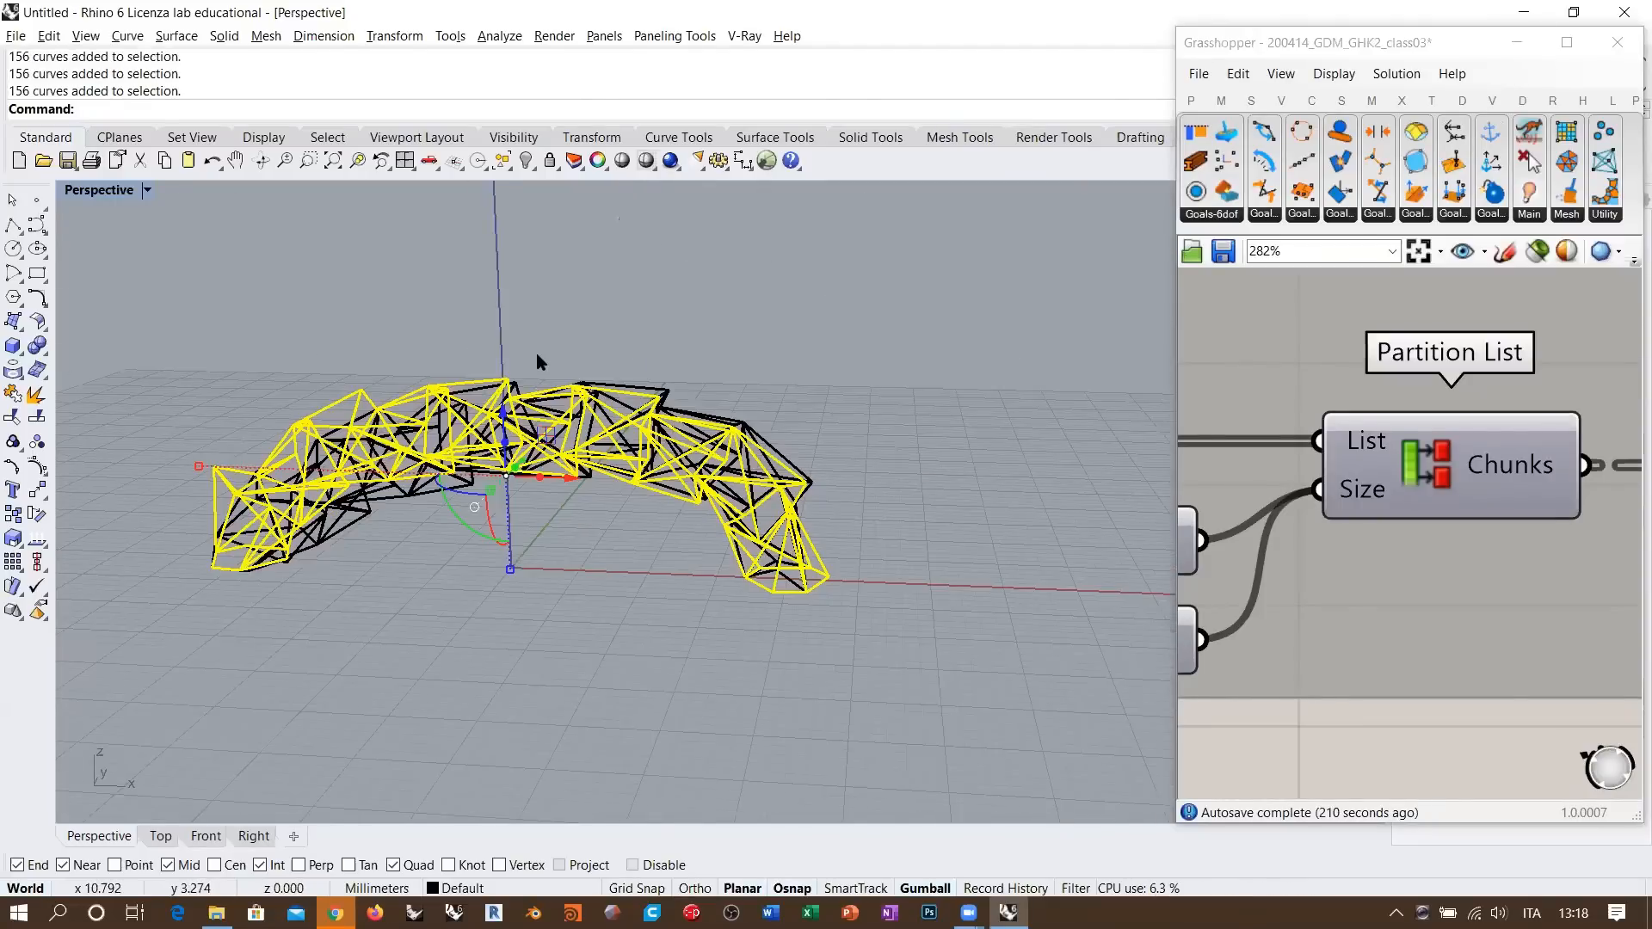
- Delete all the baked arch curves from the Rhino model and widen the Grasshopper window to regain canvas space
{"action": "key", "text": "ctrl+a"}
{"action": "key", "text": "Delete"}
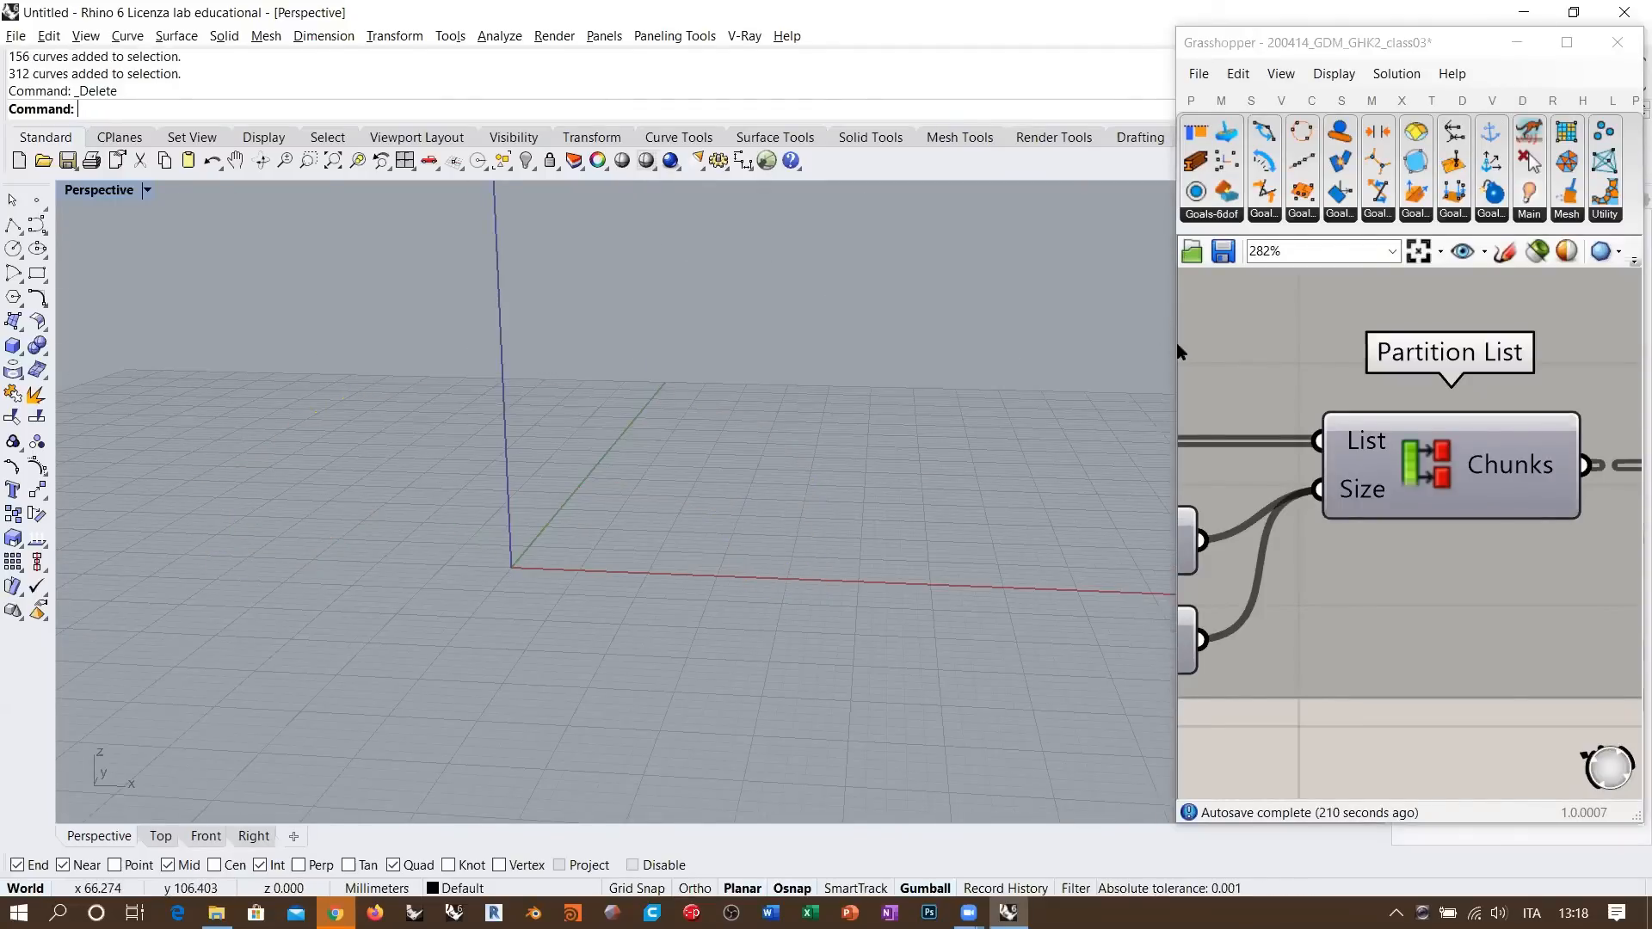
{"action": "left_click_drag", "start_coordinate": [1174, 345], "coordinate": [1174, 346]}
{"action": "left_click_drag", "start_coordinate": [715, 338], "coordinate": [716, 338]}
- Sketch a nearly vertical mast on a hinged ground support with rotation arrows, on the empty canvas below the truss definition
{"action": "scroll", "coordinate": [1008, 529], "scroll_direction": "down", "scroll_amount": 6}
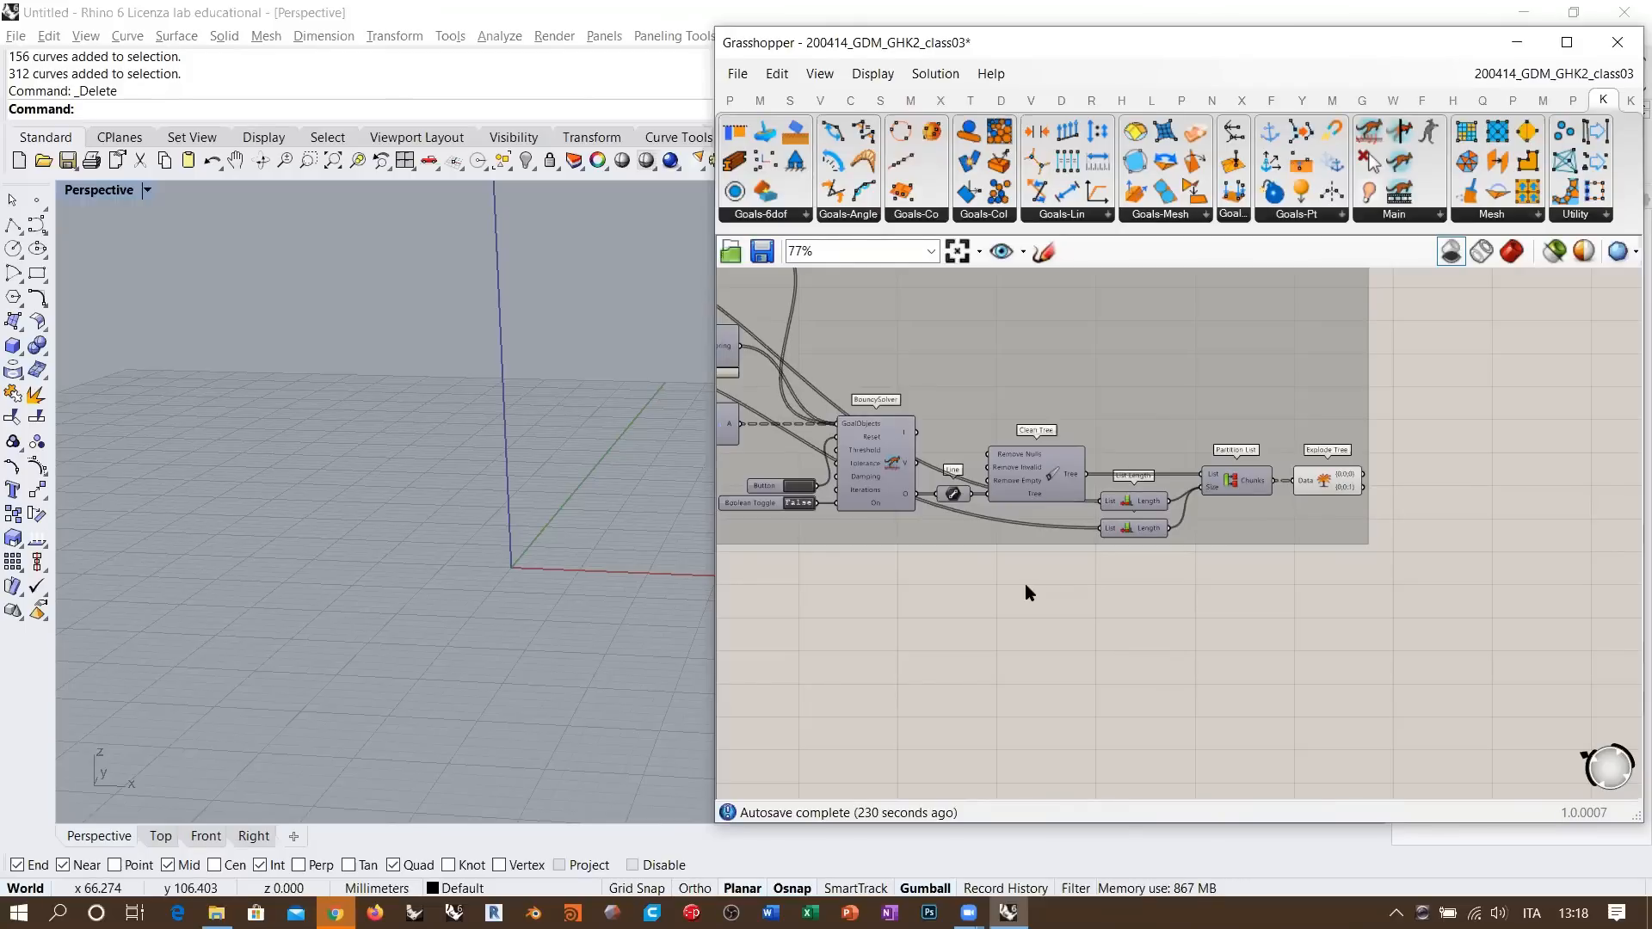
{"action": "right_click_drag", "start_coordinate": [989, 511], "coordinate": [1033, 387]}
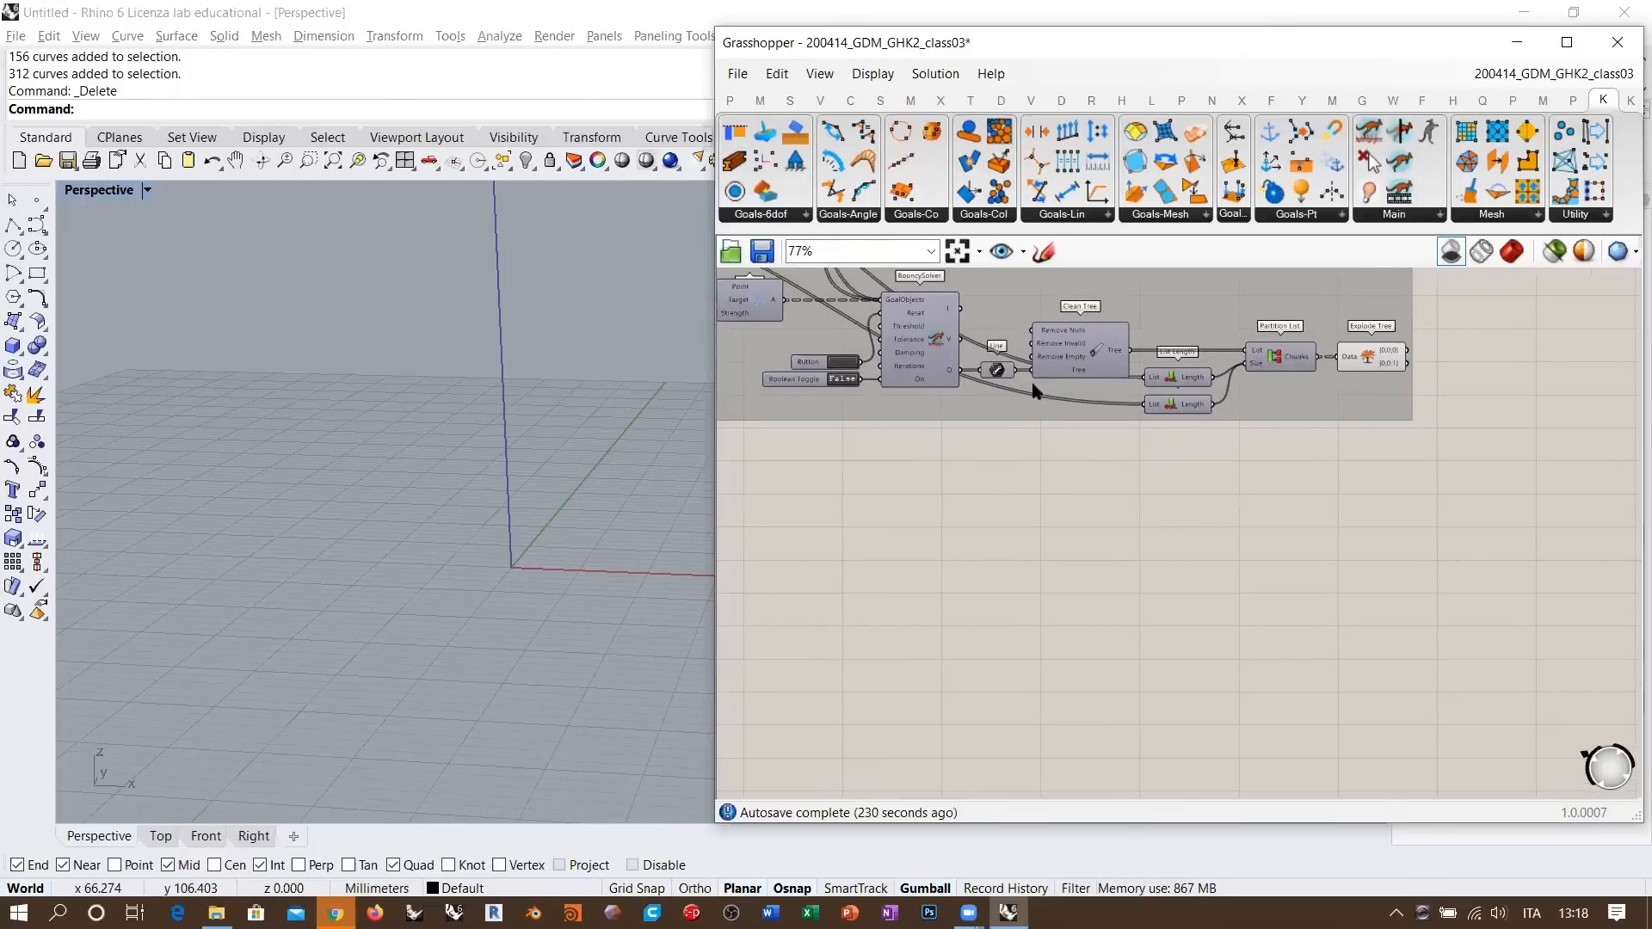
{"action": "left_click", "coordinate": [1045, 258]}
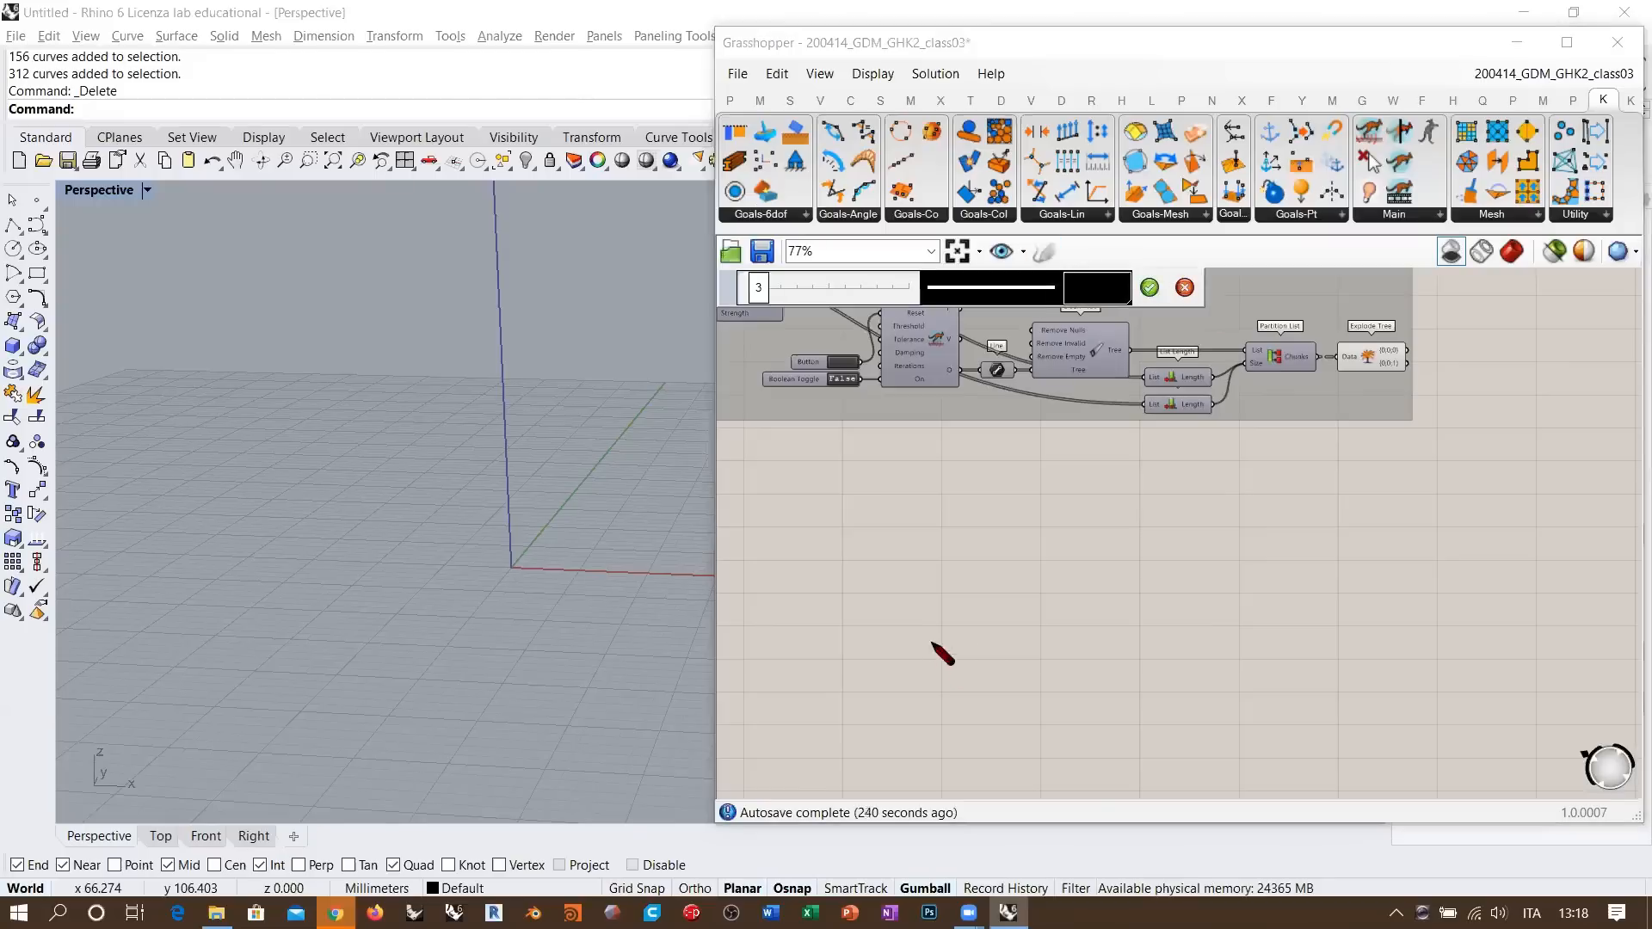
{"action": "mouse_move", "coordinate": [1065, 433]}
{"action": "left_mouse_down"}
{"action": "mouse_move", "coordinate": [1041, 704]}
{"action": "mouse_move", "coordinate": [1013, 742]}
{"action": "mouse_move", "coordinate": [1065, 742]}
{"action": "mouse_move", "coordinate": [1021, 767]}
{"action": "left_mouse_up"}
{"action": "left_click_drag", "start_coordinate": [1036, 746], "coordinate": [1034, 762]}
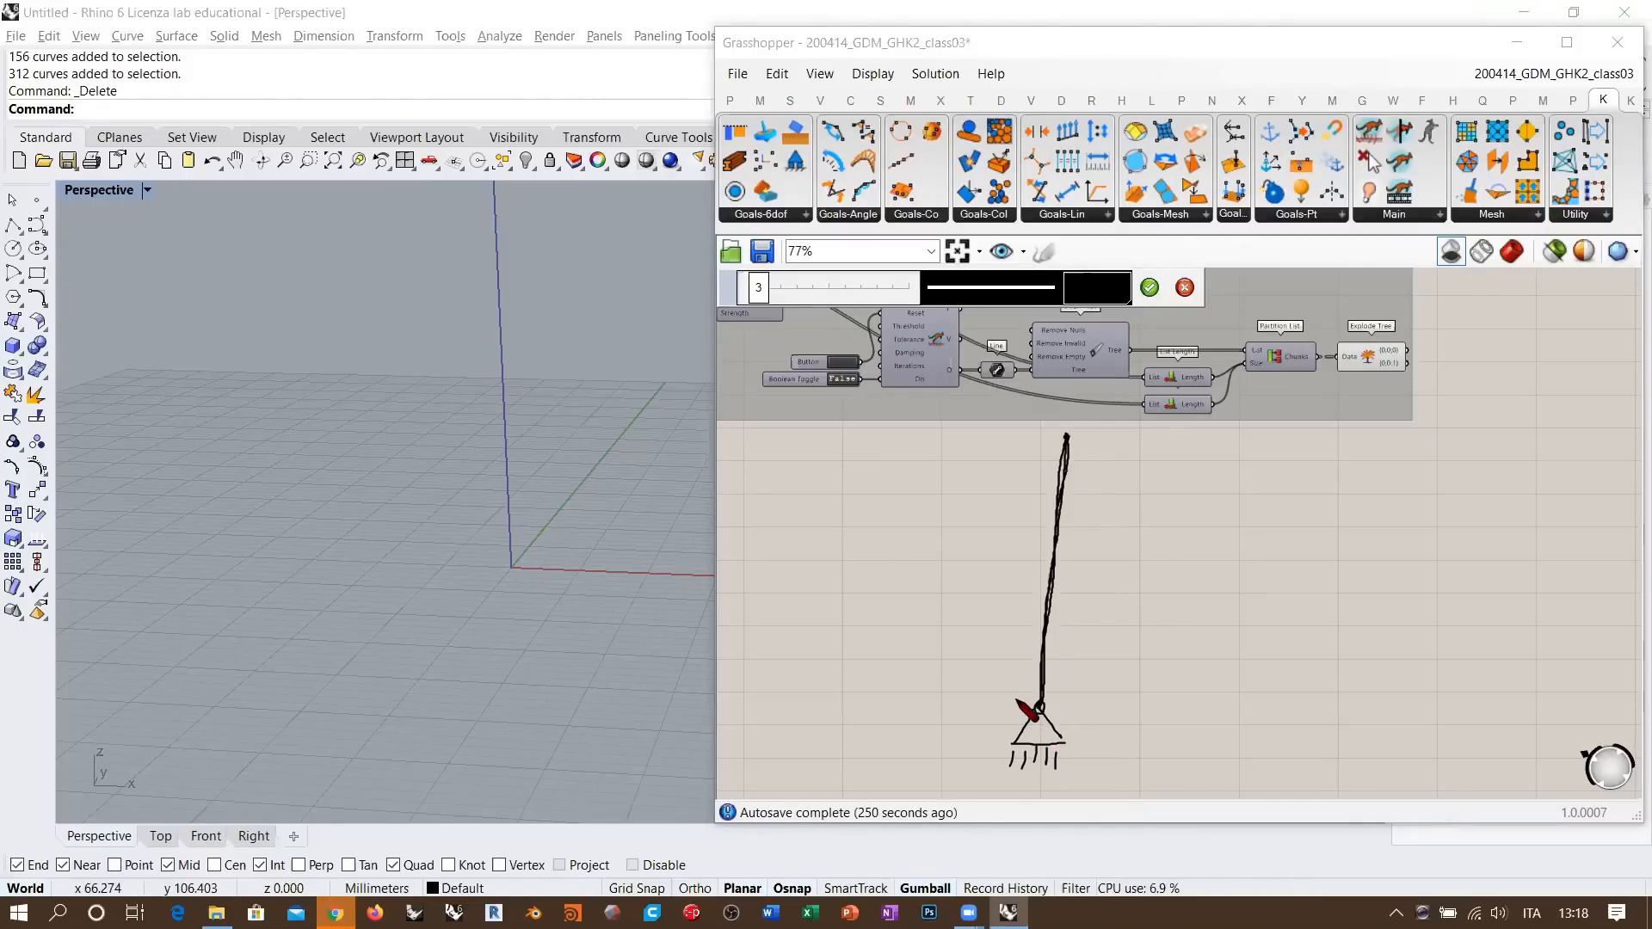
{"action": "mouse_move", "coordinate": [1018, 693]}
{"action": "left_mouse_down"}
{"action": "mouse_move", "coordinate": [1067, 727]}
{"action": "mouse_move", "coordinate": [1064, 690]}
{"action": "left_mouse_up"}
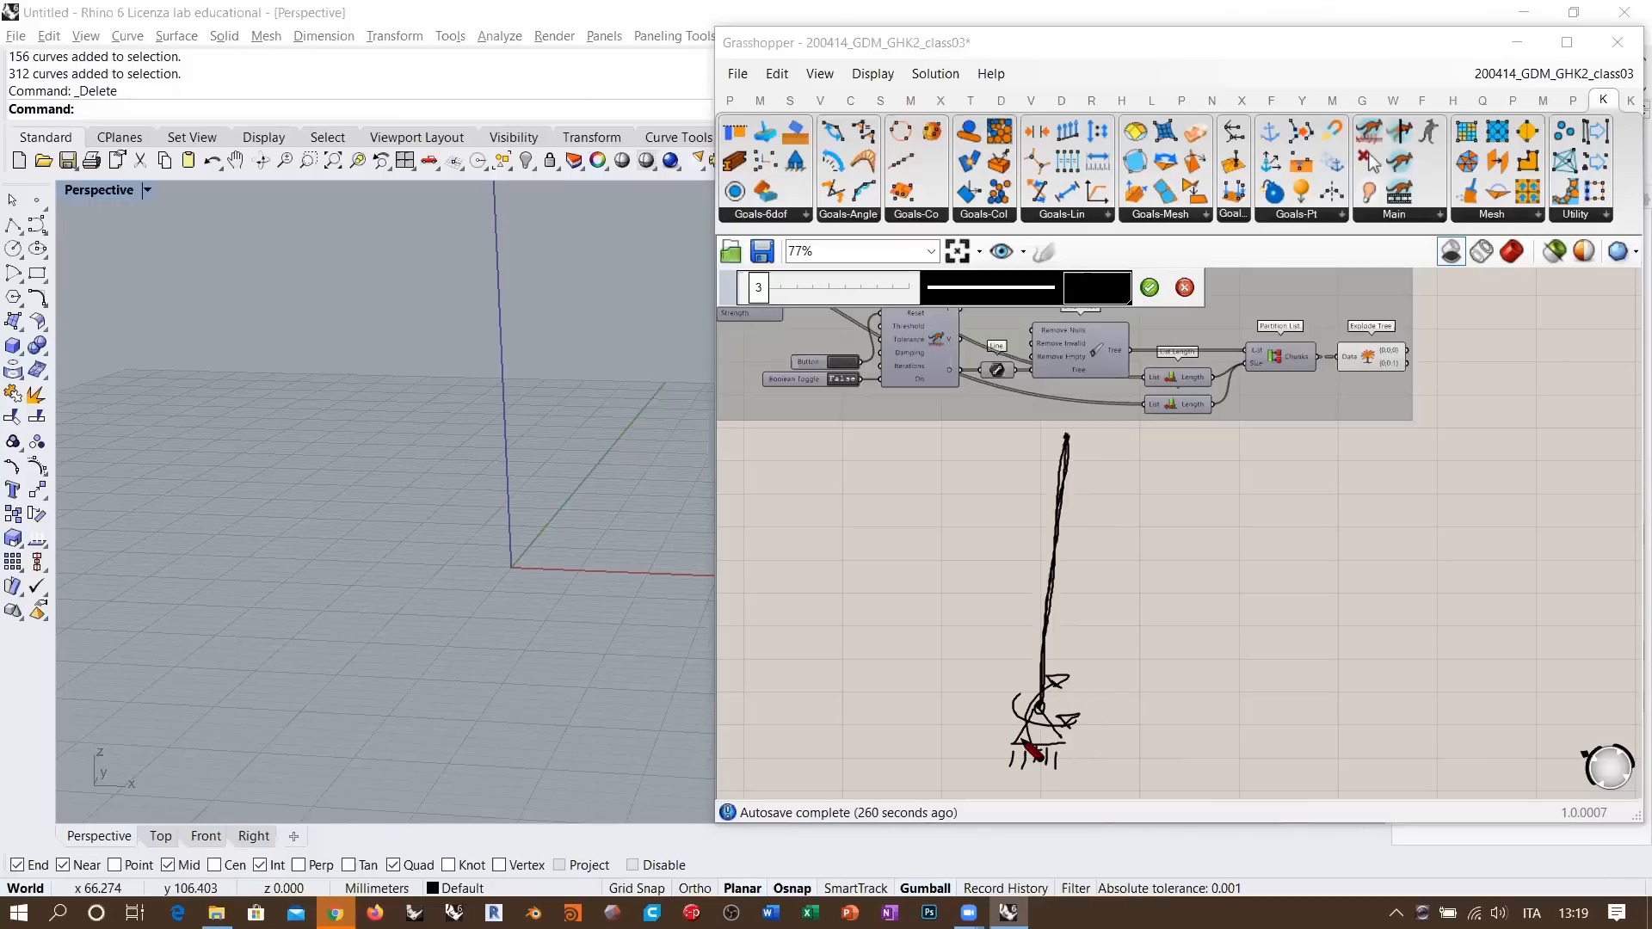
{"action": "left_click_drag", "start_coordinate": [1013, 753], "coordinate": [1039, 691]}
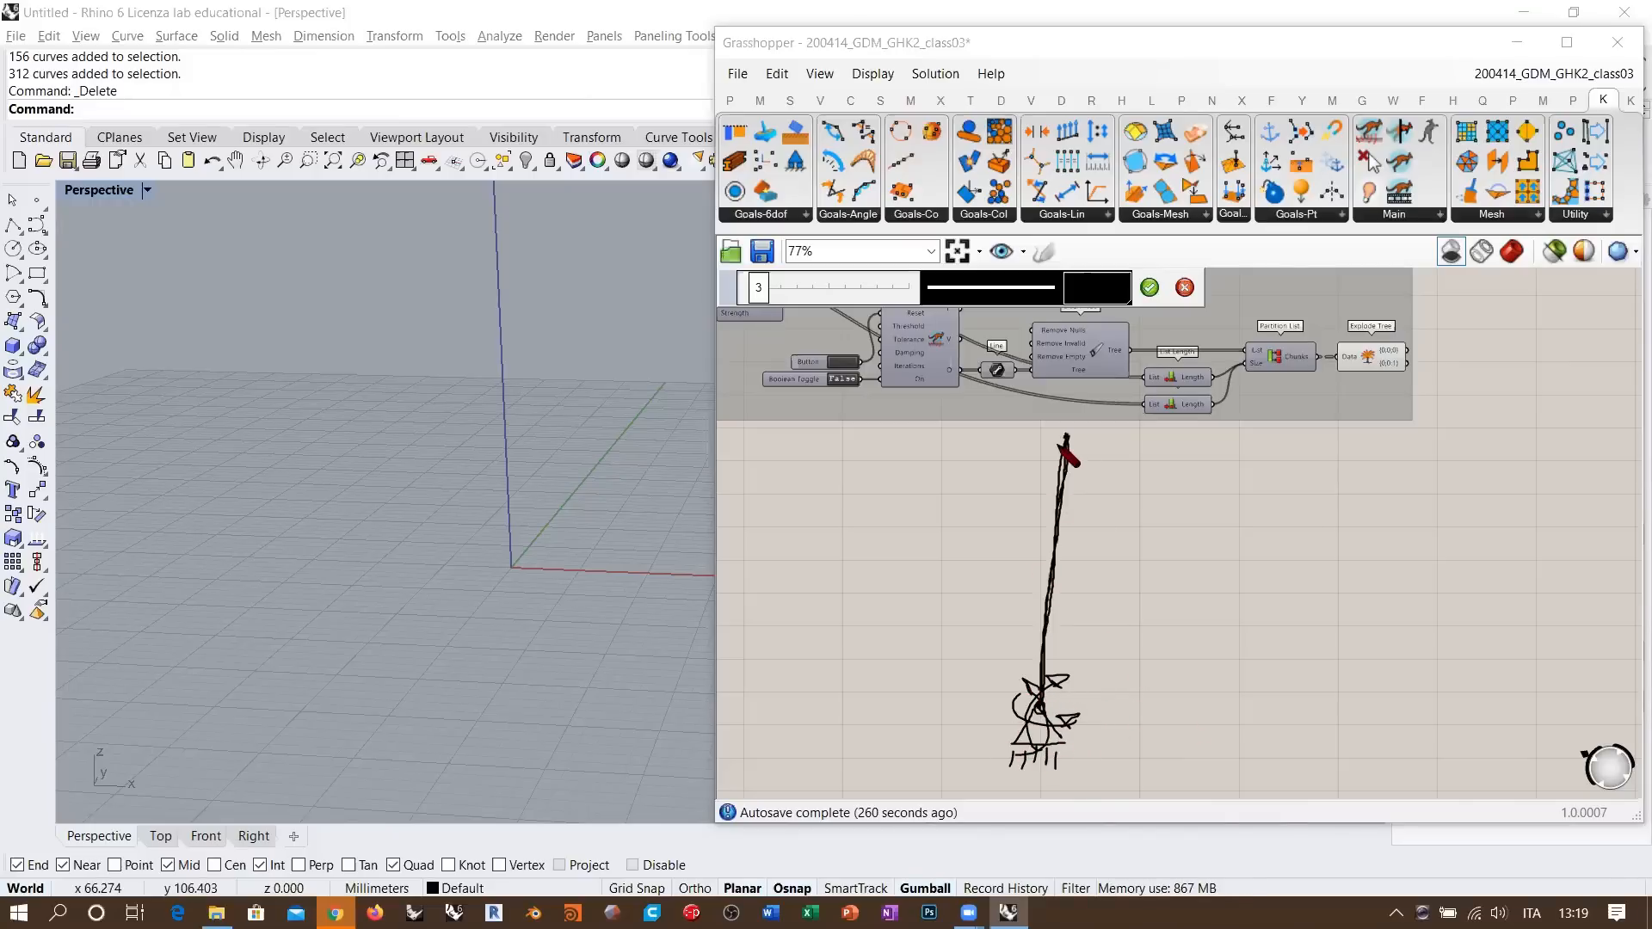
- Sketch three cables running from the mast's top down to three separate anchor points around its base
{"action": "left_click_drag", "start_coordinate": [1066, 437], "coordinate": [755, 685]}
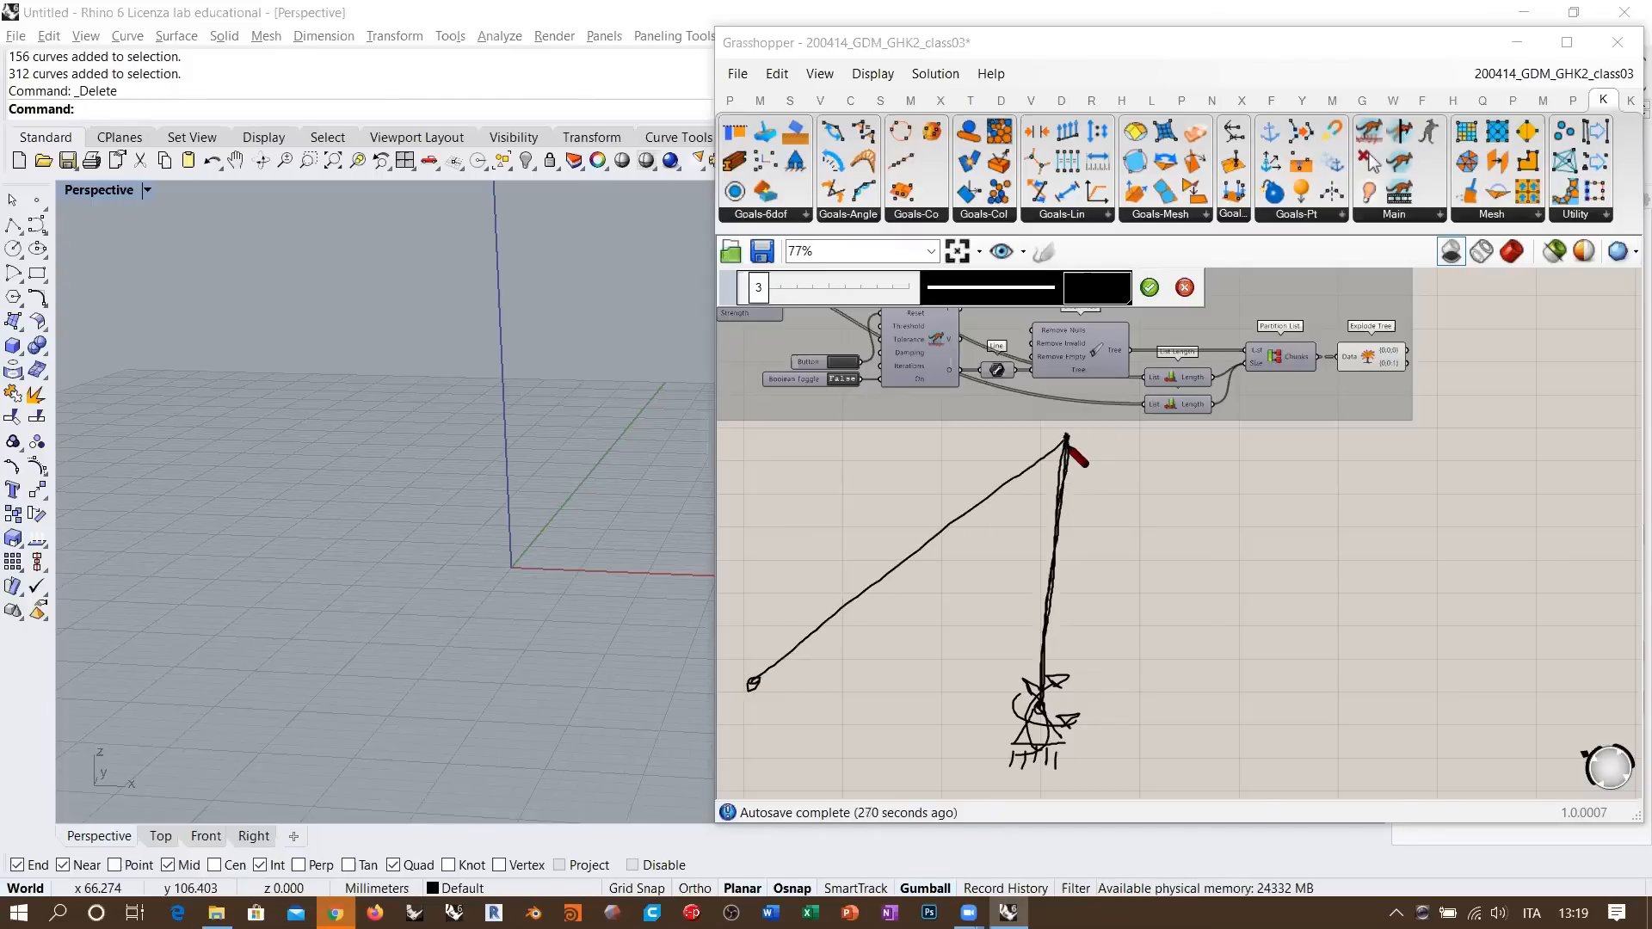
{"action": "left_click_drag", "start_coordinate": [1066, 437], "coordinate": [1120, 531]}
{"action": "left_click_drag", "start_coordinate": [1162, 612], "coordinate": [1237, 777]}
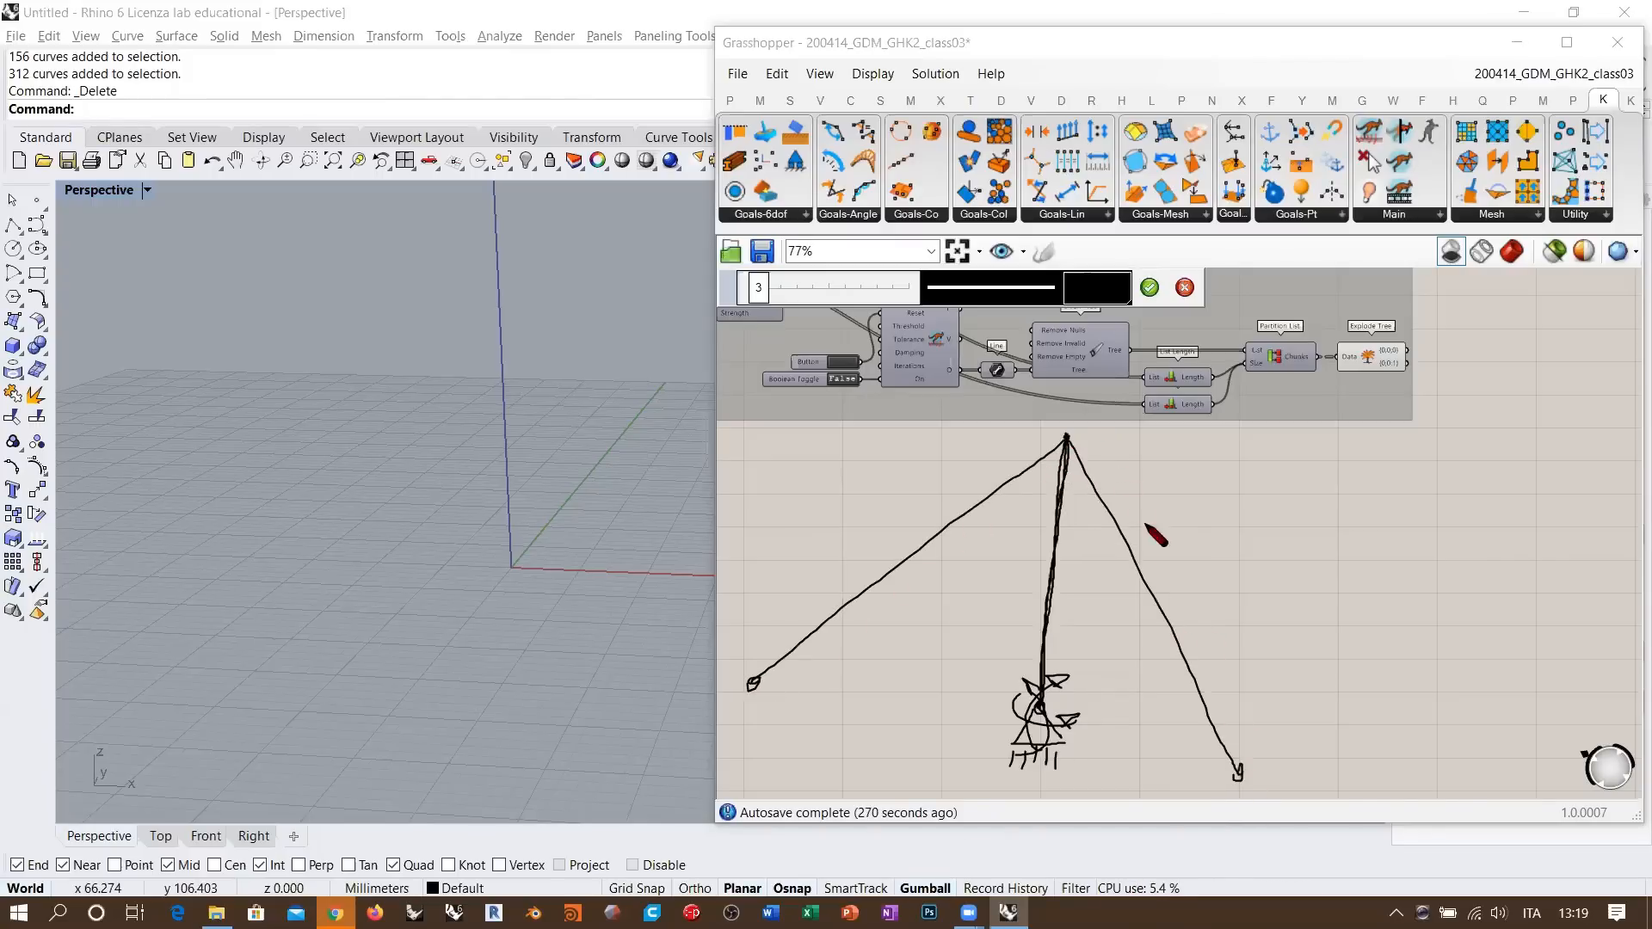
{"action": "left_click_drag", "start_coordinate": [1066, 433], "coordinate": [1123, 648]}
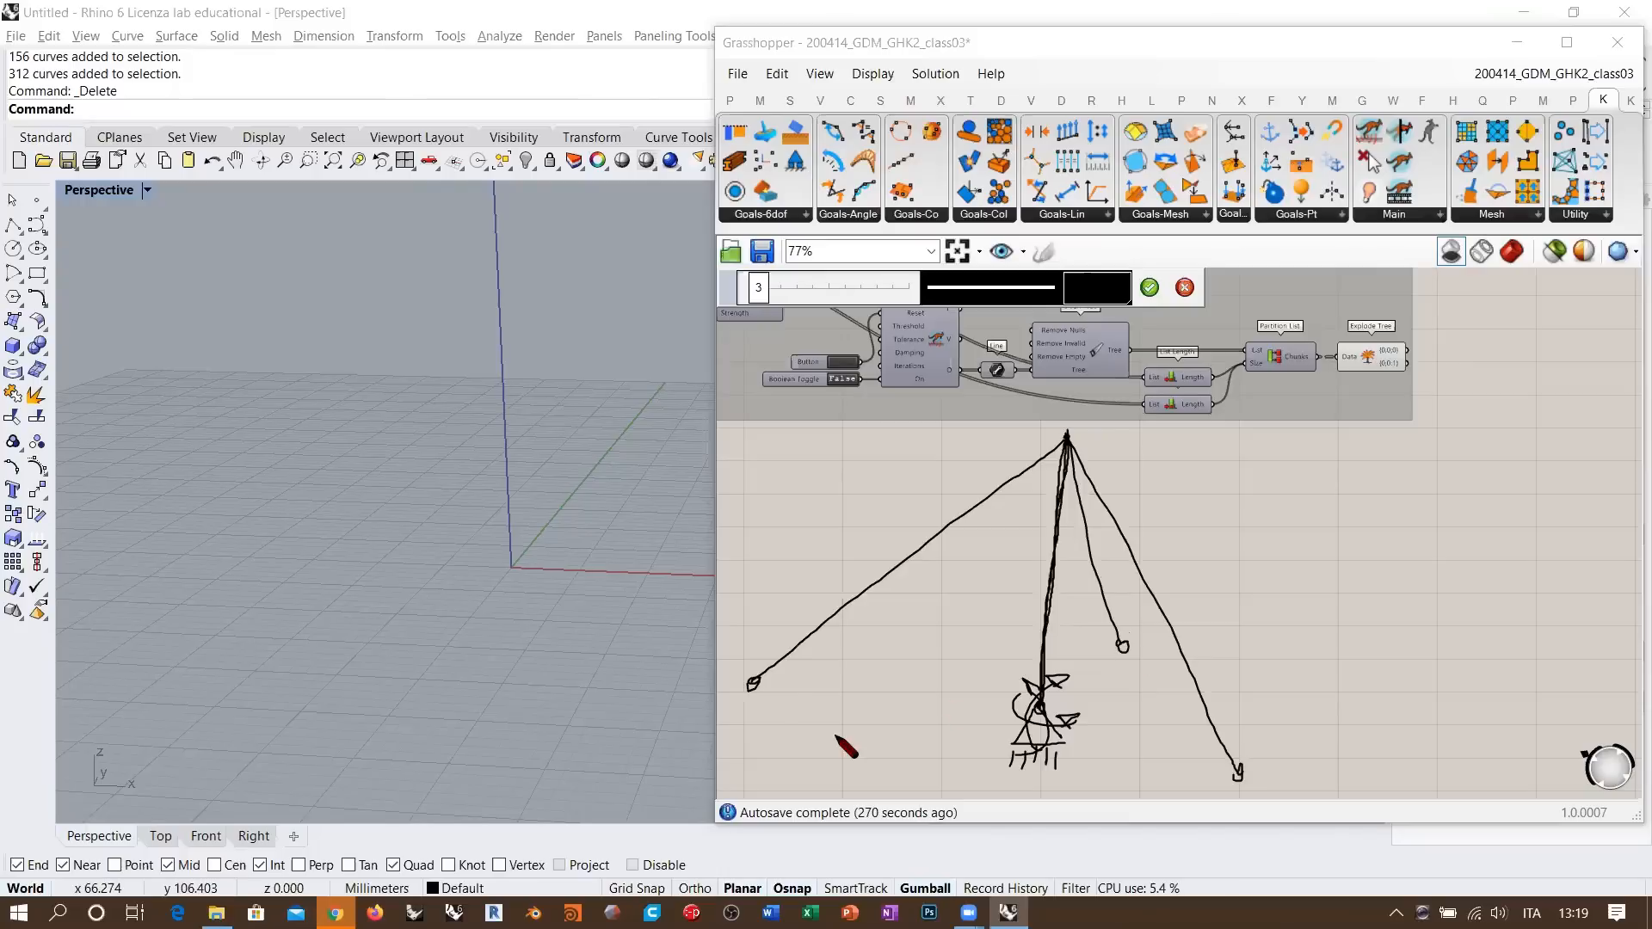
- Connect the three cable anchor points with dashed lines to outline a triangular base around the mast
{"action": "left_click_drag", "start_coordinate": [768, 688], "coordinate": [867, 721]}
{"action": "left_click_drag", "start_coordinate": [896, 736], "coordinate": [1071, 765]}
{"action": "mouse_move", "coordinate": [1140, 772]}
{"action": "left_mouse_down"}
{"action": "mouse_move", "coordinate": [1205, 780]}
{"action": "mouse_move", "coordinate": [1201, 731]}
{"action": "left_mouse_up"}
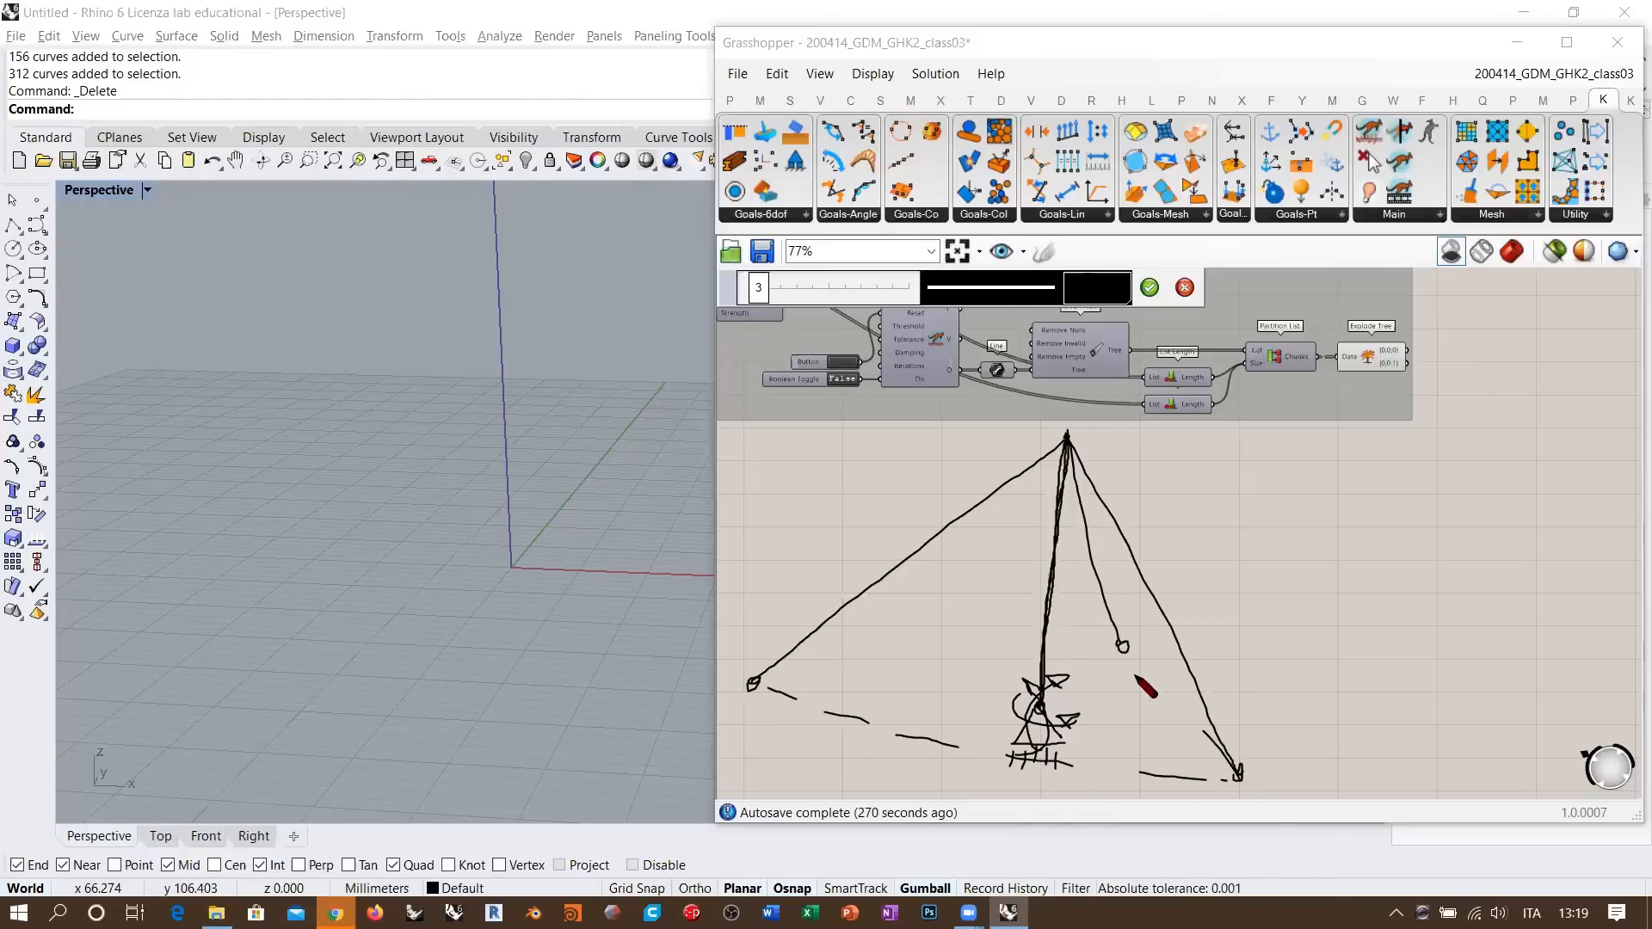
{"action": "left_click", "coordinate": [1120, 659]}
{"action": "left_click_drag", "start_coordinate": [1126, 669], "coordinate": [1216, 761]}
{"action": "left_click_drag", "start_coordinate": [768, 688], "coordinate": [885, 676]}
{"action": "left_click_drag", "start_coordinate": [936, 671], "coordinate": [1000, 667]}
{"action": "left_click_drag", "start_coordinate": [1048, 662], "coordinate": [1136, 643]}
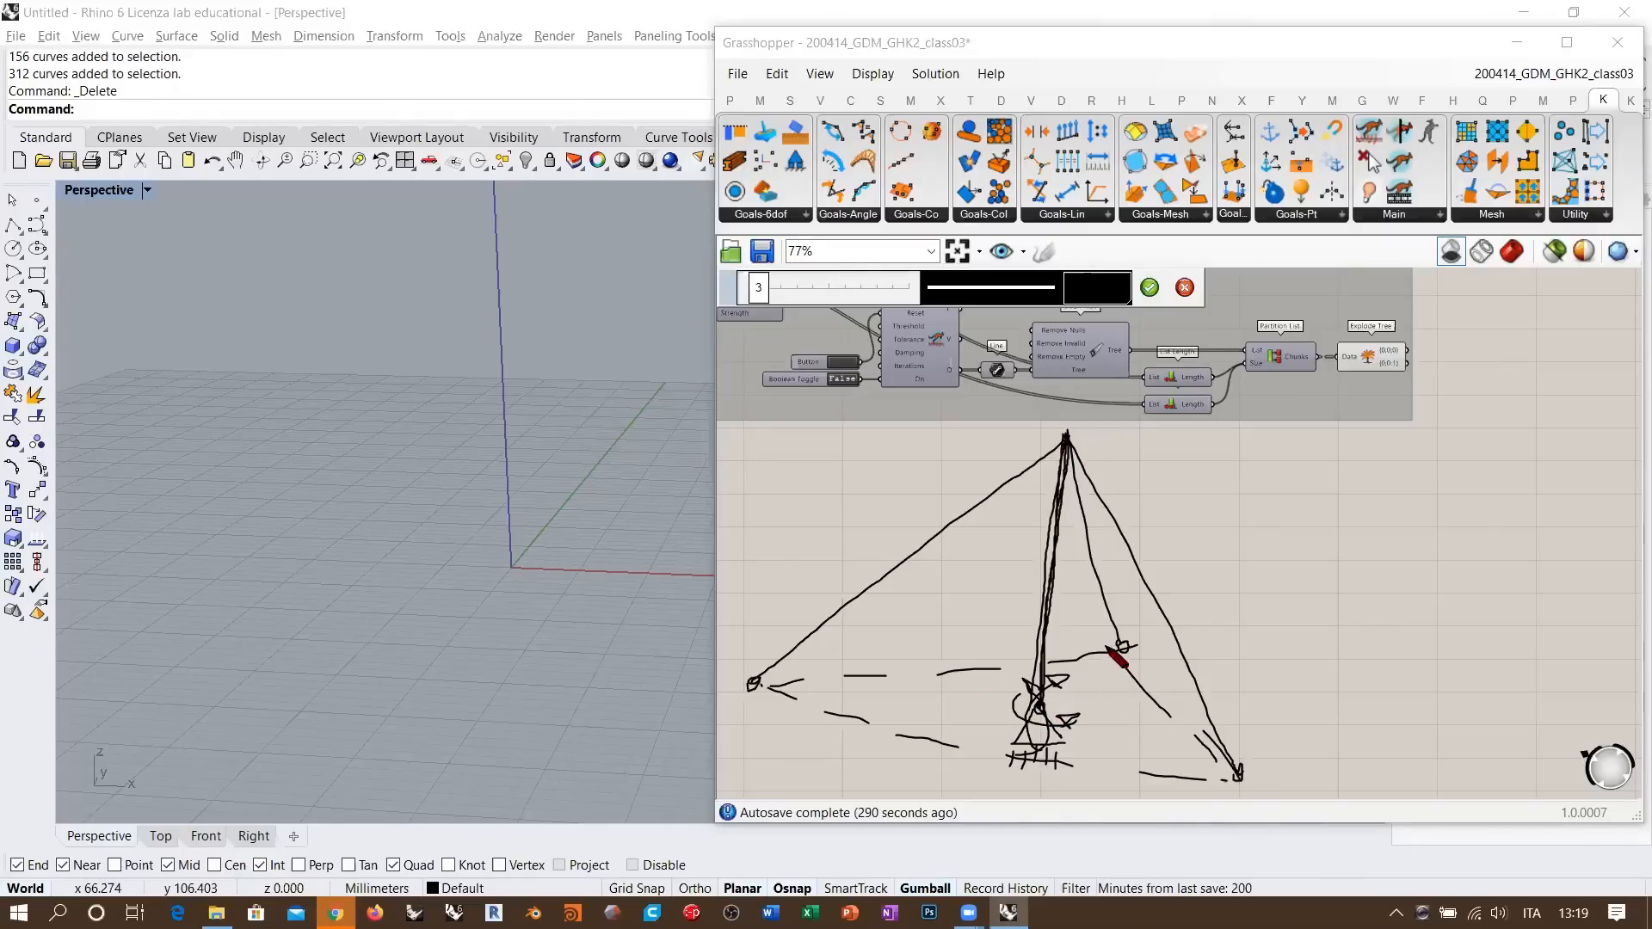
- Add a curved stroke at each of the three anchor points to indicate their rotation around the mast
{"action": "left_click_drag", "start_coordinate": [1110, 650], "coordinate": [972, 620]}
{"action": "left_click_drag", "start_coordinate": [755, 686], "coordinate": [837, 765]}
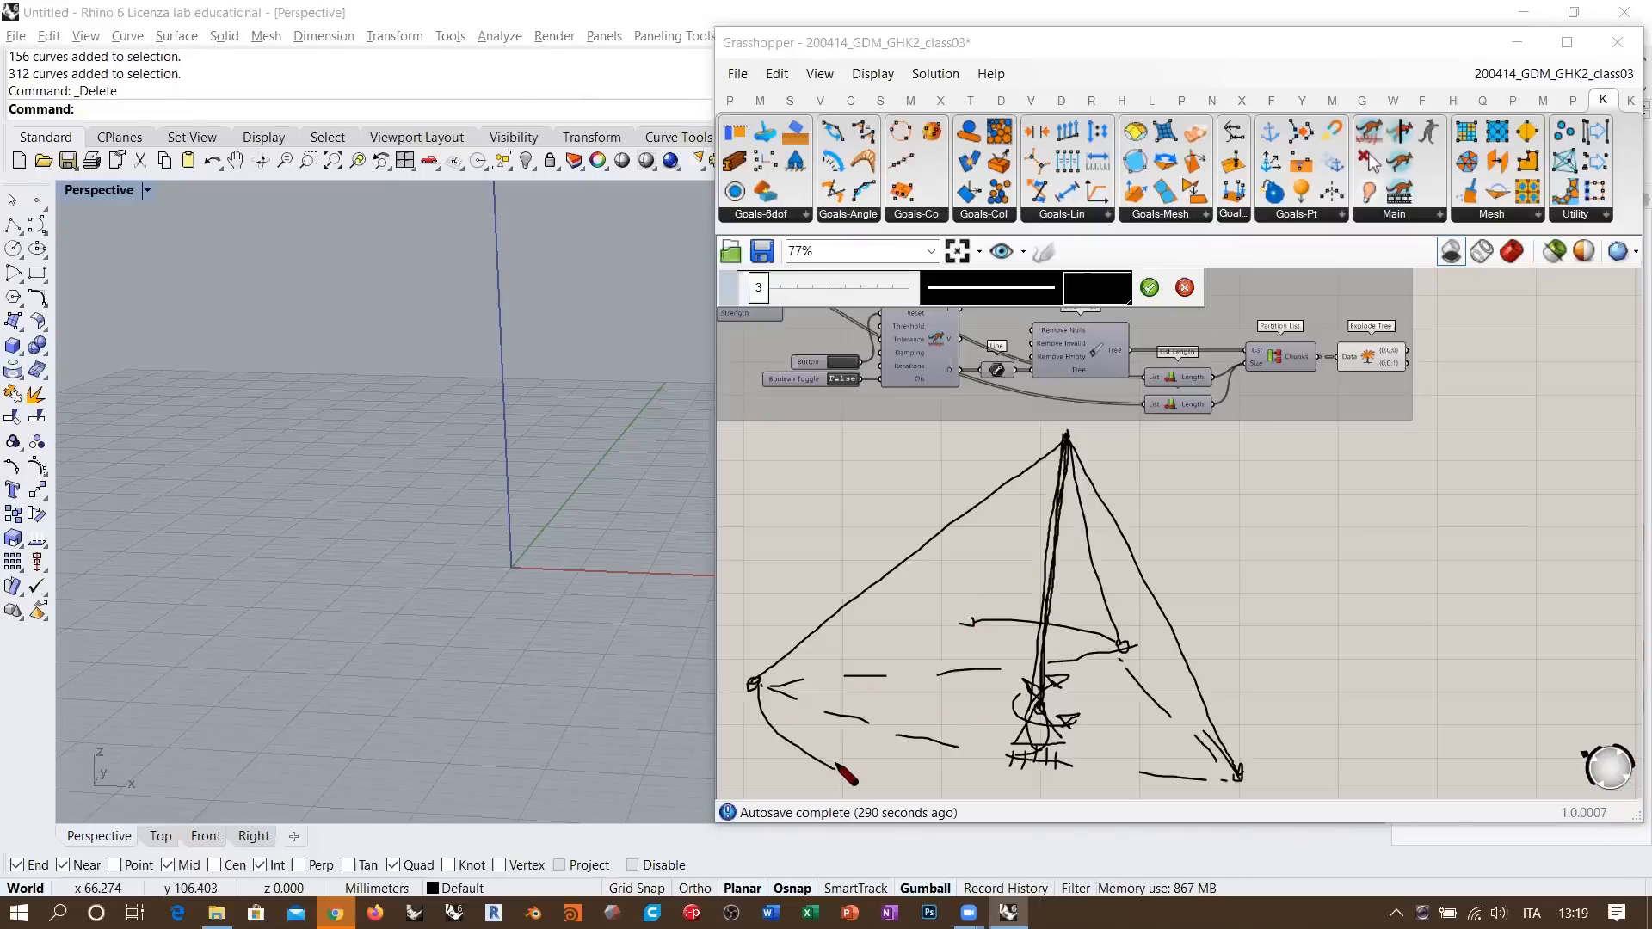
{"action": "left_click_drag", "start_coordinate": [1243, 707], "coordinate": [1247, 773]}
{"action": "left_click_drag", "start_coordinate": [1222, 703], "coordinate": [1236, 694]}
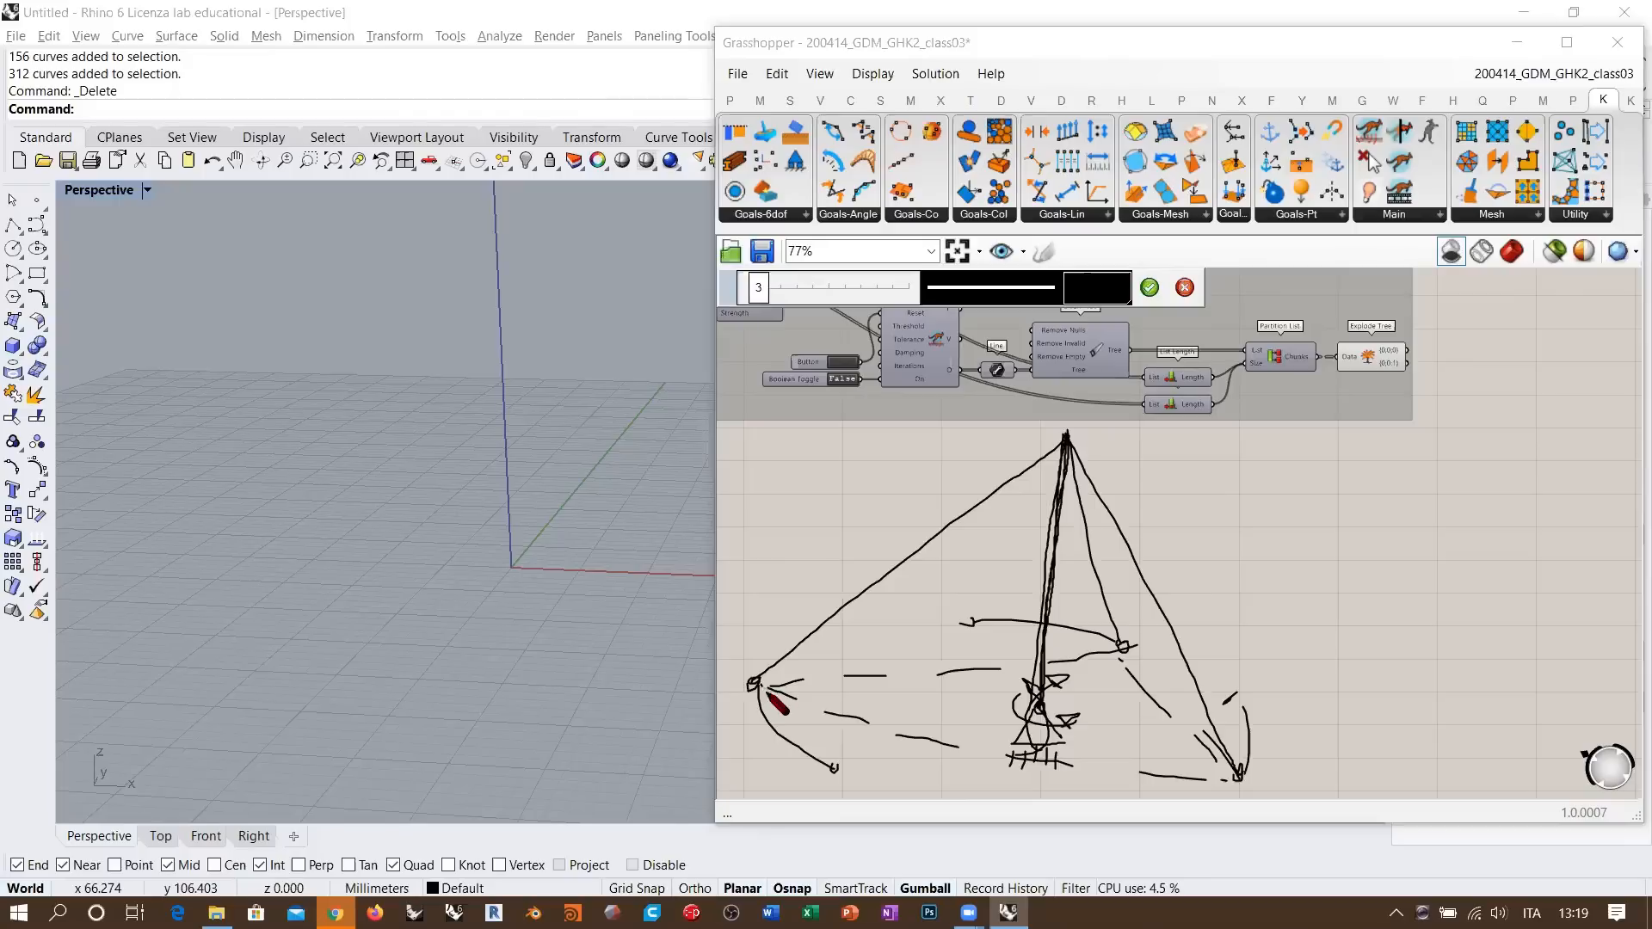
- Sketch a fourth point inside the triangular base and link it to the three anchor points with dashed lines
{"action": "mouse_move", "coordinate": [756, 685]}
{"action": "left_mouse_down"}
{"action": "mouse_move", "coordinate": [908, 705]}
{"action": "mouse_move", "coordinate": [963, 690]}
{"action": "left_mouse_up"}
{"action": "left_click_drag", "start_coordinate": [978, 687], "coordinate": [1094, 664]}
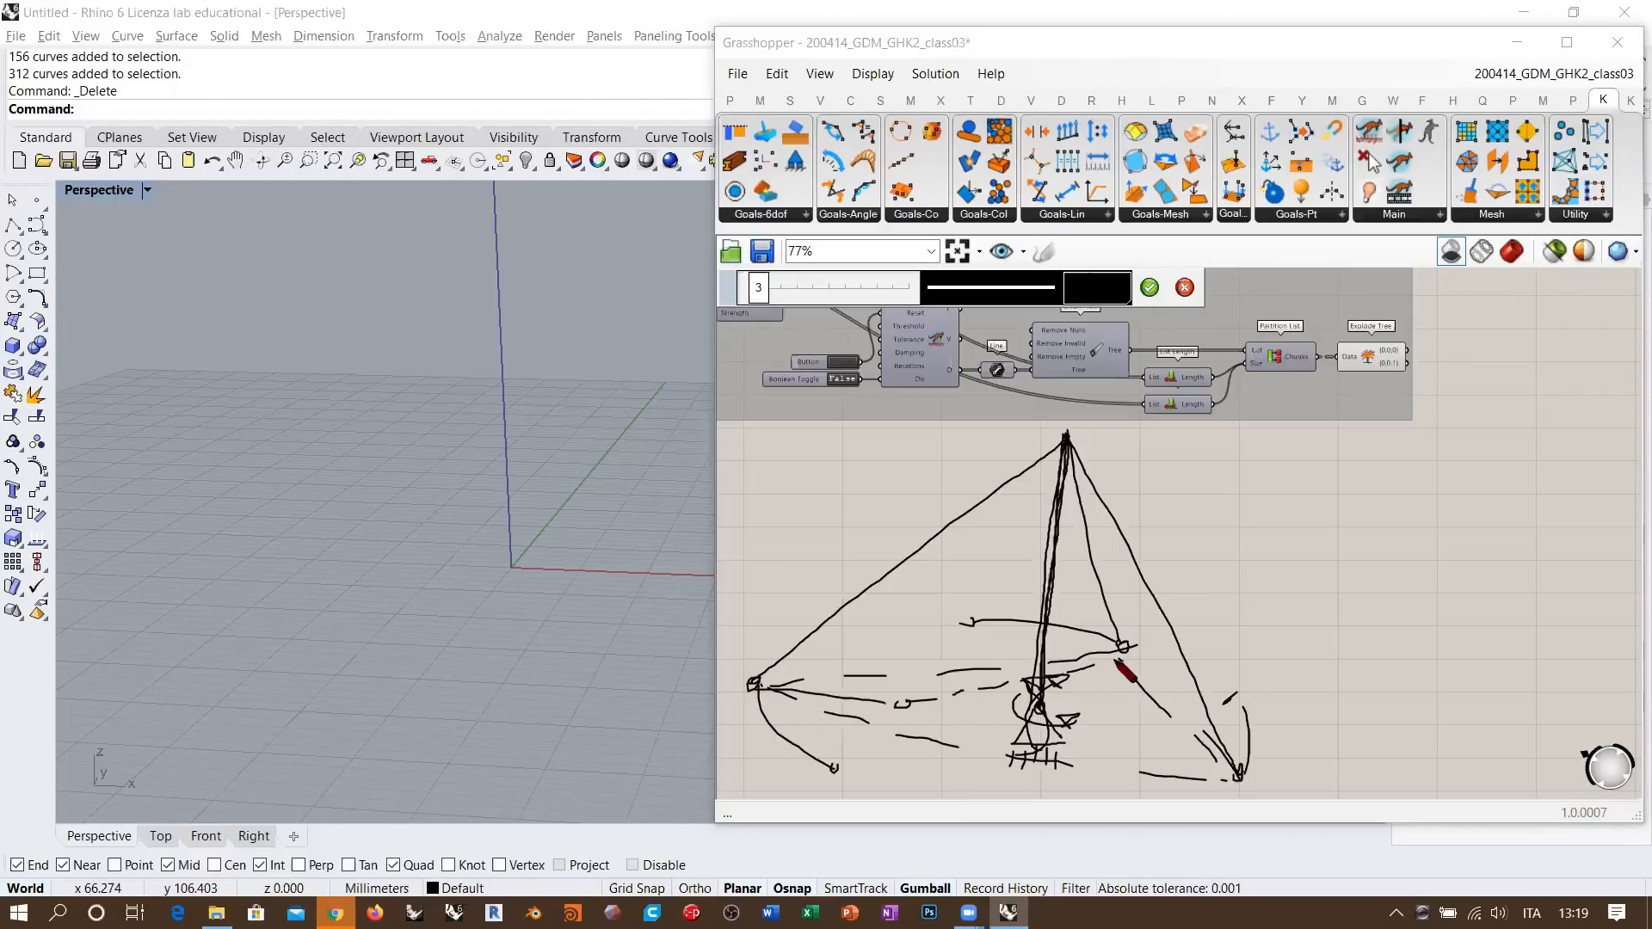
{"action": "left_click_drag", "start_coordinate": [906, 707], "coordinate": [946, 712]}
{"action": "left_click_drag", "start_coordinate": [977, 720], "coordinate": [1017, 728]}
{"action": "left_click_drag", "start_coordinate": [1059, 738], "coordinate": [1097, 744]}
{"action": "left_click_drag", "start_coordinate": [1137, 755], "coordinate": [1185, 761]}
{"action": "left_click_drag", "start_coordinate": [1220, 770], "coordinate": [1229, 772]}
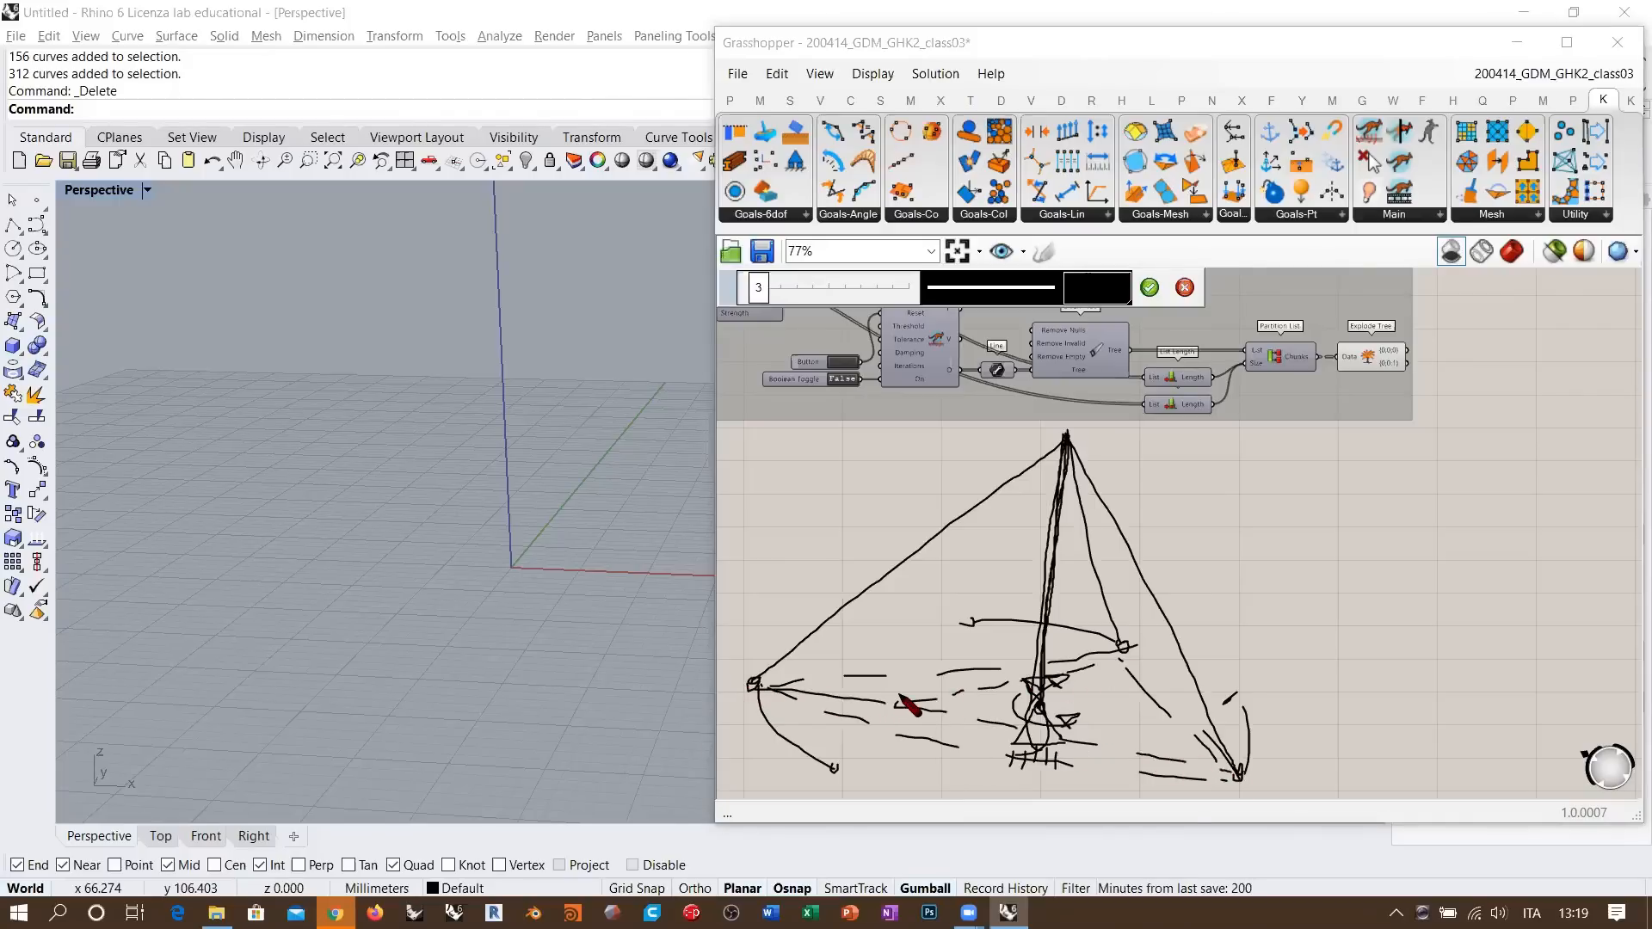
- Draw a dashed line from the fourth base point up to the mast's top and thicken the top node
{"action": "left_click_drag", "start_coordinate": [900, 702], "coordinate": [912, 669]}
{"action": "left_click_drag", "start_coordinate": [939, 640], "coordinate": [954, 609]}
{"action": "left_click_drag", "start_coordinate": [970, 579], "coordinate": [985, 562]}
{"action": "left_click_drag", "start_coordinate": [1006, 531], "coordinate": [1058, 451]}
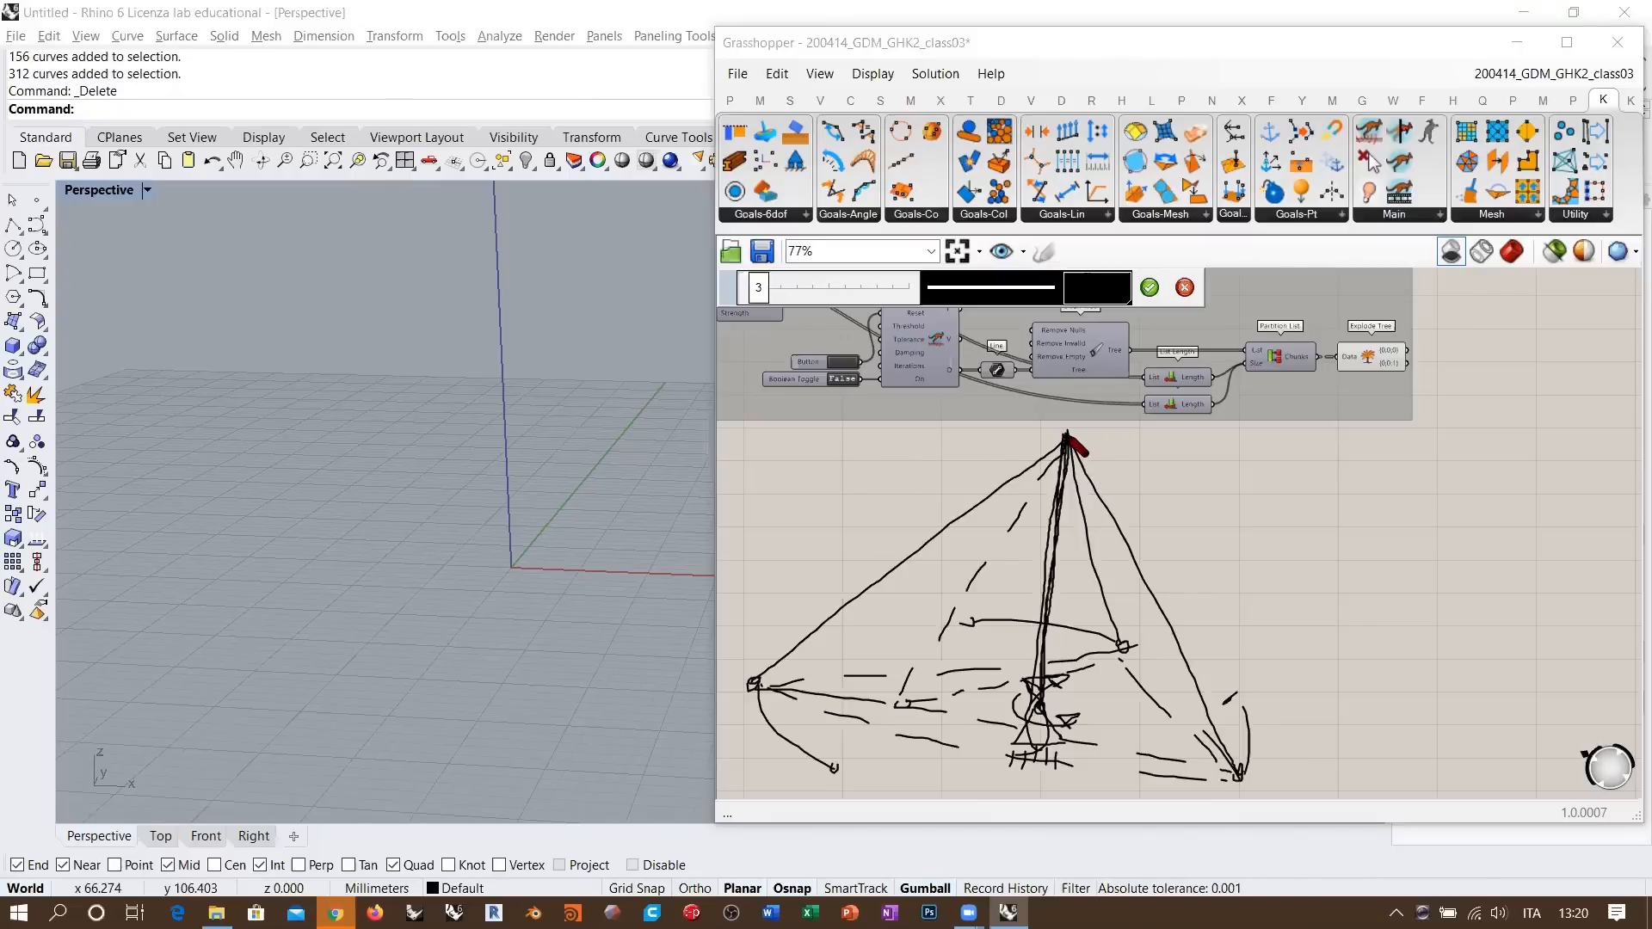
{"action": "left_click_drag", "start_coordinate": [1067, 439], "coordinate": [1067, 446]}
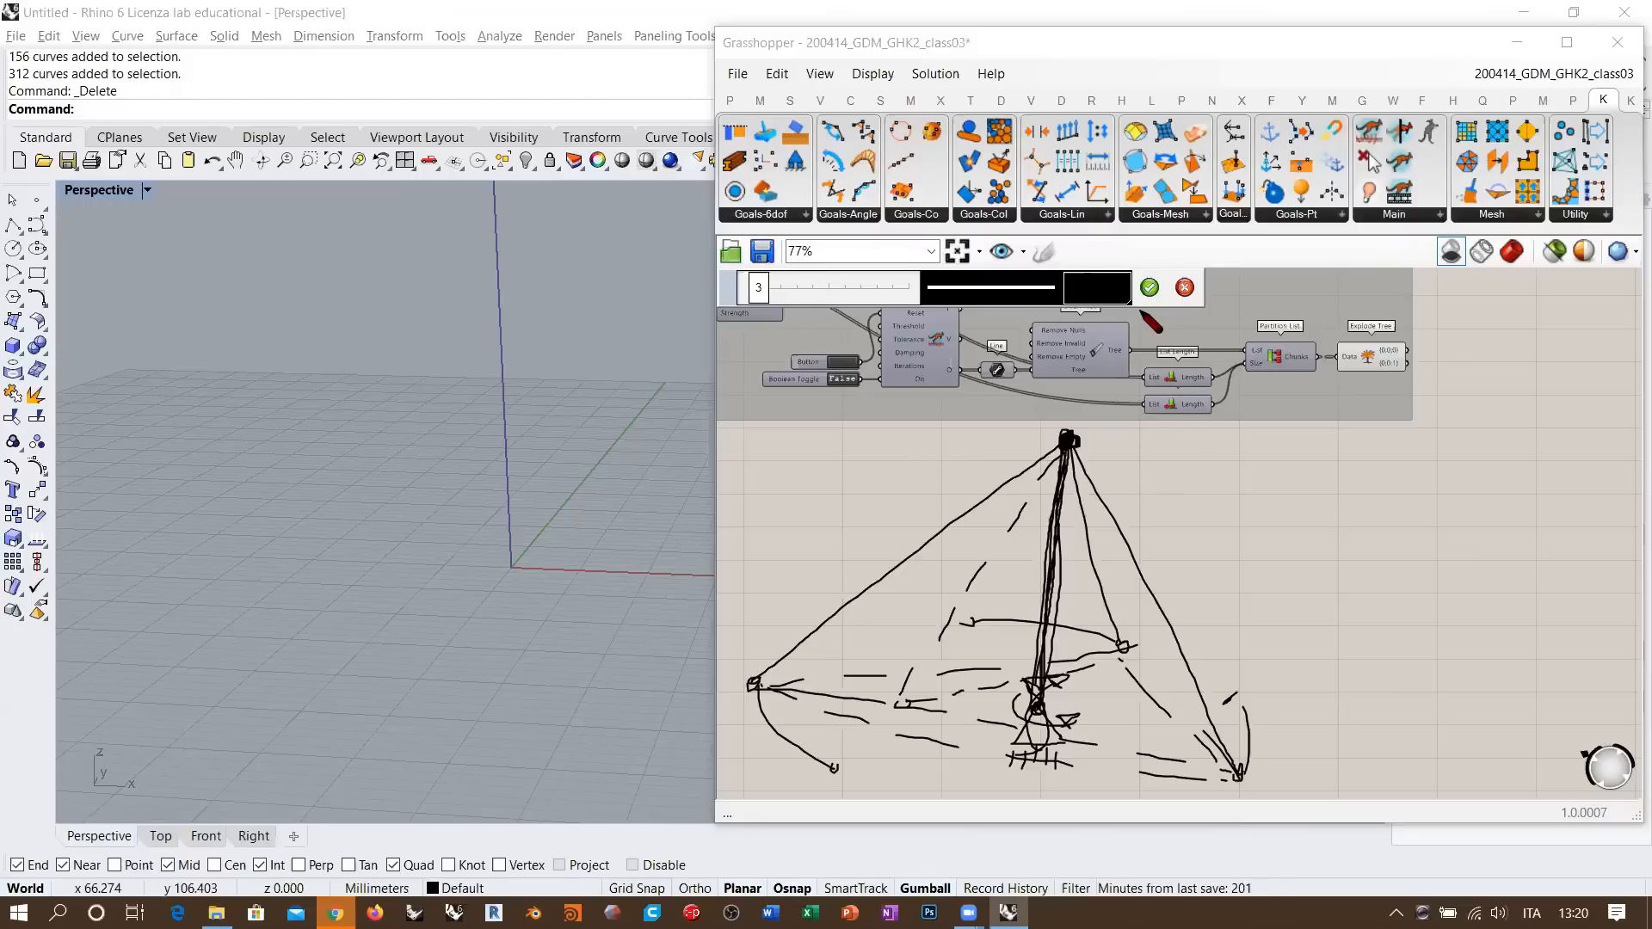
- Confirm the mast sketch and move it into the empty area at the end of the truss definition's group
{"action": "scroll", "coordinate": [1163, 612], "scroll_direction": "down", "scroll_amount": 6}
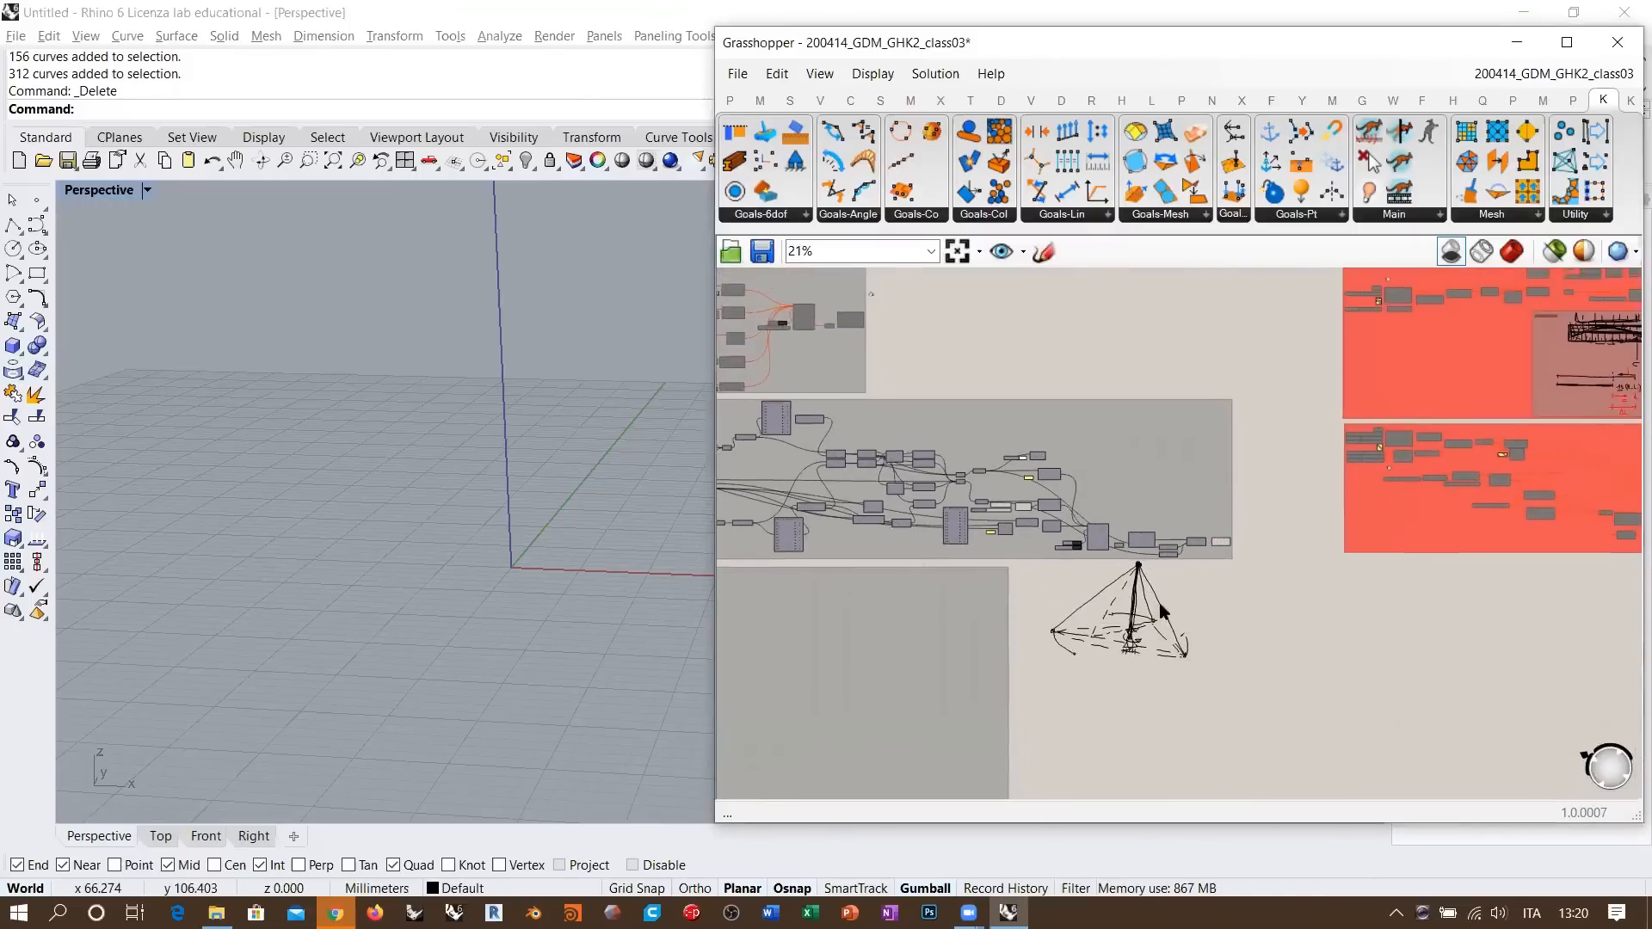
{"action": "scroll", "coordinate": [1163, 613], "scroll_direction": "down", "scroll_amount": 1}
{"action": "mouse_move", "coordinate": [1136, 616]}
{"action": "left_mouse_down"}
{"action": "mouse_move", "coordinate": [1183, 475]}
{"action": "mouse_move", "coordinate": [1247, 621]}
{"action": "left_mouse_up"}
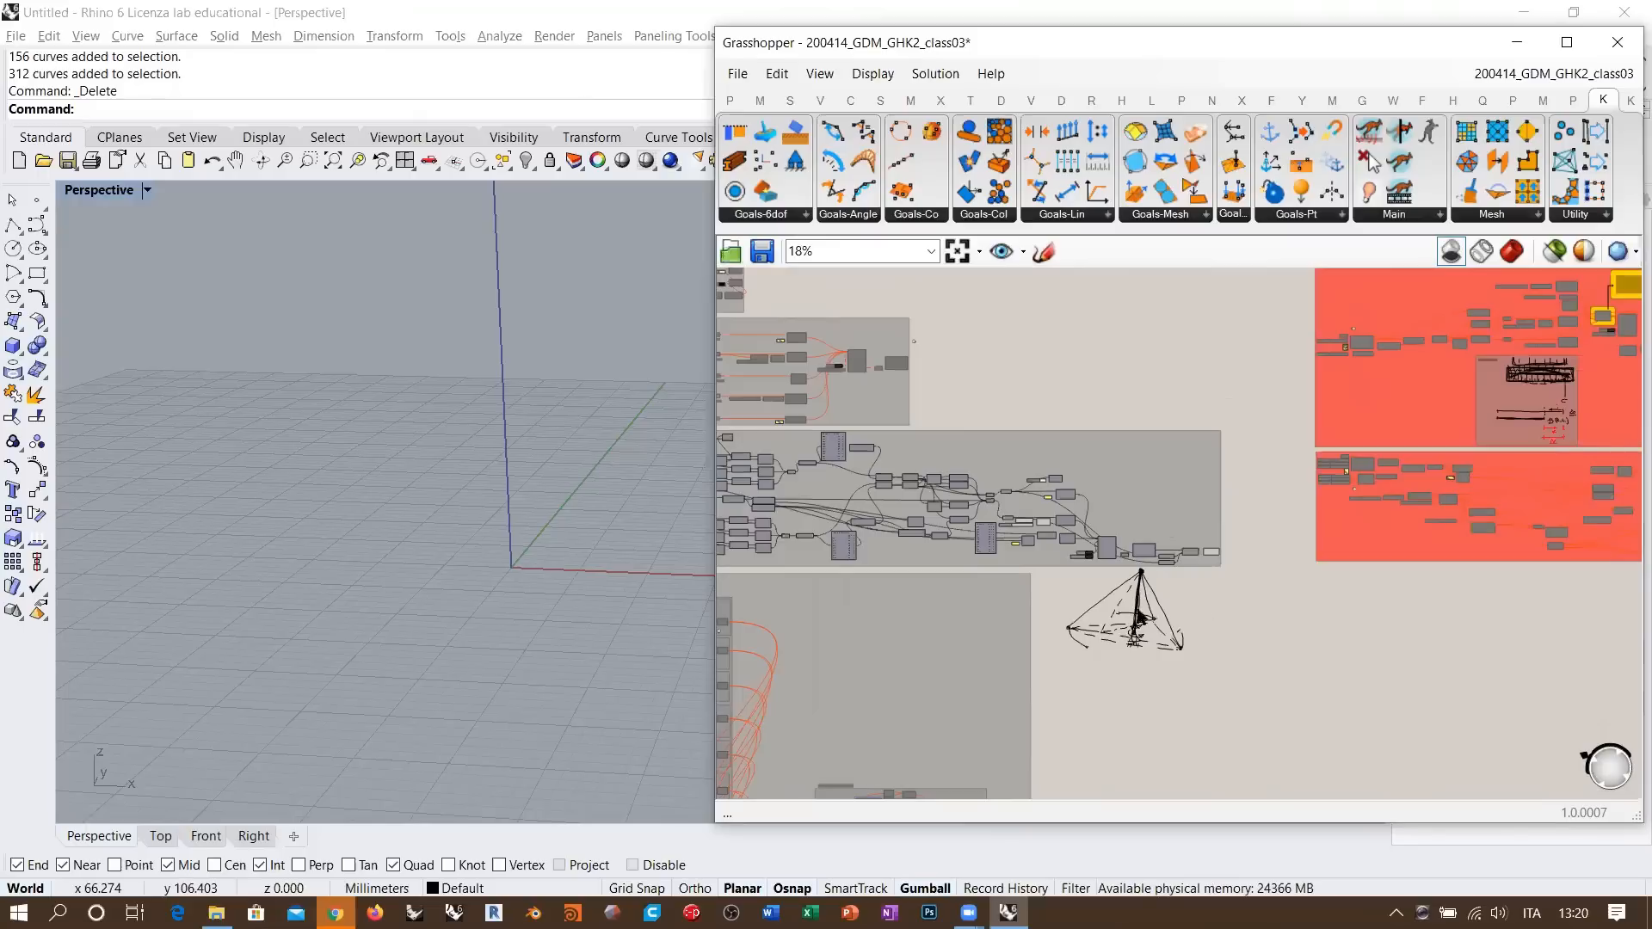
{"action": "left_click_drag", "start_coordinate": [1136, 632], "coordinate": [1161, 503]}
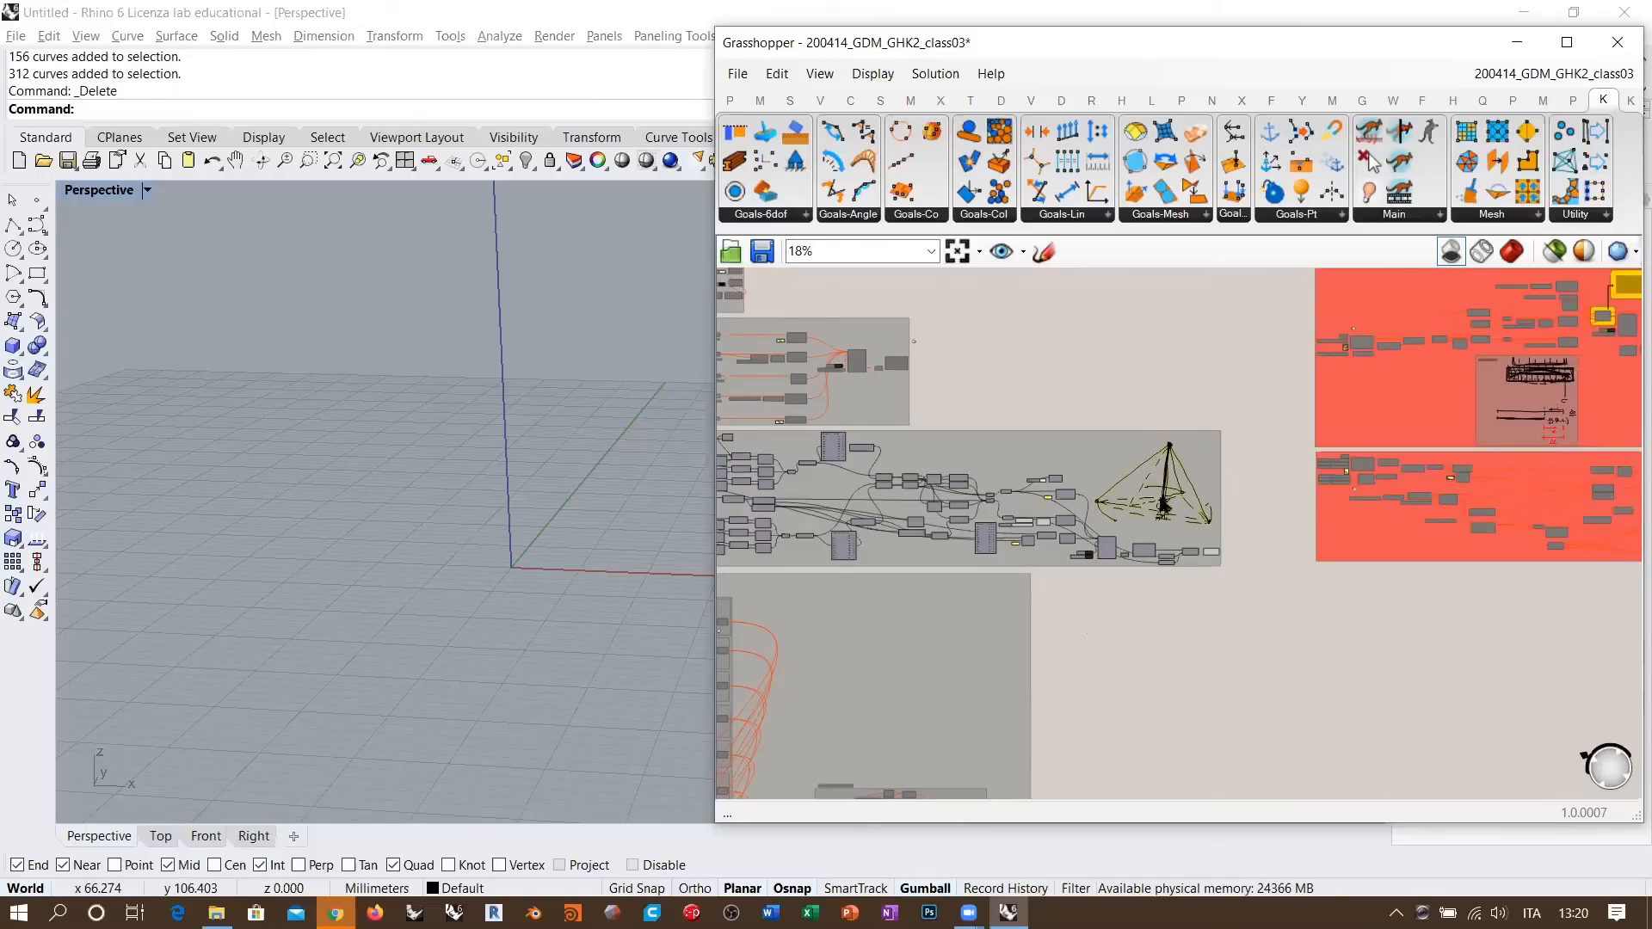
- Review how the Addition component feeds the rotation offset to the Rotate component, and compare it with the mast sketch
{"action": "right_click_drag", "start_coordinate": [1044, 520], "coordinate": [1187, 525]}
{"action": "right_click_drag", "start_coordinate": [745, 538], "coordinate": [908, 539]}
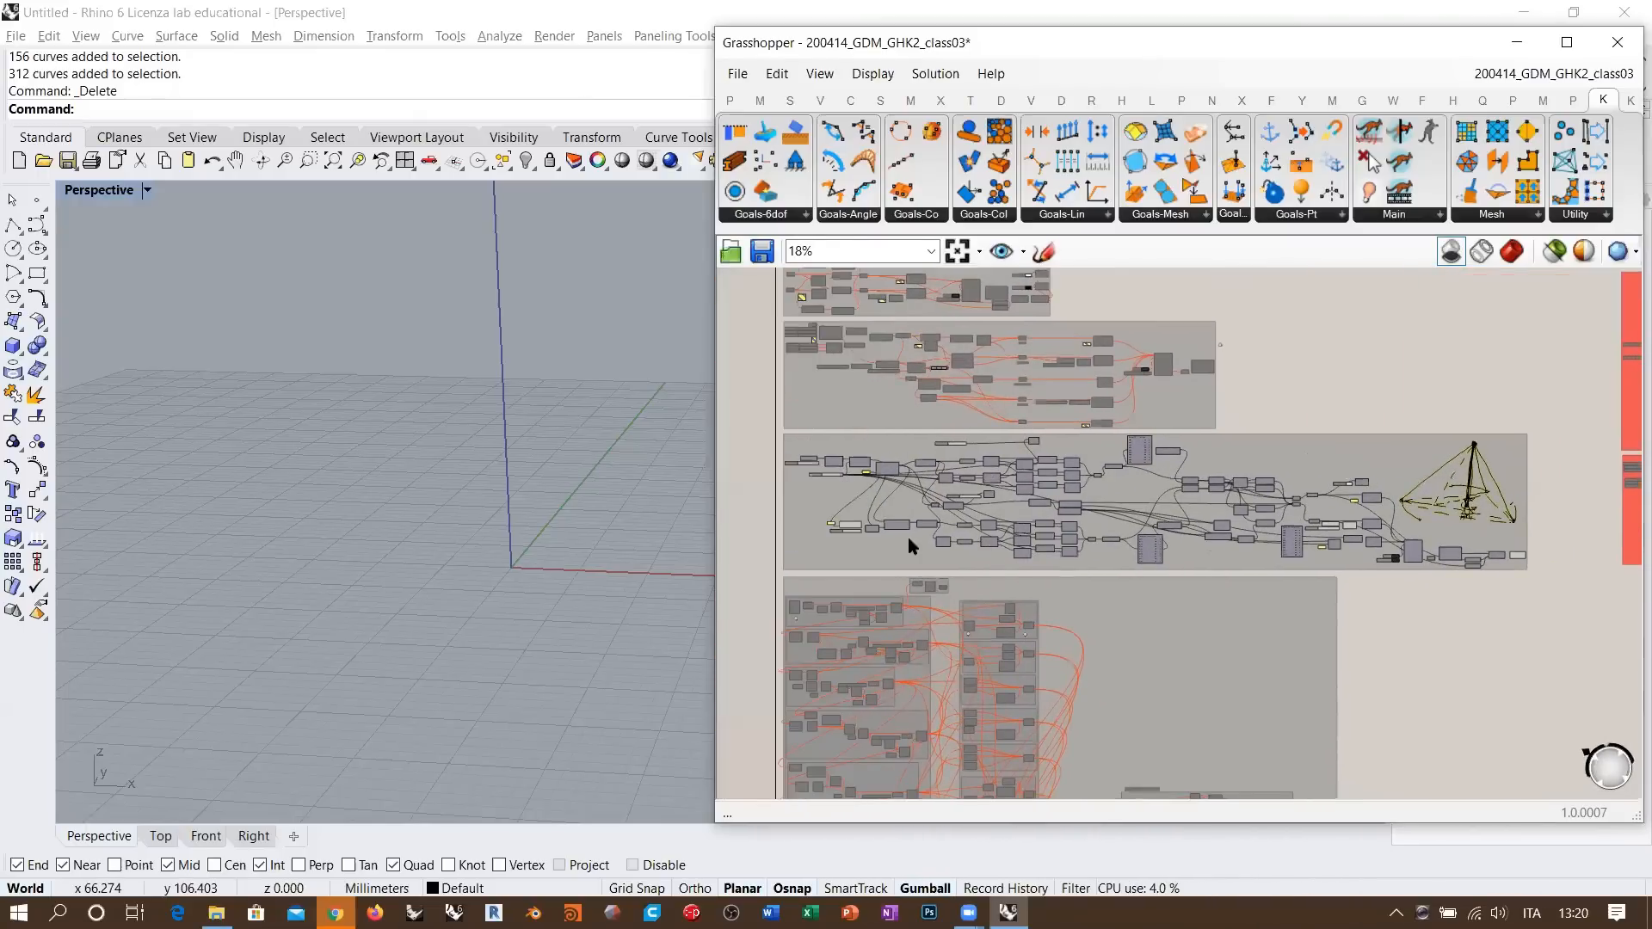
{"action": "scroll", "coordinate": [940, 534], "scroll_direction": "up", "scroll_amount": 9}
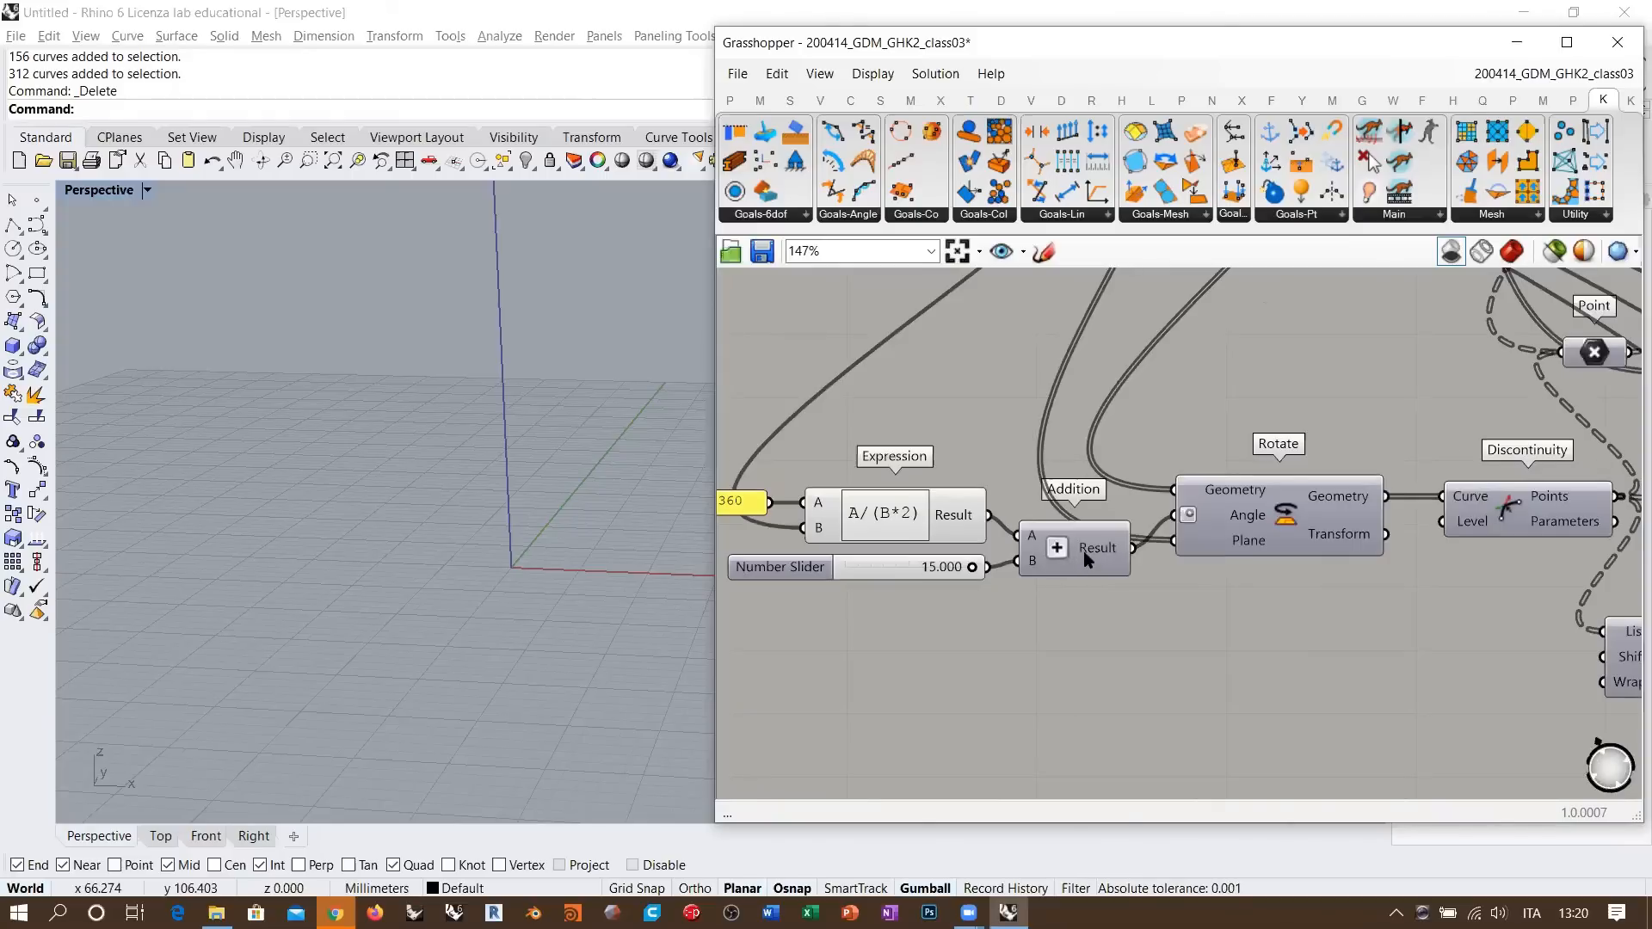
{"action": "right_click_drag", "start_coordinate": [1082, 555], "coordinate": [980, 572]}
{"action": "scroll", "coordinate": [1008, 589], "scroll_direction": "down", "scroll_amount": 4}
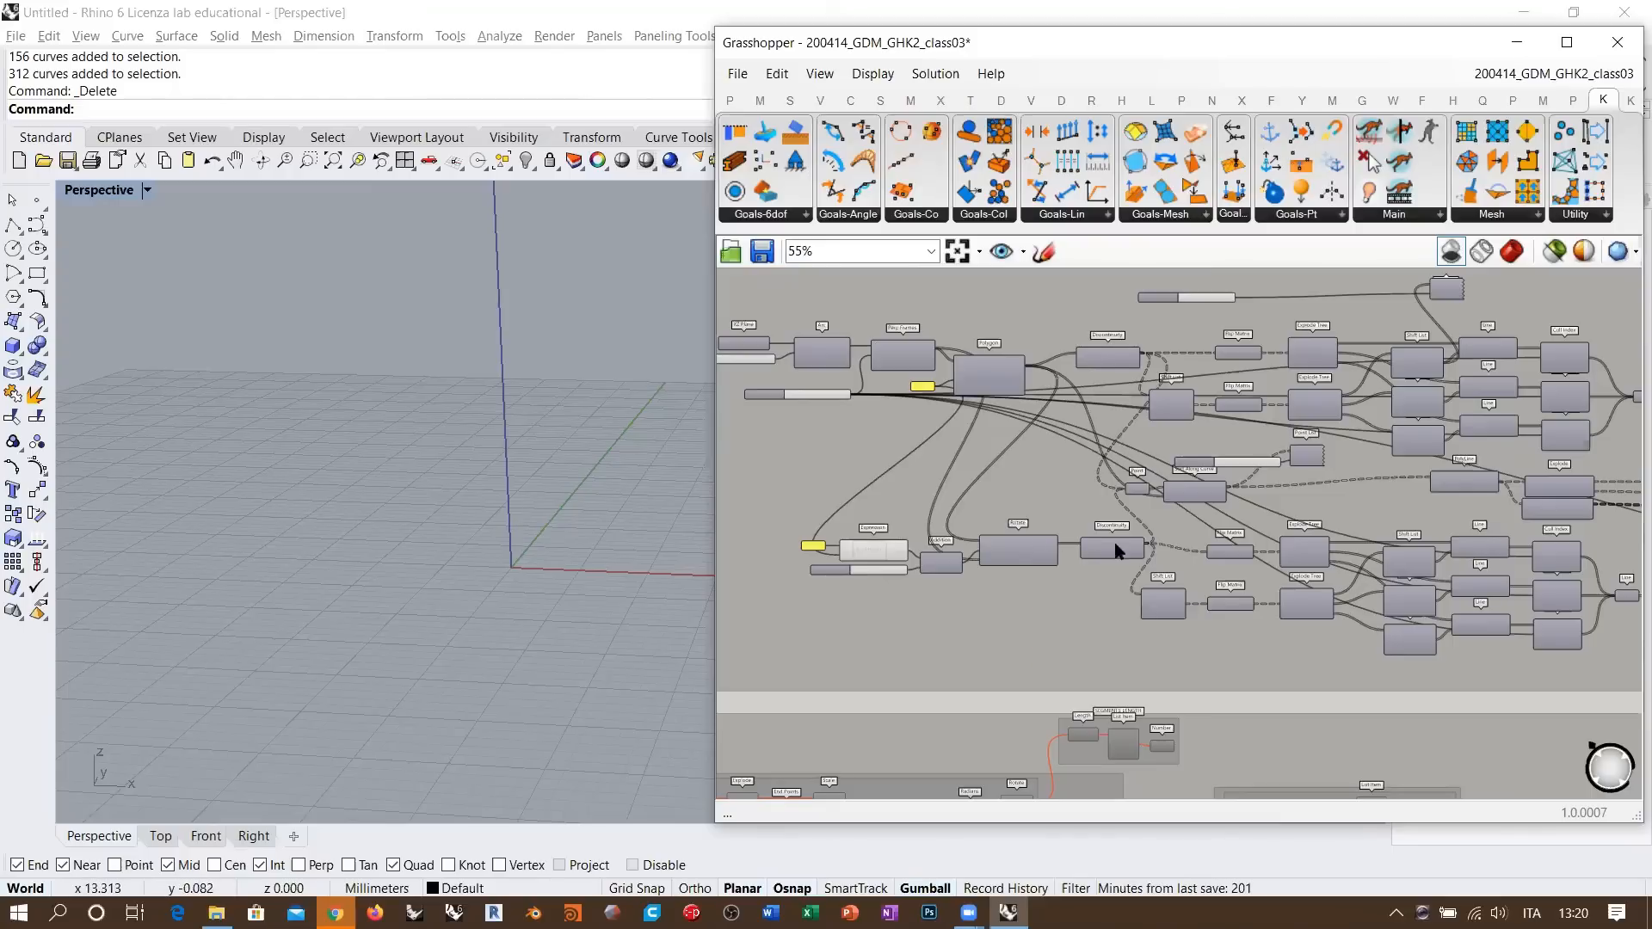
{"action": "scroll", "coordinate": [1172, 570], "scroll_direction": "down", "scroll_amount": 4}
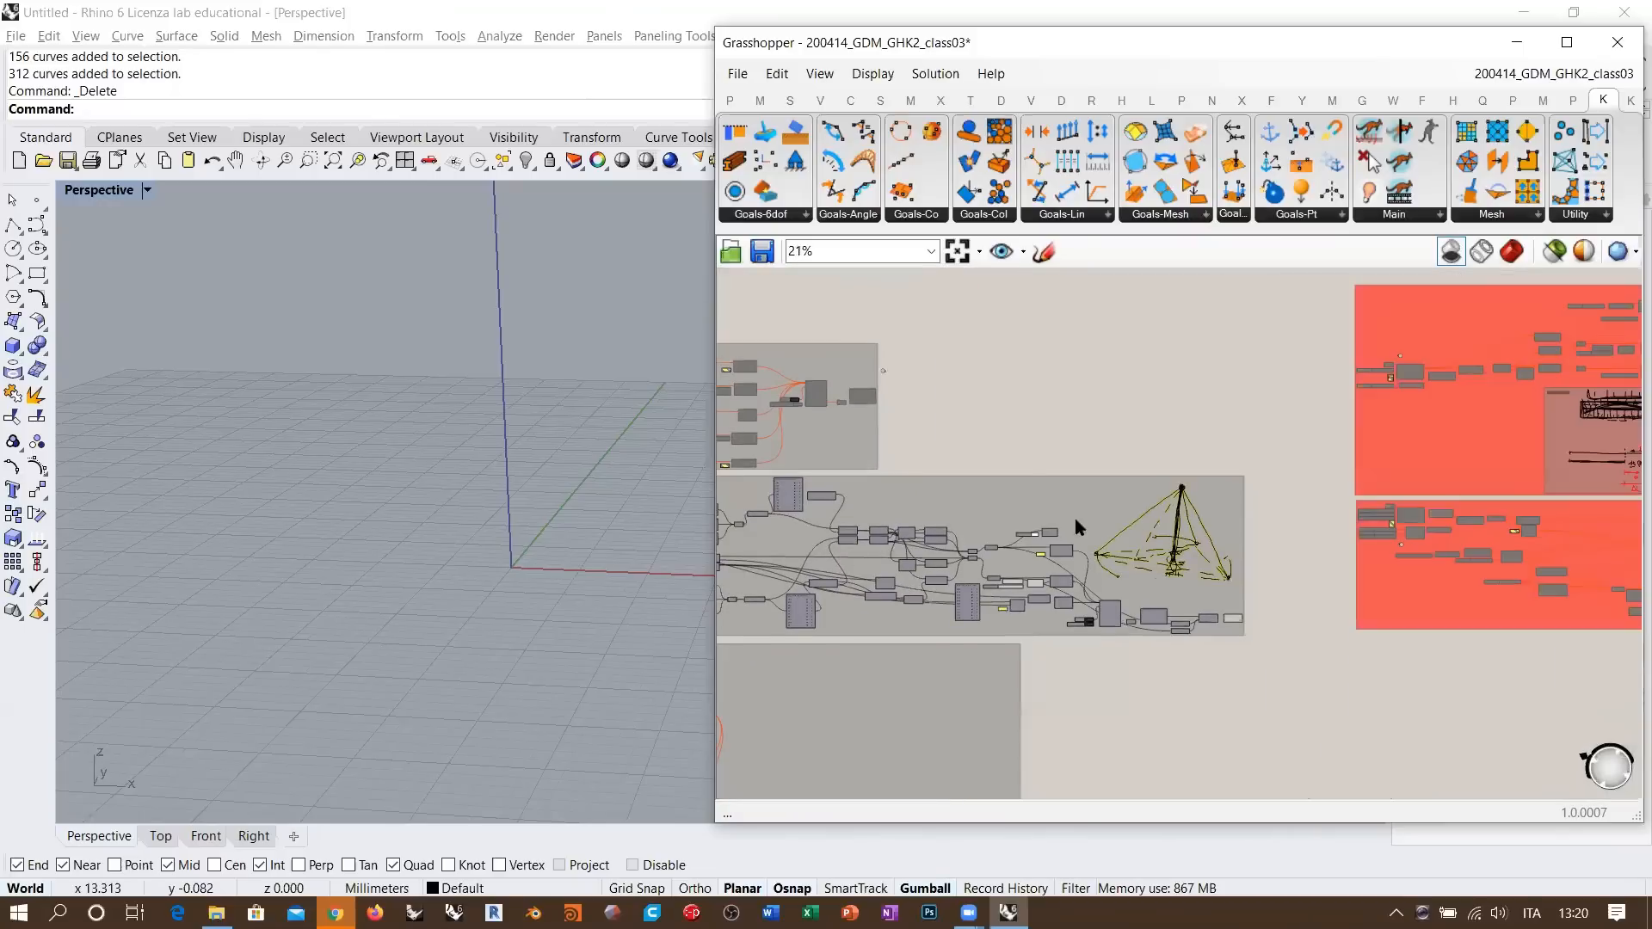
{"action": "scroll", "coordinate": [1258, 575], "scroll_direction": "up", "scroll_amount": 4}
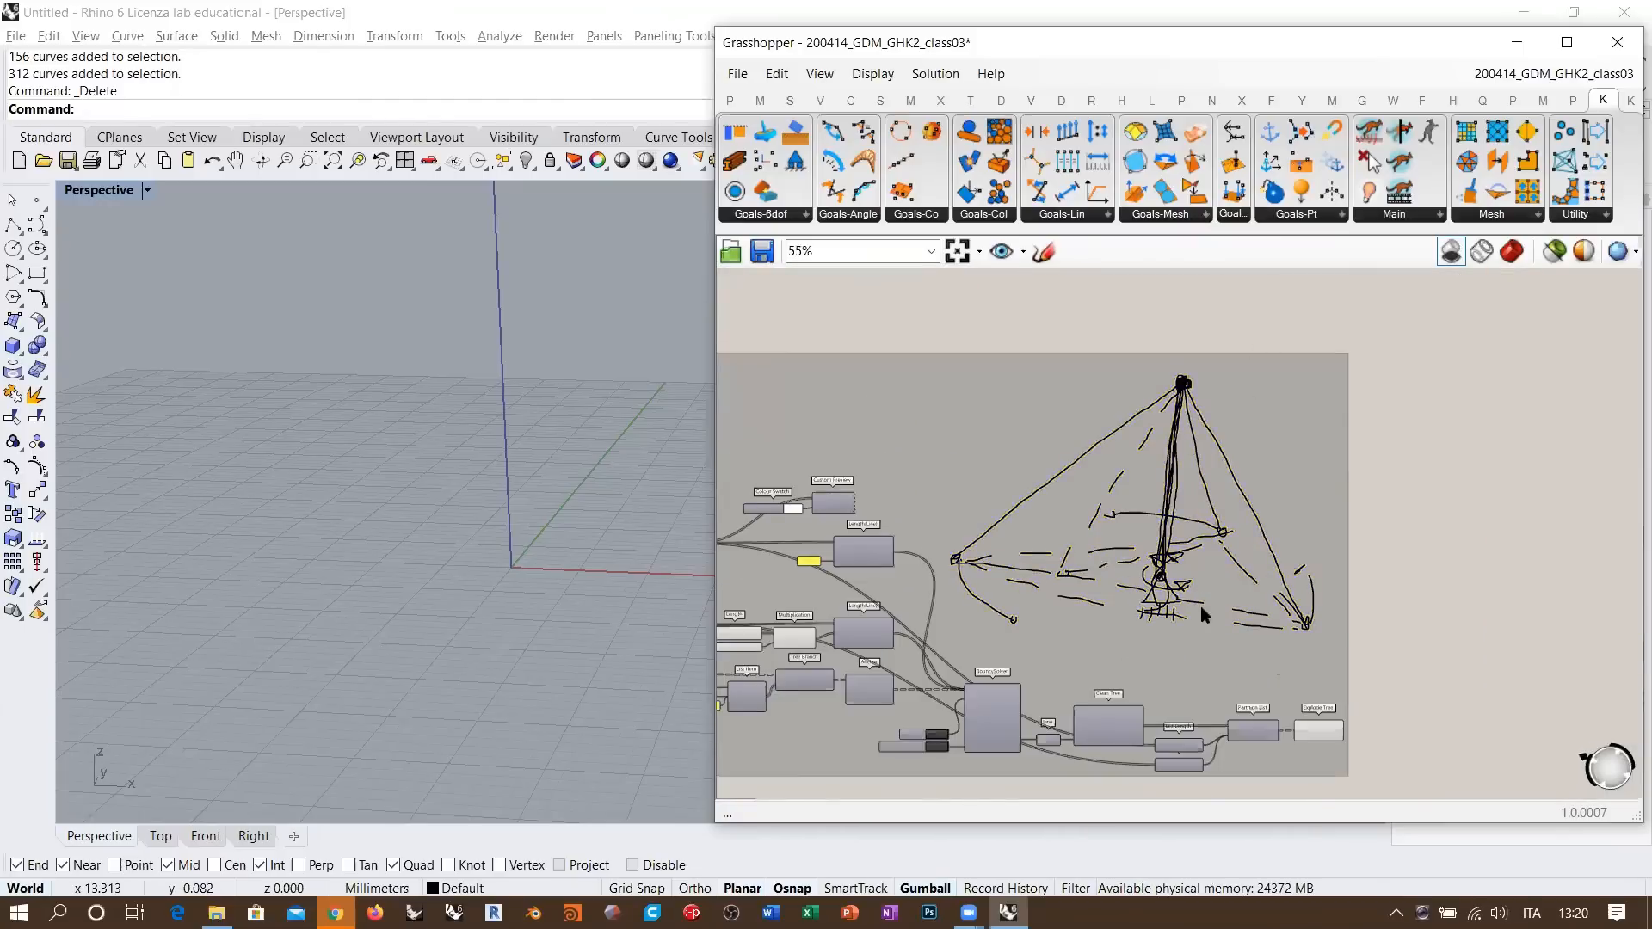